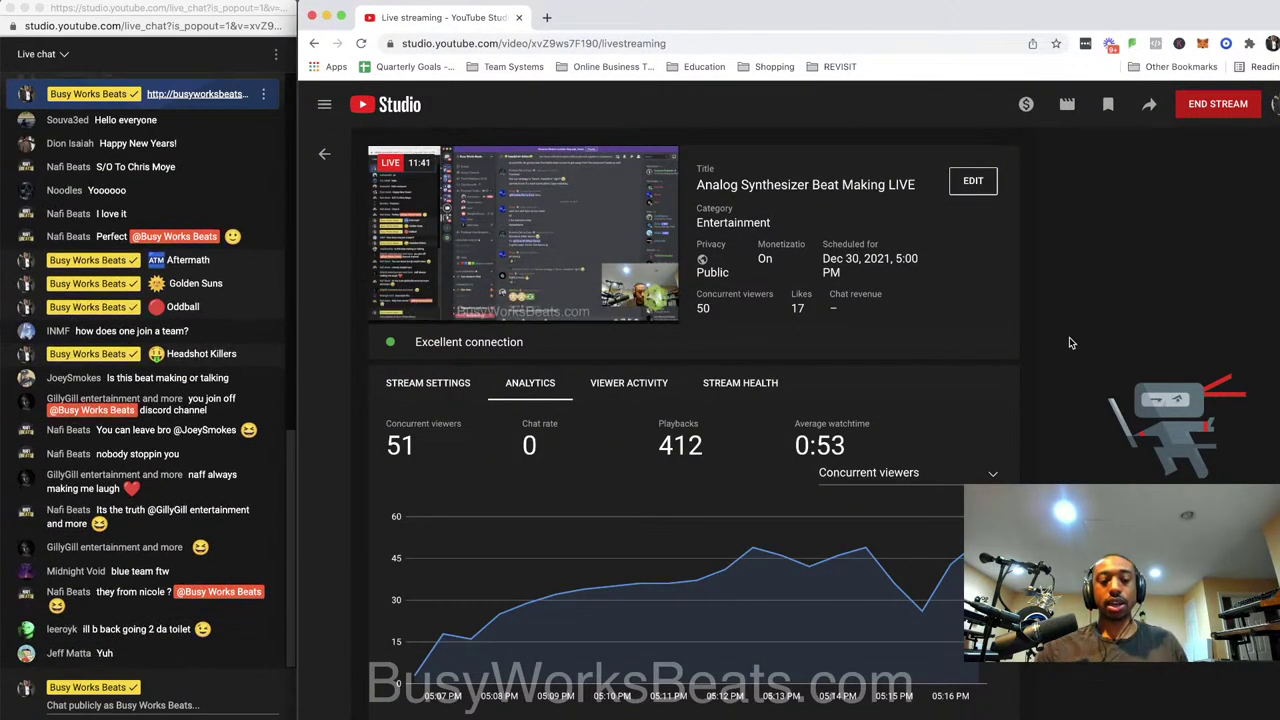
Reload the live stream dashboard page and minimise its browser window
{"action": "key", "text": "super+r"}
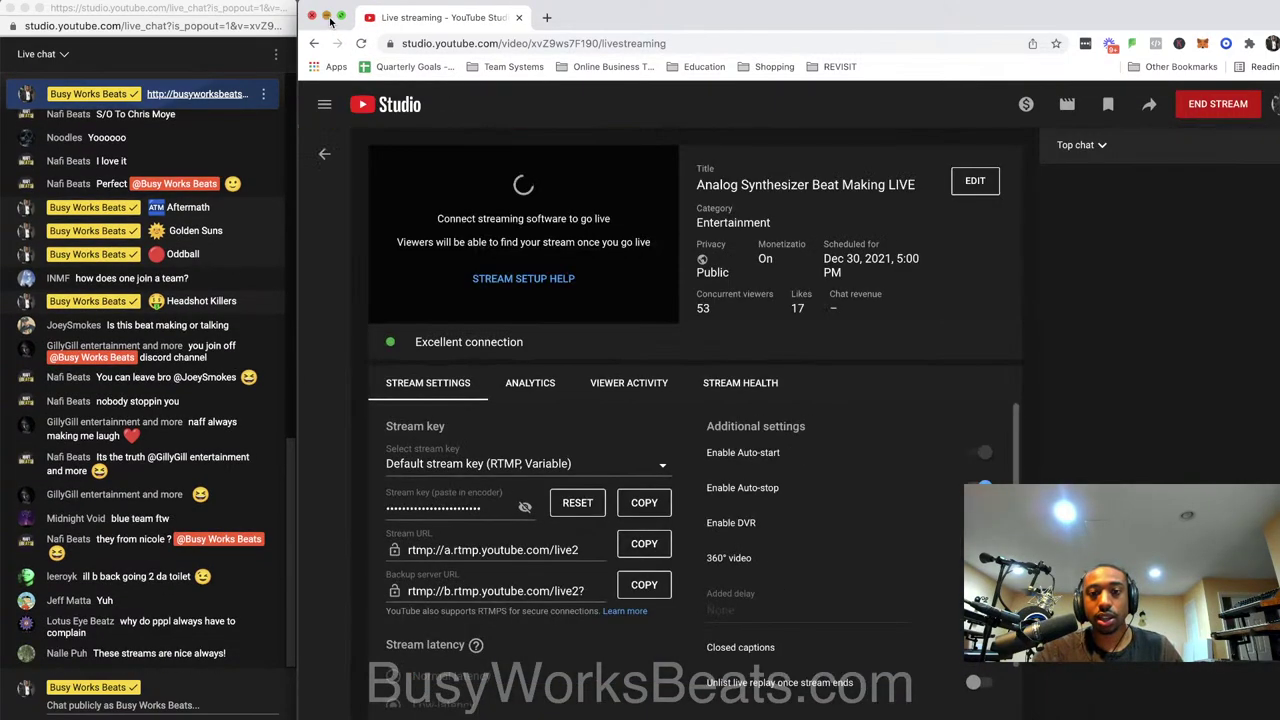
{"action": "left_click", "coordinate": [327, 17]}
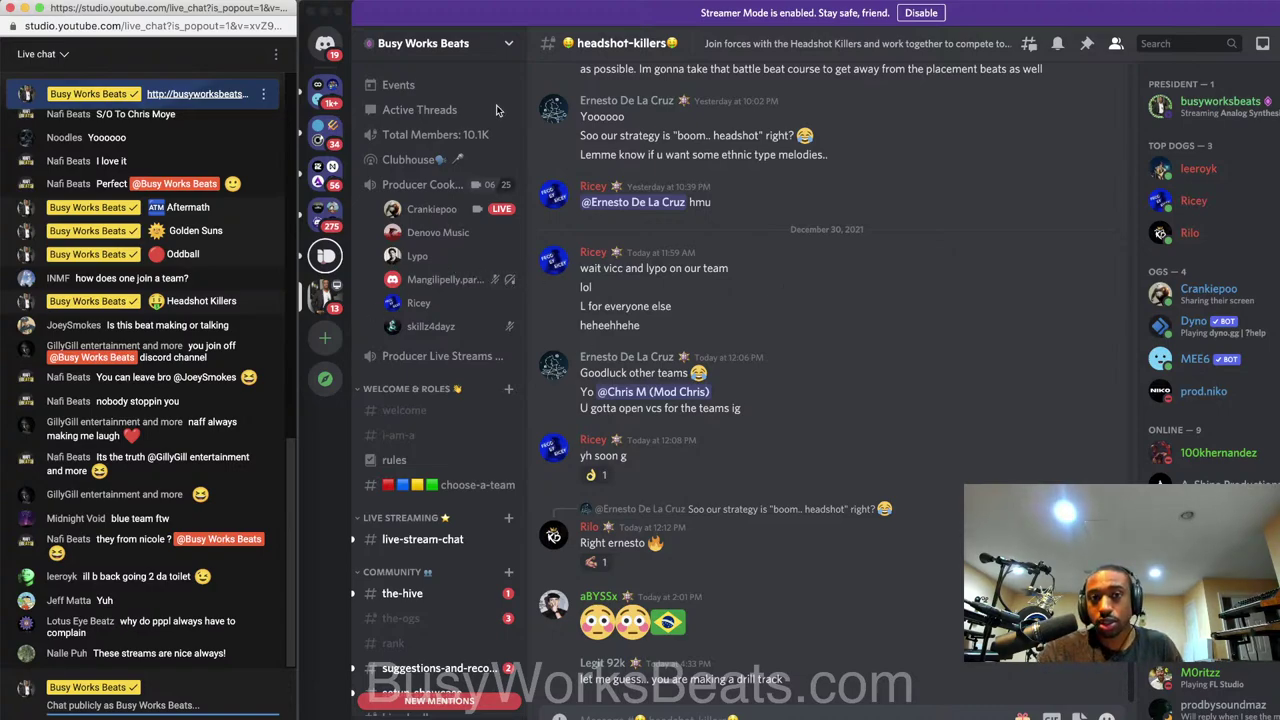
Look through the Busy Works Beats server's channels and open the-hive under Community
{"action": "scroll", "coordinate": [439, 410], "scroll_direction": "down", "scroll_amount": 5}
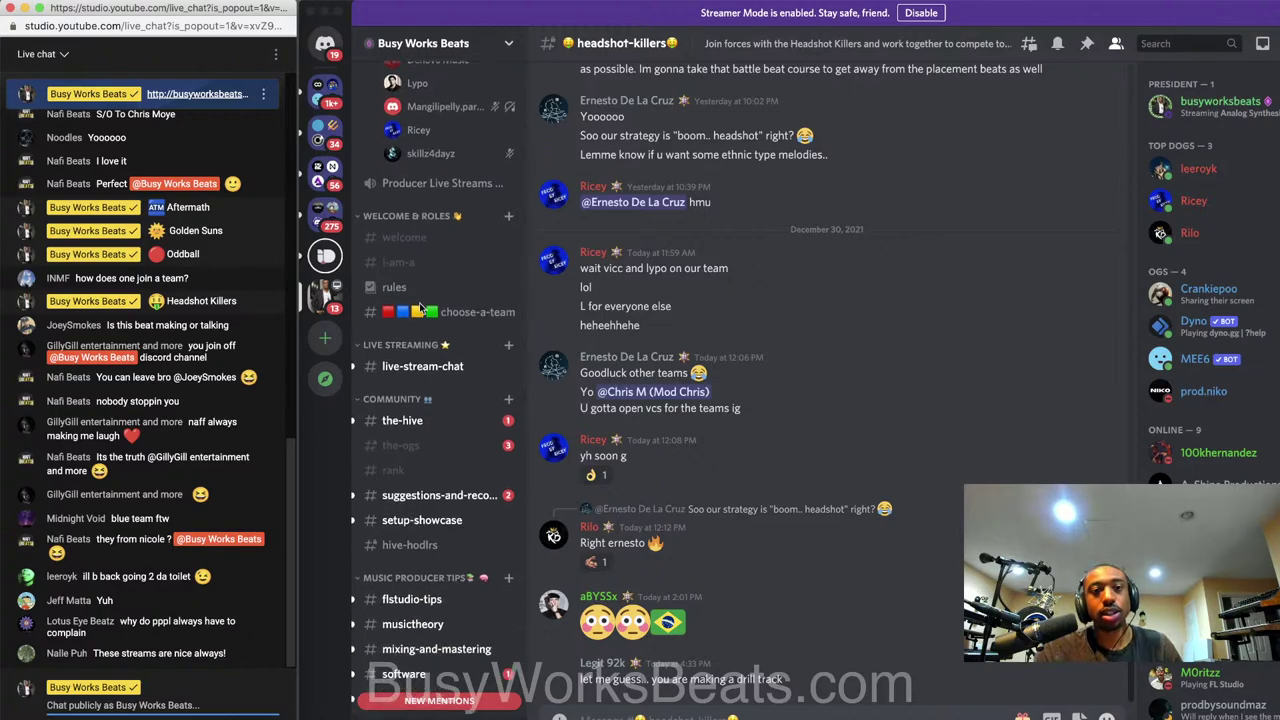
{"action": "scroll", "coordinate": [421, 308], "scroll_direction": "down", "scroll_amount": 5}
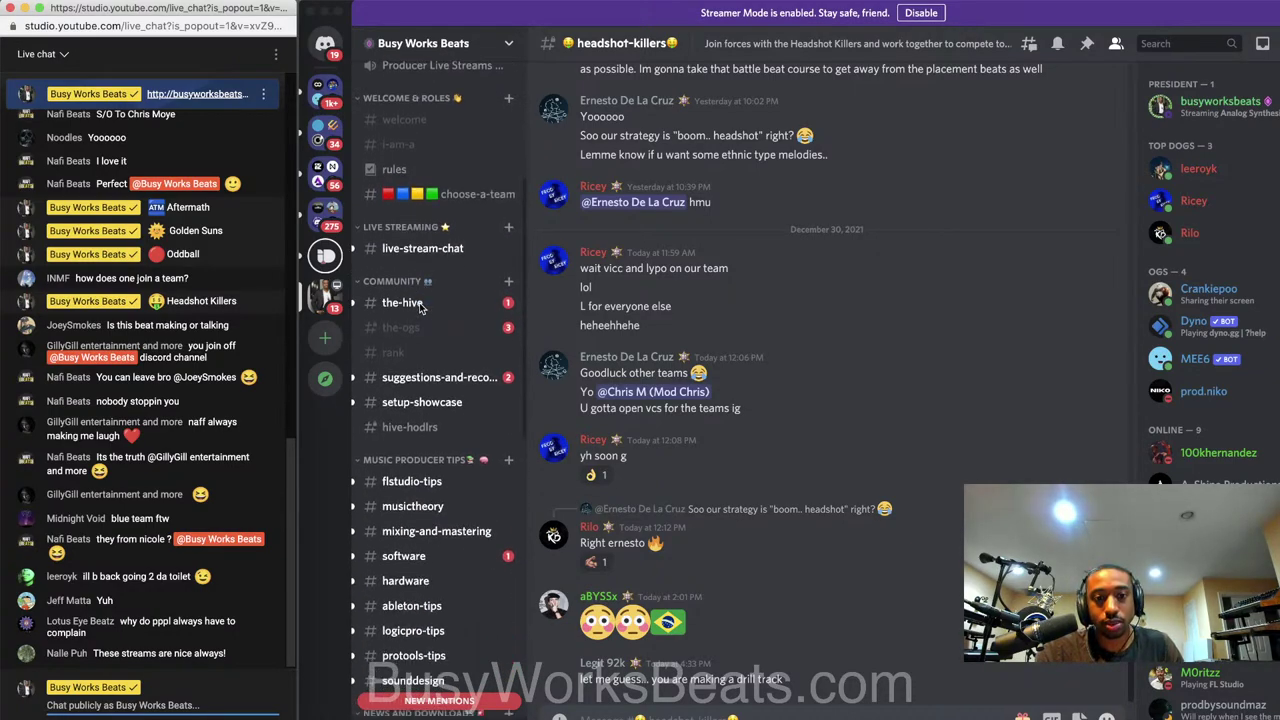
{"action": "scroll", "coordinate": [421, 308], "scroll_direction": "down", "scroll_amount": 4}
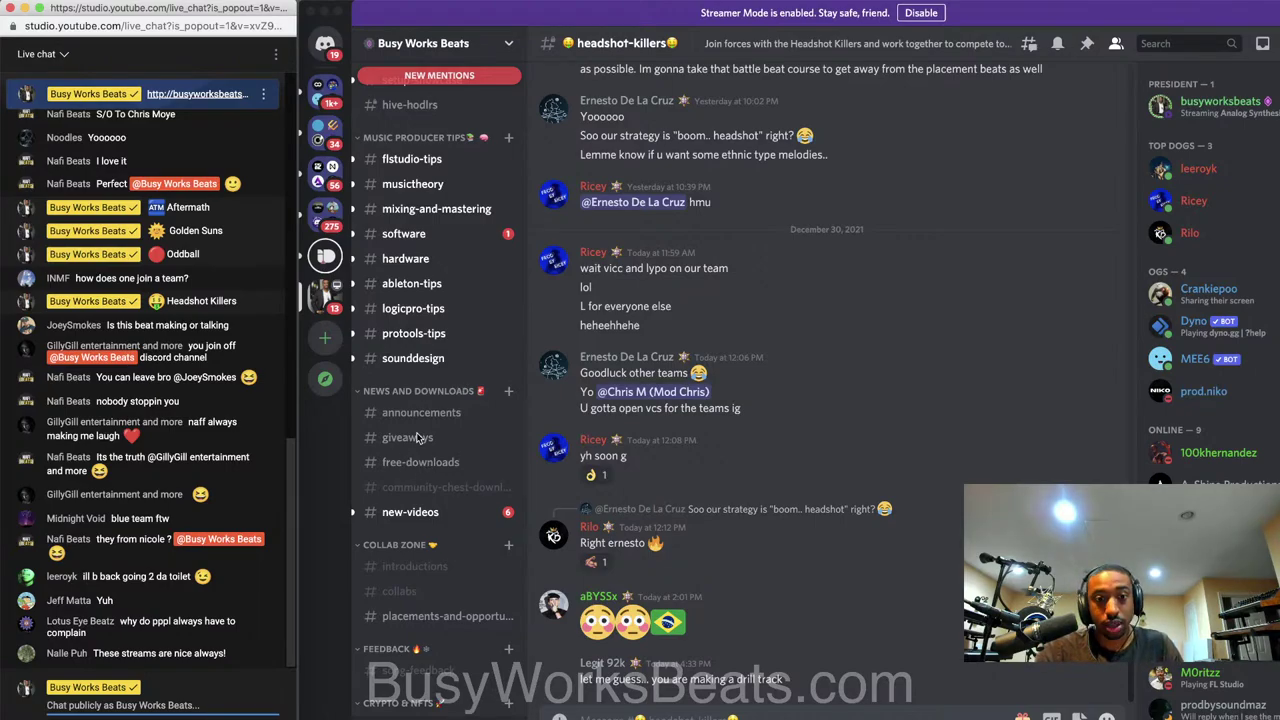
{"action": "scroll", "coordinate": [430, 420], "scroll_direction": "up", "scroll_amount": 10}
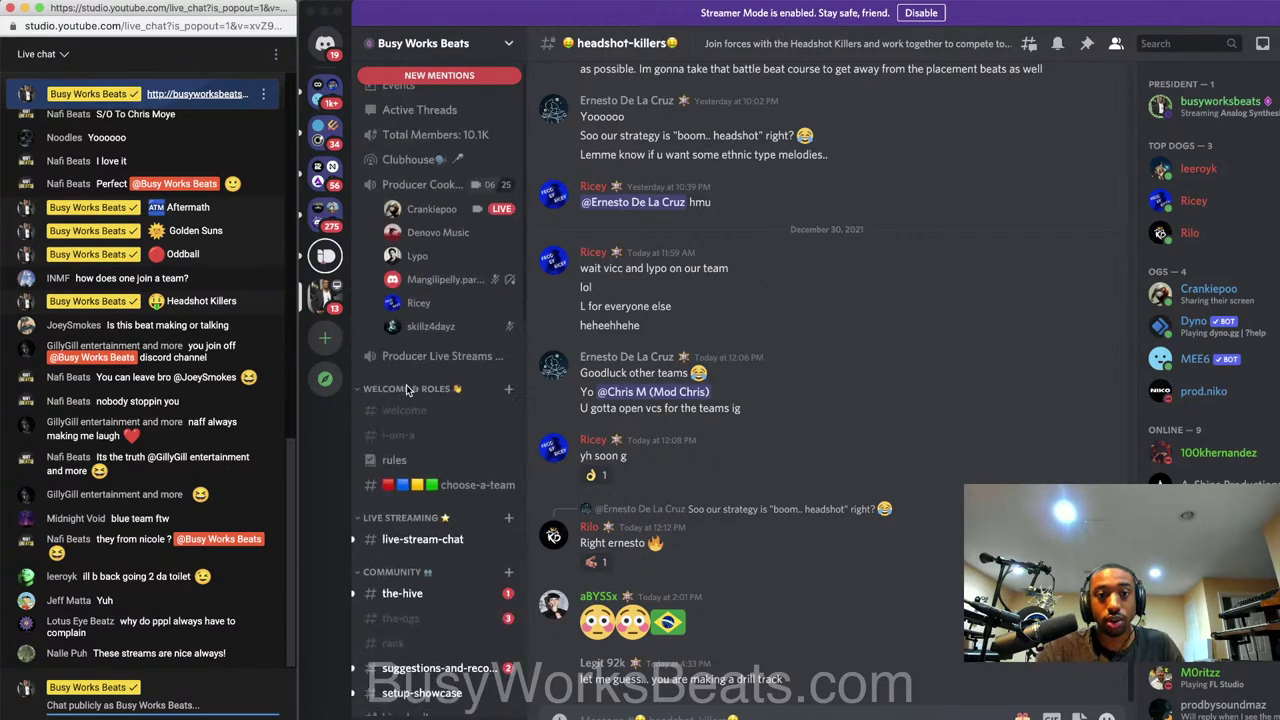
{"action": "left_click", "coordinate": [392, 594]}
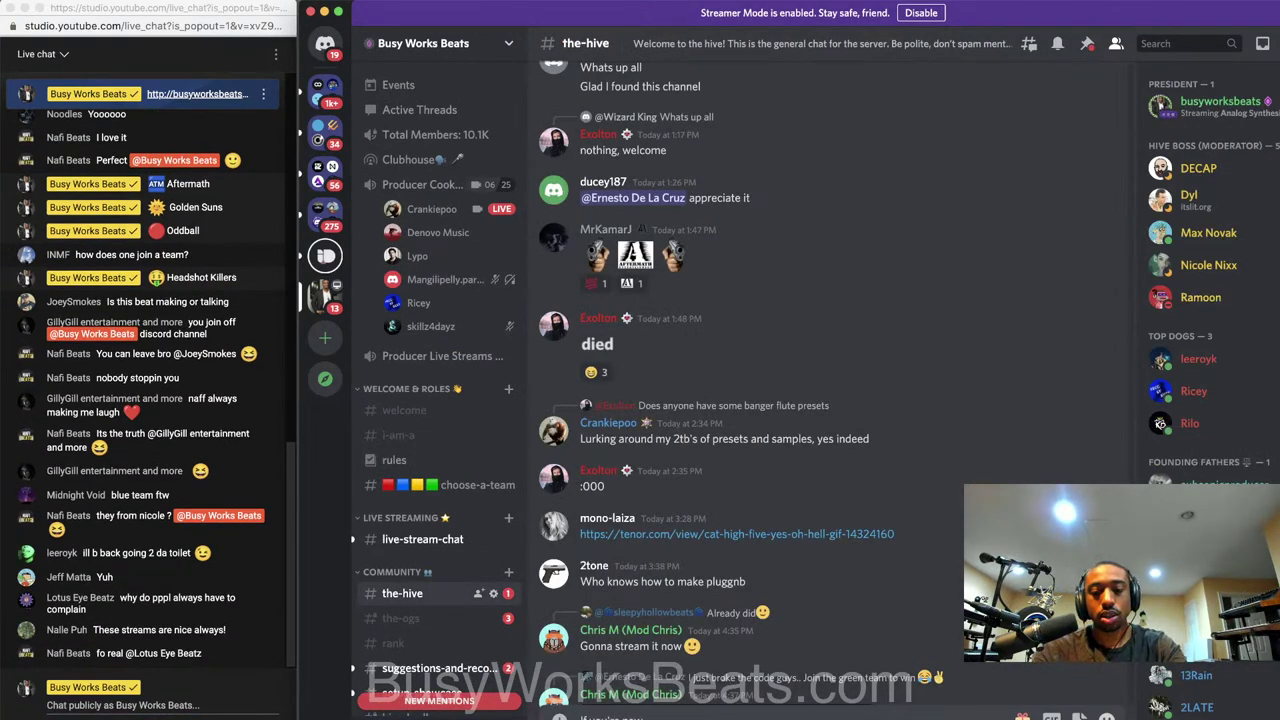
Post "If you're new, click here to access the Analog Pack #free-downloads" in the-hive, linking the free-downloads channel
{"action": "type", "text": "ick"}
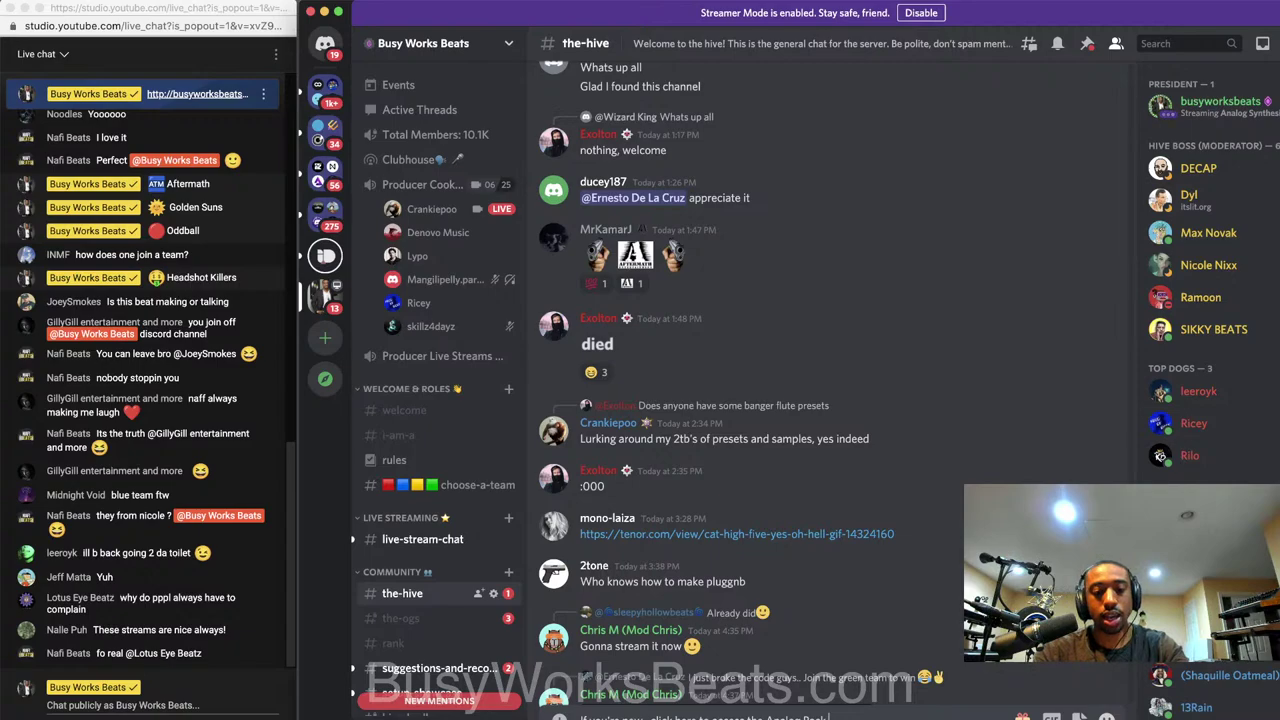
{"action": "type", "text": "#free-downloads"}
{"action": "key", "text": "Return"}
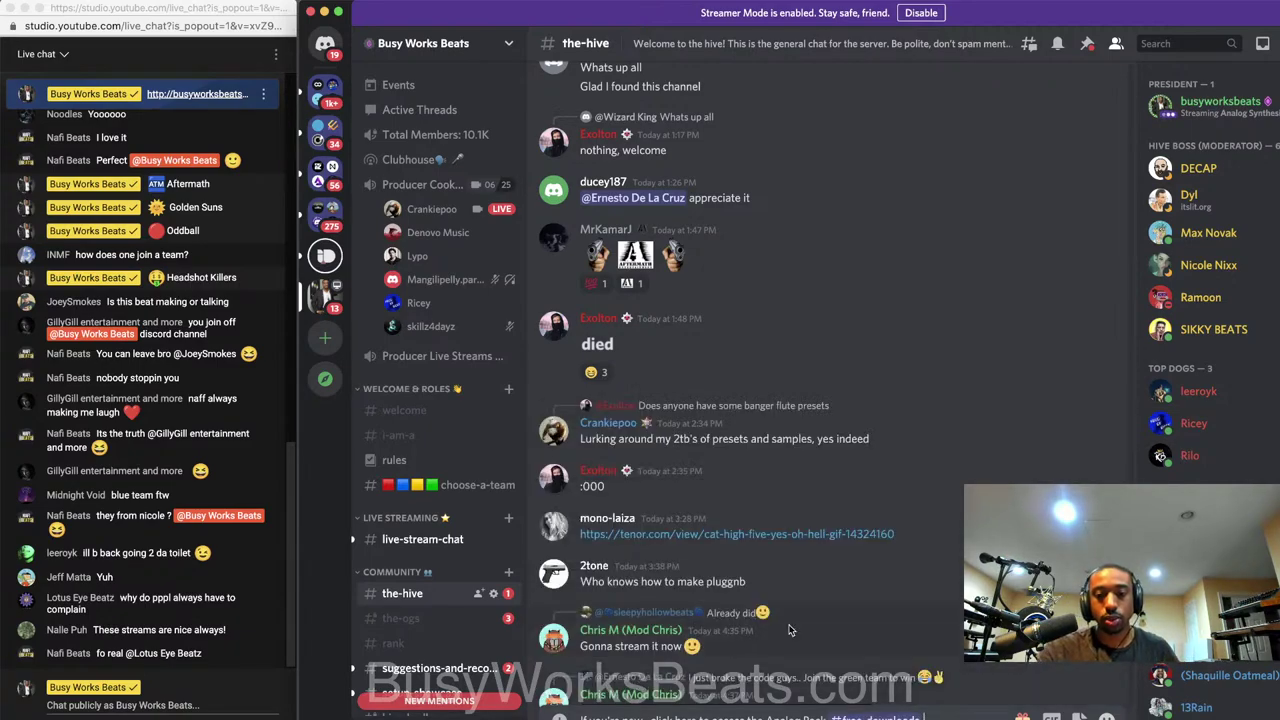
{"action": "scroll", "coordinate": [789, 630], "scroll_direction": "down", "scroll_amount": 7}
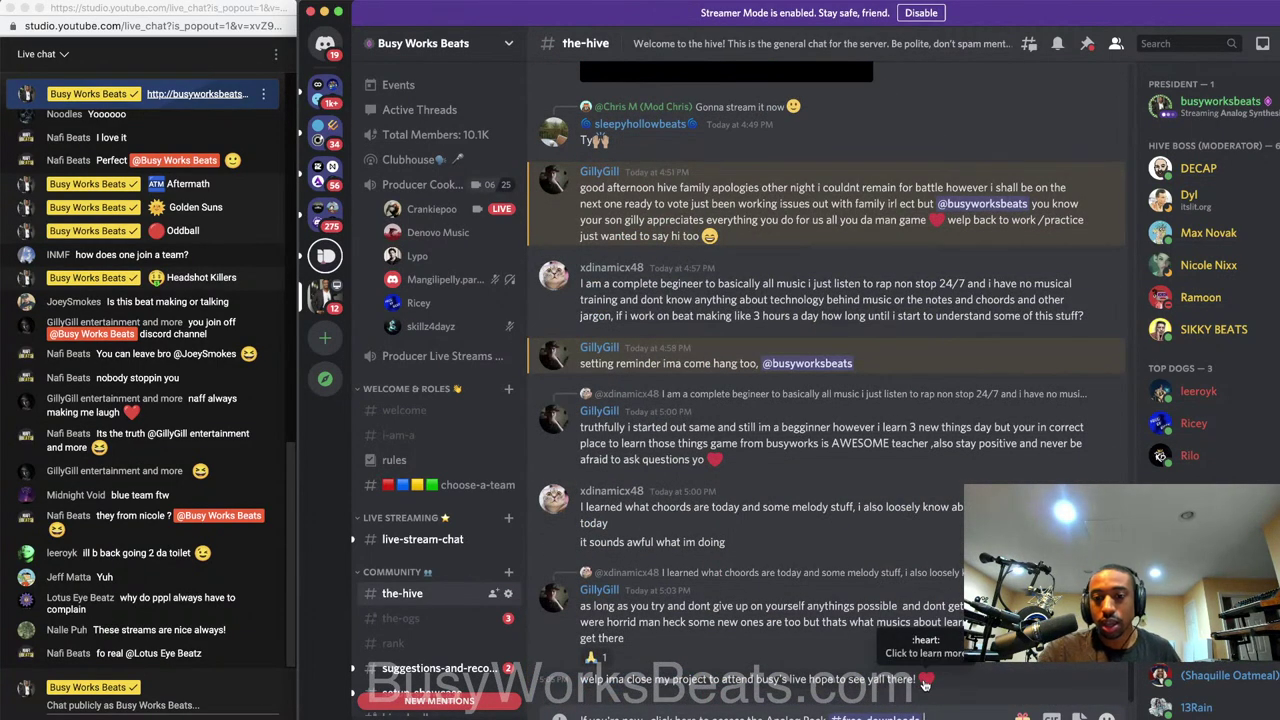
{"action": "key", "text": "Return"}
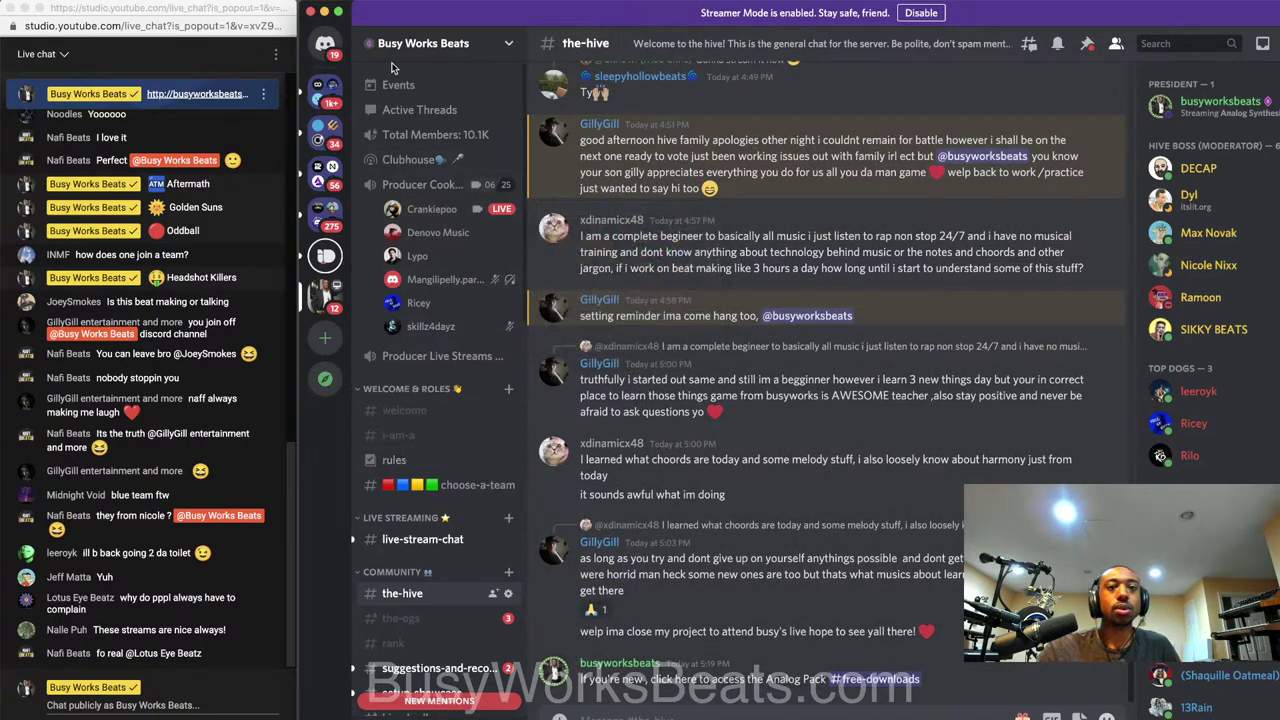
Close Discord and return to the FL Studio project
{"action": "left_click", "coordinate": [311, 12]}
{"action": "right_click", "coordinate": [990, 718]}
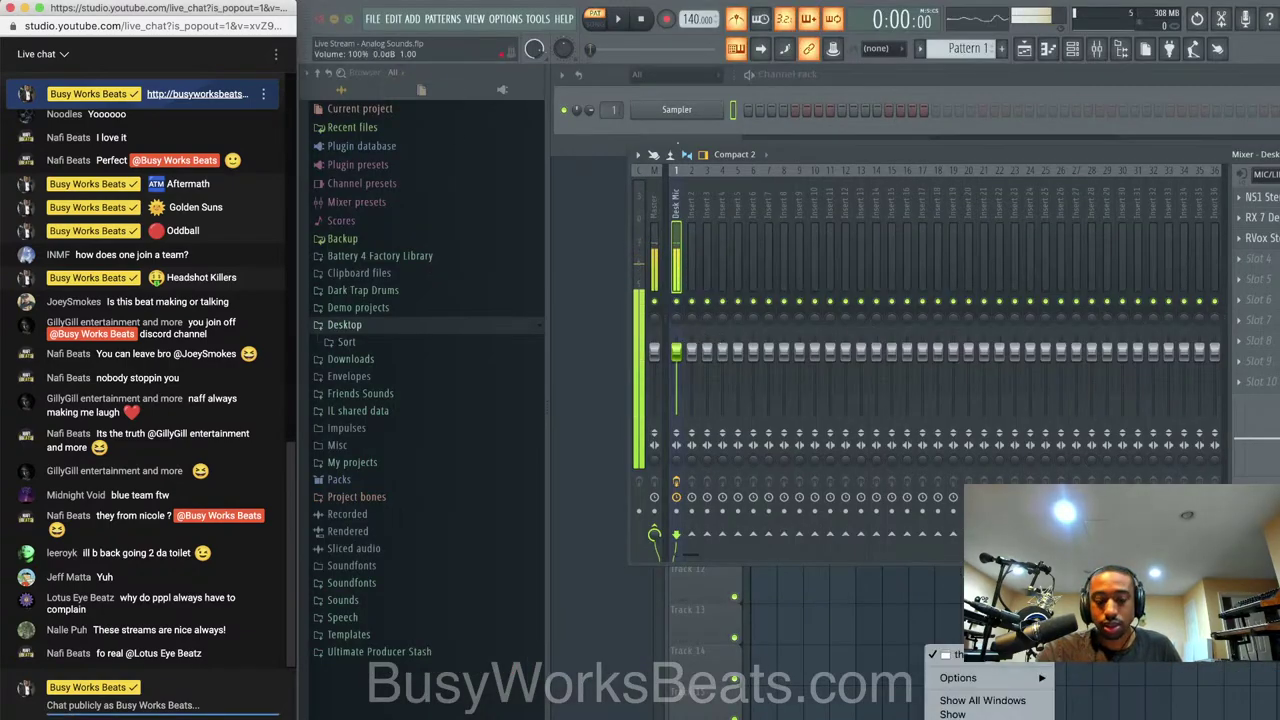
{"action": "left_click", "coordinate": [972, 719]}
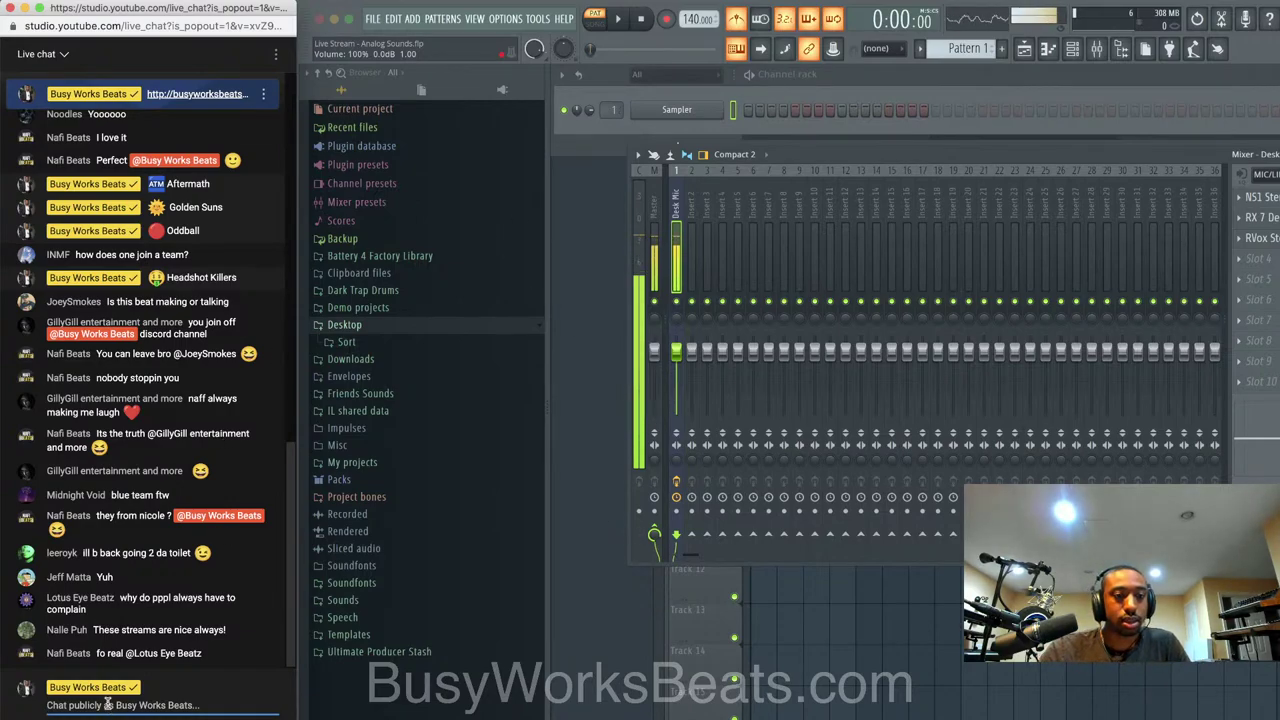
Switch to the YouTube Studio live streaming window, check the stream's analytics, and minimise the window
{"action": "right_click", "coordinate": [258, 718]}
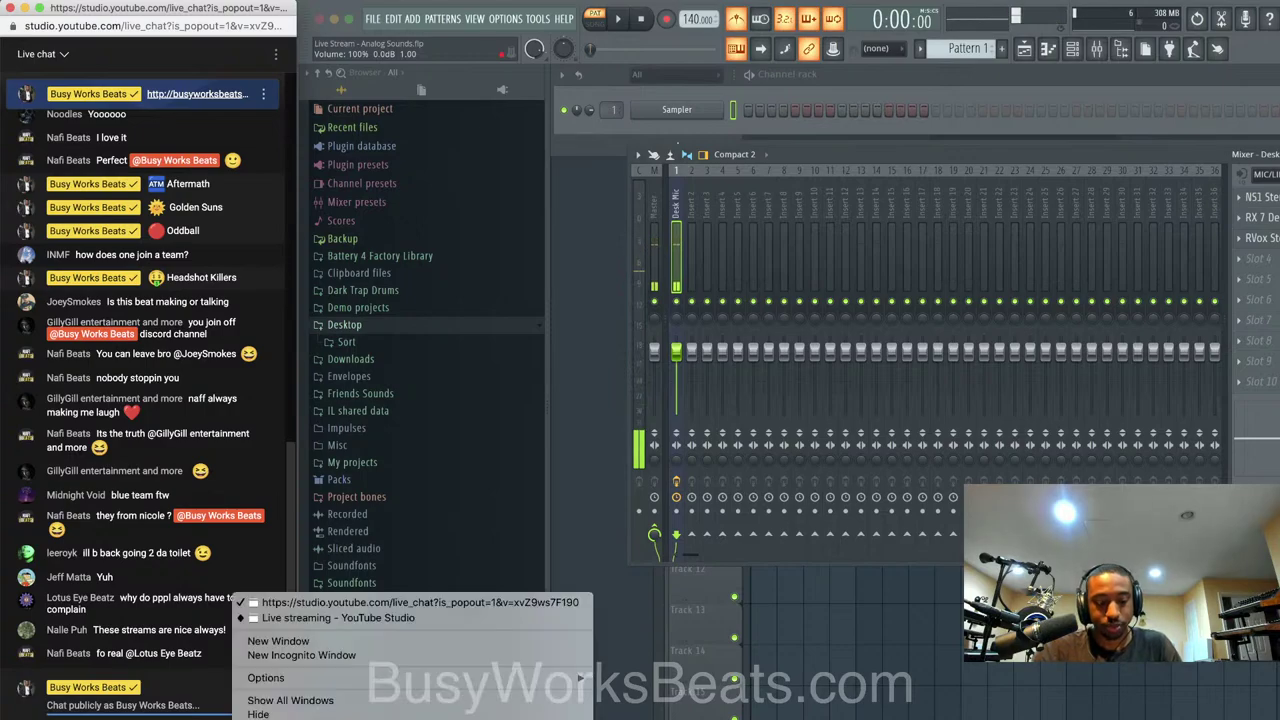
{"action": "left_click", "coordinate": [333, 618]}
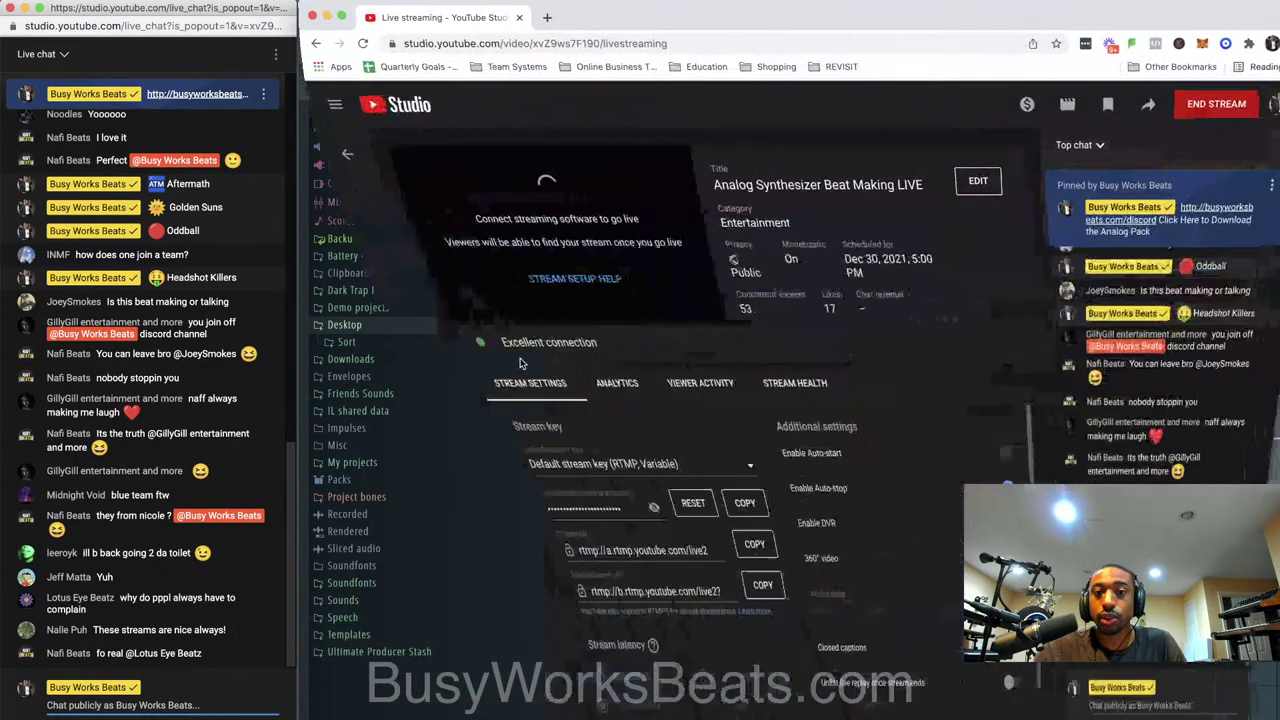
{"action": "left_click", "coordinate": [538, 382]}
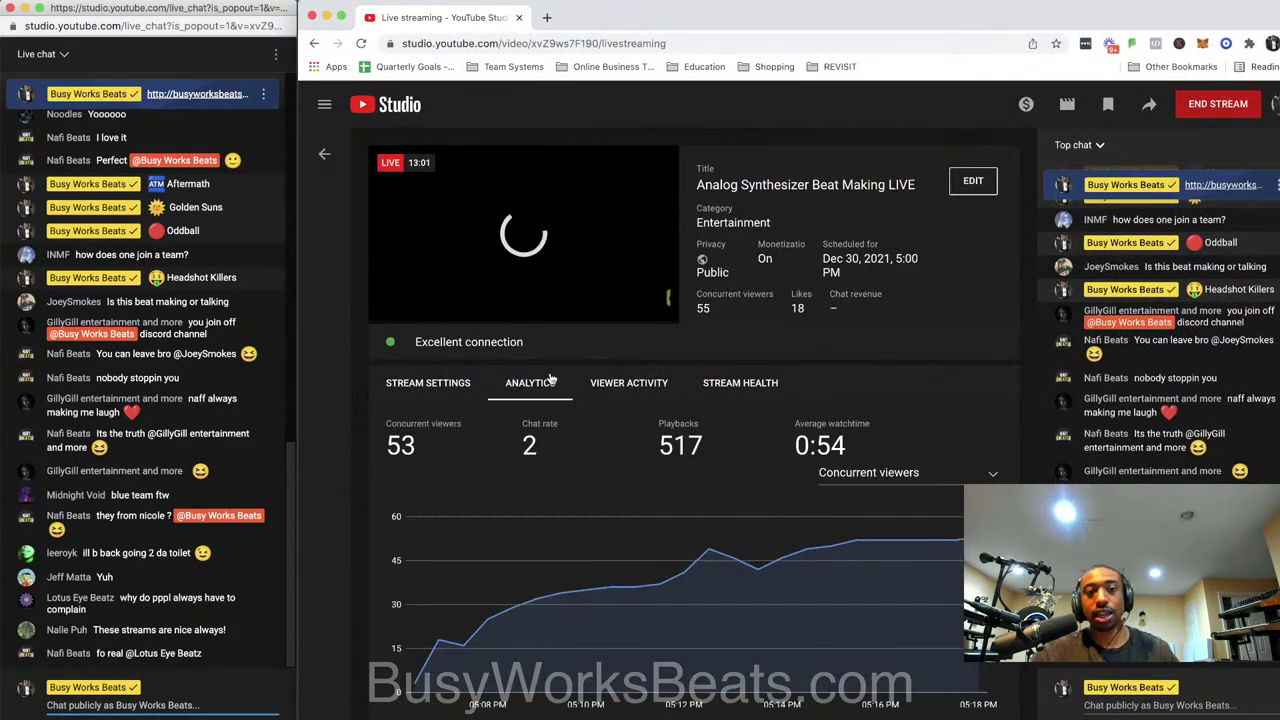
{"action": "left_click", "coordinate": [327, 17]}
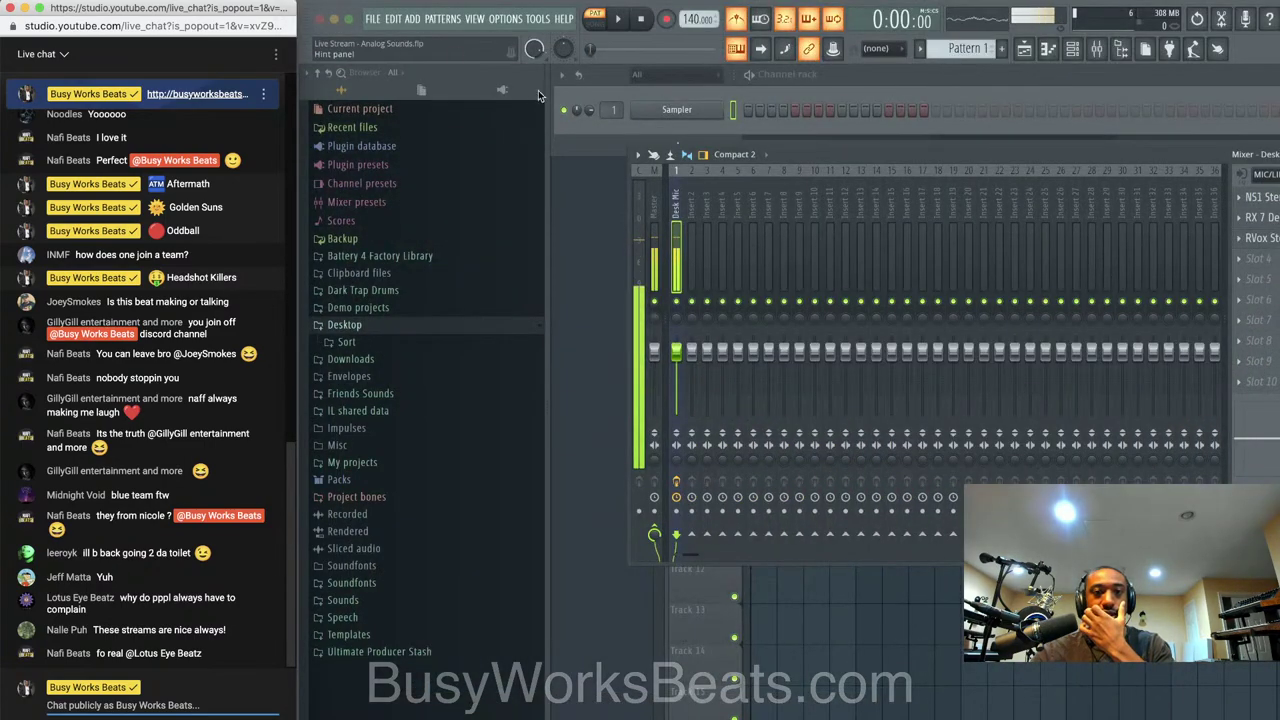
Route the Sampler channel to mixer track 2 and replace its instrument with Analog Lab V
{"action": "left_click", "coordinate": [682, 117]}
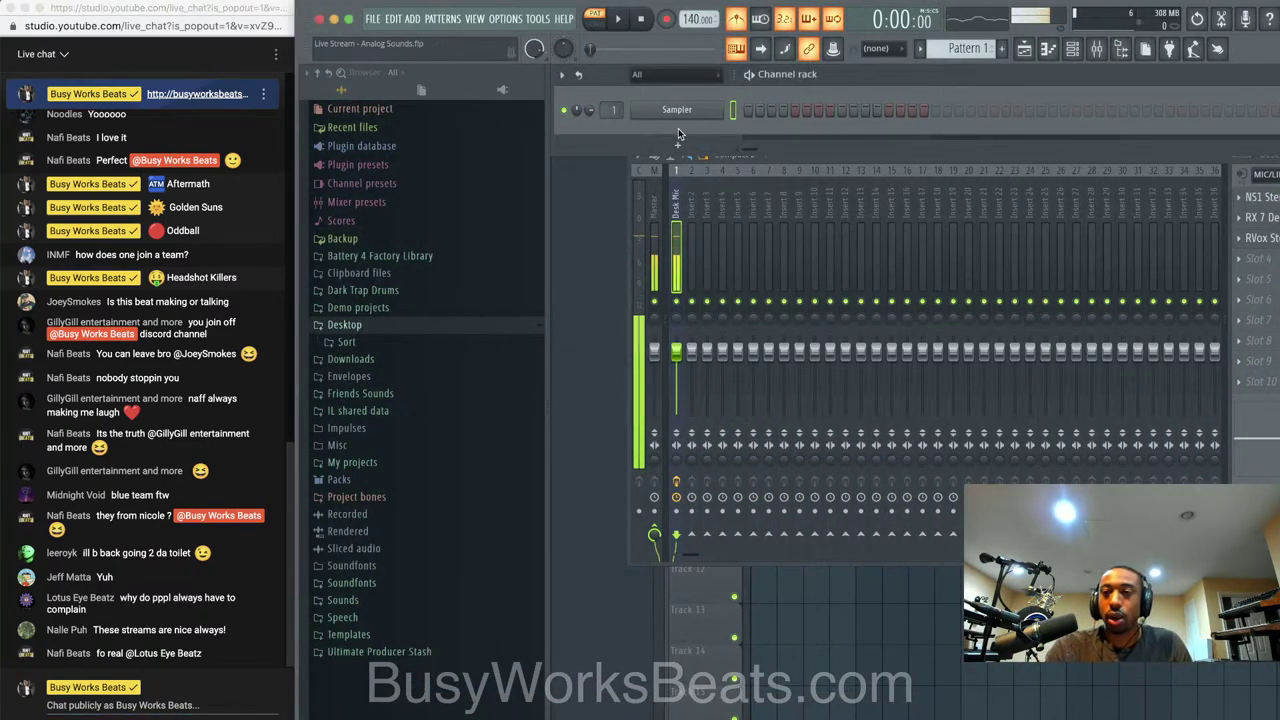
{"action": "scroll", "coordinate": [614, 110], "scroll_direction": "up", "scroll_amount": 1}
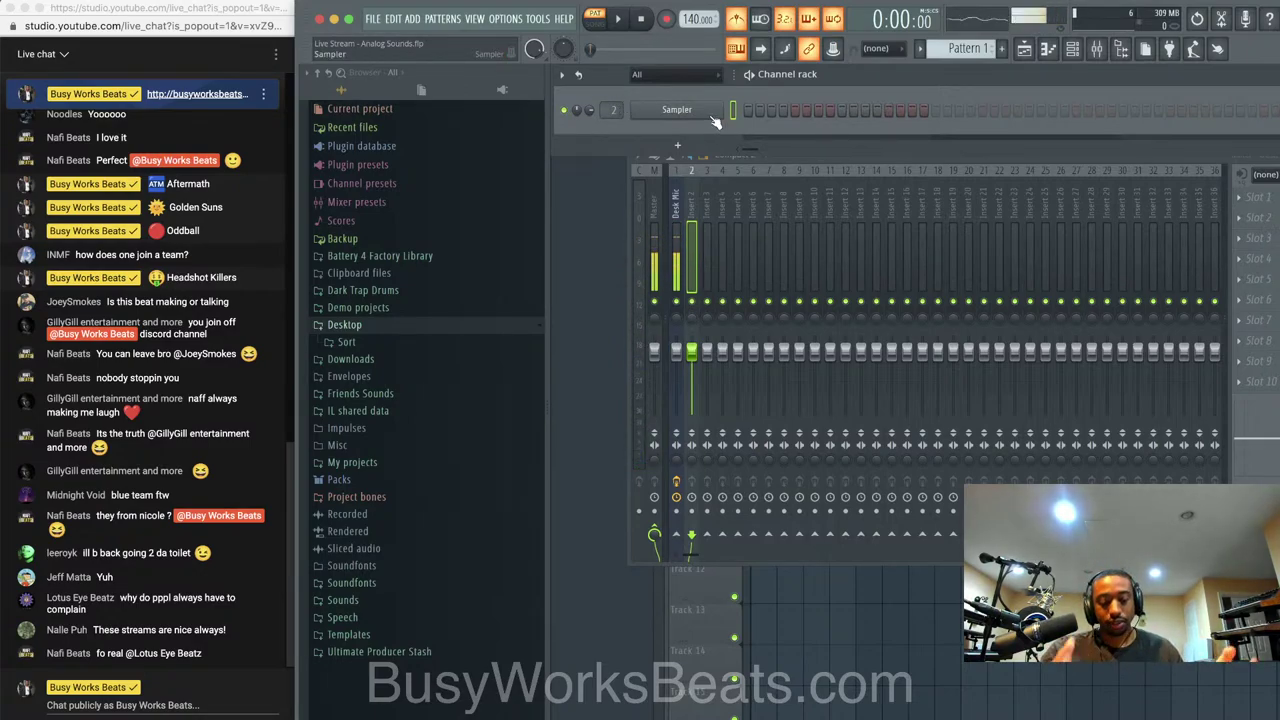
{"action": "right_click", "coordinate": [714, 118]}
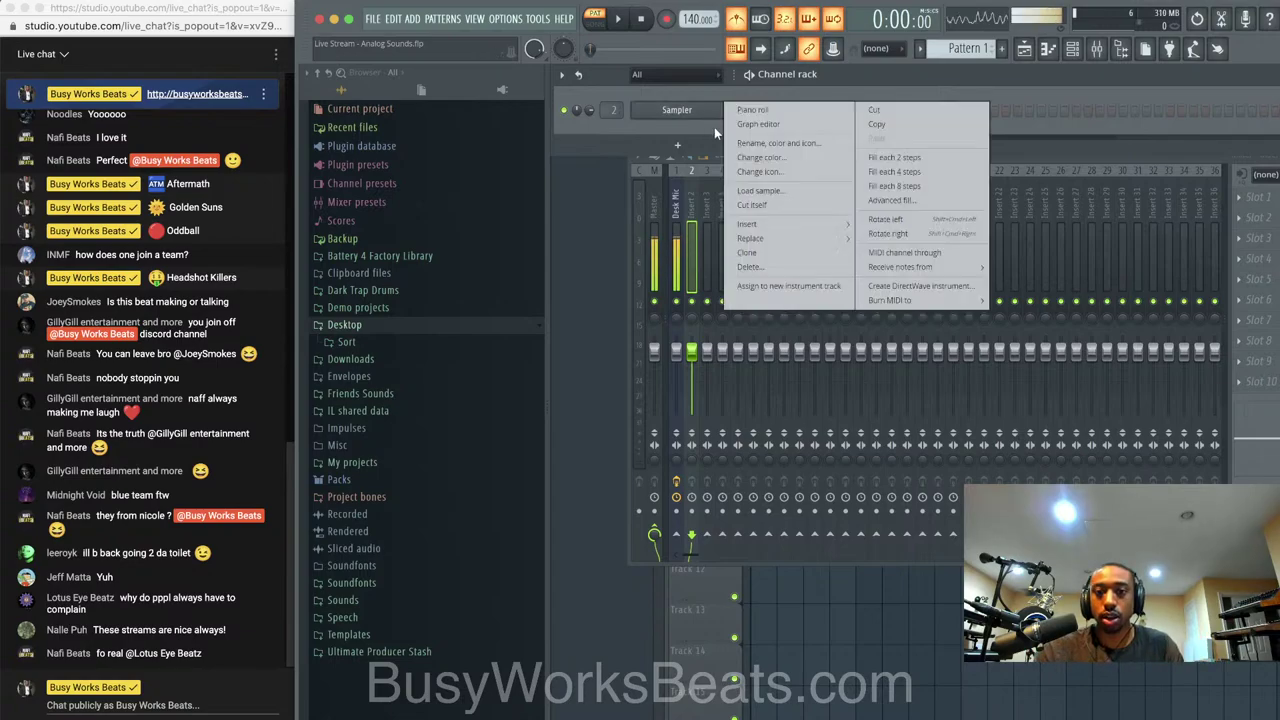
{"action": "mouse_move", "coordinate": [779, 238]}
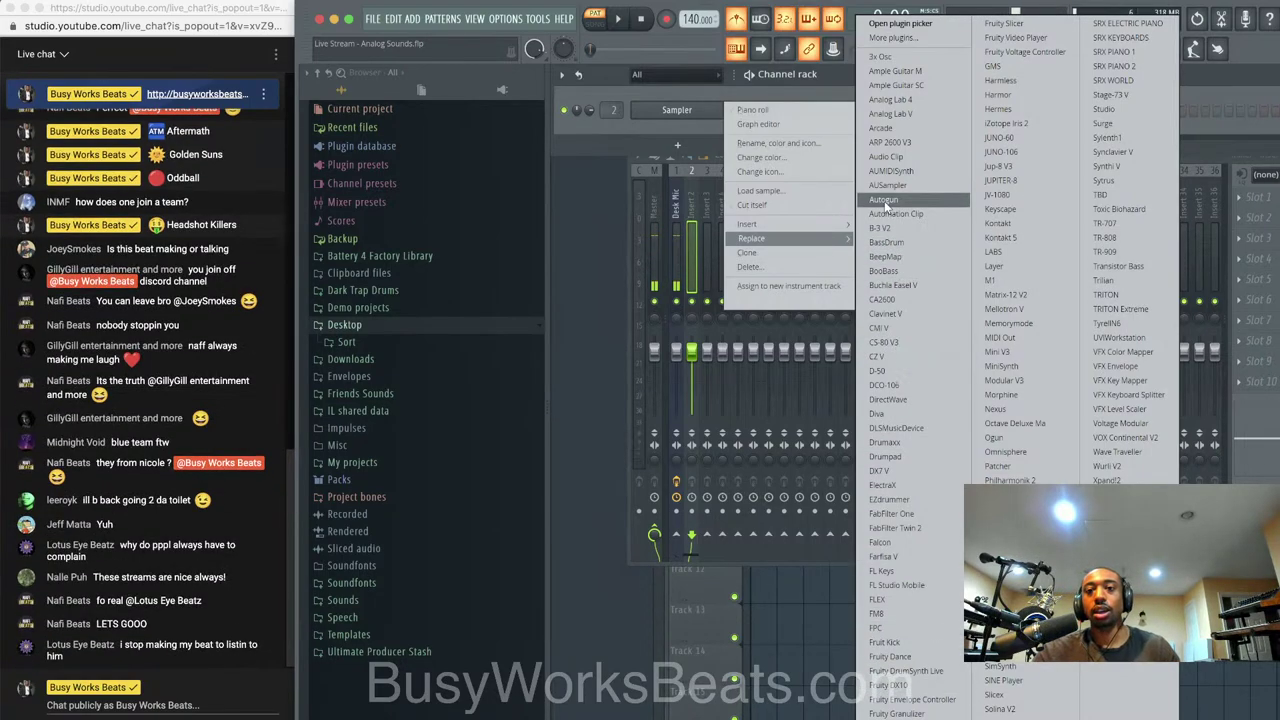
{"action": "left_click", "coordinate": [900, 116]}
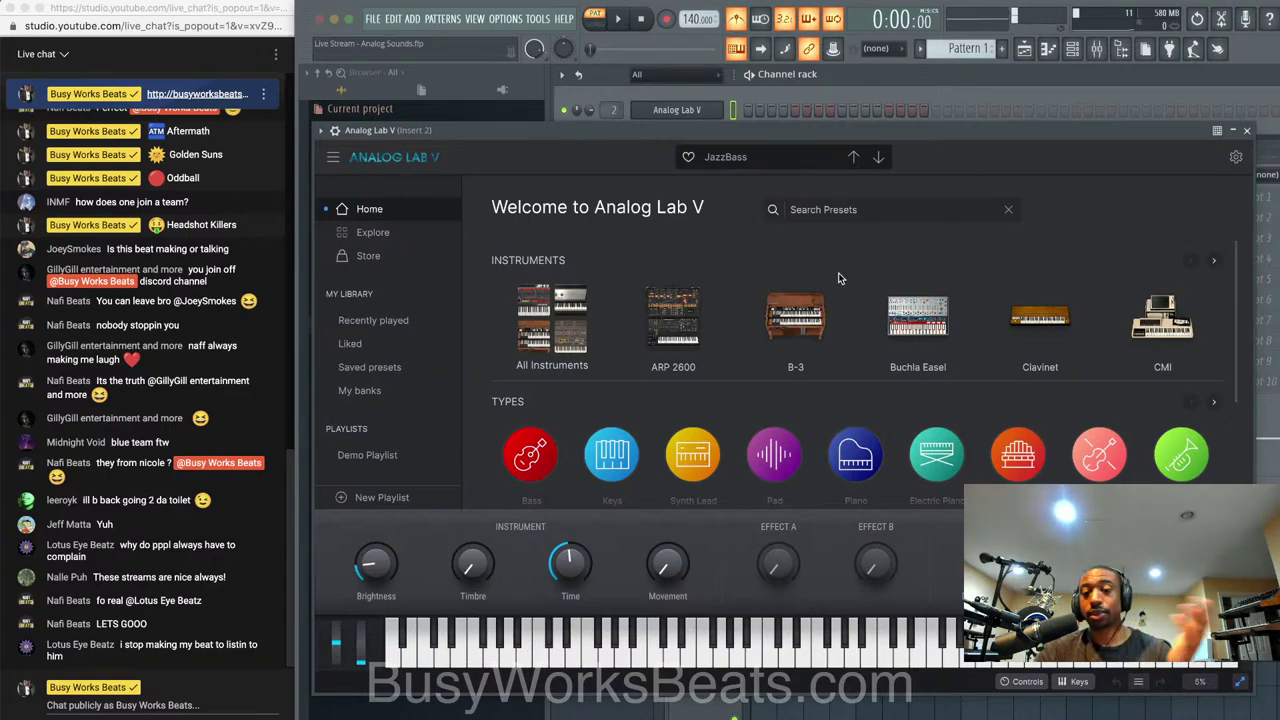
Show Analog Lab V's Home page and move the plugin window up to just below the main toolbar
{"action": "left_click", "coordinate": [403, 237]}
{"action": "left_click", "coordinate": [378, 214]}
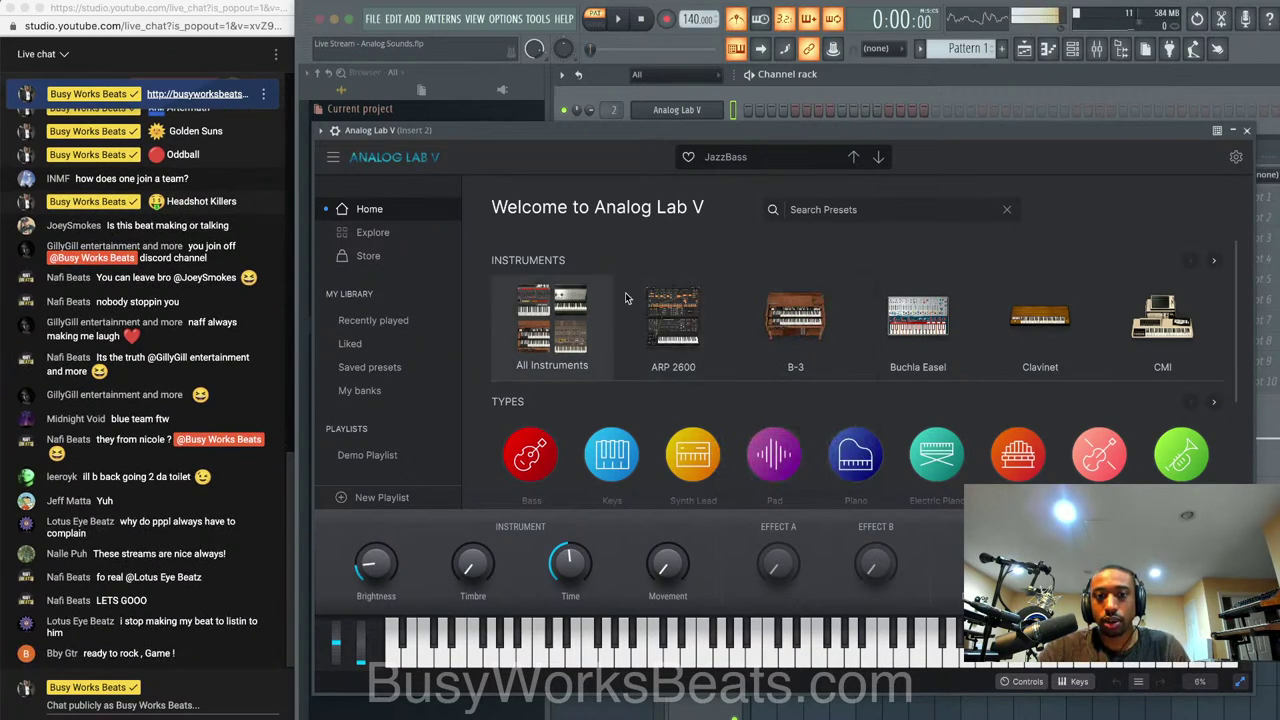
{"action": "left_click_drag", "start_coordinate": [849, 142], "coordinate": [837, 82]}
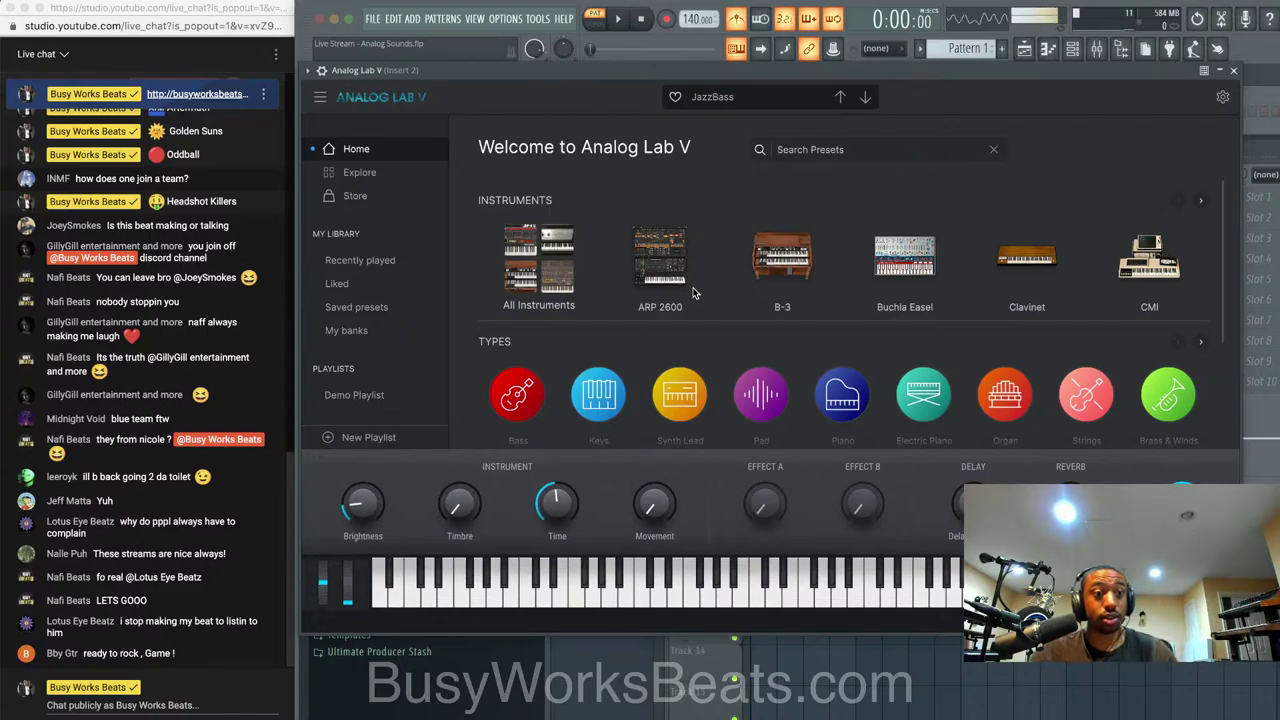
Look back through the live chat for the viewer's question about recording MIDI notes
{"action": "scroll", "coordinate": [110, 453], "scroll_direction": "up", "scroll_amount": 3}
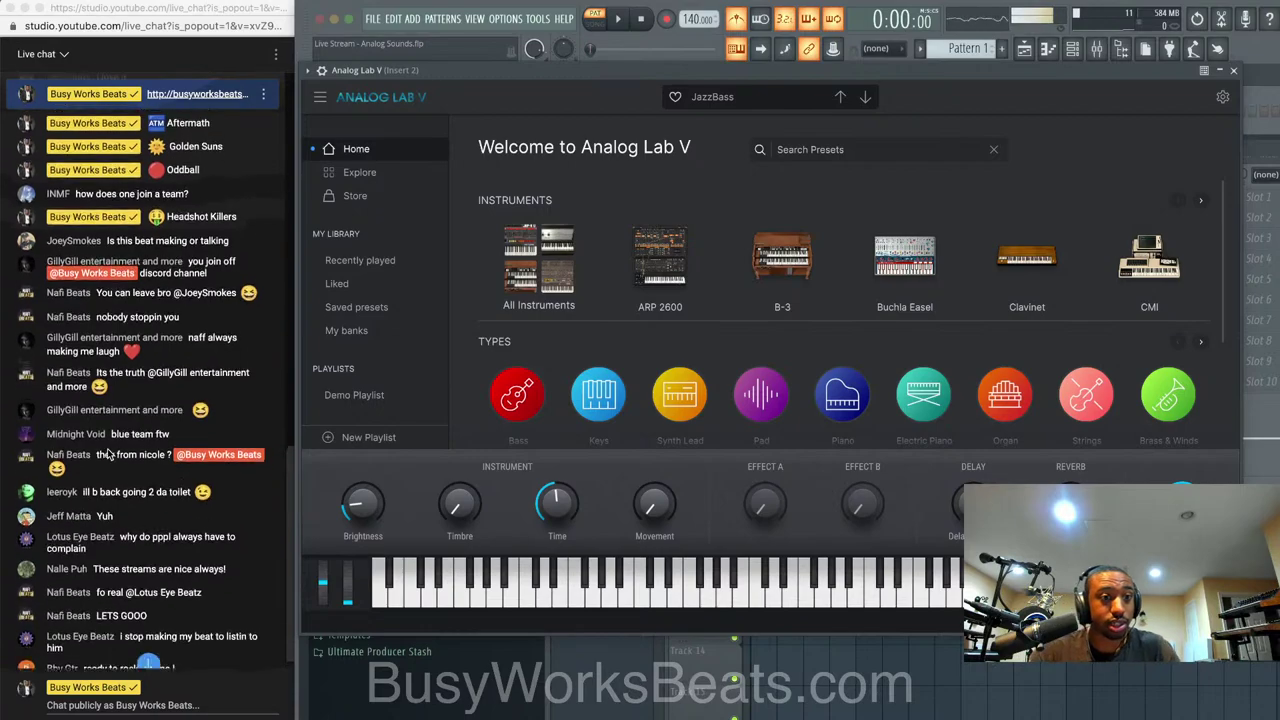
{"action": "scroll", "coordinate": [110, 453], "scroll_direction": "up", "scroll_amount": 4}
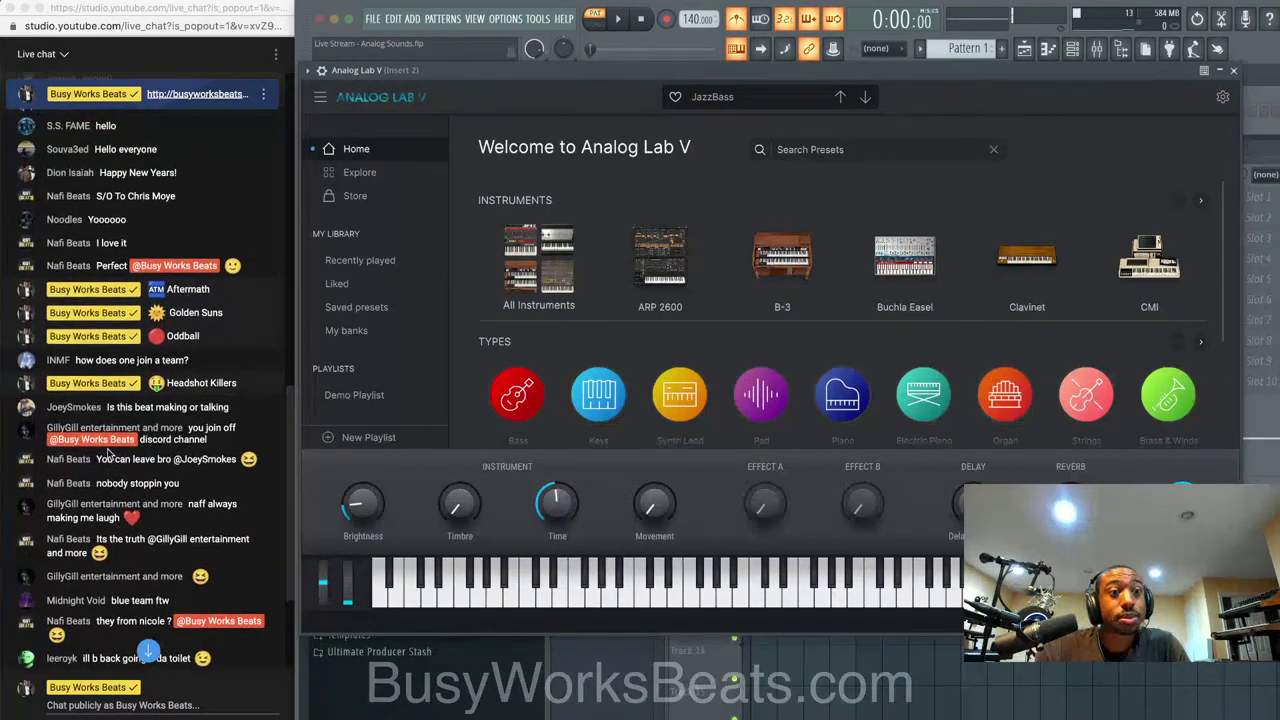
{"action": "scroll", "coordinate": [110, 453], "scroll_direction": "up", "scroll_amount": 2}
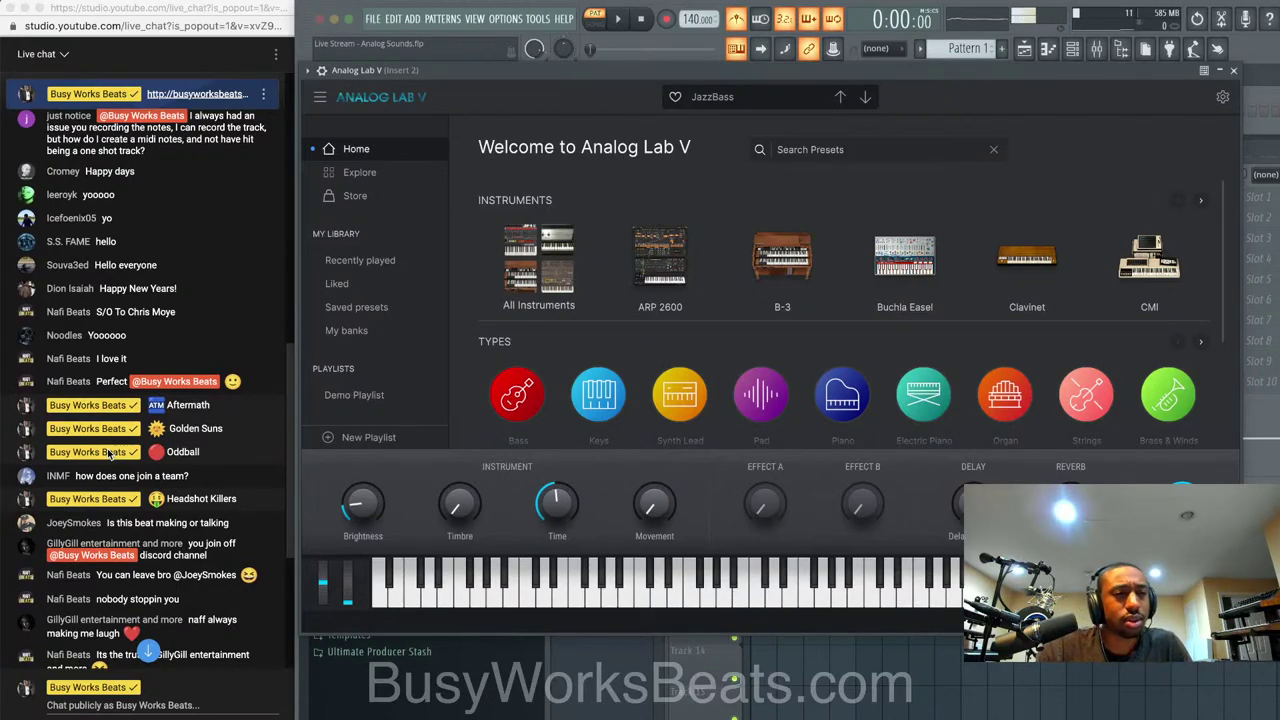
{"action": "scroll", "coordinate": [108, 453], "scroll_direction": "up", "scroll_amount": 1}
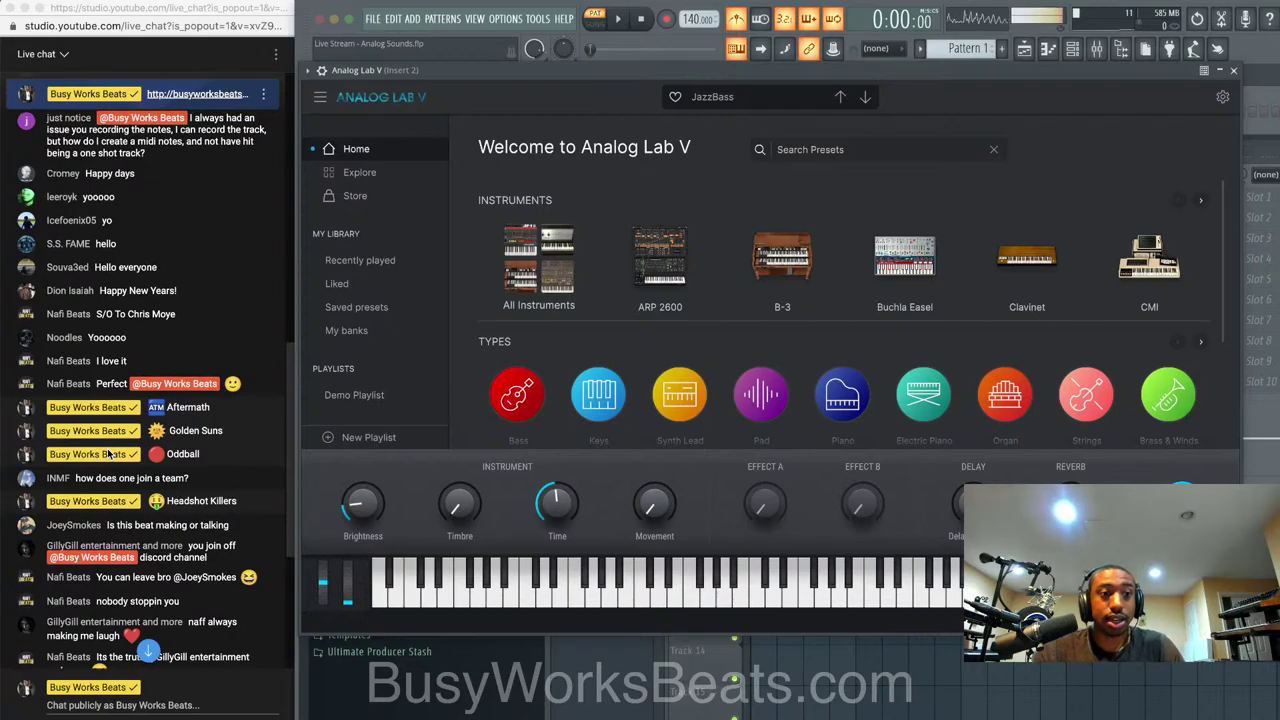
{"action": "scroll", "coordinate": [108, 453], "scroll_direction": "up", "scroll_amount": 3}
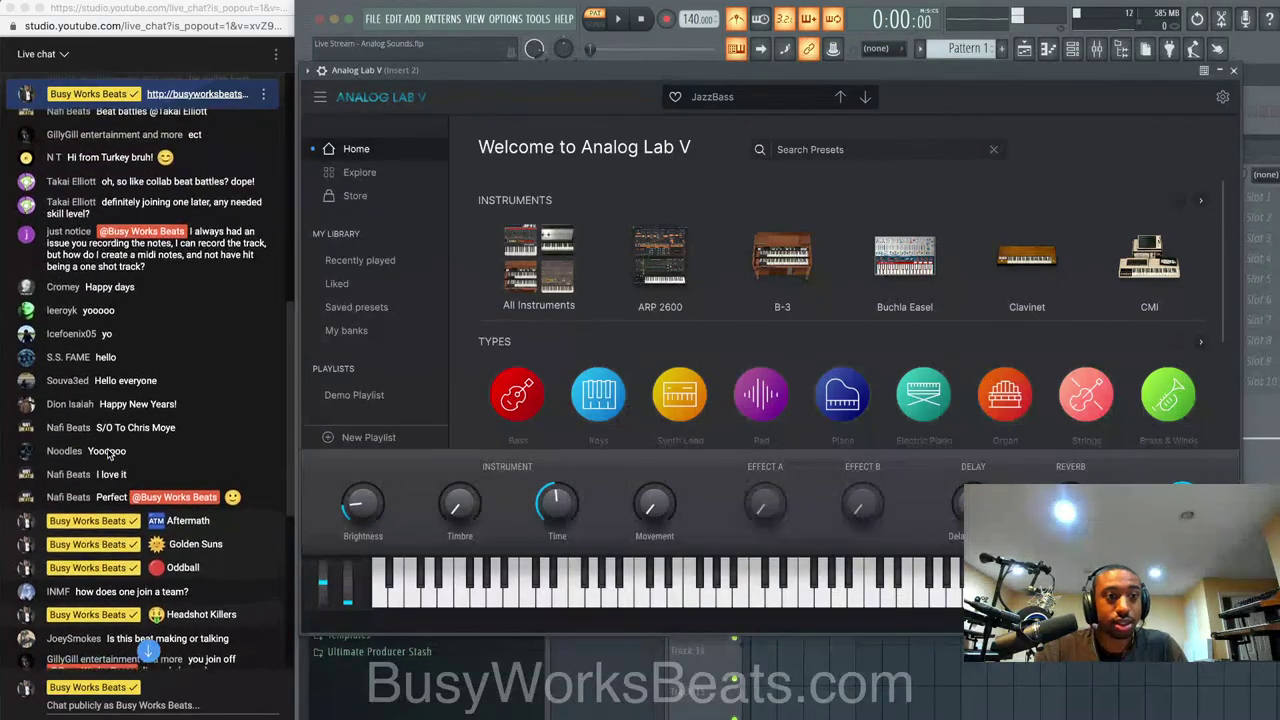
{"action": "scroll", "coordinate": [108, 453], "scroll_direction": "up", "scroll_amount": 2}
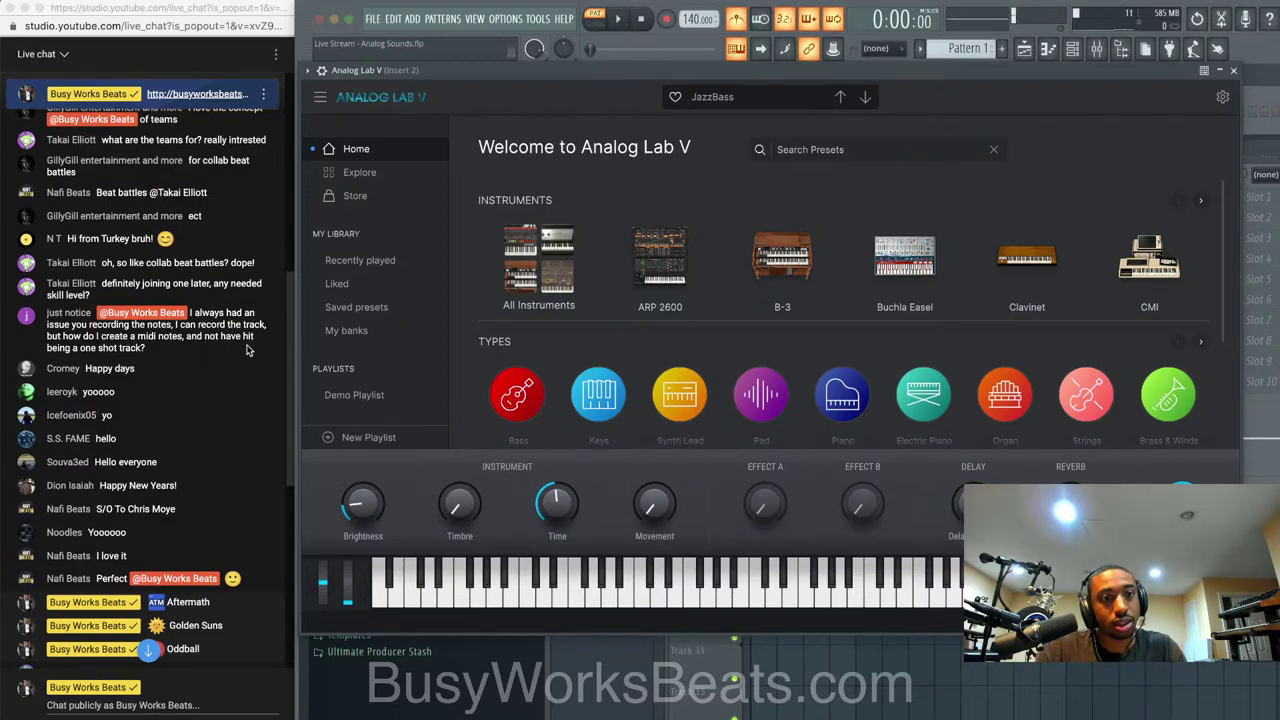
Bring up the choices of what to record, including notes and automation, and cancel without recording
{"action": "left_click", "coordinate": [666, 19]}
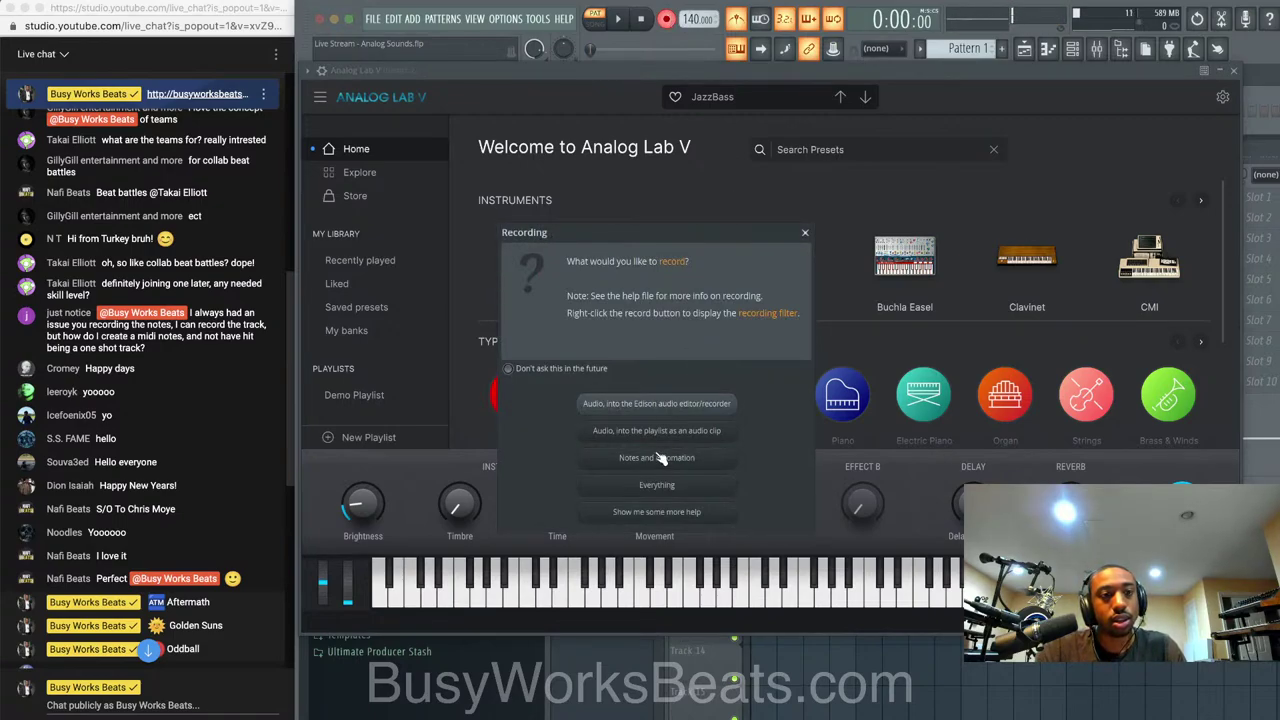
{"action": "left_click", "coordinate": [805, 232]}
{"action": "left_click", "coordinate": [666, 20]}
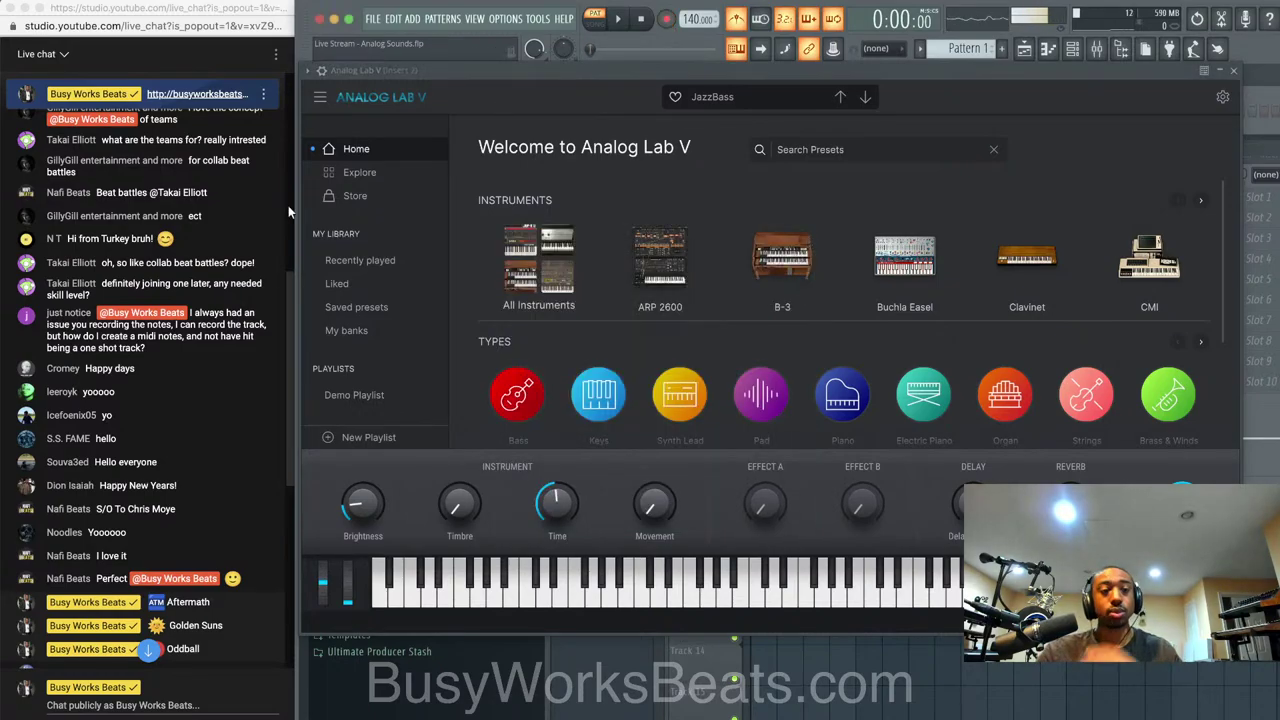
Read the earlier live chat messages about teams and collab beat battles
{"action": "scroll", "coordinate": [216, 263], "scroll_direction": "up", "scroll_amount": 1}
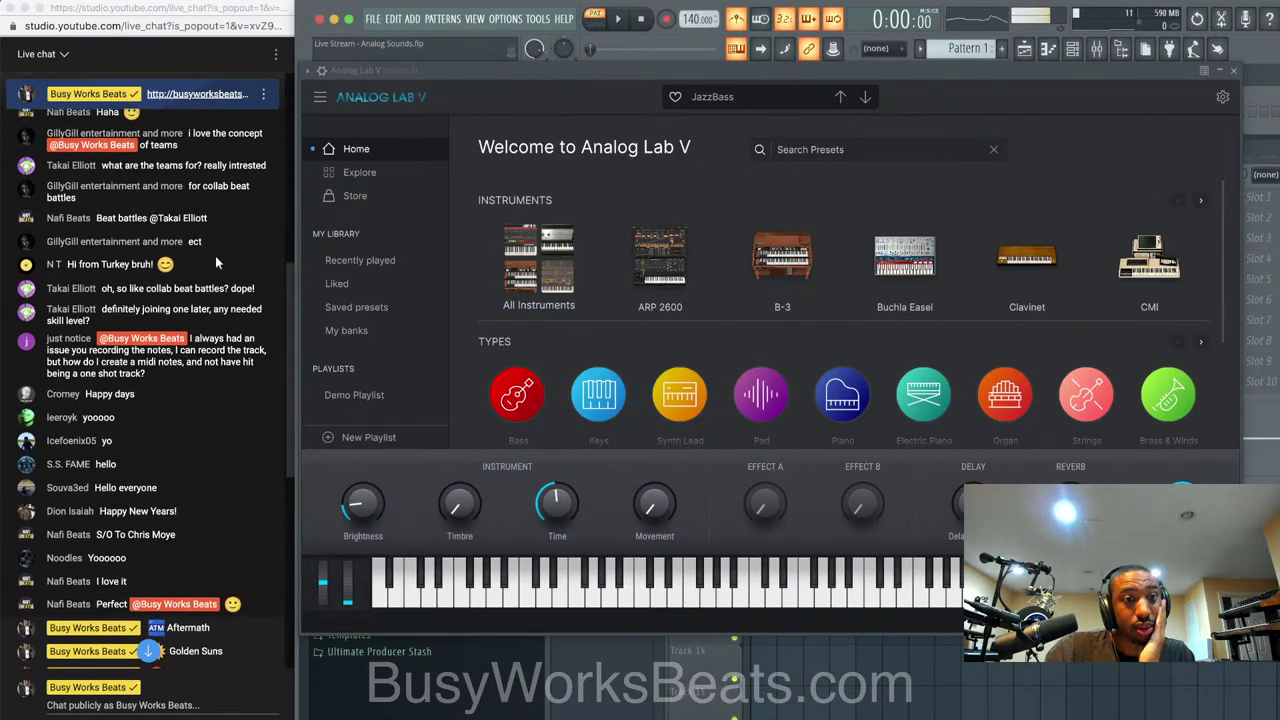
{"action": "scroll", "coordinate": [215, 255], "scroll_direction": "up", "scroll_amount": 1}
{"action": "scroll", "coordinate": [215, 255], "scroll_direction": "up", "scroll_amount": 2}
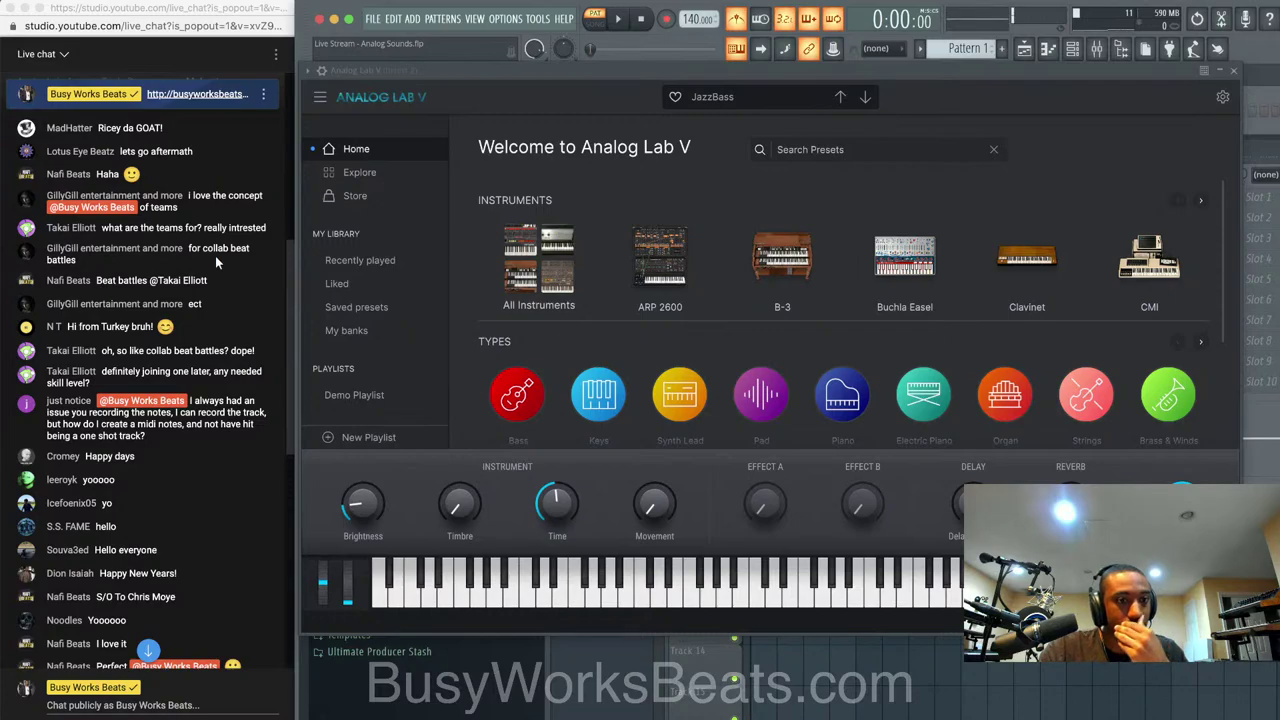
{"action": "scroll", "coordinate": [215, 255], "scroll_direction": "up", "scroll_amount": 2}
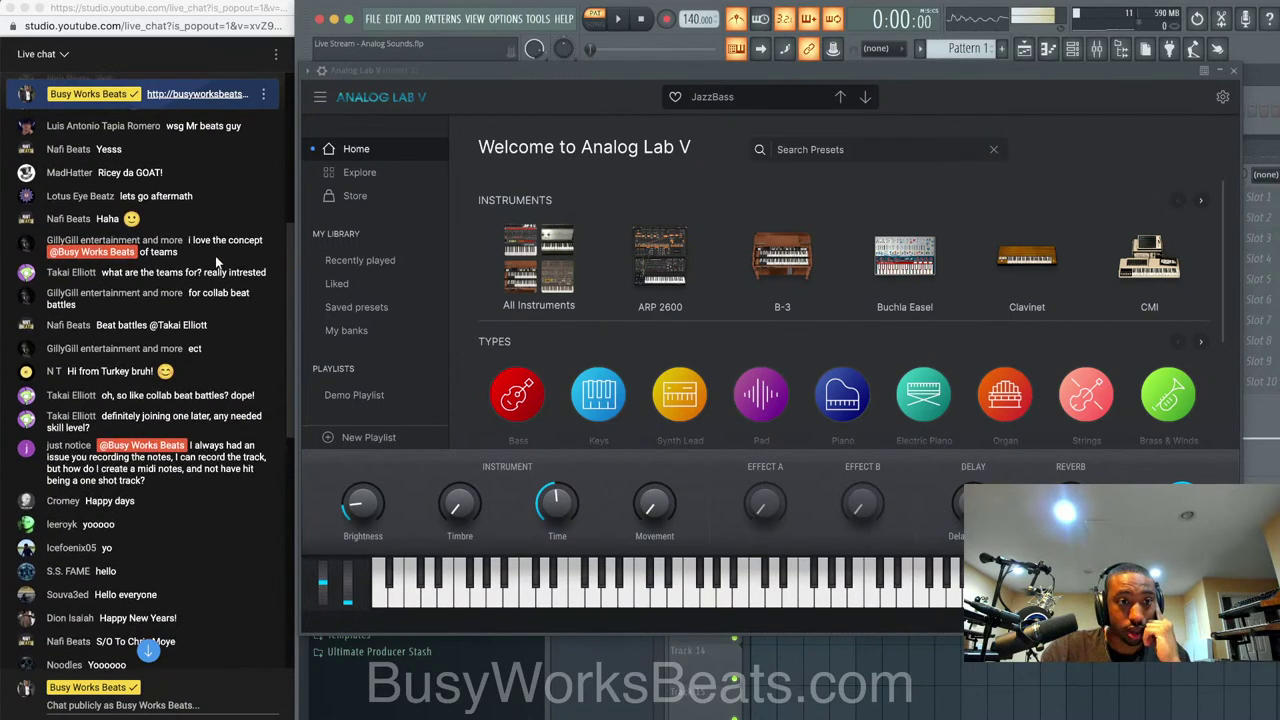
Read through the live chat from the team messages down to the newest ones, and return focus to Analog Lab V
{"action": "scroll", "coordinate": [219, 318], "scroll_direction": "up", "scroll_amount": 10}
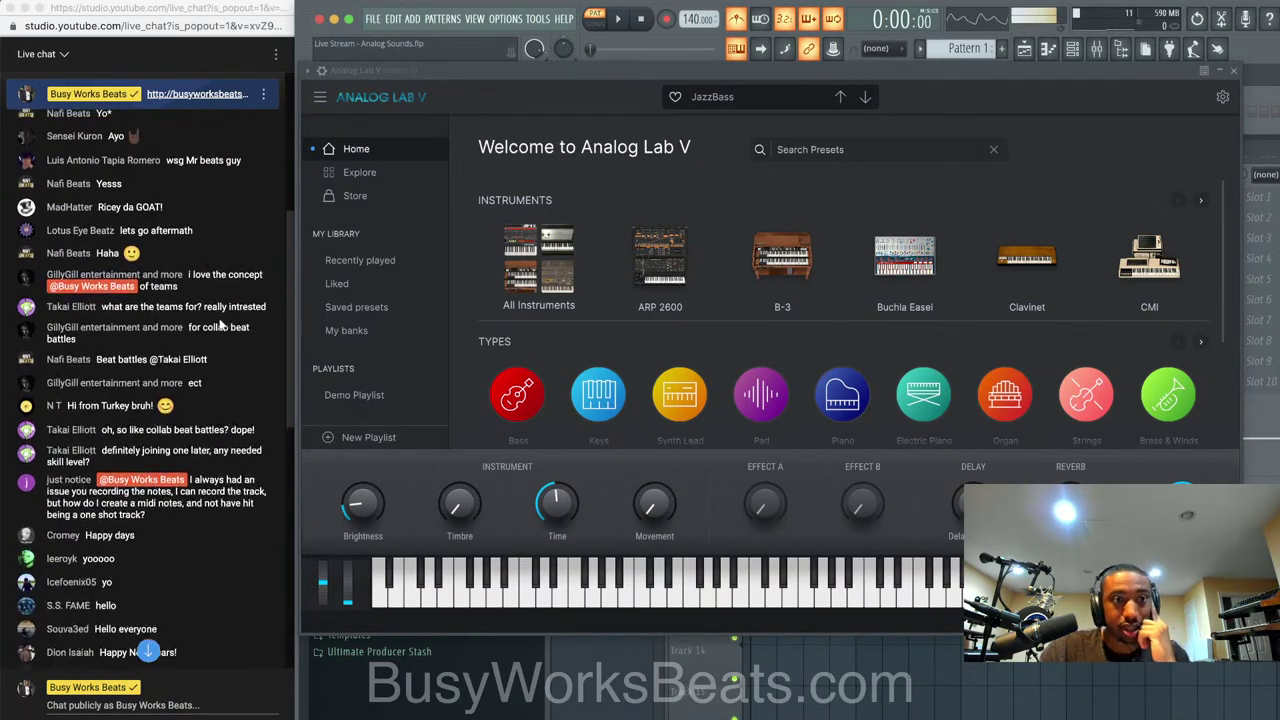
{"action": "scroll", "coordinate": [219, 318], "scroll_direction": "down", "scroll_amount": 6}
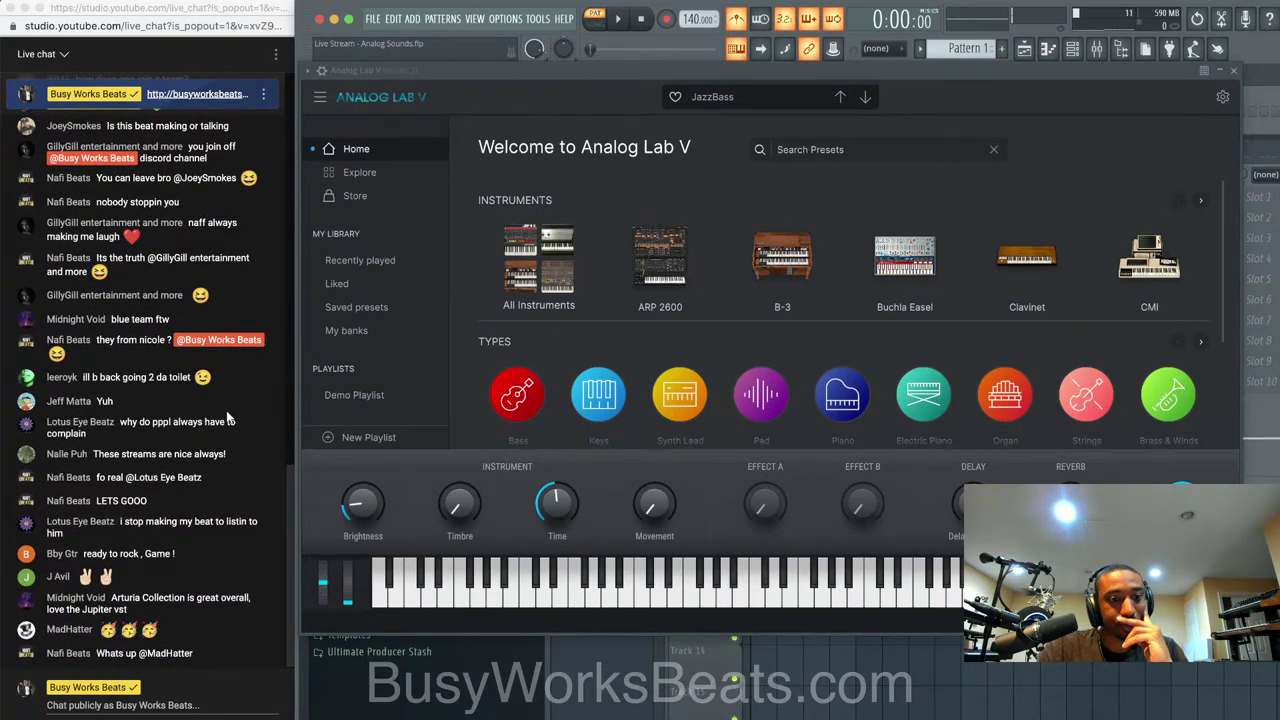
{"action": "left_click", "coordinate": [625, 74]}
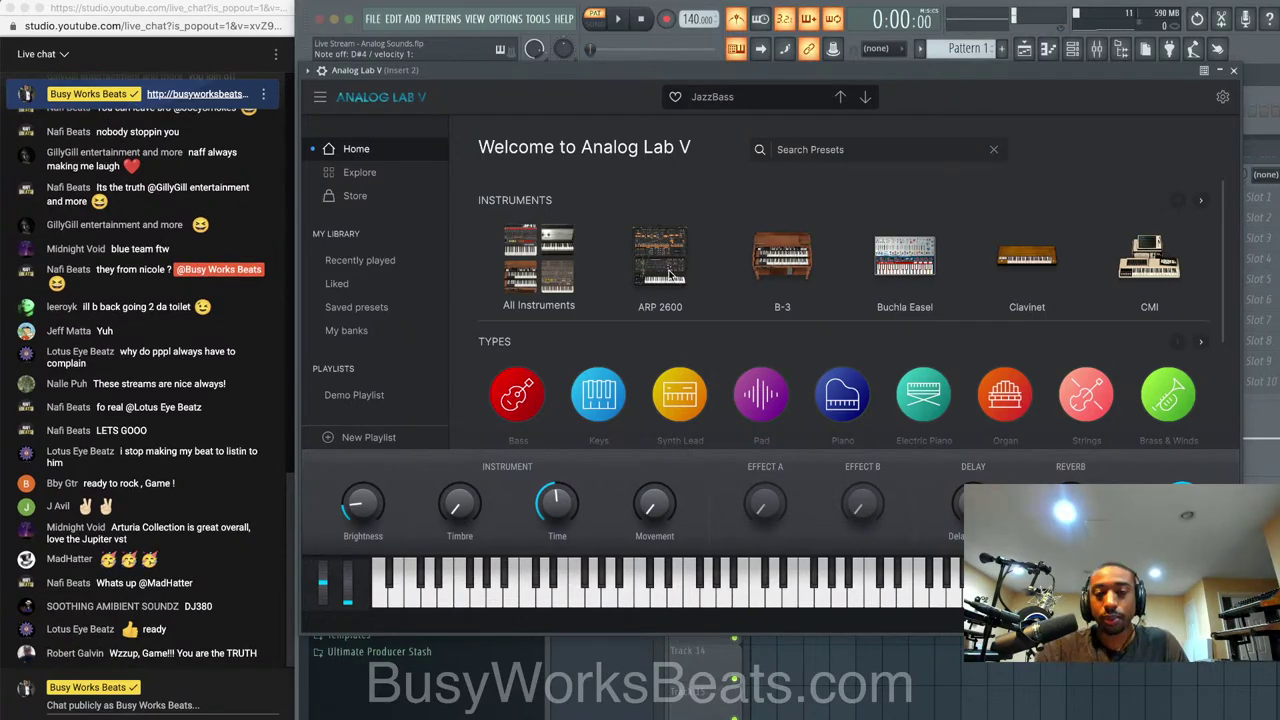
Examine the ARP 2600, CMI and CS-80 descriptions among Analog Lab V's instruments, and show the CS-80 presets
{"action": "mouse_move", "coordinate": [710, 280]}
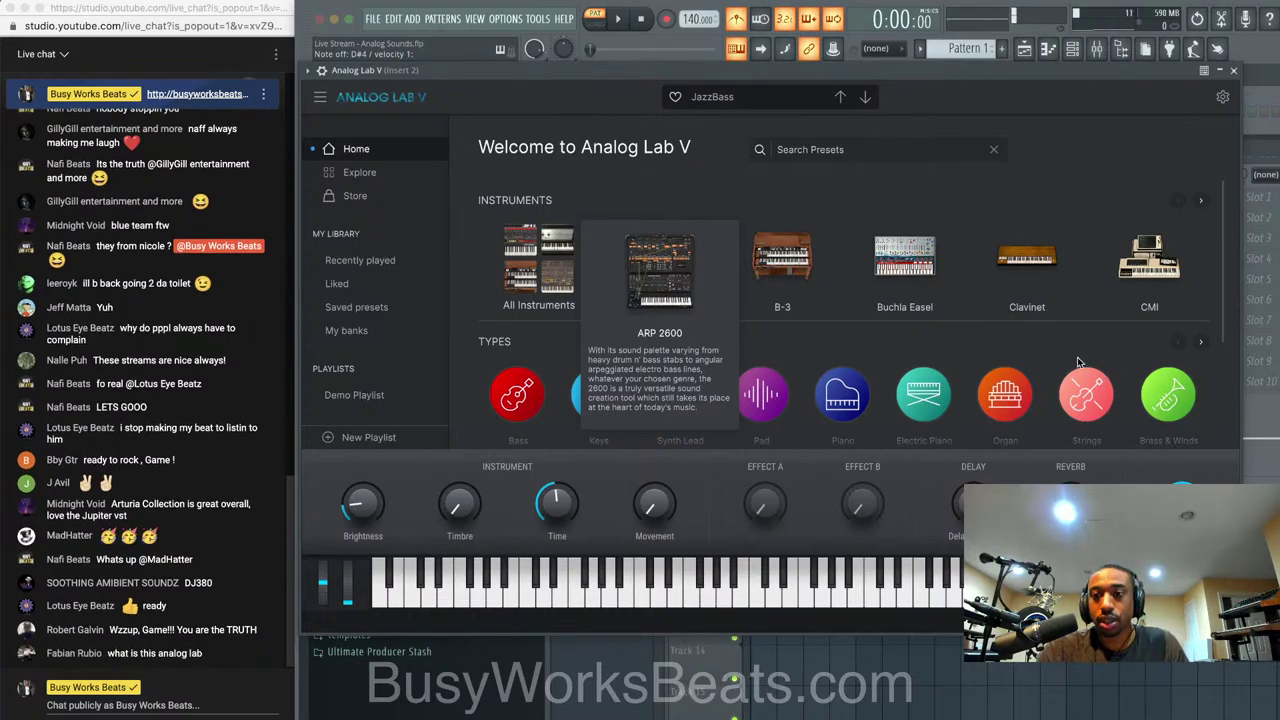
{"action": "left_click", "coordinate": [1203, 205]}
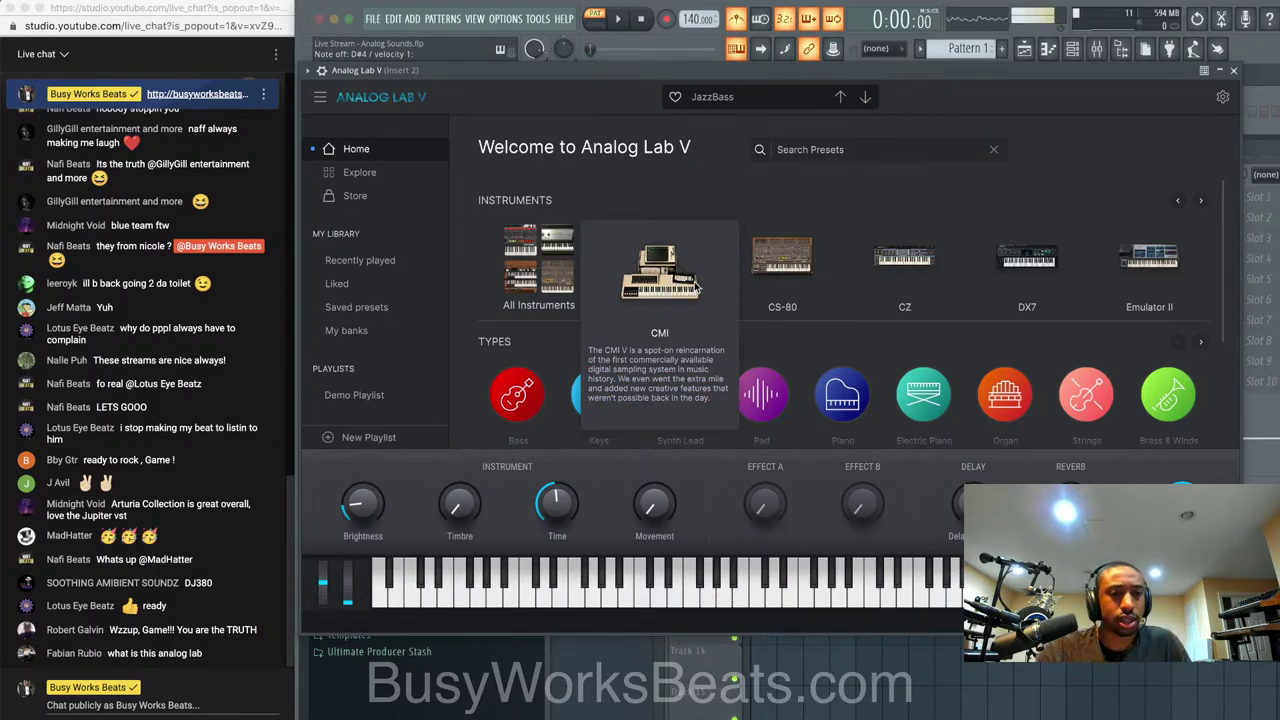
{"action": "mouse_move", "coordinate": [807, 280]}
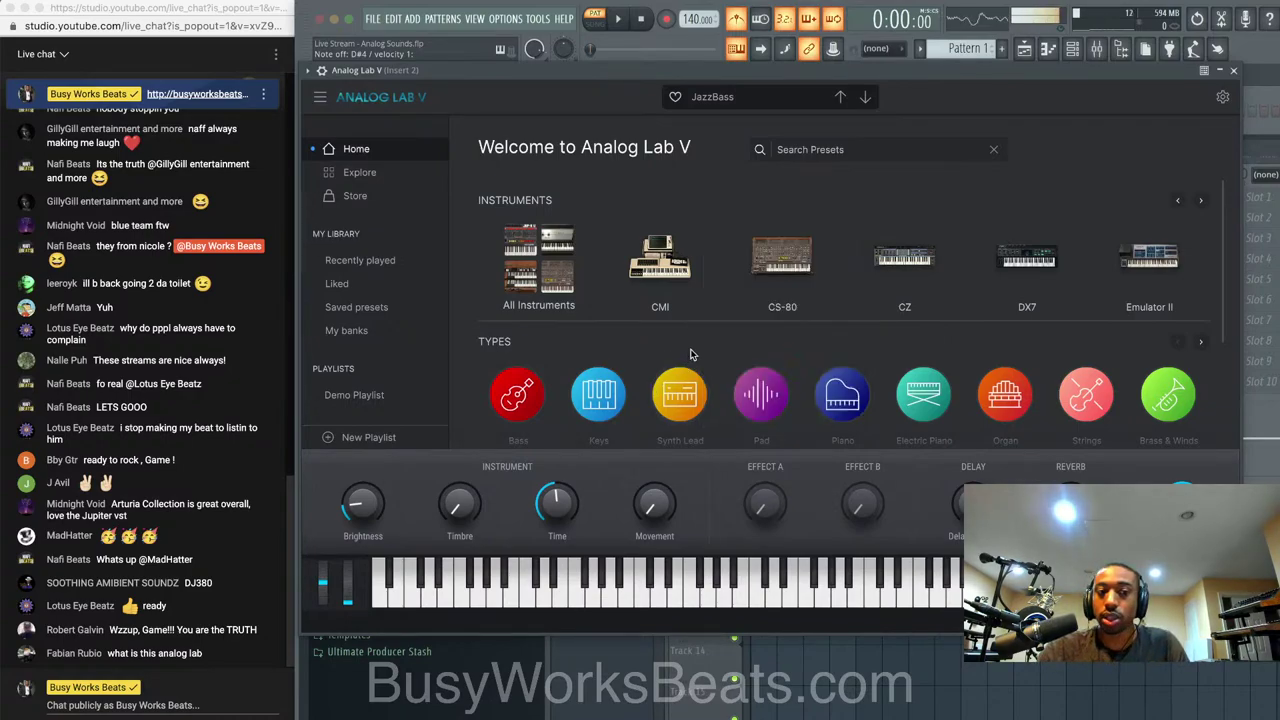
{"action": "mouse_move", "coordinate": [747, 294]}
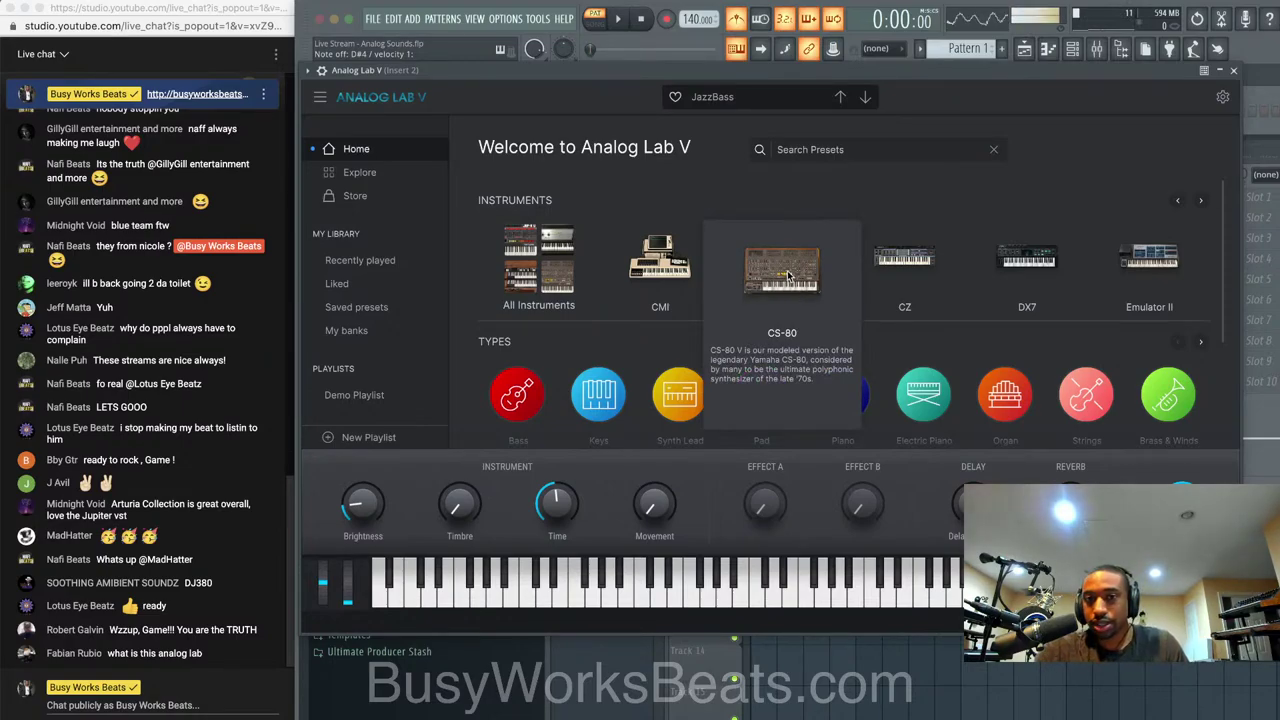
{"action": "left_click", "coordinate": [787, 275]}
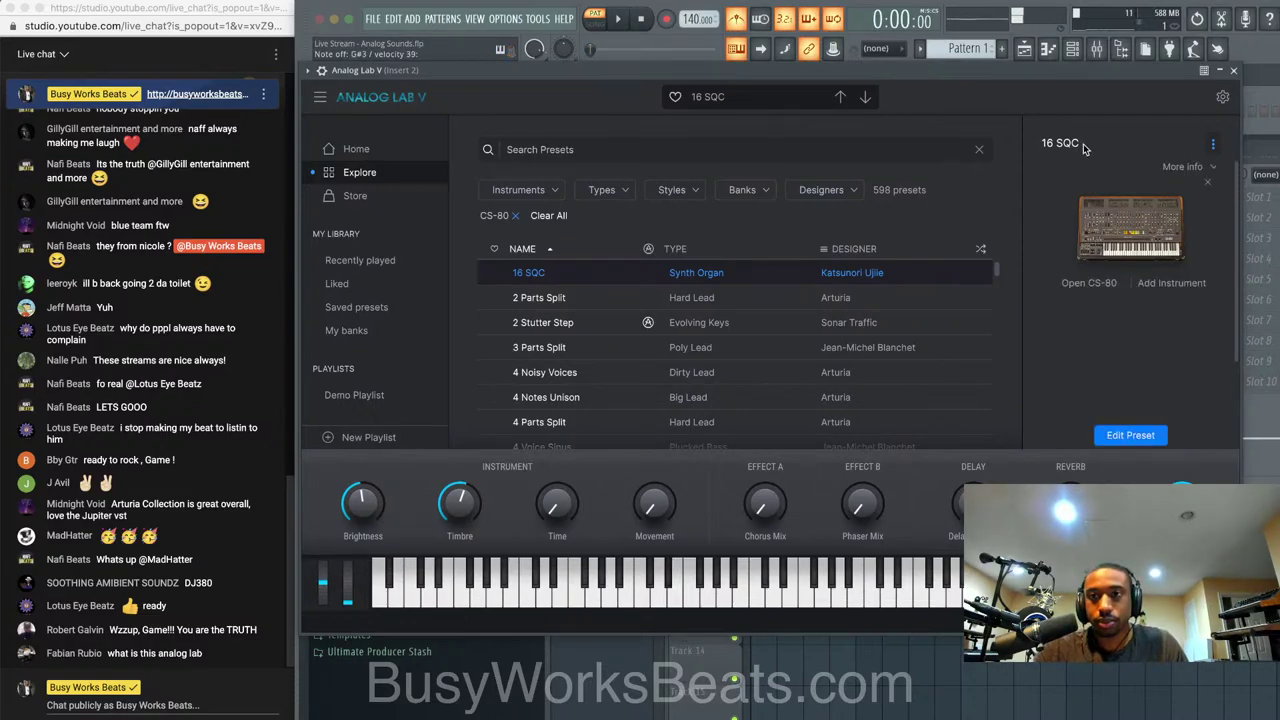
Set the Analog Lab V channel volume to 100%, and load the CS-80 preset 4 Noisy Voices
{"action": "left_click", "coordinate": [1234, 70]}
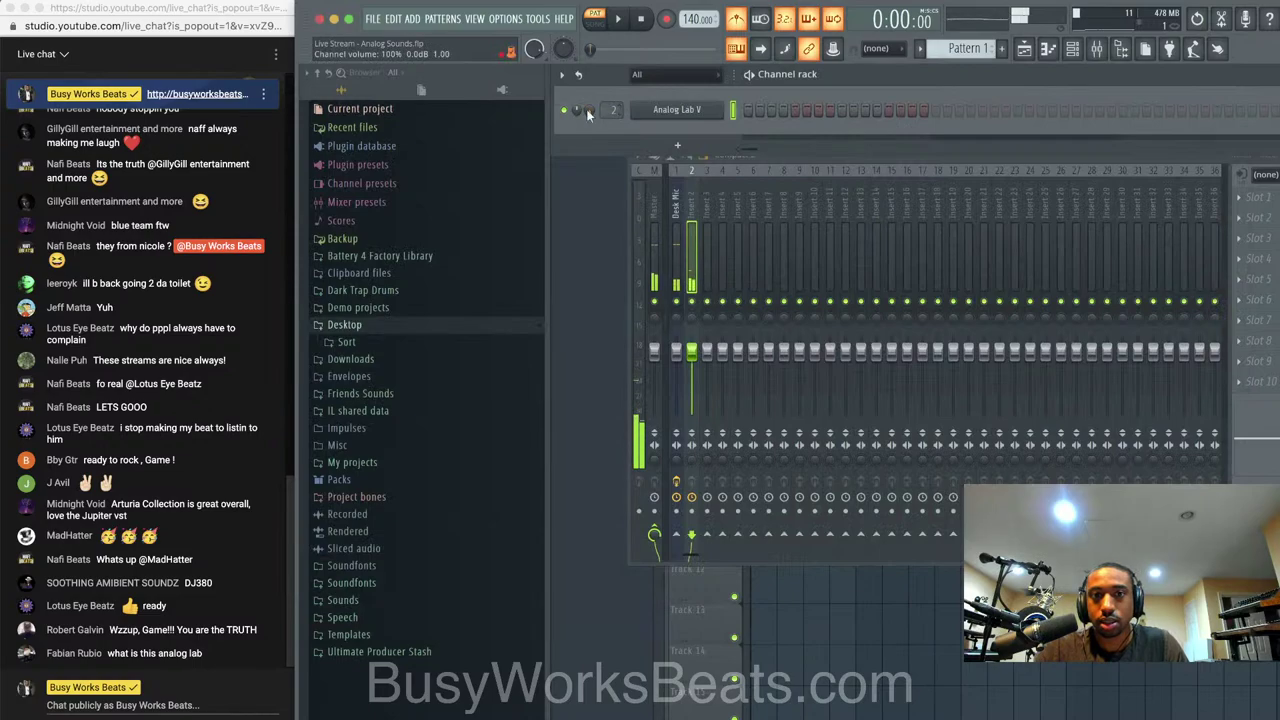
{"action": "left_click", "coordinate": [677, 110]}
{"action": "left_click", "coordinate": [748, 368]}
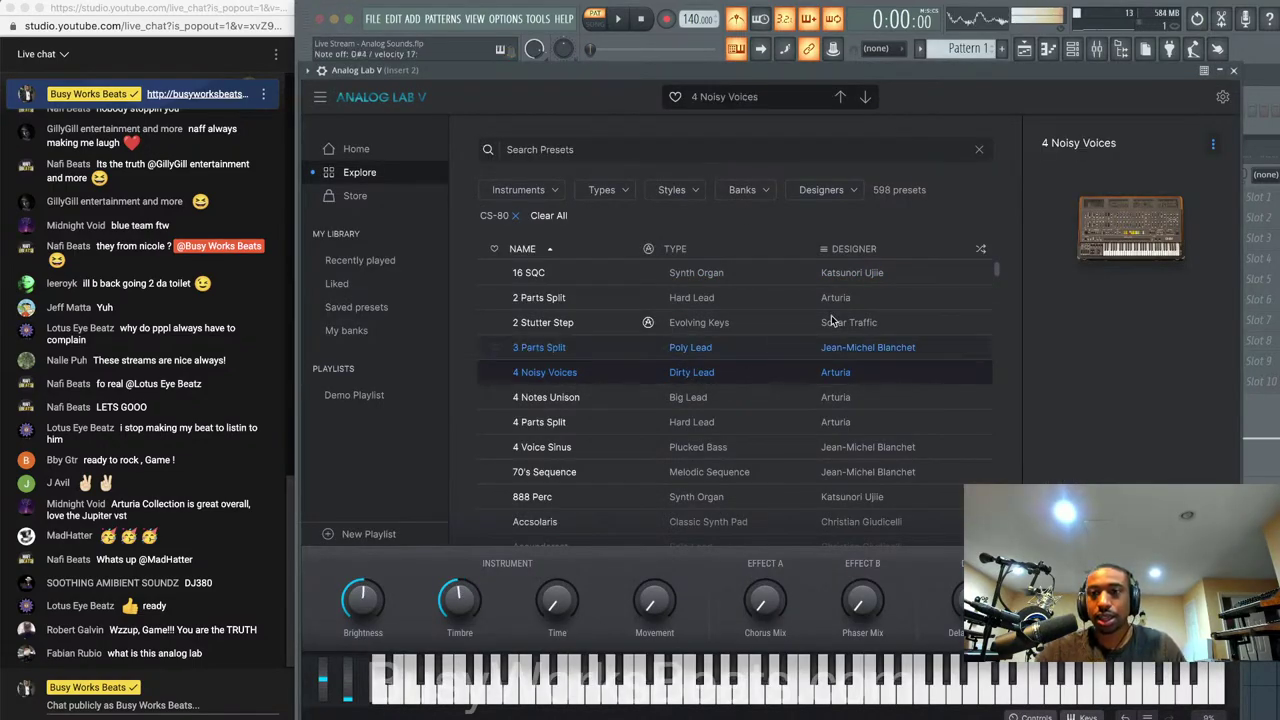
Examine the full CS-80 synthesizer panel with its controls and keyboard, and return to the preset list
{"action": "left_click", "coordinate": [1104, 283]}
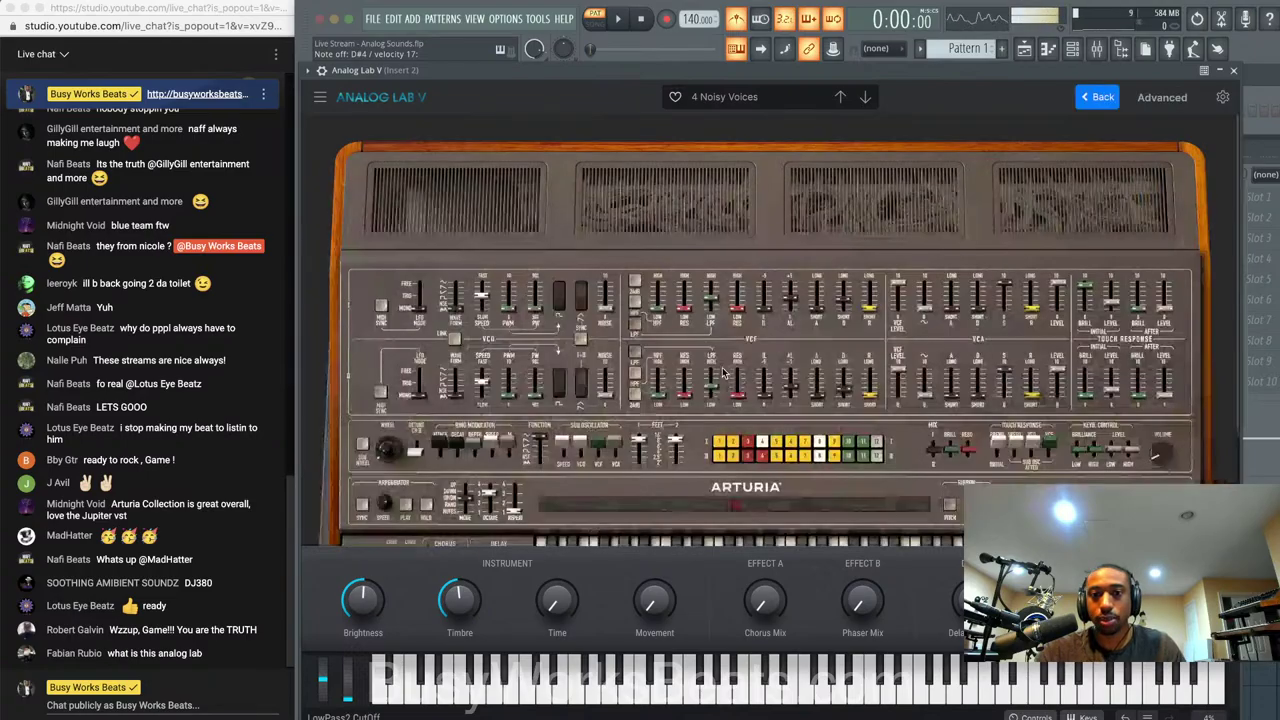
{"action": "scroll", "coordinate": [1234, 294], "scroll_direction": "down", "scroll_amount": 3}
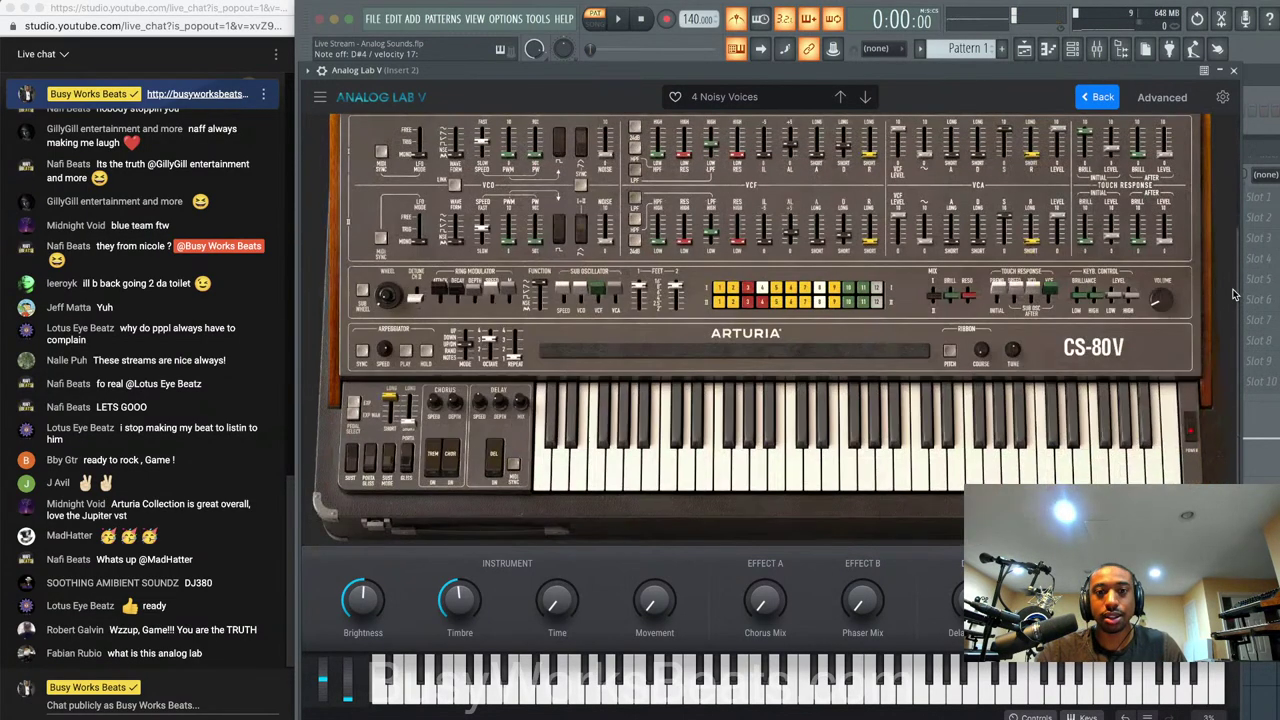
{"action": "scroll", "coordinate": [1234, 294], "scroll_direction": "up", "scroll_amount": 2}
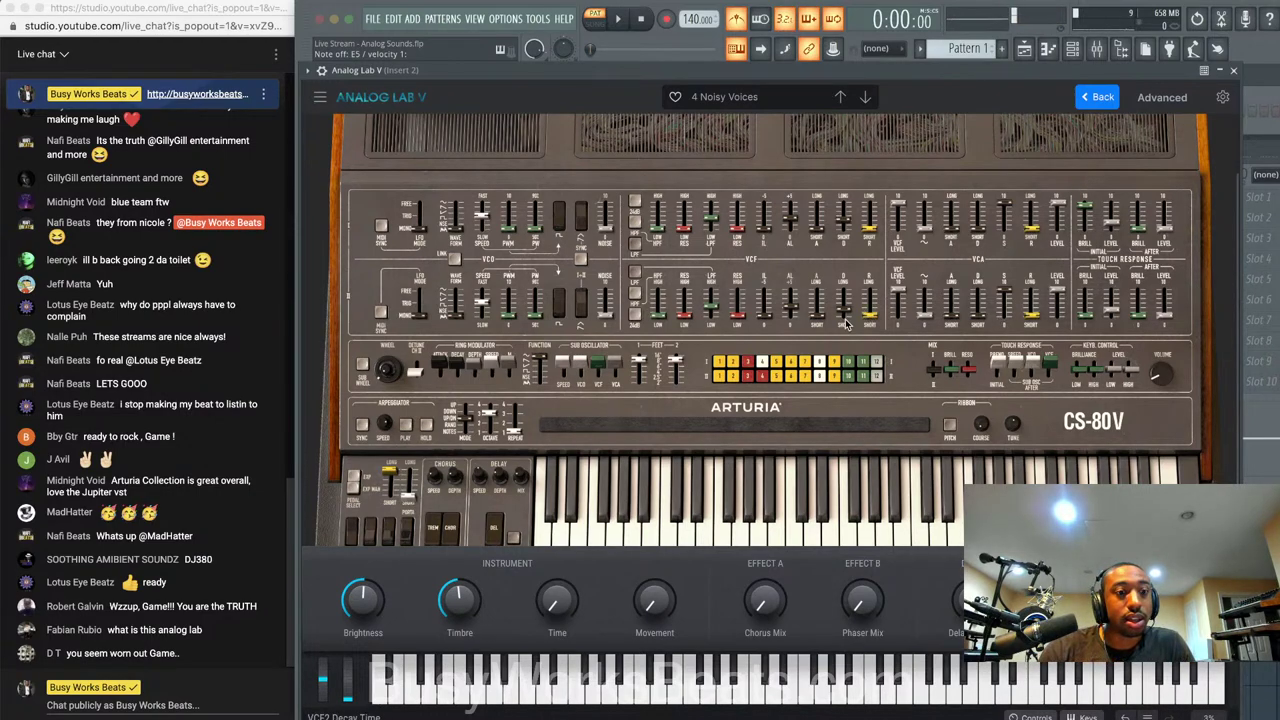
{"action": "mouse_move", "coordinate": [846, 324]}
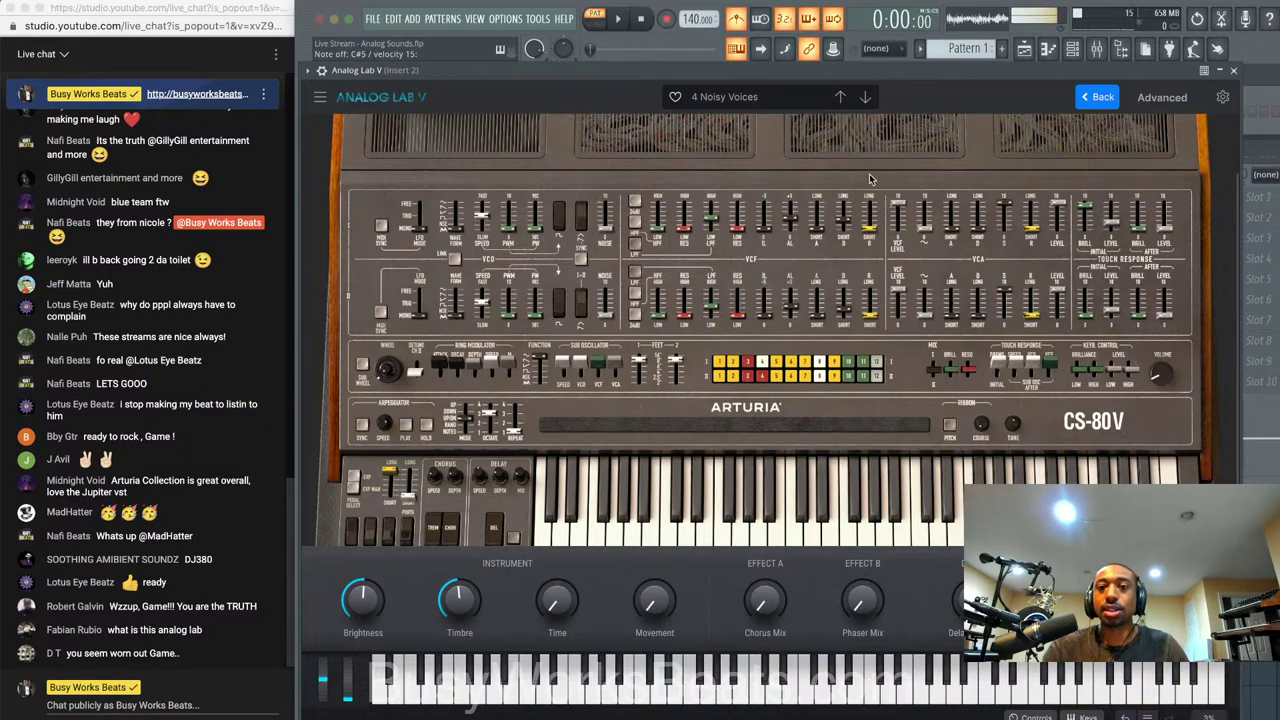
{"action": "left_click", "coordinate": [1097, 96]}
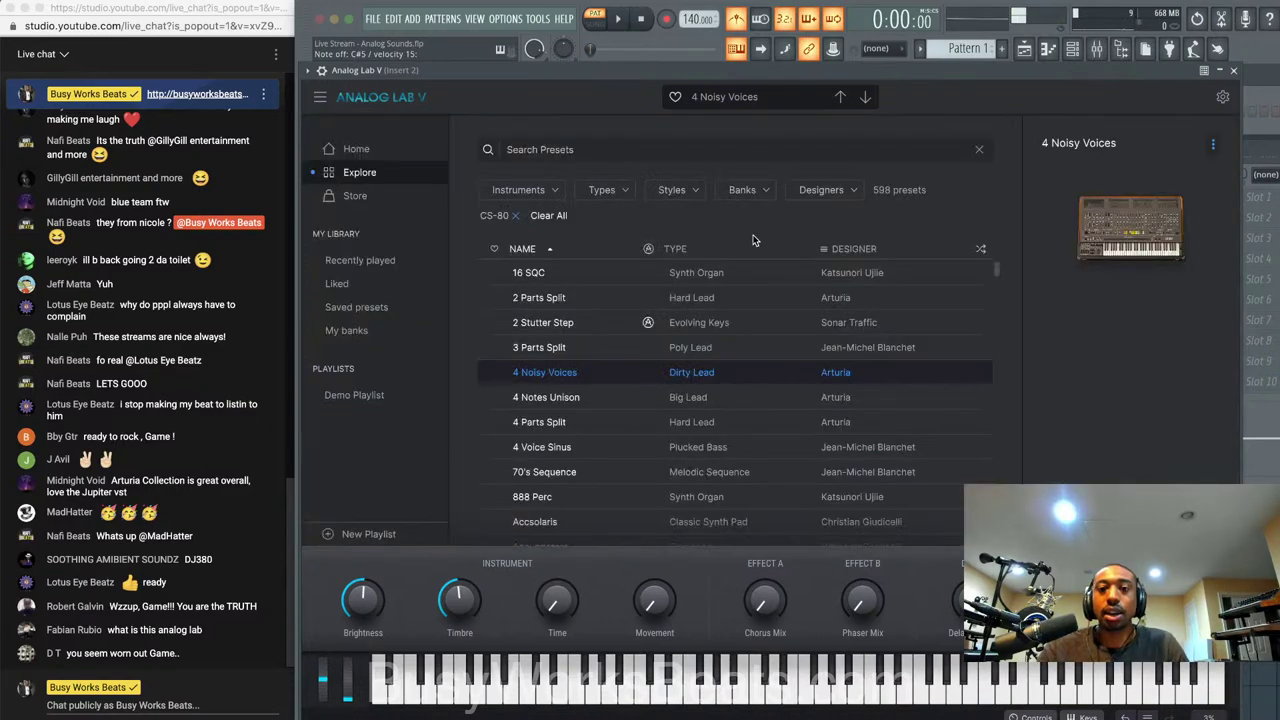
Audition the CS-80 presets 4 Parts Split, 4 Voice Sinus, 888 Perc and Accsolaris, and load Ach Steel
{"action": "left_click", "coordinate": [651, 422]}
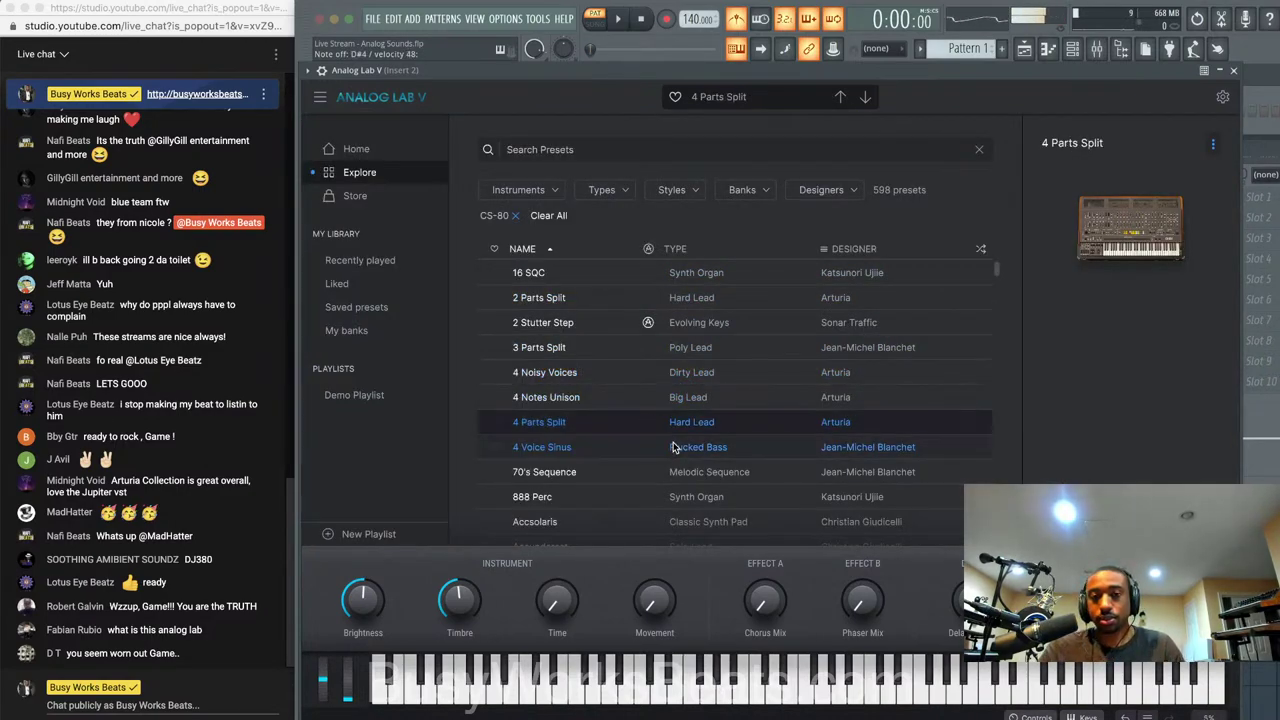
{"action": "left_click", "coordinate": [672, 447]}
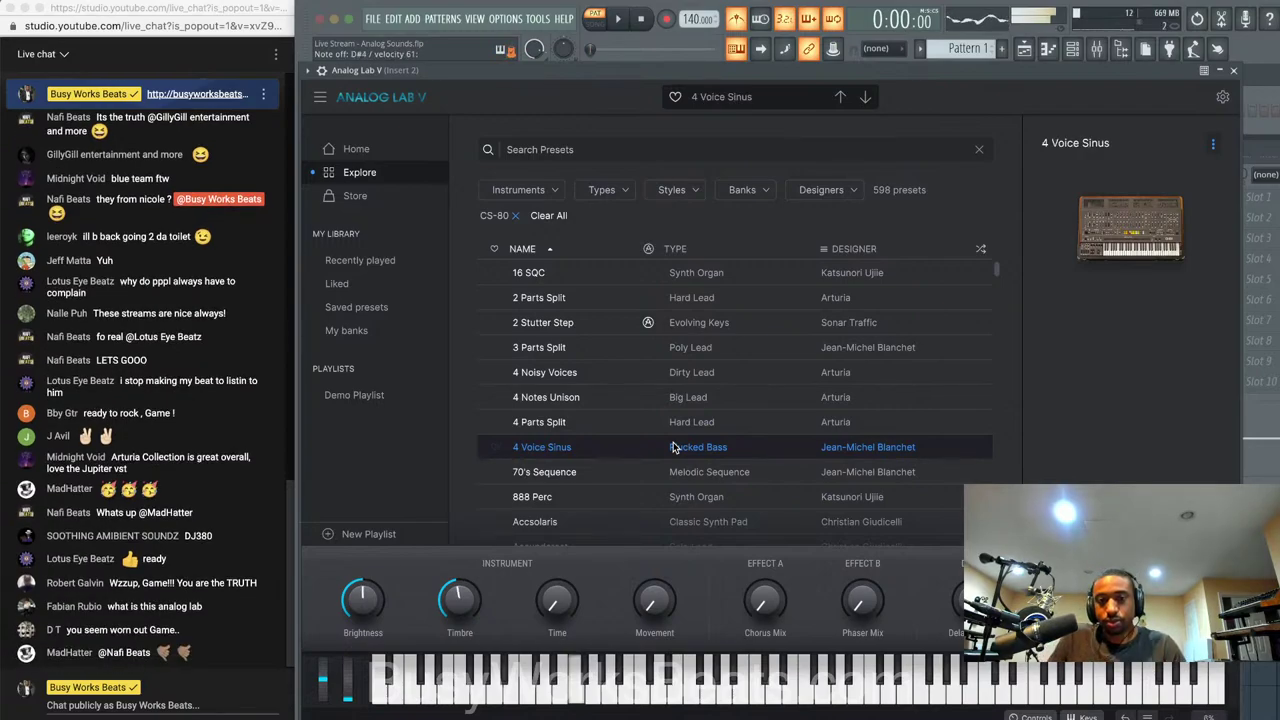
{"action": "scroll", "coordinate": [673, 447], "scroll_direction": "down", "scroll_amount": 1}
{"action": "left_click", "coordinate": [675, 475]}
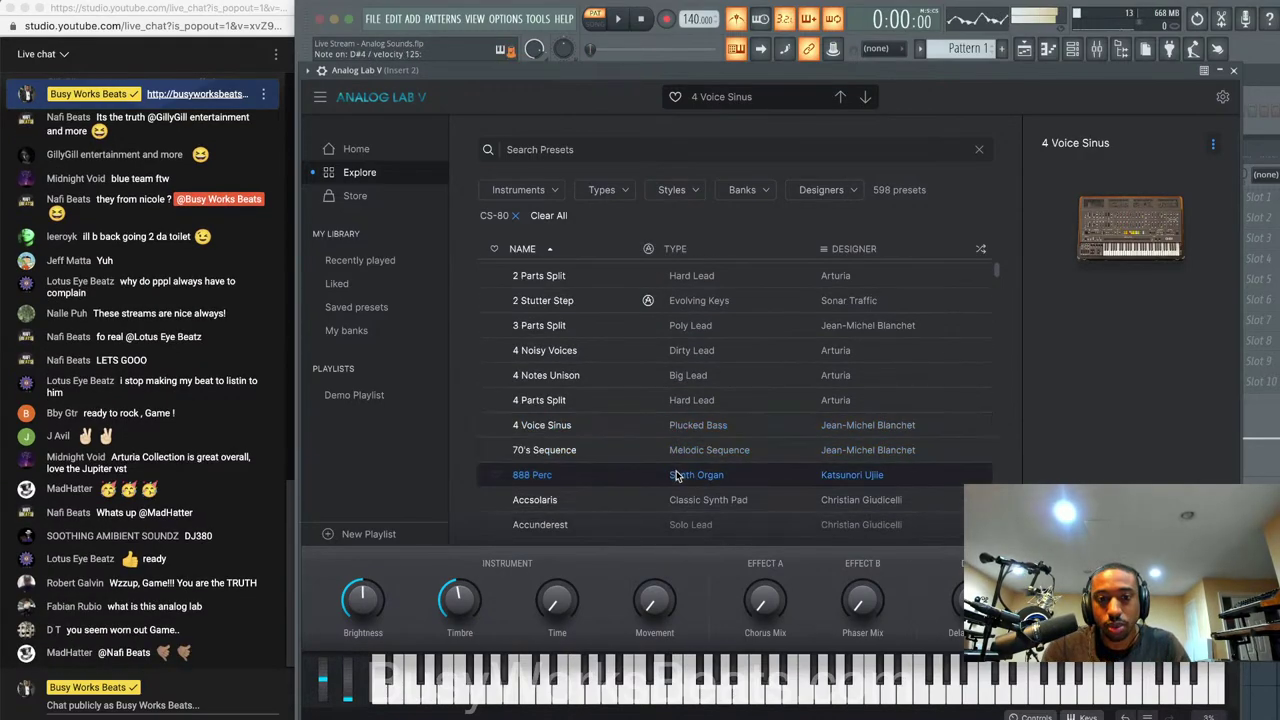
{"action": "scroll", "coordinate": [673, 480], "scroll_direction": "down", "scroll_amount": 1}
{"action": "left_click", "coordinate": [673, 485]}
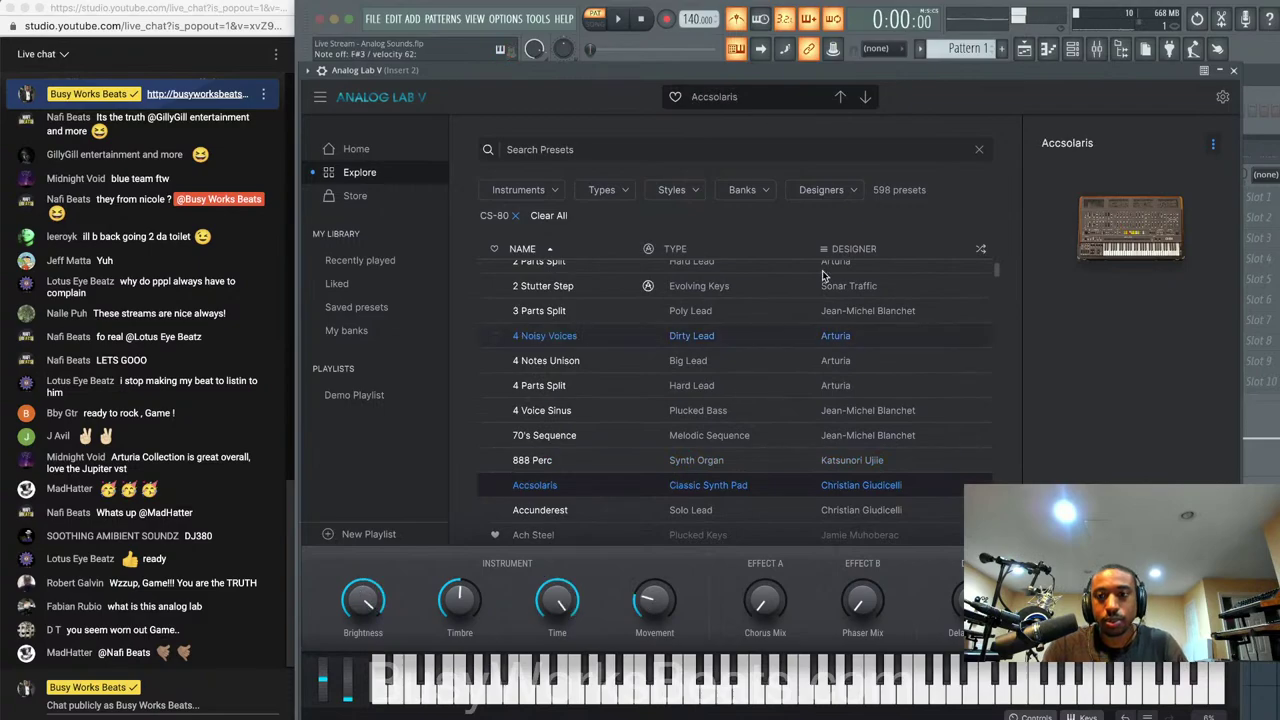
{"action": "scroll", "coordinate": [700, 430], "scroll_direction": "down", "scroll_amount": 3}
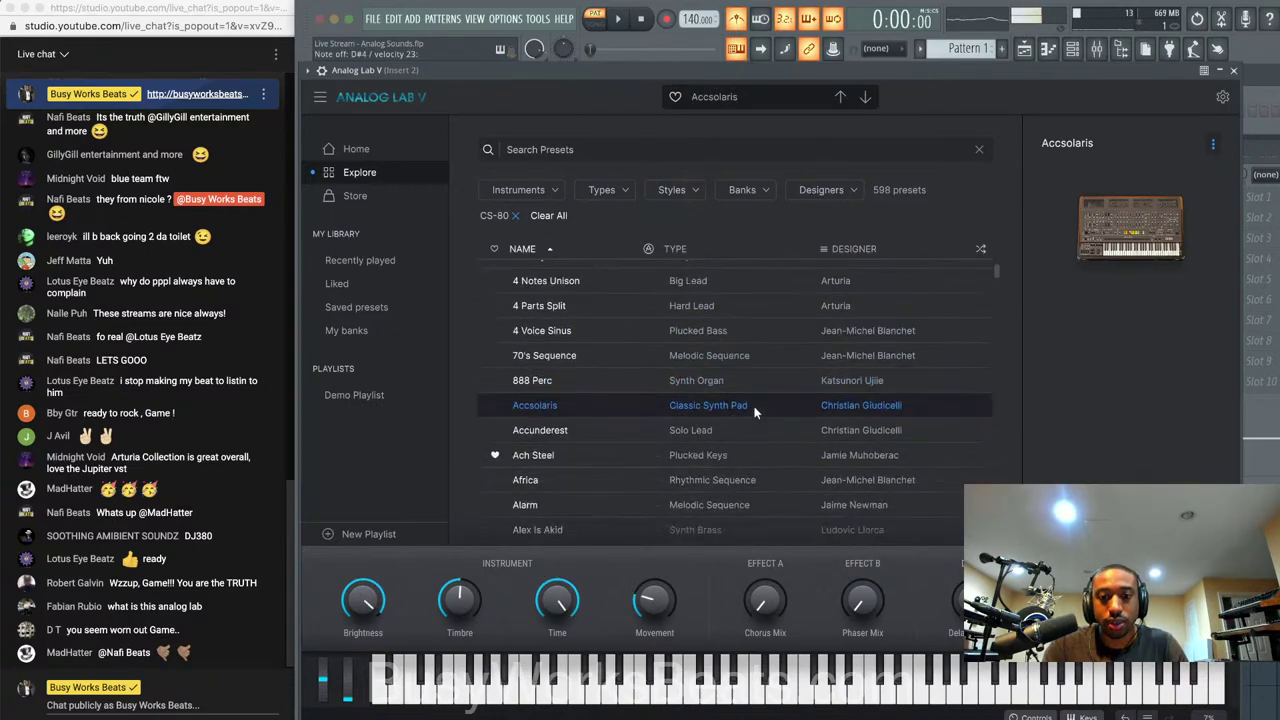
{"action": "left_click", "coordinate": [722, 459]}
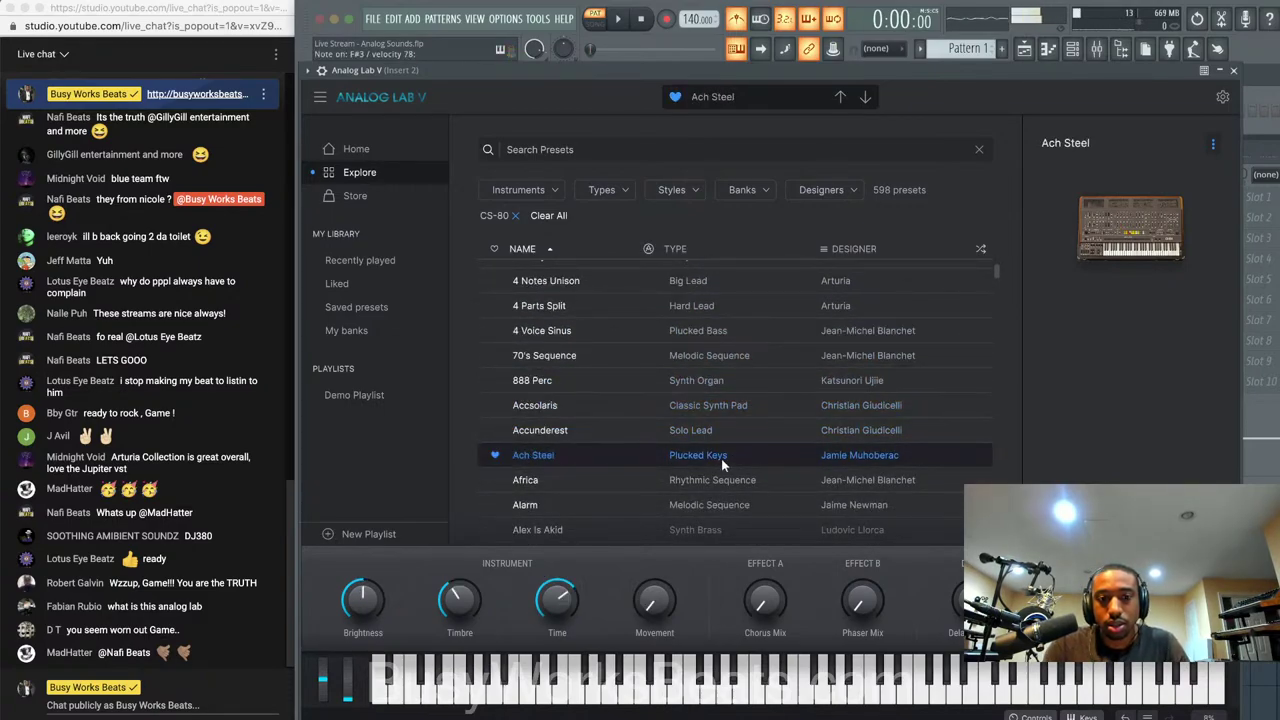
Raise the volume multiplier in Analog Lab V's channel settings to 145%, and close the plugin window
{"action": "left_click", "coordinate": [1236, 73]}
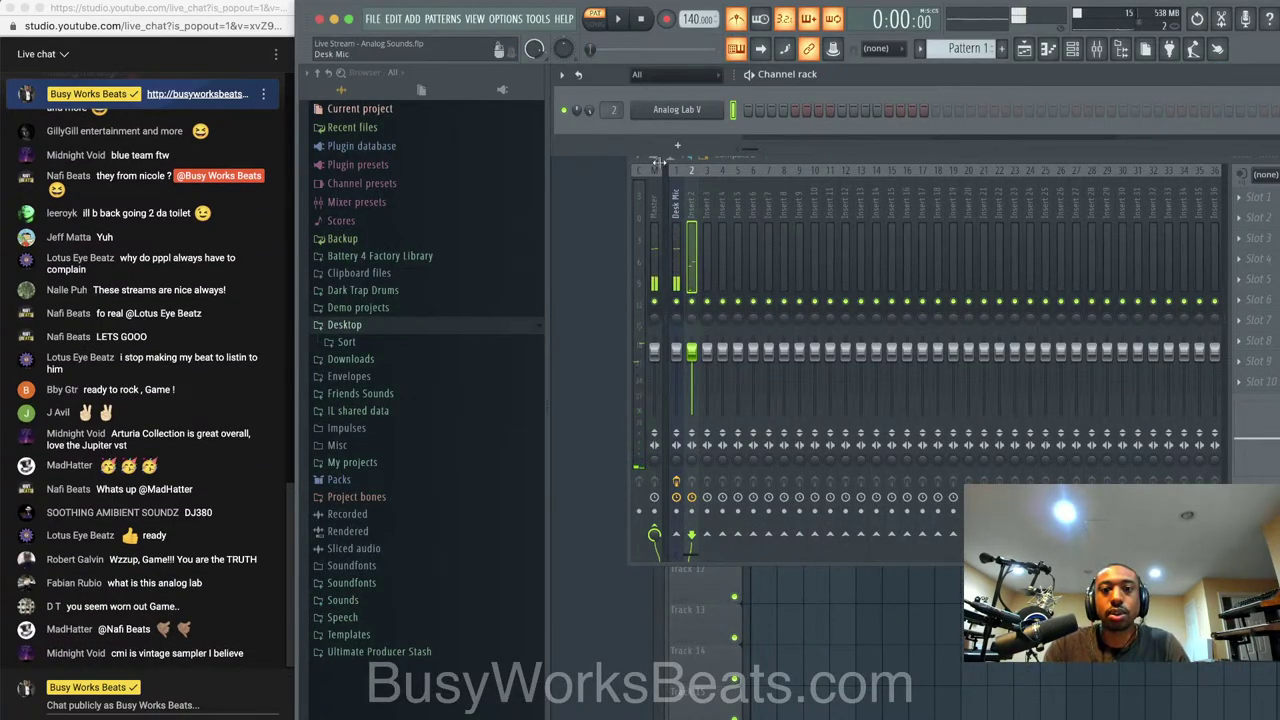
{"action": "left_click", "coordinate": [677, 109]}
{"action": "left_click", "coordinate": [322, 71]}
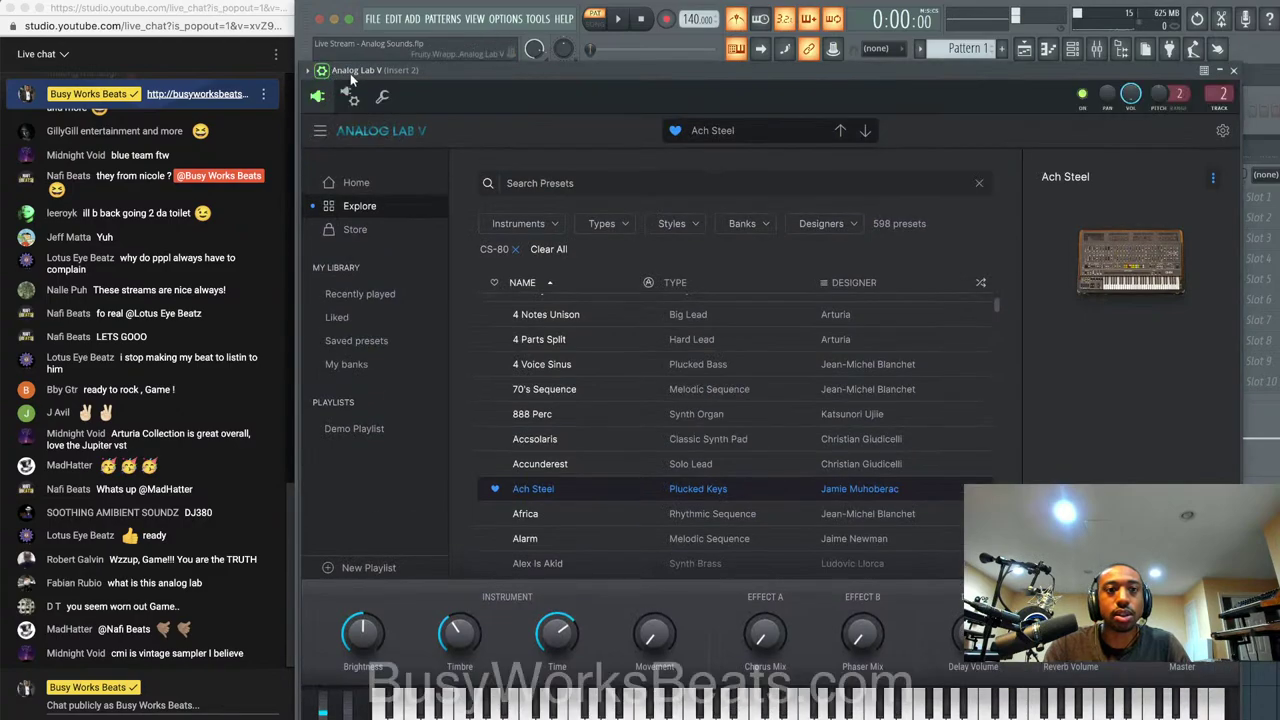
{"action": "left_click", "coordinate": [349, 96]}
{"action": "left_click", "coordinate": [382, 97]}
{"action": "left_click_drag", "start_coordinate": [356, 152], "coordinate": [356, 138]}
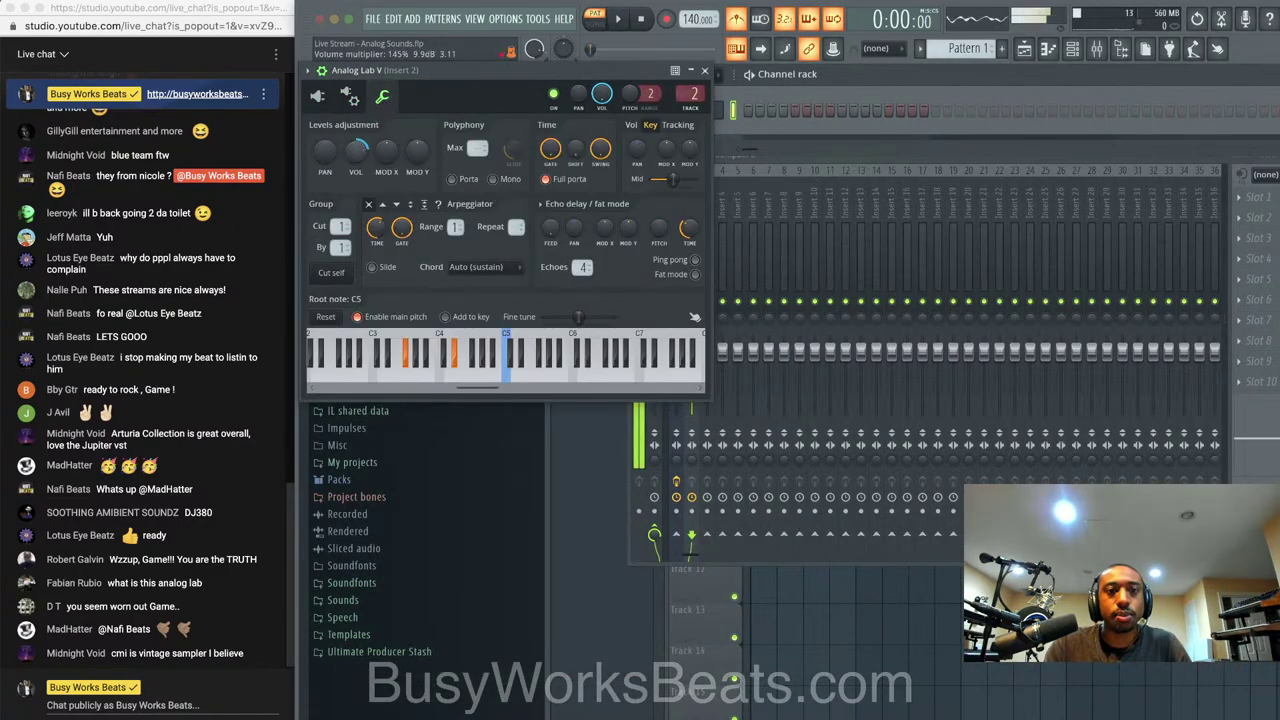
{"action": "left_click", "coordinate": [705, 72]}
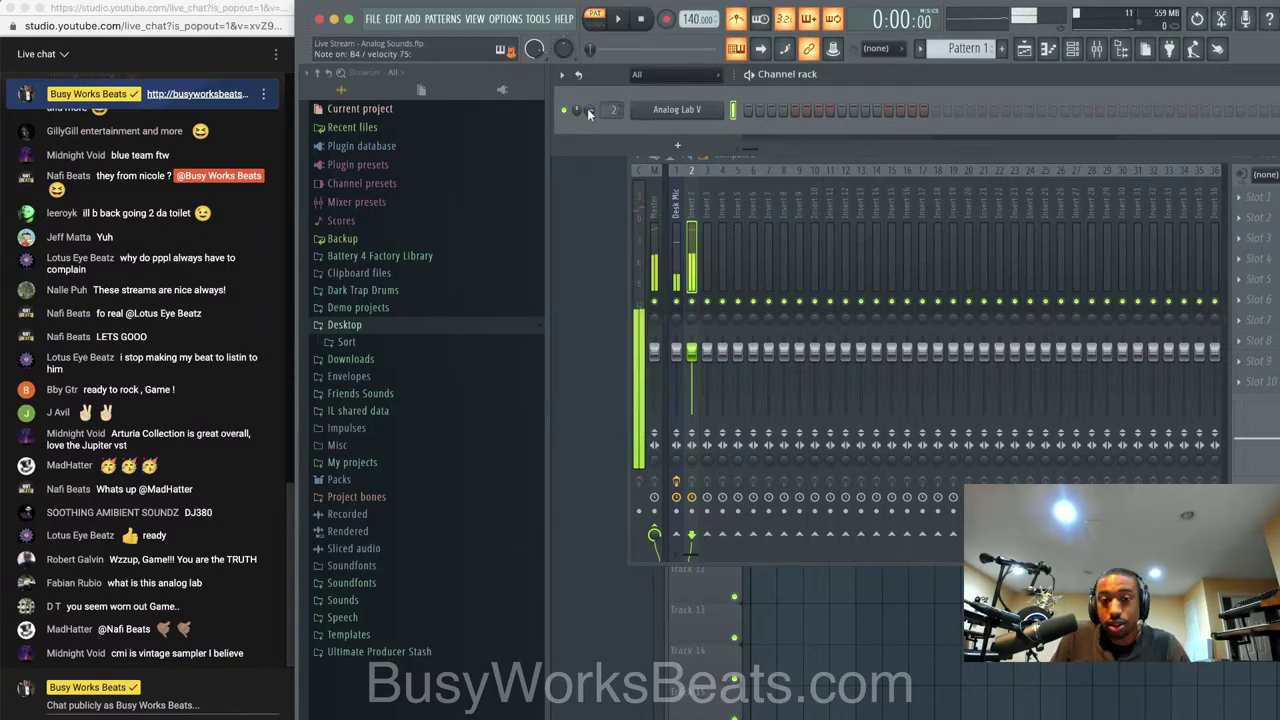
Lower the Analog Lab V channel volume, and reset it to its default of 78%
{"action": "left_click_drag", "start_coordinate": [588, 112], "coordinate": [588, 143]}
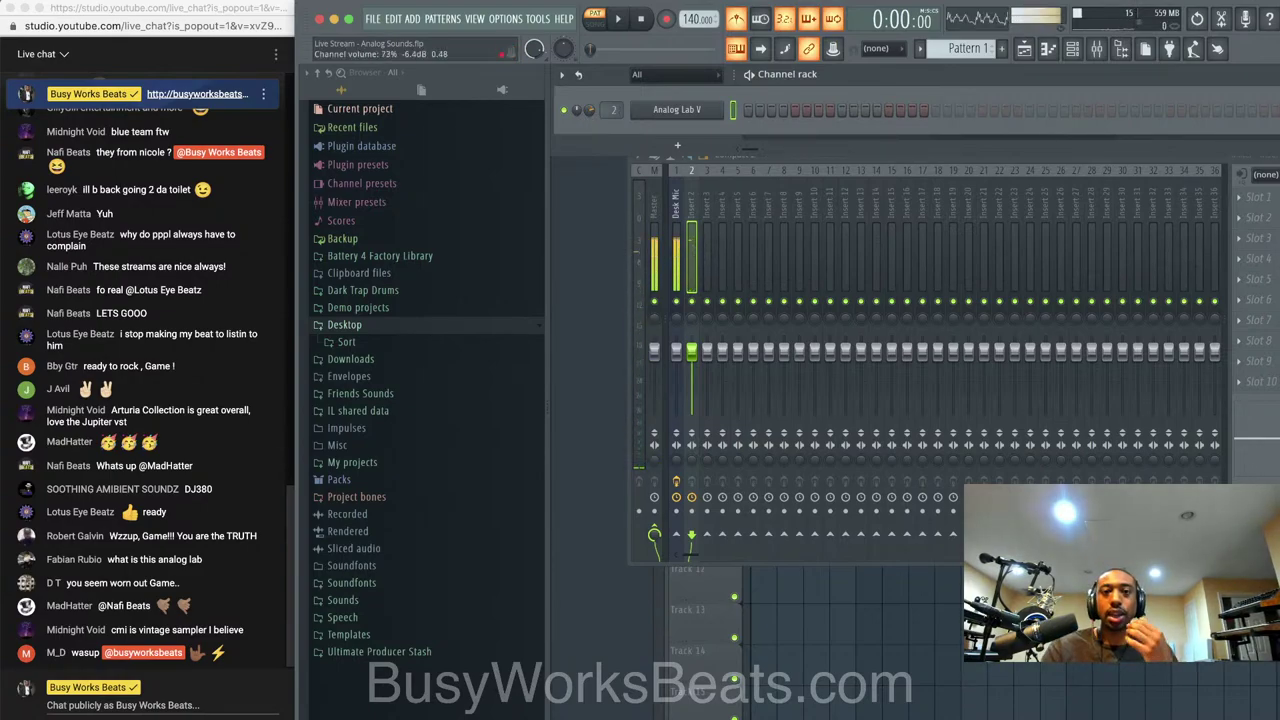
{"action": "left_click", "coordinate": [588, 110], "text": "alt"}
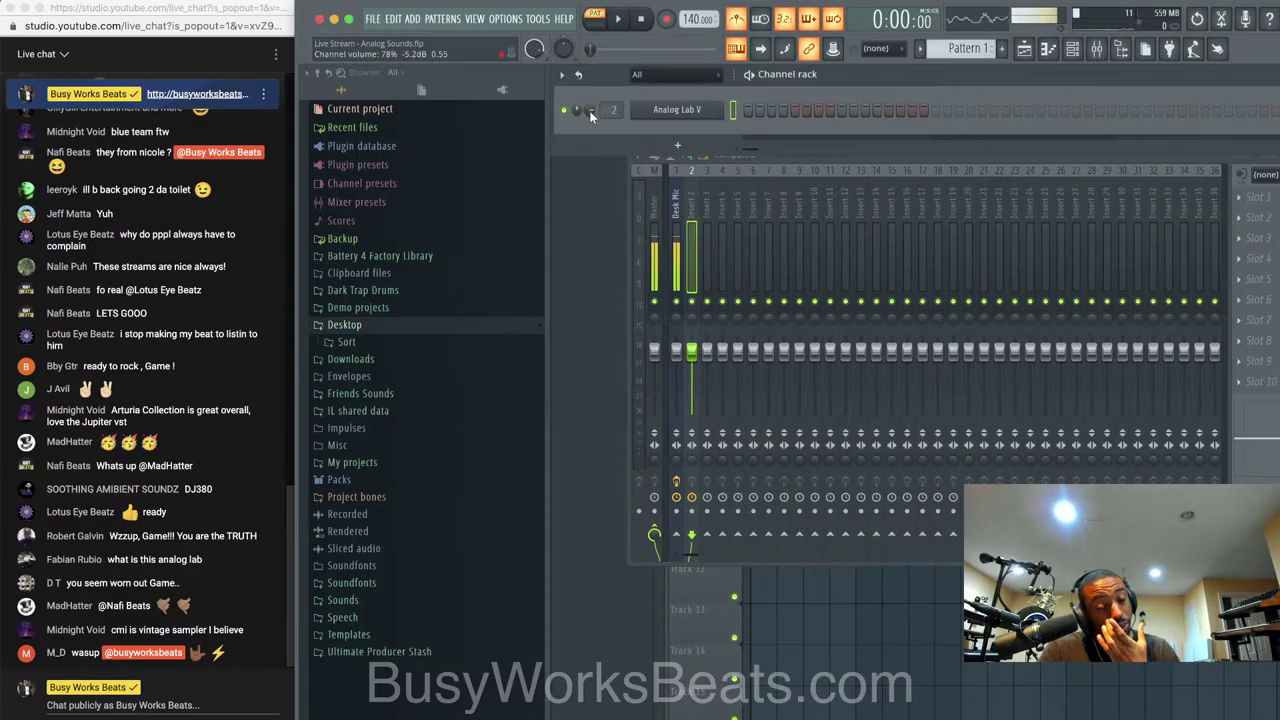
Add a FLEX channel, move its window up over the channel rack, and load the AmbiClav preset
{"action": "left_click", "coordinate": [679, 145]}
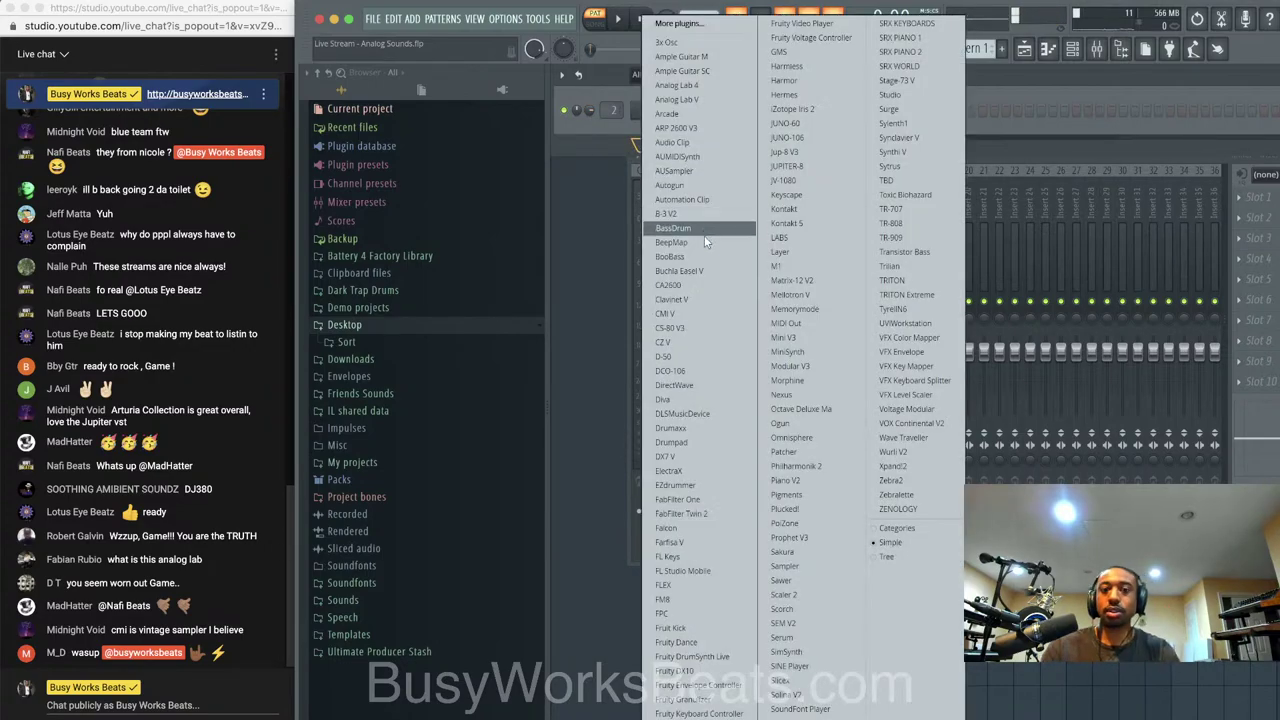
{"action": "left_click", "coordinate": [686, 586]}
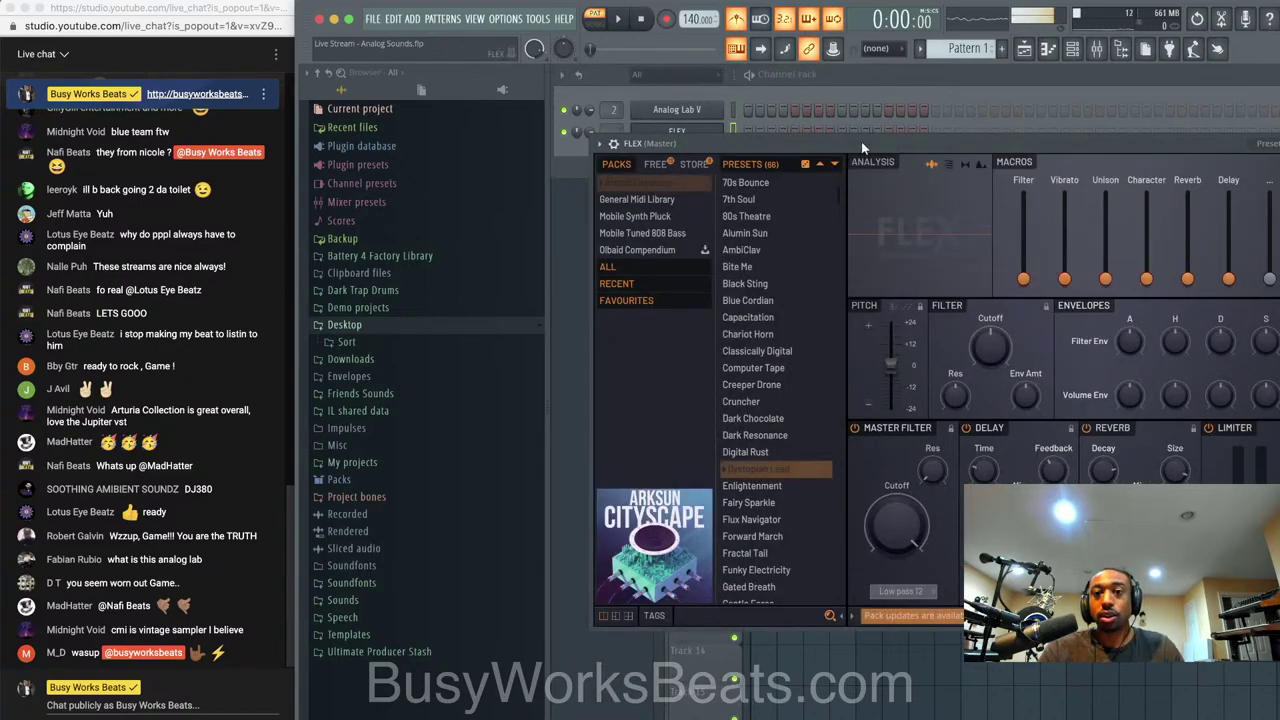
{"action": "left_click_drag", "start_coordinate": [861, 141], "coordinate": [833, 104]}
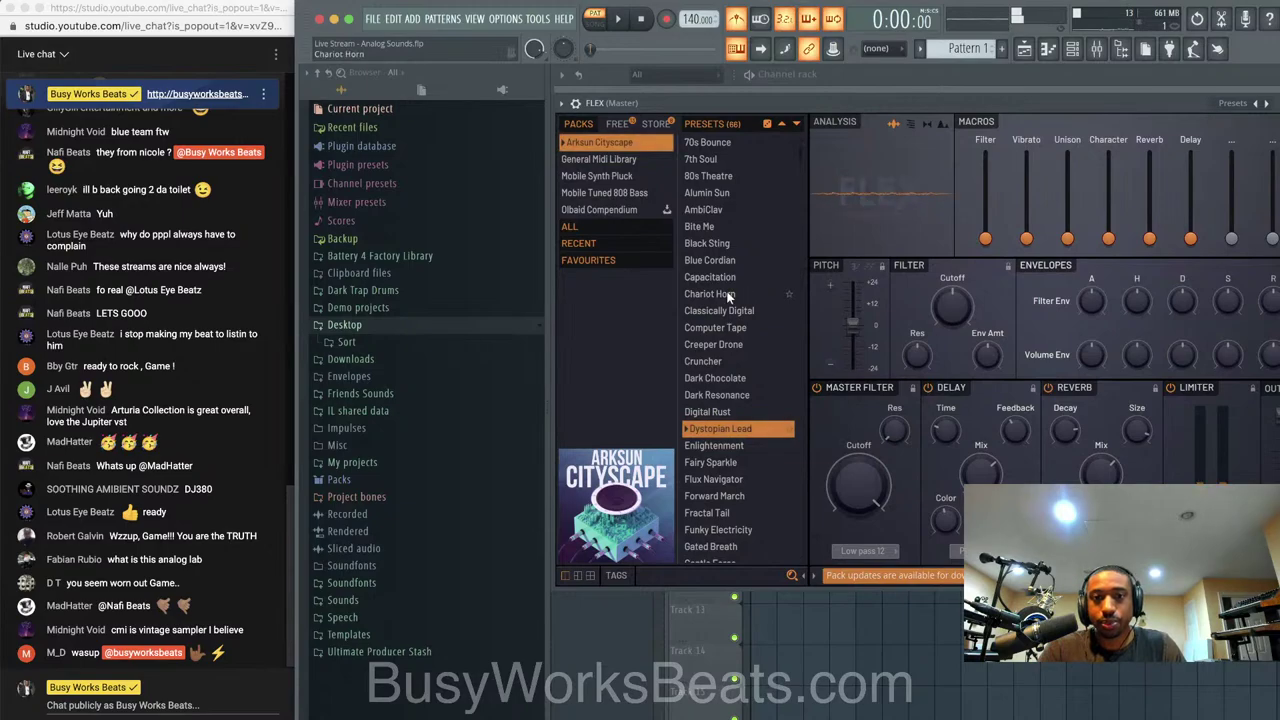
{"action": "left_click", "coordinate": [705, 210]}
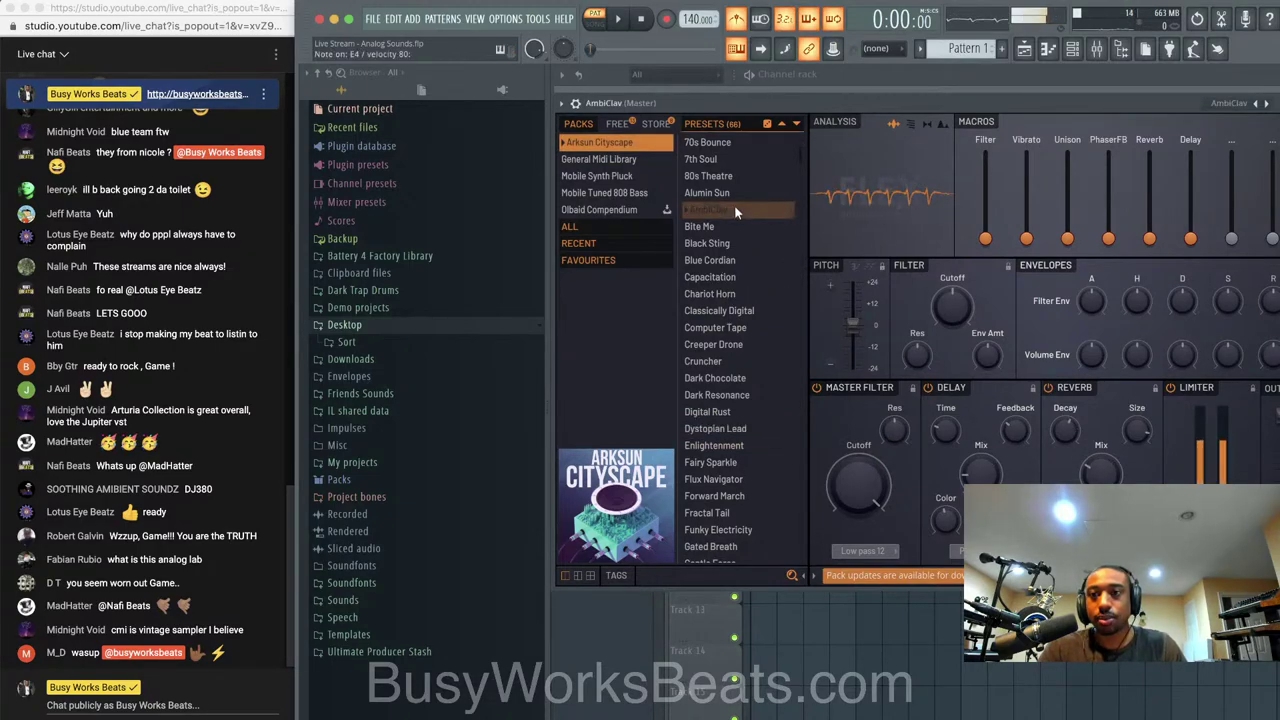
Set the FLEX channel's volume to 100%, and load the Alumin Sun preset from the Arksun Cityscape pack
{"action": "left_click", "coordinate": [1279, 103]}
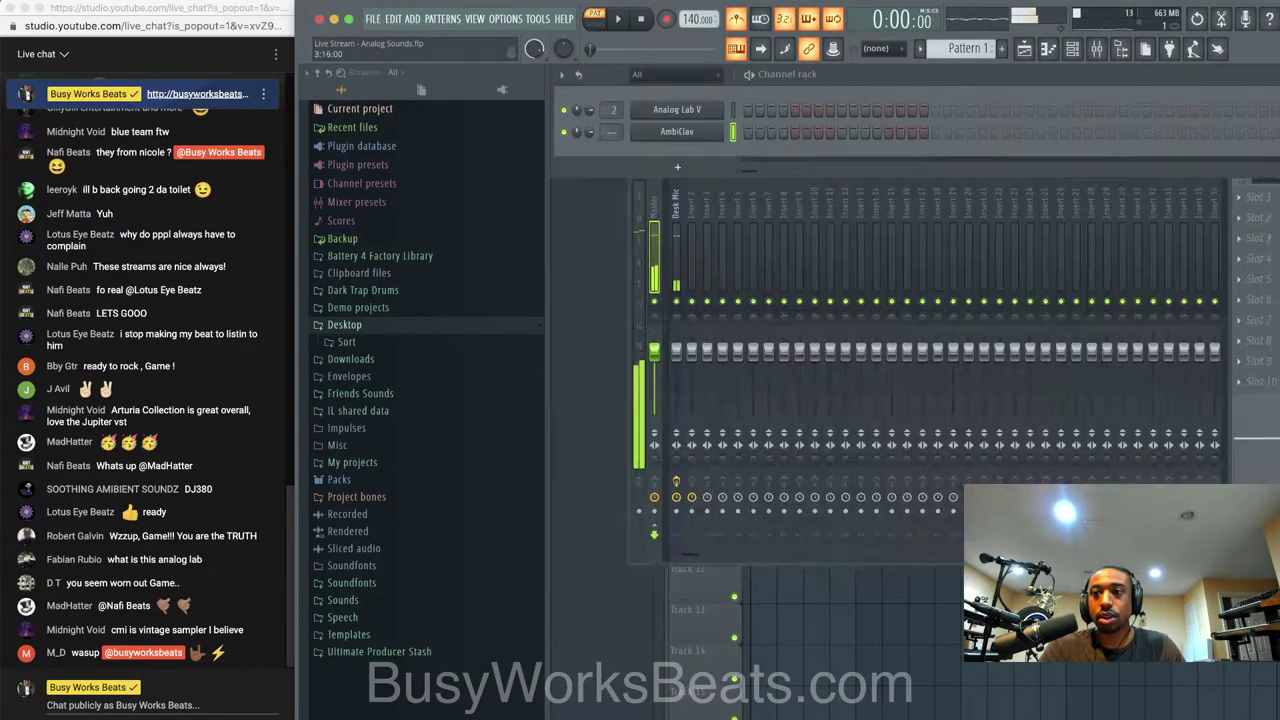
{"action": "left_click_drag", "start_coordinate": [592, 132], "coordinate": [592, 100]}
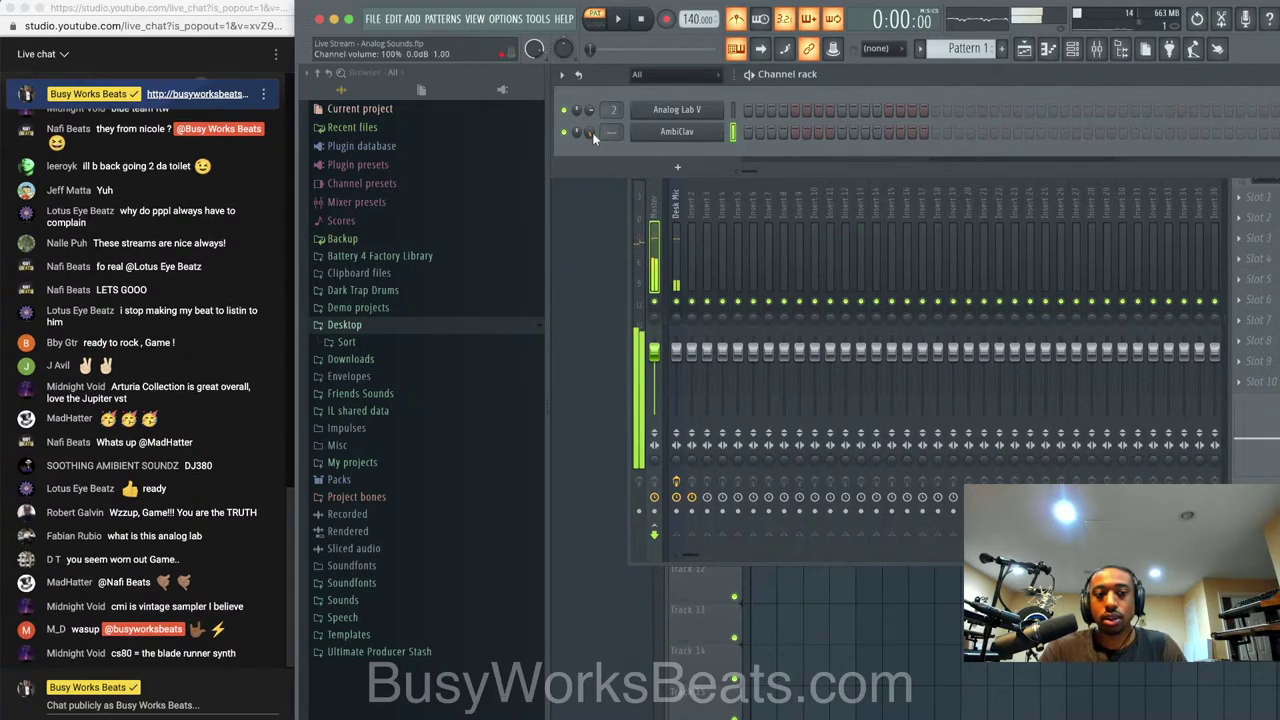
{"action": "left_click", "coordinate": [706, 133]}
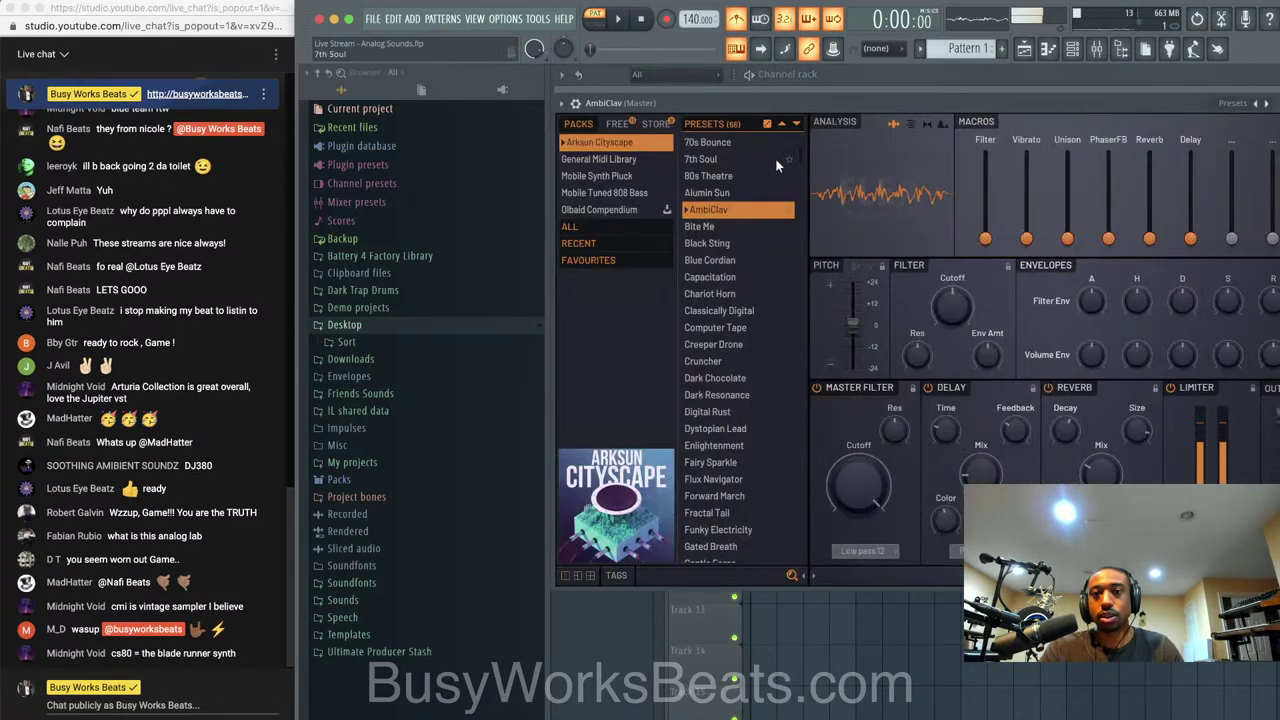
{"action": "left_click", "coordinate": [730, 193]}
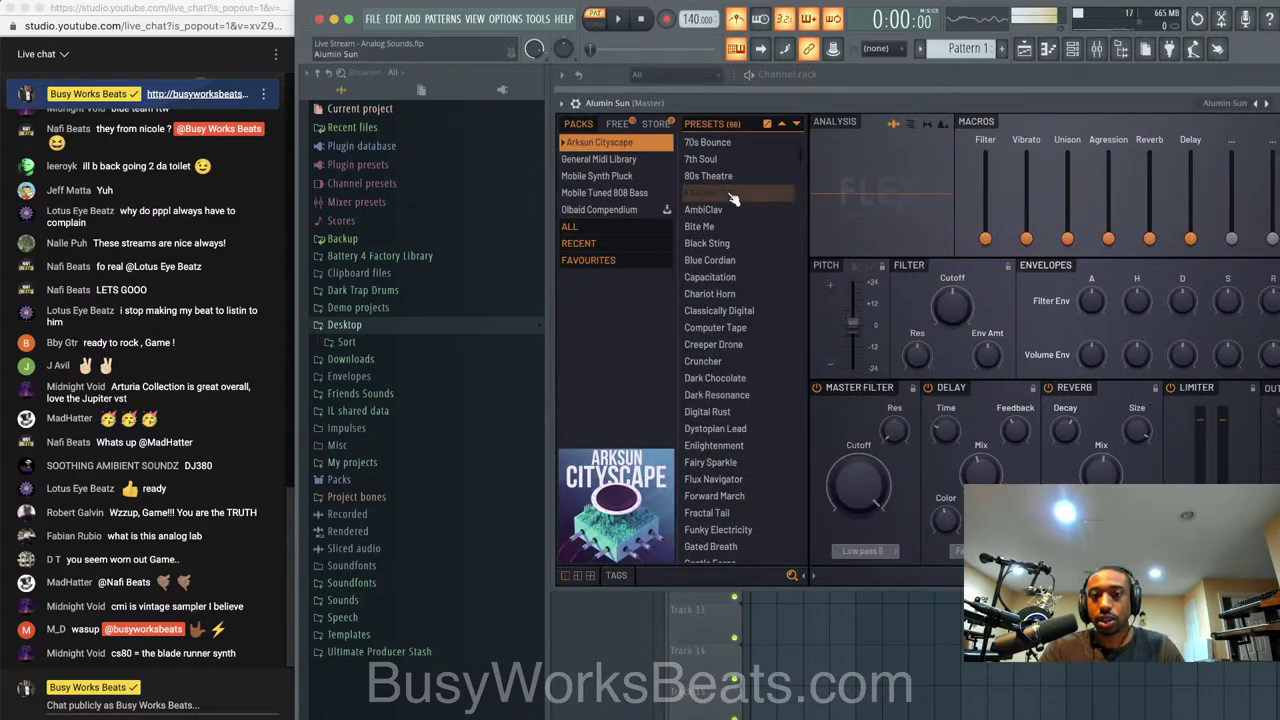
Audition the Cruncher, Creeper Drone and Enlightenment presets in FLEX, and close the plugin window
{"action": "left_click", "coordinate": [717, 361]}
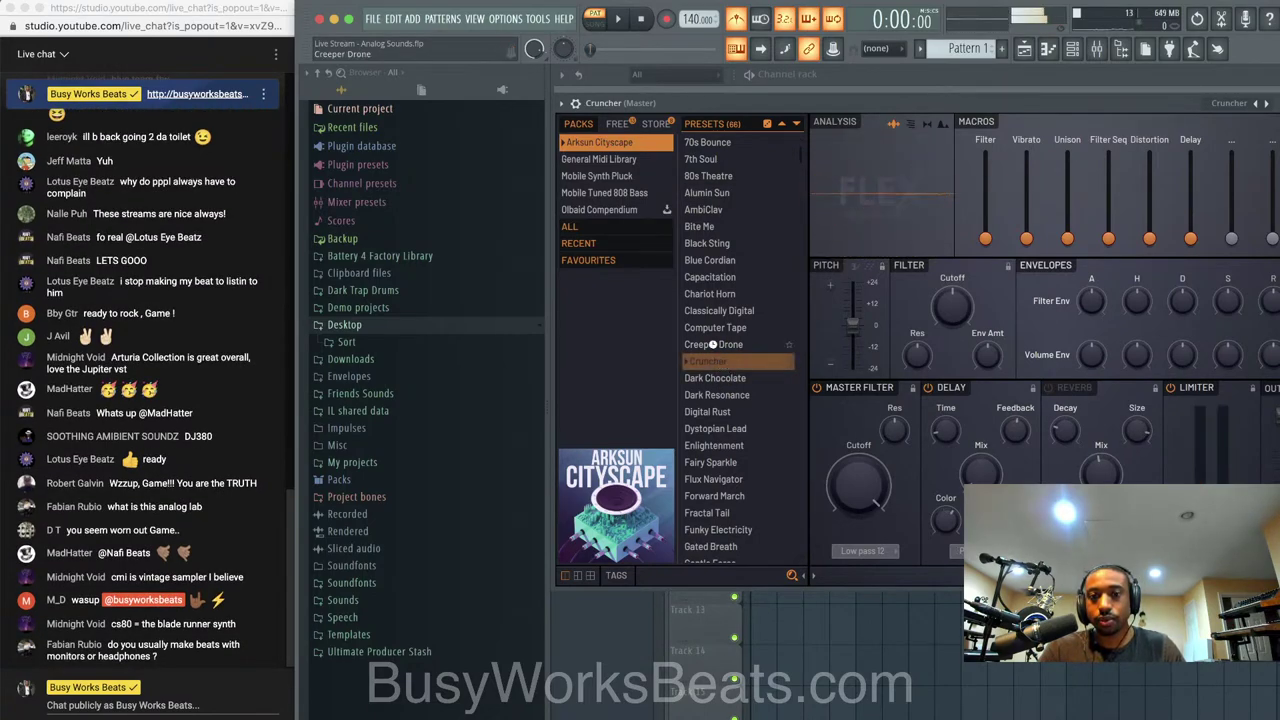
{"action": "left_click", "coordinate": [712, 344]}
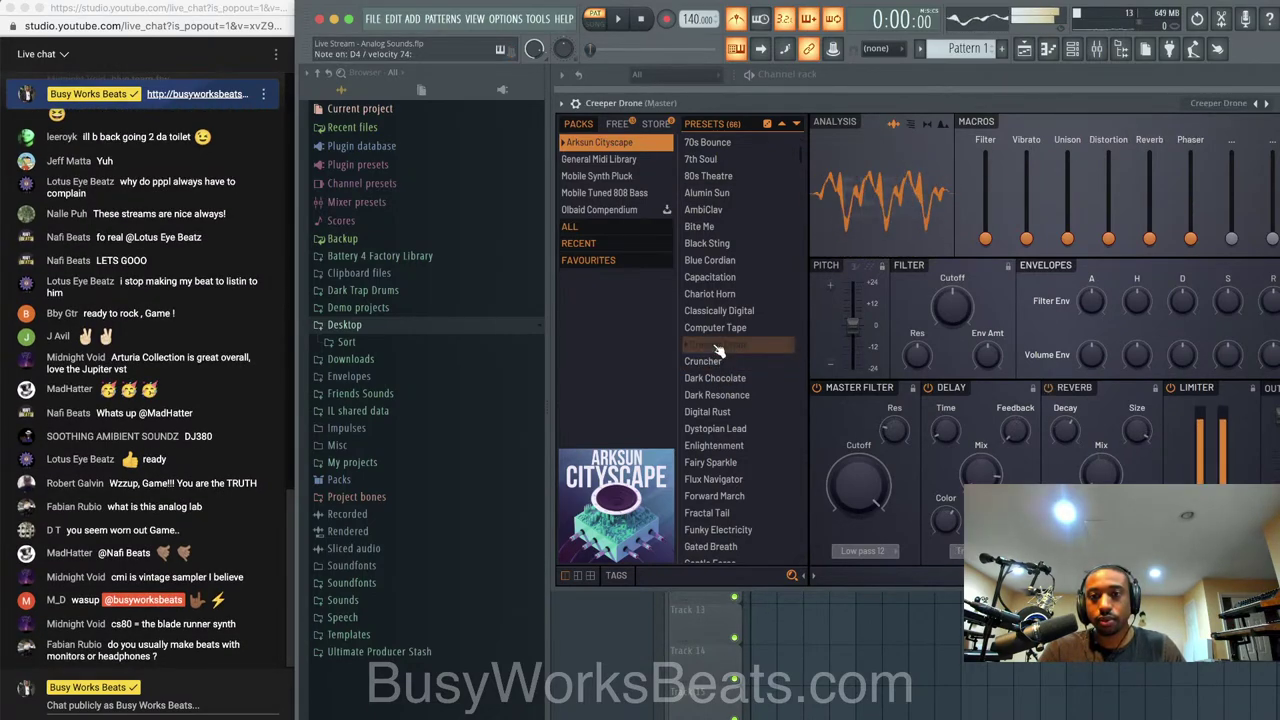
{"action": "left_click", "coordinate": [727, 446]}
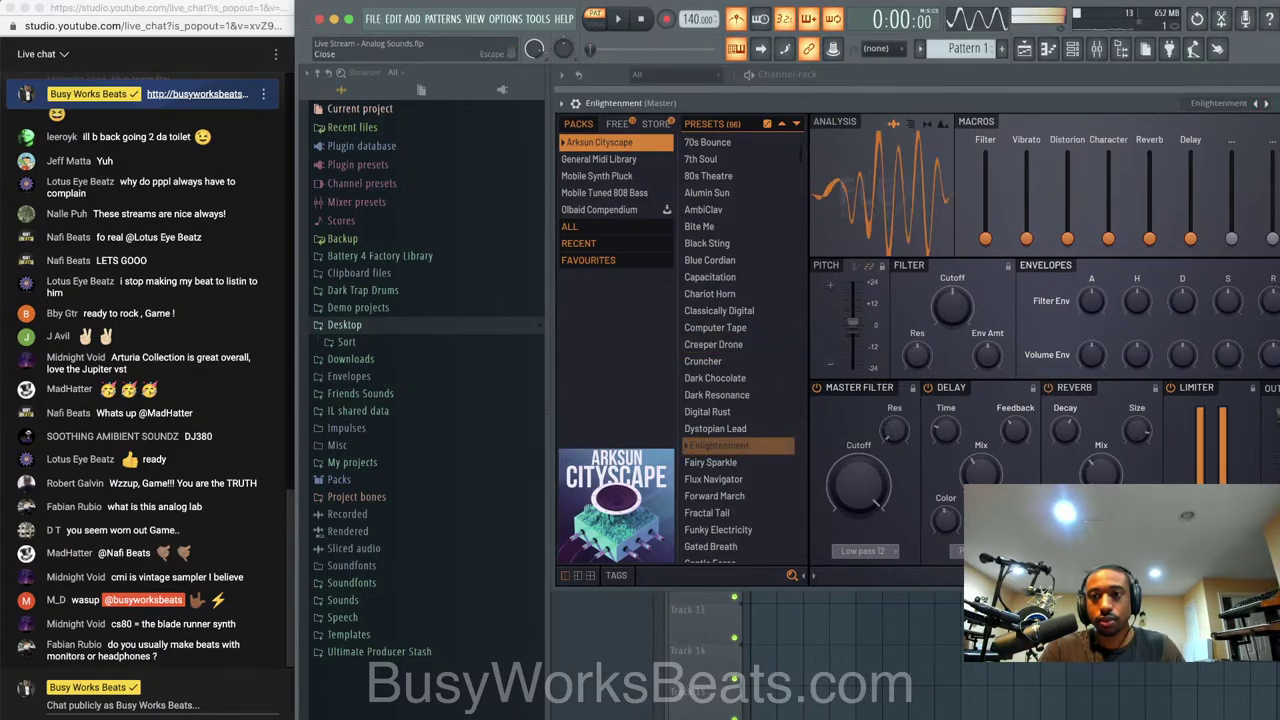
{"action": "key", "text": "Escape"}
Delete the FLEX channel holding the Enlightenment preset from the channel rack
{"action": "right_click", "coordinate": [687, 140]}
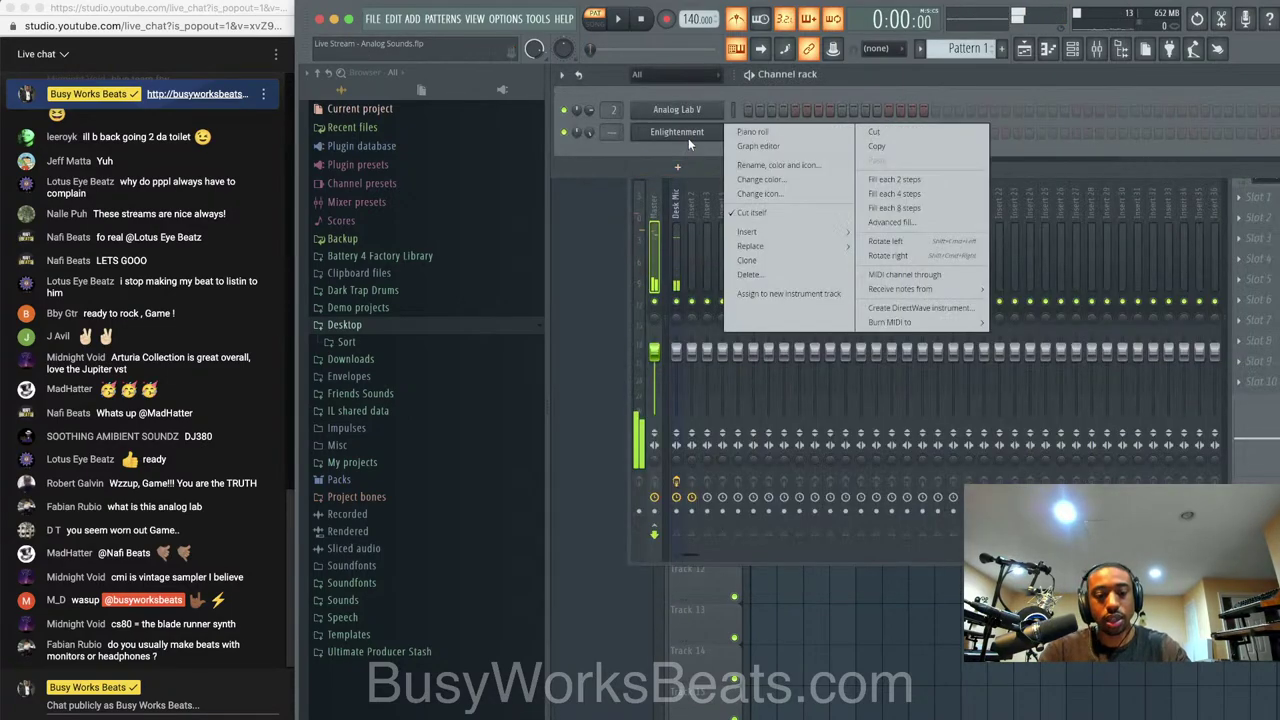
{"action": "left_click", "coordinate": [748, 274]}
{"action": "left_click", "coordinate": [674, 431]}
Open Analog Lab V, reposition its window to show the synth interface, and close it
{"action": "left_click", "coordinate": [698, 109]}
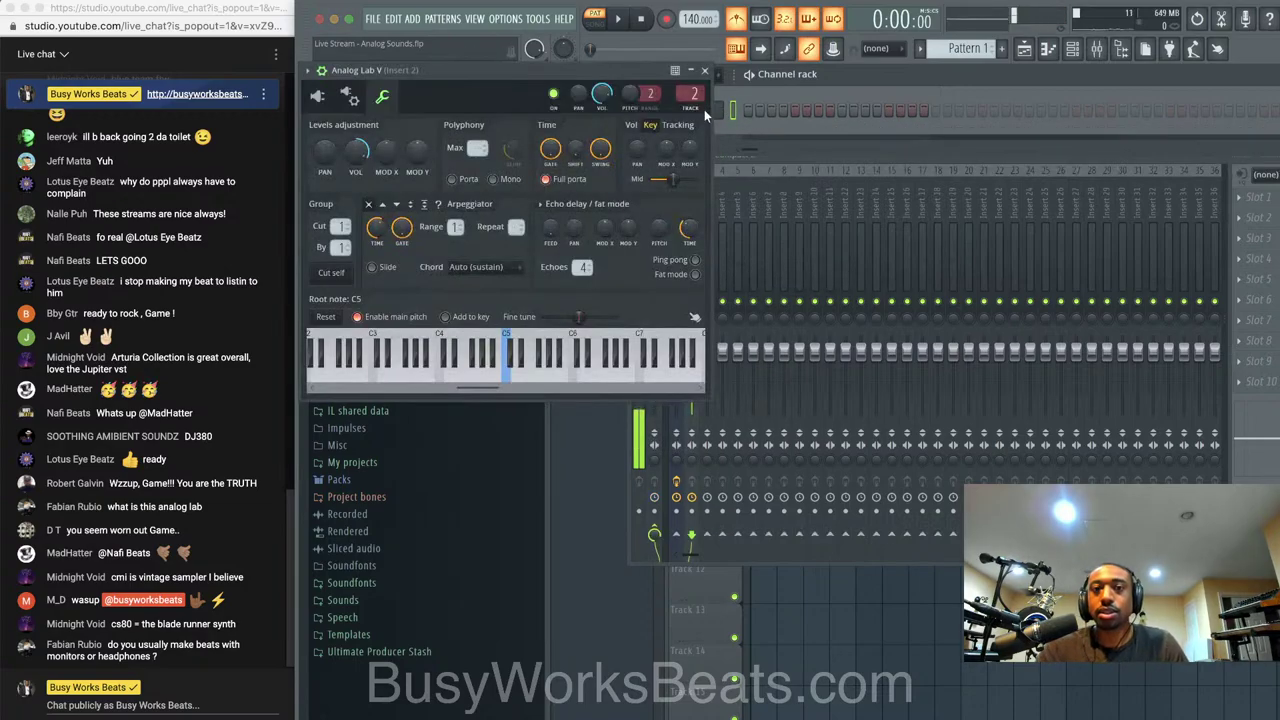
{"action": "left_click_drag", "start_coordinate": [496, 74], "coordinate": [695, 72]}
{"action": "left_click", "coordinate": [477, 108]}
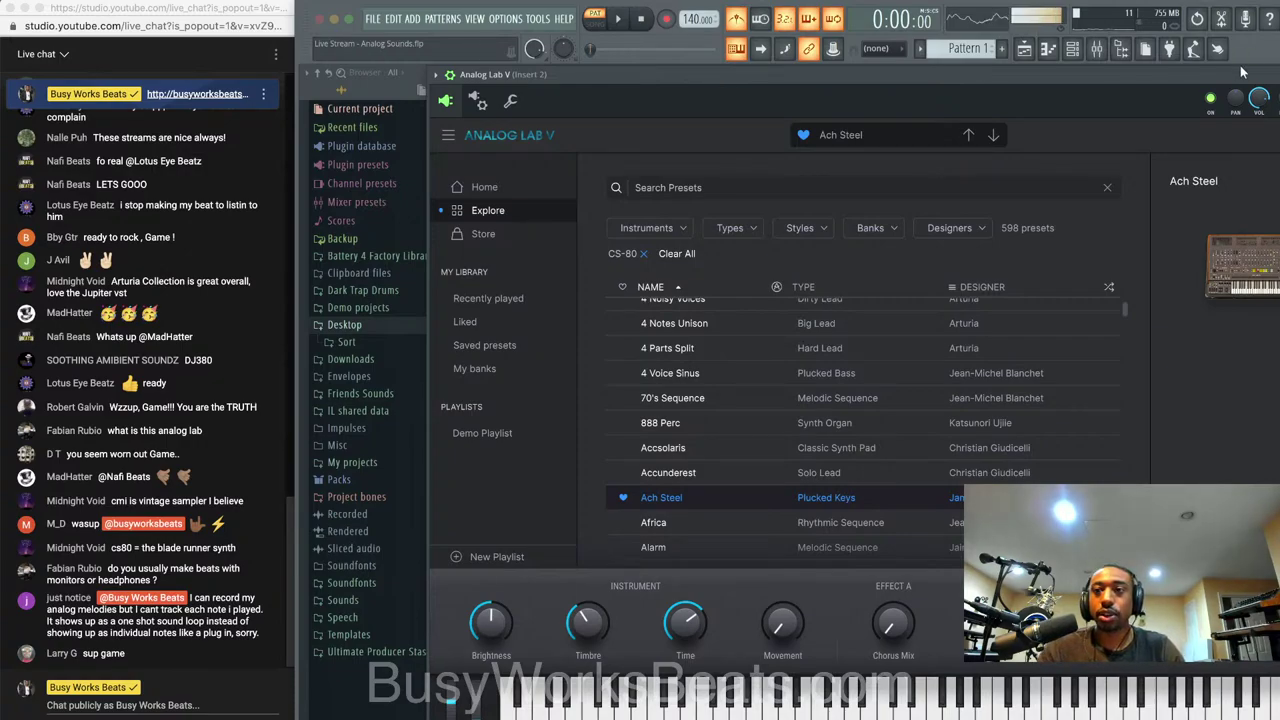
{"action": "left_click_drag", "start_coordinate": [1239, 75], "coordinate": [1027, 91]}
{"action": "left_click", "coordinate": [1149, 91]}
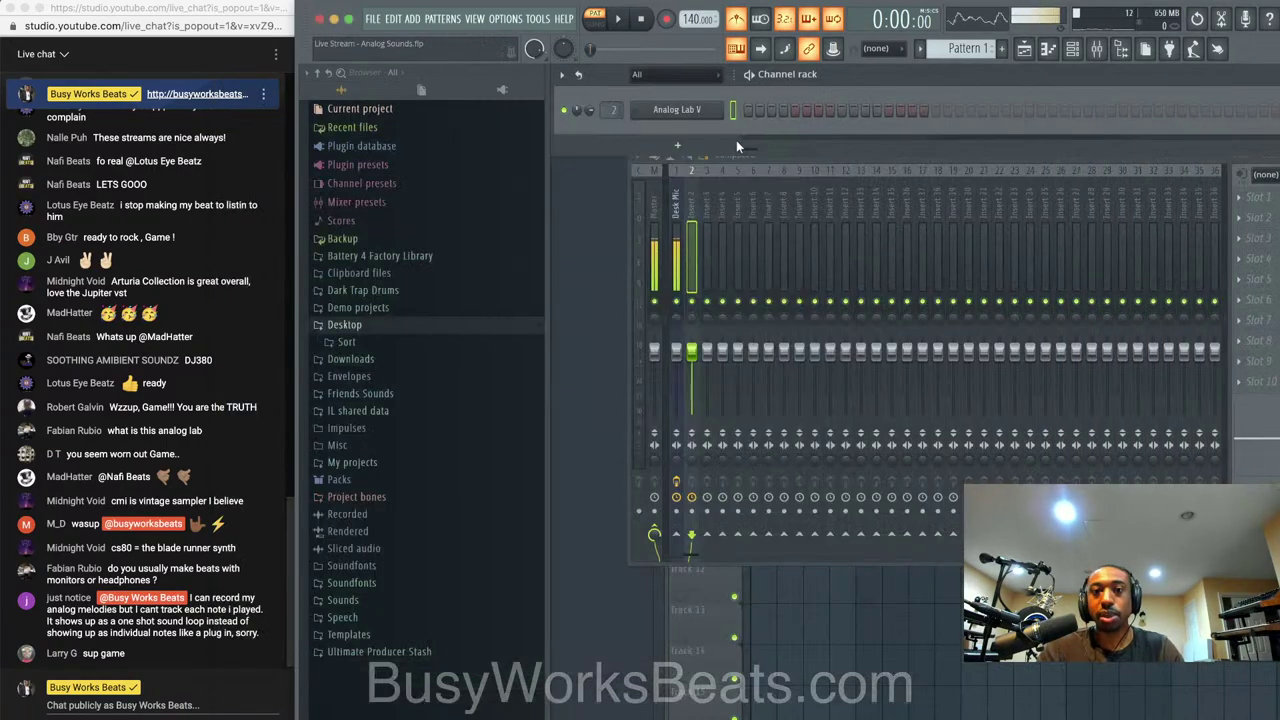
Add a MIDI Out channel to the channel rack, and close its plugin window
{"action": "left_click", "coordinate": [714, 153]}
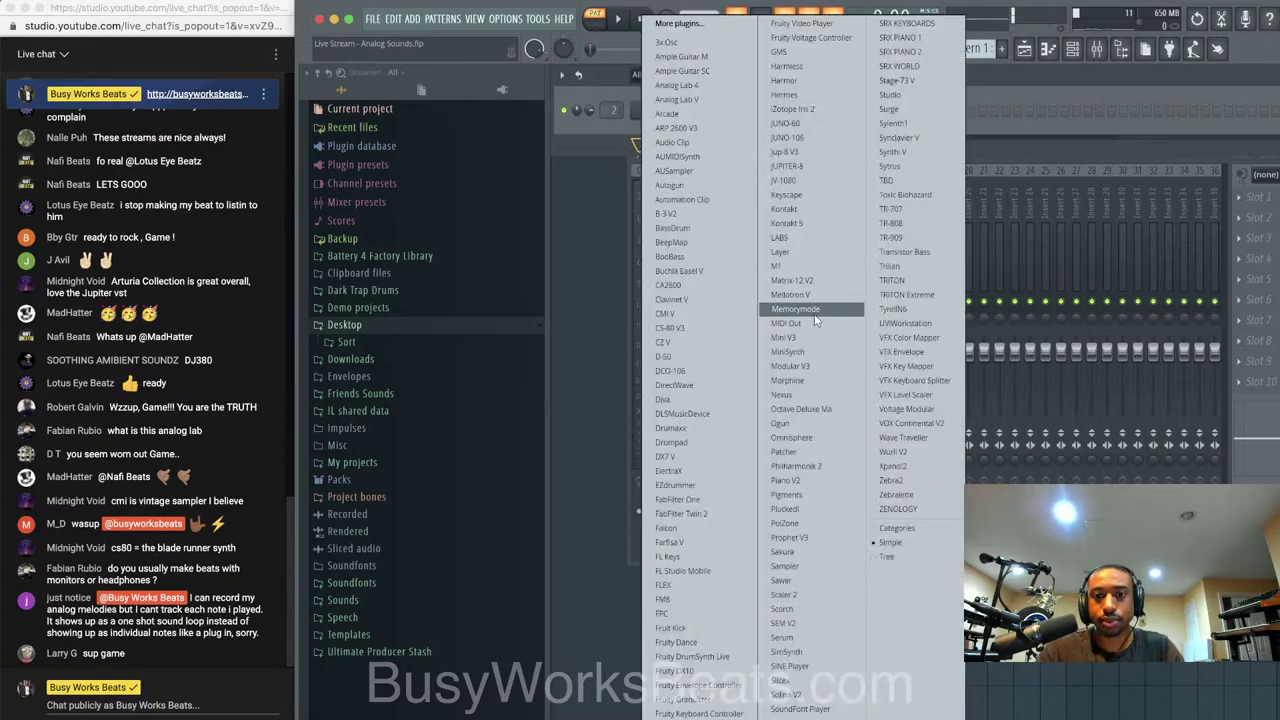
{"action": "left_click", "coordinate": [810, 322]}
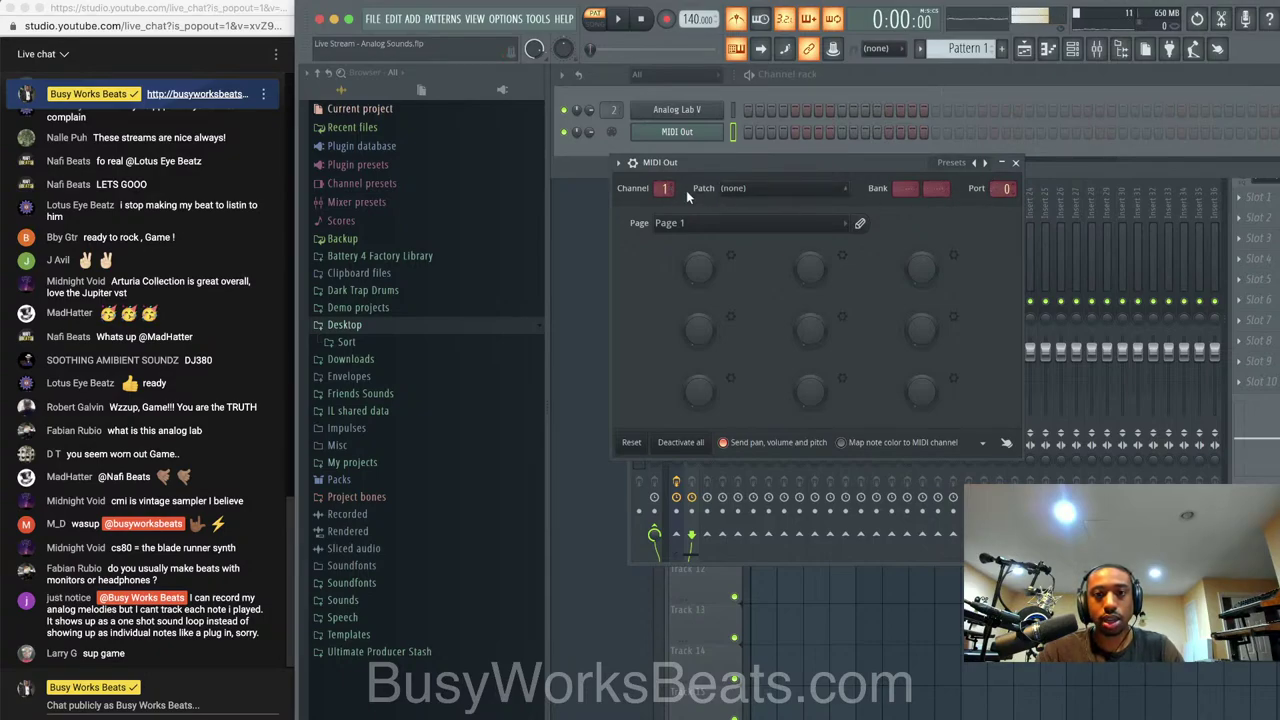
{"action": "left_click", "coordinate": [1015, 162]}
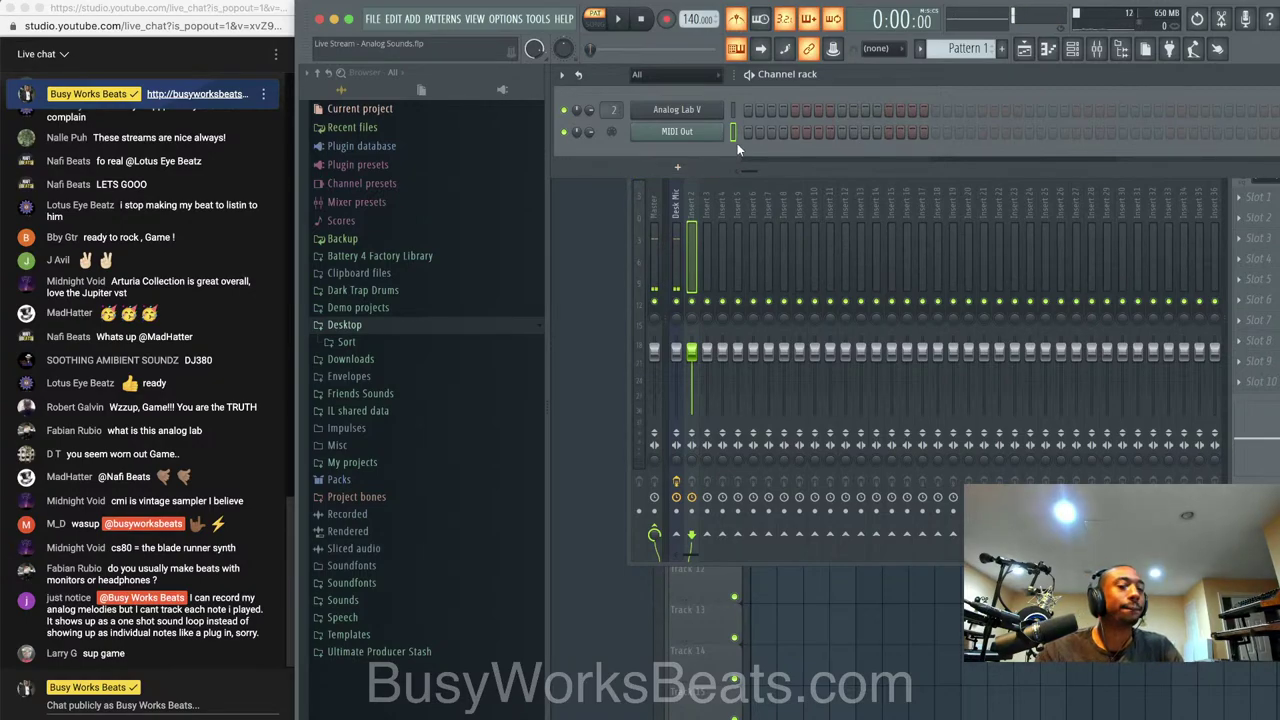
Inspect the port assignment of the Express 128 Port 1 input in the MIDI settings, and close the settings
{"action": "left_click", "coordinate": [505, 18]}
{"action": "left_click", "coordinate": [530, 48]}
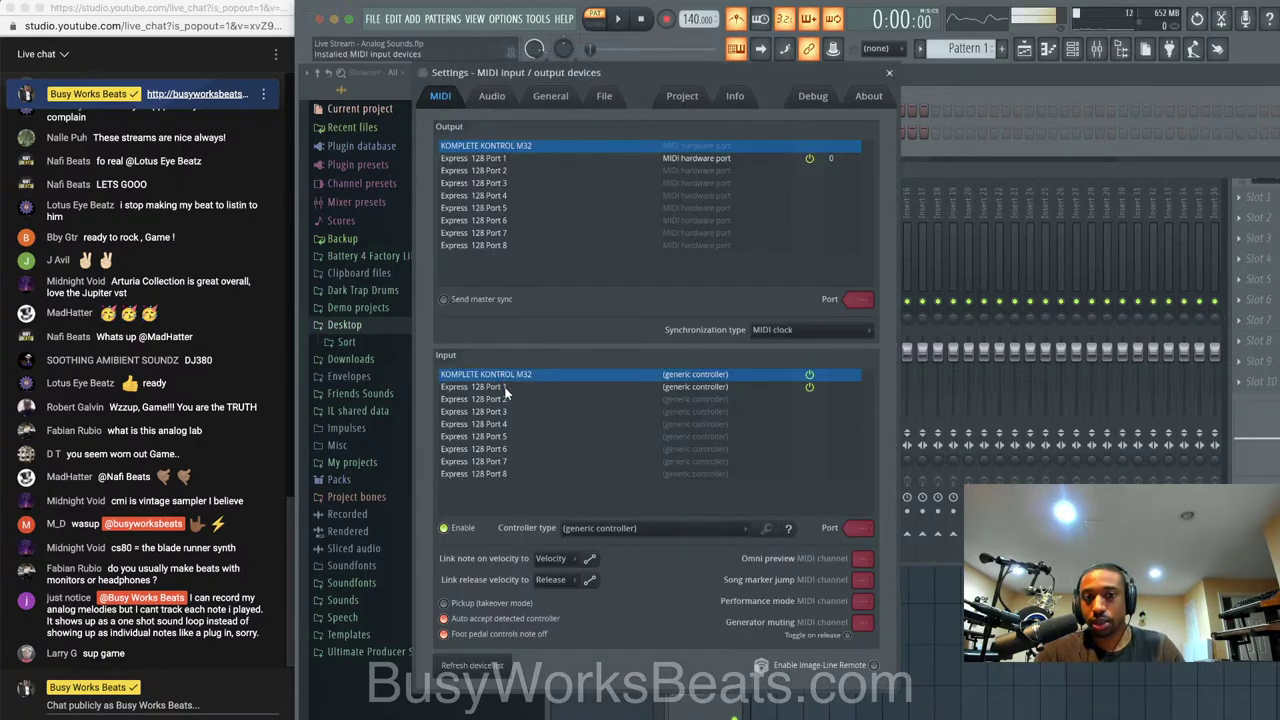
{"action": "left_click", "coordinate": [505, 387]}
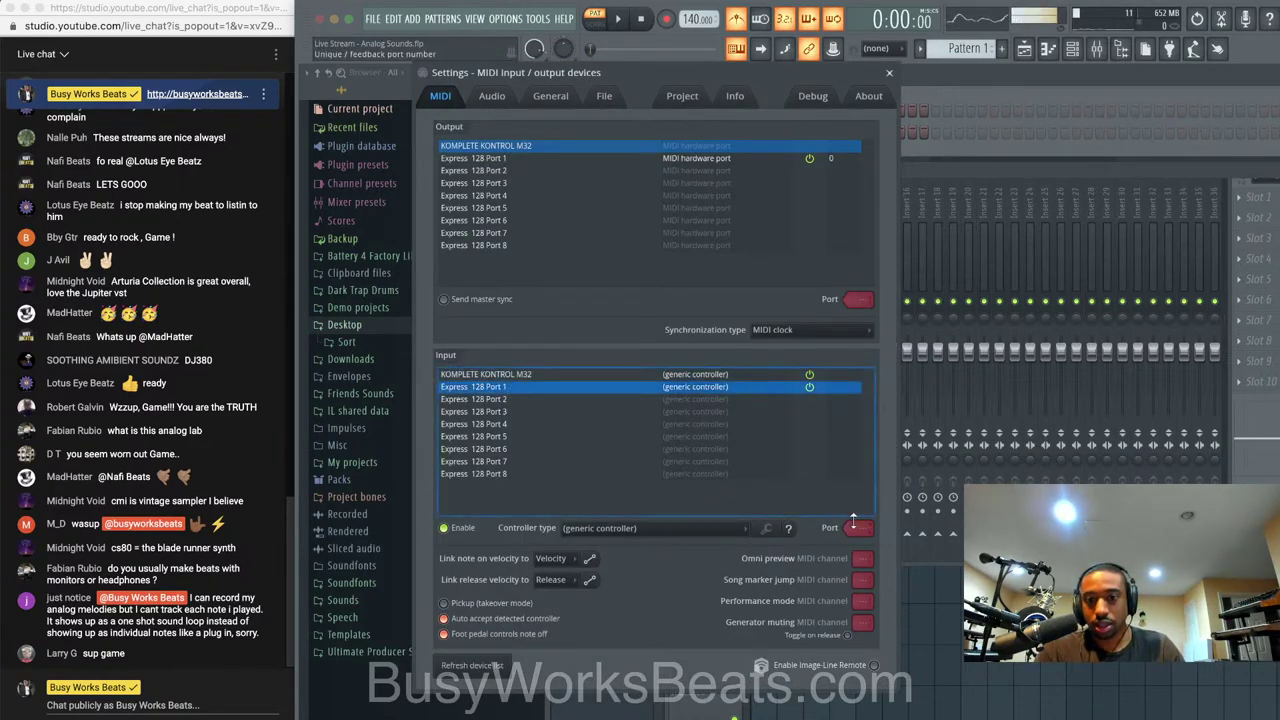
{"action": "left_click", "coordinate": [890, 72]}
Examine the MIDI input port option in Analog Lab V's plugin wrapper settings, and close the plugin window
{"action": "left_click", "coordinate": [707, 120]}
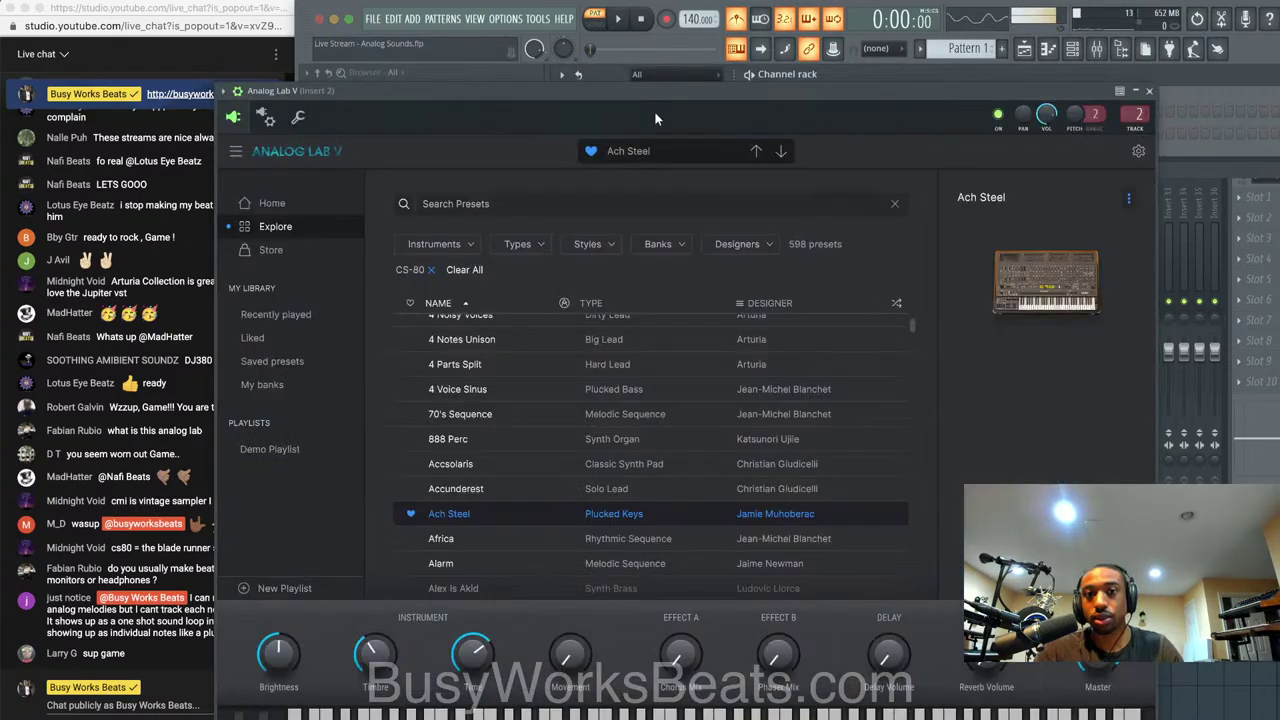
{"action": "left_click", "coordinate": [265, 117]}
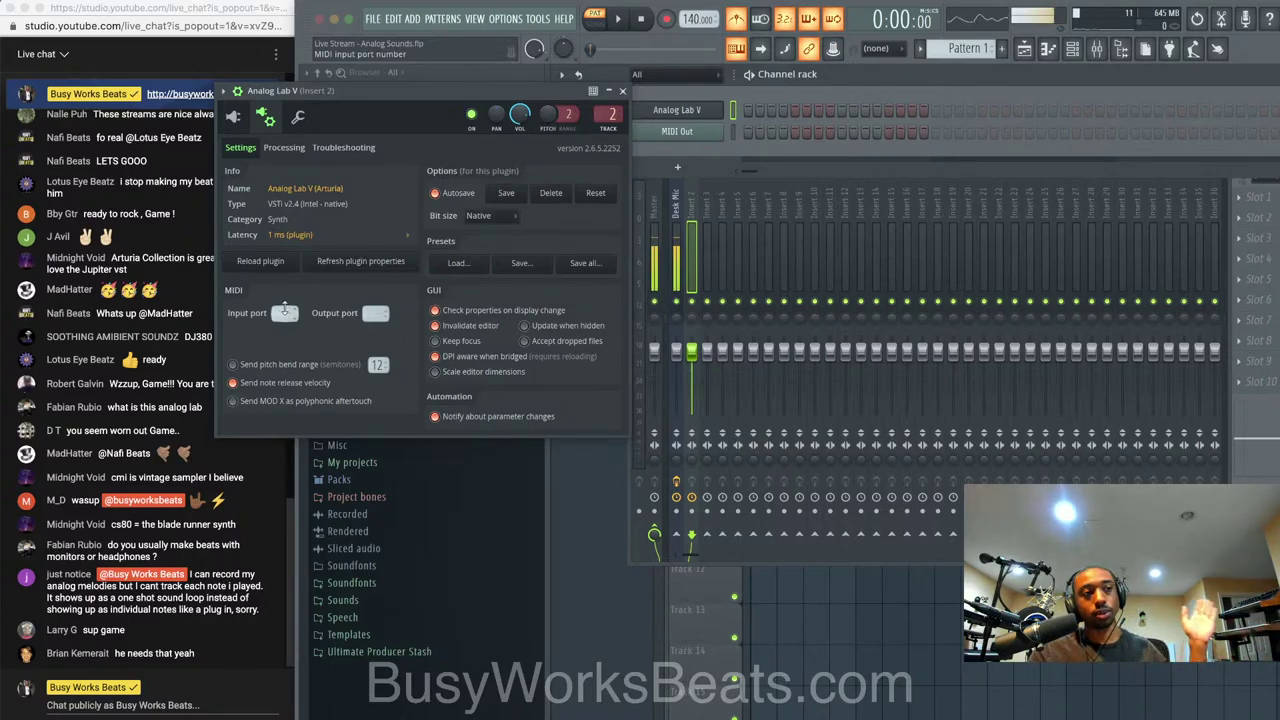
{"action": "left_click", "coordinate": [622, 90]}
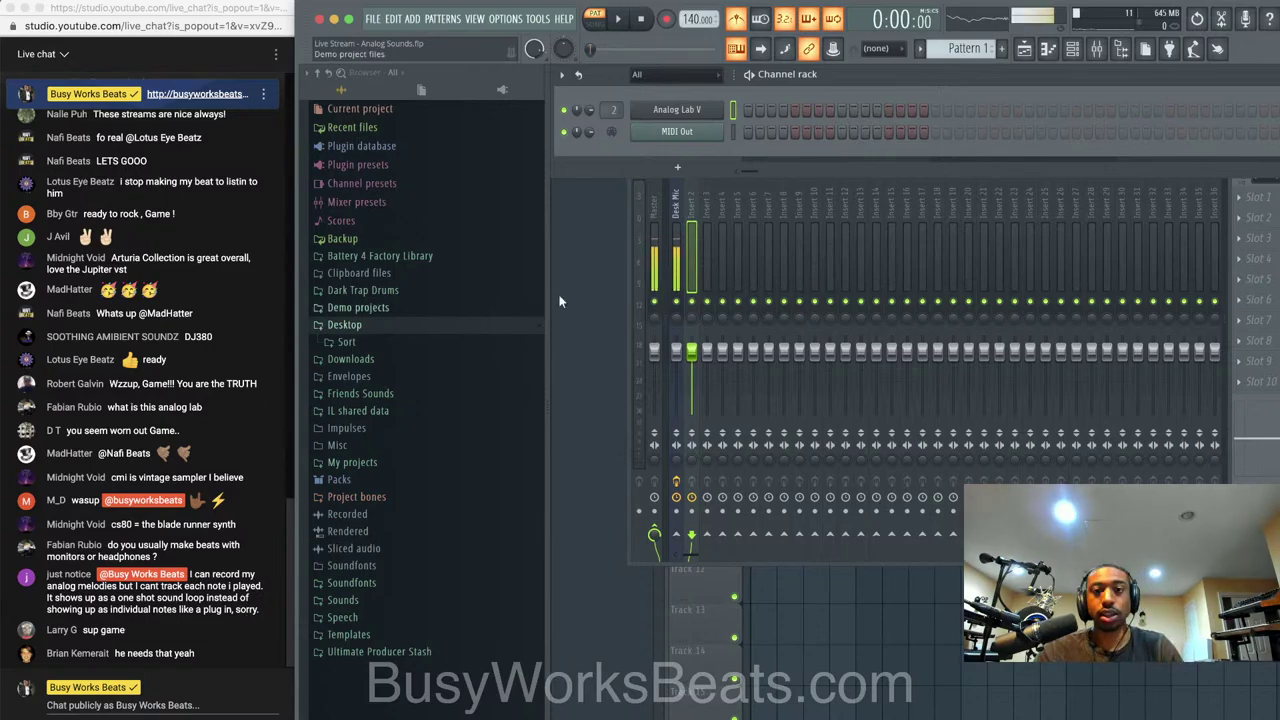
Delete the MIDI Out channel from the channel rack
{"action": "right_click", "coordinate": [717, 133]}
{"action": "key", "text": "d"}
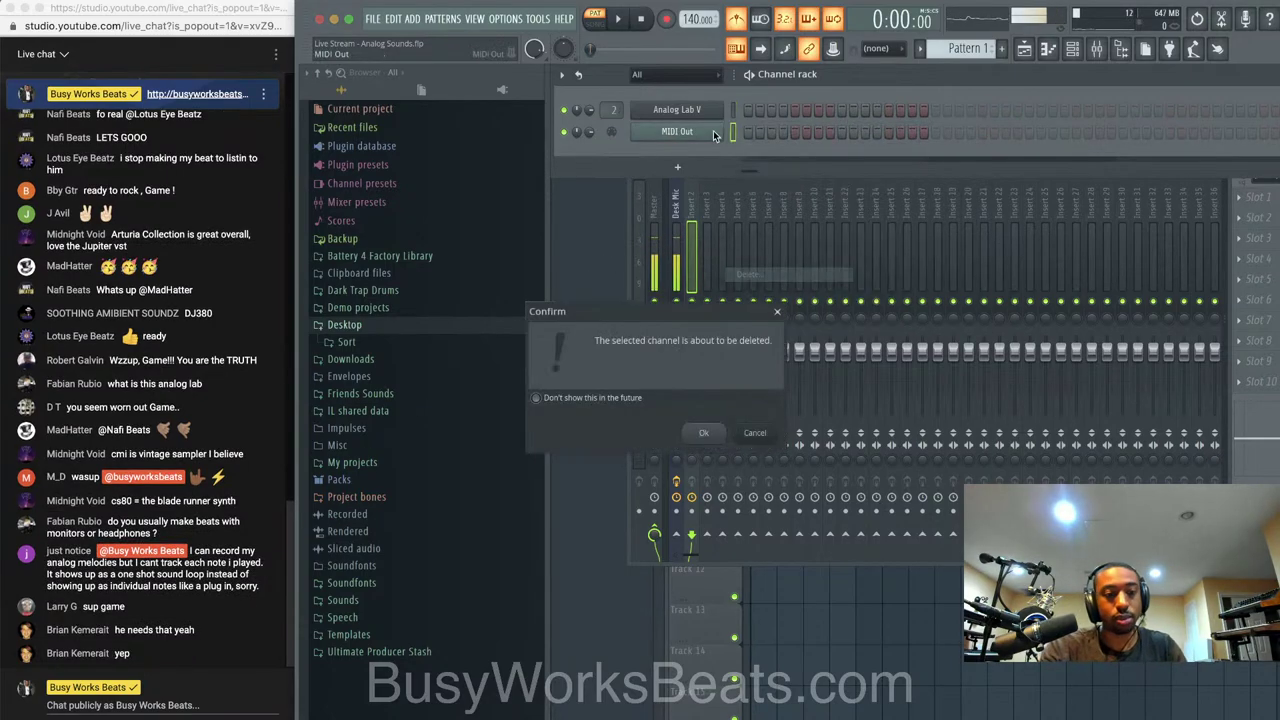
{"action": "key", "text": "Return"}
Reopen Analog Lab V on its preset browser, and move its window clear of the live chat
{"action": "left_click", "coordinate": [704, 117]}
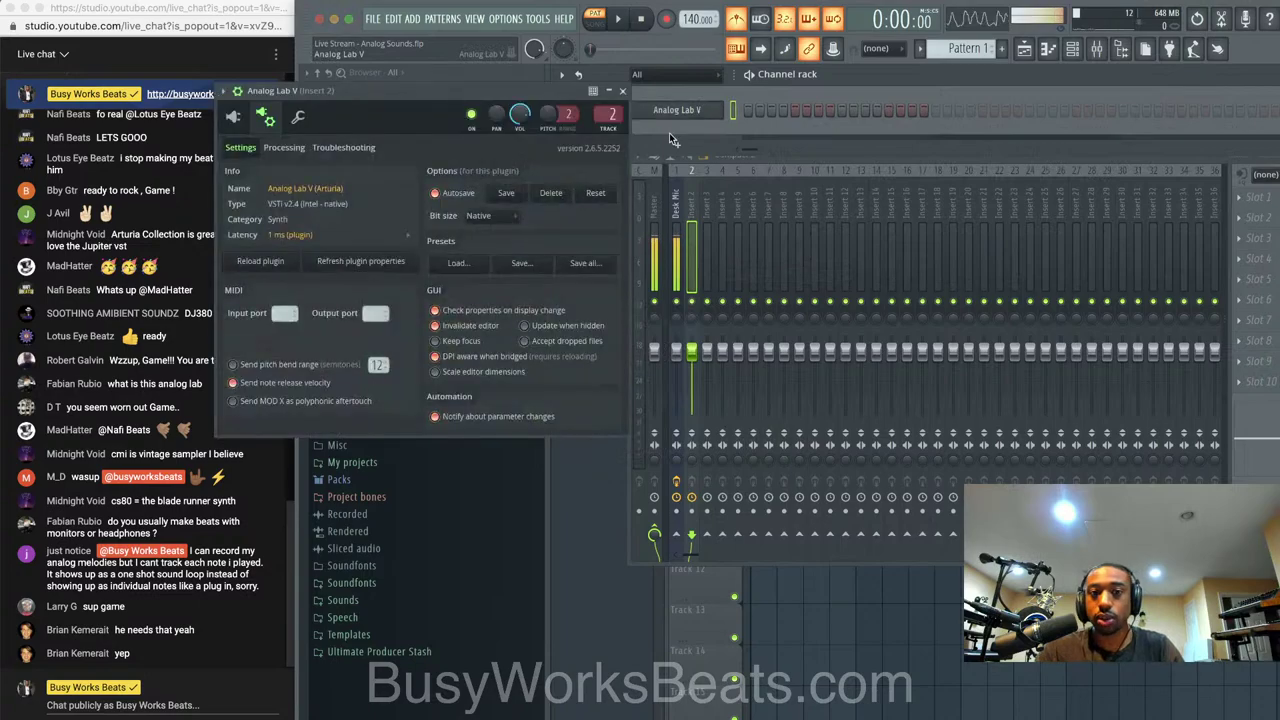
{"action": "left_click", "coordinate": [235, 118]}
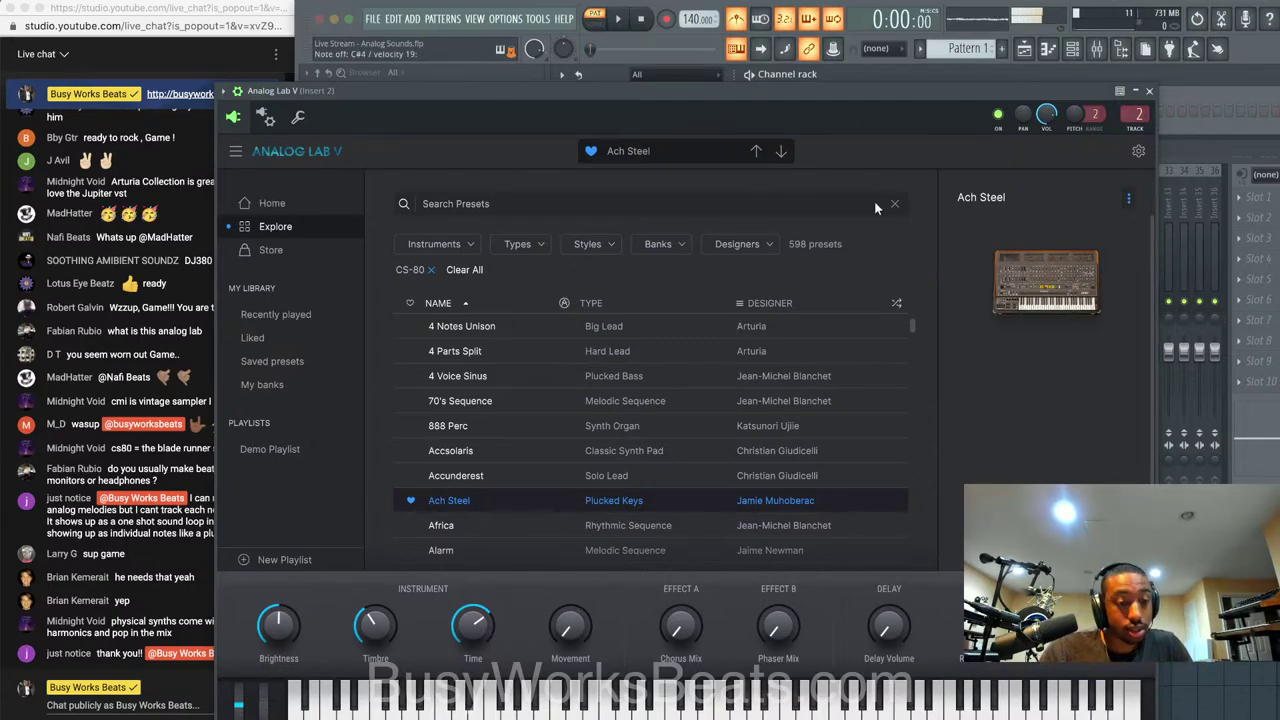
{"action": "left_click", "coordinate": [180, 583]}
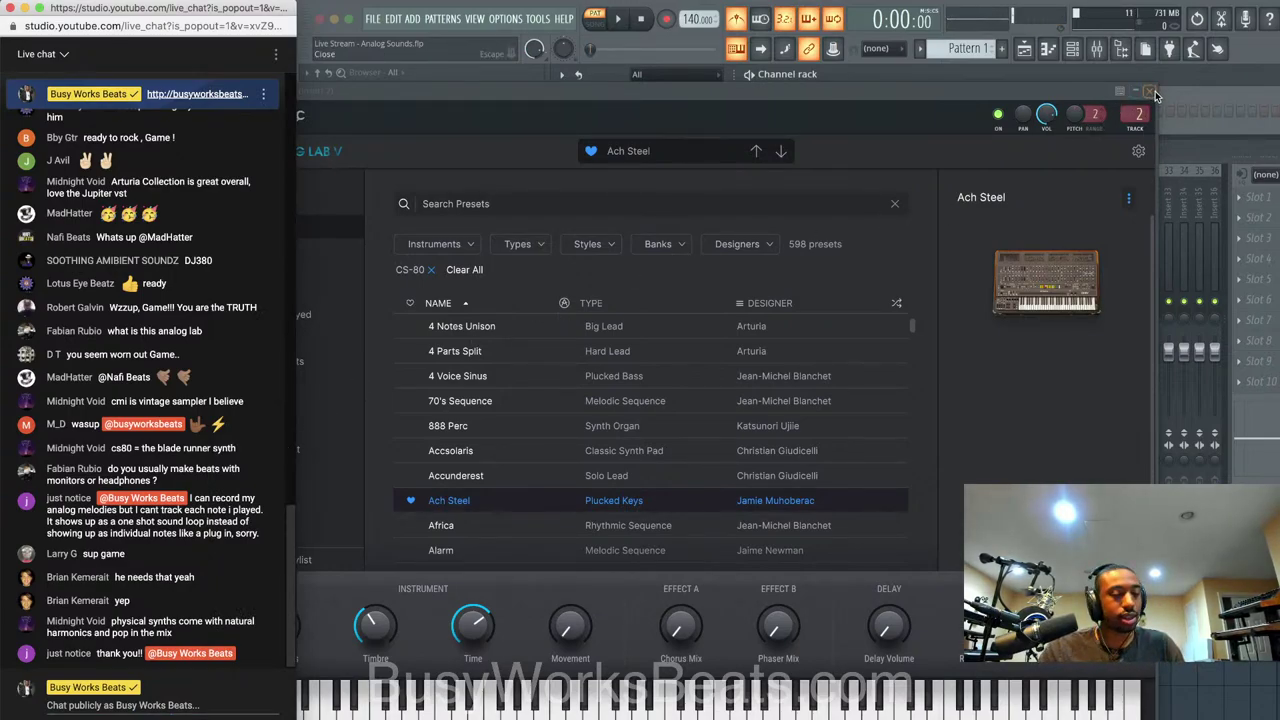
{"action": "left_click_drag", "start_coordinate": [997, 100], "coordinate": [1075, 96]}
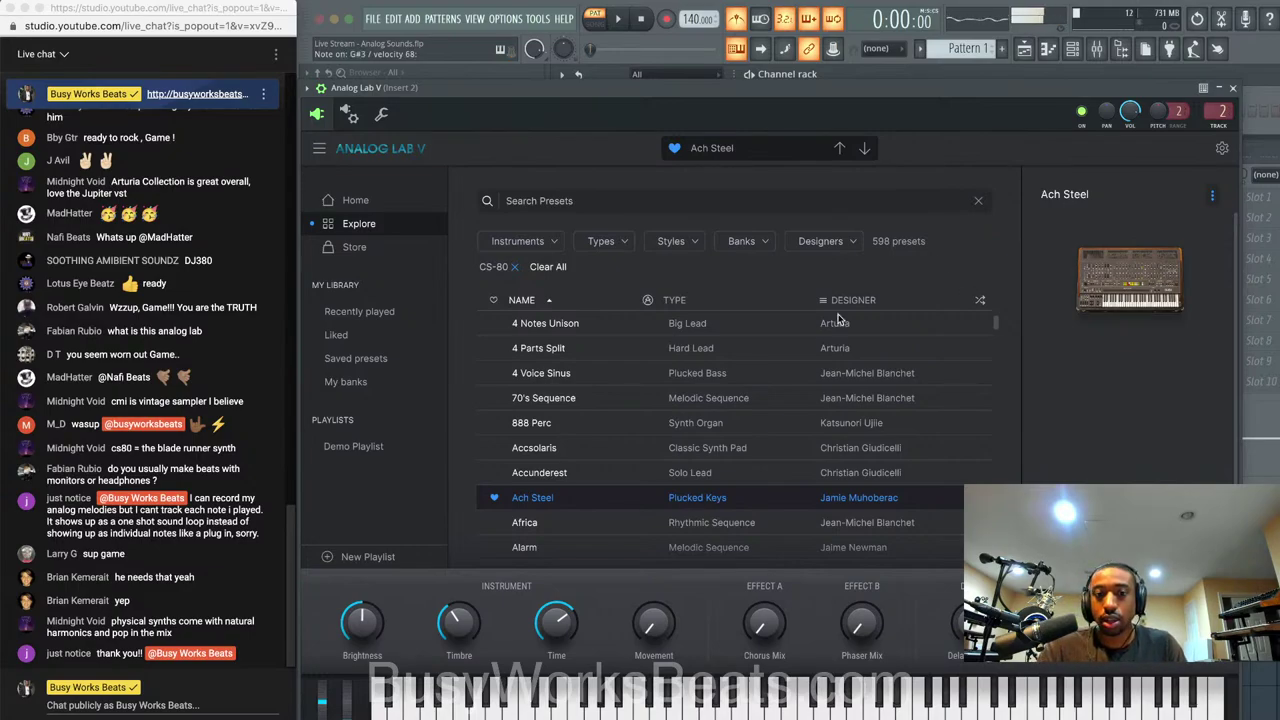
Audition the Africa, Alarm and Alex Is Akid CS-80 presets in Analog Lab V, and load All Dead
{"action": "scroll", "coordinate": [806, 380], "scroll_direction": "down", "scroll_amount": 1}
{"action": "scroll", "coordinate": [806, 380], "scroll_direction": "down", "scroll_amount": 4}
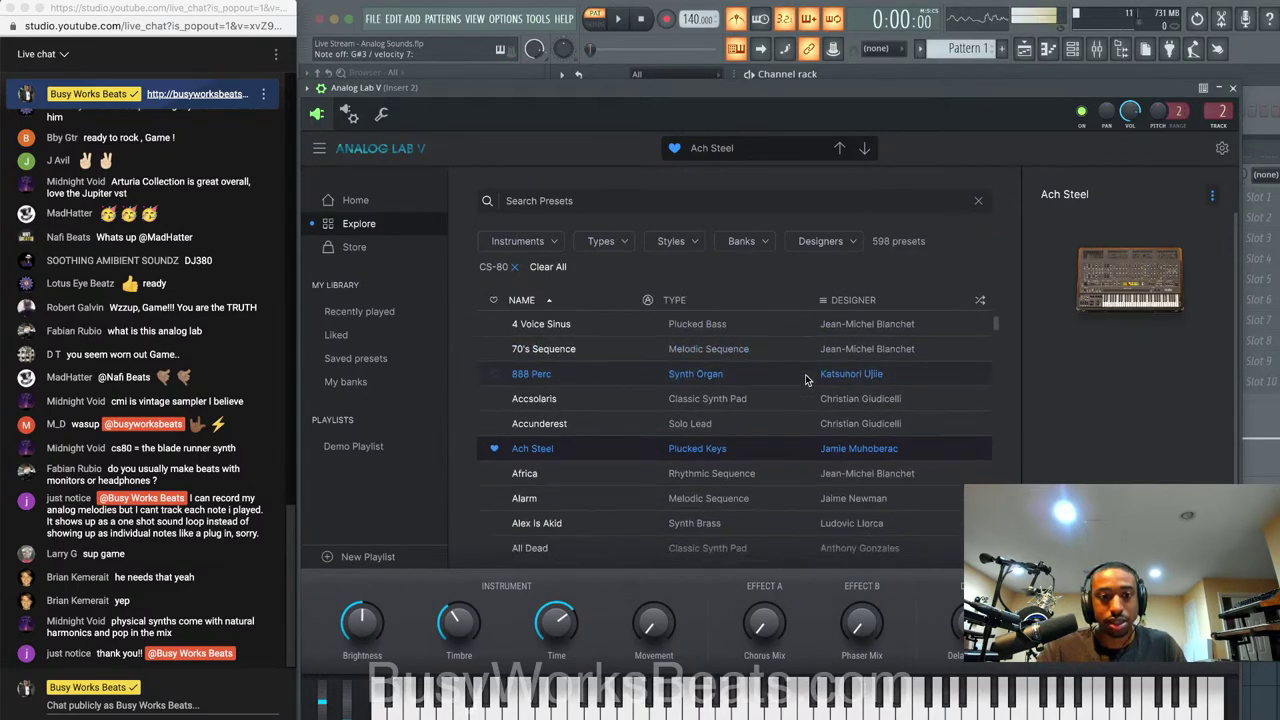
{"action": "left_click", "coordinate": [755, 392]}
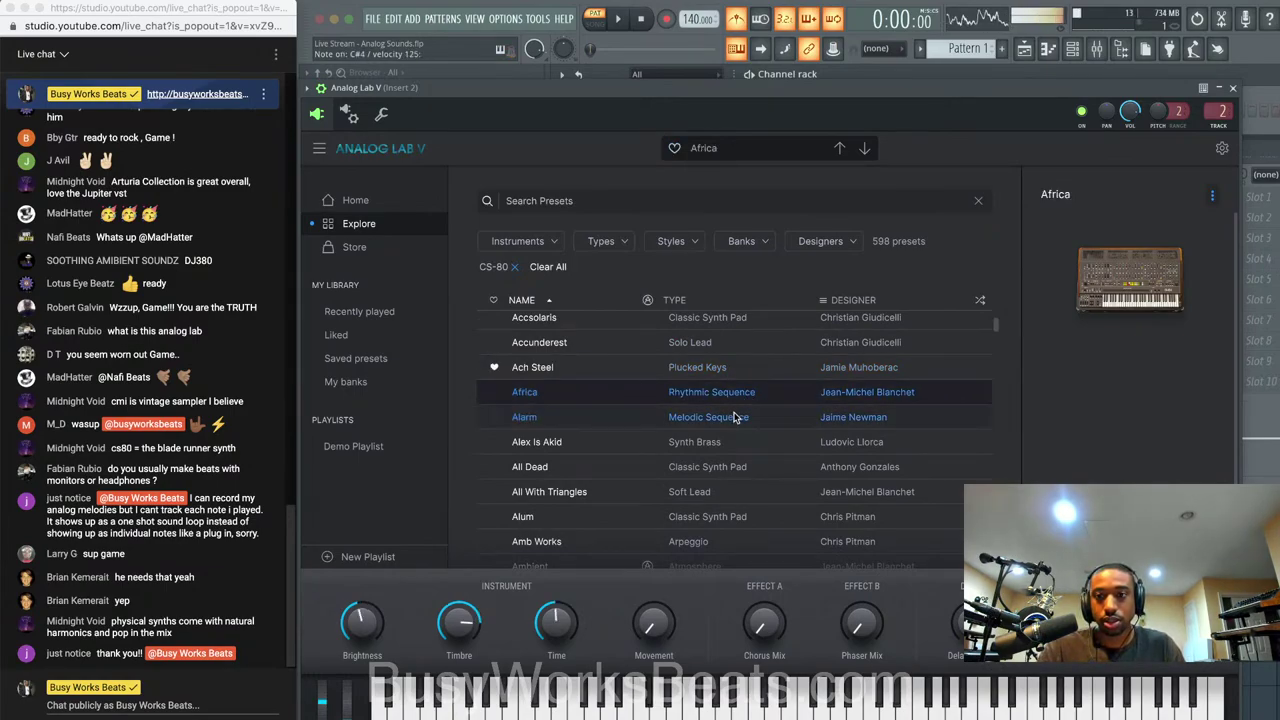
{"action": "left_click", "coordinate": [735, 417]}
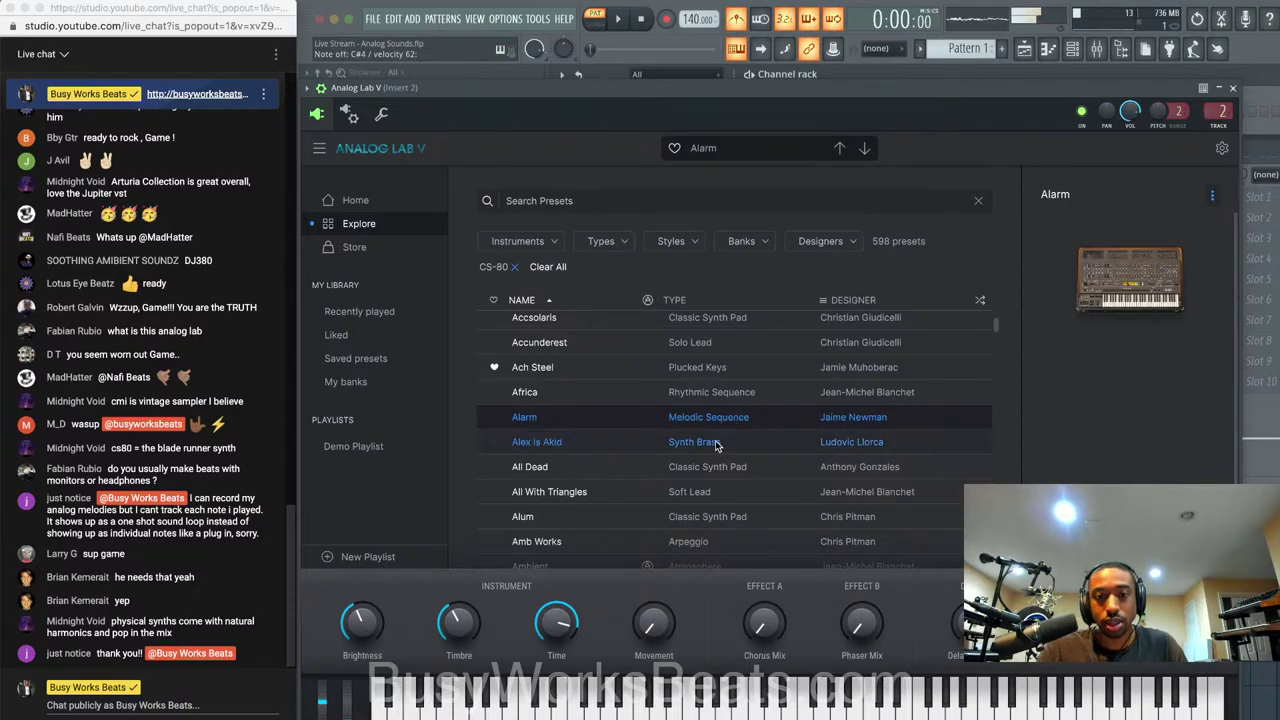
{"action": "left_click", "coordinate": [716, 443]}
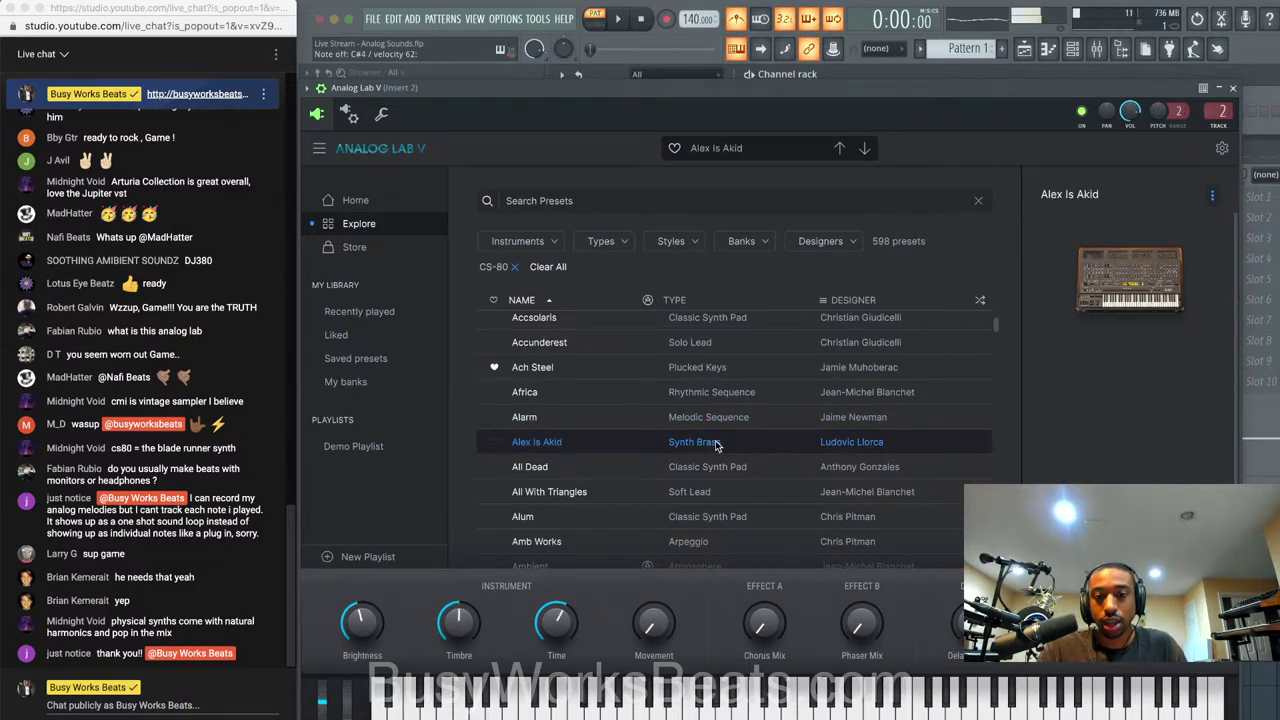
{"action": "left_click", "coordinate": [713, 467]}
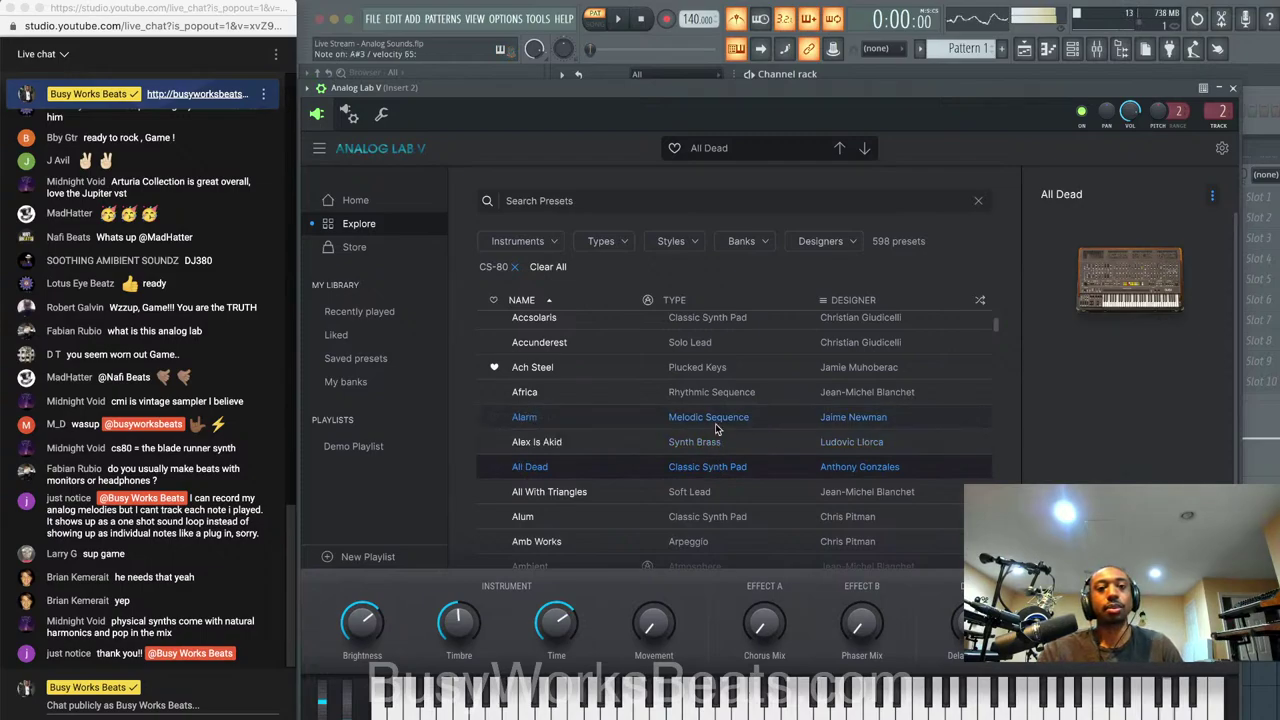
{"action": "left_click", "coordinate": [180, 710]}
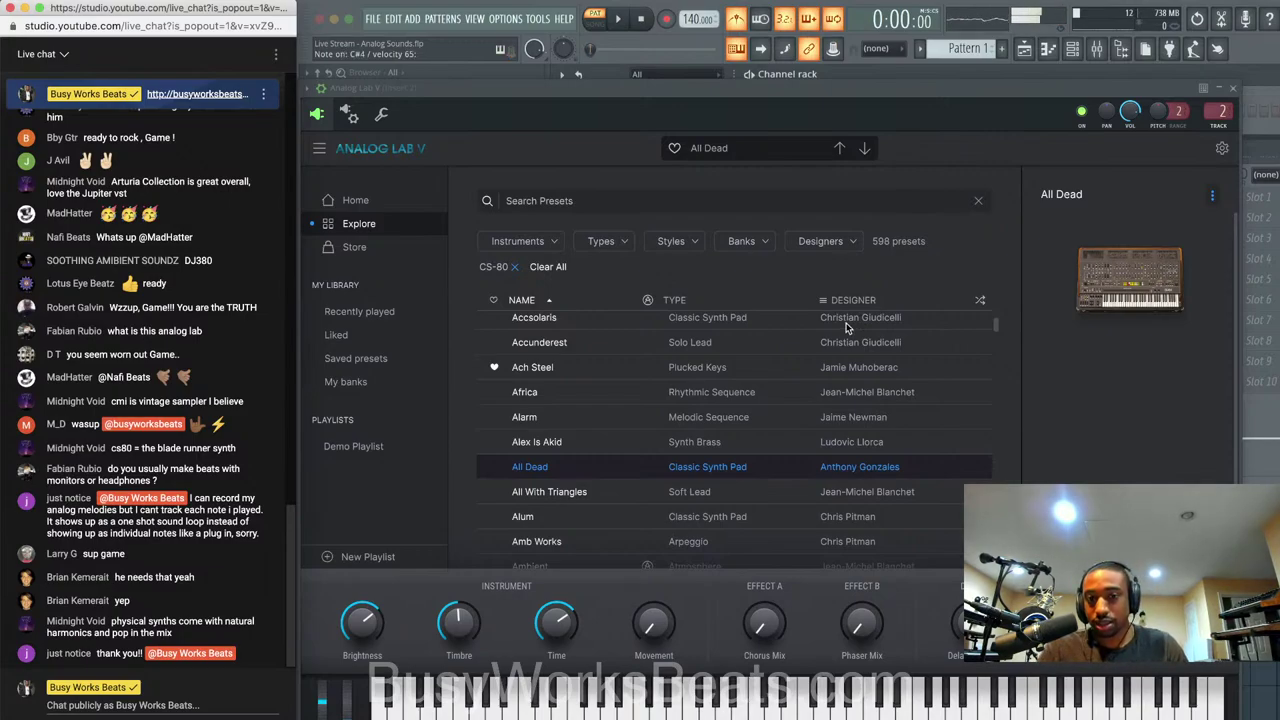
{"action": "scroll", "coordinate": [643, 437], "scroll_direction": "down", "scroll_amount": 2}
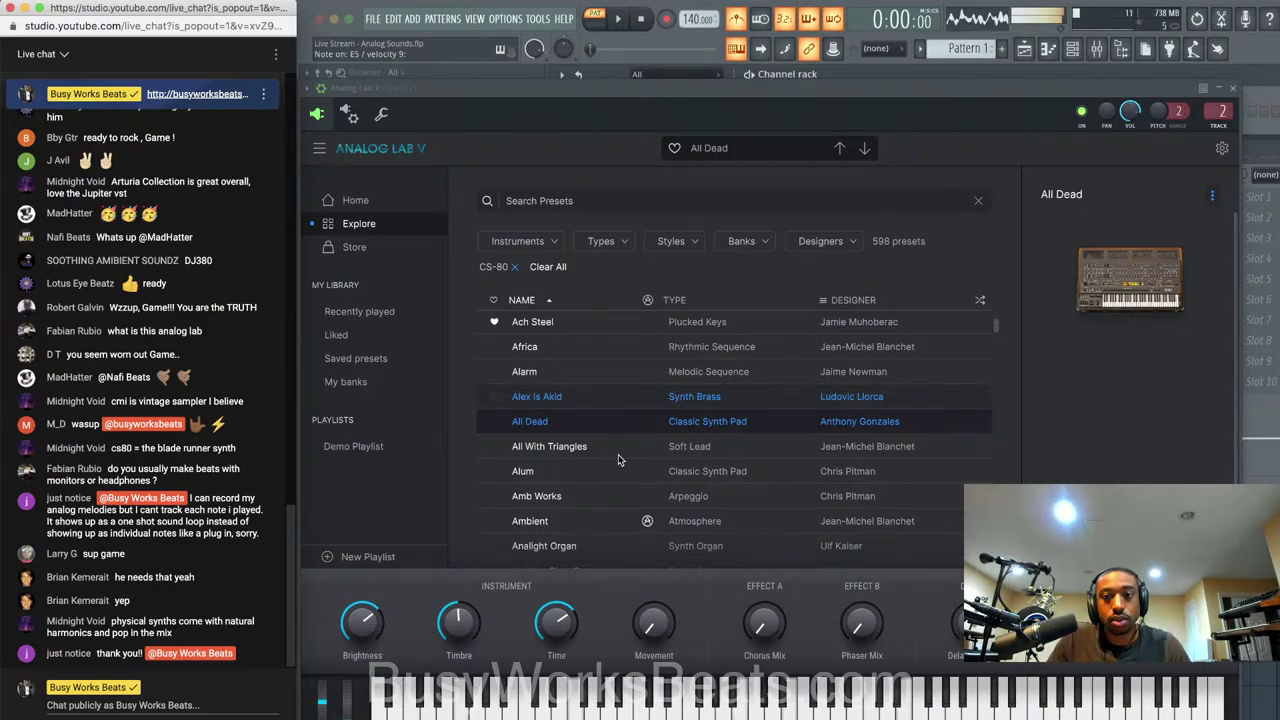
Reset Analog Lab V's volume multiplier to 100% in the channel settings, and close the plugin window
{"action": "left_click", "coordinate": [381, 114]}
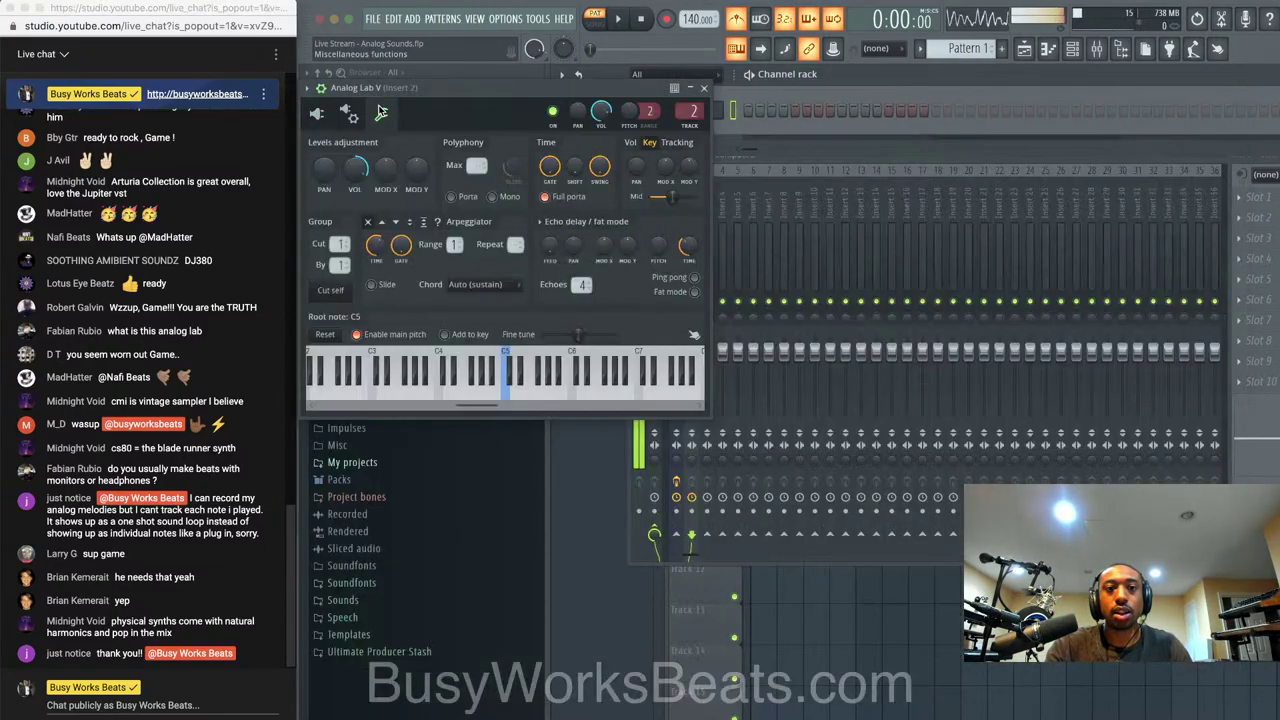
{"action": "right_click", "coordinate": [358, 168]}
{"action": "left_click", "coordinate": [374, 180]}
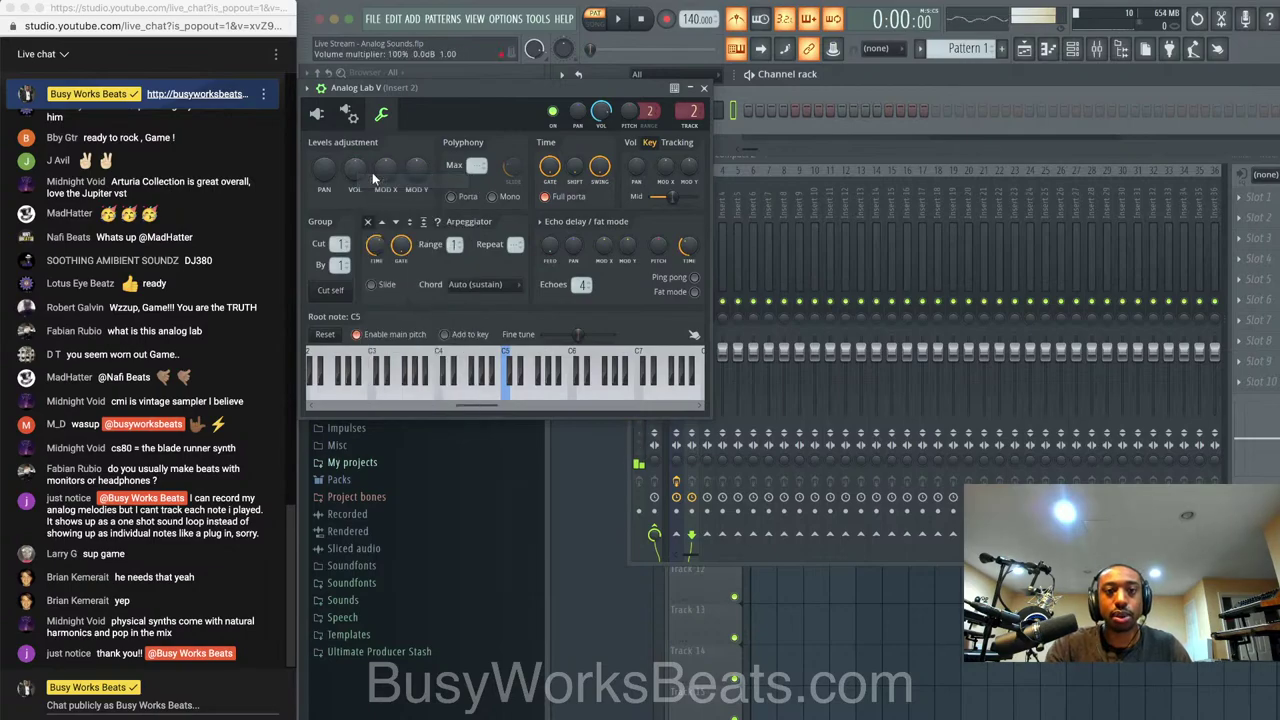
{"action": "left_click", "coordinate": [705, 88]}
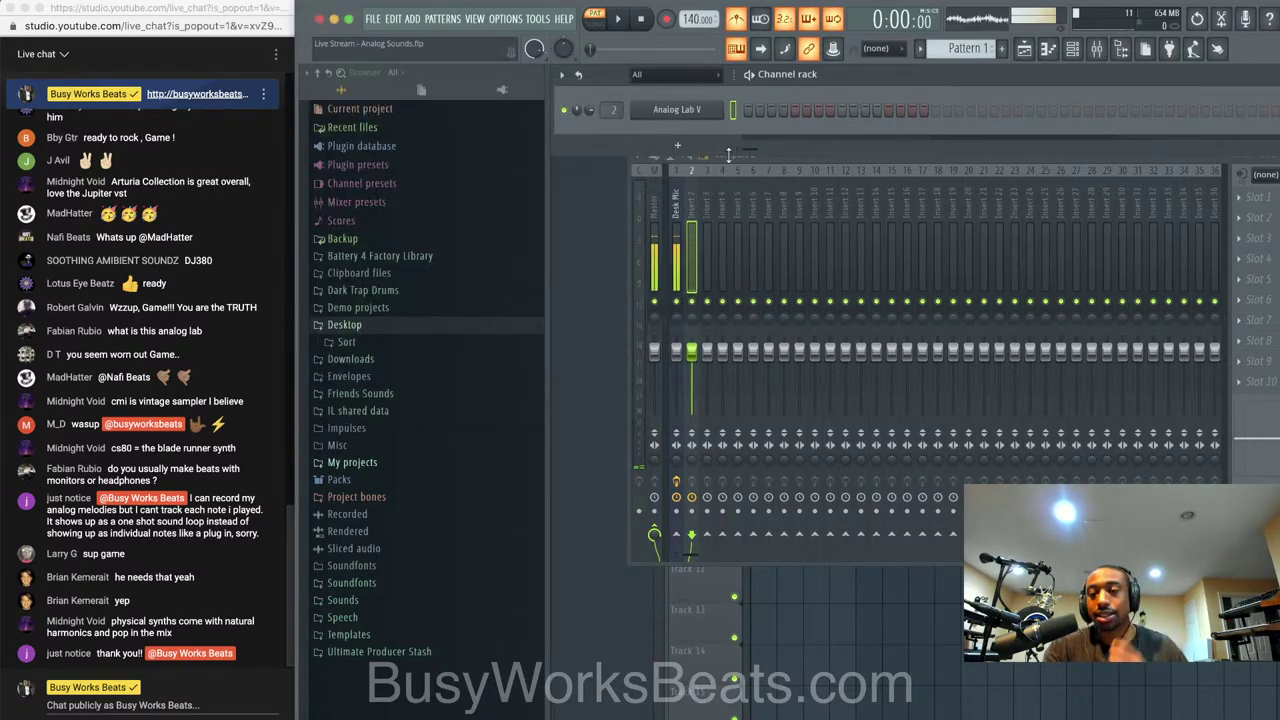
Hide the browser and close the mixer, leaving the channel rack over the playlist
{"action": "left_click", "coordinate": [838, 160]}
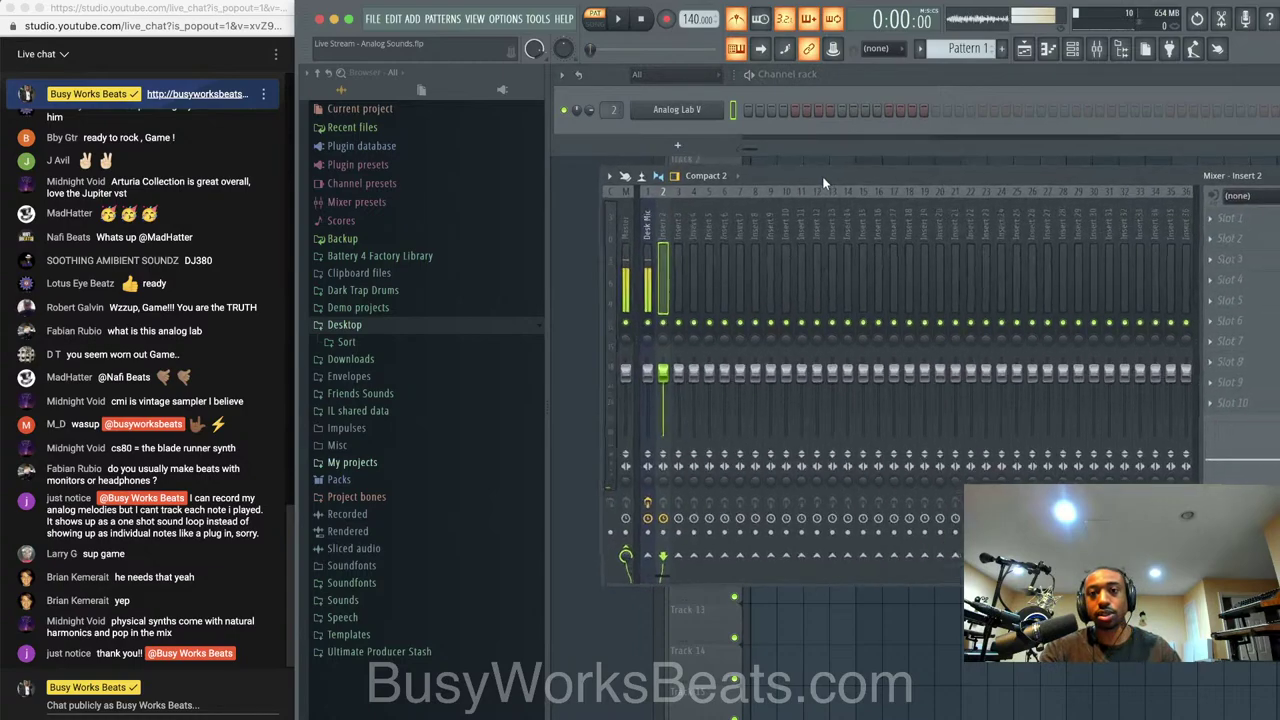
{"action": "left_click", "coordinate": [1114, 48]}
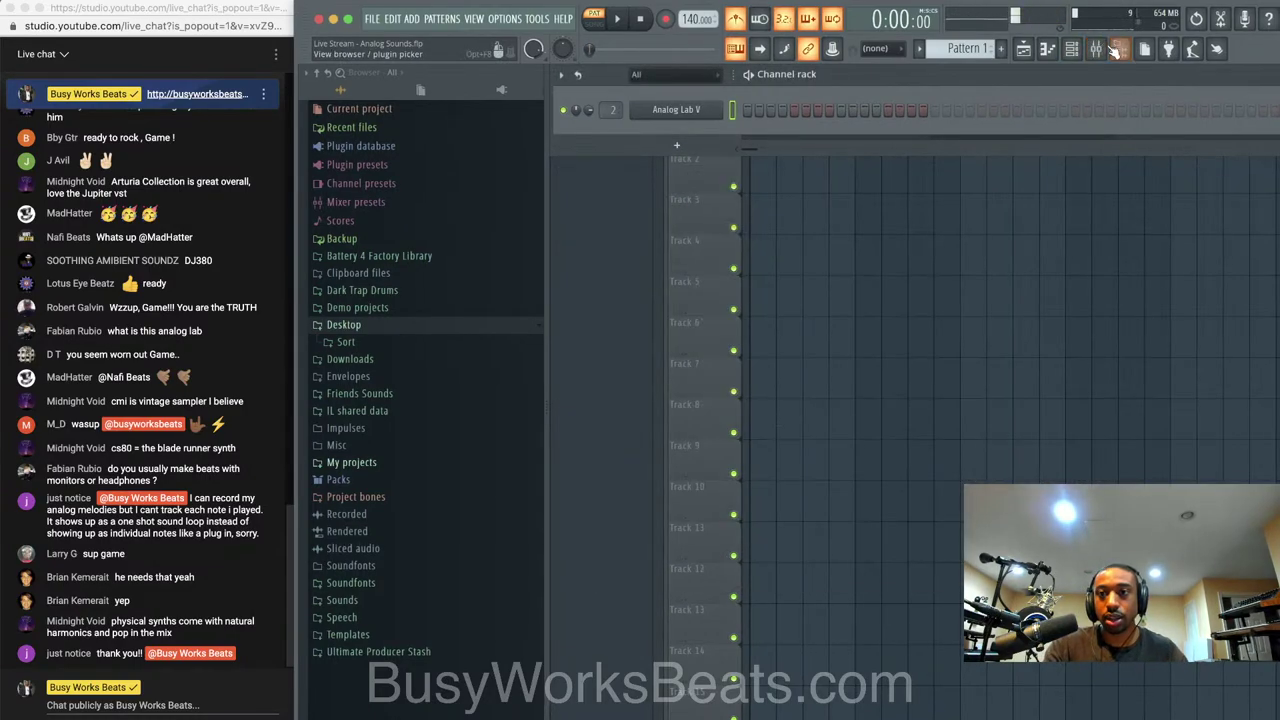
{"action": "left_click", "coordinate": [1117, 50]}
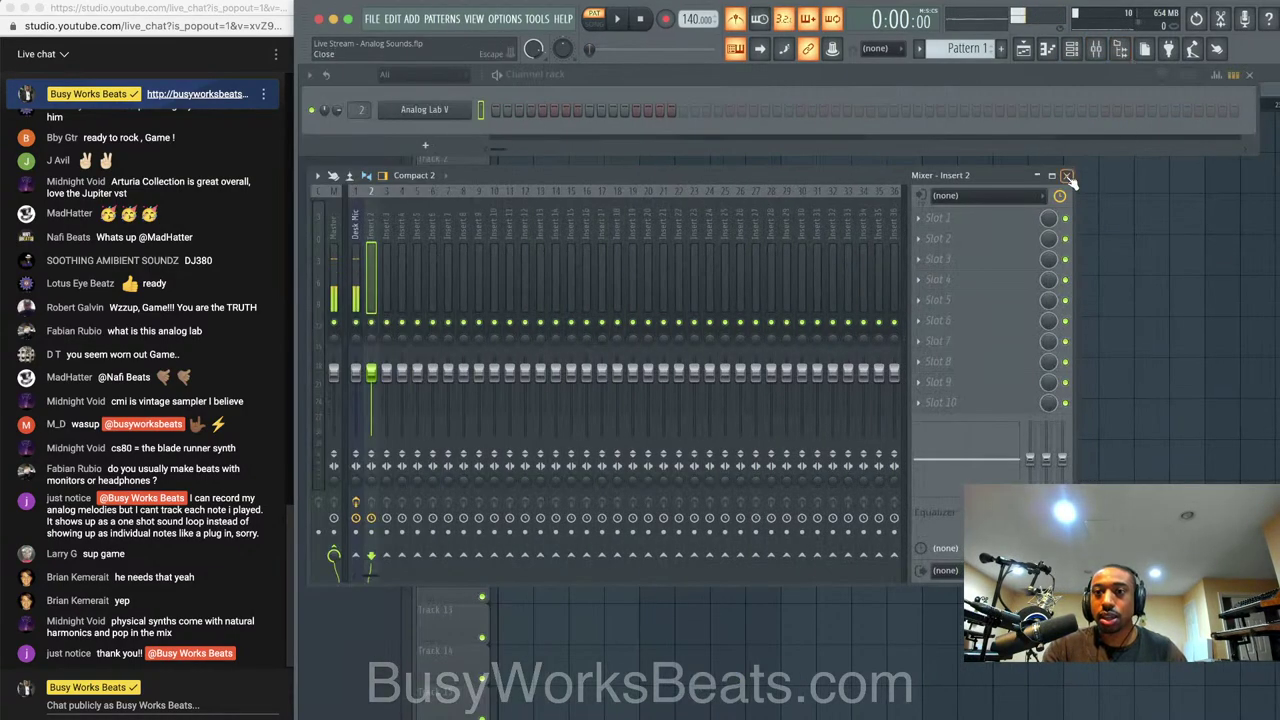
{"action": "left_click", "coordinate": [1066, 175]}
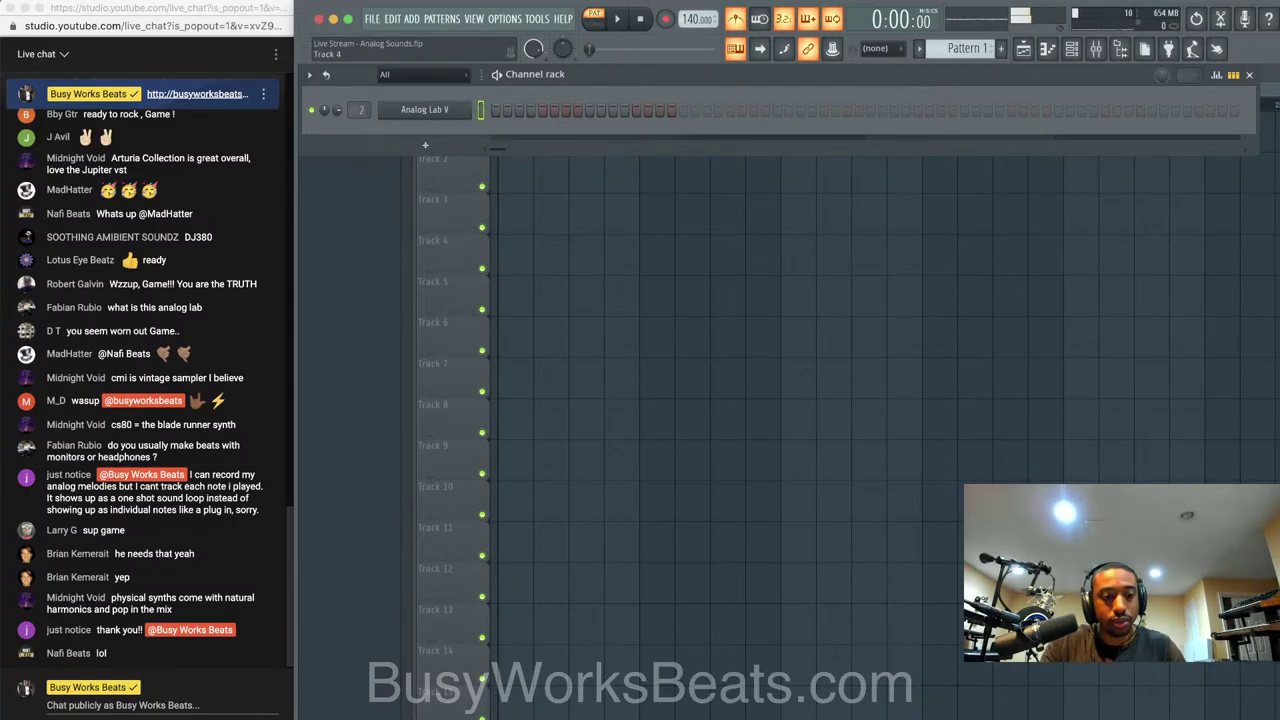
Switch to the web browser showing the YouTube Studio live streaming page
{"action": "left_click", "coordinate": [380, 603]}
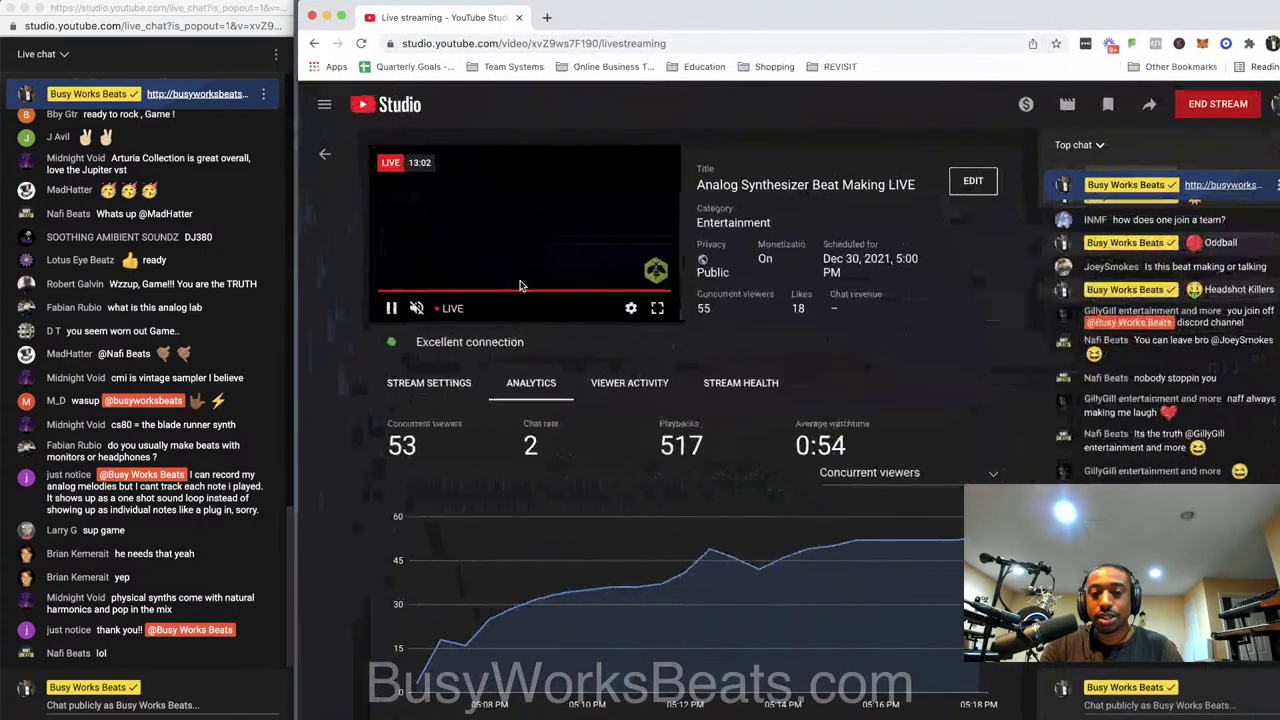
Minimize the web browser, reopen Analog Lab V from the channel rack, and show its home page
{"action": "left_click", "coordinate": [327, 16]}
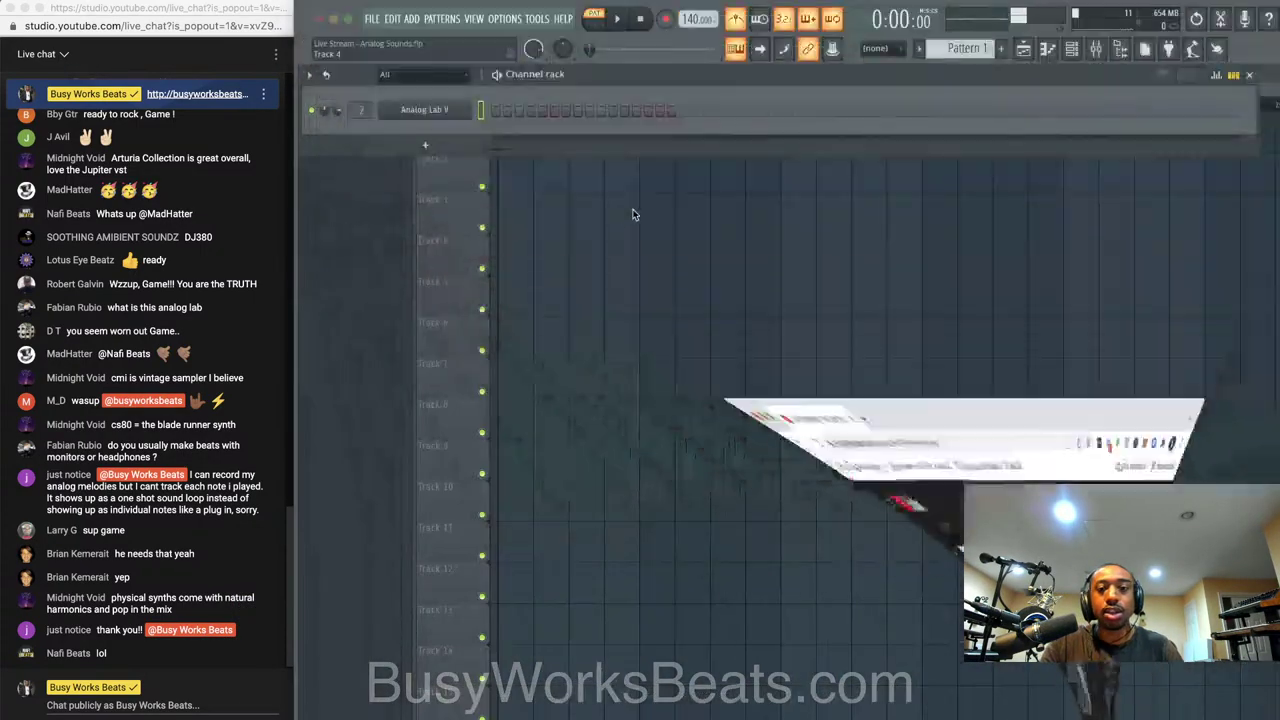
{"action": "left_click", "coordinate": [443, 112]}
{"action": "left_click", "coordinate": [318, 116]}
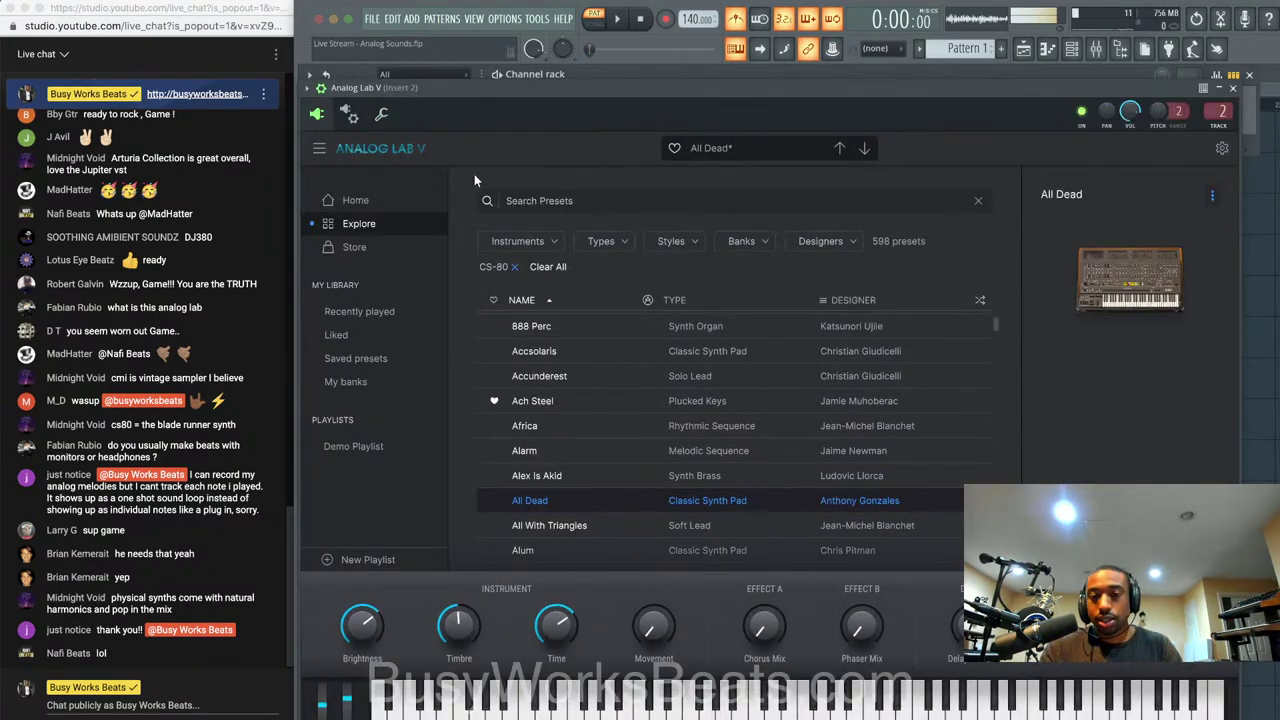
{"action": "left_click", "coordinate": [376, 202]}
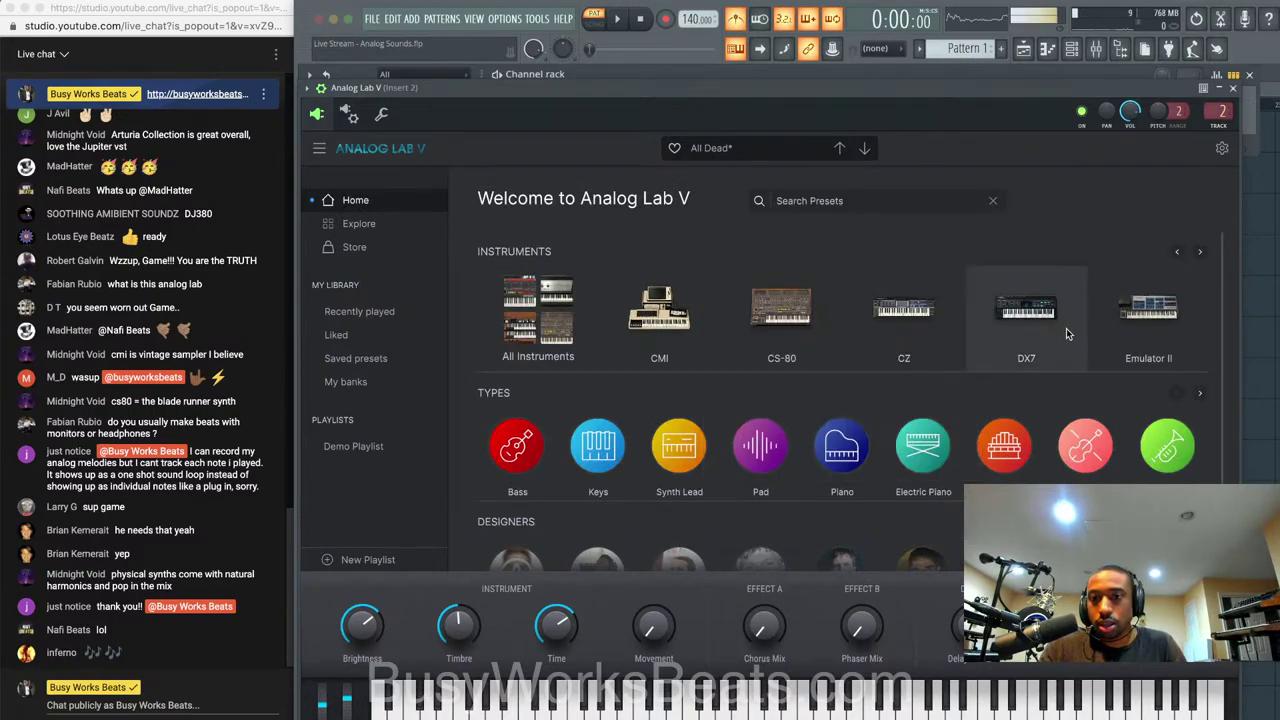
Browse Analog Lab V's instruments from CMI to Matrix-12, examining the DX7, Jun-6 and Jup-8 descriptions
{"action": "mouse_move", "coordinate": [1027, 305]}
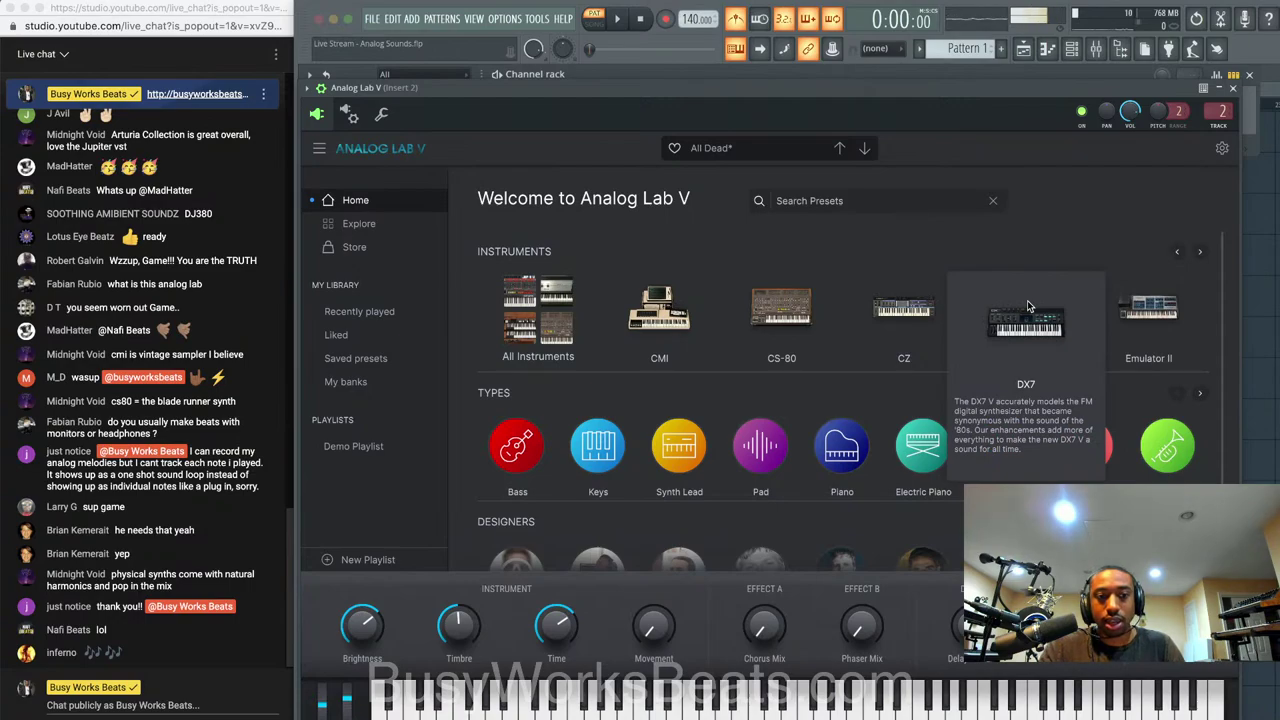
{"action": "left_click", "coordinate": [1202, 257]}
{"action": "left_click", "coordinate": [1201, 257]}
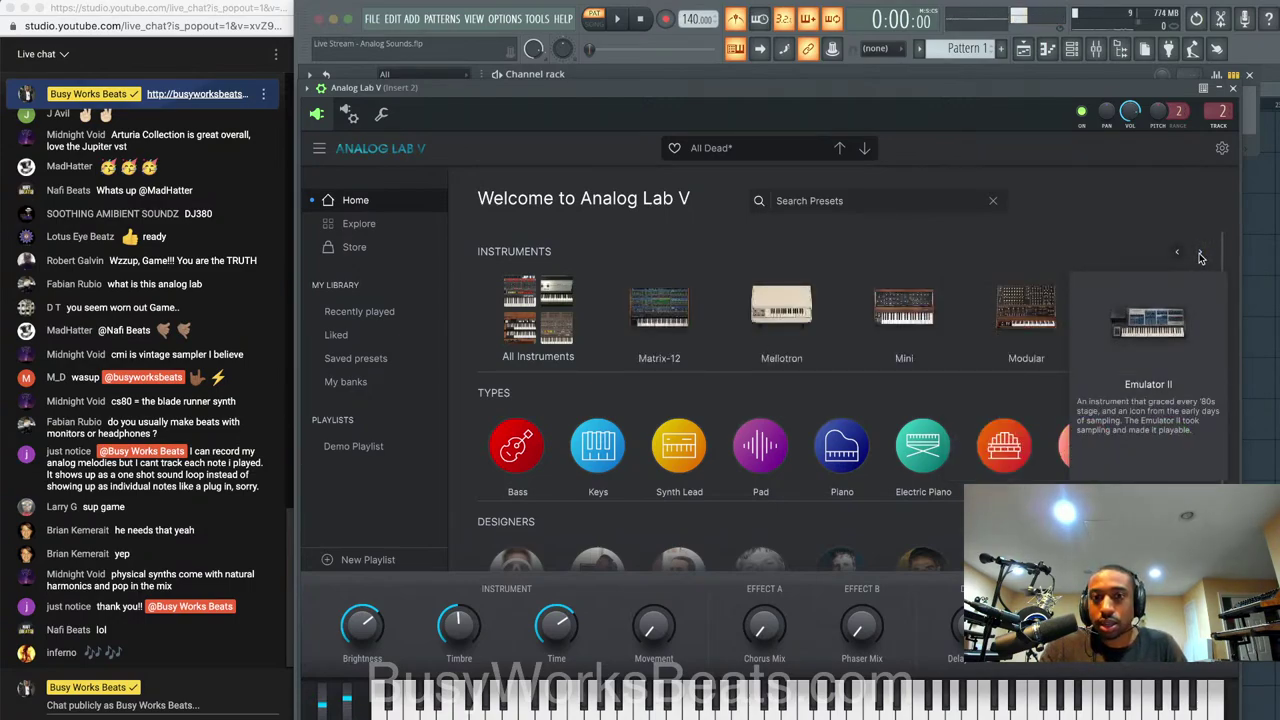
{"action": "left_click", "coordinate": [1178, 252]}
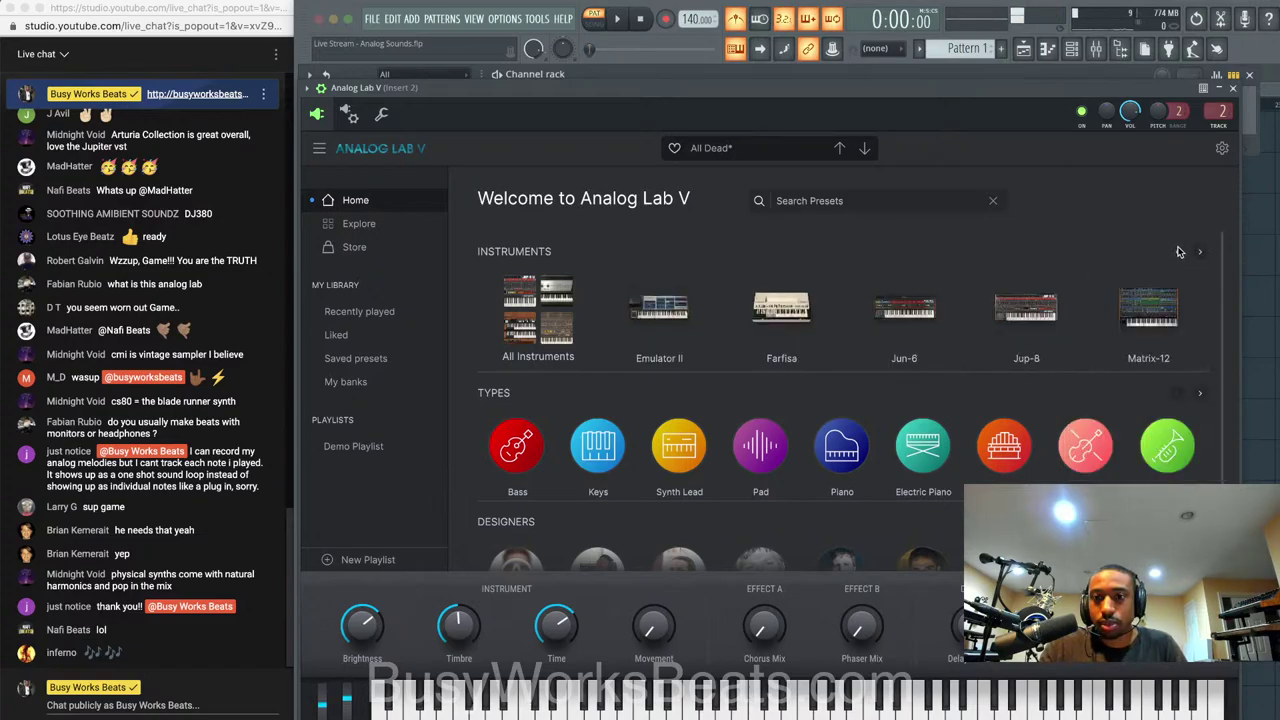
{"action": "left_click", "coordinate": [1178, 252]}
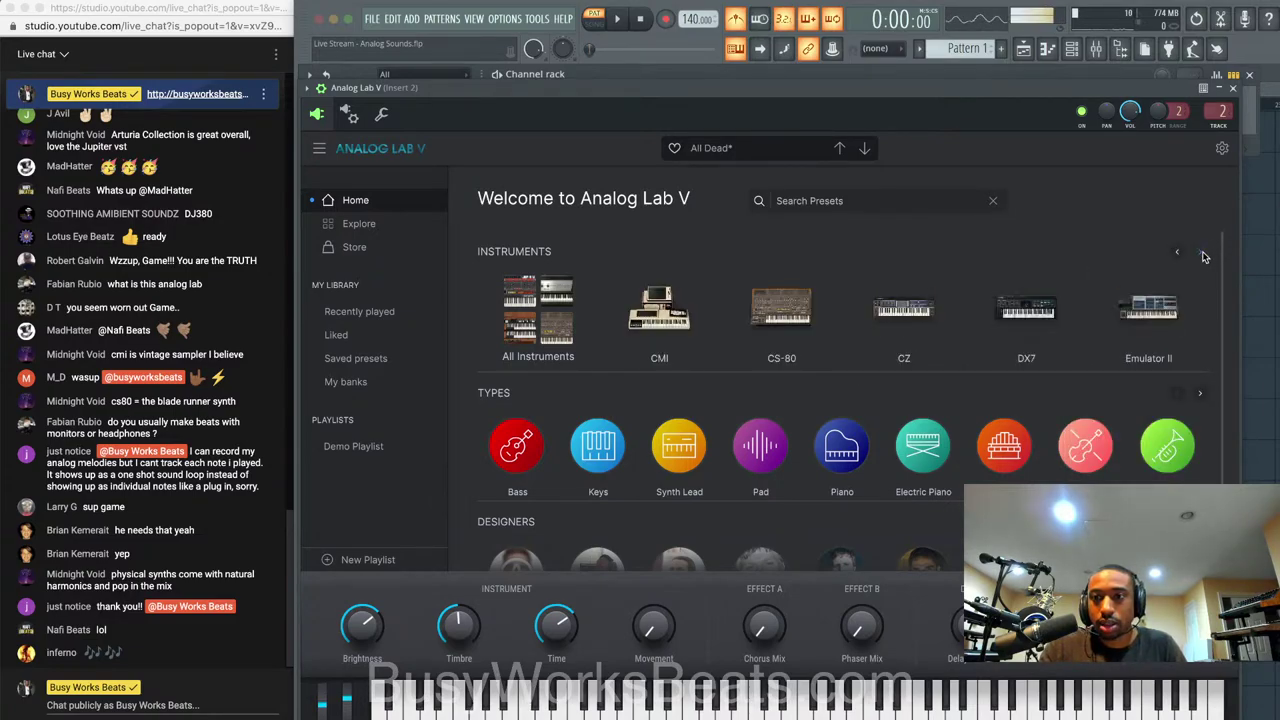
{"action": "left_click", "coordinate": [1203, 254]}
{"action": "mouse_move", "coordinate": [918, 312]}
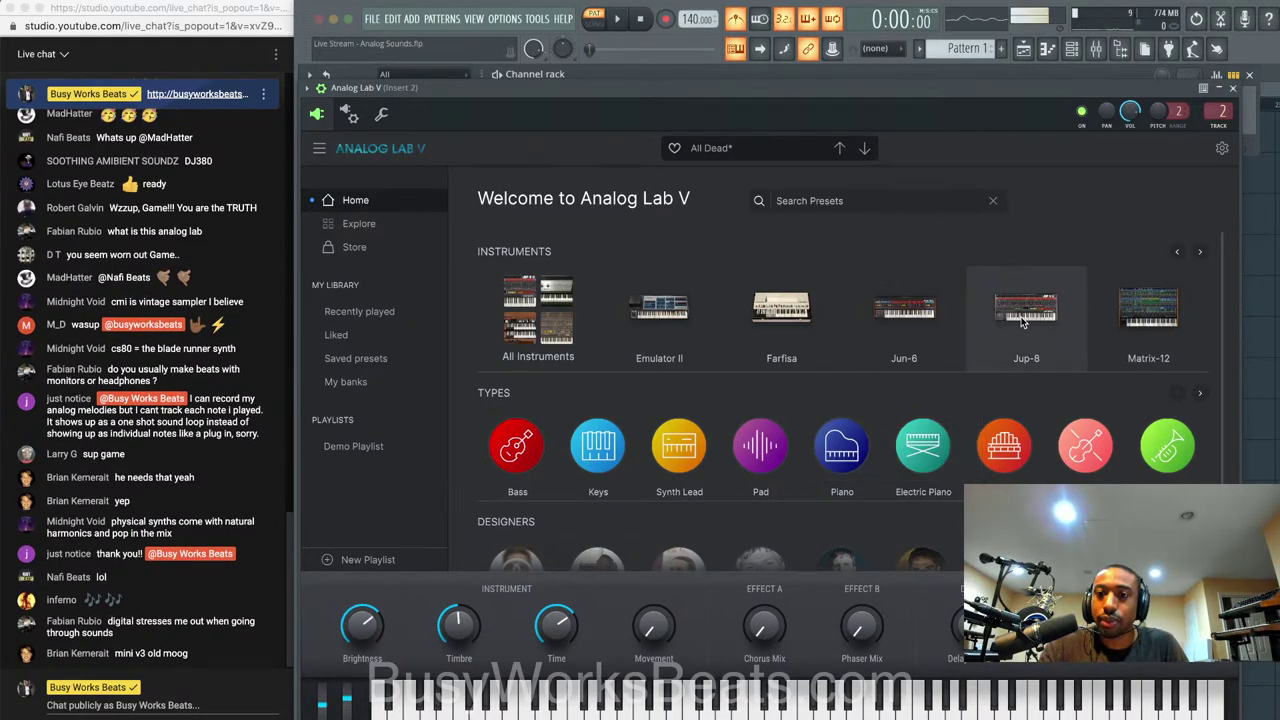
{"action": "mouse_move", "coordinate": [1040, 308]}
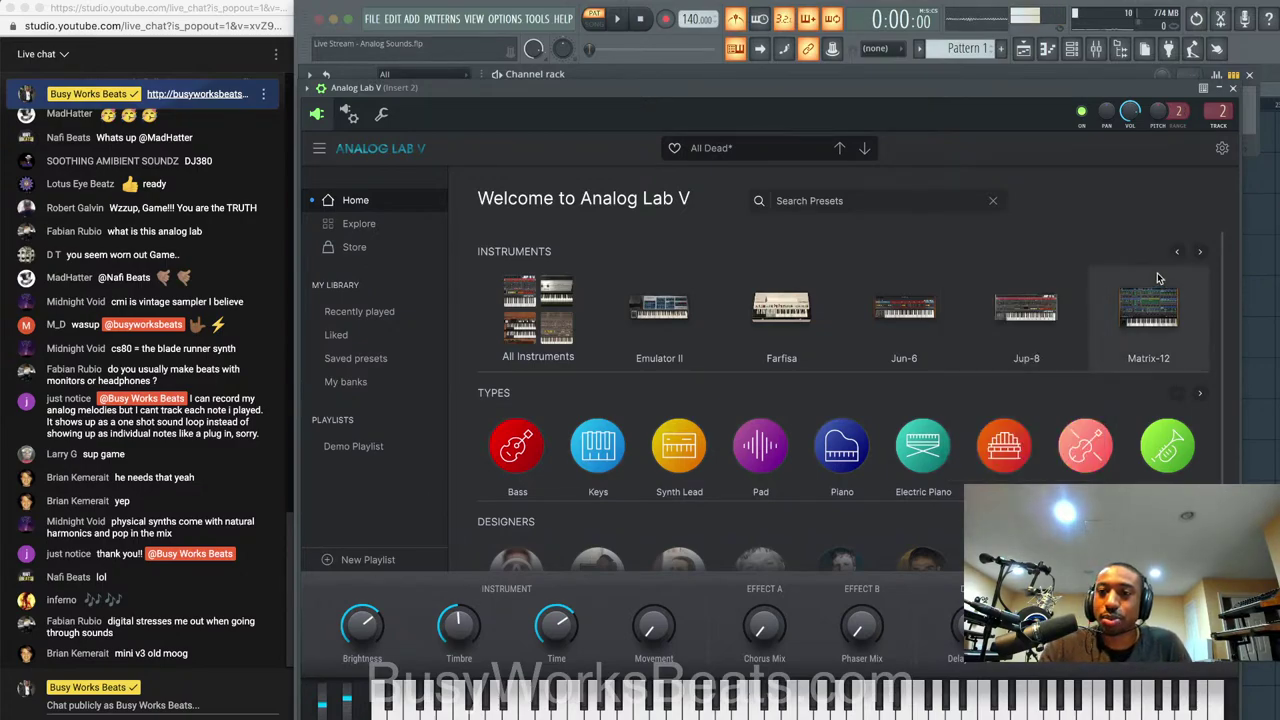
Show the Mini instrument's presets and audition 101 Galaxy, 3 Osc Bass and 303 Sequence
{"action": "left_click", "coordinate": [1204, 256]}
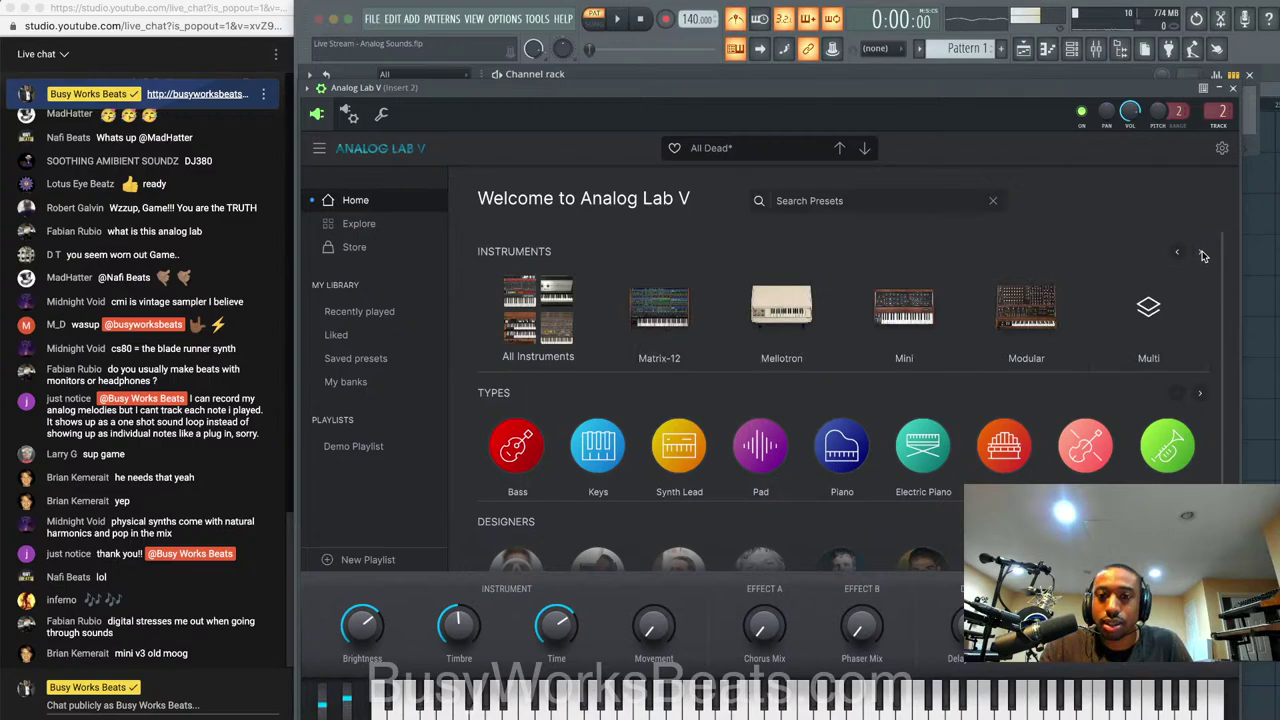
{"action": "left_click", "coordinate": [920, 309]}
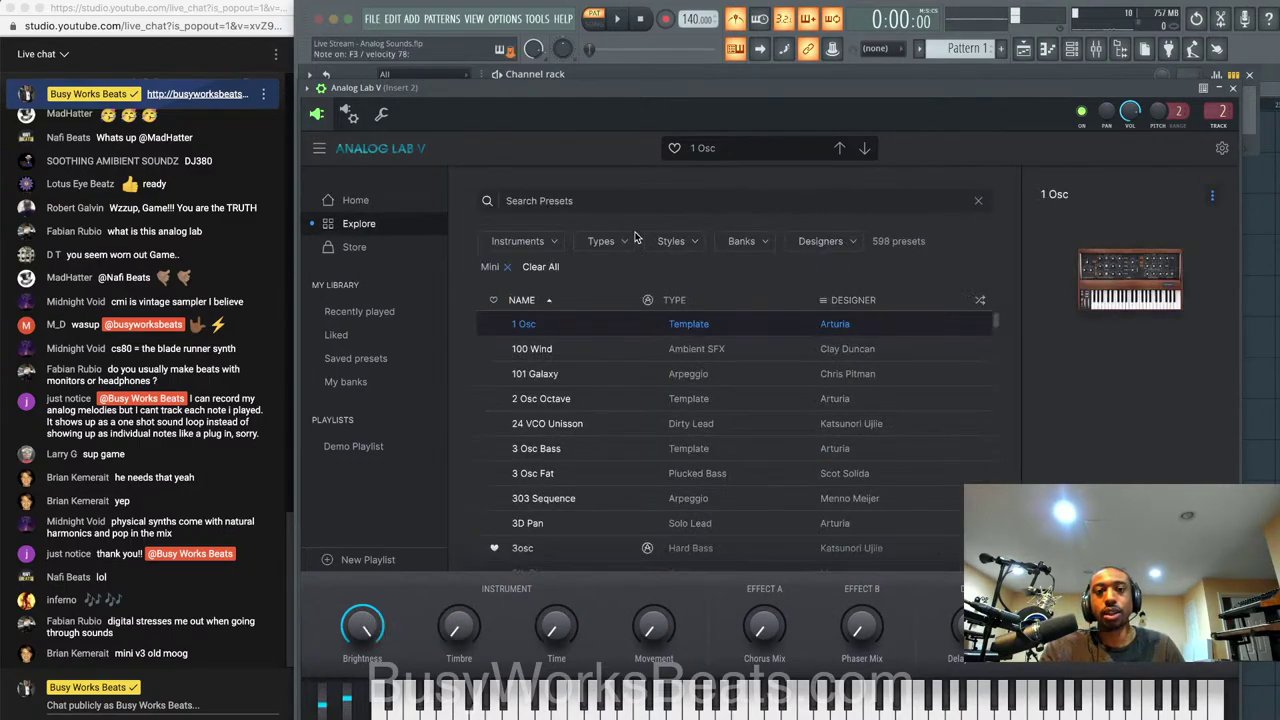
{"action": "left_click", "coordinate": [556, 380]}
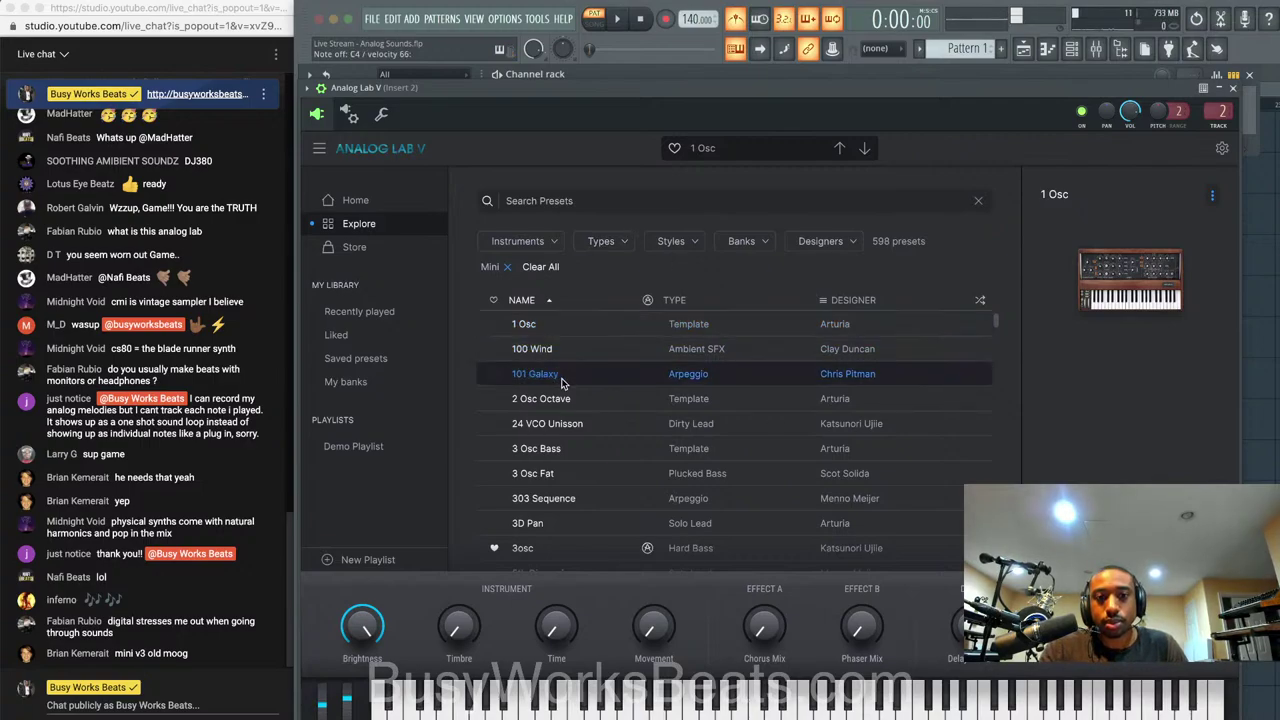
{"action": "left_click", "coordinate": [586, 449]}
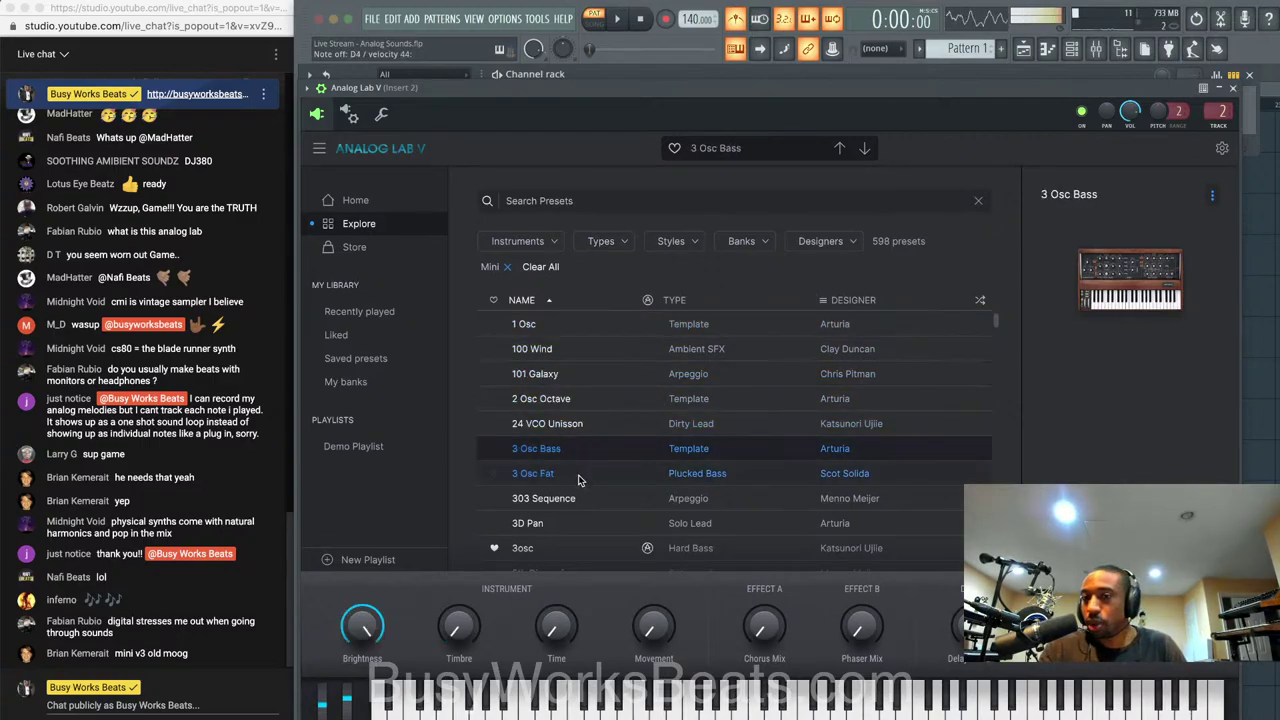
{"action": "left_click", "coordinate": [578, 498]}
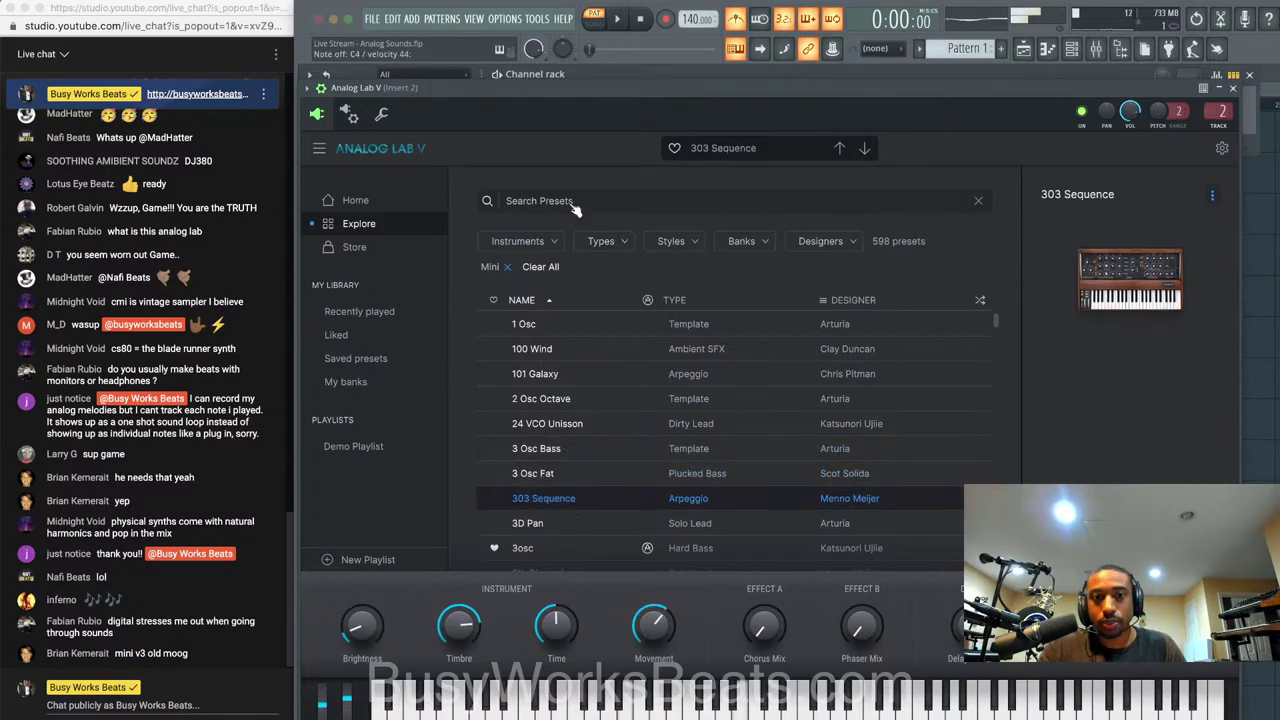
List the OB-Xa presets from the home page's instruments, and try to open the full OB-Xa instrument
{"action": "left_click", "coordinate": [372, 202]}
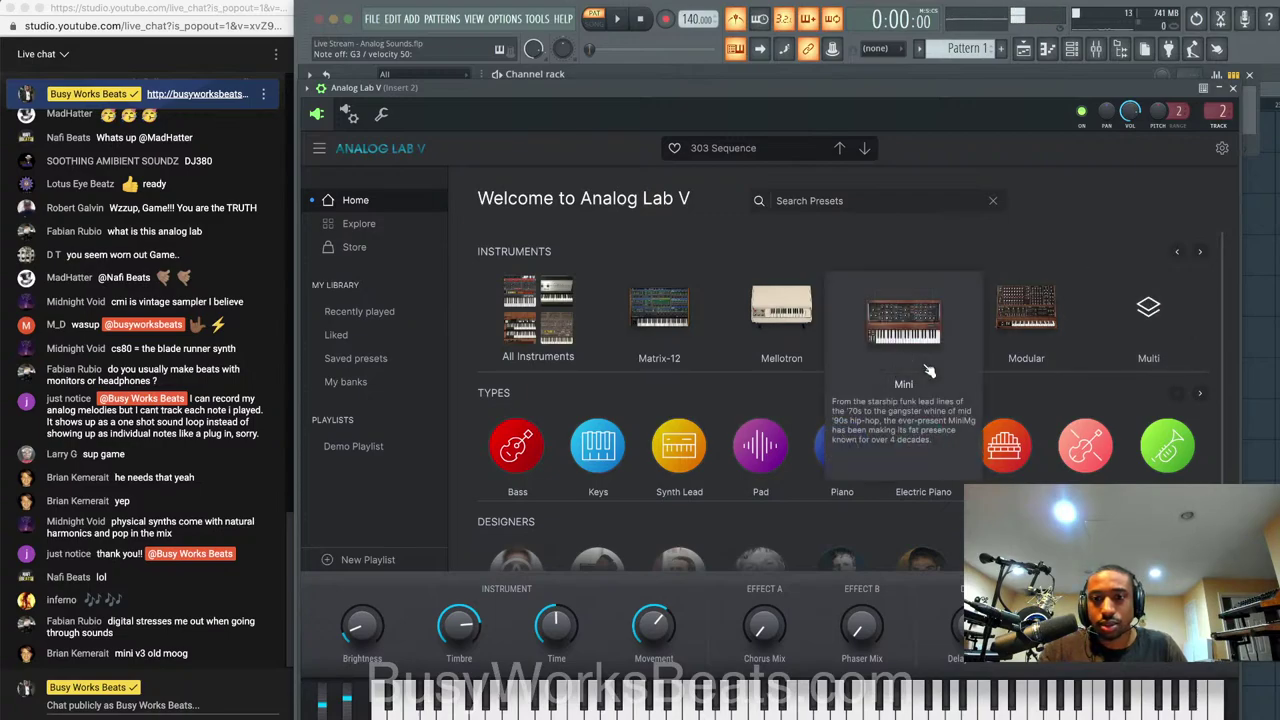
{"action": "left_click", "coordinate": [1200, 254]}
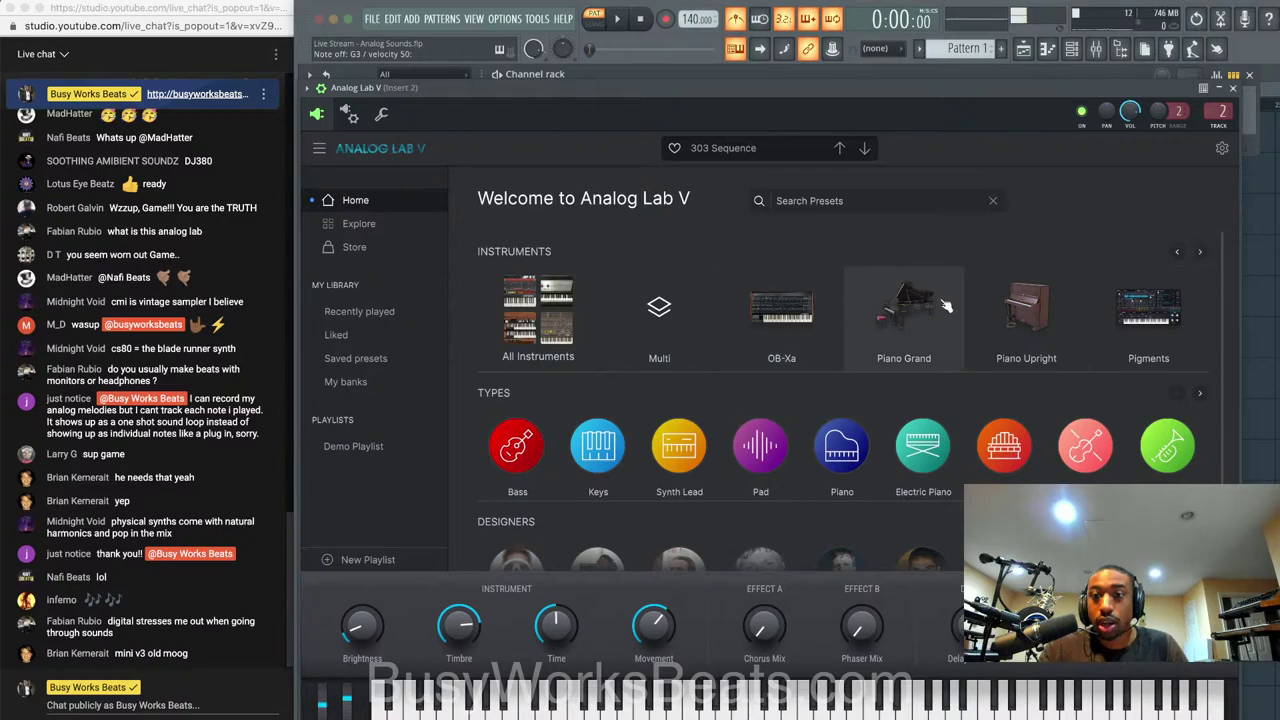
{"action": "mouse_move", "coordinate": [1183, 275]}
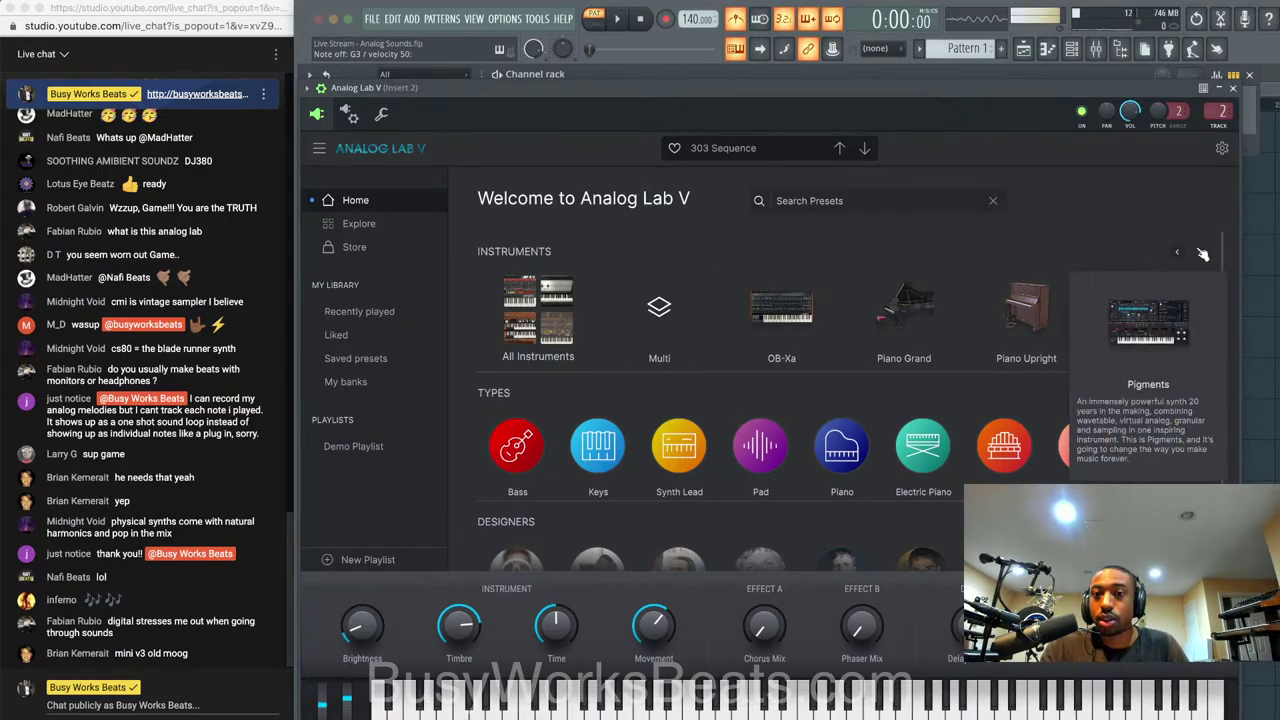
{"action": "left_click", "coordinate": [1200, 252]}
{"action": "left_click", "coordinate": [1177, 252]}
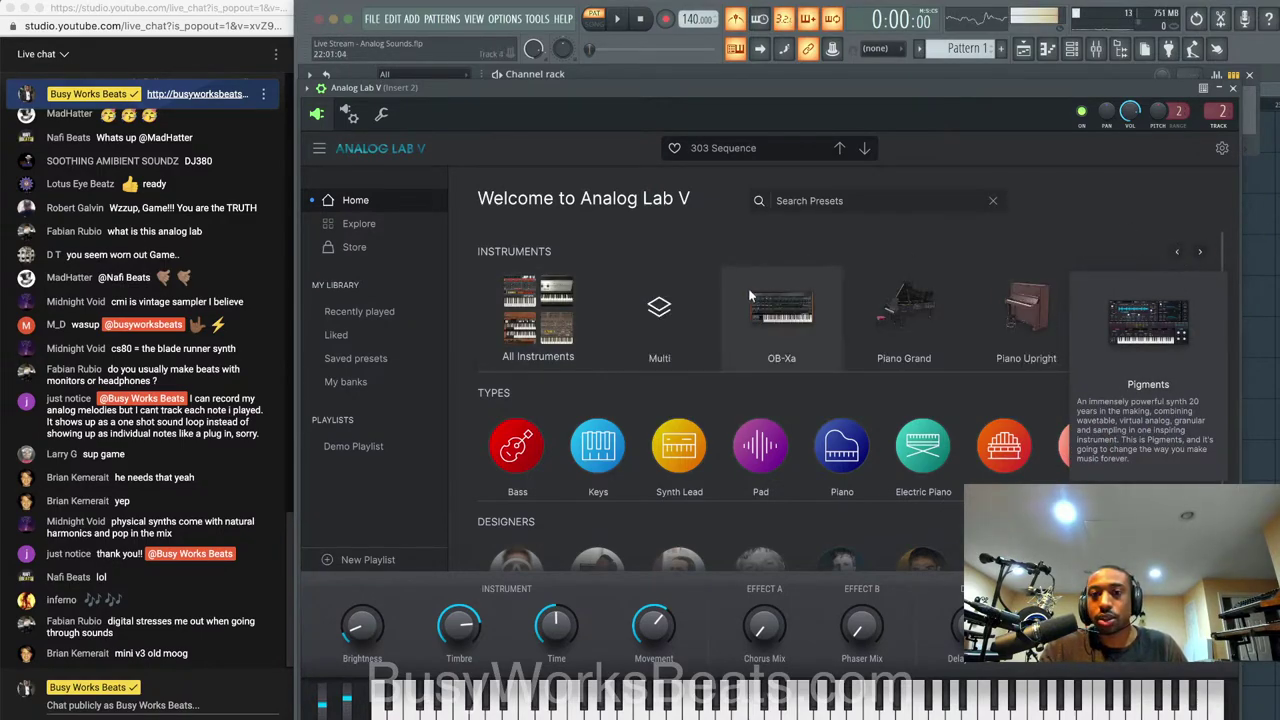
{"action": "left_click", "coordinate": [772, 306]}
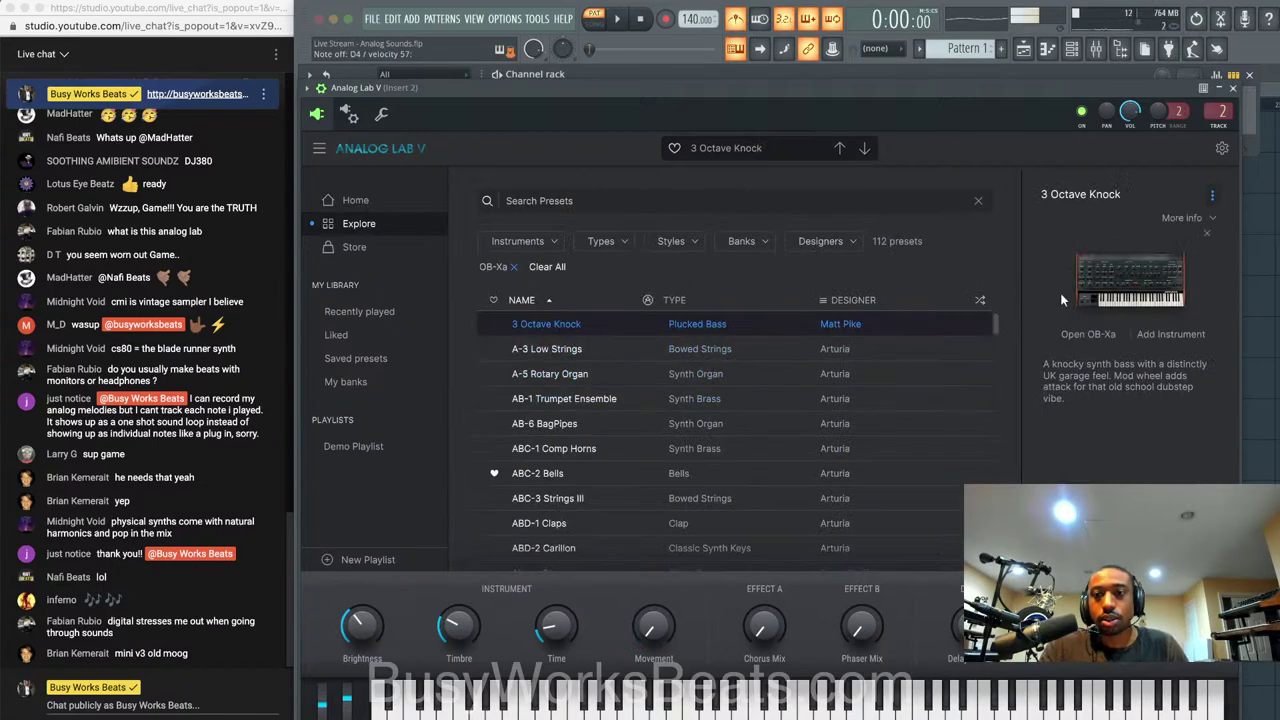
{"action": "left_click", "coordinate": [1095, 333]}
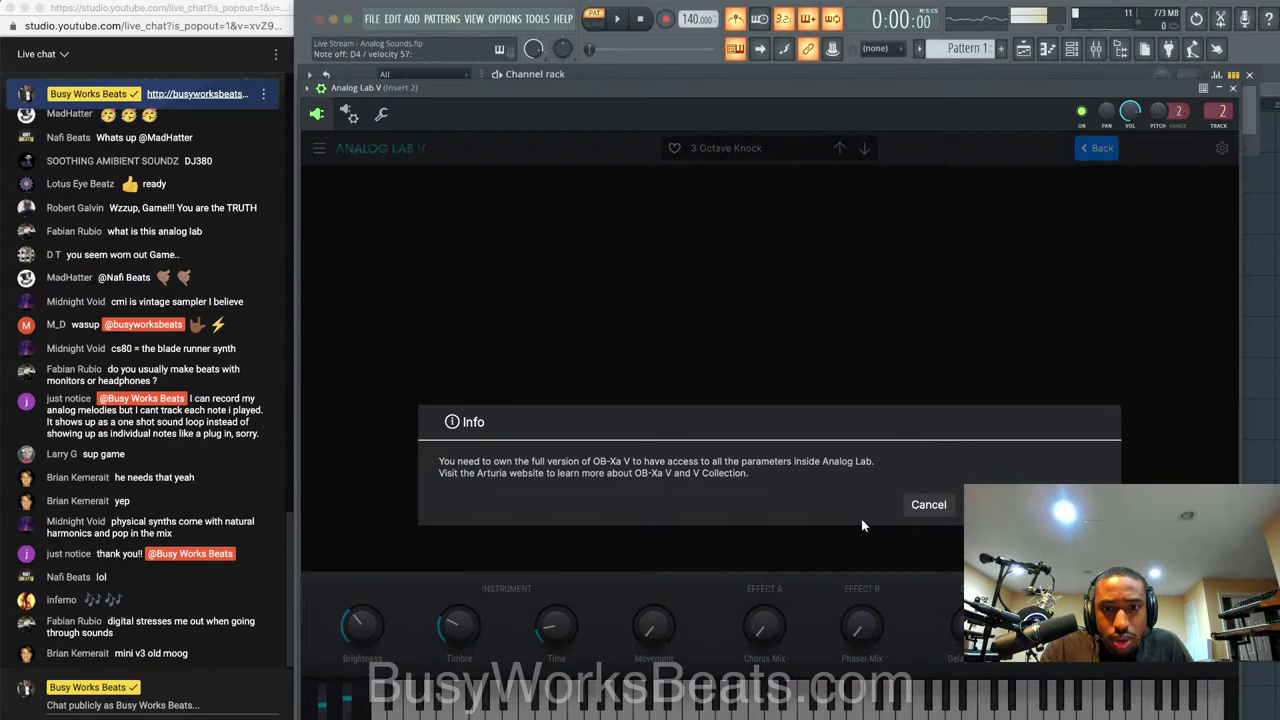
{"action": "left_click", "coordinate": [945, 504]}
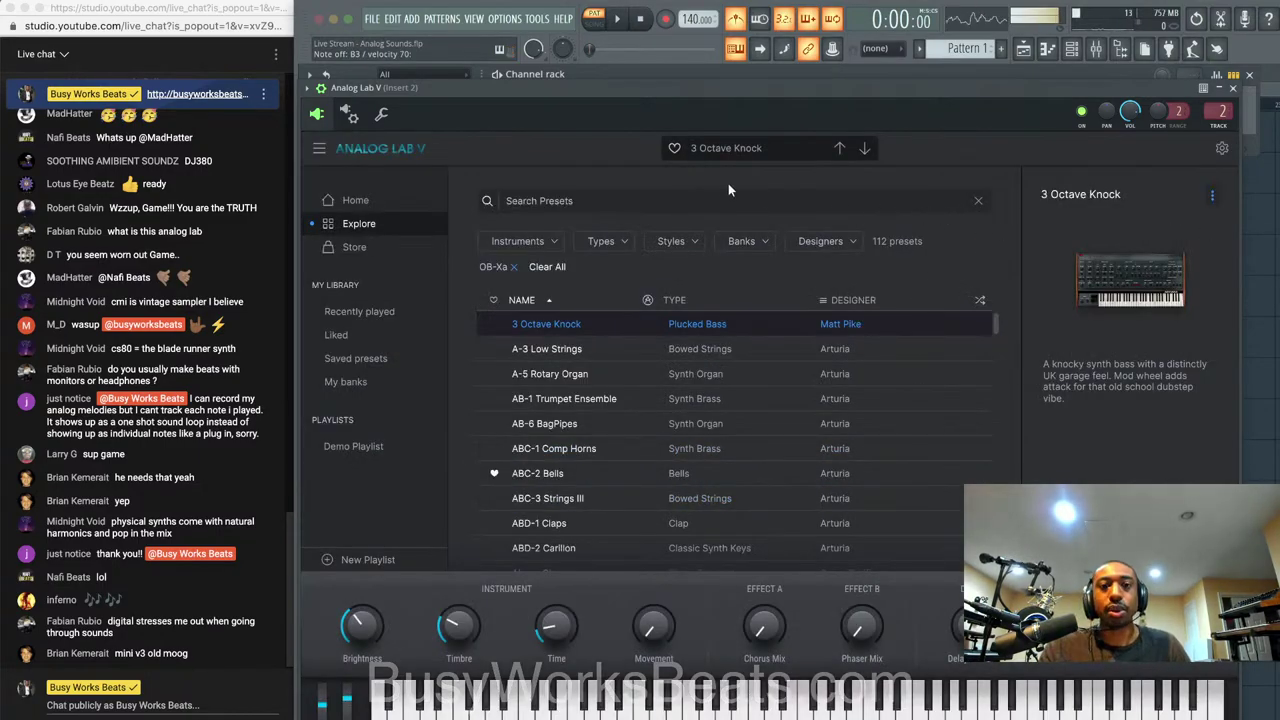
Filter the presets to the Prophet 5, load Acc Lunar, and adjust the channel volume slightly
{"action": "left_click", "coordinate": [380, 200]}
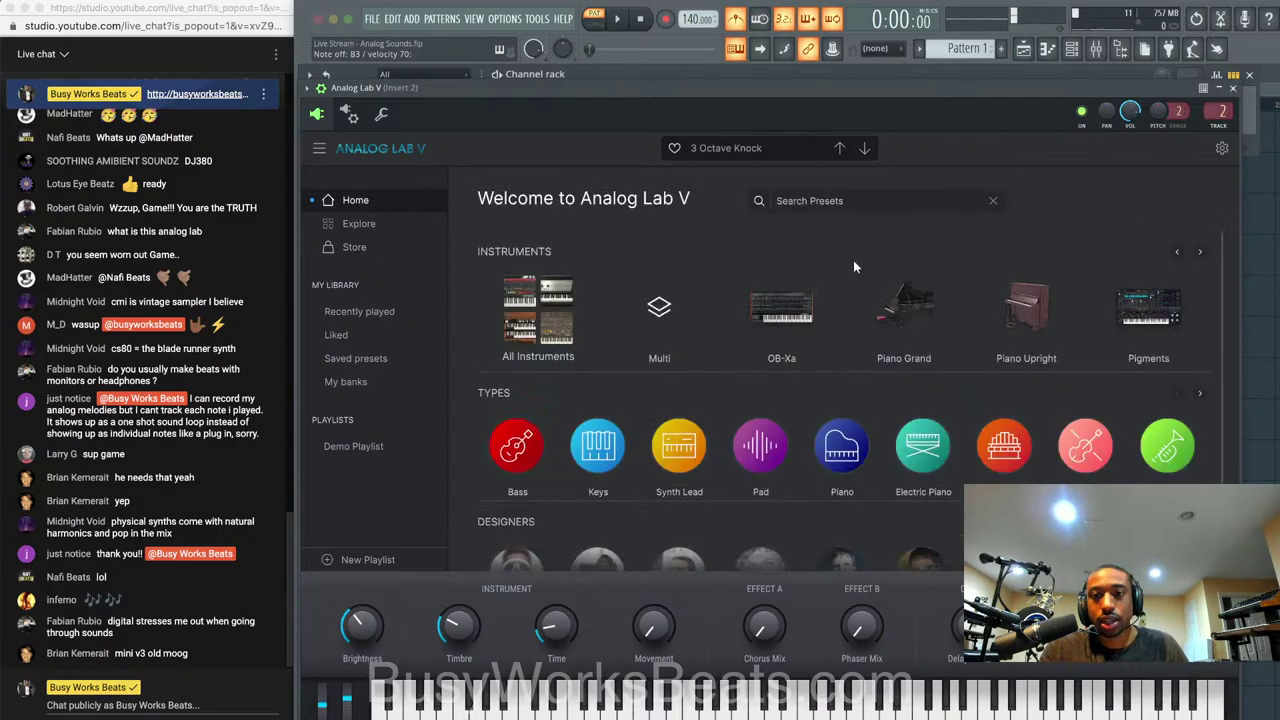
{"action": "left_click", "coordinate": [1200, 252]}
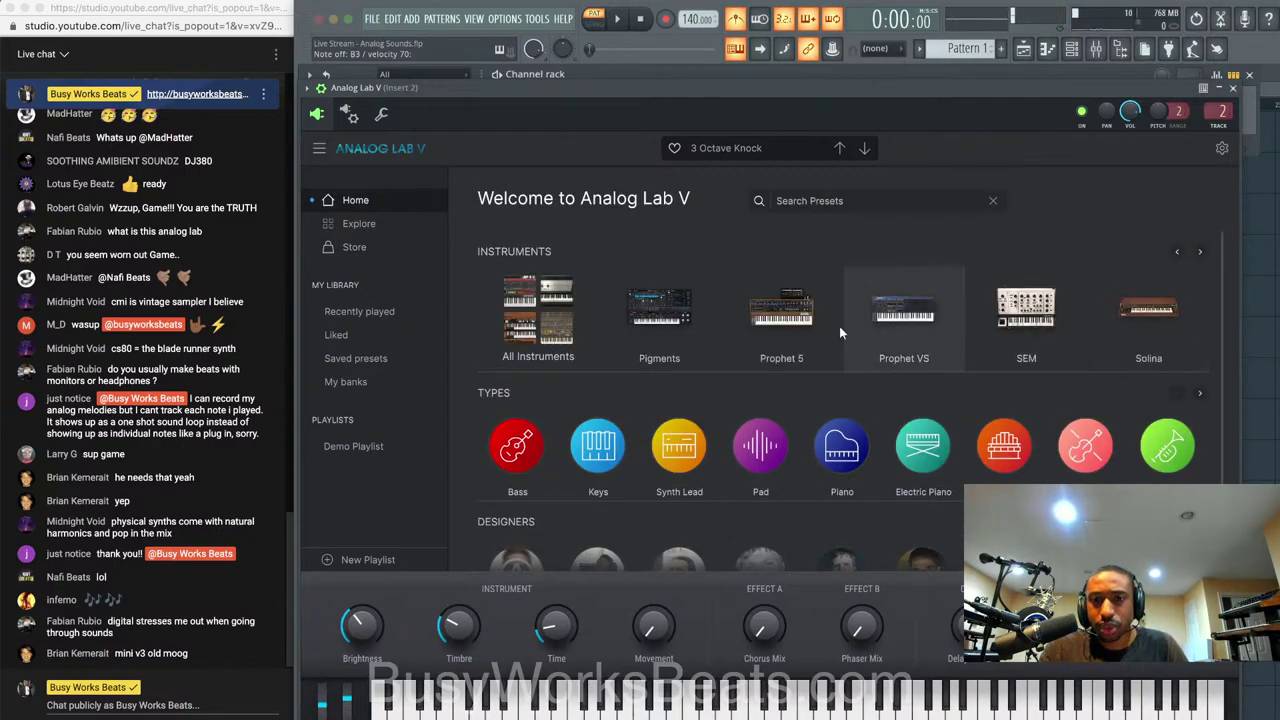
{"action": "left_click", "coordinate": [798, 322]}
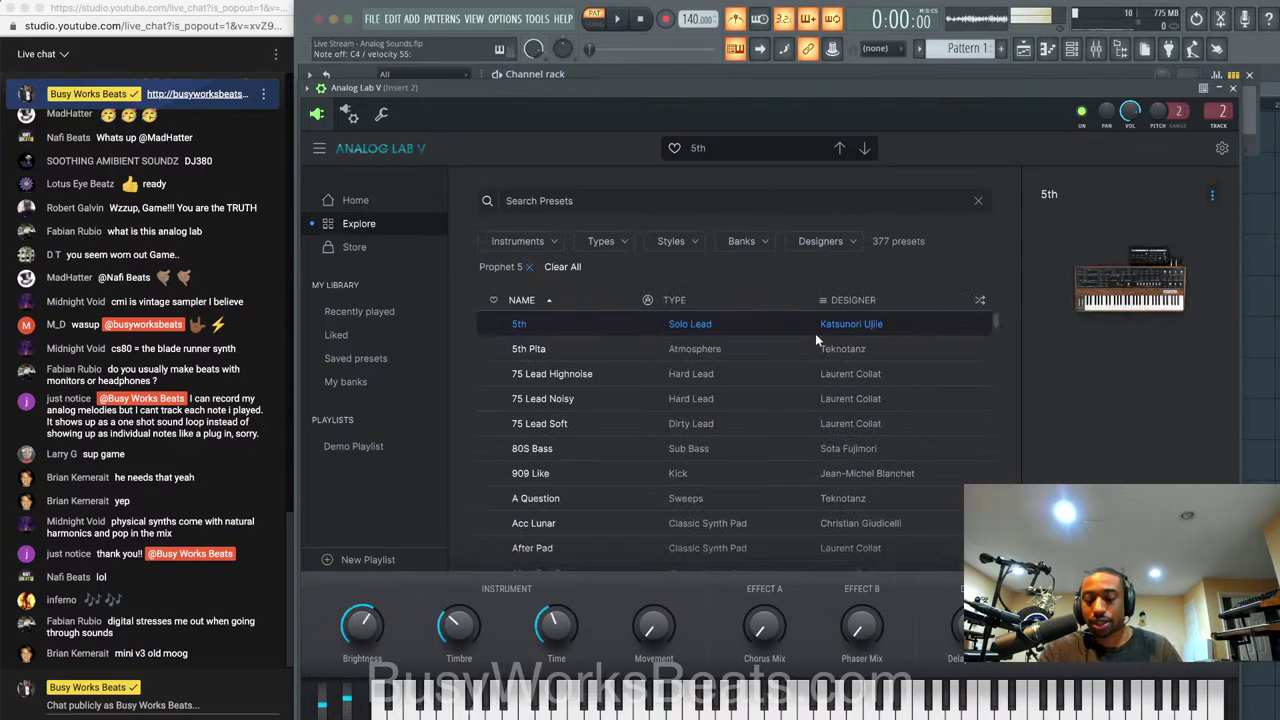
{"action": "scroll", "coordinate": [557, 419], "scroll_direction": "down", "scroll_amount": 3}
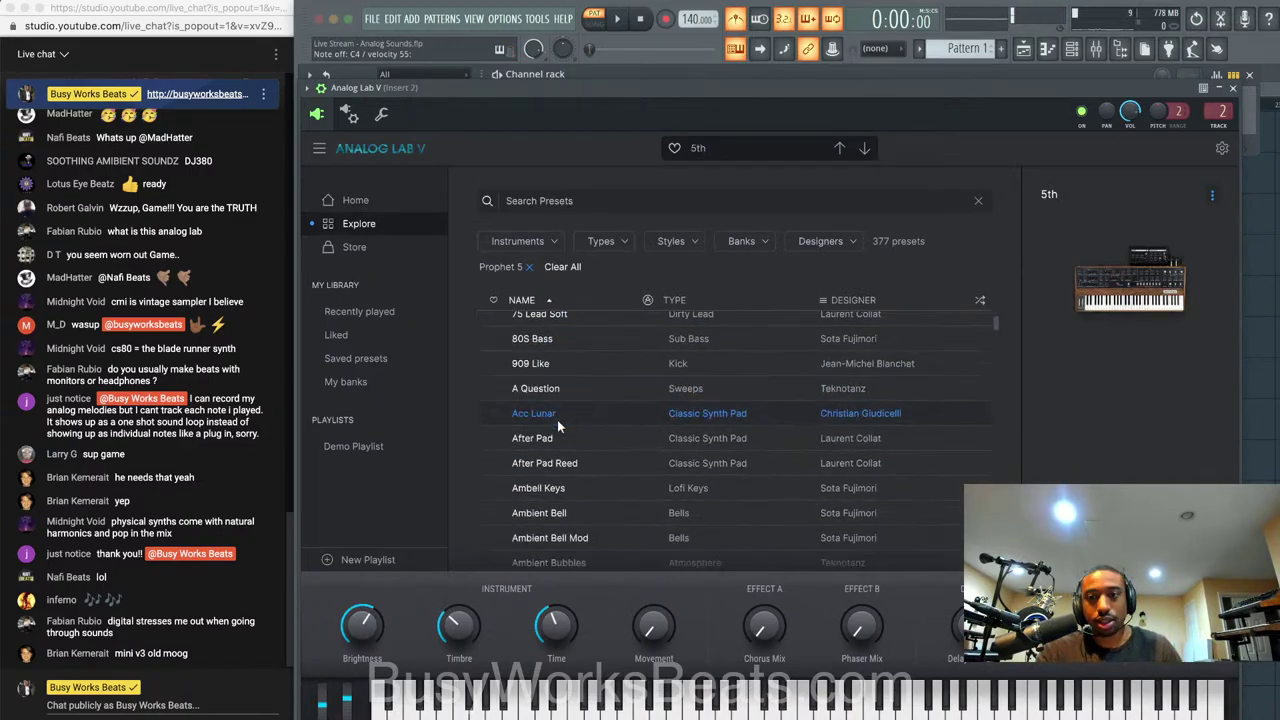
{"action": "left_click", "coordinate": [557, 418]}
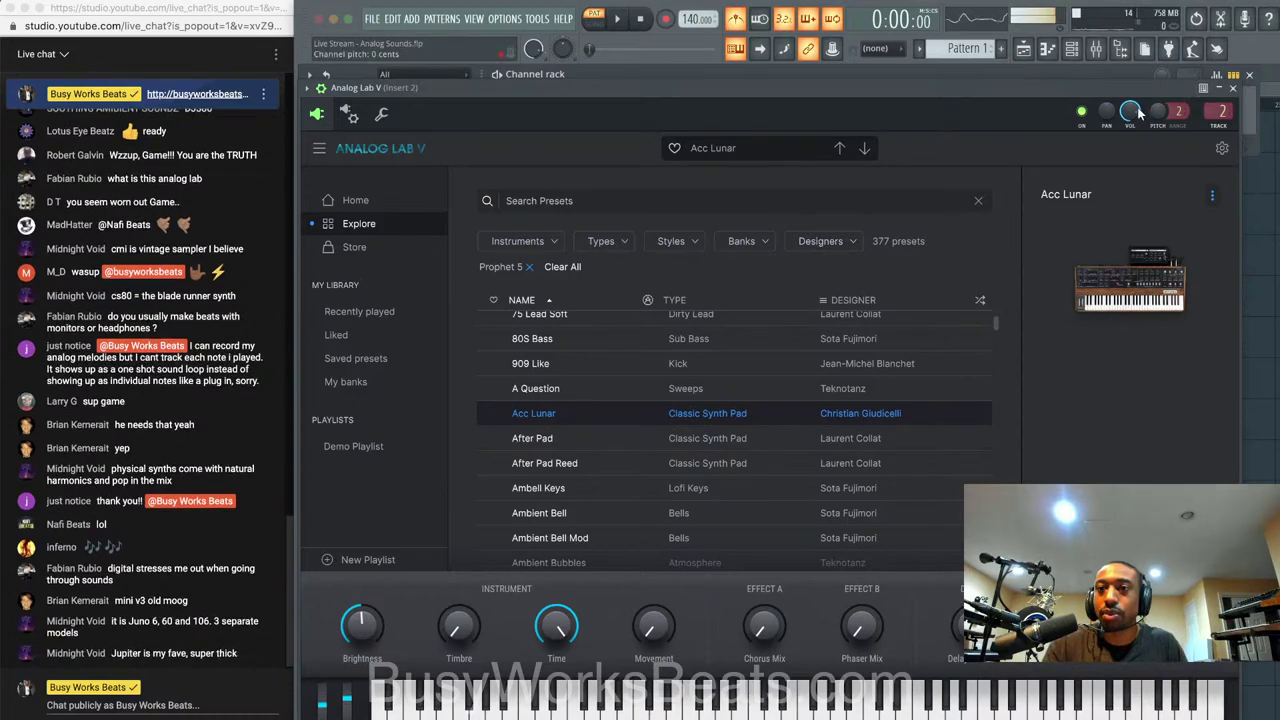
{"action": "left_click_drag", "start_coordinate": [1134, 111], "coordinate": [1134, 108]}
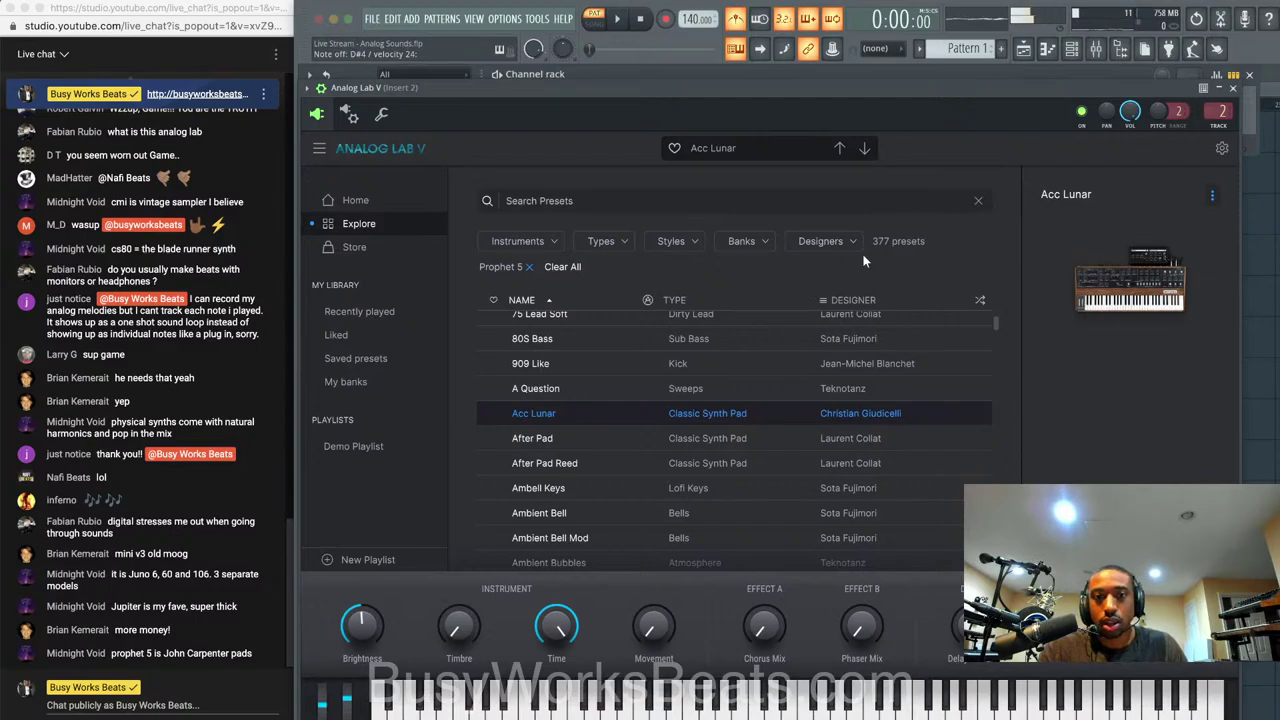
Look through the remaining instruments on the home page, from Solina to Wurli, and close Analog Lab V's window
{"action": "left_click", "coordinate": [356, 205]}
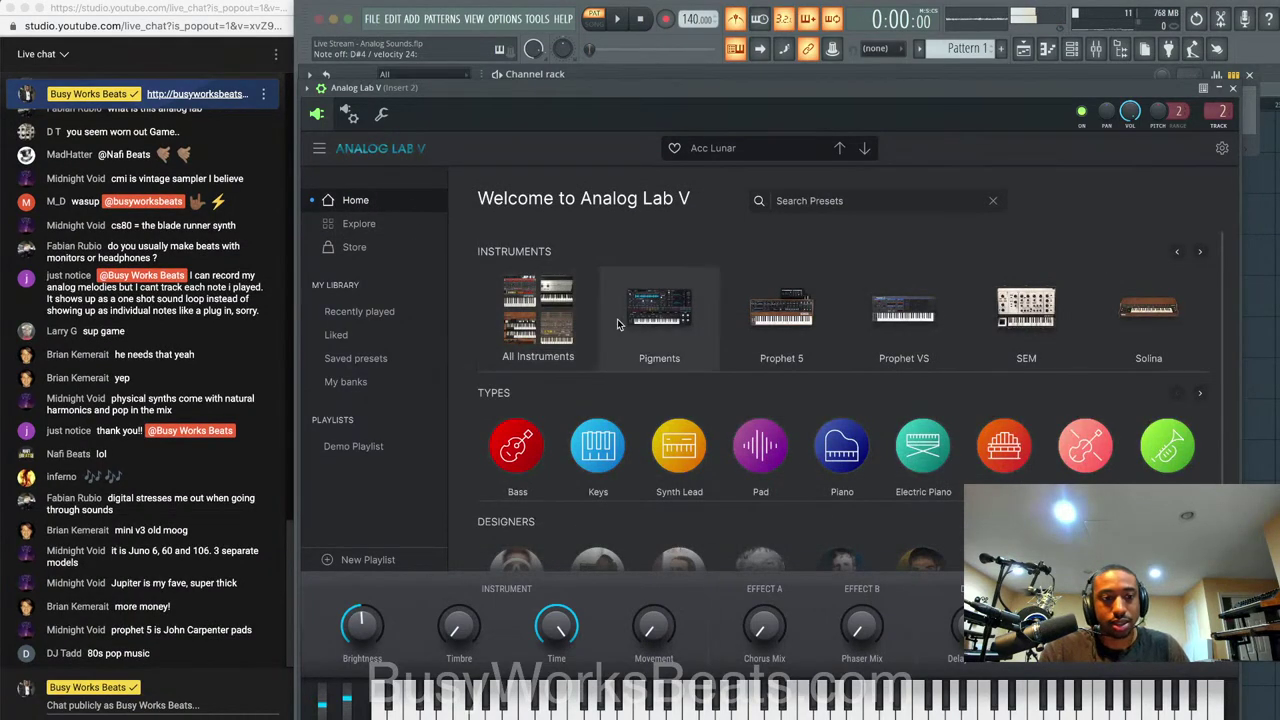
{"action": "left_click", "coordinate": [1201, 253]}
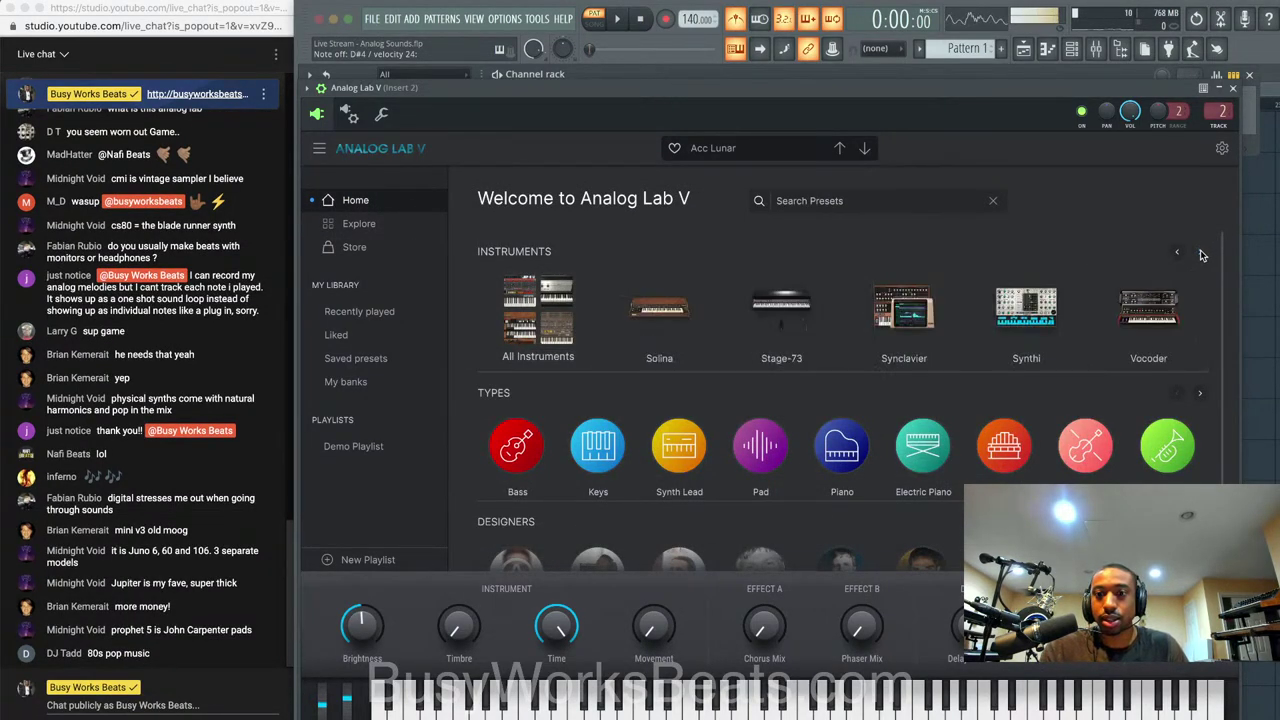
{"action": "left_click", "coordinate": [1201, 255]}
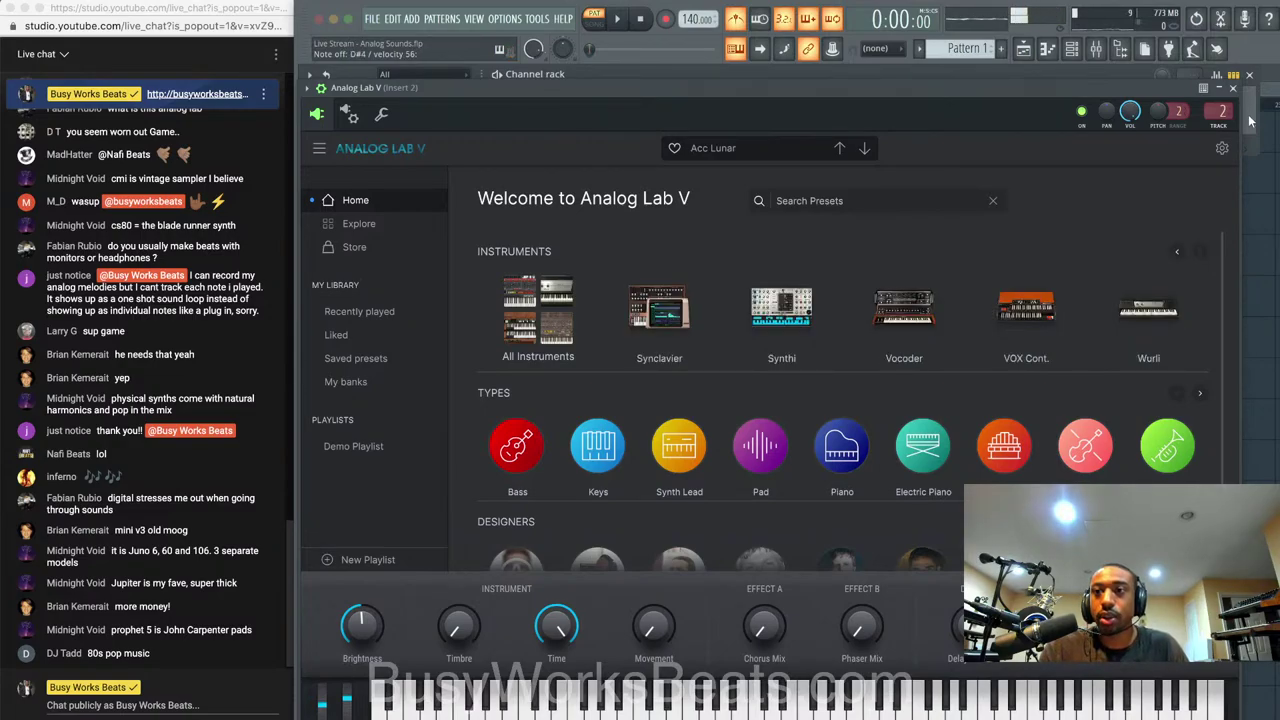
{"action": "left_click", "coordinate": [1233, 89]}
Replace the Analog Lab V channel with Prophet V3 and decline its feature tour
{"action": "right_click", "coordinate": [466, 109]}
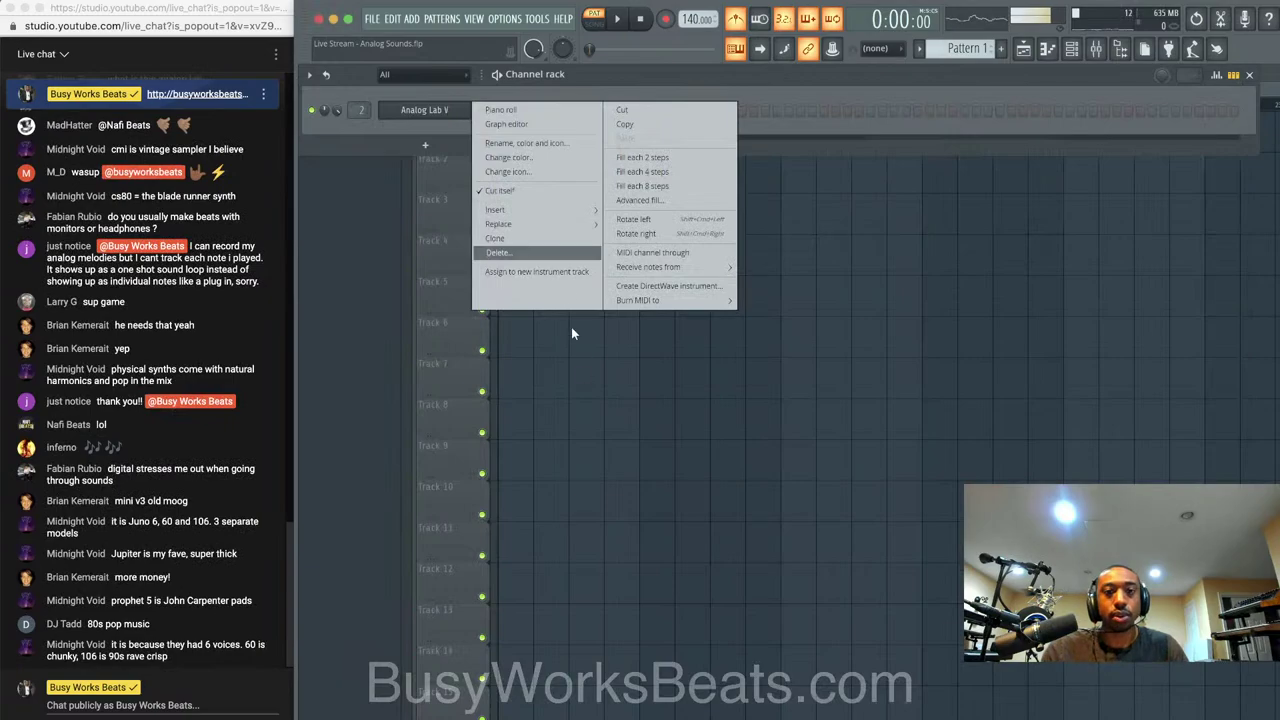
{"action": "mouse_move", "coordinate": [545, 228]}
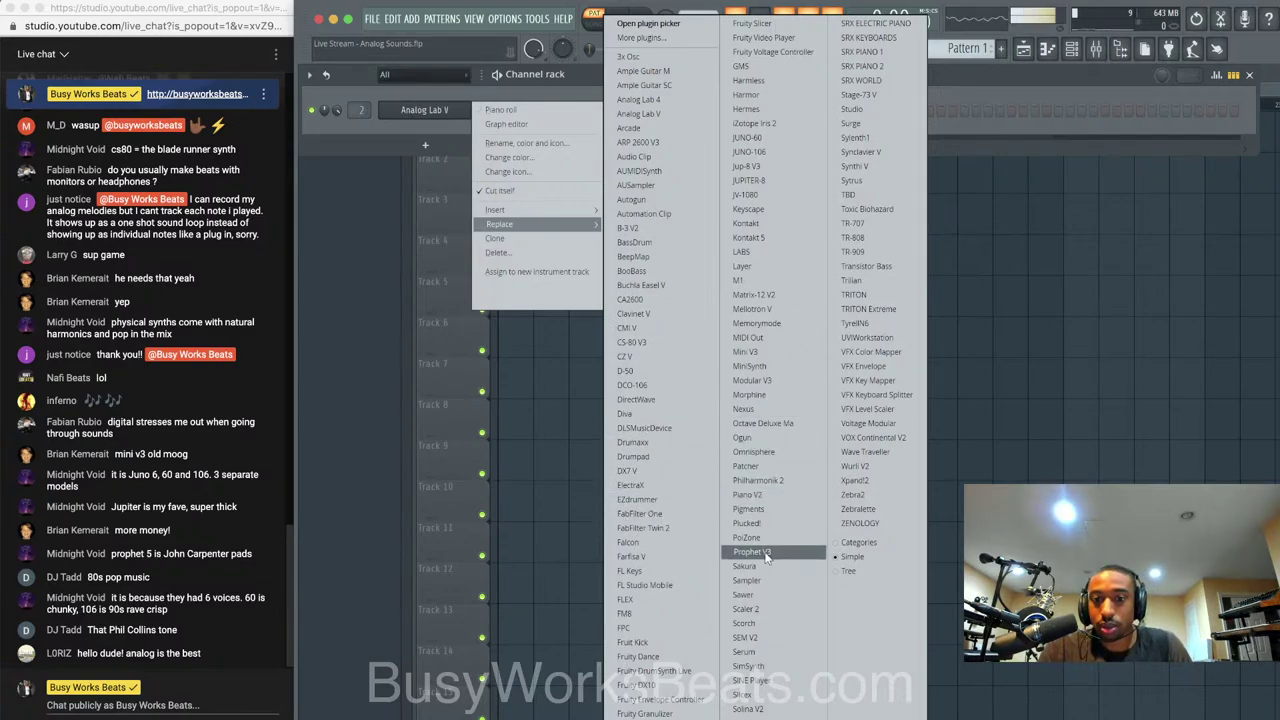
{"action": "left_click", "coordinate": [767, 556]}
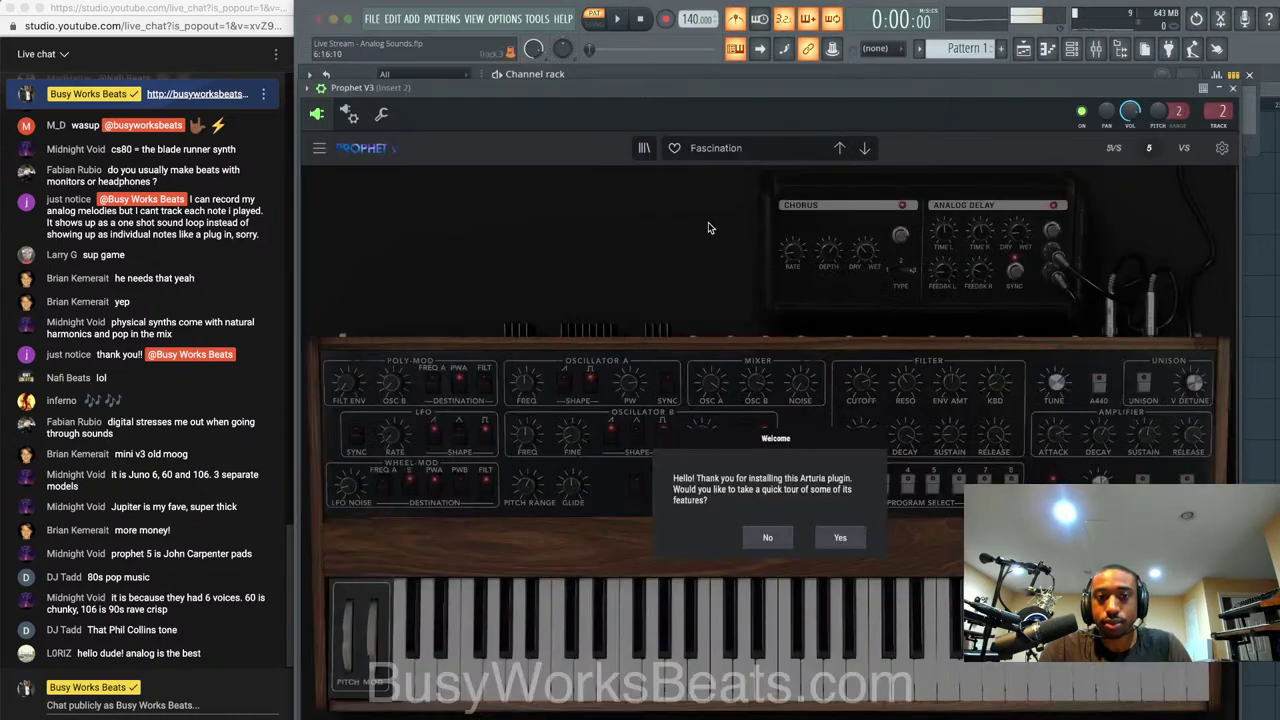
{"action": "left_click", "coordinate": [772, 537]}
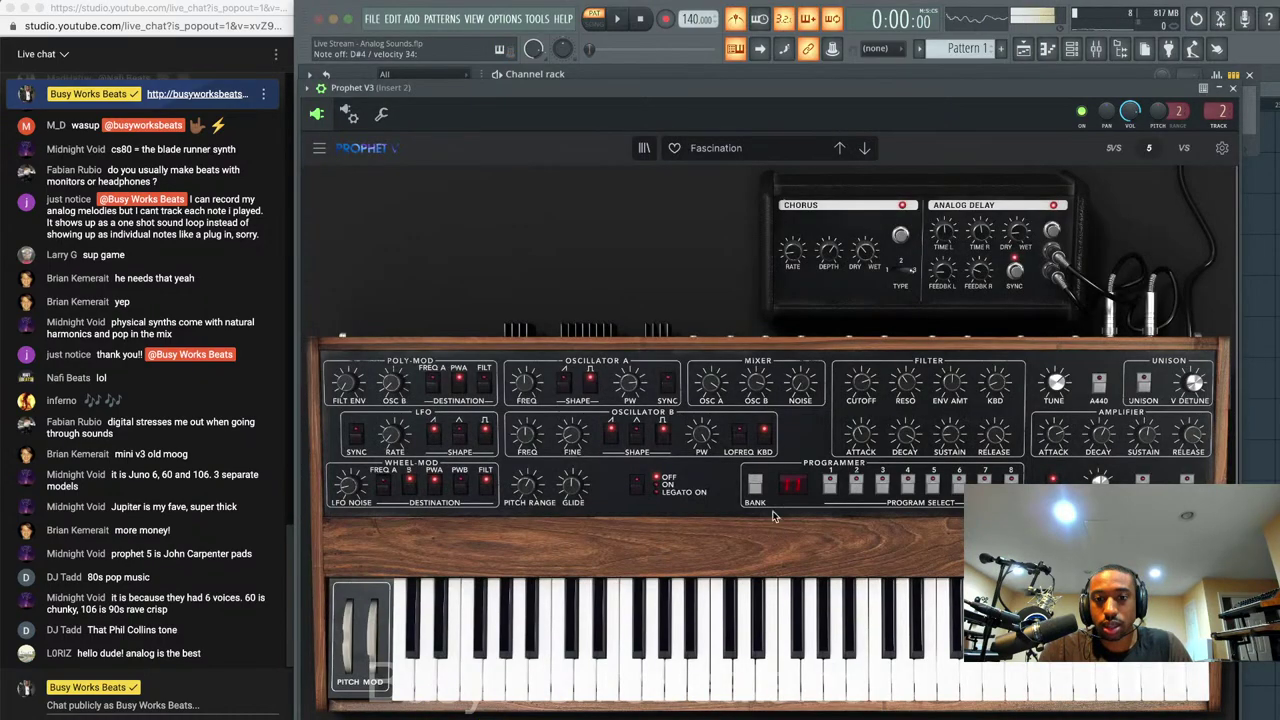
Browse Prophet V3's preset types, load 80S Hybrid Stack, and move on to the Underwater Pluck preset
{"action": "left_click", "coordinate": [722, 146]}
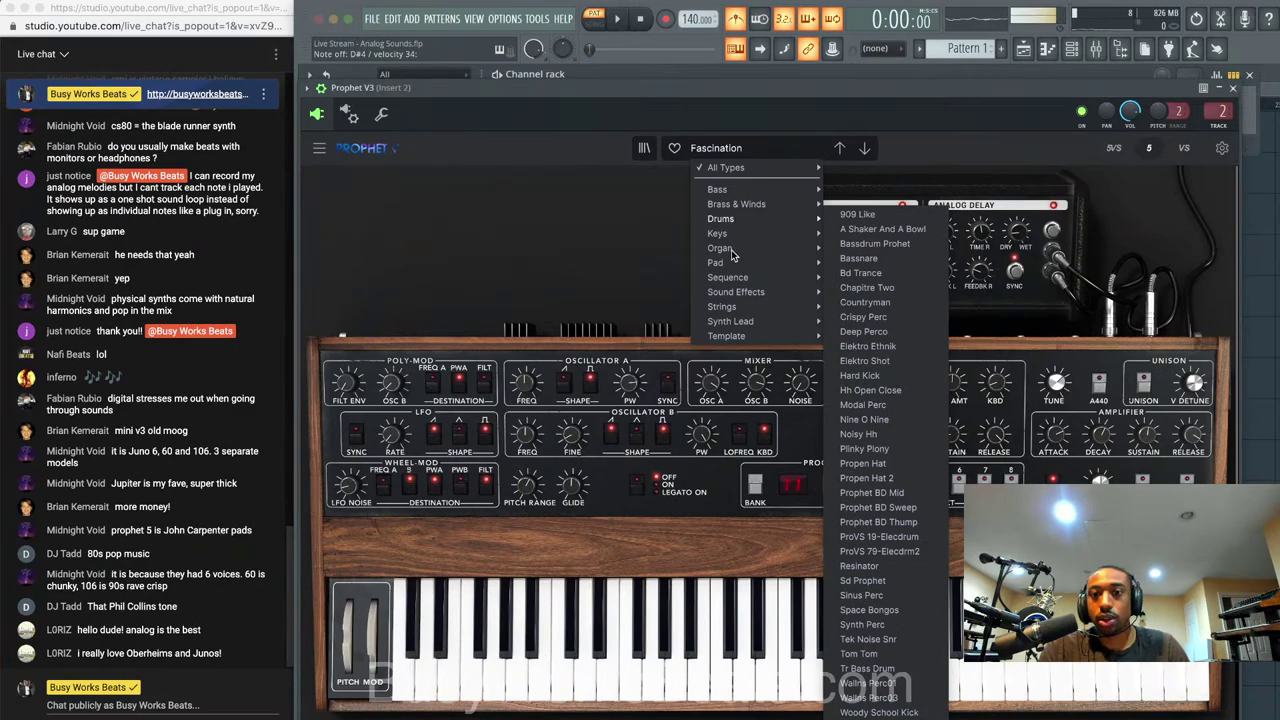
{"action": "mouse_move", "coordinate": [716, 276]}
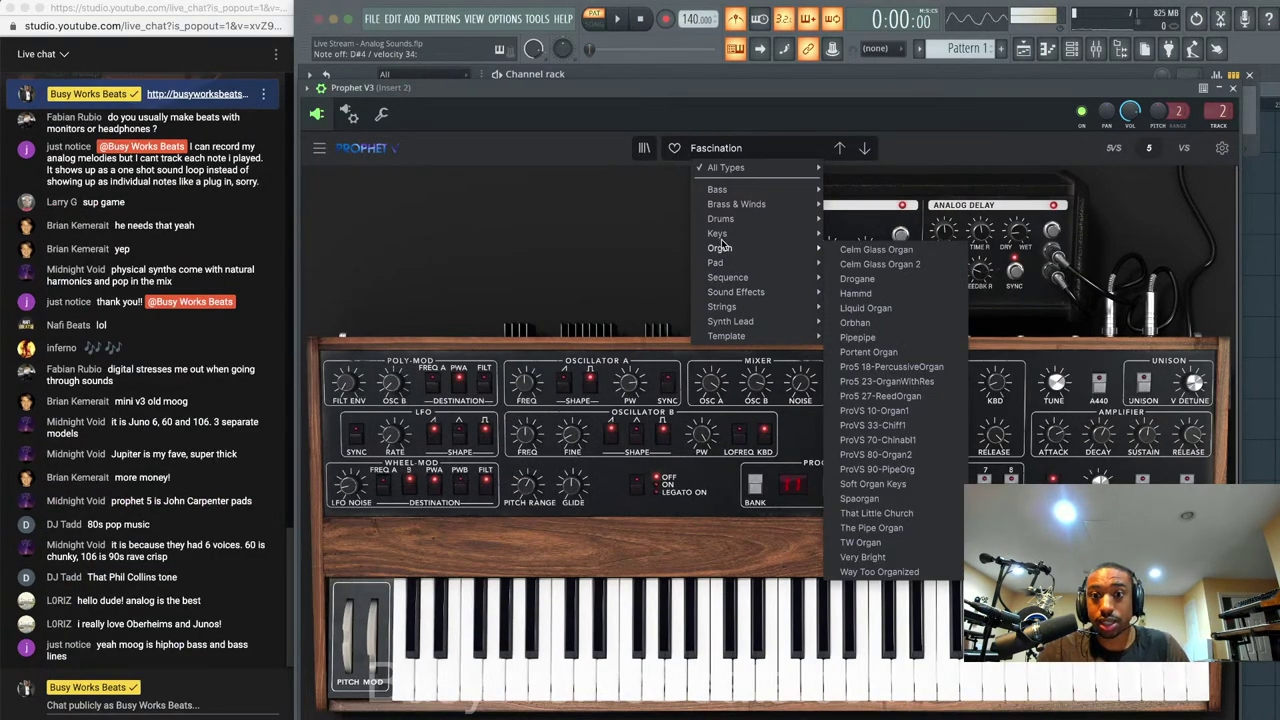
{"action": "mouse_move", "coordinate": [762, 240]}
{"action": "left_click", "coordinate": [892, 234]}
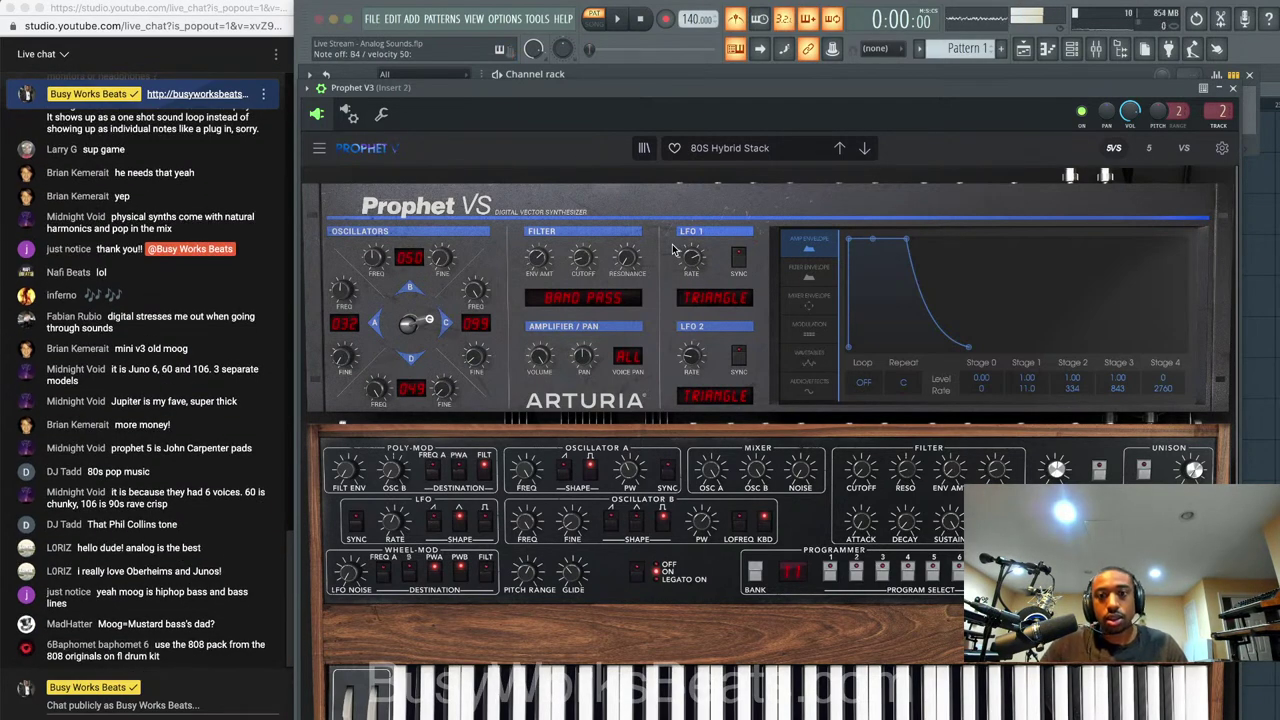
{"action": "left_click", "coordinate": [865, 148]}
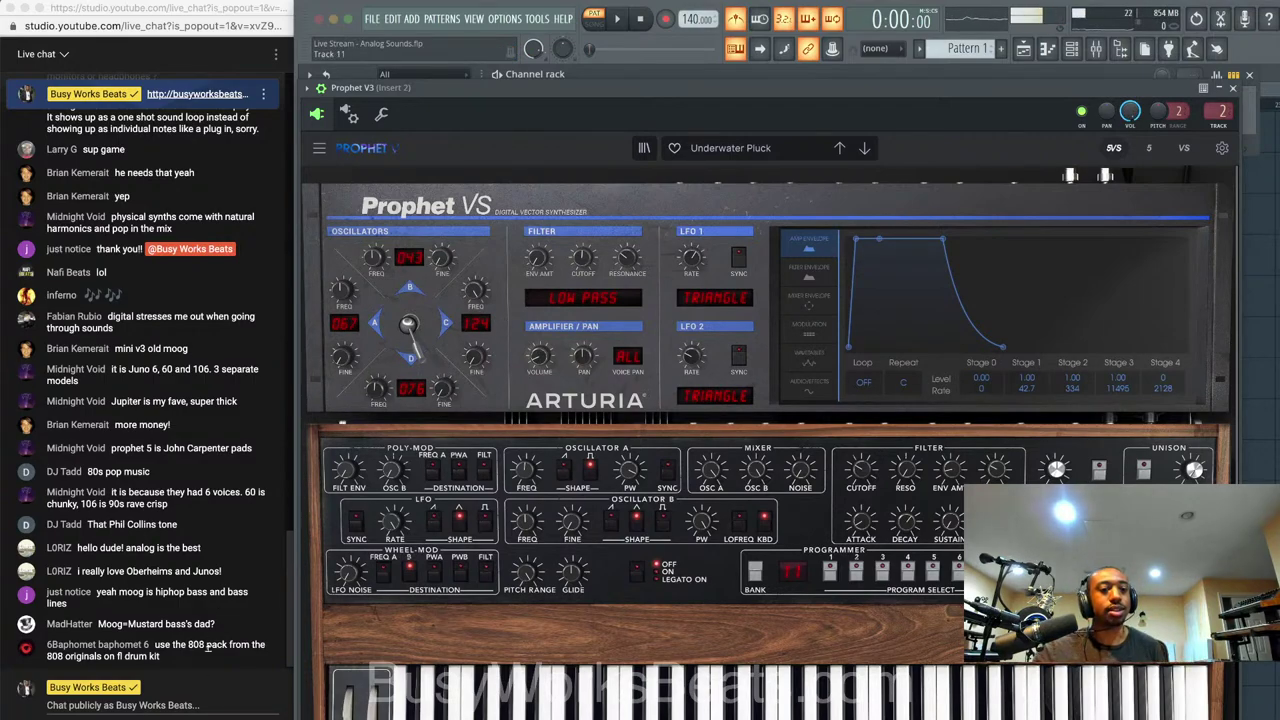
Post a message containing a person's first name in the YouTube live chat
{"action": "left_click", "coordinate": [185, 706]}
{"action": "left_click", "coordinate": [185, 706]}
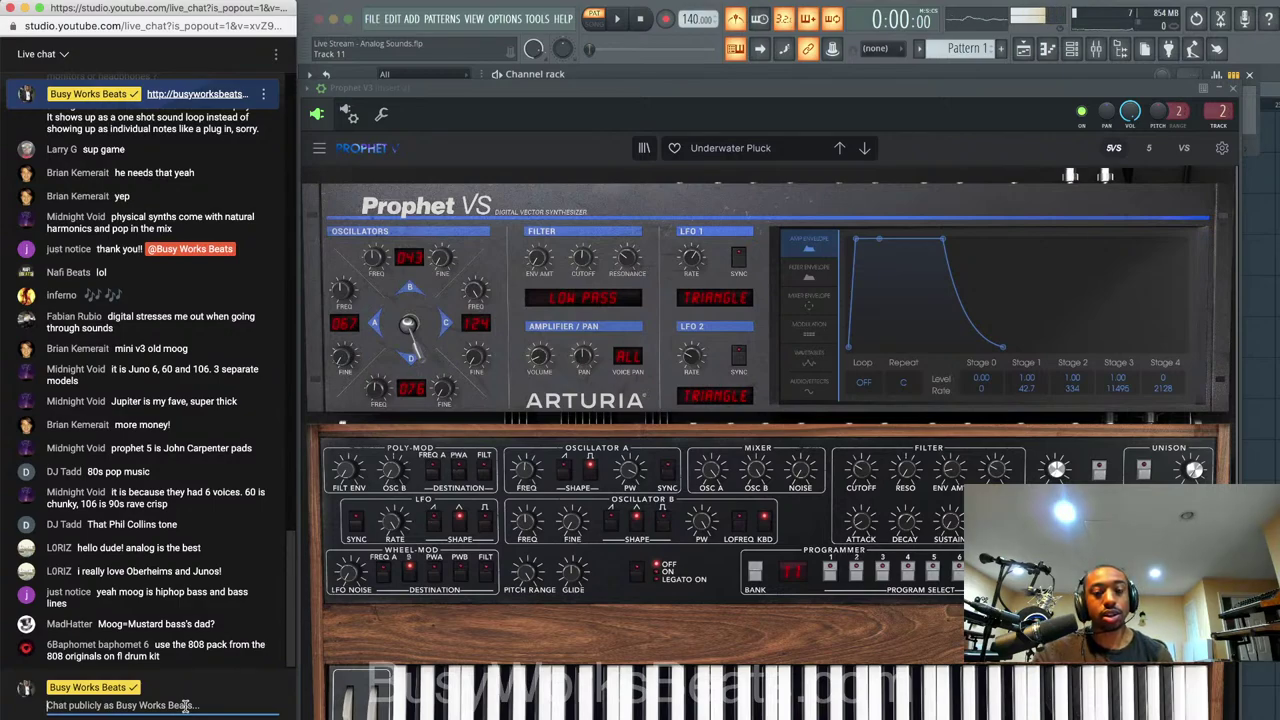
{"action": "type", "text": "Keshawn"}
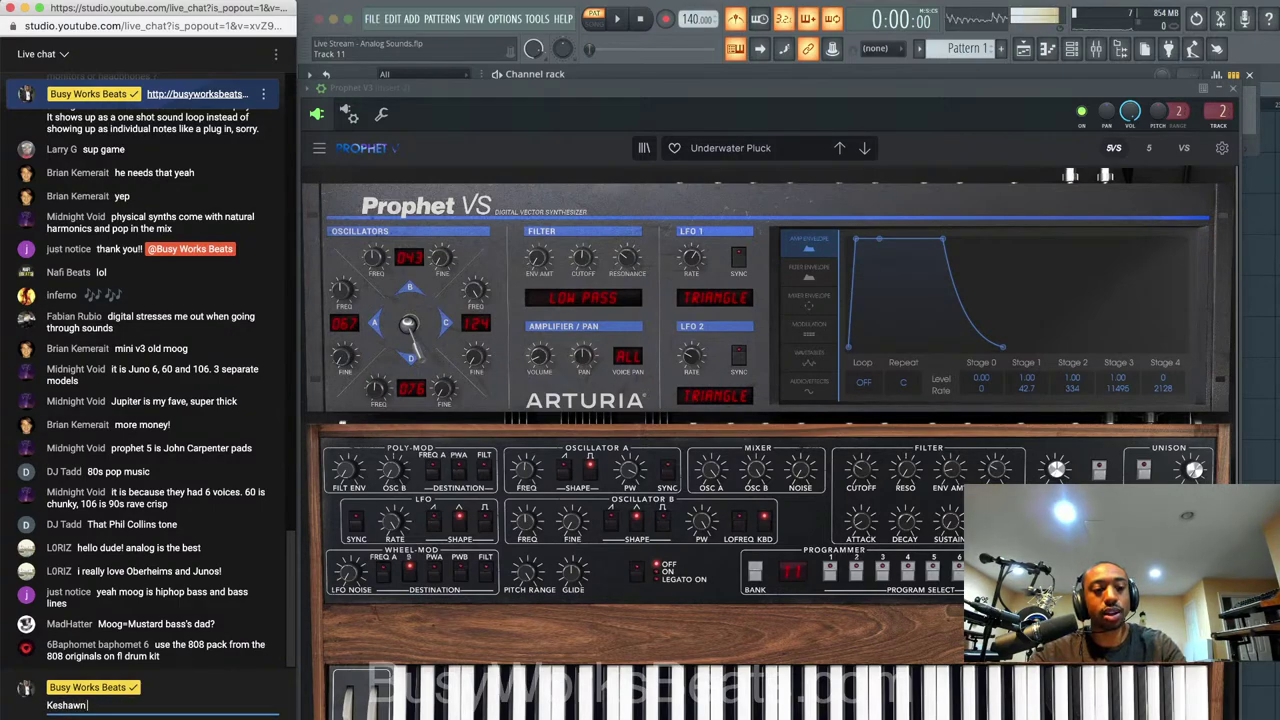
{"action": "key", "text": "Return"}
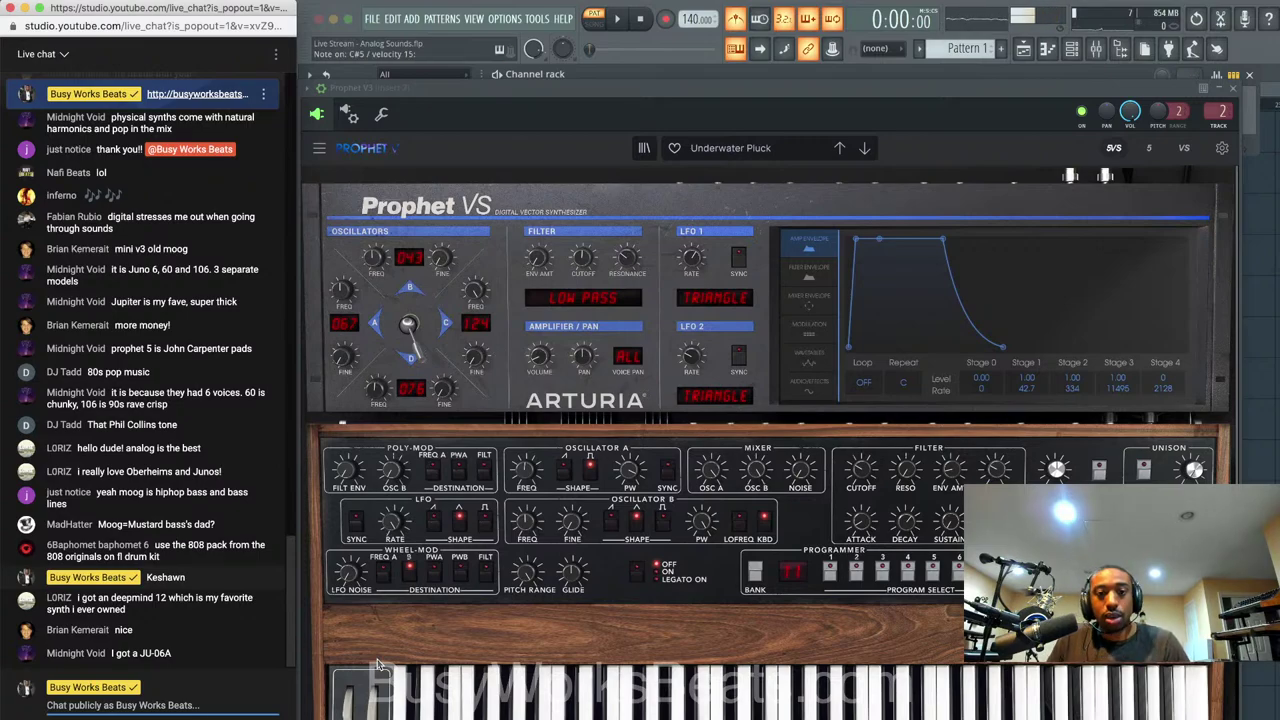
Bring up the Live streaming window of YouTube Studio to check the stream, and minimize it again
{"action": "right_click", "coordinate": [252, 718]}
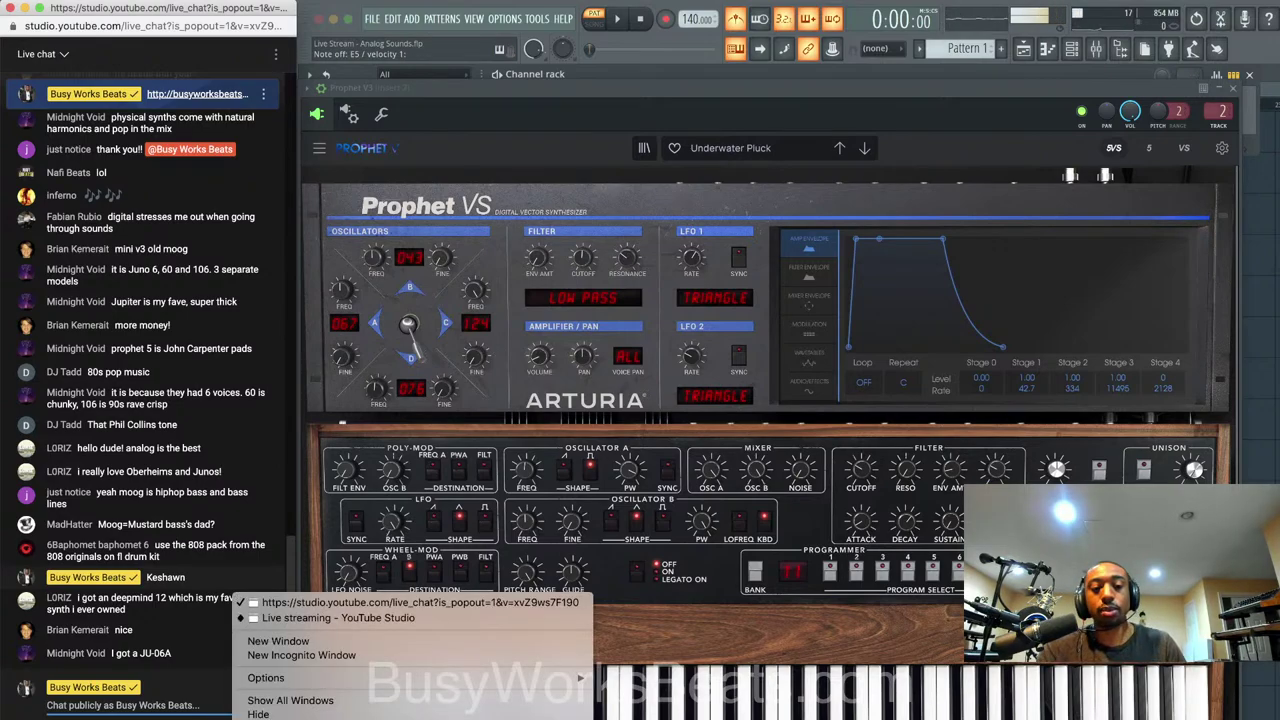
{"action": "left_click", "coordinate": [325, 617]}
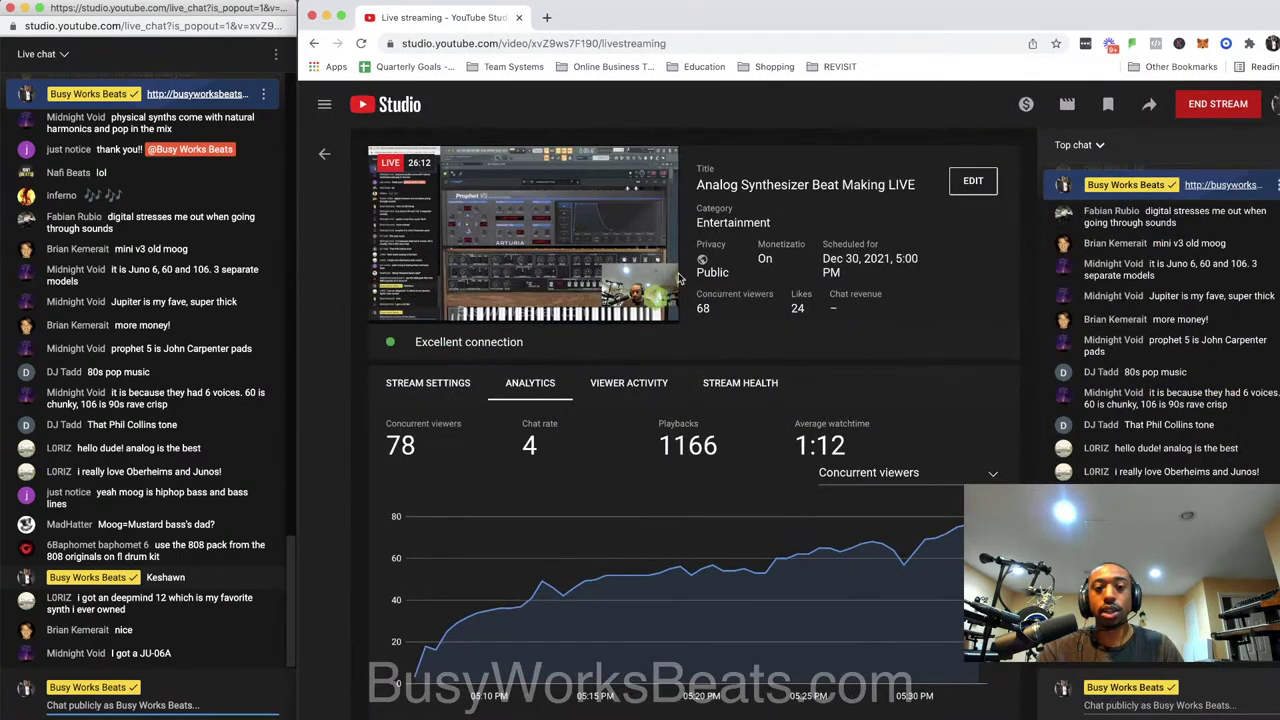
{"action": "left_click", "coordinate": [326, 17]}
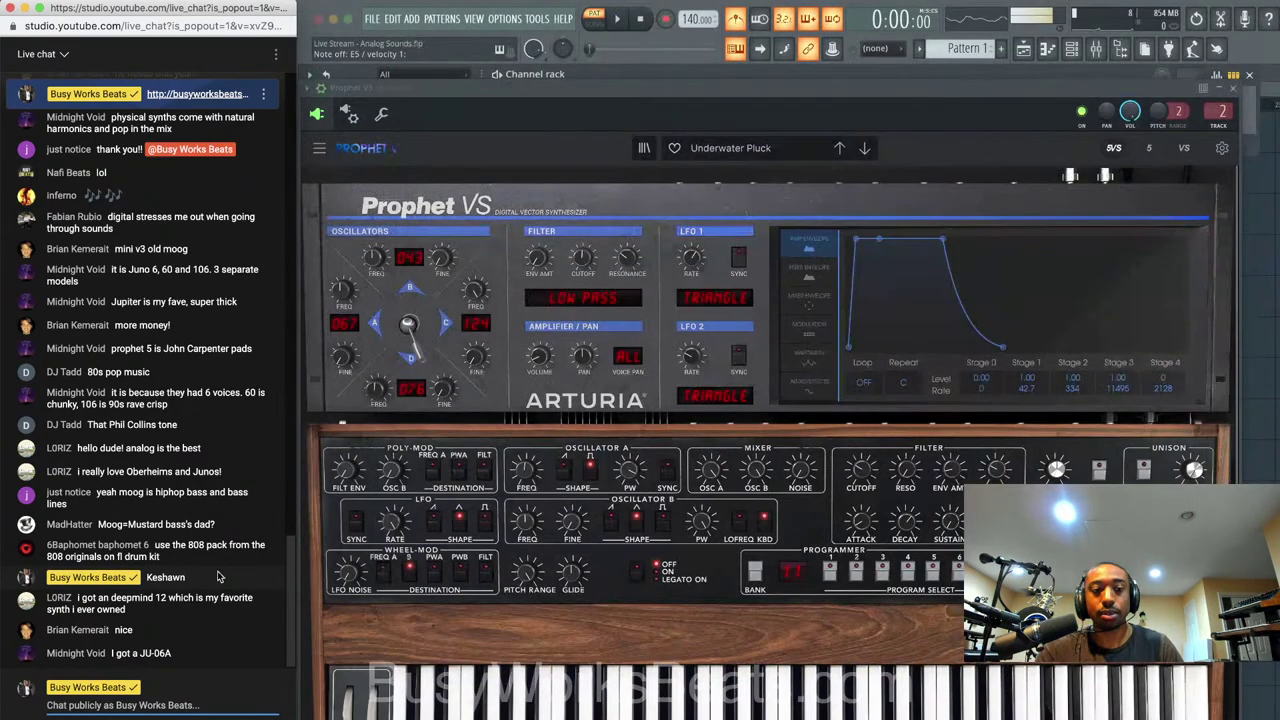
{"action": "type", "text": "http"}
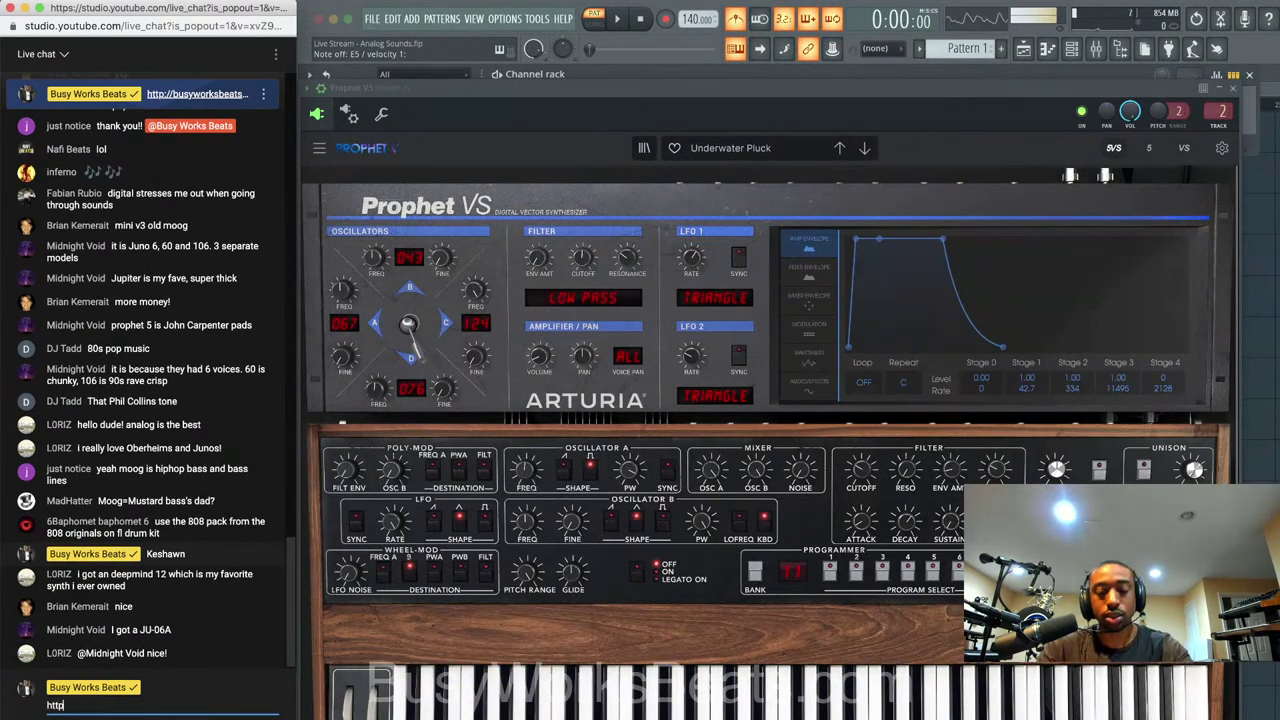
{"action": "type", "text": "://busywork"}
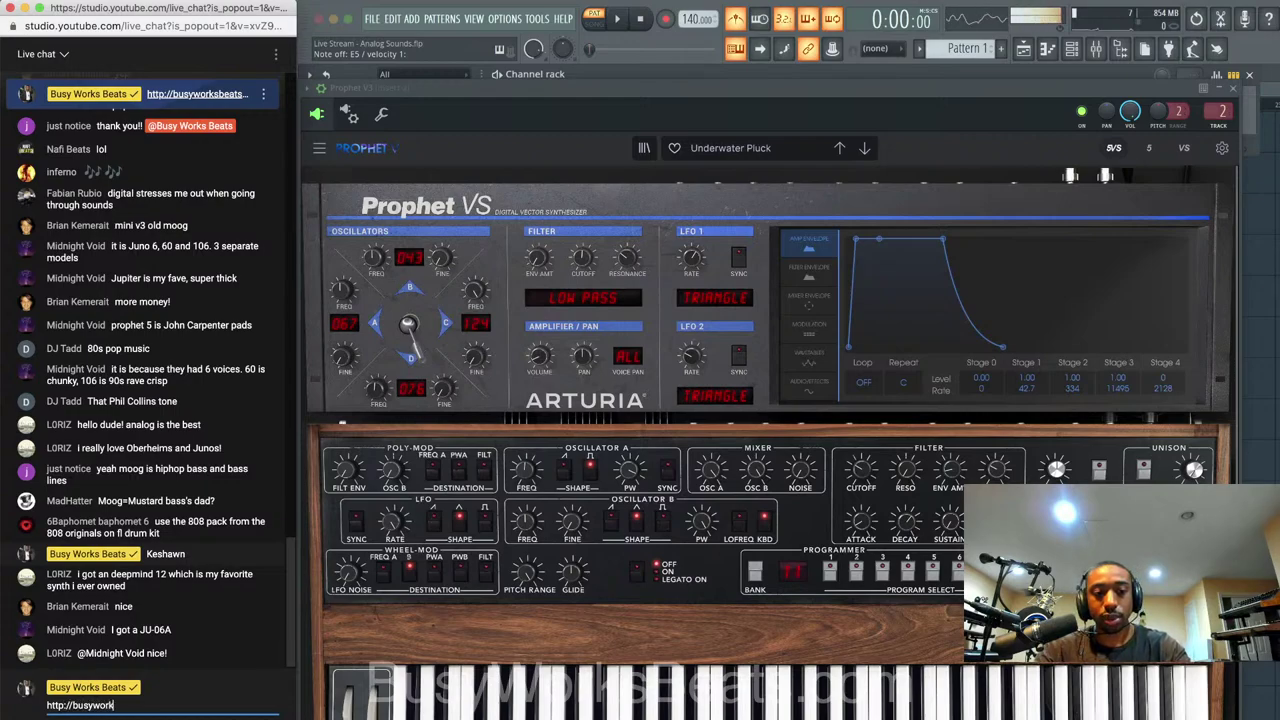
{"action": "type", "text": "sbeats.com/discord"}
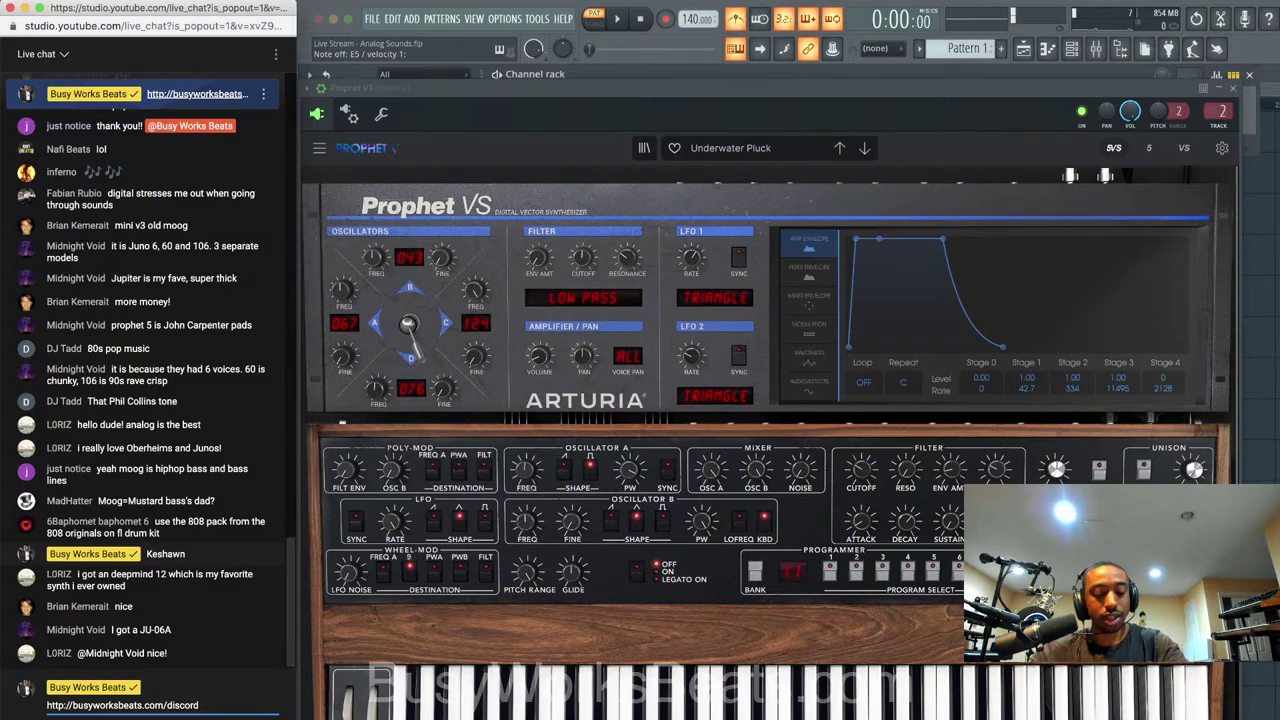
{"action": "type", "text": " Cl"}
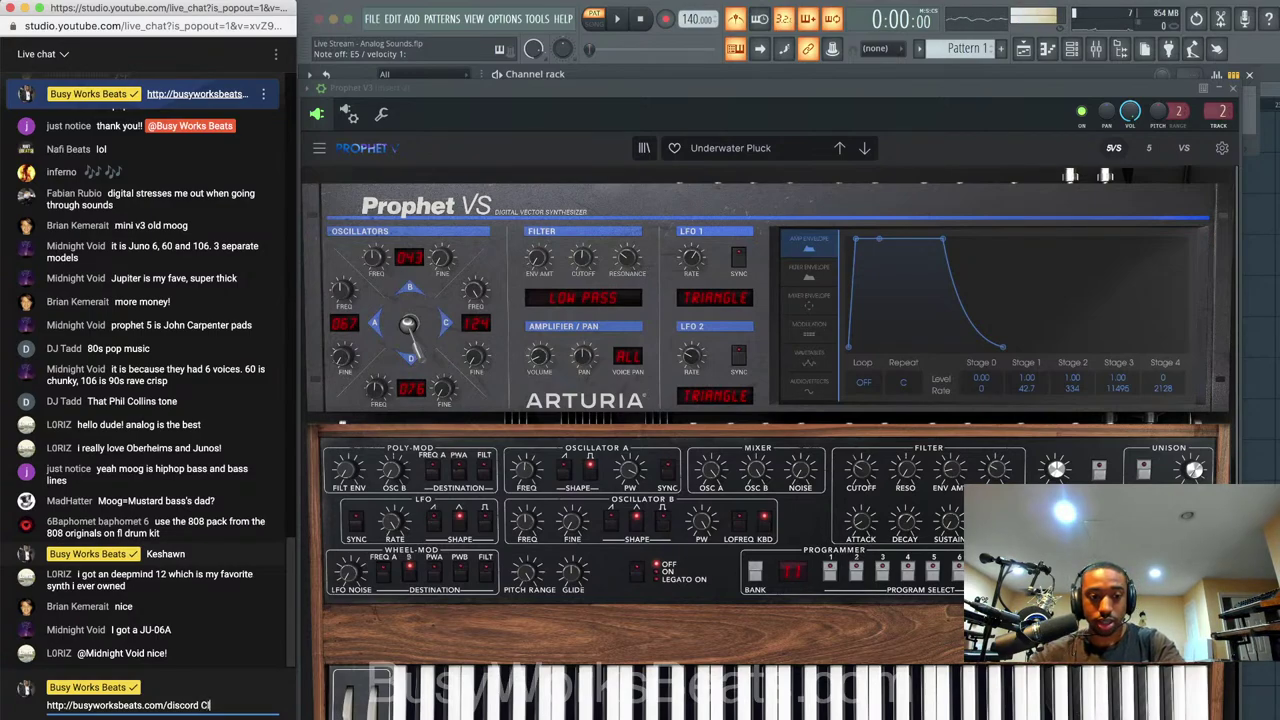
{"action": "type", "text": "ick Here to Join Ou"}
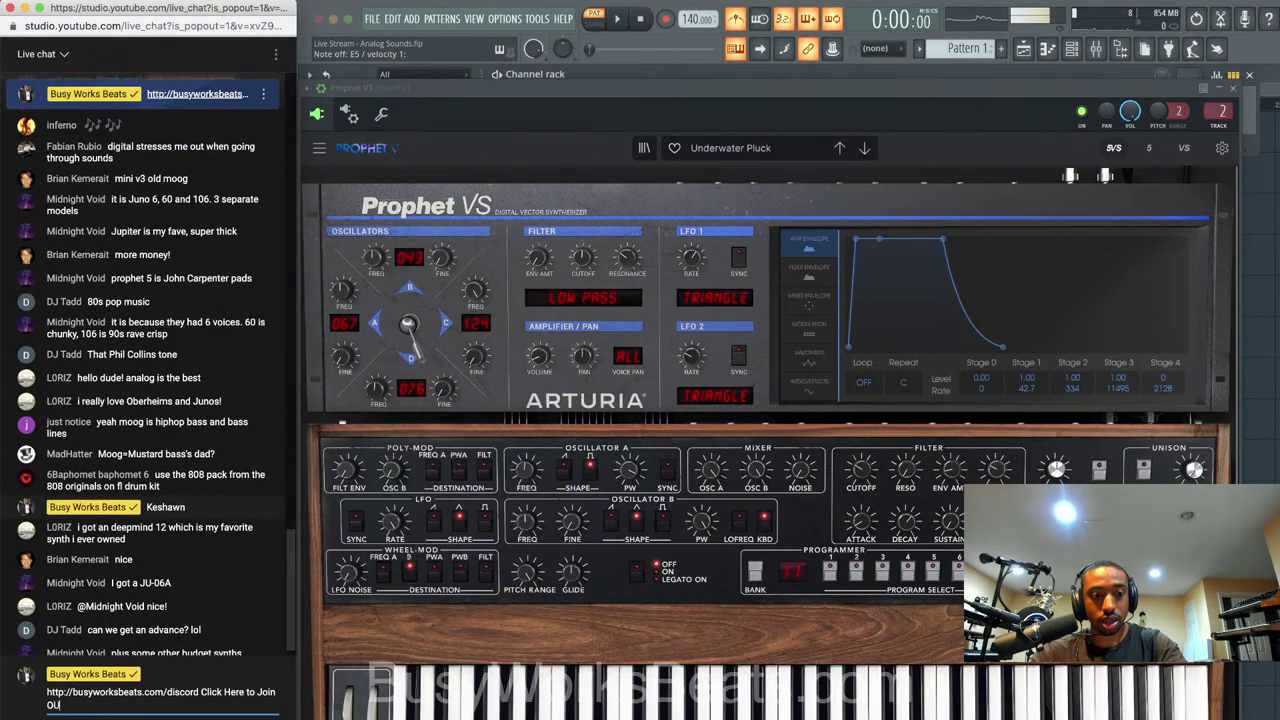
{"action": "type", "text": "r Discord"}
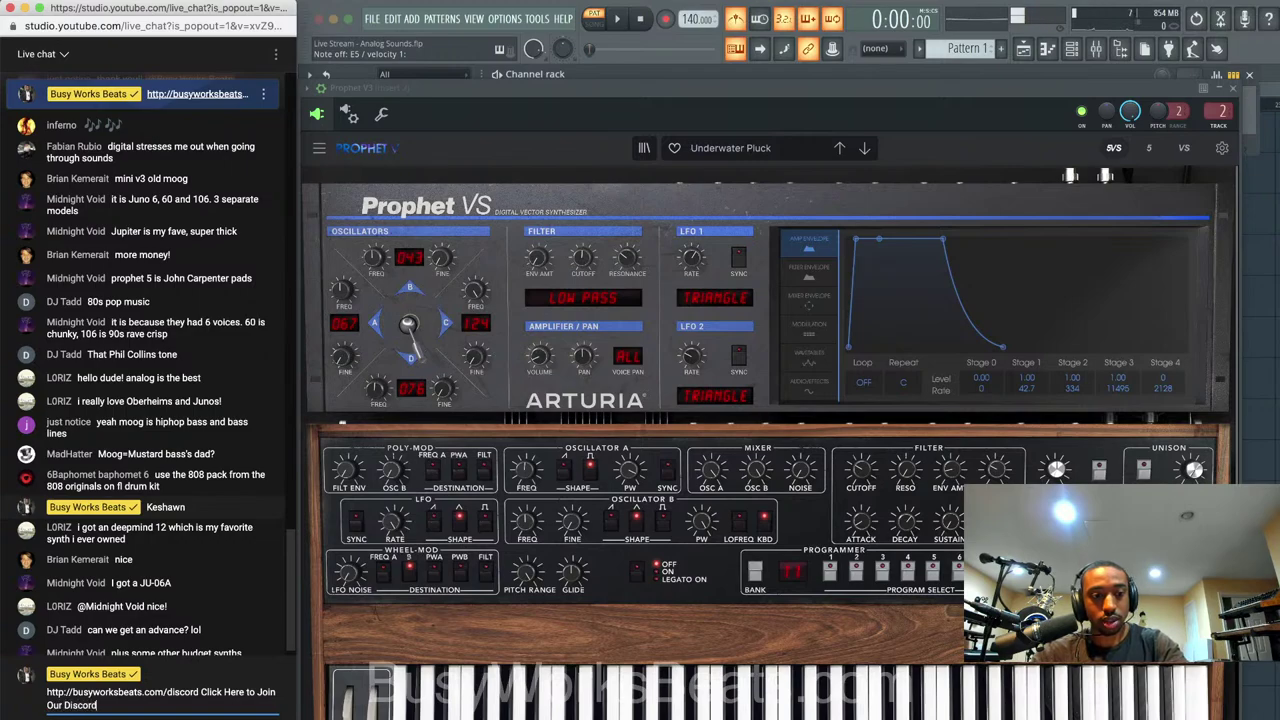
{"action": "key", "text": "Return"}
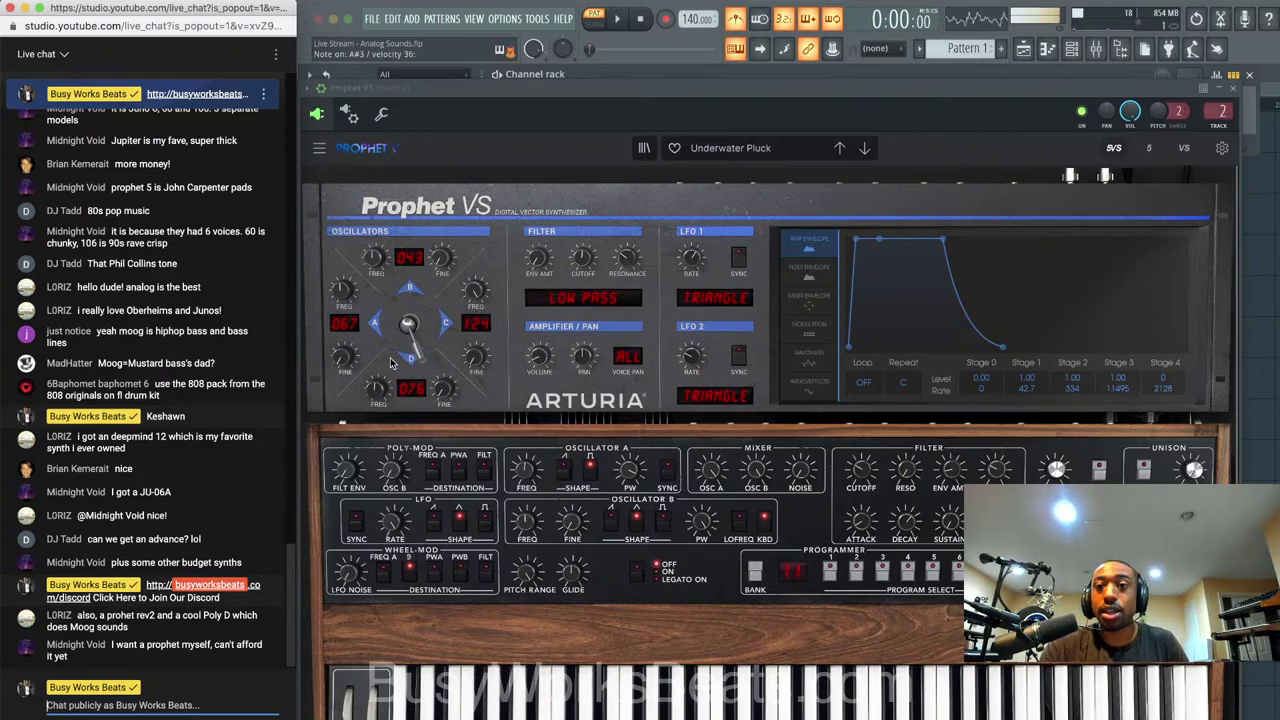
Move the Prophet V3 window up slightly, and open YouTube in a new tab of the Live streaming browser window
{"action": "mouse_move", "coordinate": [719, 92]}
{"action": "left_mouse_down"}
{"action": "mouse_move", "coordinate": [735, 62]}
{"action": "mouse_move", "coordinate": [718, 75]}
{"action": "left_mouse_up"}
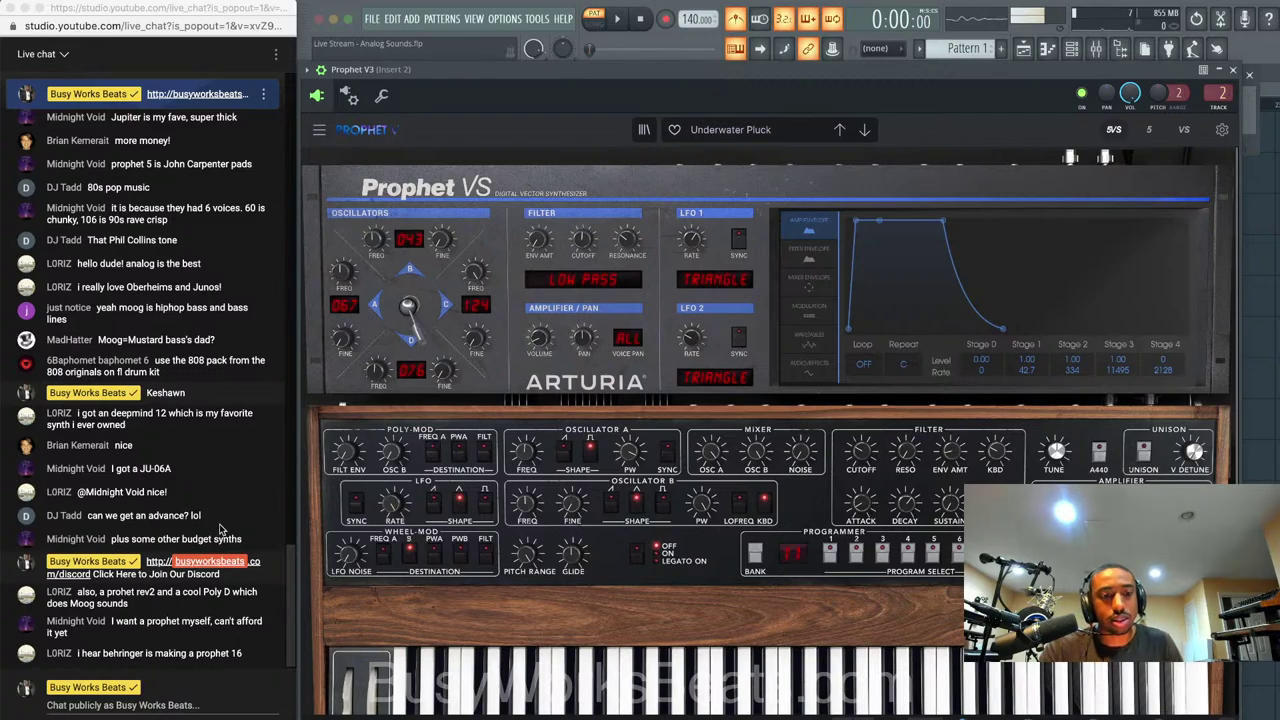
{"action": "right_click", "coordinate": [240, 718]}
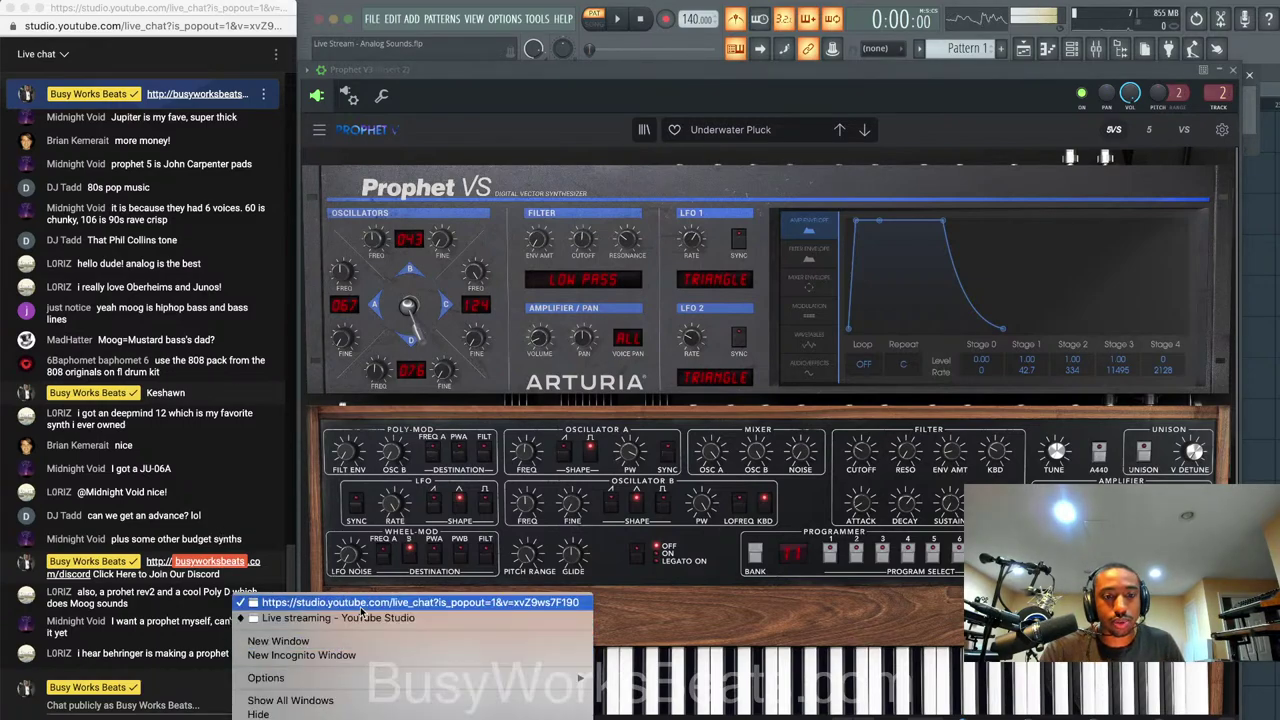
{"action": "left_click", "coordinate": [420, 602]}
{"action": "right_click", "coordinate": [240, 718]}
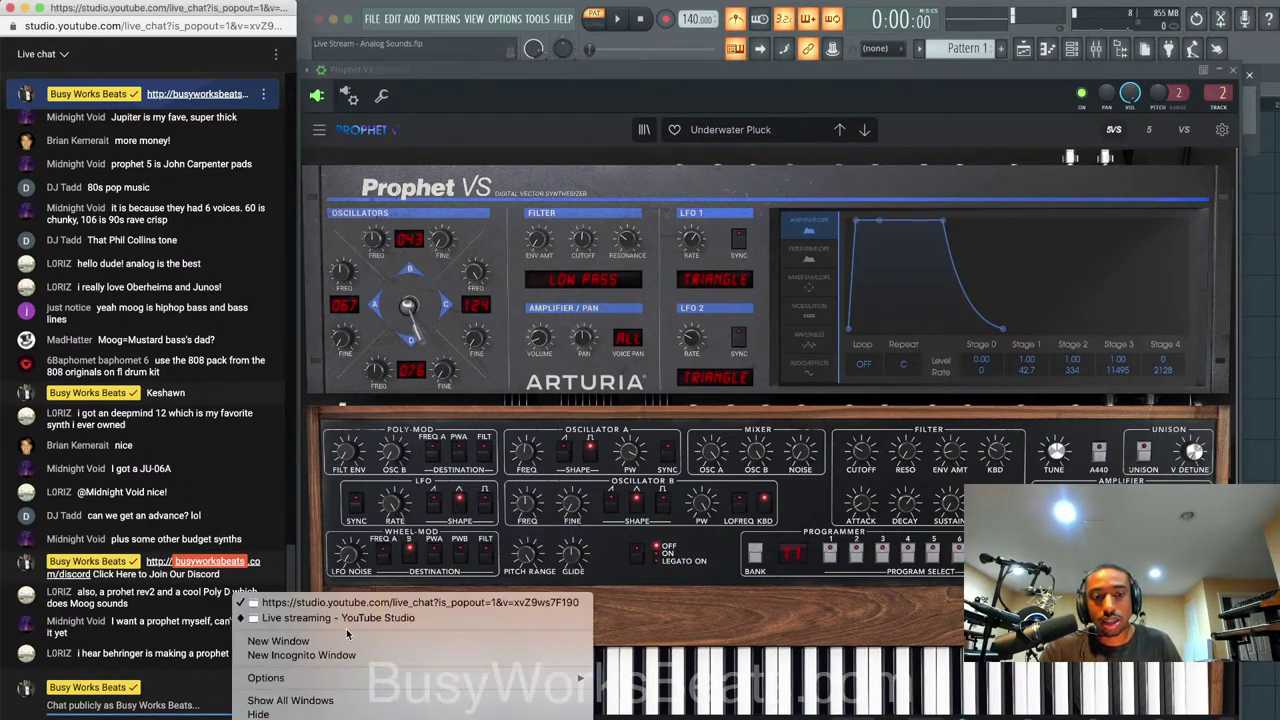
{"action": "left_click", "coordinate": [380, 608]}
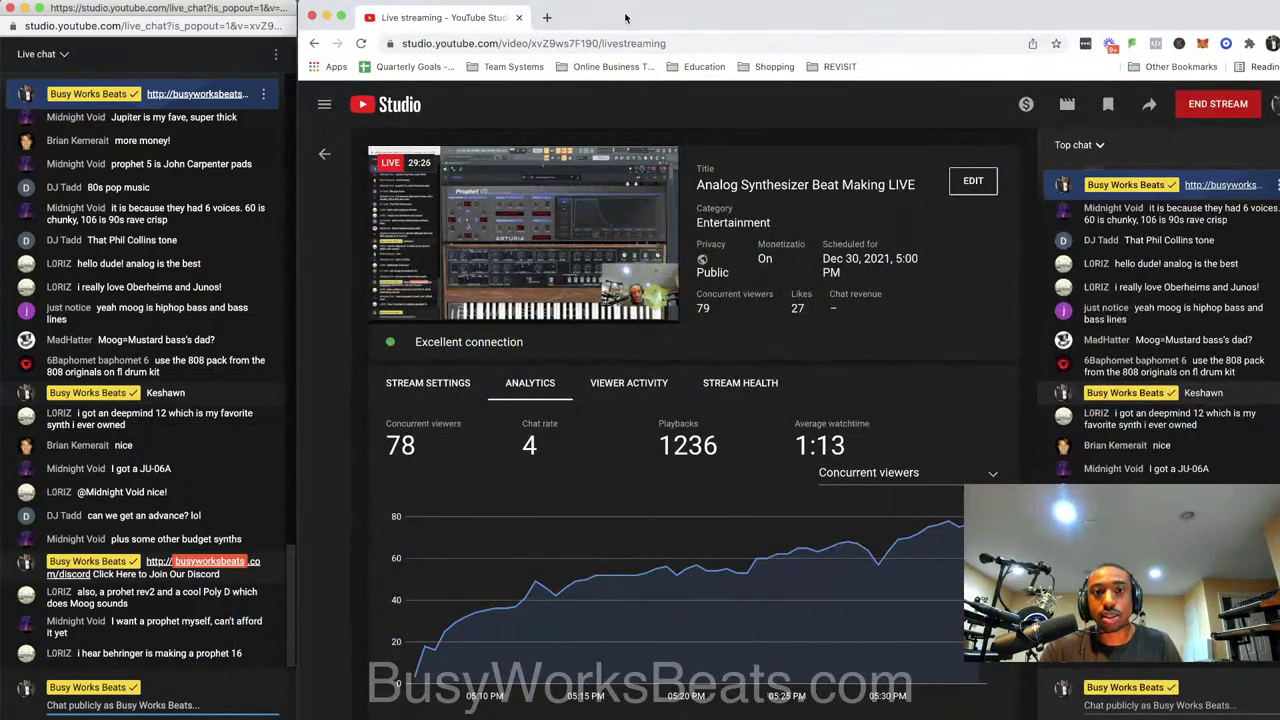
{"action": "left_click", "coordinate": [549, 18]}
{"action": "type", "text": "you"}
{"action": "key", "text": "Return"}
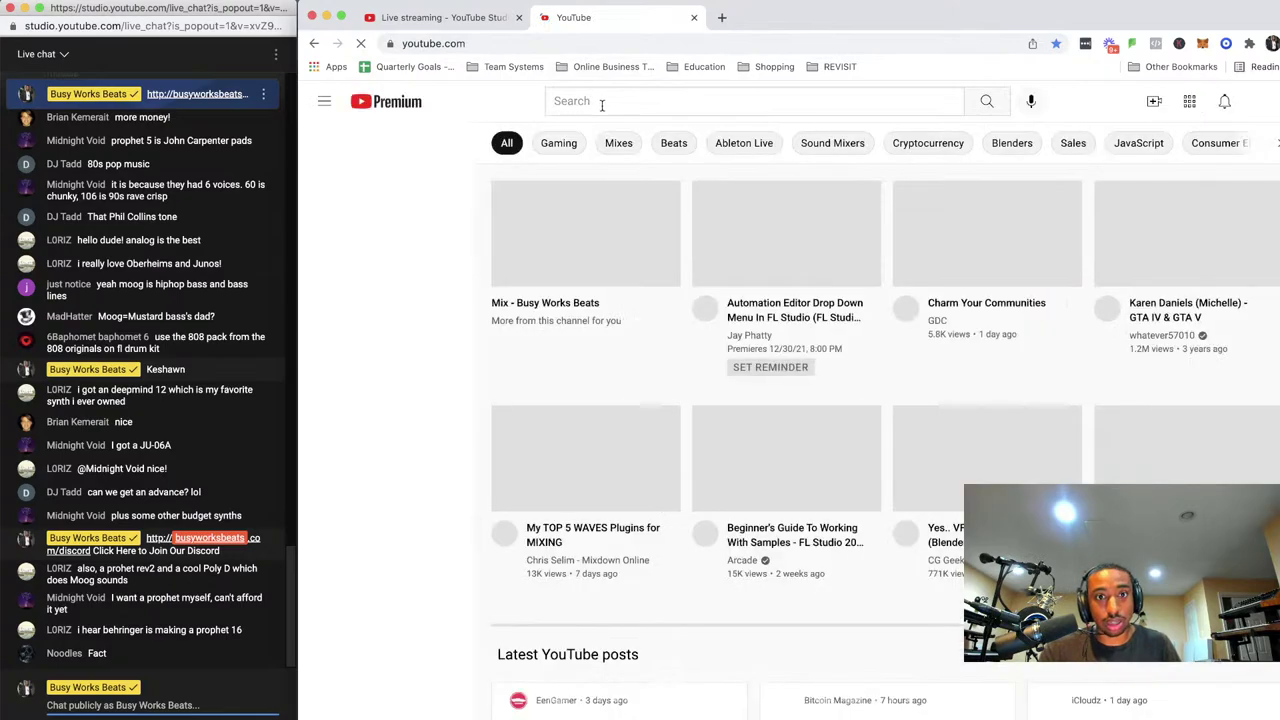
Search YouTube for "niki indigo"
{"action": "left_click", "coordinate": [600, 102]}
{"action": "type", "text": "niki "}
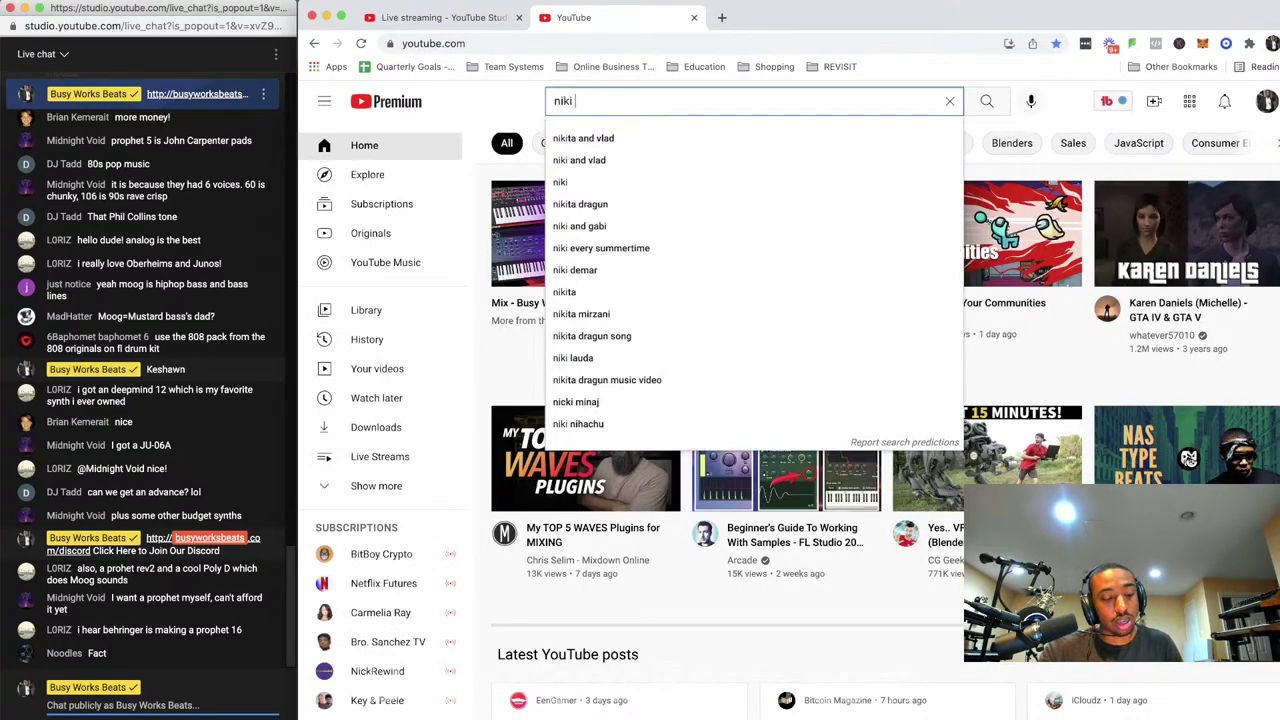
{"action": "type", "text": "indi"}
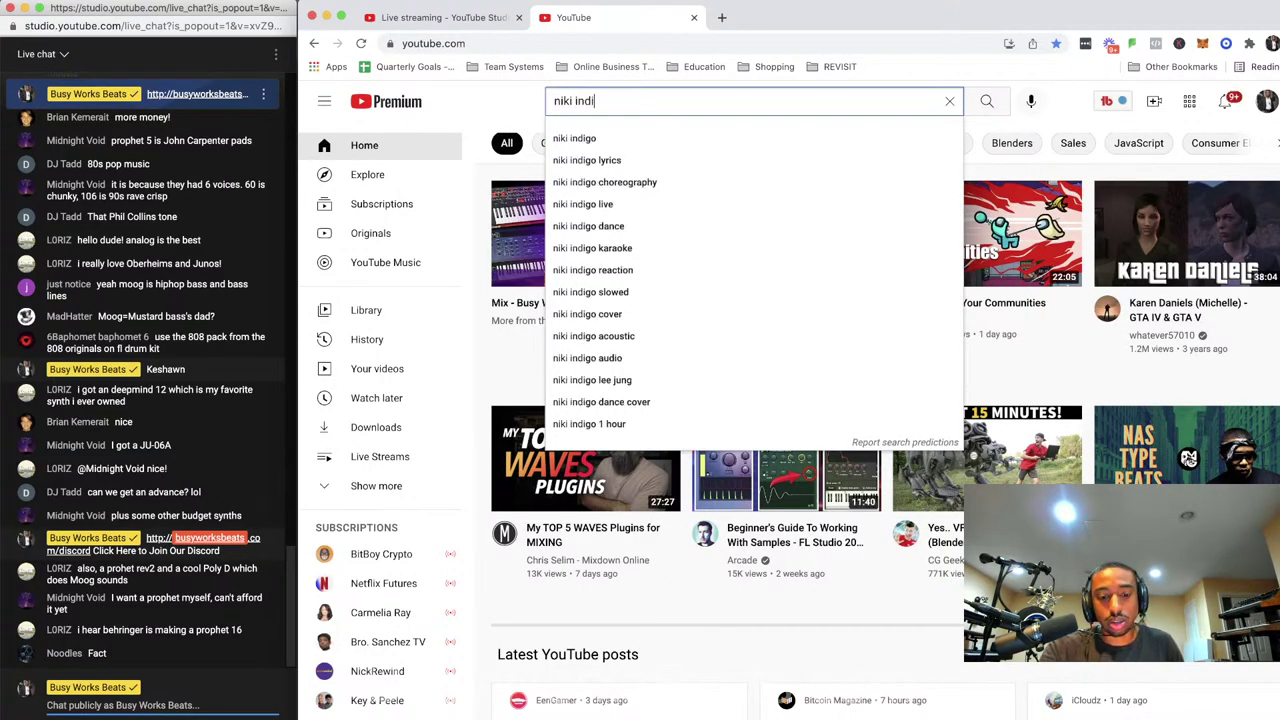
{"action": "type", "text": "go"}
{"action": "key", "text": "Return"}
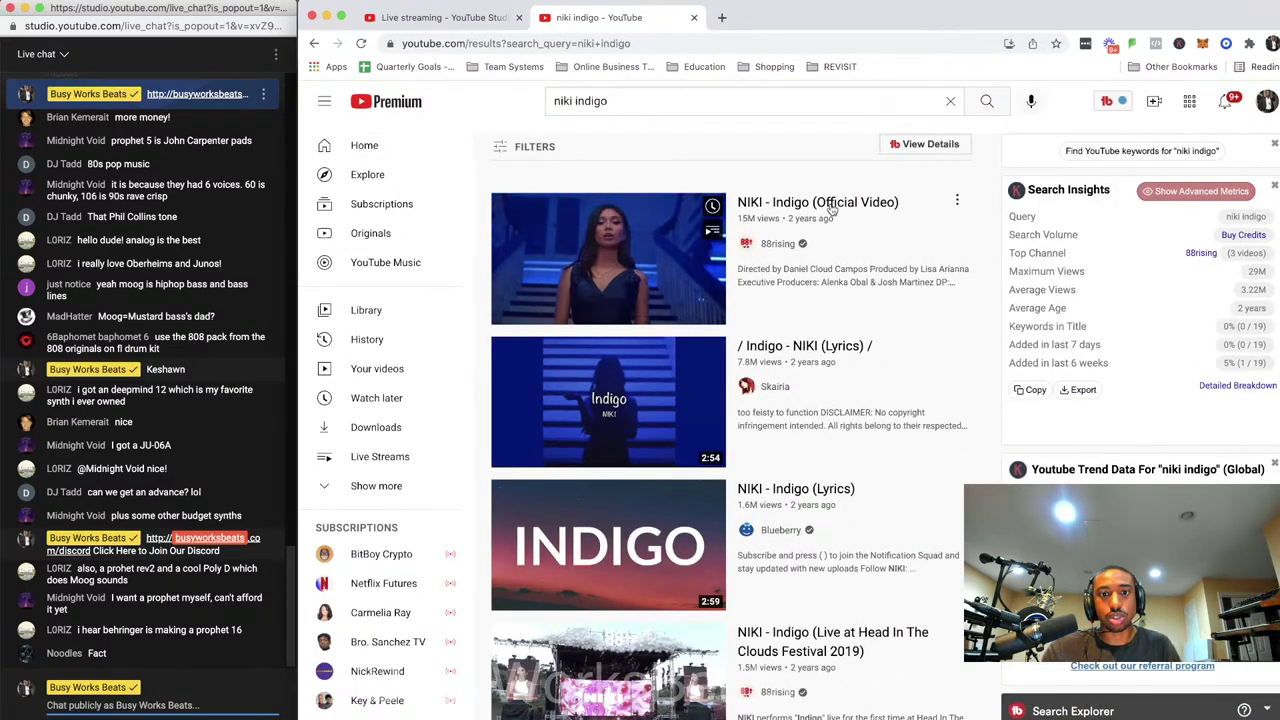
Switch back to FL Studio, close the Prophet V3 window, and show the mixer
{"action": "left_click", "coordinate": [592, 717]}
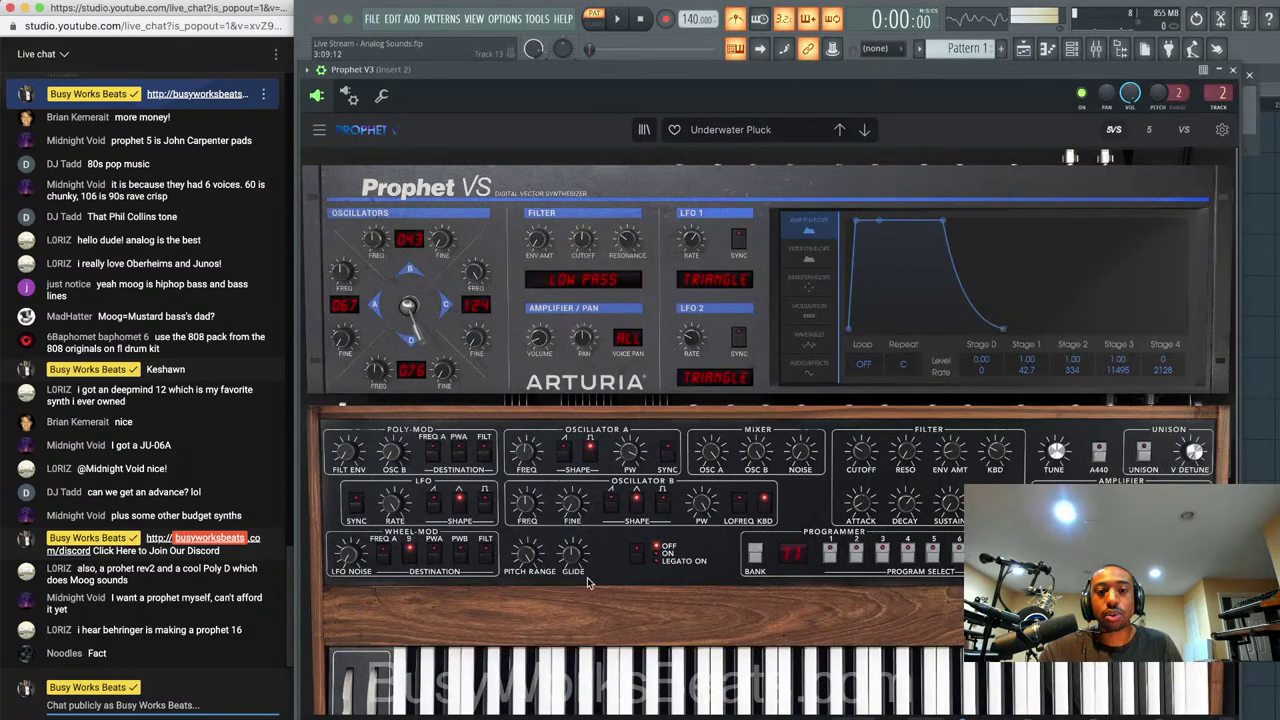
{"action": "left_click", "coordinate": [1236, 75]}
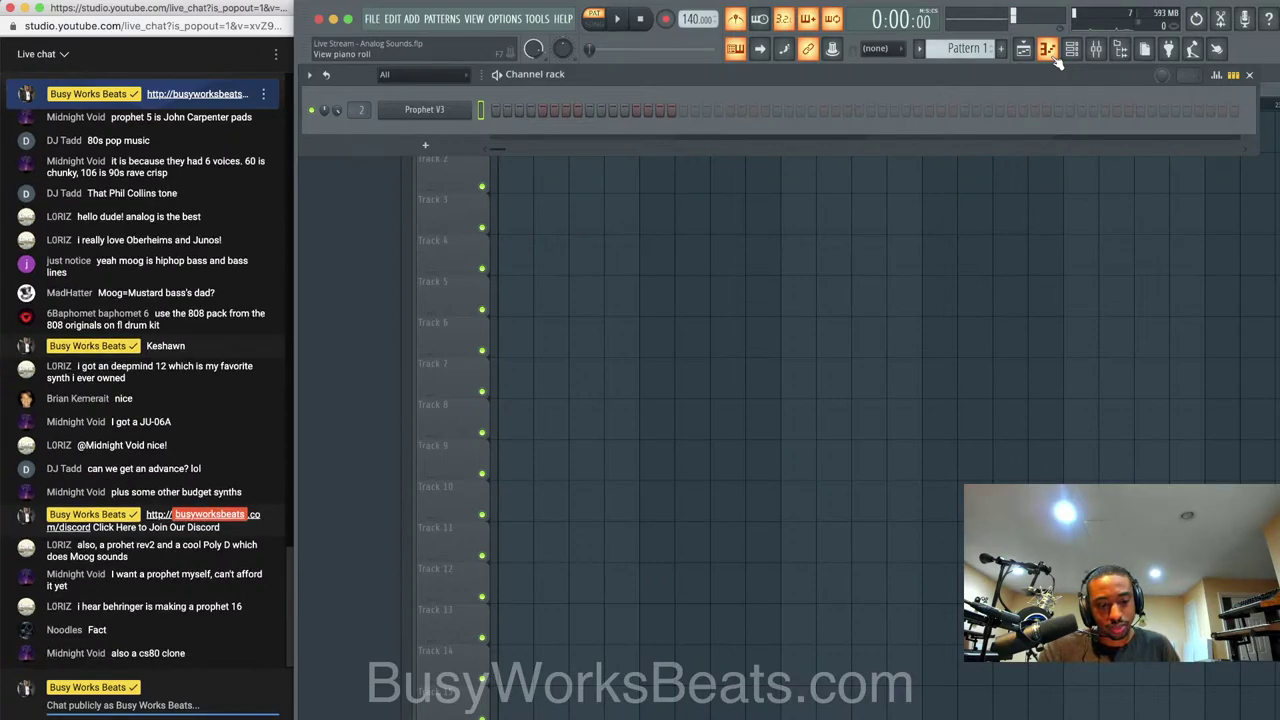
{"action": "left_click", "coordinate": [1095, 50]}
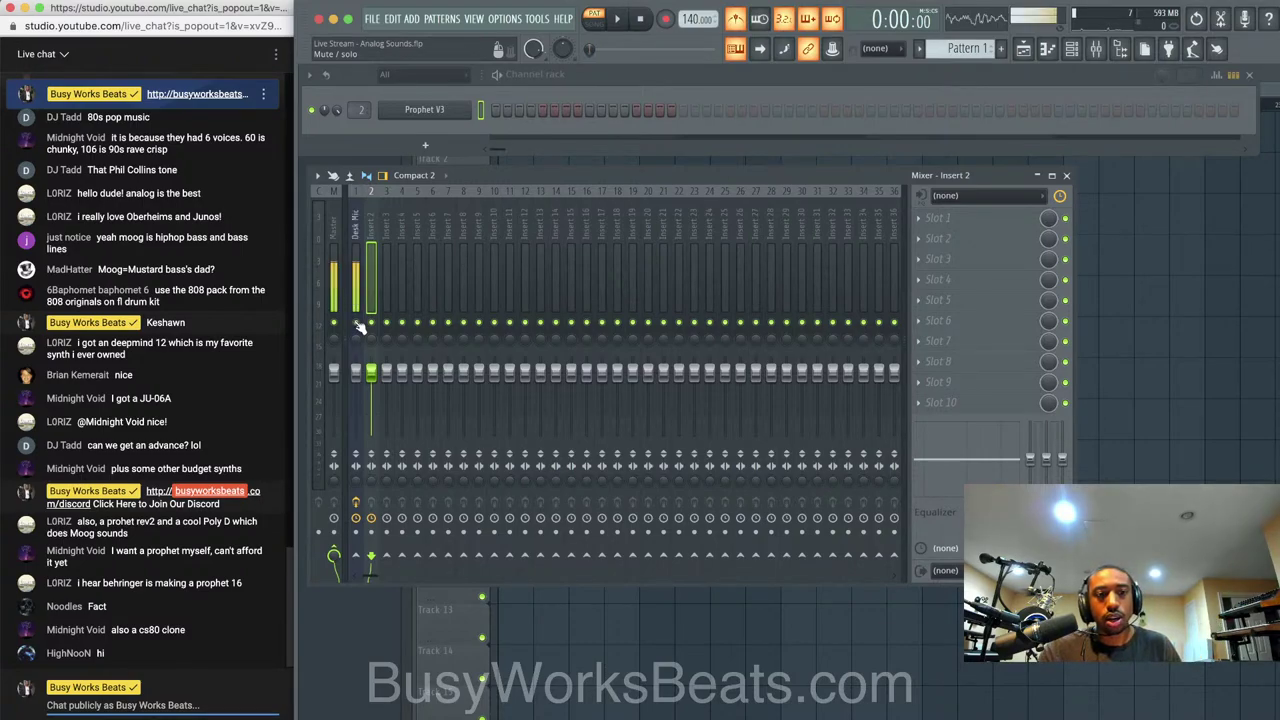
Add a Sampler channel to the channel rack and rename it Bells
{"action": "left_click", "coordinate": [428, 149]}
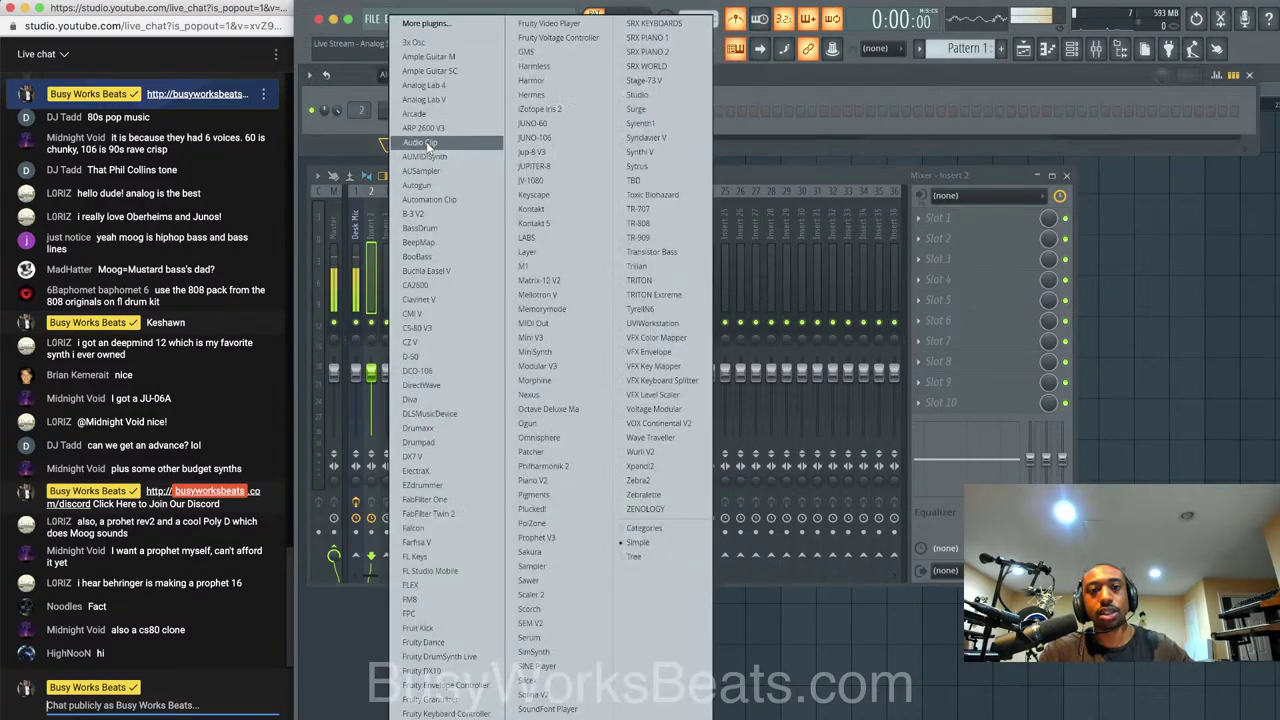
{"action": "left_click", "coordinate": [551, 569]}
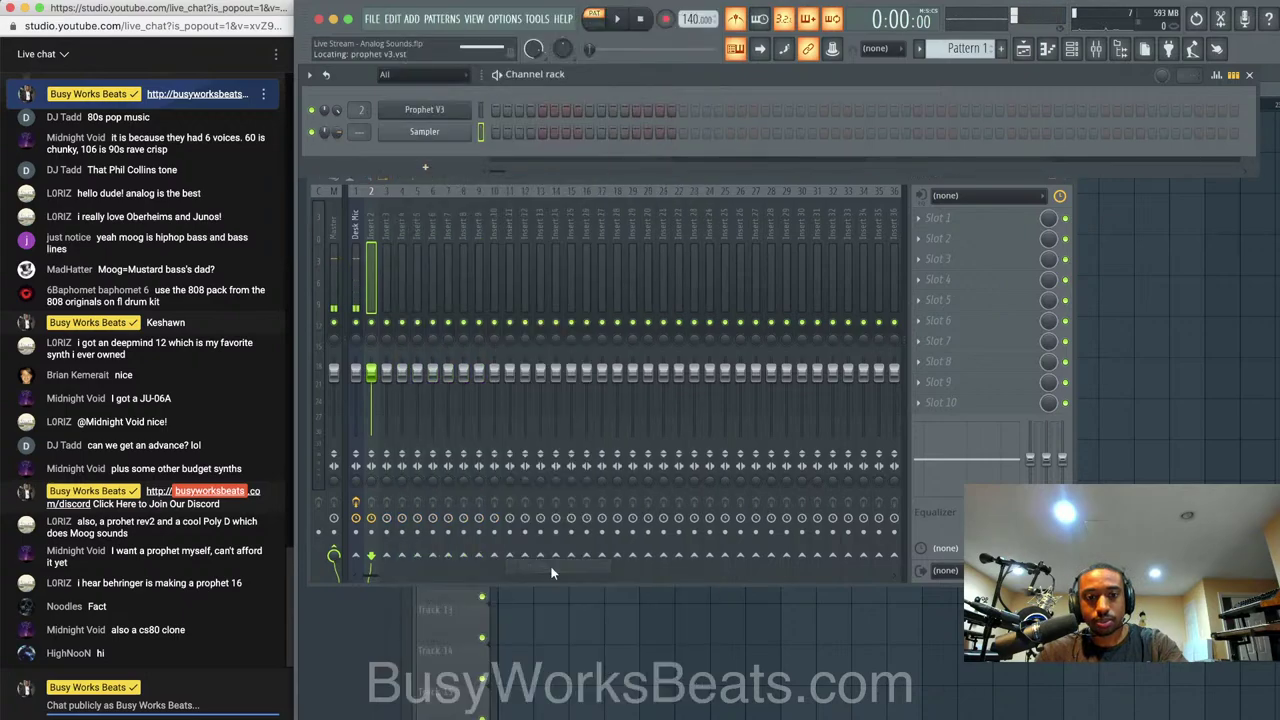
{"action": "right_click", "coordinate": [438, 130]}
{"action": "left_click", "coordinate": [438, 130]}
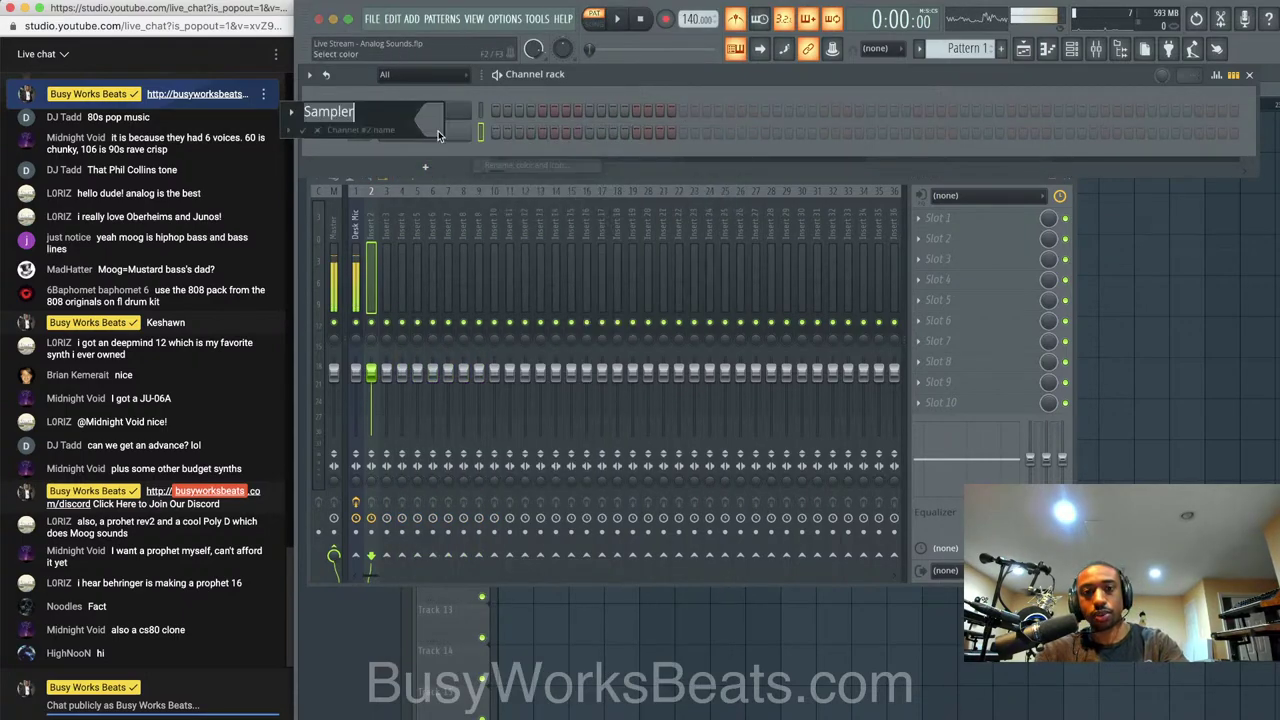
{"action": "type", "text": "Bells"}
{"action": "key", "text": "Return"}
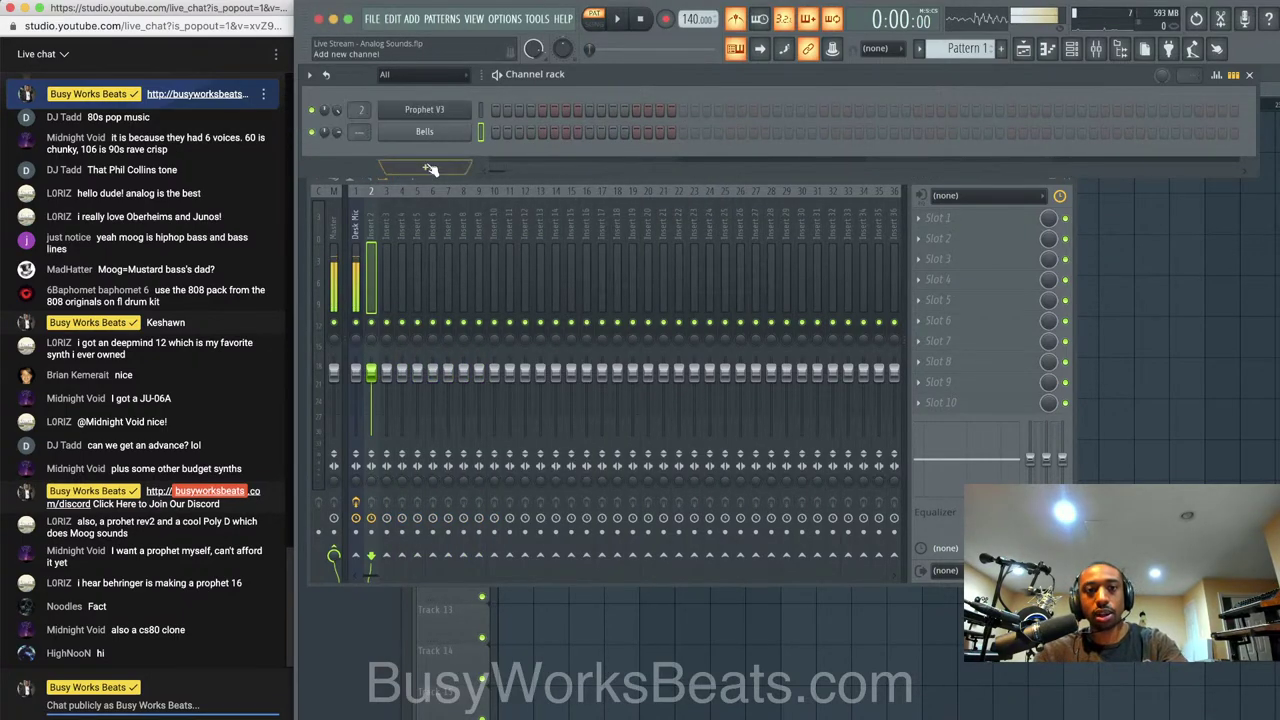
Add a Sampler channel to the channel rack and rename it Lush Short Chords
{"action": "left_click", "coordinate": [430, 170]}
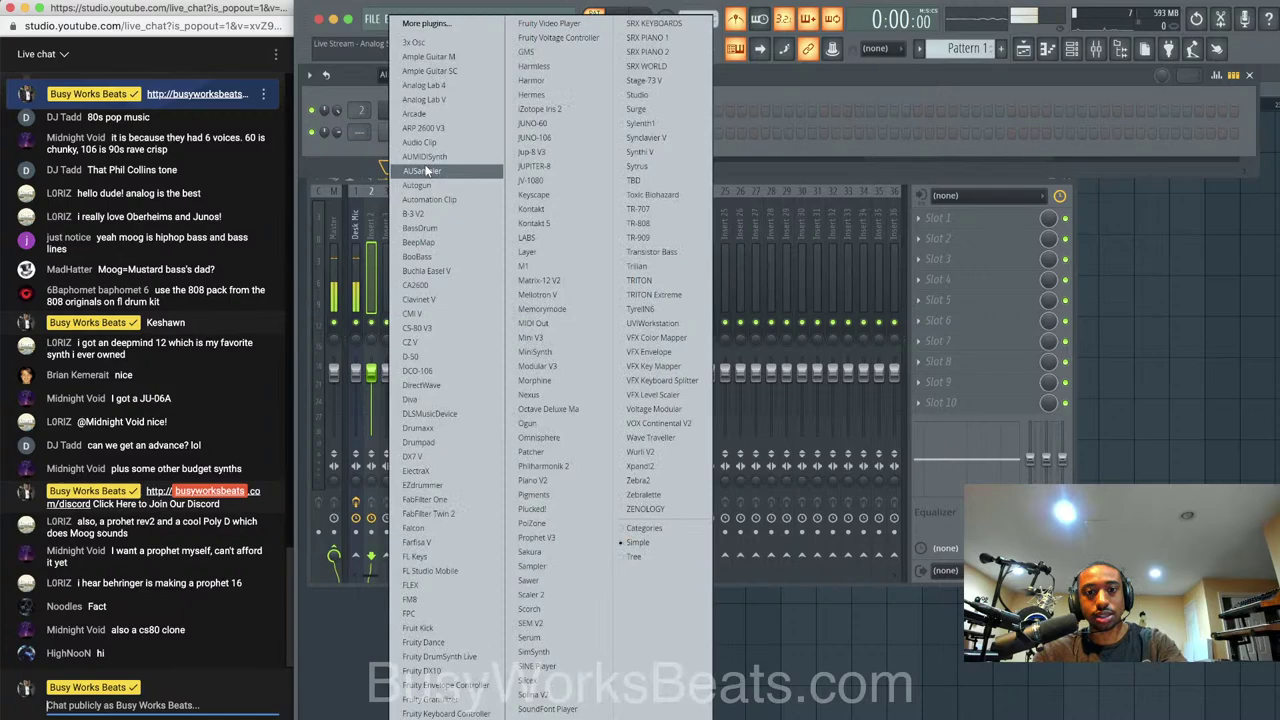
{"action": "left_click", "coordinate": [545, 568]}
{"action": "right_click", "coordinate": [466, 152]}
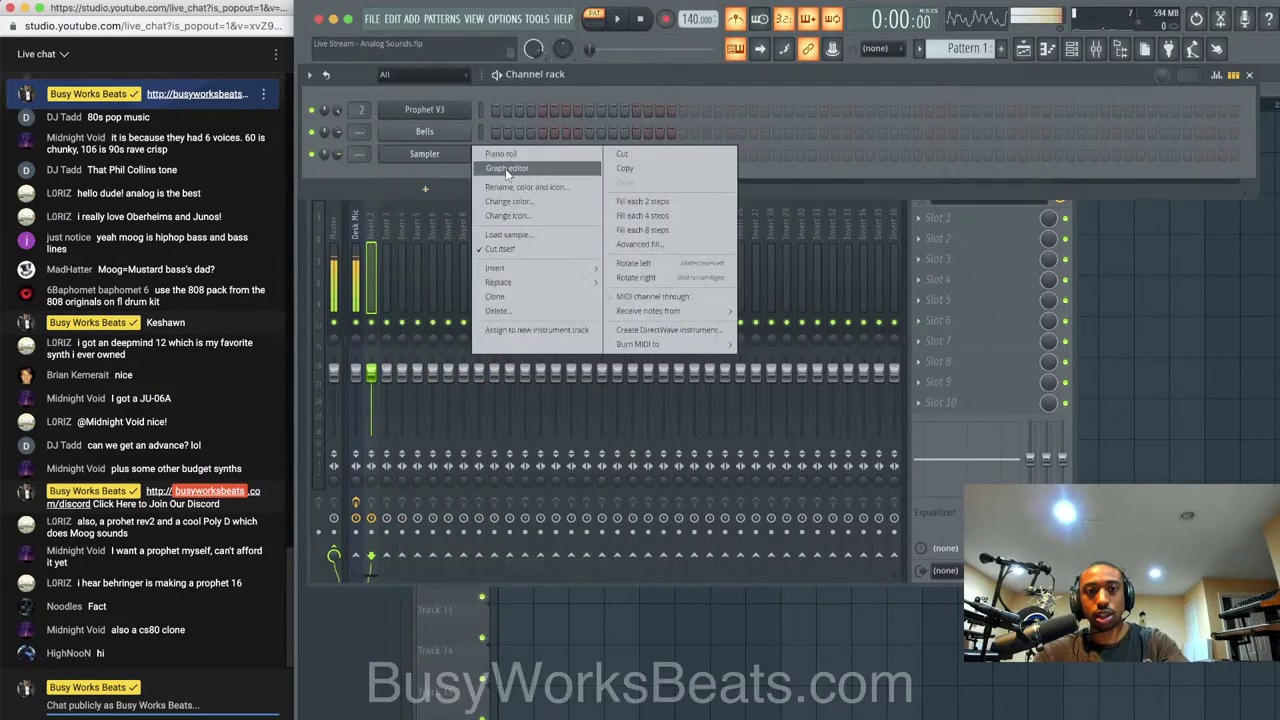
{"action": "left_click", "coordinate": [512, 187]}
{"action": "type", "text": "Lush Shor"}
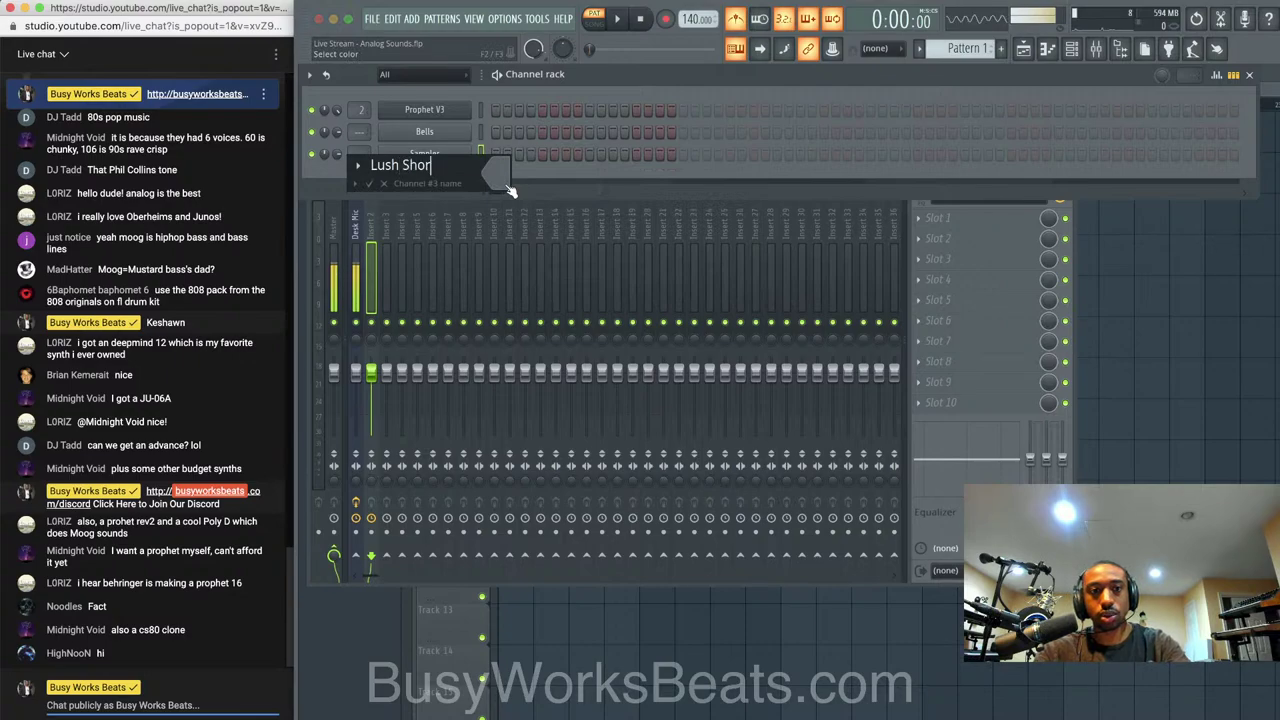
{"action": "type", "text": "t Chords"}
{"action": "key", "text": "Return"}
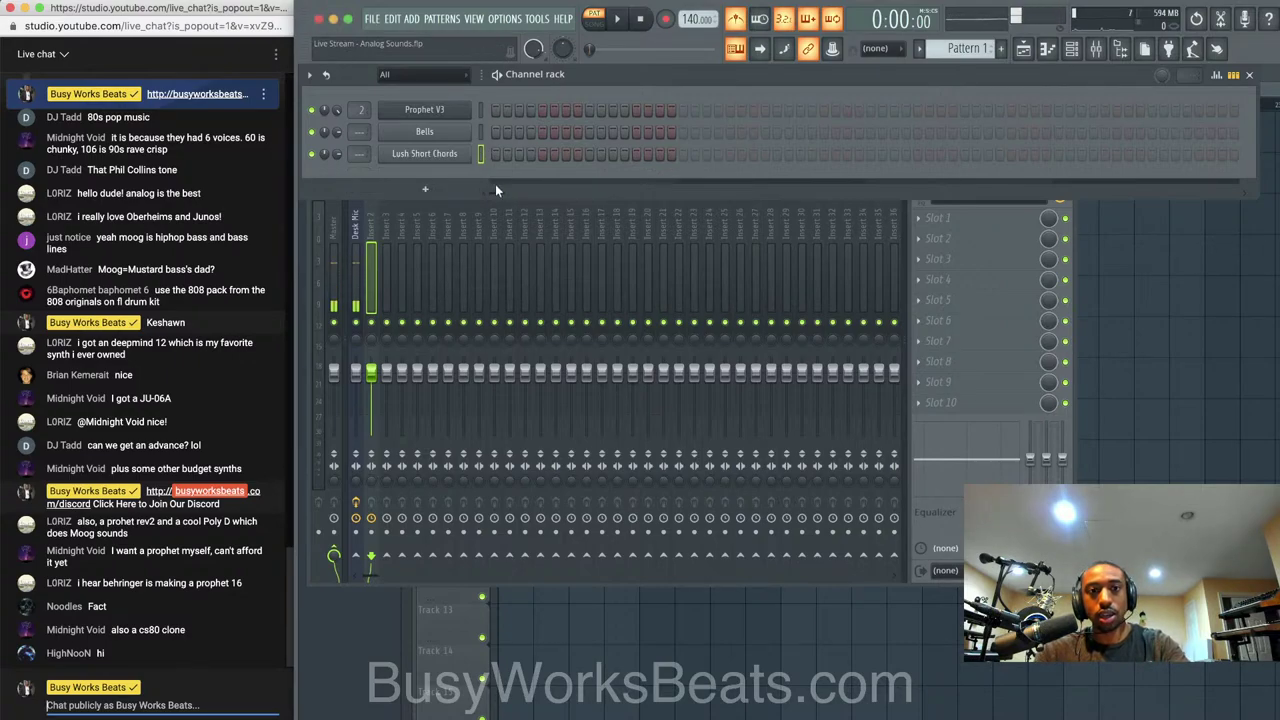
Add another Sampler channel below Lush Short Chords and rename it Moving bass 808
{"action": "left_click", "coordinate": [421, 182]}
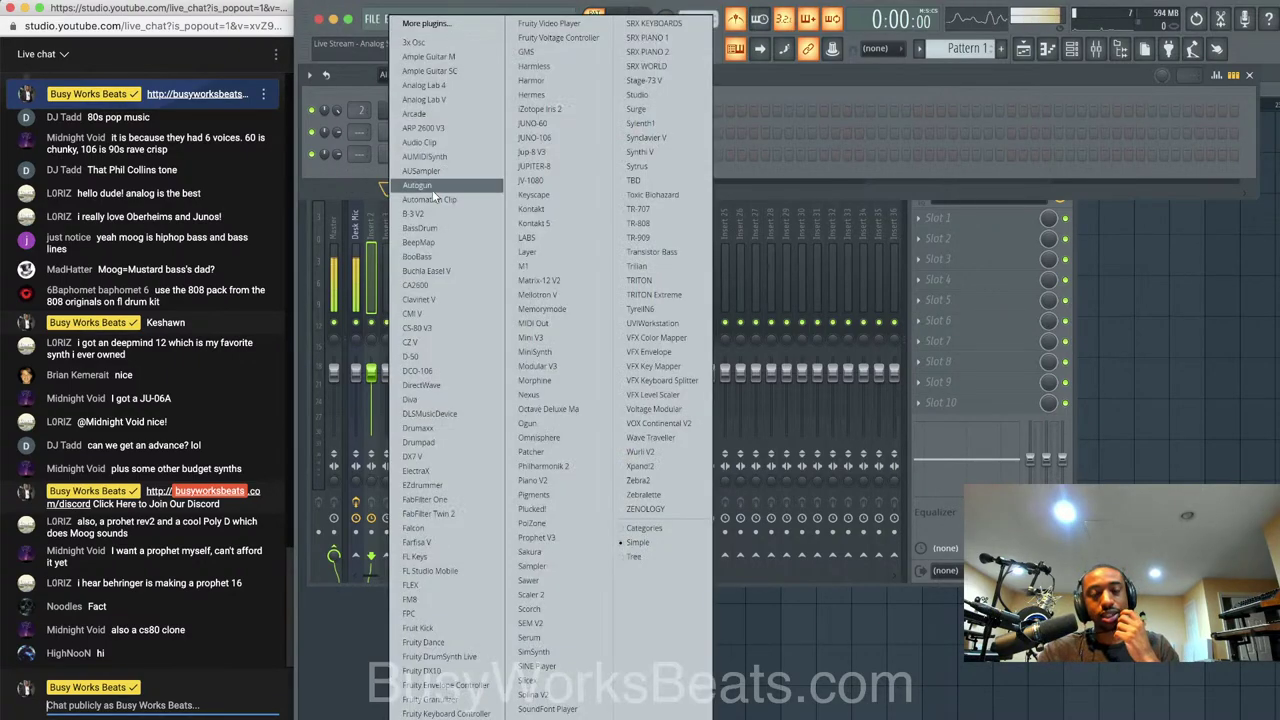
{"action": "left_click", "coordinate": [576, 567]}
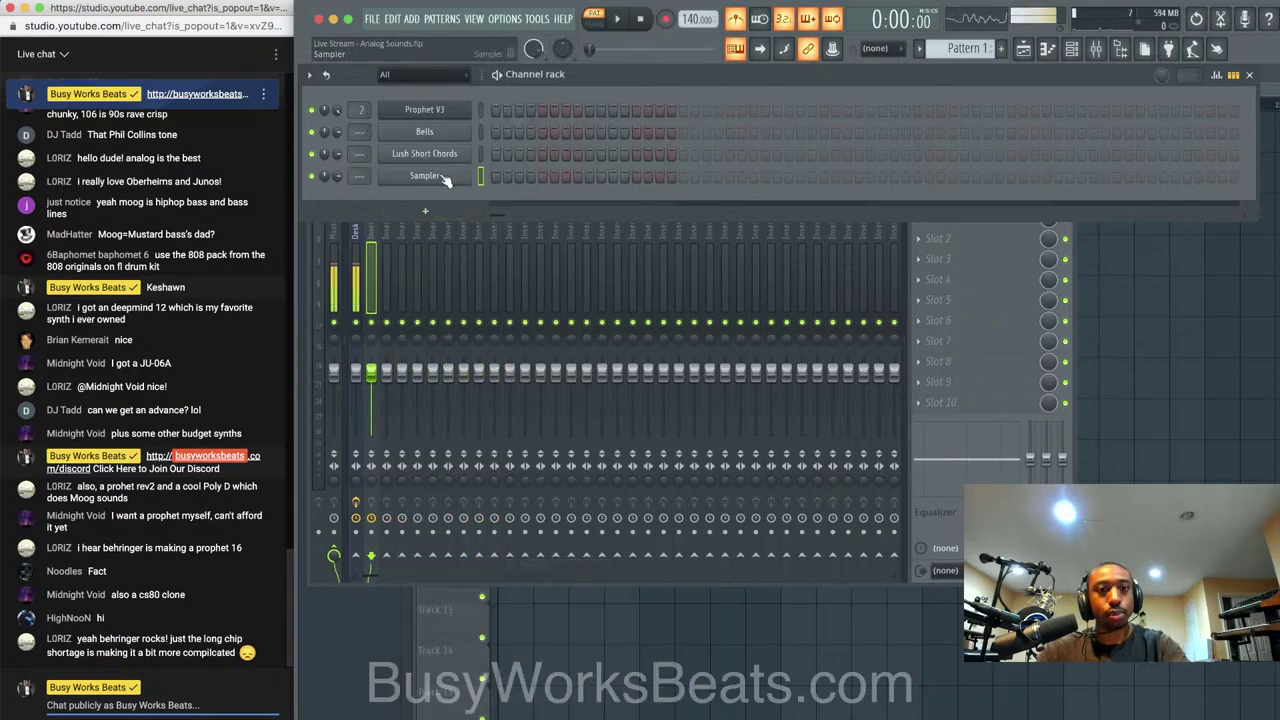
{"action": "right_click", "coordinate": [445, 180]}
{"action": "left_click", "coordinate": [522, 207]}
{"action": "type", "text": "Moving"}
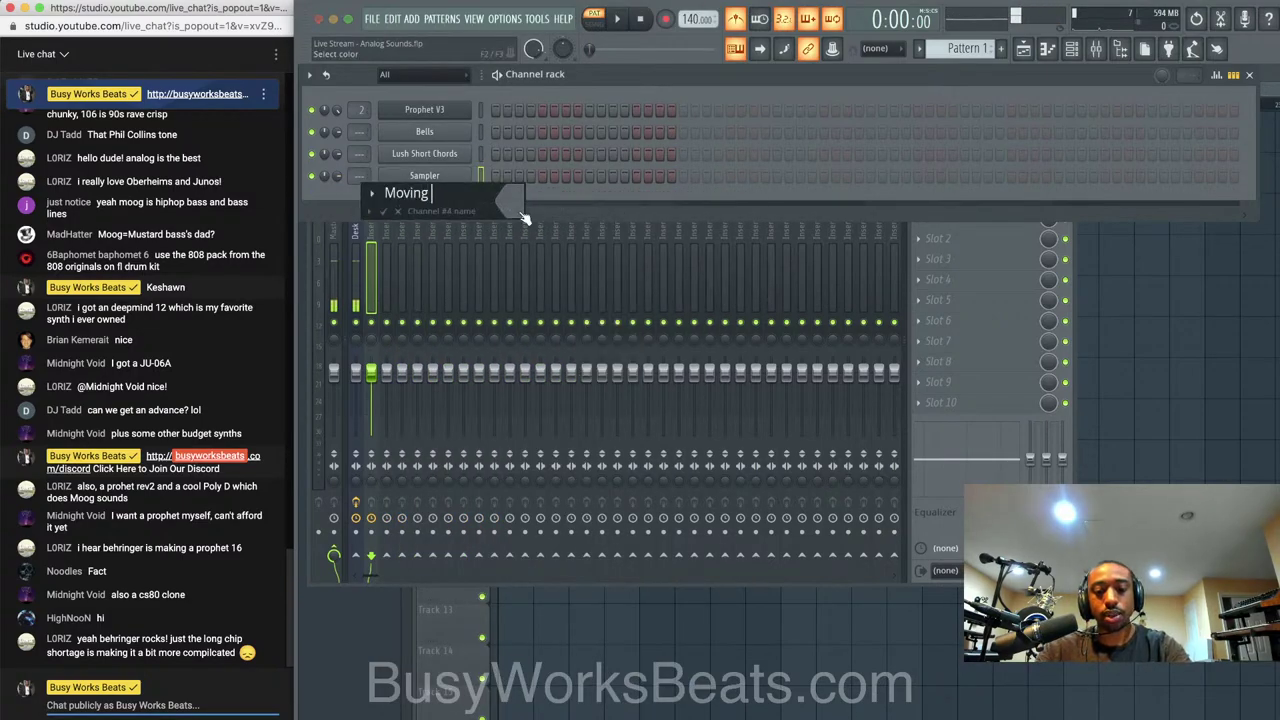
{"action": "type", "text": " bass 808"}
{"action": "key", "text": "BackSpace"}
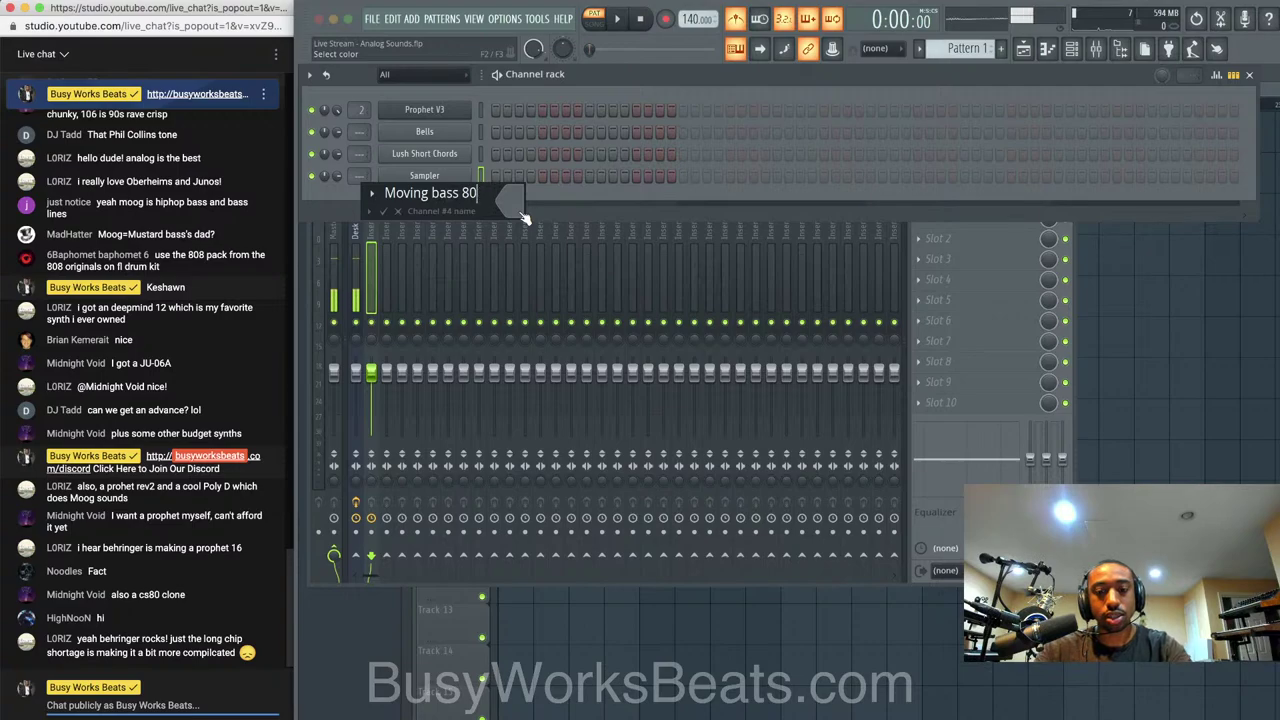
{"action": "type", "text": "8"}
{"action": "key", "text": "Return"}
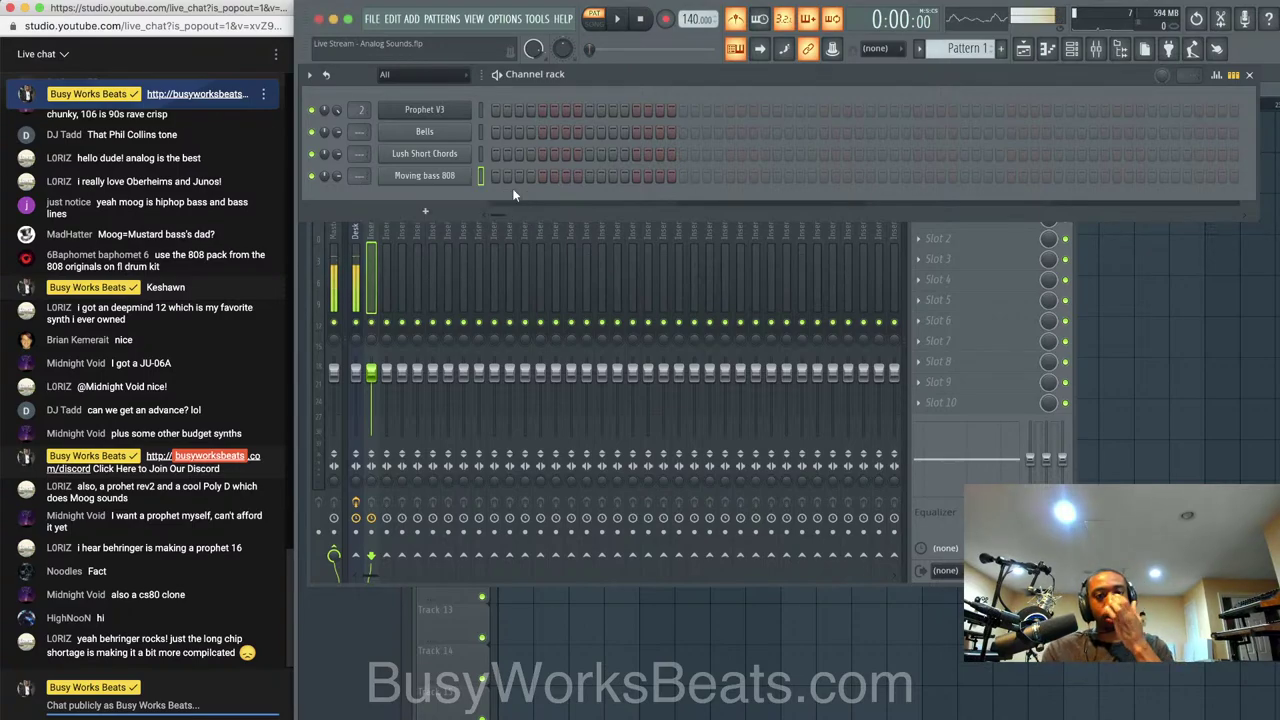
Add a fifth channel using the Sampler and rename it Trap Drums
{"action": "left_click", "coordinate": [425, 210]}
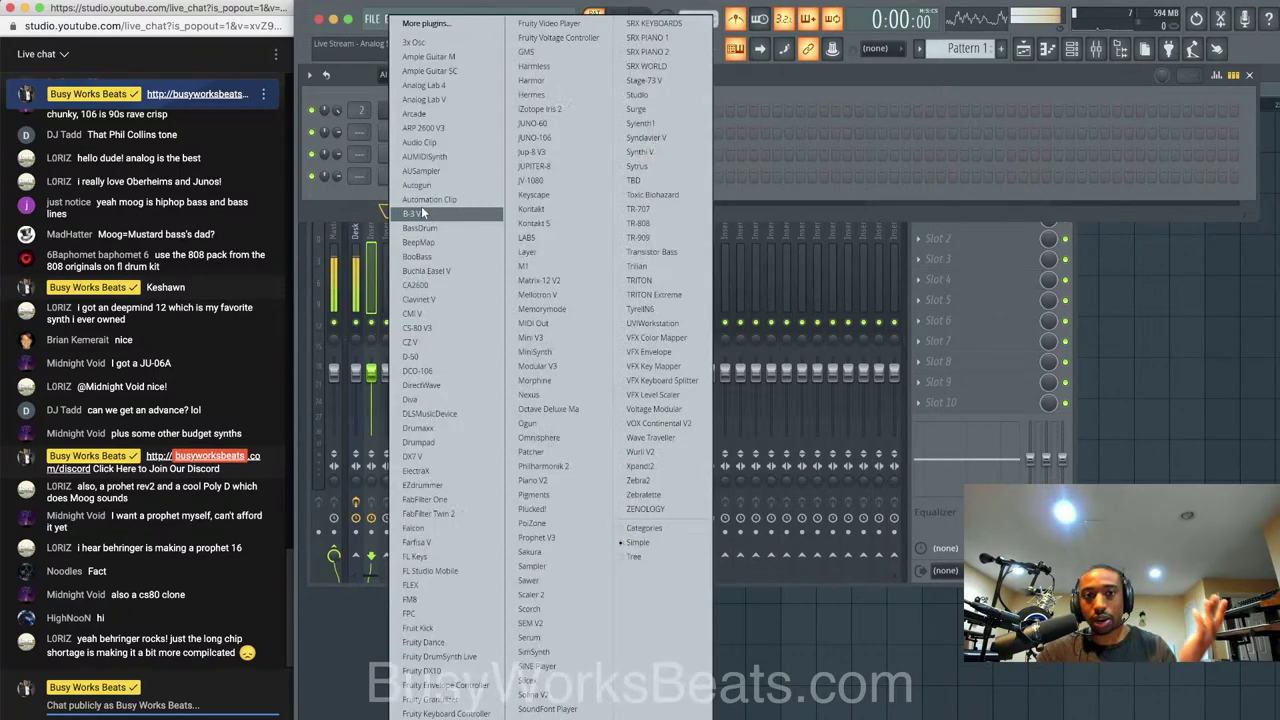
{"action": "left_click", "coordinate": [560, 567]}
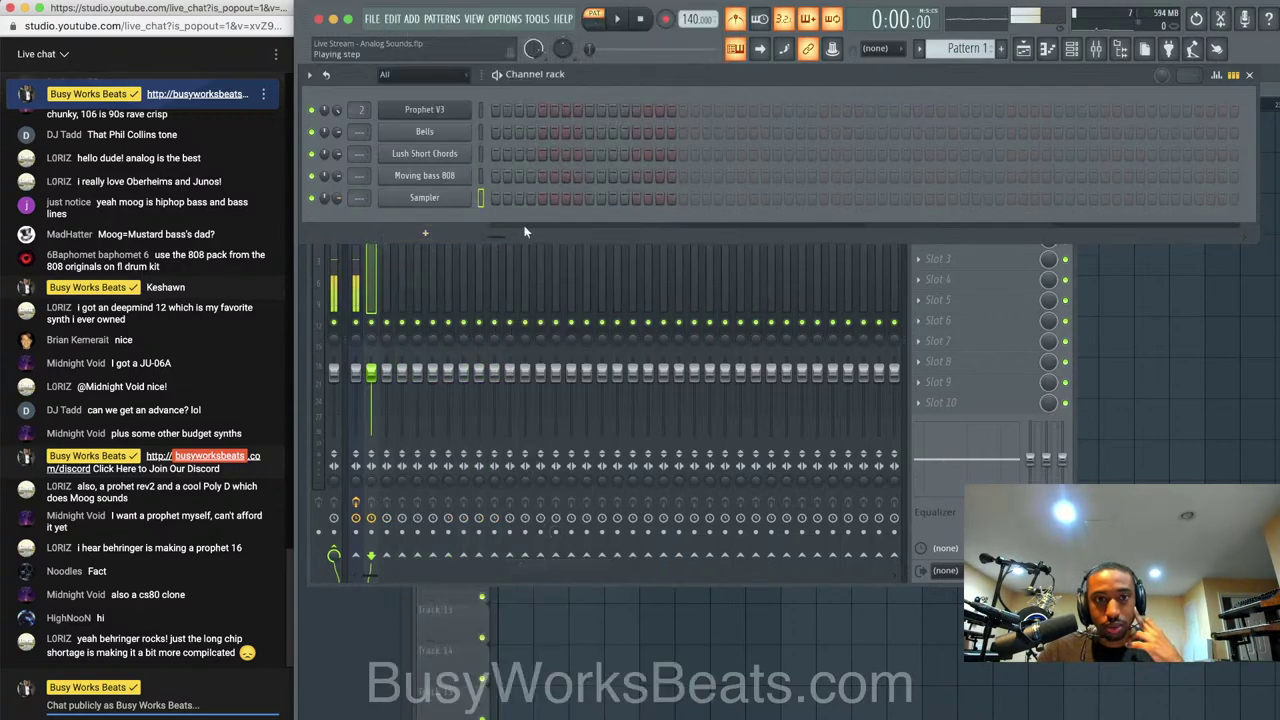
{"action": "right_click", "coordinate": [460, 205]}
{"action": "left_click", "coordinate": [503, 229]}
{"action": "type", "text": "Key"}
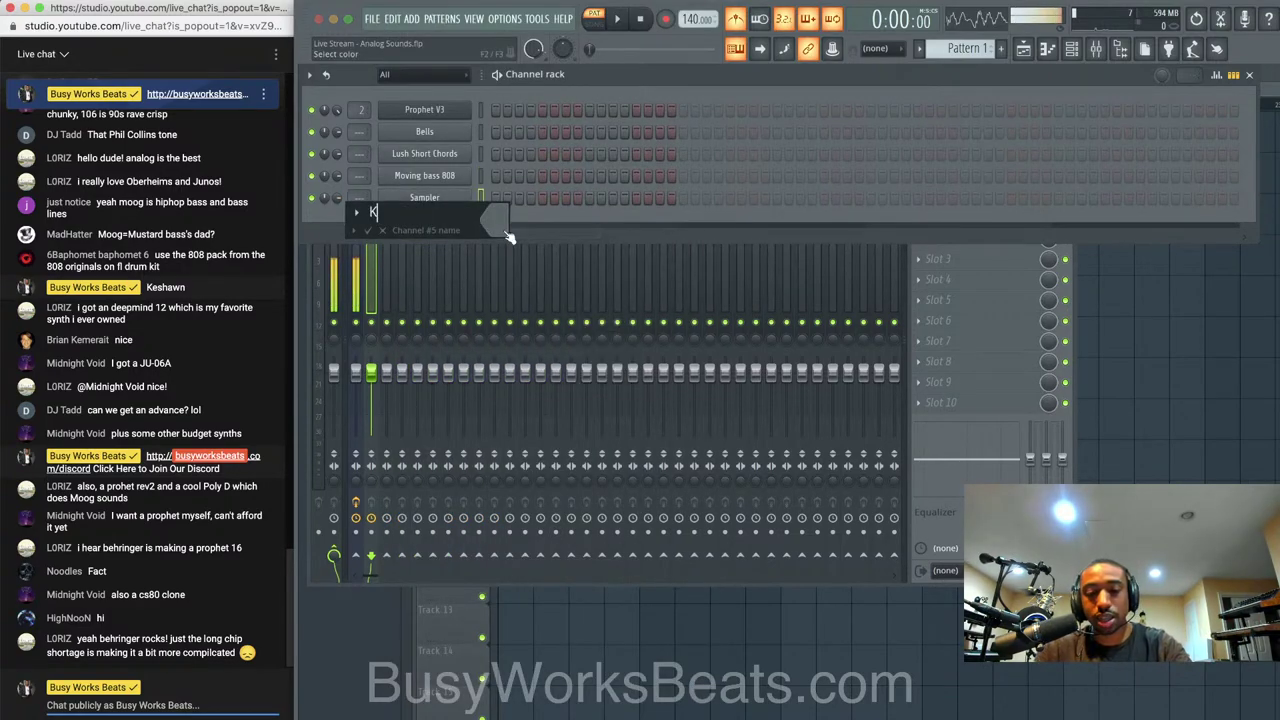
{"action": "key", "text": "BackSpace"}
{"action": "key", "text": "BackSpace"}
{"action": "key", "text": "BackSpace"}
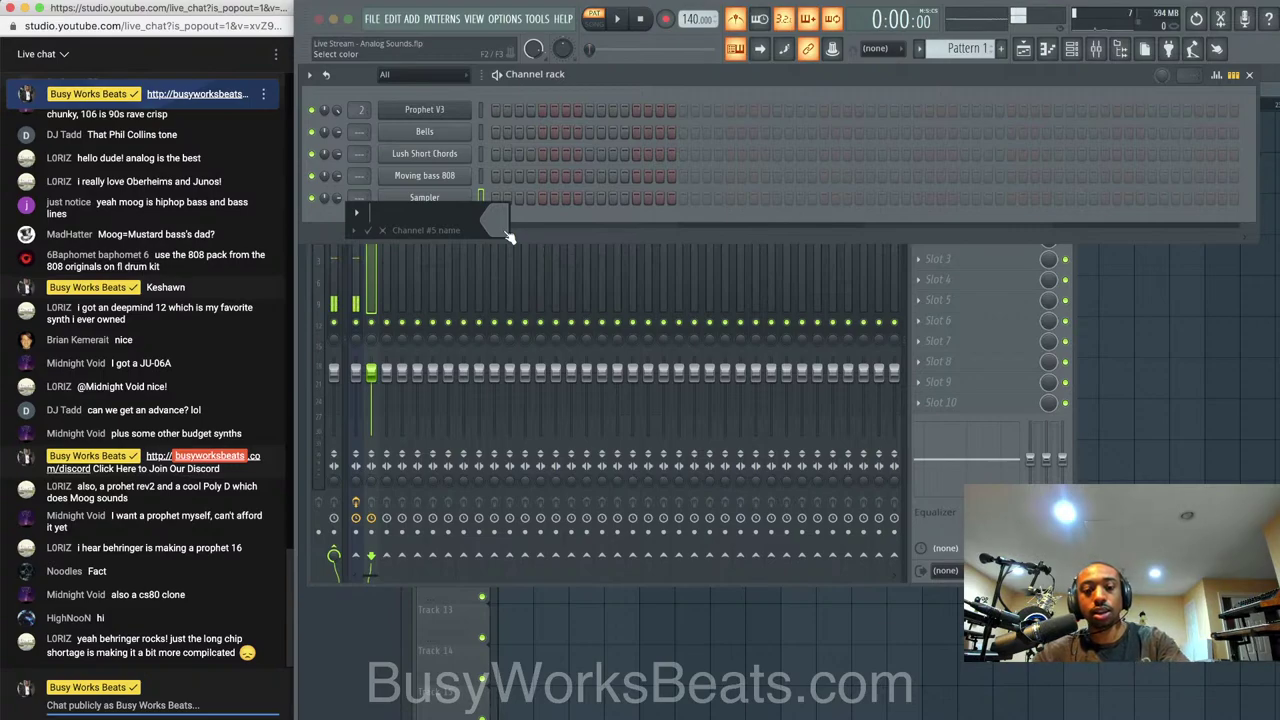
{"action": "type", "text": "D"}
{"action": "key", "text": "BackSpace"}
{"action": "type", "text": "Trap Drums"}
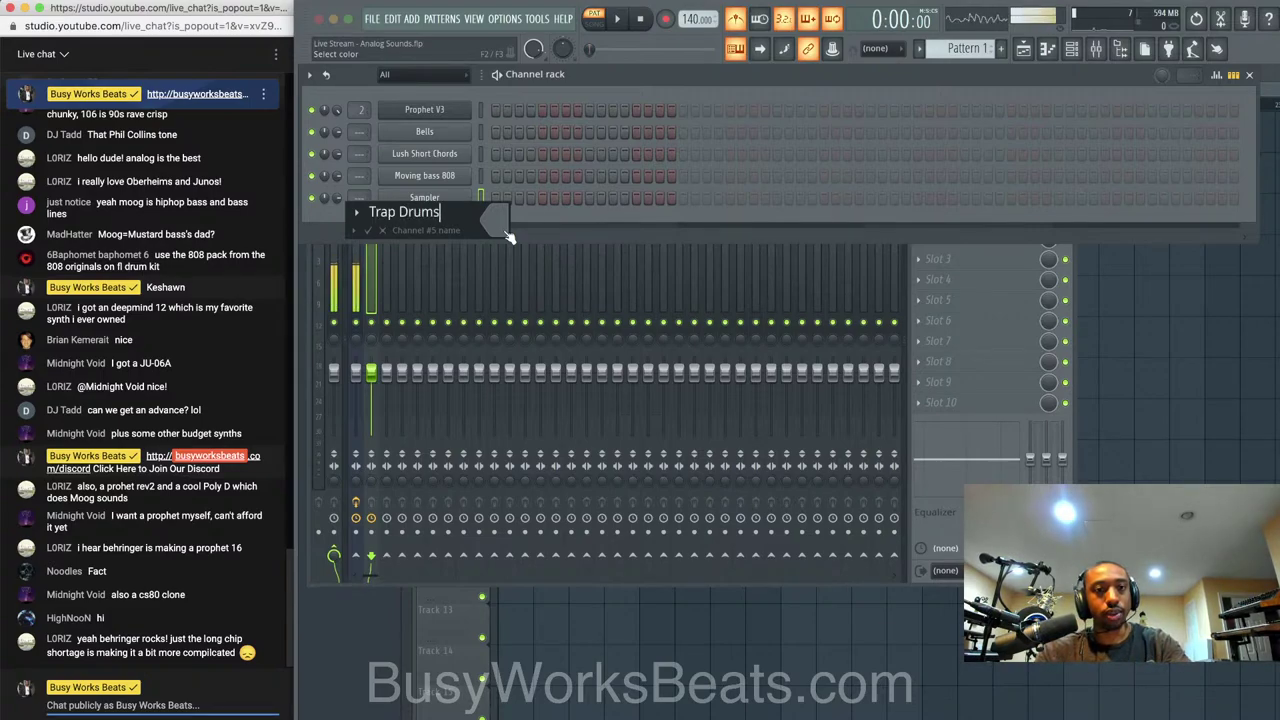
{"action": "key", "text": "Return"}
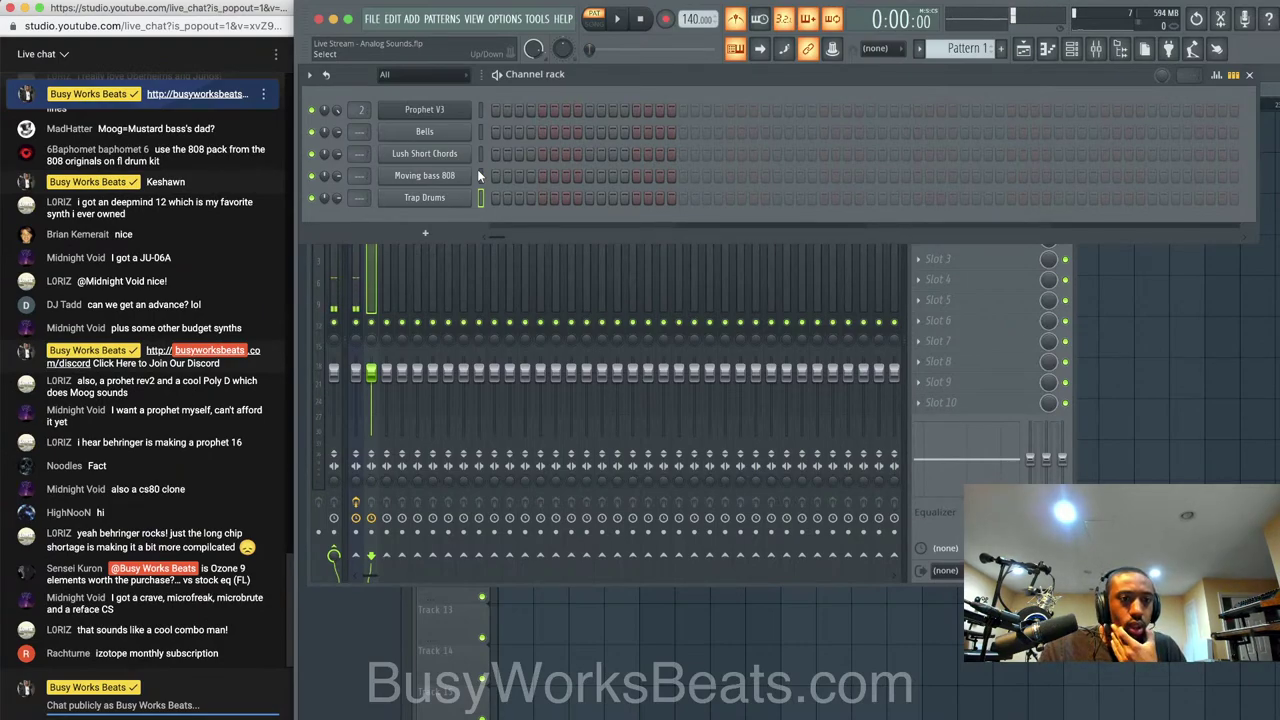
Open the Prophet V3 channel's synth in its Prophet 5 view, slightly adjust the amplifier release, and close the plugin window
{"action": "left_click", "coordinate": [479, 116]}
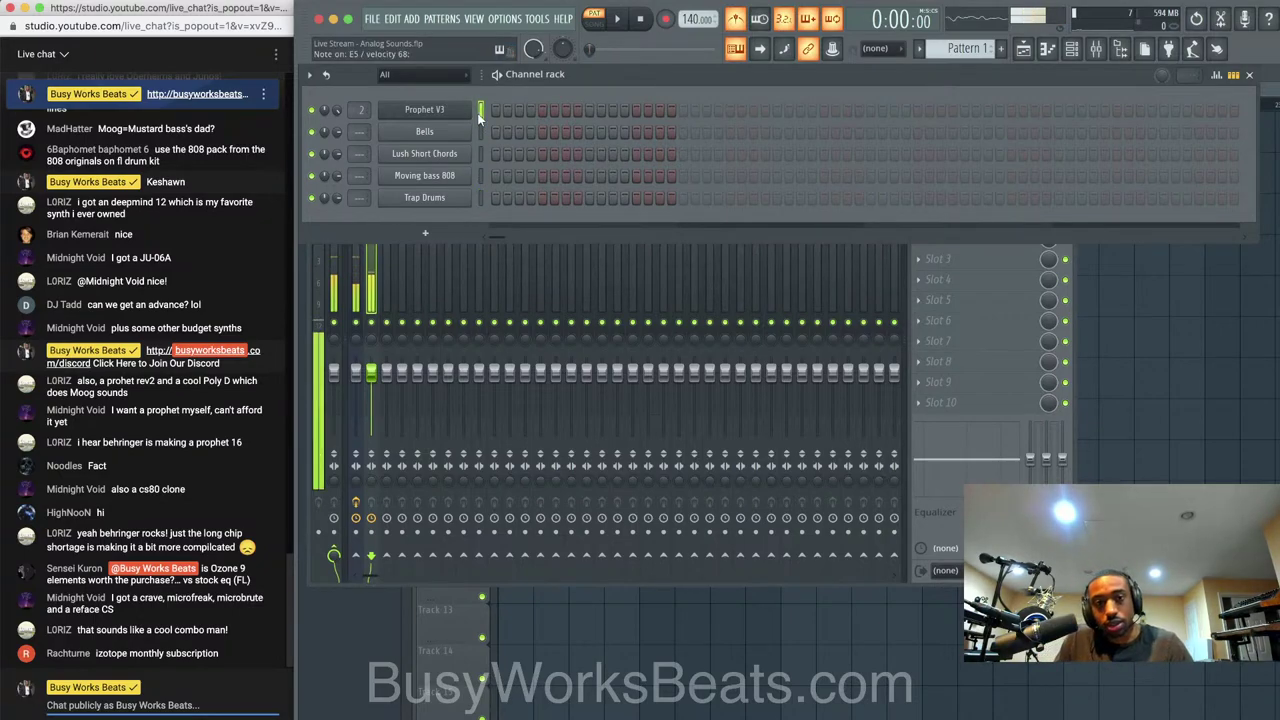
{"action": "left_click", "coordinate": [412, 109]}
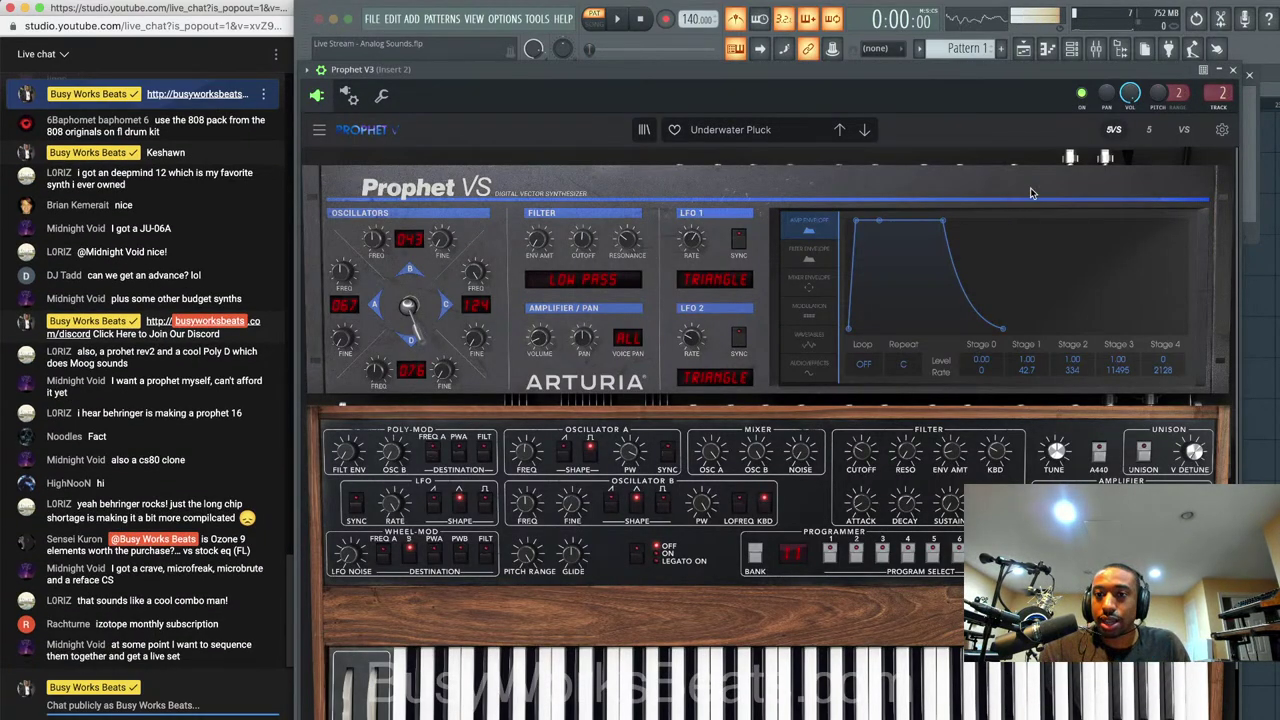
{"action": "left_click", "coordinate": [1140, 134]}
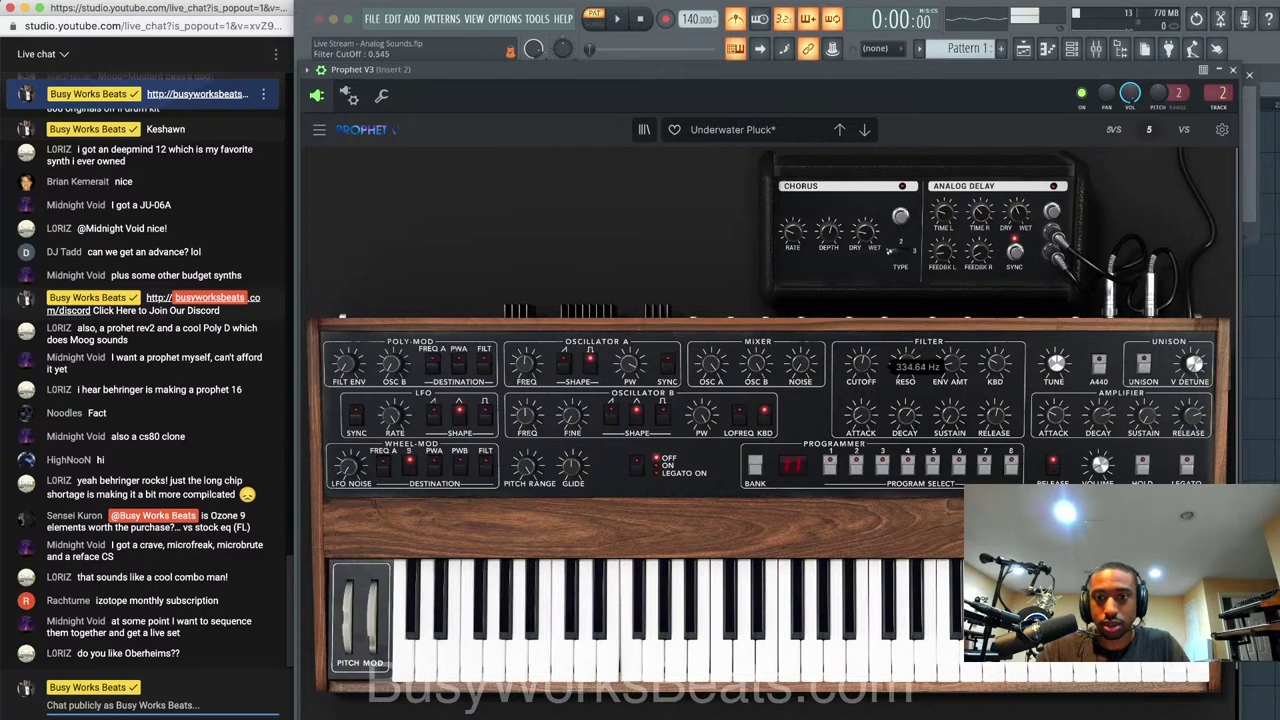
{"action": "left_click", "coordinate": [381, 95]}
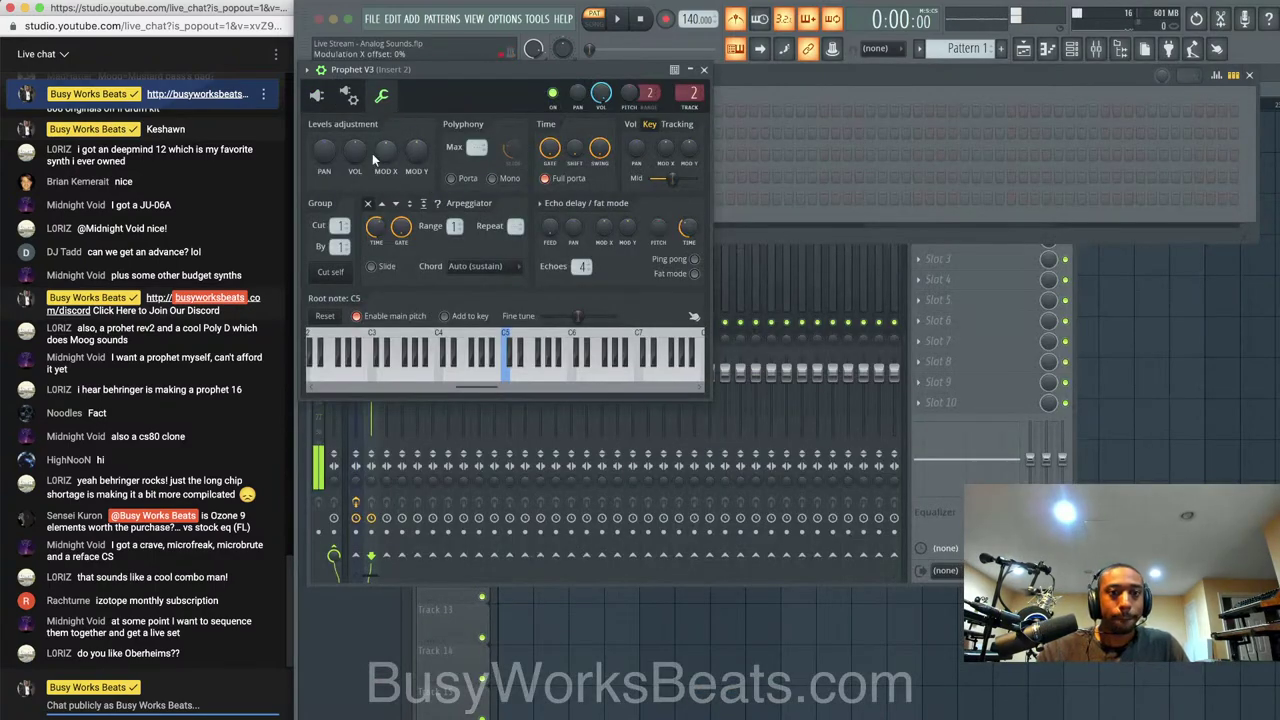
{"action": "left_click", "coordinate": [318, 97]}
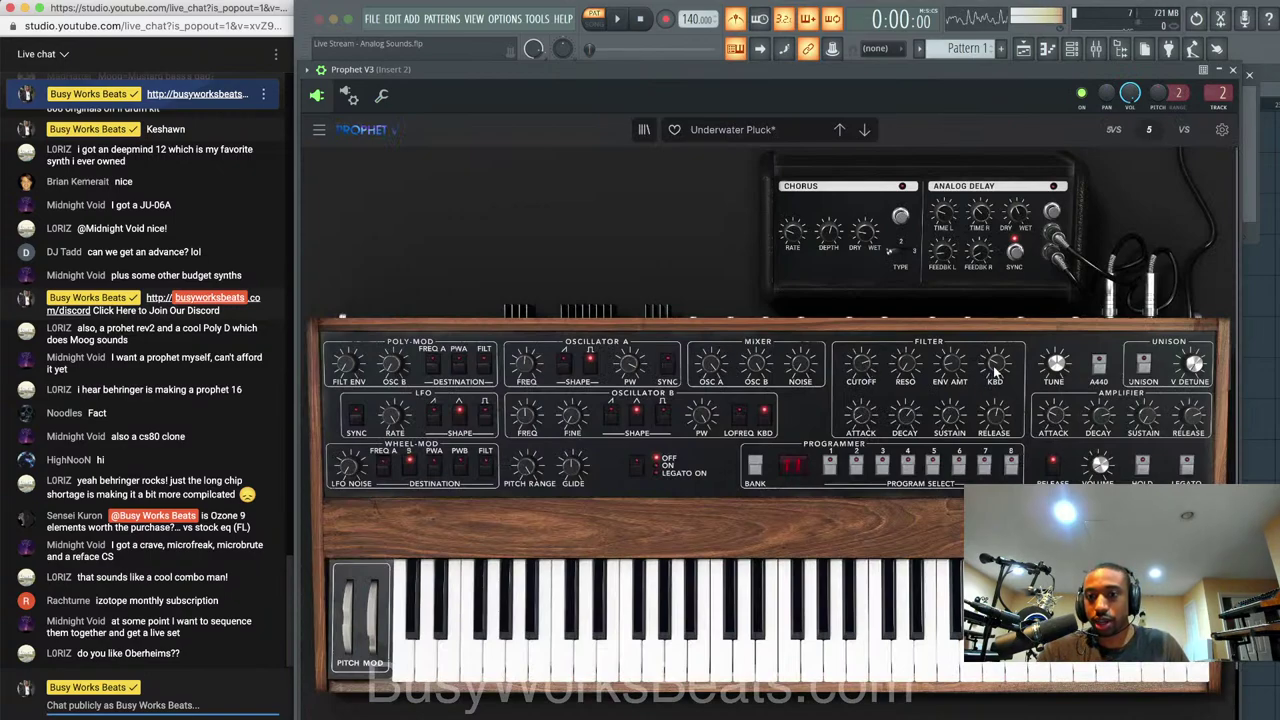
{"action": "mouse_move", "coordinate": [1190, 412]}
{"action": "left_mouse_down"}
{"action": "mouse_move", "coordinate": [1190, 433]}
{"action": "mouse_move", "coordinate": [1192, 416]}
{"action": "left_mouse_up"}
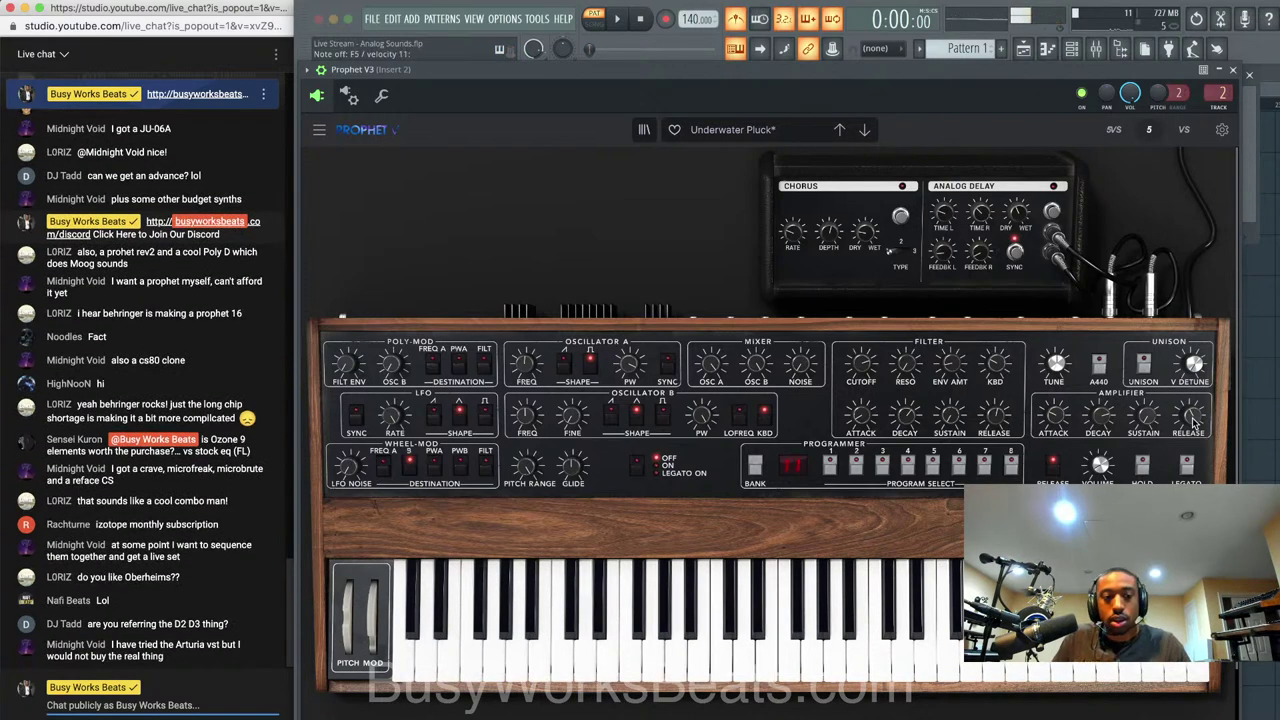
{"action": "left_click", "coordinate": [1238, 78]}
Open the Prophet V3 piano roll and draw a short chord of D4, F4, A4, C5 and E5 at the start of bar 1
{"action": "right_click", "coordinate": [455, 112]}
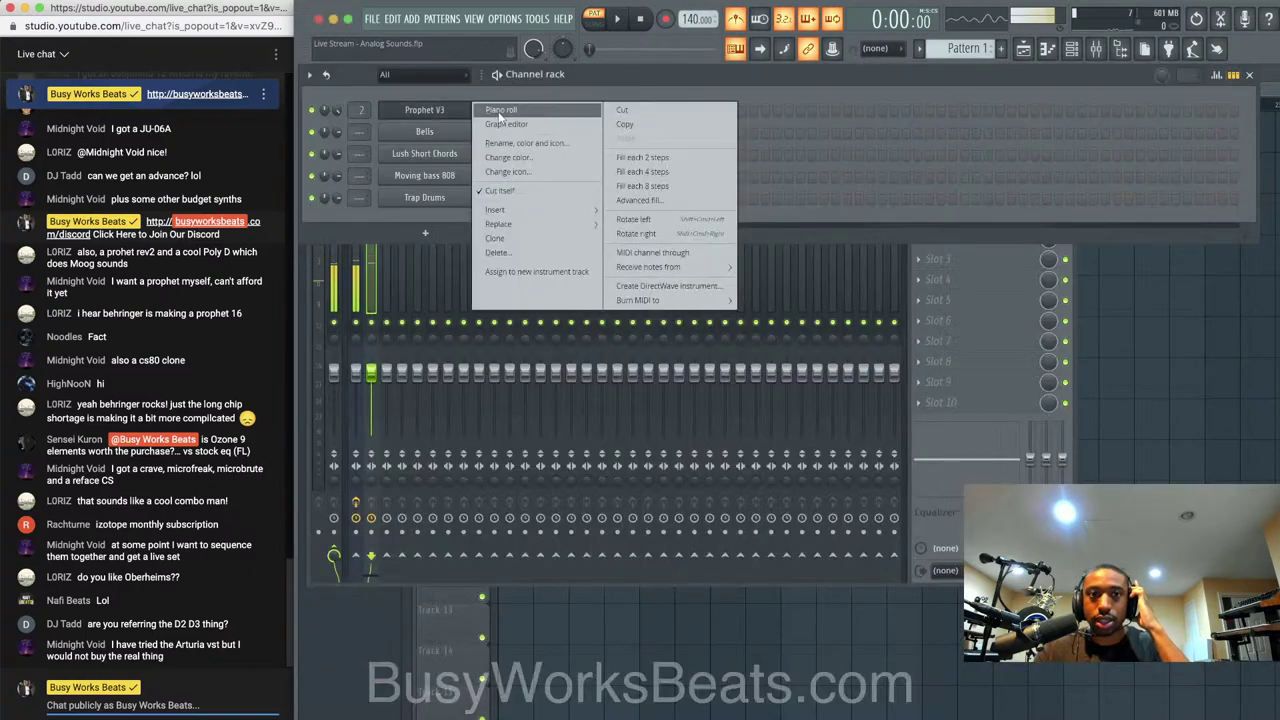
{"action": "left_click", "coordinate": [503, 111]}
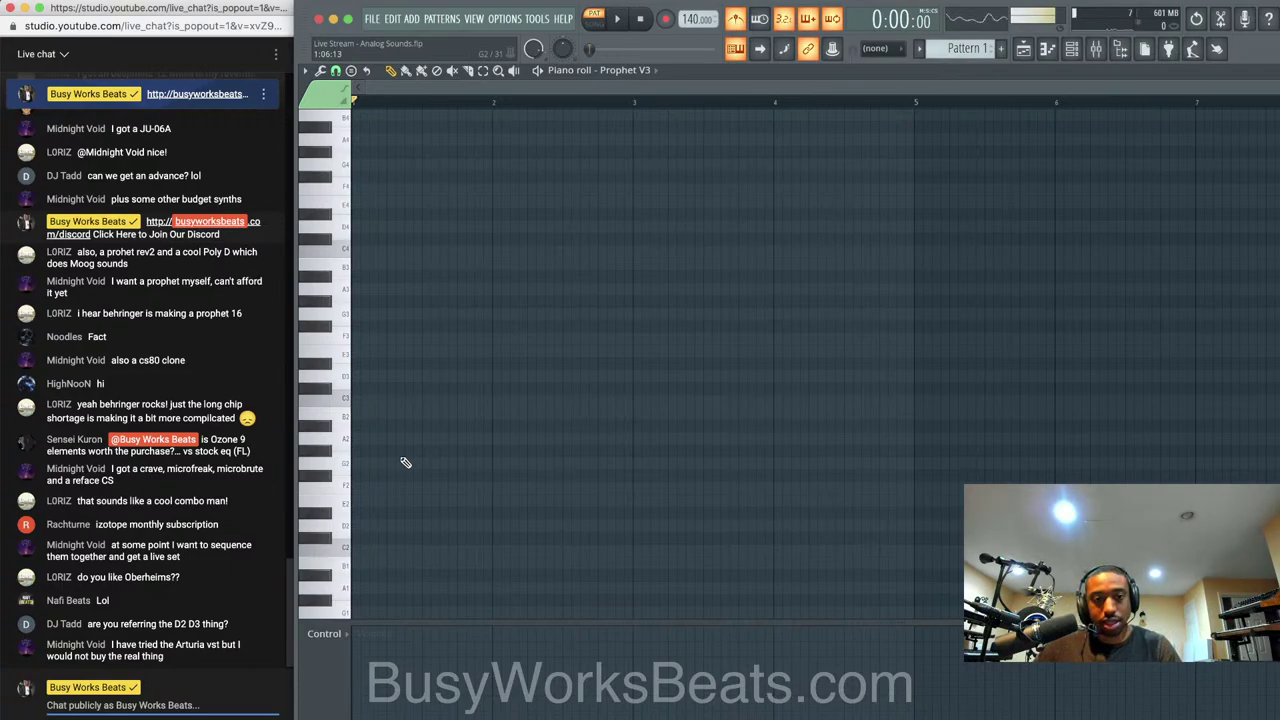
{"action": "scroll", "coordinate": [405, 462], "scroll_direction": "up", "scroll_amount": 3}
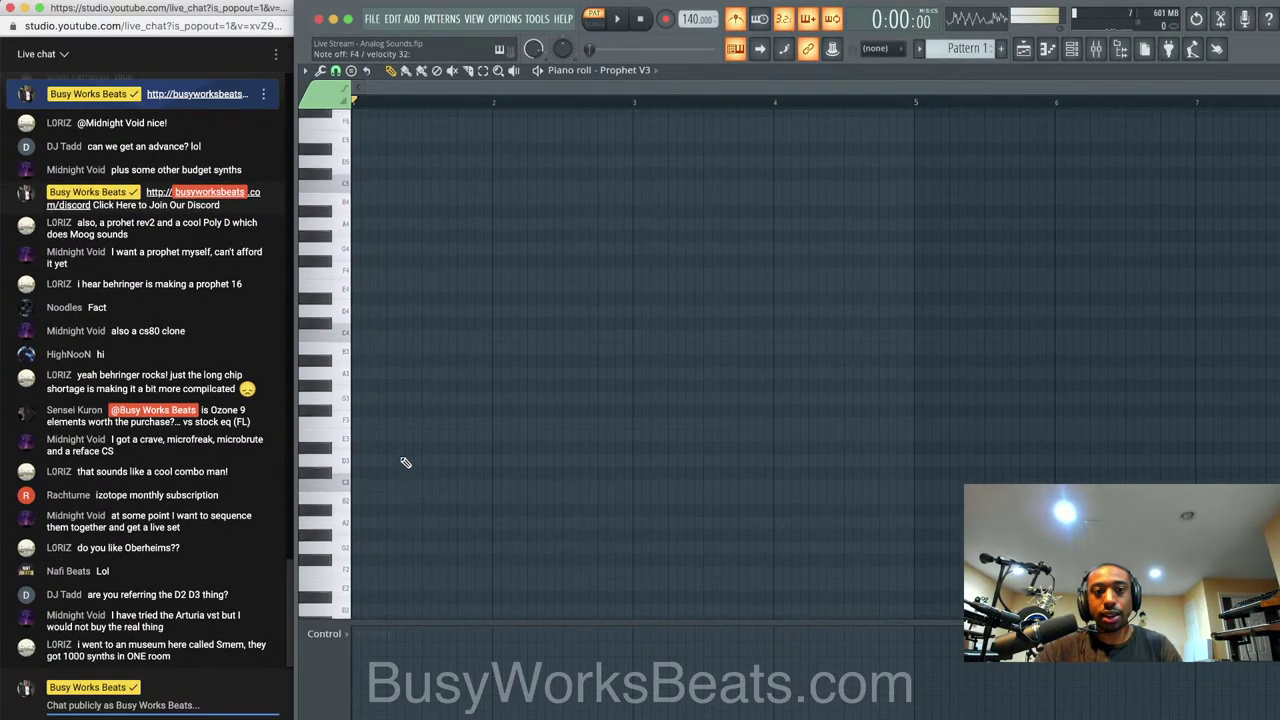
{"action": "scroll", "coordinate": [405, 462], "scroll_direction": "up", "scroll_amount": 3}
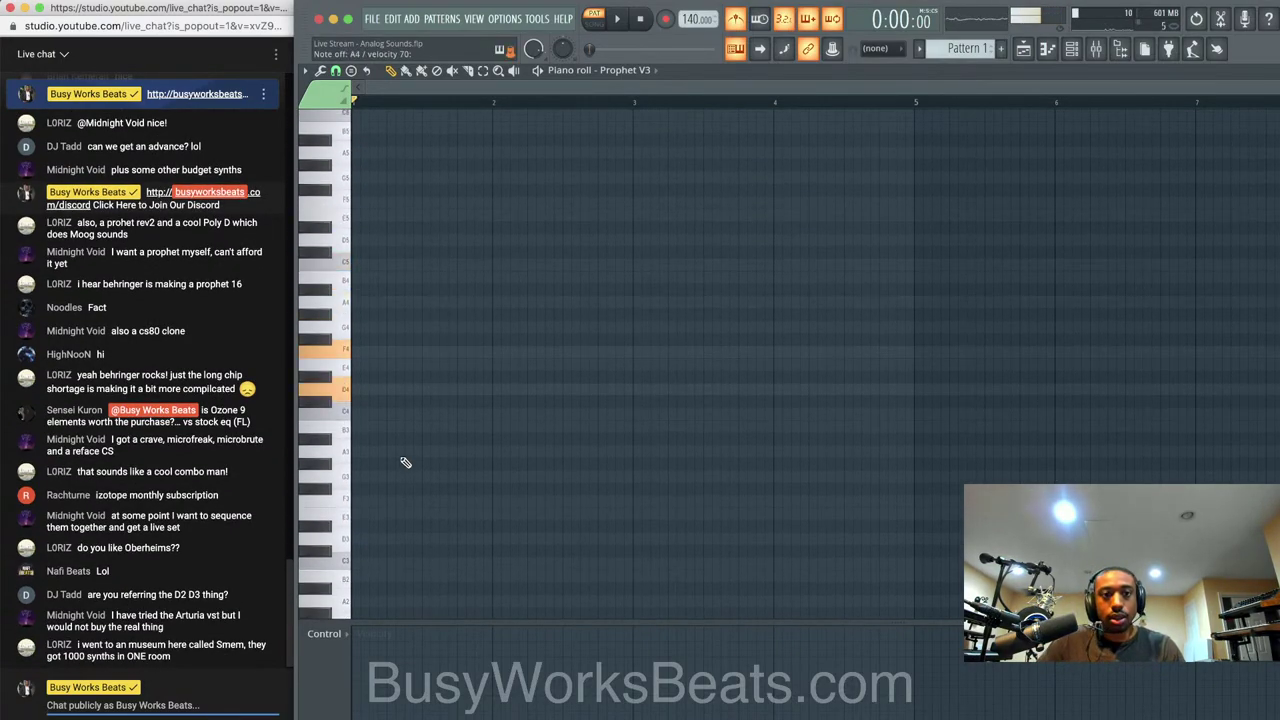
{"action": "left_click_drag", "start_coordinate": [366, 389], "coordinate": [342, 387]}
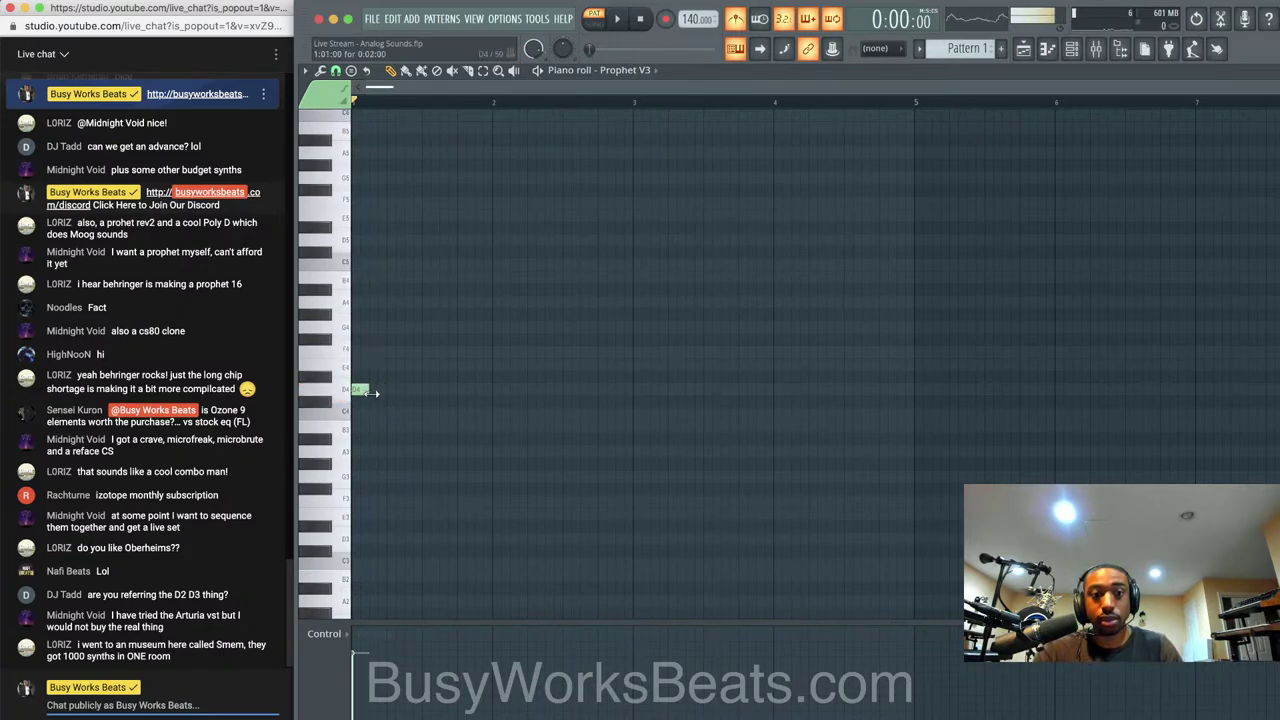
{"action": "left_click", "coordinate": [359, 352]}
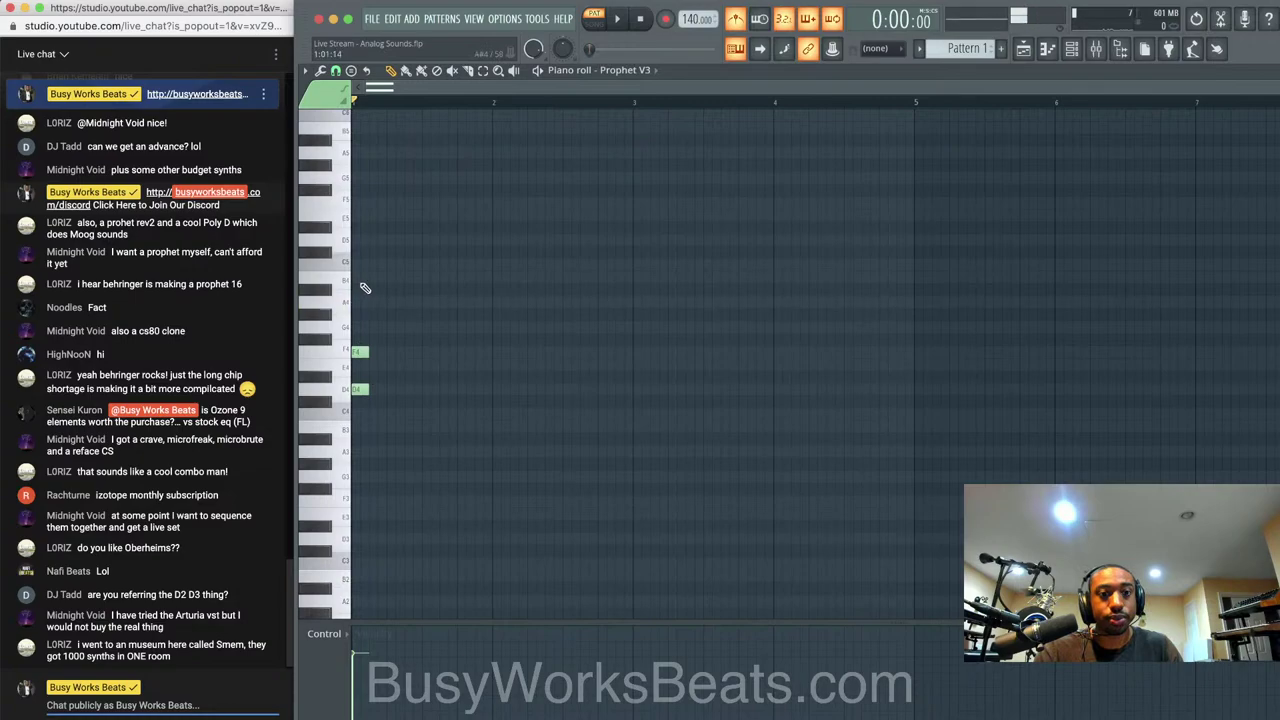
{"action": "left_click", "coordinate": [359, 302]}
{"action": "left_click", "coordinate": [359, 264]}
{"action": "left_click", "coordinate": [359, 215]}
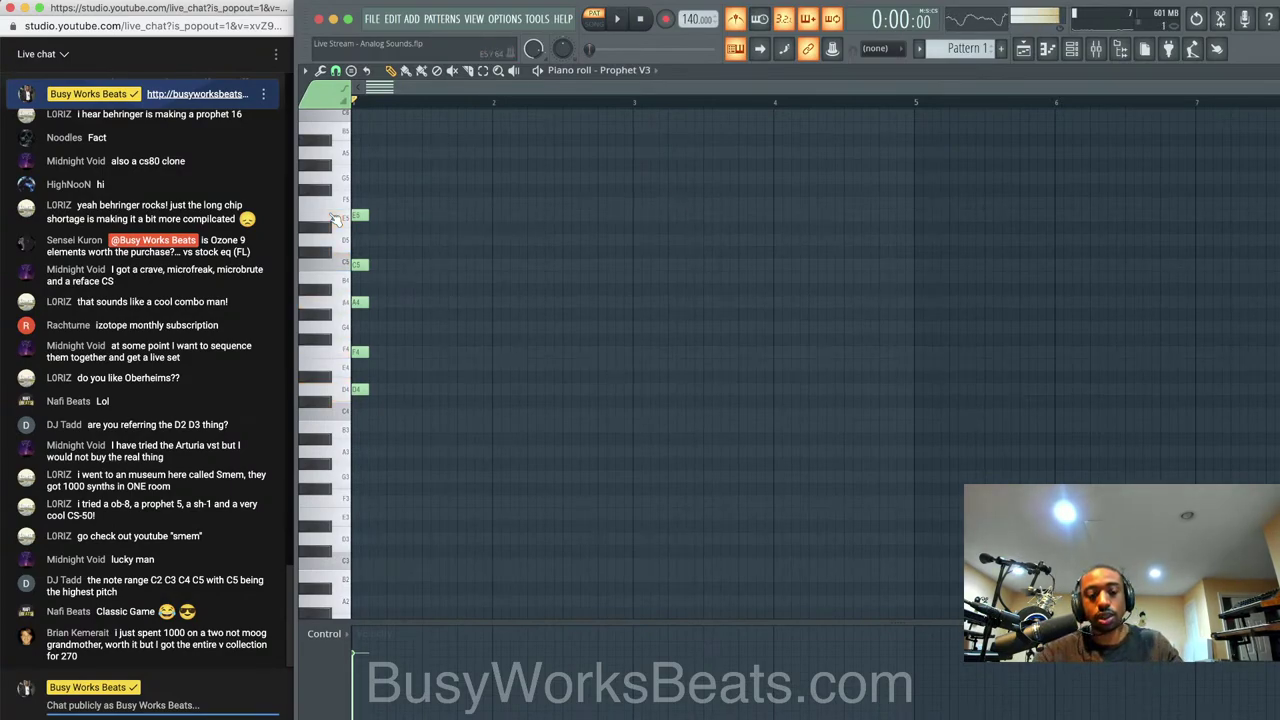
Lower the chord's F4 note one octave to F3, deselect it, and play the chord
{"action": "left_click", "coordinate": [355, 349]}
{"action": "key", "text": "super+Down"}
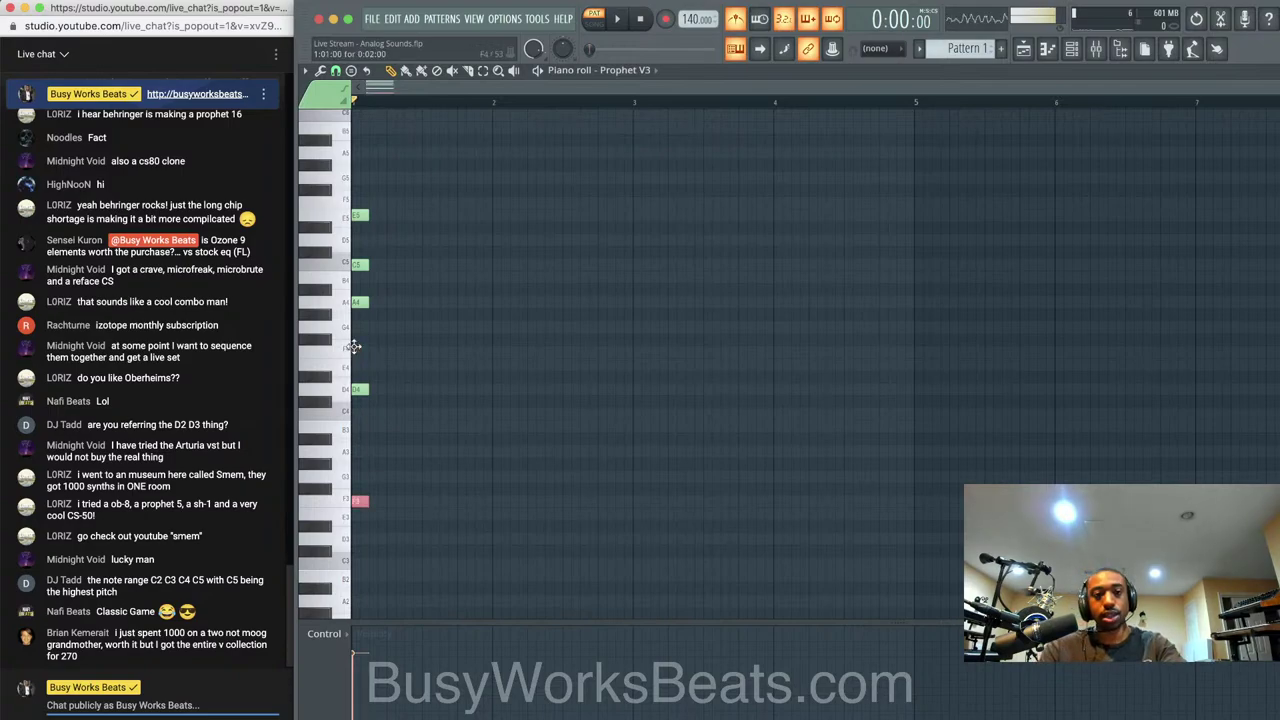
{"action": "left_click", "coordinate": [457, 369], "text": "super"}
{"action": "key", "text": "space"}
{"action": "key", "text": "space"}
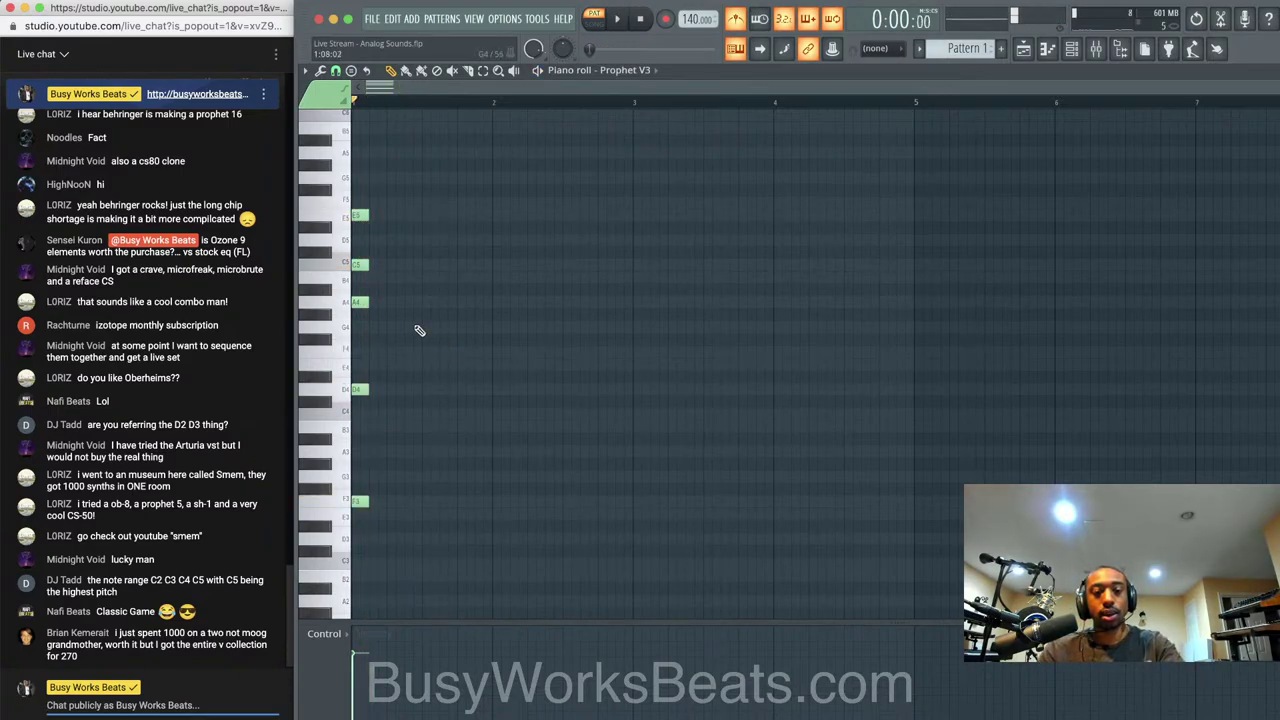
Select all the chord notes, try them an octave higher, and return them to their original pitch
{"action": "key", "text": "super+a"}
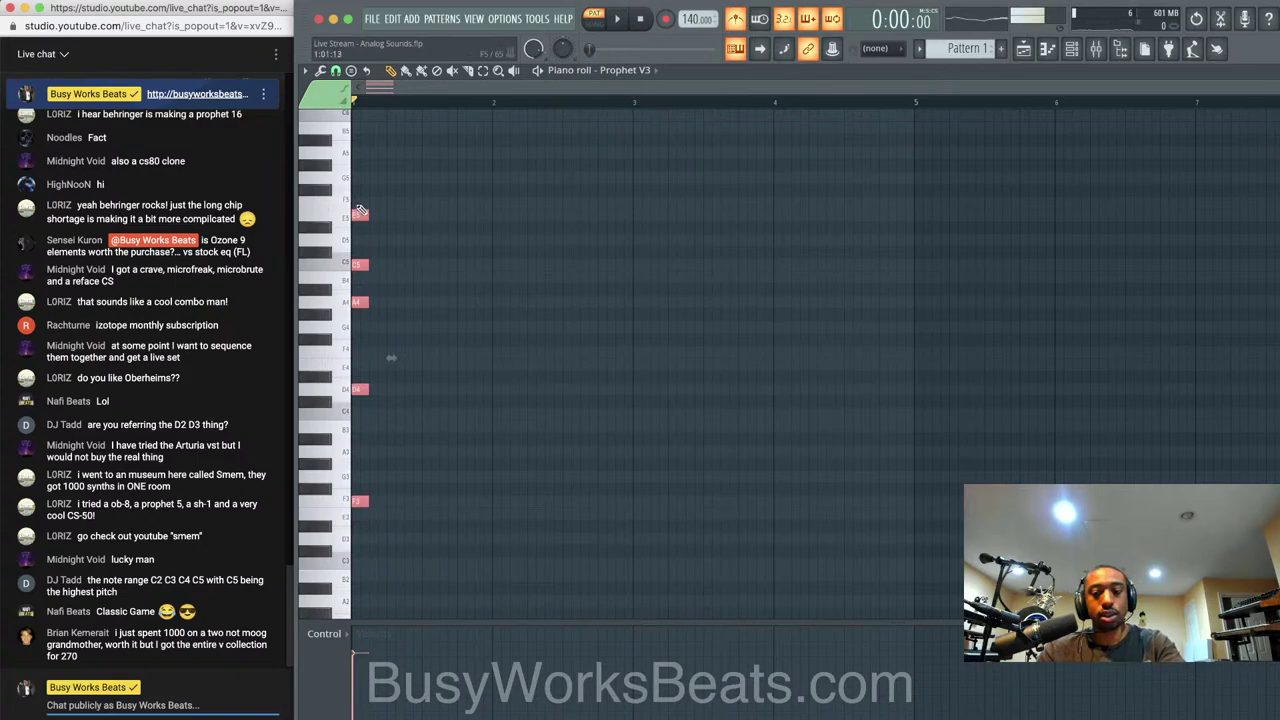
{"action": "key", "text": "super+Up"}
{"action": "key", "text": "space"}
{"action": "key", "text": "super+Down"}
{"action": "key", "text": "space"}
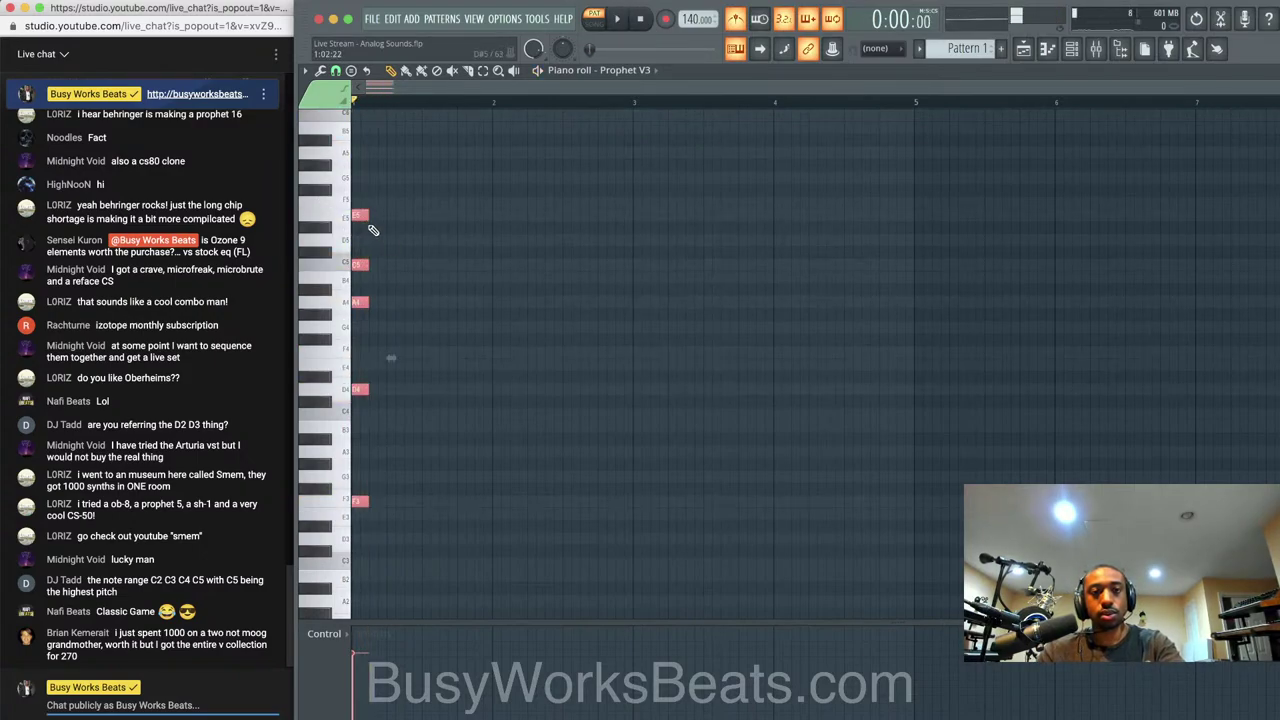
Lengthen the selected chord notes to half a bar, choose a piano roll snap setting, and play the chord
{"action": "left_click_drag", "start_coordinate": [370, 216], "coordinate": [426, 216]}
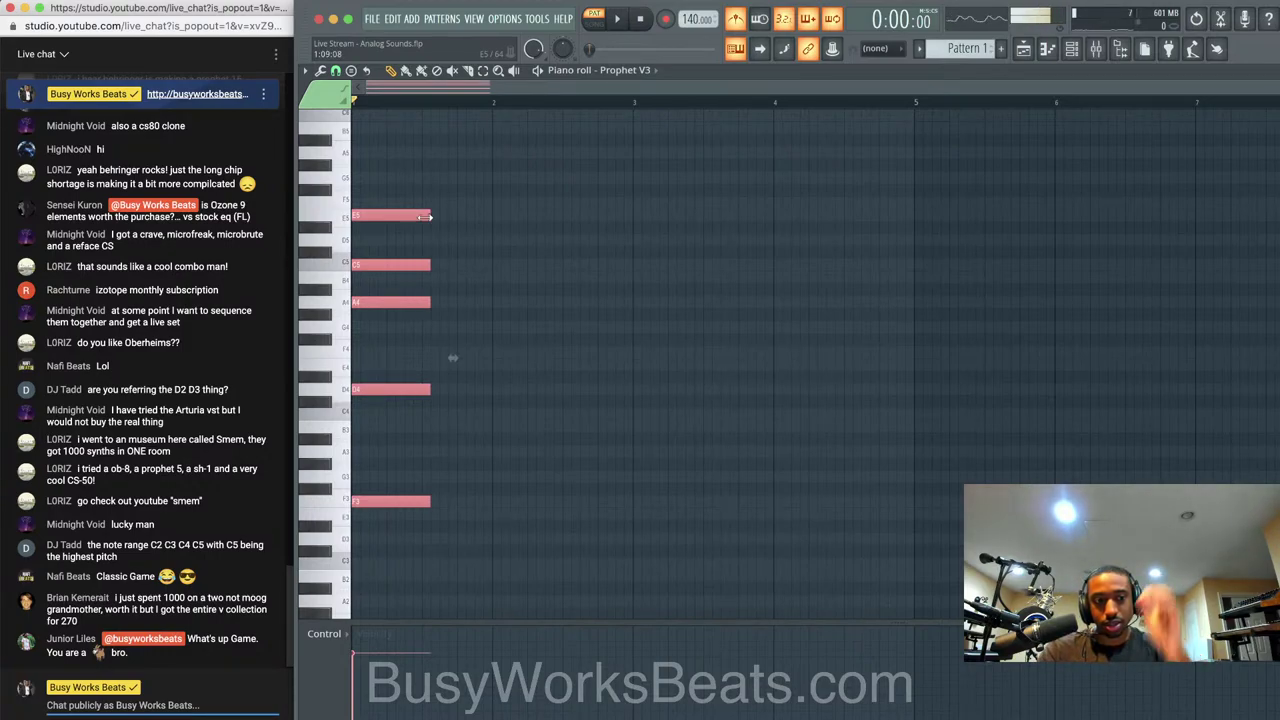
{"action": "left_click_drag", "start_coordinate": [426, 216], "coordinate": [420, 216]}
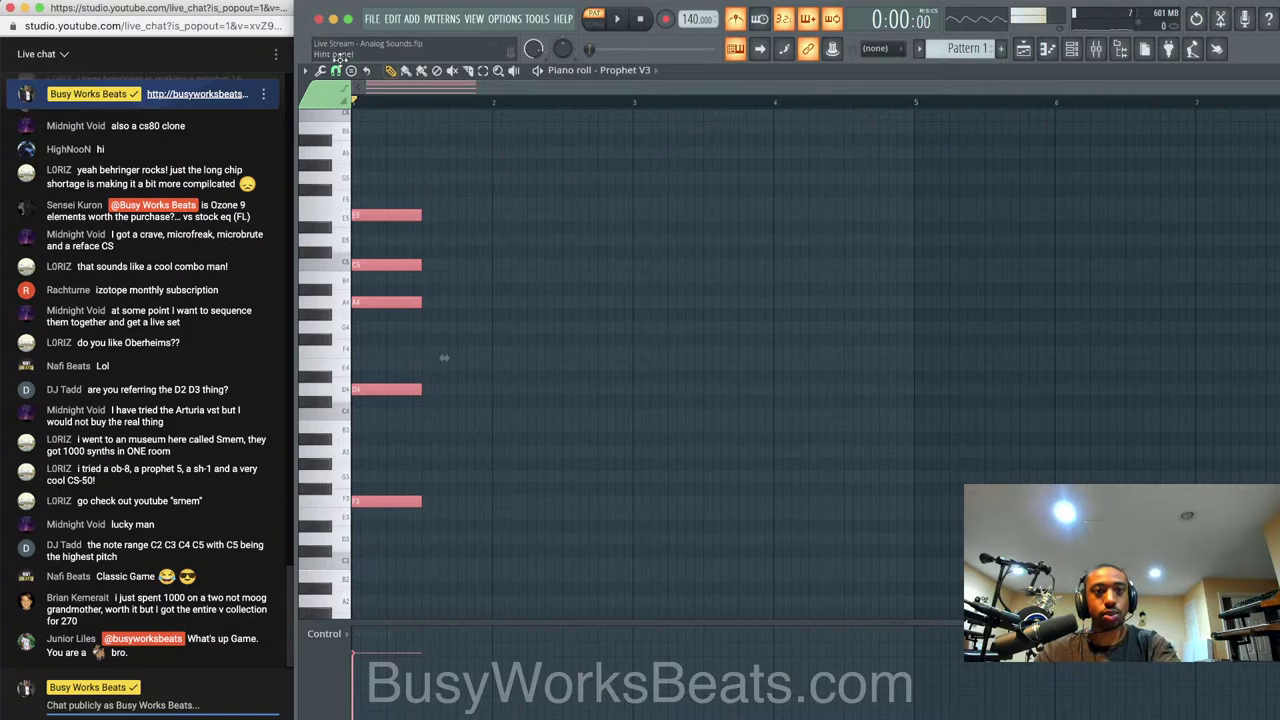
{"action": "left_click", "coordinate": [337, 68]}
{"action": "left_click", "coordinate": [355, 274]}
{"action": "key", "text": "space"}
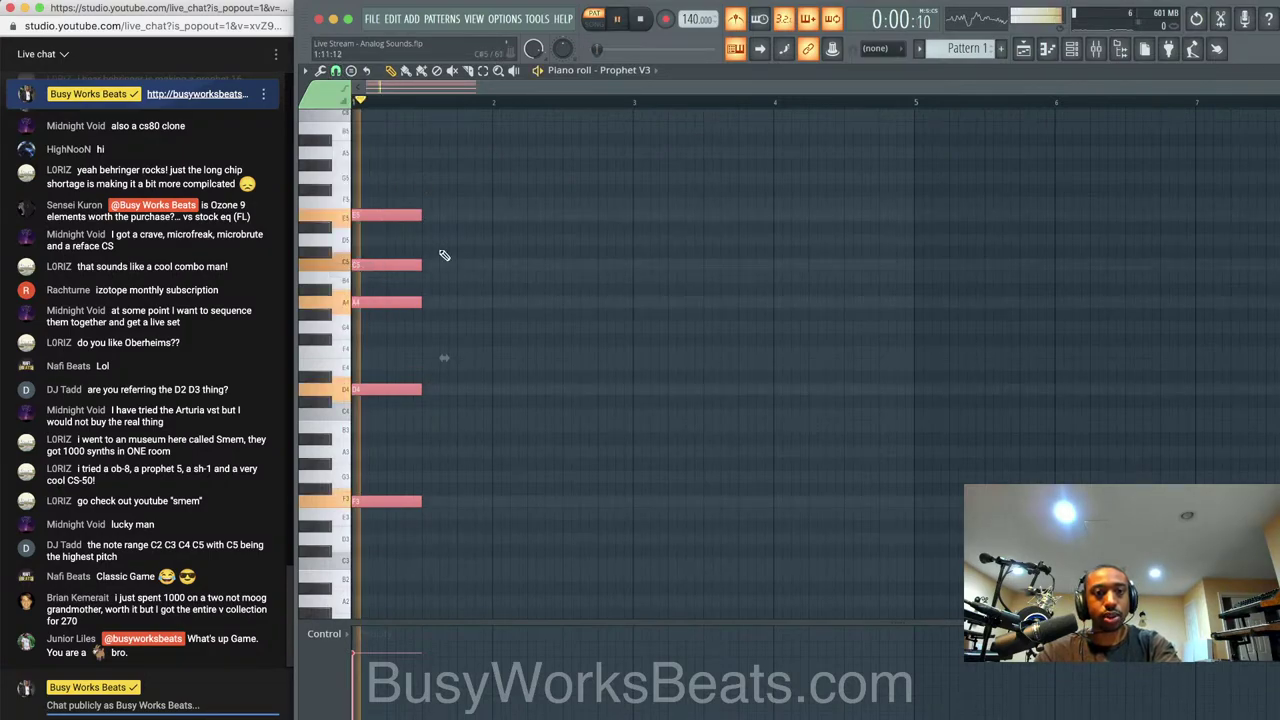
Try the whole chord an octave higher and return it, removing the A4 note and undoing its removal
{"action": "scroll", "coordinate": [450, 230], "scroll_direction": "up", "scroll_amount": 2}
{"action": "key", "text": "space"}
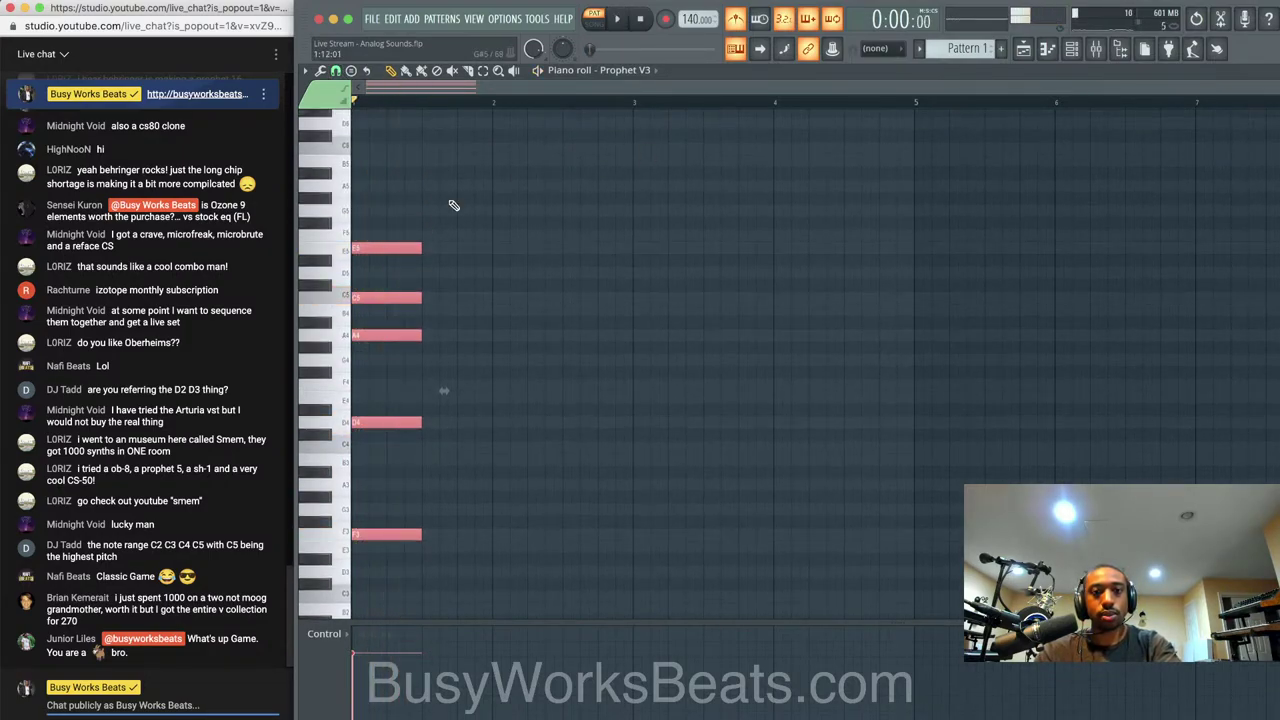
{"action": "key", "text": "ctrl+Up"}
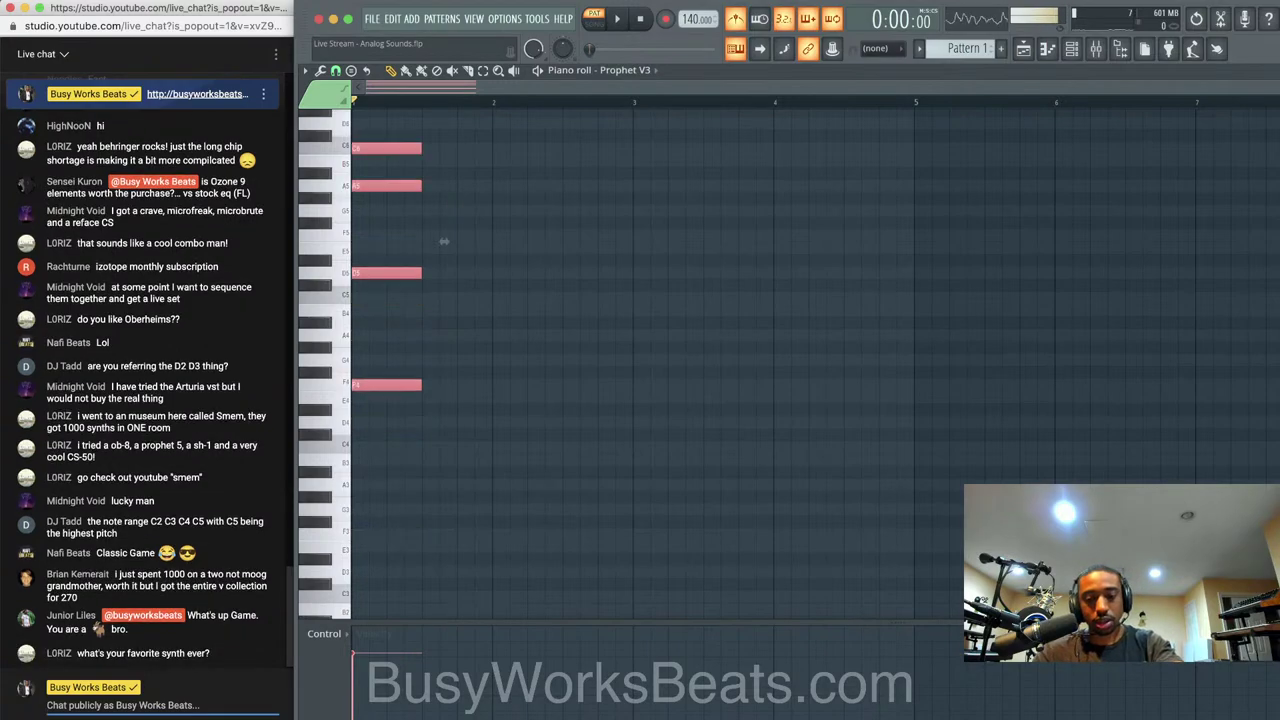
{"action": "key", "text": "ctrl+Down"}
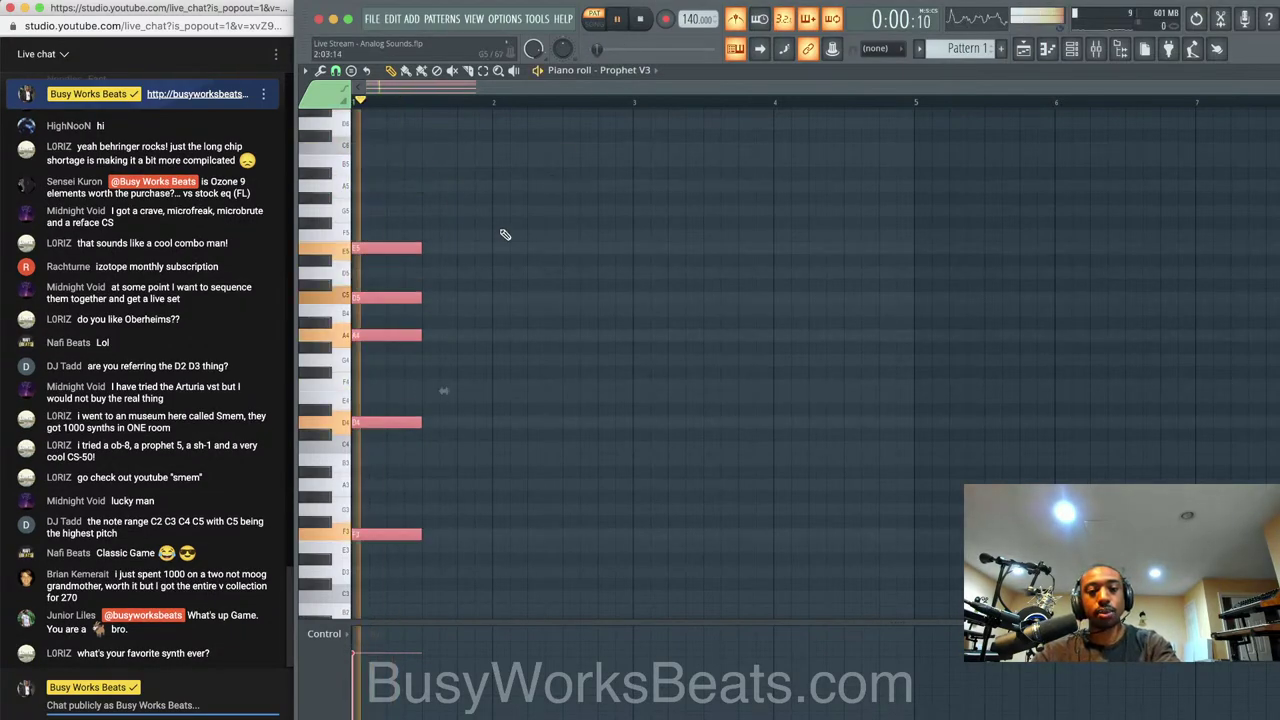
{"action": "key", "text": "space"}
{"action": "right_click", "coordinate": [376, 337]}
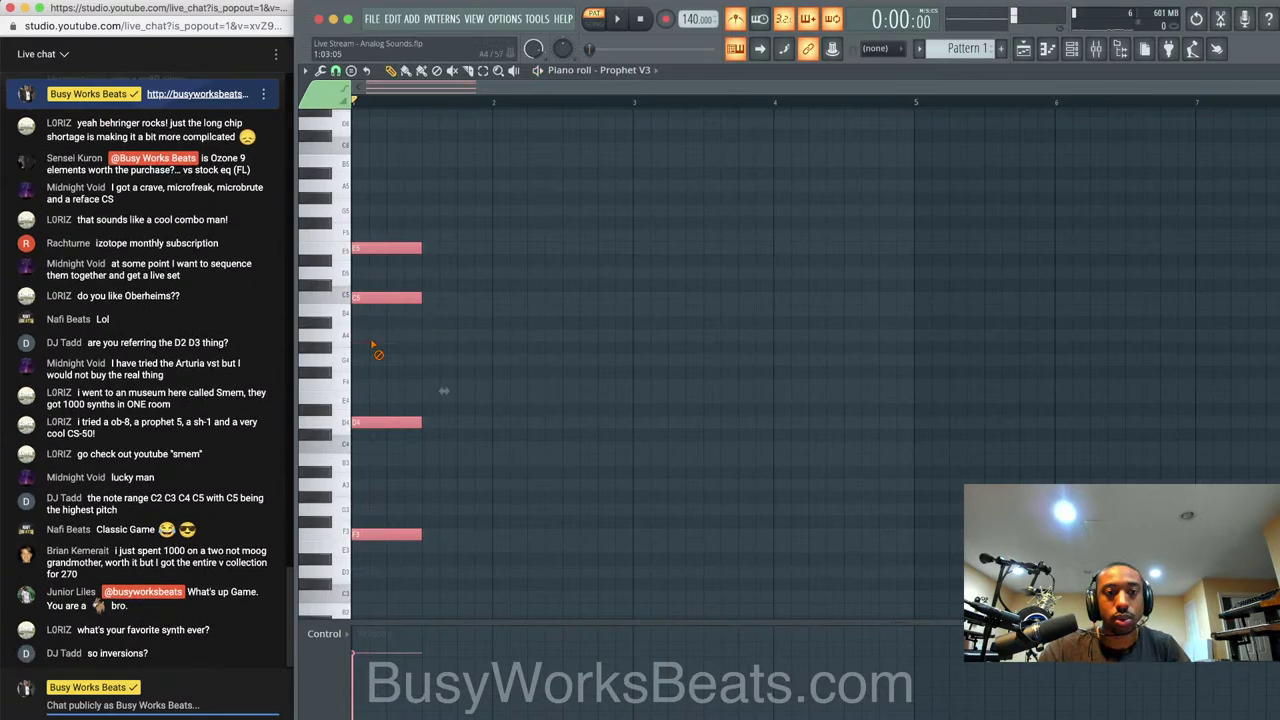
{"action": "key", "text": "ctrl+z"}
Select only the chord's F3 note, raise it two octaves to F5, and play the chord
{"action": "left_click_drag", "start_coordinate": [414, 535], "coordinate": [372, 563]}
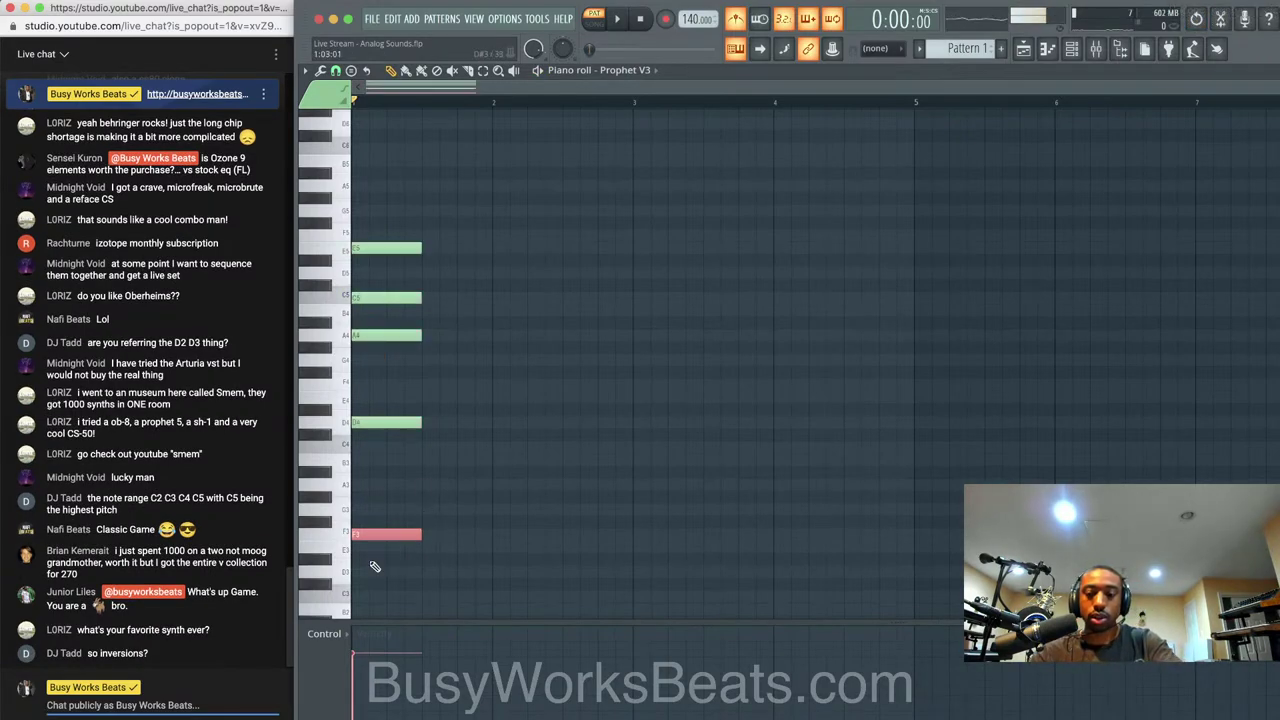
{"action": "key", "text": "ctrl+Up"}
{"action": "key", "text": "ctrl+Up"}
{"action": "key", "text": "ctrl+Down"}
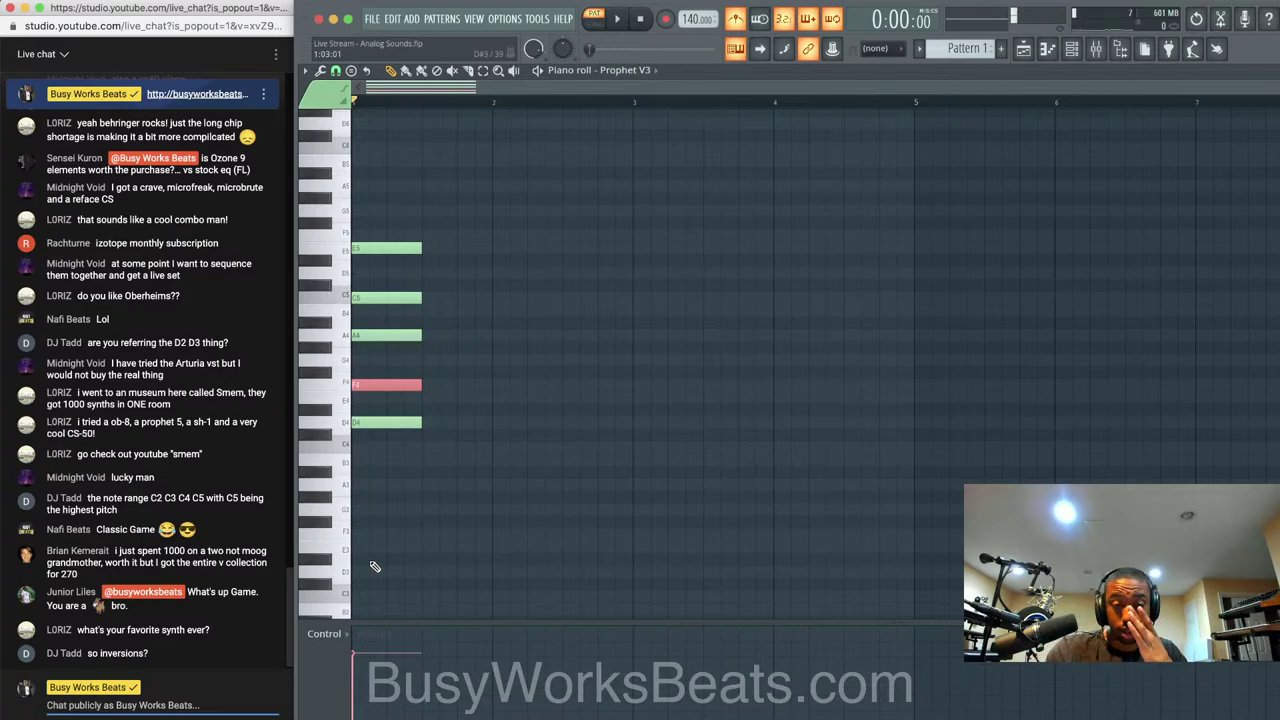
{"action": "key", "text": "ctrl+Up"}
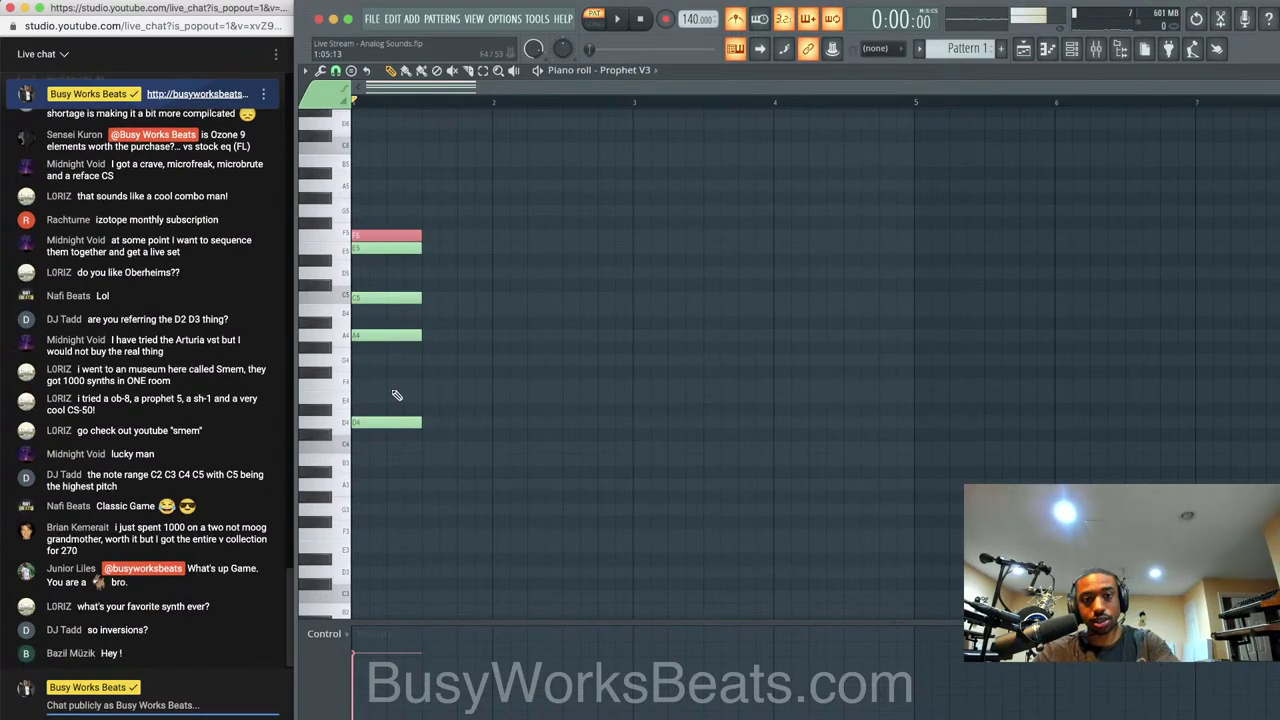
{"action": "key", "text": "space"}
{"action": "key", "text": "space"}
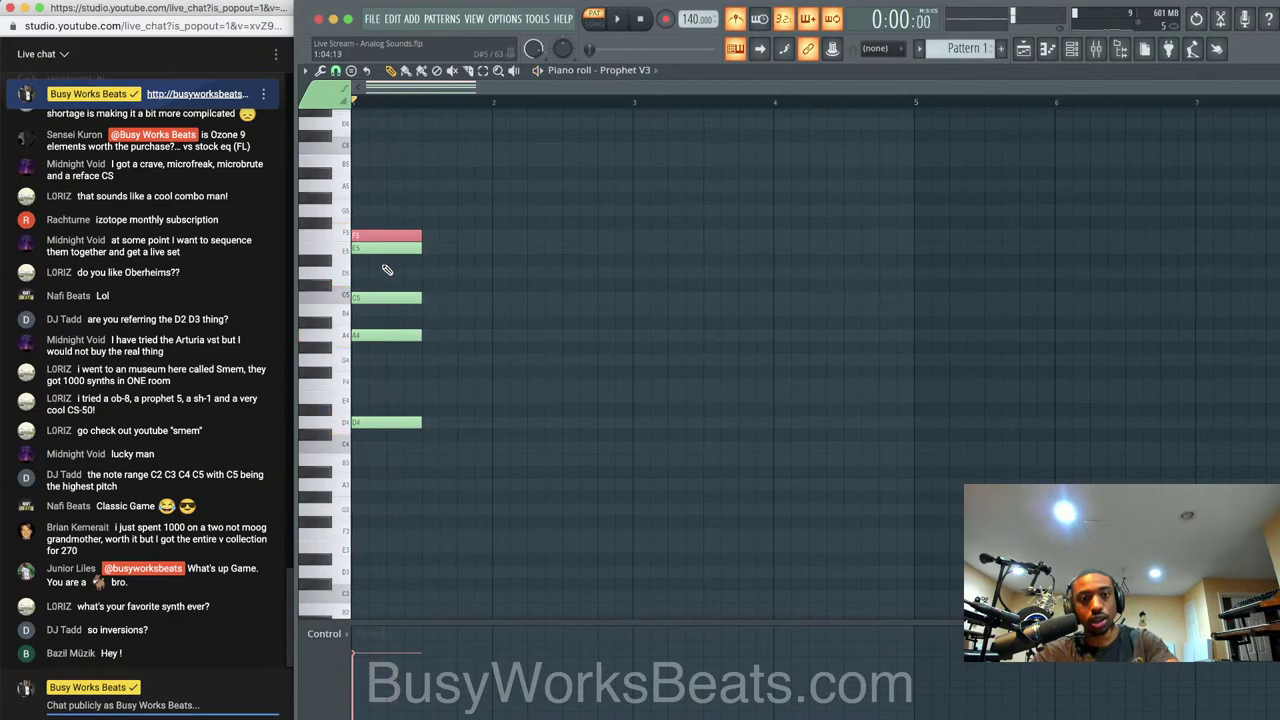
Try the chord's E5 note an octave higher at E6, play the chord, and return the note to E5
{"action": "left_click", "coordinate": [378, 250]}
{"action": "key", "text": "Delete"}
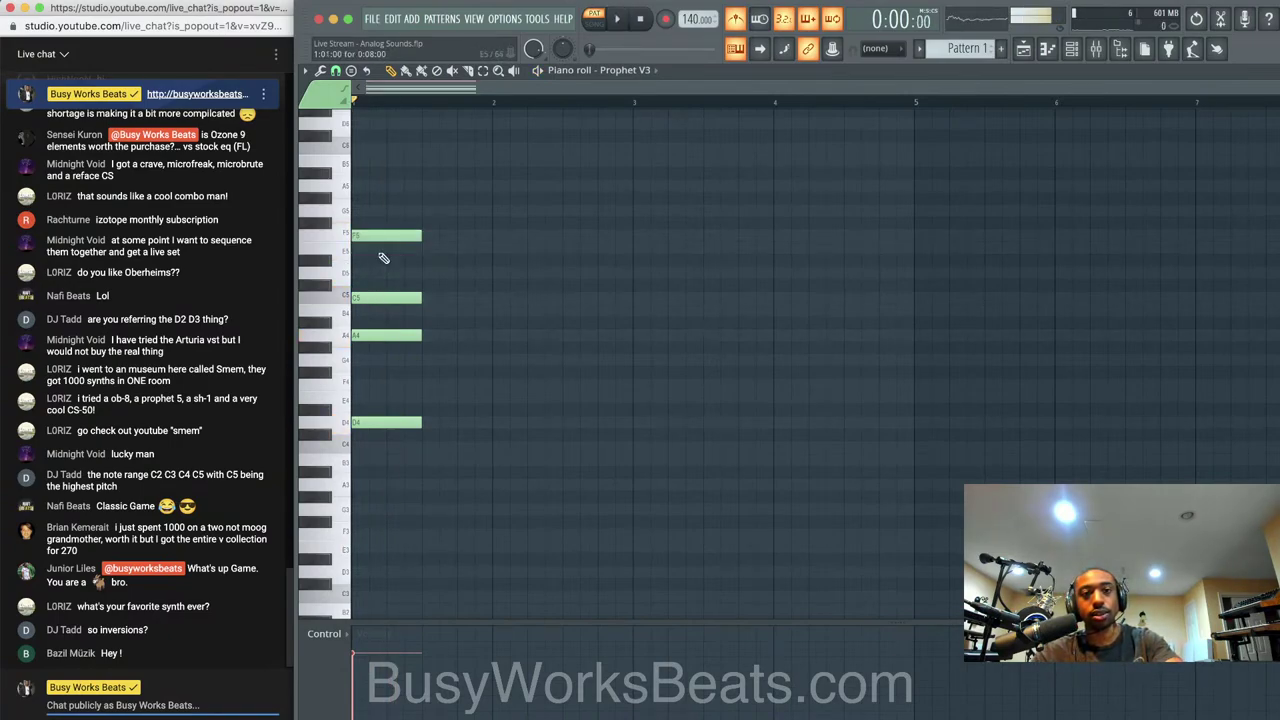
{"action": "key", "text": "space"}
{"action": "scroll", "coordinate": [430, 300], "scroll_direction": "up", "scroll_amount": 4}
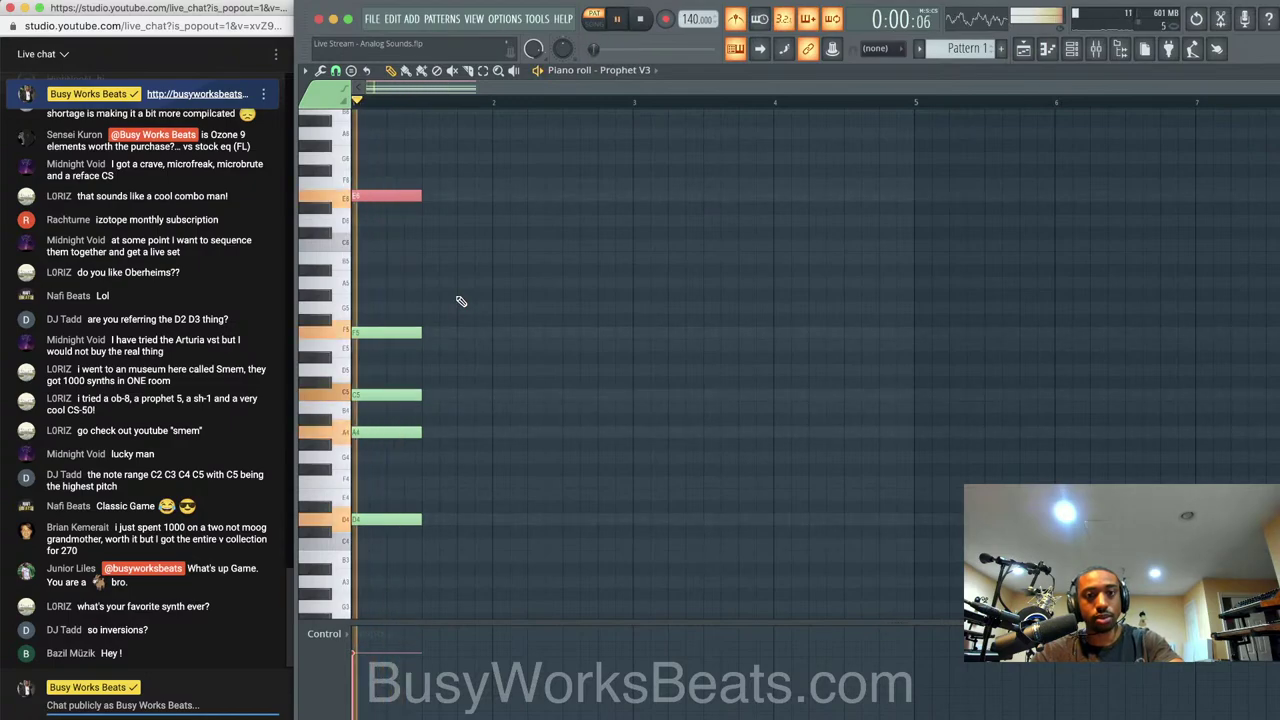
{"action": "key", "text": "space"}
{"action": "key", "text": "ctrl+Down"}
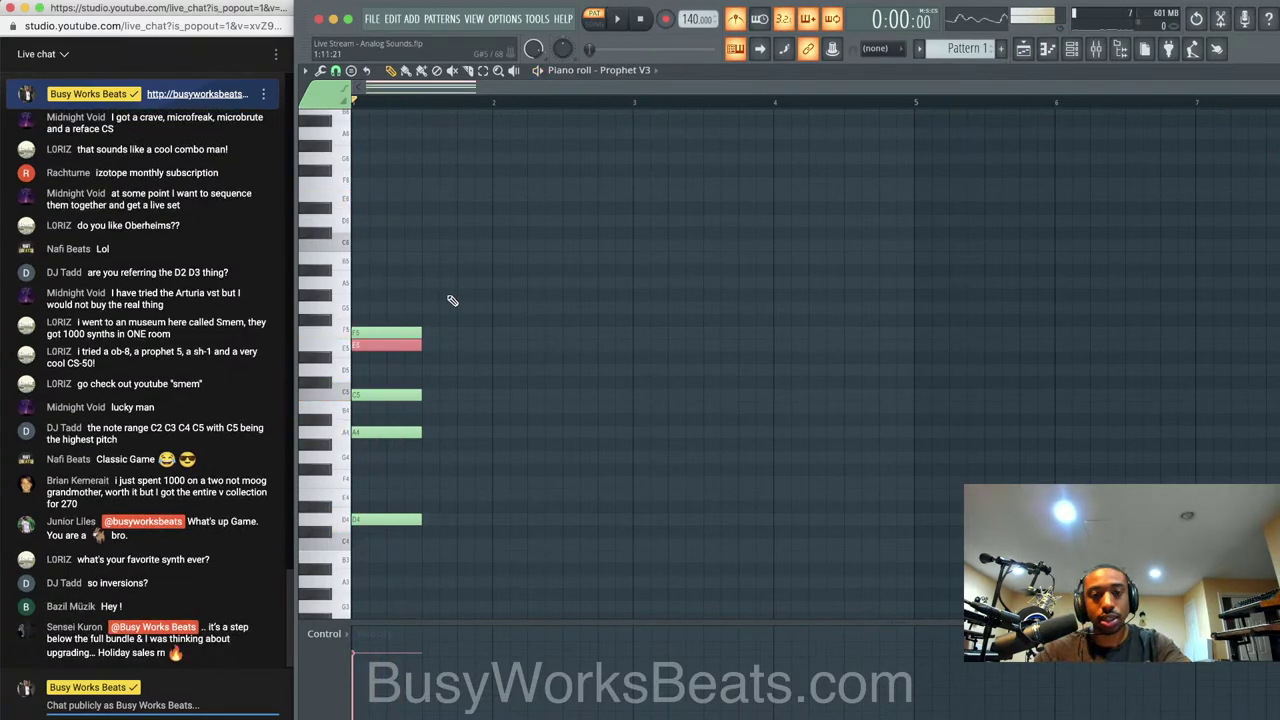
Lower the chord's F5 note one octave to F4 and play the chord
{"action": "left_click", "coordinate": [400, 333]}
{"action": "key", "text": "ctrl+Down"}
{"action": "key", "text": "space"}
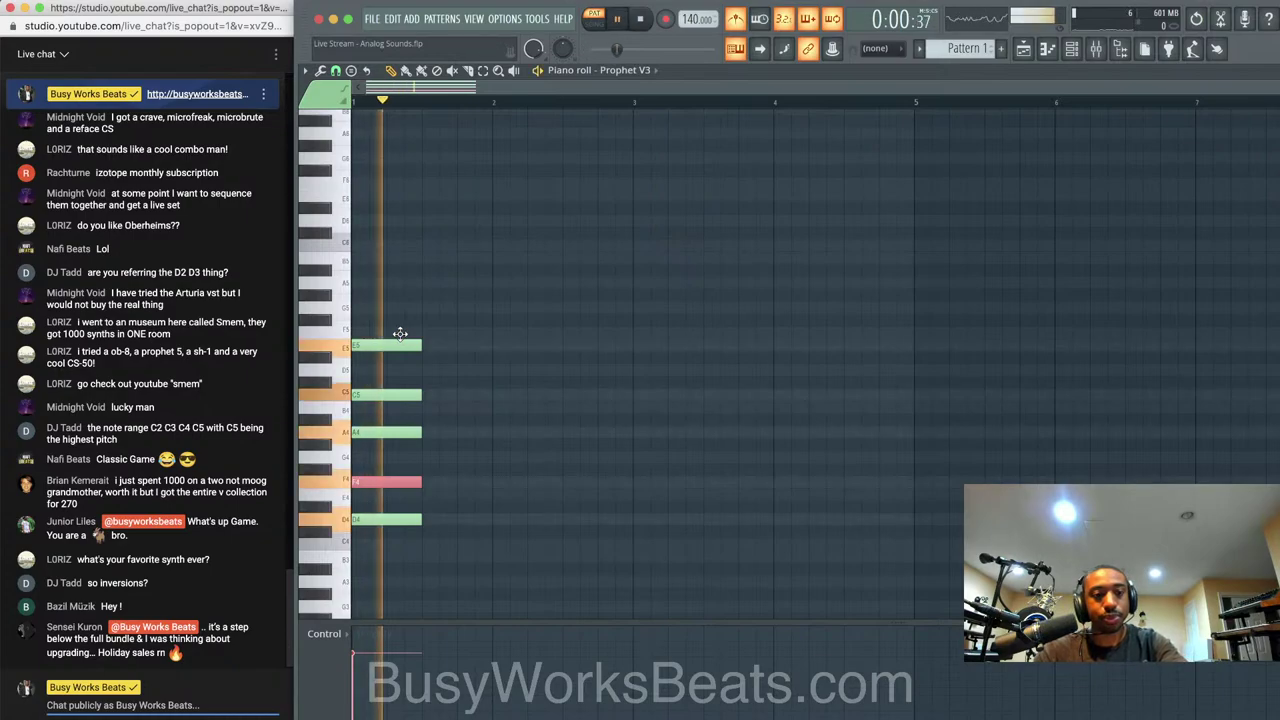
{"action": "key", "text": "space"}
{"action": "key", "text": "space"}
{"action": "key", "text": "space"}
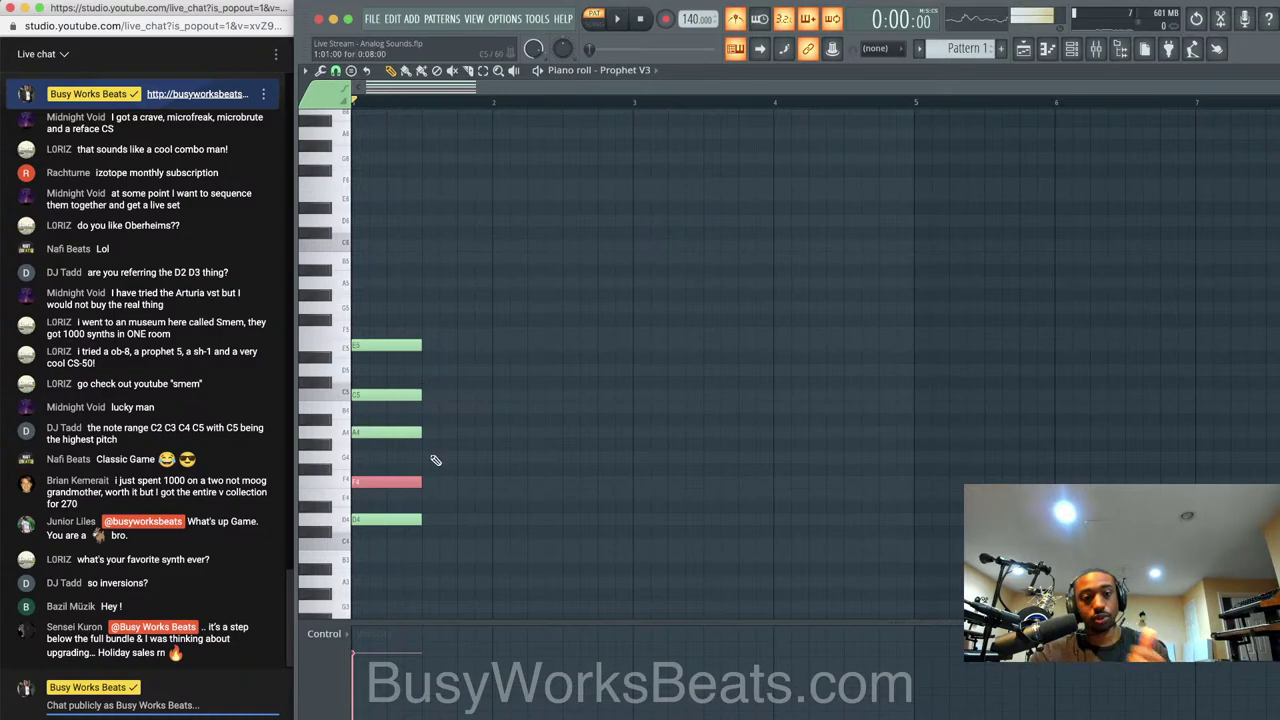
Try the F4 and A4 notes an octave higher, return them to their pitch, deselect them, and play the chord
{"action": "right_click", "coordinate": [493, 618]}
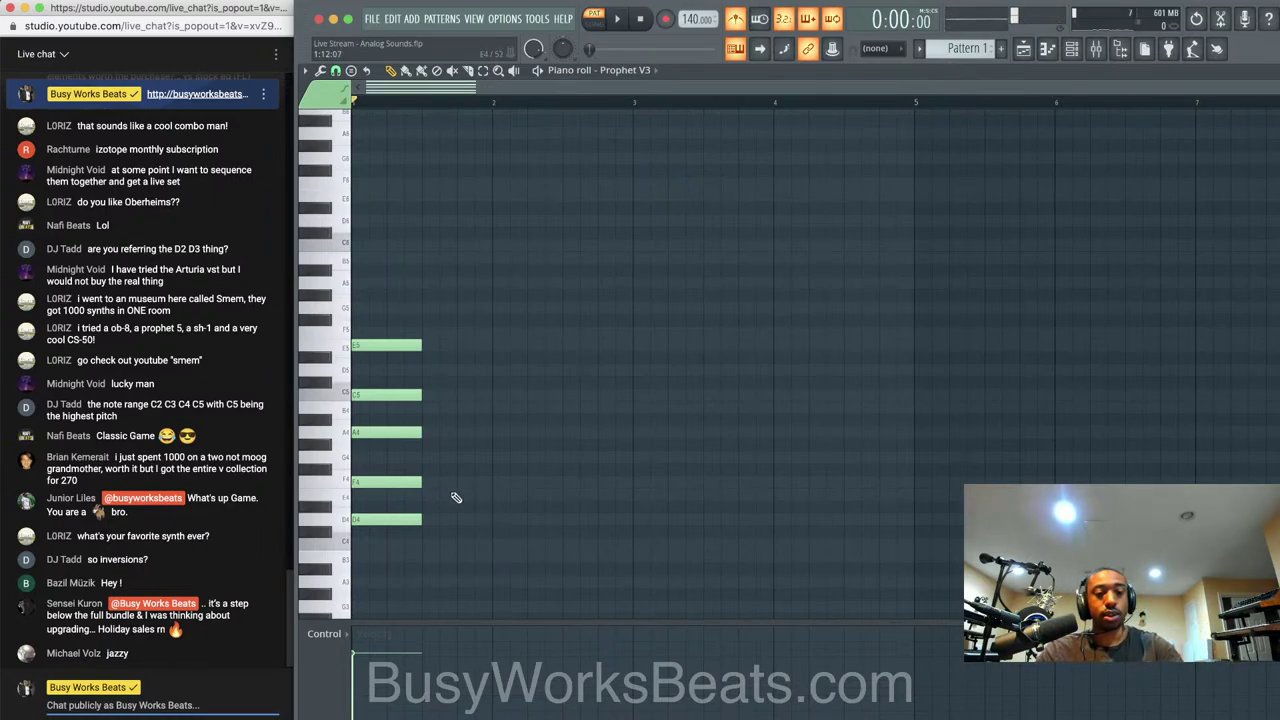
{"action": "left_click_drag", "start_coordinate": [416, 500], "coordinate": [398, 428]}
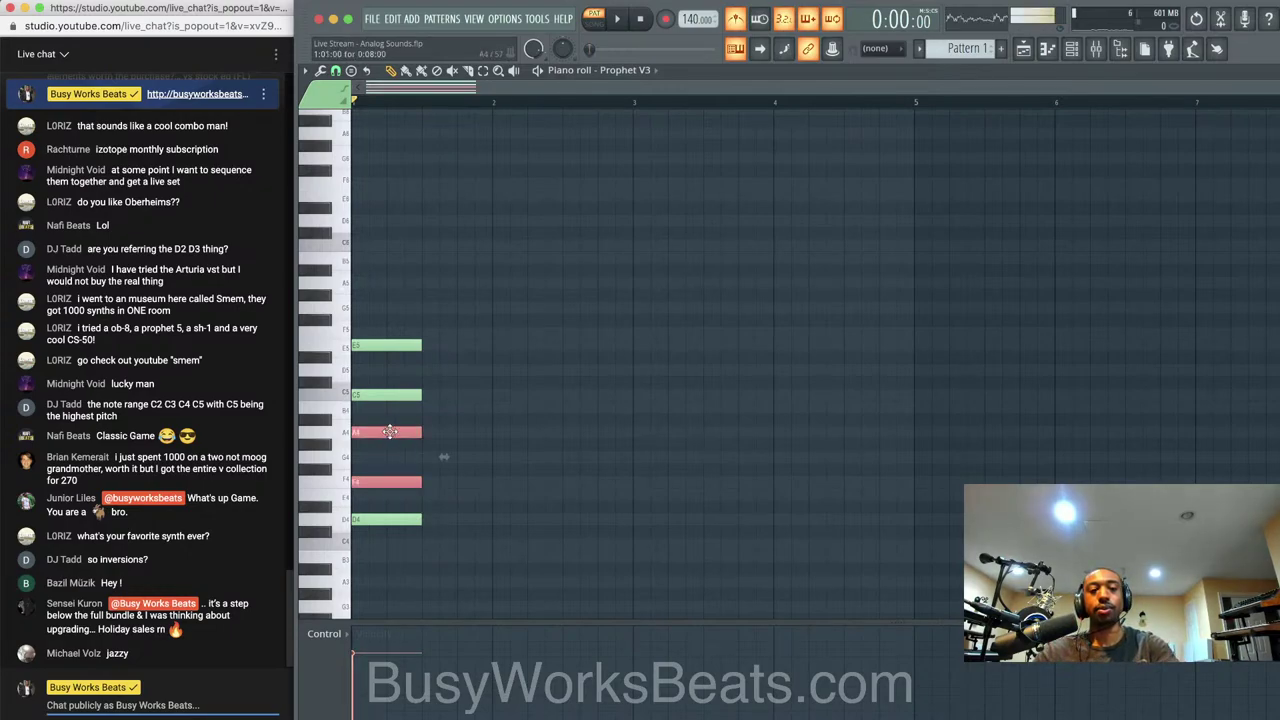
{"action": "key", "text": "ctrl+Up"}
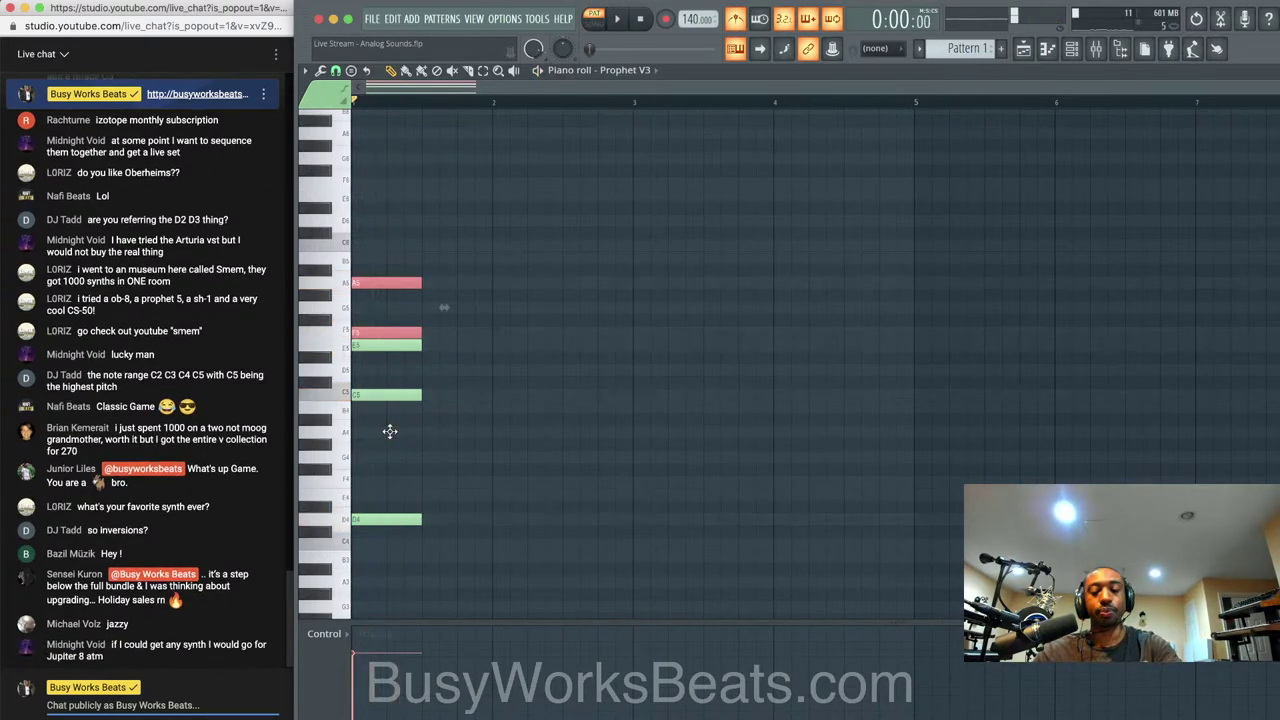
{"action": "key", "text": "ctrl+Down"}
{"action": "left_click", "coordinate": [479, 434], "text": "ctrl"}
{"action": "key", "text": "space"}
{"action": "key", "text": "space"}
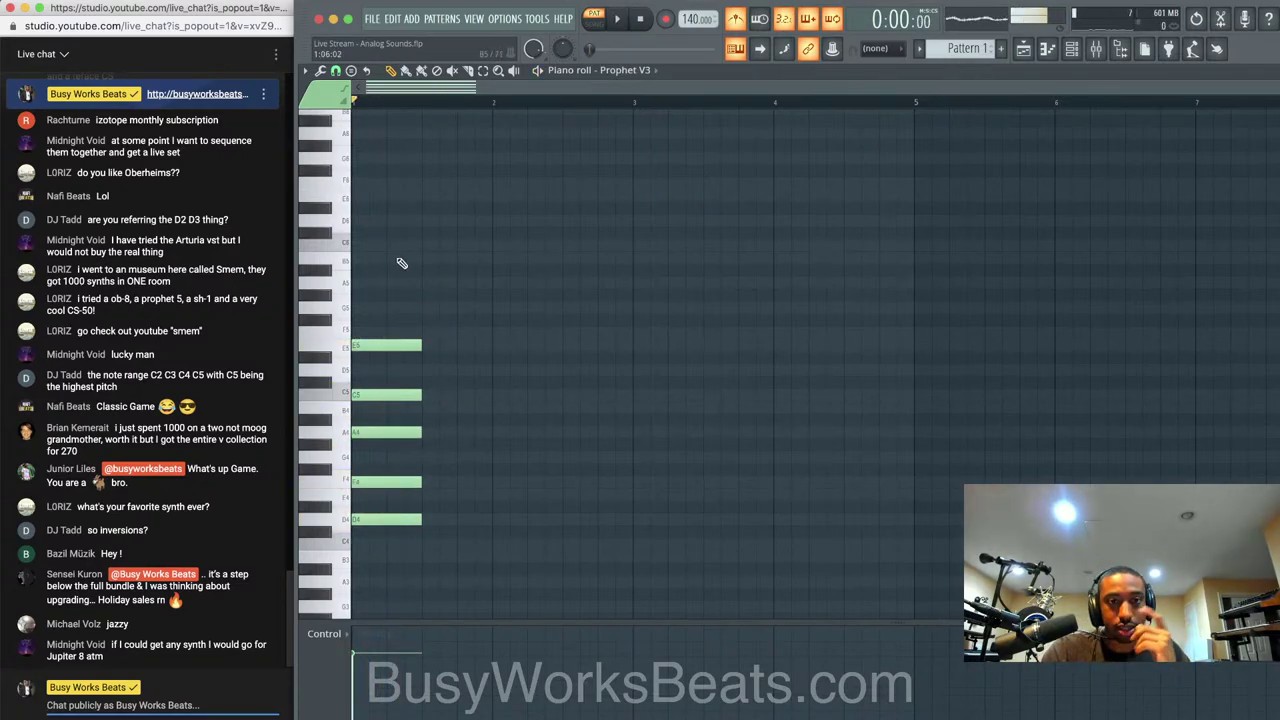
Add a G5 note to the start of the chord, lower it one octave to G4, and play the chord
{"action": "left_click", "coordinate": [364, 309]}
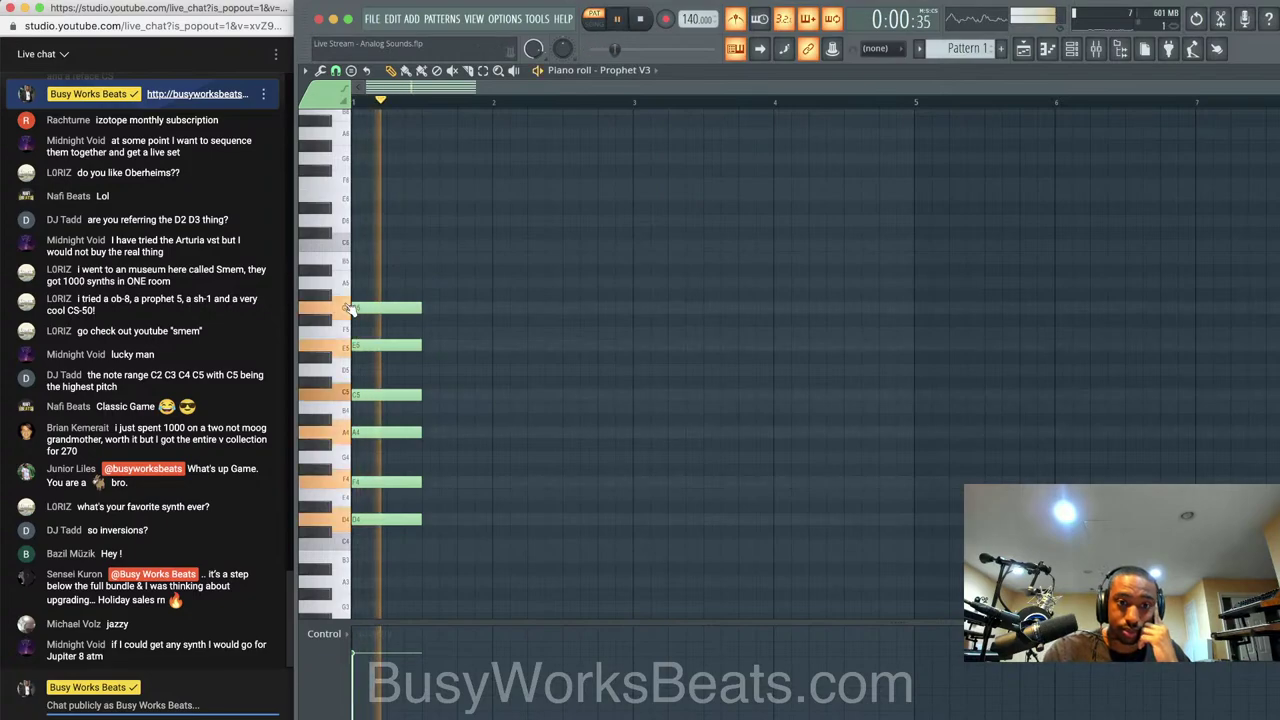
{"action": "left_click", "coordinate": [376, 303], "text": "ctrl"}
{"action": "key", "text": "ctrl+Down"}
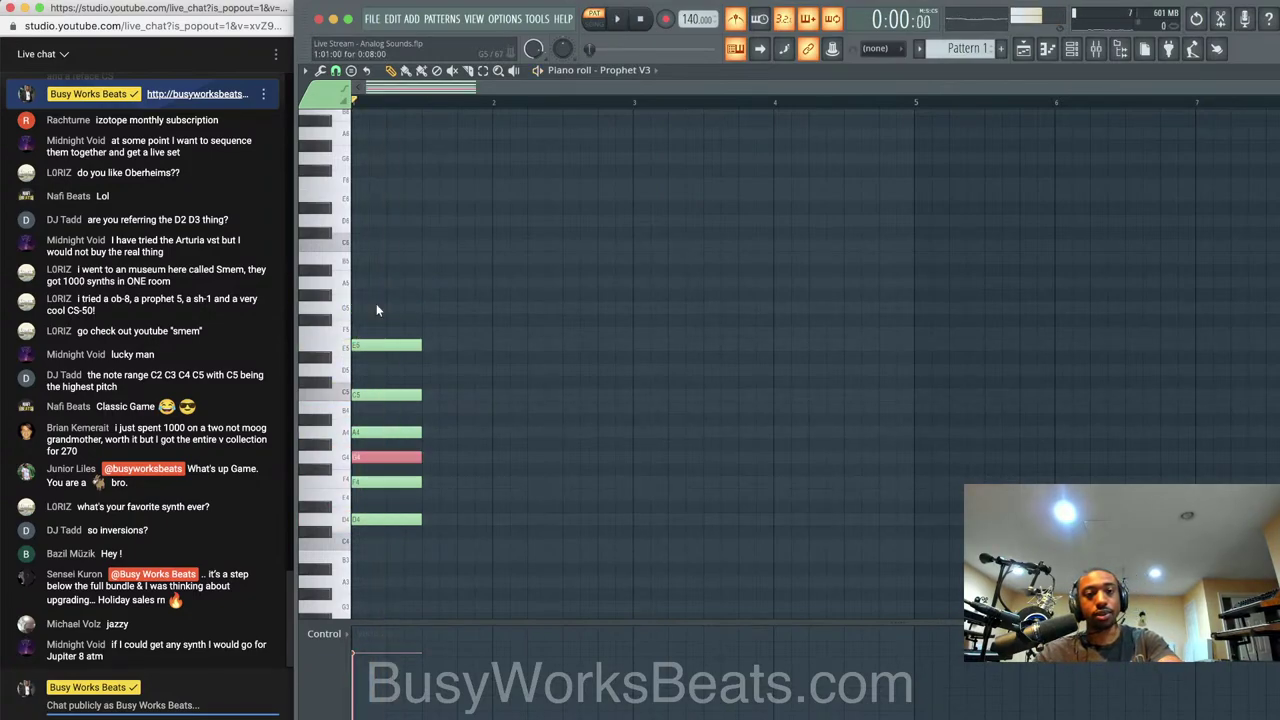
{"action": "key", "text": "space"}
{"action": "key", "text": "space"}
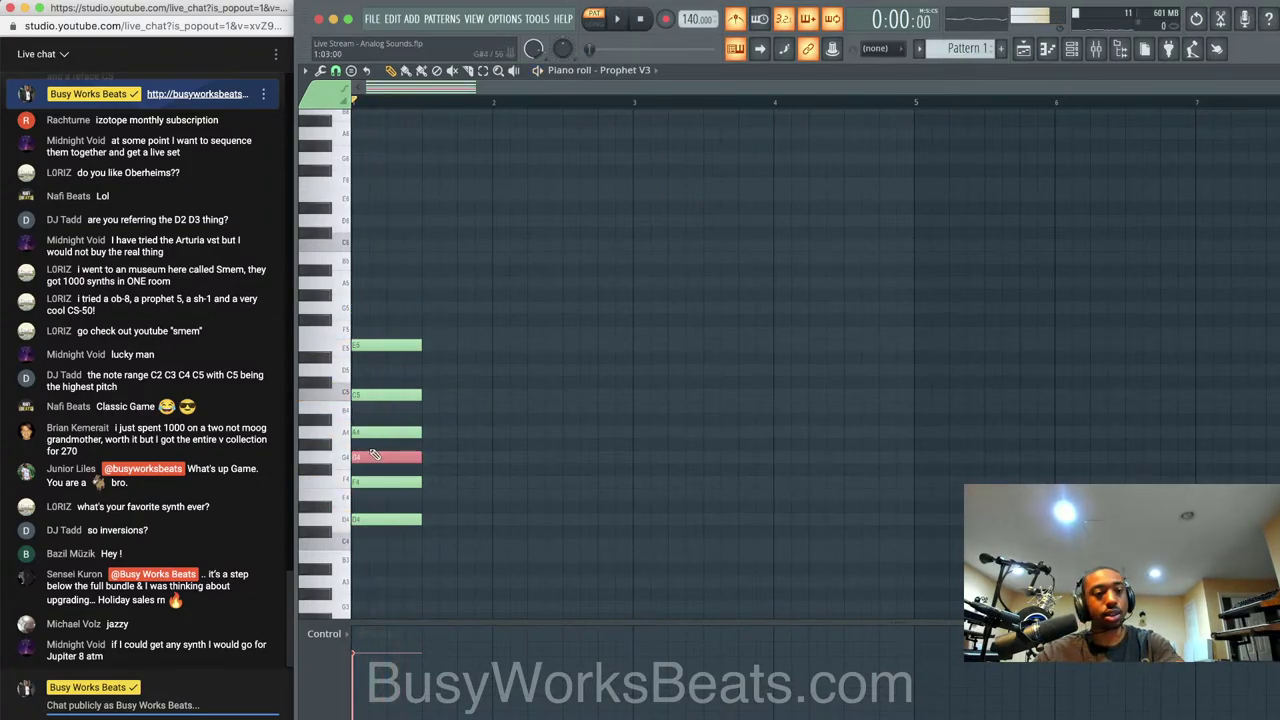
Lower the chord's F4 note one octave to F3 and play the chord
{"action": "left_click", "coordinate": [391, 483], "text": "ctrl"}
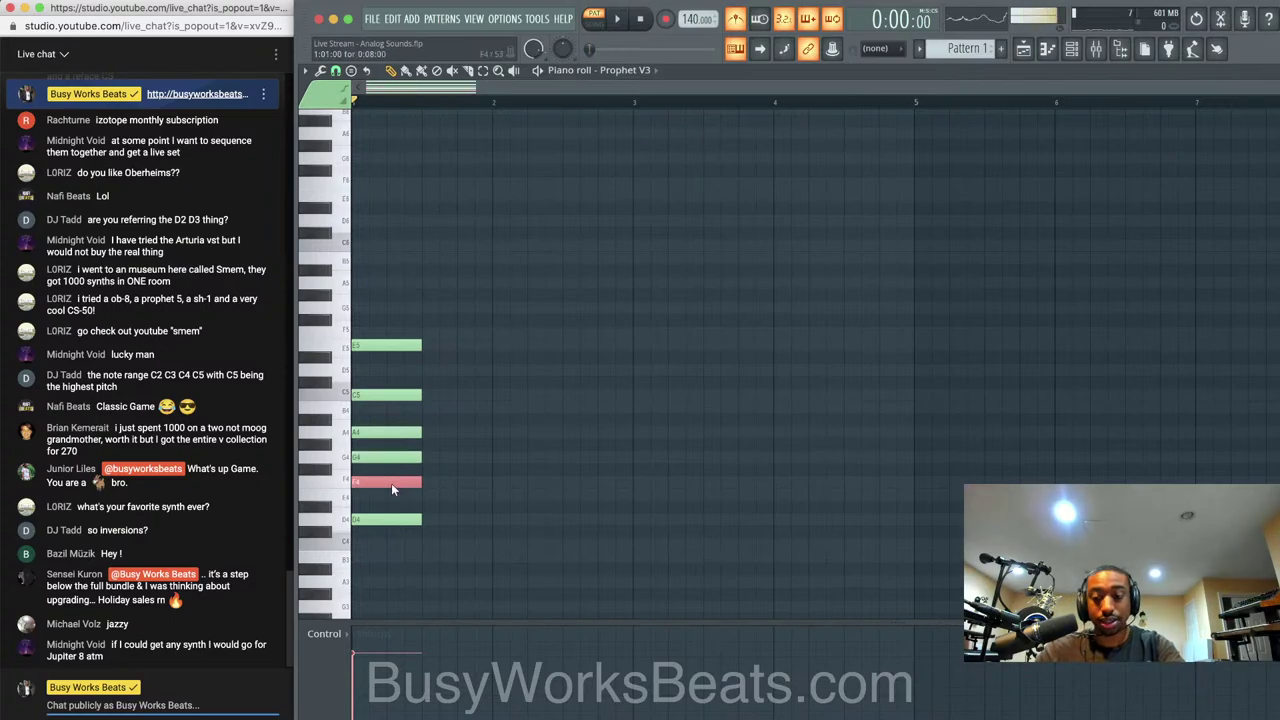
{"action": "key", "text": "Delete"}
{"action": "key", "text": "space"}
{"action": "key", "text": "space"}
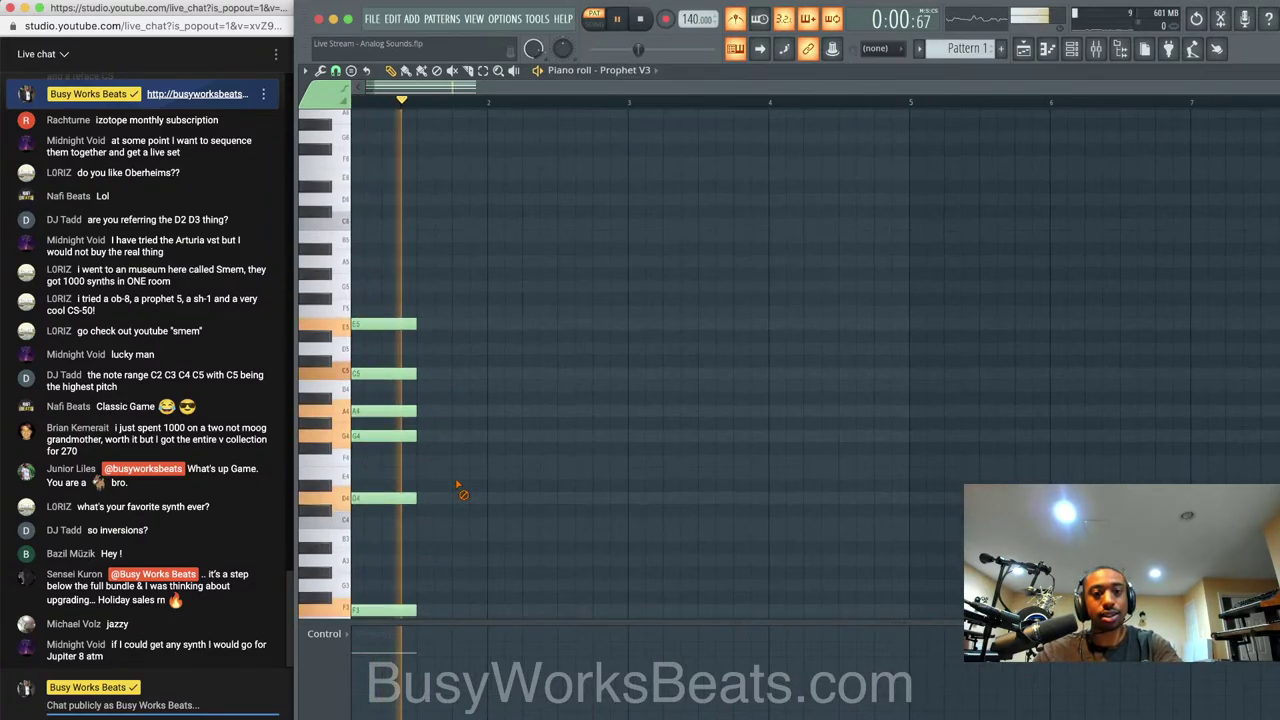
Raise all the chord notes one octave and play the chord
{"action": "scroll", "coordinate": [489, 489], "scroll_direction": "down", "scroll_amount": 1}
{"action": "key", "text": "ctrl+Up"}
{"action": "key", "text": "space"}
{"action": "scroll", "coordinate": [489, 489], "scroll_direction": "up", "scroll_amount": 1}
{"action": "key", "text": "space"}
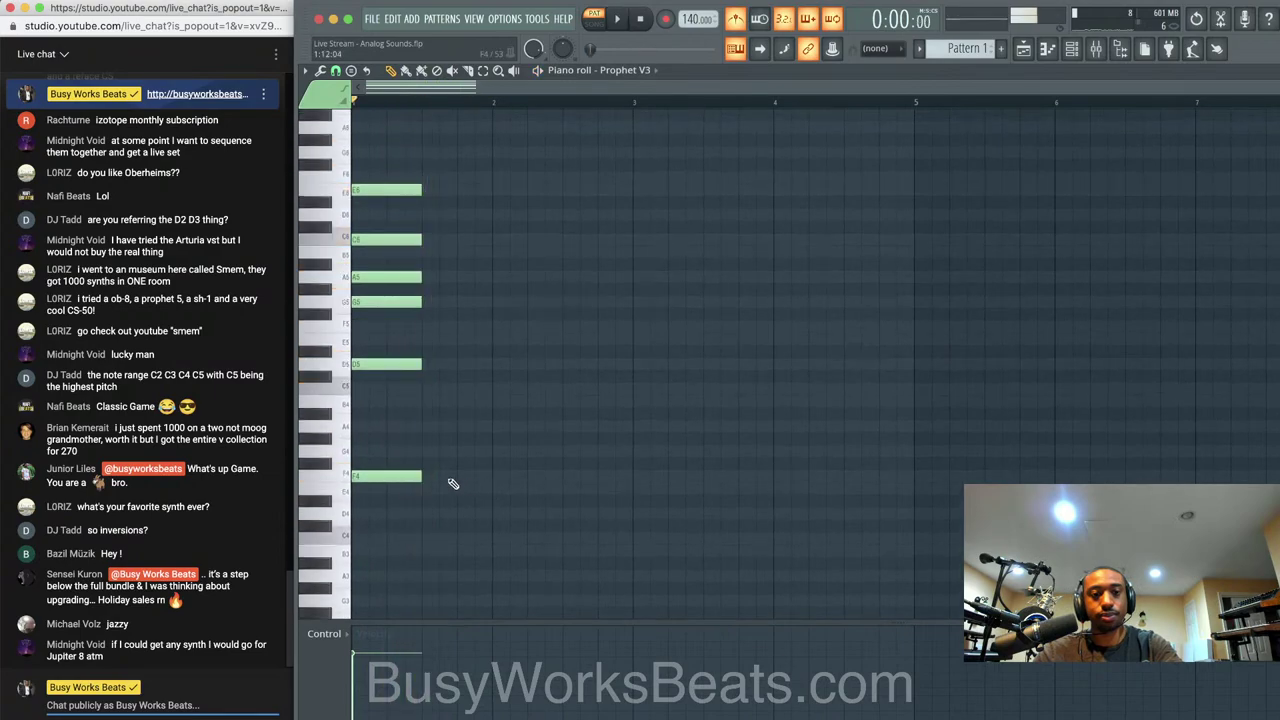
Select the chord's lowest note, F4, raise it one octave to F5, and play the chord
{"action": "left_click_drag", "start_coordinate": [430, 484], "coordinate": [378, 472]}
{"action": "key", "text": "ctrl+Up"}
{"action": "key", "text": "space"}
{"action": "key", "text": "space"}
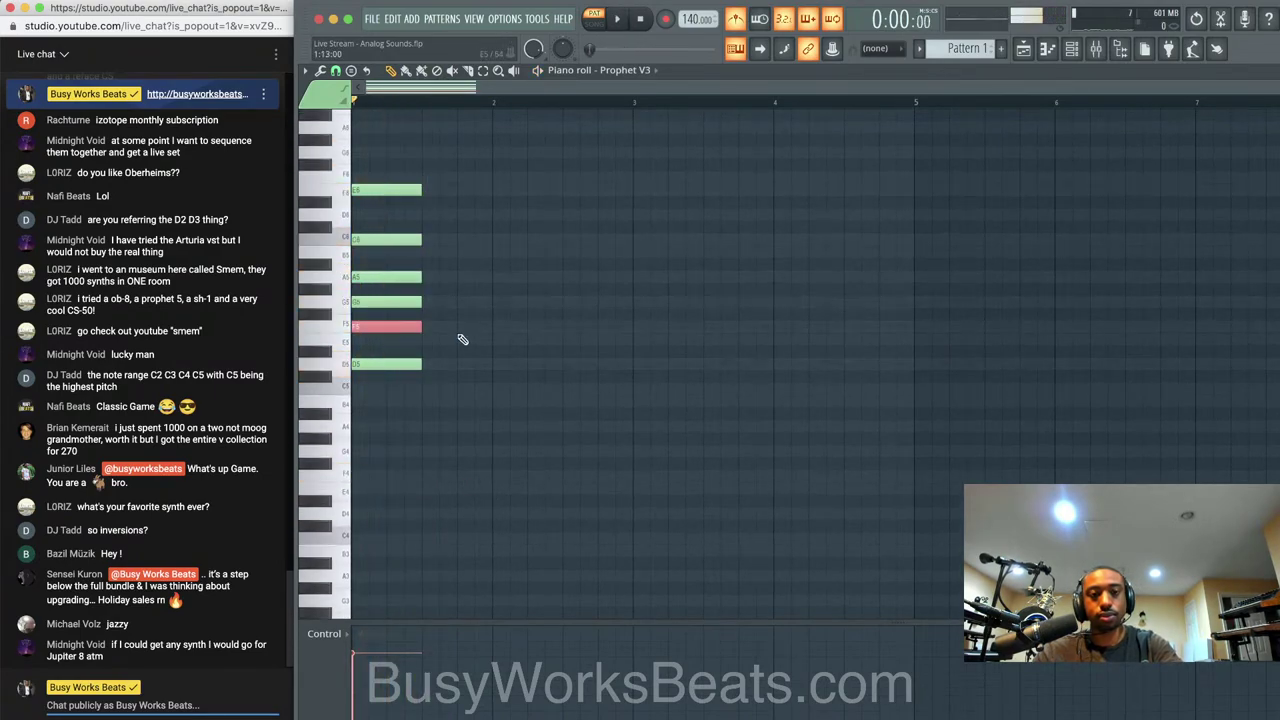
{"action": "key", "text": "space"}
{"action": "key", "text": "space"}
{"action": "right_click", "coordinate": [443, 351], "text": "ctrl"}
{"action": "scroll", "coordinate": [445, 352], "scroll_direction": "down", "scroll_amount": 4}
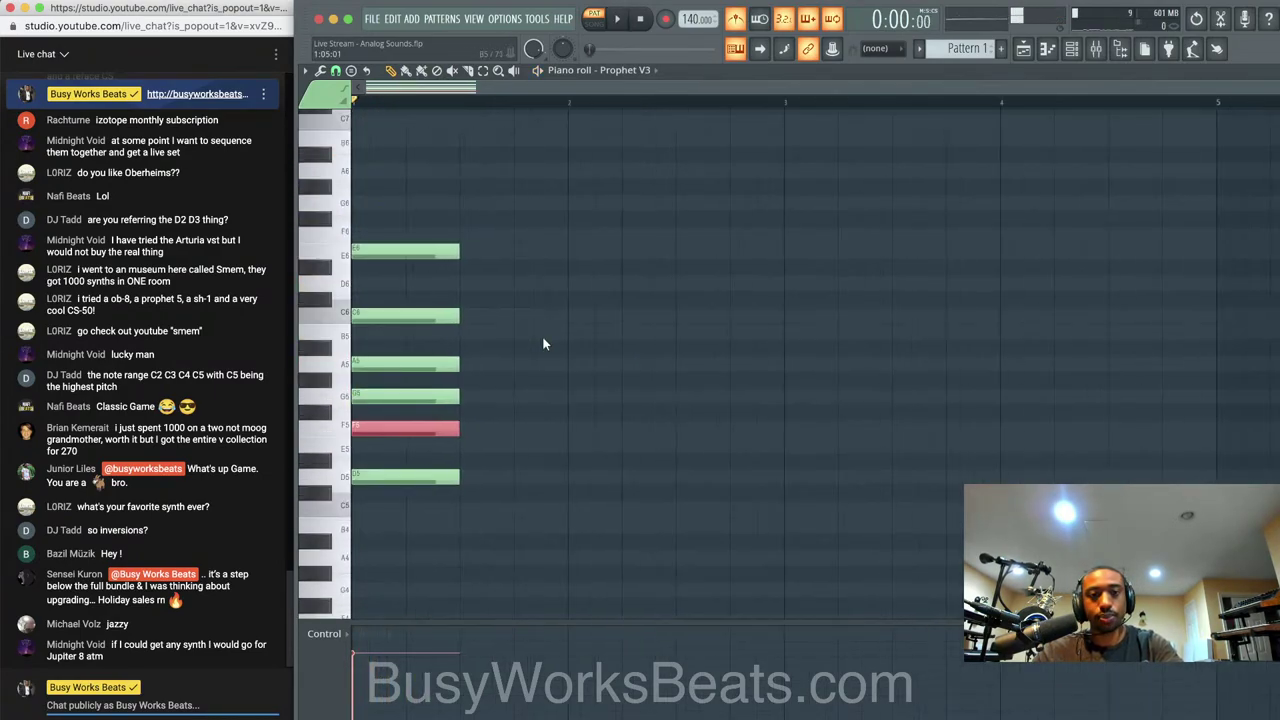
{"action": "scroll", "coordinate": [570, 112], "scroll_direction": "down", "scroll_amount": 3}
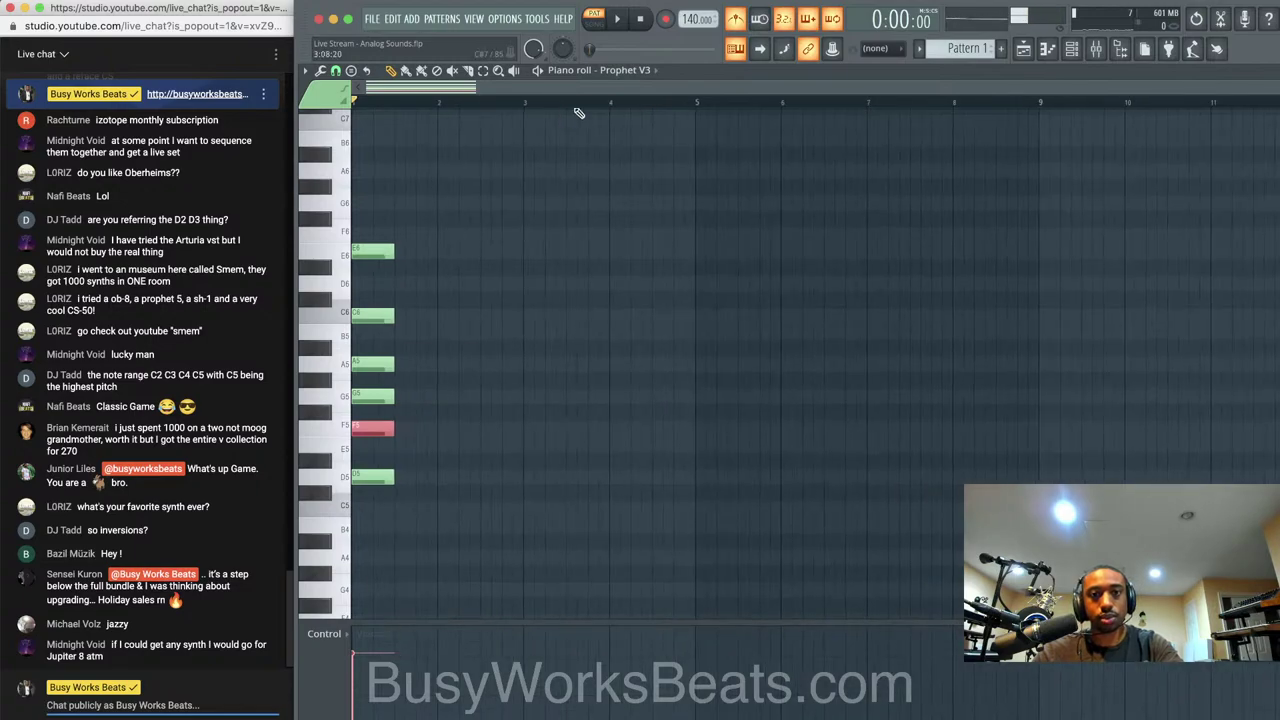
{"action": "key", "text": "space"}
{"action": "key", "text": "space"}
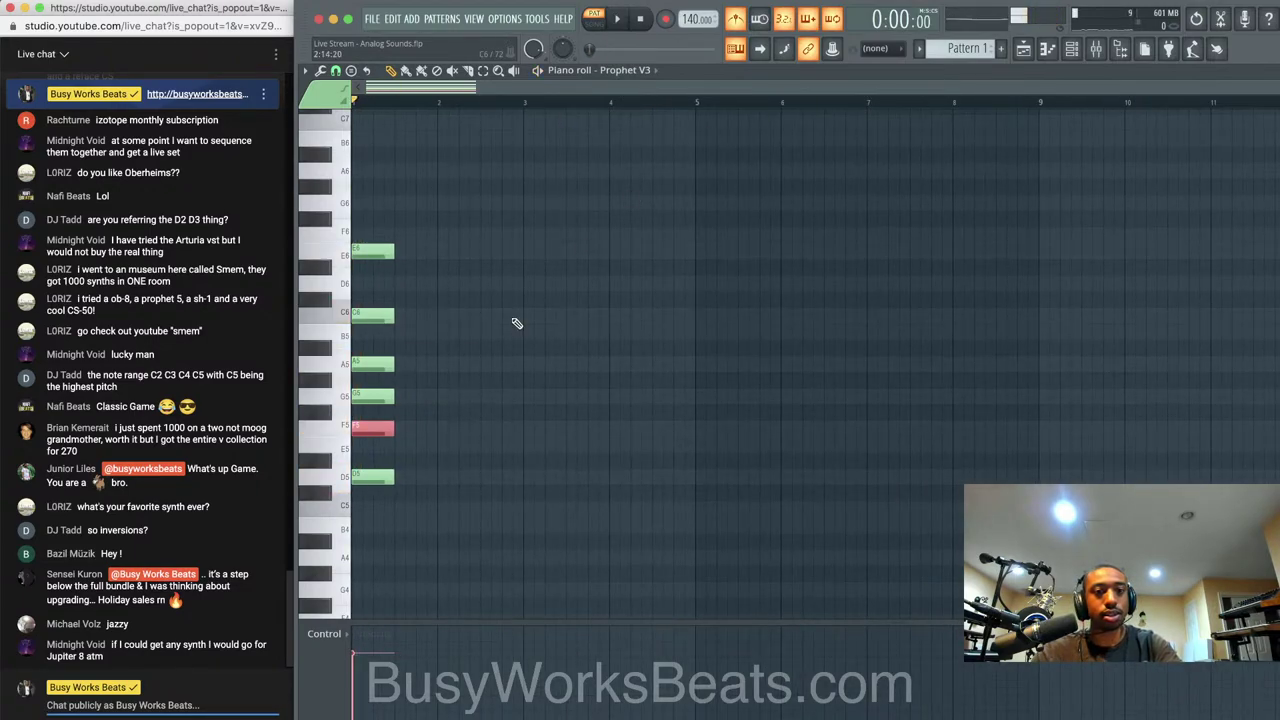
Clear the note selection, lower the entire chord one octave, and play it
{"action": "right_click", "coordinate": [512, 322]}
{"action": "key", "text": "ctrl+Down"}
{"action": "scroll", "coordinate": [500, 345], "scroll_direction": "down", "scroll_amount": 3}
{"action": "scroll", "coordinate": [460, 385], "scroll_direction": "down", "scroll_amount": 3}
{"action": "key", "text": "space"}
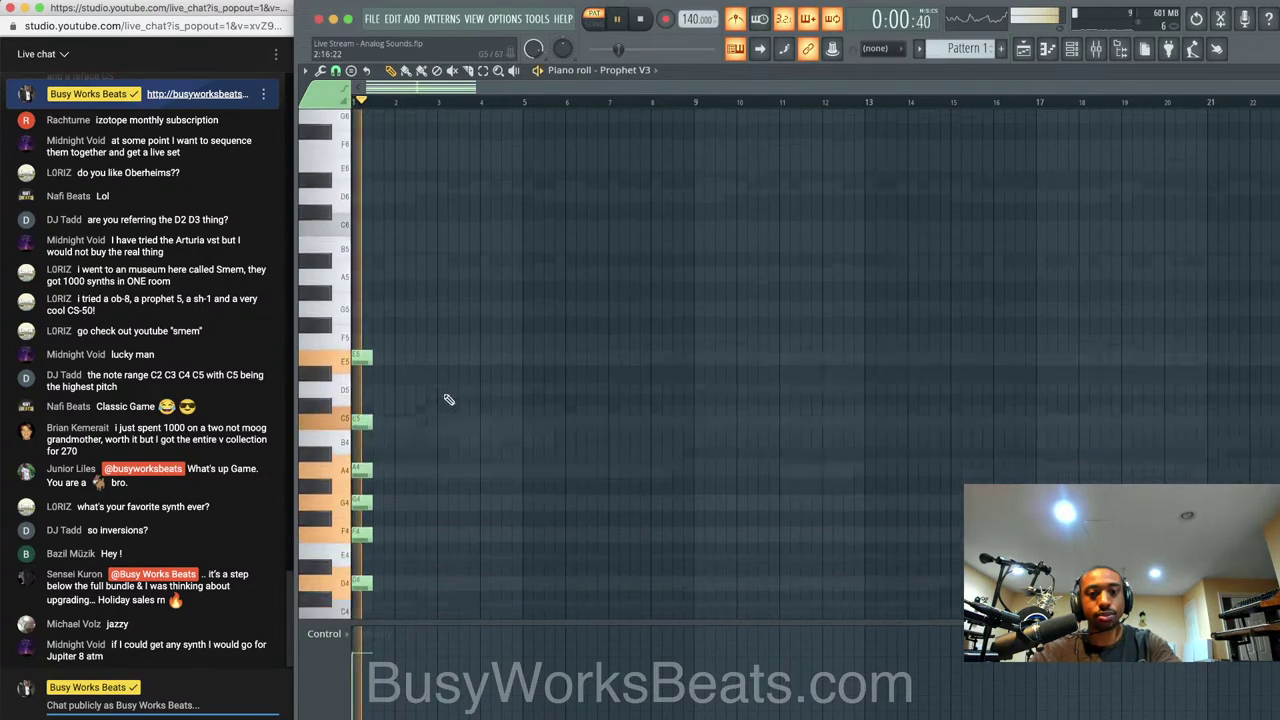
{"action": "key", "text": "space"}
Reposition the piano roll window beside the live chat and adjust its width to fill the workspace
{"action": "double_click", "coordinate": [1058, 70]}
{"action": "double_click", "coordinate": [1123, 74]}
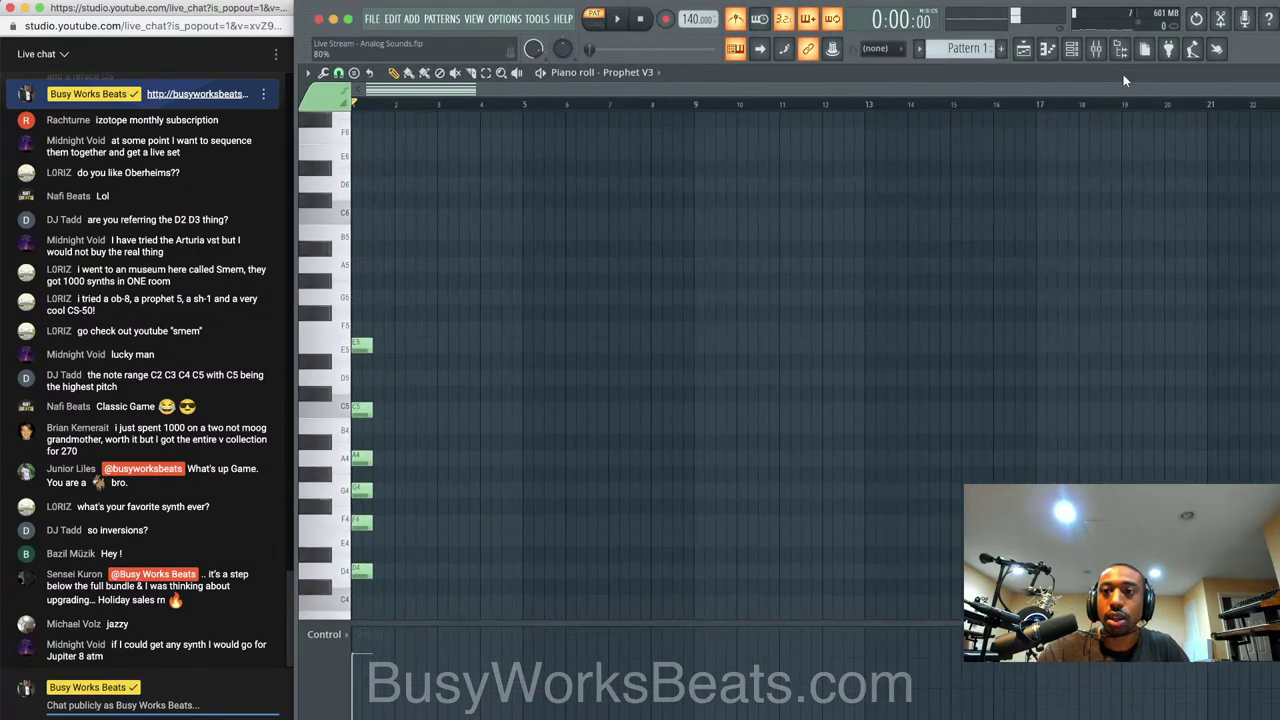
{"action": "left_click_drag", "start_coordinate": [960, 69], "coordinate": [752, 70]}
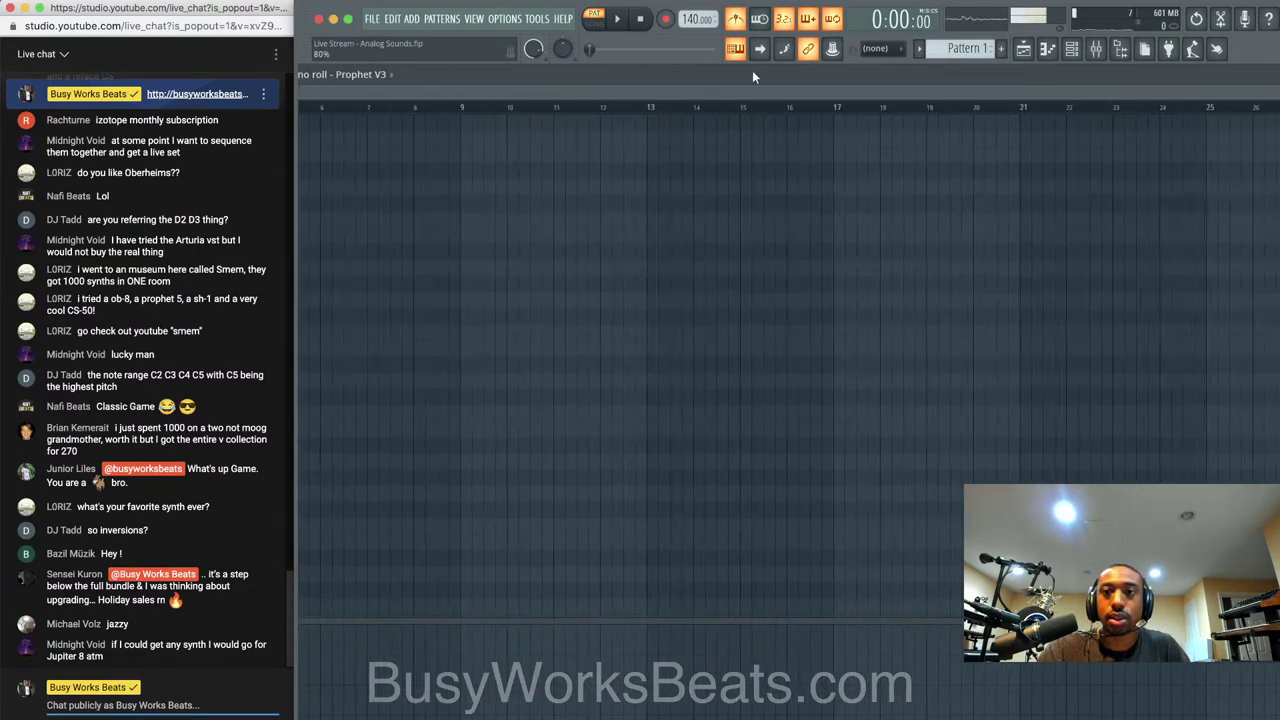
{"action": "left_click_drag", "start_coordinate": [890, 75], "coordinate": [657, 76]}
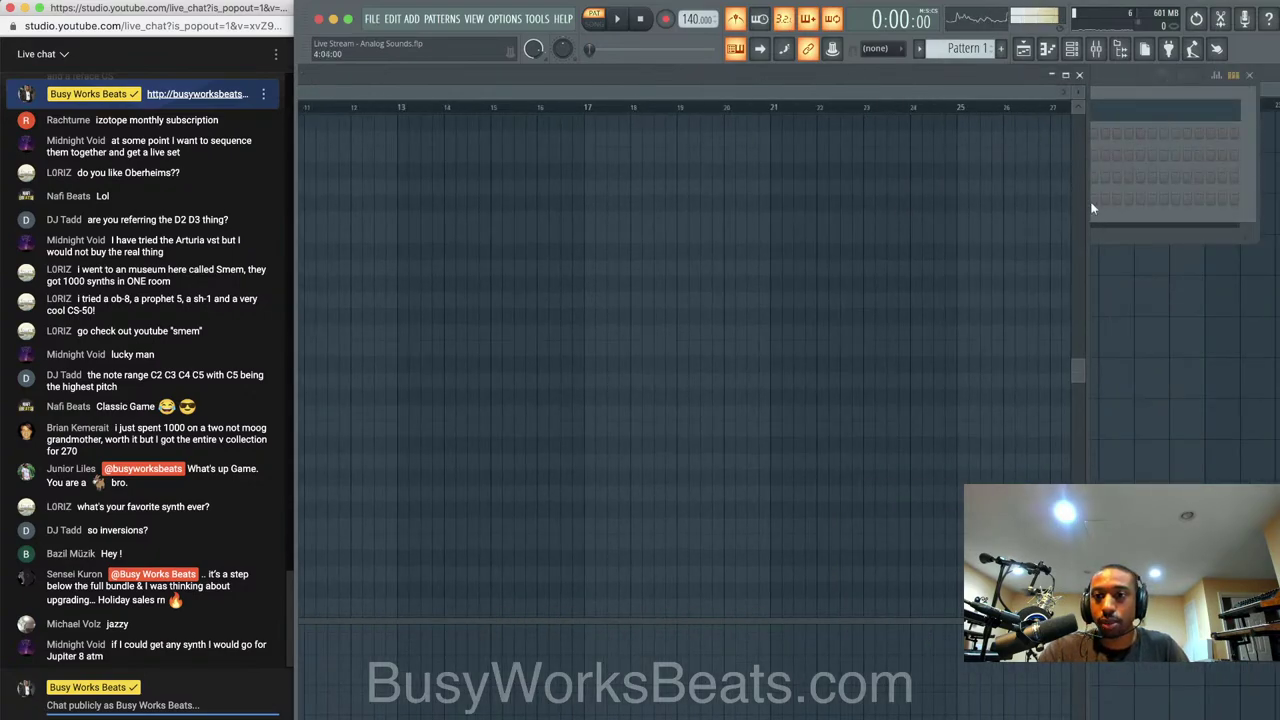
{"action": "left_click_drag", "start_coordinate": [1087, 209], "coordinate": [662, 211]}
{"action": "left_click_drag", "start_coordinate": [488, 75], "coordinate": [1003, 68]}
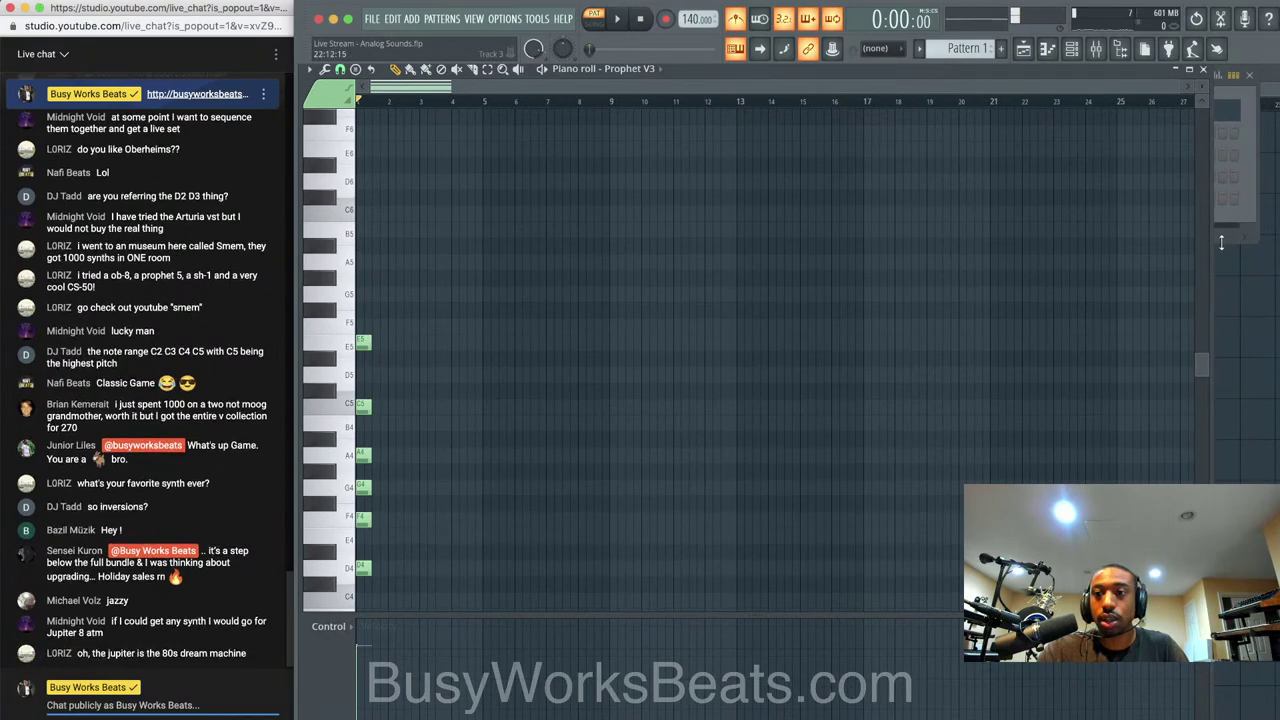
{"action": "left_click_drag", "start_coordinate": [1209, 247], "coordinate": [1278, 247]}
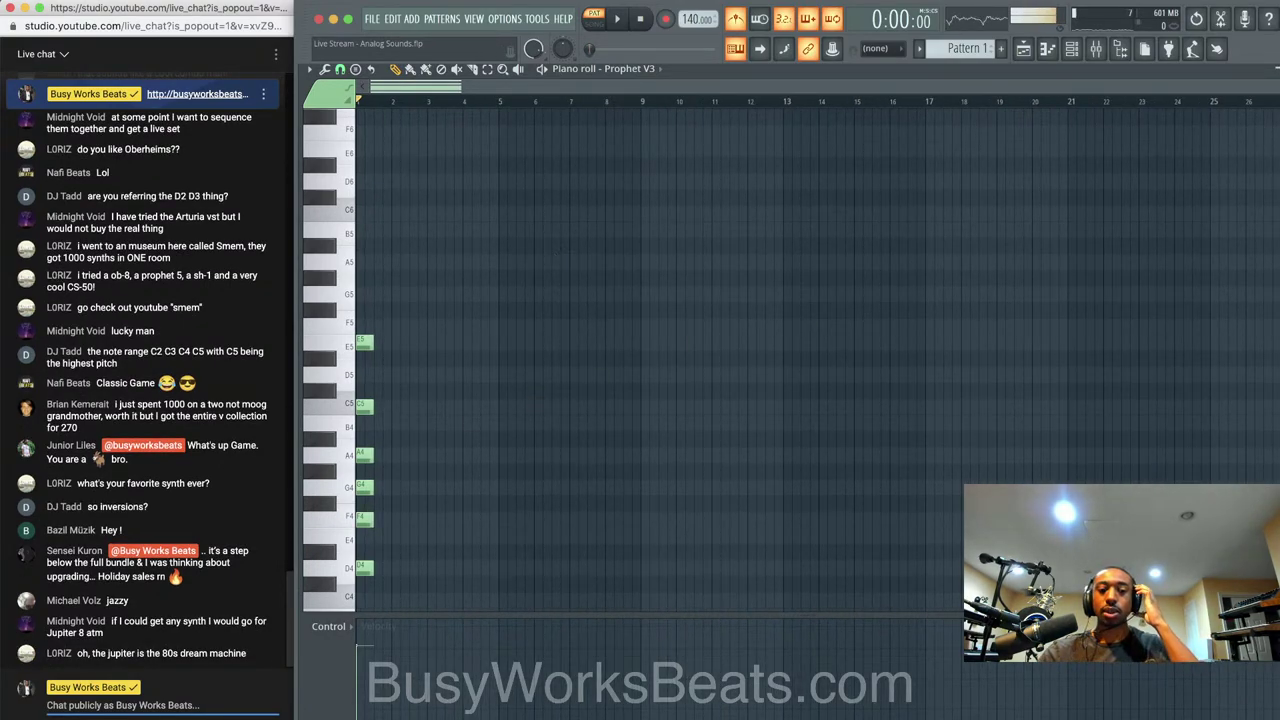
{"action": "left_click", "coordinate": [181, 703]}
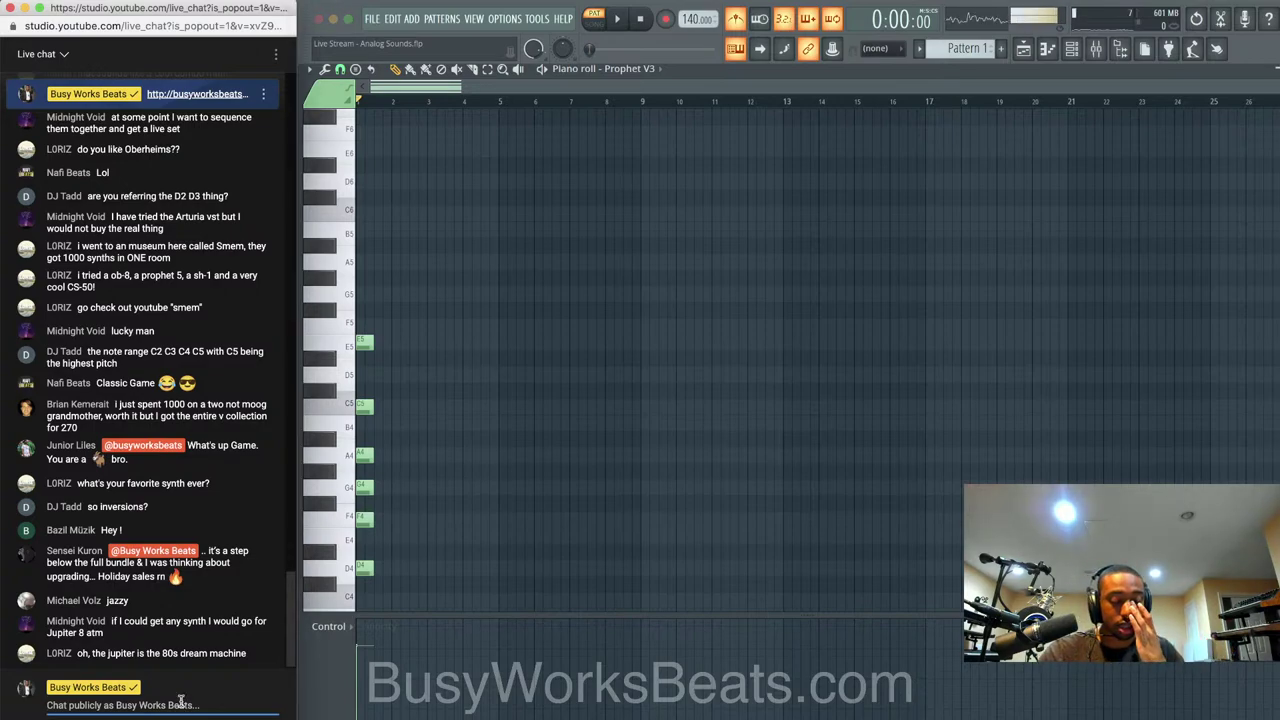
{"action": "scroll", "coordinate": [466, 509], "scroll_direction": "down", "scroll_amount": 1}
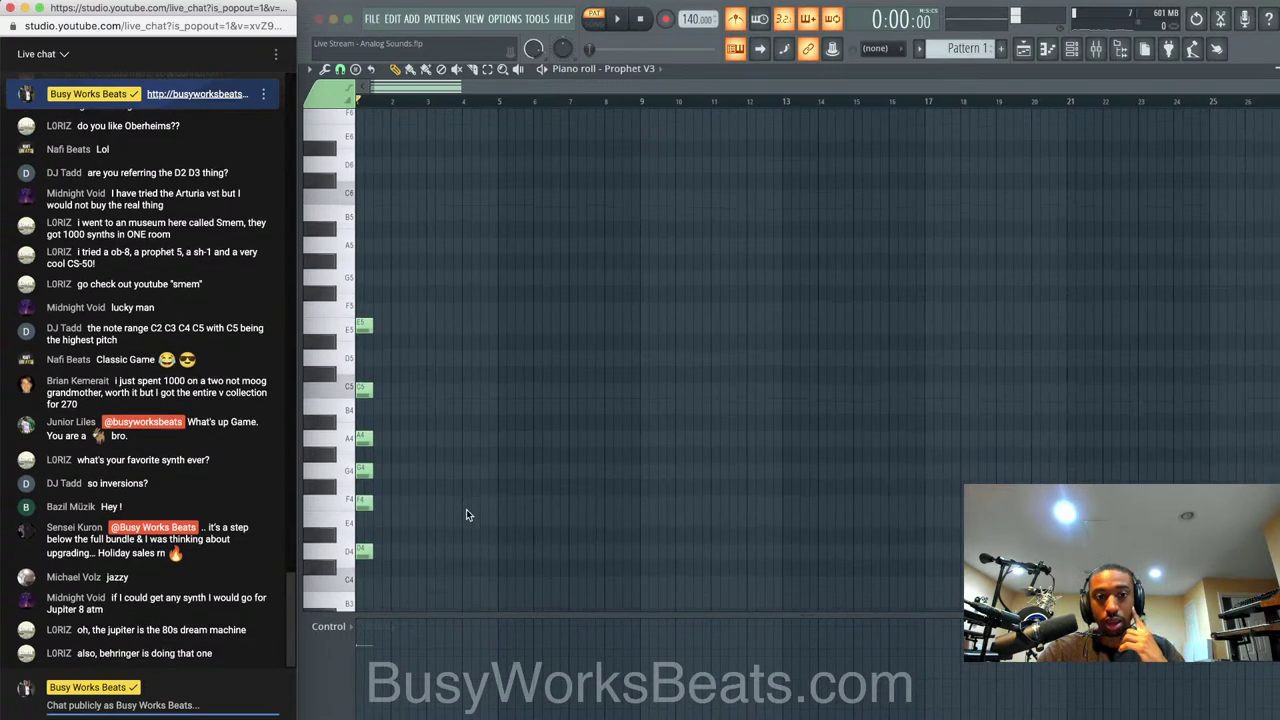
{"action": "left_click_drag", "start_coordinate": [1279, 92], "coordinate": [1279, 100]}
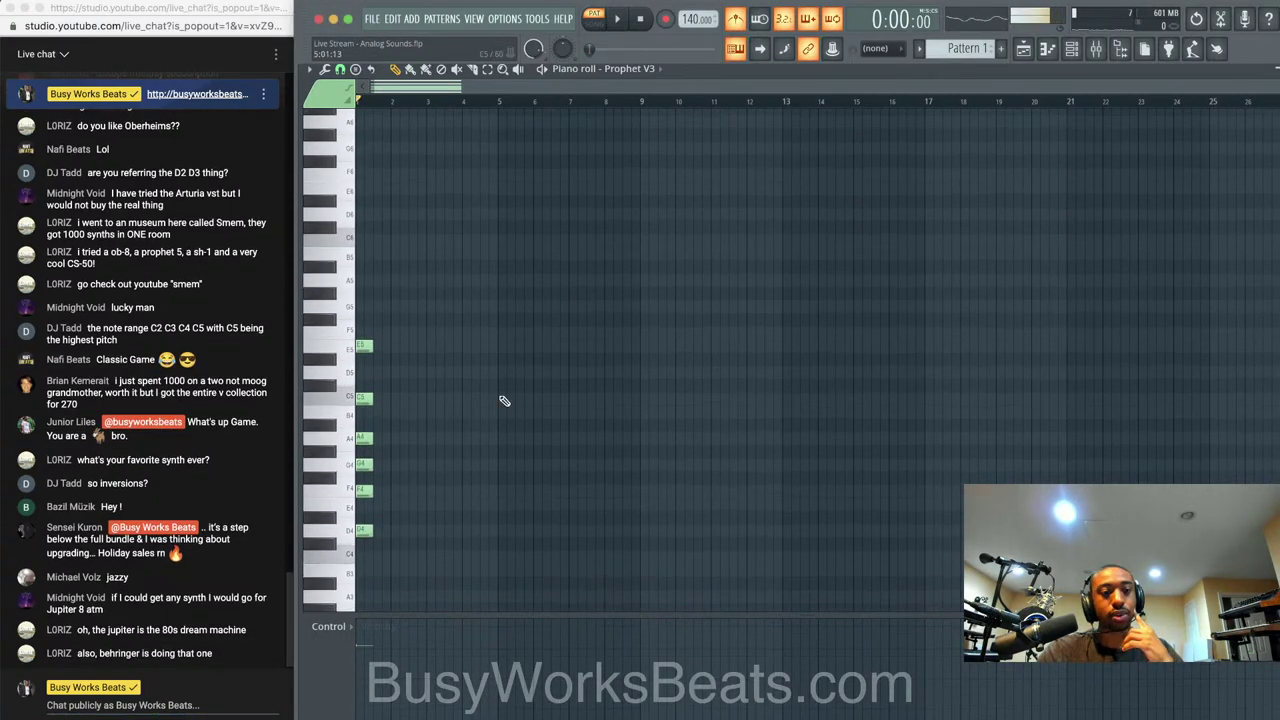
{"action": "scroll", "coordinate": [515, 397], "scroll_direction": "up", "scroll_amount": 3}
{"action": "scroll", "coordinate": [515, 397], "scroll_direction": "down", "scroll_amount": 4}
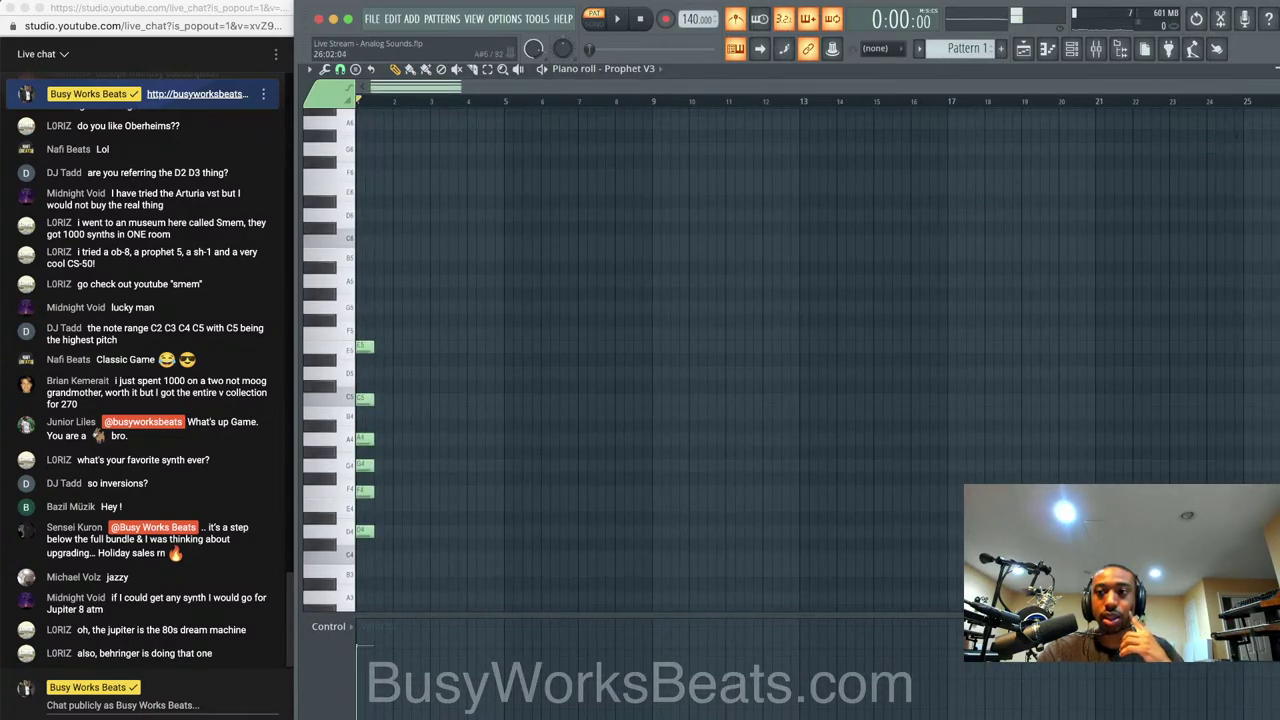
{"action": "left_click_drag", "start_coordinate": [1279, 92], "coordinate": [1279, 96]}
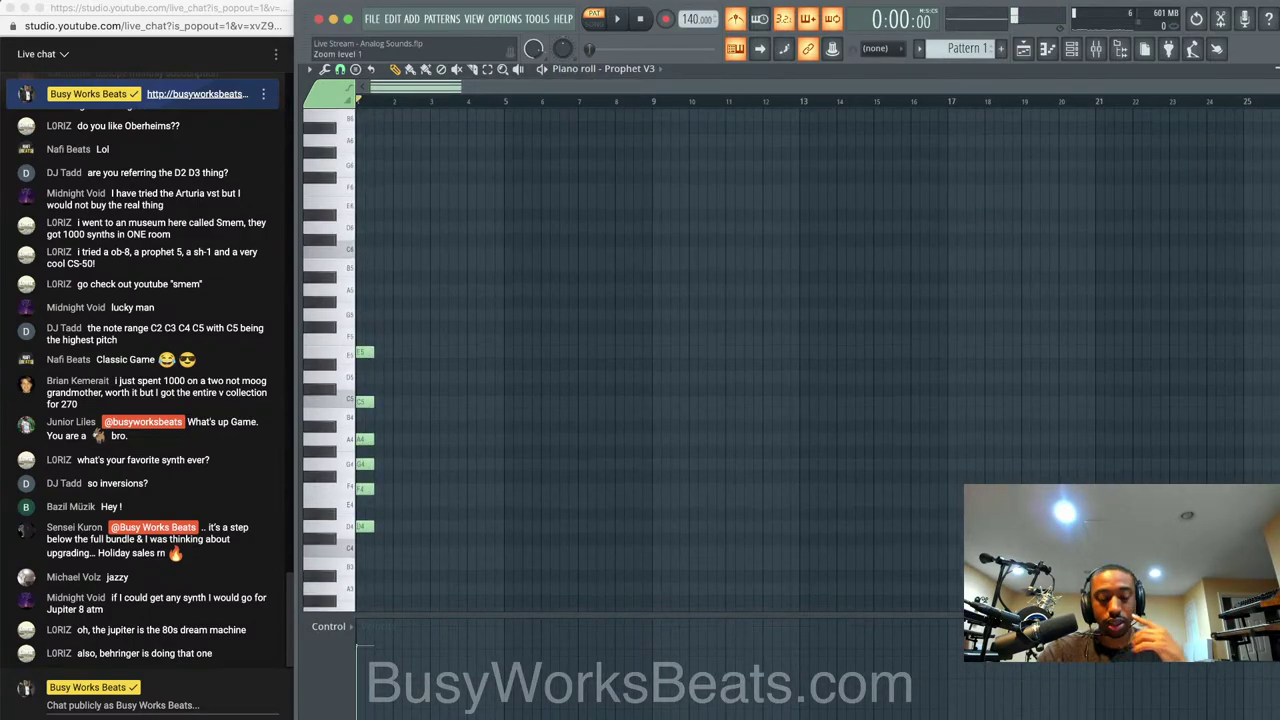
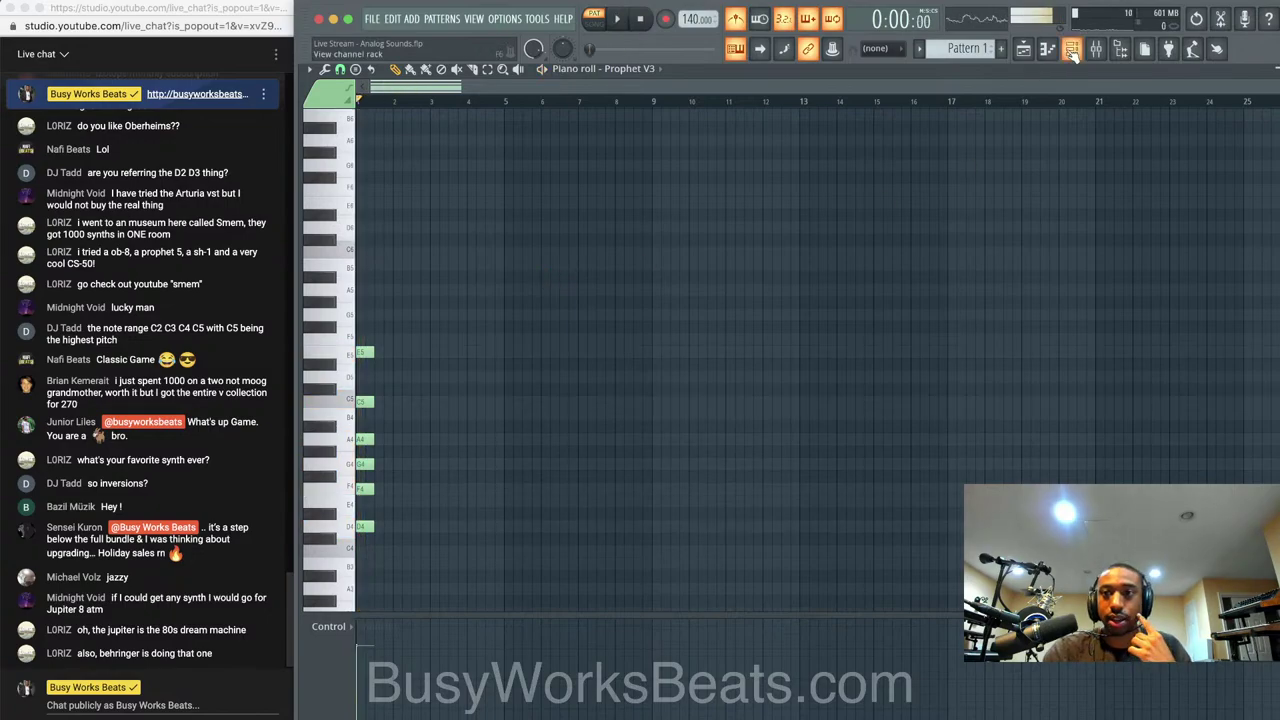
View the Prophet V3 synth's controls and return to the piano roll
{"action": "left_click", "coordinate": [1072, 55]}
{"action": "left_click", "coordinate": [456, 110]}
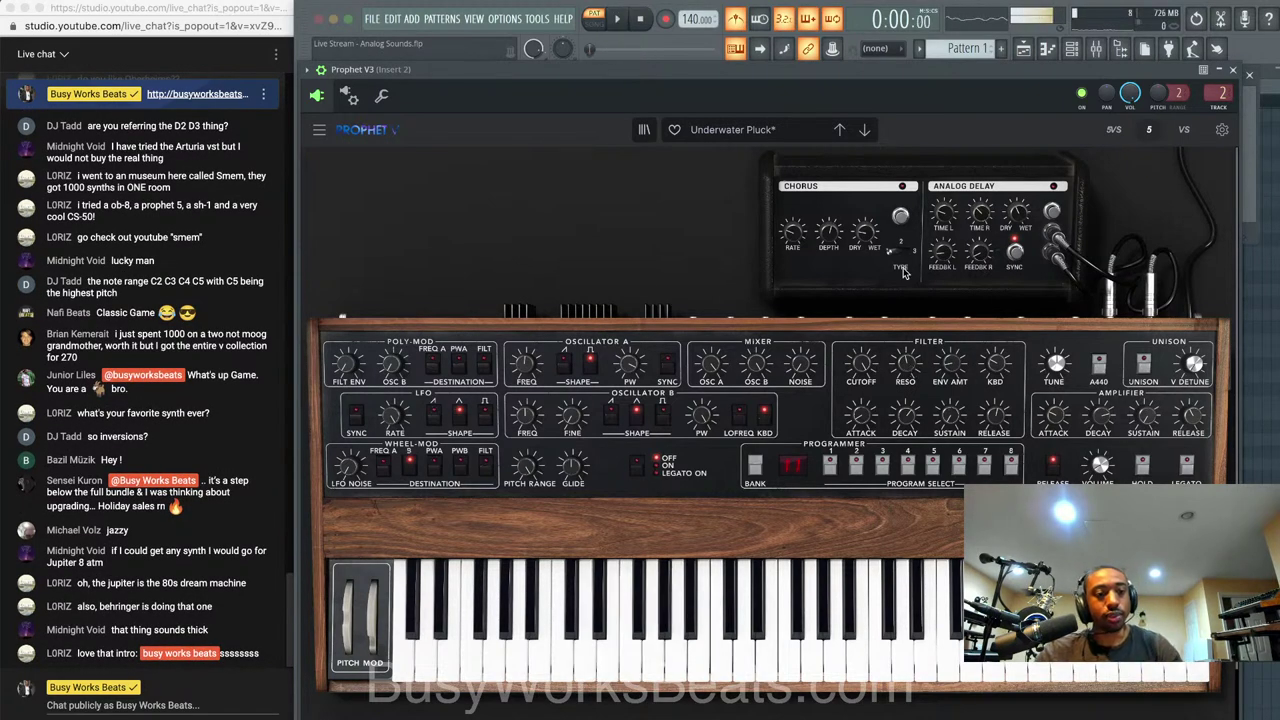
{"action": "left_click", "coordinate": [1233, 70]}
{"action": "left_click", "coordinate": [634, 311]}
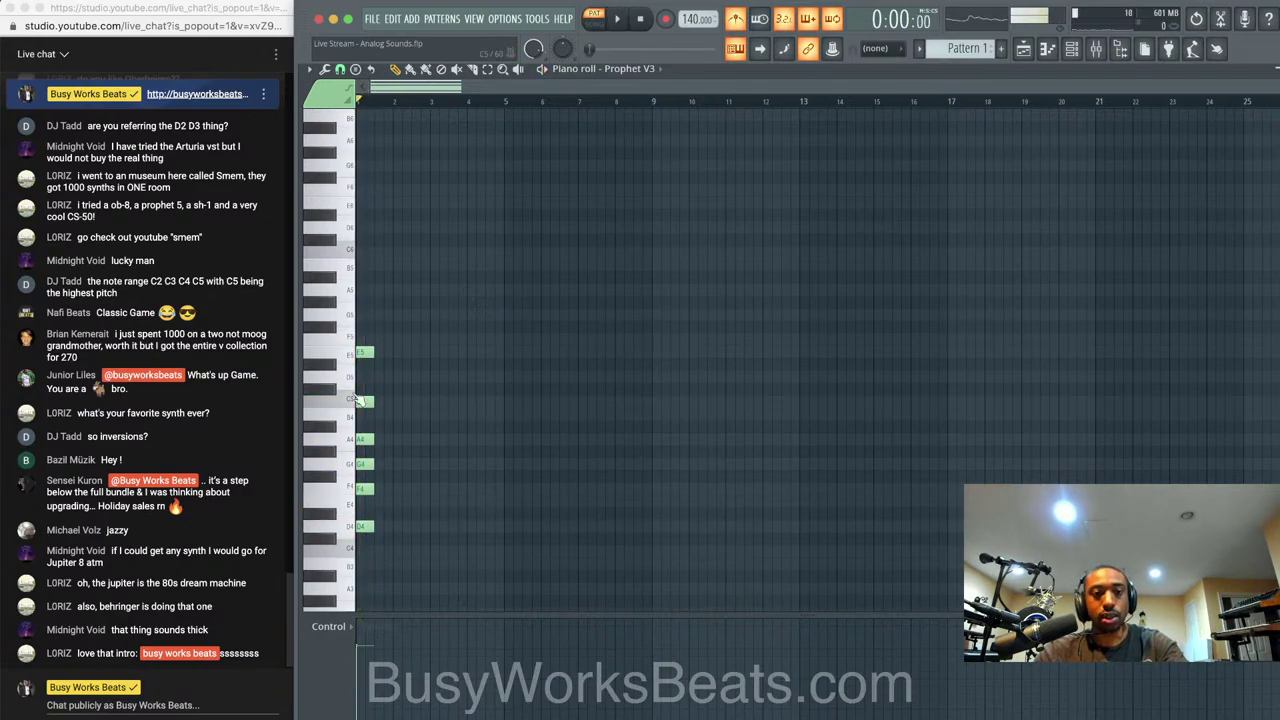
Try raising the chord's F4 note one octave to F5
{"action": "scroll", "coordinate": [358, 399], "scroll_direction": "up", "scroll_amount": 10}
{"action": "scroll", "coordinate": [451, 395], "scroll_direction": "down", "scroll_amount": 5}
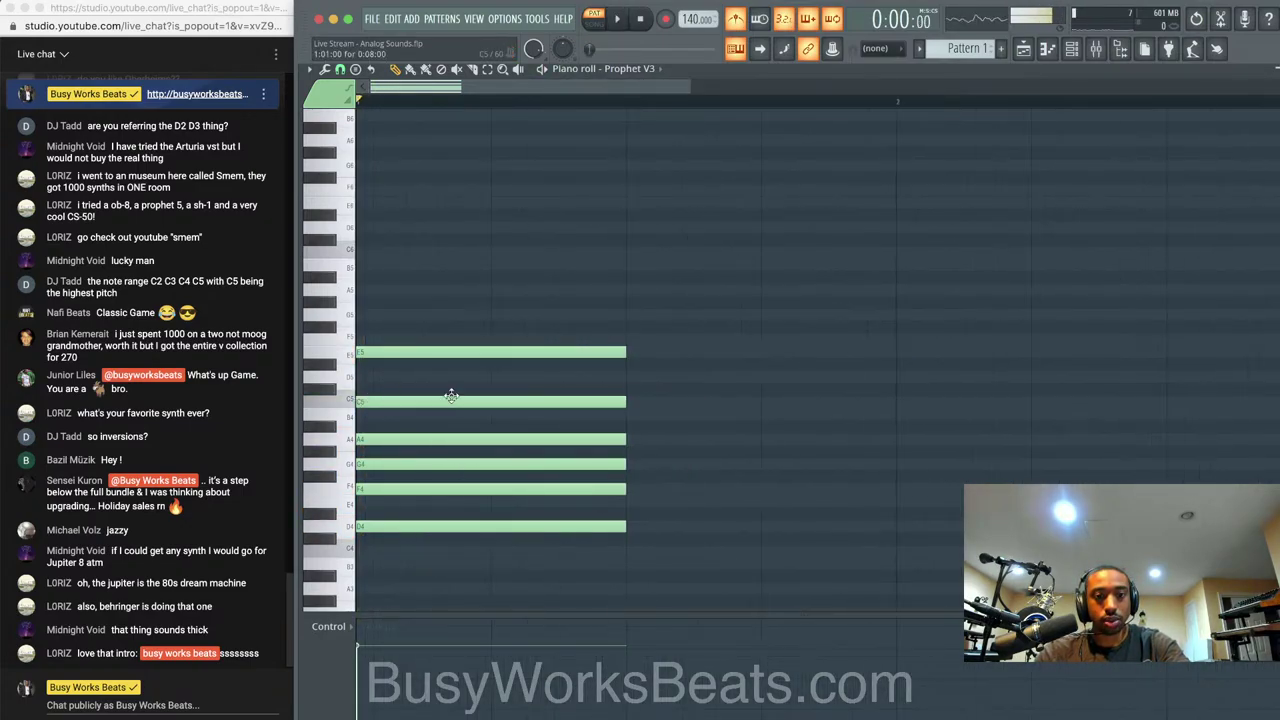
{"action": "left_click", "coordinate": [416, 490]}
{"action": "key", "text": "ctrl+Up"}
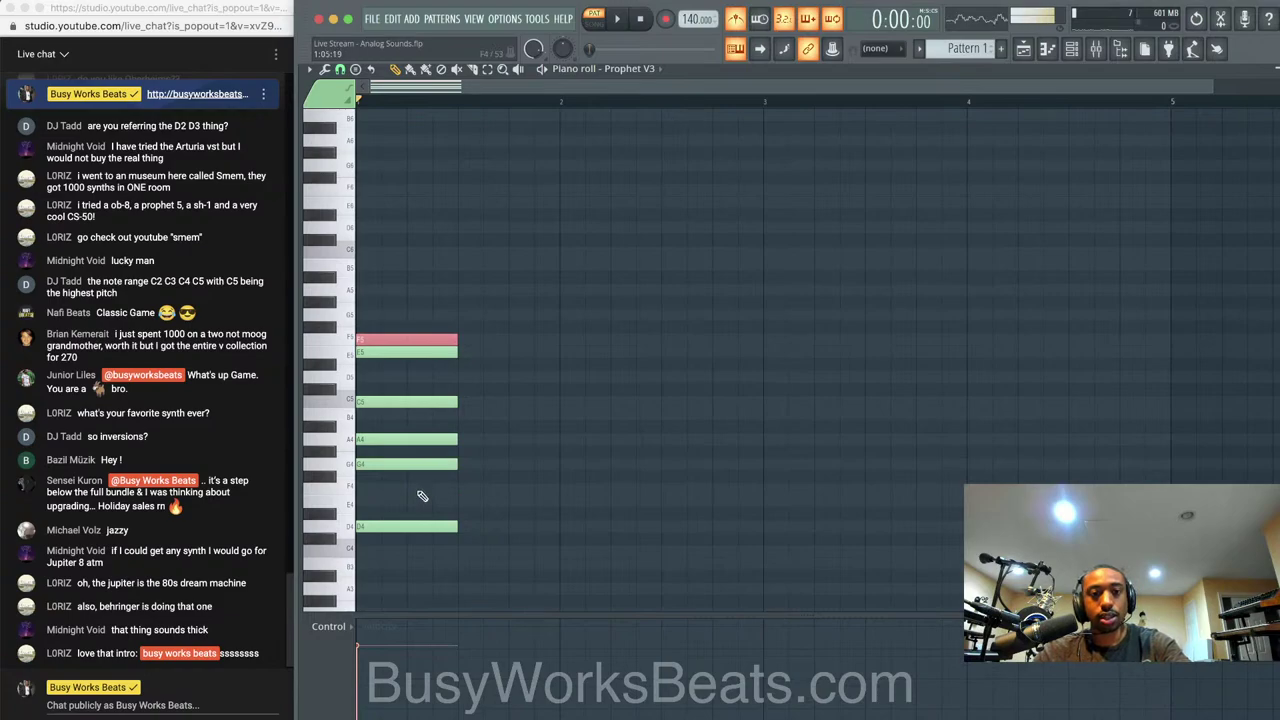
{"action": "scroll", "coordinate": [407, 399], "scroll_direction": "down", "scroll_amount": 1}
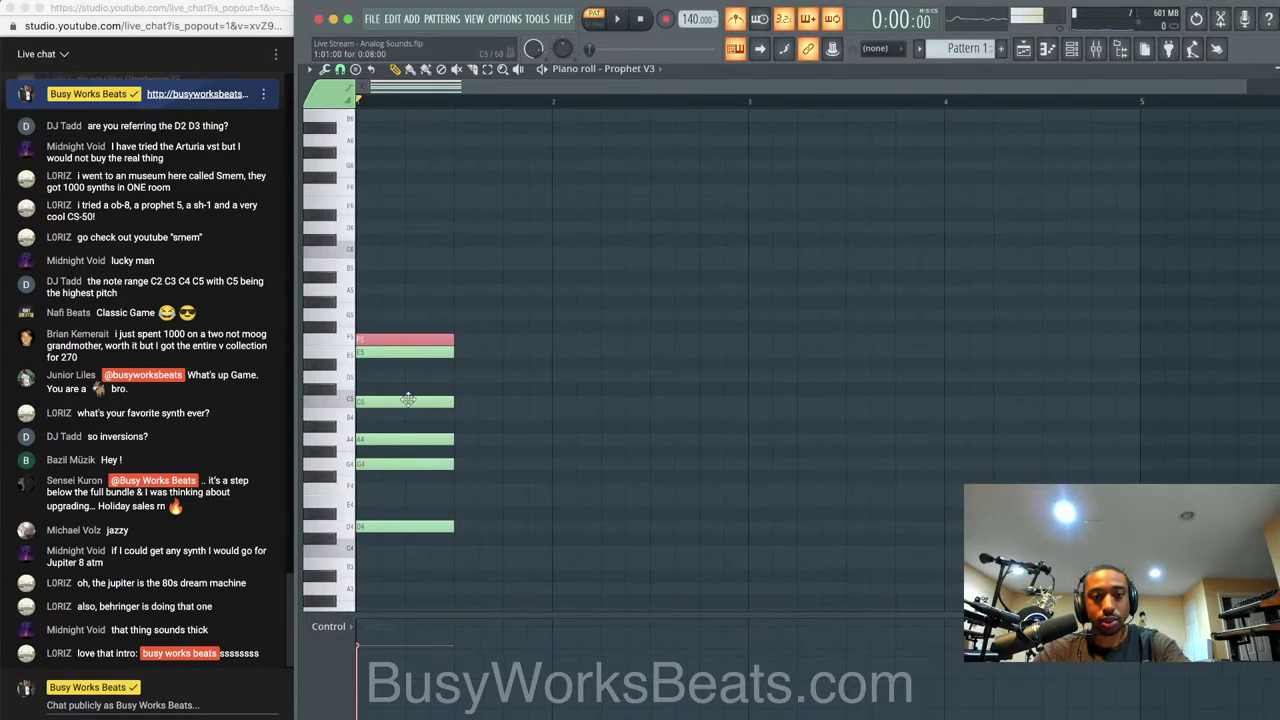
Delete all notes and draw a new chord of D4, F4, A4, C5 and E5 at the start of bar 1
{"action": "key", "text": "ctrl+a"}
{"action": "key", "text": "Delete"}
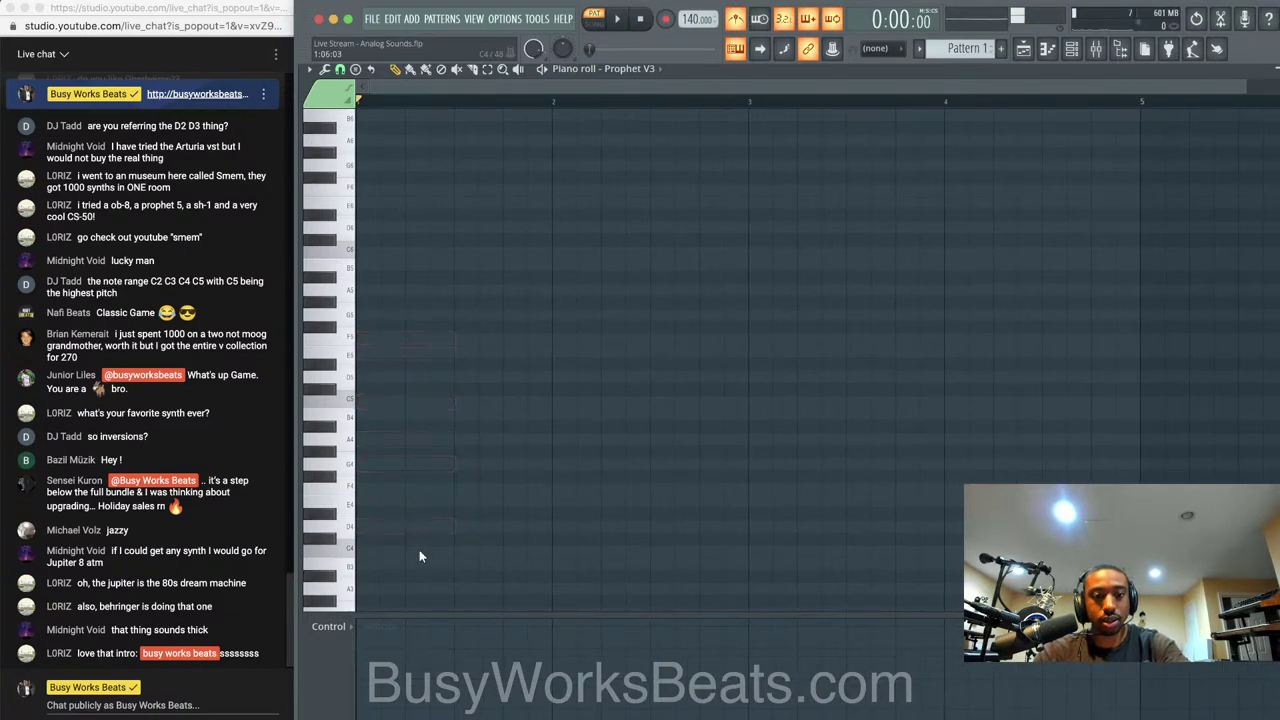
{"action": "left_click", "coordinate": [365, 524]}
{"action": "left_click", "coordinate": [362, 489]}
{"action": "left_click", "coordinate": [382, 438]}
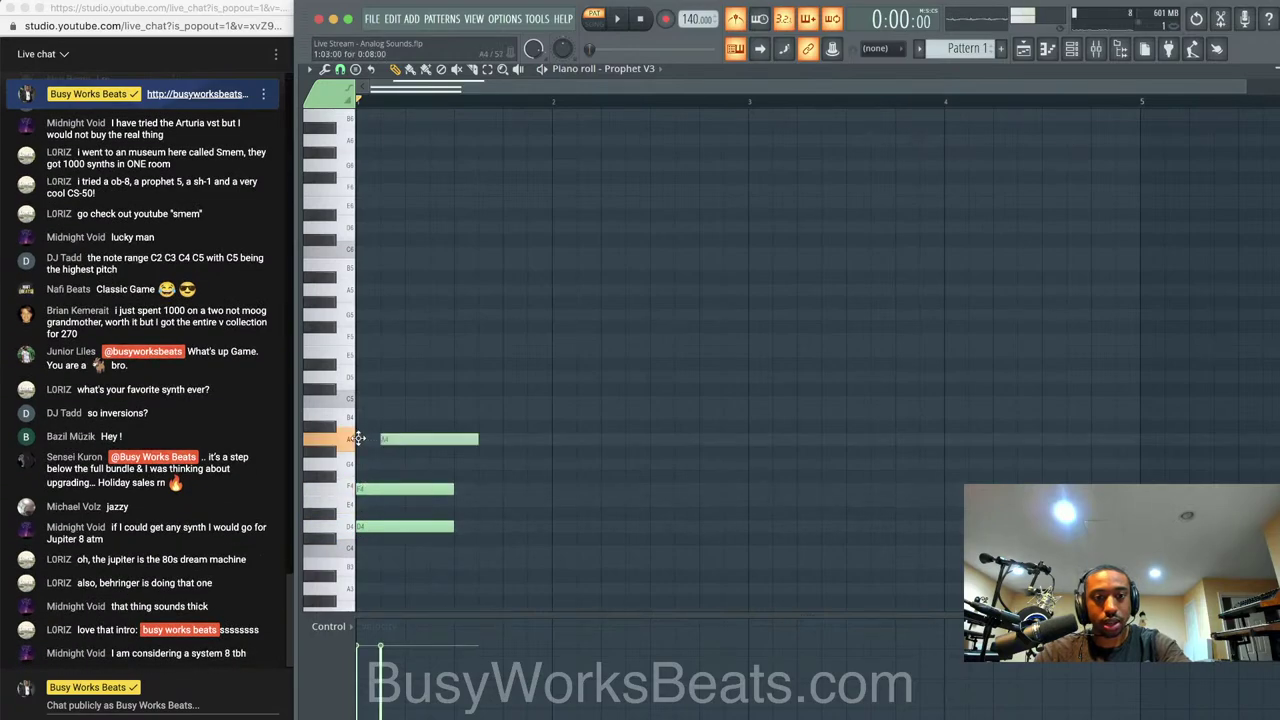
{"action": "left_click_drag", "start_coordinate": [358, 438], "coordinate": [356, 438]}
{"action": "left_click", "coordinate": [366, 401]}
{"action": "left_click", "coordinate": [364, 352]}
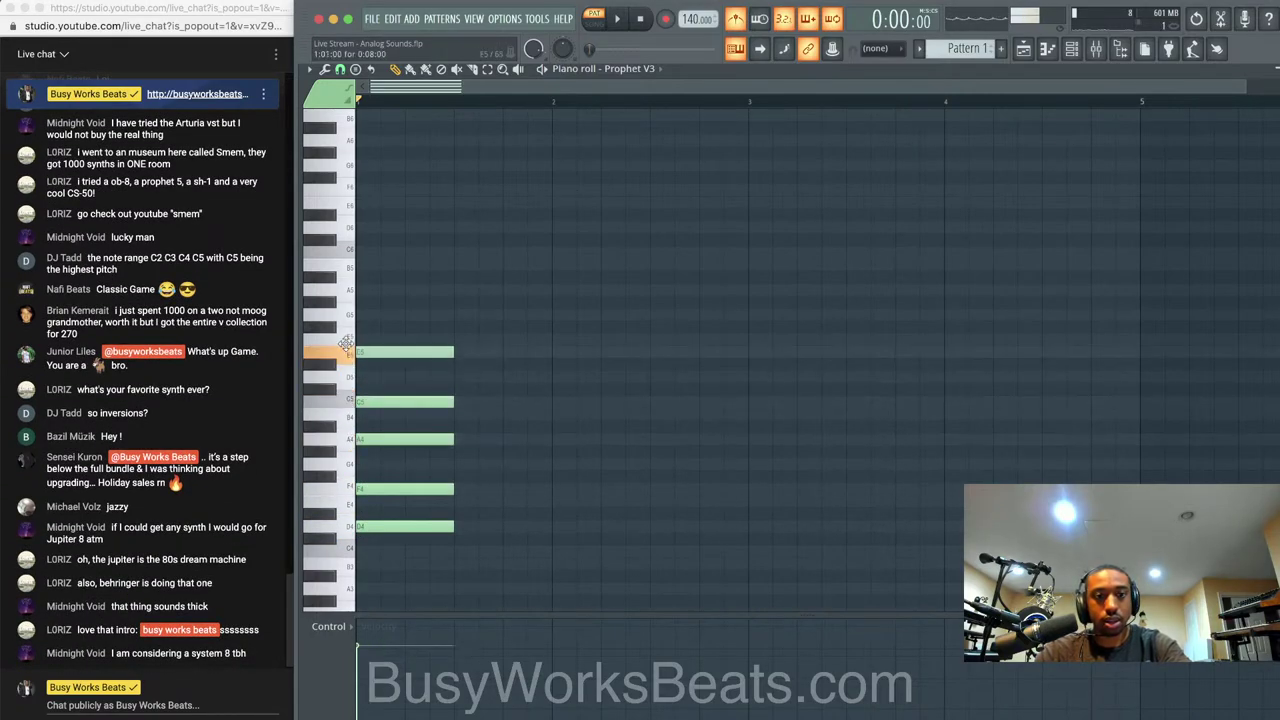
{"action": "key", "text": "space"}
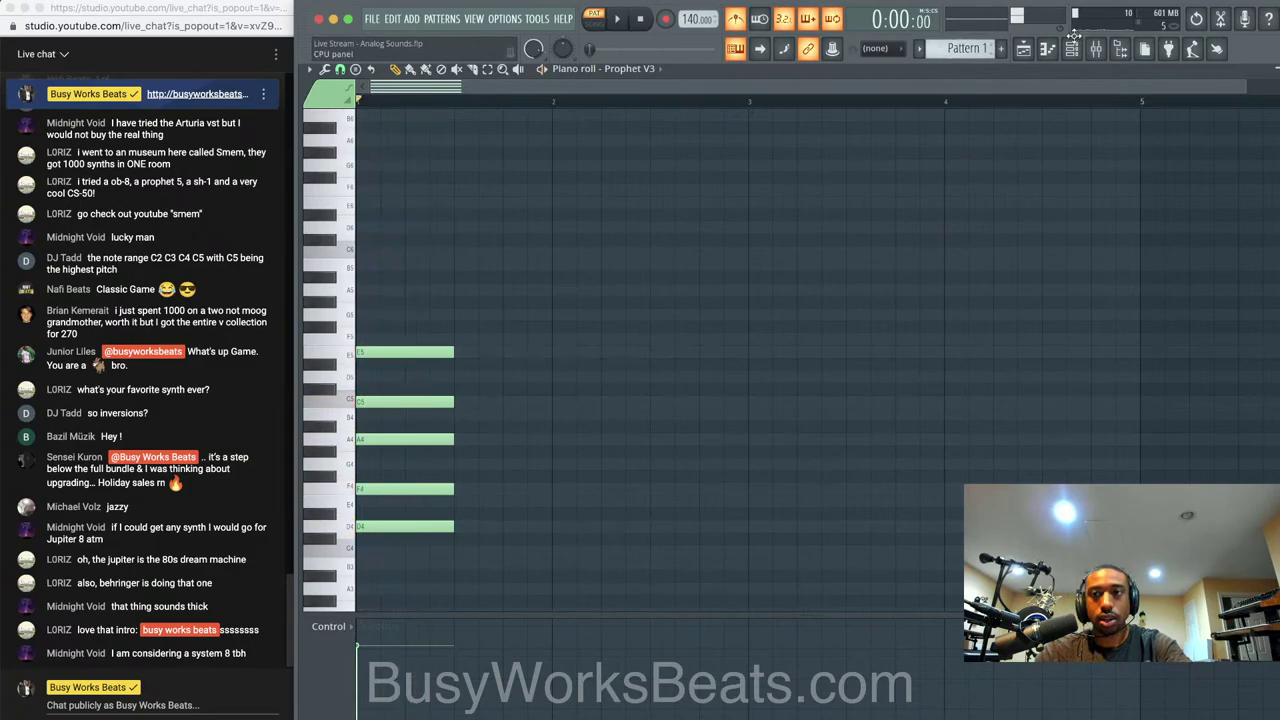
Open the Prophet V3 synth, switch Oscillator A's shape from pulse to sawtooth, and play the chord
{"action": "left_click", "coordinate": [1071, 46]}
{"action": "left_click", "coordinate": [451, 111]}
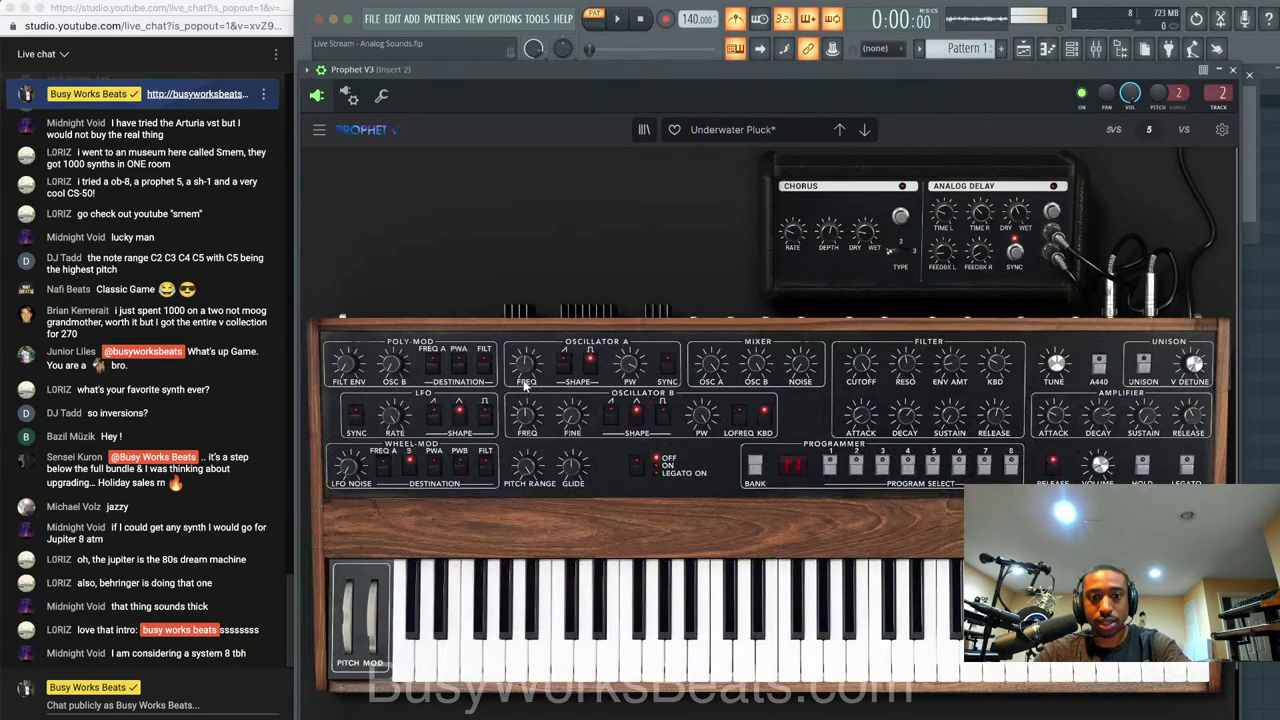
{"action": "left_click", "coordinate": [587, 363]}
{"action": "key", "text": "space"}
{"action": "key", "text": "space"}
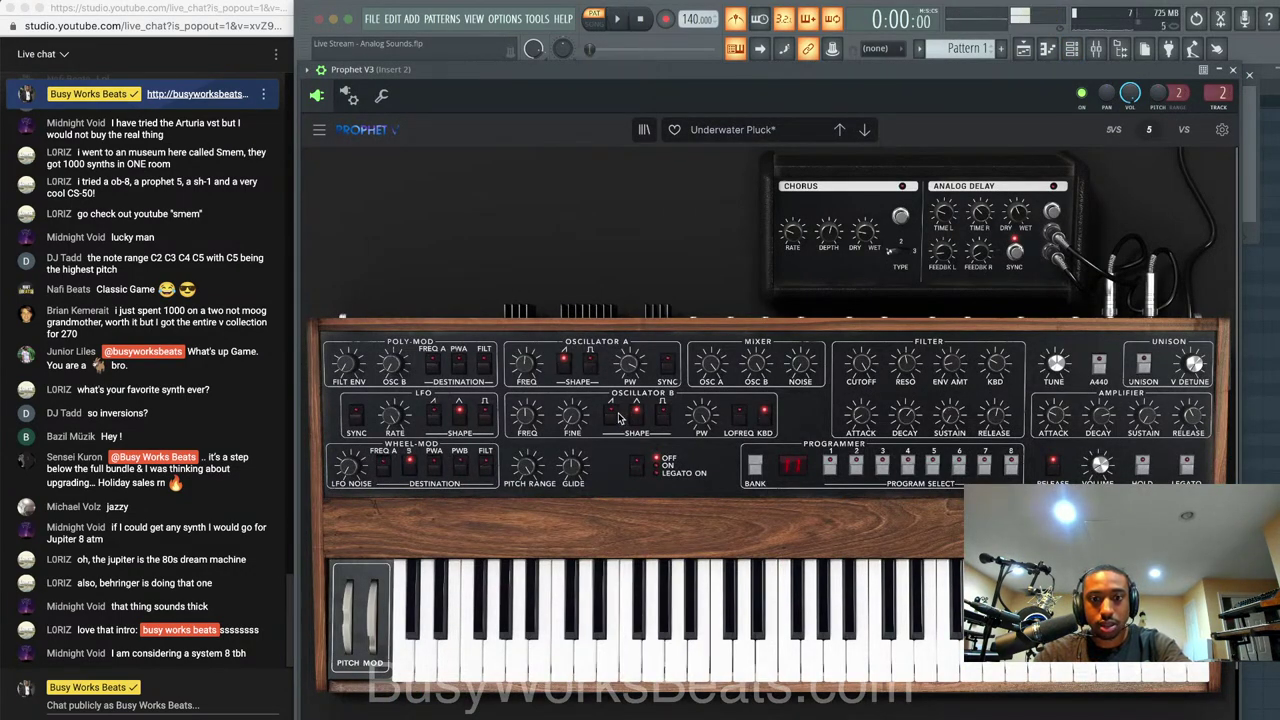
Try adding the sawtooth shape to Oscillator B while playing the chord
{"action": "left_click", "coordinate": [636, 416]}
{"action": "key", "text": "space"}
{"action": "left_click", "coordinate": [611, 416]}
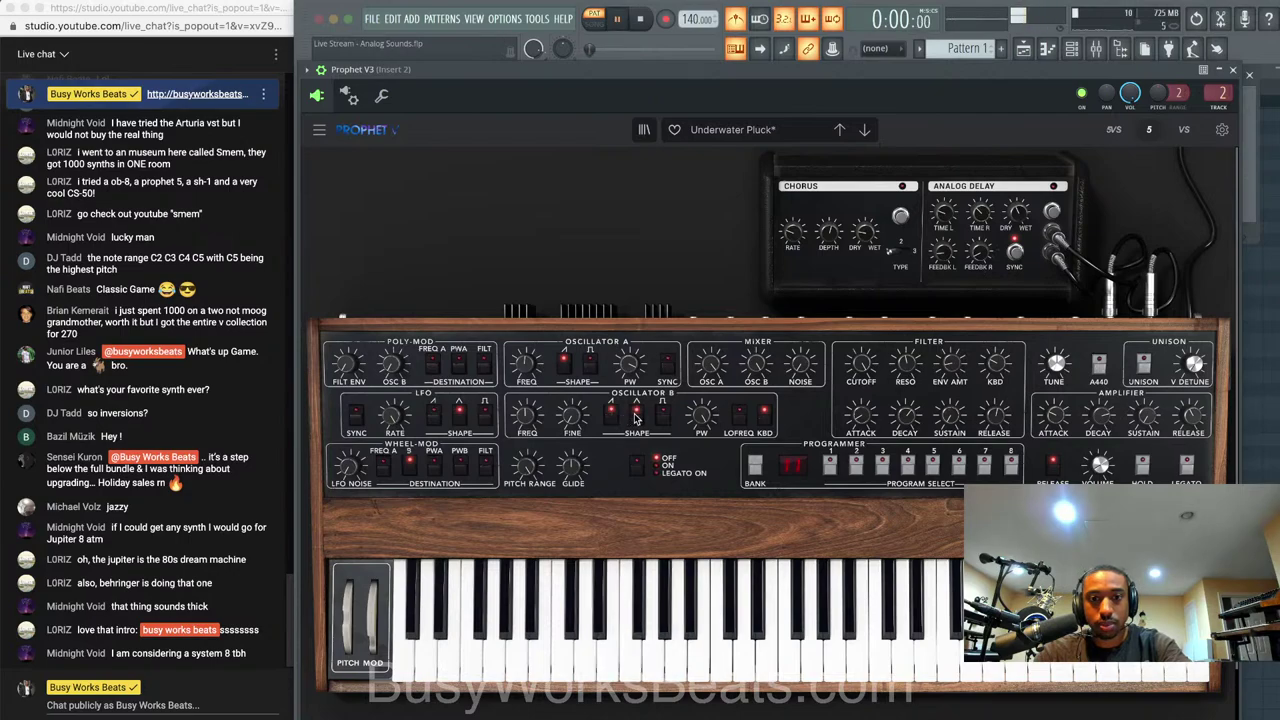
{"action": "key", "text": "space"}
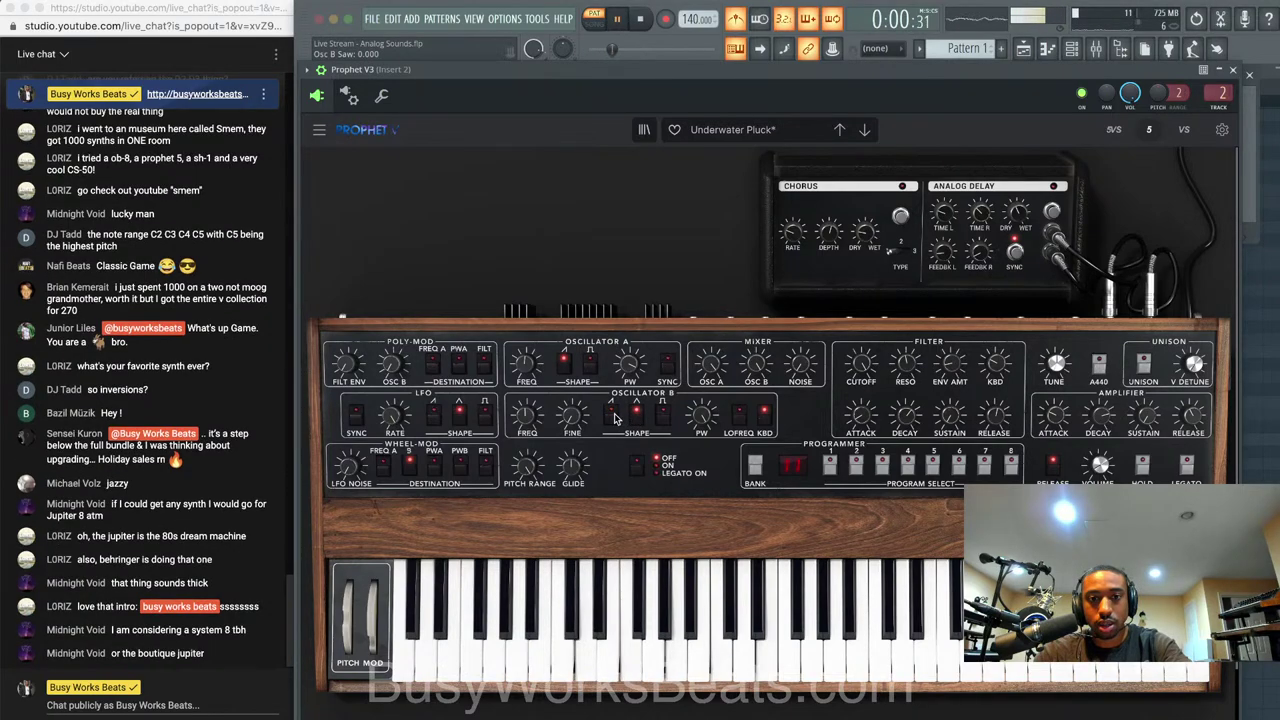
{"action": "left_click", "coordinate": [611, 416]}
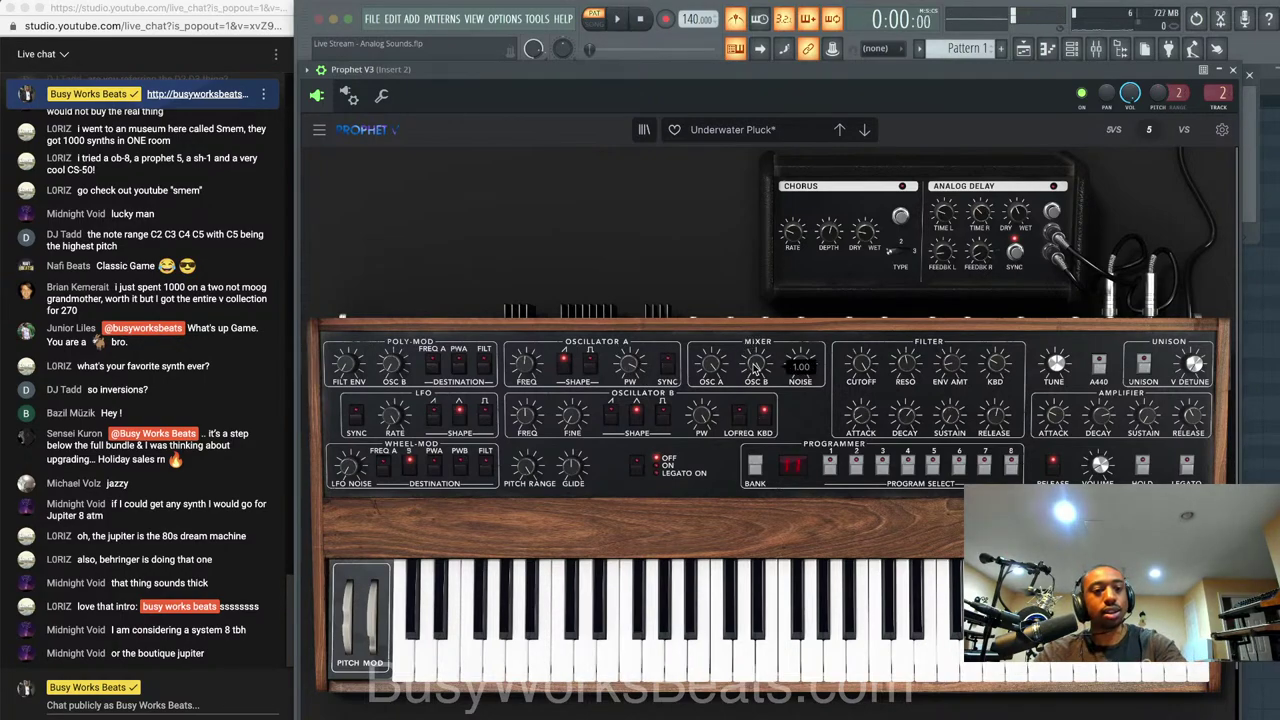
Play back the chord, close the Prophet V3 synth, and replay the chord in the piano roll
{"action": "key", "text": "space"}
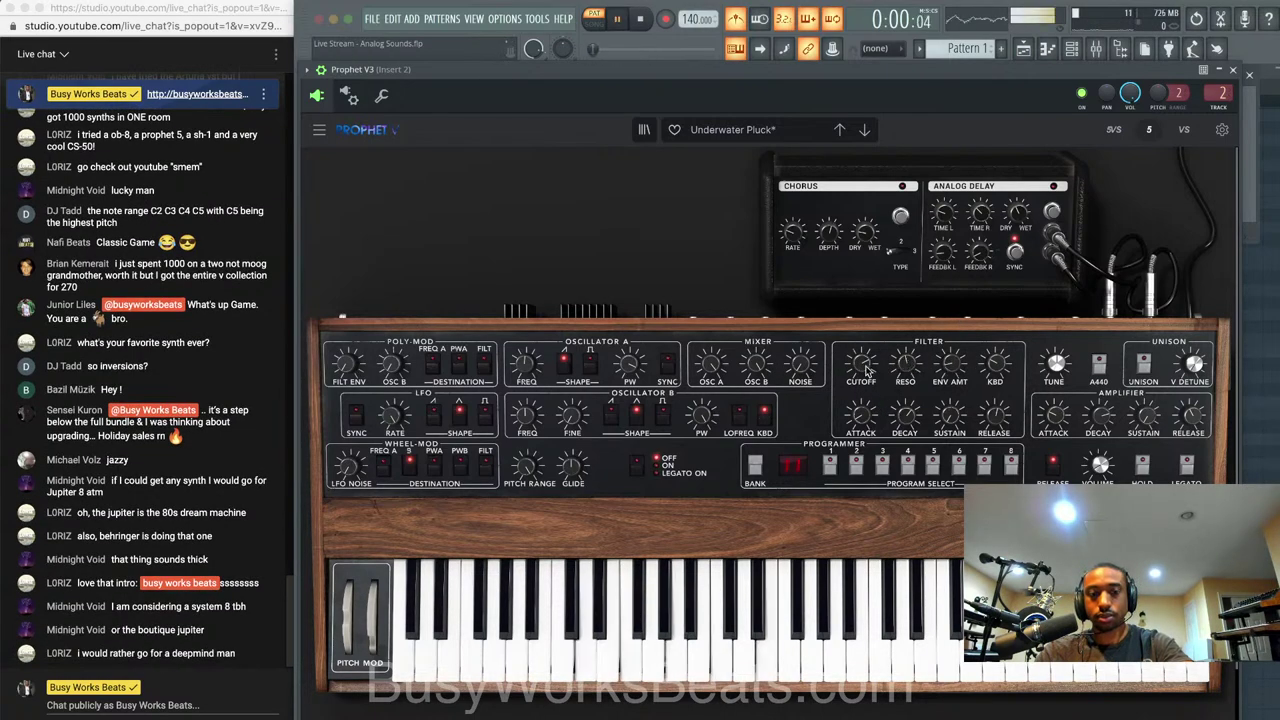
{"action": "left_click", "coordinate": [1249, 74]}
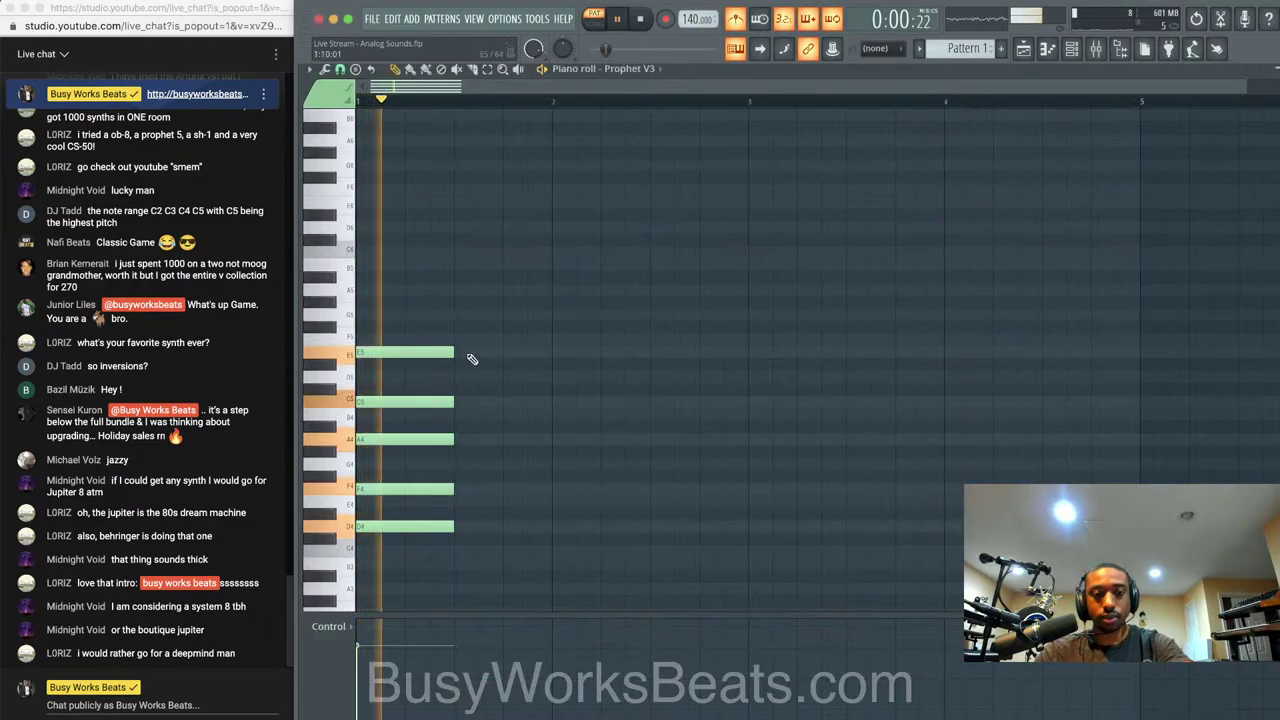
{"action": "key", "text": "space"}
{"action": "key", "text": "space"}
{"action": "key", "text": "space"}
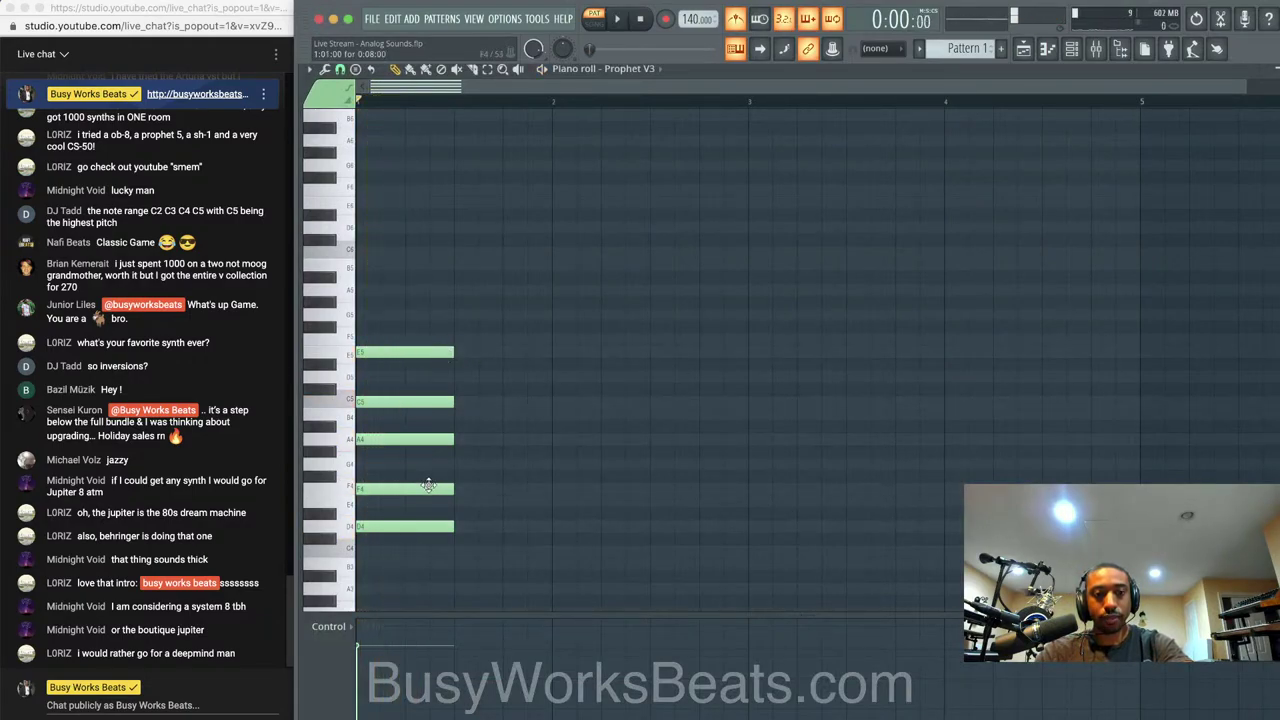
Try the chord's F4 note one octave lower at F3, return it to F4, and play the chord
{"action": "scroll", "coordinate": [426, 466], "scroll_direction": "down", "scroll_amount": 3}
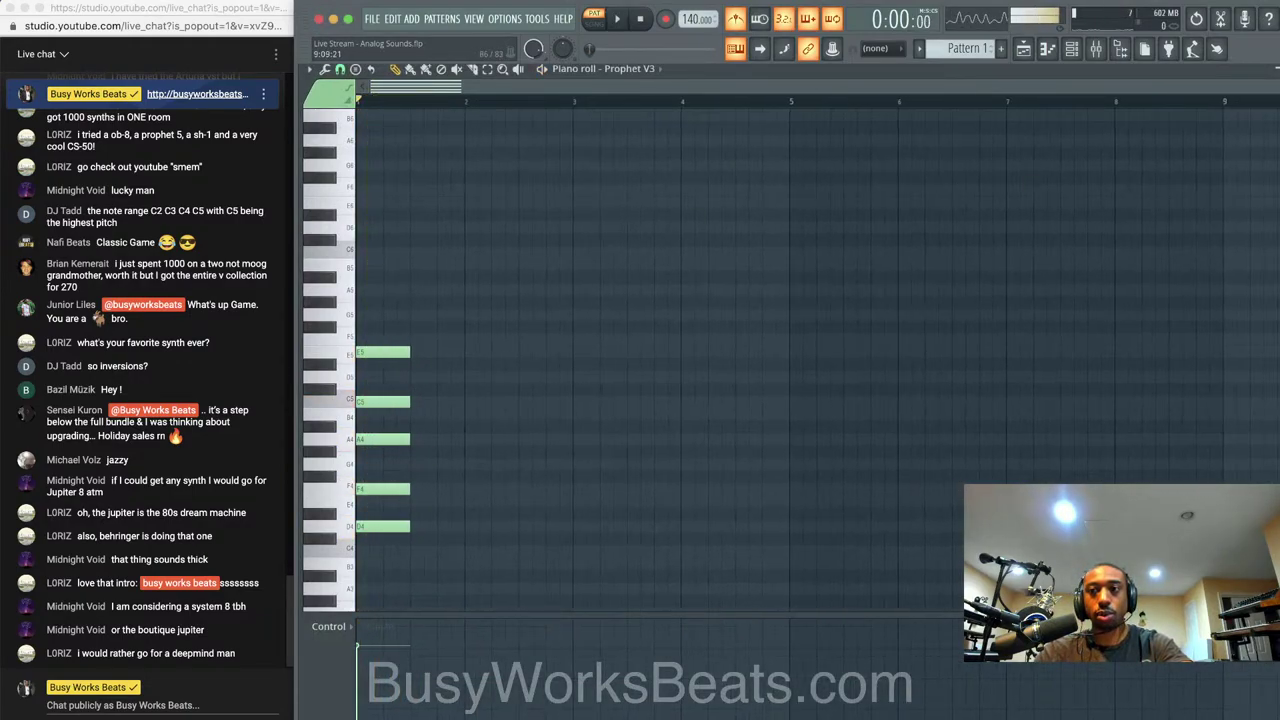
{"action": "scroll", "coordinate": [408, 439], "scroll_direction": "down", "scroll_amount": 2}
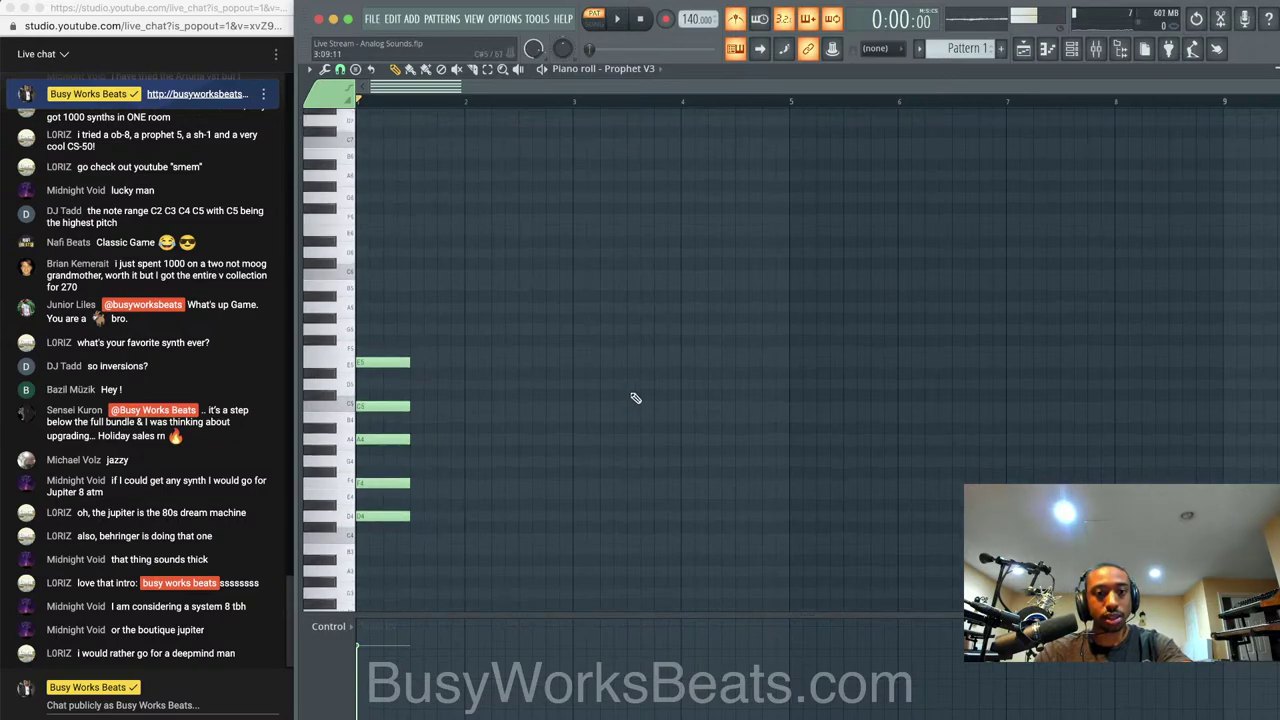
{"action": "right_click", "coordinate": [398, 486]}
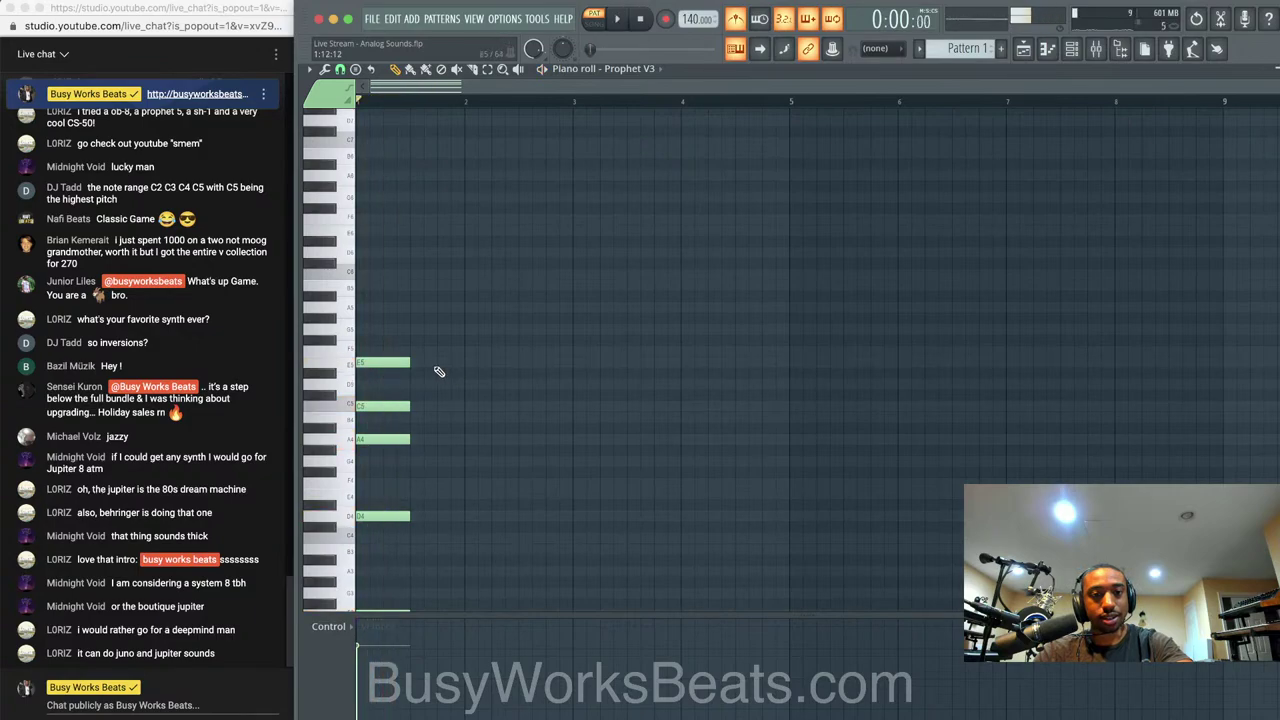
{"action": "scroll", "coordinate": [439, 372], "scroll_direction": "down", "scroll_amount": 3}
{"action": "left_click_drag", "start_coordinate": [403, 457], "coordinate": [379, 505]}
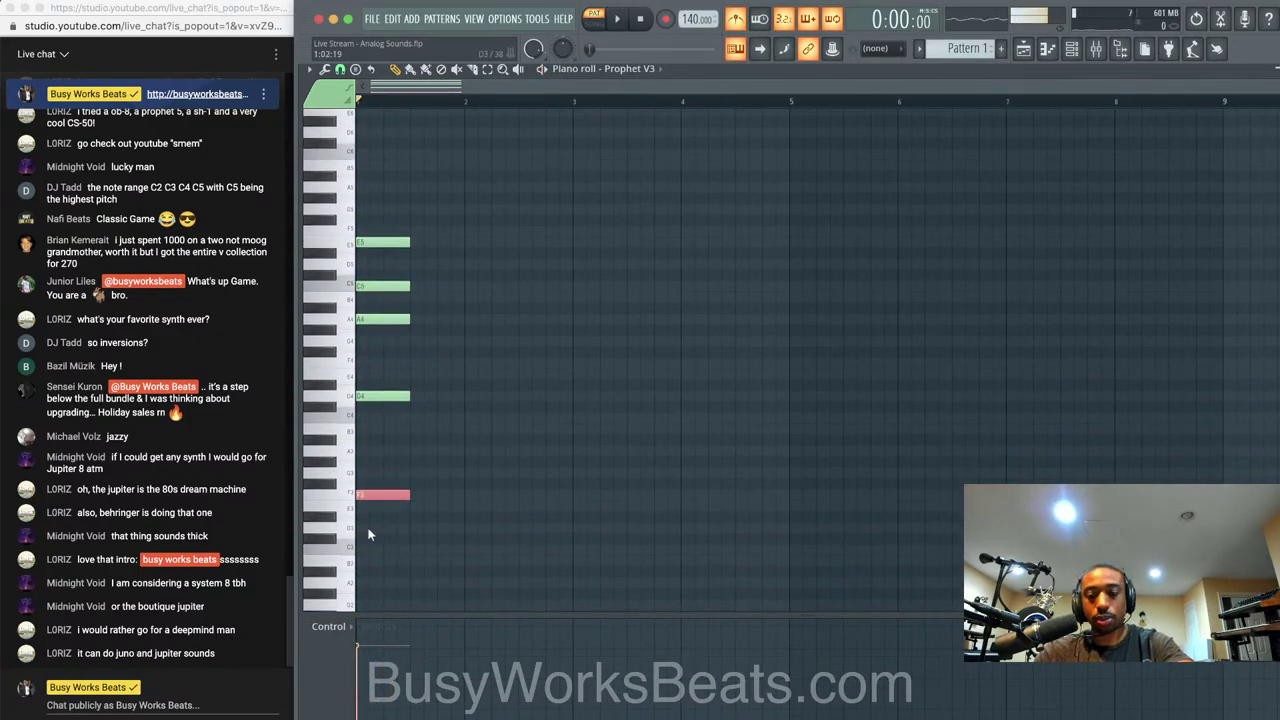
{"action": "key", "text": "ctrl+Up"}
{"action": "key", "text": "space"}
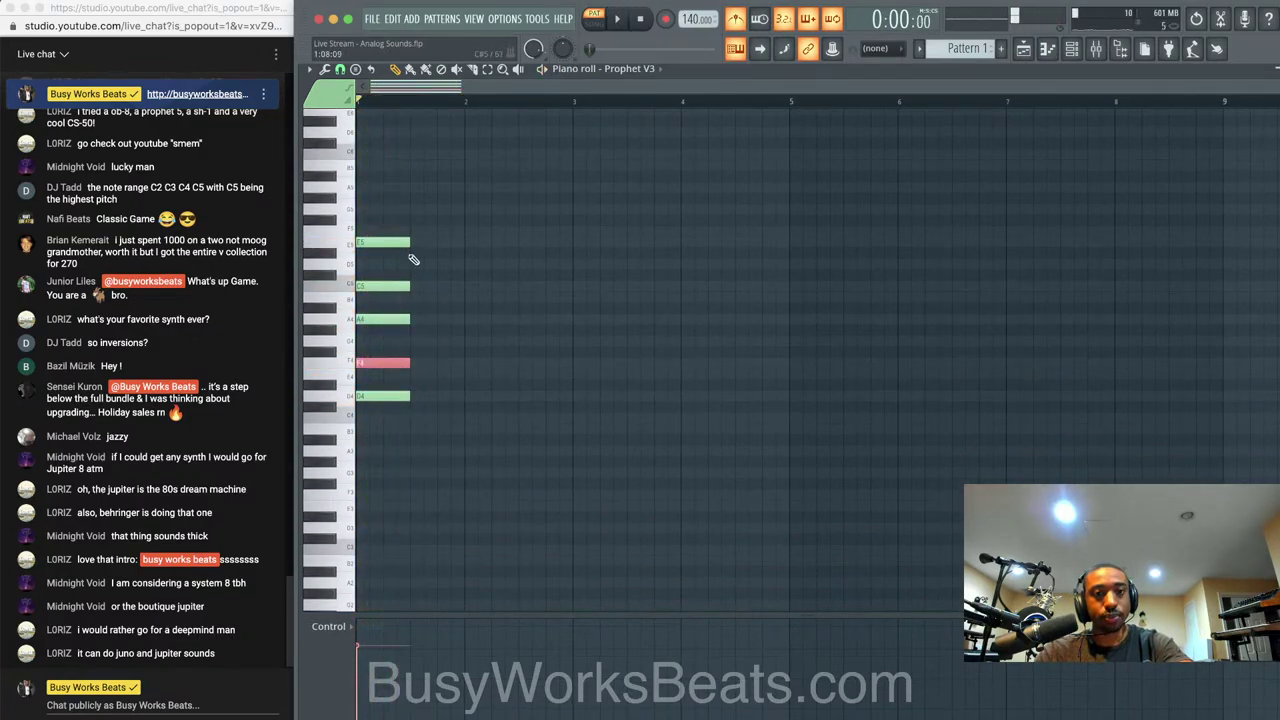
{"action": "key", "text": "space"}
Select all the chord notes, shorten them to two steps, and play the result
{"action": "key", "text": "ctrl+a"}
{"action": "left_click_drag", "start_coordinate": [414, 395], "coordinate": [371, 396]}
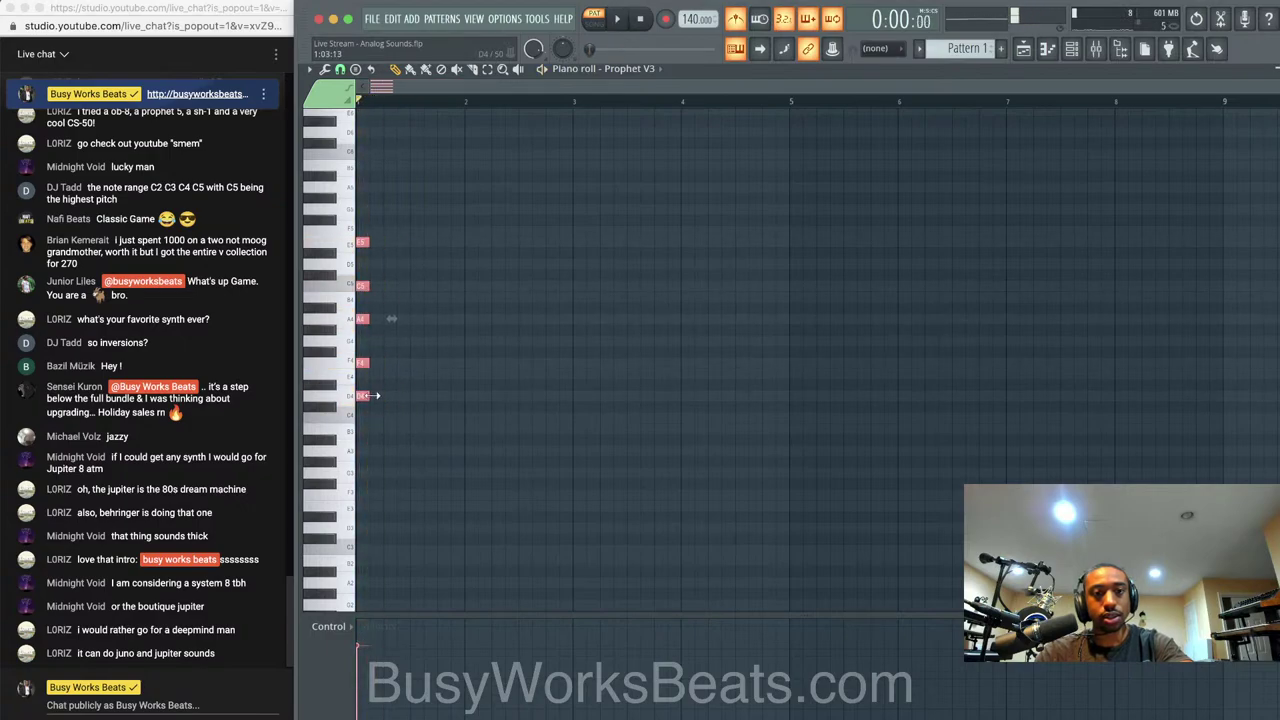
{"action": "key", "text": "space"}
{"action": "key", "text": "space"}
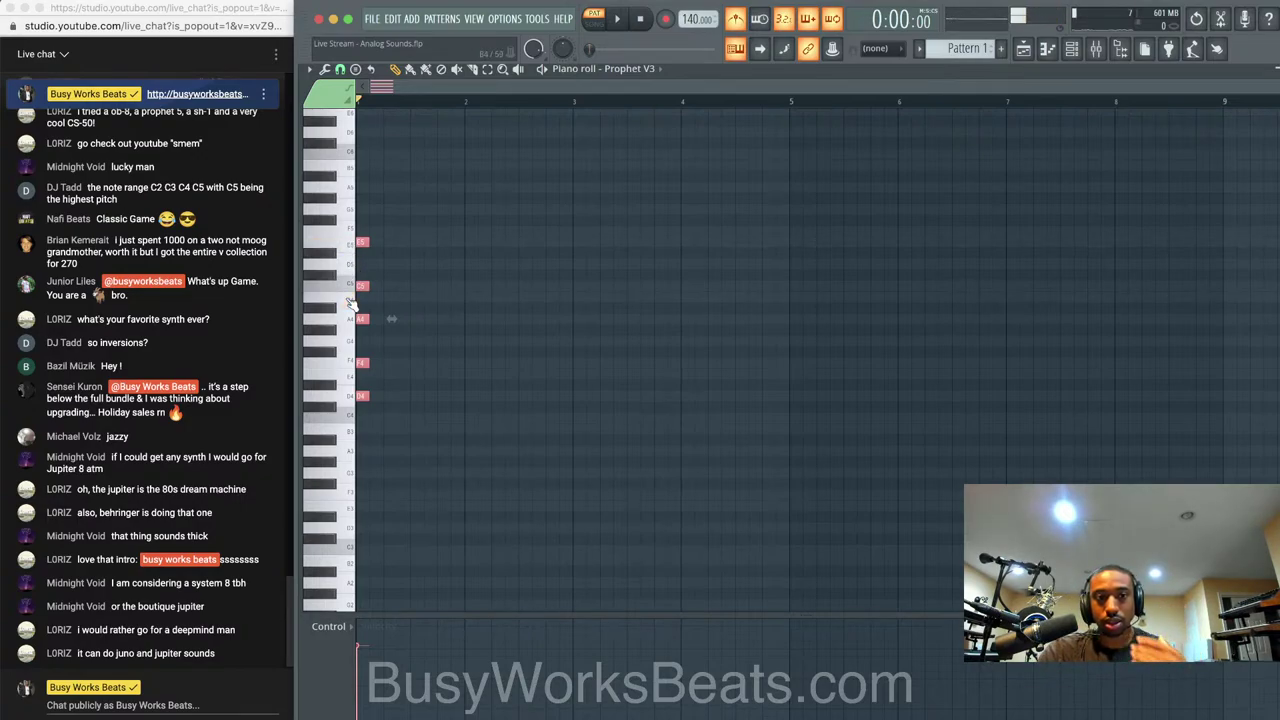
Copy the chord to step 13 of bar 1, lowered to A3, C4, E4, G4 and B4, play both chords and clear the selection
{"action": "left_click_drag", "start_coordinate": [362, 285], "coordinate": [438, 342]}
{"action": "key", "text": "space"}
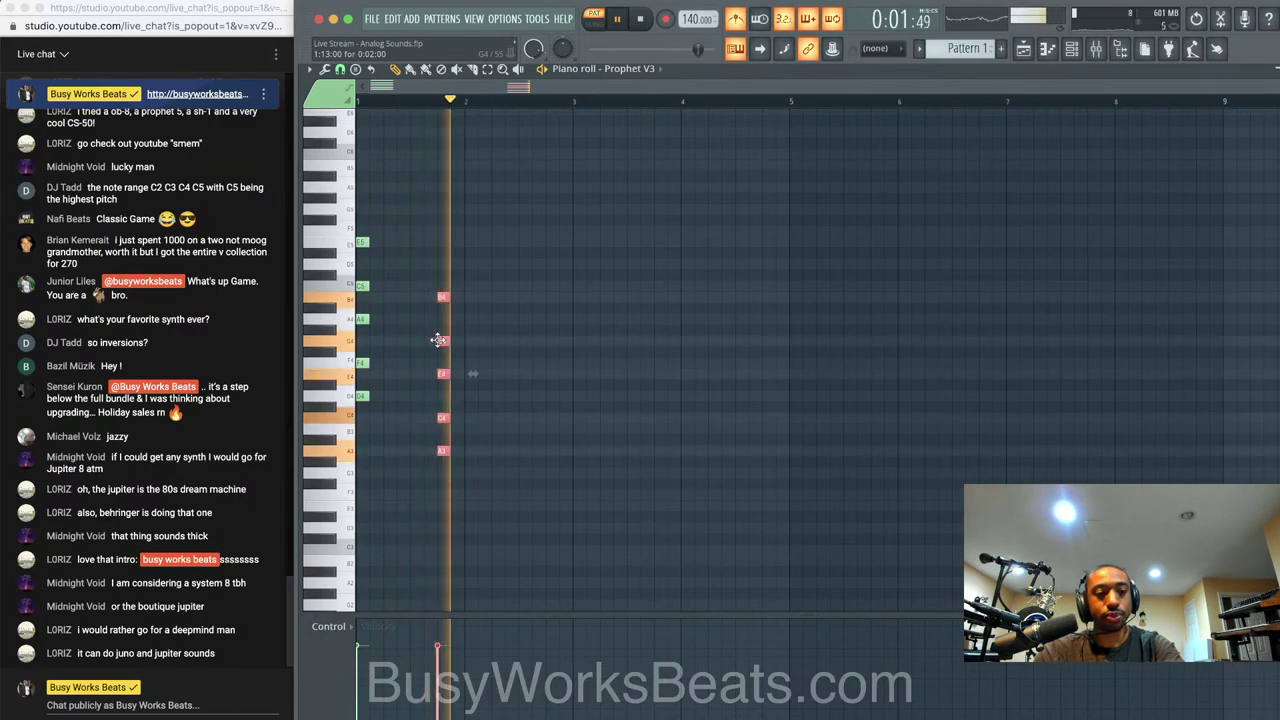
{"action": "key", "text": "space"}
{"action": "right_click", "coordinate": [468, 351]}
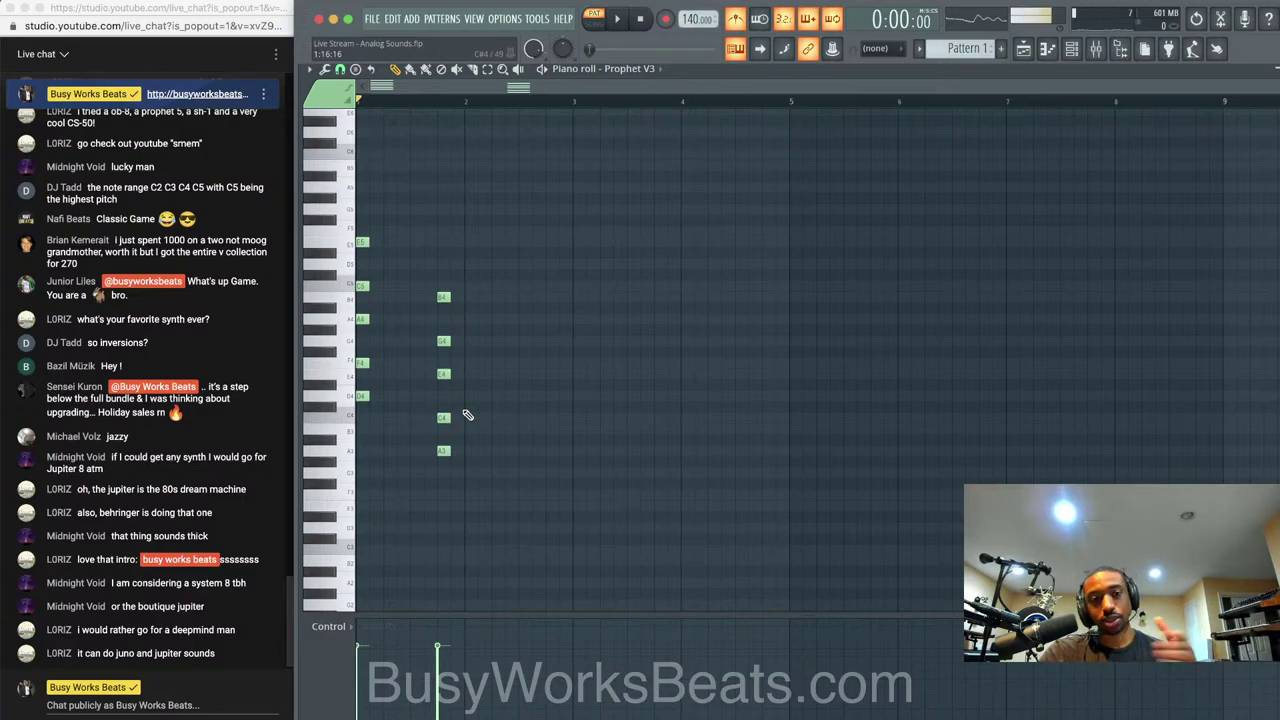
Save the project and play back the two-chord pattern
{"action": "key", "text": "ctrl+s"}
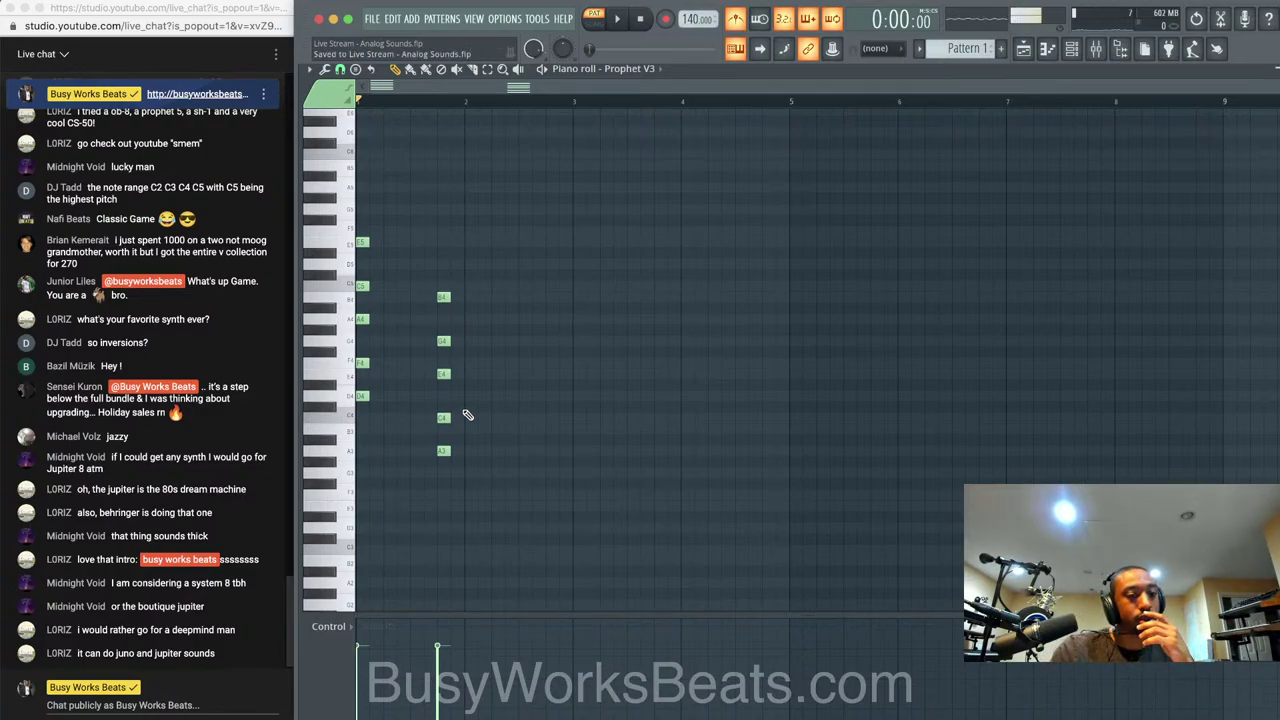
{"action": "key", "text": "space"}
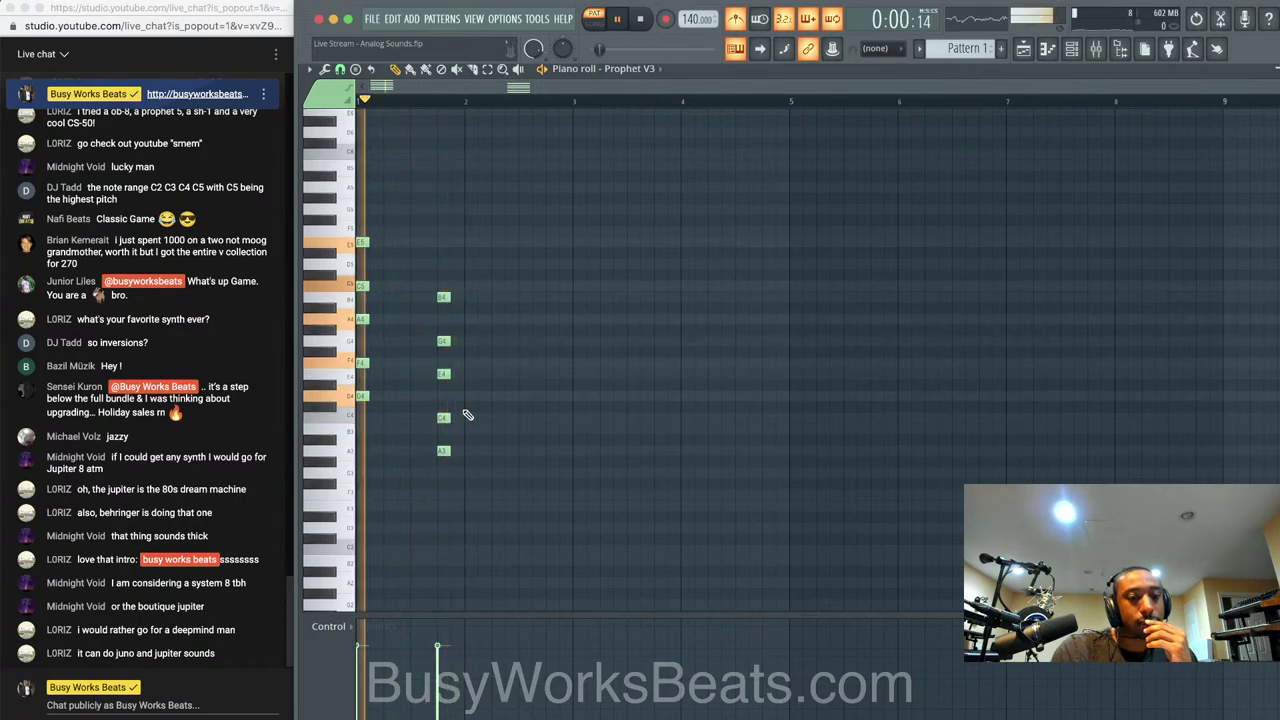
{"action": "key", "text": "space"}
{"action": "key", "text": "space"}
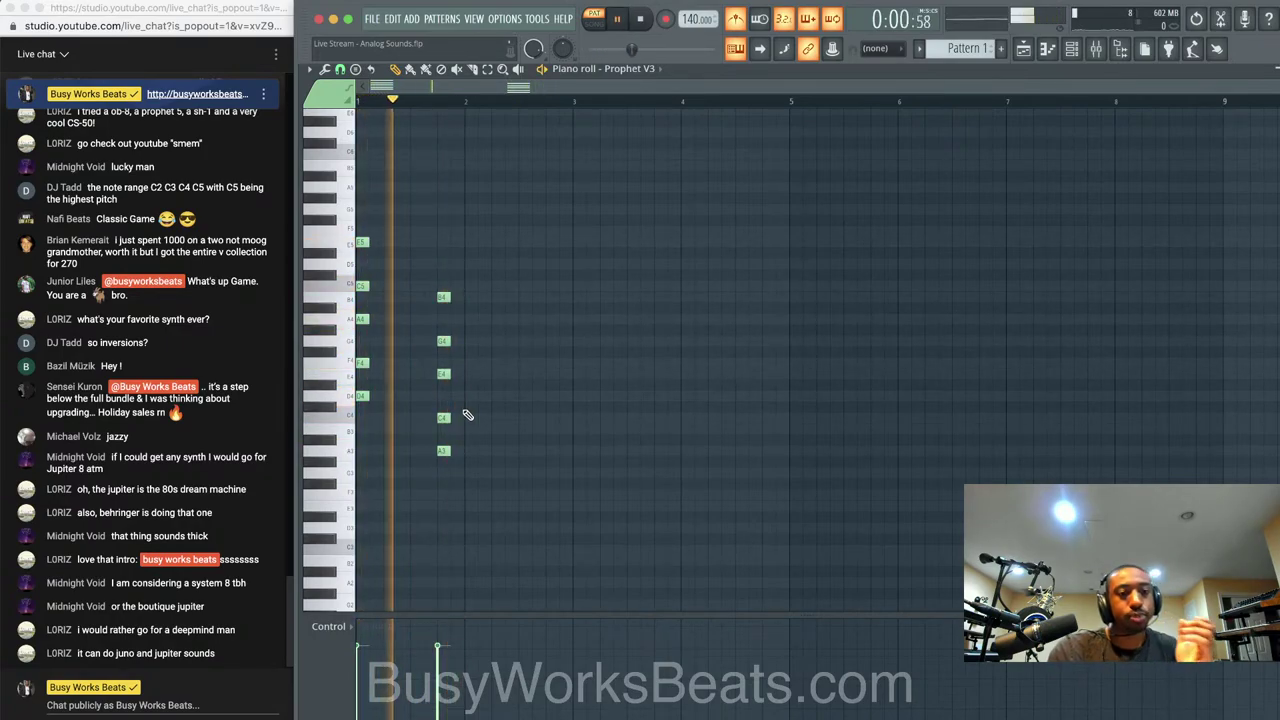
{"action": "key", "text": "space"}
Duplicate both chords so the copy starts at step 13 of bar 2, raise the copies three semitones, and play the progression
{"action": "left_click_drag", "start_coordinate": [488, 466], "coordinate": [338, 235]}
{"action": "key", "text": "ctrl+b"}
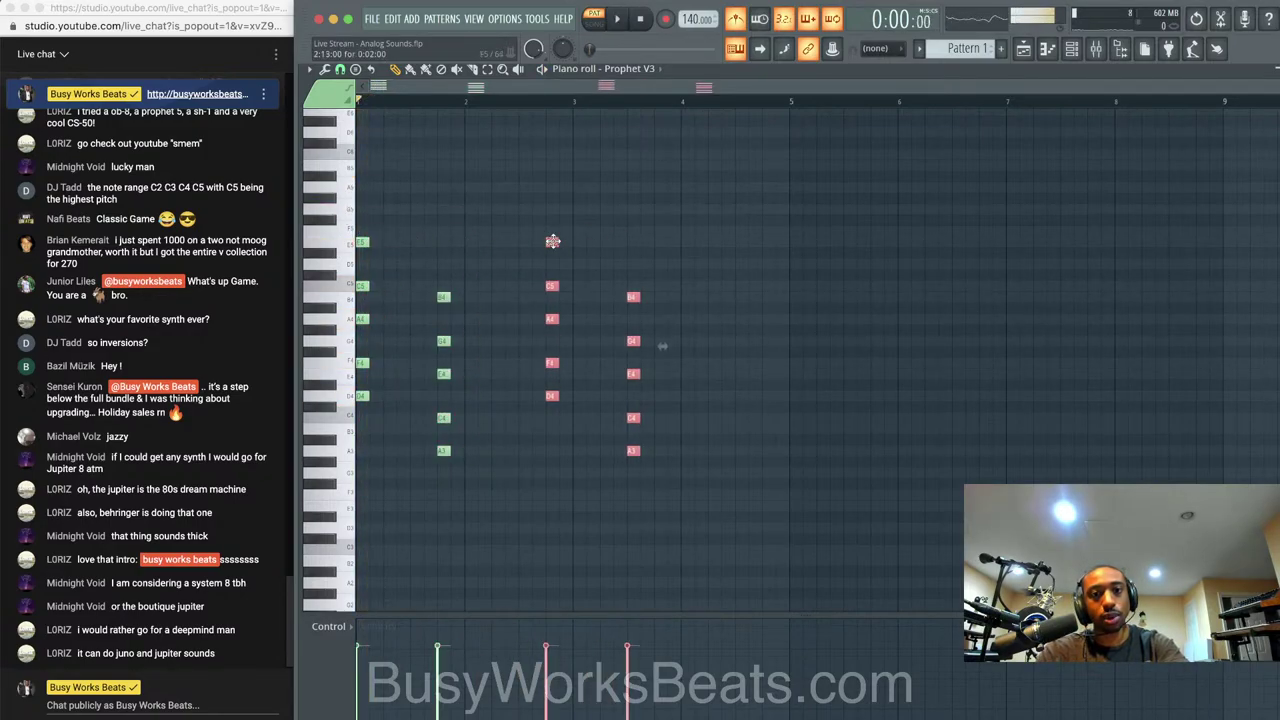
{"action": "left_click_drag", "start_coordinate": [553, 241], "coordinate": [553, 208]}
{"action": "key", "text": "space"}
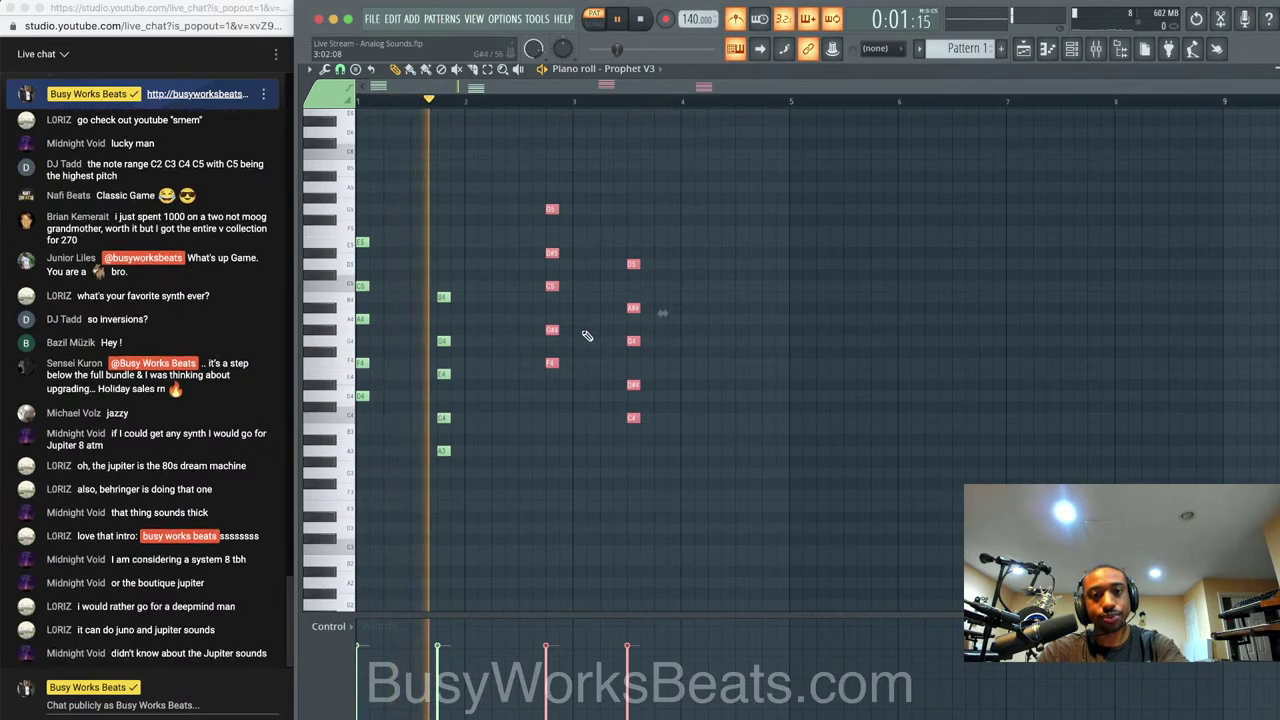
Move the two copied chords to start at bar 3, and raise the bar 3 chord's G#4 and D#5 to A4 and E5
{"action": "left_click_drag", "start_coordinate": [551, 208], "coordinate": [579, 208]}
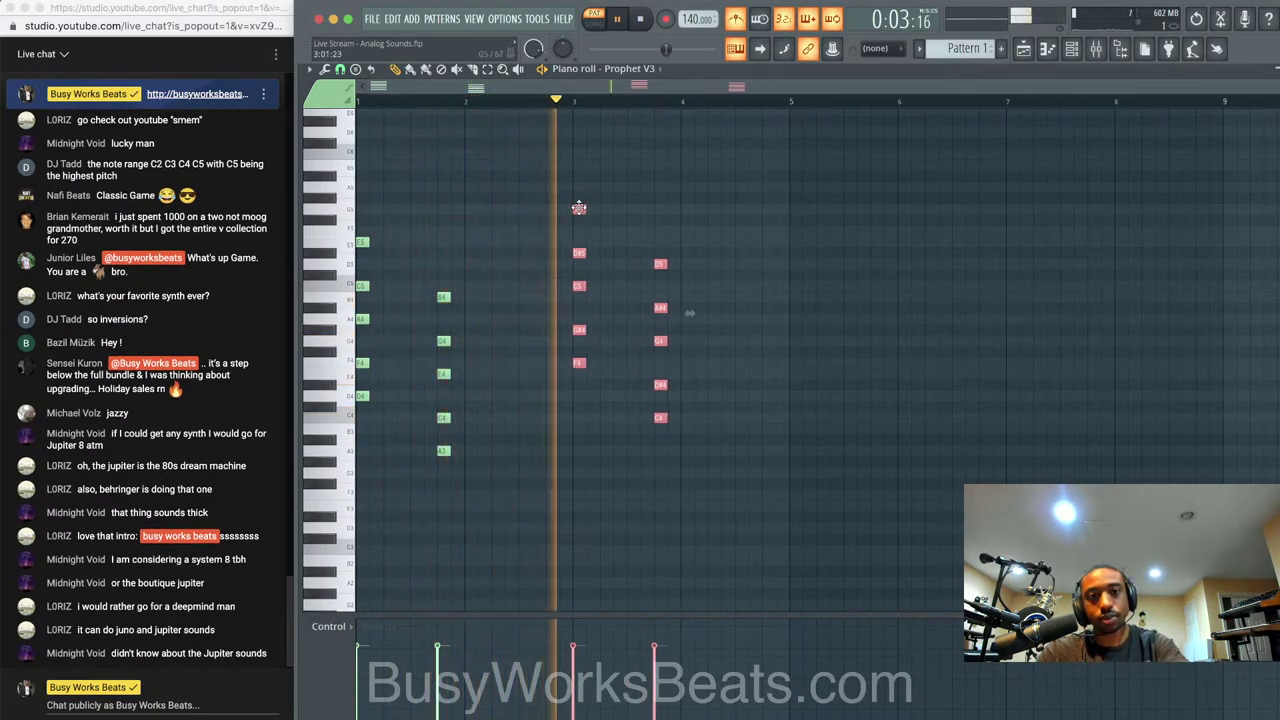
{"action": "key", "text": "space"}
{"action": "left_click", "coordinate": [581, 330]}
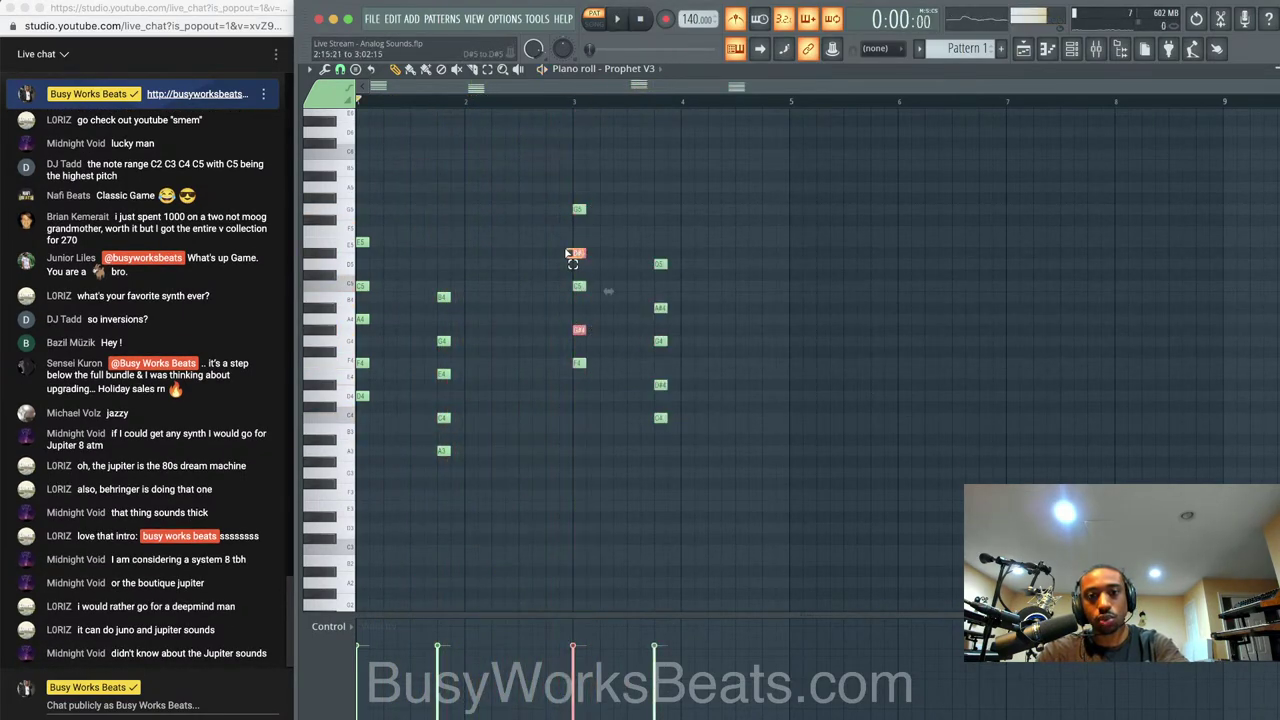
{"action": "left_click_drag", "start_coordinate": [570, 253], "coordinate": [570, 242]}
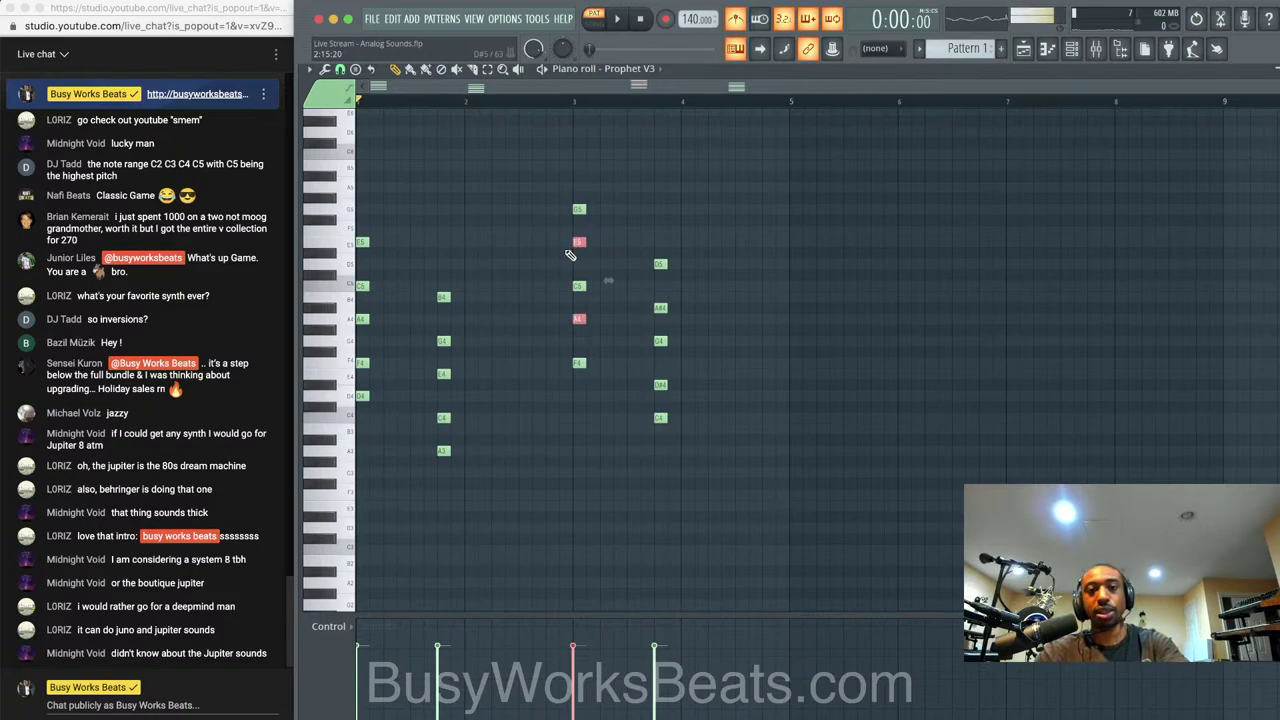
{"action": "left_click", "coordinate": [621, 420]}
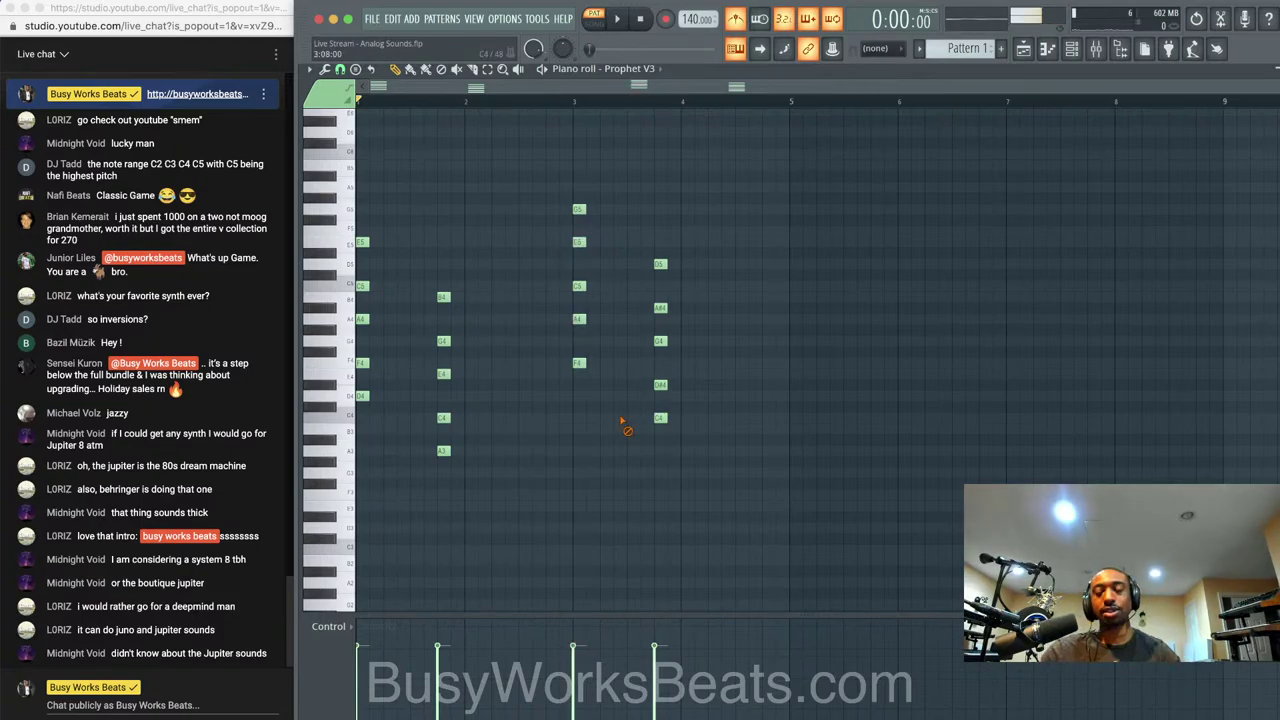
{"action": "key", "text": "space"}
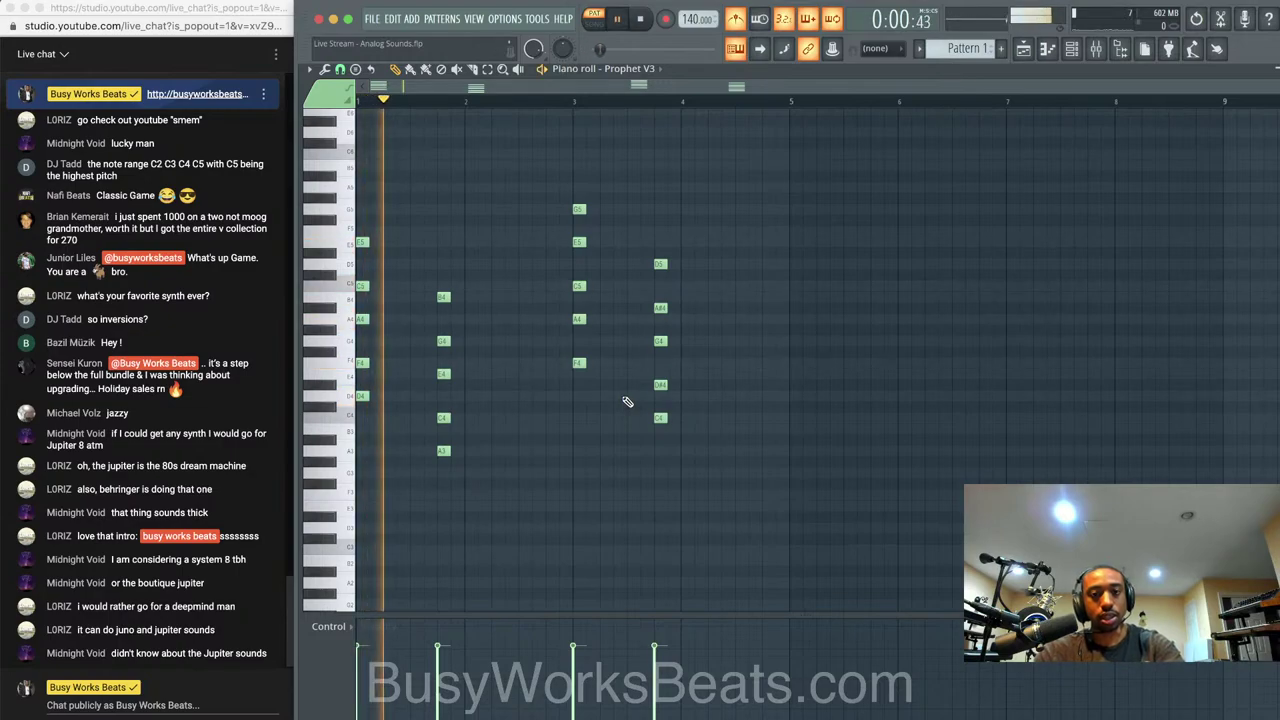
Highlight the bar 3 chord and its A4 and E5 notes, clear the selection, and play back the progression
{"action": "left_click_drag", "start_coordinate": [622, 402], "coordinate": [555, 157]}
{"action": "key", "text": "space"}
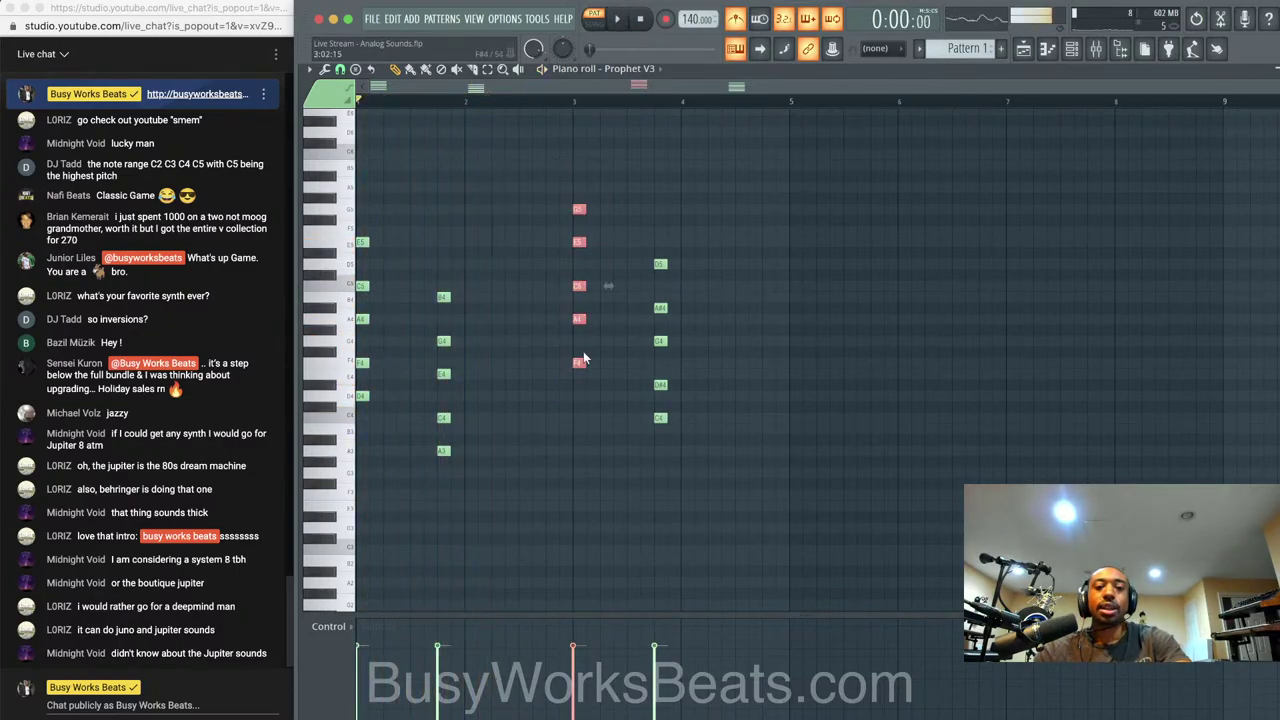
{"action": "left_click", "coordinate": [580, 319]}
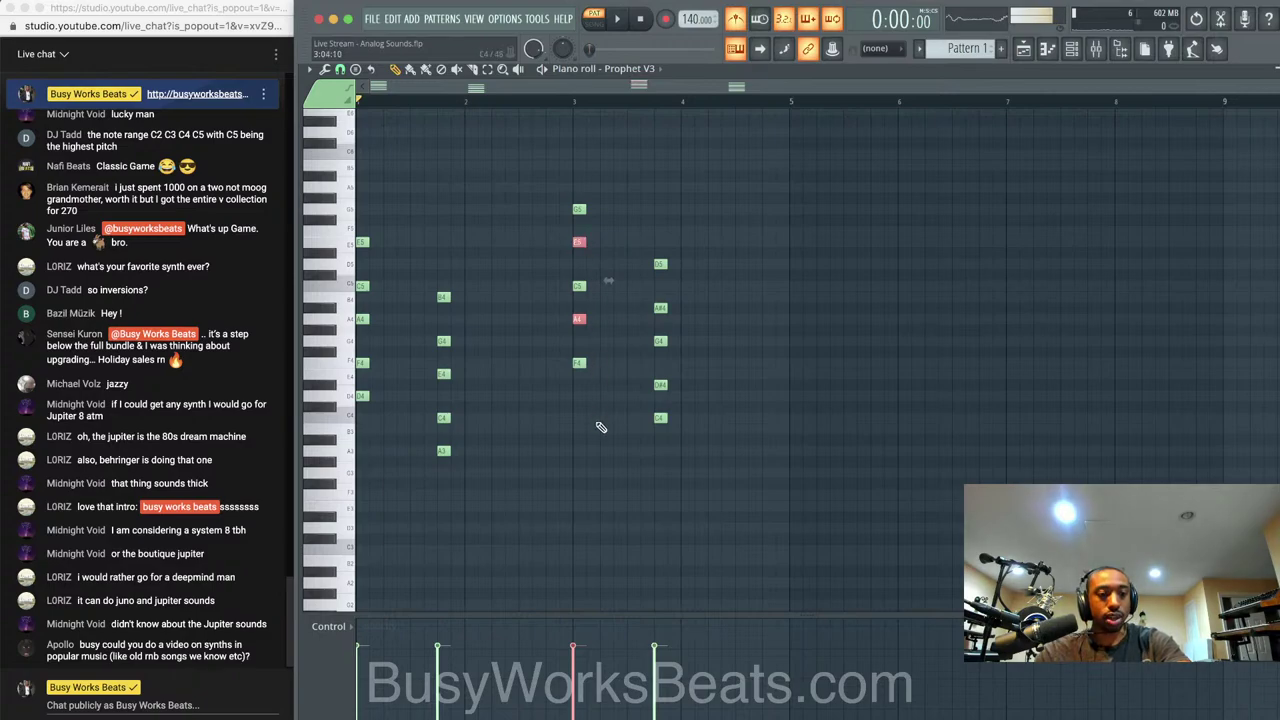
{"action": "key", "text": "space"}
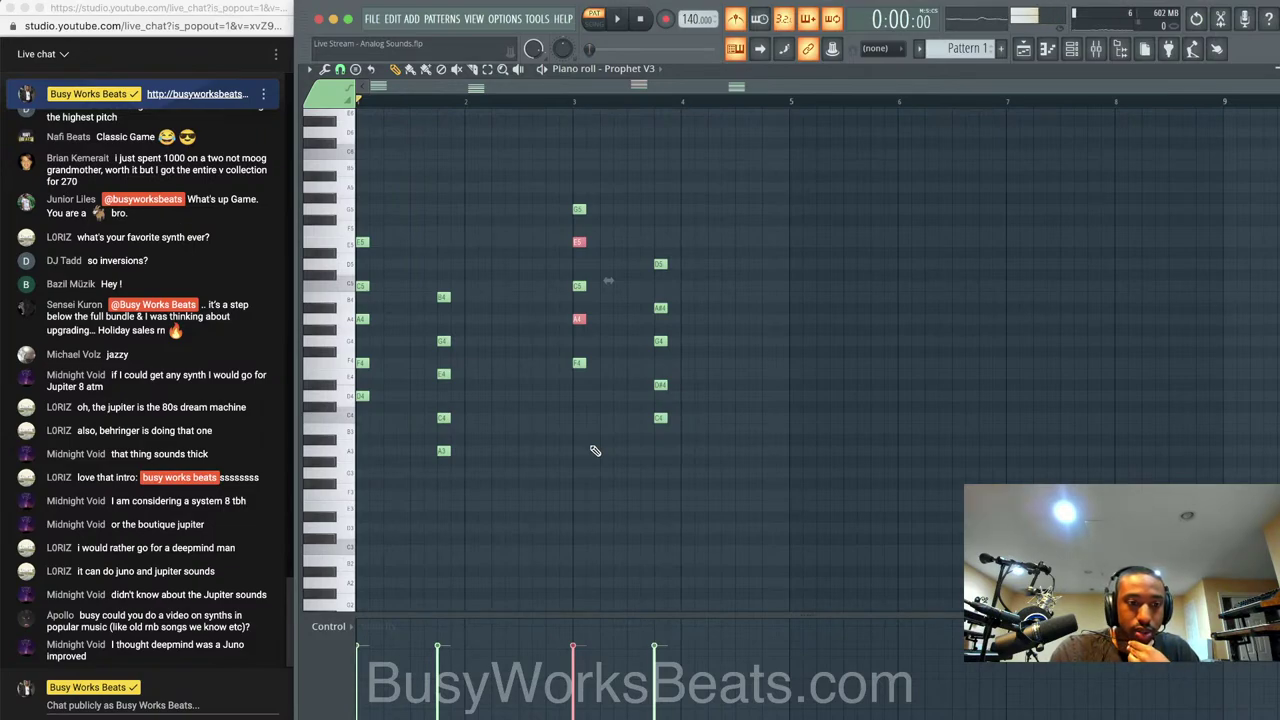
{"action": "left_click", "coordinate": [596, 458]}
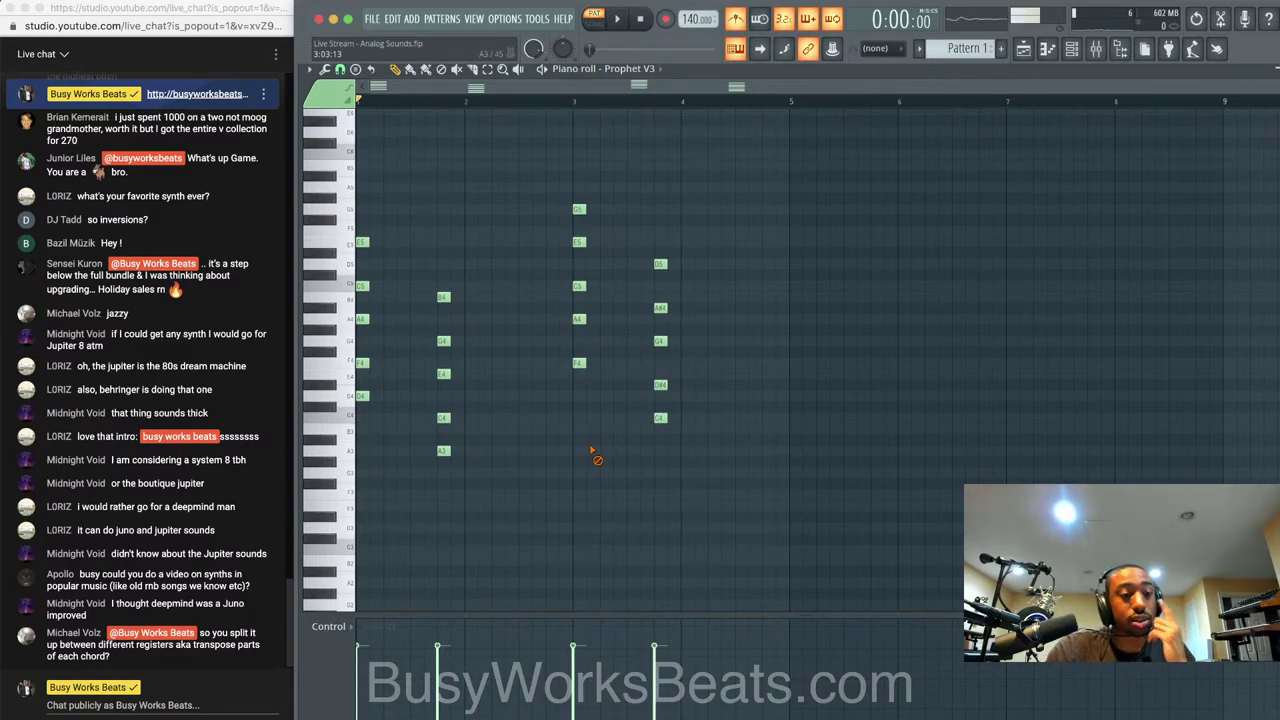
{"action": "key", "text": "space"}
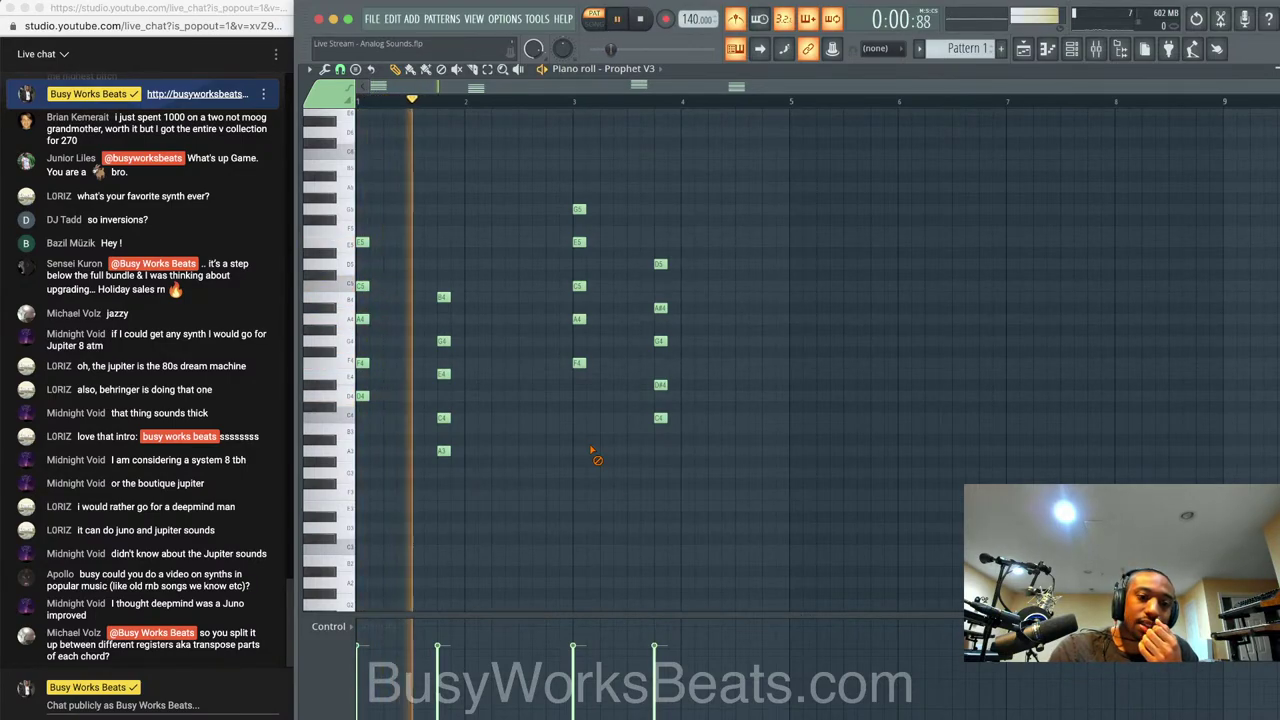
{"action": "key", "text": "space"}
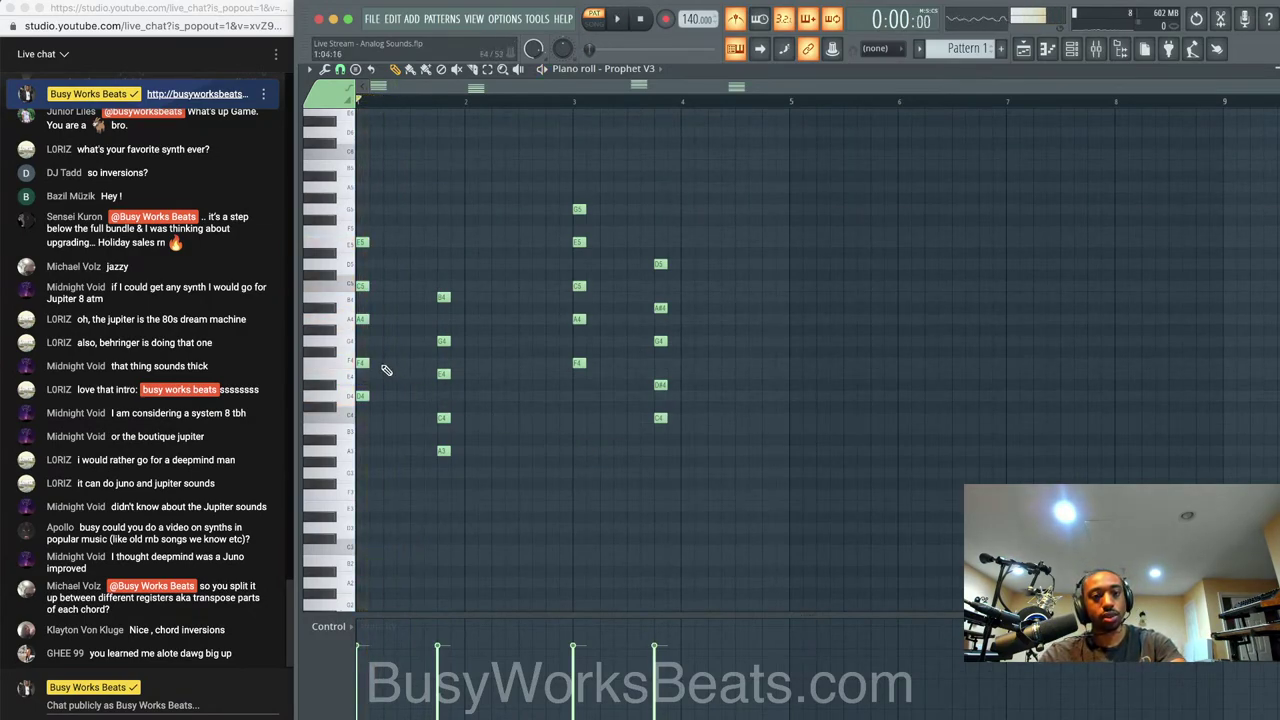
{"action": "key", "text": "space"}
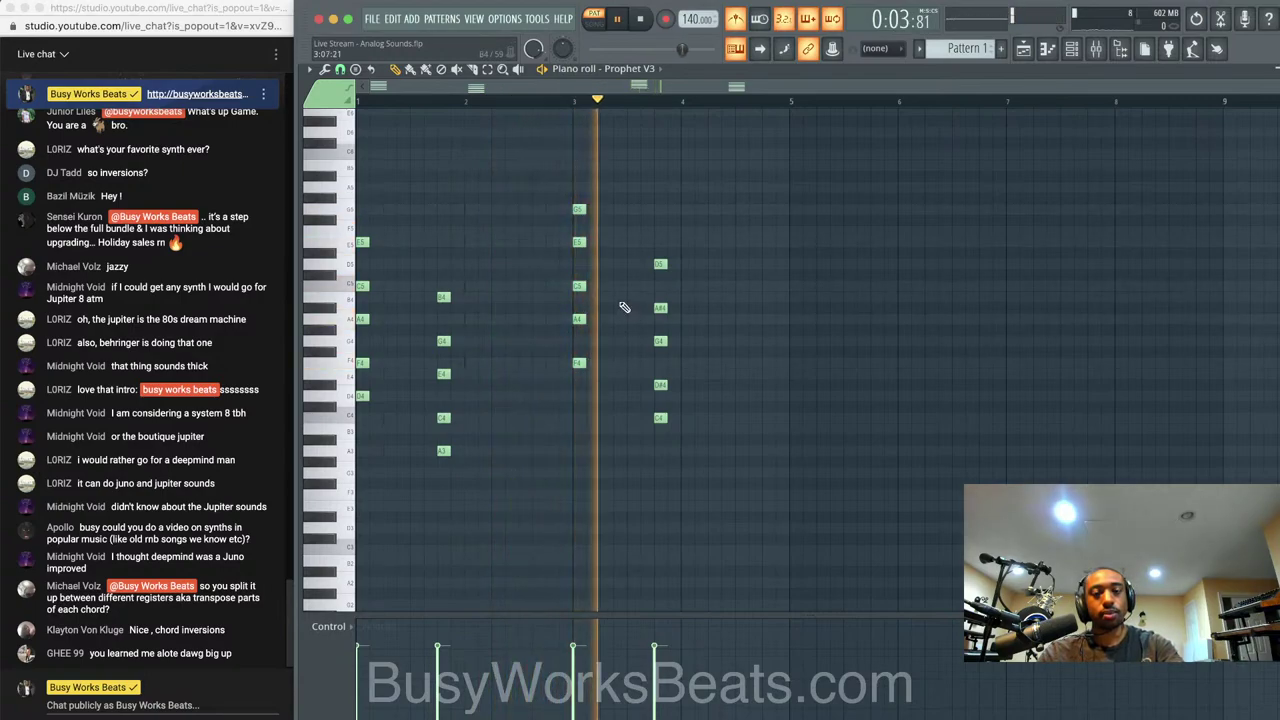
{"action": "key", "text": "space"}
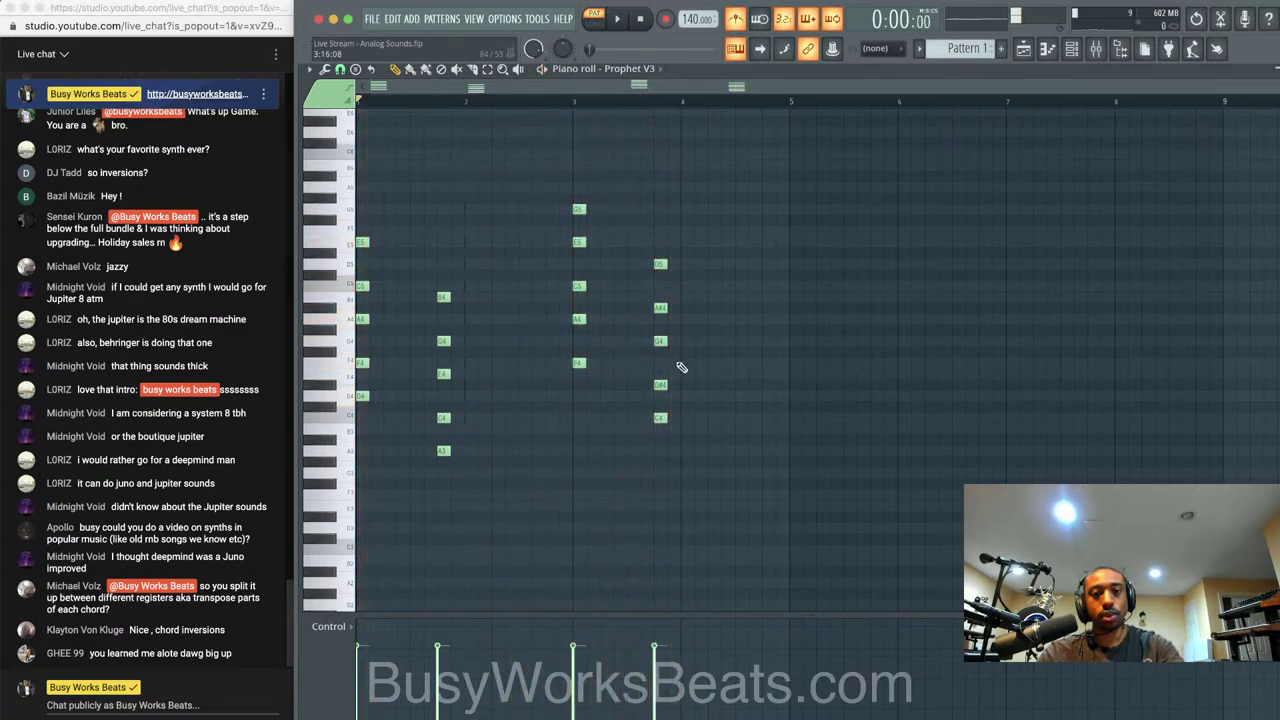
Raise the last chord's D#4 and A#4 one semitone to E4 and B4, and clear the selection
{"action": "left_click", "coordinate": [660, 385]}
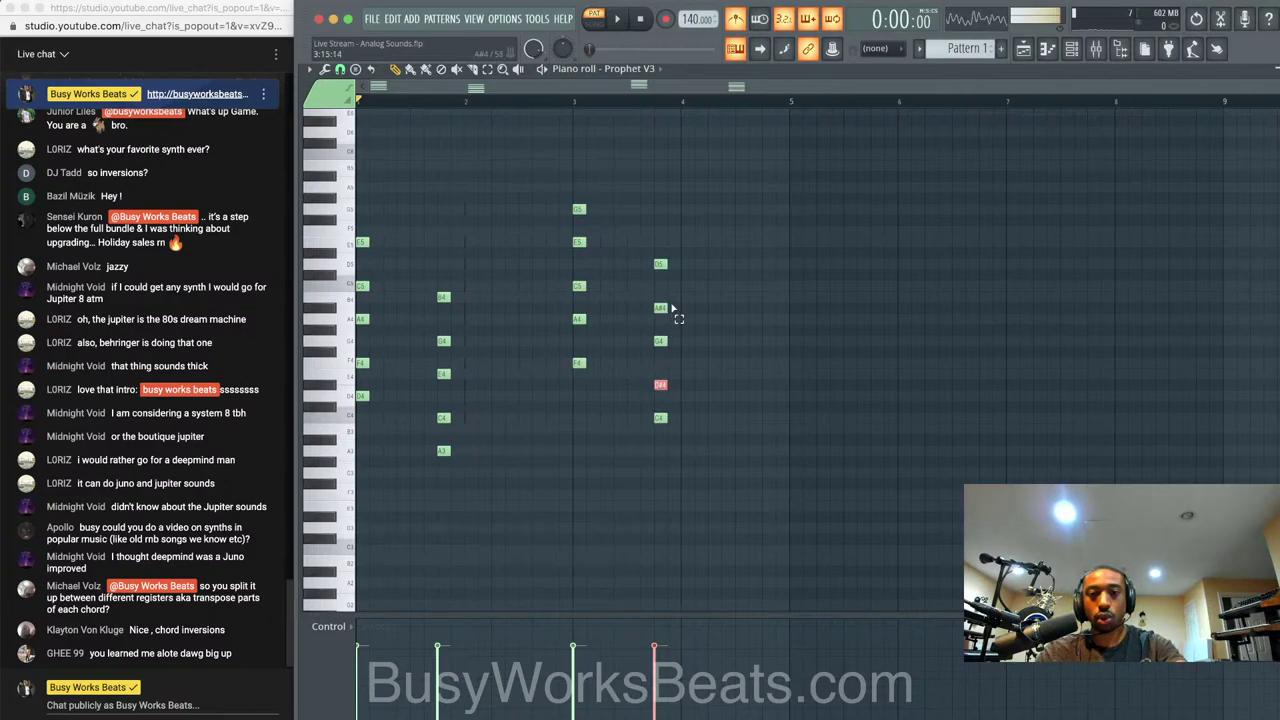
{"action": "left_click", "coordinate": [657, 308], "text": "ctrl+shift"}
{"action": "key", "text": "shift+Up"}
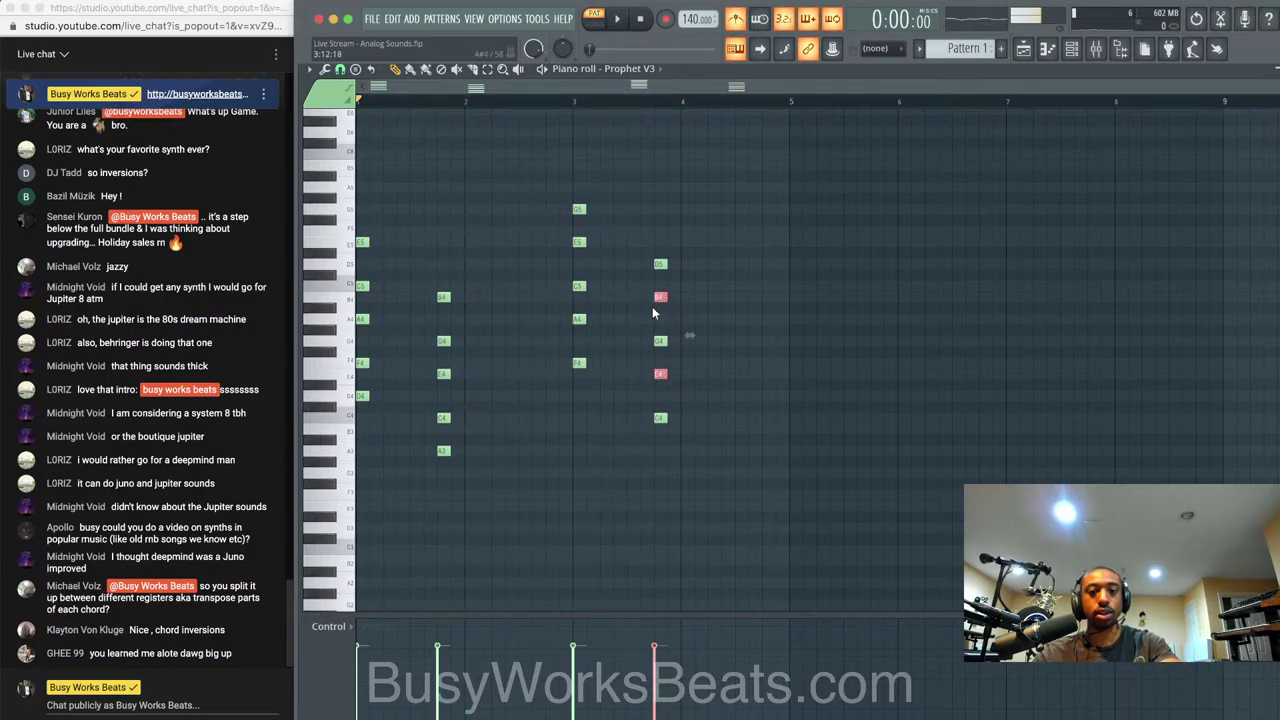
{"action": "left_click", "coordinate": [736, 452]}
Lengthen all the chord notes to 12 steps, clear the selection and play back the sustained progression
{"action": "key", "text": "ctrl+a"}
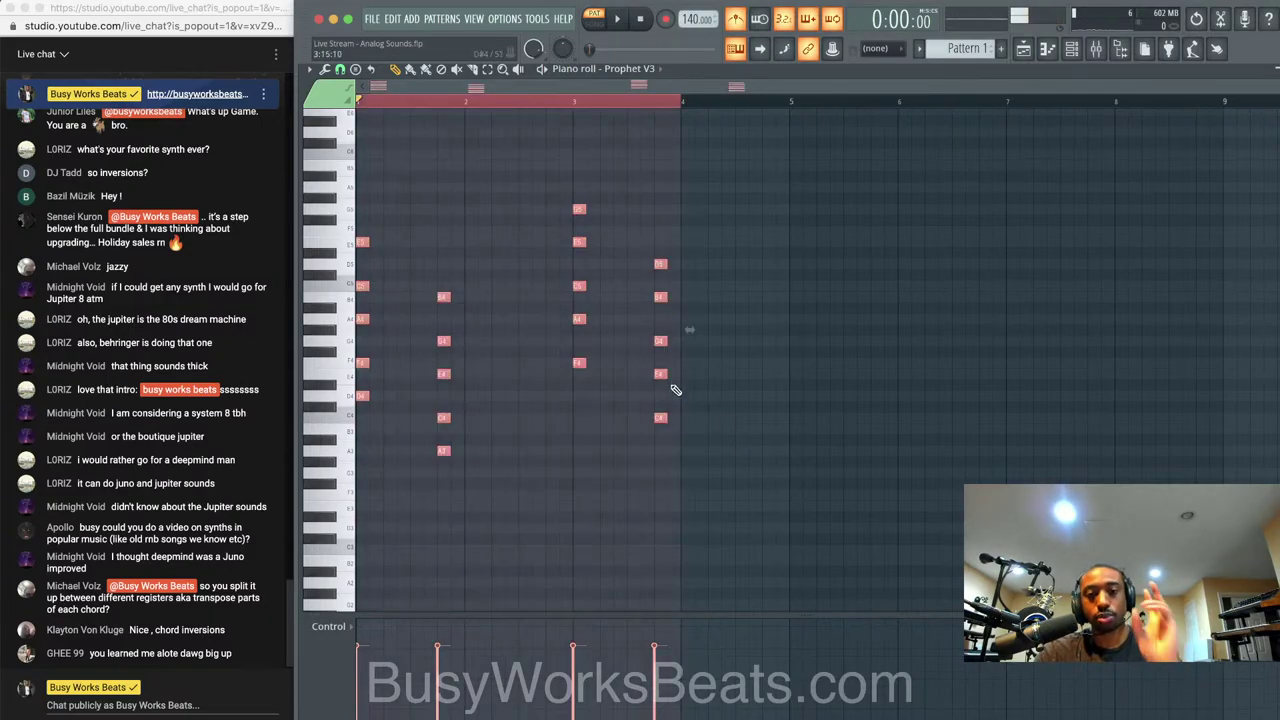
{"action": "key", "text": "space"}
{"action": "left_click_drag", "start_coordinate": [666, 418], "coordinate": [731, 425]}
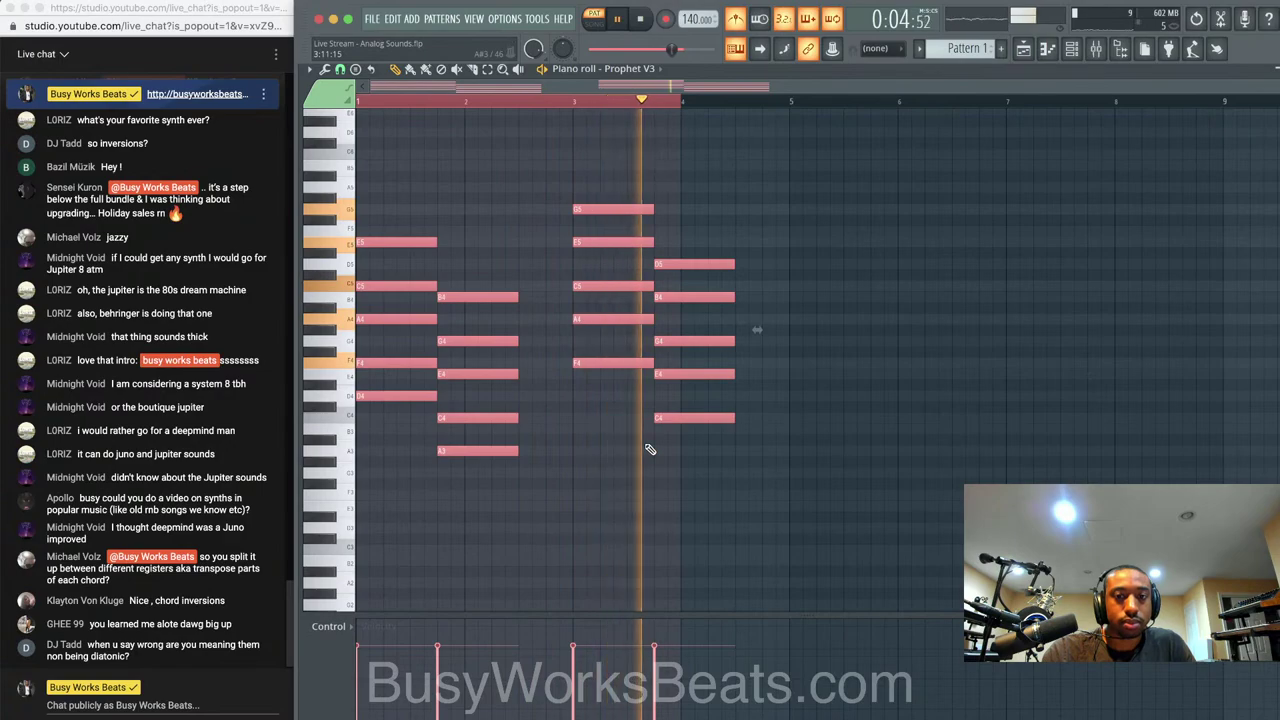
{"action": "key", "text": "space"}
{"action": "left_click", "coordinate": [647, 96]}
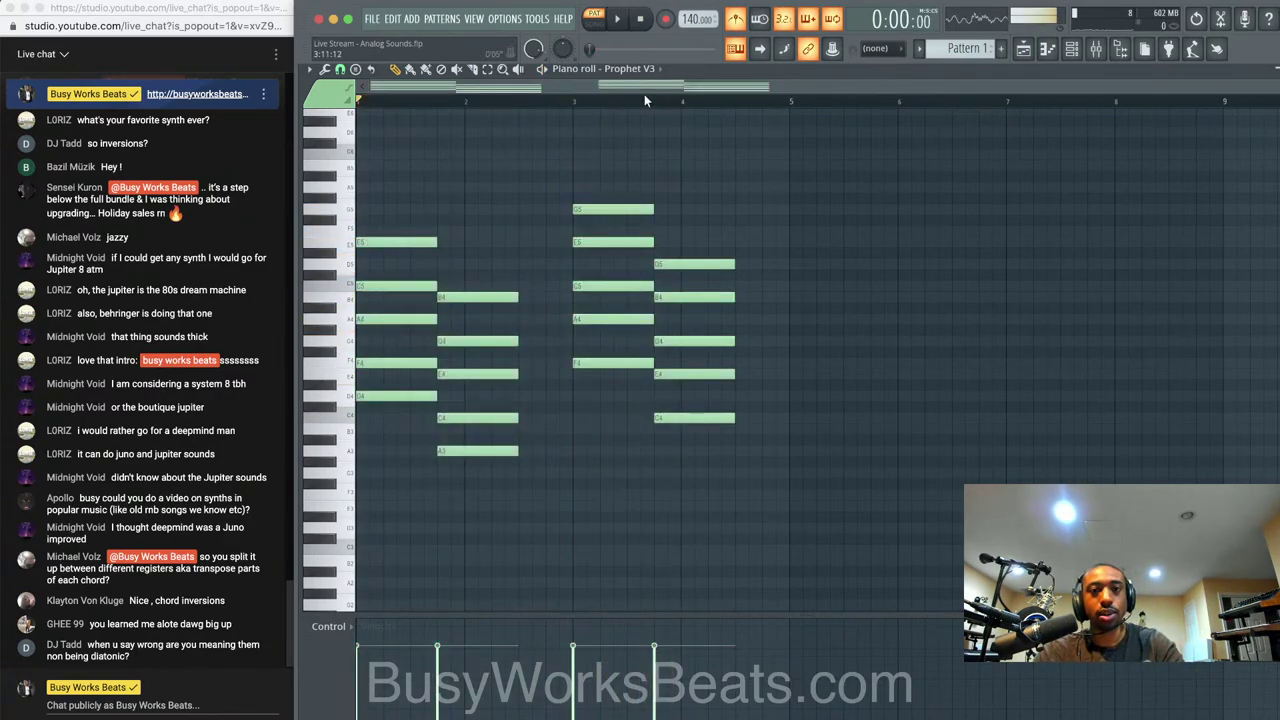
{"action": "key", "text": "space"}
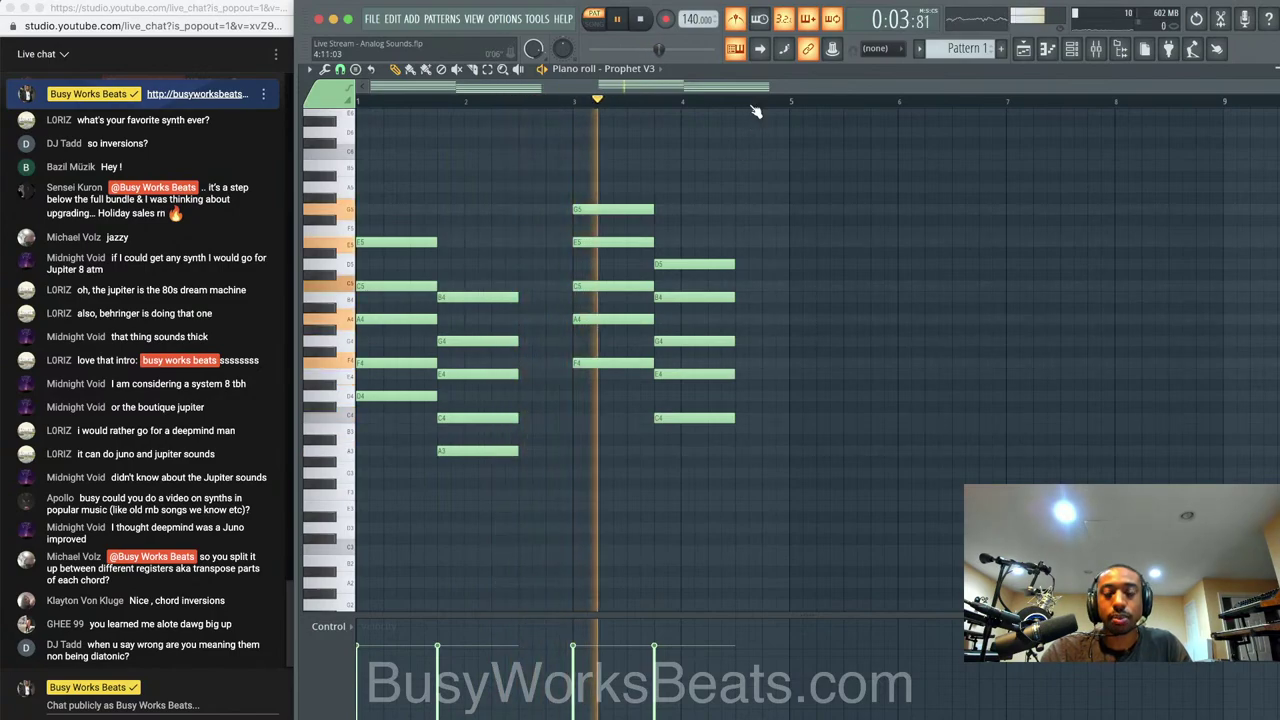
{"action": "key", "text": "space"}
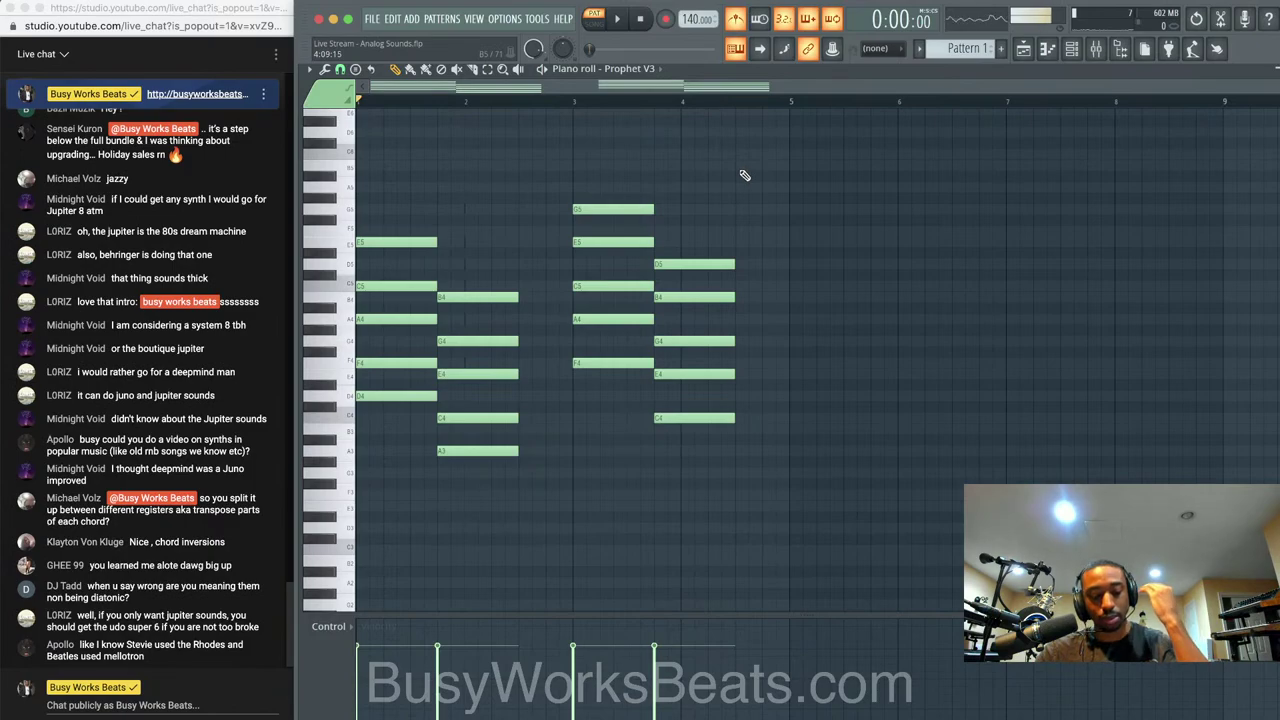
{"action": "key", "text": "space"}
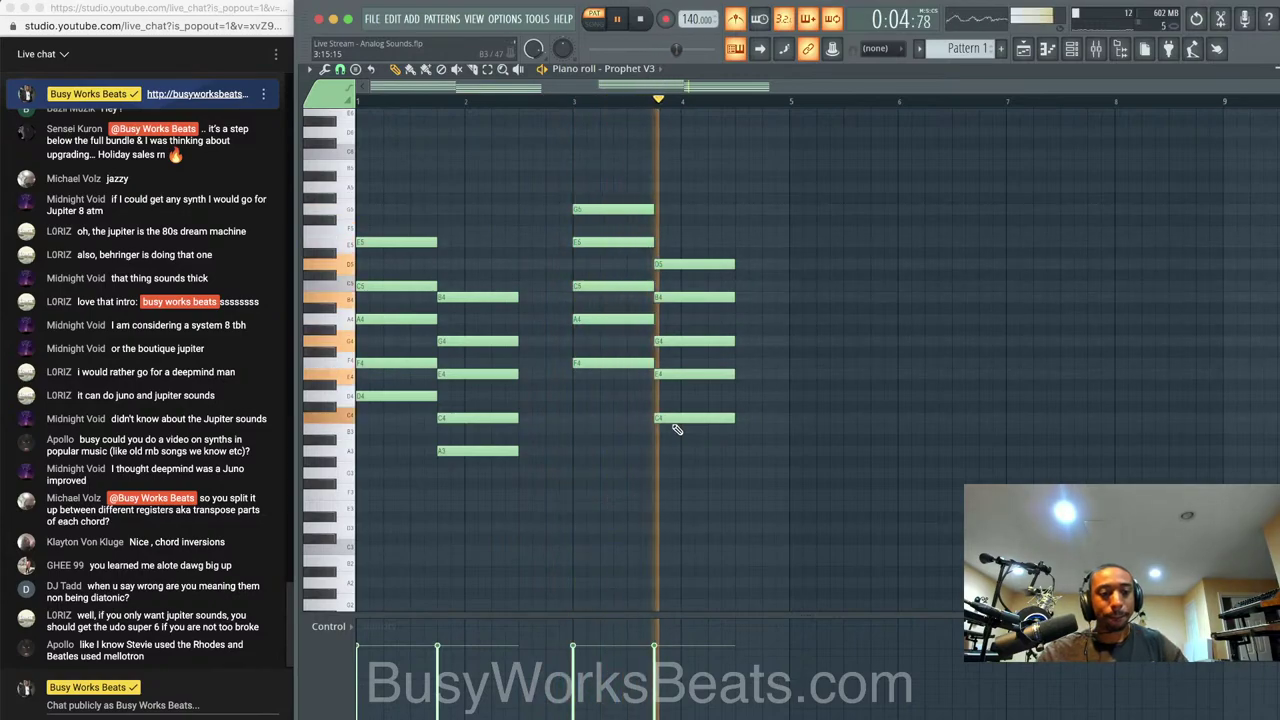
{"action": "key", "text": "space"}
Select all the chord notes and shorten them back to two steps
{"action": "key", "text": "ctrl+a"}
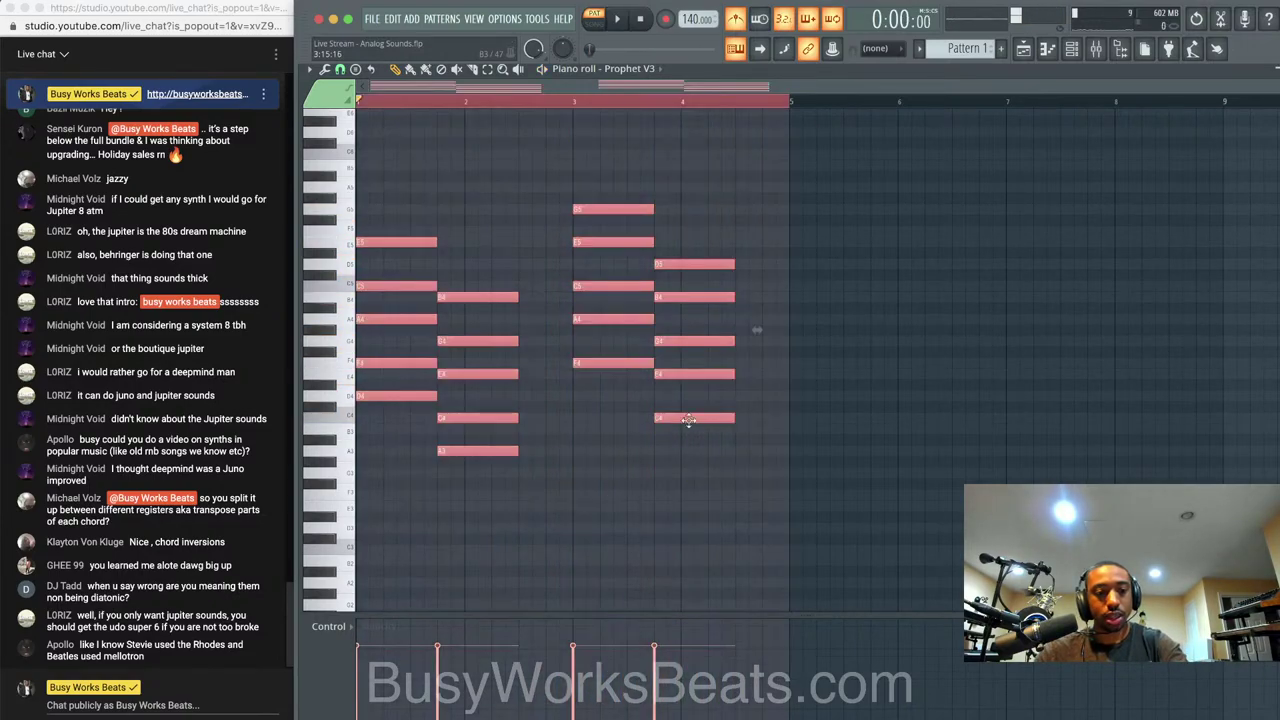
{"action": "left_click_drag", "start_coordinate": [737, 414], "coordinate": [668, 416]}
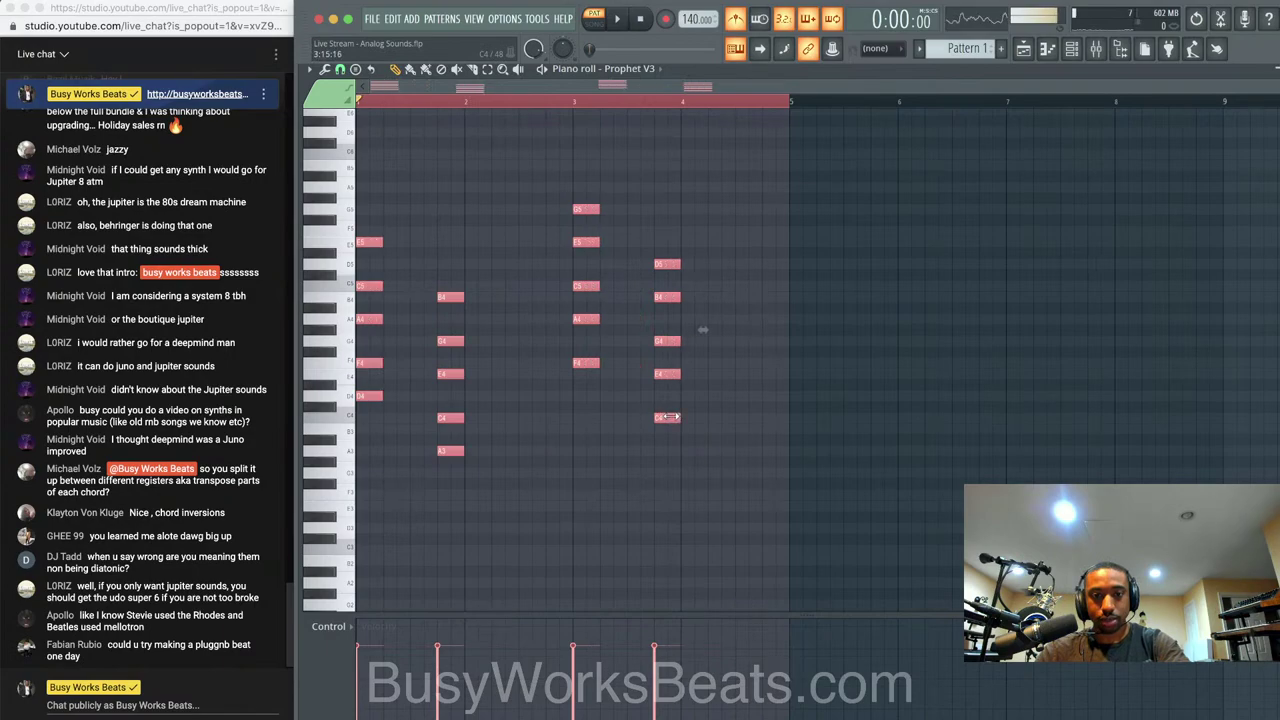
{"action": "key", "text": "space"}
{"action": "key", "text": "space"}
Open the Prophet V3 synth, set its mixer noise to 0.000 and its filter cutoff to 1.00, and audition the sound
{"action": "key", "text": "F6"}
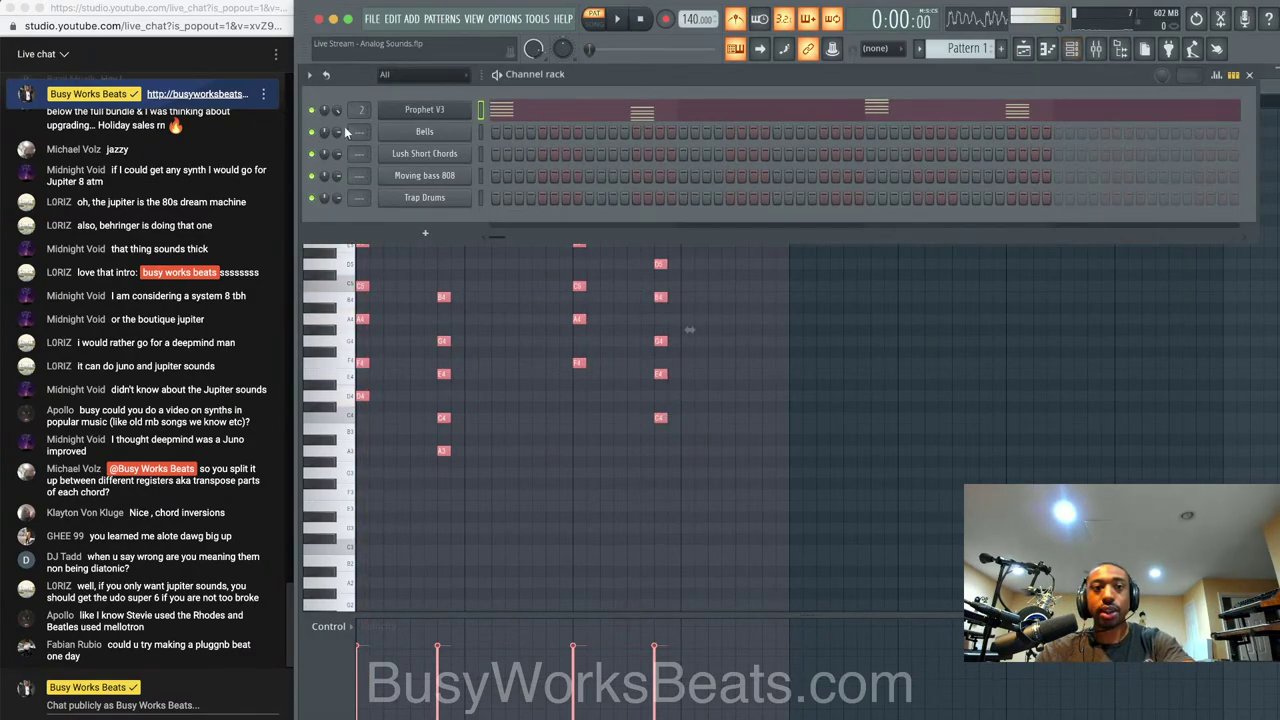
{"action": "left_click", "coordinate": [418, 112]}
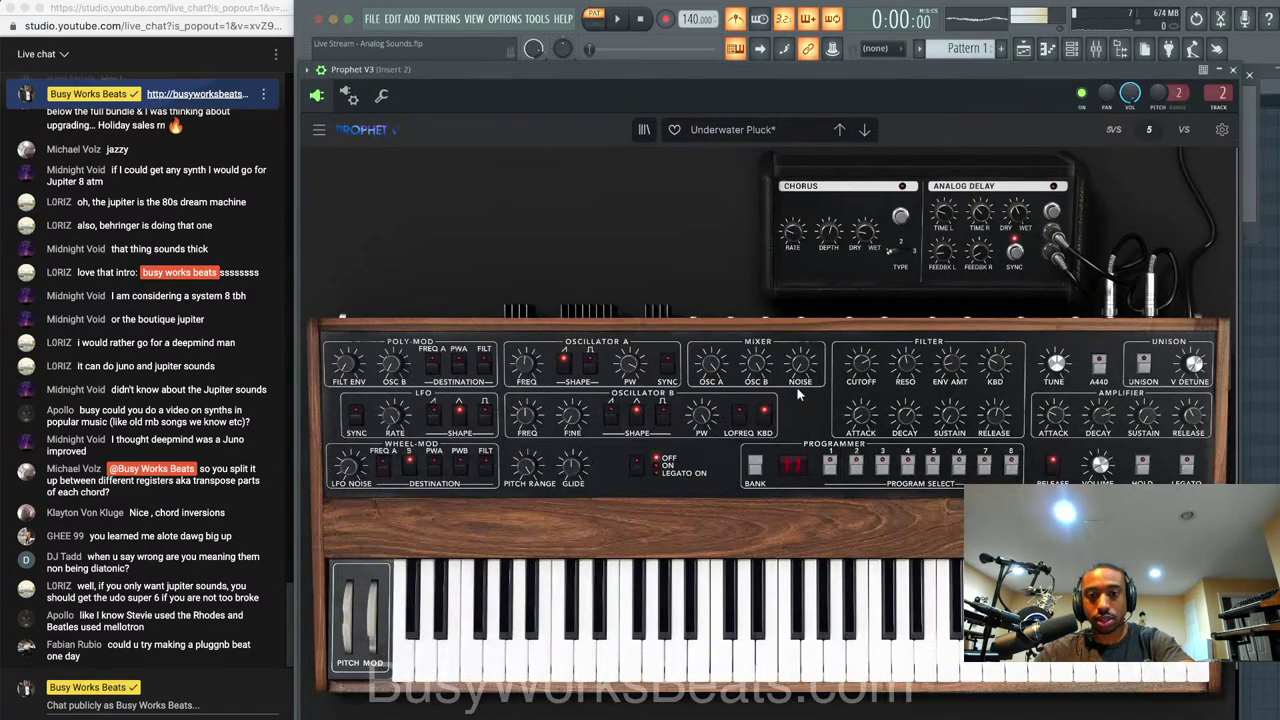
{"action": "left_click_drag", "start_coordinate": [804, 368], "coordinate": [804, 337]}
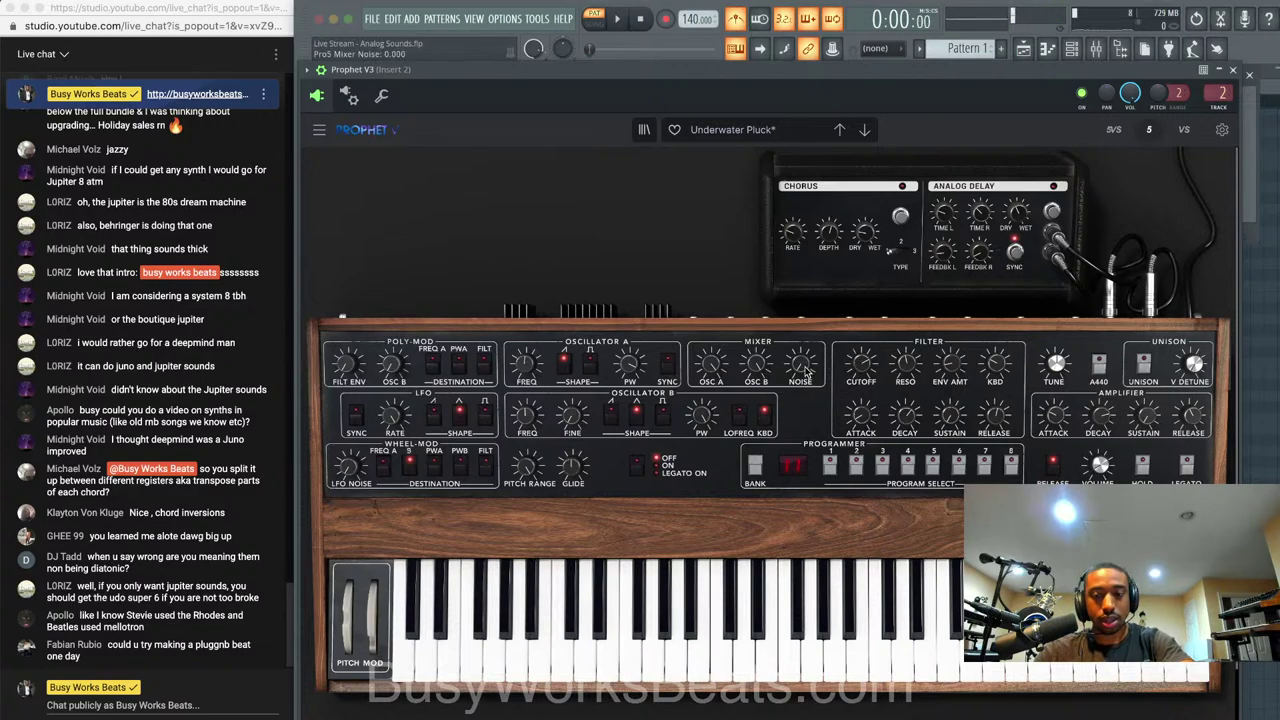
{"action": "left_click_drag", "start_coordinate": [862, 366], "coordinate": [866, 370]}
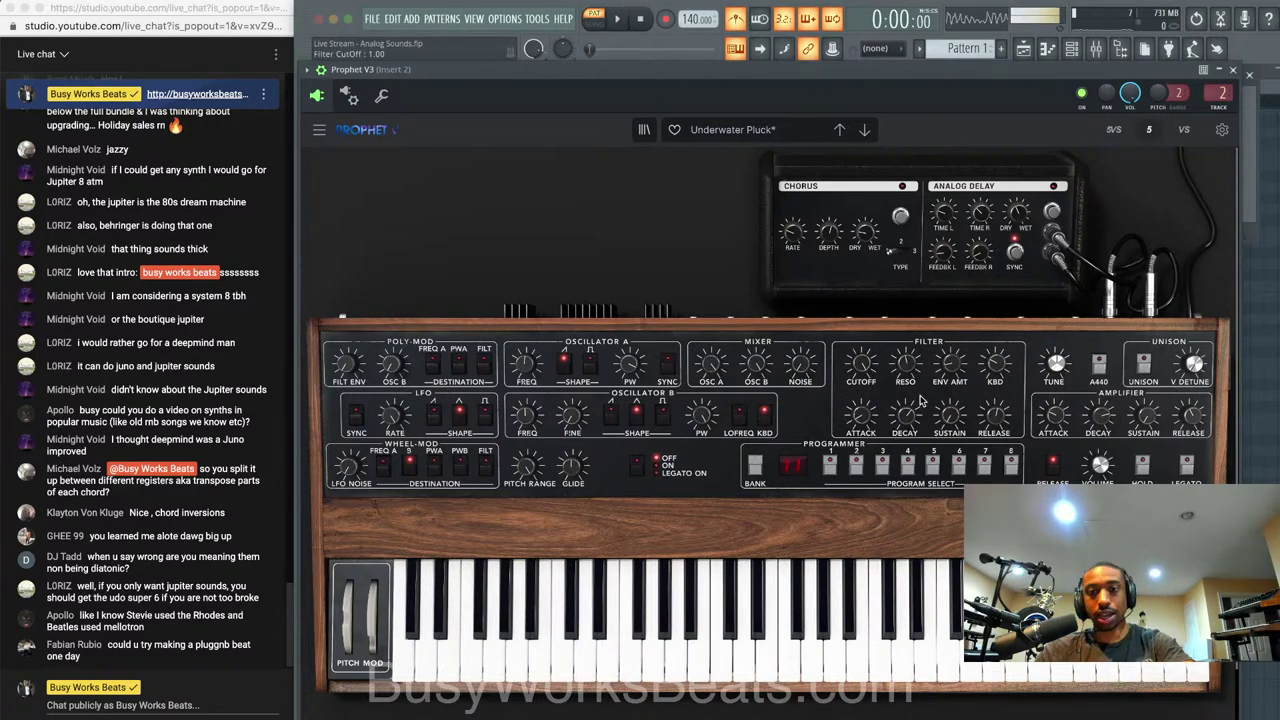
{"action": "key", "text": "space"}
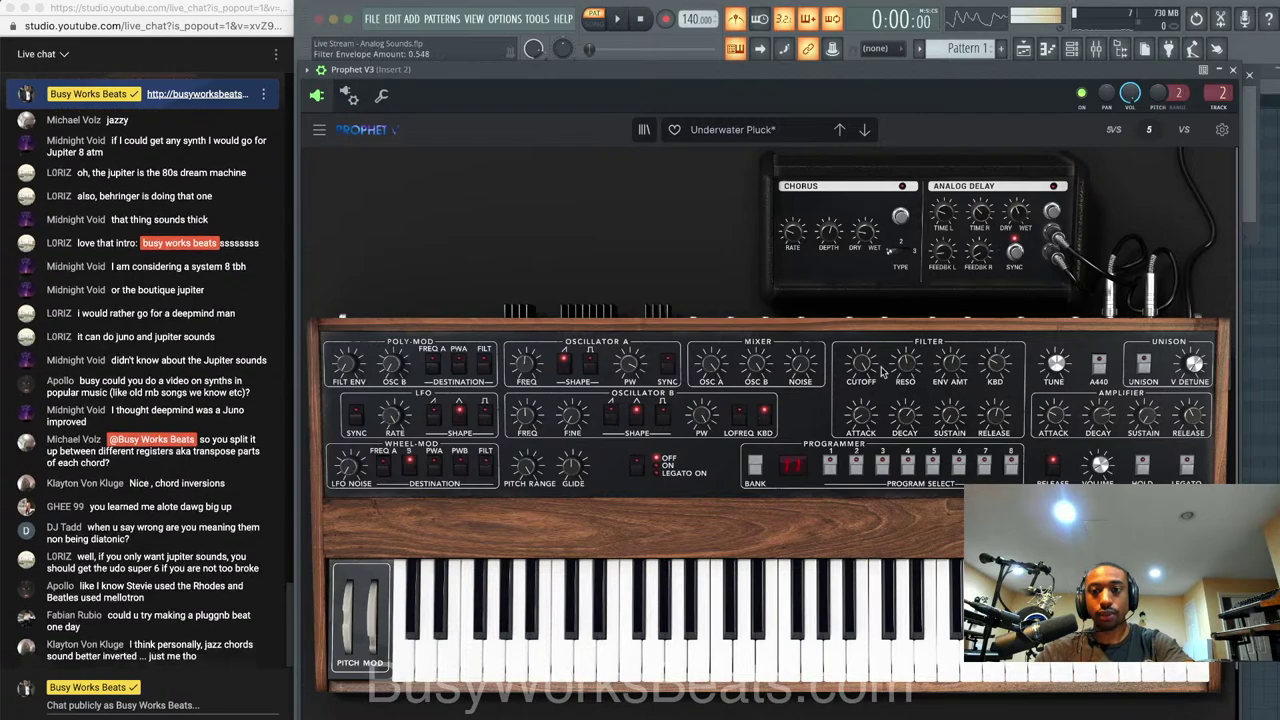
{"action": "key", "text": "space"}
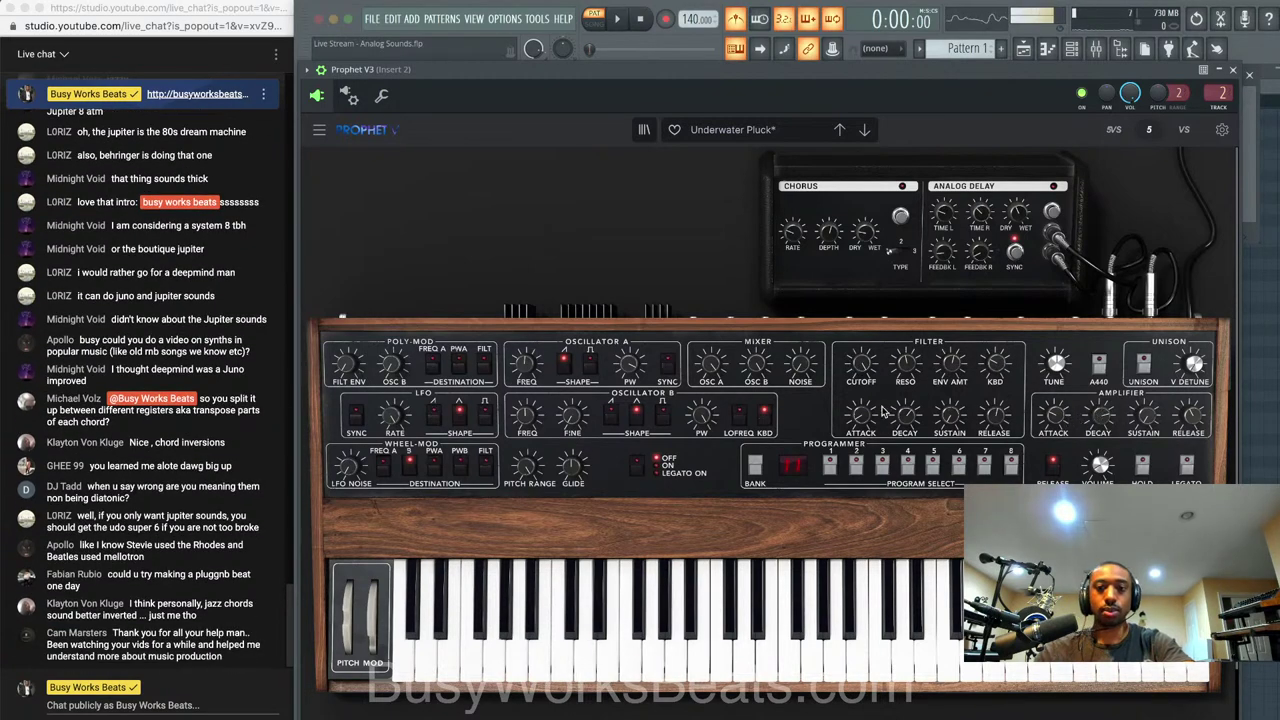
Set the filter cutoff to 0.348, adjust the filter envelope decay and play the chords with the new sound
{"action": "left_click_drag", "start_coordinate": [903, 412], "coordinate": [910, 424]}
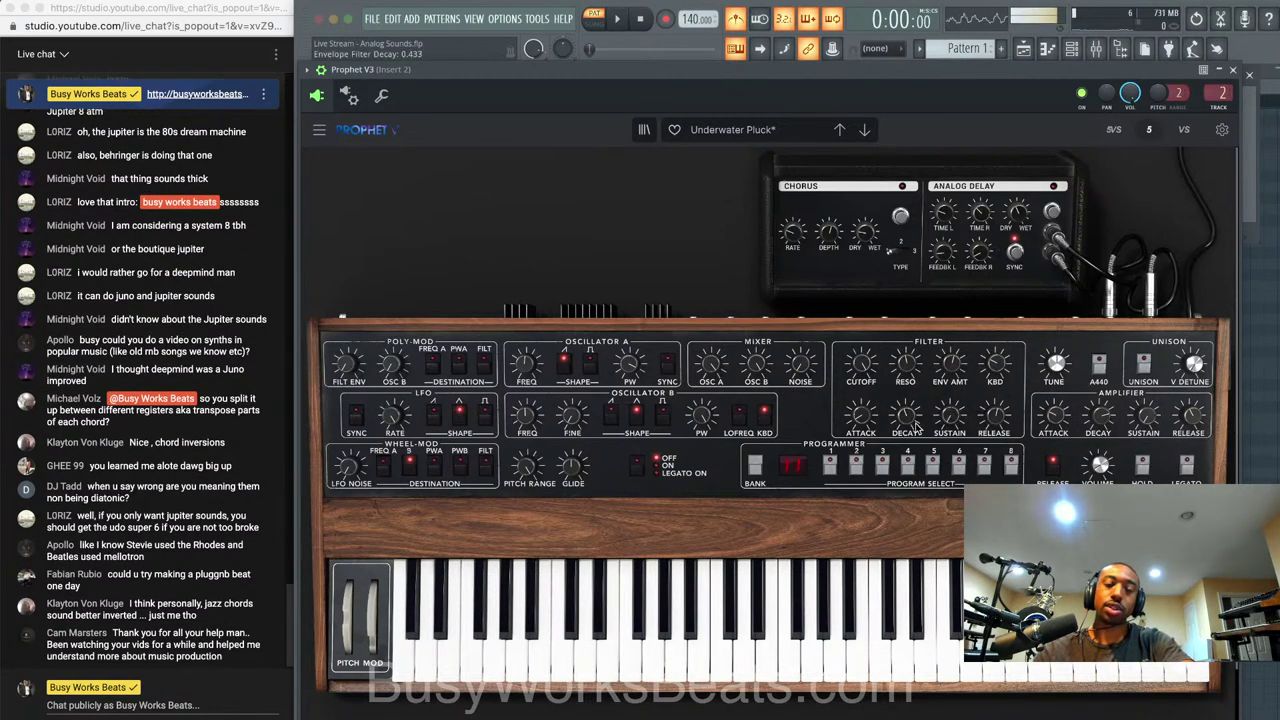
{"action": "left_click_drag", "start_coordinate": [880, 365], "coordinate": [880, 358]}
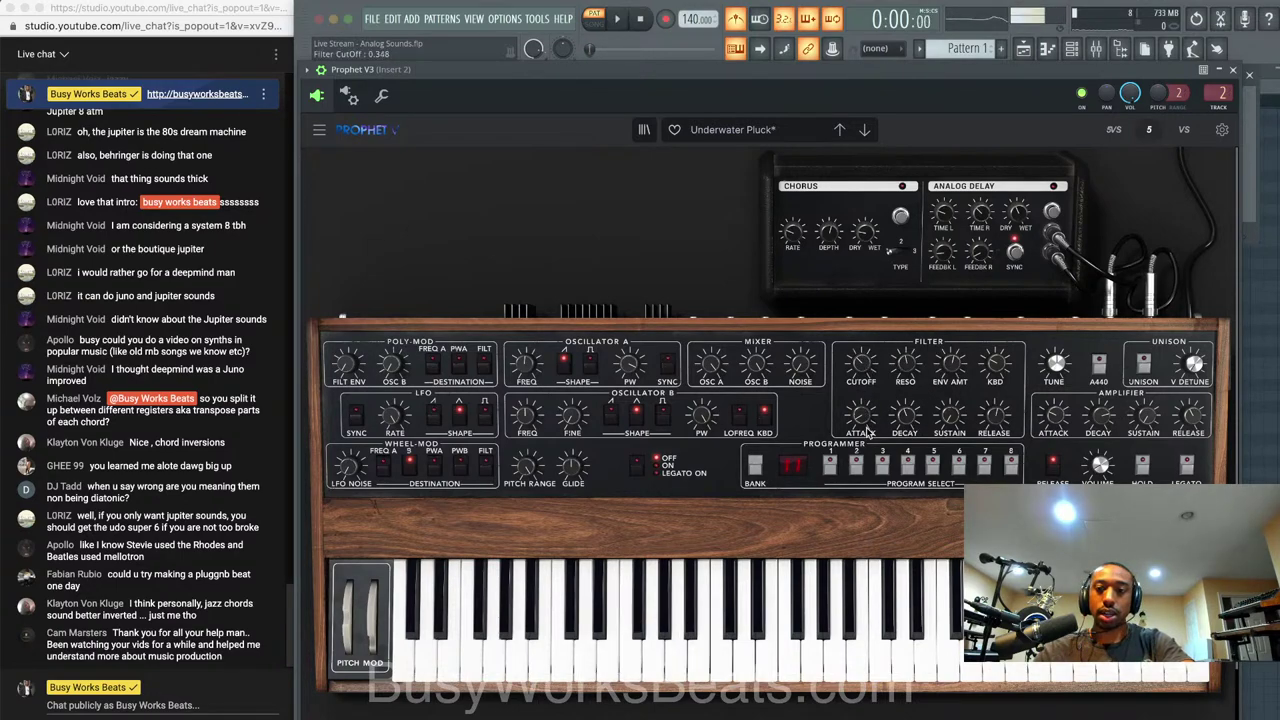
{"action": "left_click_drag", "start_coordinate": [910, 424], "coordinate": [910, 413]}
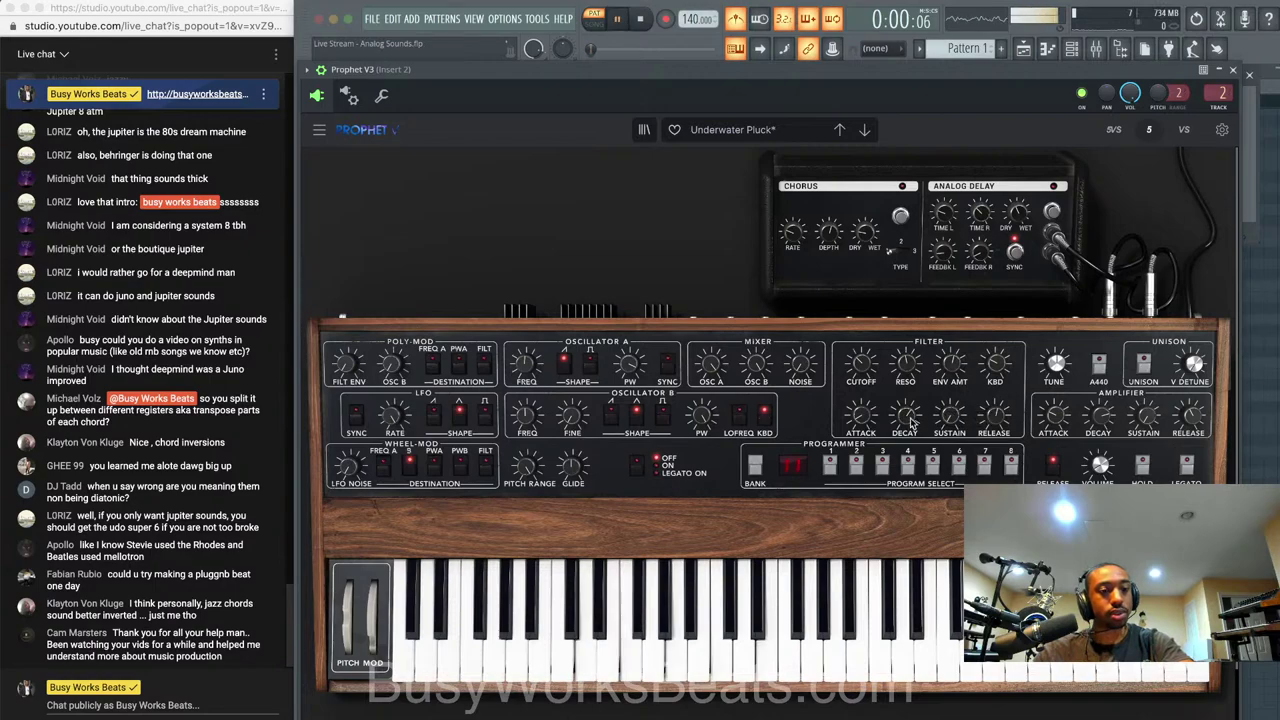
{"action": "key", "text": "space"}
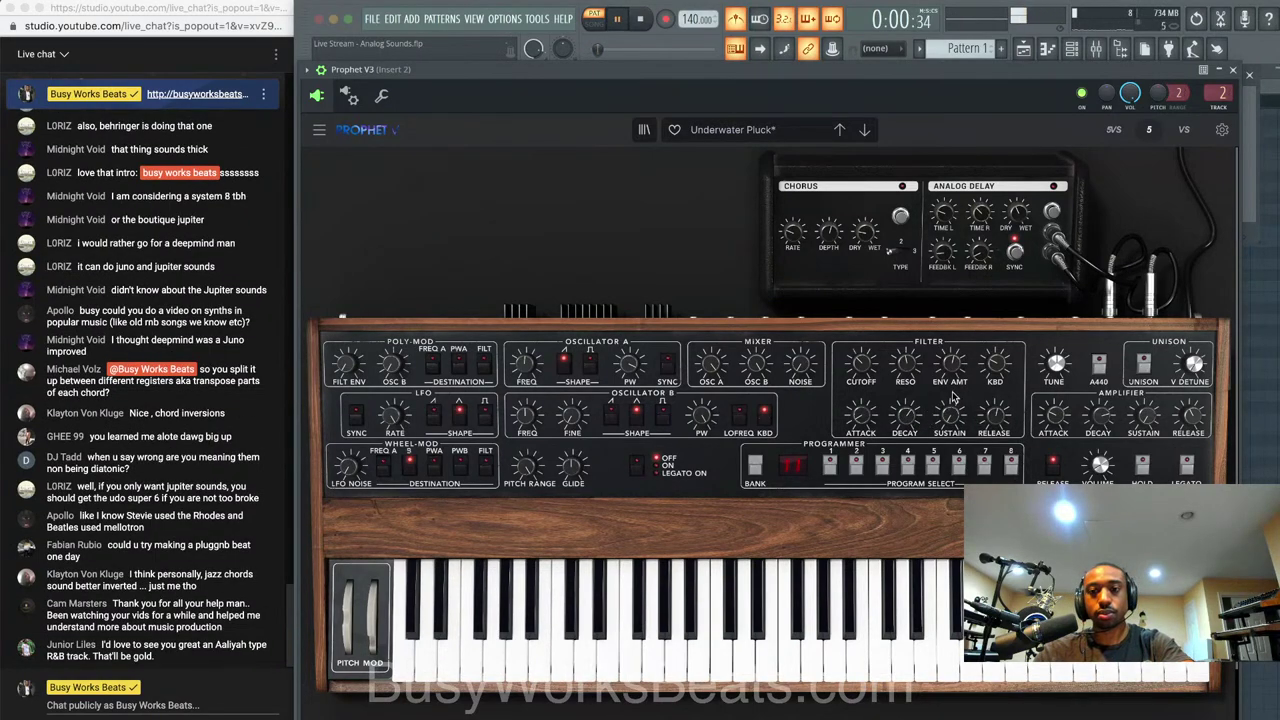
Close the Prophet V3 synth and place two four-bar Pattern 1 clips on Track 1 of the playlist, starting at bars 1 and 5
{"action": "left_click", "coordinate": [1233, 70]}
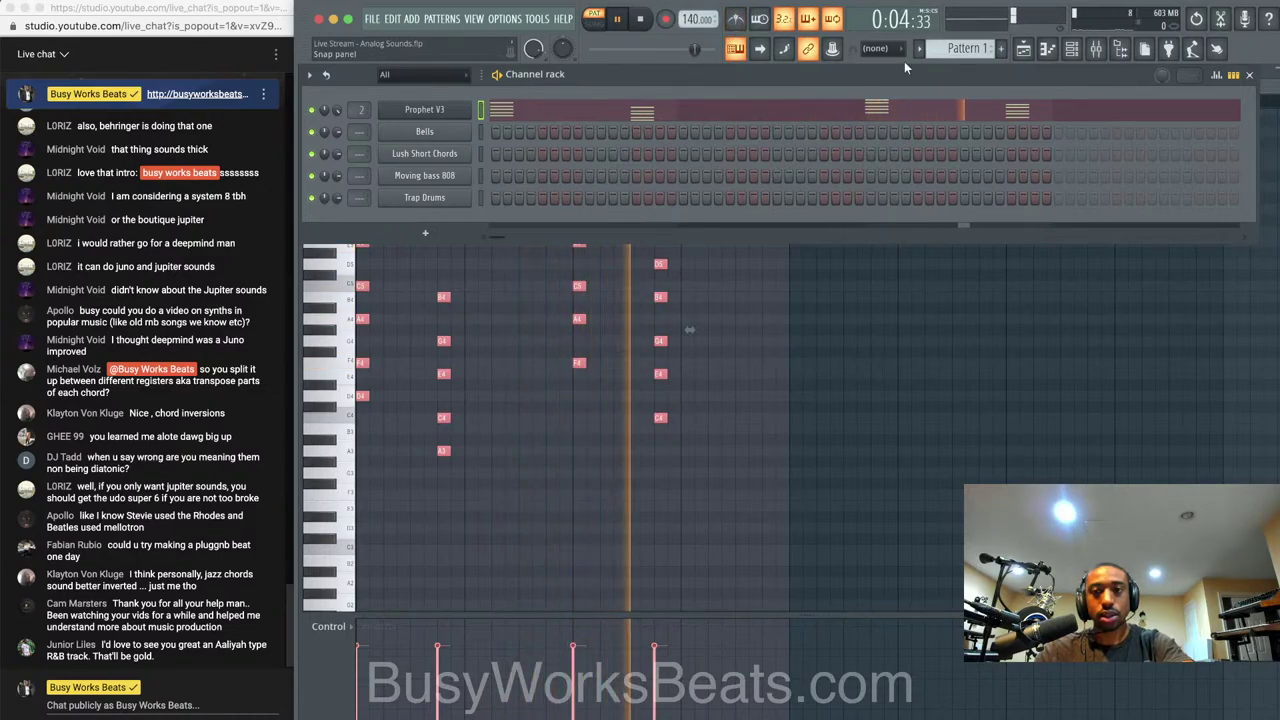
{"action": "left_click", "coordinate": [1095, 50]}
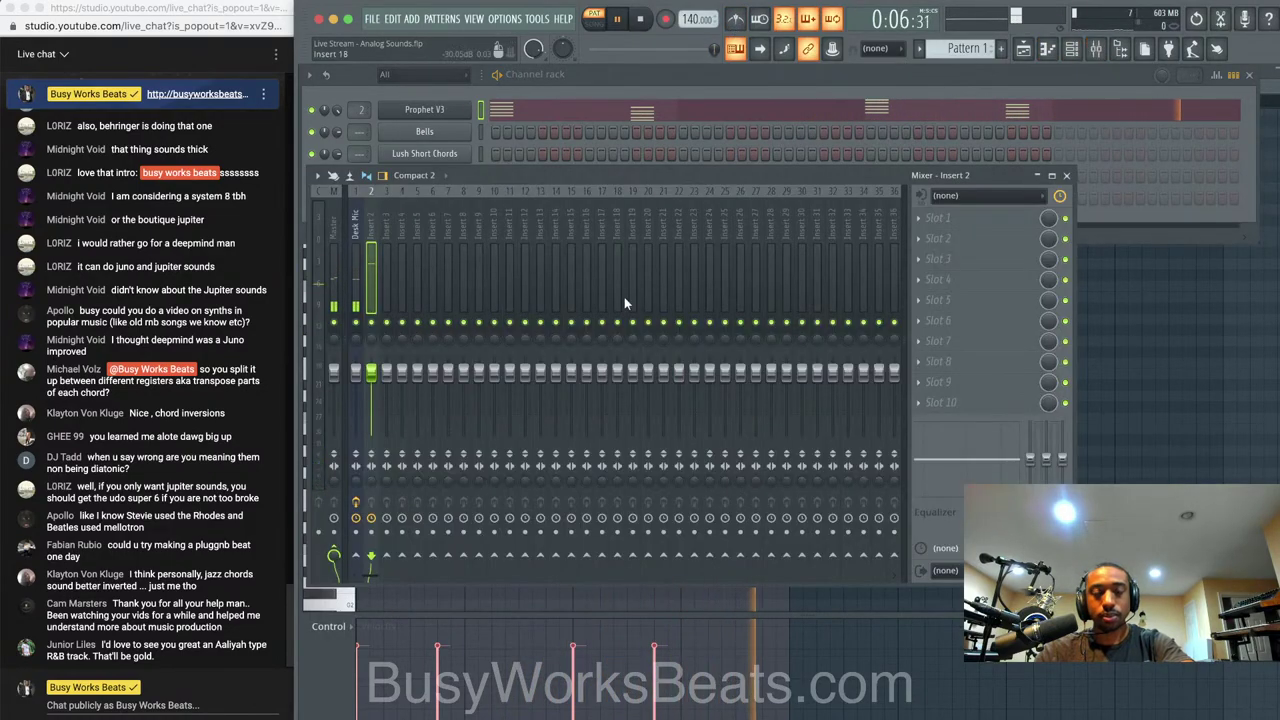
{"action": "left_click", "coordinate": [1067, 176]}
{"action": "left_click", "coordinate": [965, 338]}
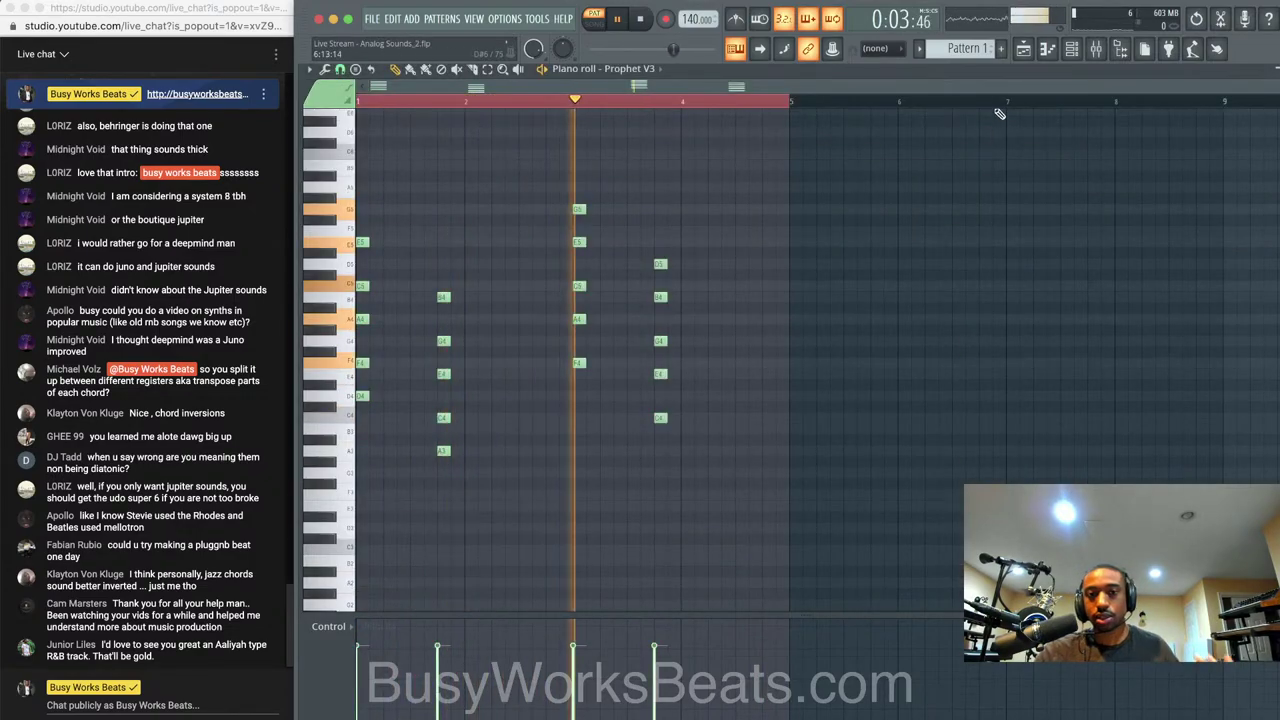
{"action": "left_click", "coordinate": [1023, 50]}
{"action": "left_click", "coordinate": [505, 135]}
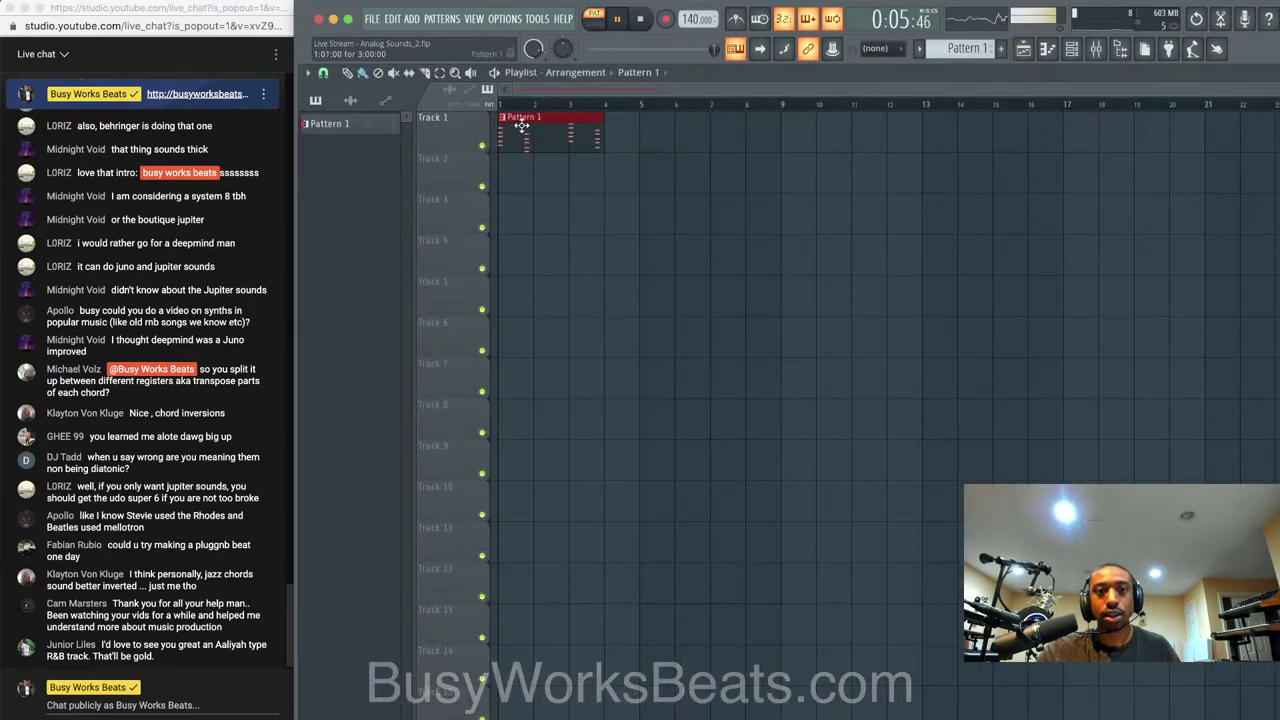
{"action": "left_click", "coordinate": [612, 138]}
{"action": "left_click_drag", "start_coordinate": [637, 134], "coordinate": [677, 134]}
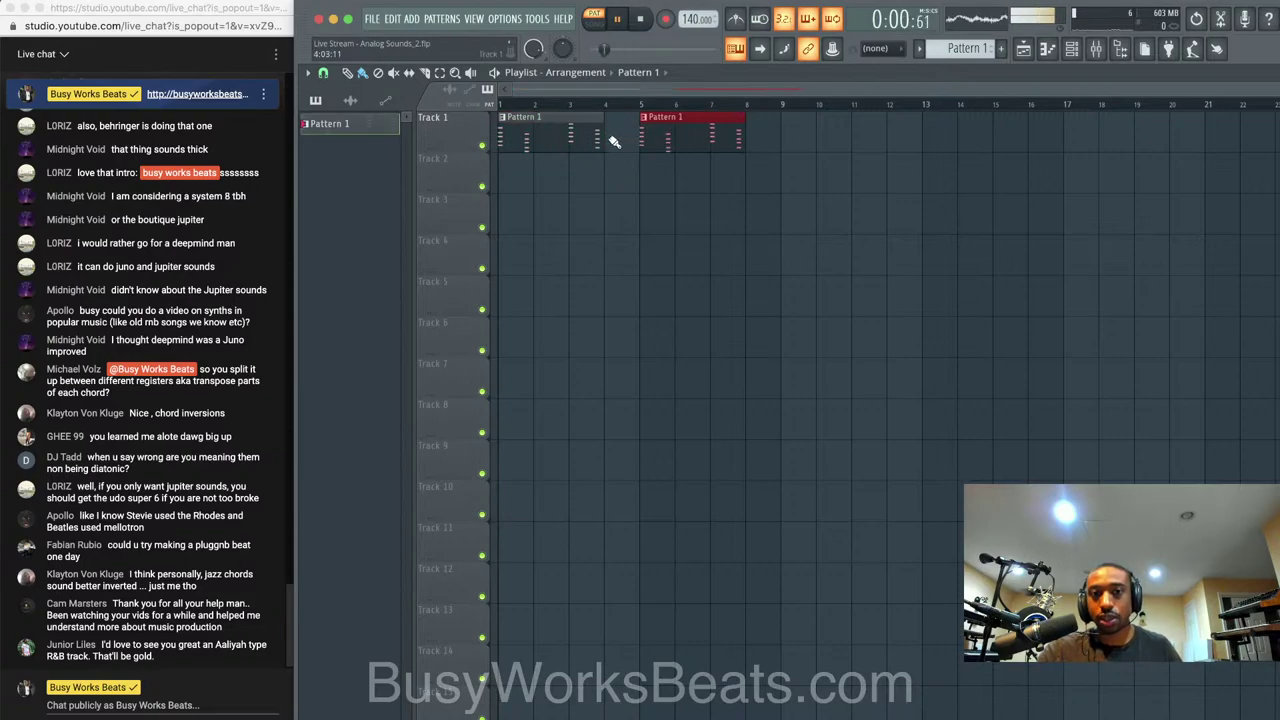
{"action": "left_click_drag", "start_coordinate": [598, 138], "coordinate": [640, 138]}
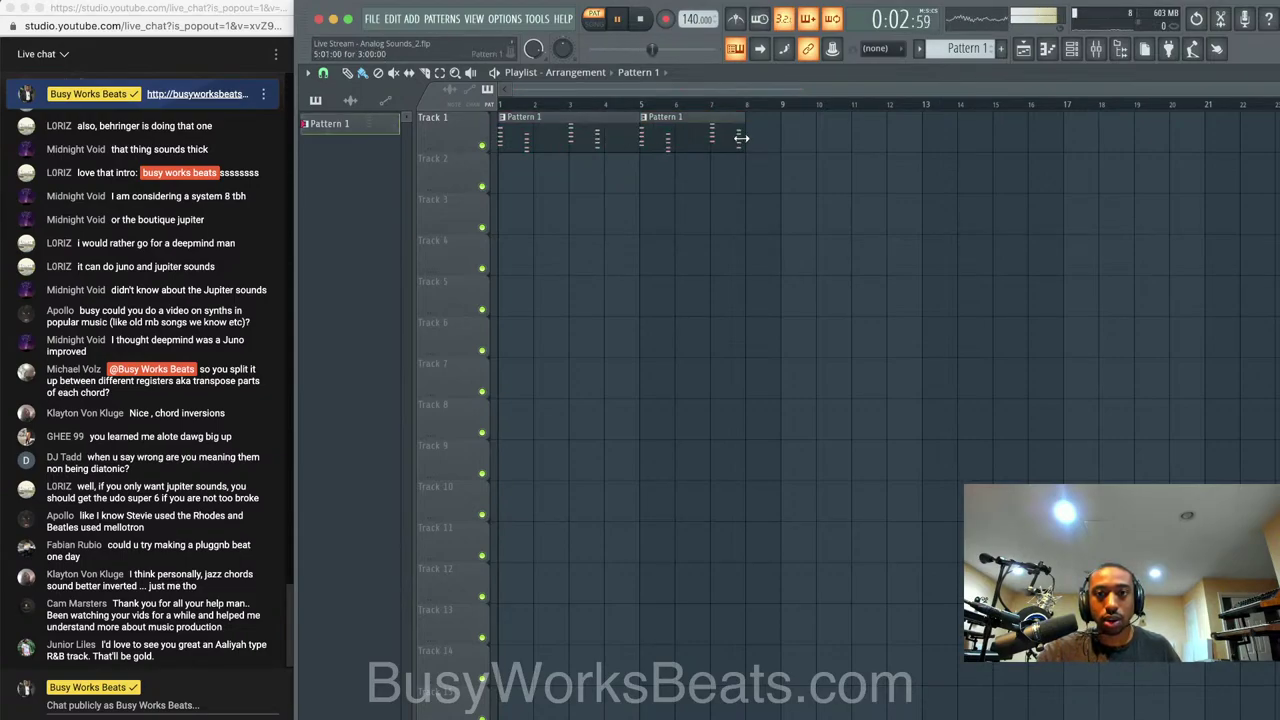
{"action": "left_click_drag", "start_coordinate": [741, 139], "coordinate": [766, 137]}
Save the project and play the arrangement in song mode
{"action": "key", "text": "ctrl+s"}
{"action": "left_click", "coordinate": [595, 21]}
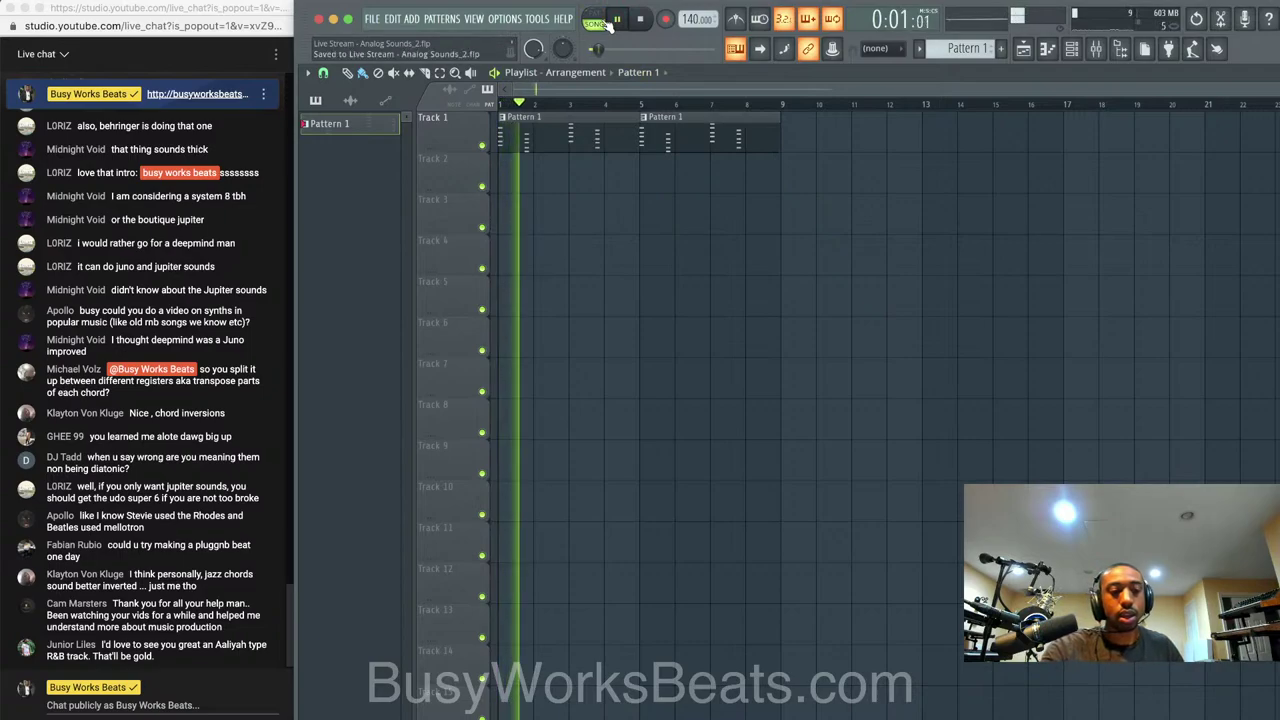
Replace the Bells channel with the DX7 V synth and move its window clear of the live chat
{"action": "key", "text": "F6"}
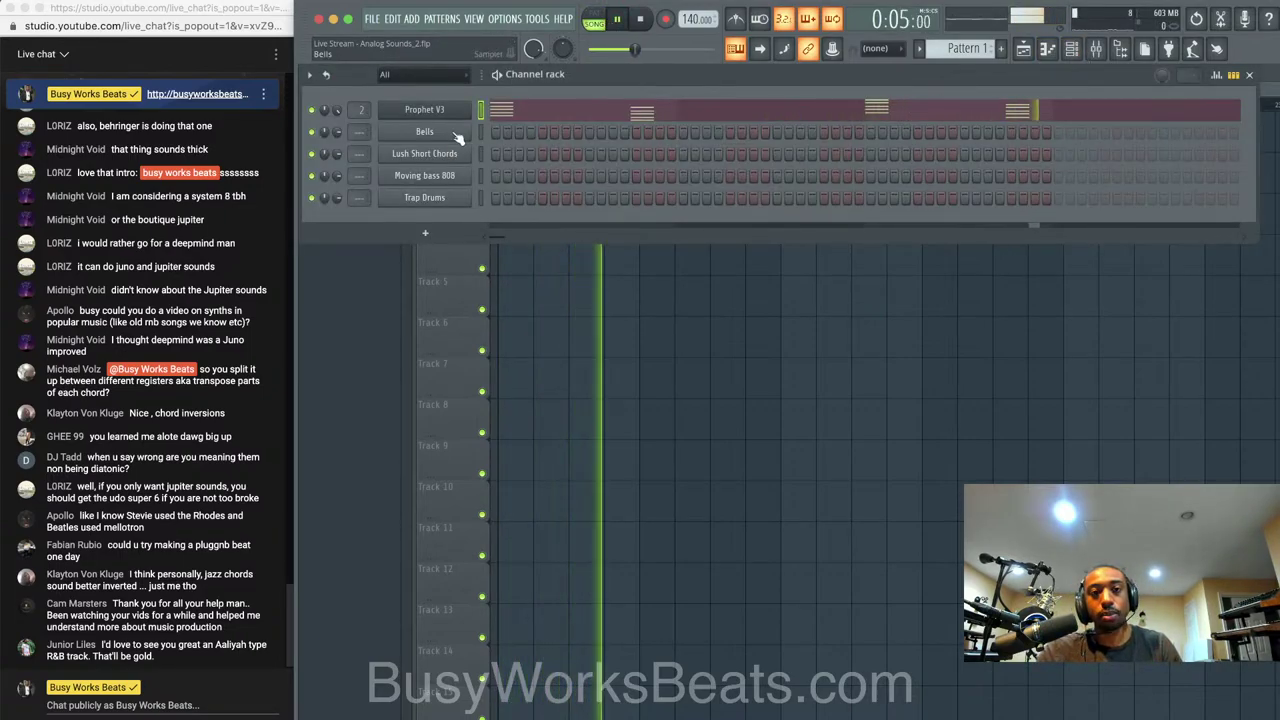
{"action": "right_click", "coordinate": [452, 131]}
{"action": "mouse_move", "coordinate": [528, 262]}
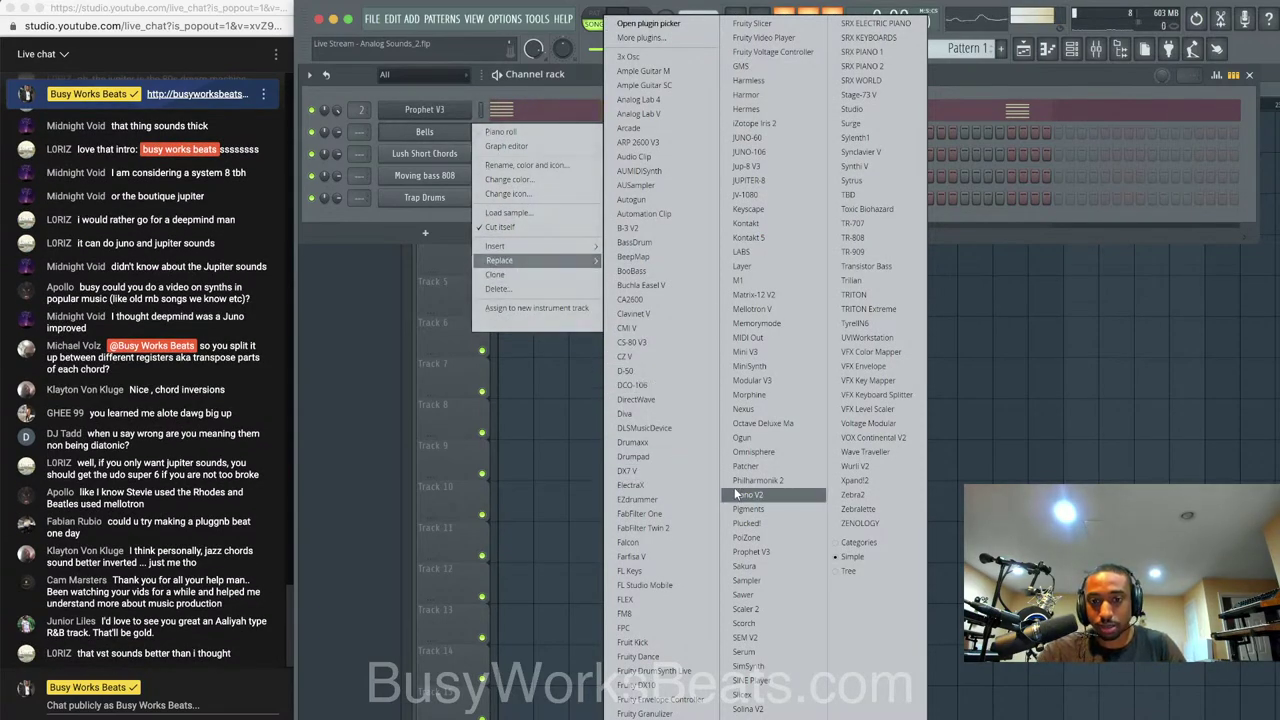
{"action": "left_click", "coordinate": [665, 474]}
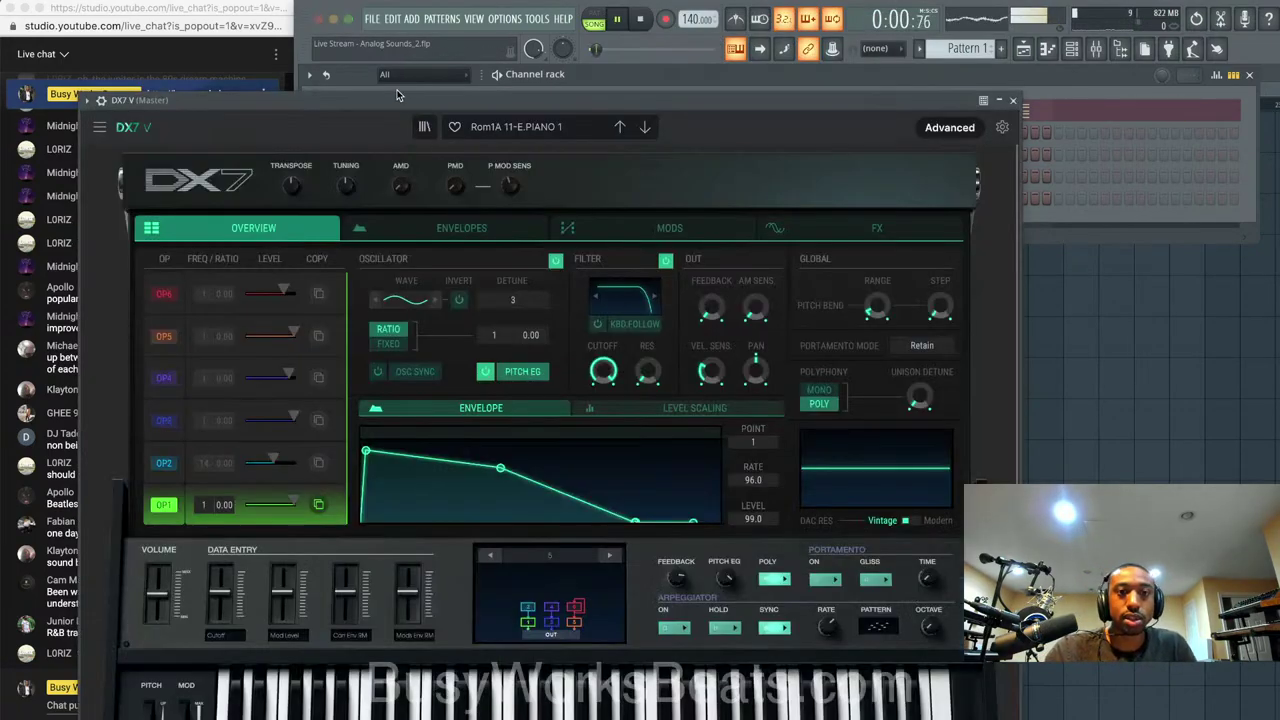
{"action": "left_click_drag", "start_coordinate": [396, 98], "coordinate": [602, 79]}
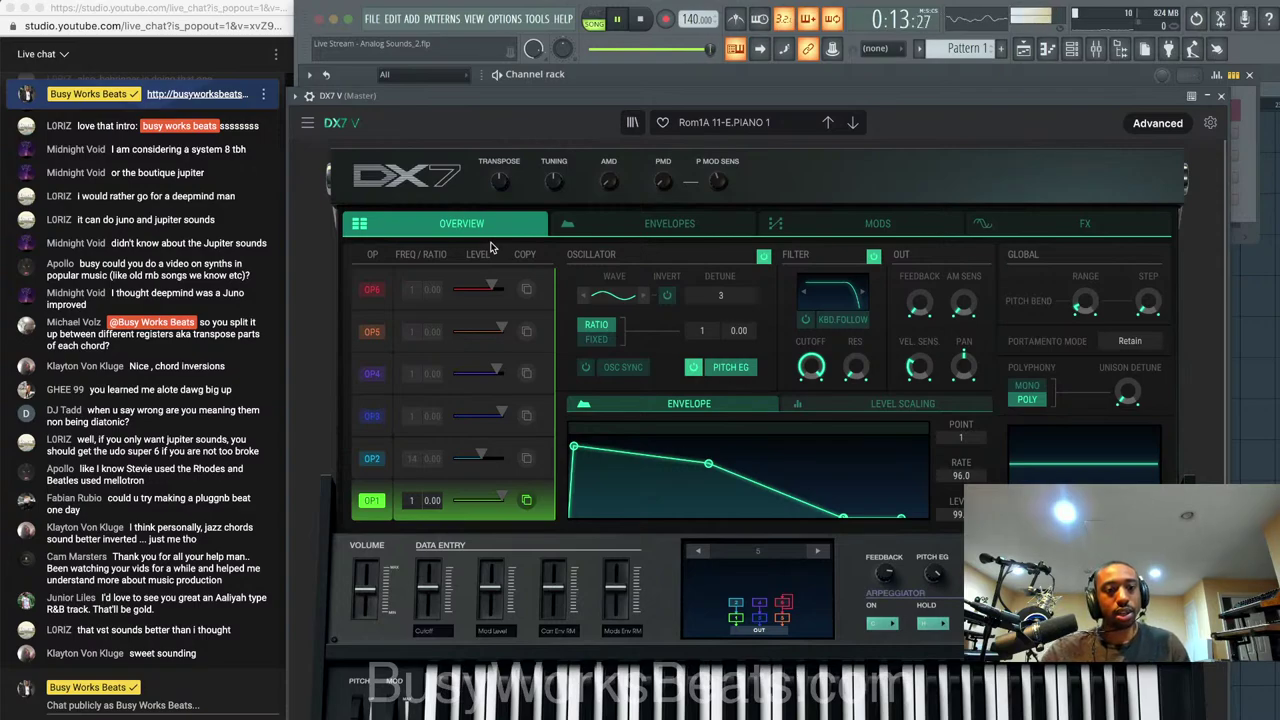
Audition the DX7 V Rom1A 11-E.PIANO 1 preset with the arrangement and inspect operators 1 and 2
{"action": "key", "text": "space"}
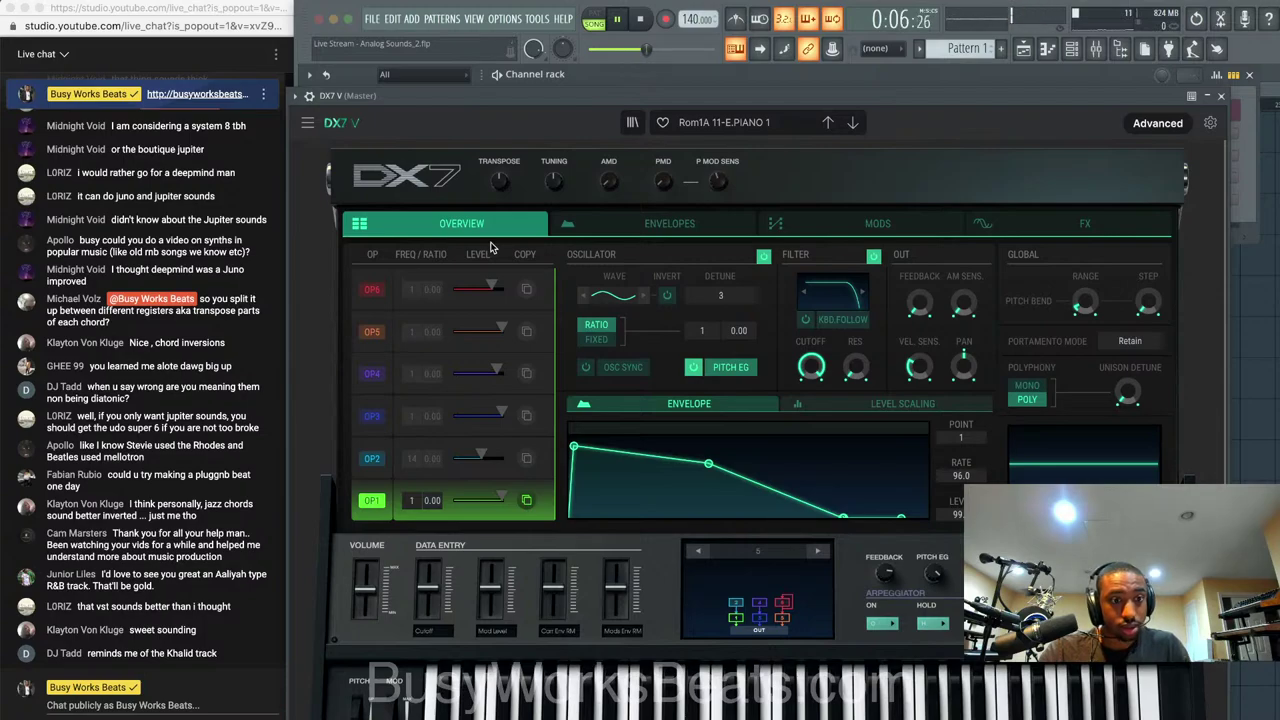
{"action": "key", "text": "space"}
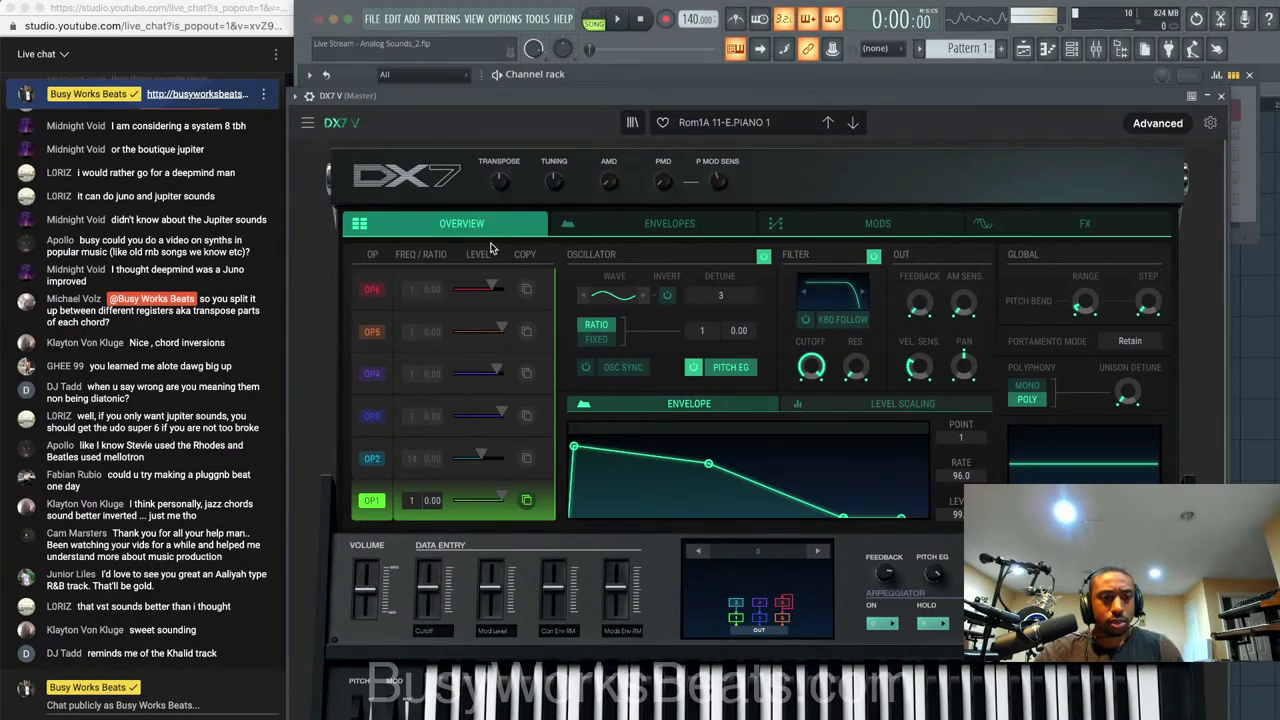
{"action": "key", "text": "space"}
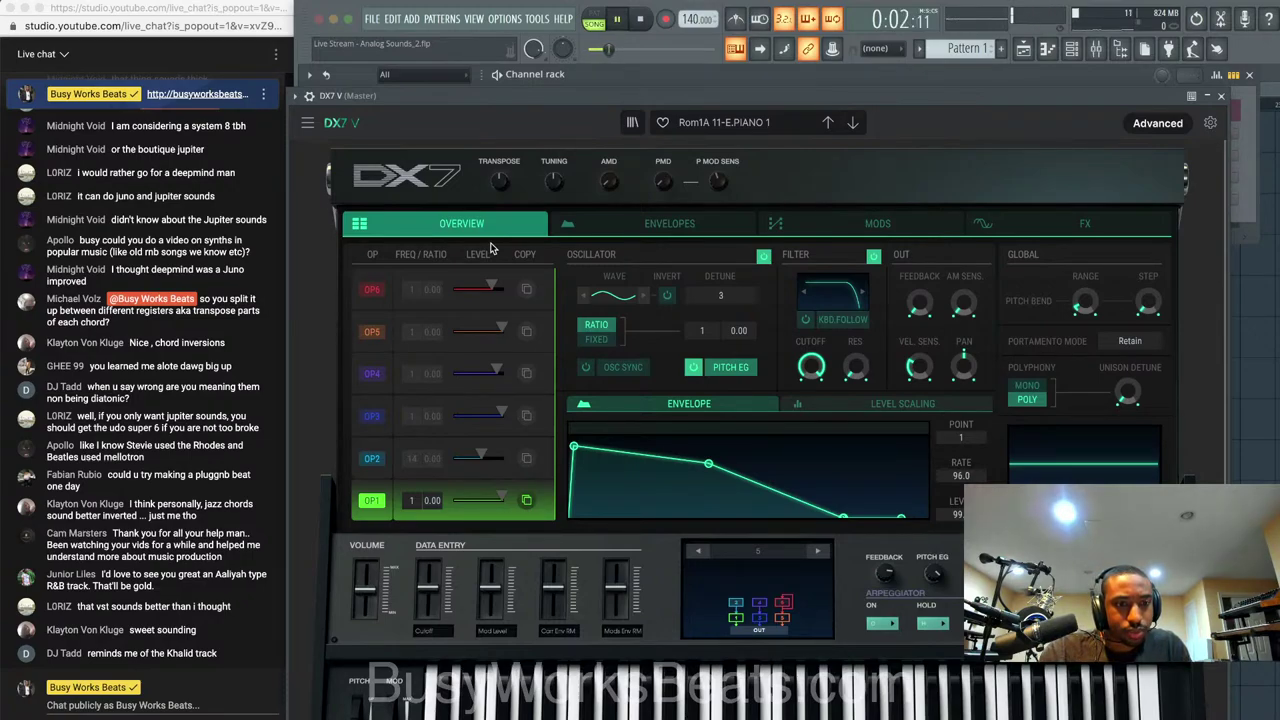
{"action": "key", "text": "space"}
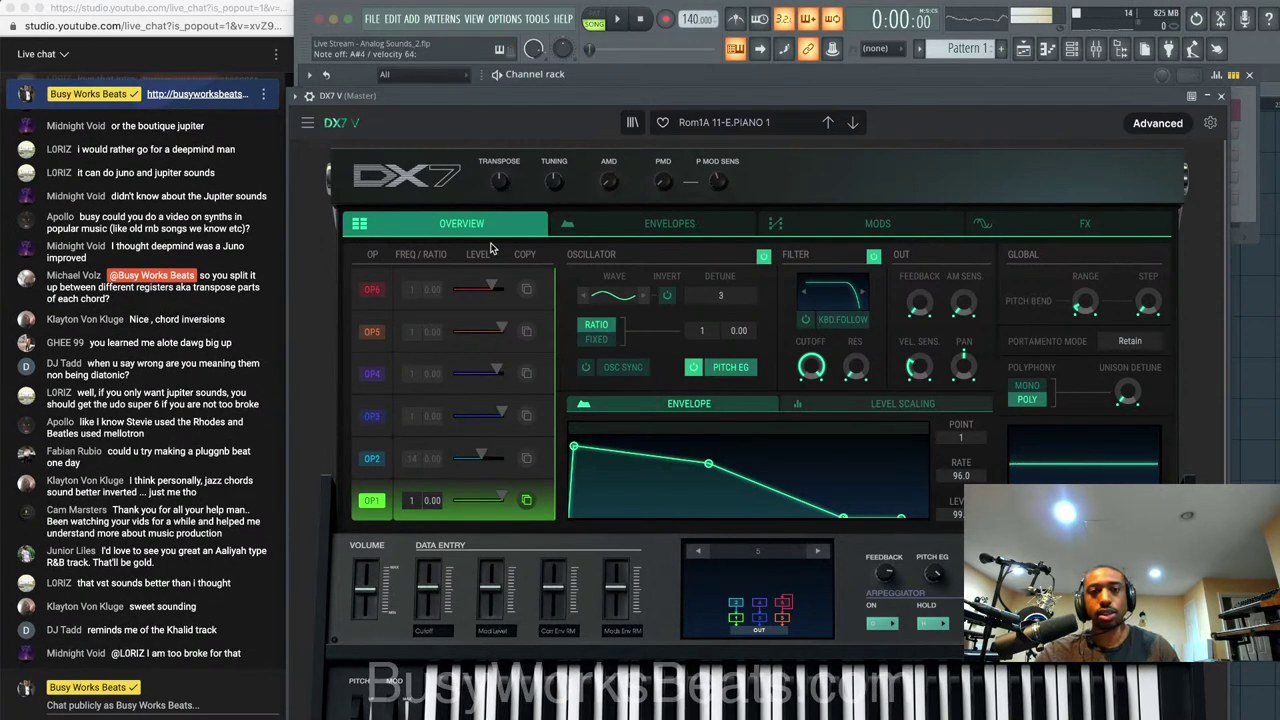
{"action": "left_click", "coordinate": [372, 460]}
{"action": "left_click", "coordinate": [372, 500]}
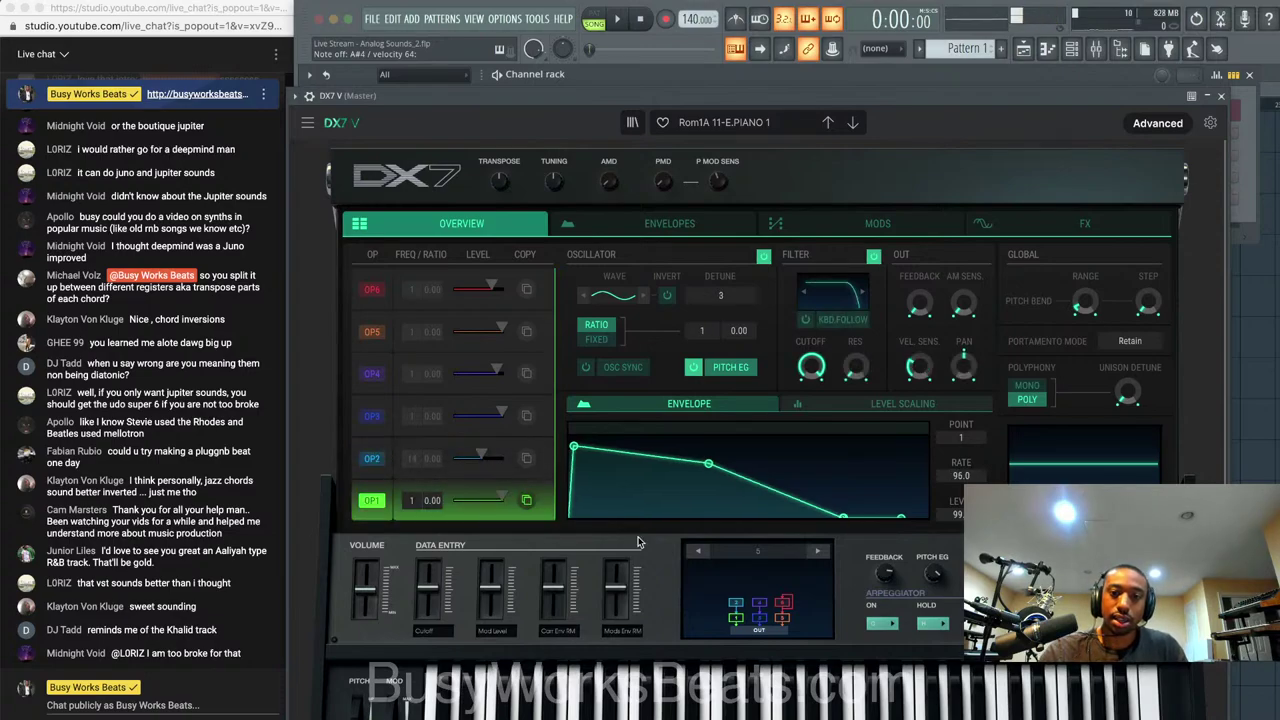
{"action": "left_click_drag", "start_coordinate": [633, 95], "coordinate": [640, 70]}
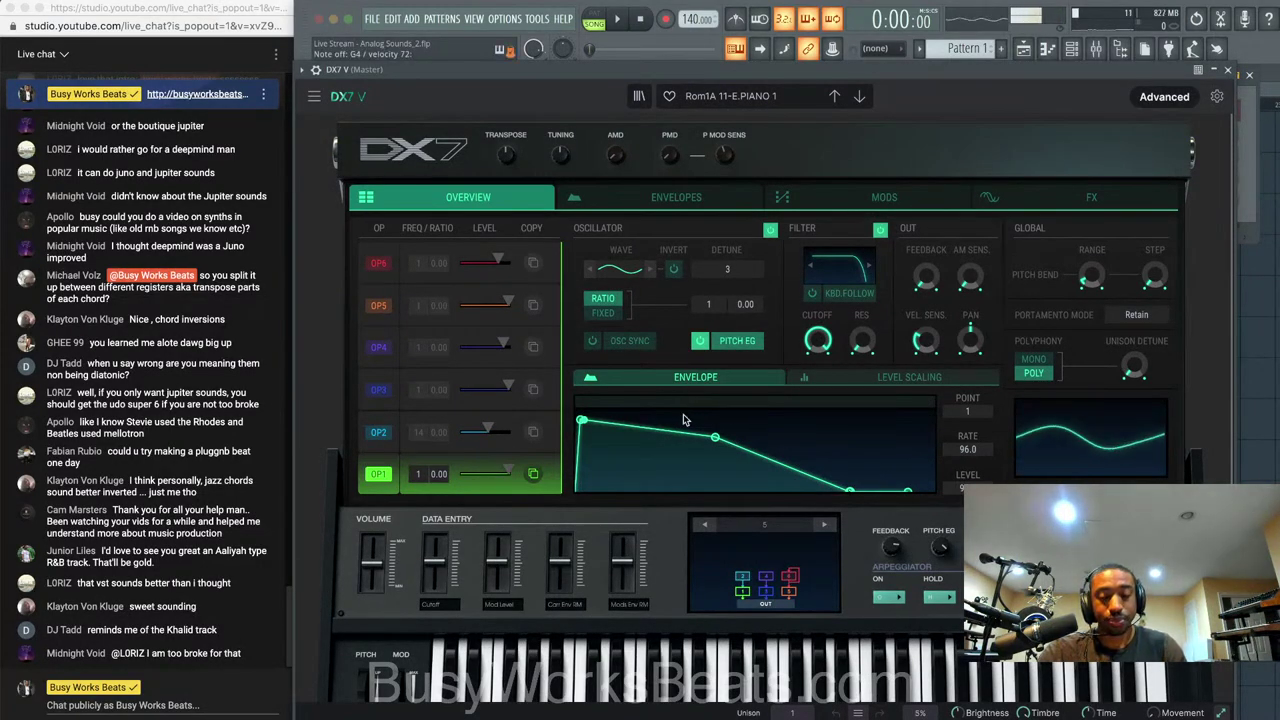
Try algorithm 32 on the DX7 V, view operator 6, and set the algorithm to 1
{"action": "left_click", "coordinate": [703, 525]}
{"action": "left_click", "coordinate": [703, 525]}
{"action": "left_click", "coordinate": [703, 525]}
{"action": "left_click", "coordinate": [703, 525]}
{"action": "left_click", "coordinate": [703, 525]}
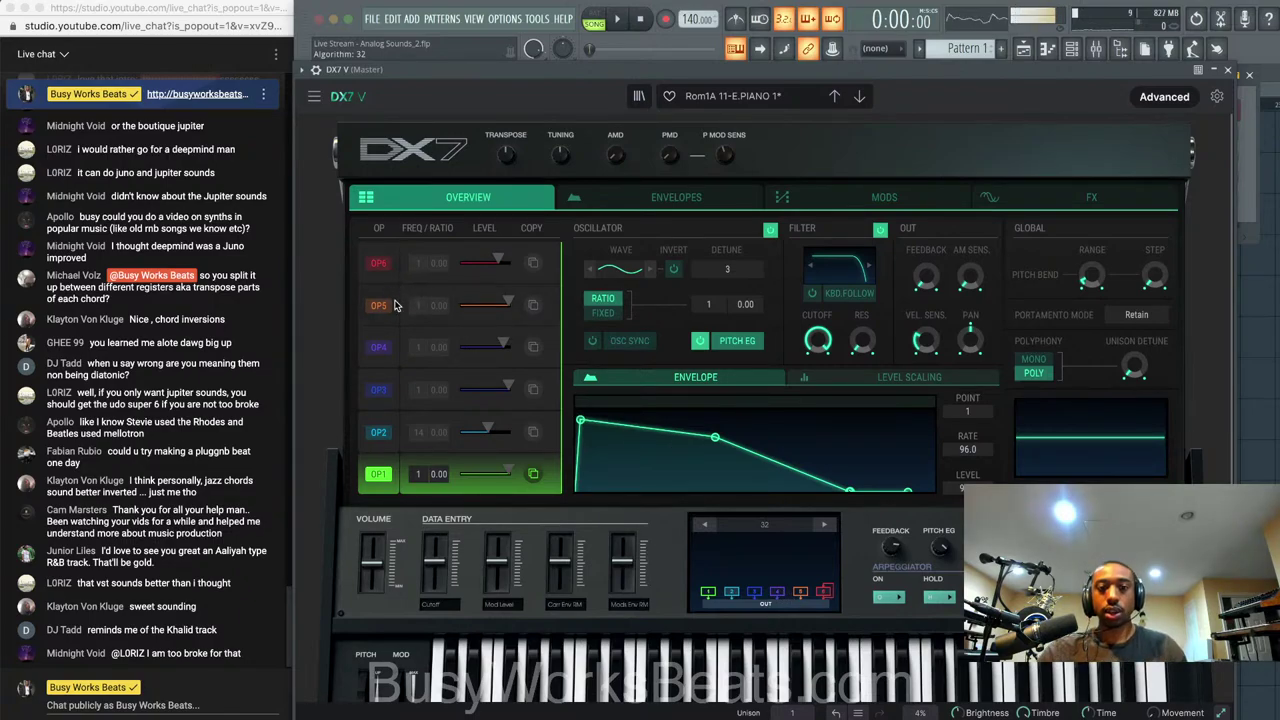
{"action": "left_click", "coordinate": [391, 268]}
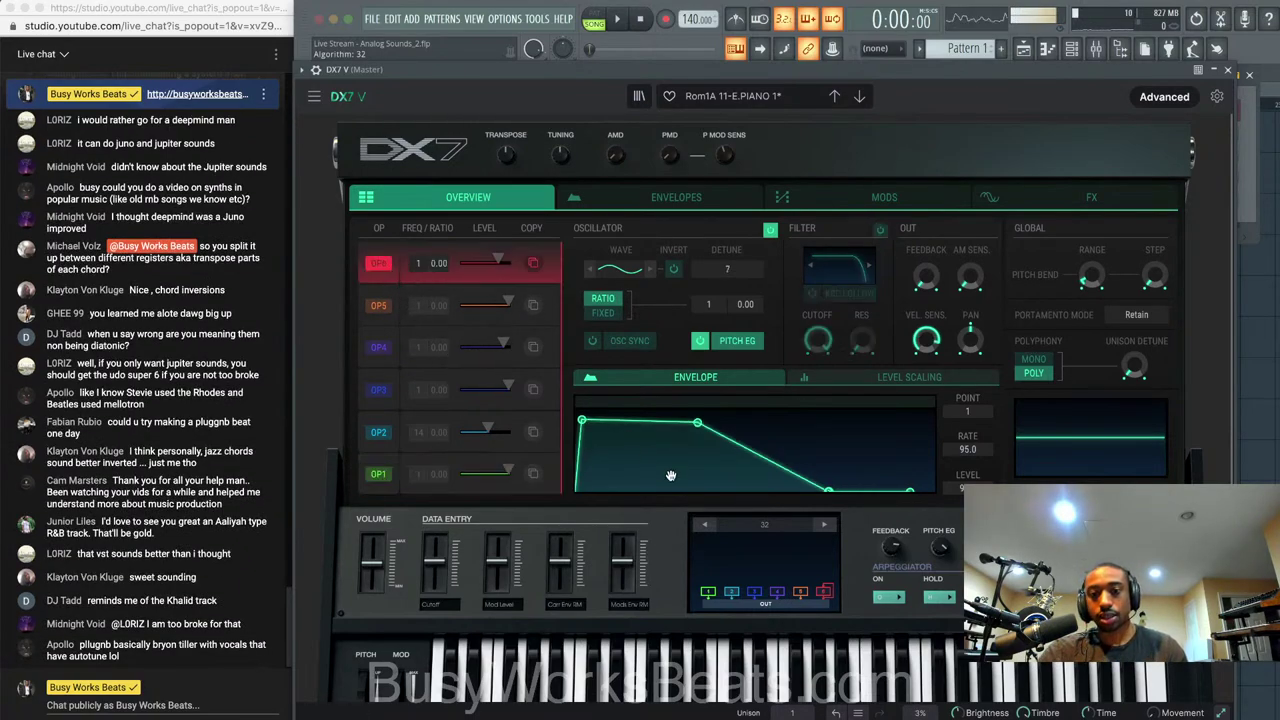
{"action": "left_click", "coordinate": [821, 530]}
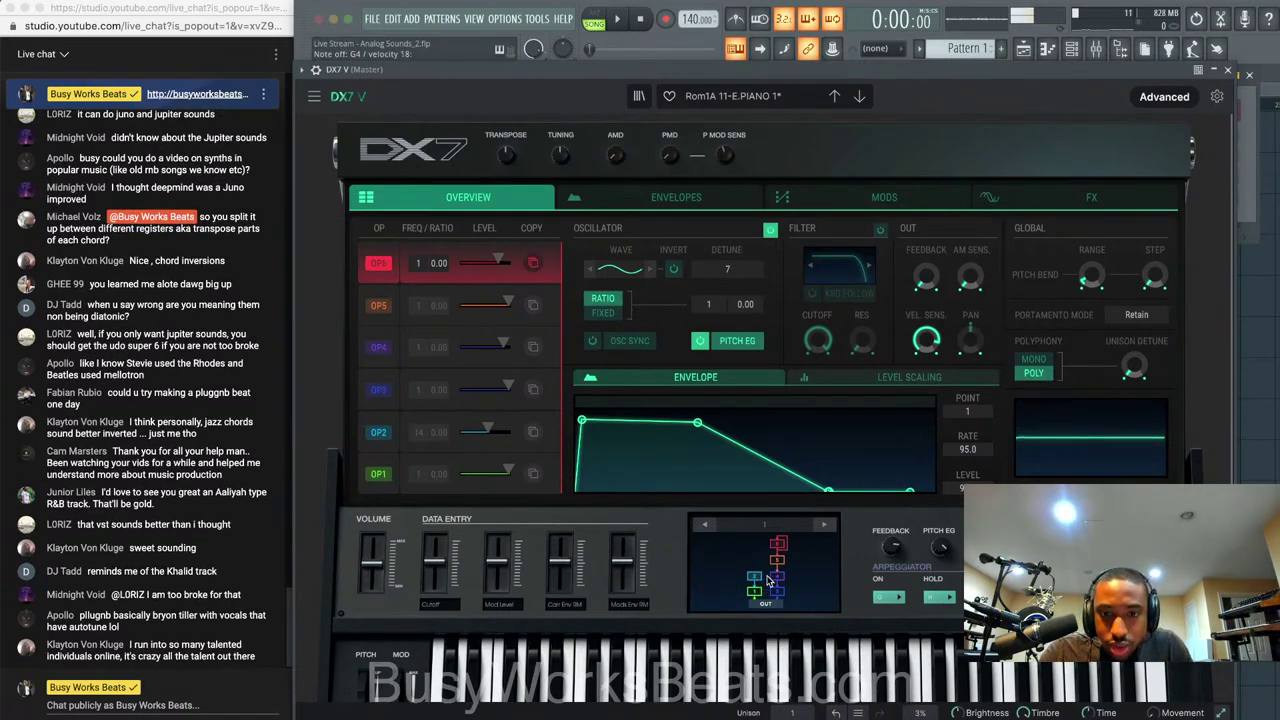
Raise operator 2's output level to maximum and set its coarse frequency ratio to 2
{"action": "left_click", "coordinate": [465, 440]}
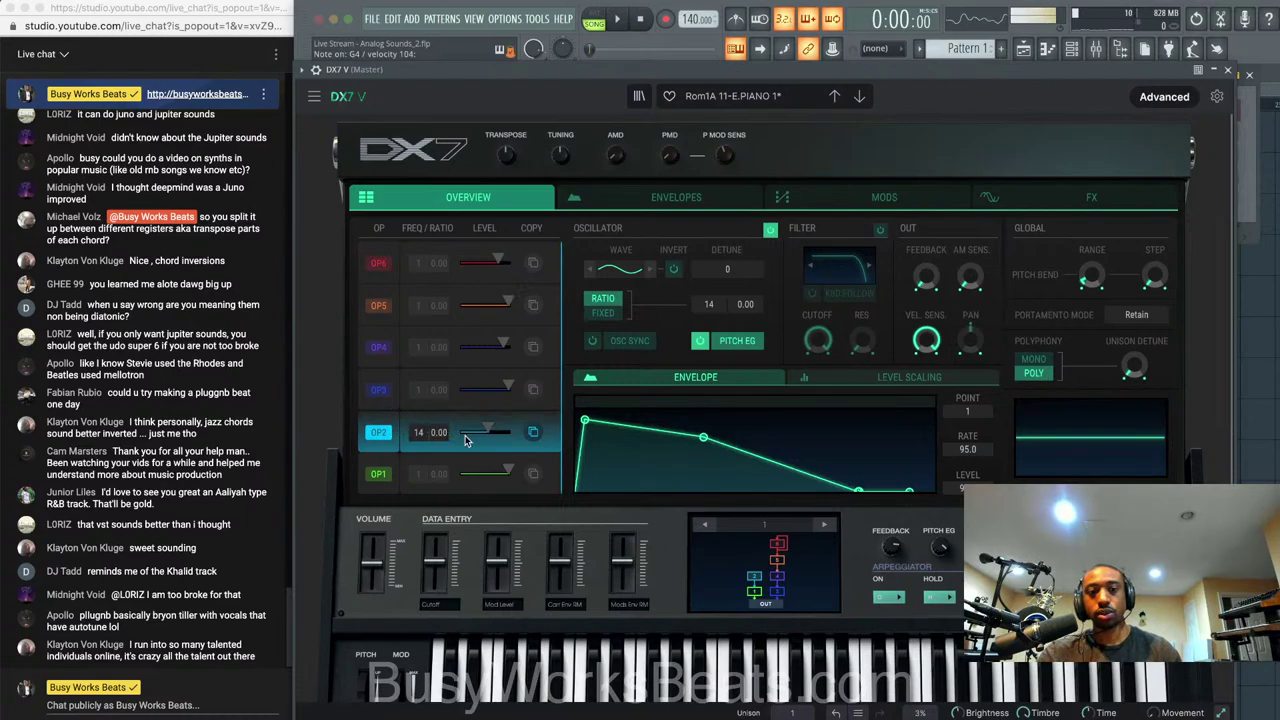
{"action": "left_click_drag", "start_coordinate": [488, 431], "coordinate": [508, 431]}
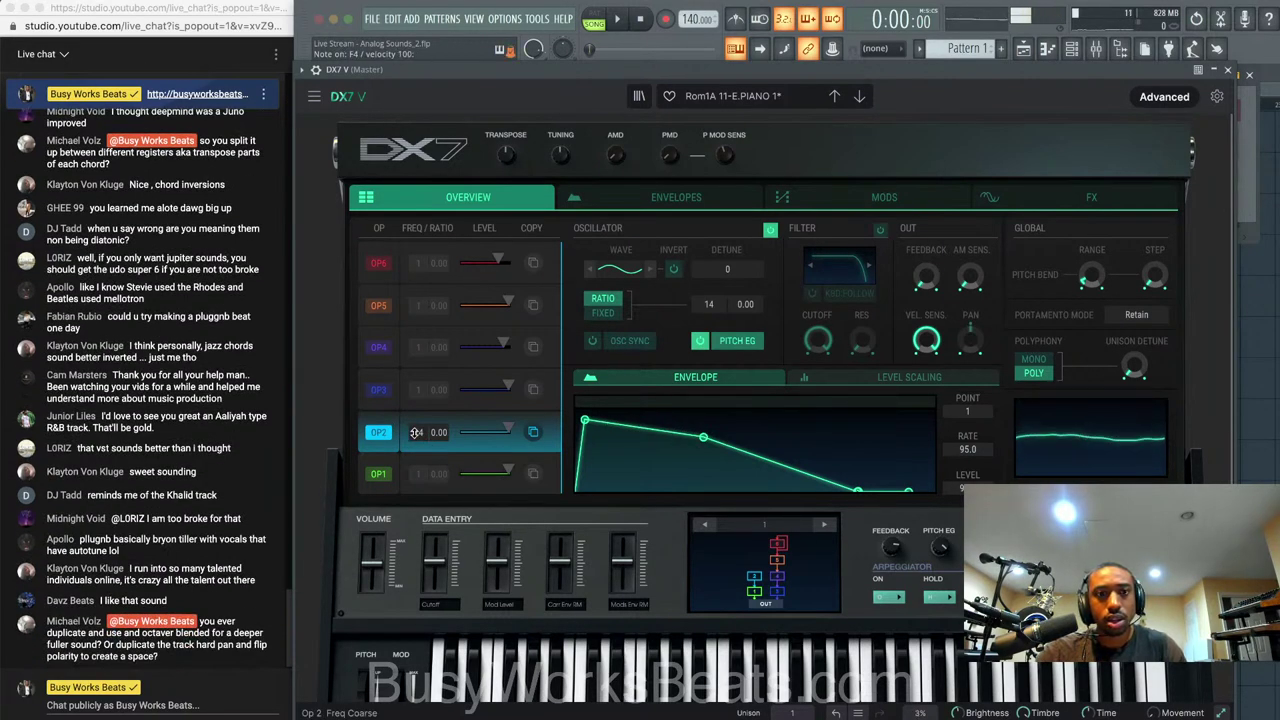
{"action": "left_click_drag", "start_coordinate": [417, 433], "coordinate": [417, 482]}
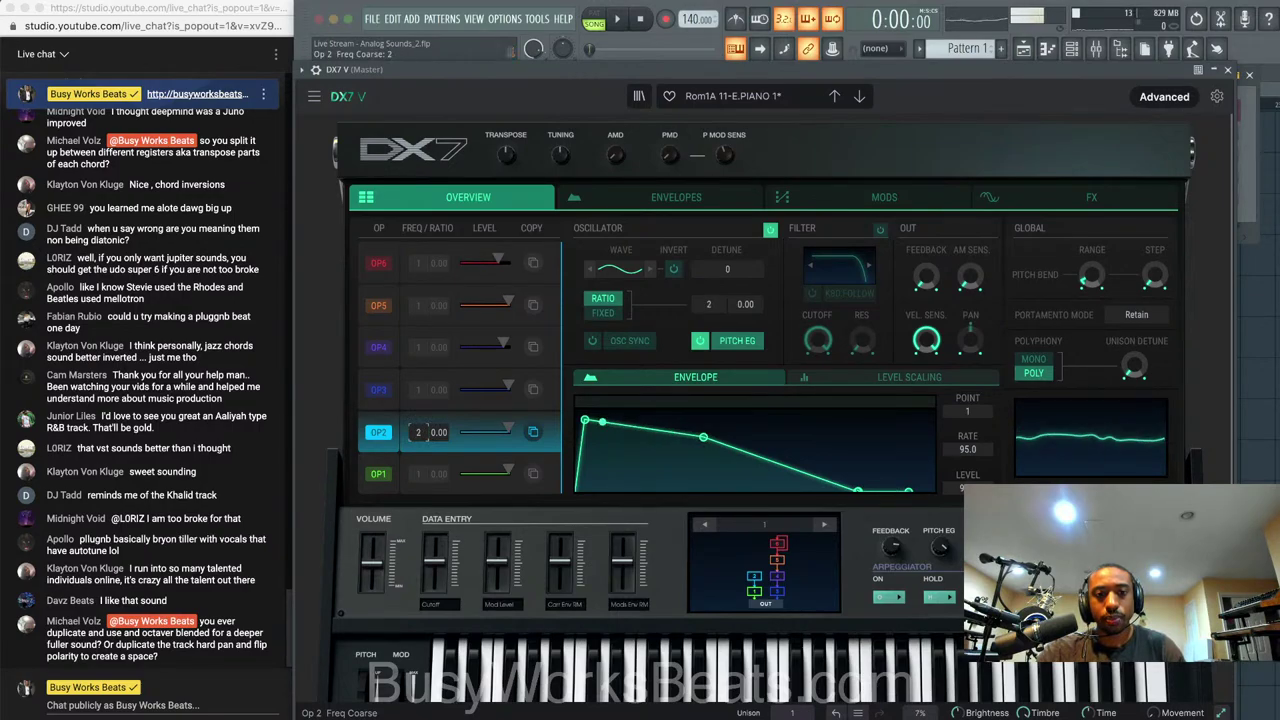
Raise the DX7 V channel's volume multiplier to about 152% and return to the synth's interface
{"action": "left_click", "coordinate": [316, 69]}
{"action": "left_click", "coordinate": [373, 97]}
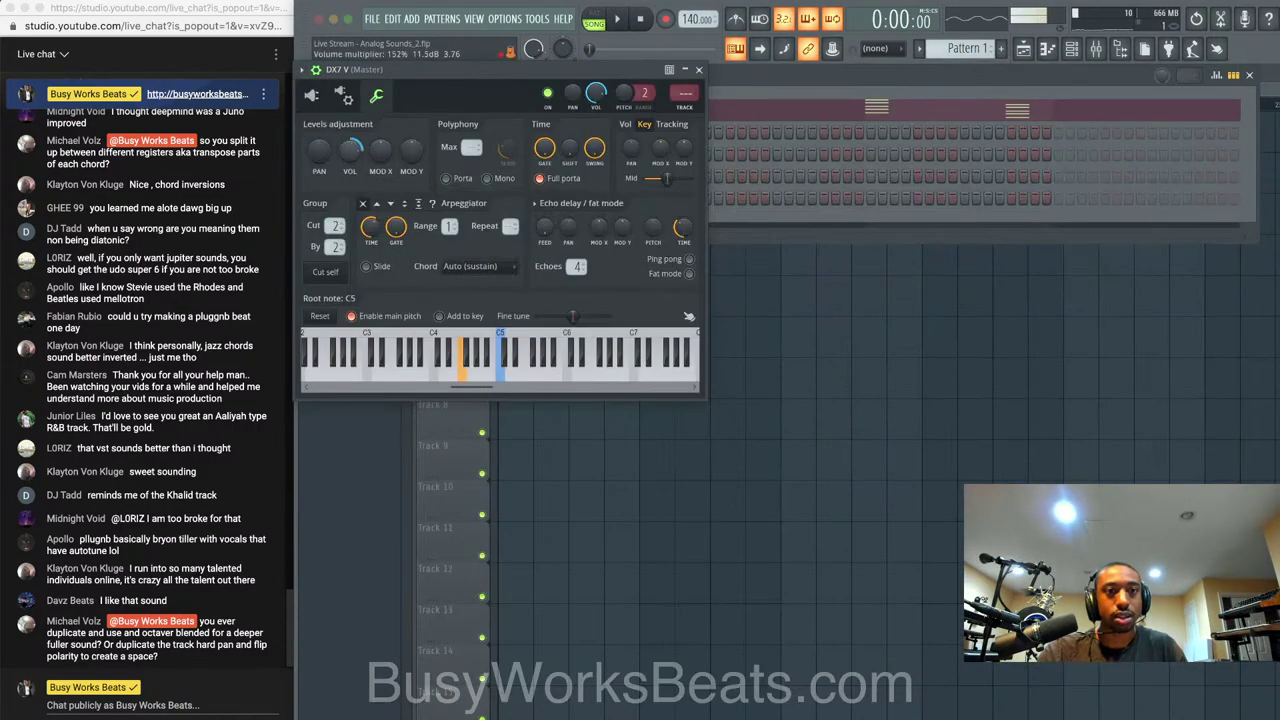
{"action": "left_click", "coordinate": [311, 95]}
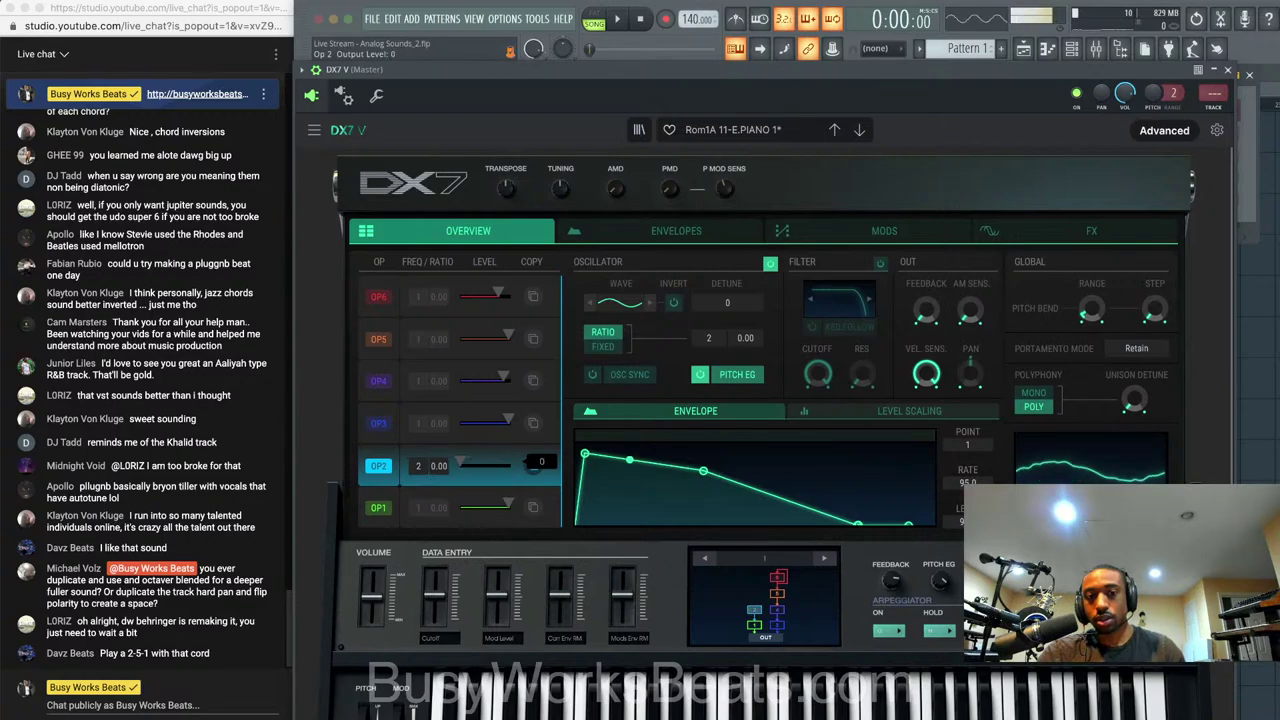
Set the output levels of operators 2 through 6 to 0 and select operator 1 to hear it alone
{"action": "left_click", "coordinate": [377, 424]}
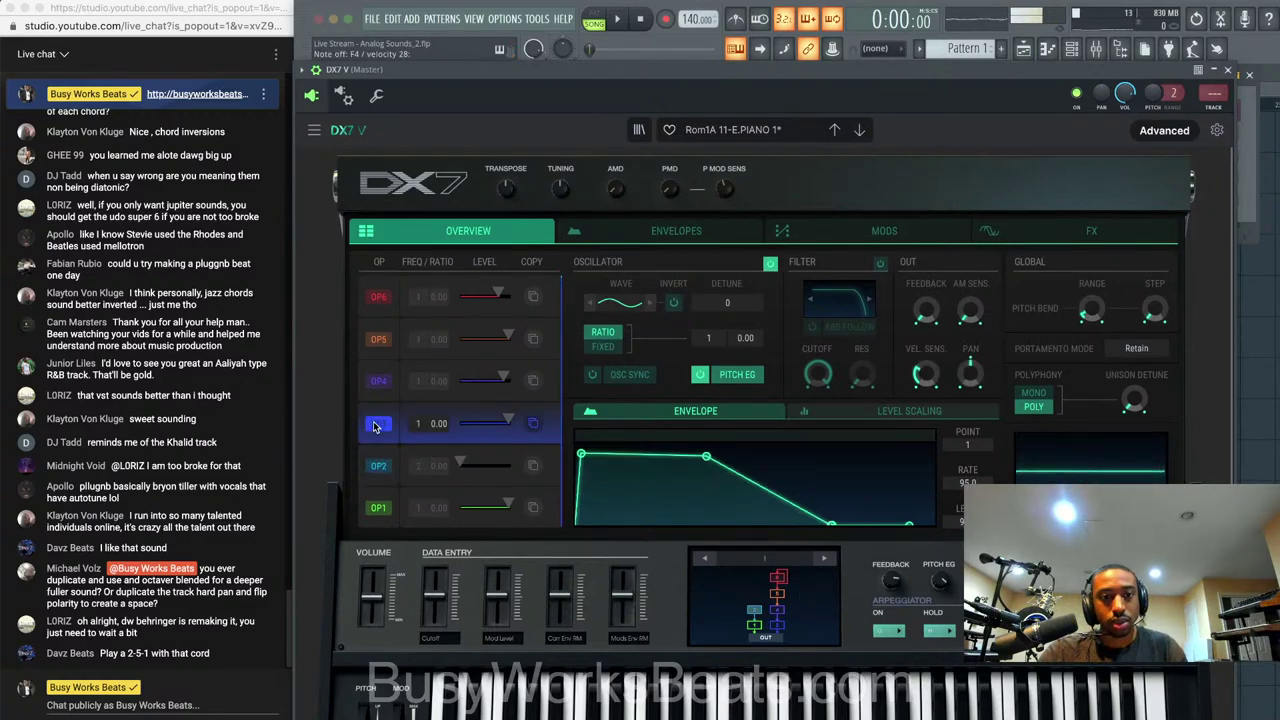
{"action": "left_click_drag", "start_coordinate": [511, 420], "coordinate": [270, 438]}
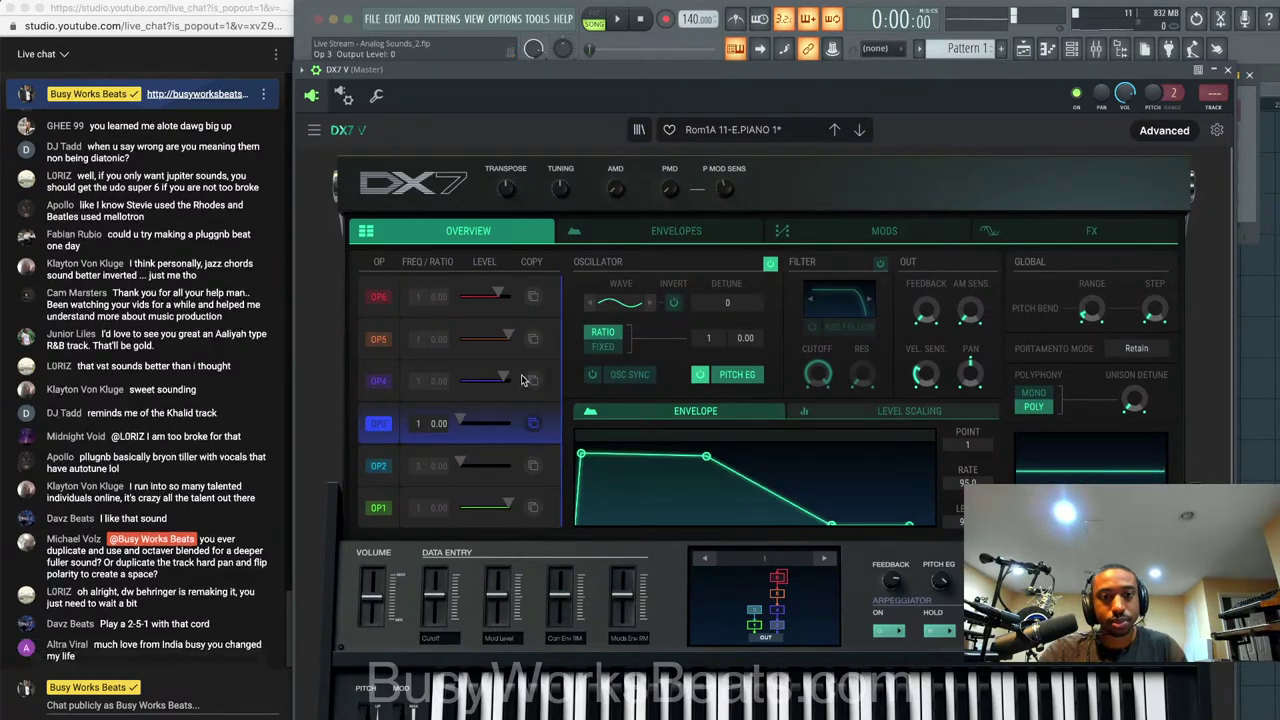
{"action": "left_click_drag", "start_coordinate": [506, 379], "coordinate": [268, 393]}
{"action": "left_click_drag", "start_coordinate": [508, 338], "coordinate": [458, 302]}
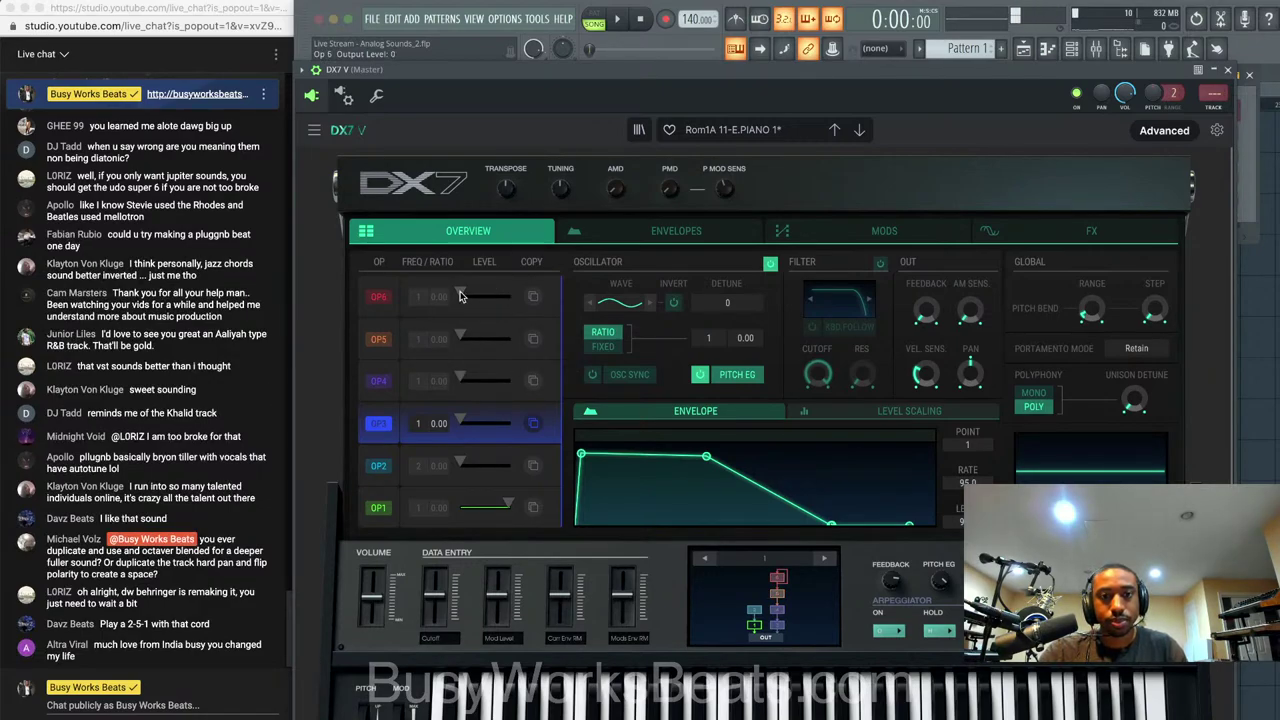
{"action": "left_click", "coordinate": [400, 503]}
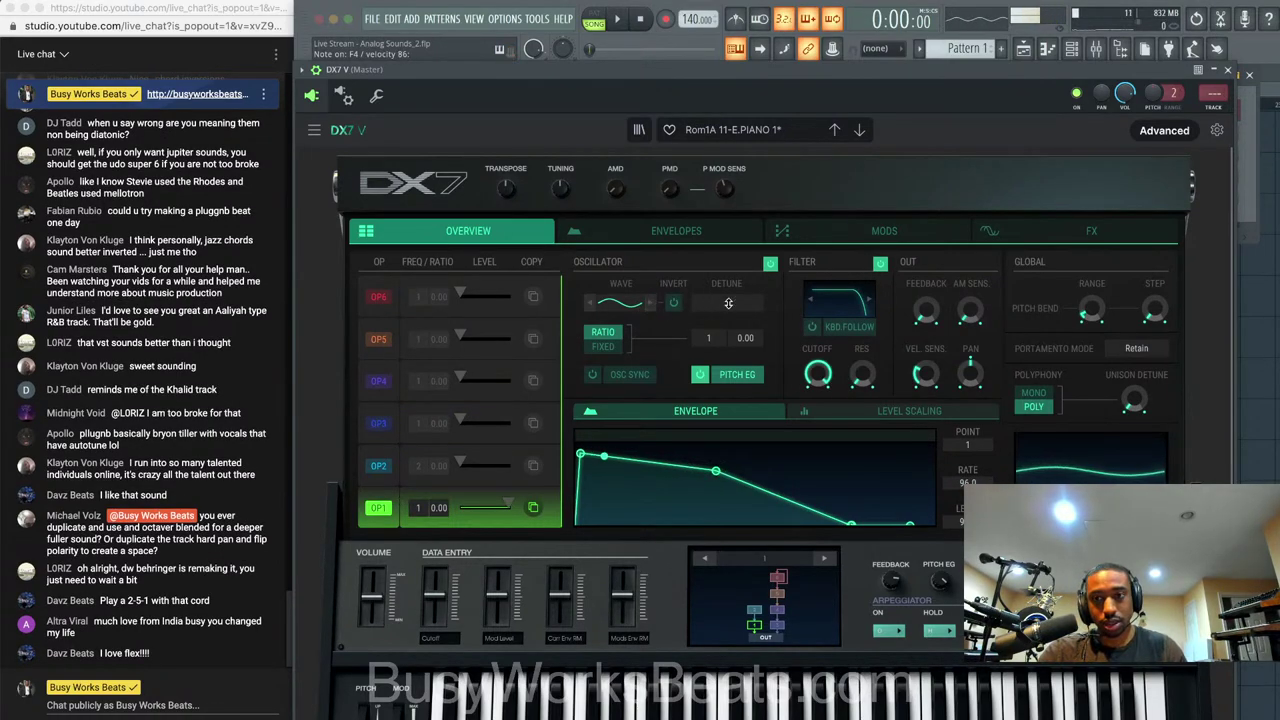
Raise operator 2's output level to maximum and set its coarse frequency ratio to 14
{"action": "left_click", "coordinate": [382, 466]}
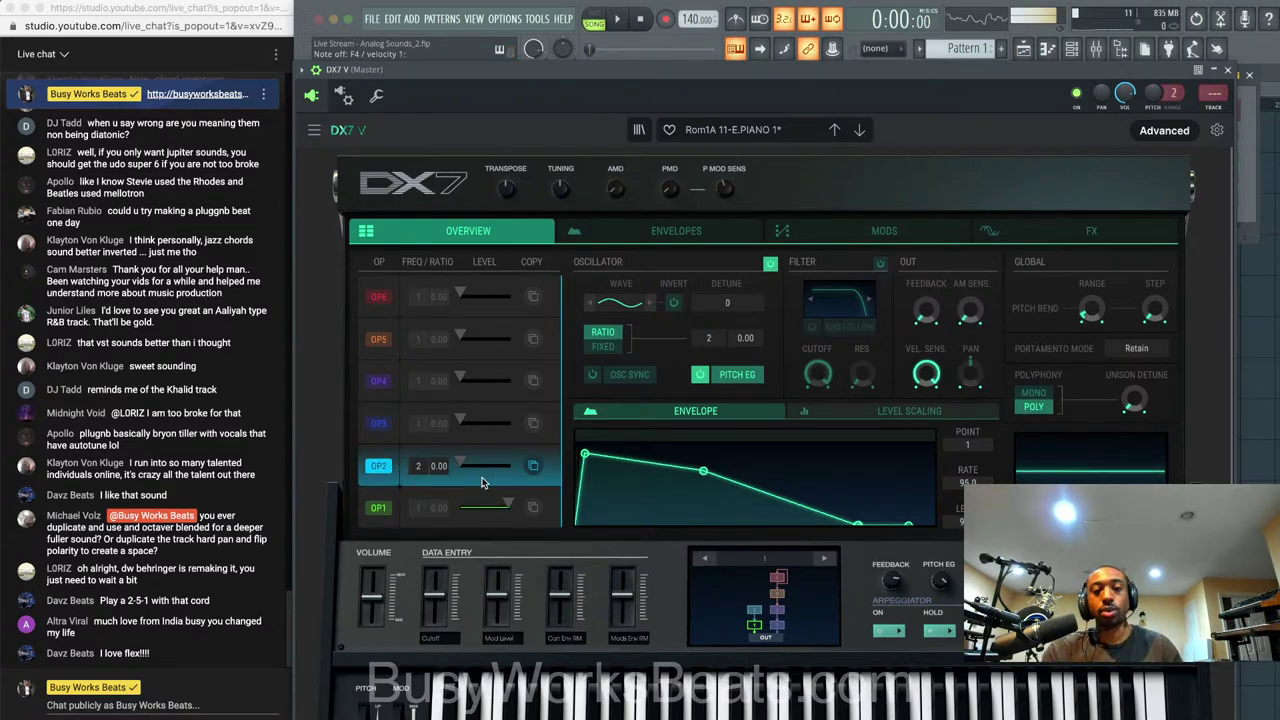
{"action": "left_click_drag", "start_coordinate": [461, 463], "coordinate": [505, 463]}
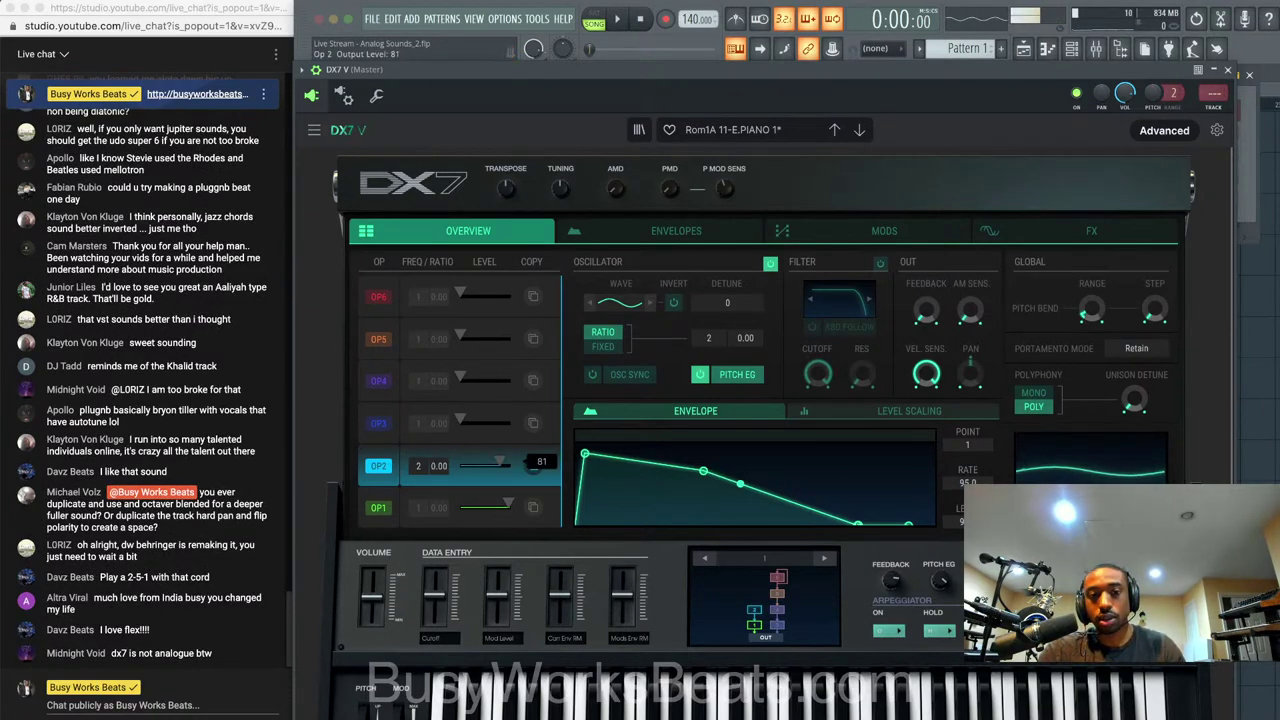
{"action": "mouse_move", "coordinate": [509, 464]}
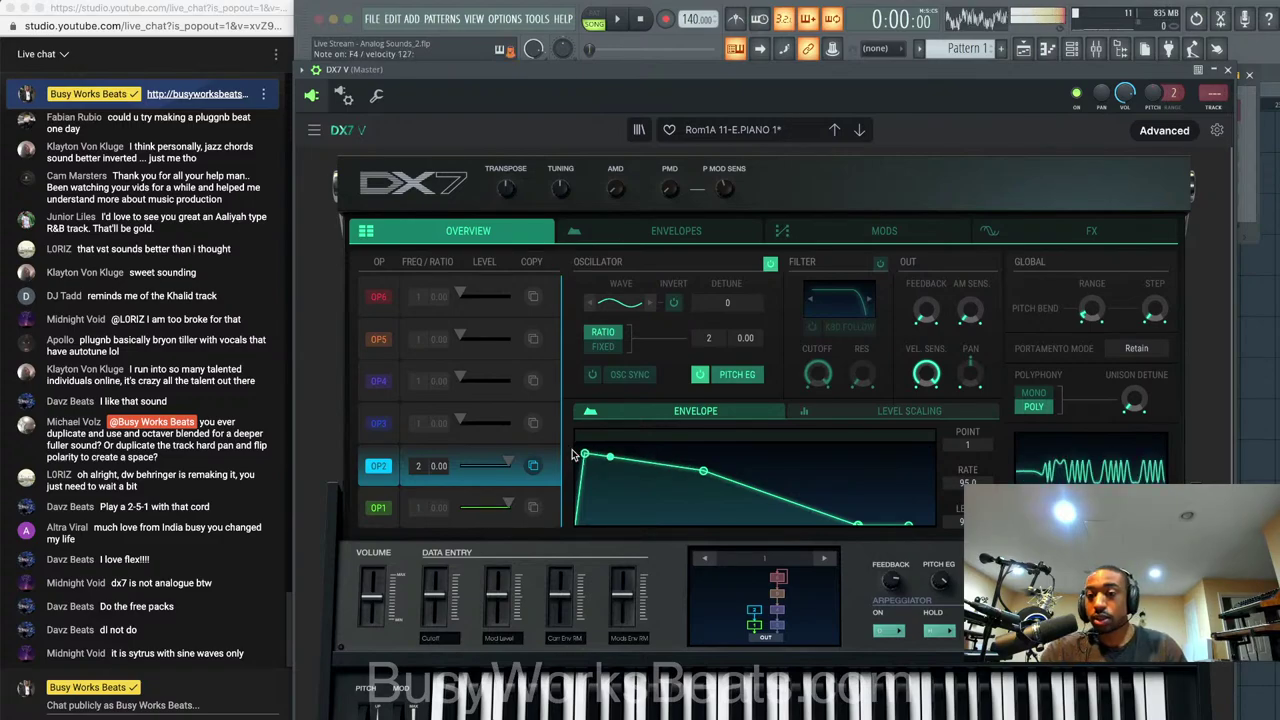
{"action": "mouse_move", "coordinate": [509, 466]}
{"action": "left_mouse_down"}
{"action": "mouse_move", "coordinate": [460, 466]}
{"action": "mouse_move", "coordinate": [508, 462]}
{"action": "left_mouse_up"}
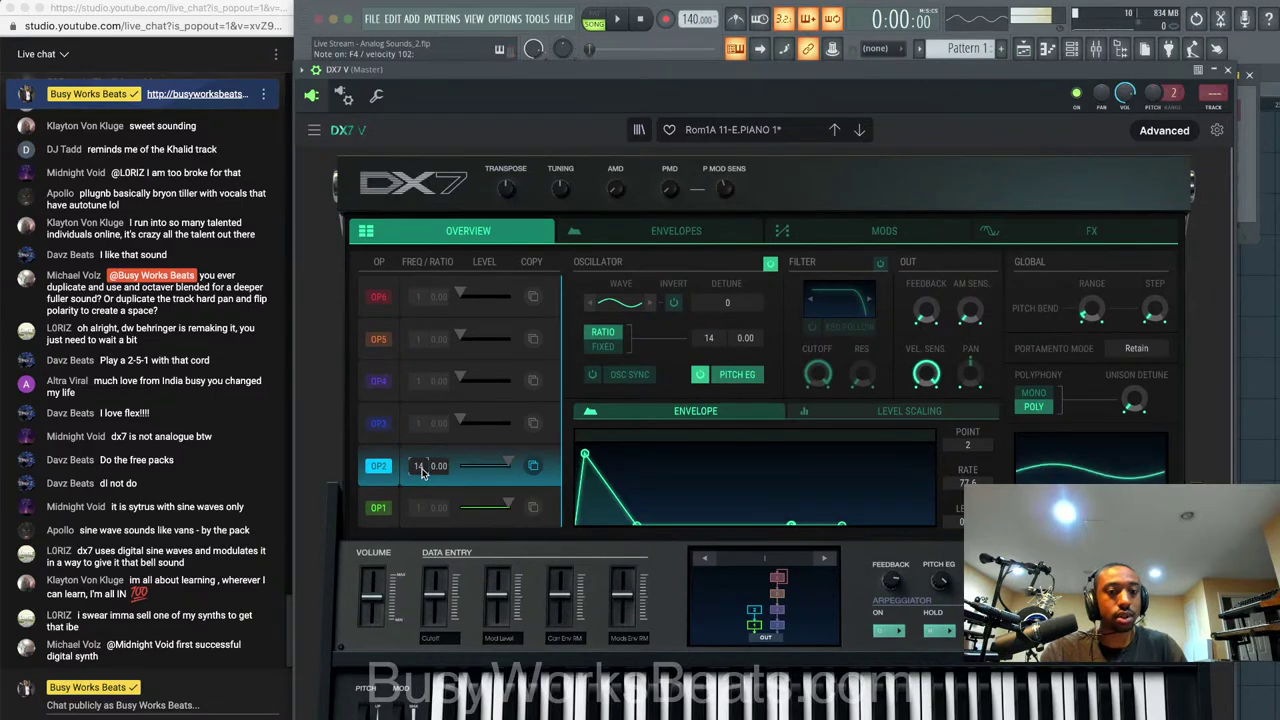
Lengthen the decay of operator 2's envelope by setting point 2 to a rate of 45.5
{"action": "left_click_drag", "start_coordinate": [636, 524], "coordinate": [710, 550]}
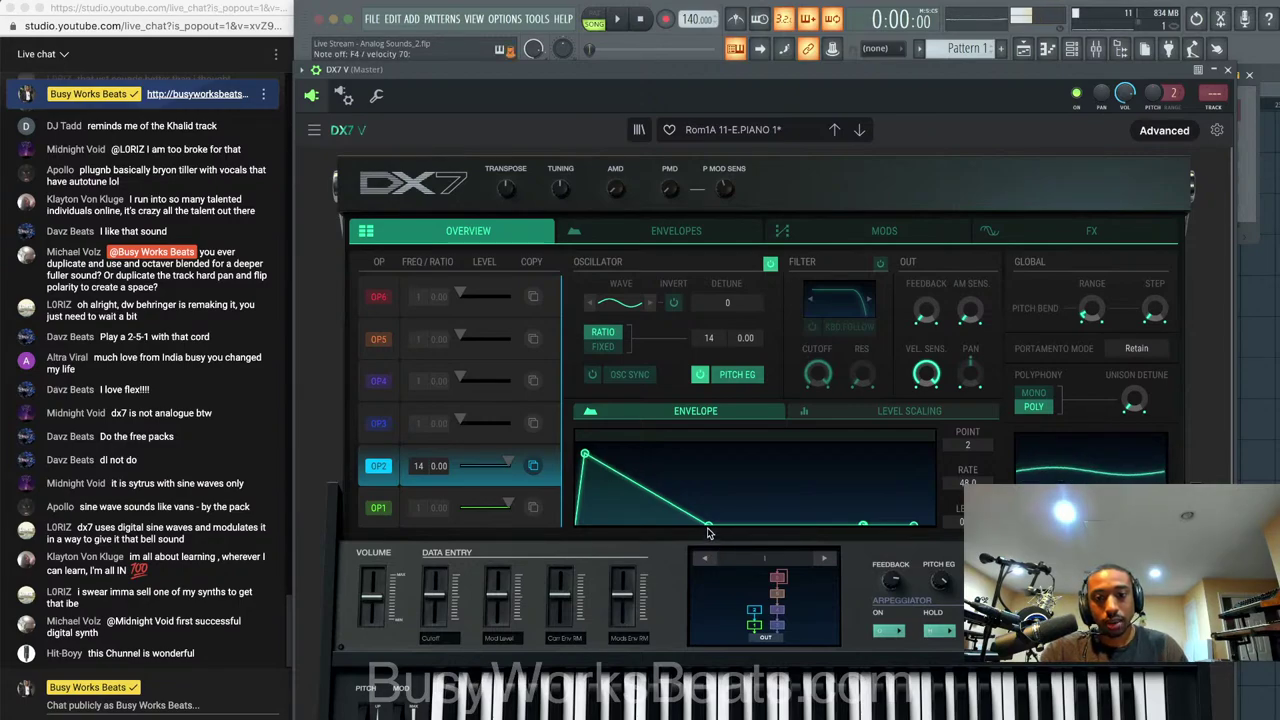
{"action": "left_click_drag", "start_coordinate": [708, 527], "coordinate": [680, 508]}
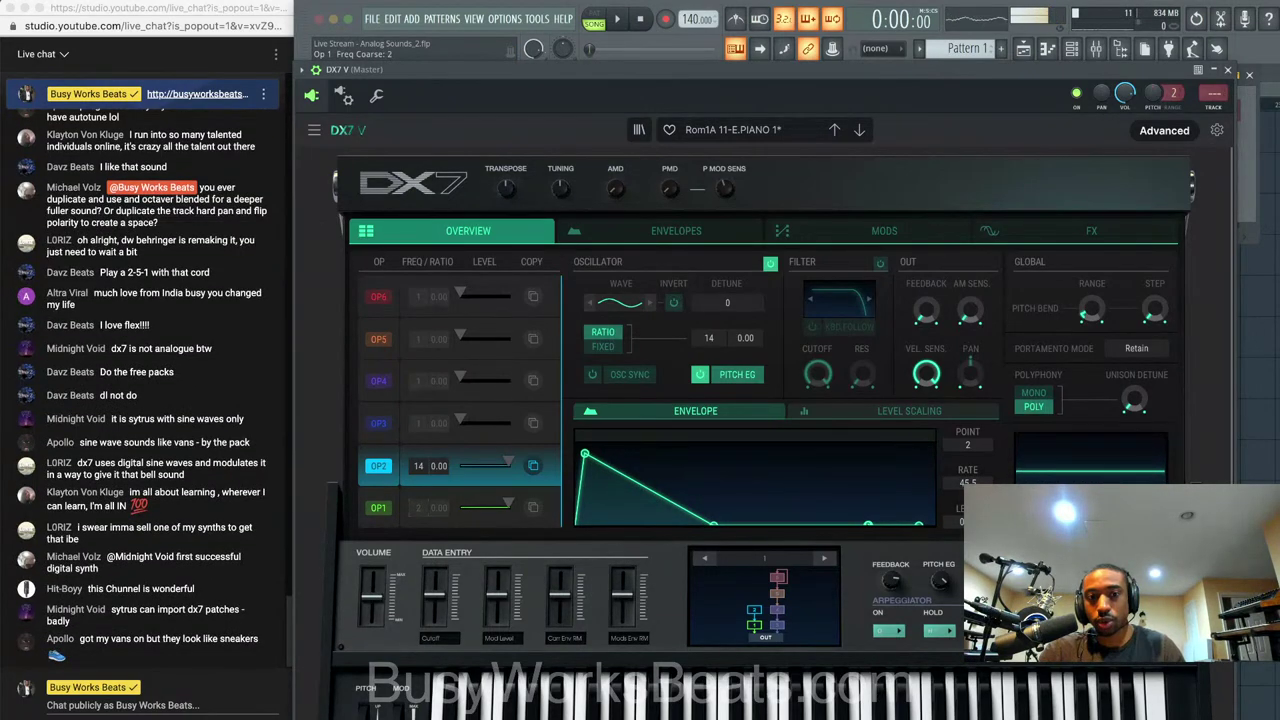
Reshape operator 1's envelope with rate 2 at 0, level 2 at 74.8, rate 3 at 57.6, level 3 at 0 and rate 4 at 45.1
{"action": "left_click", "coordinate": [388, 502]}
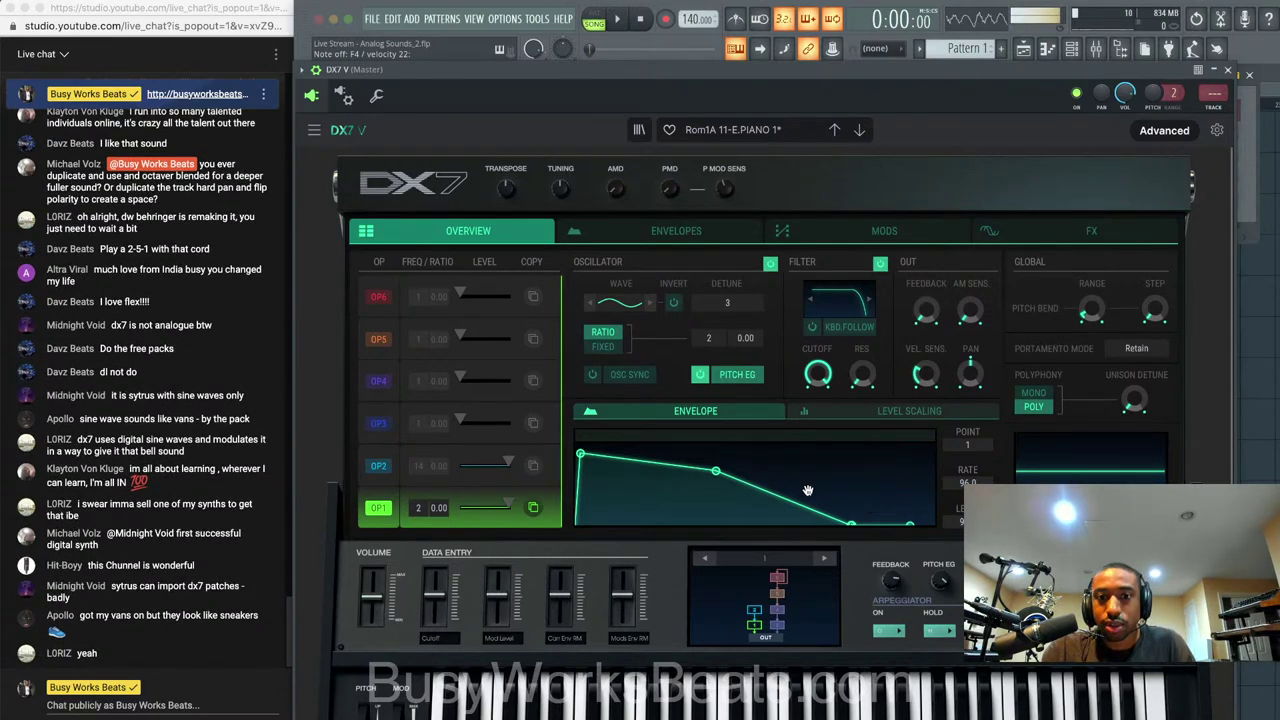
{"action": "left_click", "coordinate": [654, 231]}
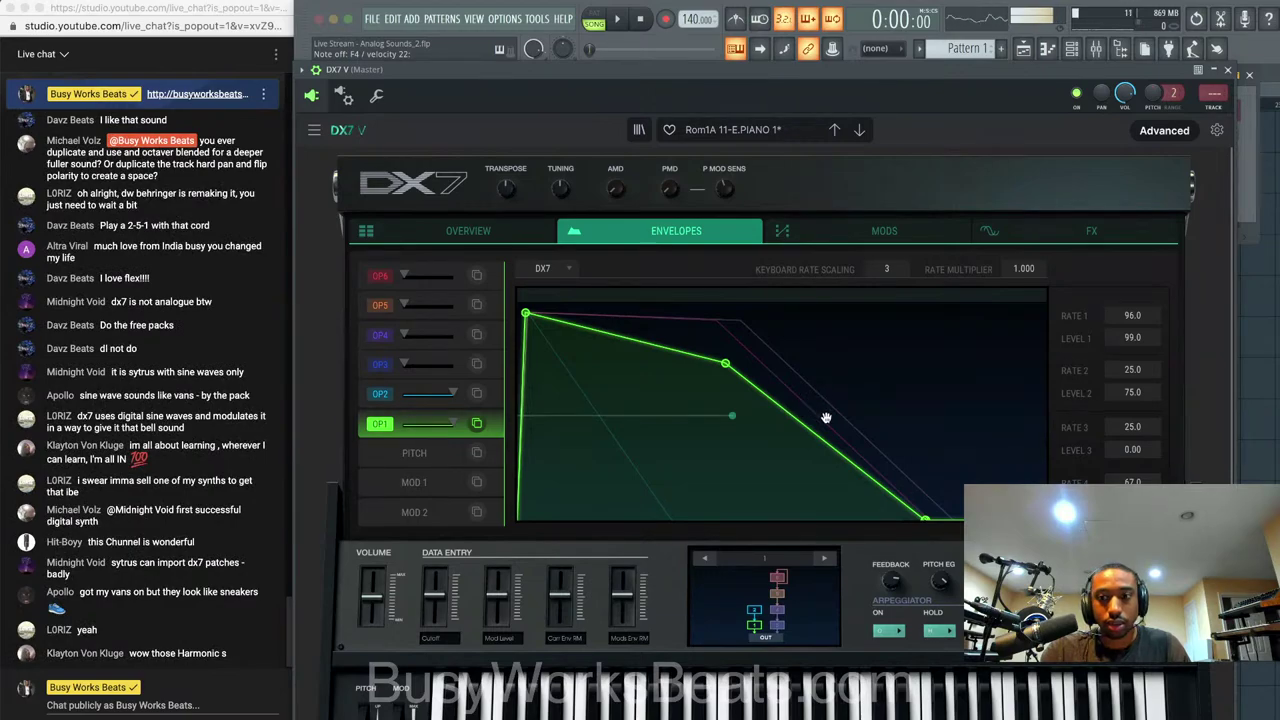
{"action": "left_click_drag", "start_coordinate": [733, 373], "coordinate": [803, 366]}
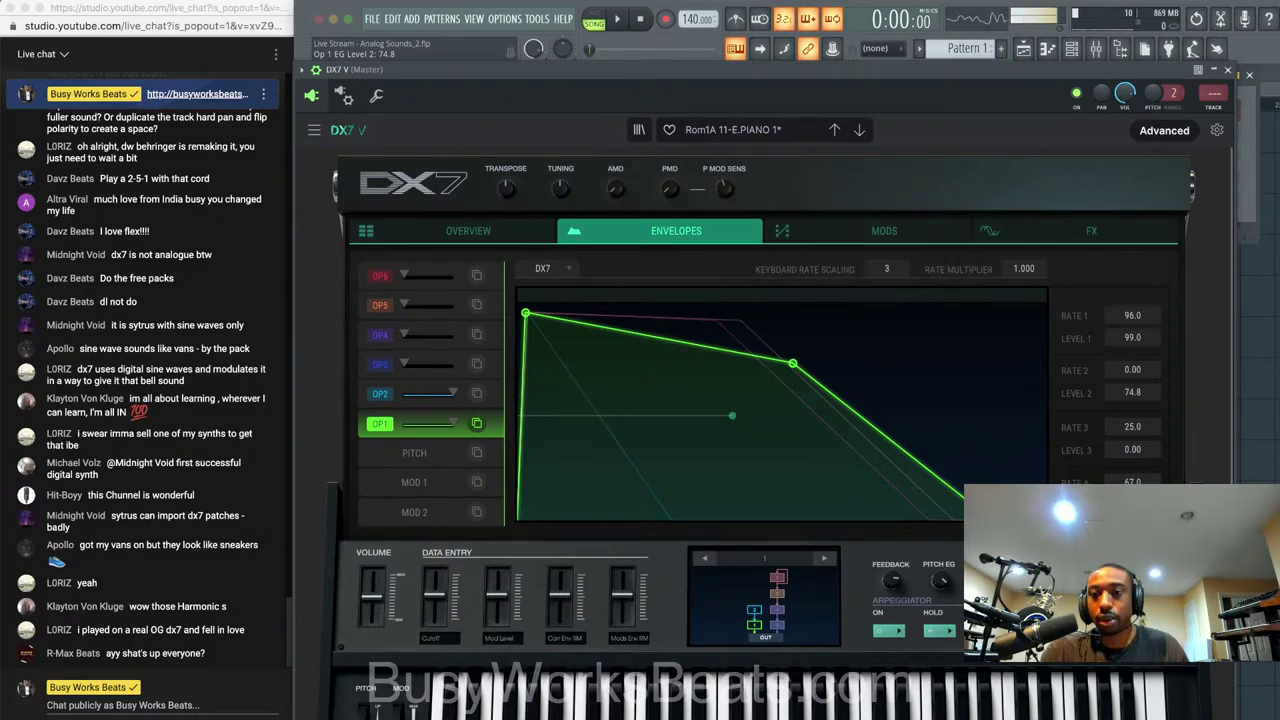
{"action": "left_click_drag", "start_coordinate": [999, 519], "coordinate": [919, 438]}
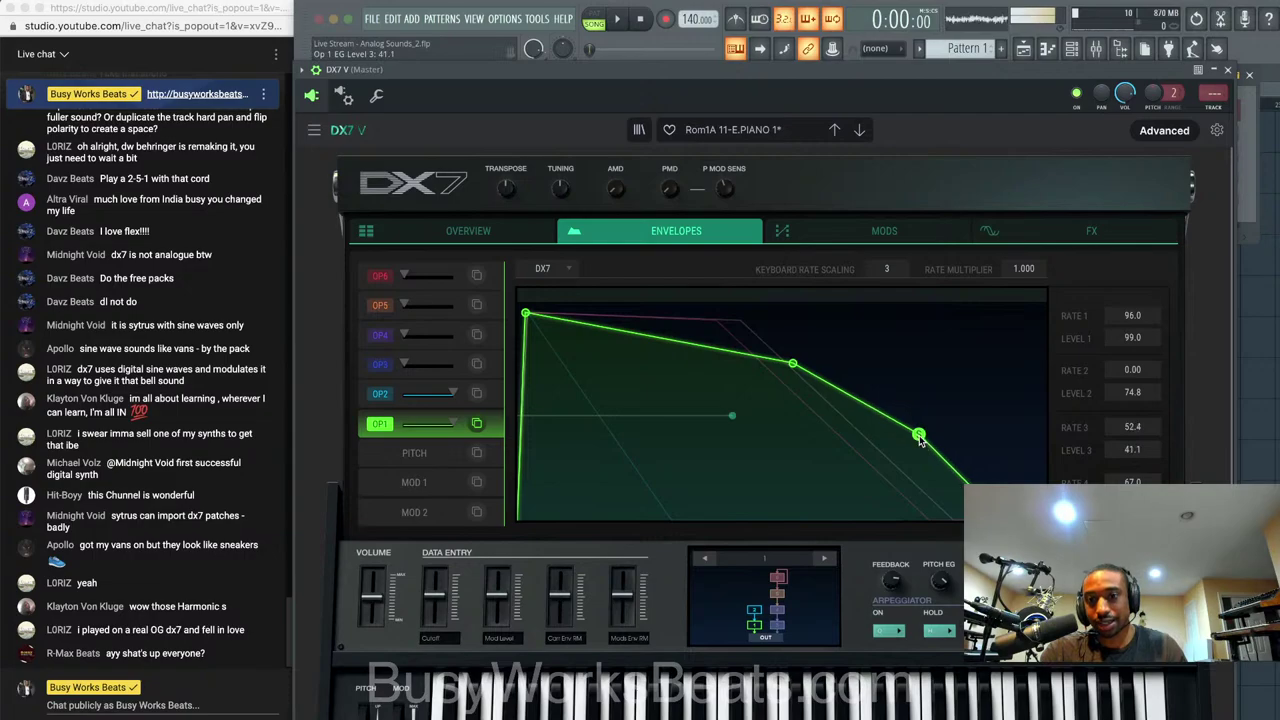
{"action": "left_click_drag", "start_coordinate": [1004, 519], "coordinate": [1042, 519]}
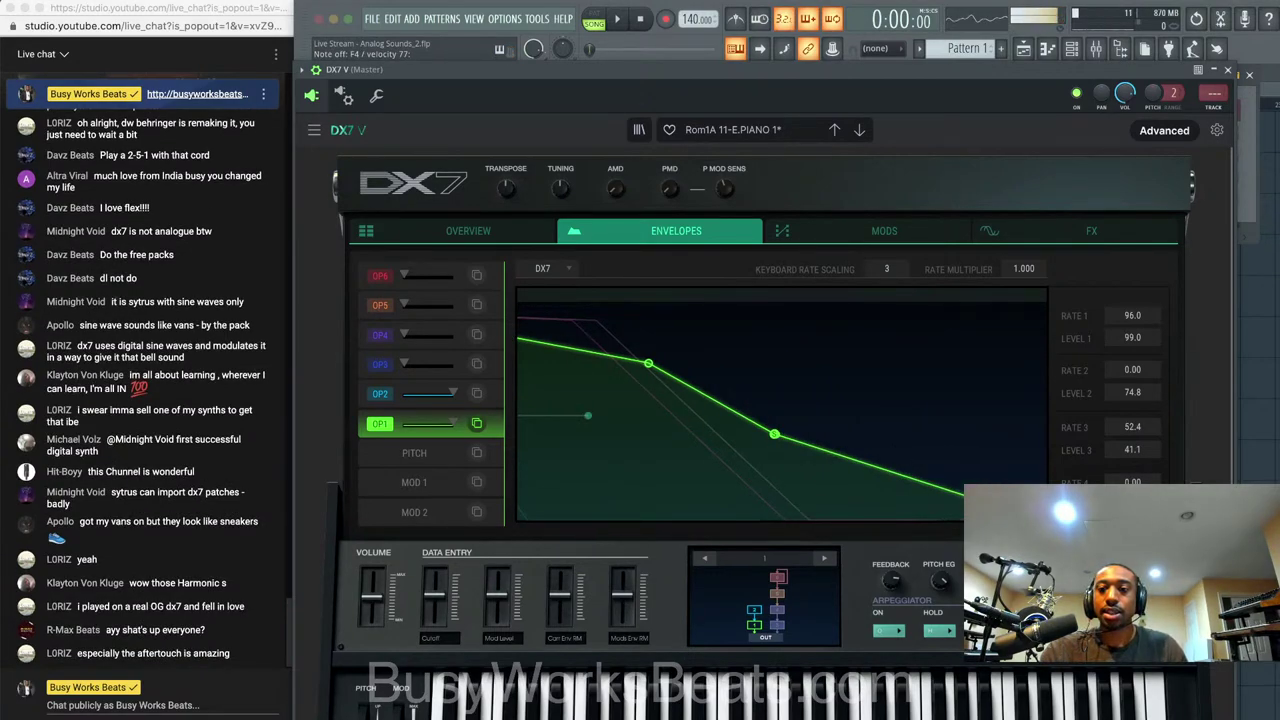
{"action": "left_click_drag", "start_coordinate": [1060, 519], "coordinate": [922, 530]}
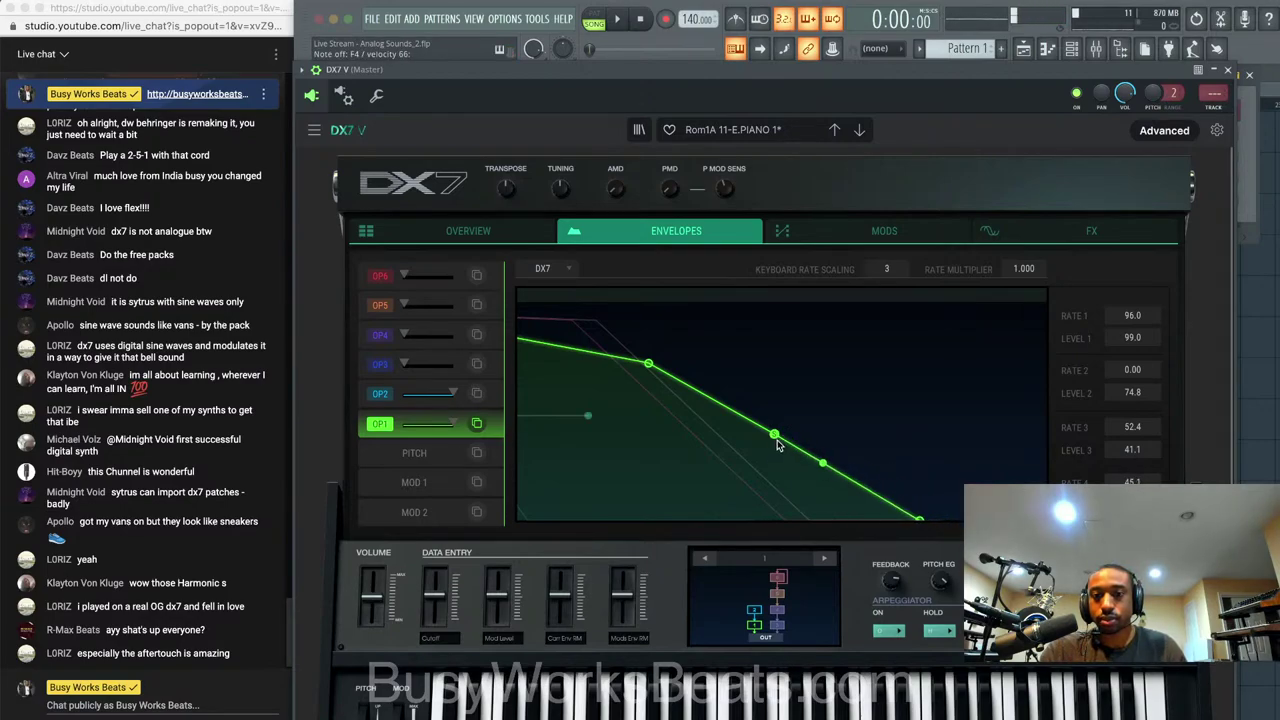
{"action": "left_click_drag", "start_coordinate": [774, 436], "coordinate": [757, 508]}
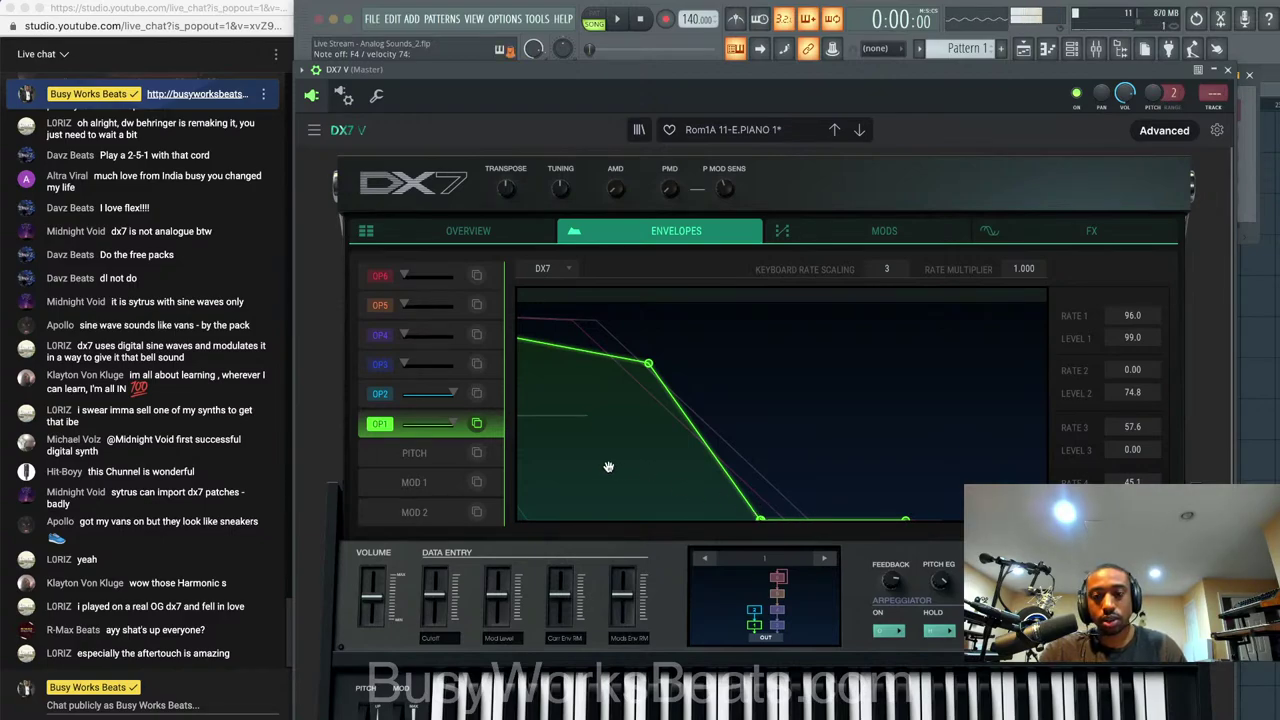
Adjust operator 2's envelope by setting rate 2 to 60.3 and rate 4 to about 68.3
{"action": "left_click", "coordinate": [391, 393]}
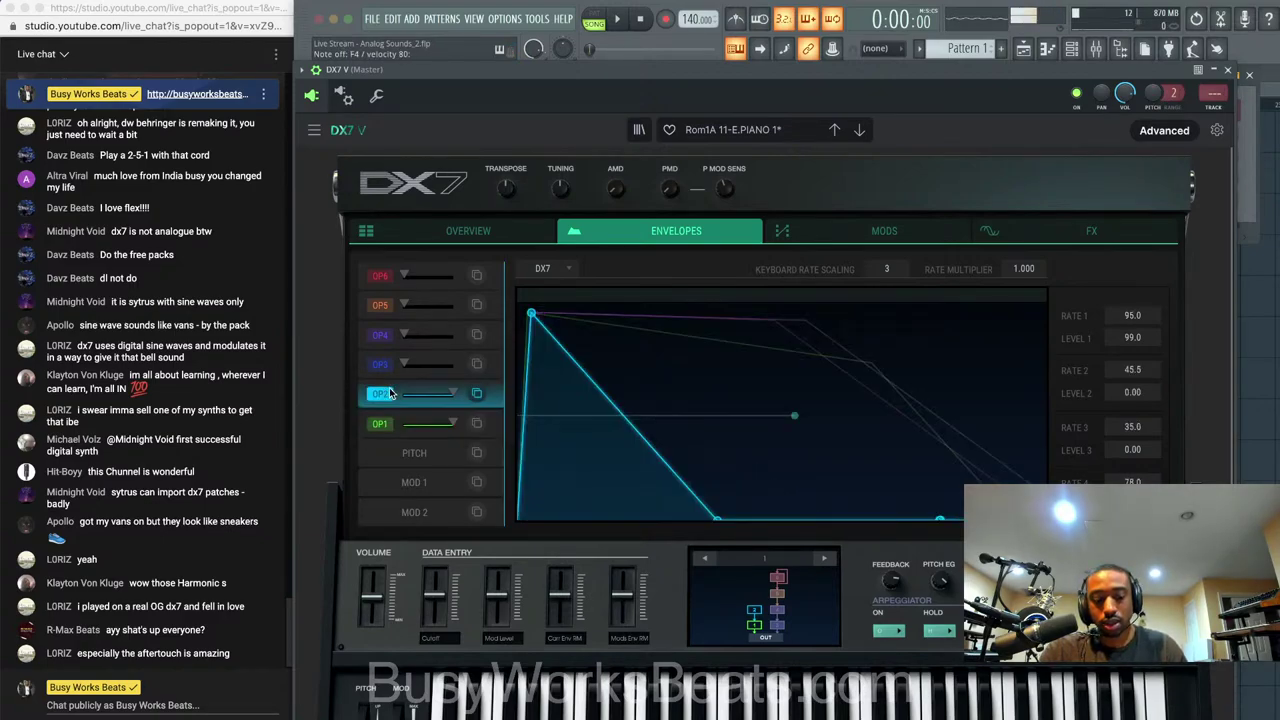
{"action": "left_click_drag", "start_coordinate": [716, 518], "coordinate": [665, 518]}
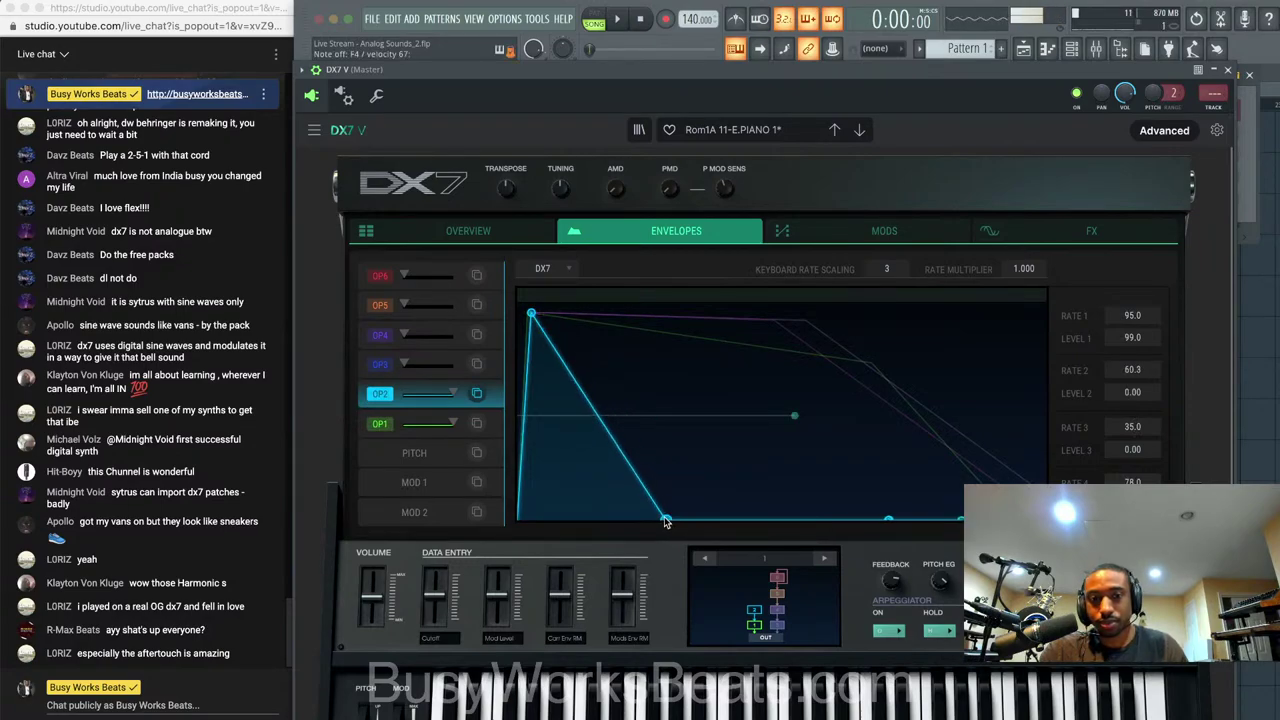
{"action": "left_click_drag", "start_coordinate": [962, 516], "coordinate": [993, 518]}
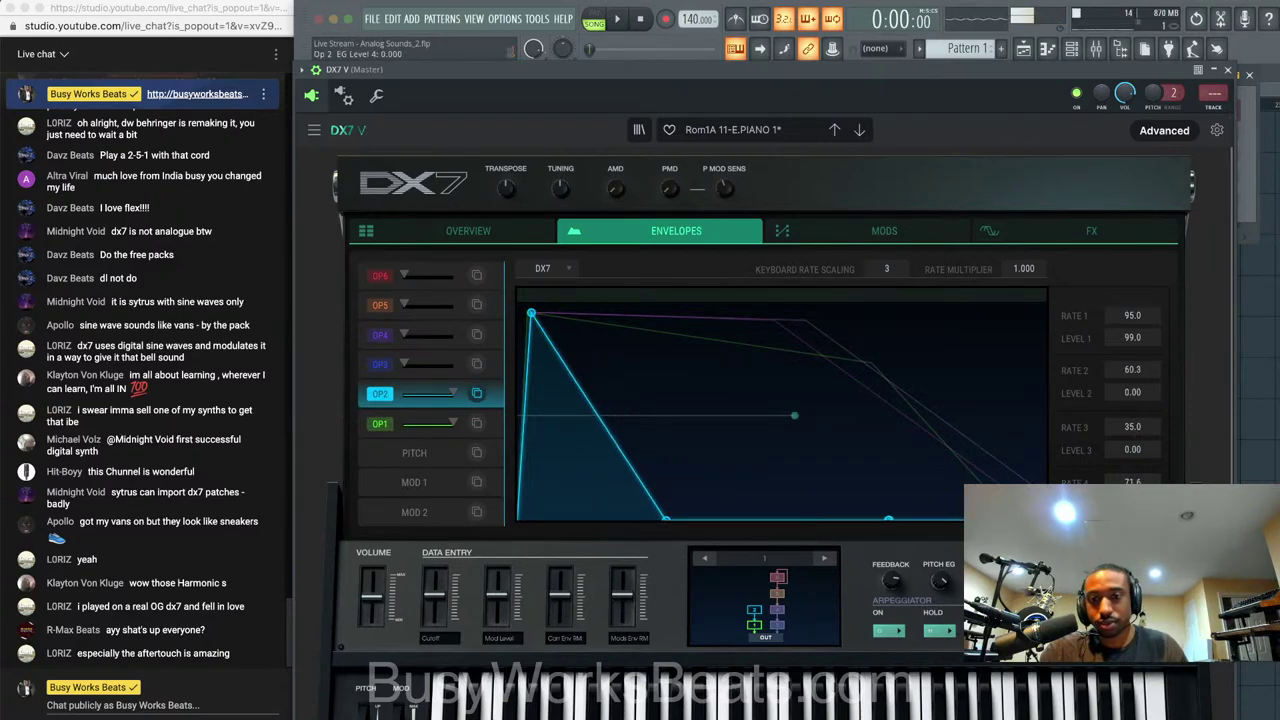
Shorten operator 1's decay by setting envelope rate 2 to 57.7 and level 2 to 8.35, and compare it with operator 2's envelope
{"action": "left_click", "coordinate": [378, 425]}
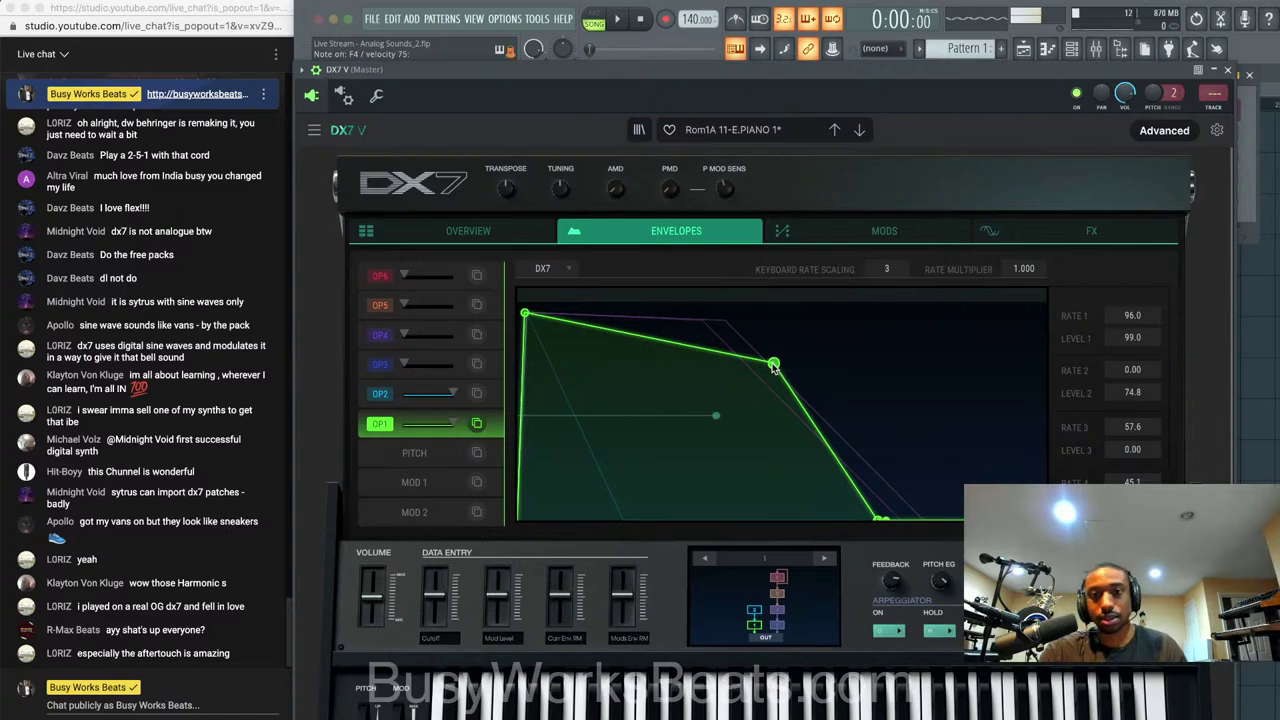
{"action": "left_click_drag", "start_coordinate": [773, 366], "coordinate": [629, 504]}
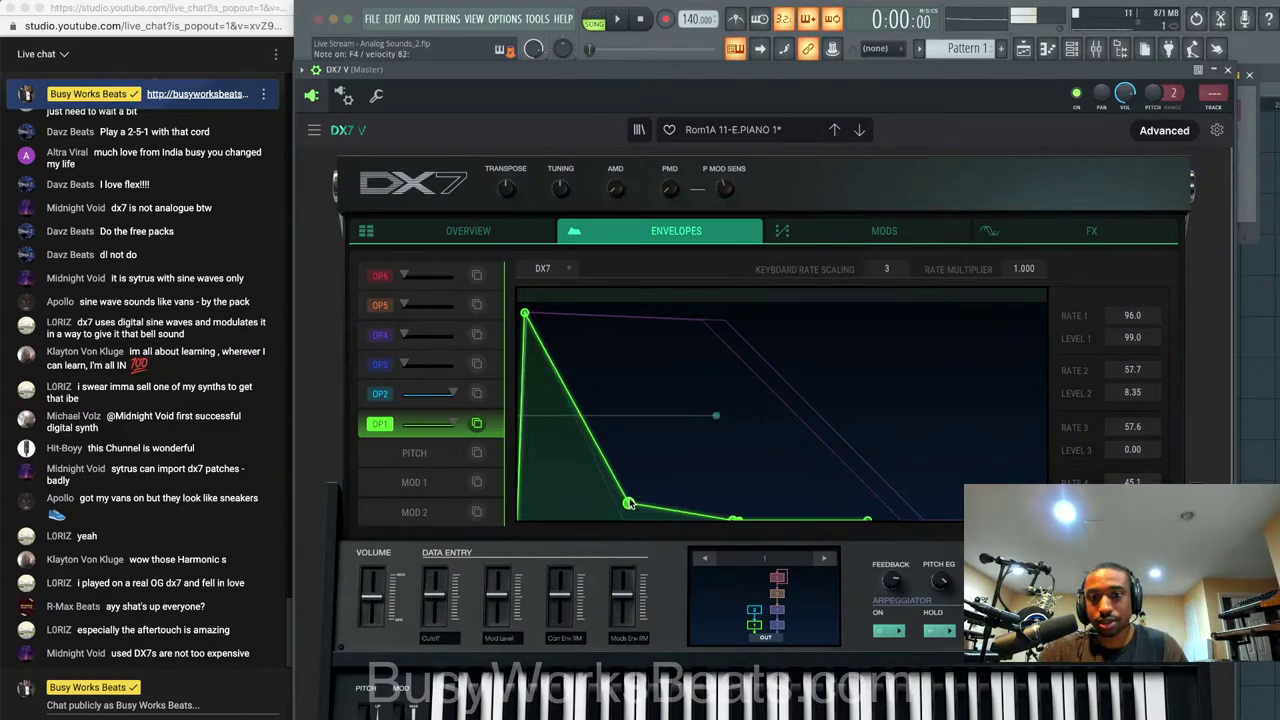
{"action": "left_click", "coordinate": [382, 394]}
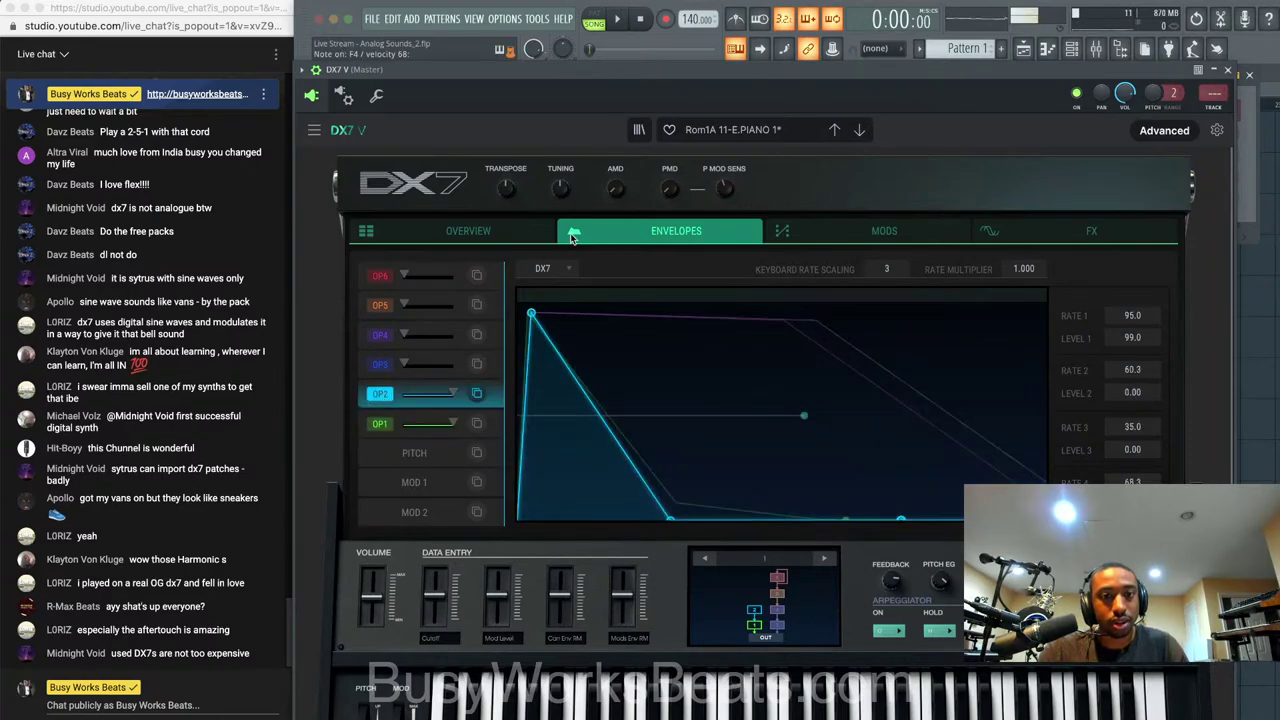
Set operator 1's frequency ratio to 4 and lengthen its decay with envelope rate 2 at 28.6
{"action": "left_click", "coordinate": [518, 232]}
{"action": "left_click", "coordinate": [430, 502]}
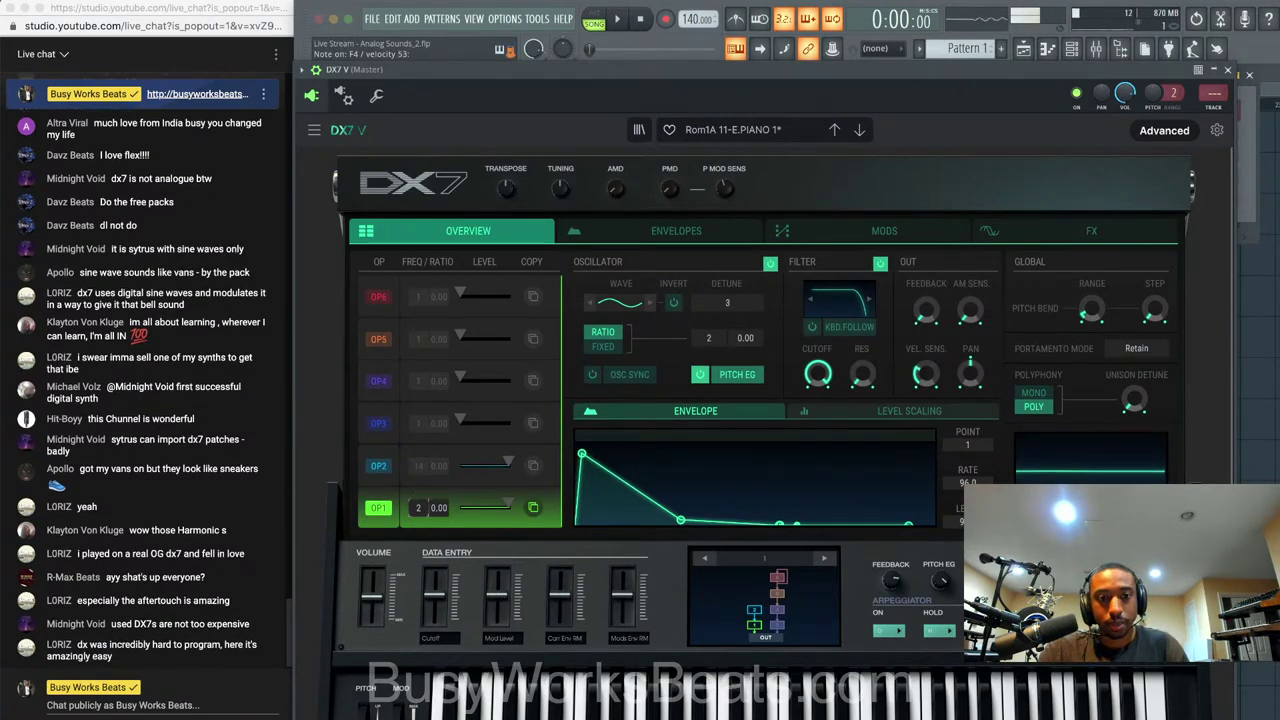
{"action": "left_click_drag", "start_coordinate": [418, 508], "coordinate": [418, 490]}
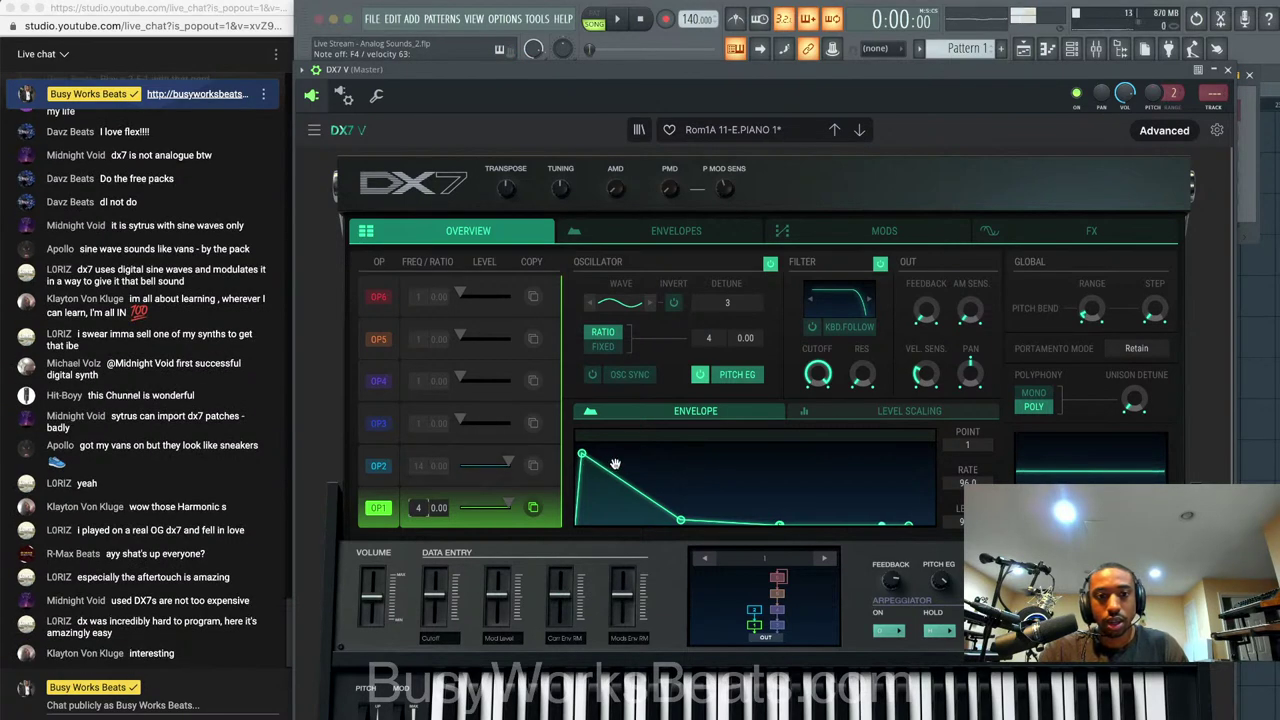
{"action": "left_click_drag", "start_coordinate": [681, 520], "coordinate": [752, 513]}
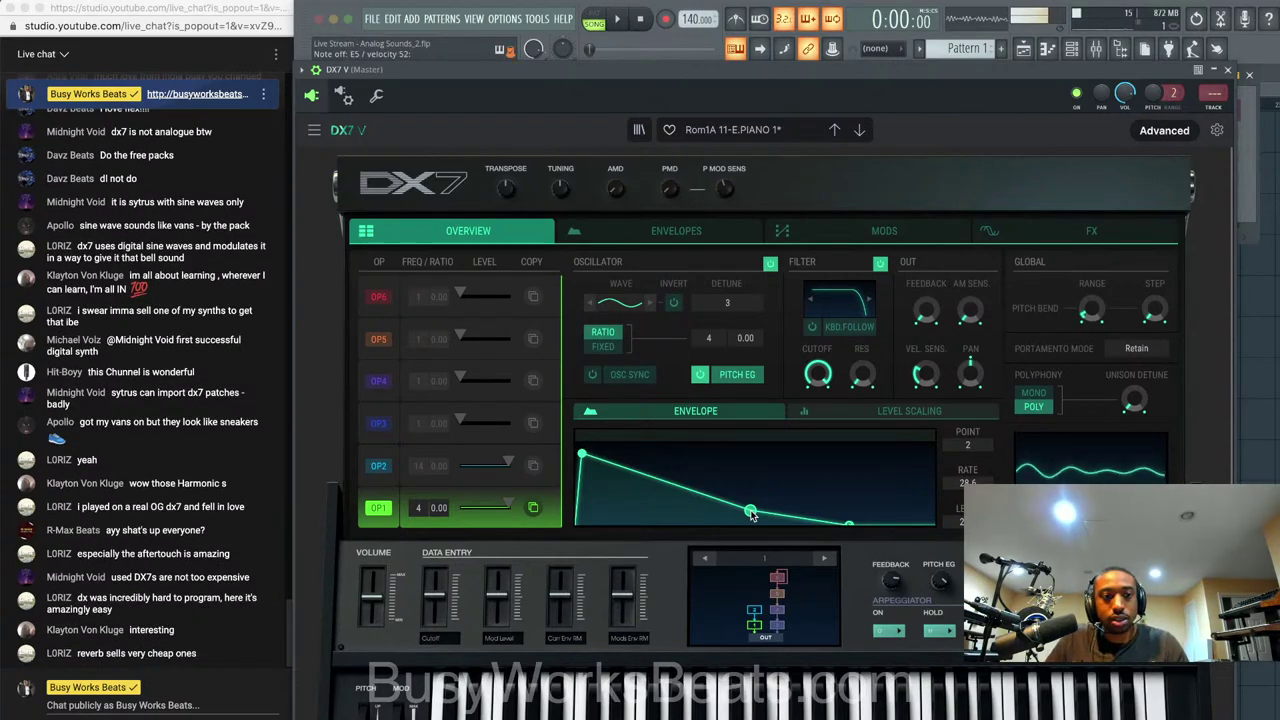
Adjust operator 2's envelope, lengthening its release with rate 4 at 33.1 and setting its decay to rate 2 of 53.6
{"action": "left_click", "coordinate": [457, 456]}
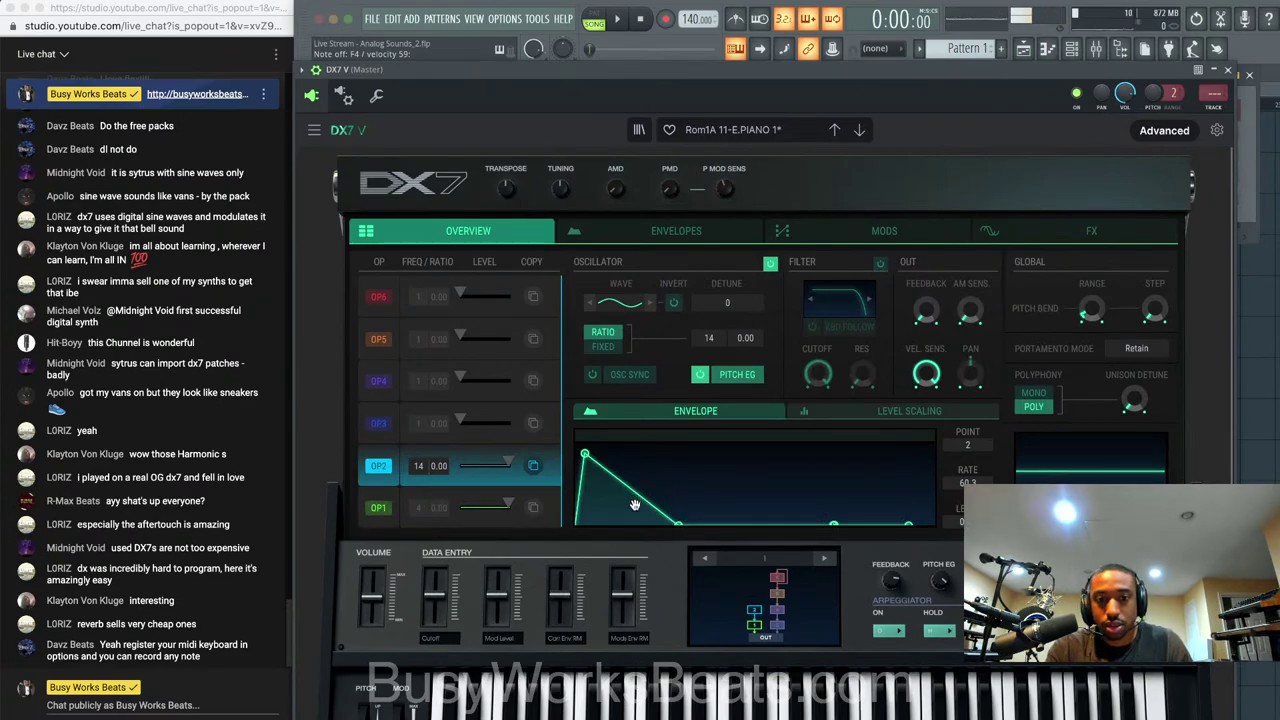
{"action": "left_click_drag", "start_coordinate": [677, 524], "coordinate": [752, 524]}
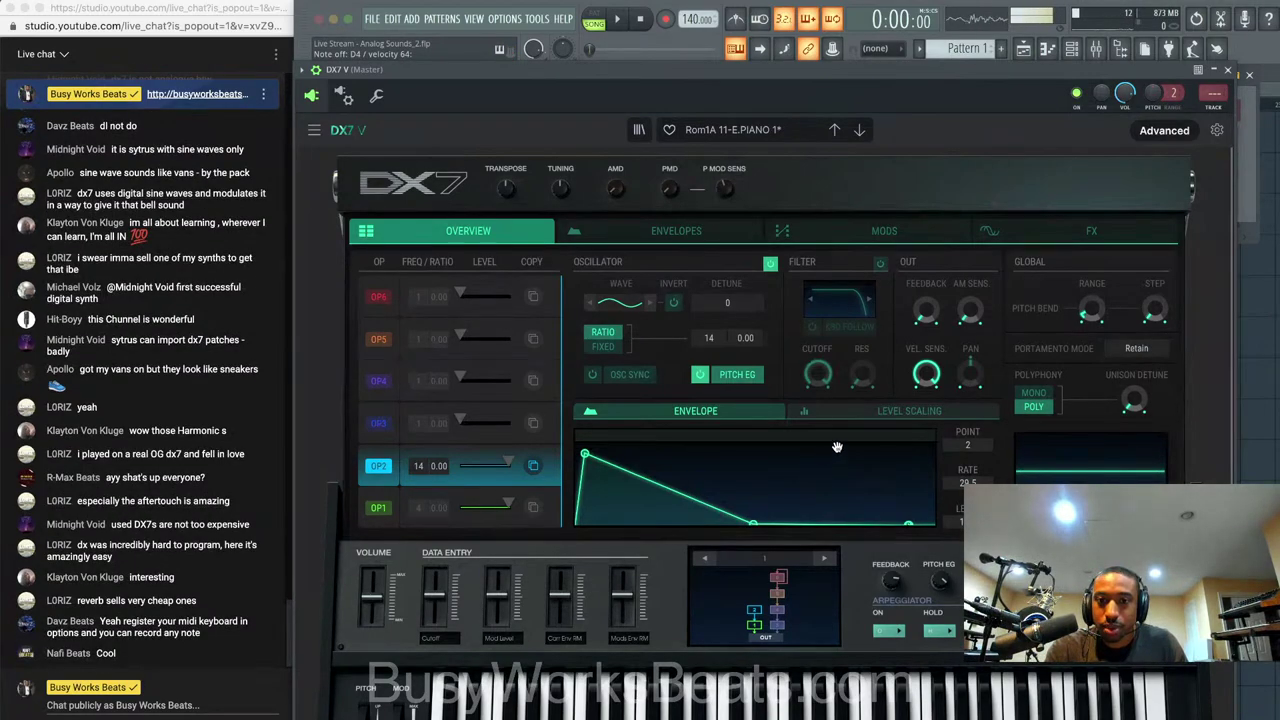
{"action": "left_click", "coordinate": [676, 231]}
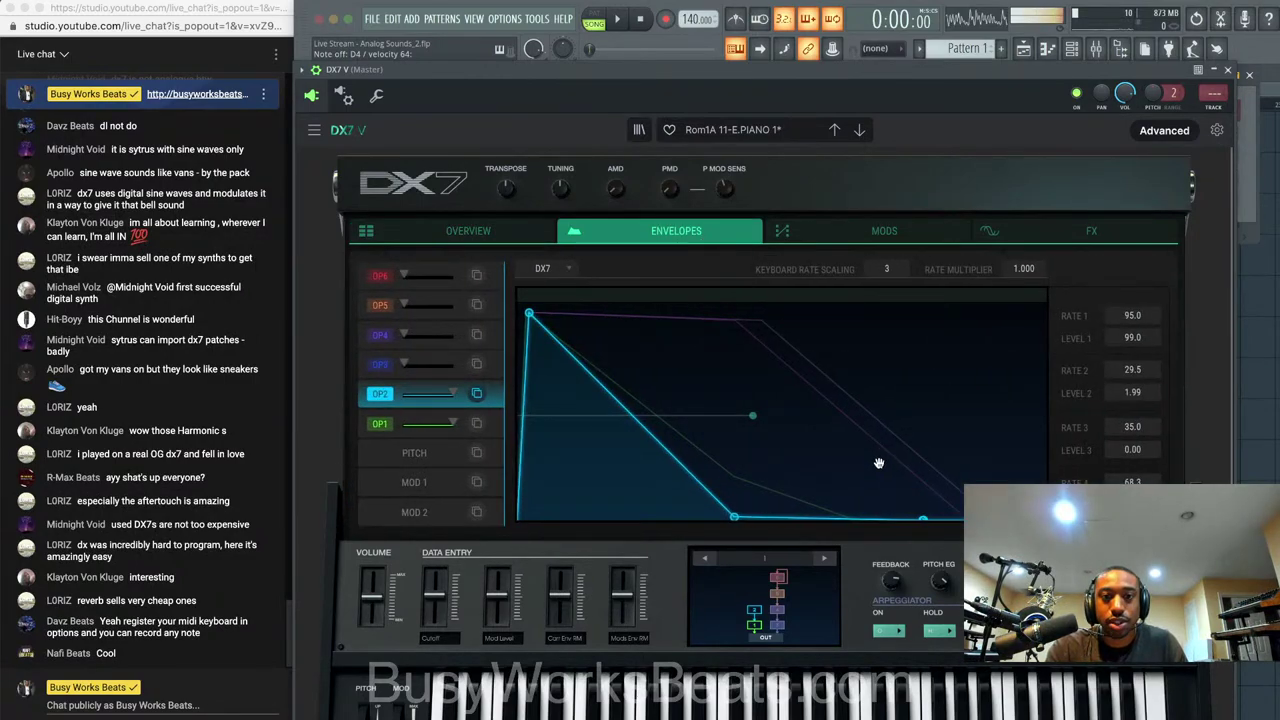
{"action": "left_click_drag", "start_coordinate": [1014, 519], "coordinate": [1090, 520]}
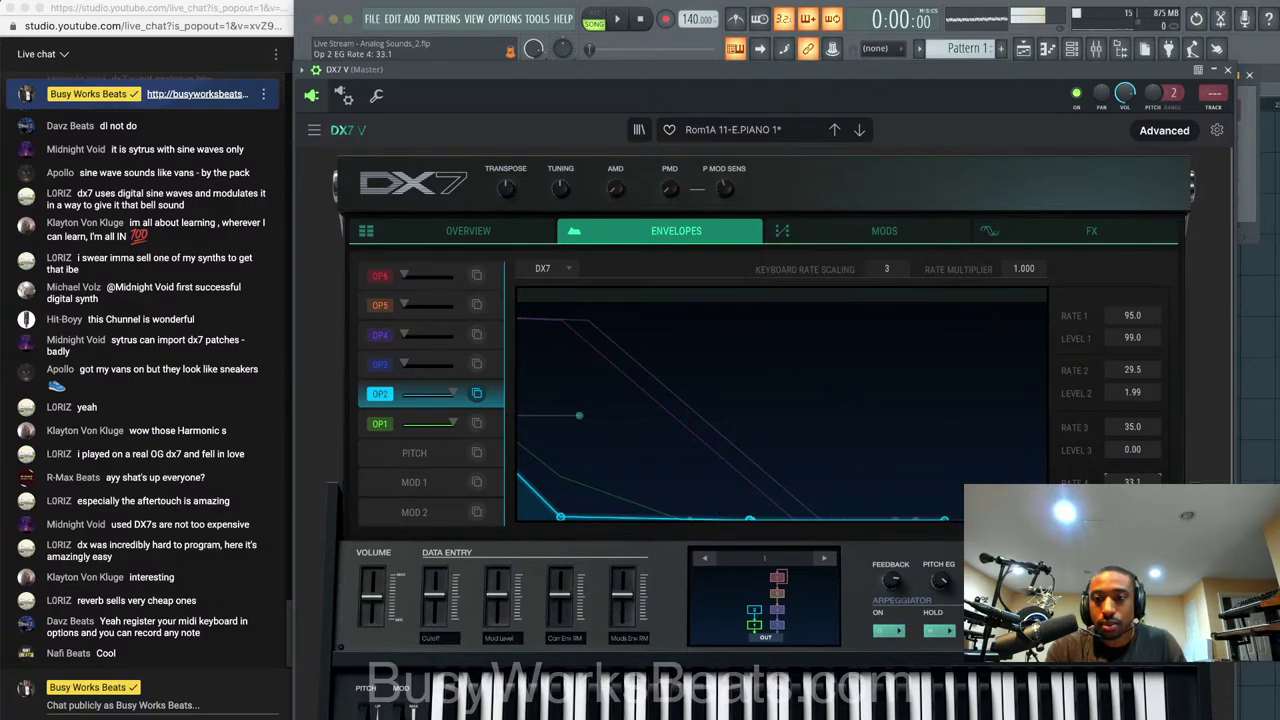
{"action": "left_click", "coordinate": [468, 230]}
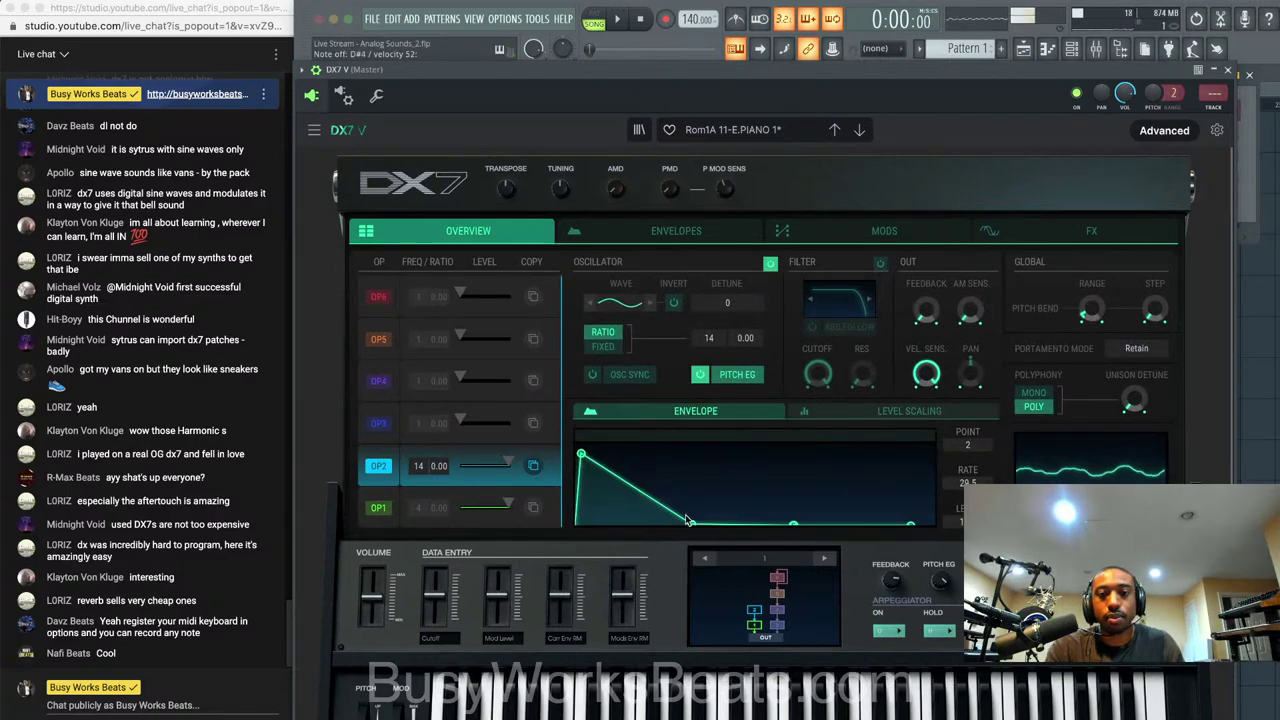
{"action": "left_click_drag", "start_coordinate": [690, 522], "coordinate": [648, 532]}
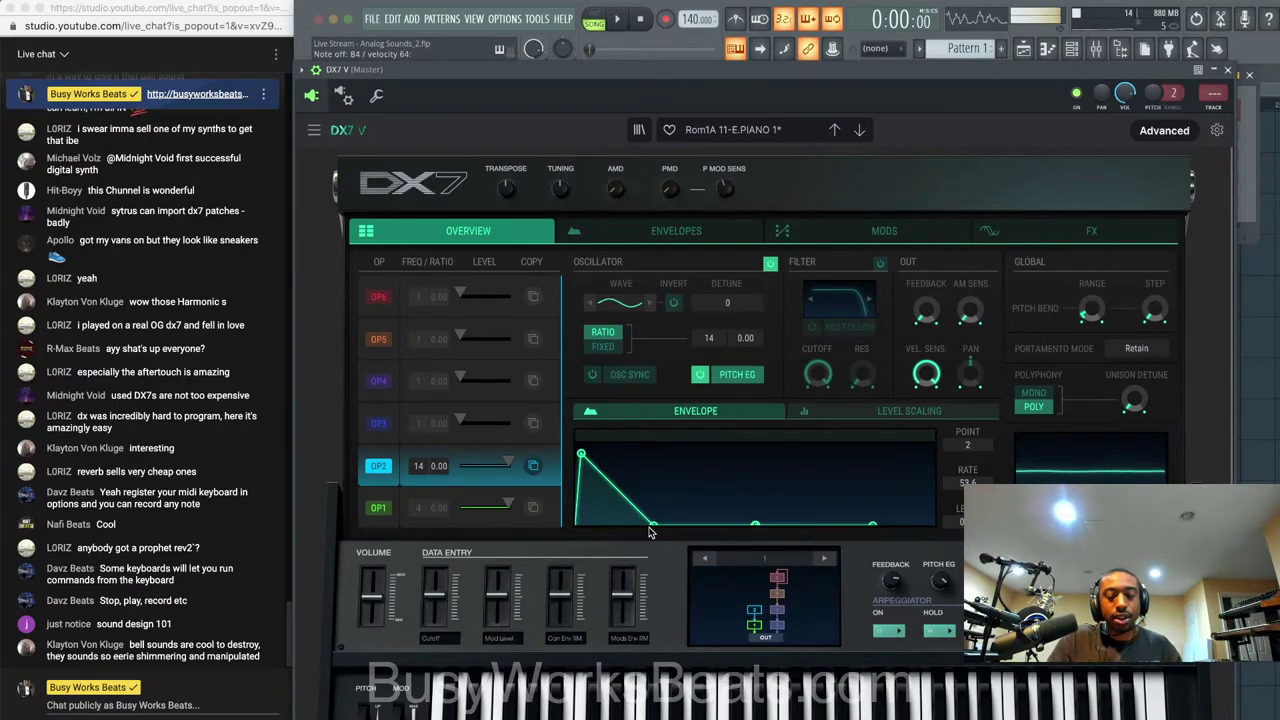
Reopen the DX7 V instrument and look through the preset types, such as Sequence, Electric Piano and Keys
{"action": "left_click", "coordinate": [1228, 70]}
{"action": "left_click", "coordinate": [460, 134]}
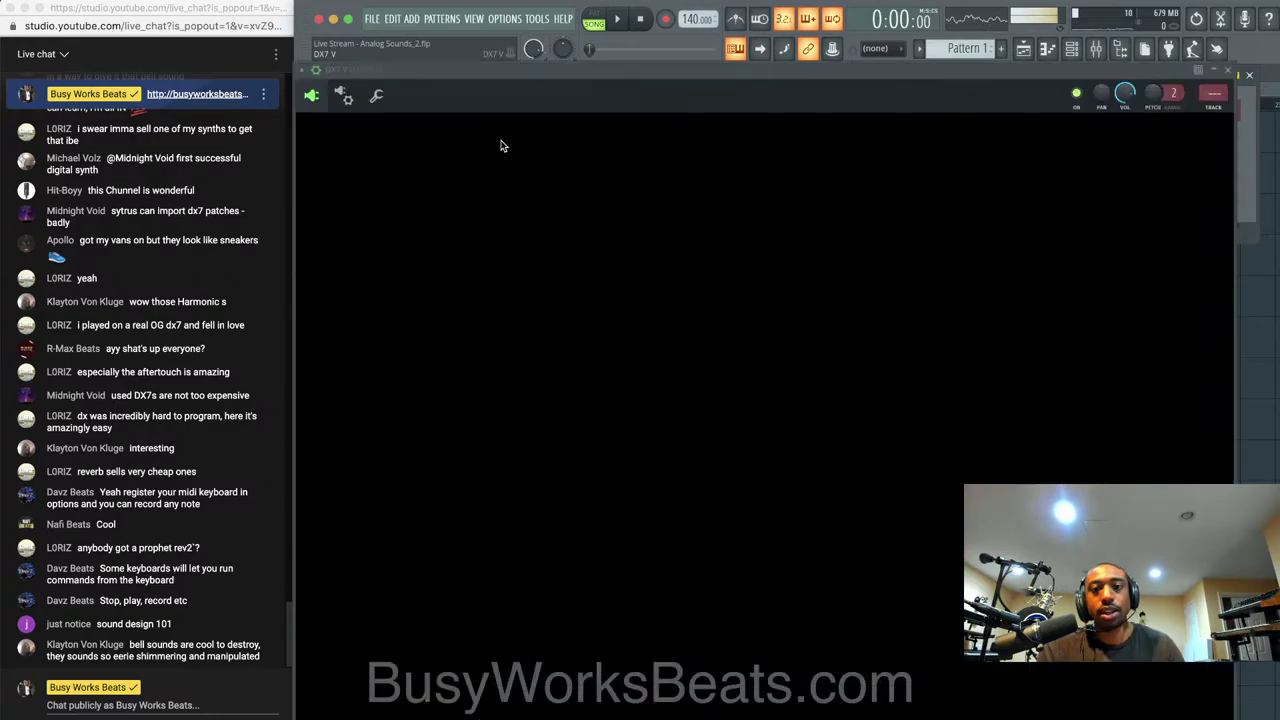
{"action": "left_click", "coordinate": [720, 128]}
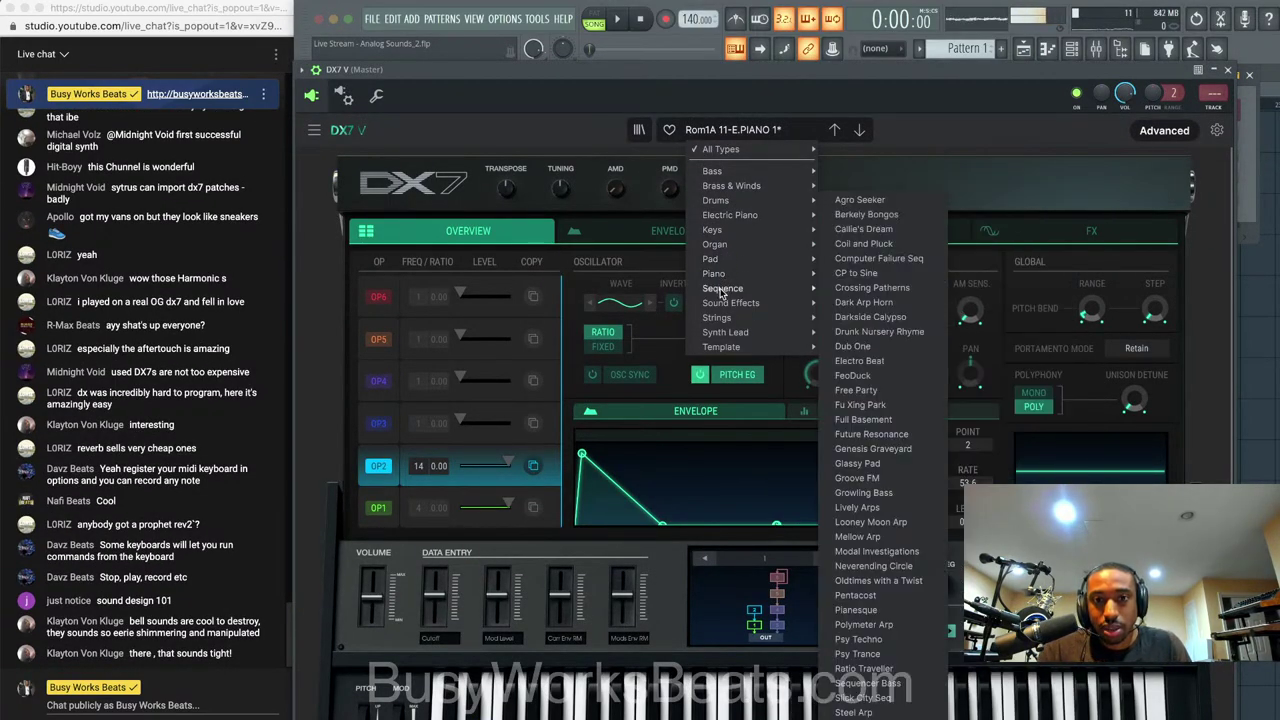
{"action": "mouse_move", "coordinate": [727, 215]}
{"action": "mouse_move", "coordinate": [730, 176]}
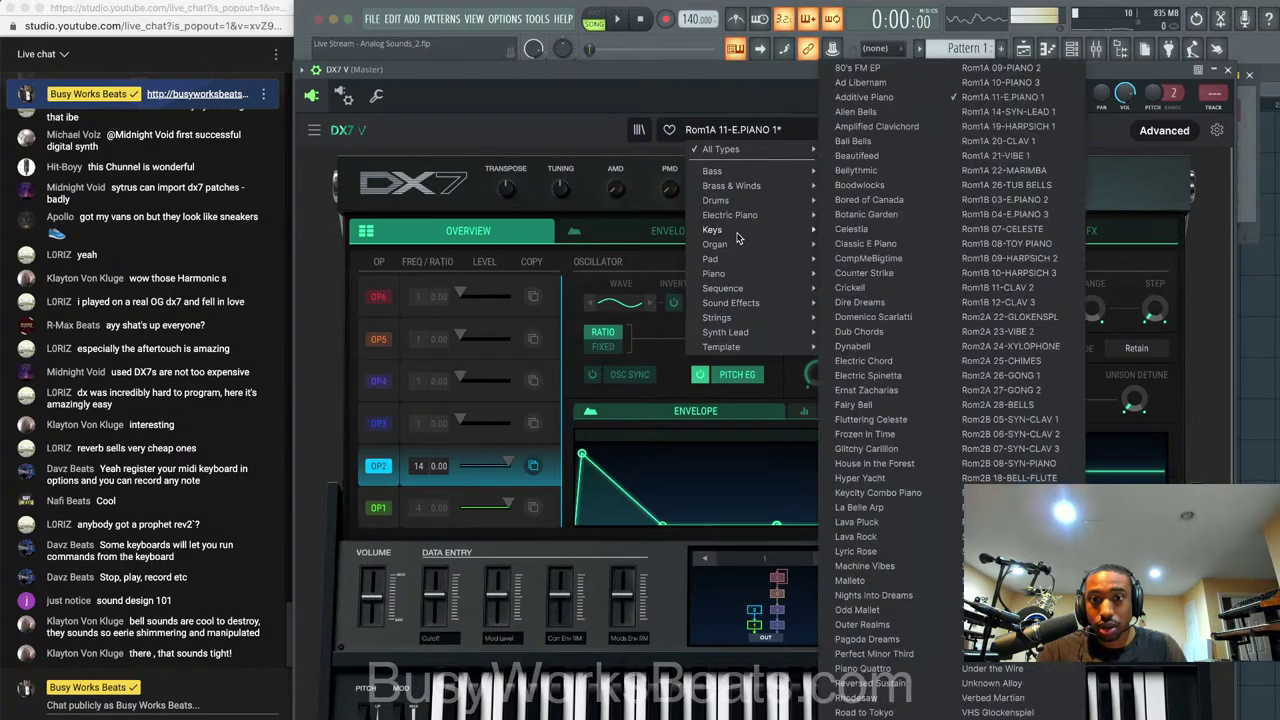
{"action": "left_click", "coordinate": [686, 126]}
Search the preset library for "bell" and load the Bali Bells preset
{"action": "left_click", "coordinate": [638, 131]}
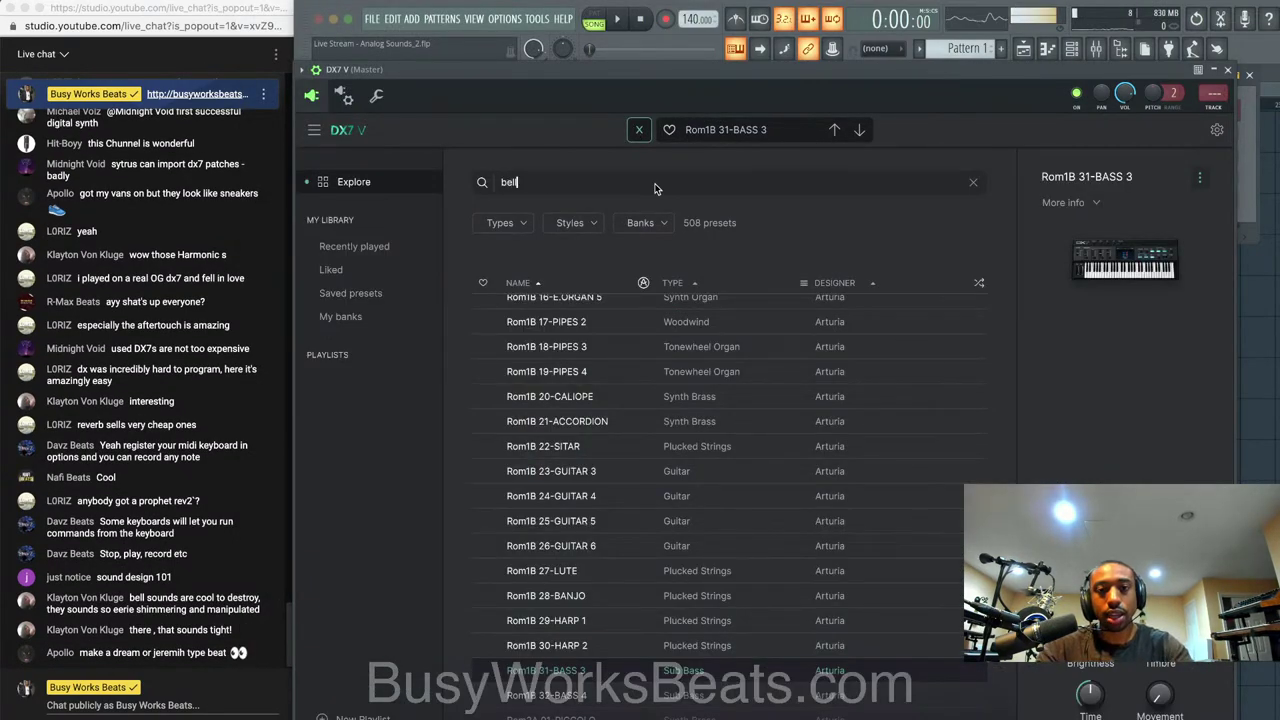
{"action": "key", "text": "Return"}
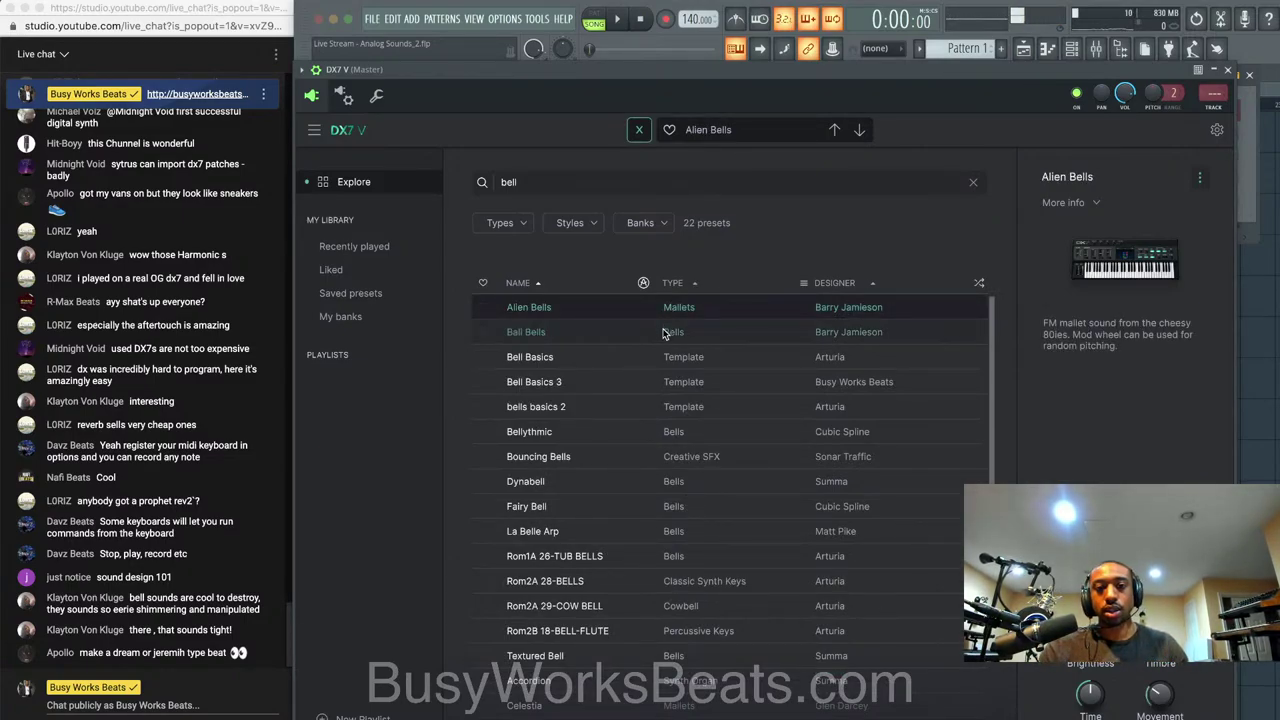
{"action": "left_click", "coordinate": [726, 336]}
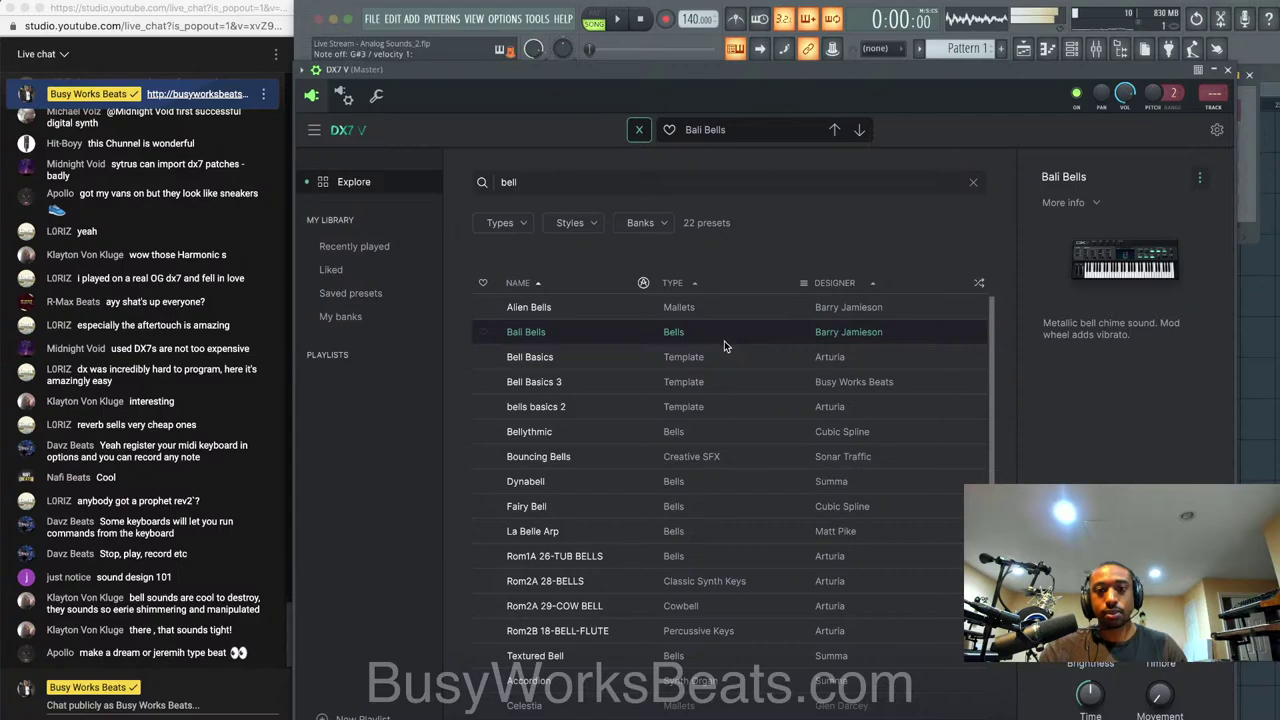
Start song playback and switch off the Delay effect in the Bali Bells preset
{"action": "left_click", "coordinate": [618, 22]}
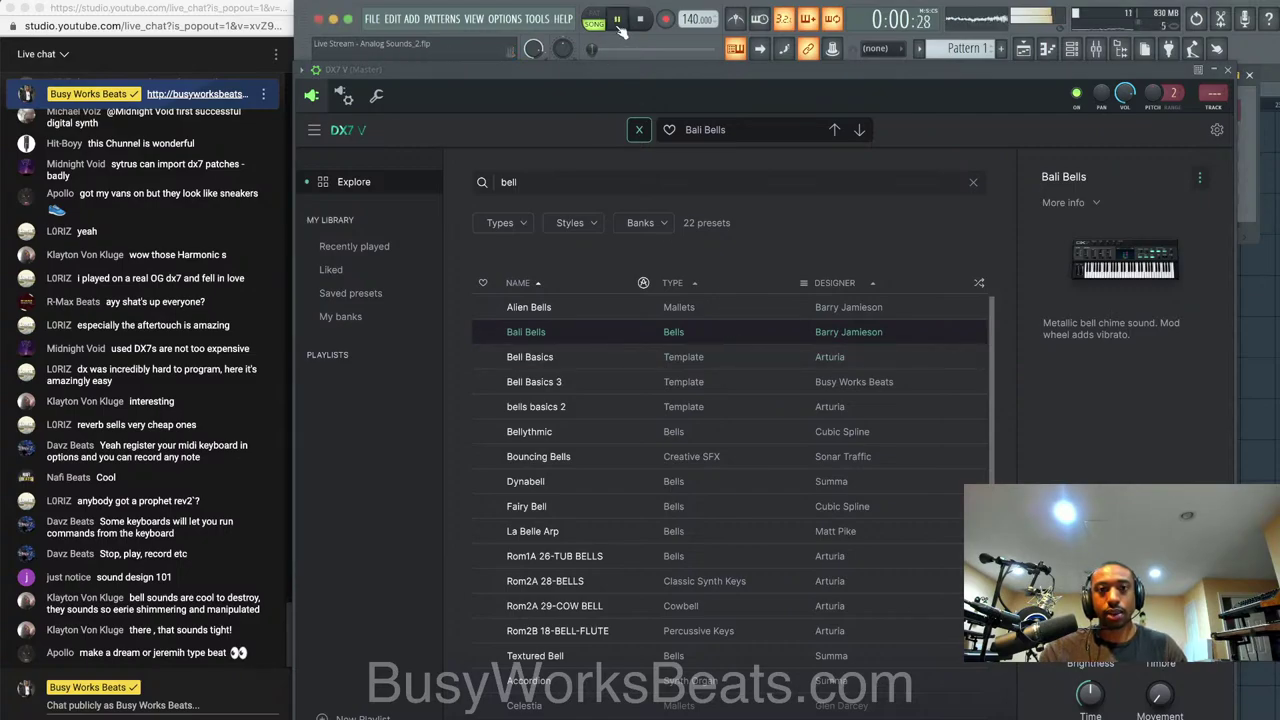
{"action": "left_click", "coordinate": [711, 401]}
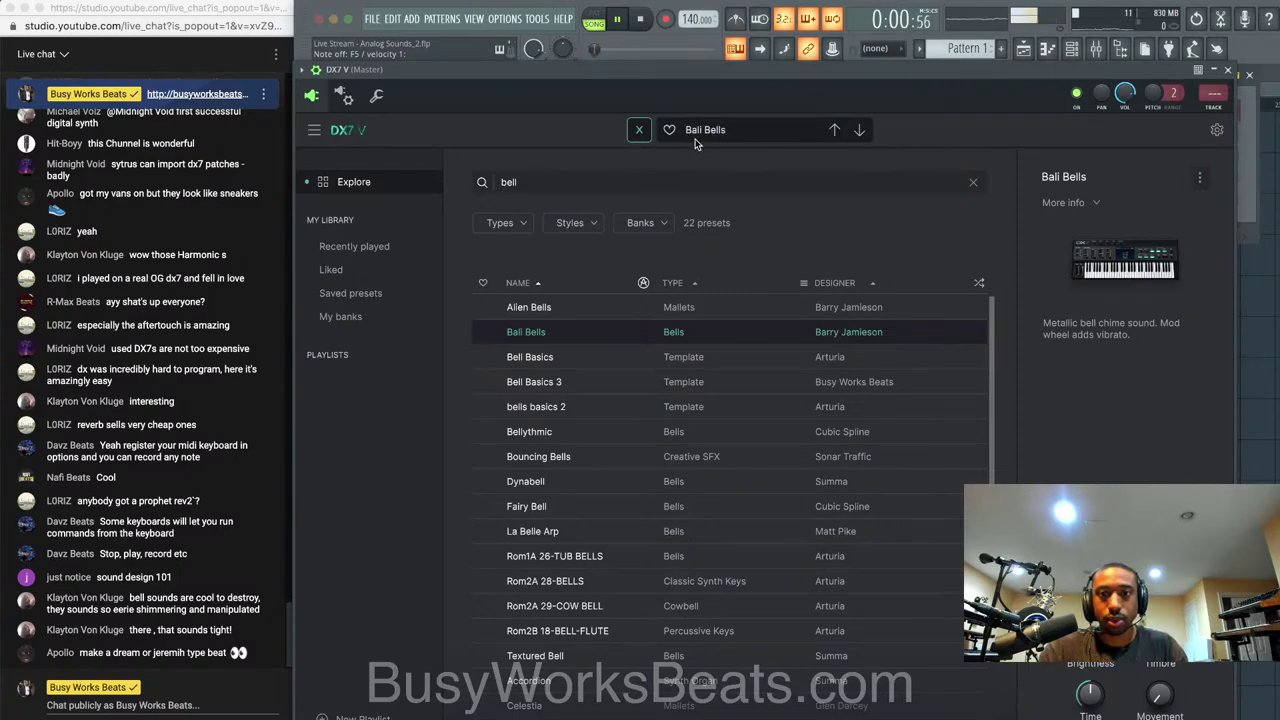
{"action": "left_click", "coordinate": [640, 131]}
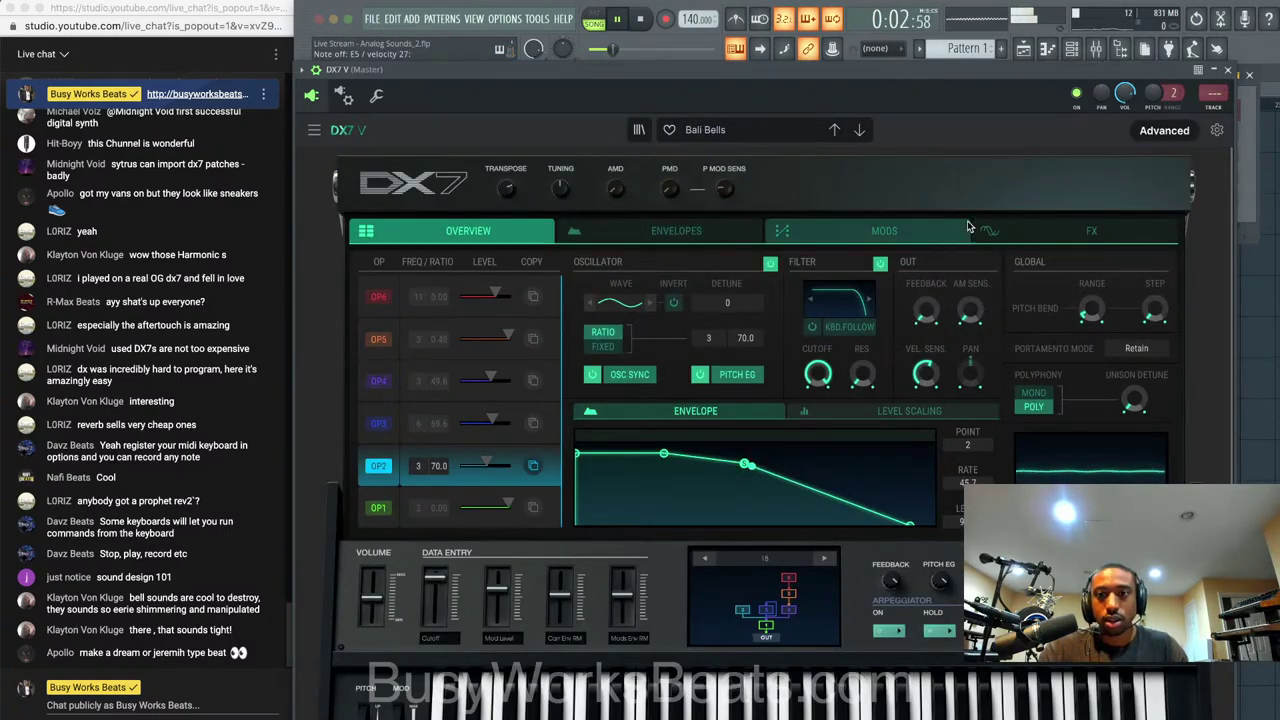
{"action": "left_click", "coordinate": [1060, 231]}
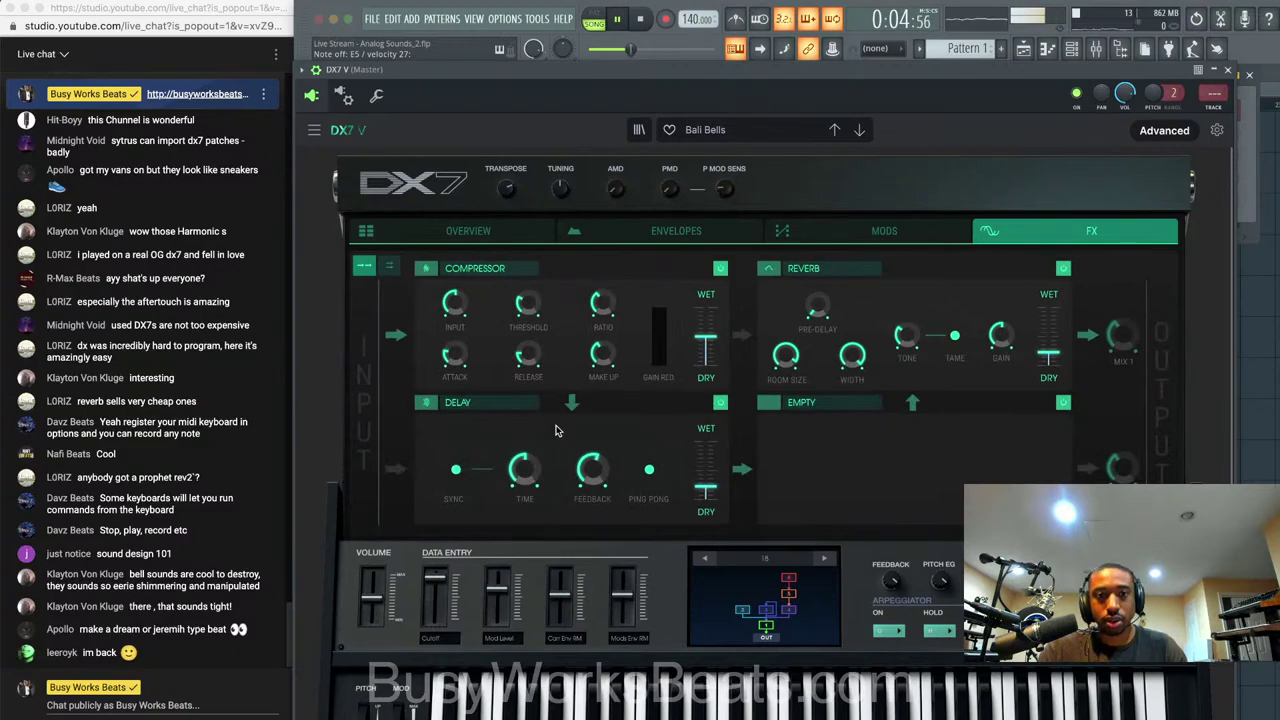
{"action": "left_click", "coordinate": [716, 406]}
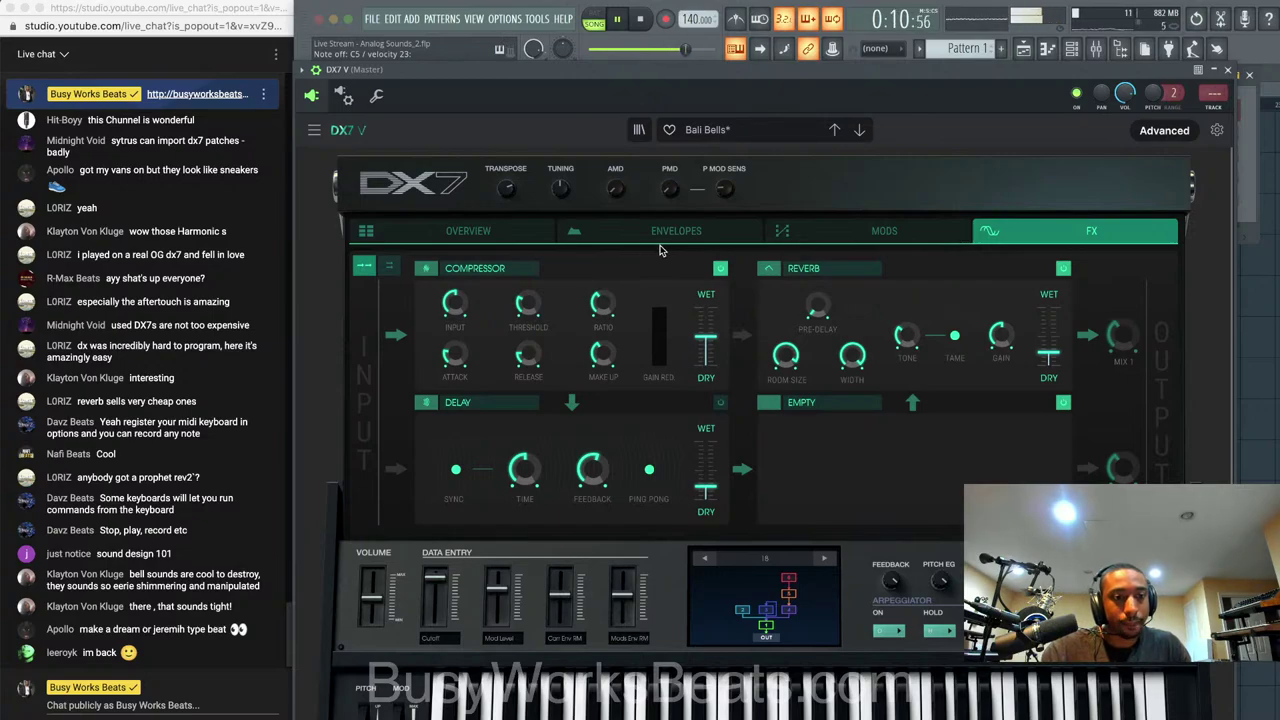
Select the DX7 V channel and audition its next bell presets, including Bell Basics 3, bells basics 2, Bellythmic and Bouncing Bells
{"action": "left_click", "coordinate": [1228, 70]}
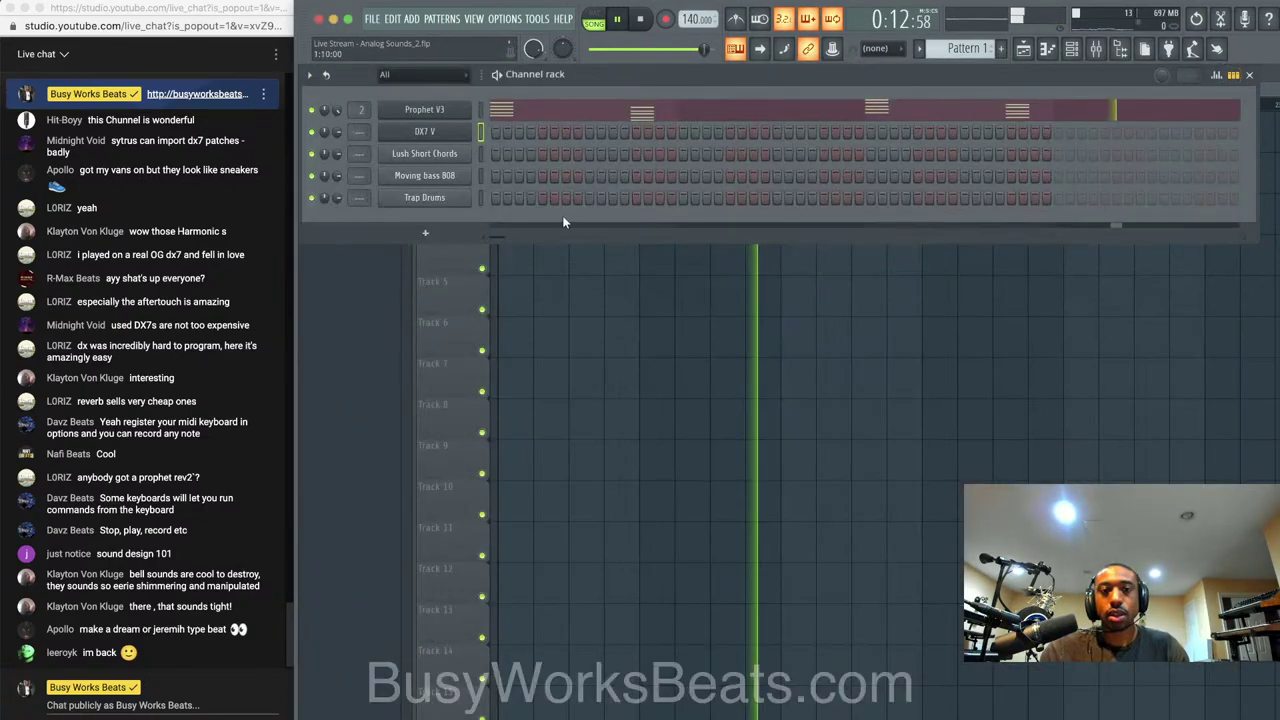
{"action": "left_click", "coordinate": [1095, 49]}
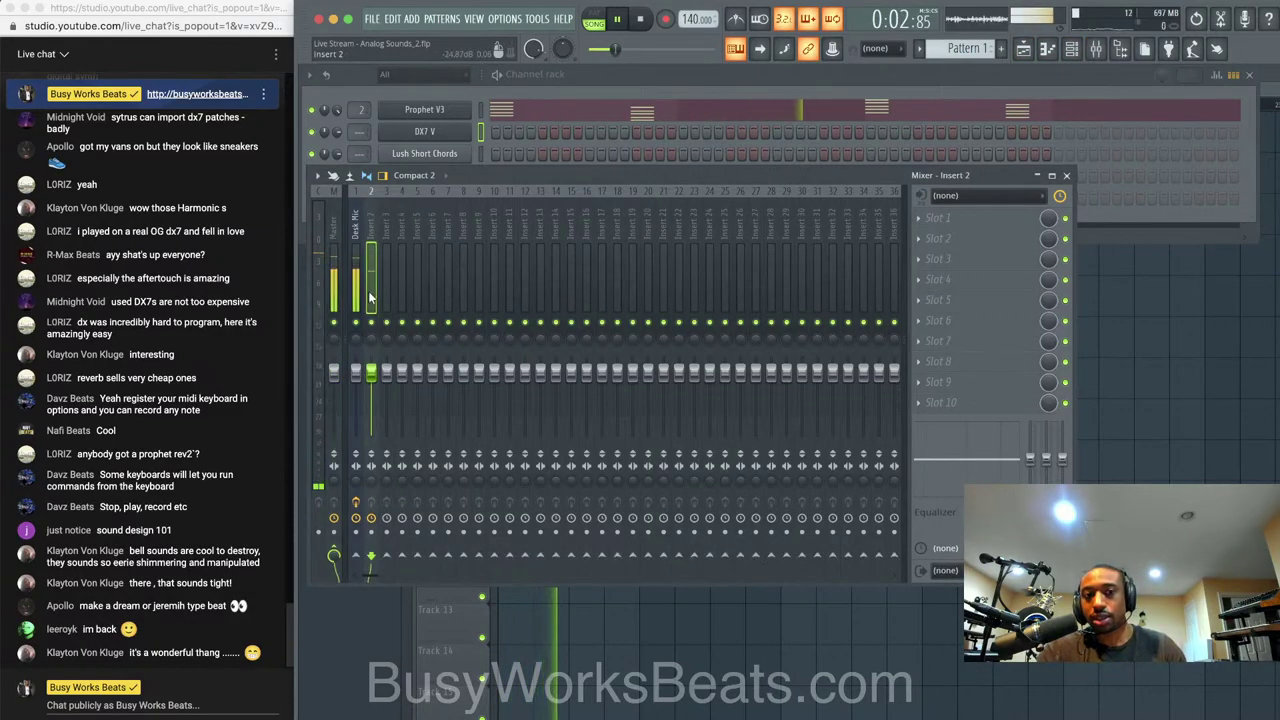
{"action": "left_click", "coordinate": [475, 108]}
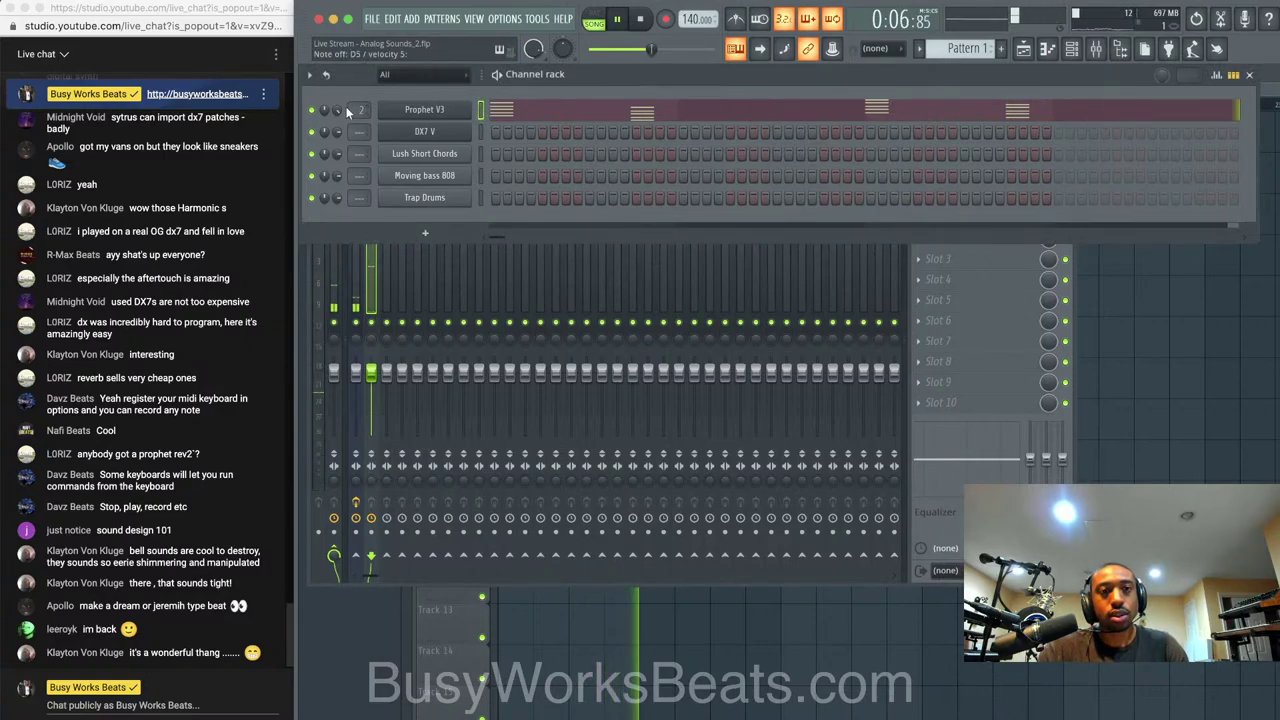
{"action": "left_click", "coordinate": [447, 135]}
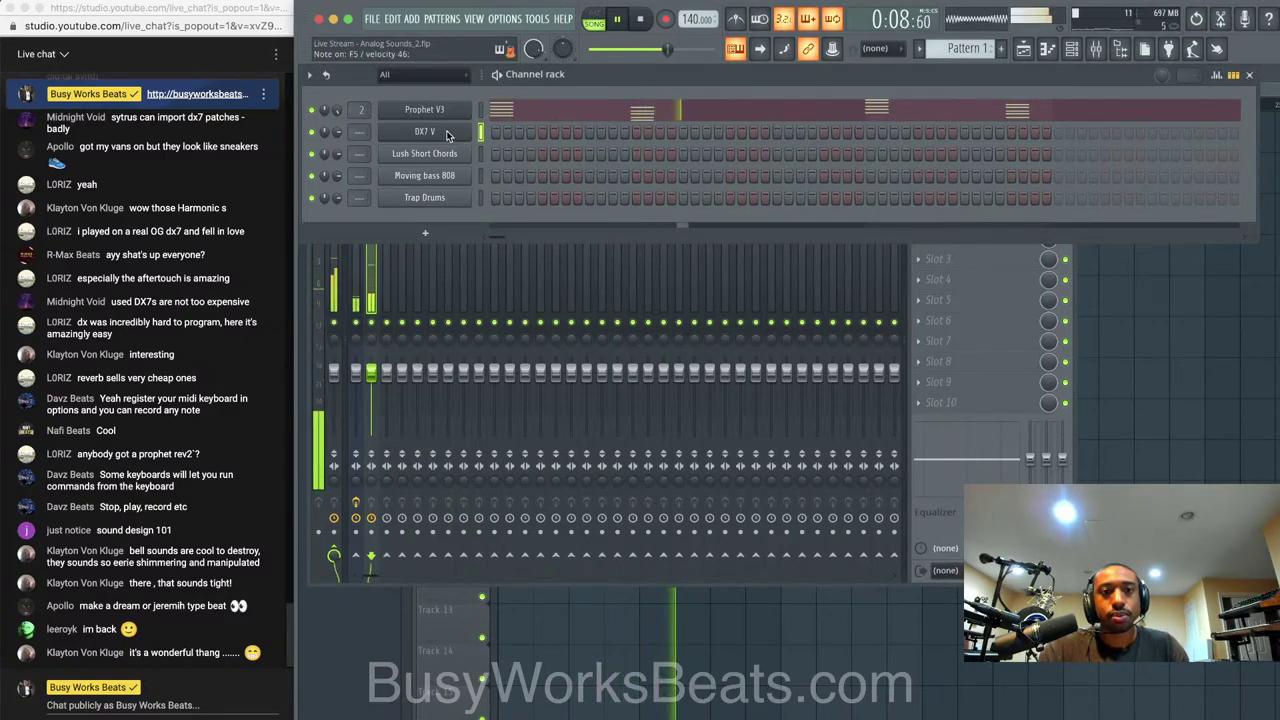
{"action": "left_click", "coordinate": [447, 135]}
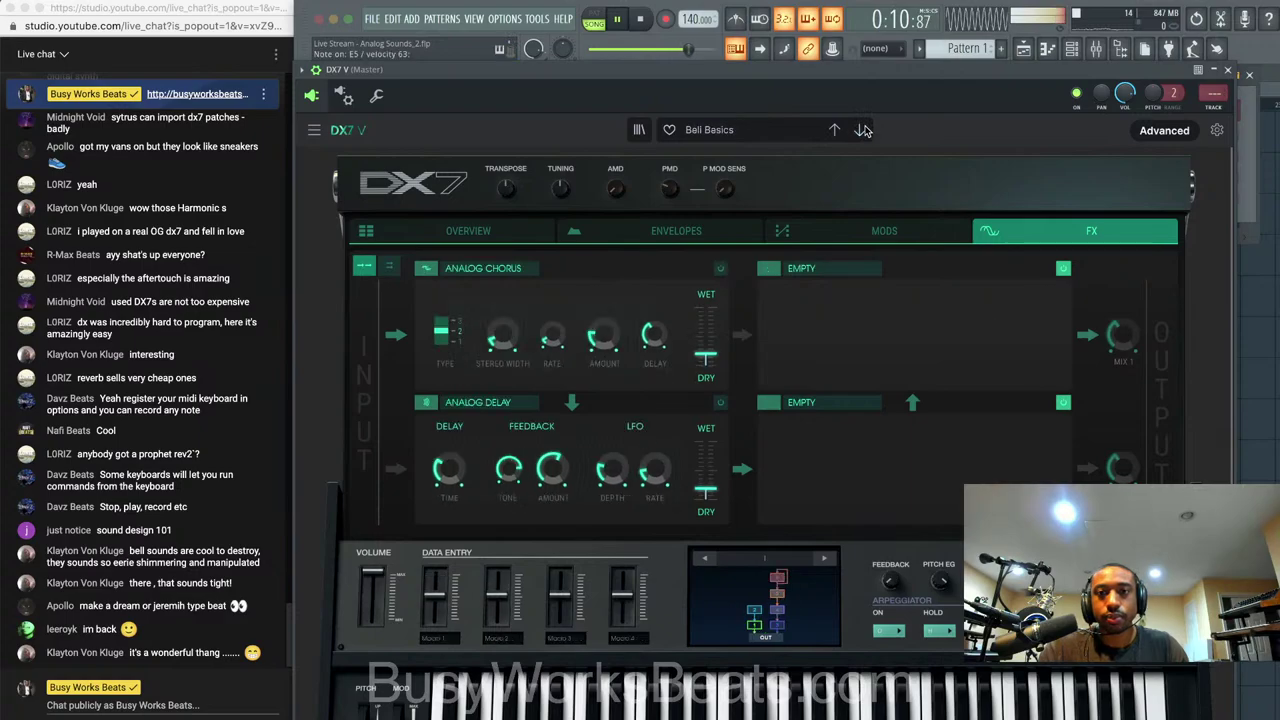
{"action": "left_click", "coordinate": [861, 130]}
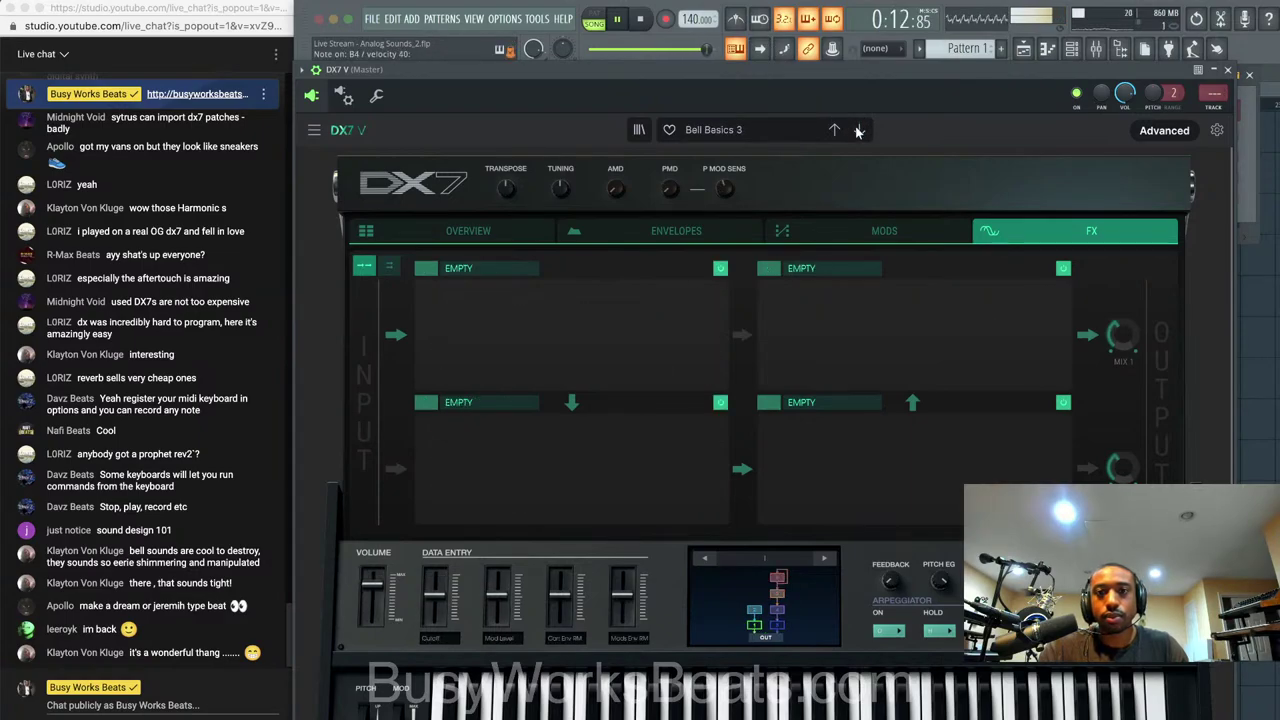
{"action": "left_click", "coordinate": [858, 131]}
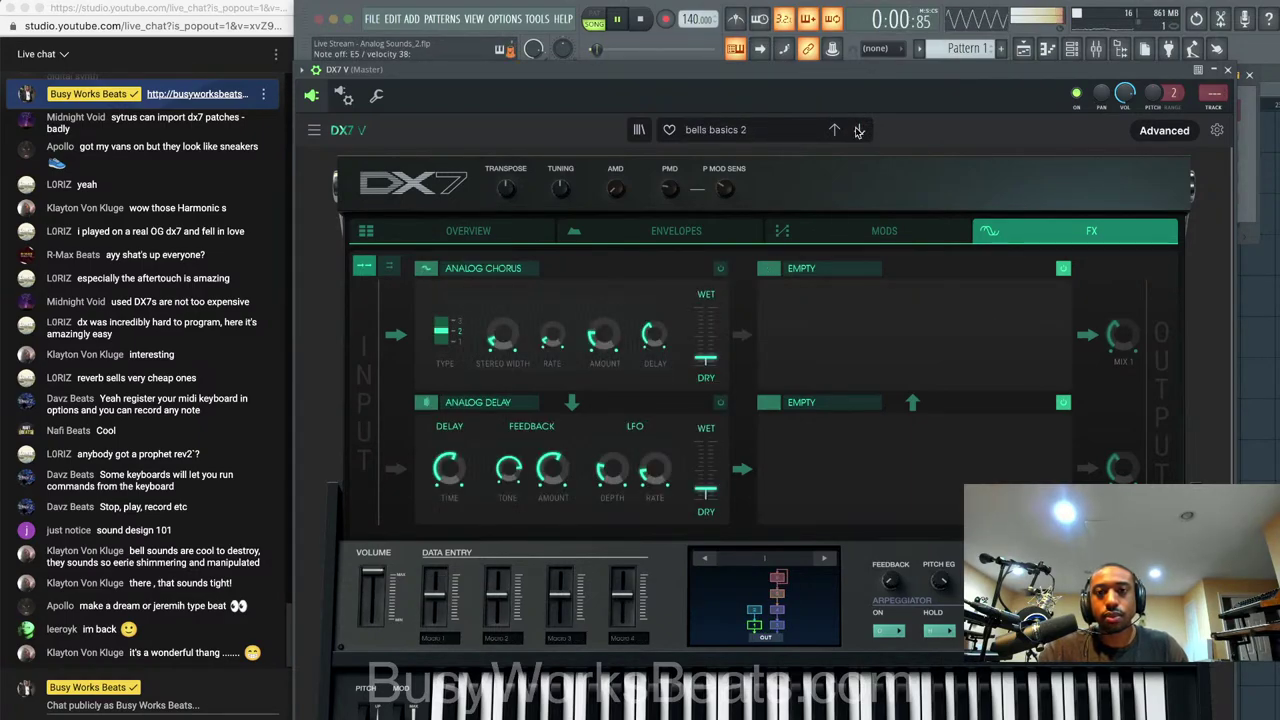
{"action": "left_click", "coordinate": [858, 131]}
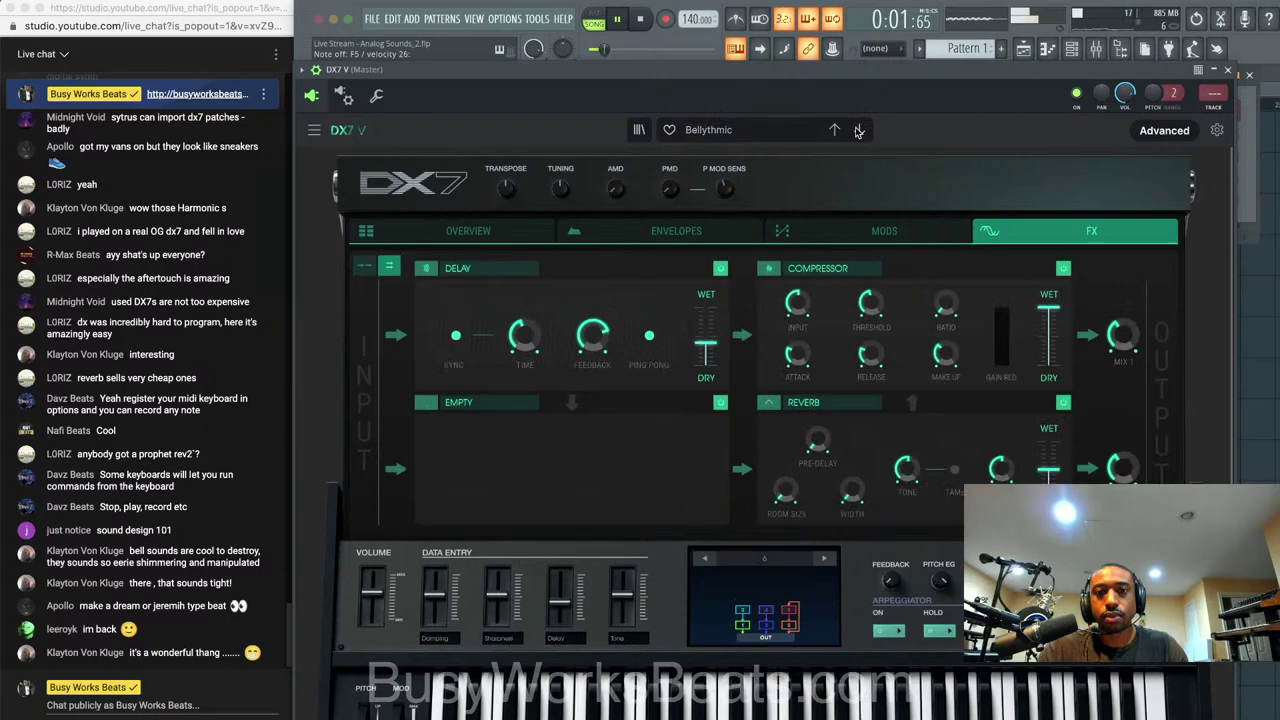
{"action": "left_click", "coordinate": [757, 132]}
Load the Bell Basics preset from the User bank into the DX7 V and close the instrument
{"action": "left_click", "coordinate": [641, 130]}
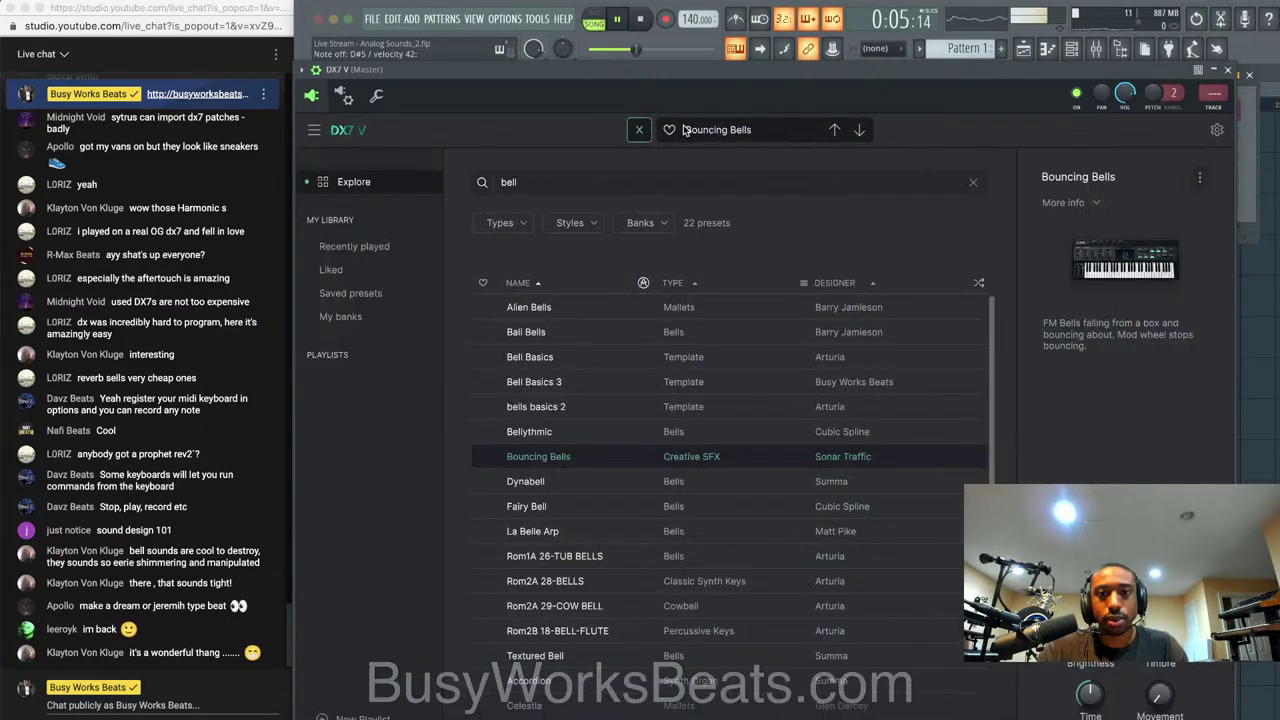
{"action": "left_click", "coordinate": [354, 315]}
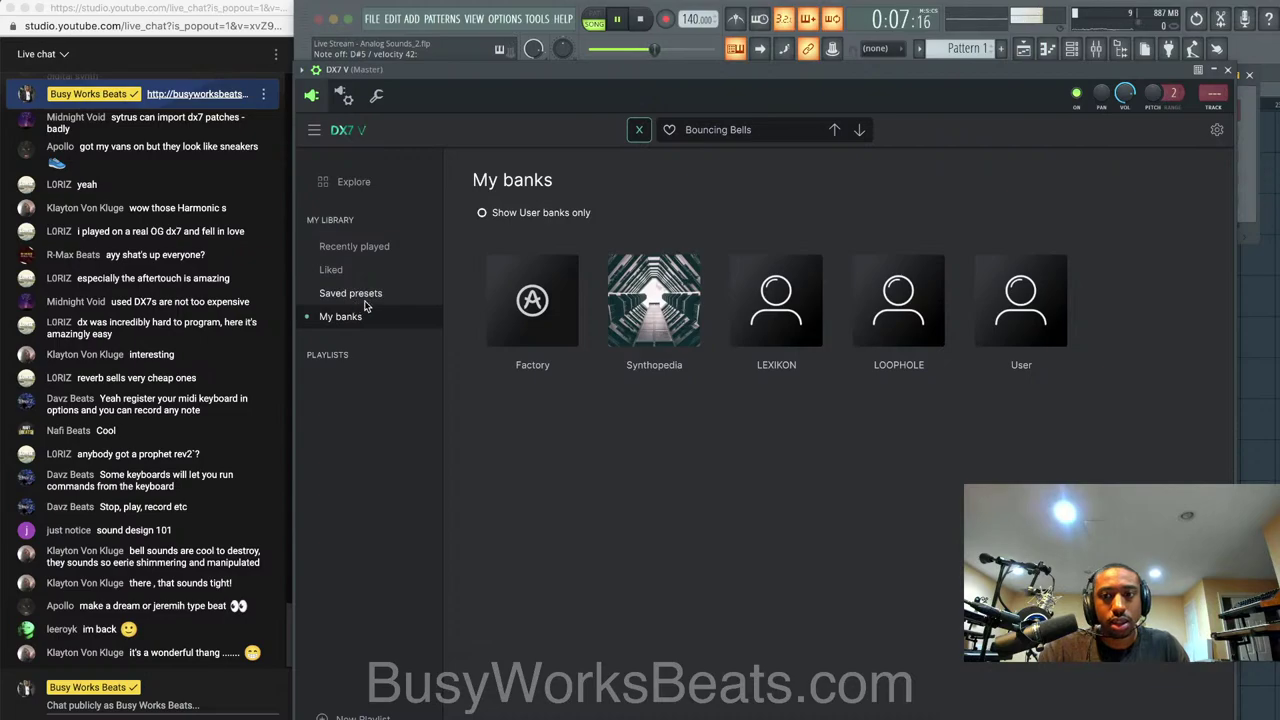
{"action": "left_click", "coordinate": [1000, 300]}
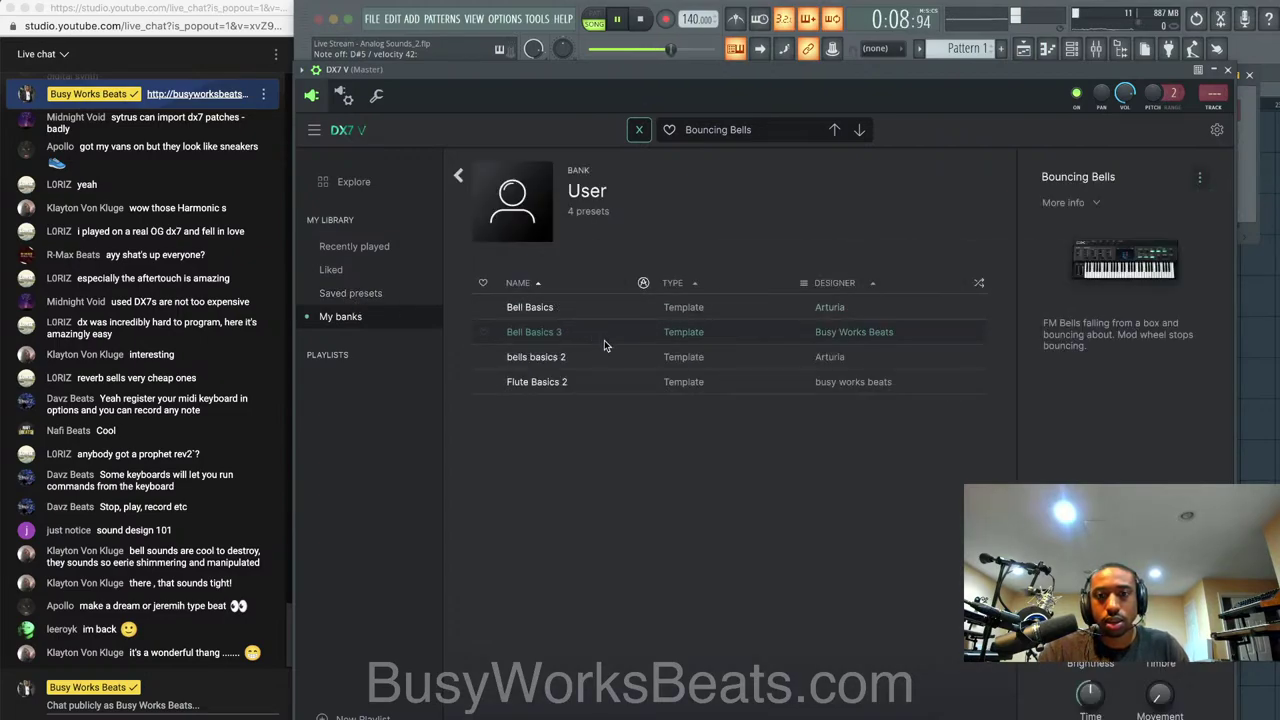
{"action": "left_click", "coordinate": [604, 344]}
{"action": "left_click", "coordinate": [597, 358]}
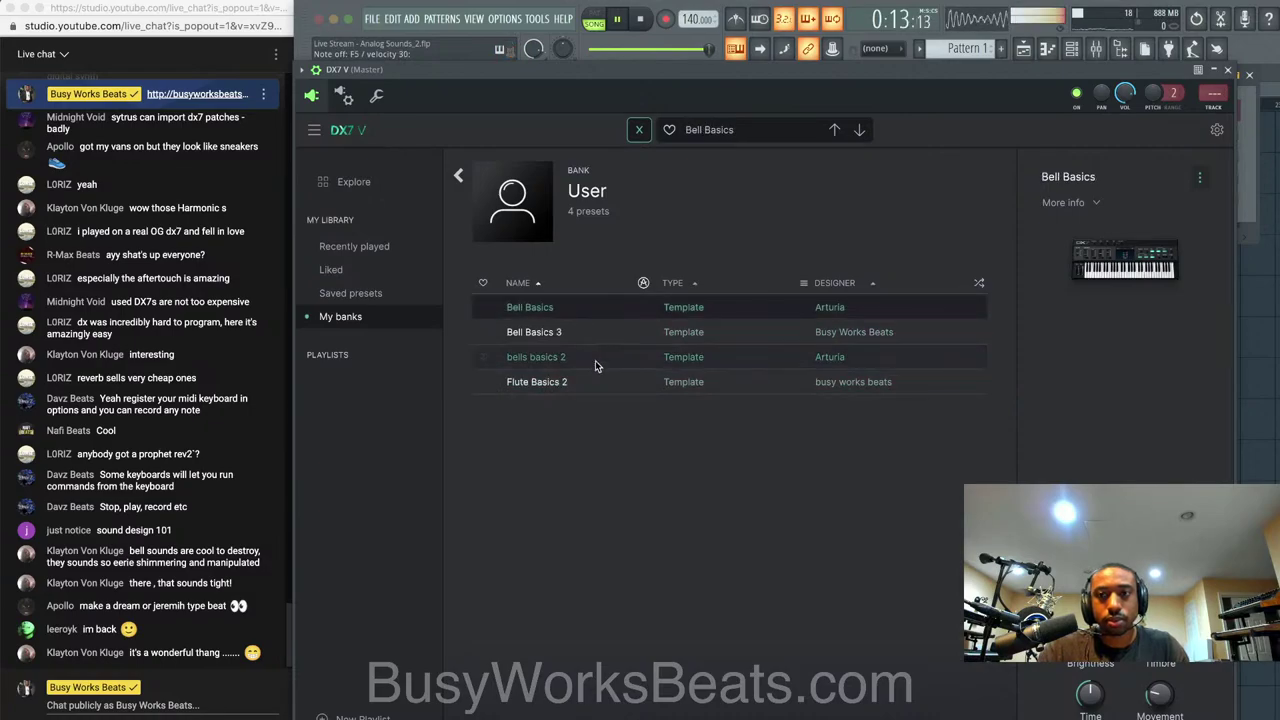
{"action": "left_click", "coordinate": [1228, 71]}
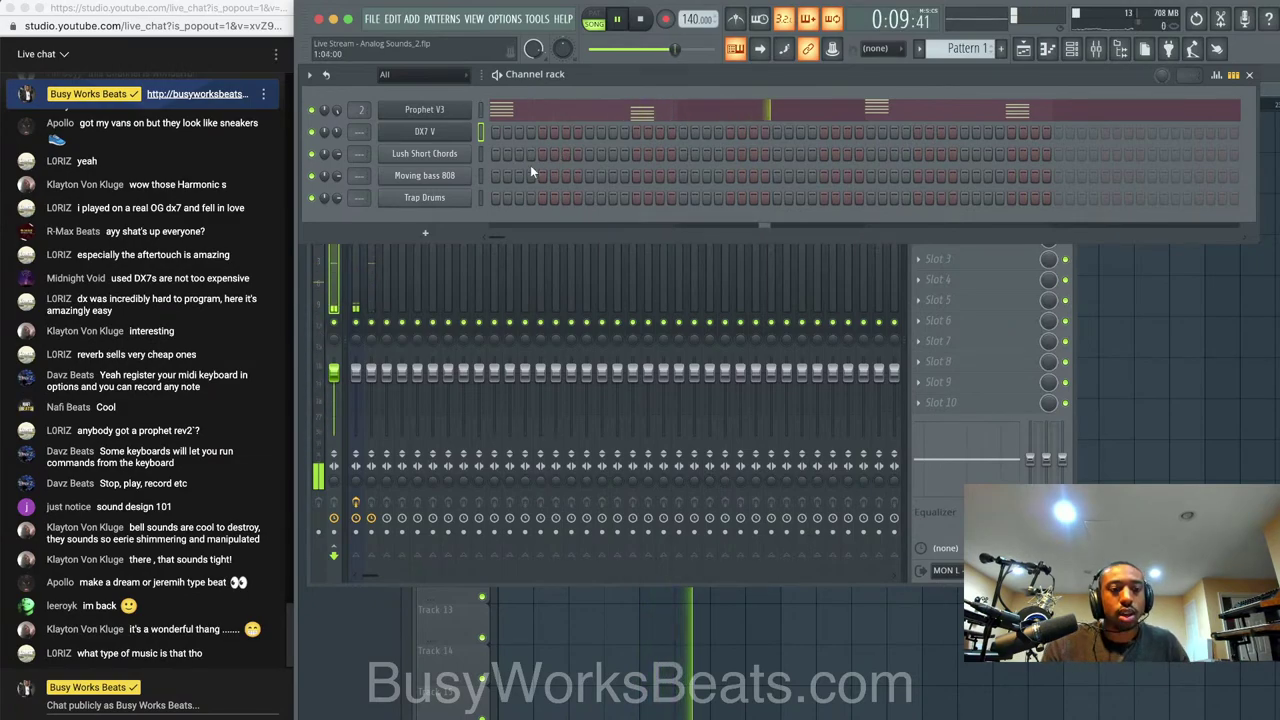
Adjust the Prophet V3's filter cutoff and set its filter envelope amount to 41 semitones
{"action": "left_click", "coordinate": [459, 113]}
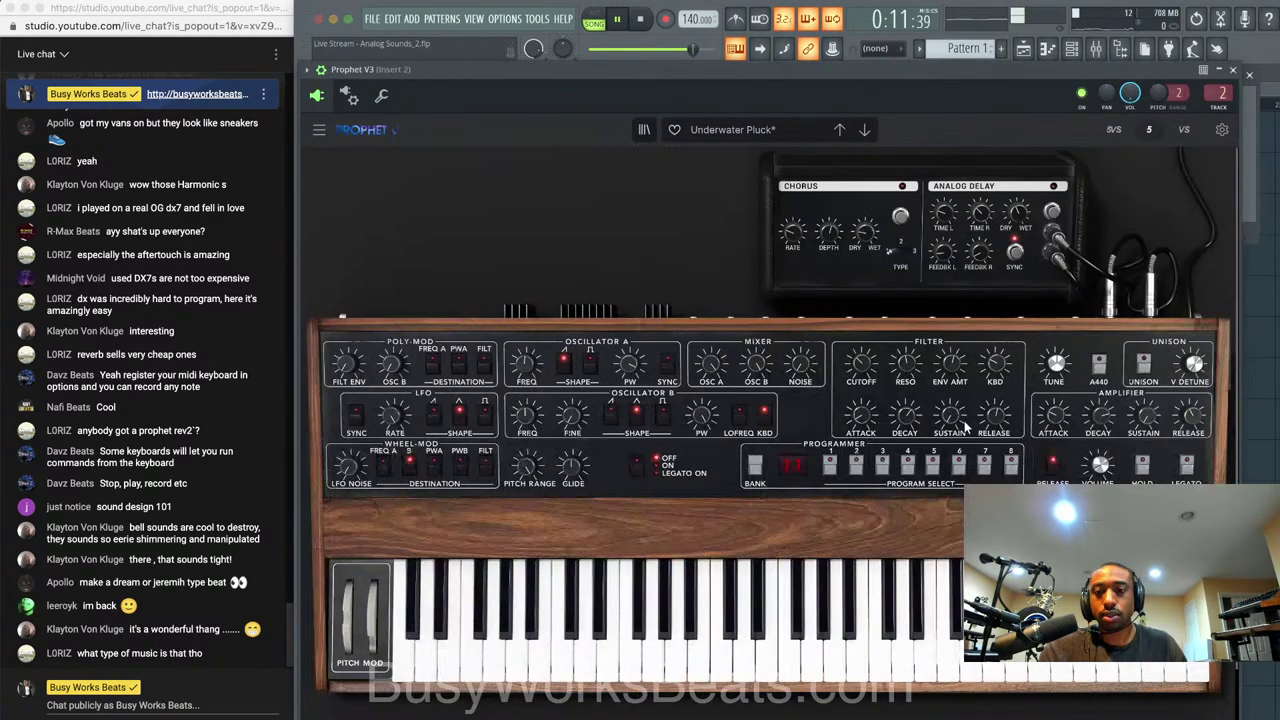
{"action": "left_click_drag", "start_coordinate": [862, 371], "coordinate": [862, 378]}
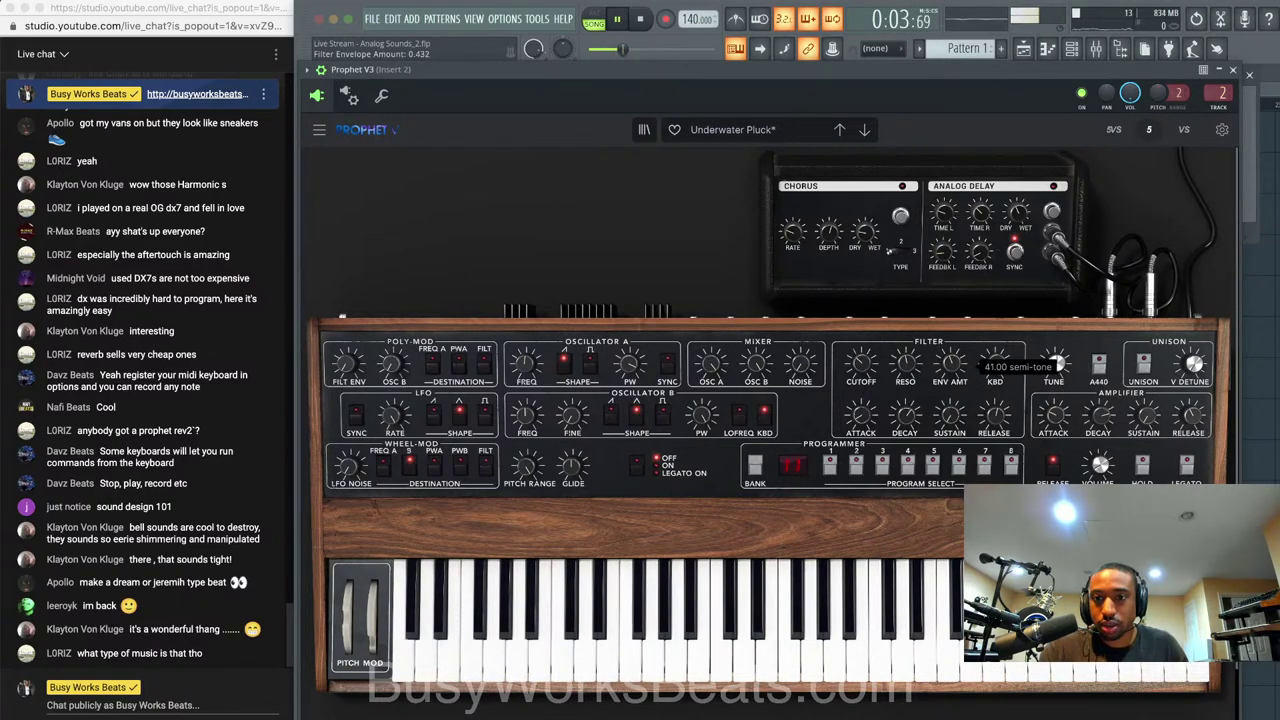
{"action": "left_click", "coordinate": [1236, 72]}
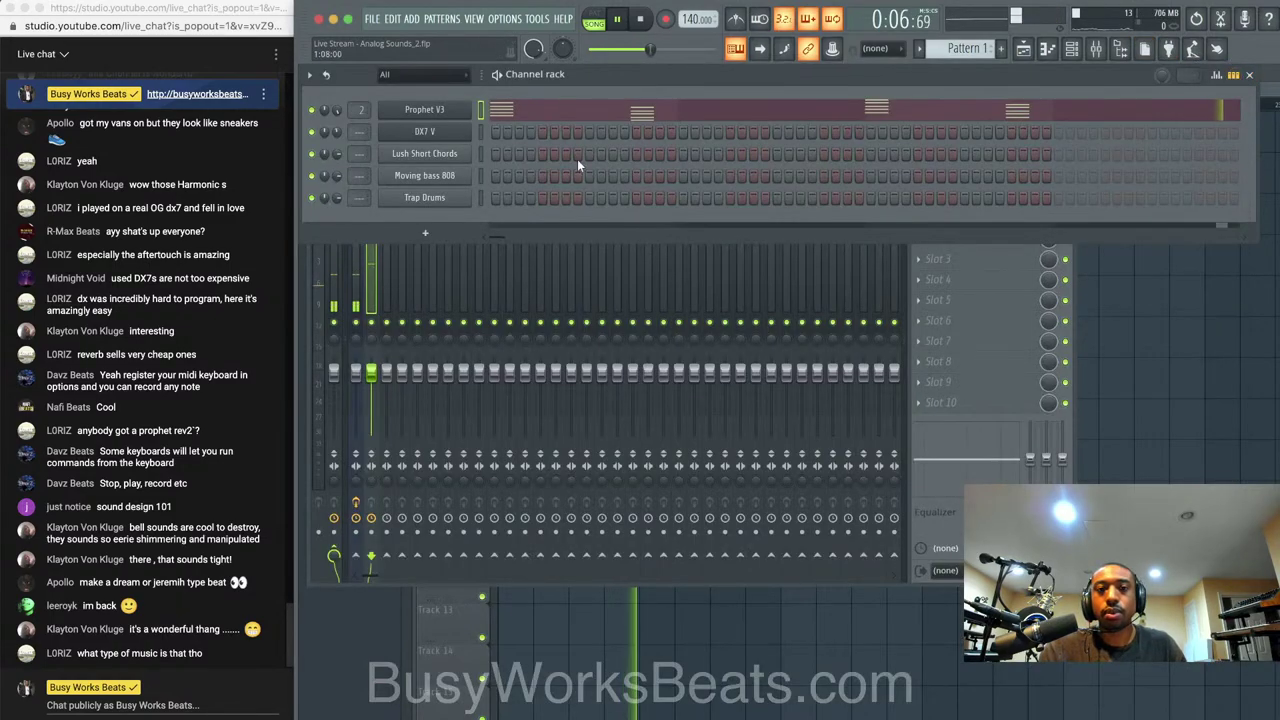
Stop playback, route the DX7 V channel to mixer track 3, and switch on the metronome
{"action": "key", "text": "space"}
{"action": "right_click", "coordinate": [464, 131]}
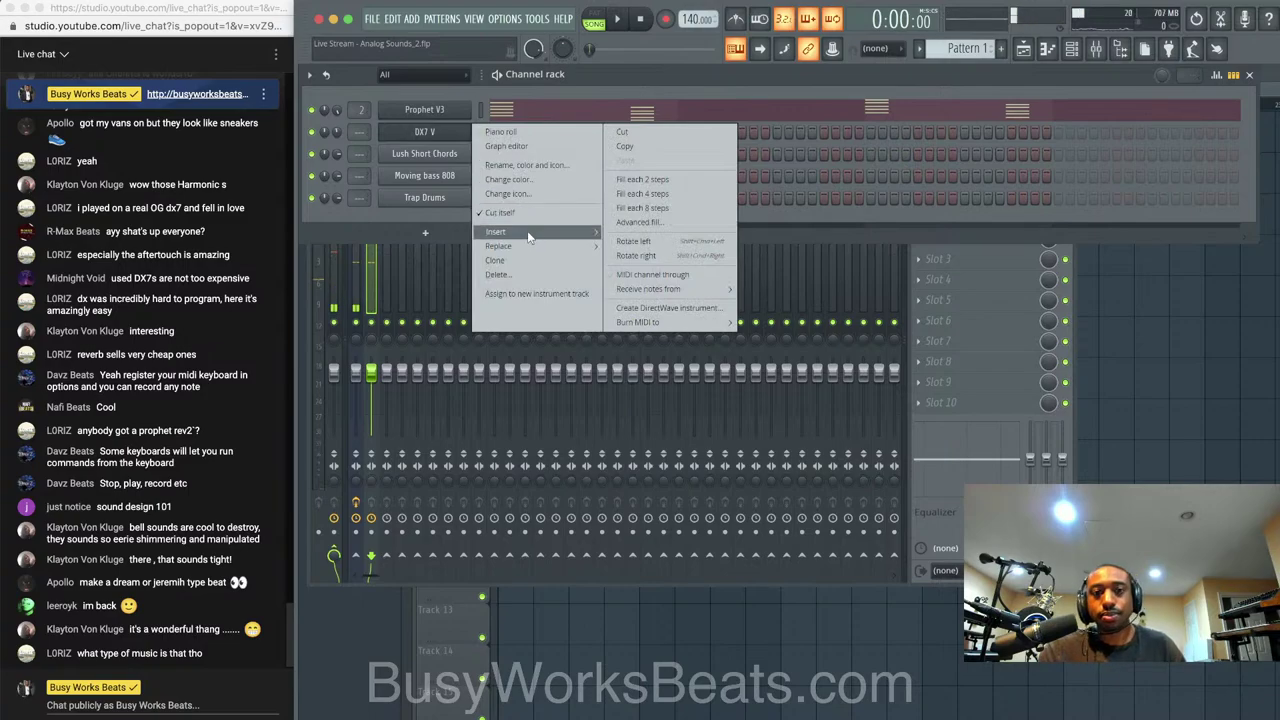
{"action": "mouse_move", "coordinate": [527, 246]}
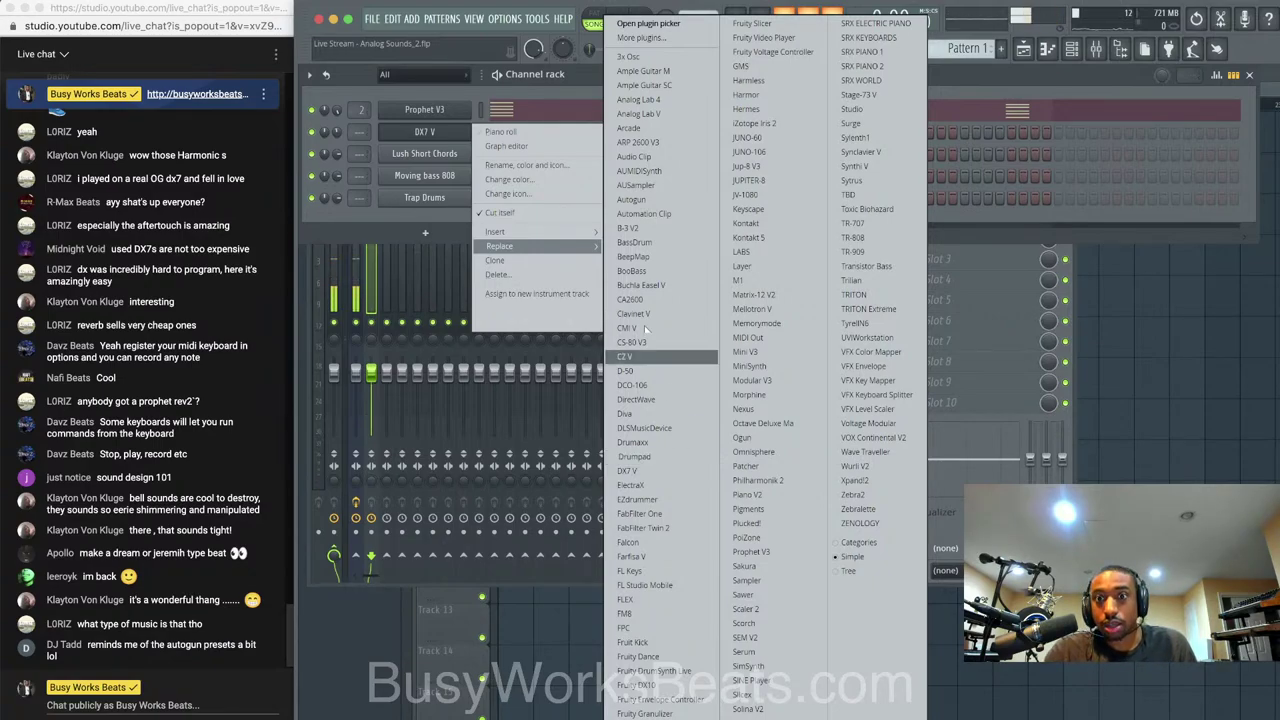
{"action": "left_click", "coordinate": [345, 202]}
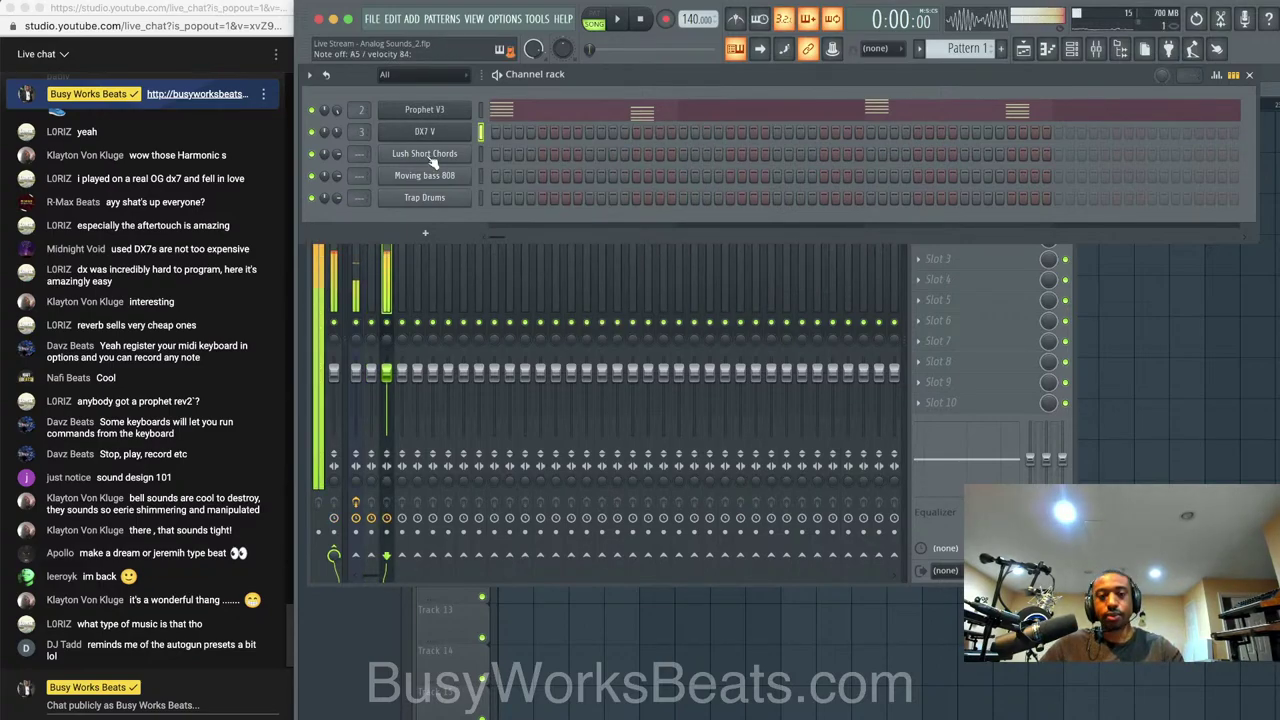
{"action": "left_click", "coordinate": [740, 24]}
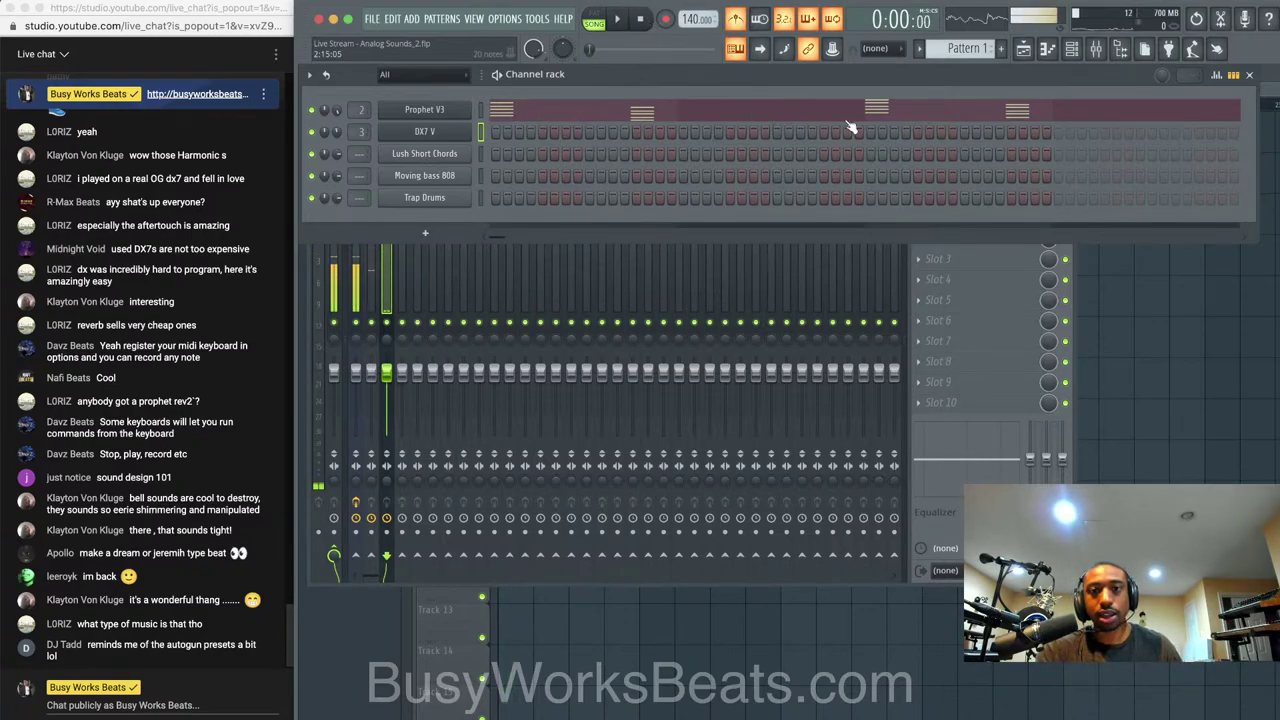
Mute the Desk Mic mixer track and play the song briefly
{"action": "left_click", "coordinate": [363, 322]}
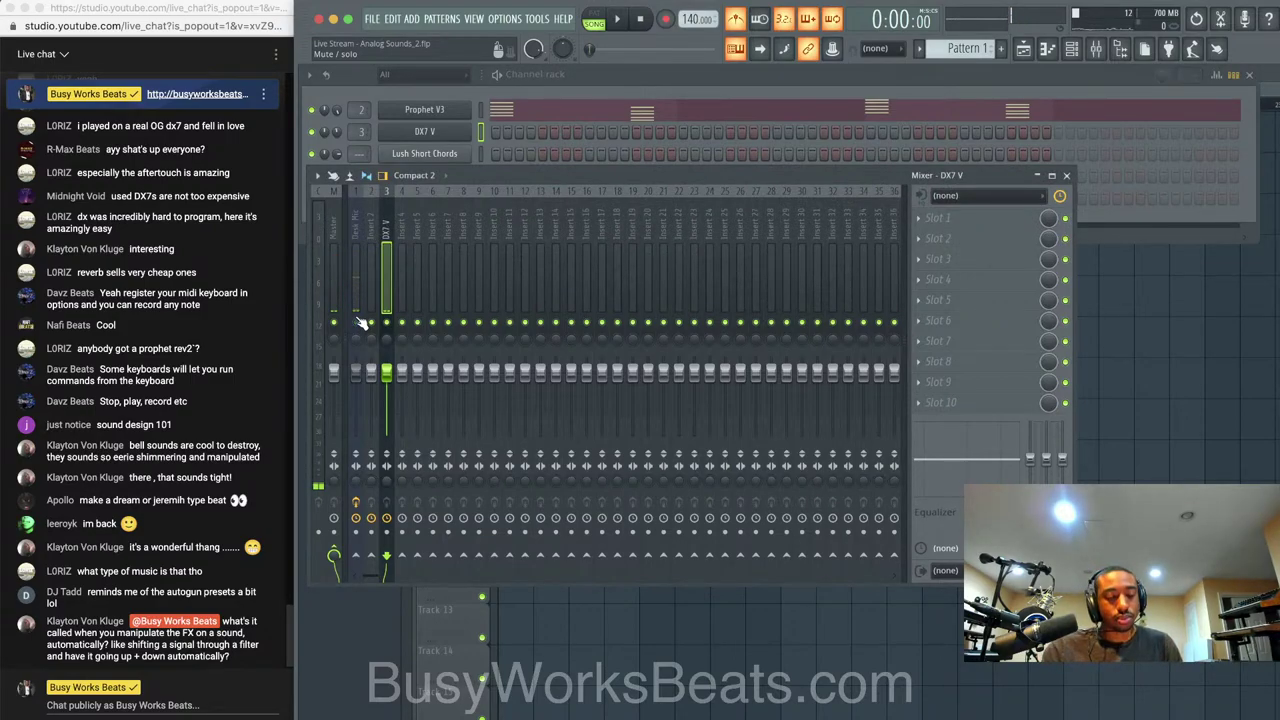
{"action": "key", "text": "space"}
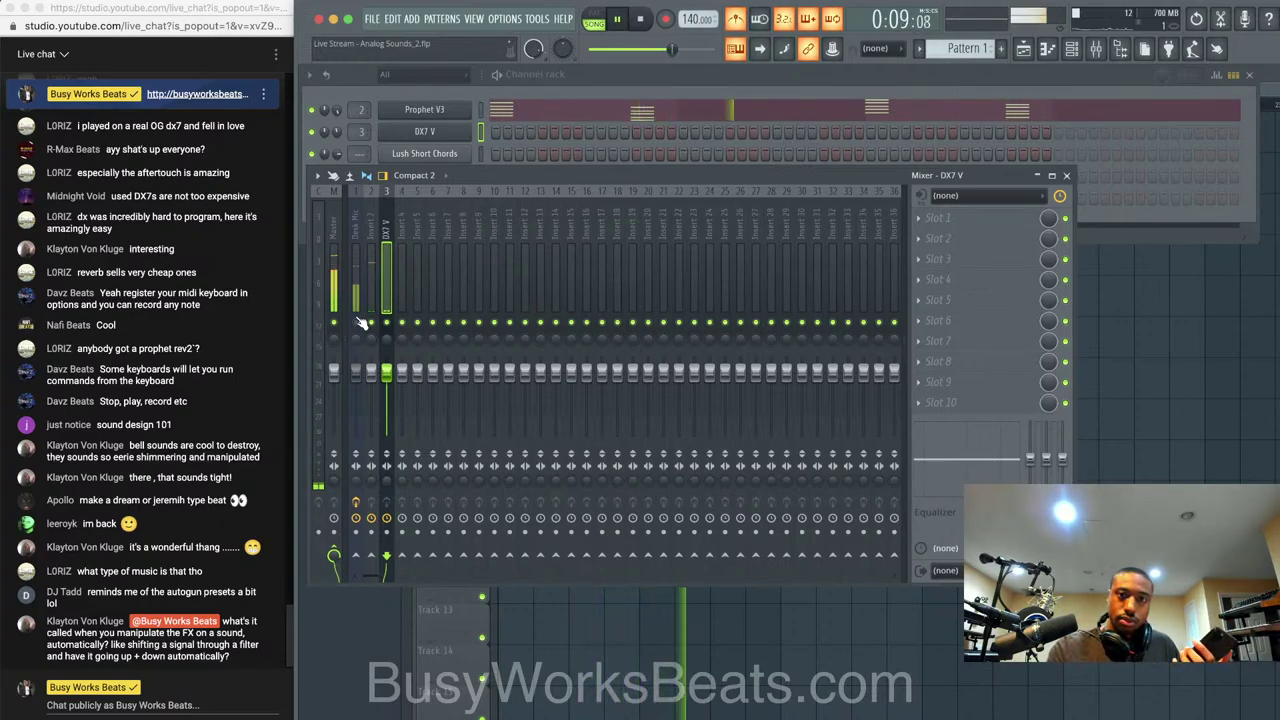
{"action": "key", "text": "space"}
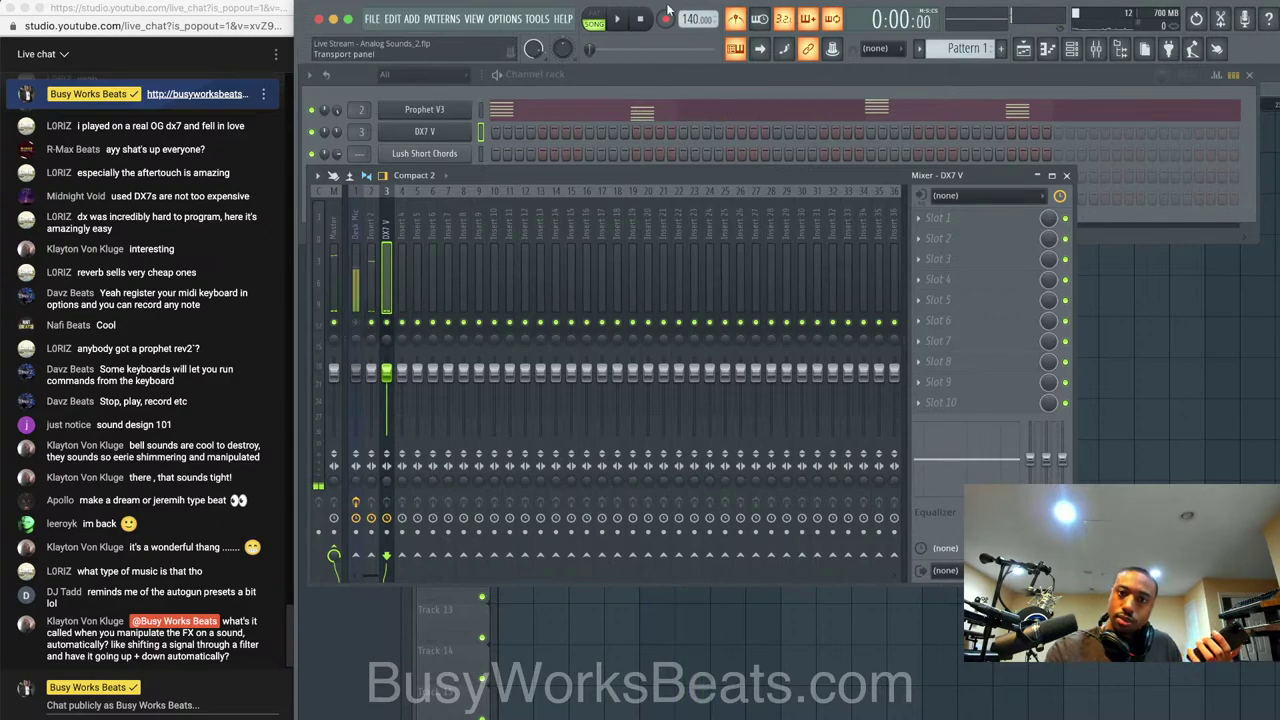
Set the project tempo to 145 BPM with the tempo tapper and unmute the Desk Mic track
{"action": "right_click", "coordinate": [693, 17]}
{"action": "left_click", "coordinate": [760, 27]}
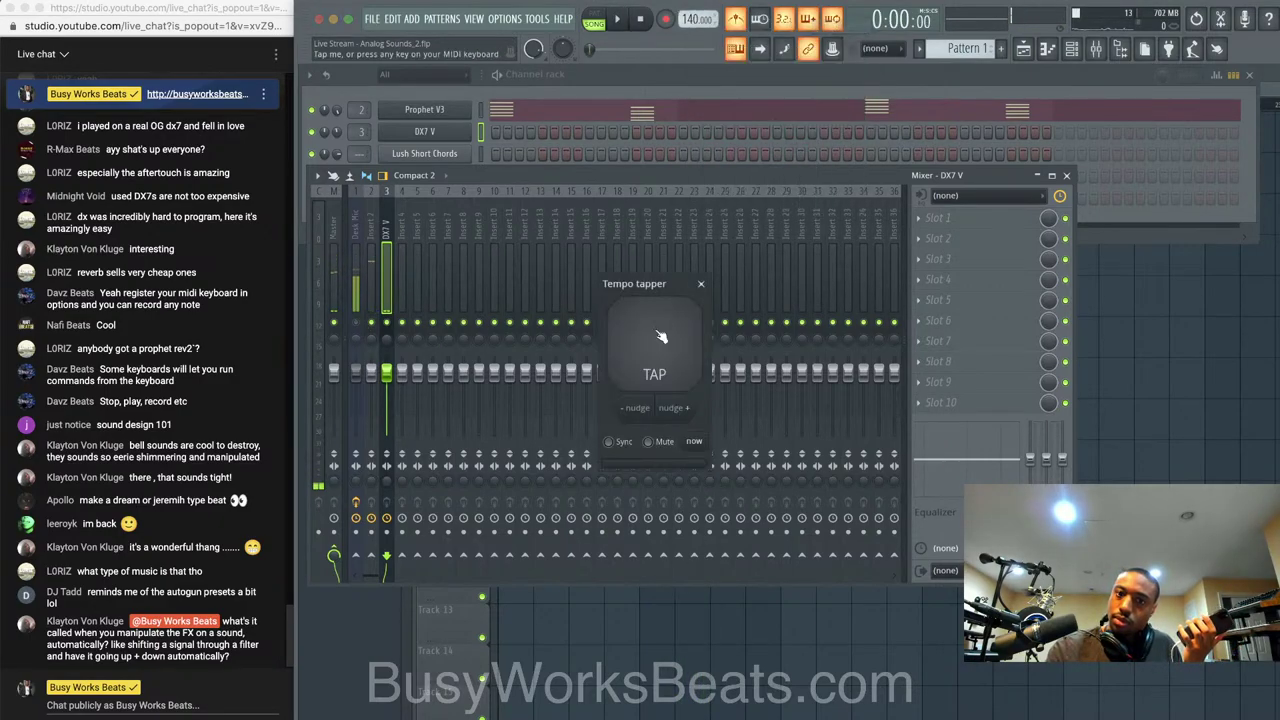
{"action": "left_click", "coordinate": [662, 338]}
{"action": "left_click", "coordinate": [662, 338]}
{"action": "left_click", "coordinate": [662, 338]}
{"action": "left_click", "coordinate": [662, 338]}
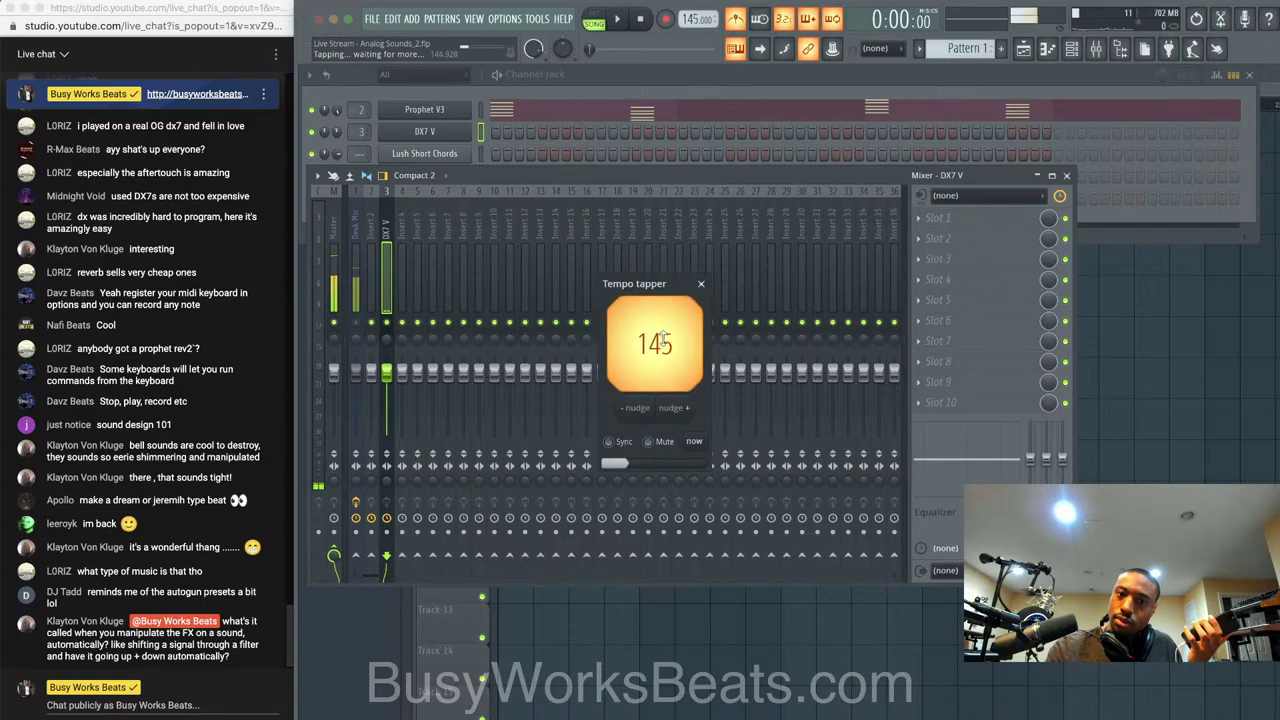
{"action": "left_click", "coordinate": [662, 338]}
{"action": "left_click", "coordinate": [662, 338]}
{"action": "left_click", "coordinate": [662, 338]}
{"action": "left_click", "coordinate": [662, 338]}
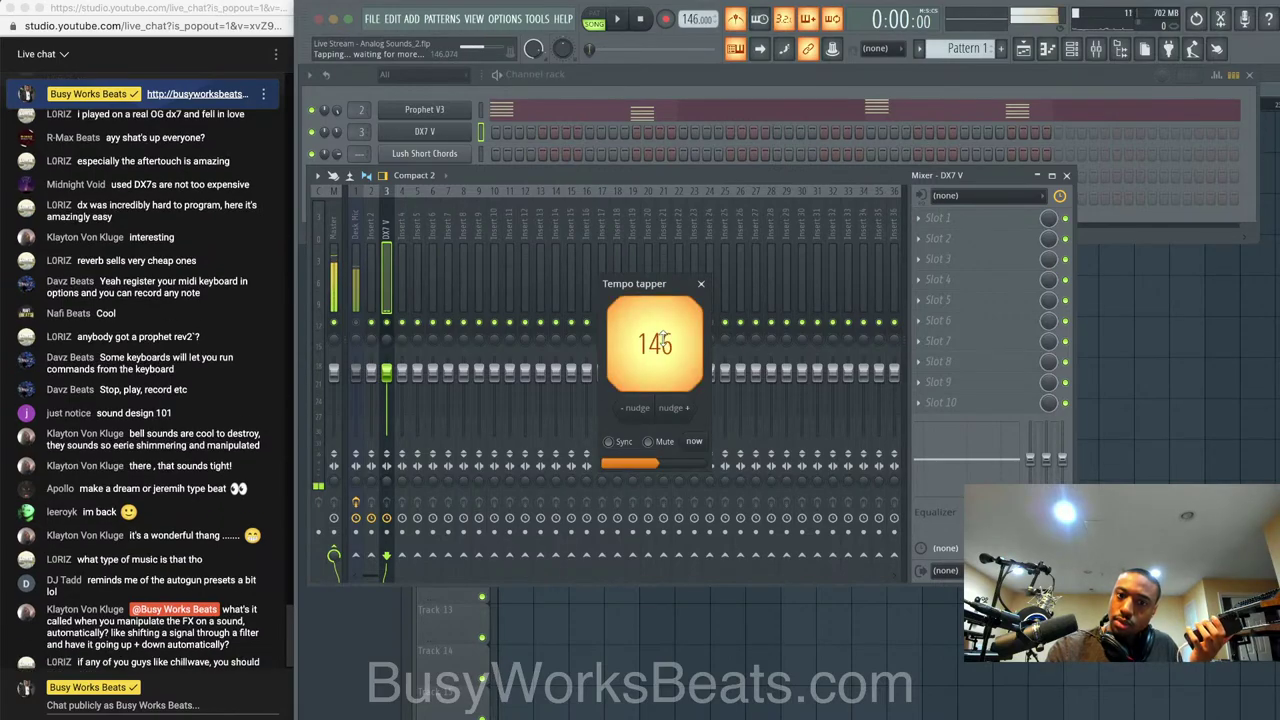
{"action": "left_click", "coordinate": [662, 338]}
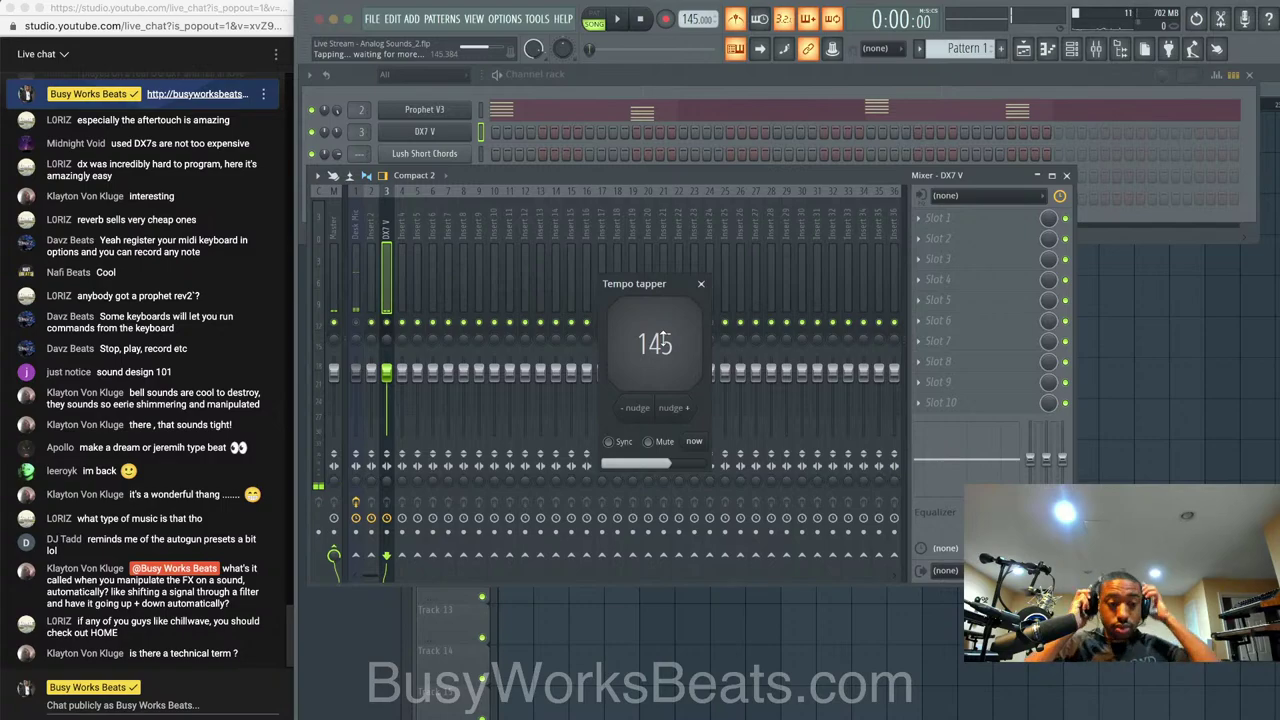
{"action": "left_click", "coordinate": [356, 322]}
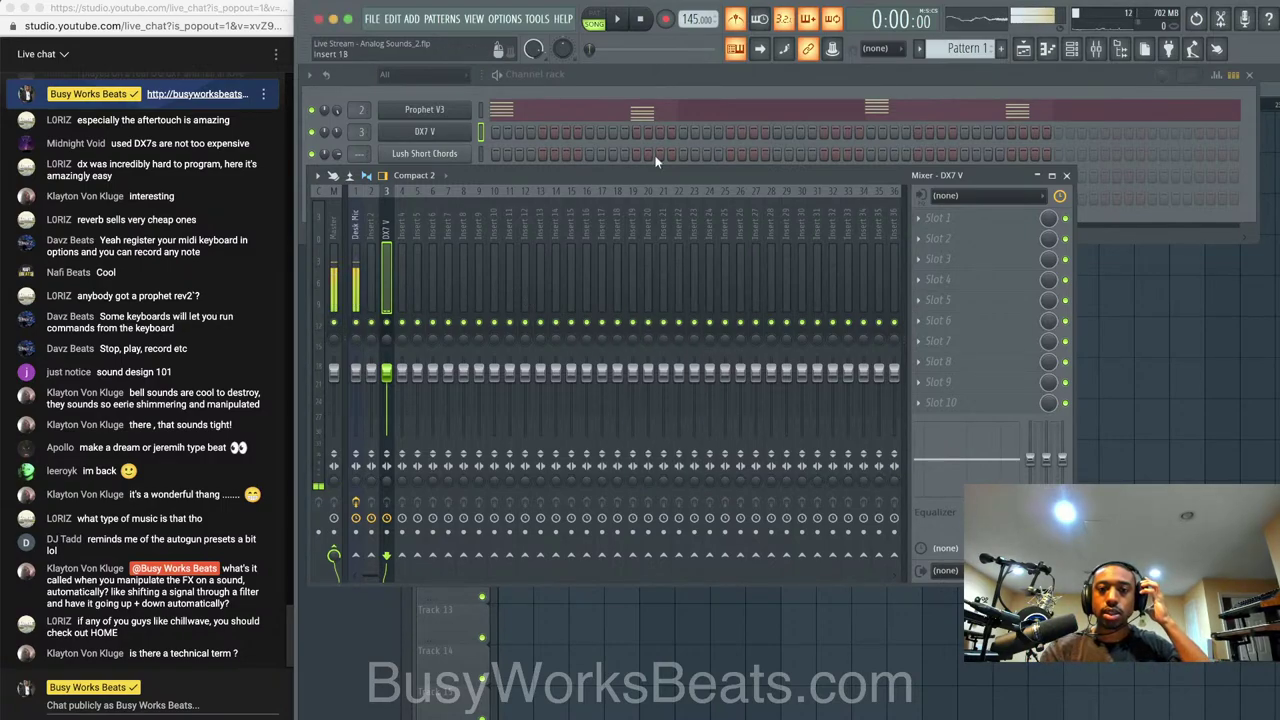
Save the project as the new version Analog Sounds_3.flp
{"action": "left_click", "coordinate": [811, 72]}
{"action": "key", "text": "ctrl+s"}
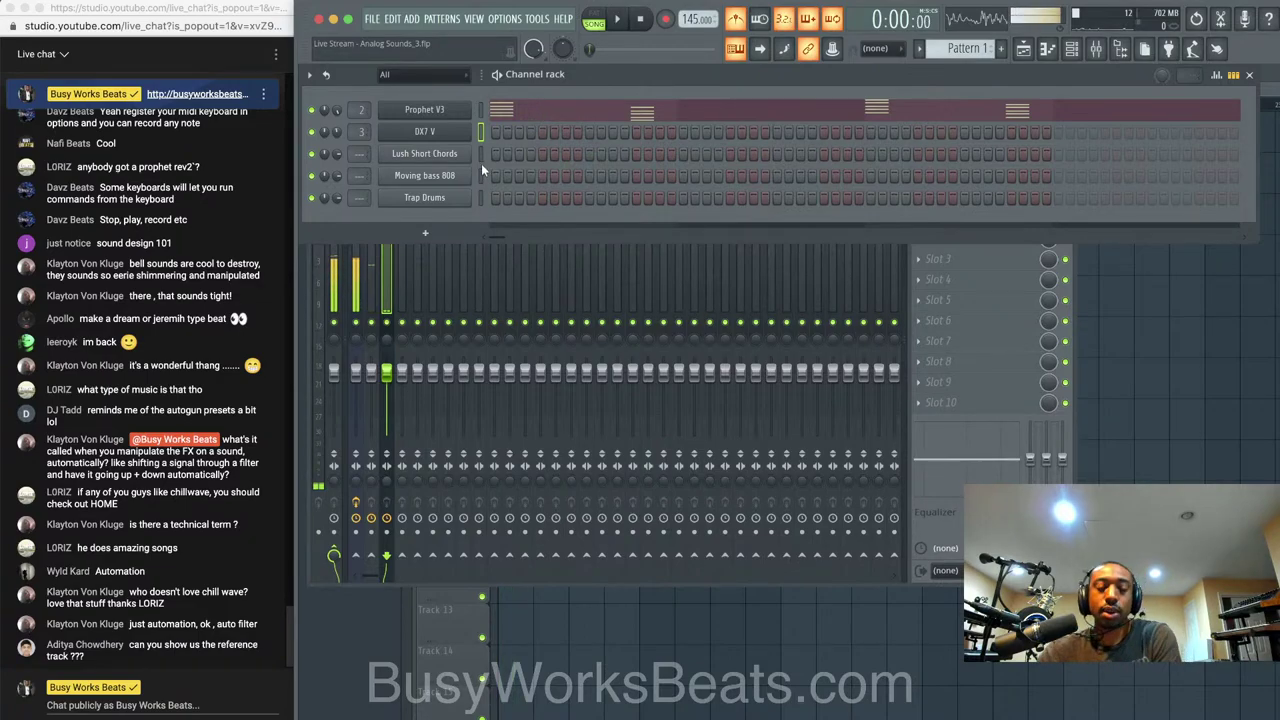
Lower the DX7 V mixer track's volume to 74% during song playback, and stop playback
{"action": "key", "text": "space"}
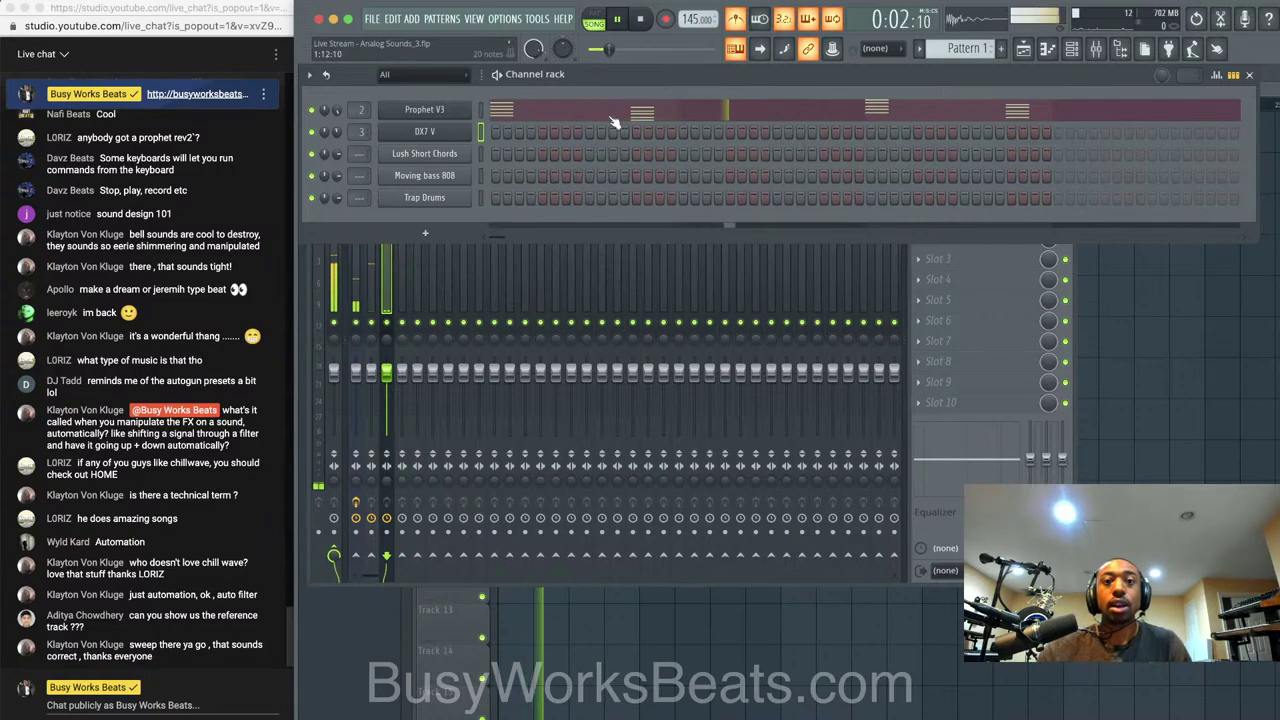
{"action": "left_click_drag", "start_coordinate": [392, 373], "coordinate": [392, 390]}
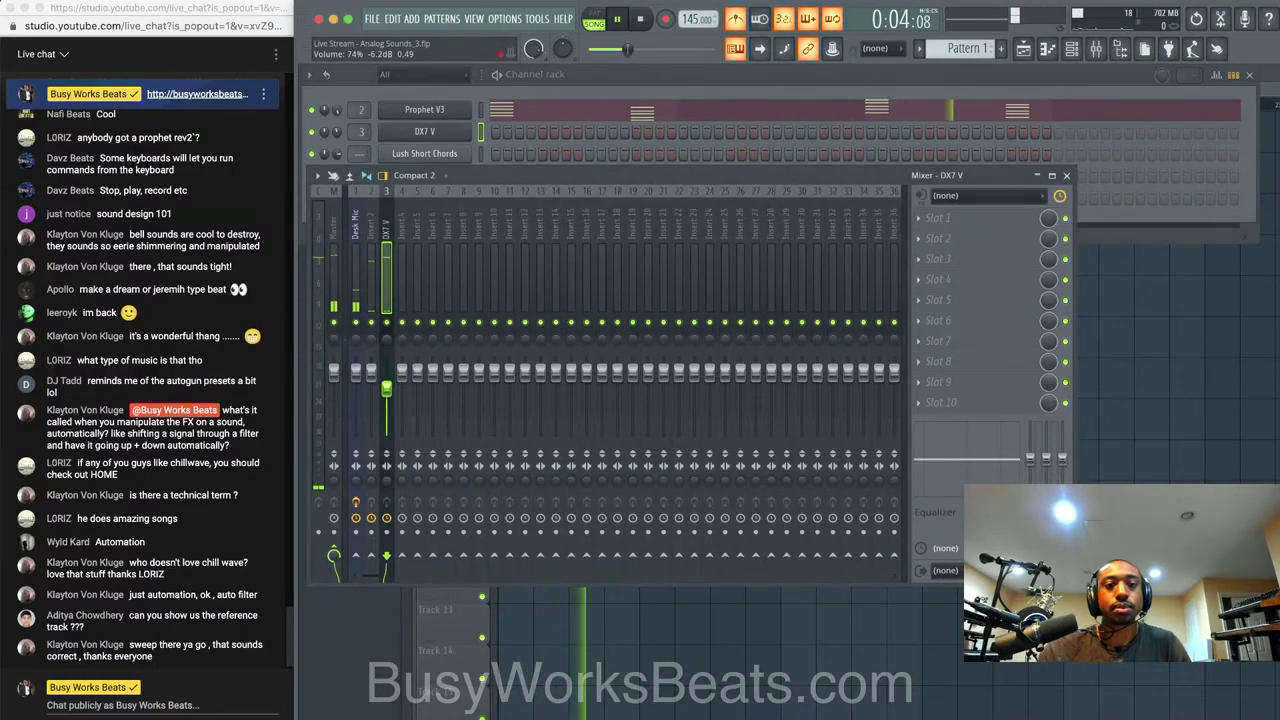
{"action": "left_click", "coordinate": [670, 80]}
{"action": "key", "text": "space"}
Show the channel rack beside the sound browser and expand the Make Pop Music Samples folder inside Friends Sounds
{"action": "key", "text": "F5"}
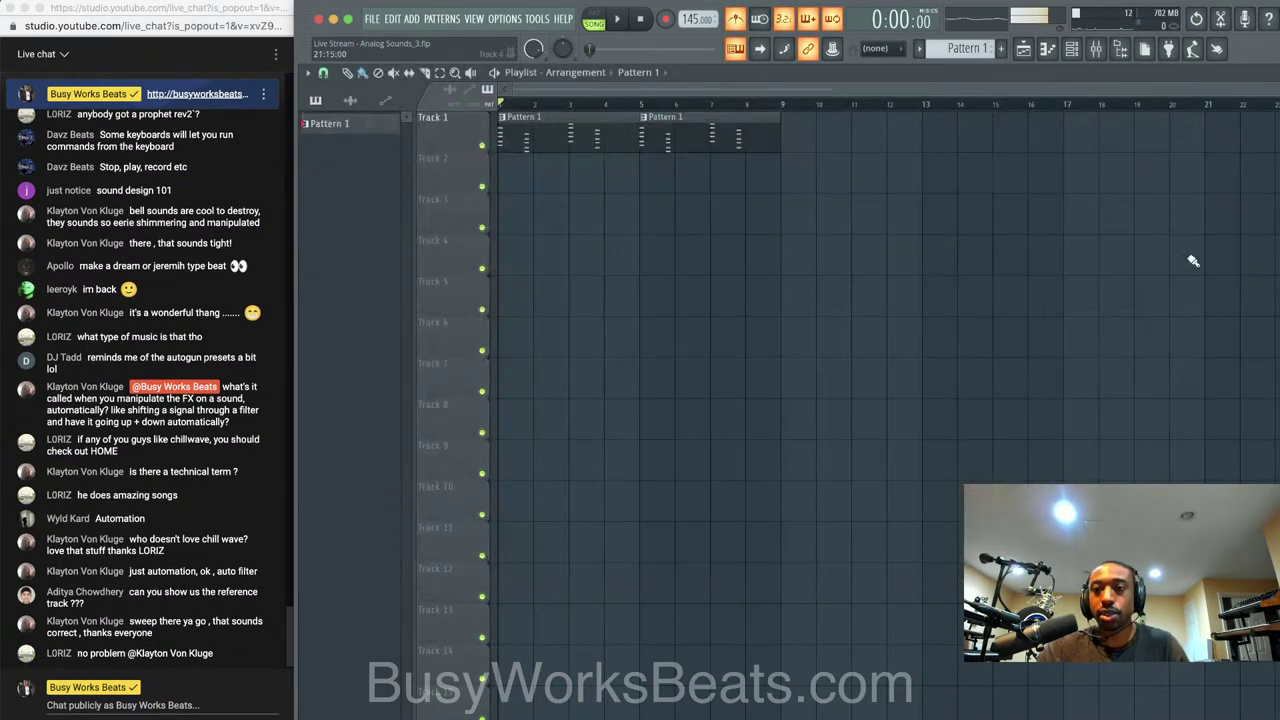
{"action": "left_click", "coordinate": [1071, 48]}
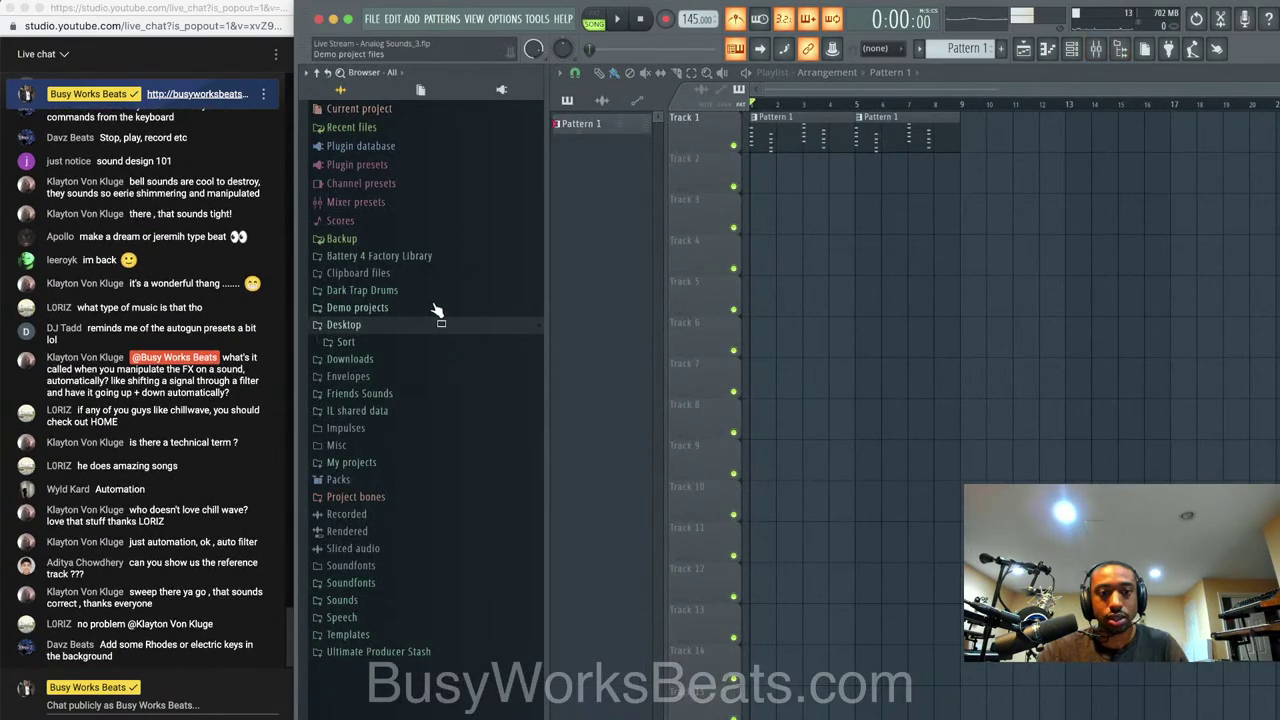
{"action": "left_click", "coordinate": [1071, 49]}
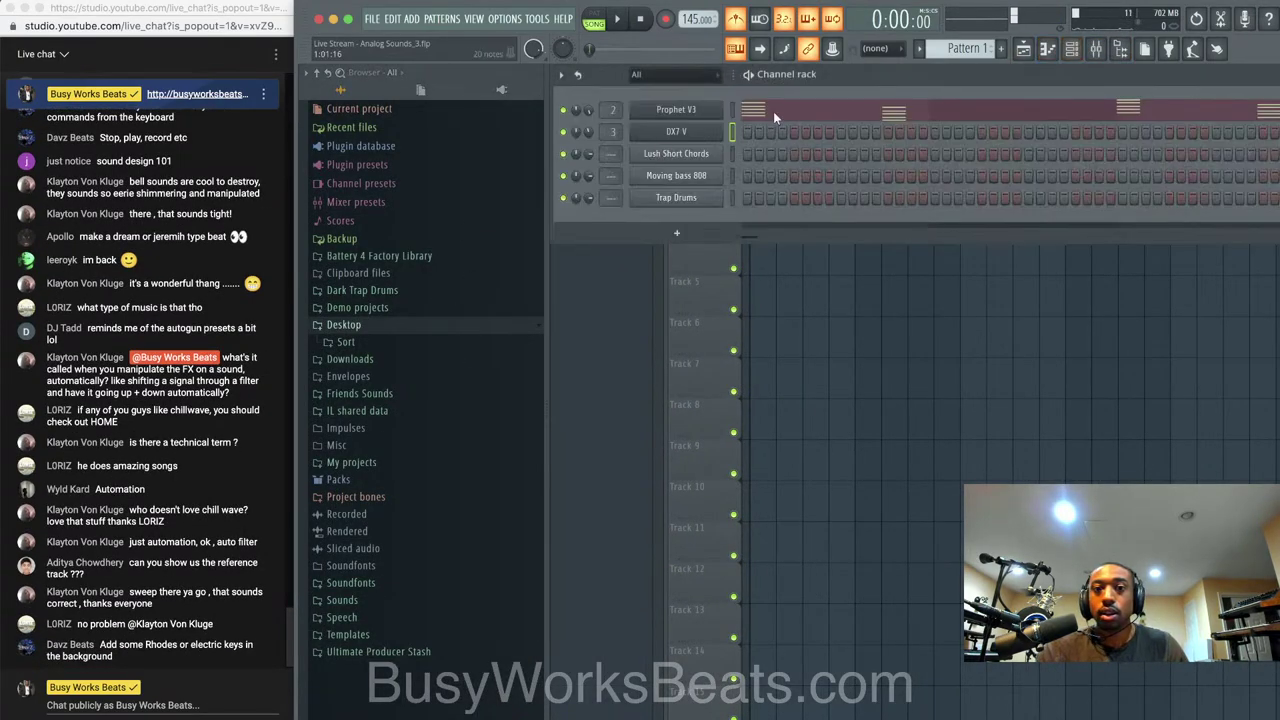
{"action": "left_click", "coordinate": [425, 394]}
{"action": "scroll", "coordinate": [435, 420], "scroll_direction": "down", "scroll_amount": 8}
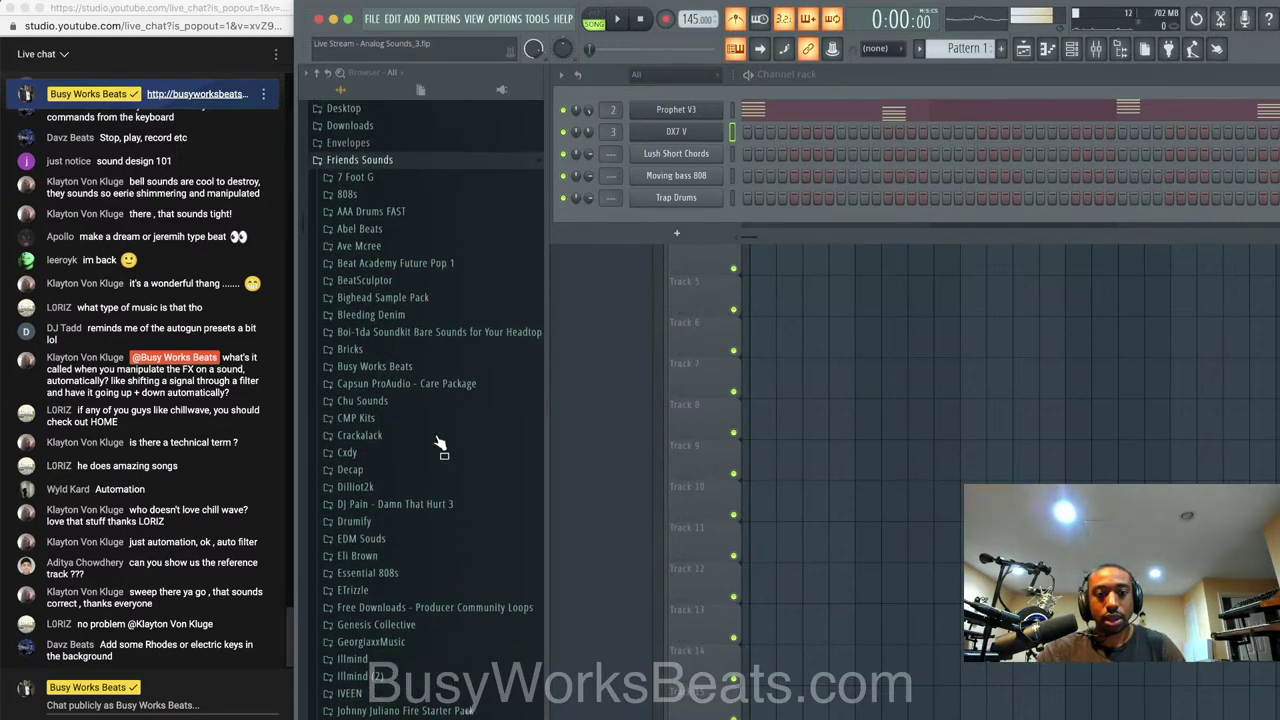
{"action": "scroll", "coordinate": [437, 442], "scroll_direction": "down", "scroll_amount": 8}
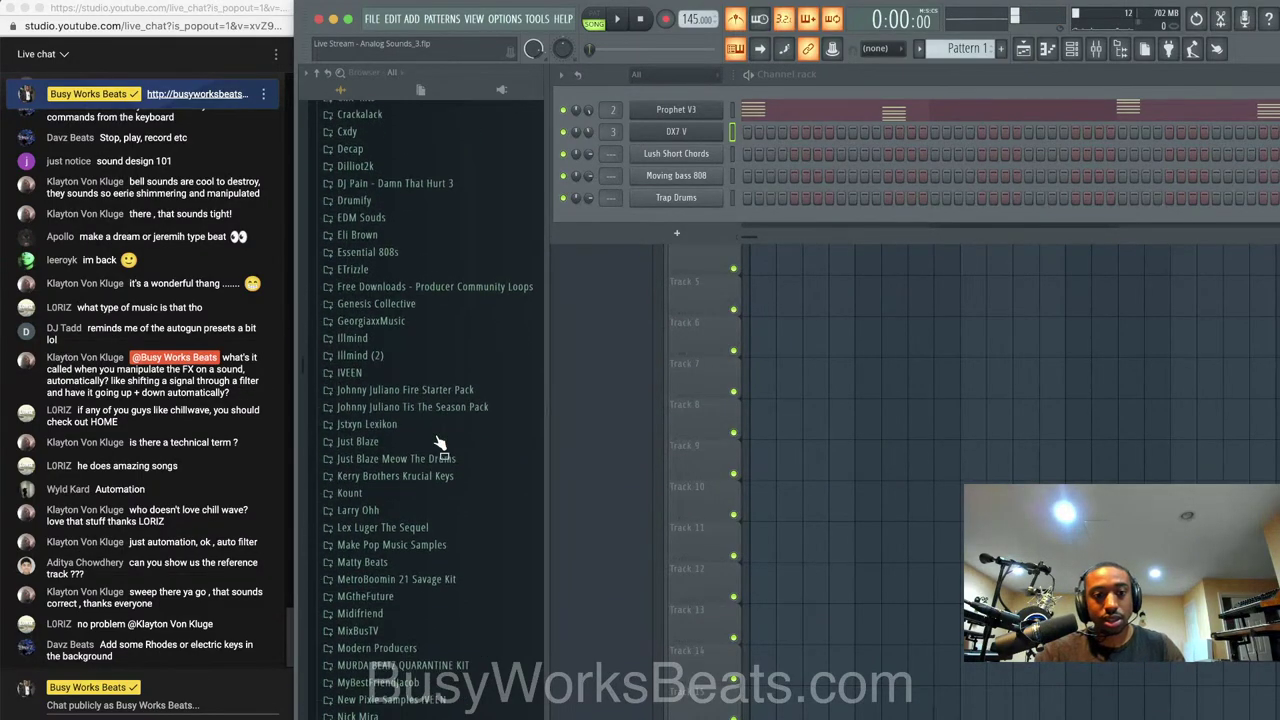
{"action": "left_click", "coordinate": [430, 518]}
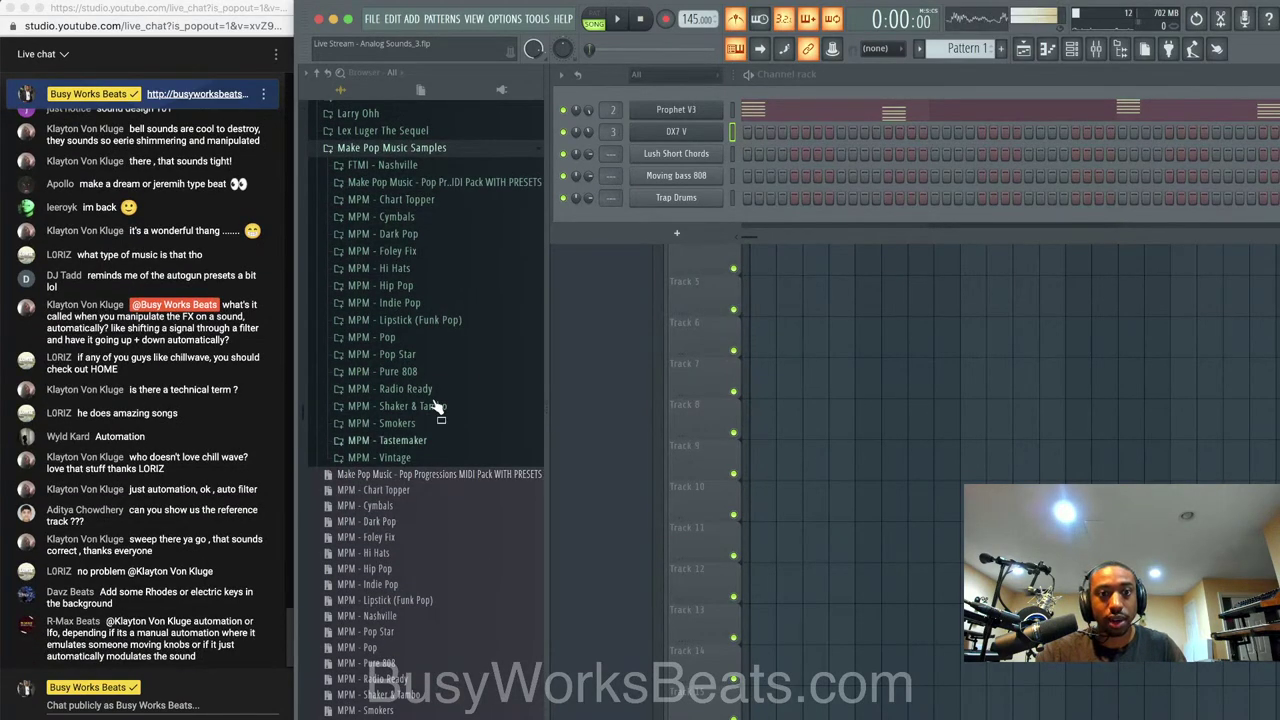
Look through the MPM - Hip Pop folder, and expand Claps, Snaps, Snares inside MPM - Chart Topper's samples
{"action": "left_click", "coordinate": [440, 286]}
{"action": "left_click", "coordinate": [430, 302]}
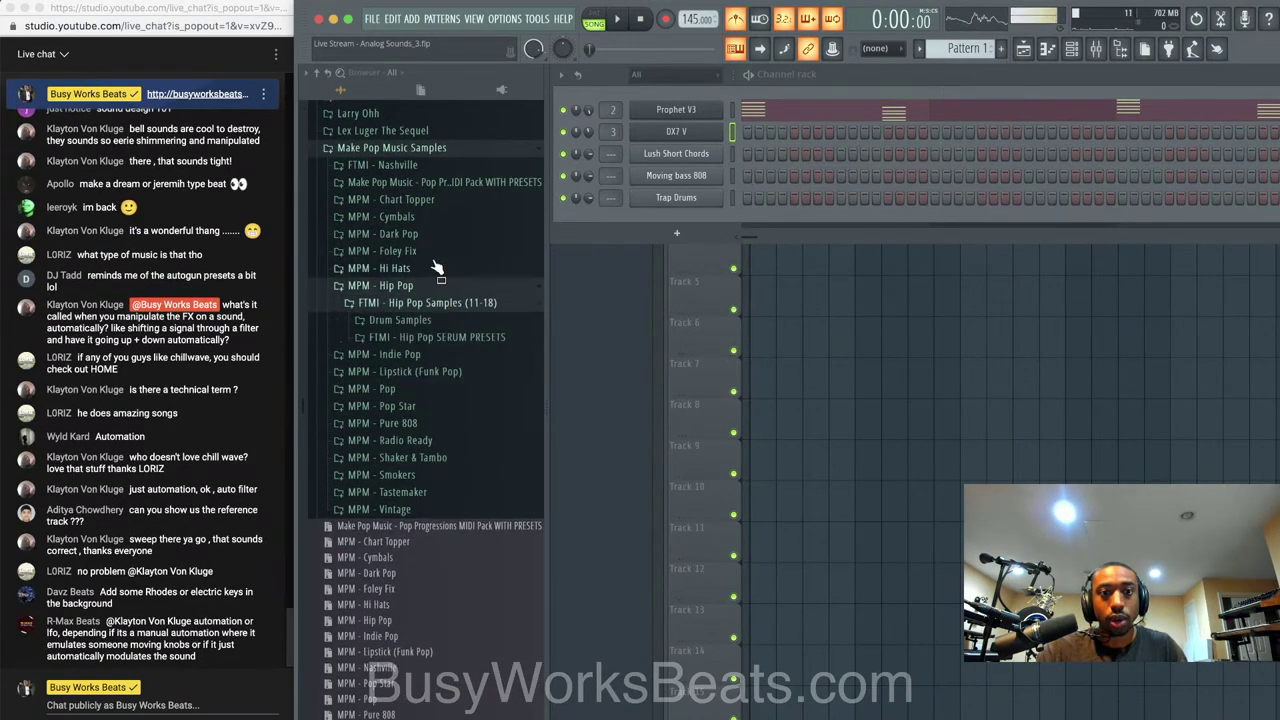
{"action": "left_click", "coordinate": [433, 201]}
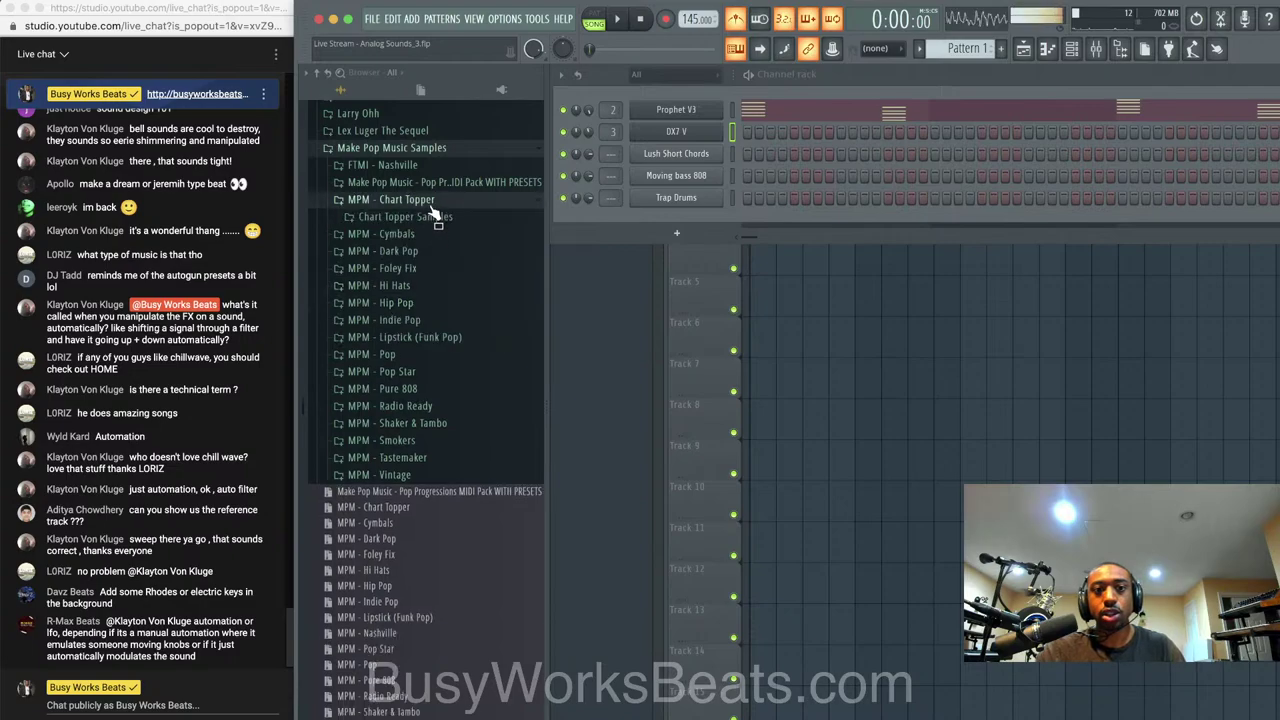
{"action": "left_click", "coordinate": [438, 217]}
{"action": "left_click", "coordinate": [442, 236]}
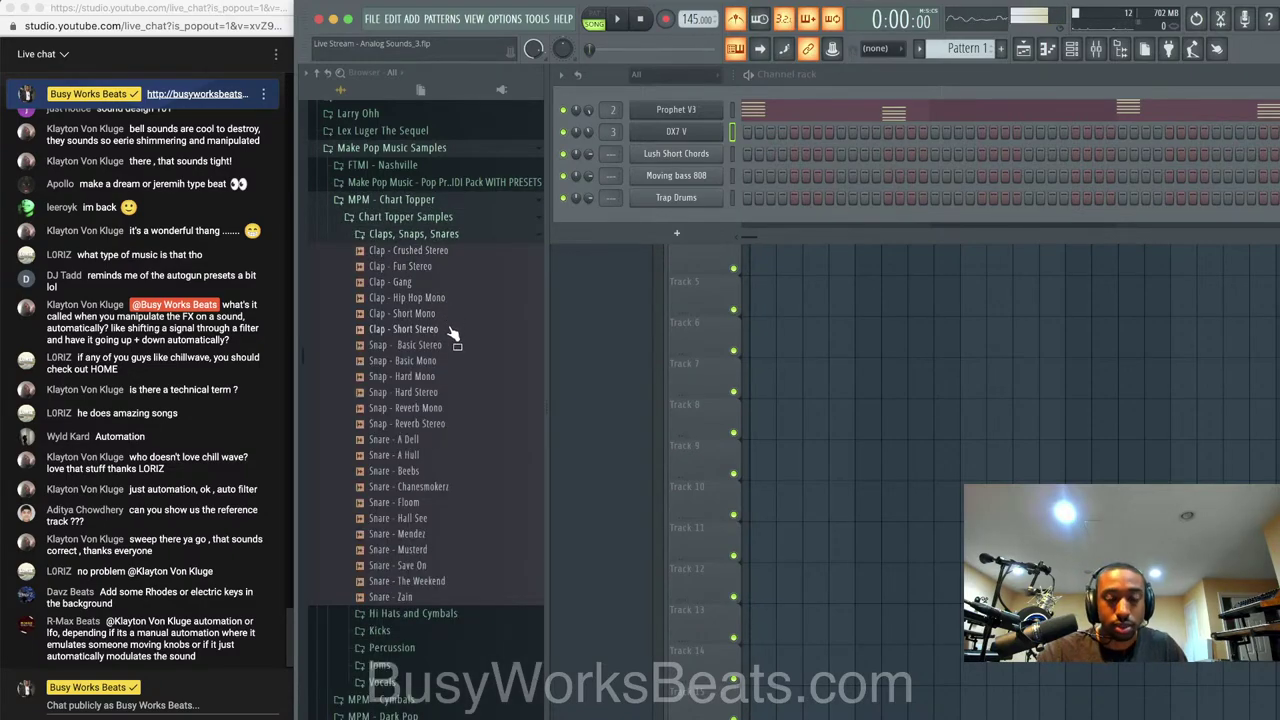
Audition the clap samples in the Chart Topper folder, from Clap - Short Stereo up to Clap - Crushed Stereo
{"action": "left_click", "coordinate": [440, 331]}
{"action": "left_click", "coordinate": [440, 314]}
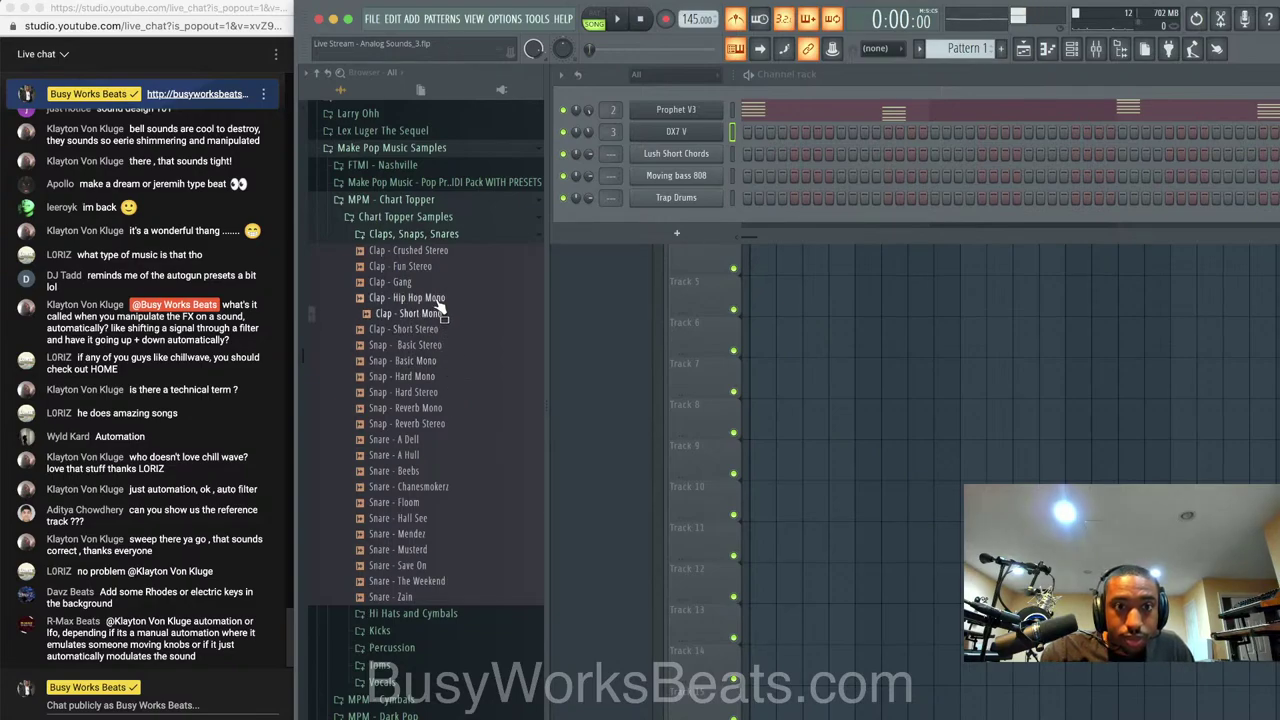
{"action": "left_click", "coordinate": [439, 299]}
{"action": "left_click", "coordinate": [437, 283]}
{"action": "left_click", "coordinate": [437, 266]}
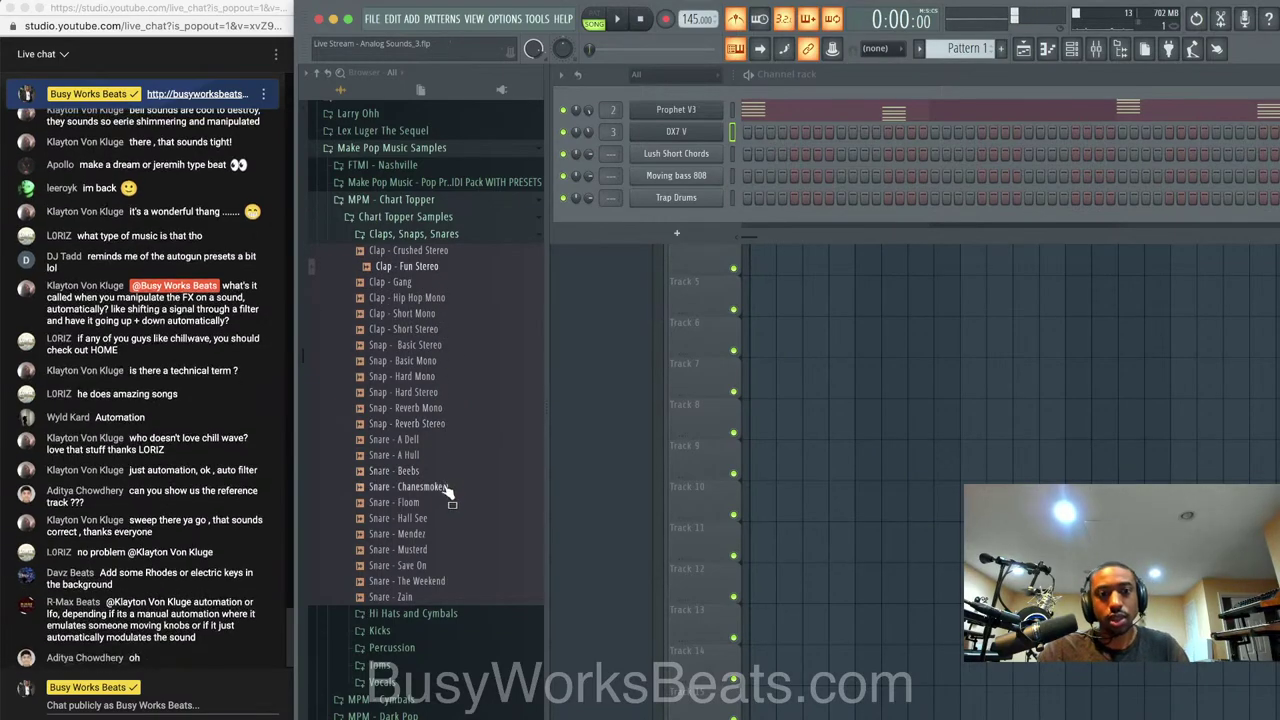
{"action": "left_click", "coordinate": [439, 298]}
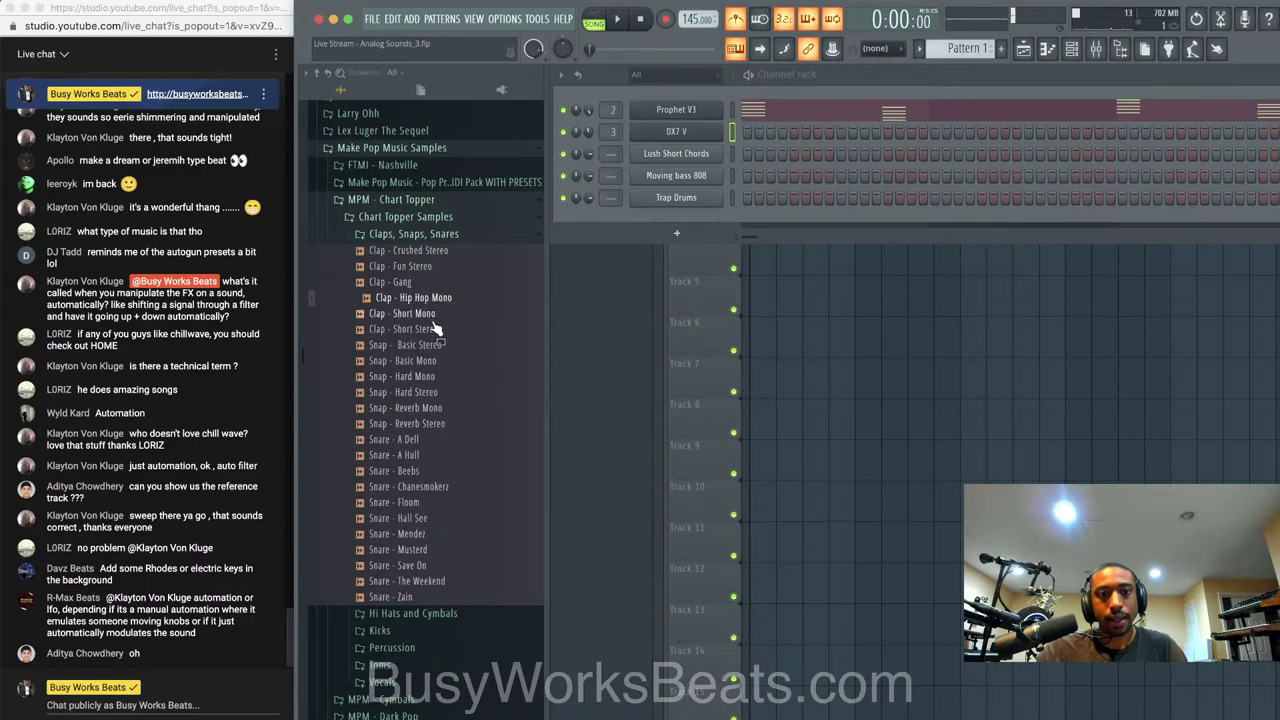
{"action": "left_click", "coordinate": [435, 314]}
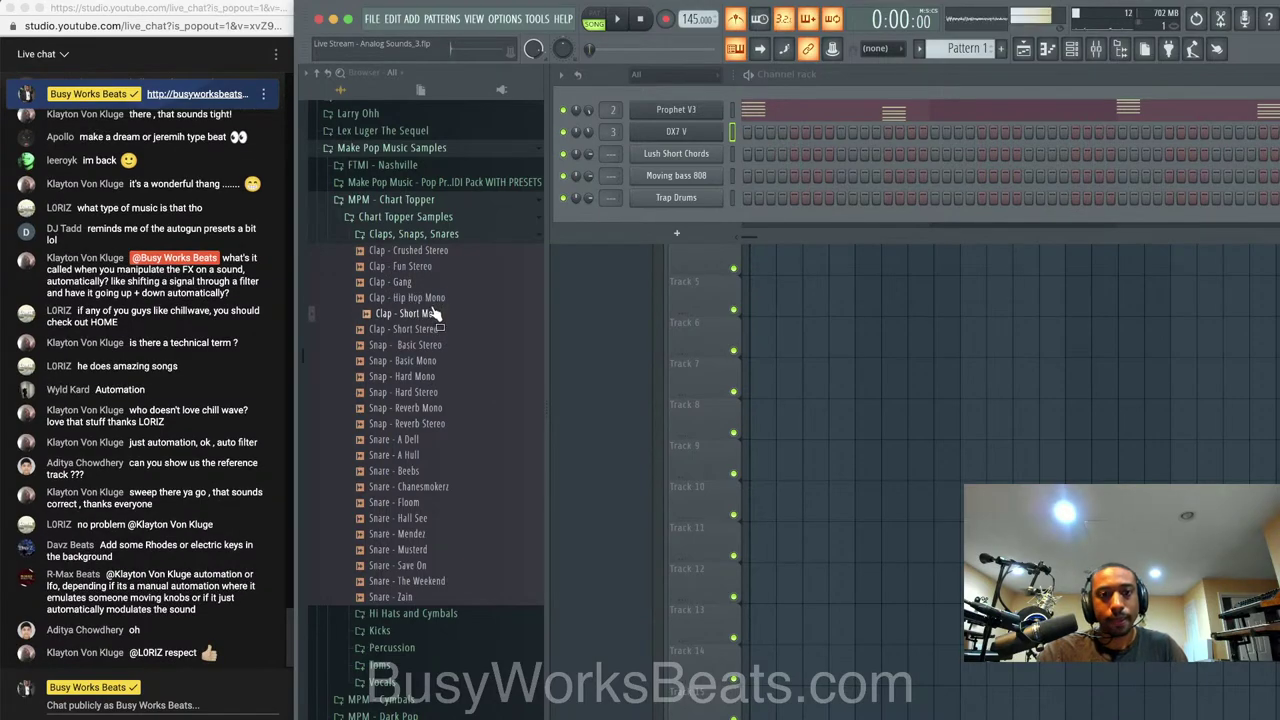
{"action": "left_click", "coordinate": [435, 329]}
{"action": "left_click", "coordinate": [436, 266]}
{"action": "left_click", "coordinate": [436, 251]}
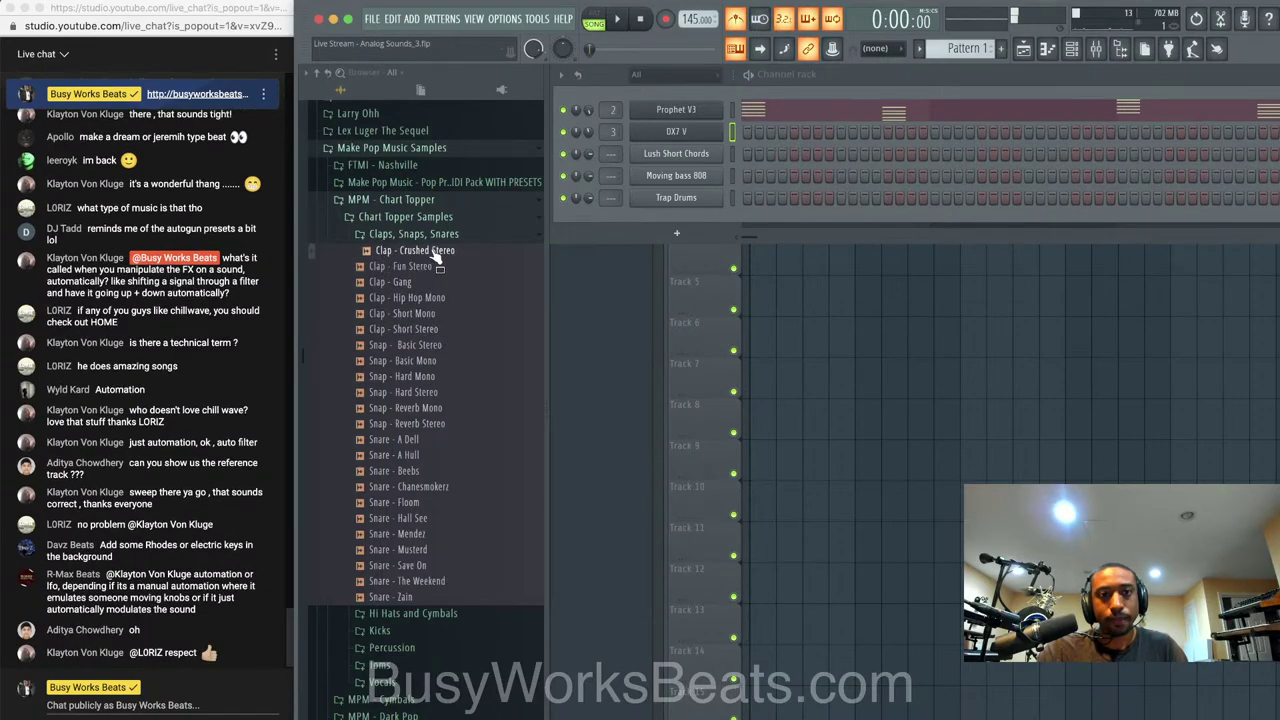
Load the RNB CLAP sample from the Essential 808s folder into a new channel and close its sampler window
{"action": "left_click", "coordinate": [428, 199]}
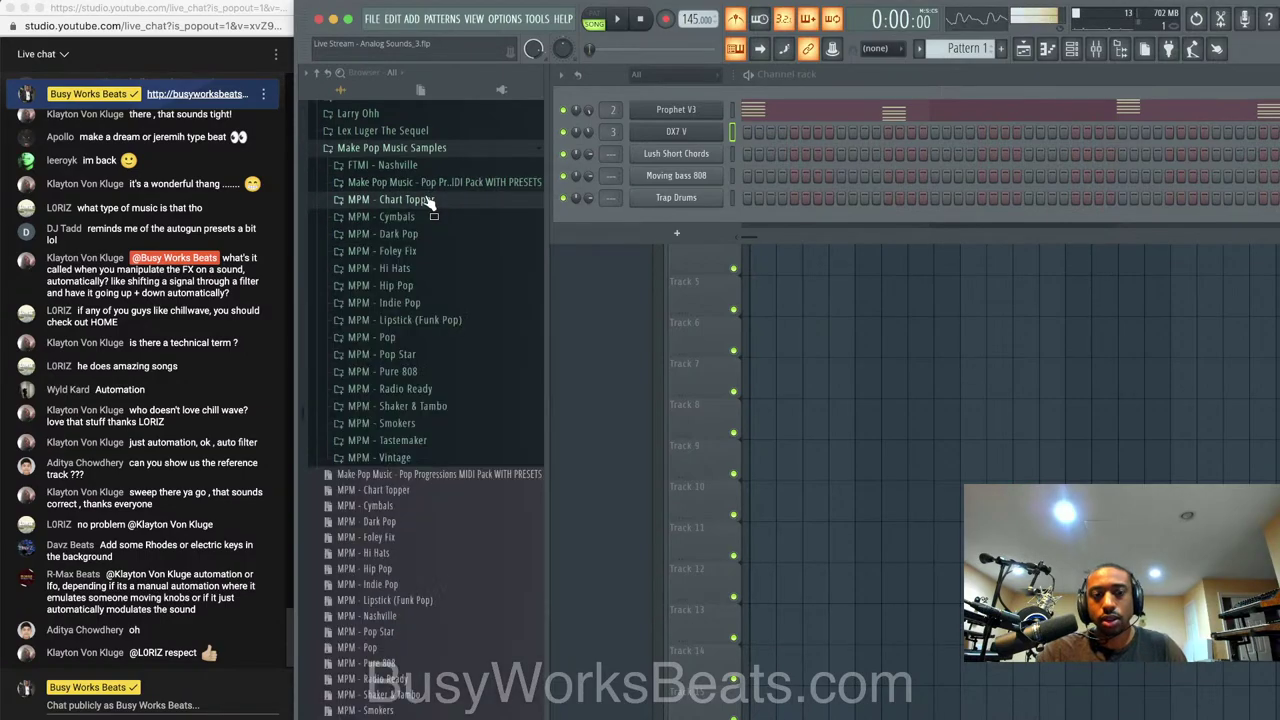
{"action": "scroll", "coordinate": [428, 203], "scroll_direction": "up", "scroll_amount": 3}
{"action": "scroll", "coordinate": [428, 203], "scroll_direction": "up", "scroll_amount": 9}
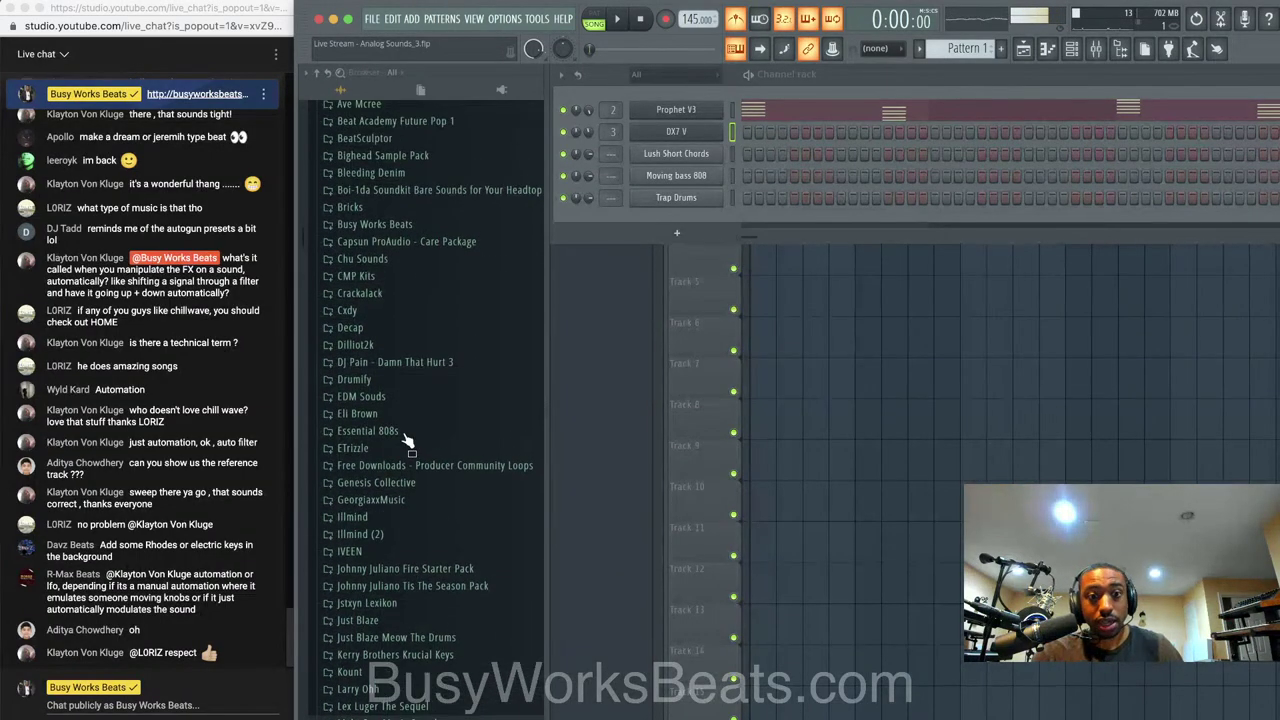
{"action": "left_click", "coordinate": [400, 444]}
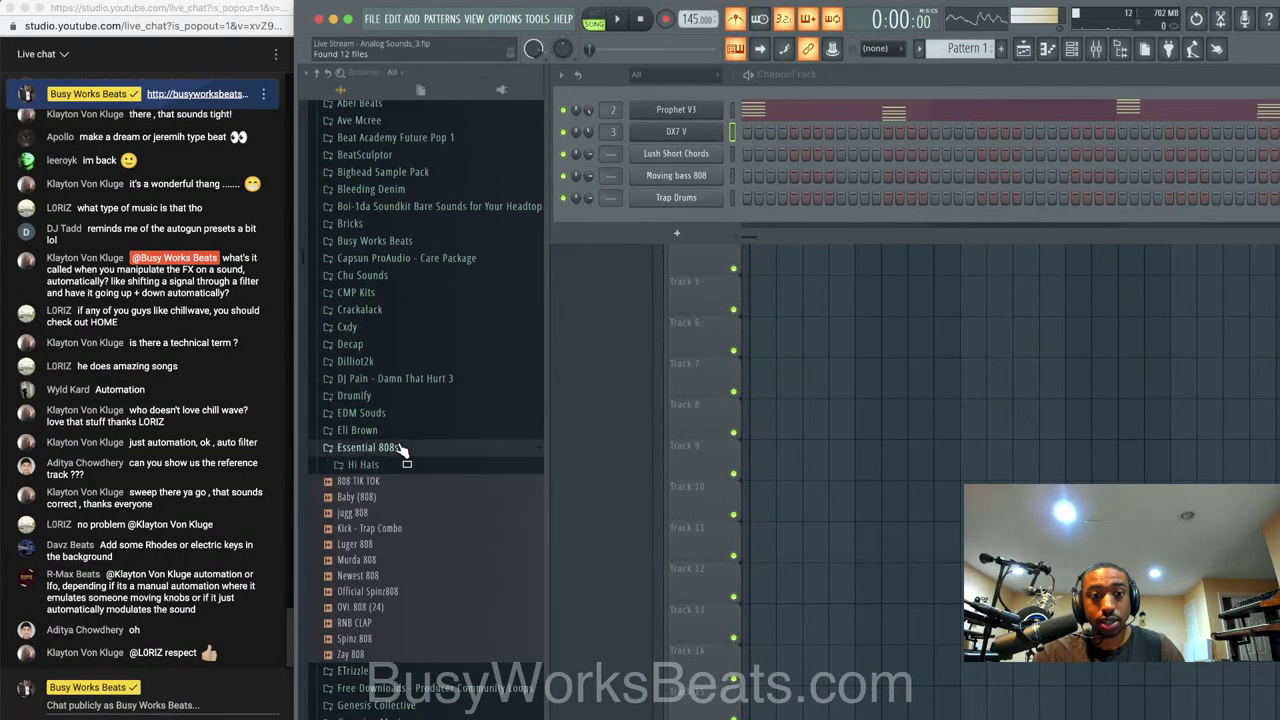
{"action": "right_click", "coordinate": [366, 625]}
{"action": "left_click", "coordinate": [407, 603]}
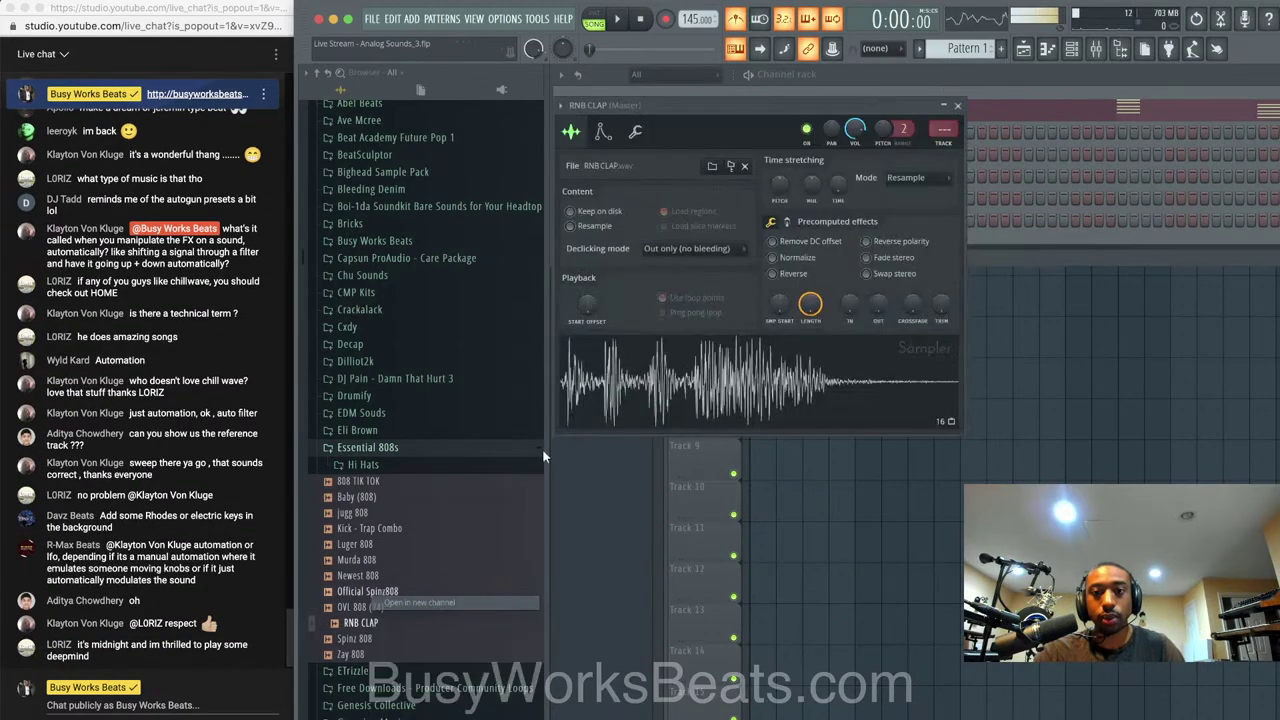
{"action": "left_click", "coordinate": [958, 106]}
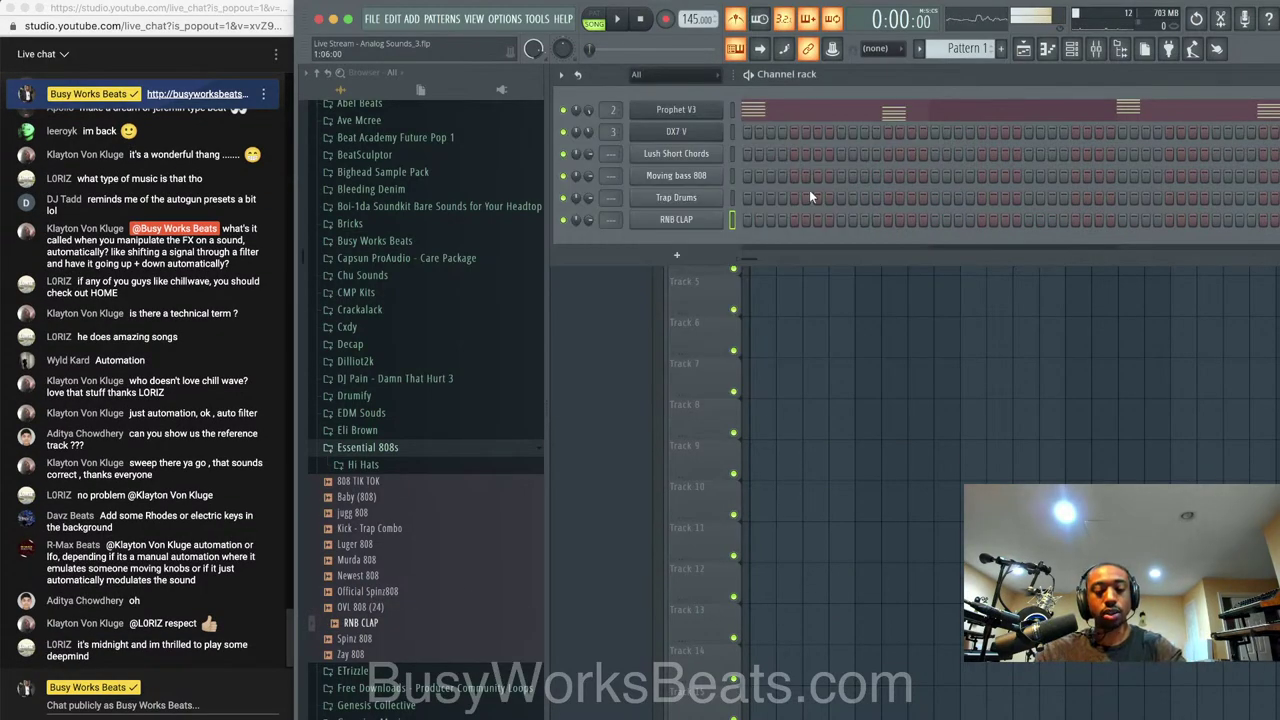
Route the RNB CLAP channel to mixer track 4
{"action": "key", "text": "F9"}
{"action": "key", "text": "ctrl+s"}
{"action": "key", "text": "F9"}
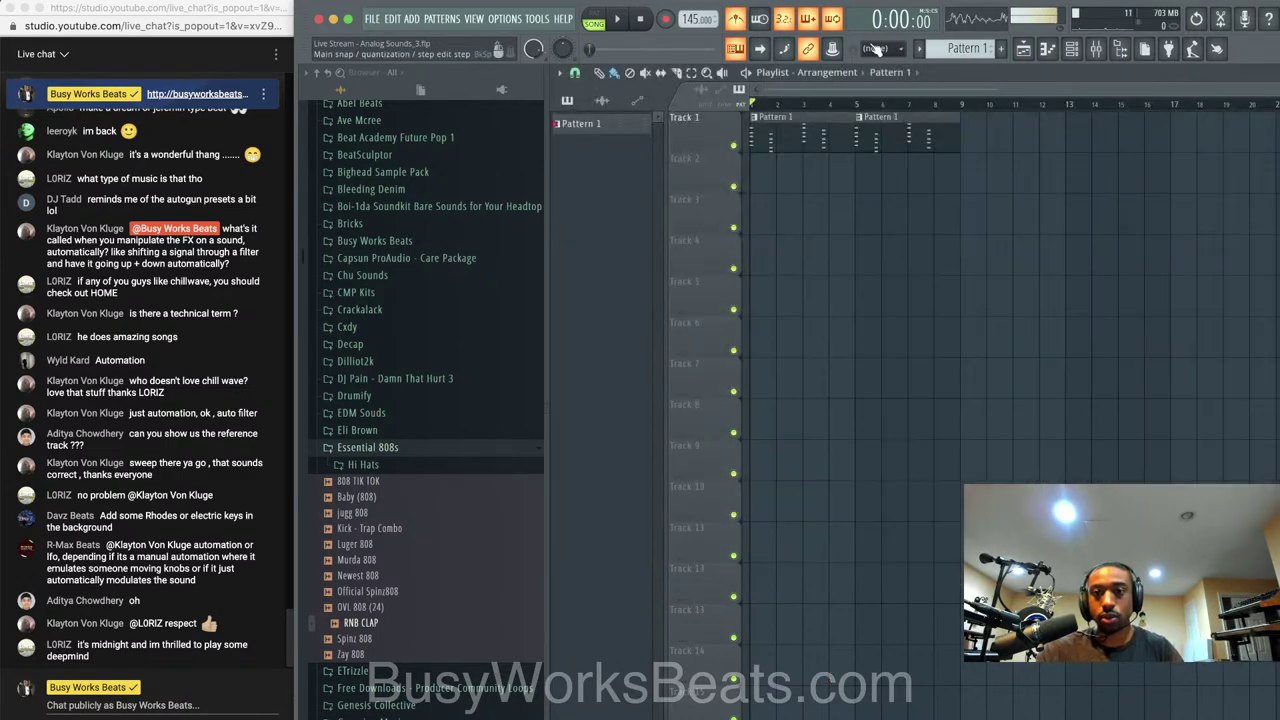
Create Pattern 2 and place it at bar 1 of playlist Track 2, spanning two bars
{"action": "left_click", "coordinate": [1001, 50]}
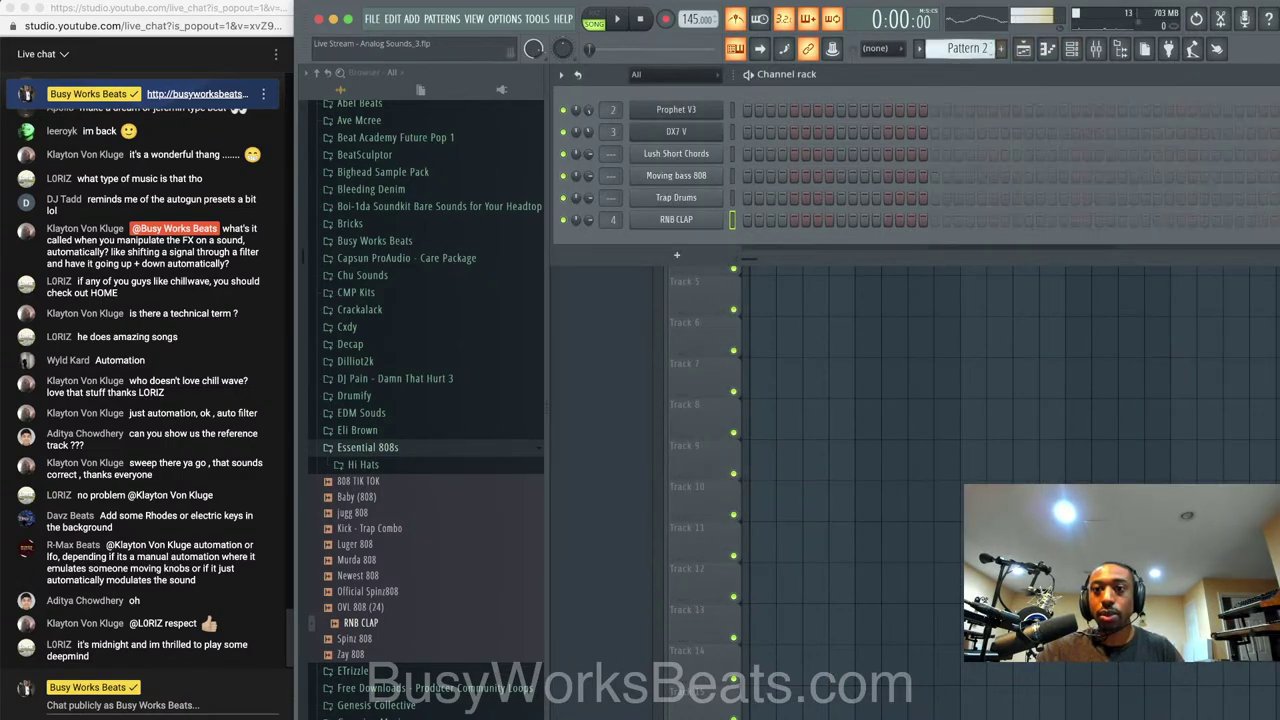
{"action": "left_click", "coordinate": [813, 386]}
{"action": "left_click", "coordinate": [757, 178]}
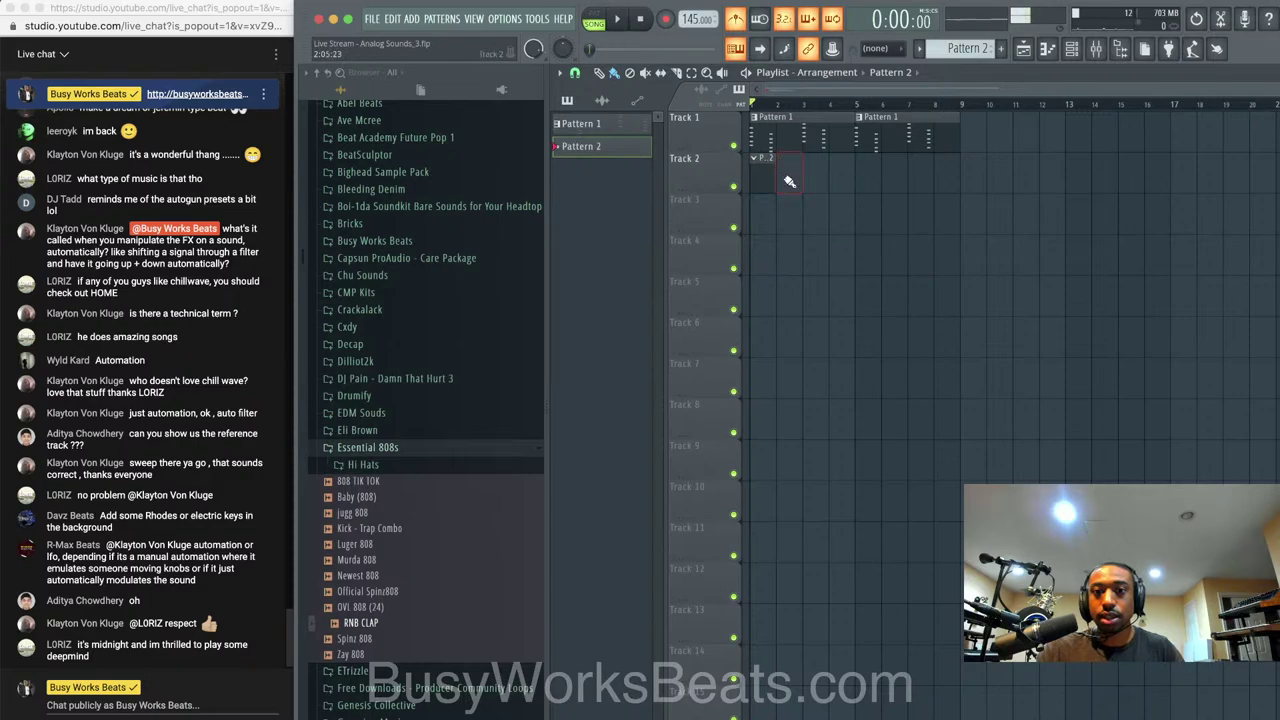
{"action": "left_click_drag", "start_coordinate": [776, 176], "coordinate": [803, 176]}
{"action": "left_click", "coordinate": [1071, 50]}
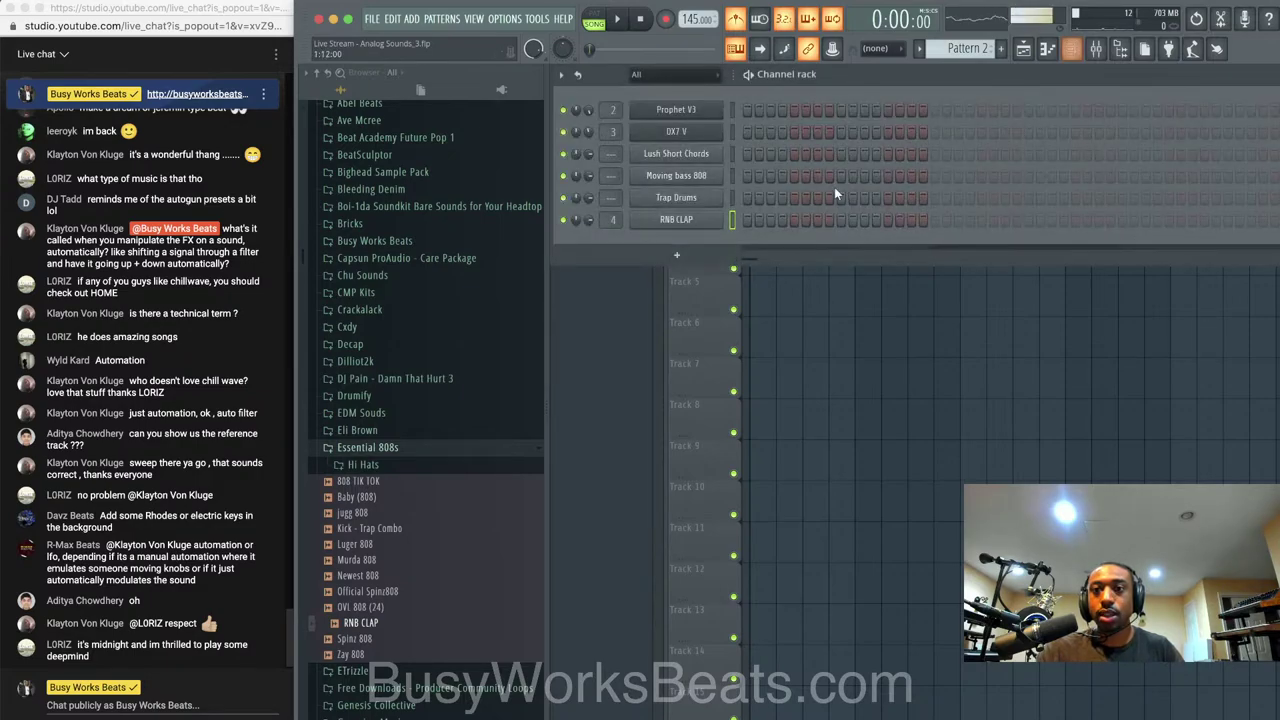
Add RNB CLAP hits on steps 9 and 25 of Pattern 2 and play it in pattern mode
{"action": "left_click", "coordinate": [840, 219]}
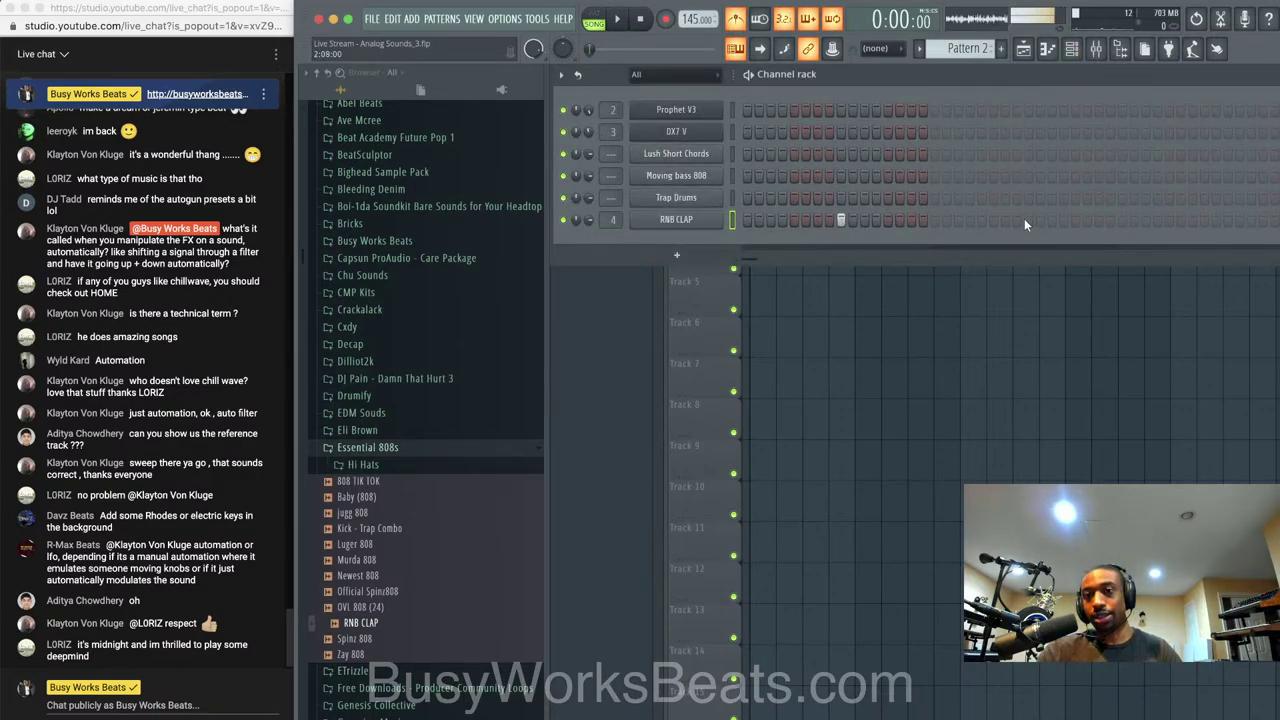
{"action": "left_click", "coordinate": [1028, 219]}
{"action": "left_click", "coordinate": [603, 18]}
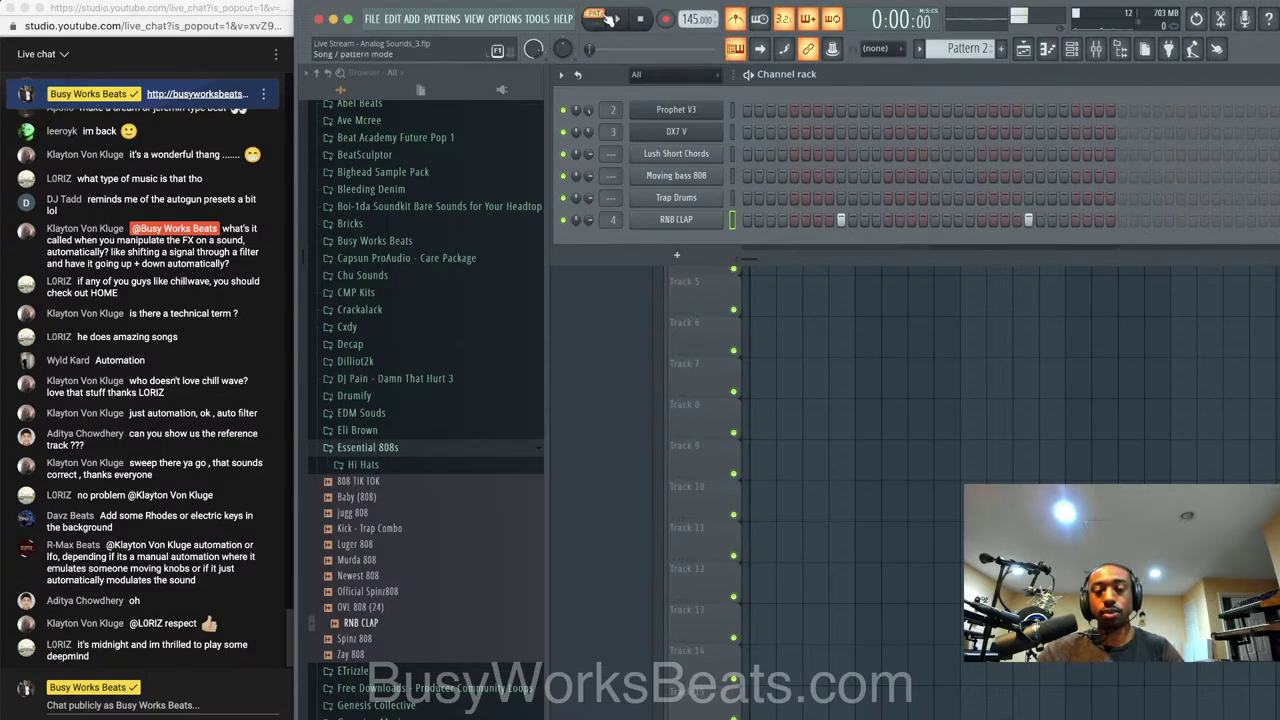
{"action": "left_click", "coordinate": [613, 19]}
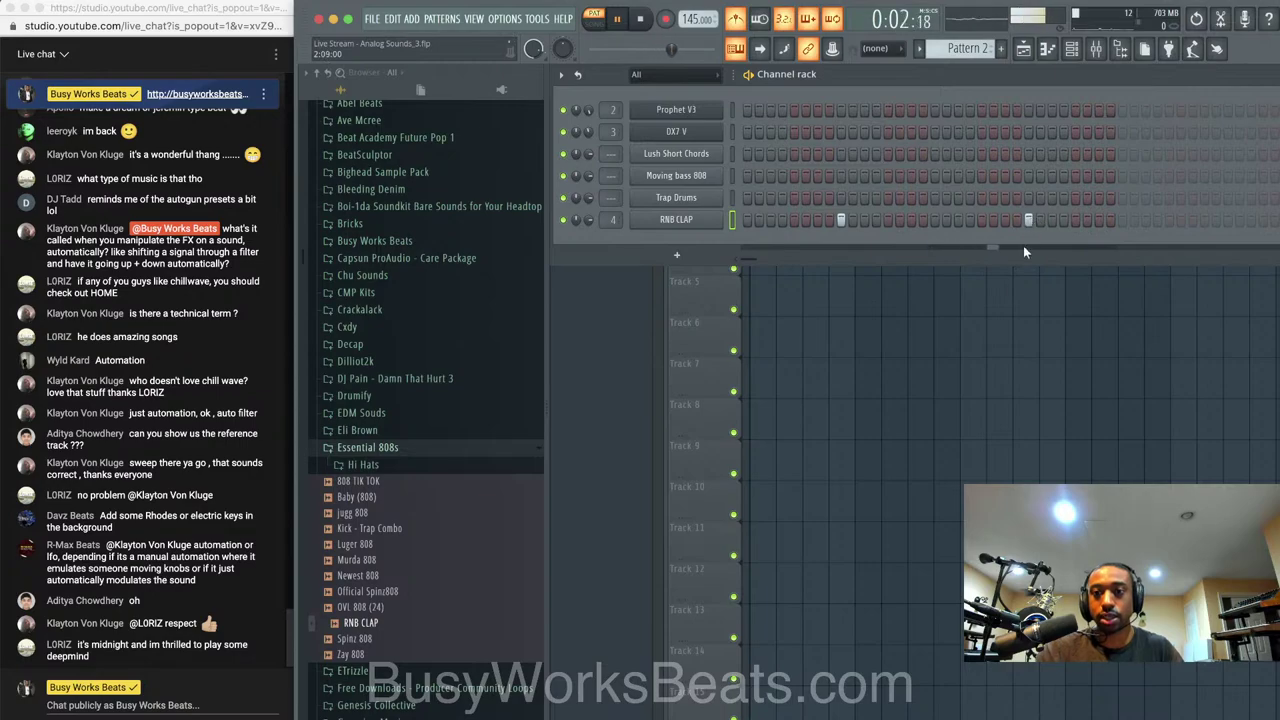
Repeat Pattern 2 along Track 2 through bar 8 and switch playback to song mode
{"action": "left_click", "coordinate": [1010, 297]}
{"action": "left_click_drag", "start_coordinate": [808, 185], "coordinate": [922, 183]}
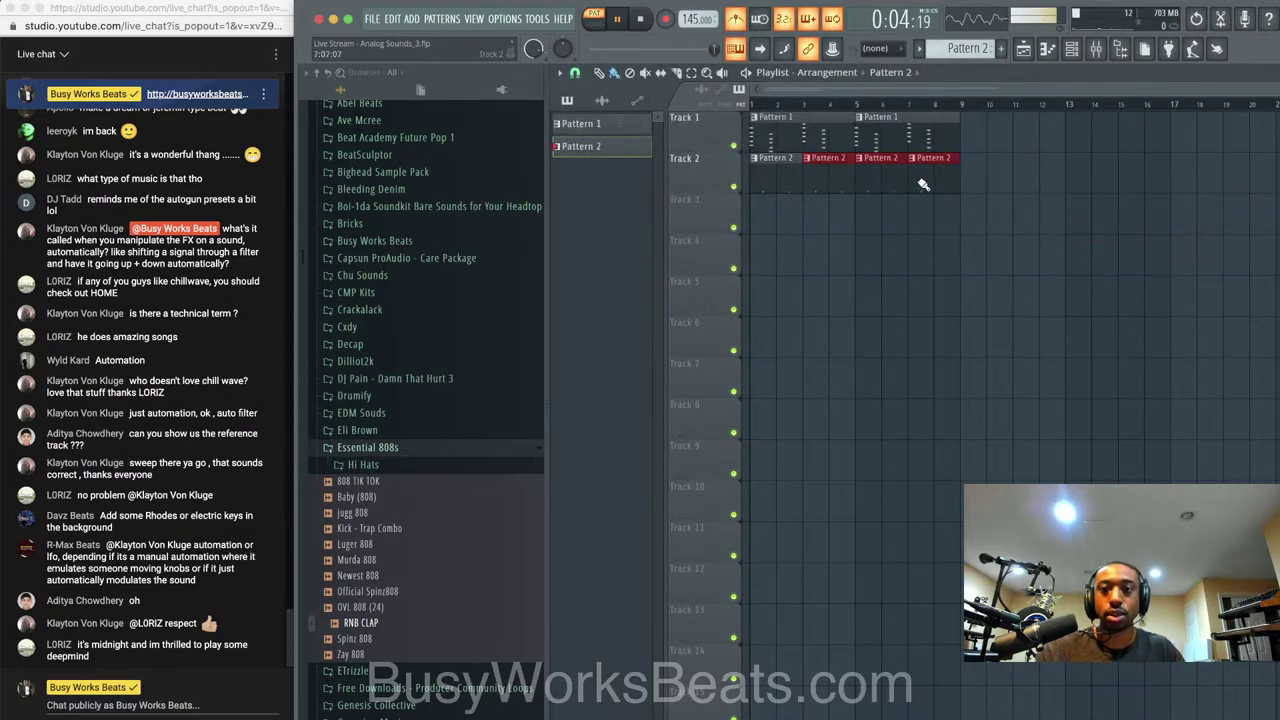
{"action": "key", "text": "l"}
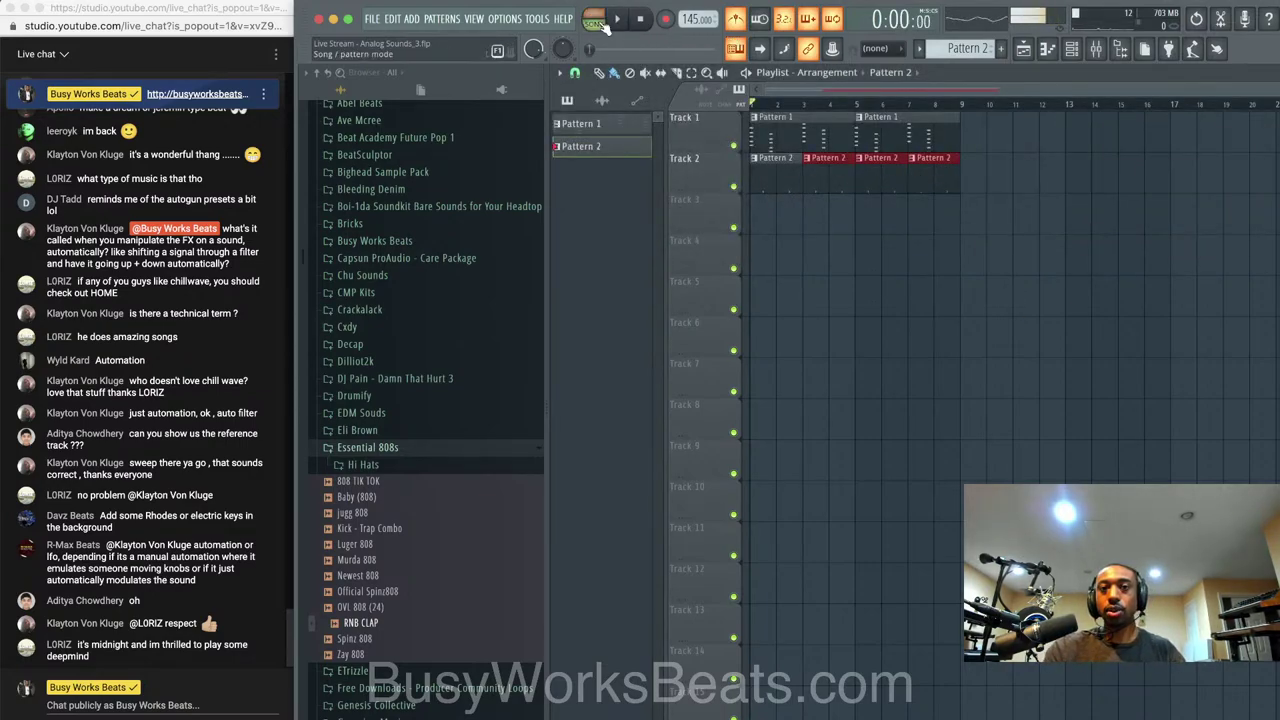
Turn off the metronome while the song plays and save the project
{"action": "left_click", "coordinate": [1071, 48]}
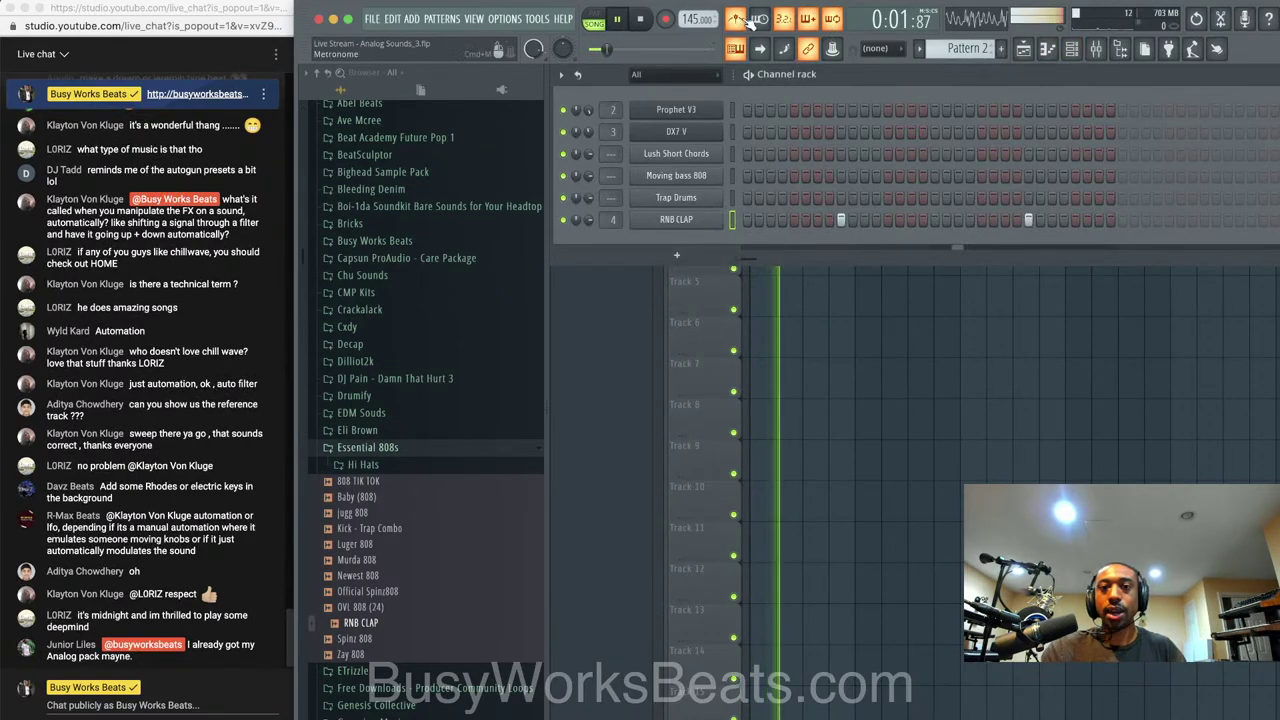
{"action": "key", "text": "F6"}
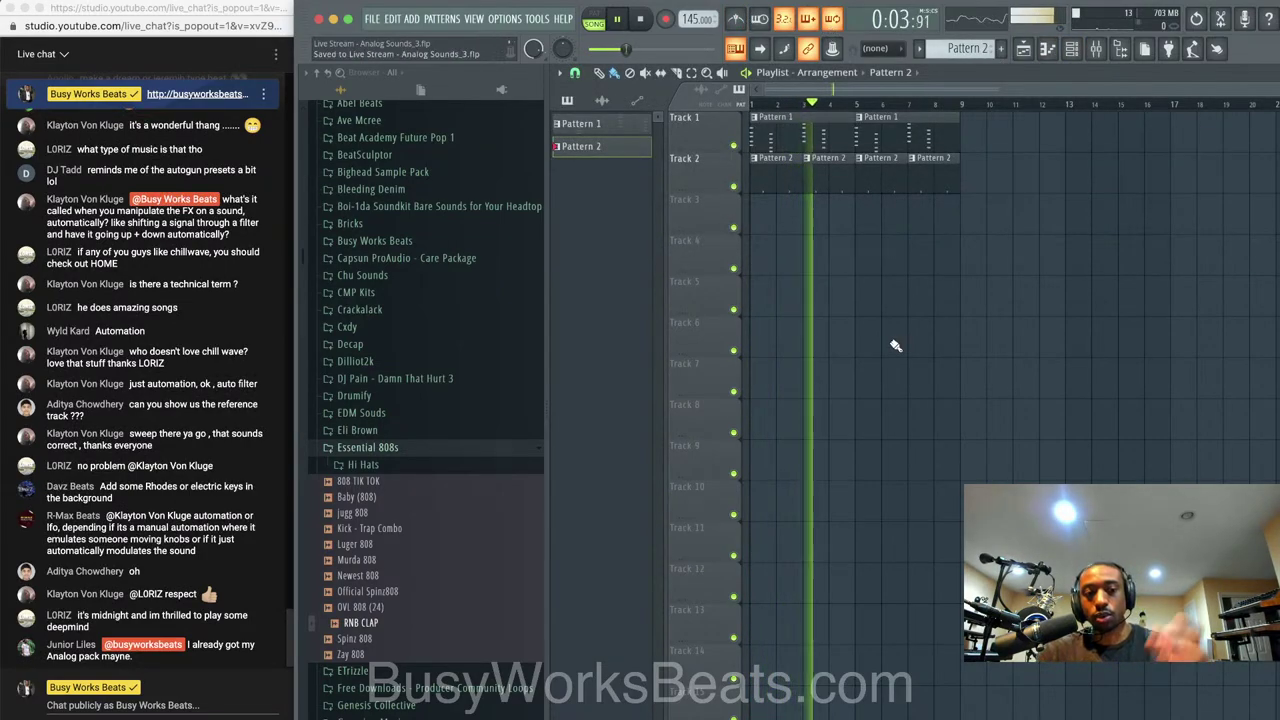
{"action": "key", "text": "F6"}
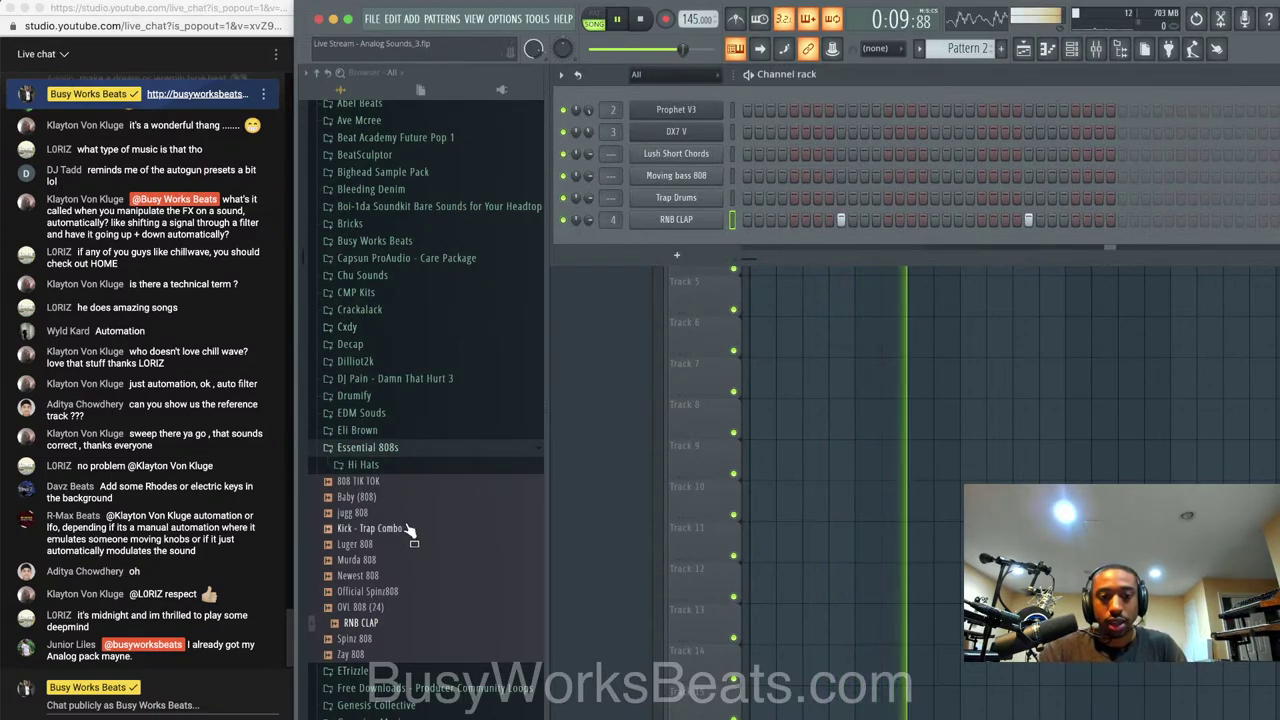
Load Snap - Hard Stereo from the MPM - Chart Topper claps, snaps and snares into a new channel and route it to mixer track 5
{"action": "scroll", "coordinate": [418, 470], "scroll_direction": "down", "scroll_amount": 7}
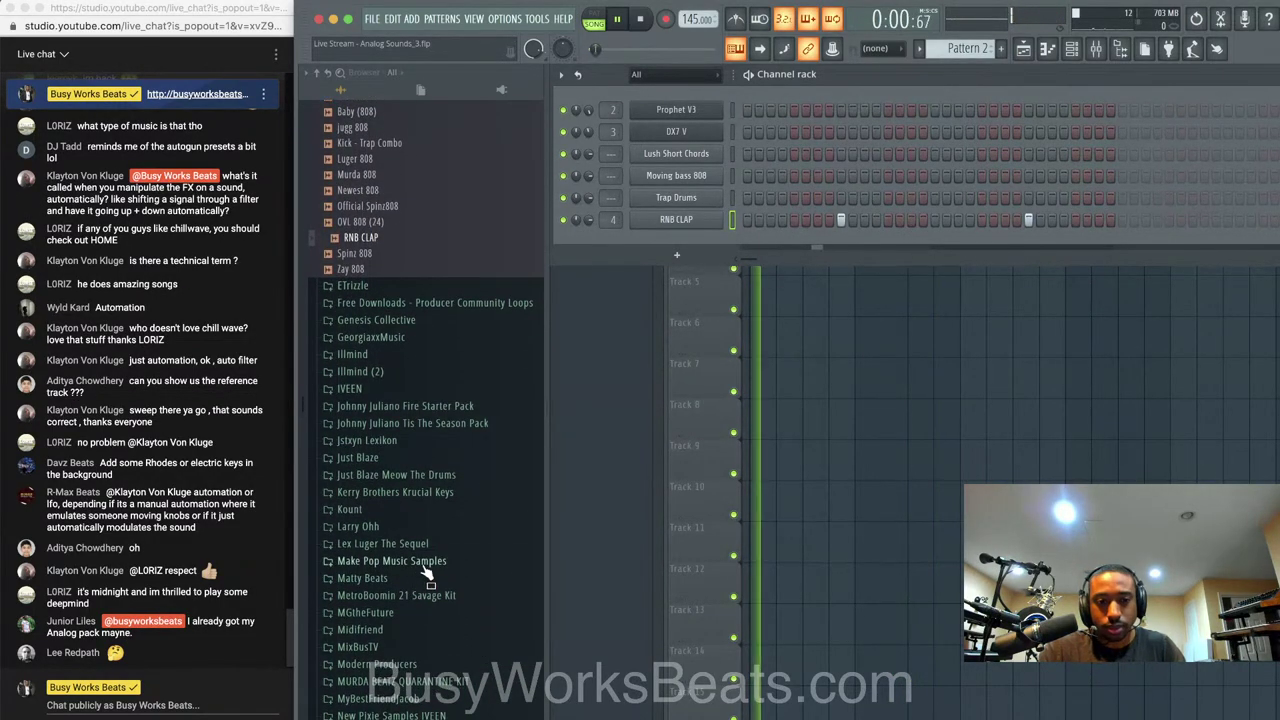
{"action": "left_click", "coordinate": [423, 594]}
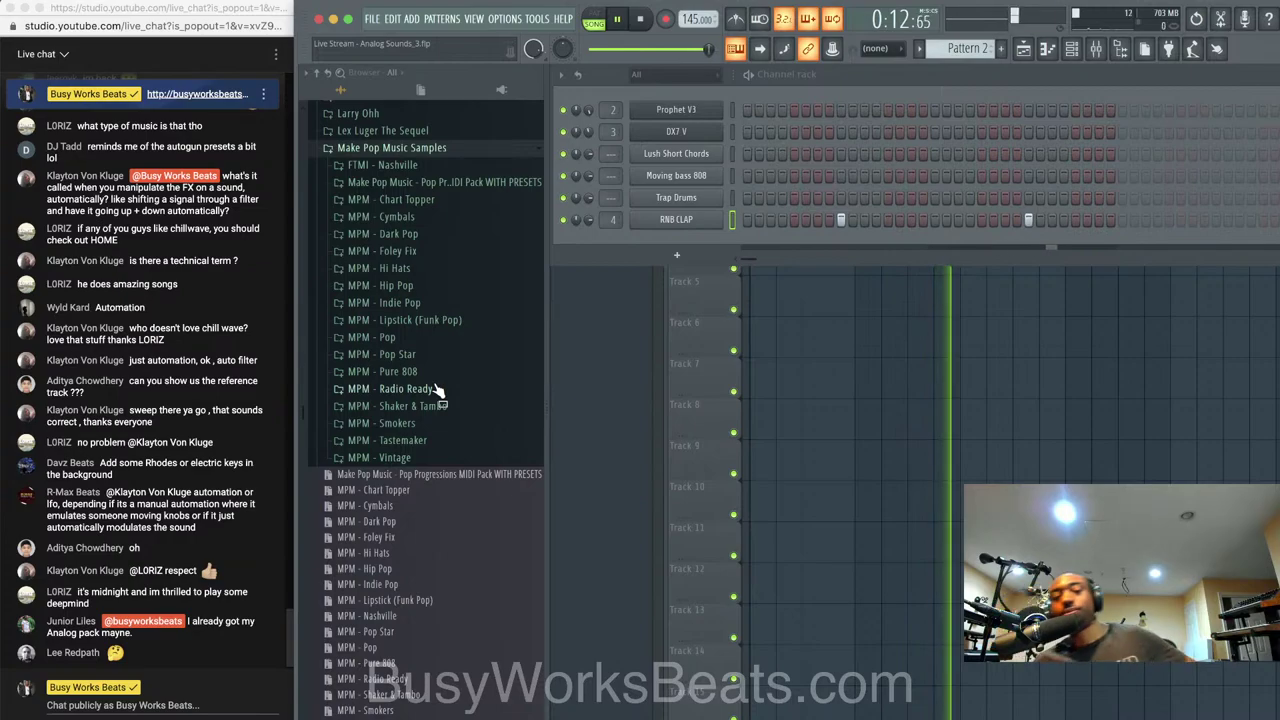
{"action": "left_click", "coordinate": [444, 200]}
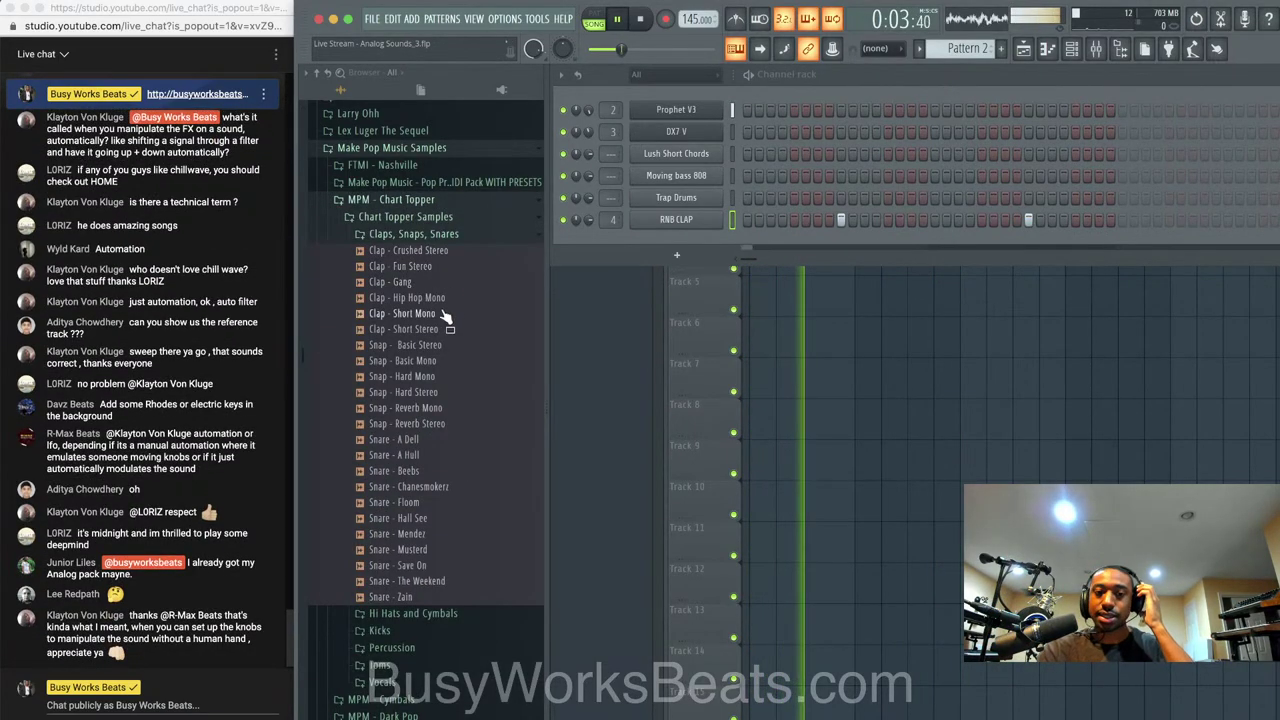
{"action": "left_click_drag", "start_coordinate": [430, 392], "coordinate": [428, 402]}
{"action": "right_click", "coordinate": [428, 395]}
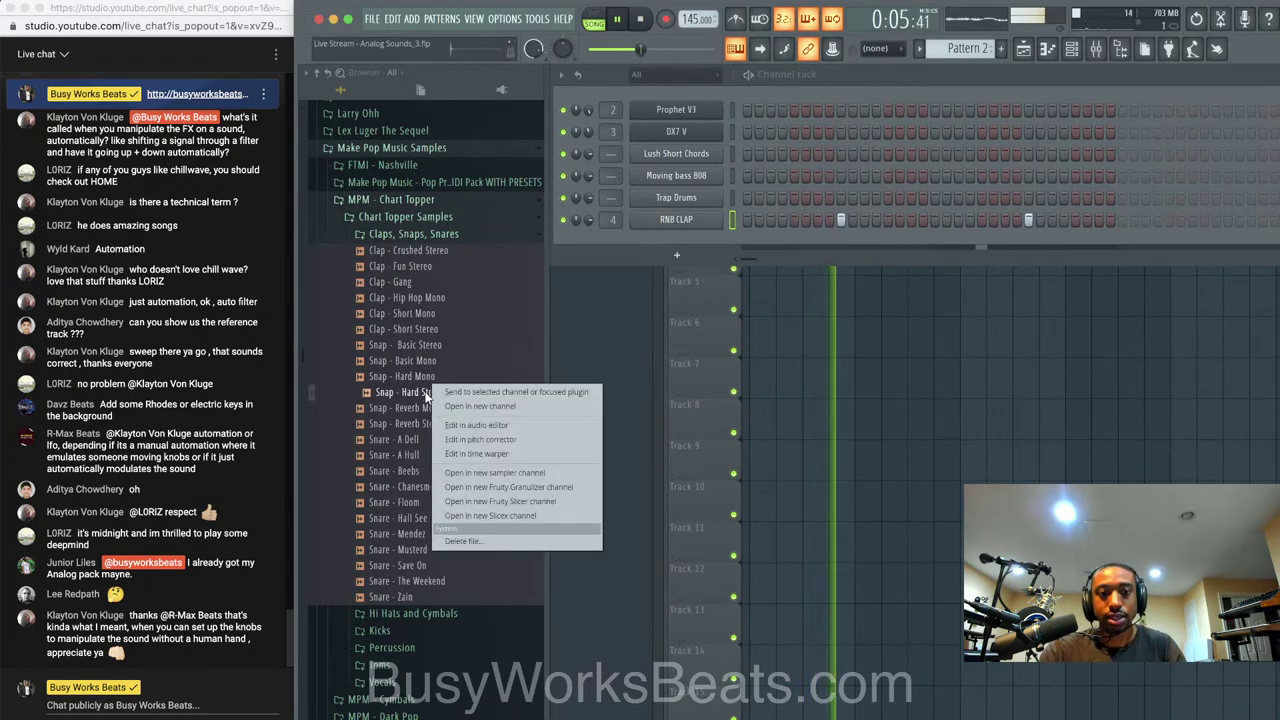
{"action": "left_click", "coordinate": [441, 406]}
{"action": "key", "text": "space"}
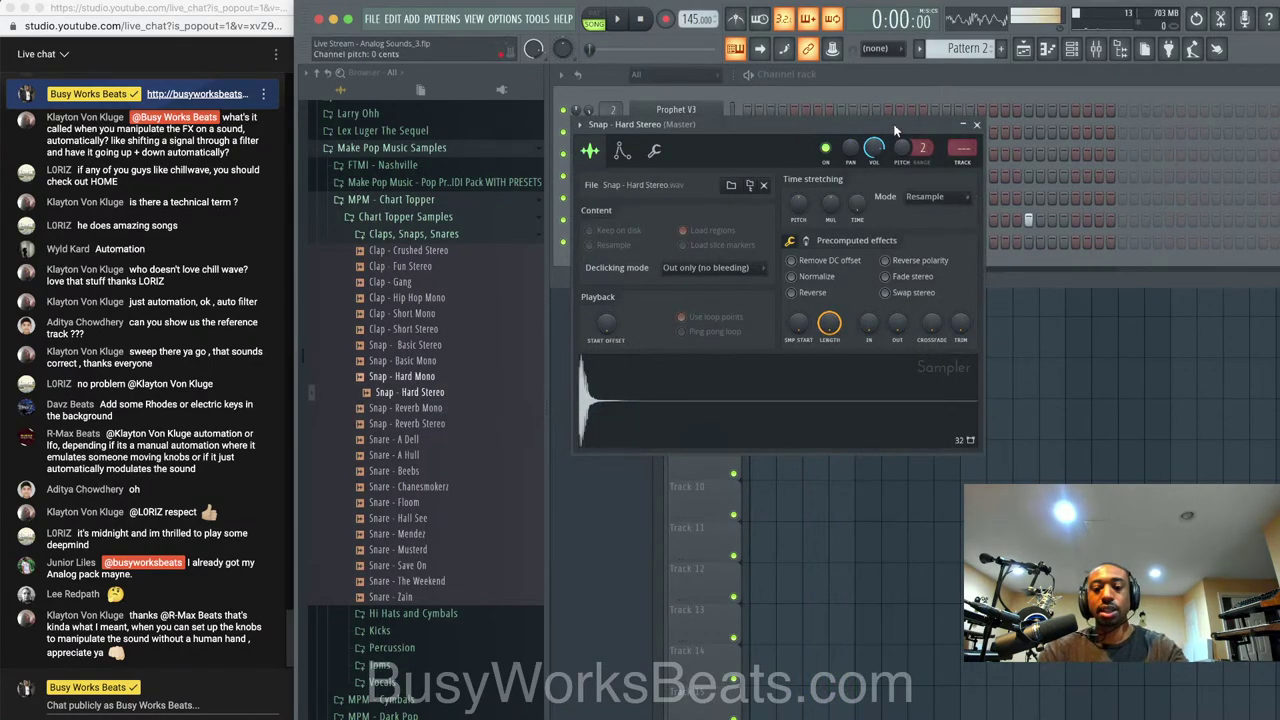
{"action": "key", "text": "ctrl+l"}
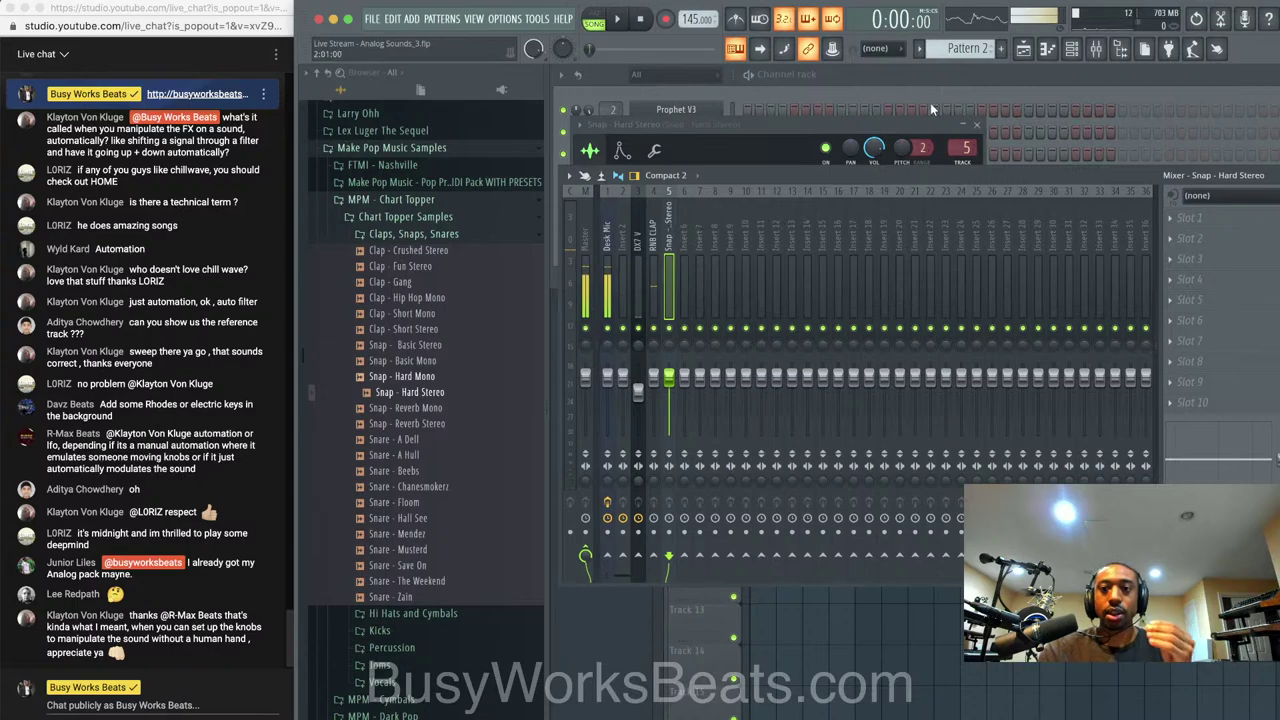
Create Pattern 3 with Snap - Hard Stereo hits on steps 9 and 25 and place it on Track 3 from bar 5 through 8
{"action": "left_click", "coordinate": [931, 109]}
{"action": "left_click_drag", "start_coordinate": [950, 49], "coordinate": [950, 40]}
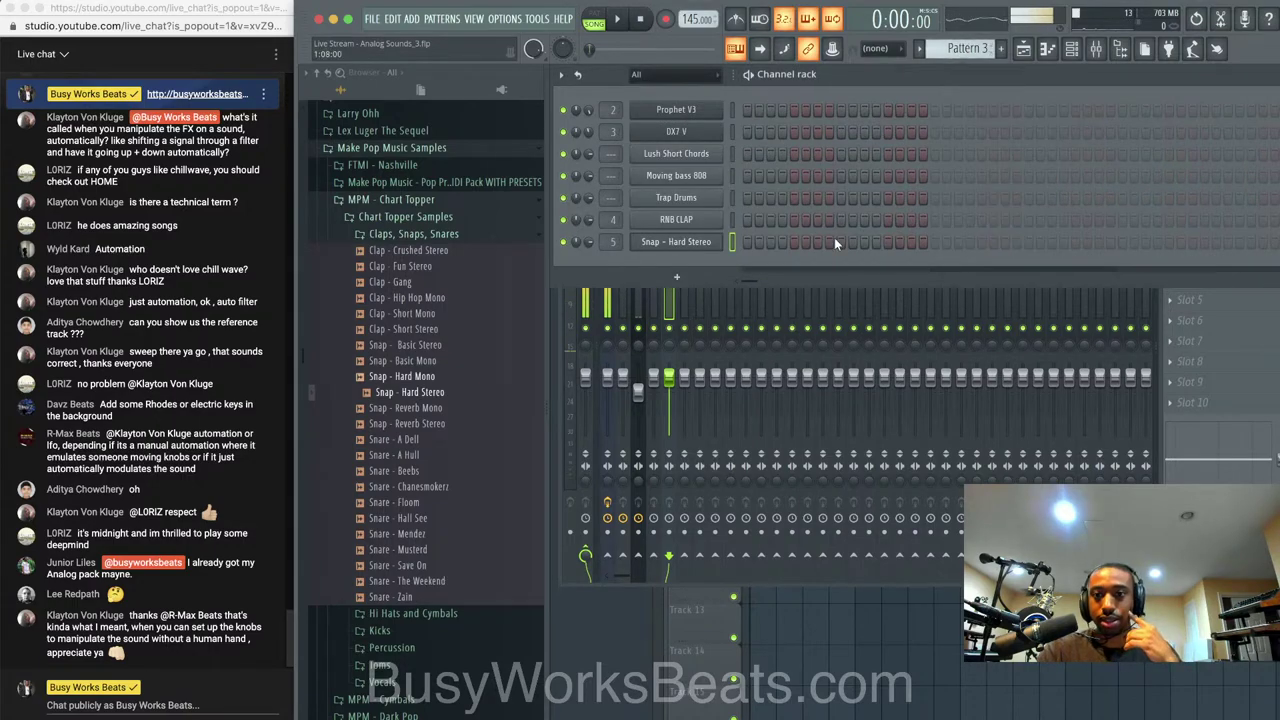
{"action": "key", "text": "F5"}
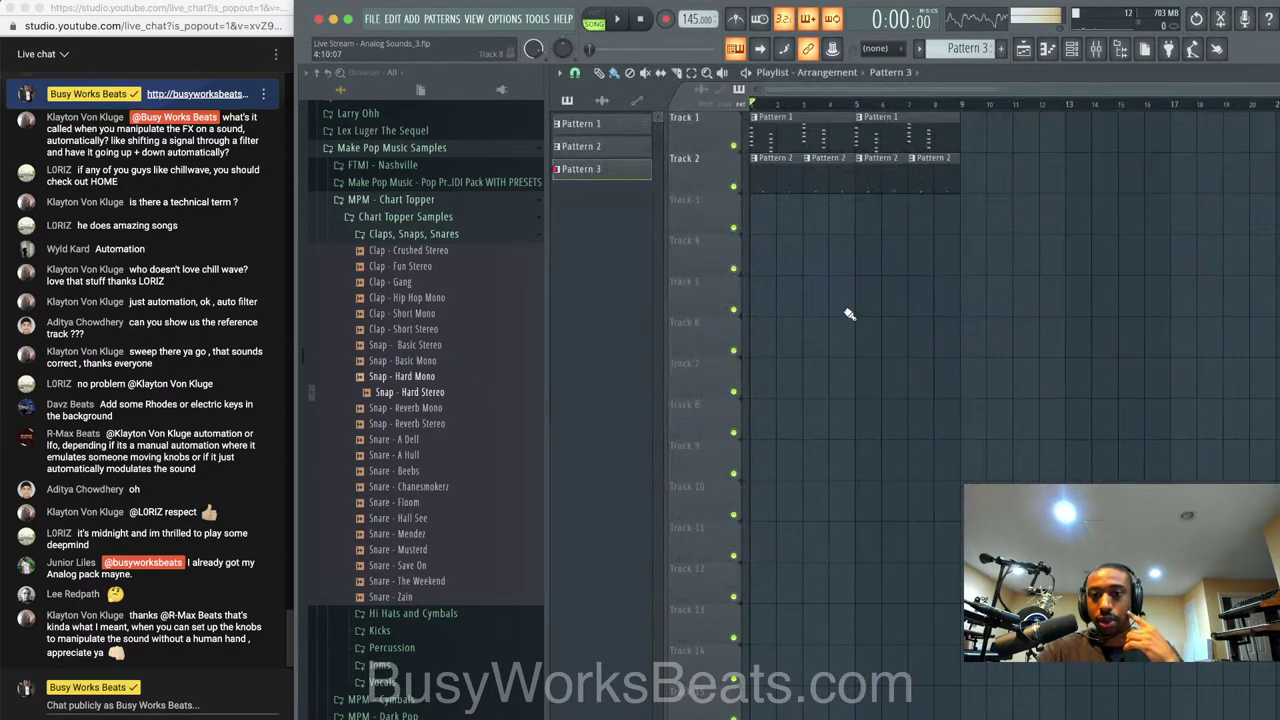
{"action": "left_click_drag", "start_coordinate": [860, 225], "coordinate": [920, 225]}
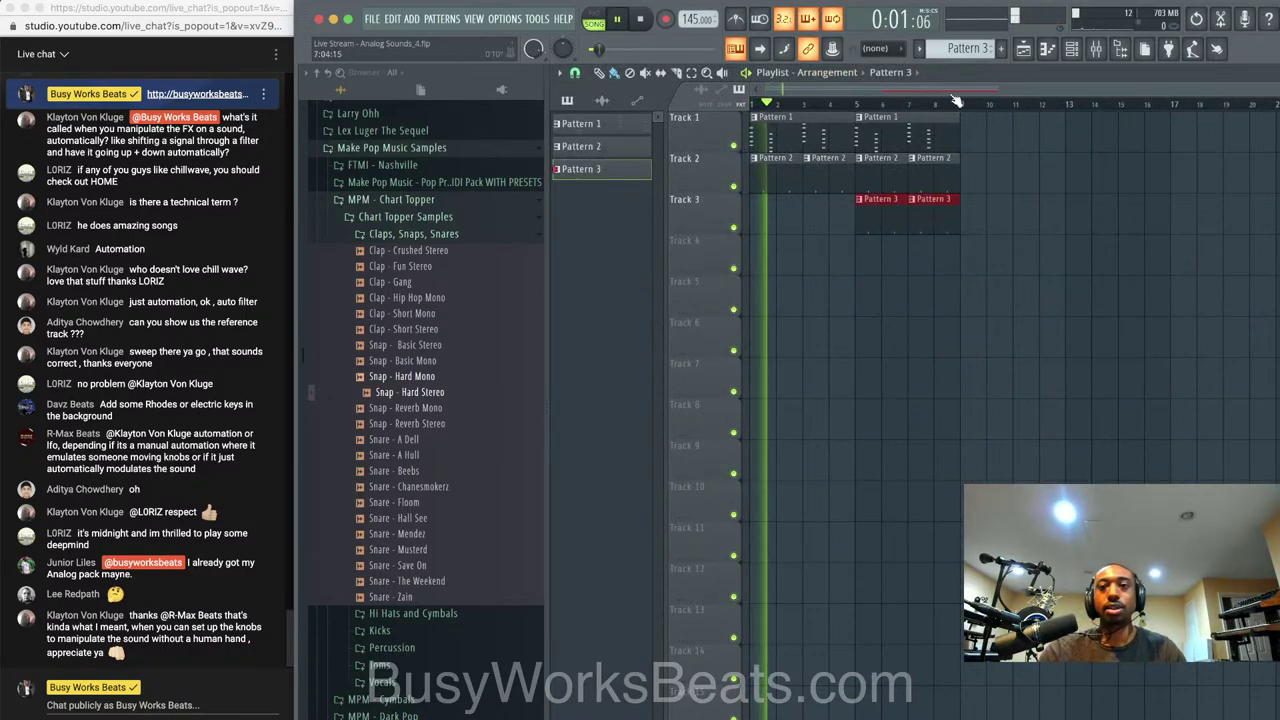
Audition the Chart Topper snares, load Snare - A Hull into a new channel and route it to mixer track 6
{"action": "left_click", "coordinate": [426, 442]}
{"action": "left_click", "coordinate": [431, 457]}
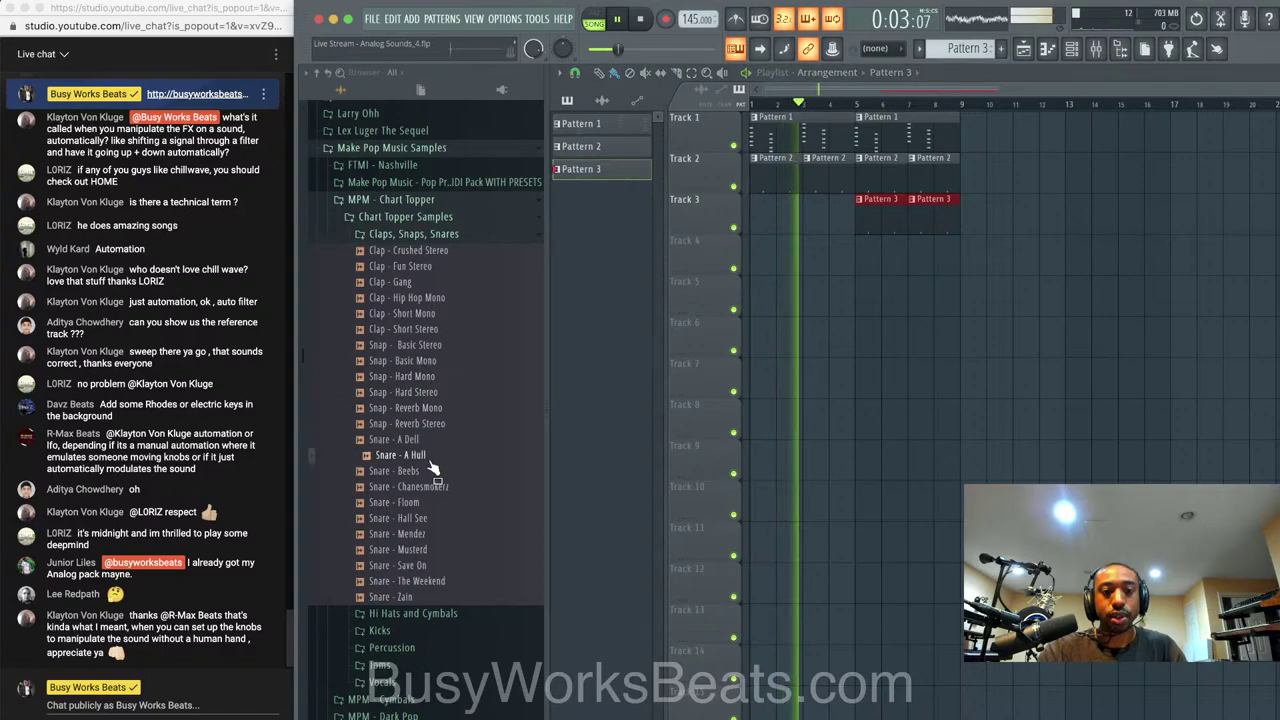
{"action": "left_click", "coordinate": [429, 471]}
{"action": "left_click", "coordinate": [429, 457]}
{"action": "right_click", "coordinate": [429, 457]}
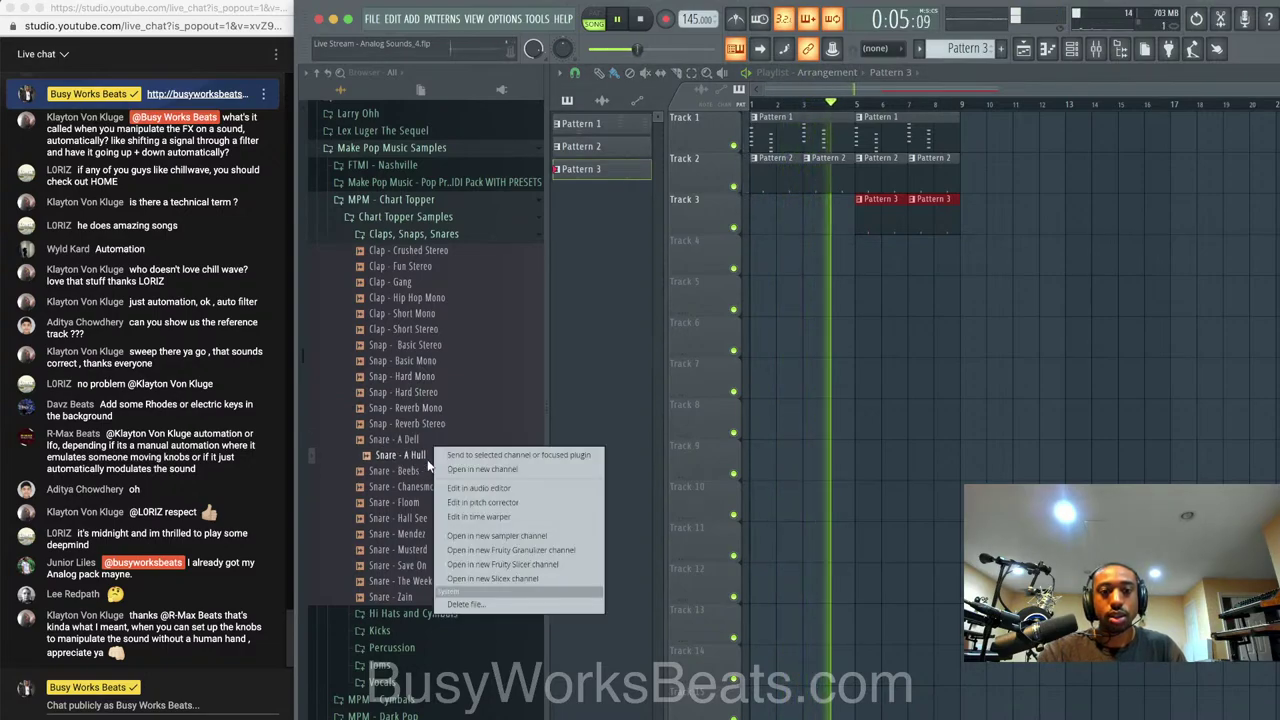
{"action": "left_click", "coordinate": [443, 469]}
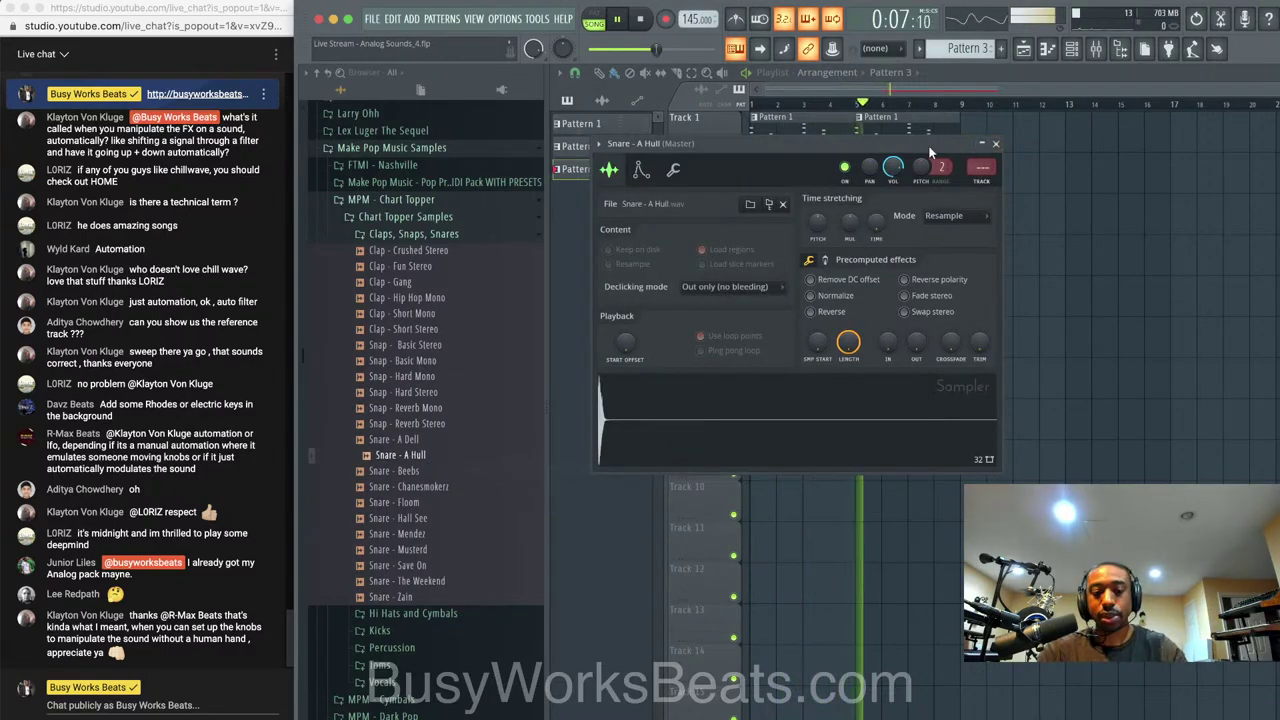
{"action": "key", "text": "F9"}
{"action": "left_click", "coordinate": [1069, 52]}
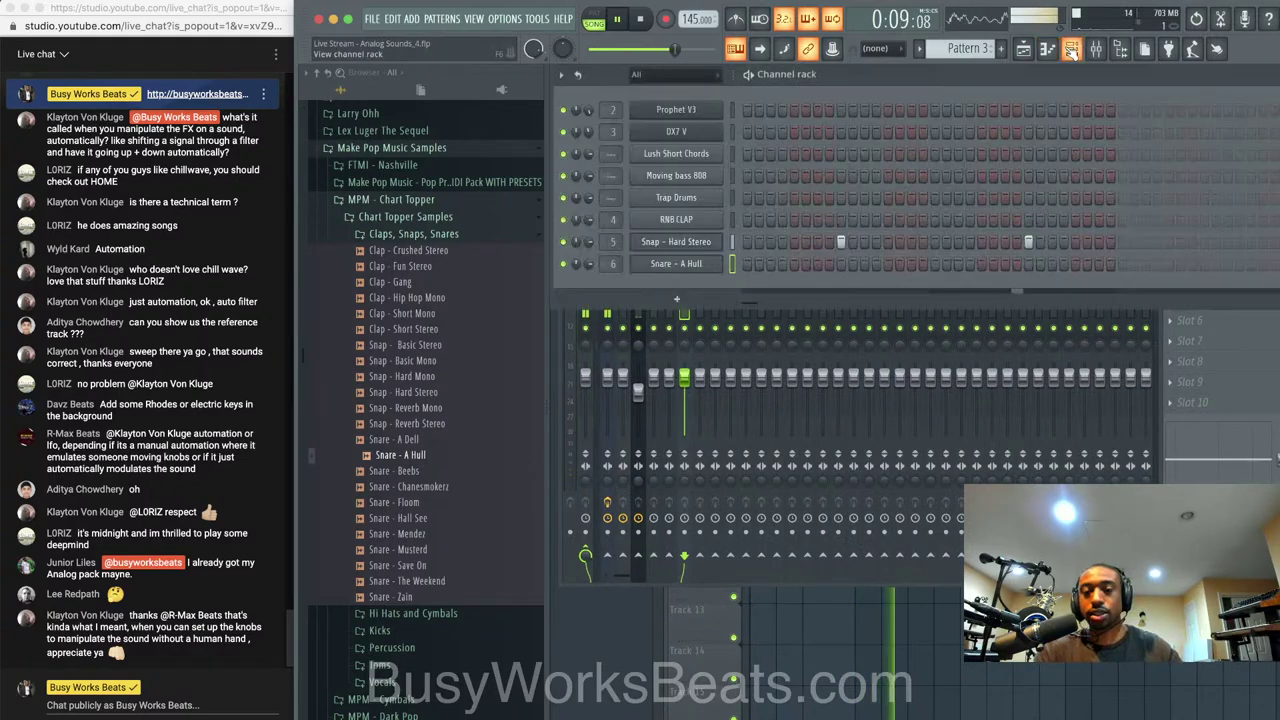
Duplicate the Pattern 1, 2 and 3 clips on Tracks 1 to 3 so they continue through bar 16
{"action": "left_click", "coordinate": [855, 596]}
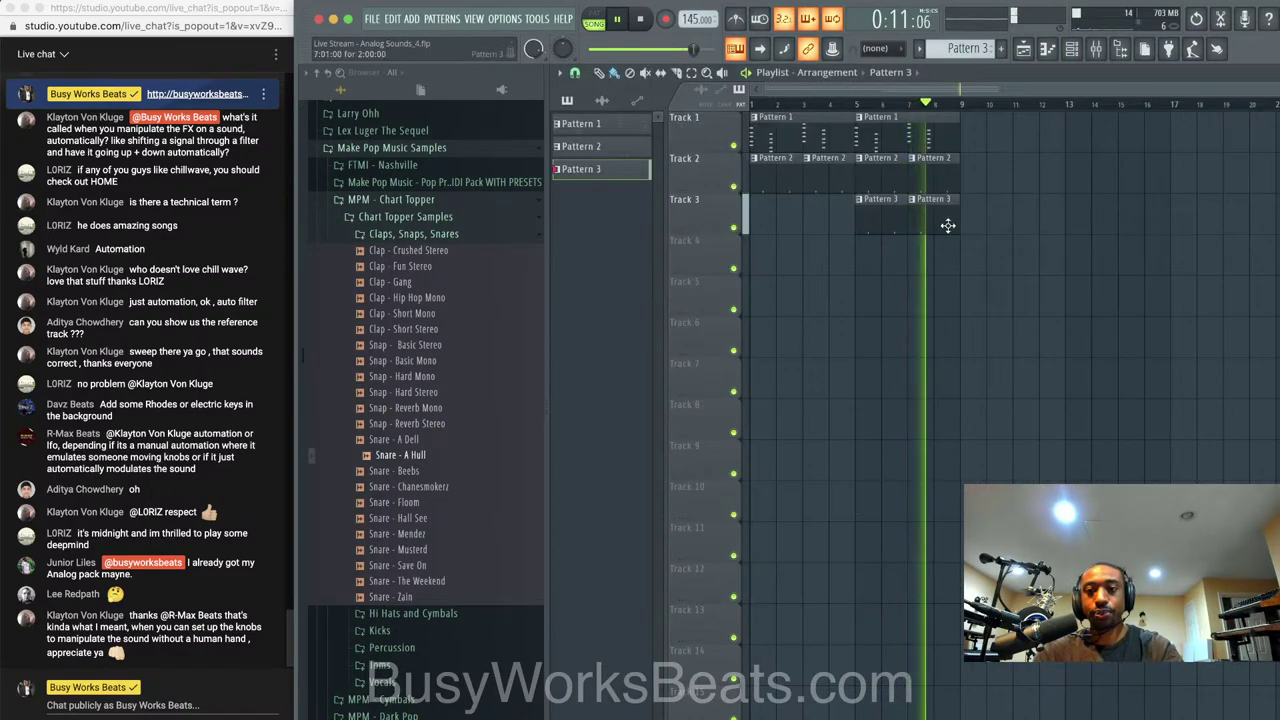
{"action": "mouse_move", "coordinate": [966, 234]}
{"action": "left_mouse_down"}
{"action": "mouse_move", "coordinate": [766, 133]}
{"action": "mouse_move", "coordinate": [971, 134]}
{"action": "left_mouse_up"}
{"action": "left_click", "coordinate": [968, 200], "text": "ctrl"}
{"action": "mouse_move", "coordinate": [968, 200]}
{"action": "left_mouse_down"}
{"action": "mouse_move", "coordinate": [869, 204]}
{"action": "mouse_move", "coordinate": [977, 205]}
{"action": "left_mouse_up"}
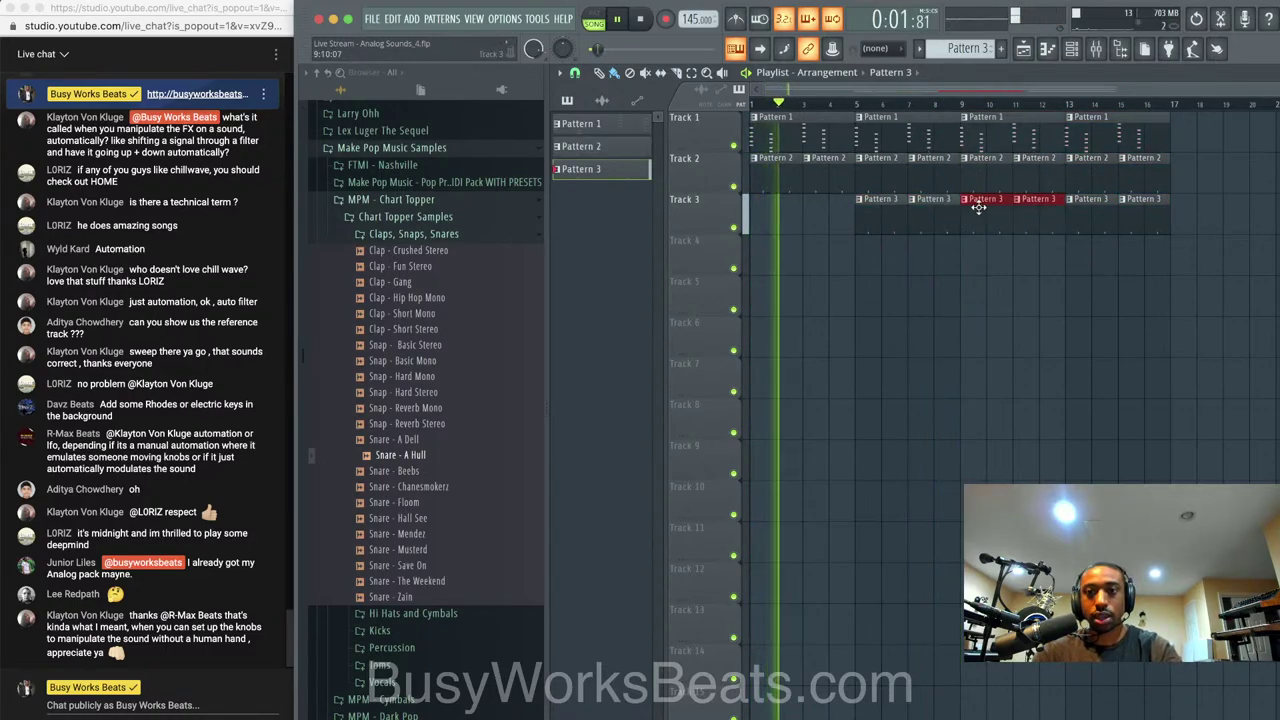
{"action": "left_click", "coordinate": [963, 260], "text": "ctrl"}
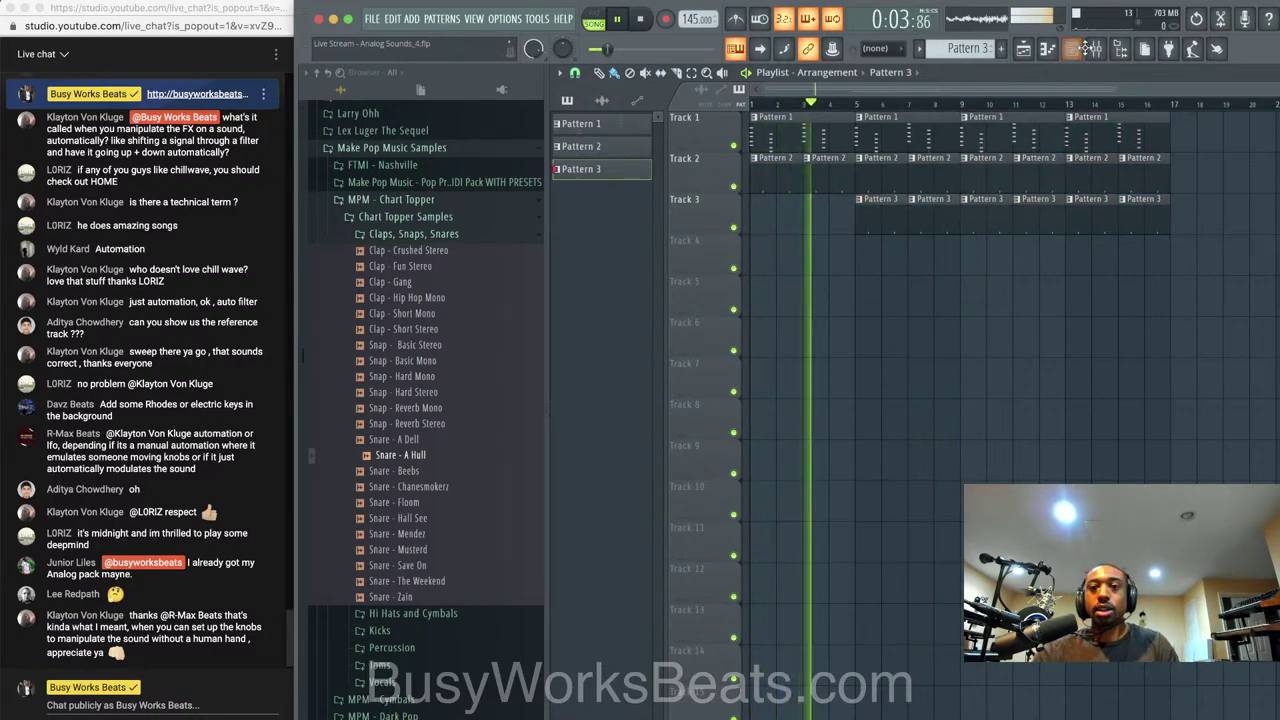
Create Pattern 4 and repeat it along Track 4 from bar 9 through bar 16
{"action": "left_click", "coordinate": [1075, 48]}
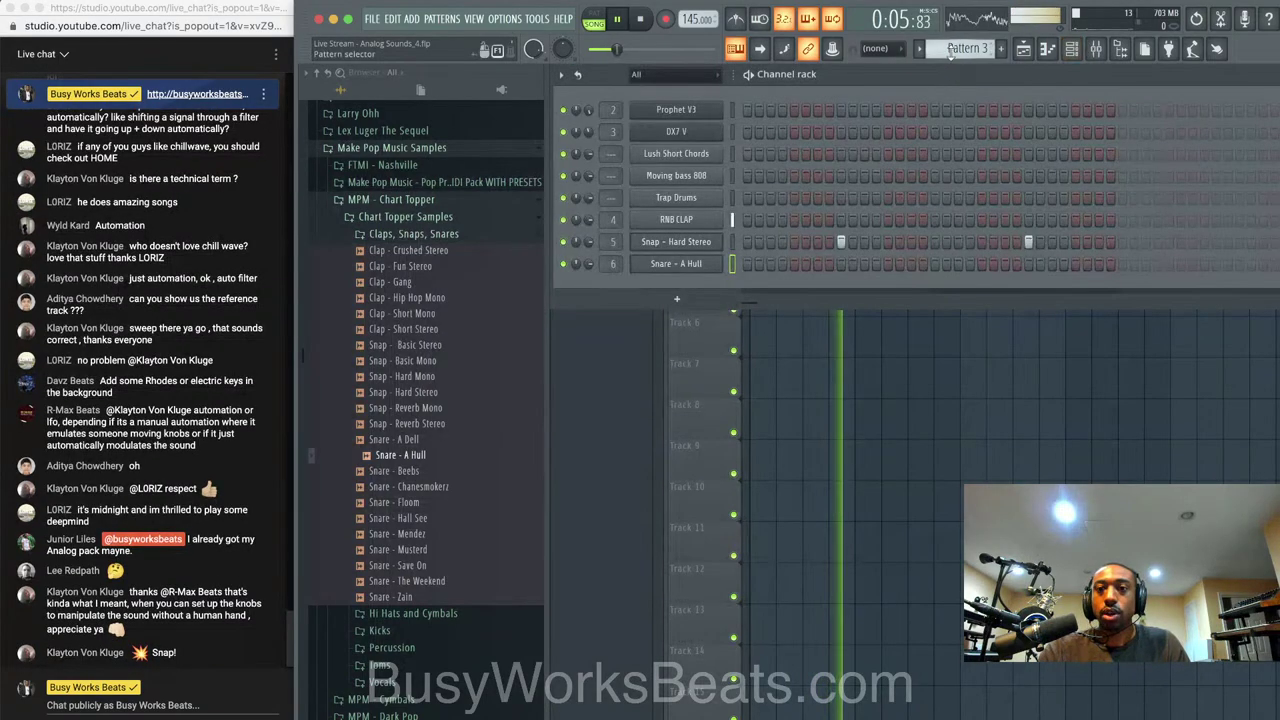
{"action": "left_click", "coordinate": [1001, 48]}
{"action": "right_click", "coordinate": [885, 353]}
{"action": "mouse_move", "coordinate": [968, 253]}
{"action": "left_mouse_down"}
{"action": "mouse_move", "coordinate": [1018, 254]}
{"action": "mouse_move", "coordinate": [981, 258]}
{"action": "left_mouse_up"}
{"action": "right_click", "coordinate": [1005, 256]}
{"action": "right_click", "coordinate": [1023, 257]}
{"action": "left_click", "coordinate": [998, 254], "text": "ctrl"}
{"action": "key", "text": "ctrl+b"}
{"action": "key", "text": "ctrl+b"}
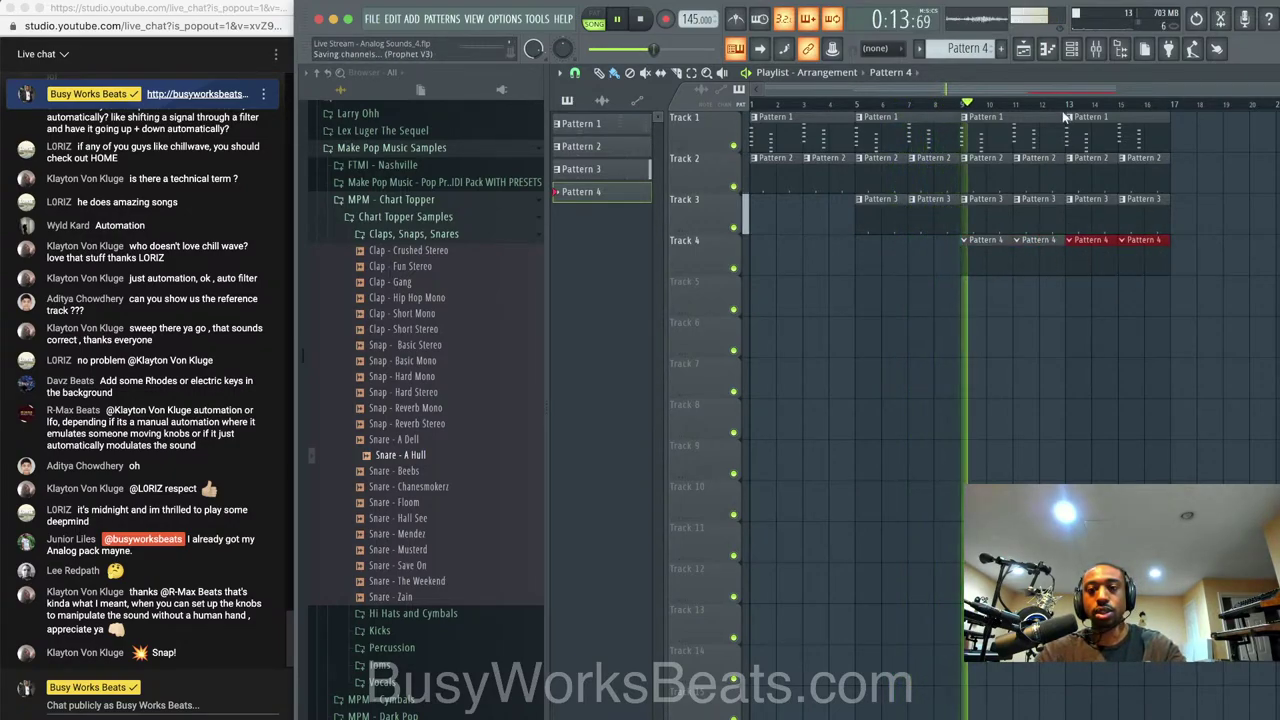
Loop playback over bars 9 to 16 and add Snare - A Hull hits on steps 15 and 19 of Pattern 4
{"action": "left_click_drag", "start_coordinate": [962, 104], "coordinate": [1170, 104]}
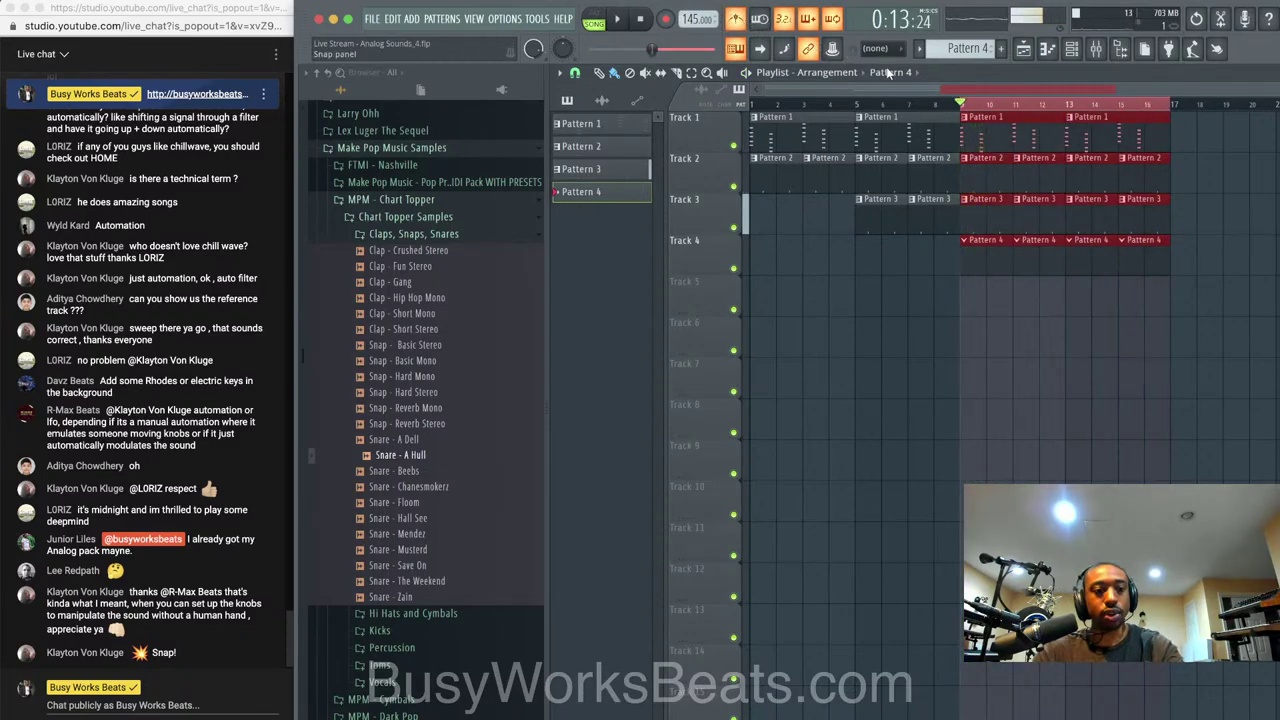
{"action": "key", "text": "F6"}
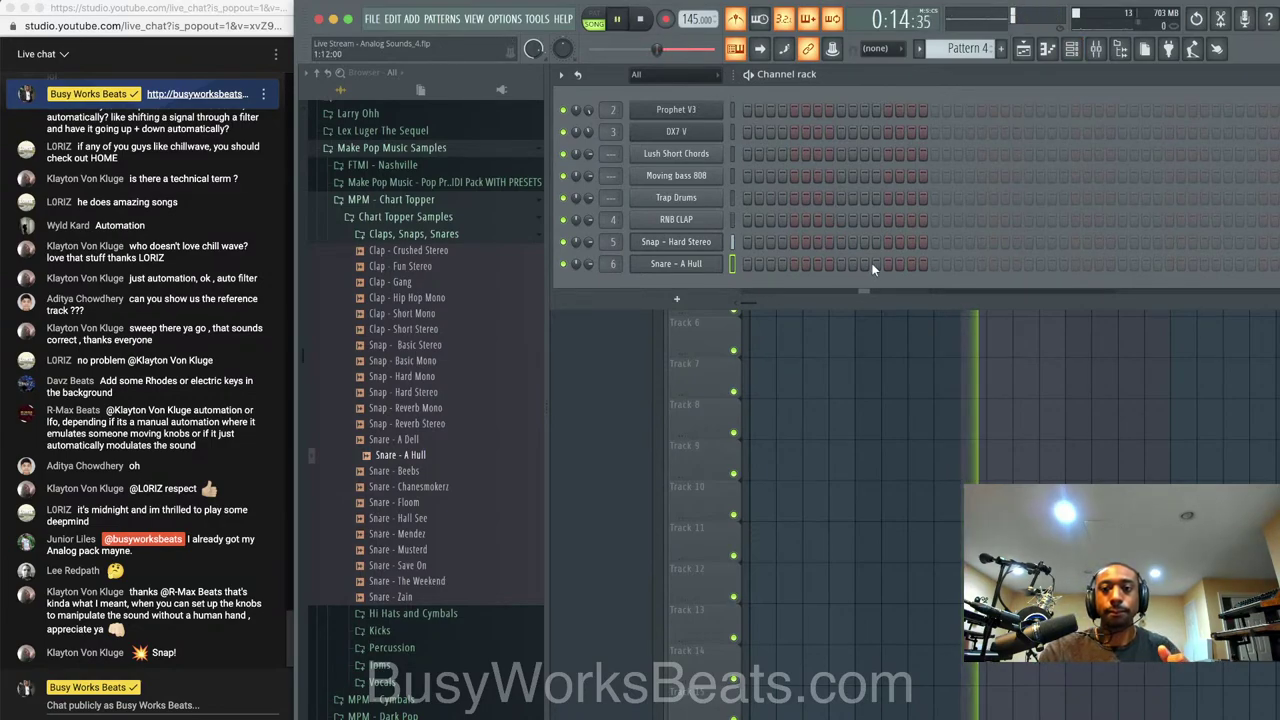
{"action": "left_click", "coordinate": [911, 264]}
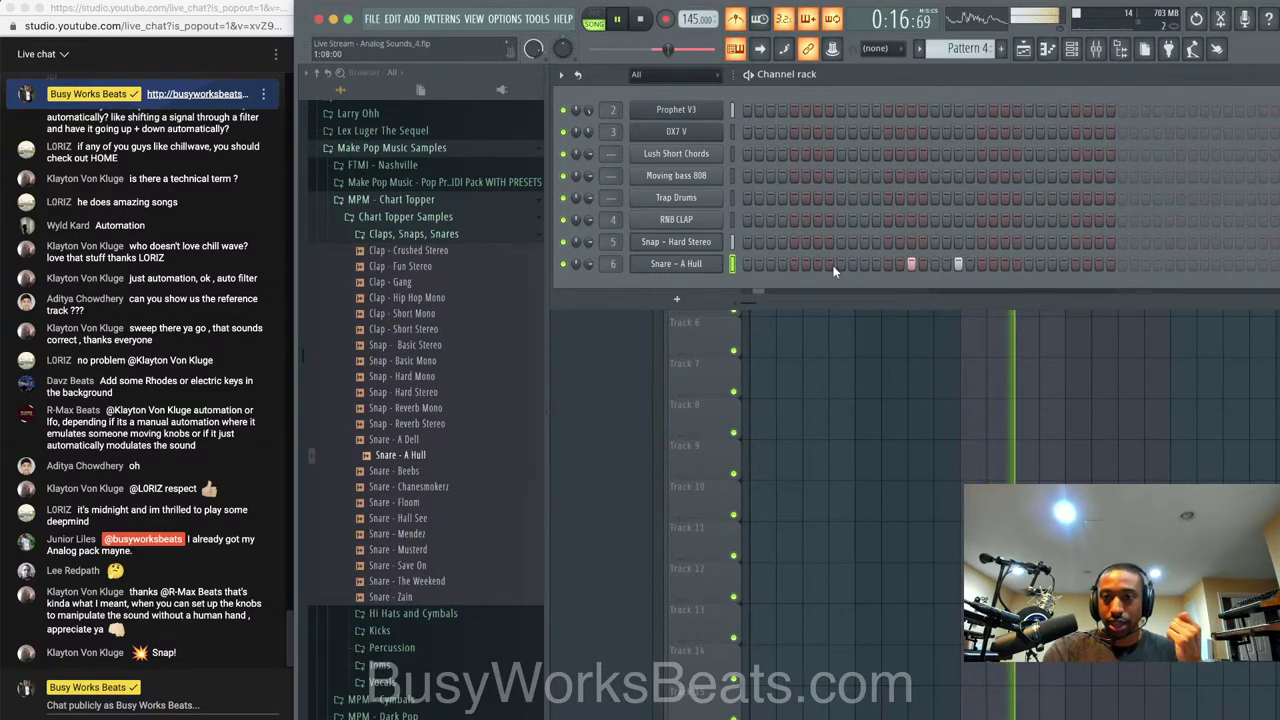
{"action": "left_click", "coordinate": [1119, 50]}
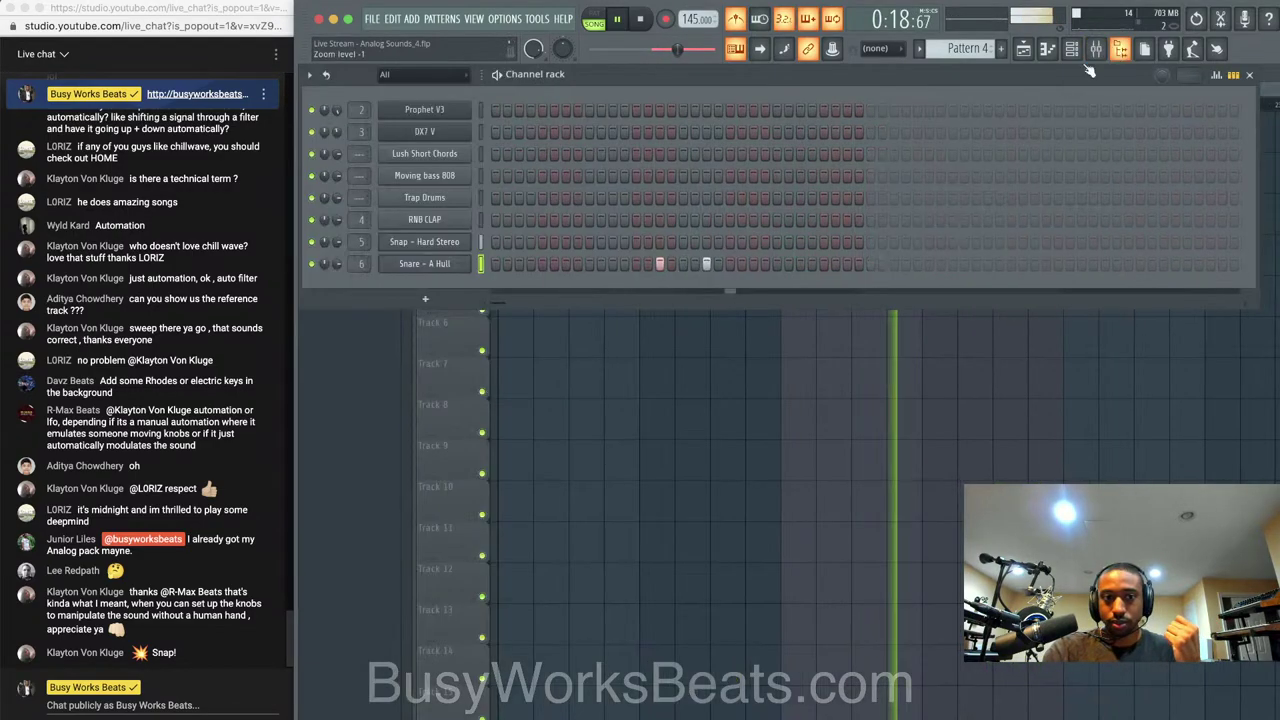
Add two more Snare - A Hull hits on steps 39 and 43 of Pattern 4
{"action": "key", "text": "F6"}
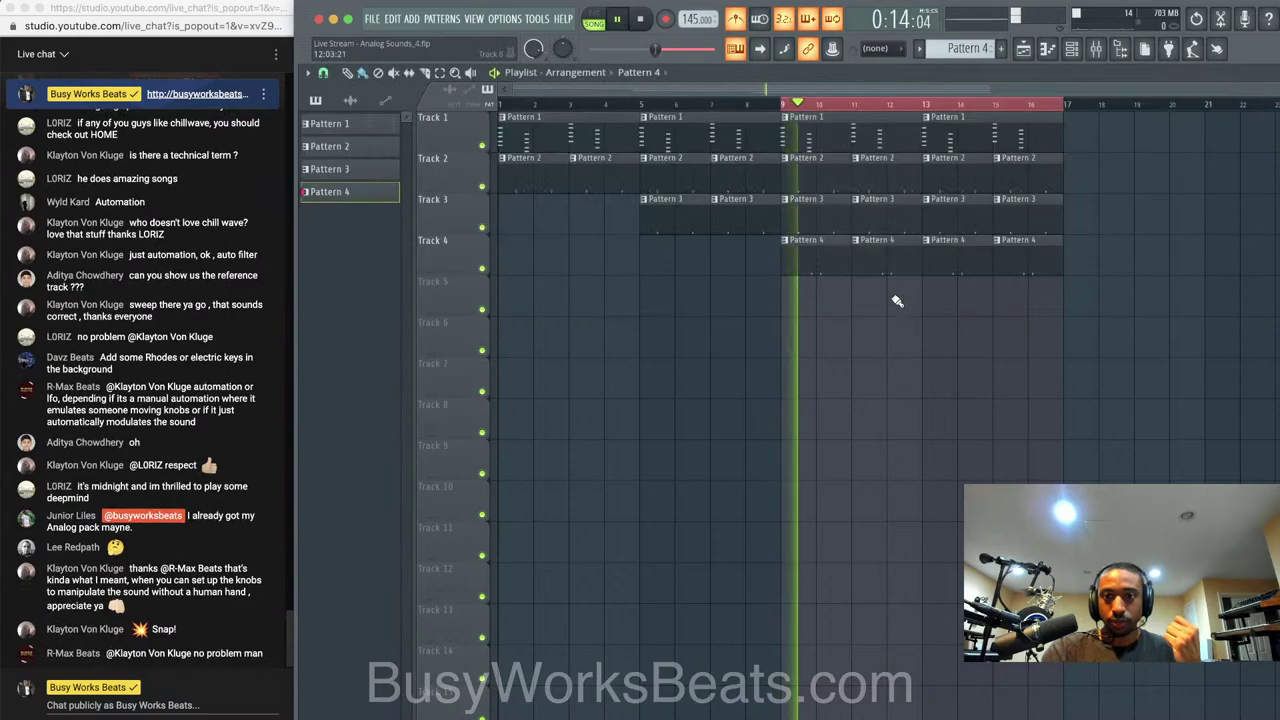
{"action": "left_click", "coordinate": [1069, 50]}
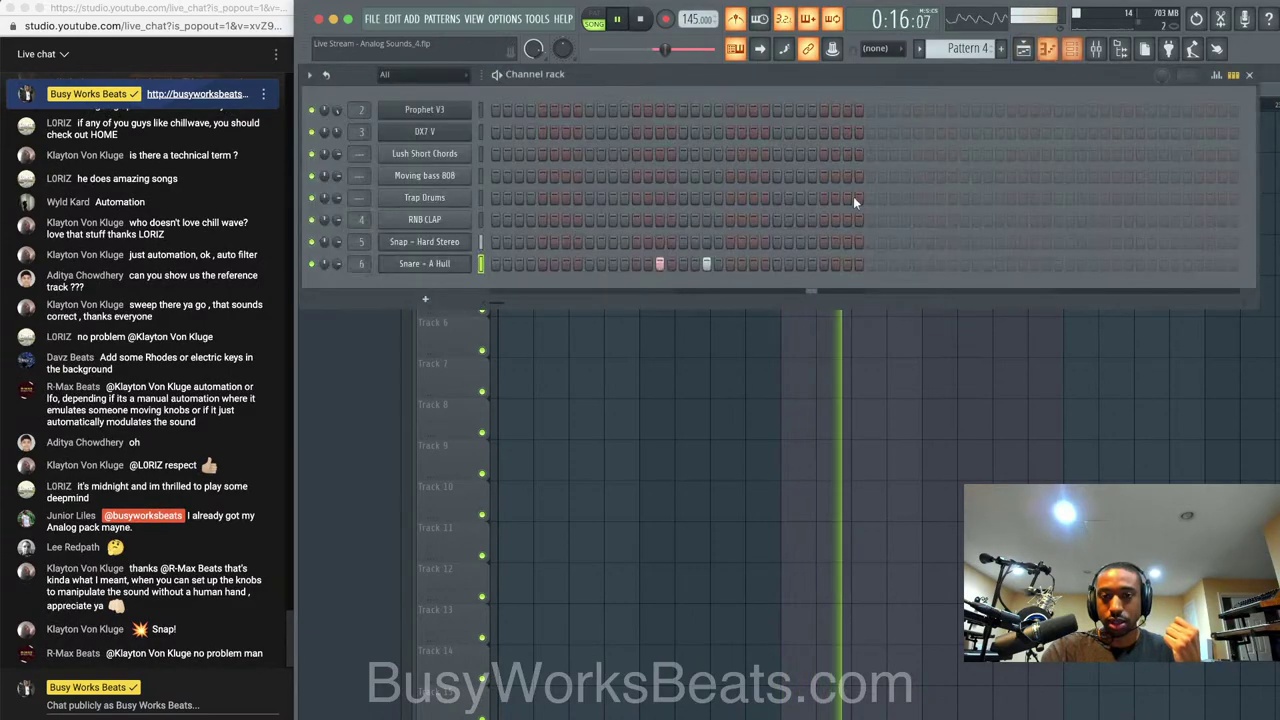
{"action": "left_click", "coordinate": [944, 264]}
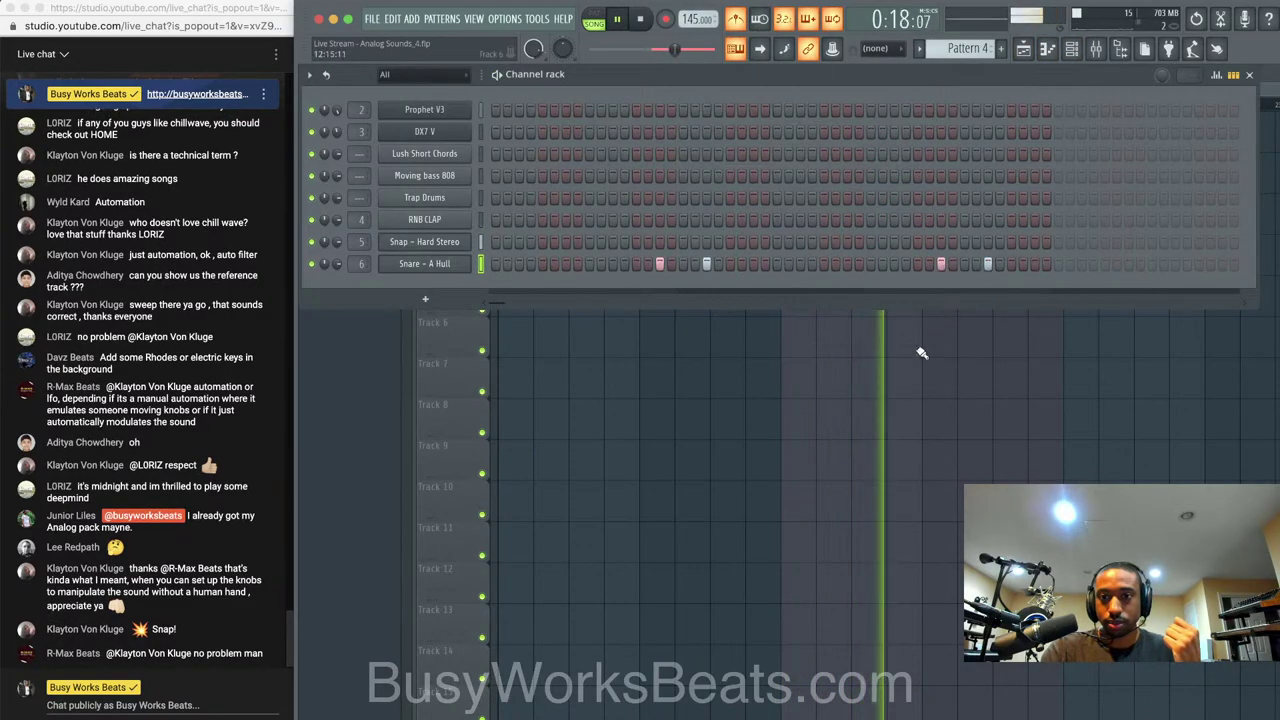
Delete the extra Pattern 4 clips on Track 4, keeping only the one at bar 9, and restart playback
{"action": "key", "text": "F6"}
{"action": "key", "text": "space"}
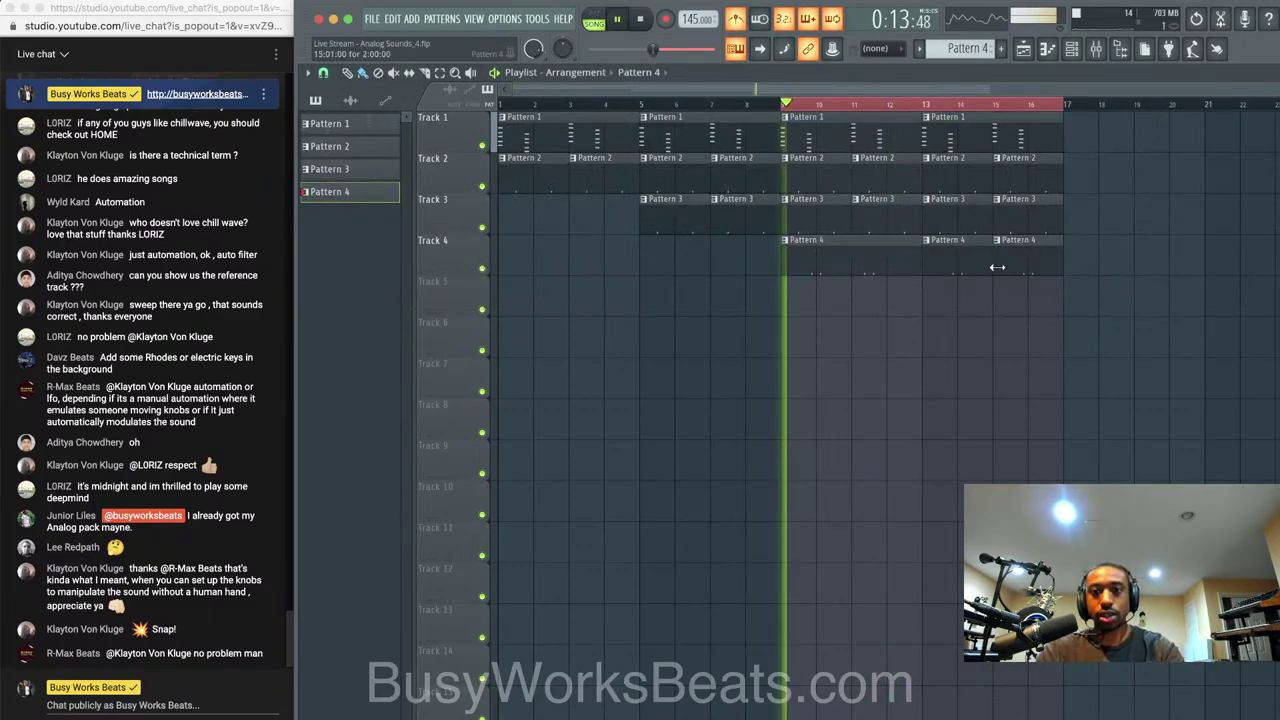
{"action": "right_click", "coordinate": [998, 266]}
{"action": "right_click", "coordinate": [976, 266]}
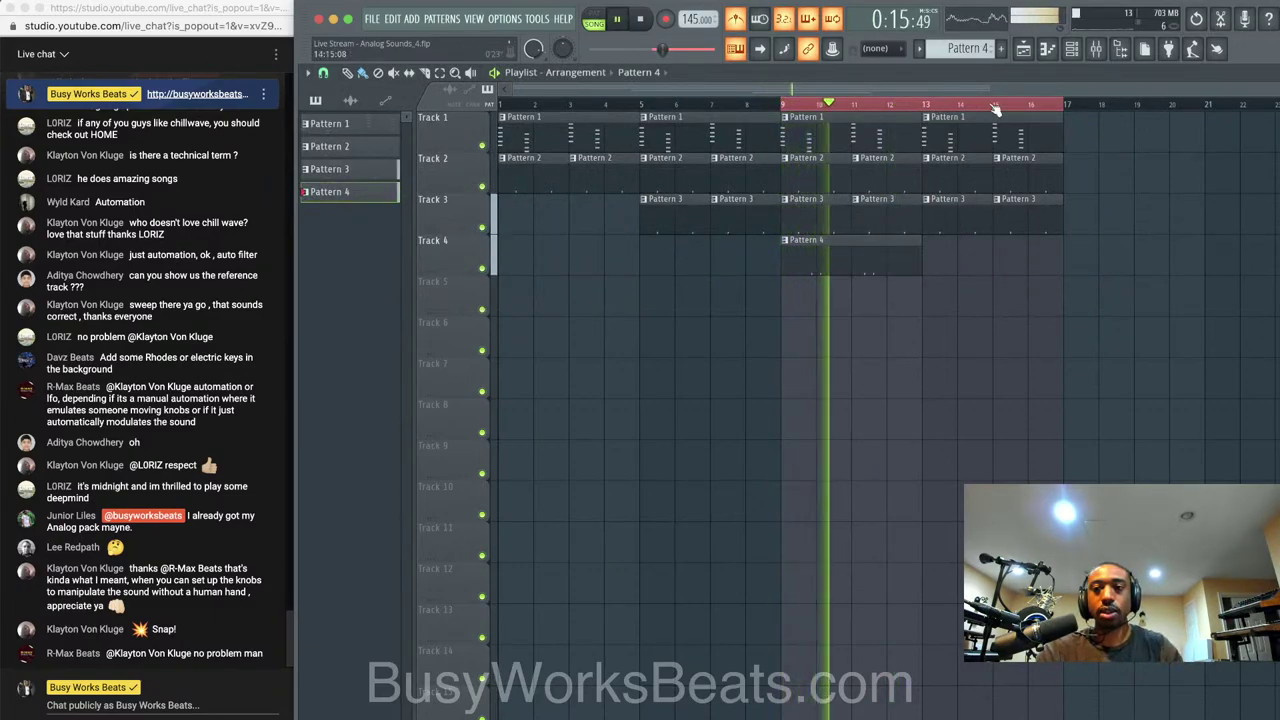
Replace the Snare - A Hull hits on steps 39 and 43 of Pattern 4 with hits on steps 47, 51, 60 and 63
{"action": "key", "text": "F6"}
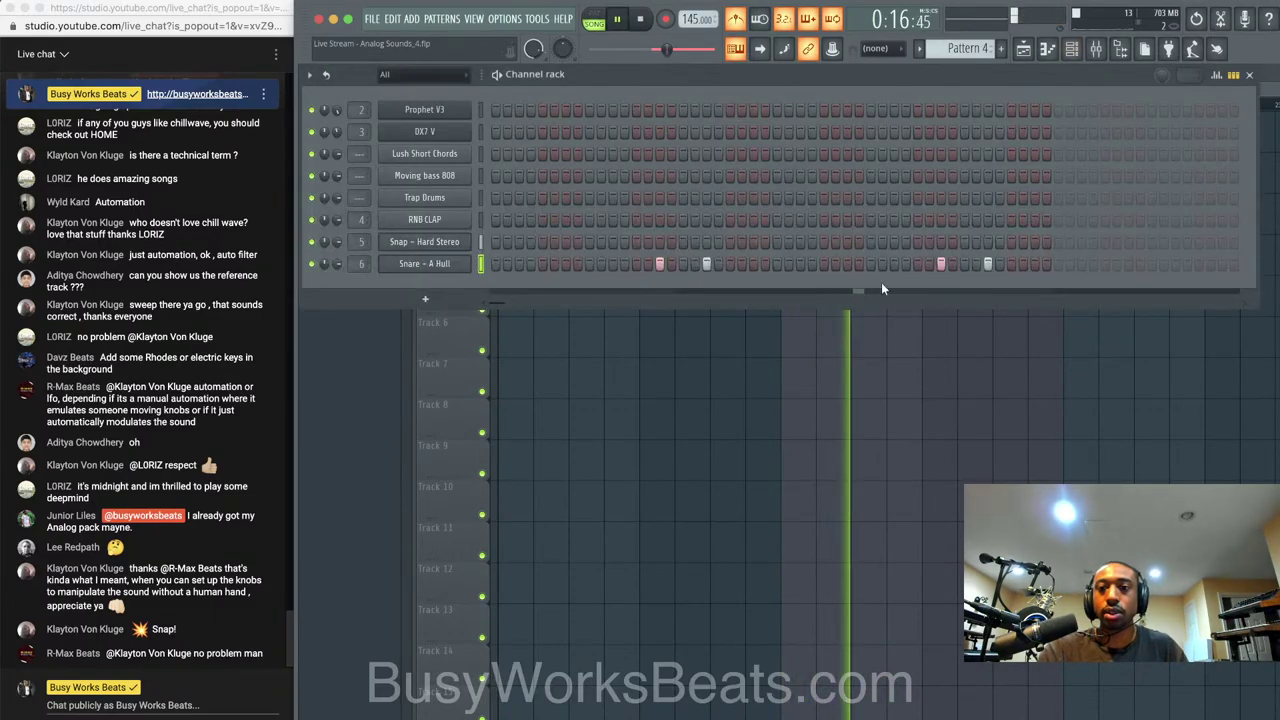
{"action": "right_click", "coordinate": [942, 264]}
{"action": "right_click", "coordinate": [988, 265]}
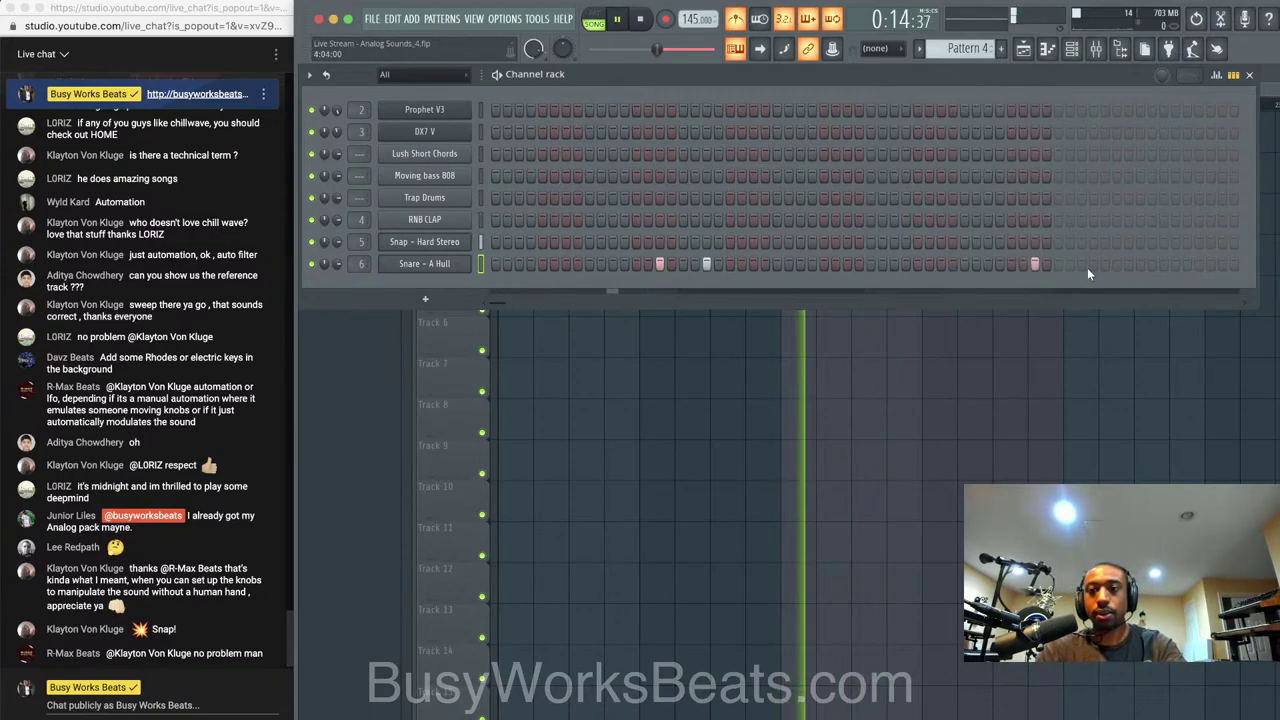
{"action": "left_click", "coordinate": [1084, 266]}
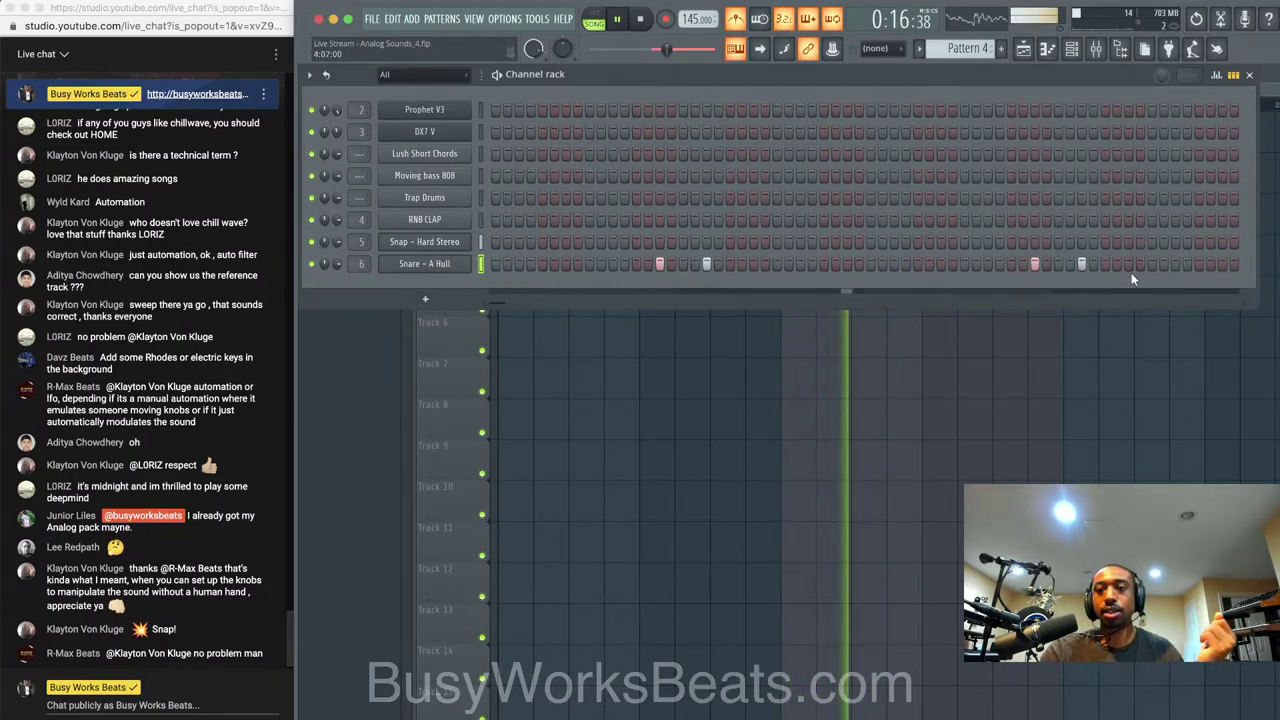
{"action": "left_click", "coordinate": [1177, 264]}
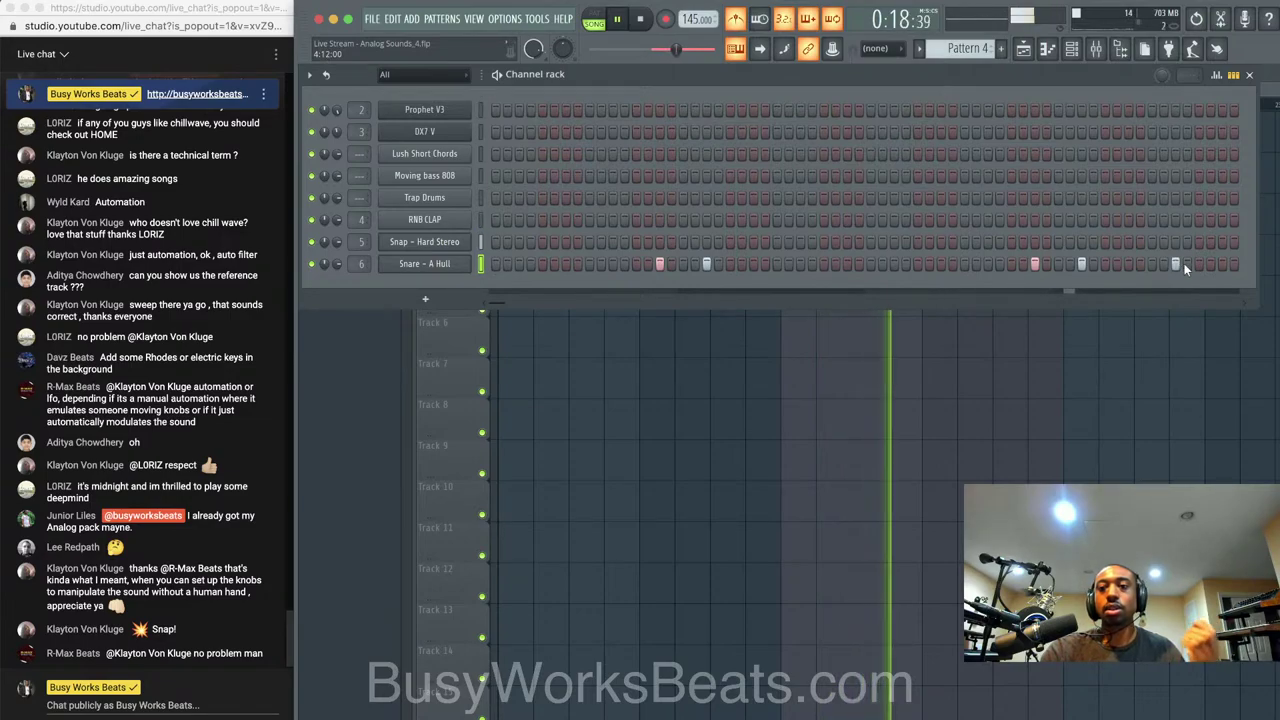
{"action": "left_click", "coordinate": [1221, 264]}
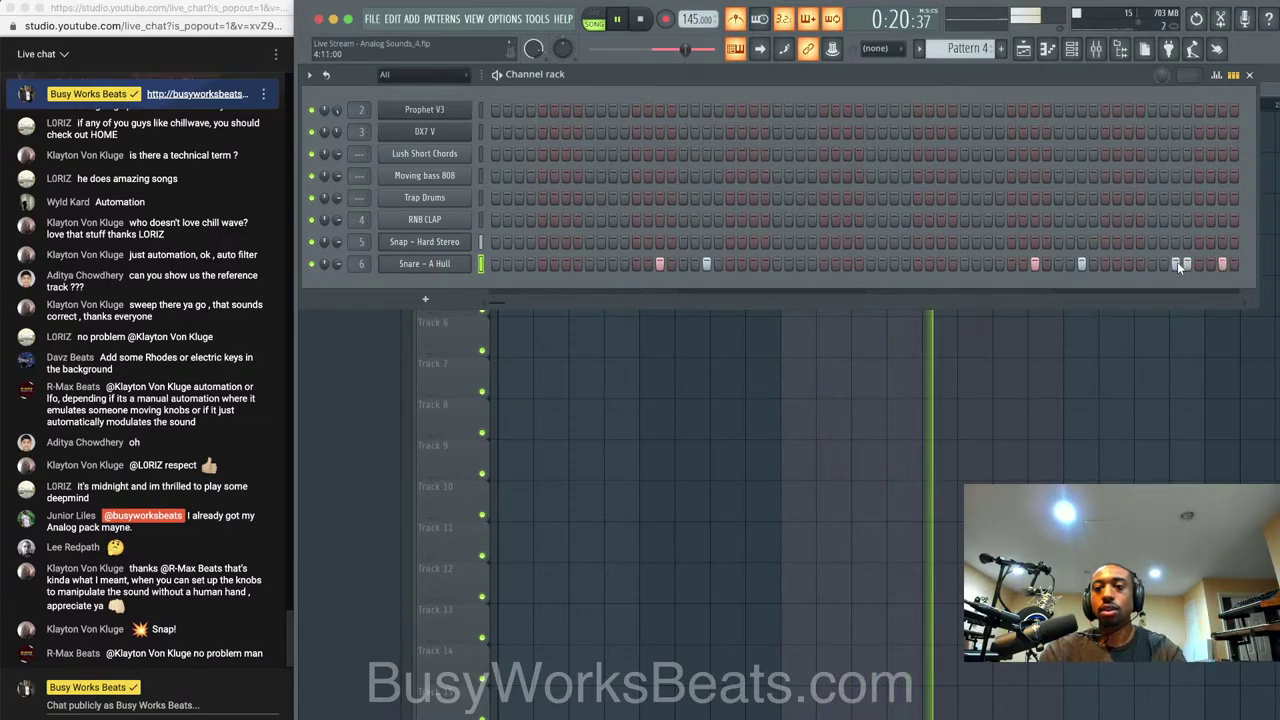
Switch to Pattern 1 during playback and save the project as a new version, Live Stream - Analog Sounds_5.flp
{"action": "key", "text": "F6"}
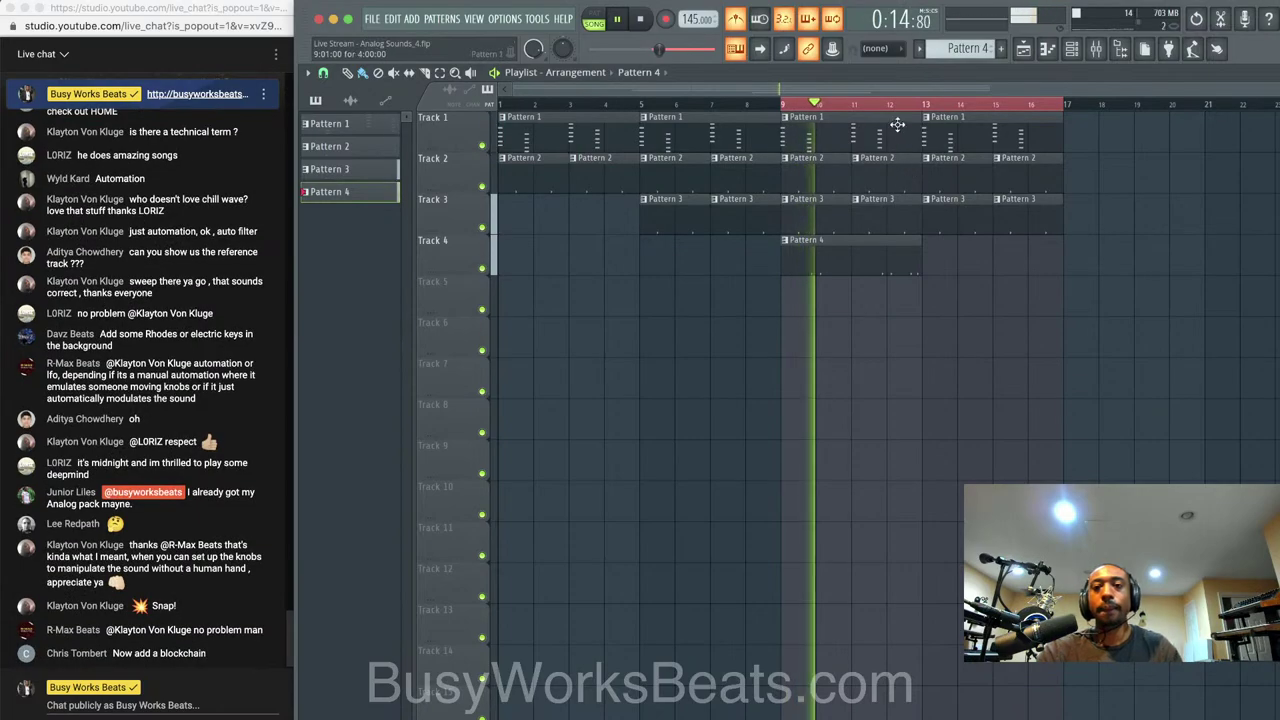
{"action": "left_click", "coordinate": [1072, 50]}
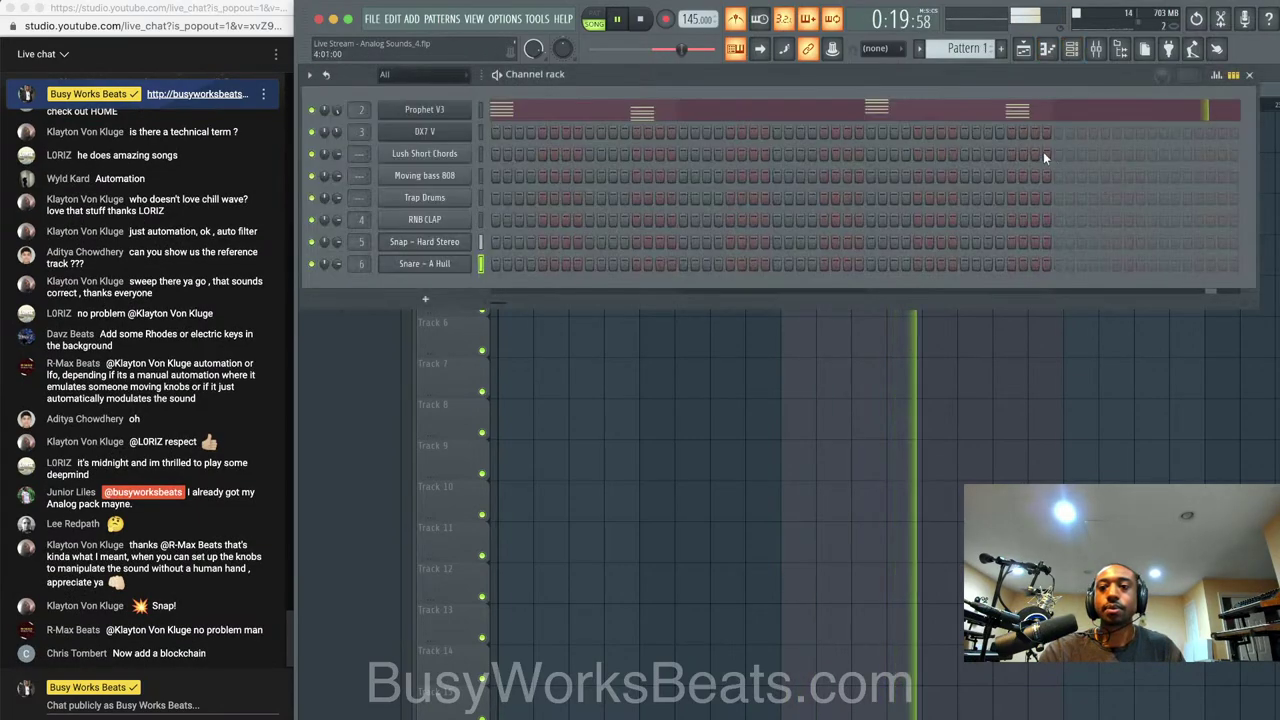
{"action": "key", "text": "F6"}
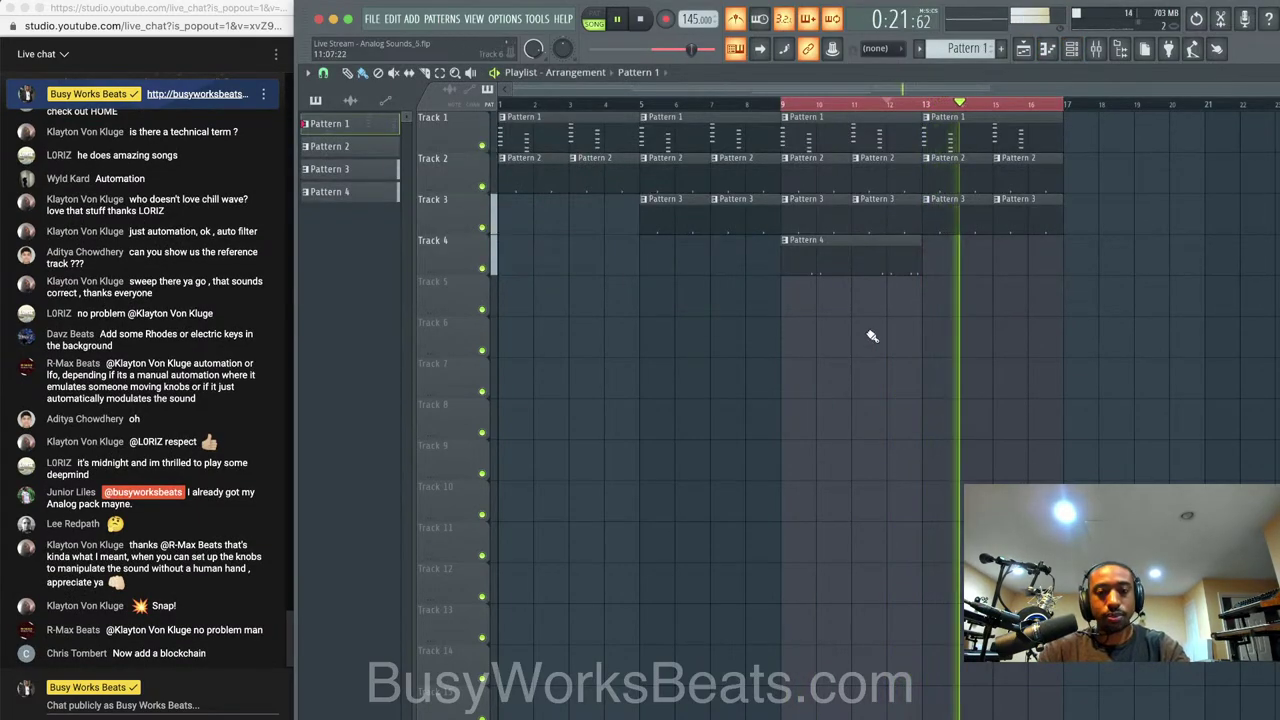
Add a second Pattern 4 clip on Track 4 covering bars 13 to 16
{"action": "left_click_drag", "start_coordinate": [850, 270], "coordinate": [999, 270]}
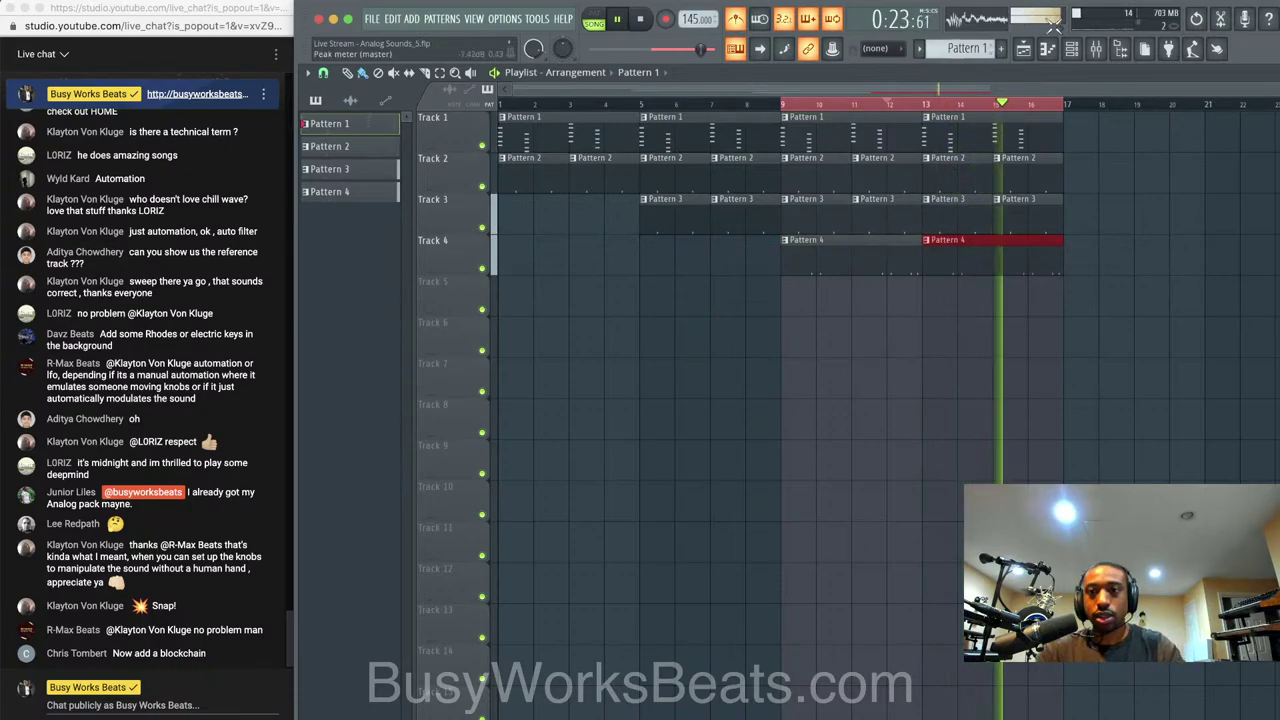
Open the Prophet V3 instrument to examine its Underwater Pluck settings, and close its window
{"action": "left_click", "coordinate": [1072, 50]}
{"action": "left_click", "coordinate": [429, 112]}
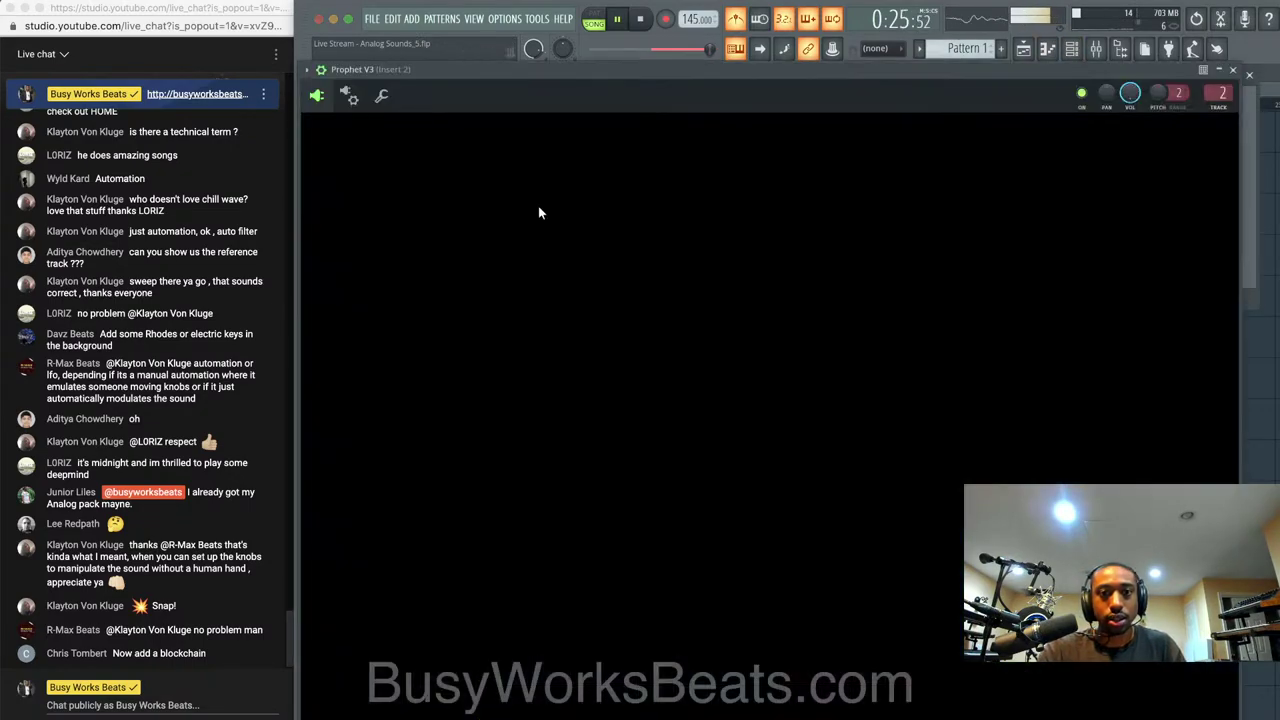
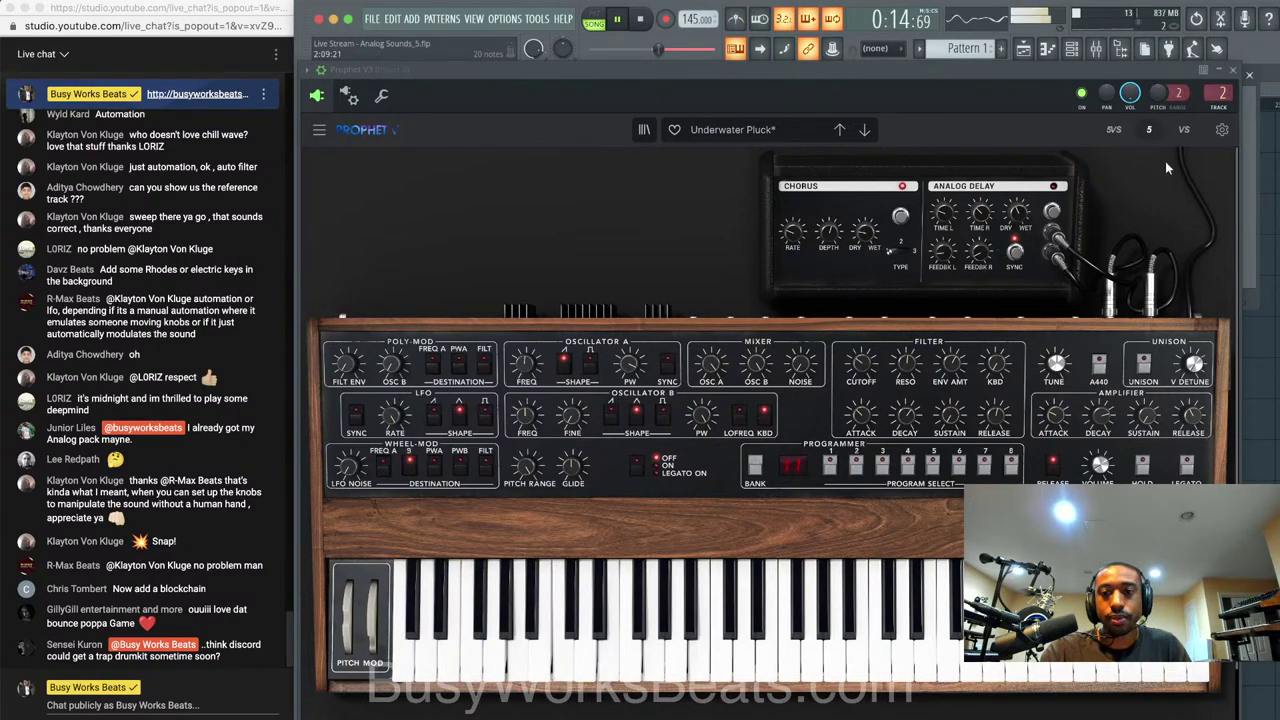
{"action": "left_click", "coordinate": [1249, 74]}
Return to the playlist, save the project as a new version, Live Stream - Analog Sounds_6.flp, and pause playback
{"action": "key", "text": "F6"}
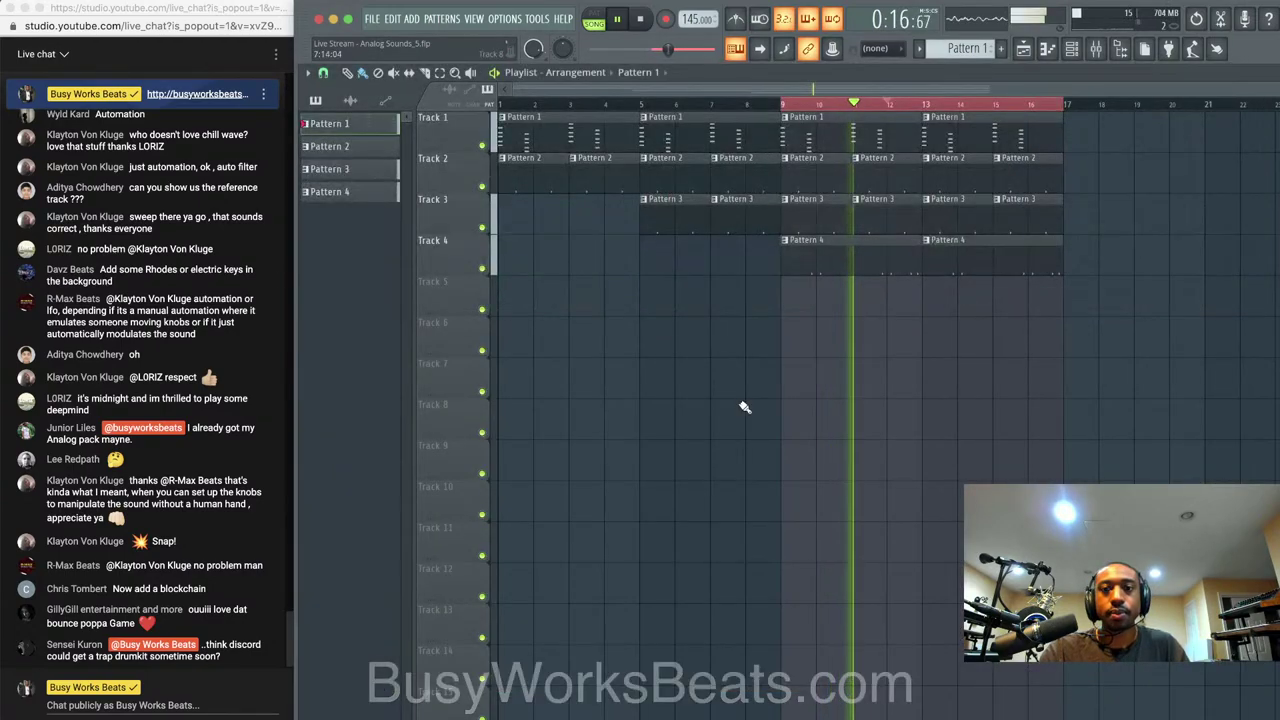
{"action": "key", "text": "super+n"}
{"action": "key", "text": "space"}
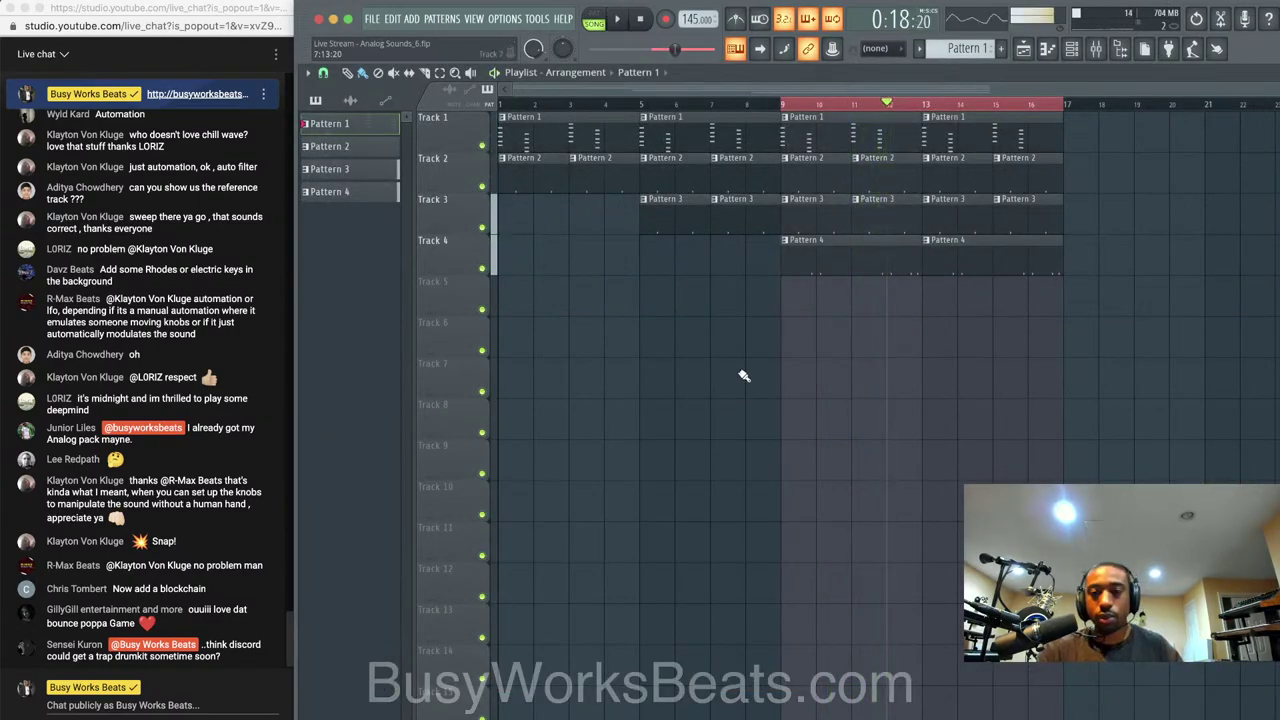
{"action": "key", "text": "space"}
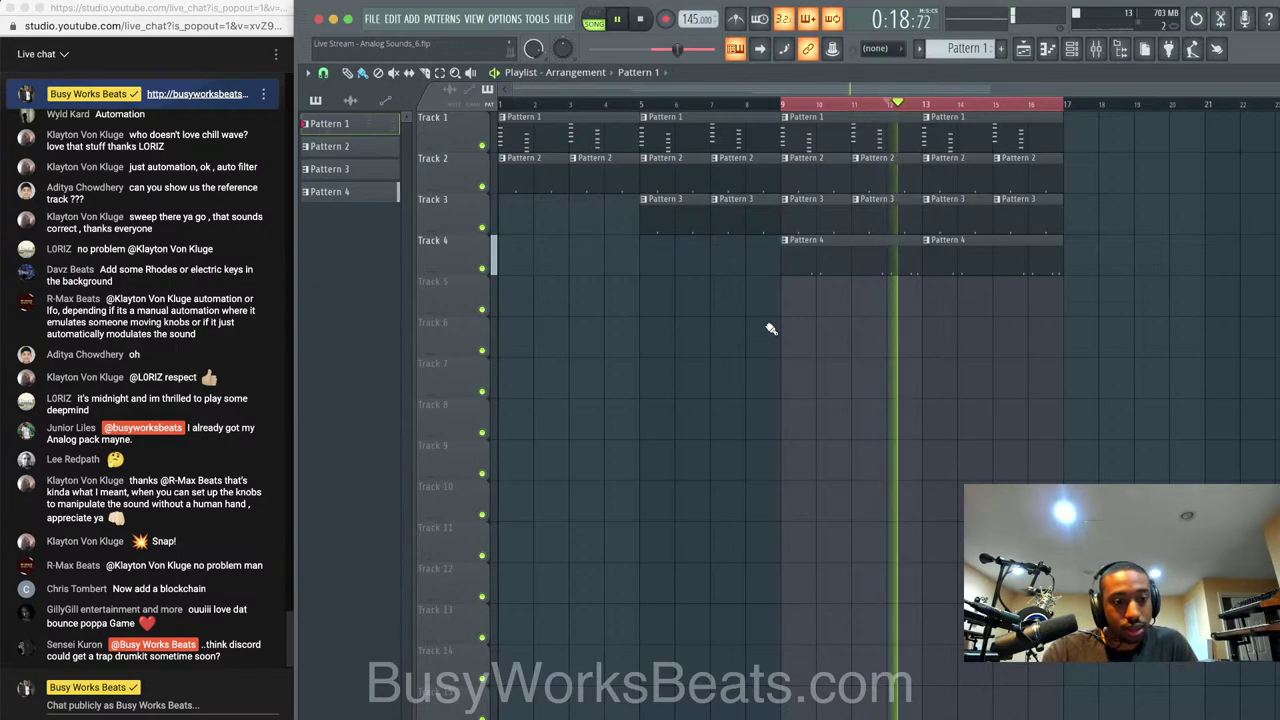
{"action": "key", "text": "space"}
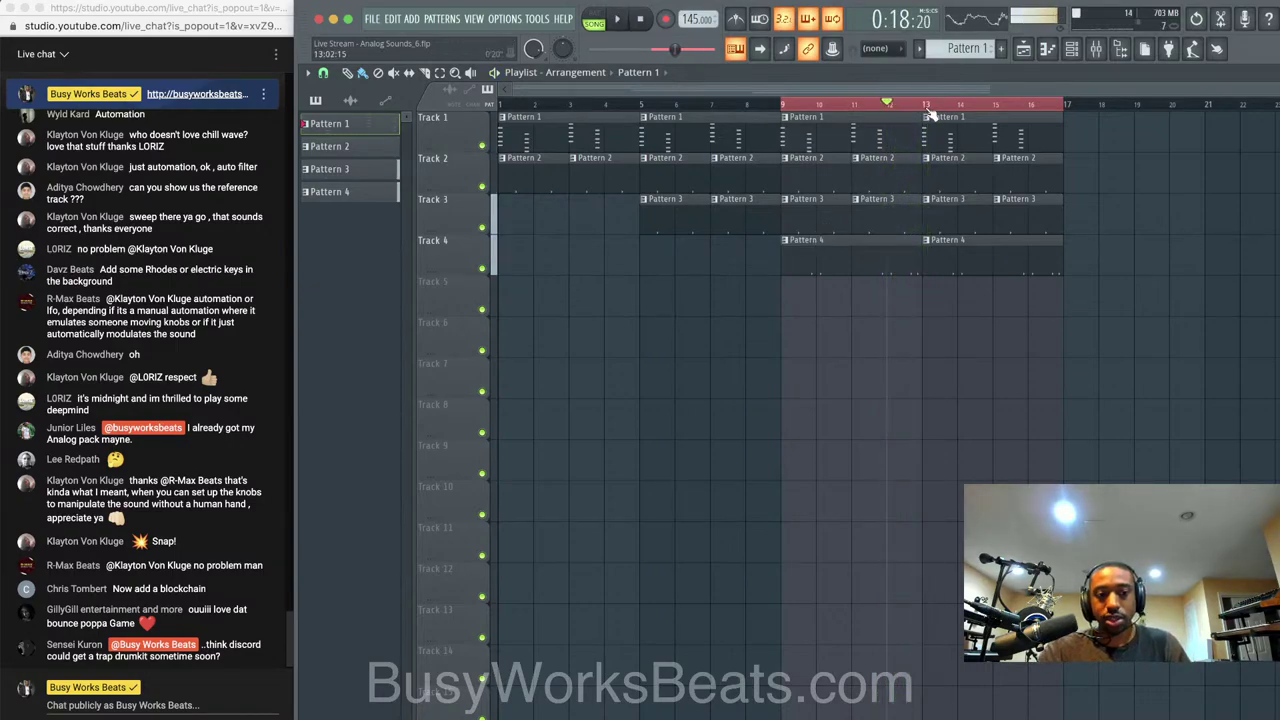
Switch to the empty Pattern 5 and play the arrangement from bar 9
{"action": "left_click", "coordinate": [1075, 52]}
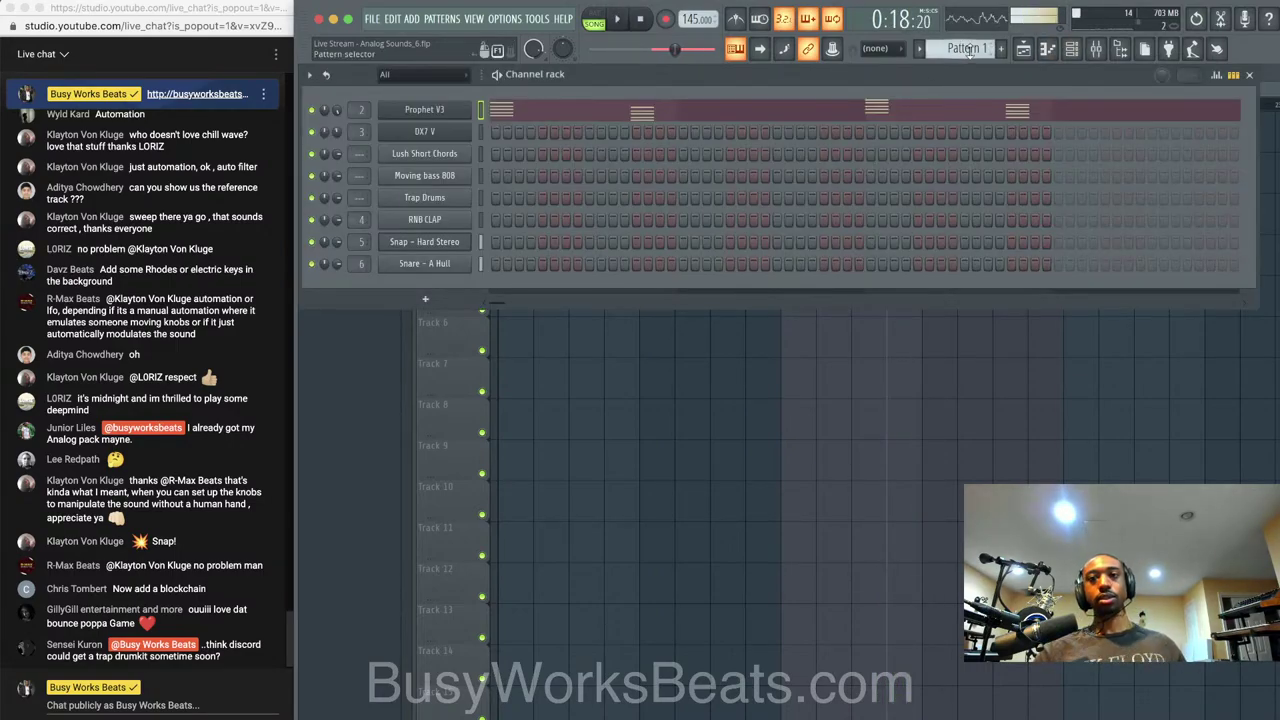
{"action": "scroll", "coordinate": [968, 50], "scroll_direction": "down", "scroll_amount": 1}
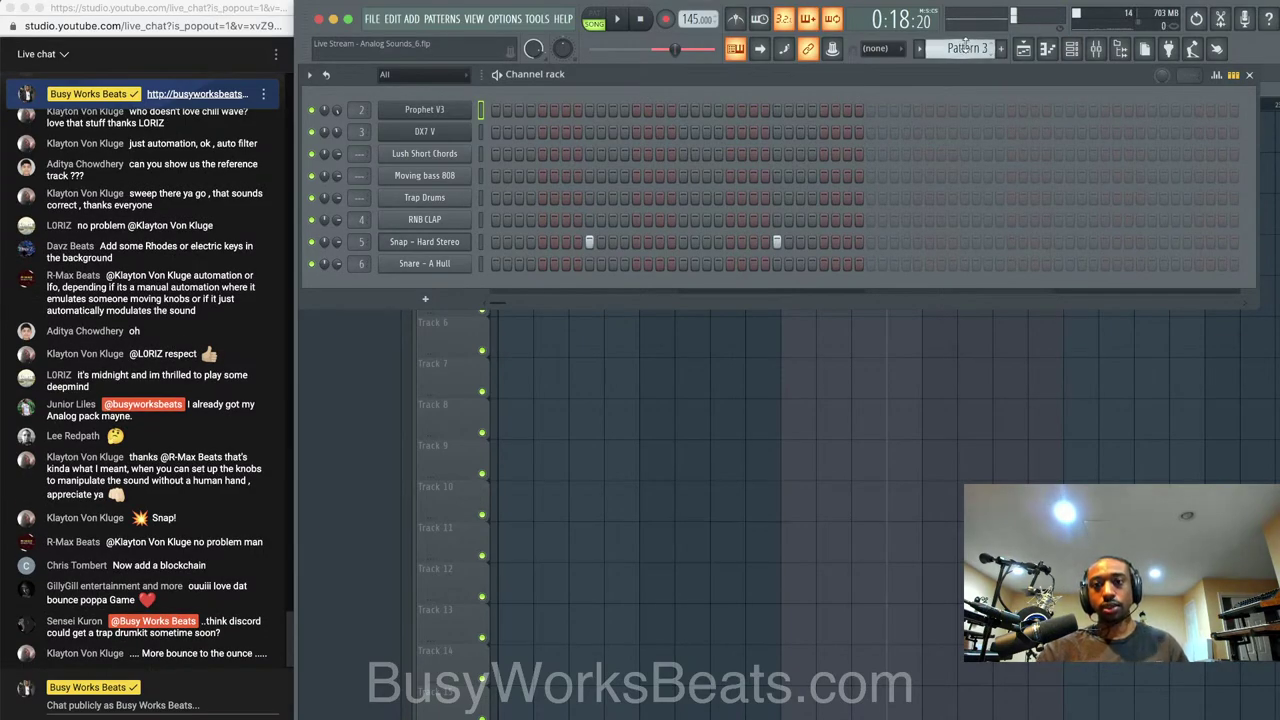
{"action": "scroll", "coordinate": [965, 40], "scroll_direction": "down", "scroll_amount": 1}
{"action": "scroll", "coordinate": [965, 39], "scroll_direction": "down", "scroll_amount": 1}
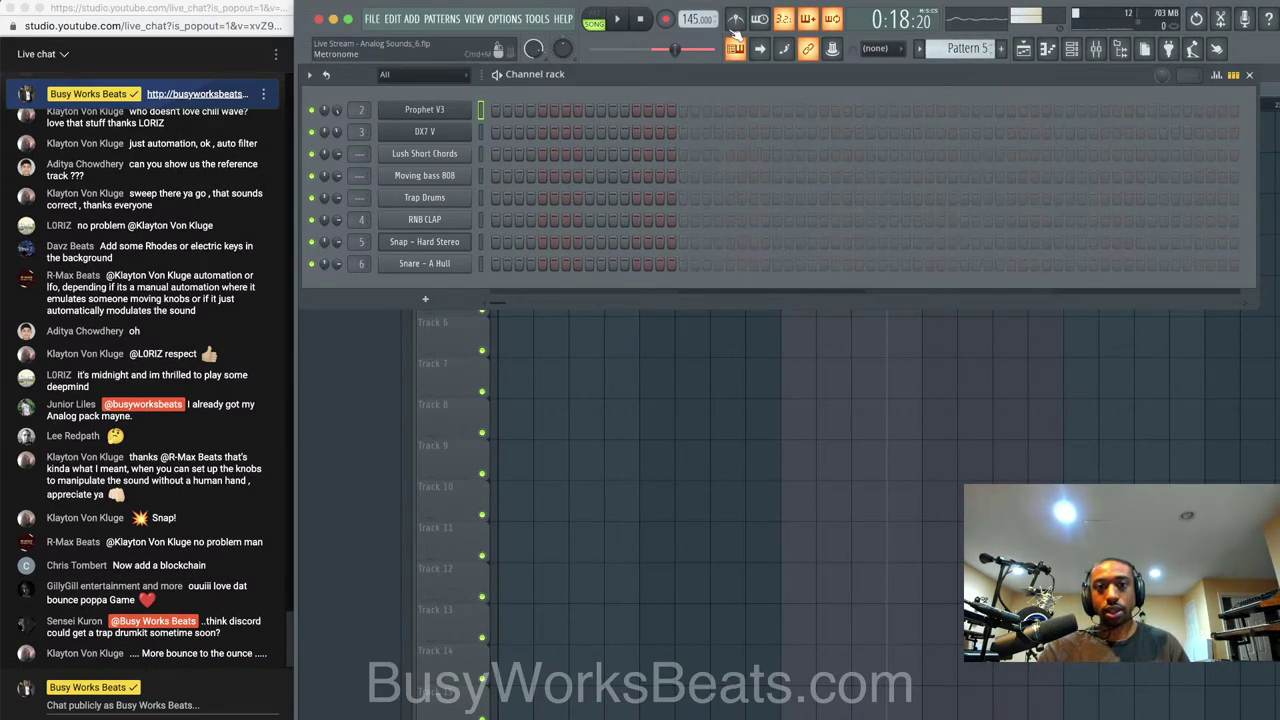
{"action": "key", "text": "space"}
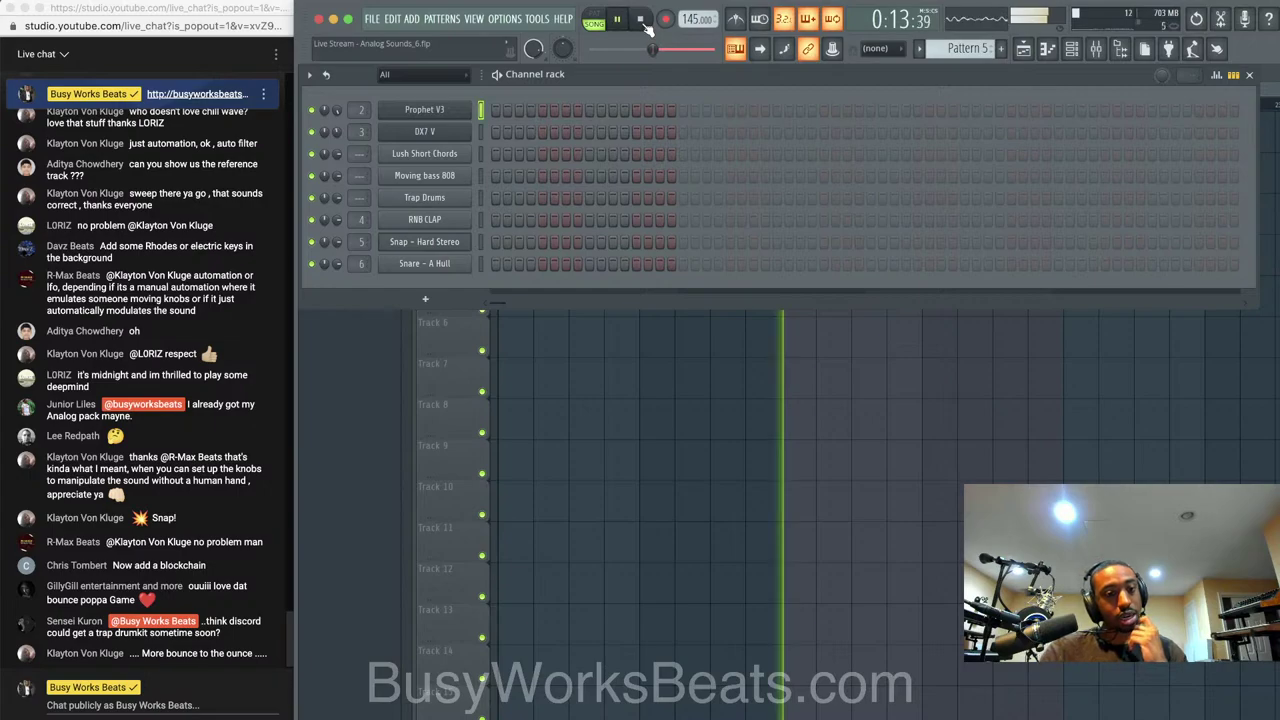
{"action": "key", "text": "F6"}
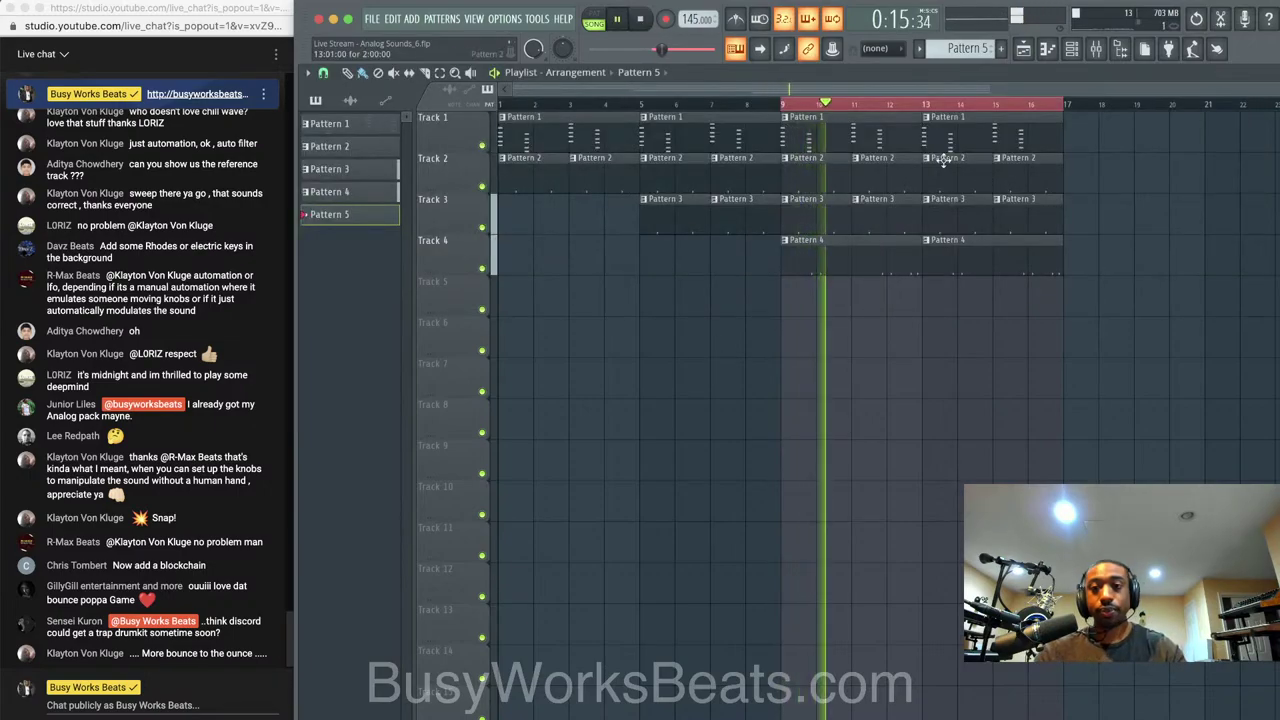
{"action": "key", "text": "F6"}
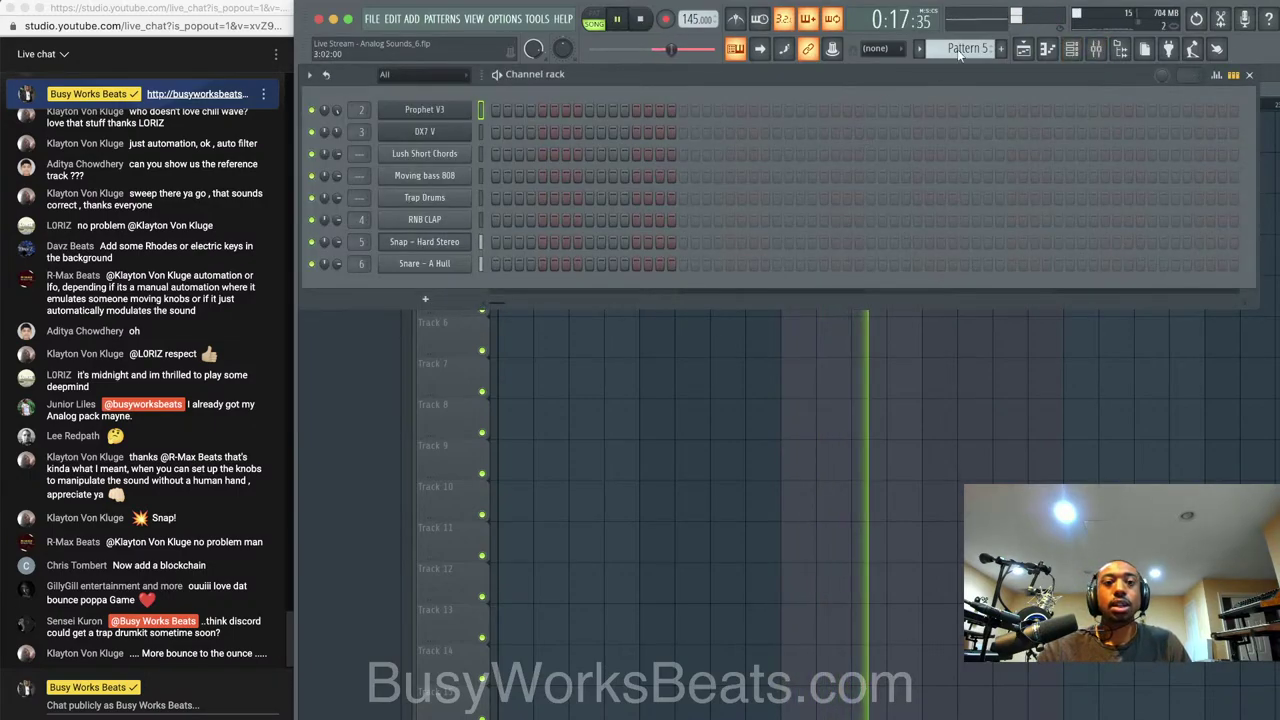
Load Hi Hat 4 from the Chart Topper Hi Hats and Cymbals folder into a new channel
{"action": "key", "text": "alt+F8"}
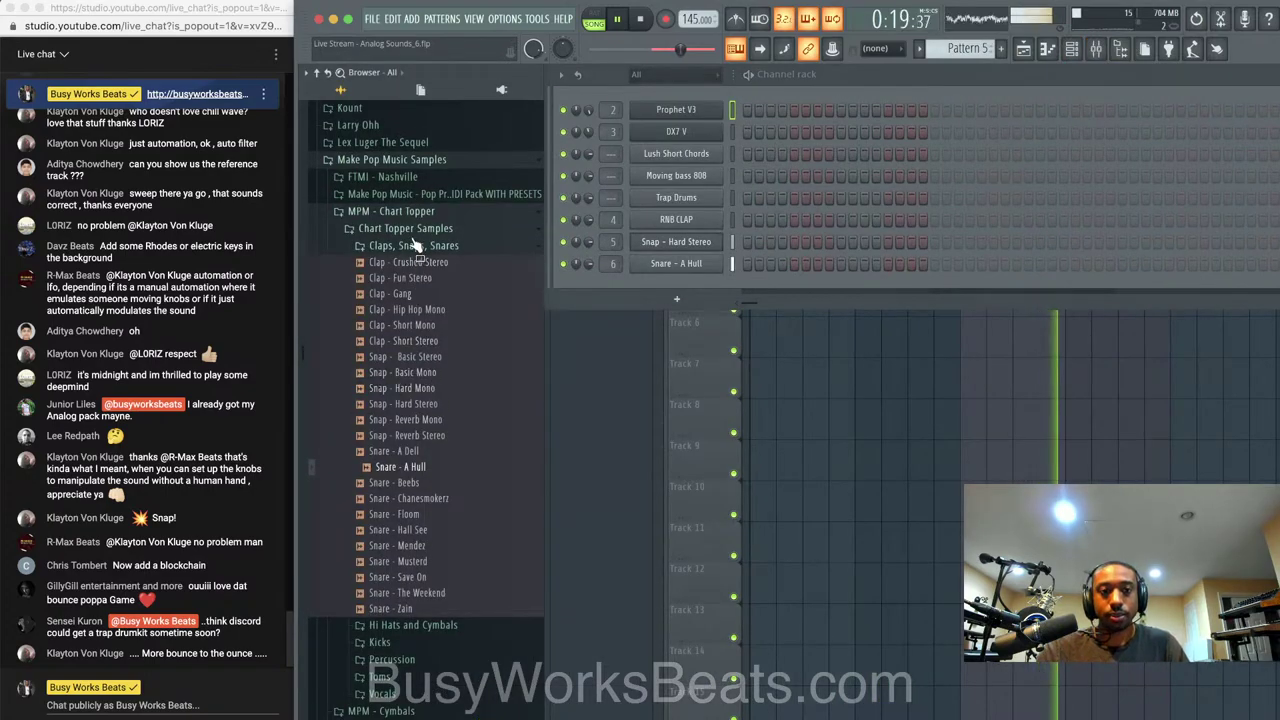
{"action": "left_click", "coordinate": [415, 246]}
{"action": "left_click", "coordinate": [425, 263]}
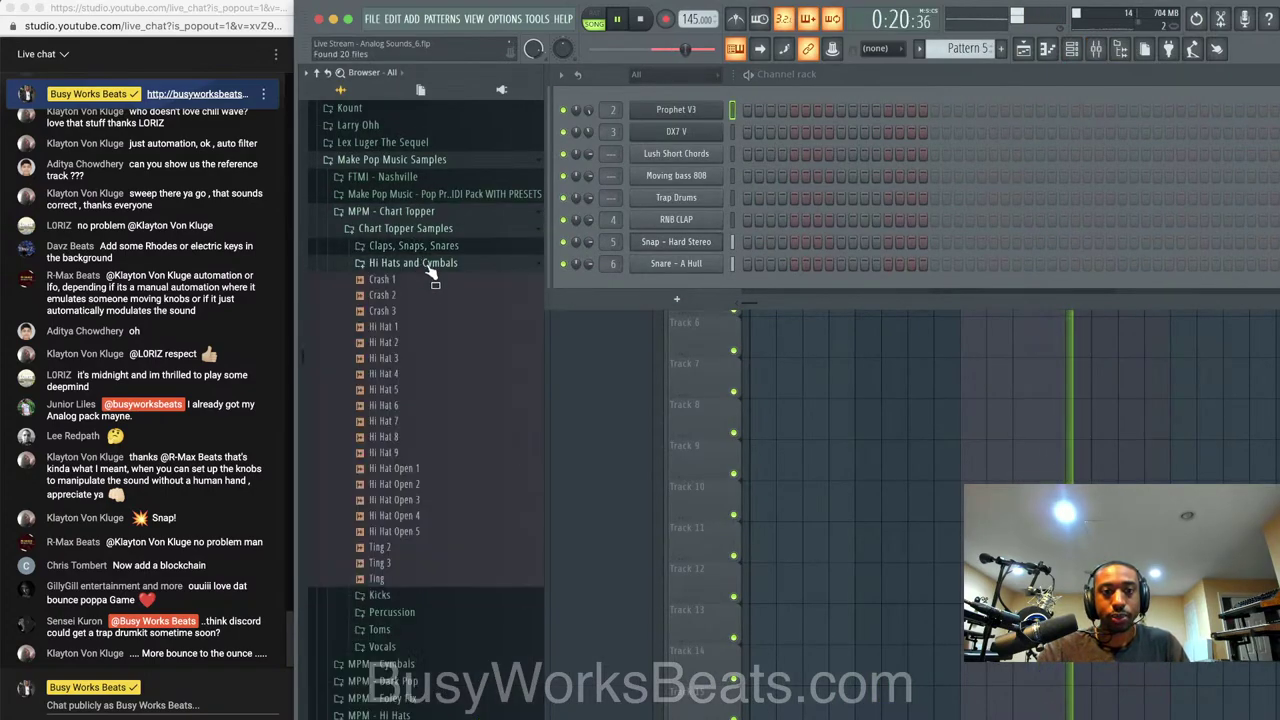
{"action": "right_click", "coordinate": [424, 386]}
{"action": "left_click", "coordinate": [440, 390]}
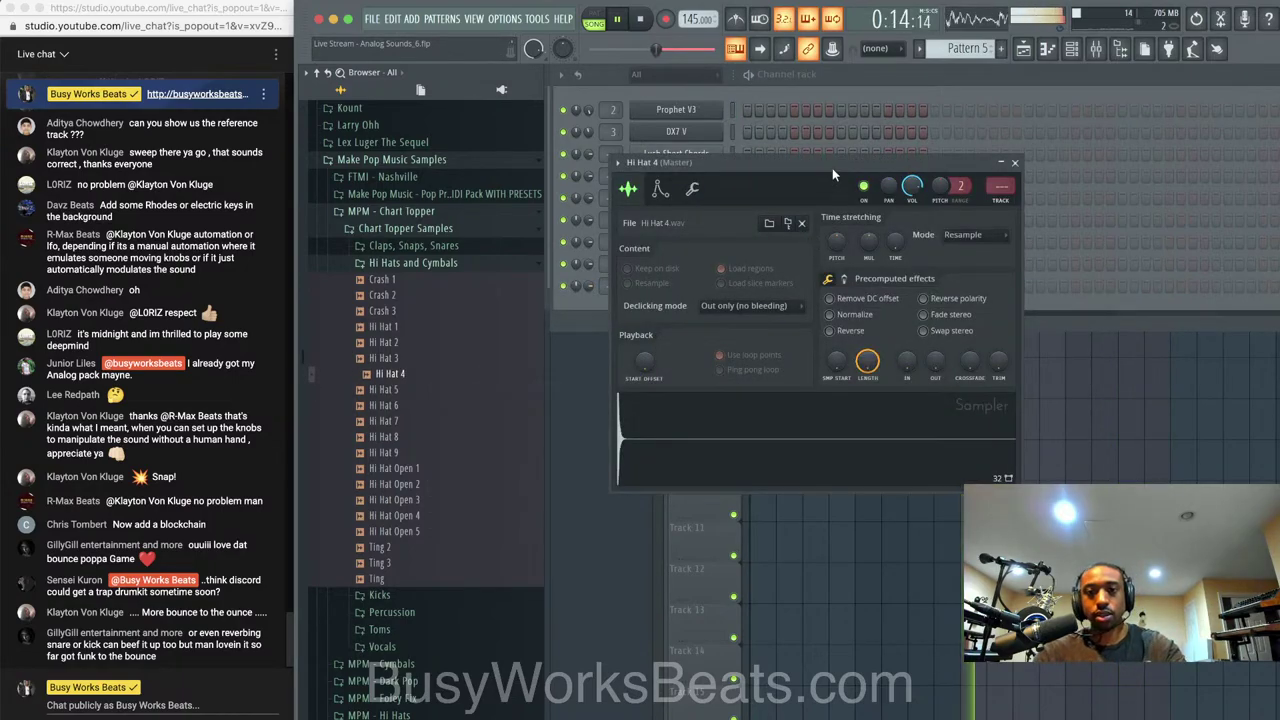
Route the Hi Hat 4 channel to mixer track 7 and fill every 2 steps of it in Pattern 5
{"action": "key", "text": "super+l"}
{"action": "left_click", "coordinate": [853, 87]}
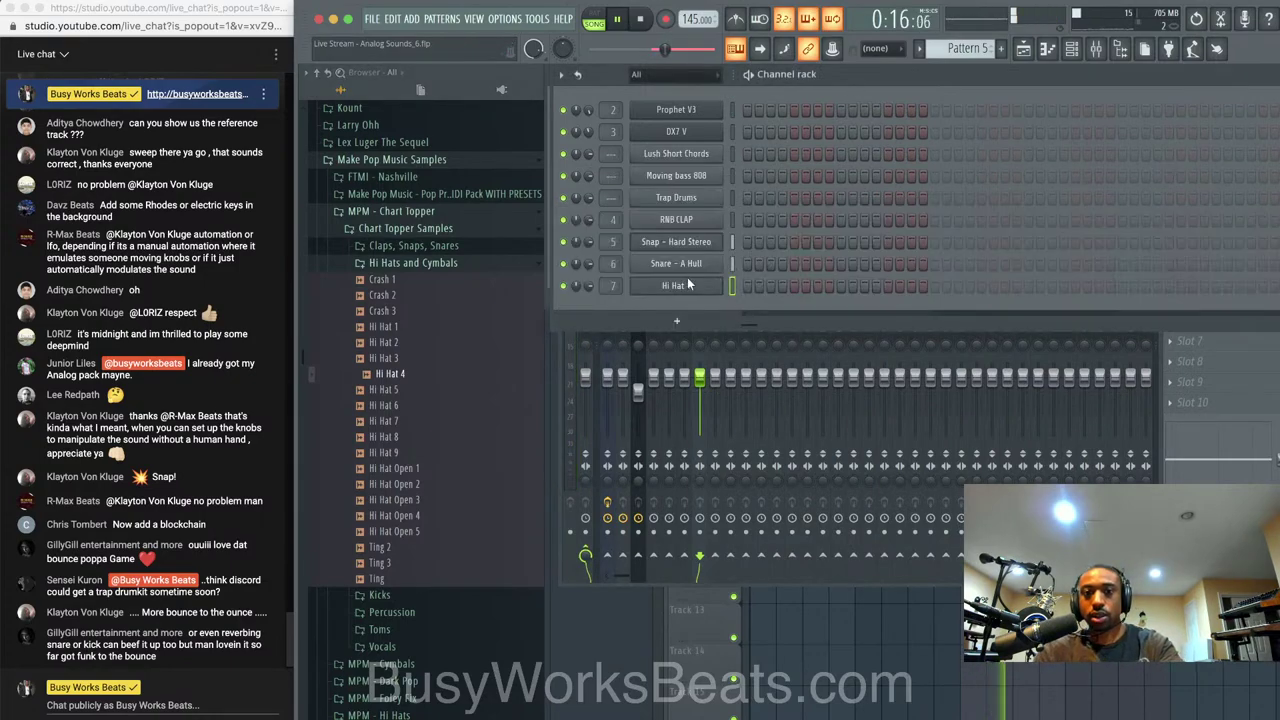
{"action": "key", "text": "space"}
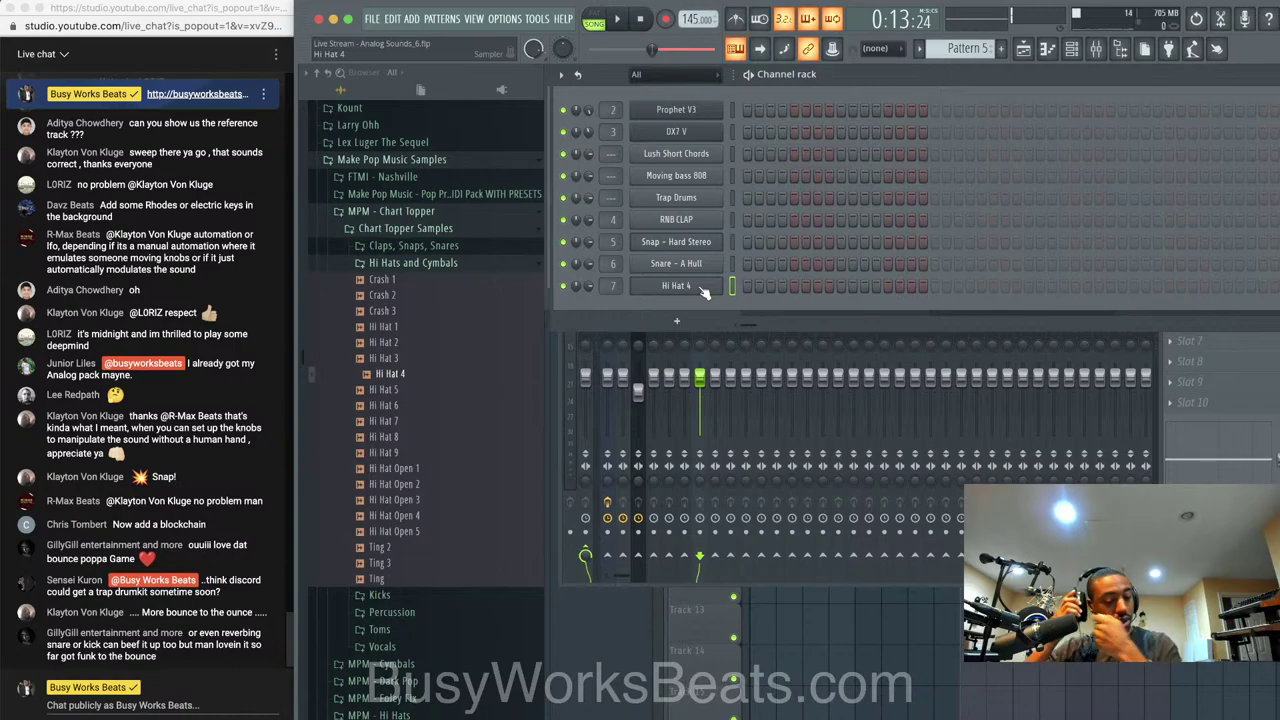
{"action": "right_click", "coordinate": [709, 284]}
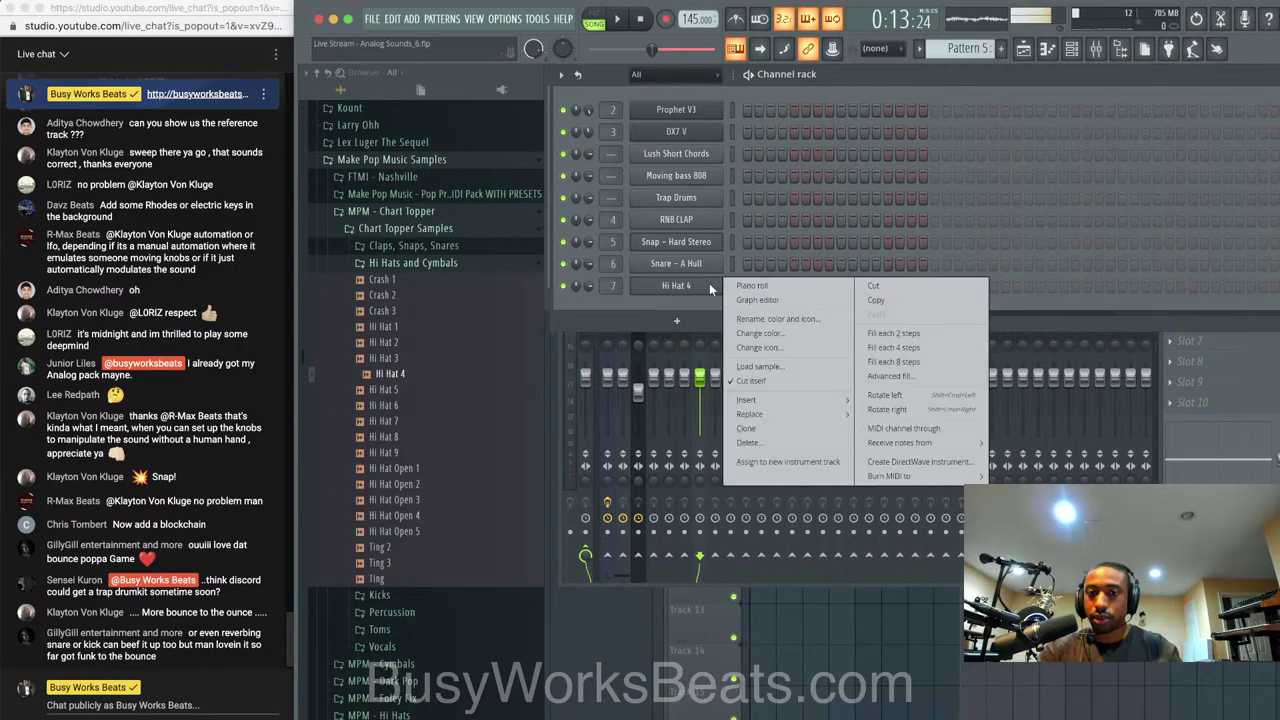
{"action": "left_click", "coordinate": [890, 333]}
Paint Pattern 5 clips across bars 9 to 16 on Track 5 and save the project as Live Stream - Analog Sounds_7.flp
{"action": "key", "text": "F5"}
{"action": "key", "text": "ctrl+s"}
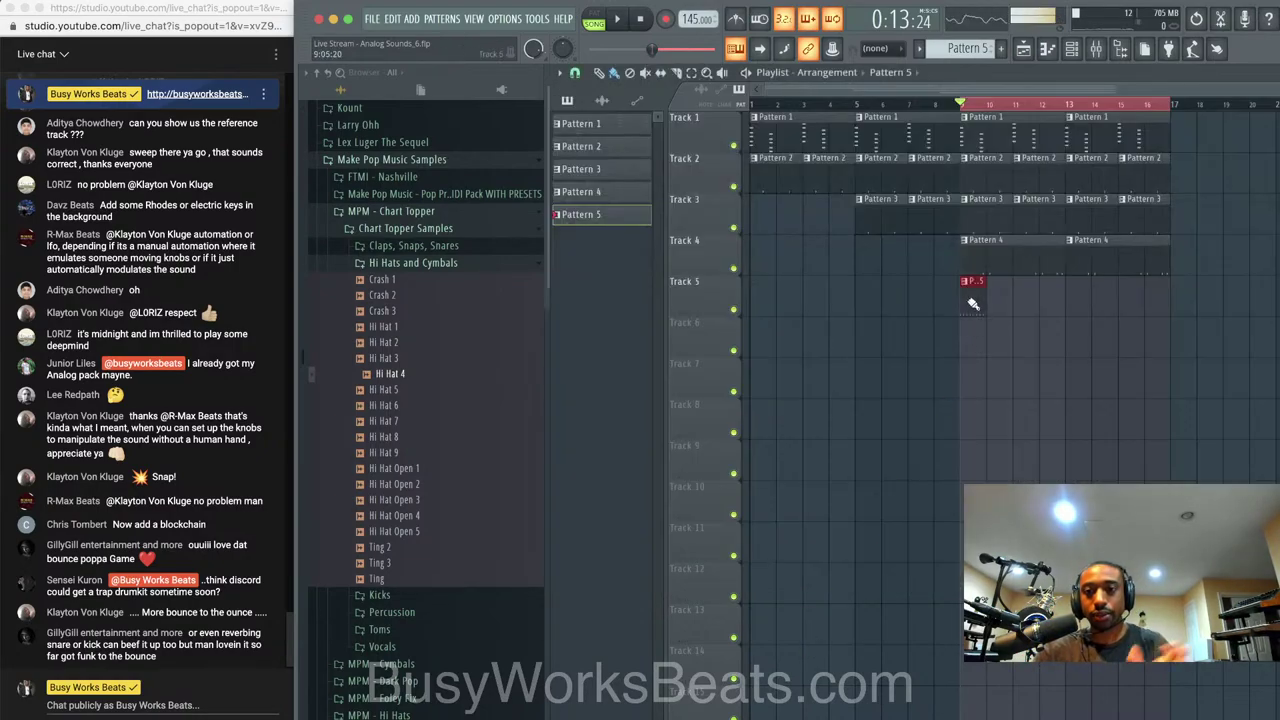
{"action": "left_click_drag", "start_coordinate": [973, 304], "coordinate": [1160, 295]}
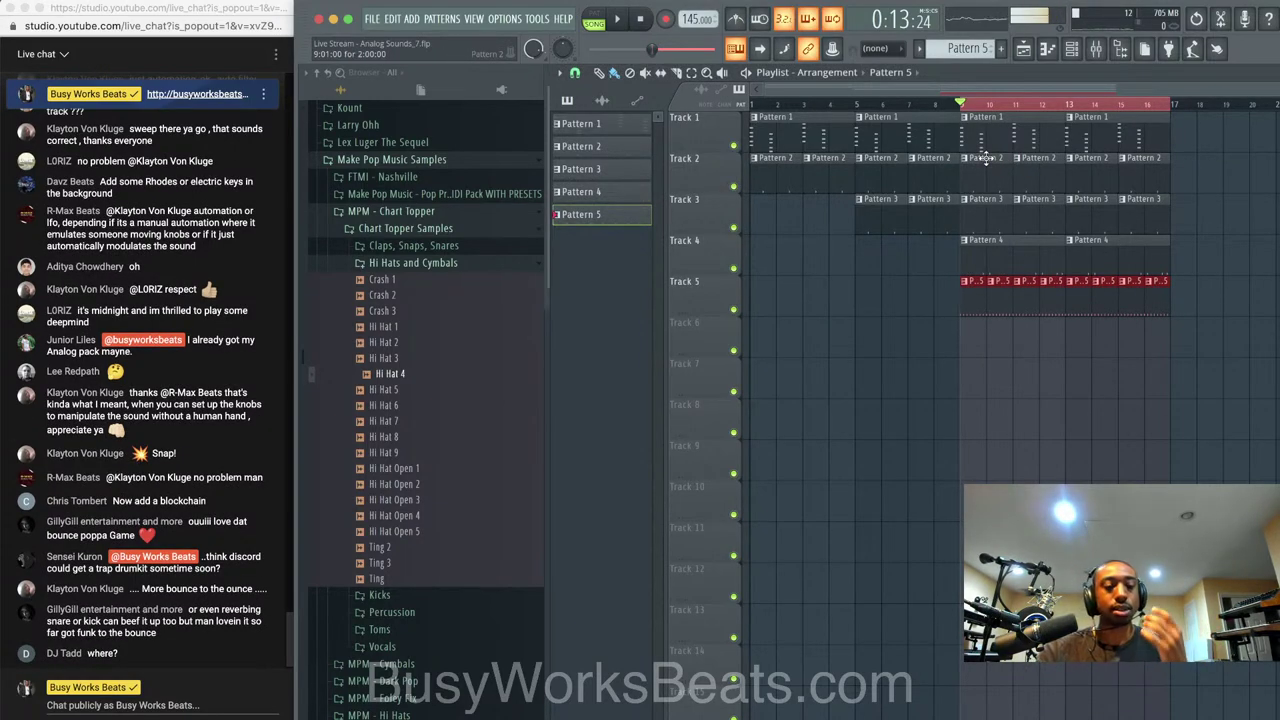
{"action": "key", "text": "space"}
{"action": "key", "text": "F6"}
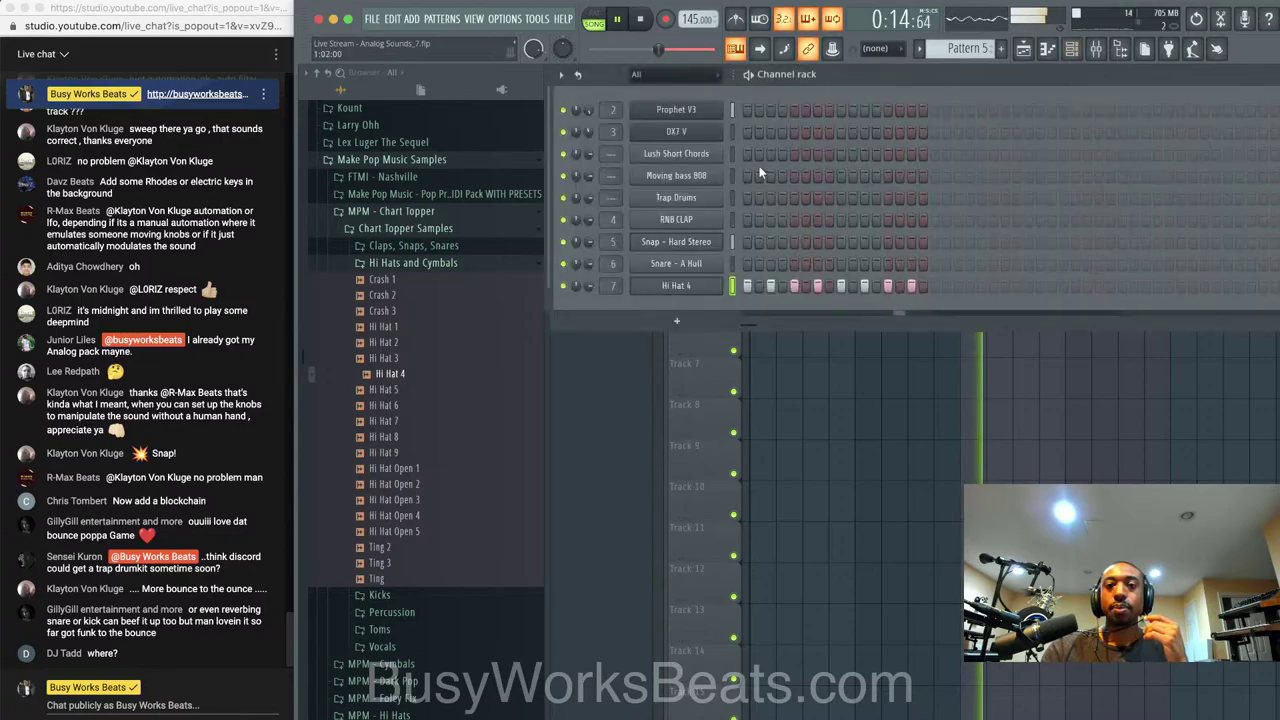
Switch to Discord, look through the channel list of the Busy Works Beats server, and return to the project
{"action": "key", "text": "F4"}
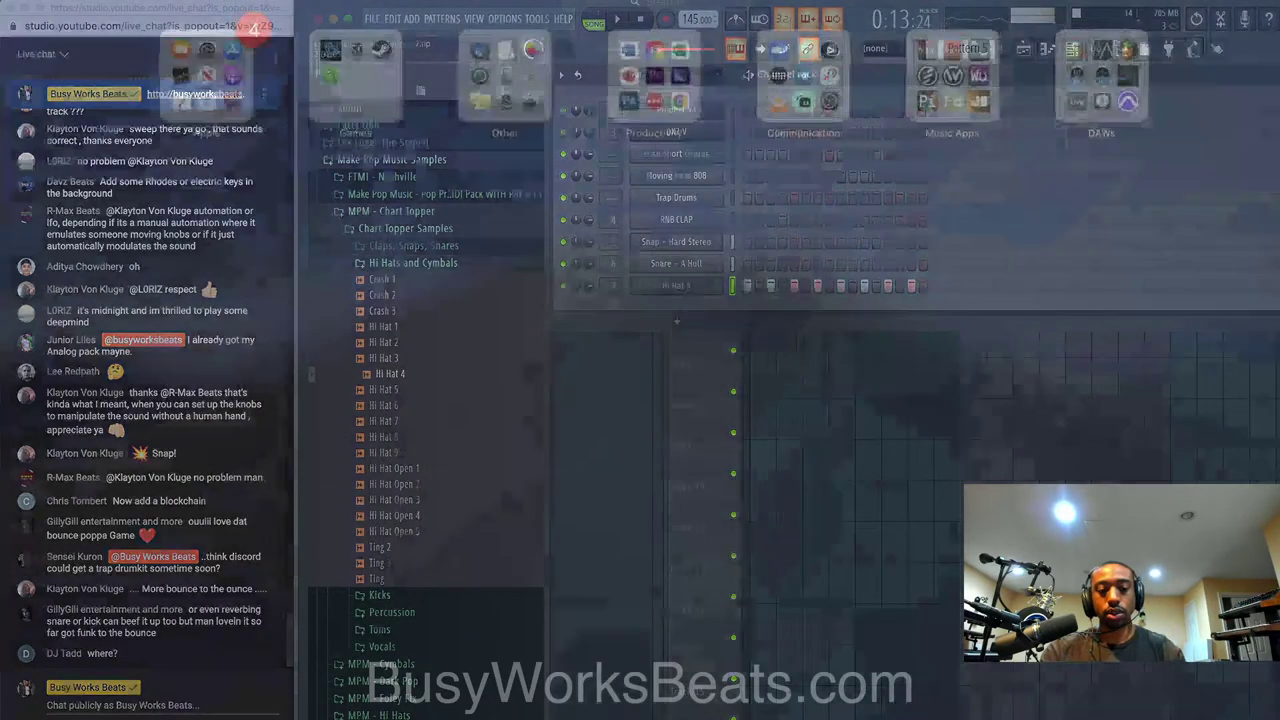
{"action": "type", "text": "disc"}
{"action": "key", "text": "Return"}
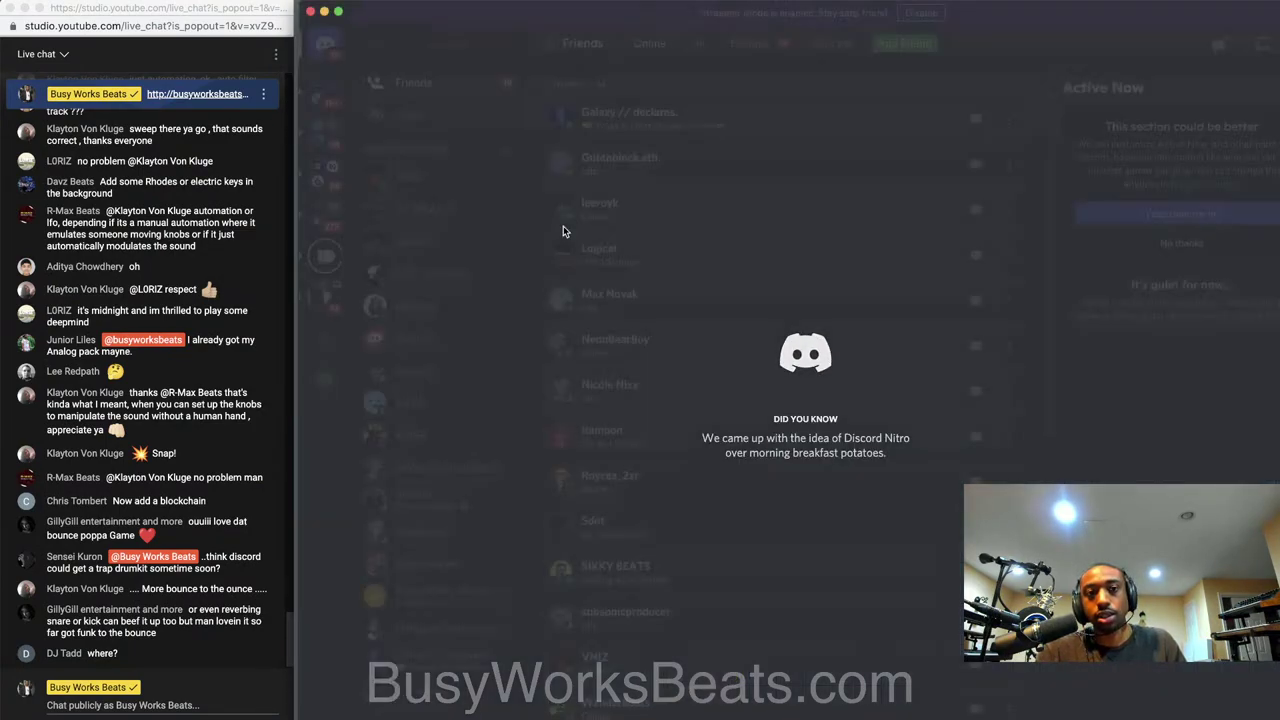
{"action": "left_click", "coordinate": [330, 297]}
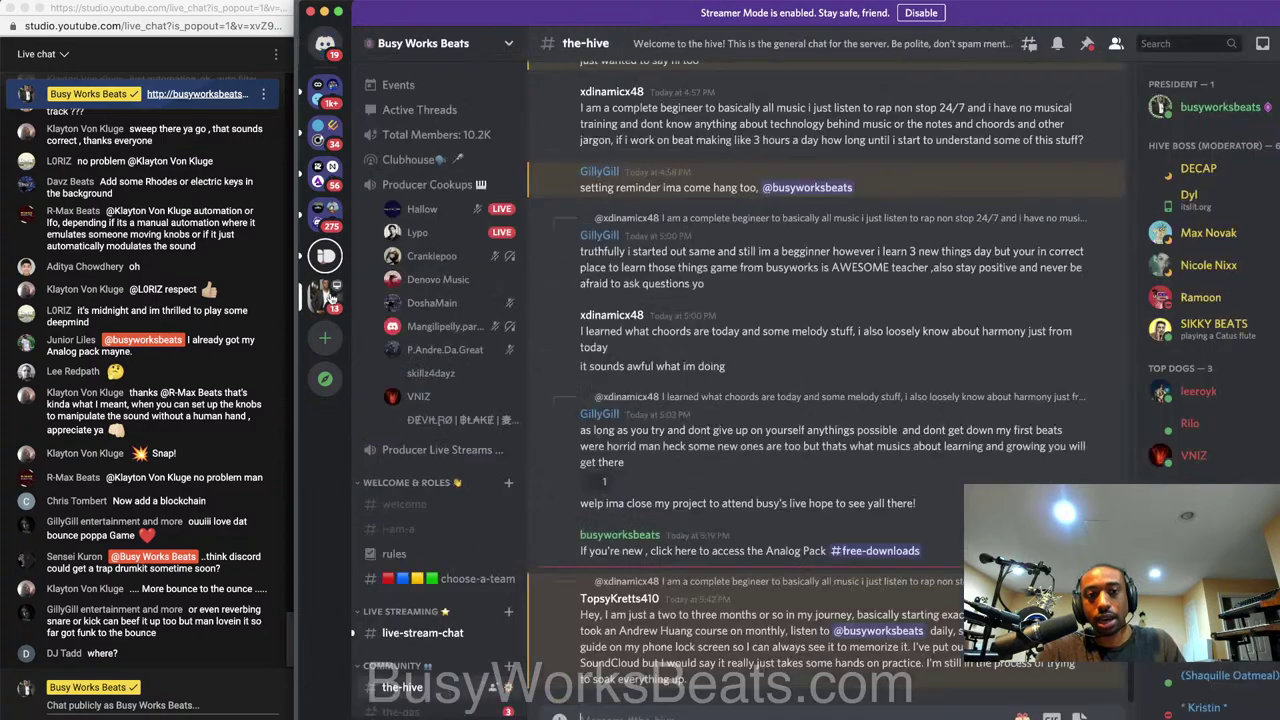
{"action": "scroll", "coordinate": [437, 145], "scroll_direction": "down", "scroll_amount": 10}
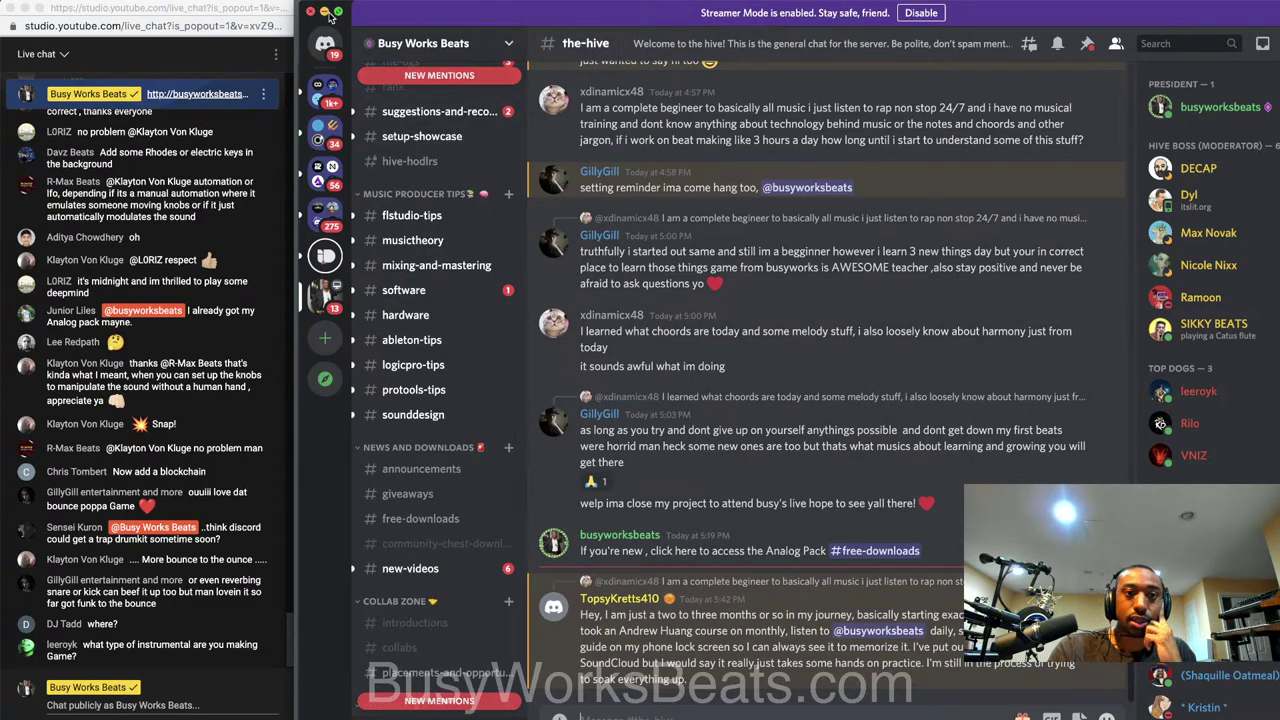
{"action": "left_click", "coordinate": [311, 11]}
{"action": "right_click", "coordinate": [1010, 718]}
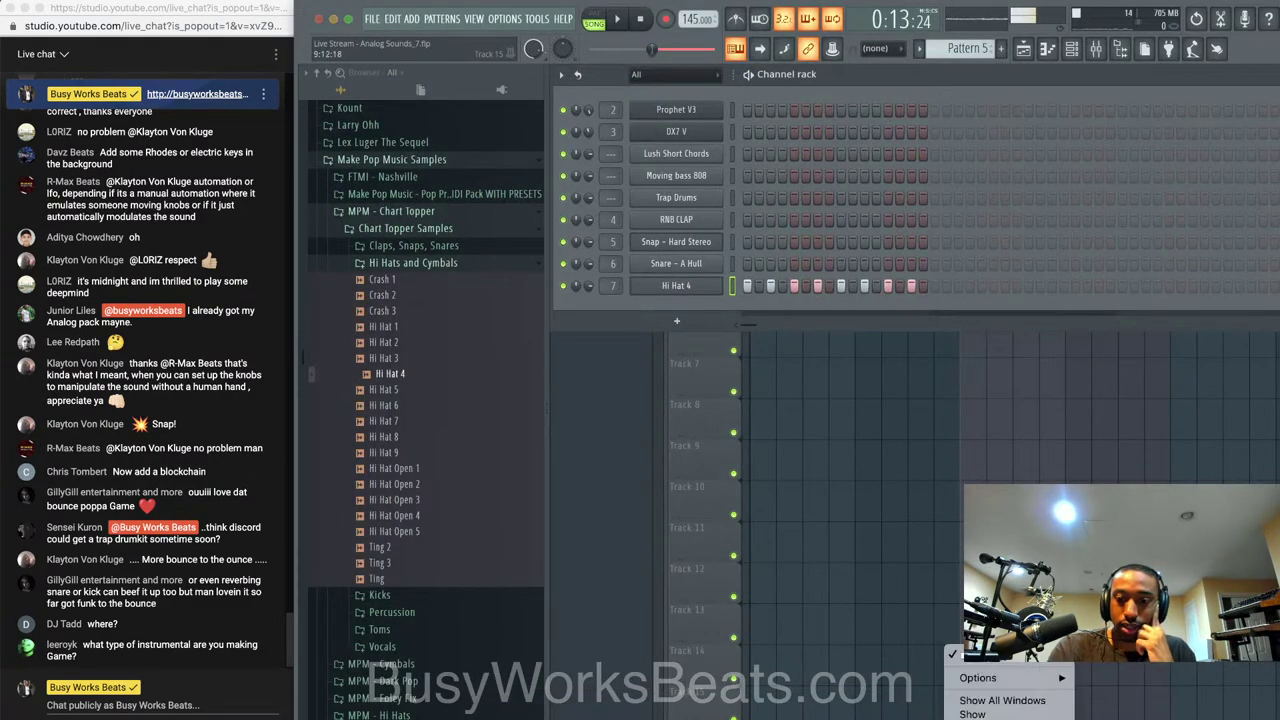
{"action": "left_click", "coordinate": [1000, 718]}
Set the Hi Hat 4 sample's trim threshold to 100% and save the project as Live Stream - Analog Sounds_8.flp
{"action": "key", "text": "space"}
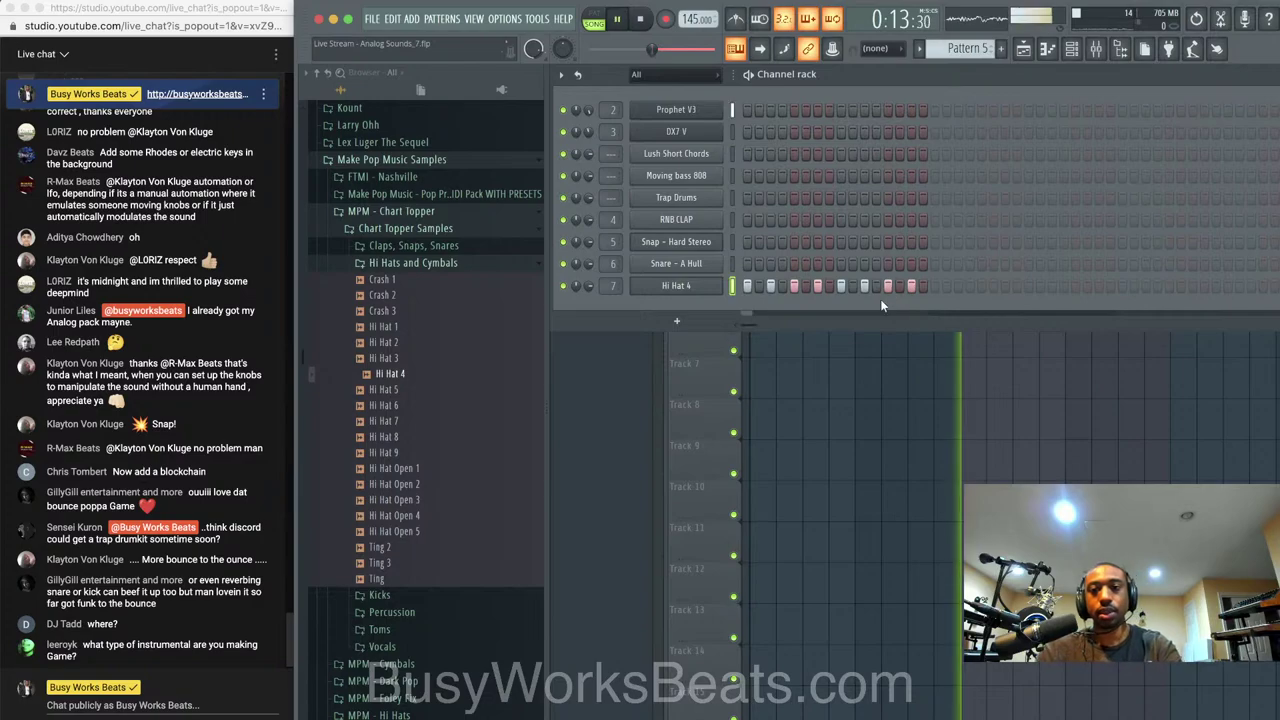
{"action": "left_click", "coordinate": [712, 285]}
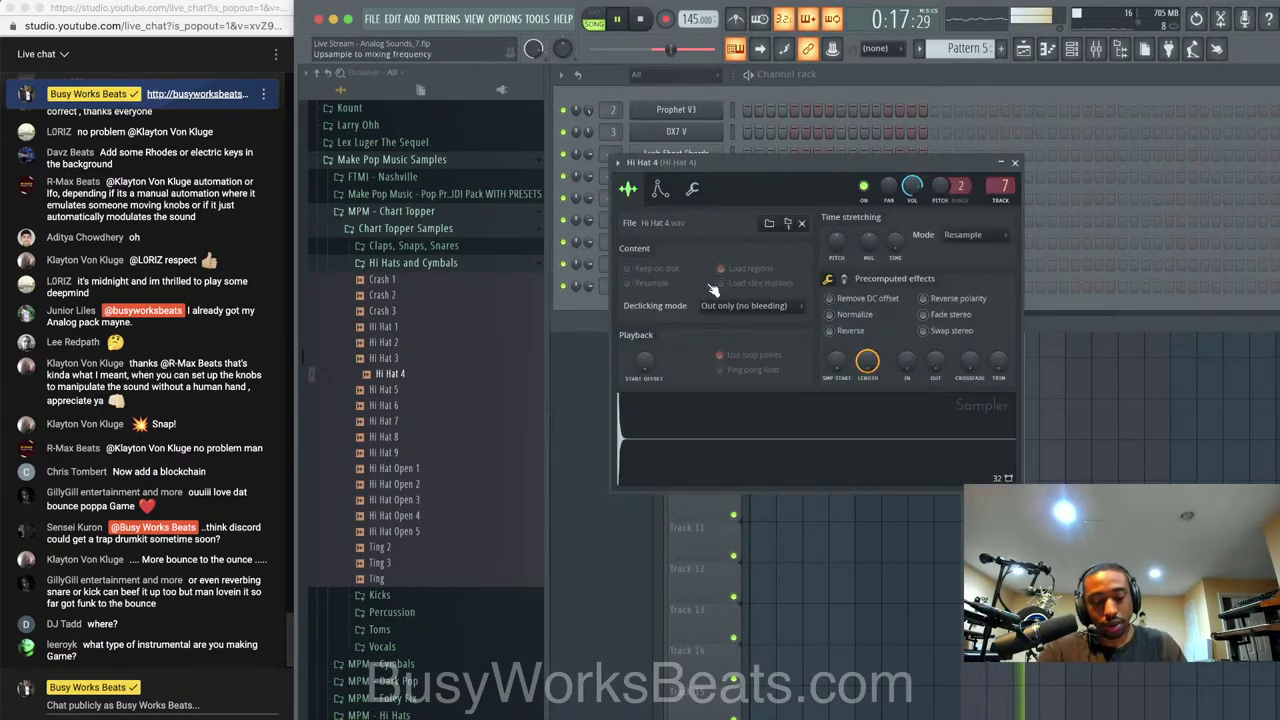
{"action": "left_click_drag", "start_coordinate": [998, 362], "coordinate": [998, 330]}
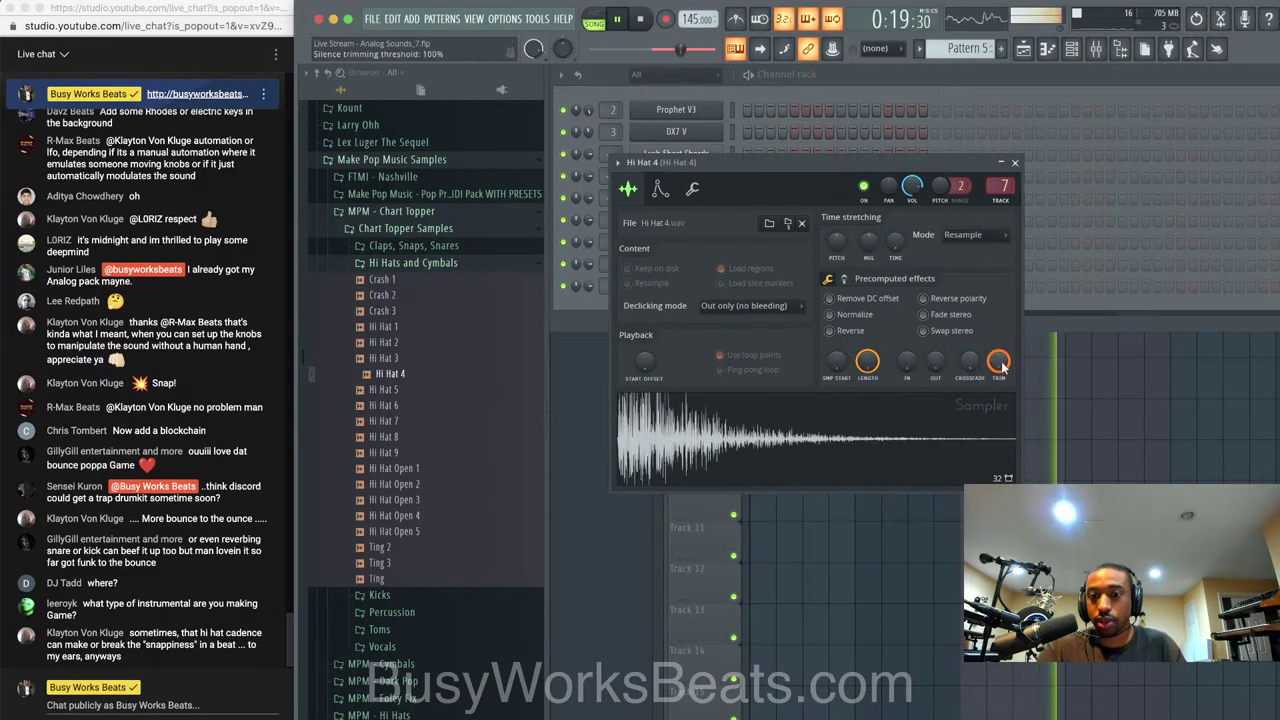
{"action": "left_click", "coordinate": [1016, 164]}
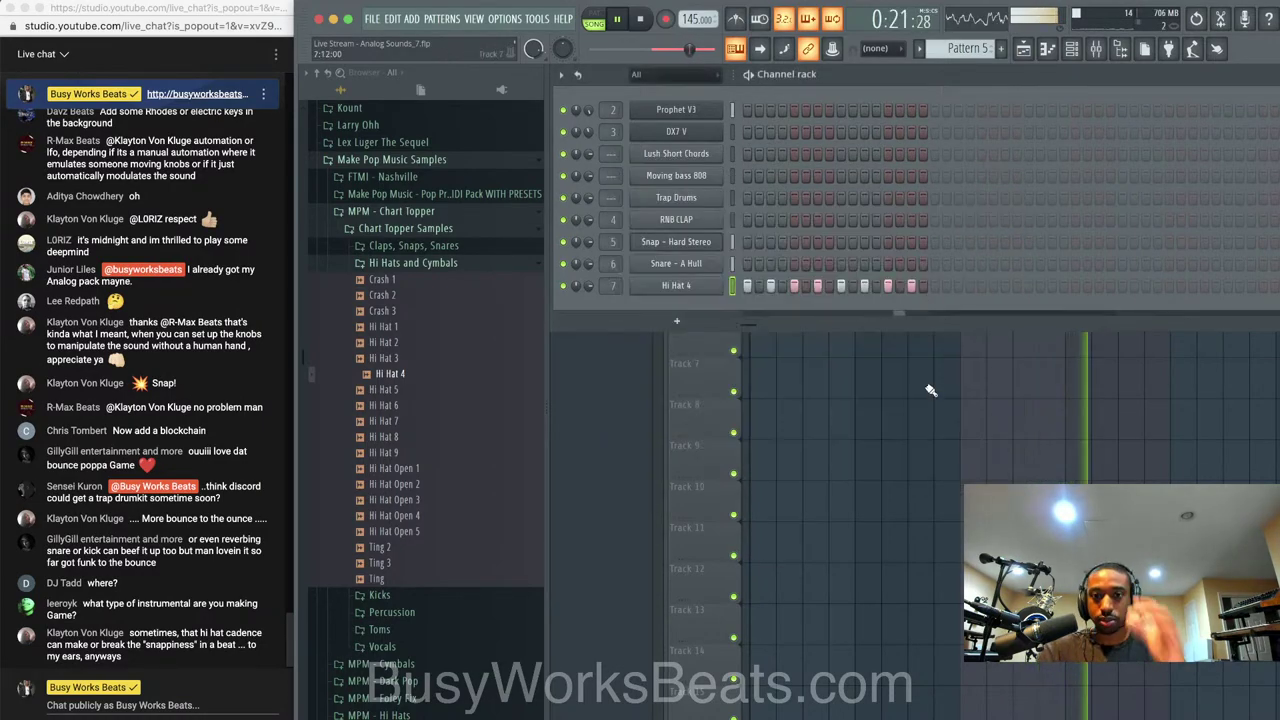
{"action": "key", "text": "F6"}
{"action": "key", "text": "ctrl+s"}
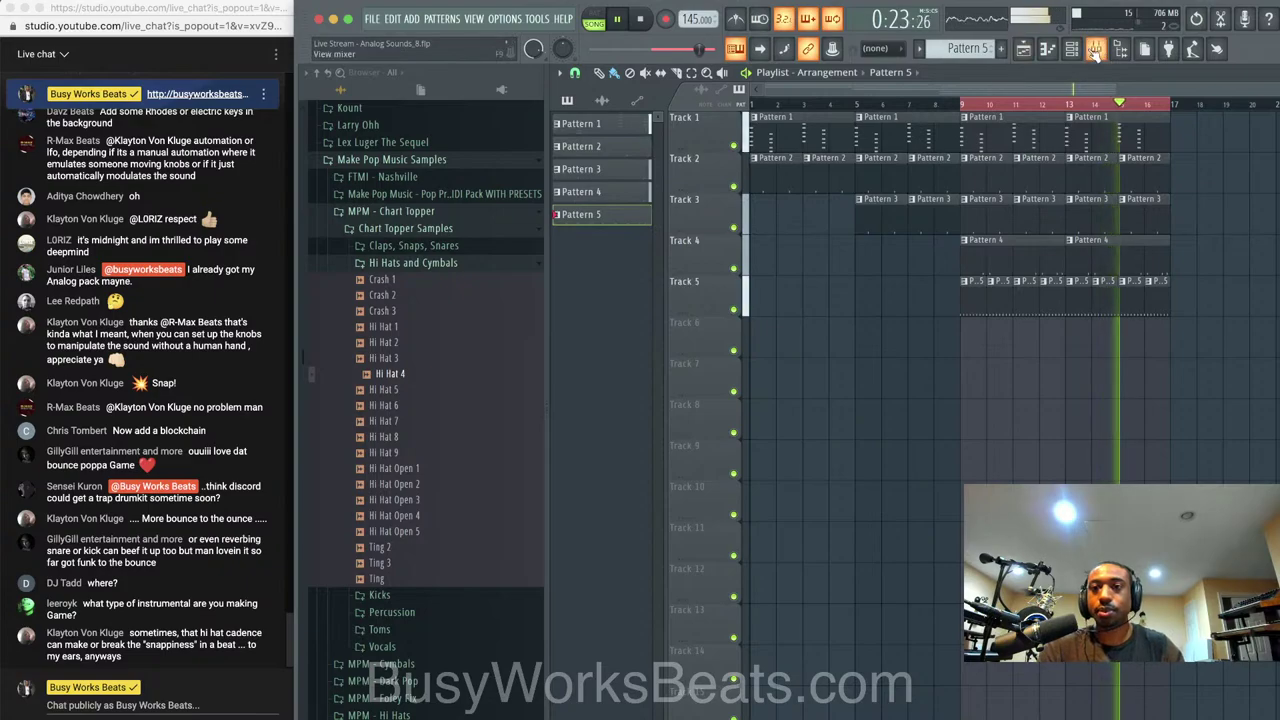
Create an empty Pattern 6 while the arrangement keeps playing and bring the playlist into view
{"action": "key", "text": "F6"}
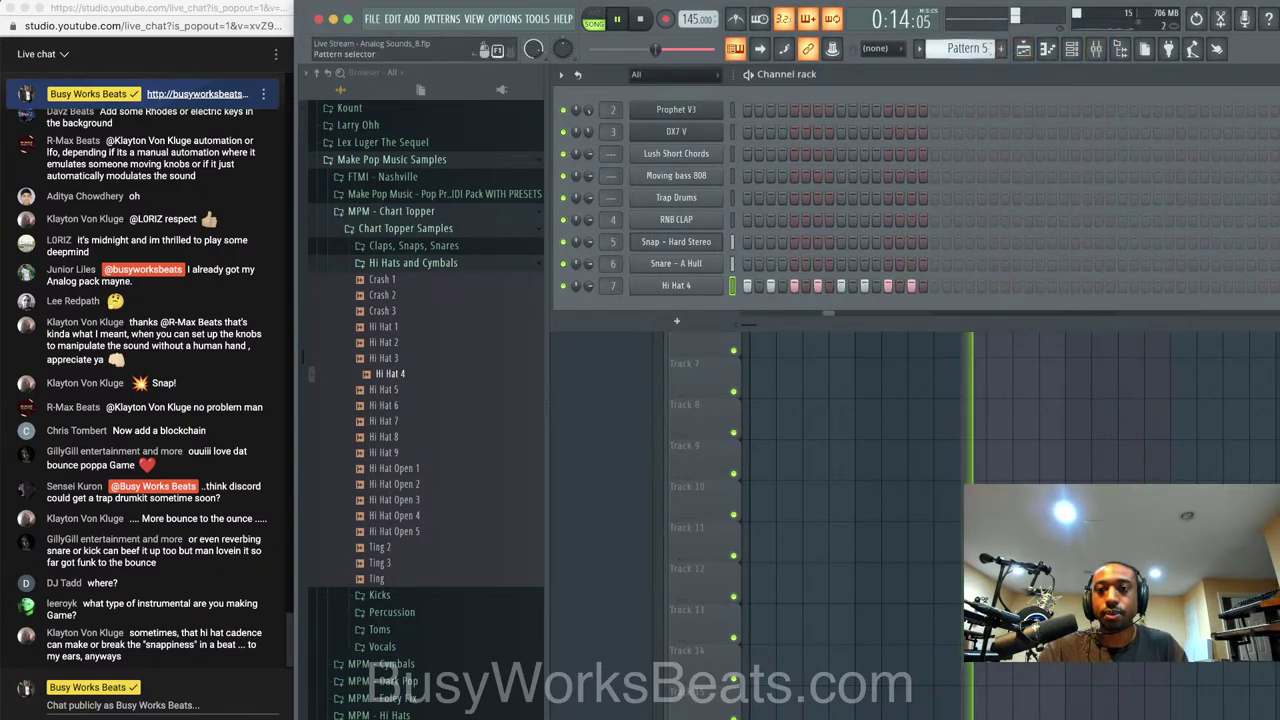
{"action": "left_click", "coordinate": [1000, 48]}
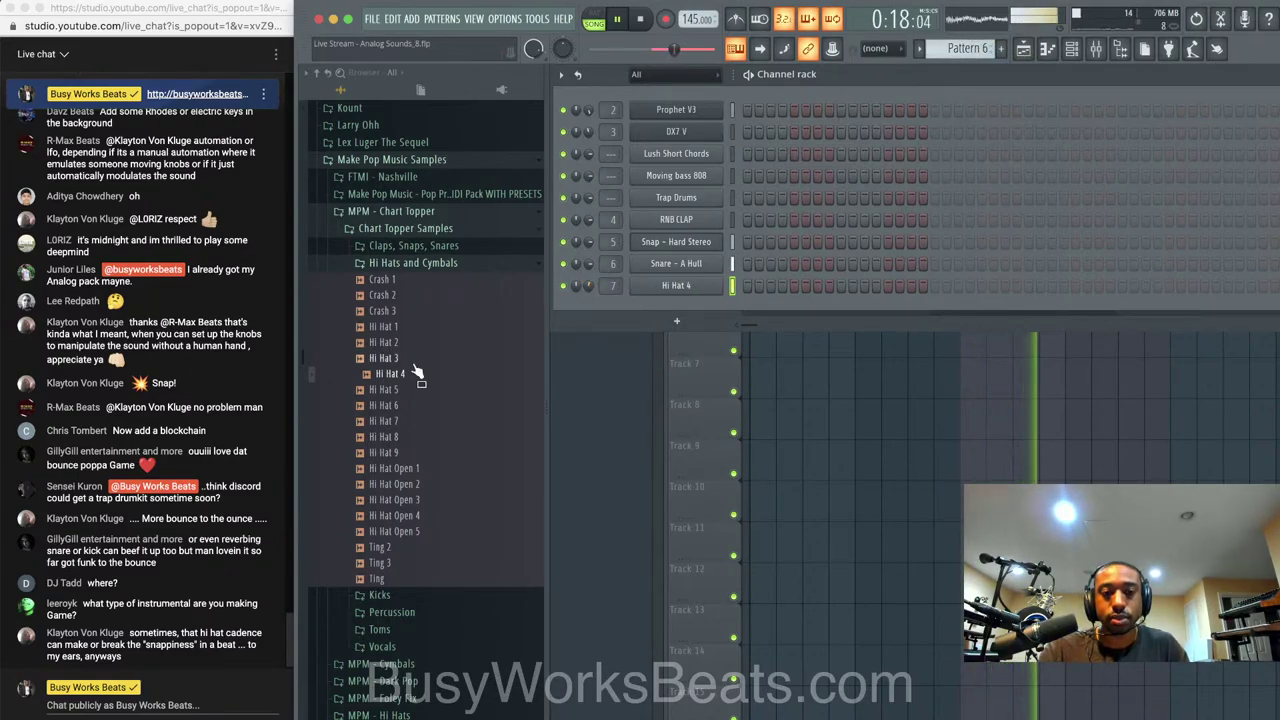
{"action": "right_click", "coordinate": [880, 487]}
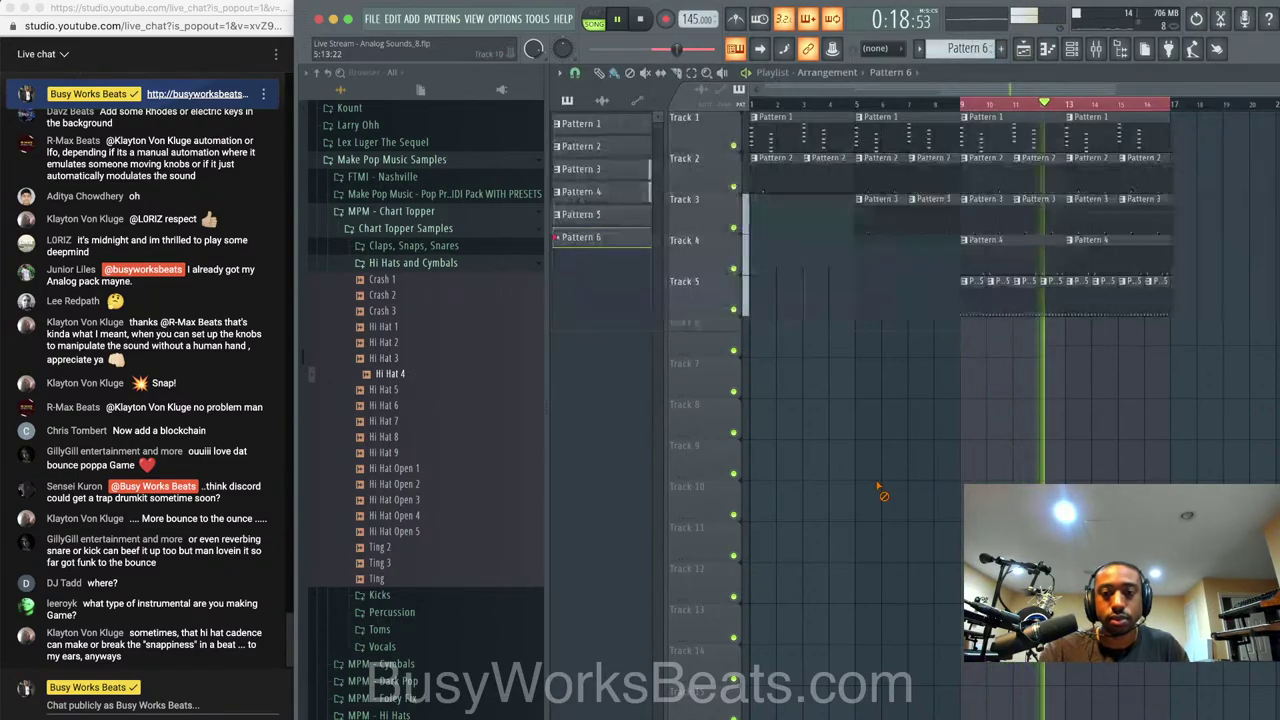
Clear the playlist's time selection, bring up the channel rack with Trap Drums selected, and stop the playback
{"action": "right_click", "coordinate": [1033, 107]}
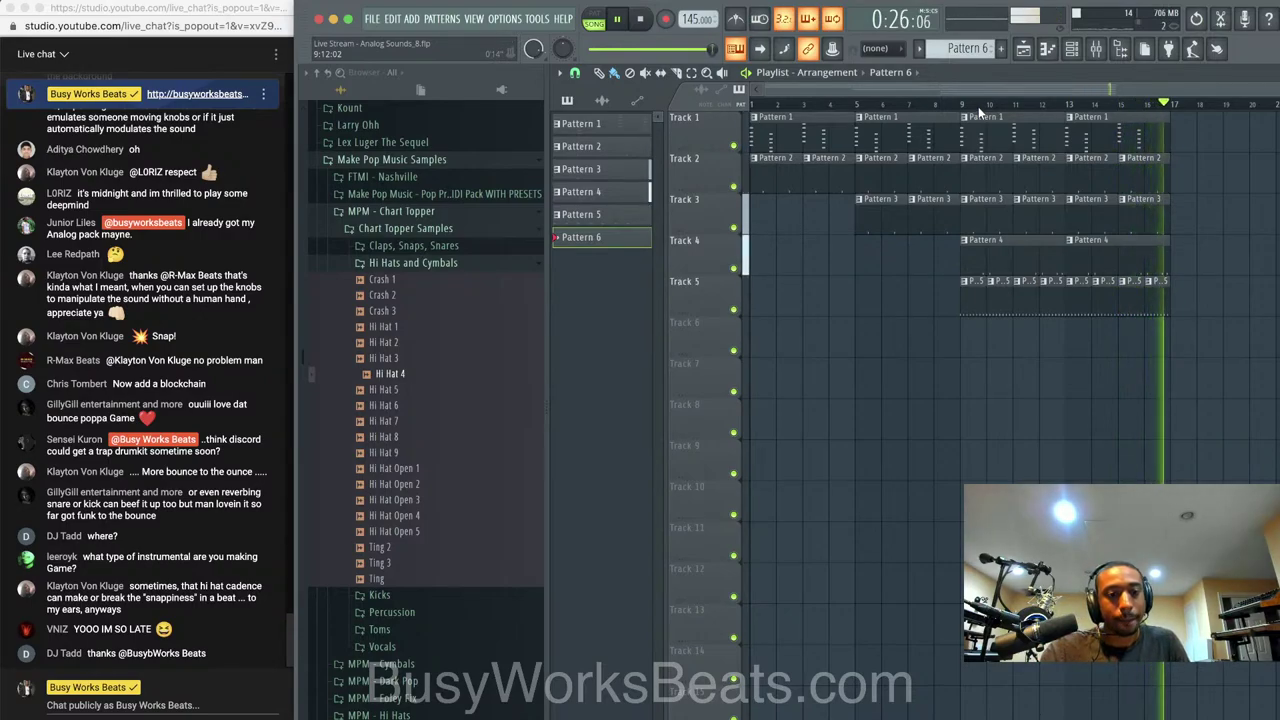
{"action": "left_click", "coordinate": [1071, 49]}
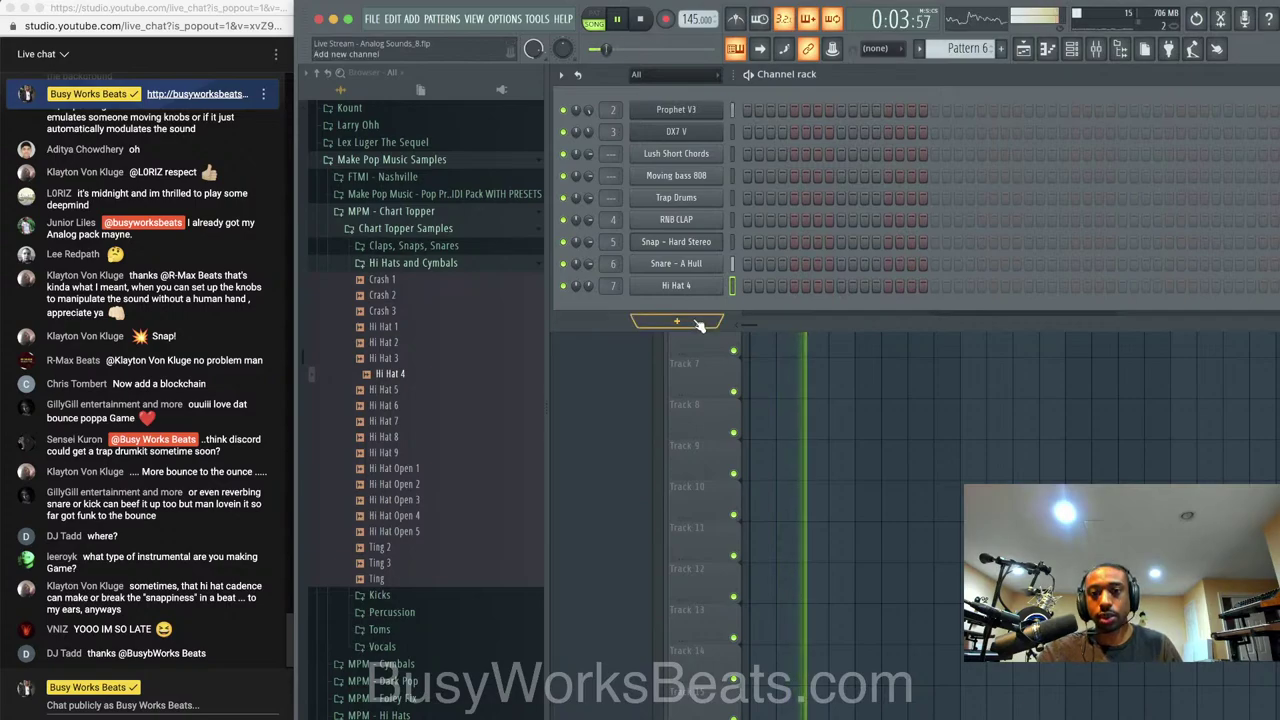
{"action": "left_click", "coordinate": [734, 197]}
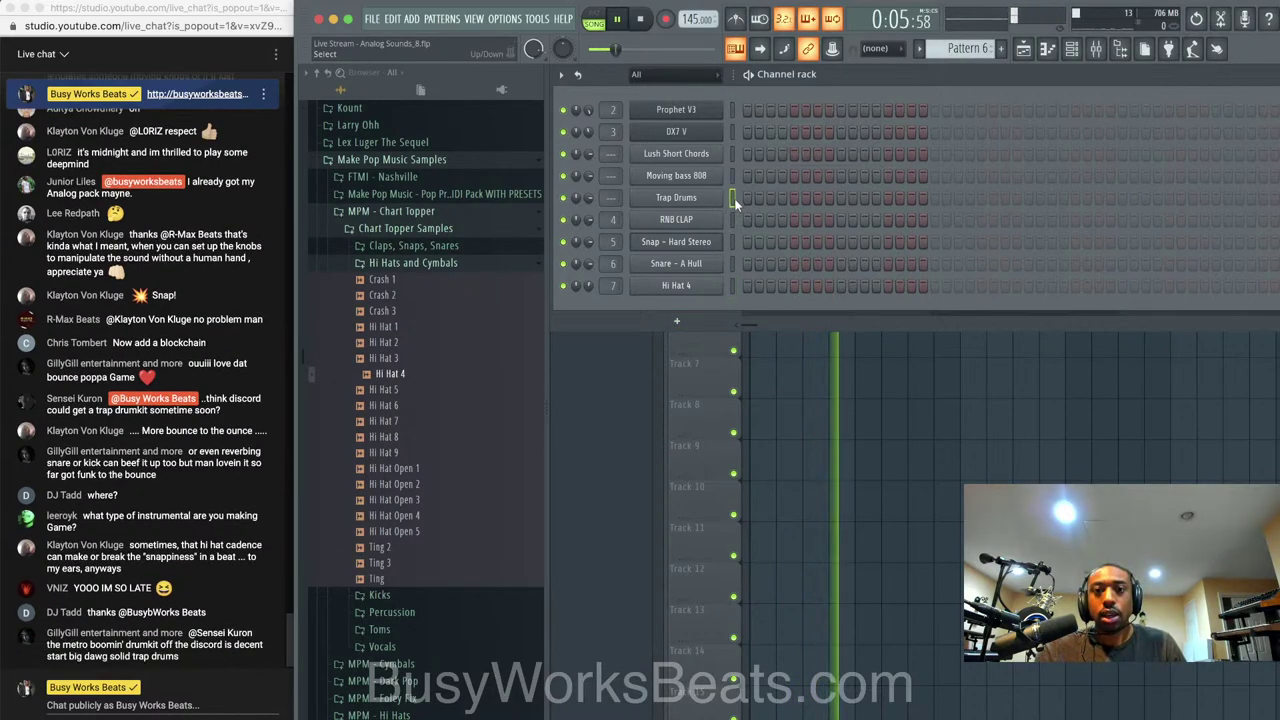
{"action": "key", "text": "space"}
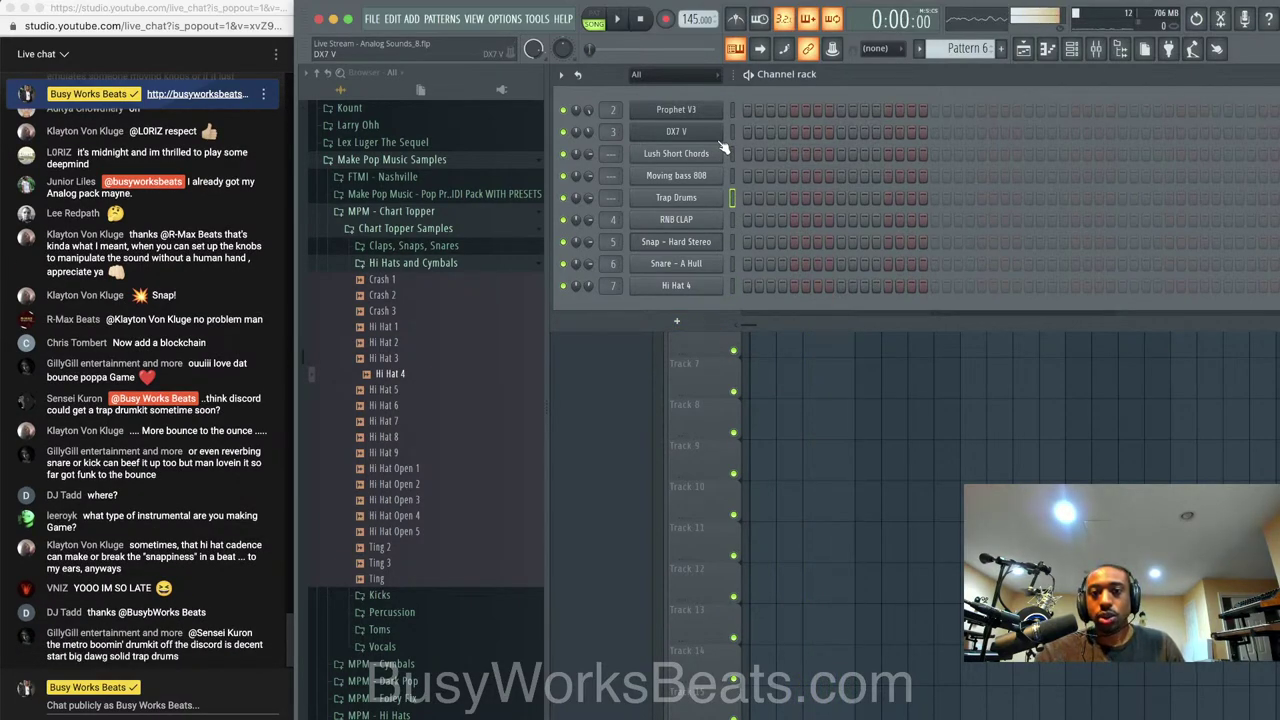
Switch to Pattern 1 and add a second Prophet V3 instrument channel, moving its window fully into view
{"action": "left_click", "coordinate": [1000, 50]}
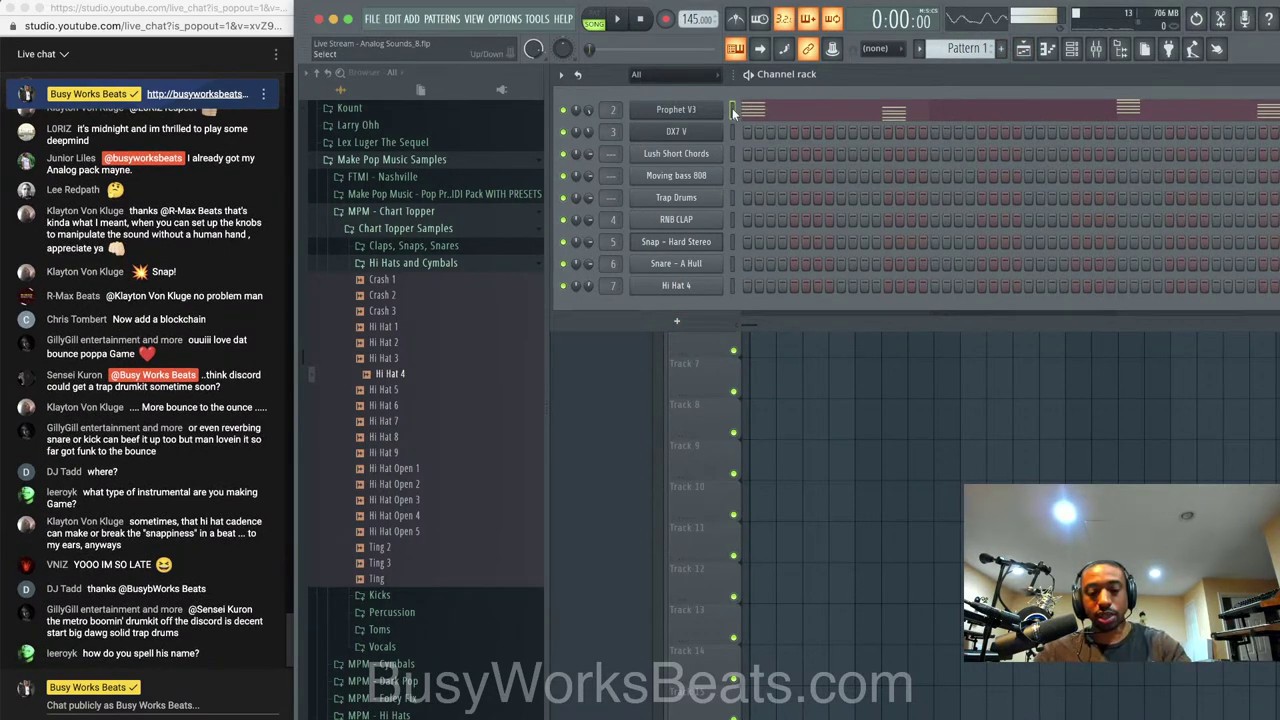
{"action": "left_click", "coordinate": [676, 321]}
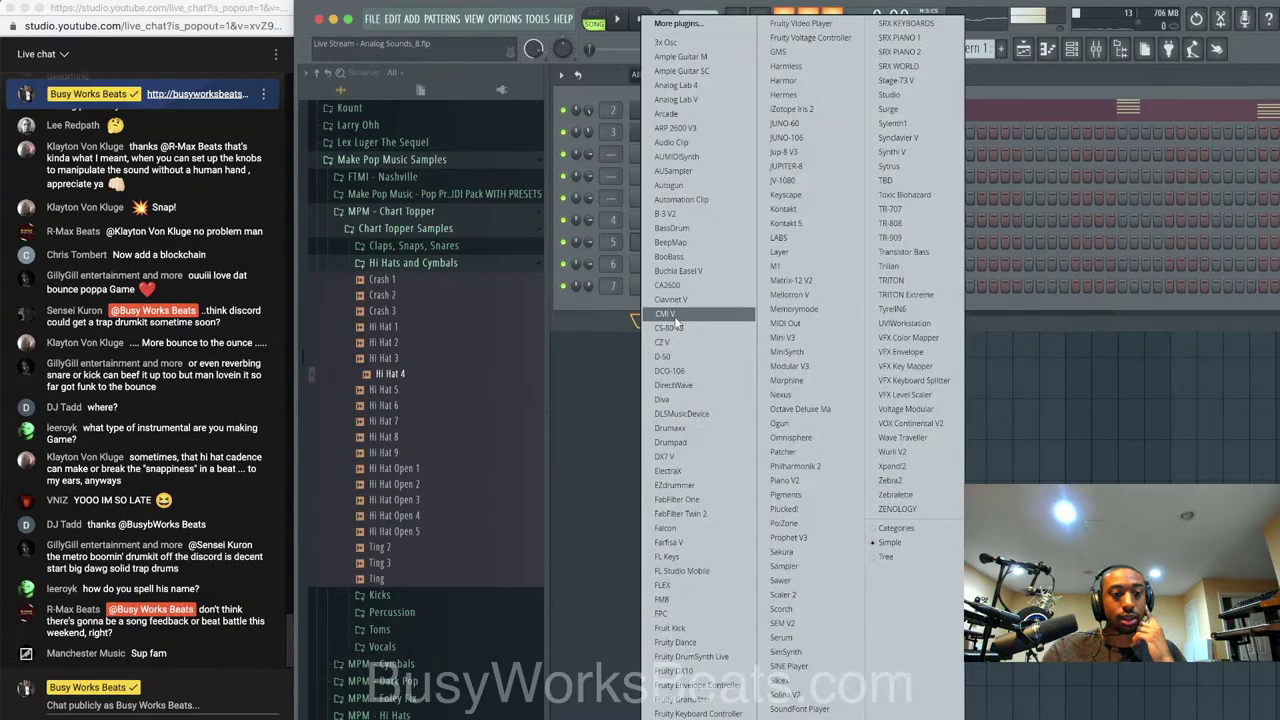
{"action": "left_click", "coordinate": [815, 540]}
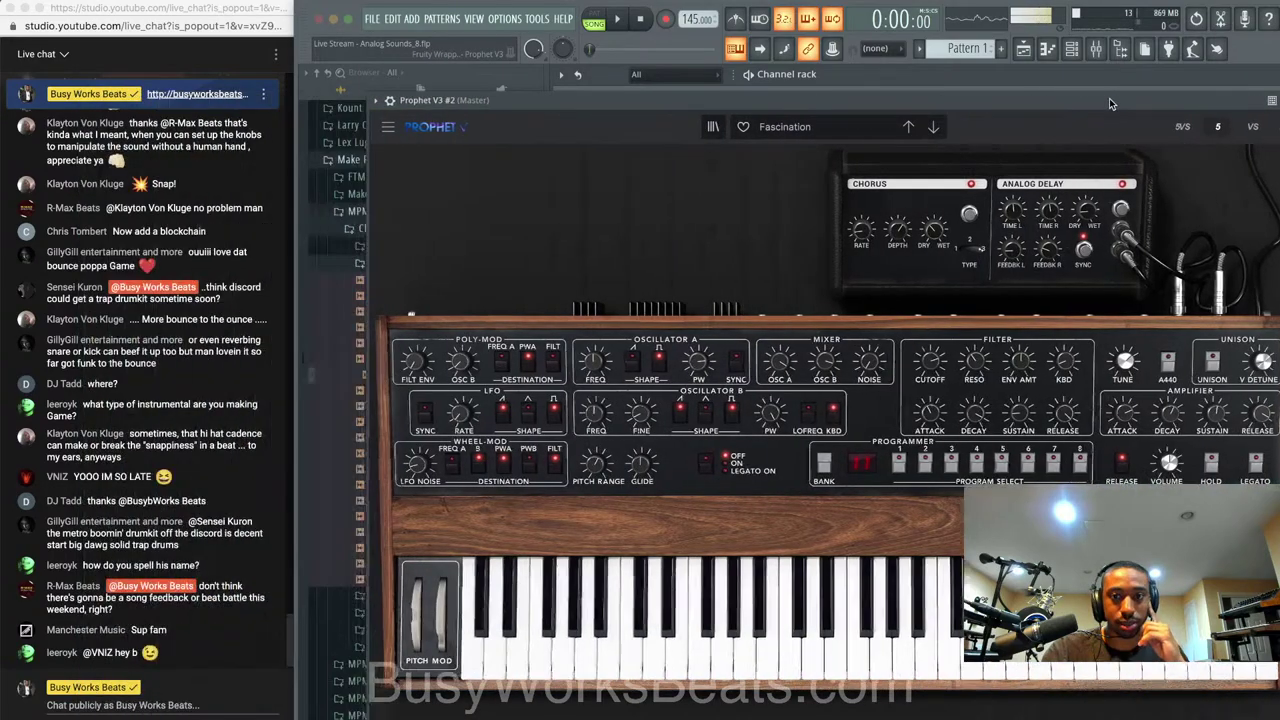
{"action": "left_click_drag", "start_coordinate": [1109, 103], "coordinate": [1067, 106]}
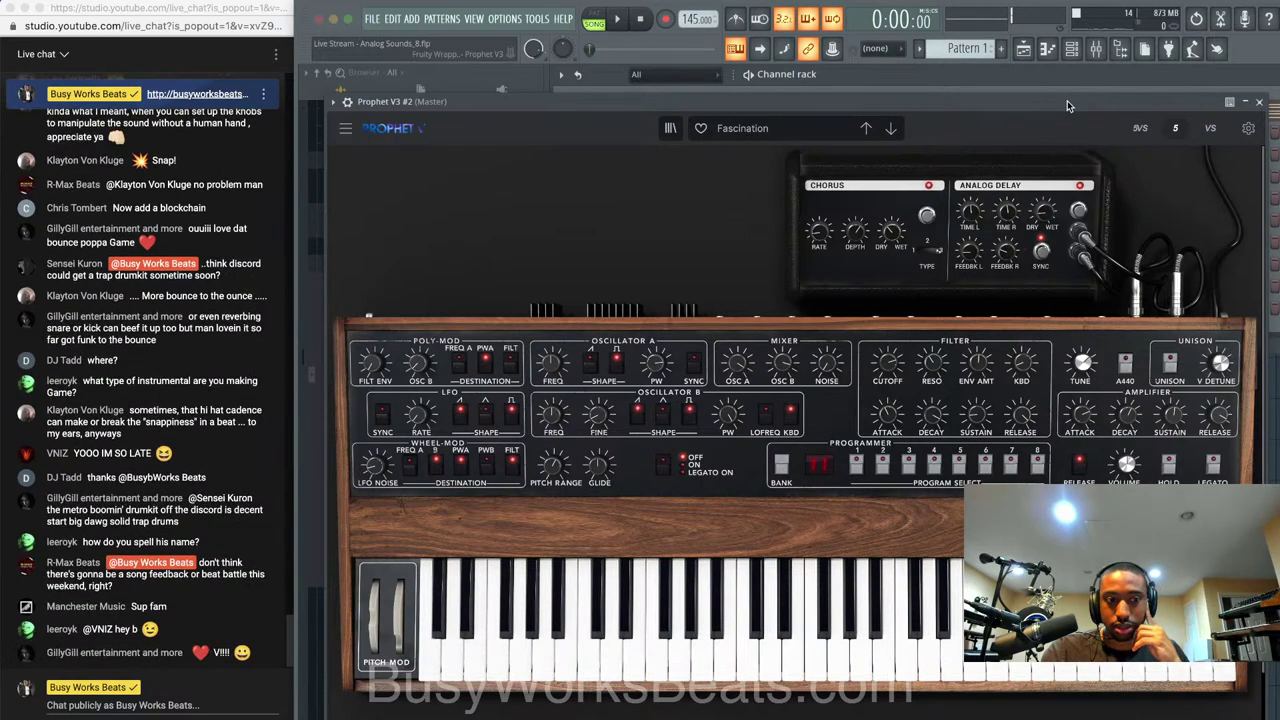
Audition keys presets in the second Prophet V3 from Analog Pixels onward, settle on Claviphet and close the instrument window
{"action": "left_click", "coordinate": [750, 128]}
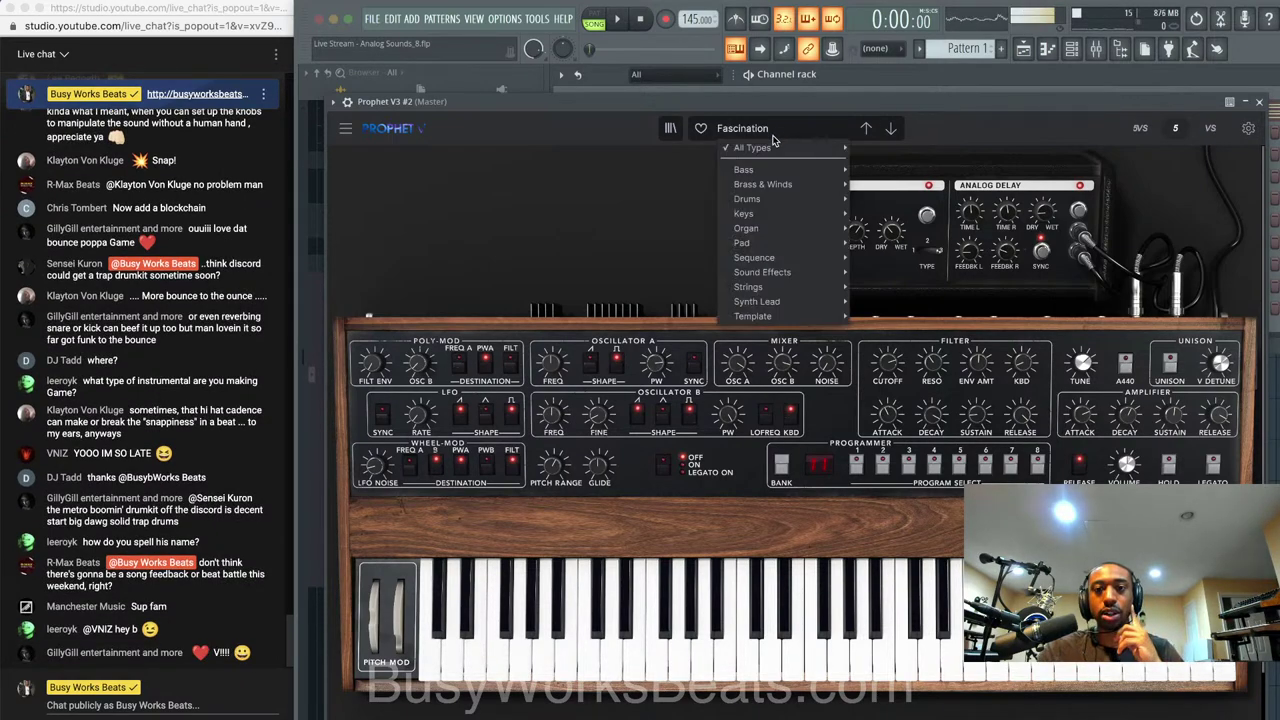
{"action": "mouse_move", "coordinate": [771, 220]}
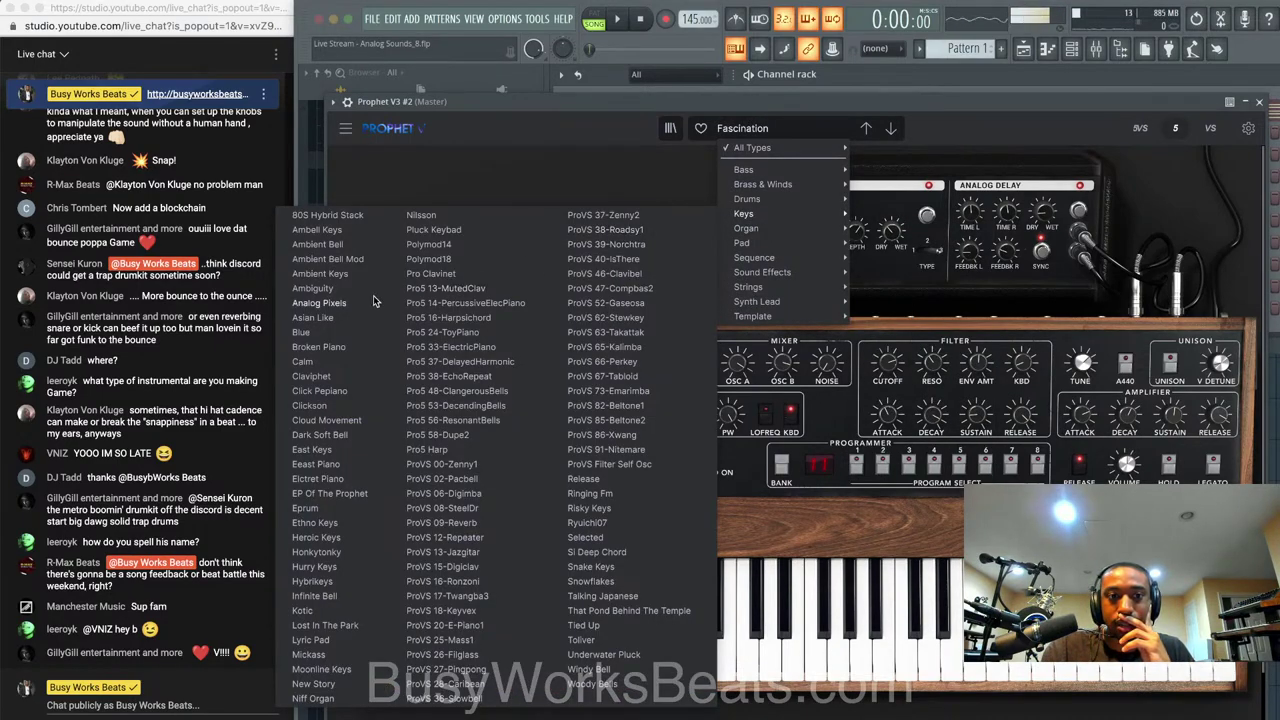
{"action": "left_click", "coordinate": [337, 304]}
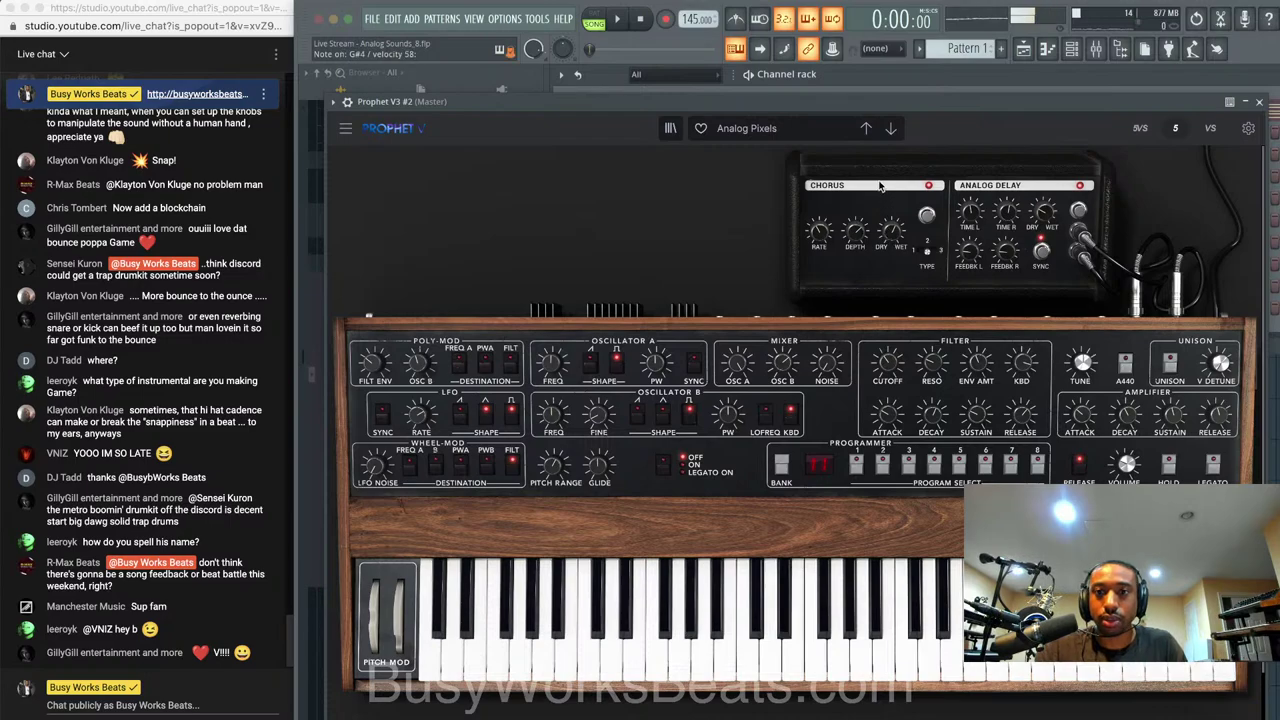
{"action": "left_click", "coordinate": [891, 130]}
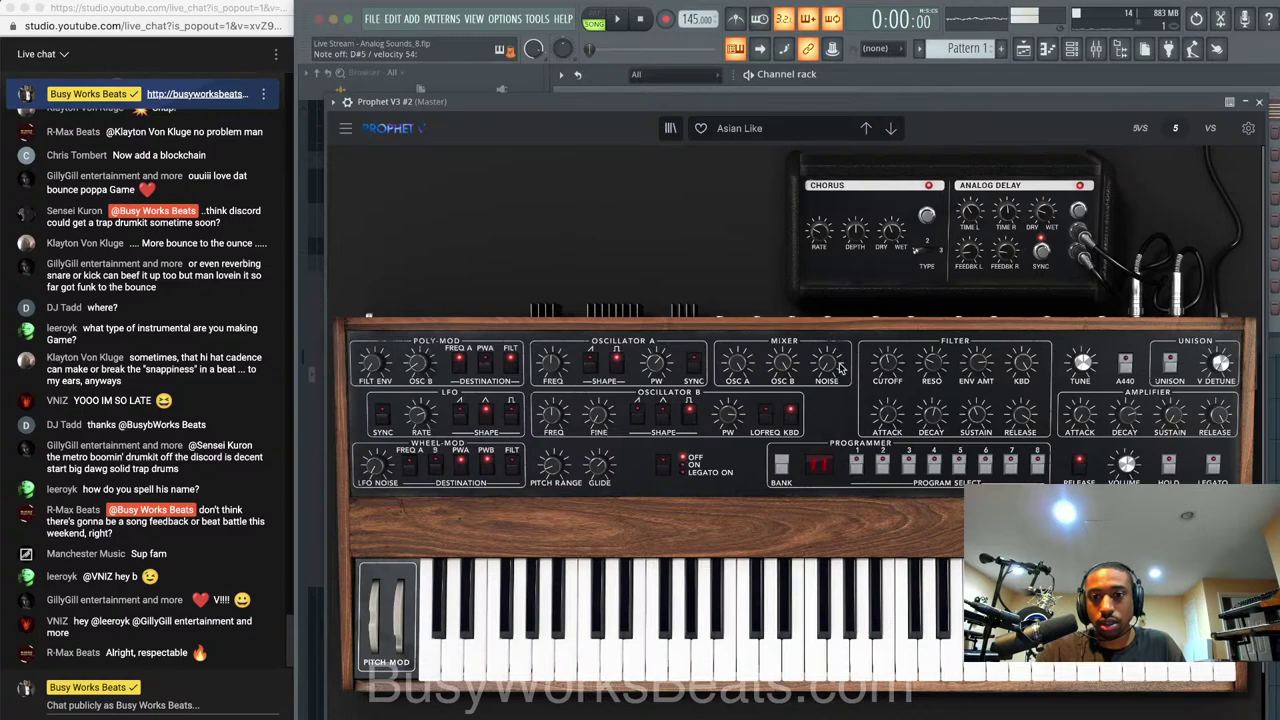
{"action": "left_click", "coordinate": [893, 128]}
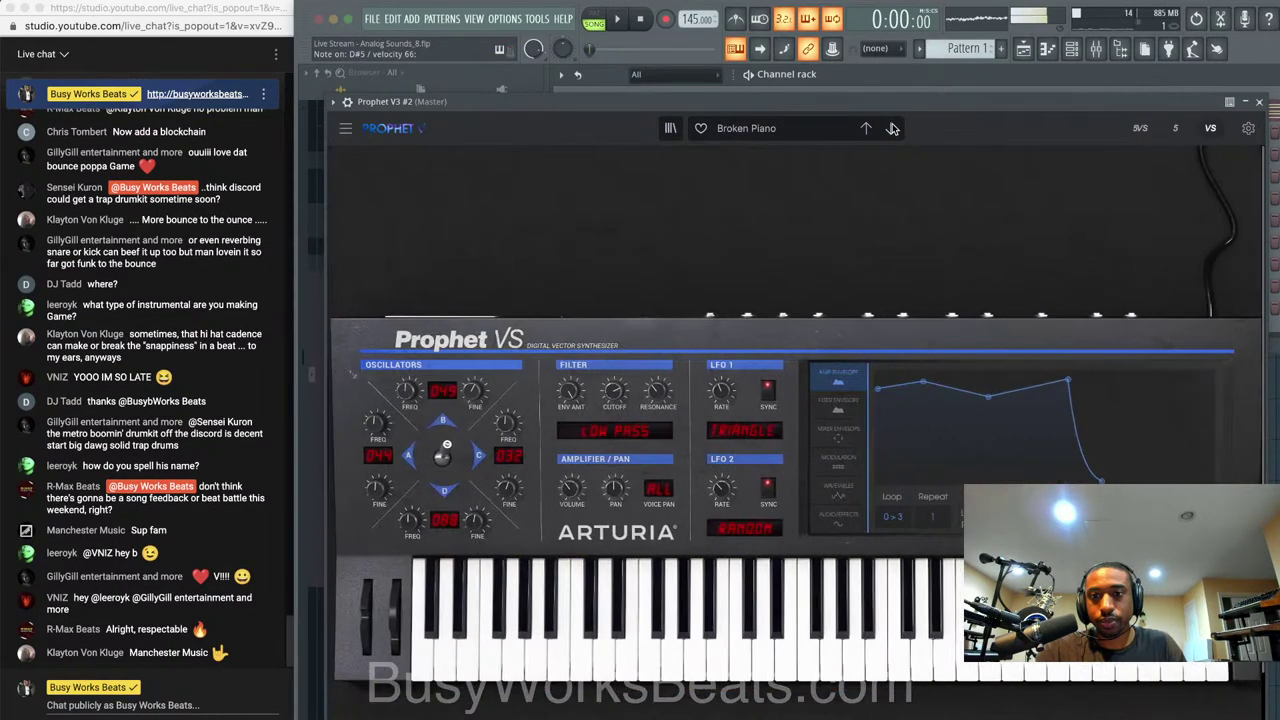
{"action": "left_click", "coordinate": [893, 128]}
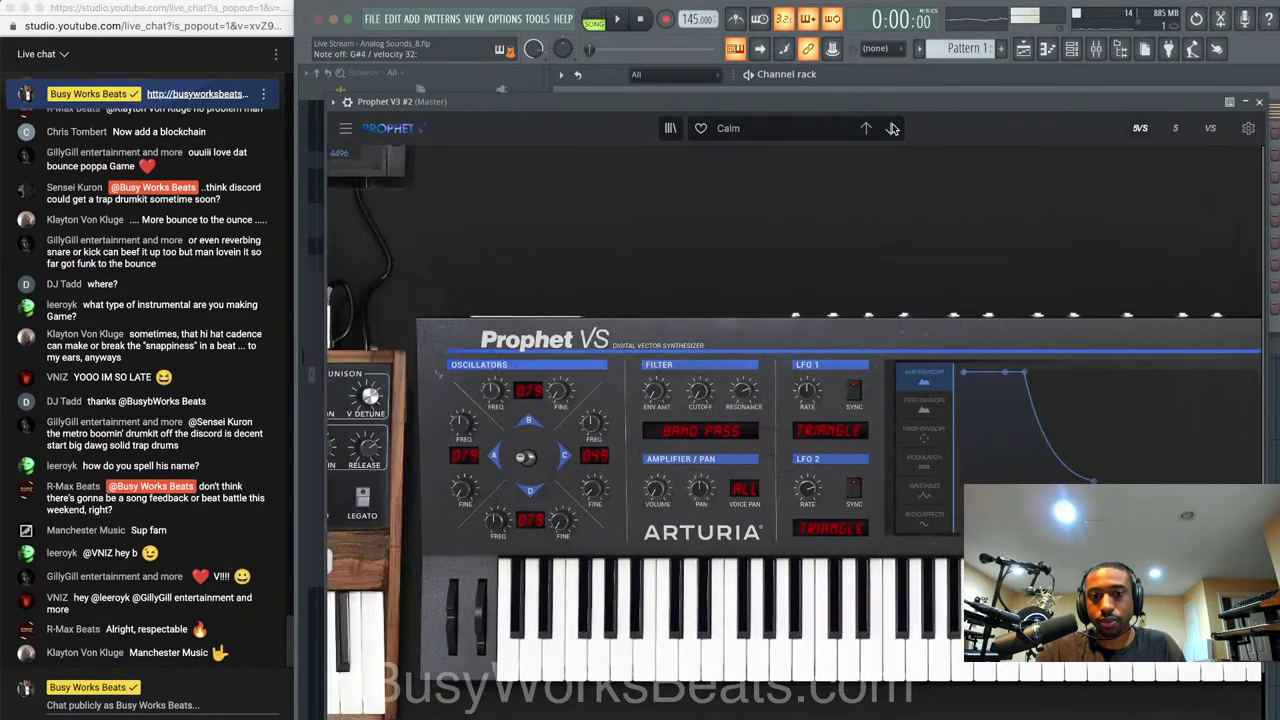
{"action": "left_click", "coordinate": [893, 128]}
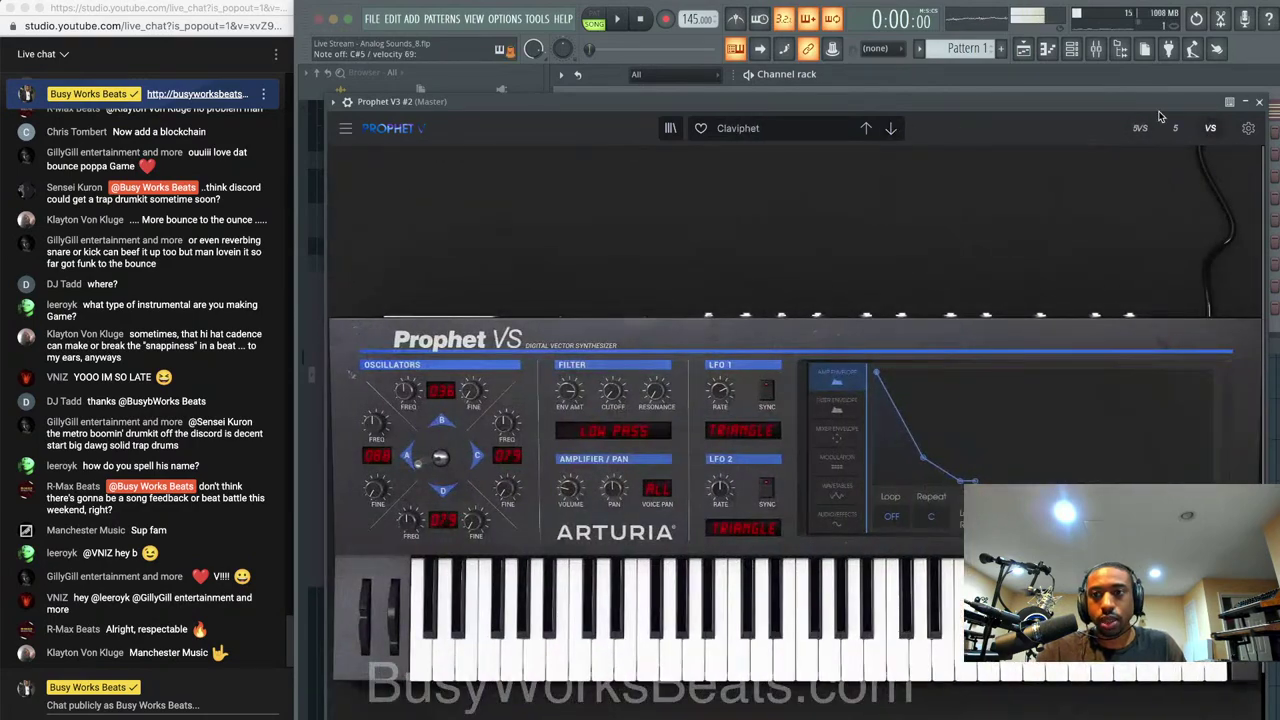
{"action": "left_click", "coordinate": [1259, 101]}
{"action": "right_click", "coordinate": [690, 307]}
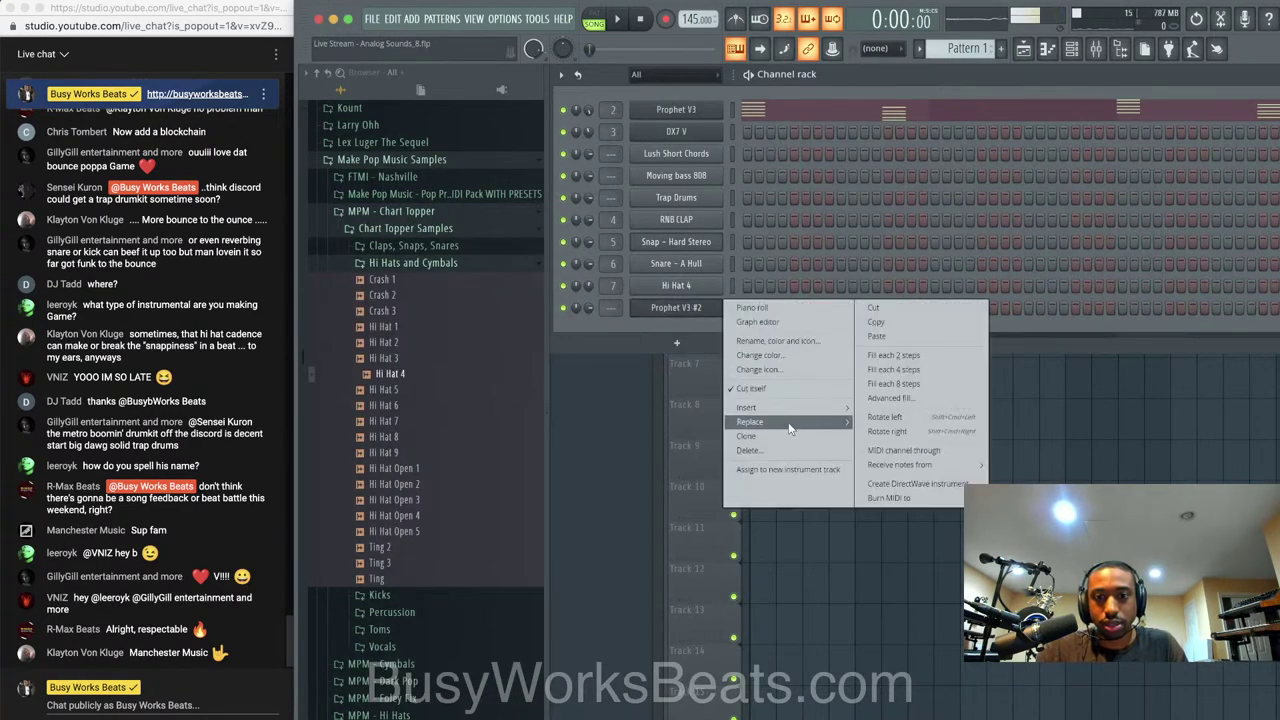
{"action": "mouse_move", "coordinate": [800, 421]}
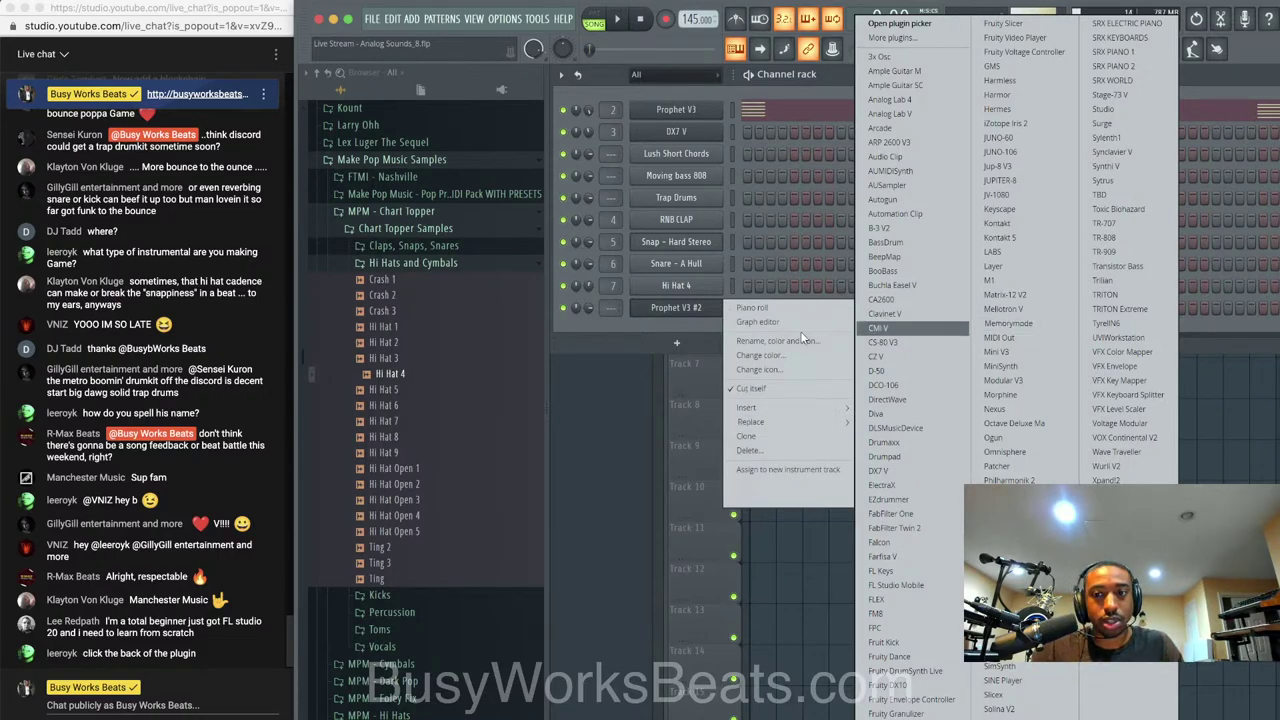
{"action": "left_click", "coordinate": [682, 324]}
Switch to the YouTube window in Chrome, search for "manchester music" and open the Manchester Music channel
{"action": "right_click", "coordinate": [300, 717]}
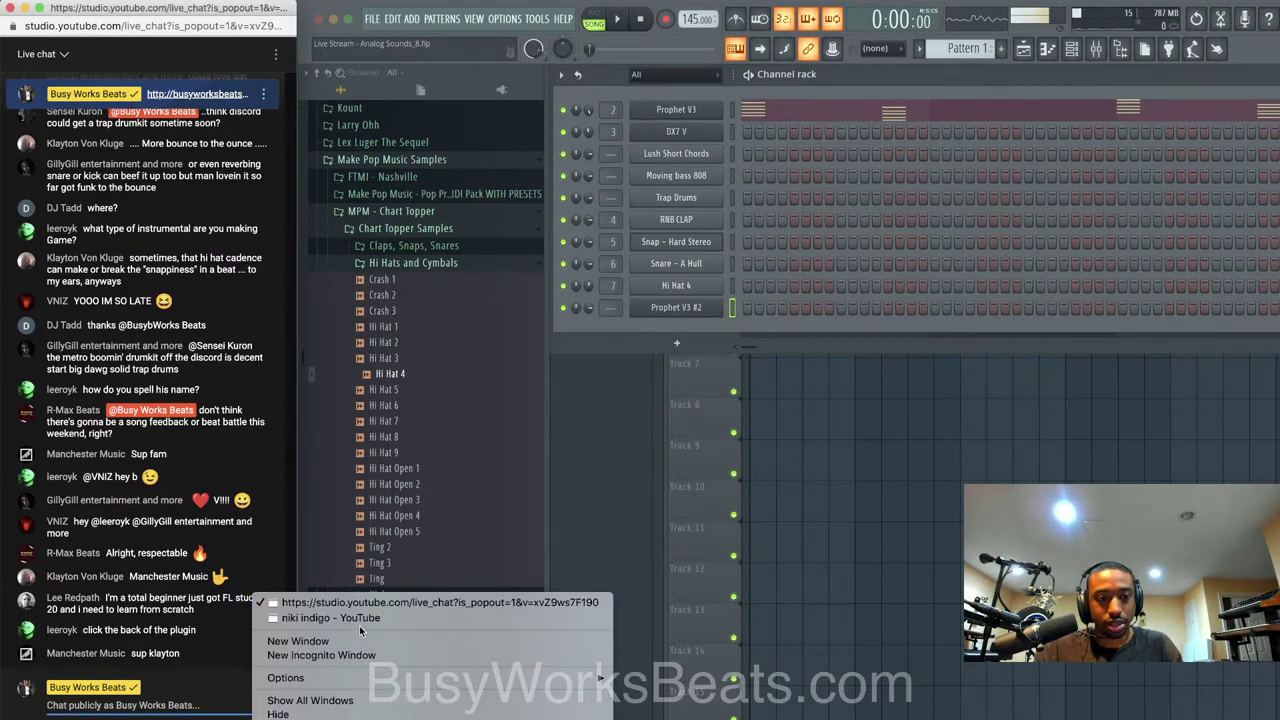
{"action": "left_click", "coordinate": [330, 618]}
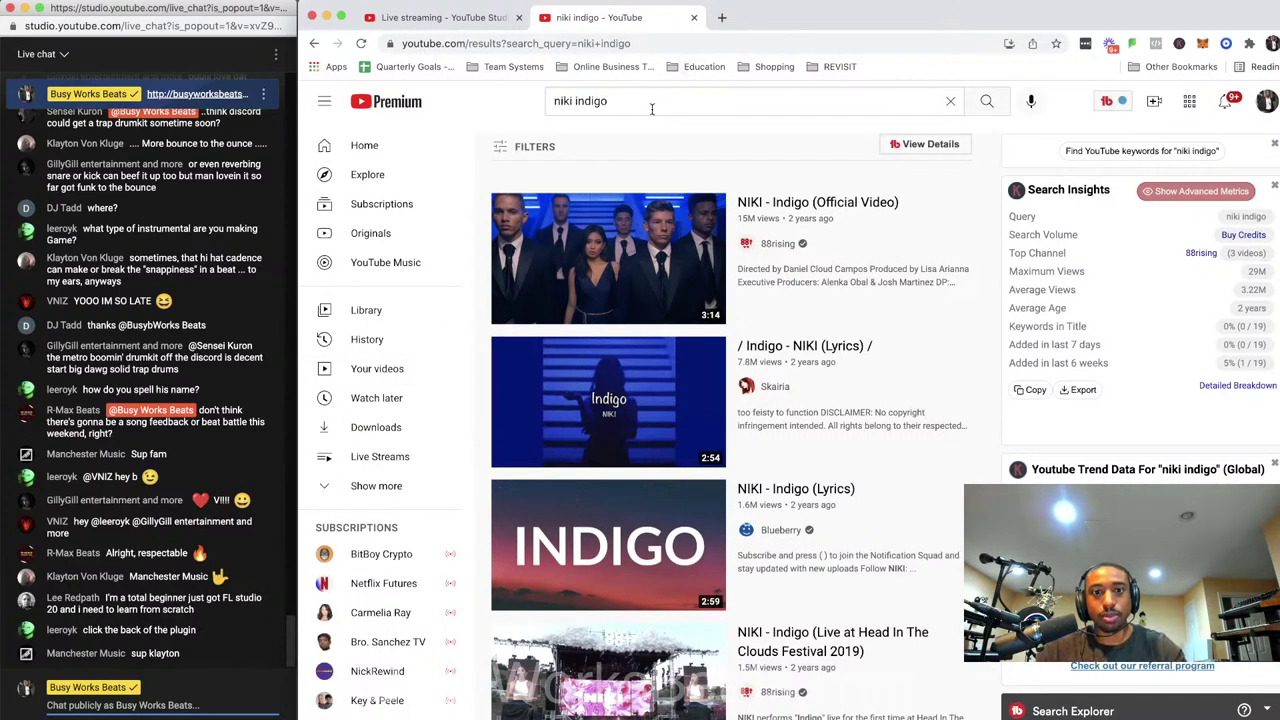
{"action": "triple_click", "coordinate": [651, 109]}
{"action": "type", "text": "manches"}
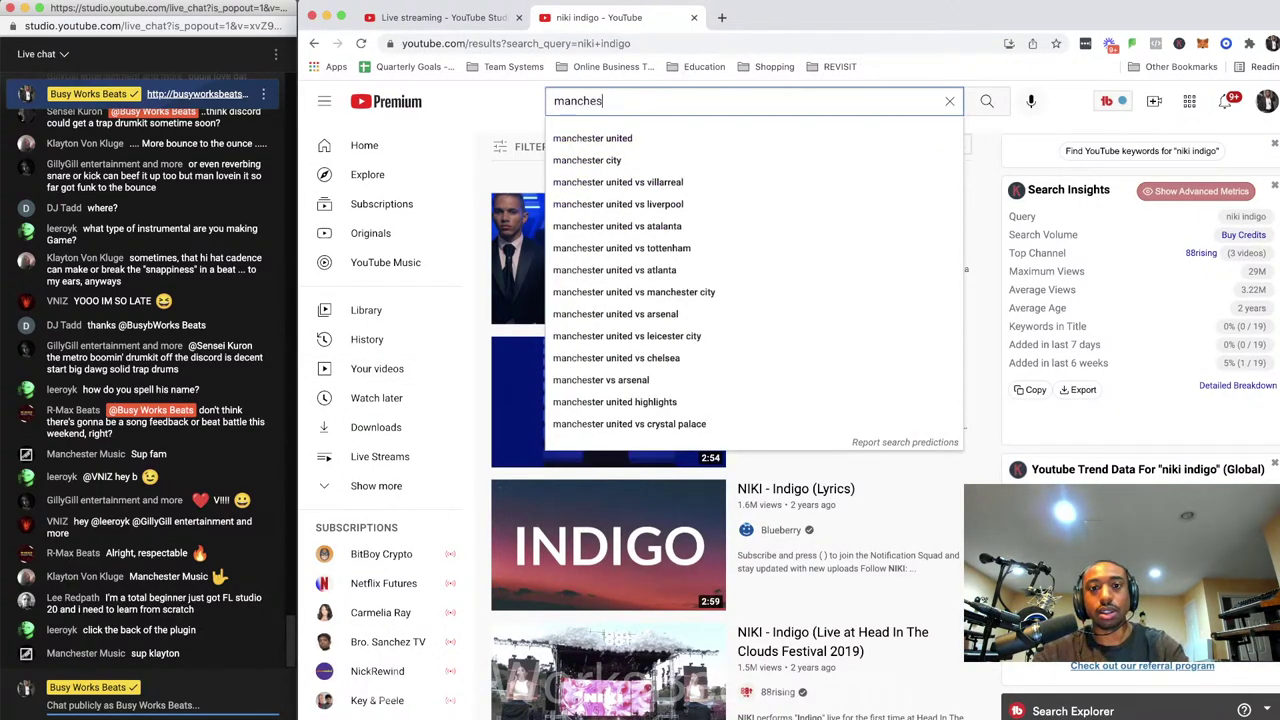
{"action": "type", "text": "ter music"}
{"action": "key", "text": "Return"}
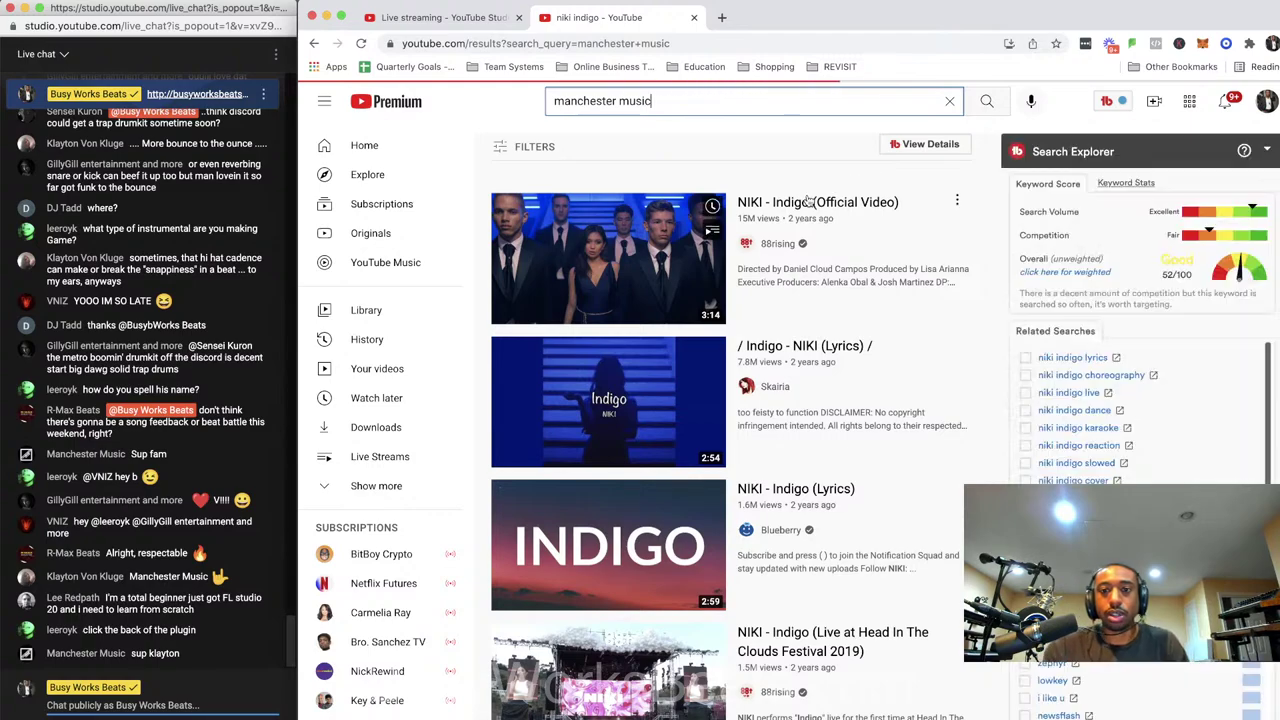
{"action": "left_click", "coordinate": [740, 207]}
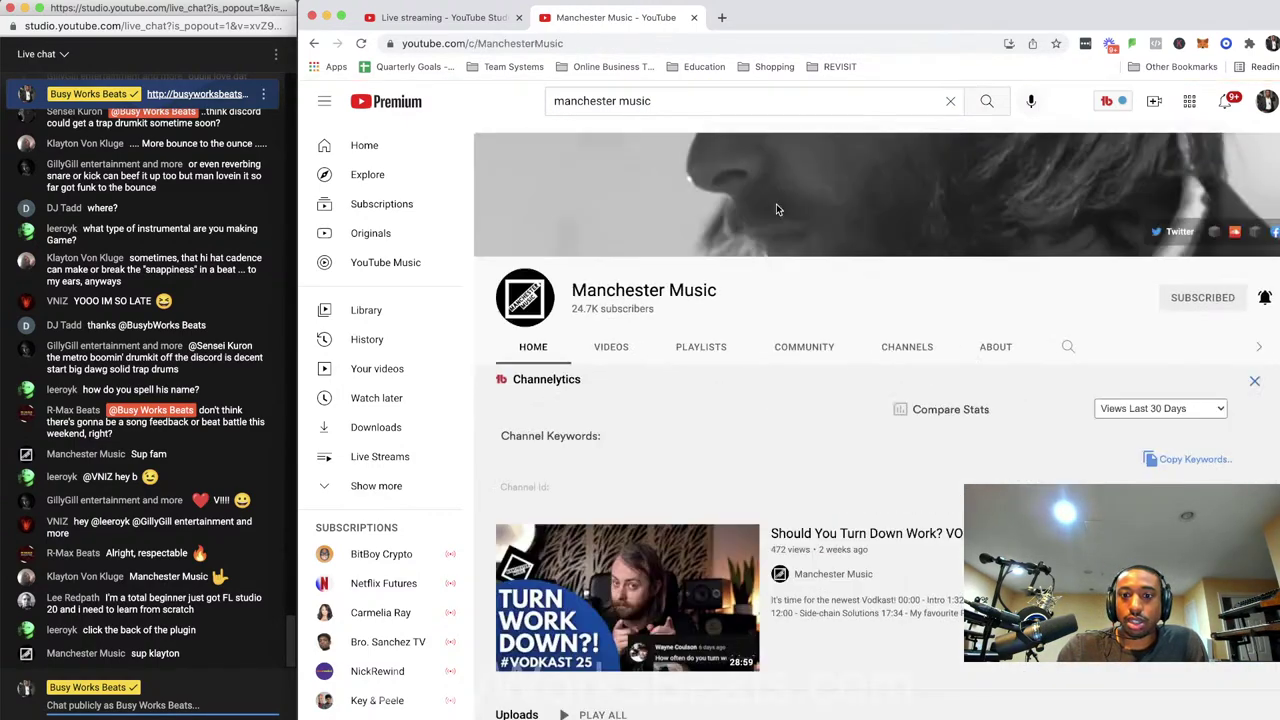
Look through the Manchester Music channel's uploaded videos, close the page and return to FL Studio
{"action": "left_click", "coordinate": [622, 352]}
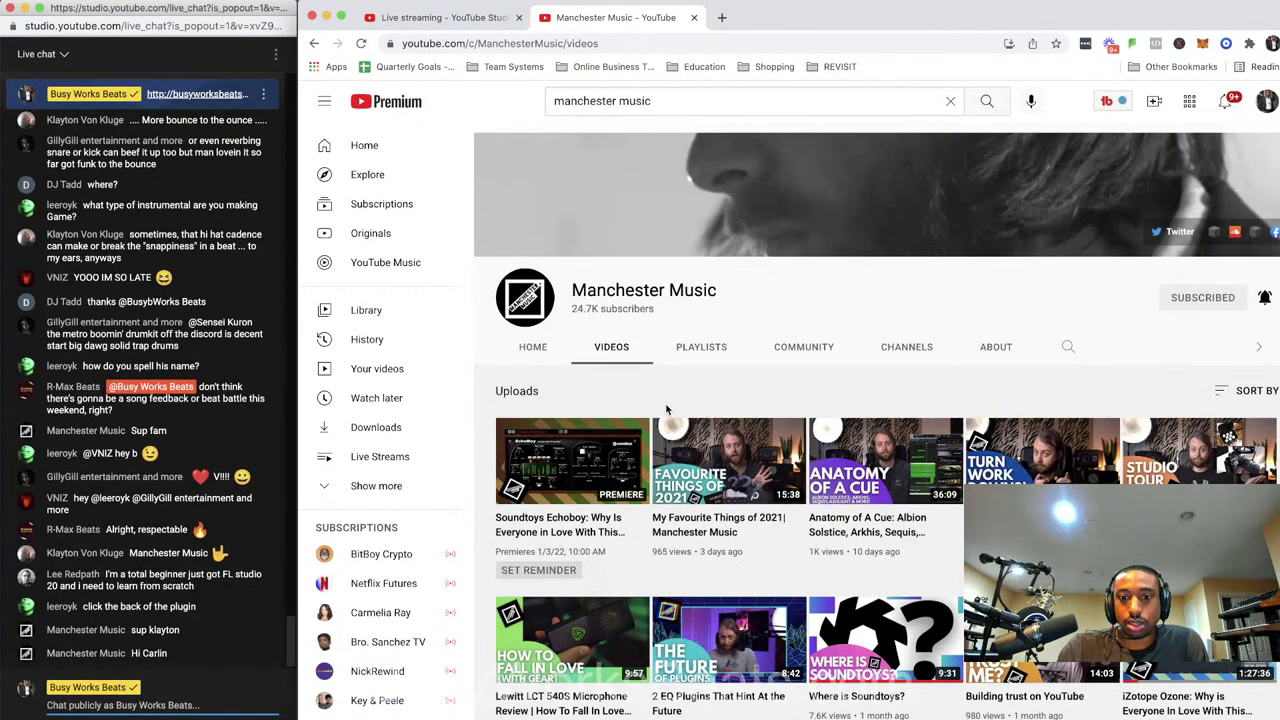
{"action": "scroll", "coordinate": [667, 408], "scroll_direction": "down", "scroll_amount": 2}
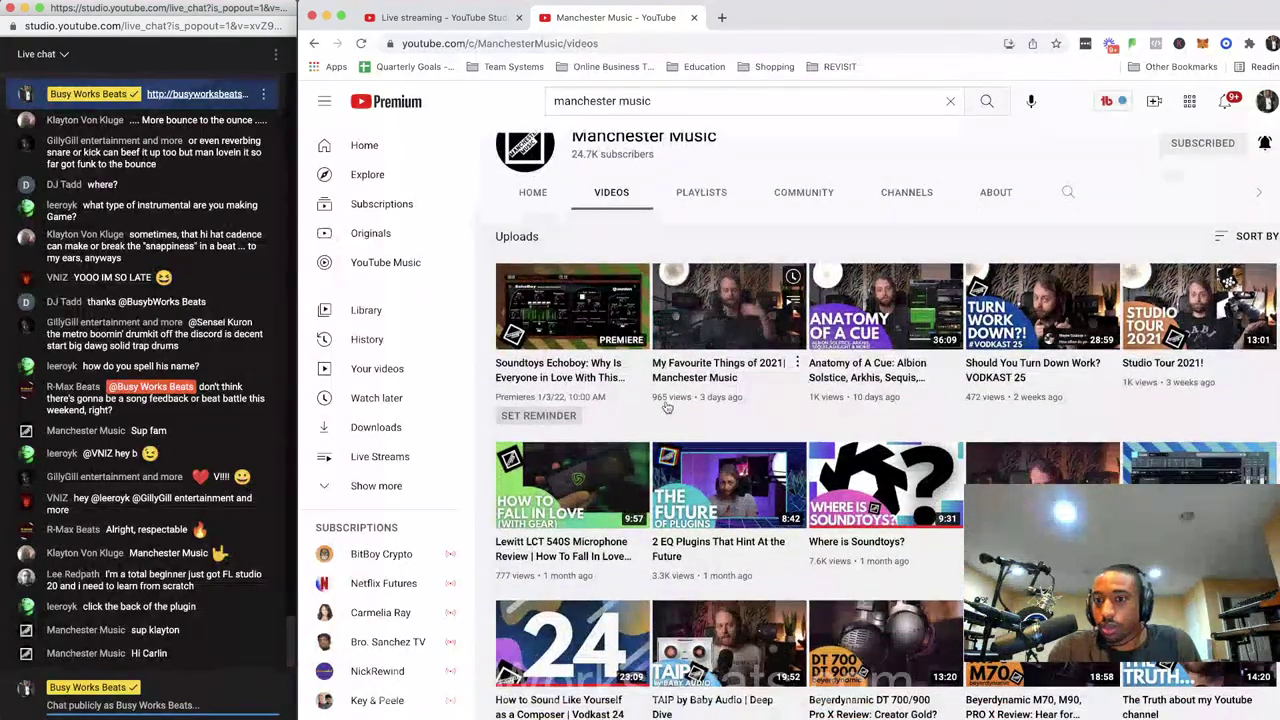
{"action": "scroll", "coordinate": [667, 408], "scroll_direction": "down", "scroll_amount": 1}
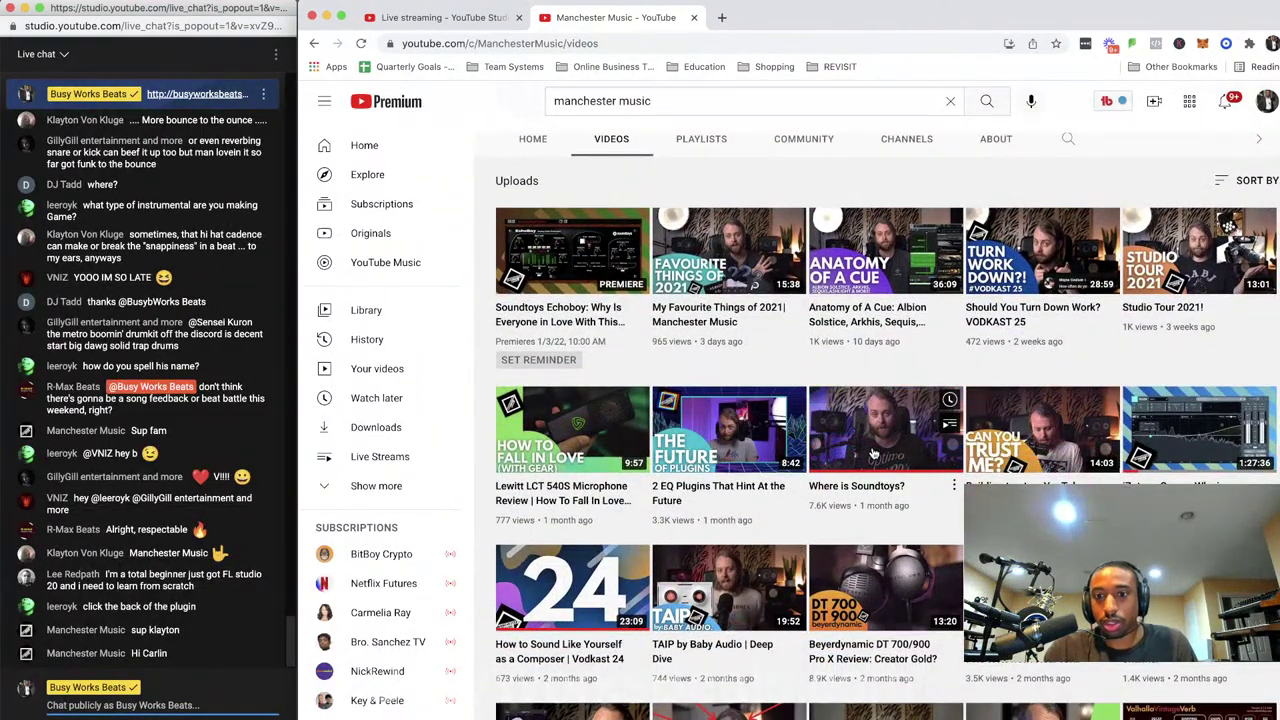
{"action": "scroll", "coordinate": [873, 455], "scroll_direction": "up", "scroll_amount": 5}
{"action": "scroll", "coordinate": [873, 455], "scroll_direction": "down", "scroll_amount": 5}
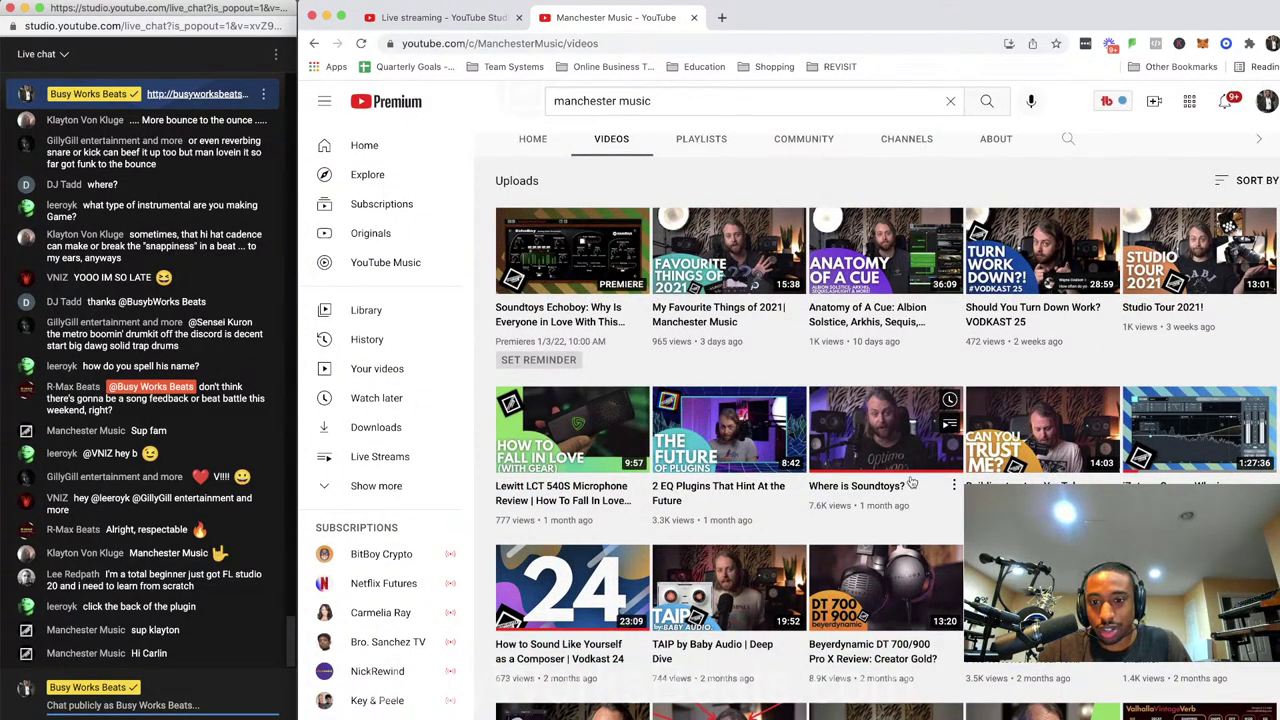
{"action": "scroll", "coordinate": [911, 483], "scroll_direction": "up", "scroll_amount": 5}
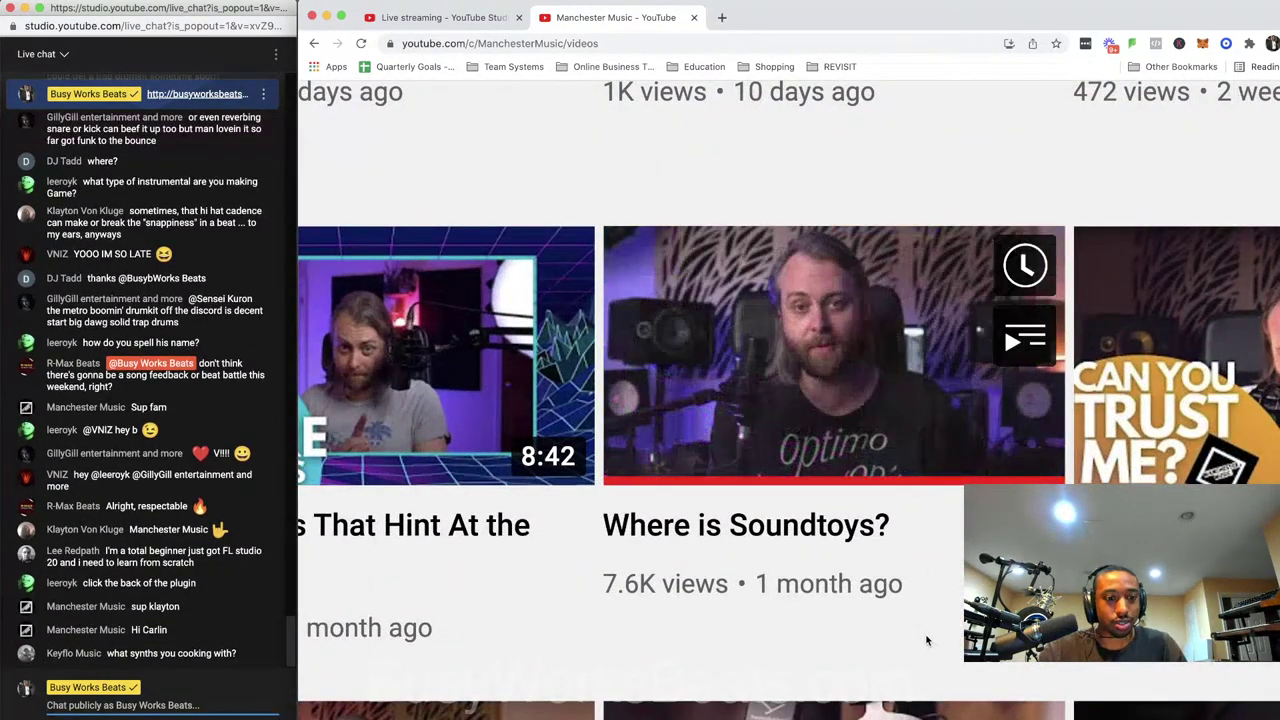
{"action": "scroll", "coordinate": [920, 640], "scroll_direction": "down", "scroll_amount": 5}
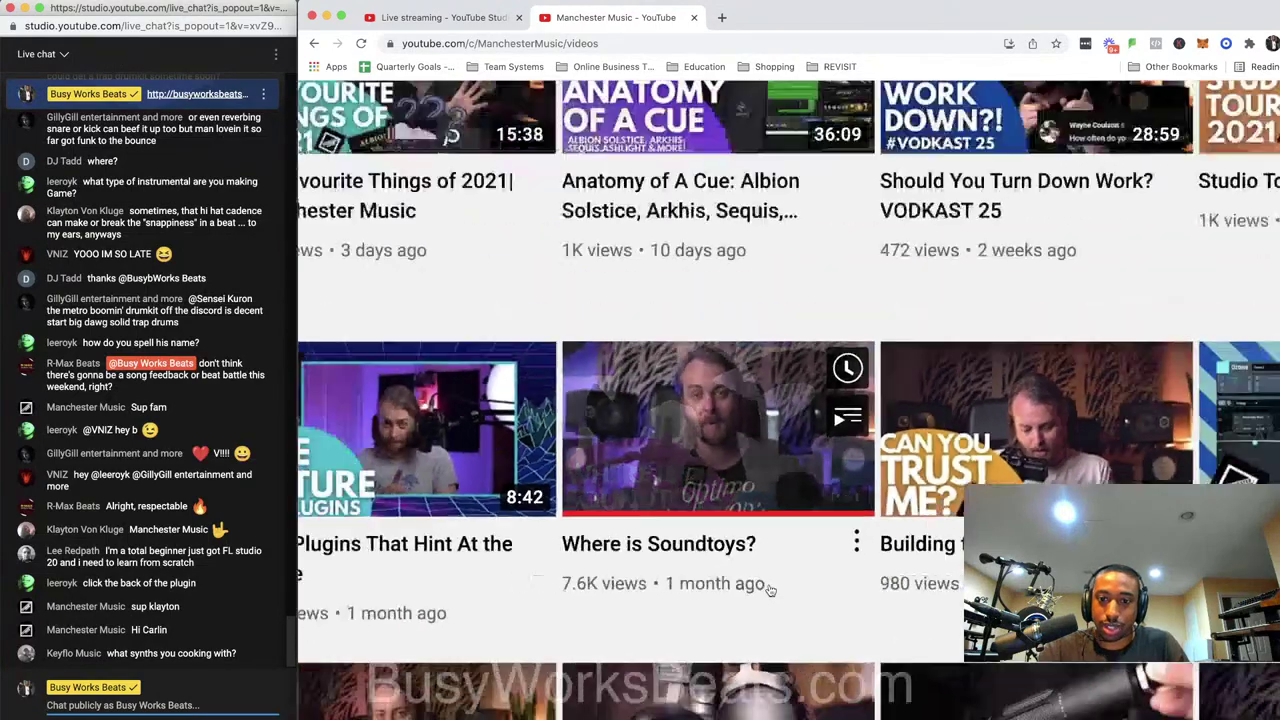
{"action": "scroll", "coordinate": [770, 590], "scroll_direction": "down", "scroll_amount": 5}
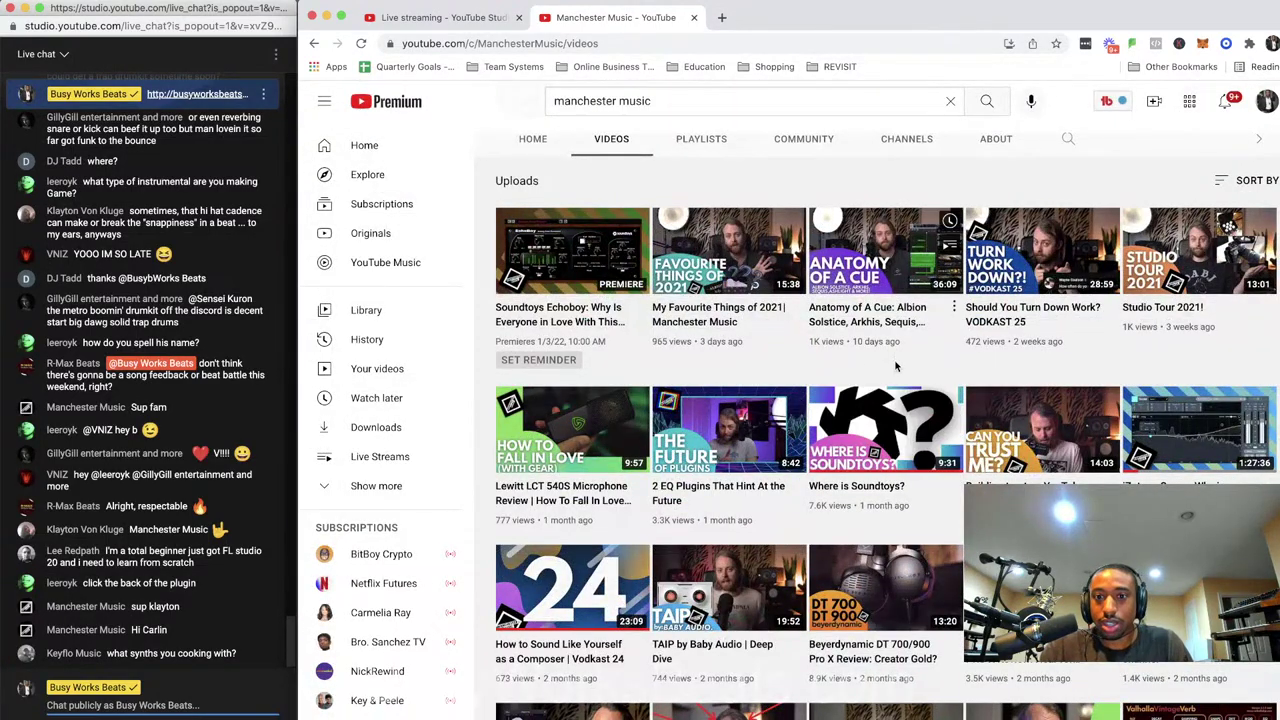
{"action": "scroll", "coordinate": [1228, 320], "scroll_direction": "up", "scroll_amount": 3}
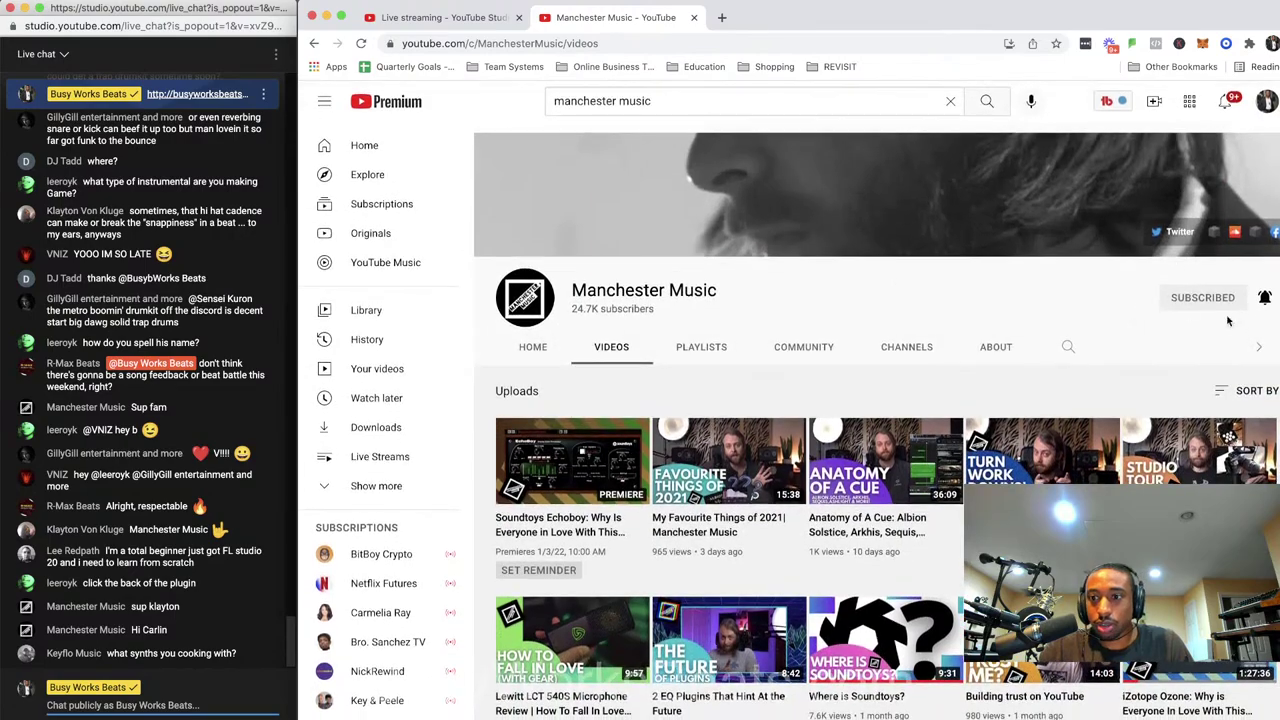
{"action": "scroll", "coordinate": [1228, 320], "scroll_direction": "down", "scroll_amount": 3}
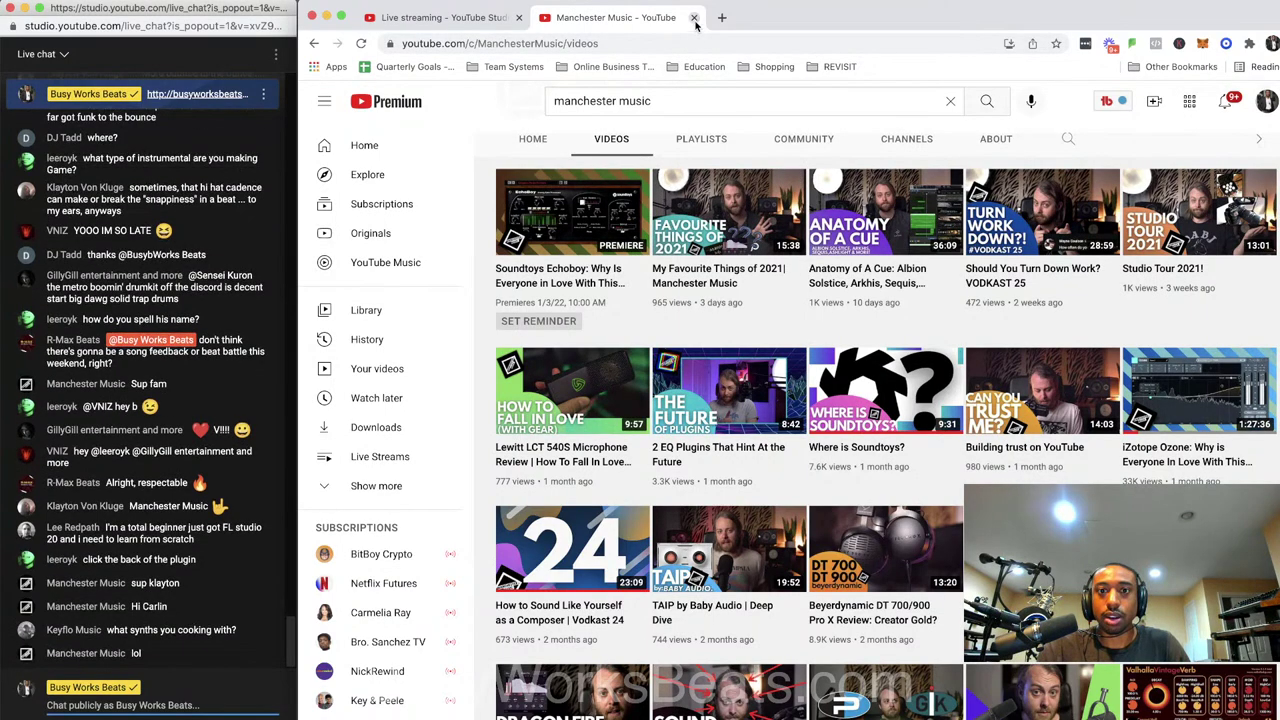
{"action": "left_click", "coordinate": [694, 19]}
{"action": "left_click", "coordinate": [326, 16]}
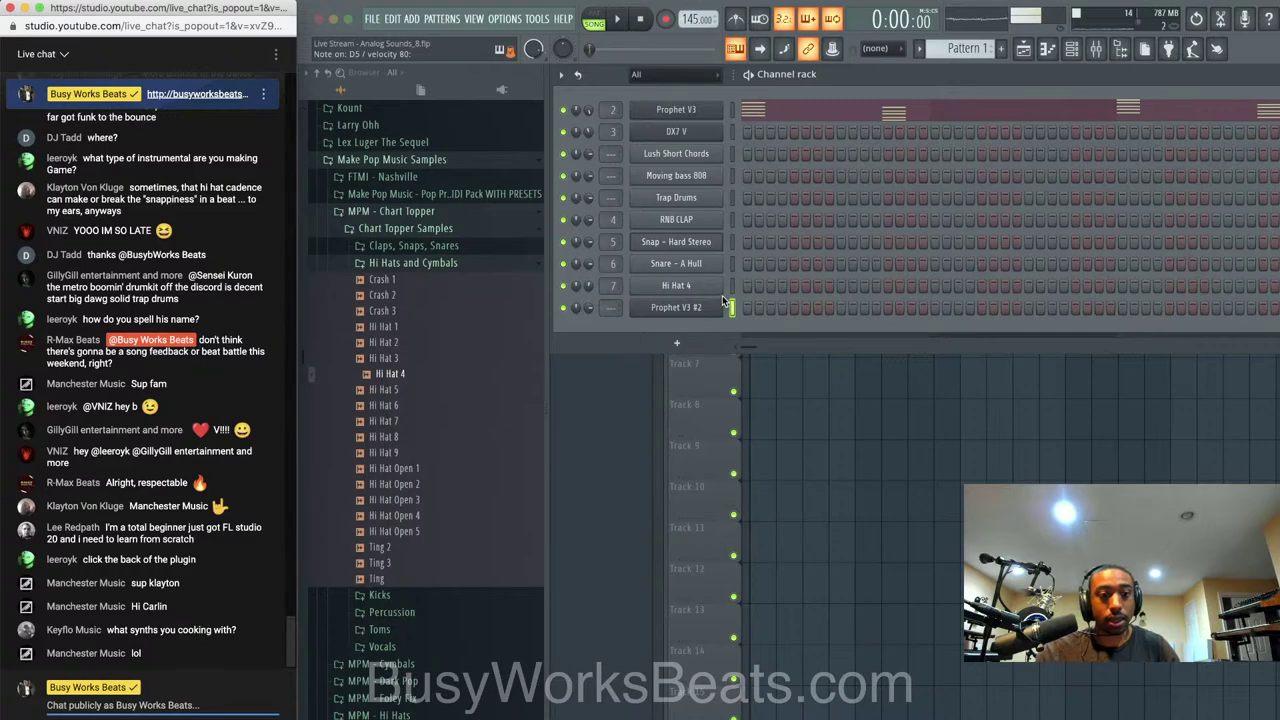
Copy the Prophet V3 chord notes into the Prophet V3 #2 channel and route that channel to mixer track 8
{"action": "left_click", "coordinate": [732, 110]}
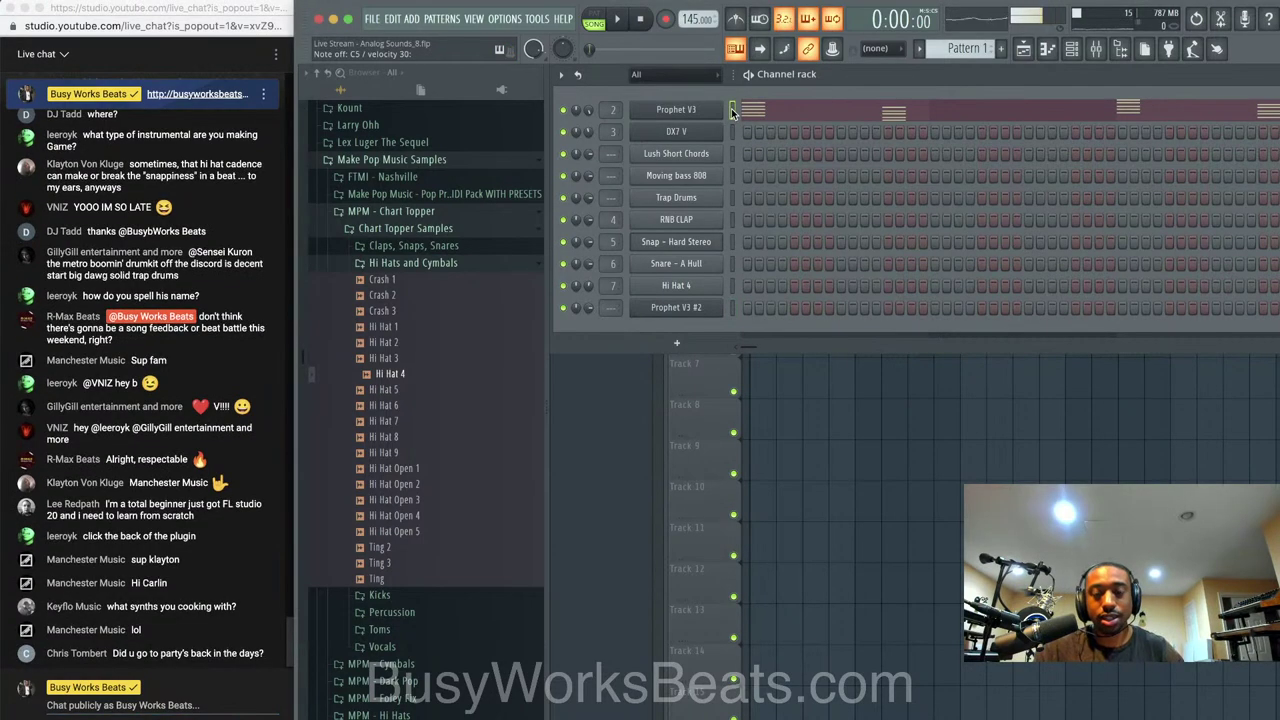
{"action": "key", "text": "super+v"}
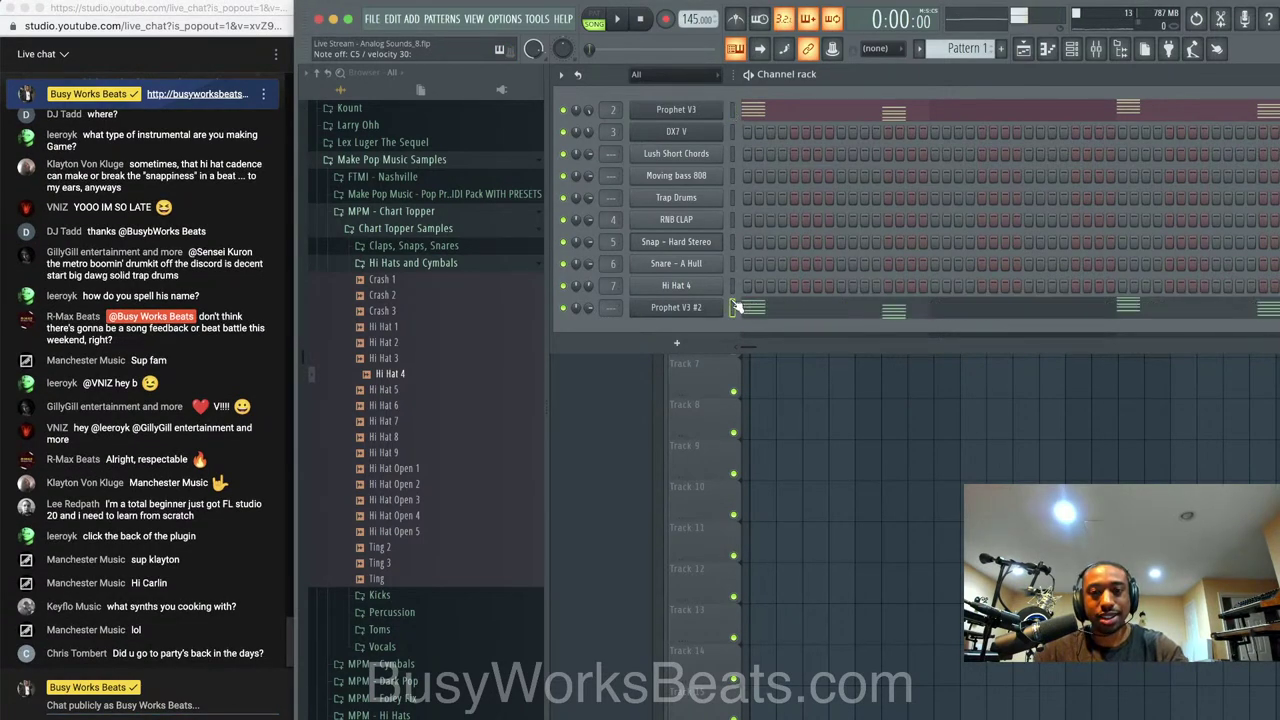
{"action": "key", "text": "F9"}
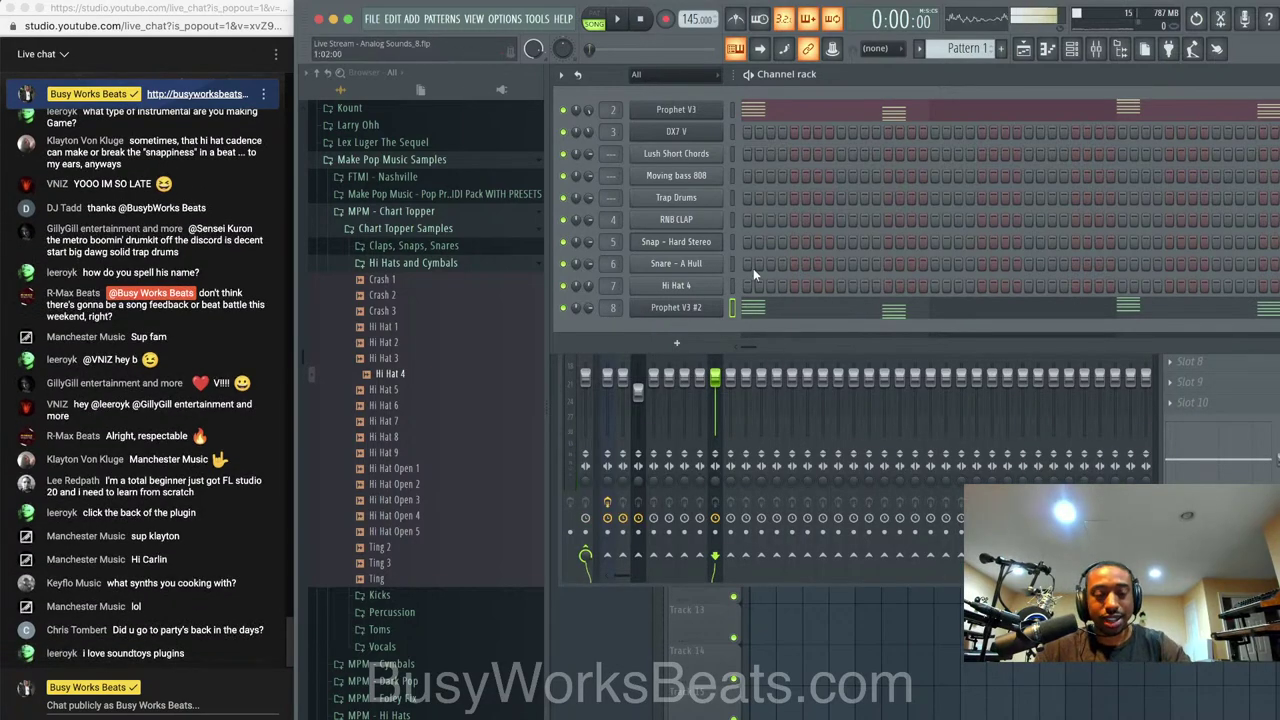
Play back the layered chords and check the Prophet V3 #2 channel's notes and instrument window
{"action": "key", "text": "space"}
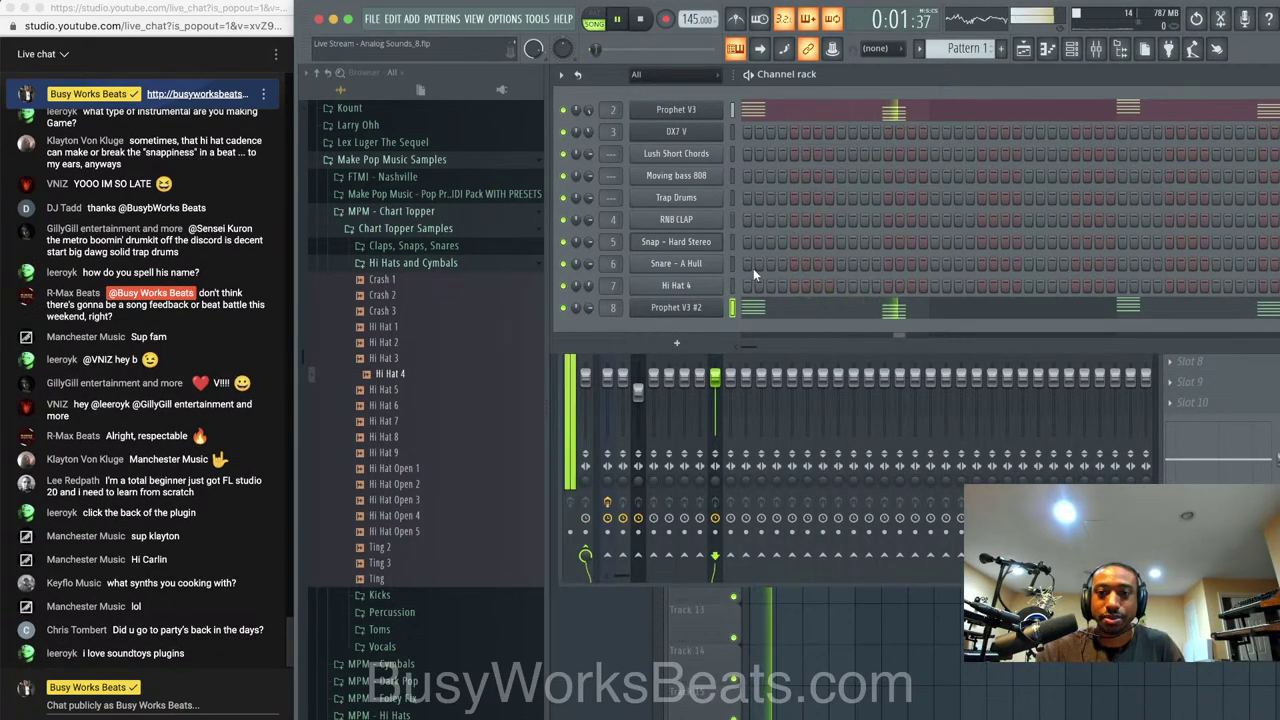
{"action": "left_click", "coordinate": [770, 308]}
{"action": "key", "text": "space"}
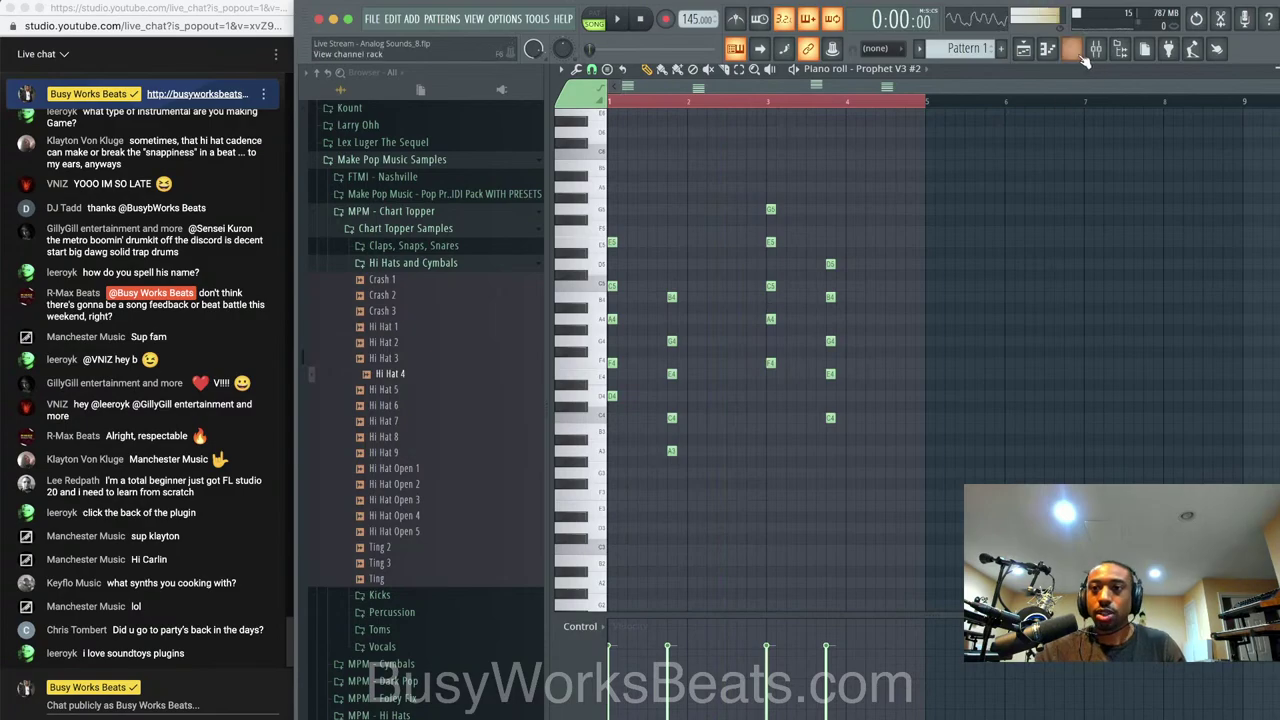
{"action": "key", "text": "F6"}
{"action": "left_click", "coordinate": [699, 303]}
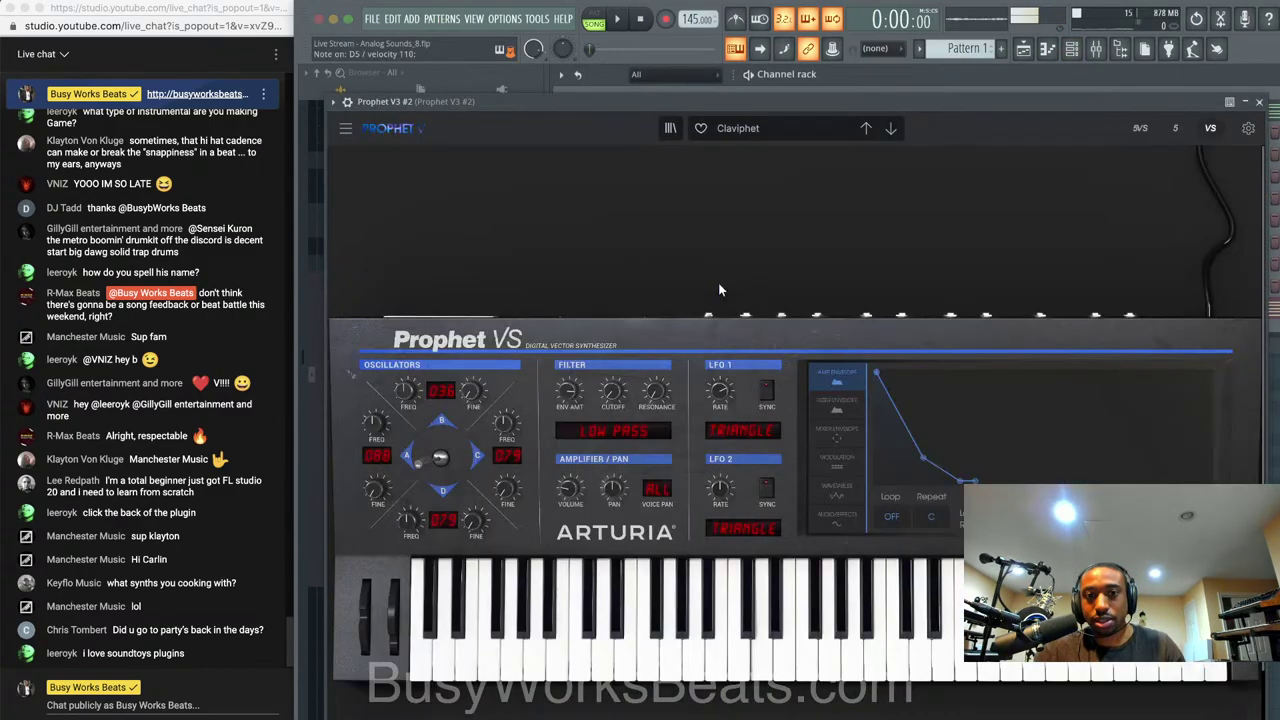
{"action": "left_click", "coordinate": [1259, 101]}
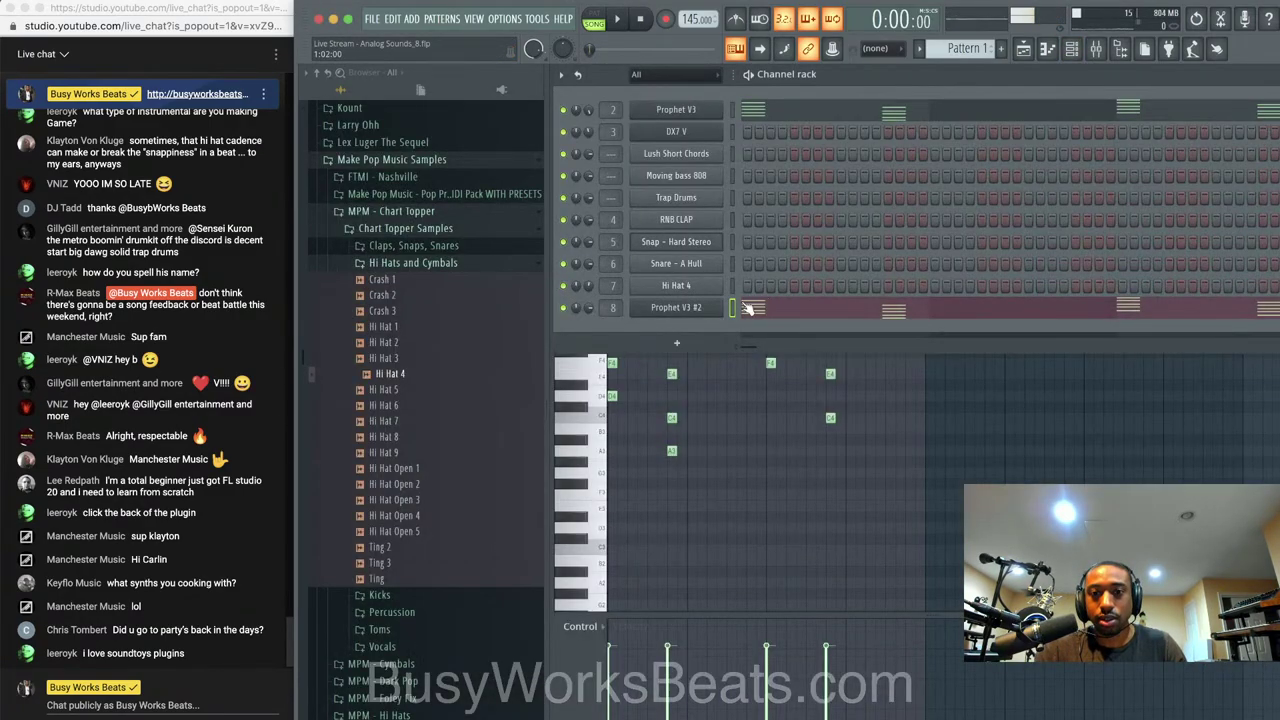
Replace the Prophet V3 #2 instrument with Diva, load its INIT Digi-Uhbie template preset and close the plugin window
{"action": "right_click", "coordinate": [710, 308]}
{"action": "mouse_move", "coordinate": [781, 423]}
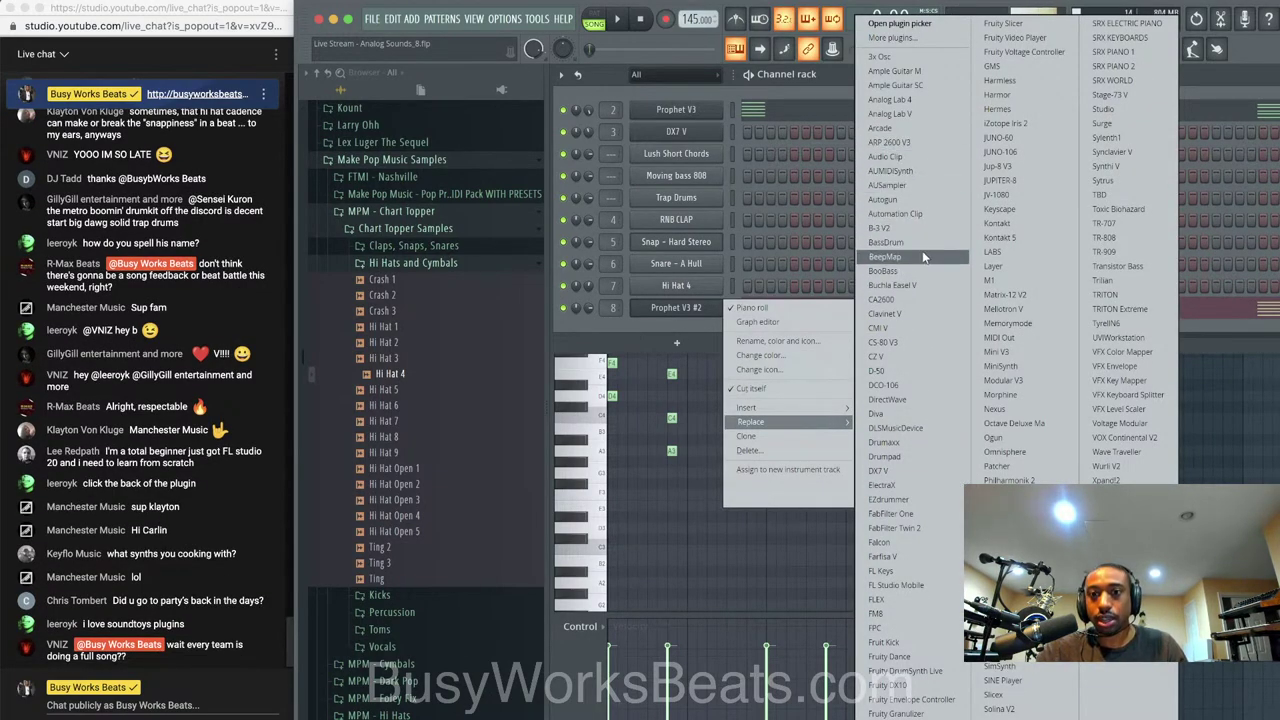
{"action": "left_click", "coordinate": [912, 415]}
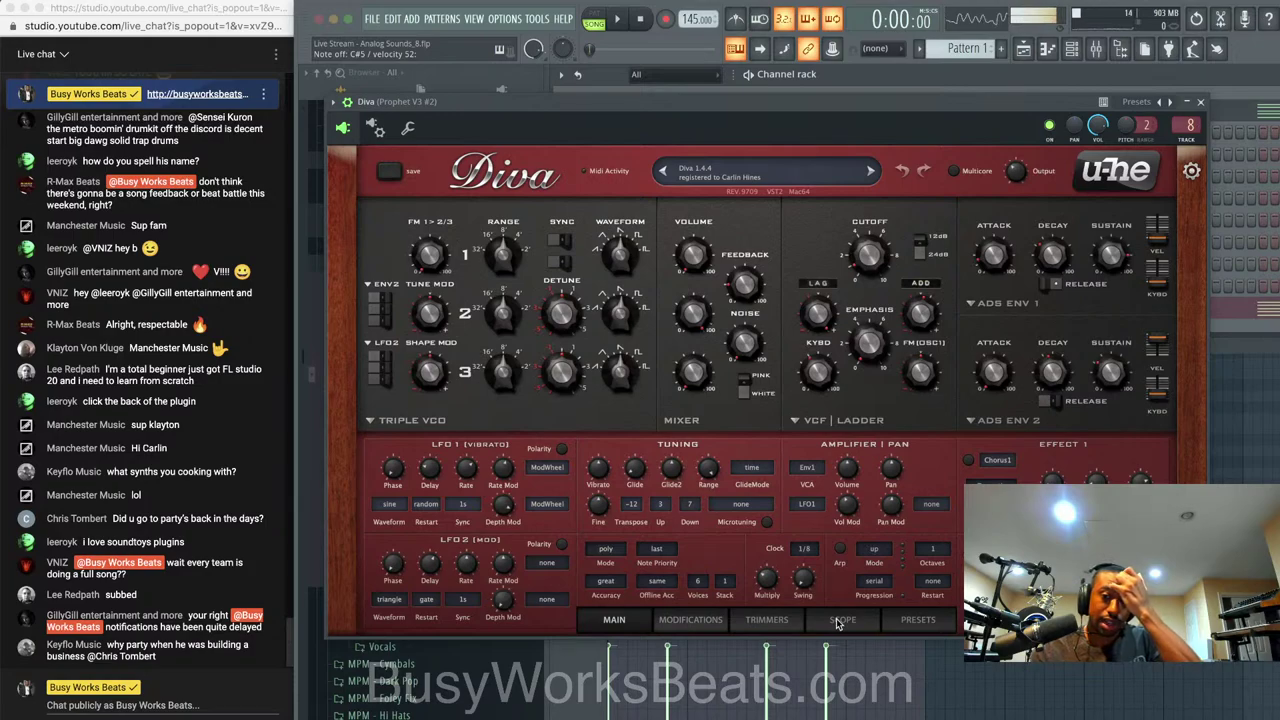
{"action": "left_click", "coordinate": [910, 620]}
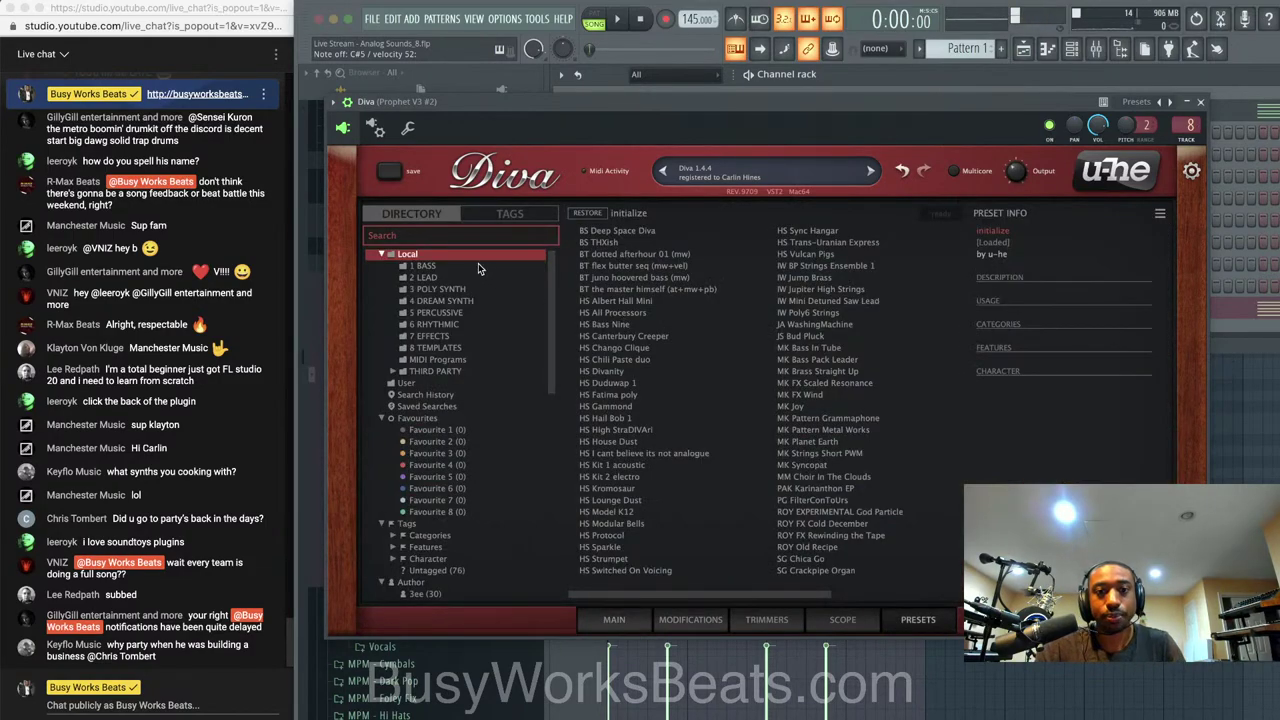
{"action": "left_click", "coordinate": [434, 348]}
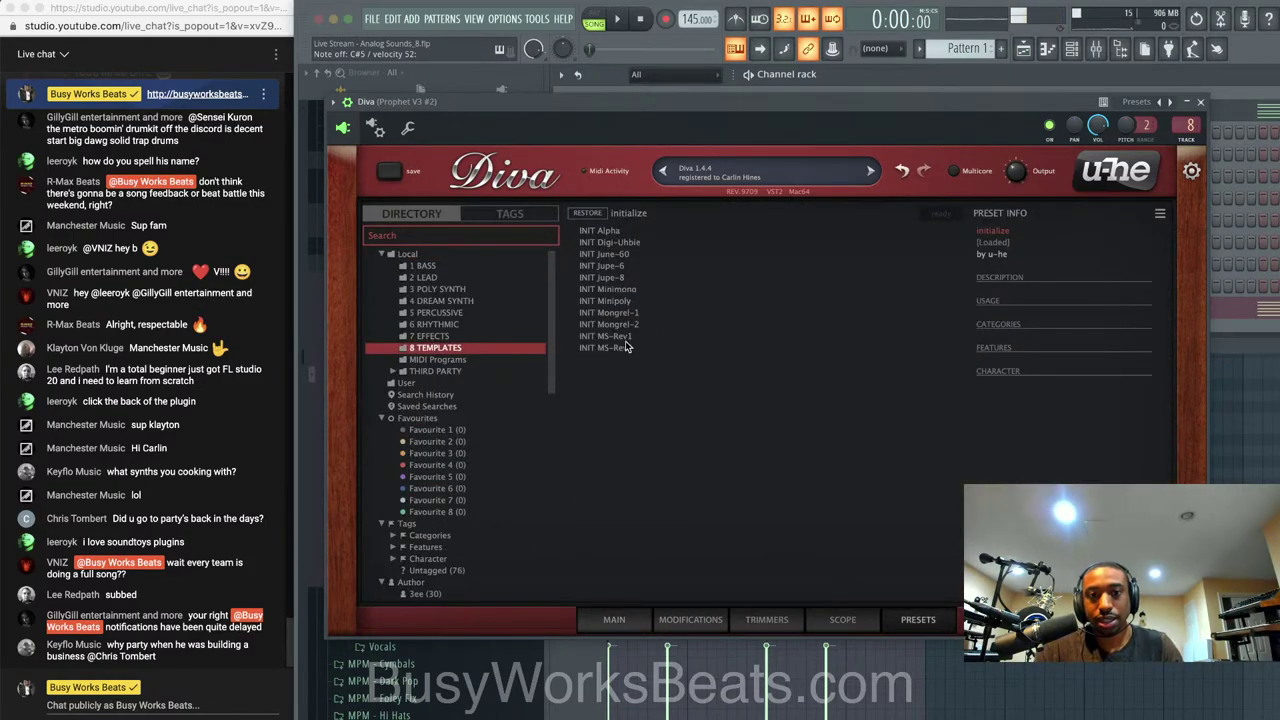
{"action": "left_click", "coordinate": [631, 243]}
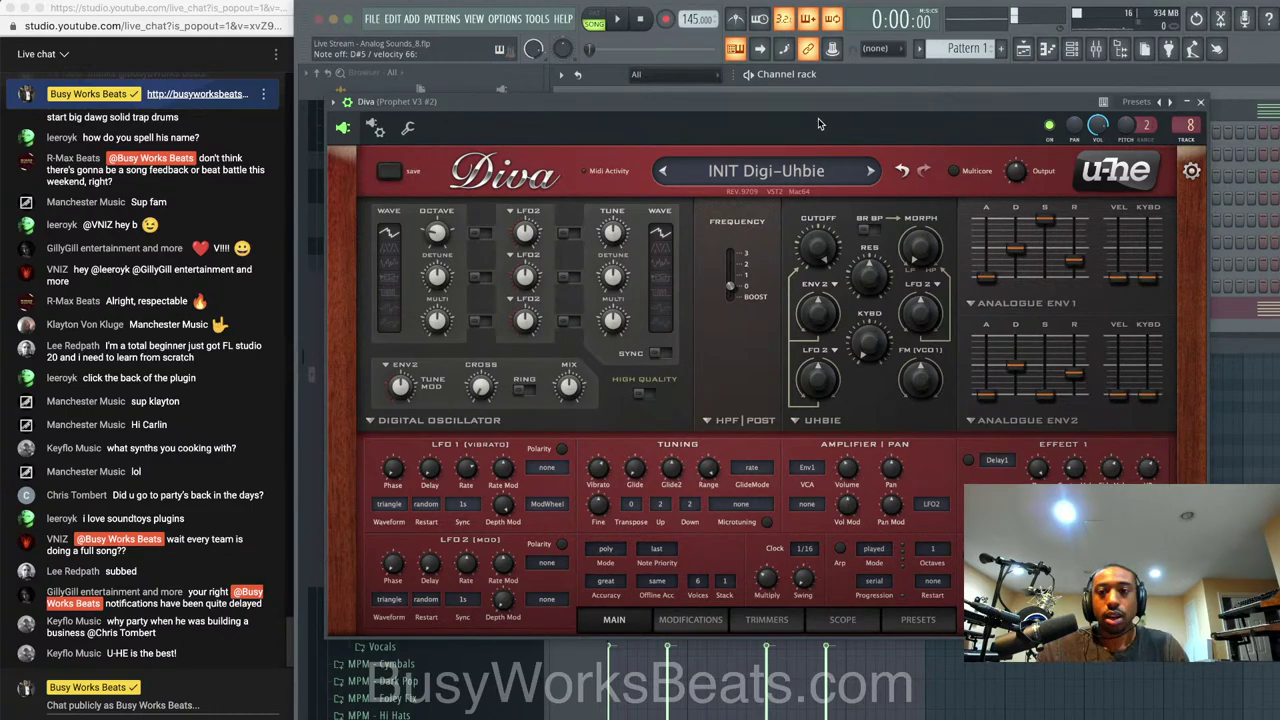
{"action": "left_click", "coordinate": [1200, 101]}
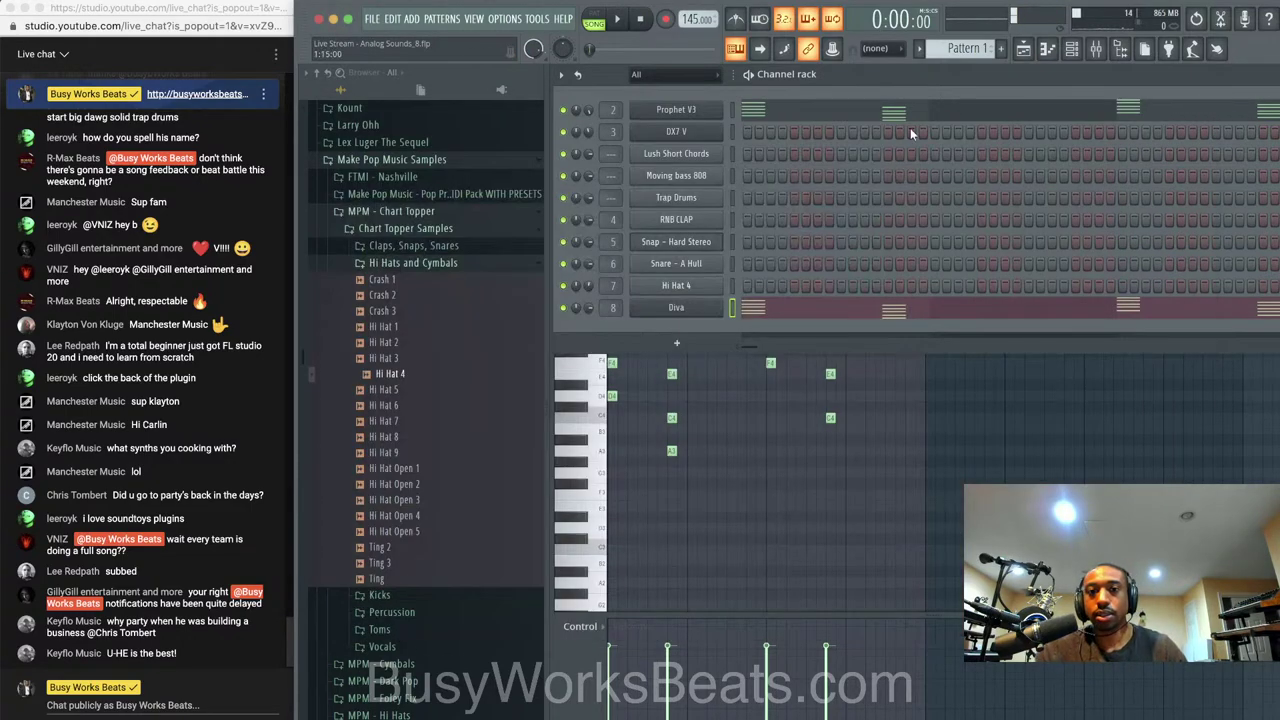
Reopen Diva and audition the first digital oscillator's waveforms from Noise to Triangle, return to Multisaw and close the plugin window
{"action": "left_click", "coordinate": [697, 313]}
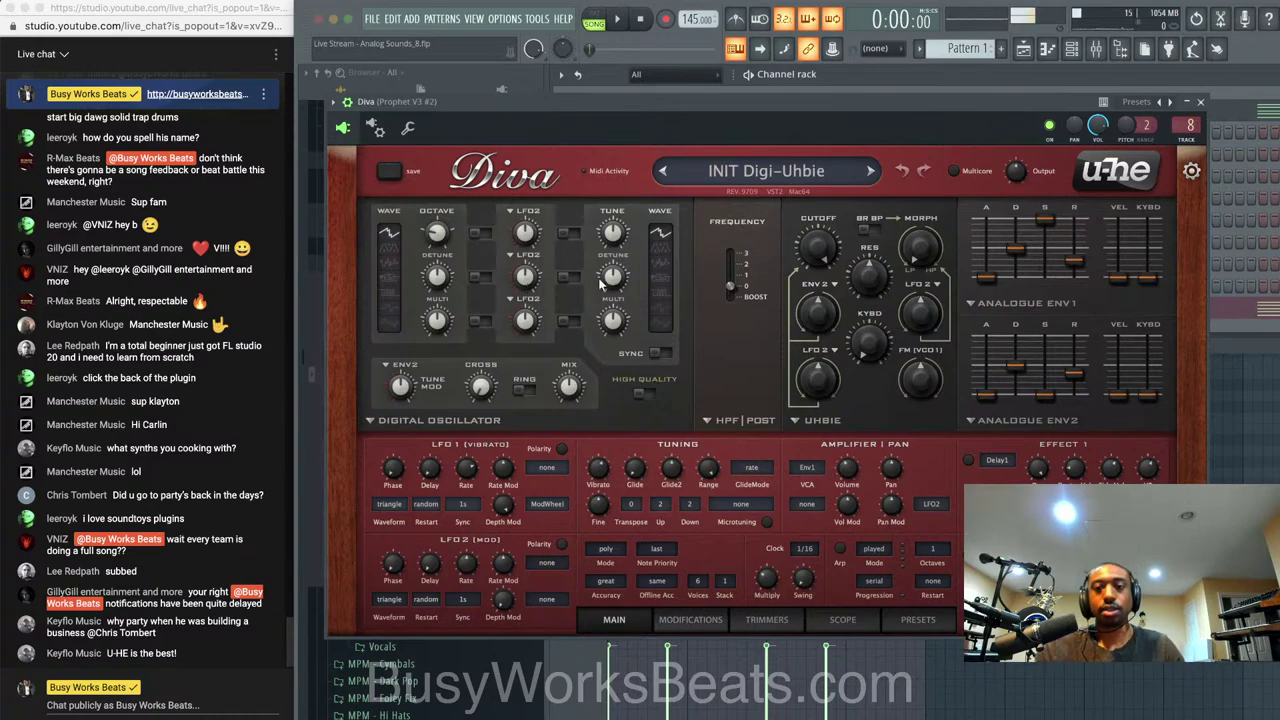
{"action": "left_click", "coordinate": [393, 247]}
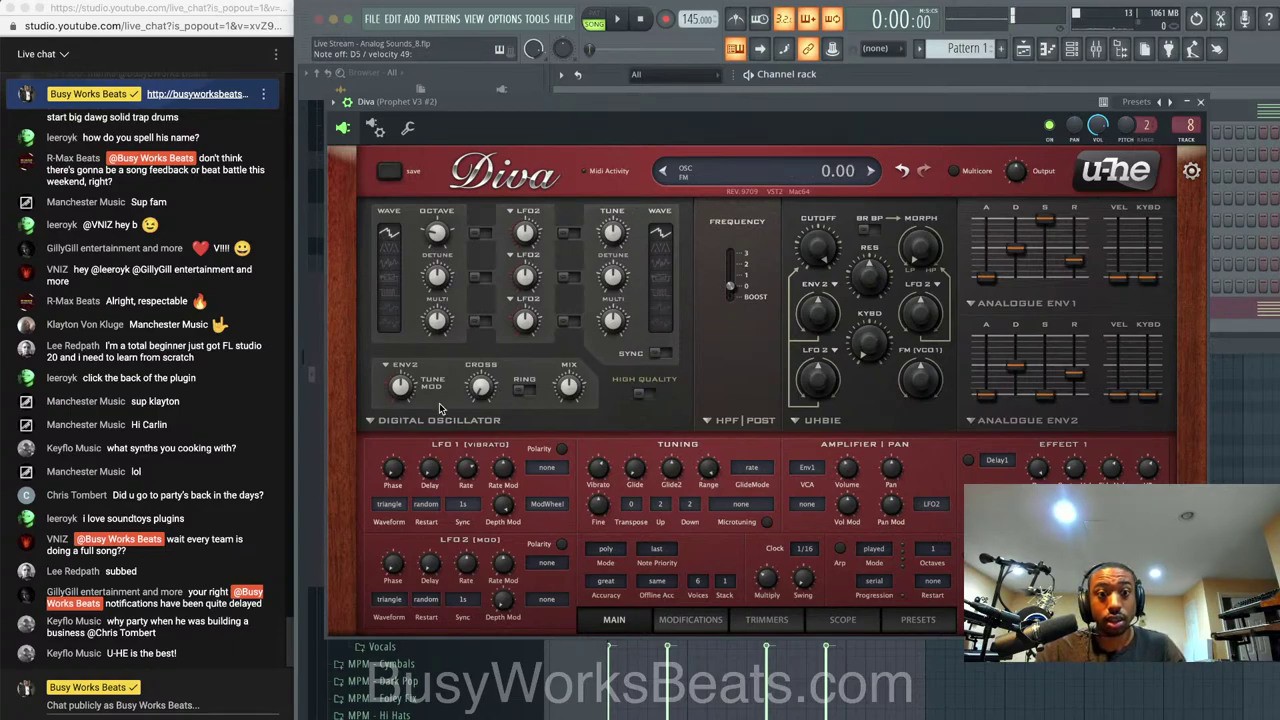
{"action": "left_click", "coordinate": [390, 249]}
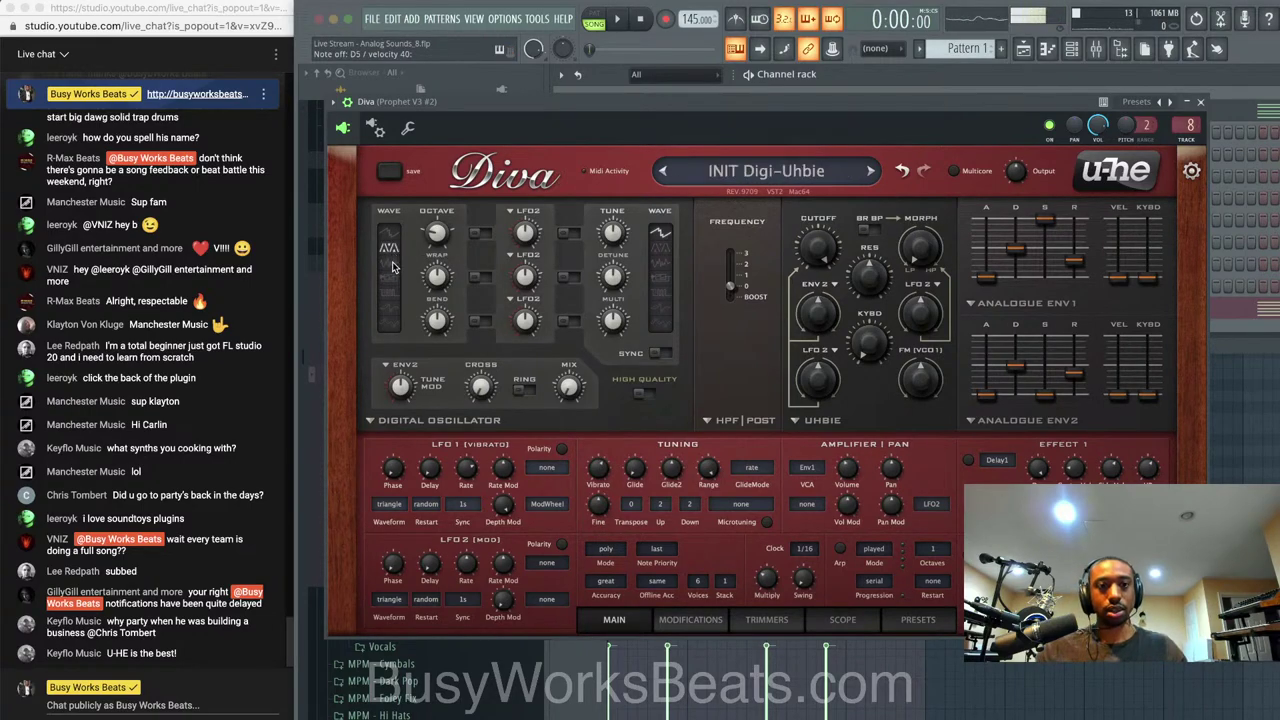
{"action": "left_click", "coordinate": [392, 266]}
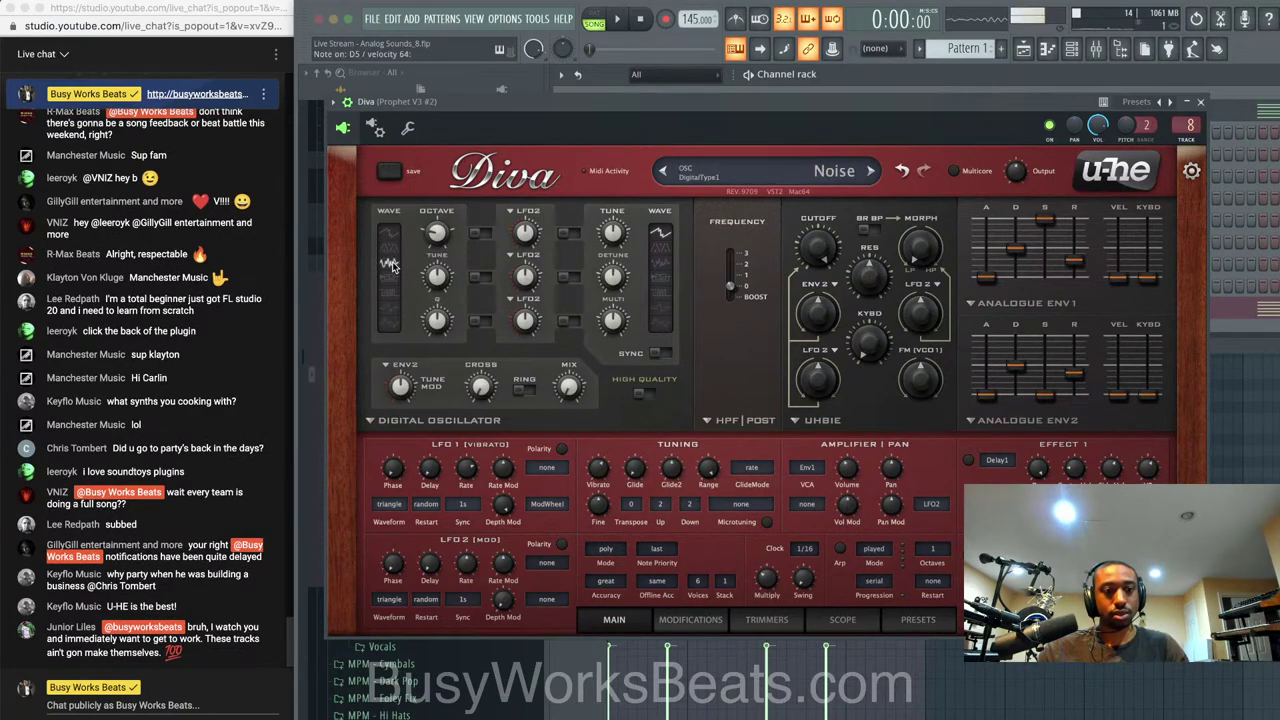
{"action": "left_click", "coordinate": [392, 281]}
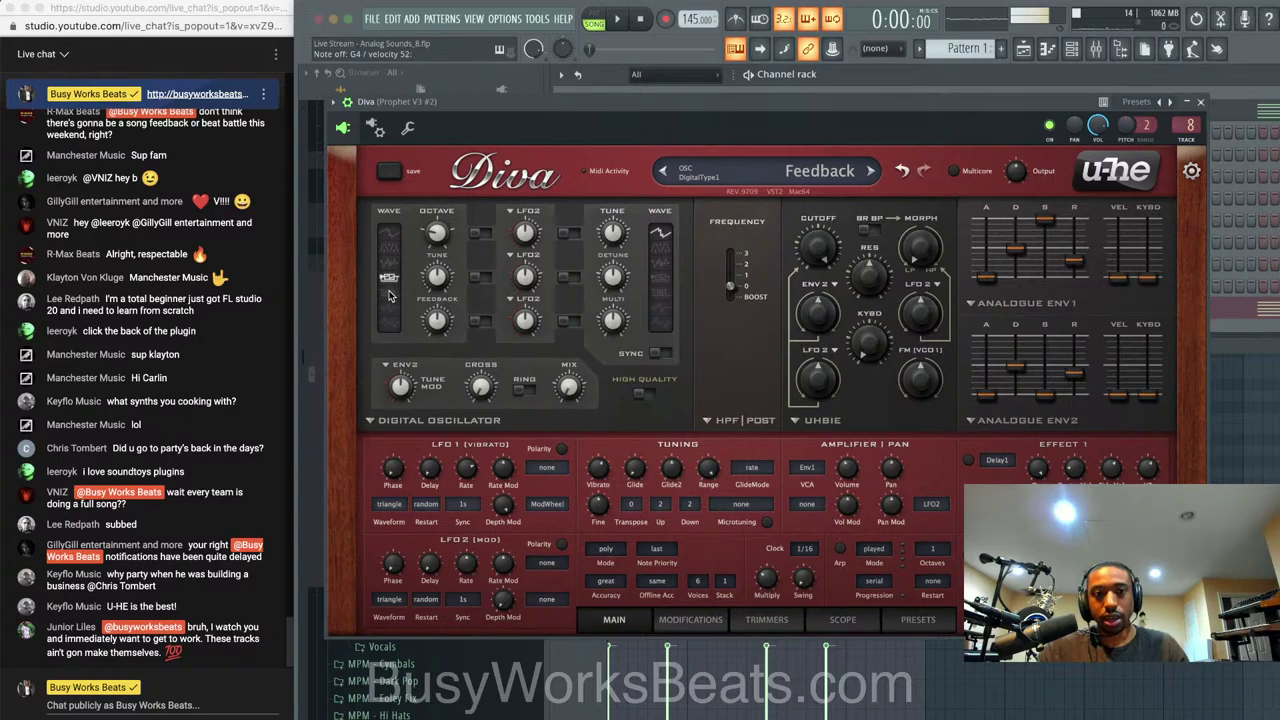
{"action": "left_click", "coordinate": [390, 294]}
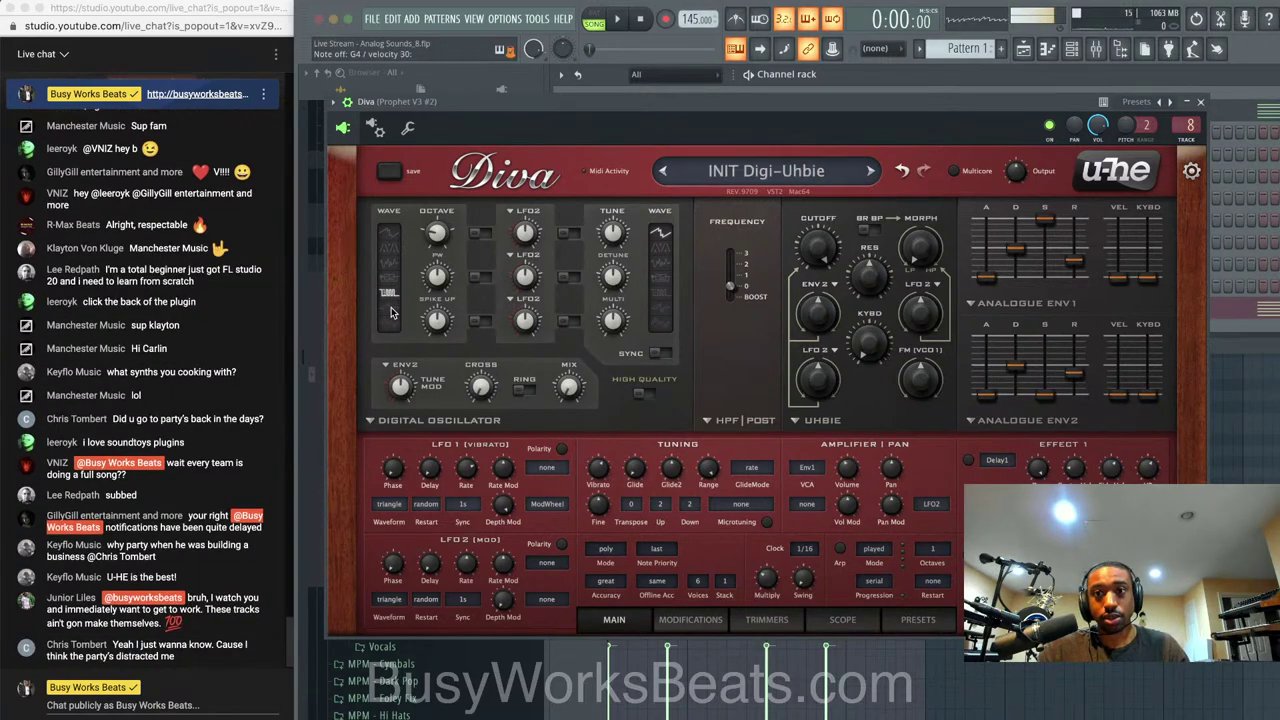
{"action": "left_click", "coordinate": [390, 312]}
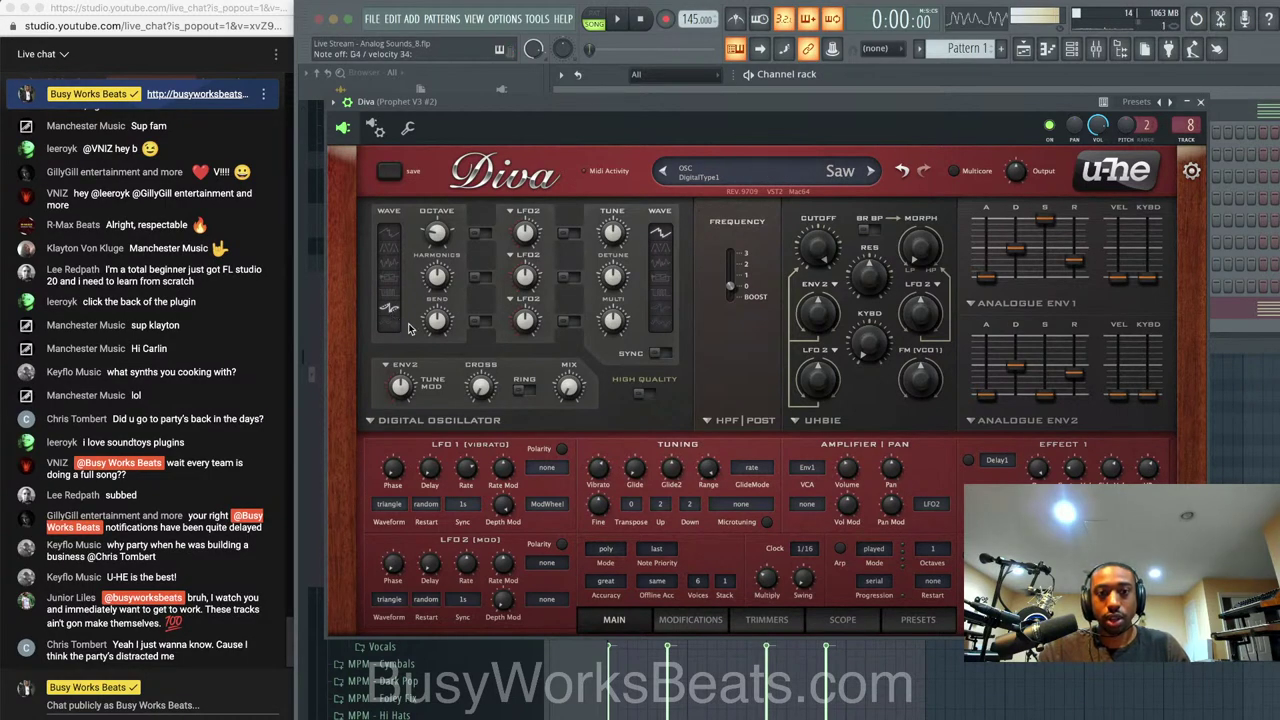
{"action": "left_click", "coordinate": [392, 324]}
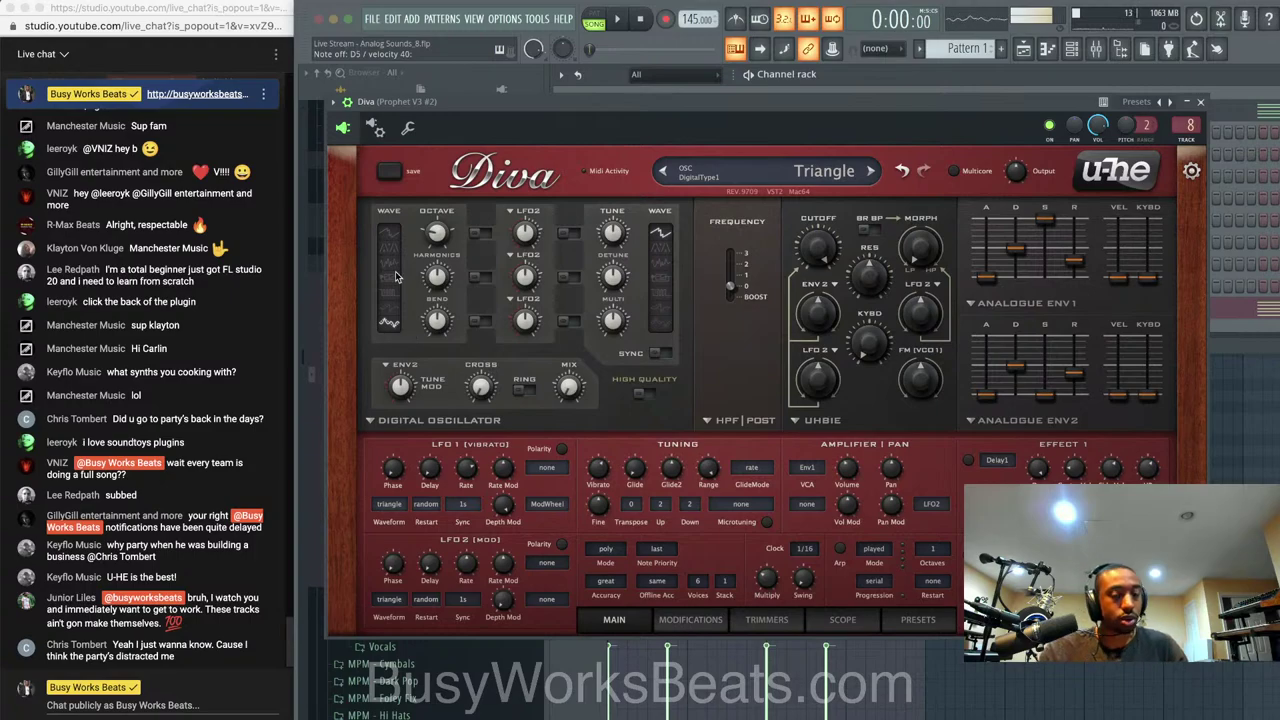
{"action": "left_click", "coordinate": [390, 237]}
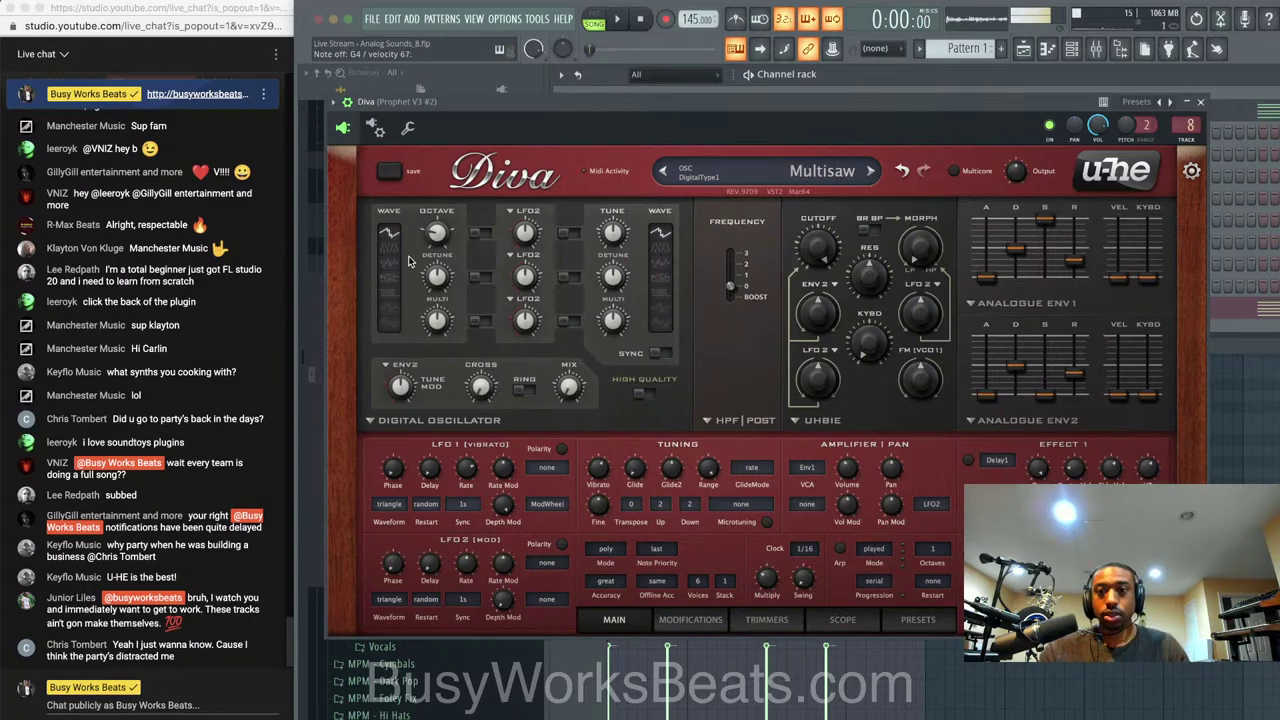
{"action": "left_click", "coordinate": [1200, 101]}
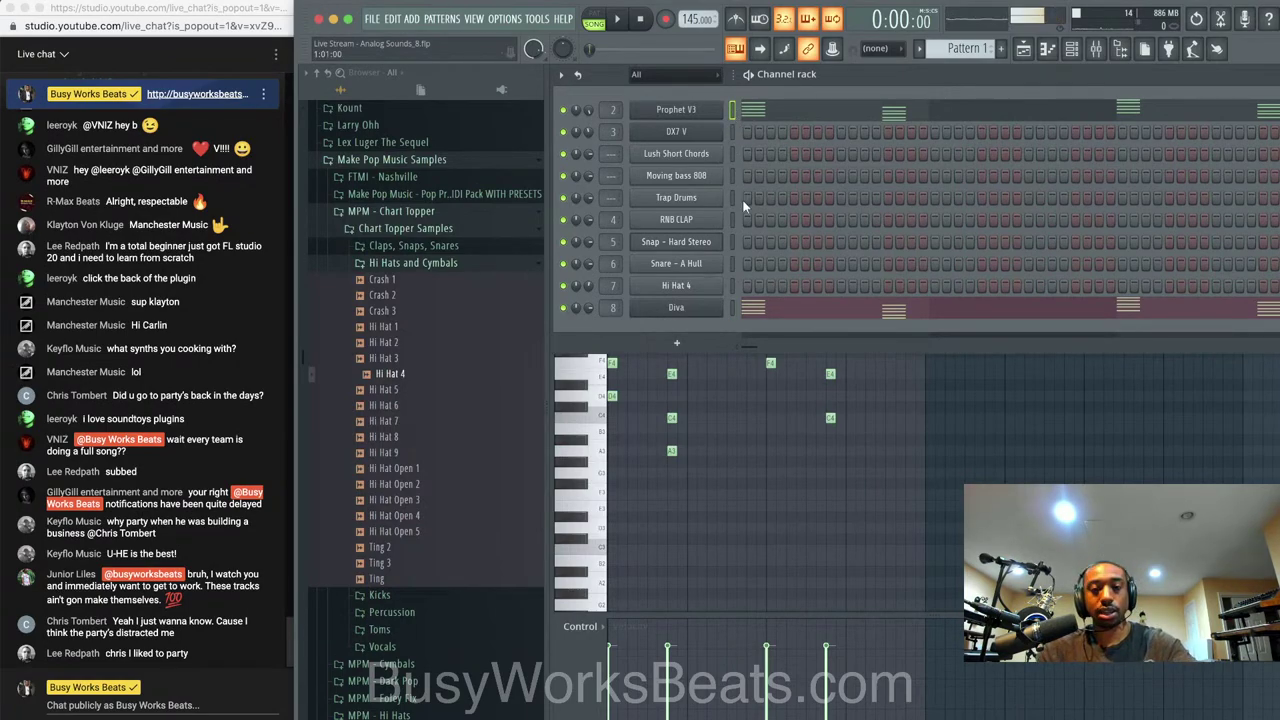
Play the chords through Diva, try the Noise waveform on the first oscillator and set it to Pulse
{"action": "left_click", "coordinate": [735, 310]}
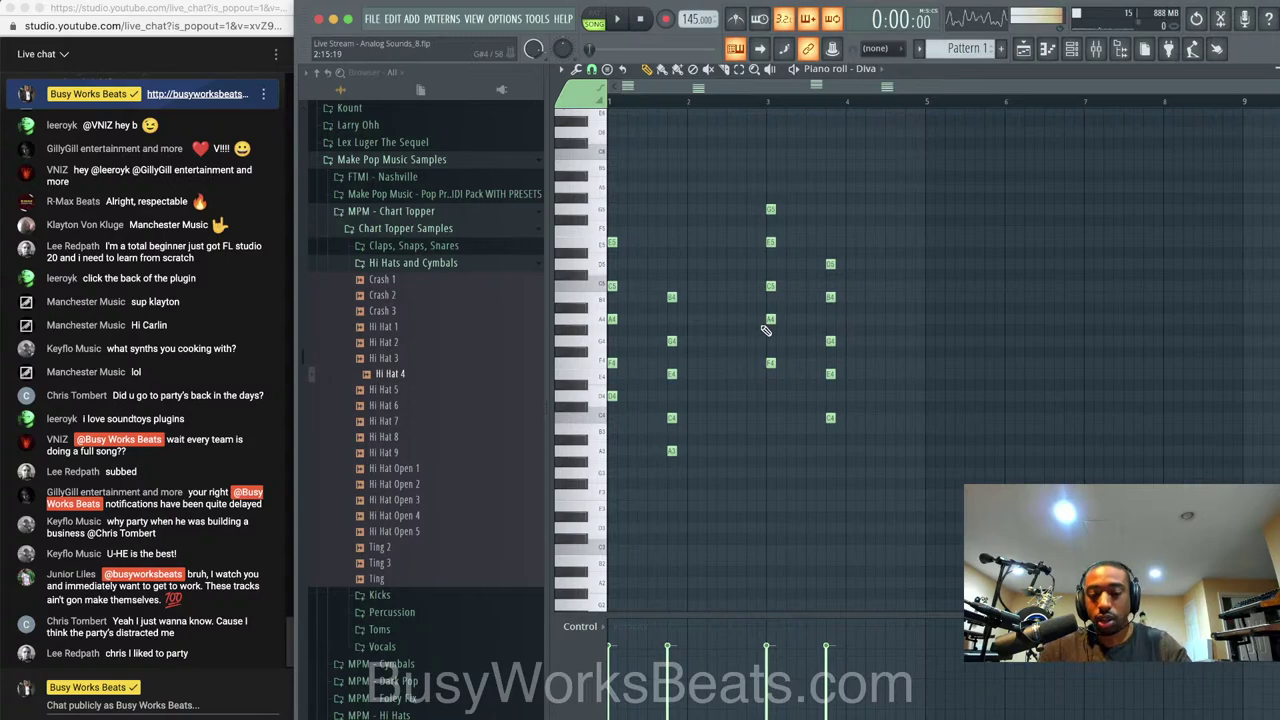
{"action": "key", "text": "space"}
{"action": "key", "text": "F6"}
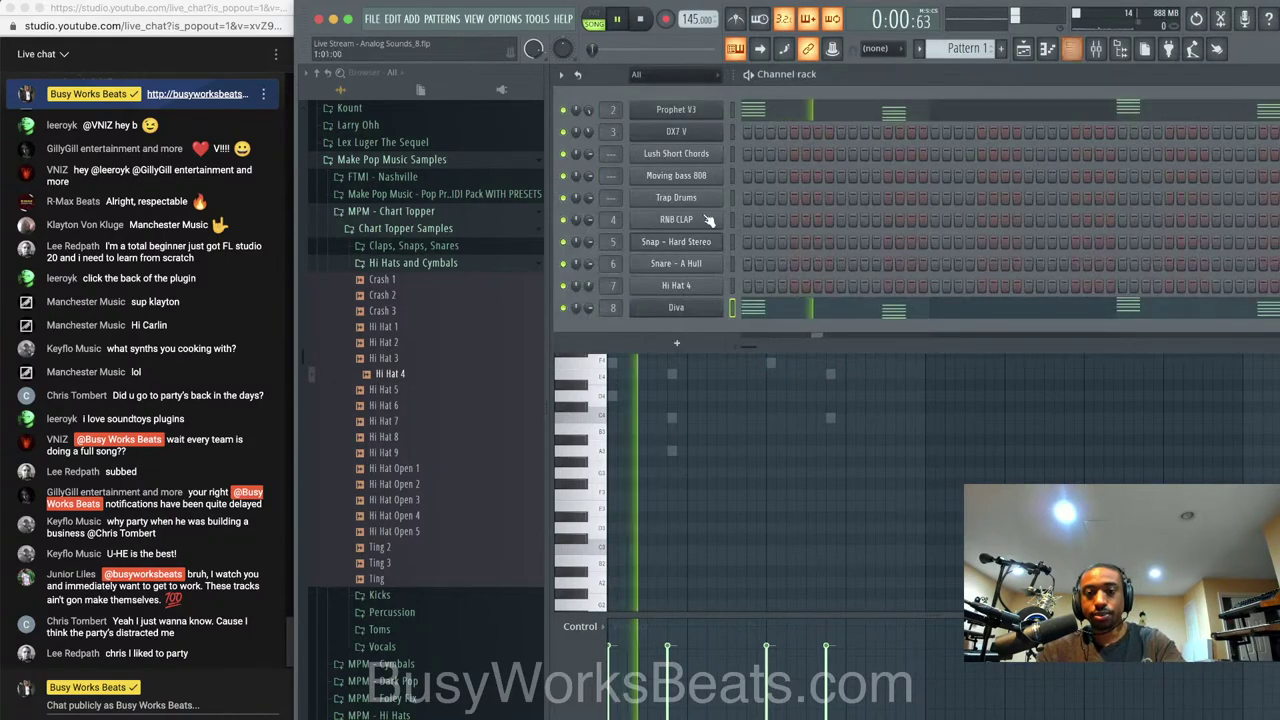
{"action": "left_click", "coordinate": [658, 312]}
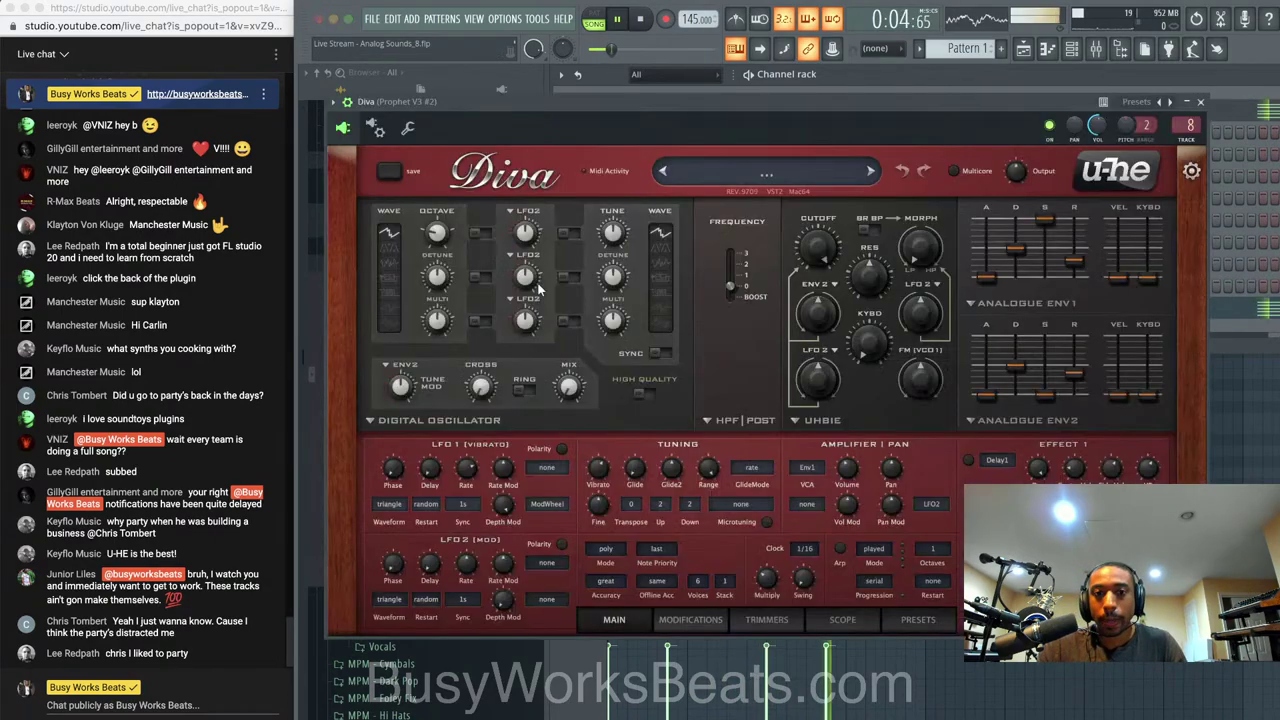
{"action": "left_click", "coordinate": [391, 263]}
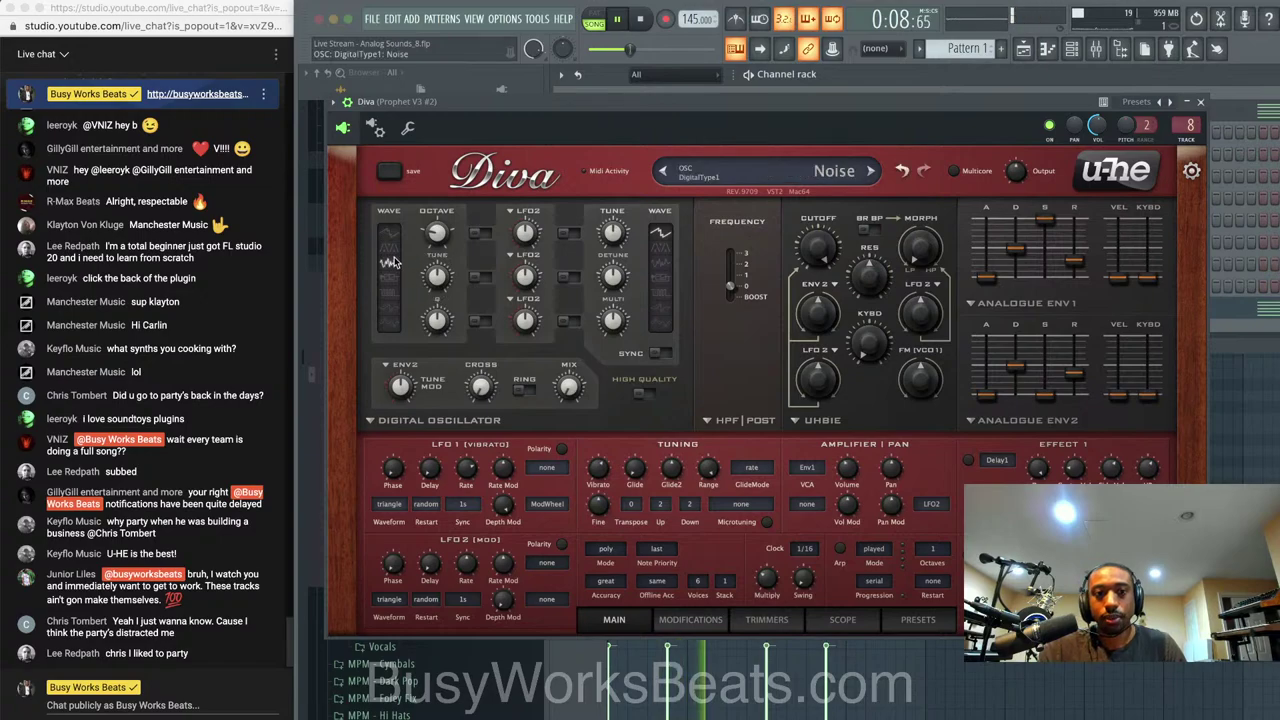
{"action": "left_click", "coordinate": [390, 293]}
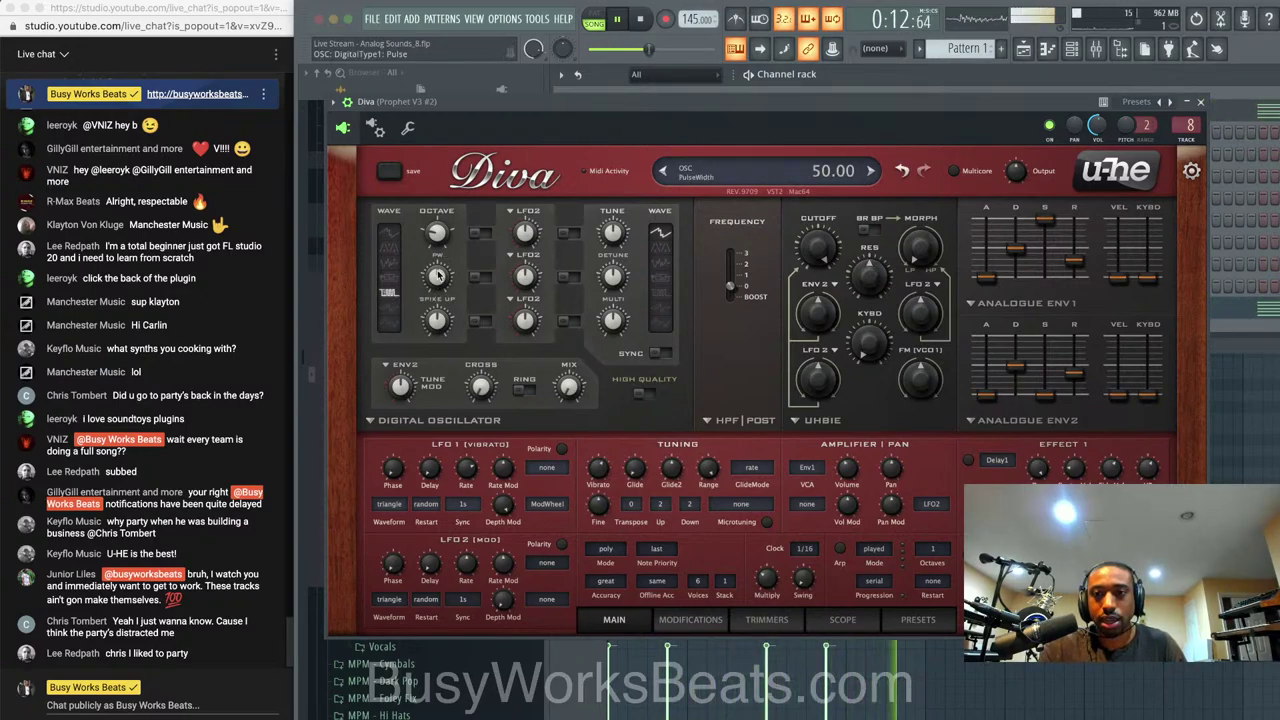
Set the first oscillator's pulse width to 62 in Diva, restarting playback to hear the chords
{"action": "key", "text": "space"}
{"action": "key", "text": "space"}
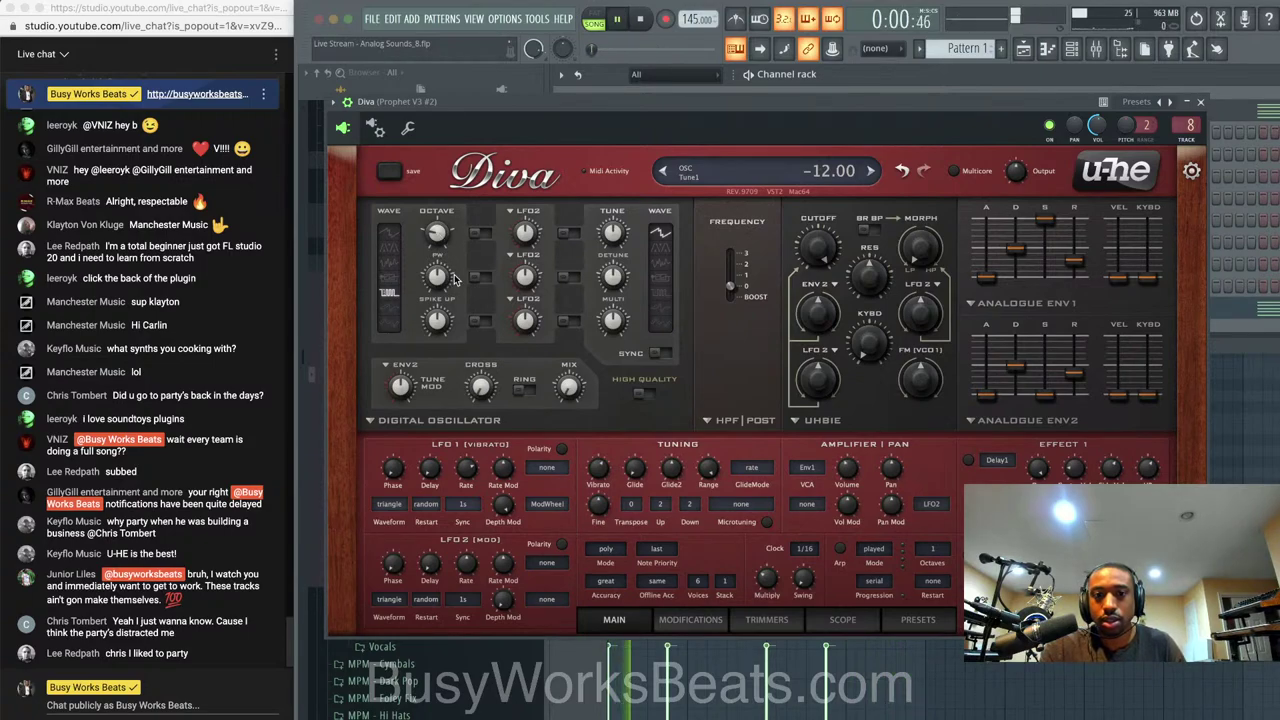
{"action": "mouse_move", "coordinate": [450, 280]}
{"action": "left_mouse_down"}
{"action": "mouse_move", "coordinate": [446, 292]}
{"action": "mouse_move", "coordinate": [440, 252]}
{"action": "mouse_move", "coordinate": [438, 266]}
{"action": "left_mouse_up"}
{"action": "key", "text": "space"}
{"action": "key", "text": "space"}
Try the first oscillator's Spike Up amount at 23 and 77, set it to 9 and replay the chords
{"action": "left_click_drag", "start_coordinate": [438, 320], "coordinate": [431, 368]}
{"action": "key", "text": "space"}
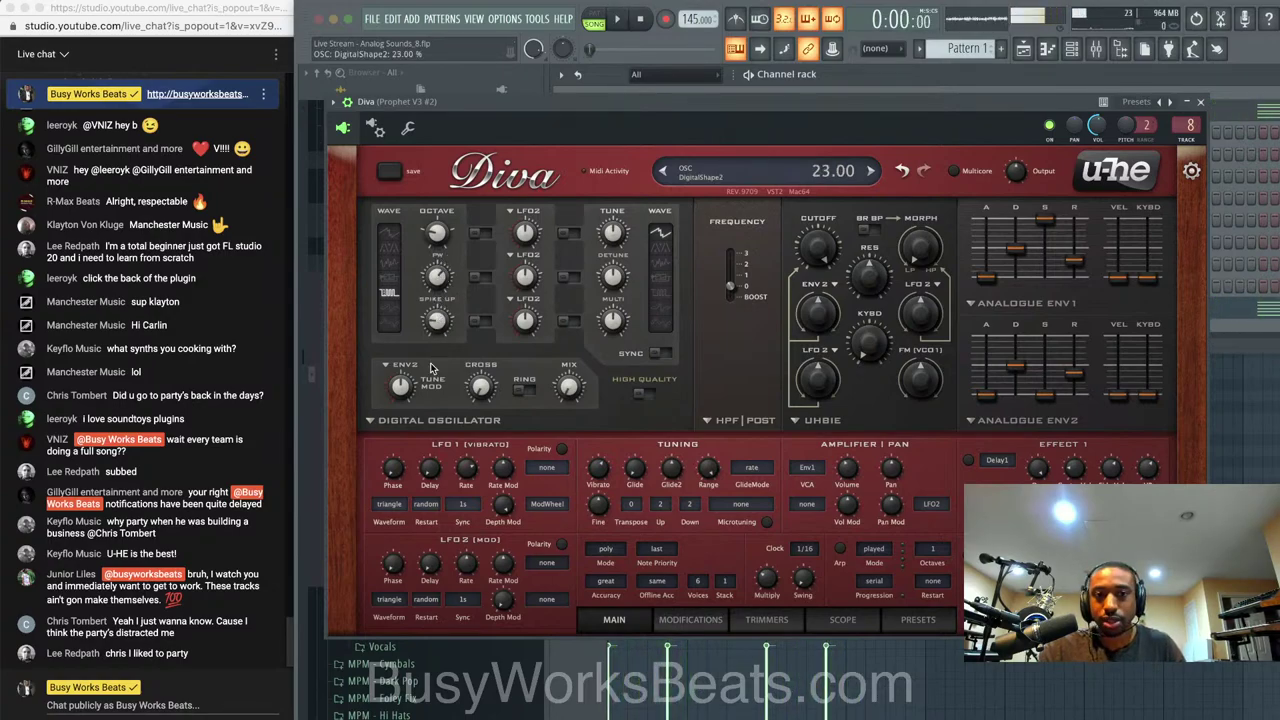
{"action": "left_click_drag", "start_coordinate": [434, 320], "coordinate": [435, 250]}
{"action": "key", "text": "space"}
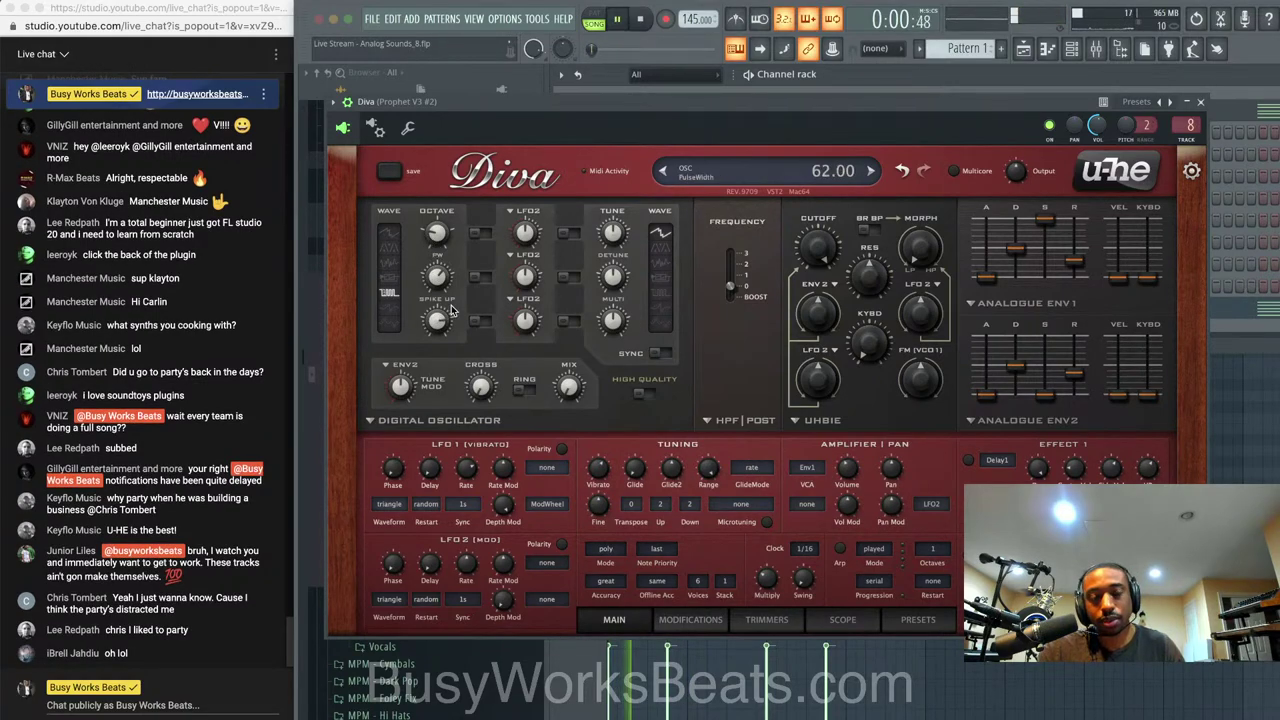
{"action": "key", "text": "space"}
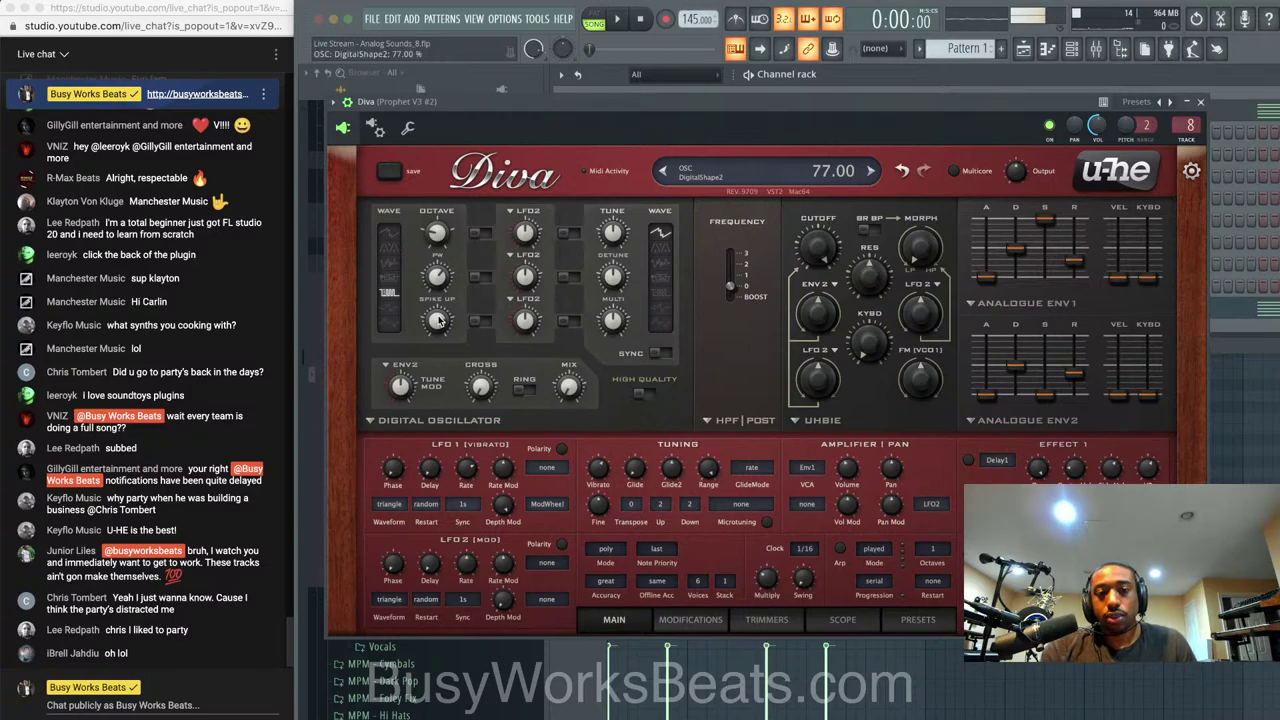
{"action": "left_click_drag", "start_coordinate": [437, 320], "coordinate": [452, 470]}
{"action": "key", "text": "space"}
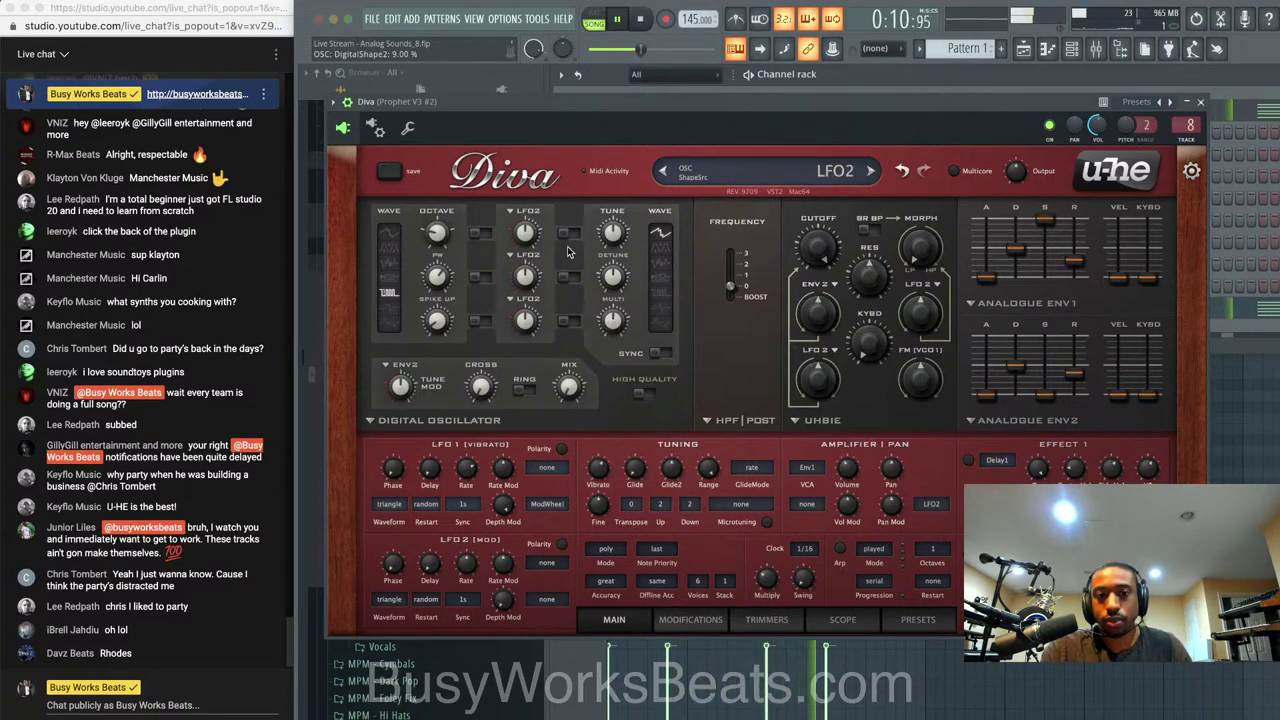
Turn the oscillator mix up toward Diva's second oscillator, use its Multisaw wave and adjust its detune, trying 23 and 89.5
{"action": "left_click_drag", "start_coordinate": [573, 380], "coordinate": [563, 99]}
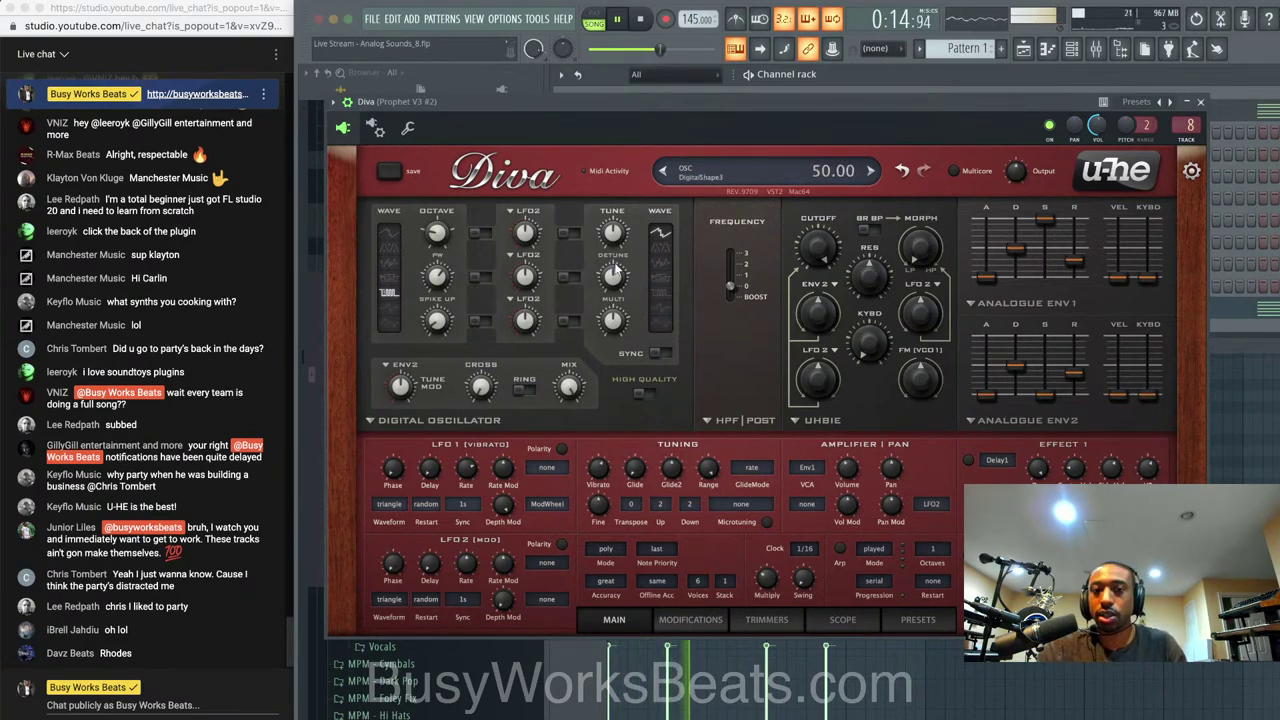
{"action": "left_click", "coordinate": [662, 234]}
{"action": "left_click_drag", "start_coordinate": [615, 285], "coordinate": [613, 320]}
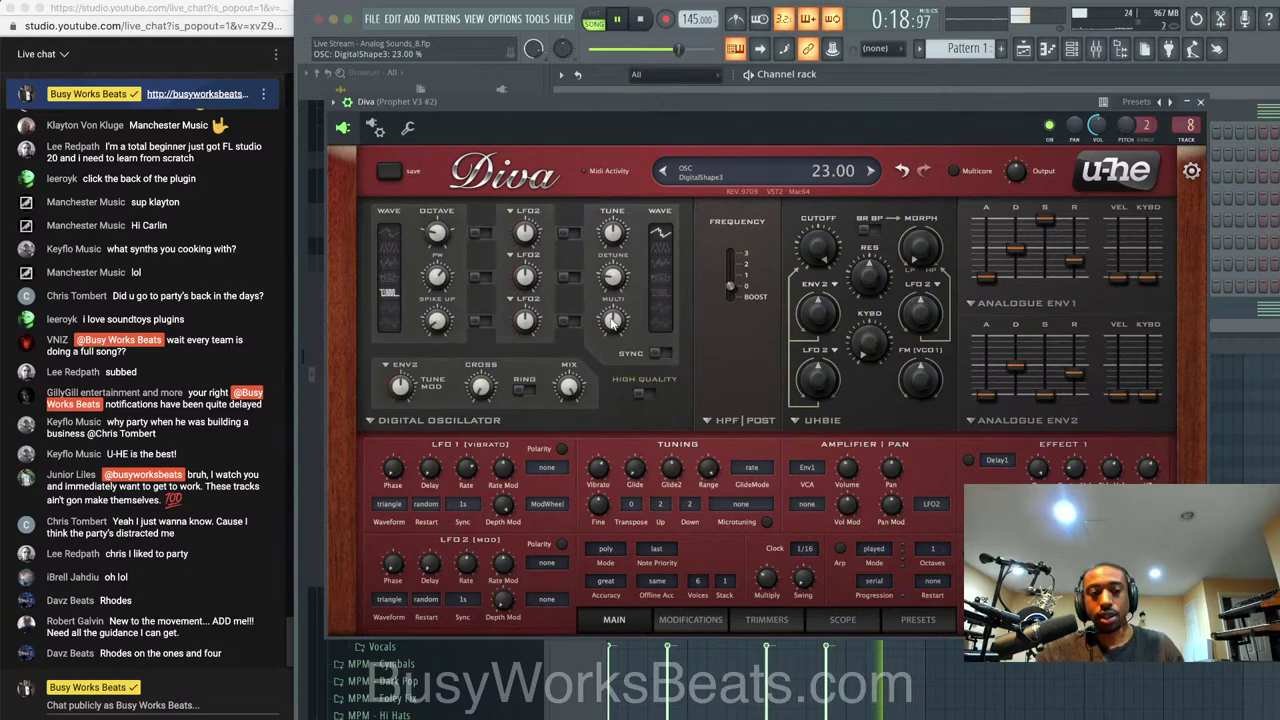
{"action": "key", "text": "space"}
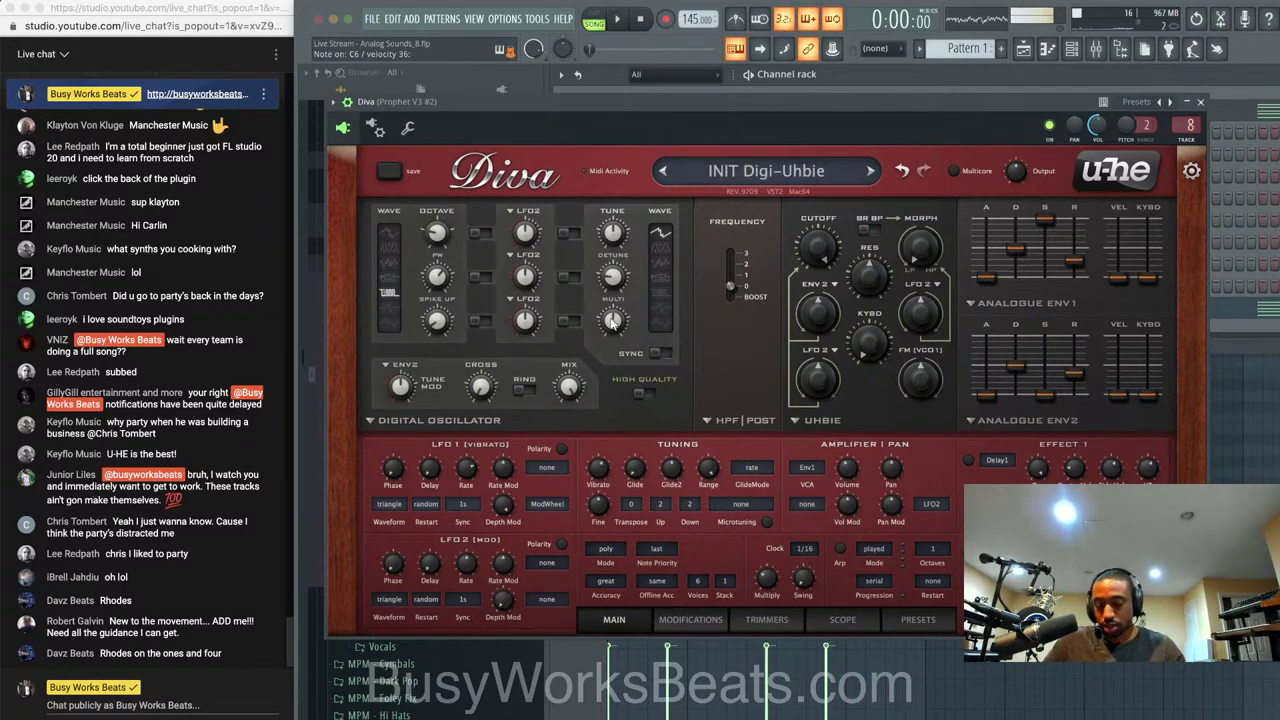
{"action": "left_click_drag", "start_coordinate": [614, 286], "coordinate": [617, 248]}
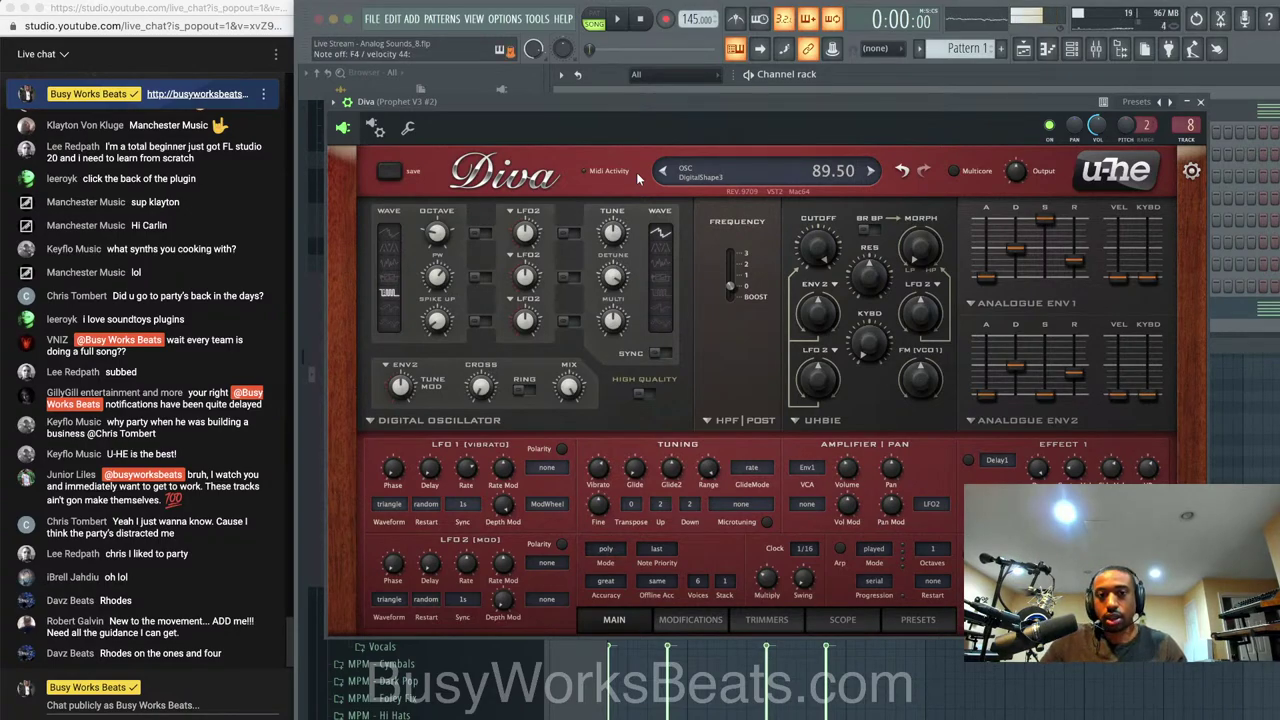
{"action": "left_click_drag", "start_coordinate": [613, 276], "coordinate": [610, 302]}
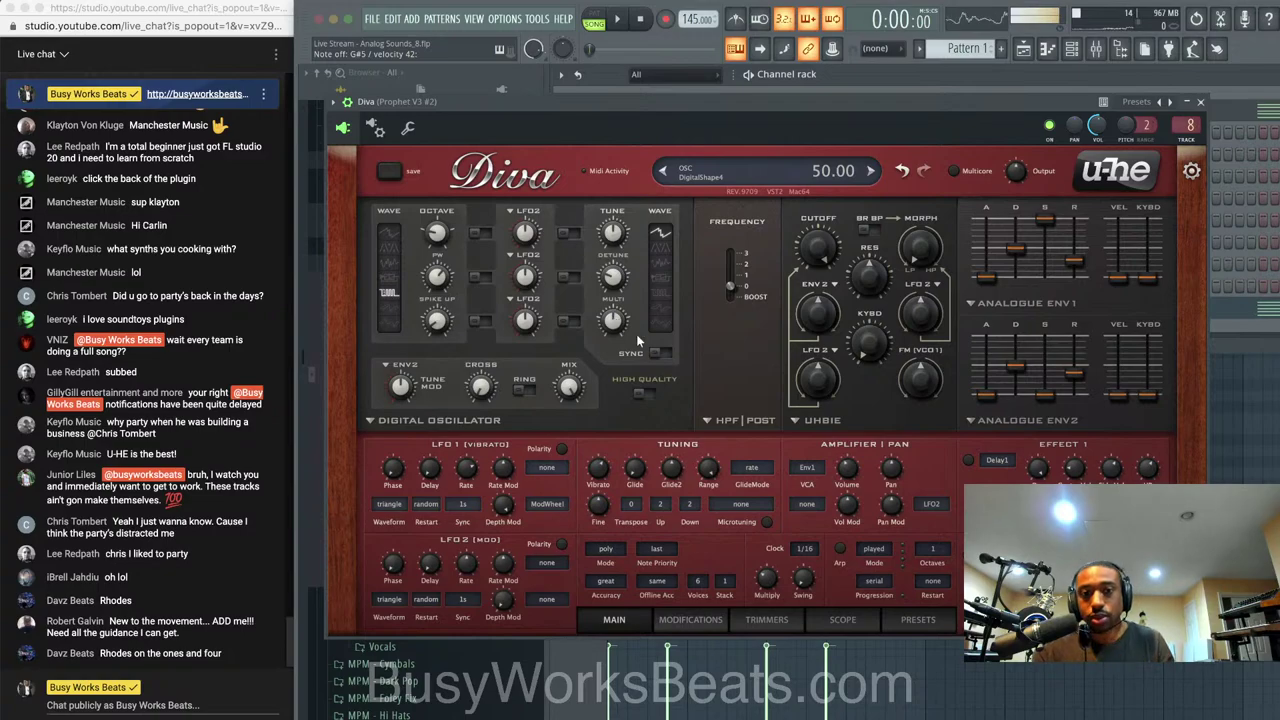
Set Diva's second oscillator detune to 54 and Multi to 40 over the replayed chords, trying oscillator sync on and back off
{"action": "left_click_drag", "start_coordinate": [569, 387], "coordinate": [563, 455]}
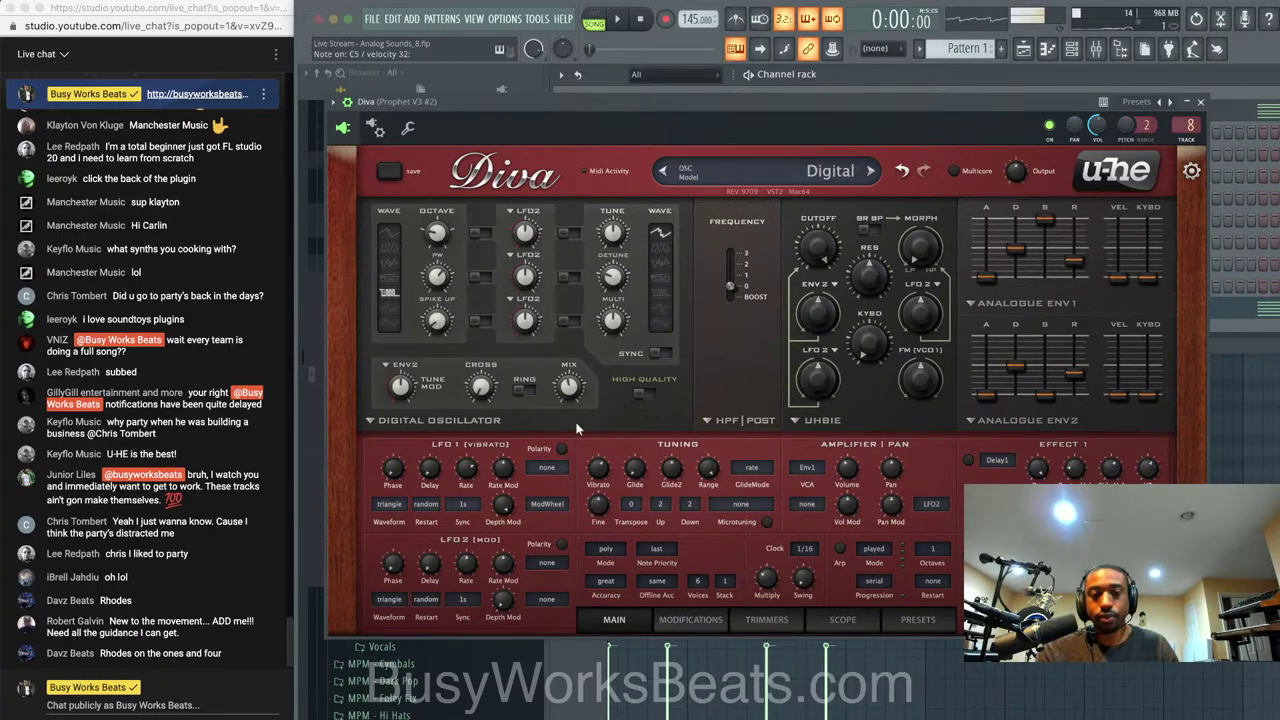
{"action": "key", "text": "space"}
{"action": "key", "text": "space"}
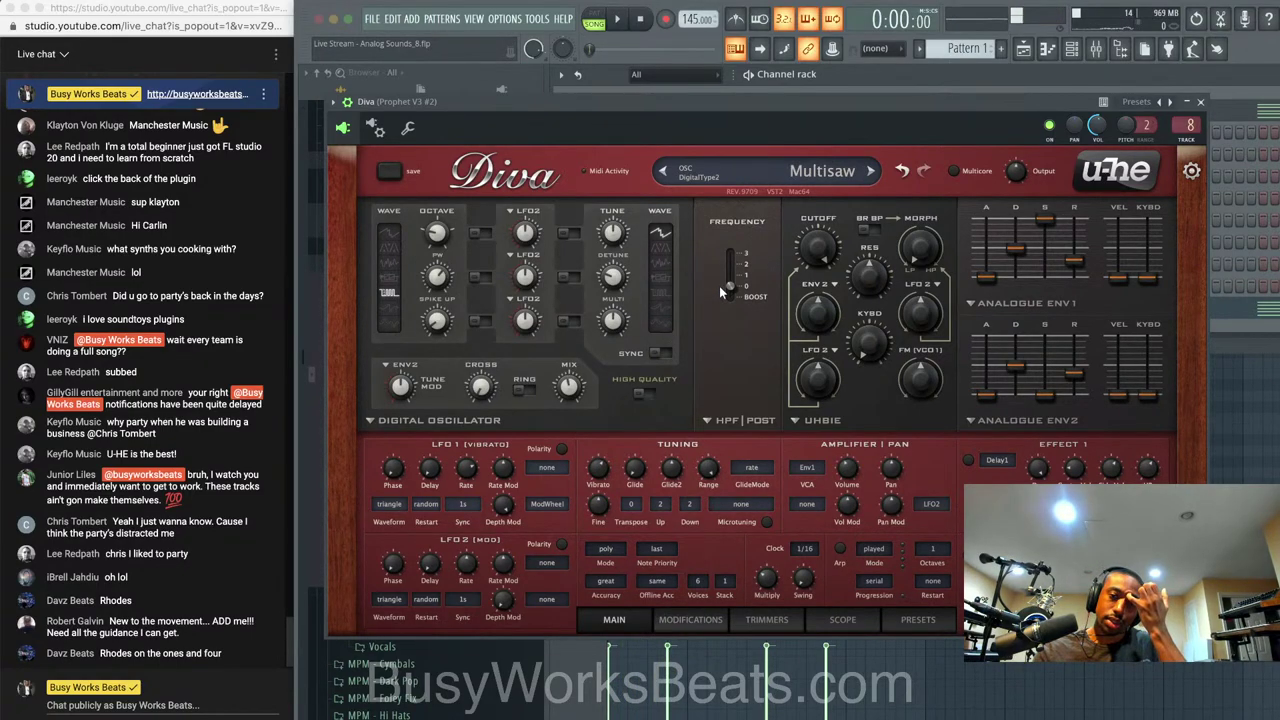
{"action": "key", "text": "space"}
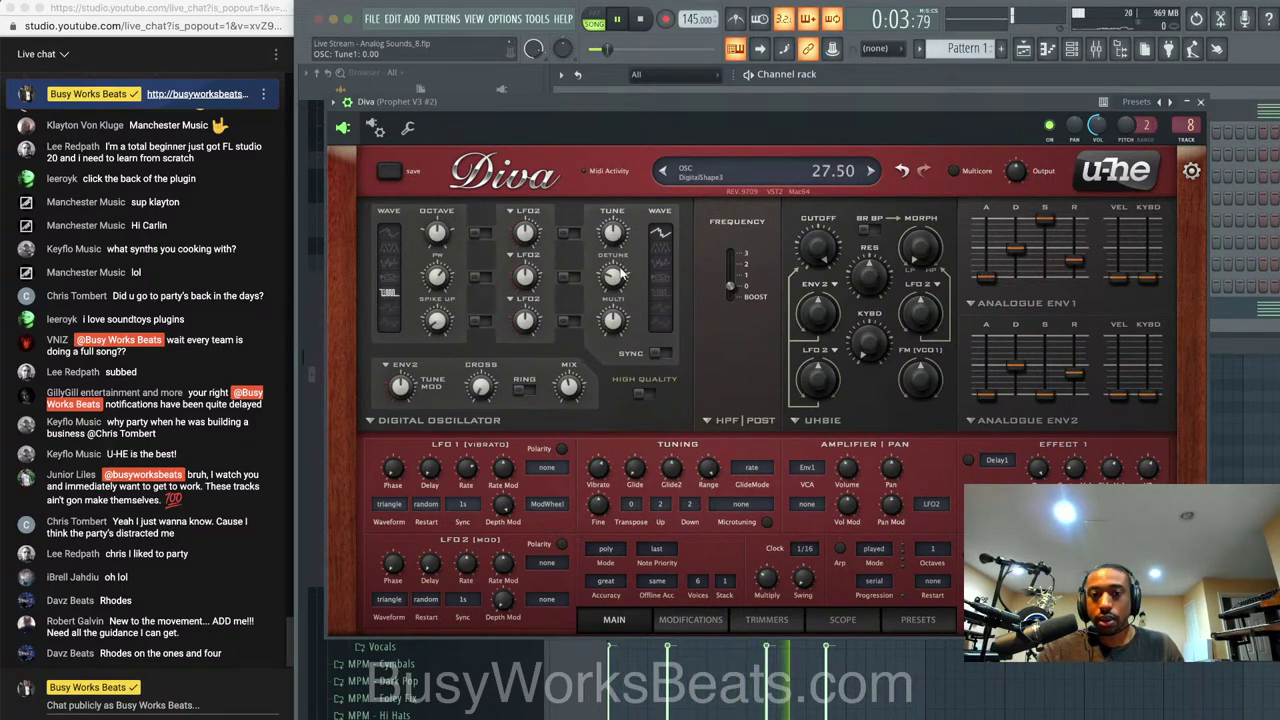
{"action": "mouse_move", "coordinate": [619, 267]}
{"action": "left_mouse_down"}
{"action": "mouse_move", "coordinate": [620, 227]}
{"action": "mouse_move", "coordinate": [618, 243]}
{"action": "left_mouse_up"}
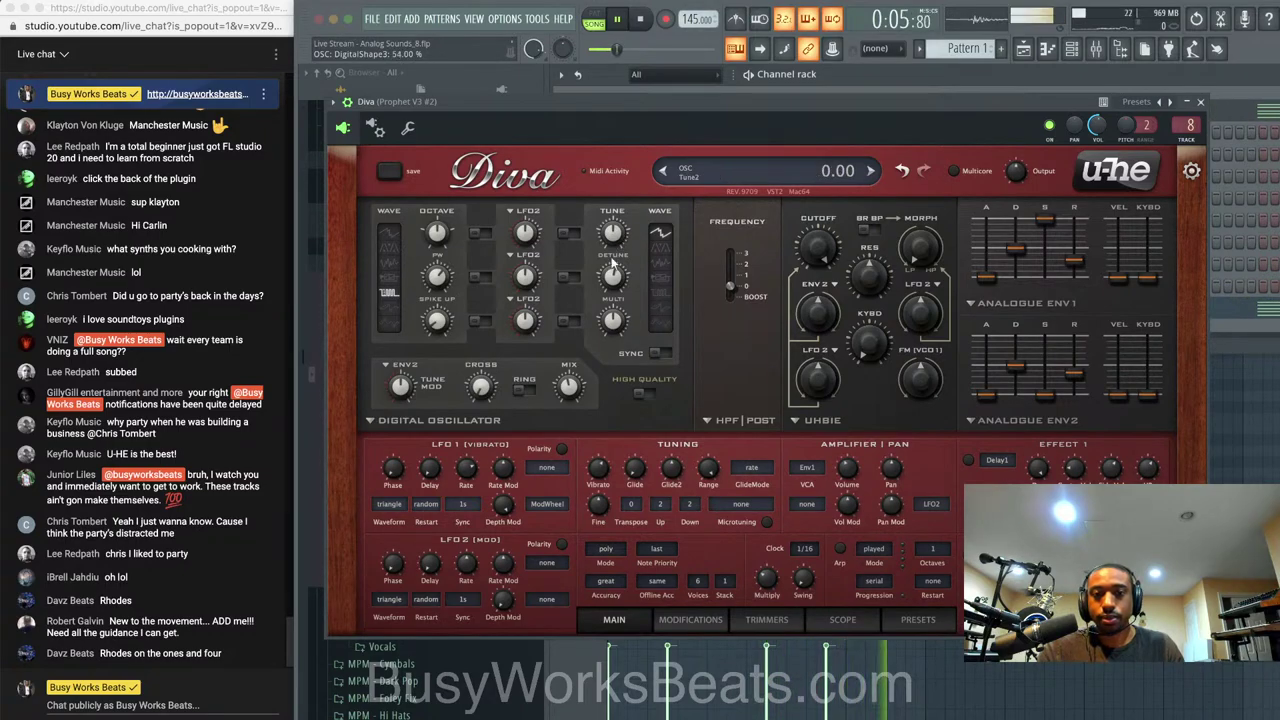
{"action": "mouse_move", "coordinate": [612, 330]}
{"action": "left_mouse_down"}
{"action": "mouse_move", "coordinate": [613, 303]}
{"action": "mouse_move", "coordinate": [618, 344]}
{"action": "left_mouse_up"}
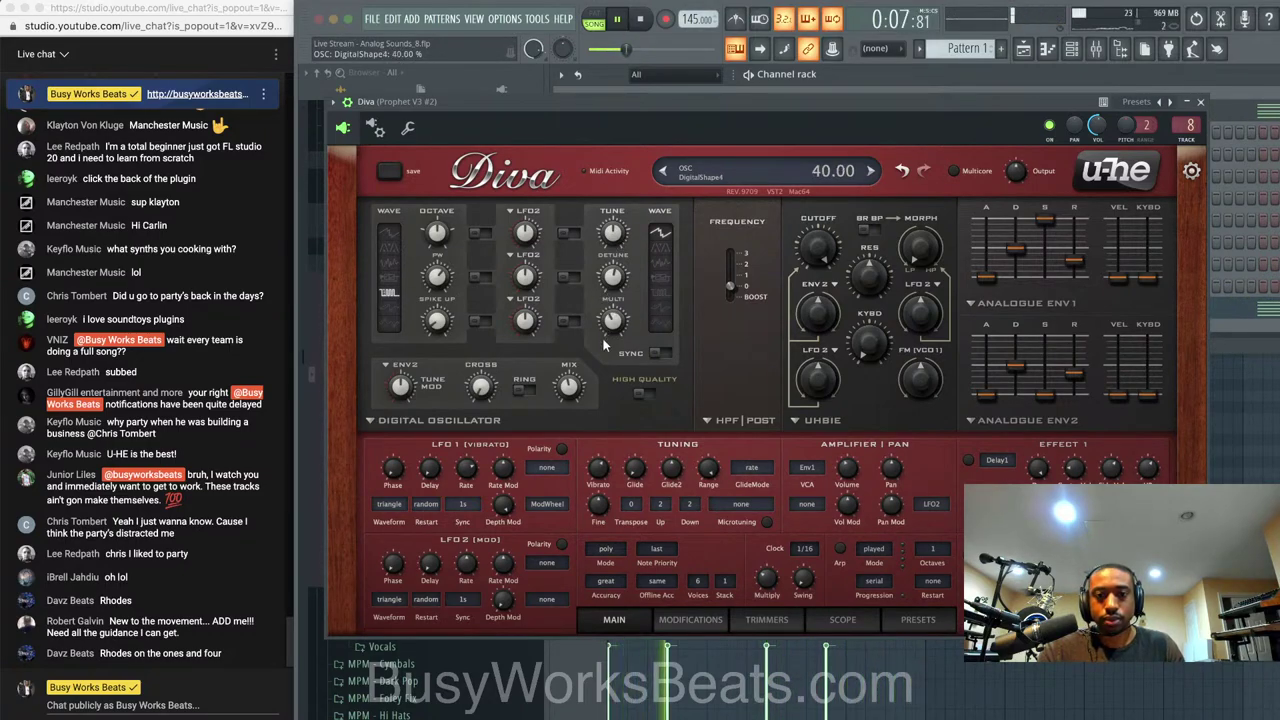
{"action": "left_click", "coordinate": [660, 353]}
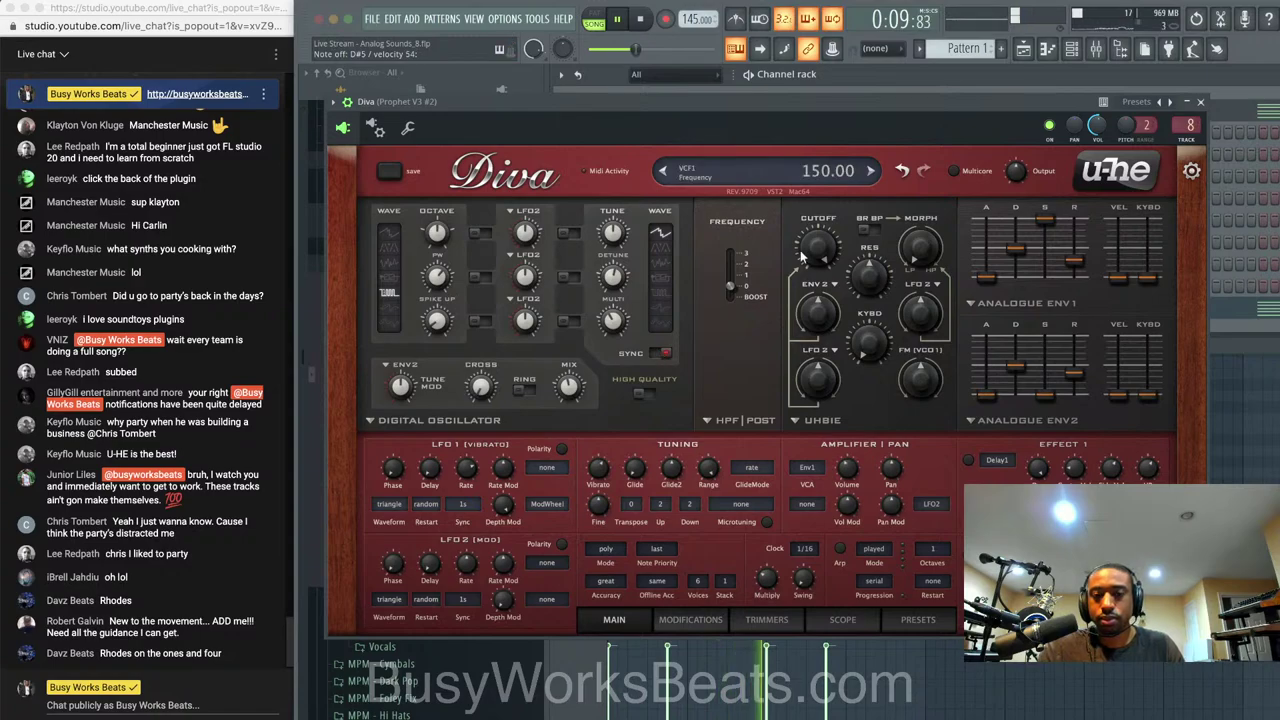
{"action": "left_click", "coordinate": [660, 353]}
Restart the chords, lower Diva's filter cutoff and set the resonance to 54
{"action": "key", "text": "space"}
{"action": "left_click_drag", "start_coordinate": [809, 253], "coordinate": [807, 299]}
{"action": "key", "text": "space"}
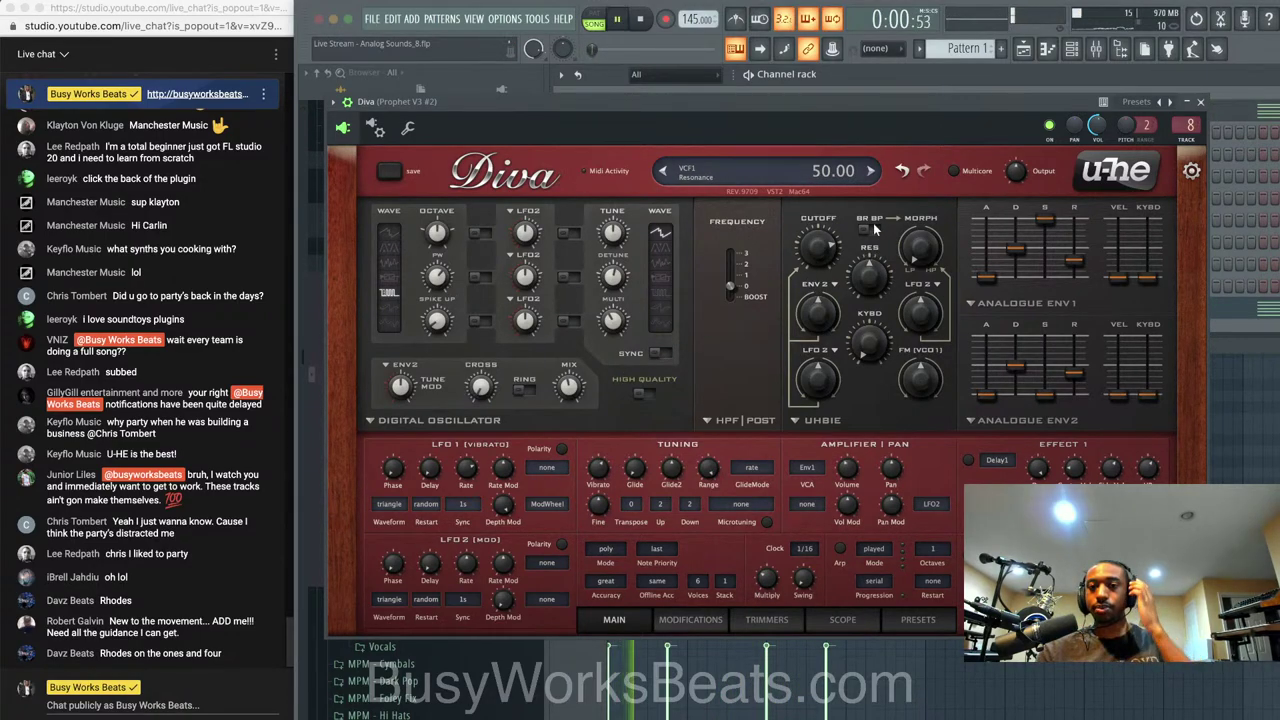
{"action": "left_click_drag", "start_coordinate": [832, 242], "coordinate": [869, 270]}
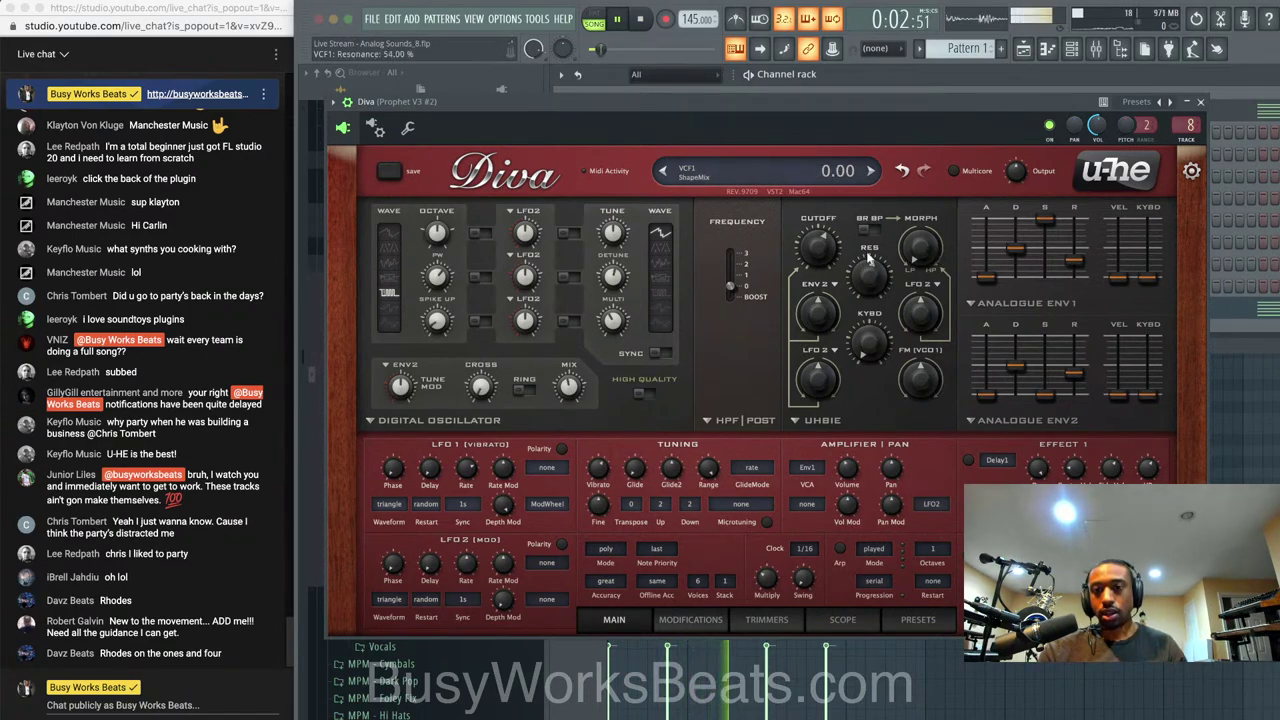
Shape Diva's filter with an ENV 2 amount of 50, cutoff 77, and envelope 2 attack 23 and release 36
{"action": "left_click_drag", "start_coordinate": [822, 322], "coordinate": [823, 317]}
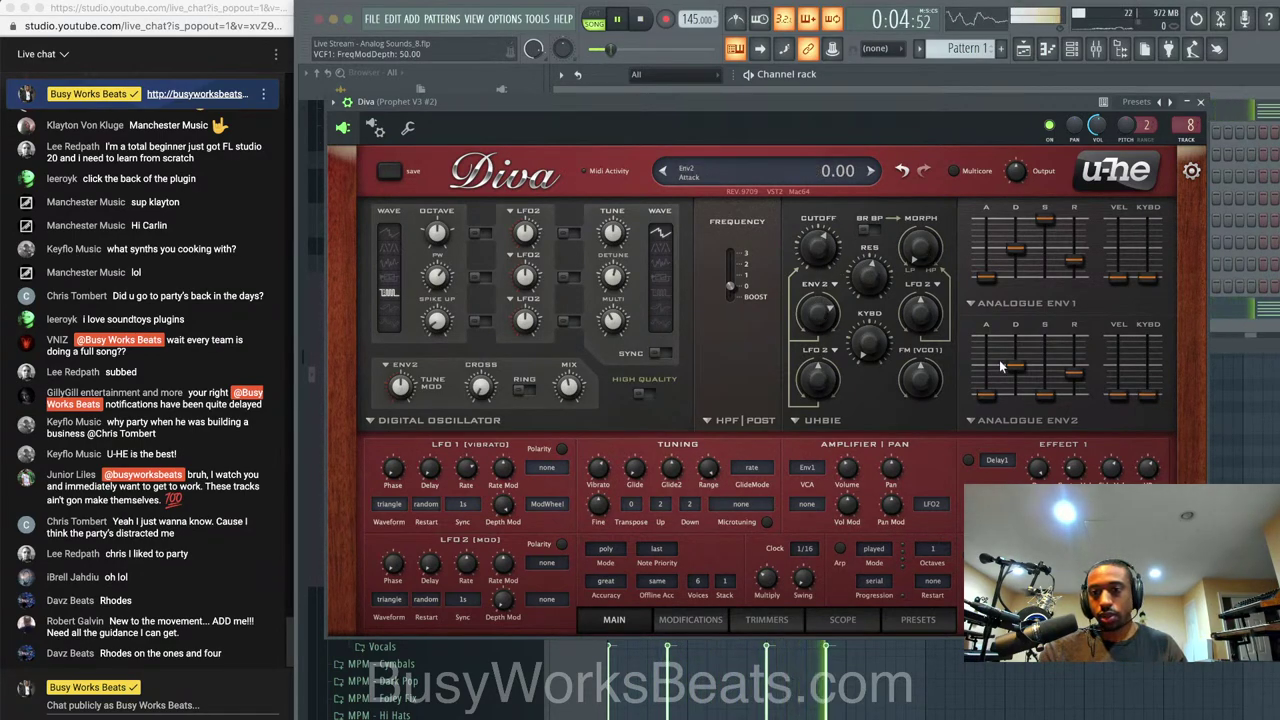
{"action": "left_click_drag", "start_coordinate": [988, 394], "coordinate": [990, 376]}
{"action": "left_click_drag", "start_coordinate": [1075, 374], "coordinate": [1075, 376]}
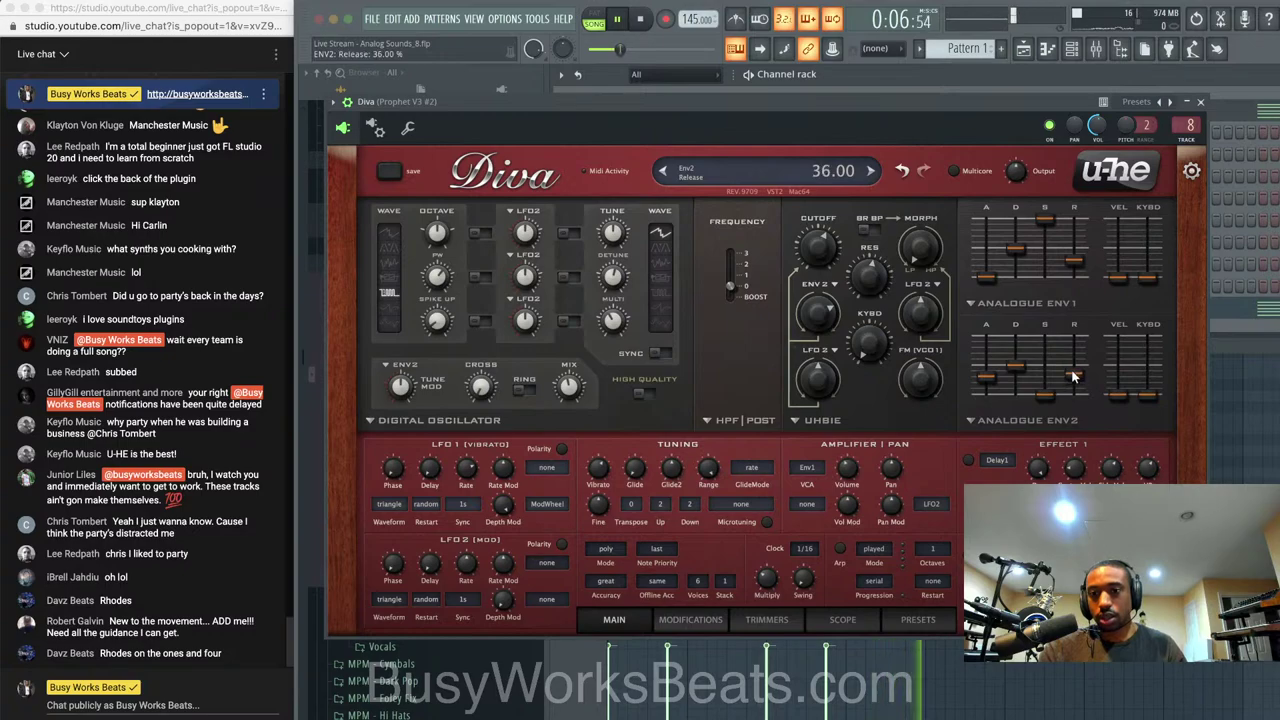
{"action": "left_click_drag", "start_coordinate": [818, 244], "coordinate": [826, 276]}
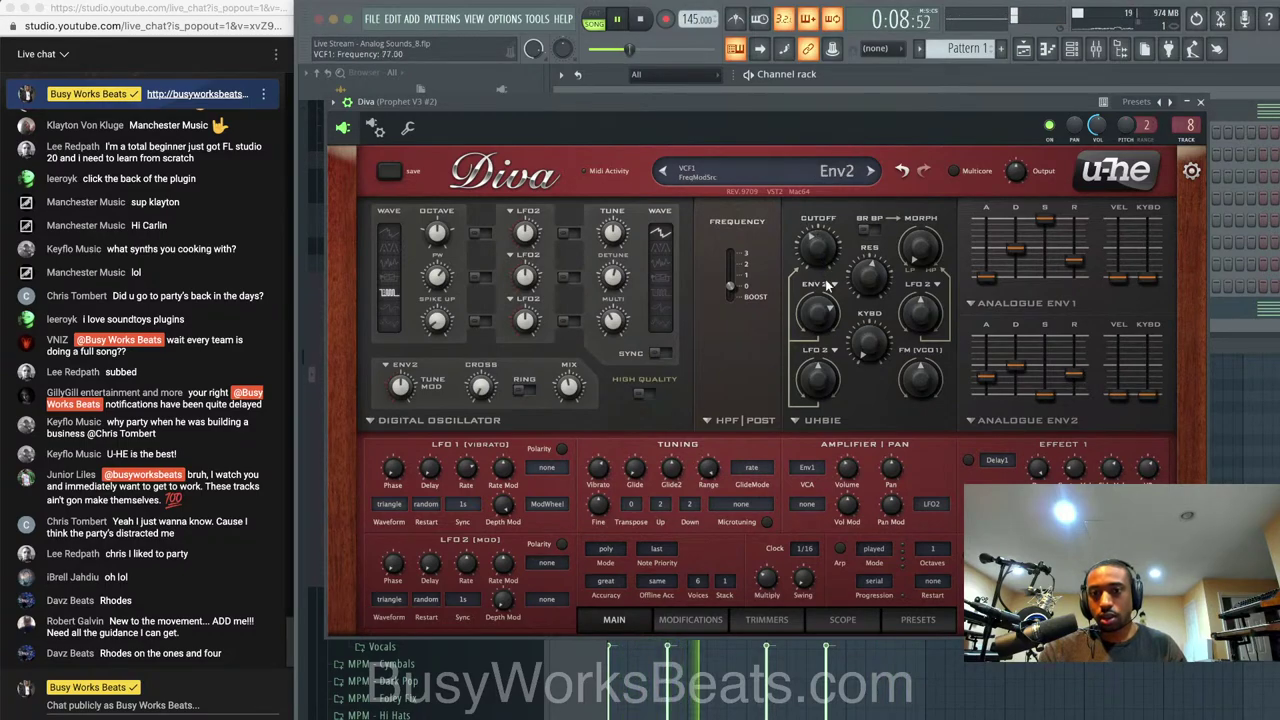
{"action": "left_click_drag", "start_coordinate": [988, 377], "coordinate": [988, 382]}
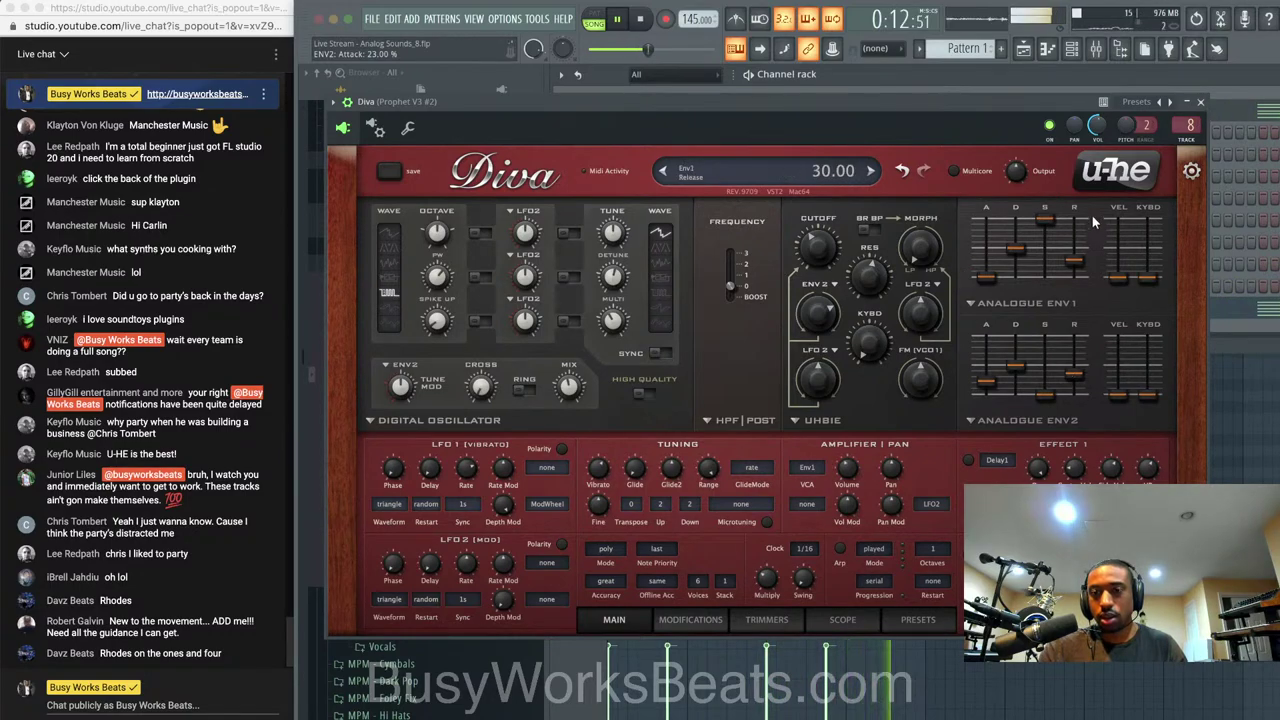
Turn on Chorus1 as Diva's first effect, set its wet amount to 53 and close the synth
{"action": "left_click", "coordinate": [1003, 465]}
{"action": "left_click", "coordinate": [1030, 430]}
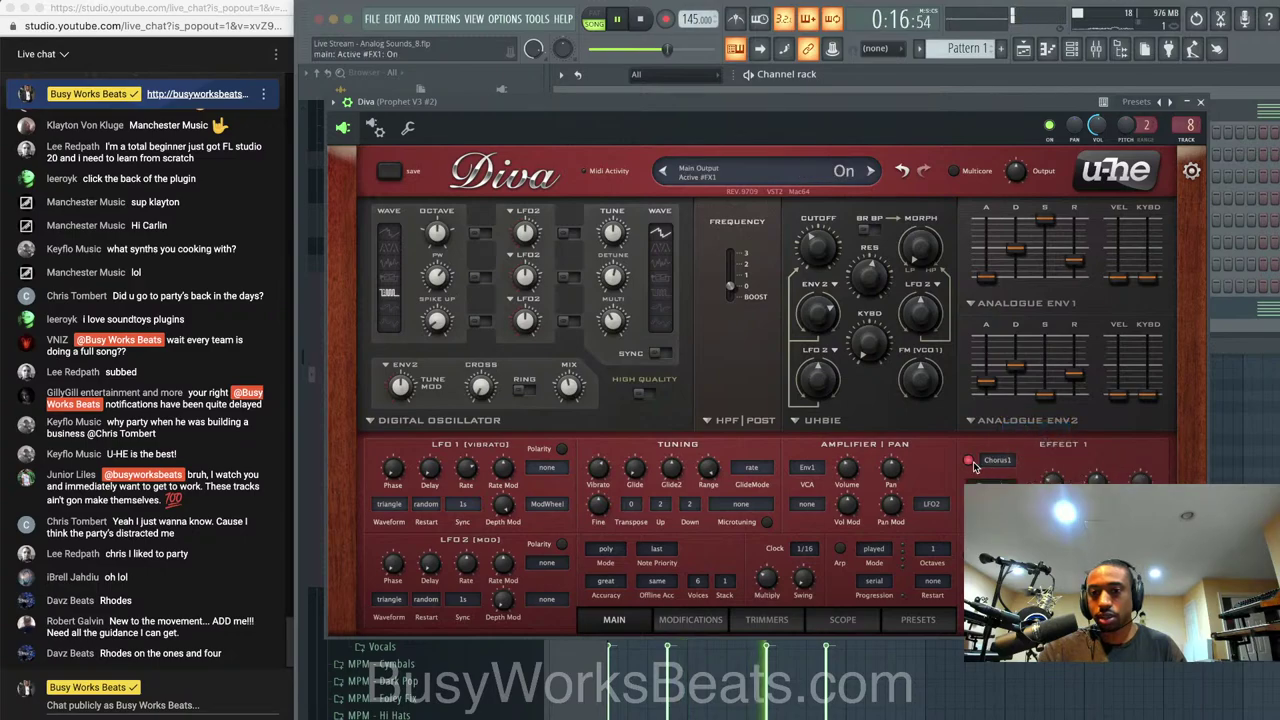
{"action": "left_click_drag", "start_coordinate": [1133, 483], "coordinate": [1133, 527]}
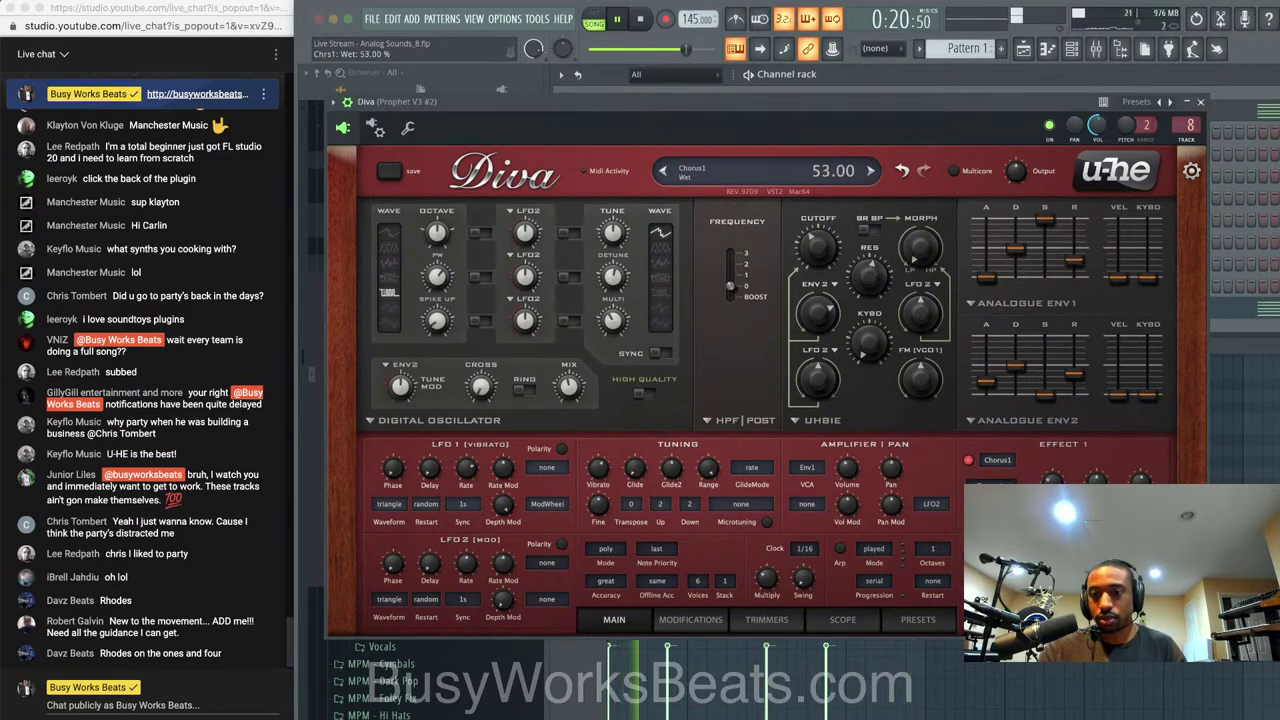
{"action": "left_click", "coordinate": [1201, 102]}
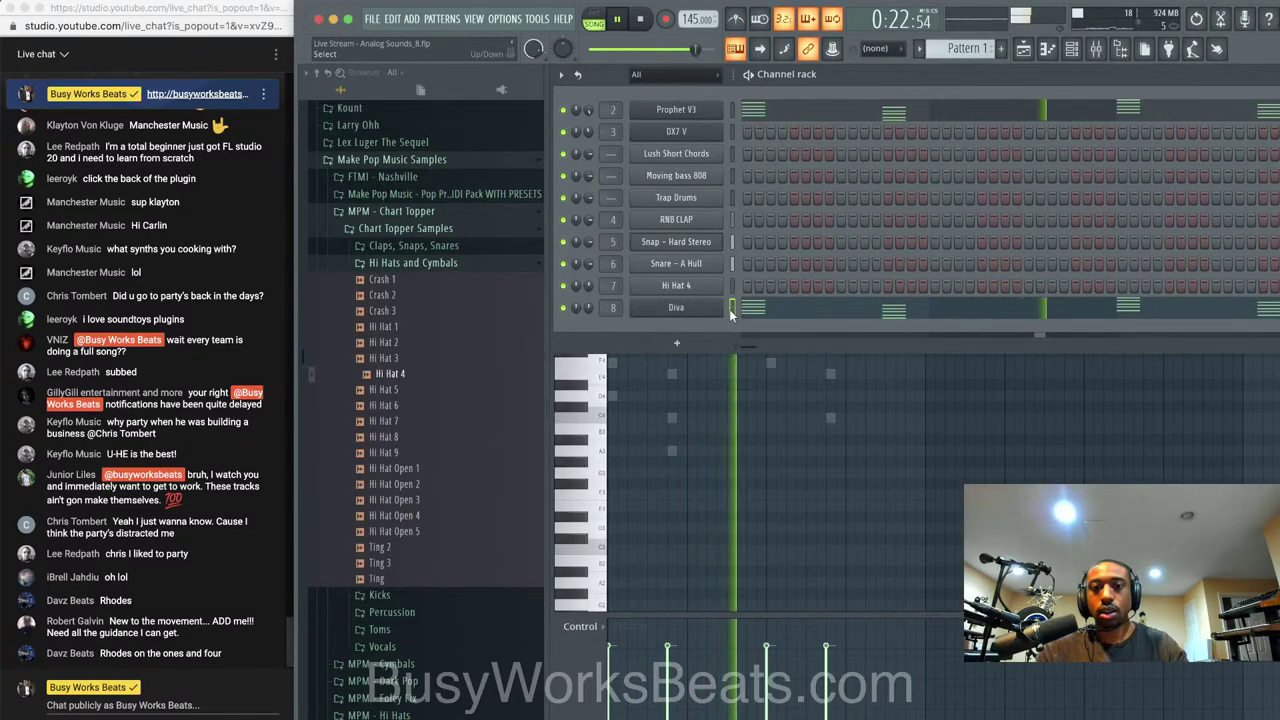
Stop playback and delete the repeated Pattern 1 clips at bars 5, 9 and 13 on Track 1 of the playlist
{"action": "key", "text": "space"}
{"action": "left_click", "coordinate": [766, 307]}
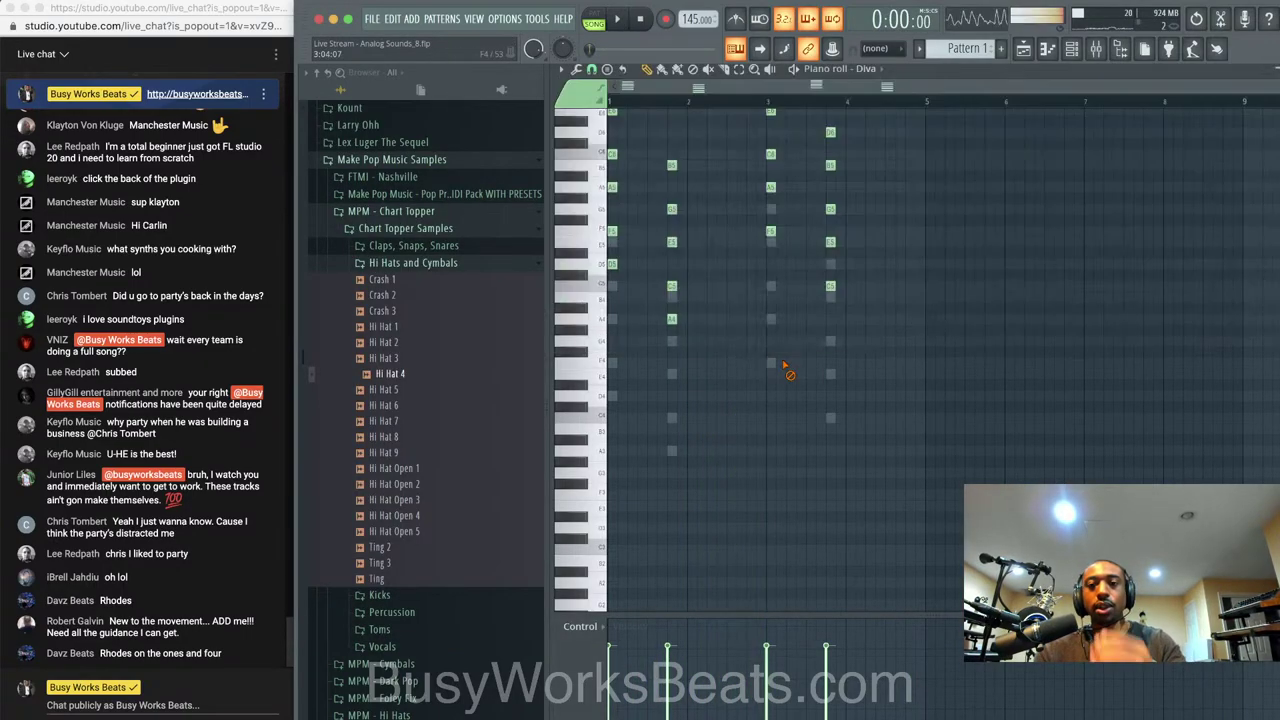
{"action": "left_click", "coordinate": [1023, 48]}
{"action": "right_click", "coordinate": [886, 117]}
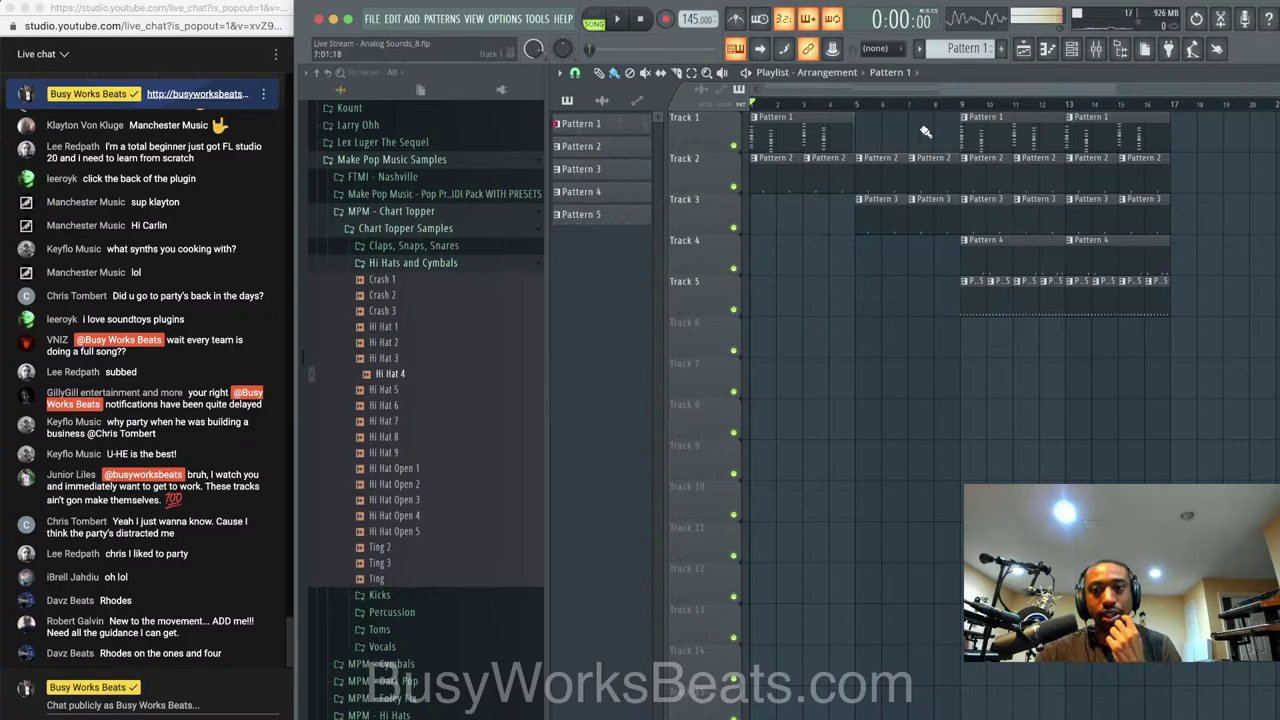
{"action": "right_click", "coordinate": [985, 118]}
{"action": "right_click", "coordinate": [1090, 118]}
Select all channels in Pattern 1 and cut their notes so the pattern is empty
{"action": "double_click", "coordinate": [827, 132]}
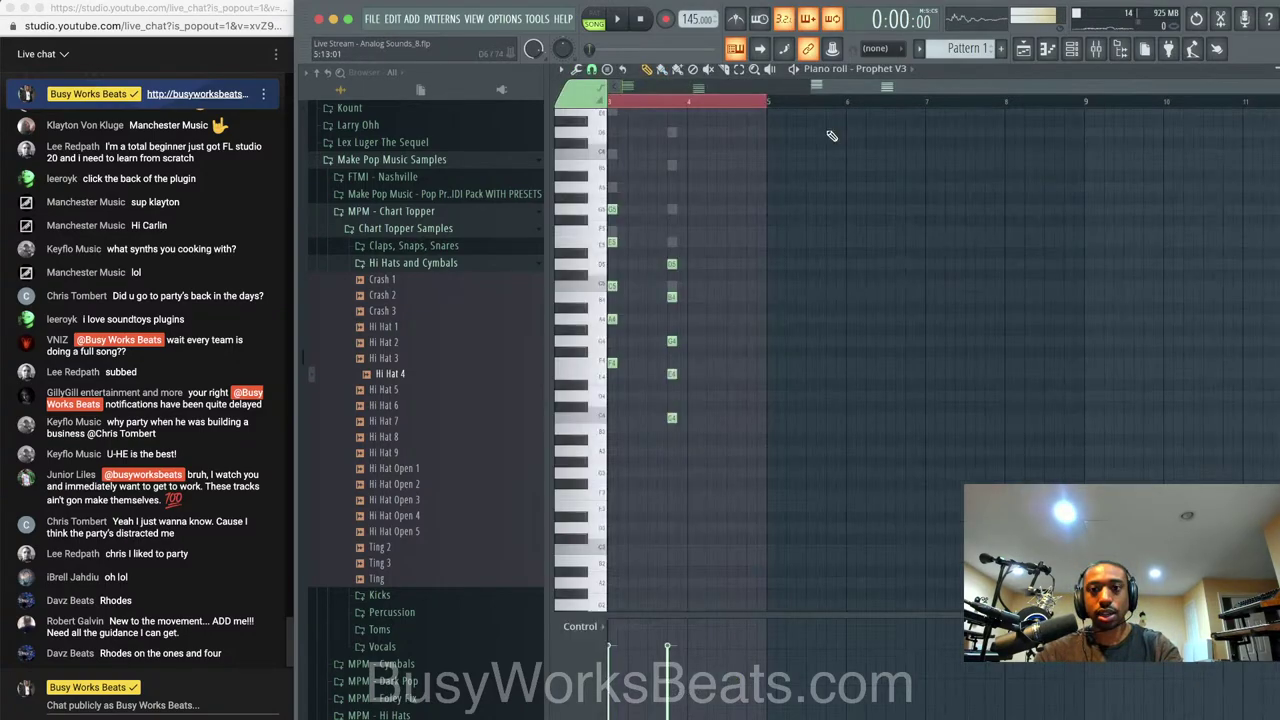
{"action": "scroll", "coordinate": [743, 203], "scroll_direction": "left", "scroll_amount": 5}
{"action": "left_click", "coordinate": [1071, 49]}
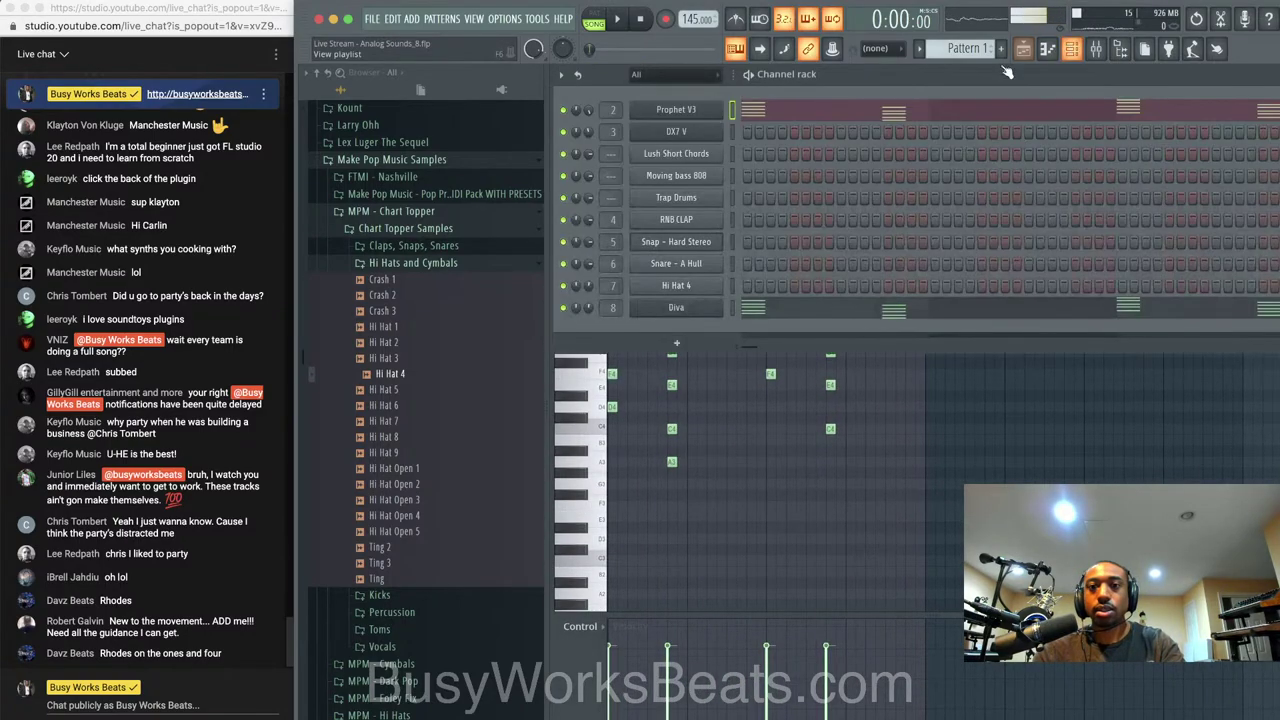
{"action": "double_click", "coordinate": [731, 116]}
{"action": "key", "text": "super+x"}
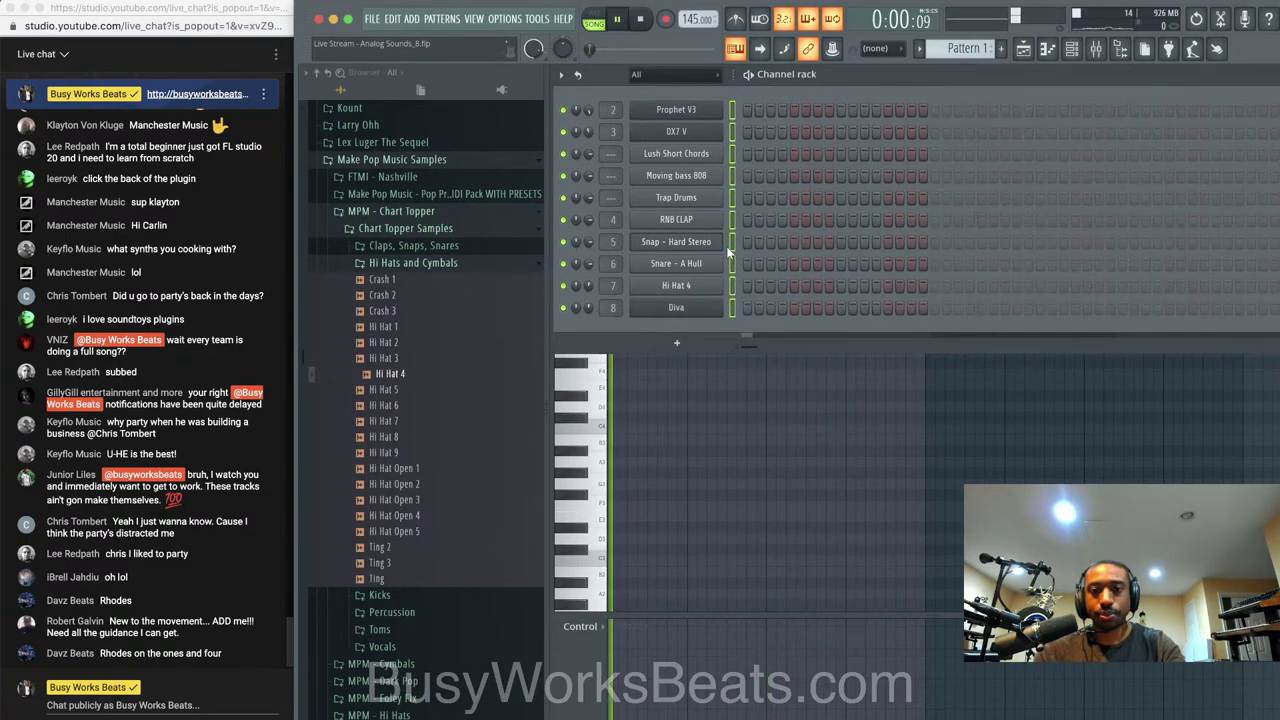
Select only the Diva channel and move it up the channel rack to directly below Prophet V3
{"action": "double_click", "coordinate": [732, 313]}
{"action": "left_click", "coordinate": [731, 311]}
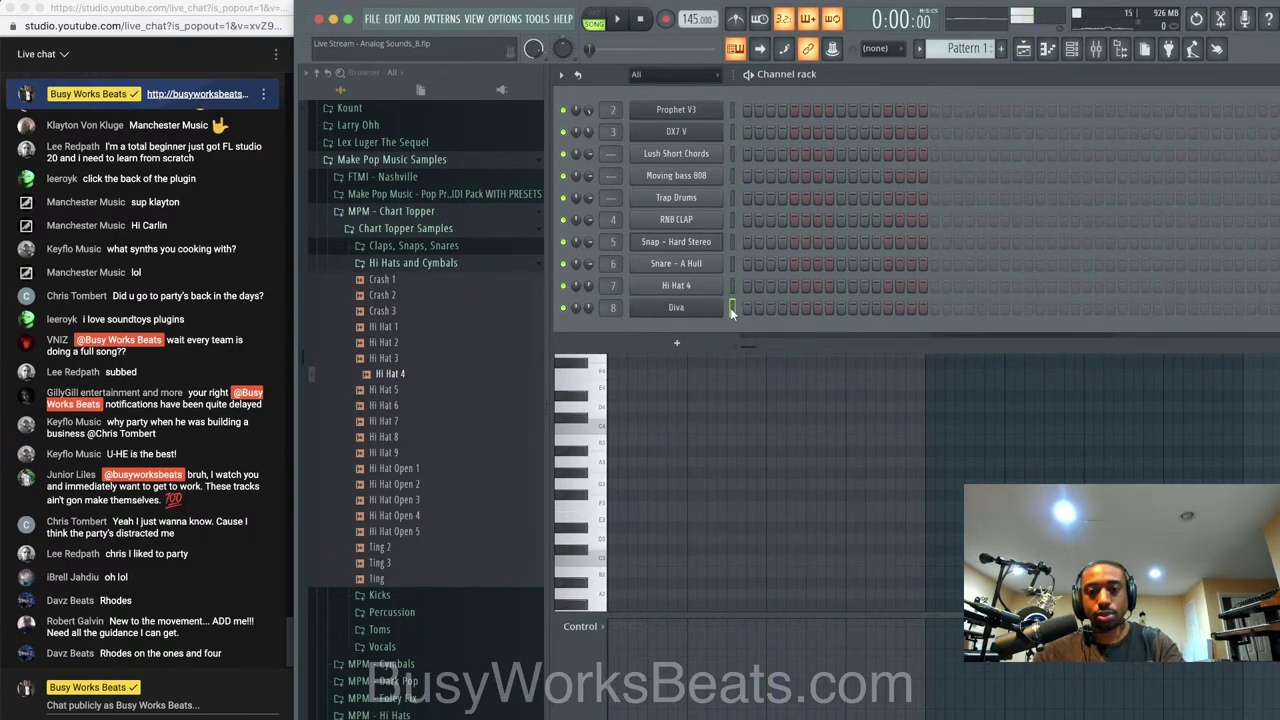
{"action": "key", "text": "alt+Up"}
{"action": "key", "text": "alt+Up"}
{"action": "key", "text": "alt+Up"}
{"action": "key", "text": "alt+Up"}
{"action": "key", "text": "alt+Up"}
{"action": "key", "text": "alt+Up"}
{"action": "key", "text": "alt+Up"}
{"action": "key", "text": "alt+Up"}
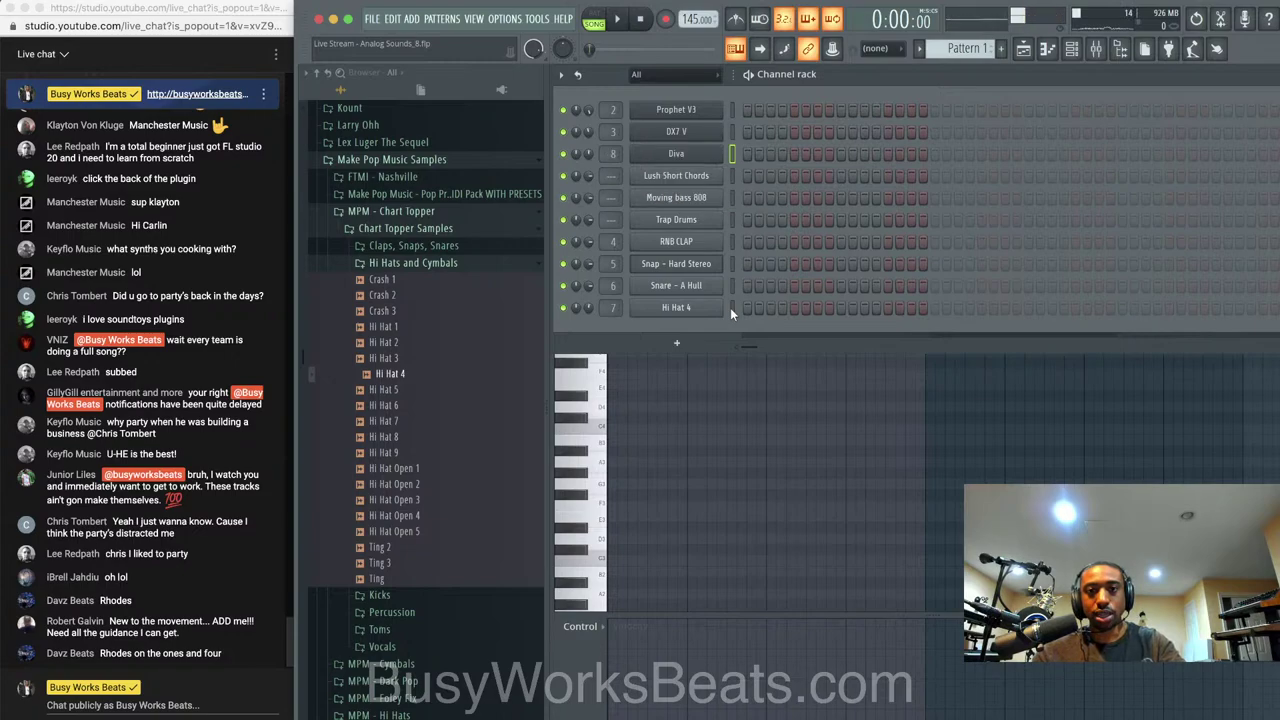
Add a Layer channel and move it up the channel rack to directly below Diva
{"action": "left_click", "coordinate": [680, 343]}
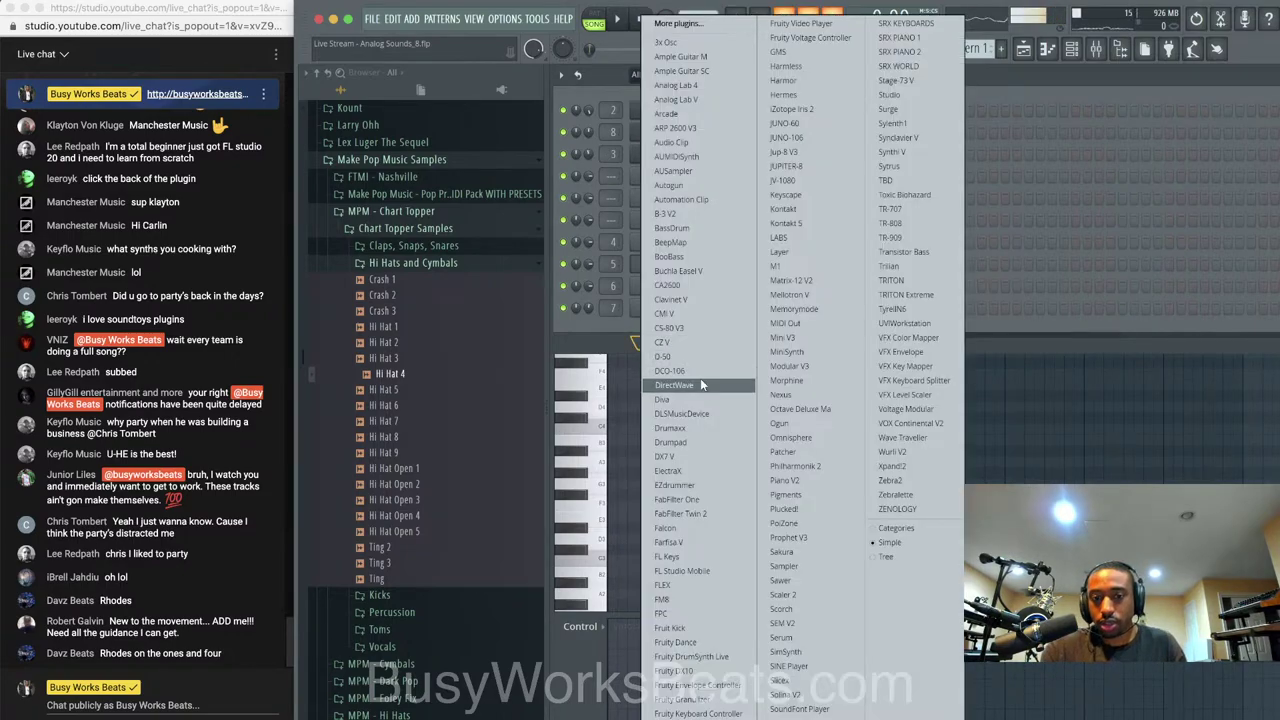
{"action": "left_click", "coordinate": [785, 252]}
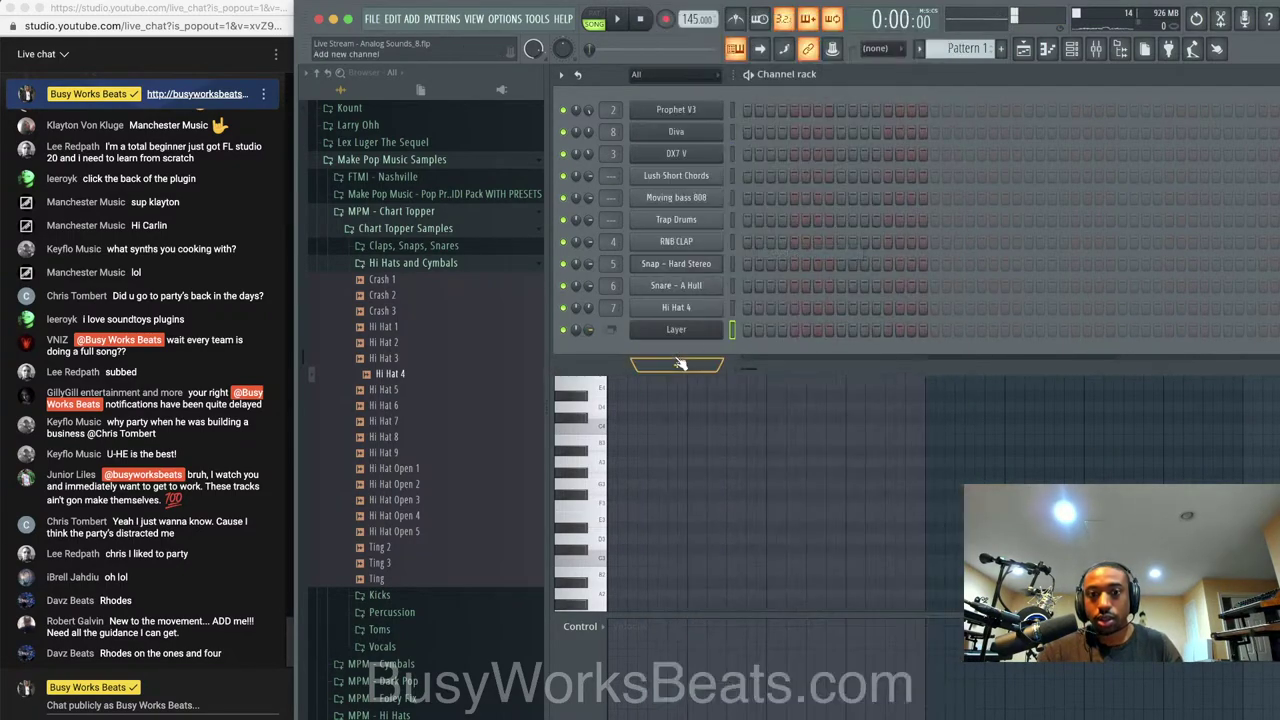
{"action": "key", "text": "alt+Up"}
{"action": "key", "text": "alt+Up"}
{"action": "key", "text": "alt+Up"}
{"action": "key", "text": "alt+Up"}
{"action": "key", "text": "alt+Up"}
{"action": "key", "text": "alt+Up"}
{"action": "key", "text": "alt+Up"}
{"action": "key", "text": "alt+Up"}
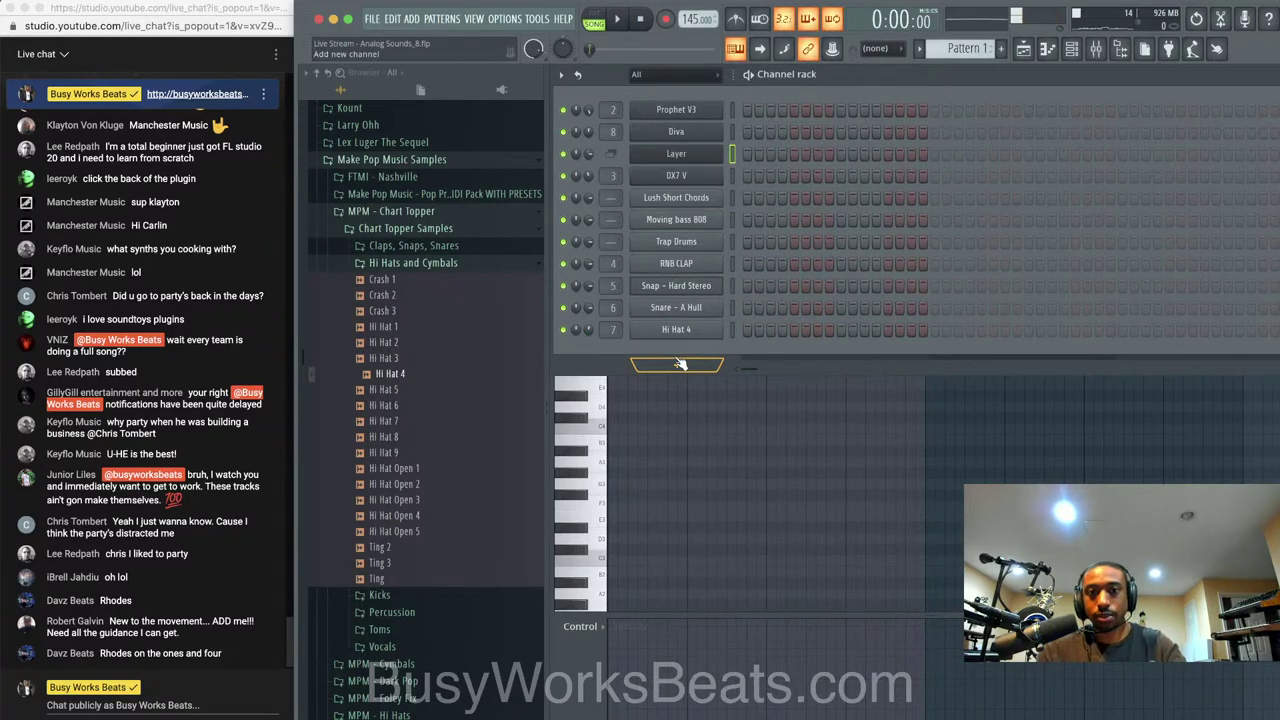
Select the Prophet V3 and Diva channels and set them as the Layer channel's children
{"action": "left_click", "coordinate": [733, 132]}
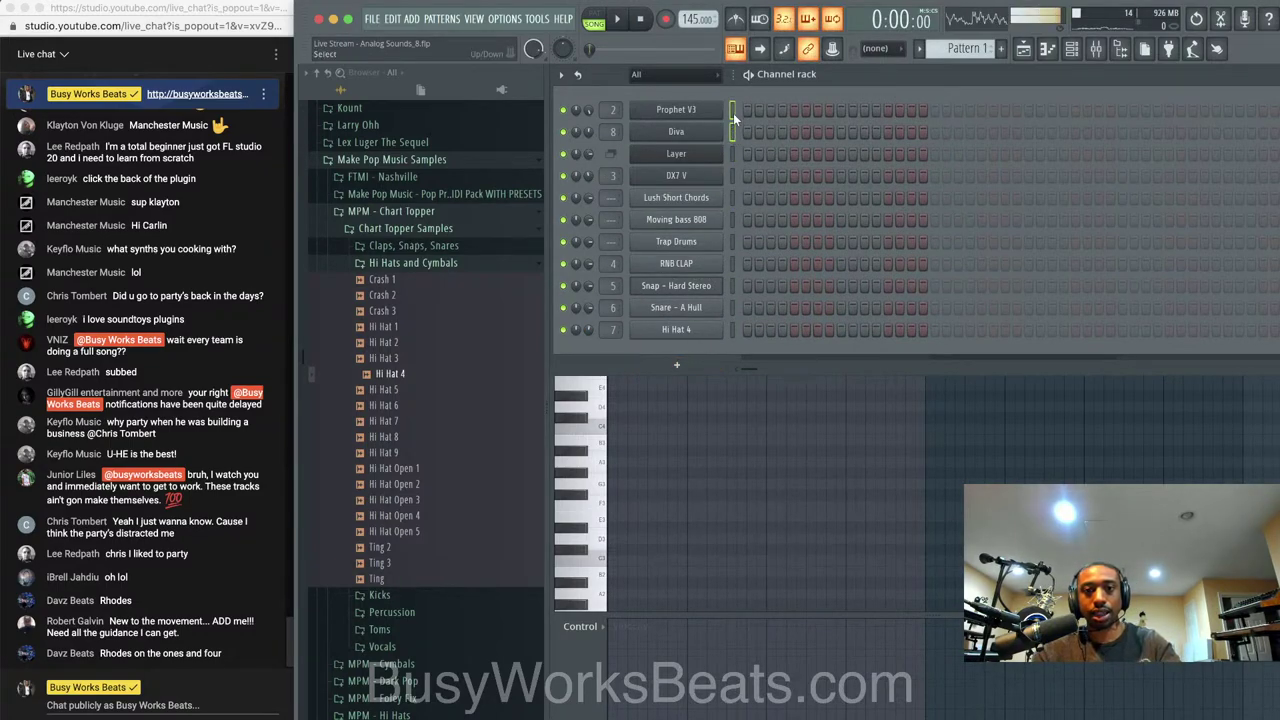
{"action": "right_click", "coordinate": [733, 112]}
{"action": "left_click", "coordinate": [720, 153]}
{"action": "left_click", "coordinate": [846, 352]}
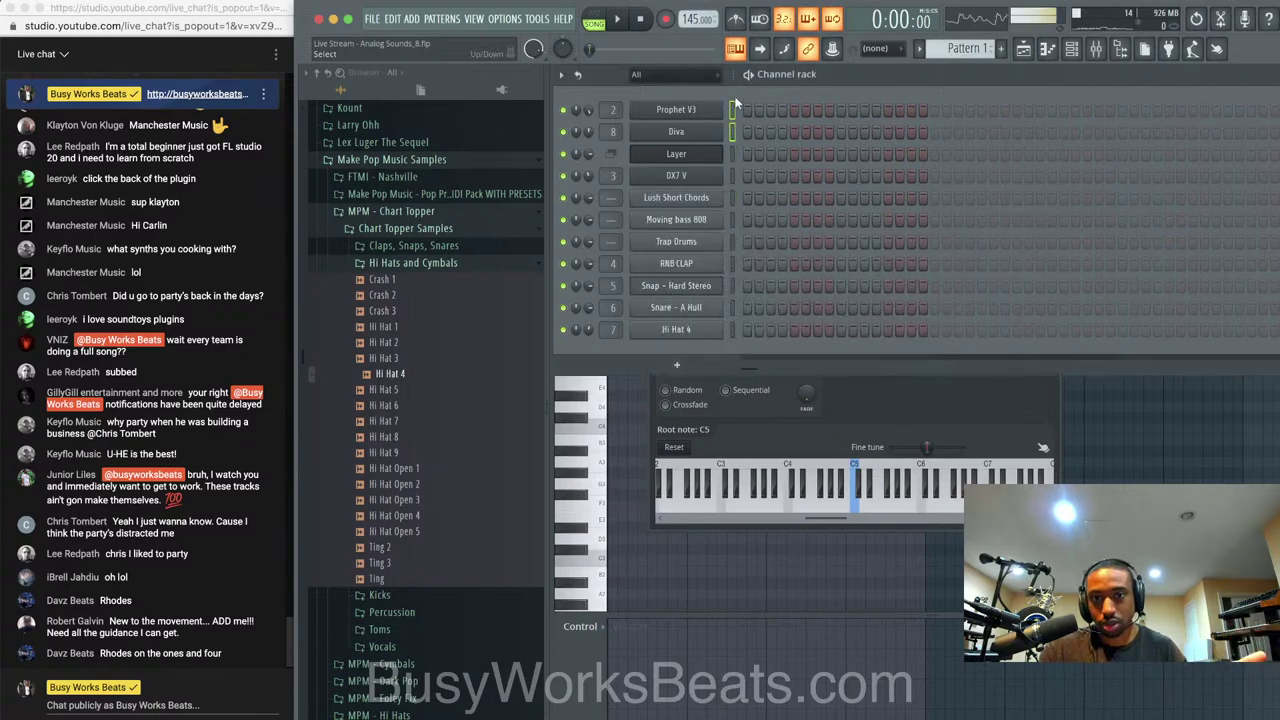
{"action": "left_click", "coordinate": [858, 394]}
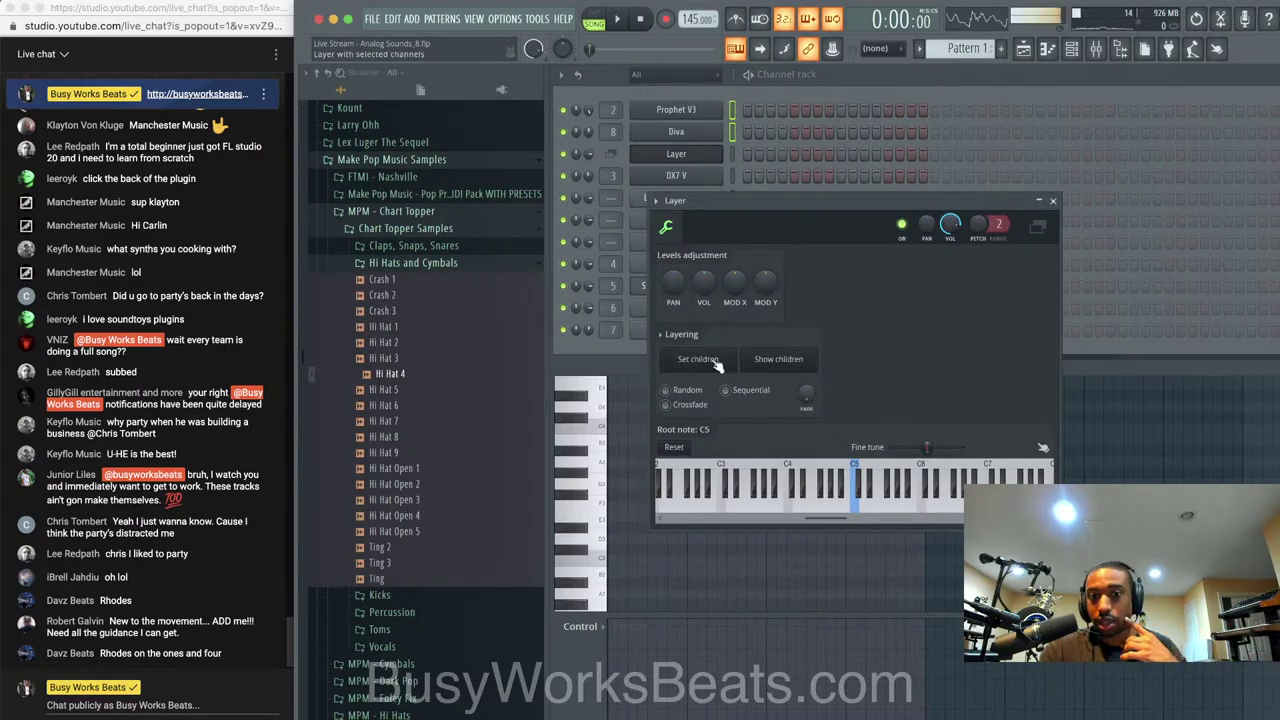
{"action": "left_click", "coordinate": [1052, 200]}
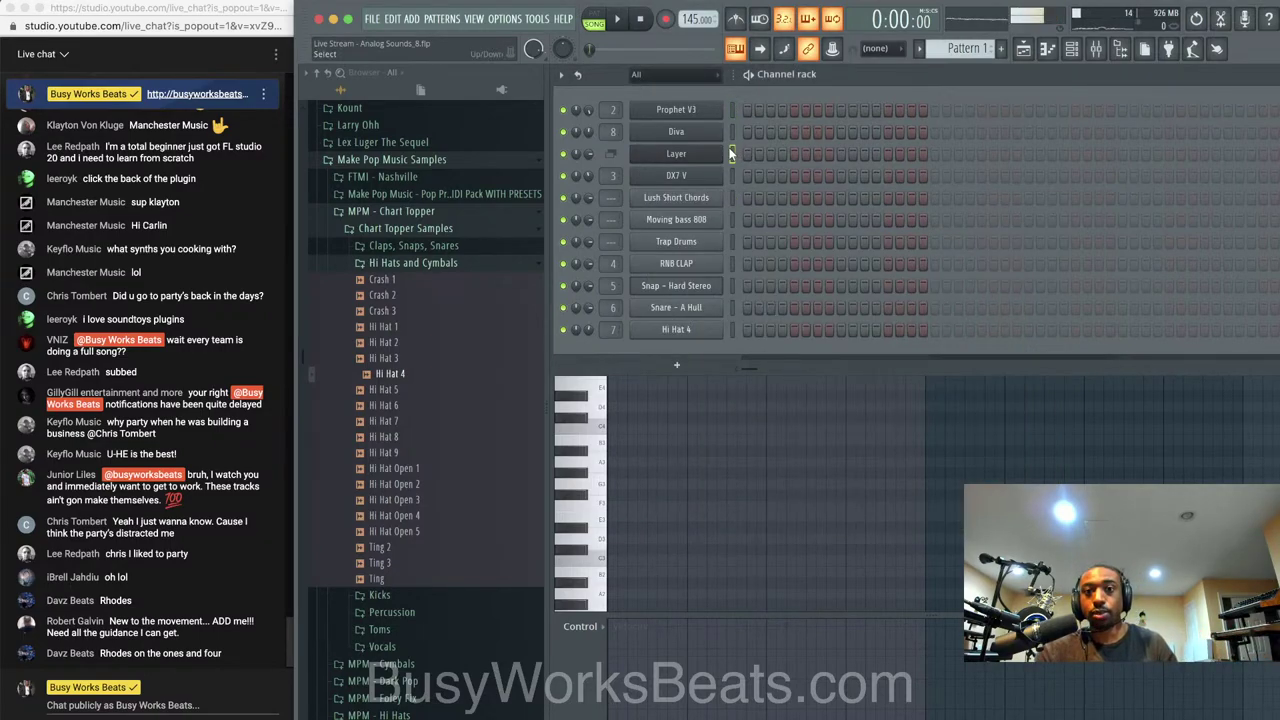
Adjust Diva's filter cutoff, trying 85.5, raise its ENV 2 amount and adjust the envelope 1 release
{"action": "left_click", "coordinate": [667, 133]}
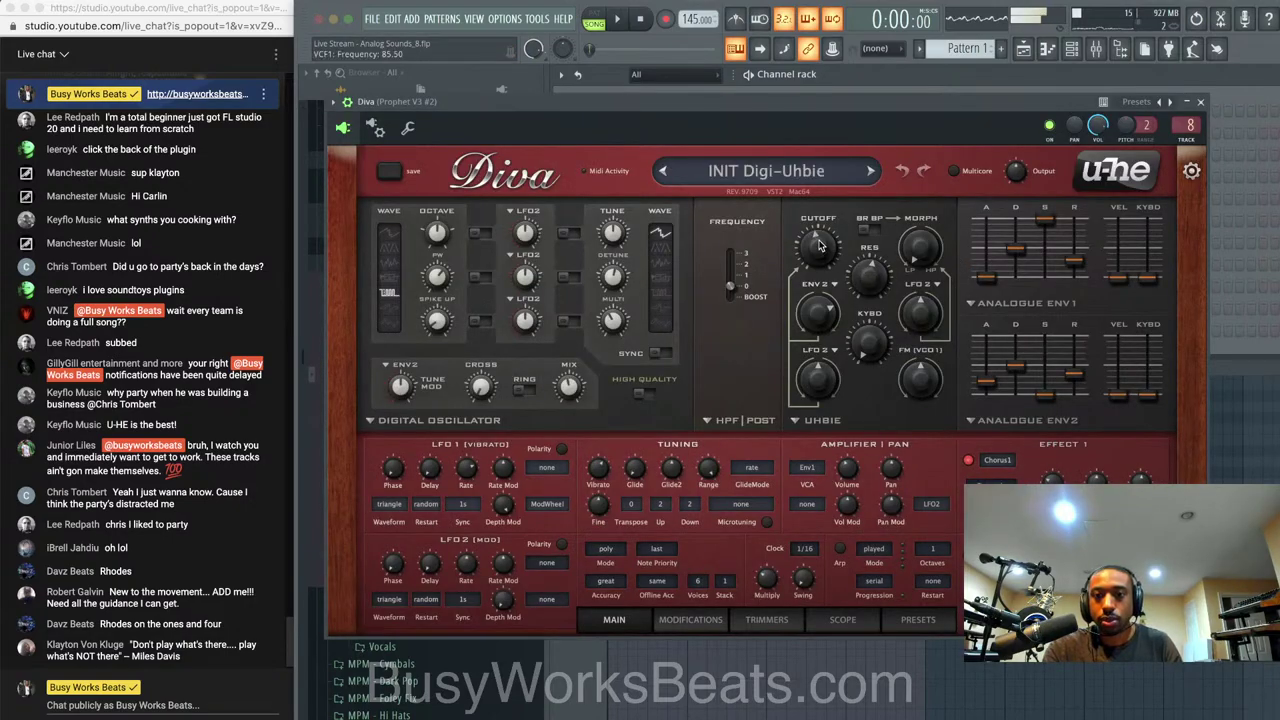
{"action": "left_click_drag", "start_coordinate": [819, 232], "coordinate": [820, 241]}
{"action": "mouse_move", "coordinate": [822, 312]}
{"action": "left_mouse_down"}
{"action": "mouse_move", "coordinate": [823, 272]}
{"action": "mouse_move", "coordinate": [823, 290]}
{"action": "left_mouse_up"}
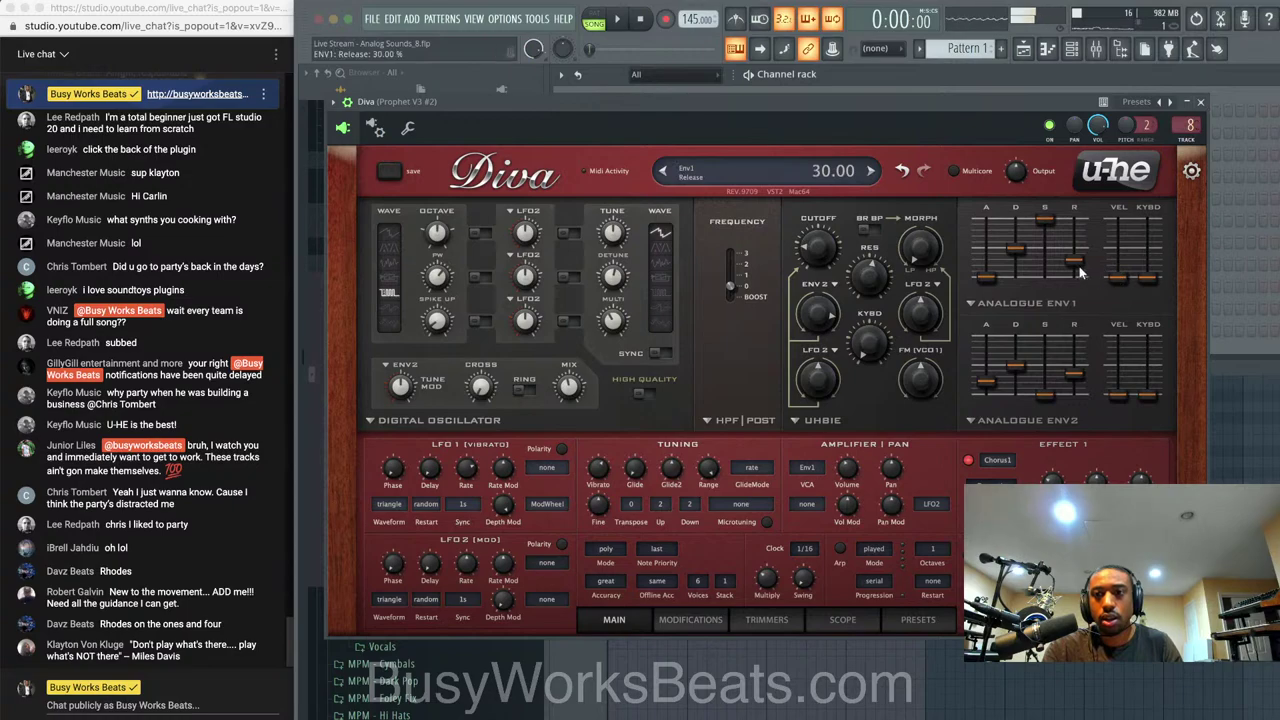
{"action": "left_click_drag", "start_coordinate": [1080, 272], "coordinate": [1080, 268]}
{"action": "left_click", "coordinate": [1200, 102]}
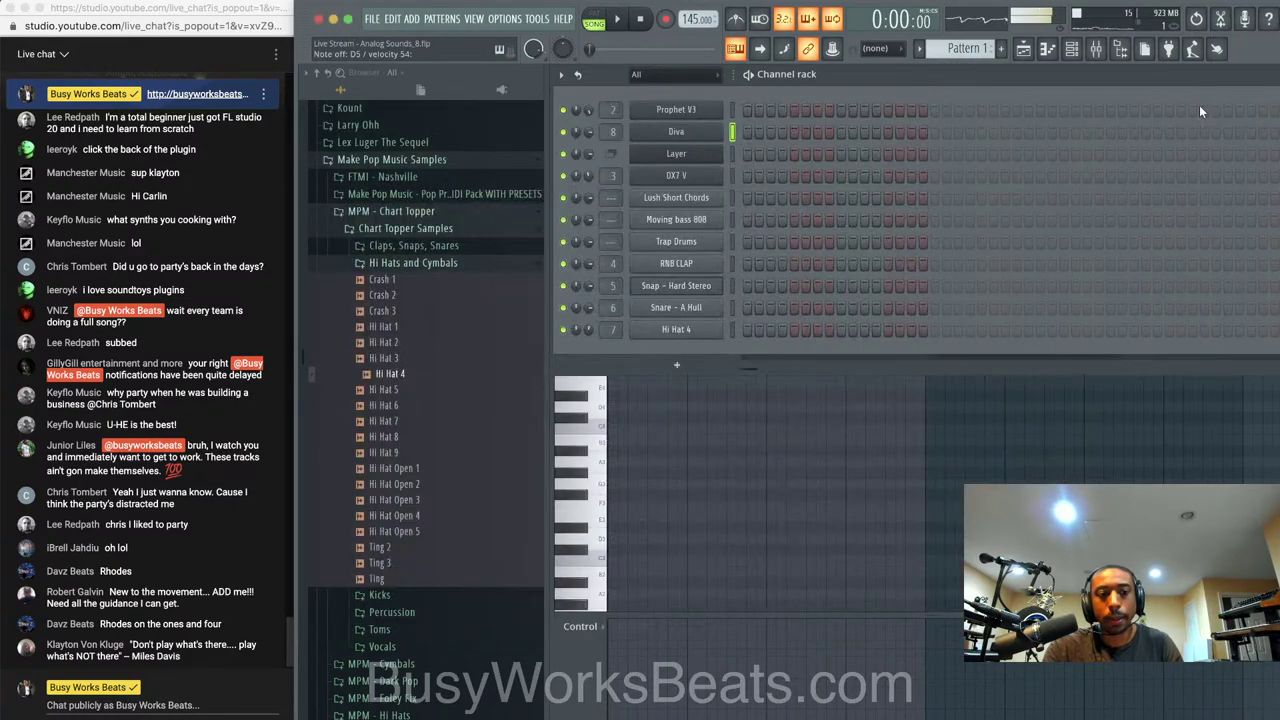
Adjust Prophet V3's volume under Levels adjustment in its channel settings
{"action": "left_click", "coordinate": [732, 153]}
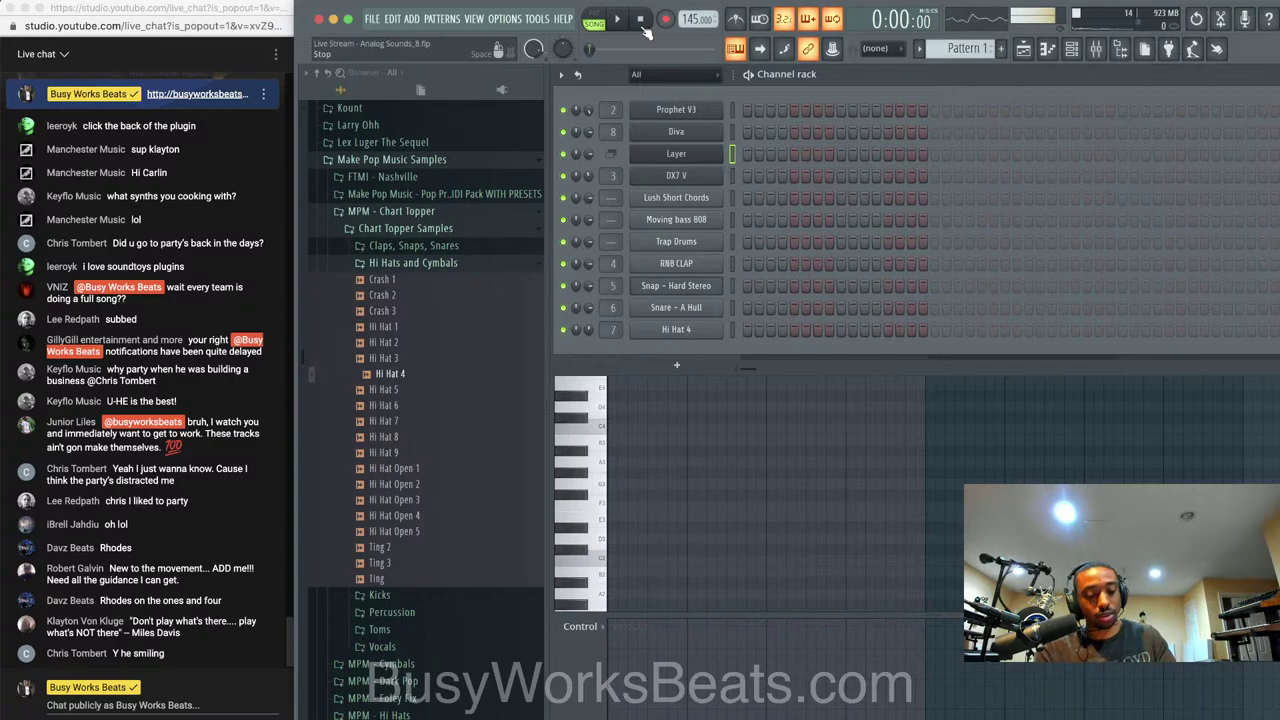
{"action": "left_click", "coordinate": [672, 110]}
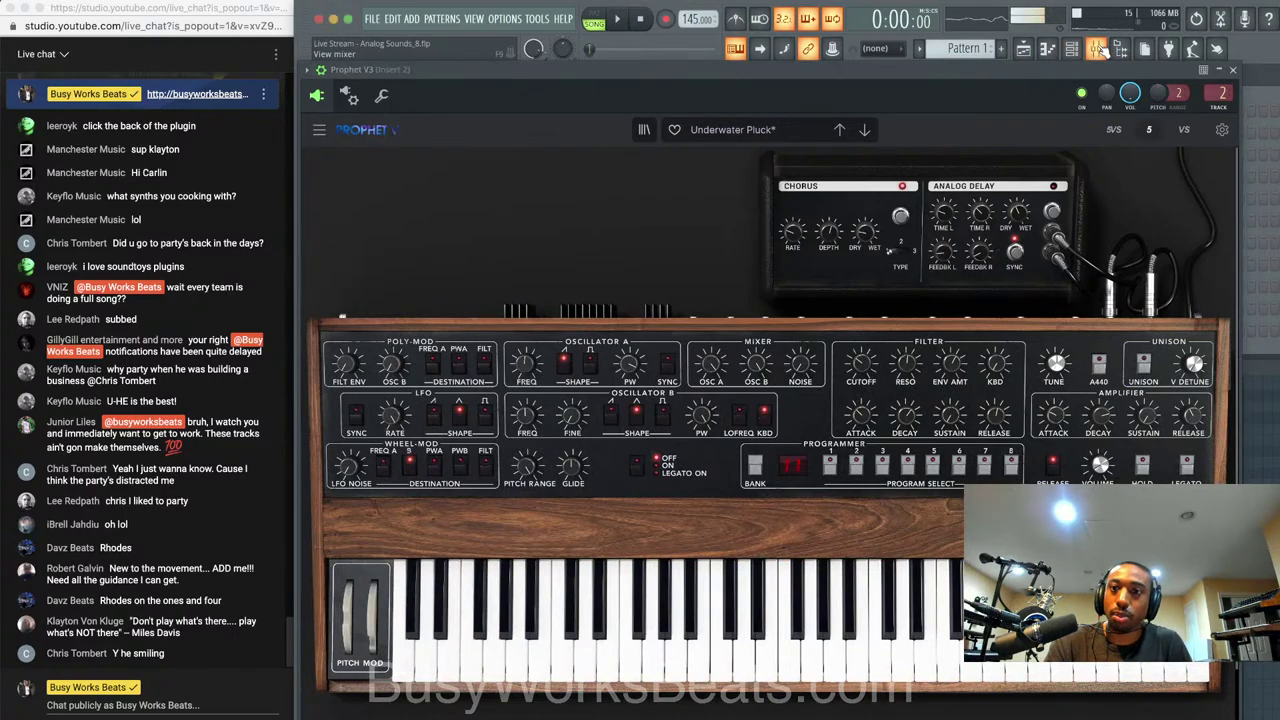
{"action": "left_click", "coordinate": [1243, 72]}
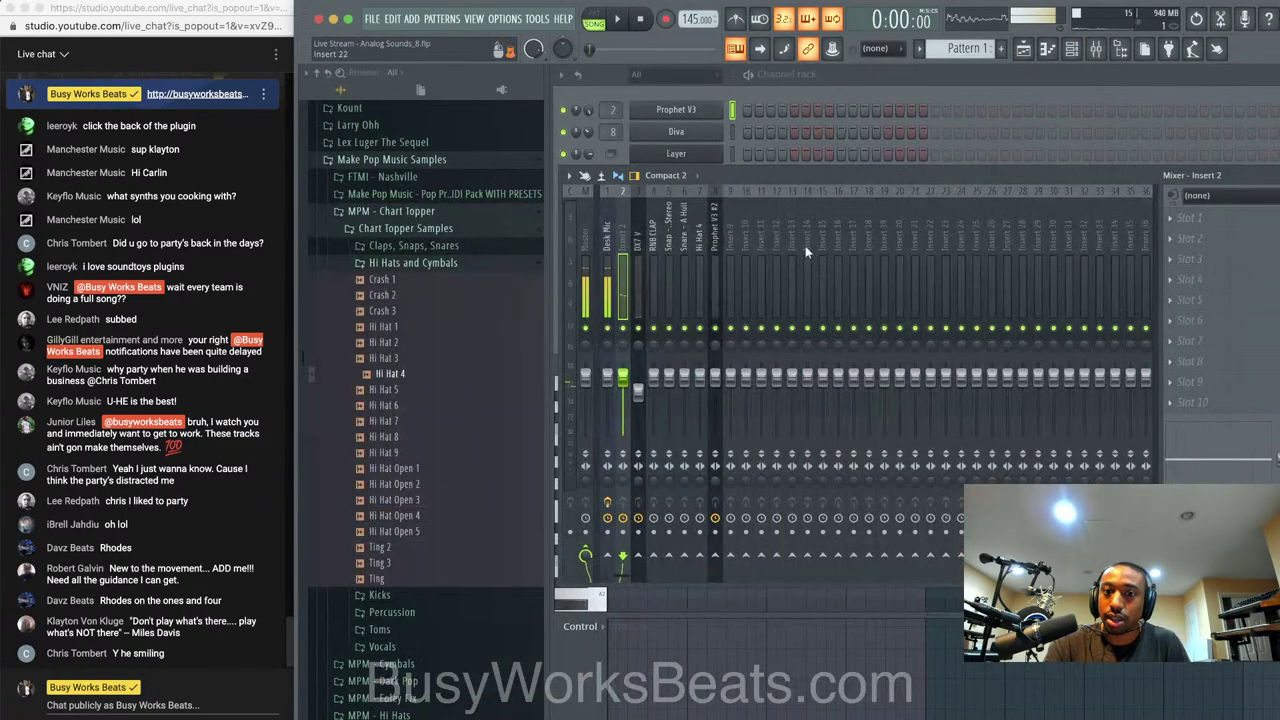
{"action": "left_click", "coordinate": [695, 107]}
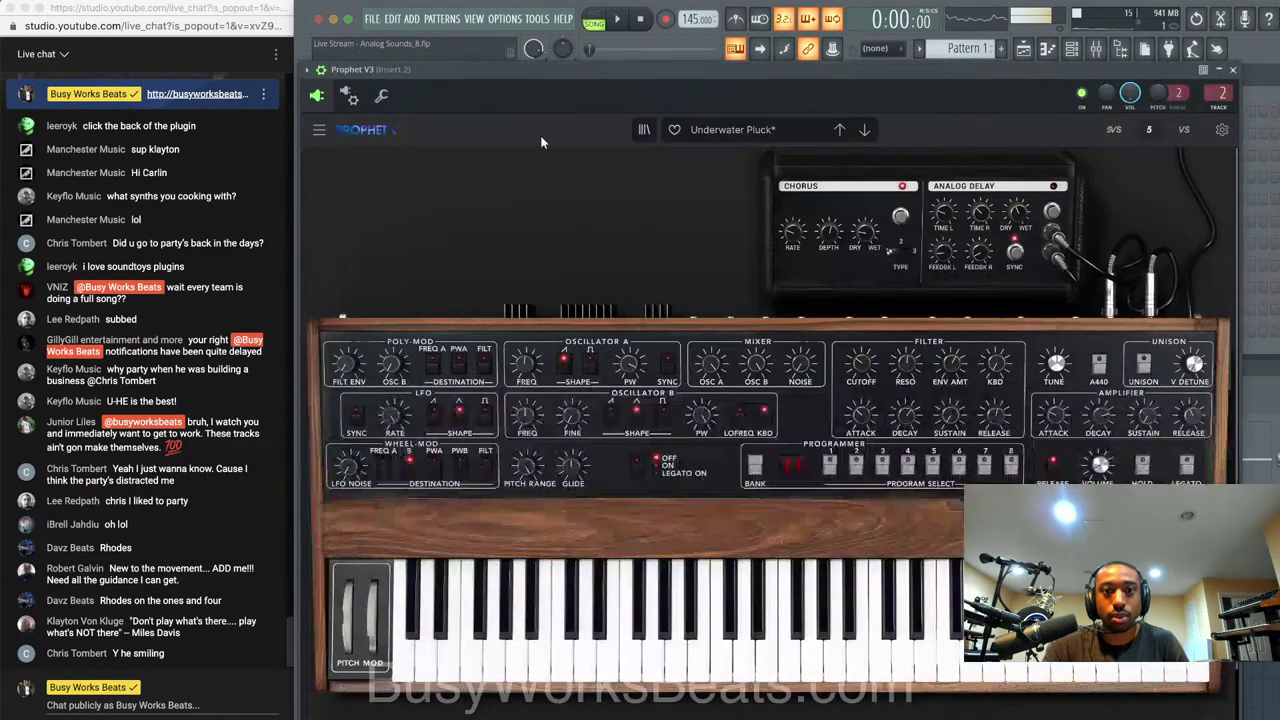
{"action": "left_click", "coordinate": [381, 97]}
{"action": "left_click_drag", "start_coordinate": [356, 150], "coordinate": [356, 120]}
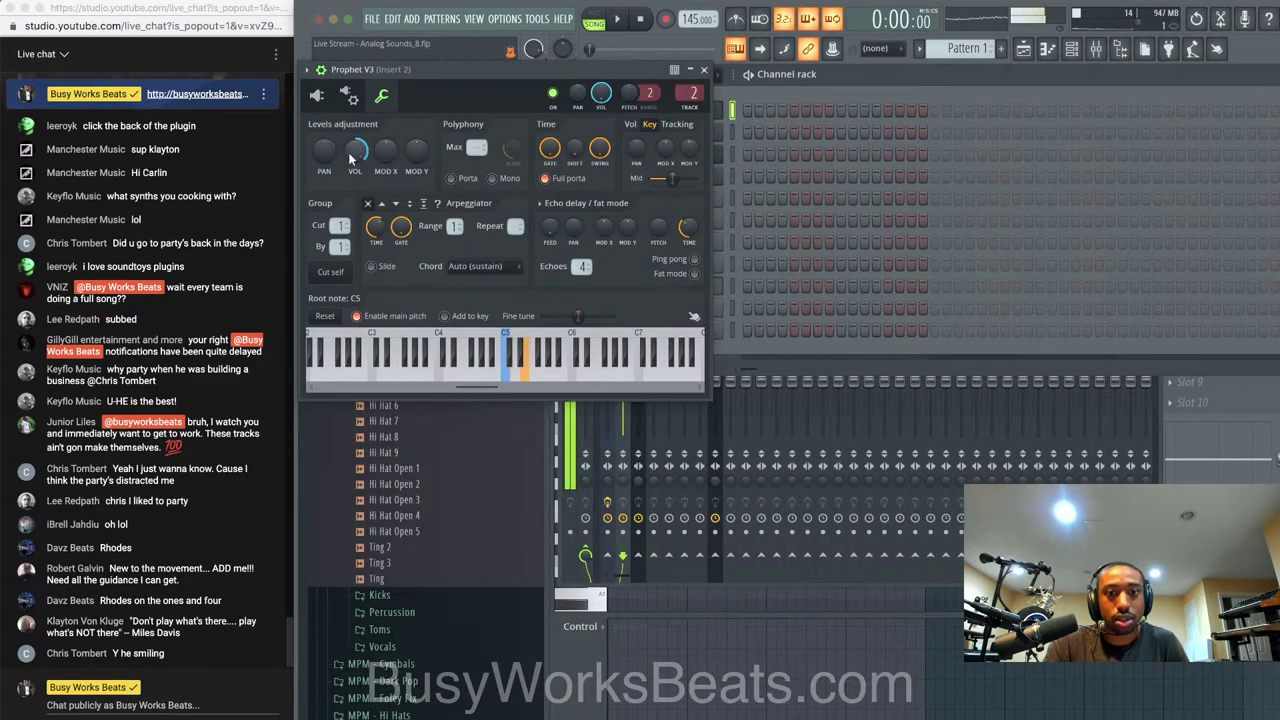
{"action": "left_click", "coordinate": [704, 70]}
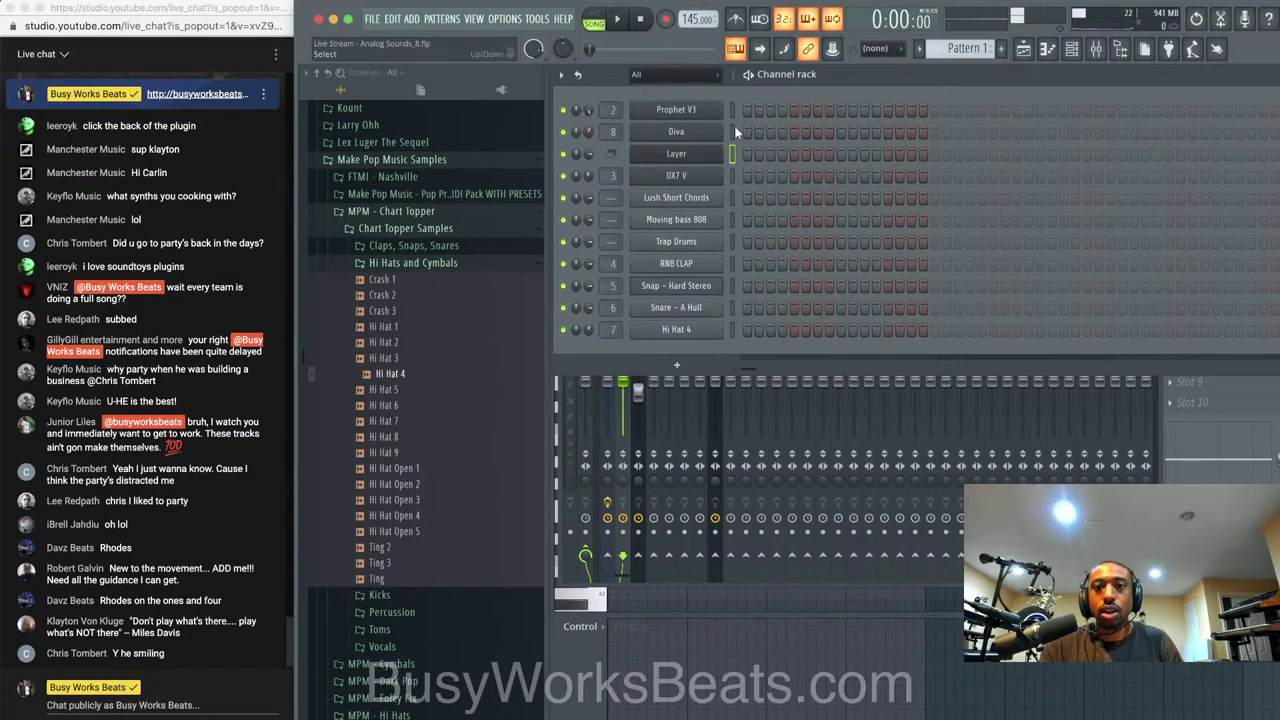
Set Prophet V3's filter resonance to 0.236 and close the synth
{"action": "left_click", "coordinate": [686, 110]}
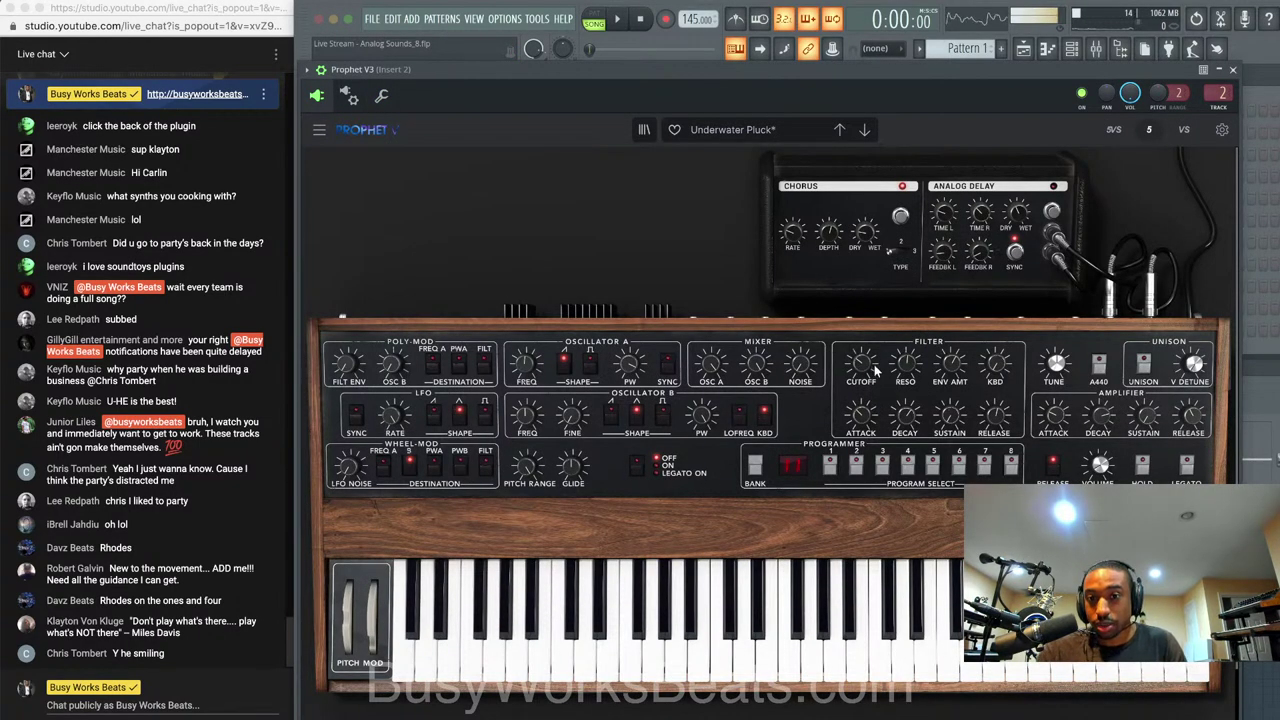
{"action": "left_click", "coordinate": [908, 368]}
{"action": "left_click_drag", "start_coordinate": [908, 368], "coordinate": [908, 370]}
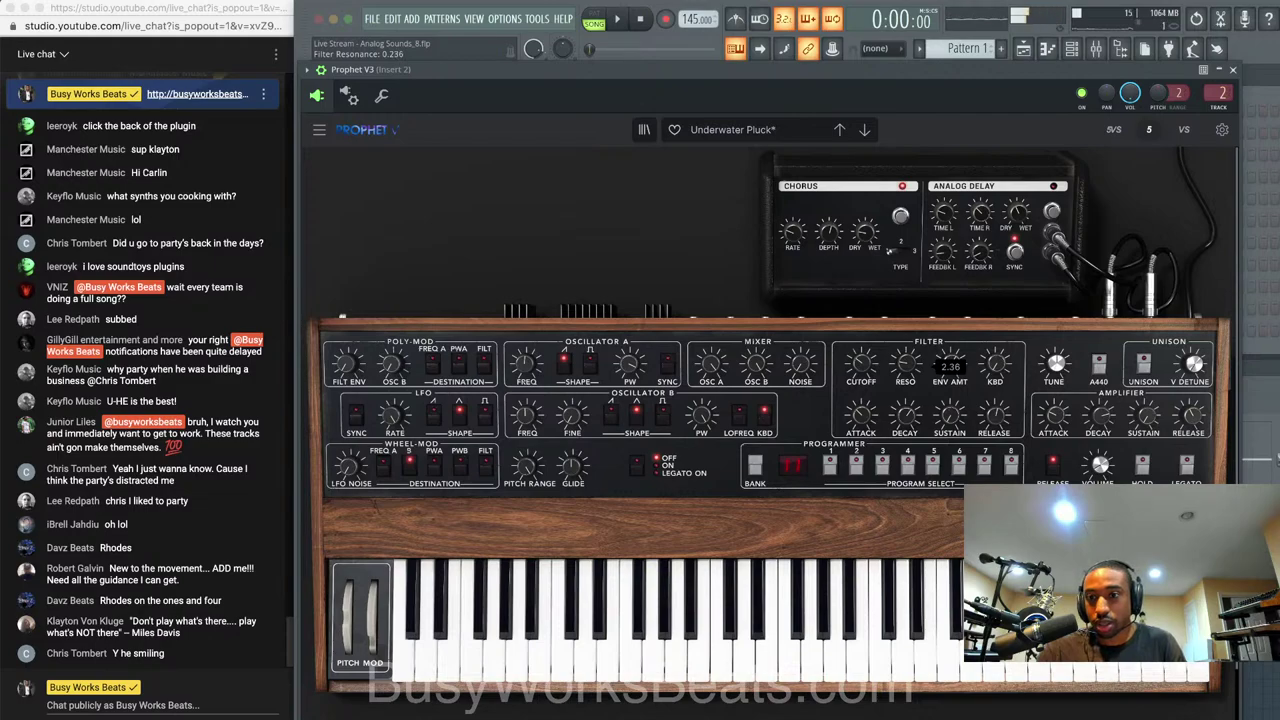
{"action": "left_click", "coordinate": [1234, 72]}
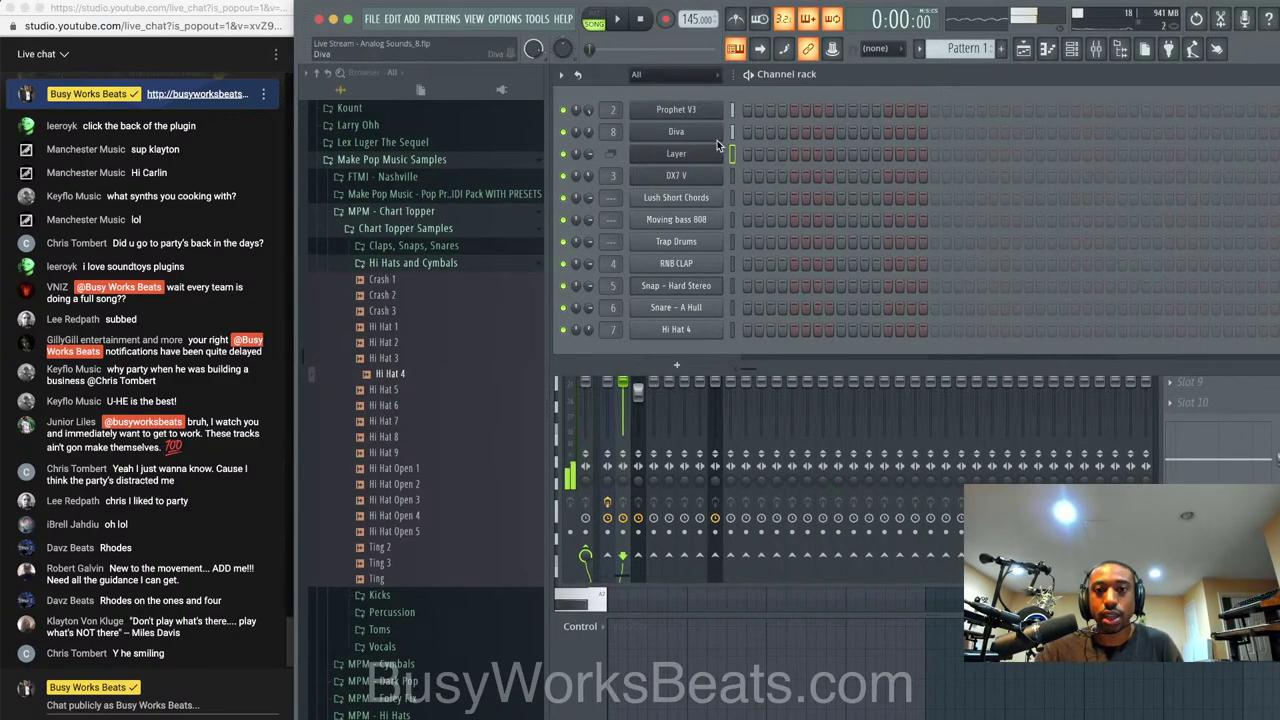
Slightly adjust the ENV 2 amount on Diva's filter and open Prophet V3's piano roll
{"action": "left_click", "coordinate": [716, 140]}
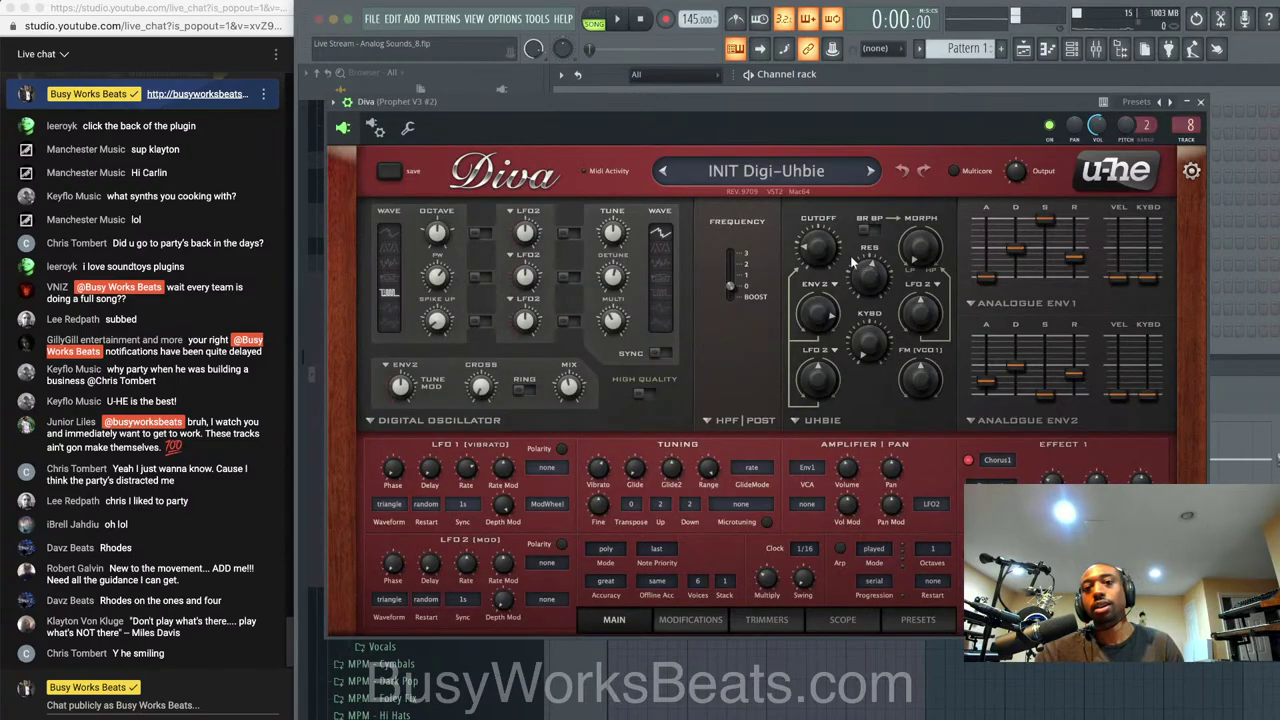
{"action": "left_click_drag", "start_coordinate": [819, 309], "coordinate": [818, 315]}
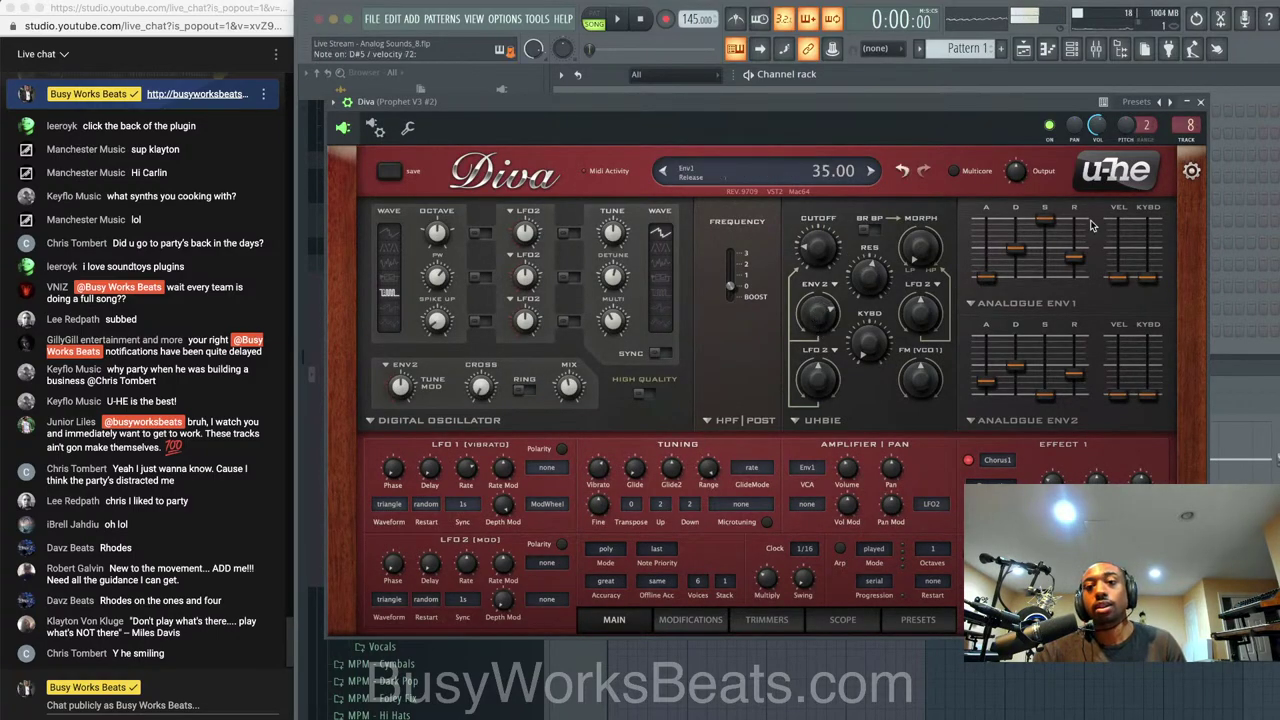
{"action": "left_click", "coordinate": [1201, 102]}
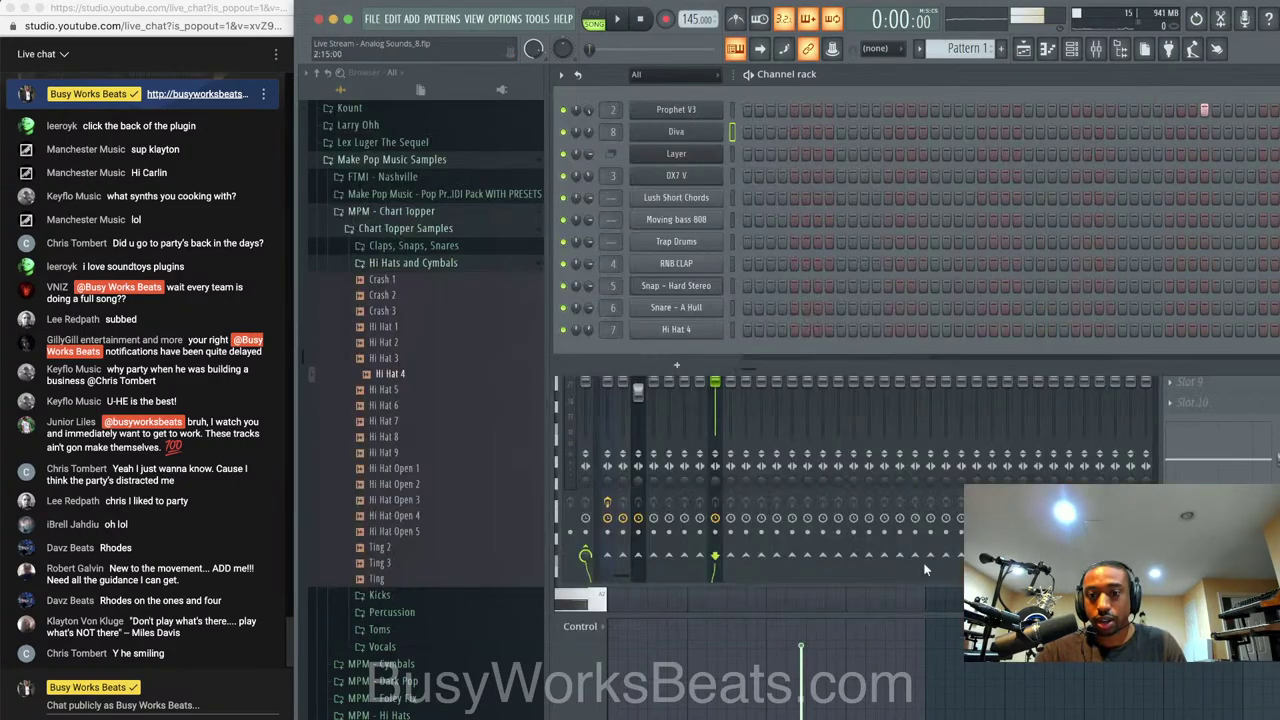
{"action": "key", "text": "F7"}
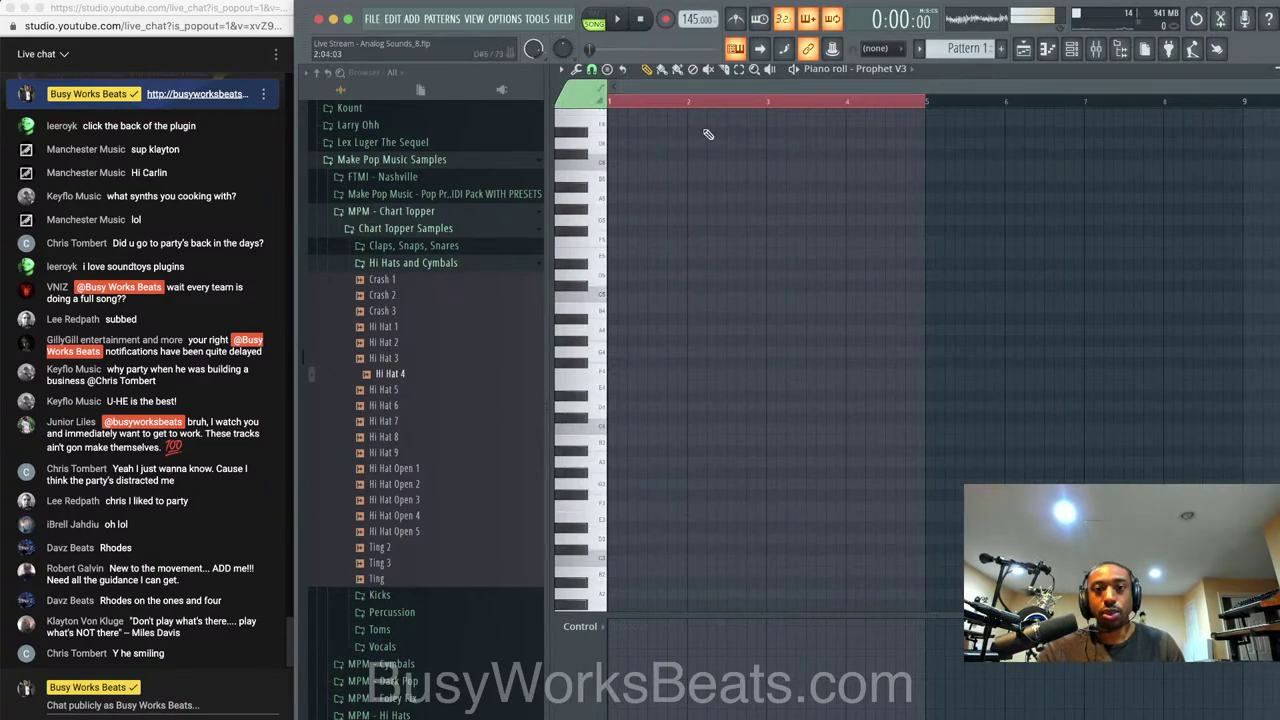
Switch to the YouTube Studio live streaming window to check the stream, and minimise it
{"action": "right_click", "coordinate": [416, 717]}
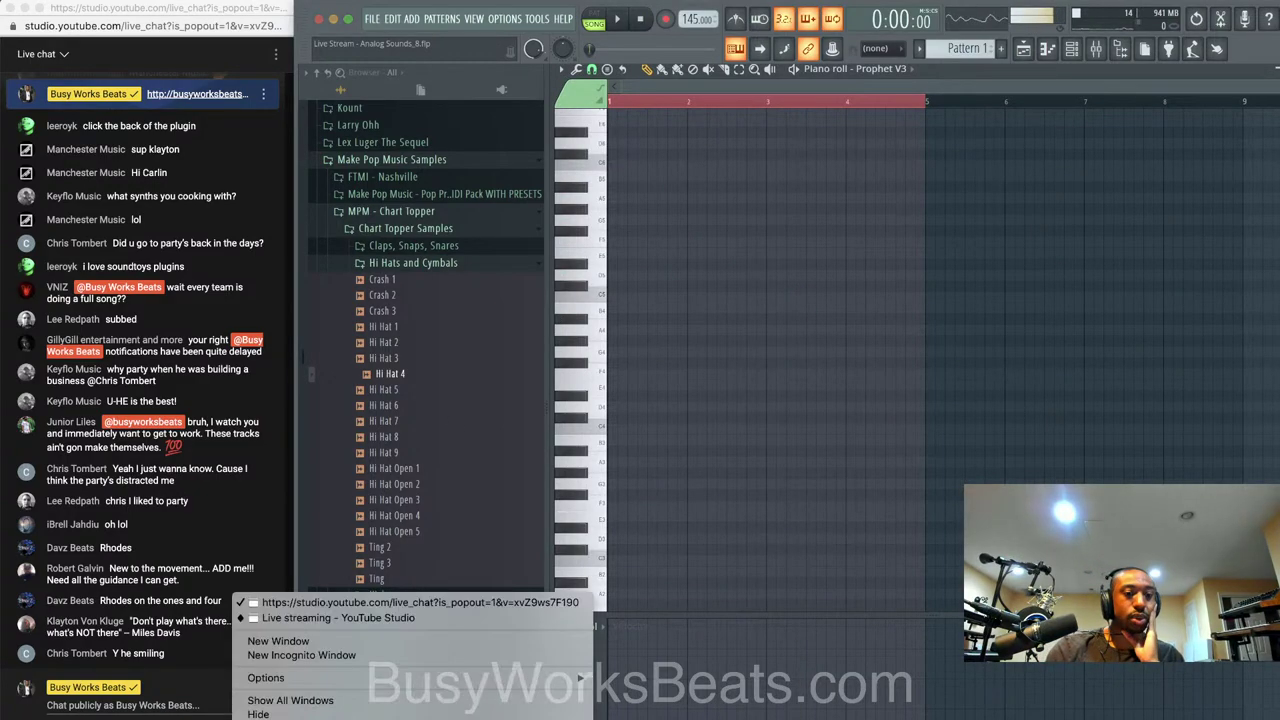
{"action": "left_click", "coordinate": [364, 618]}
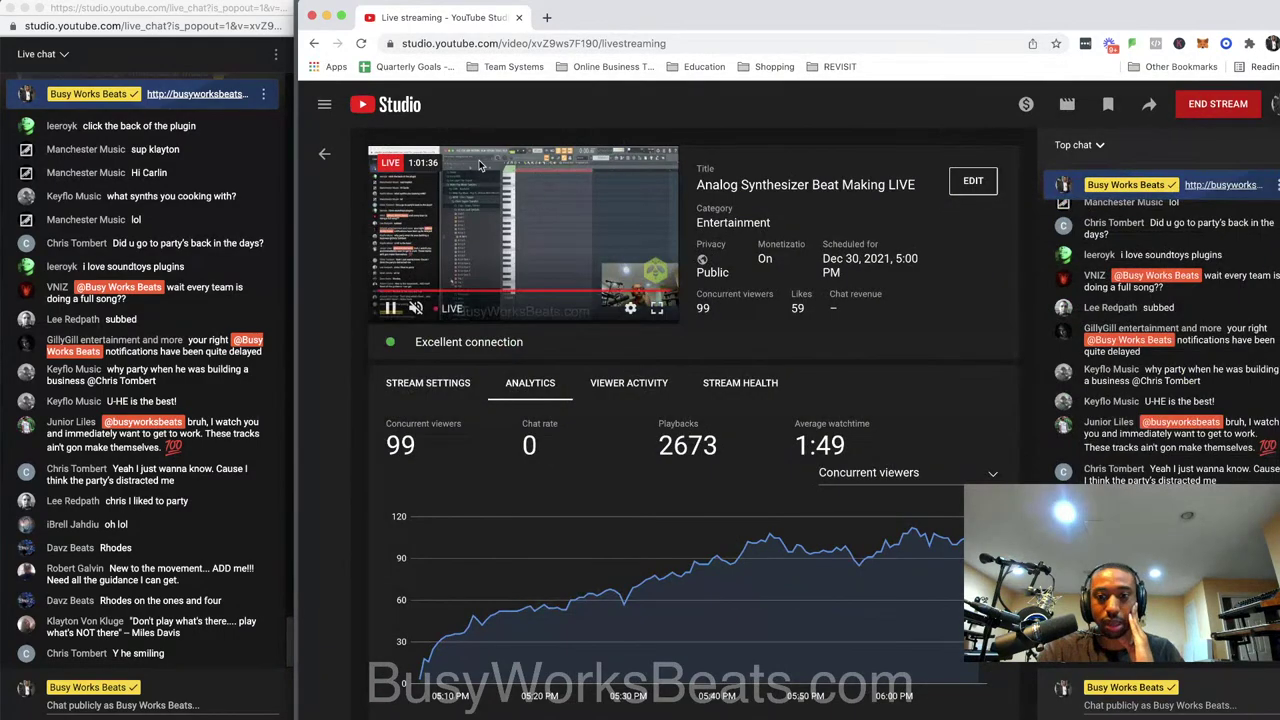
{"action": "left_click", "coordinate": [328, 17]}
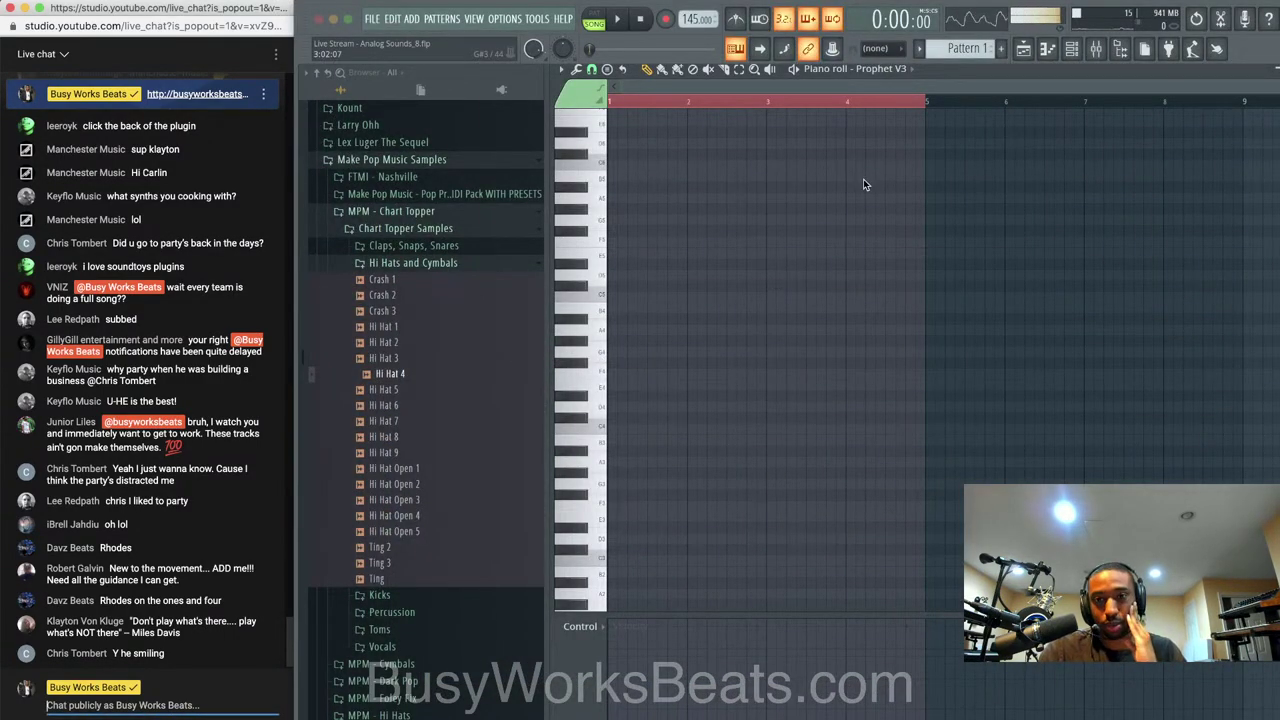
Clear the piano roll's time selection, hide the browser and choose 1/2 beat snapping
{"action": "right_click", "coordinate": [924, 105]}
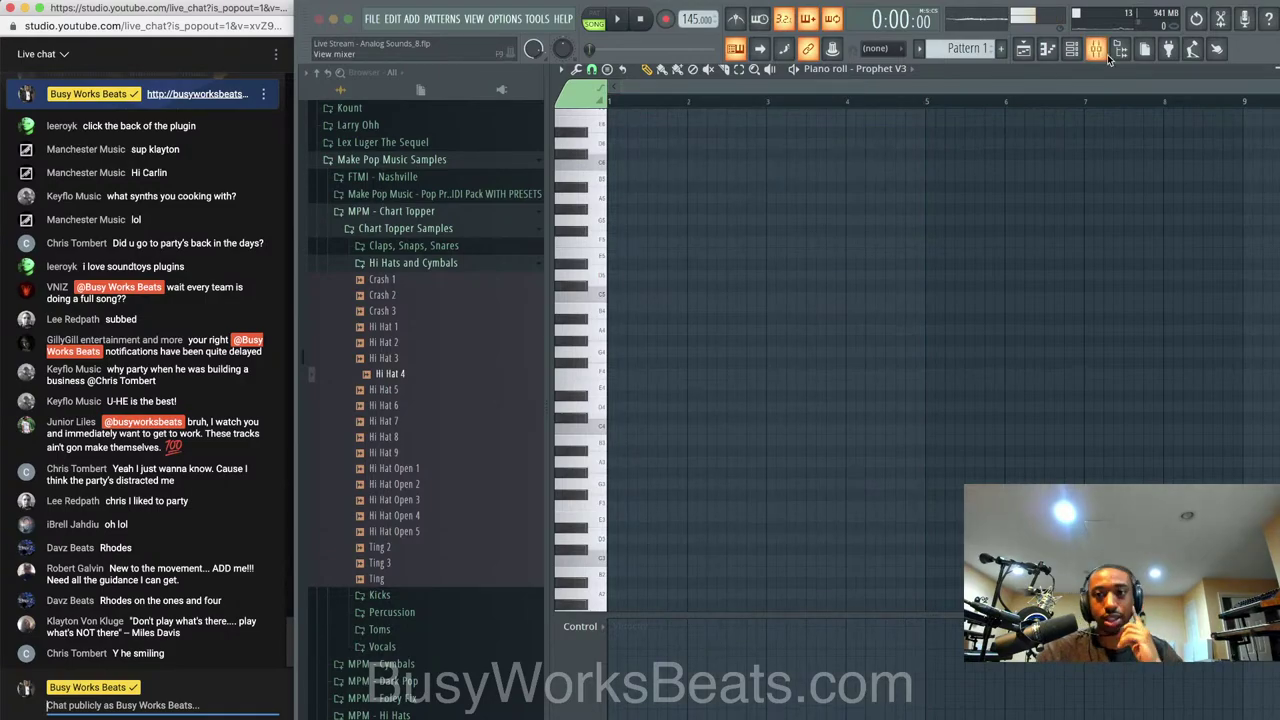
{"action": "left_click", "coordinate": [1114, 53]}
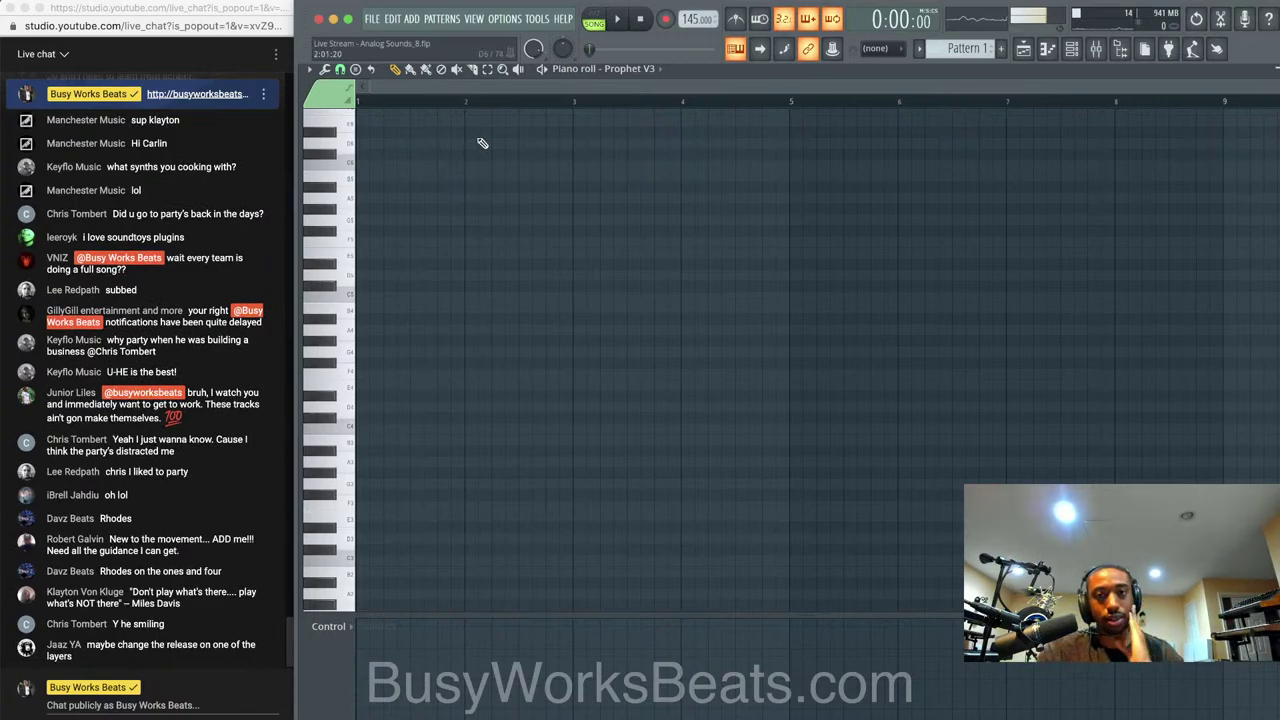
{"action": "left_click", "coordinate": [360, 84]}
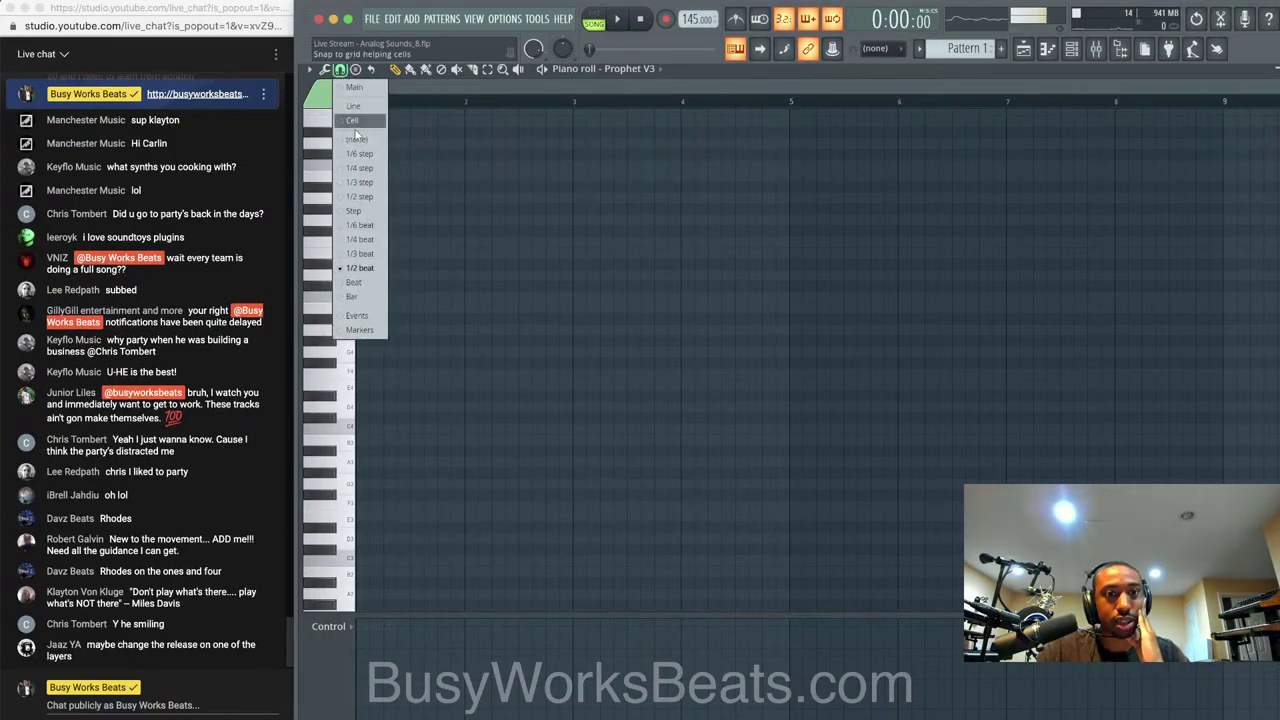
{"action": "left_click", "coordinate": [365, 268]}
Stamp an m11 chord on A3 at the start of bar 1 in Prophet V3's piano roll
{"action": "left_click", "coordinate": [361, 83]}
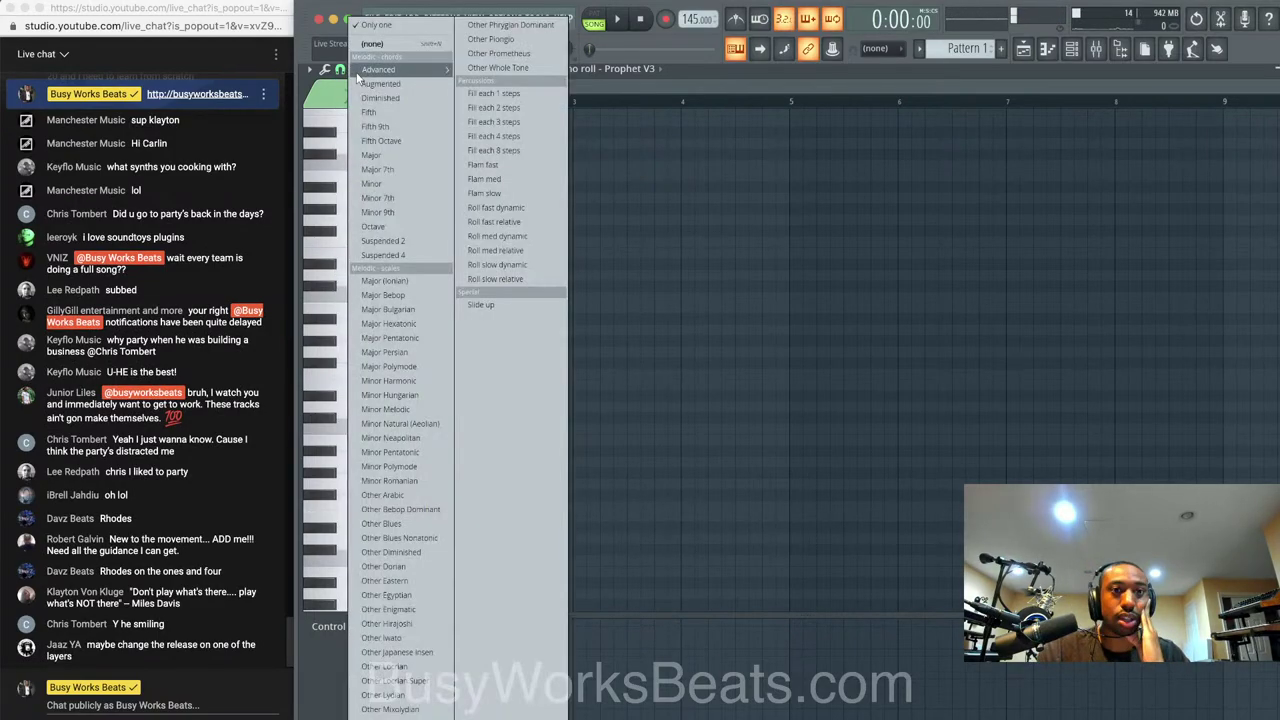
{"action": "left_click", "coordinate": [637, 185]}
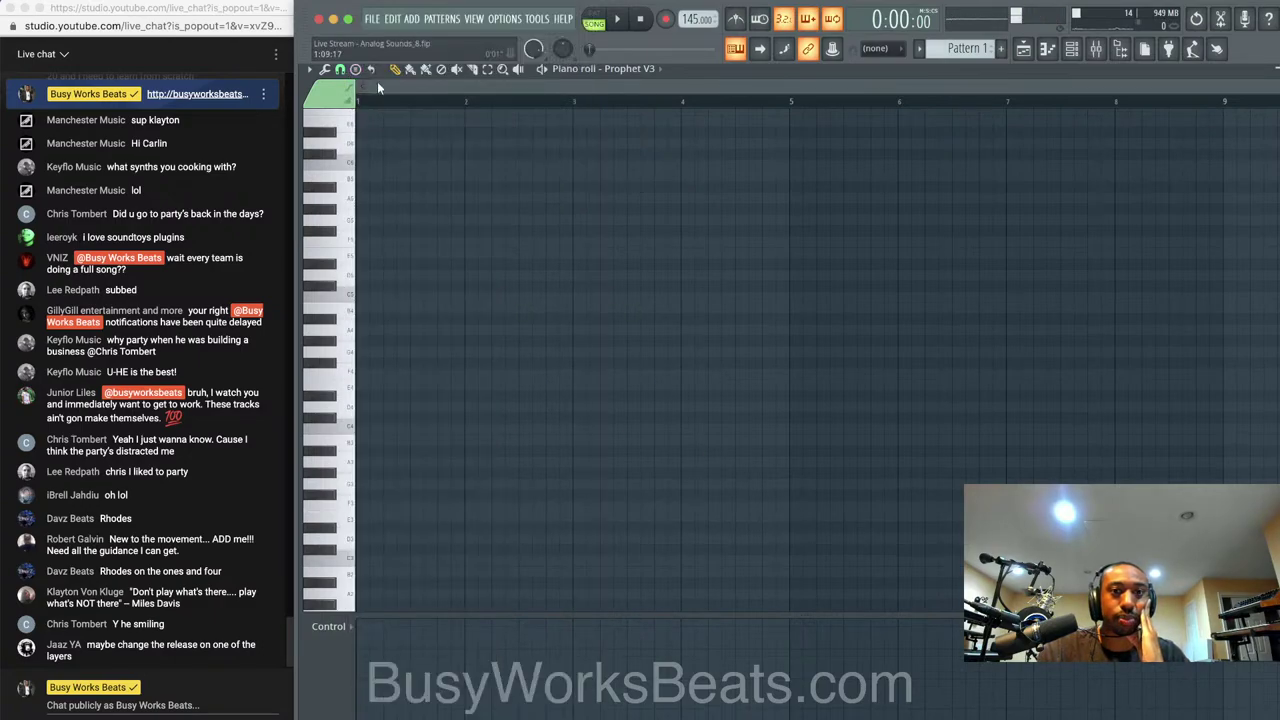
{"action": "left_click", "coordinate": [357, 72]}
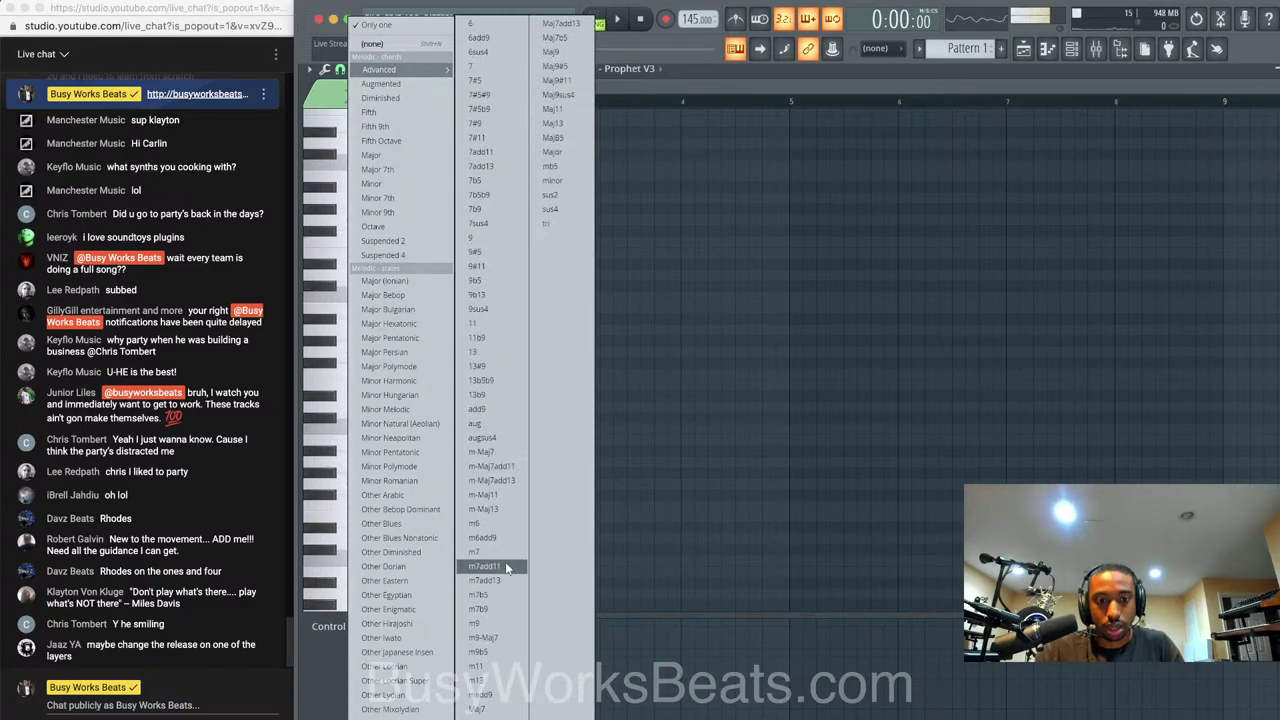
{"action": "left_click", "coordinate": [502, 668]}
{"action": "left_click", "coordinate": [365, 451]}
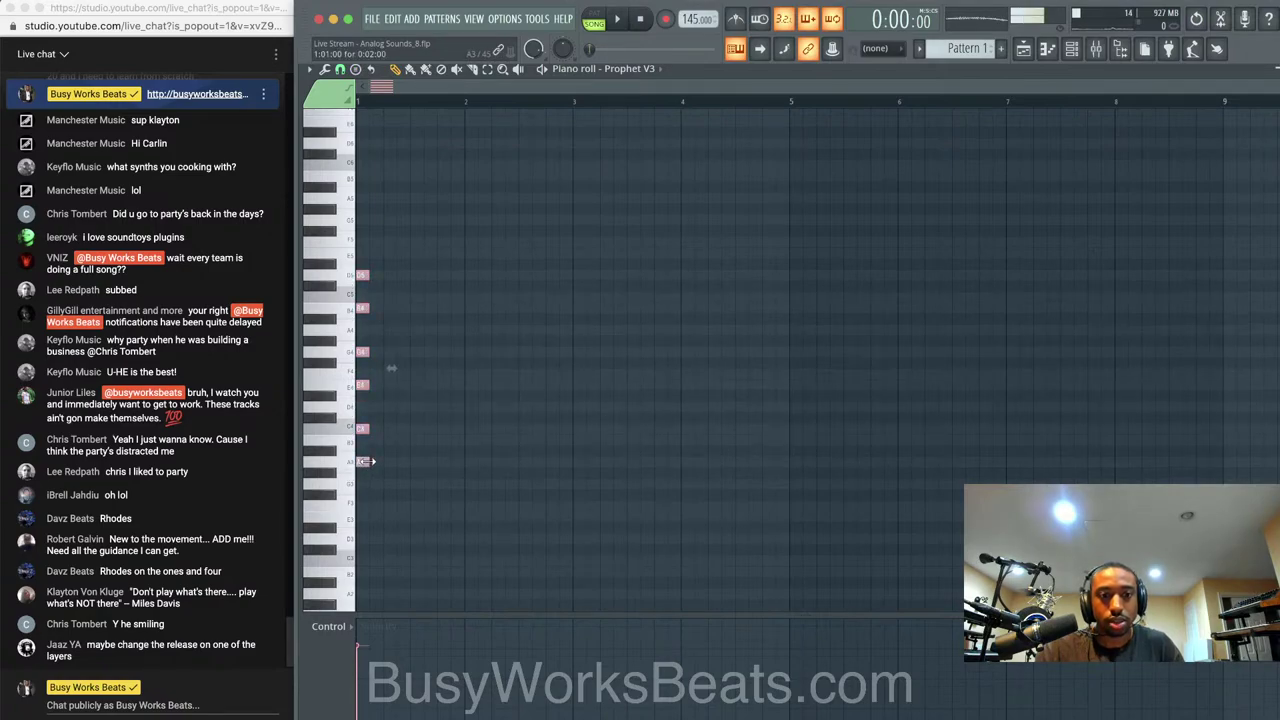
Lengthen the stamped chord to one full bar and transpose it up one octave, auditioning it during playback
{"action": "left_click_drag", "start_coordinate": [365, 461], "coordinate": [451, 461]}
{"action": "key", "text": "space"}
{"action": "key", "text": "ctrl+Up"}
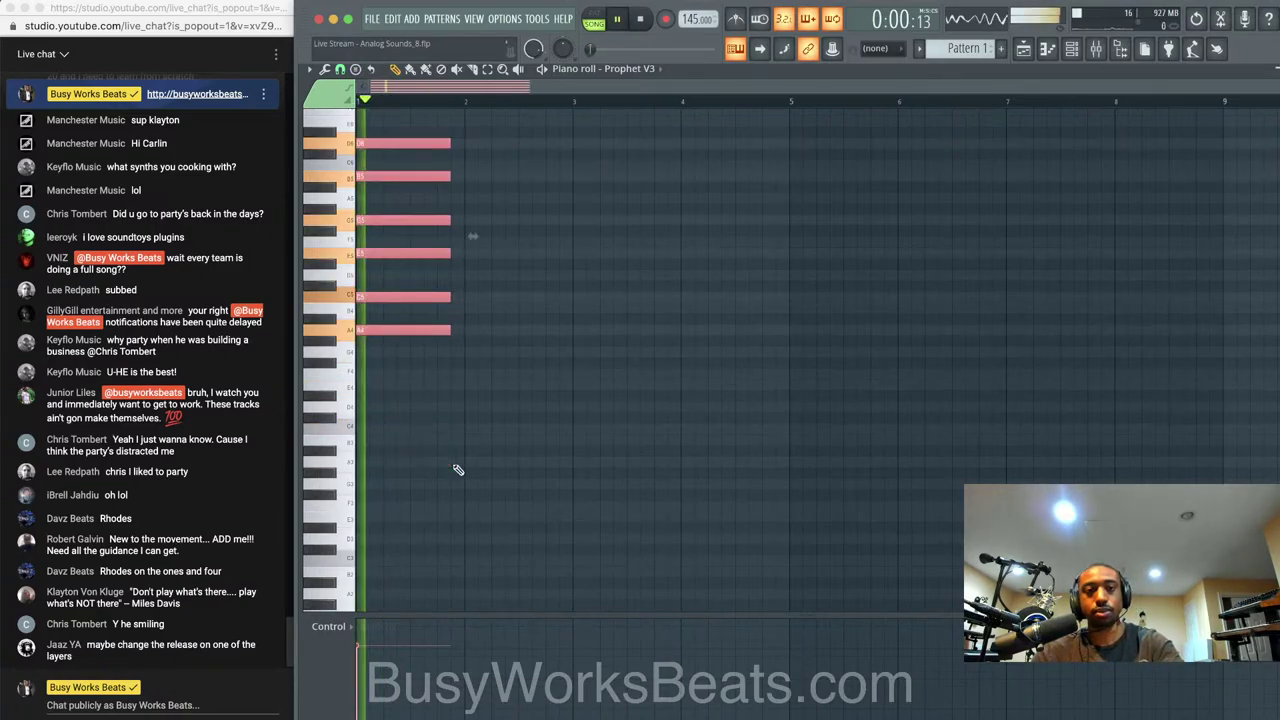
{"action": "scroll", "coordinate": [458, 440], "scroll_direction": "up", "scroll_amount": 2}
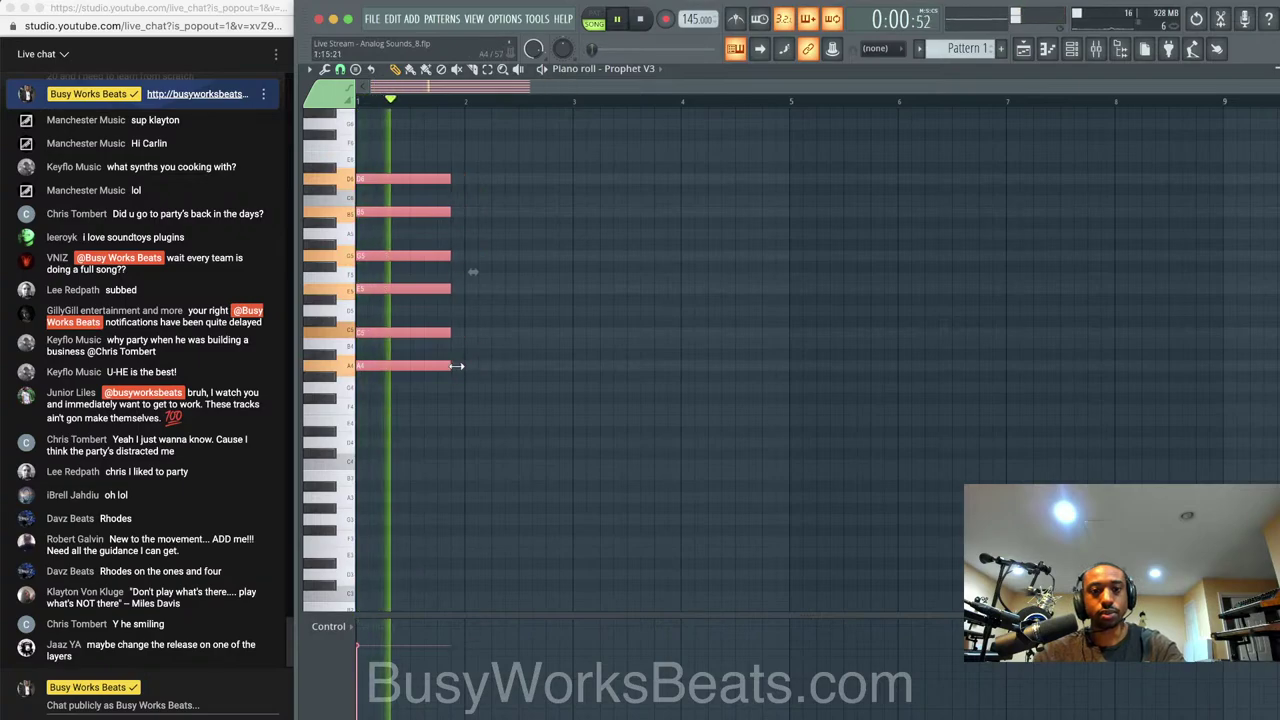
{"action": "left_click_drag", "start_coordinate": [456, 366], "coordinate": [469, 366]}
{"action": "key", "text": "space"}
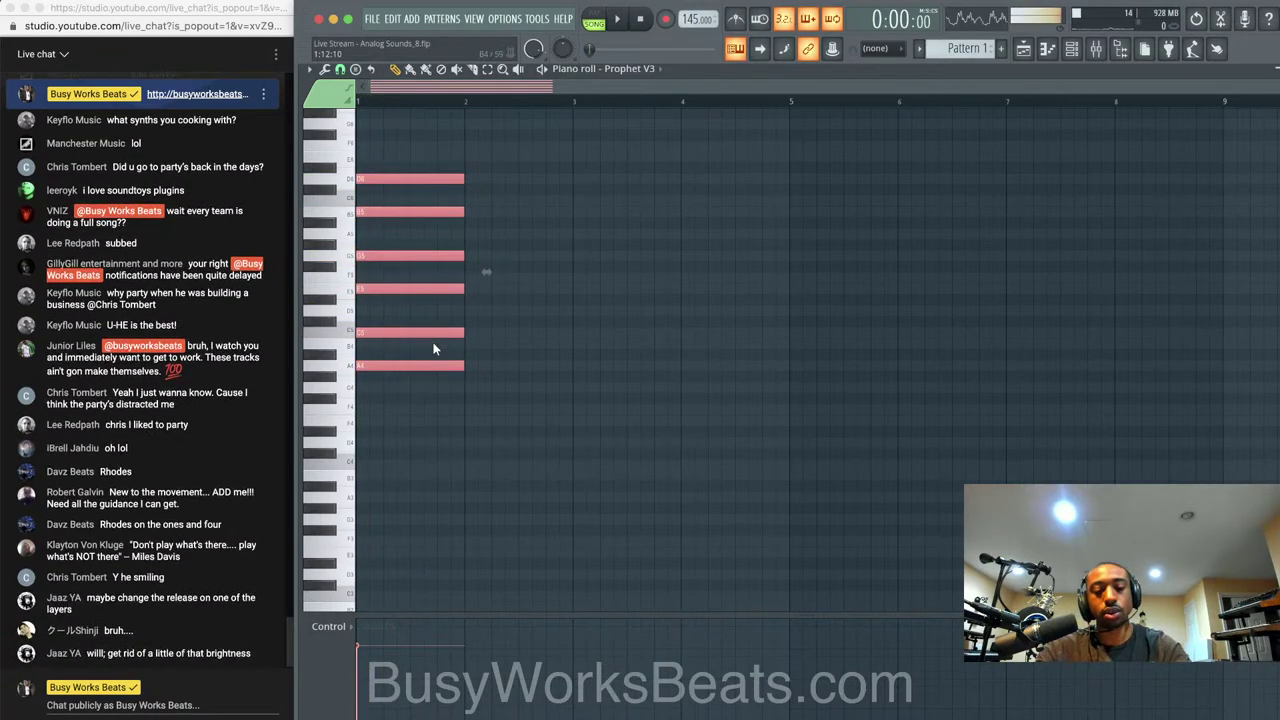
Transpose only the chord's top D6 note down one octave to D5 and audition the new voicing
{"action": "left_click", "coordinate": [426, 179]}
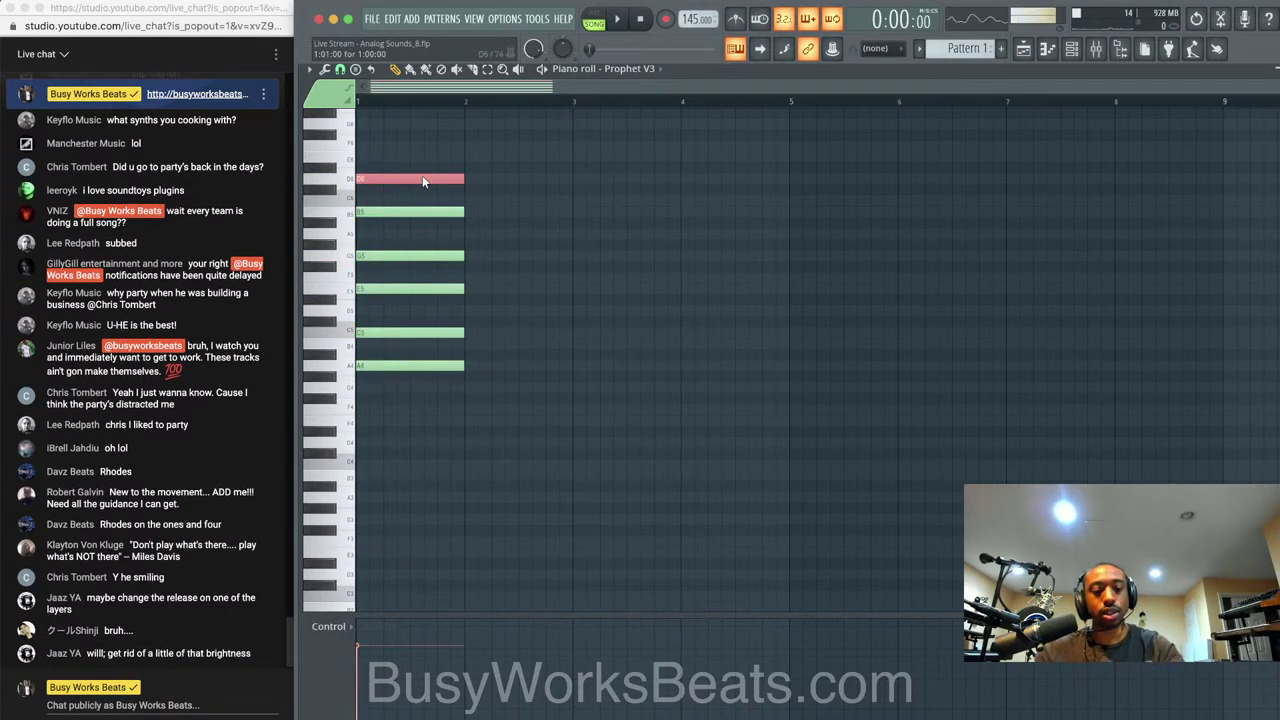
{"action": "key", "text": "ctrl+Down"}
{"action": "key", "text": "space"}
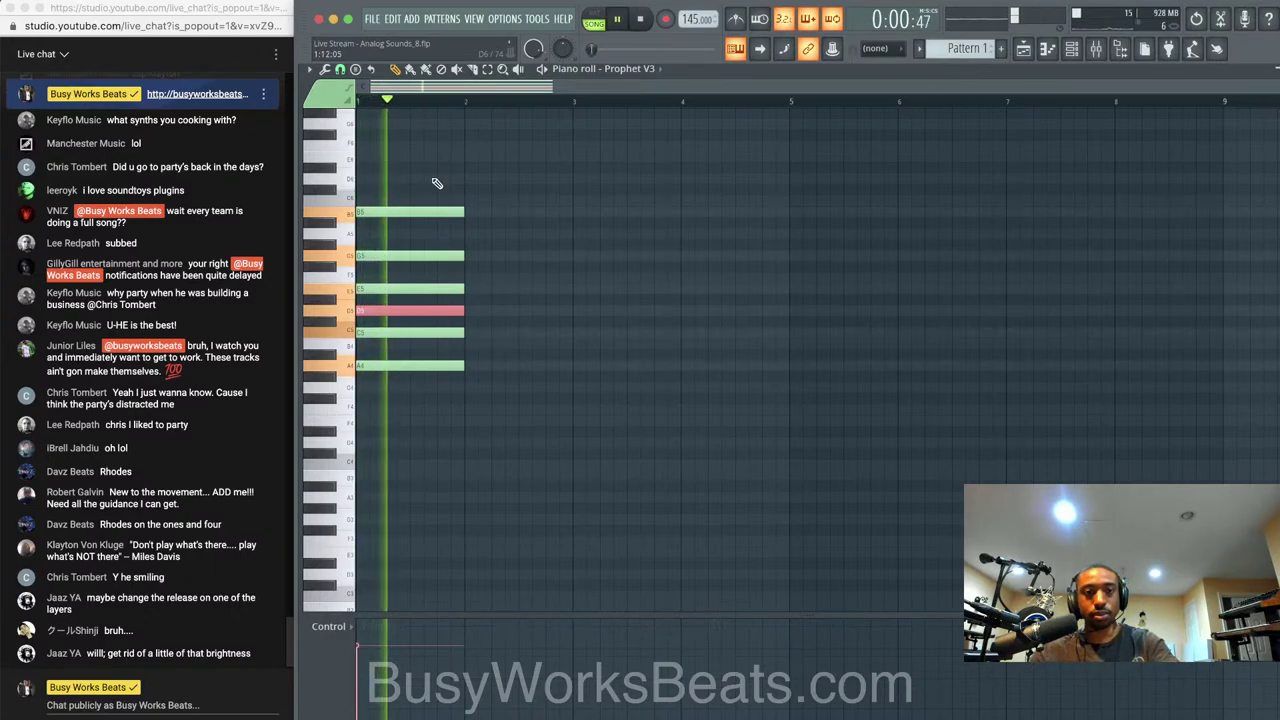
{"action": "key", "text": "space"}
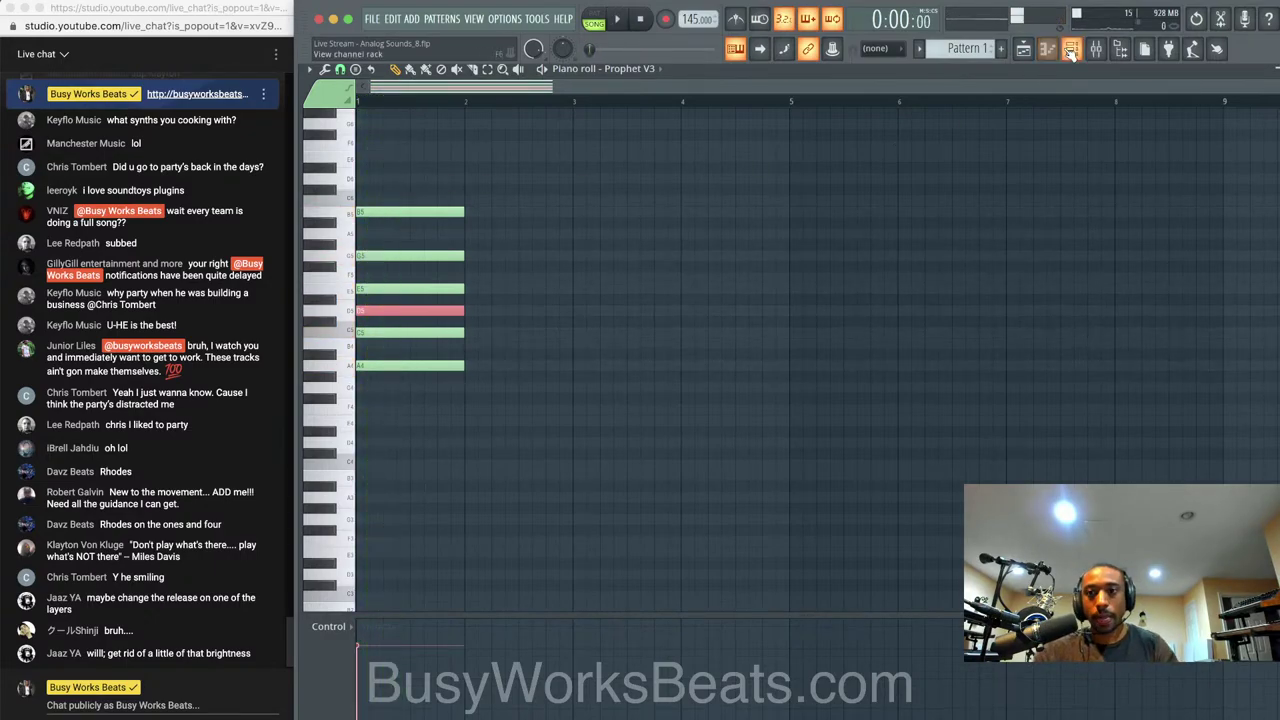
Place a Pattern 1 clip at bar 9 on Track 1 of the playlist and loop bars 9 to 16 during playback
{"action": "left_click", "coordinate": [1070, 50]}
{"action": "key", "text": "space"}
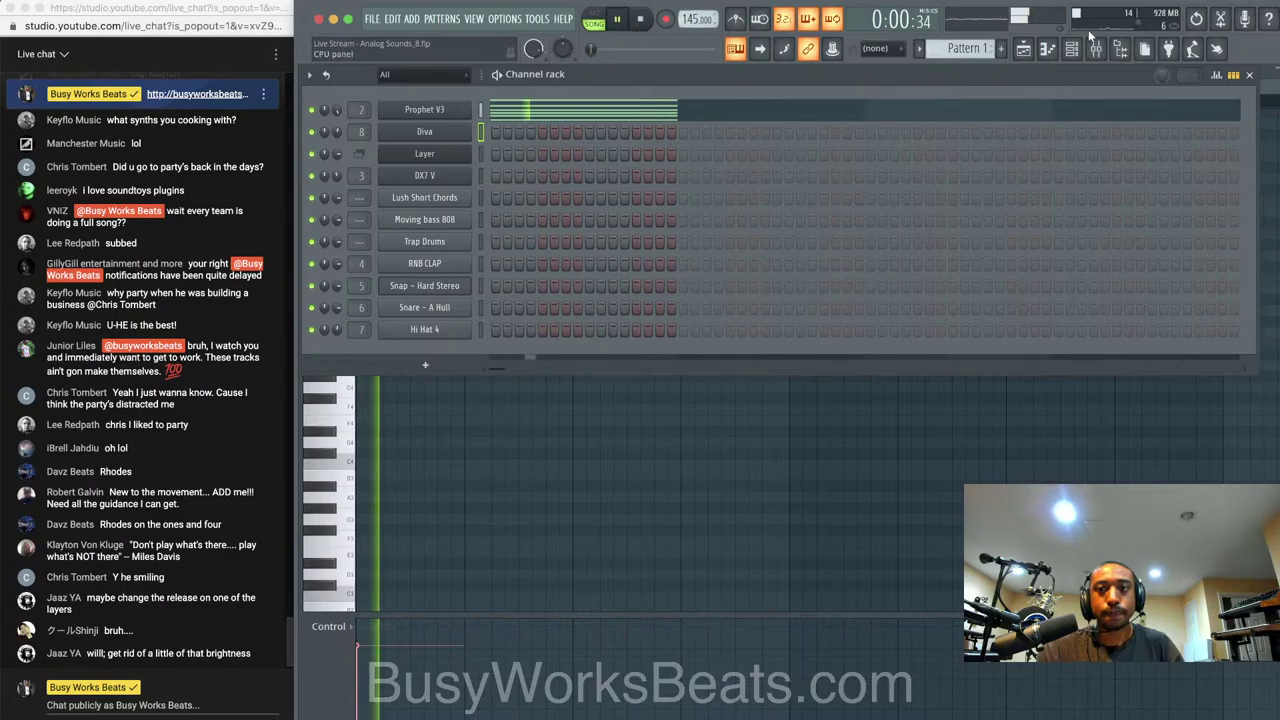
{"action": "key", "text": "F5"}
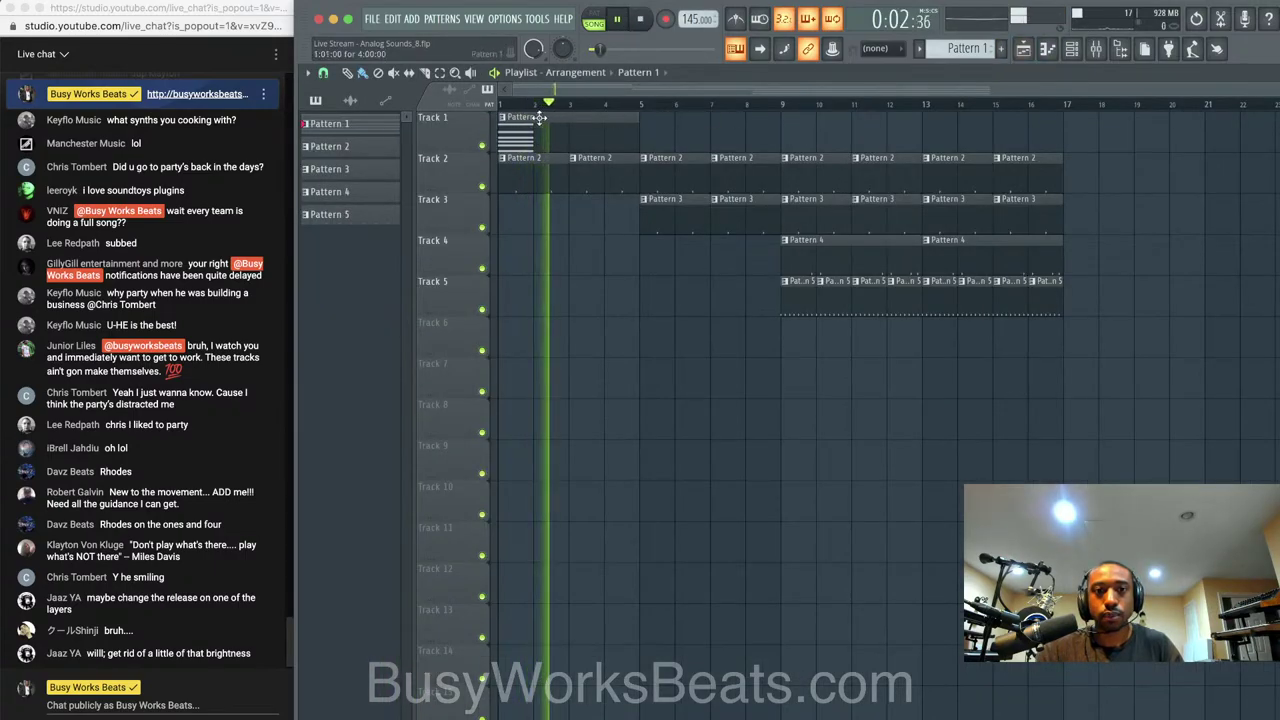
{"action": "left_click", "coordinate": [797, 121]}
{"action": "left_click", "coordinate": [786, 104]}
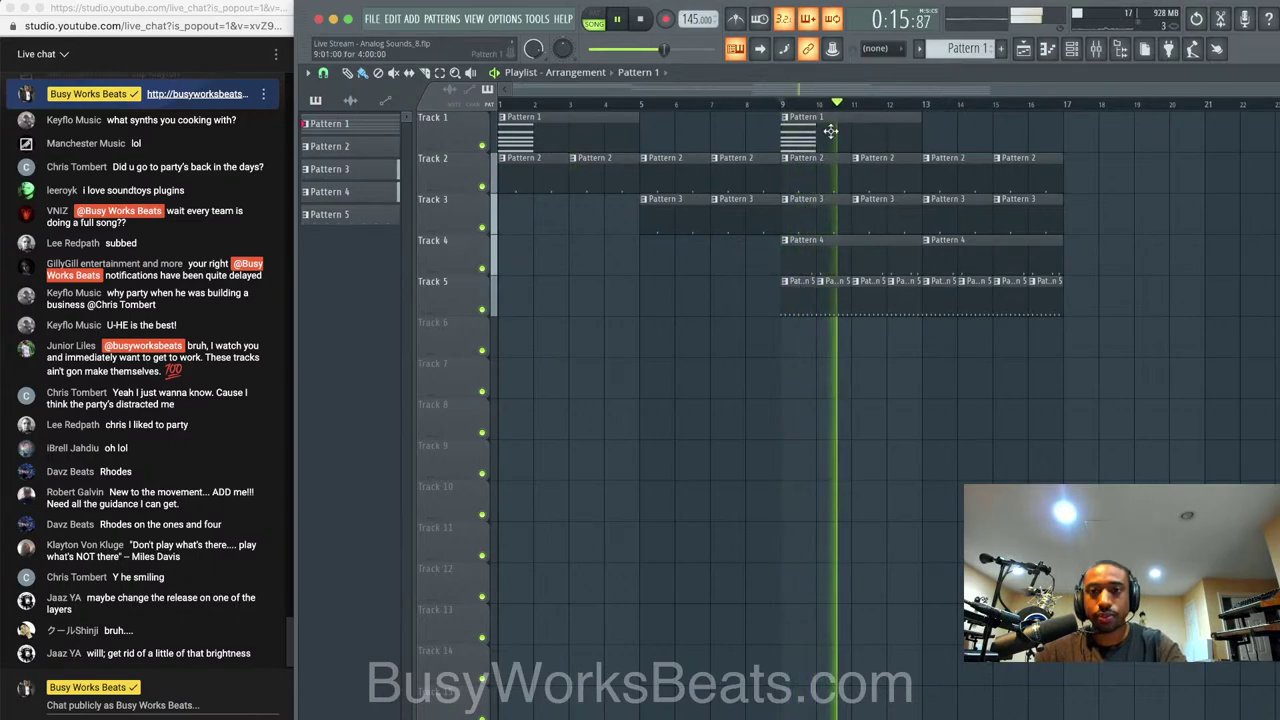
{"action": "left_click_drag", "start_coordinate": [783, 104], "coordinate": [1060, 104]}
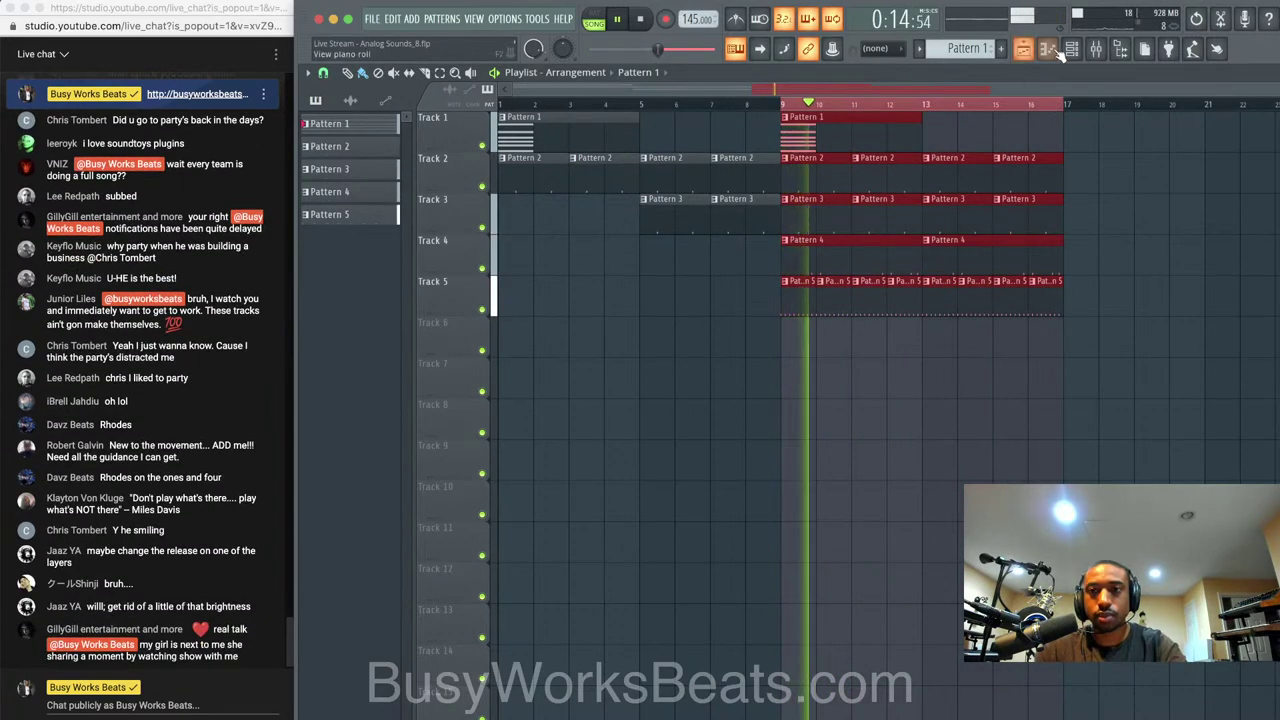
Lower Prophet V3's channel volume to 55% in the channel rack while the loop plays
{"action": "key", "text": "F6"}
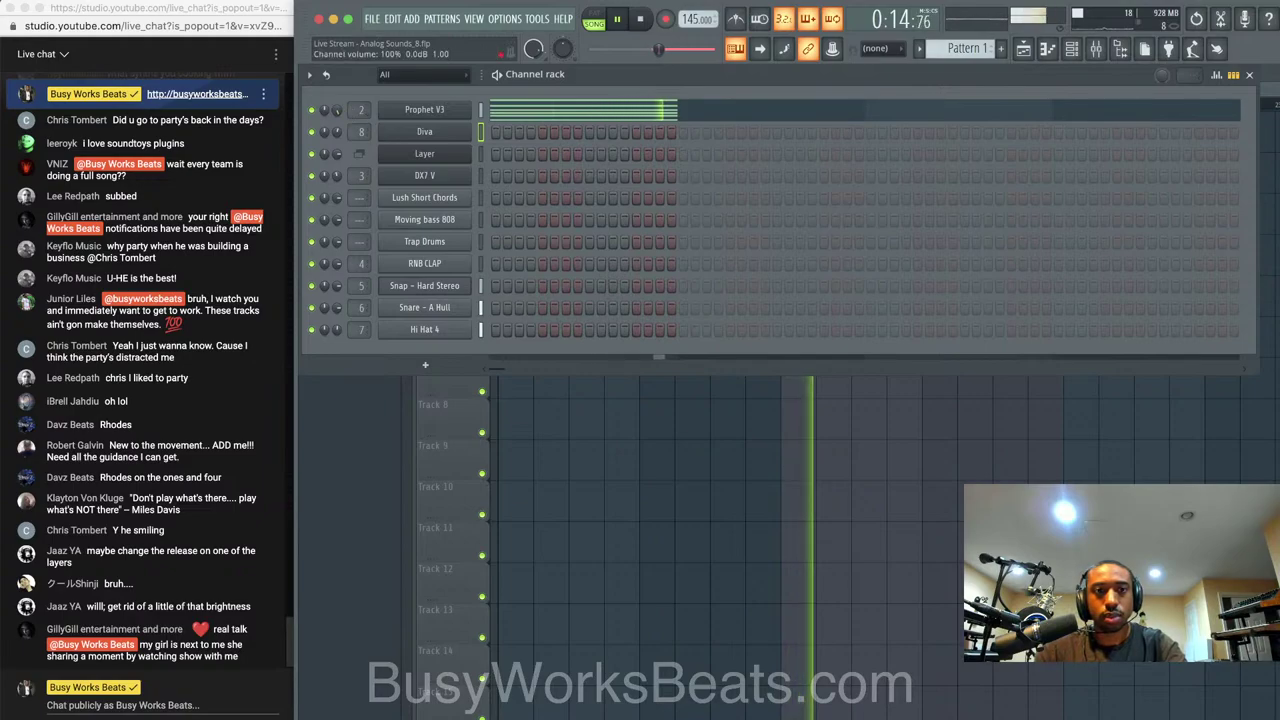
{"action": "left_click_drag", "start_coordinate": [341, 110], "coordinate": [341, 107]}
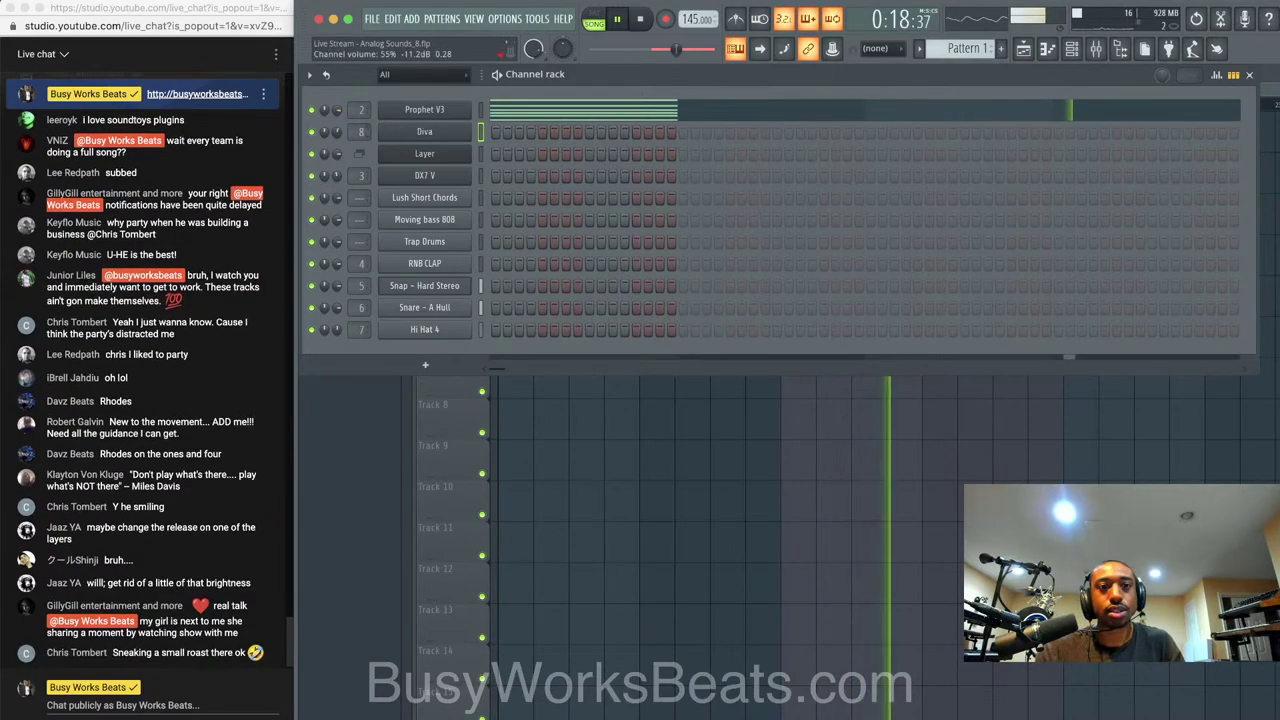
Check Prophet V3's plugin interface and its channel settings, close the window, and audition the loop
{"action": "key", "text": "space"}
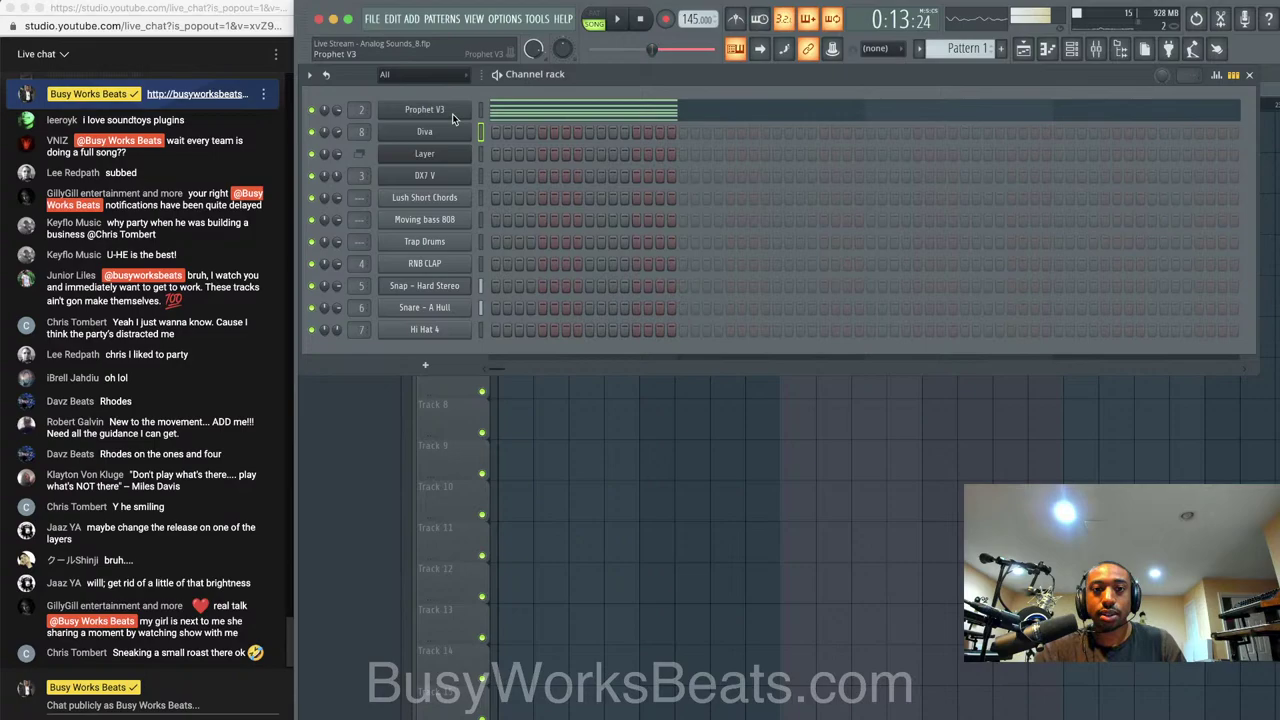
{"action": "left_click", "coordinate": [452, 113]}
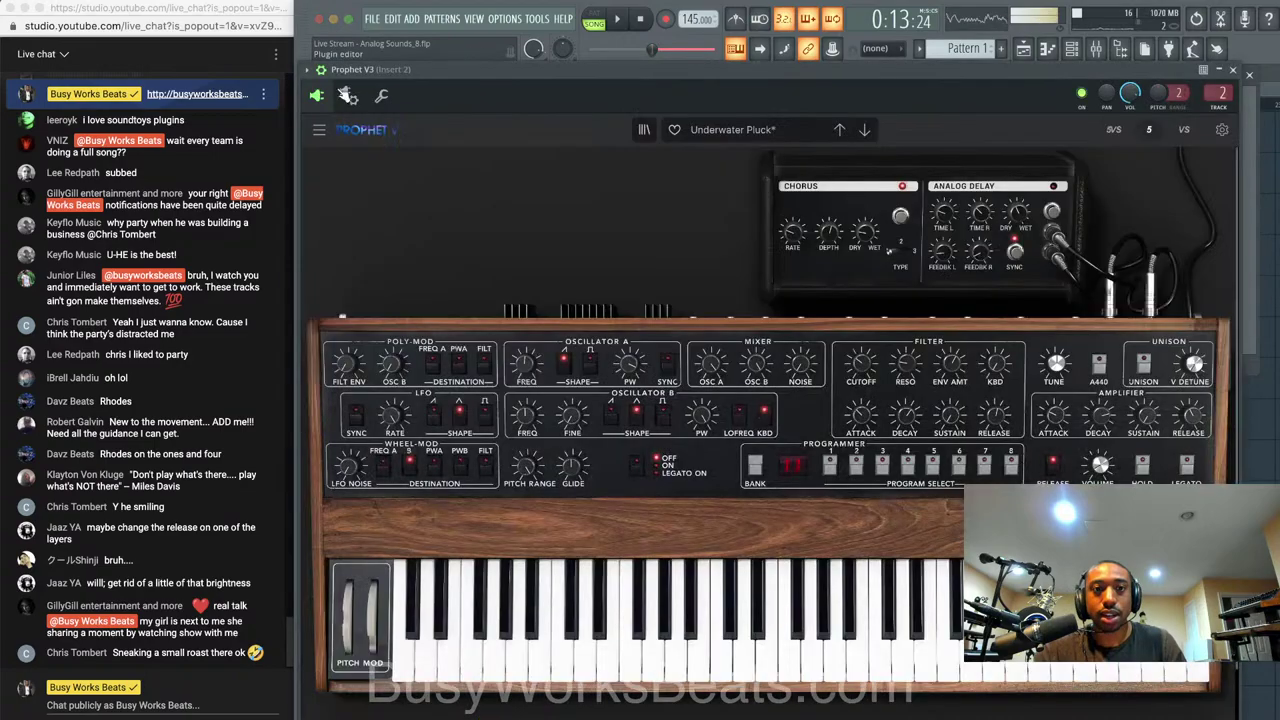
{"action": "left_click", "coordinate": [381, 95]}
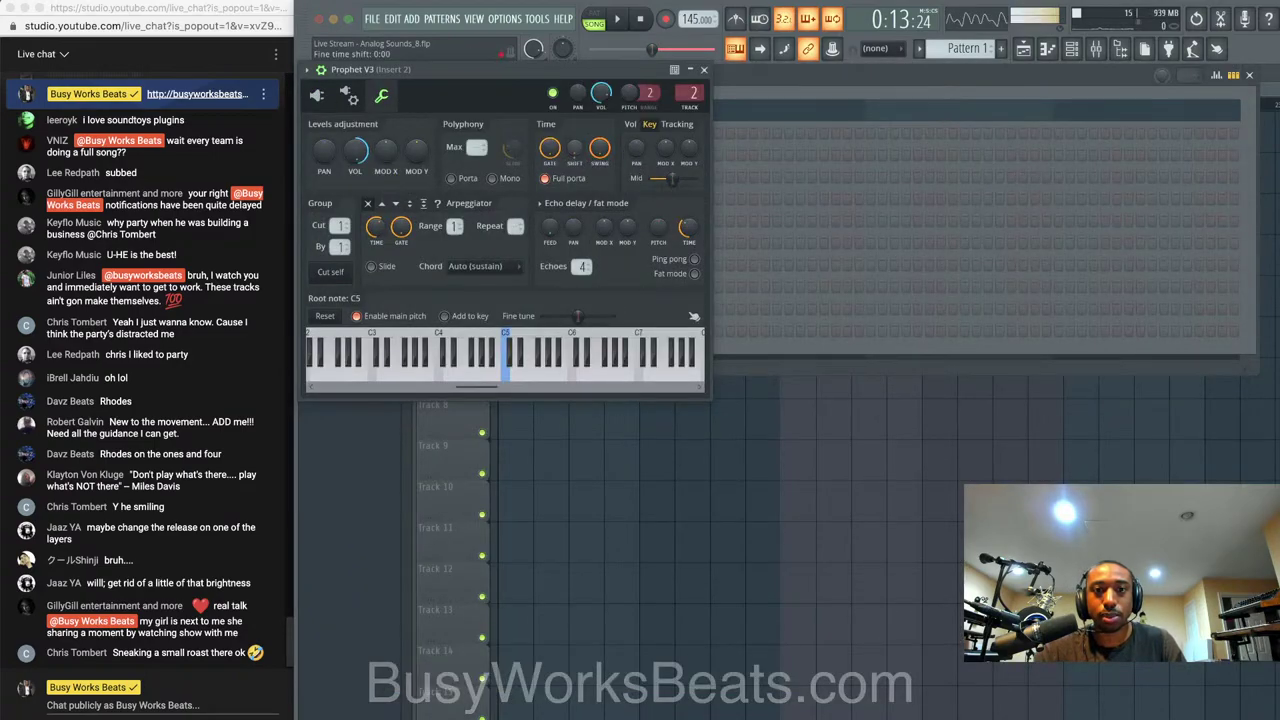
{"action": "left_click", "coordinate": [706, 68]}
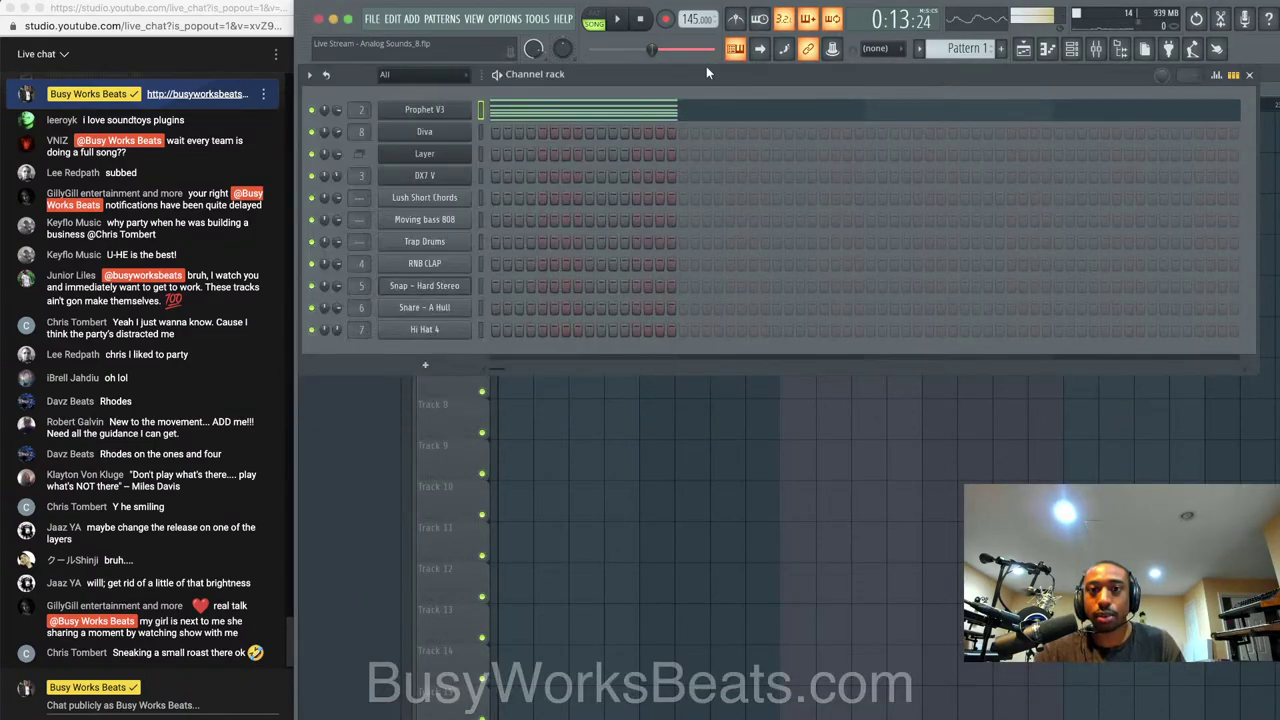
{"action": "key", "text": "space"}
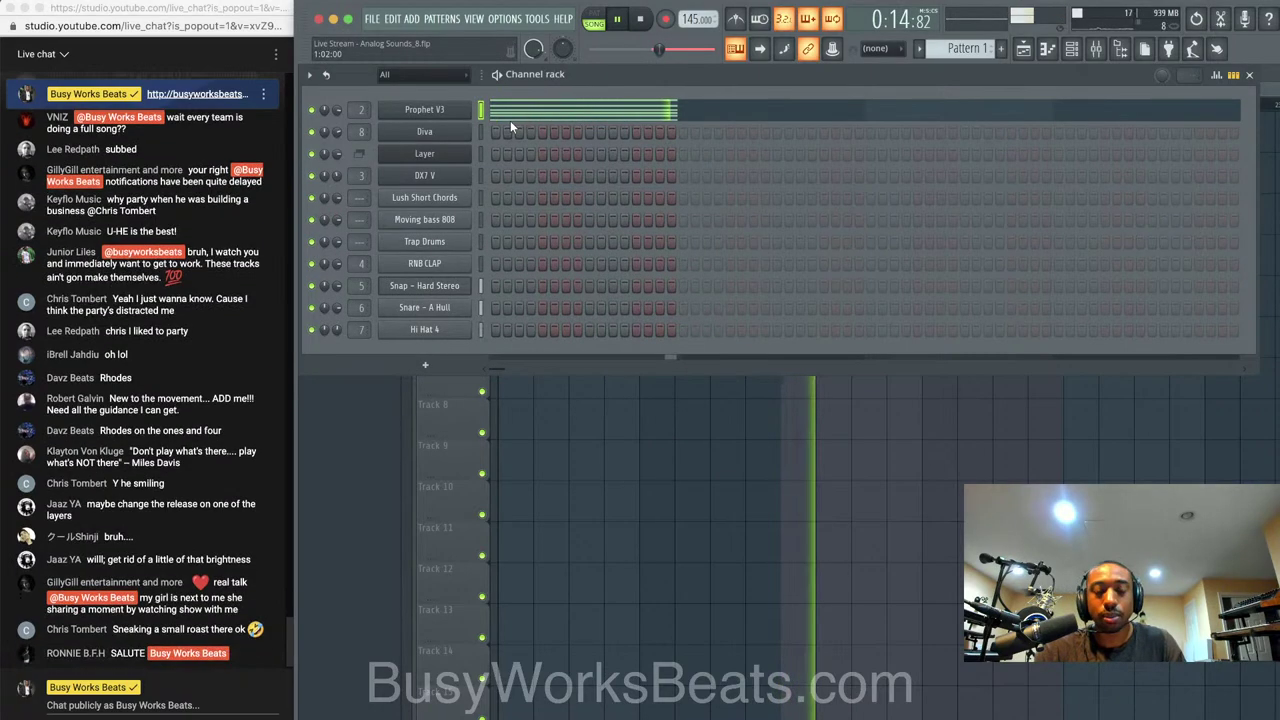
{"action": "key", "text": "space"}
Shorten all notes of the Prophet V3 chord in bar 1 to three beats
{"action": "left_click", "coordinate": [560, 113]}
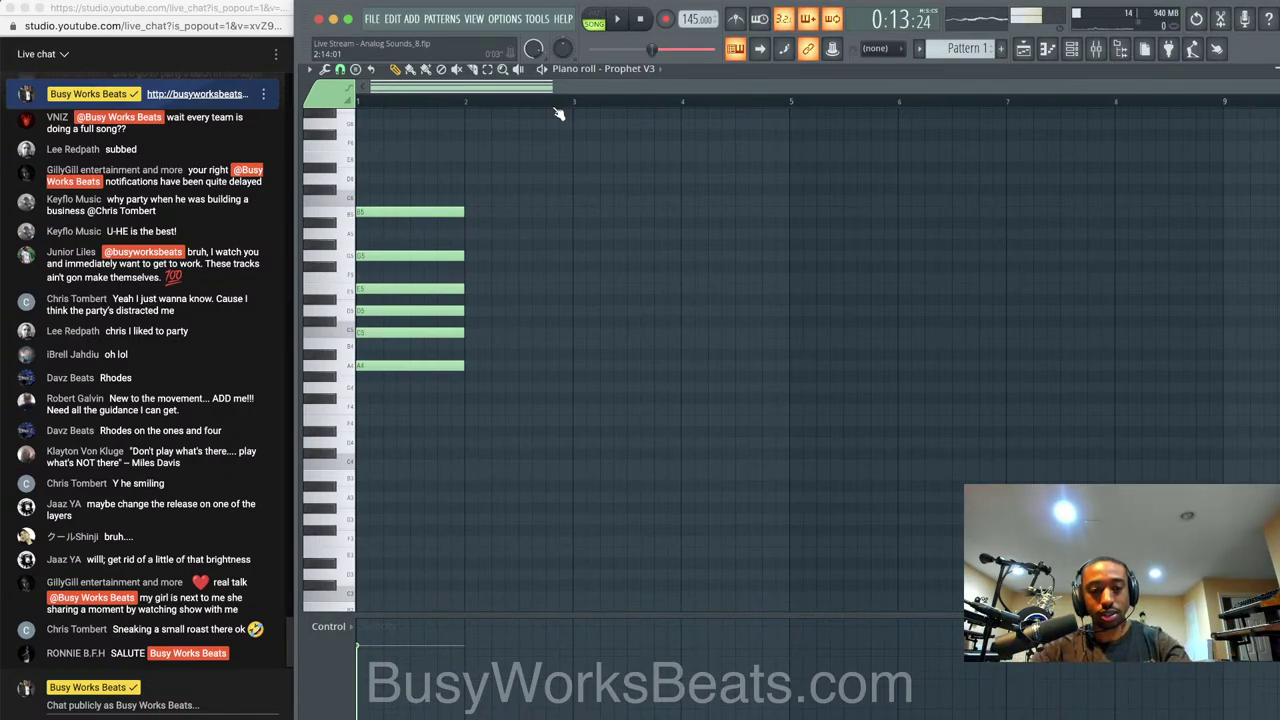
{"action": "key", "text": "ctrl+a"}
{"action": "left_click", "coordinate": [461, 105], "text": "ctrl"}
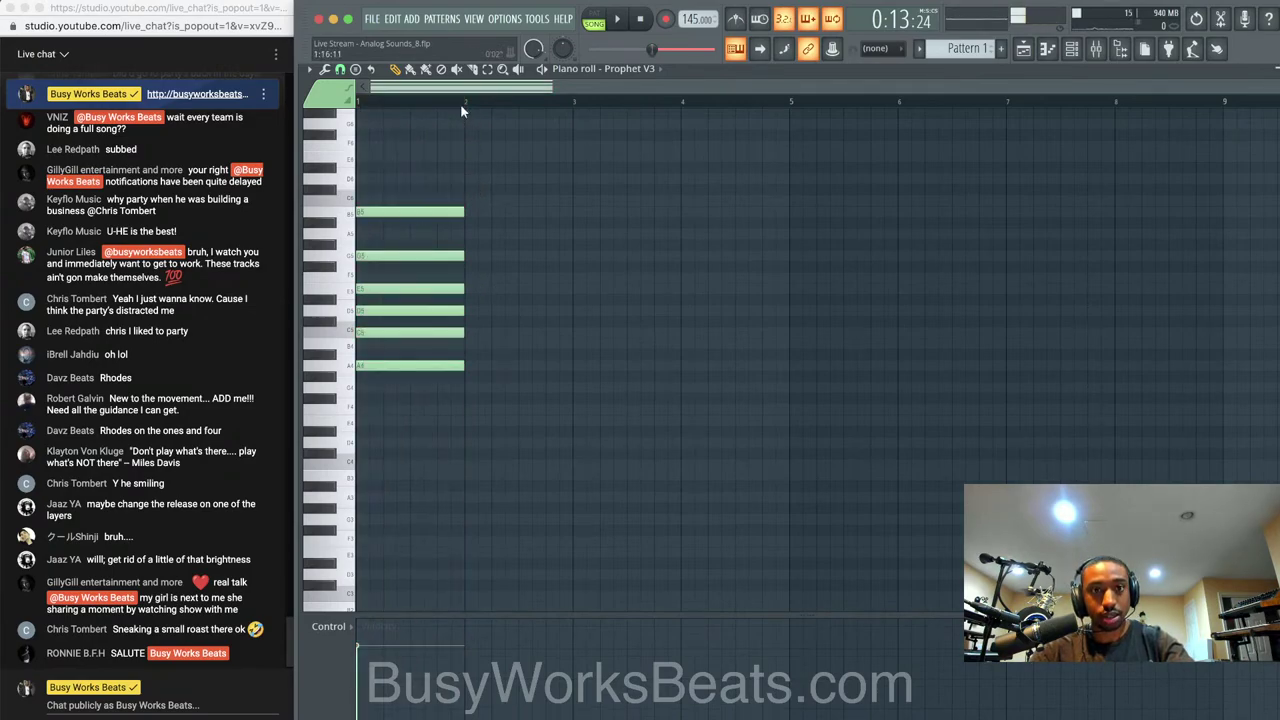
{"action": "left_click_drag", "start_coordinate": [460, 153], "coordinate": [412, 385]}
{"action": "key", "text": "space"}
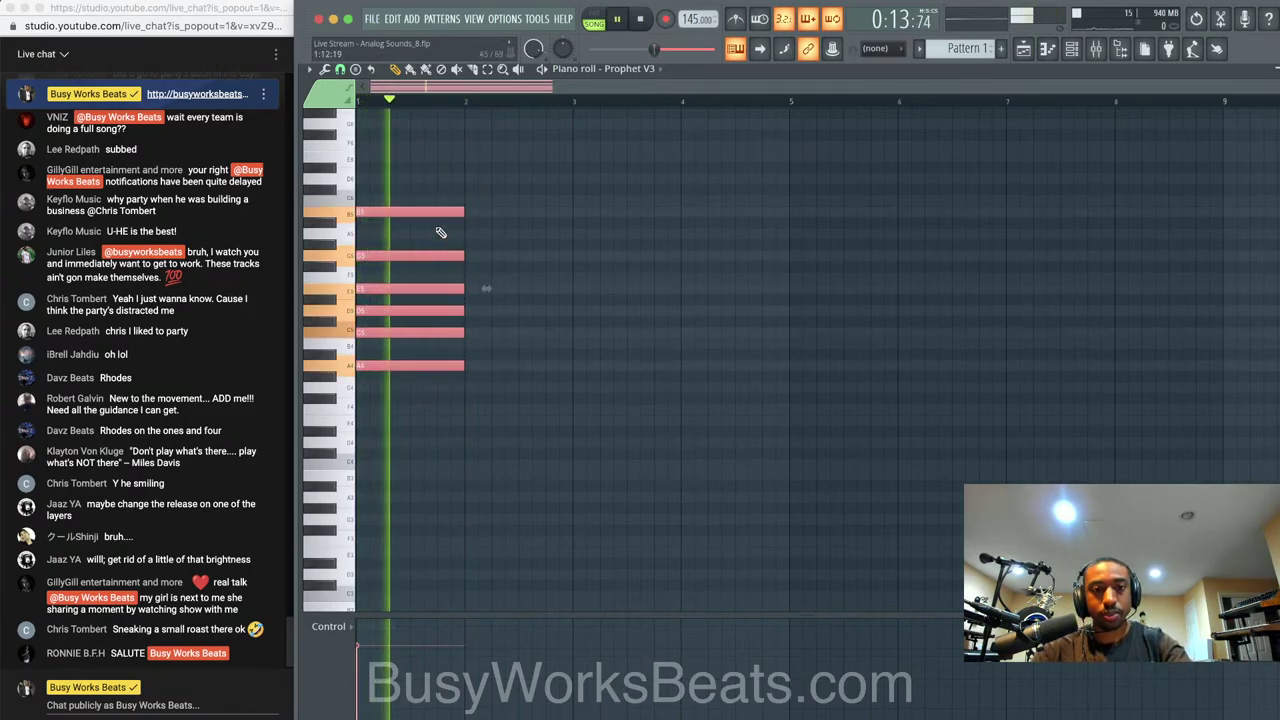
{"action": "key", "text": "space"}
{"action": "left_click_drag", "start_coordinate": [462, 212], "coordinate": [428, 212]}
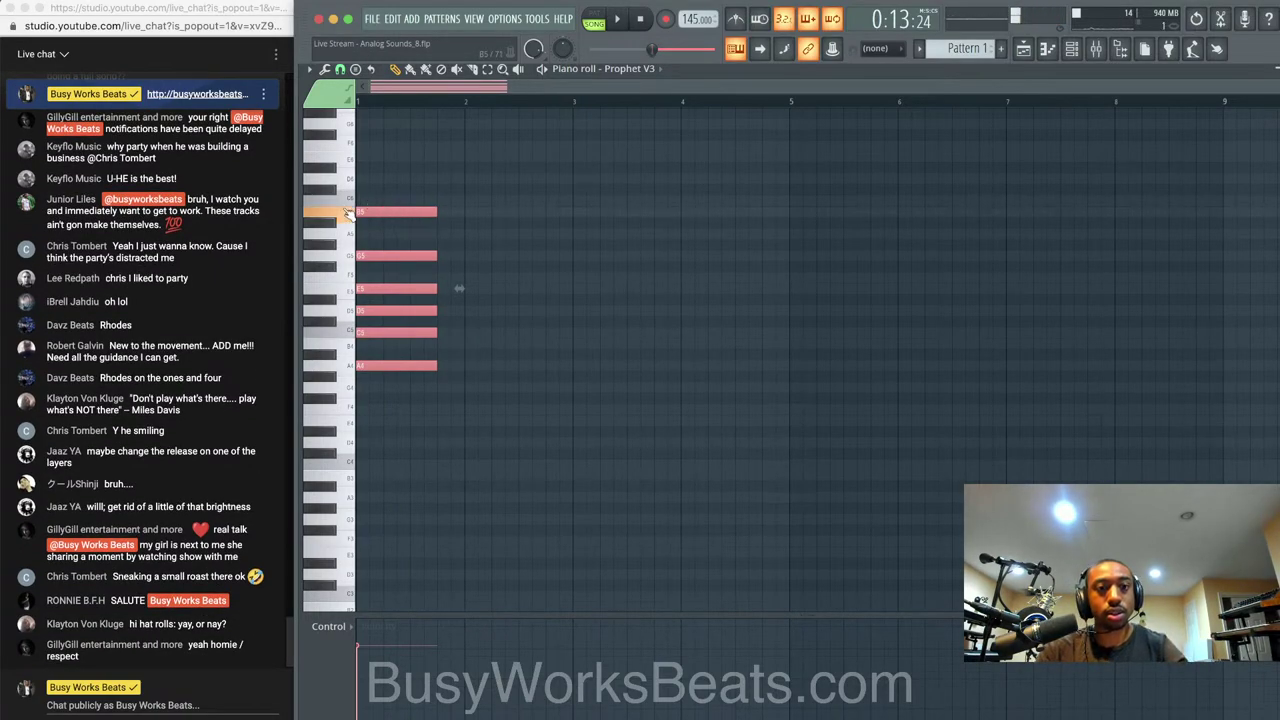
Copy the chord directly behind the first one, three semitones higher with C5 as its lowest note, and audition it
{"action": "left_click_drag", "start_coordinate": [375, 208], "coordinate": [458, 176]}
{"action": "key", "text": "space"}
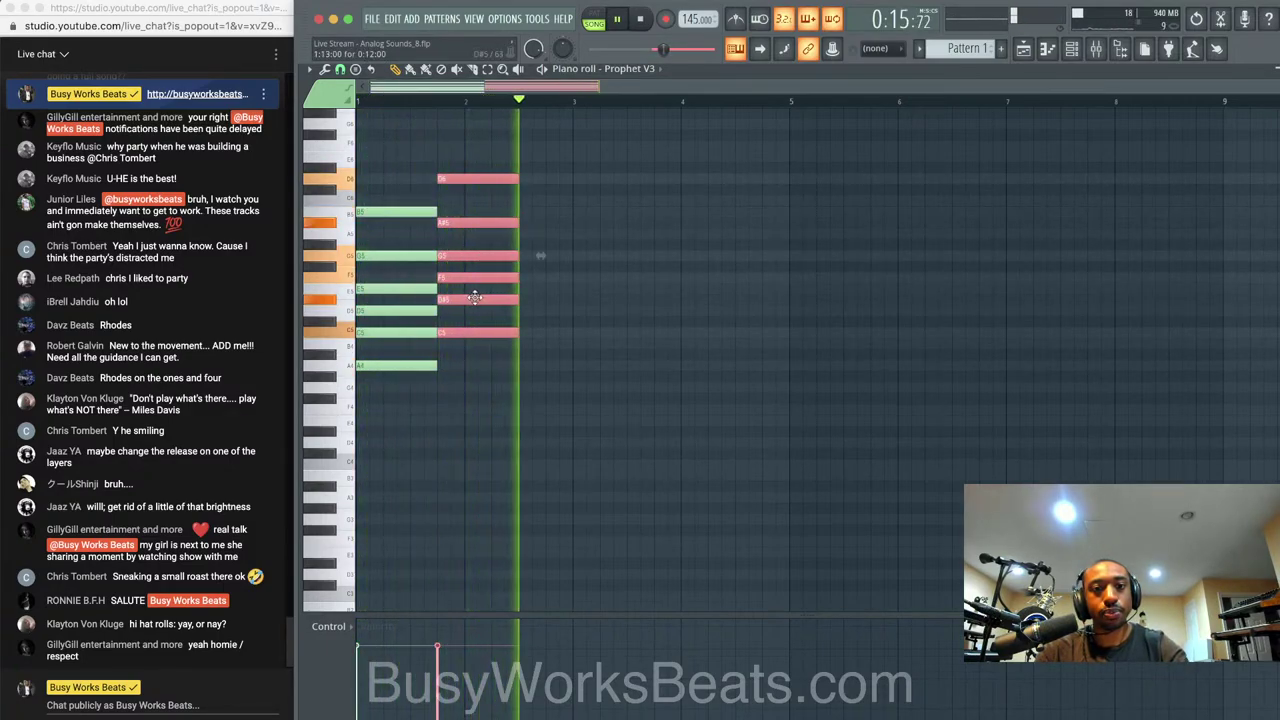
{"action": "key", "text": "space"}
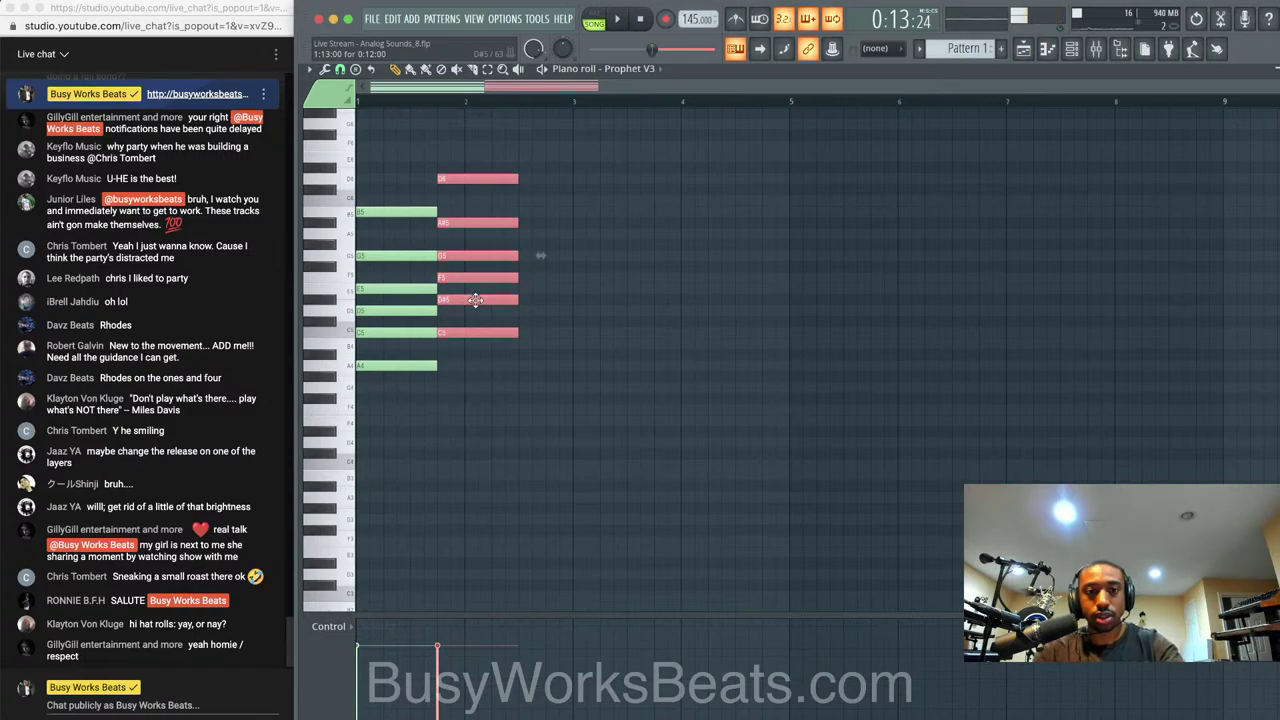
Try the second chord's D#5 an octave up, restore it, raise F5 to F6 instead, and audition the voicing
{"action": "left_click", "coordinate": [475, 299]}
{"action": "key", "text": "ctrl+Up"}
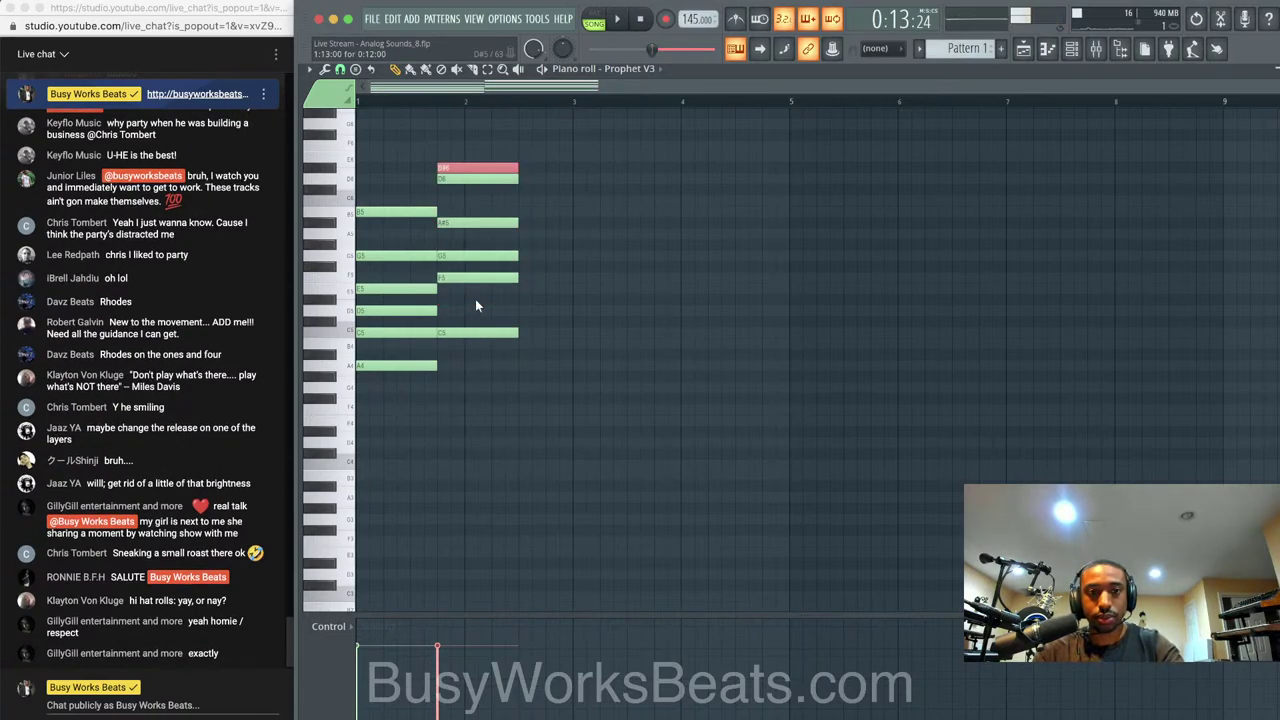
{"action": "key", "text": "ctrl+Down"}
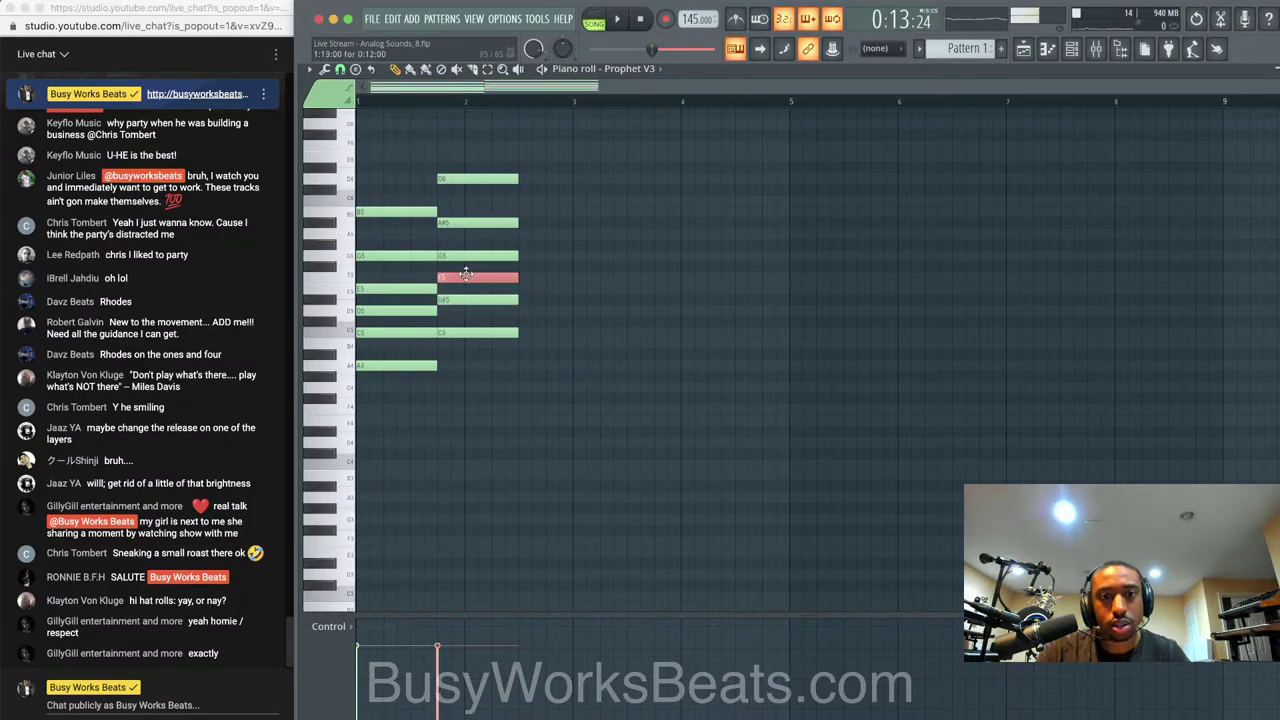
{"action": "key", "text": "ctrl+Up"}
{"action": "key", "text": "space"}
{"action": "key", "text": "ctrl+a"}
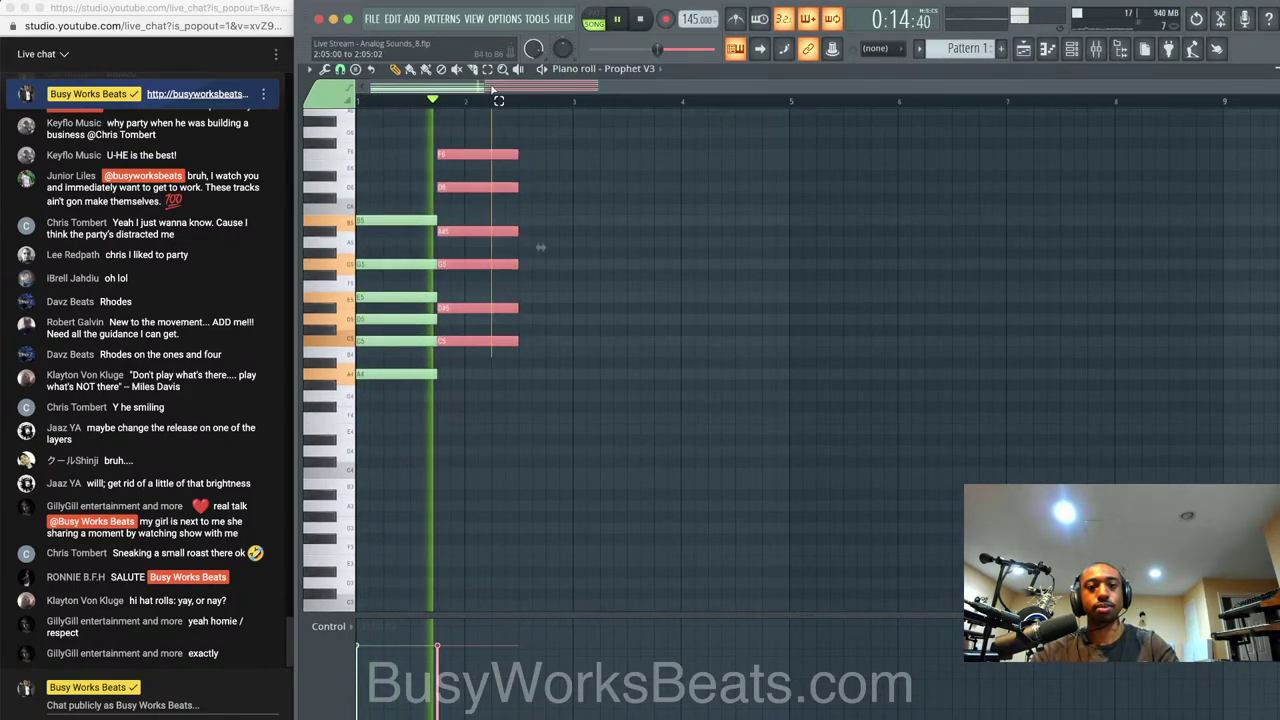
{"action": "scroll", "coordinate": [540, 247], "scroll_direction": "up", "scroll_amount": 2}
{"action": "key", "text": "space"}
Raise the second chord's D#5 and A#5 by one semitone and return its F6 to F5 during playback
{"action": "key", "text": "ctrl+d"}
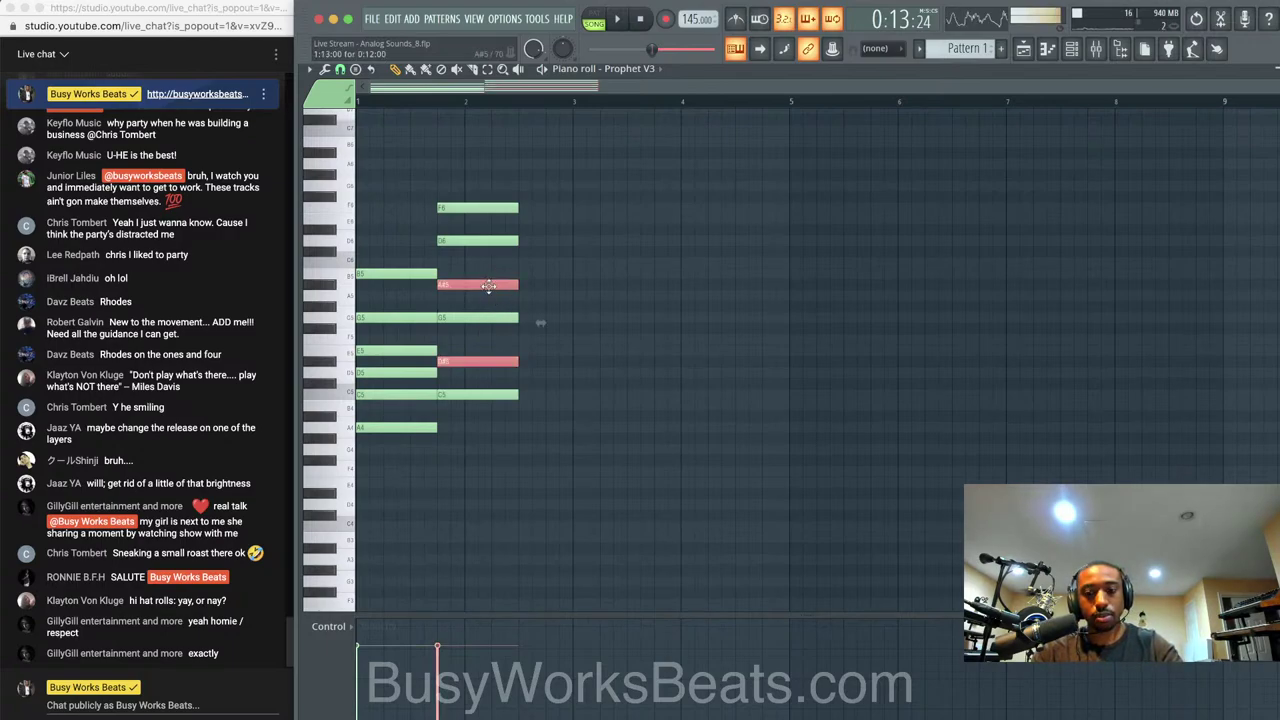
{"action": "key", "text": "shift+Up"}
{"action": "key", "text": "space"}
{"action": "left_click_drag", "start_coordinate": [493, 224], "coordinate": [488, 203]}
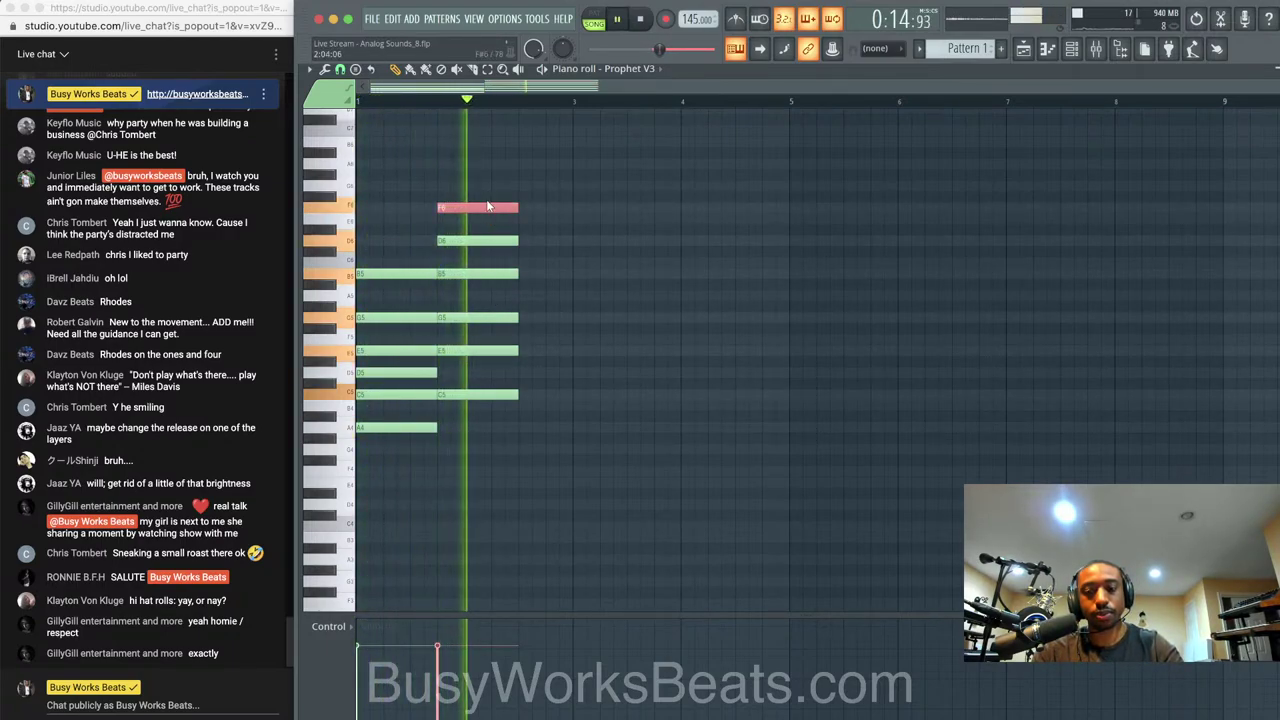
{"action": "key", "text": "ctrl+Down"}
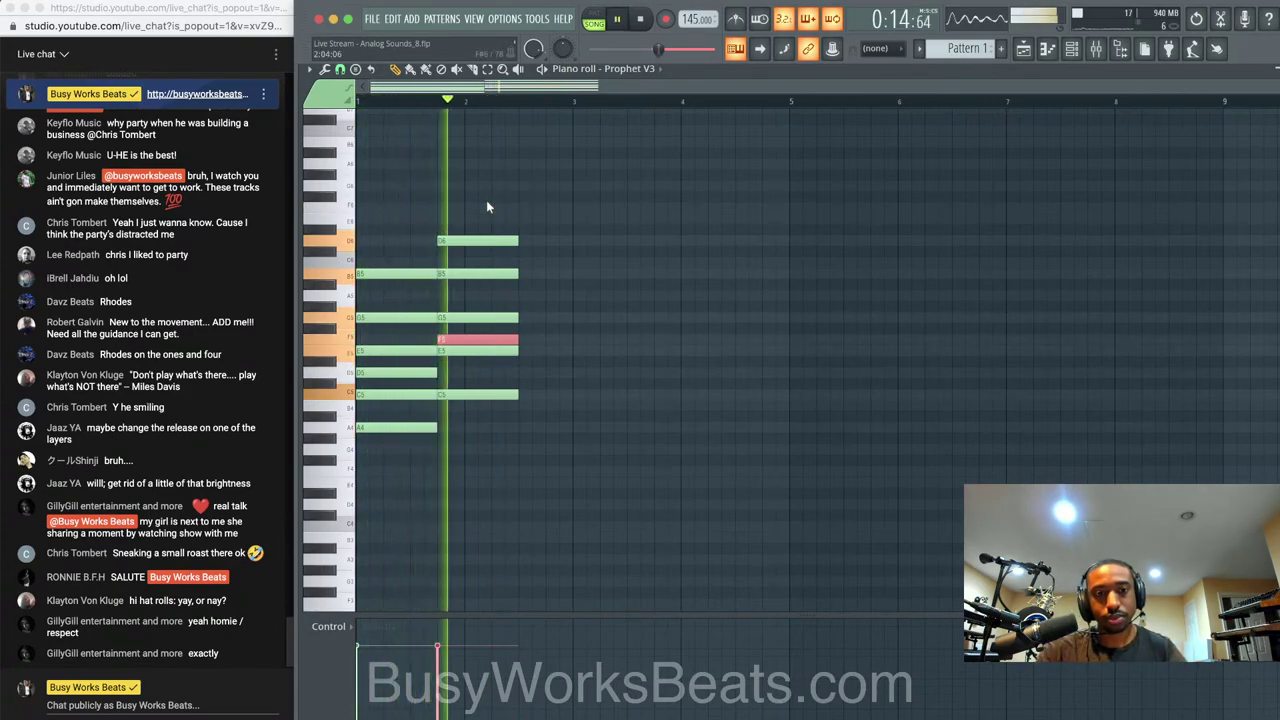
Audition the second chord again, shift it down one semitone, and delete all its notes
{"action": "left_click_drag", "start_coordinate": [481, 226], "coordinate": [456, 402]}
{"action": "key", "text": "space"}
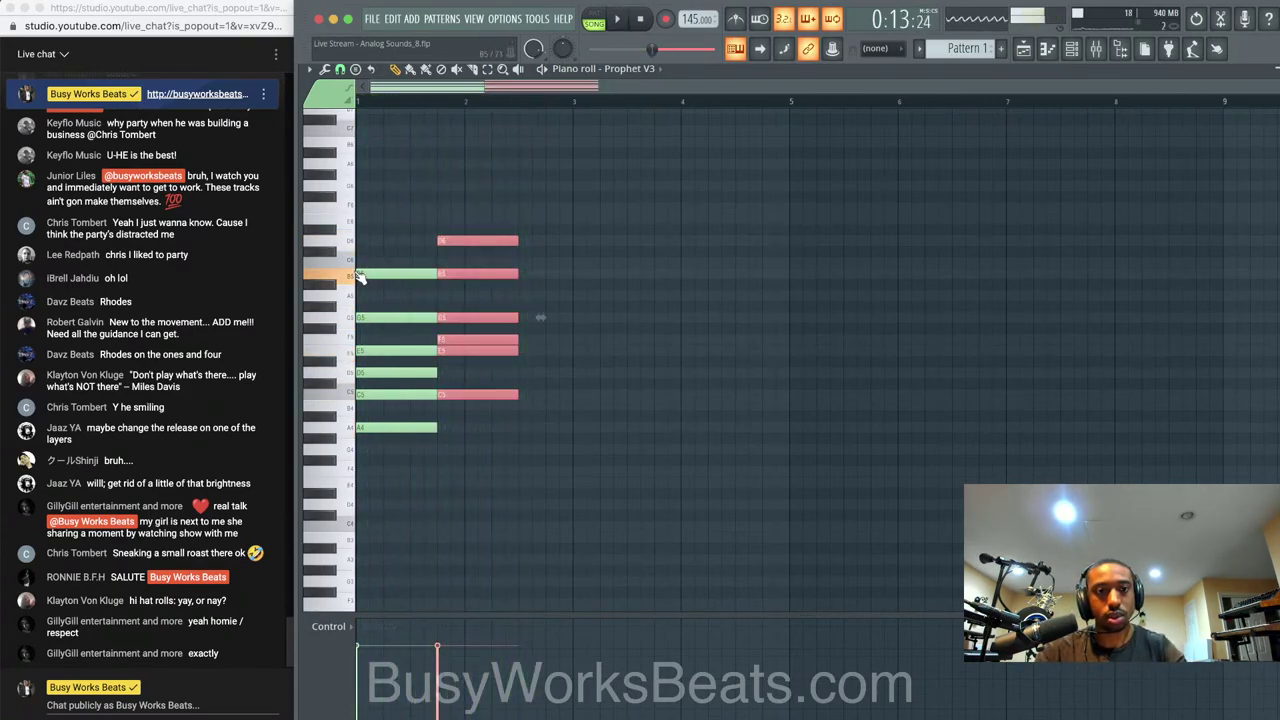
{"action": "key", "text": "space"}
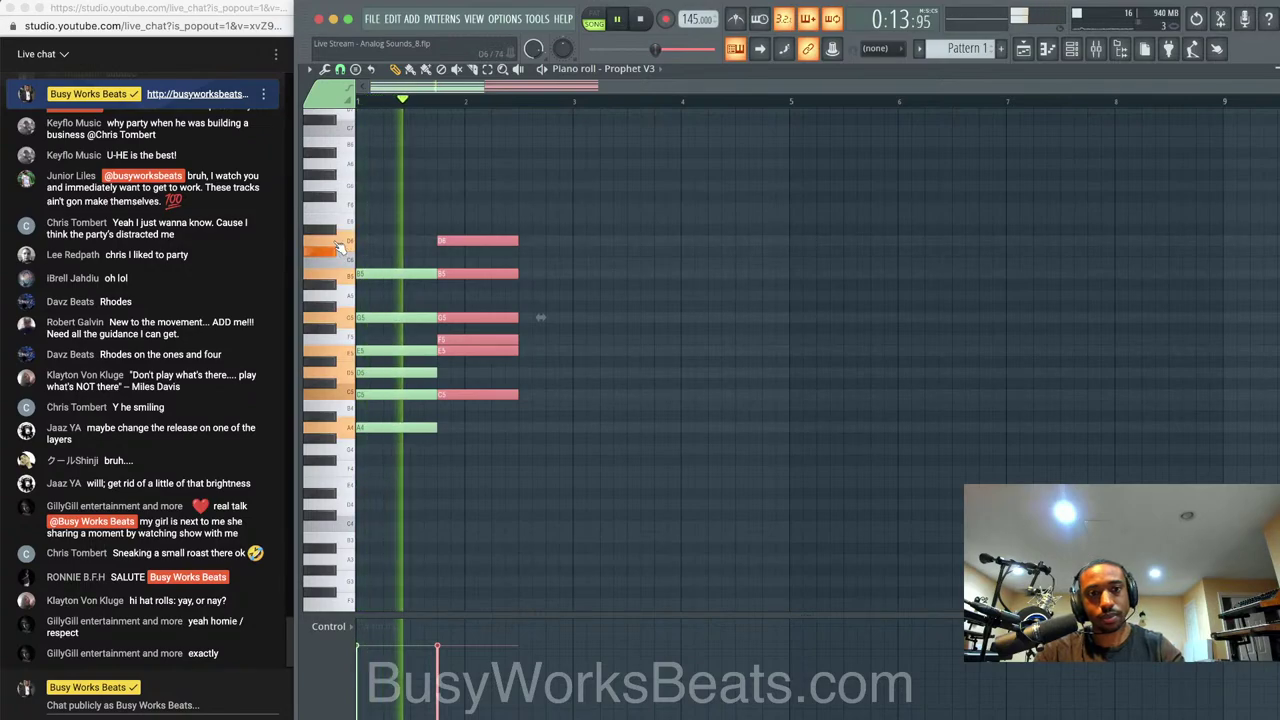
{"action": "key", "text": "space"}
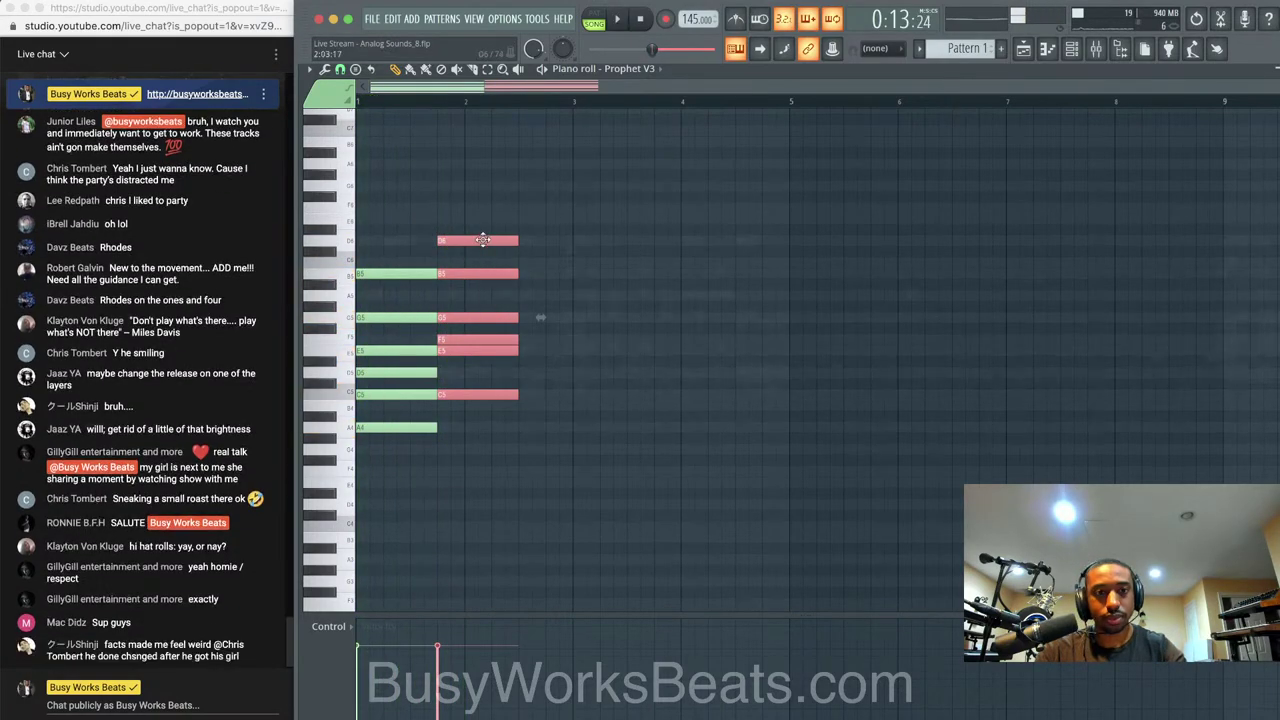
{"action": "key", "text": "shift+Down"}
{"action": "right_click", "coordinate": [471, 285]}
{"action": "right_click", "coordinate": [472, 252]}
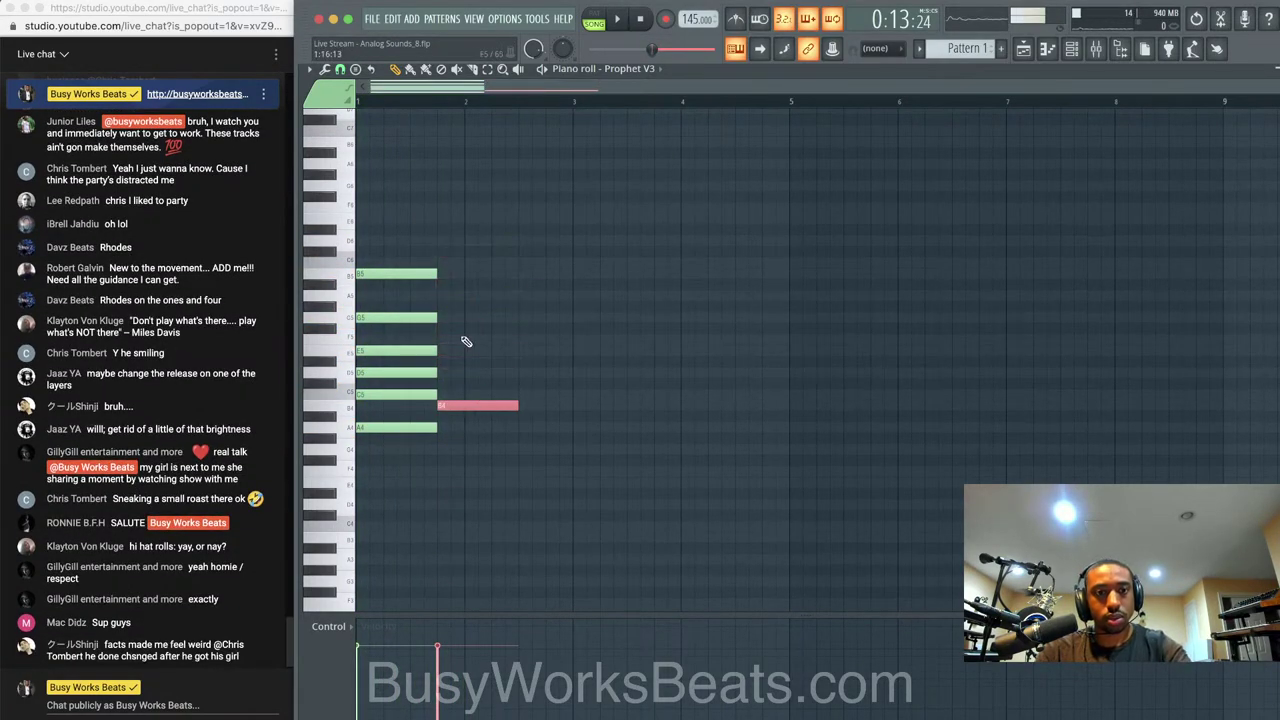
{"action": "key", "text": "space"}
{"action": "key", "text": "space"}
Stamp a four-note sixth chord after the first chord, transpose it down from F5 to D5, and audition it
{"action": "left_click", "coordinate": [356, 70]}
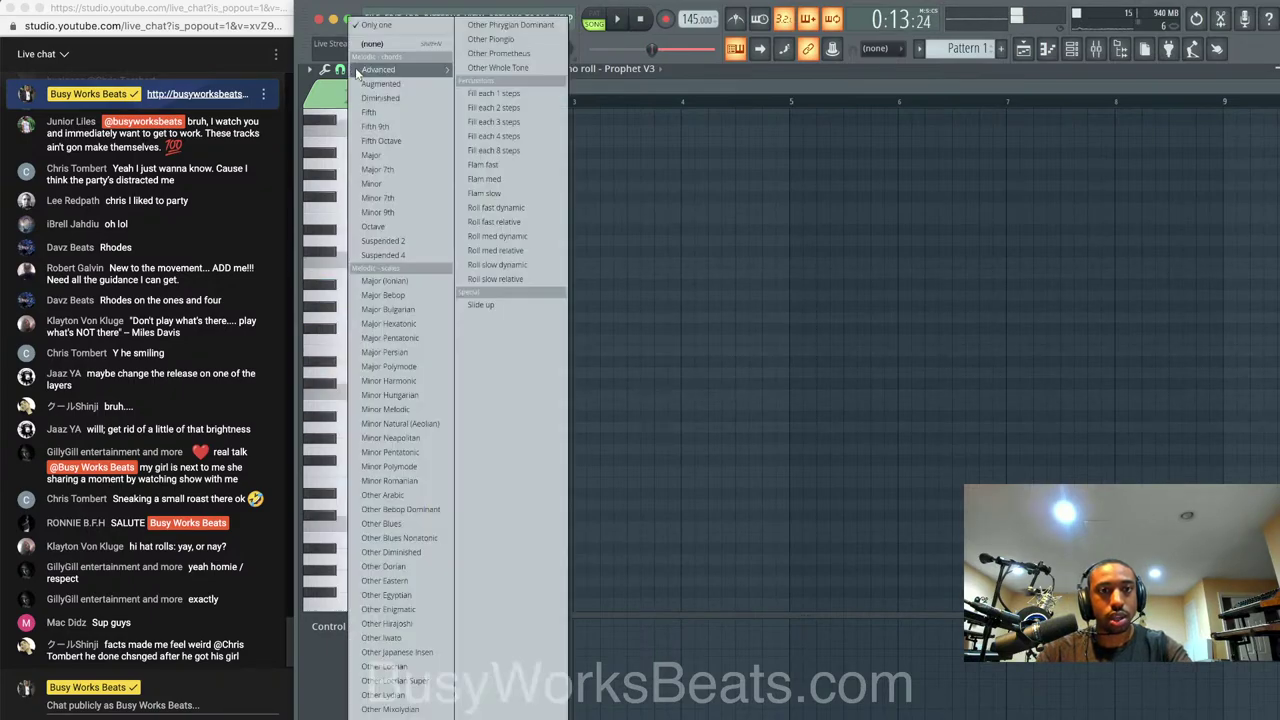
{"action": "left_click", "coordinate": [519, 37]}
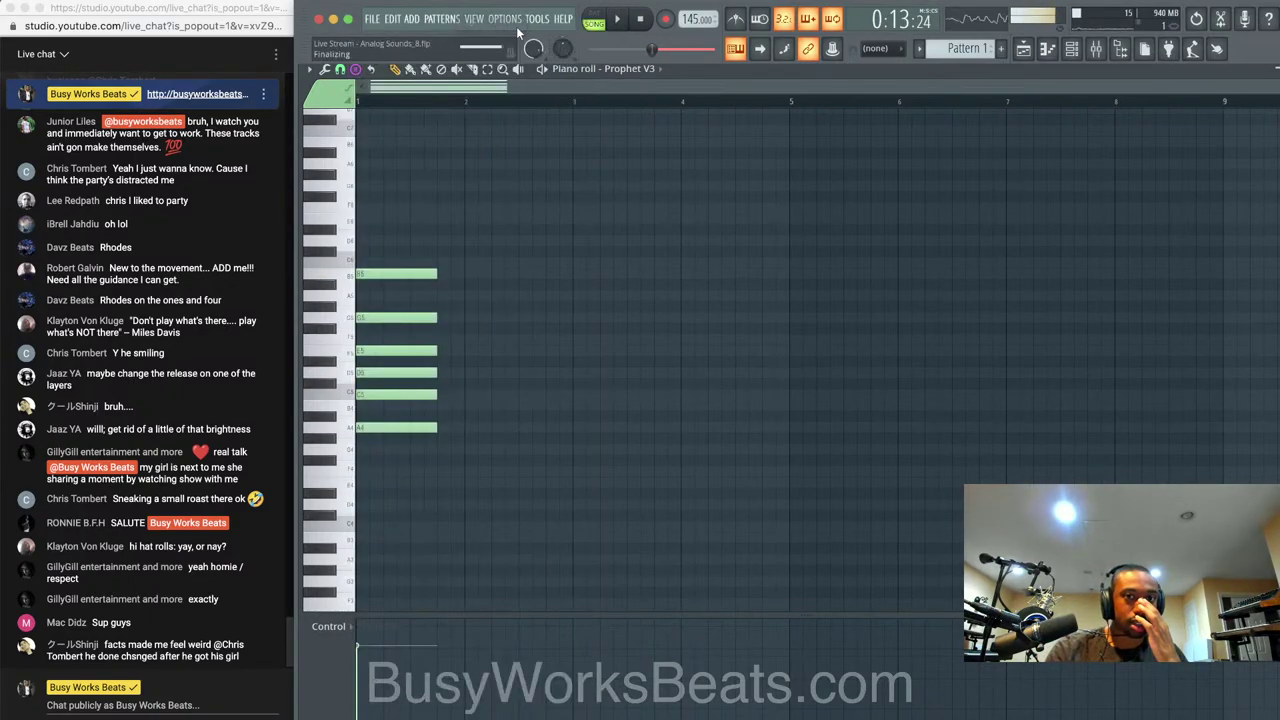
{"action": "left_click_drag", "start_coordinate": [507, 388], "coordinate": [437, 338]}
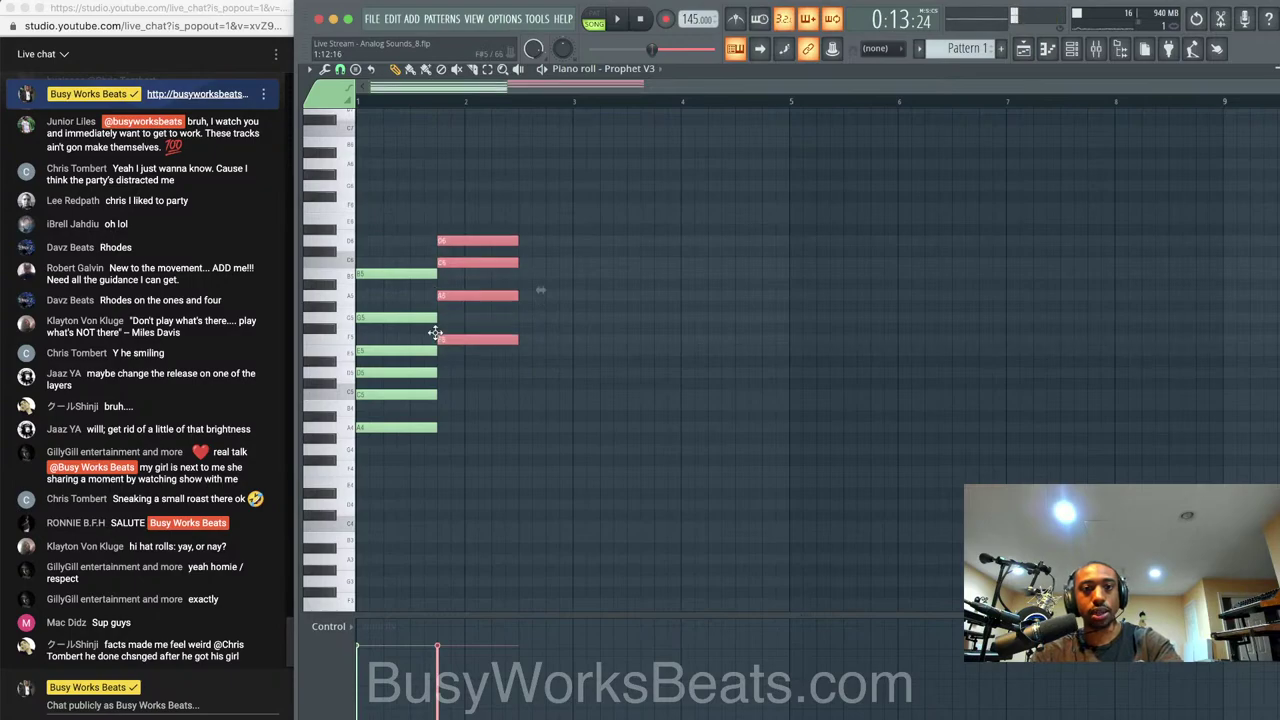
{"action": "key", "text": "space"}
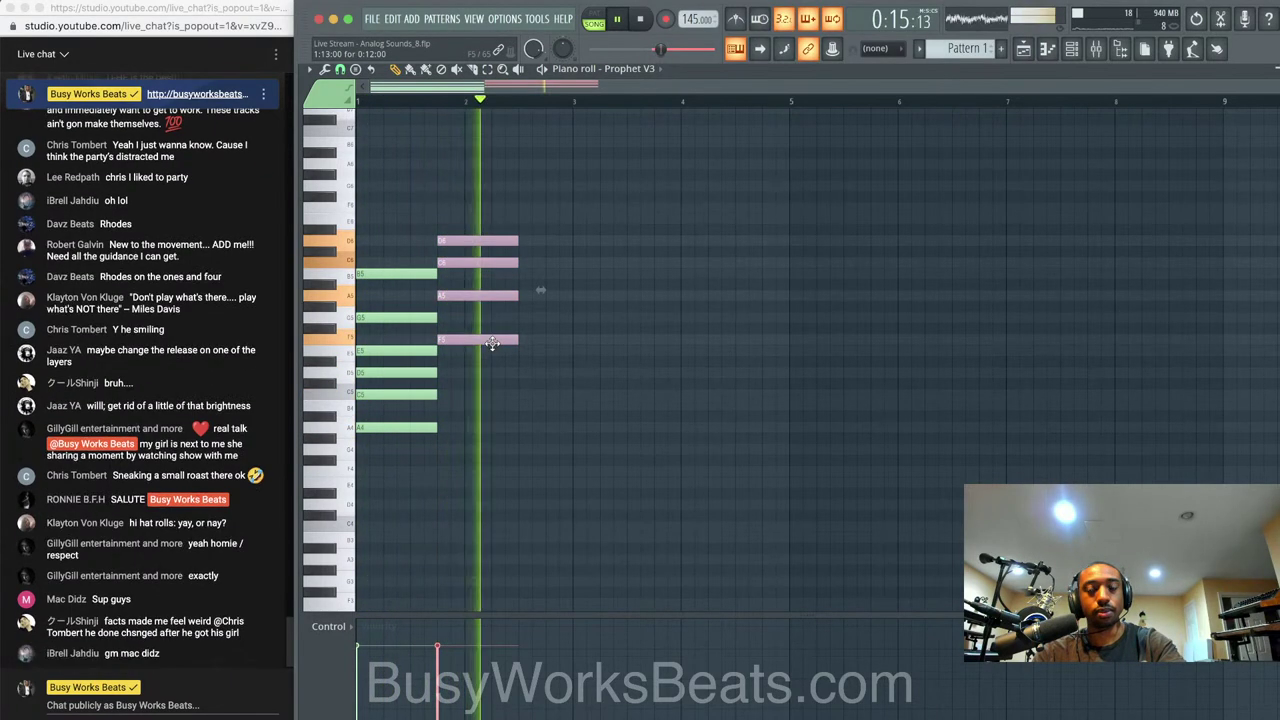
{"action": "key", "text": "space"}
{"action": "left_click_drag", "start_coordinate": [493, 343], "coordinate": [493, 388]}
{"action": "key", "text": "space"}
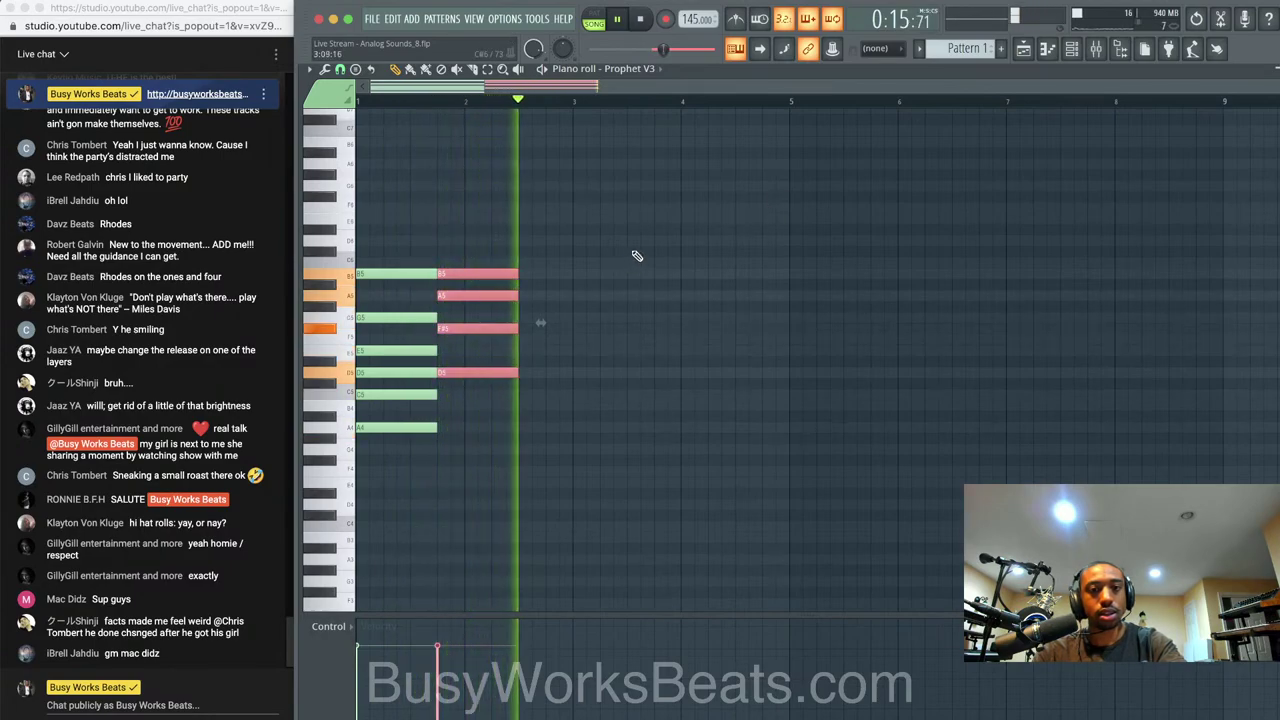
{"action": "key", "text": "space"}
{"action": "key", "text": "space"}
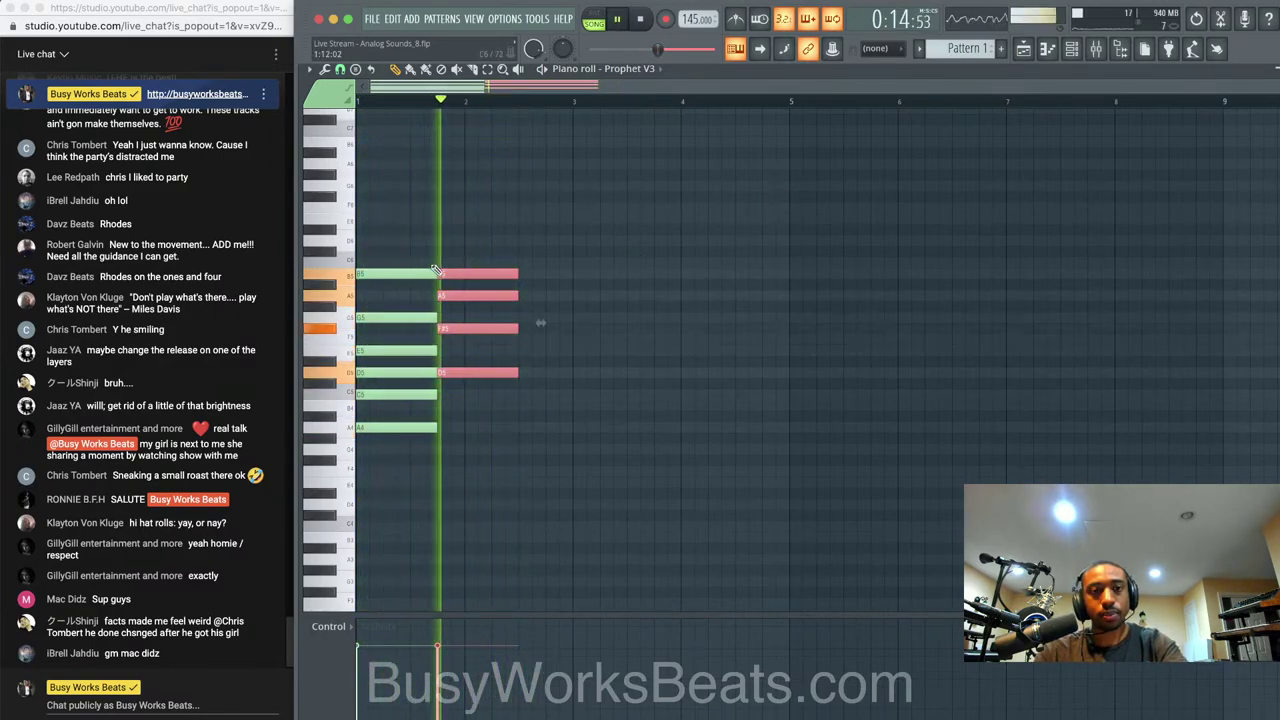
Copy the first six-note chord to follow the second chord and shorten the copy to one beat
{"action": "mouse_move", "coordinate": [421, 260]}
{"action": "left_mouse_down"}
{"action": "mouse_move", "coordinate": [421, 427]}
{"action": "mouse_move", "coordinate": [592, 424]}
{"action": "mouse_move", "coordinate": [579, 427]}
{"action": "left_mouse_up"}
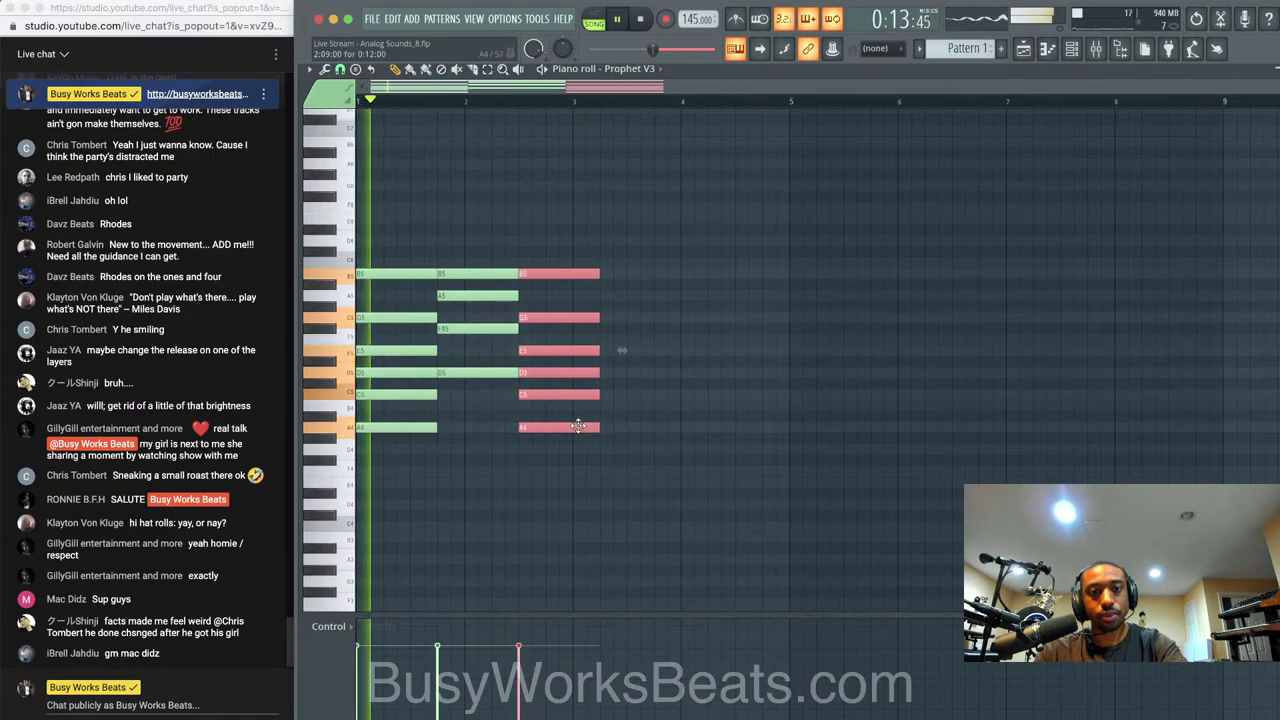
{"action": "left_click_drag", "start_coordinate": [600, 274], "coordinate": [545, 274]}
{"action": "key", "text": "space"}
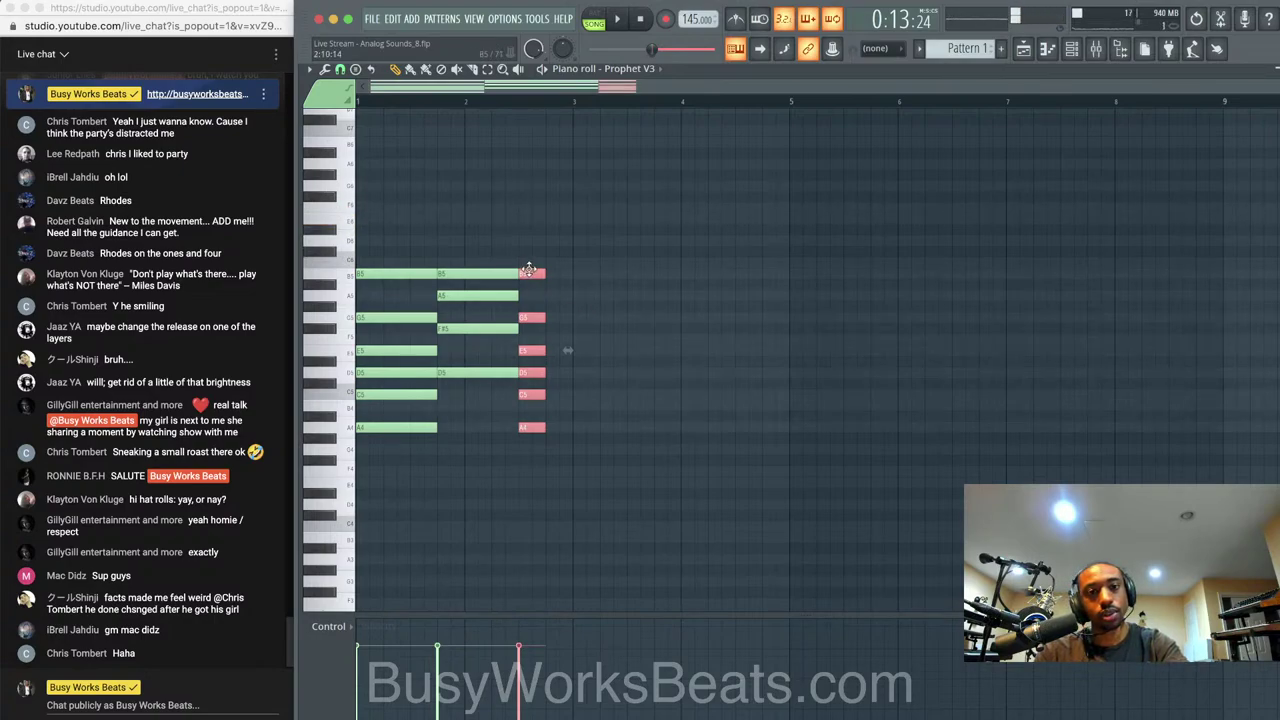
Try a three-beat copy of the six-note chord on D#5 behind the one-beat chord, audition it, and delete it
{"action": "mouse_move", "coordinate": [528, 270]}
{"action": "left_mouse_down"}
{"action": "mouse_move", "coordinate": [555, 205]}
{"action": "mouse_move", "coordinate": [627, 207]}
{"action": "left_mouse_up"}
{"action": "key", "text": "space"}
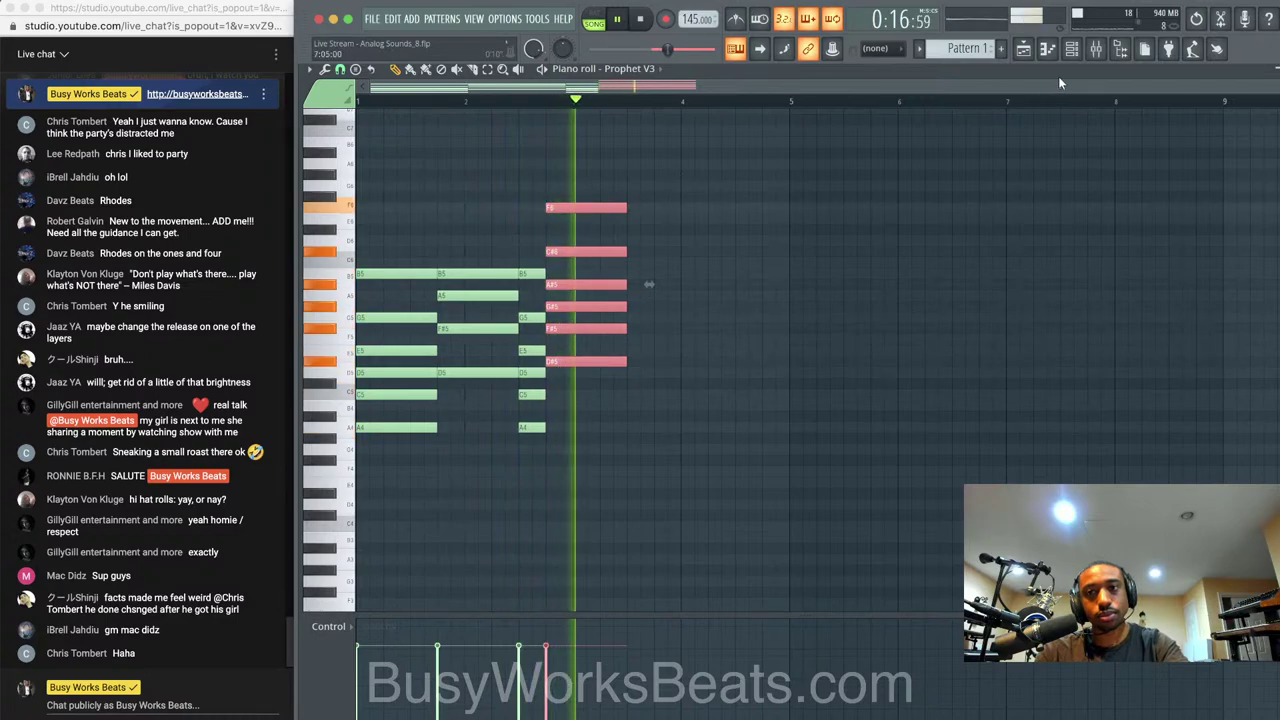
{"action": "key", "text": "space"}
{"action": "left_click", "coordinate": [604, 307]}
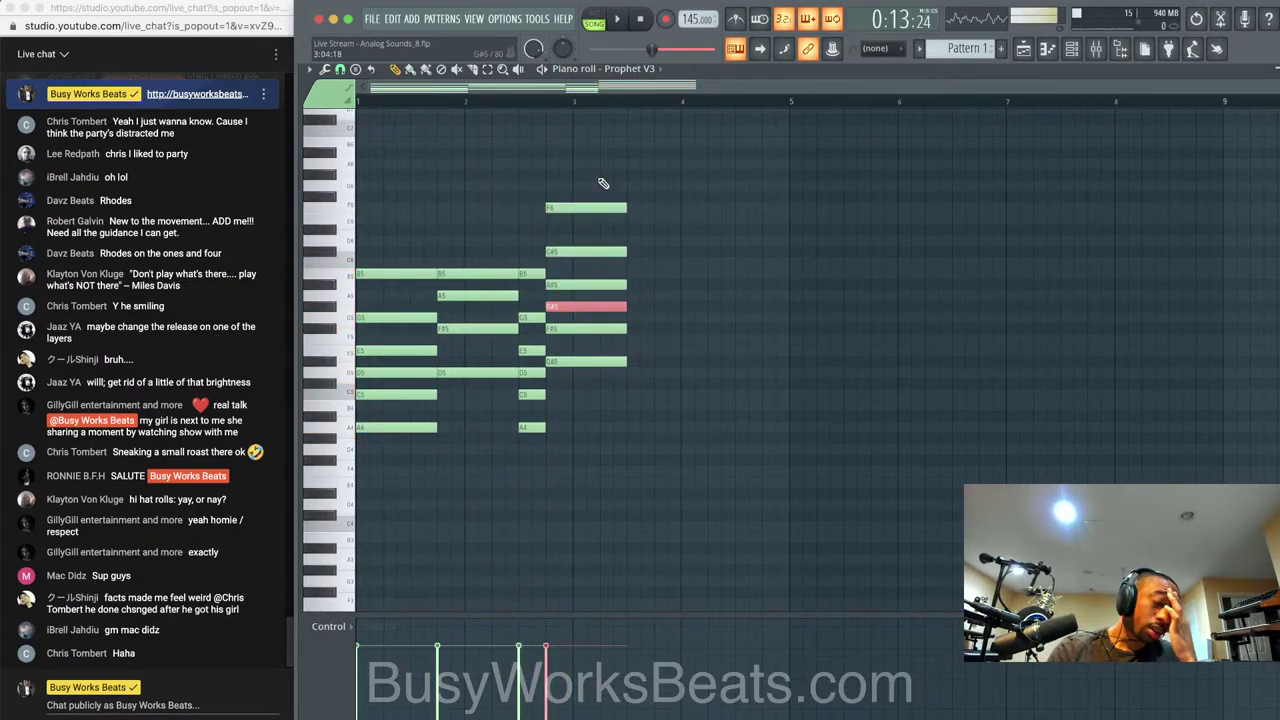
{"action": "left_click_drag", "start_coordinate": [601, 198], "coordinate": [604, 363]}
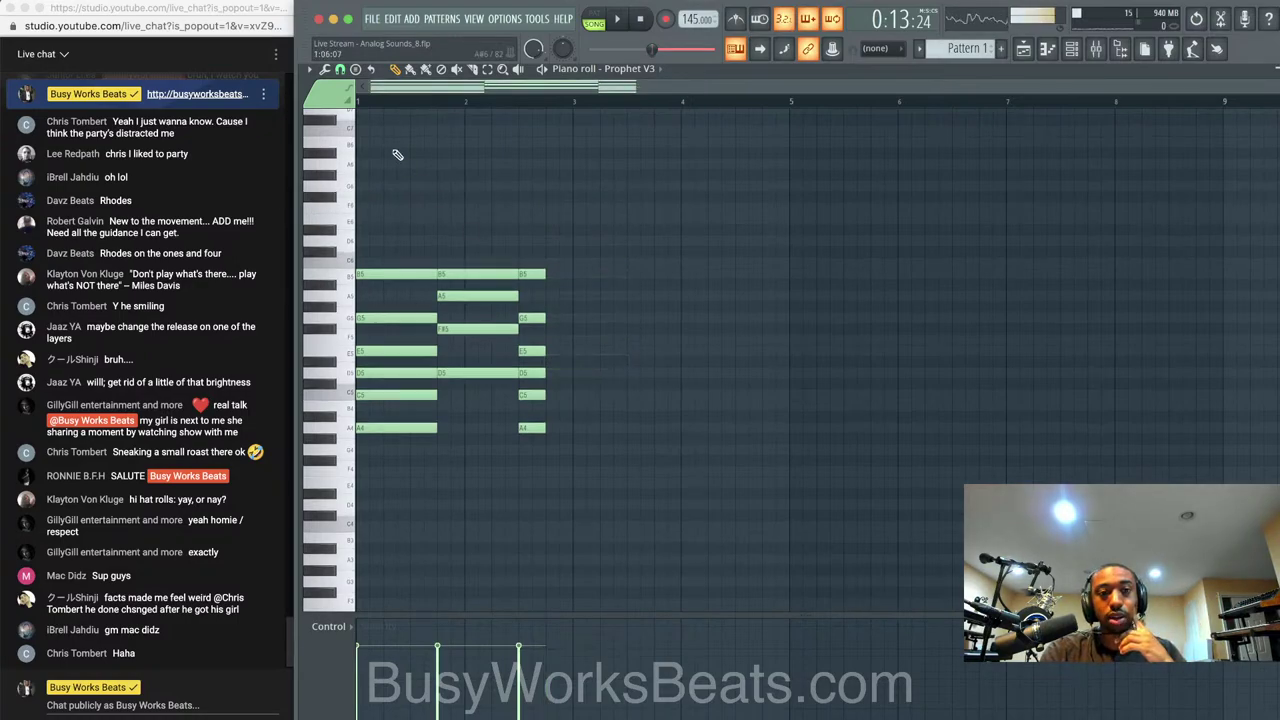
Stamp a Major 7th chord on F#5 directly after the one-beat chord and audition the progression
{"action": "left_click", "coordinate": [355, 70]}
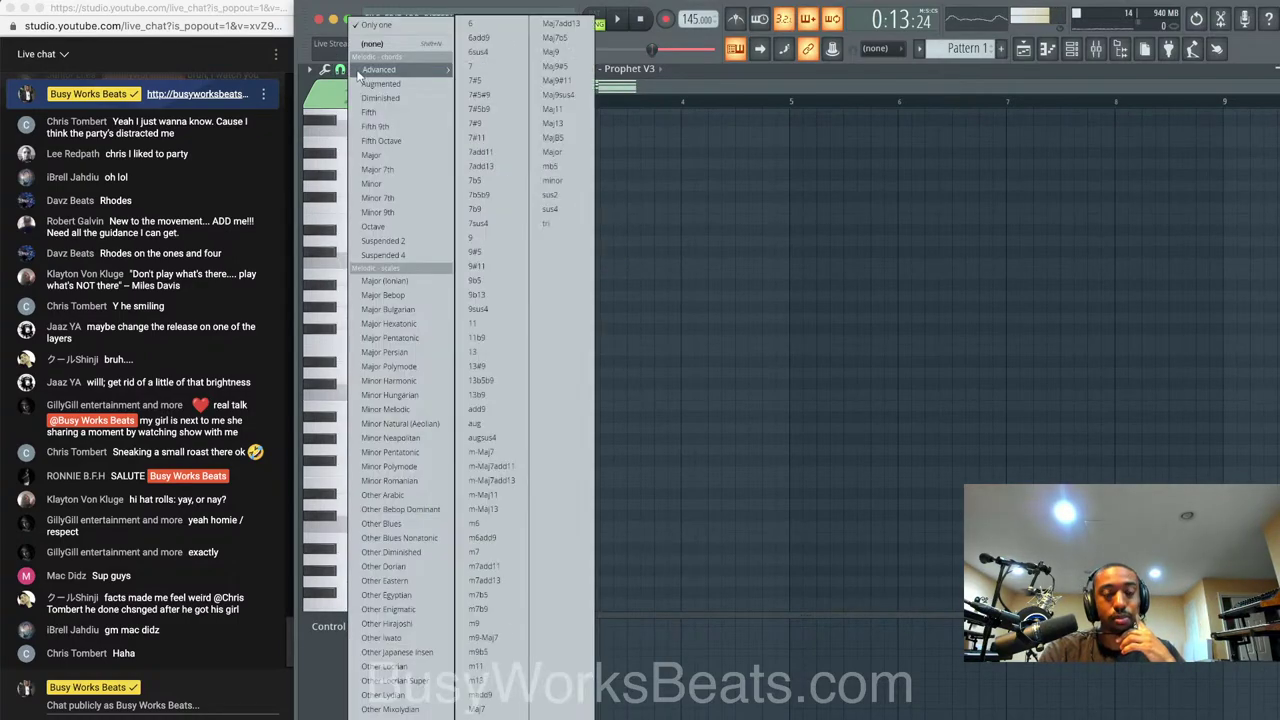
{"action": "left_click", "coordinate": [377, 170]}
{"action": "left_click", "coordinate": [570, 317]}
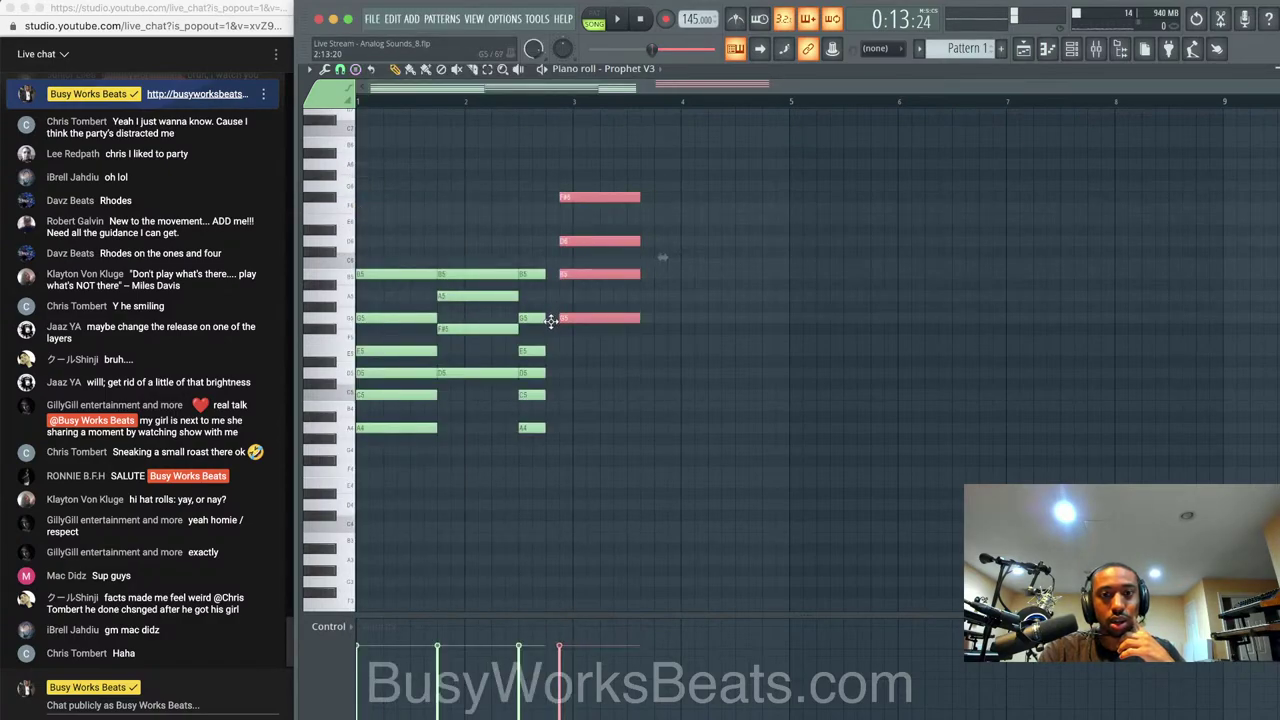
{"action": "left_click_drag", "start_coordinate": [550, 320], "coordinate": [536, 331]}
{"action": "key", "text": "space"}
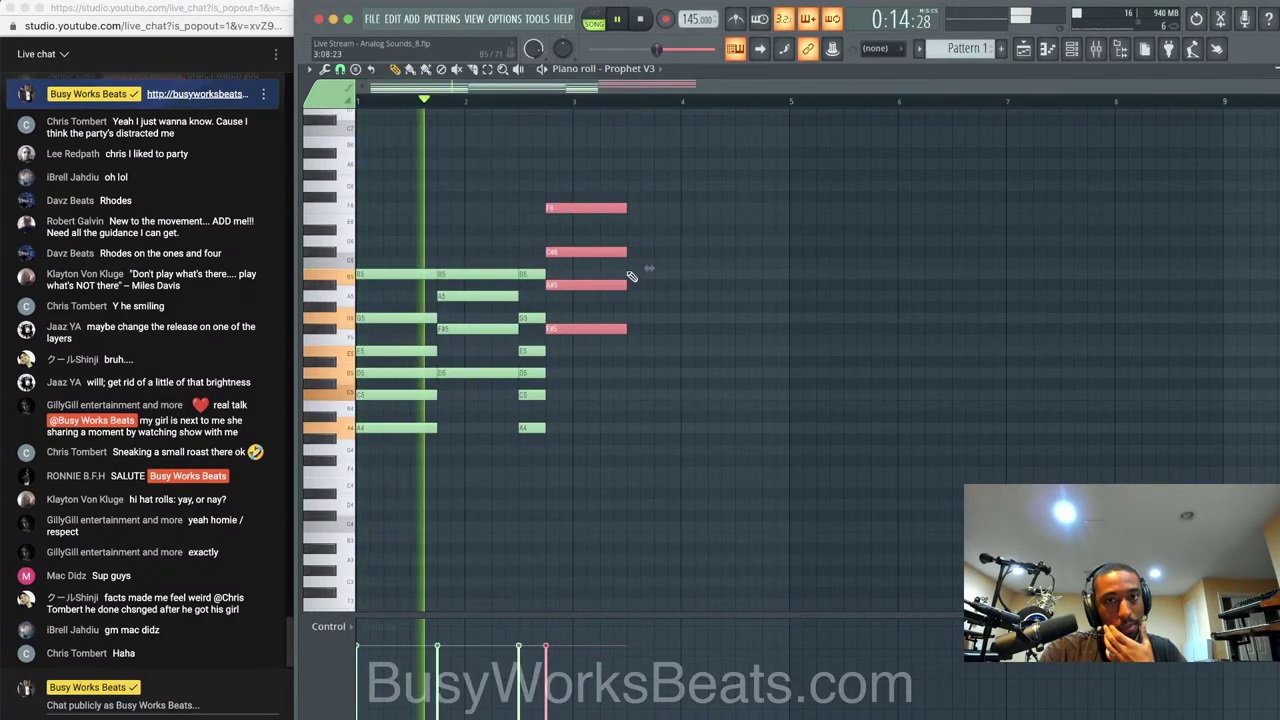
Lower the A#5 and F6 notes of the last Prophet V3 chord by one semitone each to form a minor 7th
{"action": "key", "text": "super+d"}
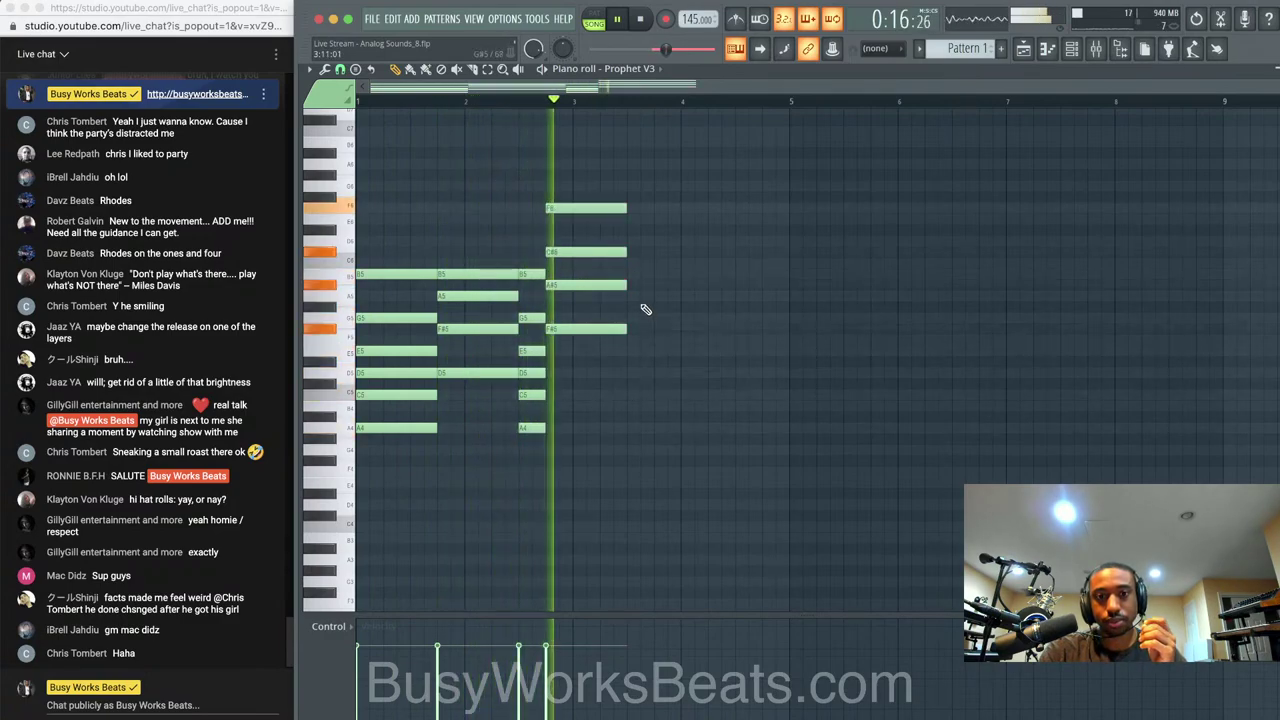
{"action": "key", "text": "space"}
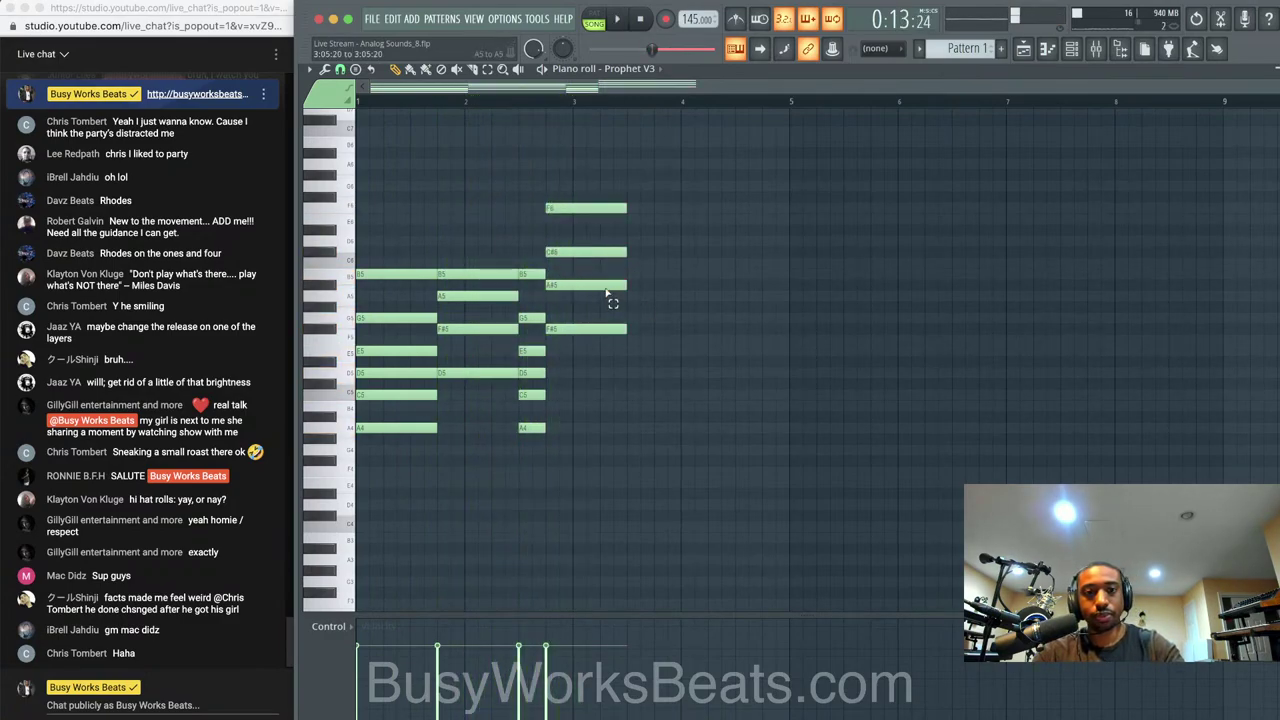
{"action": "left_click_drag", "start_coordinate": [606, 293], "coordinate": [645, 270]}
{"action": "left_click", "coordinate": [601, 284]}
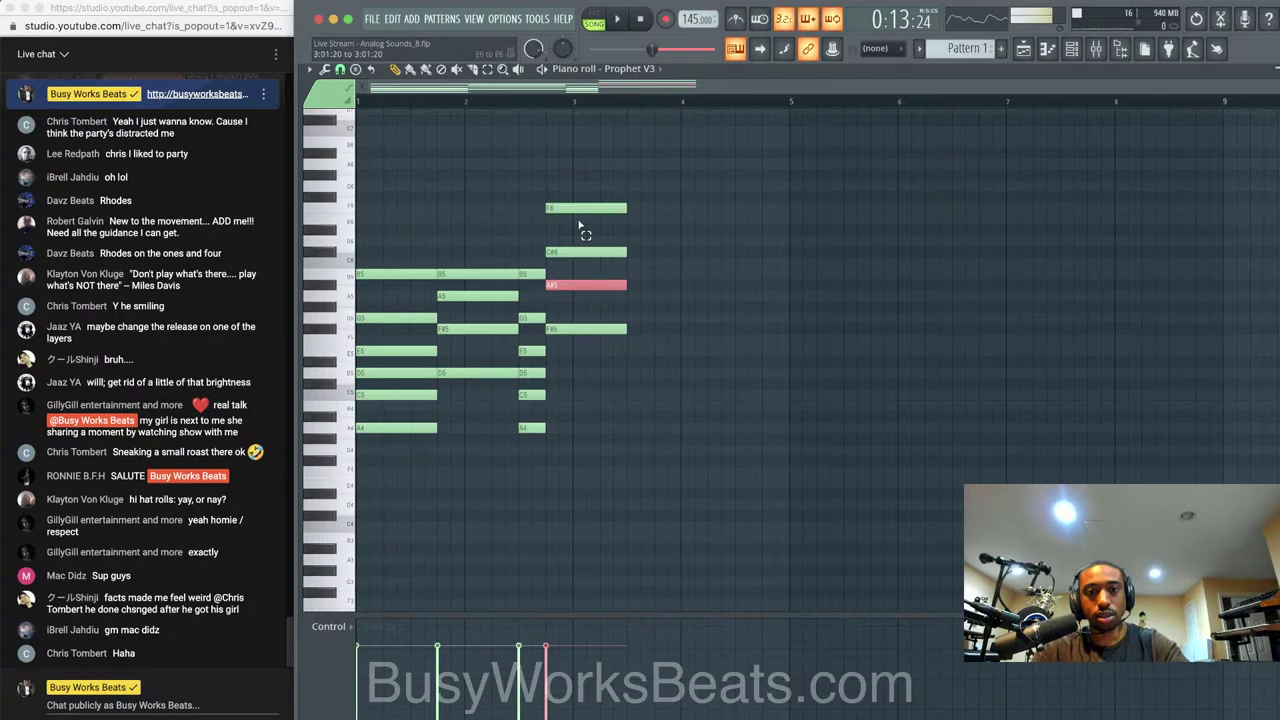
{"action": "key", "text": "shift+Down"}
Transpose the whole last chord up one semitone so its root is G5, and audition the progression
{"action": "left_click_drag", "start_coordinate": [563, 191], "coordinate": [580, 335]}
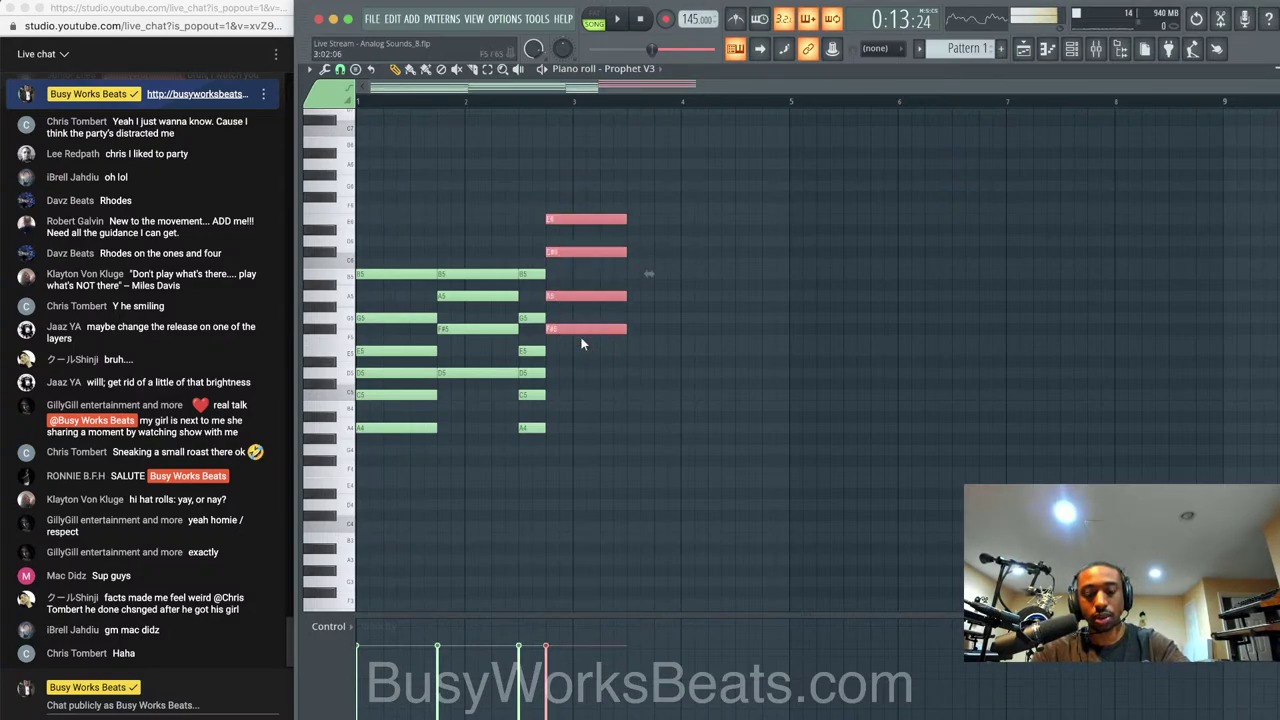
{"action": "key", "text": "shift+Up"}
{"action": "key", "text": "space"}
{"action": "left_click", "coordinate": [754, 355], "text": "super"}
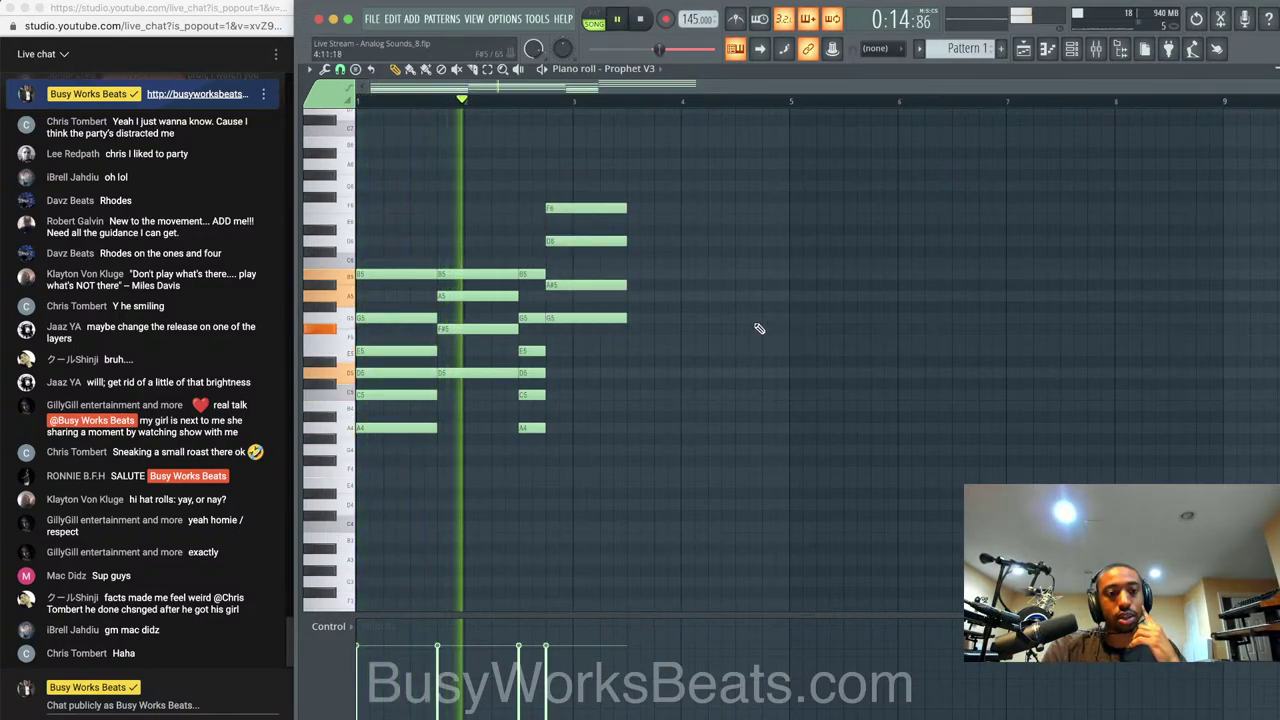
{"action": "key", "text": "space"}
Open the Prophet V3 channel's instrument interface to show its synth controls
{"action": "left_click", "coordinate": [1073, 49]}
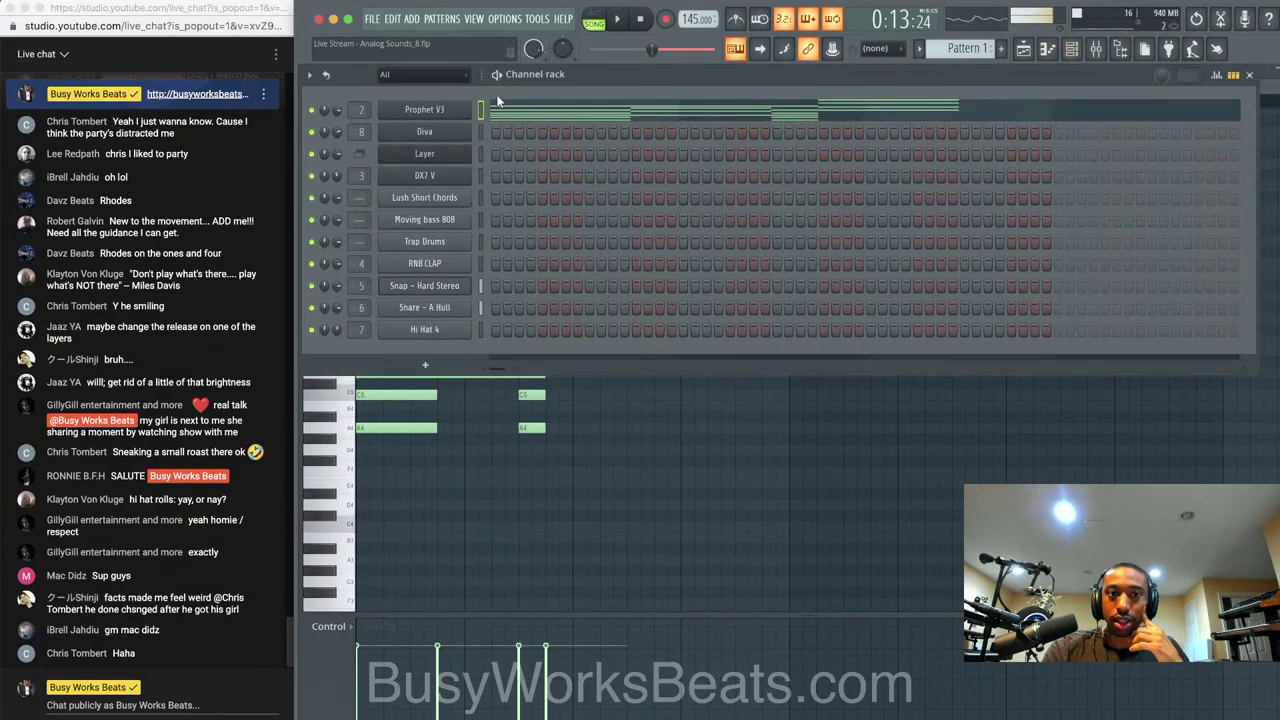
{"action": "left_click", "coordinate": [457, 110]}
{"action": "left_click", "coordinate": [316, 96]}
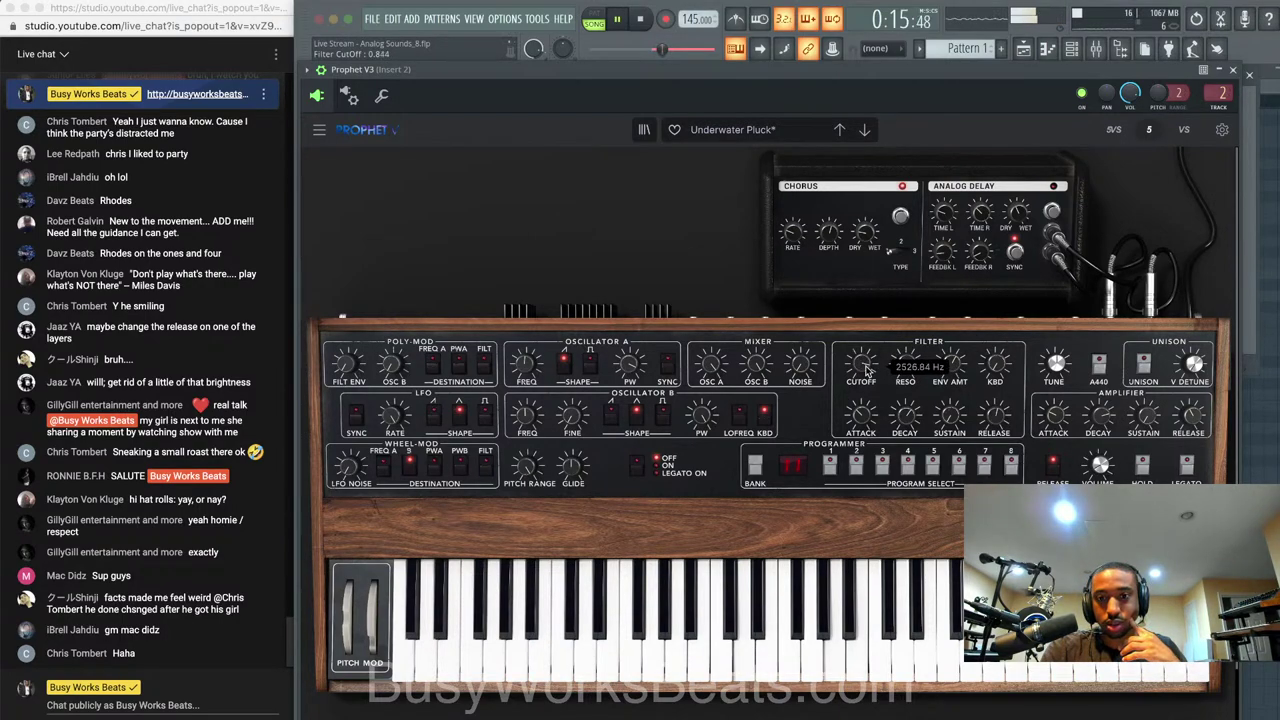
Tweak the Prophet V pluck during playback: lower the filter cutoff to 0.664, adjust oscillator A's pulse width and try unison
{"action": "left_click_drag", "start_coordinate": [866, 371], "coordinate": [866, 407]}
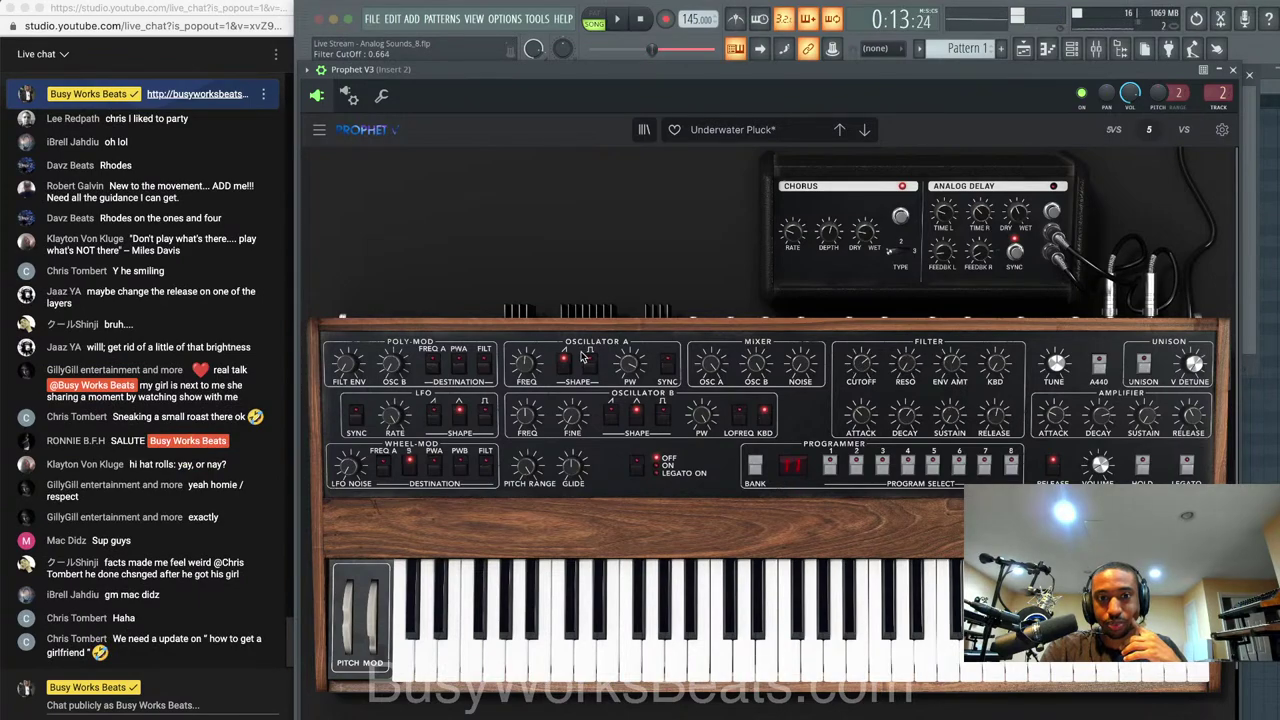
{"action": "left_click_drag", "start_coordinate": [629, 362], "coordinate": [629, 350]}
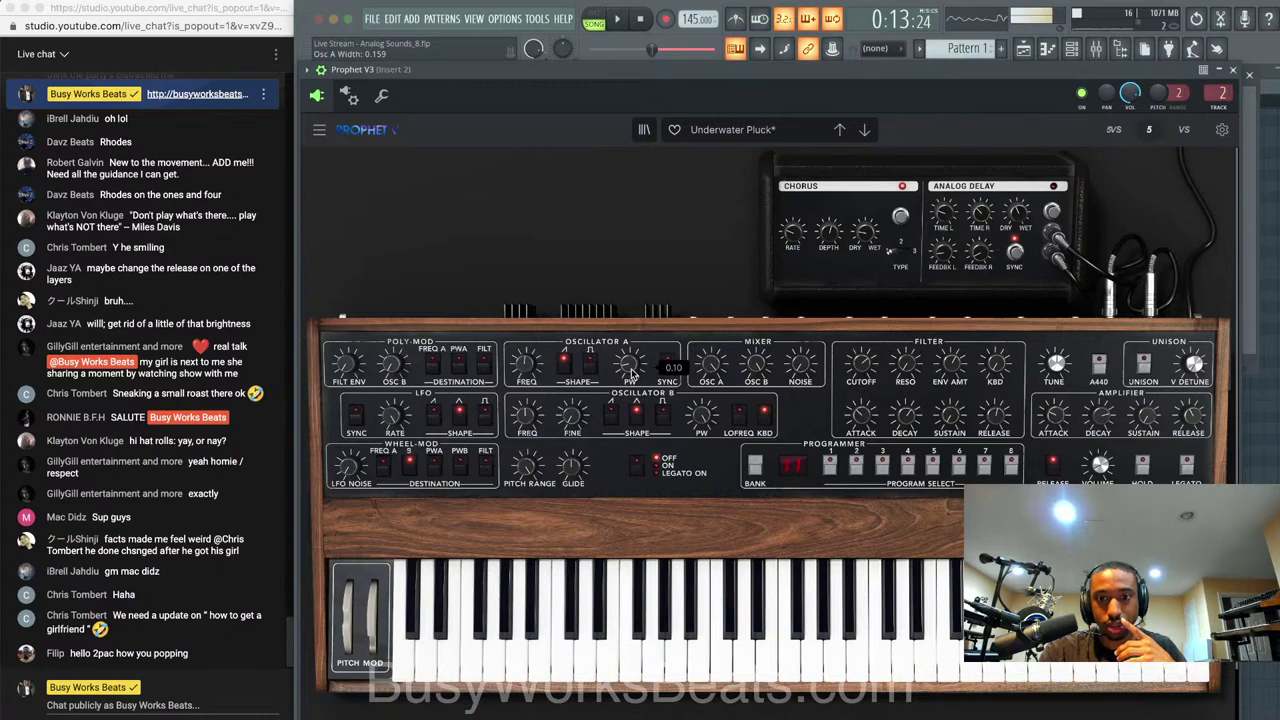
{"action": "key", "text": "space"}
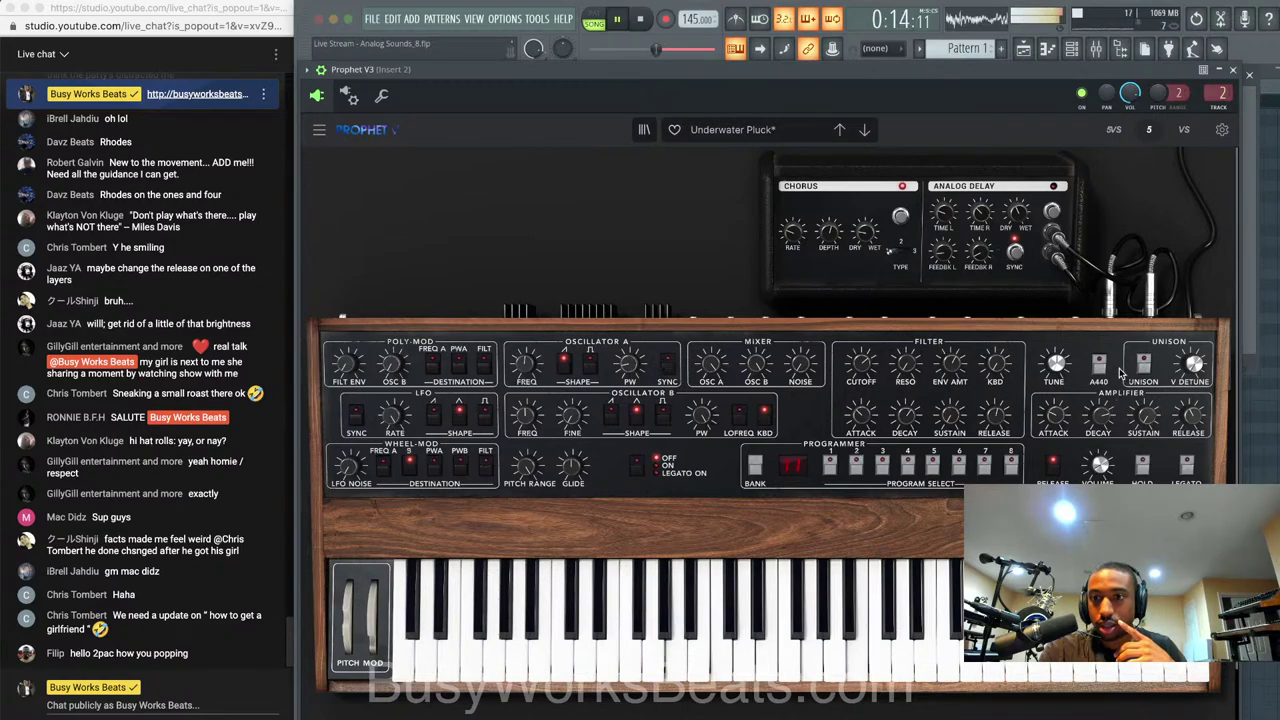
{"action": "left_click", "coordinate": [1146, 365]}
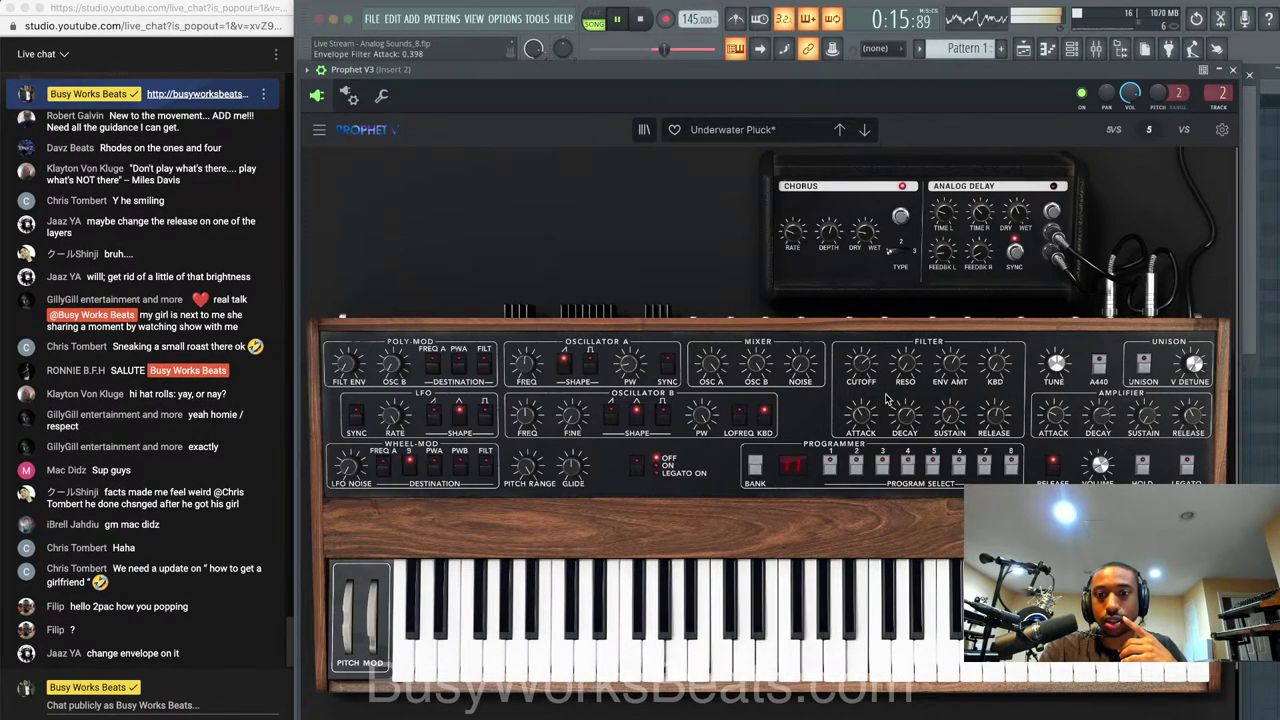
Close the synth window and open the Layer channel's chord notes in the piano roll
{"action": "left_click", "coordinate": [1235, 72]}
{"action": "right_click", "coordinate": [795, 434]}
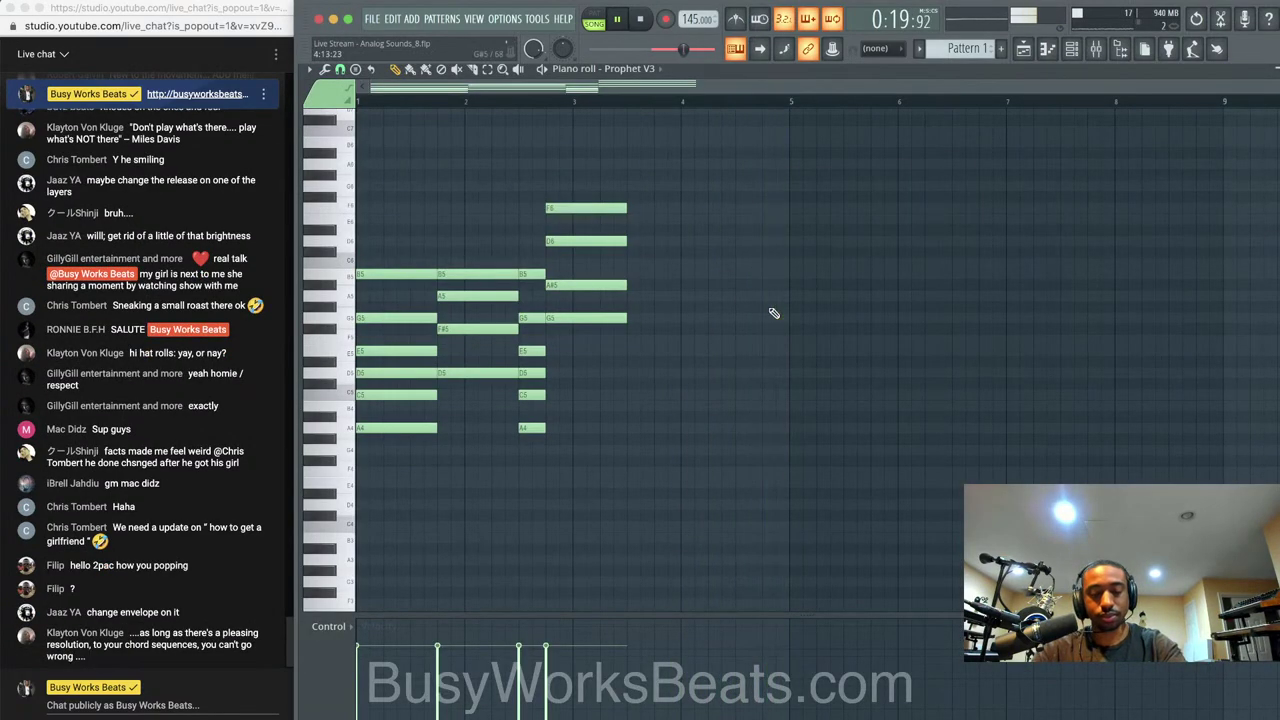
{"action": "left_click", "coordinate": [1073, 50]}
{"action": "left_click", "coordinate": [481, 112]}
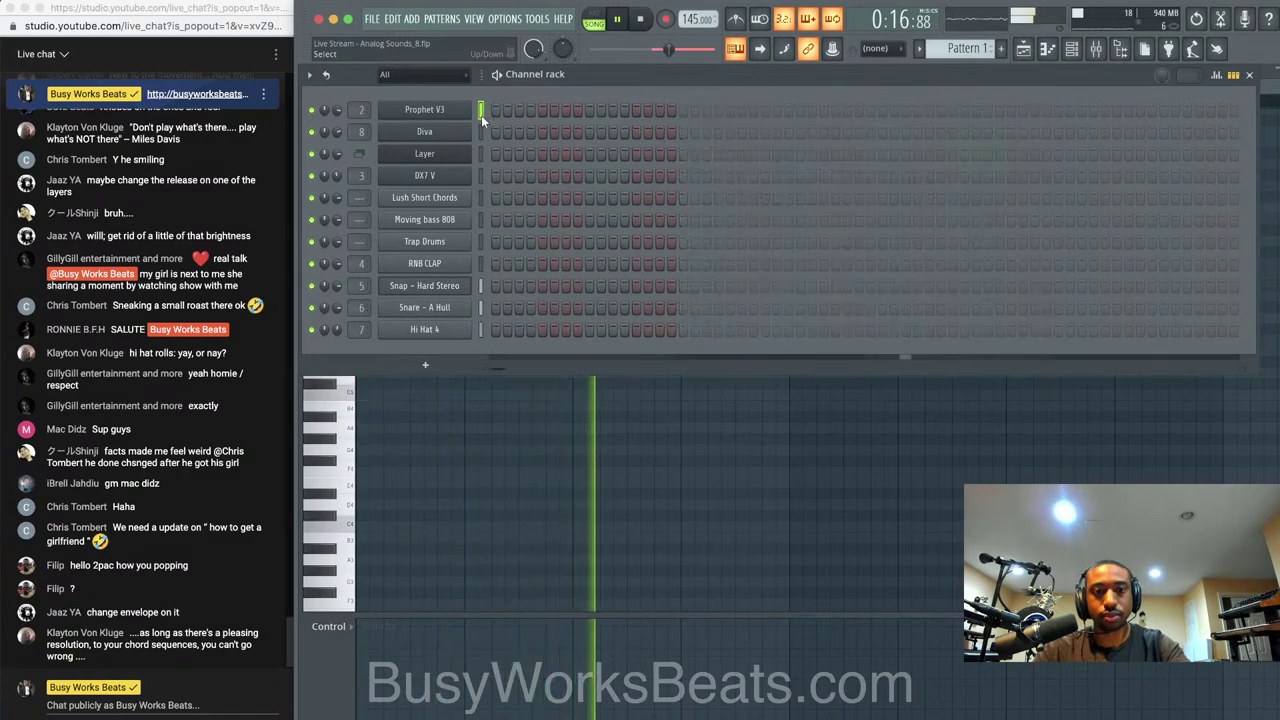
{"action": "left_click", "coordinate": [481, 154]}
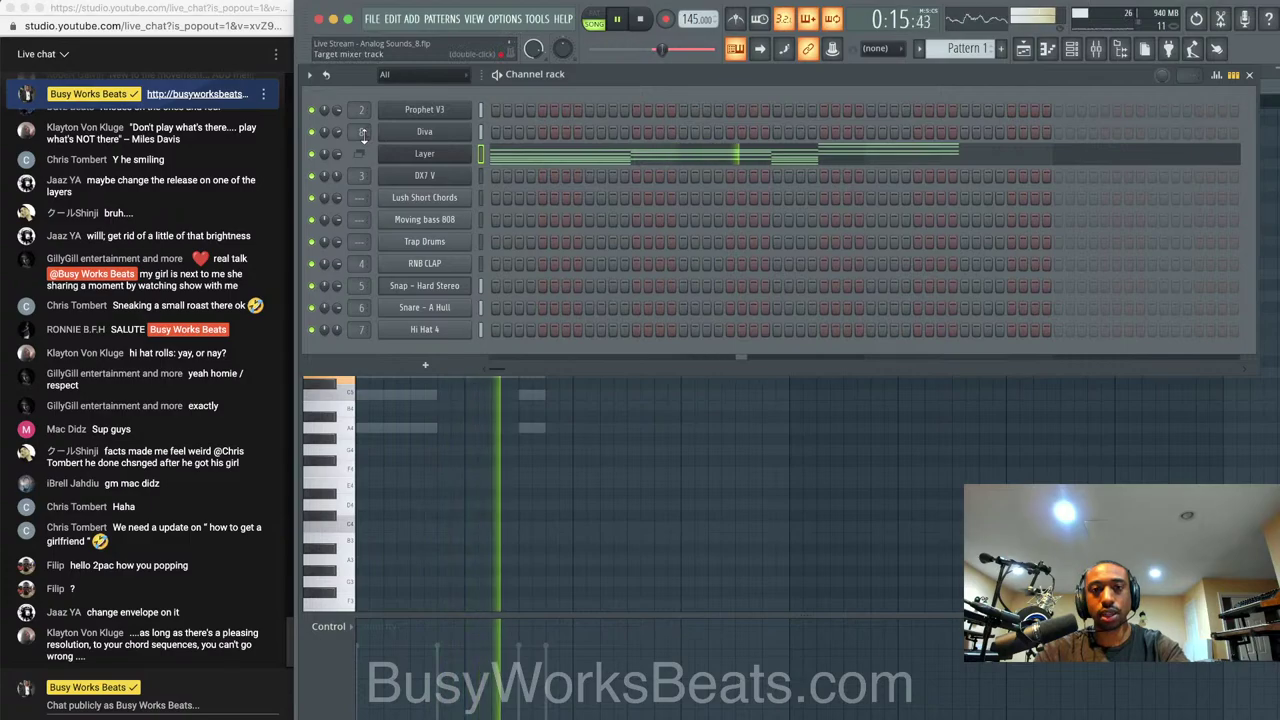
{"action": "key", "text": "space"}
{"action": "left_click", "coordinate": [634, 160]}
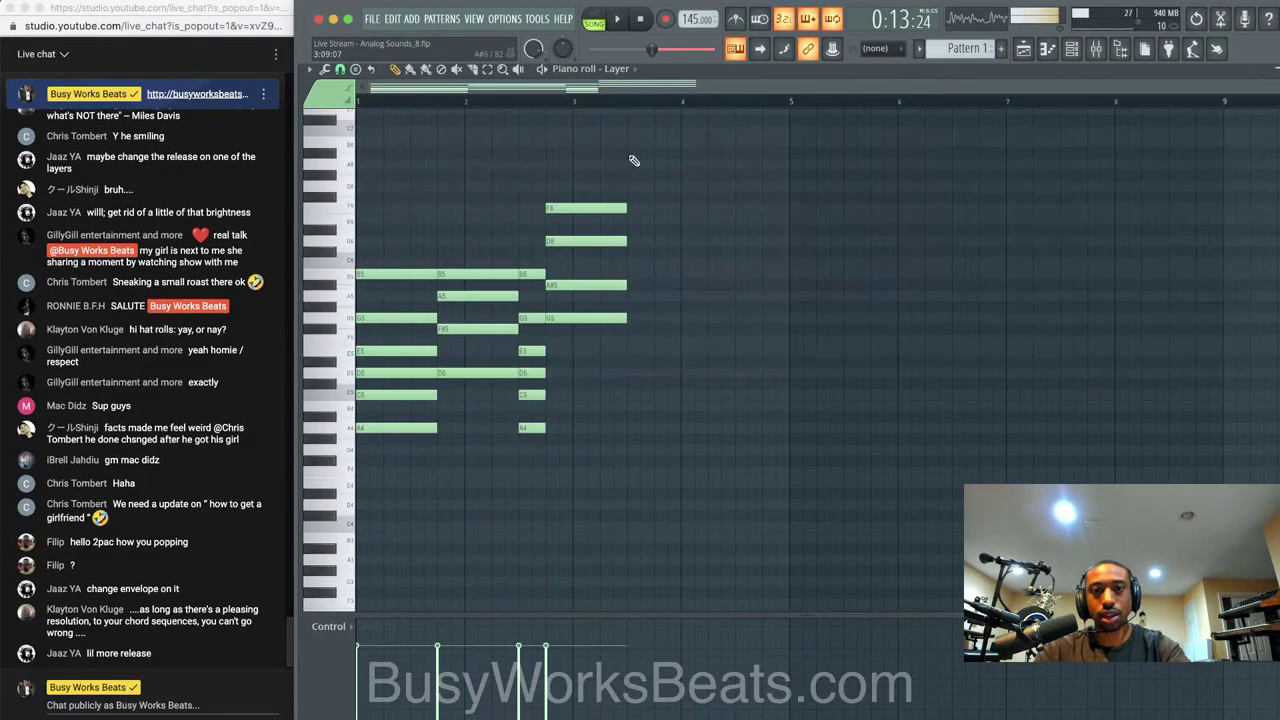
Transpose the last chord's top F6 note down one octave to F5 and audition the progression
{"action": "key", "text": "ctrl+Down"}
{"action": "key", "text": "space"}
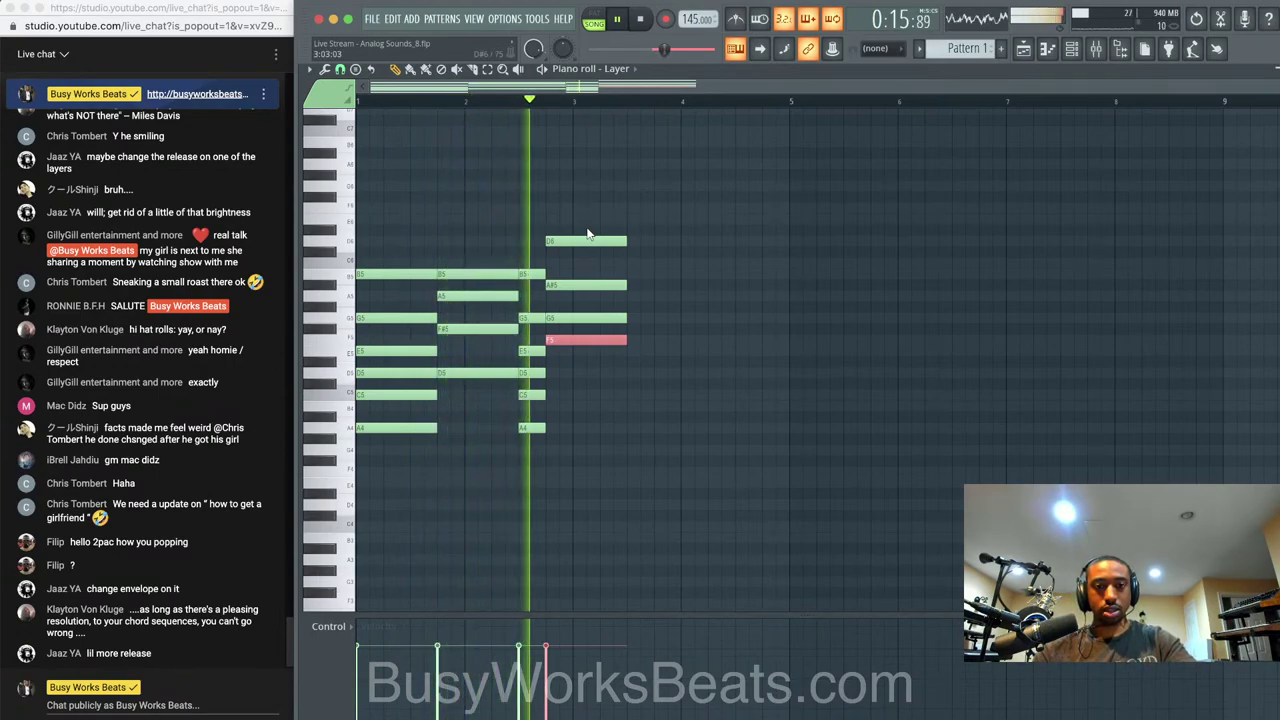
{"action": "left_click_drag", "start_coordinate": [590, 233], "coordinate": [608, 352]}
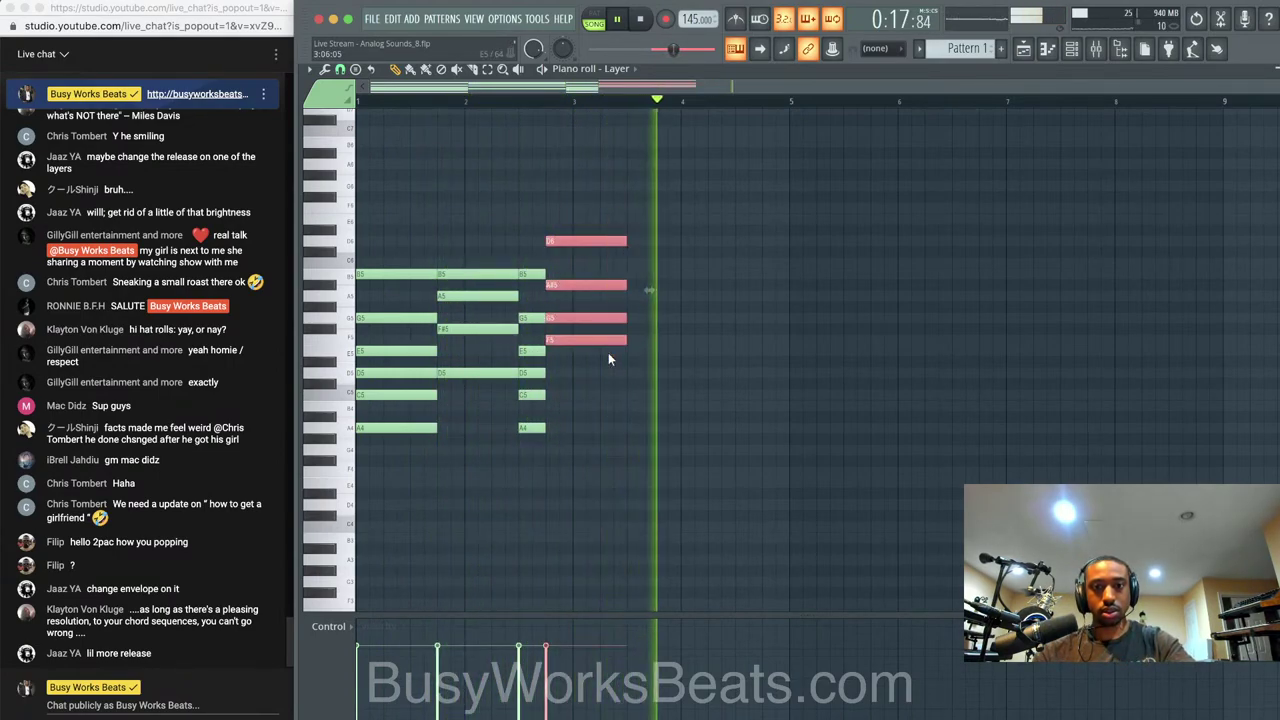
{"action": "key", "text": "space"}
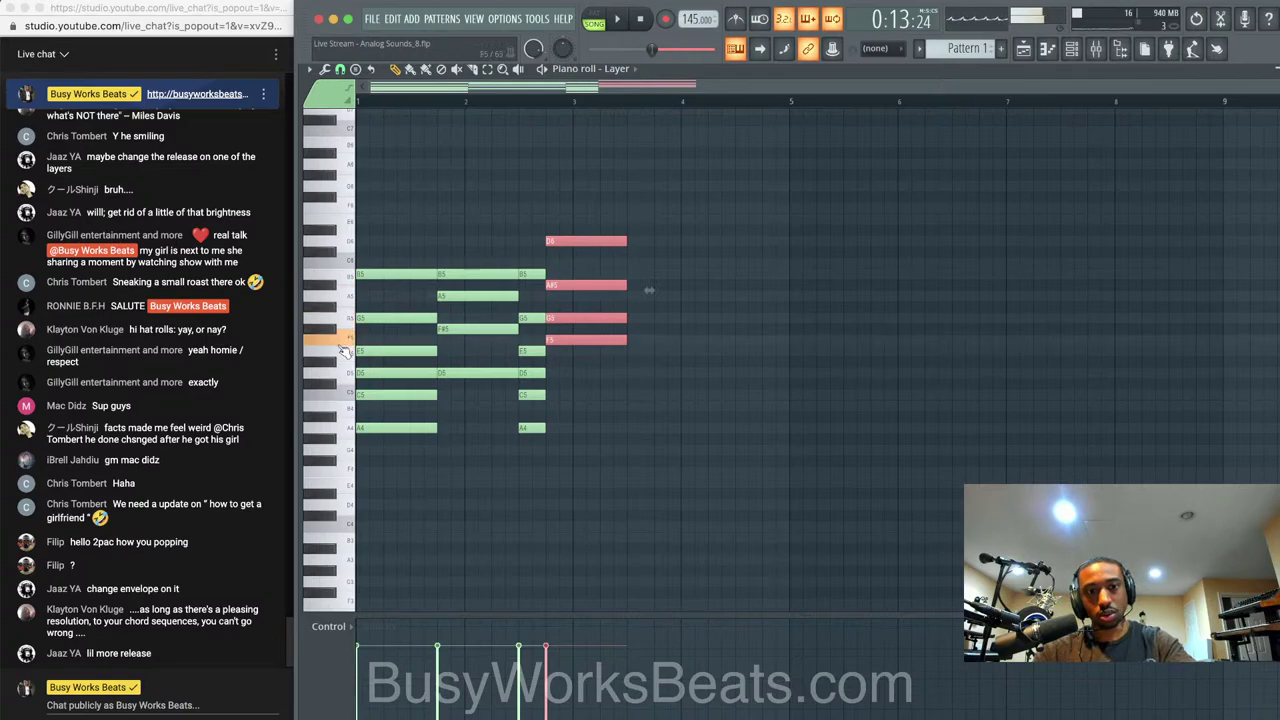
Stamp a Minor 9th chord rooted on A#3 directly after the last chord in the Layer piano roll
{"action": "left_click", "coordinate": [340, 69]}
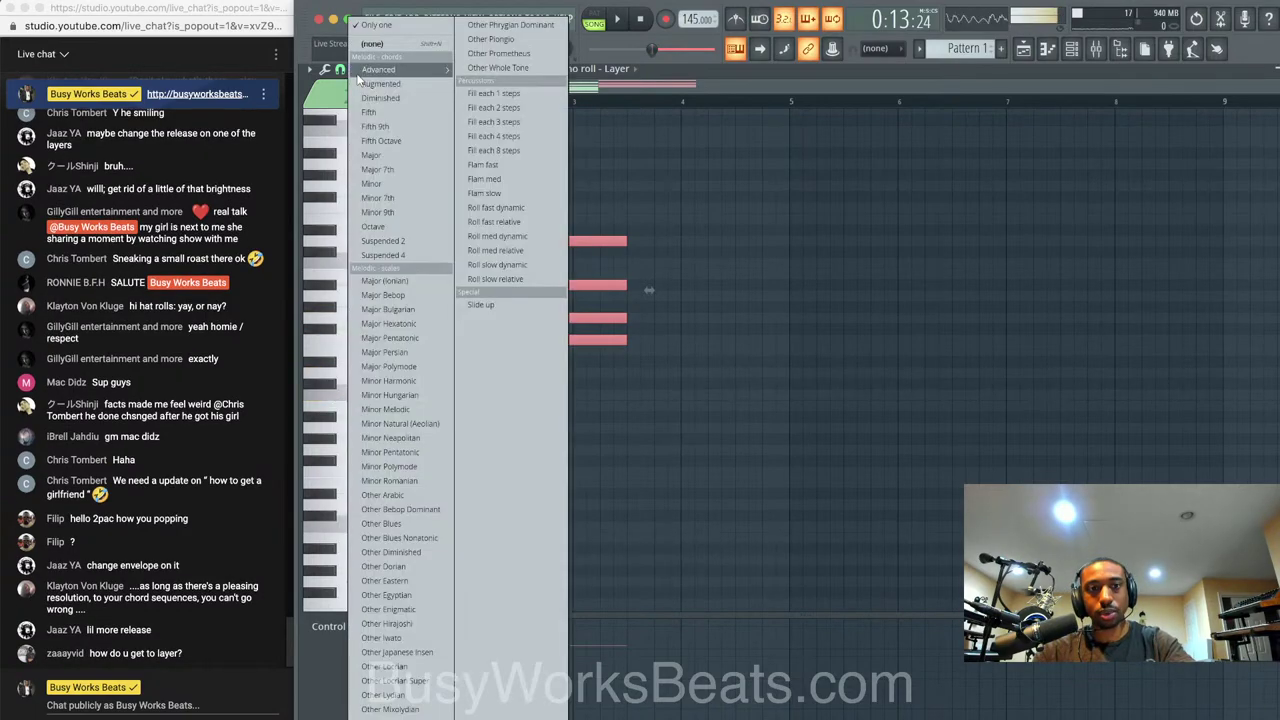
{"action": "left_click", "coordinate": [392, 202]}
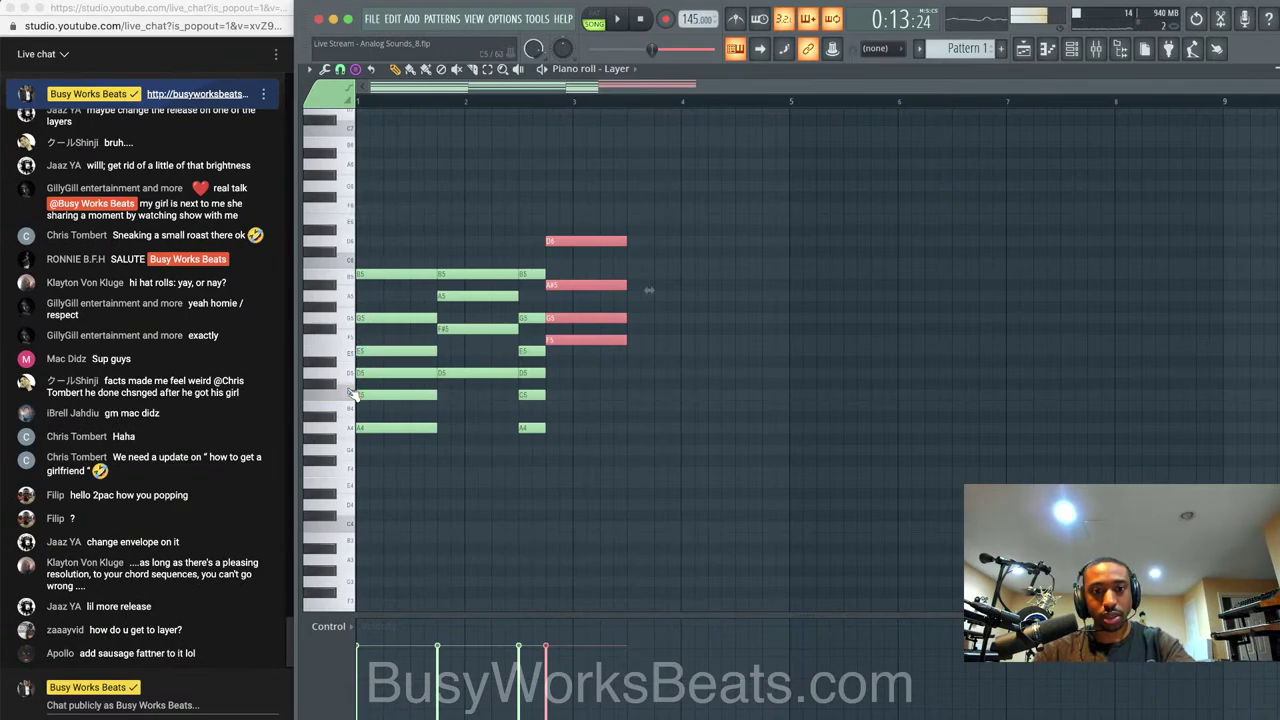
{"action": "key", "text": "space"}
{"action": "left_click_drag", "start_coordinate": [698, 495], "coordinate": [627, 552]}
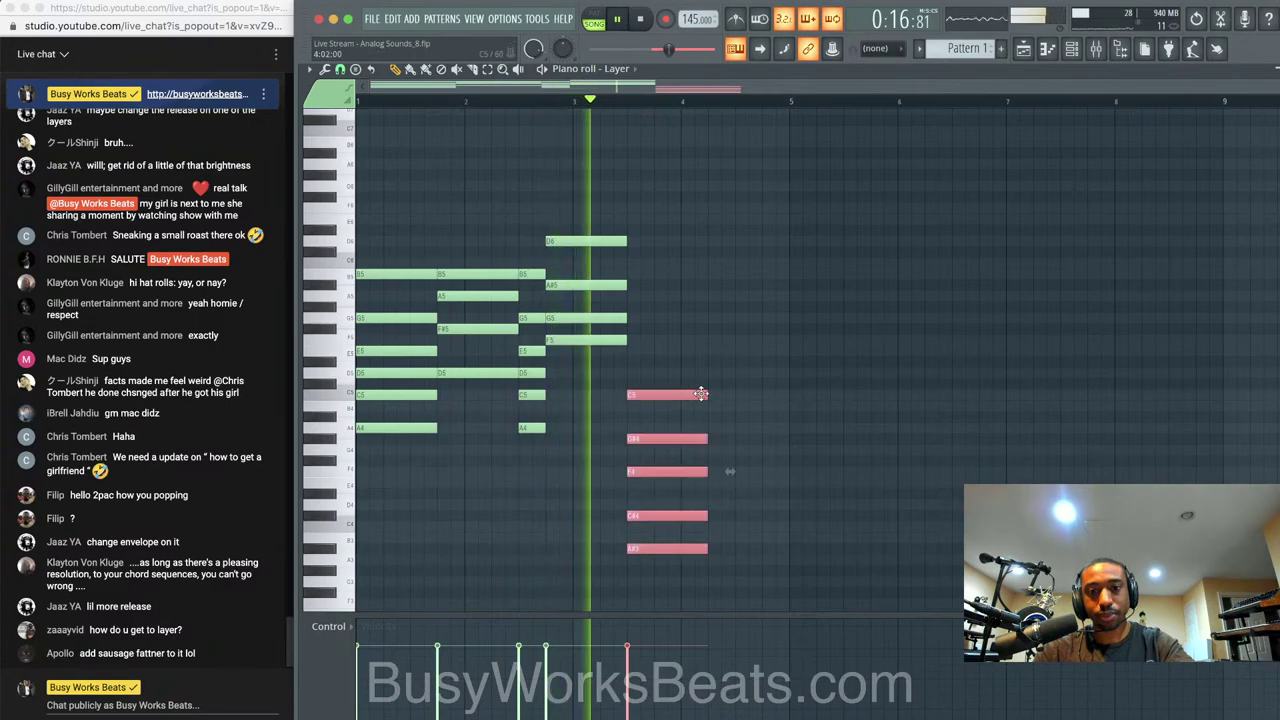
Shift the stamped chord to start at 3:13:00, lengthen it to 1:04:00 and audition the progression
{"action": "left_click_drag", "start_coordinate": [700, 392], "coordinate": [727, 393]}
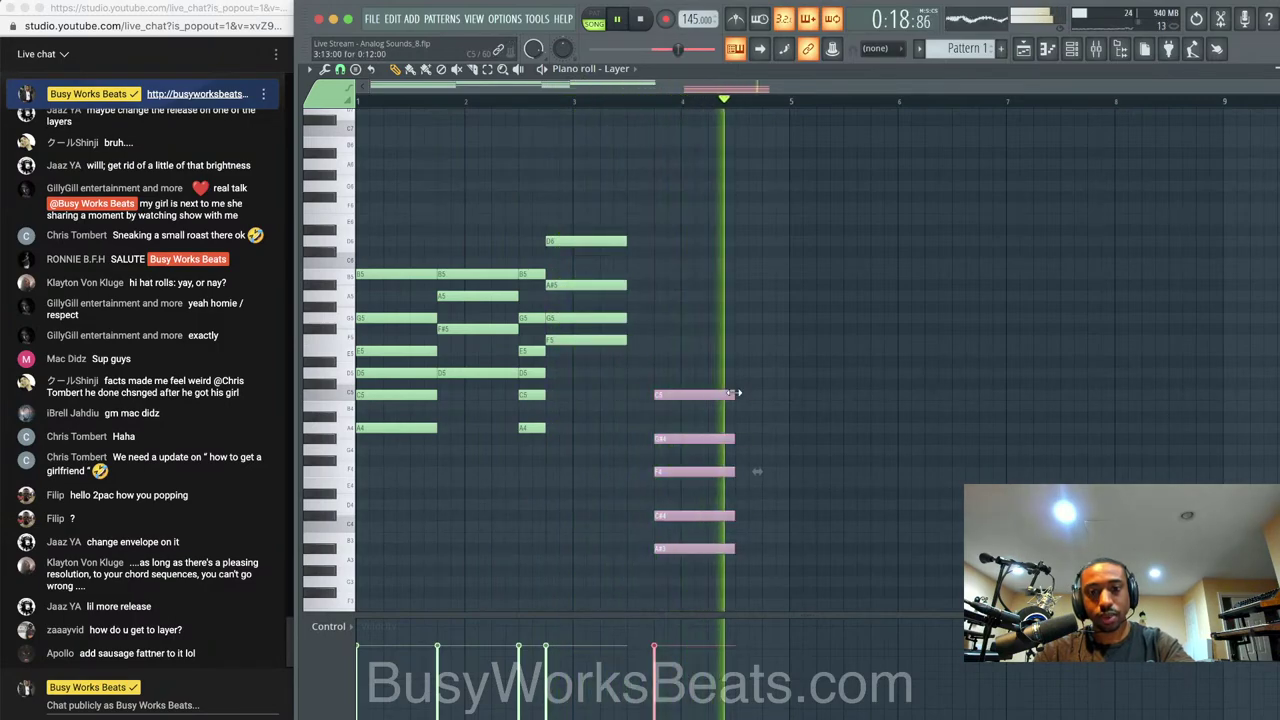
{"action": "key", "text": "space"}
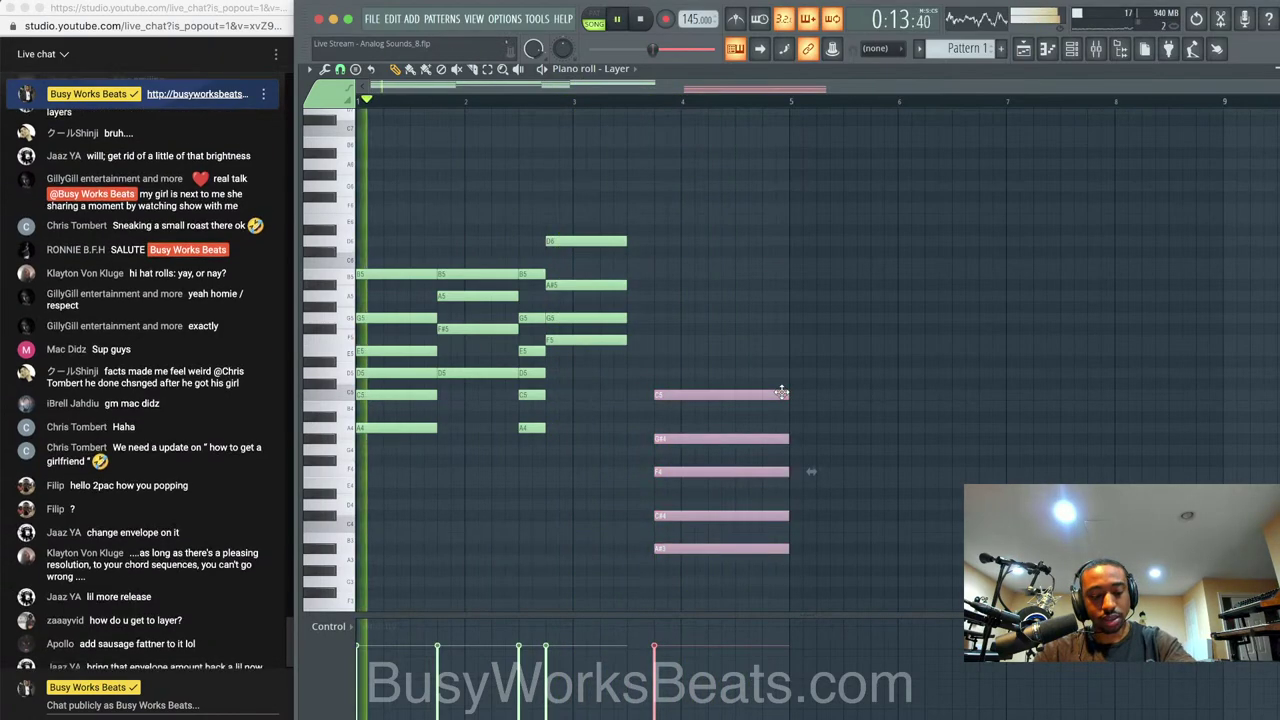
{"action": "key", "text": "space"}
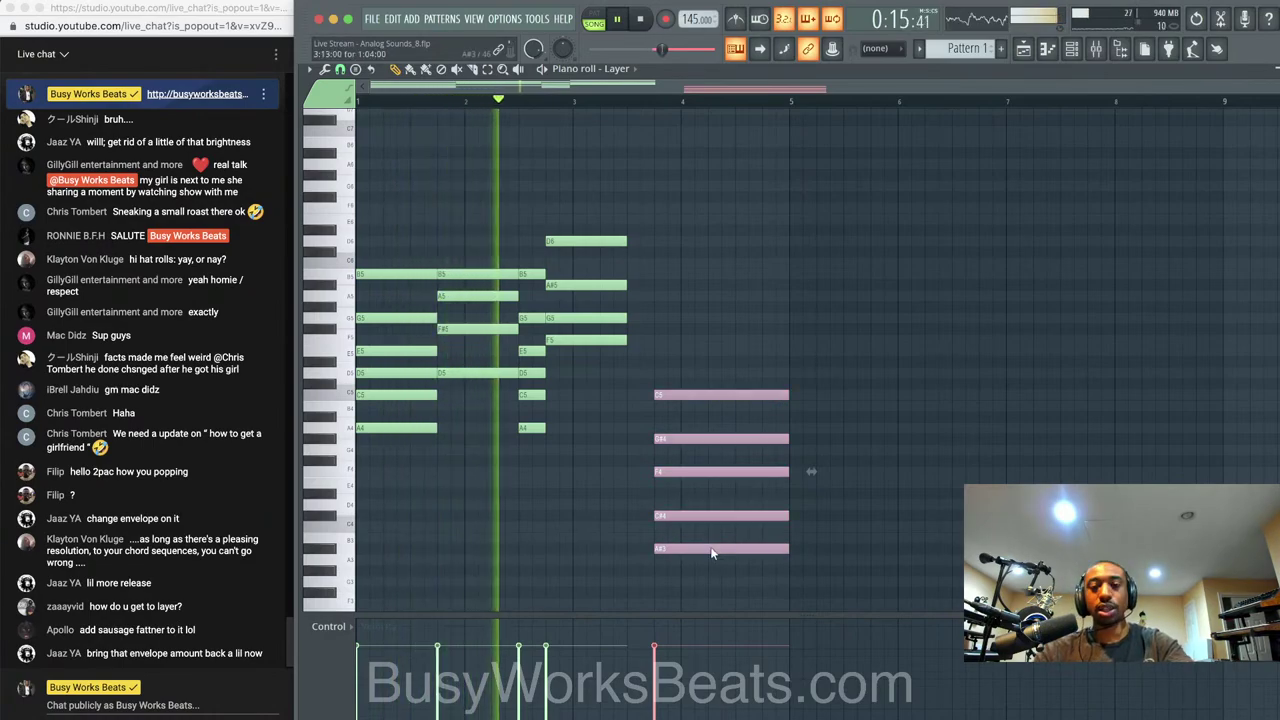
{"action": "key", "text": "space"}
{"action": "left_click", "coordinate": [1073, 50]}
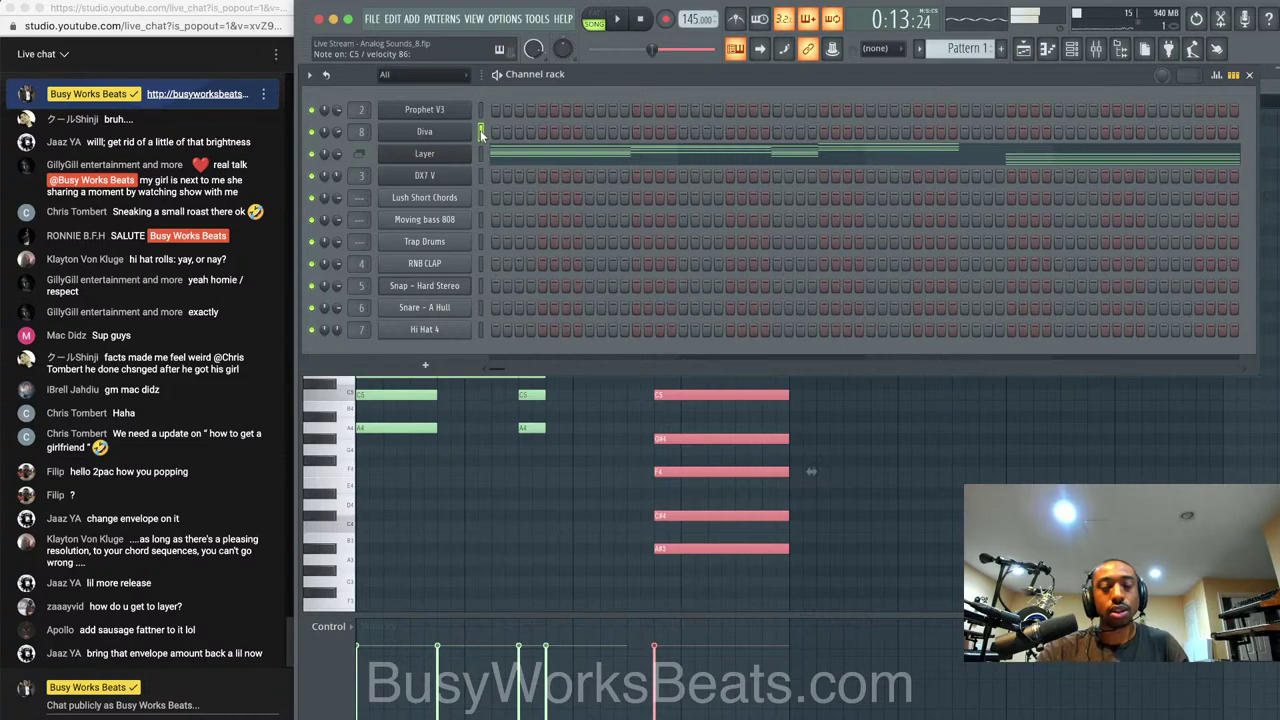
{"action": "left_click", "coordinate": [536, 158]}
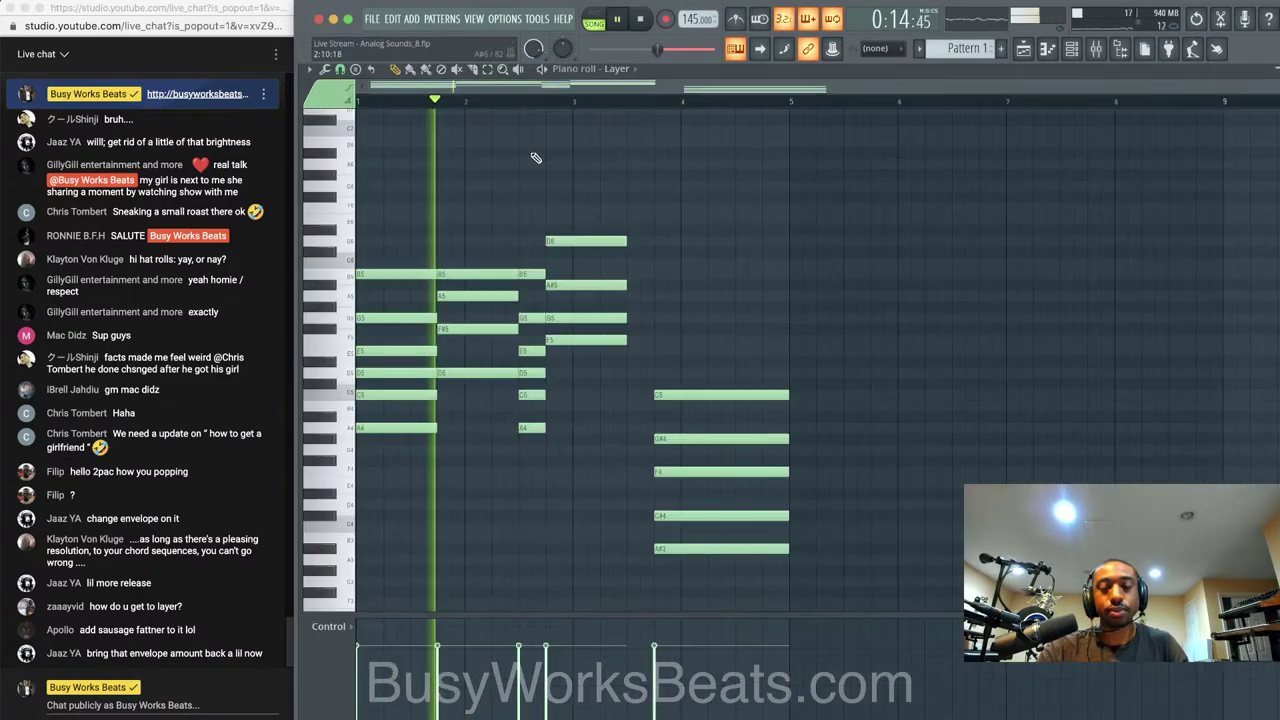
{"action": "left_click", "coordinate": [618, 241], "text": "shift+super"}
{"action": "left_click", "coordinate": [615, 285], "text": "shift+super"}
{"action": "left_click", "coordinate": [615, 318], "text": "shift+super"}
{"action": "left_click", "coordinate": [615, 340], "text": "shift+super"}
{"action": "left_click", "coordinate": [617, 241], "text": "shift+super"}
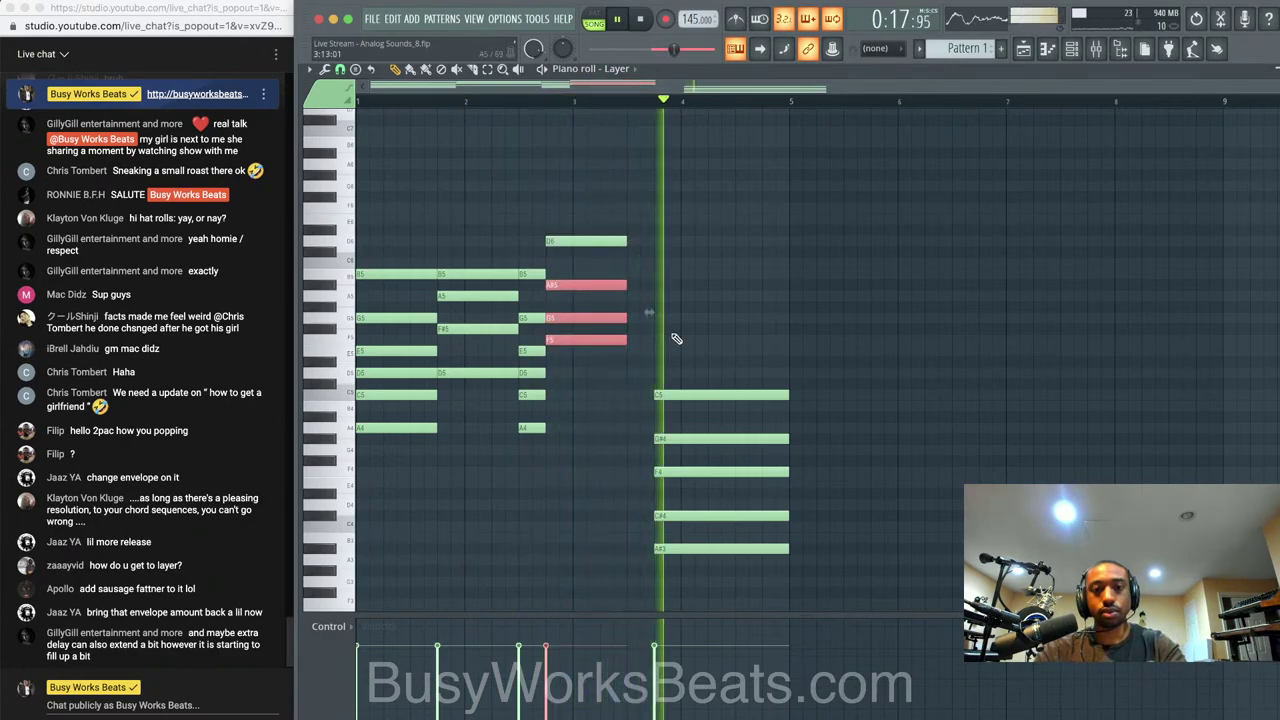
Delete the A#3 root from the final stamped chord and audition the remaining notes
{"action": "left_click", "coordinate": [698, 517], "text": "super"}
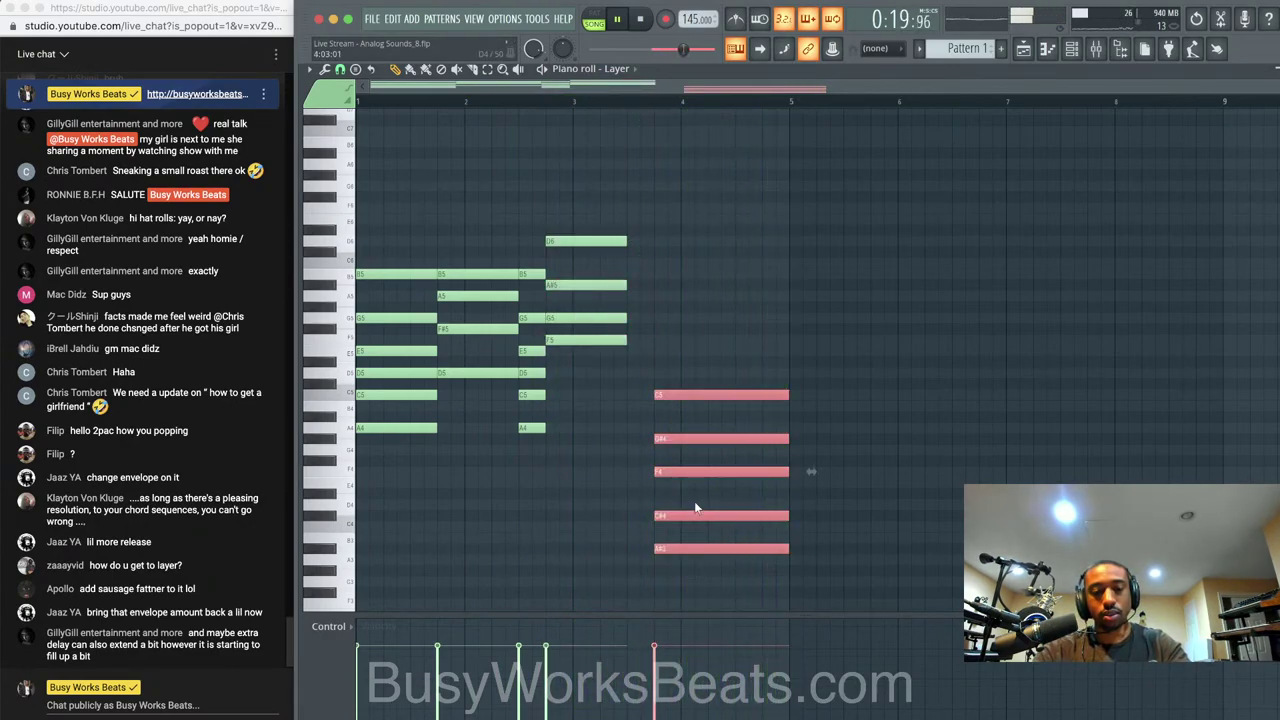
{"action": "key", "text": "space"}
{"action": "left_click_drag", "start_coordinate": [690, 568], "coordinate": [691, 363]}
{"action": "key", "text": "Delete"}
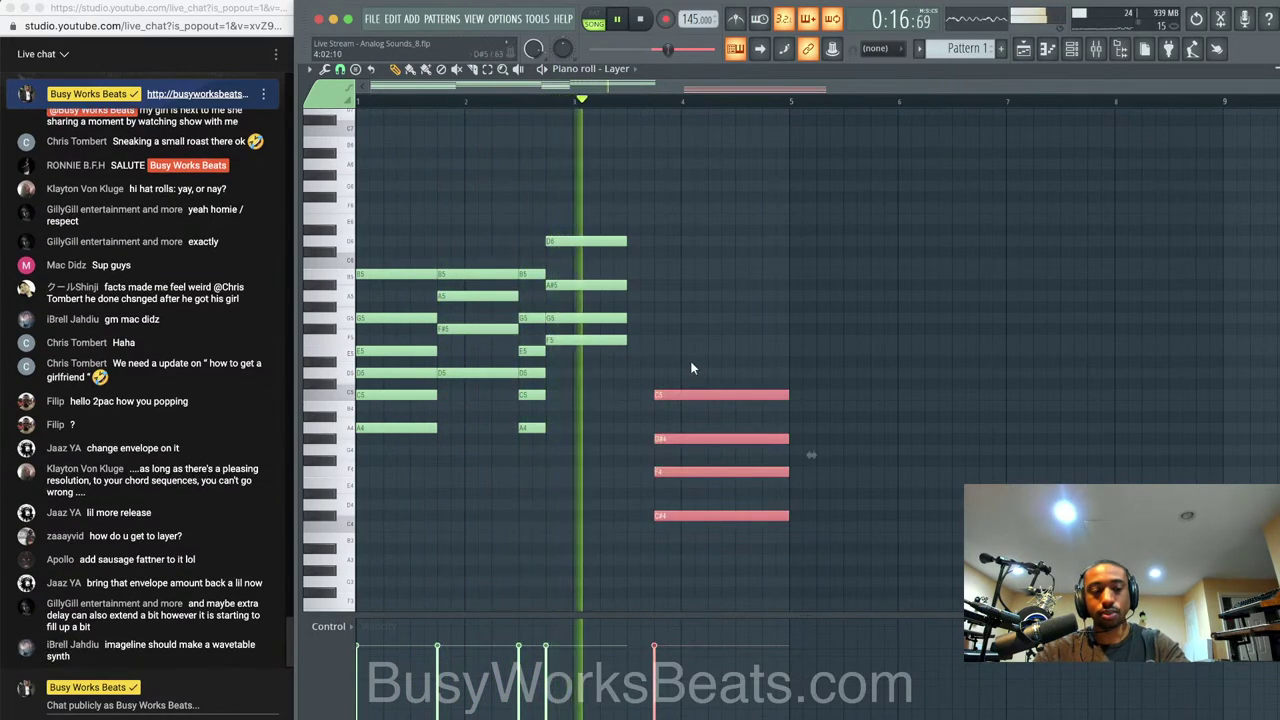
{"action": "left_click", "coordinate": [692, 368], "text": "super"}
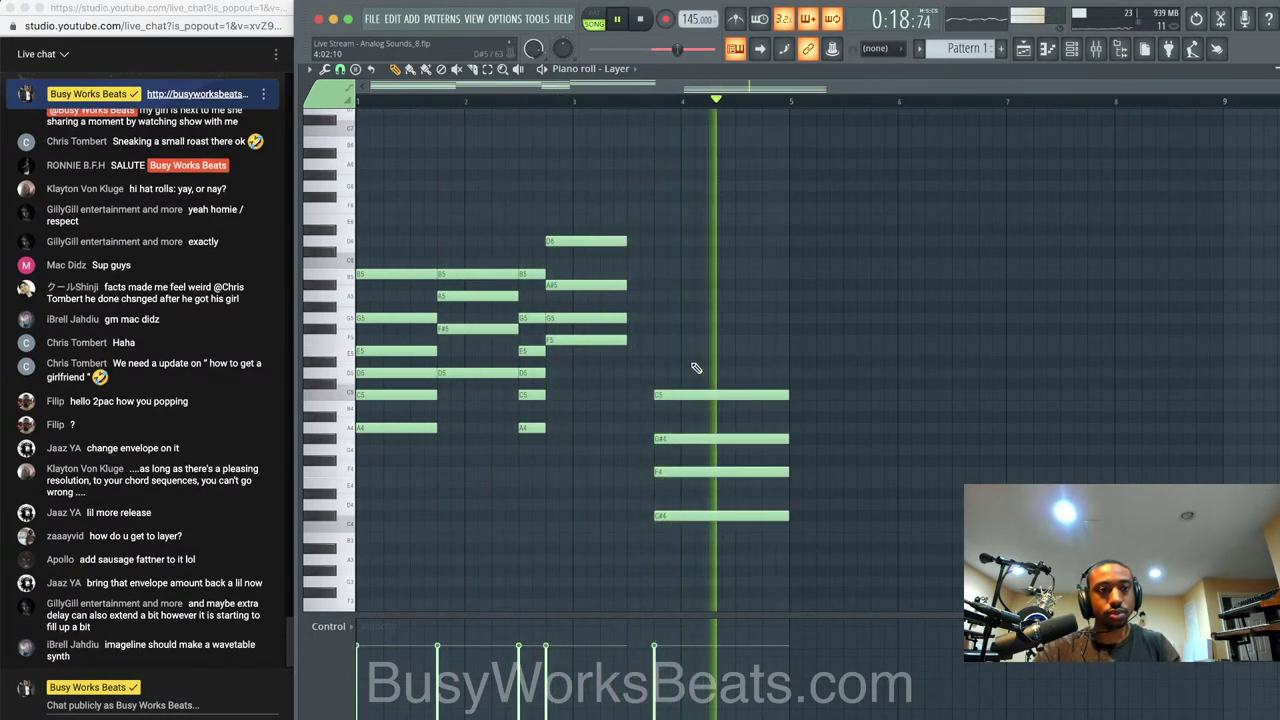
Transpose the final chord up one octave and extend the preceding chord to 1:00:00 so it meets the final one
{"action": "left_click_drag", "start_coordinate": [695, 368], "coordinate": [692, 526]}
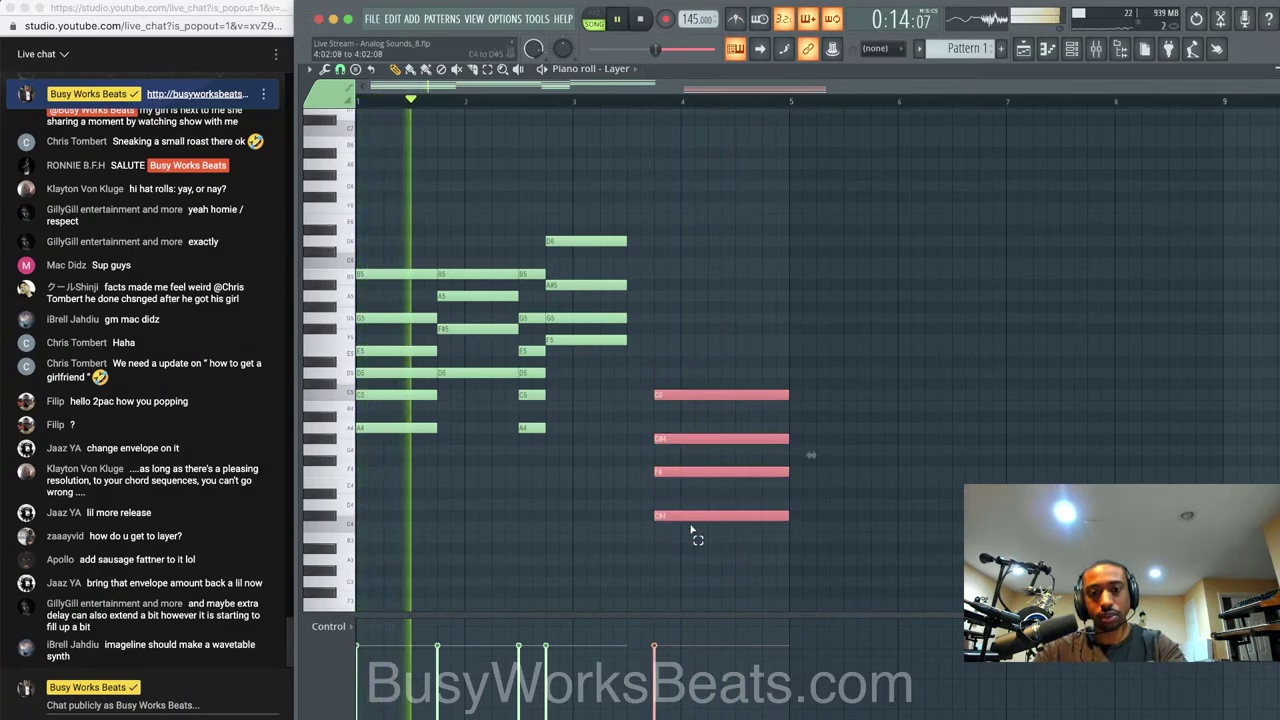
{"action": "key", "text": "ctrl+Up"}
{"action": "left_click_drag", "start_coordinate": [654, 407], "coordinate": [652, 340]}
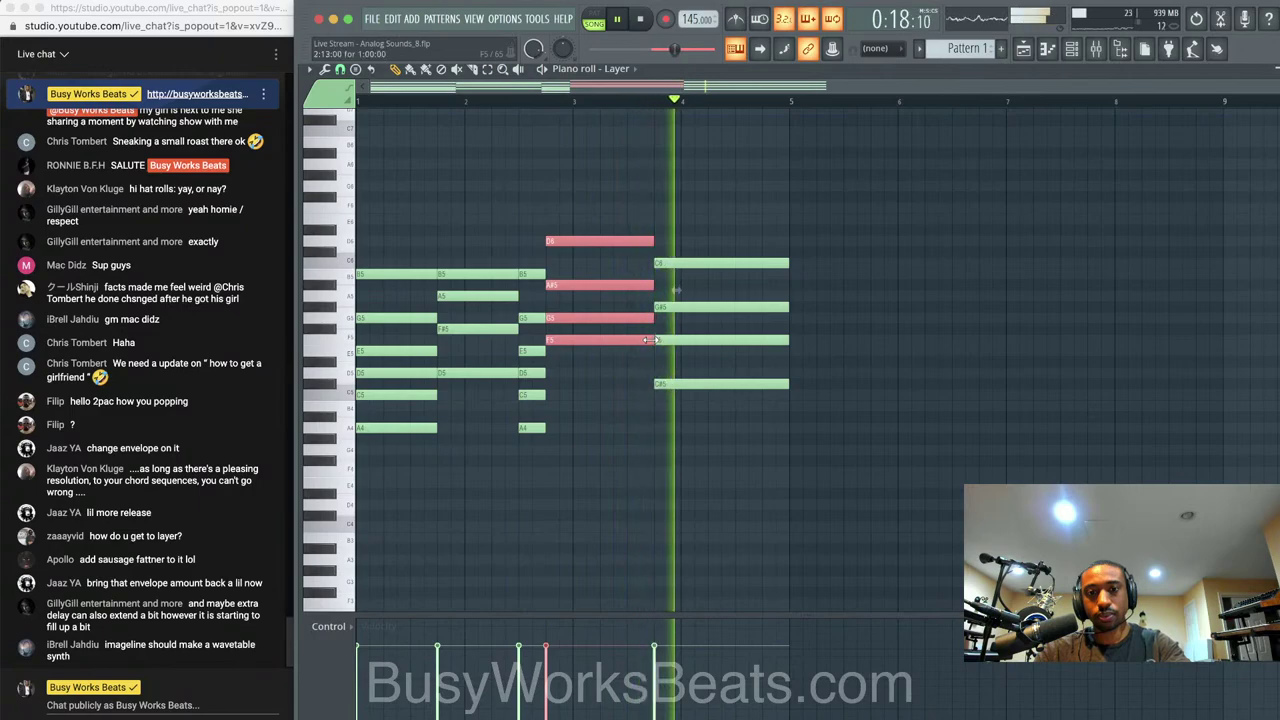
Replace the final chord's C#5 with a C5 of the same length and audition the progression
{"action": "left_click", "coordinate": [678, 265]}
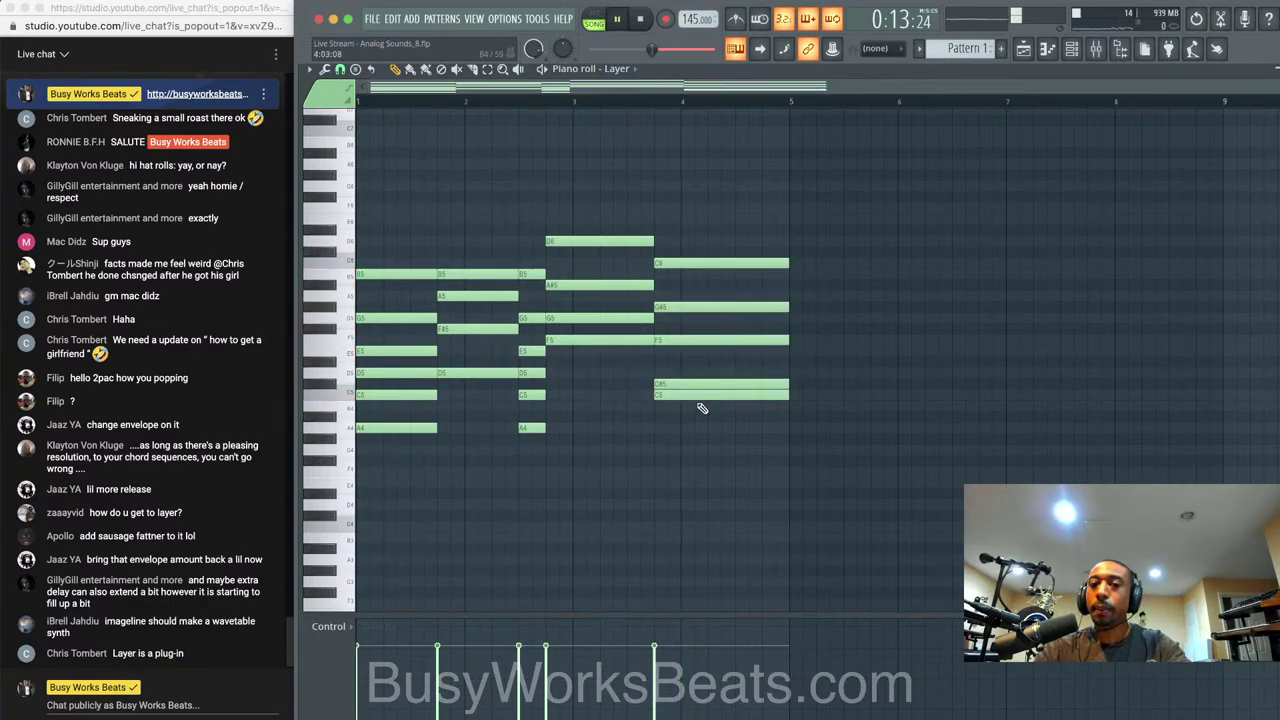
{"action": "right_click", "coordinate": [697, 384]}
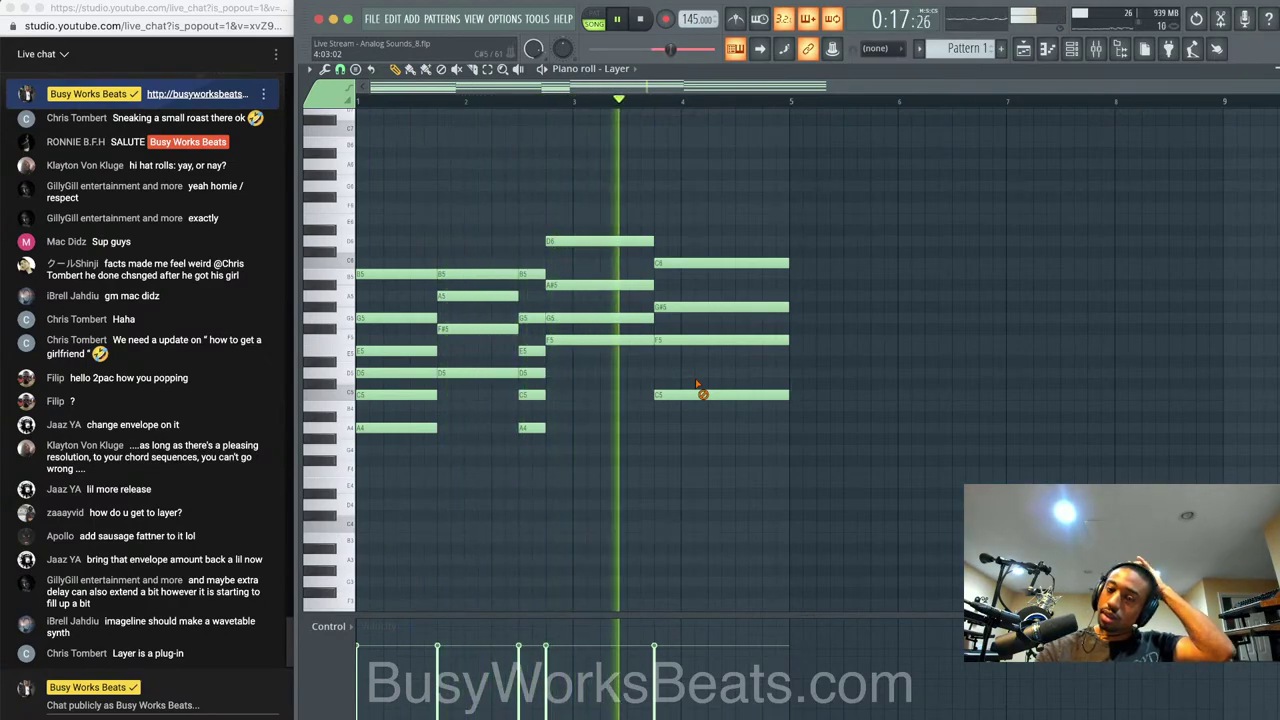
{"action": "key", "text": "space"}
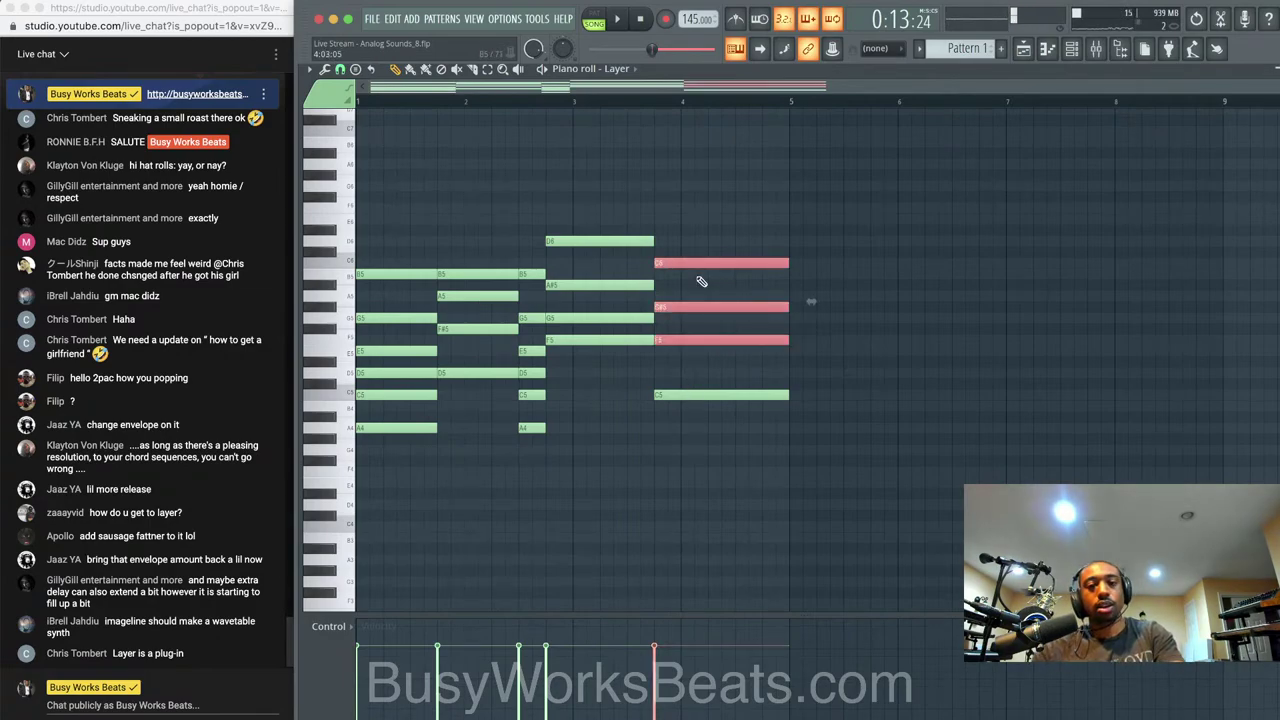
Raise the final chord's upper three notes to G5, A#5 and D6 and play the progression back
{"action": "mouse_move", "coordinate": [697, 335]}
{"action": "left_mouse_down"}
{"action": "mouse_move", "coordinate": [690, 310]}
{"action": "mouse_move", "coordinate": [690, 321]}
{"action": "left_mouse_up"}
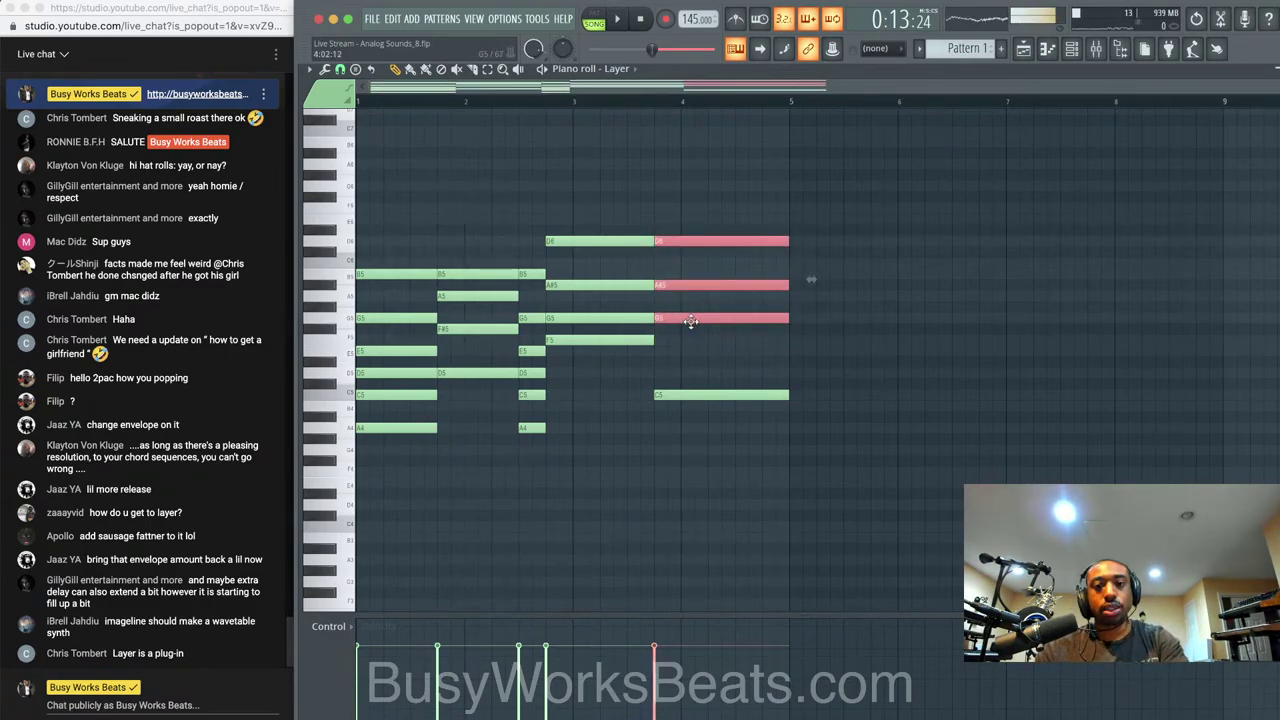
{"action": "right_click", "coordinate": [690, 350]}
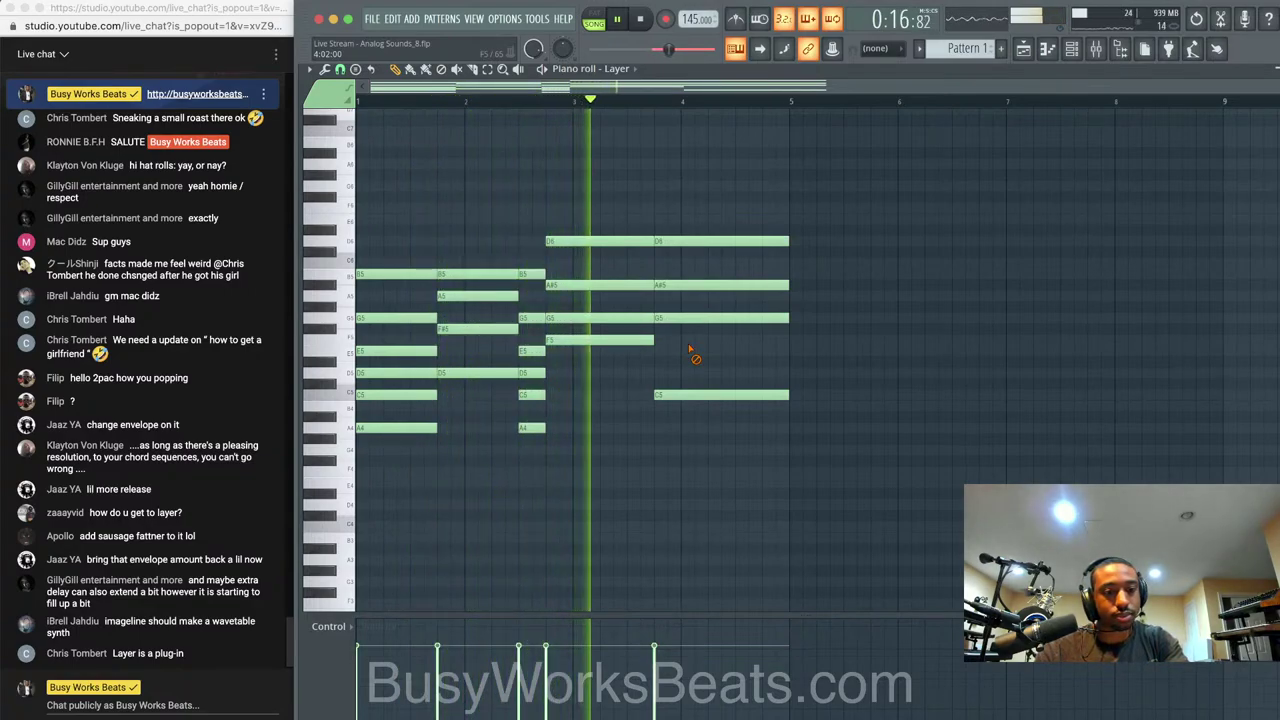
{"action": "key", "text": "space"}
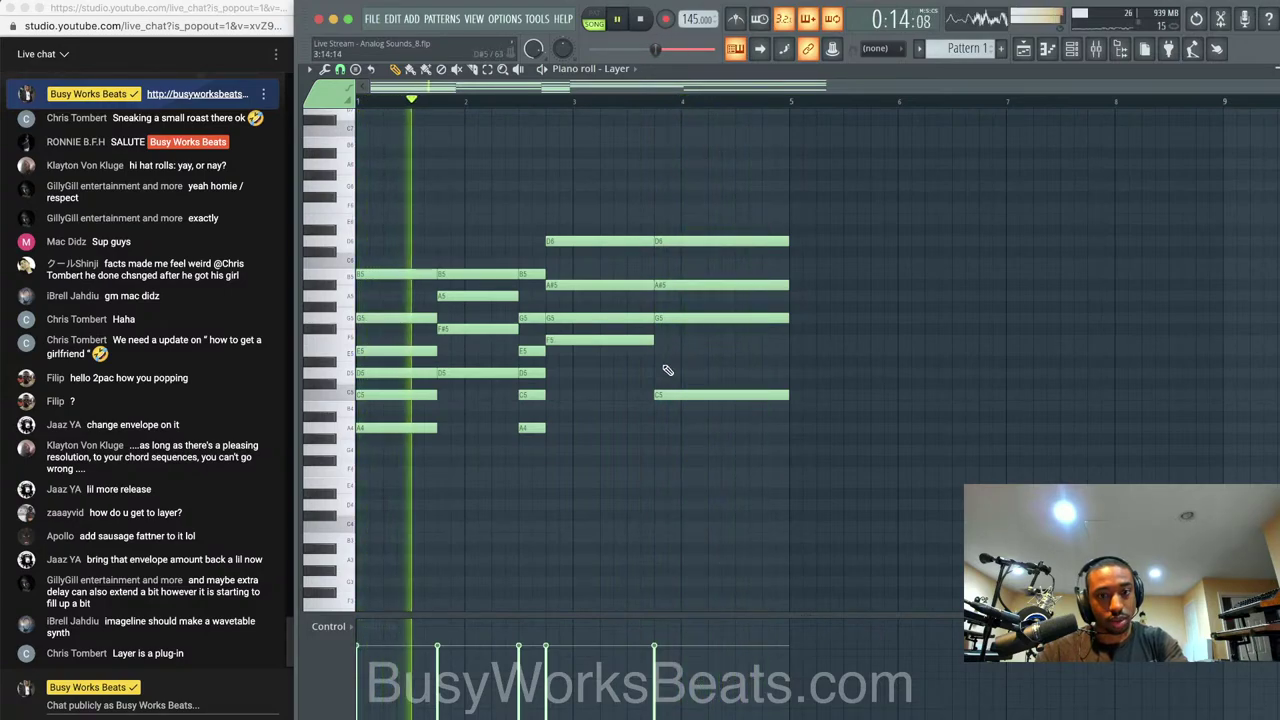
Add a C4 bass note of the same length beneath the final chord and audition it
{"action": "key", "text": "space"}
{"action": "left_click_drag", "start_coordinate": [651, 442], "coordinate": [651, 530]}
{"action": "key", "text": "space"}
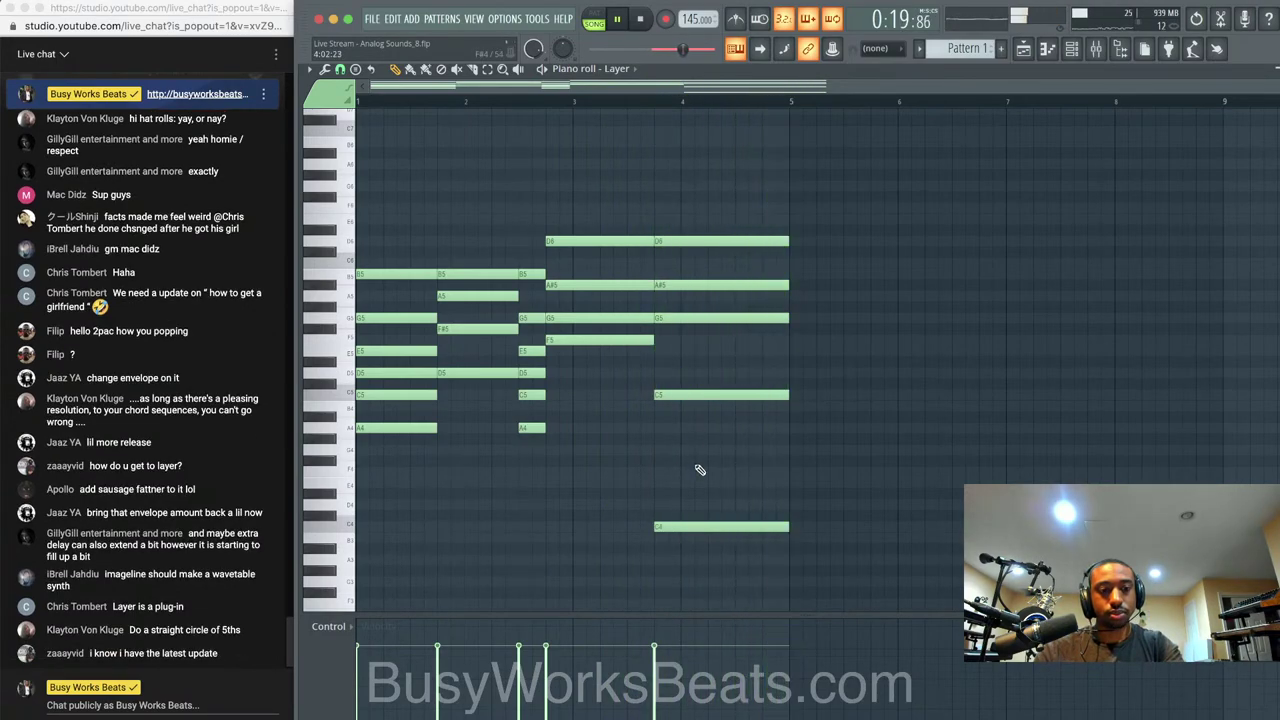
Discard the lengths of all Layer chord notes in the piano roll to turn them into short stabs, and play them back
{"action": "left_click", "coordinate": [1023, 50]}
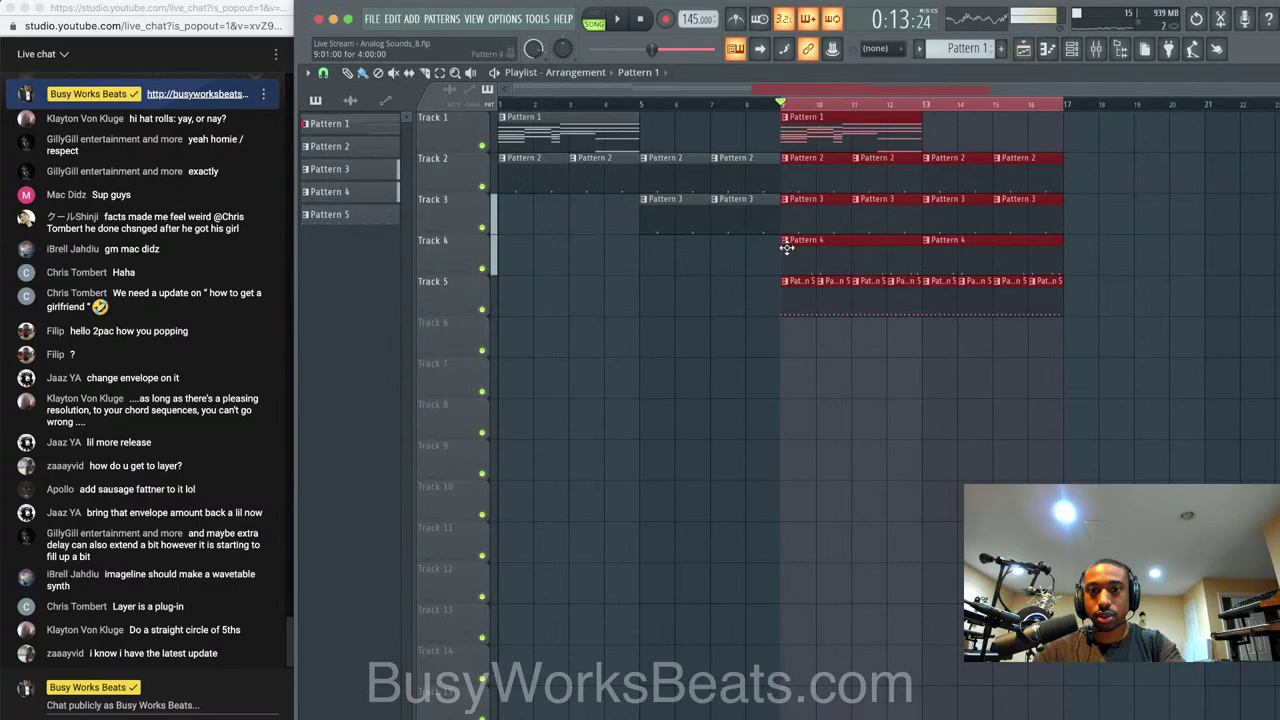
{"action": "left_click", "coordinate": [1072, 49]}
{"action": "key", "text": "space"}
{"action": "left_click", "coordinate": [770, 153]}
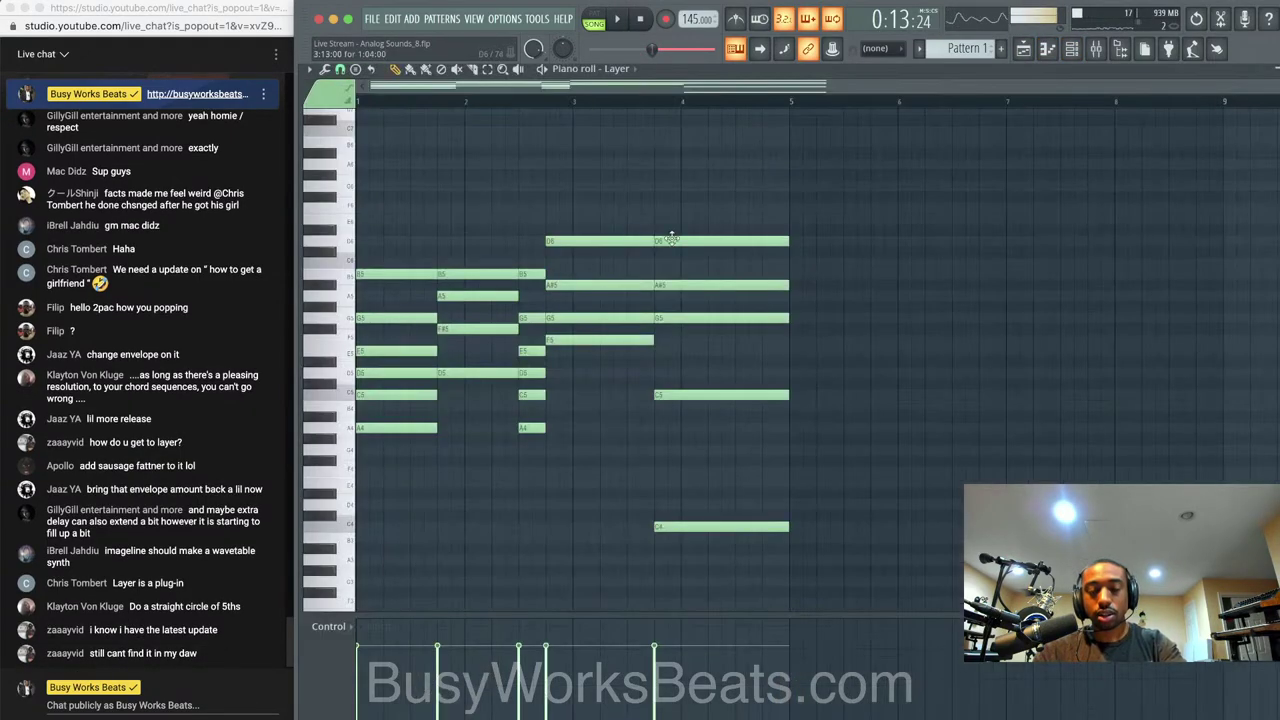
{"action": "left_click", "coordinate": [311, 70]}
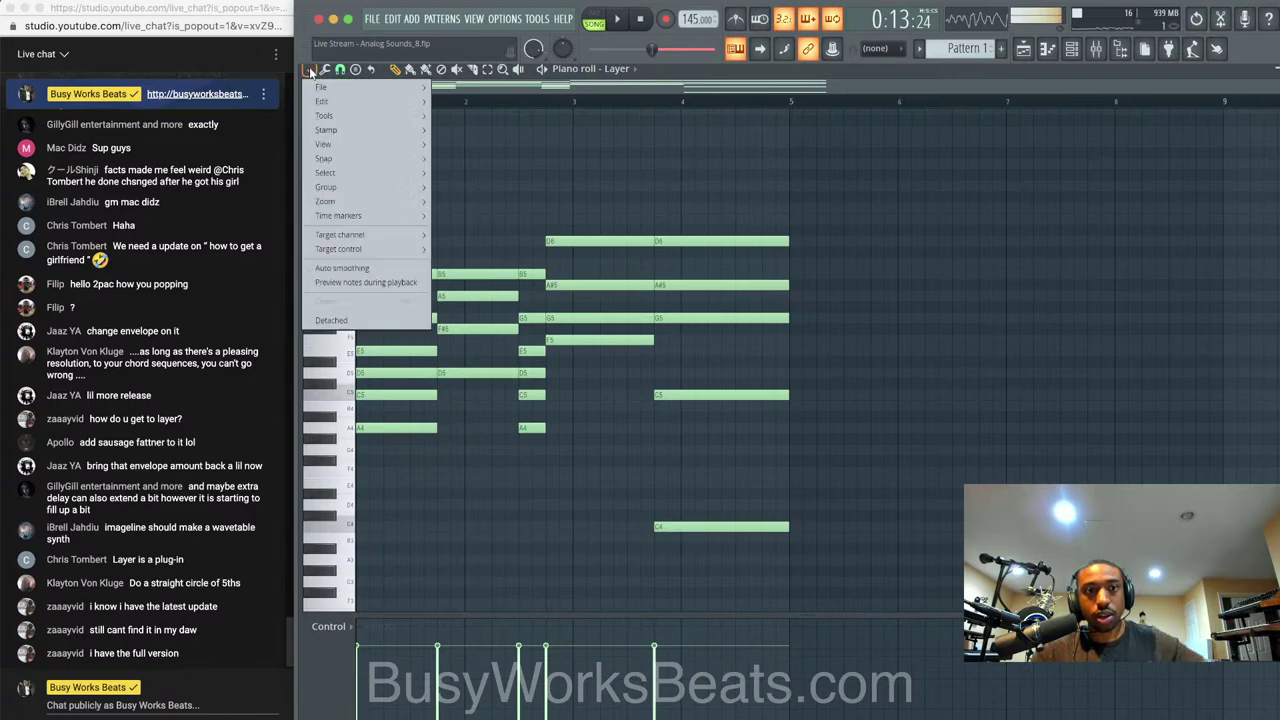
{"action": "mouse_move", "coordinate": [325, 104]}
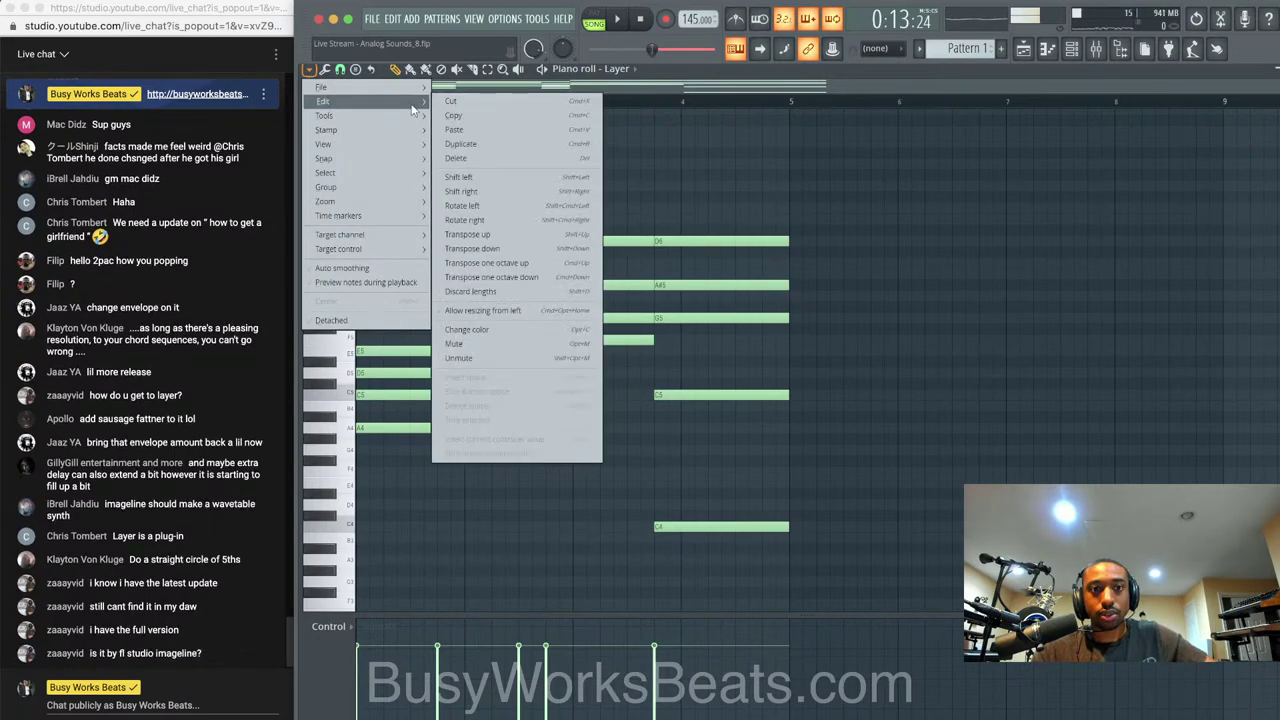
{"action": "left_click", "coordinate": [501, 290]}
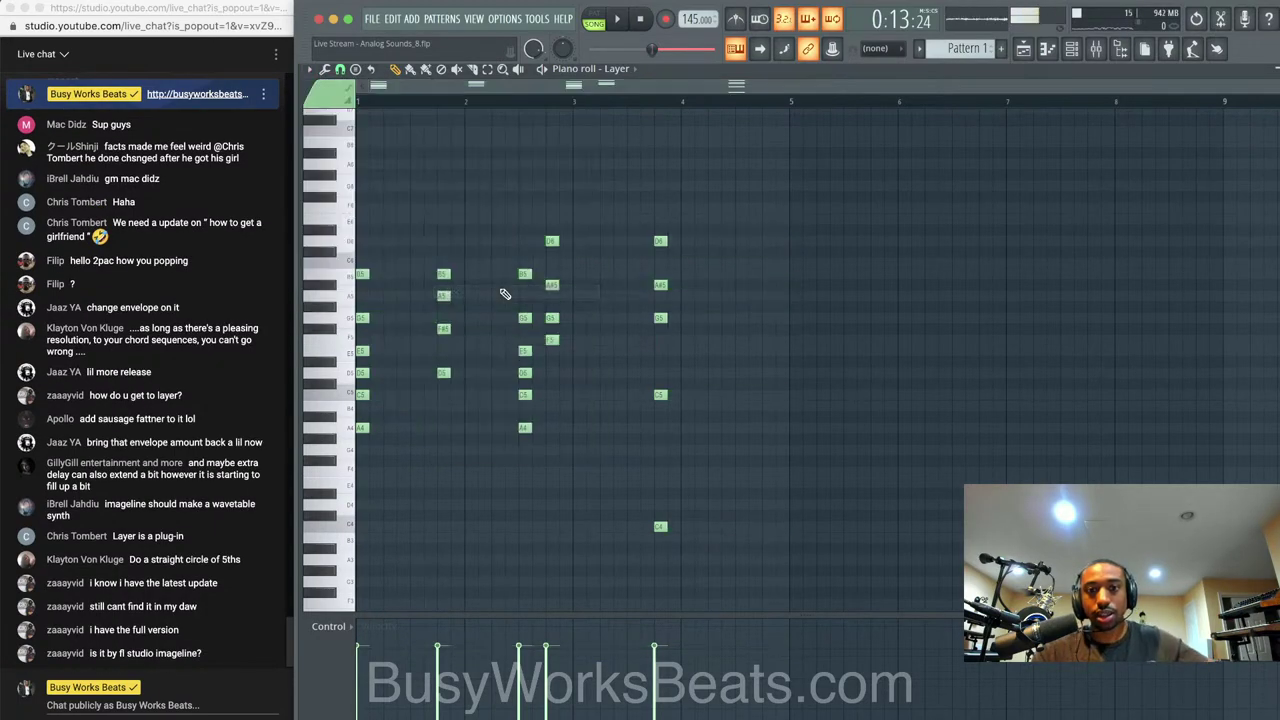
{"action": "key", "text": "space"}
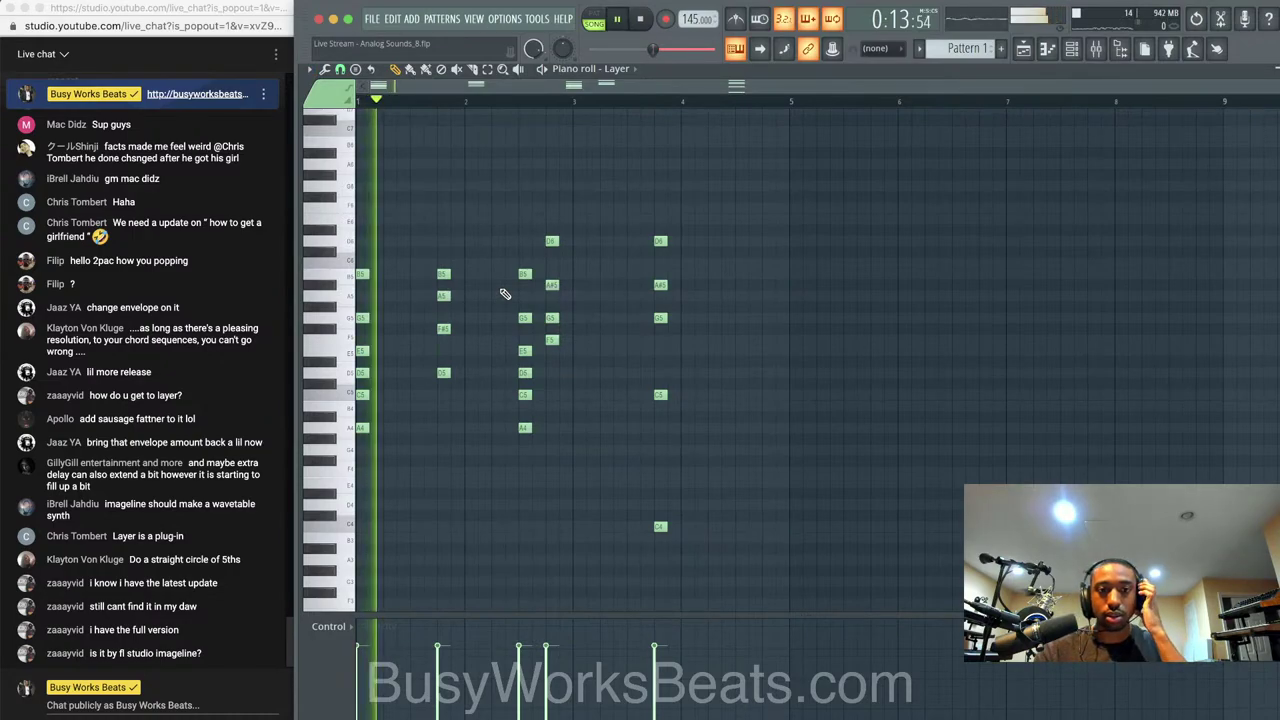
Stamp a "tri" chord at 4:09:00 in Pattern 1, shorten it to match the other stabs, and lower it to D#4, F#4, A4 and C5
{"action": "left_click", "coordinate": [1027, 50]}
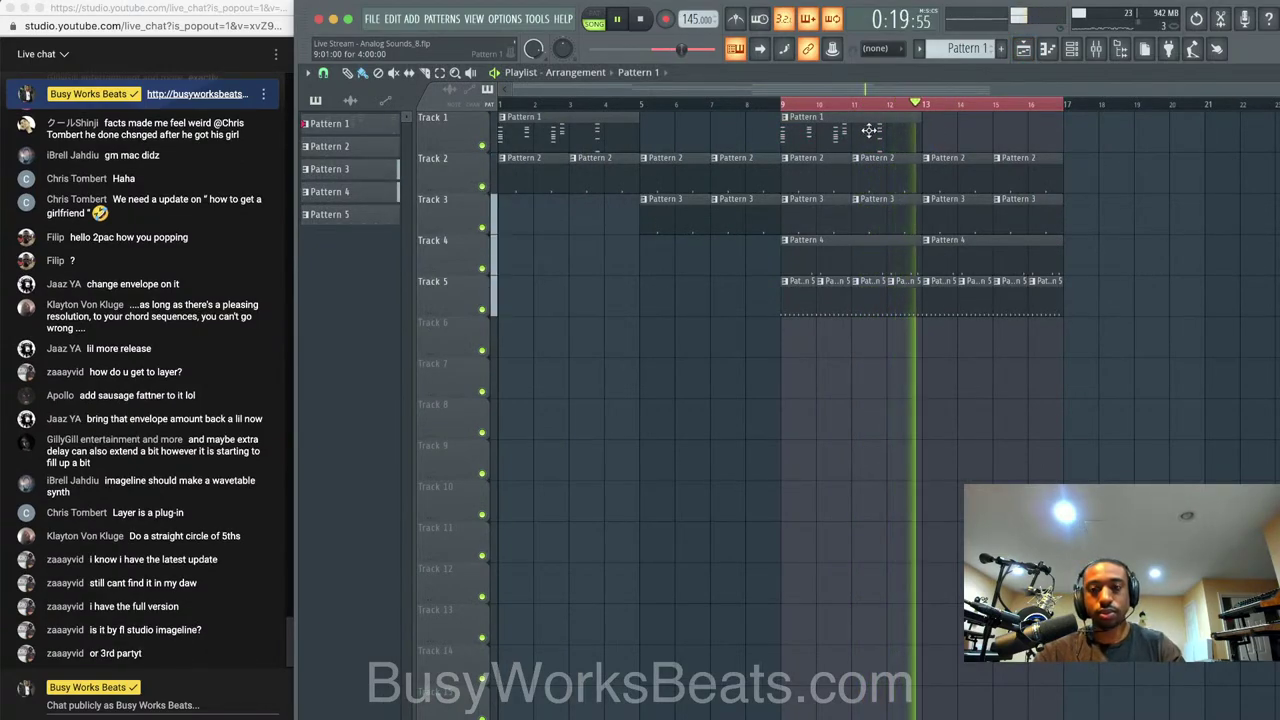
{"action": "key", "text": "space"}
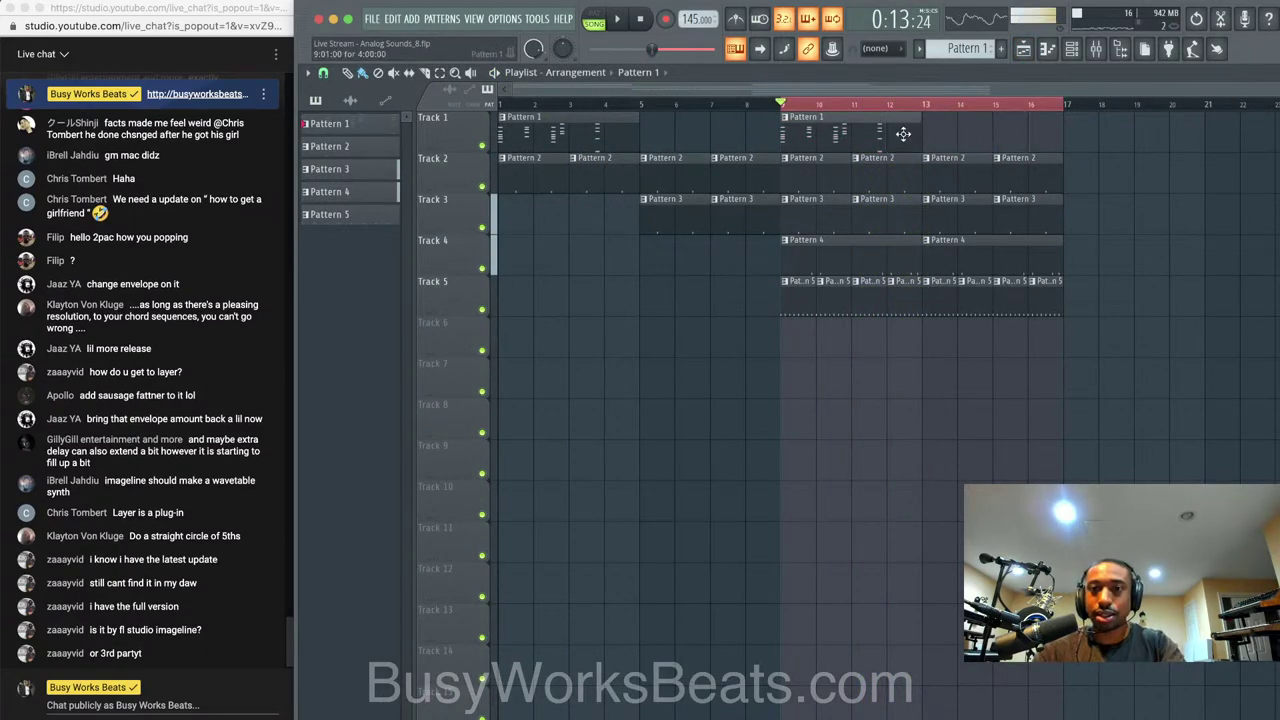
{"action": "double_click", "coordinate": [903, 133]}
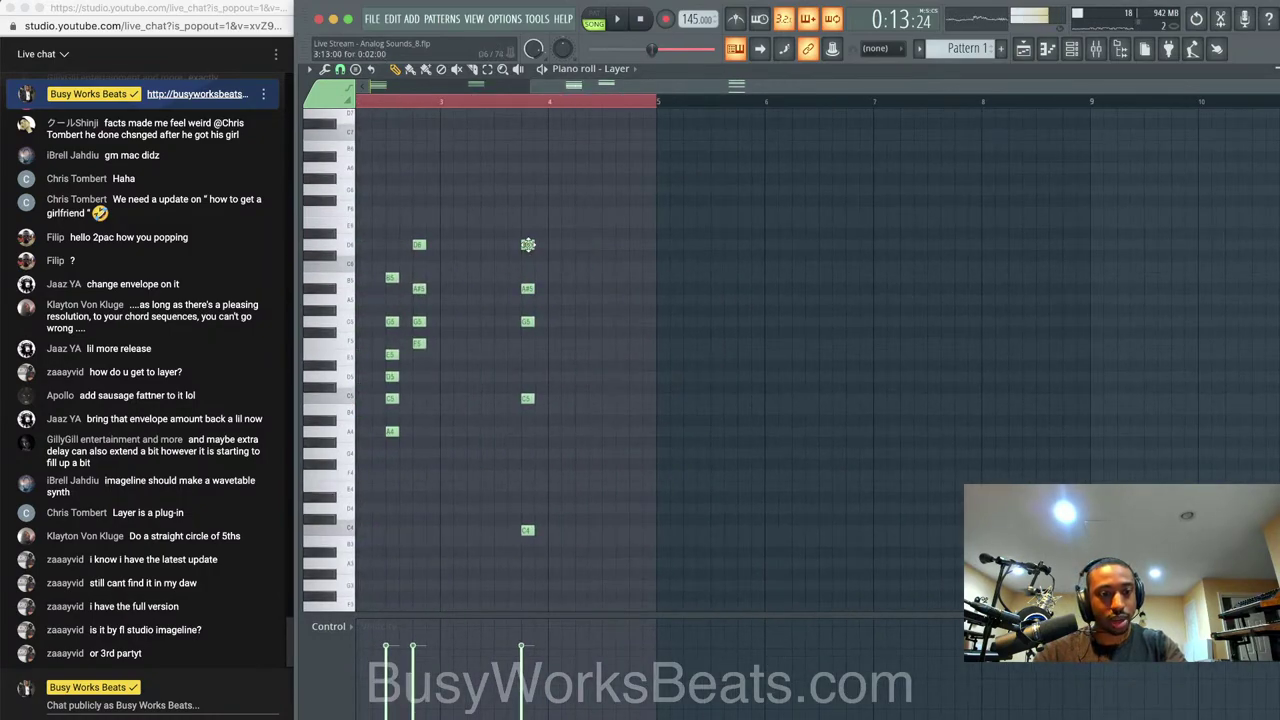
{"action": "left_click", "coordinate": [355, 71]}
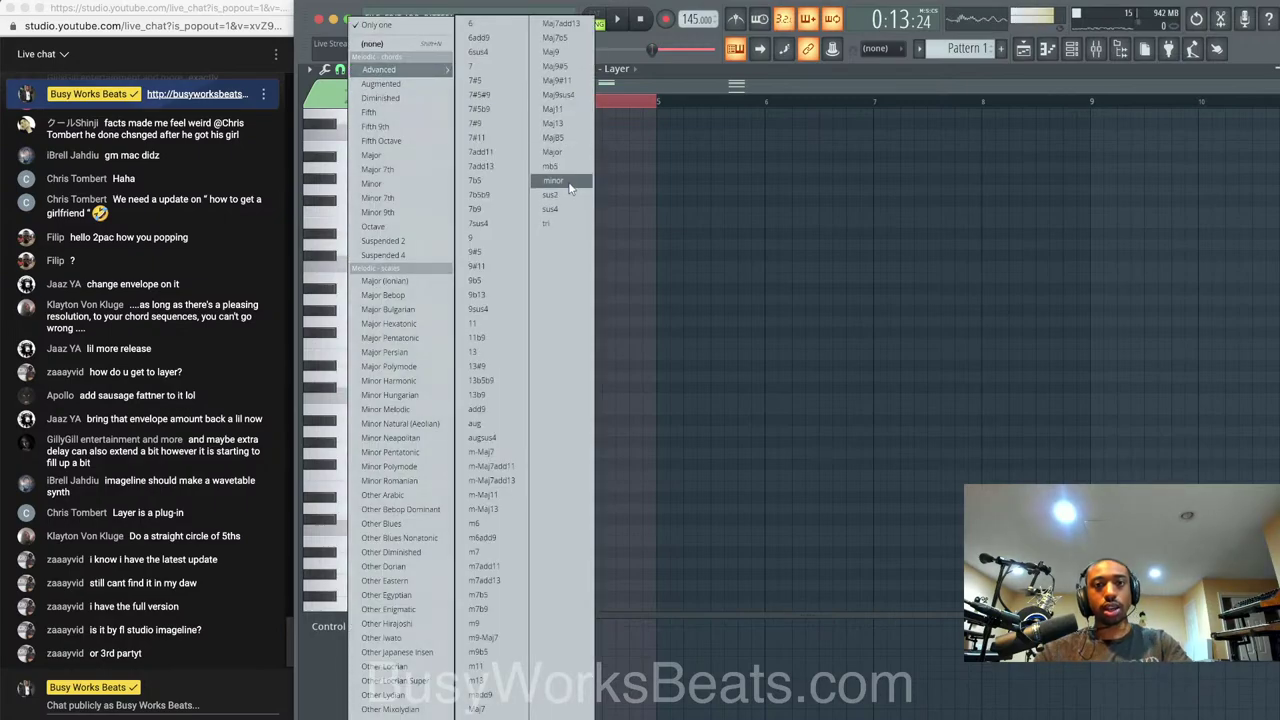
{"action": "left_click", "coordinate": [561, 224]}
{"action": "left_click_drag", "start_coordinate": [606, 387], "coordinate": [577, 386]}
{"action": "left_click_drag", "start_coordinate": [710, 383], "coordinate": [602, 385]}
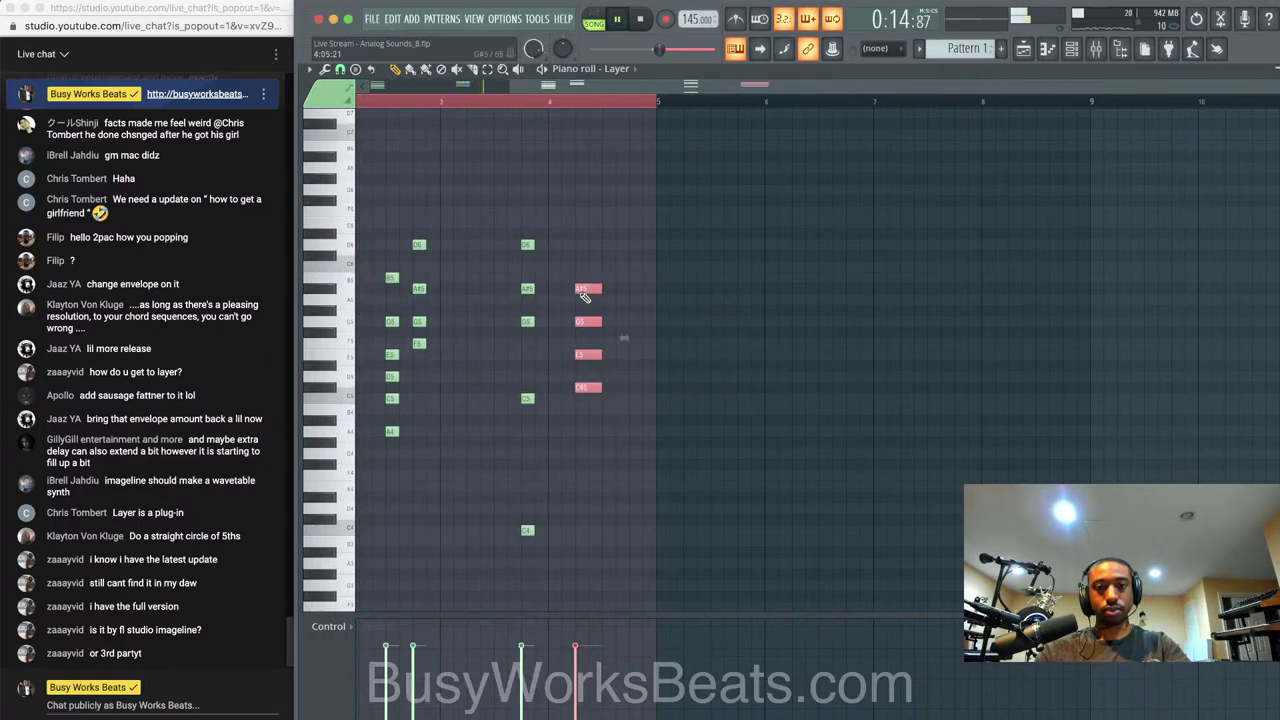
{"action": "mouse_move", "coordinate": [601, 287]}
{"action": "left_mouse_down"}
{"action": "mouse_move", "coordinate": [590, 287]}
{"action": "mouse_move", "coordinate": [607, 289]}
{"action": "left_mouse_up"}
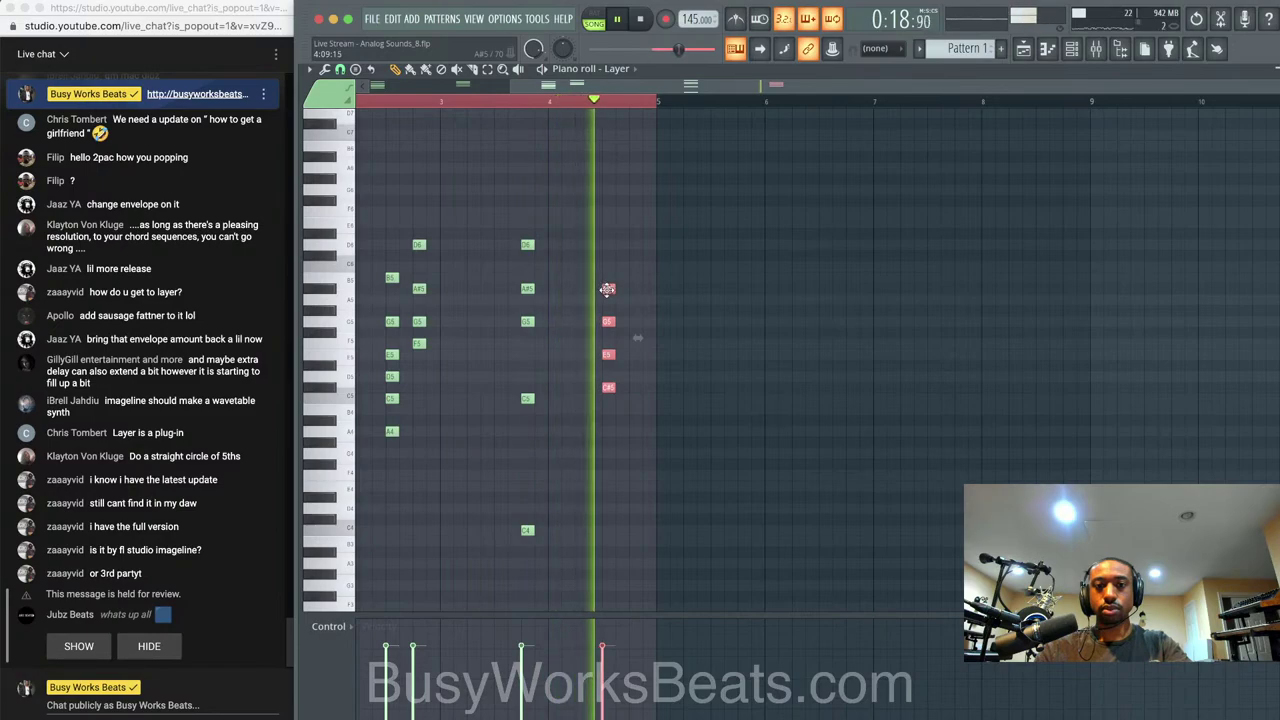
{"action": "key", "text": "space"}
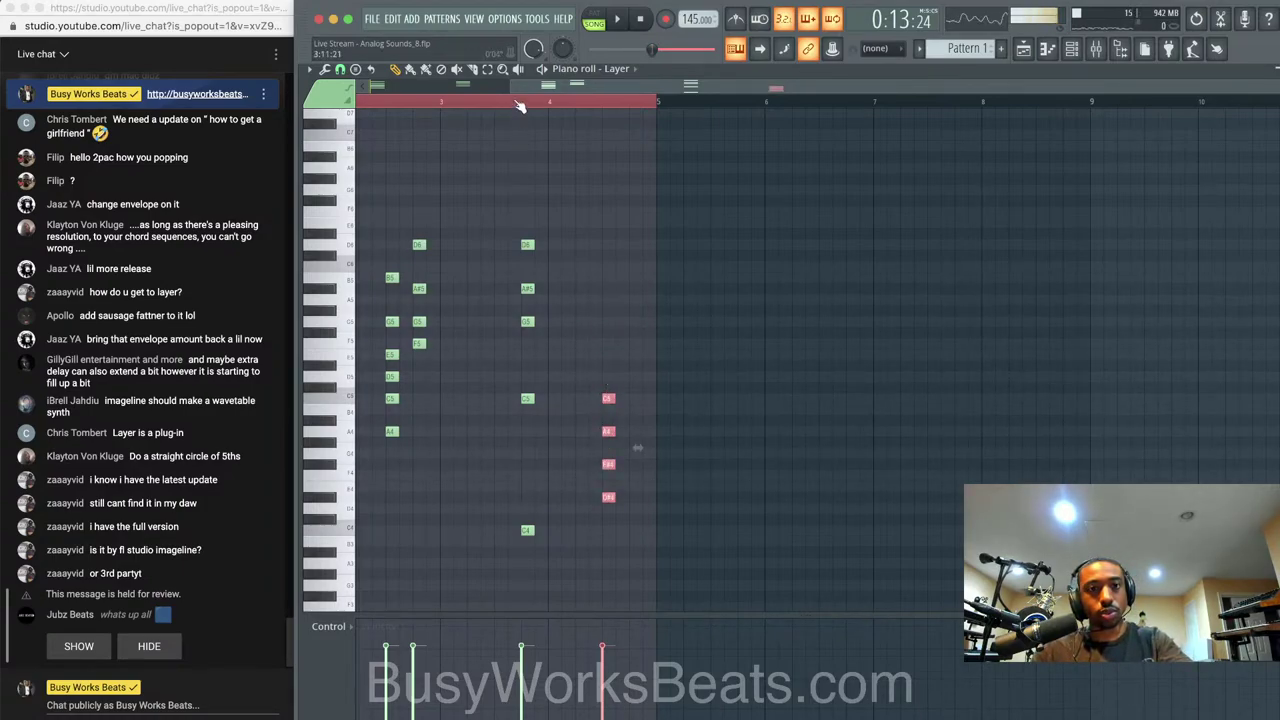
Show the message held for review in the YouTube live chat
{"action": "left_click", "coordinate": [86, 639]}
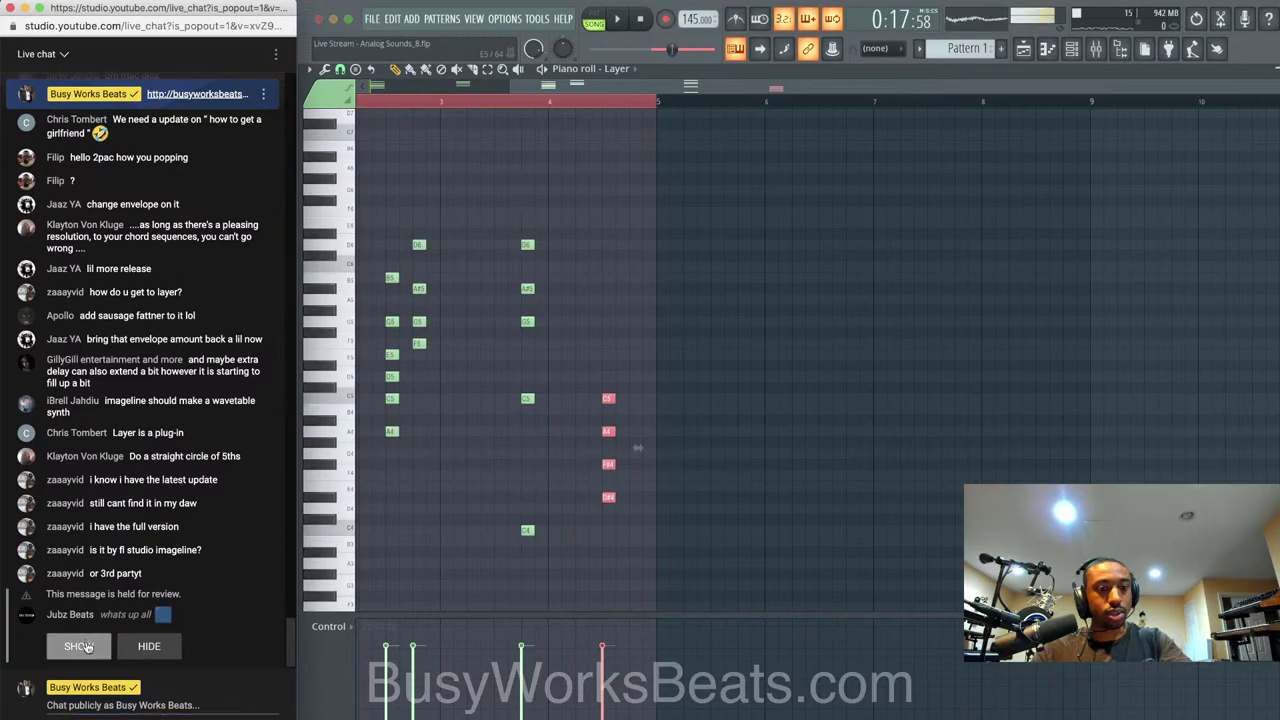
{"action": "left_click", "coordinate": [86, 647]}
Add a closing chord of D4, G4 and D5 at 4:13:00, each note 0:02:00 long, auditioning it from 3:13:00
{"action": "left_click", "coordinate": [522, 101]}
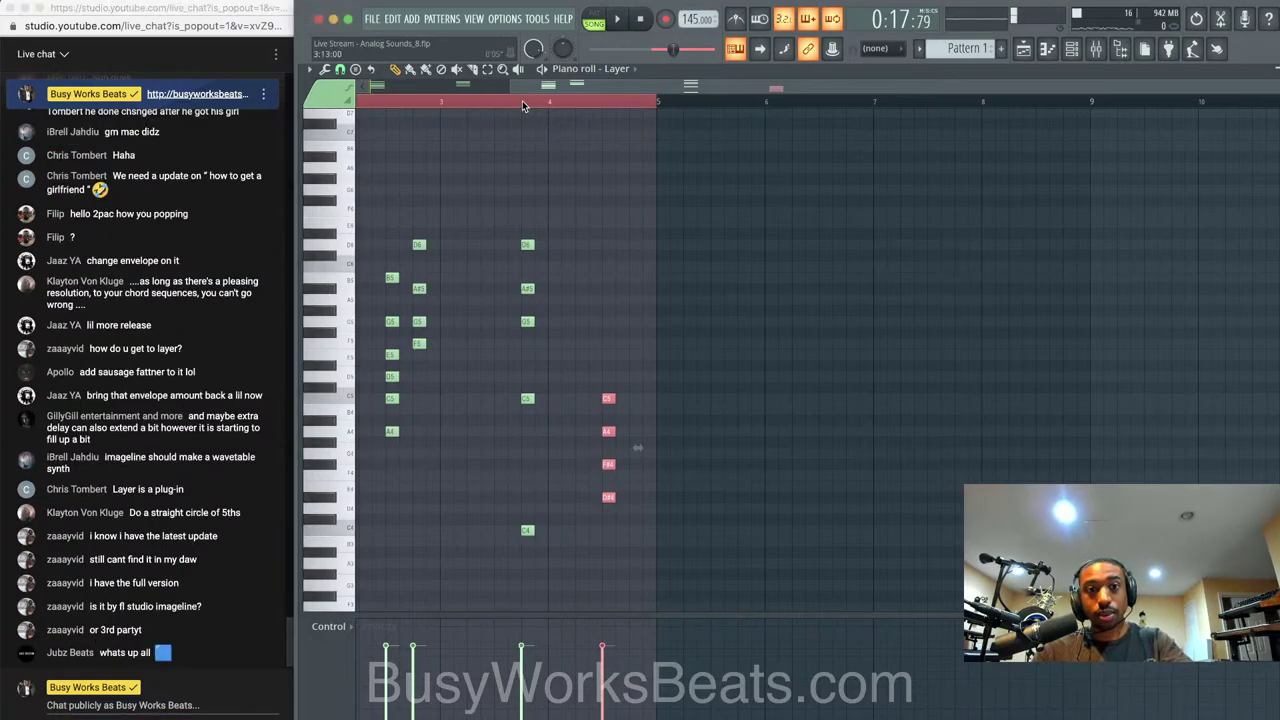
{"action": "key", "text": "space"}
{"action": "key", "text": "space"}
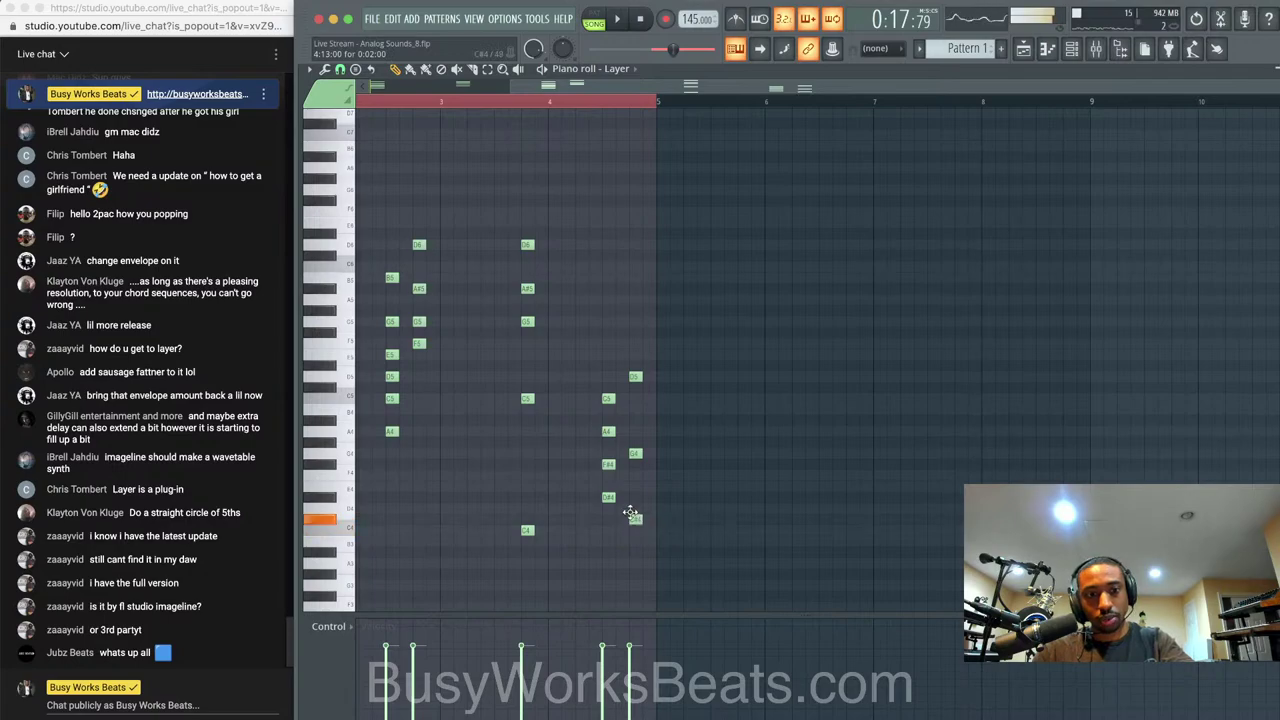
{"action": "left_click", "coordinate": [635, 320]}
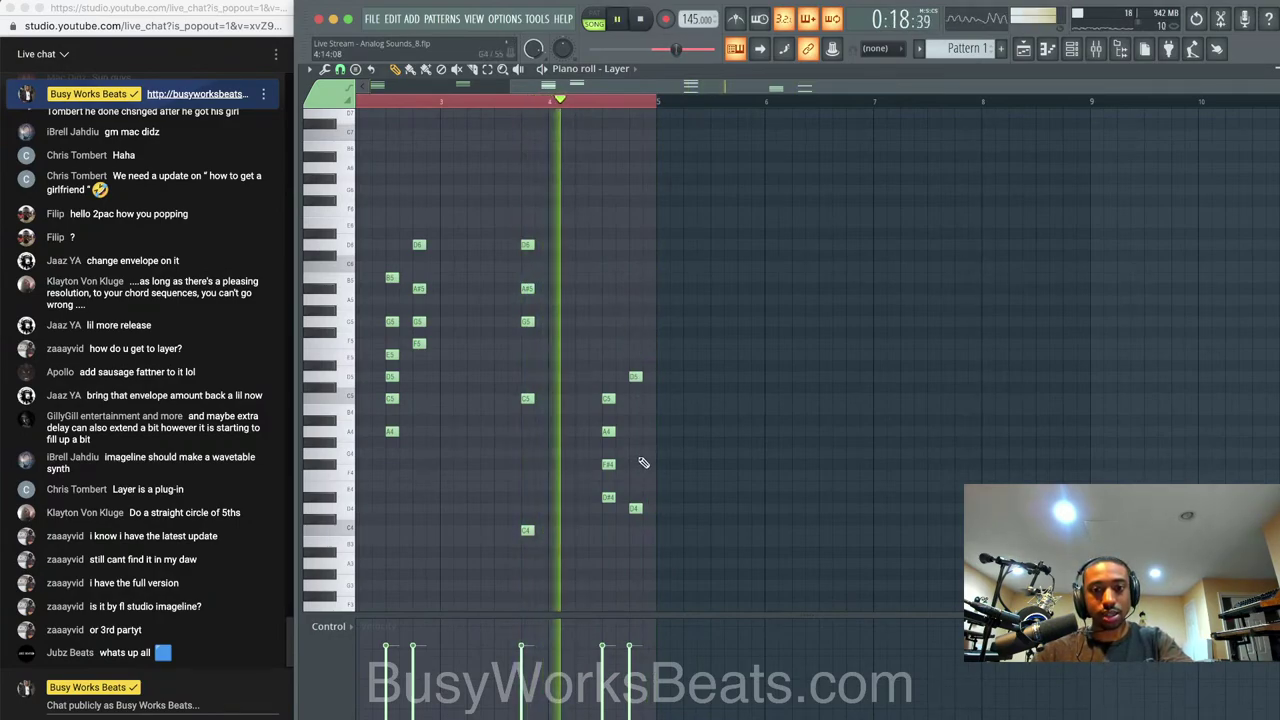
{"action": "left_click", "coordinate": [634, 452]}
{"action": "key", "text": "space"}
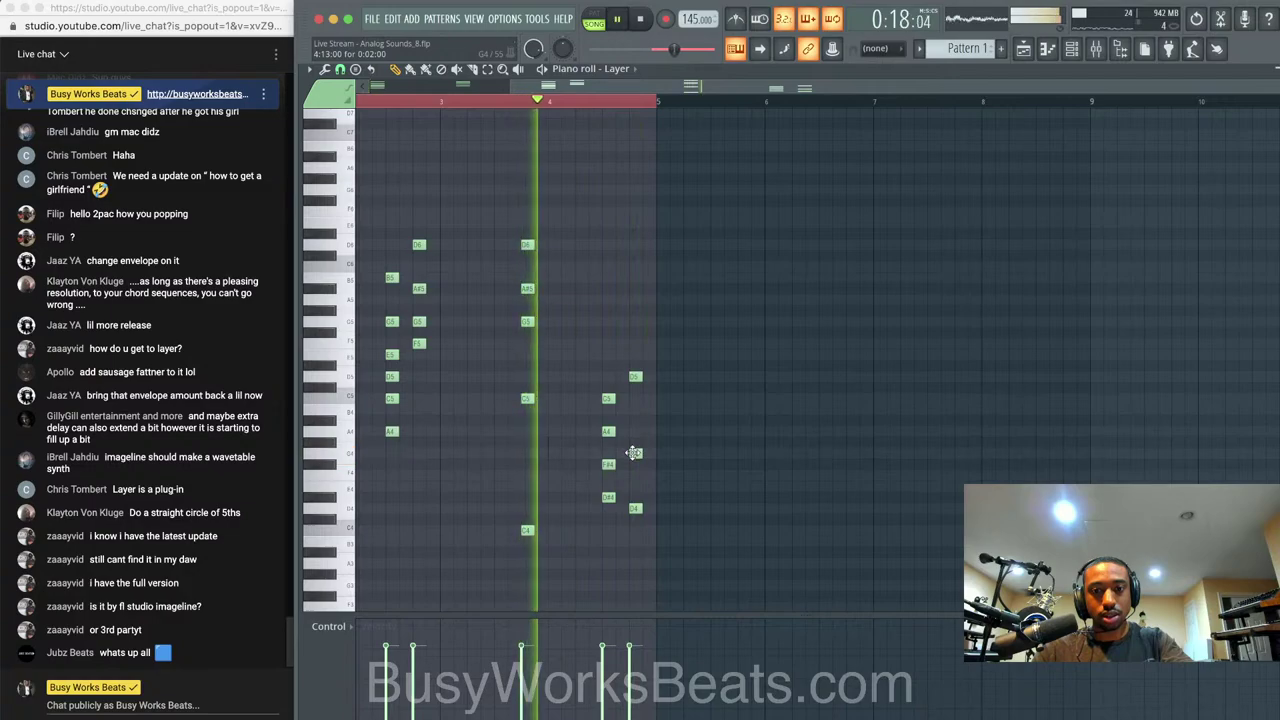
Try G#4 as the closing chord's middle note, return it to G4 and audition the passage
{"action": "right_click", "coordinate": [634, 452]}
{"action": "key", "text": "space"}
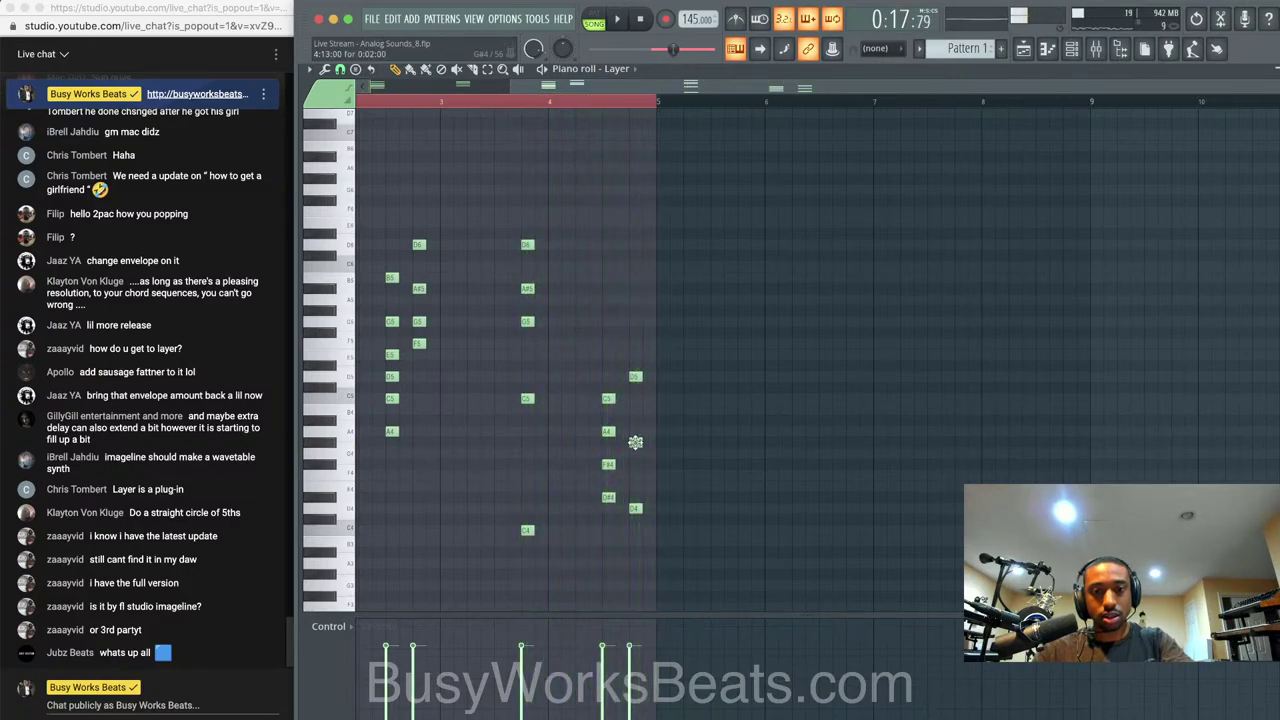
{"action": "left_click_drag", "start_coordinate": [629, 458], "coordinate": [634, 452]}
{"action": "key", "text": "space"}
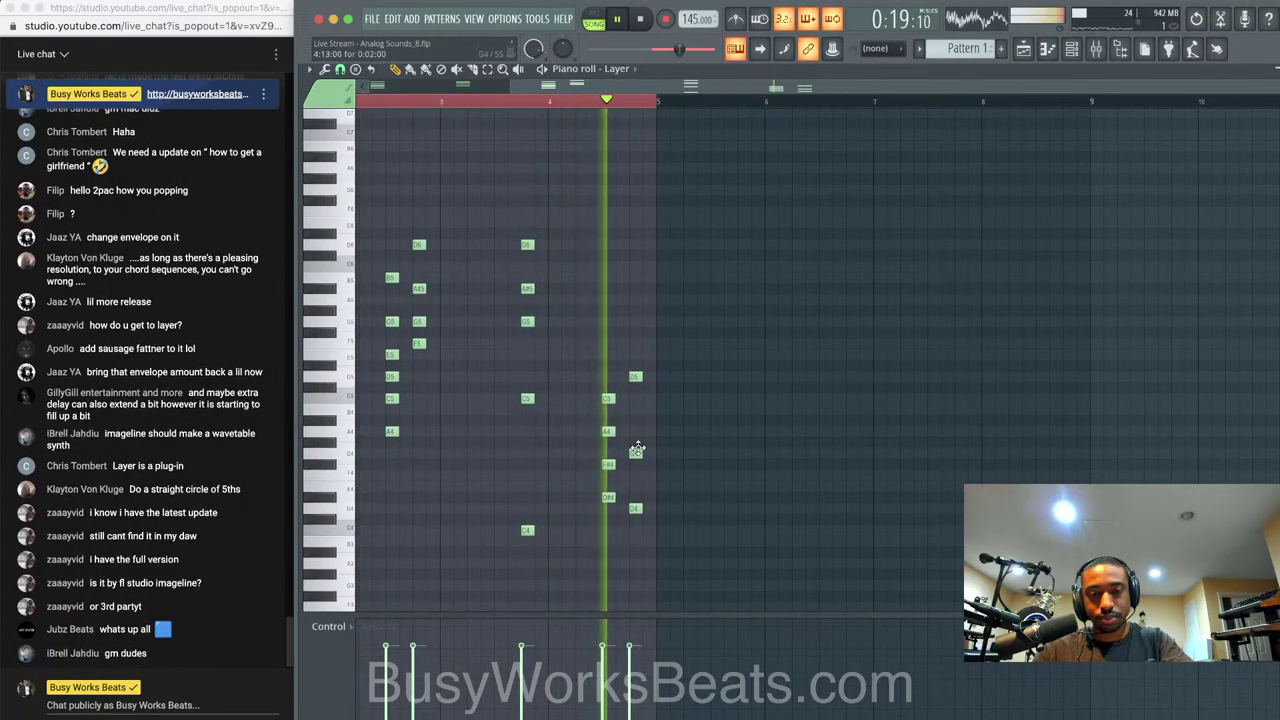
{"action": "key", "text": "space"}
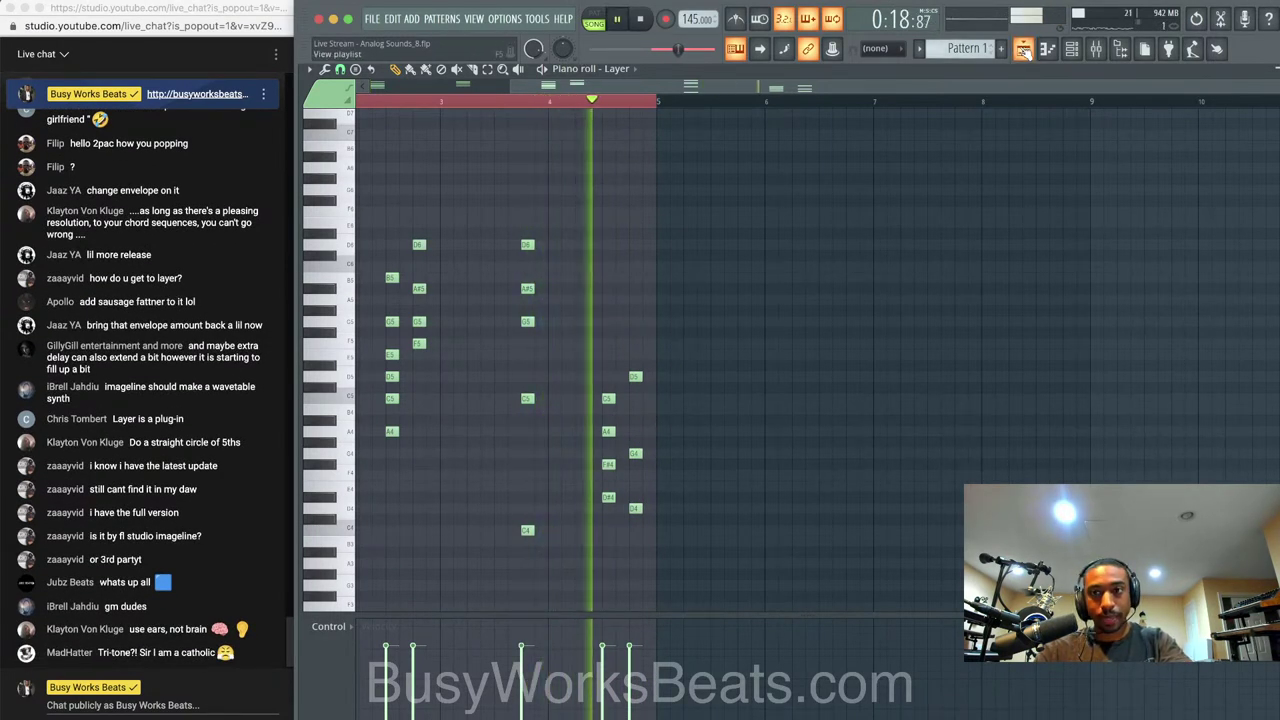
Play the arrangement in the playlist and copy the Track 1 Pattern 1 clip from bar 9 to bar 13
{"action": "key", "text": "F5"}
{"action": "left_click", "coordinate": [646, 26]}
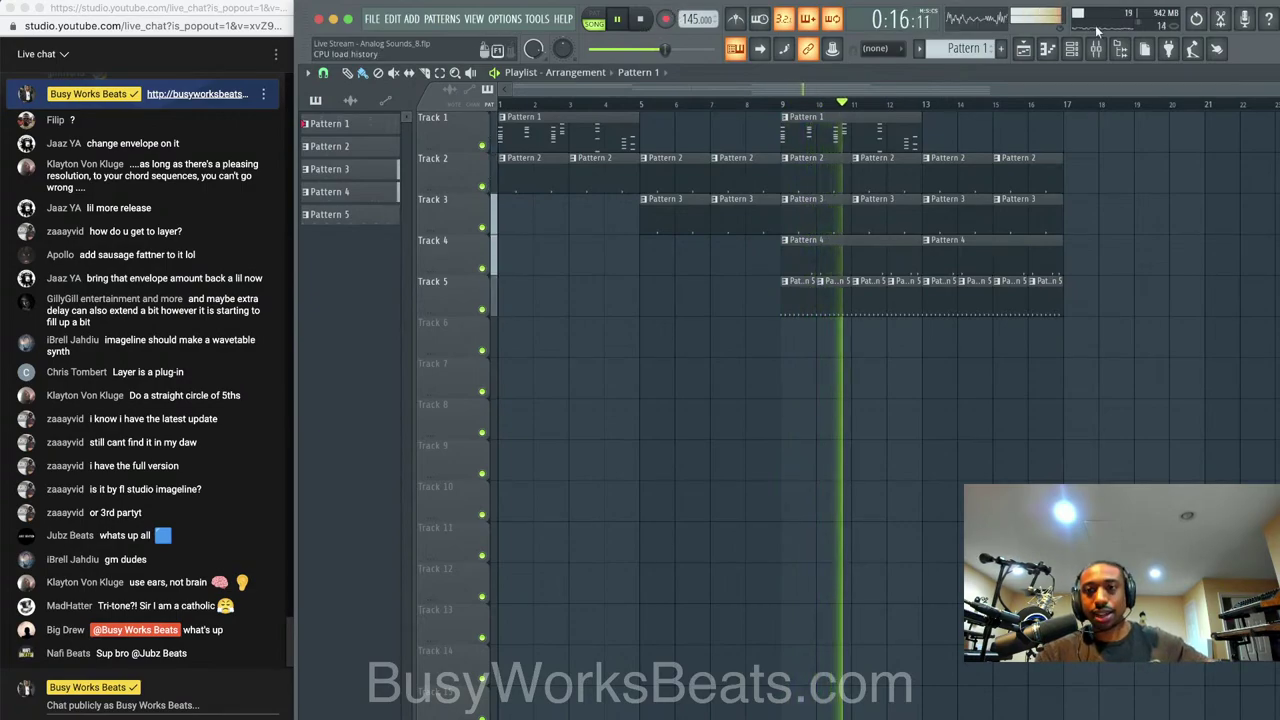
{"action": "left_click", "coordinate": [1072, 48]}
{"action": "left_click", "coordinate": [823, 457]}
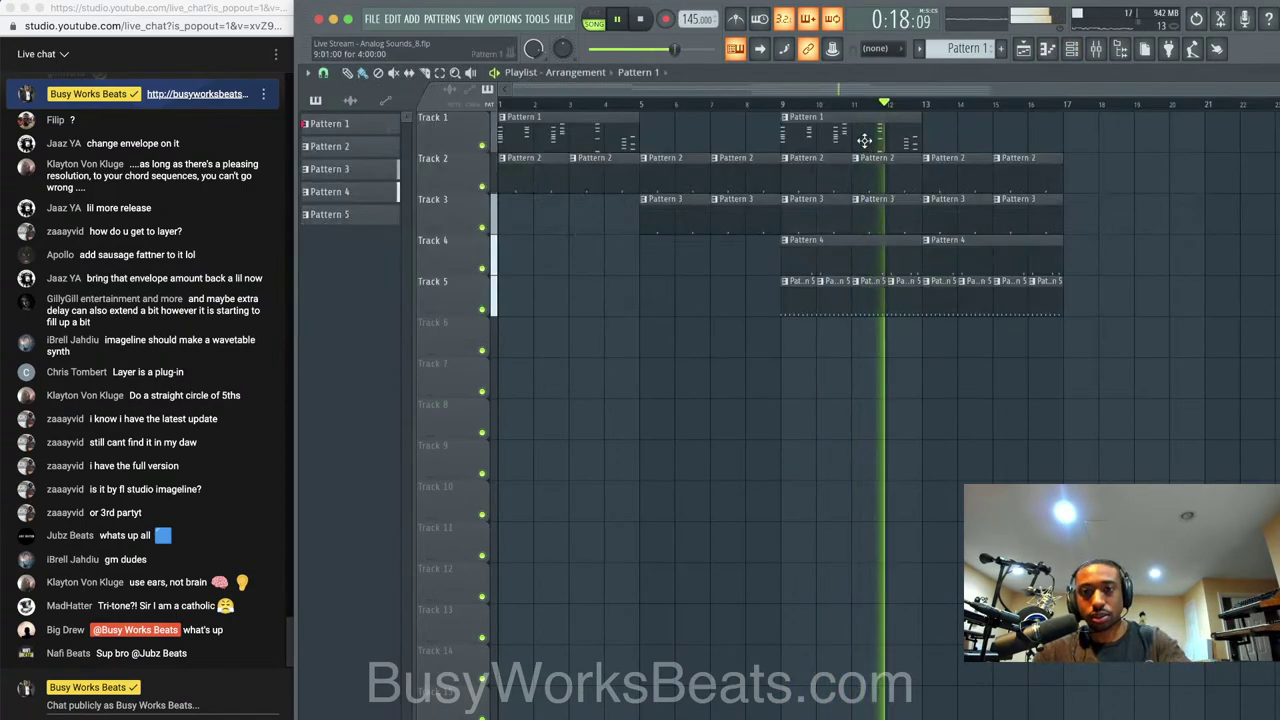
{"action": "left_click_drag", "start_coordinate": [864, 140], "coordinate": [1004, 138]}
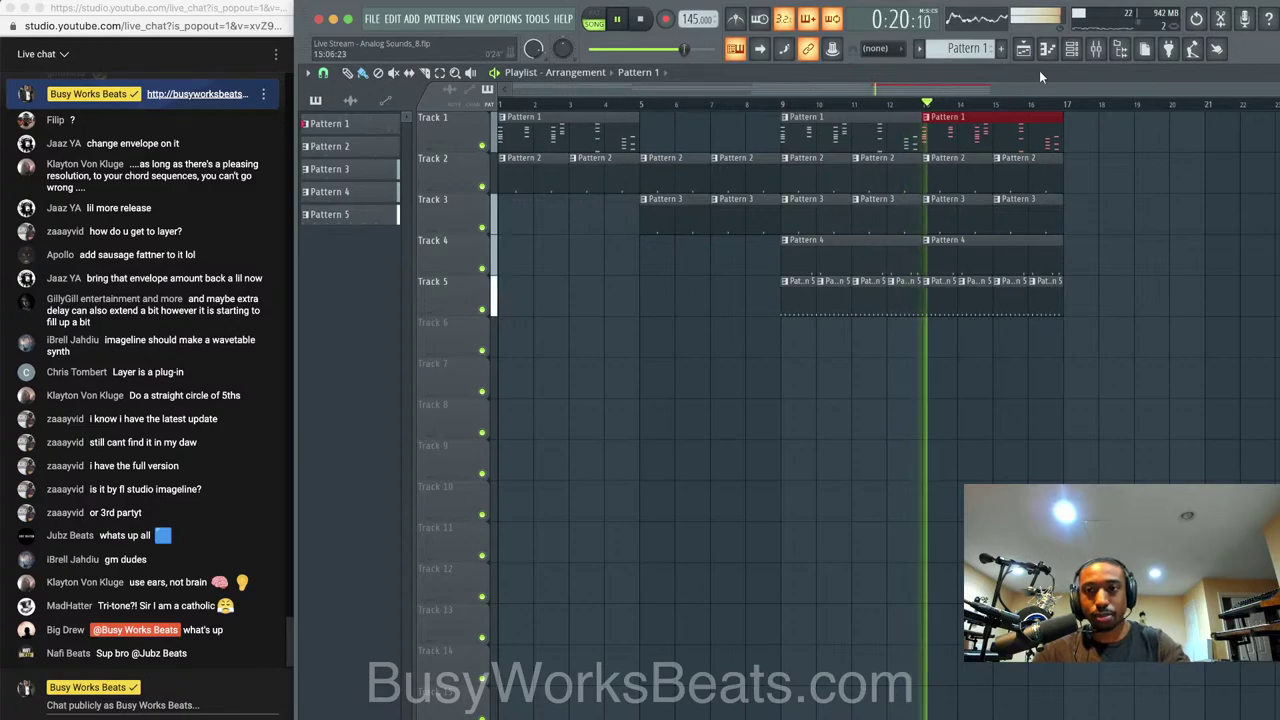
Set the Diva channel's filter cutoff to about 81 during playback and close the plugin window
{"action": "left_click", "coordinate": [1072, 48]}
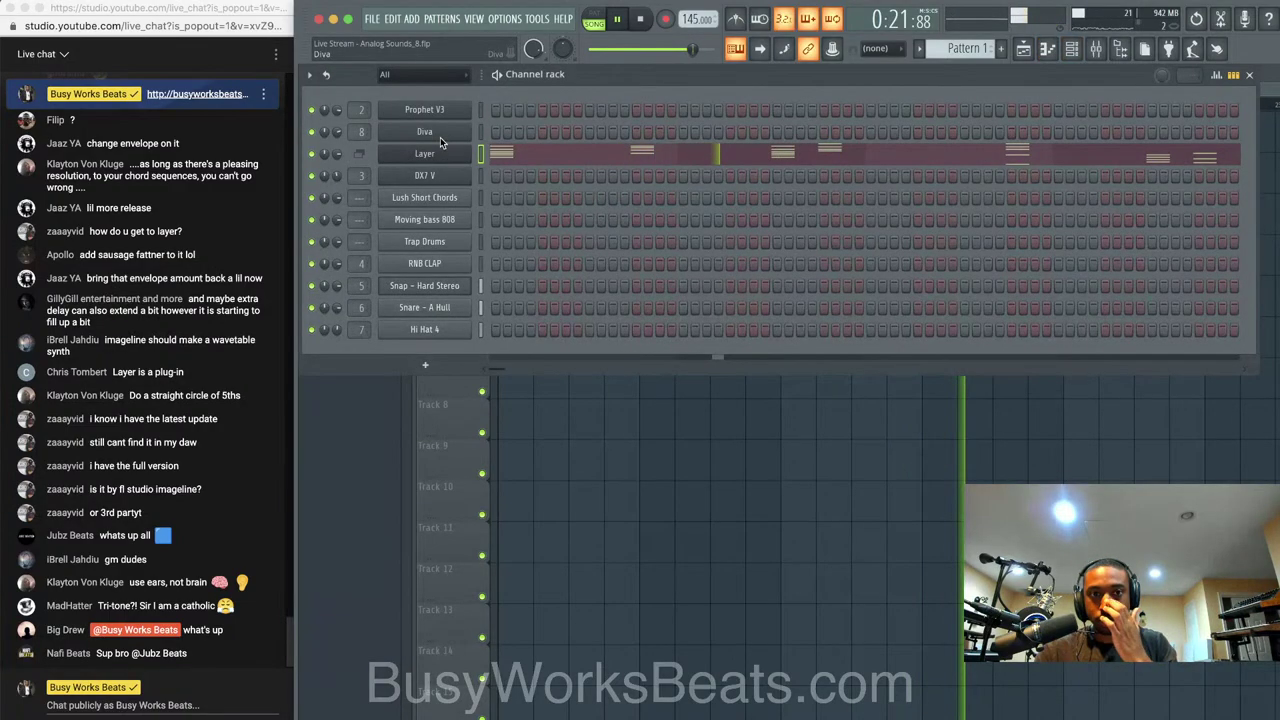
{"action": "left_click", "coordinate": [440, 135]}
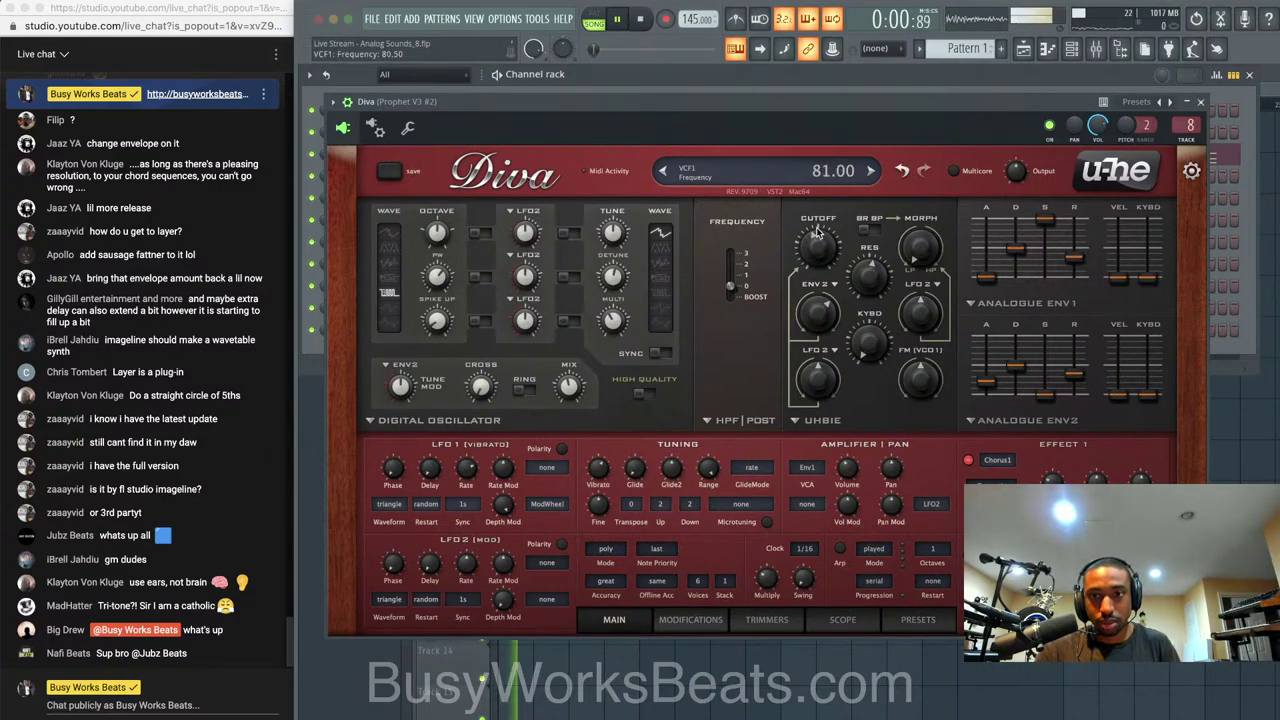
{"action": "left_click", "coordinate": [1199, 103]}
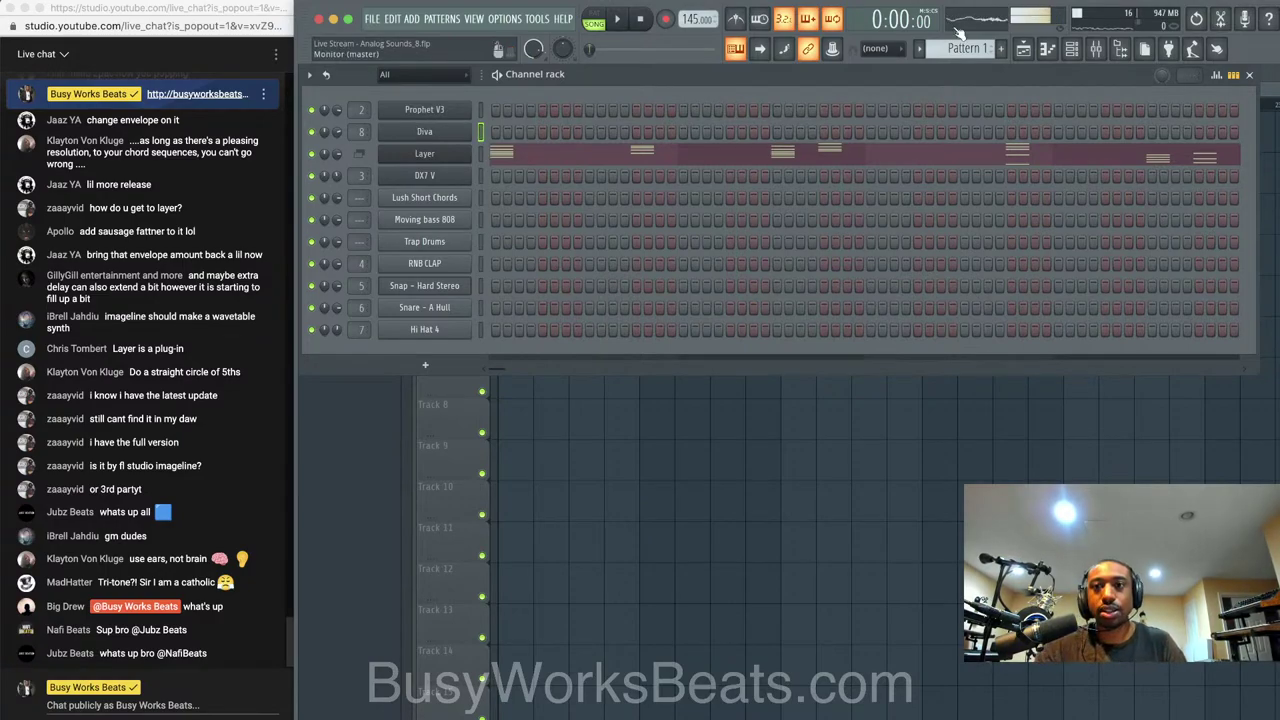
Raise the Diva channel's volume in the channel rack and play the arrangement from the start
{"action": "left_click", "coordinate": [1096, 48]}
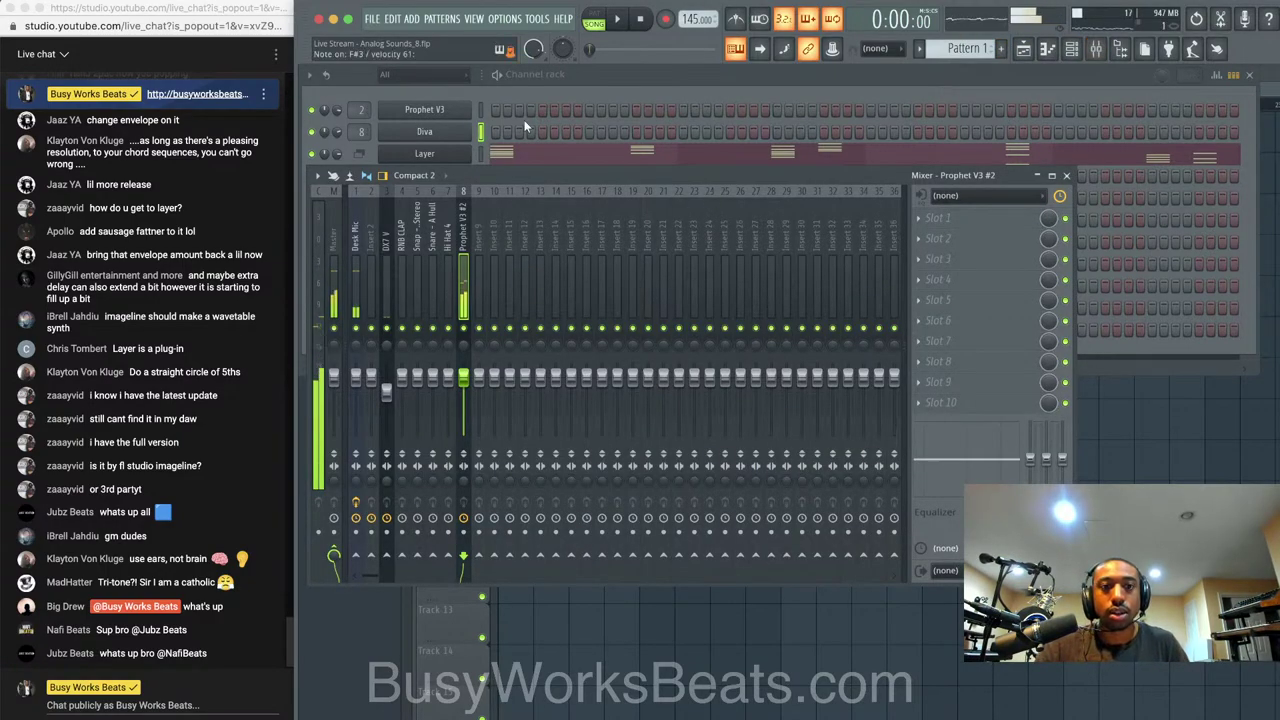
{"action": "left_click_drag", "start_coordinate": [337, 132], "coordinate": [337, 108]}
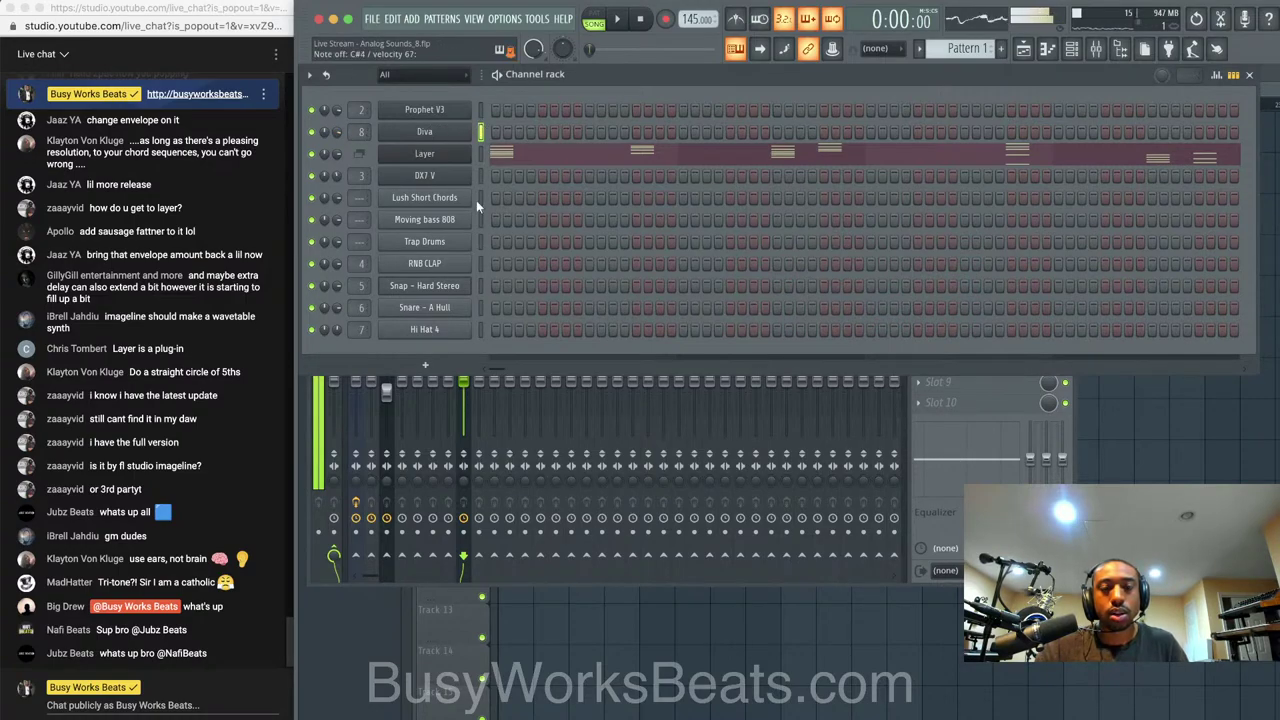
{"action": "key", "text": "space"}
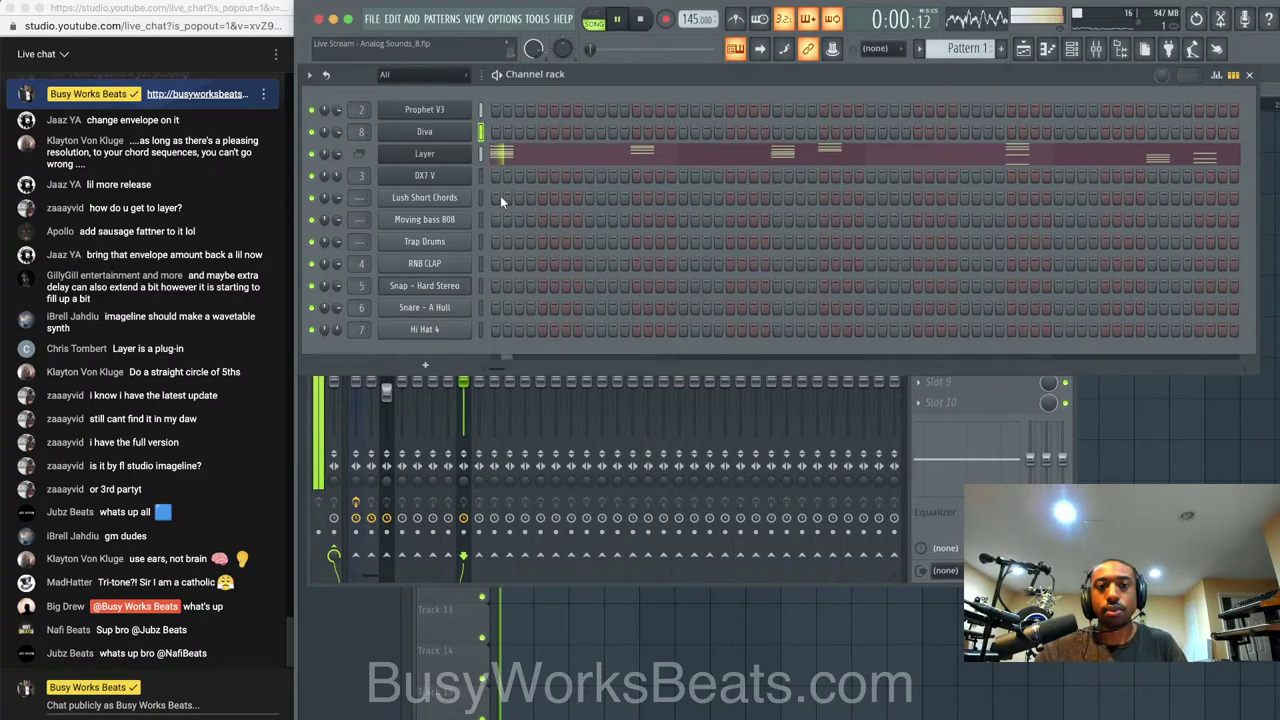
Add another Diva synth channel during playback and look through its preset list without choosing one
{"action": "left_click", "coordinate": [430, 362]}
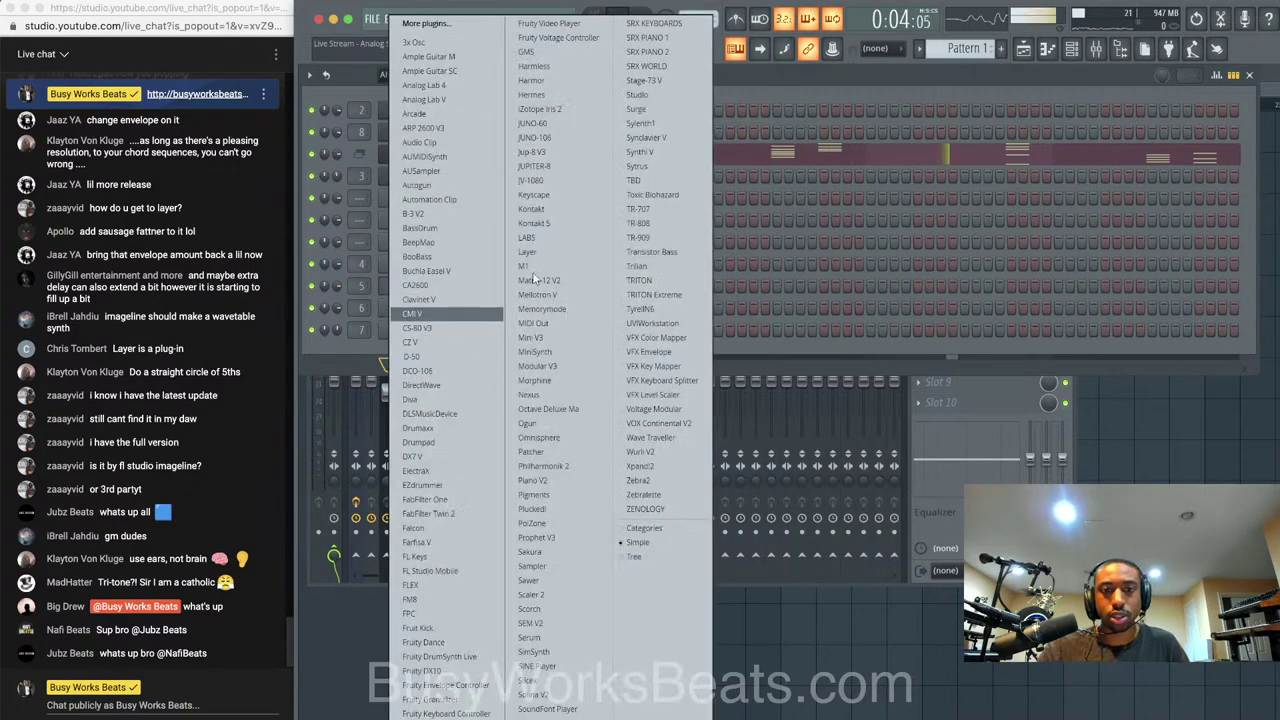
{"action": "left_click", "coordinate": [438, 400]}
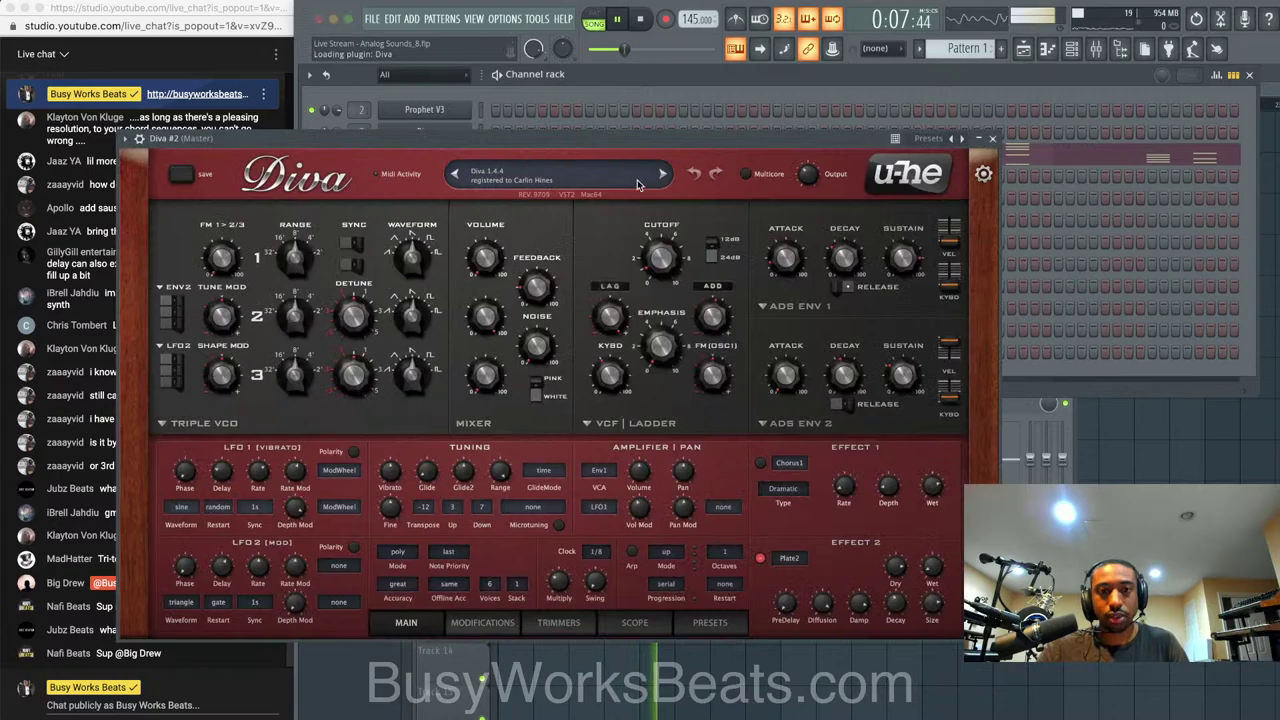
{"action": "left_click", "coordinate": [615, 166]}
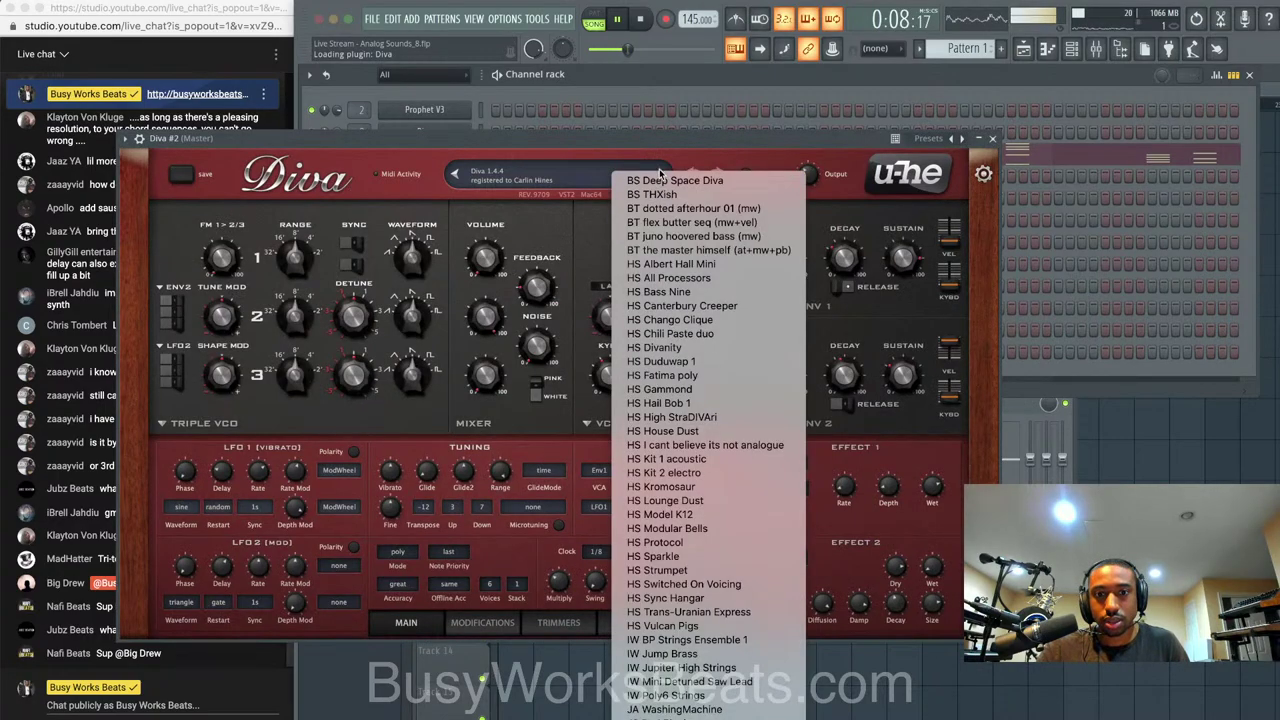
{"action": "scroll", "coordinate": [679, 345], "scroll_direction": "down", "scroll_amount": 10}
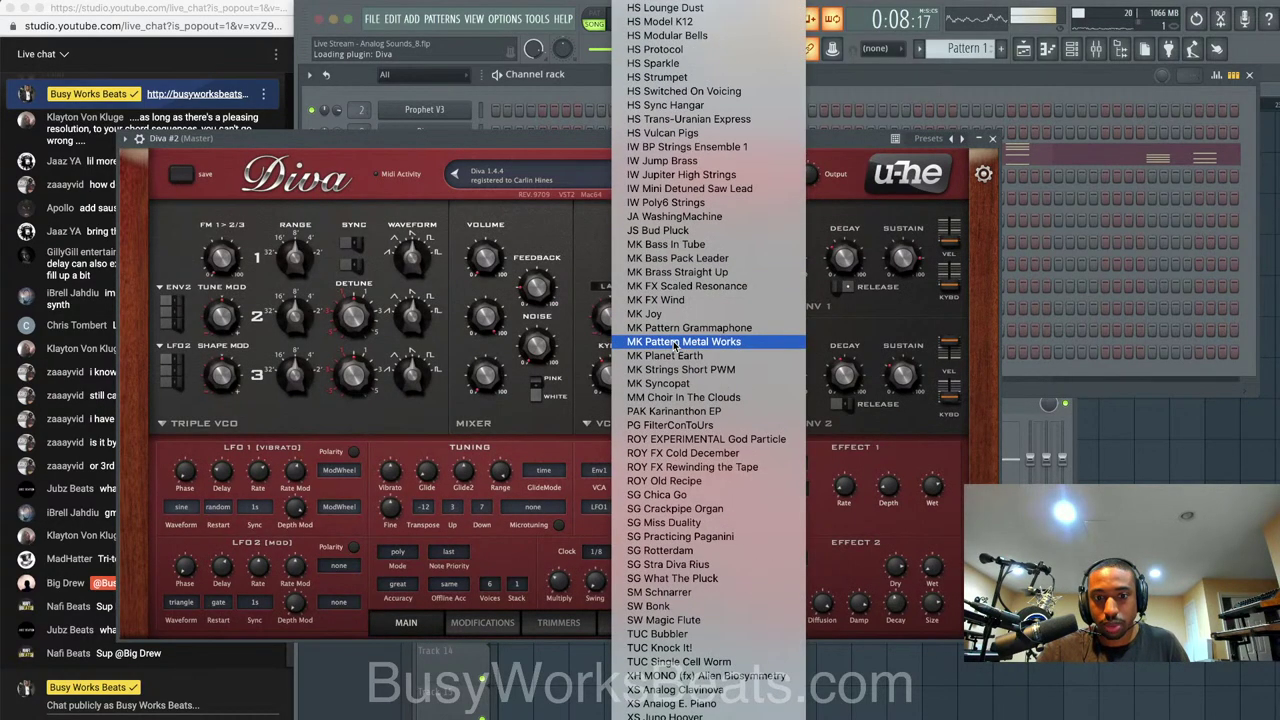
{"action": "scroll", "coordinate": [675, 346], "scroll_direction": "up", "scroll_amount": 6}
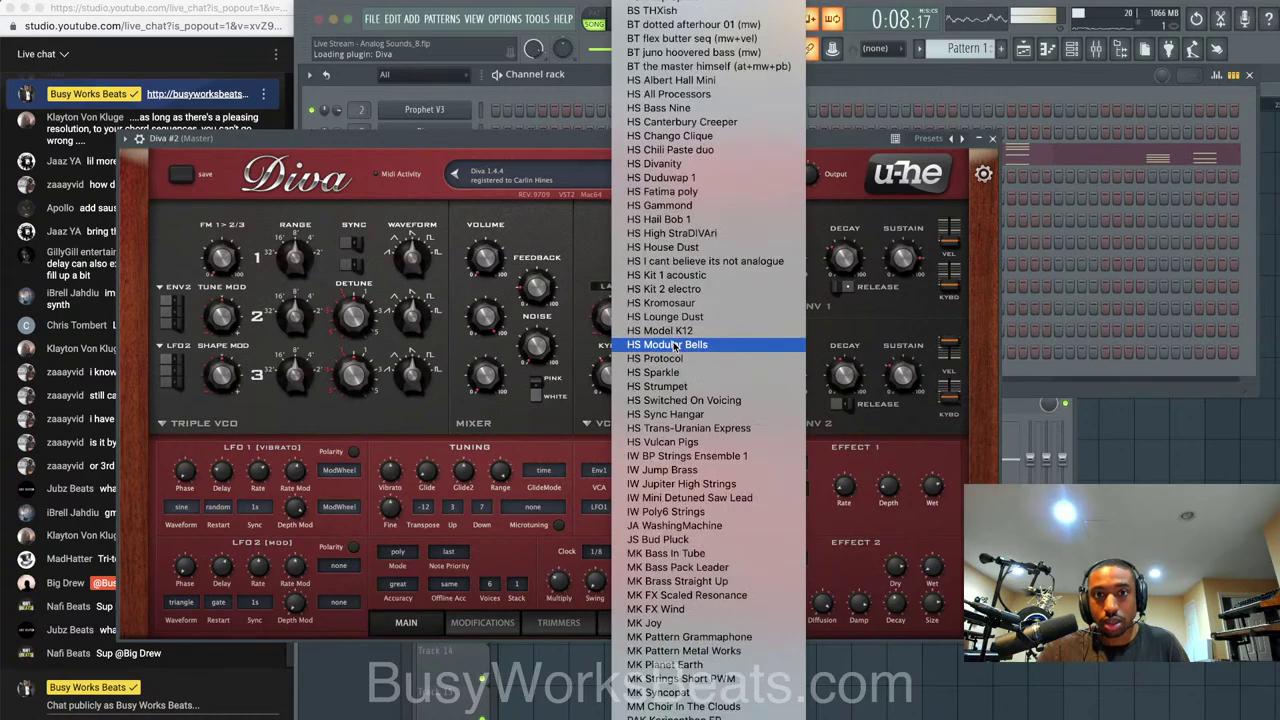
{"action": "left_click", "coordinate": [823, 154]}
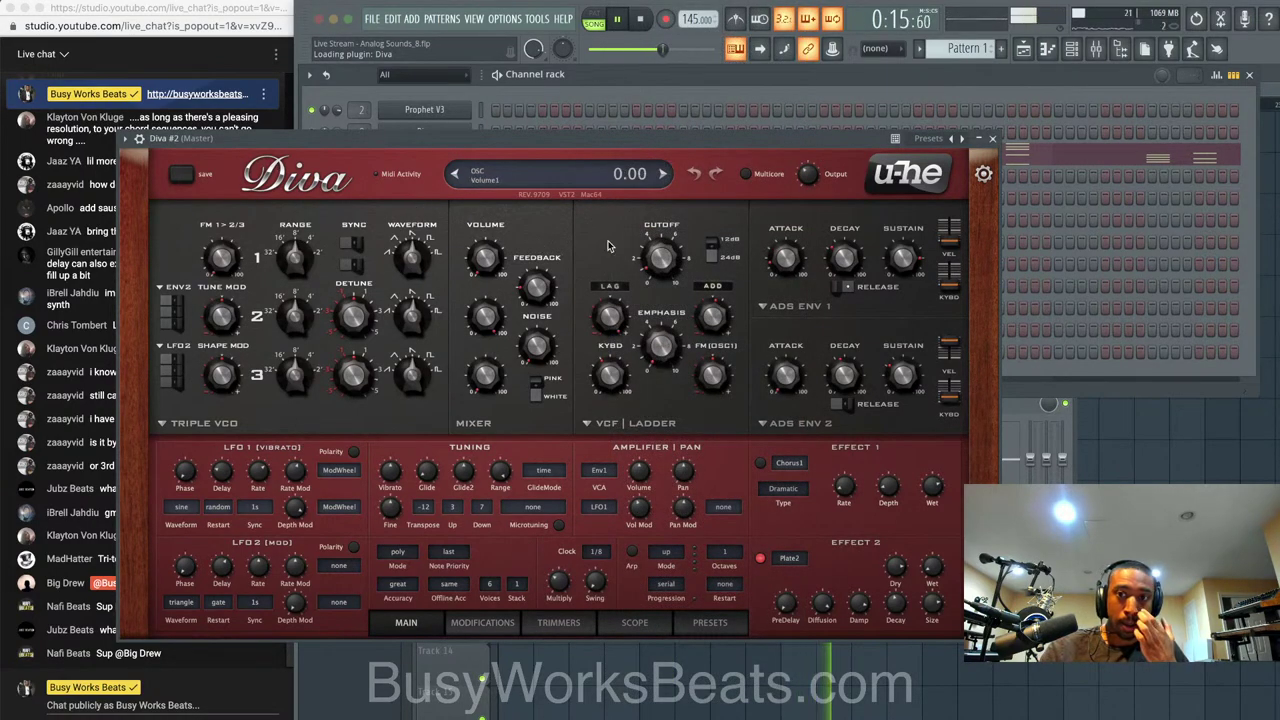
Audition the user bell presets in the new Diva, from Bell Addition through Bell Init, and load Bell Init 2
{"action": "left_click", "coordinate": [710, 622]}
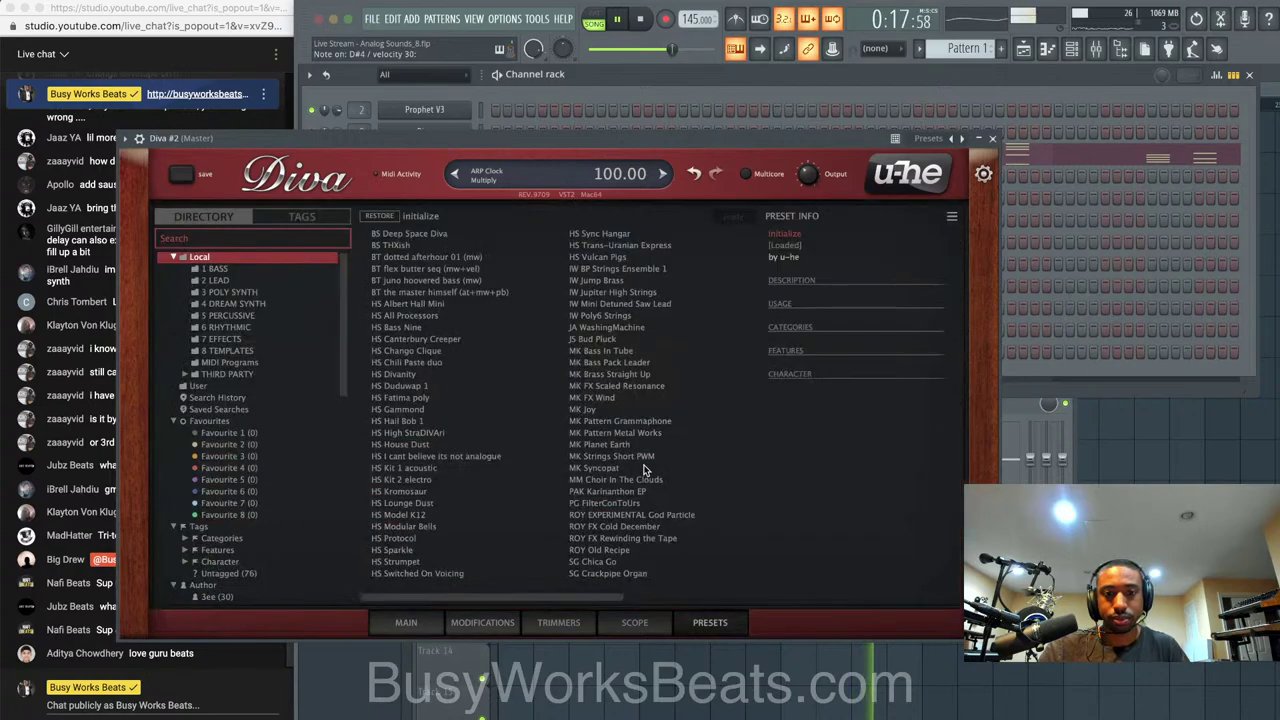
{"action": "left_click", "coordinate": [255, 386]}
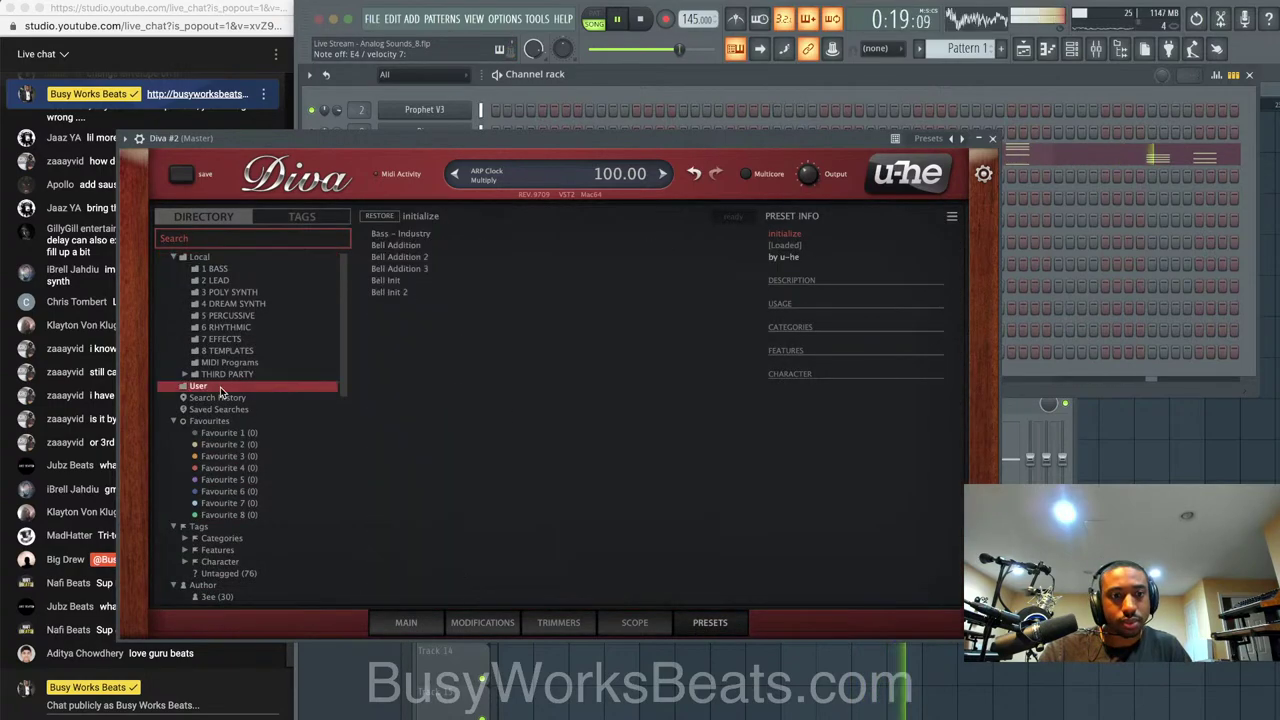
{"action": "left_click", "coordinate": [420, 246]}
{"action": "left_click", "coordinate": [423, 258]}
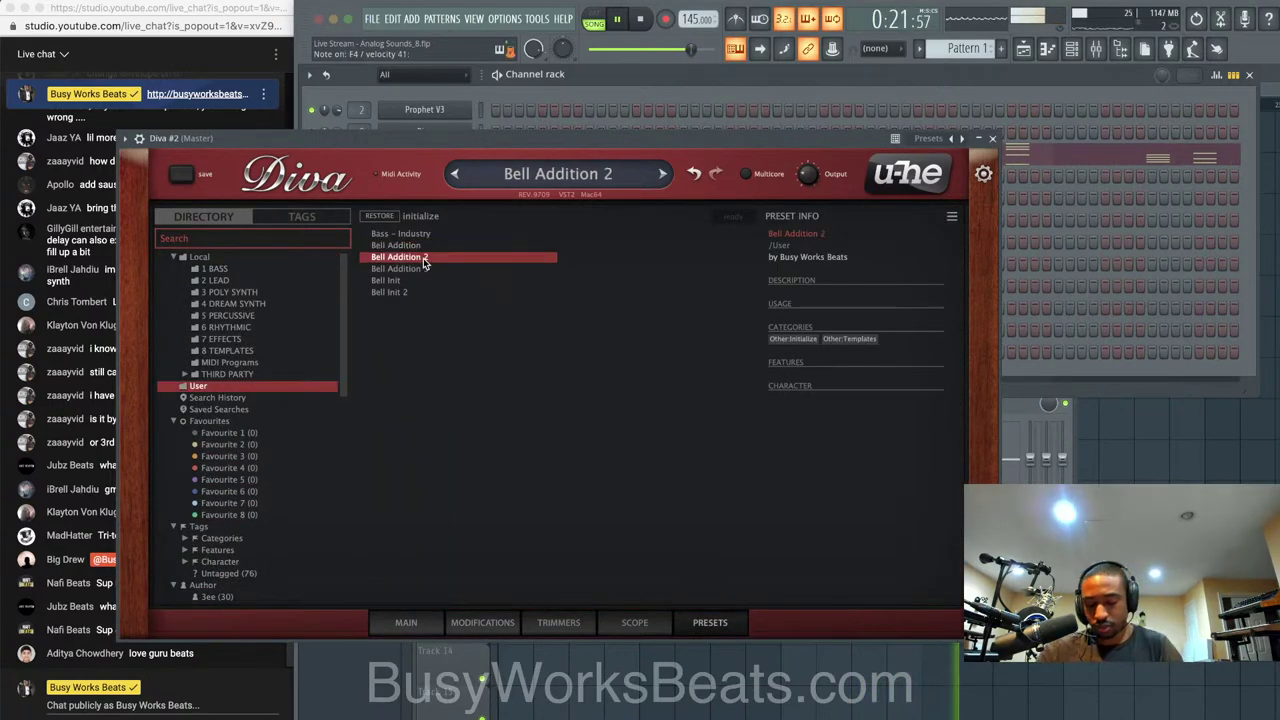
{"action": "left_click", "coordinate": [418, 270]}
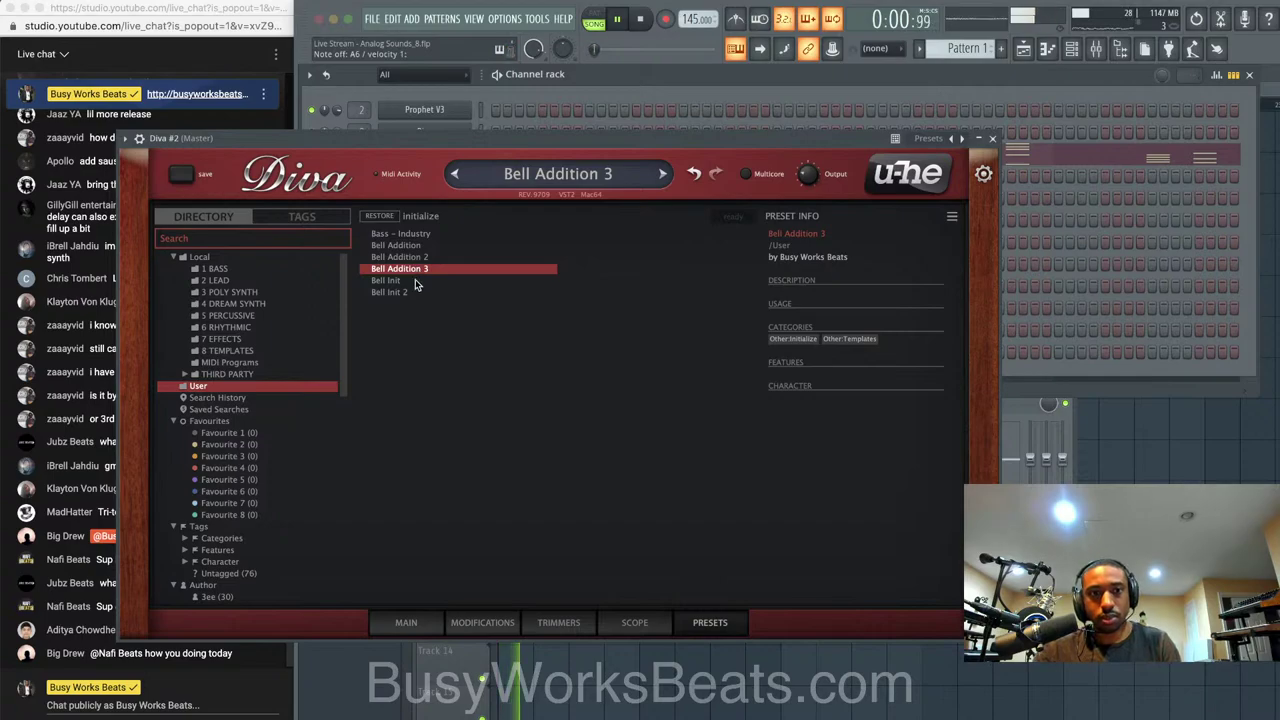
{"action": "left_click", "coordinate": [415, 281]}
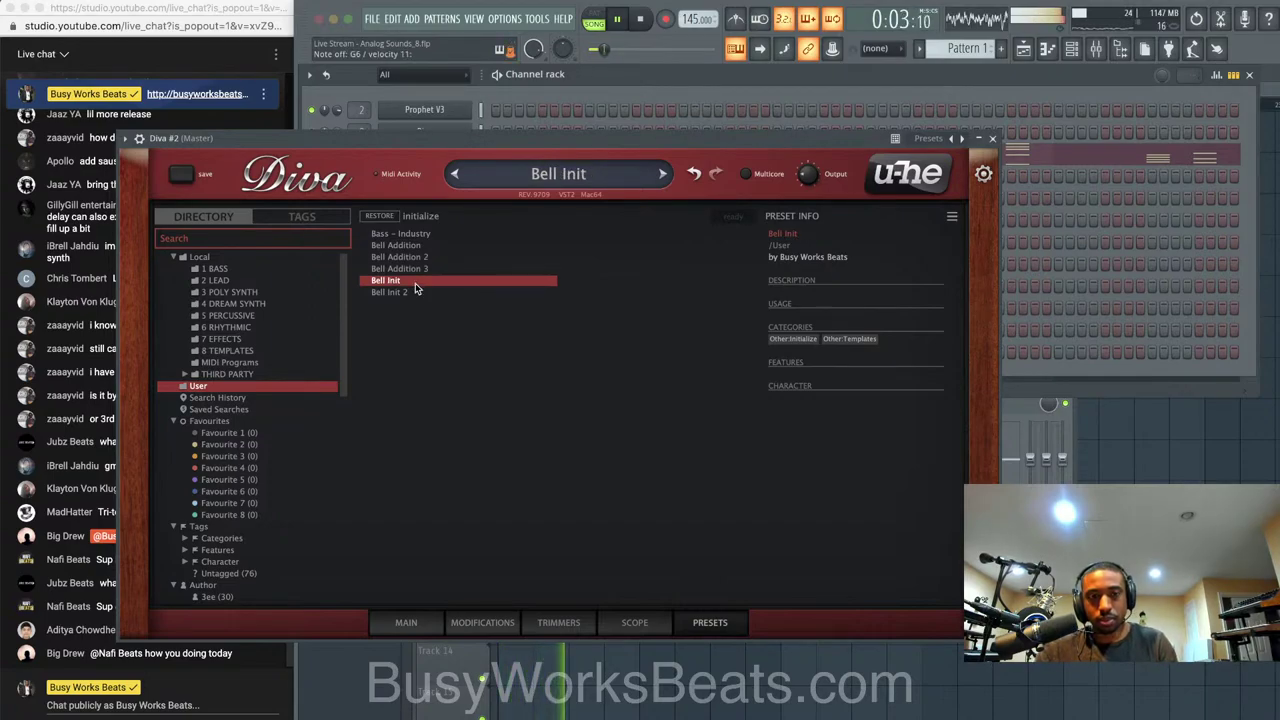
{"action": "key", "text": "Down"}
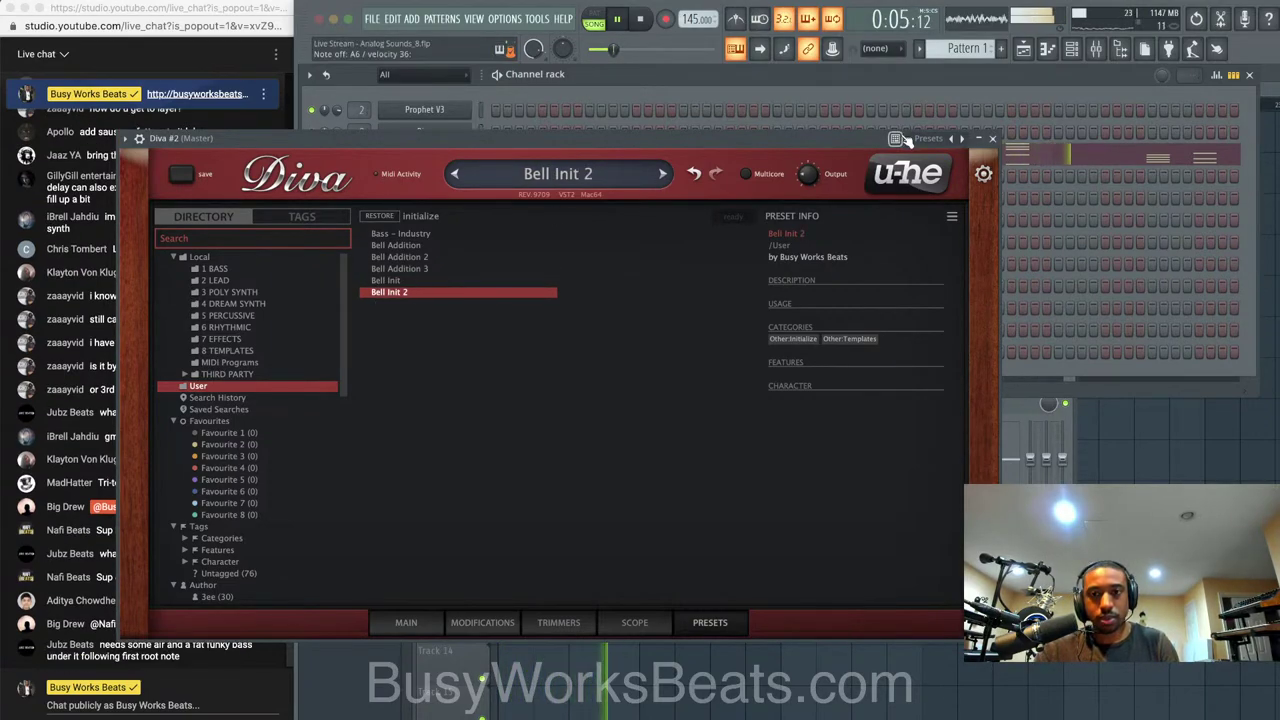
Close the Diva #2 window, route its channel to mixer track 9 and stop playback
{"action": "left_click", "coordinate": [992, 138]}
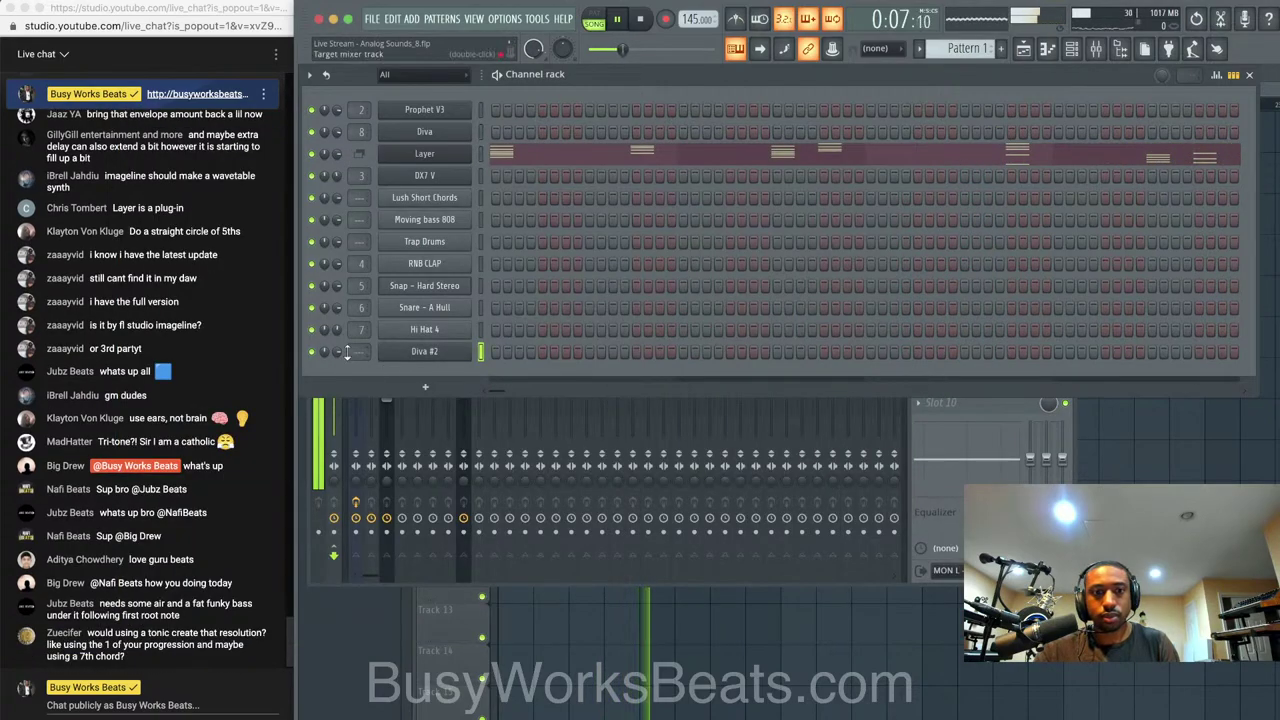
{"action": "key", "text": "ctrl+l"}
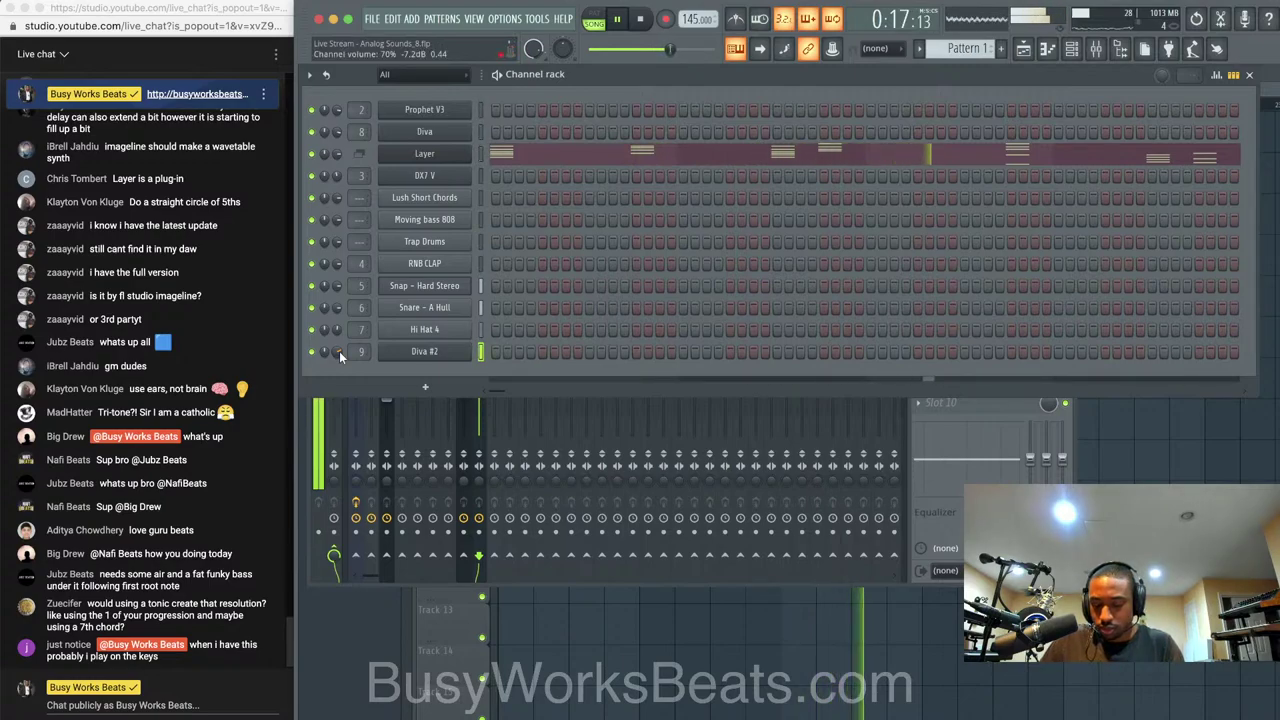
{"action": "key", "text": "space"}
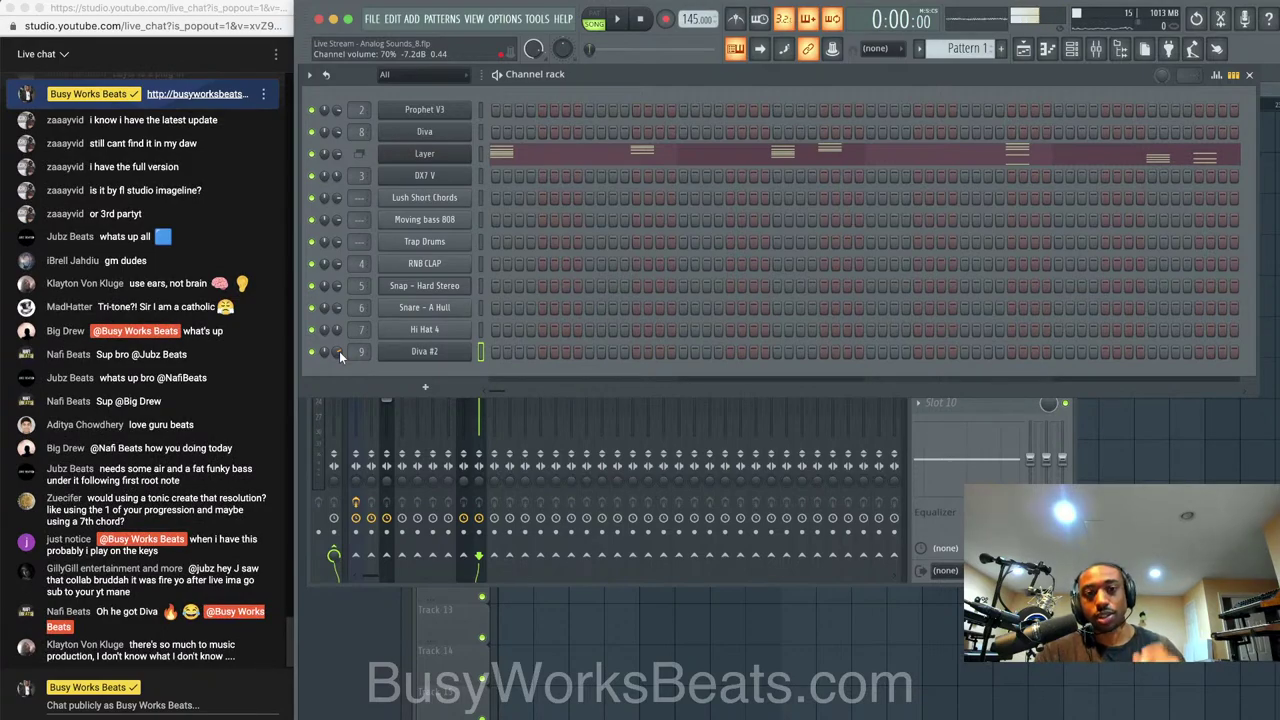
Bring up the playlist without the channel rack over it and play the arrangement from the start
{"action": "key", "text": "F5"}
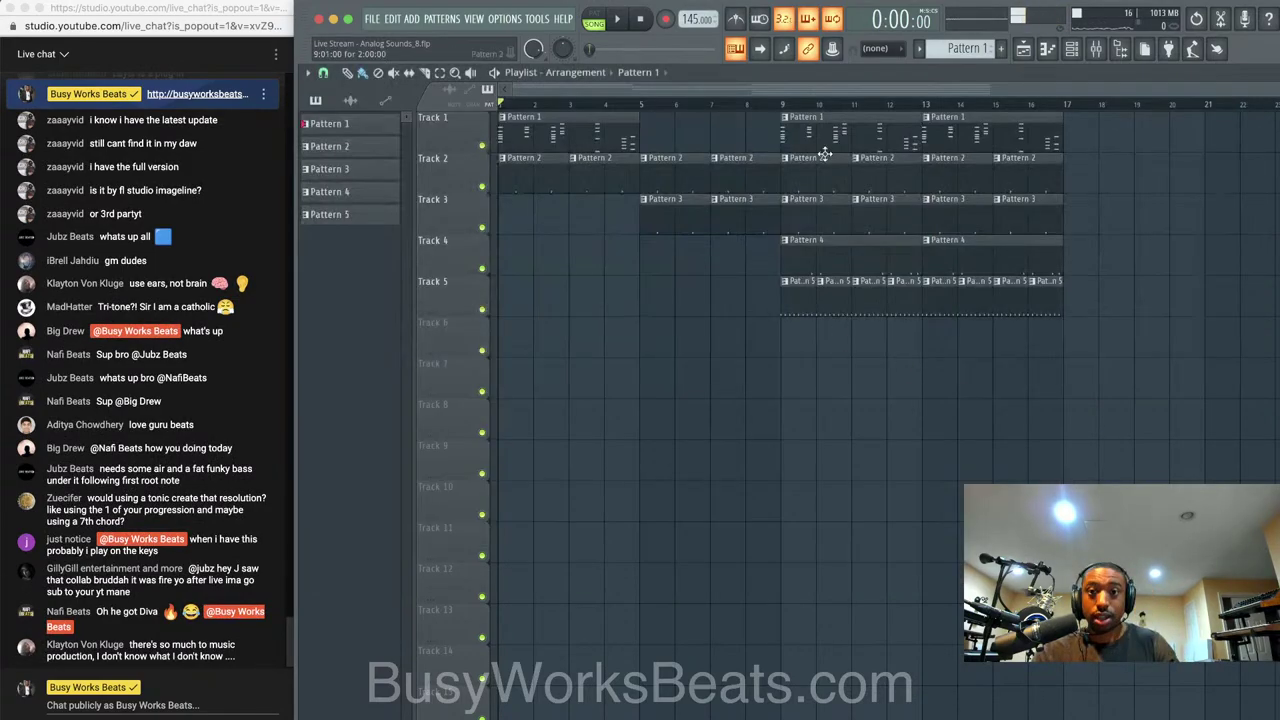
{"action": "left_click", "coordinate": [1060, 47]}
{"action": "left_click", "coordinate": [1060, 47]}
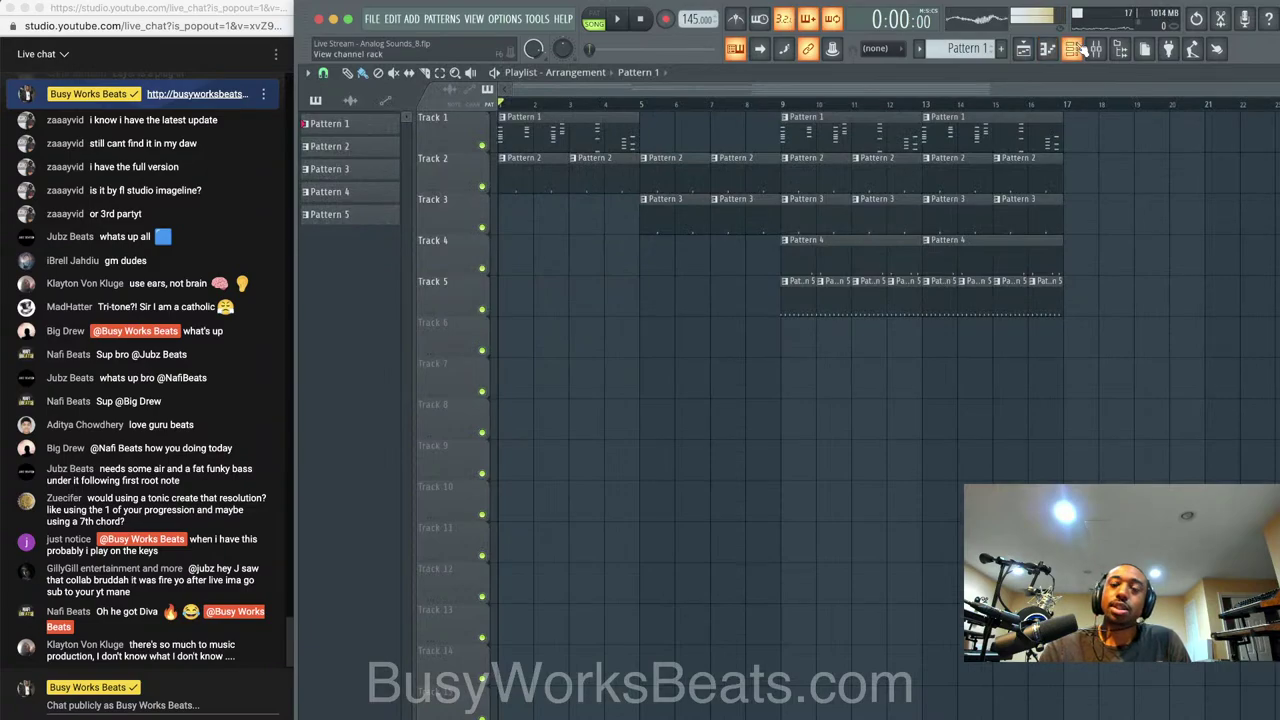
{"action": "left_click", "coordinate": [1078, 49]}
{"action": "left_click", "coordinate": [1078, 49]}
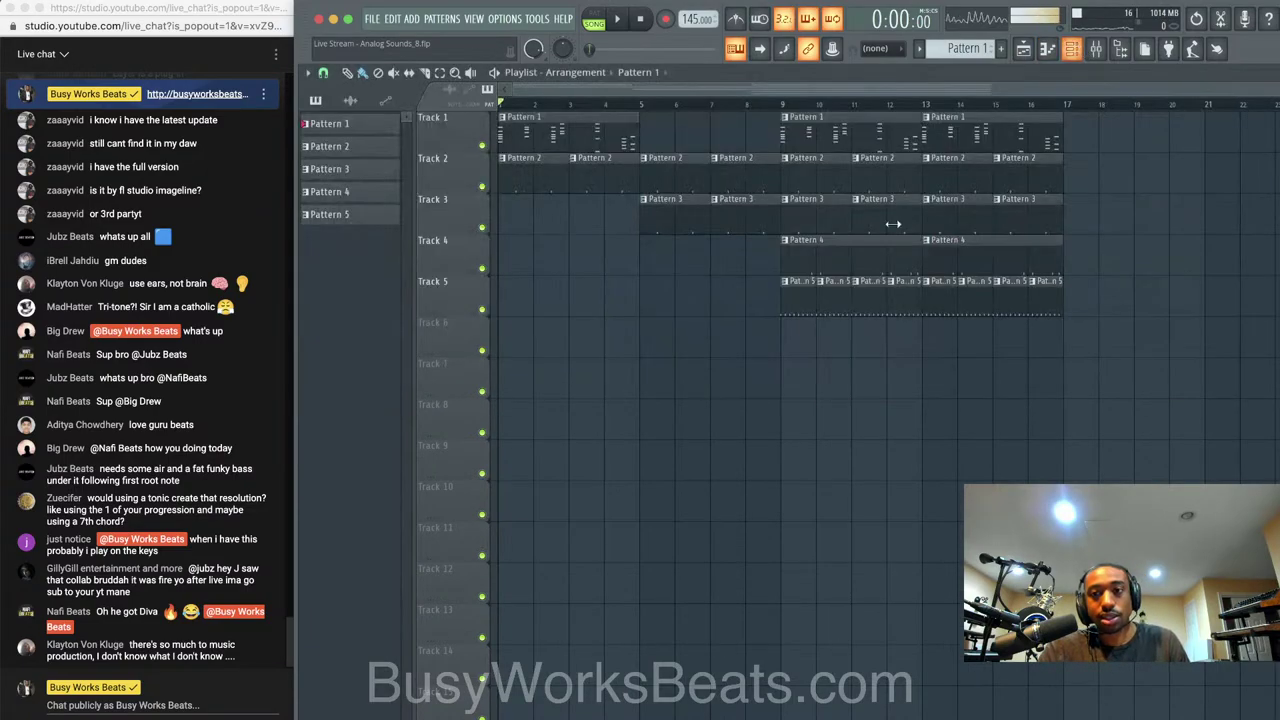
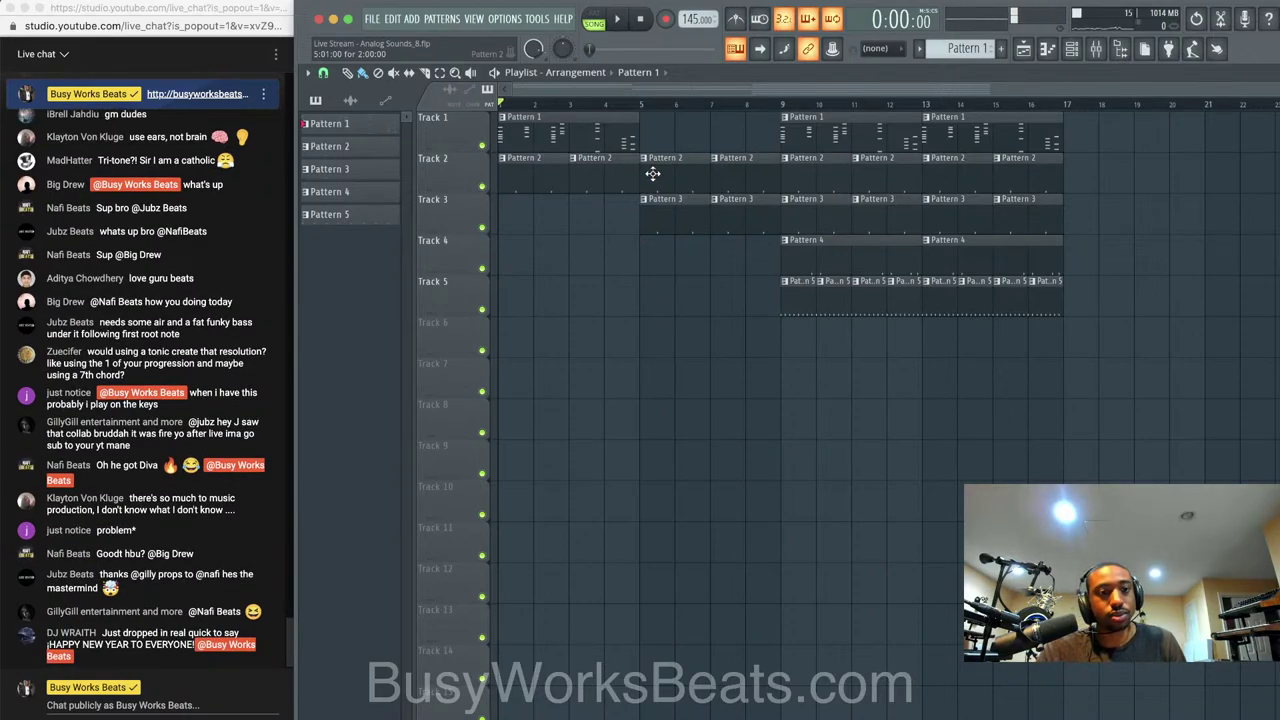
{"action": "key", "text": "space"}
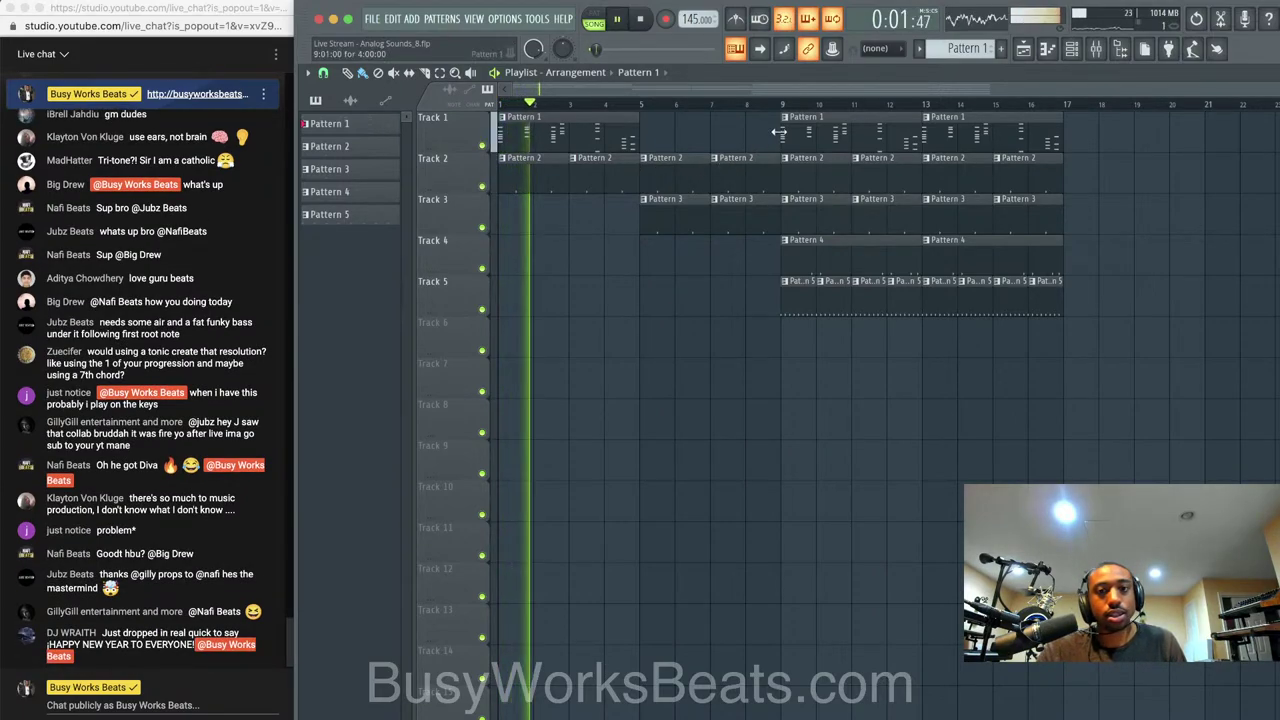
Transpose the last two chords of Pattern 1's Layer part up one octave in the piano roll and play it
{"action": "double_click", "coordinate": [612, 122]}
{"action": "scroll", "coordinate": [580, 230], "scroll_direction": "down", "scroll_amount": 3}
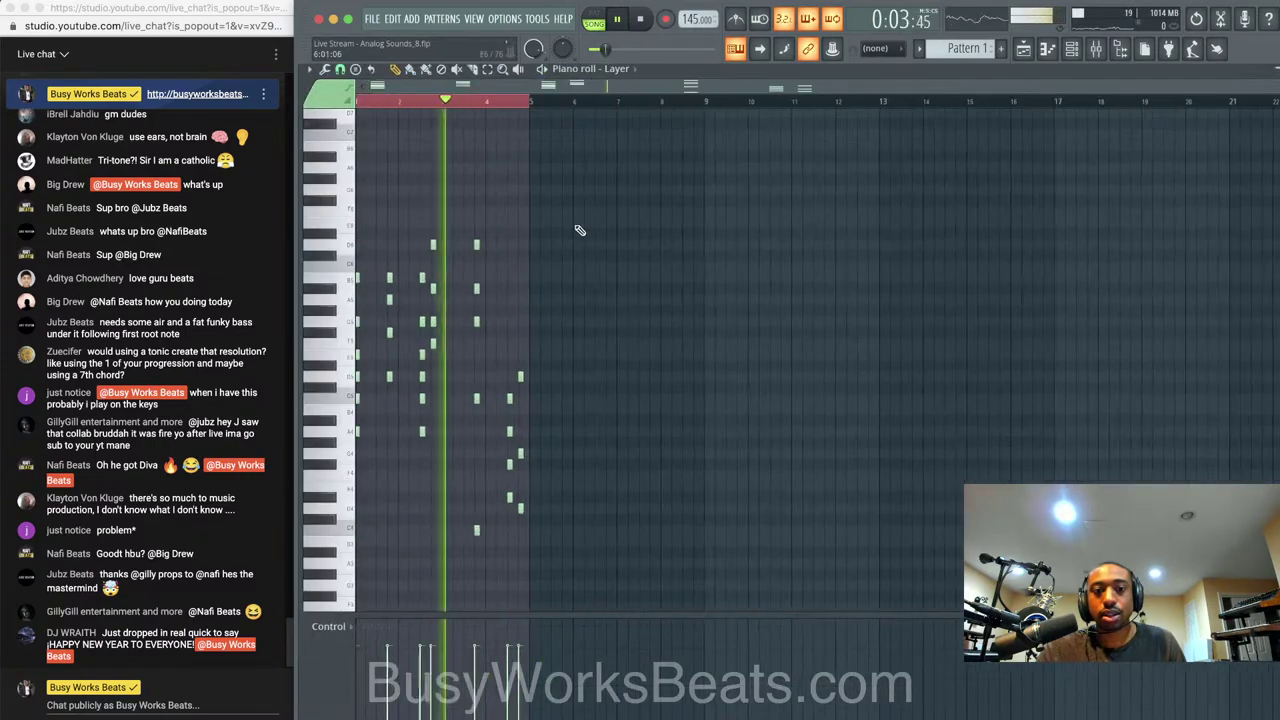
{"action": "scroll", "coordinate": [580, 230], "scroll_direction": "down", "scroll_amount": 4}
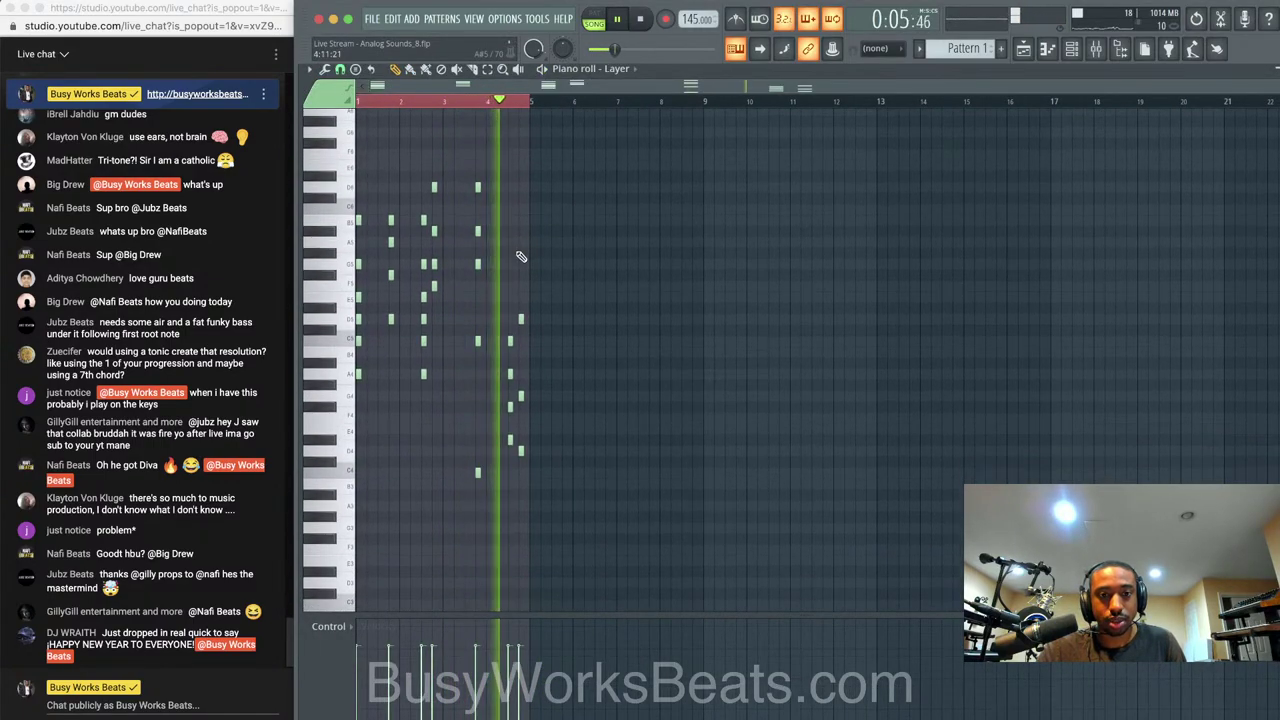
{"action": "scroll", "coordinate": [521, 254], "scroll_direction": "up", "scroll_amount": 1}
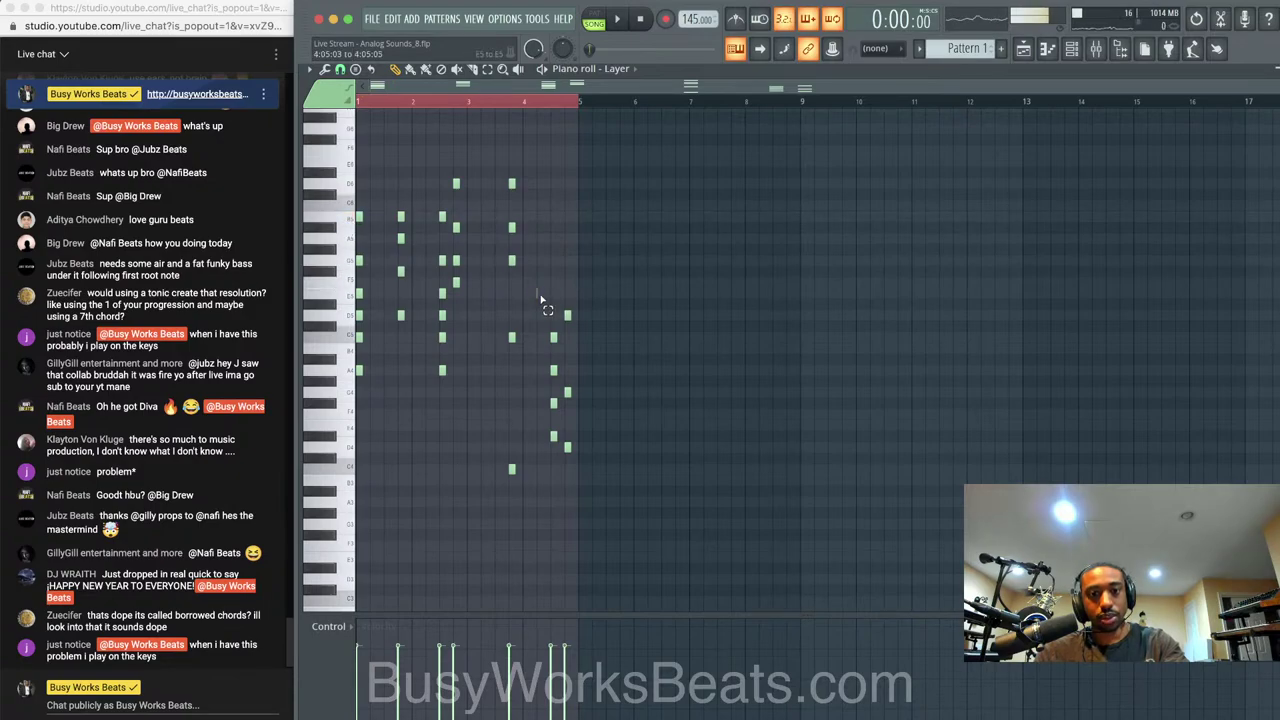
{"action": "left_click_drag", "start_coordinate": [540, 300], "coordinate": [597, 450]}
{"action": "key", "text": "ctrl+Up"}
{"action": "key", "text": "space"}
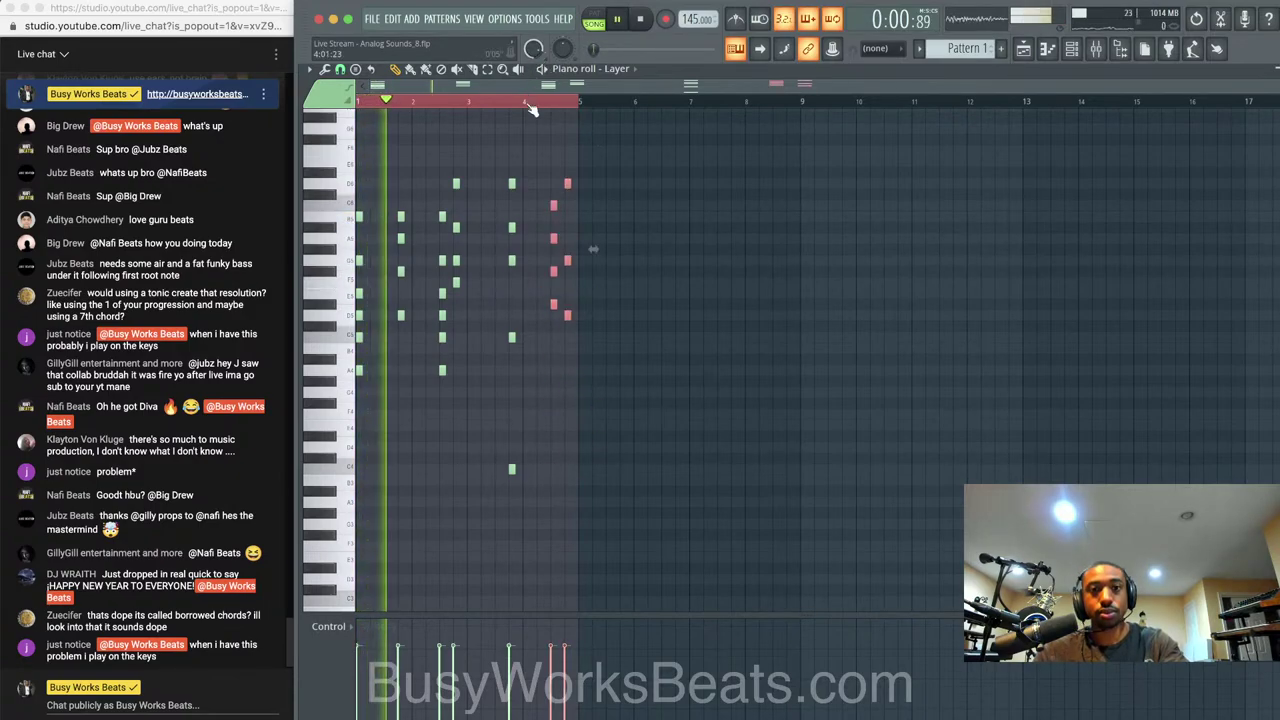
Return to the playlist and play the arrangement from bar 9
{"action": "key", "text": "F5"}
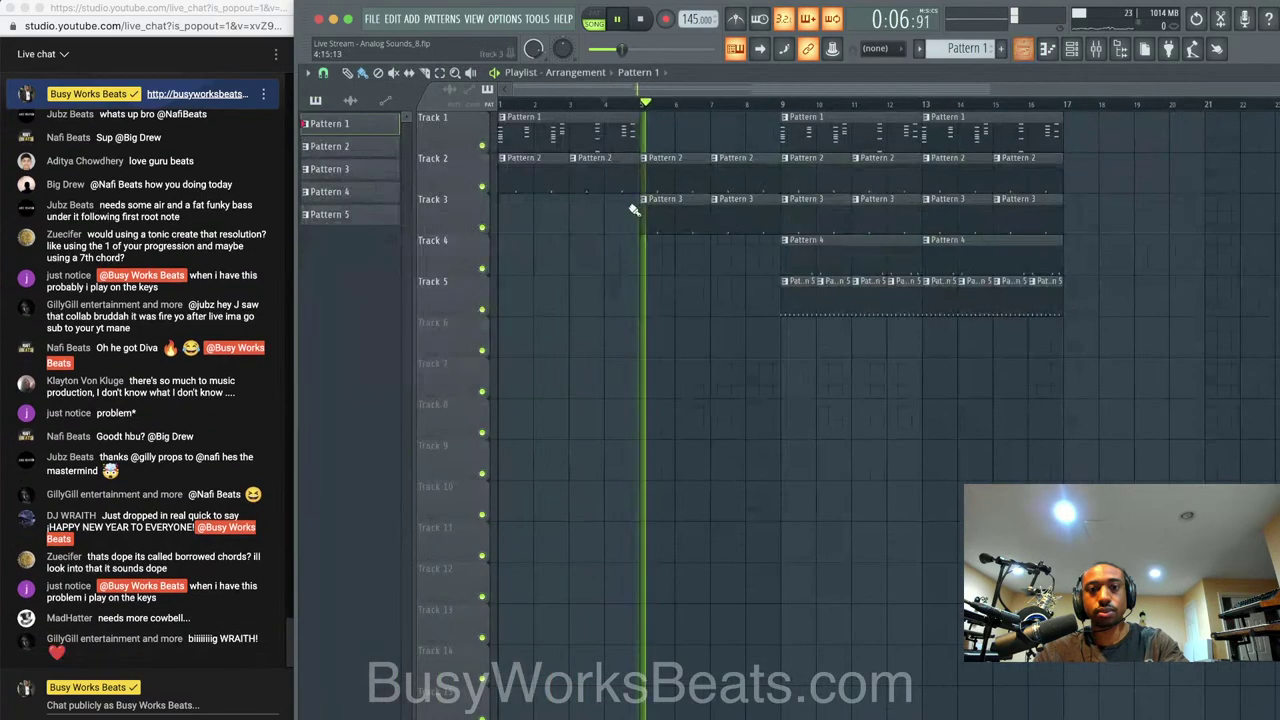
{"action": "key", "text": "space"}
{"action": "left_click", "coordinate": [778, 103]}
{"action": "key", "text": "space"}
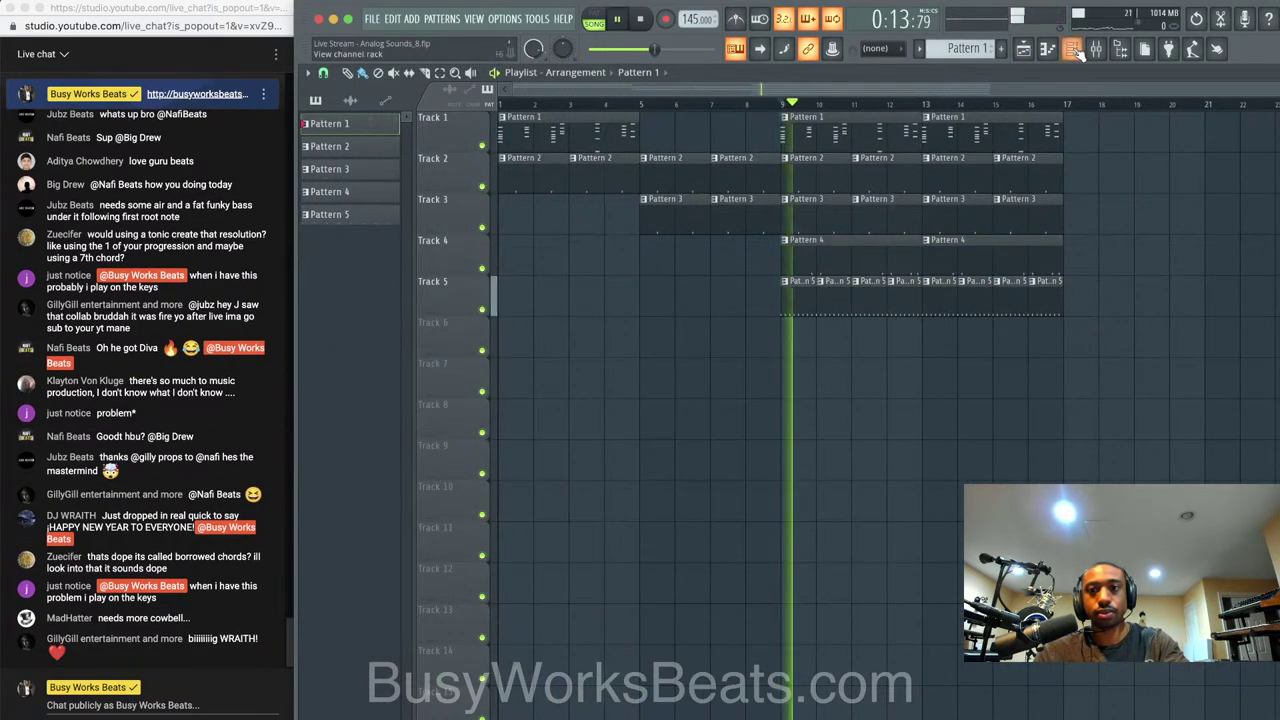
Set the Prophet V3's filter envelope attack to 2.18 ms and its decay to about 515 ms, and close the plugin window
{"action": "key", "text": "F6"}
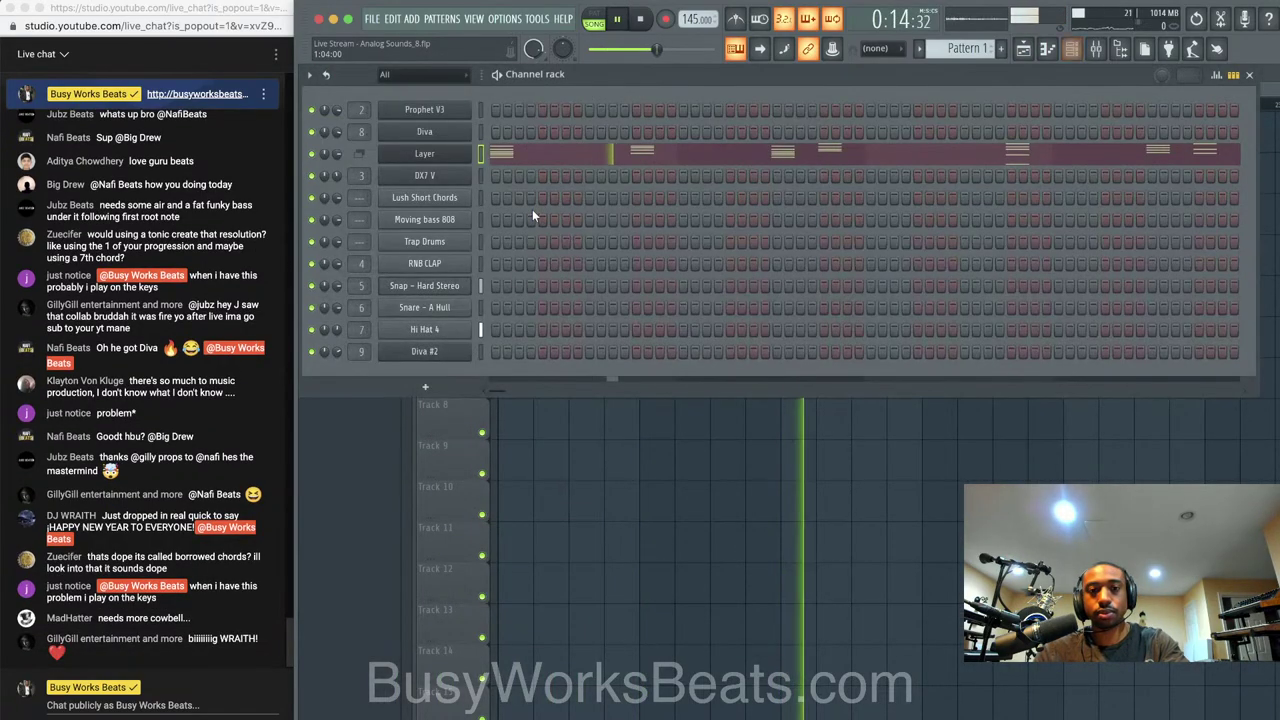
{"action": "left_click", "coordinate": [443, 112]}
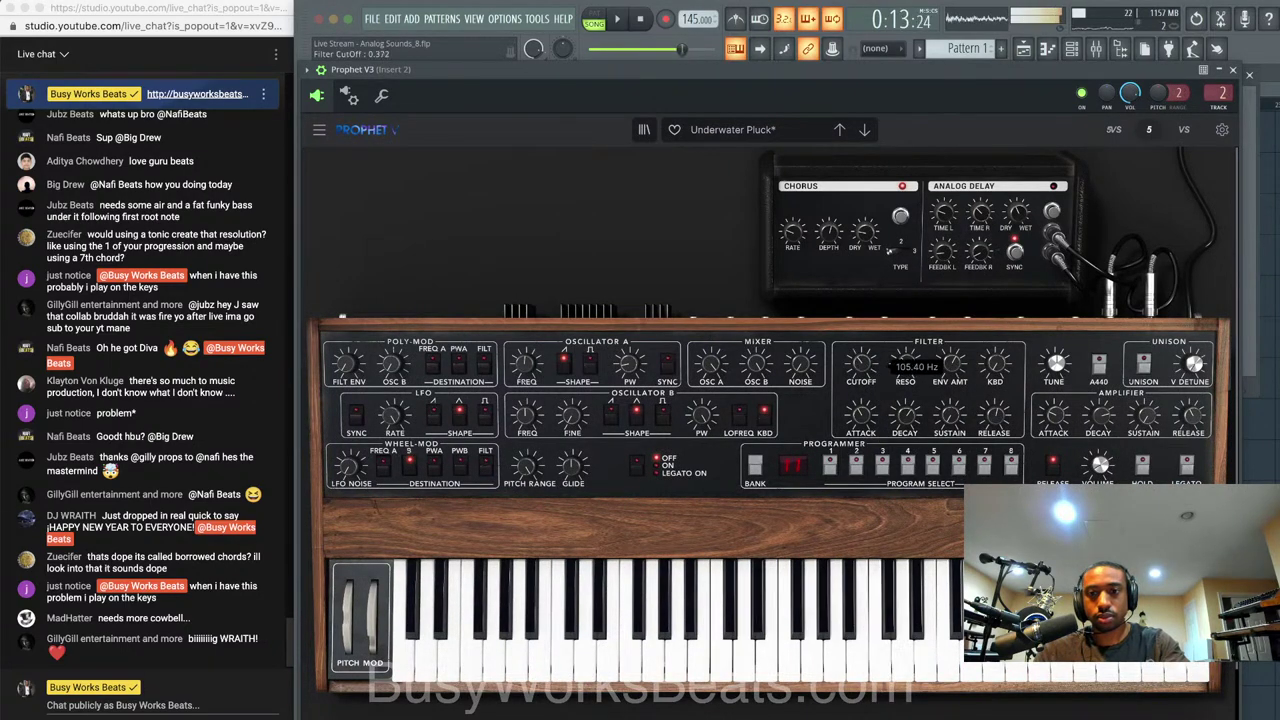
{"action": "key", "text": "space"}
{"action": "left_click_drag", "start_coordinate": [862, 415], "coordinate": [862, 408]}
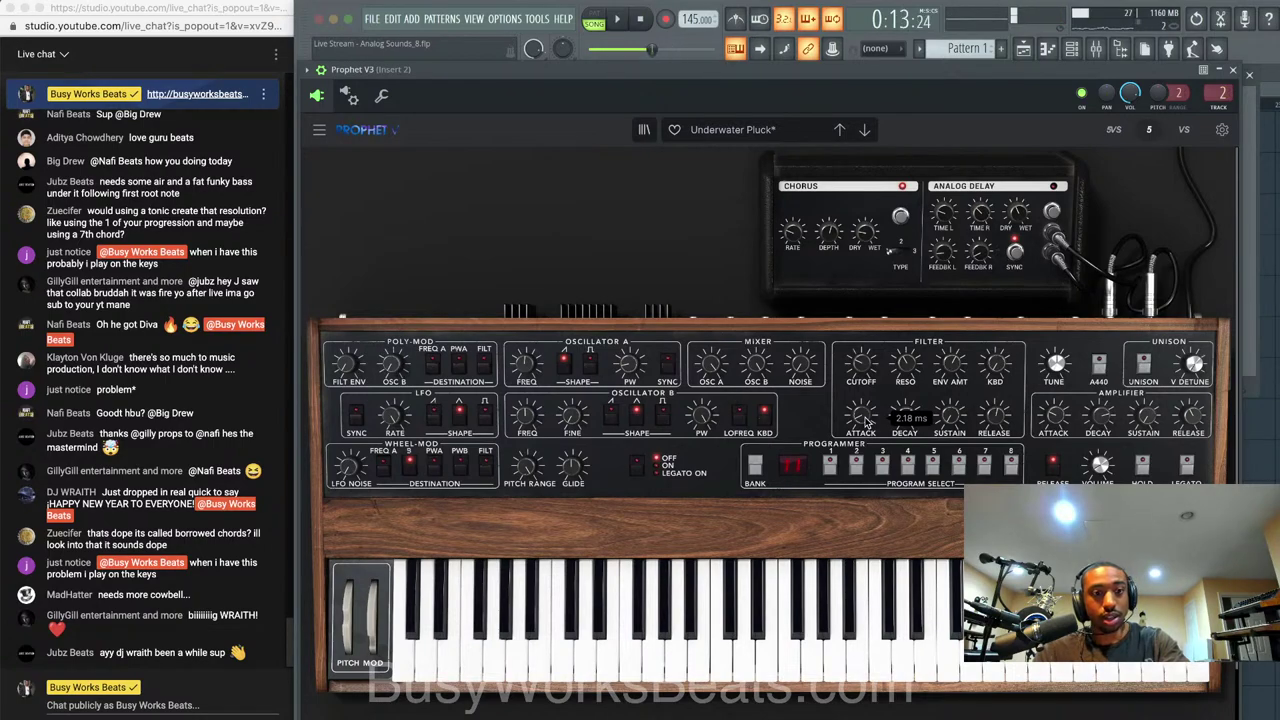
{"action": "left_click_drag", "start_coordinate": [910, 419], "coordinate": [911, 423]}
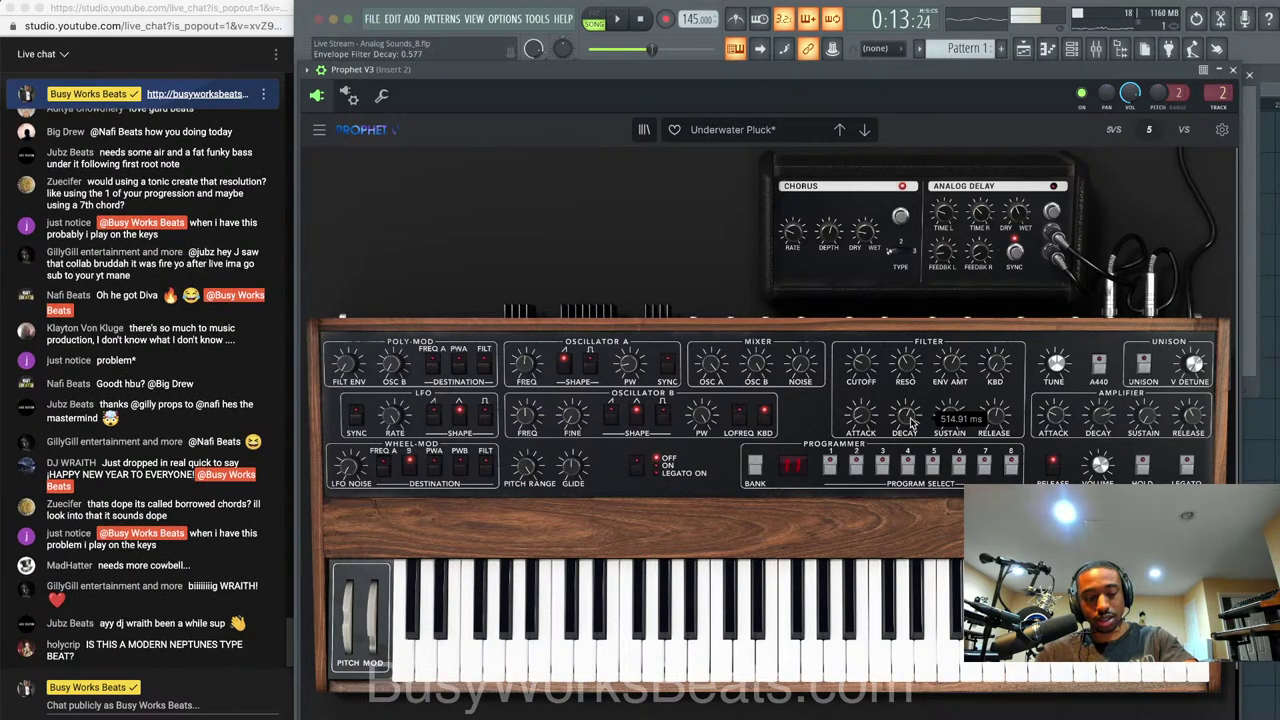
{"action": "left_click", "coordinate": [1233, 70]}
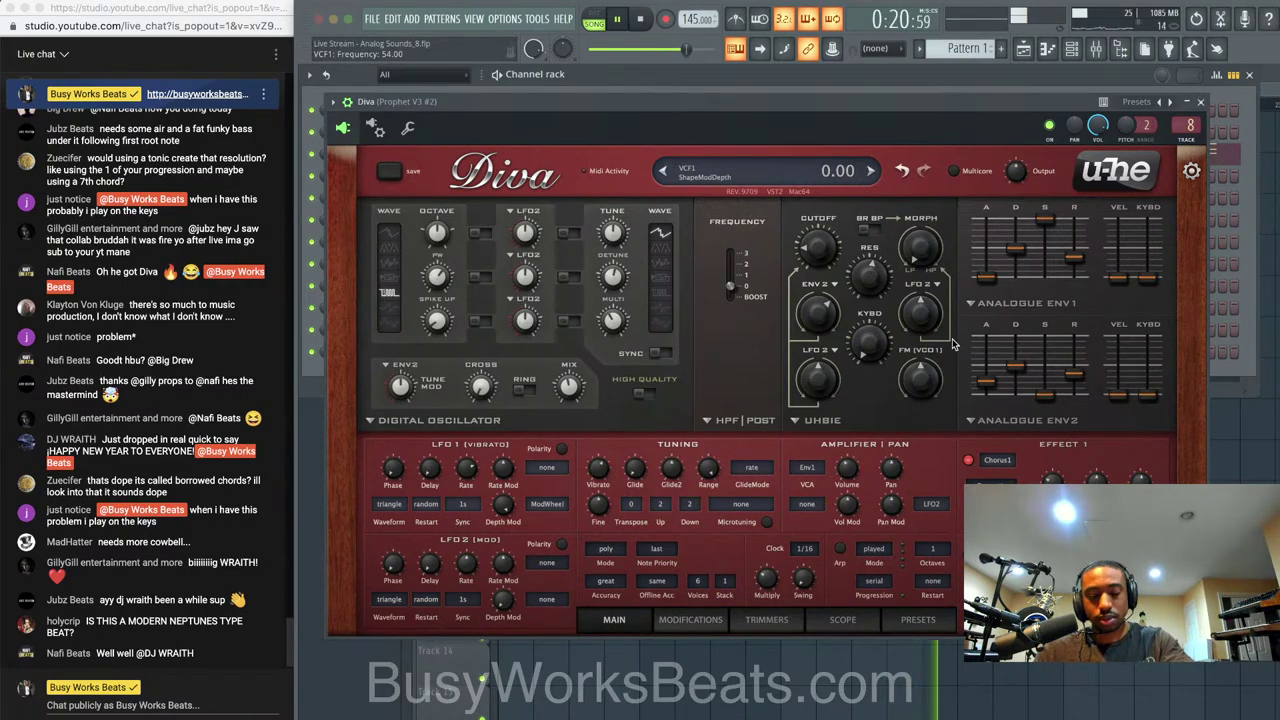
Stop playback, close the Diva window and audition the arrangement briefly from bar 9 with the channel rack shown
{"action": "key", "text": "space"}
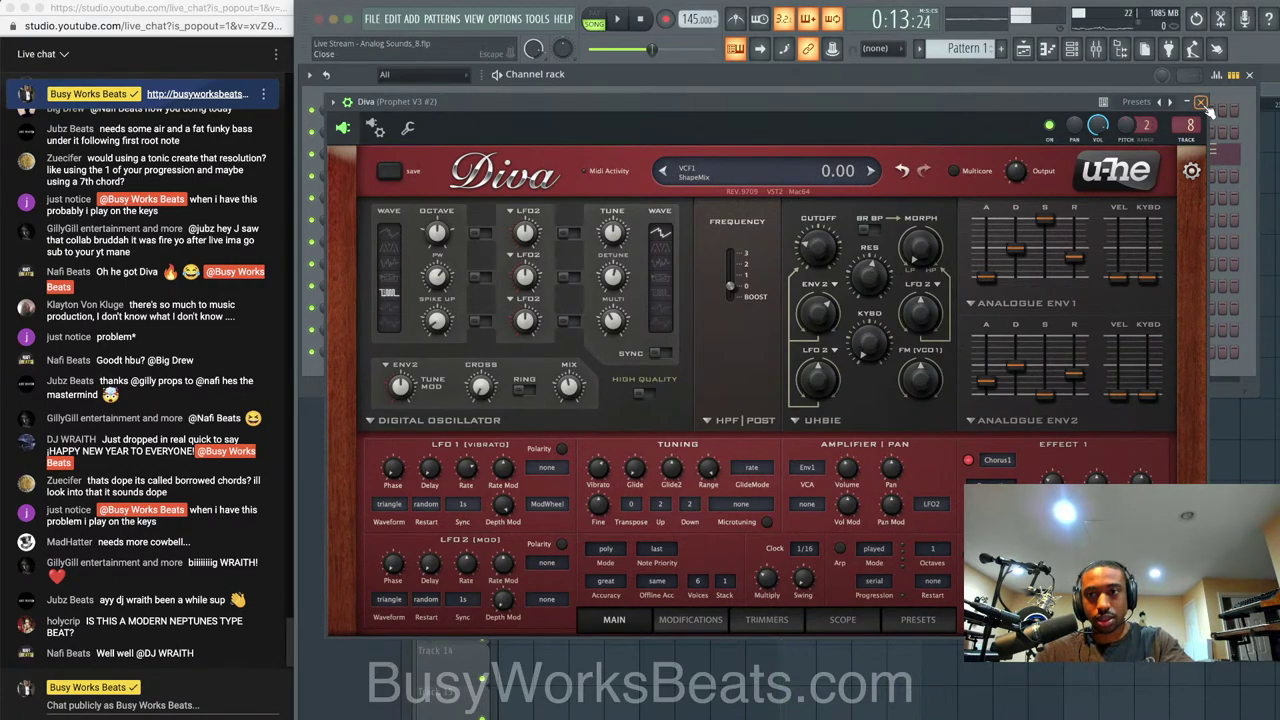
{"action": "left_click", "coordinate": [1201, 102]}
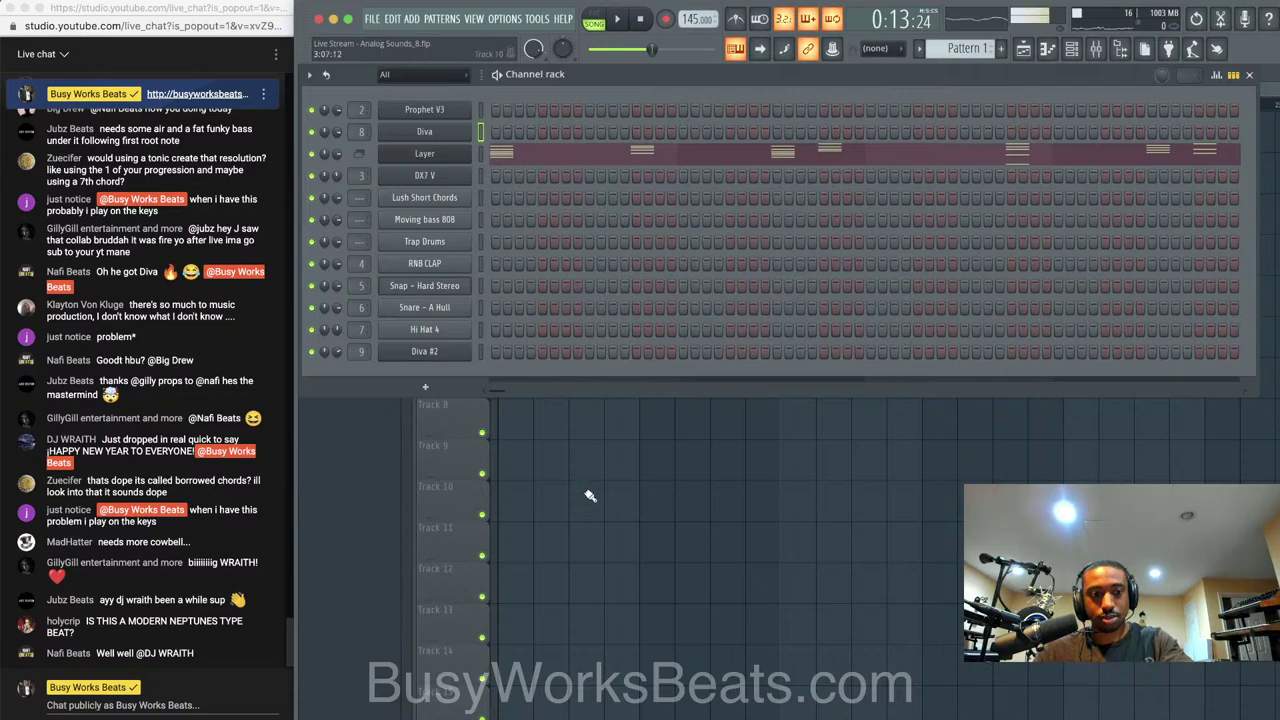
{"action": "key", "text": "F6"}
{"action": "left_click", "coordinate": [1071, 58]}
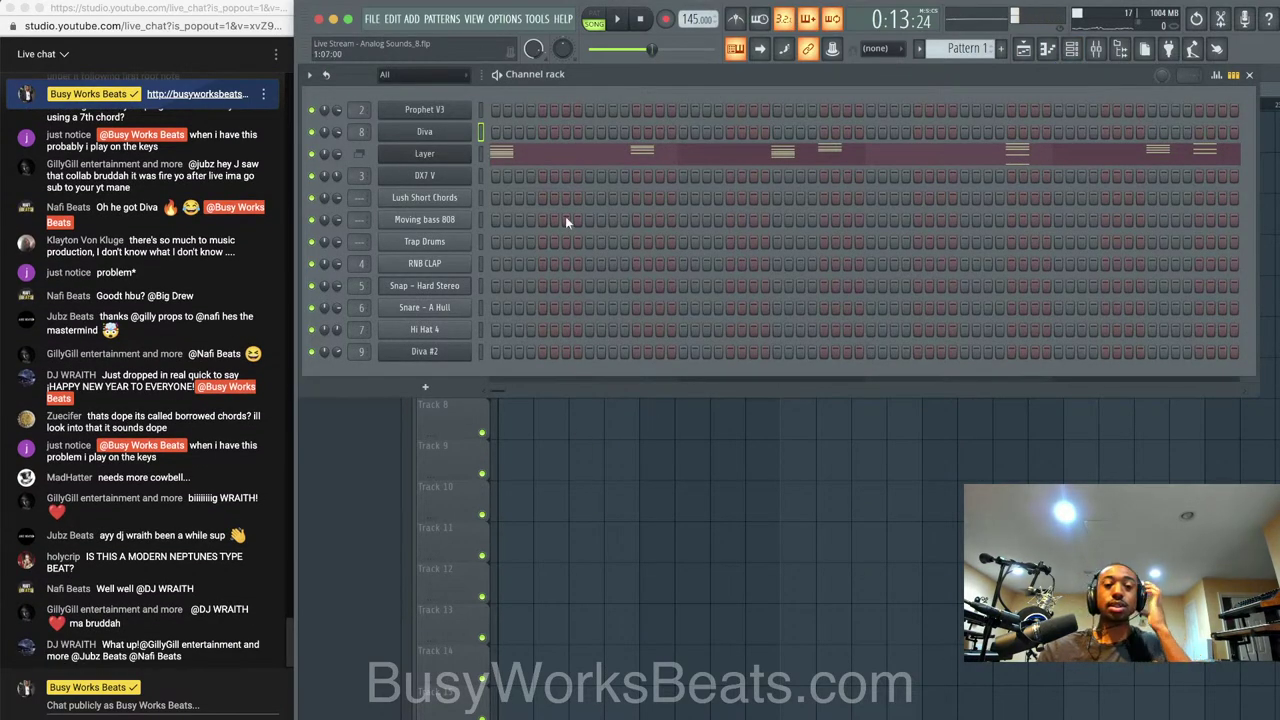
{"action": "key", "text": "space"}
{"action": "key", "text": "space"}
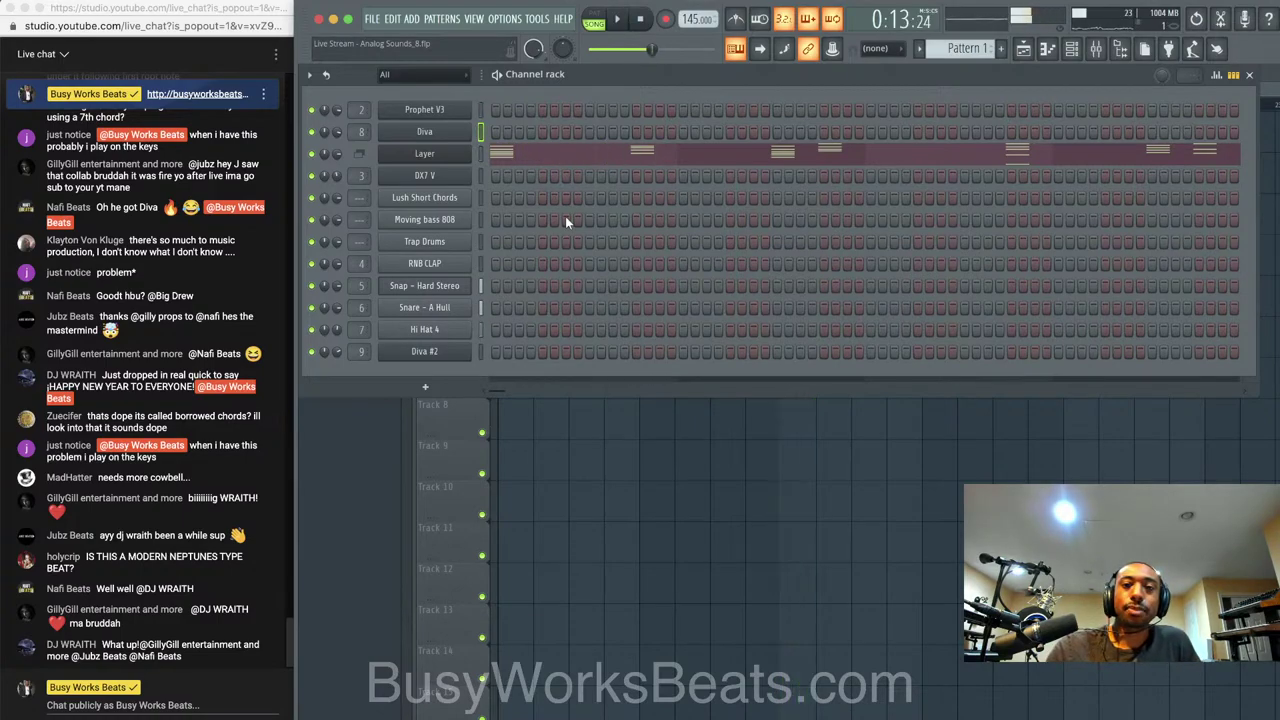
Open the Layer piano roll for Pattern 1 and lower the top D6 notes of the fourth and fifth chords by one octave during playback
{"action": "key", "text": "space"}
{"action": "left_click", "coordinate": [592, 160]}
{"action": "key", "text": "space"}
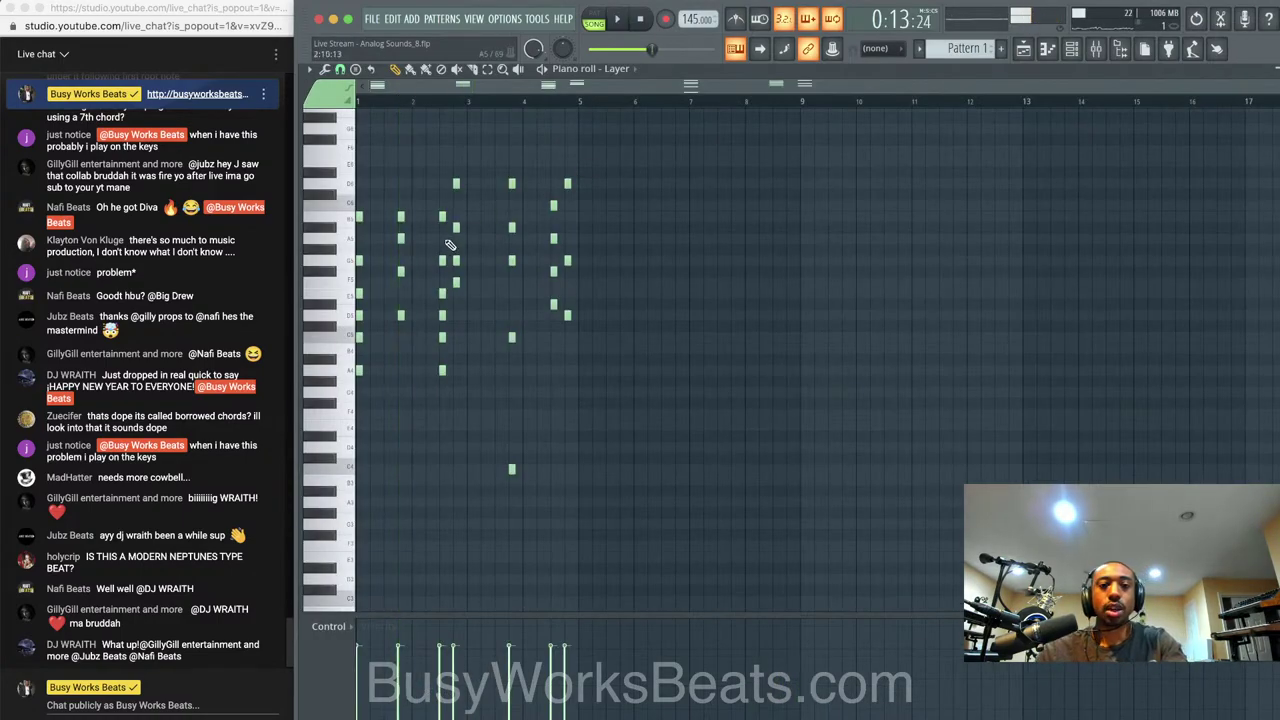
{"action": "scroll", "coordinate": [425, 248], "scroll_direction": "up", "scroll_amount": 3}
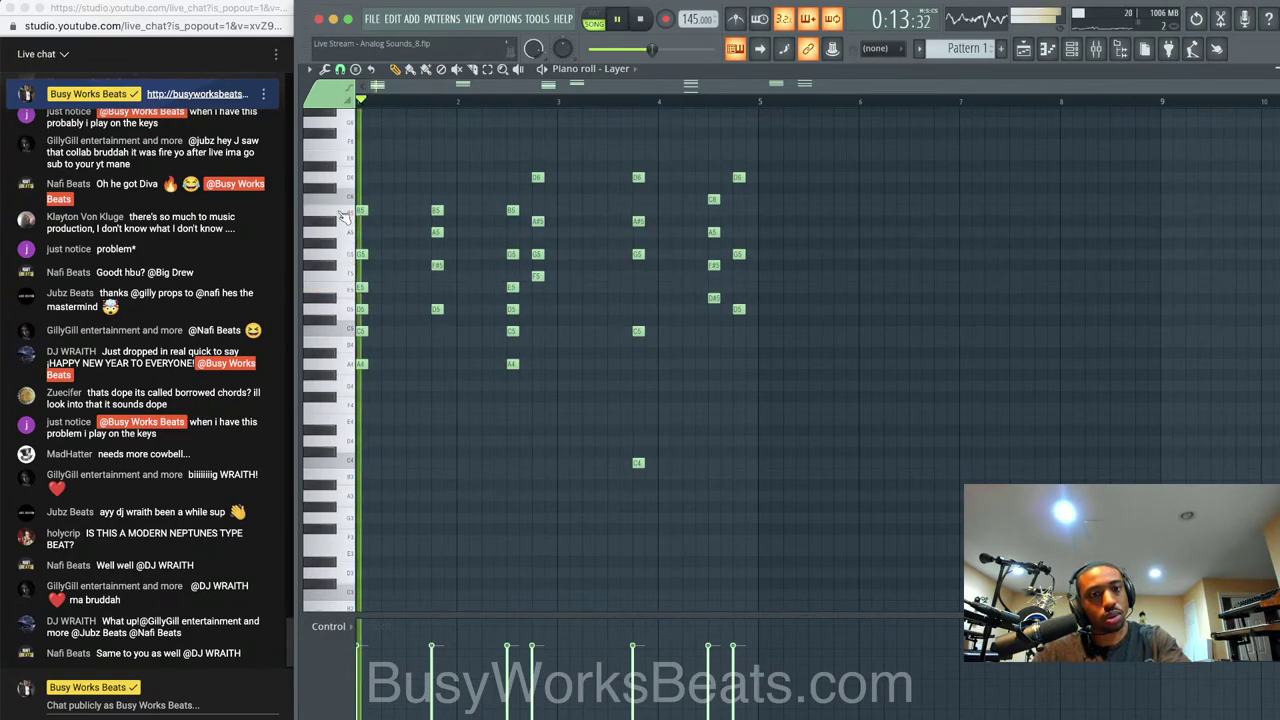
{"action": "key", "text": "space"}
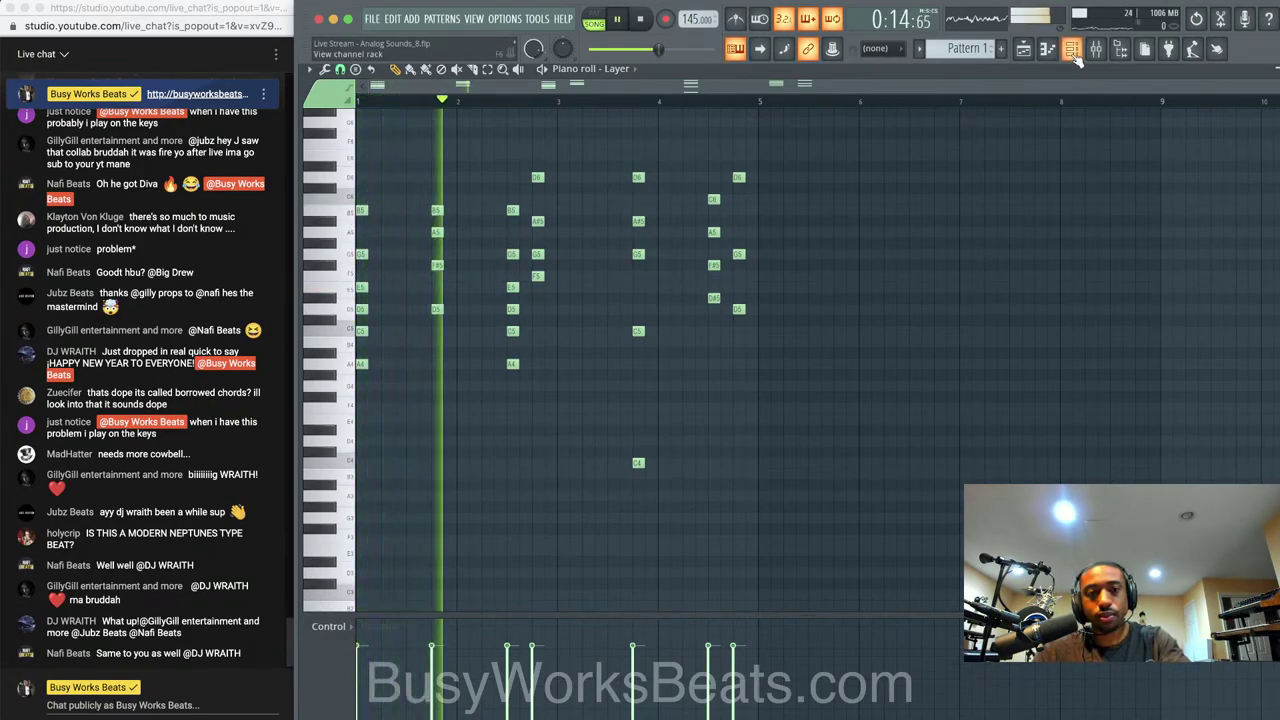
{"action": "left_click", "coordinate": [540, 177], "text": "ctrl"}
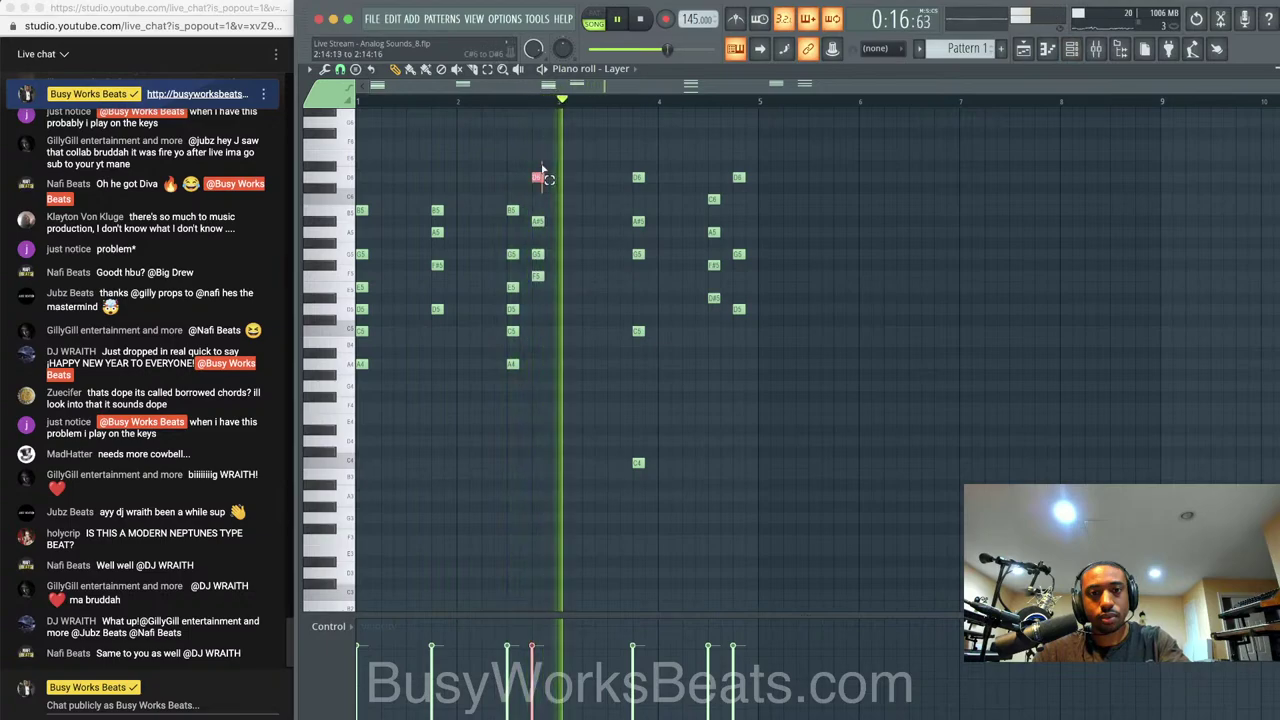
{"action": "key", "text": "ctrl+Down"}
{"action": "left_click", "coordinate": [638, 178], "text": "ctrl"}
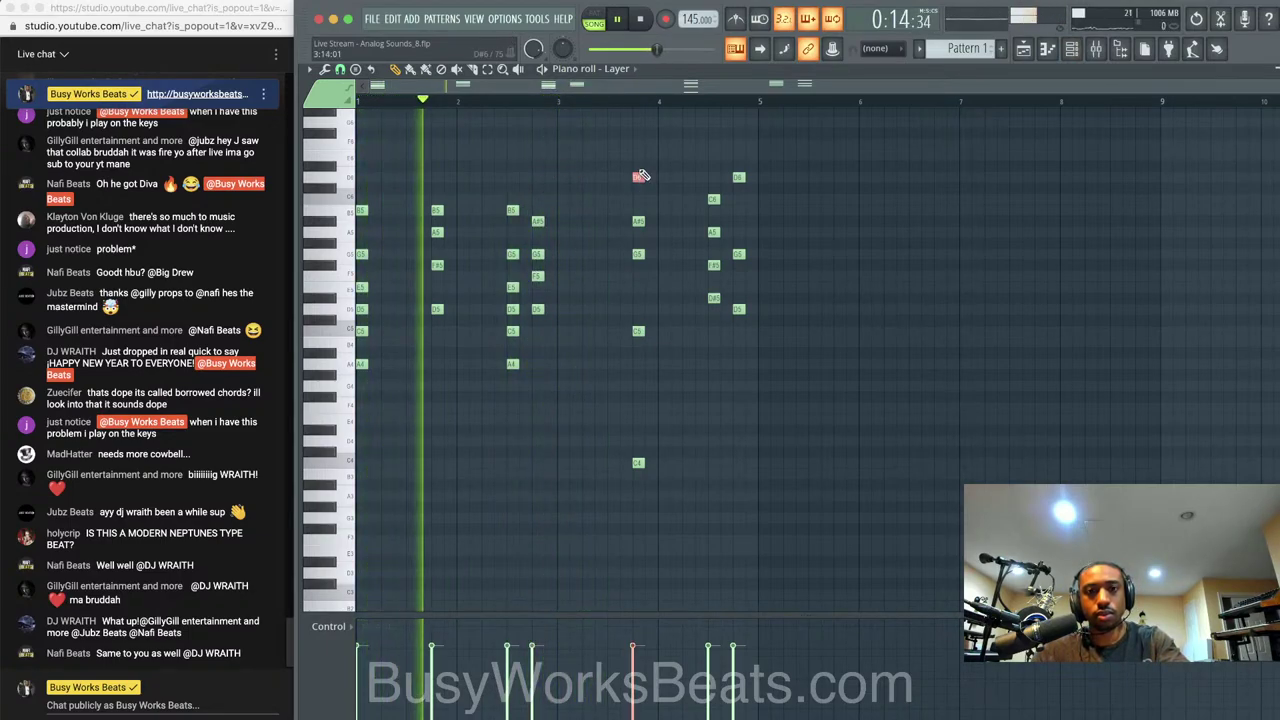
{"action": "key", "text": "ctrl+Down"}
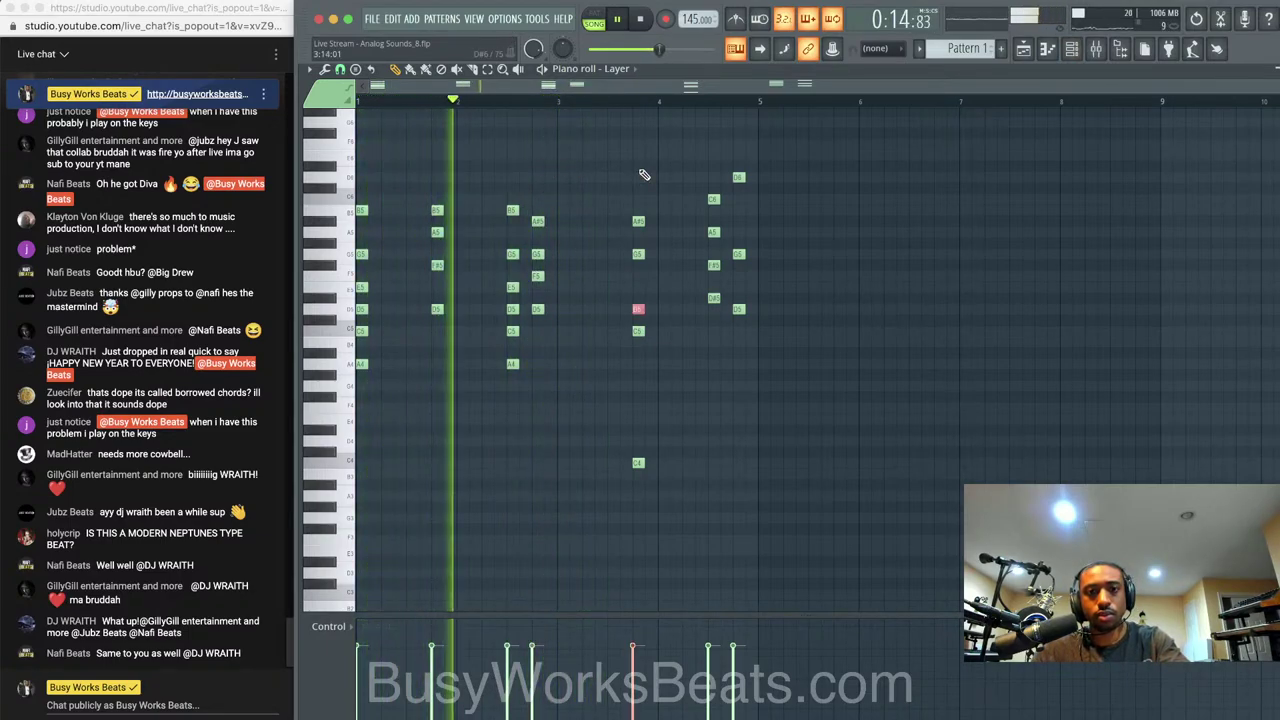
Lower the top C6 of the sixth chord and the top D6 of the last chord by one octave and play the pattern
{"action": "left_click", "coordinate": [718, 200], "text": "ctrl"}
{"action": "key", "text": "space"}
{"action": "left_click_drag", "start_coordinate": [366, 221], "coordinate": [757, 210]}
{"action": "left_click_drag", "start_coordinate": [721, 212], "coordinate": [714, 204]}
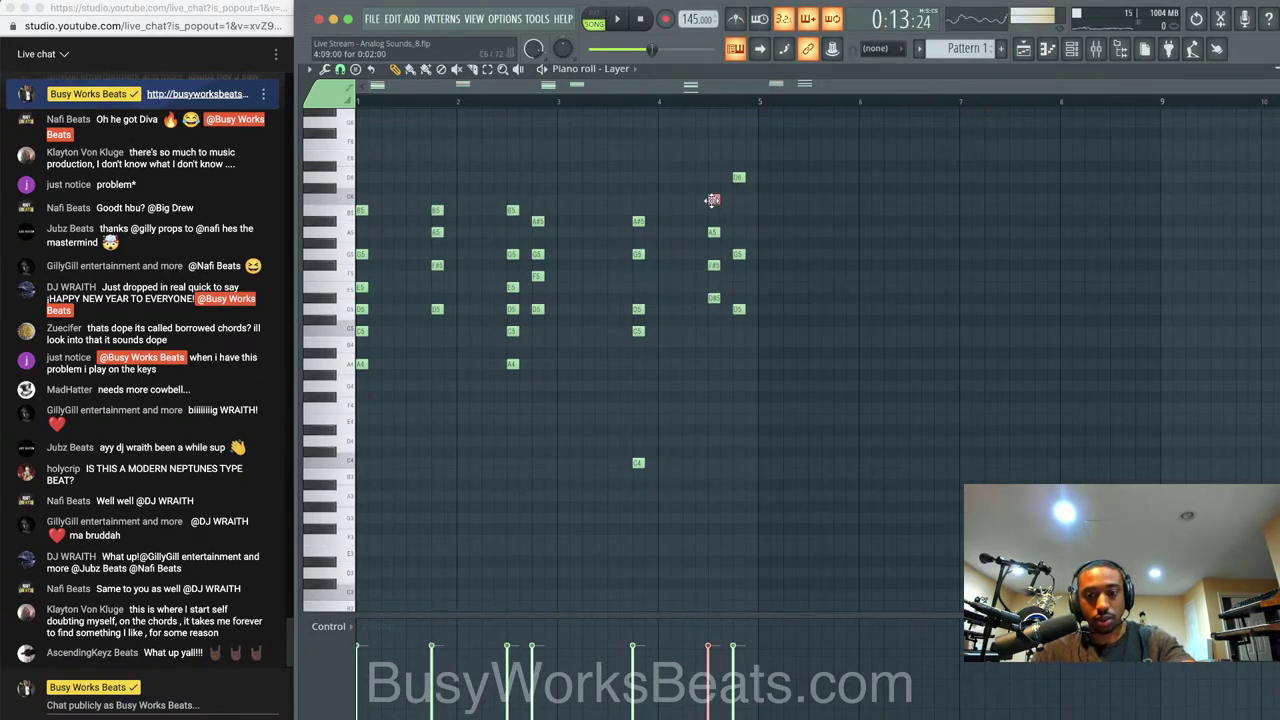
{"action": "key", "text": "space"}
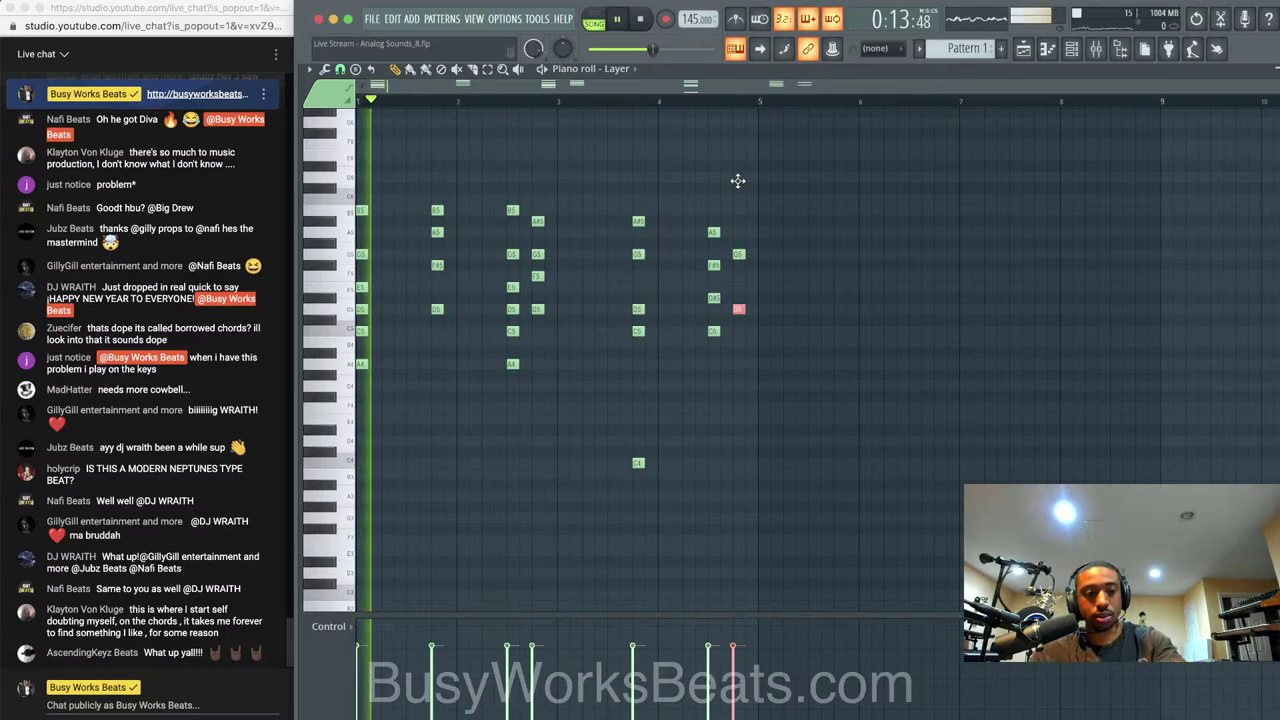
{"action": "left_click", "coordinate": [738, 350], "text": "super"}
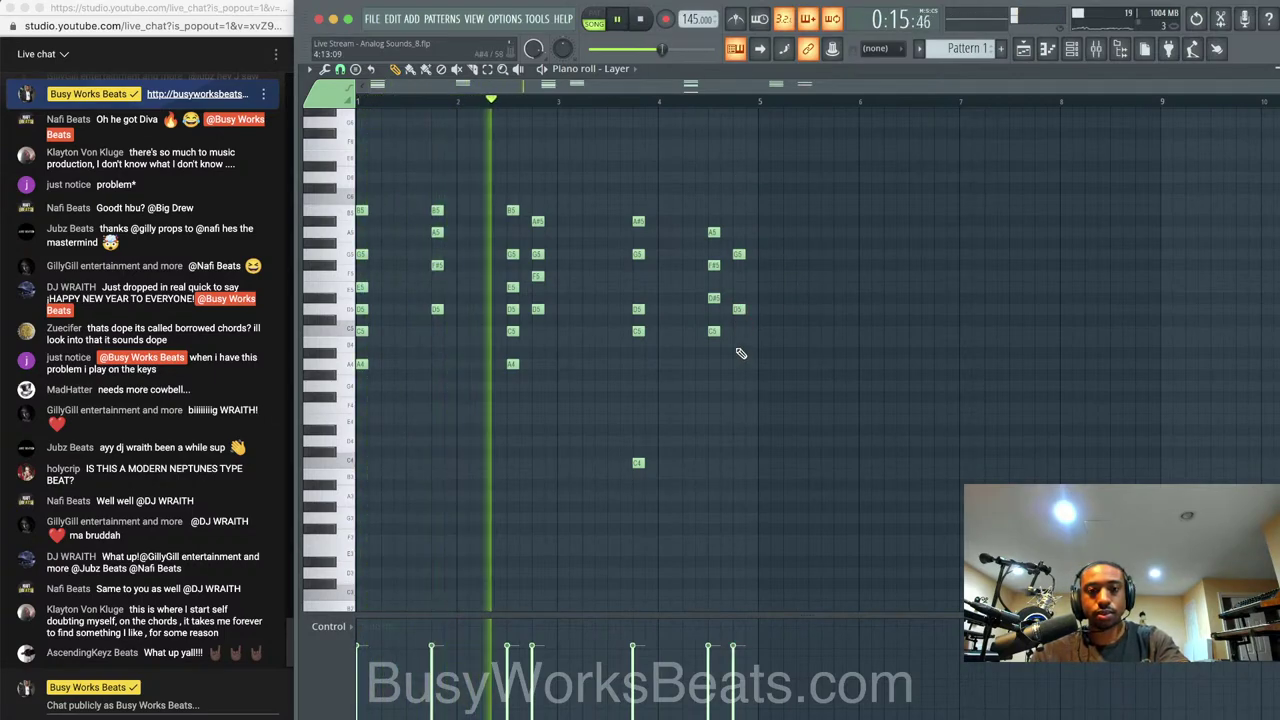
Delete the last chord and lengthen the sixth chord's notes up to where the deleted chord began
{"action": "left_click_drag", "start_coordinate": [781, 401], "coordinate": [723, 229]}
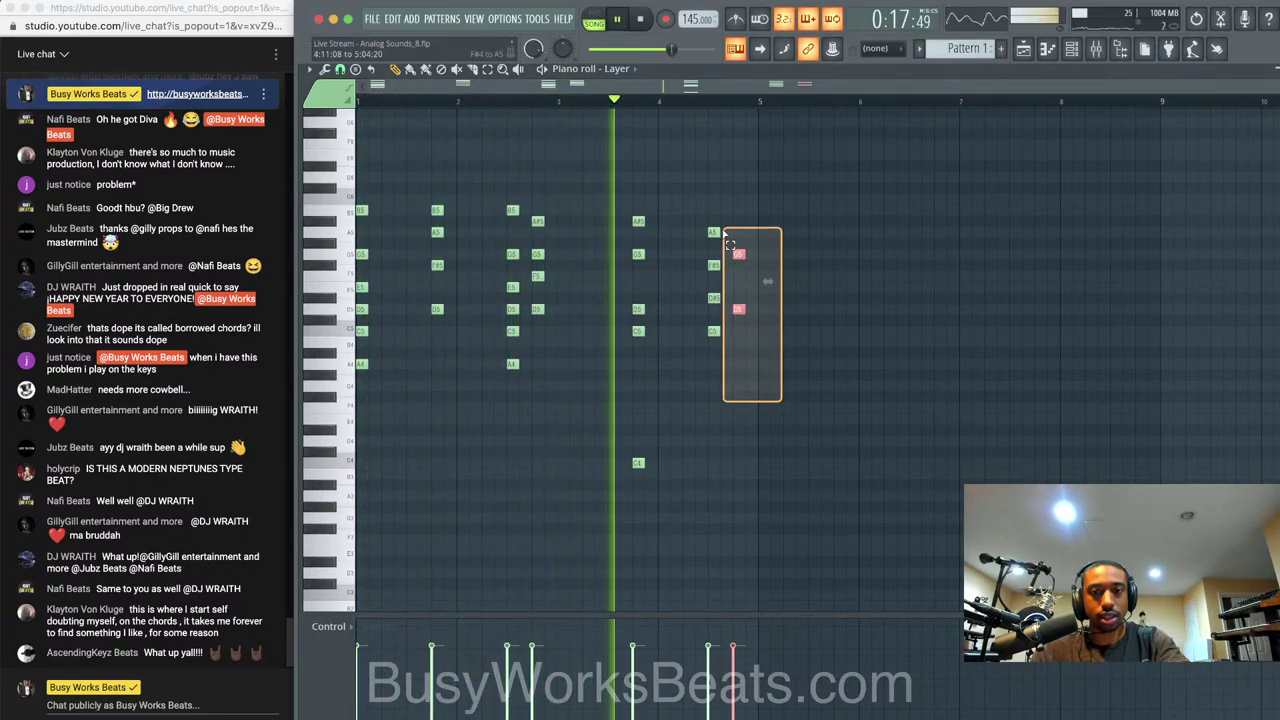
{"action": "key", "text": "Delete"}
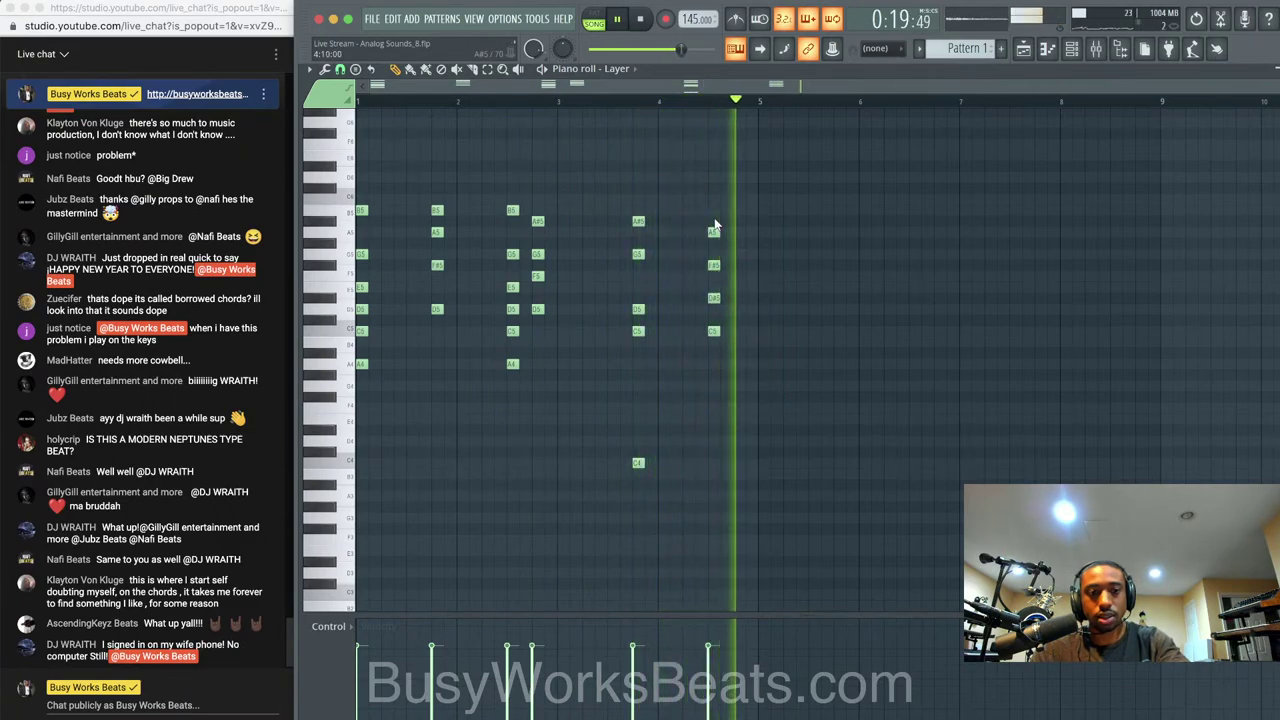
{"action": "left_click_drag", "start_coordinate": [716, 225], "coordinate": [731, 332]}
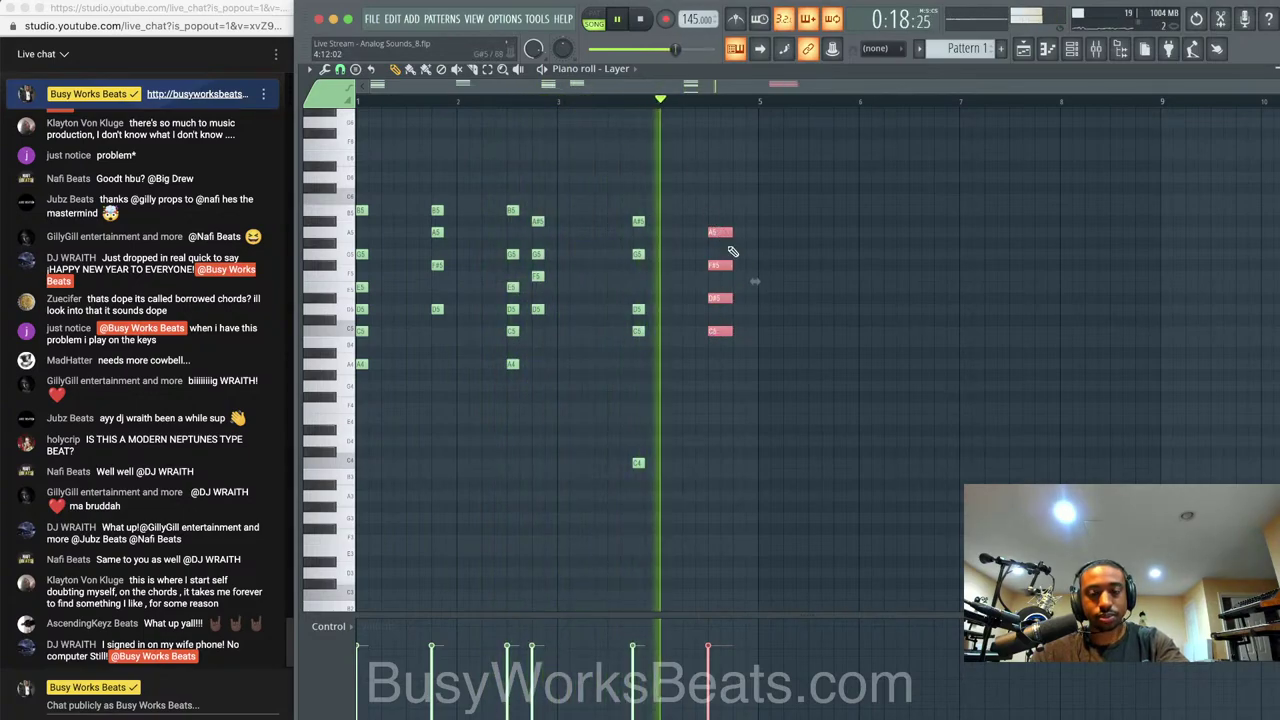
Transpose the lengthened sixth chord up one semitone and place a copy of the first chord directly after it
{"action": "left_click_drag", "start_coordinate": [720, 234], "coordinate": [717, 218]}
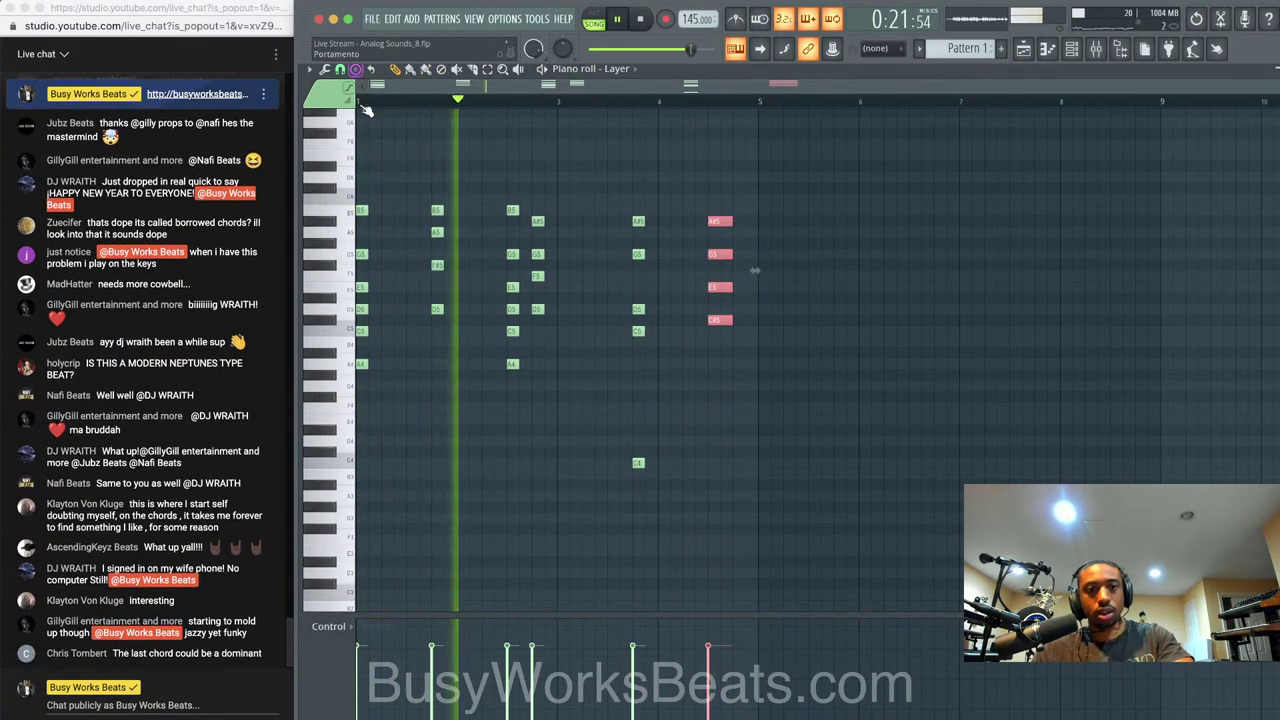
{"action": "left_click_drag", "start_coordinate": [386, 194], "coordinate": [740, 364]}
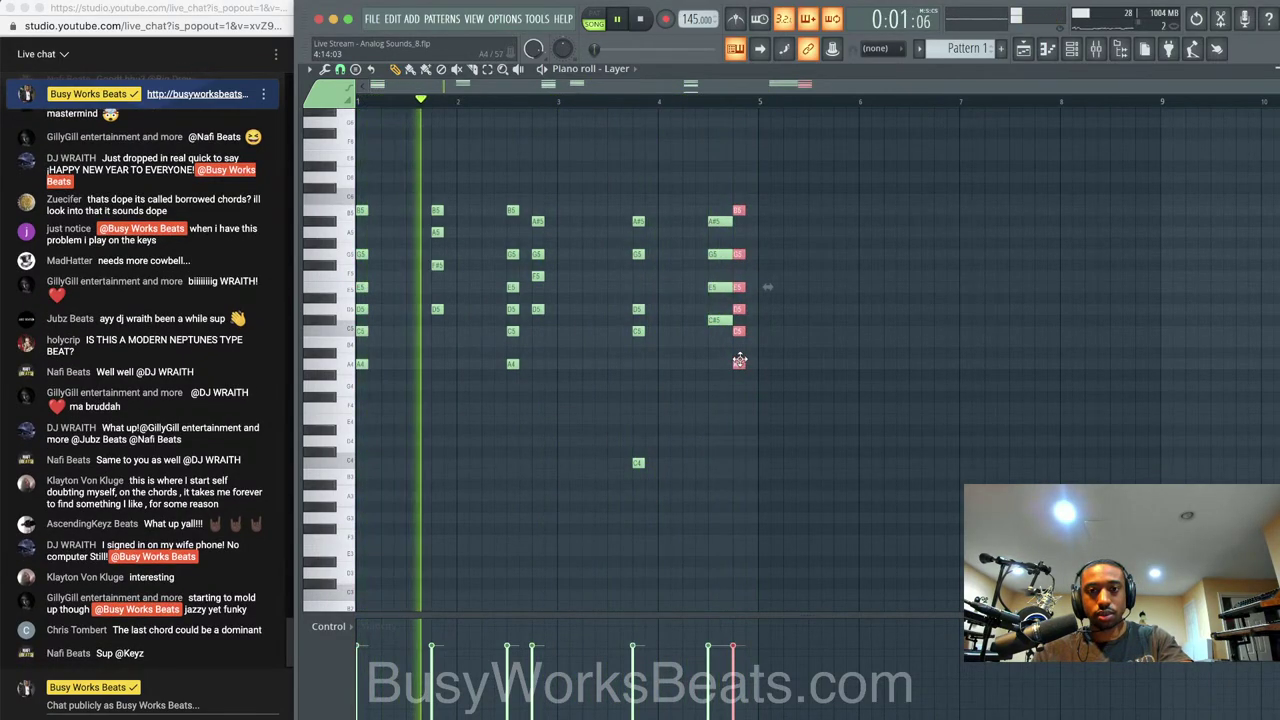
{"action": "left_click", "coordinate": [672, 49]}
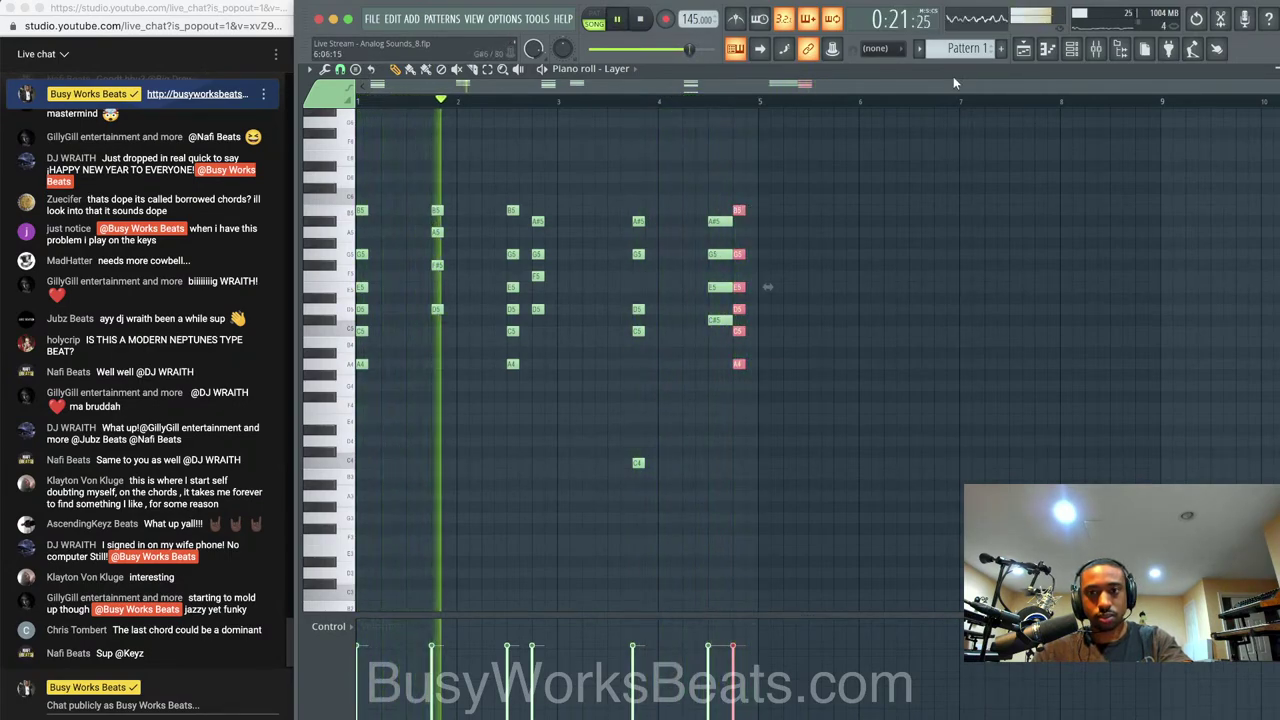
Return to the playlist, save the project and stop the playback of the arrangement
{"action": "left_click", "coordinate": [1023, 48]}
{"action": "key", "text": "super+s"}
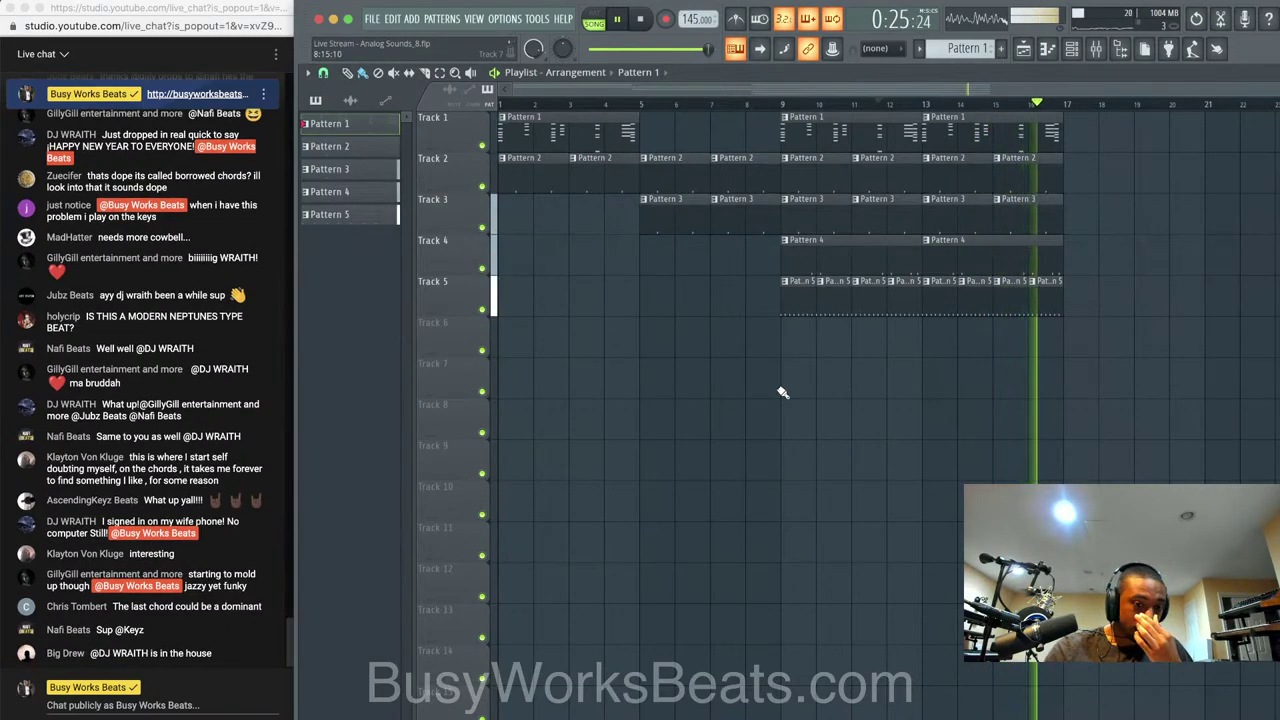
{"action": "key", "text": "space"}
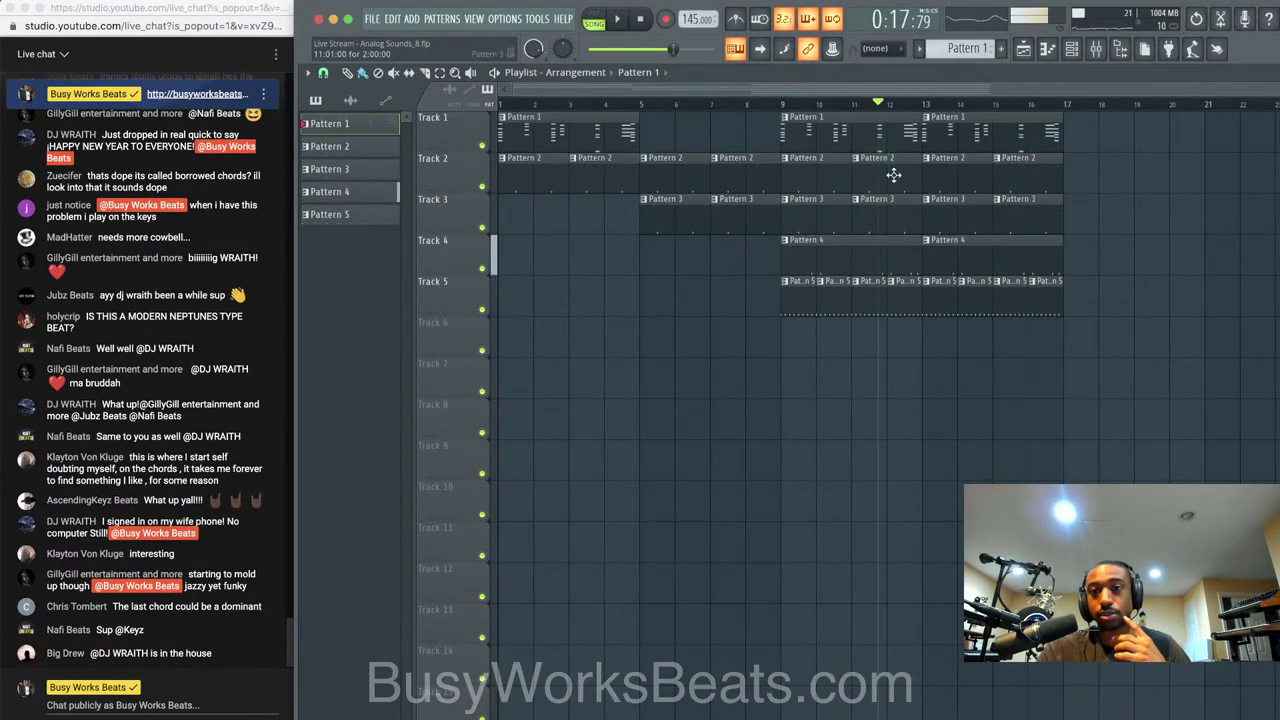
Open the Prophet V3 from the channel rack, review its settings with the arrangement playing and close it
{"action": "left_click", "coordinate": [1072, 48]}
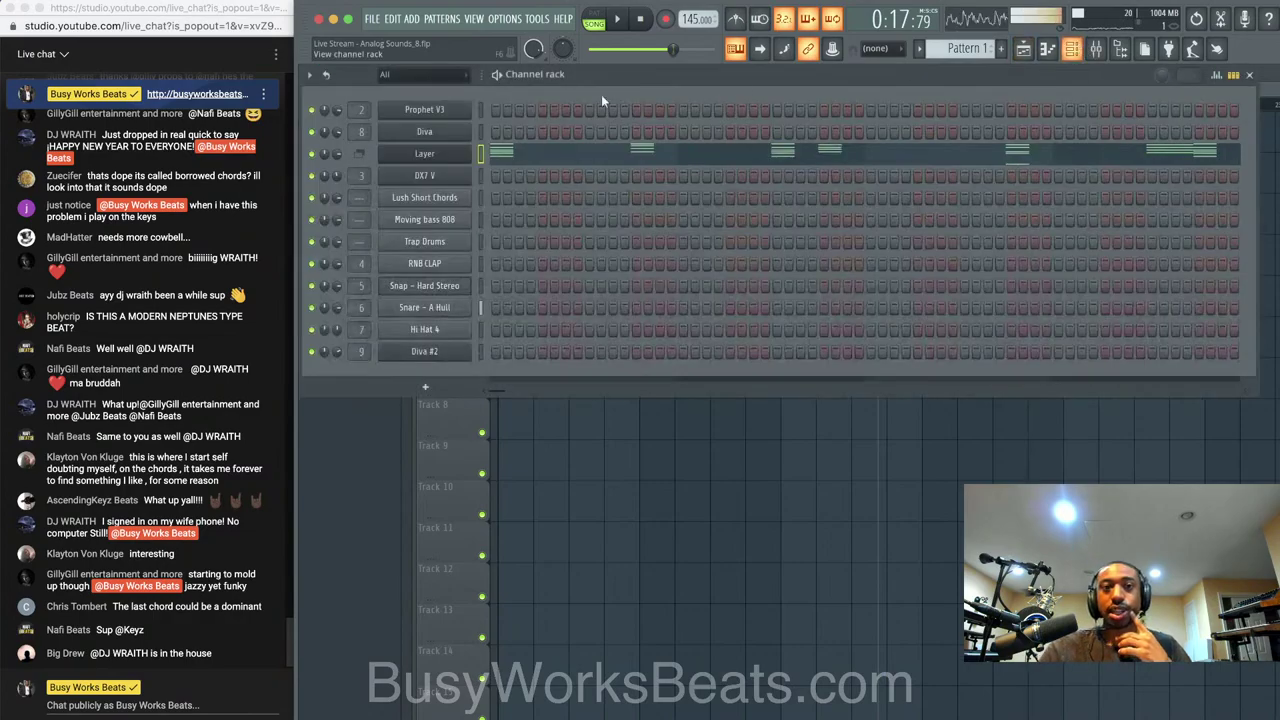
{"action": "left_click", "coordinate": [426, 112]}
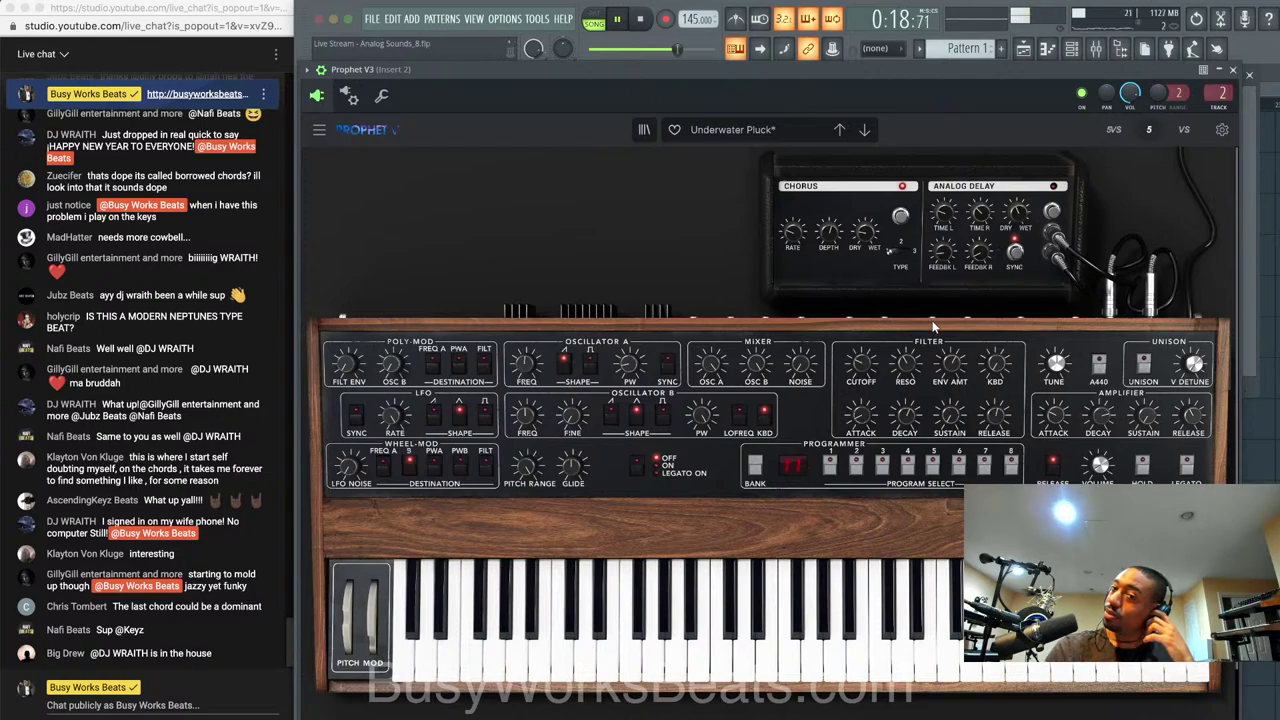
{"action": "left_click", "coordinate": [1234, 71]}
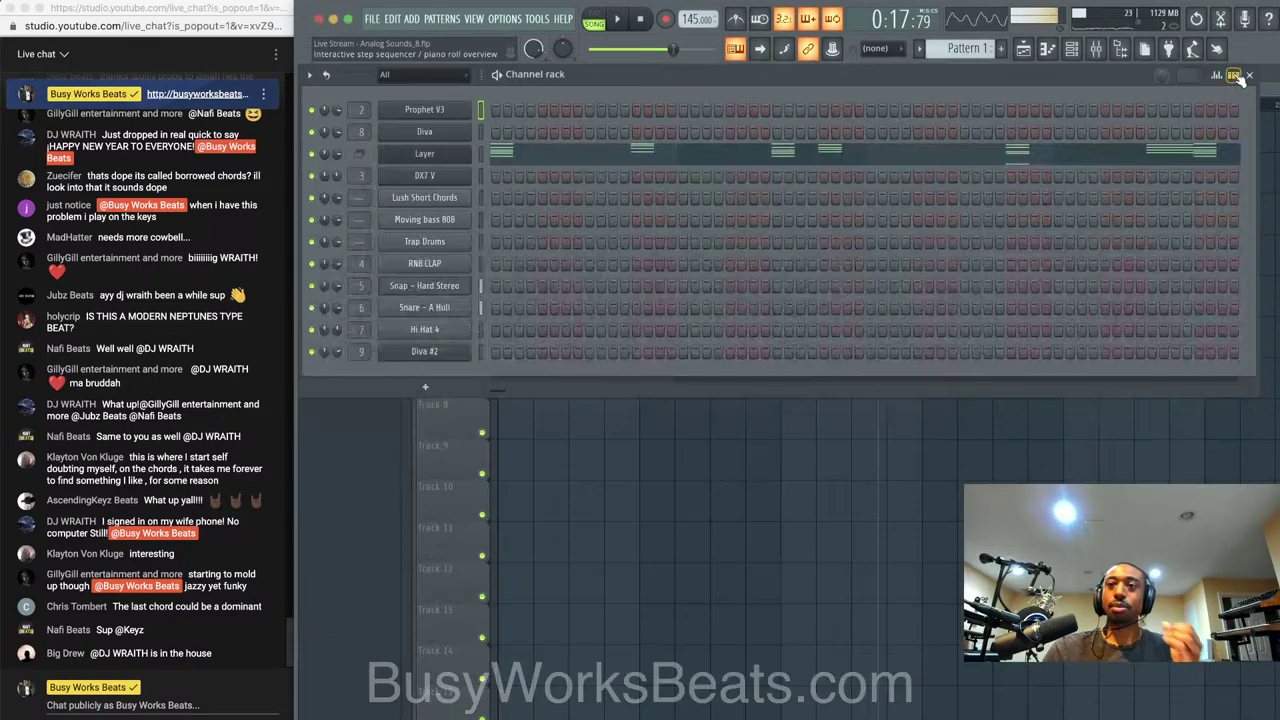
Switch to the YouTube Studio live streaming window to check the stream, and minimise it to return to the playlist
{"action": "right_click", "coordinate": [410, 718]}
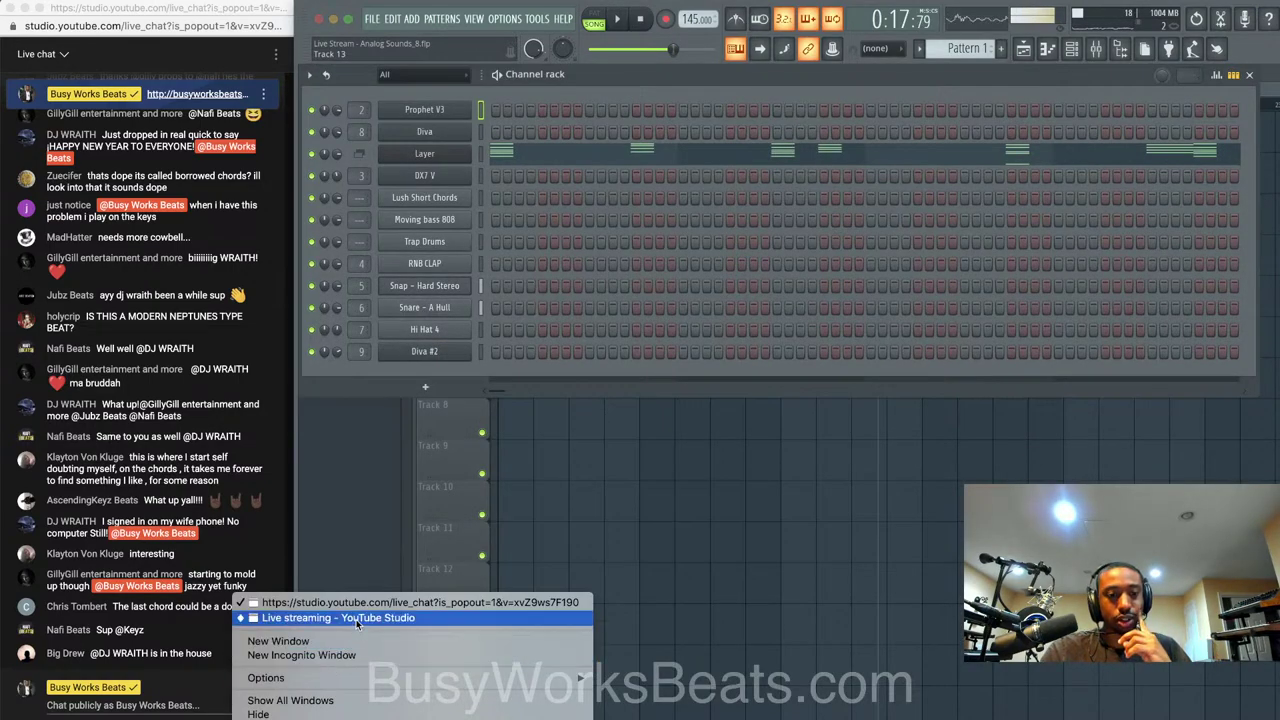
{"action": "left_click", "coordinate": [355, 619]}
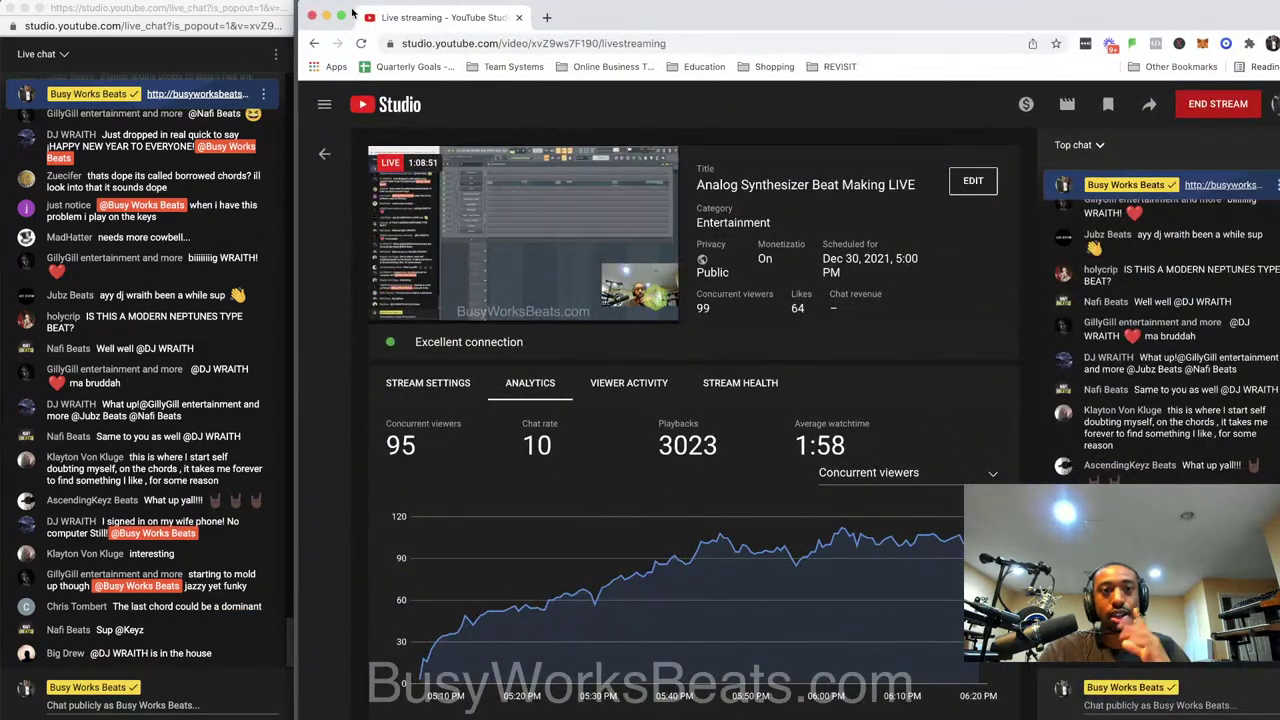
{"action": "left_click", "coordinate": [326, 17]}
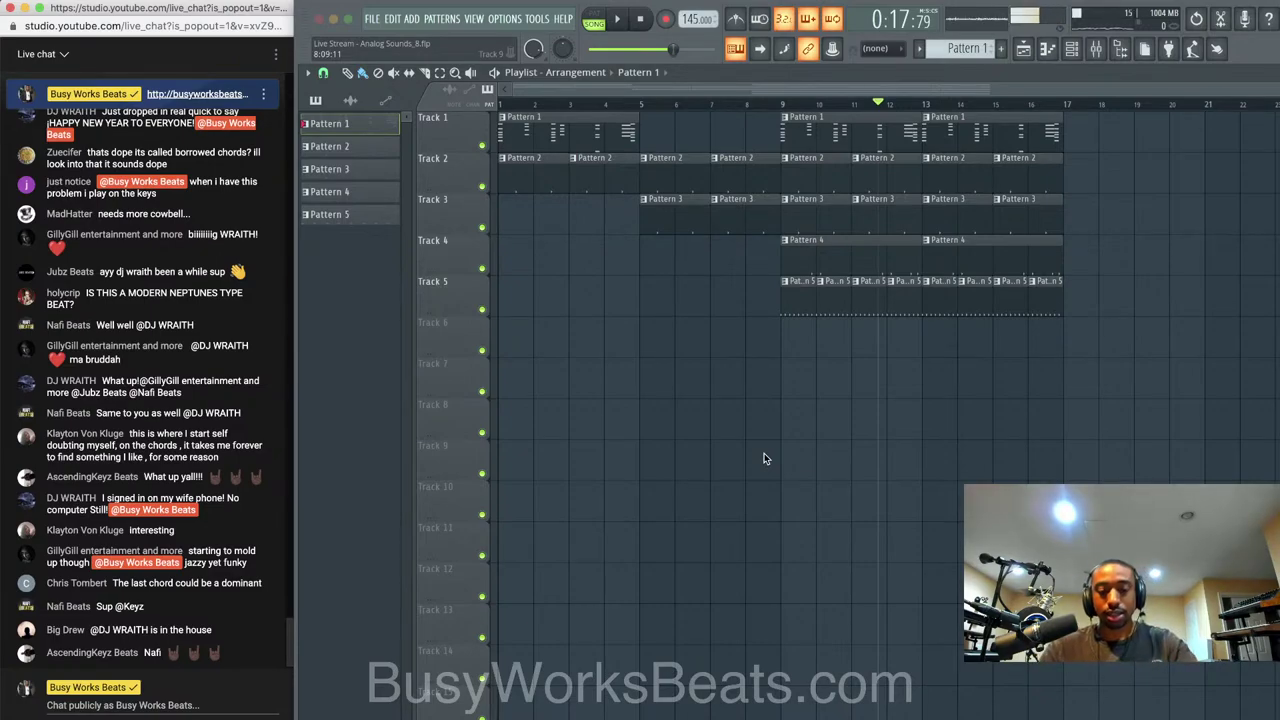
Save the project as the new version Live Stream - Analog Sounds_9.flp and play the arrangement with the channel rack shown
{"action": "left_click", "coordinate": [1097, 72]}
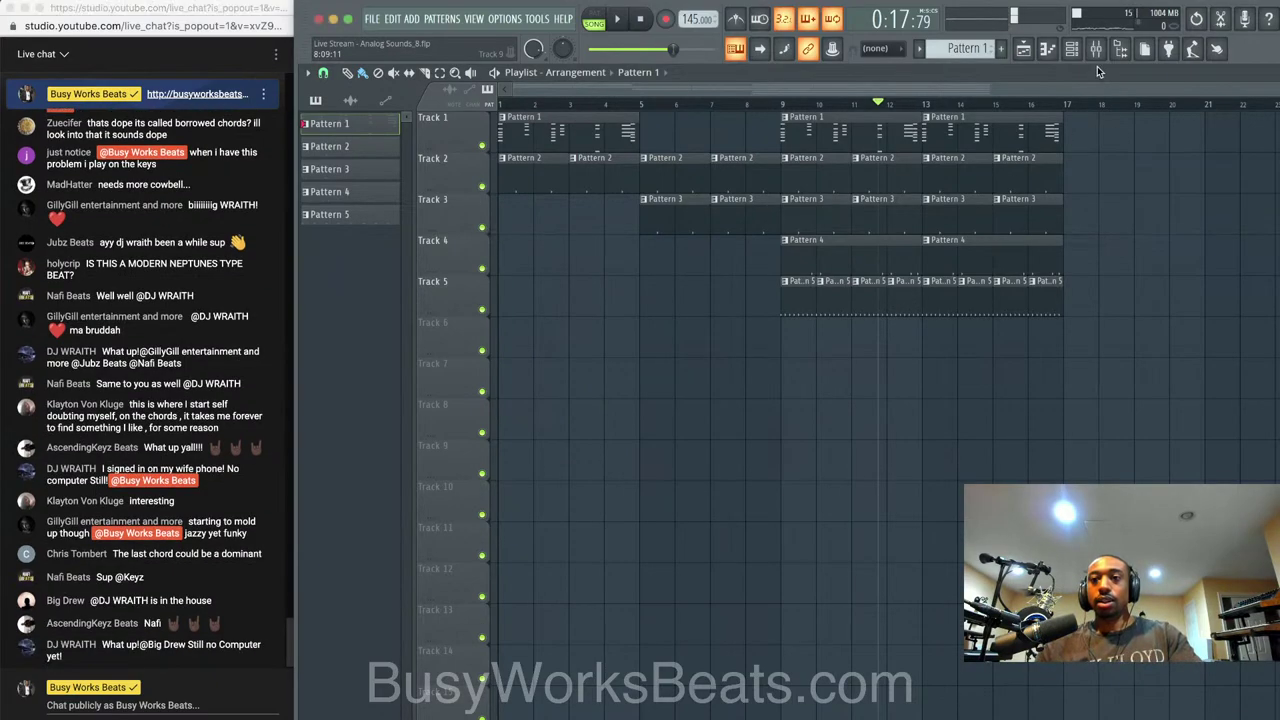
{"action": "key", "text": "super+s"}
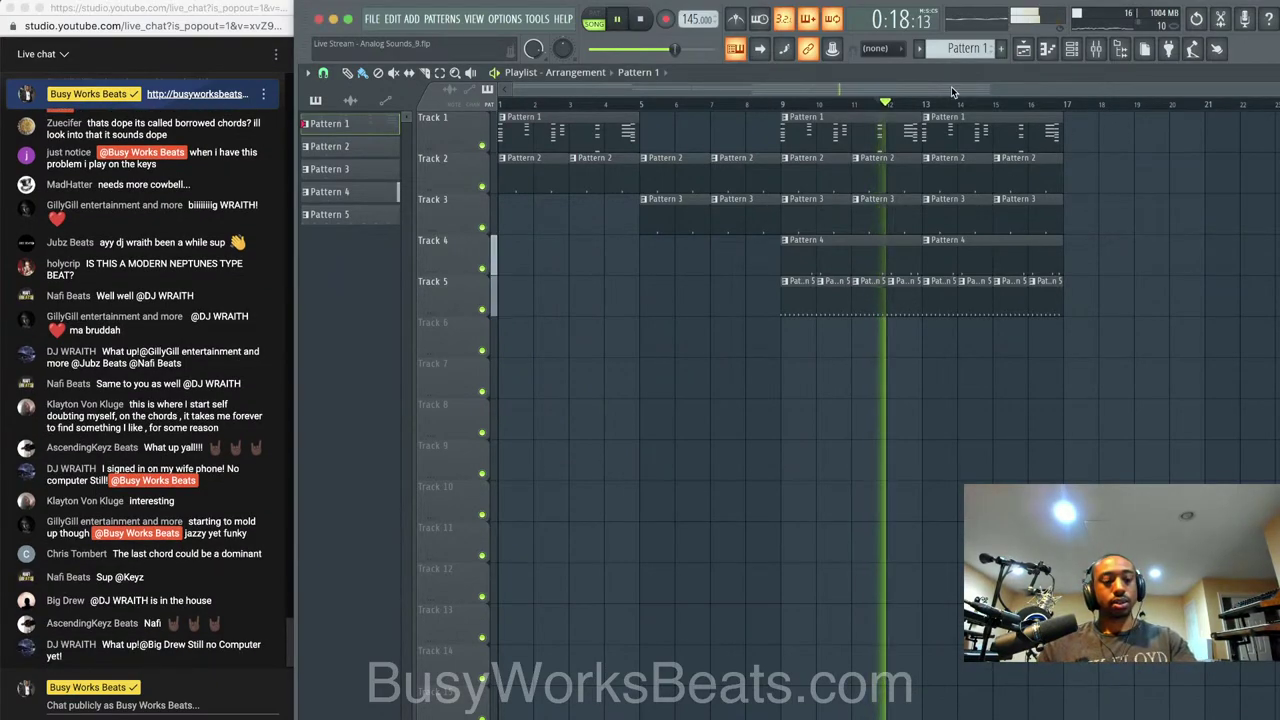
{"action": "left_click", "coordinate": [1071, 50]}
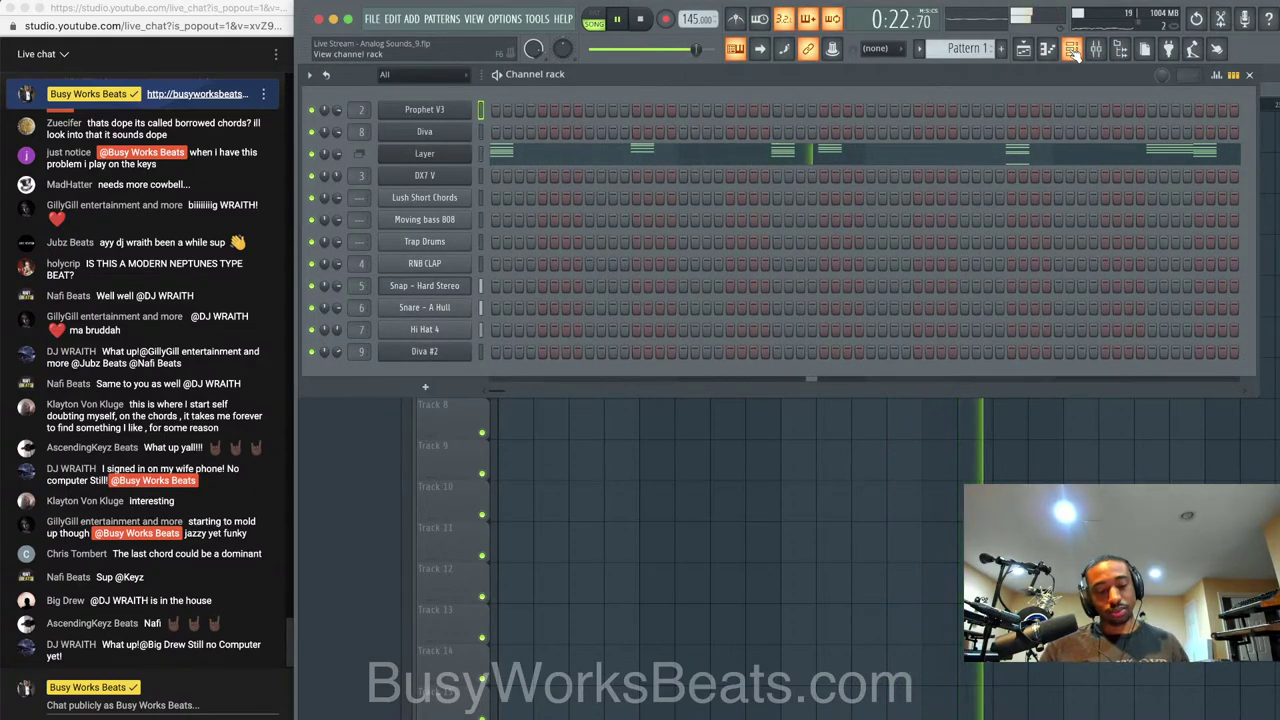
In the Diva channel, switch on the first oscillator's tune modulation, turn off the Chorus1 effect, set the filter cutoff to 105 and close the plugin
{"action": "left_click", "coordinate": [417, 134]}
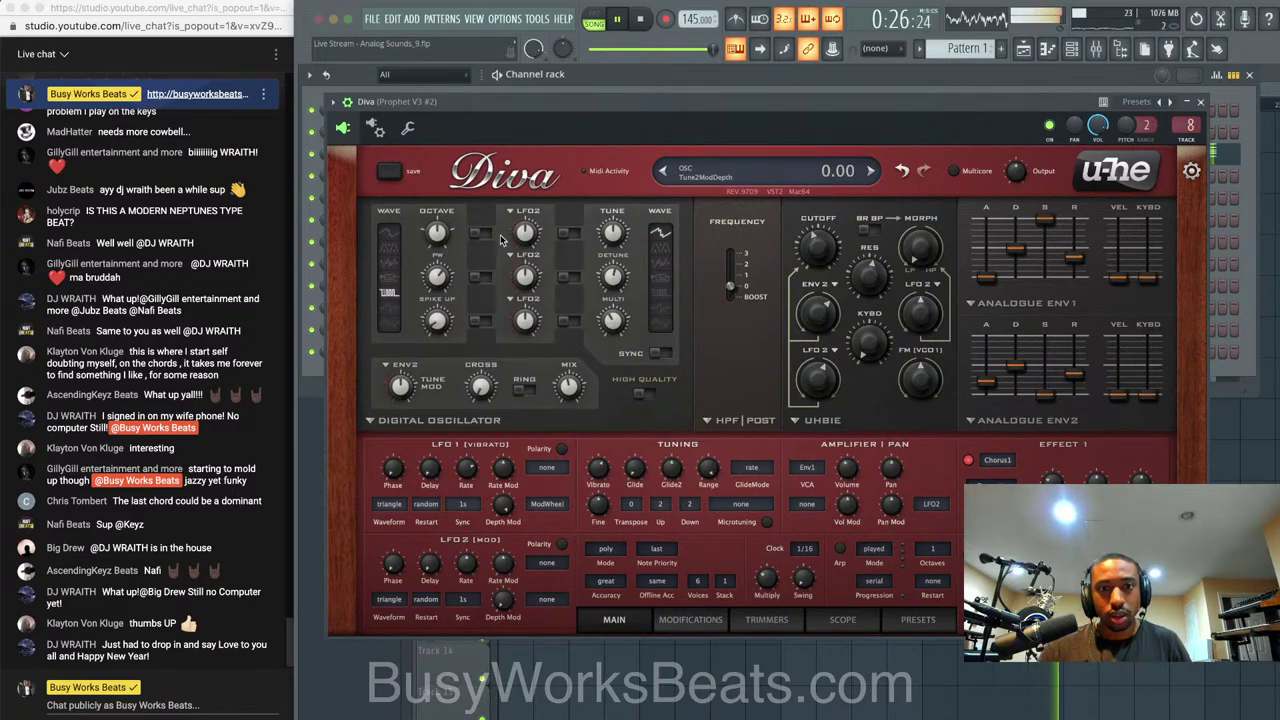
{"action": "left_click_drag", "start_coordinate": [525, 225], "coordinate": [526, 233]}
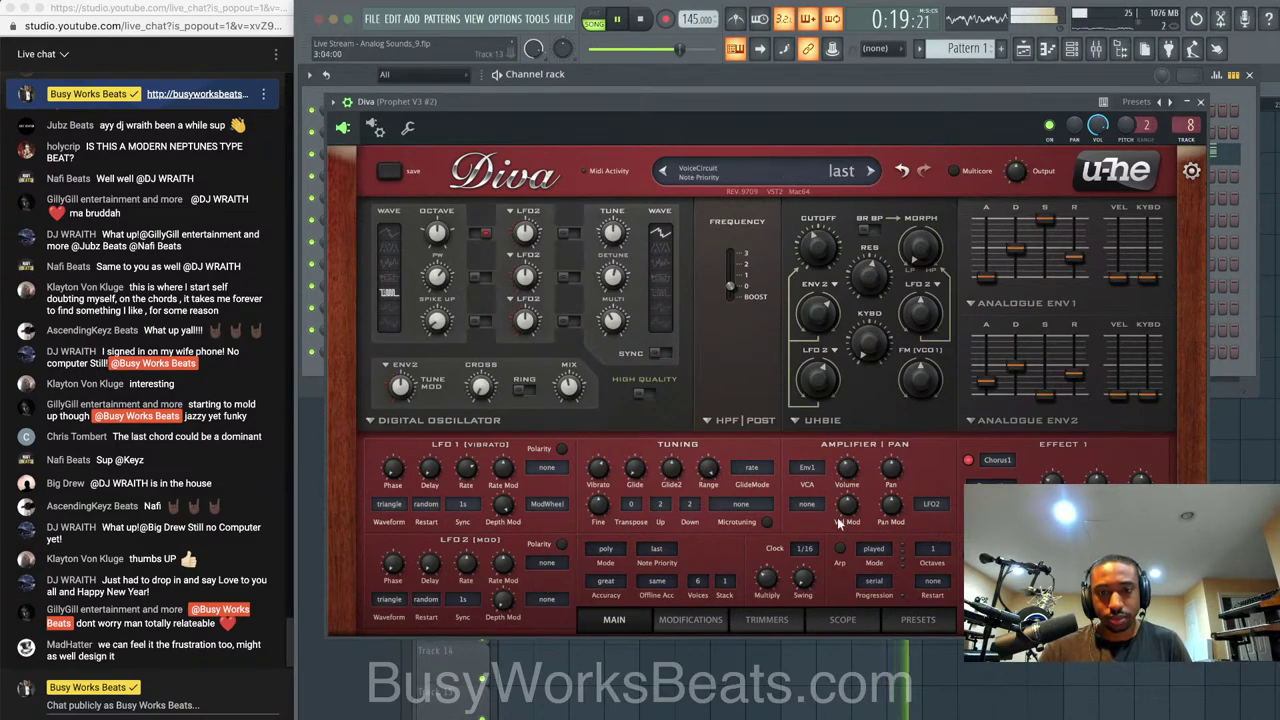
{"action": "left_click", "coordinate": [970, 461]}
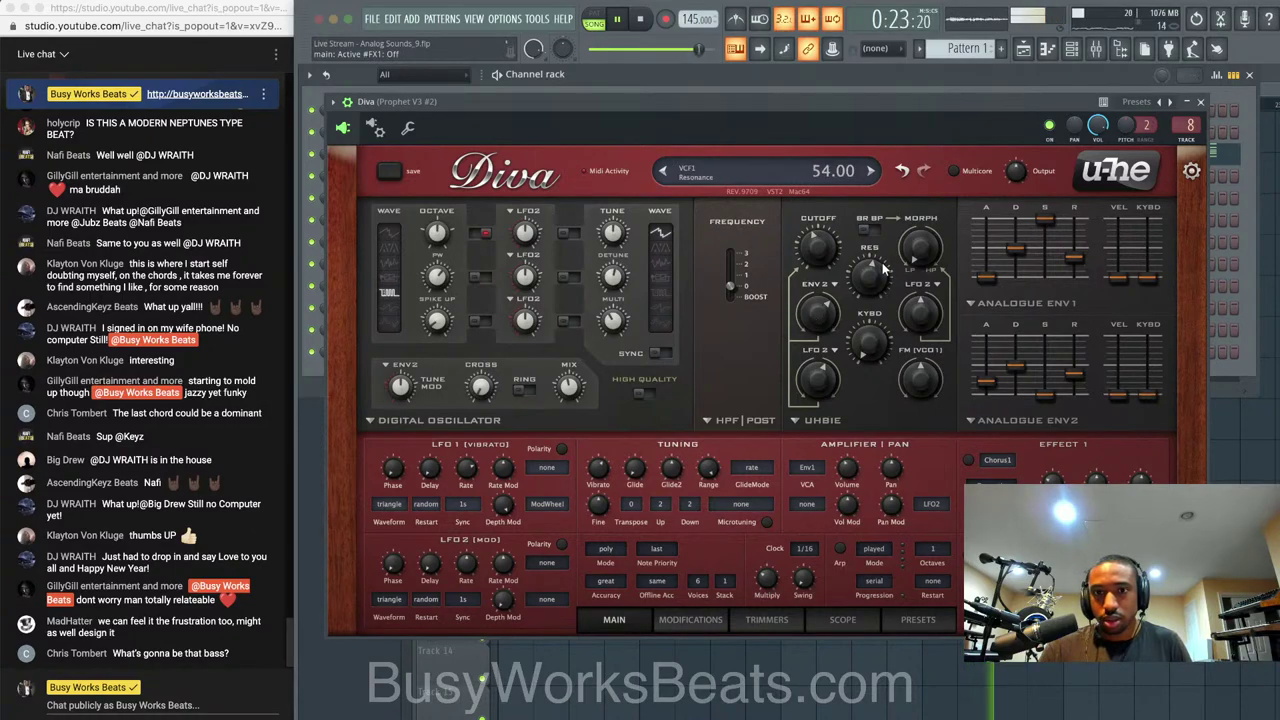
{"action": "left_click_drag", "start_coordinate": [838, 244], "coordinate": [836, 216]}
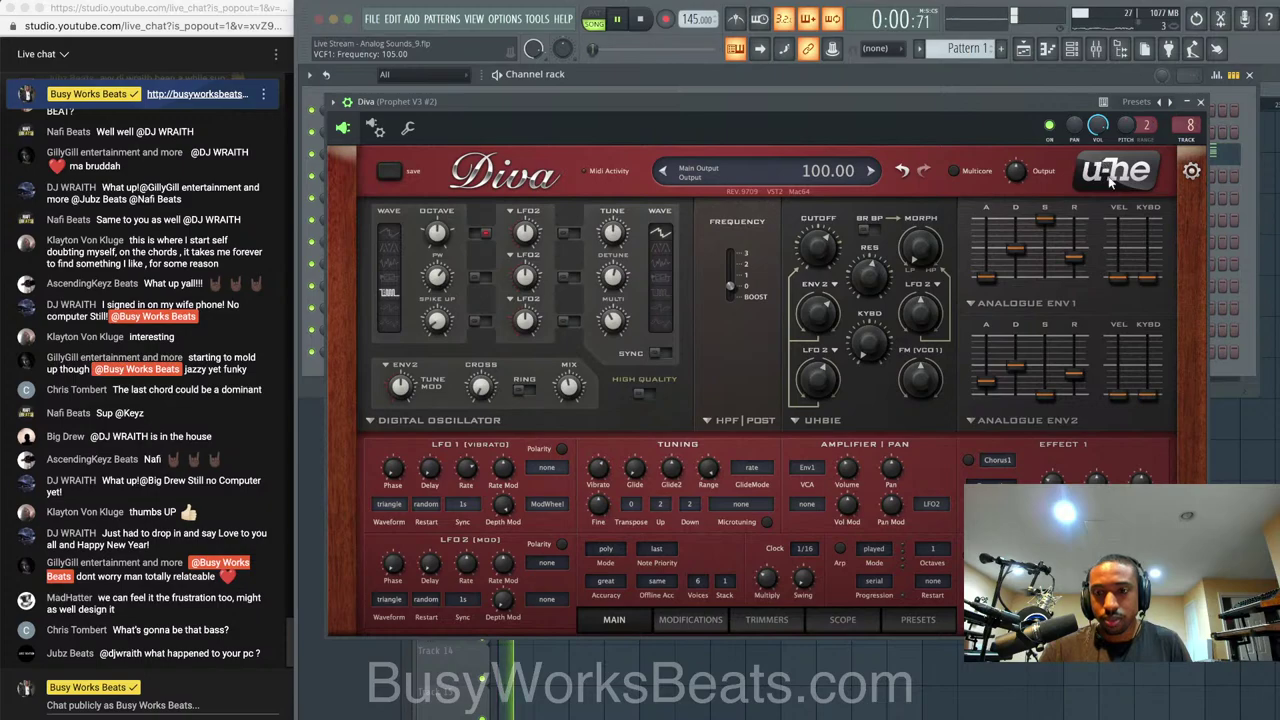
{"action": "left_click", "coordinate": [1200, 101]}
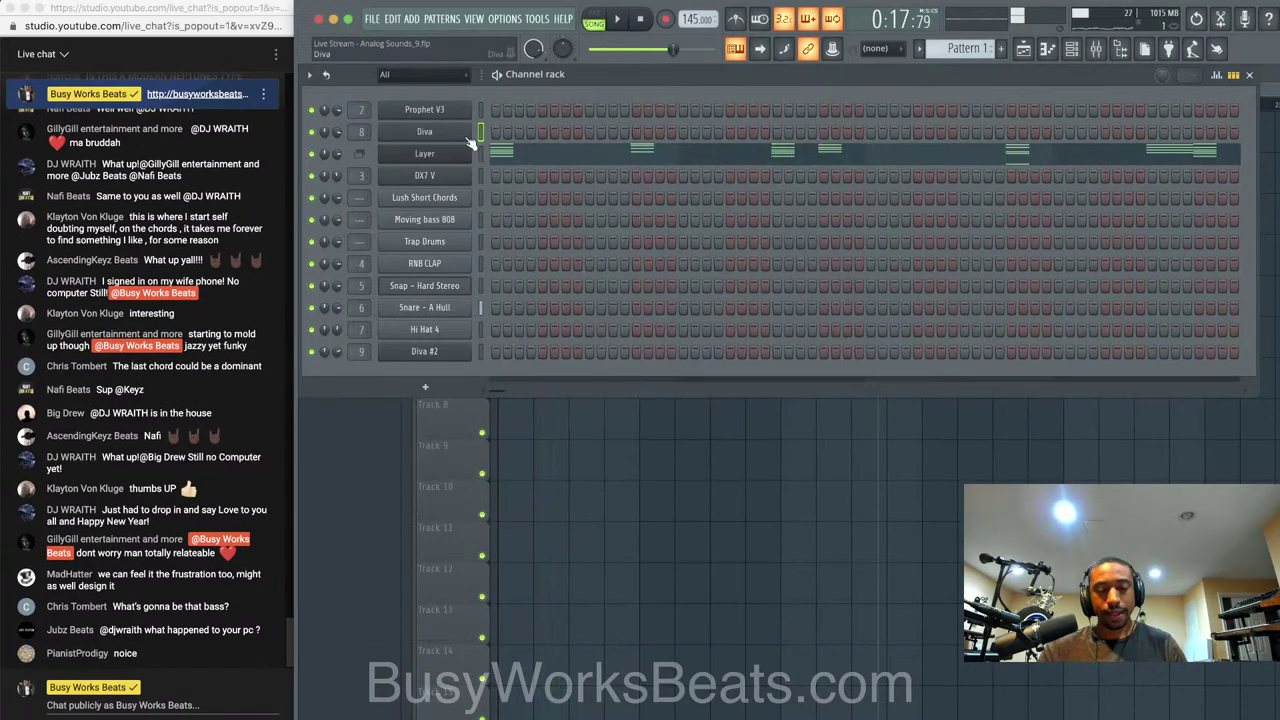
Return to the playlist, select all the pattern clips from bar 1 to bar 17 and save the project
{"action": "key", "text": "F6"}
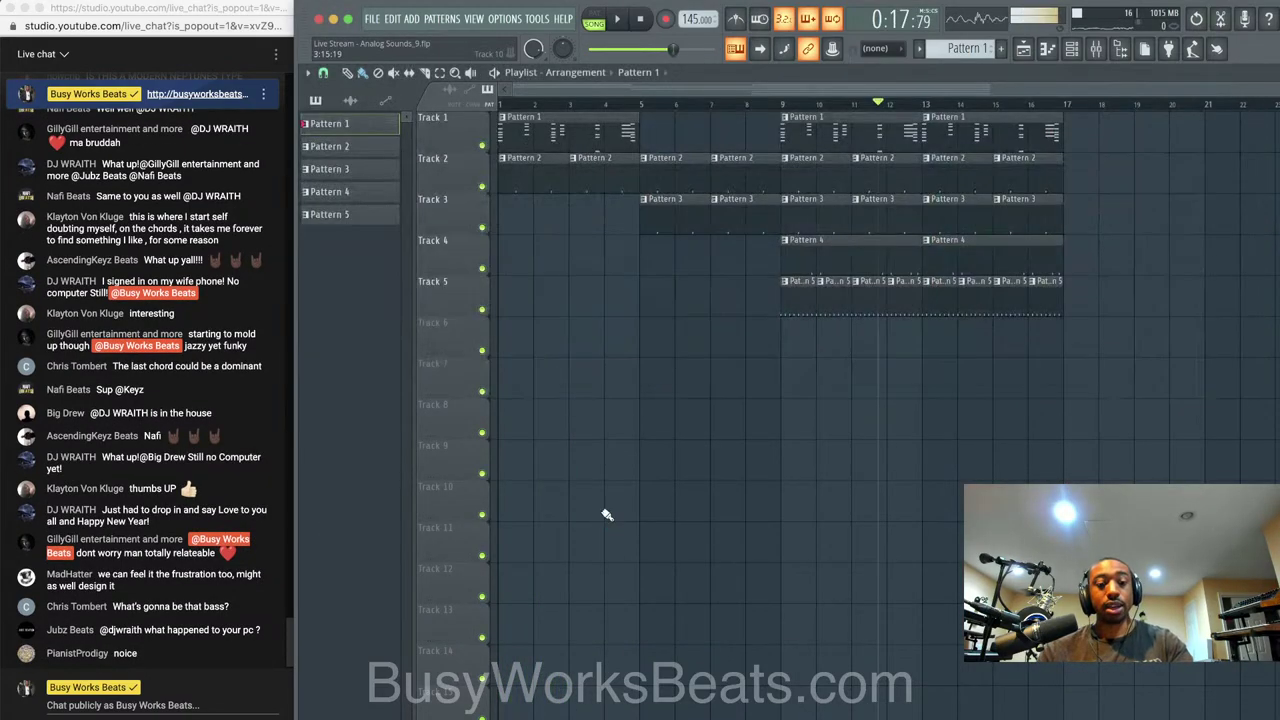
{"action": "left_click_drag", "start_coordinate": [1045, 318], "coordinate": [738, 108]}
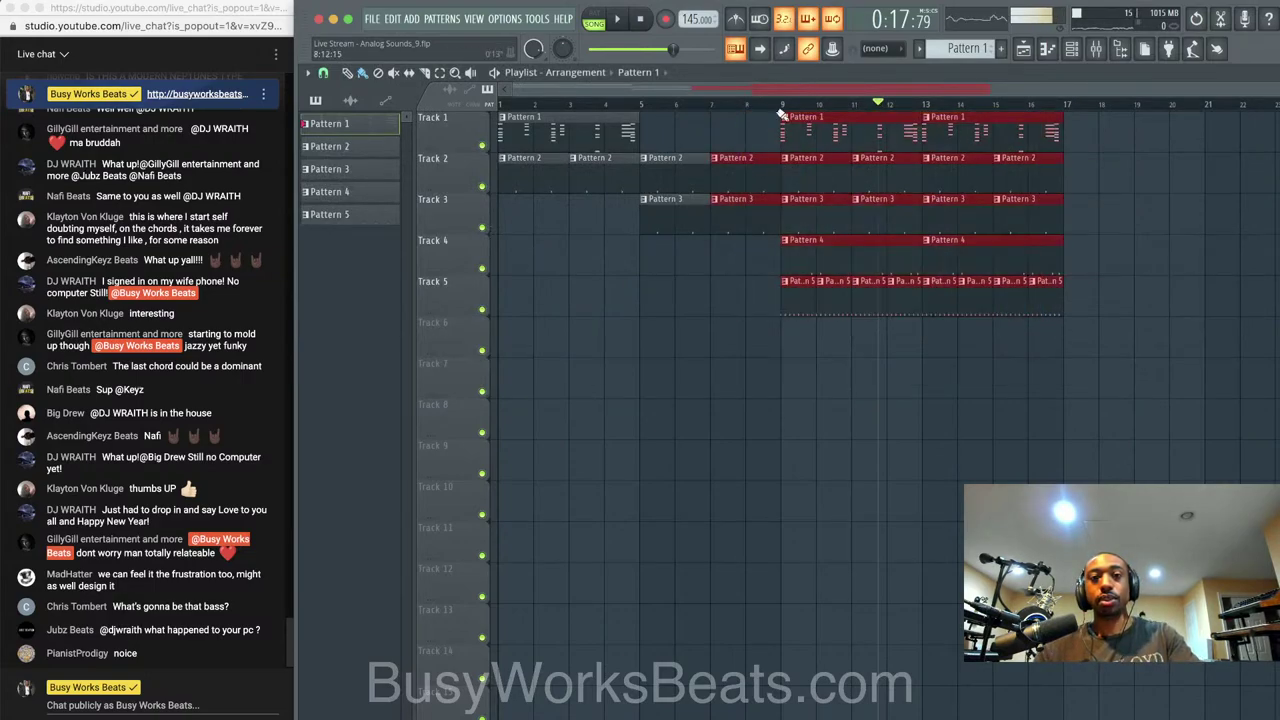
{"action": "left_click", "coordinate": [1011, 298], "text": "ctrl"}
{"action": "left_click_drag", "start_coordinate": [1099, 355], "coordinate": [500, 102]}
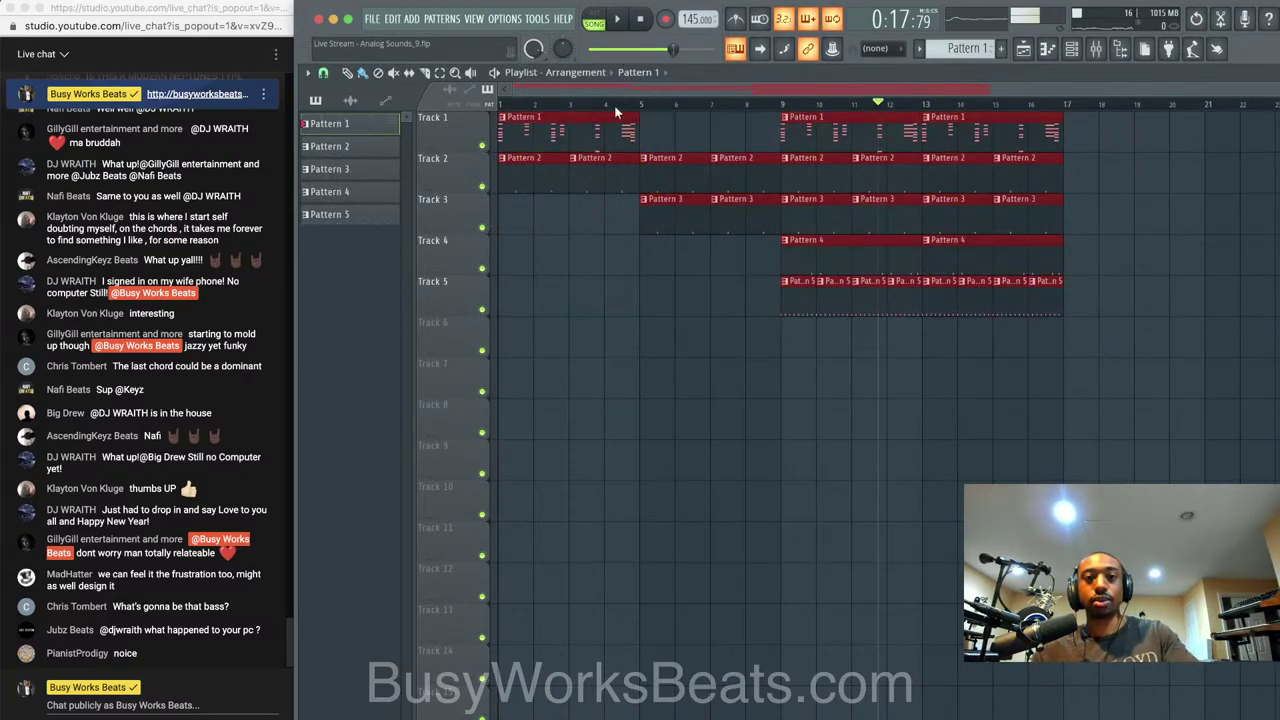
{"action": "key", "text": "ctrl+s"}
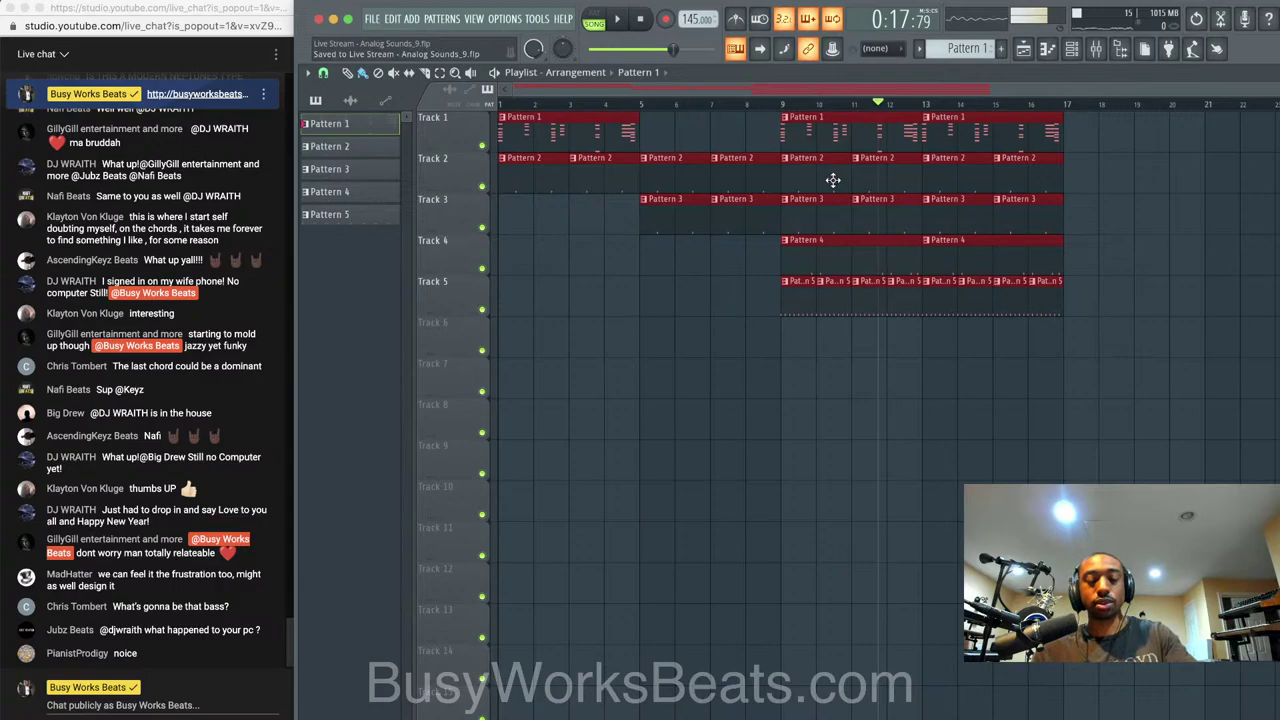
Clear all pattern clips from the playlist and delete every channel from Prophet V3 through Diva #2 in the channel rack
{"action": "key", "text": "Delete"}
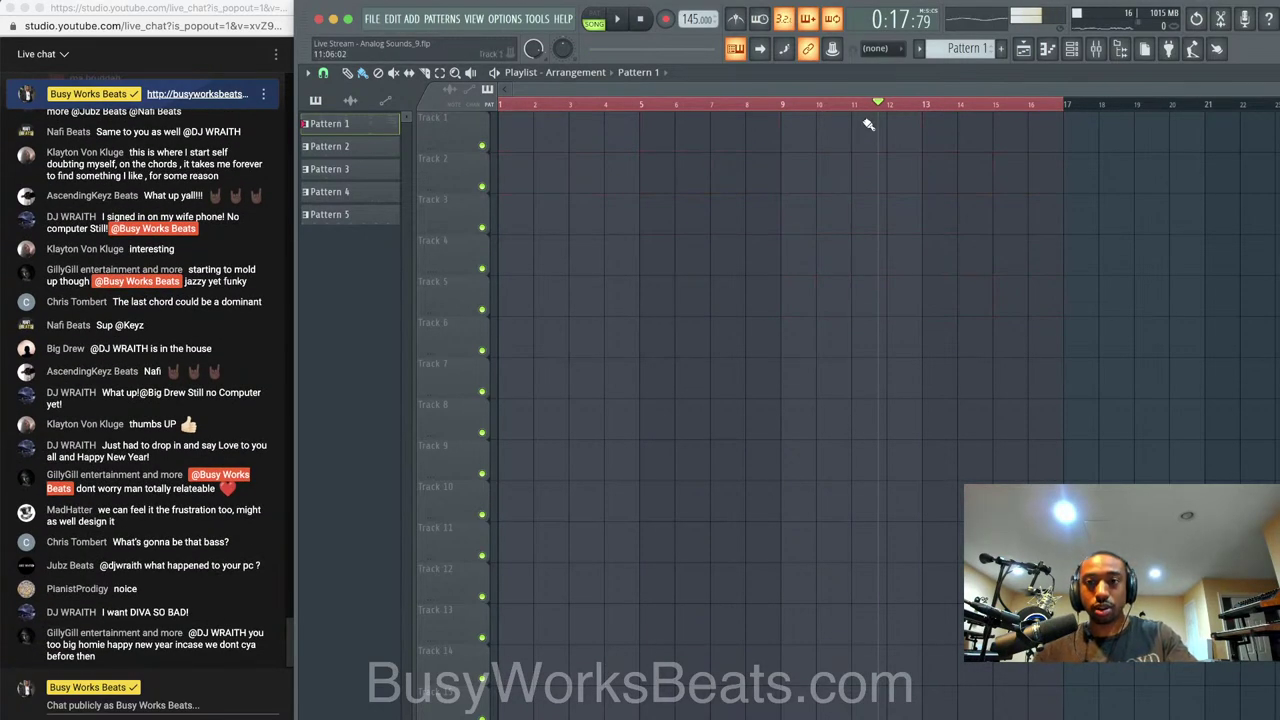
{"action": "key", "text": "F6"}
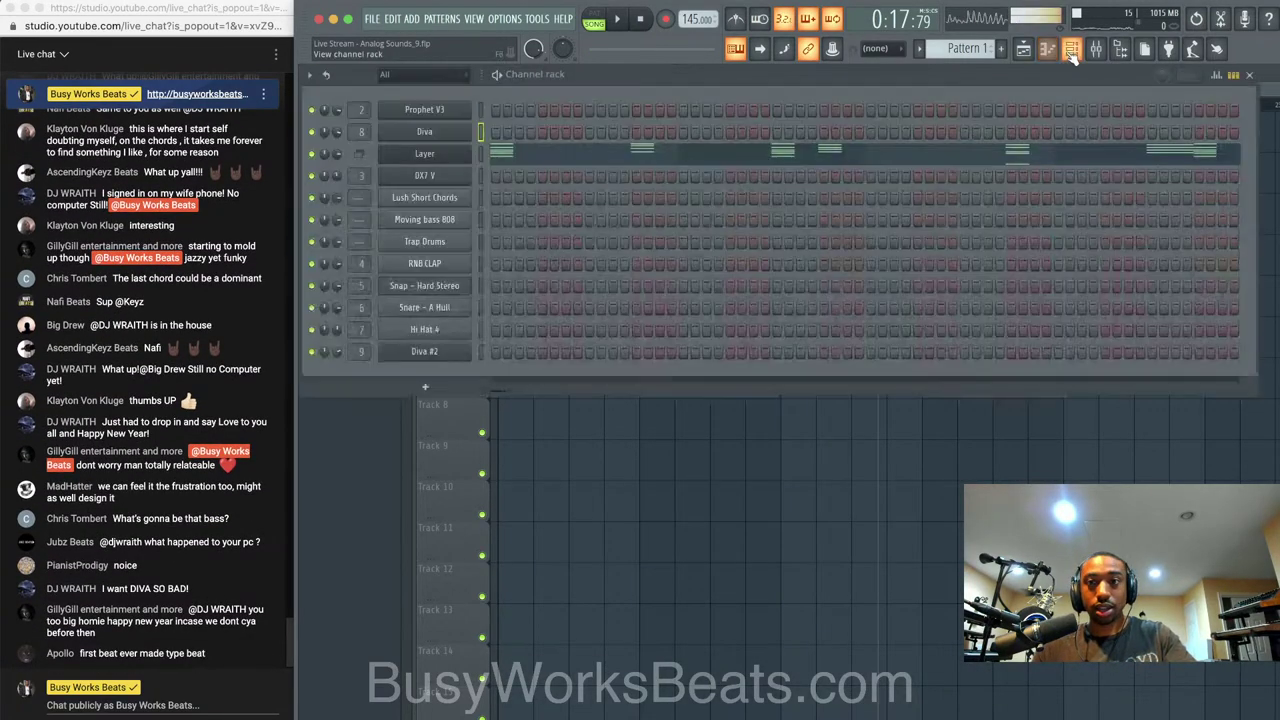
{"action": "right_click", "coordinate": [428, 112]}
{"action": "key", "text": "d"}
{"action": "key", "text": "Return"}
{"action": "right_click", "coordinate": [428, 112]}
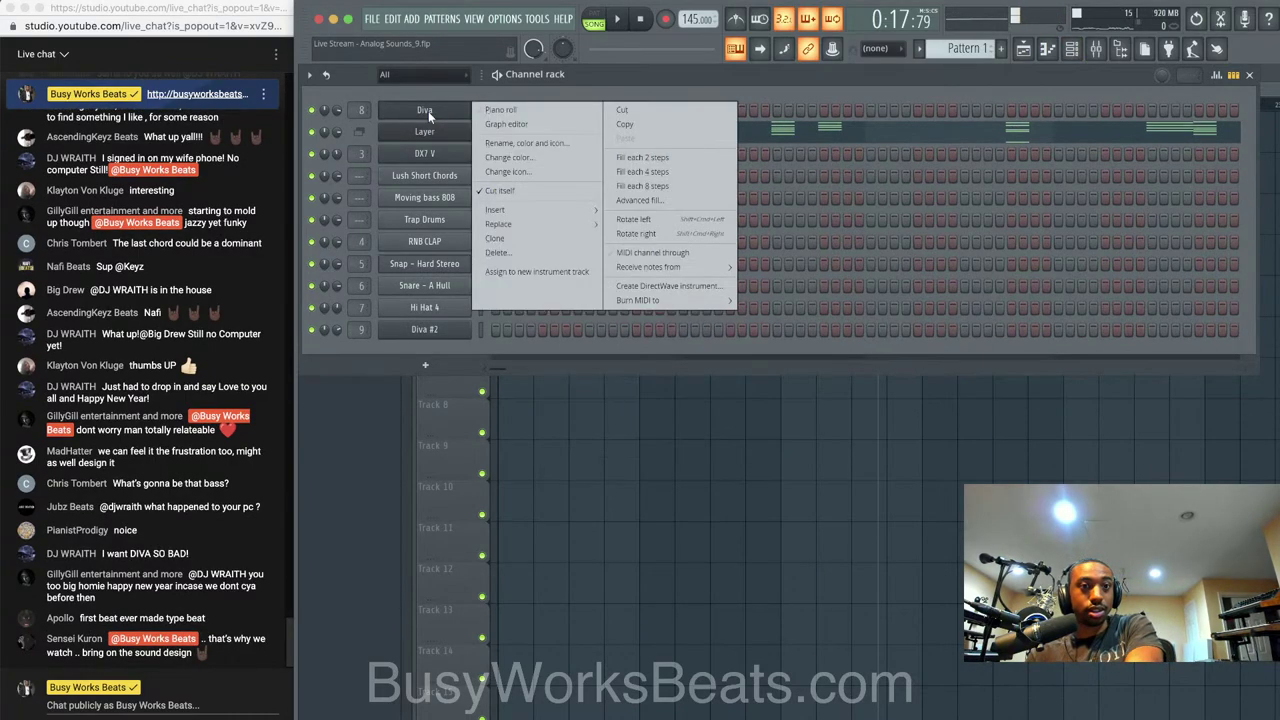
{"action": "key", "text": "d"}
{"action": "key", "text": "Return"}
{"action": "right_click", "coordinate": [428, 112]}
{"action": "key", "text": "d"}
{"action": "key", "text": "Return"}
{"action": "right_click", "coordinate": [428, 112]}
{"action": "key", "text": "d"}
{"action": "key", "text": "Return"}
{"action": "right_click", "coordinate": [428, 112]}
{"action": "key", "text": "d"}
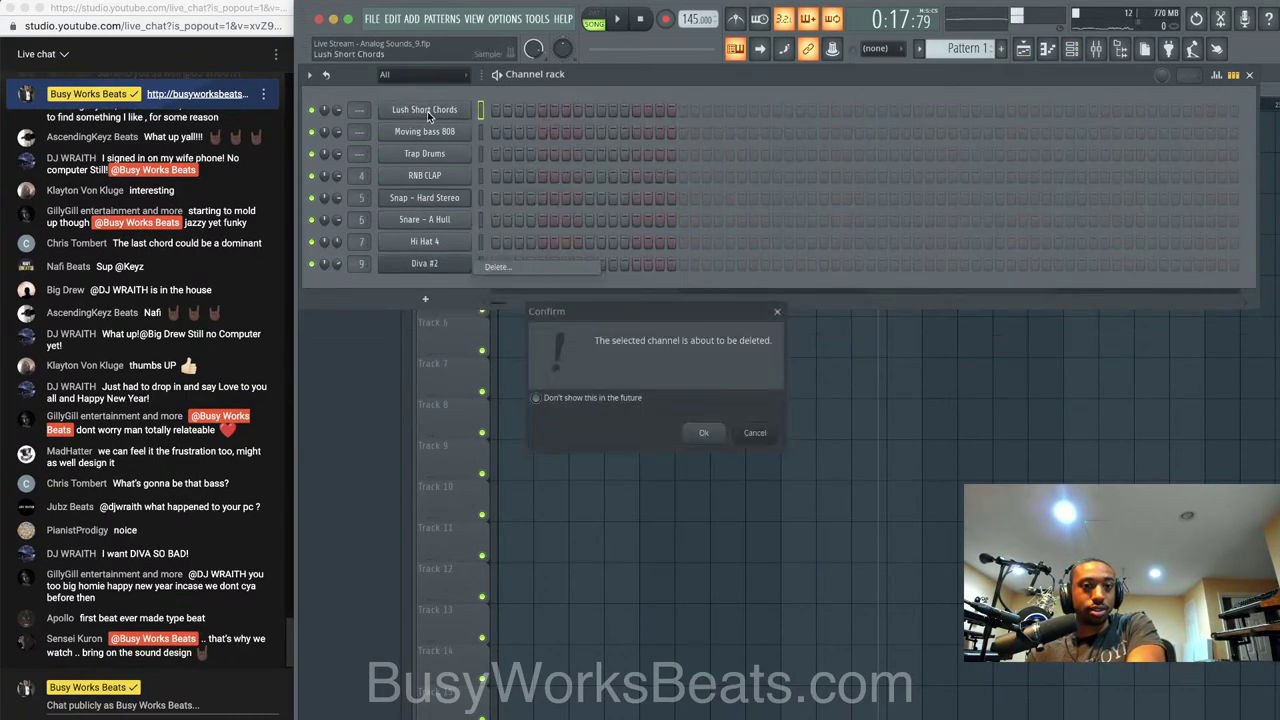
{"action": "key", "text": "Return"}
{"action": "right_click", "coordinate": [427, 111]}
{"action": "key", "text": "d"}
{"action": "key", "text": "Return"}
{"action": "right_click", "coordinate": [427, 111]}
{"action": "key", "text": "d"}
{"action": "key", "text": "Return"}
{"action": "right_click", "coordinate": [427, 111]}
{"action": "key", "text": "d"}
{"action": "key", "text": "Return"}
{"action": "right_click", "coordinate": [427, 111]}
{"action": "key", "text": "d"}
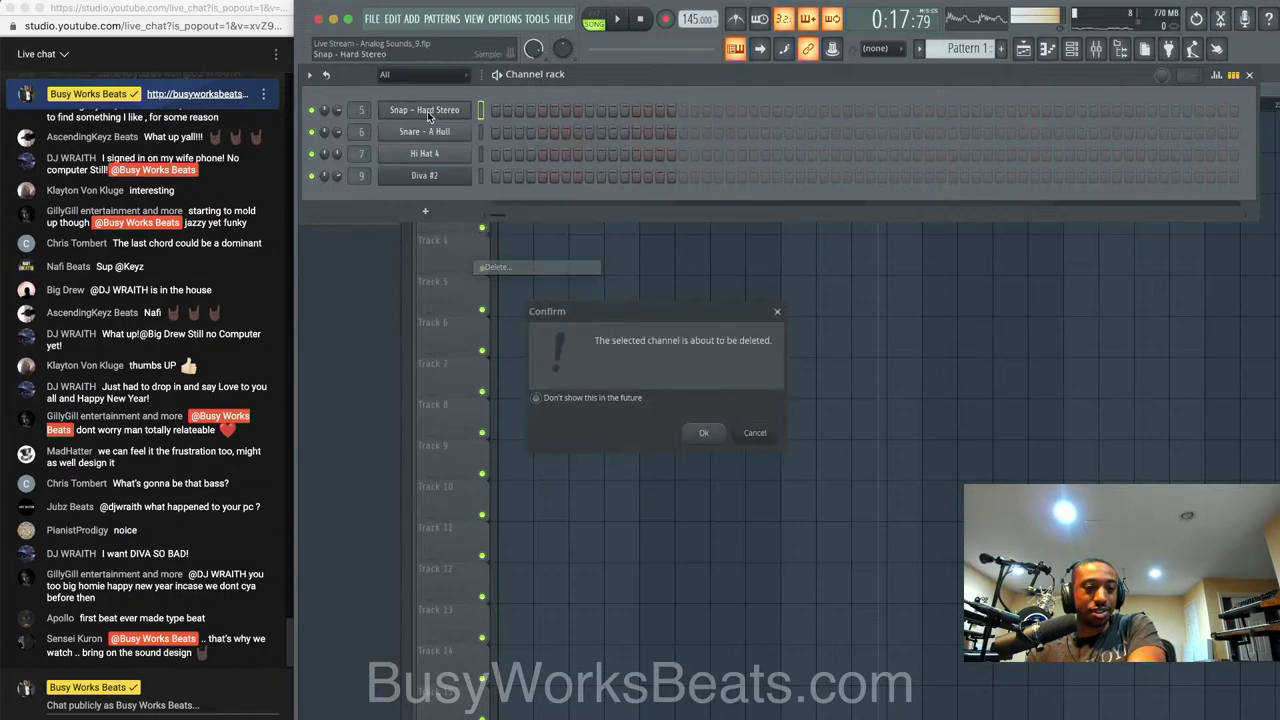
{"action": "key", "text": "Return"}
{"action": "right_click", "coordinate": [427, 111]}
{"action": "key", "text": "d"}
{"action": "key", "text": "Return"}
{"action": "right_click", "coordinate": [427, 111]}
{"action": "key", "text": "d"}
{"action": "key", "text": "Return"}
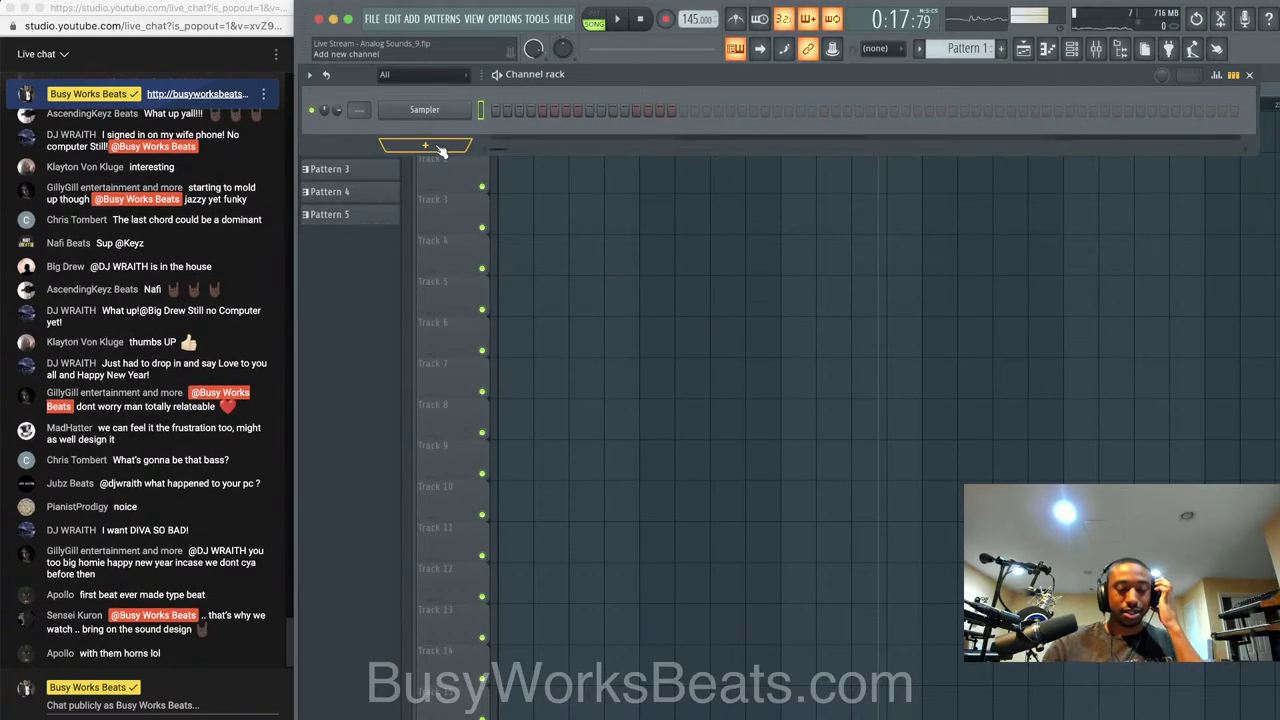
Delete Patterns 2 to 5 and remove the stray Pattern 1 clip from Track 3 of the playlist
{"action": "left_click", "coordinate": [678, 193]}
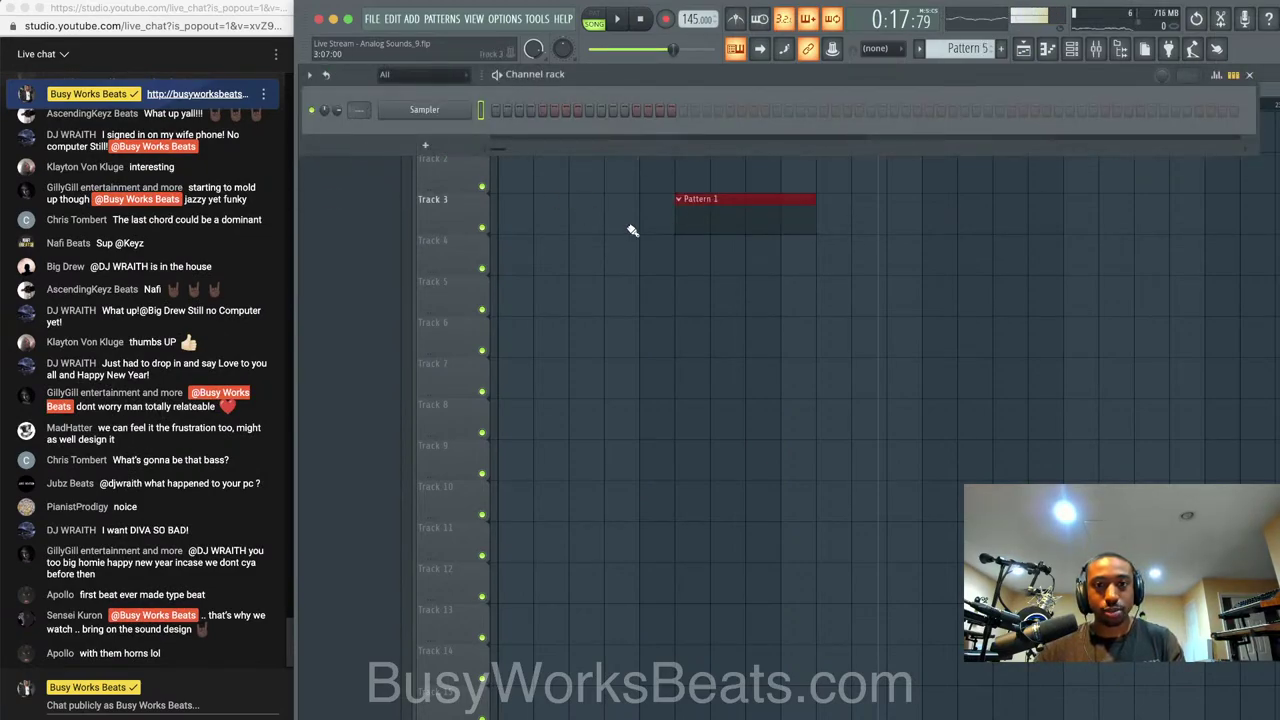
{"action": "left_click", "coordinate": [781, 215]}
{"action": "right_click", "coordinate": [782, 217]}
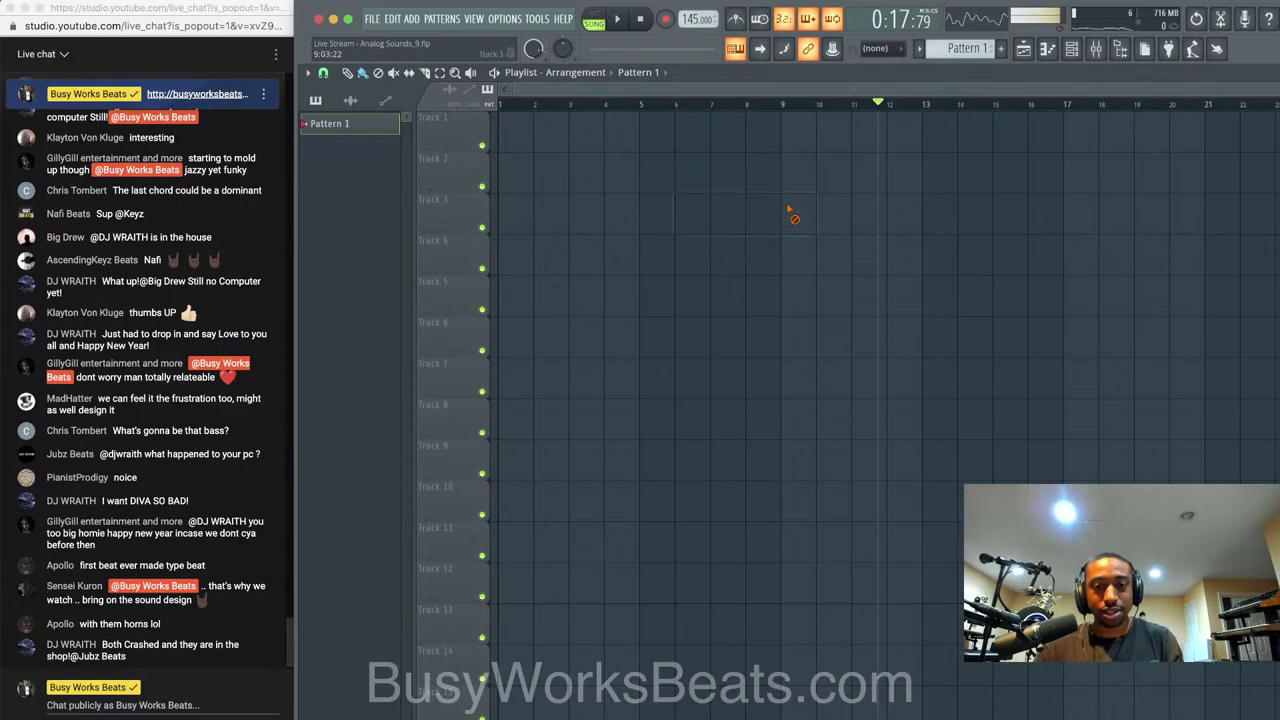
With the channel rack shown, browse the MPM - Indie Pop sample folder, audition a hat sample and expand the Claps folder
{"action": "left_click", "coordinate": [1071, 48]}
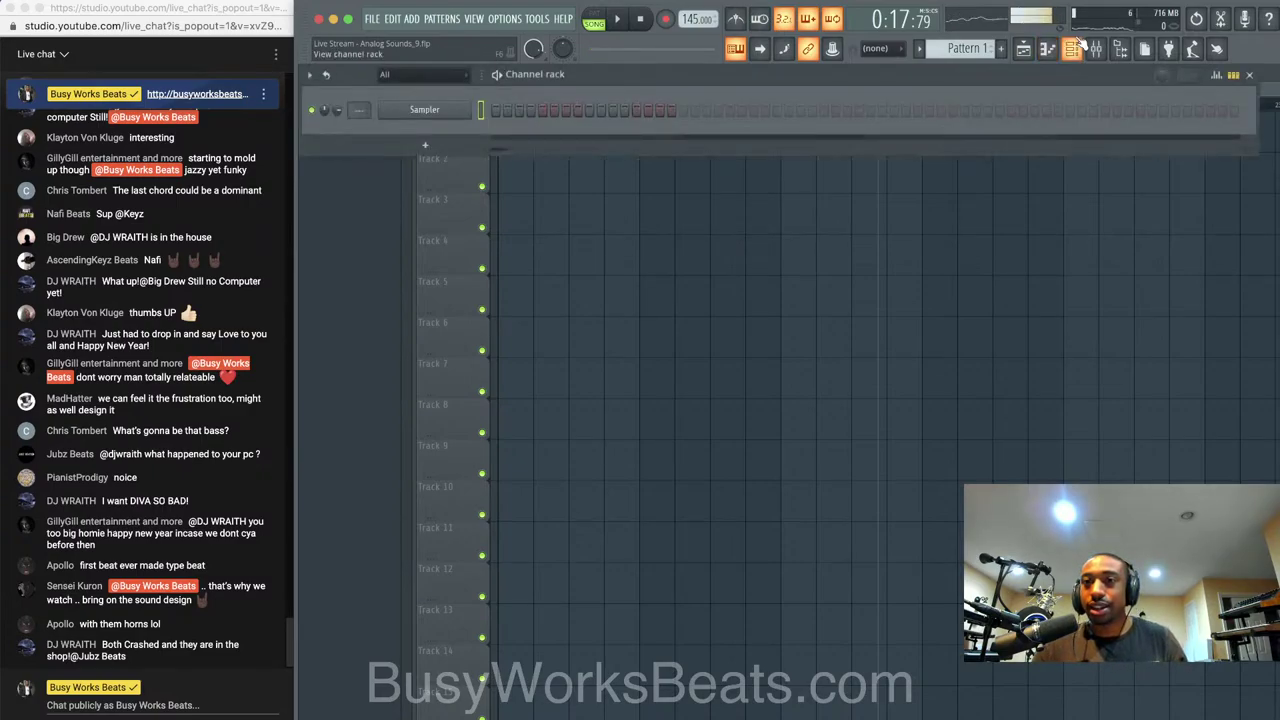
{"action": "left_click", "coordinate": [1120, 48]}
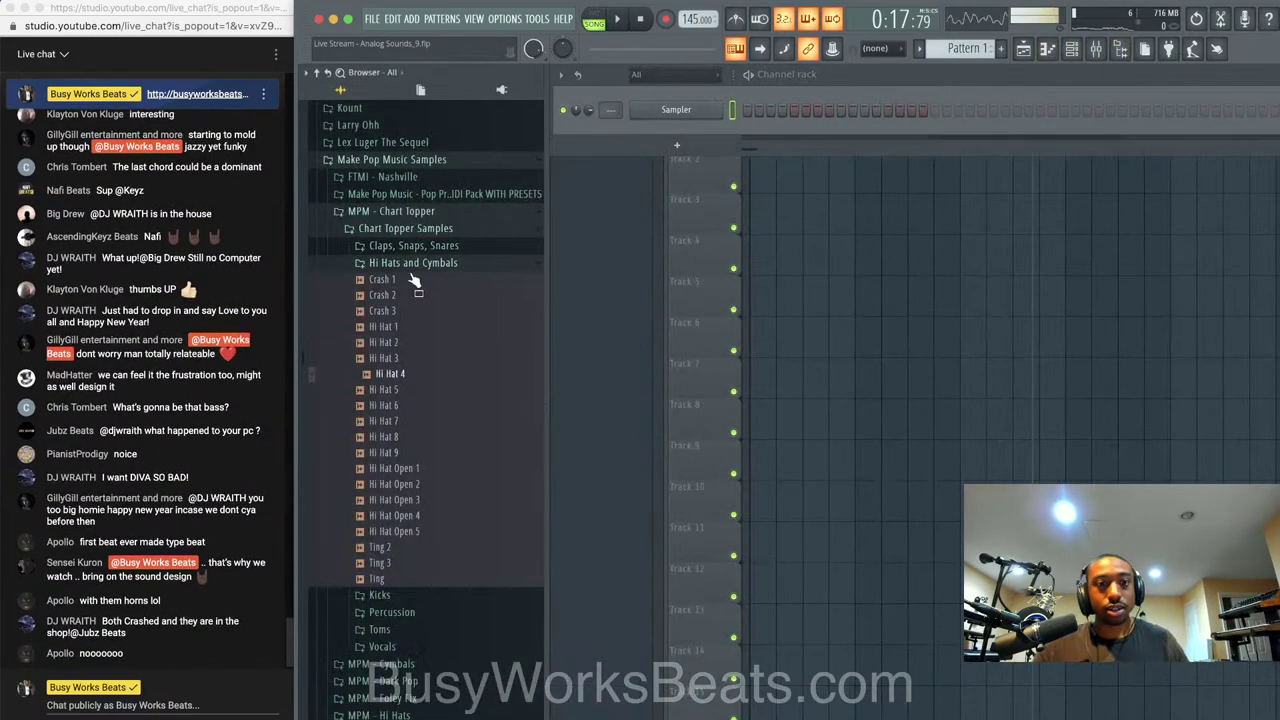
{"action": "left_click", "coordinate": [418, 215]}
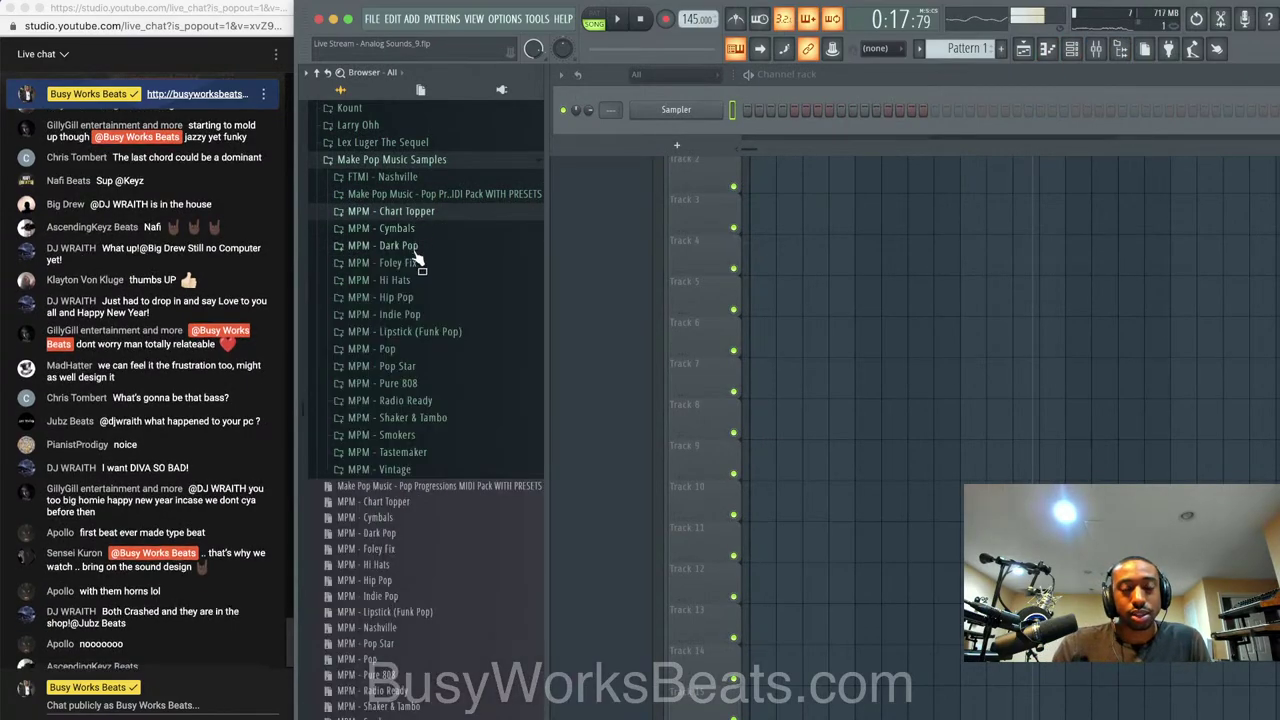
{"action": "left_click", "coordinate": [414, 311]}
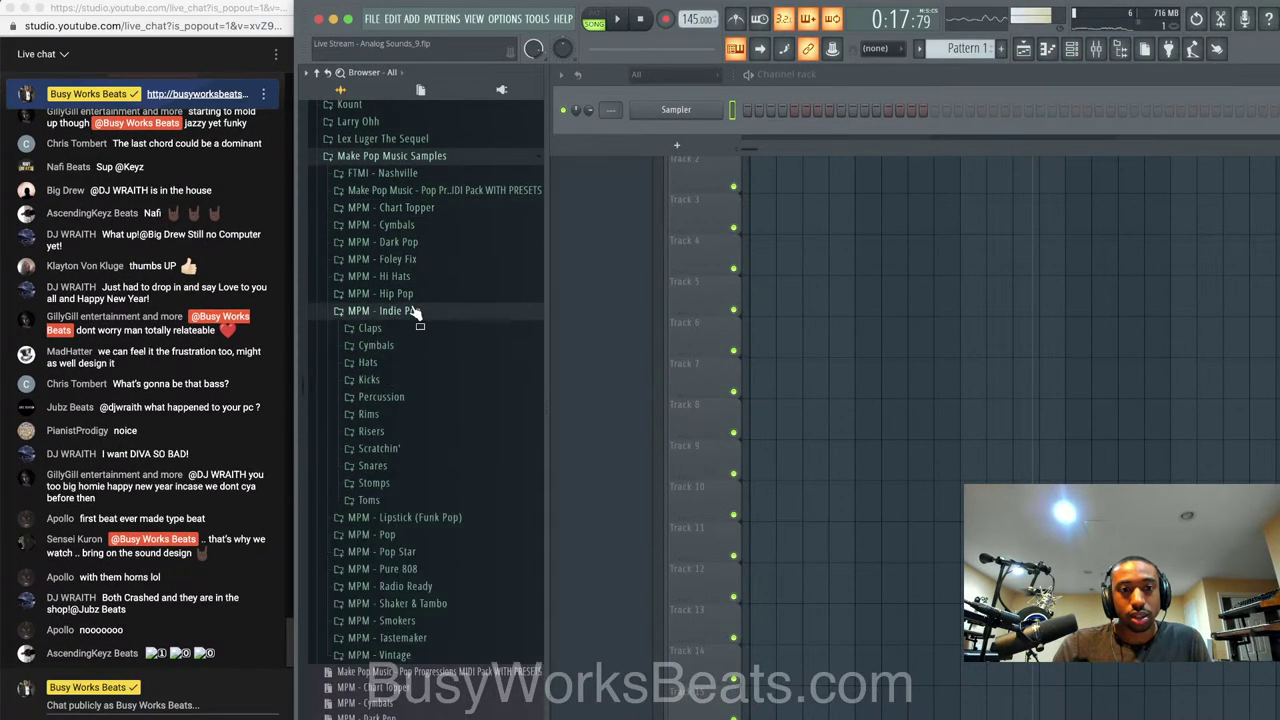
{"action": "left_click", "coordinate": [424, 363]}
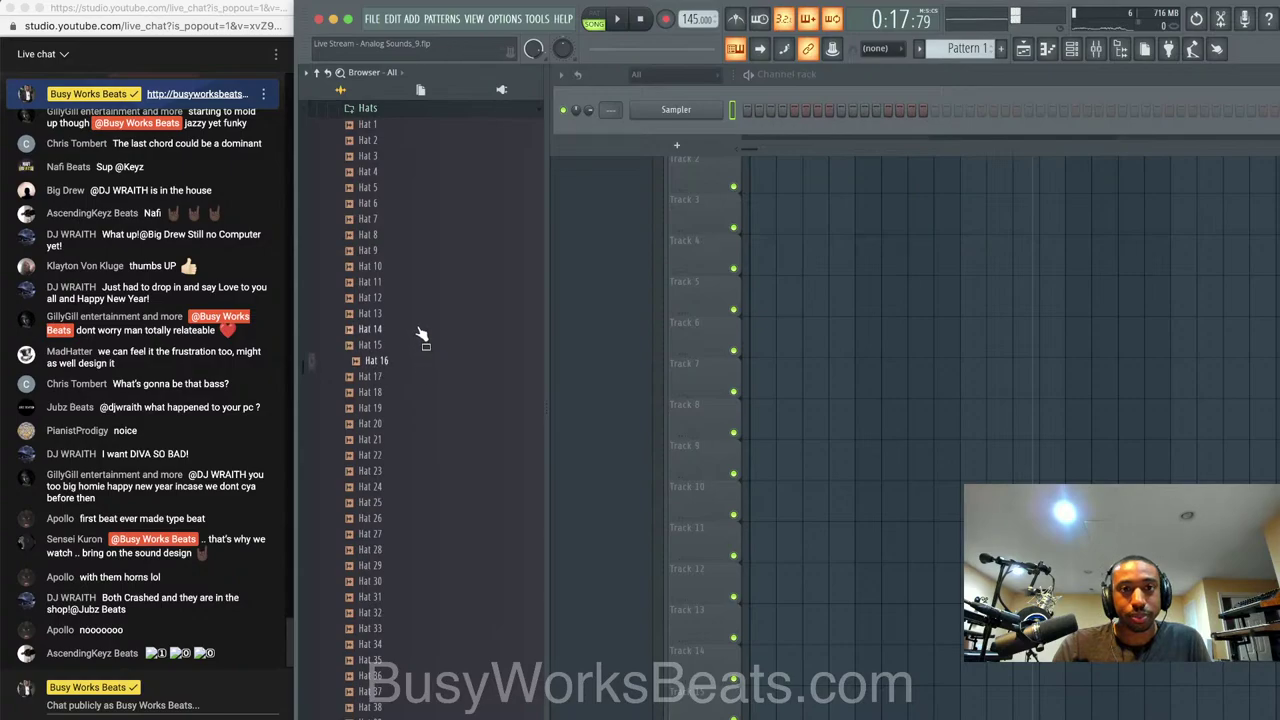
{"action": "left_click", "coordinate": [411, 187]}
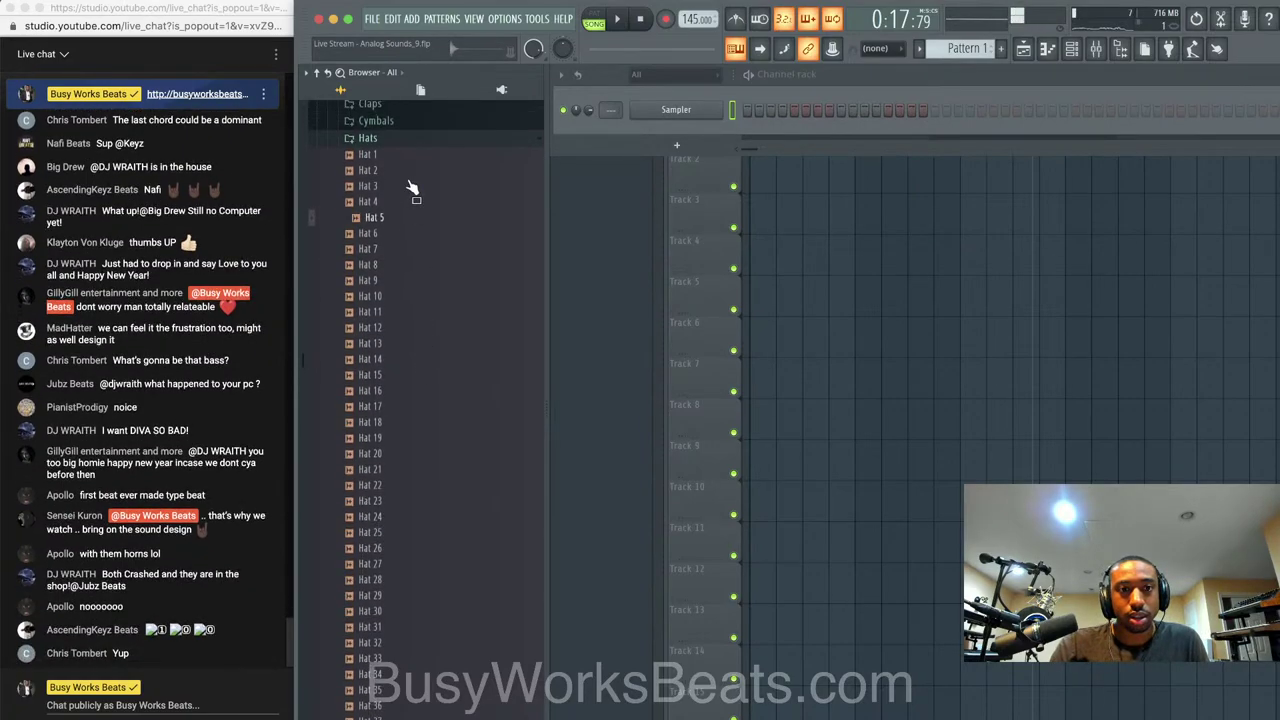
{"action": "scroll", "coordinate": [411, 183], "scroll_direction": "up", "scroll_amount": 1}
{"action": "left_click", "coordinate": [411, 181]}
{"action": "left_click", "coordinate": [412, 162]}
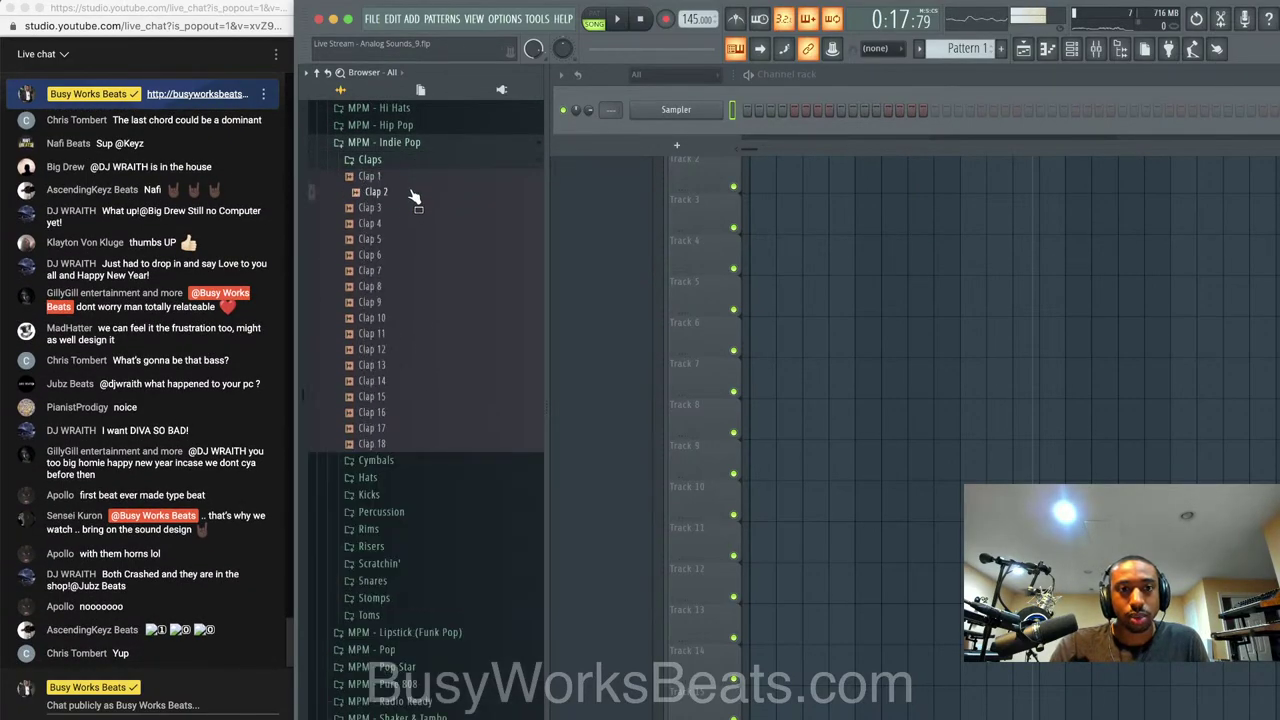
Load Clap 1, Clap 4 and Clap 11 from the Indie Pop Claps folder, each into a new channel
{"action": "right_click", "coordinate": [413, 177]}
{"action": "left_click", "coordinate": [428, 192]}
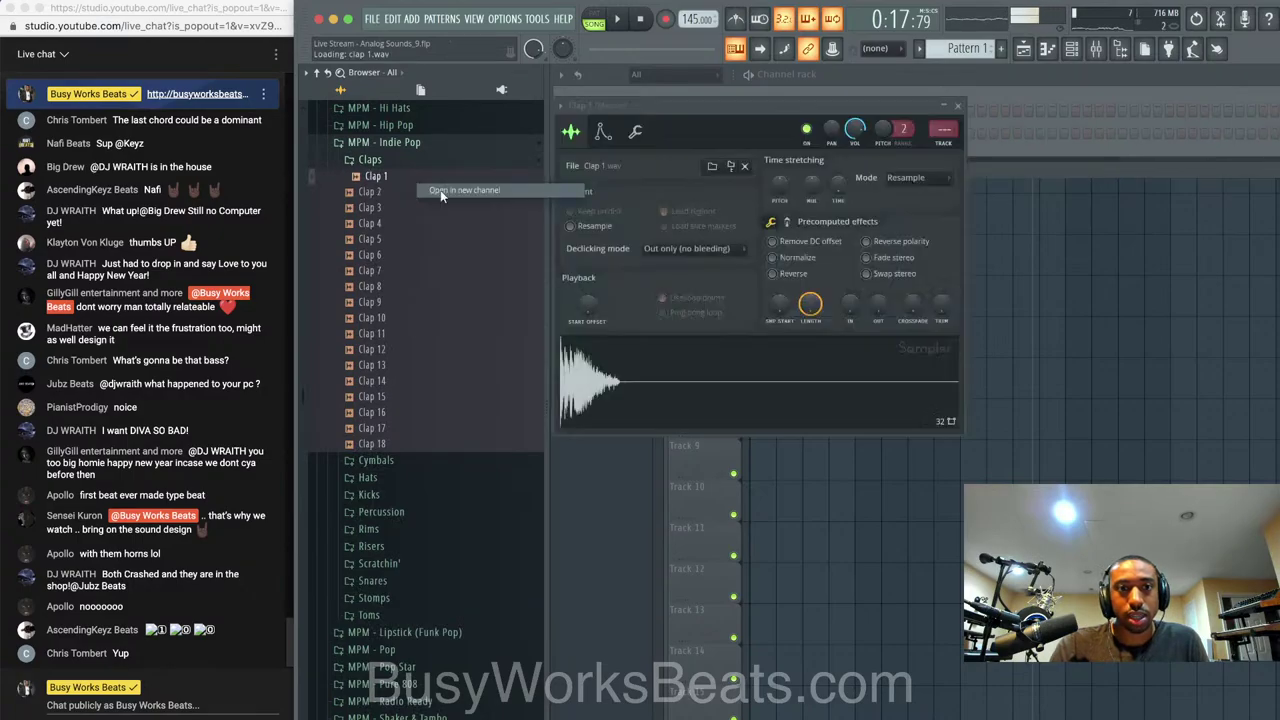
{"action": "right_click", "coordinate": [419, 224]}
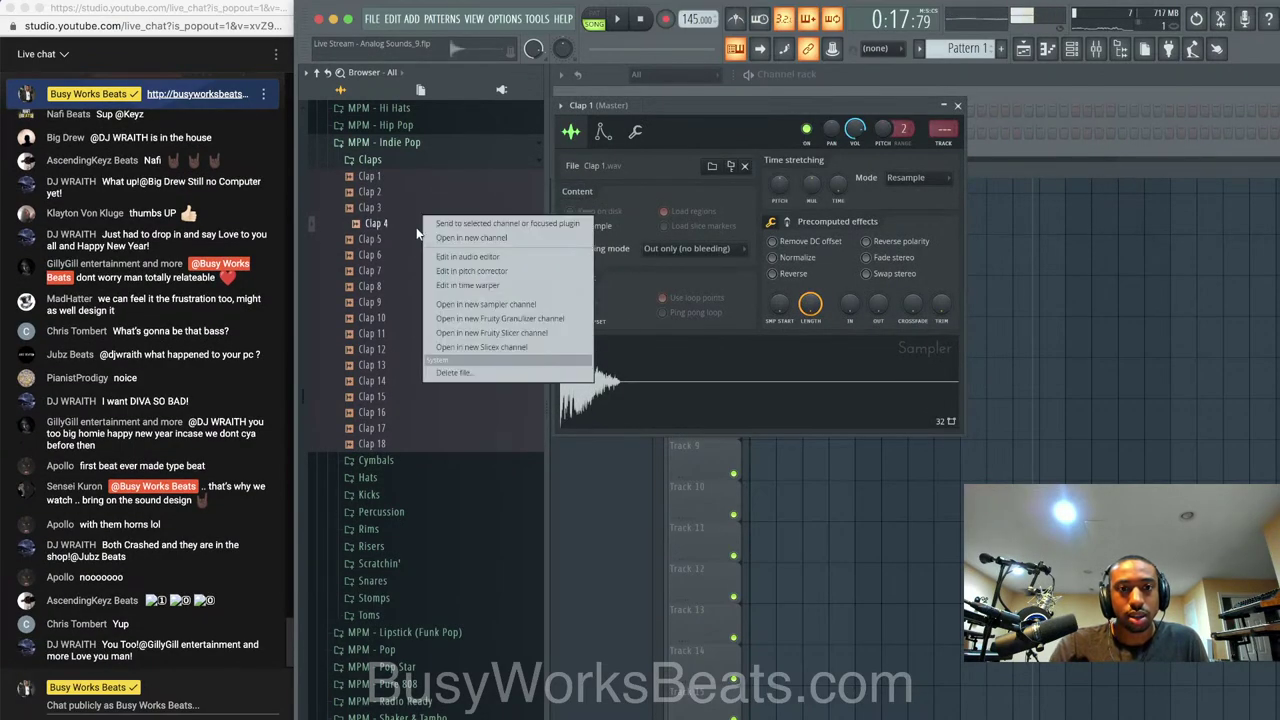
{"action": "left_click", "coordinate": [436, 238]}
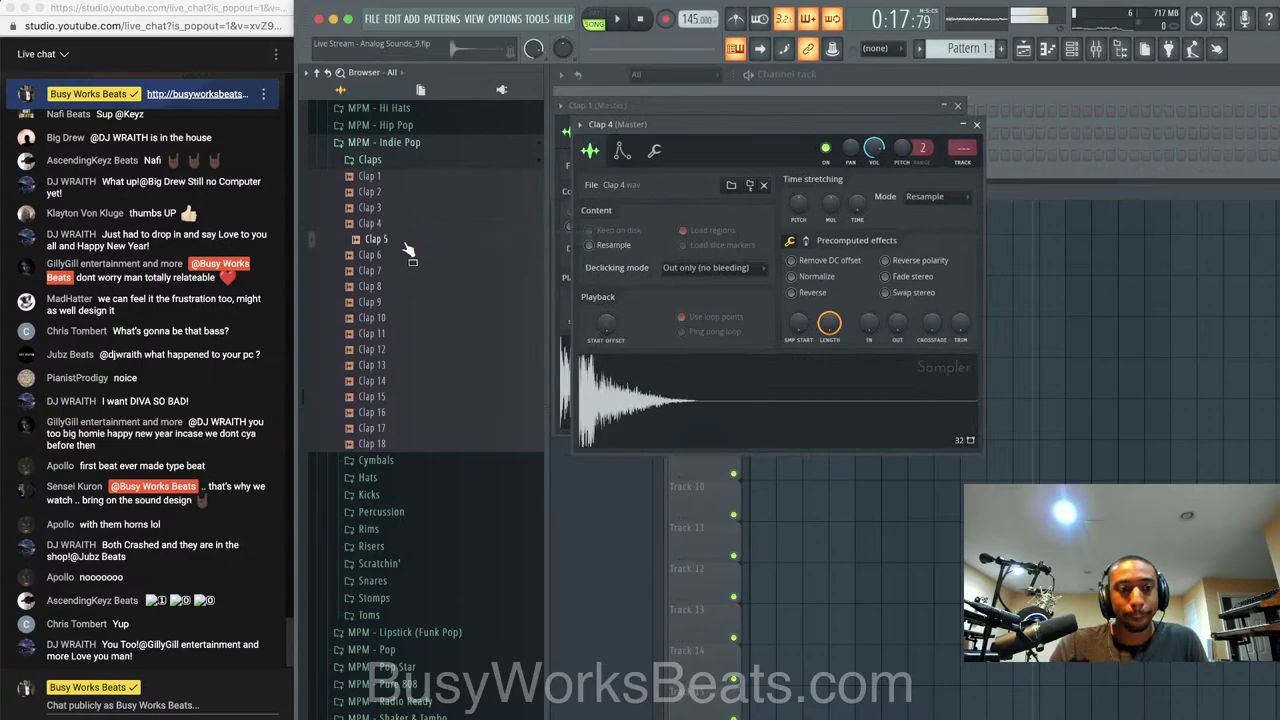
{"action": "right_click", "coordinate": [400, 336]}
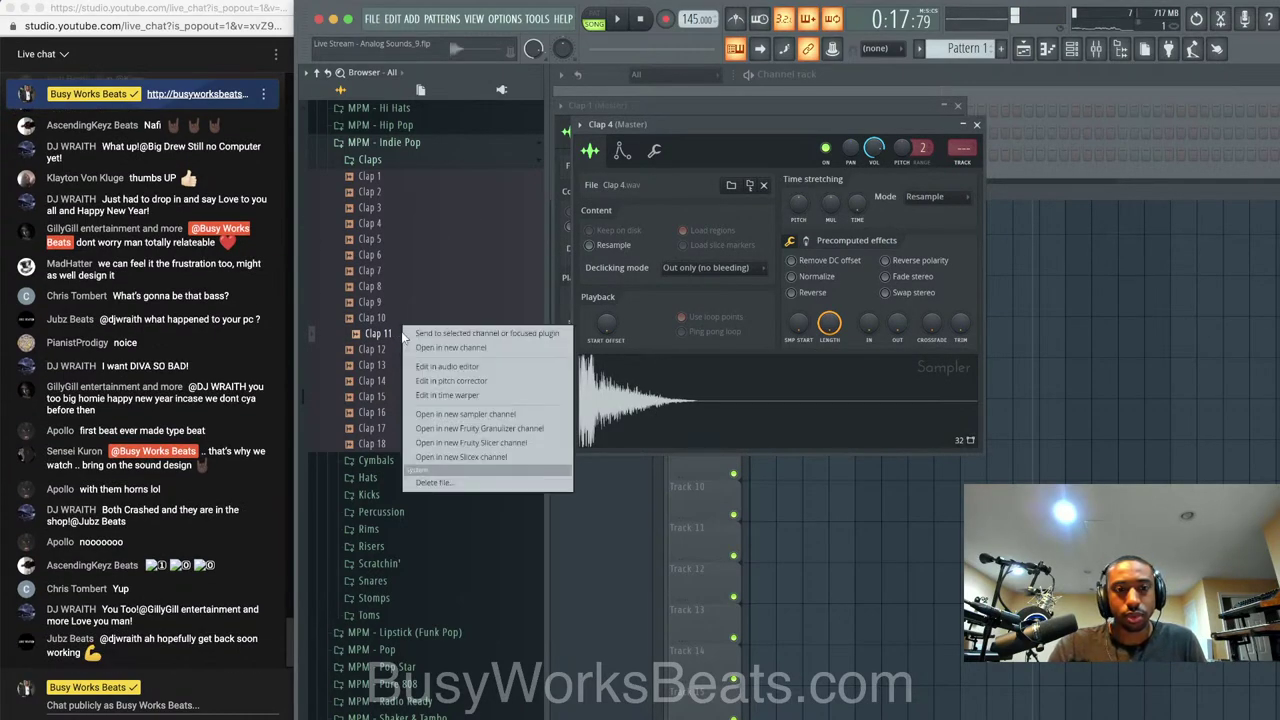
{"action": "left_click", "coordinate": [418, 347]}
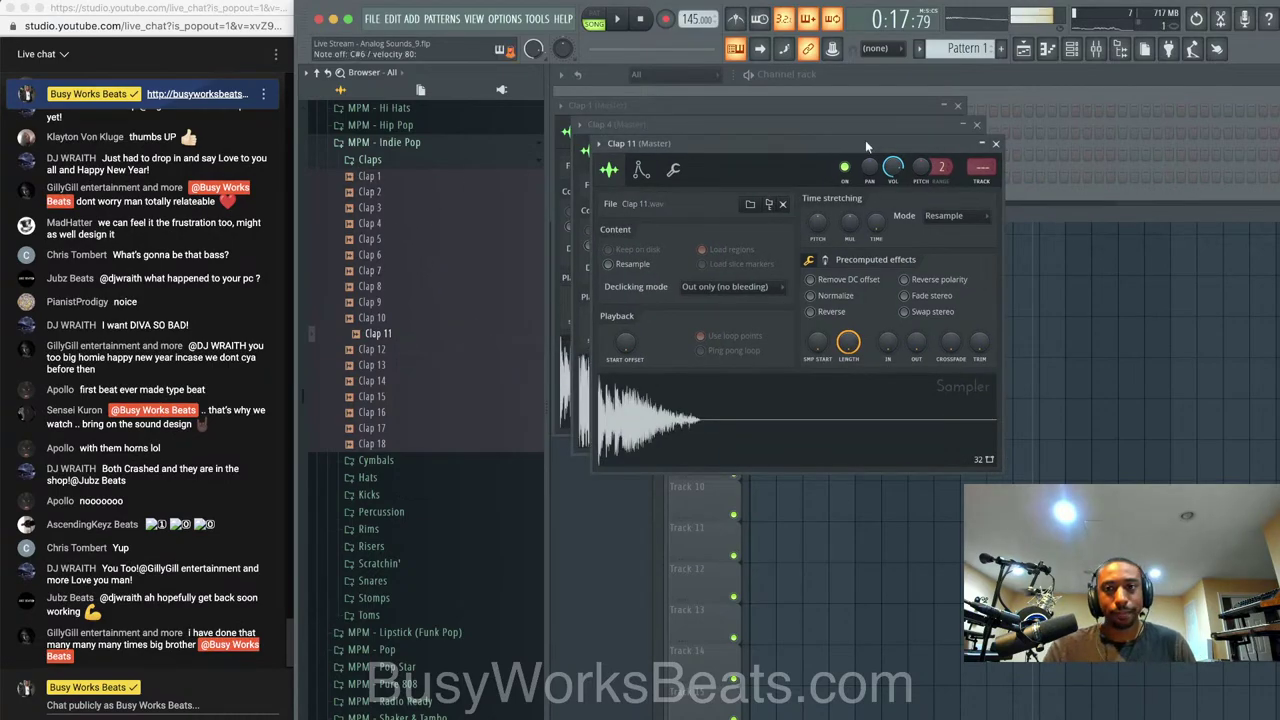
Delete the empty Sampler channel from the channel rack
{"action": "left_click", "coordinate": [1000, 76]}
{"action": "right_click", "coordinate": [716, 118]}
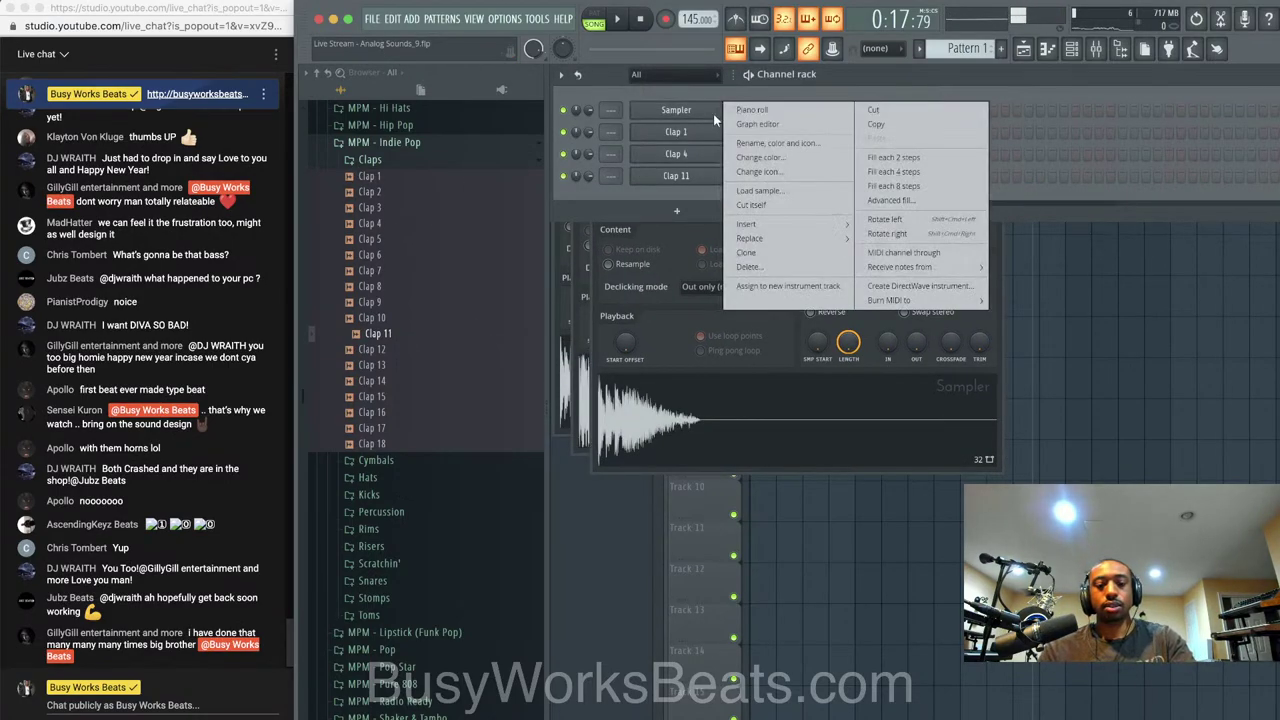
{"action": "key", "text": "d"}
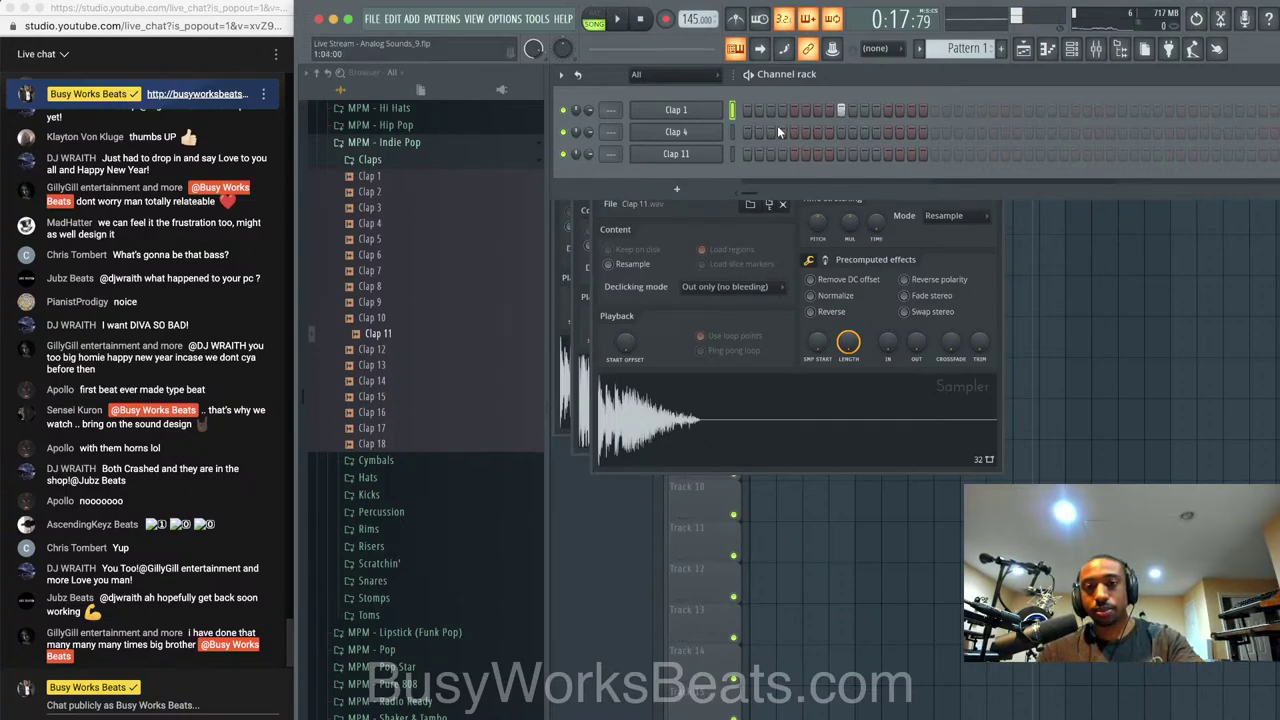
Program Clap 1 on steps 9, 25, 41 and 57 and Clap 4 on steps 25 and 57 while Pattern 1 plays with the browser hidden
{"action": "left_click", "coordinate": [732, 133]}
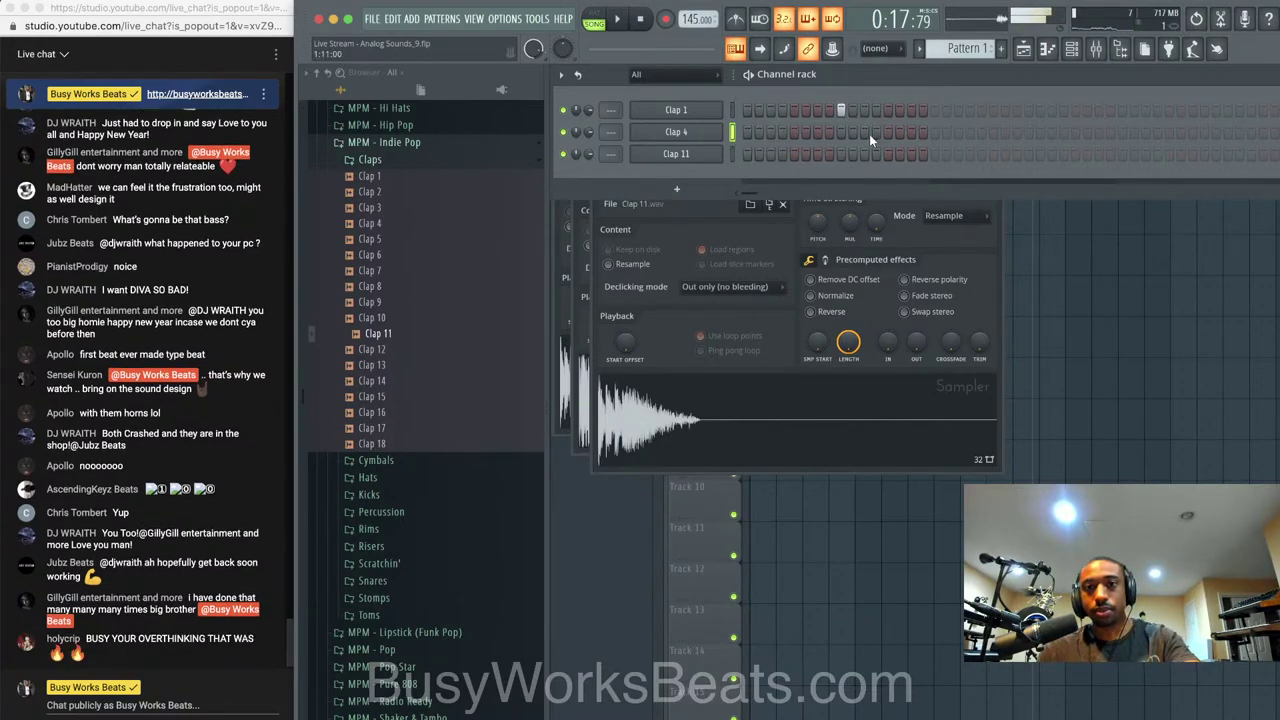
{"action": "left_click", "coordinate": [1026, 135]}
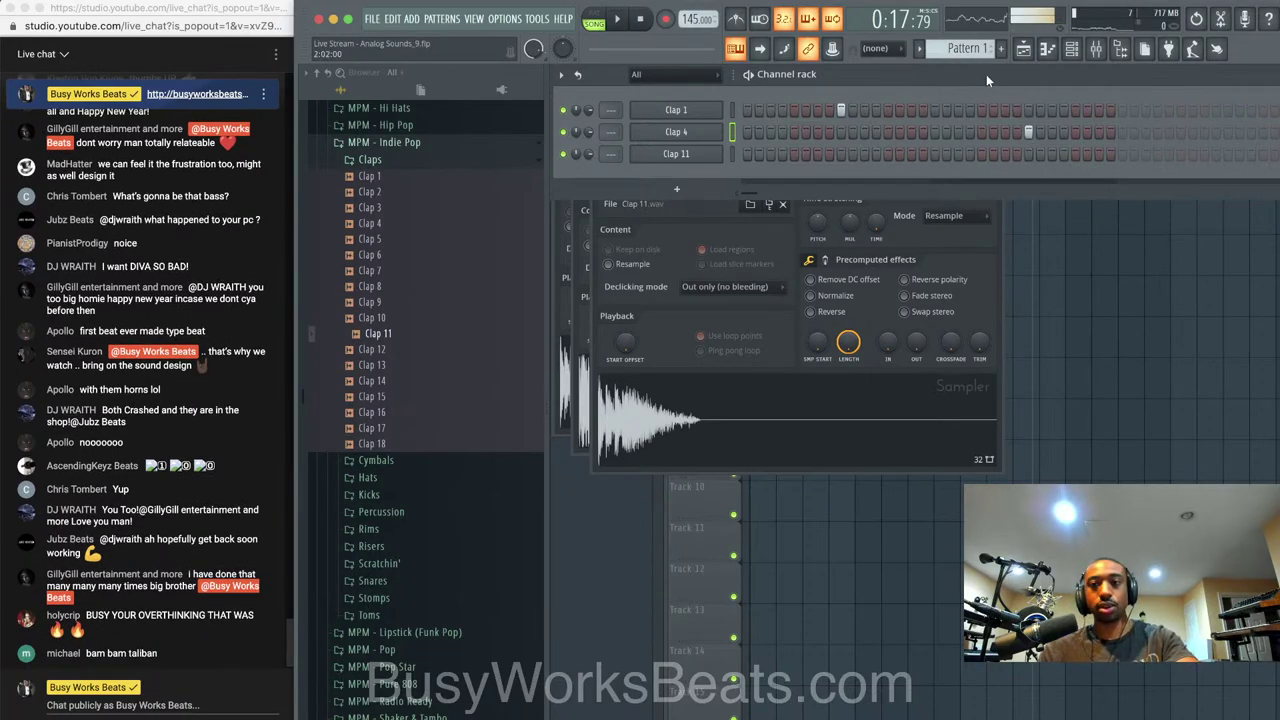
{"action": "left_click", "coordinate": [1120, 52]}
{"action": "key", "text": "space"}
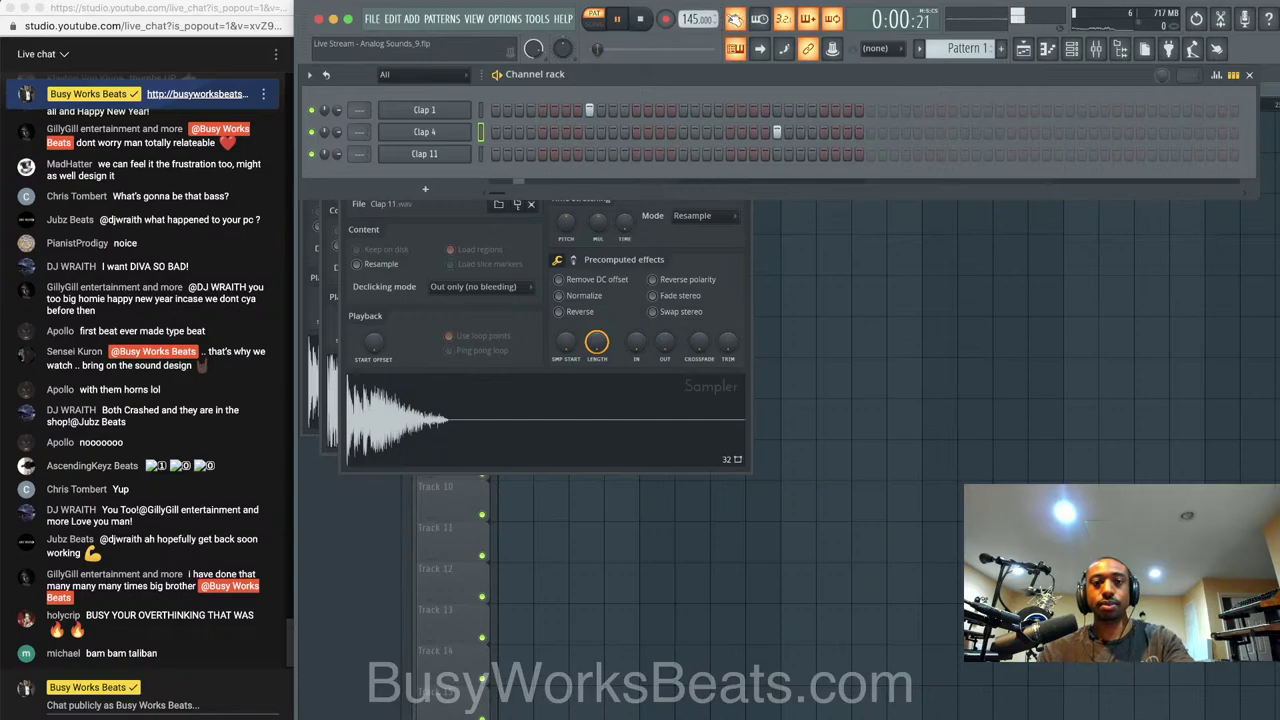
{"action": "left_click", "coordinate": [964, 110]}
{"action": "left_click", "coordinate": [1150, 132]}
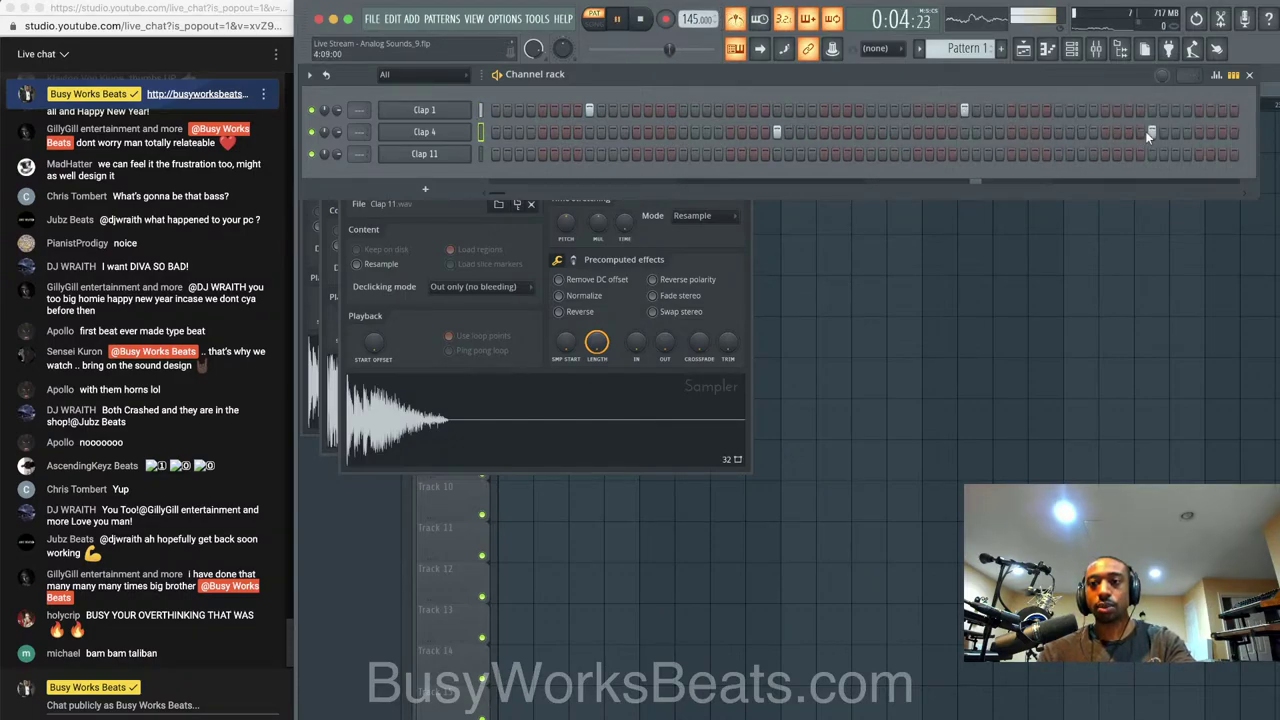
{"action": "left_click", "coordinate": [1152, 110]}
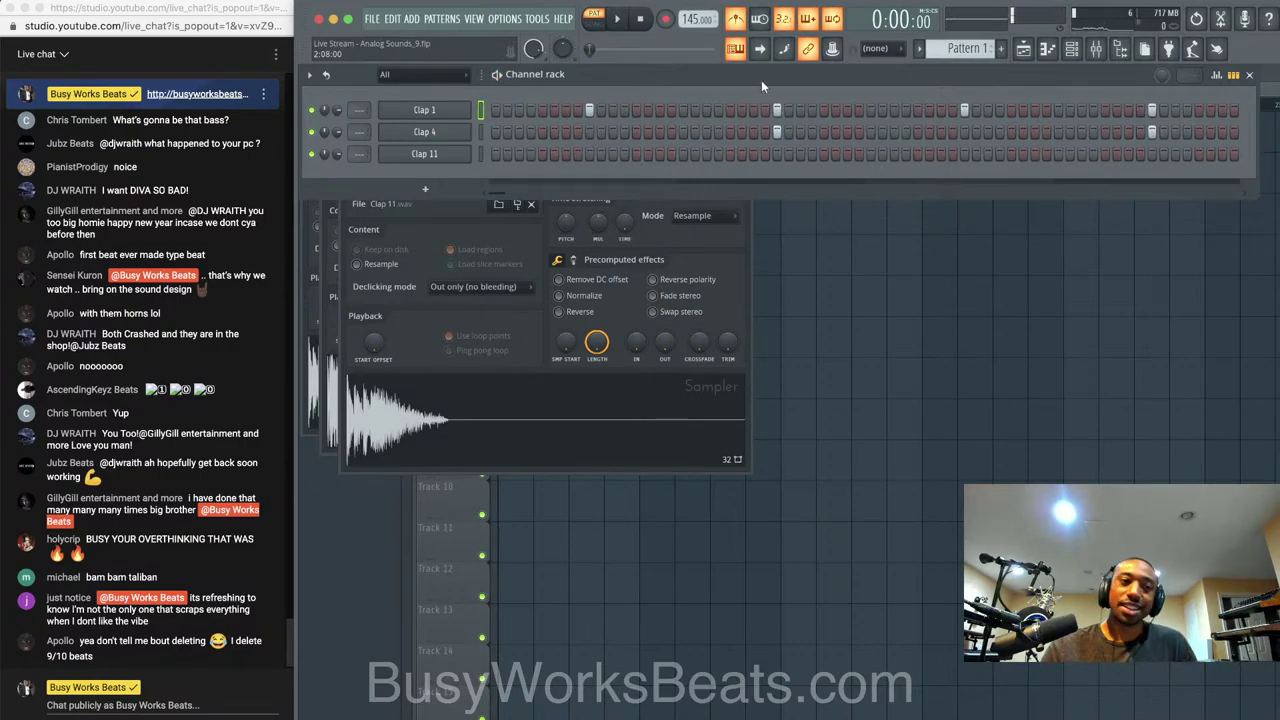
Play the pattern, close the Clap 11 sampler window and program Clap 11 on steps 9, 25, 41 and 57
{"action": "key", "text": "space"}
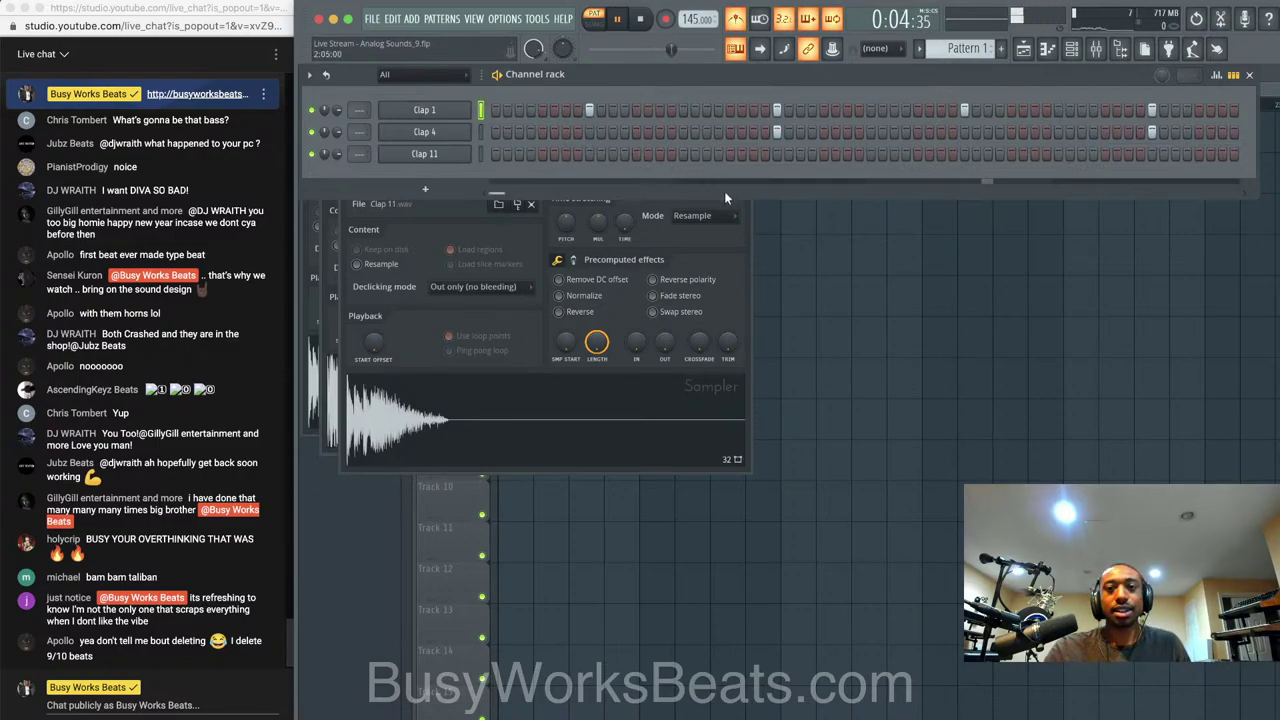
{"action": "left_click", "coordinate": [743, 216]}
{"action": "left_click", "coordinate": [746, 146]}
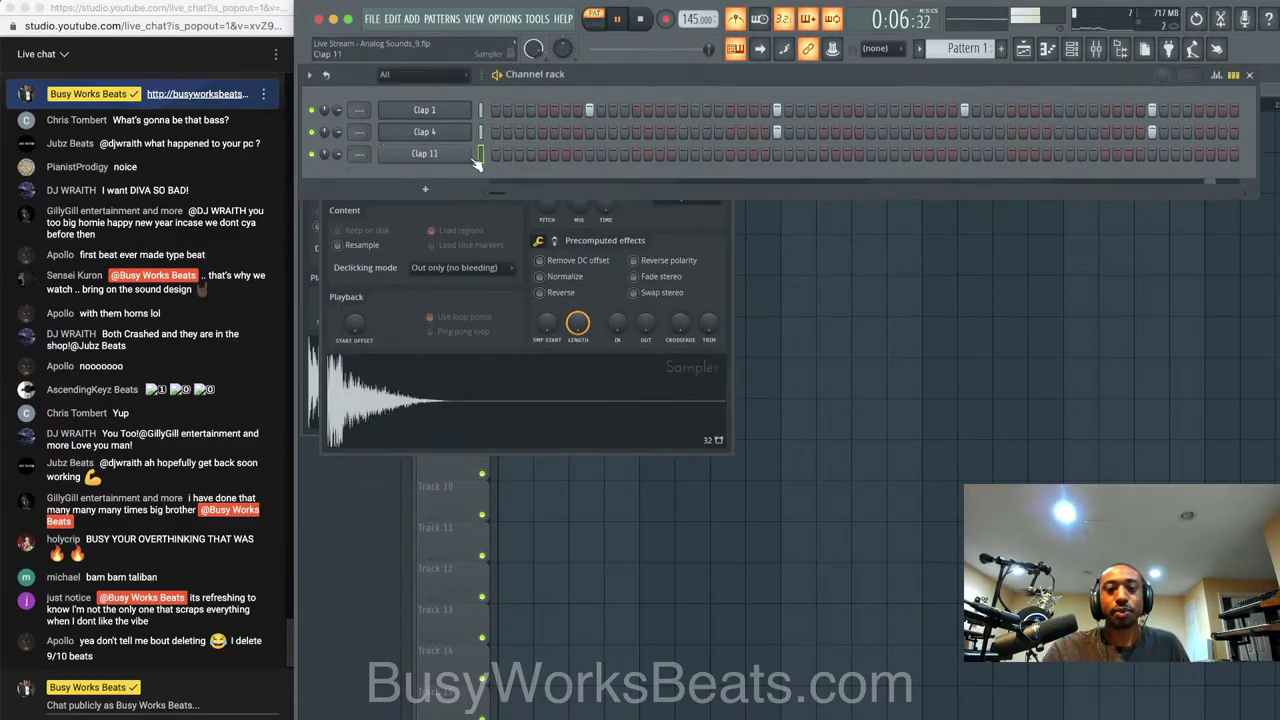
{"action": "left_click", "coordinate": [587, 156]}
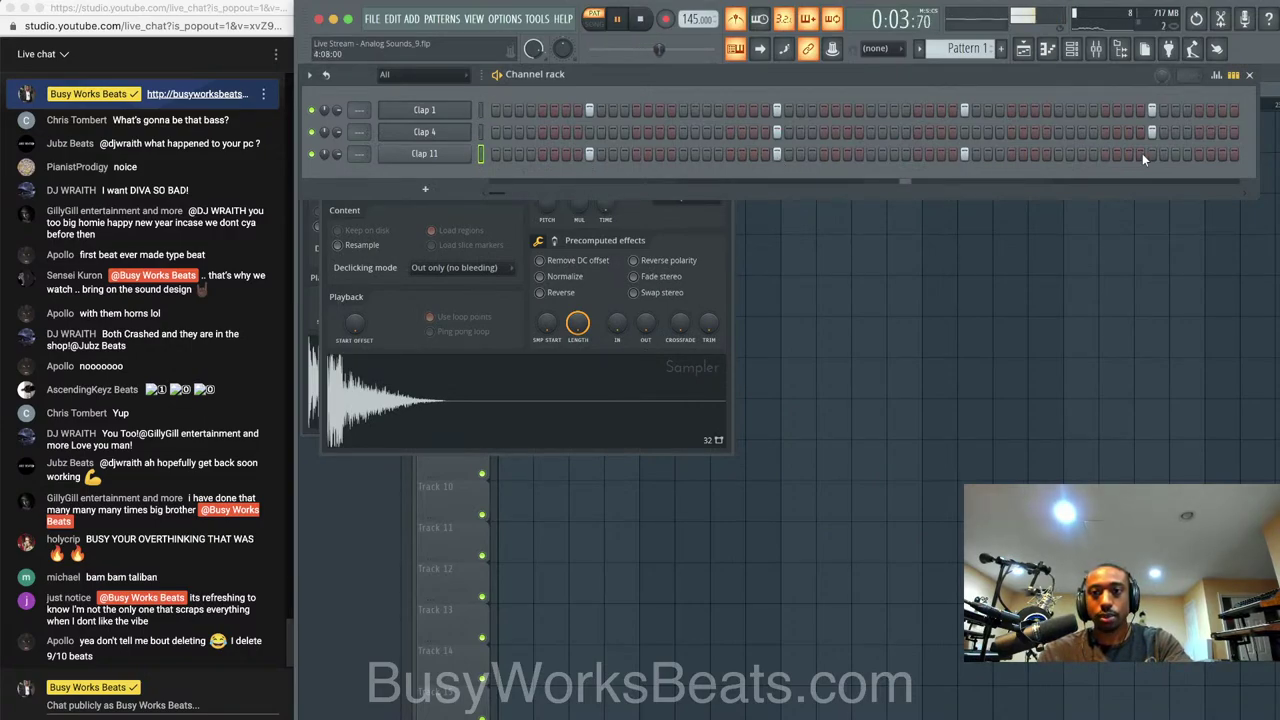
{"action": "key", "text": "space"}
Raise the time shift in Clap 11's miscellaneous channel settings while the pattern plays
{"action": "left_click", "coordinate": [410, 155]}
{"action": "left_click", "coordinate": [424, 169]}
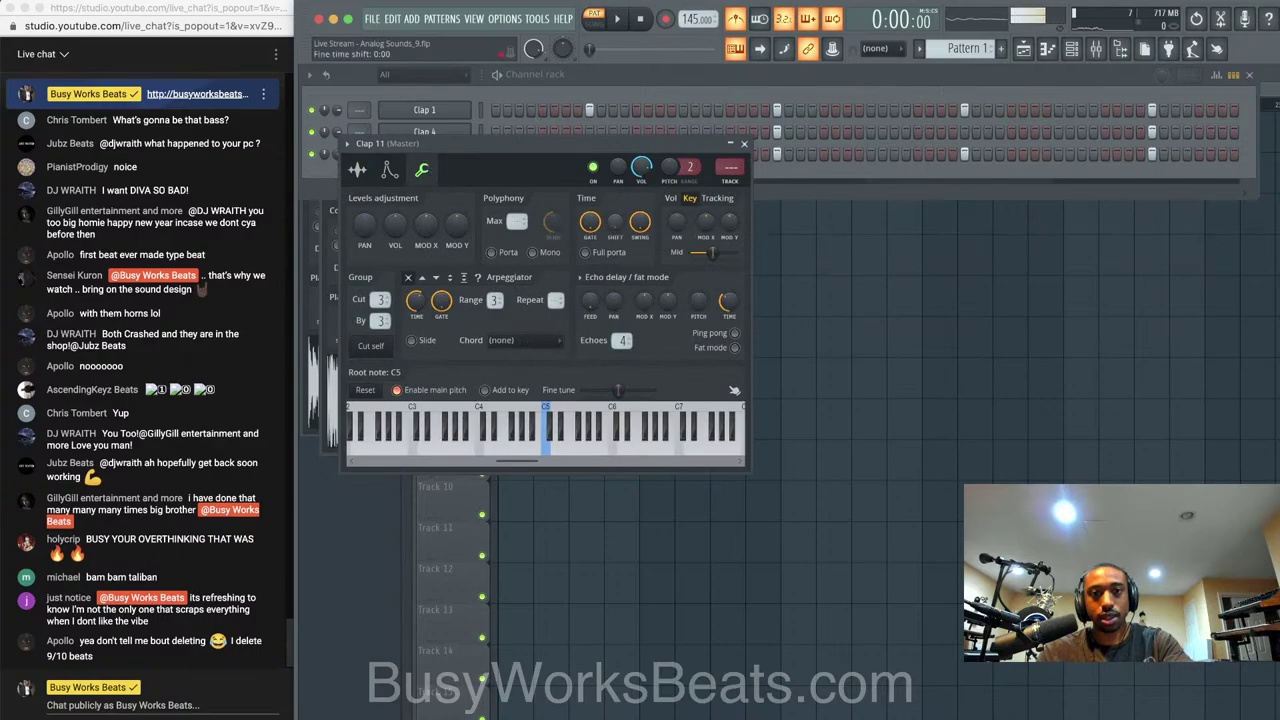
{"action": "left_click", "coordinate": [744, 144]}
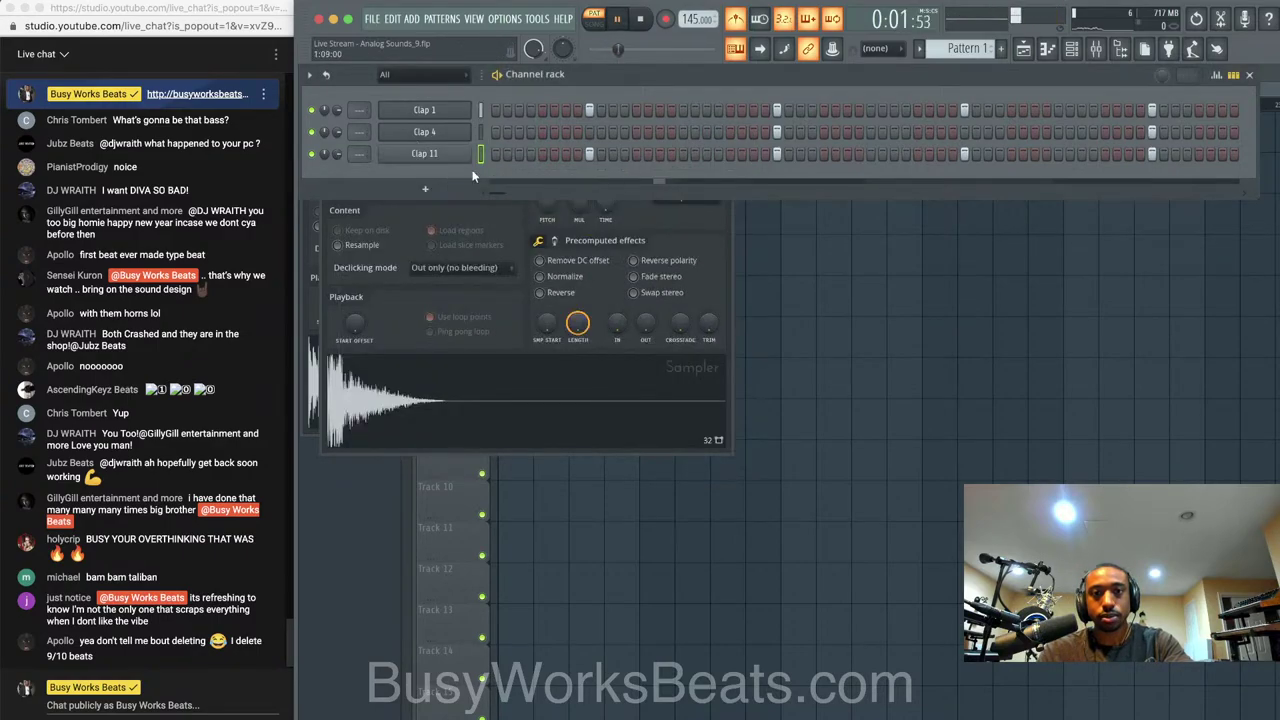
{"action": "left_click", "coordinate": [436, 156]}
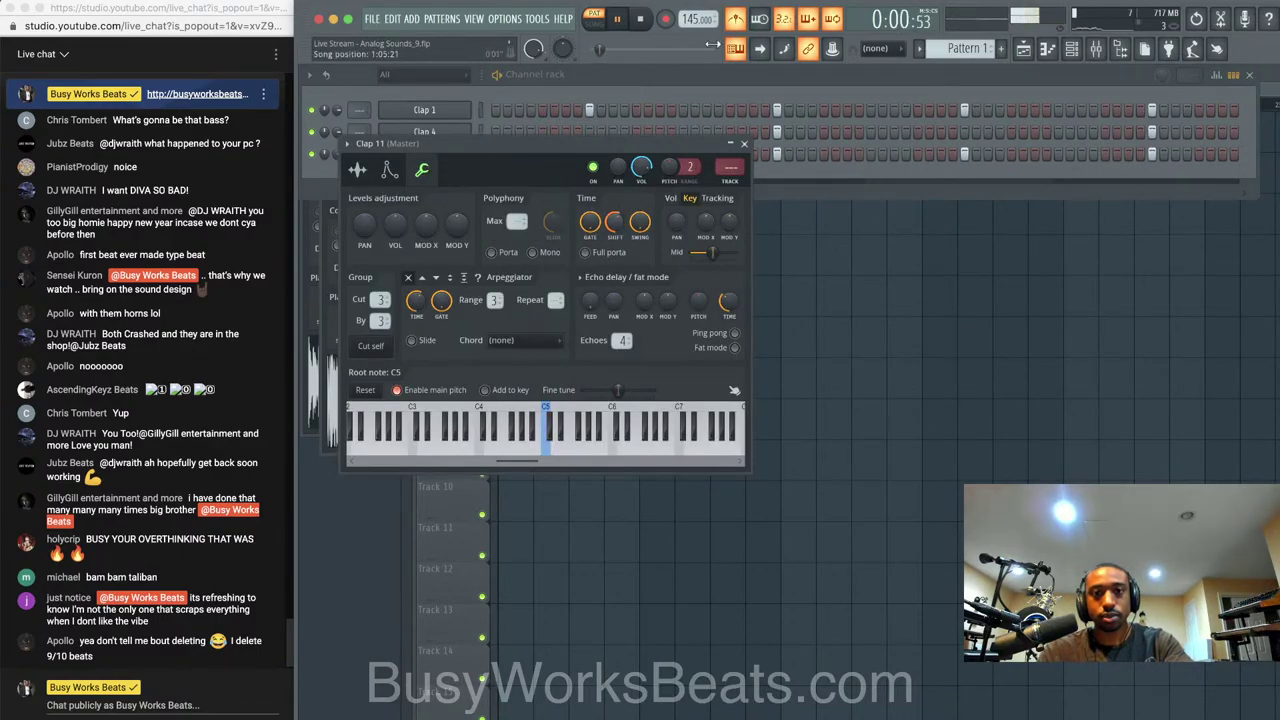
Place a Pattern 1 clip at bar 1 on Track 1 of the playlist and switch playback to song mode
{"action": "right_click", "coordinate": [786, 374]}
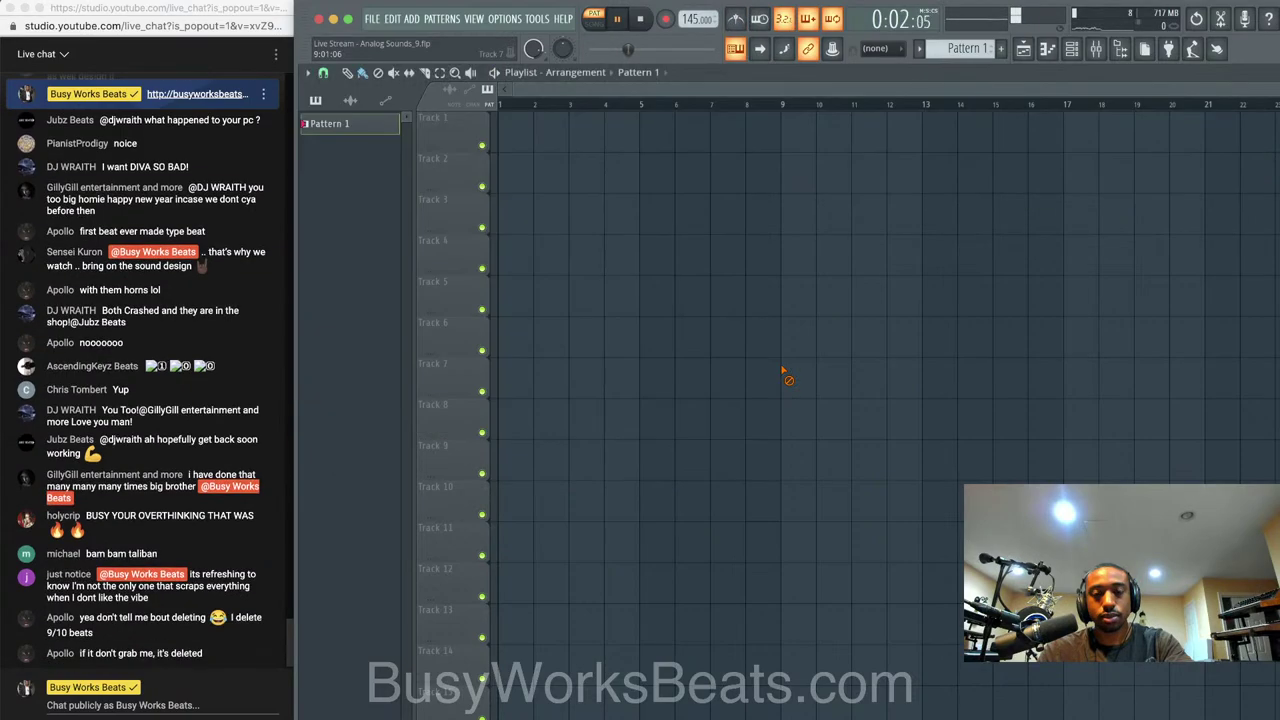
{"action": "left_click", "coordinate": [520, 140]}
{"action": "left_click_drag", "start_coordinate": [522, 140], "coordinate": [503, 138]}
{"action": "left_click", "coordinate": [597, 20]}
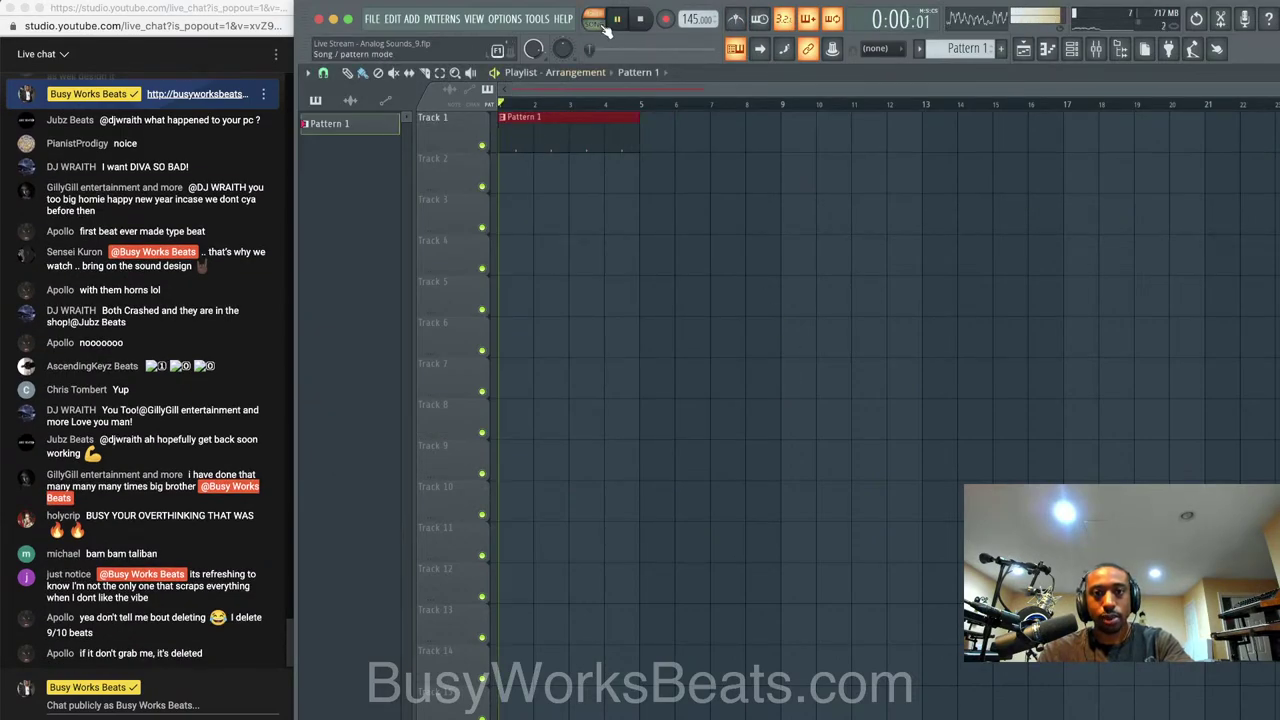
Repeat the Pattern 1 clip along Track 1 up to bar 17, stop playback and show the channel rack
{"action": "left_click_drag", "start_coordinate": [650, 128], "coordinate": [960, 127]}
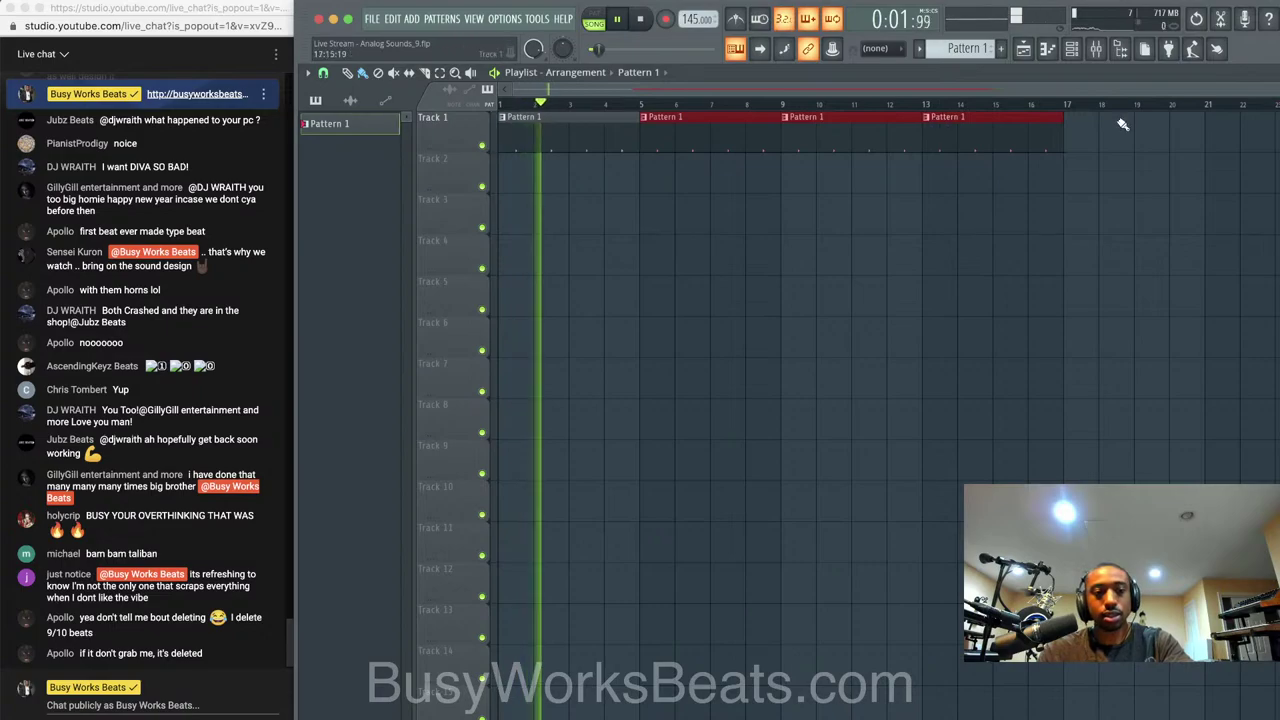
{"action": "key", "text": "space"}
{"action": "key", "text": "F6"}
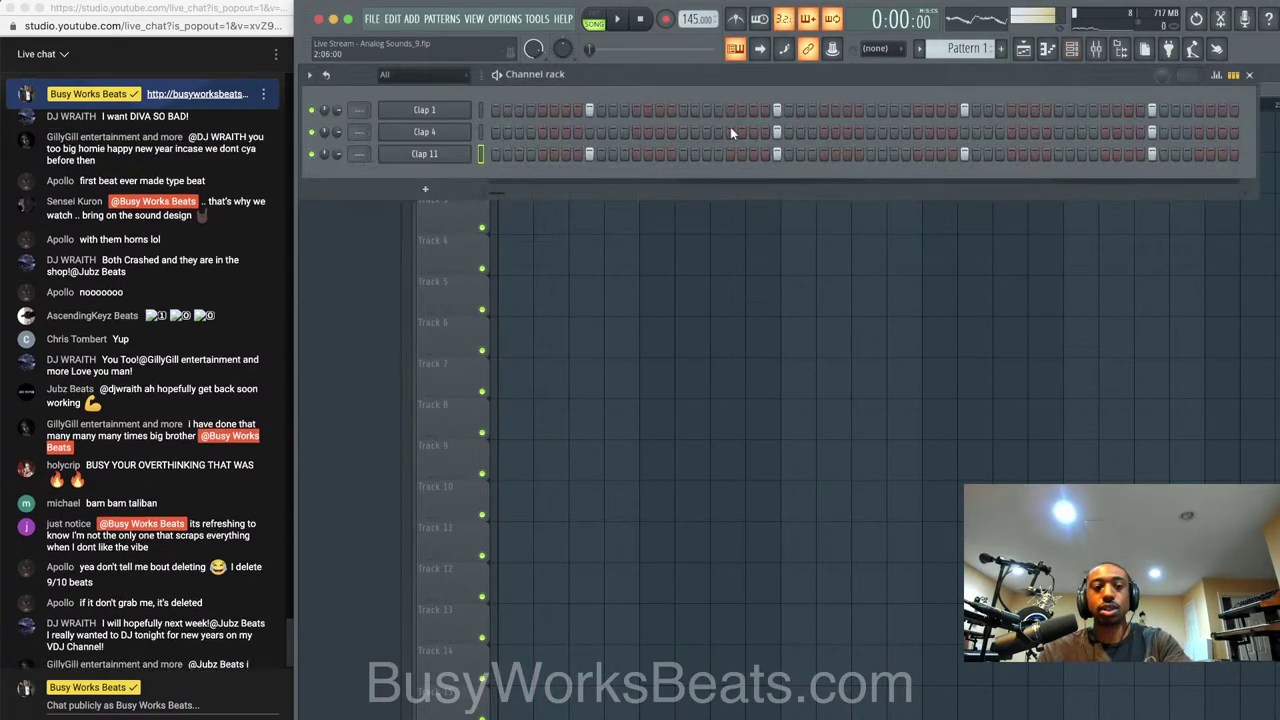
Browse the Percussion samples in the MPM - Indie Pop kit
{"action": "left_click", "coordinate": [1121, 49]}
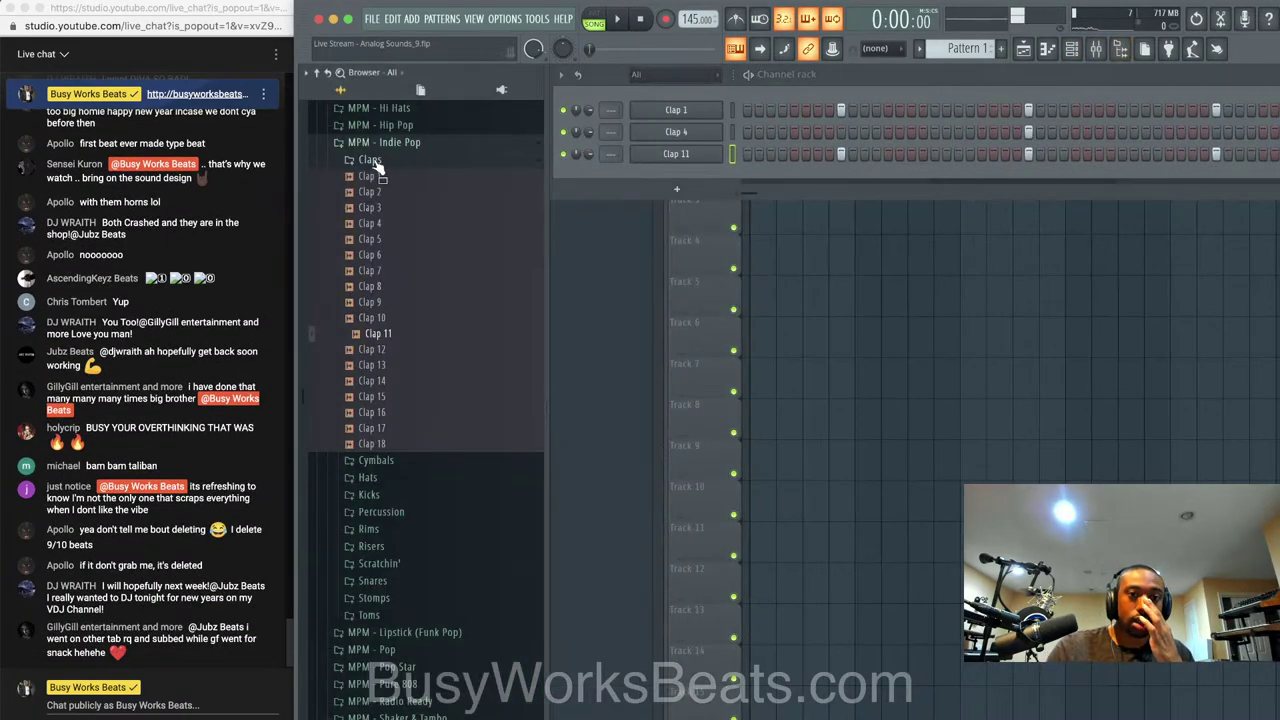
{"action": "scroll", "coordinate": [398, 222], "scroll_direction": "up", "scroll_amount": 2}
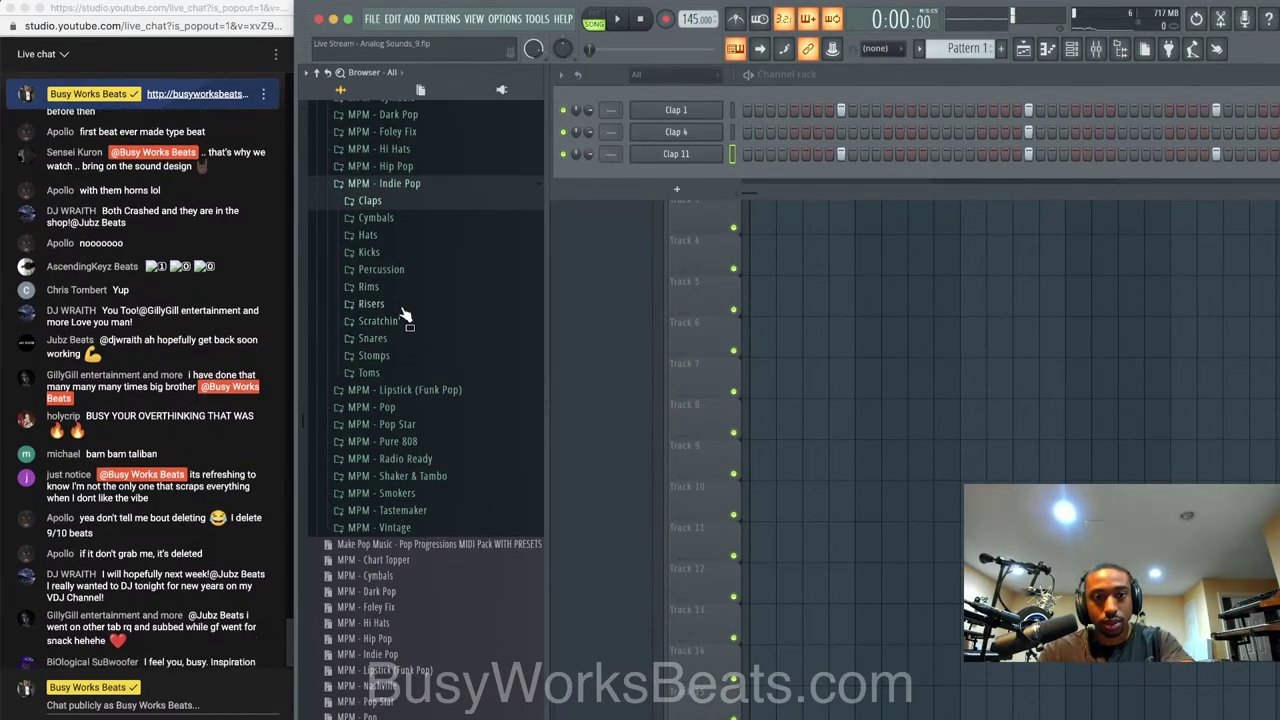
{"action": "left_click", "coordinate": [400, 270]}
{"action": "scroll", "coordinate": [400, 414], "scroll_direction": "down", "scroll_amount": 20}
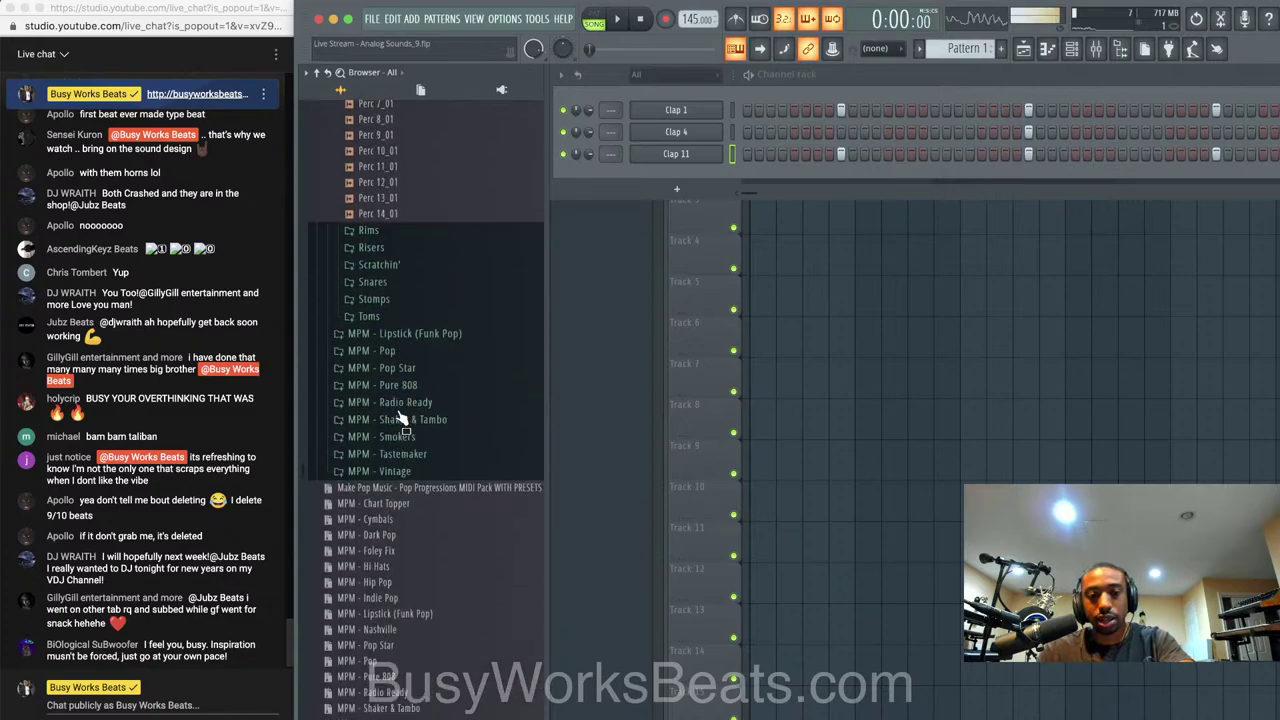
{"action": "scroll", "coordinate": [400, 418], "scroll_direction": "up", "scroll_amount": 1}
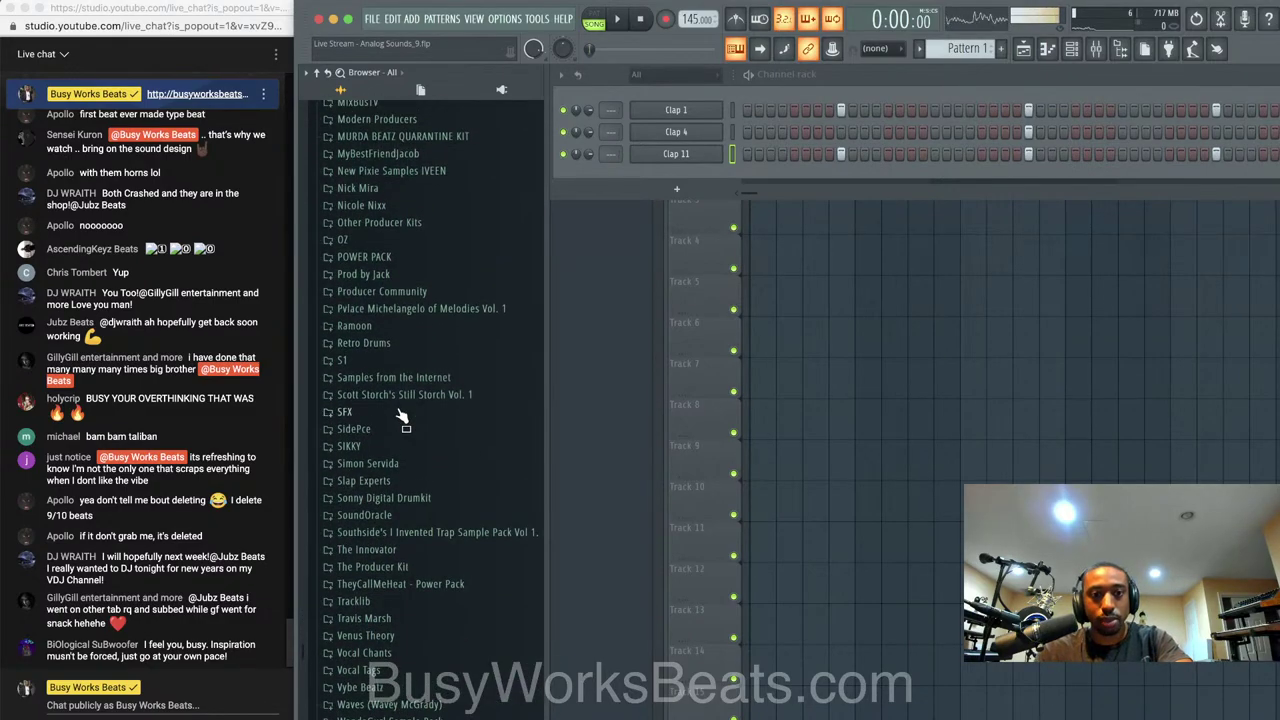
Open the Bongos folder of the Ramoon - FYA GANG Dumkit in the sample browser and start song playback
{"action": "left_click", "coordinate": [397, 327]}
{"action": "left_click", "coordinate": [400, 345]}
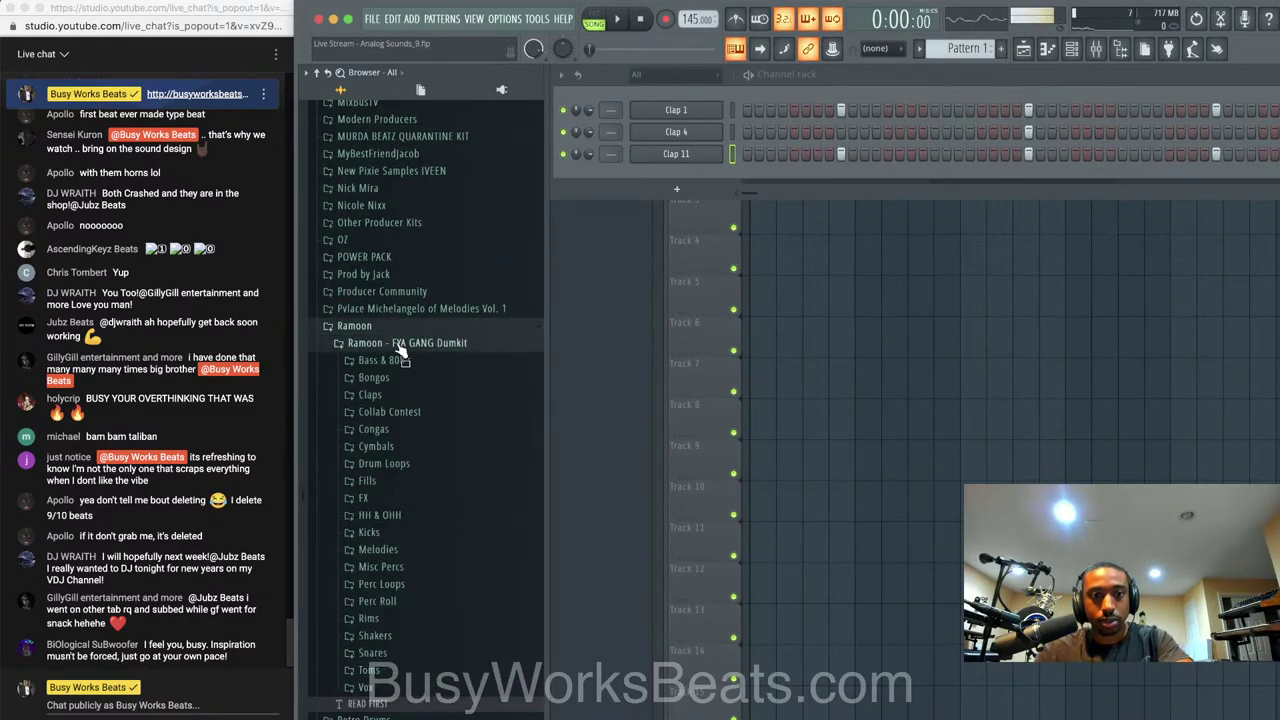
{"action": "scroll", "coordinate": [420, 440], "scroll_direction": "down", "scroll_amount": 2}
{"action": "left_click", "coordinate": [415, 335]}
{"action": "key", "text": "space"}
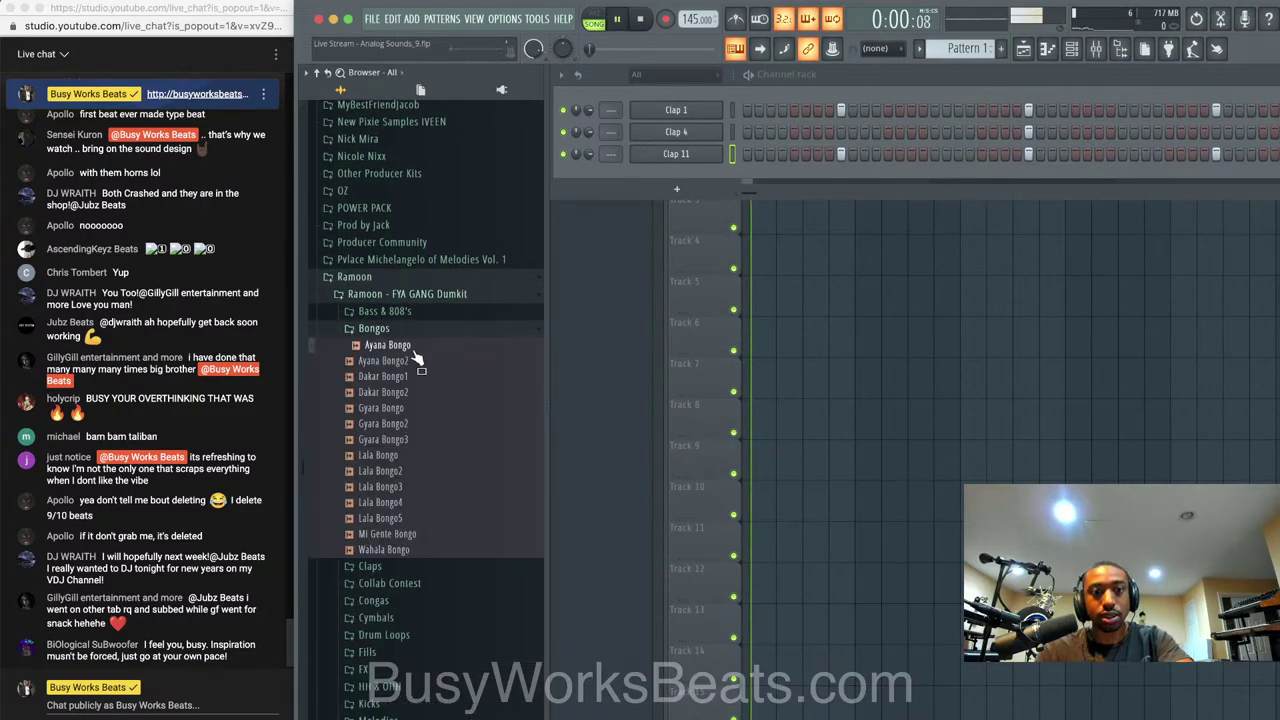
Load Ayana Bongo2 and Dakar Bongo1 into new channels and close their sampler windows
{"action": "left_click", "coordinate": [415, 362]}
{"action": "right_click", "coordinate": [415, 363]}
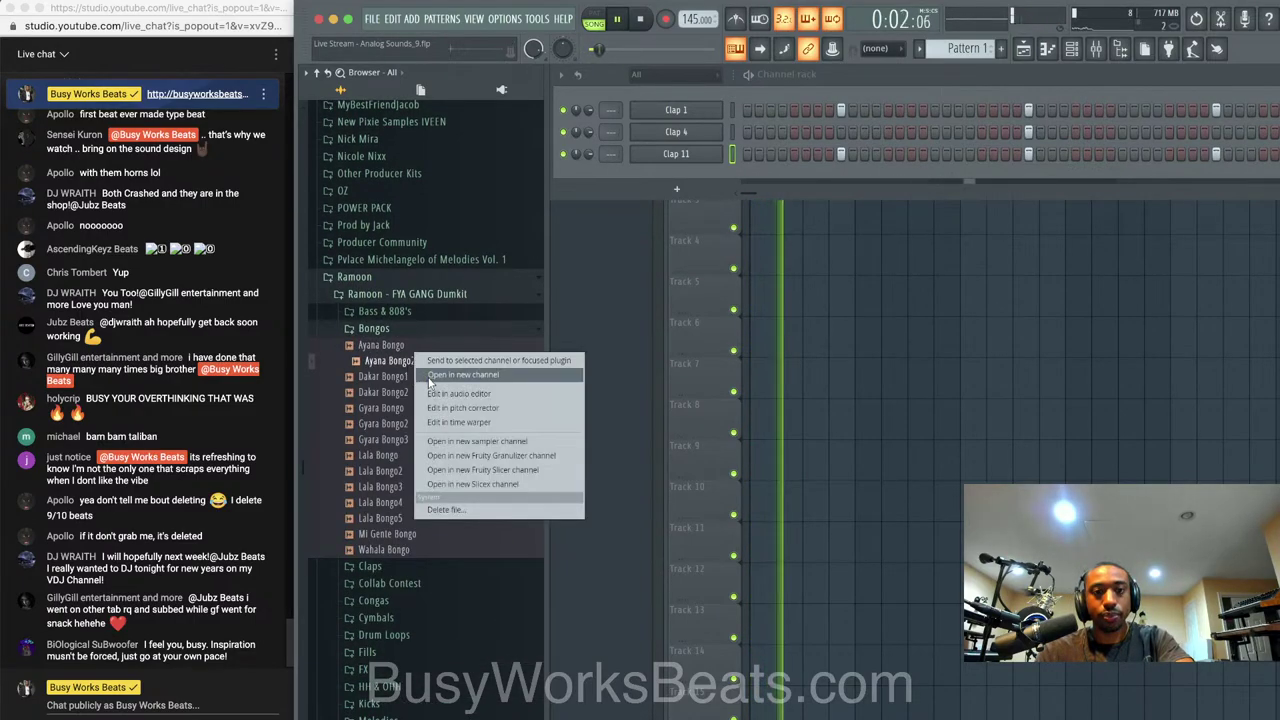
{"action": "left_click", "coordinate": [418, 390]}
{"action": "right_click", "coordinate": [414, 380]}
{"action": "left_click", "coordinate": [424, 392]}
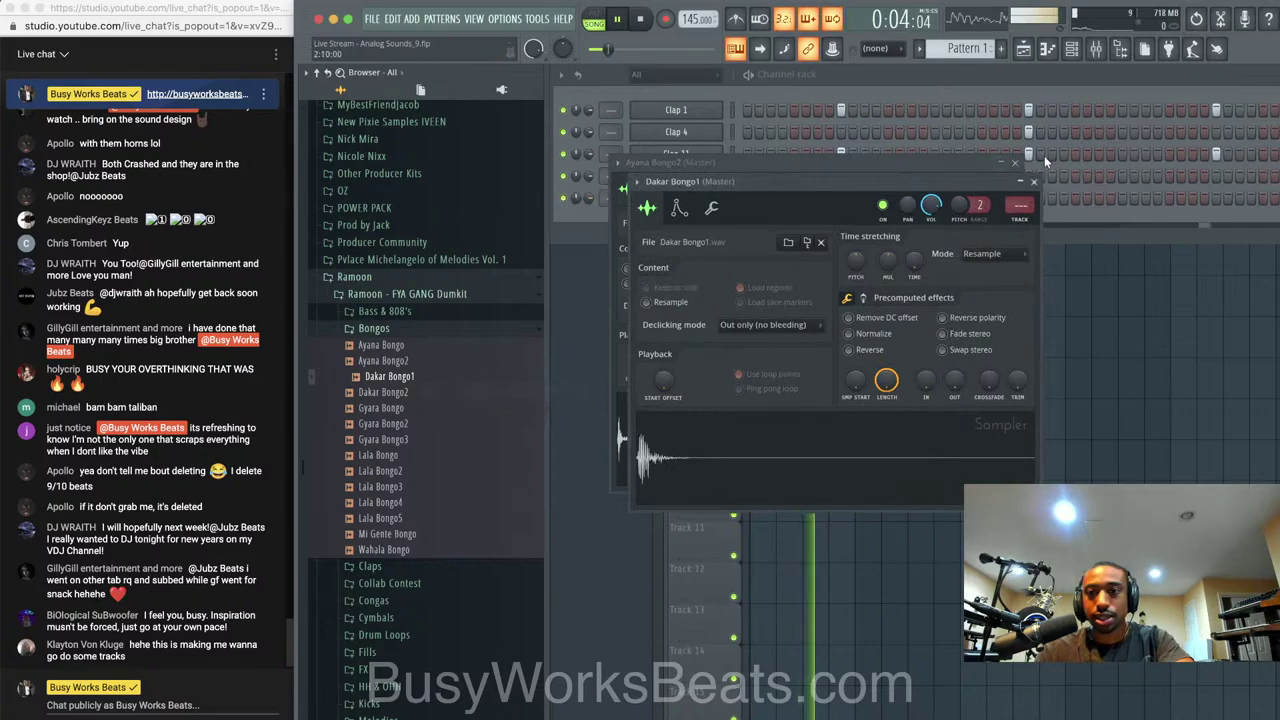
{"action": "left_click", "coordinate": [1035, 182]}
{"action": "left_click", "coordinate": [1015, 163]}
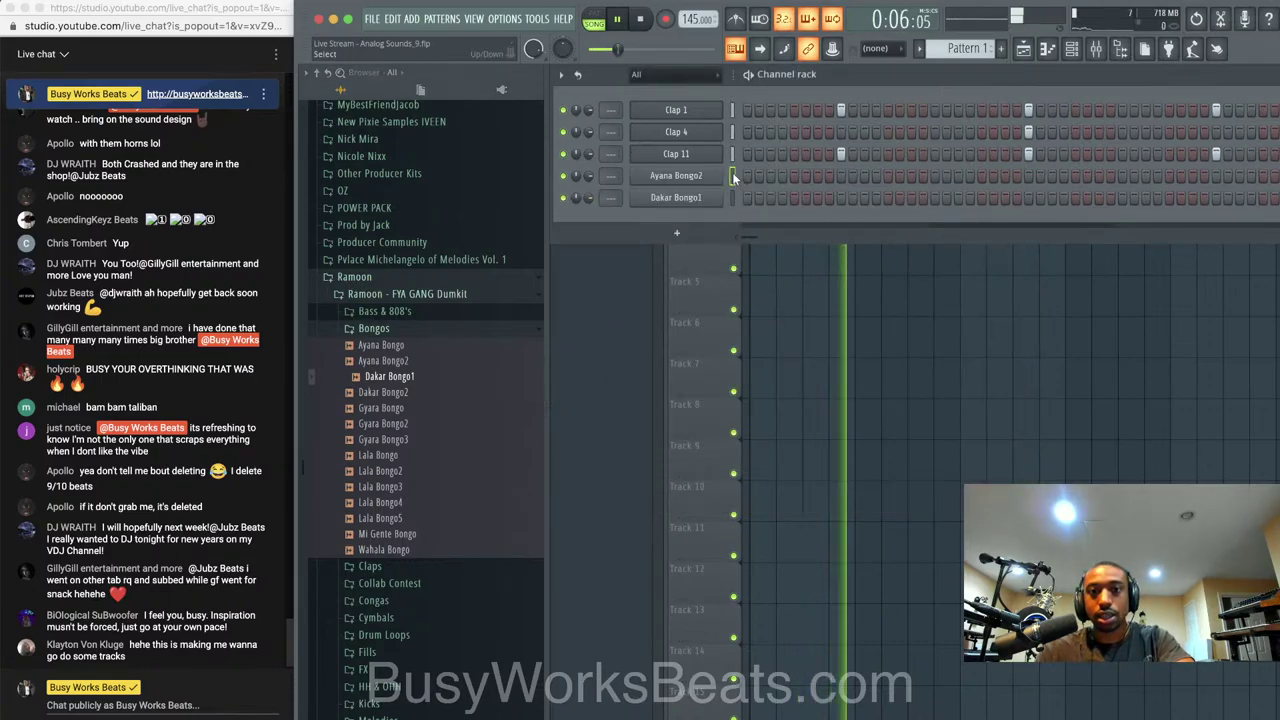
Assign all five channels to separate mixer tracks, save the project and return to the playlist with the browser hidden
{"action": "key", "text": "F9"}
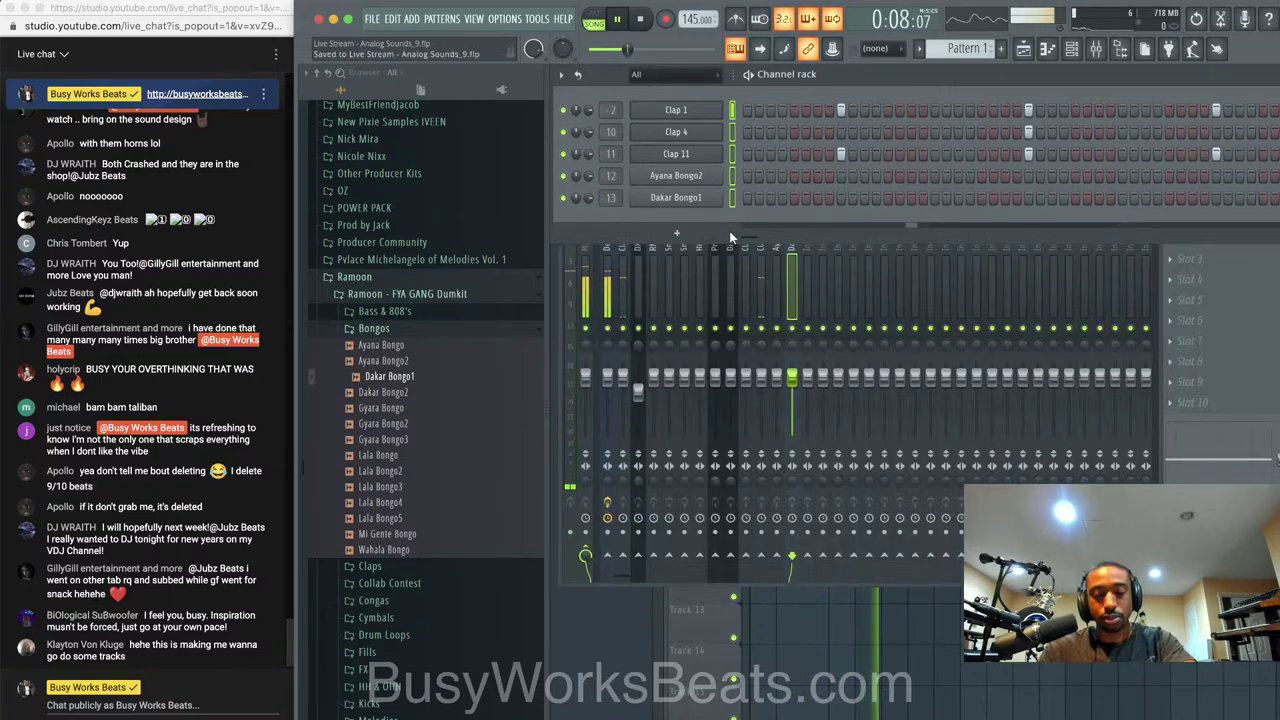
{"action": "left_click", "coordinate": [874, 684]}
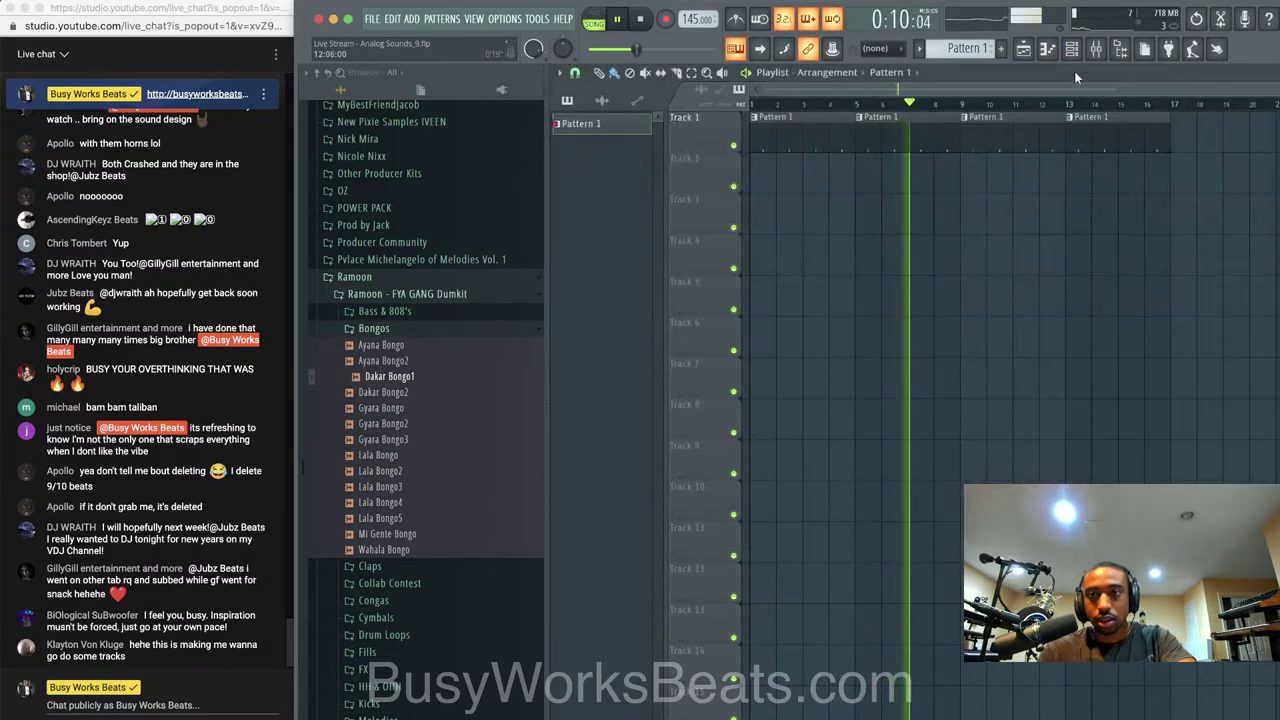
{"action": "left_click", "coordinate": [1120, 49]}
{"action": "left_click", "coordinate": [523, 177]}
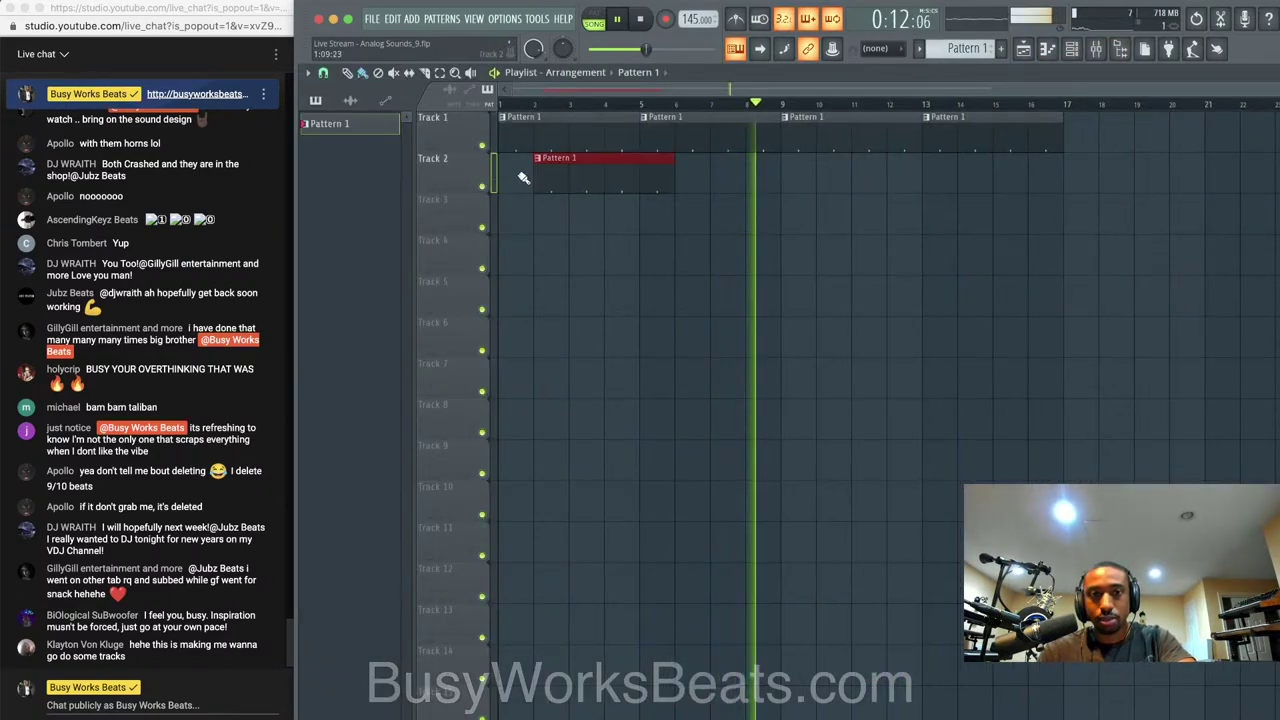
{"action": "left_click_drag", "start_coordinate": [570, 175], "coordinate": [548, 174]}
{"action": "key", "text": "space"}
{"action": "right_click", "coordinate": [529, 174]}
Create Pattern 2, place it at bar 1 on Track 2 and lengthen the clip to four bars
{"action": "left_click", "coordinate": [1071, 48]}
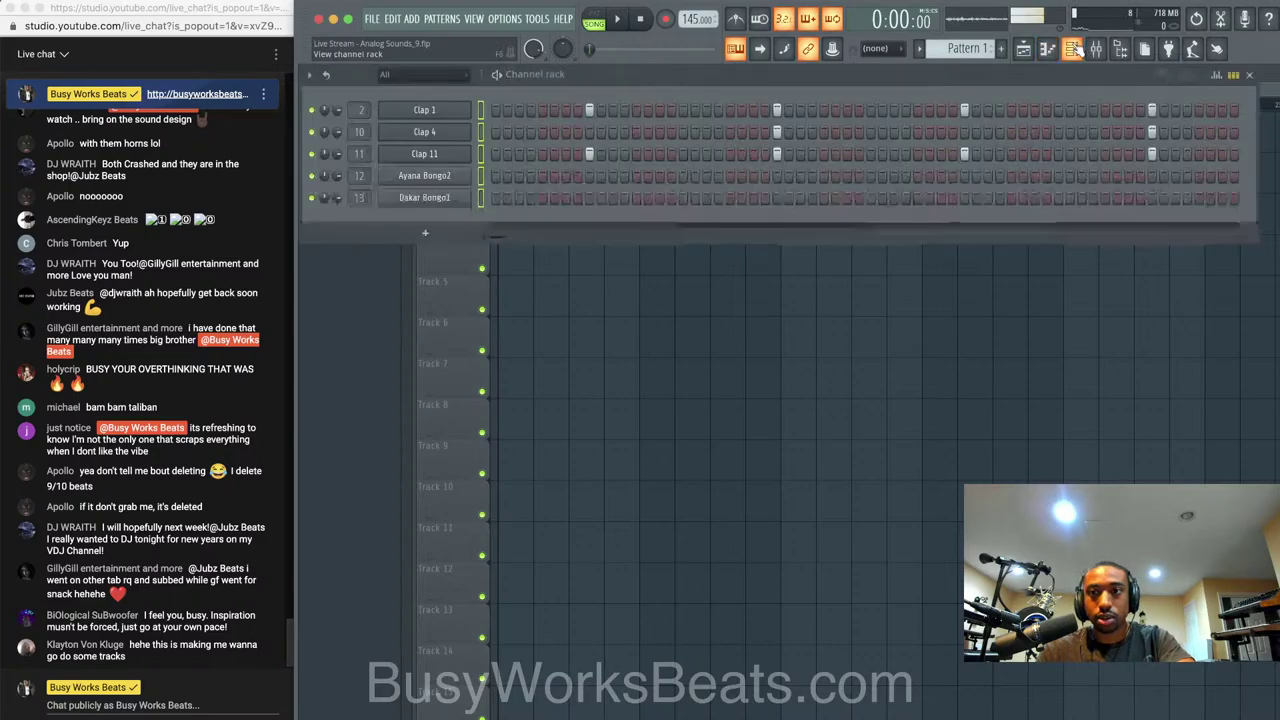
{"action": "left_click", "coordinate": [1001, 48]}
{"action": "left_click", "coordinate": [508, 341]}
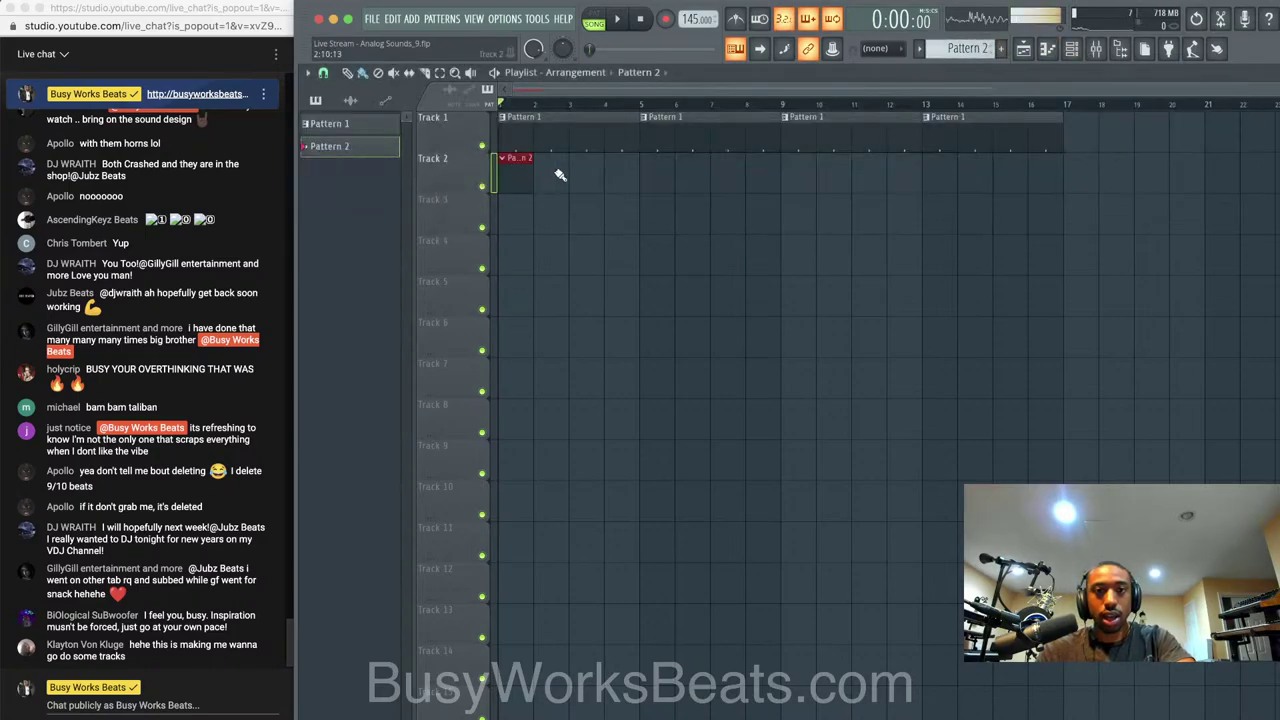
{"action": "left_click_drag", "start_coordinate": [577, 171], "coordinate": [640, 168]}
Program Dakar Bongo1 on step 1 of Pattern 2 and repeat the four-bar clip along Track 2 up to bar 17
{"action": "left_click", "coordinate": [1086, 48]}
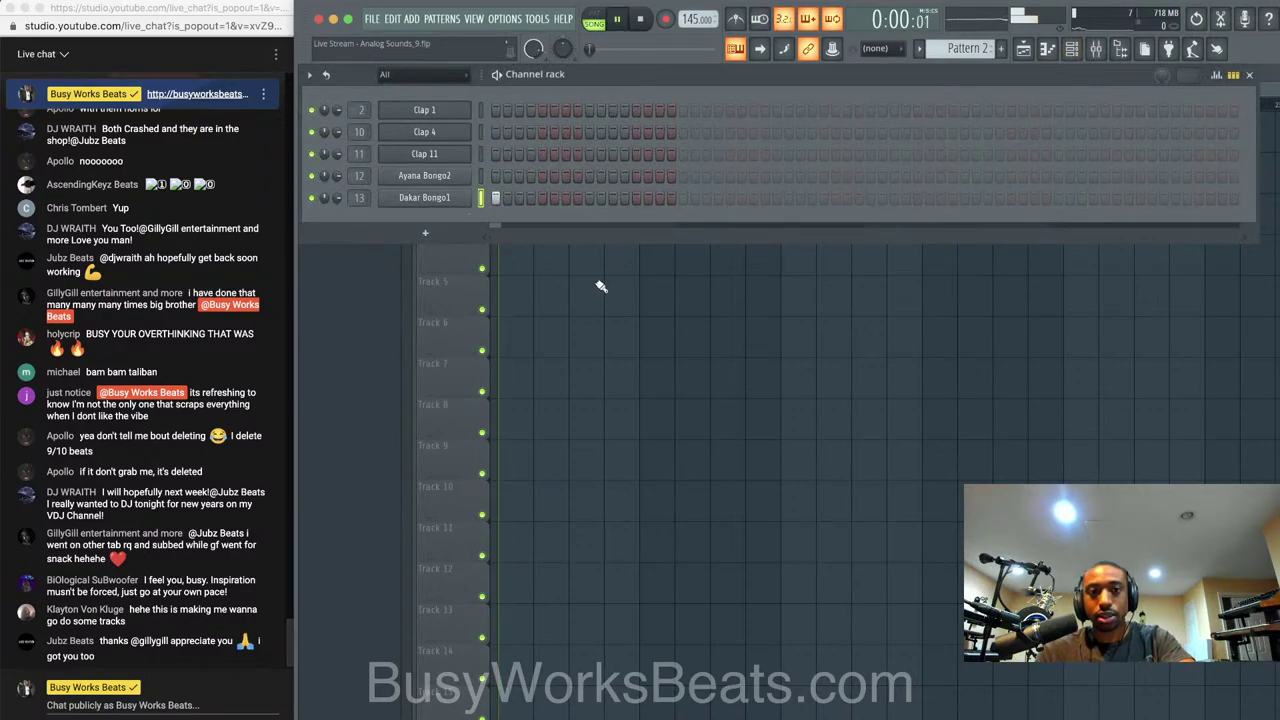
{"action": "left_click", "coordinate": [629, 303]}
{"action": "left_click", "coordinate": [661, 183]}
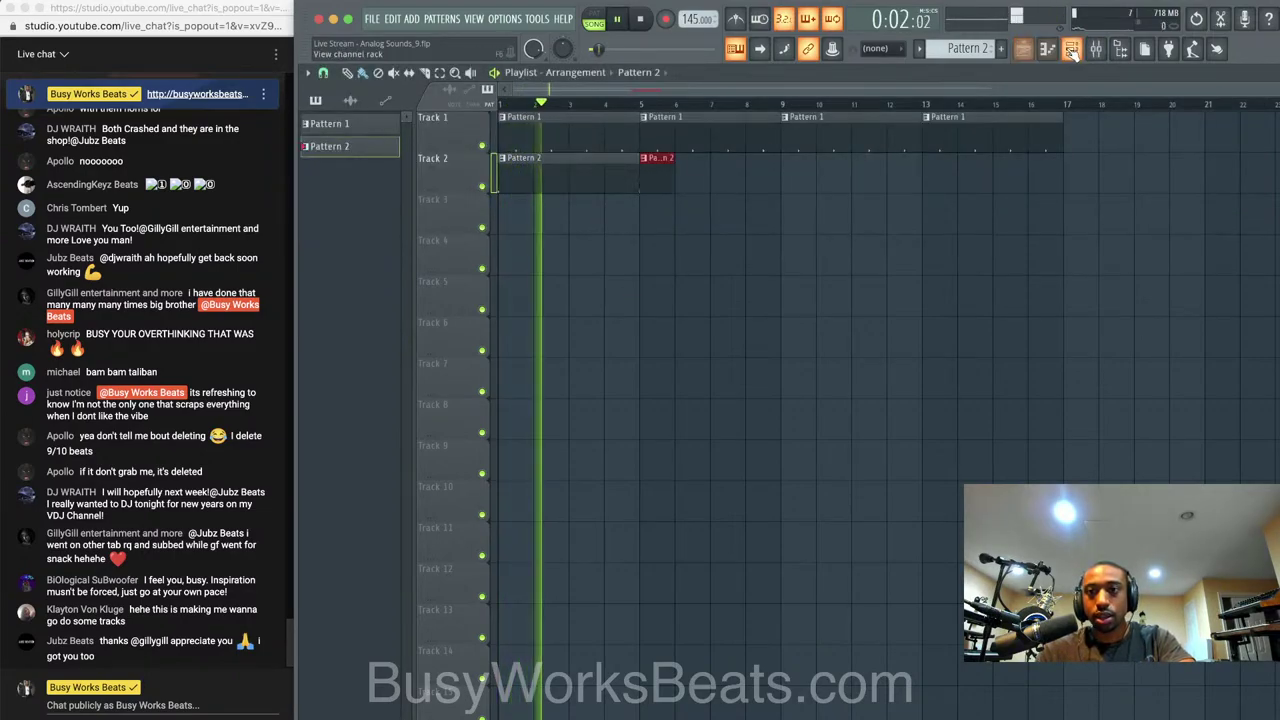
{"action": "left_click_drag", "start_coordinate": [674, 171], "coordinate": [606, 170]}
{"action": "key", "text": "super+b"}
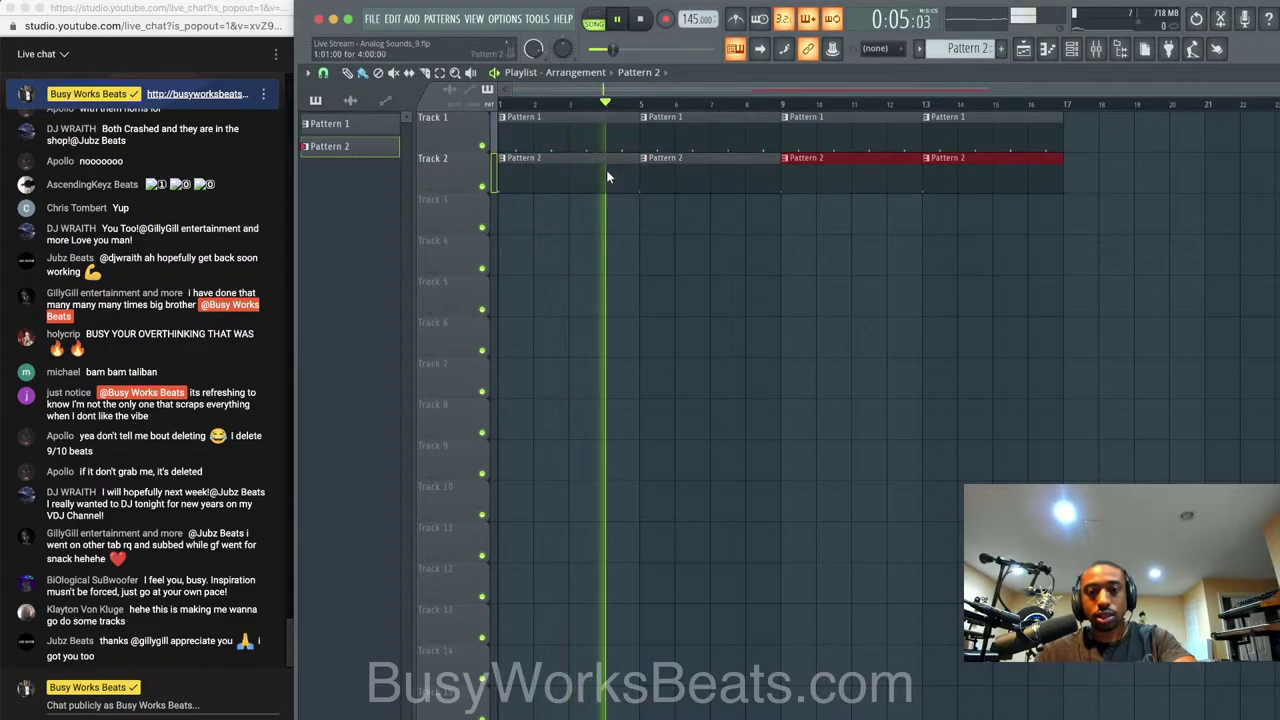
Program Ayana Bongo2 on steps 4 and 7 of Pattern 2 and play the song from the start
{"action": "left_click", "coordinate": [1071, 48]}
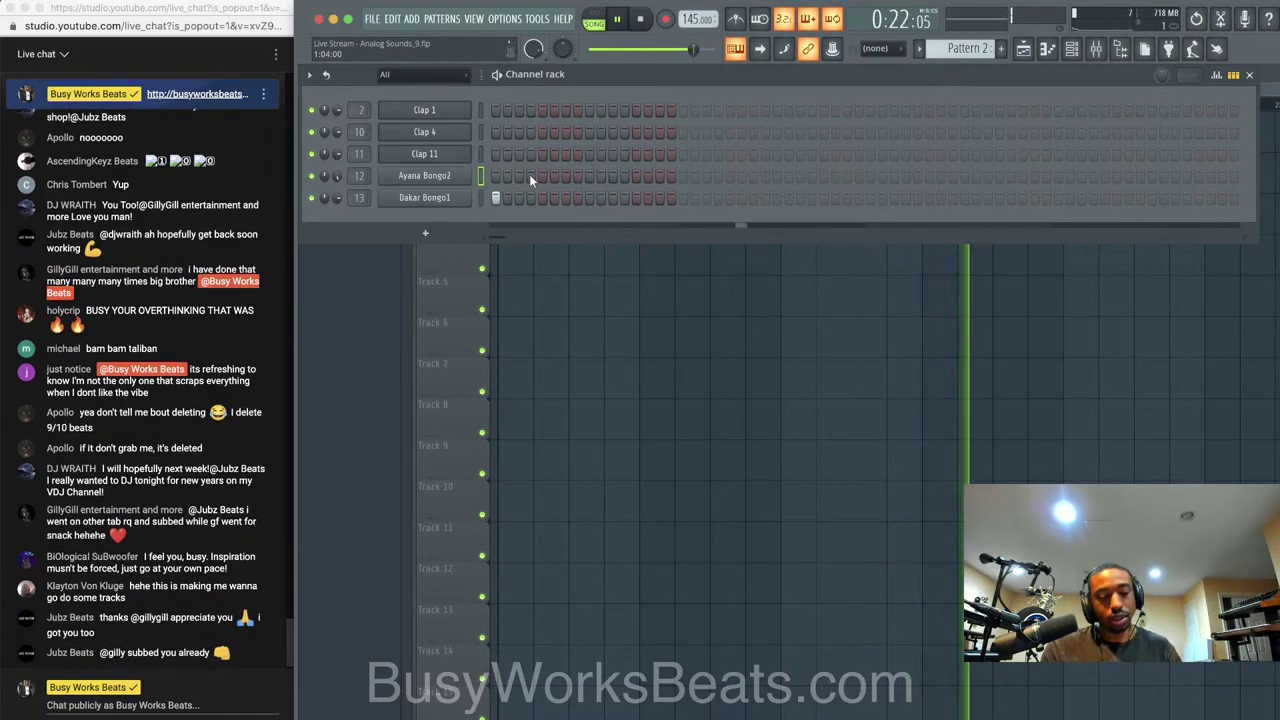
{"action": "key", "text": "space"}
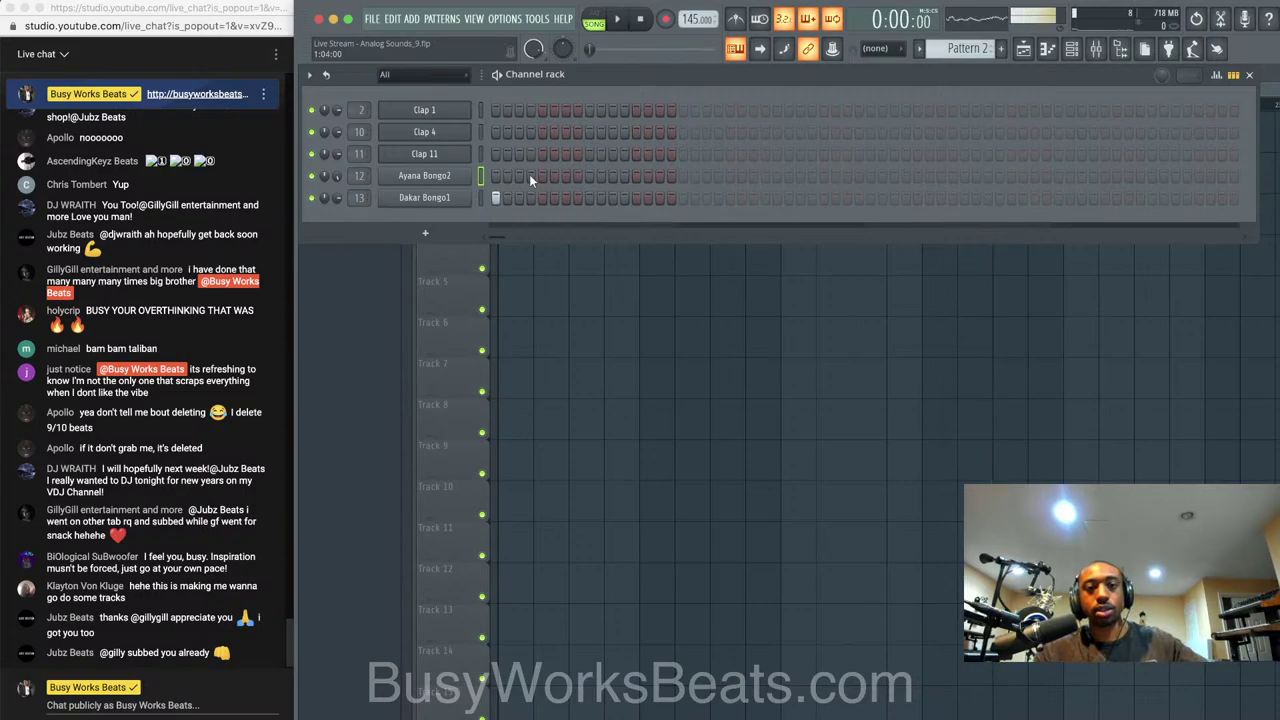
{"action": "left_click", "coordinate": [532, 175]}
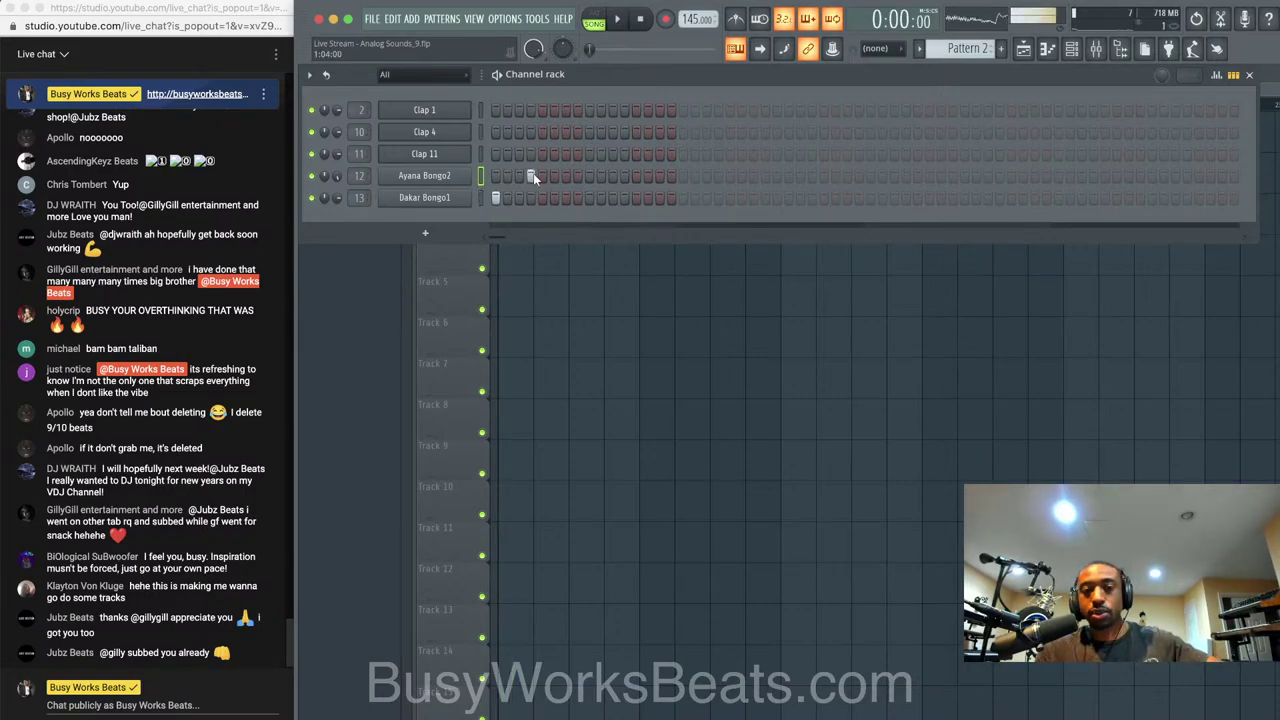
{"action": "left_click", "coordinate": [566, 176]}
{"action": "key", "text": "space"}
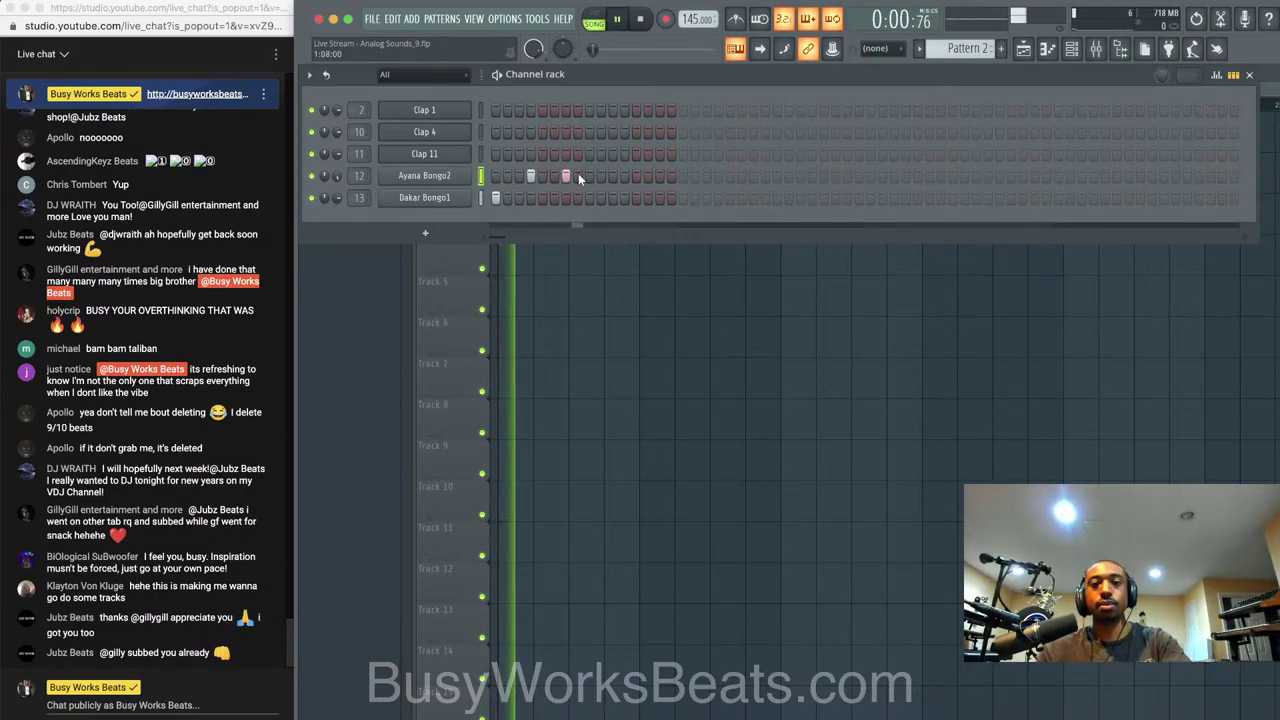
Clear Ayana Bongo2's step 7, keep step 4 and program steps 11 and 15 in Pattern 2
{"action": "key", "text": "space"}
{"action": "right_click", "coordinate": [529, 178]}
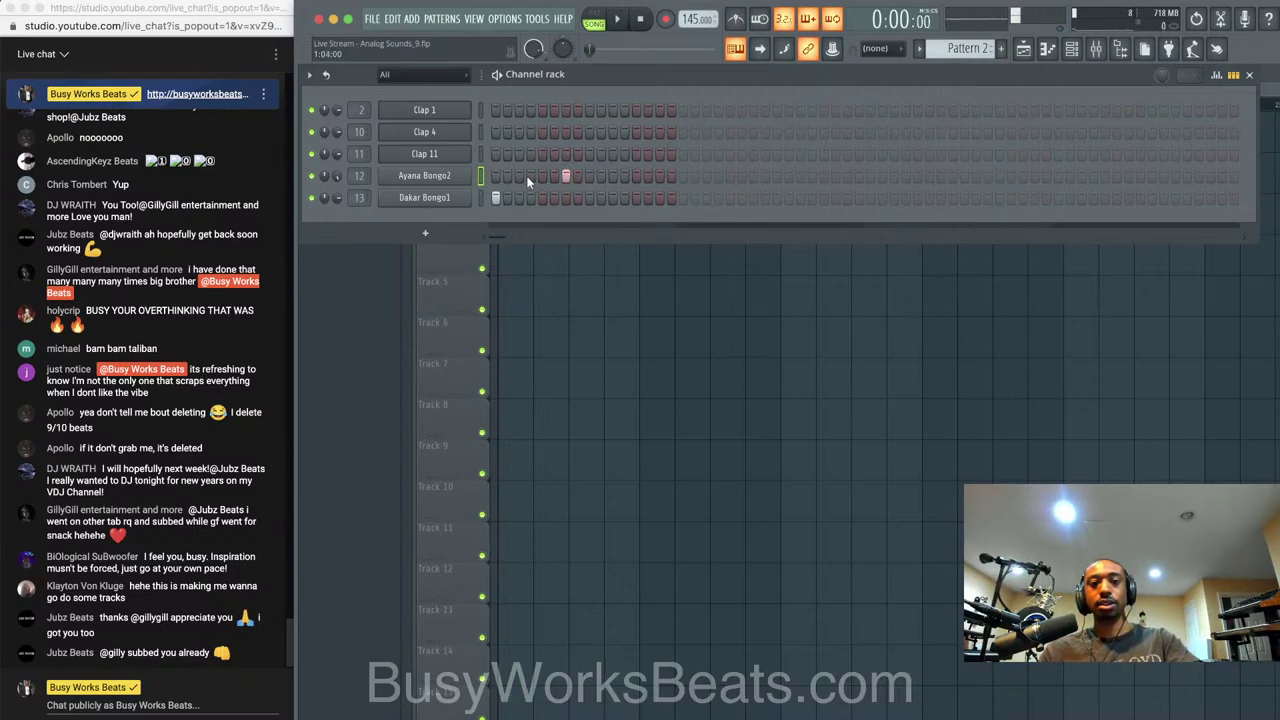
{"action": "right_click", "coordinate": [566, 177]}
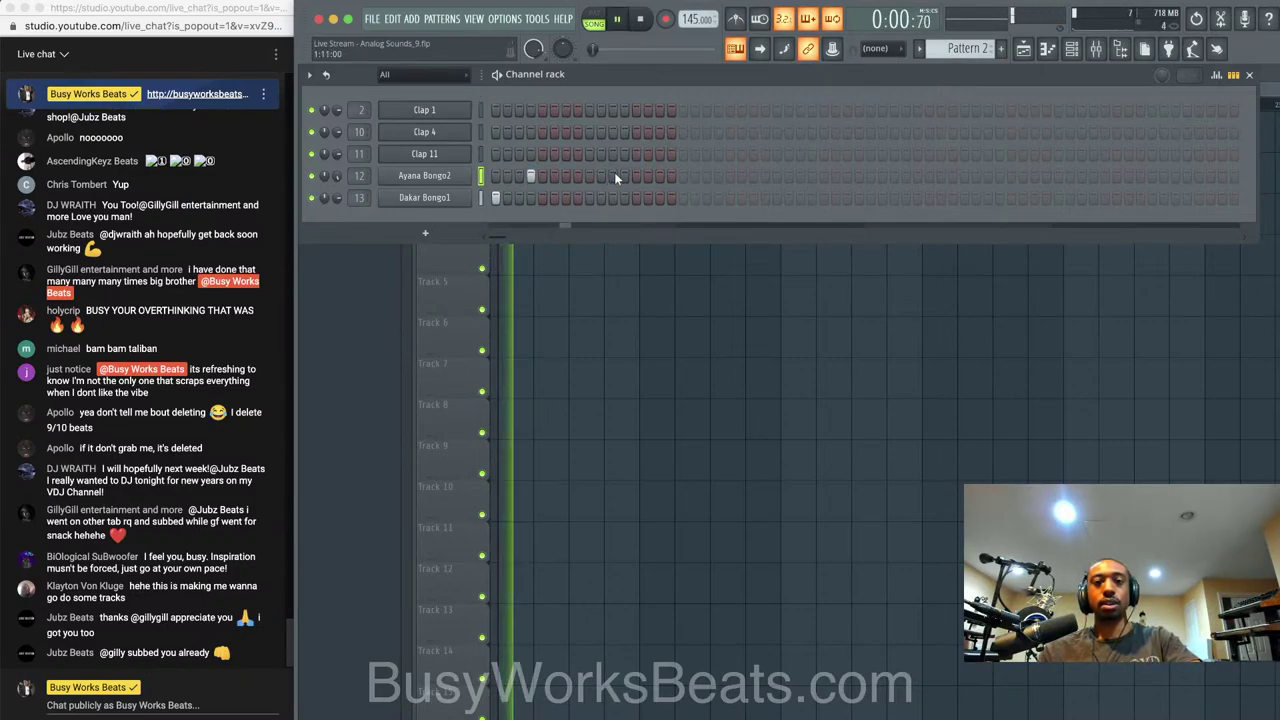
{"action": "left_click", "coordinate": [660, 177]}
{"action": "left_click", "coordinate": [603, 289]}
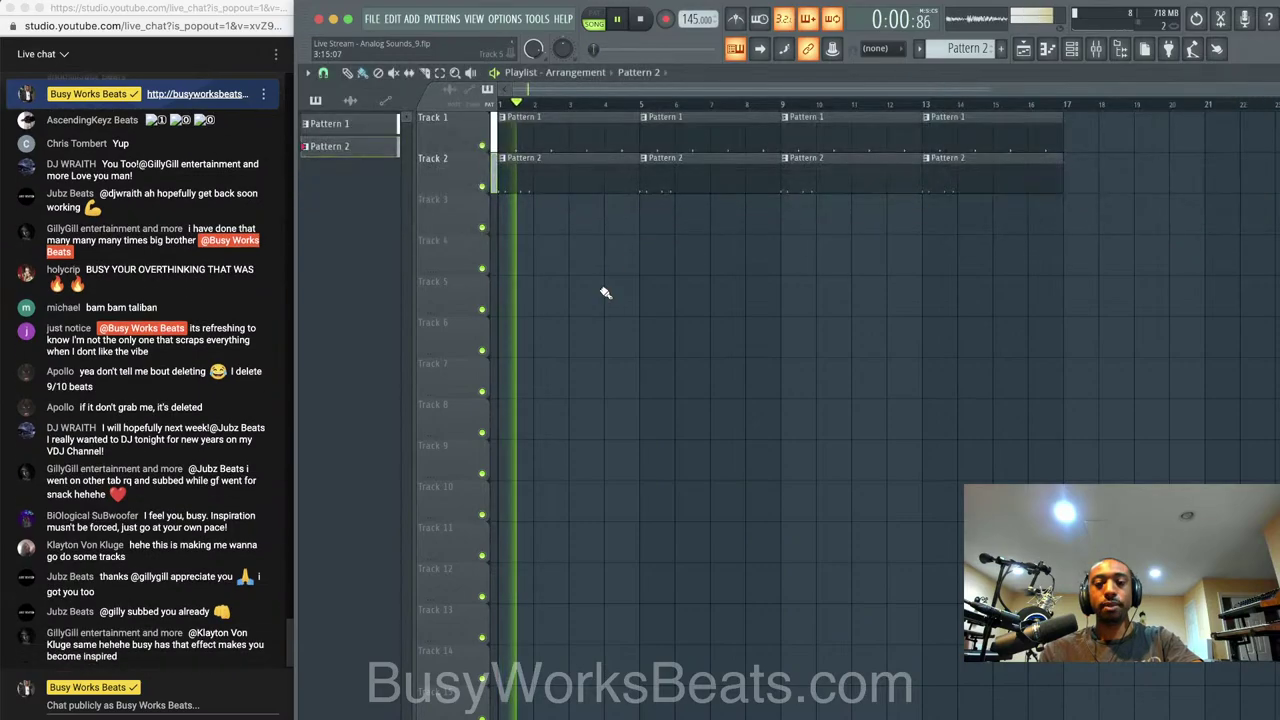
Program Ayana Bongo2 on steps 20, 27 and 31 of Pattern 2 while the song plays
{"action": "key", "text": "F6"}
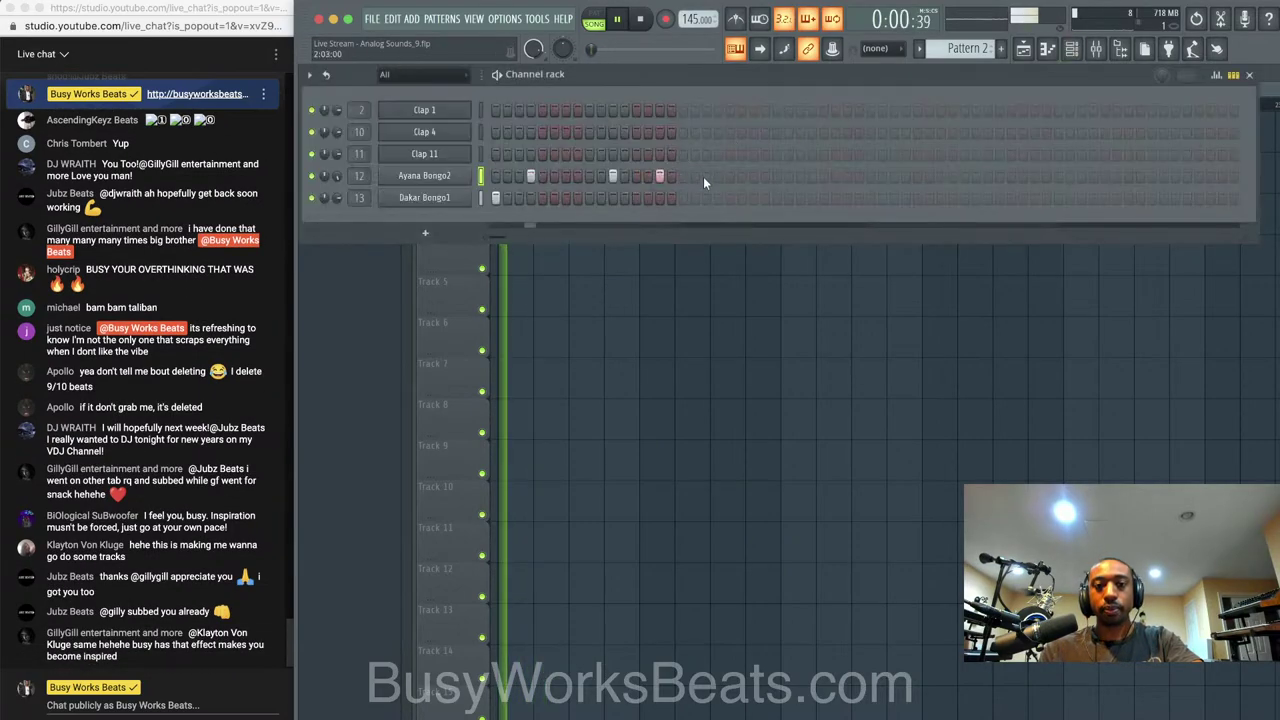
{"action": "left_click", "coordinate": [719, 177]}
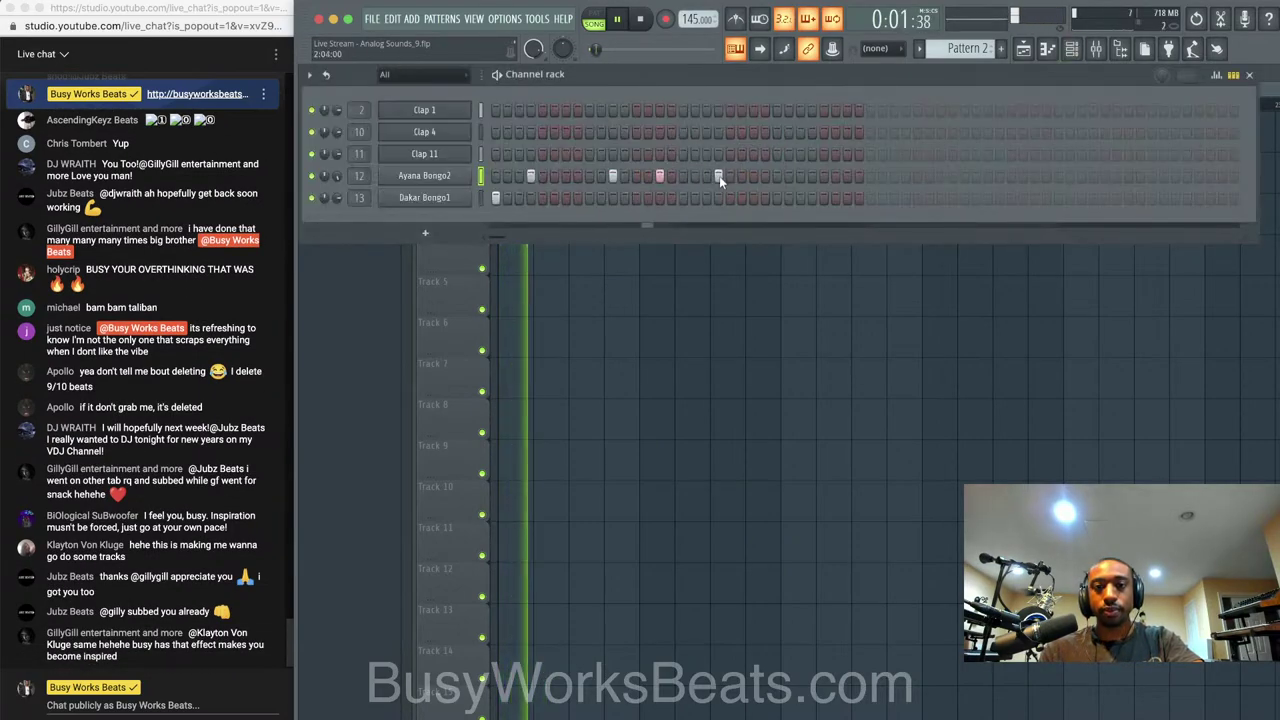
{"action": "left_click", "coordinate": [799, 177]}
{"action": "left_click", "coordinate": [847, 177]}
{"action": "left_click", "coordinate": [695, 321]}
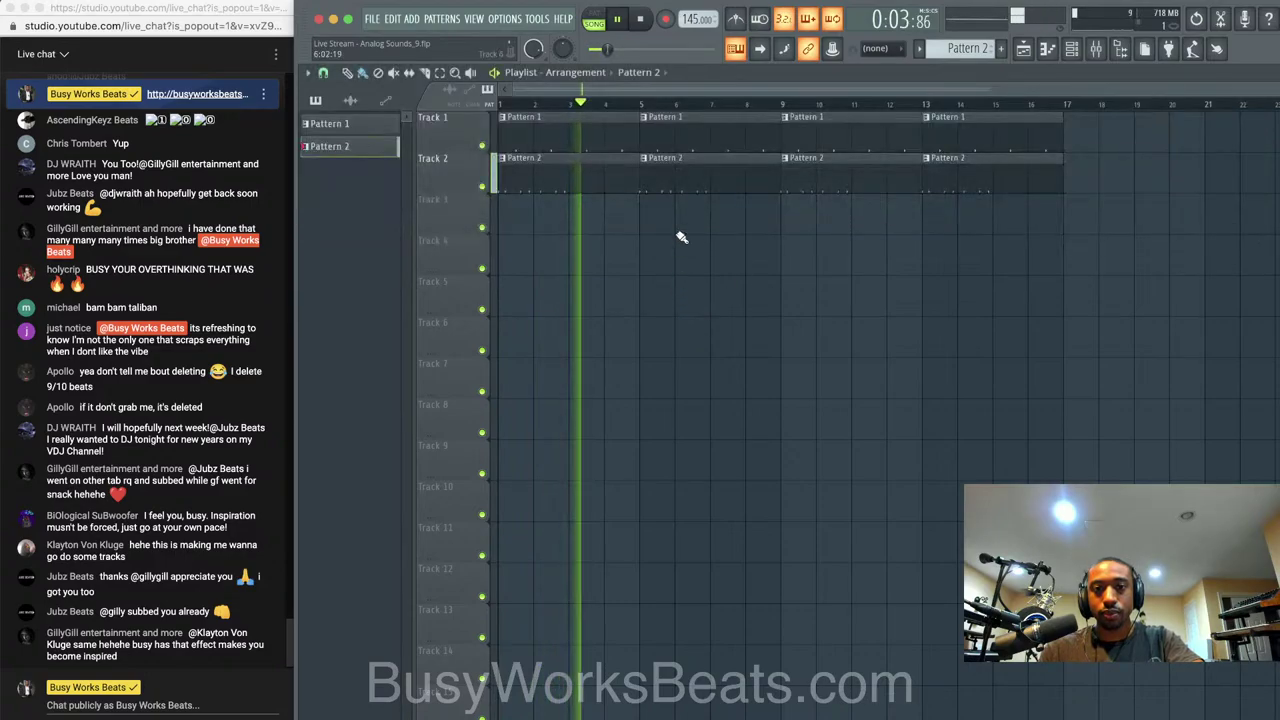
Turn on the metronome and program Ayana Bongo2 on steps 36, 43 and 47 of Pattern 2
{"action": "left_click", "coordinate": [1085, 50]}
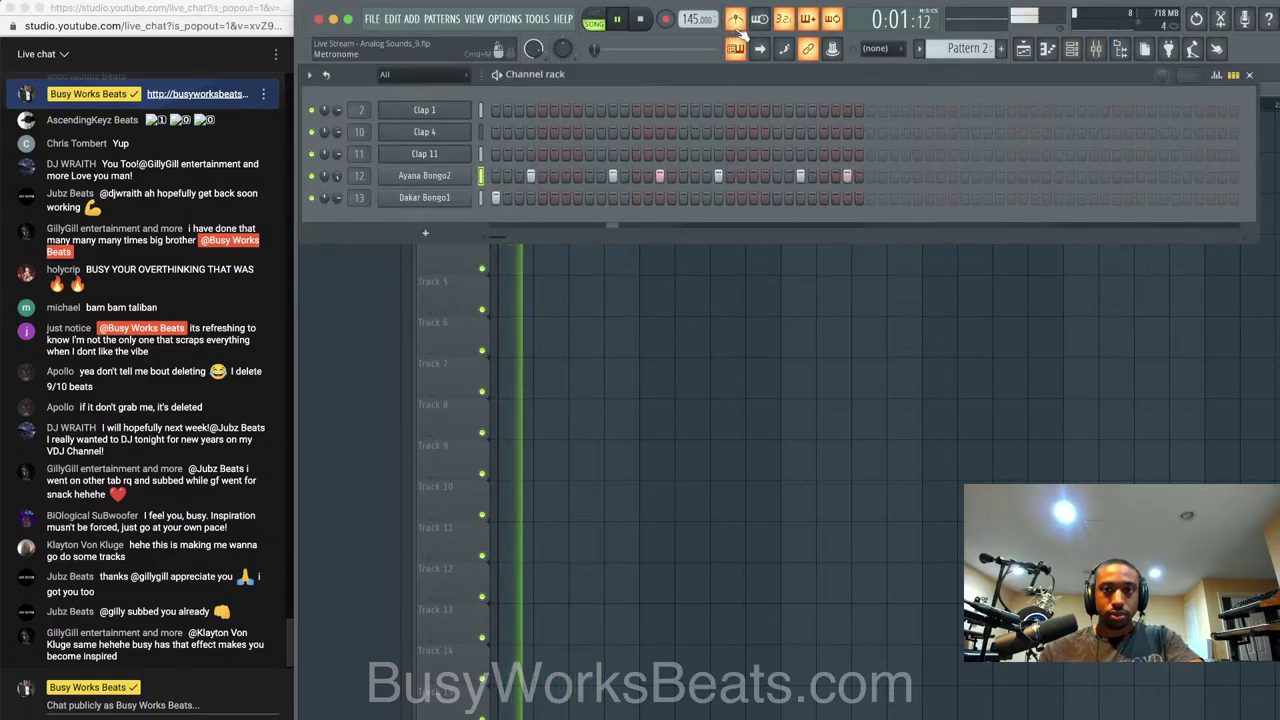
{"action": "left_click", "coordinate": [903, 176]}
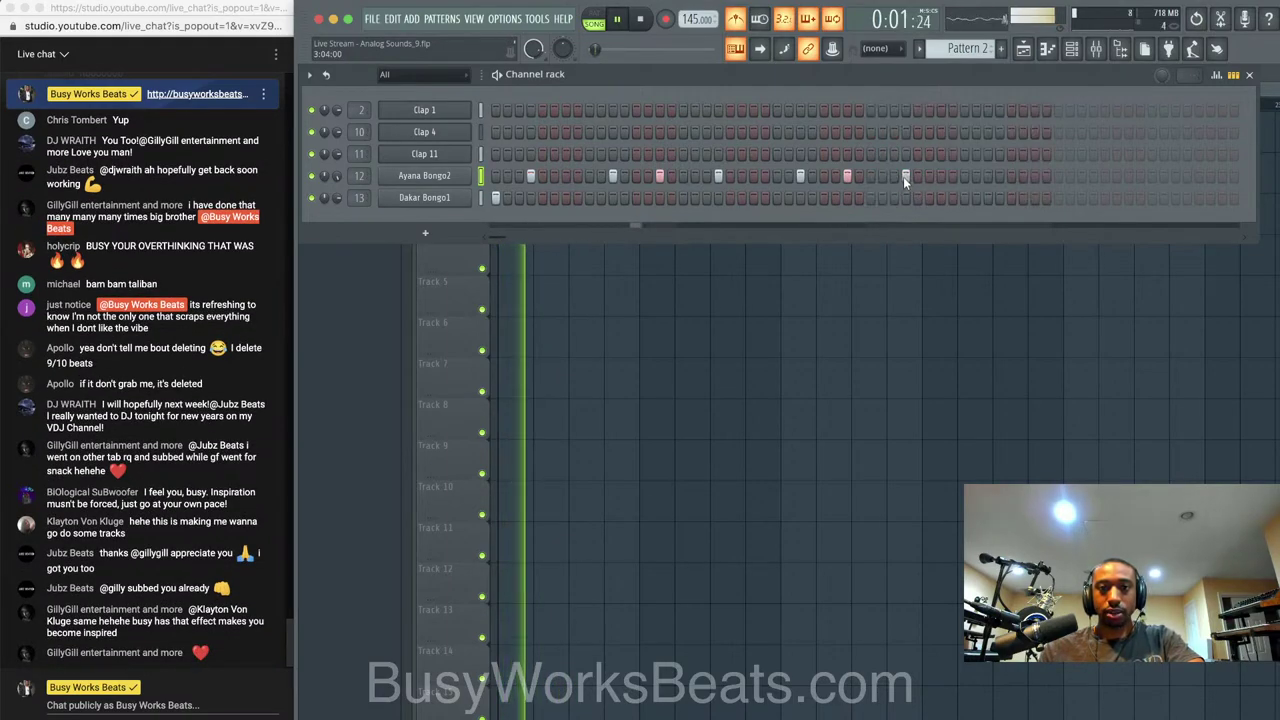
{"action": "left_click", "coordinate": [988, 176]}
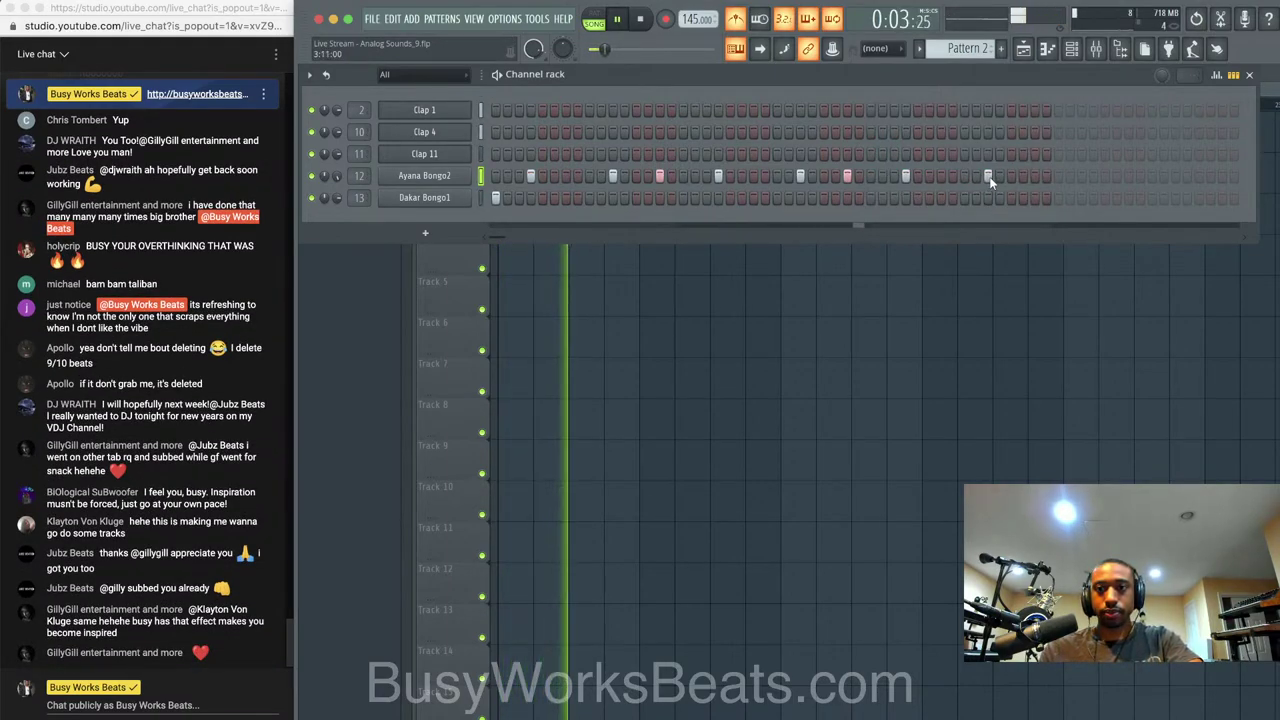
{"action": "left_click", "coordinate": [1034, 176]}
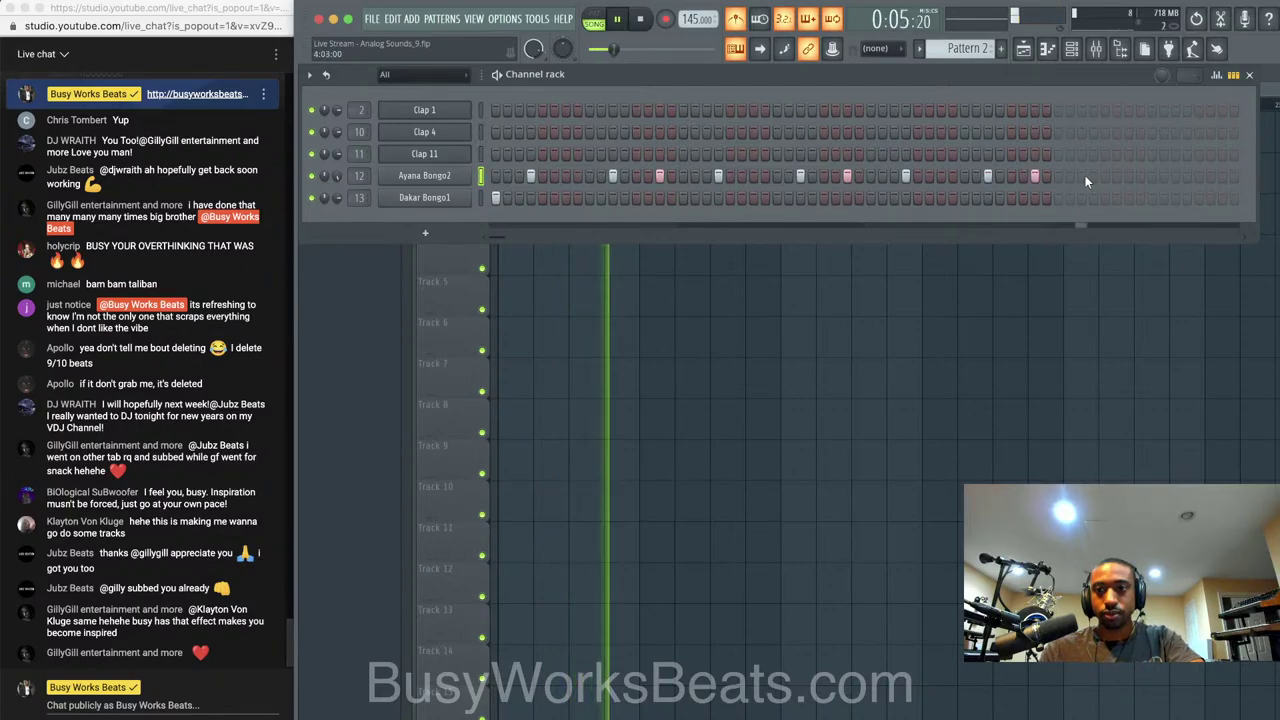
Restart playback and program Ayana Bongo2 on steps 52, 58 and 59 of Pattern 2
{"action": "key", "text": "space"}
{"action": "key", "text": "space"}
{"action": "left_click", "coordinate": [1093, 176]}
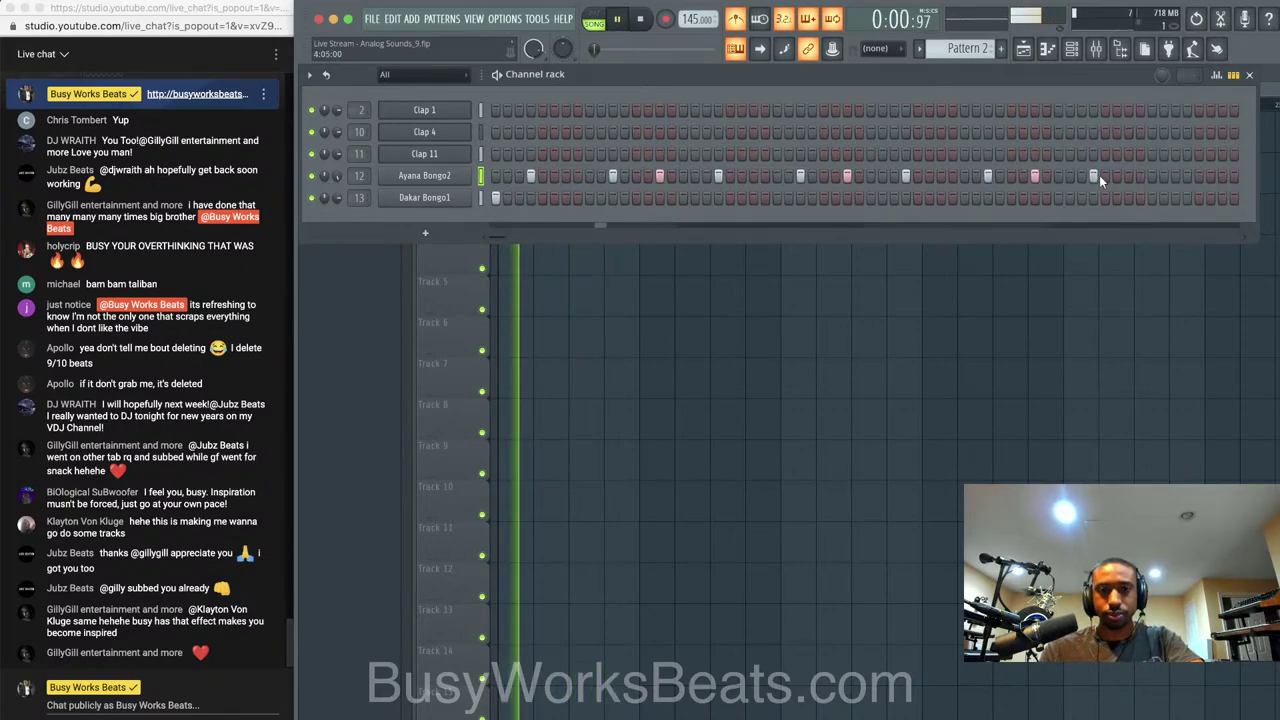
{"action": "left_click", "coordinate": [1175, 176]}
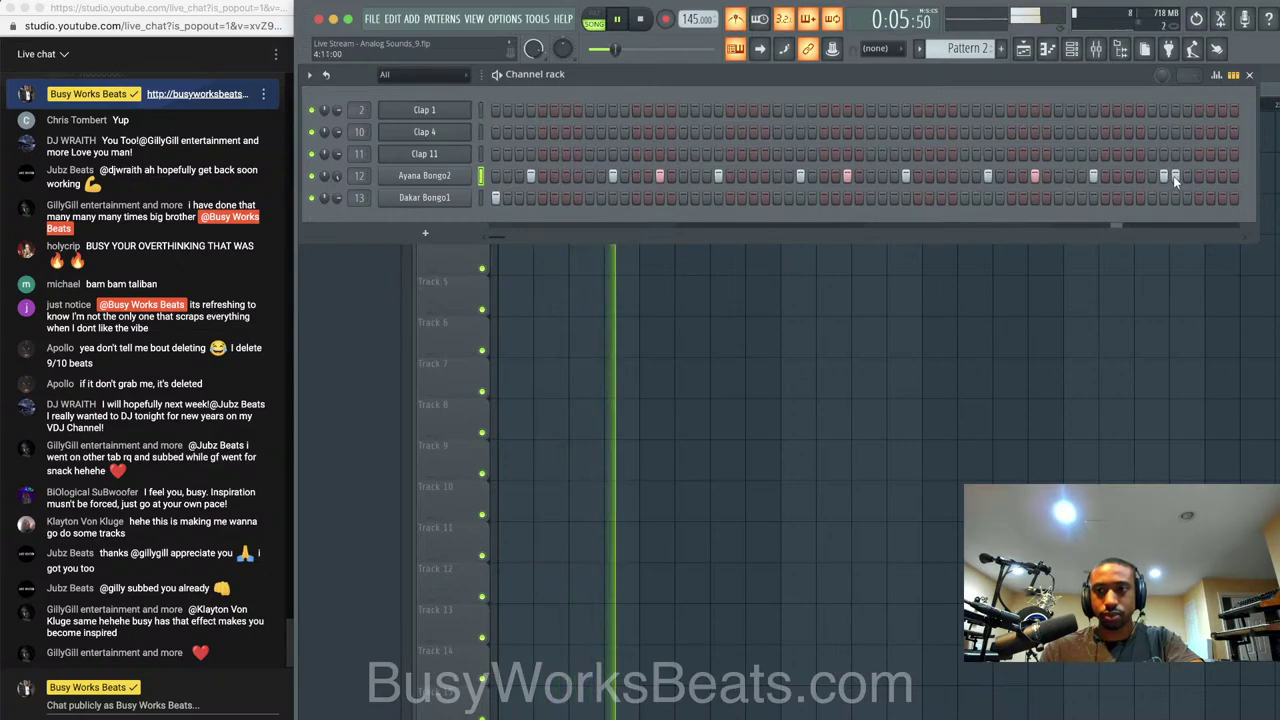
Clear Ayana Bongo2's step 58 in Pattern 2, program step 63 instead and save the project as a new version
{"action": "left_click", "coordinate": [1164, 176]}
{"action": "key", "text": "space"}
{"action": "key", "text": "super+s"}
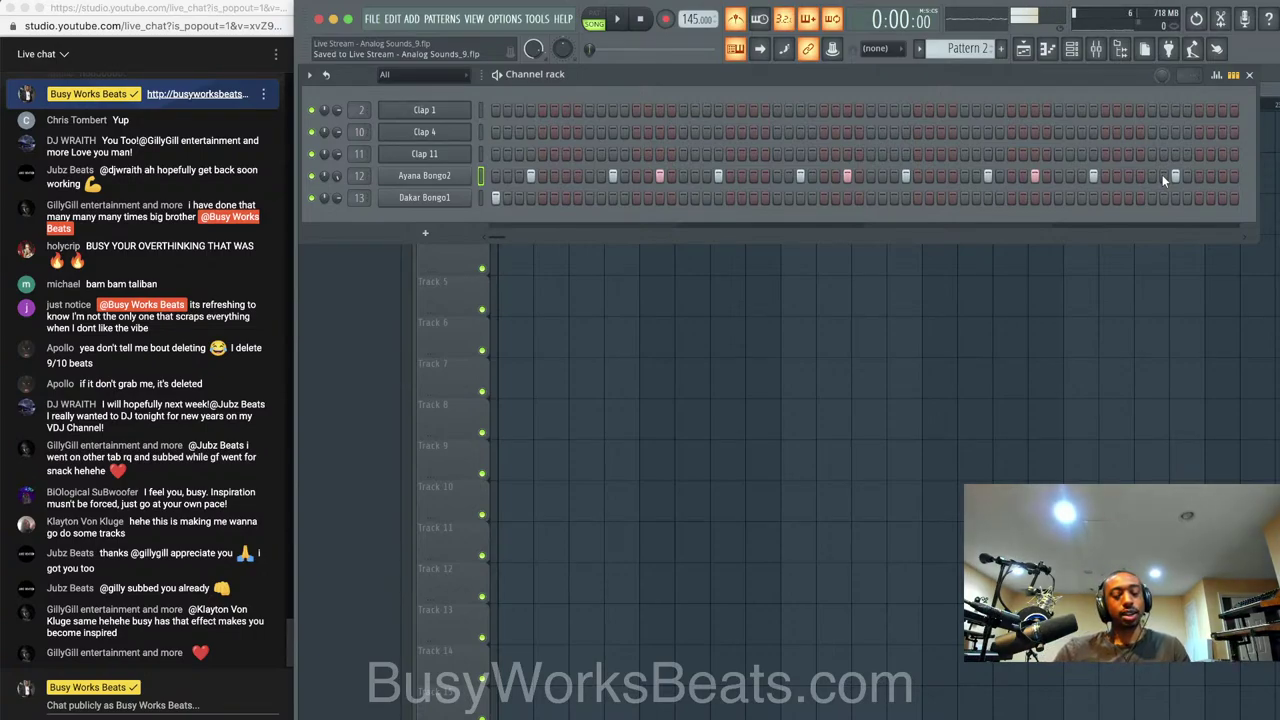
{"action": "key", "text": "space"}
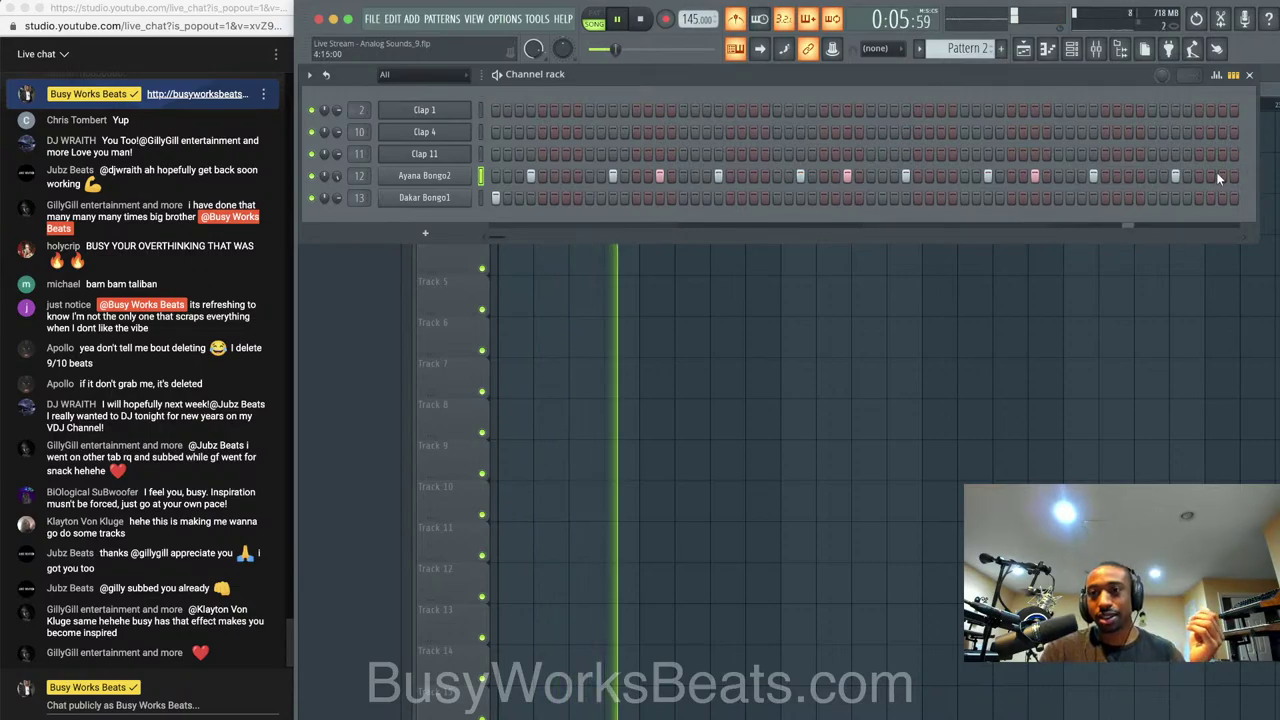
{"action": "right_click", "coordinate": [1034, 291]}
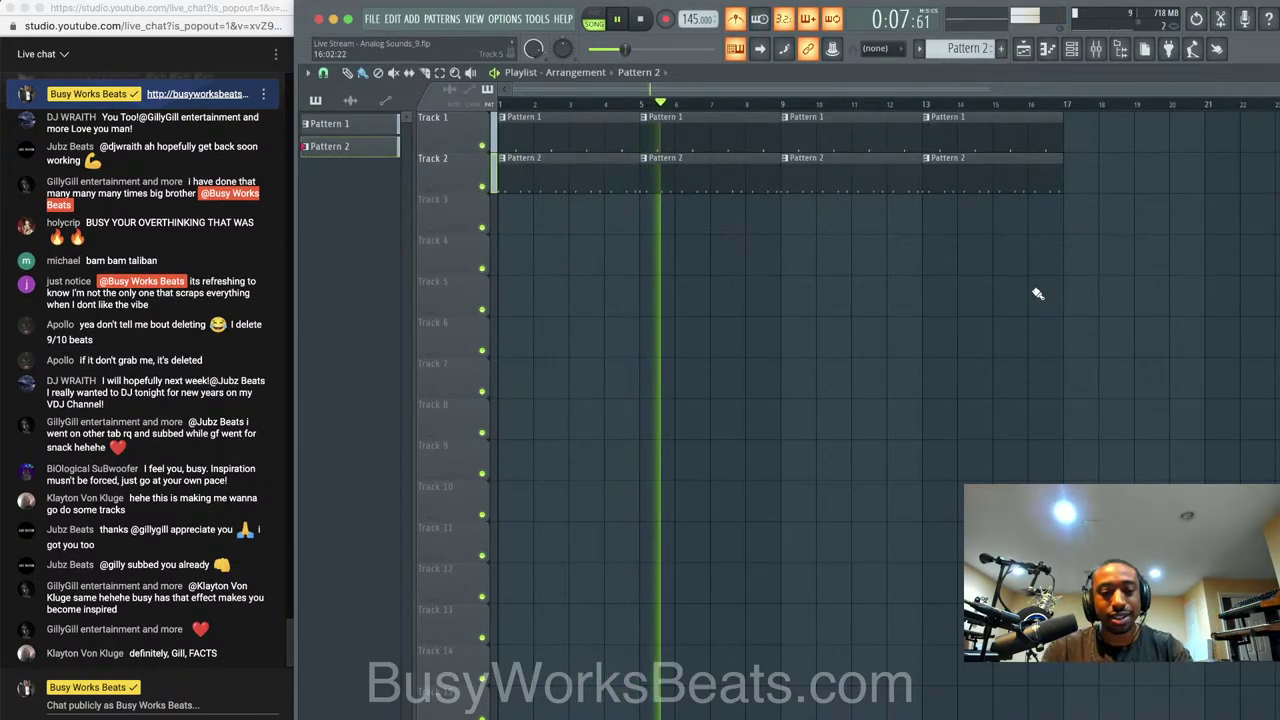
{"action": "key", "text": "super+n"}
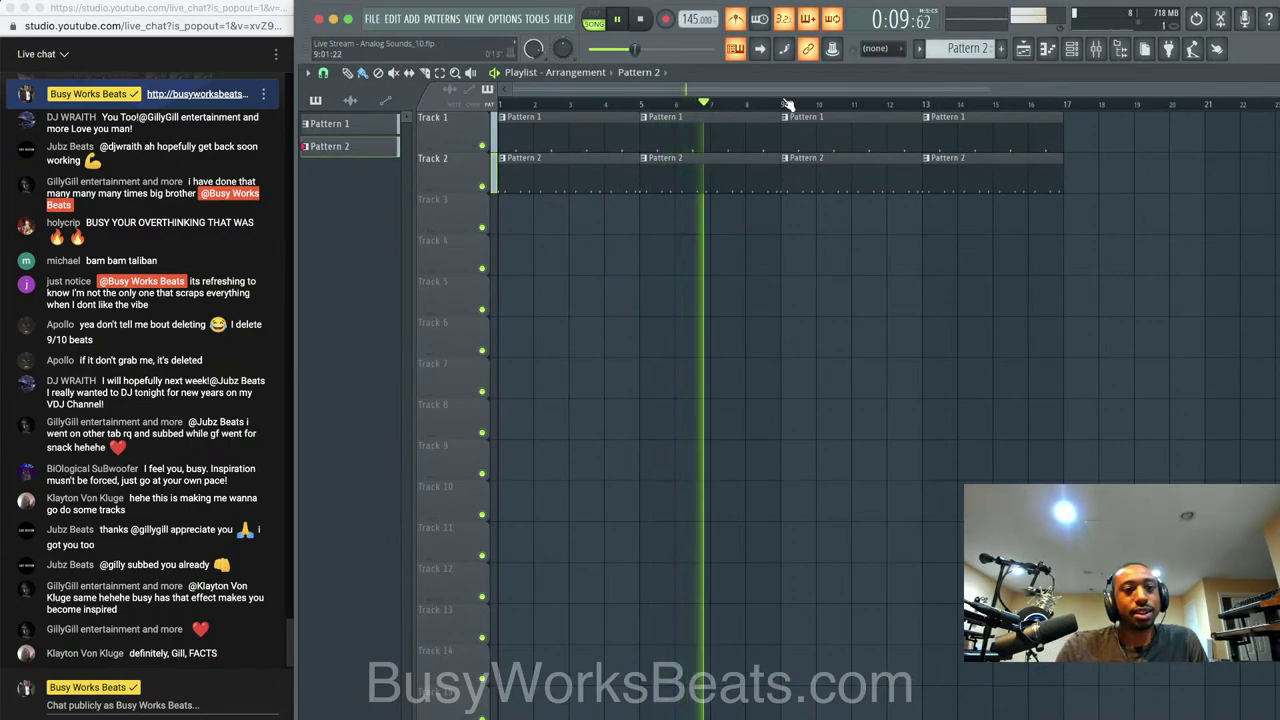
With the metronome off, program Dakar Bongo1 on steps 17, 33 and 49 of Pattern 2 and save a new project version
{"action": "left_click", "coordinate": [1071, 49]}
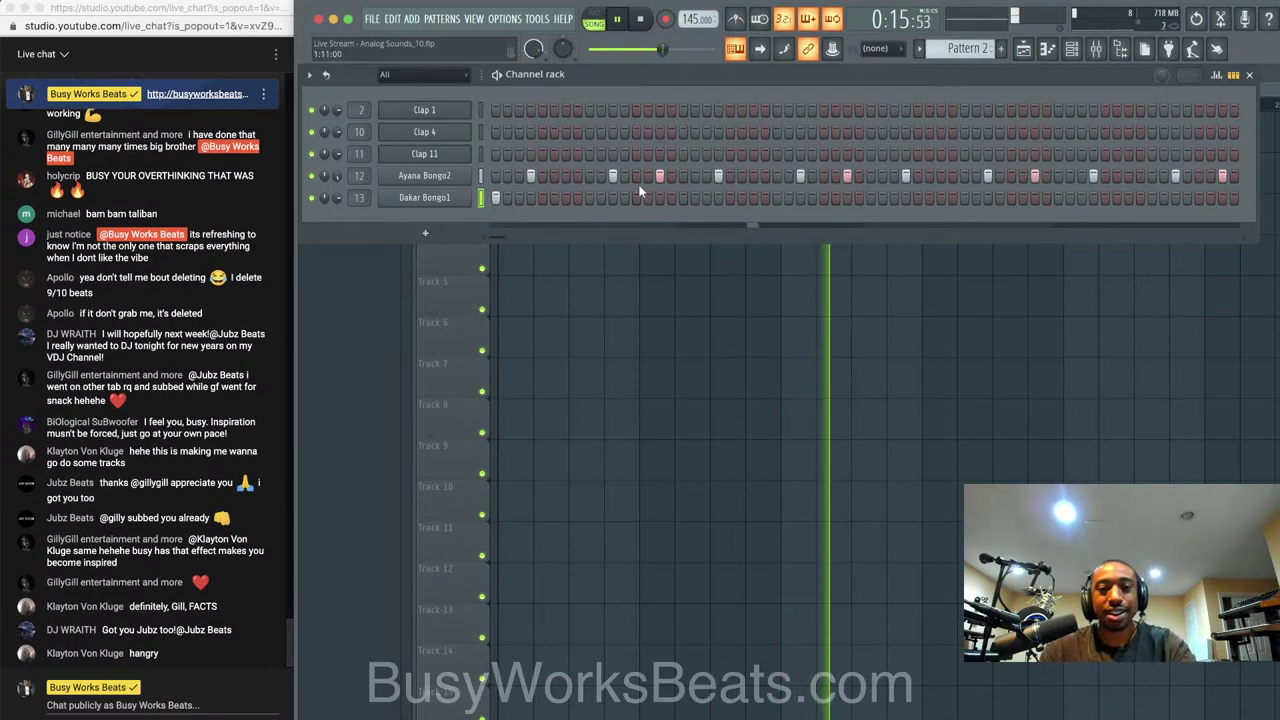
{"action": "left_click", "coordinate": [682, 197]}
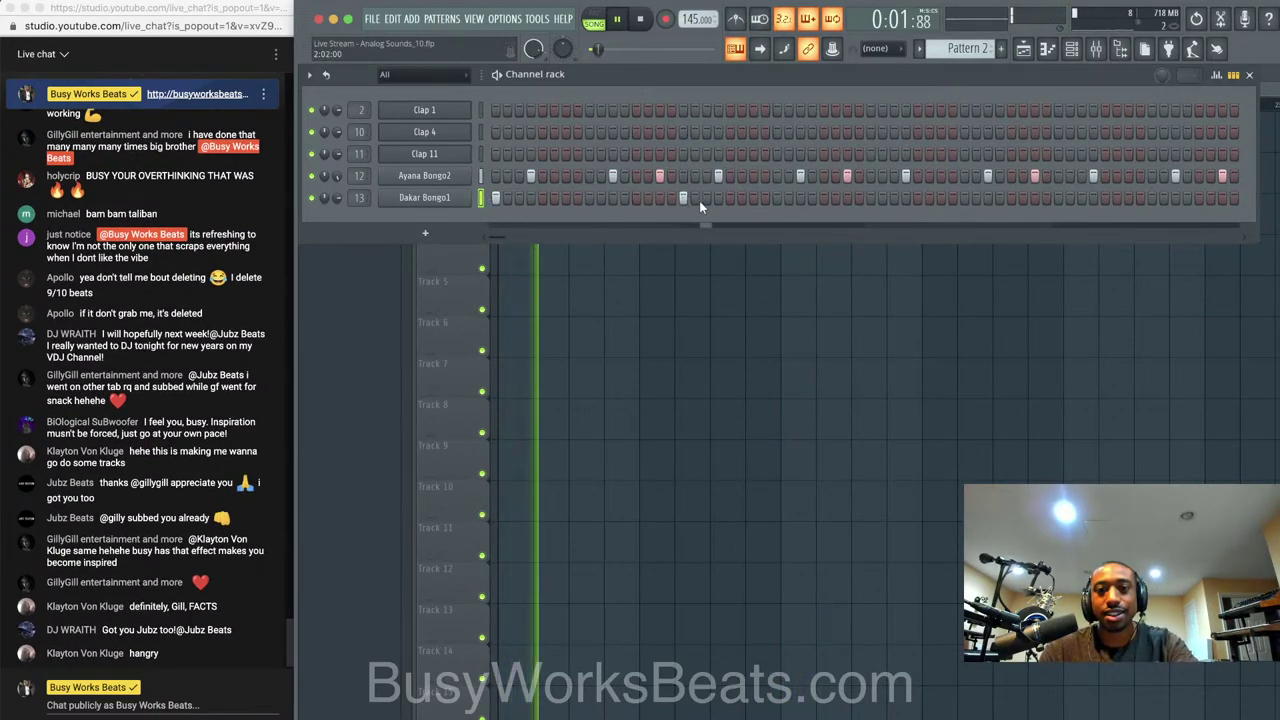
{"action": "left_click", "coordinate": [870, 197]}
{"action": "left_click", "coordinate": [1058, 197]}
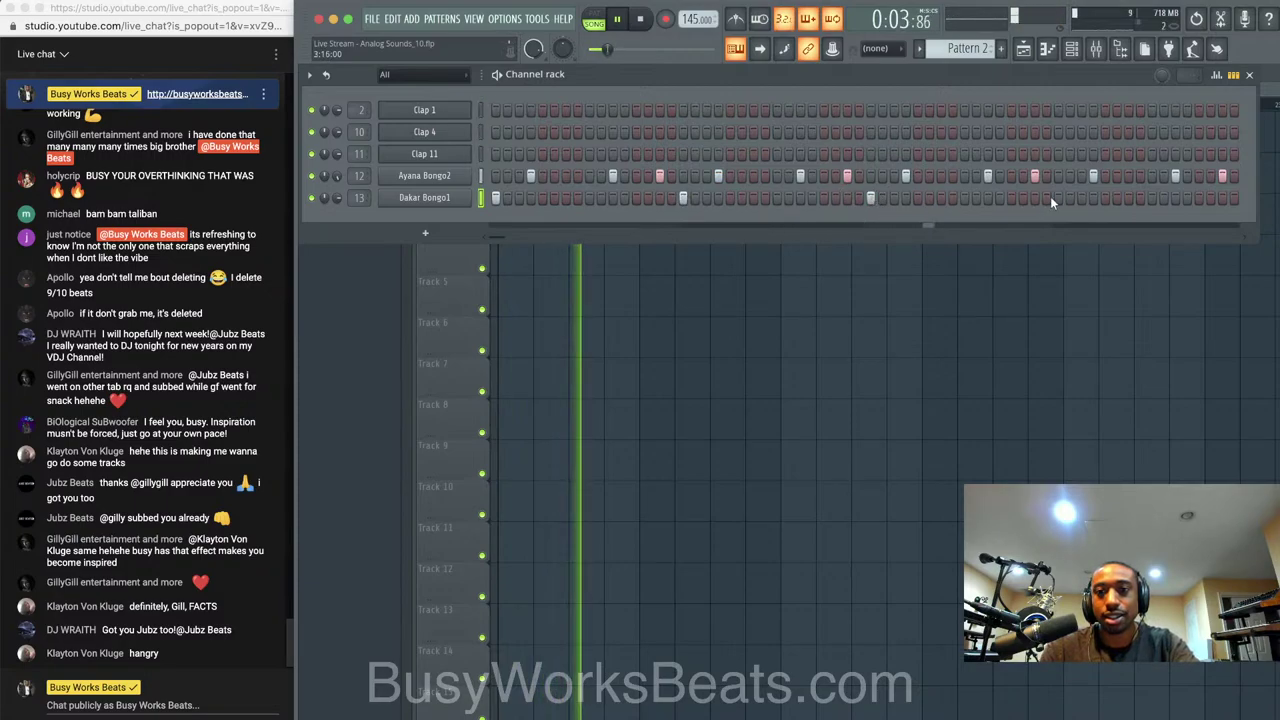
{"action": "key", "text": "F6"}
{"action": "key", "text": "super+s"}
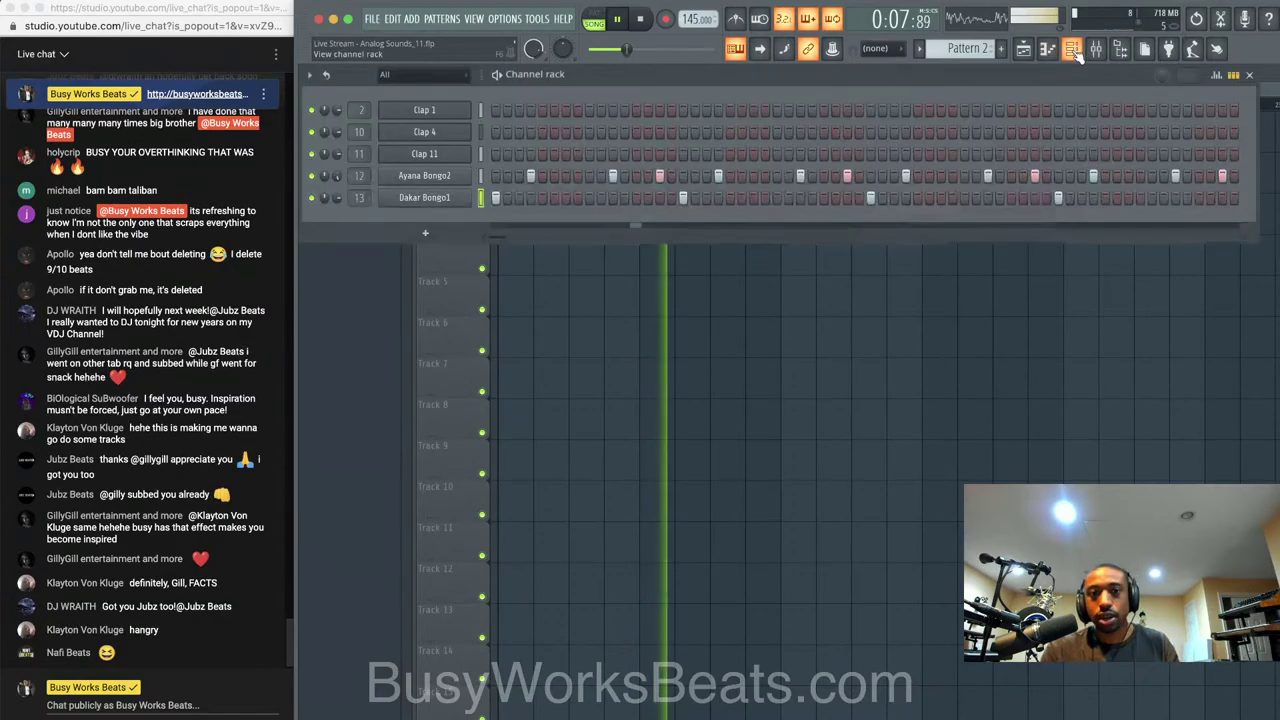
Add an Omnisphere channel with the Keyscape Library's LA Custom C7 Grand Piano and assign it to mixer track 14
{"action": "left_click", "coordinate": [1071, 49]}
{"action": "left_click", "coordinate": [1120, 49]}
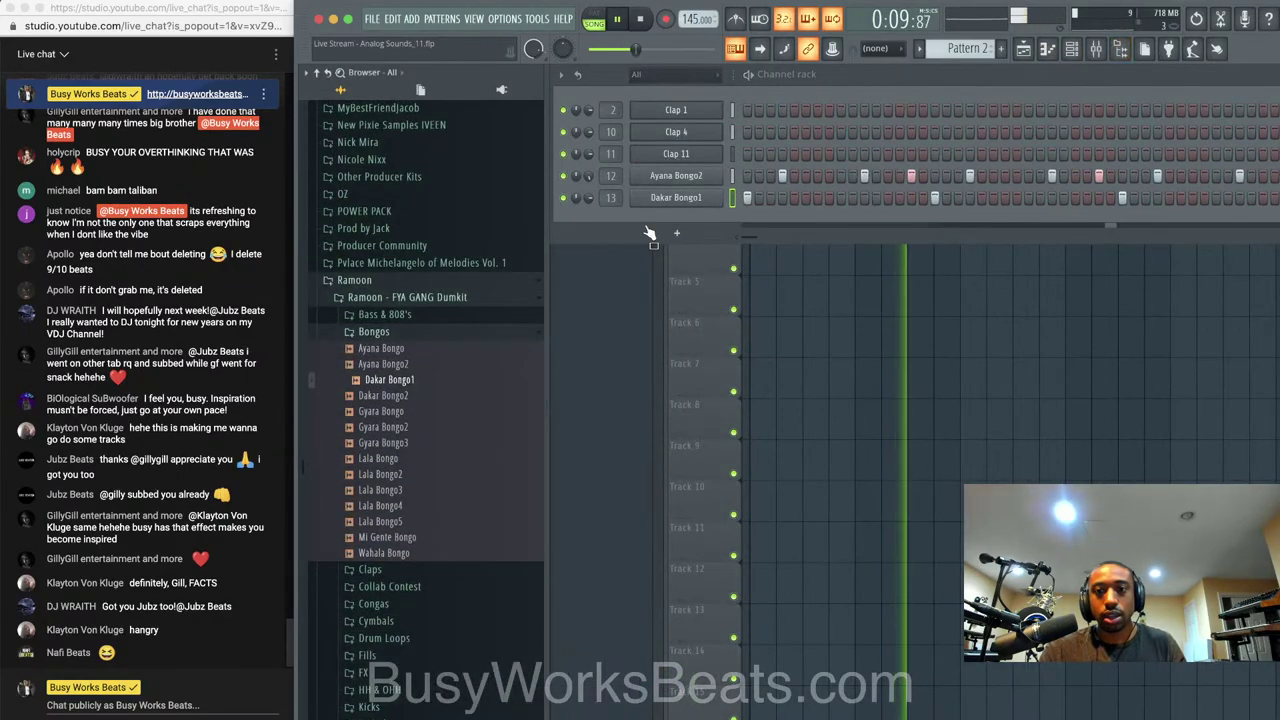
{"action": "left_click", "coordinate": [677, 232]}
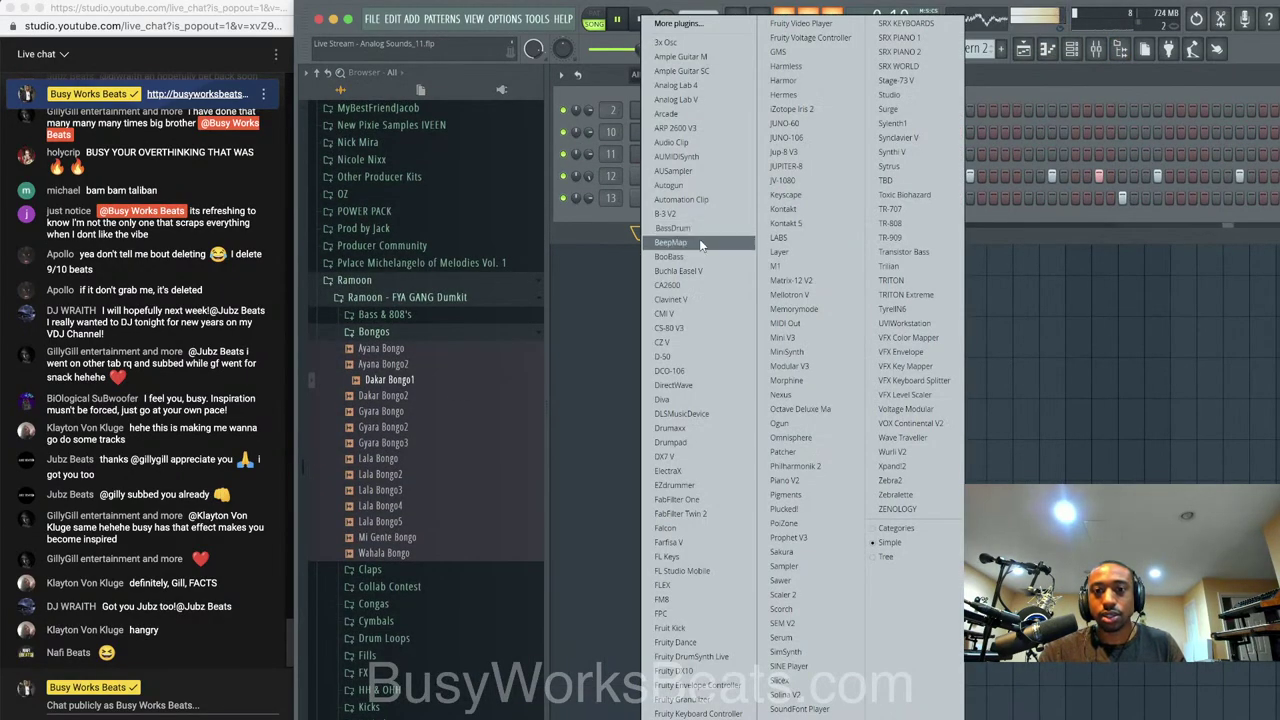
{"action": "left_click", "coordinate": [801, 440]}
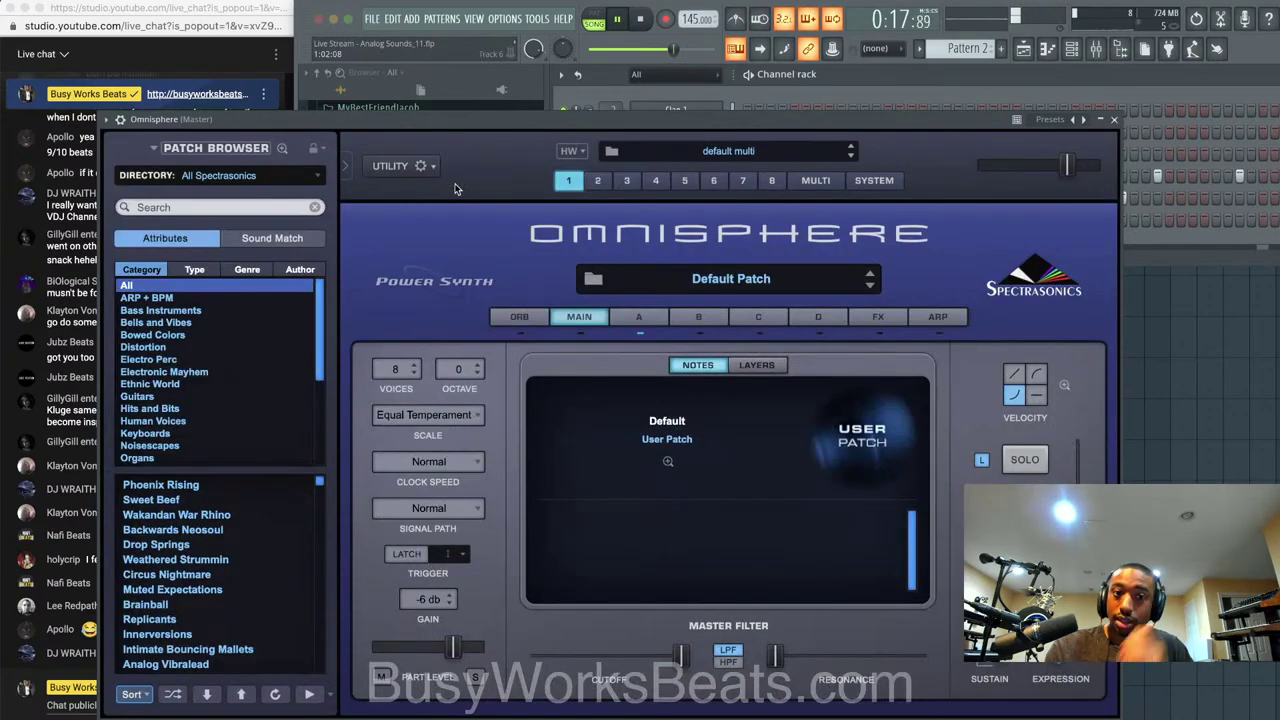
{"action": "left_click", "coordinate": [281, 178]}
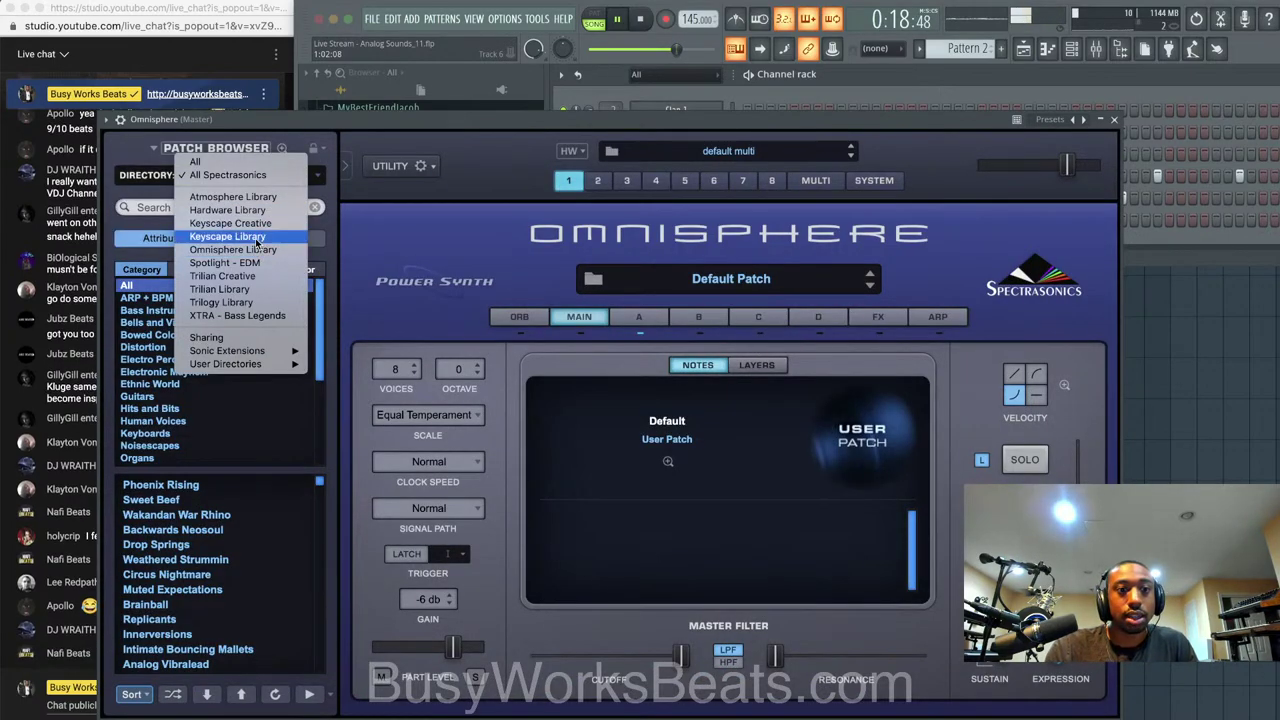
{"action": "left_click", "coordinate": [230, 236]}
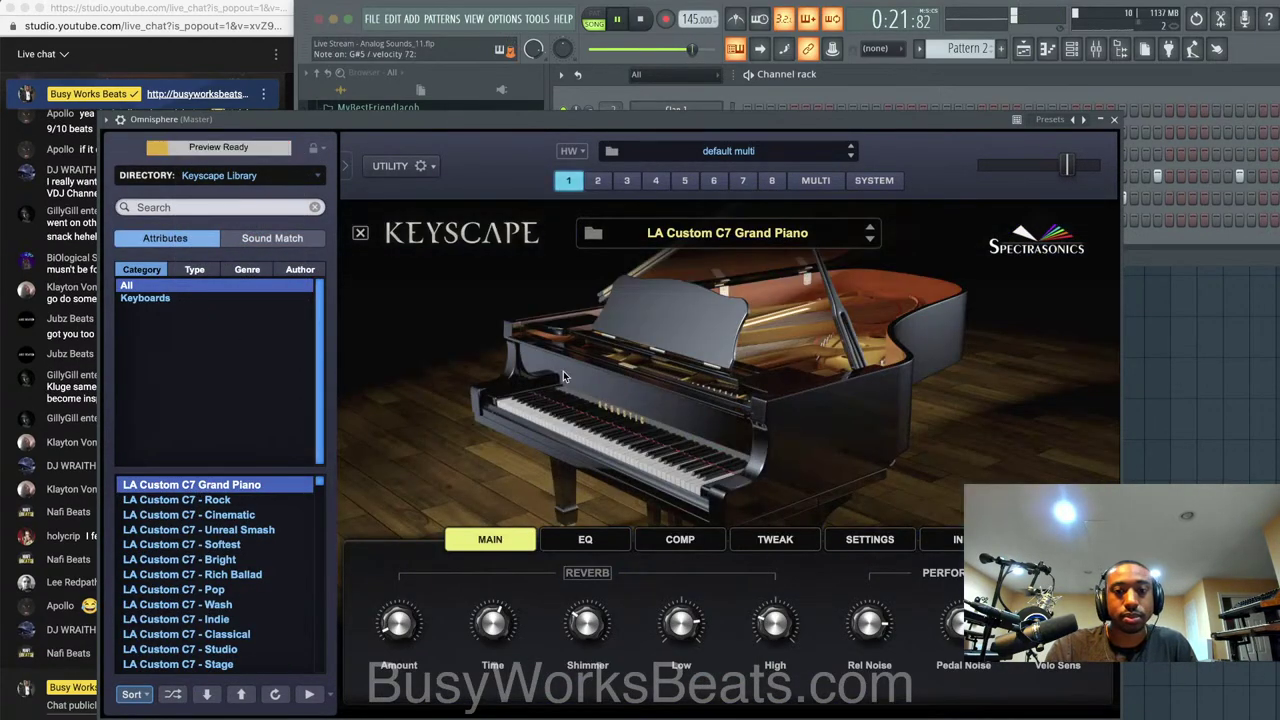
{"action": "left_click", "coordinate": [1114, 120]}
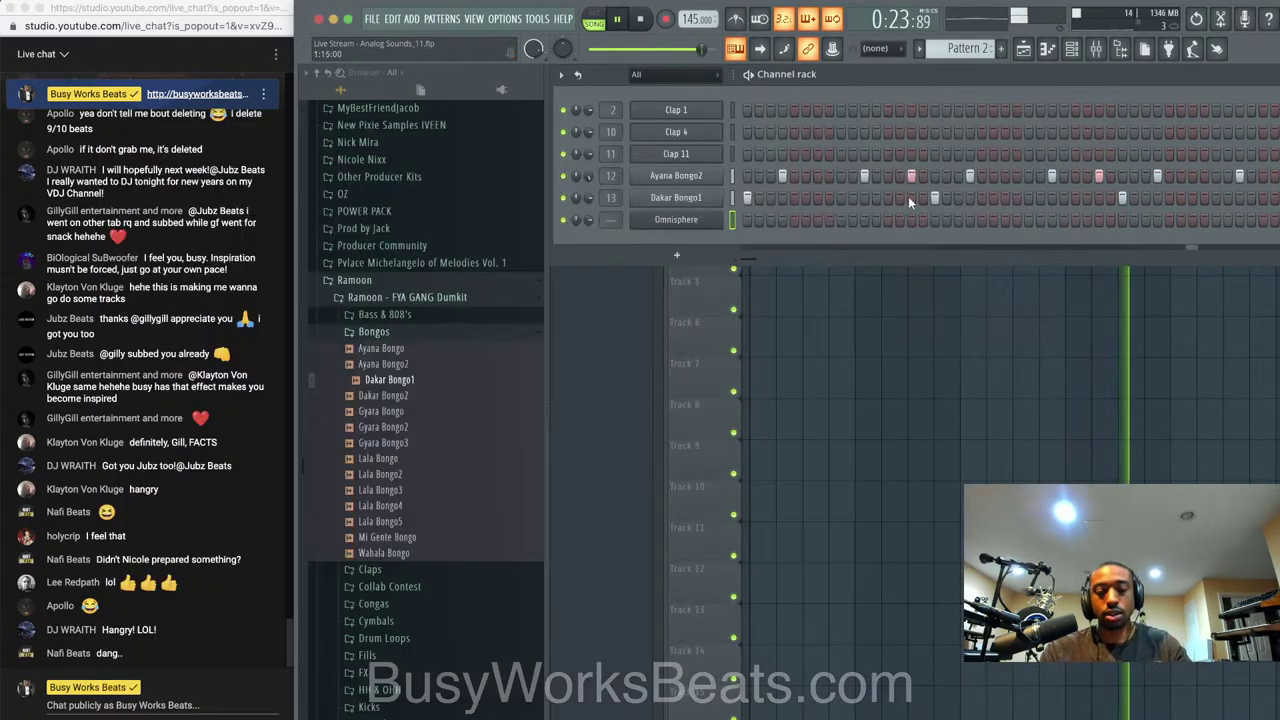
{"action": "key", "text": "F9"}
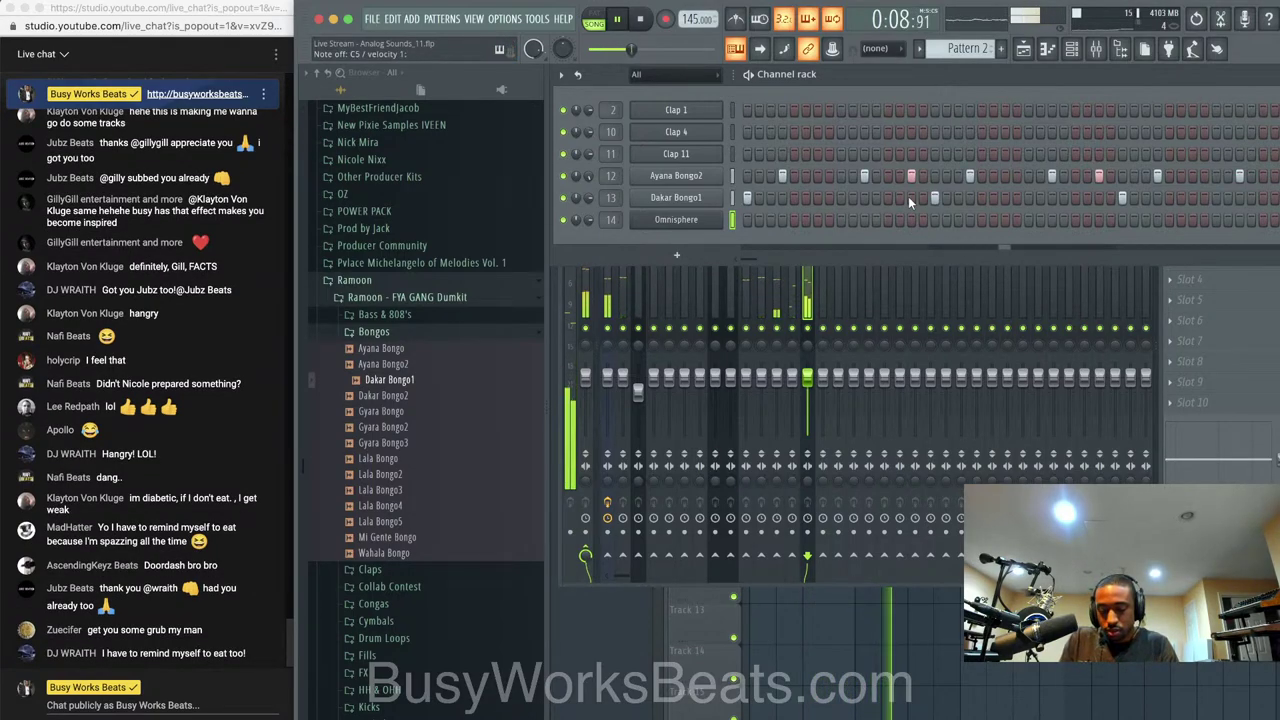
Switch to Pattern 3, try recording an Omnisphere piano take over the song and undo the recorded items
{"action": "key", "text": "space"}
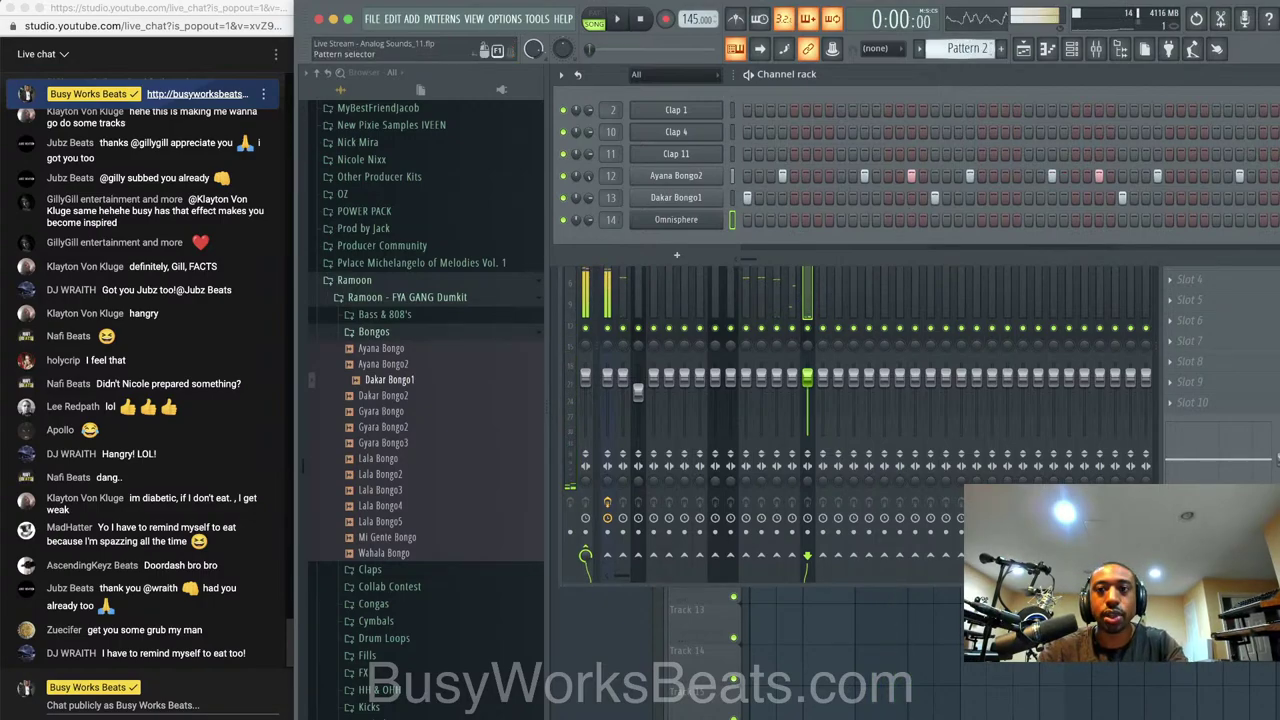
{"action": "scroll", "coordinate": [967, 47], "scroll_direction": "up", "scroll_amount": 1}
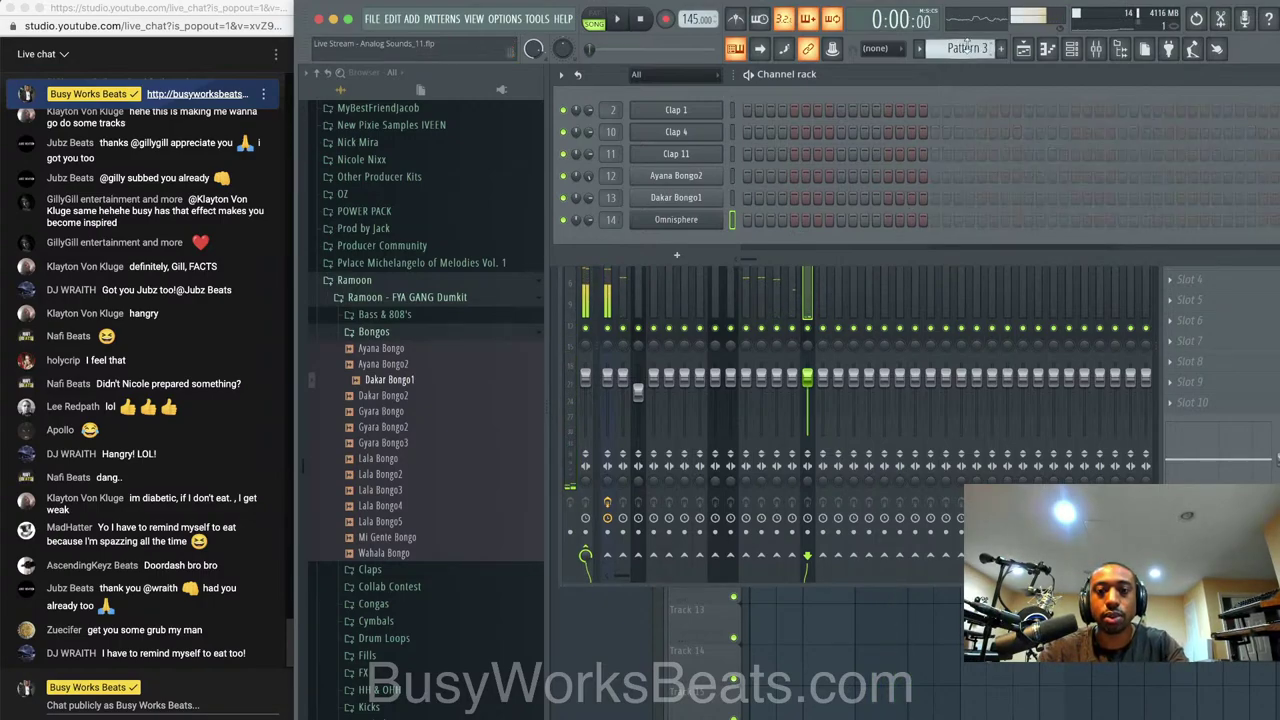
{"action": "left_click", "coordinate": [666, 21]}
{"action": "left_click", "coordinate": [701, 463]}
{"action": "left_click", "coordinate": [784, 627]}
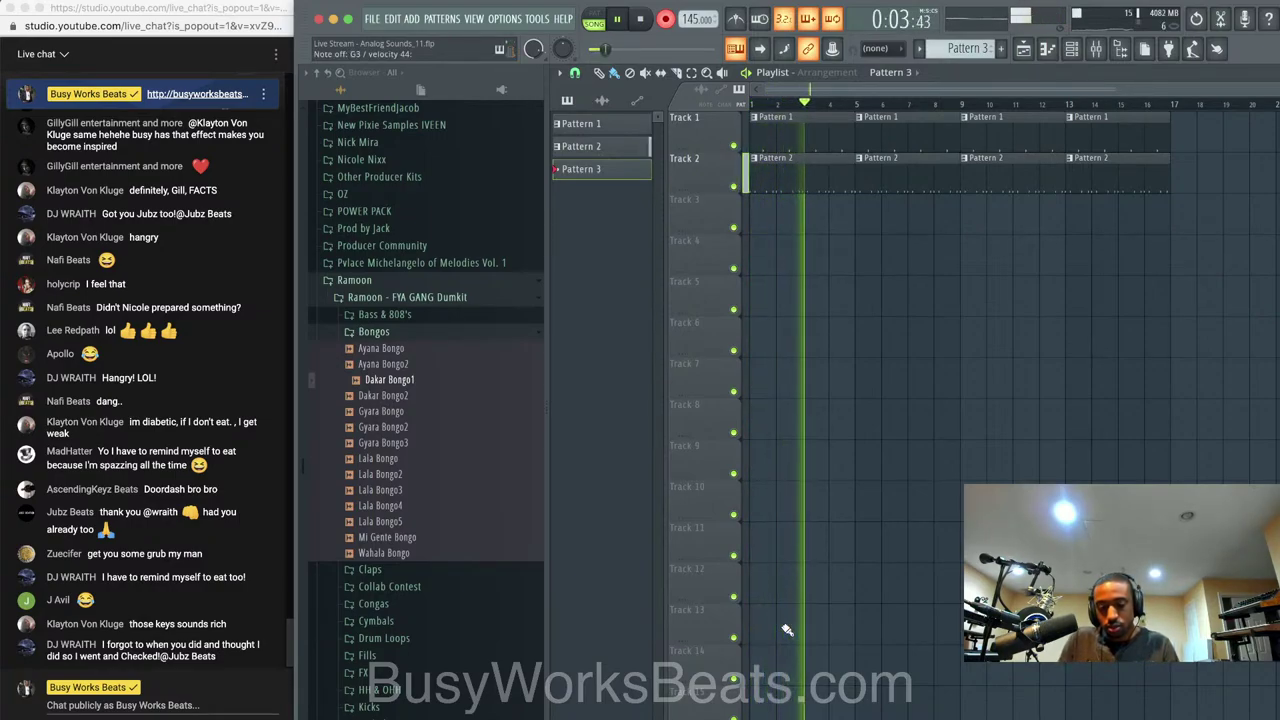
{"action": "key", "text": "space"}
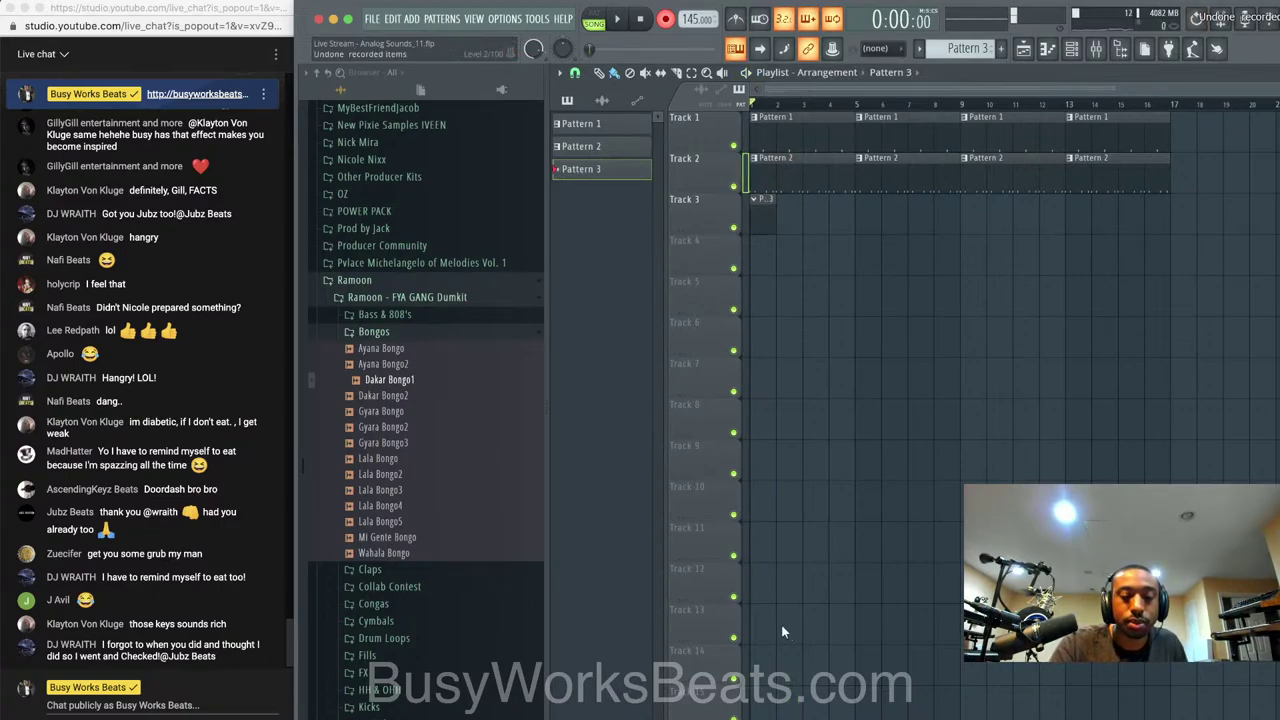
Record the Omnisphere piano part into Pattern 3 on Track 3, turn on the metronome and save the project
{"action": "left_click_drag", "start_coordinate": [770, 200], "coordinate": [916, 221]}
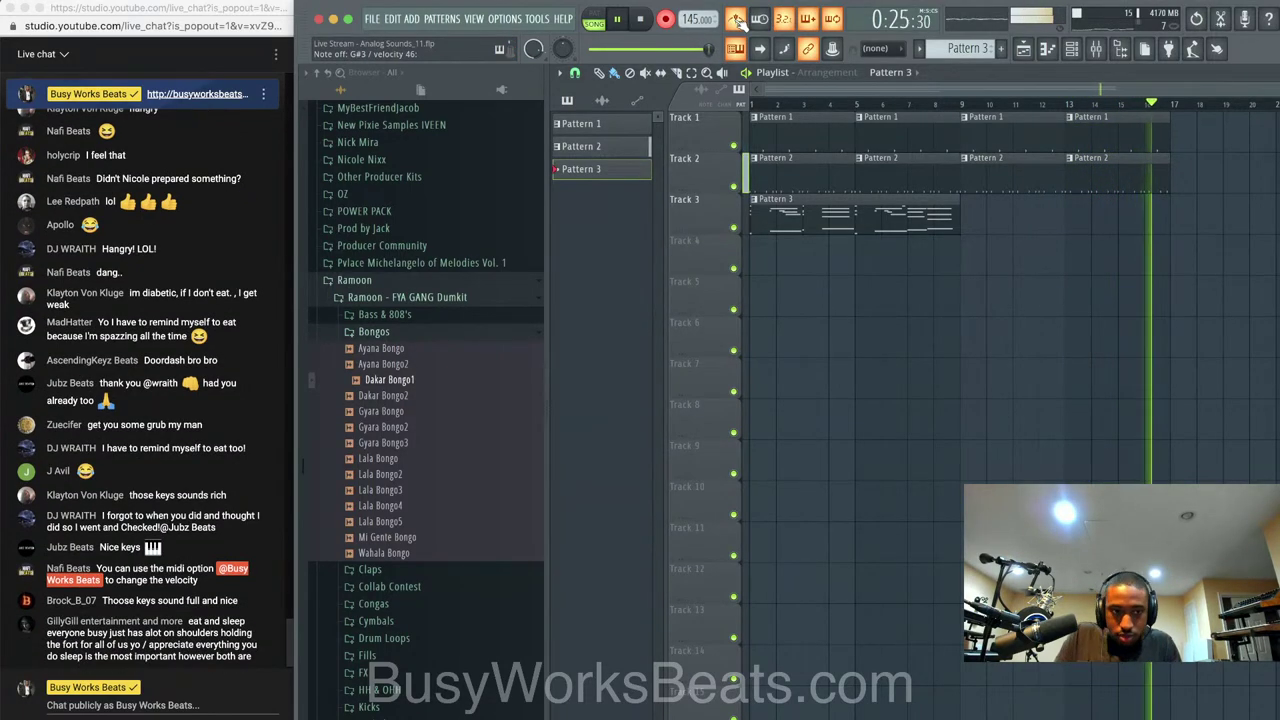
{"action": "key", "text": "space"}
{"action": "key", "text": "ctrl+s"}
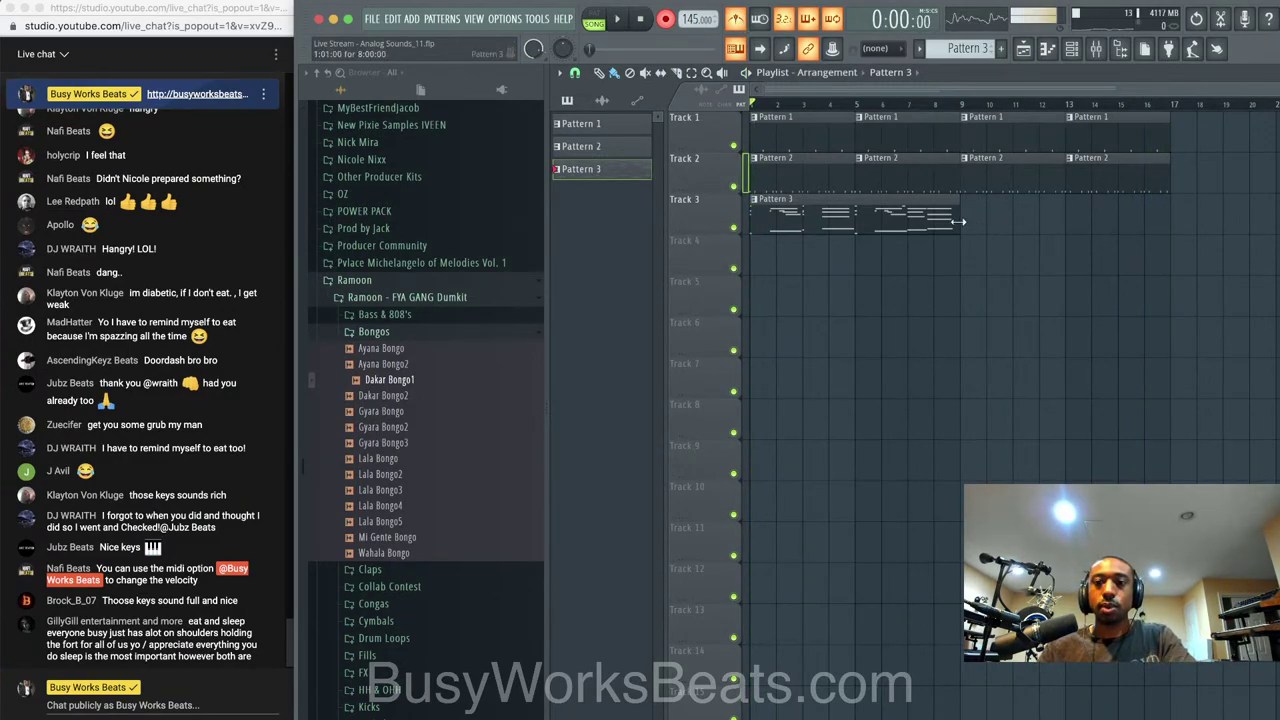
Extend the Pattern 3 clip on Track 3 to 15 bars and open its Omnisphere notes in the piano roll
{"action": "left_click_drag", "start_coordinate": [958, 222], "coordinate": [1147, 222]}
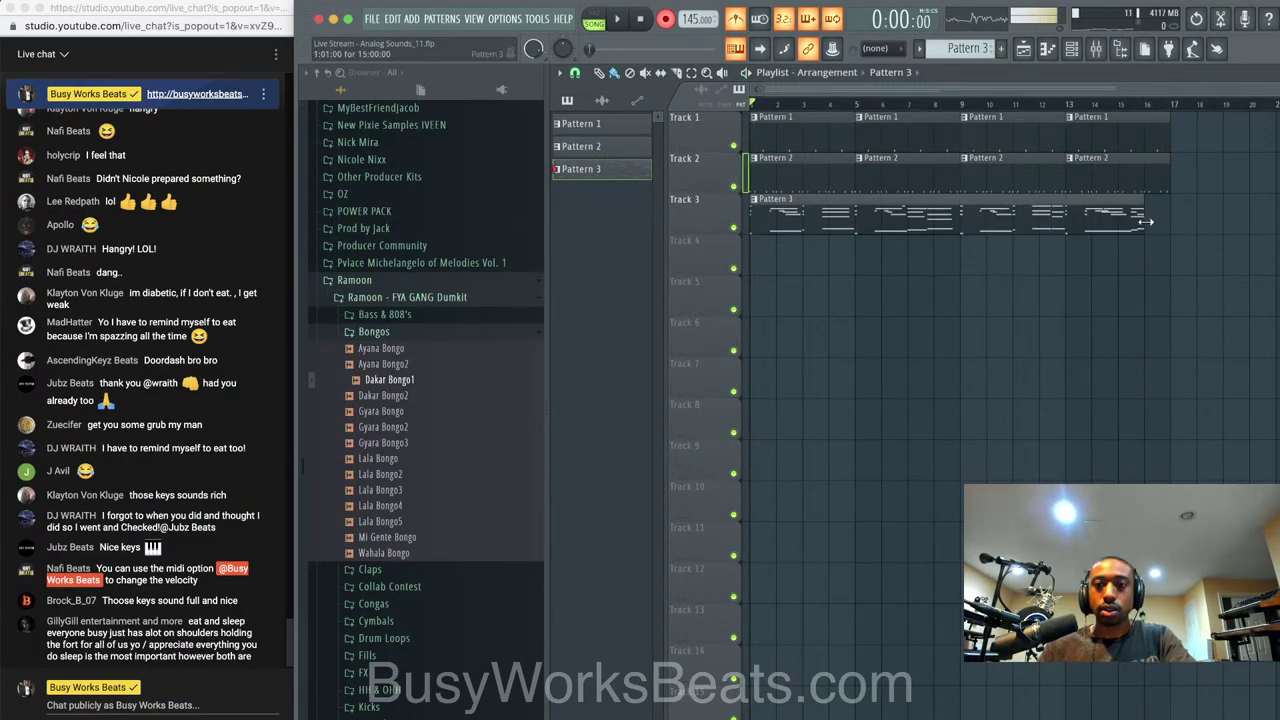
{"action": "double_click", "coordinate": [940, 212]}
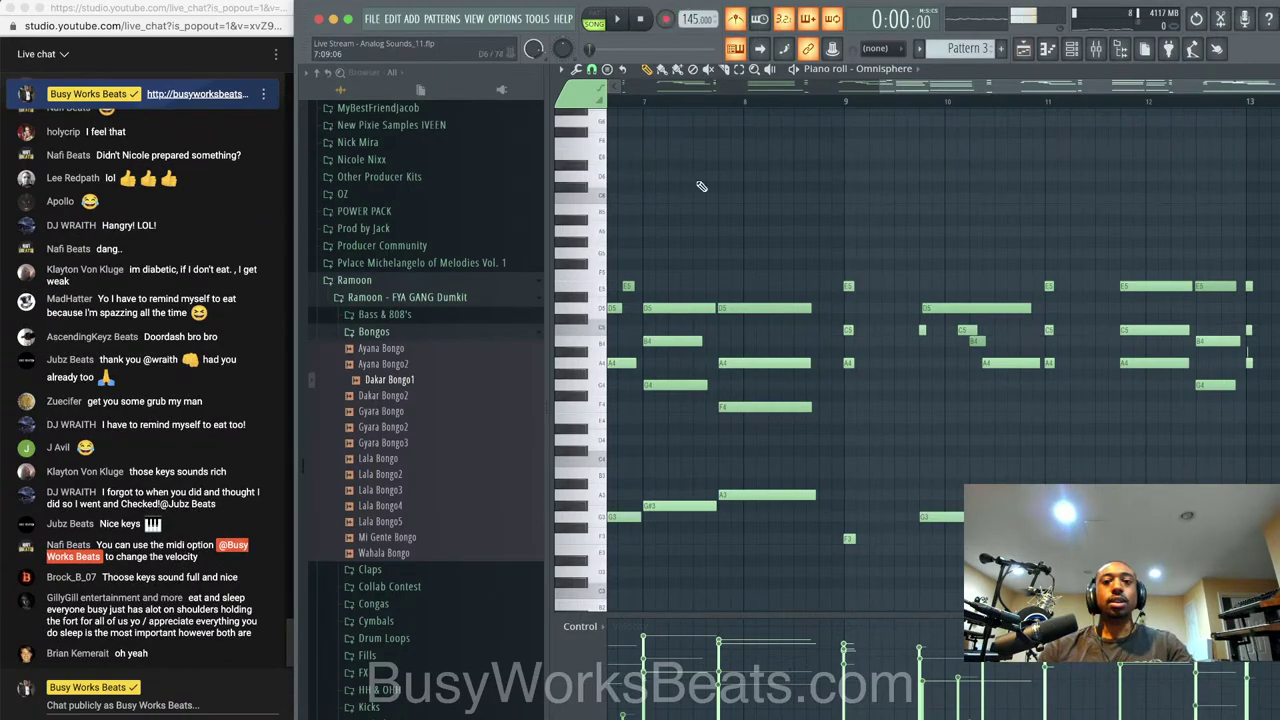
{"action": "key", "text": "space"}
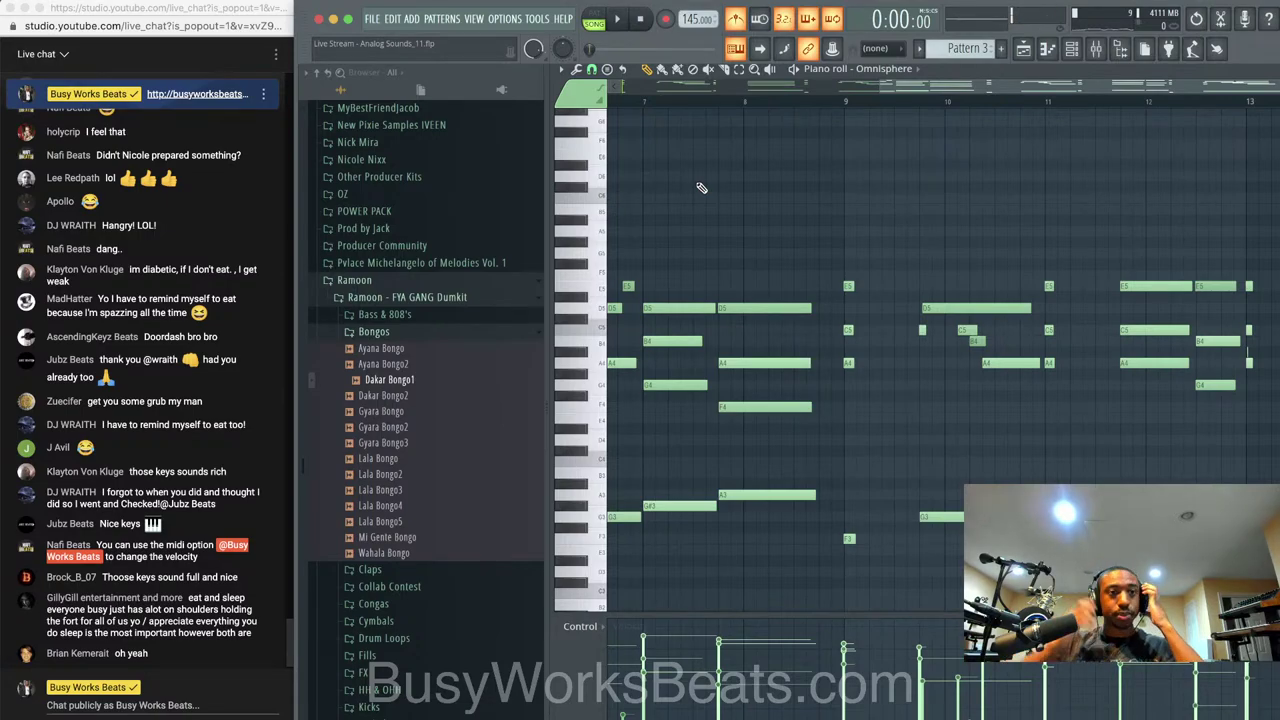
Switch to the YouTube Studio live streaming window, check the stream's analytics and return to FL Studio
{"action": "right_click", "coordinate": [412, 719]}
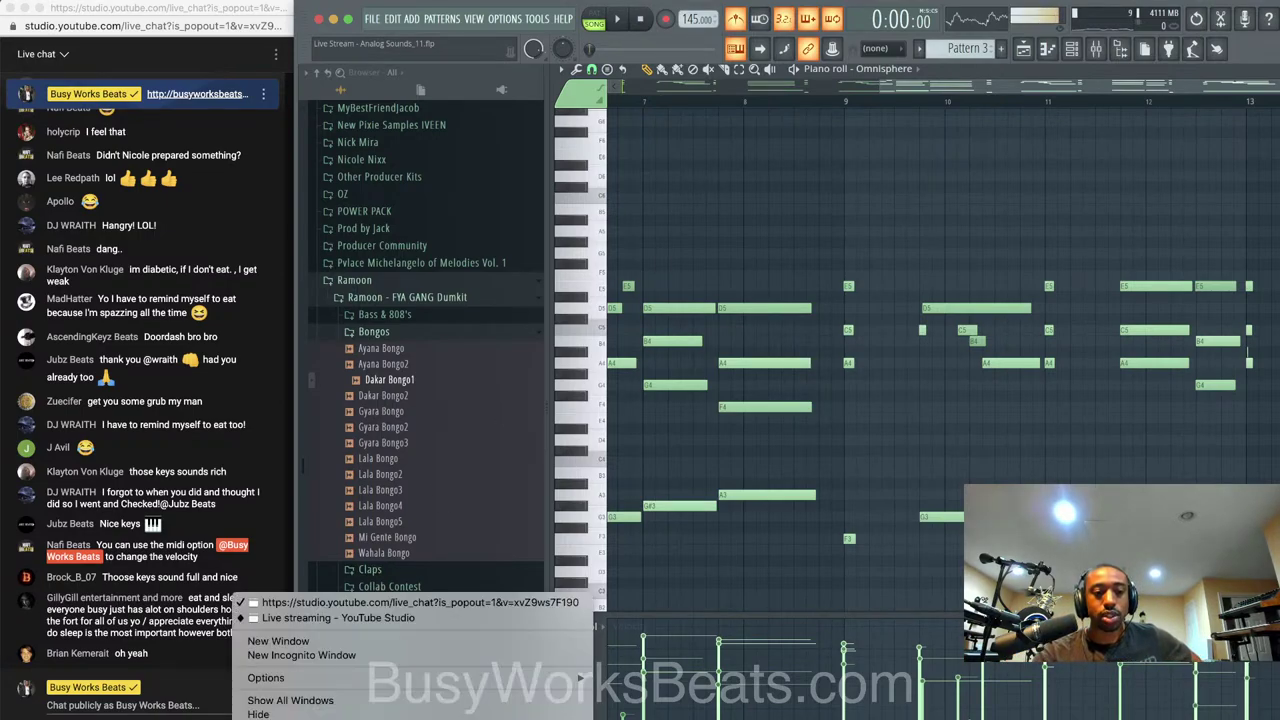
{"action": "left_click", "coordinate": [335, 618]}
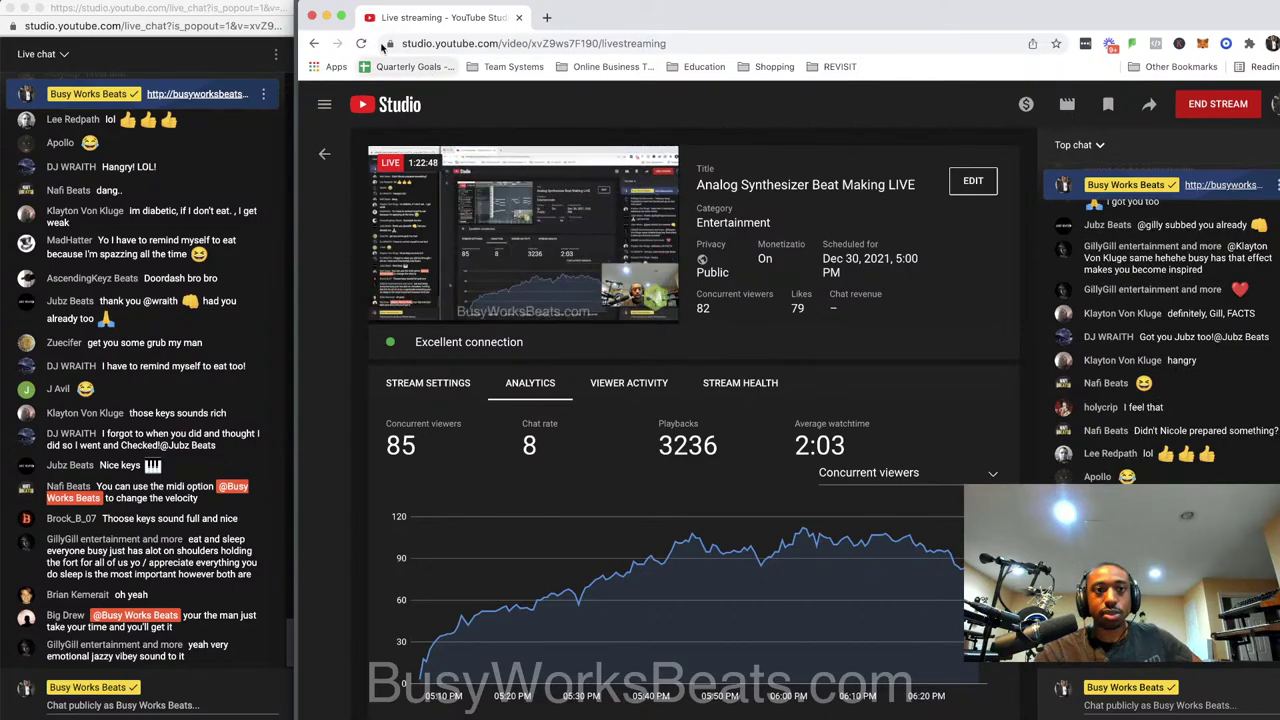
{"action": "left_click", "coordinate": [326, 17]}
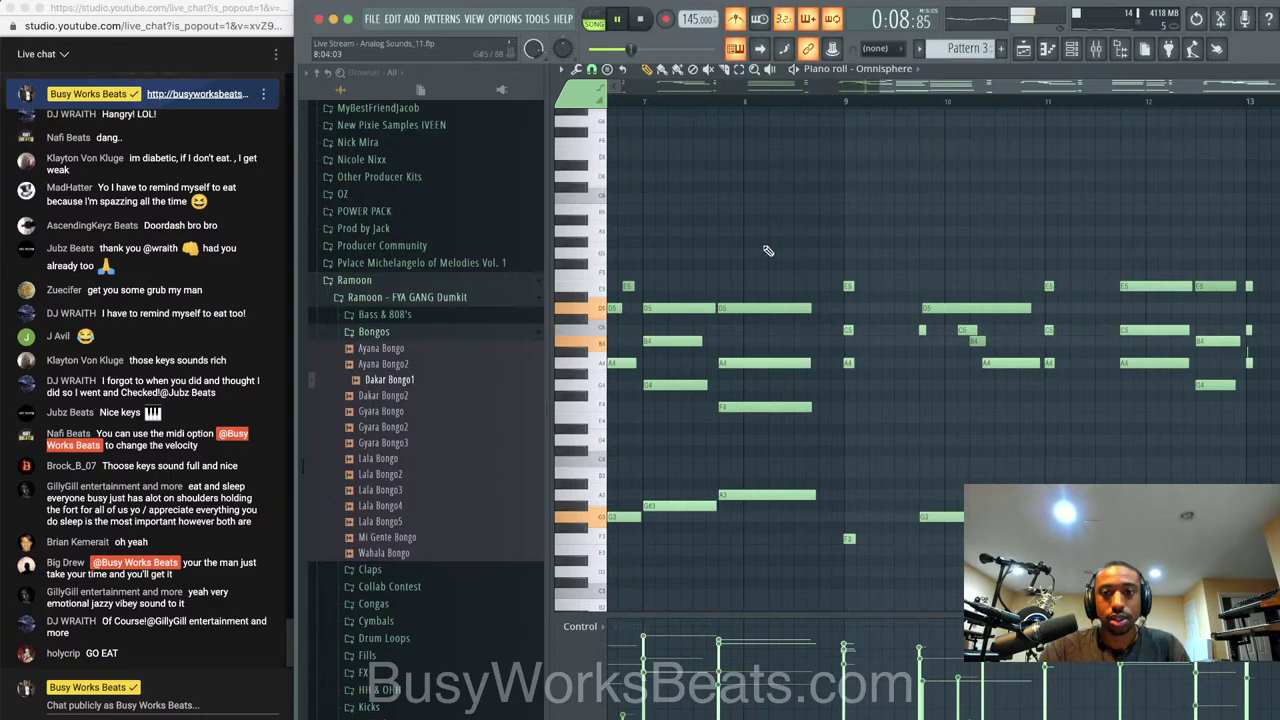
Transpose the chord of D5, A4, F4 and A3 that starts late in bar 7 up two semitones
{"action": "scroll", "coordinate": [769, 250], "scroll_direction": "down", "scroll_amount": 1}
{"action": "scroll", "coordinate": [769, 250], "scroll_direction": "left", "scroll_amount": 1}
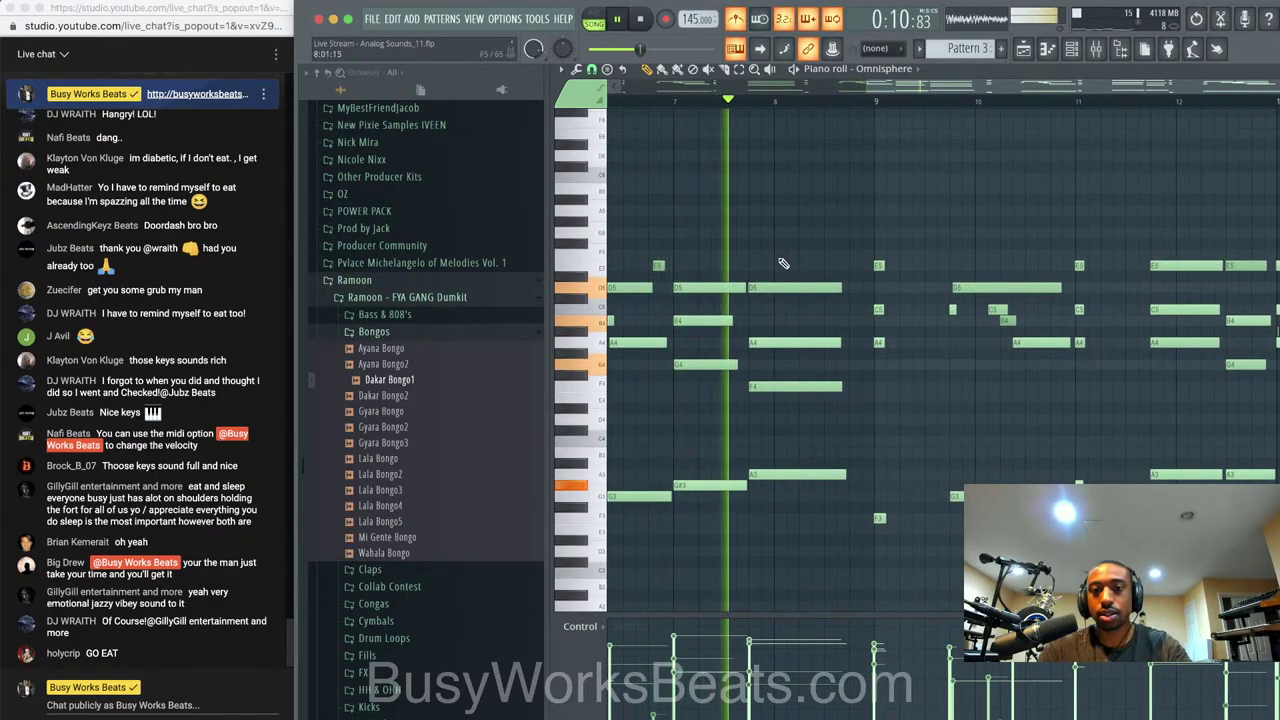
{"action": "key", "text": "space"}
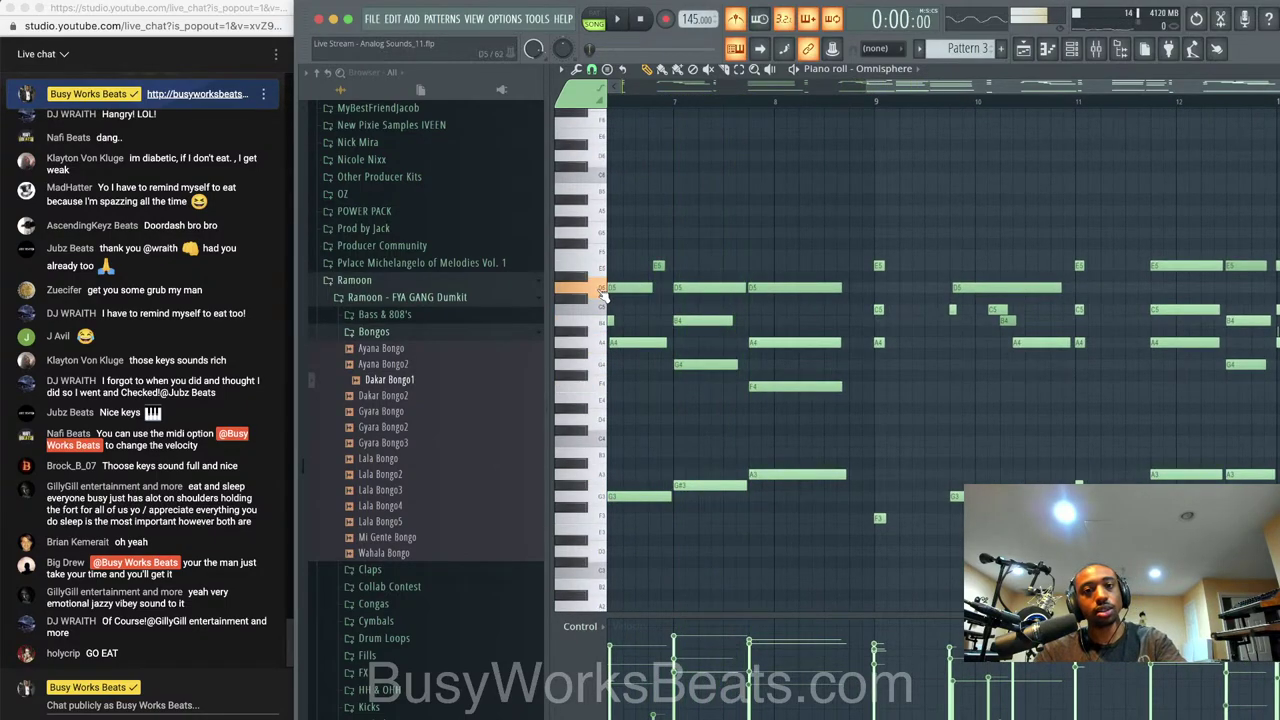
{"action": "left_click_drag", "start_coordinate": [750, 272], "coordinate": [810, 492]}
{"action": "key", "text": "shift+Up"}
{"action": "key", "text": "shift+Up"}
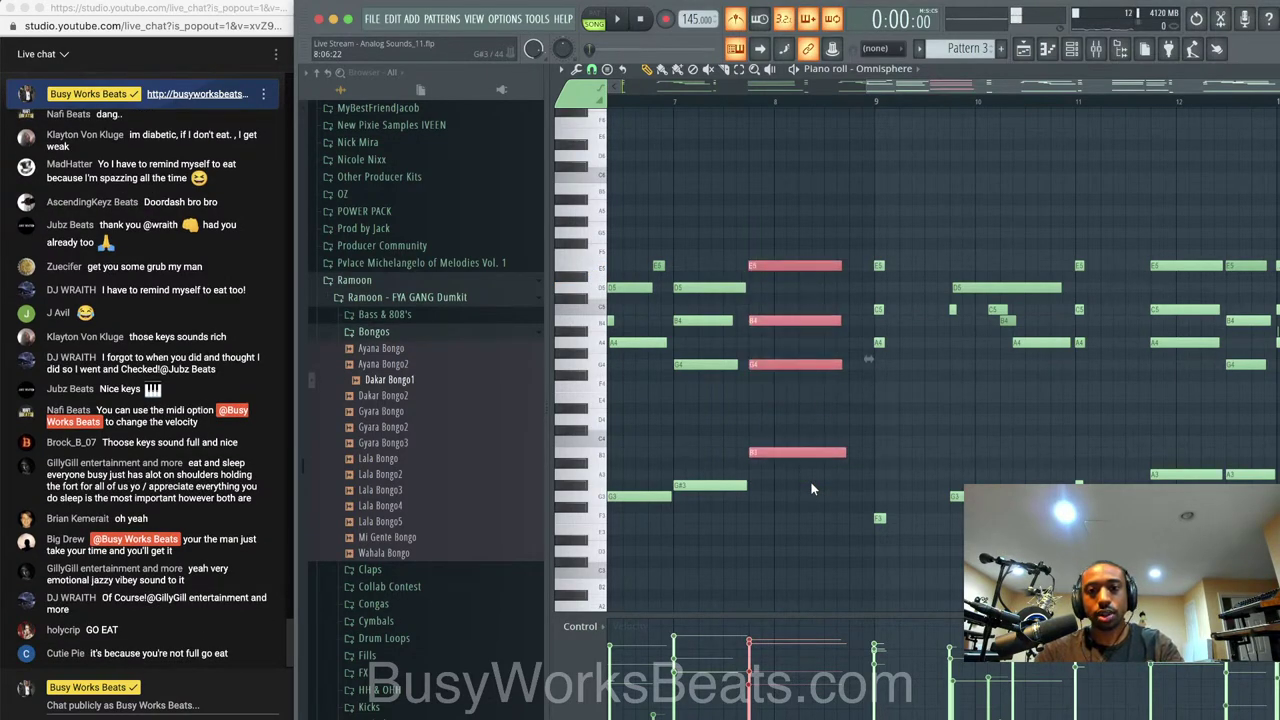
Play back the passage around the transposed chord repeatedly and audition the G#3 bass note of the chord before it
{"action": "key", "text": "space"}
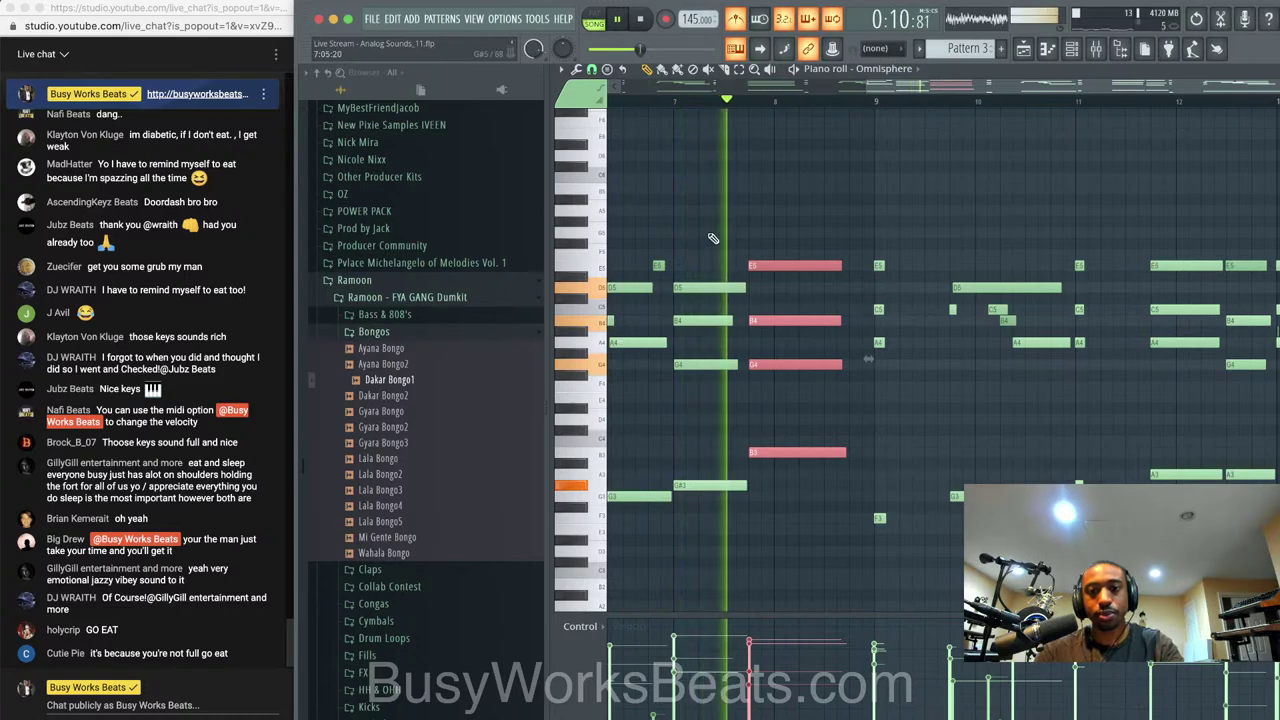
{"action": "key", "text": "space"}
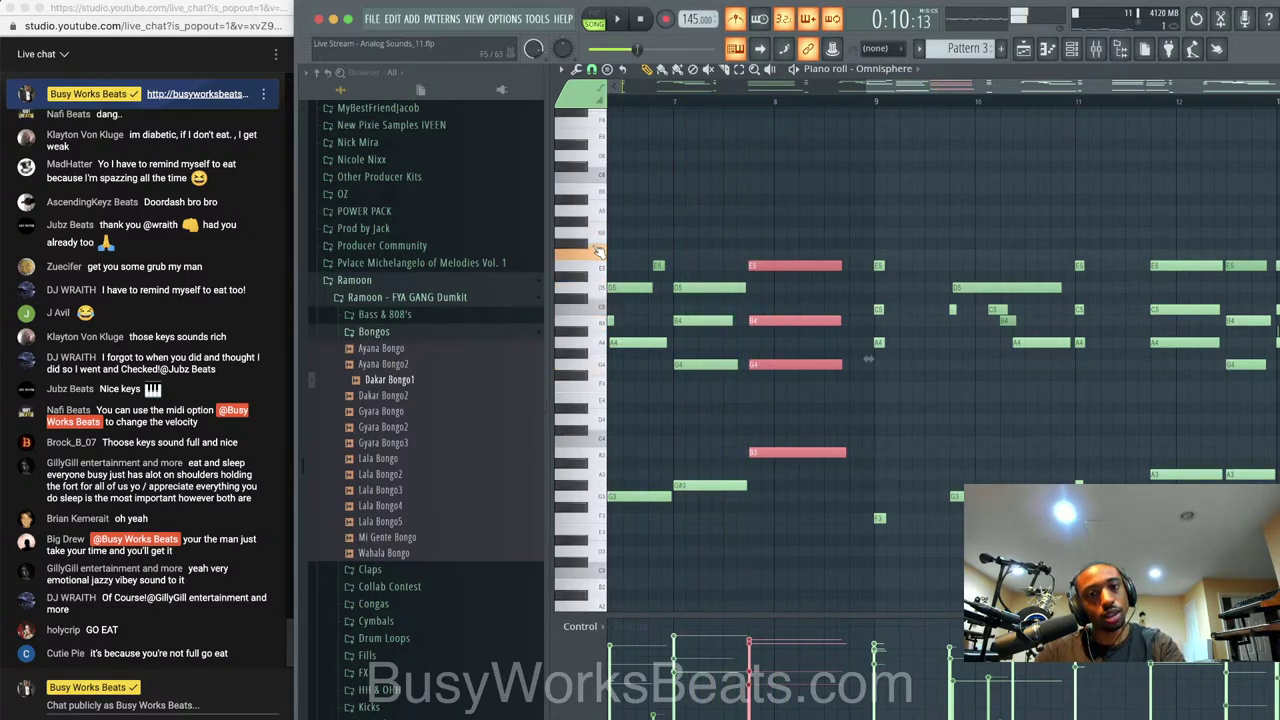
{"action": "key", "text": "space"}
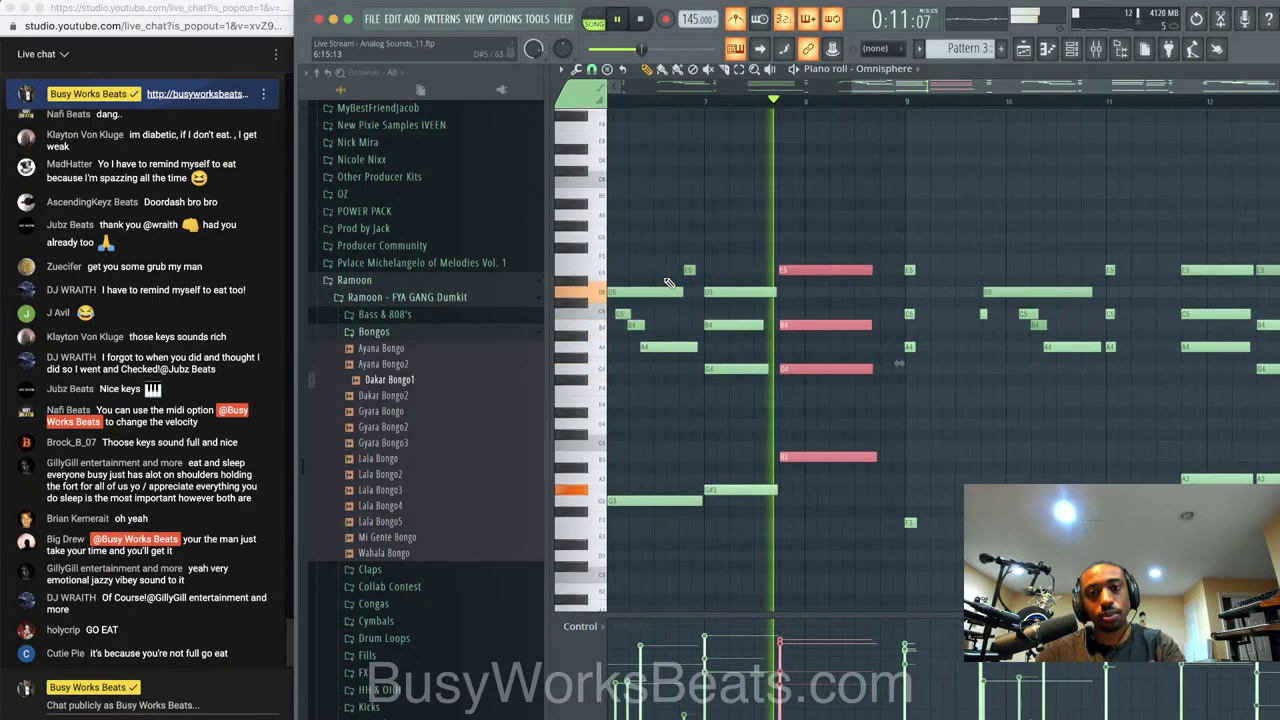
{"action": "key", "text": "space"}
{"action": "left_click", "coordinate": [603, 494]}
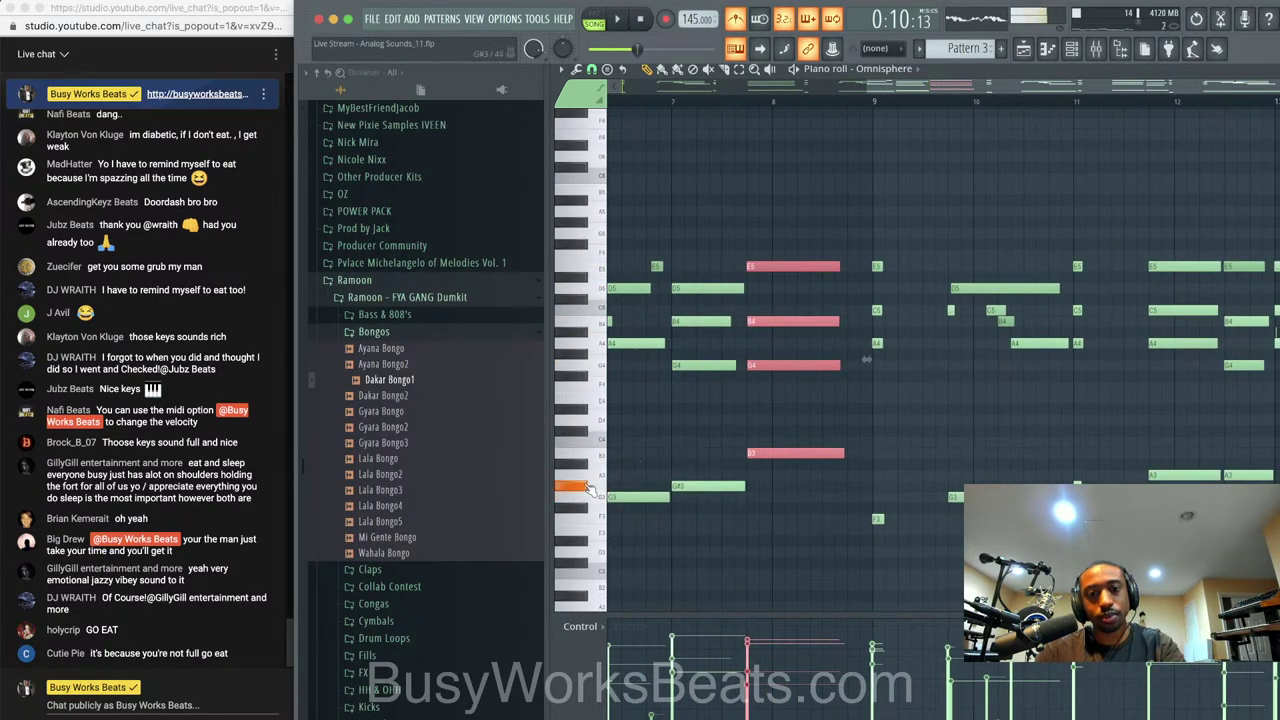
{"action": "key", "text": "space"}
{"action": "key", "text": "space"}
{"action": "key", "text": "space"}
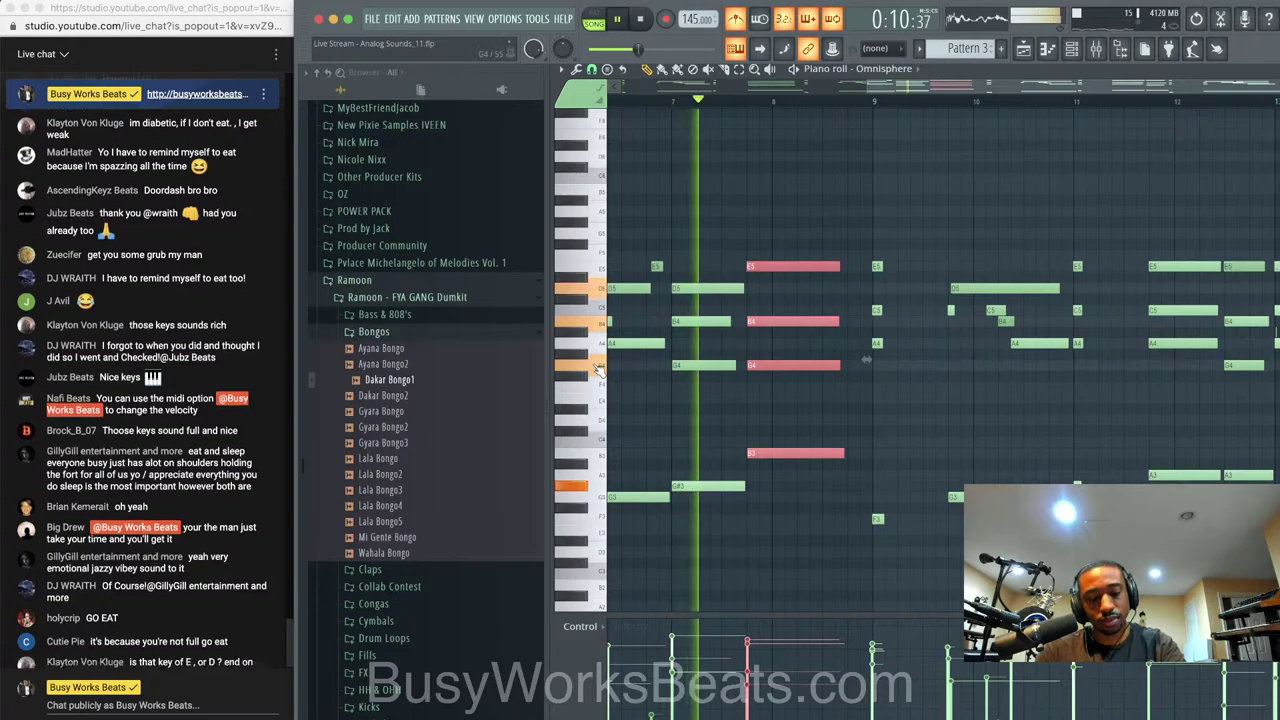
Transpose the chord that starts late in bar 7 down three semitones, putting its bass note on G#3, and play it back
{"action": "key", "text": "space"}
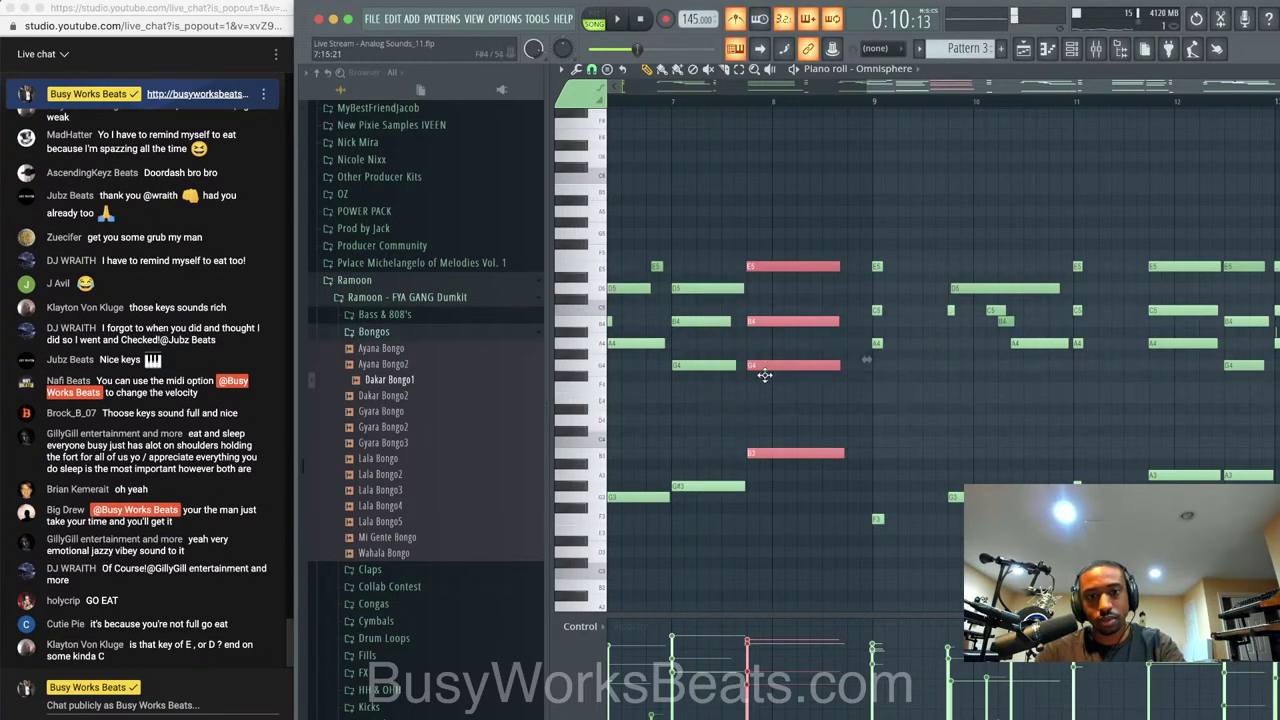
{"action": "left_click_drag", "start_coordinate": [764, 374], "coordinate": [764, 405]}
{"action": "key", "text": "space"}
{"action": "key", "text": "space"}
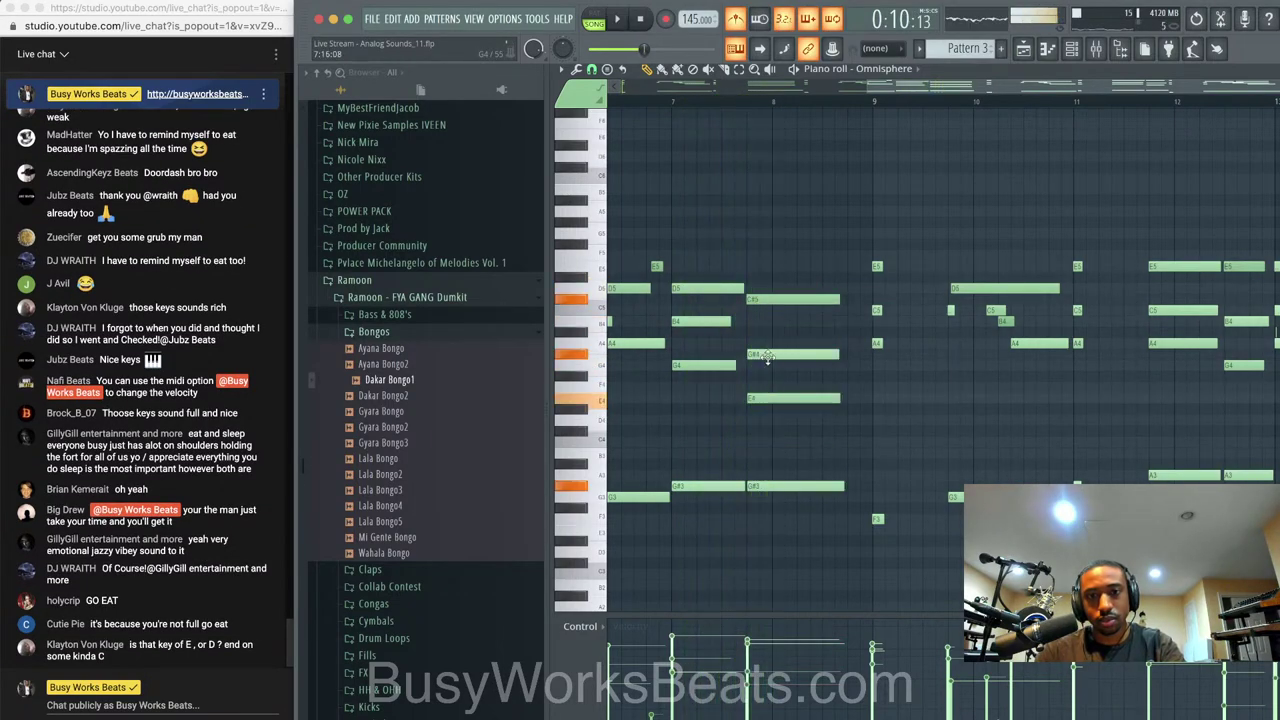
Lower the chord's G#4, G#3 and C#5 notes one semitone to G4, G3 and C5 and listen to the result
{"action": "left_click", "coordinate": [767, 356]}
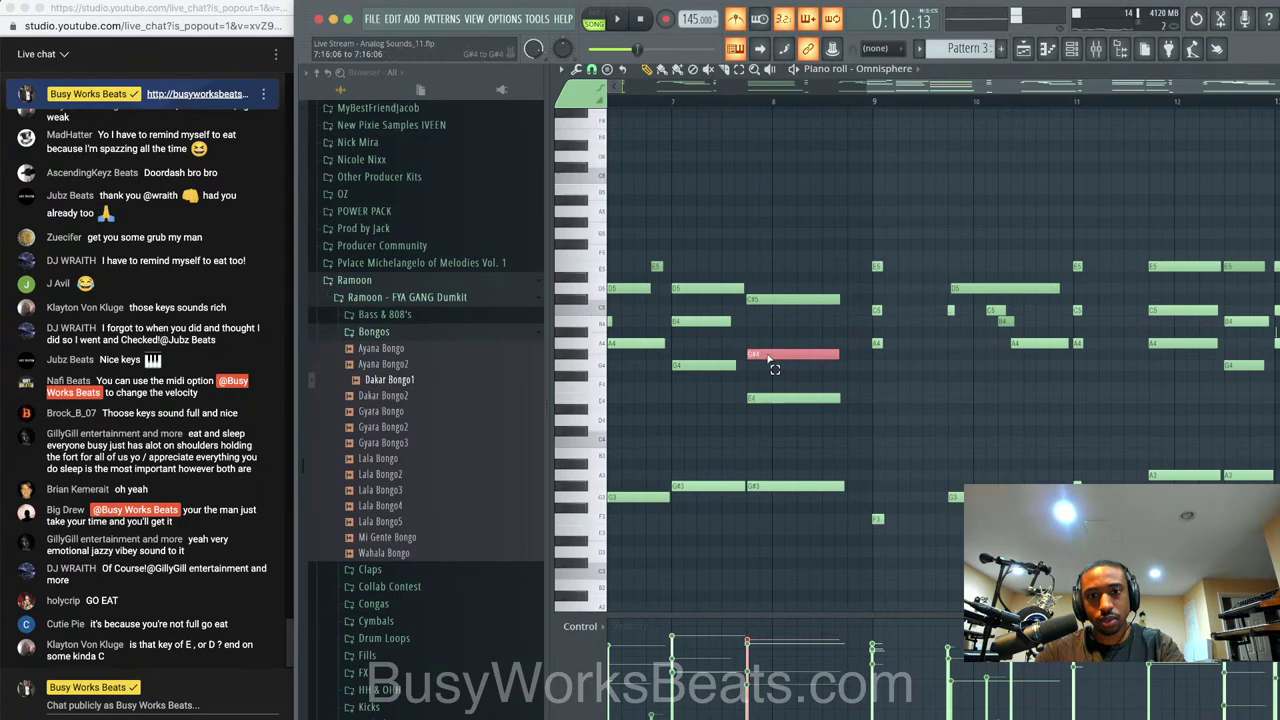
{"action": "left_click", "coordinate": [777, 486], "text": "shift"}
{"action": "left_click", "coordinate": [780, 299], "text": "shift"}
{"action": "key", "text": "Down"}
{"action": "key", "text": "space"}
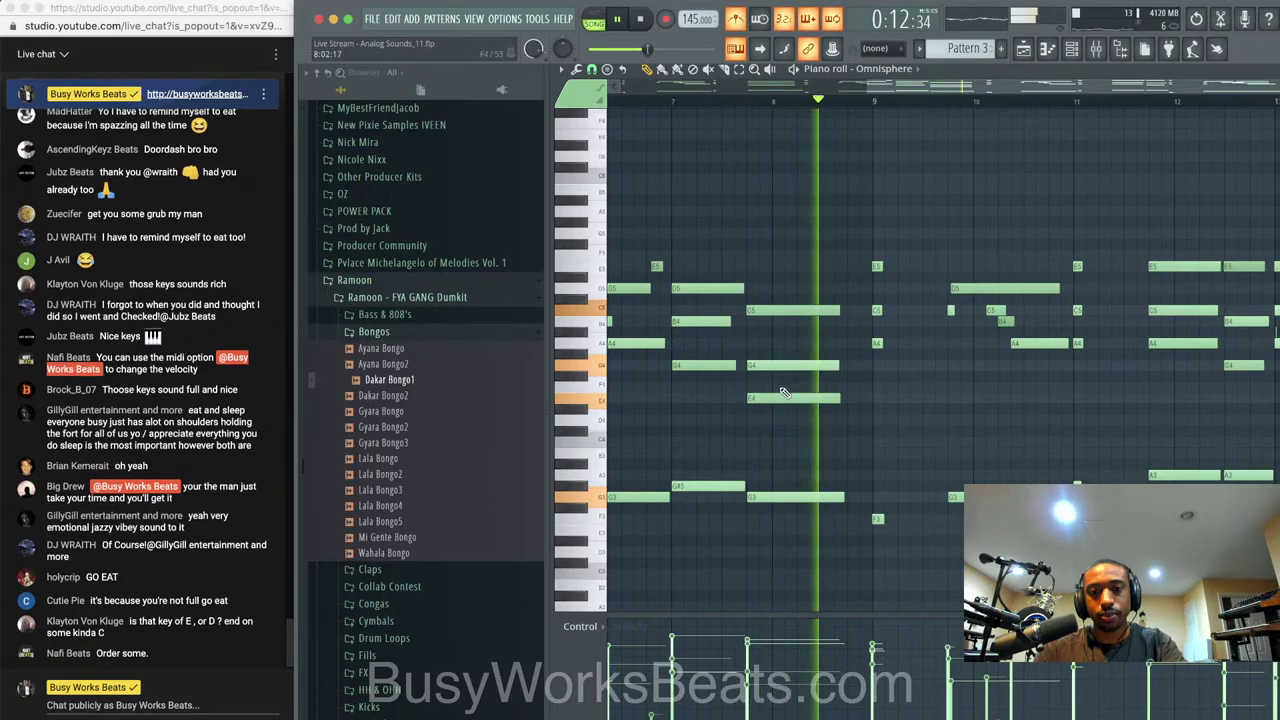
Raise the chord's bass note to A3, play it back and save the project as the new version Live Stream - Analog Sounds_12.flp
{"action": "key", "text": "space"}
{"action": "left_click_drag", "start_coordinate": [760, 493], "coordinate": [759, 472]}
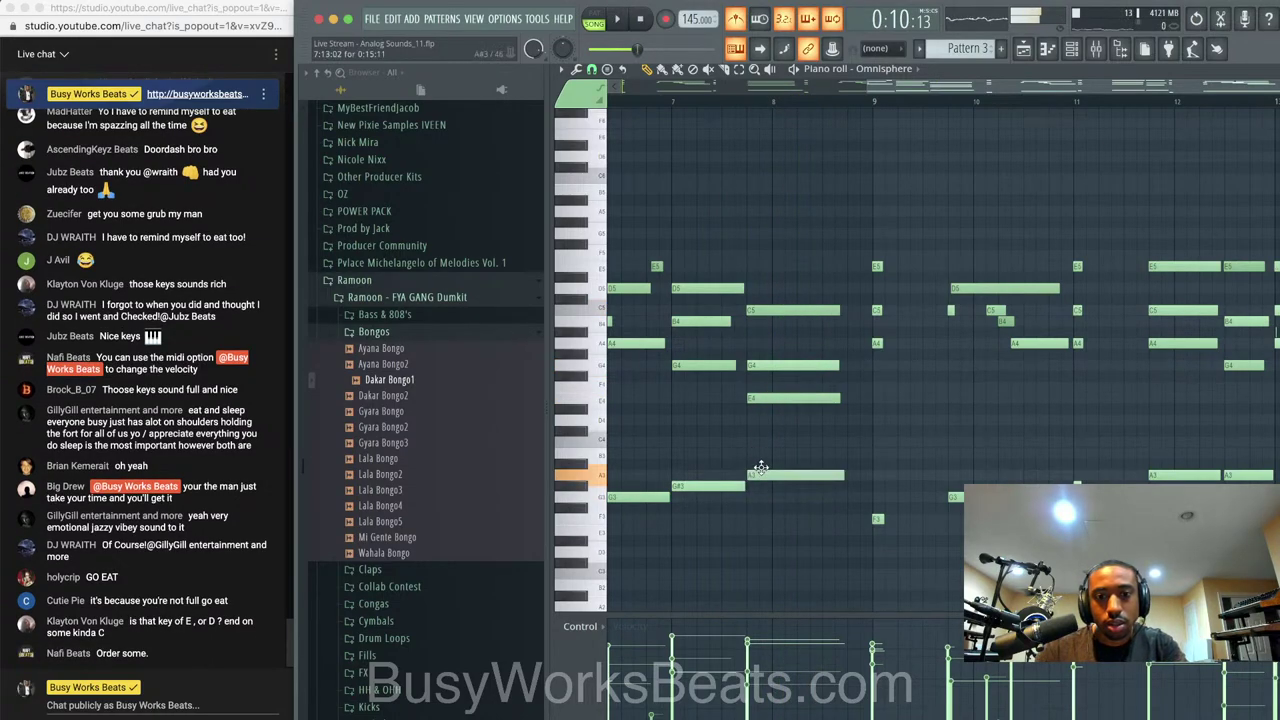
{"action": "key", "text": "space"}
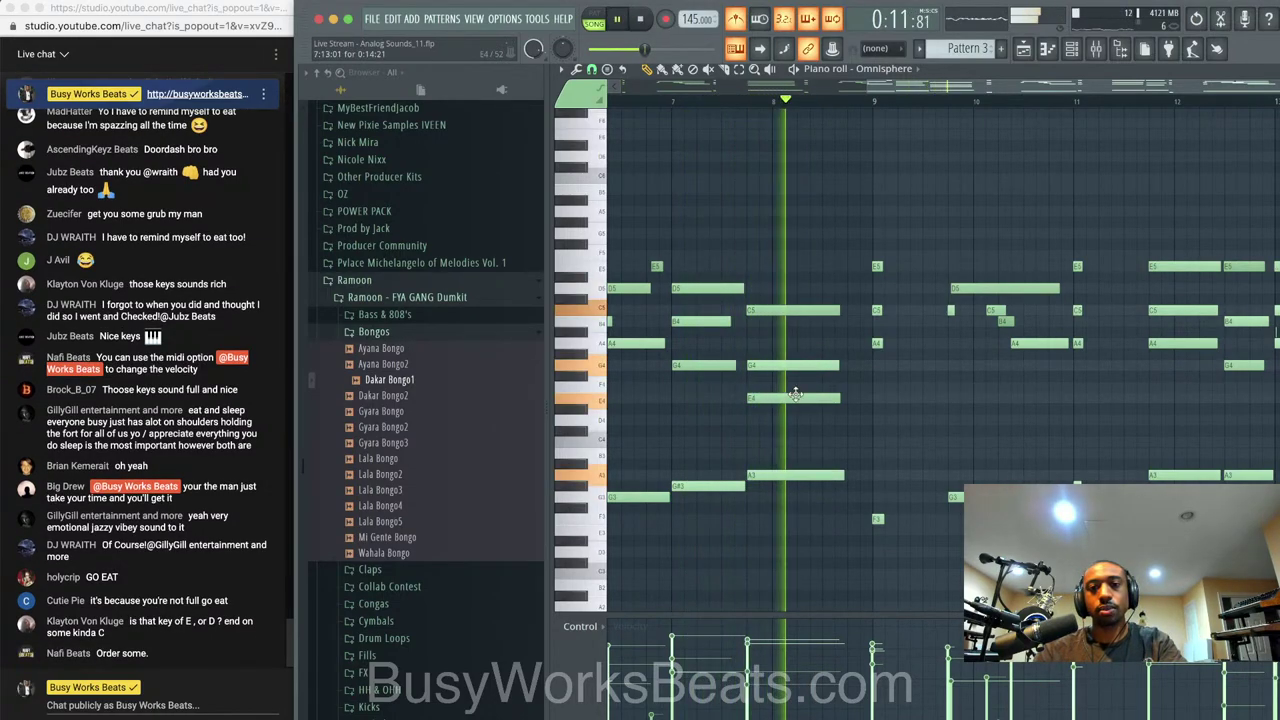
{"action": "key", "text": "super+n"}
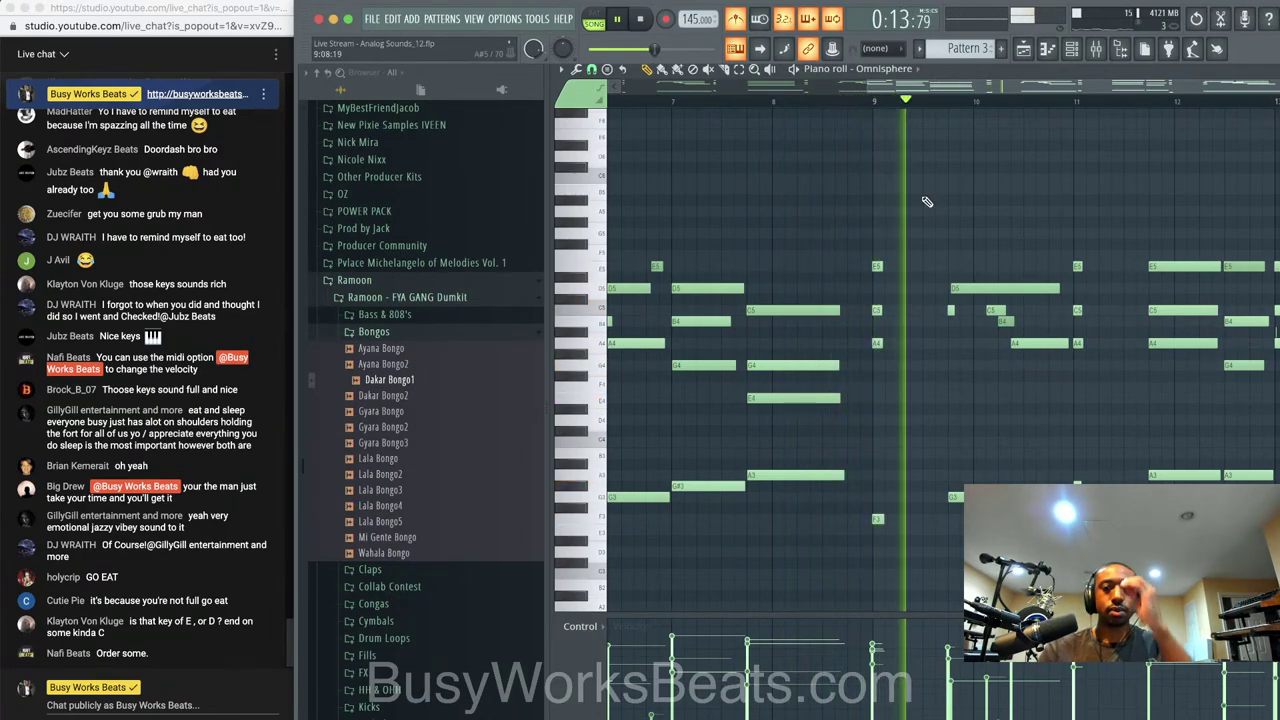
Replace the Omnisphere channel's instrument with SRX PIANO 1
{"action": "left_click", "coordinate": [1070, 50]}
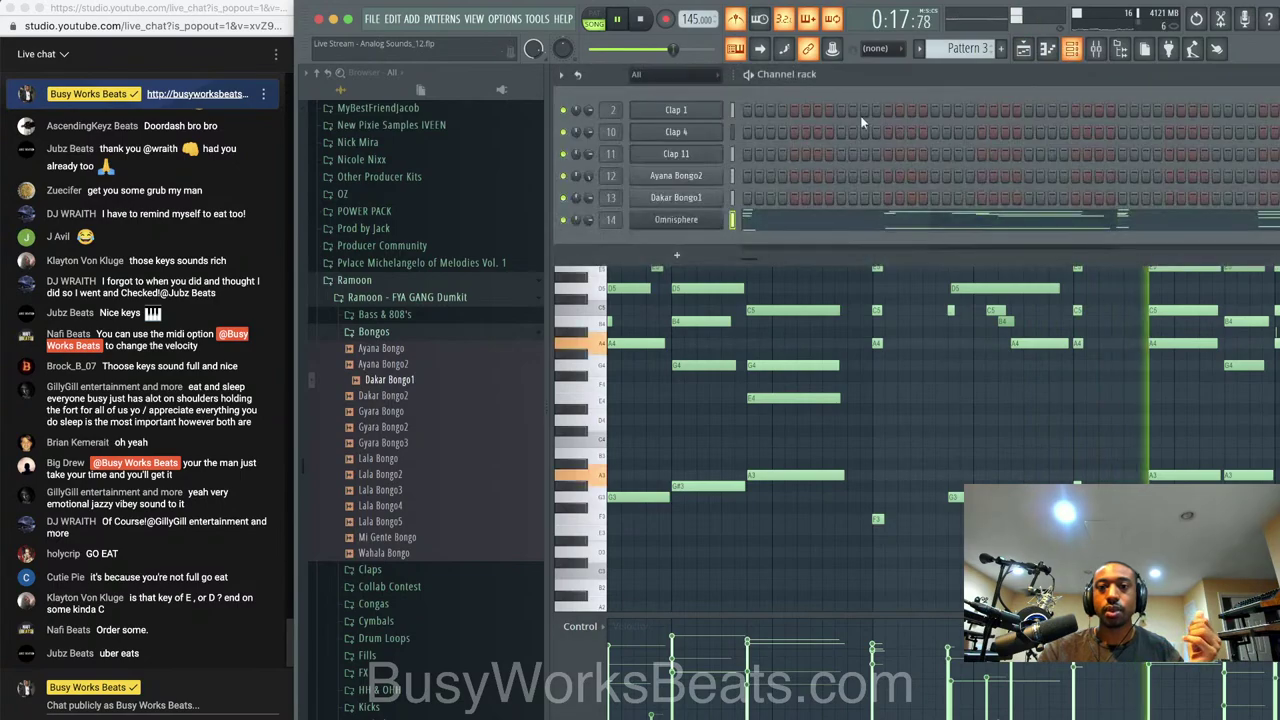
{"action": "key", "text": "space"}
{"action": "left_click", "coordinate": [678, 220]}
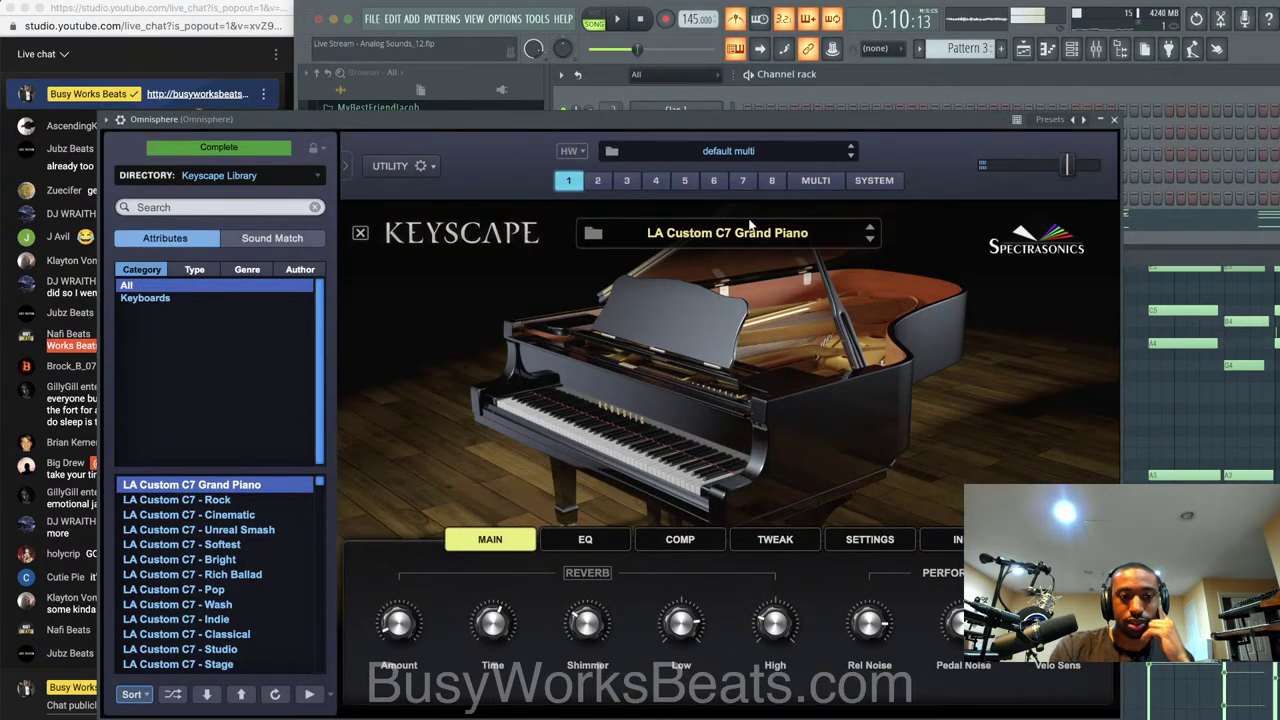
{"action": "left_click", "coordinate": [1114, 119]}
{"action": "right_click", "coordinate": [713, 218]}
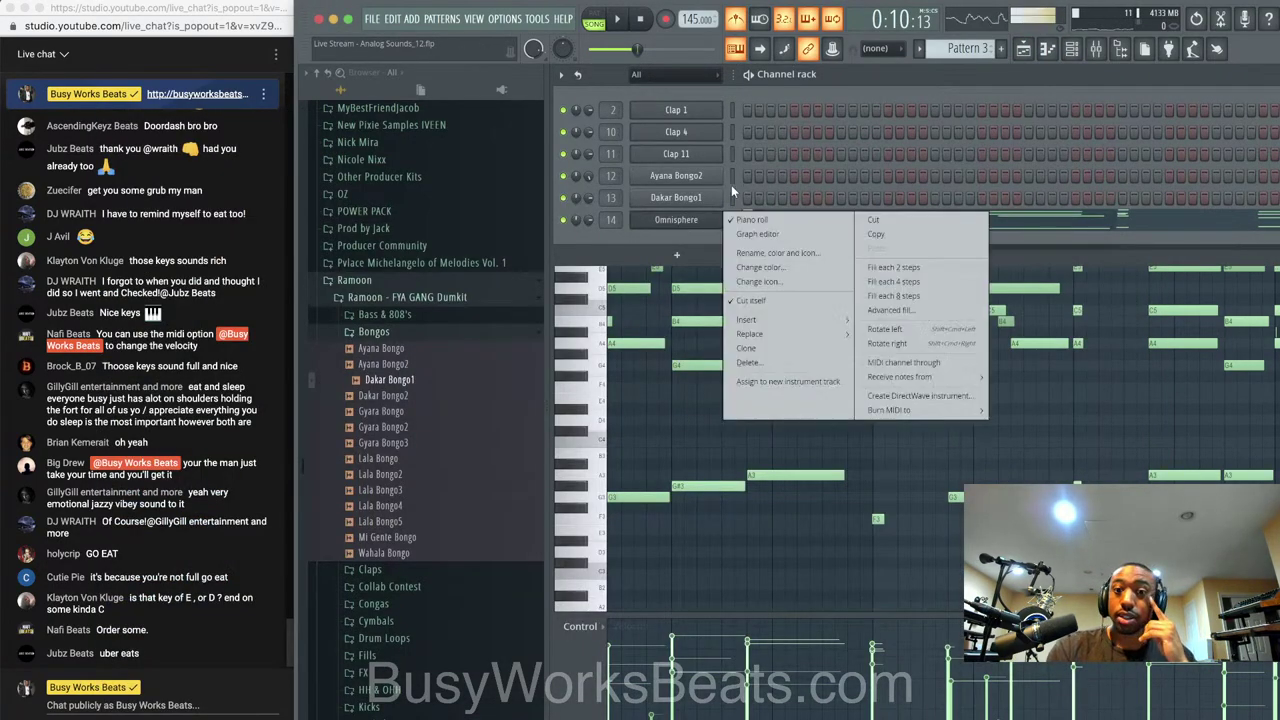
{"action": "mouse_move", "coordinate": [780, 334]}
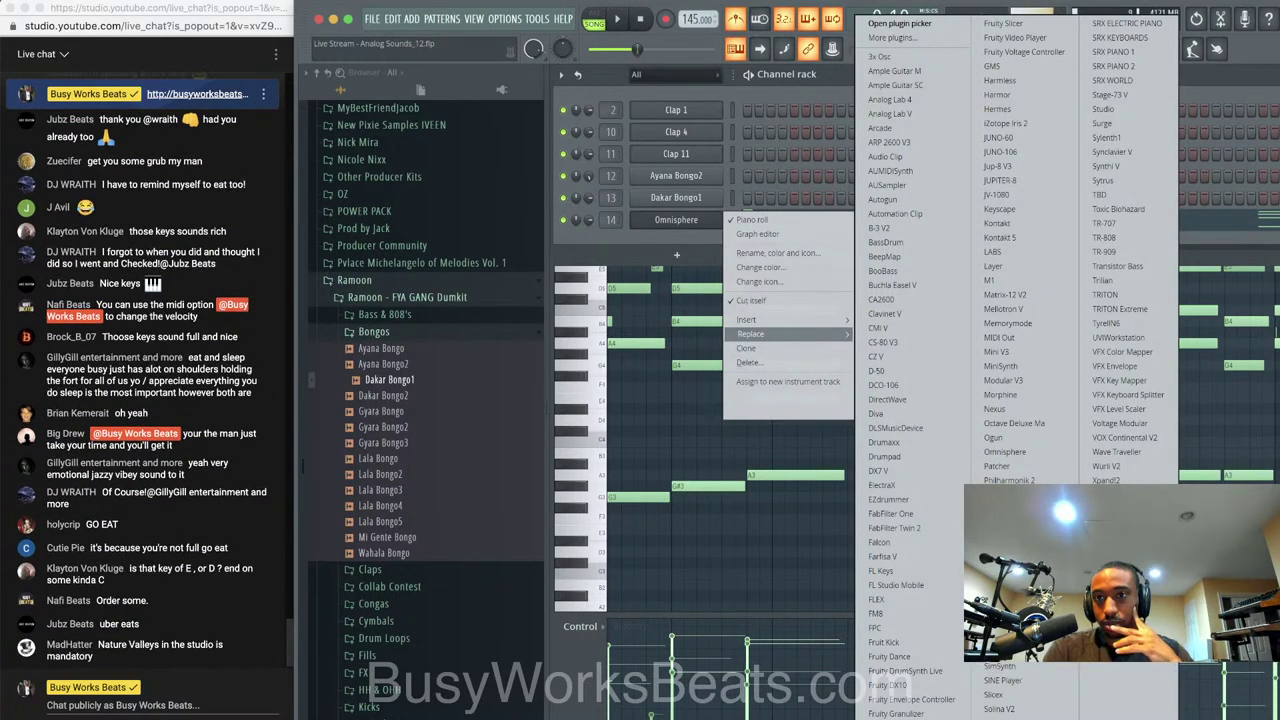
{"action": "left_click", "coordinate": [1127, 52]}
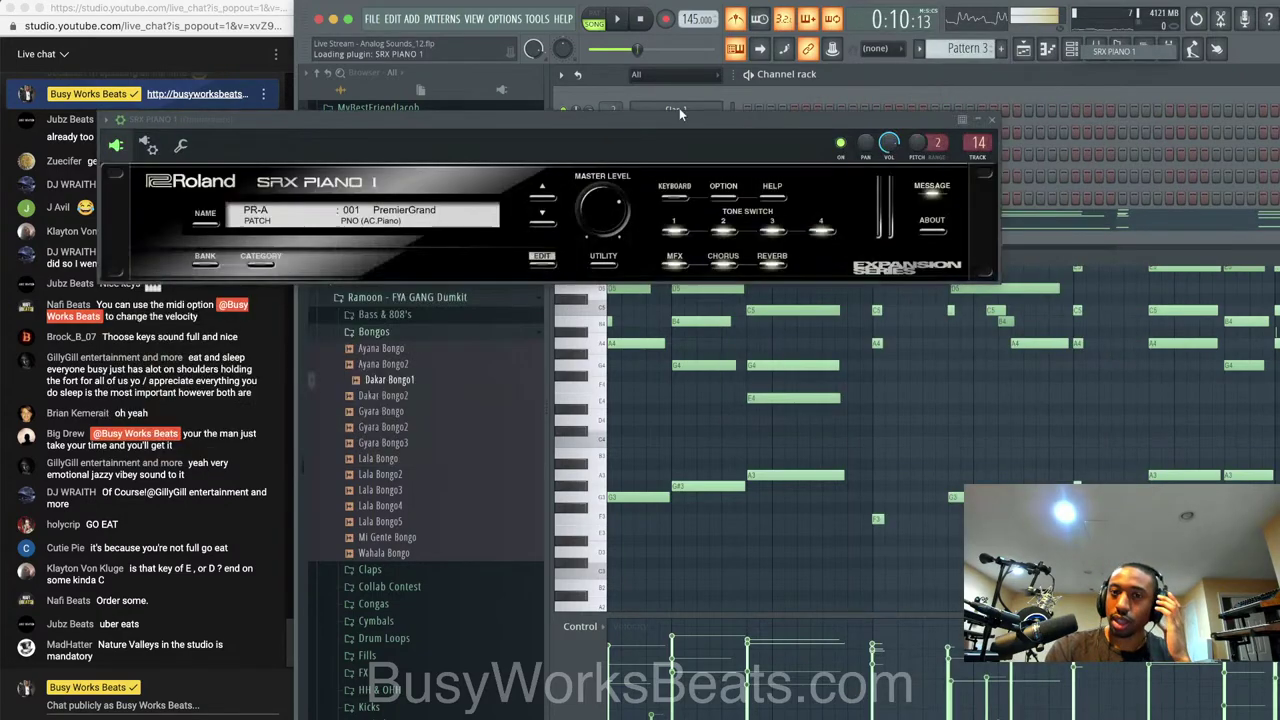
Browse the PR-A patches of SRX PIANO 1 and audition the piano part with patch 001 PremierGrand
{"action": "left_click", "coordinate": [408, 214]}
{"action": "mouse_move", "coordinate": [247, 238]}
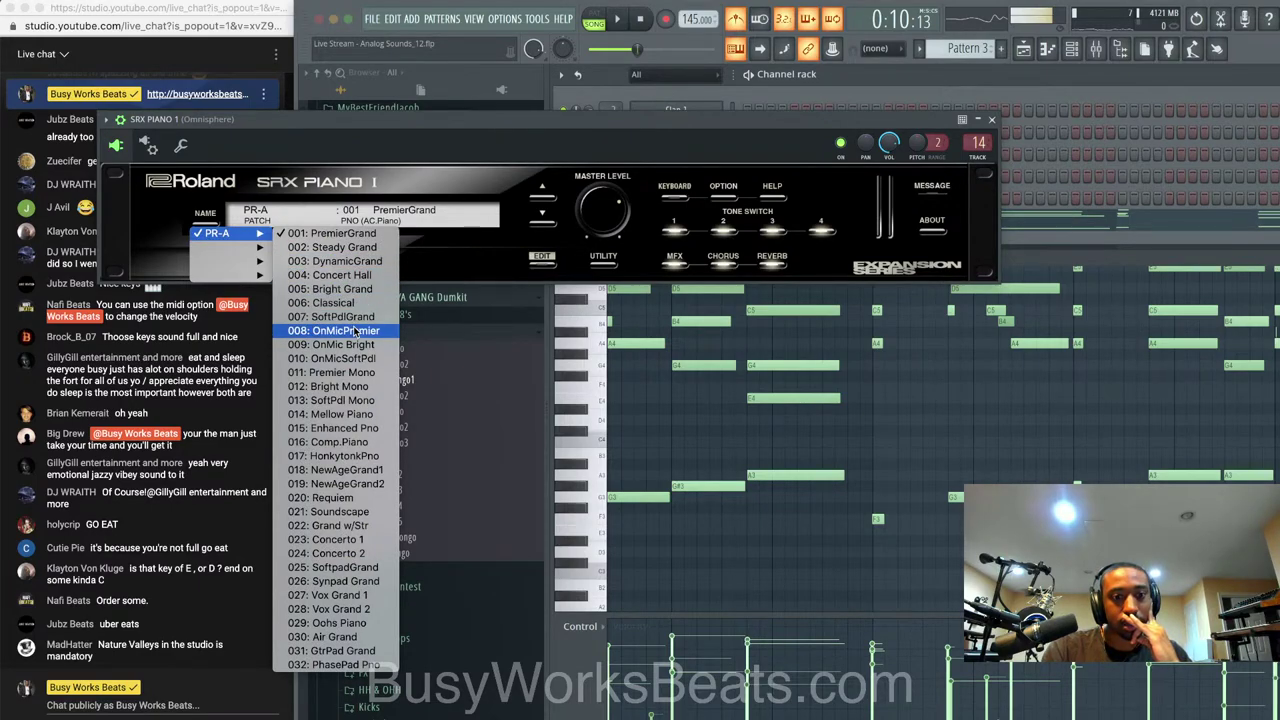
{"action": "left_click", "coordinate": [345, 240]}
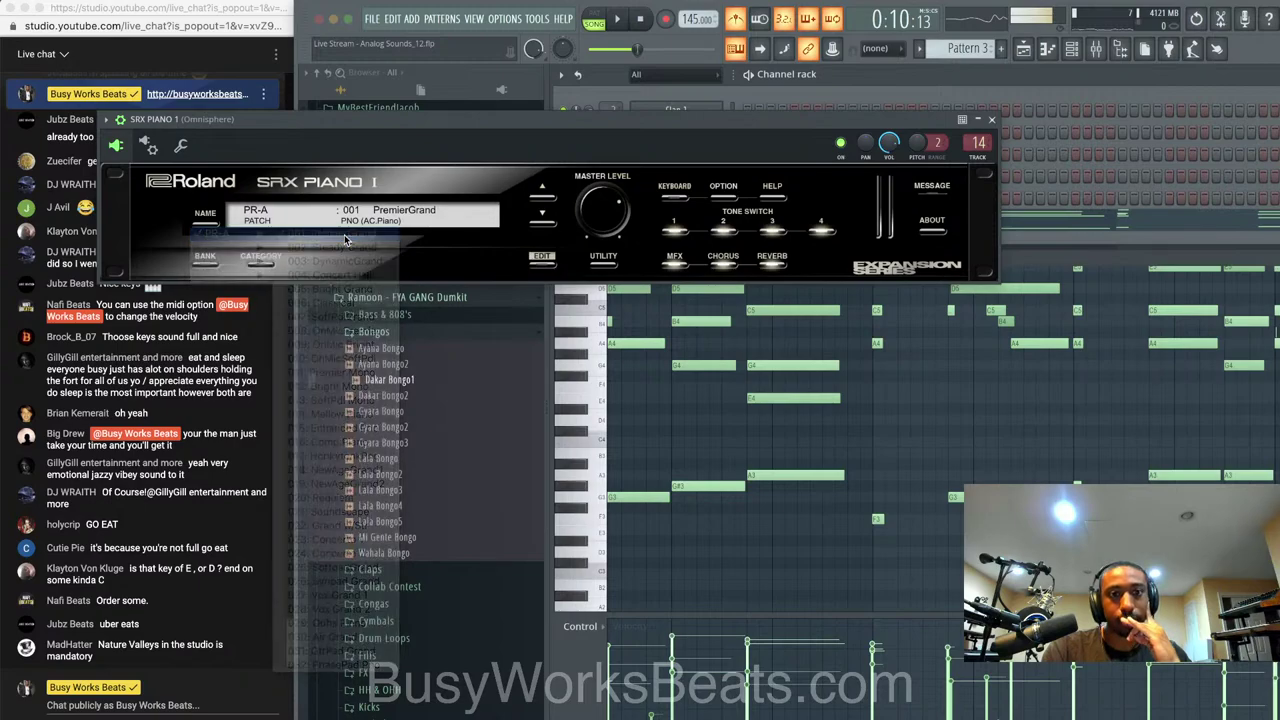
{"action": "key", "text": "space"}
{"action": "key", "text": "space"}
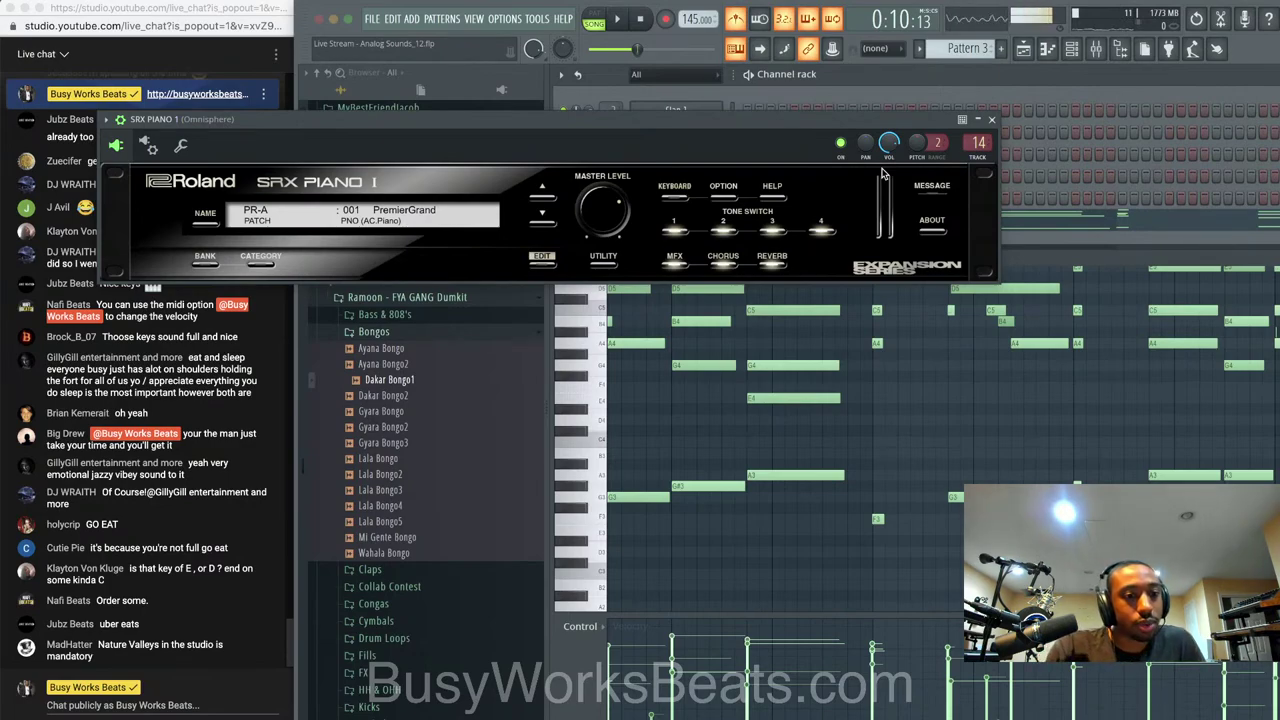
Audition the SRX PIANO 1 patches one by one from 002 Steady Grand to 007 SoftPdlGrand during playback
{"action": "key", "text": "space"}
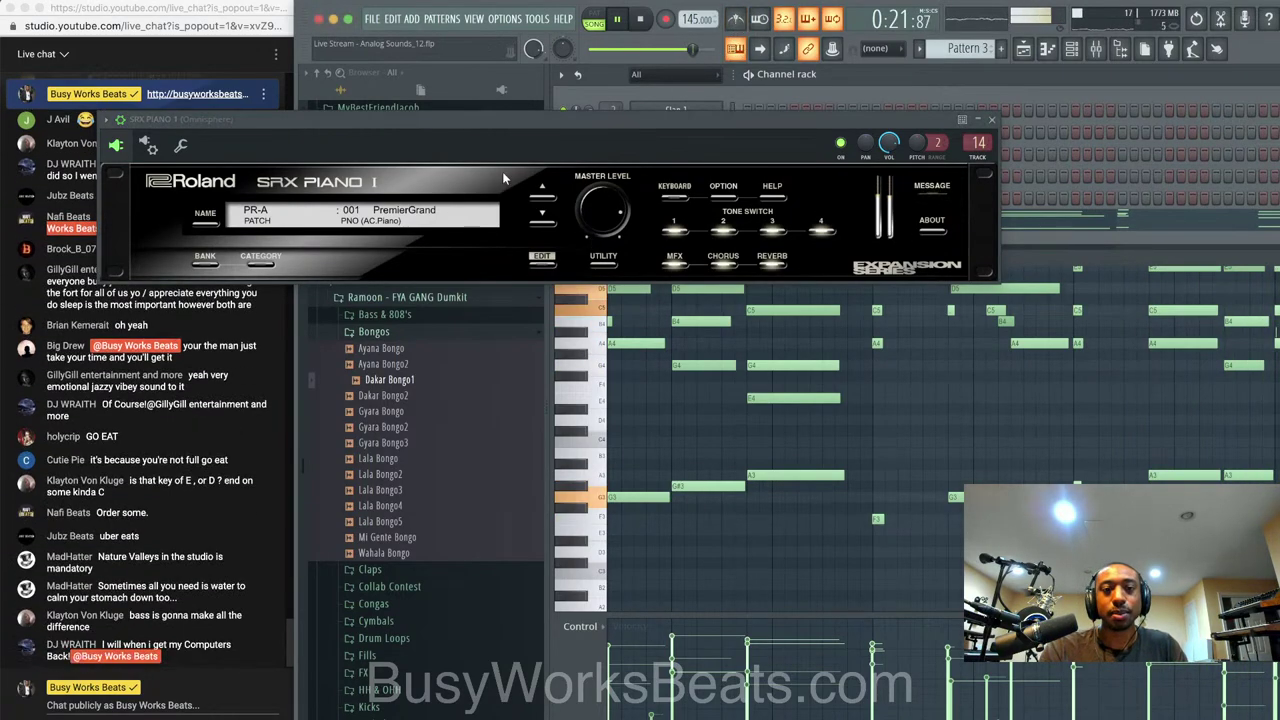
{"action": "left_click", "coordinate": [545, 226]}
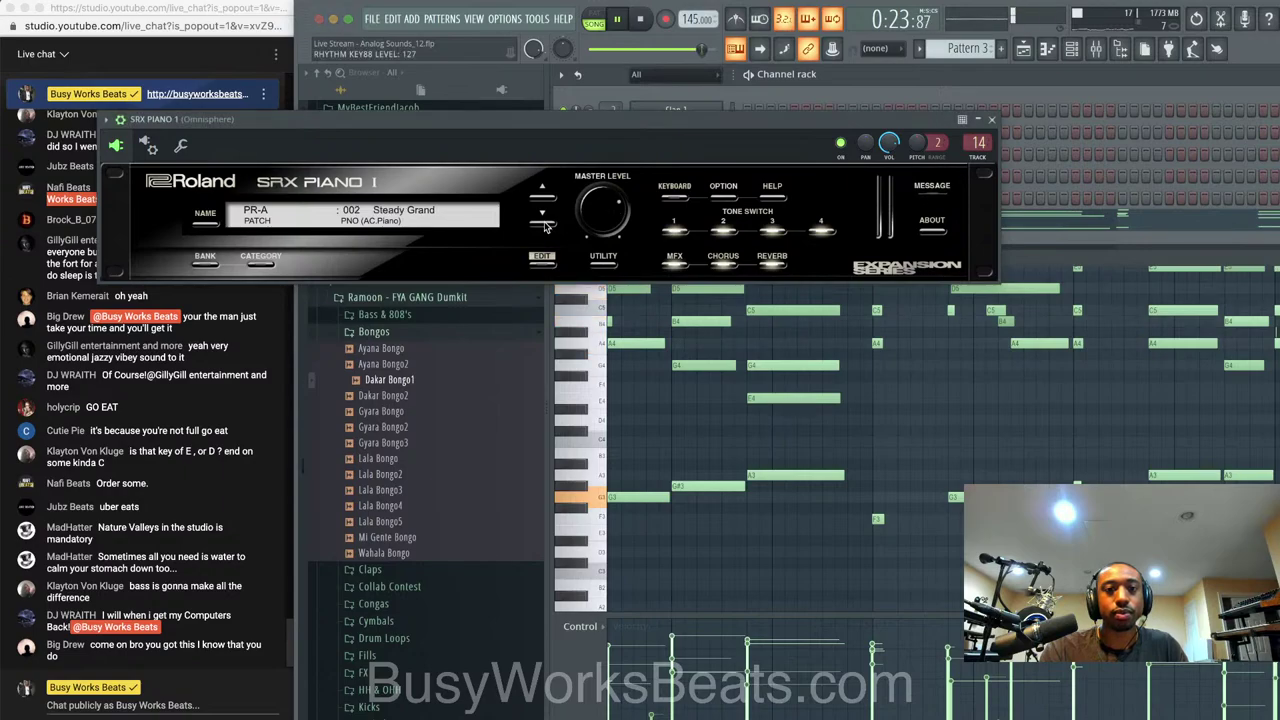
{"action": "left_click", "coordinate": [545, 226]}
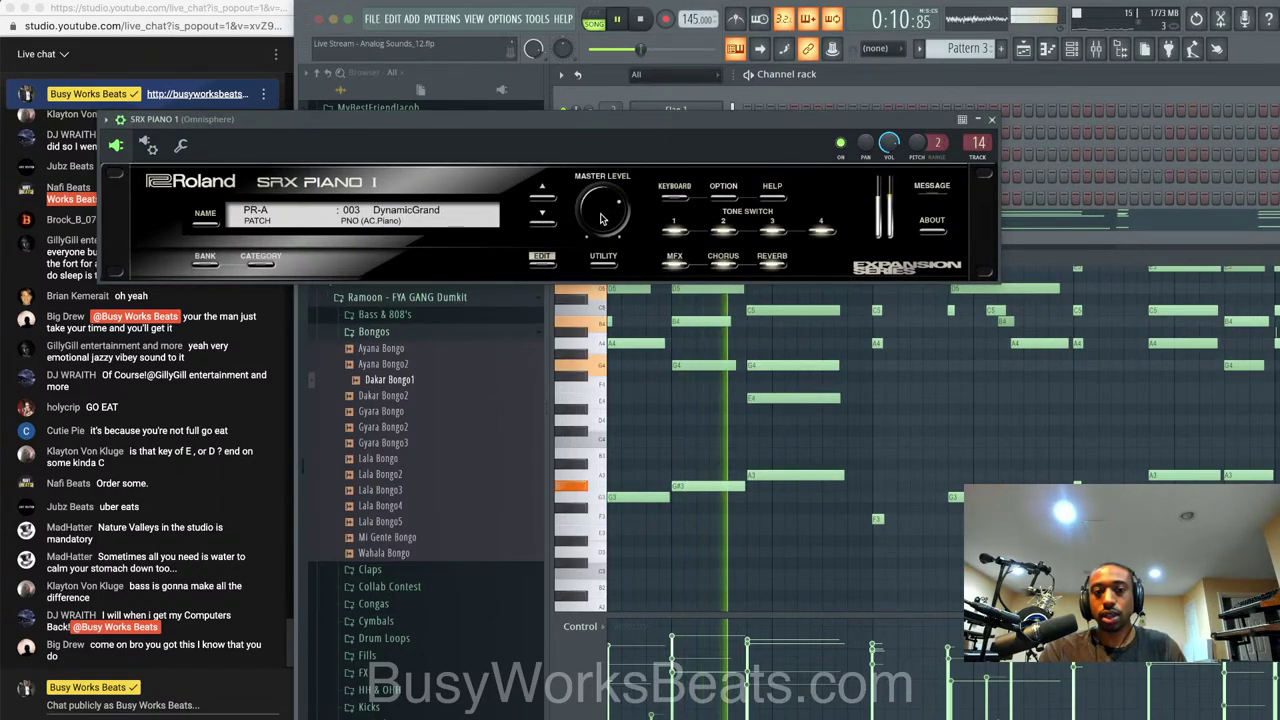
{"action": "left_click", "coordinate": [543, 225]}
{"action": "left_click", "coordinate": [543, 225]}
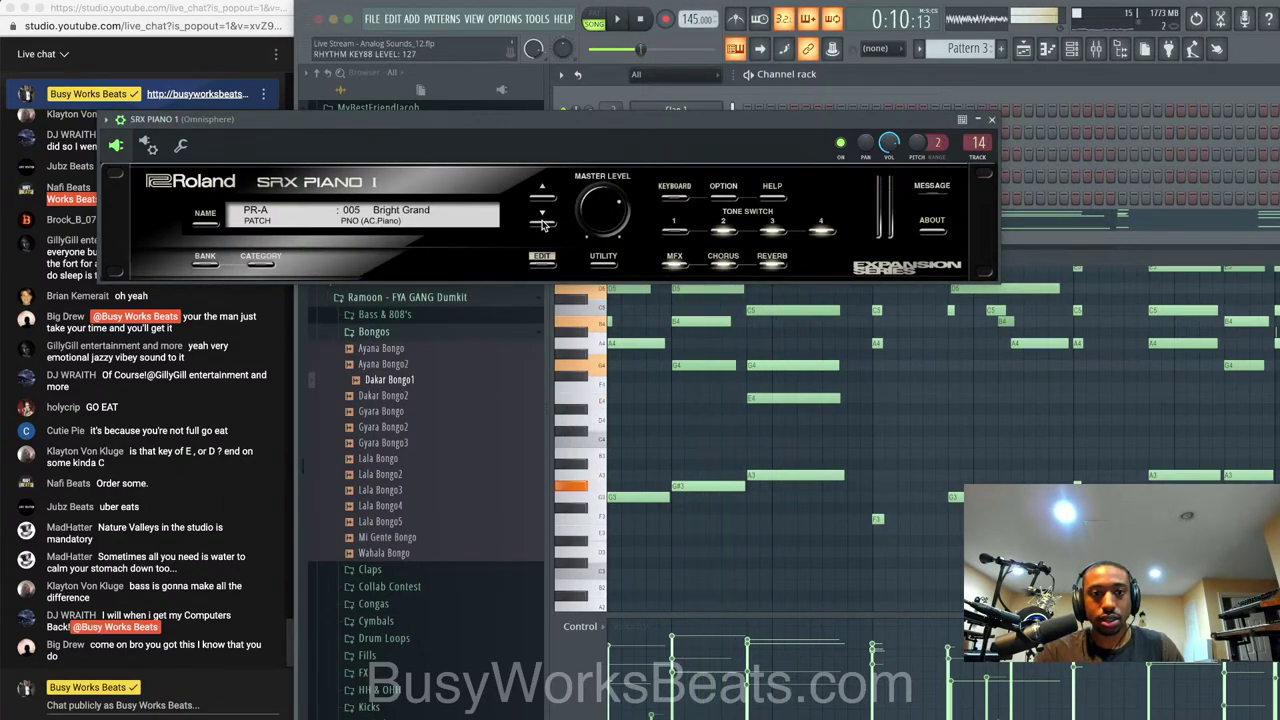
{"action": "left_click", "coordinate": [543, 225]}
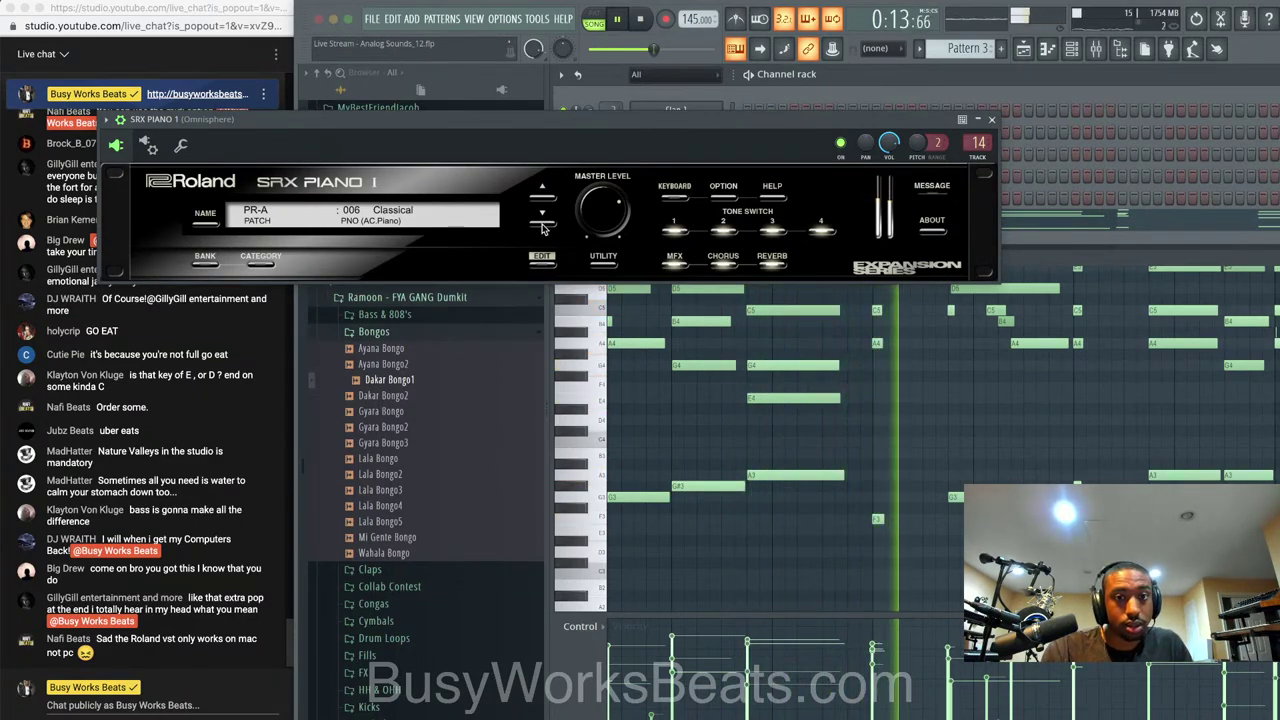
{"action": "left_click", "coordinate": [543, 225]}
Load patch 041 Hard Stack 1 in SRX PIANO 1 and play the piano part with it
{"action": "key", "text": "space"}
{"action": "left_click", "coordinate": [408, 208]}
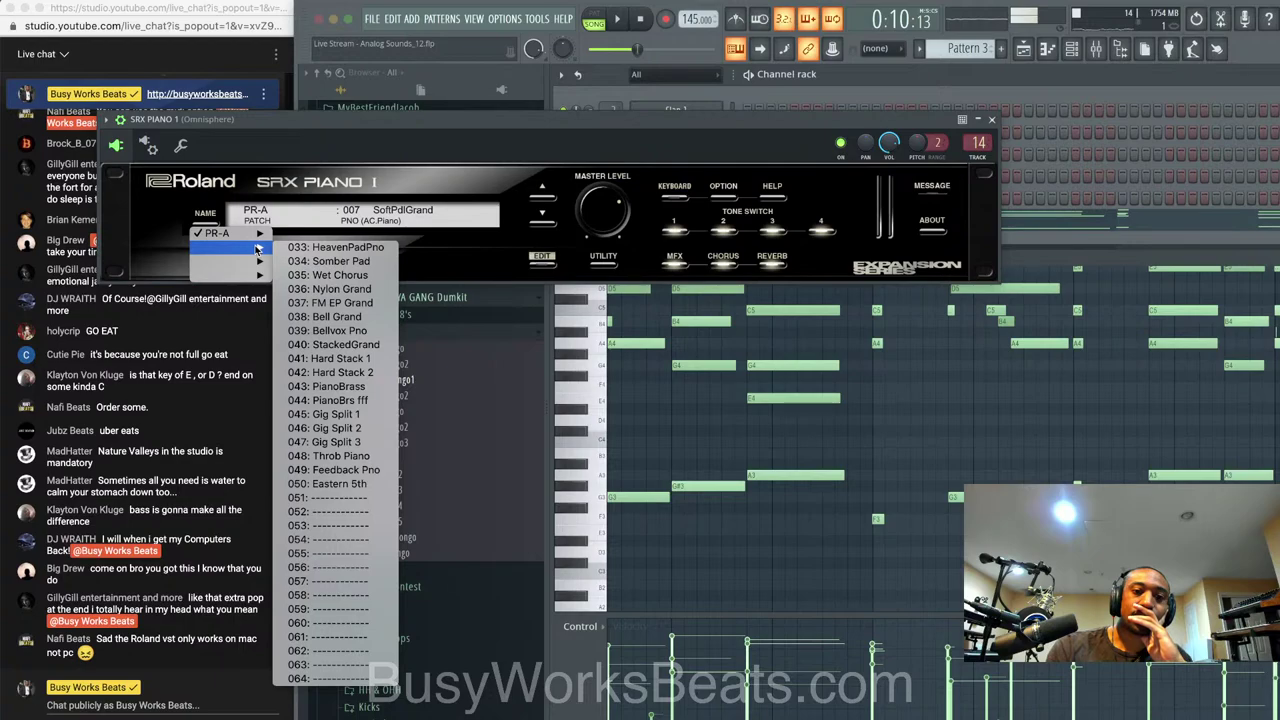
{"action": "left_click", "coordinate": [360, 358]}
{"action": "key", "text": "space"}
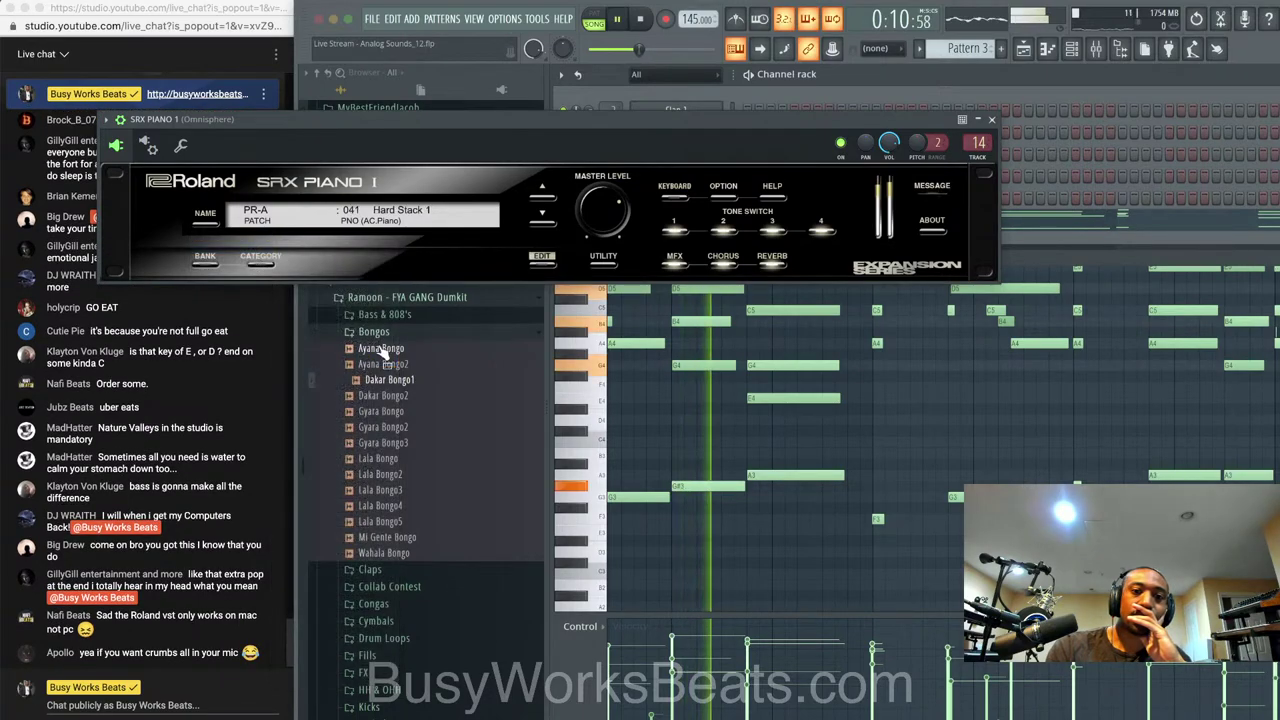
Close the SRX PIANO 1 window and set its channel volume to 92%
{"action": "left_click", "coordinate": [991, 119]}
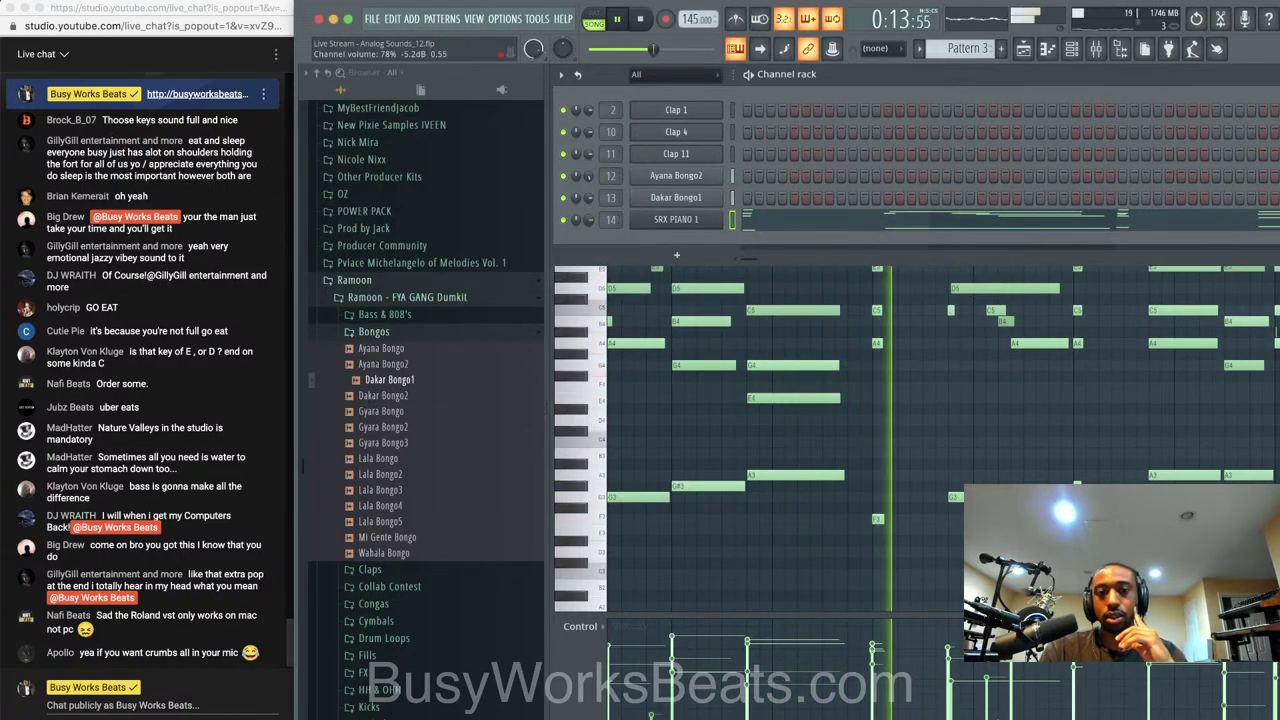
{"action": "left_click_drag", "start_coordinate": [588, 219], "coordinate": [588, 197]}
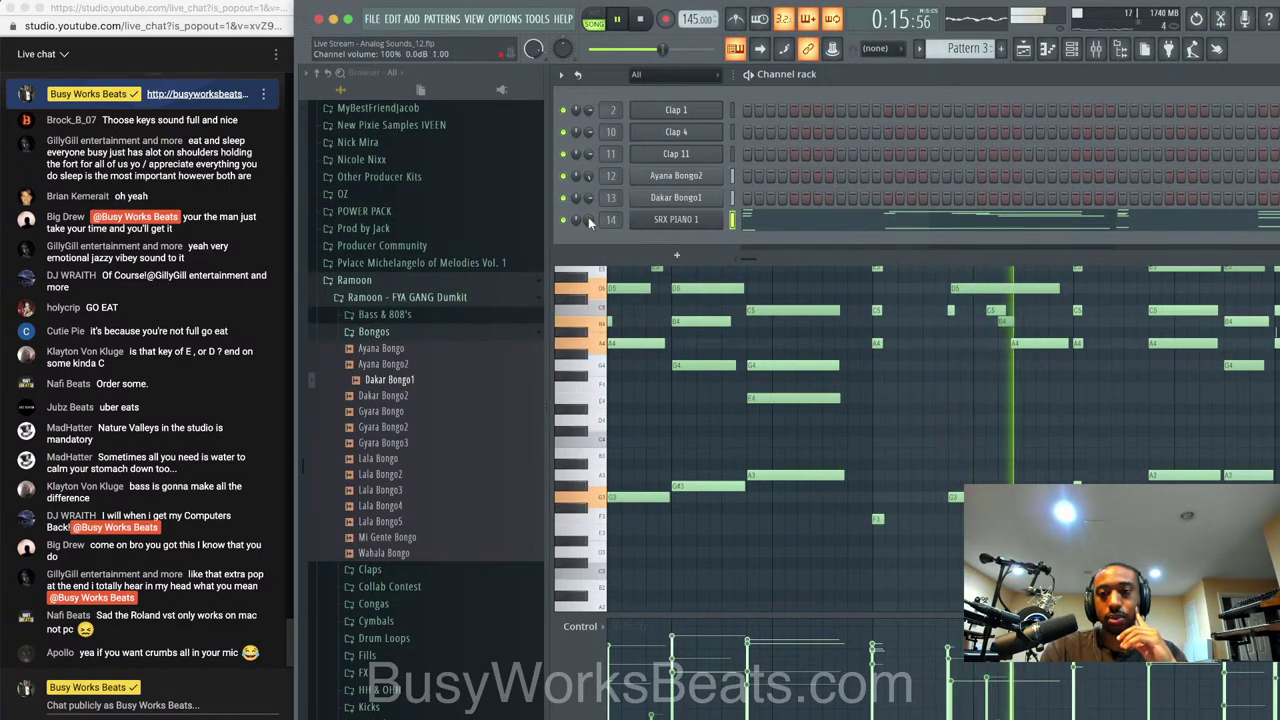
{"action": "right_click", "coordinate": [890, 399]}
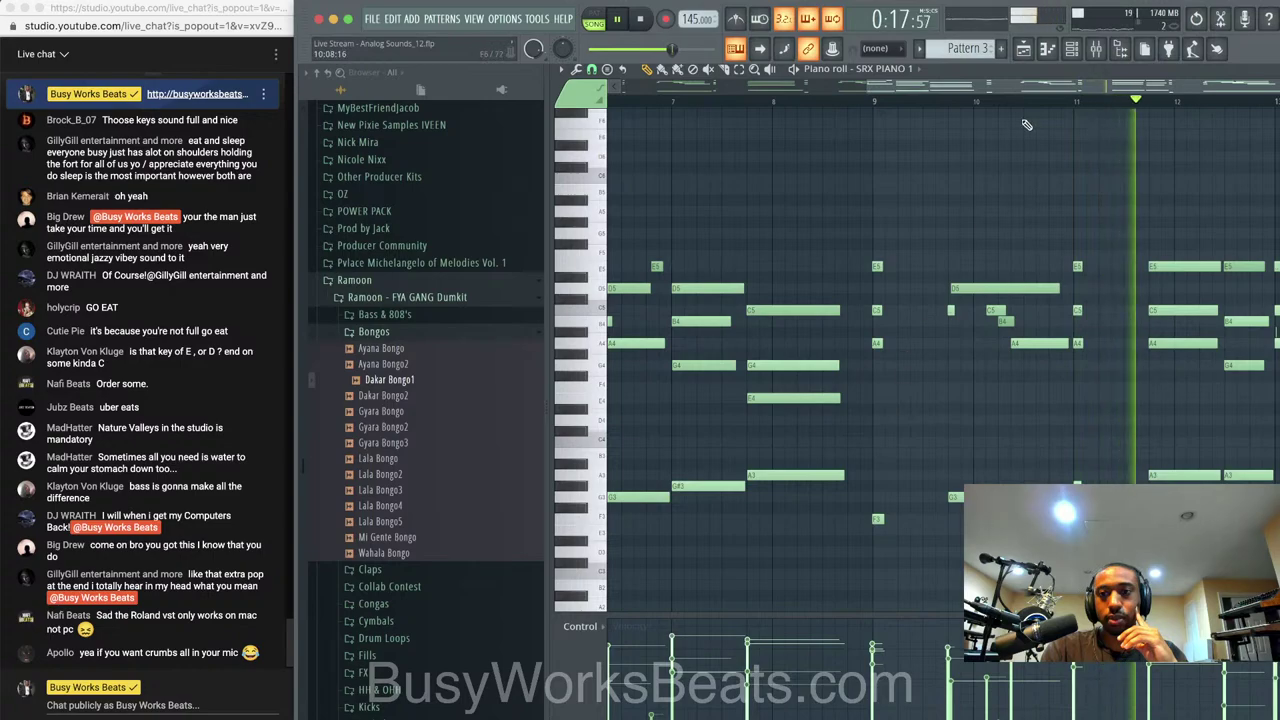
{"action": "key", "text": "F6"}
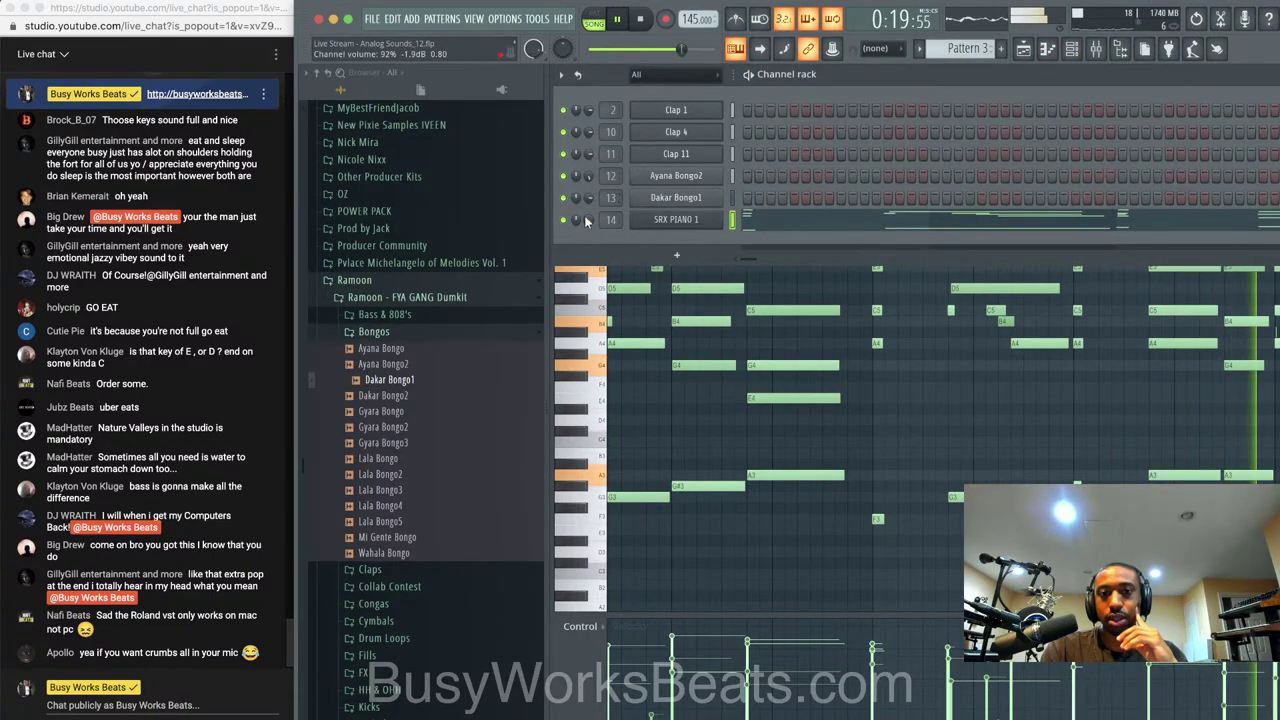
Replace the SRX PIANO 1 channel's instrument with Nexus and dismiss its update notice
{"action": "right_click", "coordinate": [700, 219]}
{"action": "mouse_move", "coordinate": [770, 334]}
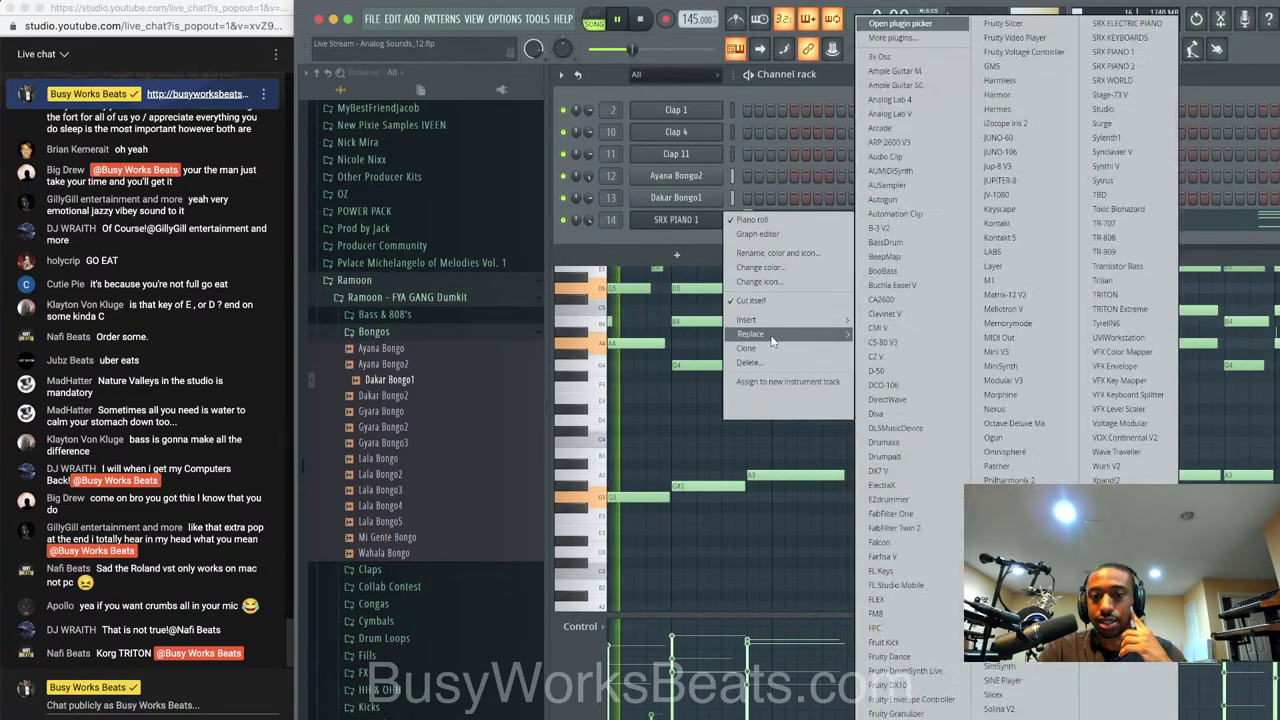
{"action": "left_click", "coordinate": [993, 409]}
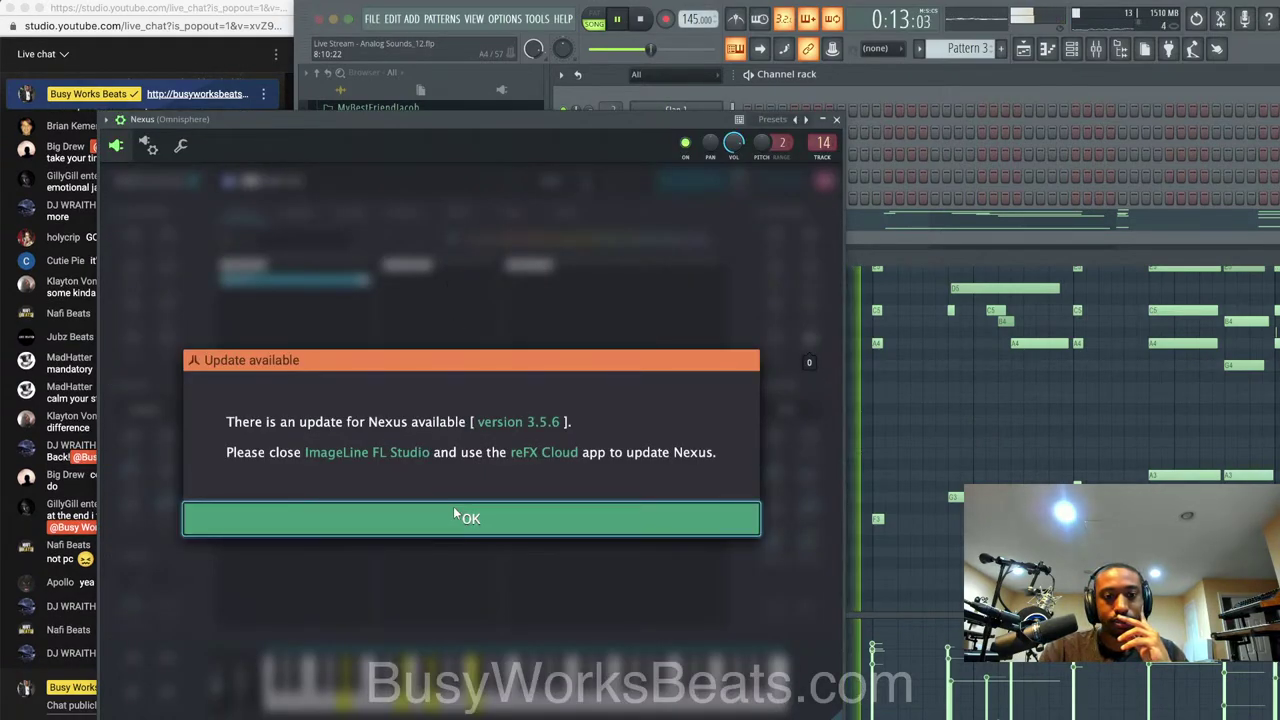
{"action": "left_click", "coordinate": [453, 506]}
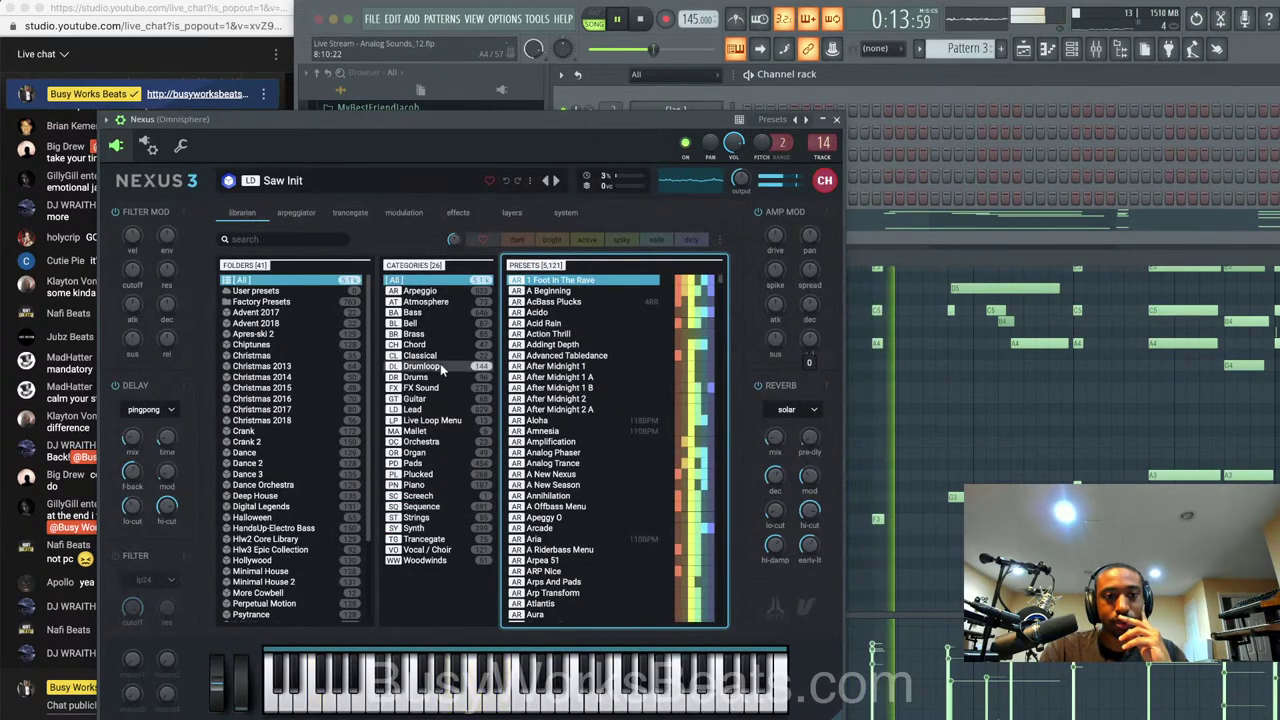
Load the Dancepiano 2k7 preset from the Piano category in Nexus
{"action": "left_click", "coordinate": [428, 485]}
{"action": "scroll", "coordinate": [590, 480], "scroll_direction": "down", "scroll_amount": 2}
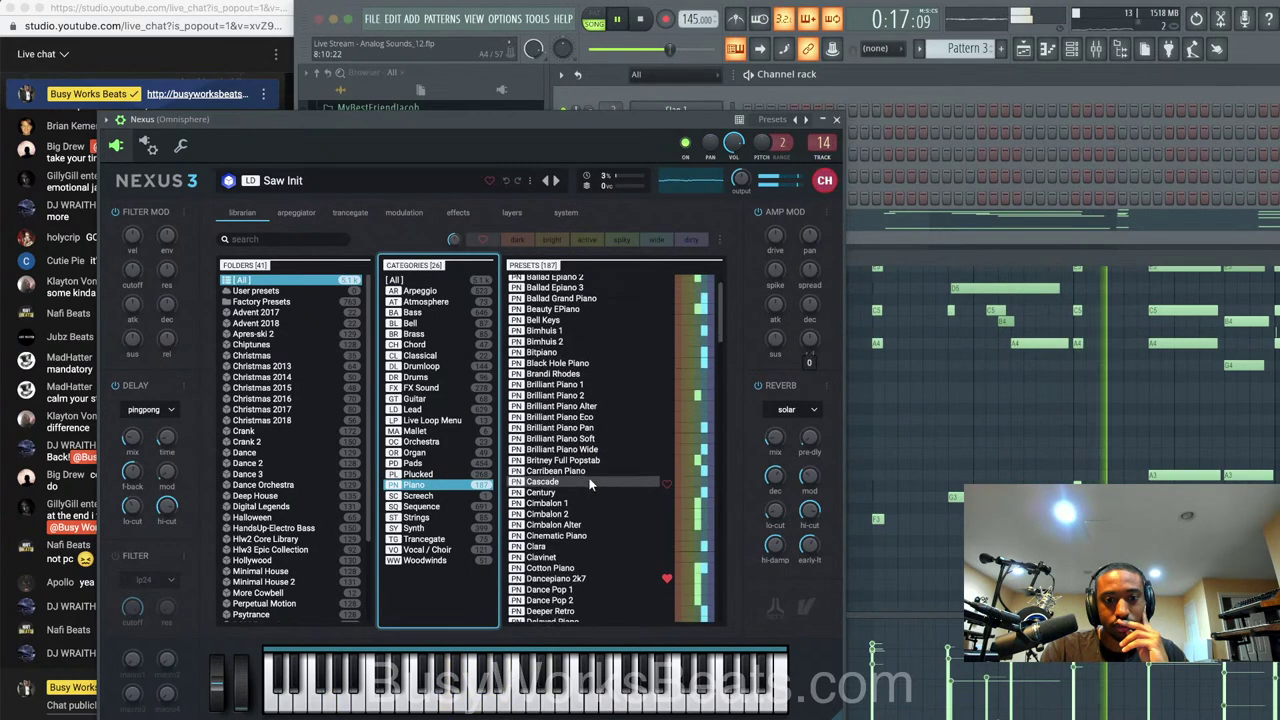
{"action": "left_click", "coordinate": [556, 578]}
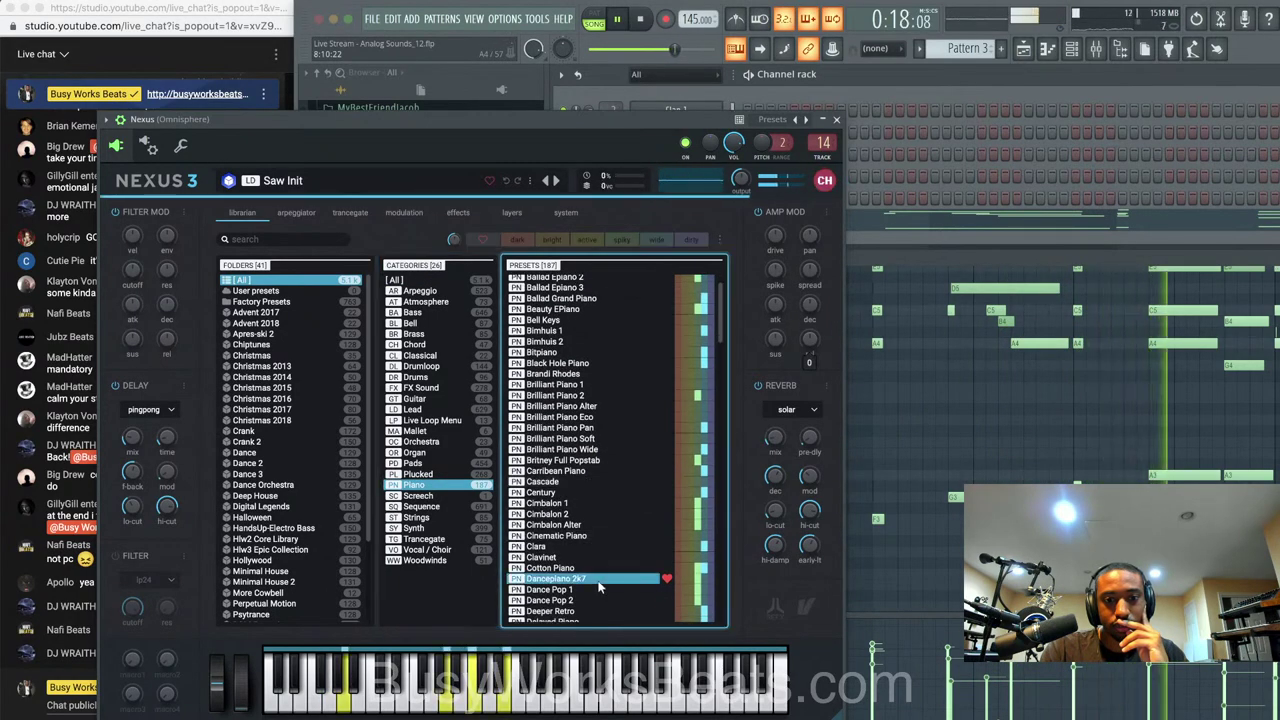
{"action": "left_click", "coordinate": [836, 119]}
{"action": "left_click", "coordinate": [676, 220]}
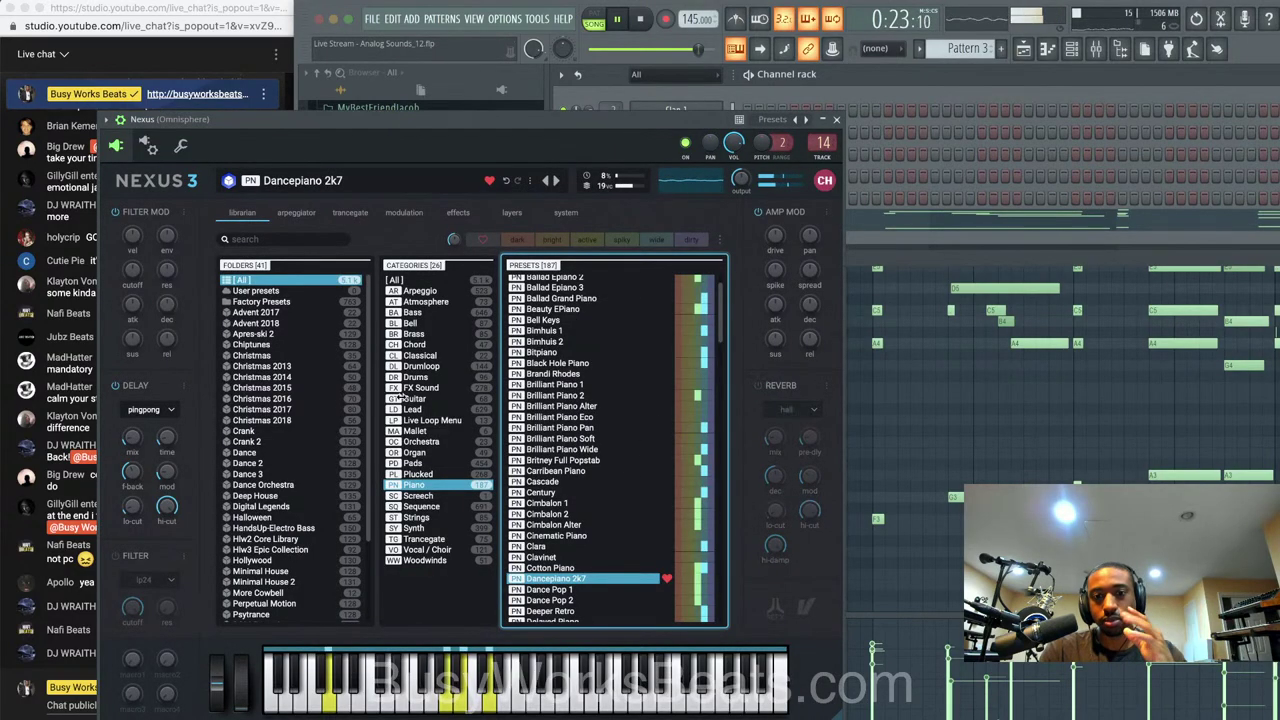
Turn off the Nexus delay effect, close the instrument and show the playlist arrangement
{"action": "left_click", "coordinate": [116, 386]}
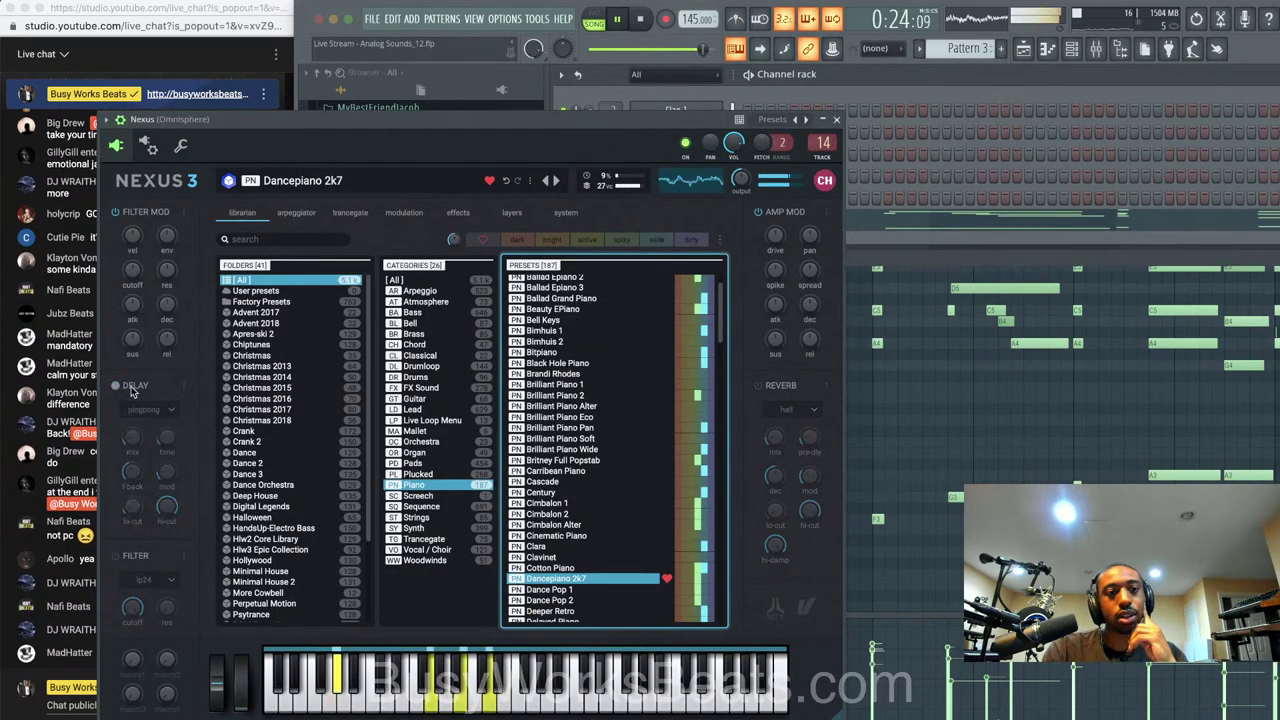
{"action": "left_click", "coordinate": [834, 121]}
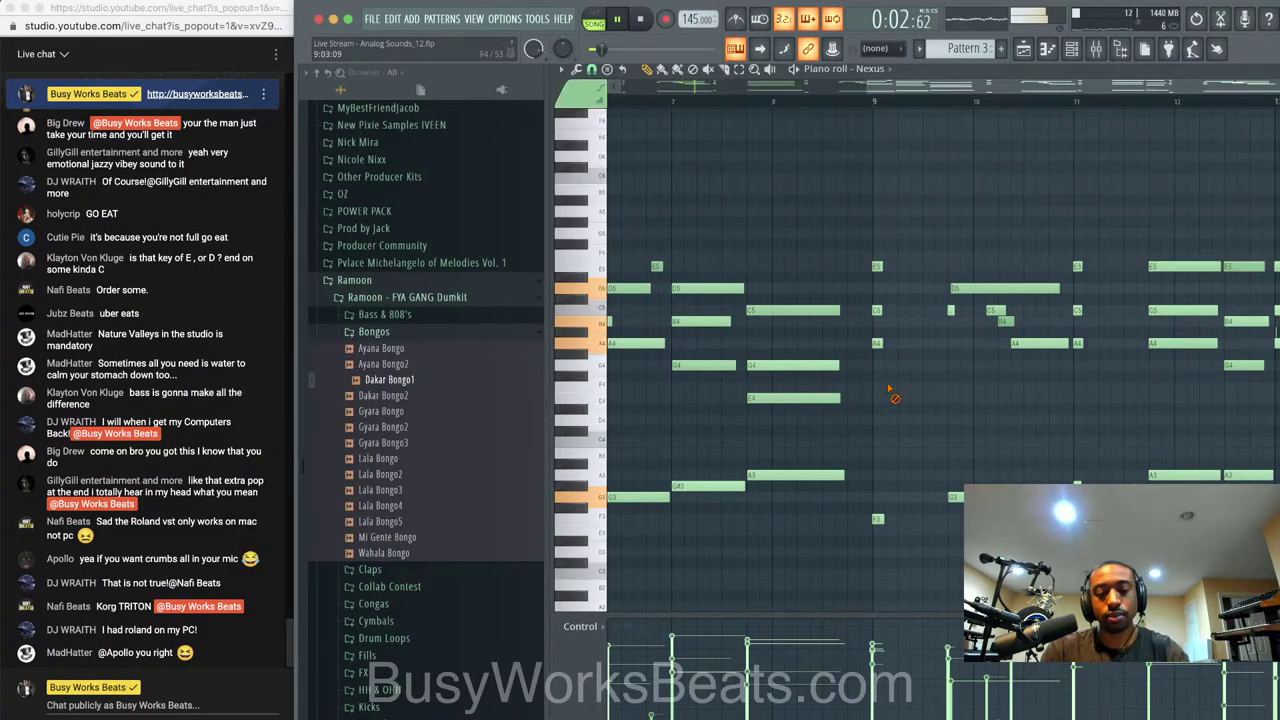
{"action": "left_click", "coordinate": [1023, 49]}
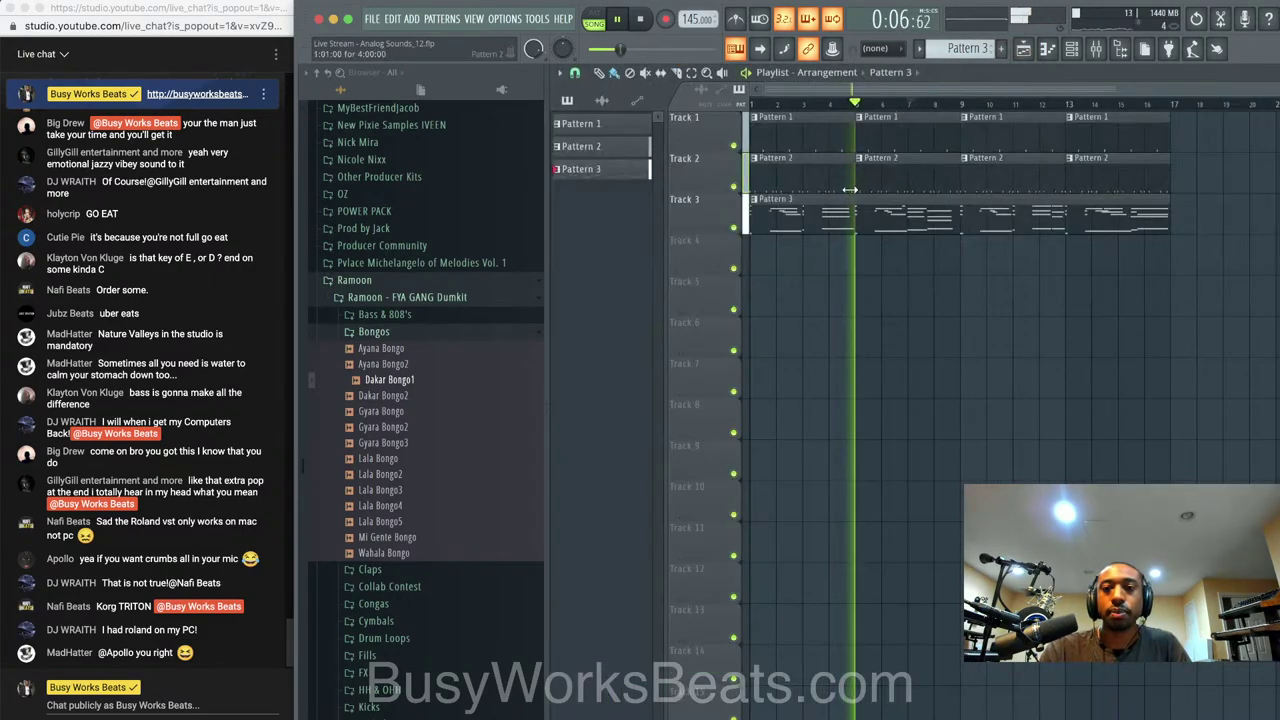
Add Fruity soft clipper to the first effect slot of the Master mixer track and close its window
{"action": "left_click", "coordinate": [1069, 55]}
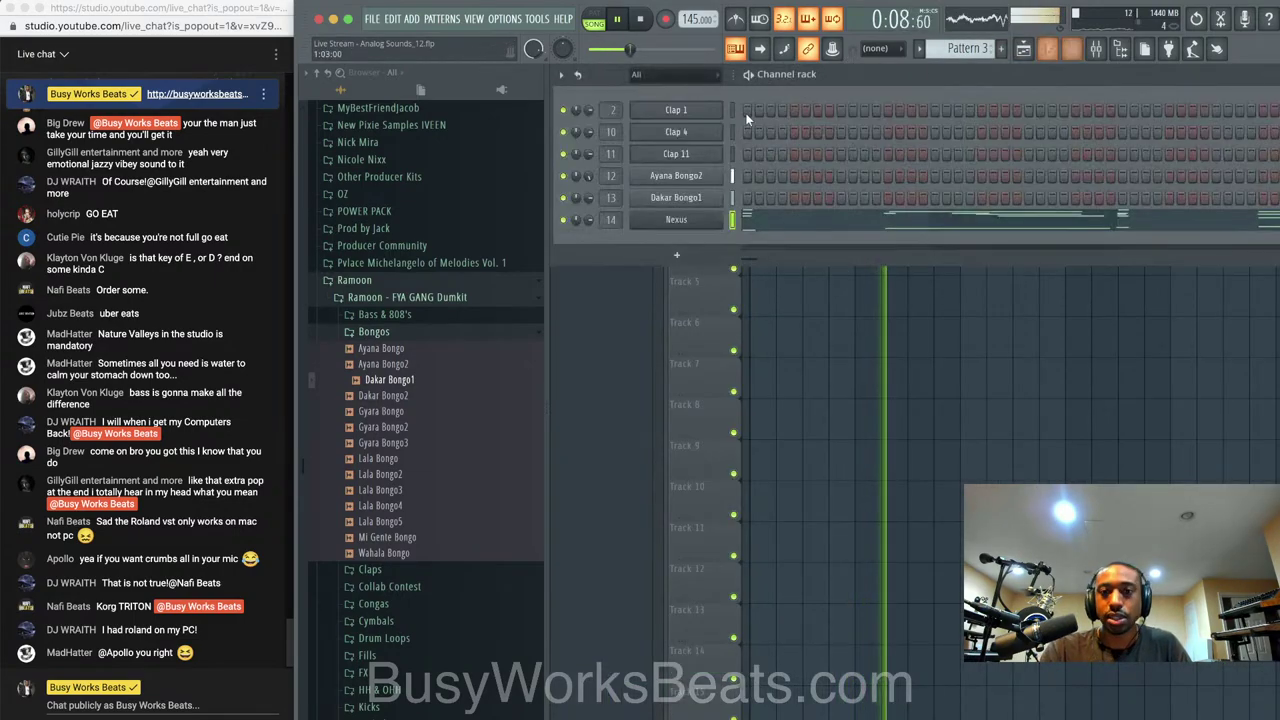
{"action": "left_click", "coordinate": [1096, 49]}
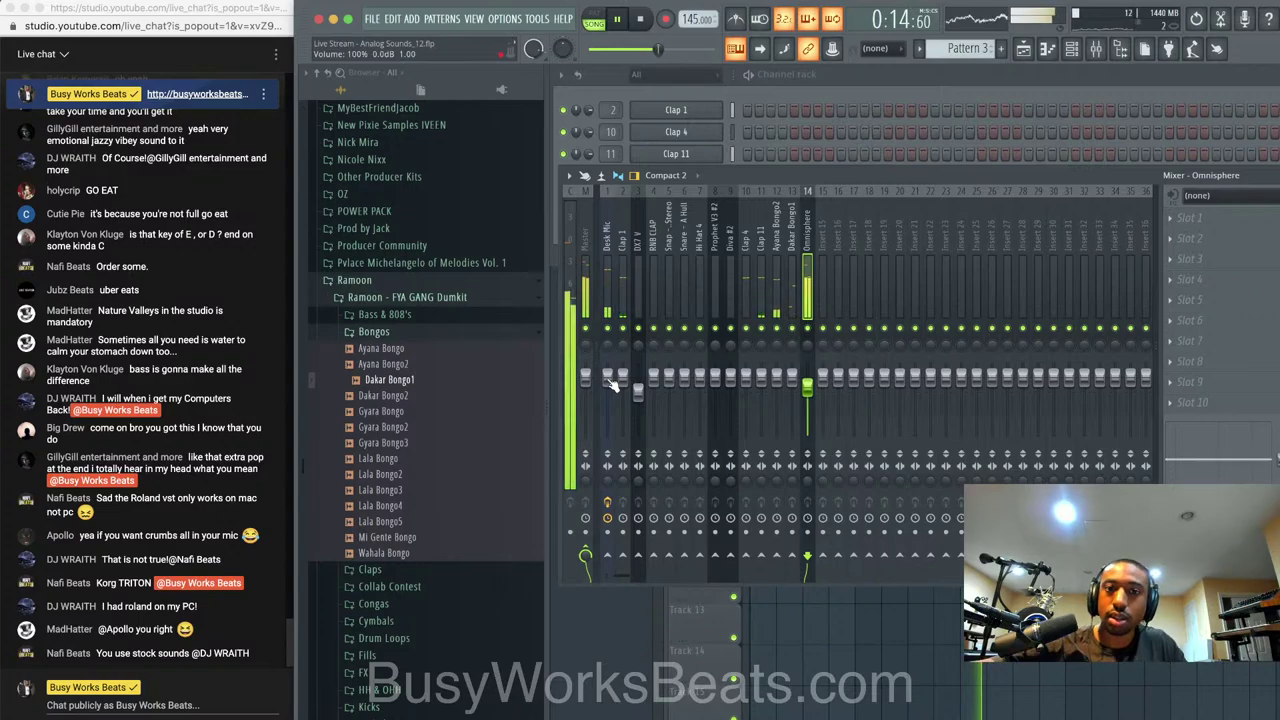
{"action": "left_click", "coordinate": [588, 290]}
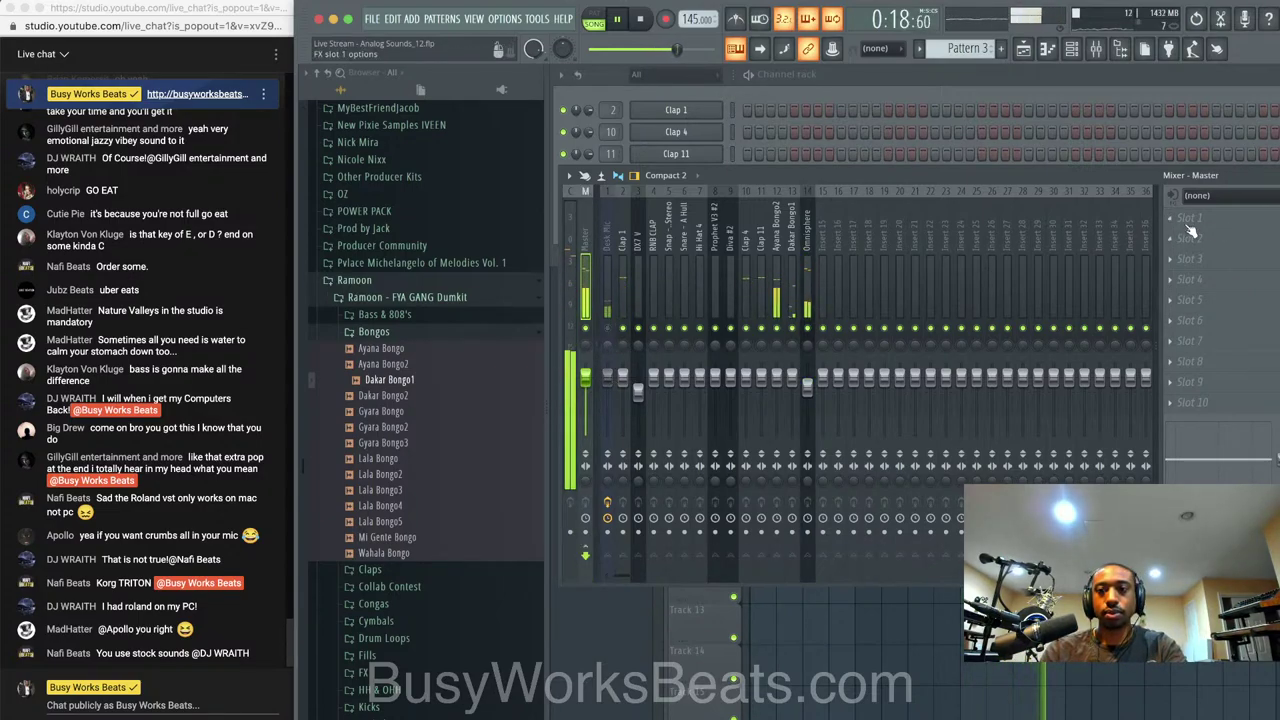
{"action": "left_click", "coordinate": [1188, 223]}
{"action": "mouse_move", "coordinate": [1190, 236]}
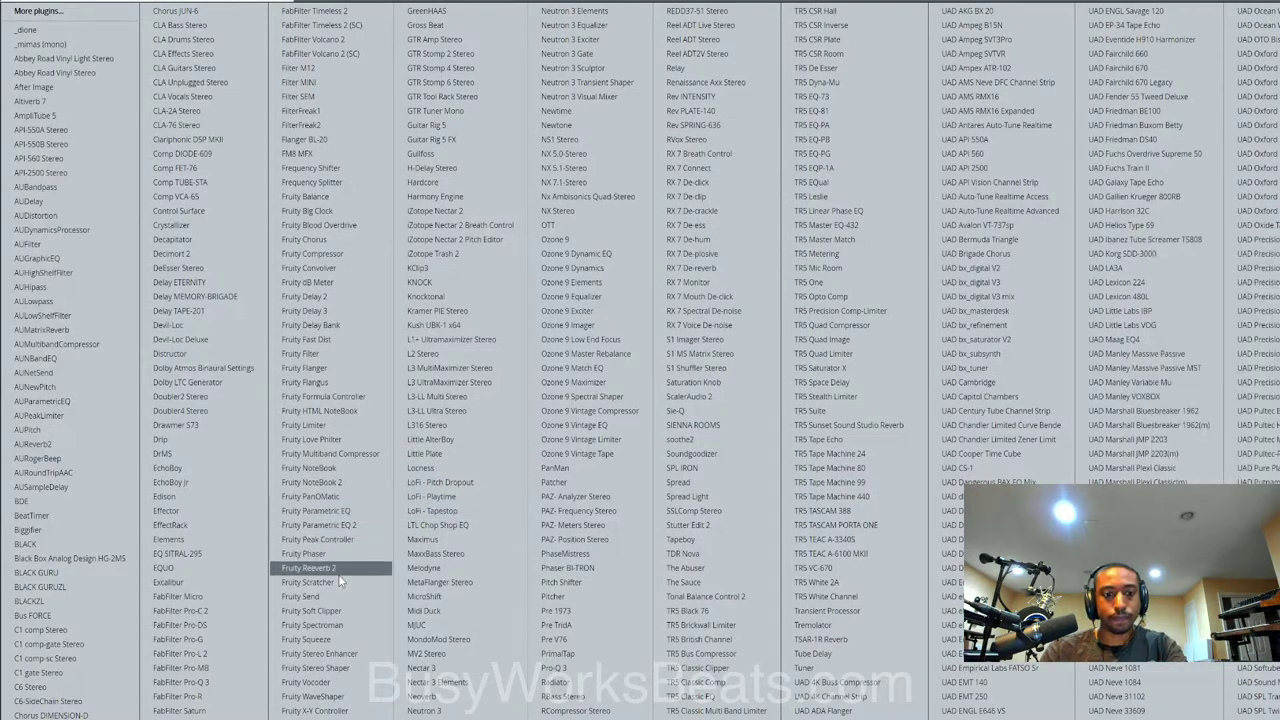
{"action": "left_click", "coordinate": [318, 610]}
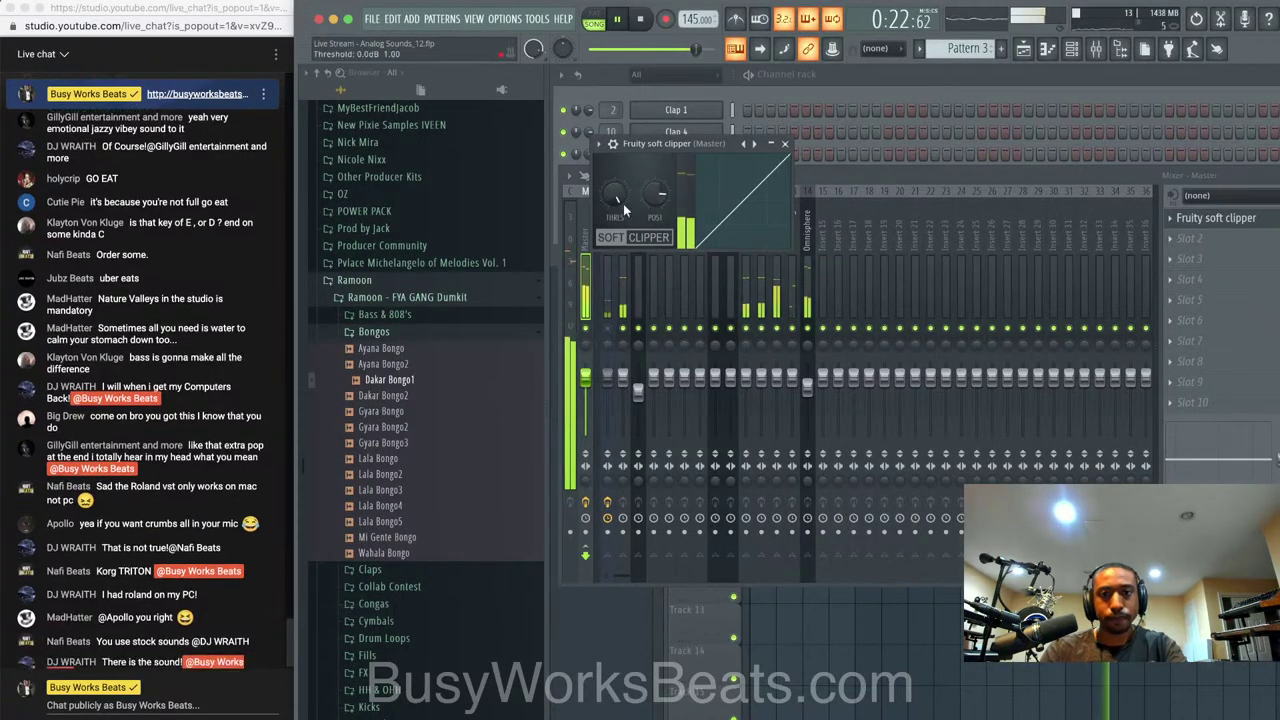
{"action": "left_click", "coordinate": [784, 143]}
Replace the Nexus channel's instrument with Omnisphere
{"action": "left_click", "coordinate": [888, 71]}
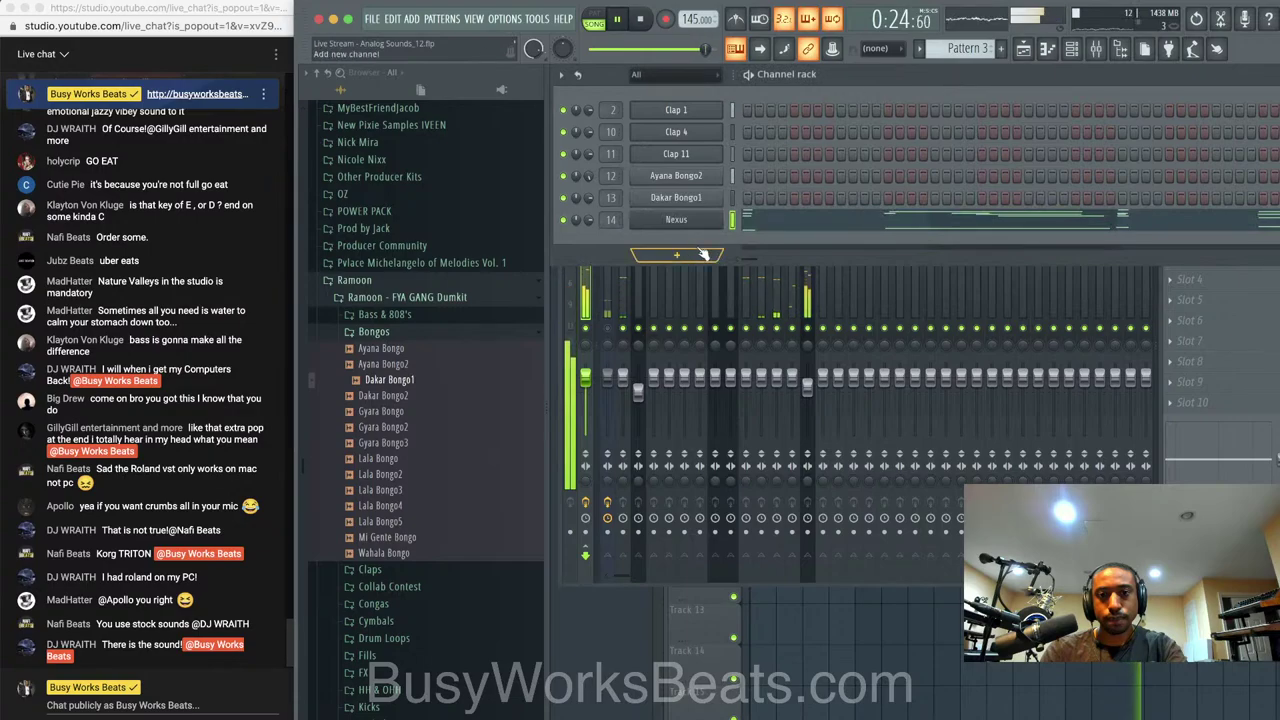
{"action": "right_click", "coordinate": [724, 219]}
{"action": "mouse_move", "coordinate": [812, 336]}
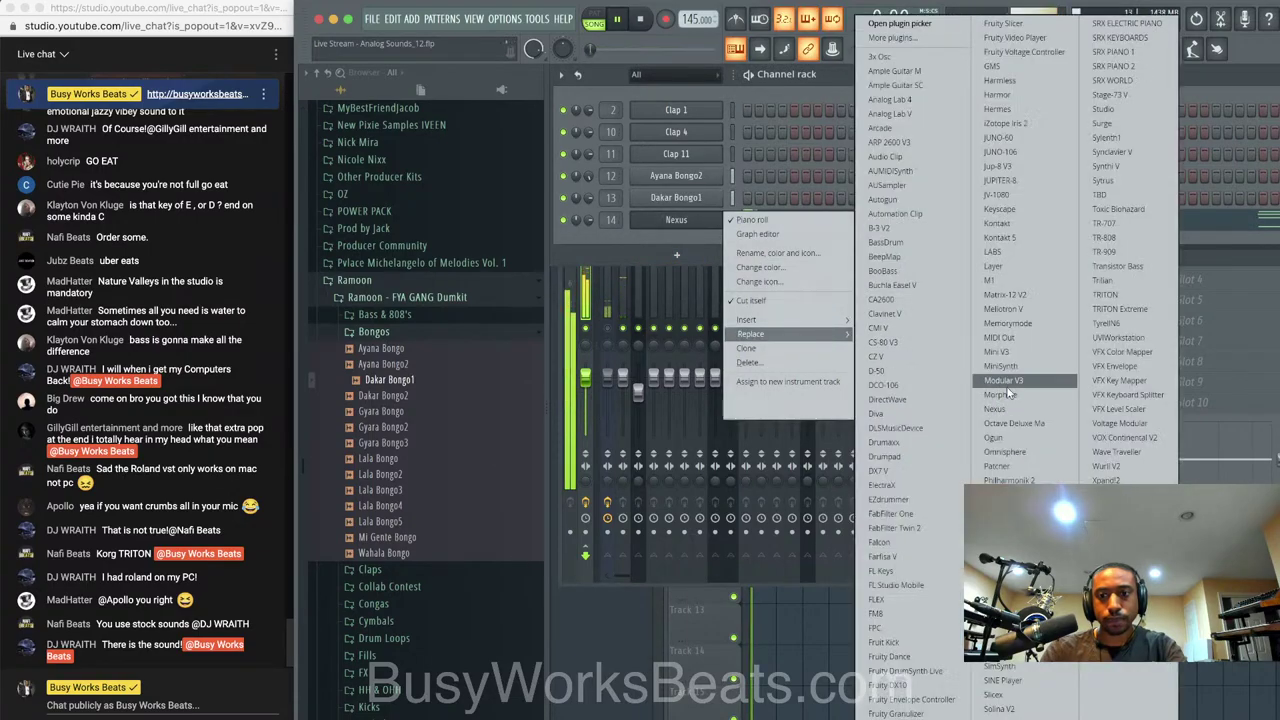
{"action": "left_click", "coordinate": [1020, 453]}
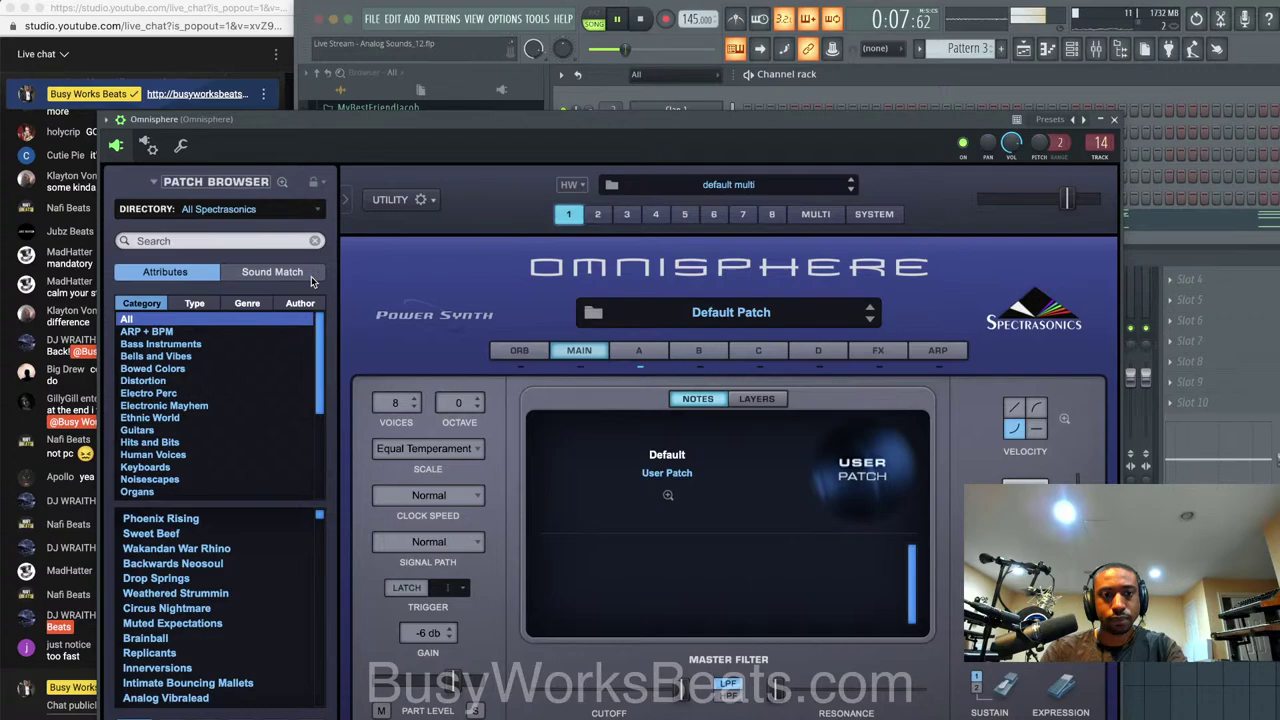
Load the LA Custom C7 - Hard patch from the Keyscape Library directory and close the Omnisphere window
{"action": "left_click", "coordinate": [258, 210]}
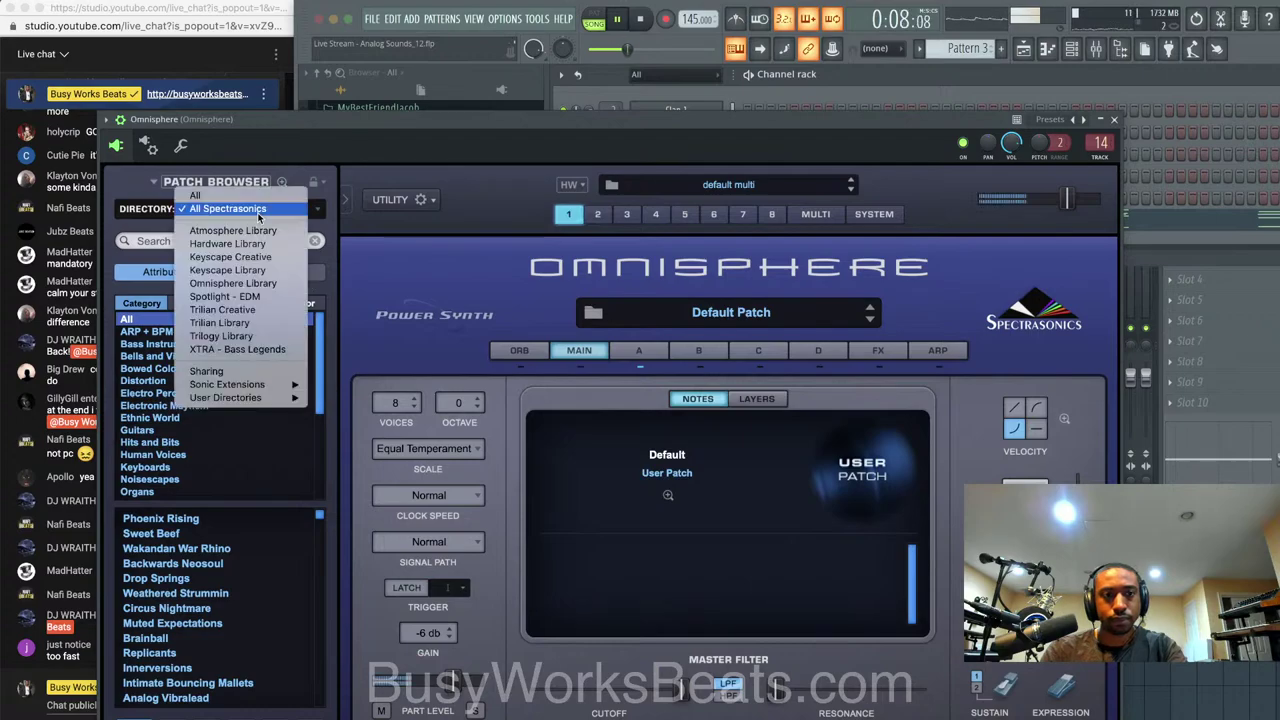
{"action": "left_click", "coordinate": [255, 276]}
{"action": "left_click", "coordinate": [215, 519]}
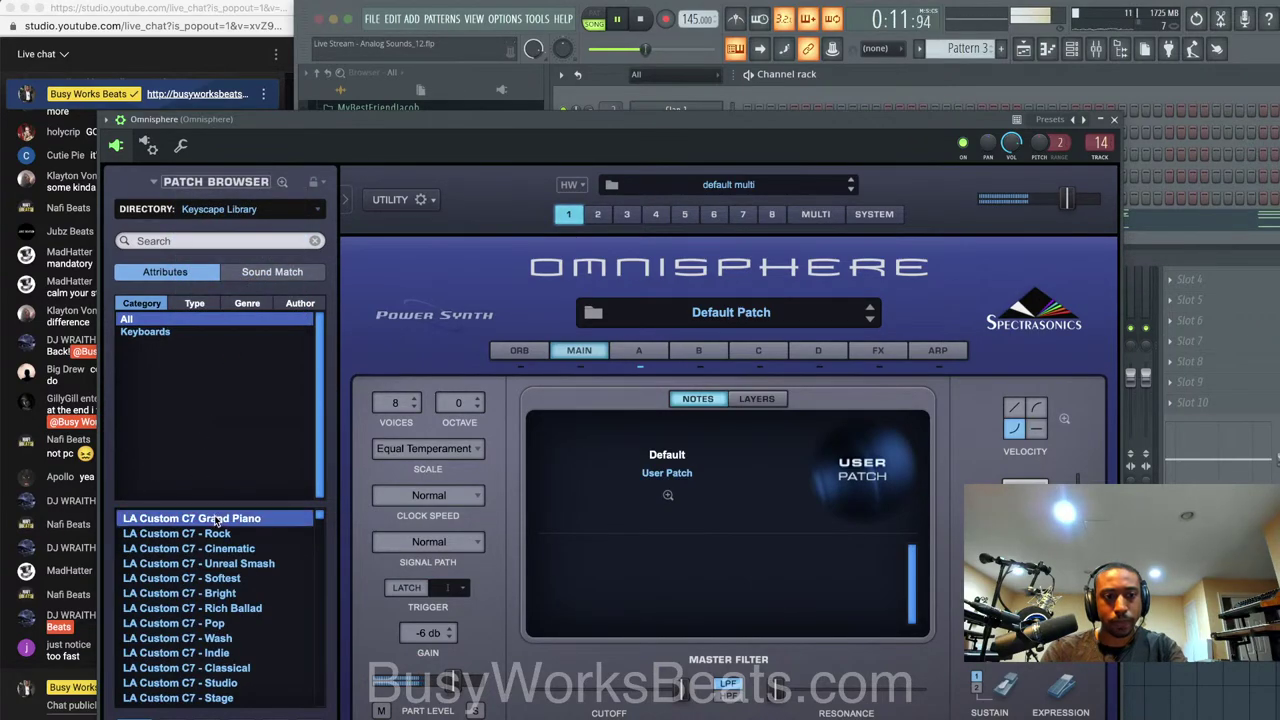
{"action": "scroll", "coordinate": [228, 590], "scroll_direction": "down", "scroll_amount": 3}
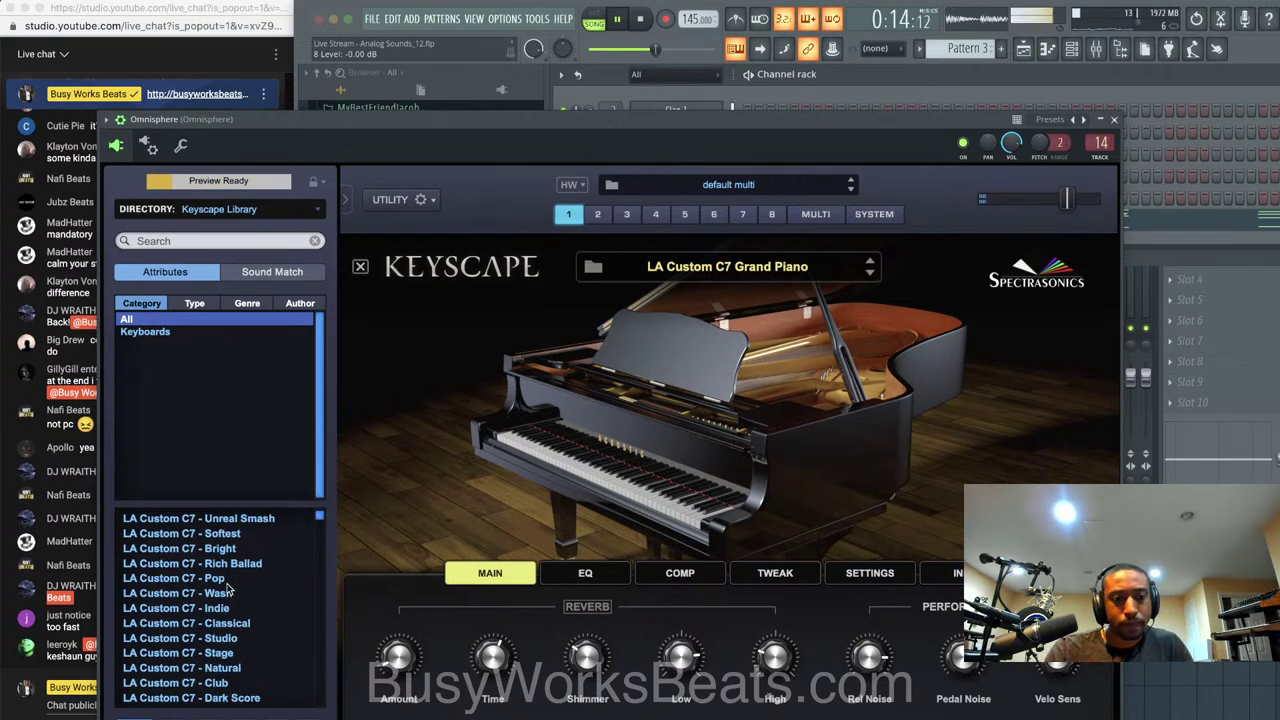
{"action": "scroll", "coordinate": [228, 590], "scroll_direction": "down", "scroll_amount": 7}
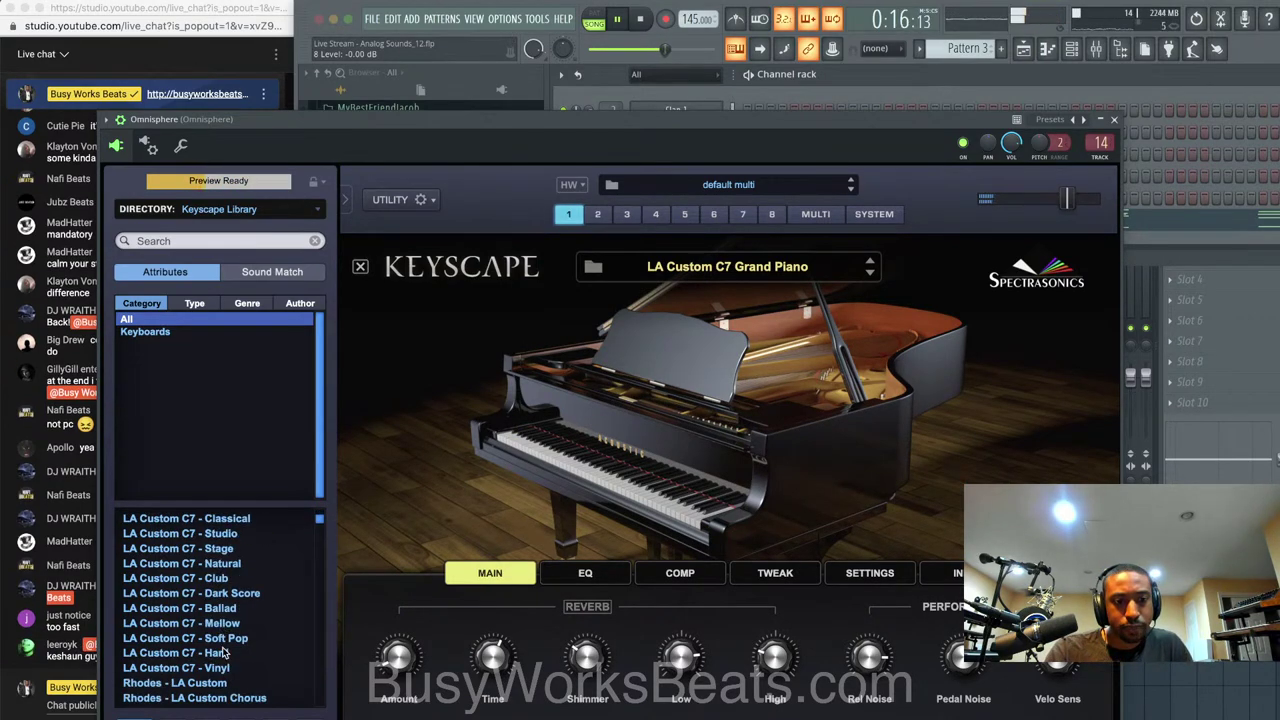
{"action": "left_click", "coordinate": [223, 658]}
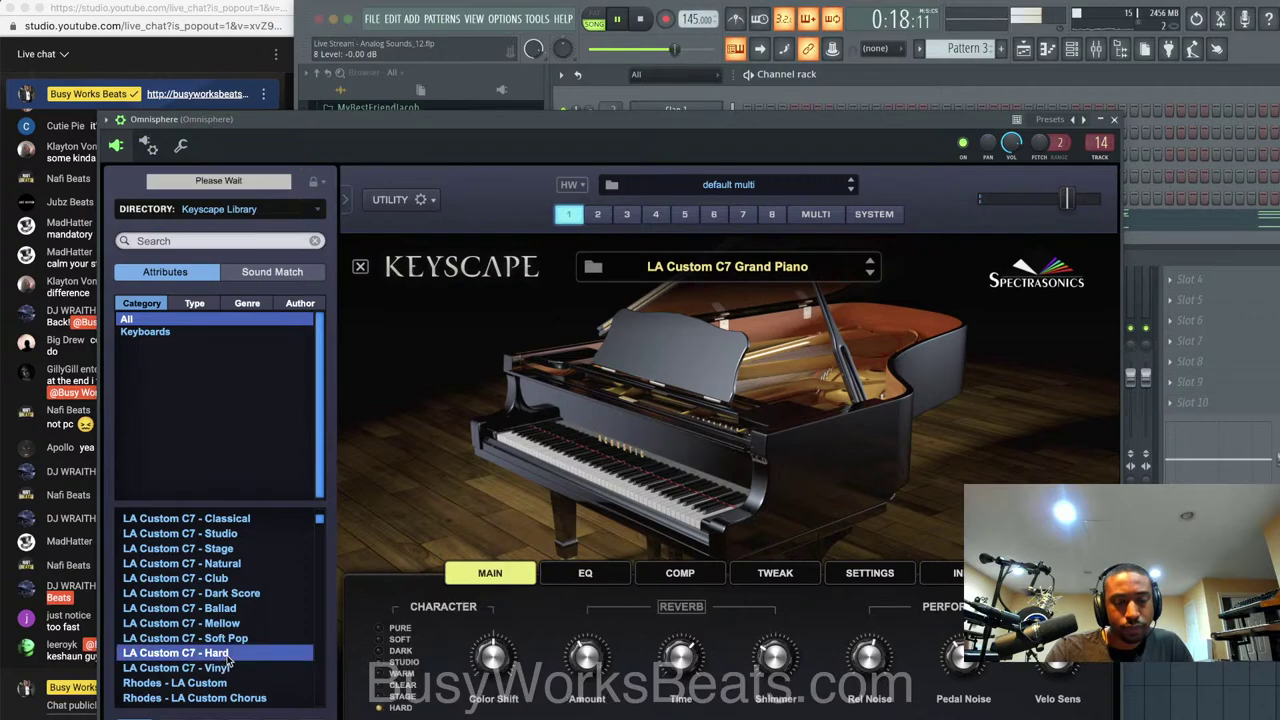
{"action": "left_click", "coordinate": [1114, 121]}
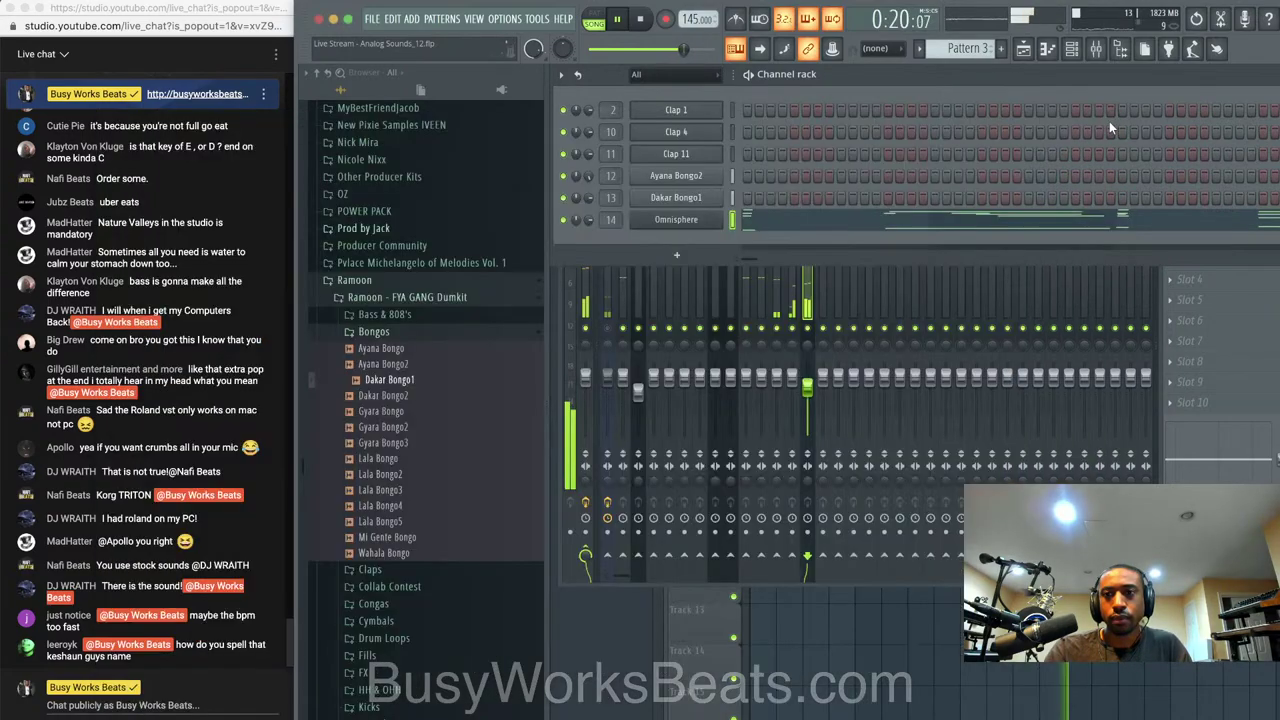
Answer the viewer's question in the live chat by posting the artist's name and social media handle
{"action": "left_click", "coordinate": [608, 327]}
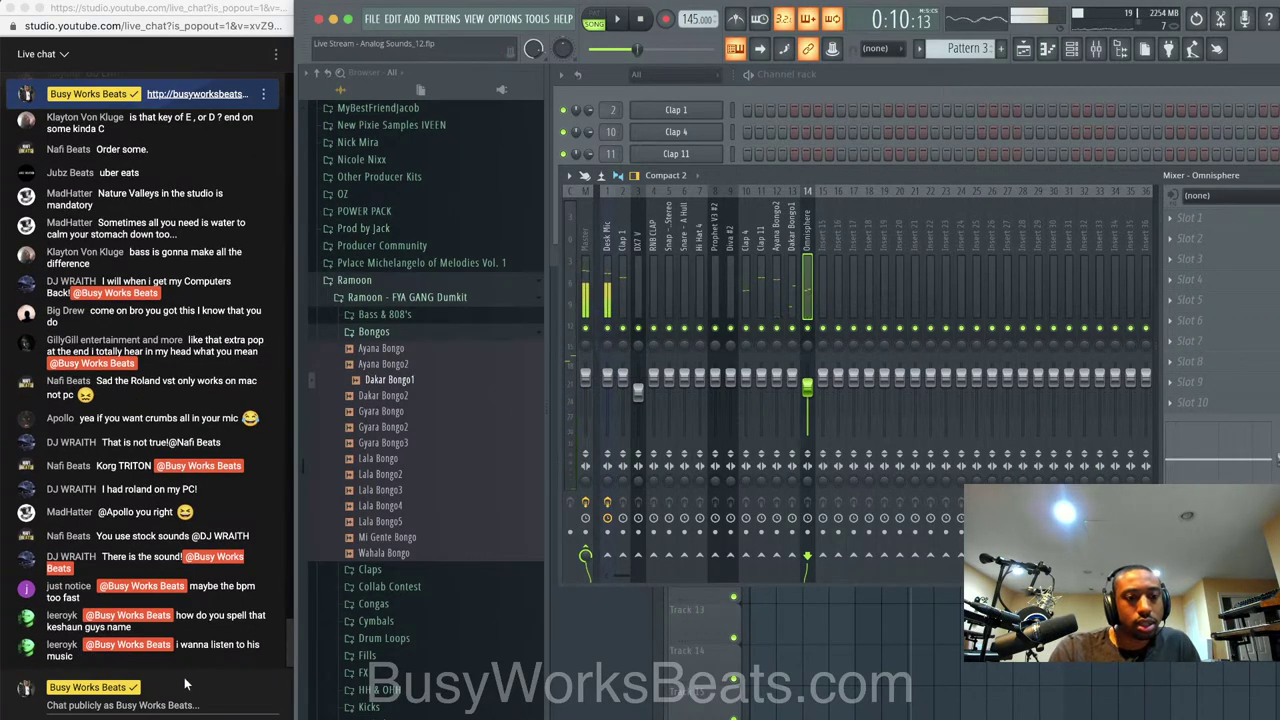
{"action": "left_click", "coordinate": [166, 706]}
{"action": "type", "text": "Kesh"}
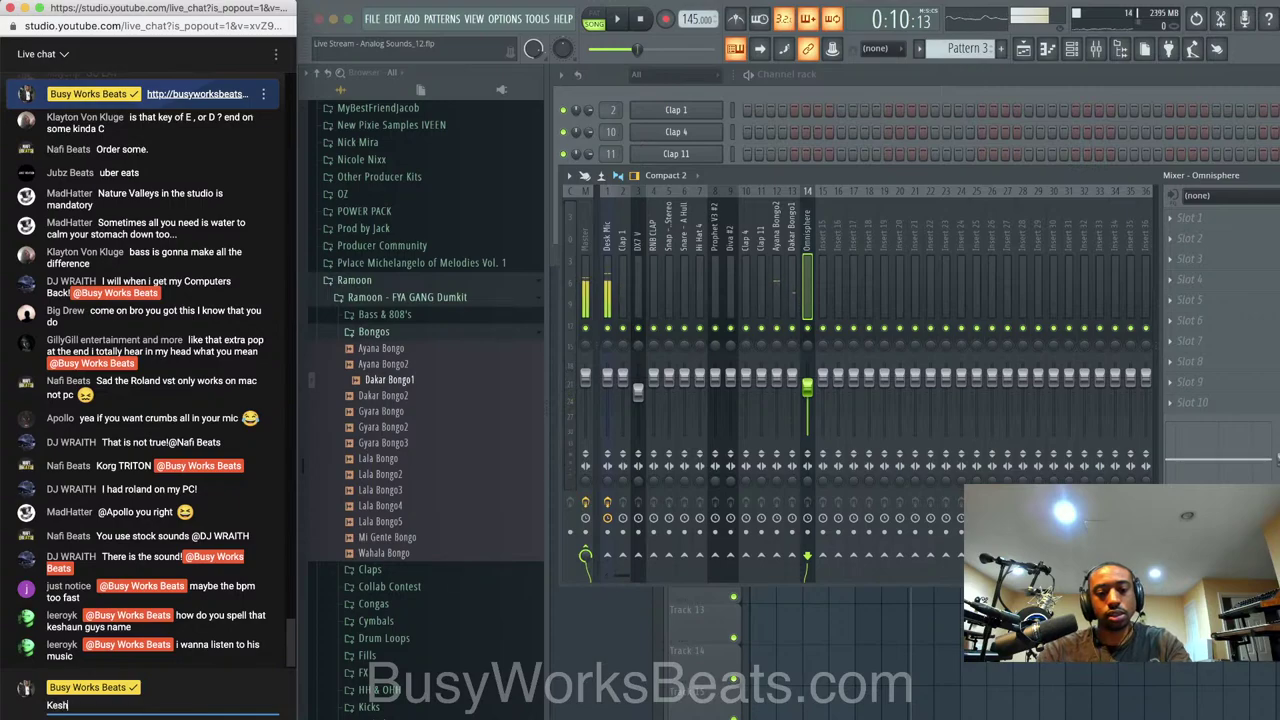
{"action": "type", "text": "awn"}
{"action": "key", "text": "Return"}
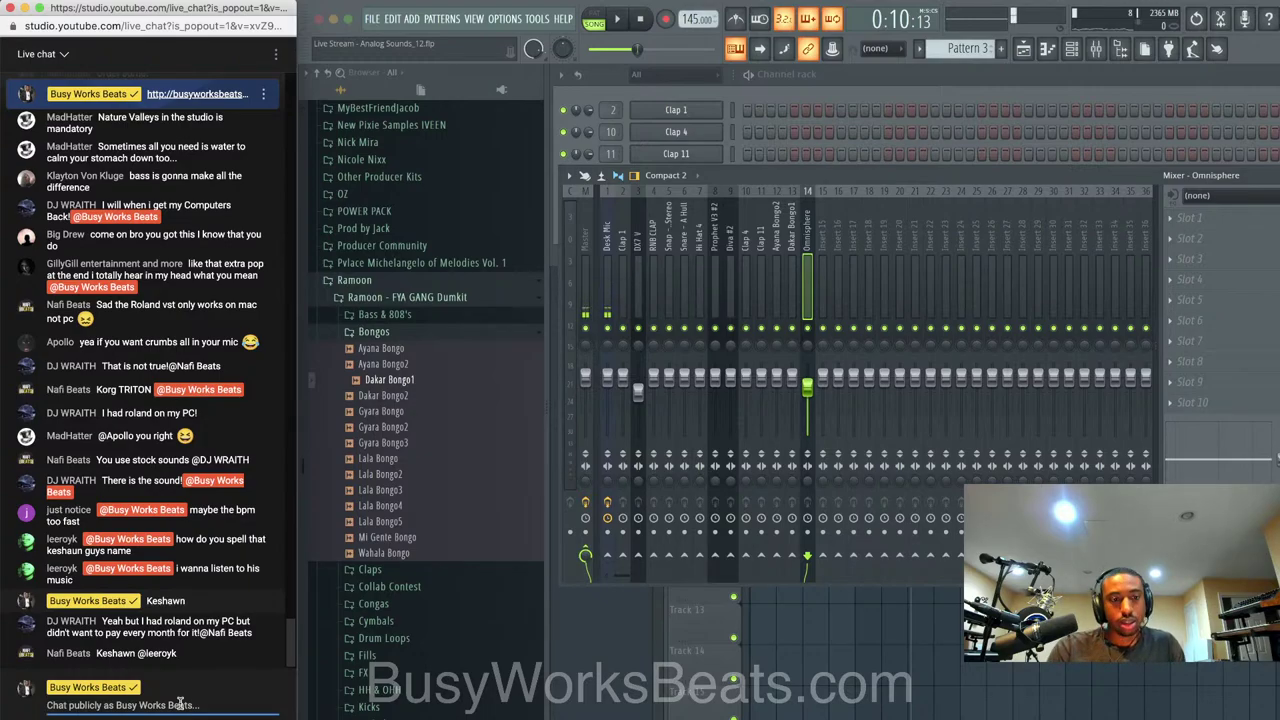
{"action": "type", "text": "makaiomusic_"}
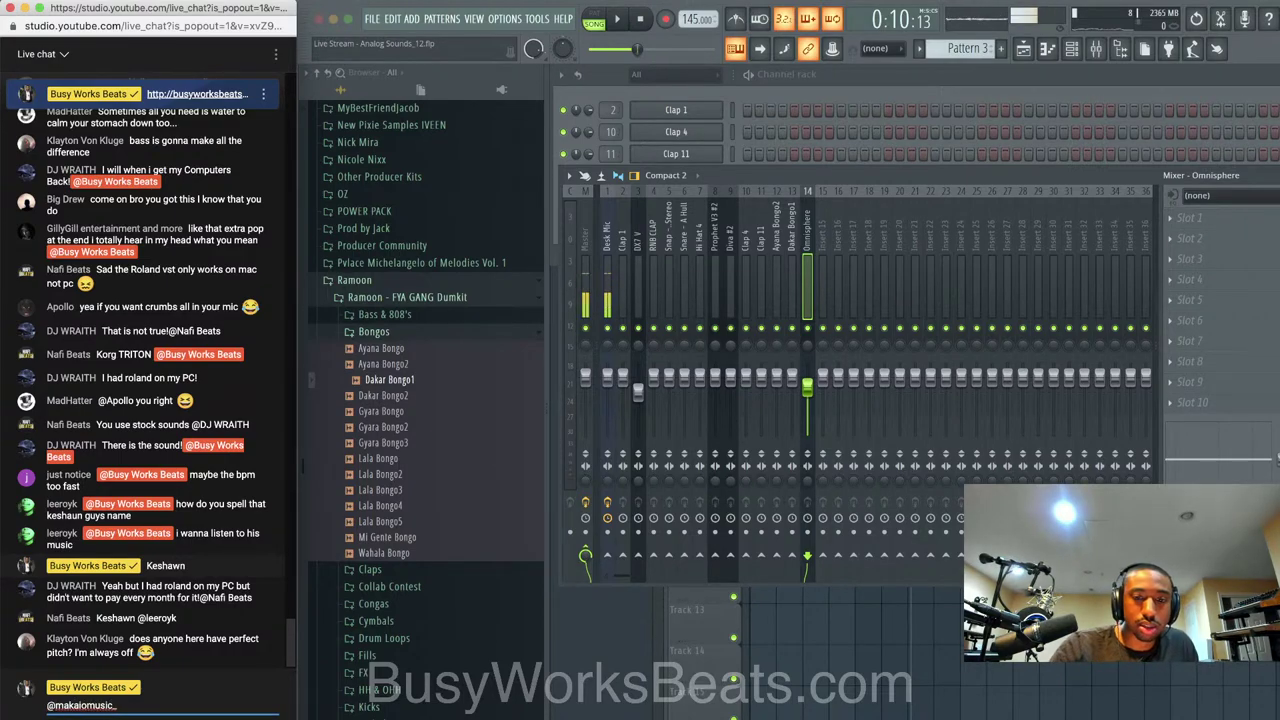
{"action": "key", "text": "Return"}
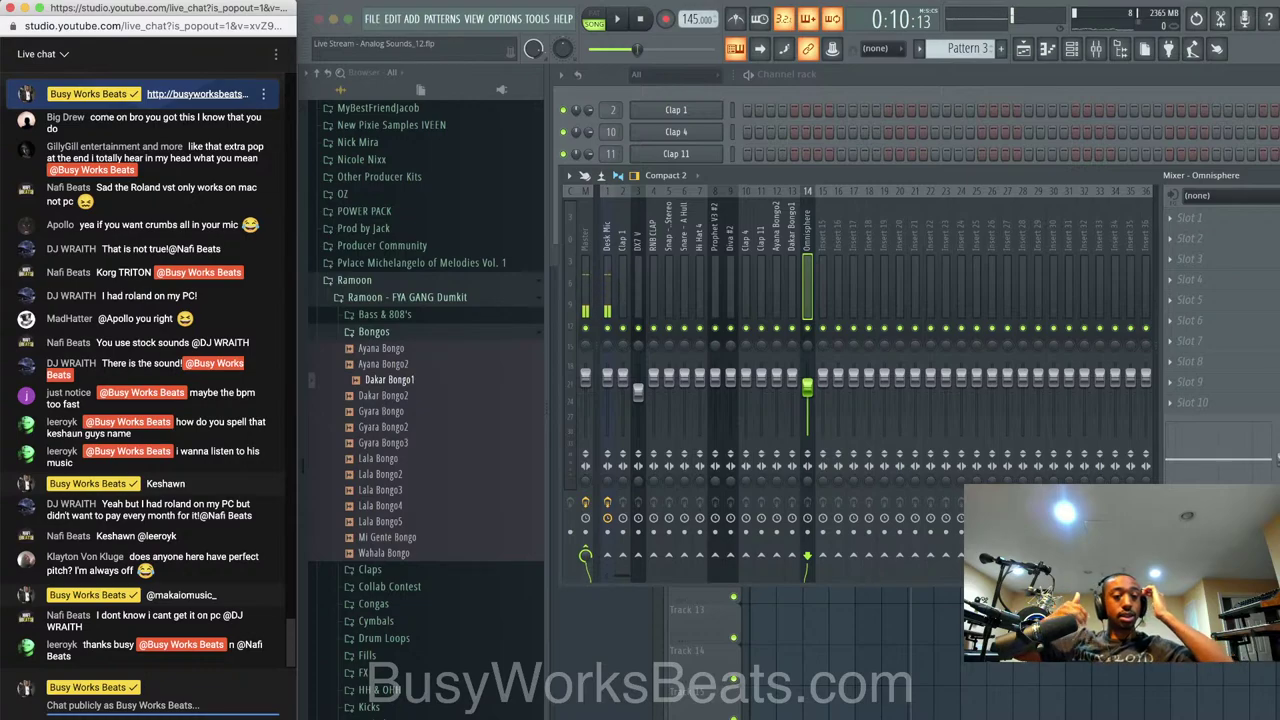
Resume playback and lower the Clap 4 and Clap 11 mixer faders
{"action": "left_click", "coordinate": [609, 331]}
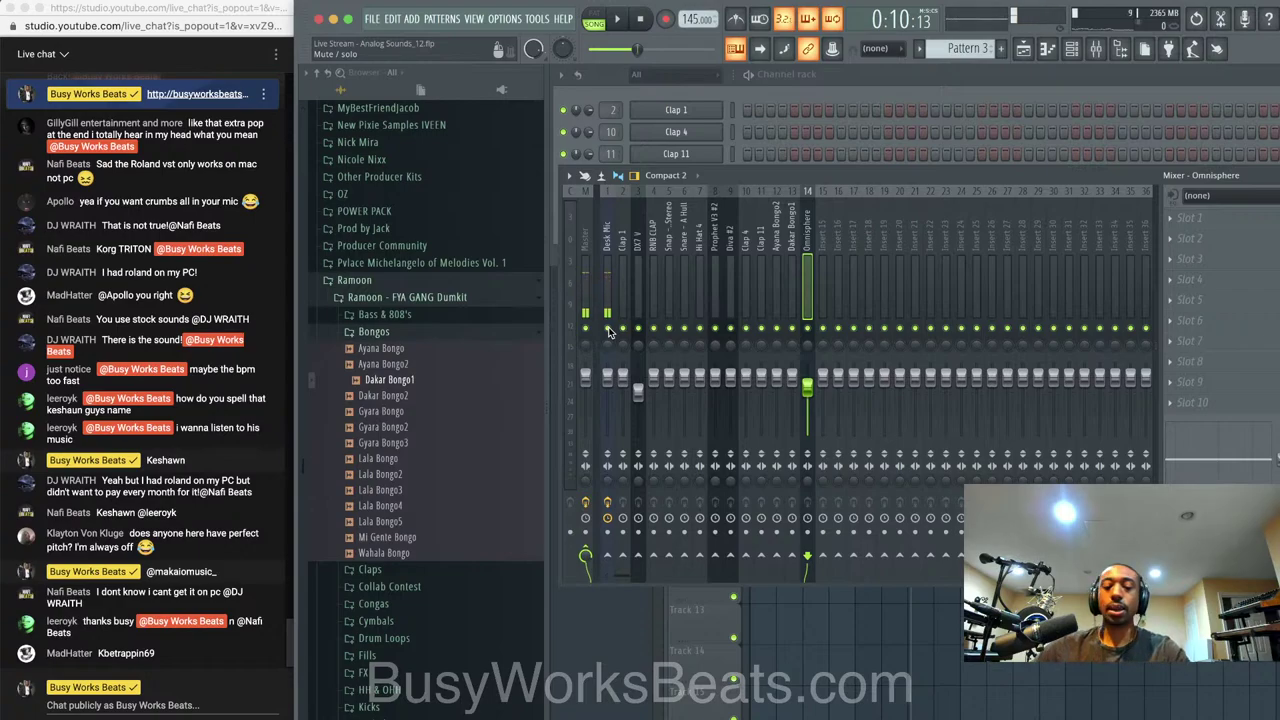
{"action": "key", "text": "space"}
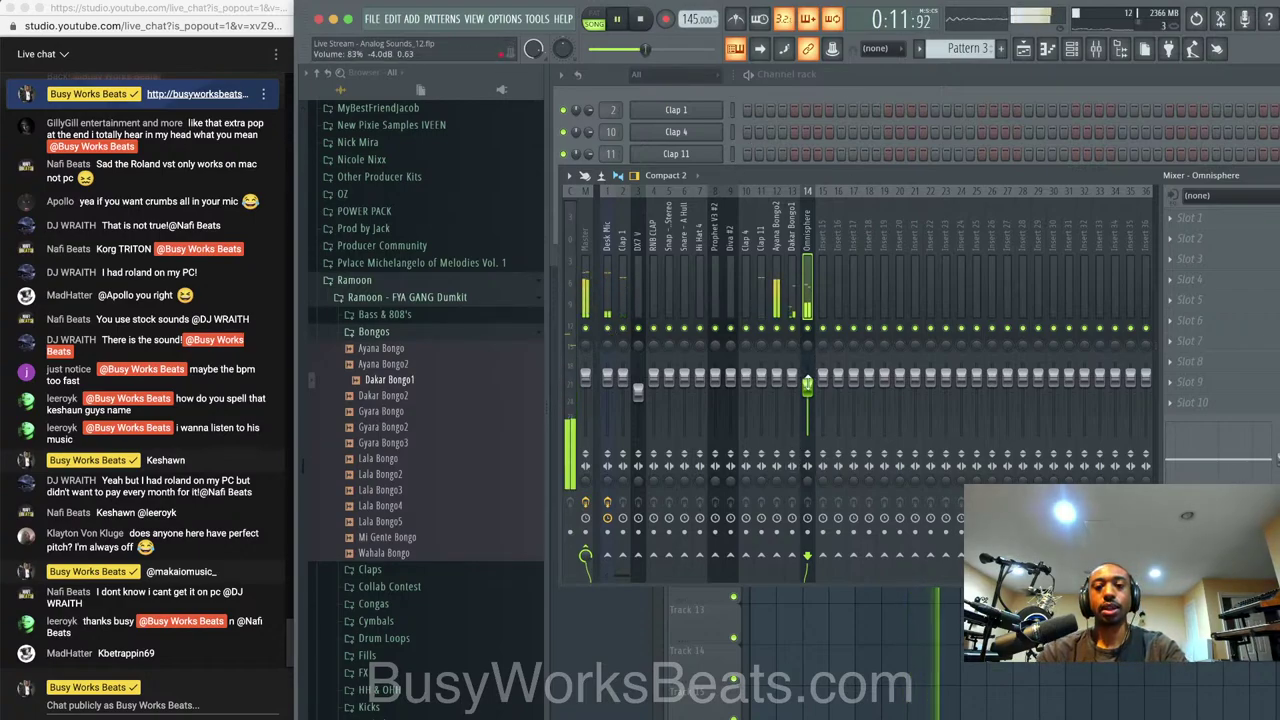
{"action": "mouse_move", "coordinate": [746, 377]}
{"action": "left_mouse_down"}
{"action": "mouse_move", "coordinate": [746, 396]}
{"action": "mouse_move", "coordinate": [761, 387]}
{"action": "left_mouse_up"}
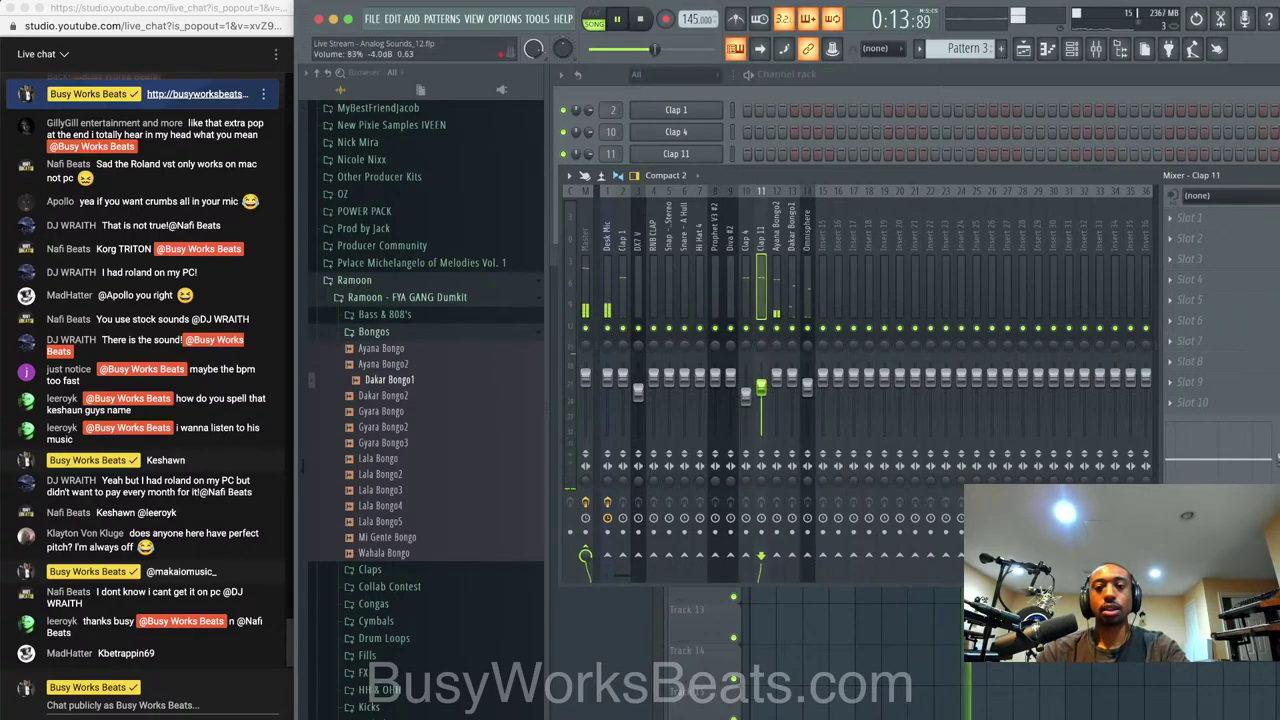
Stop playback and set mixer track Insert 15's audio input to LINE 5 - LINE 6, accepting external input only
{"action": "left_click", "coordinate": [842, 89]}
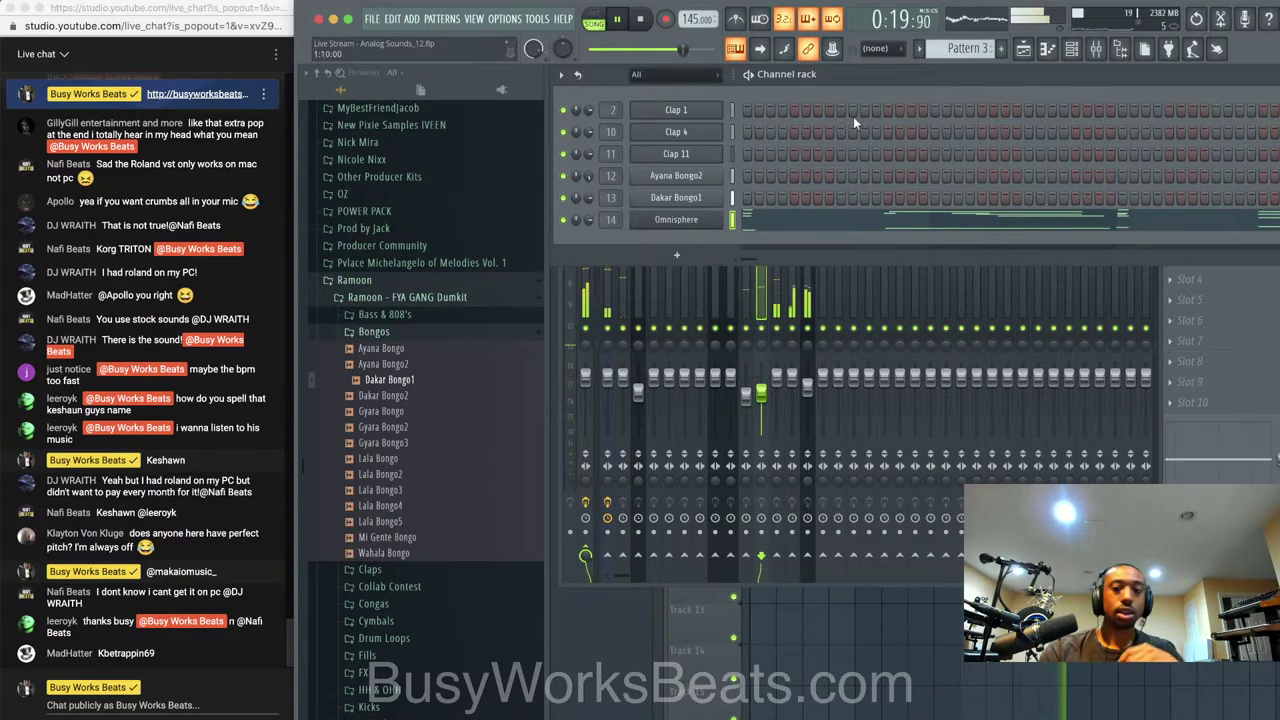
{"action": "left_click", "coordinate": [1190, 476]}
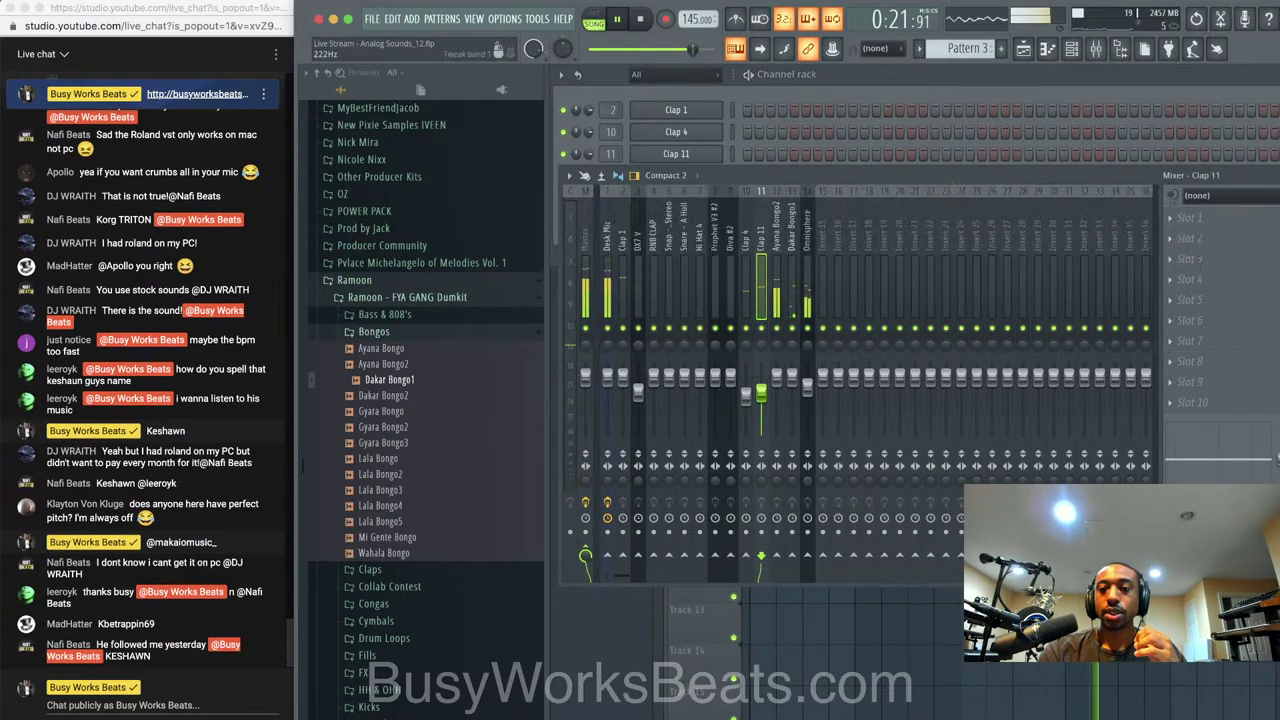
{"action": "left_click", "coordinate": [827, 237]}
{"action": "key", "text": "space"}
{"action": "left_click", "coordinate": [1200, 196]}
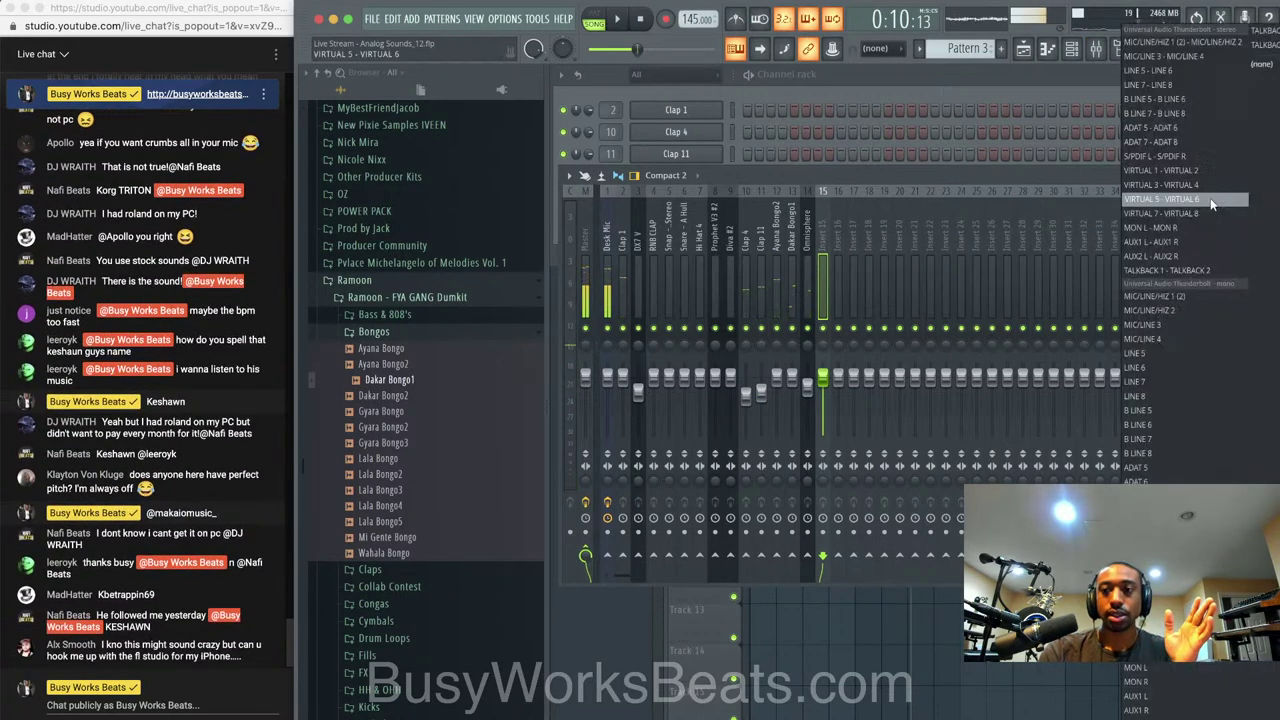
{"action": "left_click", "coordinate": [1194, 70]}
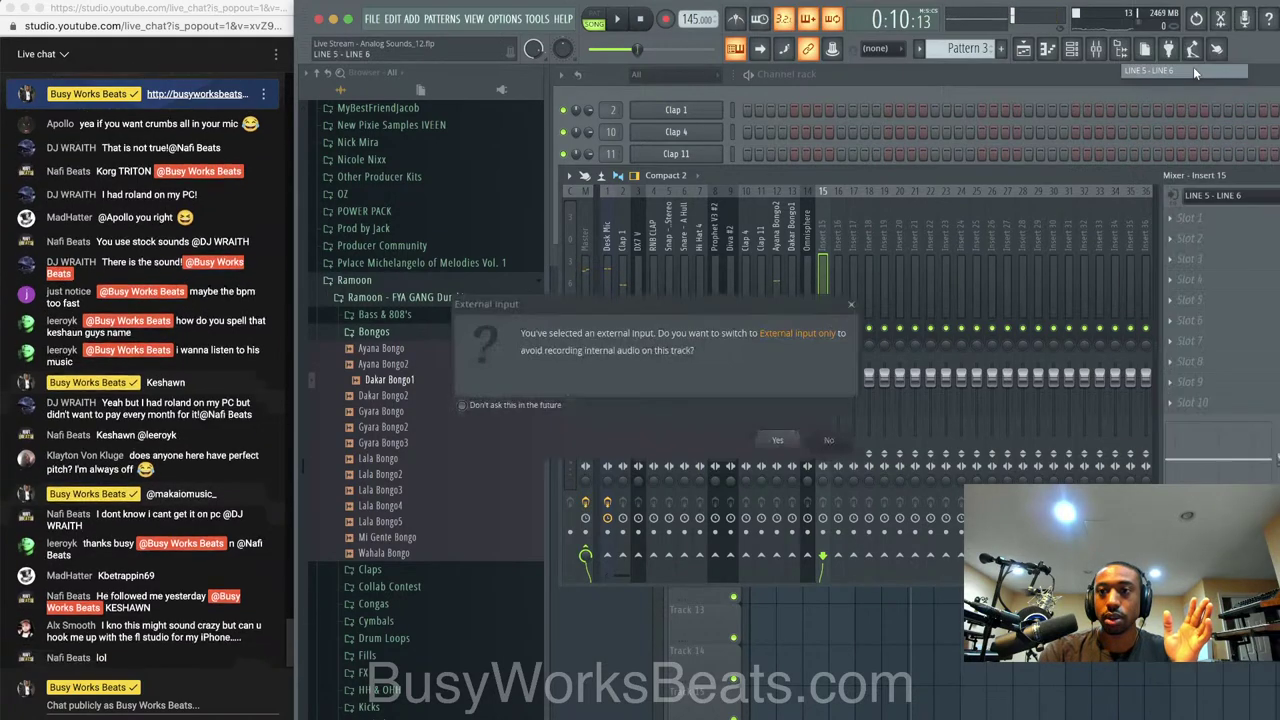
{"action": "left_click", "coordinate": [777, 440]}
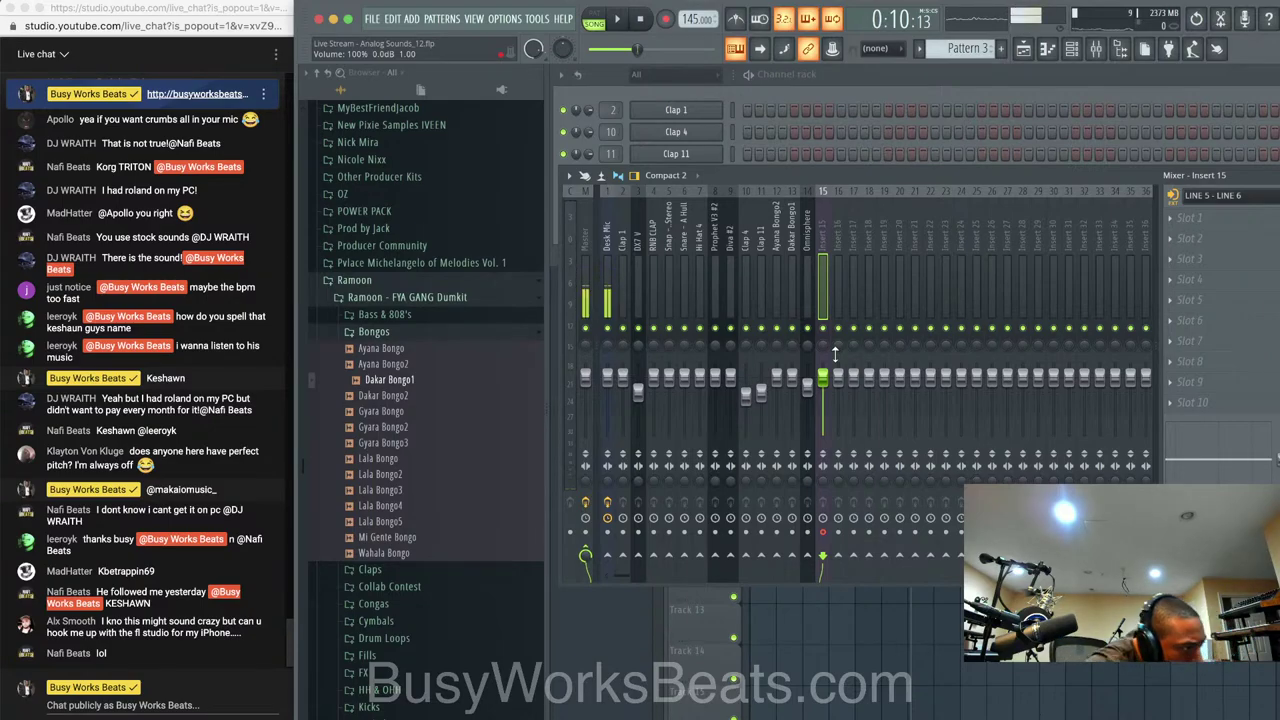
Try LINE 7 - LINE 8 as Insert 15's audio input, and set it to MIC/LINE 3 - MIC/LINE 4
{"action": "left_click", "coordinate": [1213, 195]}
{"action": "left_click", "coordinate": [1170, 87]}
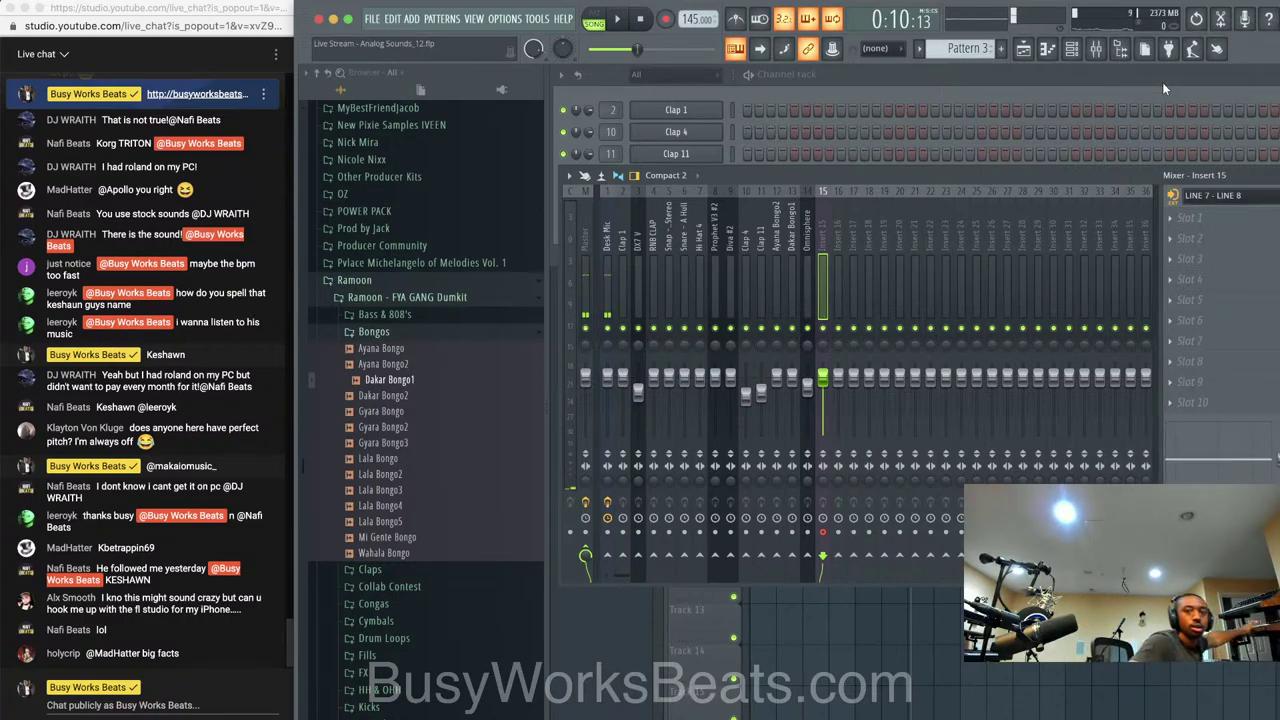
{"action": "left_click", "coordinate": [1215, 196]}
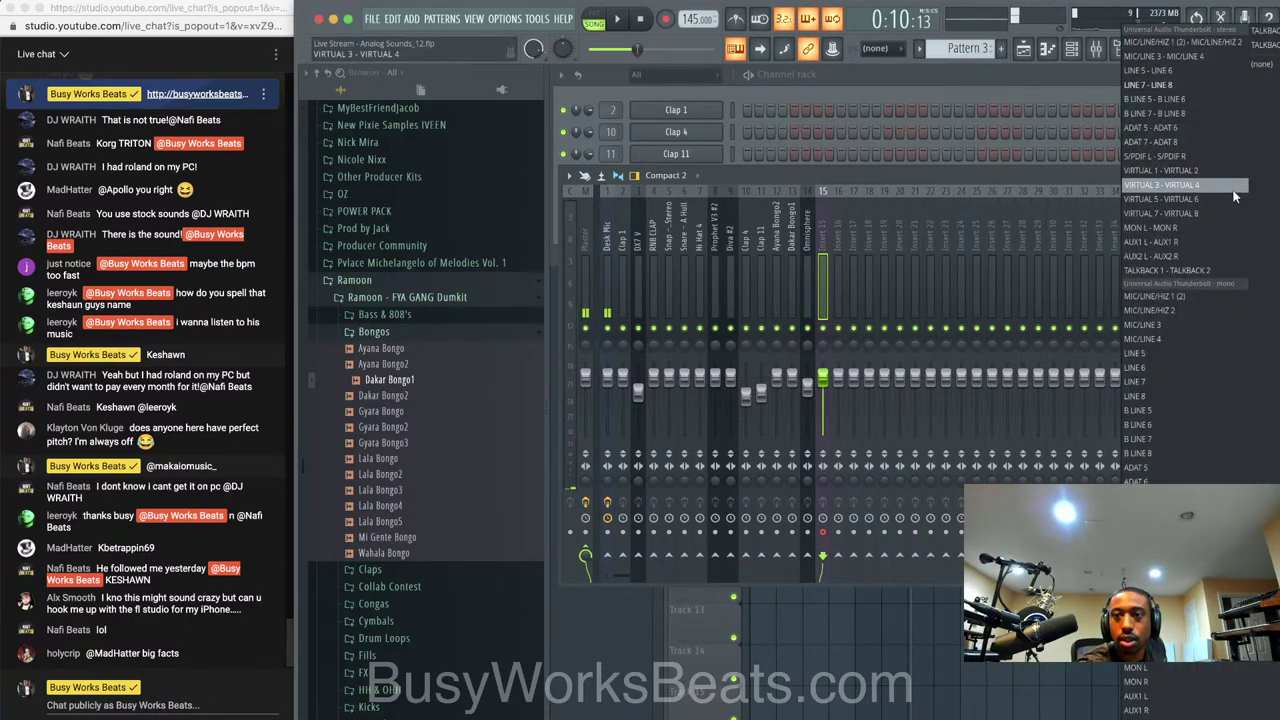
{"action": "left_click", "coordinate": [1190, 61]}
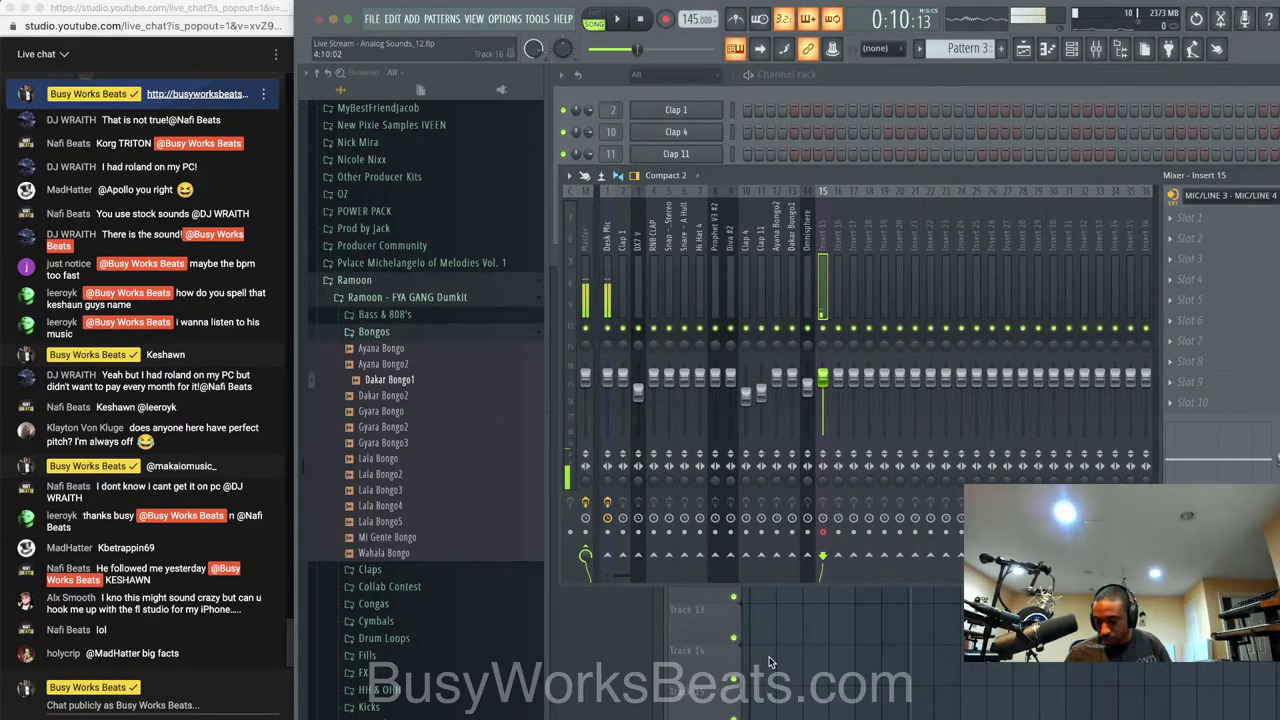
Switch to the Console app, look through its input channels and open the I/O matrix settings to examine the input assignments
{"action": "key", "text": "super+Tab"}
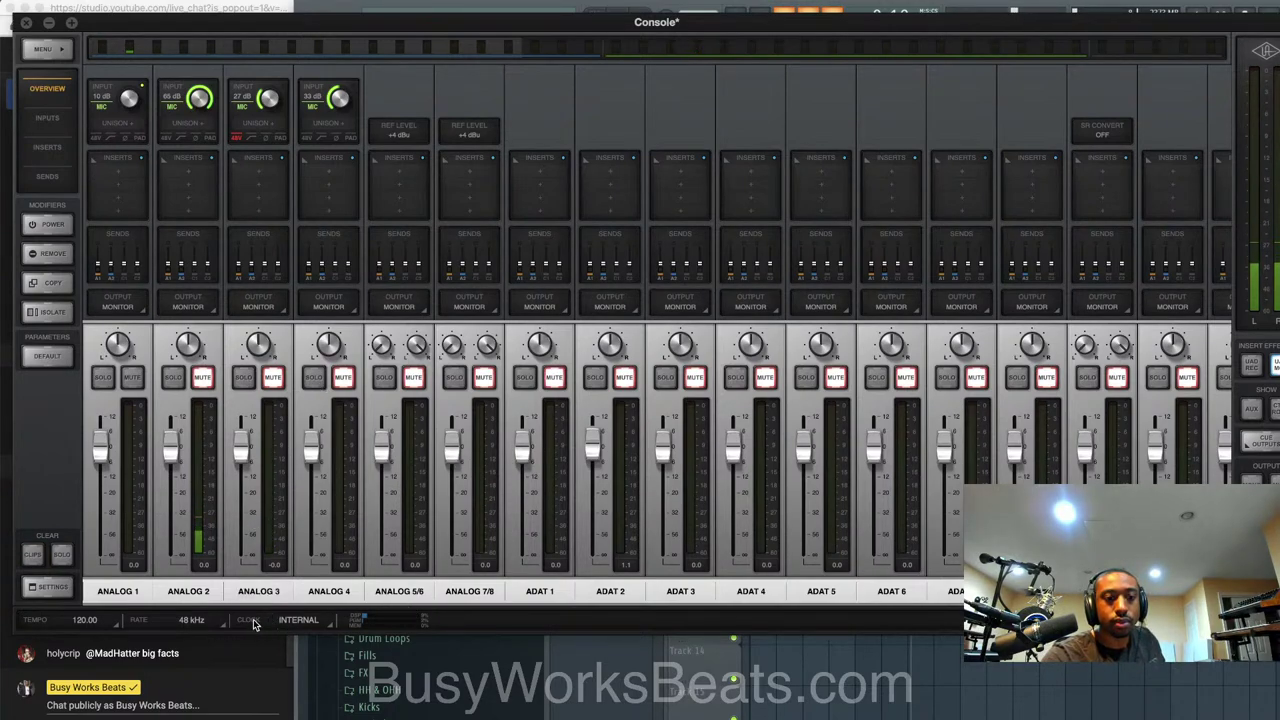
{"action": "left_click_drag", "start_coordinate": [383, 45], "coordinate": [751, 45]}
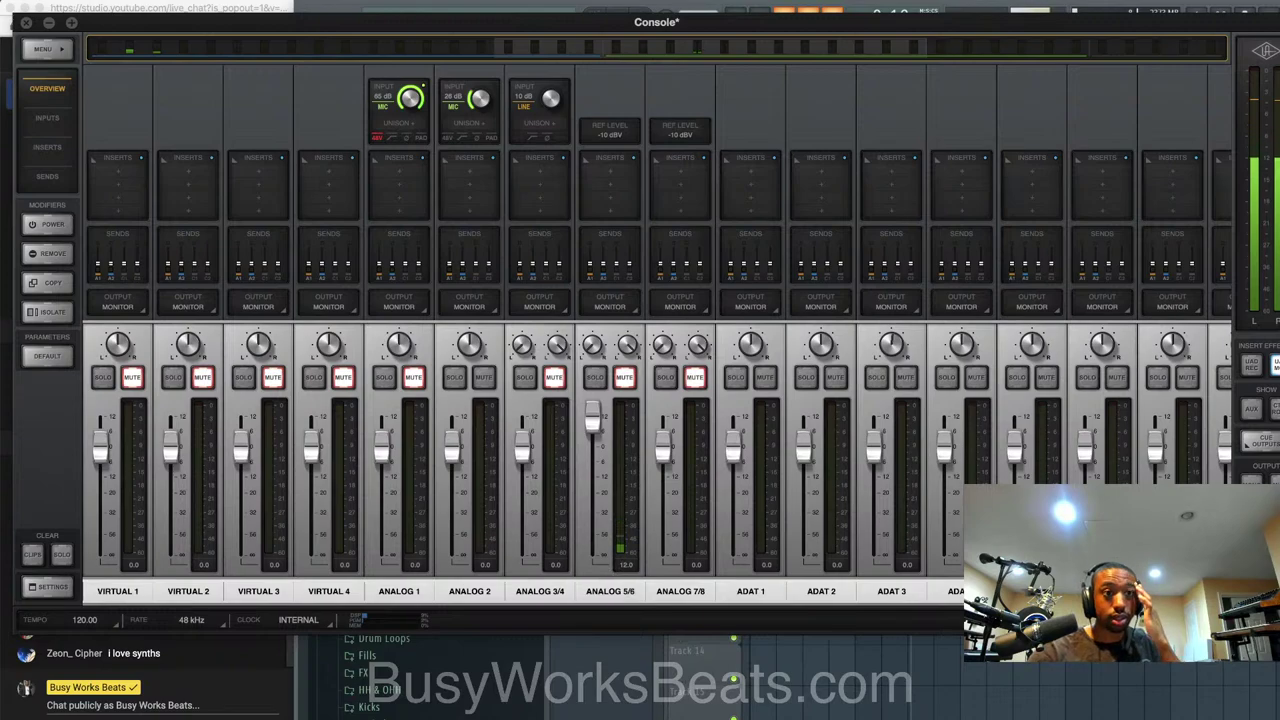
{"action": "left_click", "coordinate": [64, 50]}
{"action": "mouse_move", "coordinate": [256, 58]}
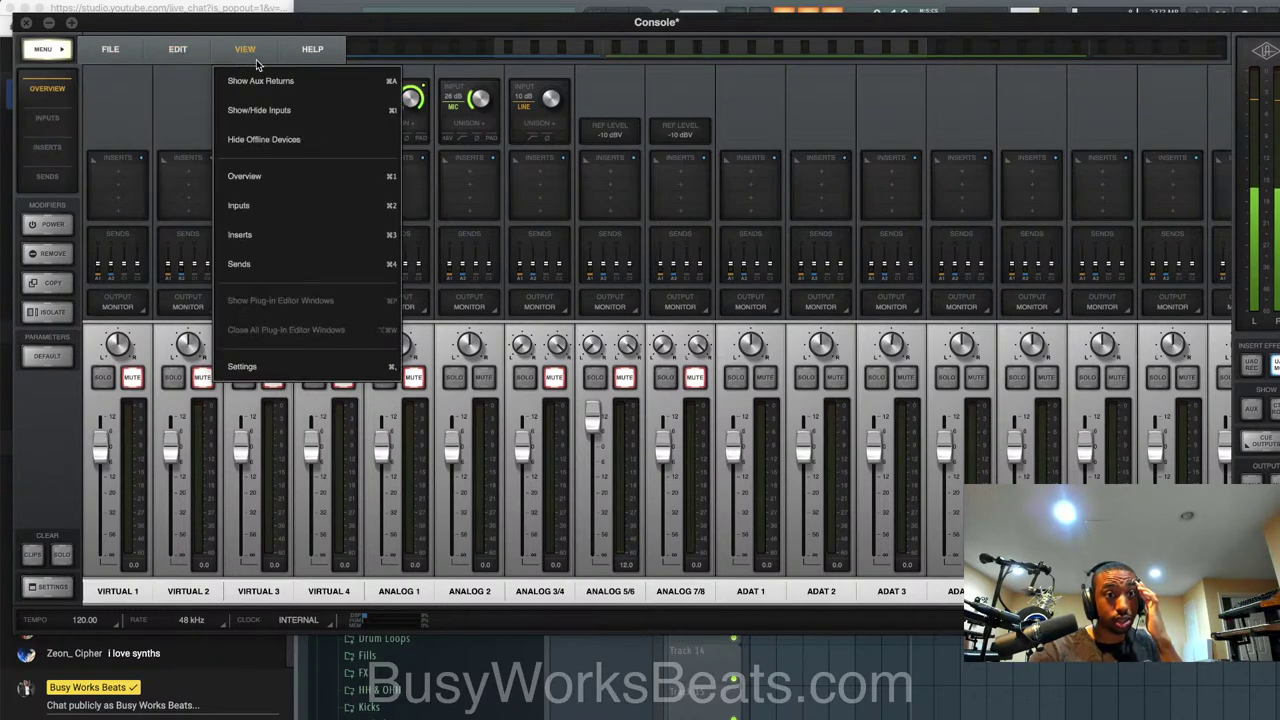
{"action": "left_click", "coordinate": [256, 366]}
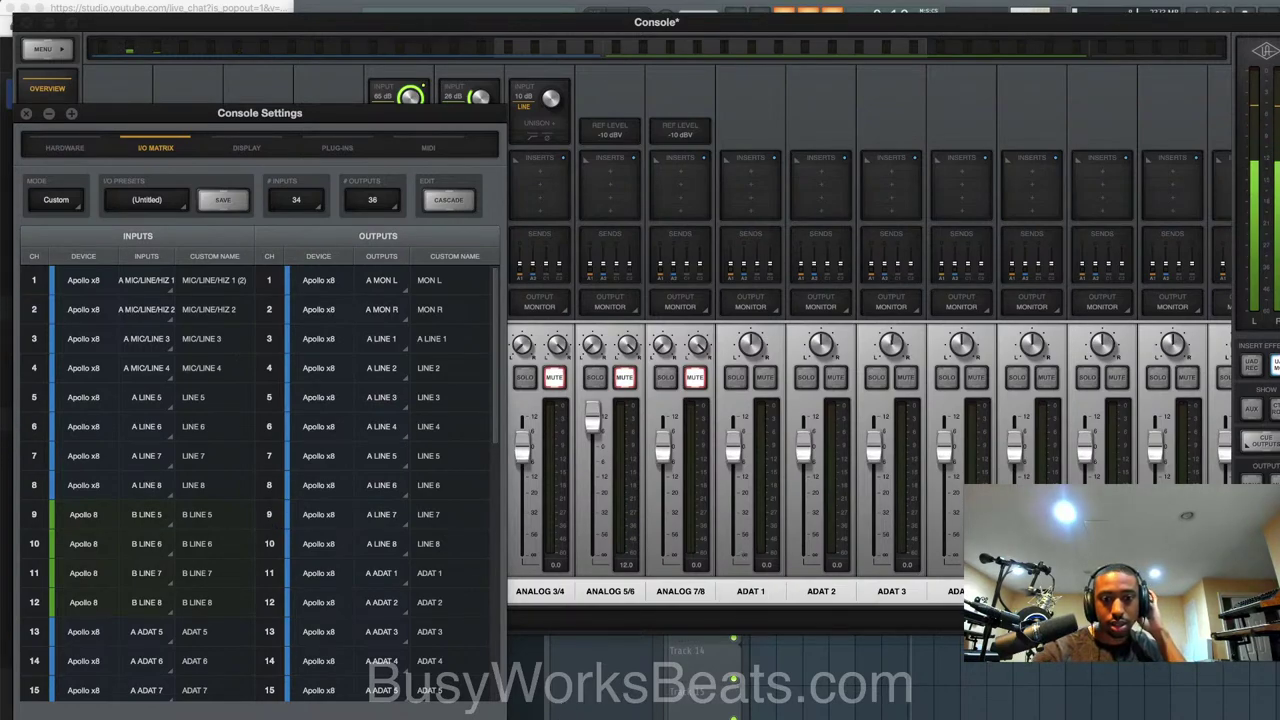
Switch back to FL Studio and try S/PDIF L - S/PDIF R and an ADAT pair as Insert 15's audio input
{"action": "left_click", "coordinate": [780, 656]}
{"action": "left_click", "coordinate": [1207, 193]}
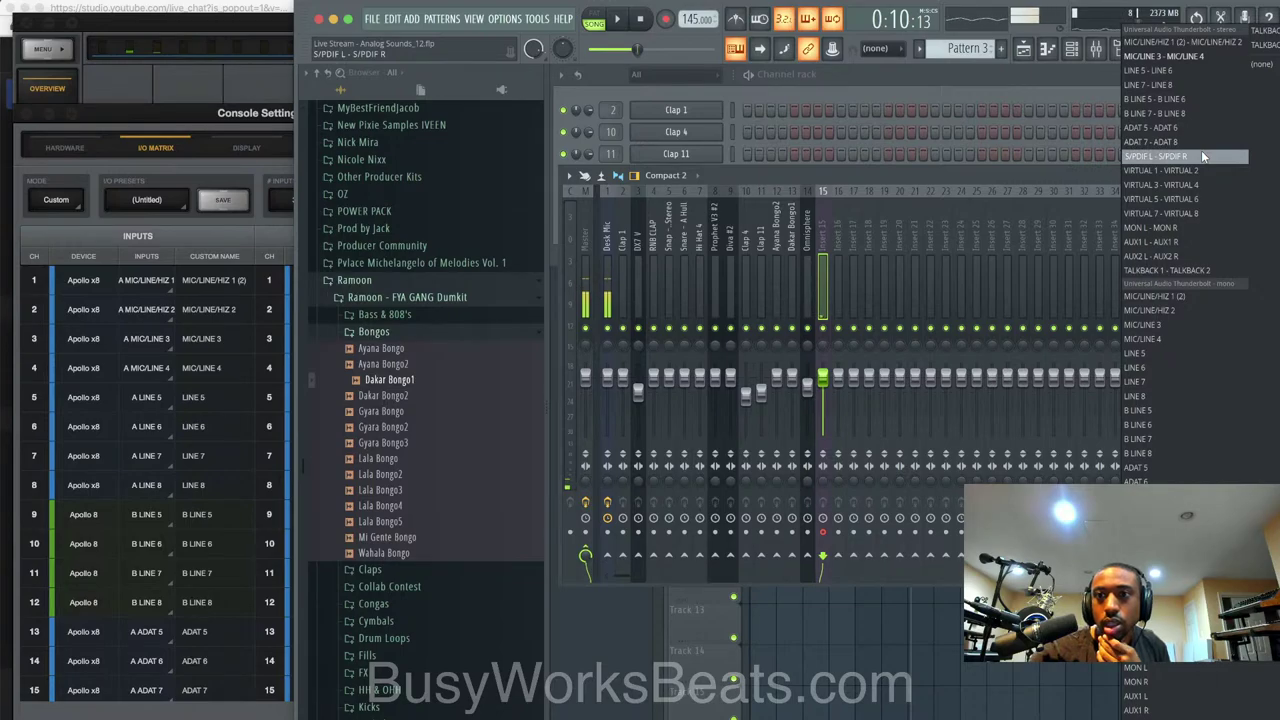
{"action": "left_click", "coordinate": [1201, 152]}
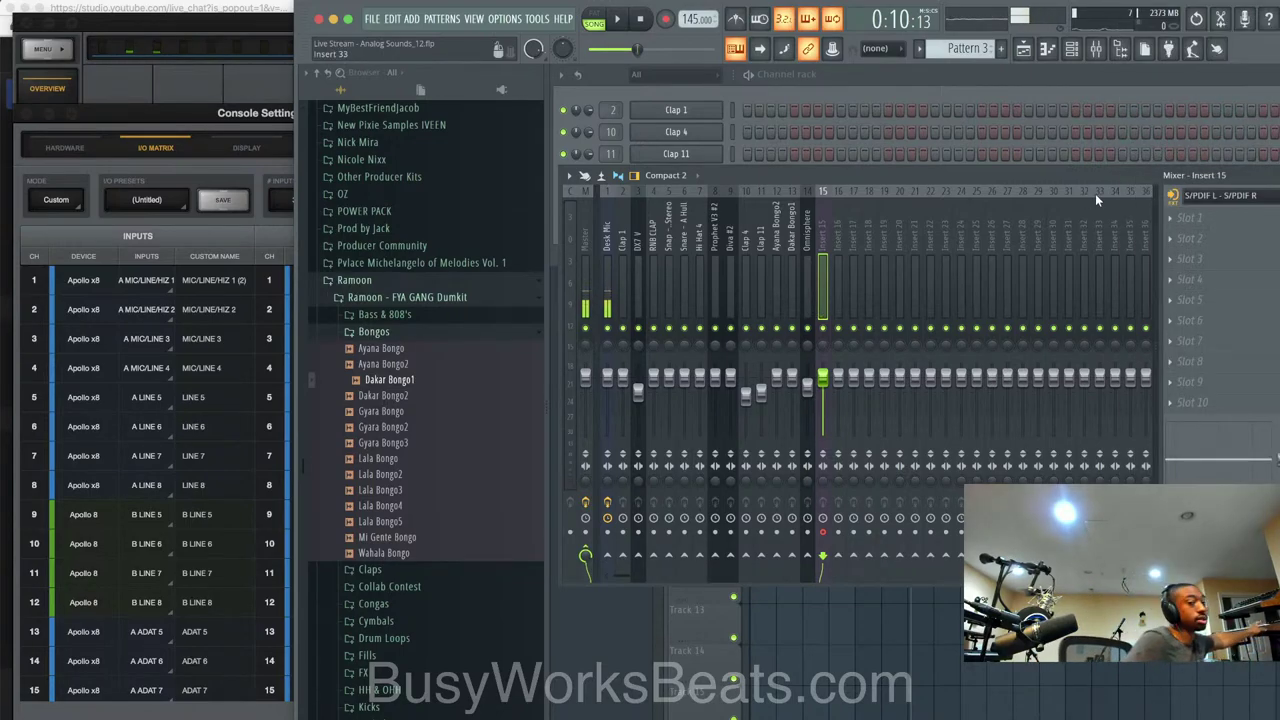
{"action": "left_click", "coordinate": [1199, 197]}
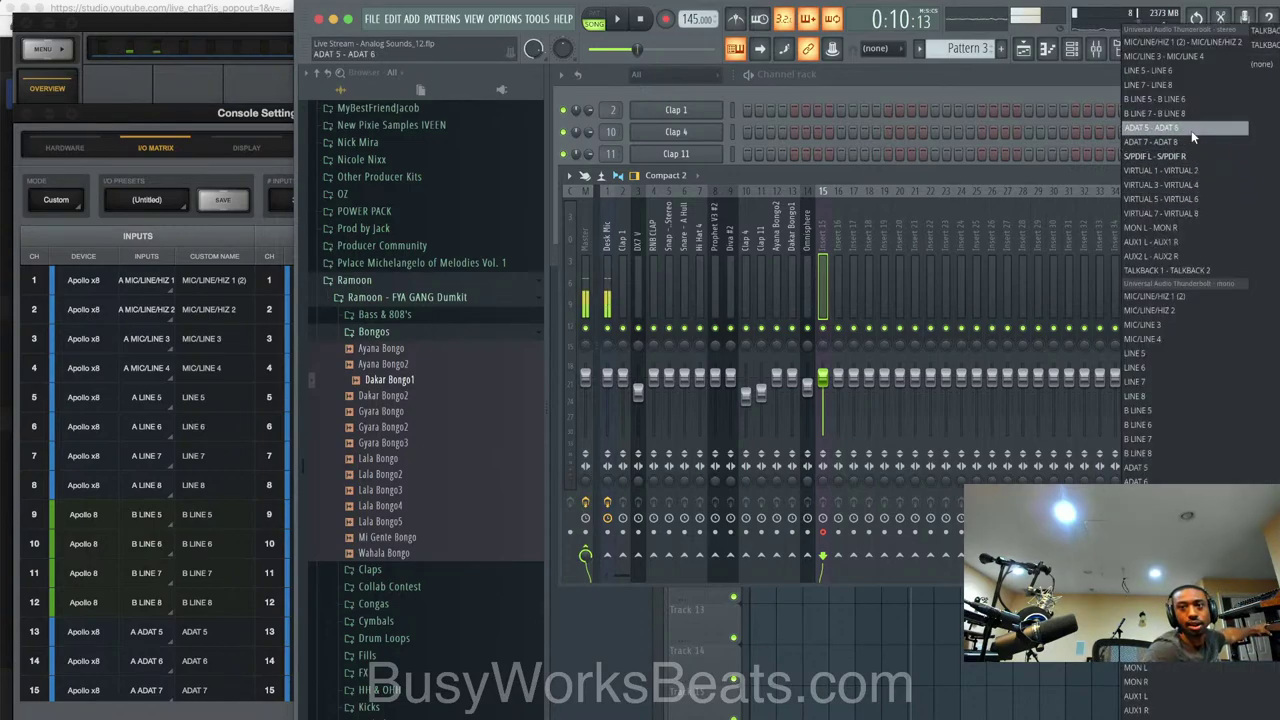
{"action": "left_click", "coordinate": [1191, 128]}
{"action": "left_click", "coordinate": [1200, 196]}
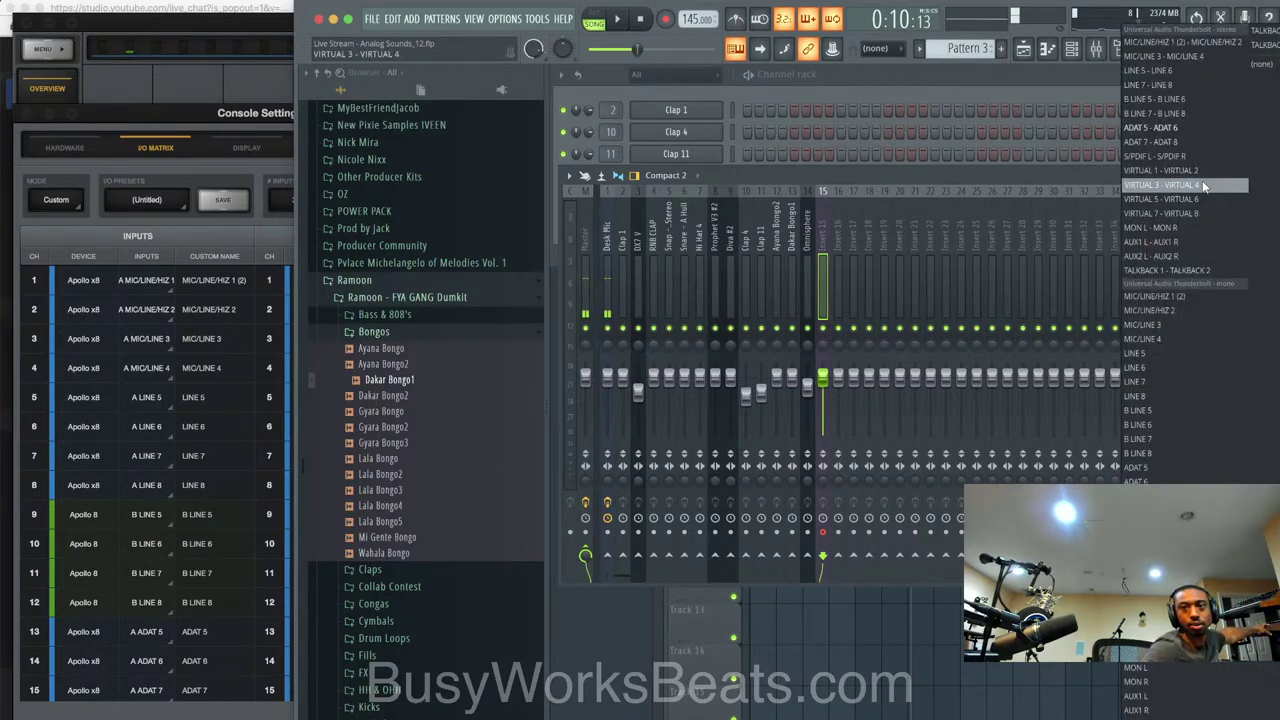
{"action": "left_click", "coordinate": [1205, 163]}
{"action": "left_click", "coordinate": [1200, 196]}
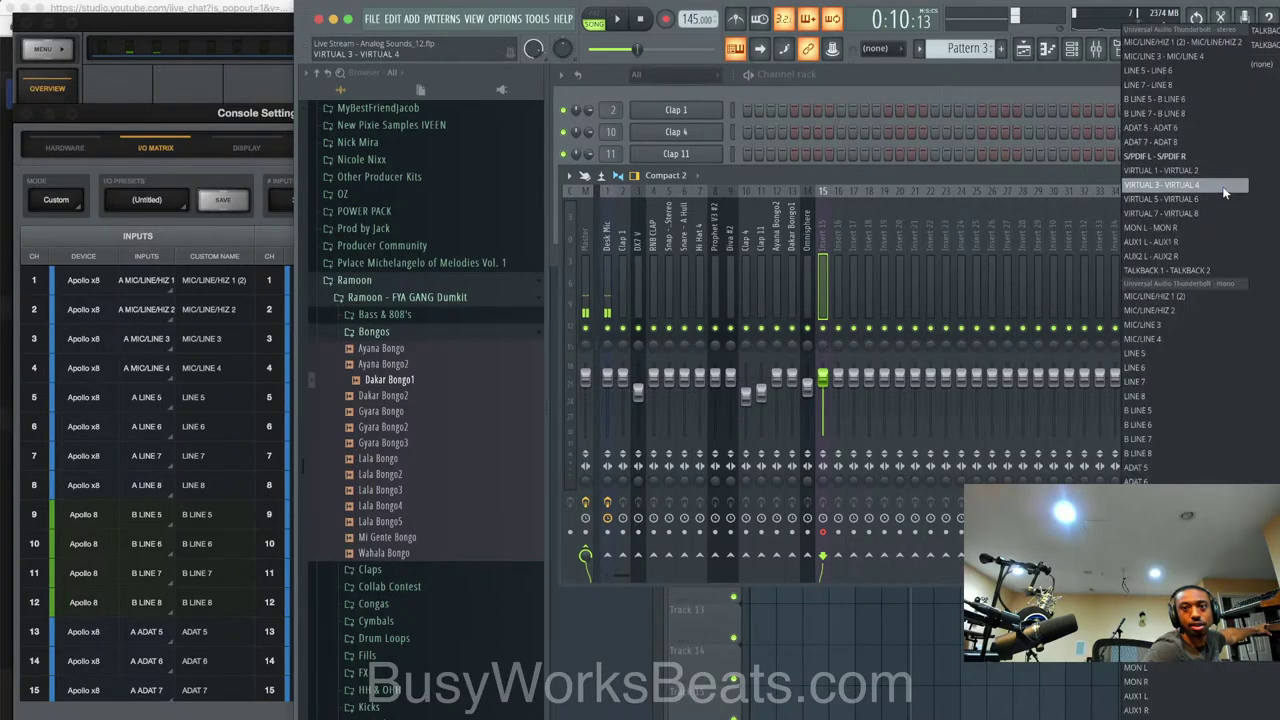
{"action": "left_click", "coordinate": [1198, 257]}
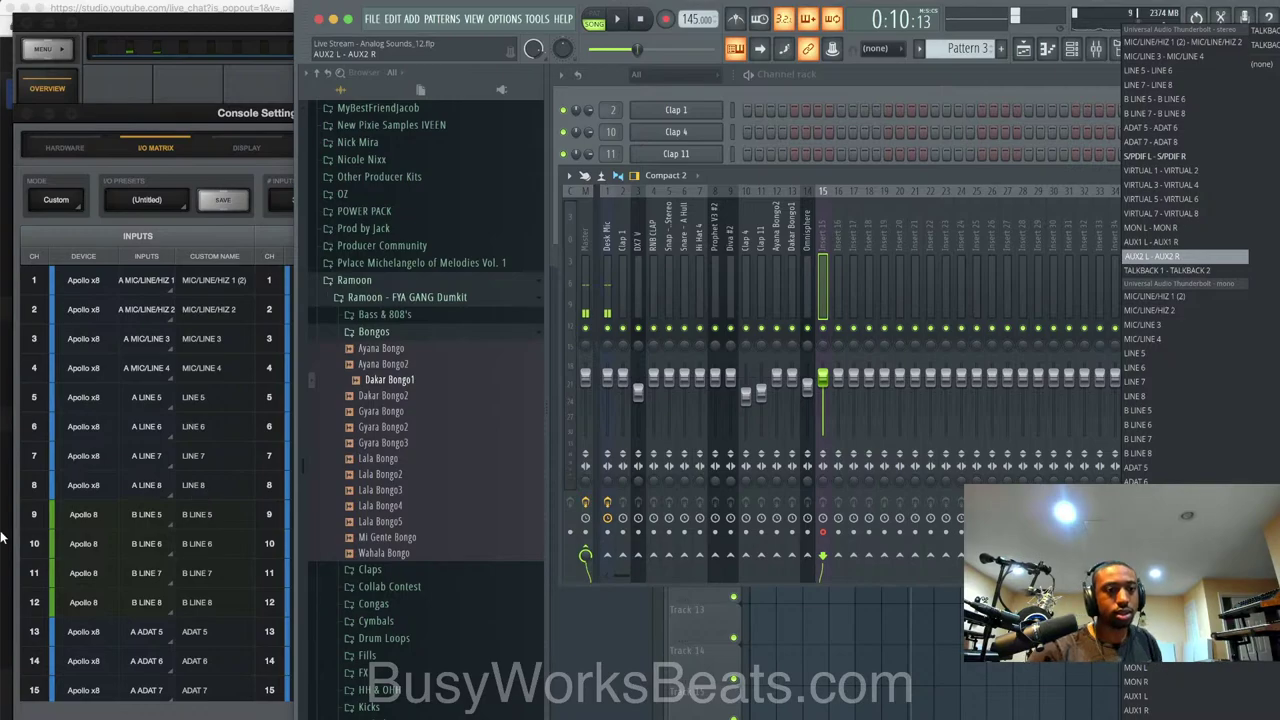
Switch to the Console app and reopen its settings to examine the input names in the I/O matrix
{"action": "left_click", "coordinate": [5, 535]}
{"action": "left_click", "coordinate": [795, 718]}
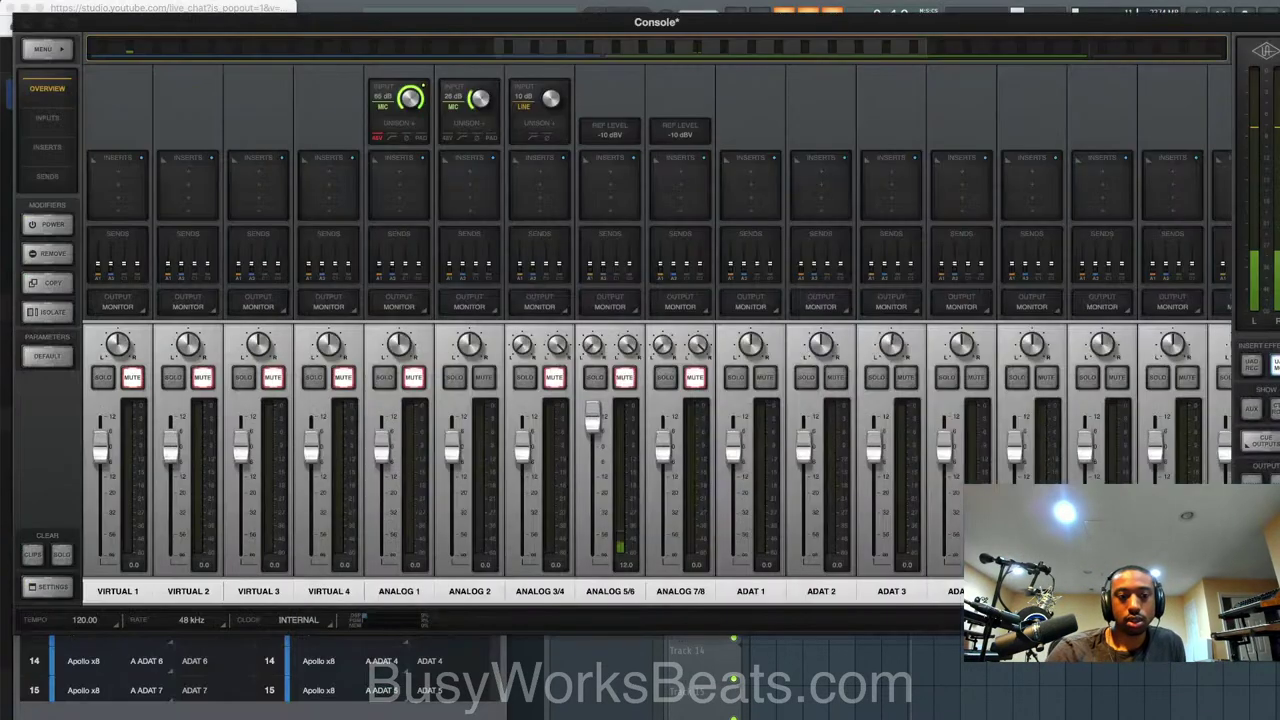
{"action": "left_click", "coordinate": [47, 48]}
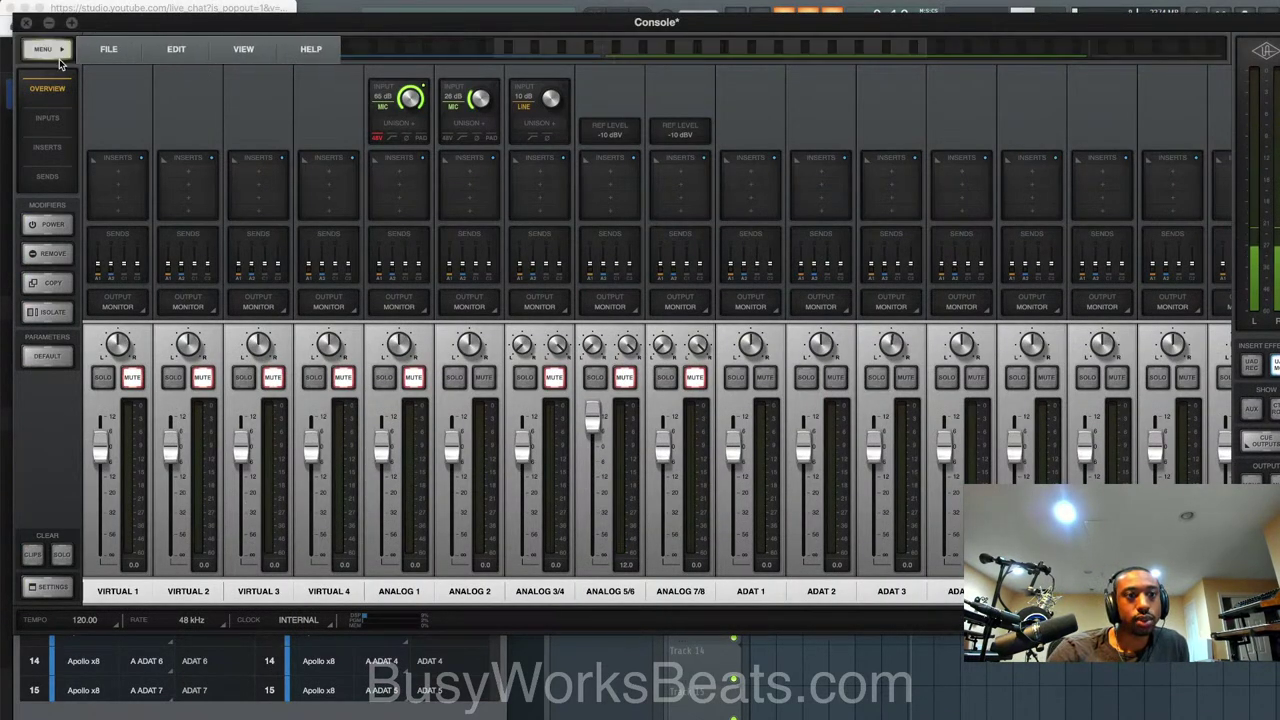
{"action": "left_click", "coordinate": [110, 48]}
{"action": "left_click", "coordinate": [240, 50]}
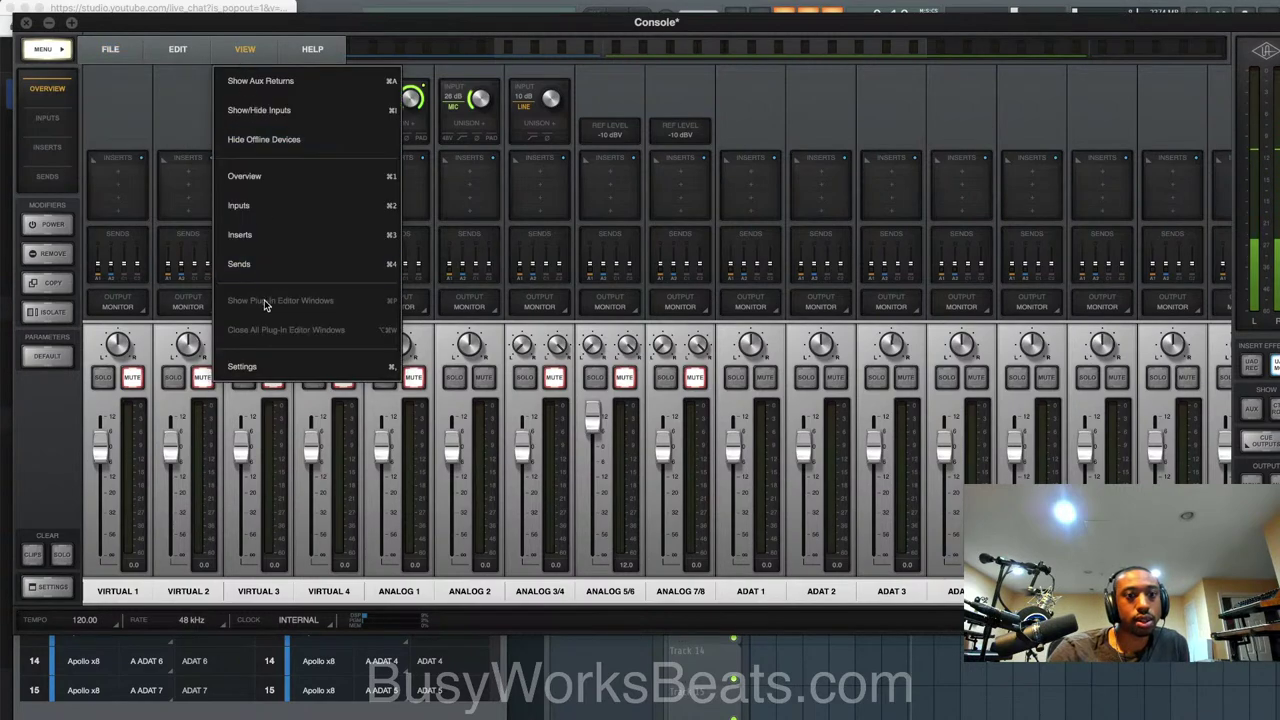
{"action": "left_click", "coordinate": [252, 366]}
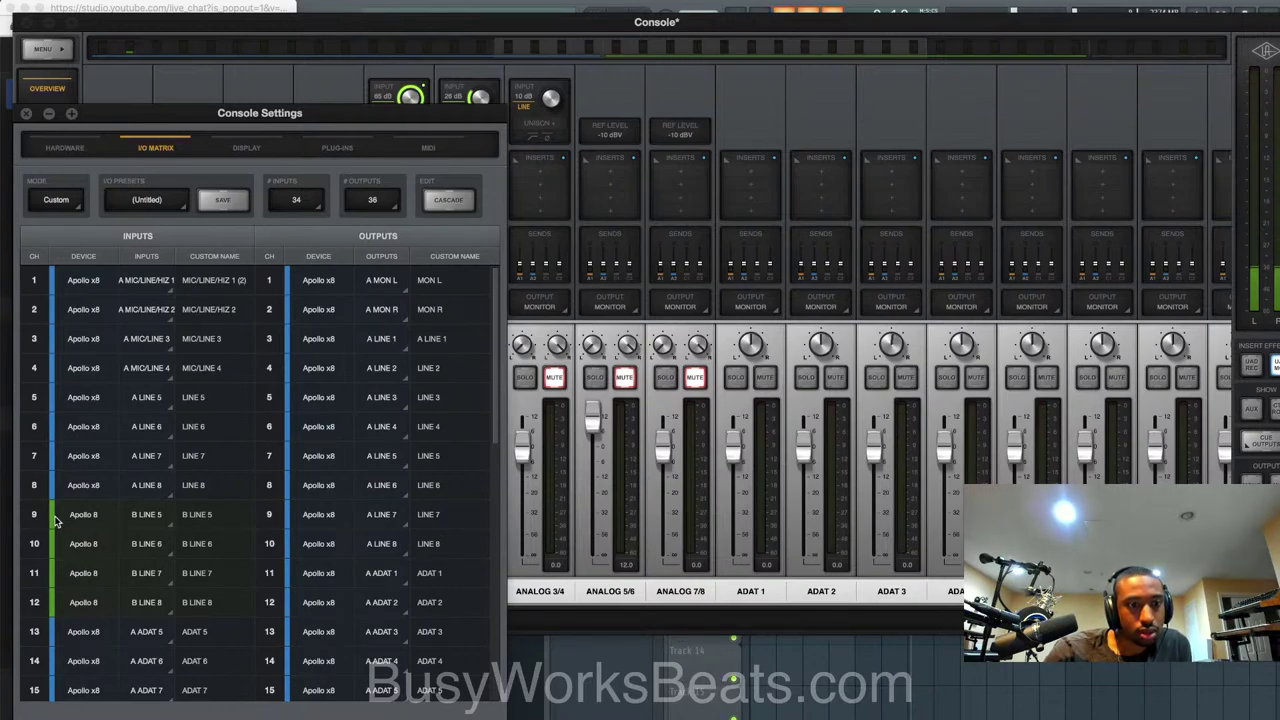
Switch back to FL Studio and set Insert 15's audio input to B LINE 5 - B LINE 6
{"action": "left_click", "coordinate": [515, 705]}
{"action": "left_click", "coordinate": [1220, 197]}
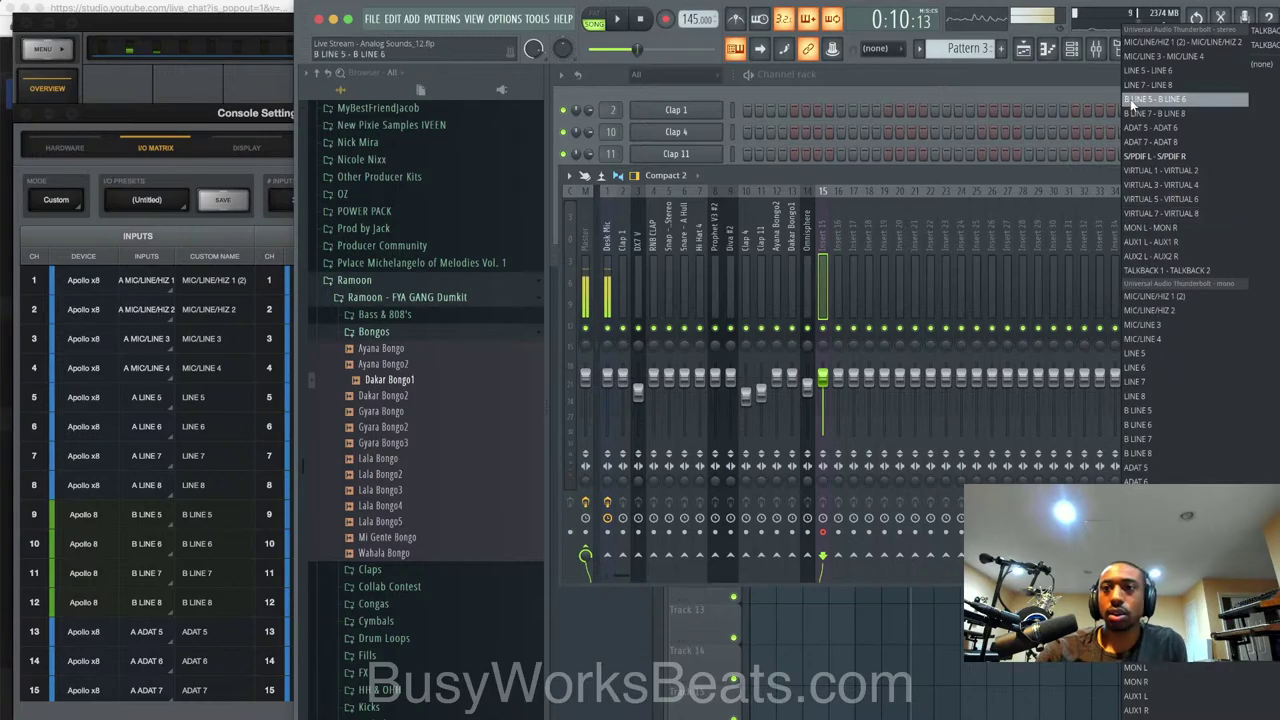
{"action": "left_click", "coordinate": [1157, 101]}
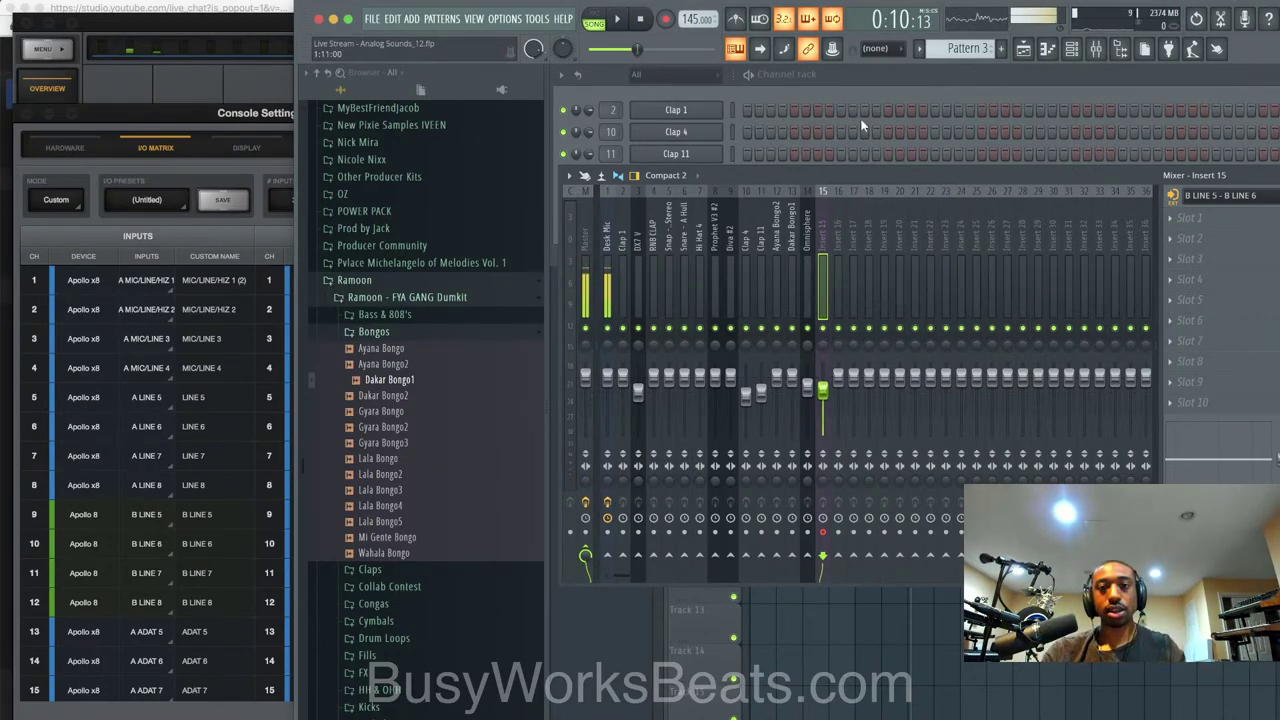
Add a MIDI Out channel to the channel rack
{"action": "left_click", "coordinate": [853, 79]}
{"action": "left_click", "coordinate": [677, 257]}
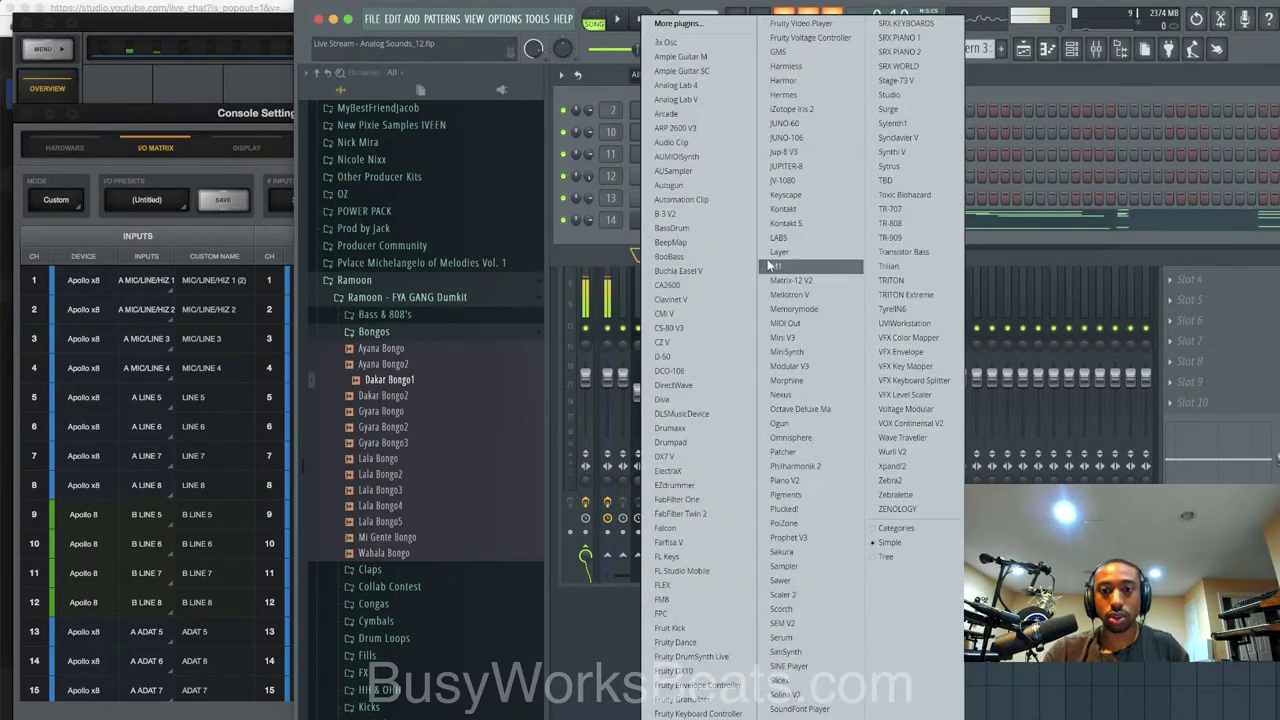
{"action": "left_click", "coordinate": [791, 322]}
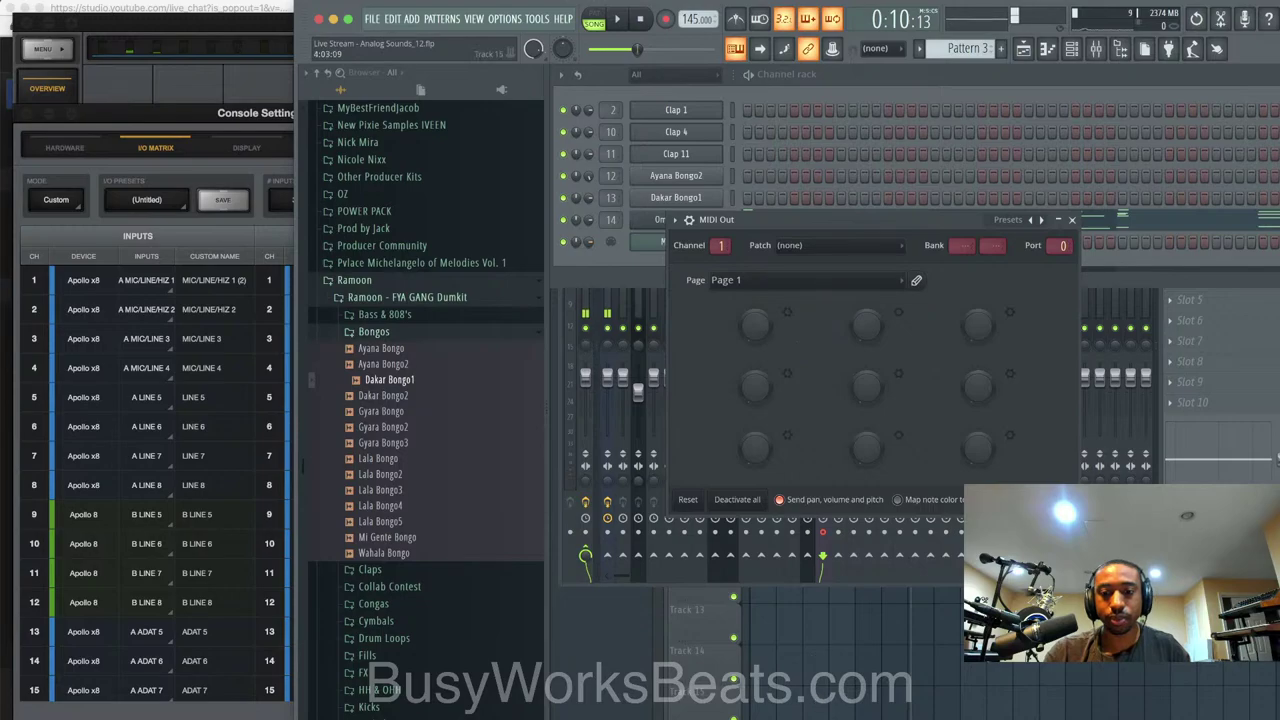
Close the Console mixer and Console Settings windows
{"action": "left_click", "coordinate": [70, 88]}
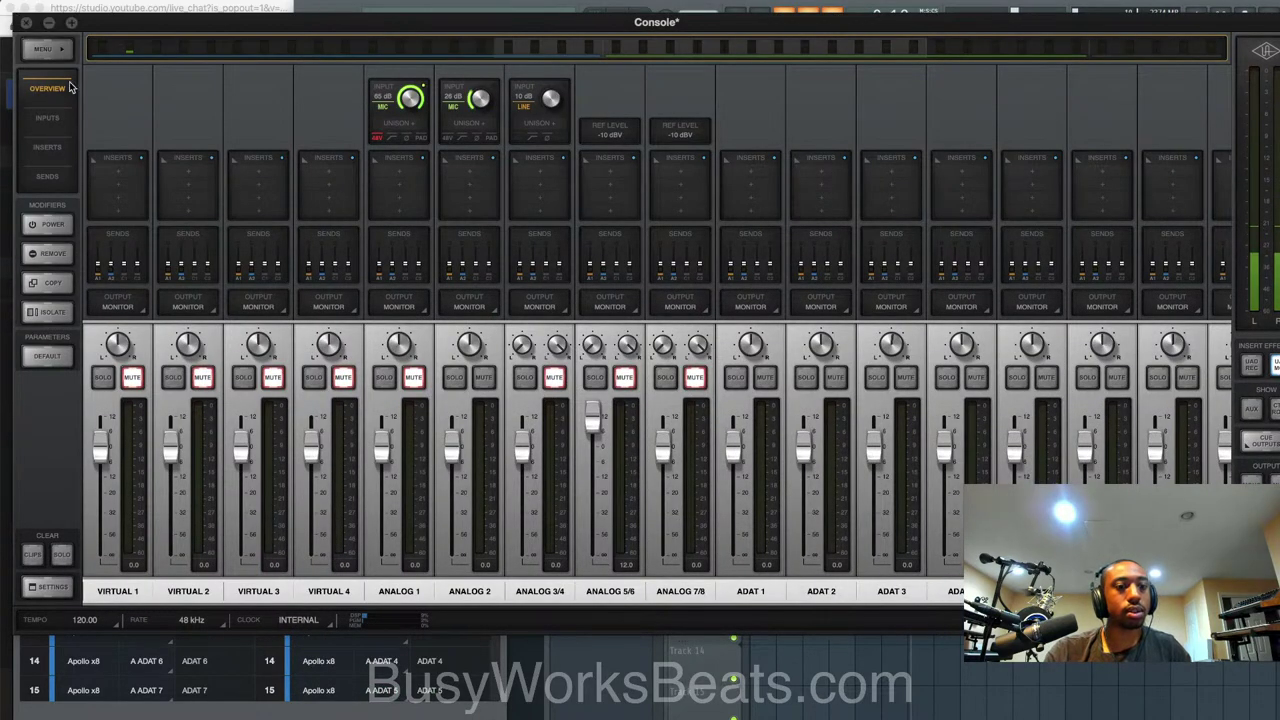
{"action": "left_click", "coordinate": [27, 22]}
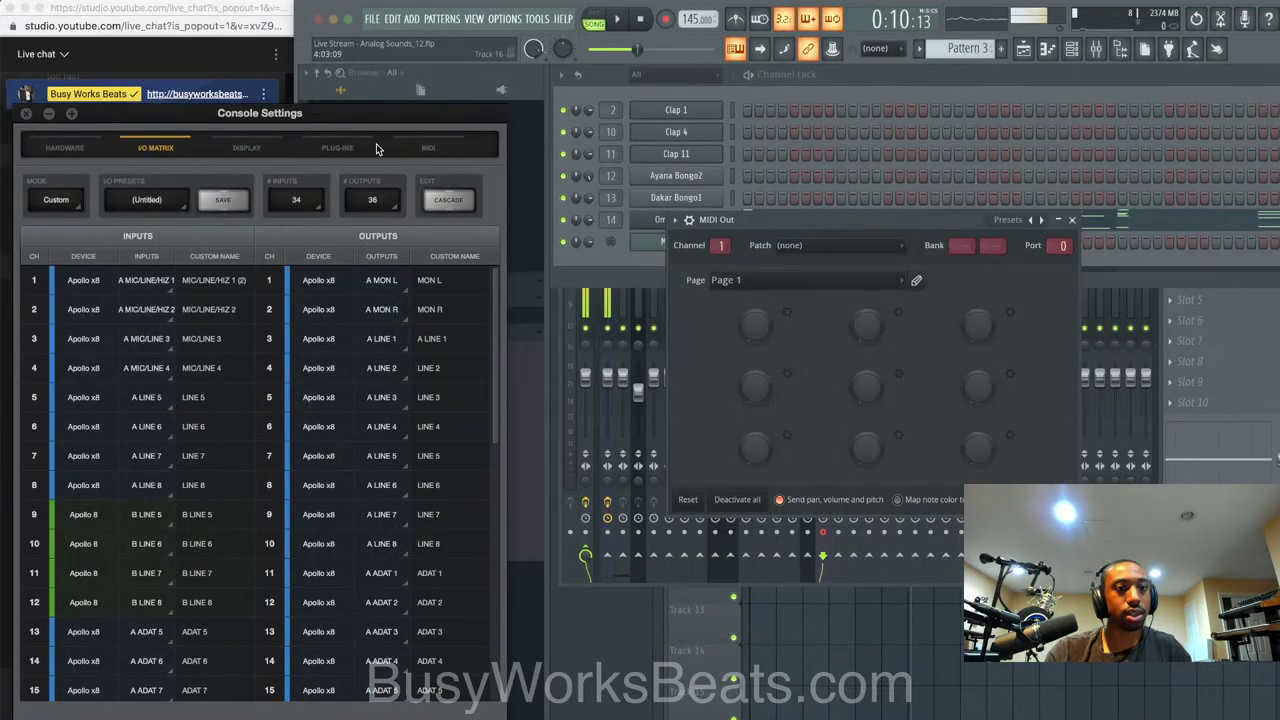
{"action": "left_click", "coordinate": [26, 113]}
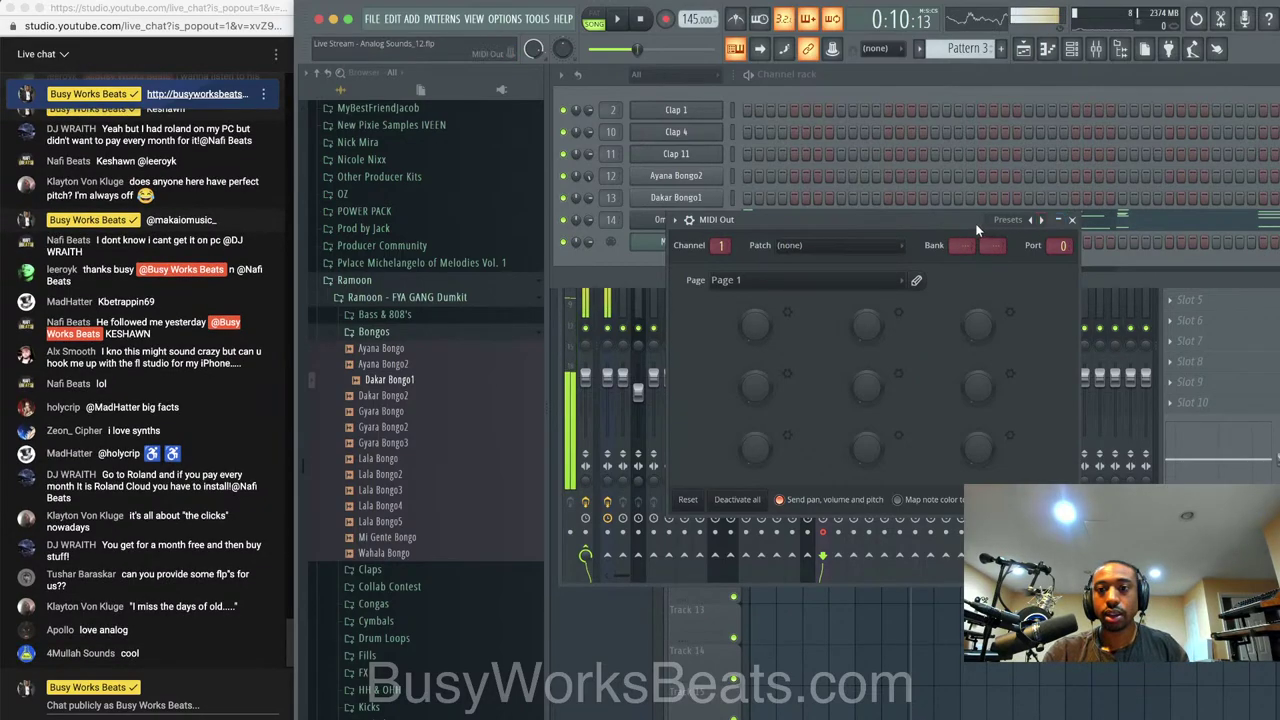
Move the MIDI Out window clear of the channel rack, and paste the copied notes into the MIDI Out channel in Pattern 4
{"action": "left_click", "coordinate": [1057, 220]}
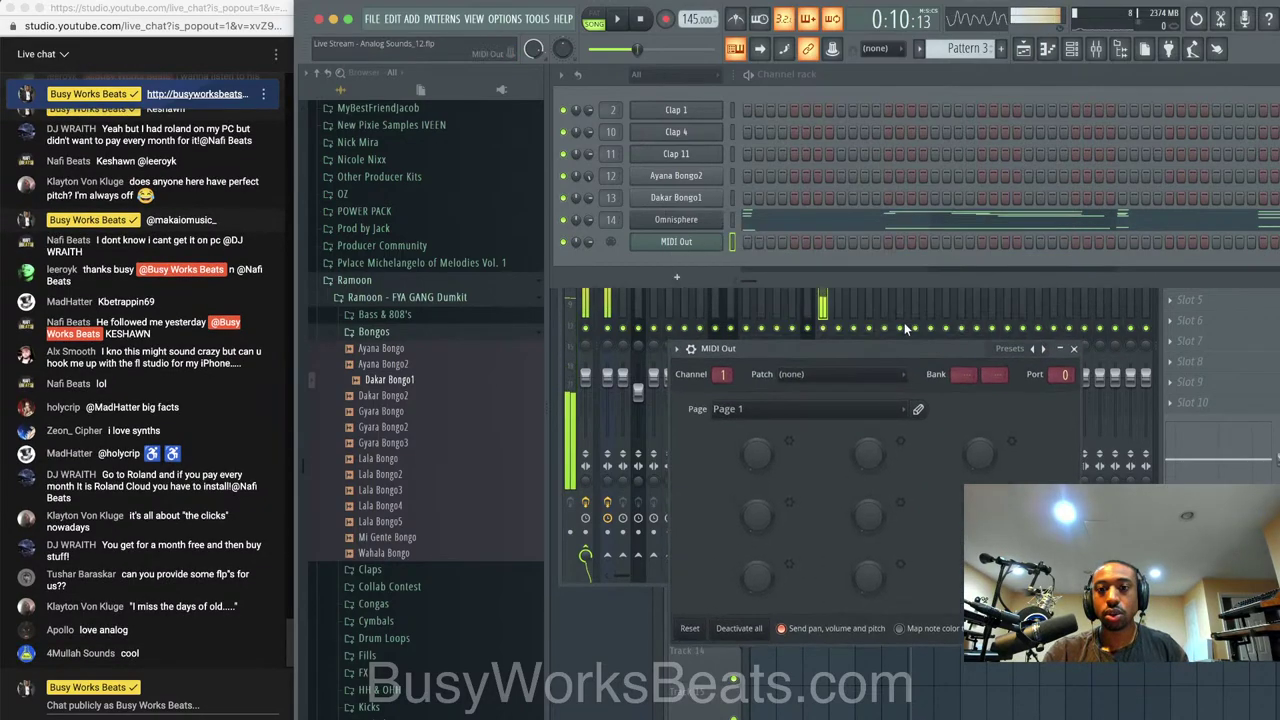
{"action": "left_click", "coordinate": [732, 242]}
{"action": "scroll", "coordinate": [984, 52], "scroll_direction": "down", "scroll_amount": 1}
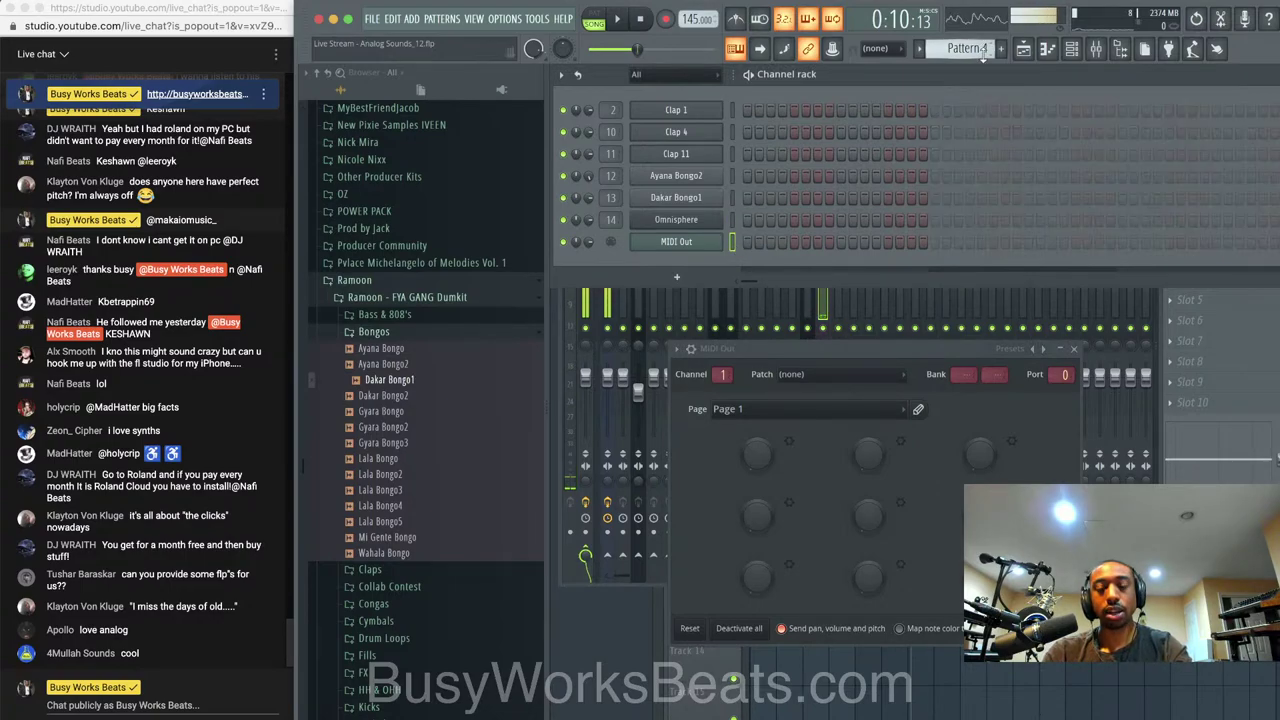
{"action": "key", "text": "super+v"}
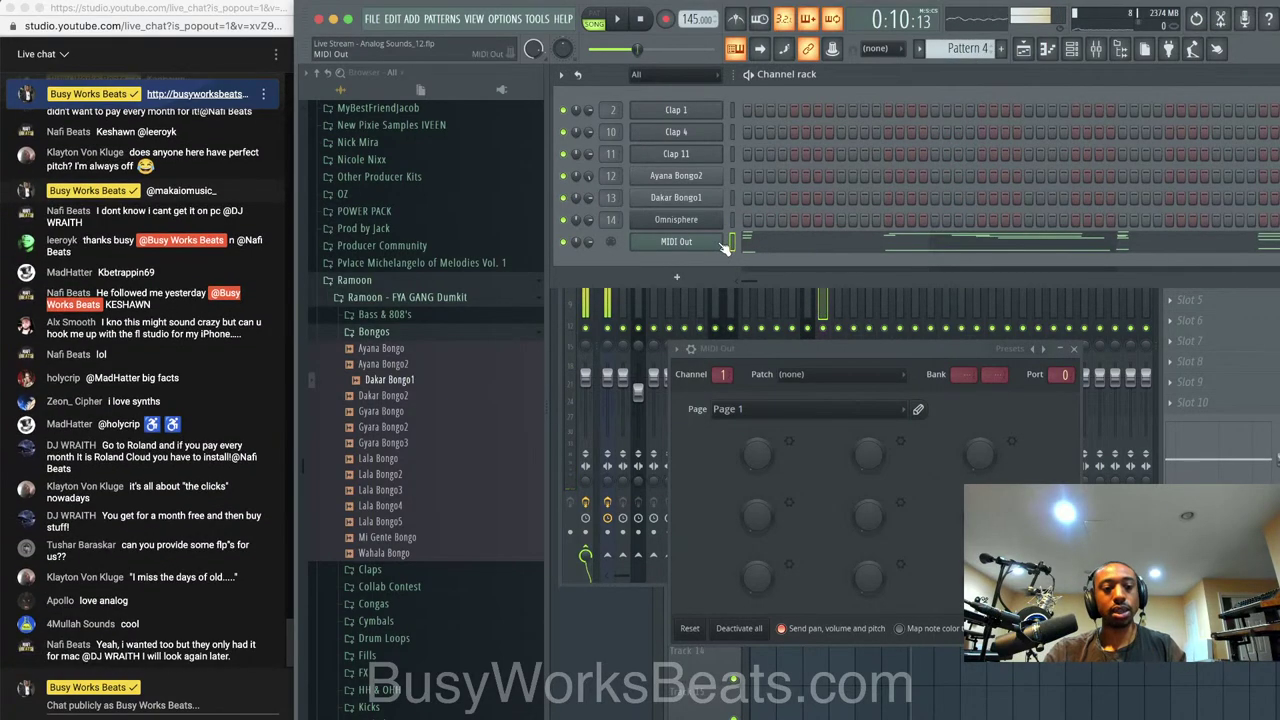
Lower Insert 15's mixer fader, disarm the track for recording, and briefly test playback
{"action": "left_click", "coordinate": [823, 312]}
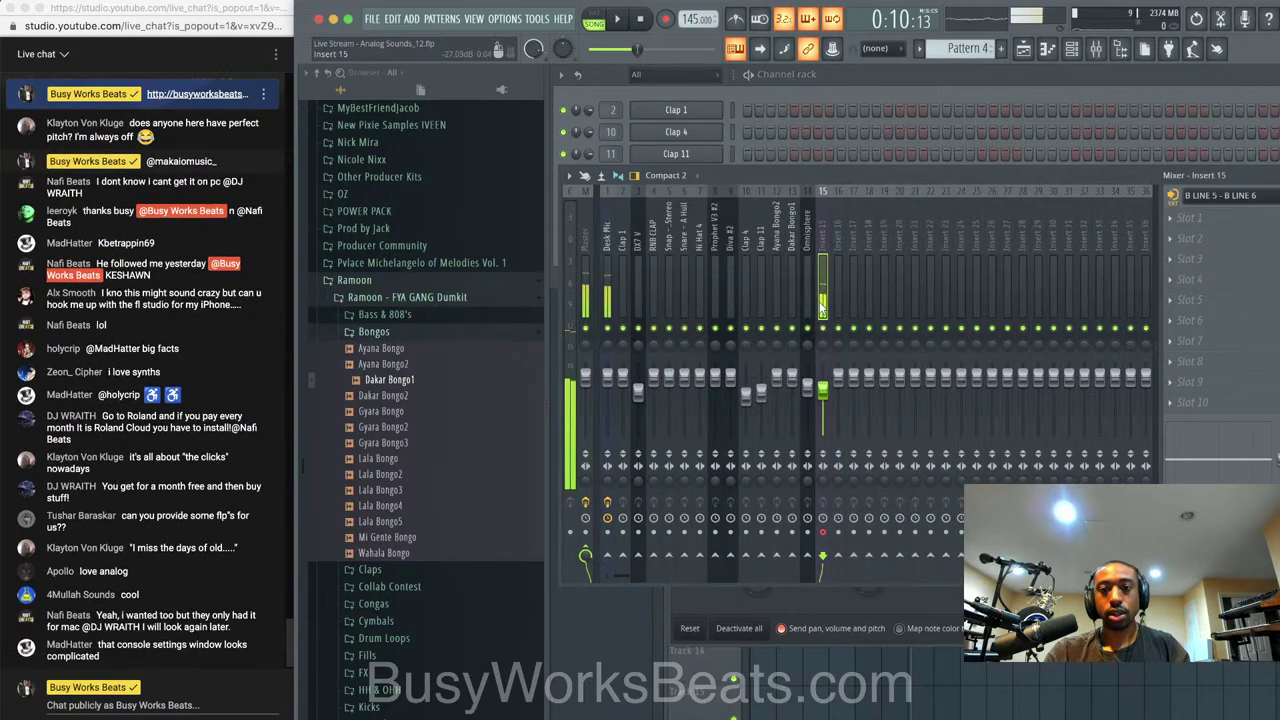
{"action": "left_click_drag", "start_coordinate": [823, 377], "coordinate": [823, 405]}
{"action": "key", "text": "space"}
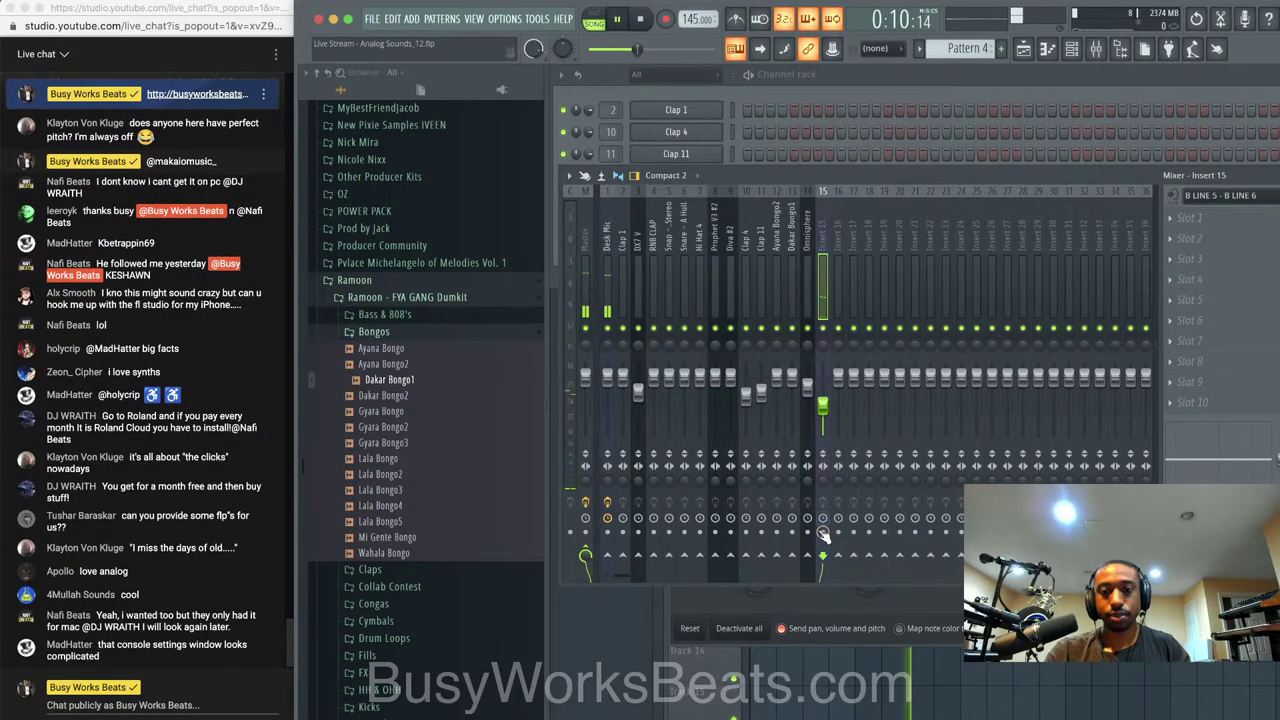
{"action": "key", "text": "space"}
Place Pattern 4 on Track 4 at bar 1 of the playlist, and play the arrangement from the start
{"action": "left_click", "coordinate": [816, 88]}
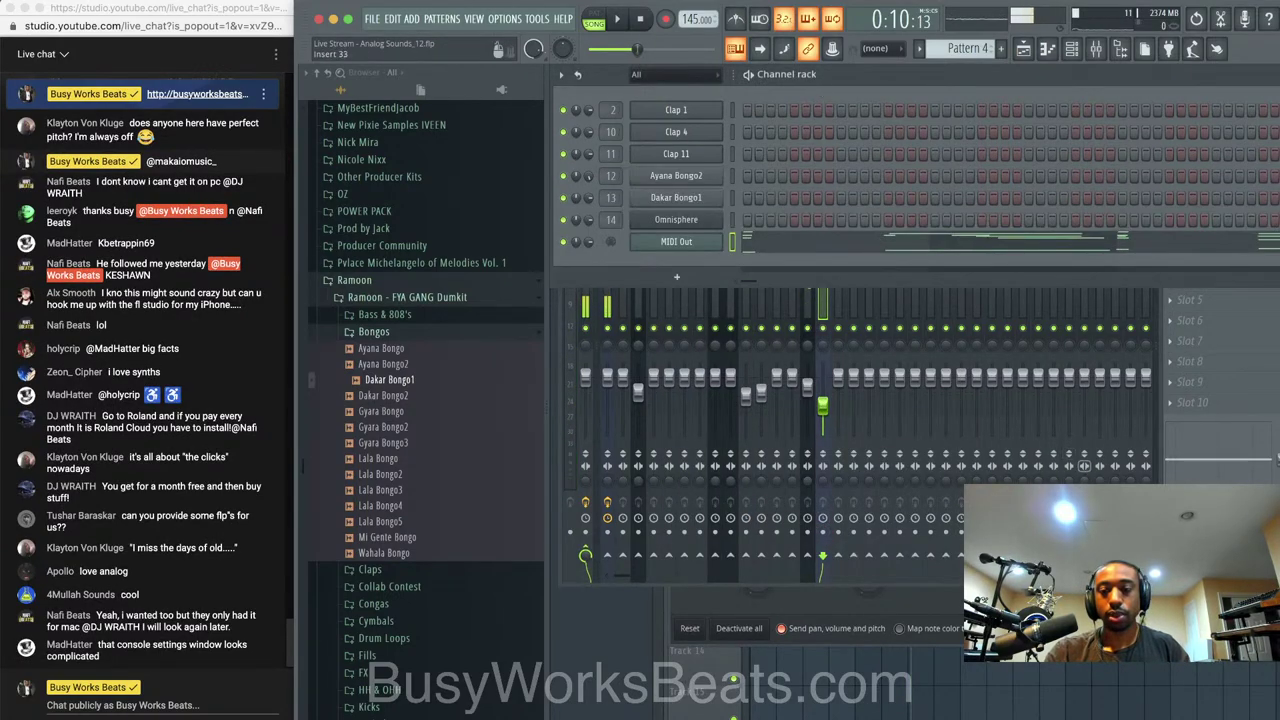
{"action": "left_click", "coordinate": [1140, 624]}
{"action": "left_click", "coordinate": [772, 262]}
{"action": "key", "text": "space"}
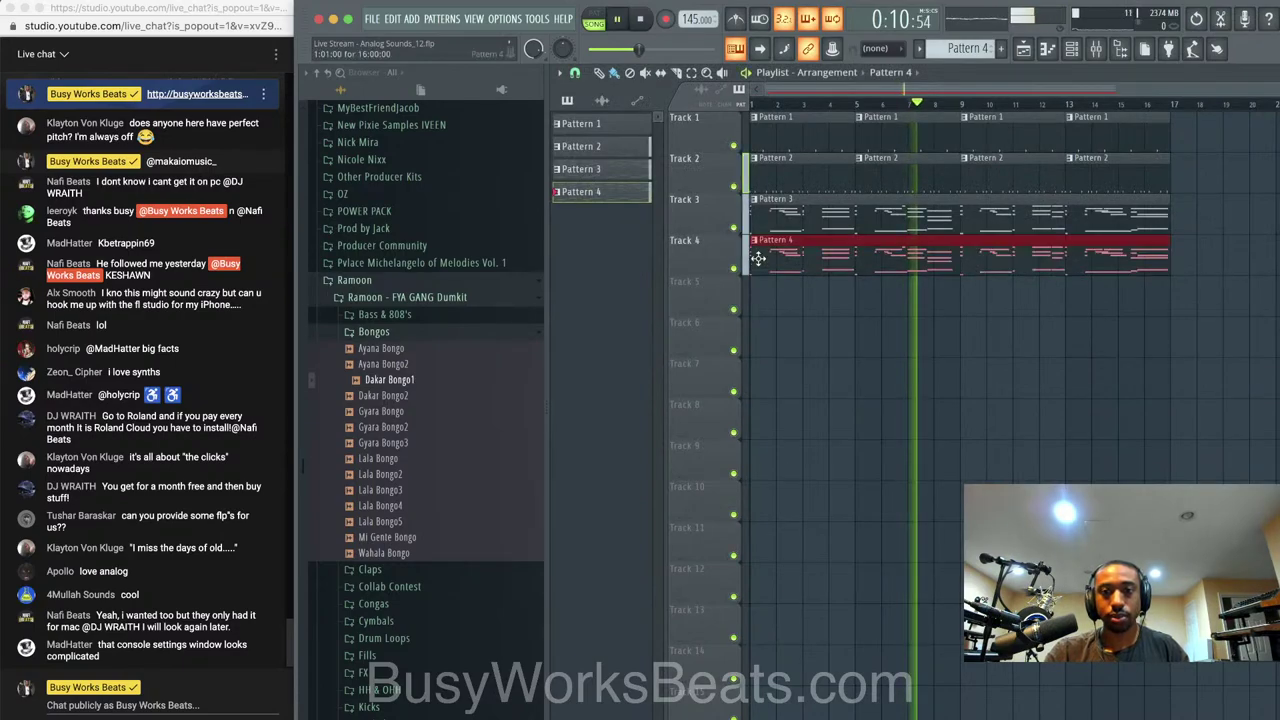
{"action": "left_click", "coordinate": [647, 24]}
{"action": "left_click", "coordinate": [619, 21]}
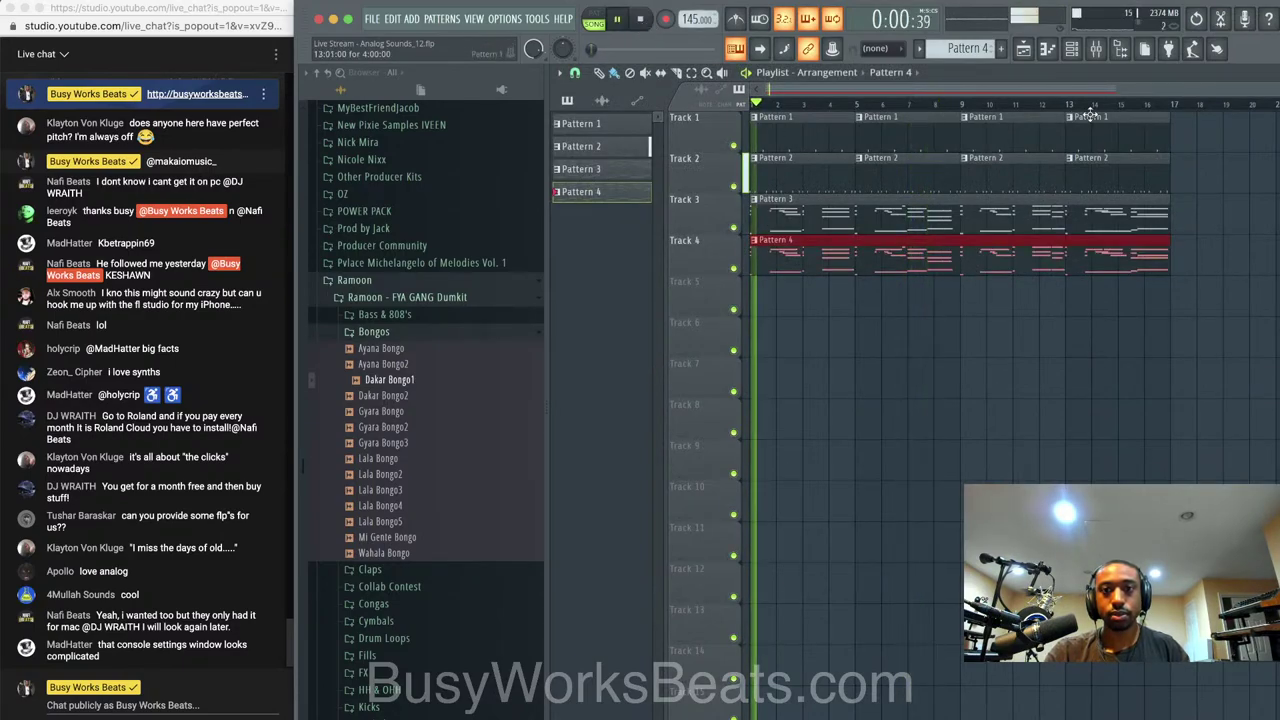
{"action": "left_click", "coordinate": [1081, 53]}
{"action": "key", "text": "space"}
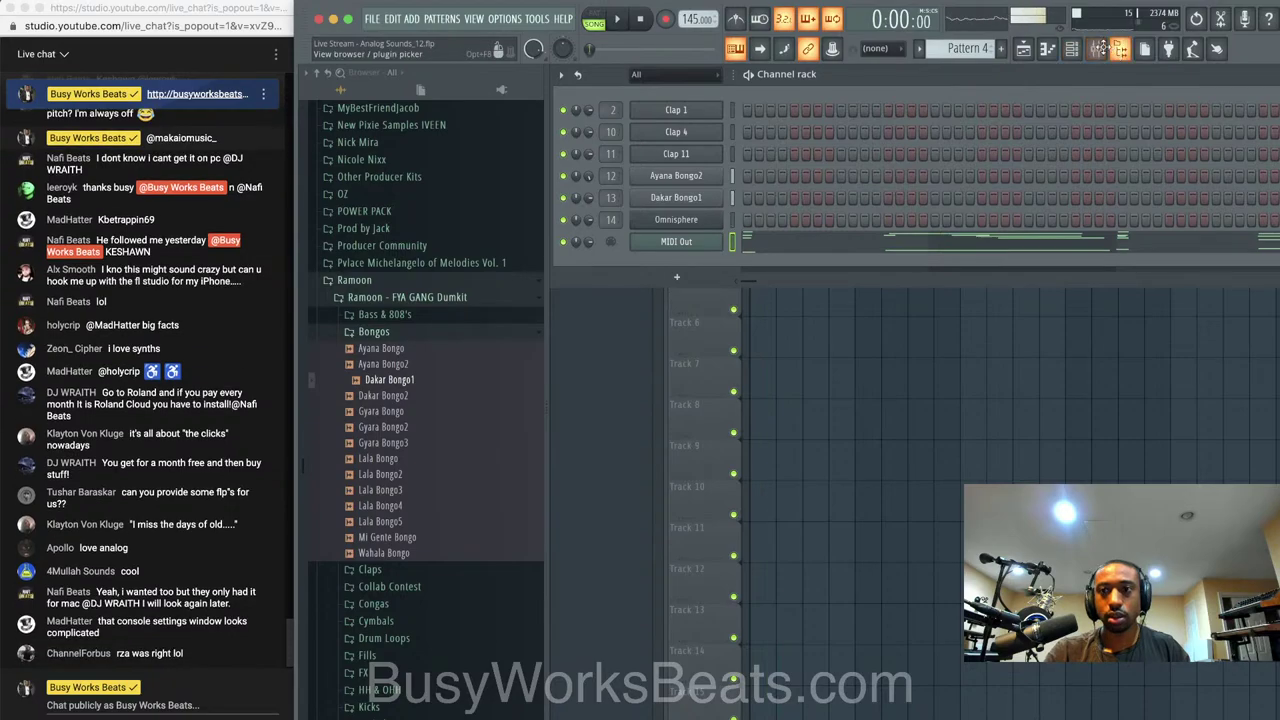
Reopen the mixer, raise Insert 15's fader slightly, and bring the channel rack back to the front
{"action": "left_click", "coordinate": [1096, 49]}
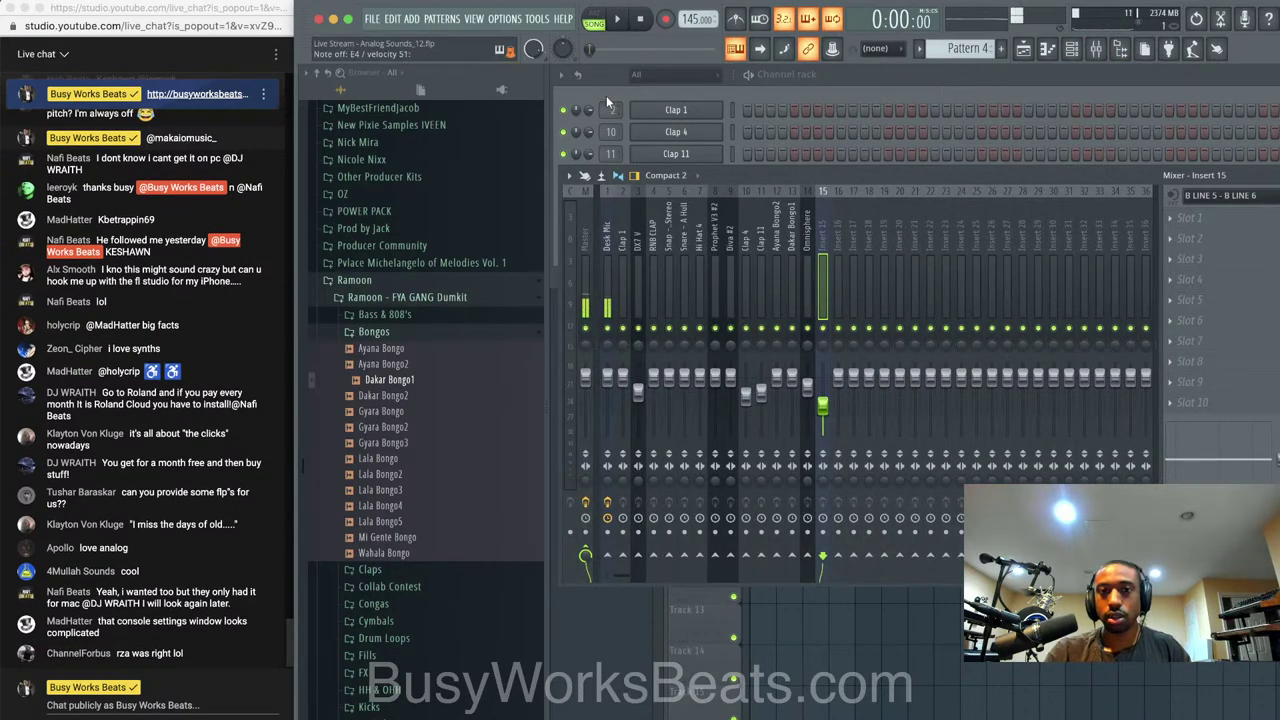
{"action": "left_click", "coordinate": [852, 78]}
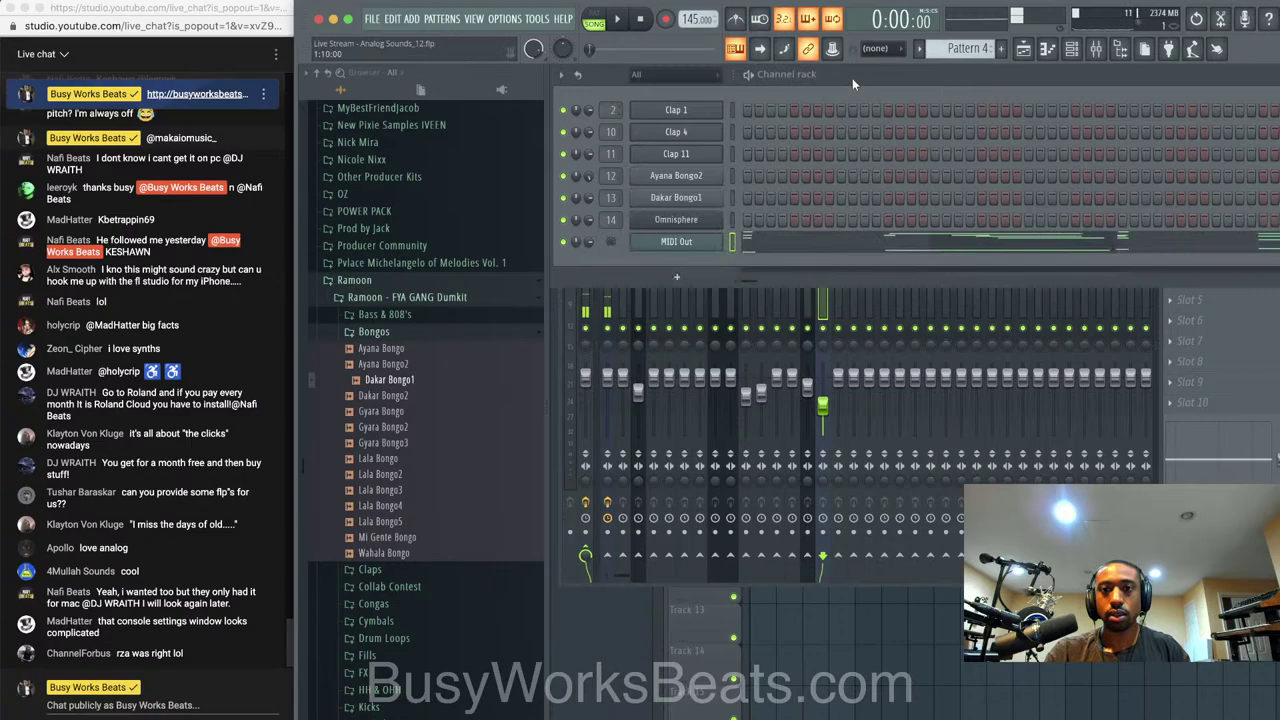
{"action": "left_click", "coordinate": [808, 376]}
{"action": "left_click", "coordinate": [790, 113]}
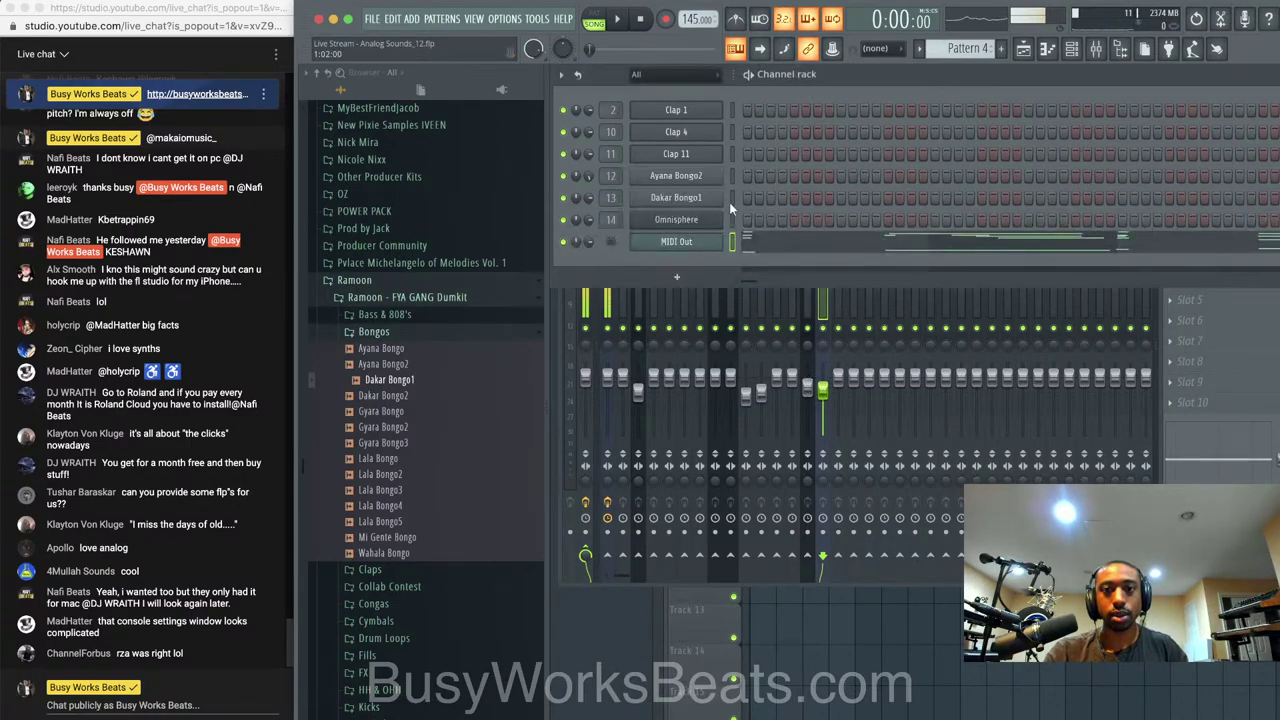
Inspect the MIDI Out channel's settings, and check the port number of the Express 128 Port 1 output in the MIDI settings
{"action": "left_click", "coordinate": [695, 243]}
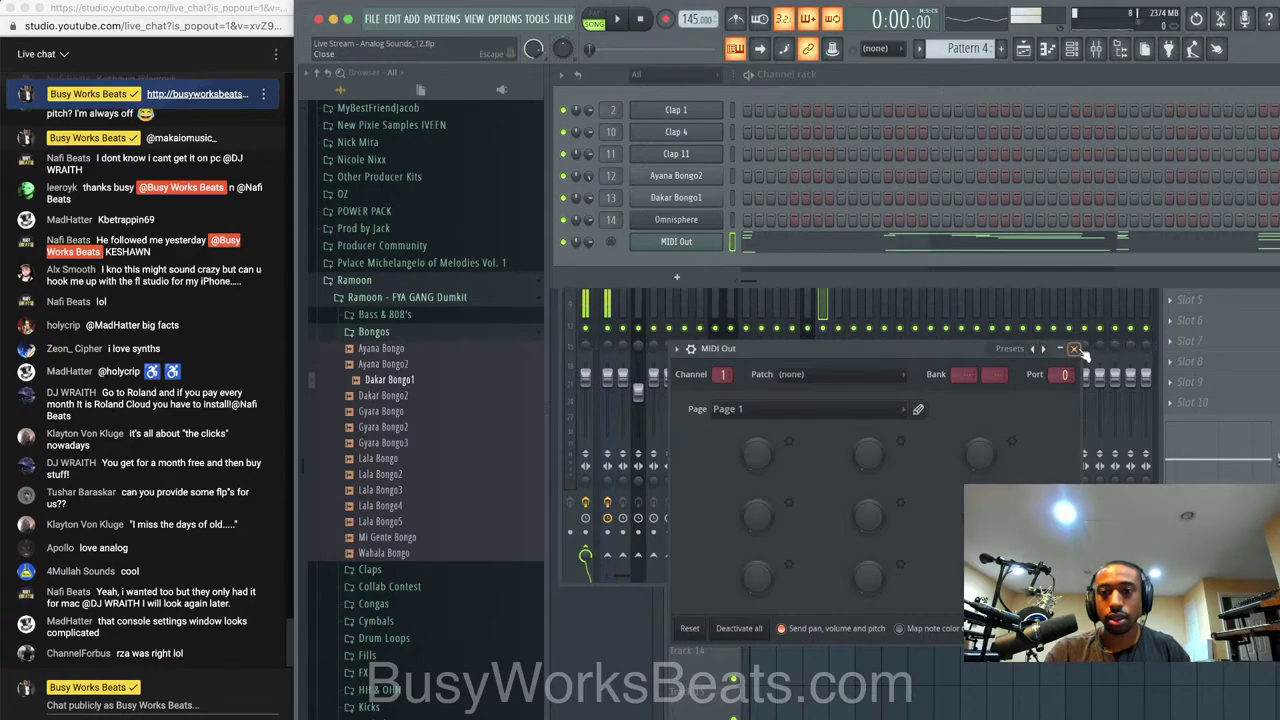
{"action": "left_click", "coordinate": [1074, 348]}
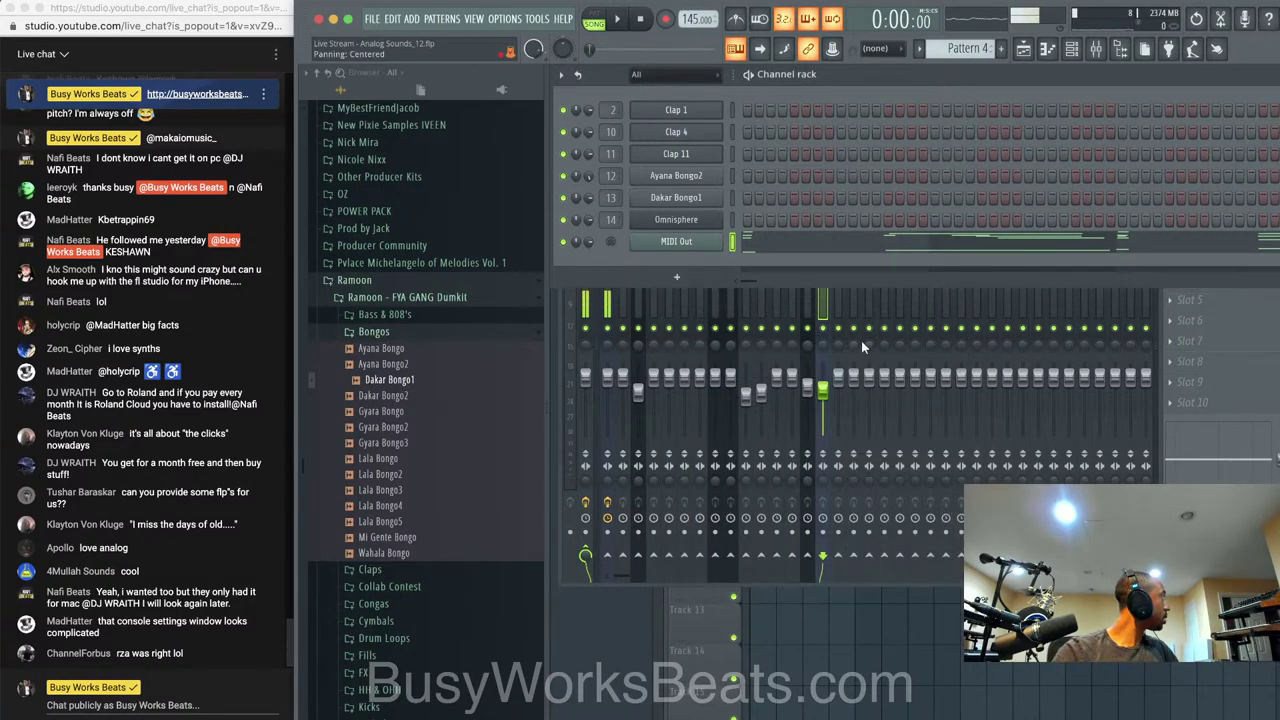
{"action": "left_click", "coordinate": [512, 22]}
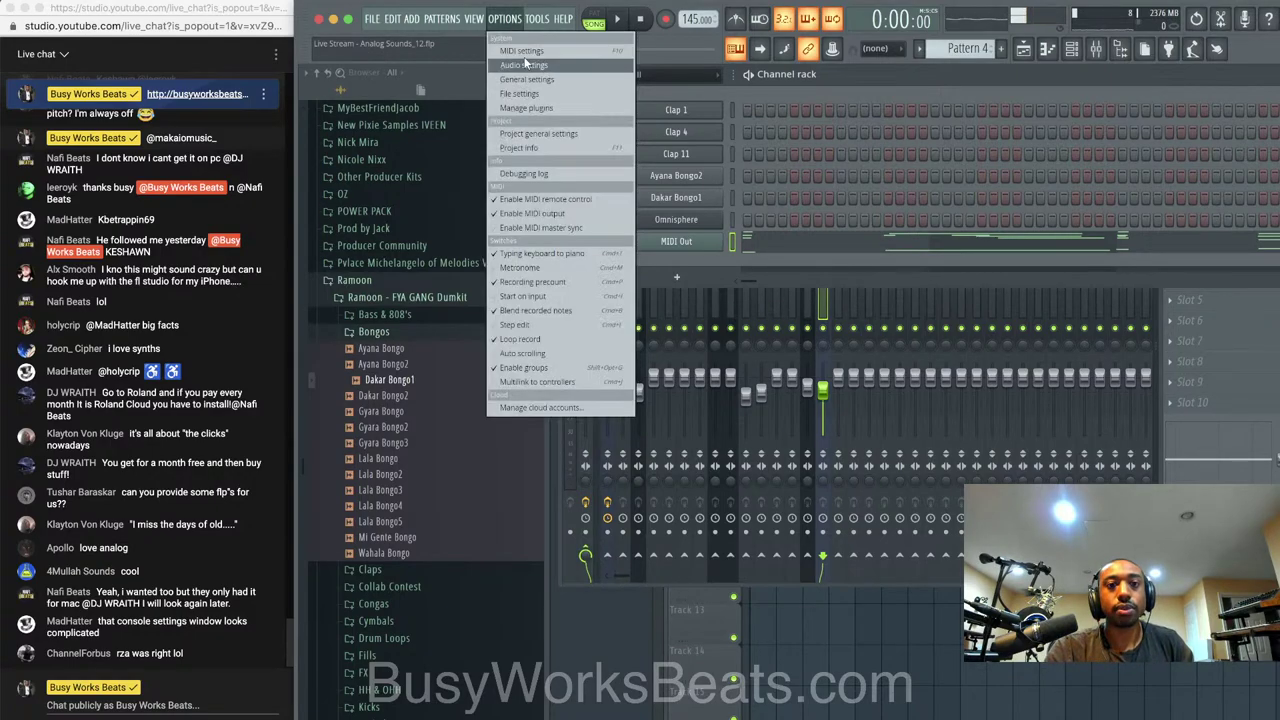
{"action": "left_click", "coordinate": [525, 64]}
{"action": "left_click", "coordinate": [442, 96]}
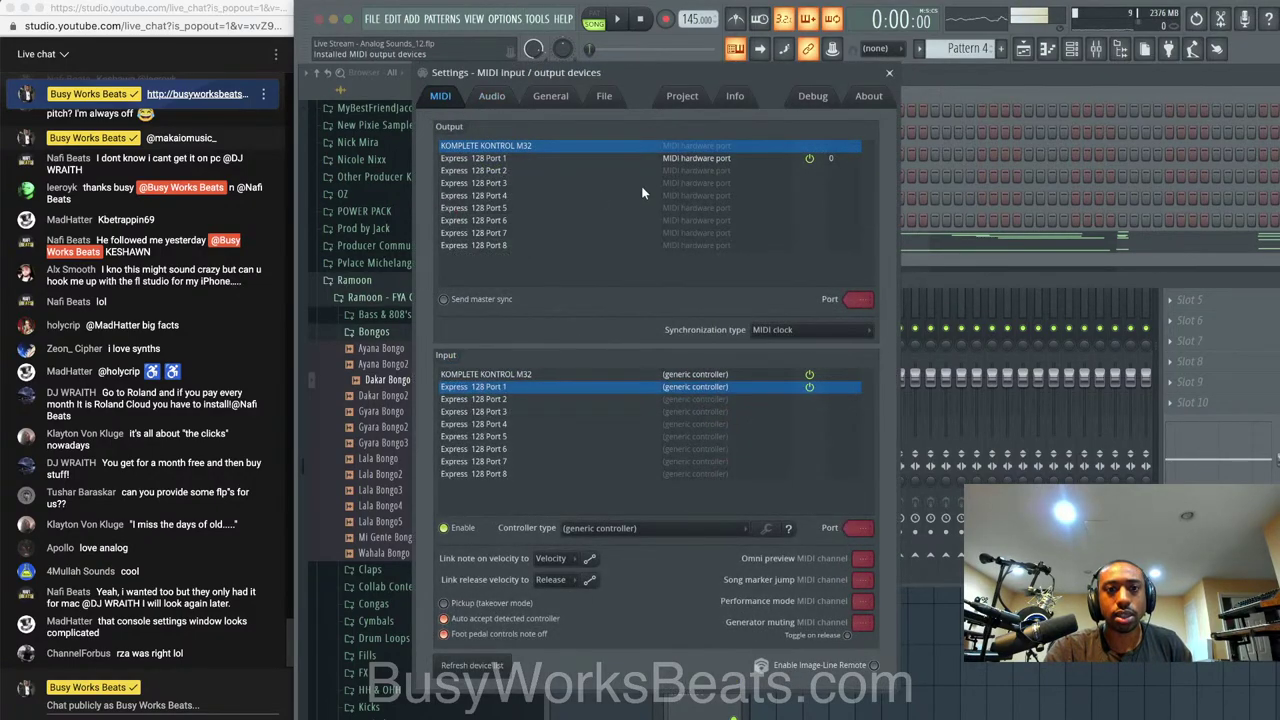
{"action": "left_click", "coordinate": [633, 158]}
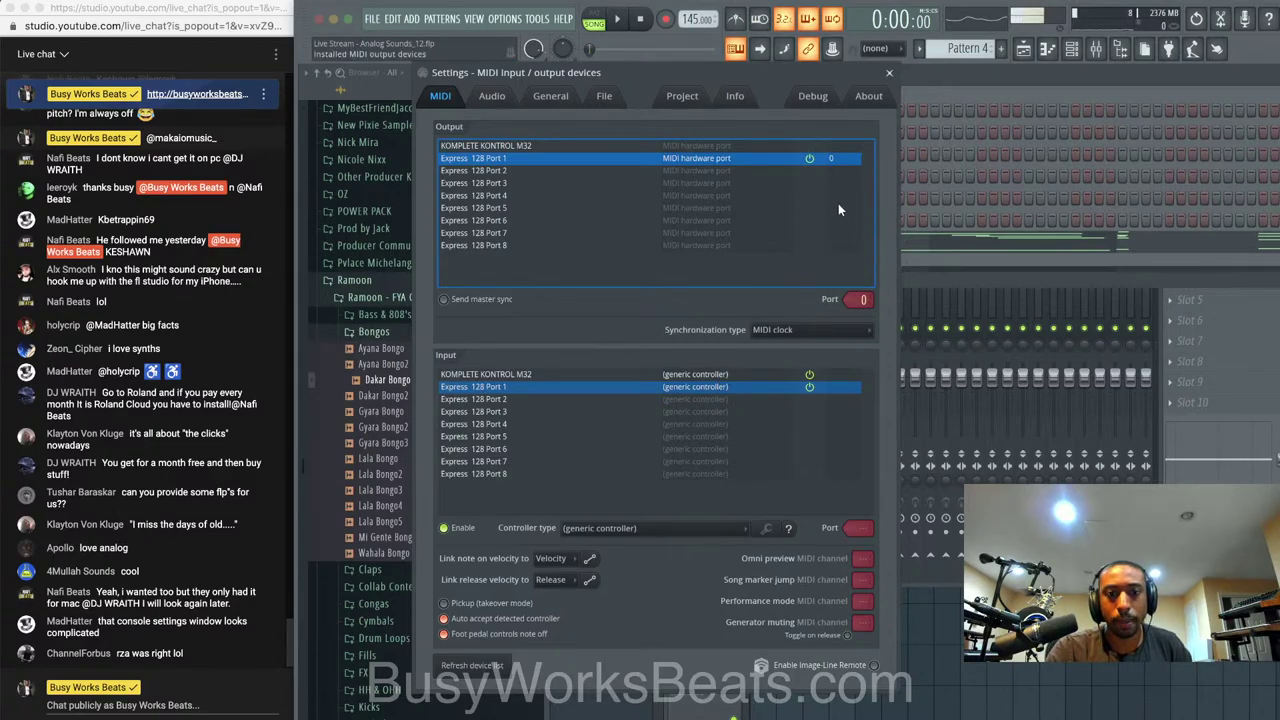
{"action": "left_click", "coordinate": [889, 74]}
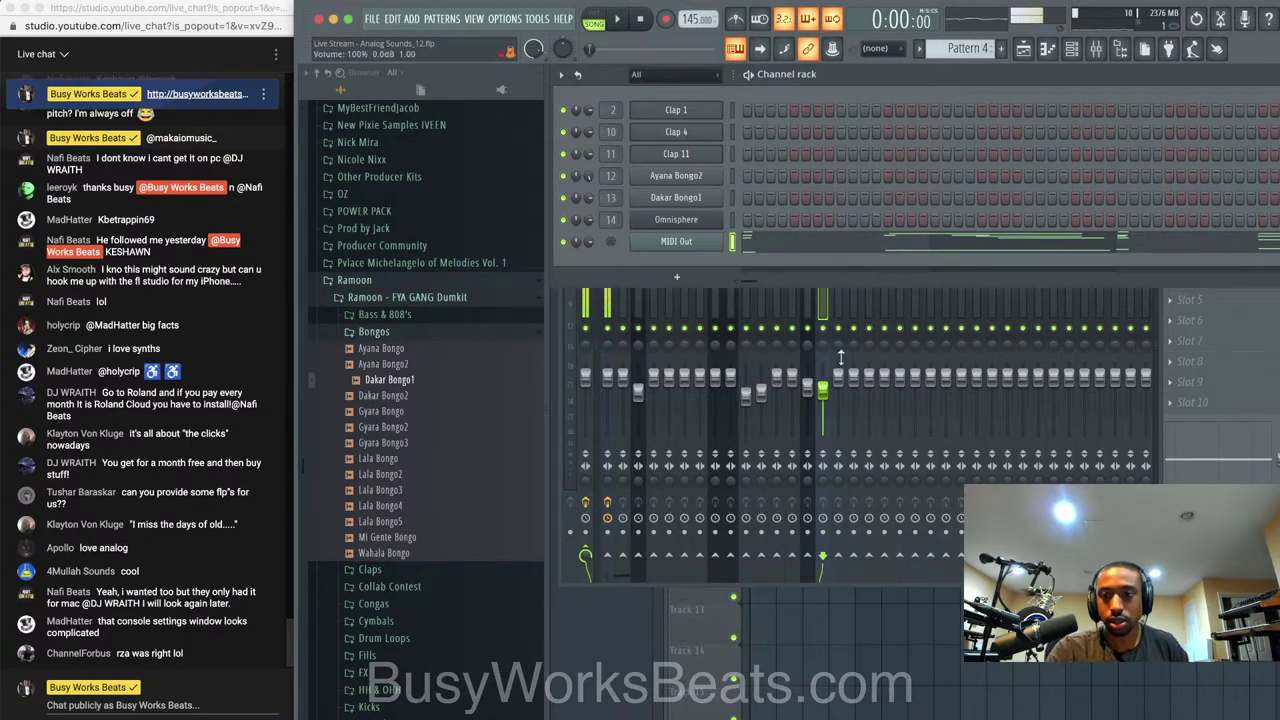
Reopen the MIDI Out channel to recheck its port number, close it, and briefly test playback
{"action": "left_click", "coordinate": [700, 242]}
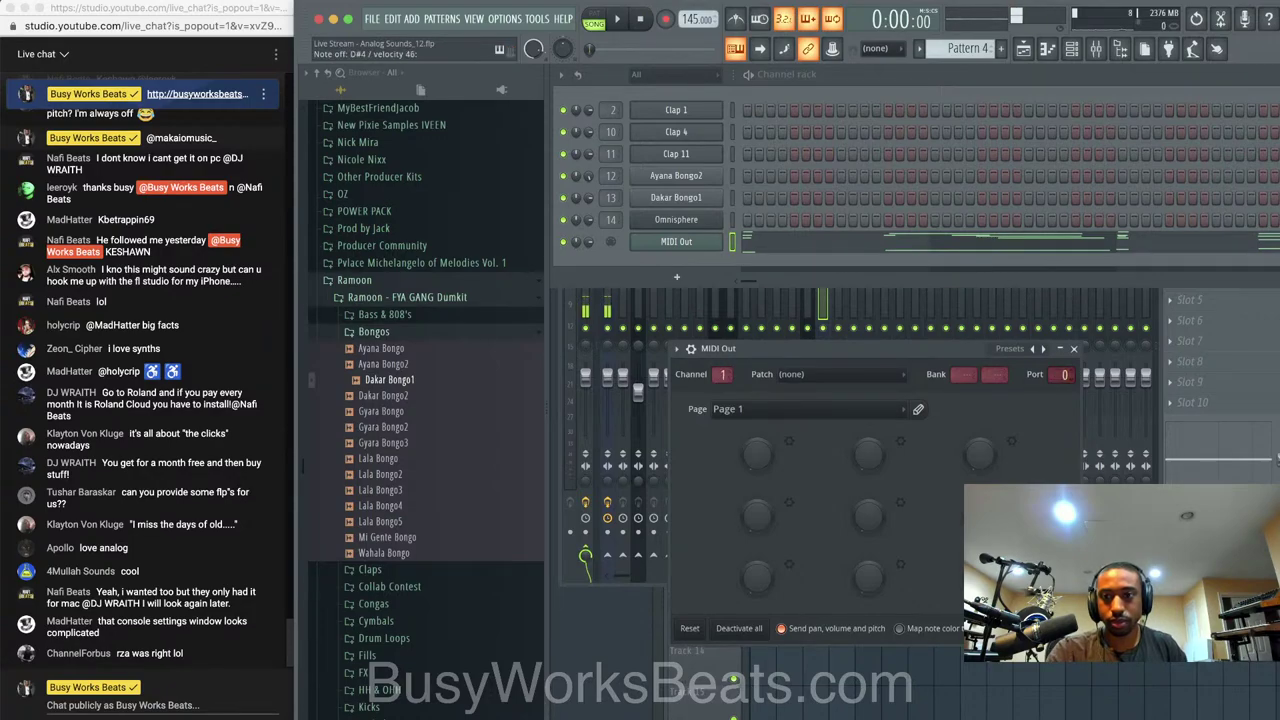
{"action": "left_click_drag", "start_coordinate": [1064, 375], "coordinate": [1064, 365]}
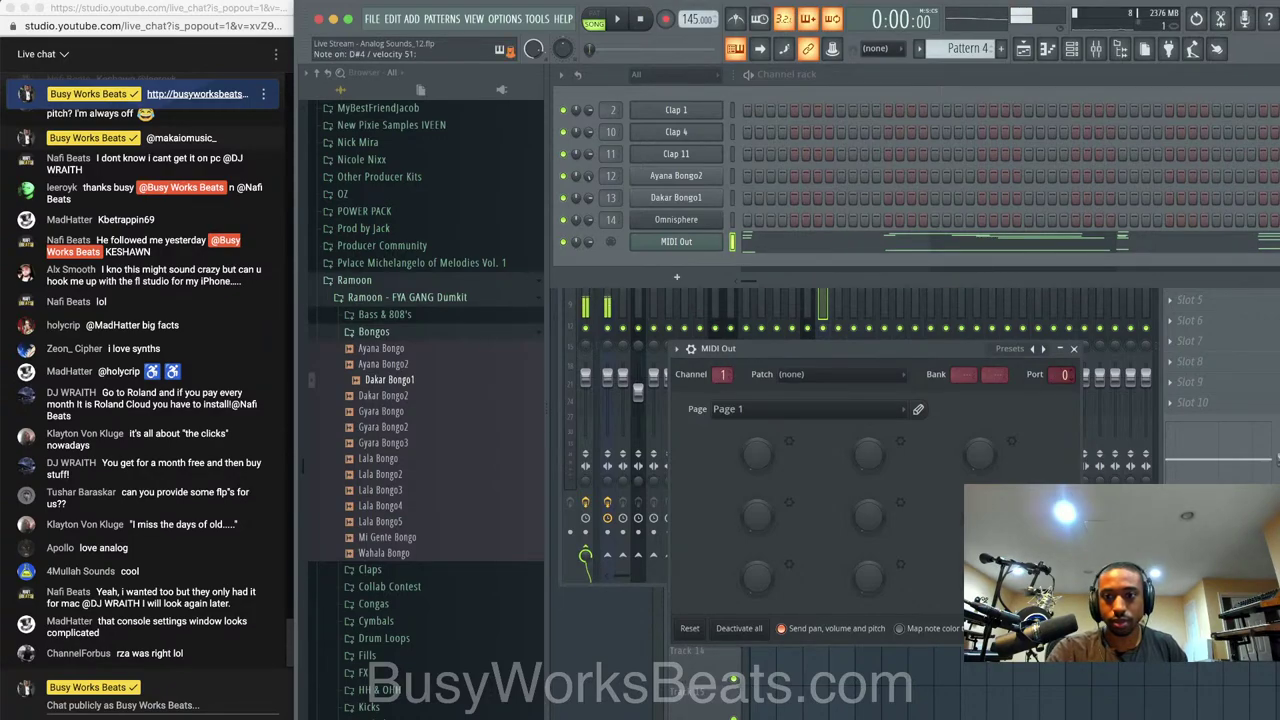
{"action": "left_click", "coordinate": [1073, 348]}
{"action": "key", "text": "space"}
{"action": "key", "text": "space"}
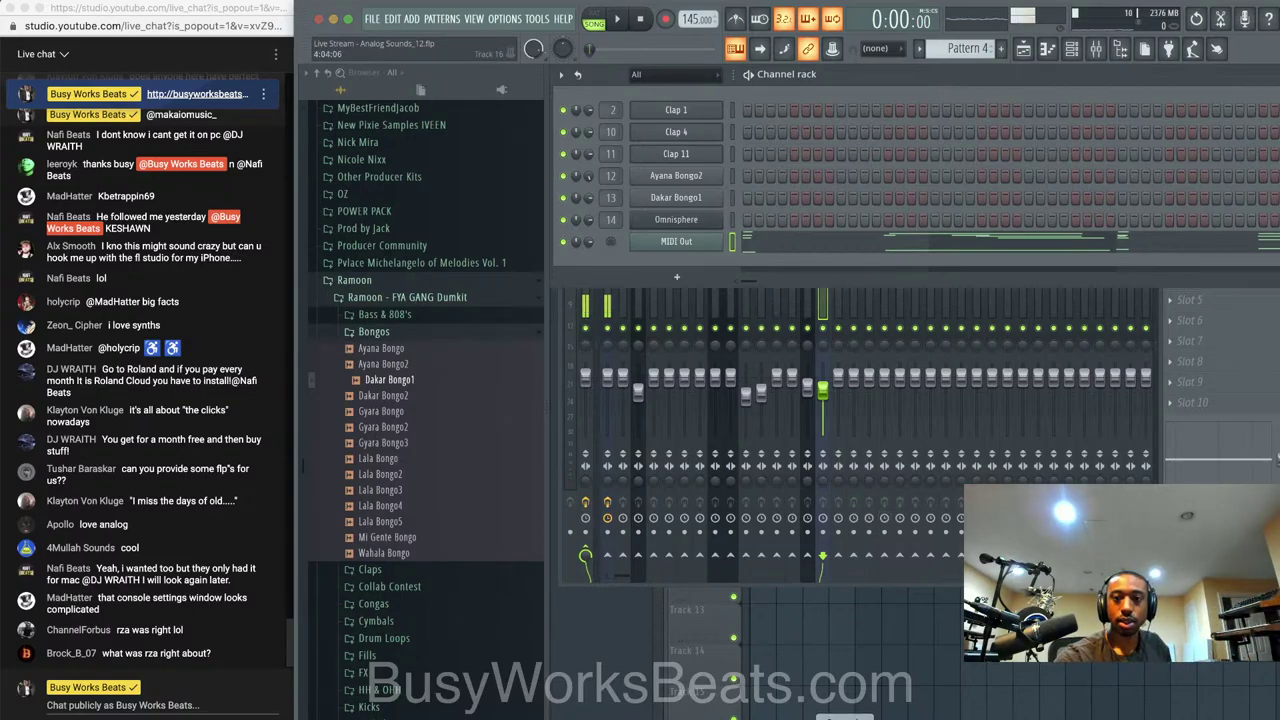
Check the Analog 5/6 input channel in the Console application and return to FL Studio
{"action": "left_click", "coordinate": [845, 718]}
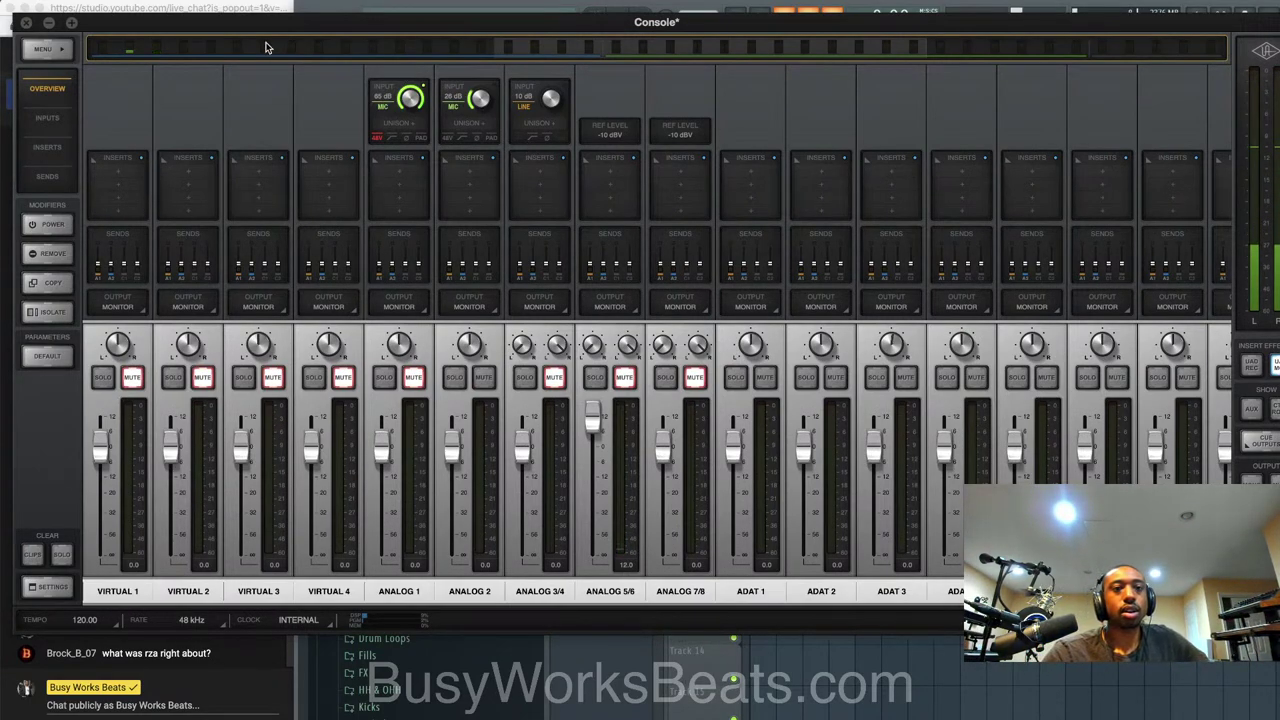
{"action": "scroll", "coordinate": [638, 49], "scroll_direction": "right", "scroll_amount": 1}
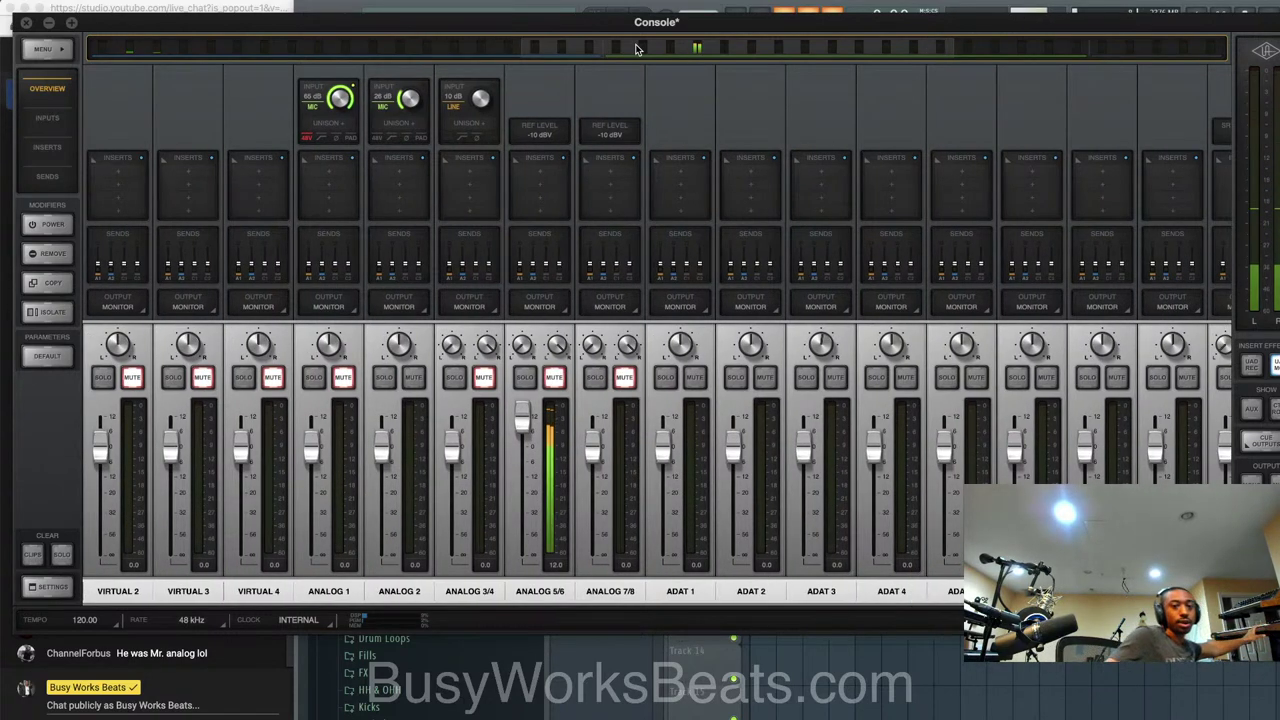
{"action": "key", "text": "super+Tab"}
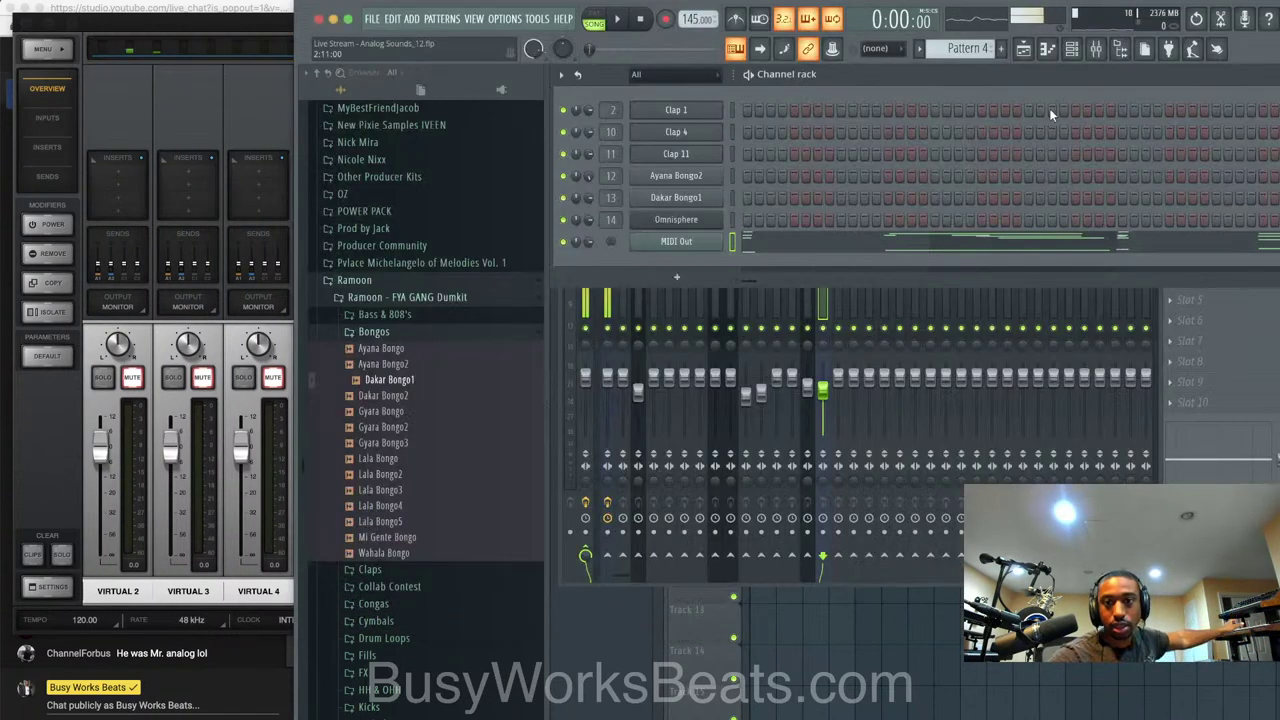
Arm mixer Insert 15 for recording, reposition the mixer to show its master track, and close the Console window
{"action": "left_click", "coordinate": [1218, 312]}
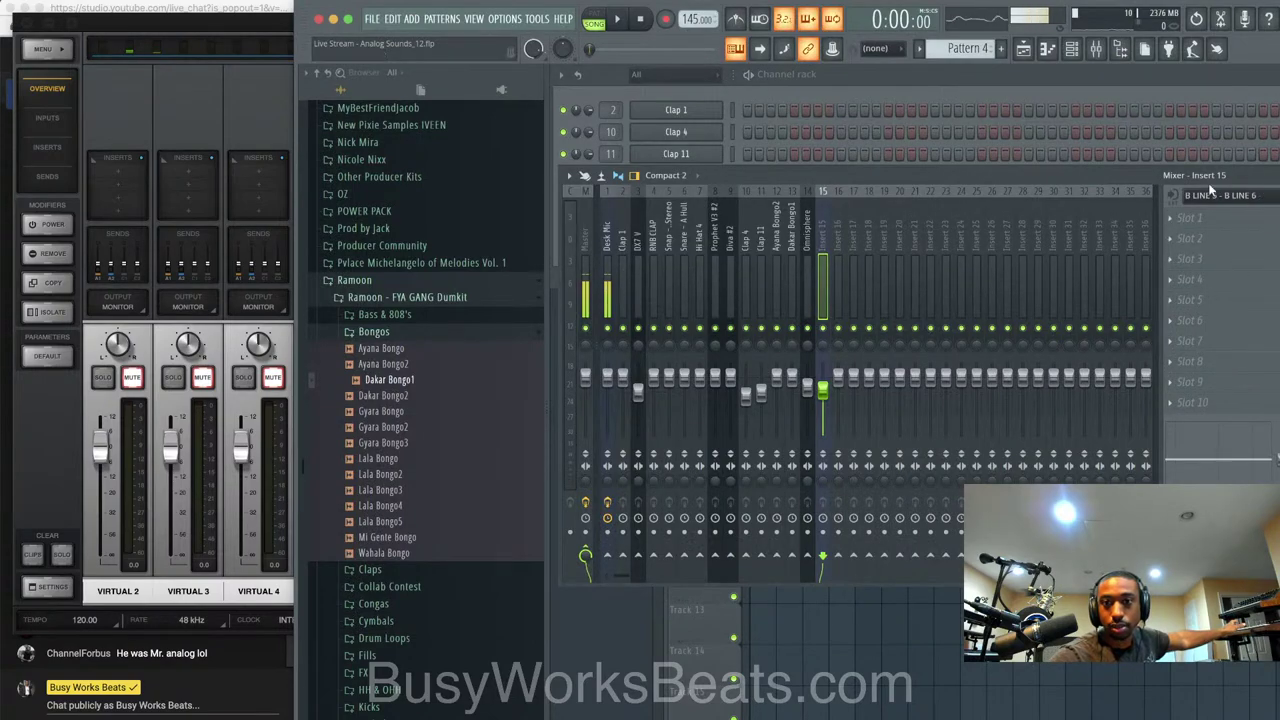
{"action": "left_click_drag", "start_coordinate": [1017, 173], "coordinate": [966, 171]}
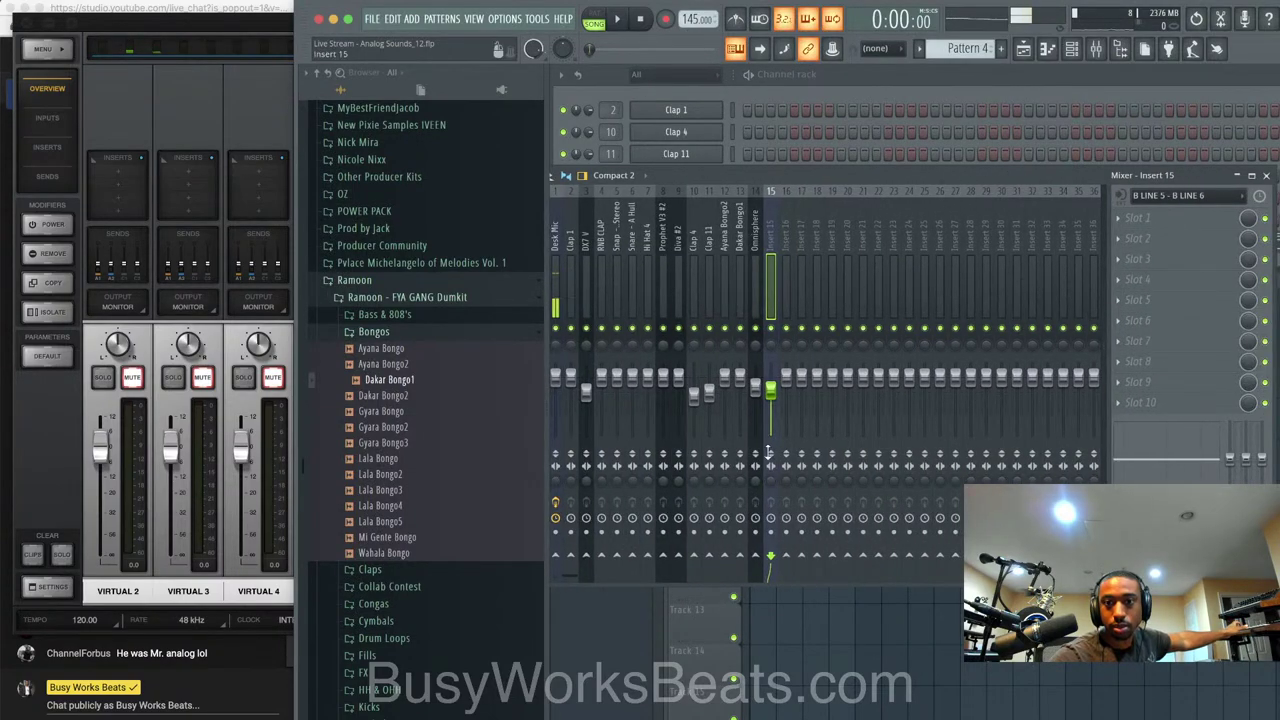
{"action": "left_click", "coordinate": [771, 531]}
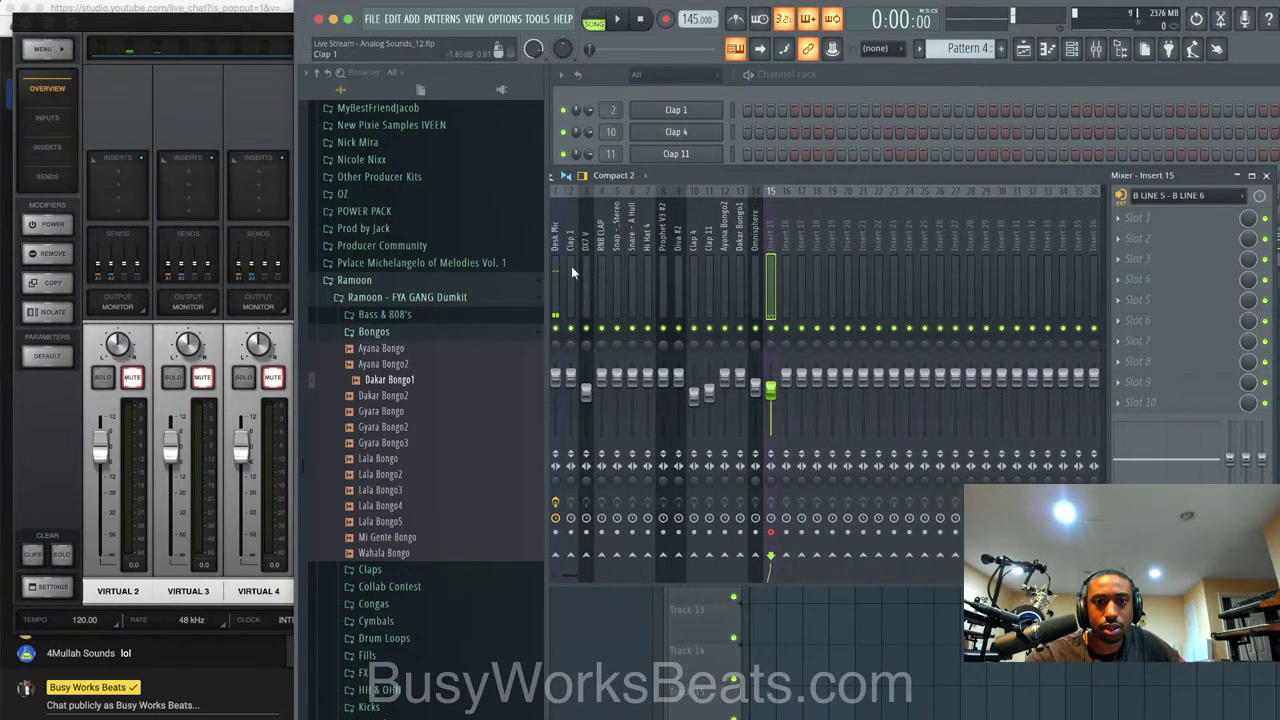
{"action": "left_click_drag", "start_coordinate": [687, 175], "coordinate": [761, 168]}
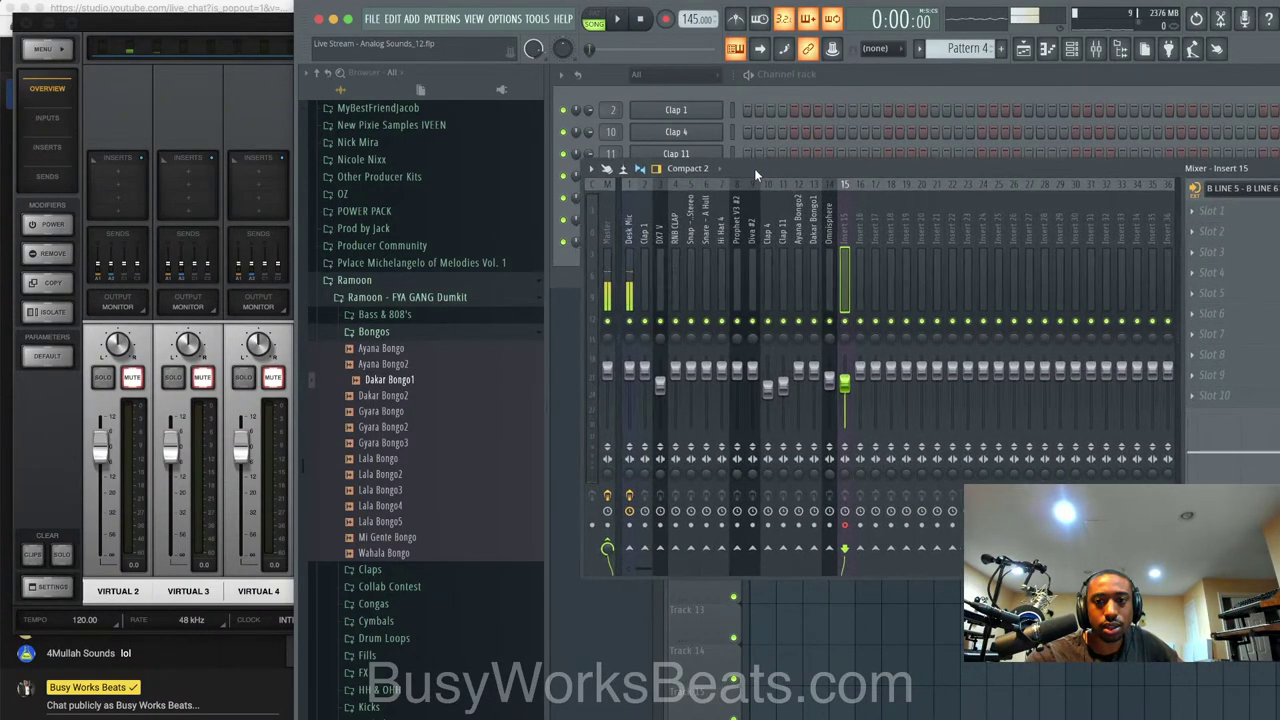
{"action": "left_click", "coordinate": [846, 527]}
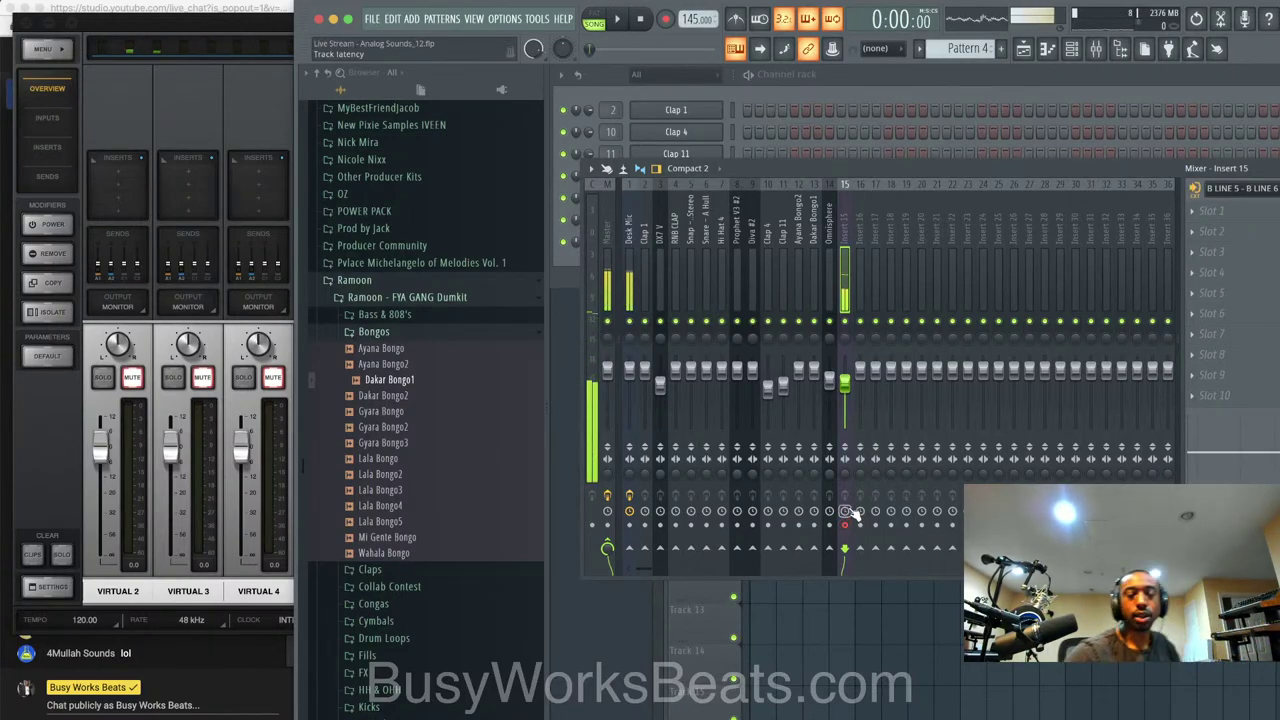
{"action": "left_click", "coordinate": [26, 24]}
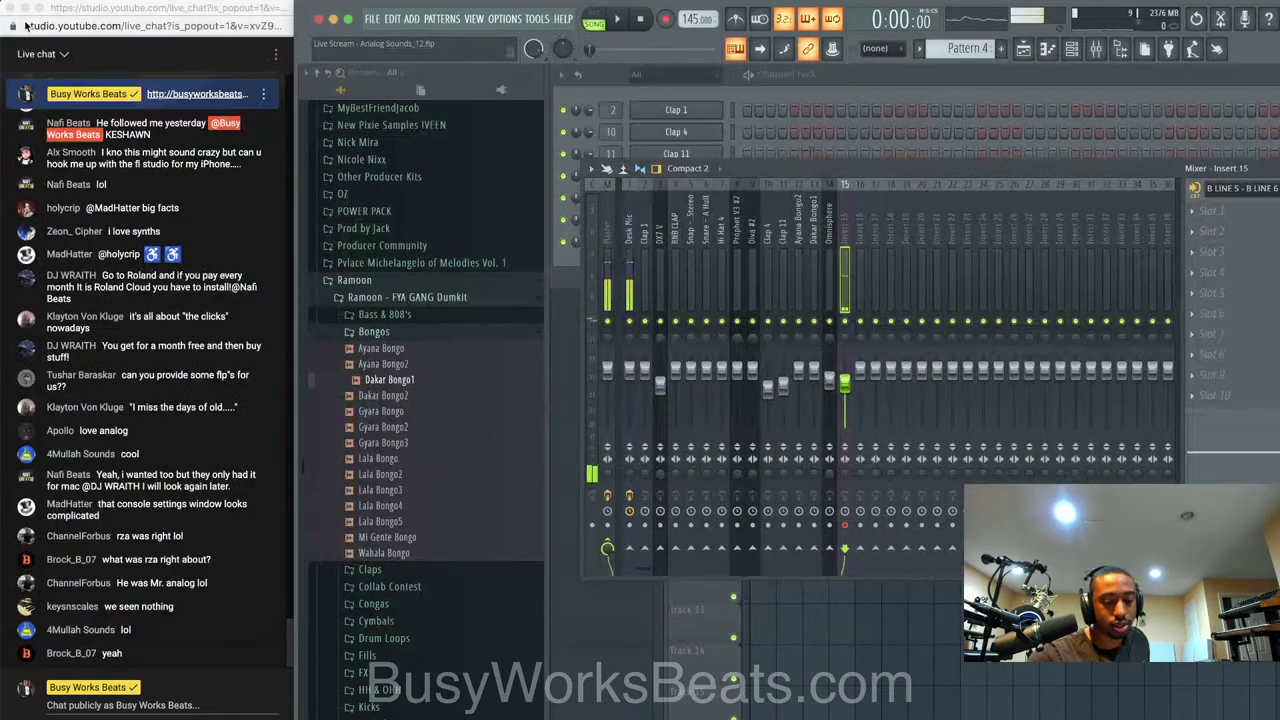
View the YouTube Studio live-streaming dashboard in the browser and minimize that window
{"action": "left_click", "coordinate": [821, 77]}
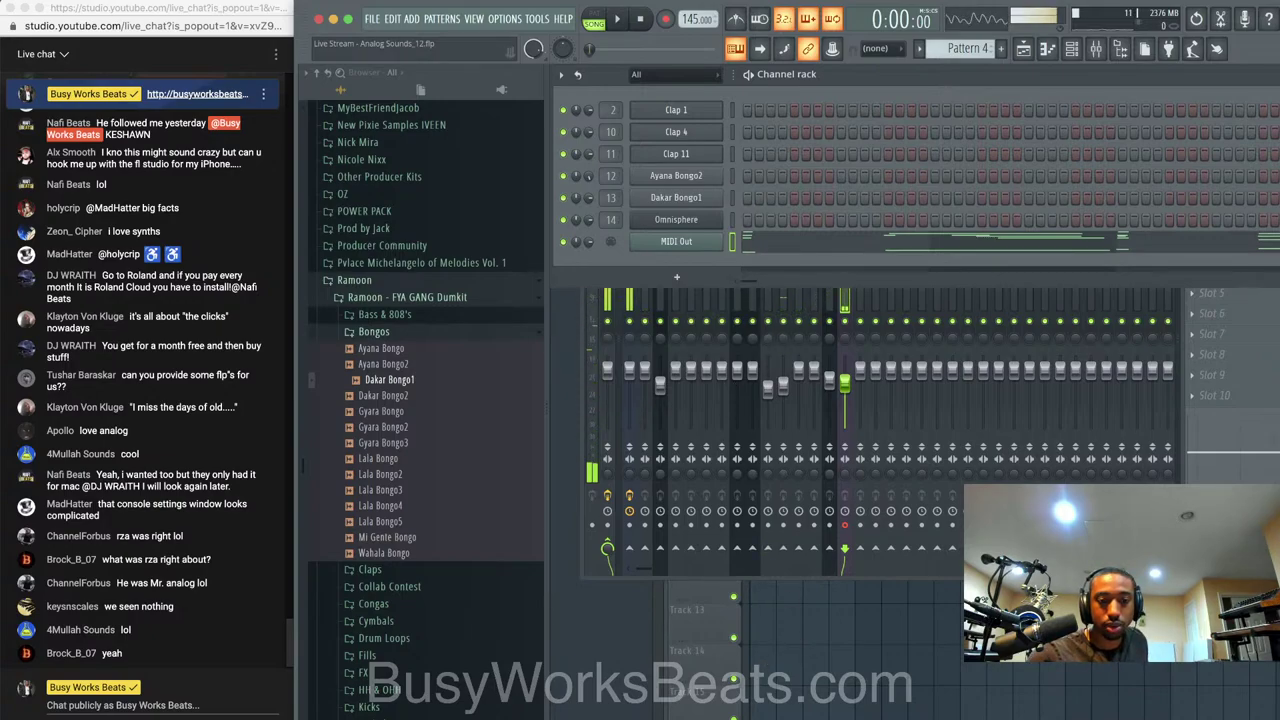
{"action": "left_click", "coordinate": [123, 705]}
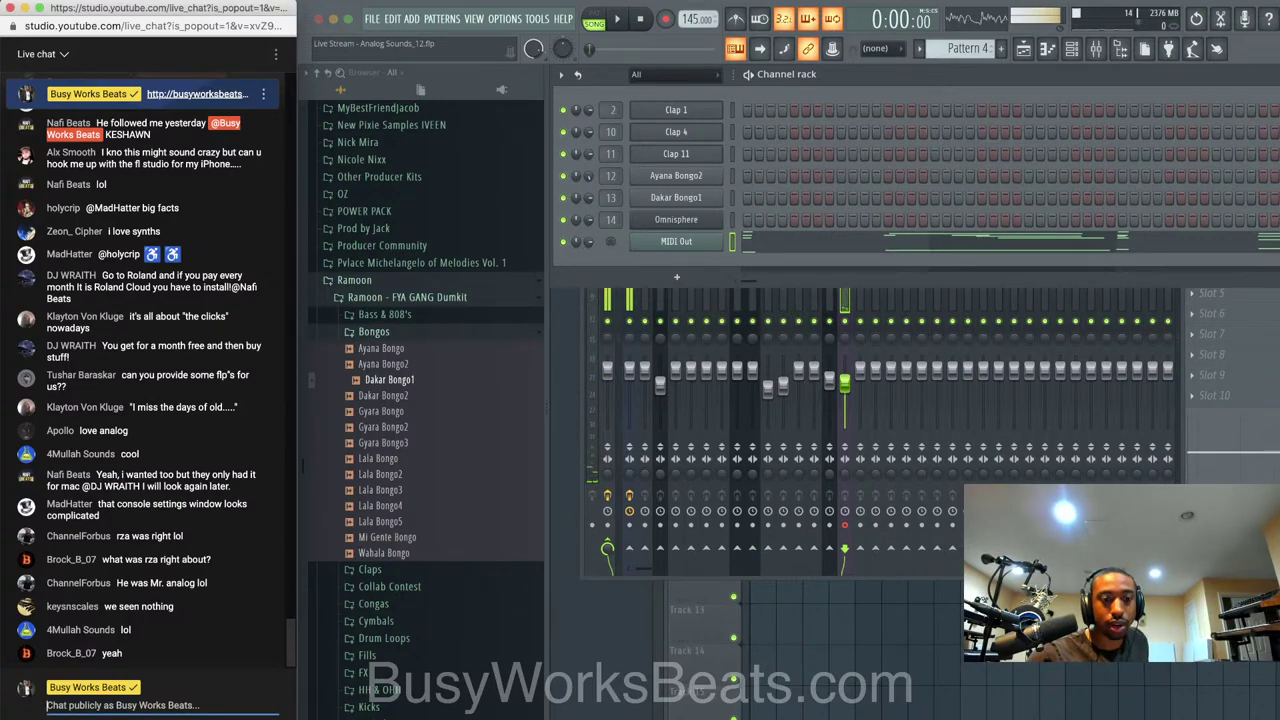
{"action": "right_click", "coordinate": [414, 718]}
{"action": "left_click", "coordinate": [348, 617]}
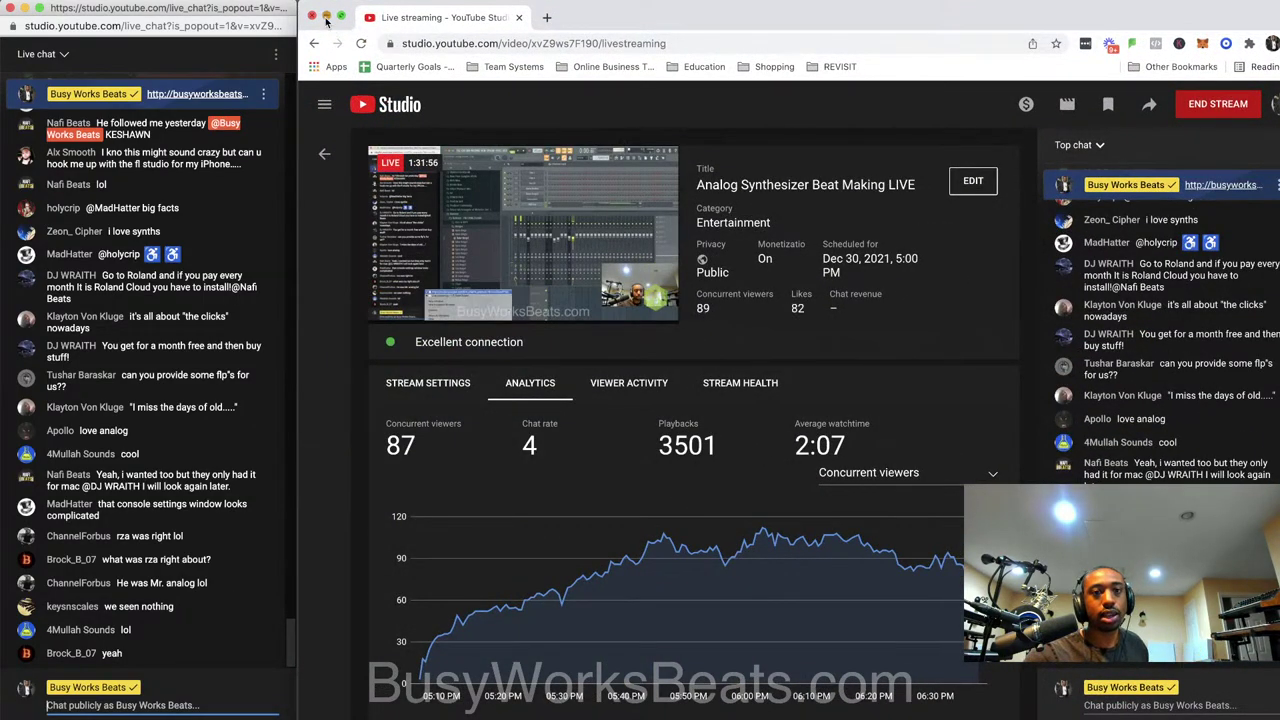
{"action": "left_click", "coordinate": [326, 18]}
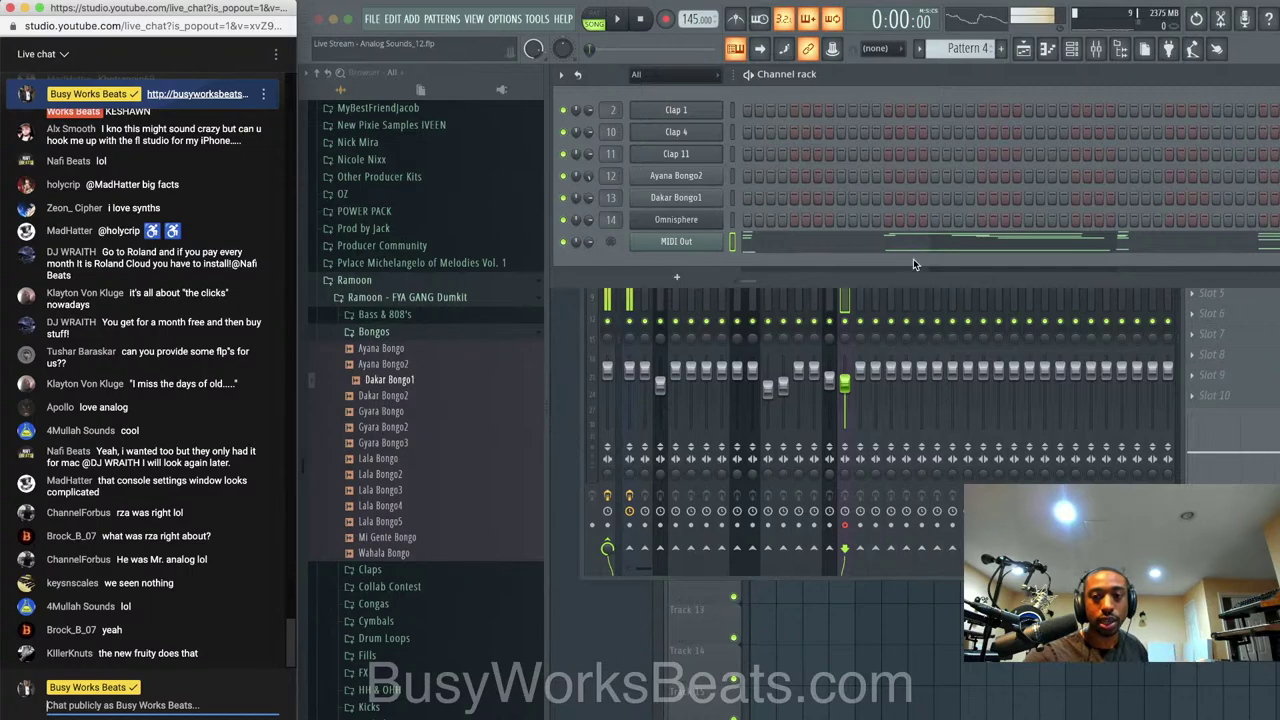
Bring the playlist to the front with the mixer hidden
{"action": "left_click", "coordinate": [899, 619]}
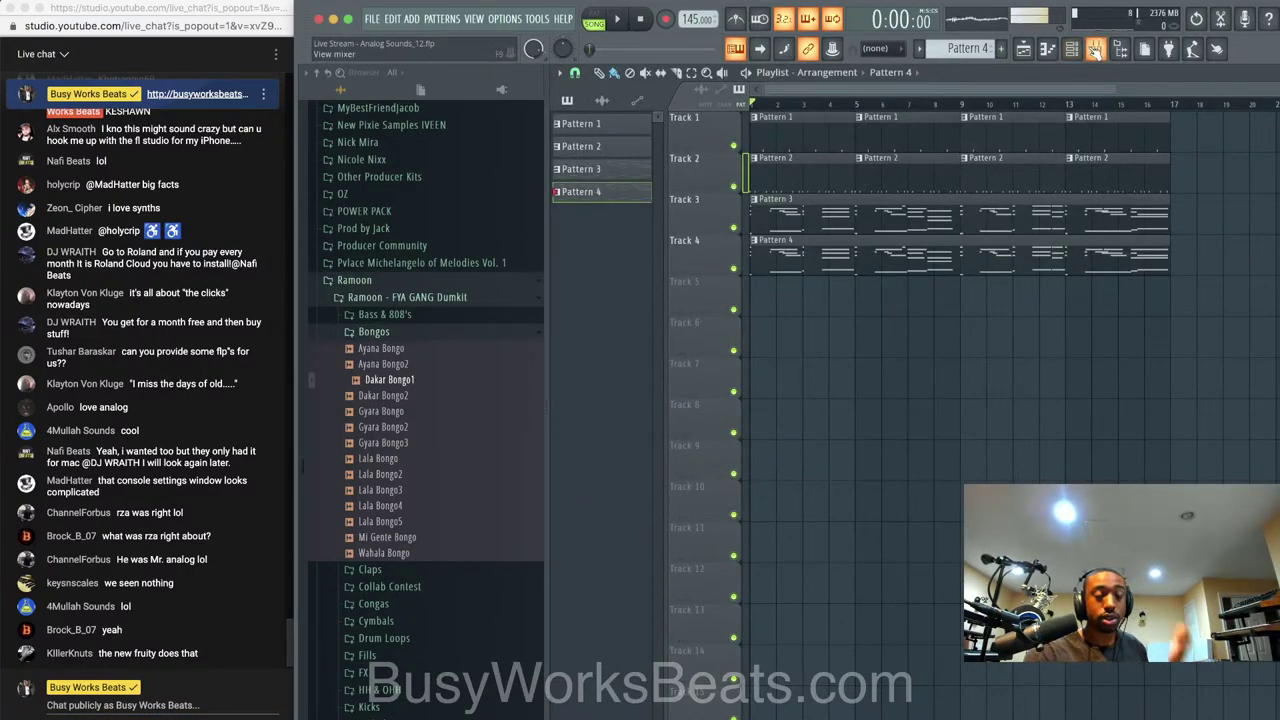
{"action": "left_click", "coordinate": [1096, 52]}
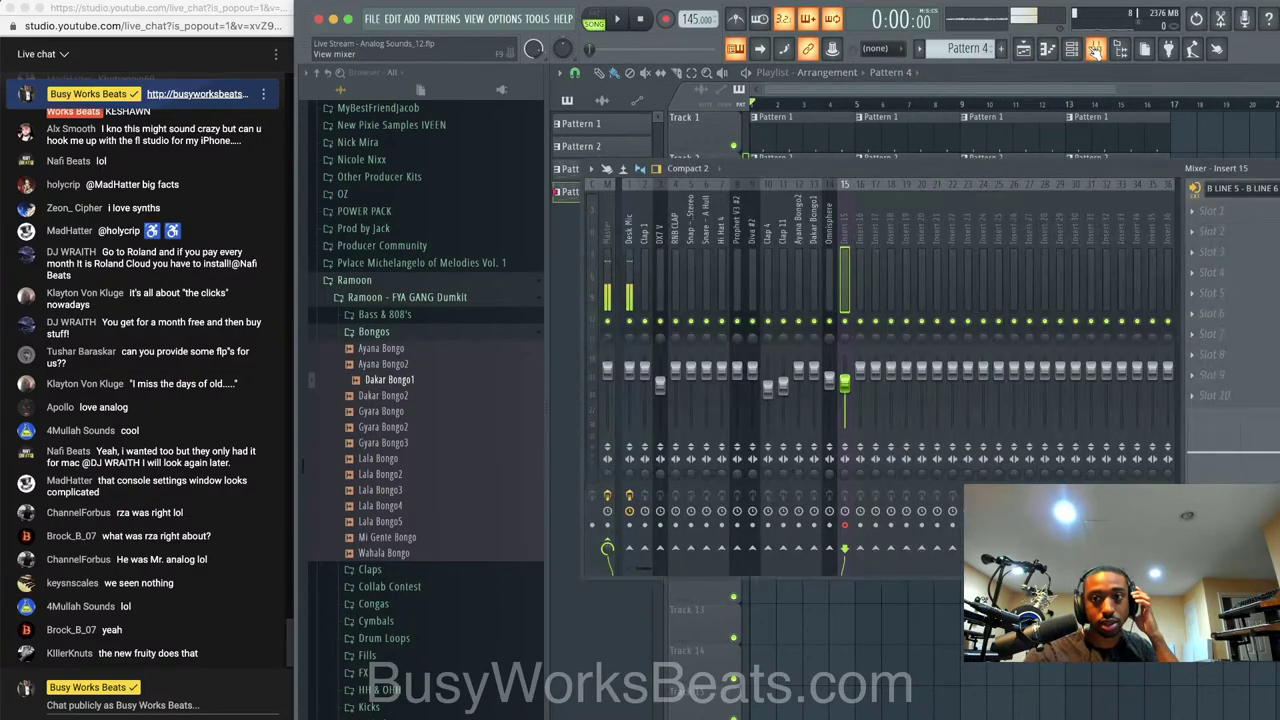
{"action": "left_click", "coordinate": [1096, 52]}
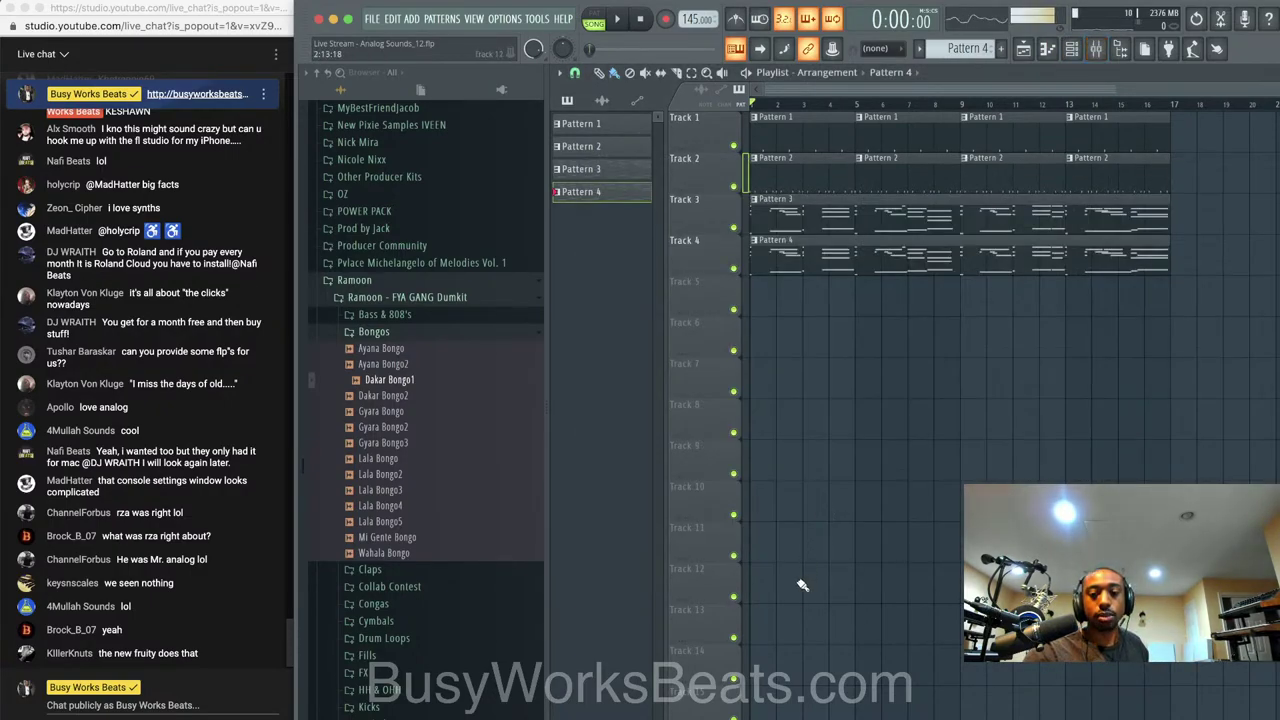
Switch to OBS, hide the Webcam source in the DAW Recording scene, and minimize the OBS window
{"action": "left_click", "coordinate": [930, 700]}
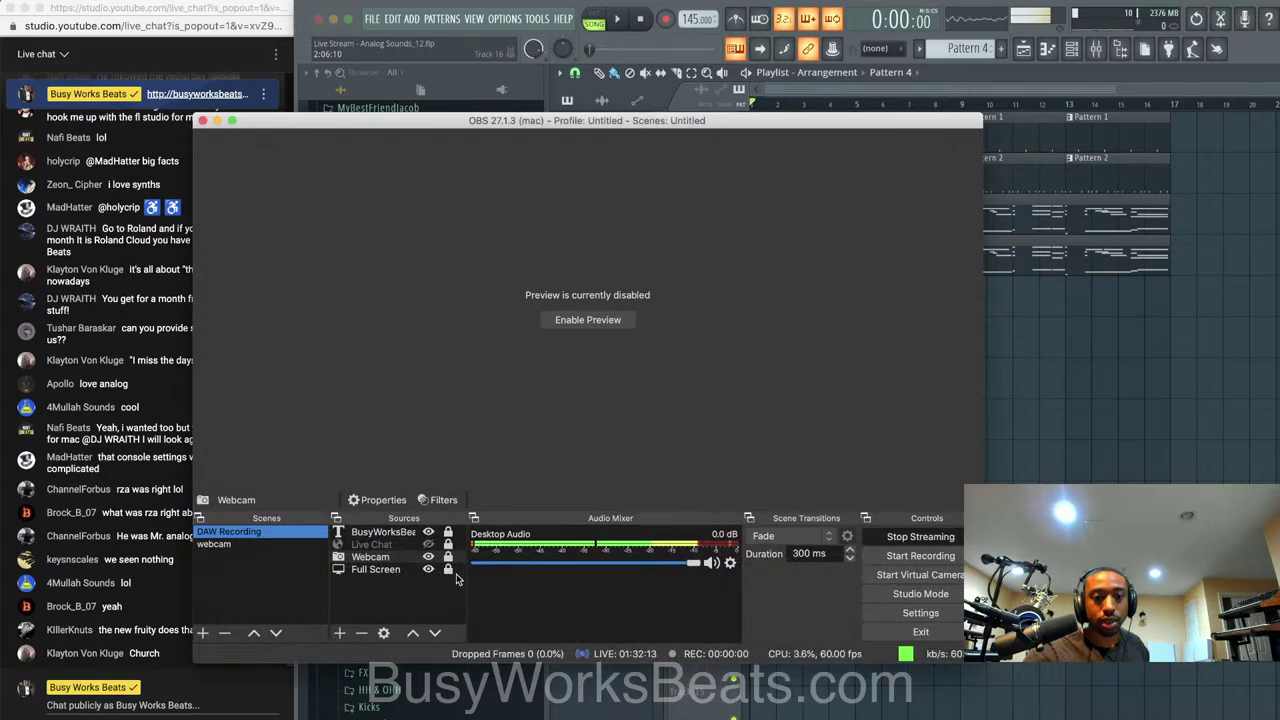
{"action": "left_click", "coordinate": [429, 558]}
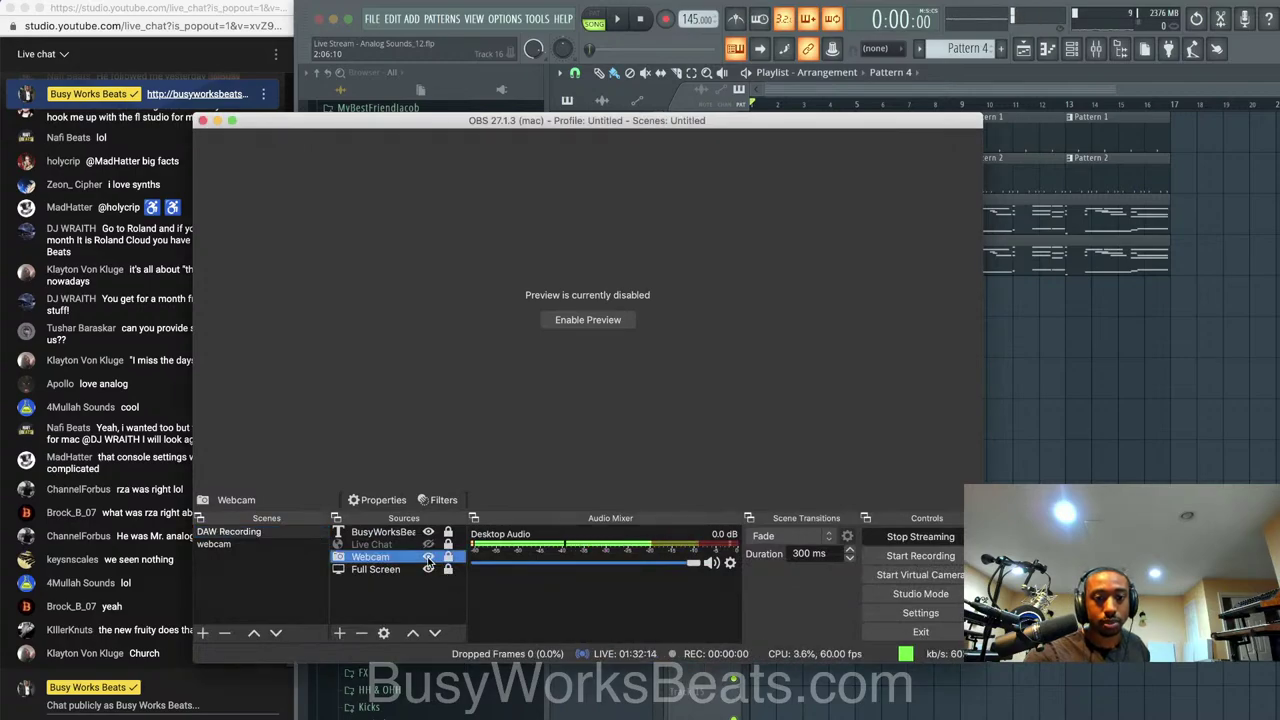
{"action": "left_click", "coordinate": [548, 328]}
{"action": "right_click", "coordinate": [548, 328]}
{"action": "left_click", "coordinate": [598, 14]}
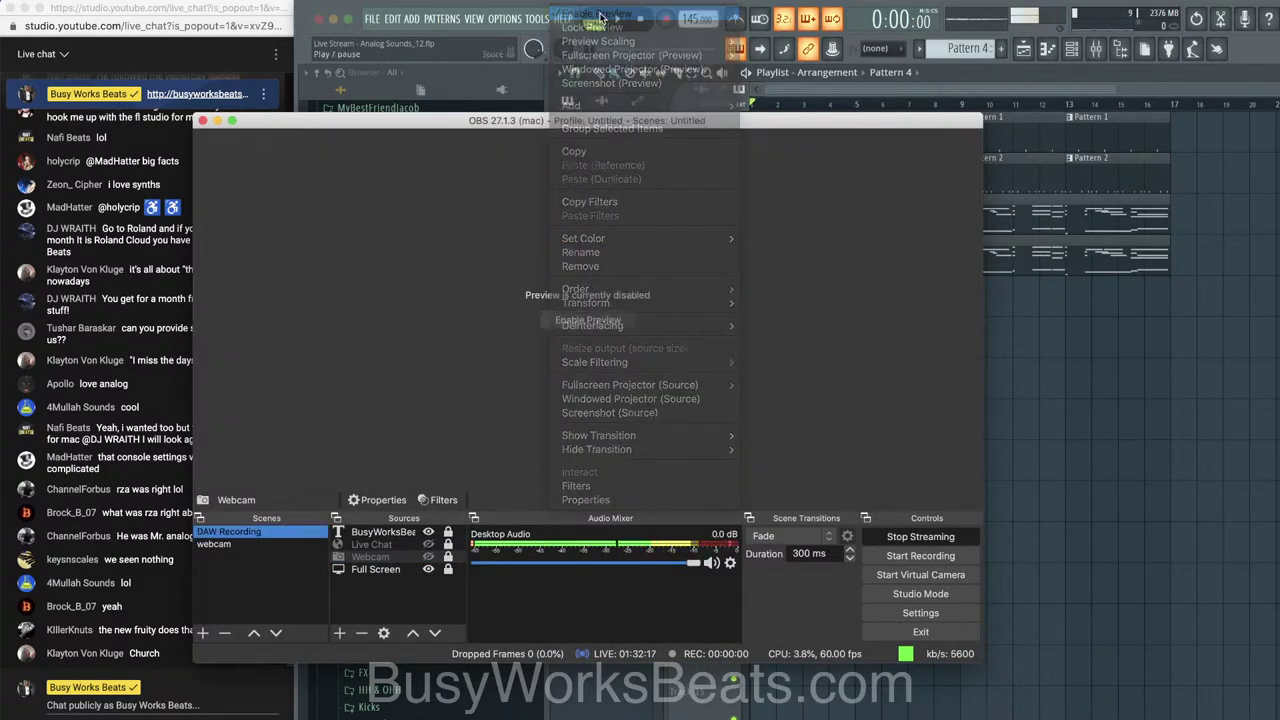
{"action": "left_click", "coordinate": [218, 121]}
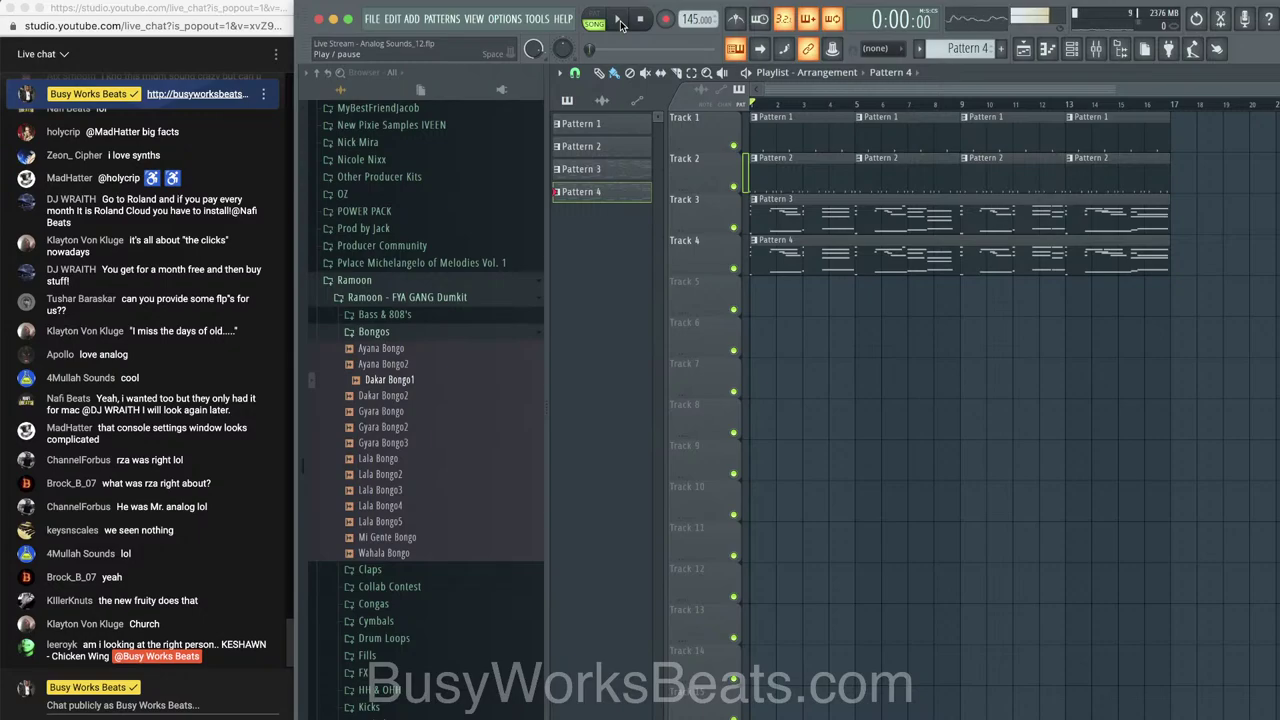
Play the song with the mixer open and lower the Insert 15 volume to about 60%
{"action": "left_click", "coordinate": [620, 22]}
{"action": "left_click", "coordinate": [1096, 50]}
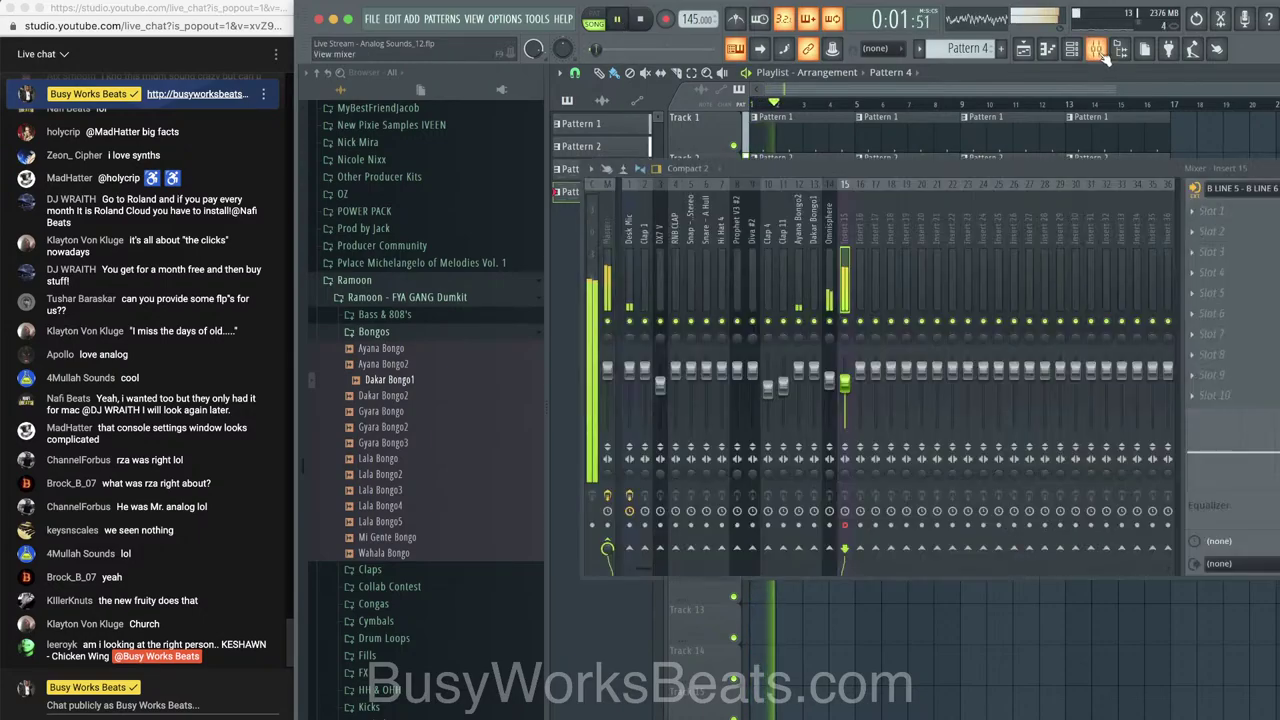
{"action": "left_click_drag", "start_coordinate": [850, 384], "coordinate": [851, 394]}
{"action": "key", "text": "space"}
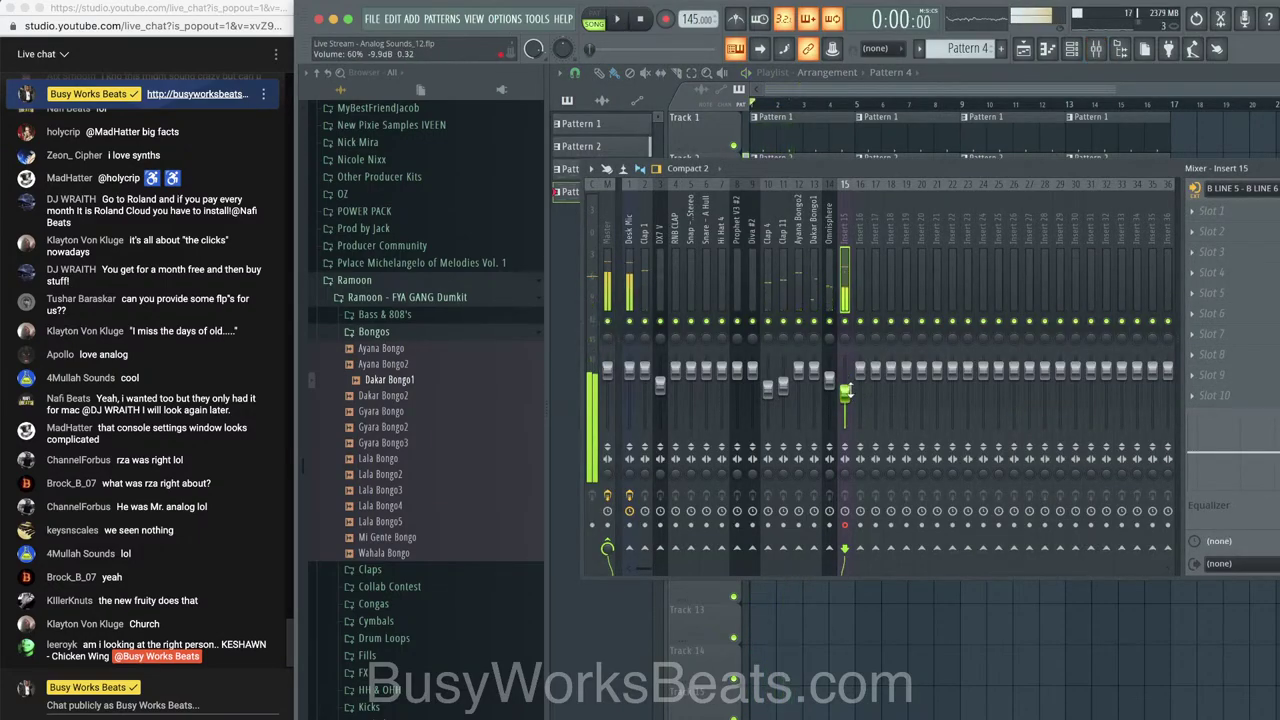
Solo mixer Insert 15 and play the song while reducing its volume to 57%
{"action": "right_click", "coordinate": [845, 322]}
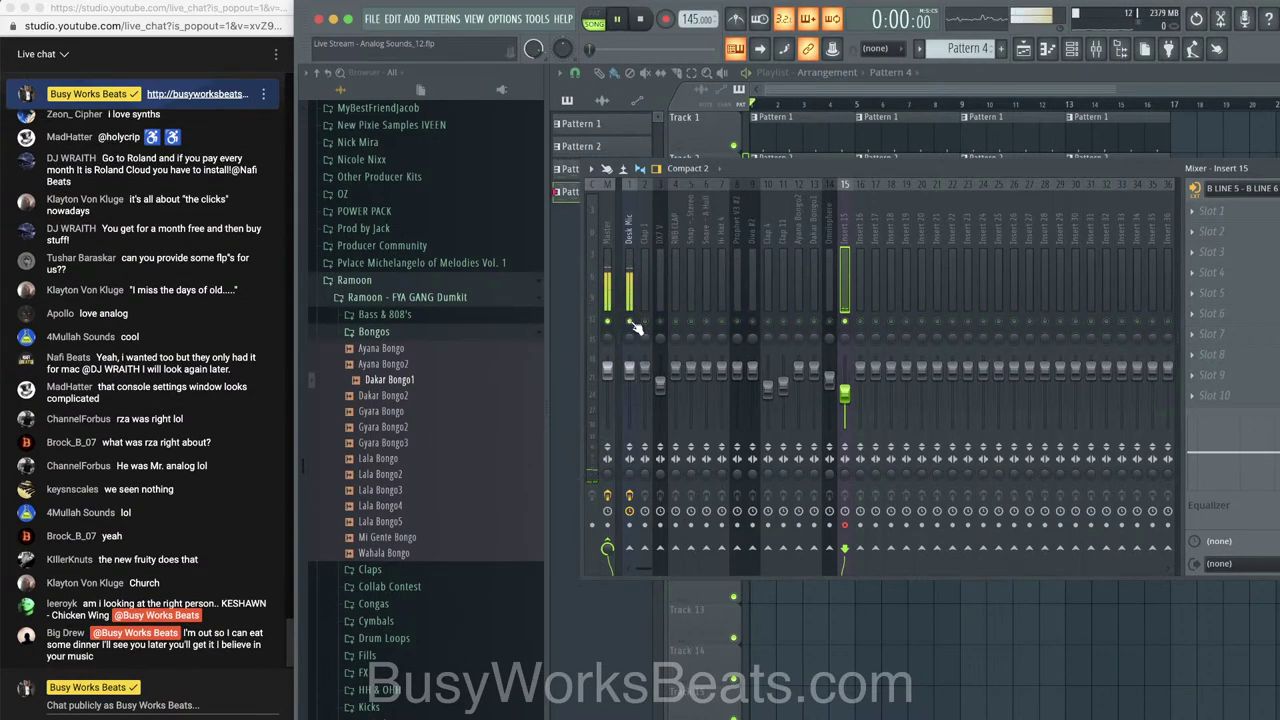
{"action": "key", "text": "space"}
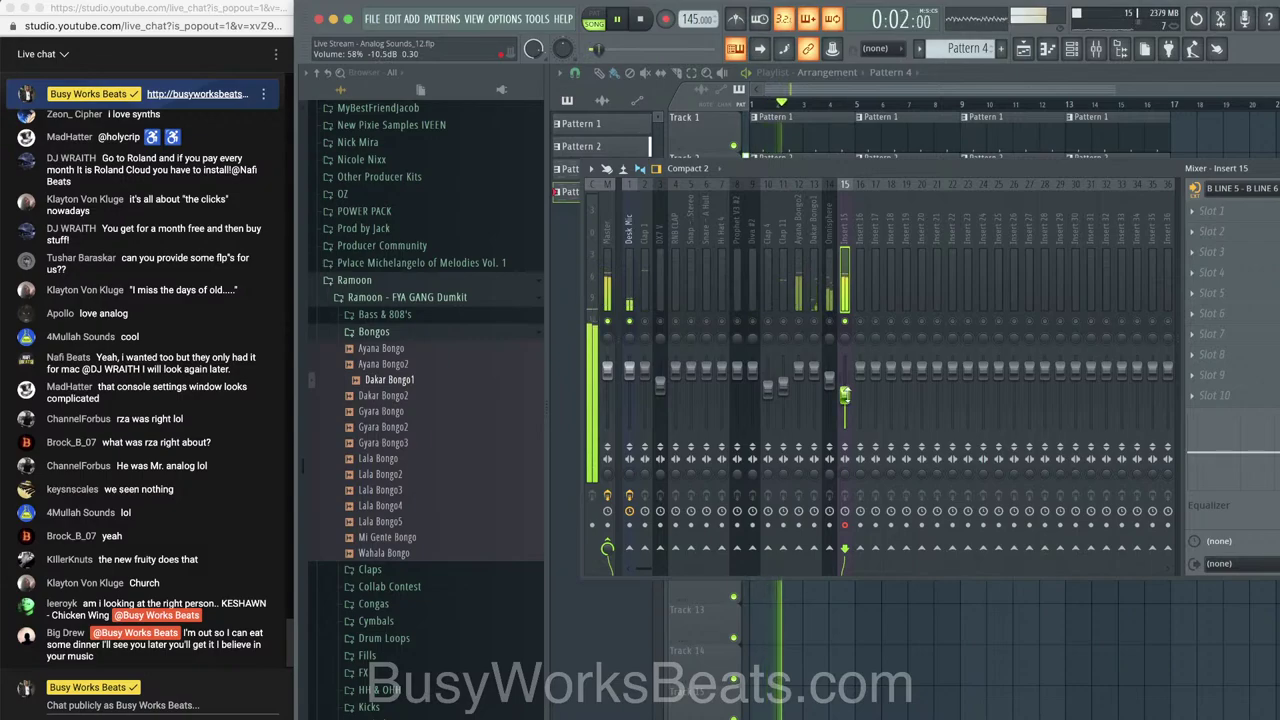
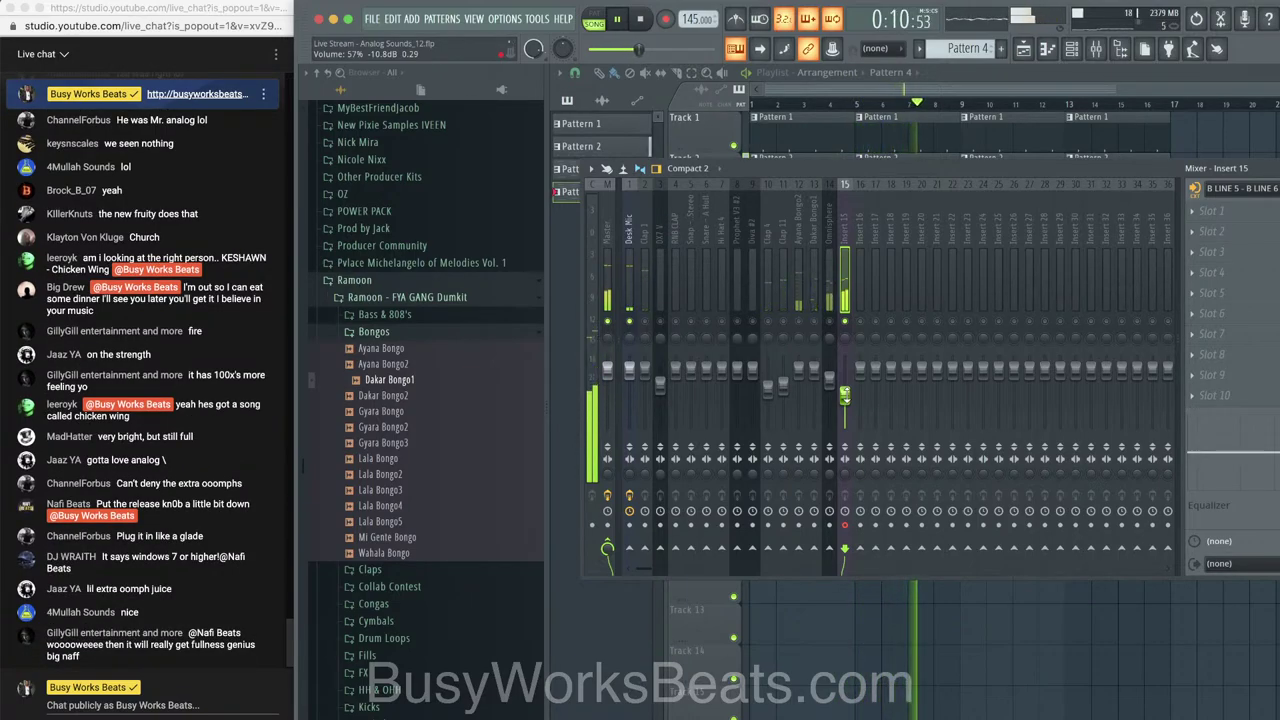
{"action": "key", "text": "space"}
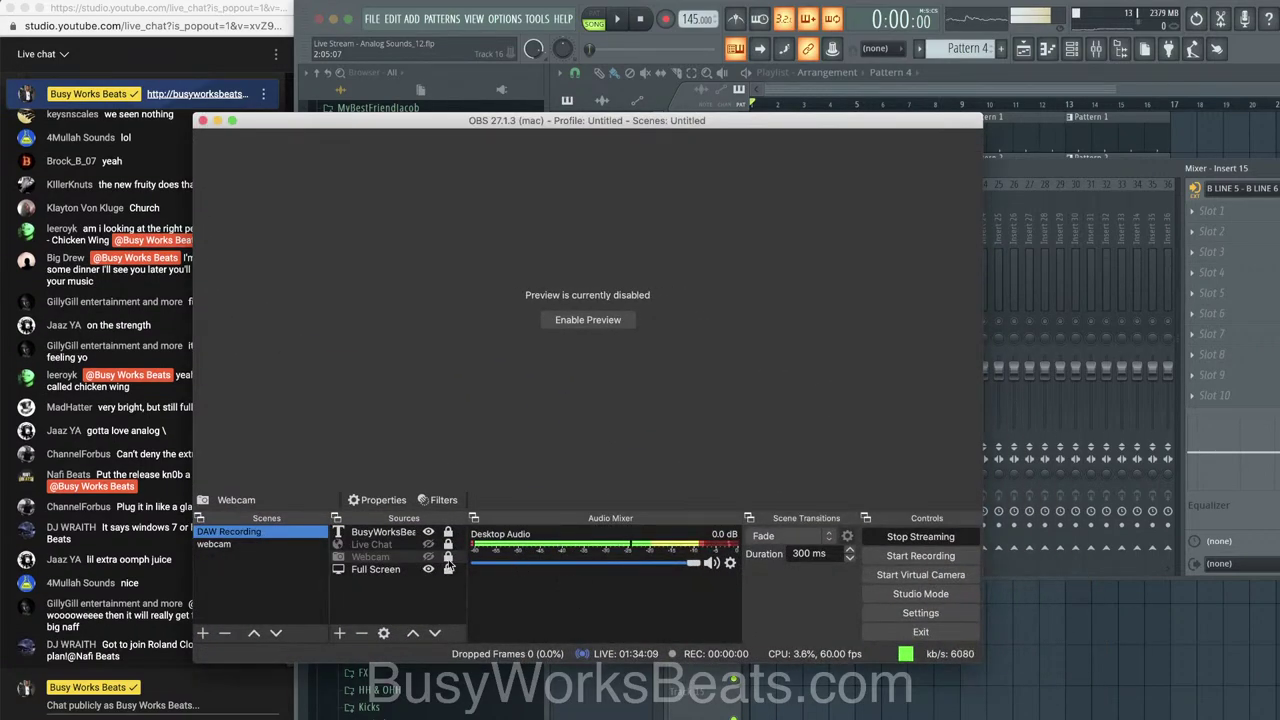
Make the Webcam source visible again in OBS and minimize the OBS window
{"action": "left_click", "coordinate": [429, 557]}
{"action": "left_click", "coordinate": [429, 557]}
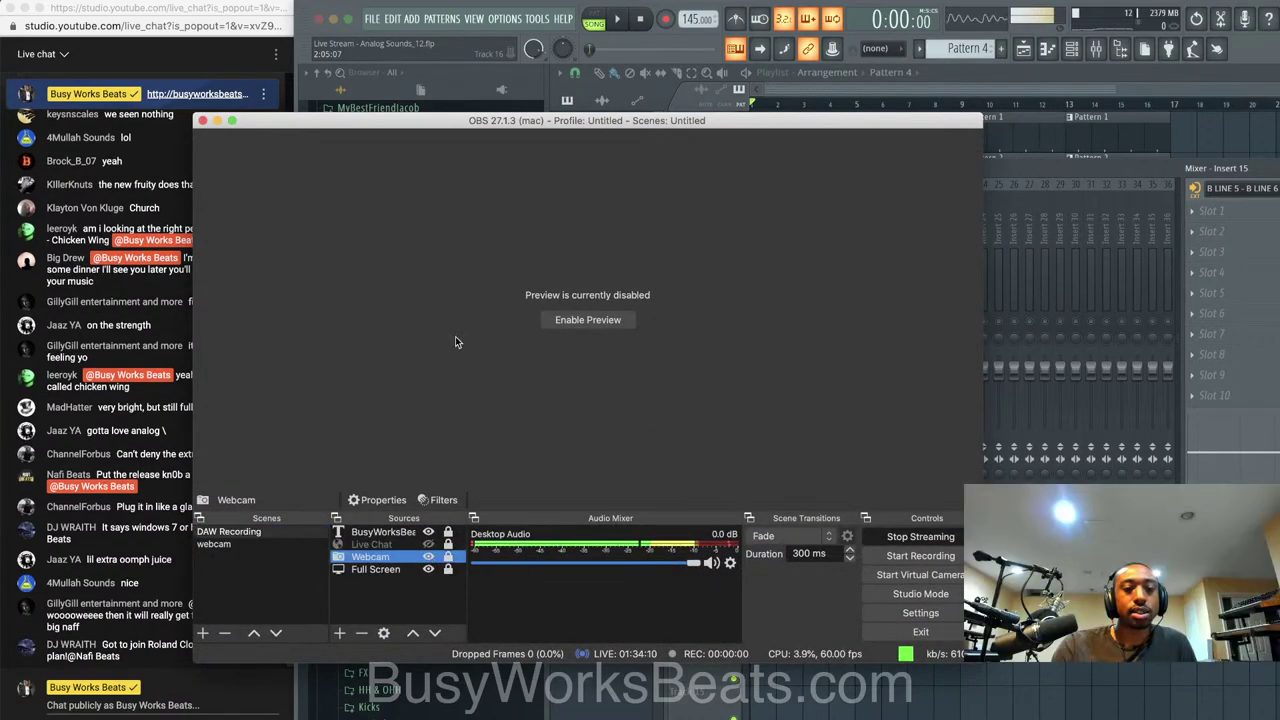
{"action": "left_click", "coordinate": [218, 120]}
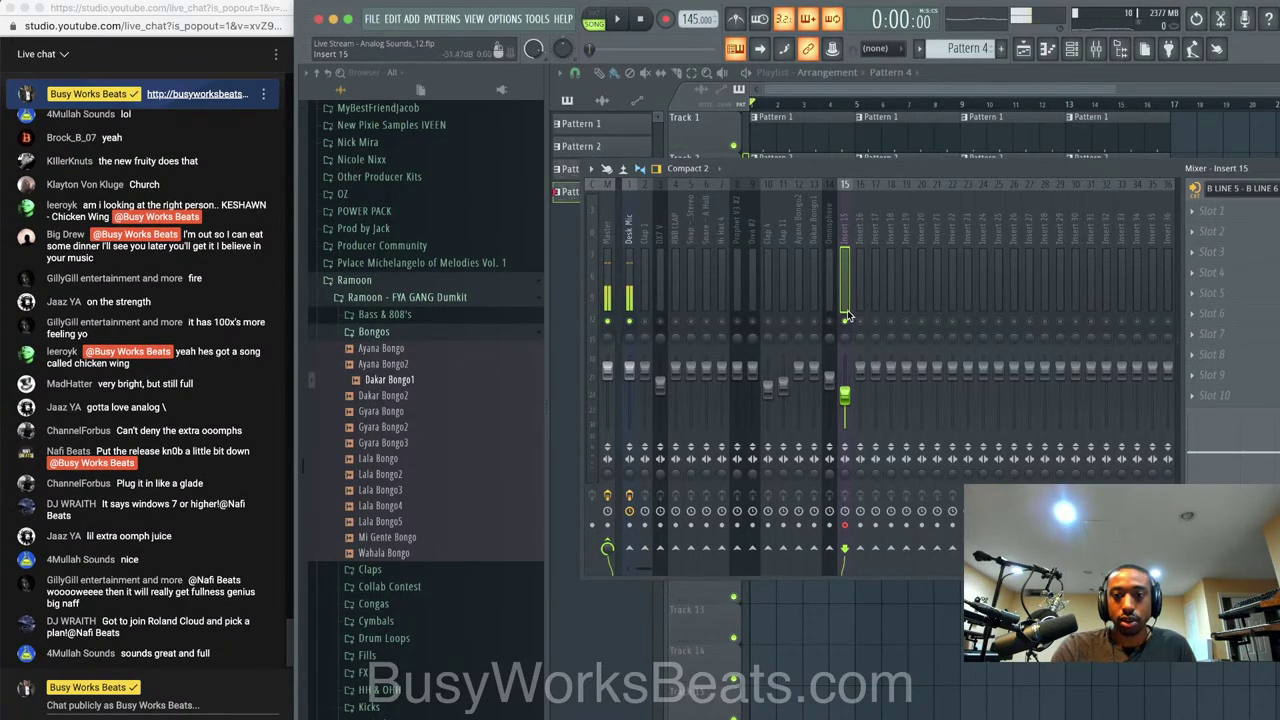
Play the song, raise the Insert 15 volume slightly, and turn off its solo
{"action": "key", "text": "space"}
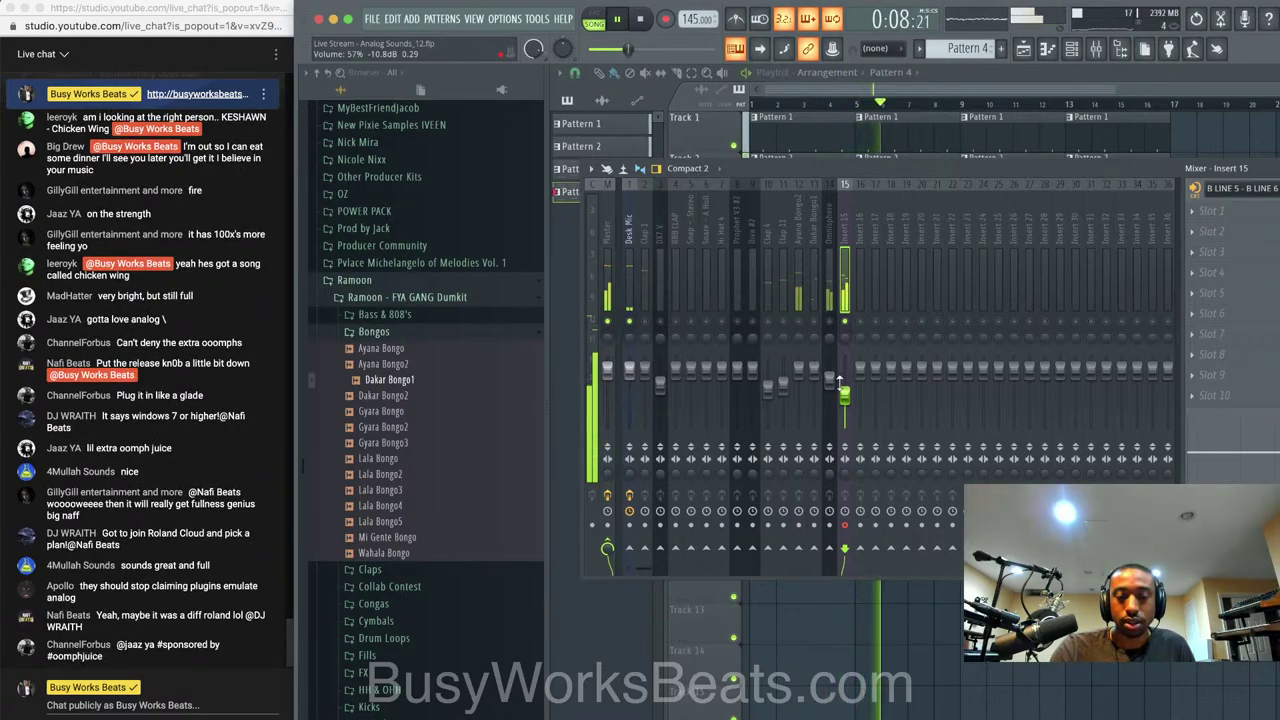
{"action": "left_click_drag", "start_coordinate": [839, 382], "coordinate": [839, 371]}
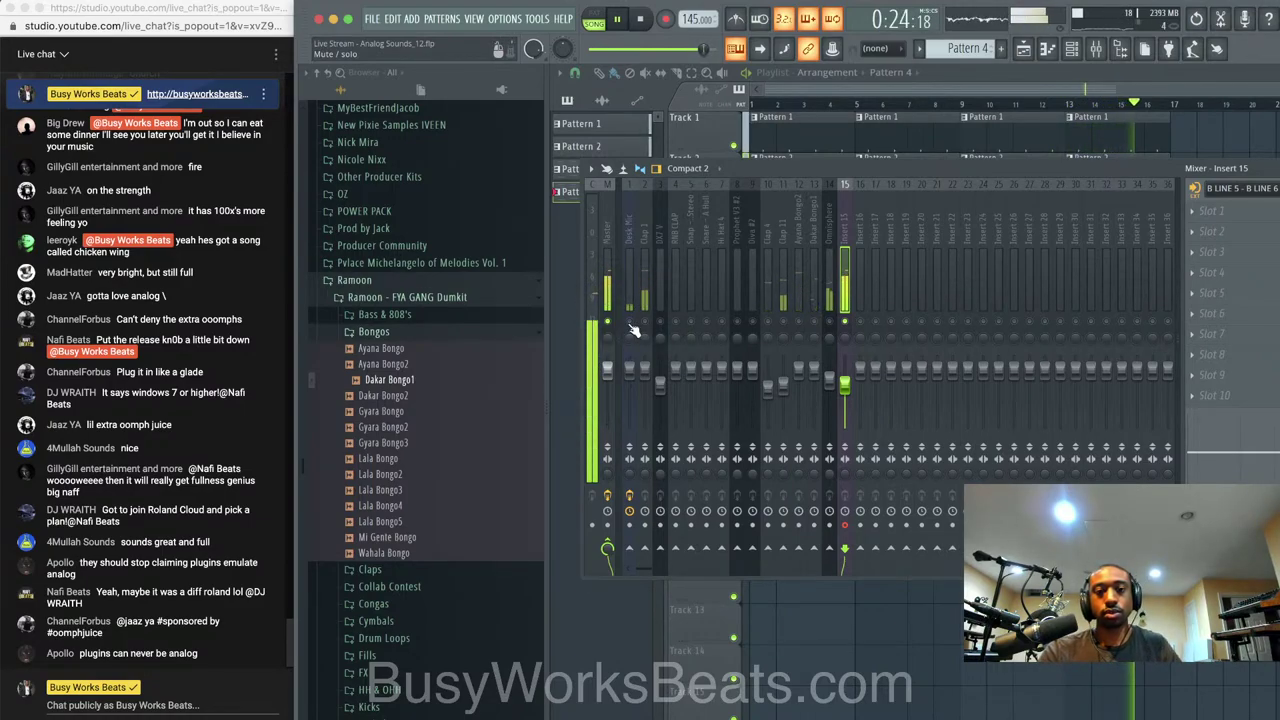
{"action": "right_click", "coordinate": [848, 324]}
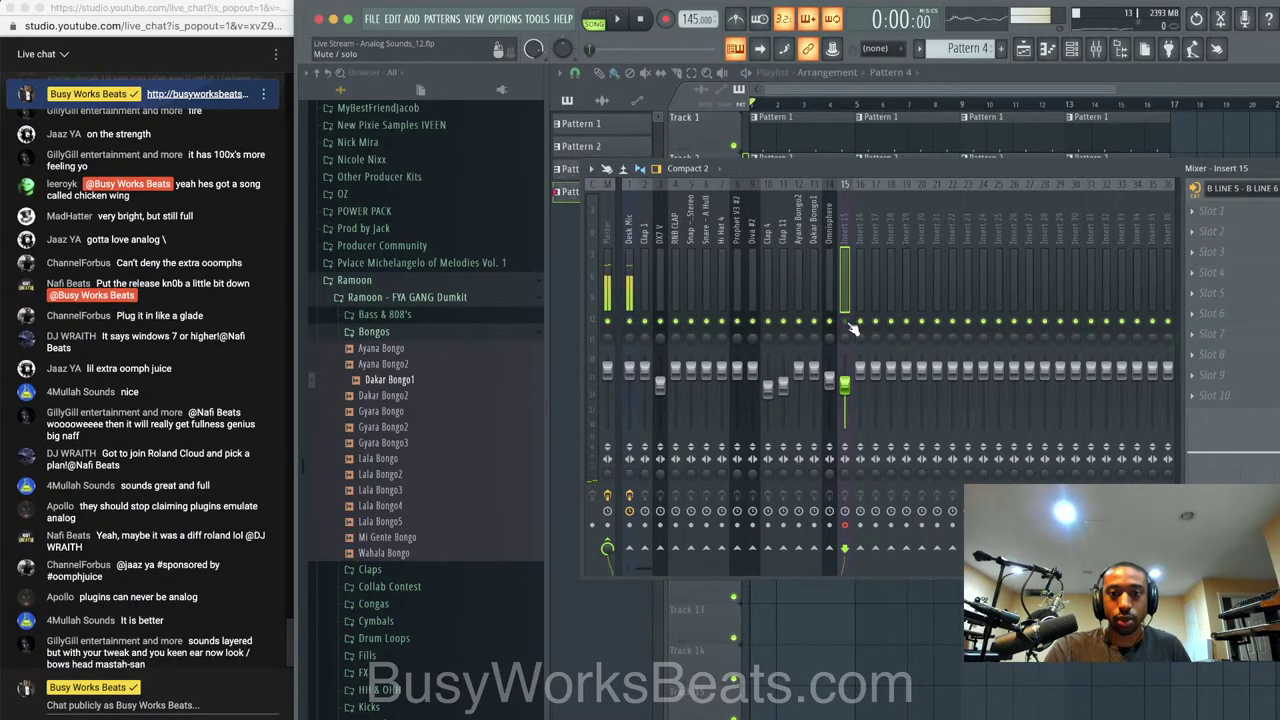
Add a Prophet V3 instrument channel to the channel rack
{"action": "left_click", "coordinate": [1071, 48]}
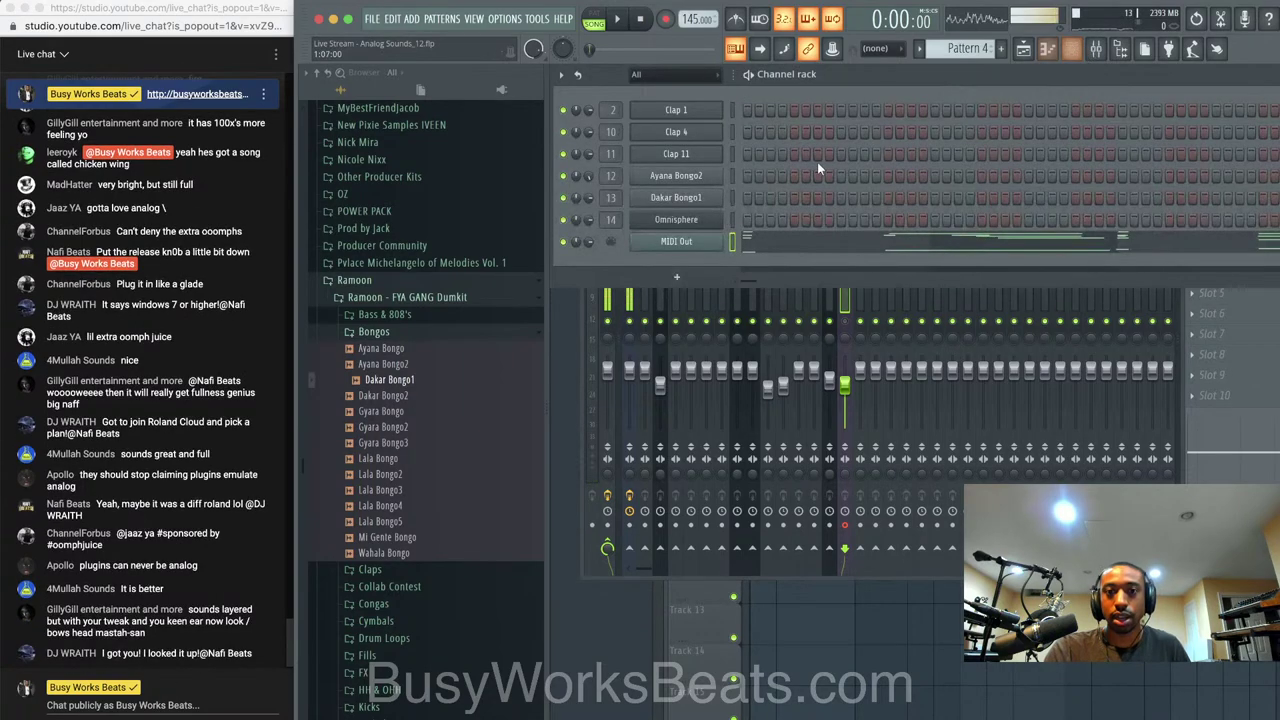
{"action": "double_click", "coordinate": [733, 243]}
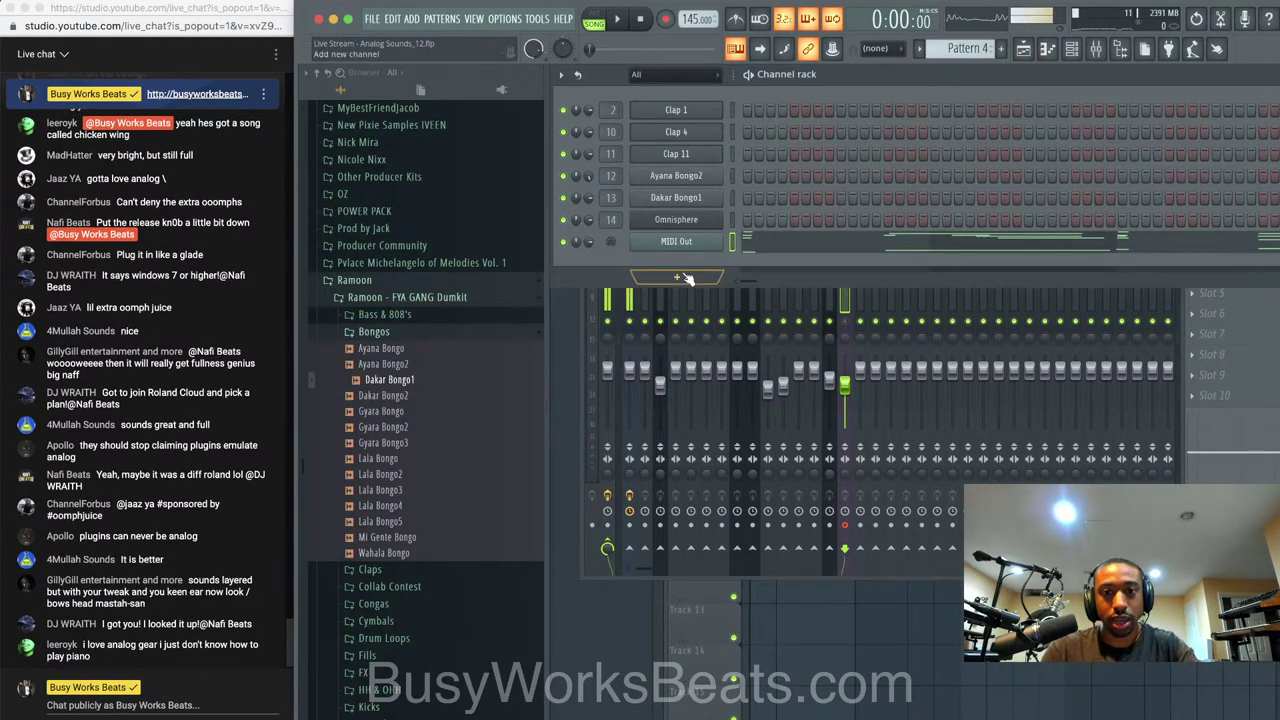
{"action": "left_click", "coordinate": [685, 278]}
{"action": "left_click", "coordinate": [789, 537]}
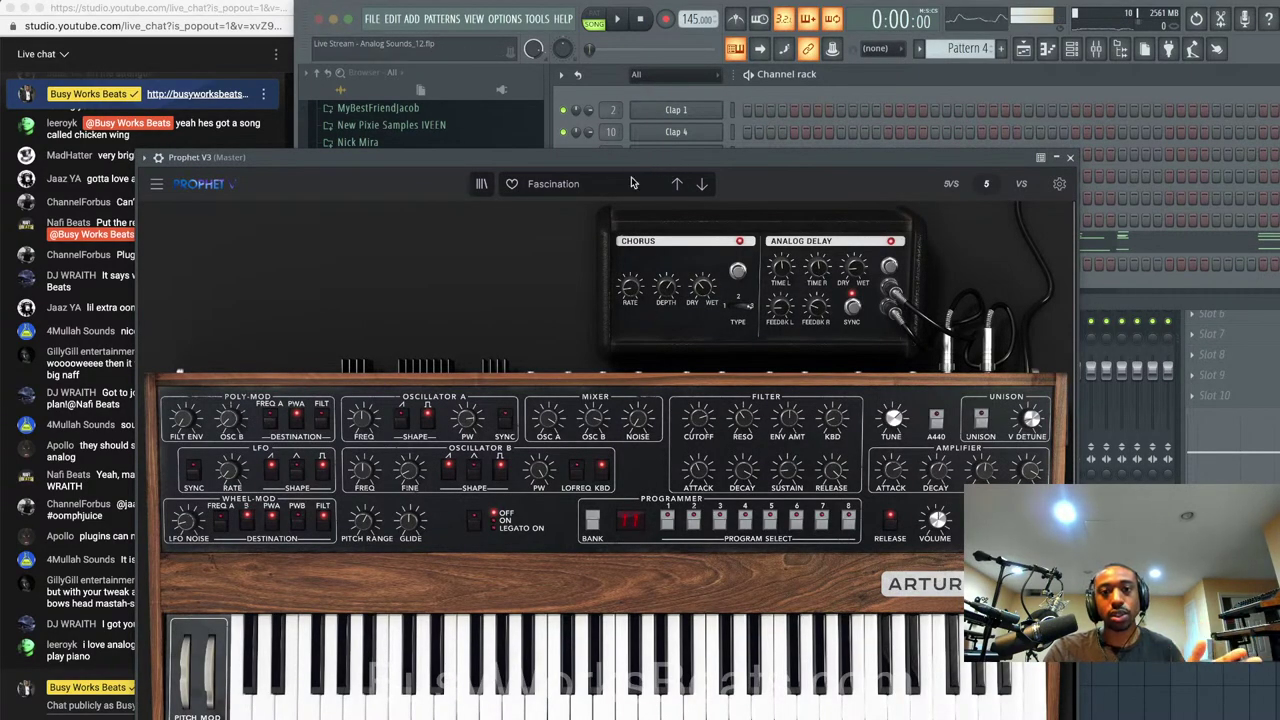
Audition the Prophet V3 Keys presets from East Keys to Elctret Piano and reposition the plugin window
{"action": "left_click", "coordinate": [632, 183]}
{"action": "mouse_move", "coordinate": [600, 272]}
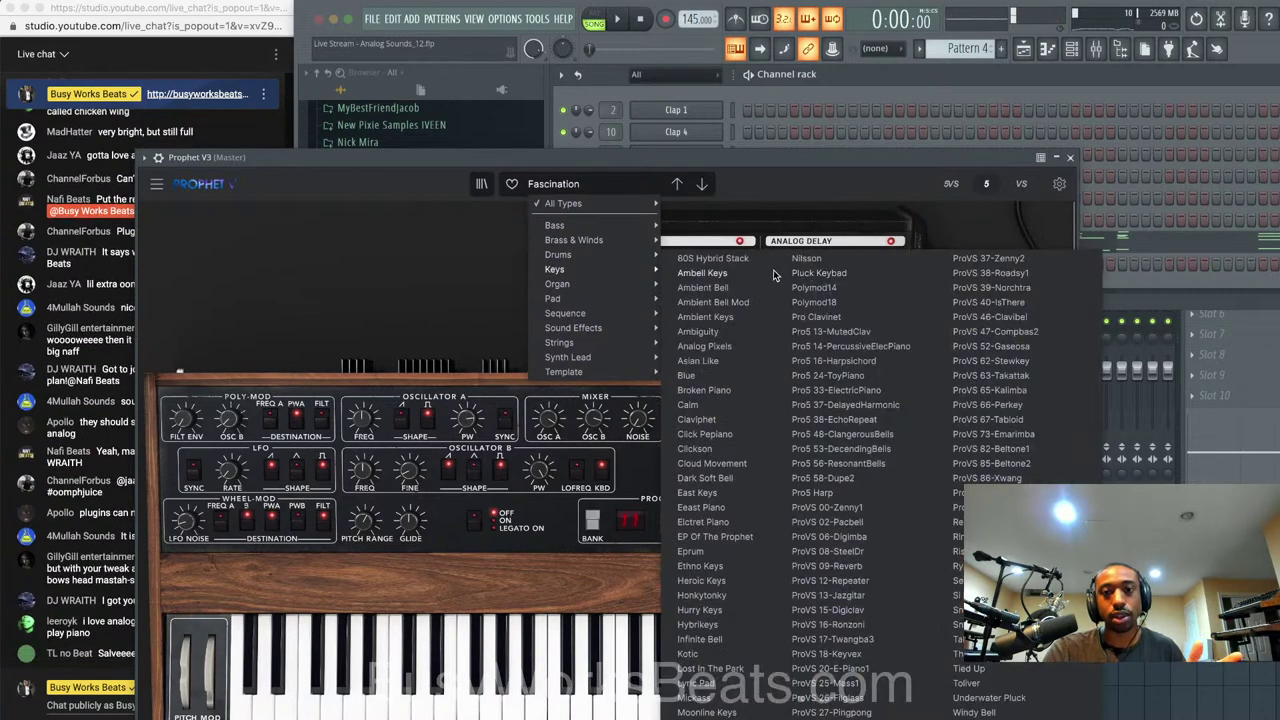
{"action": "left_click", "coordinate": [742, 492]}
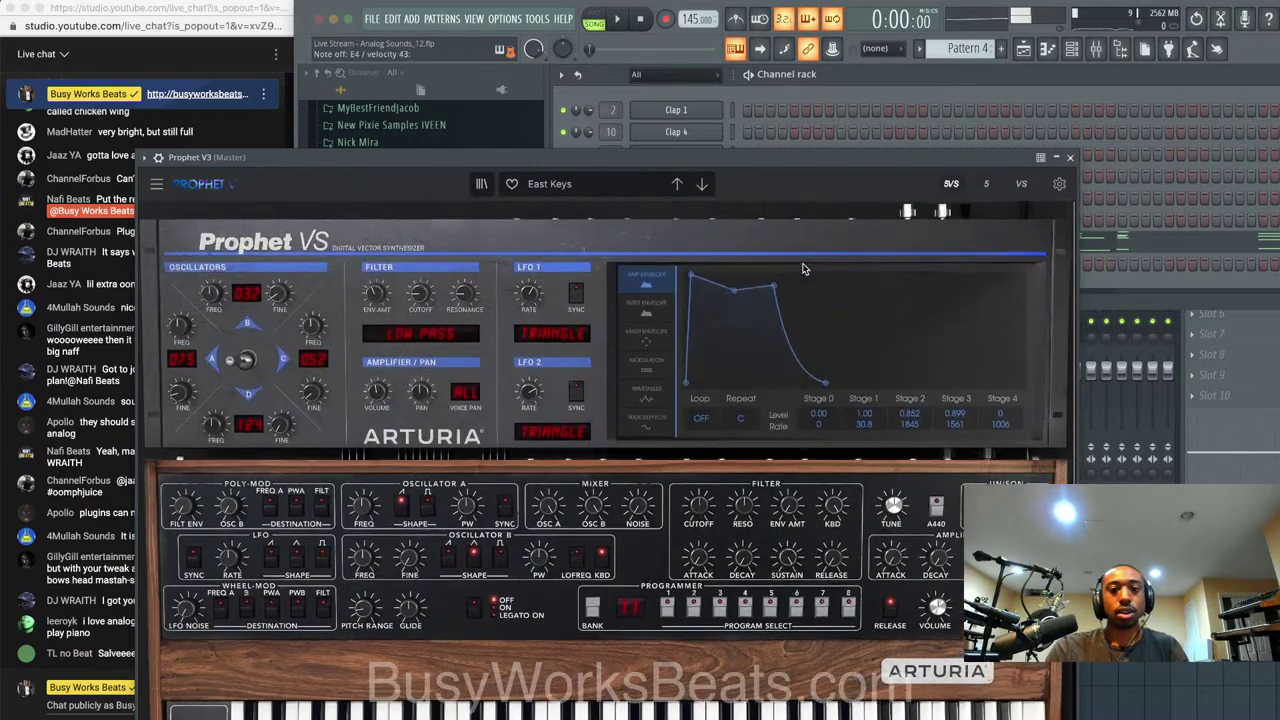
{"action": "left_click", "coordinate": [705, 184]}
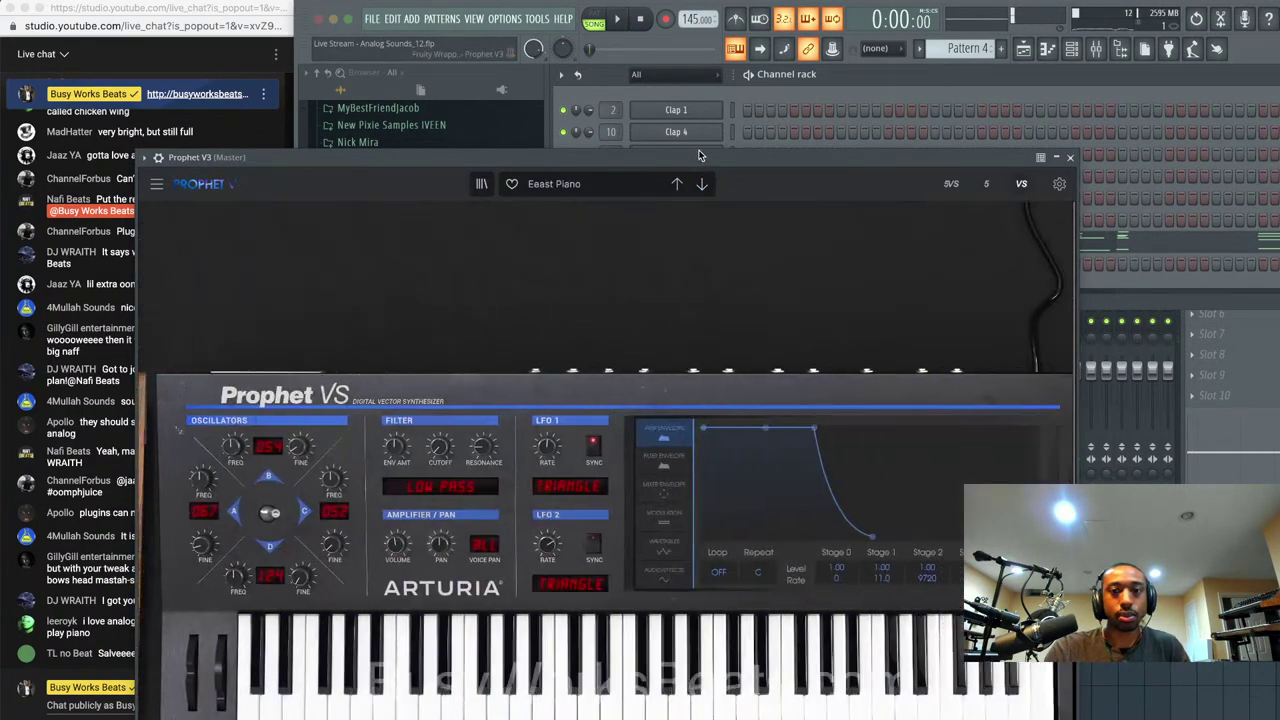
{"action": "left_click_drag", "start_coordinate": [700, 156], "coordinate": [816, 94]}
{"action": "left_click", "coordinate": [819, 123]}
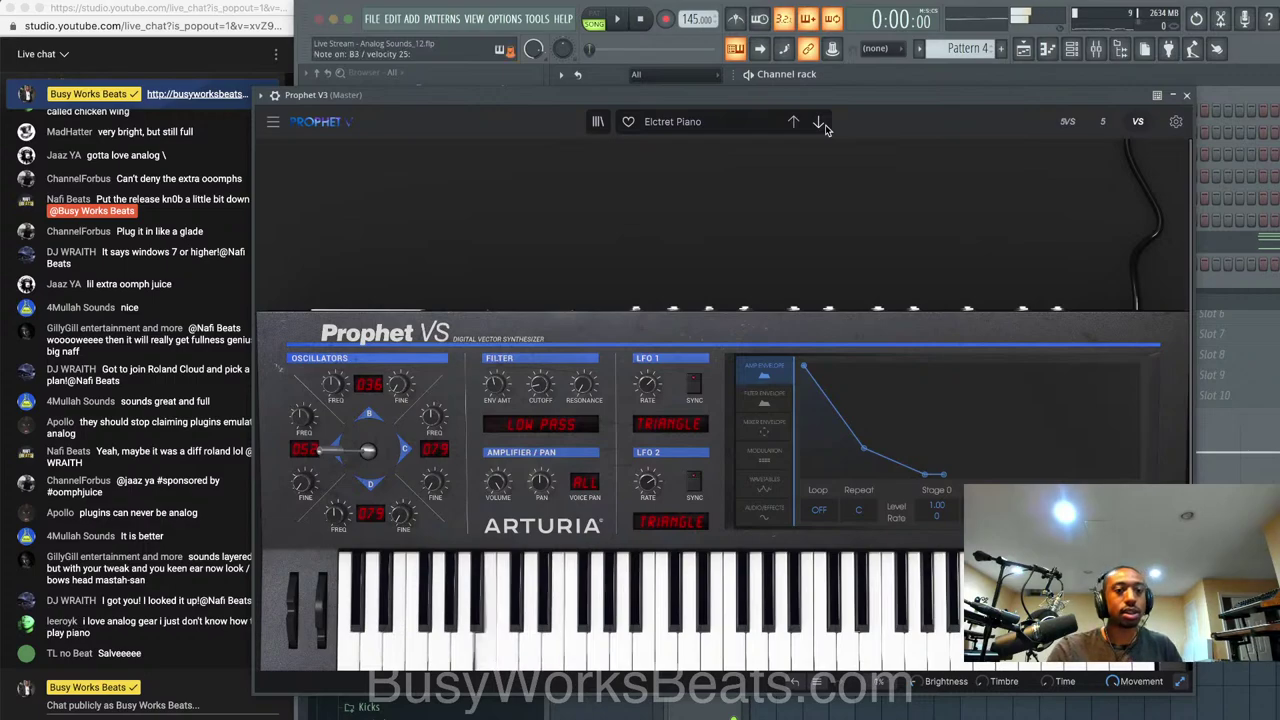
Audition the Prophet V3 Keys presets starting from Blue and settle on Eprum
{"action": "left_click", "coordinate": [716, 121]}
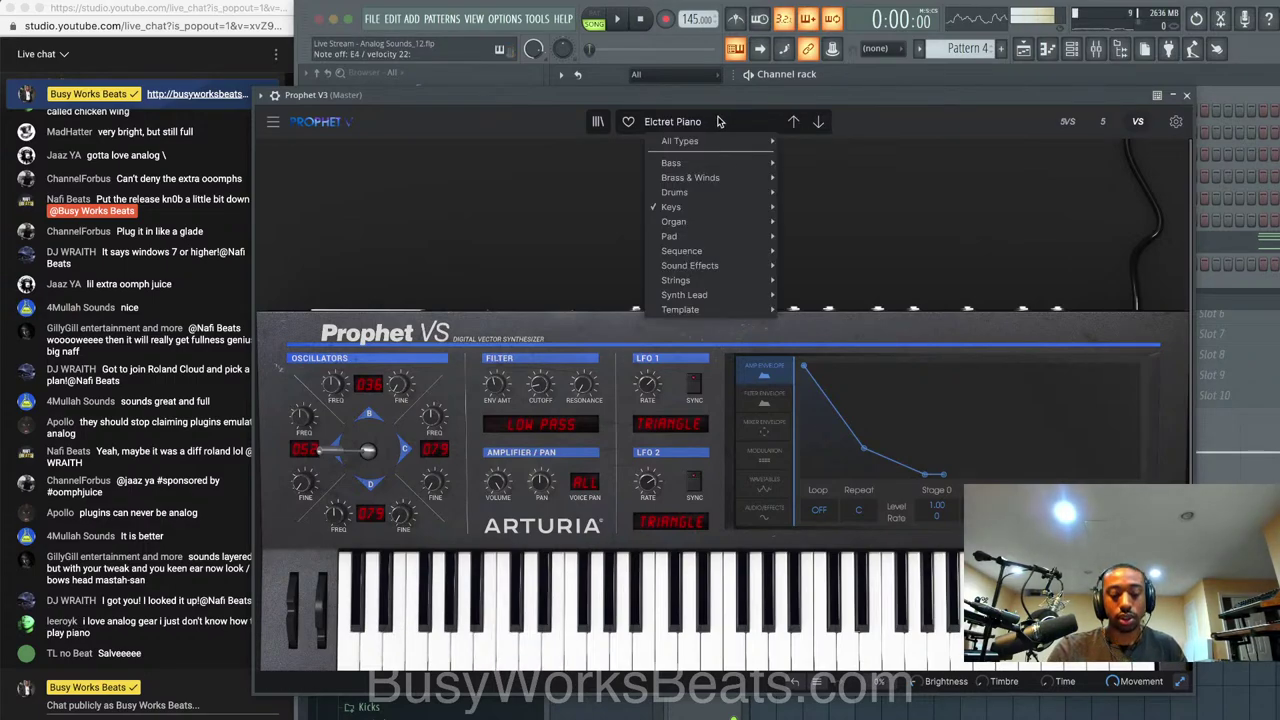
{"action": "mouse_move", "coordinate": [718, 208]}
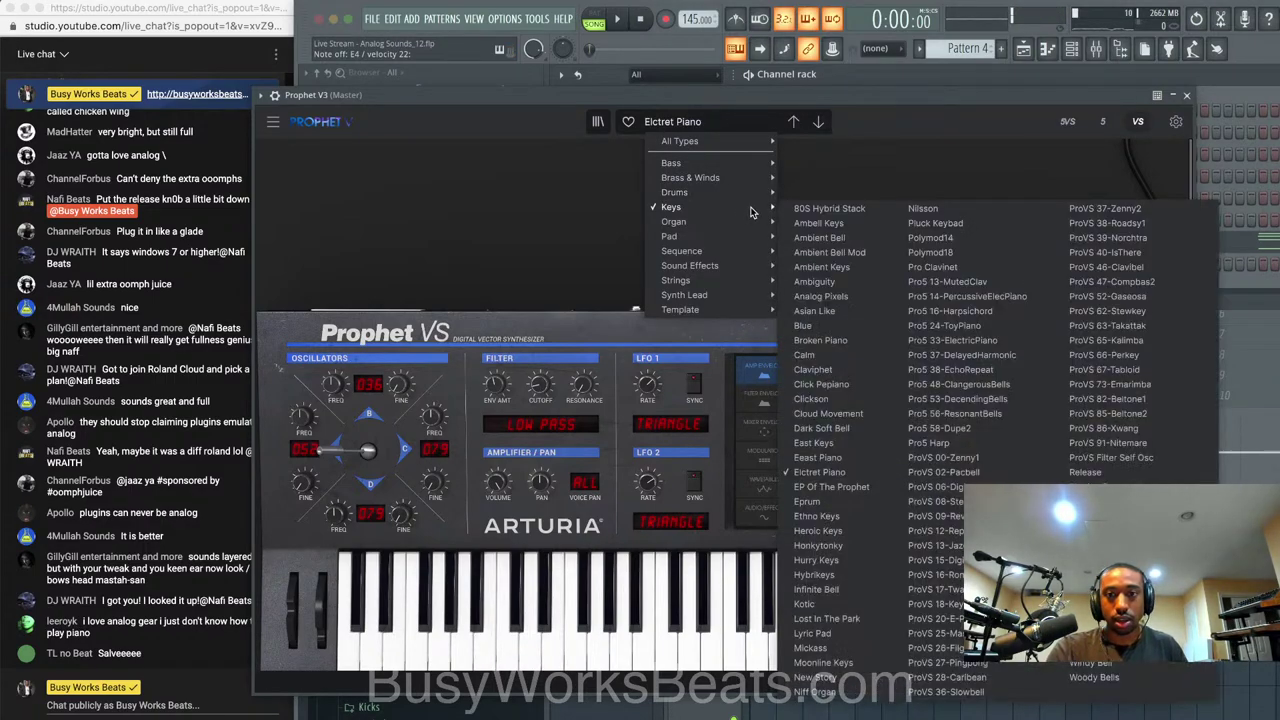
{"action": "left_click", "coordinate": [805, 325]}
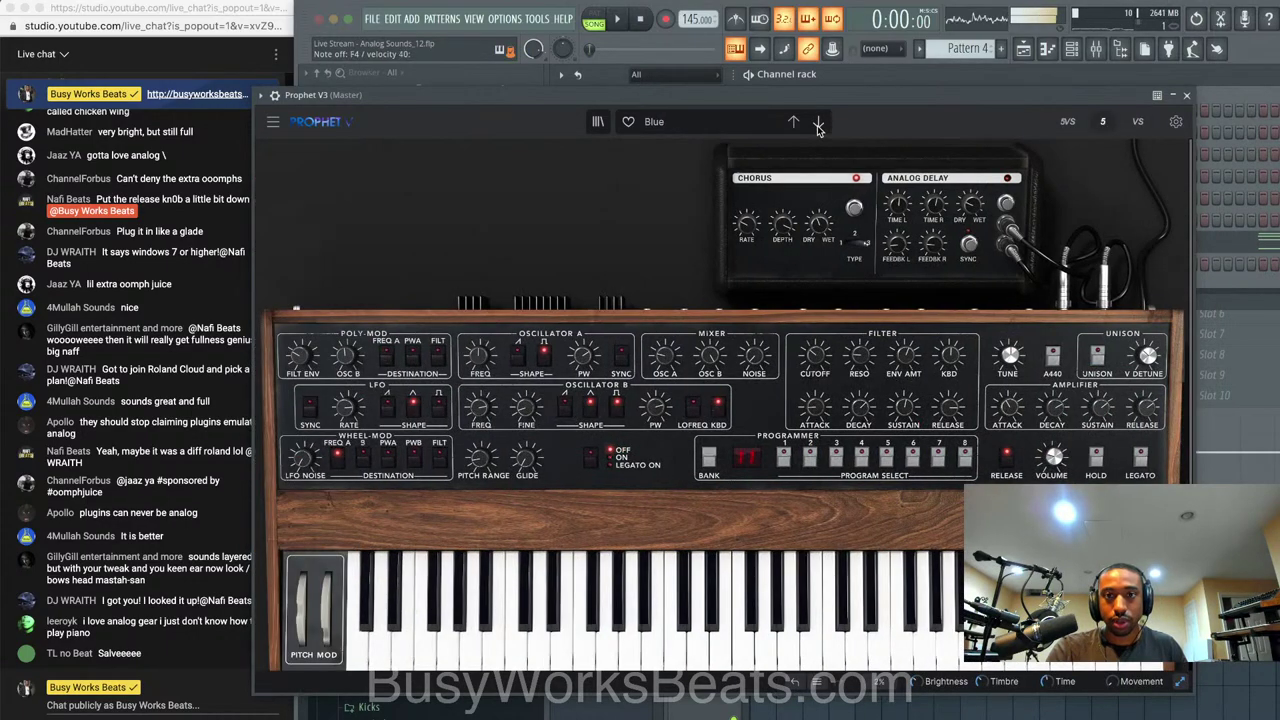
{"action": "left_click", "coordinate": [818, 123]}
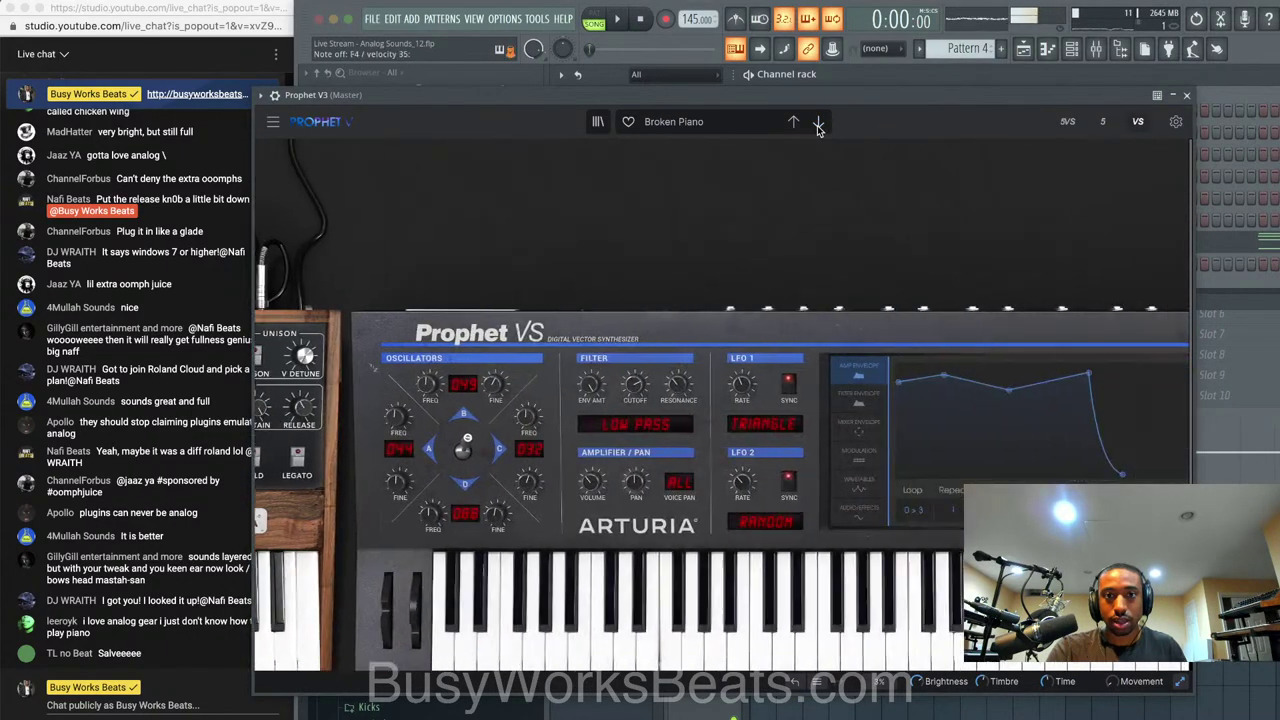
{"action": "left_click", "coordinate": [818, 123]}
{"action": "left_click", "coordinate": [818, 123]}
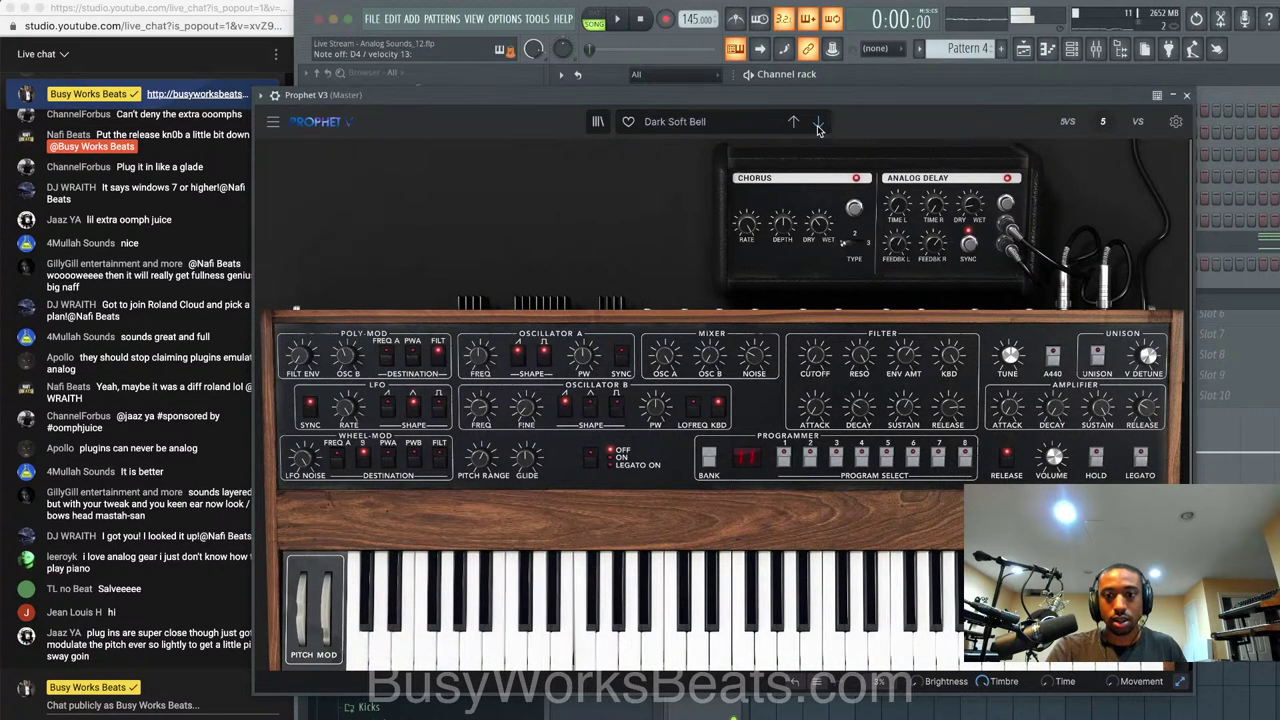
{"action": "left_click", "coordinate": [818, 123]}
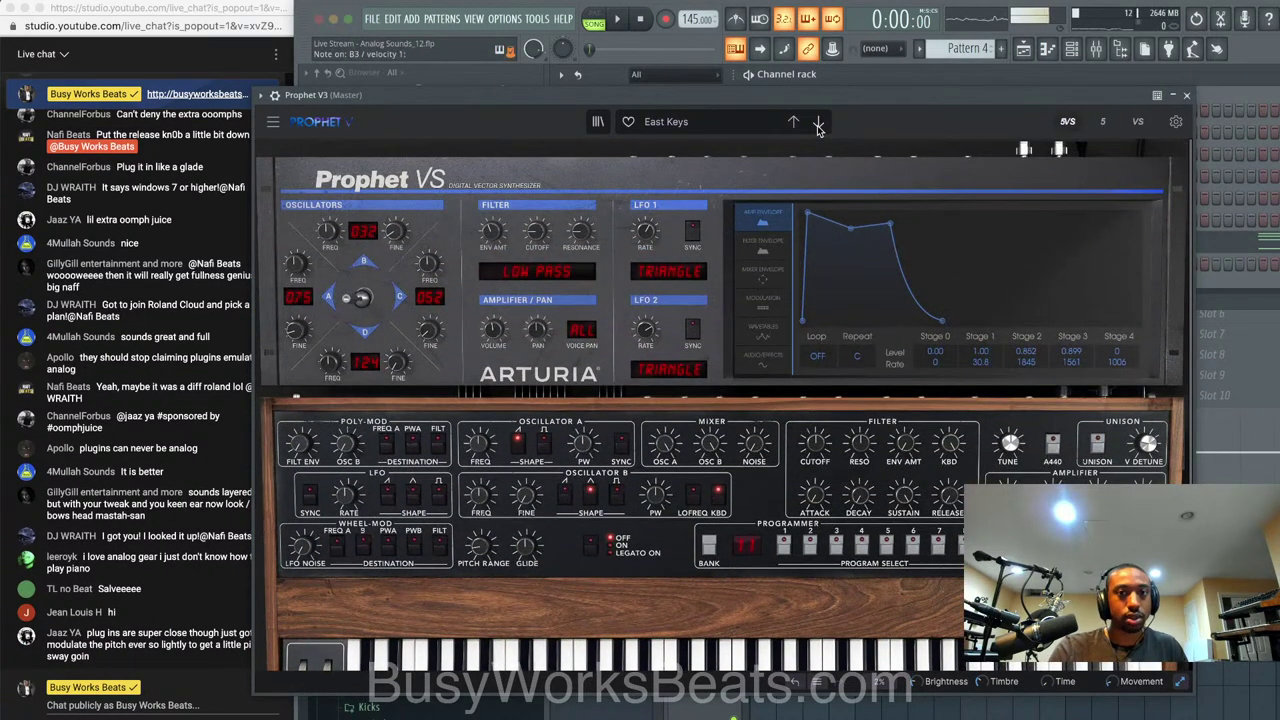
{"action": "left_click", "coordinate": [818, 123]}
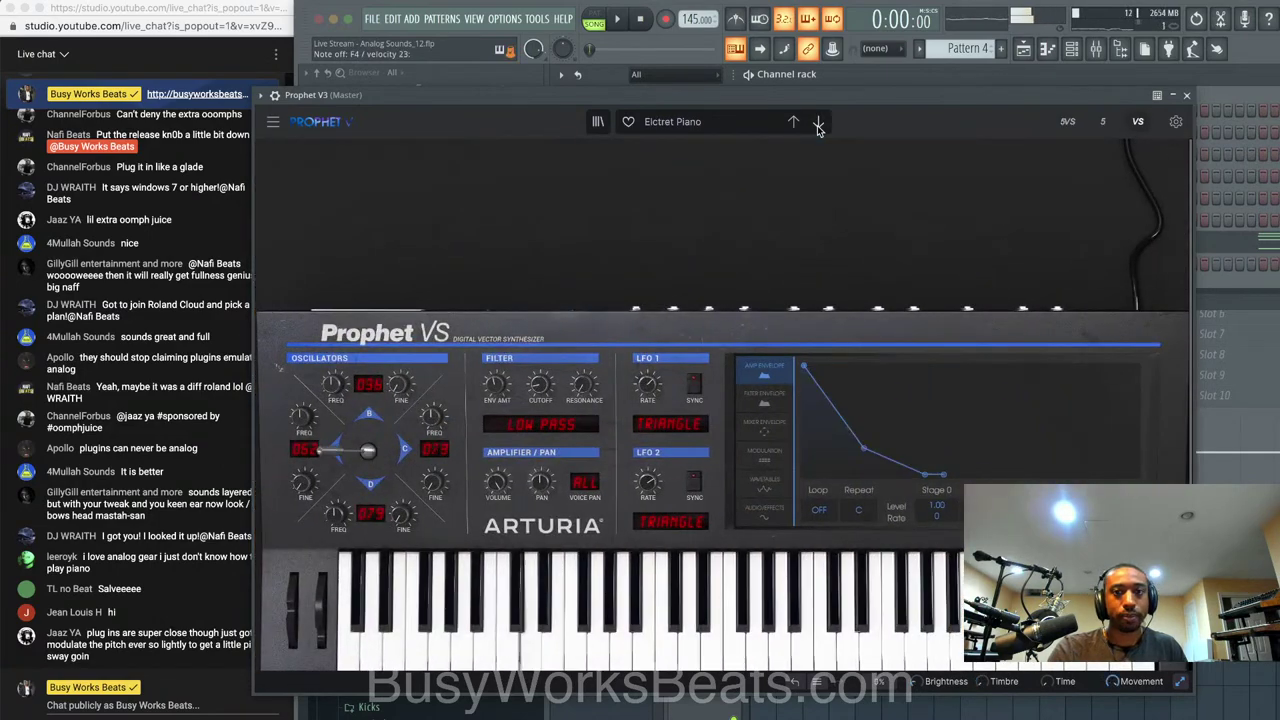
{"action": "left_click", "coordinate": [818, 123]}
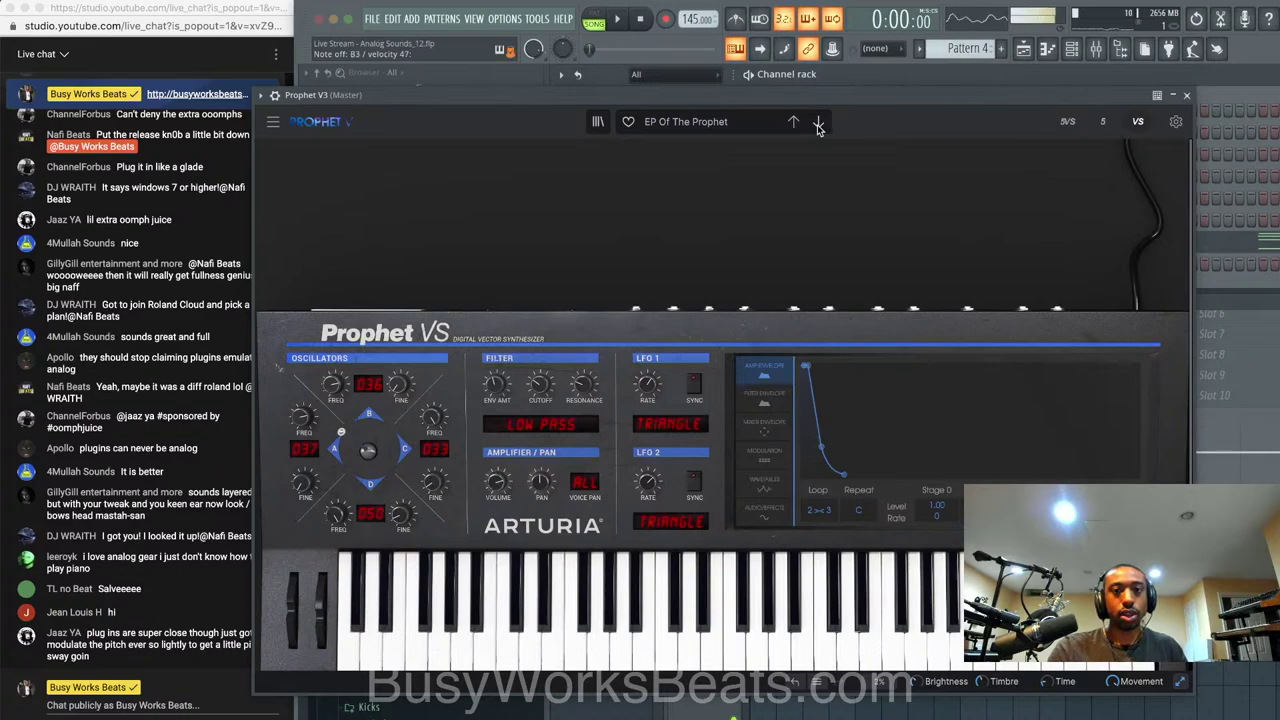
{"action": "left_click", "coordinate": [818, 123]}
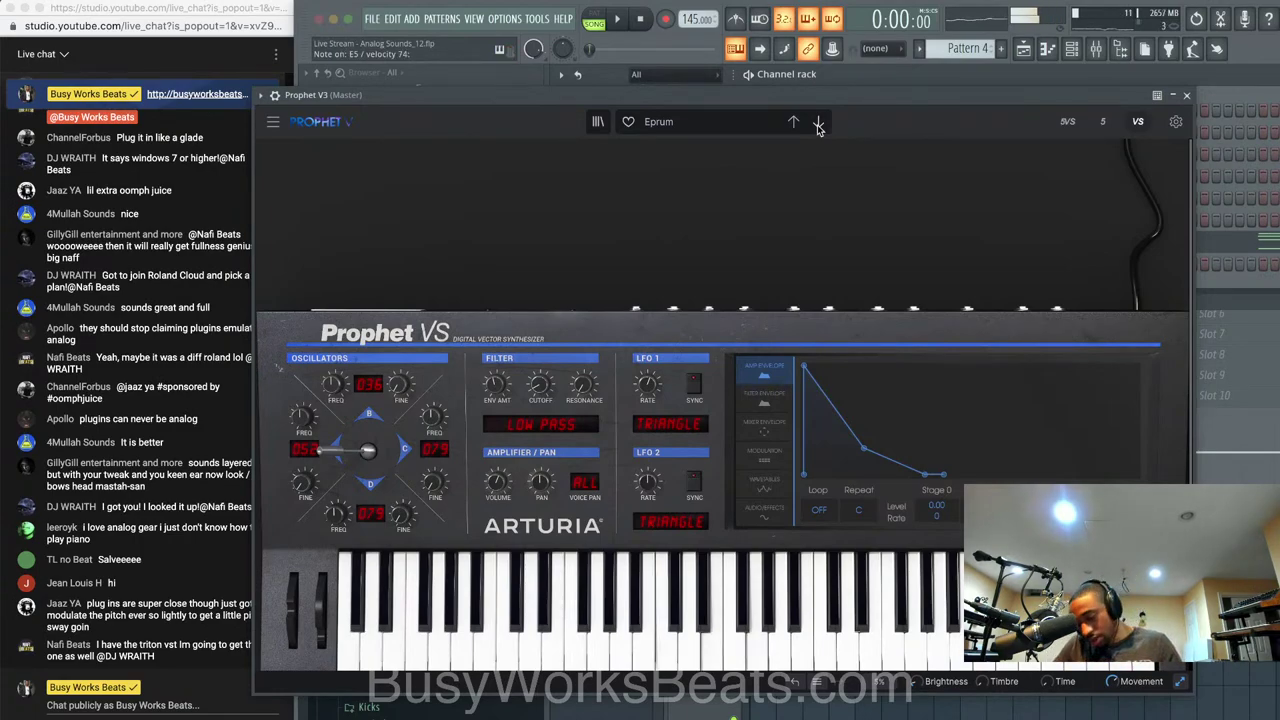
Show the Prophet 5 view in Prophet V3, close the plugin, and route its channel to mixer track 15
{"action": "left_click", "coordinate": [1105, 126]}
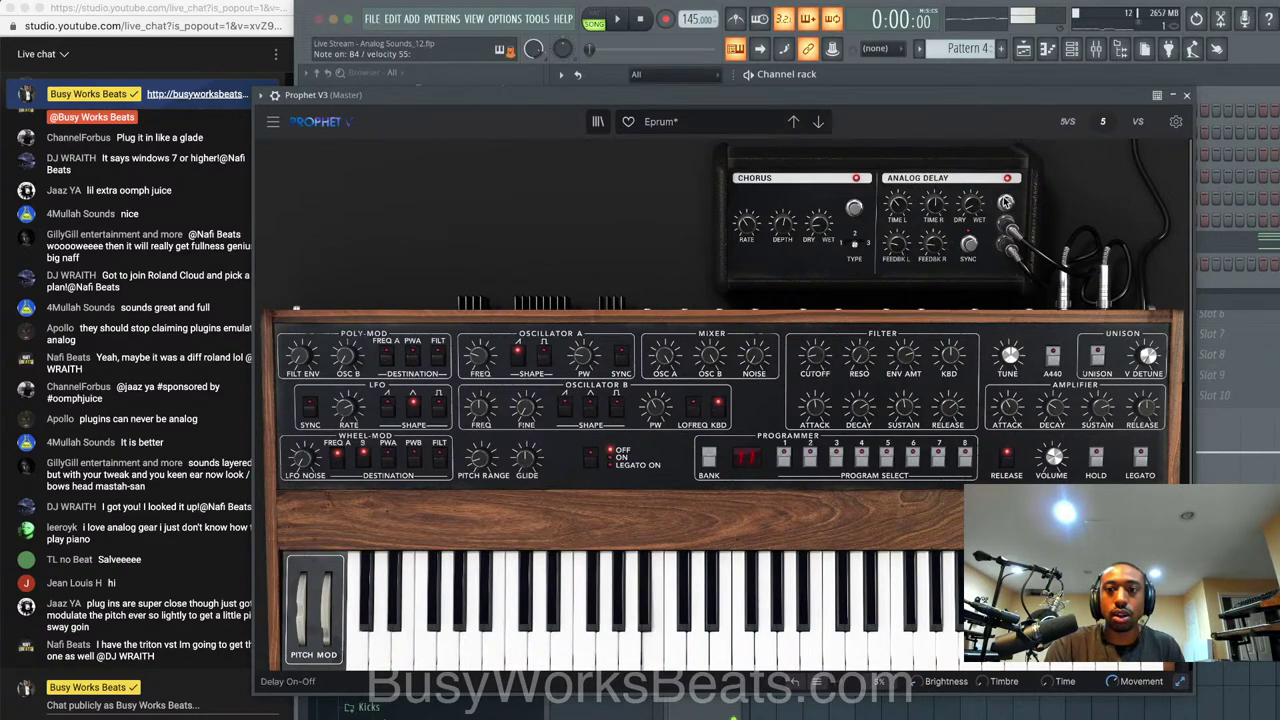
{"action": "left_click", "coordinate": [1187, 96]}
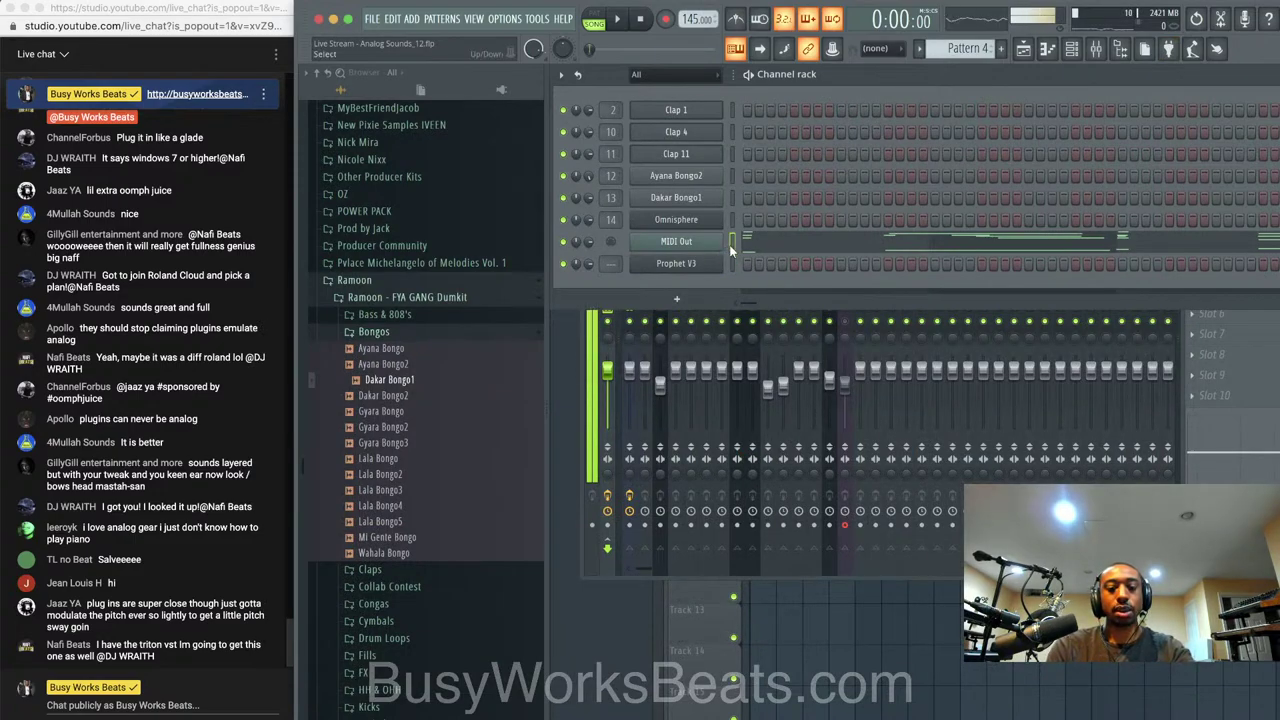
{"action": "key", "text": "ctrl+l"}
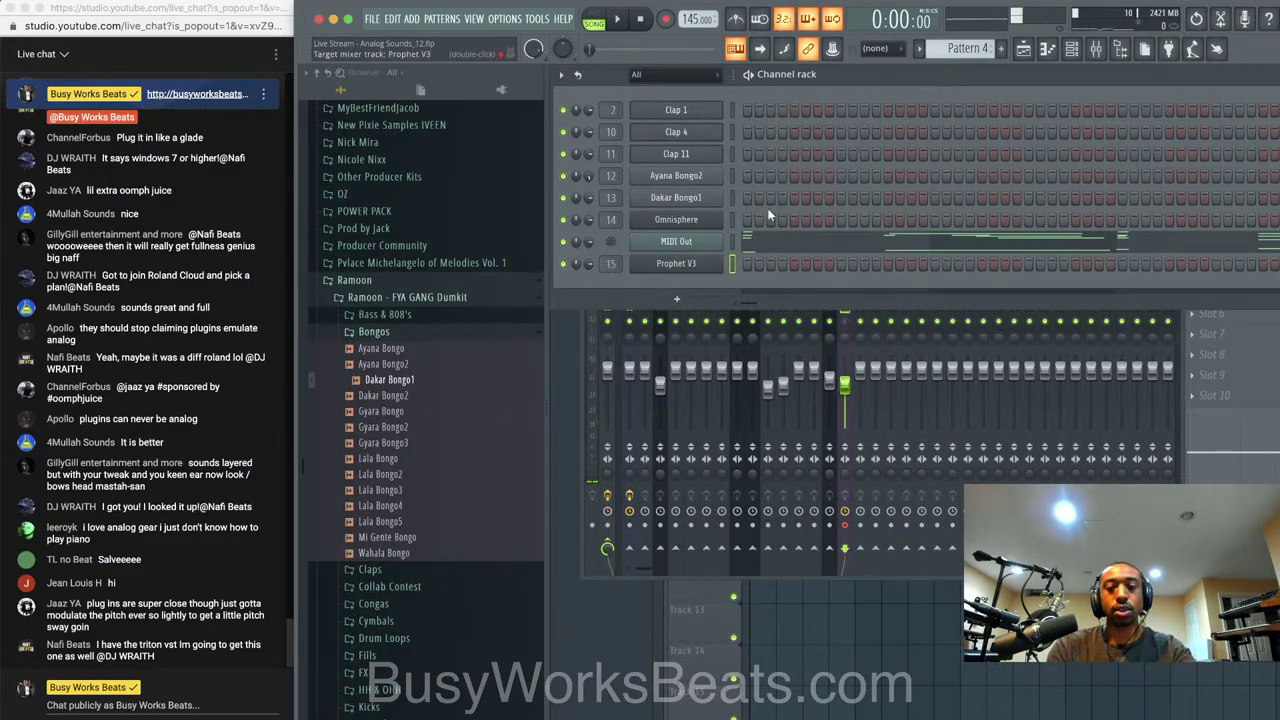
Paste the copied MIDI Out notes into Prophet V3 in a new Pattern 5, and replace the Pattern 3 clip on Track 3 with Pattern 5
{"action": "left_click", "coordinate": [1001, 48]}
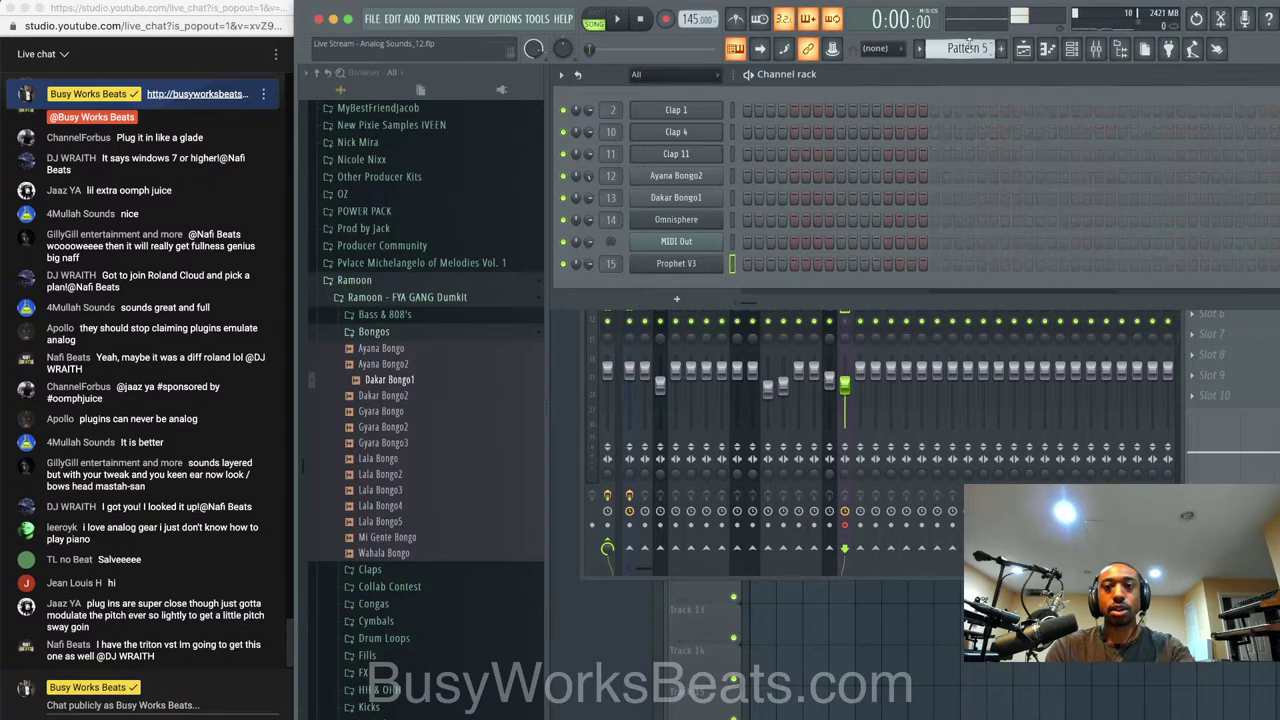
{"action": "key", "text": "super+v"}
{"action": "left_click", "coordinate": [846, 637]}
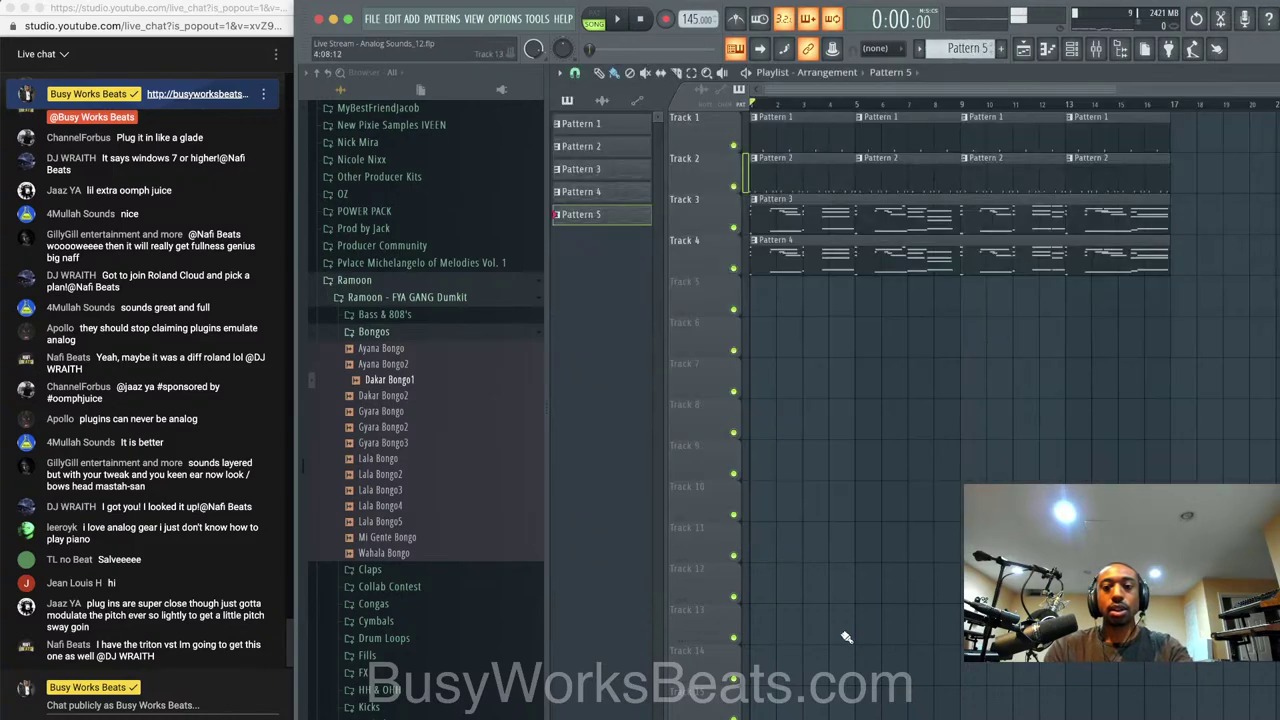
{"action": "right_click", "coordinate": [838, 224]}
{"action": "left_click", "coordinate": [791, 223]}
Move the Pattern 4 clip on Track 4 to bar 17 and duplicate the clips on Tracks 1 to 3 from bar 17
{"action": "left_click_drag", "start_coordinate": [827, 218], "coordinate": [1077, 252]}
{"action": "key", "text": "space"}
{"action": "left_click_drag", "start_coordinate": [1025, 220], "coordinate": [752, 112]}
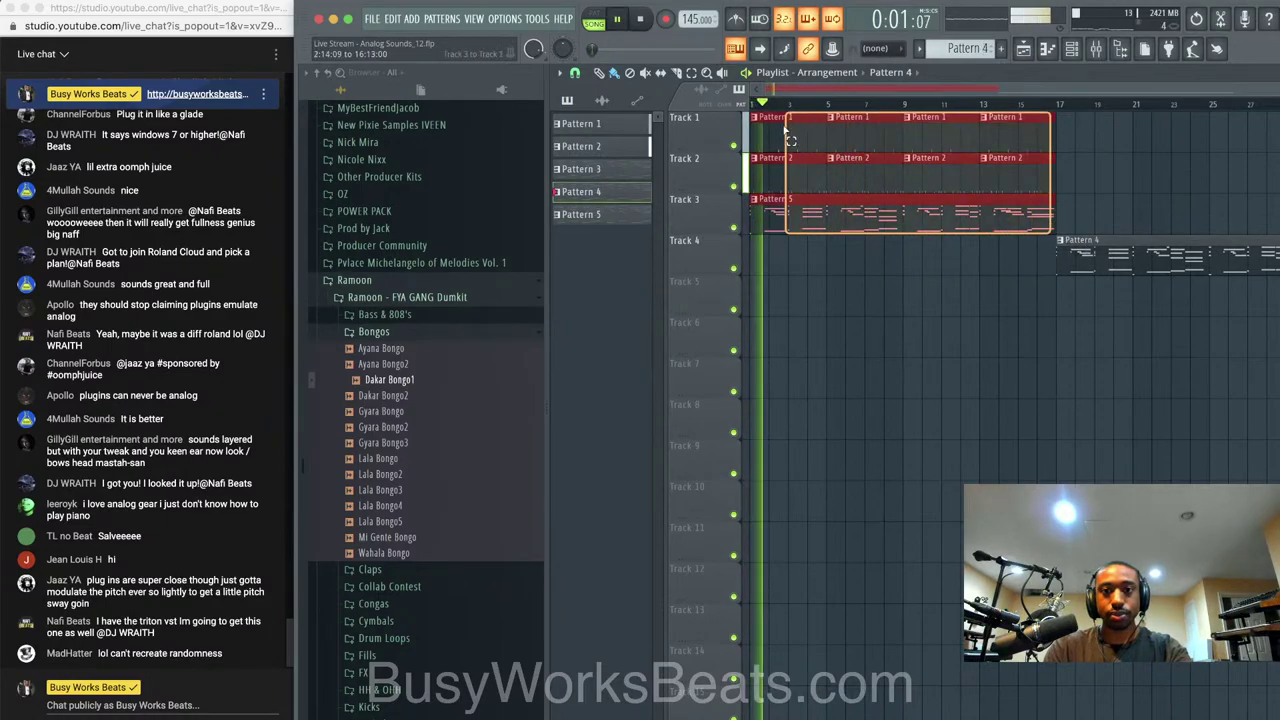
{"action": "key", "text": "ctrl+b"}
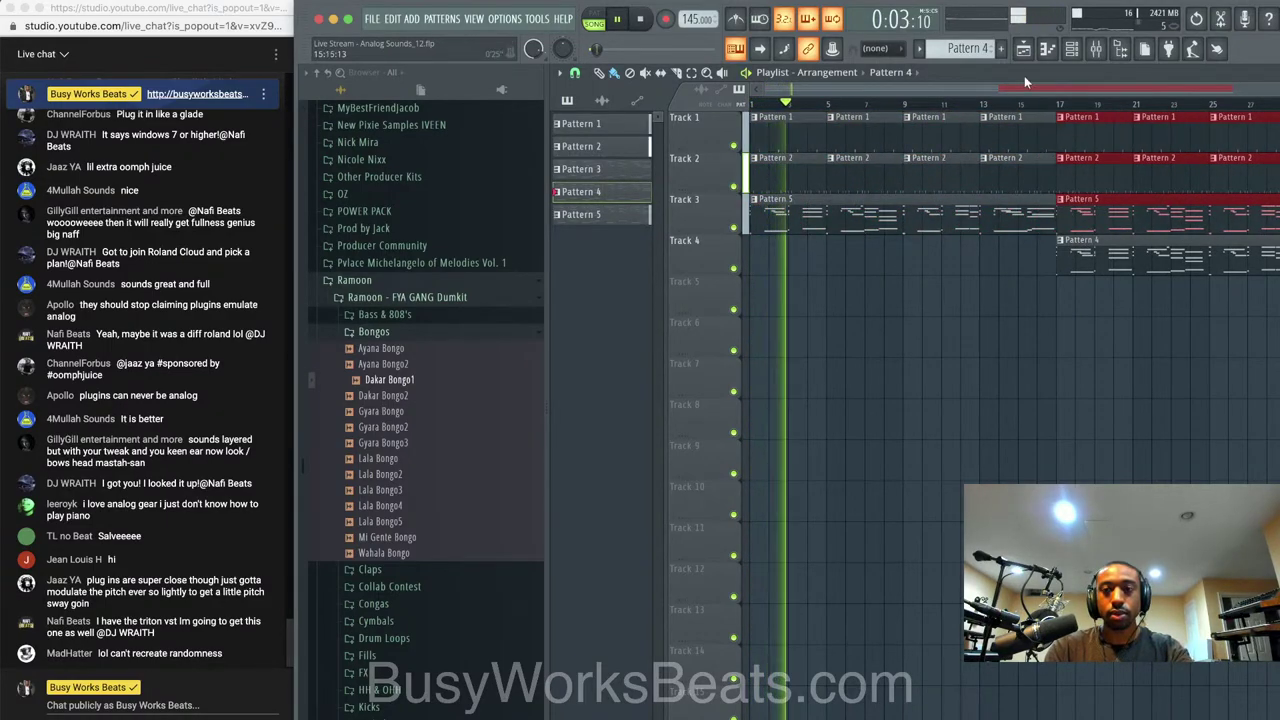
Stop playback and delete the duplicated Pattern 5 clip at bar 17 on Track 3
{"action": "left_click", "coordinate": [1071, 49]}
{"action": "key", "text": "space"}
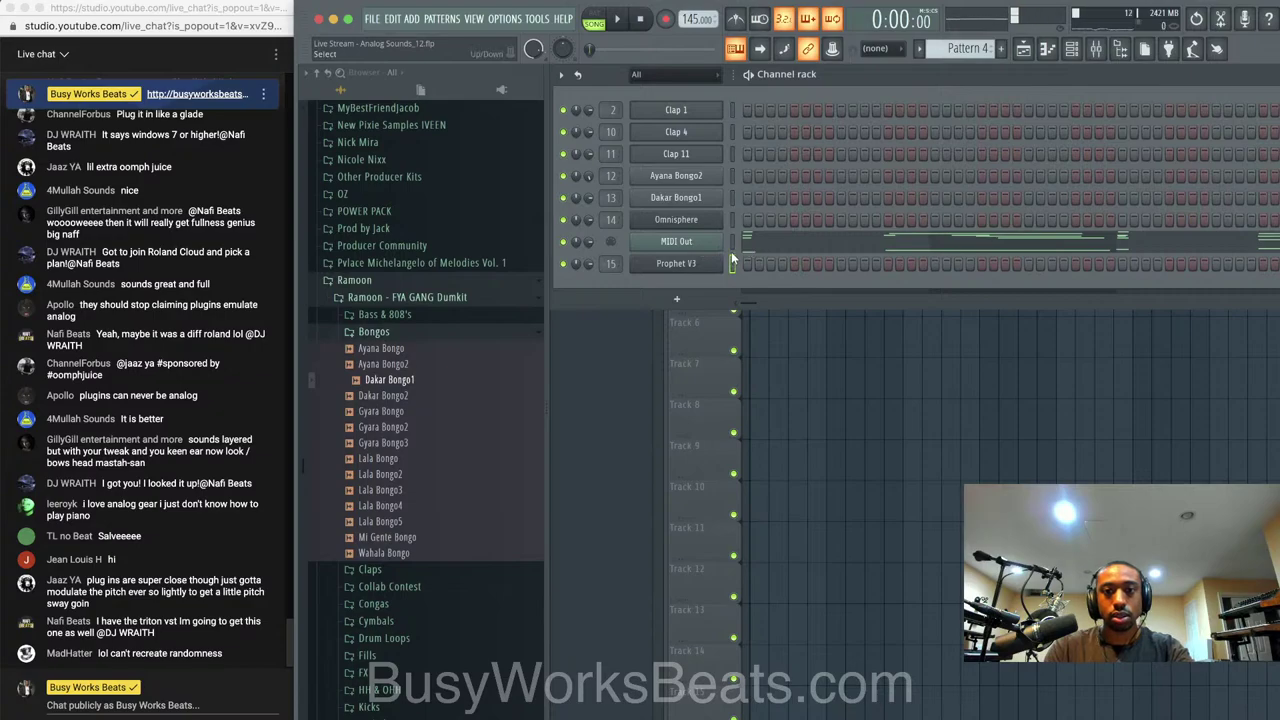
{"action": "left_click", "coordinate": [883, 366]}
{"action": "scroll", "coordinate": [960, 260], "scroll_direction": "right", "scroll_amount": 2}
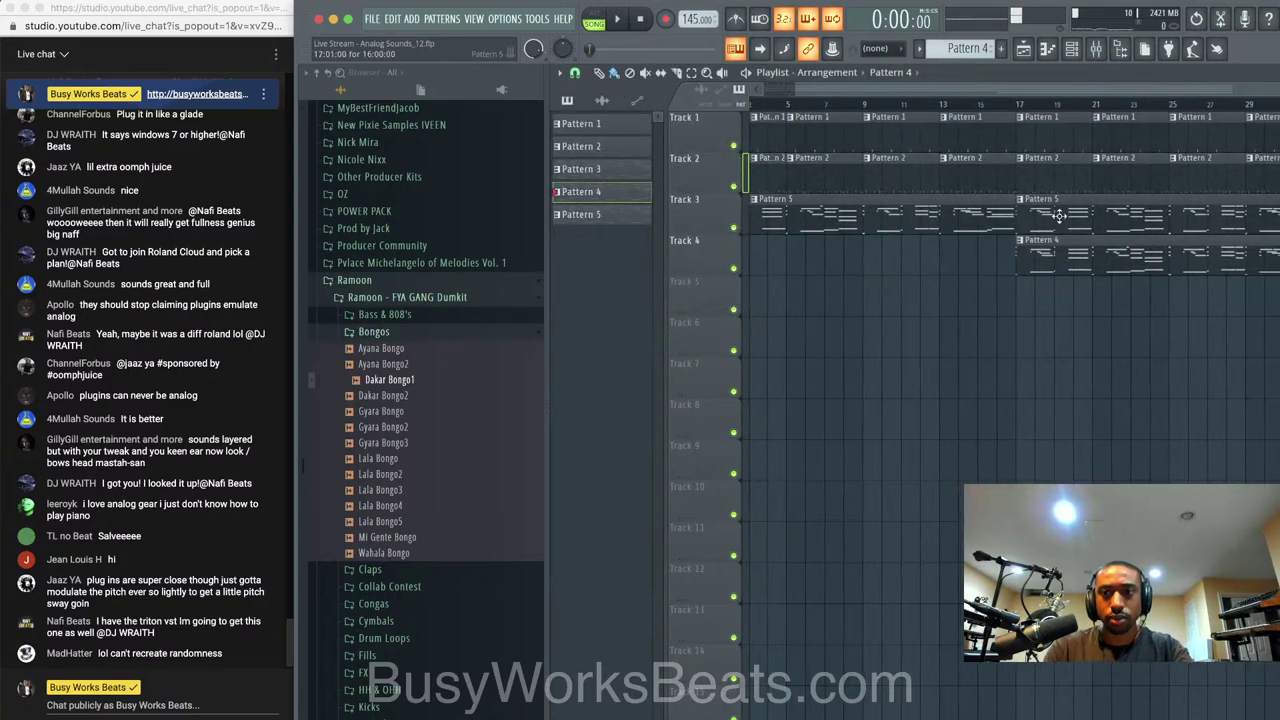
{"action": "right_click", "coordinate": [1064, 224]}
{"action": "left_click", "coordinate": [1068, 51]}
{"action": "left_click", "coordinate": [1000, 48]}
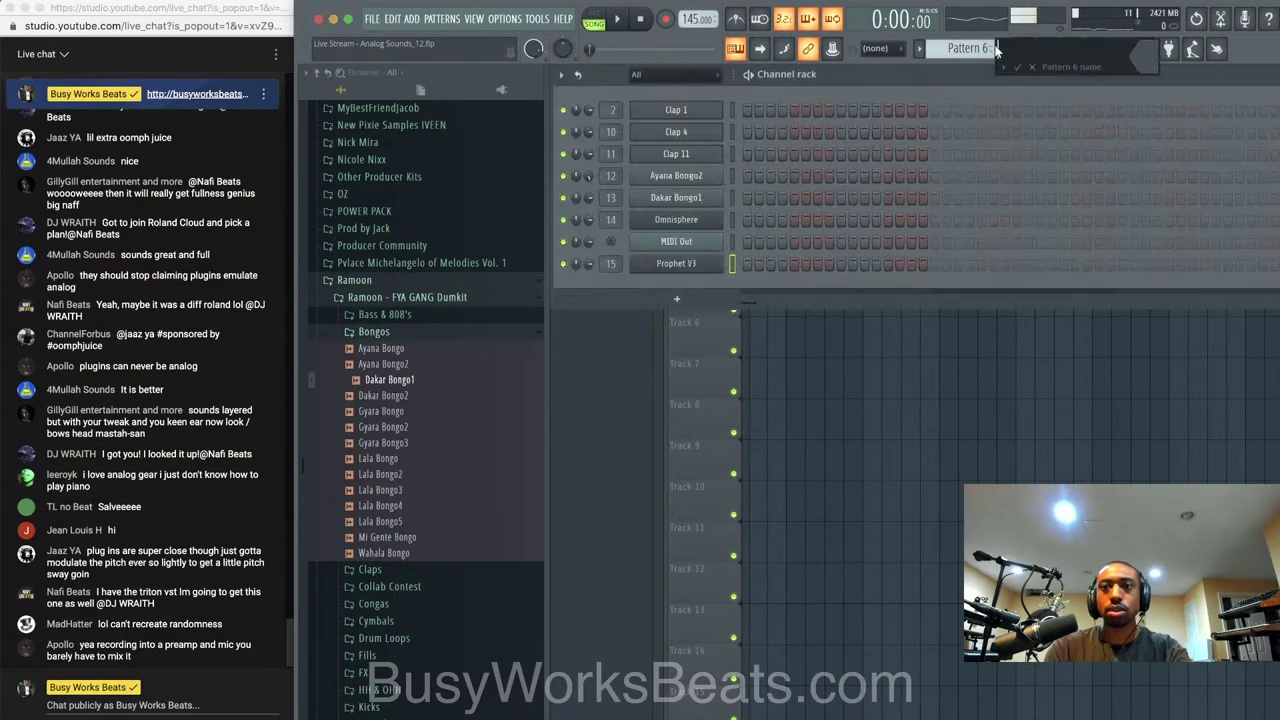
{"action": "key", "text": "Escape"}
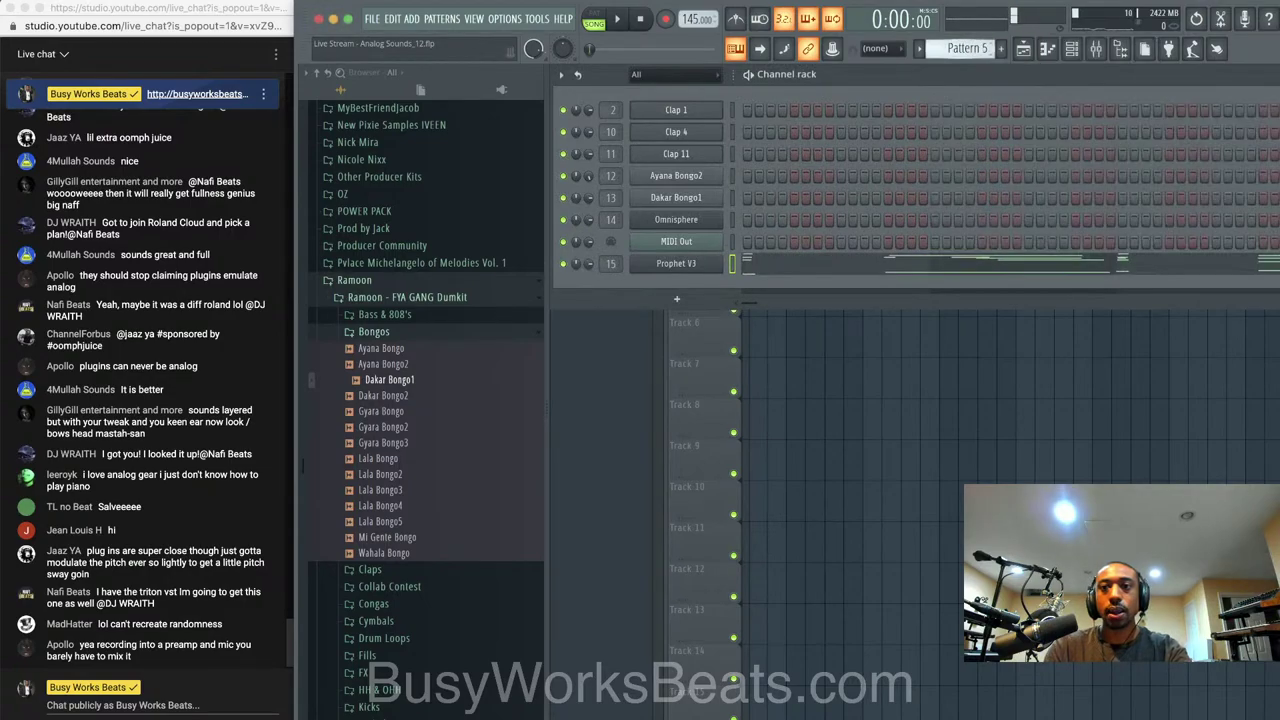
Play the song, reroute the Prophet V3 channel to mixer Insert 16, and mute the Desk Mic track
{"action": "left_click", "coordinate": [1096, 49]}
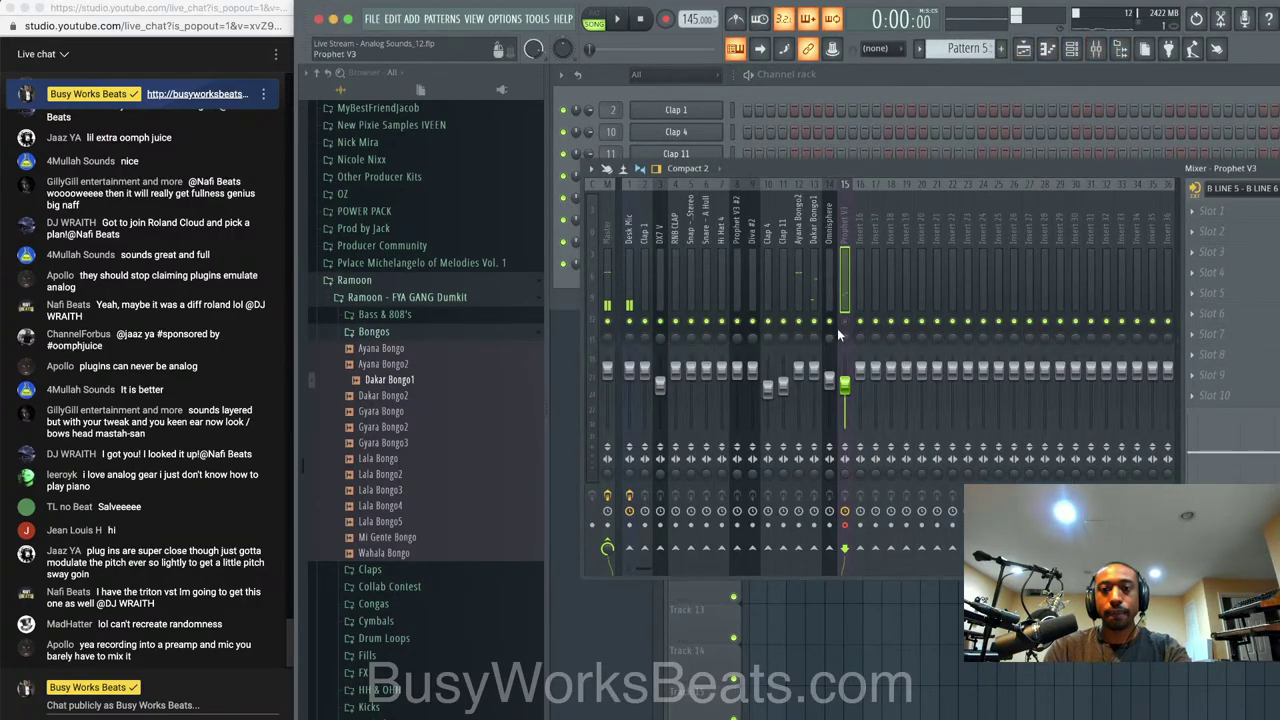
{"action": "key", "text": "space"}
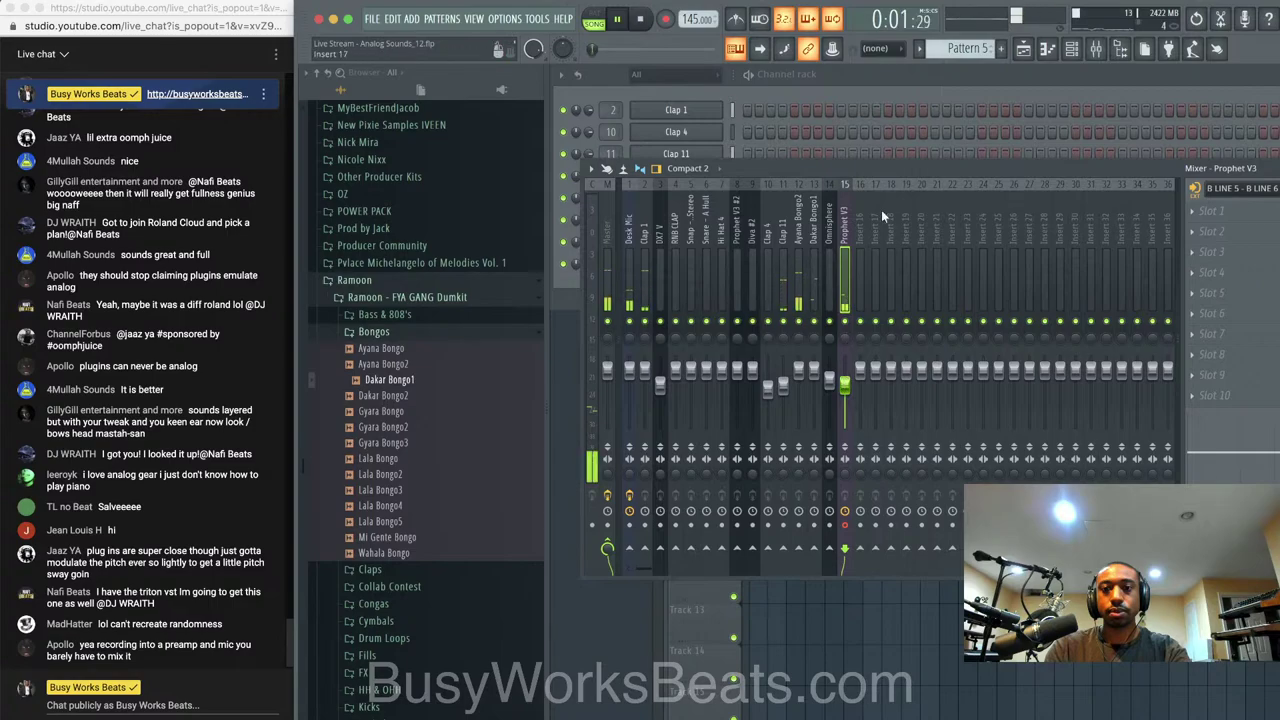
{"action": "left_click", "coordinate": [847, 92]}
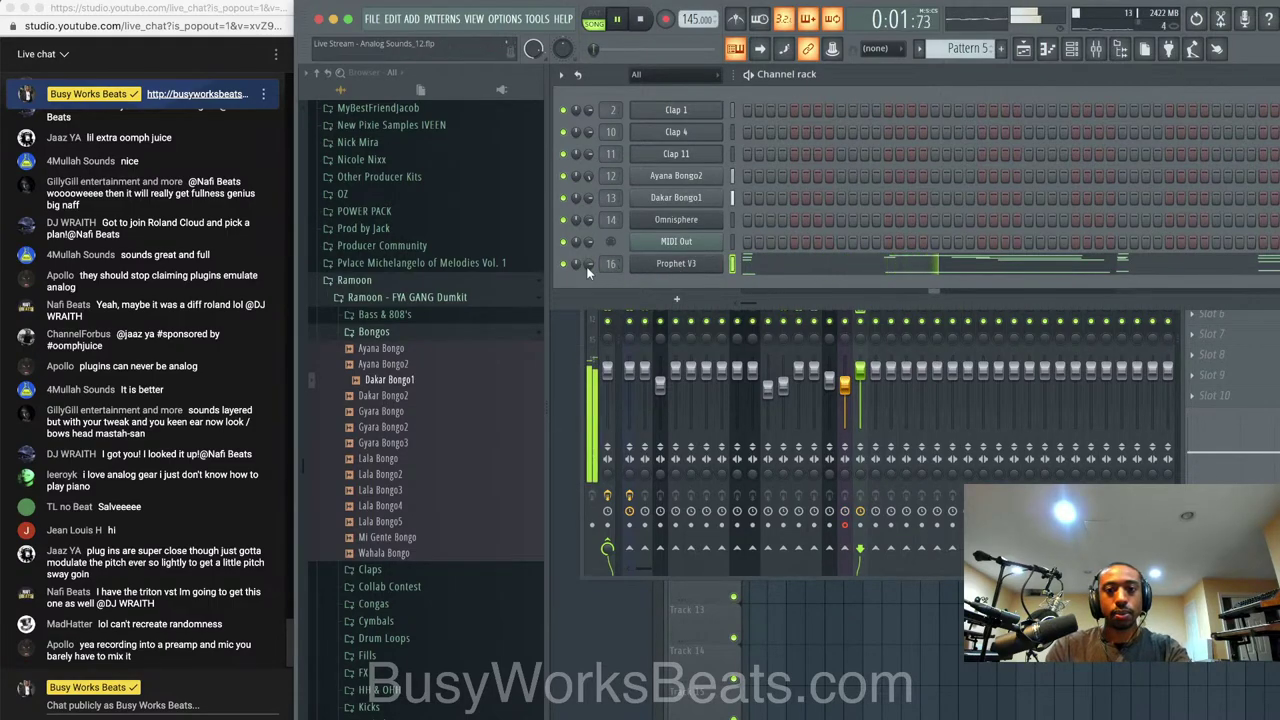
{"action": "left_click", "coordinate": [632, 320]}
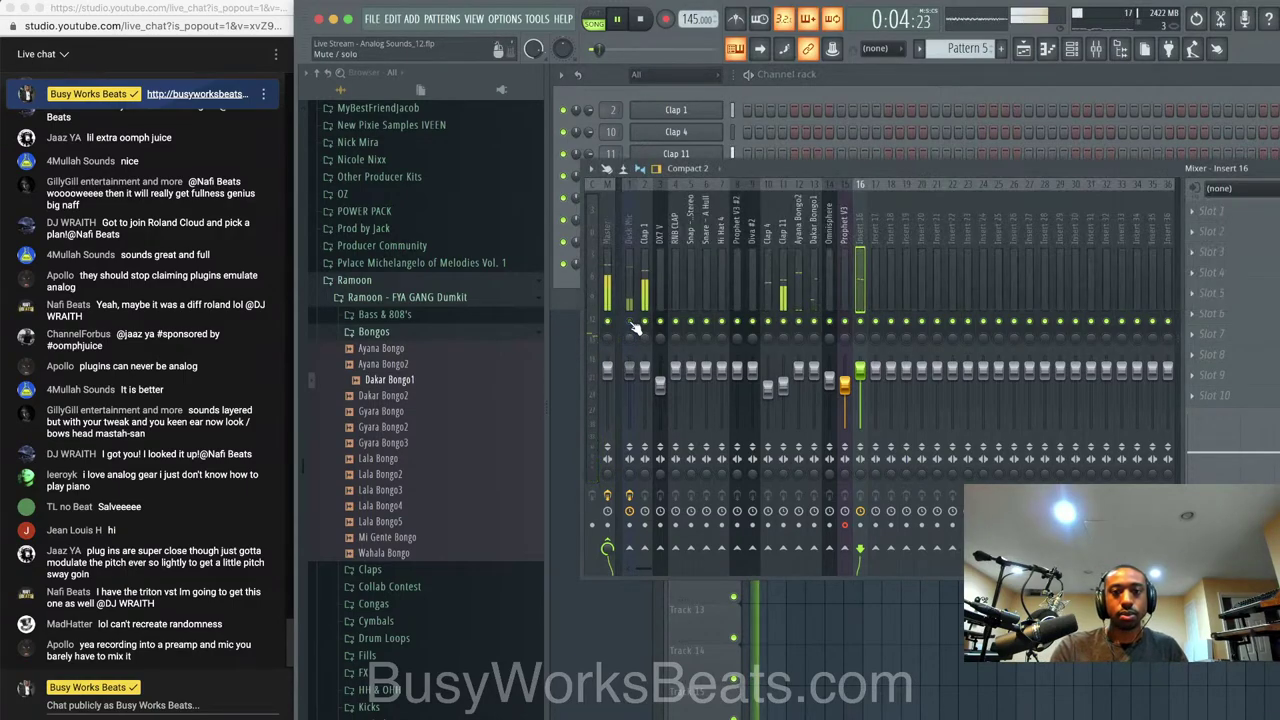
Transpose the Prophet V3 notes of Pattern 5 up one octave in the piano roll
{"action": "left_click", "coordinate": [816, 90]}
{"action": "left_click", "coordinate": [791, 265]}
{"action": "key", "text": "ctrl+Up"}
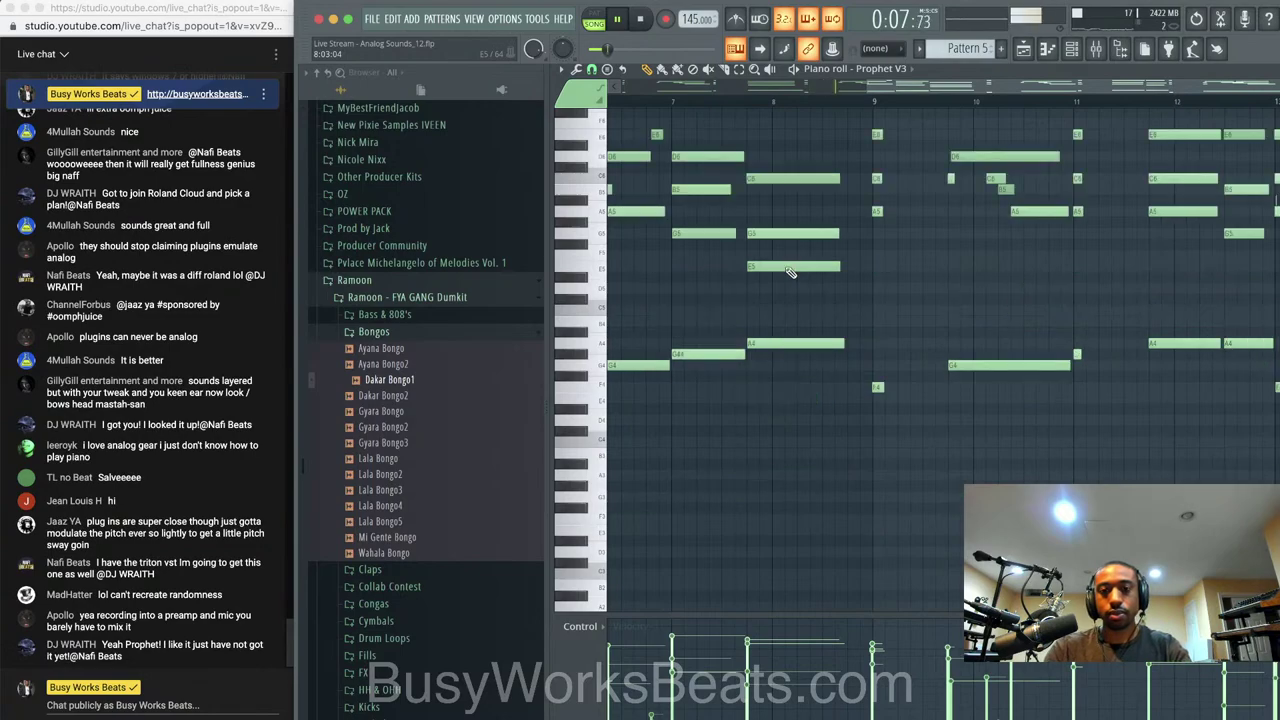
Raise the Insert 16 volume slightly and listen to the full arrangement in the playlist
{"action": "left_click", "coordinate": [1098, 51]}
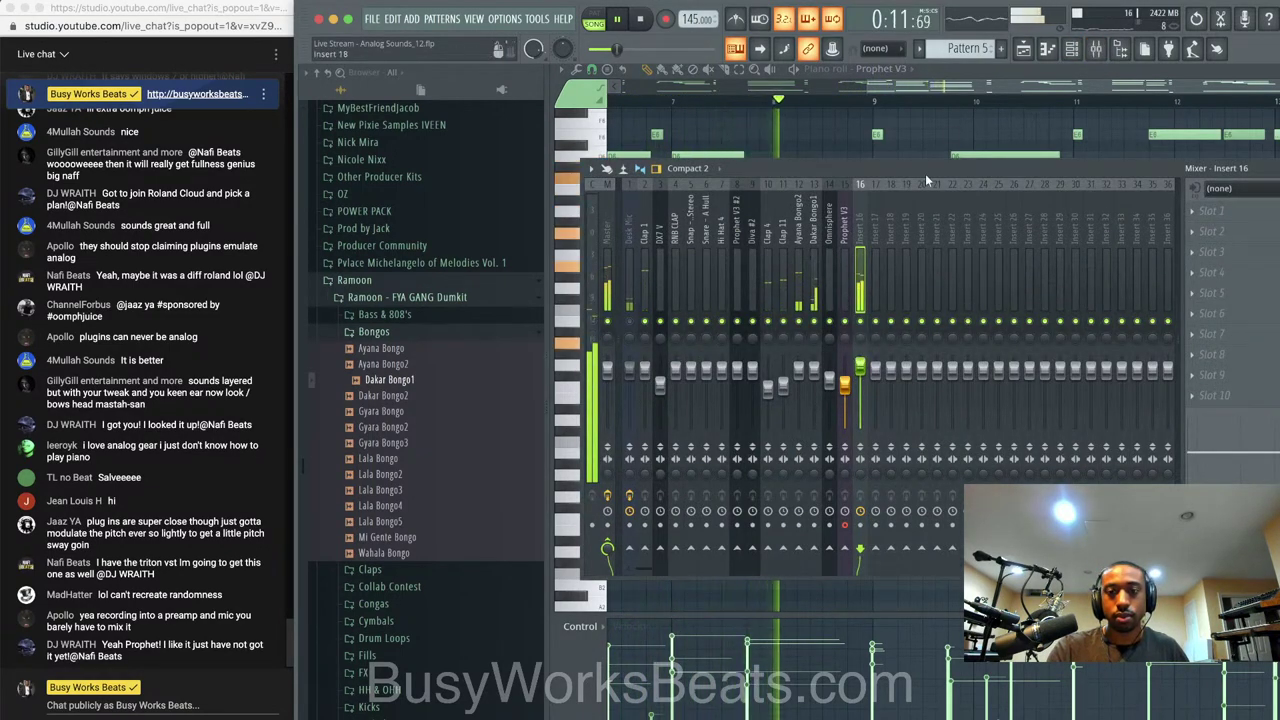
{"action": "key", "text": "F5"}
{"action": "scroll", "coordinate": [897, 255], "scroll_direction": "down", "scroll_amount": 2}
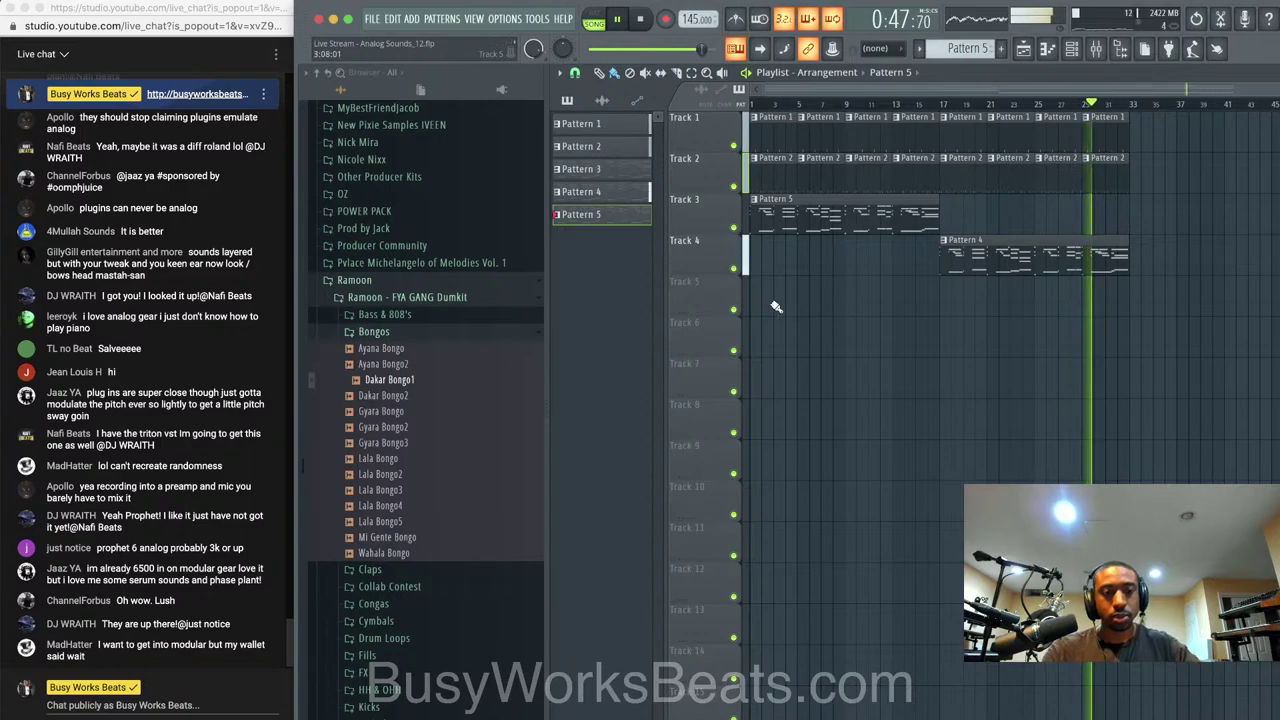
Switch to OBS, hide the Webcam source, and minimize the OBS window
{"action": "left_click", "coordinate": [1097, 50]}
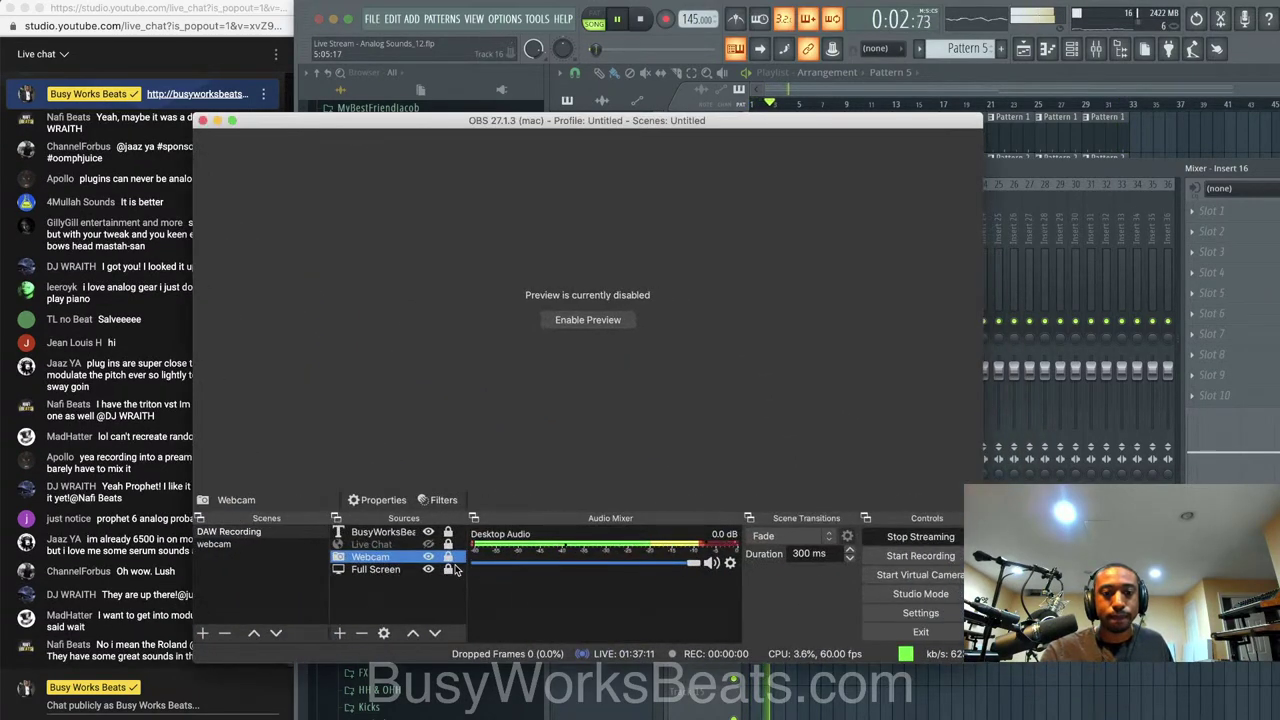
{"action": "left_click", "coordinate": [428, 558]}
{"action": "left_click", "coordinate": [218, 121]}
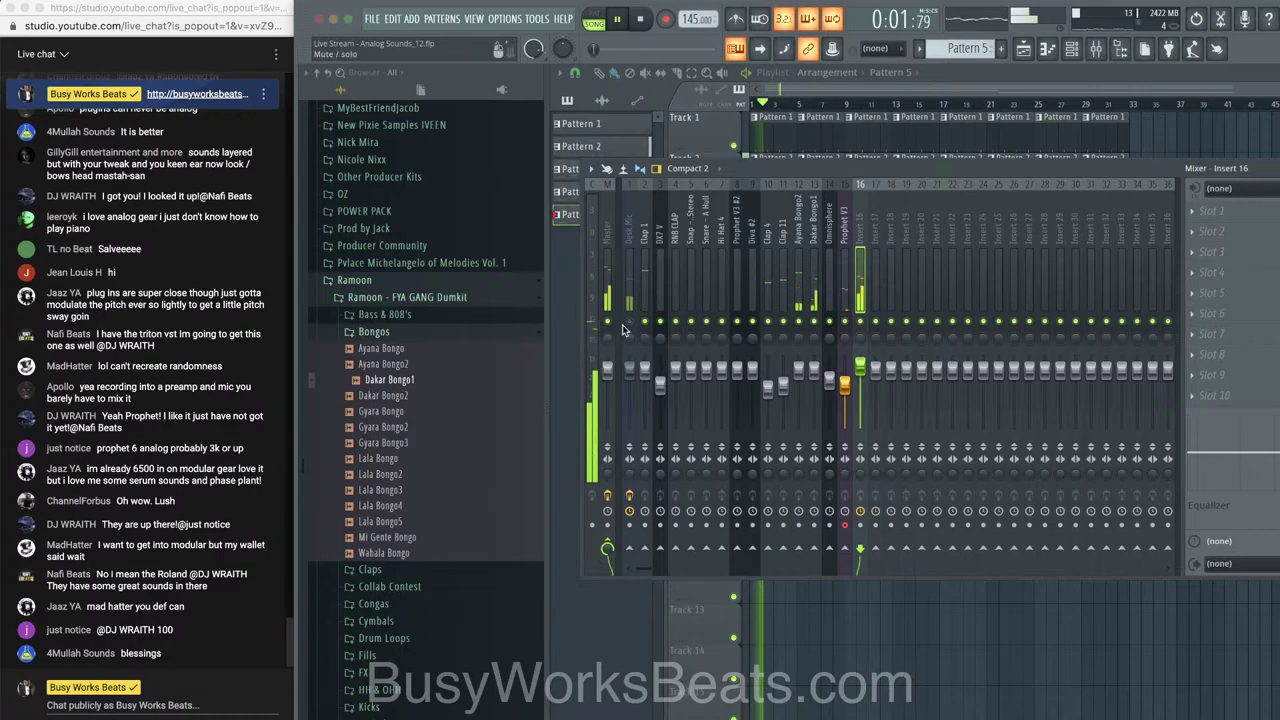
Stop playback, unmute the Desk Mic track, and close the mixer to return to the playlist
{"action": "key", "text": "space"}
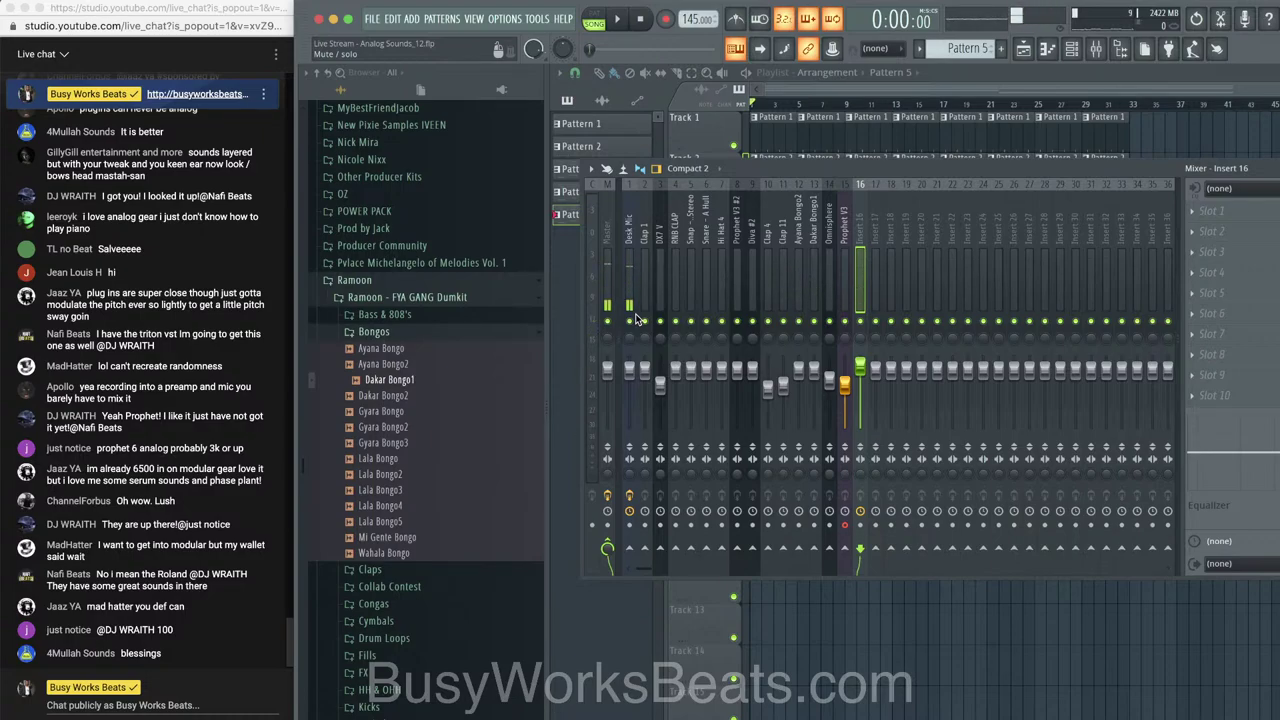
{"action": "key", "text": "F9"}
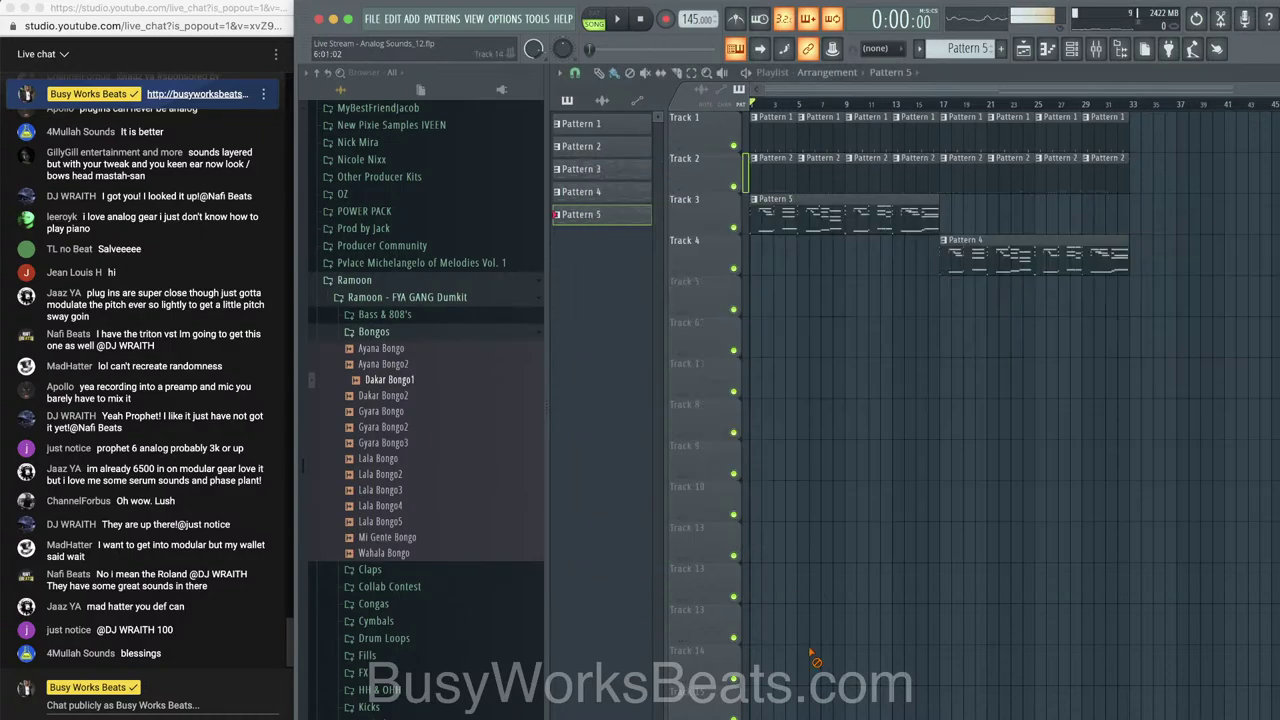
Play the arrangement alternately from bar 17 and around bar 13 to compare the Pattern 4 and Pattern 5 synth sounds
{"action": "left_click", "coordinate": [941, 104]}
{"action": "key", "text": "space"}
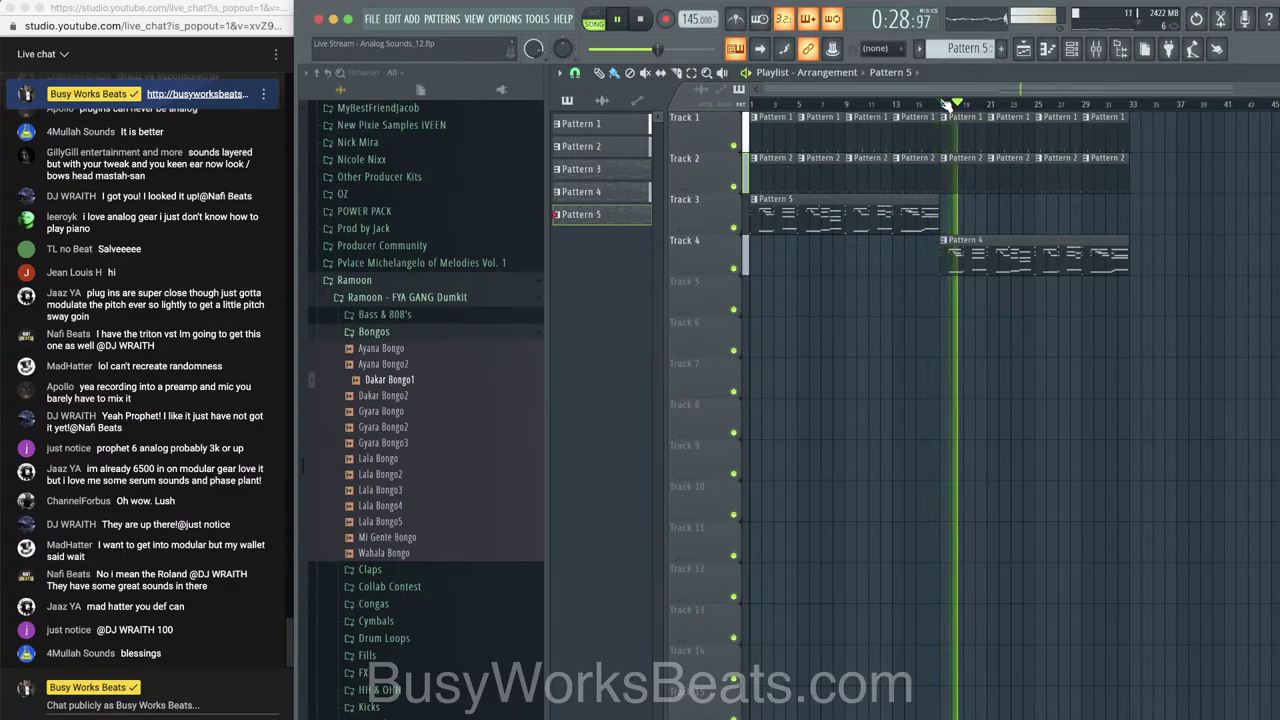
{"action": "key", "text": "space"}
{"action": "left_click", "coordinate": [900, 104]}
{"action": "key", "text": "space"}
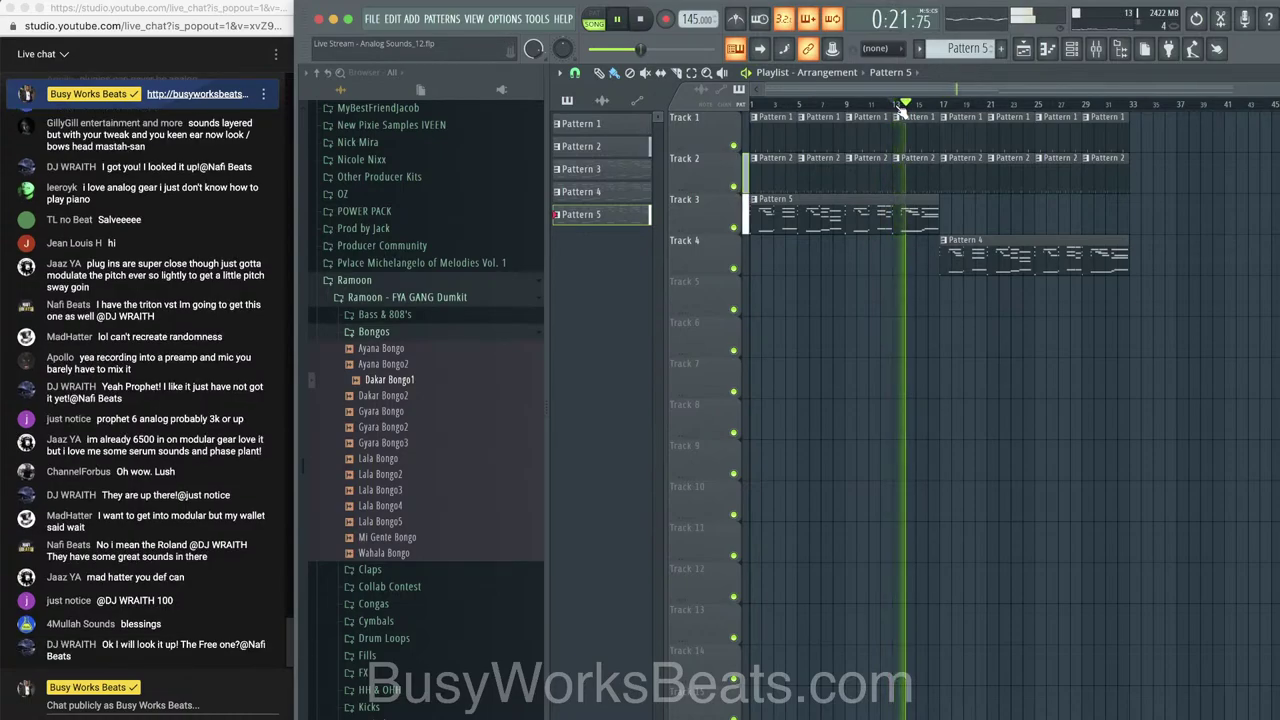
{"action": "key", "text": "space"}
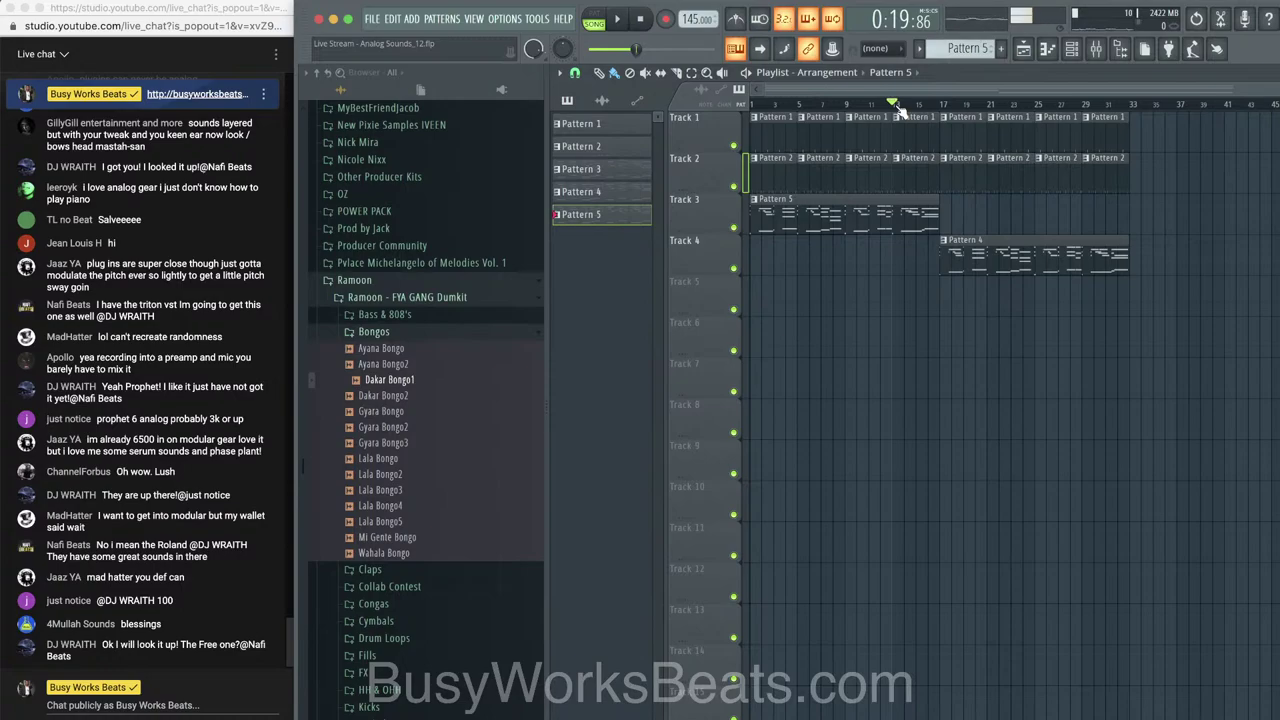
{"action": "left_click", "coordinate": [950, 106]}
{"action": "key", "text": "space"}
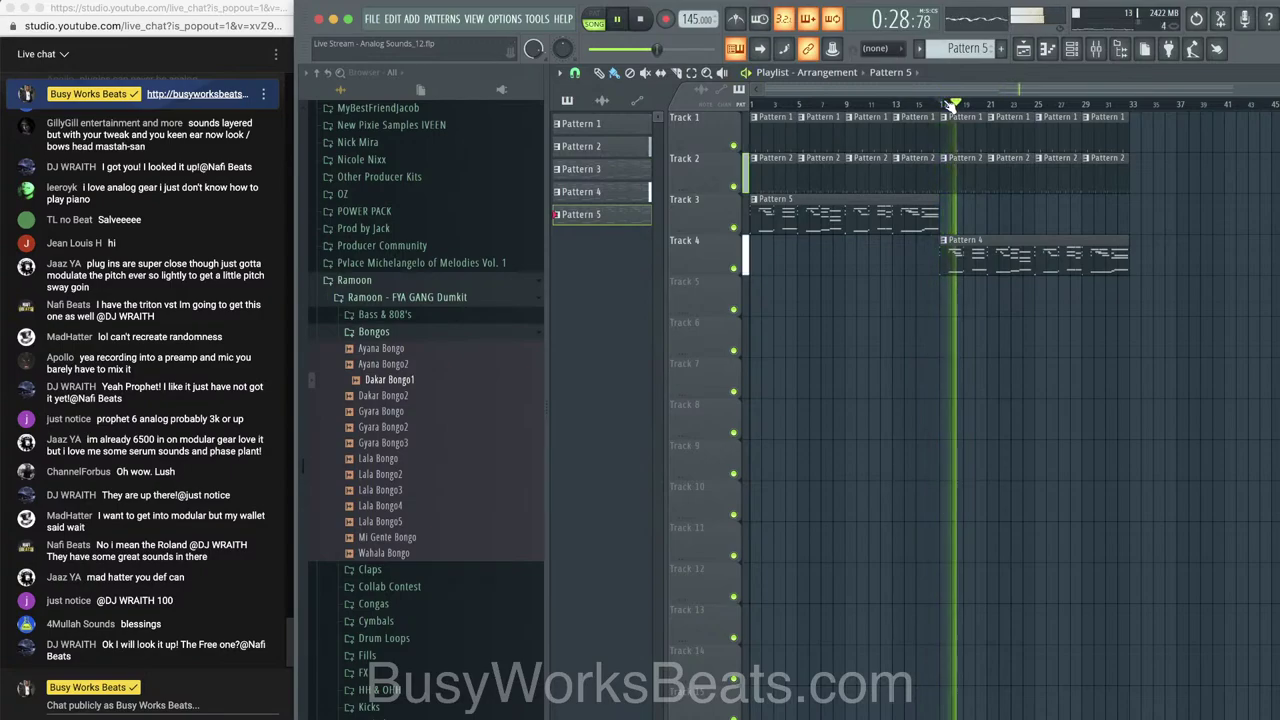
{"action": "left_click", "coordinate": [1072, 49]}
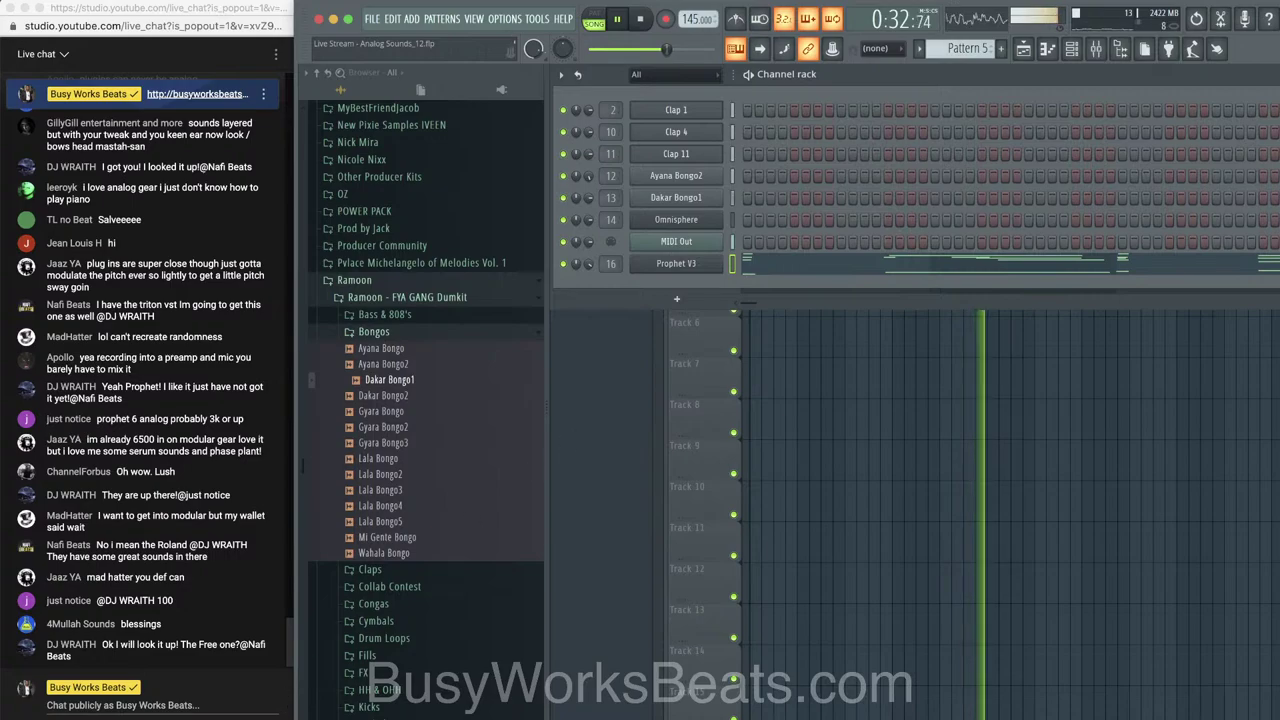
Switch to OBS, show the Webcam source, minimize the OBS window, and return to the playlist
{"action": "left_click", "coordinate": [700, 718]}
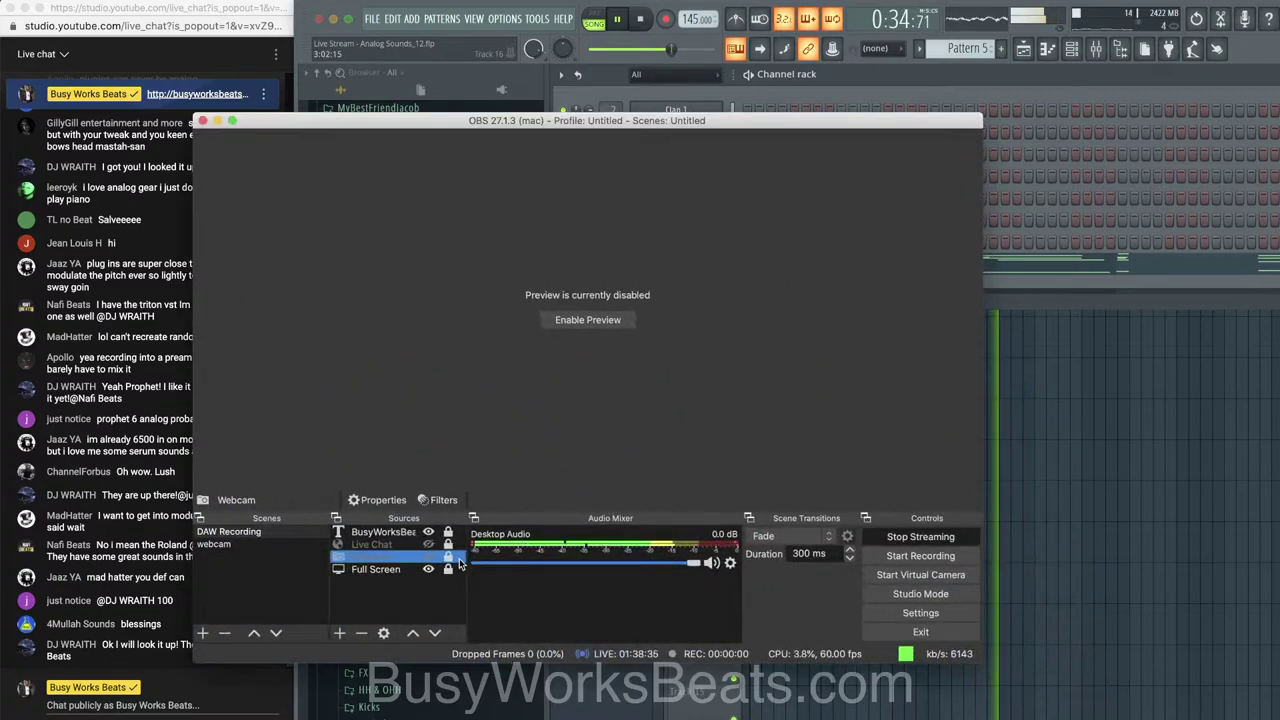
{"action": "left_click", "coordinate": [430, 558]}
{"action": "left_click", "coordinate": [216, 121]}
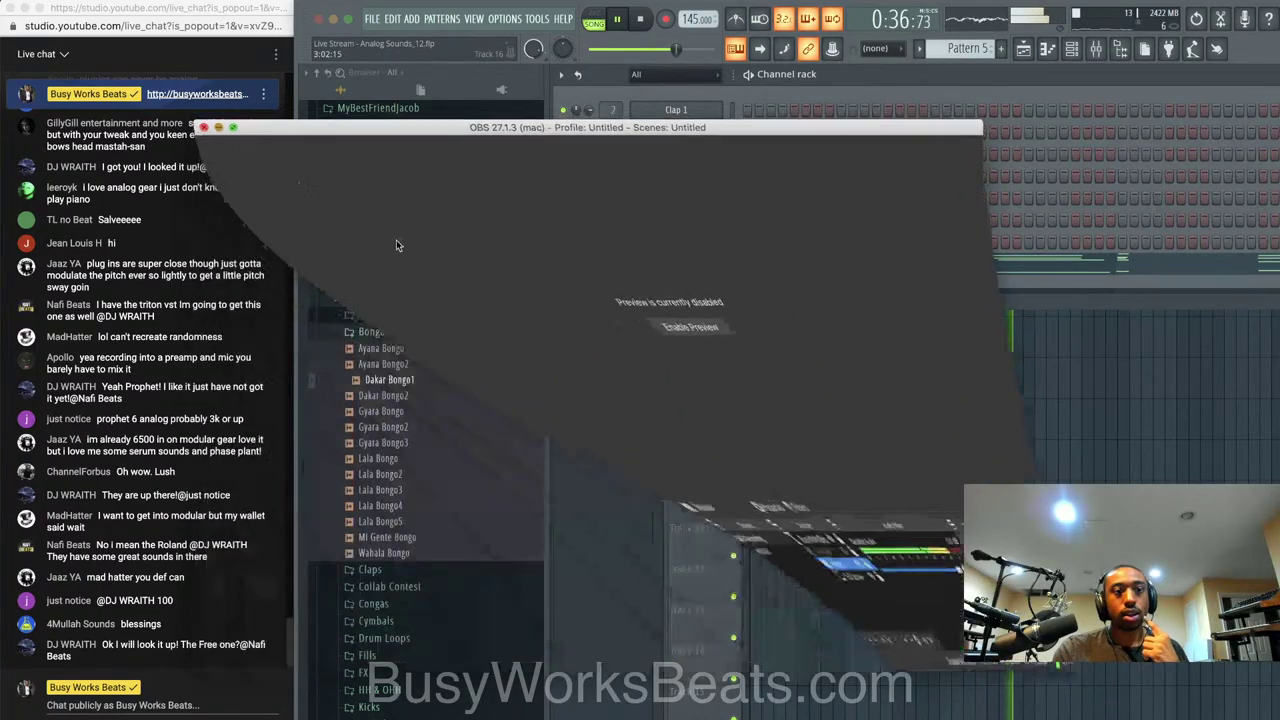
{"action": "left_click", "coordinate": [855, 344]}
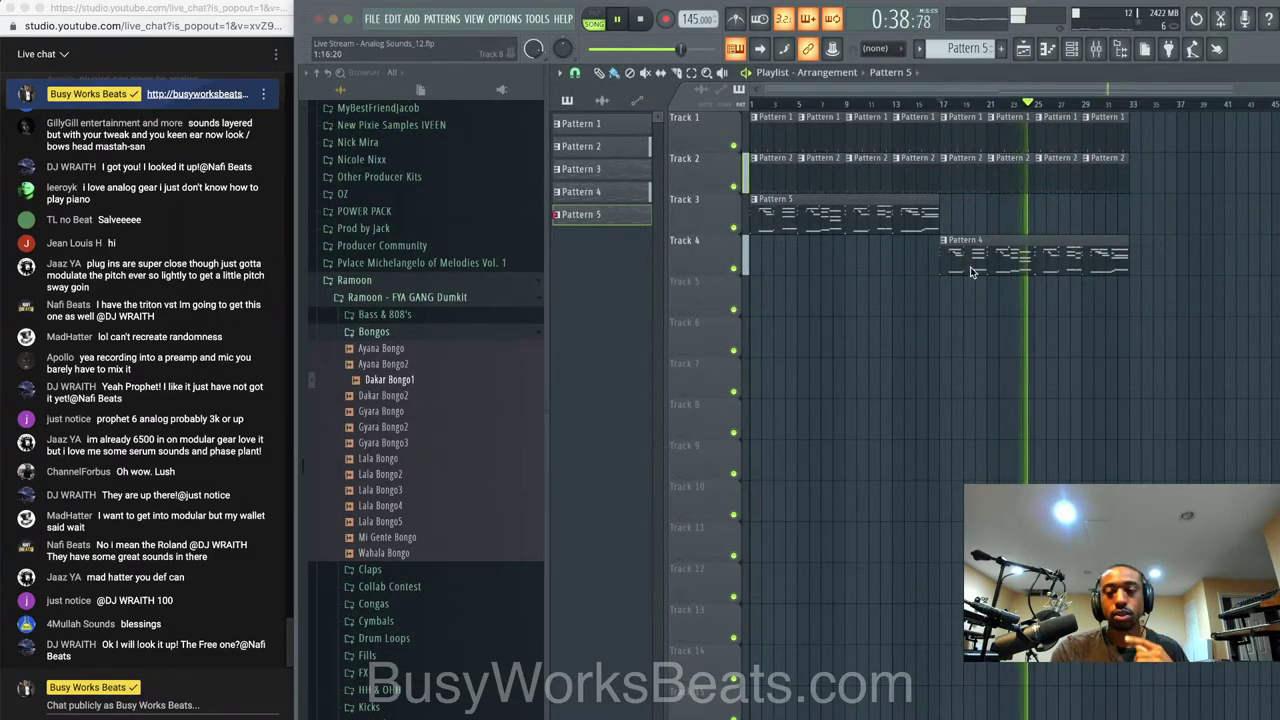
Replace the Pattern 5 clip on Track 3 with the Pattern 4 clip and duplicate it at bar 17
{"action": "key", "text": "space"}
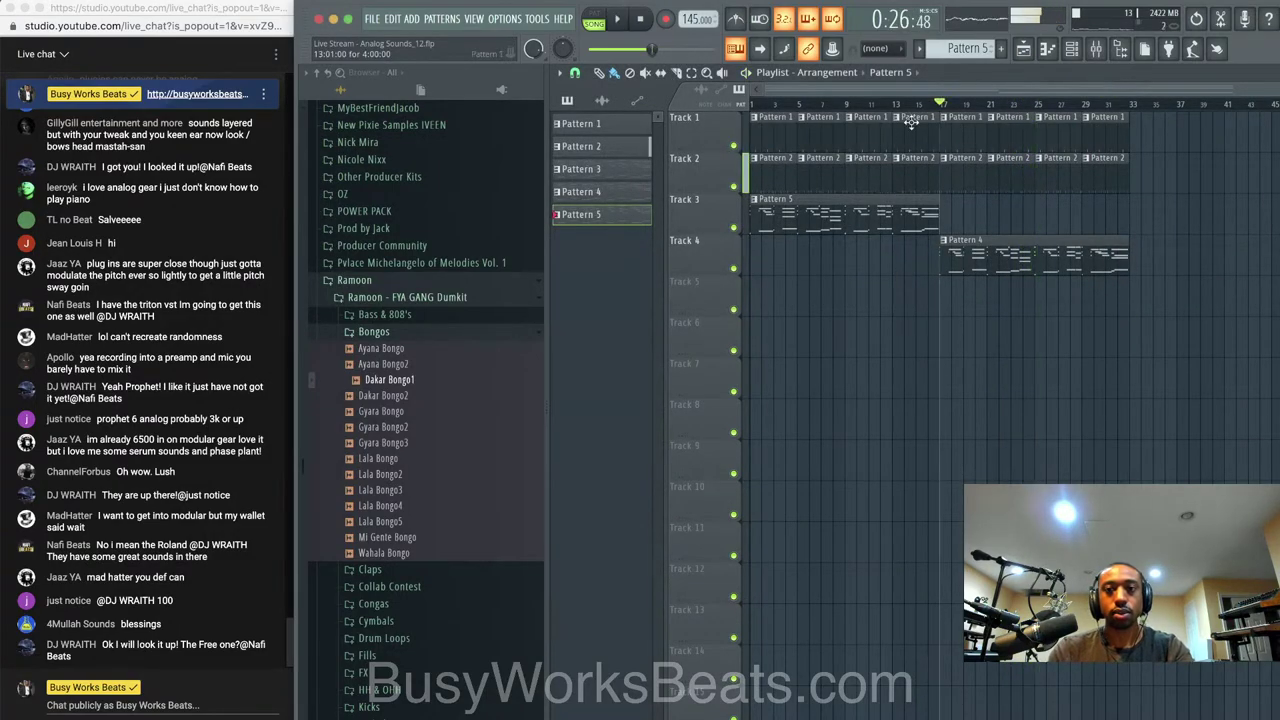
{"action": "right_click", "coordinate": [840, 232]}
{"action": "left_click_drag", "start_coordinate": [971, 265], "coordinate": [755, 207]}
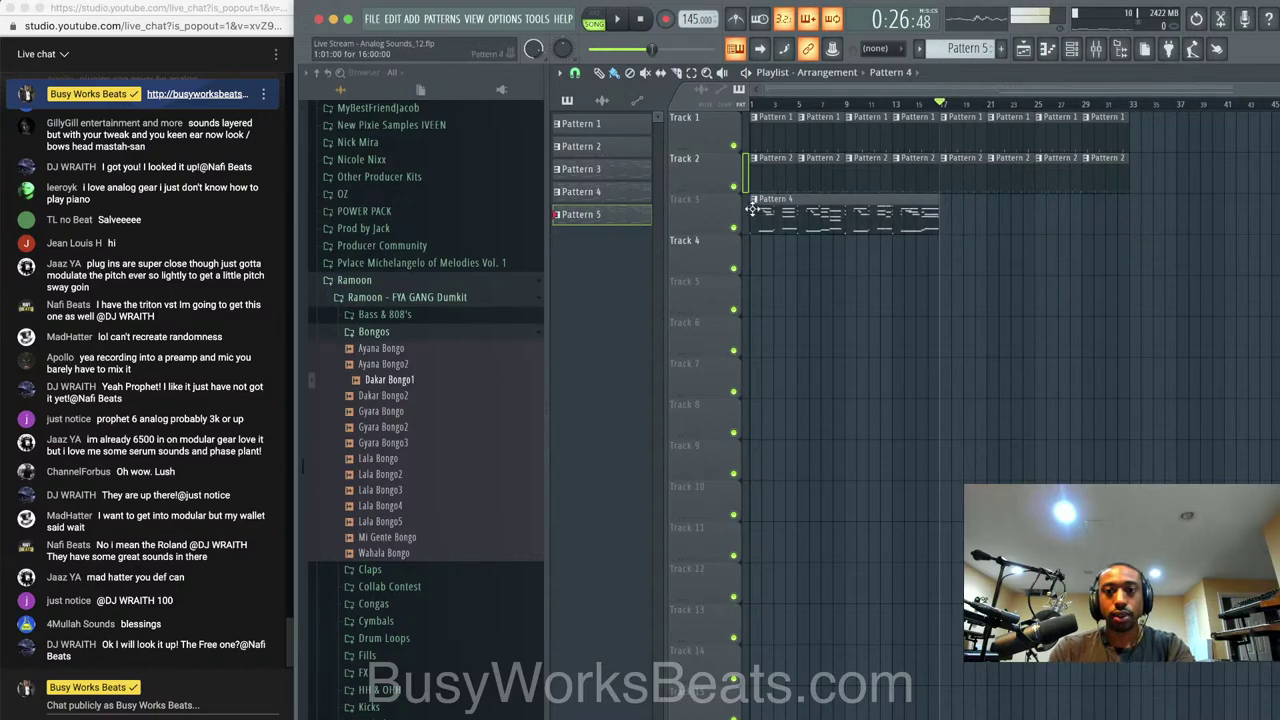
{"action": "left_click_drag", "start_coordinate": [831, 215], "coordinate": [982, 217]}
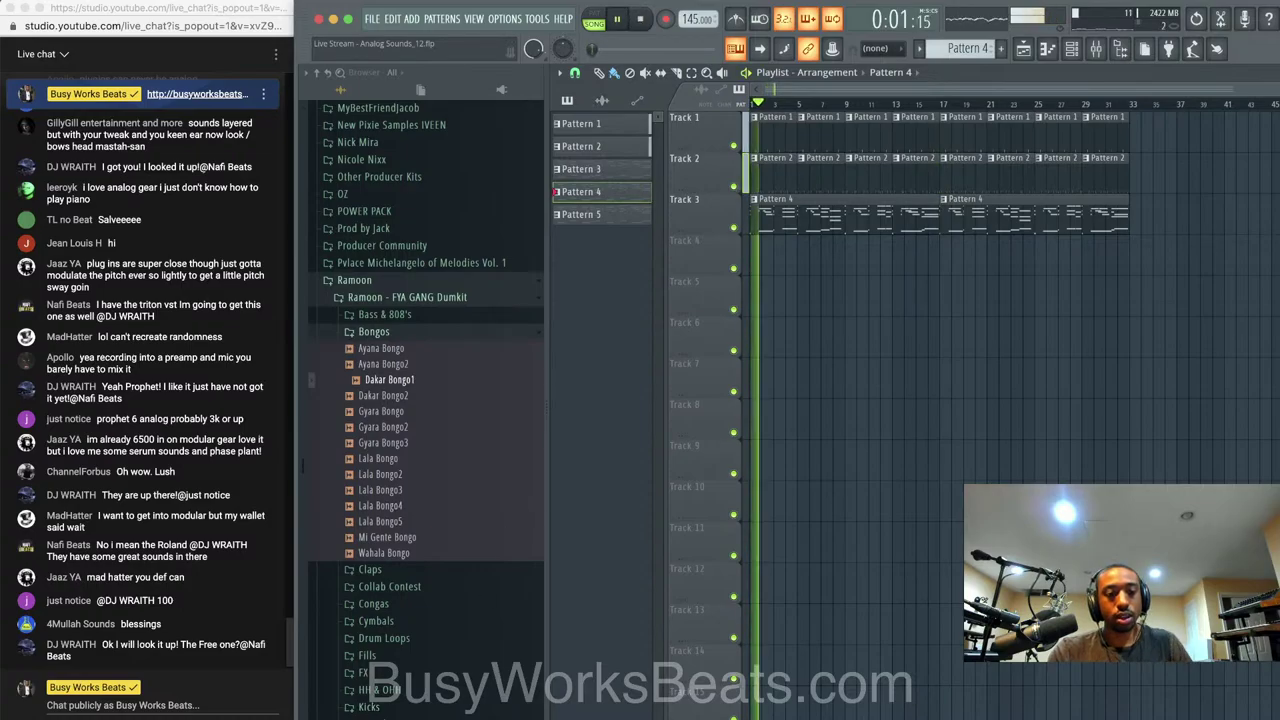
Switch to the YouTube Studio livestream page to check the stream, and minimize its window
{"action": "right_click", "coordinate": [412, 718]}
{"action": "left_click", "coordinate": [328, 619]}
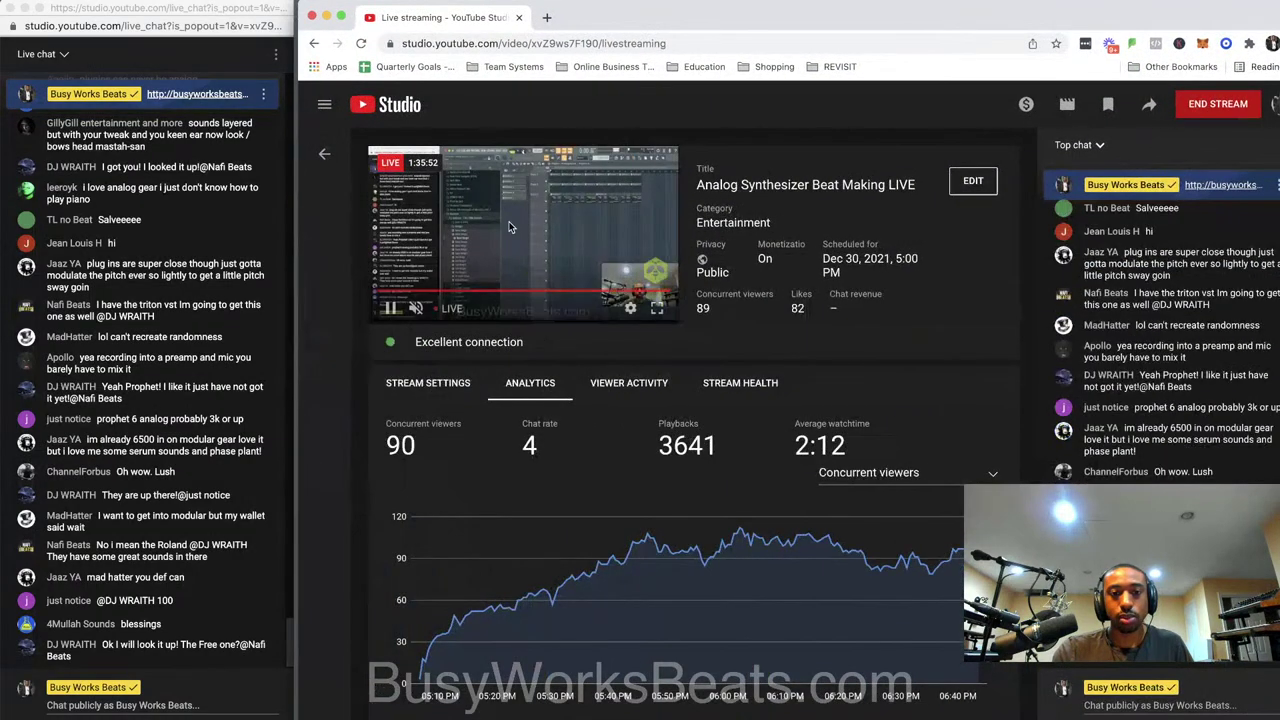
{"action": "left_click", "coordinate": [327, 17]}
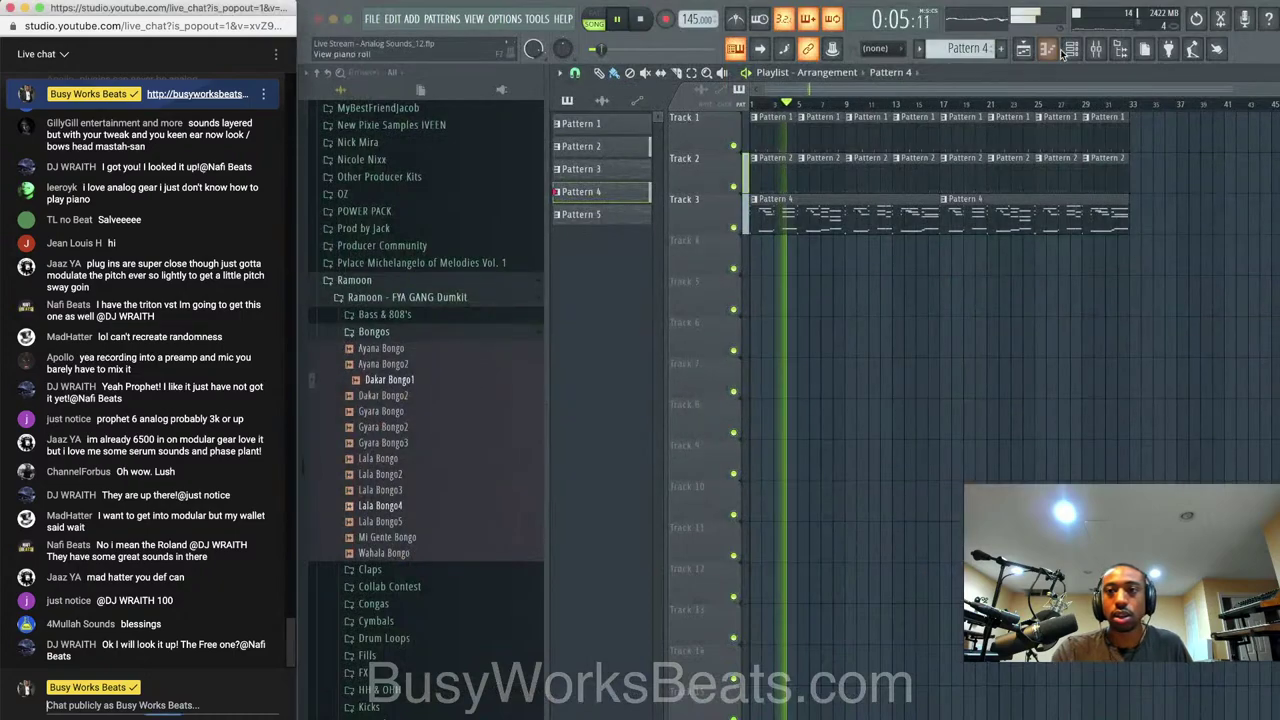
Restart playback and switch the channel rack from Pattern 4 to Pattern 2 with the browser hidden
{"action": "left_click", "coordinate": [1071, 48]}
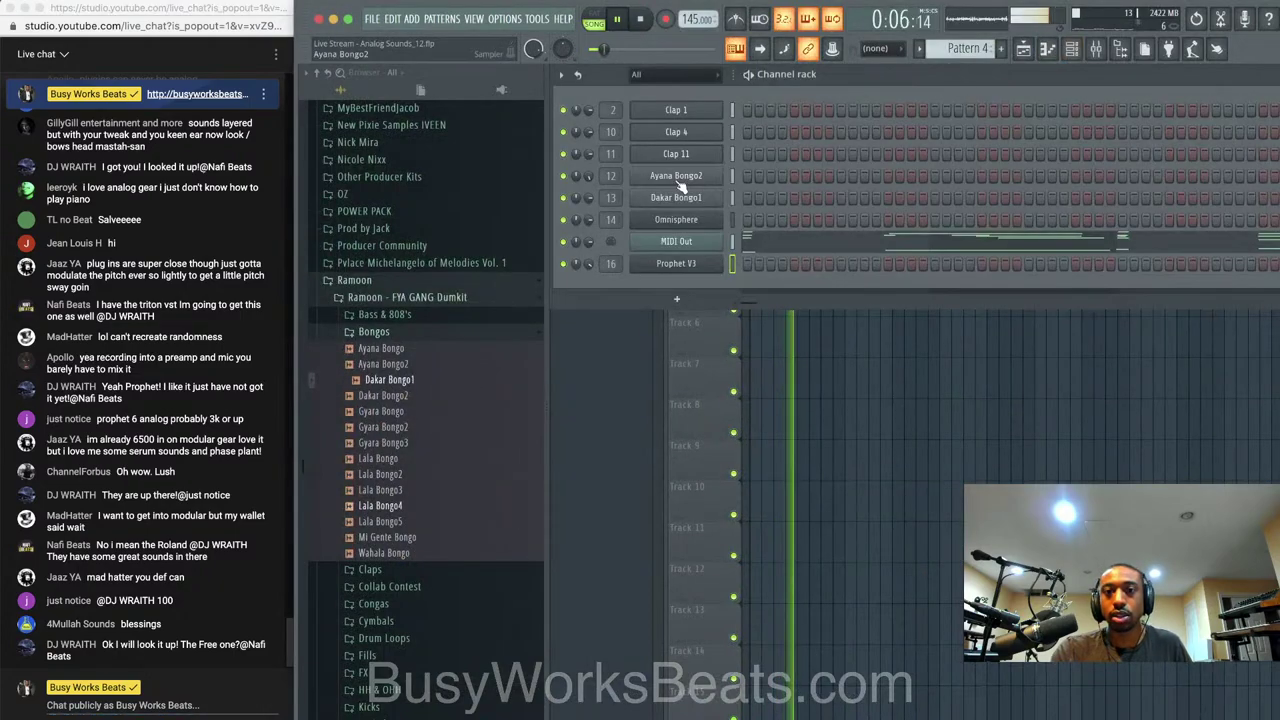
{"action": "key", "text": "space"}
{"action": "left_click", "coordinate": [1120, 49]}
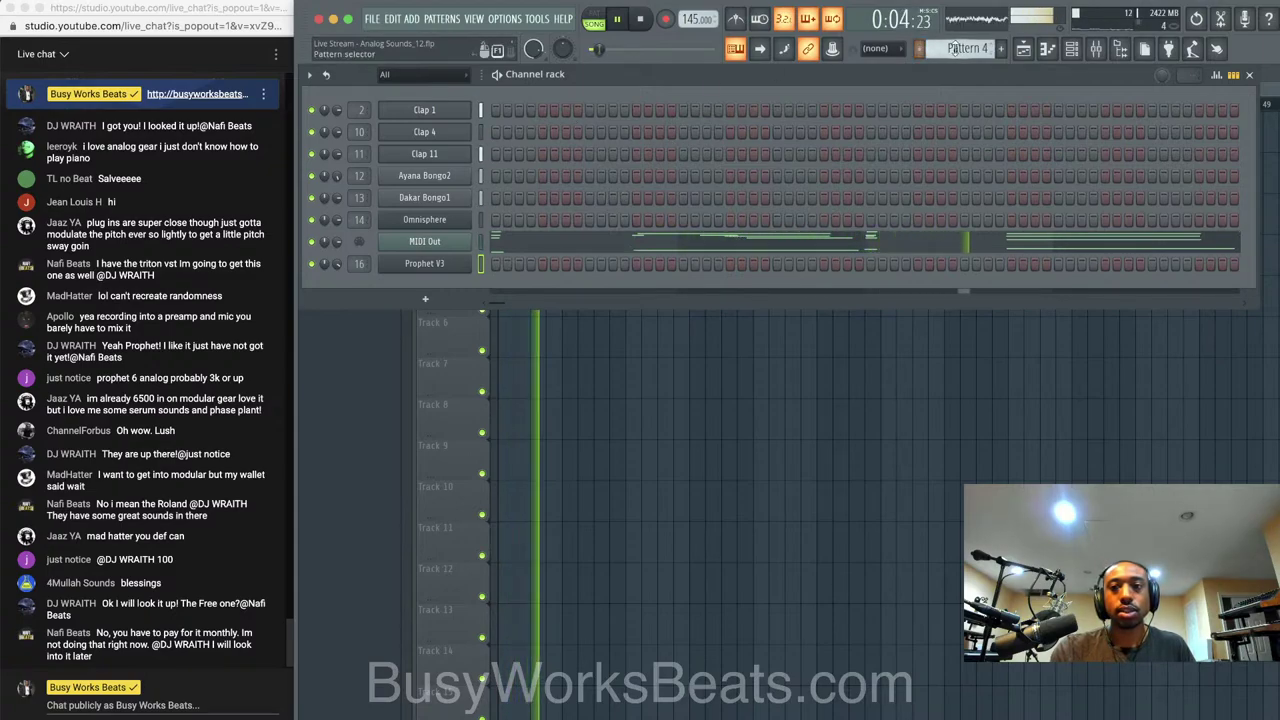
{"action": "scroll", "coordinate": [966, 48], "scroll_direction": "up", "scroll_amount": 1}
{"action": "scroll", "coordinate": [966, 48], "scroll_direction": "up", "scroll_amount": 1}
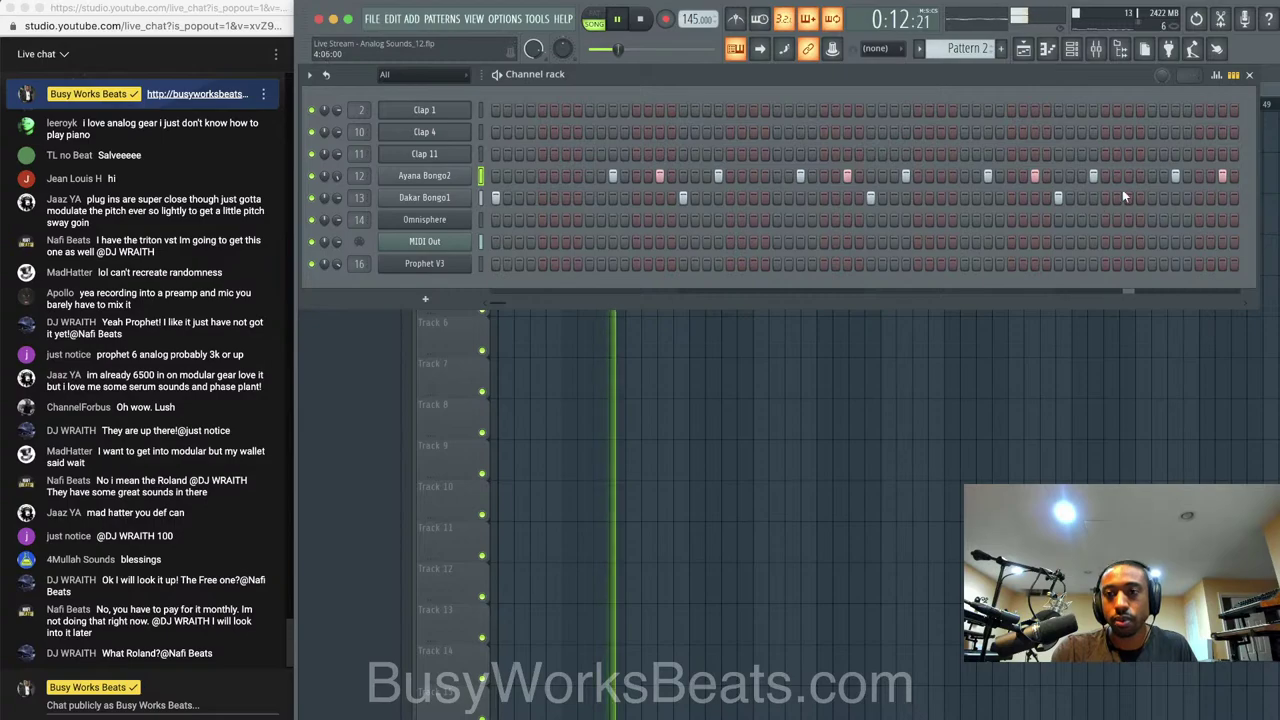
{"action": "right_click", "coordinate": [768, 366]}
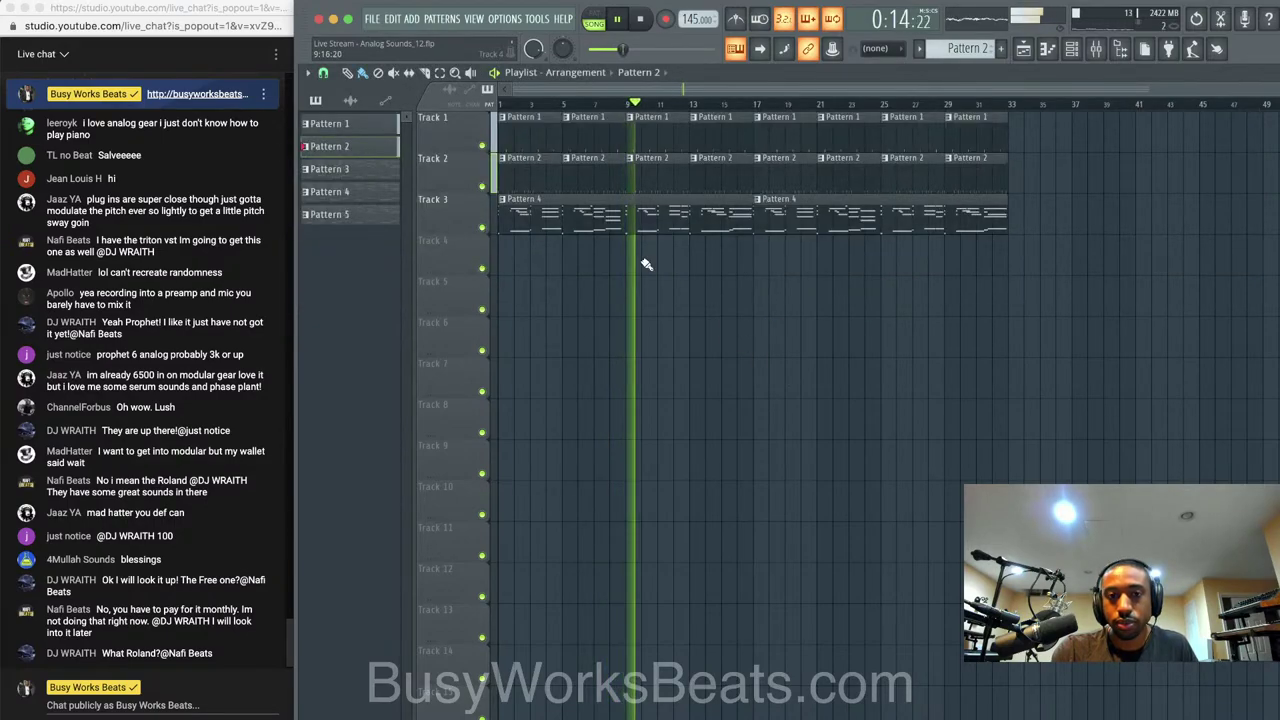
{"action": "left_click", "coordinate": [1071, 49]}
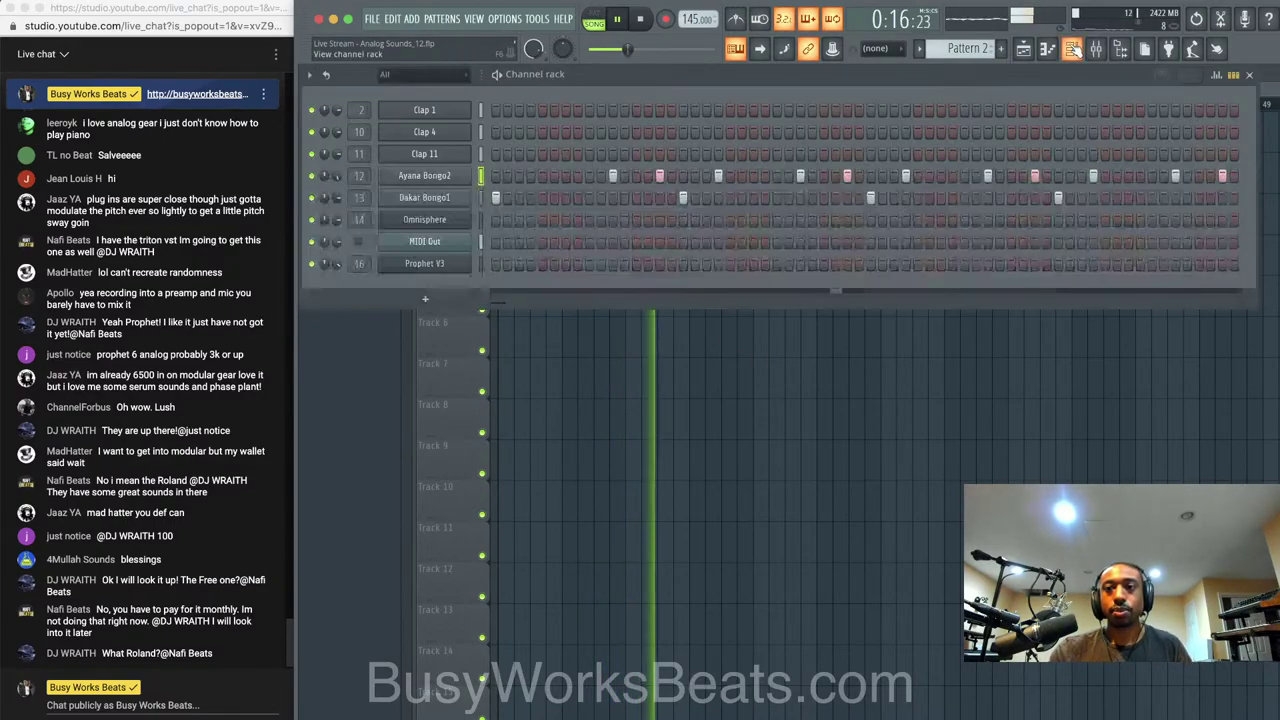
Browse the Kicks folder of the Ramoon - FYA GANG Dumkit and audition Ayana Kick1, Ayana Kick2 and Dakar Kick
{"action": "left_click", "coordinate": [1117, 49]}
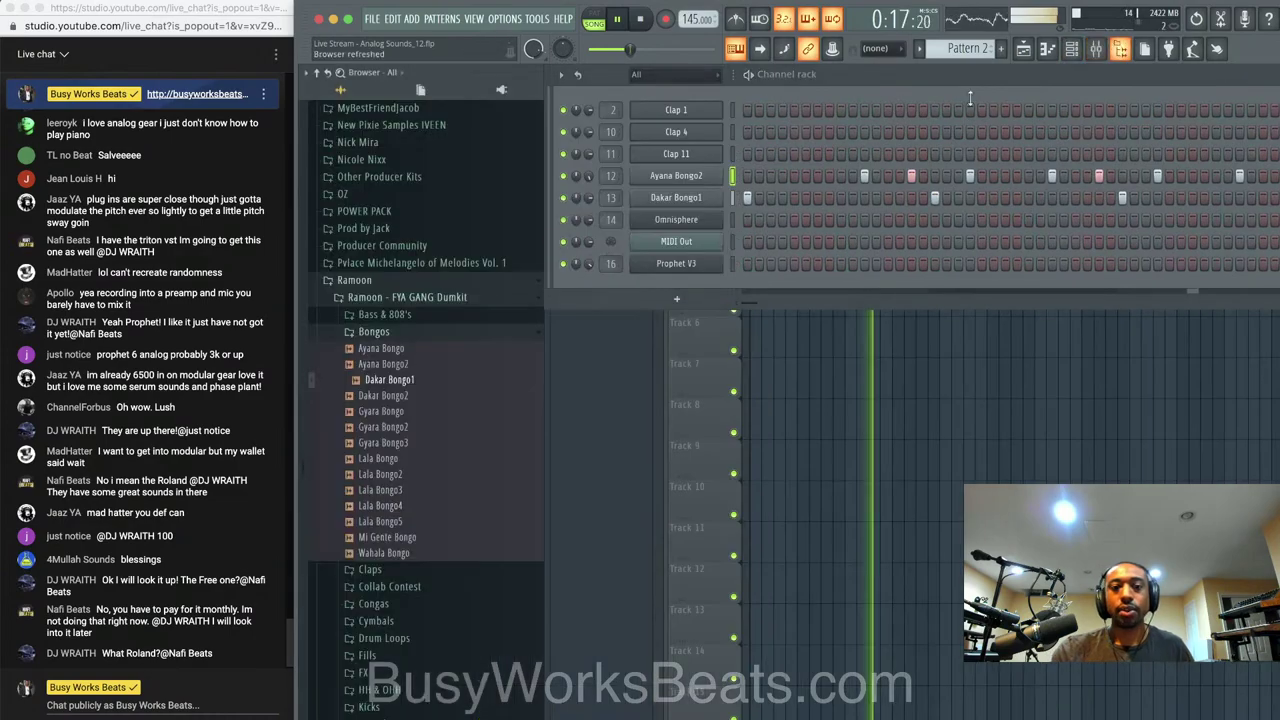
{"action": "left_click", "coordinate": [420, 316]}
{"action": "scroll", "coordinate": [412, 450], "scroll_direction": "down", "scroll_amount": 3}
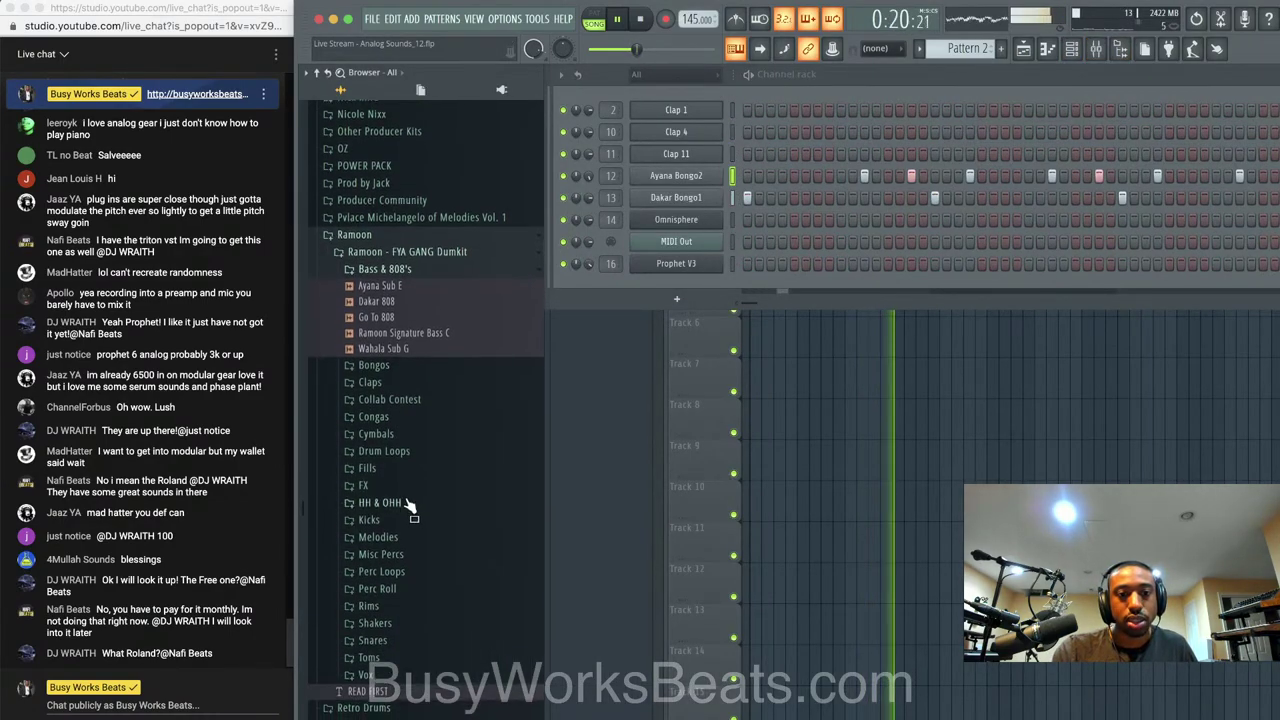
{"action": "scroll", "coordinate": [400, 551], "scroll_direction": "down", "scroll_amount": 3}
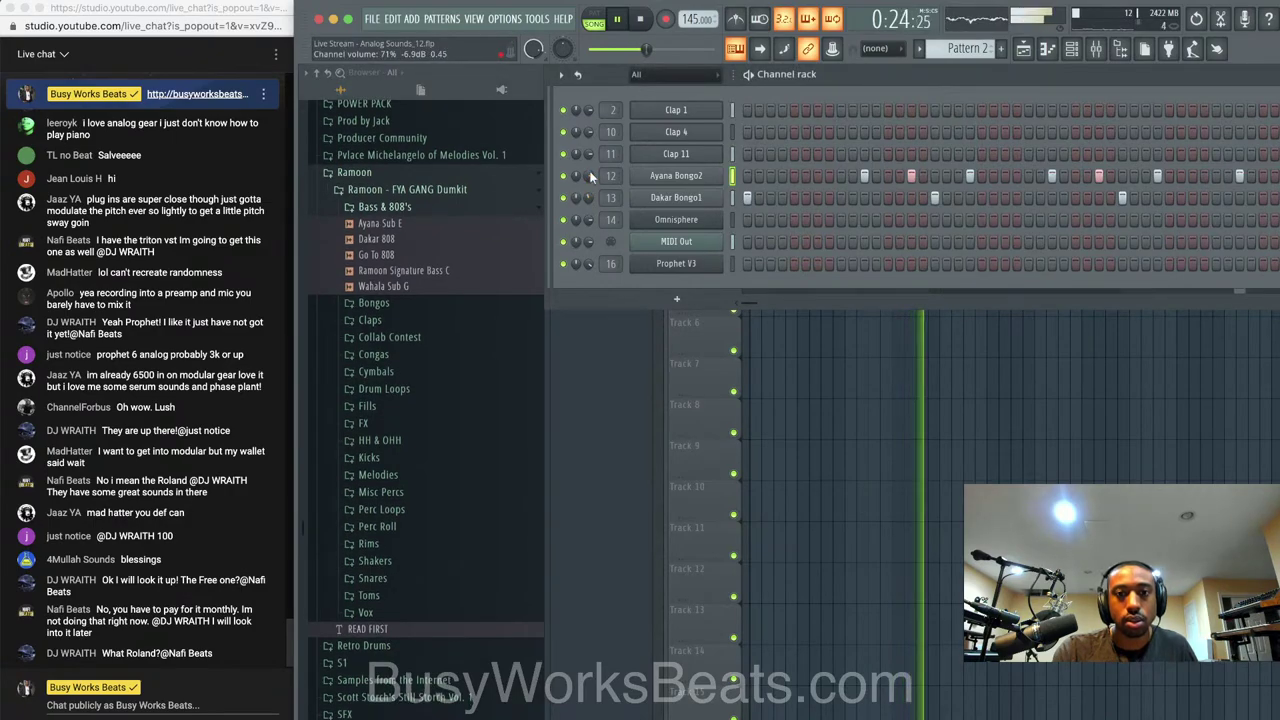
{"action": "left_click", "coordinate": [390, 457]}
{"action": "left_click", "coordinate": [408, 476]}
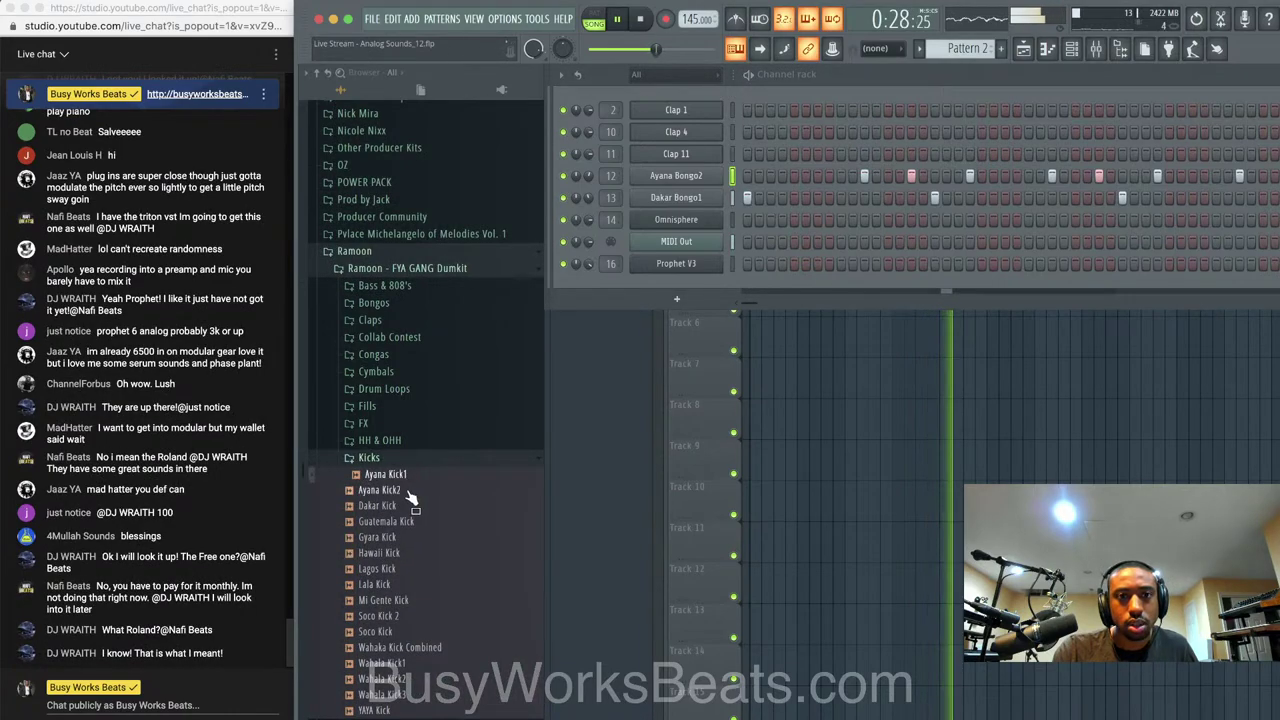
{"action": "left_click", "coordinate": [408, 492]}
{"action": "left_click", "coordinate": [408, 506]}
Load Dakar Kick into a new channel, route it to mixer track 17, and return to the channel rack
{"action": "right_click", "coordinate": [416, 505]}
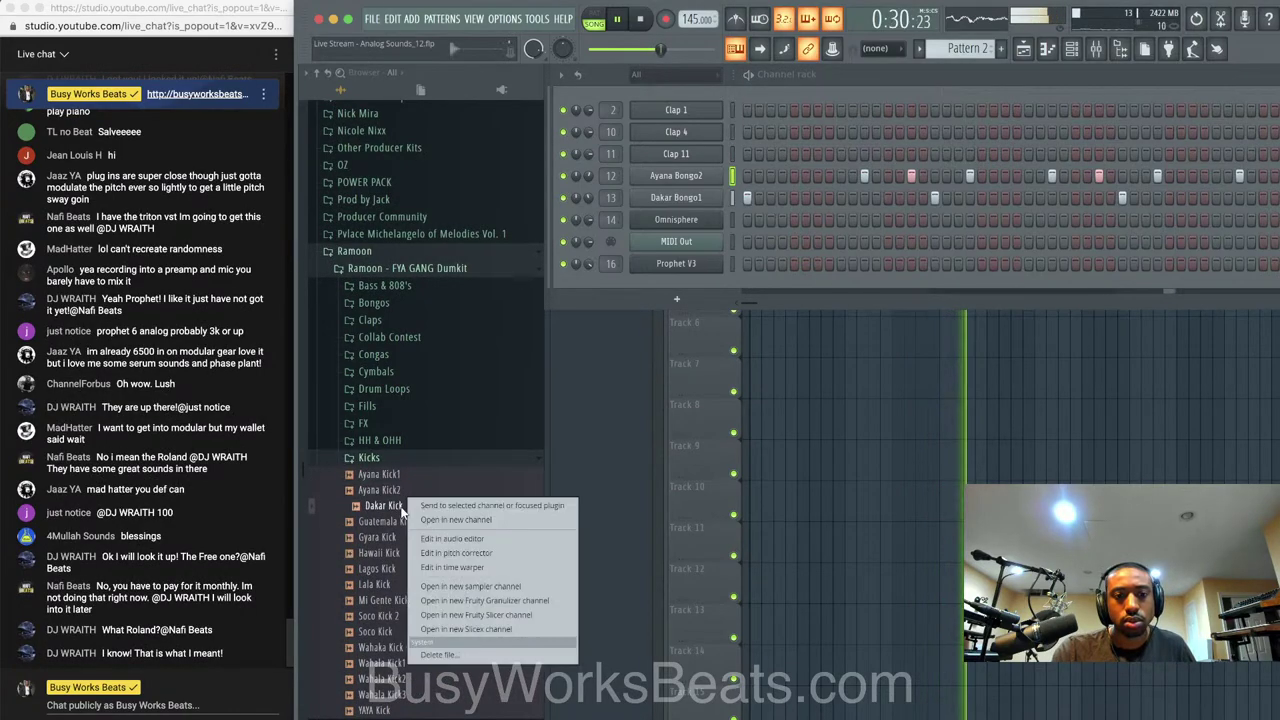
{"action": "left_click", "coordinate": [456, 520]}
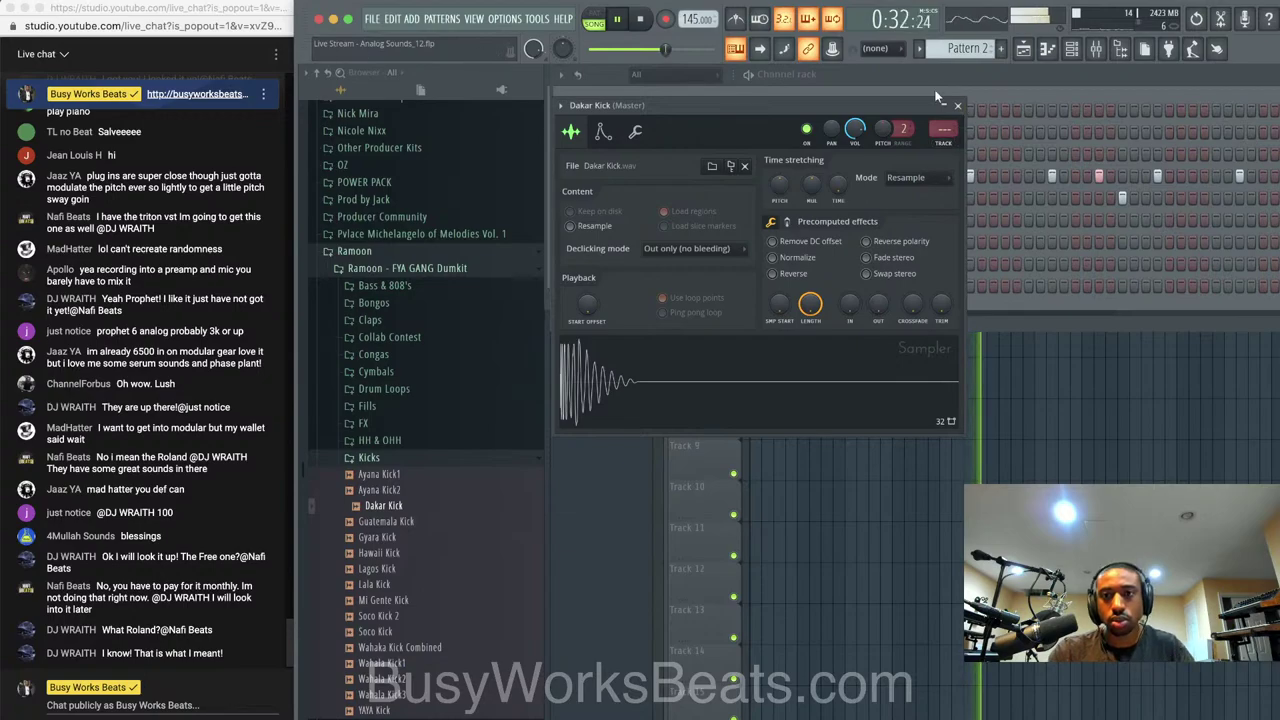
{"action": "key", "text": "super+l"}
{"action": "left_click", "coordinate": [1007, 84]}
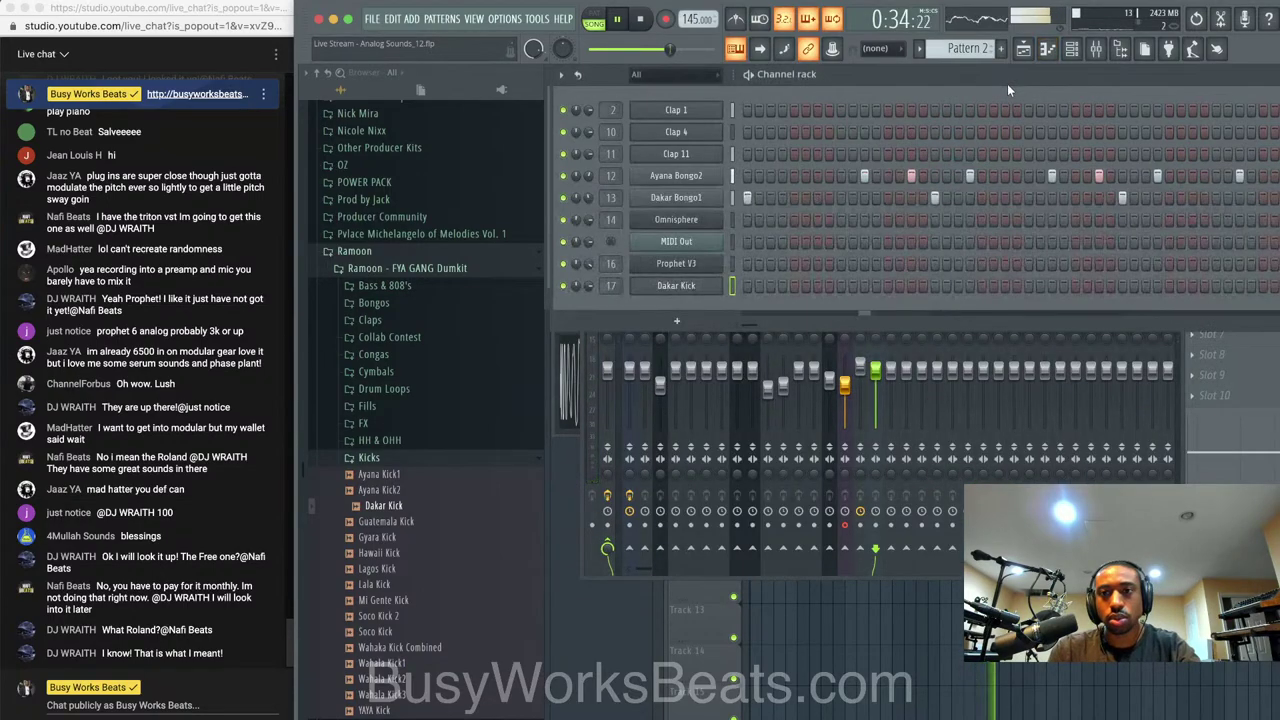
Program Dakar Kick hits on steps 1, 13, 33 and 45 of Pattern 2 during playback
{"action": "key", "text": "space"}
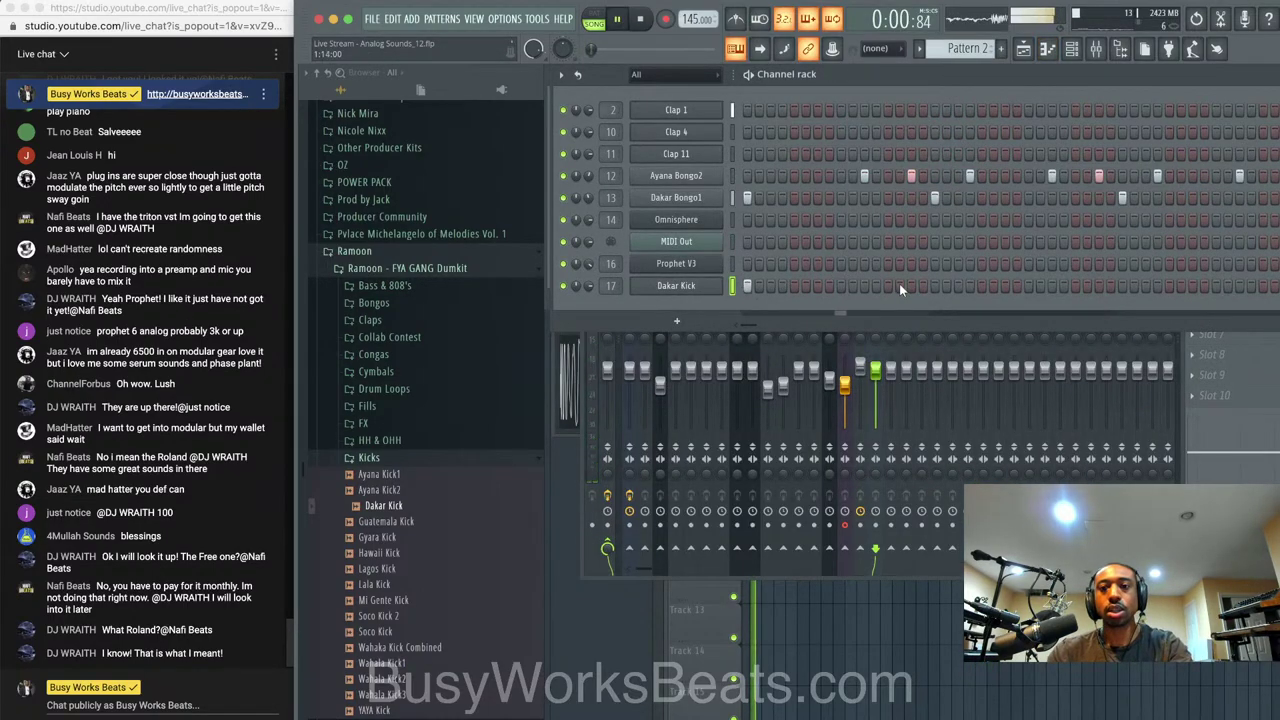
{"action": "left_click", "coordinate": [888, 286]}
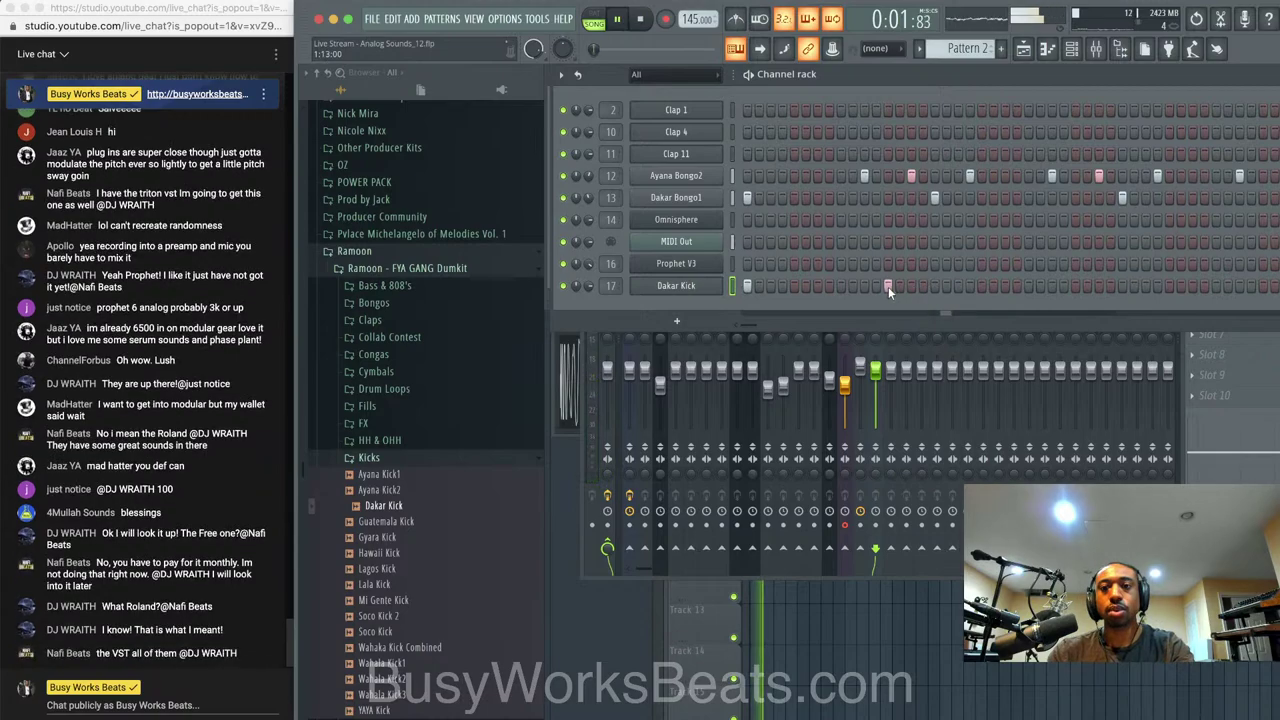
{"action": "left_click", "coordinate": [1111, 286]}
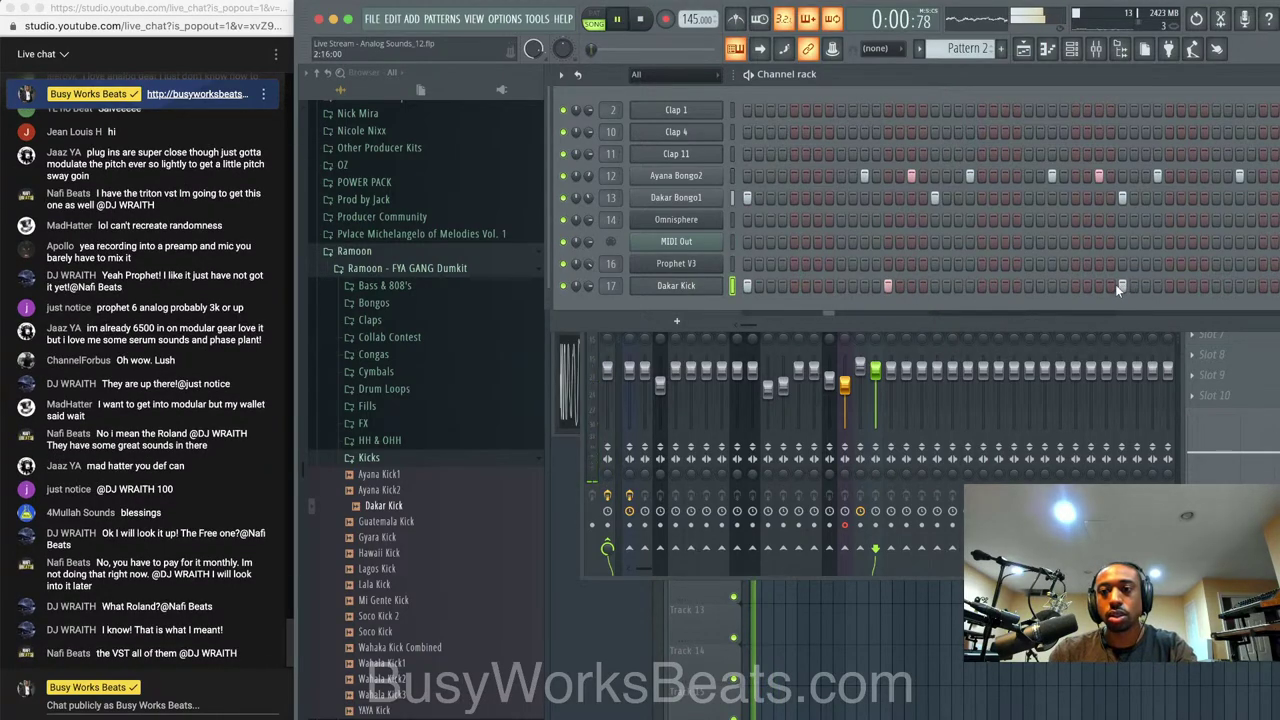
{"action": "left_click", "coordinate": [1121, 50]}
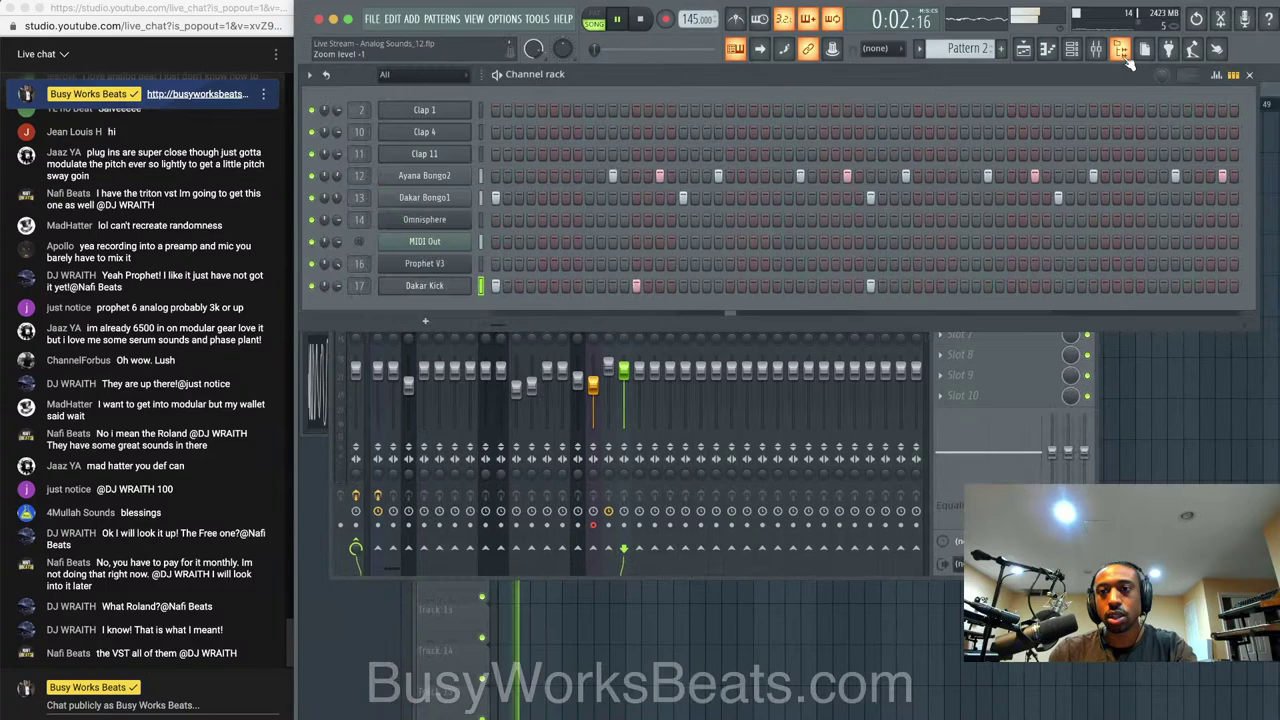
{"action": "left_click", "coordinate": [1011, 286]}
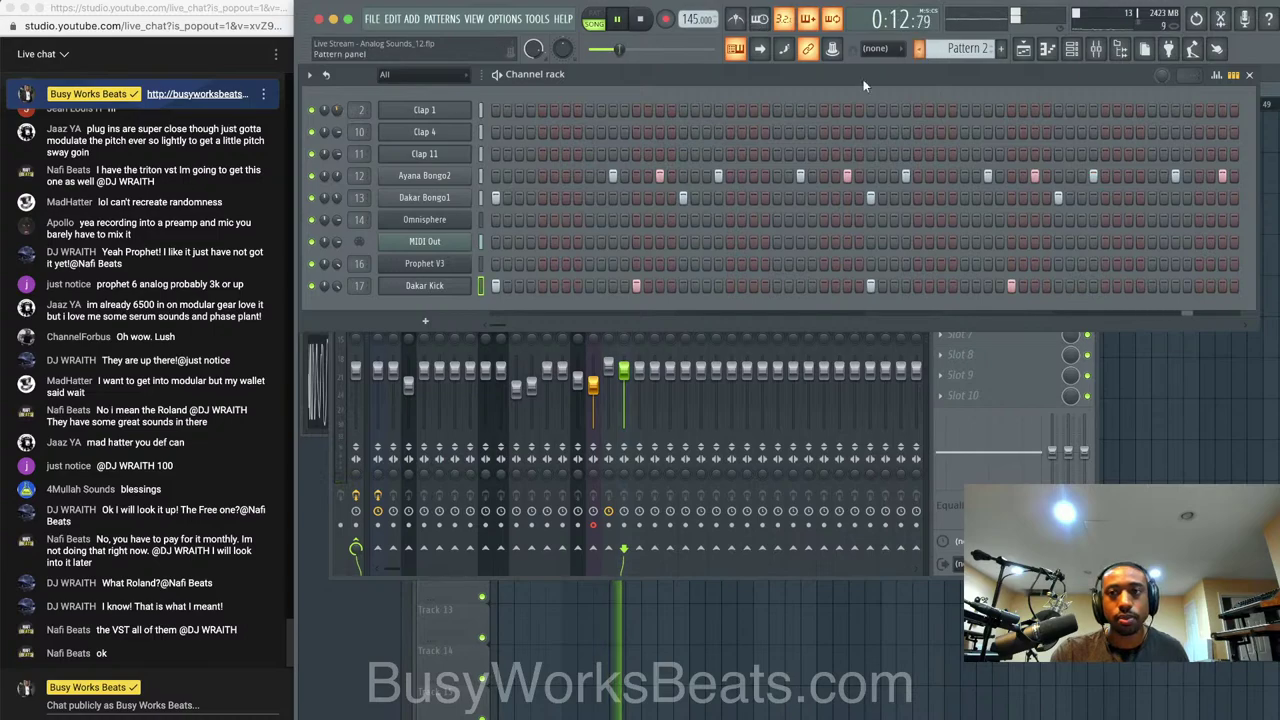
Show the browser again and play the arrangement from the start in the playlist
{"action": "left_click", "coordinate": [1096, 52]}
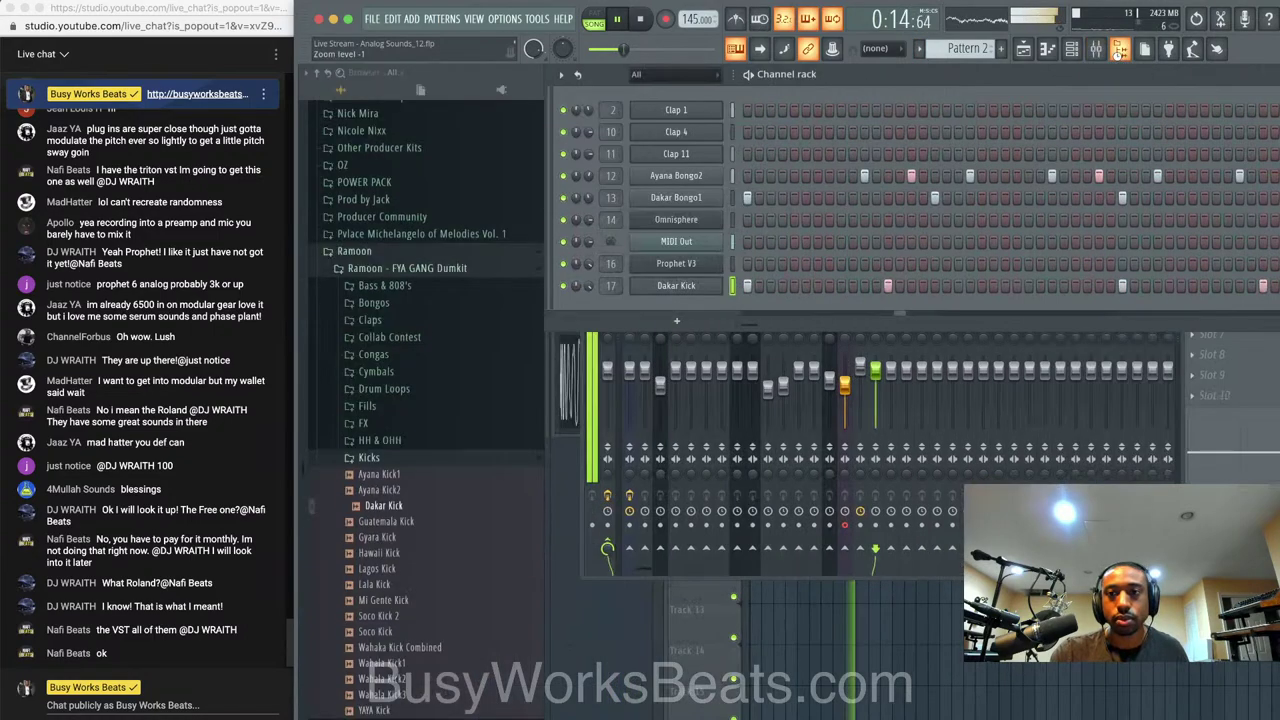
{"action": "scroll", "coordinate": [419, 503], "scroll_direction": "down", "scroll_amount": 2}
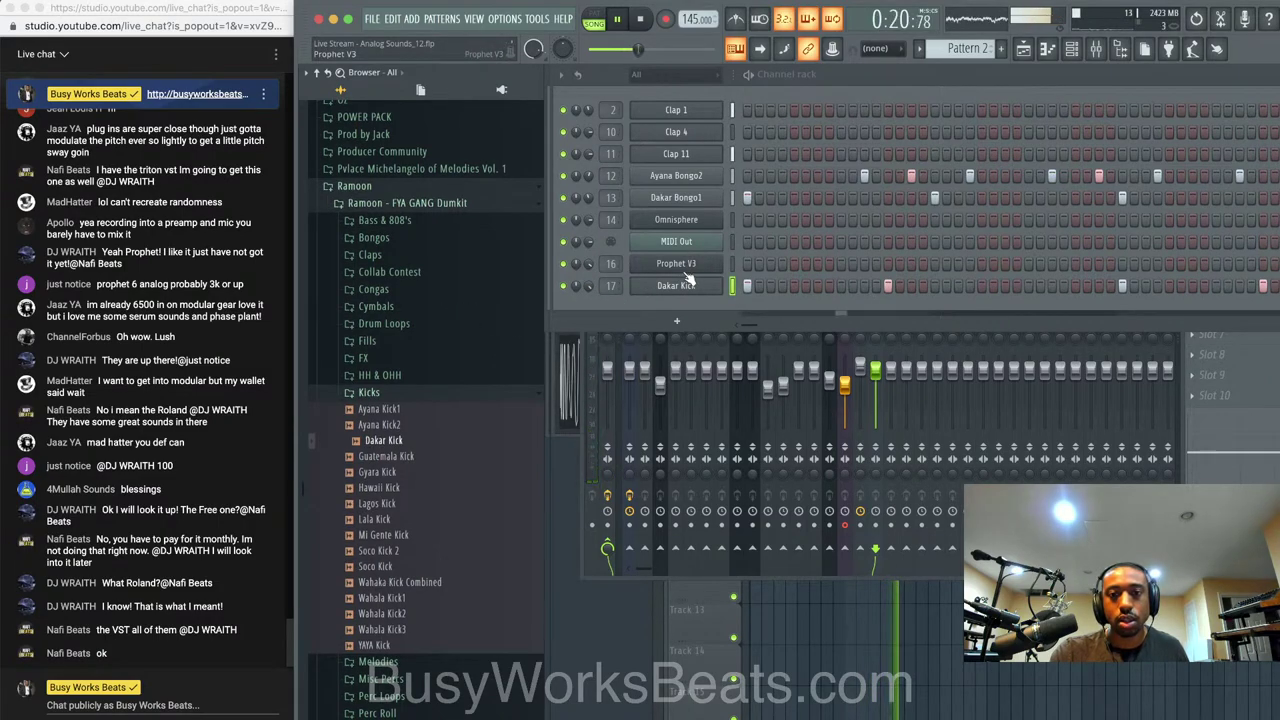
{"action": "key", "text": "space"}
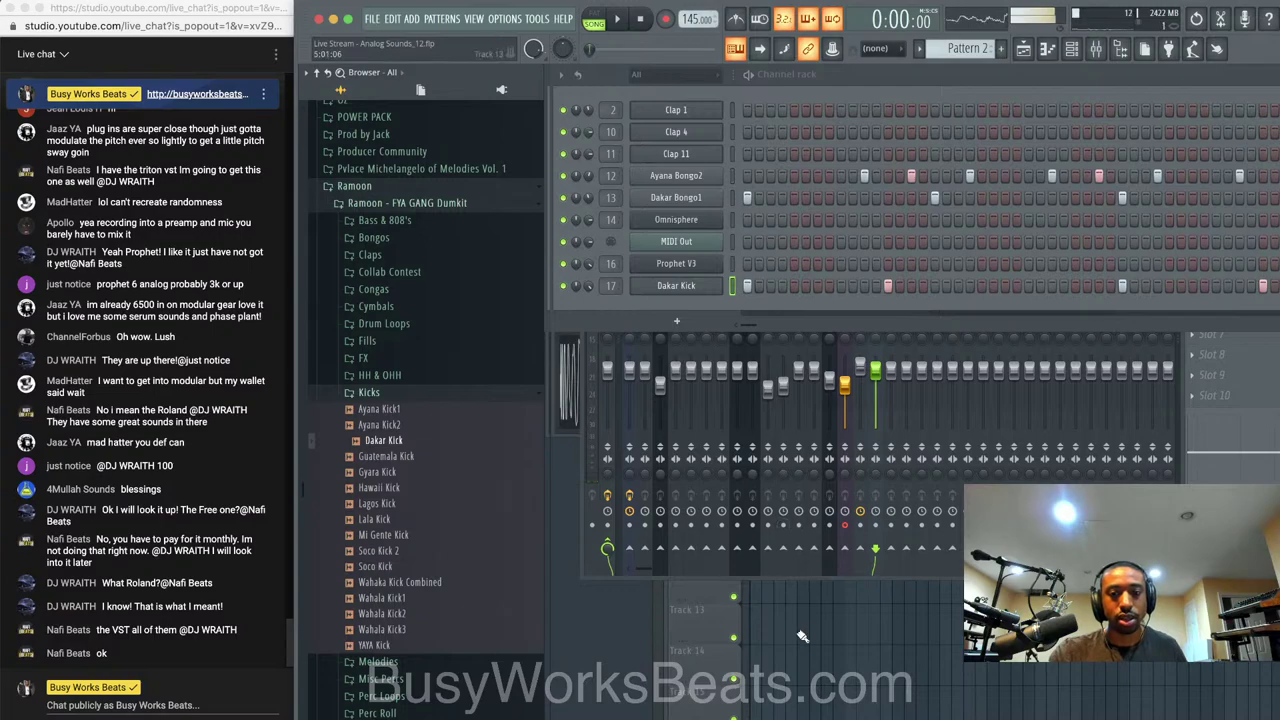
{"action": "key", "text": "F5"}
{"action": "scroll", "coordinate": [843, 258], "scroll_direction": "up", "scroll_amount": 5}
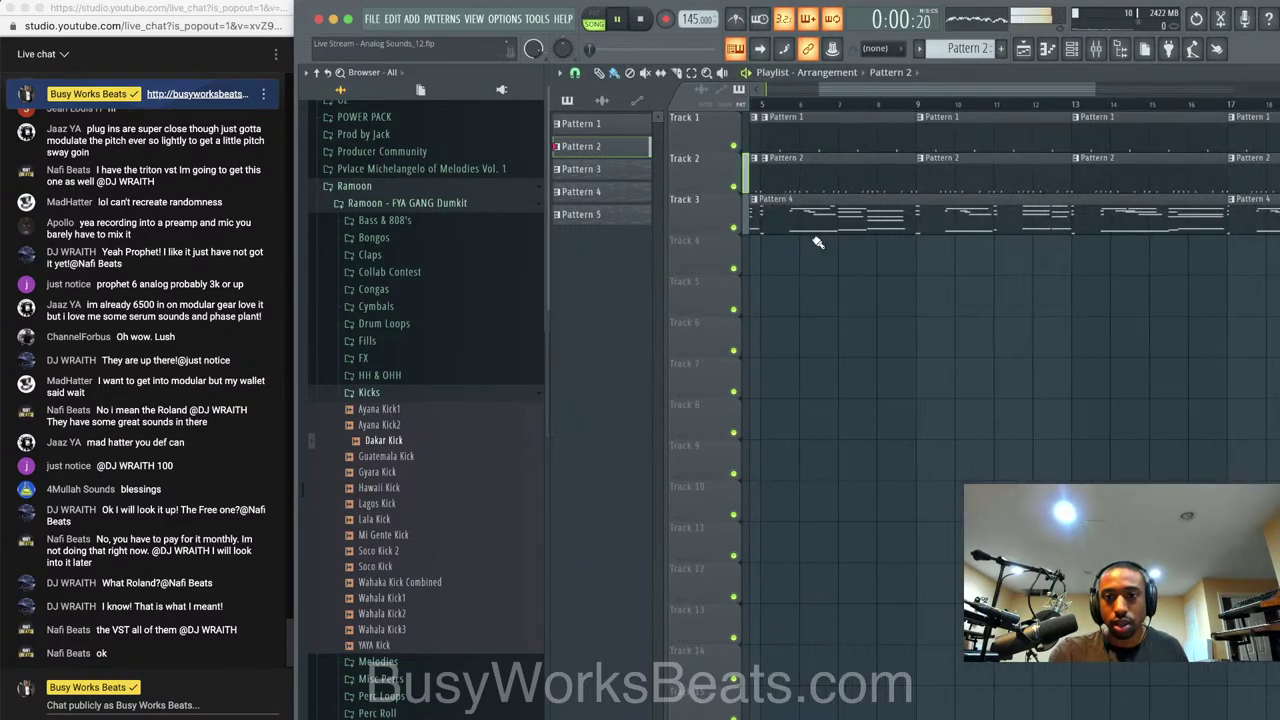
{"action": "key", "text": "space"}
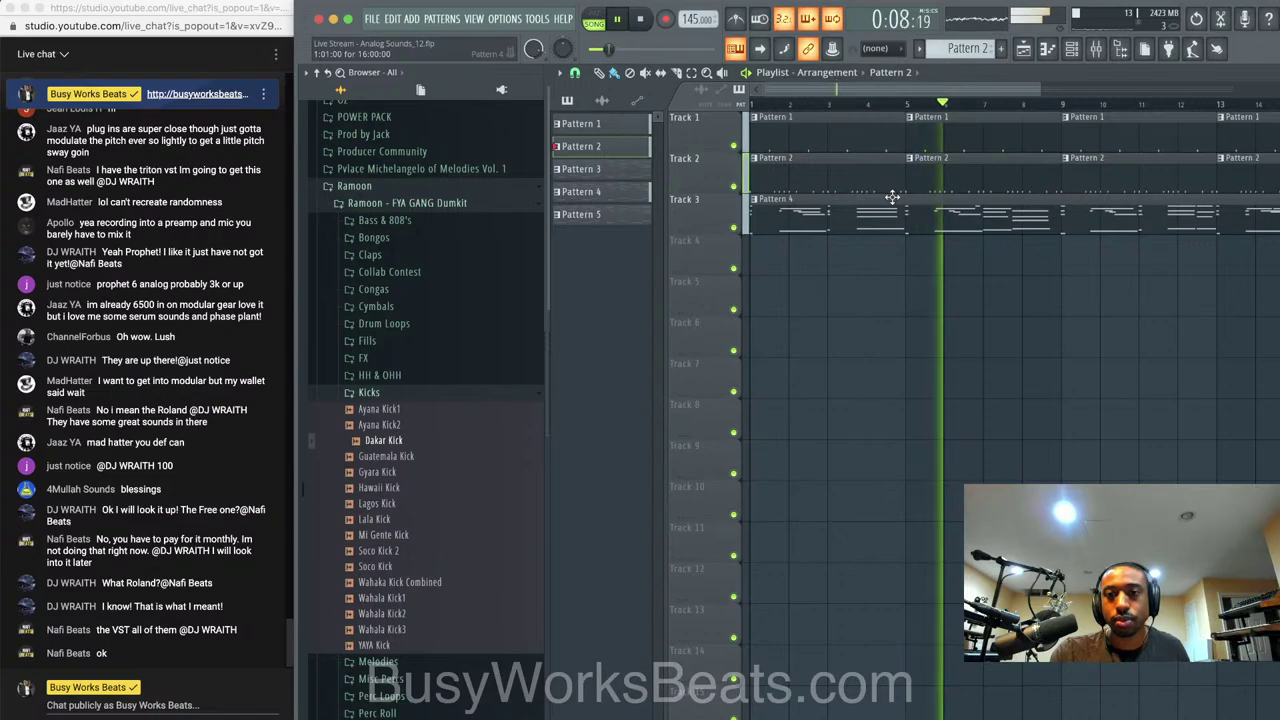
Review the Pattern 4 notes in the piano roll and view more of the arrangement in the playlist
{"action": "double_click", "coordinate": [1038, 212]}
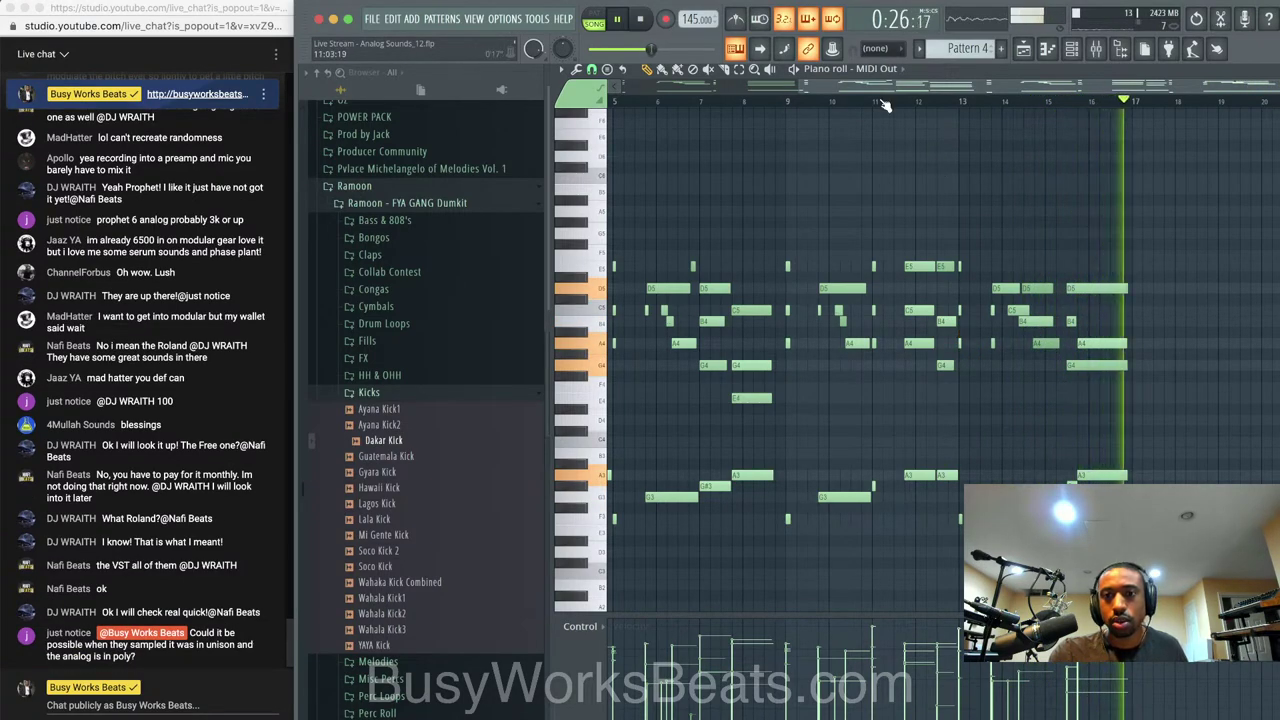
{"action": "left_click", "coordinate": [1097, 51]}
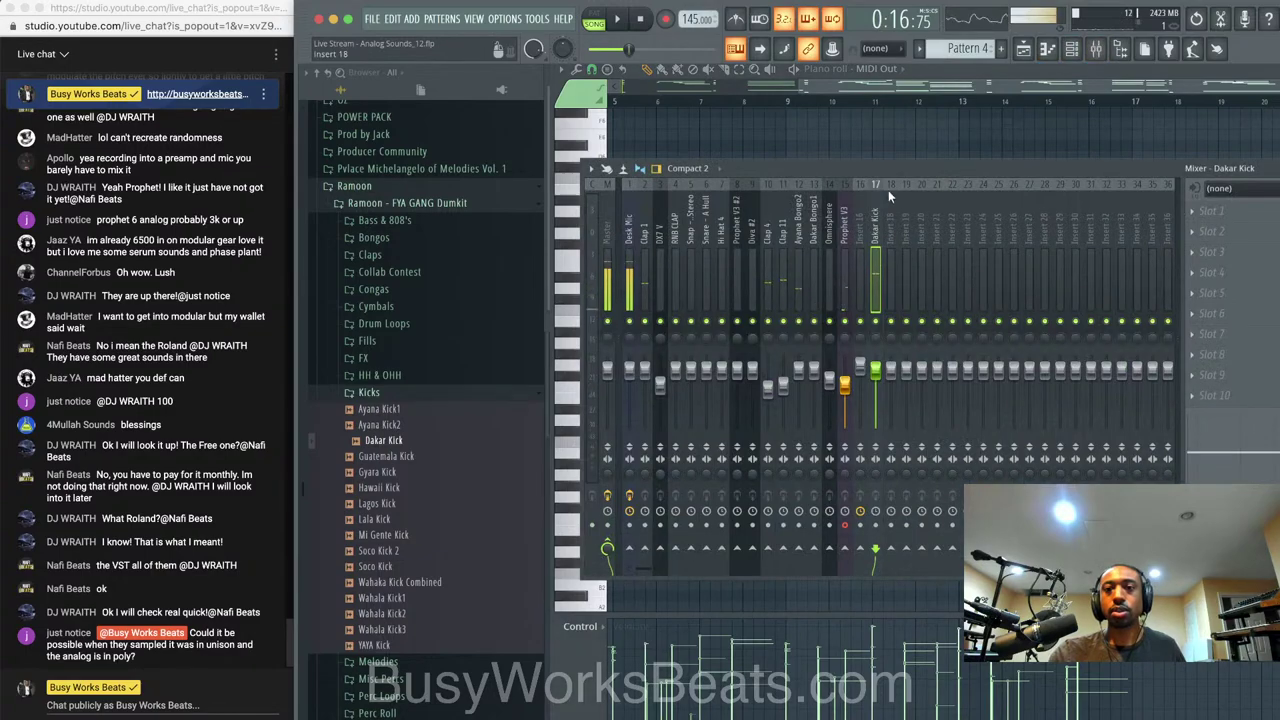
{"action": "left_click", "coordinate": [1023, 49]}
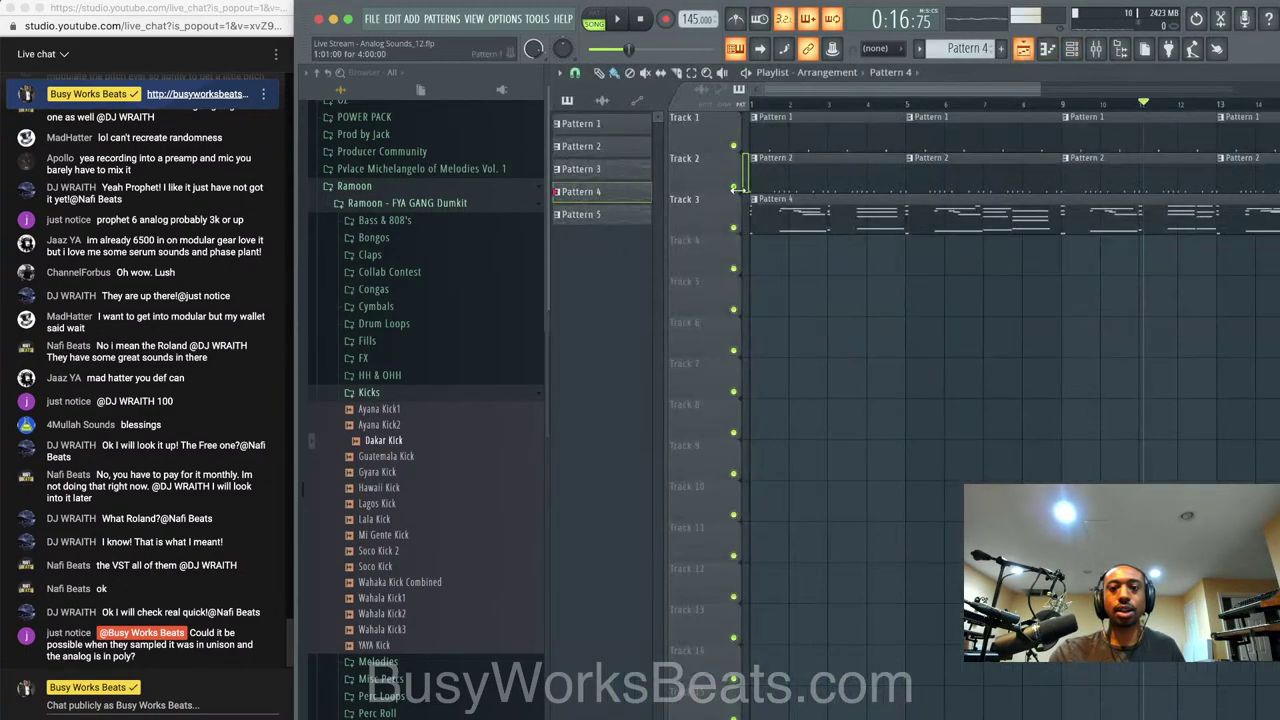
{"action": "right_click", "coordinate": [702, 219]}
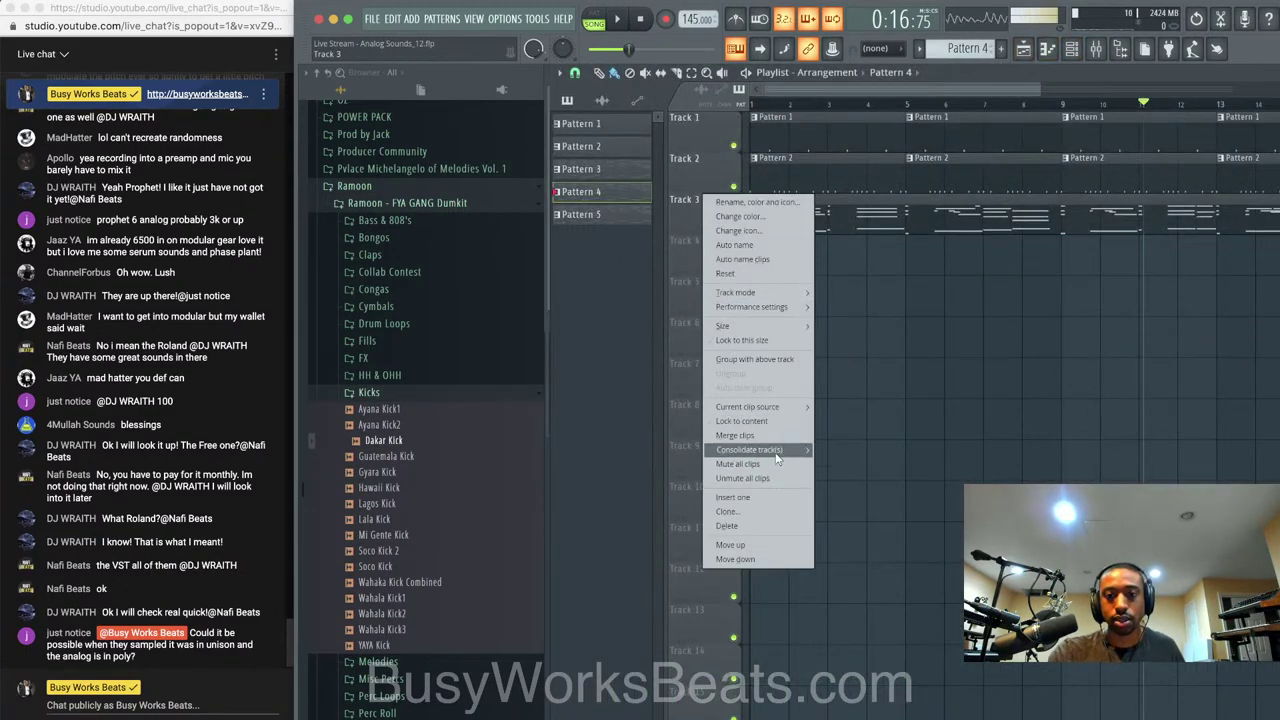
{"action": "left_click", "coordinate": [918, 373]}
{"action": "scroll", "coordinate": [920, 371], "scroll_direction": "down", "scroll_amount": 5}
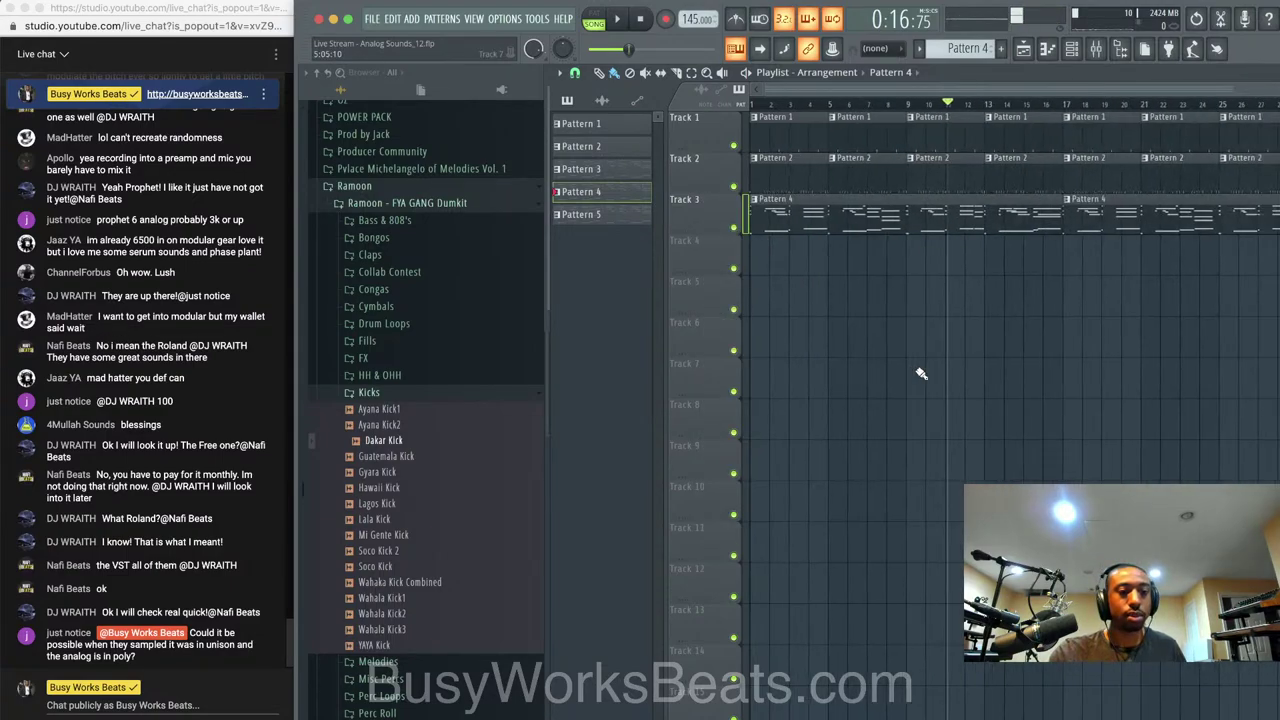
Reset the volume fader of the Prophet V3 mixer track to its default level
{"action": "left_click", "coordinate": [1097, 50]}
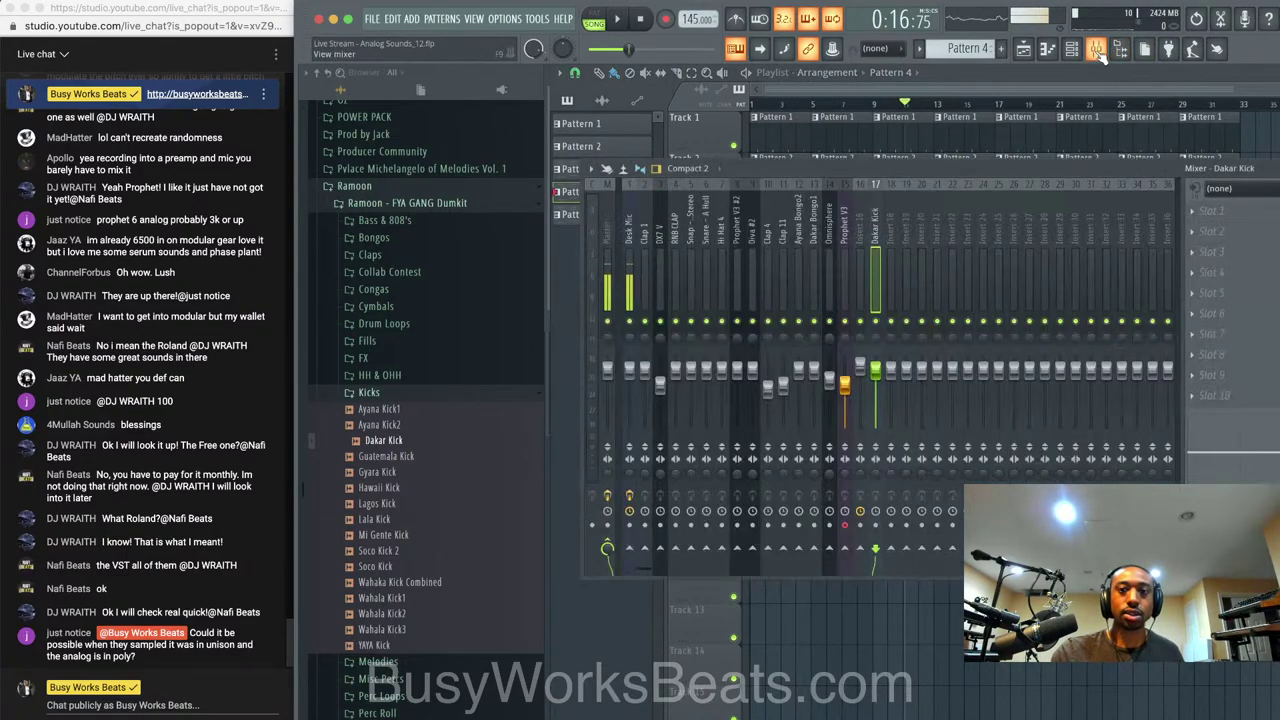
{"action": "left_click", "coordinate": [849, 228]}
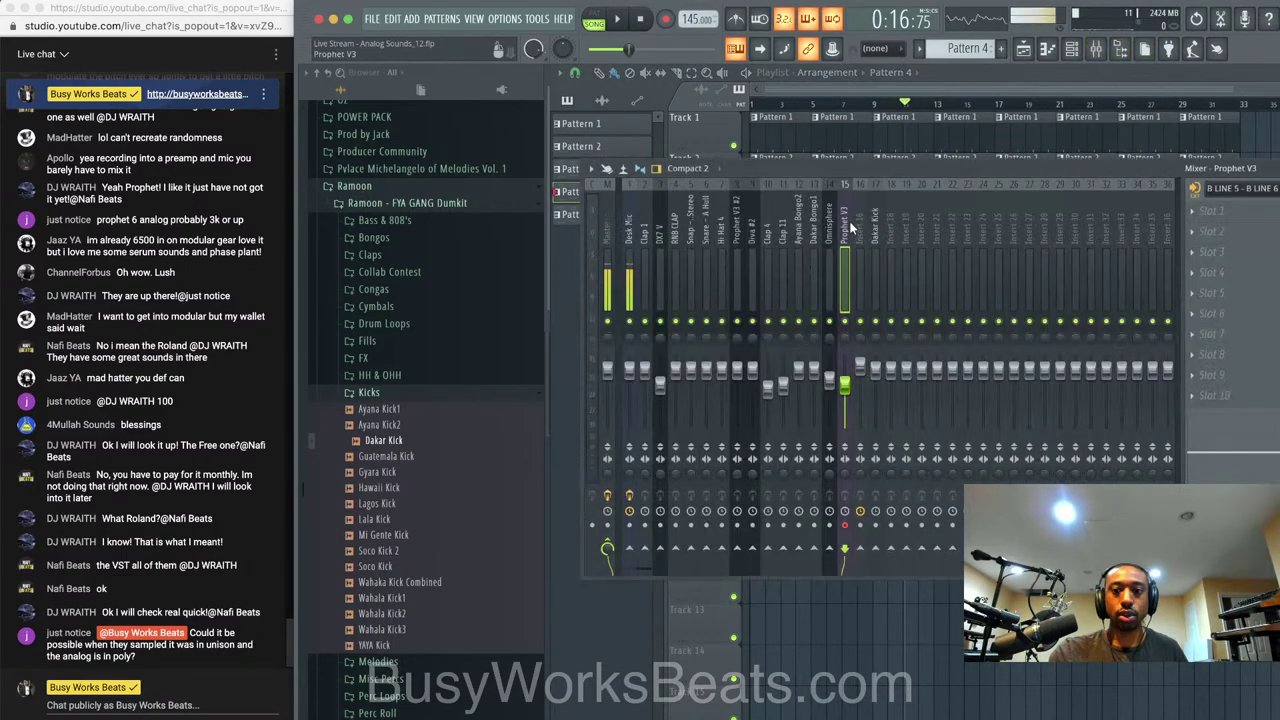
{"action": "right_click", "coordinate": [845, 382]}
{"action": "left_click", "coordinate": [872, 386]}
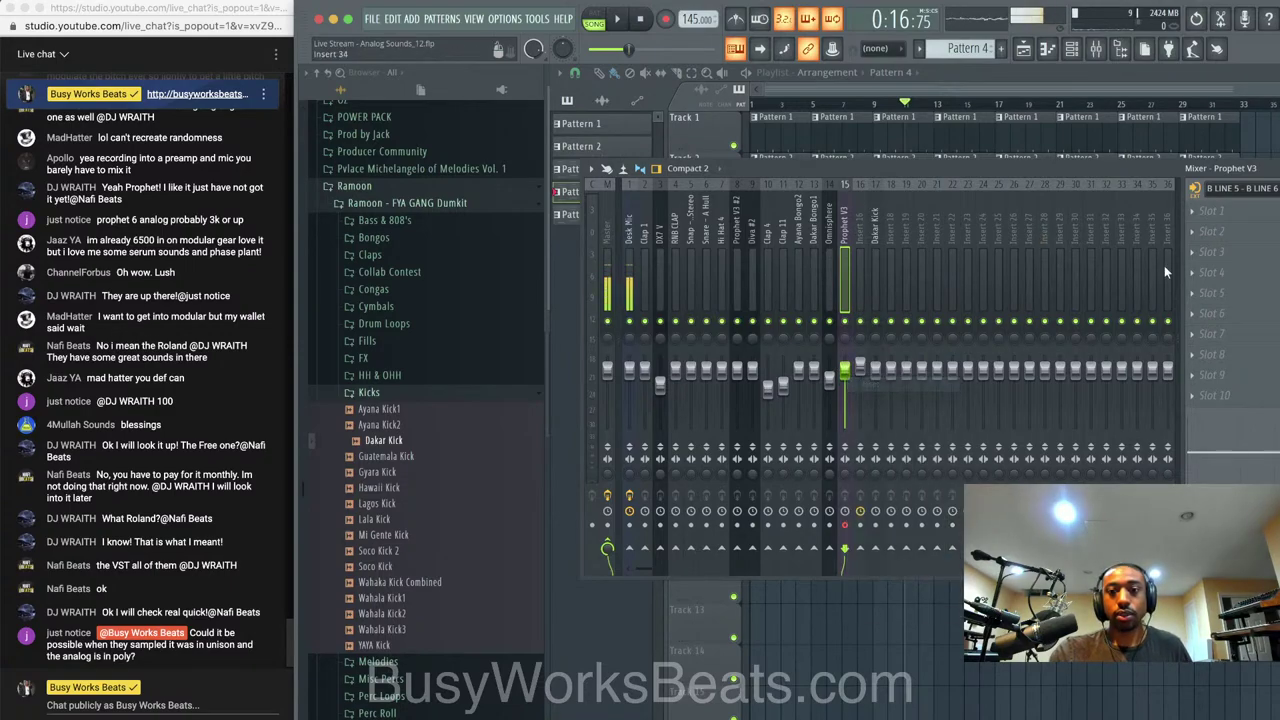
Load Edison into the Prophet V3 mixer track's first effect slot, set it to record on play, and arm recording
{"action": "left_click", "coordinate": [1234, 229]}
{"action": "mouse_move", "coordinate": [1234, 229]}
{"action": "left_click", "coordinate": [84, 496]}
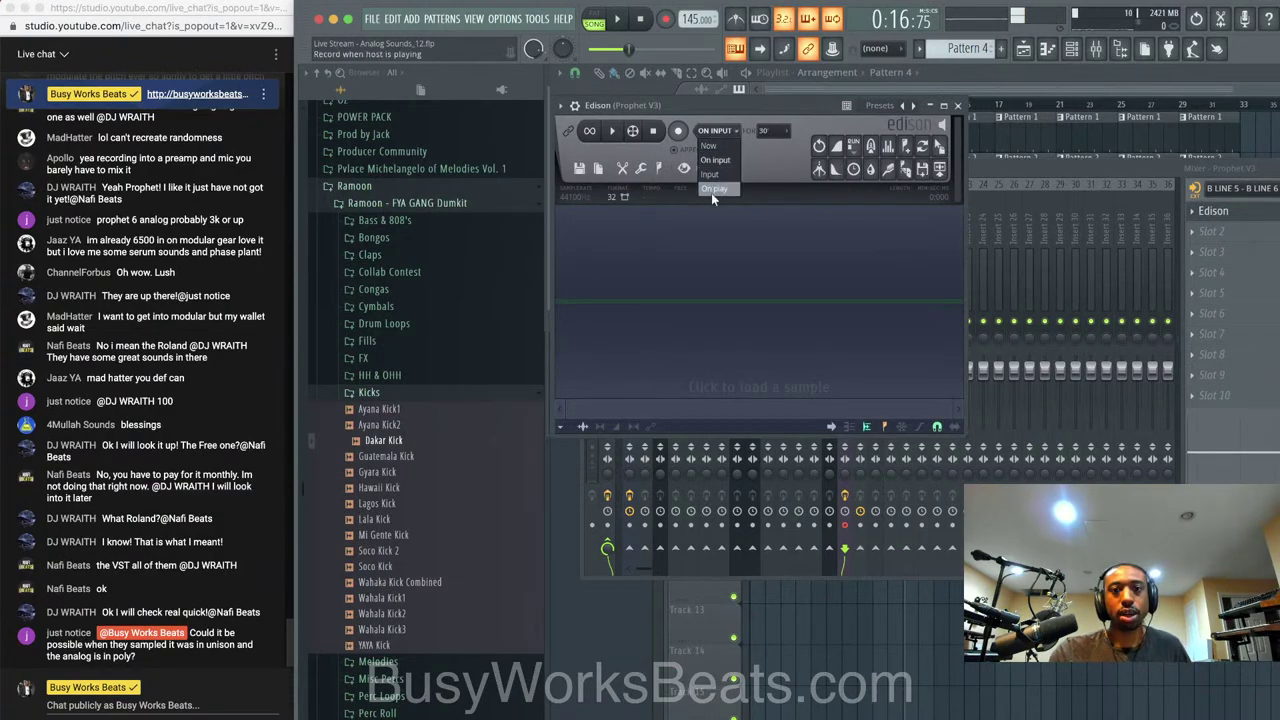
{"action": "left_click", "coordinate": [711, 190]}
{"action": "left_click", "coordinate": [678, 130]}
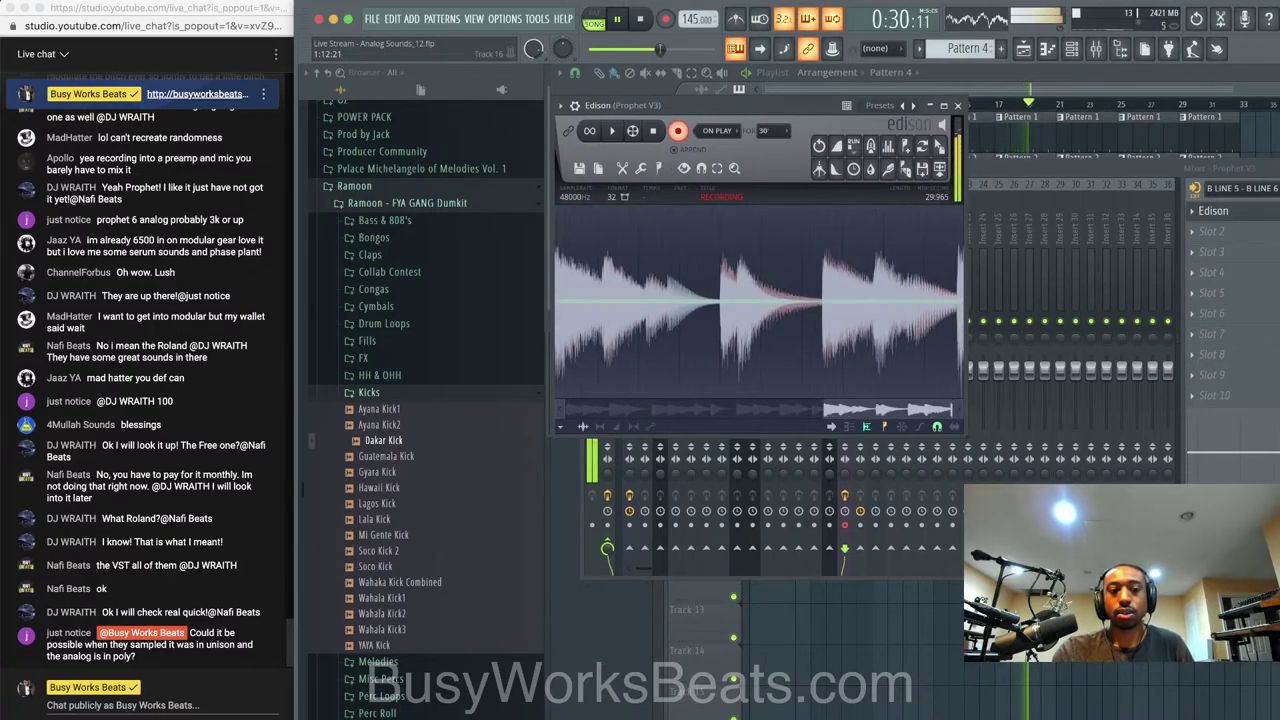
Switch to OBS, toggle the Webcam source's visibility, and minimize the OBS window
{"action": "key", "text": "super+Tab"}
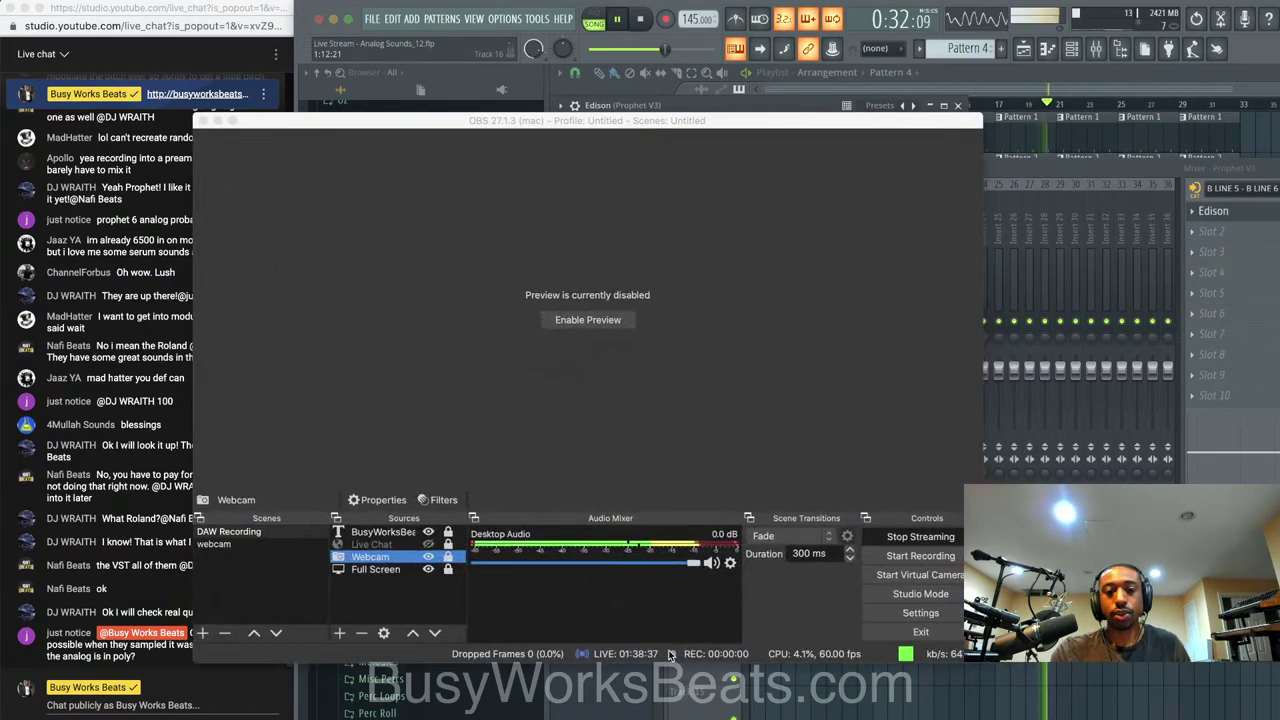
{"action": "left_click", "coordinate": [429, 557]}
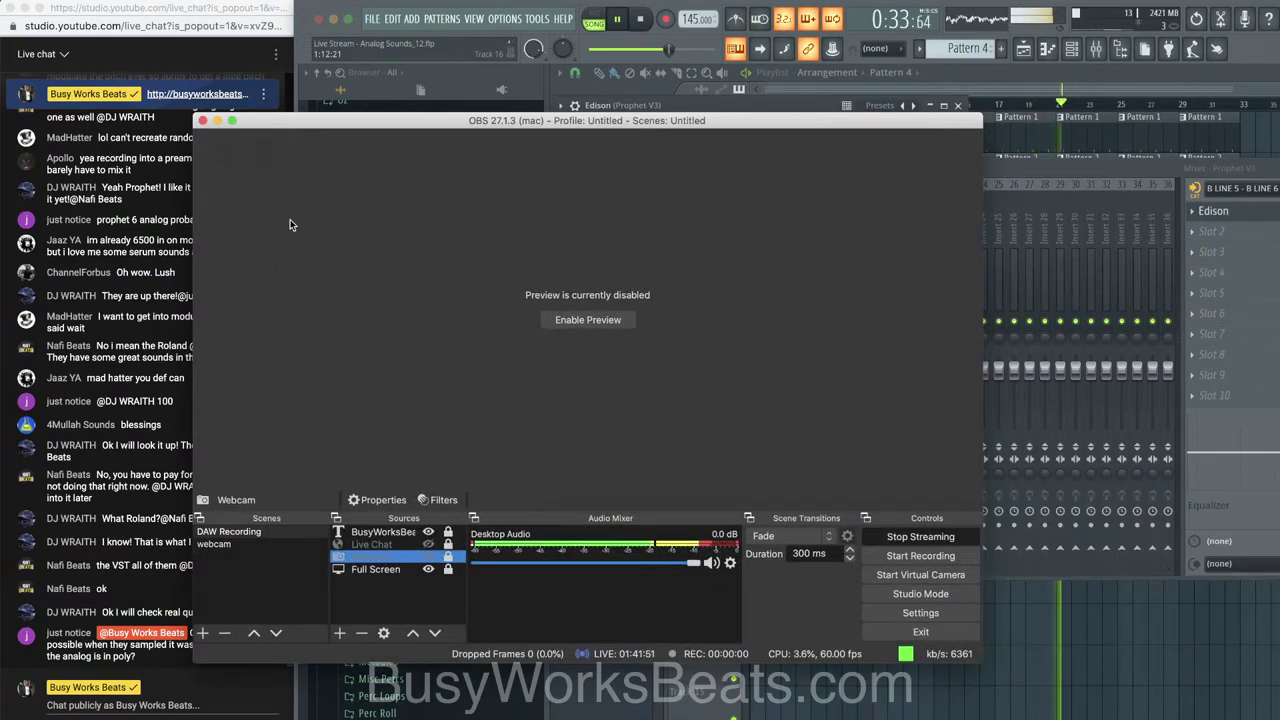
{"action": "left_click", "coordinate": [218, 121]}
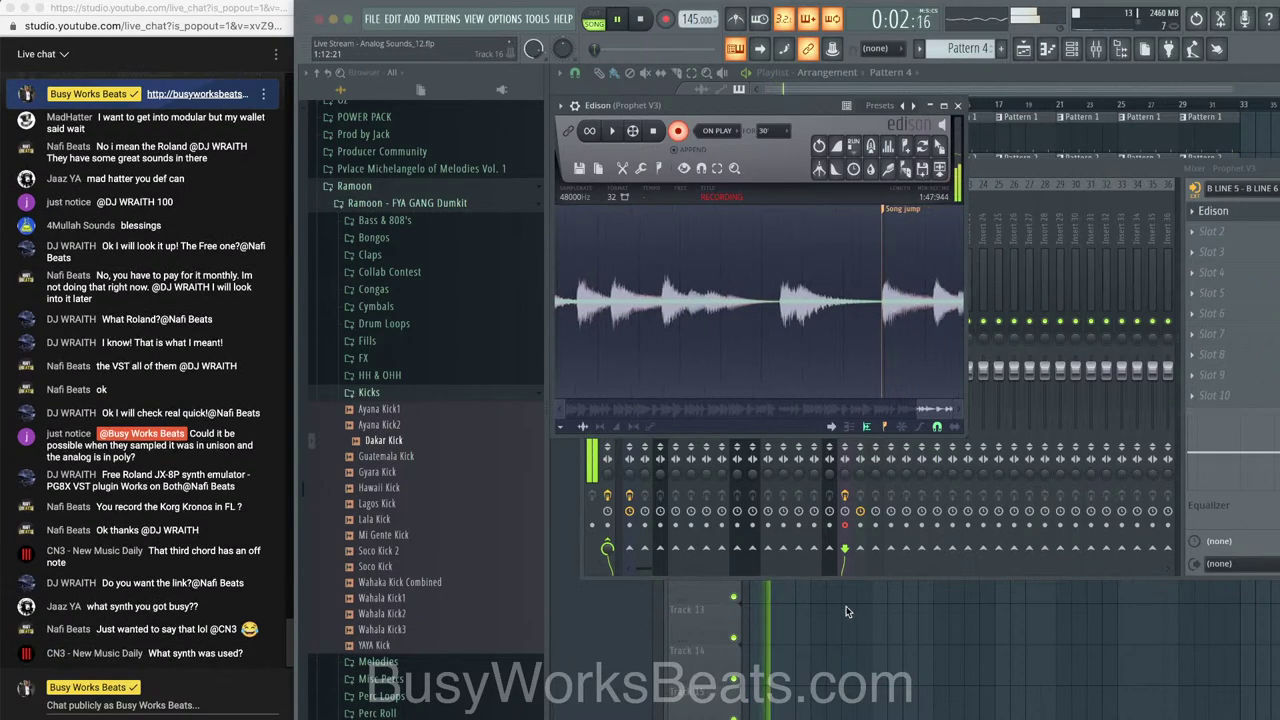
Stop the Edison recording and the song playback
{"action": "left_click", "coordinate": [678, 131]}
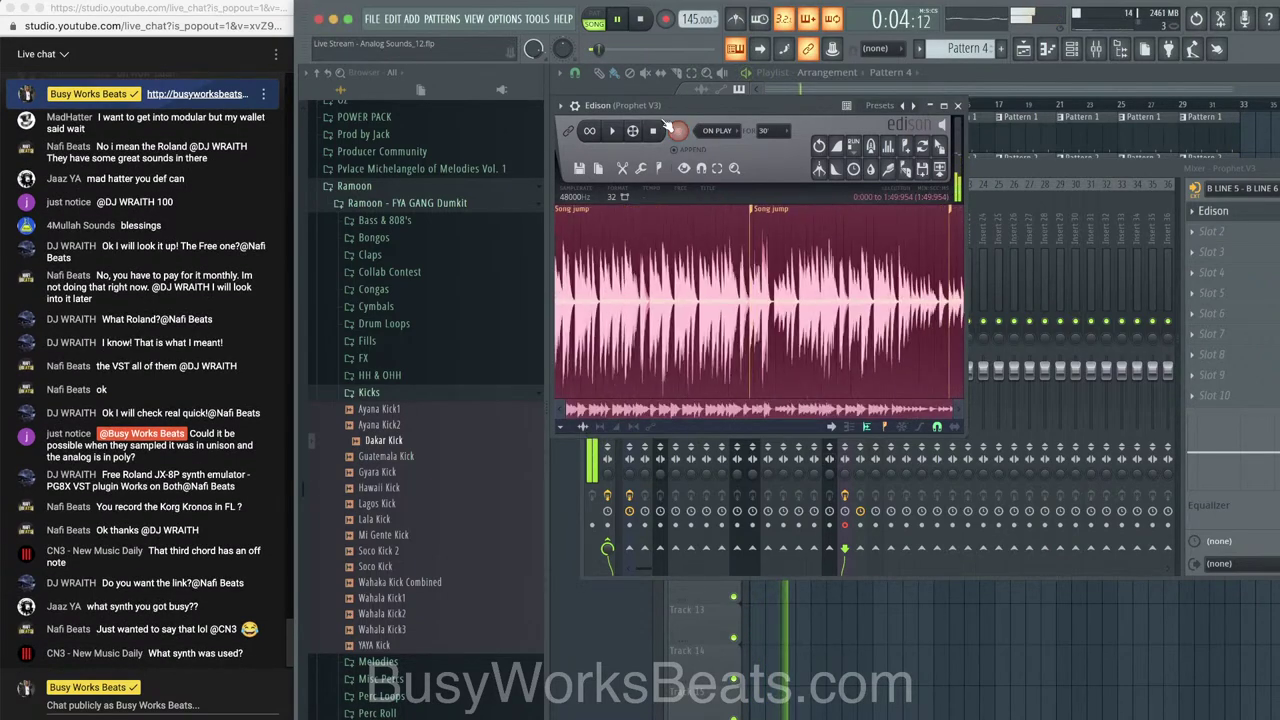
{"action": "left_click", "coordinate": [1037, 168]}
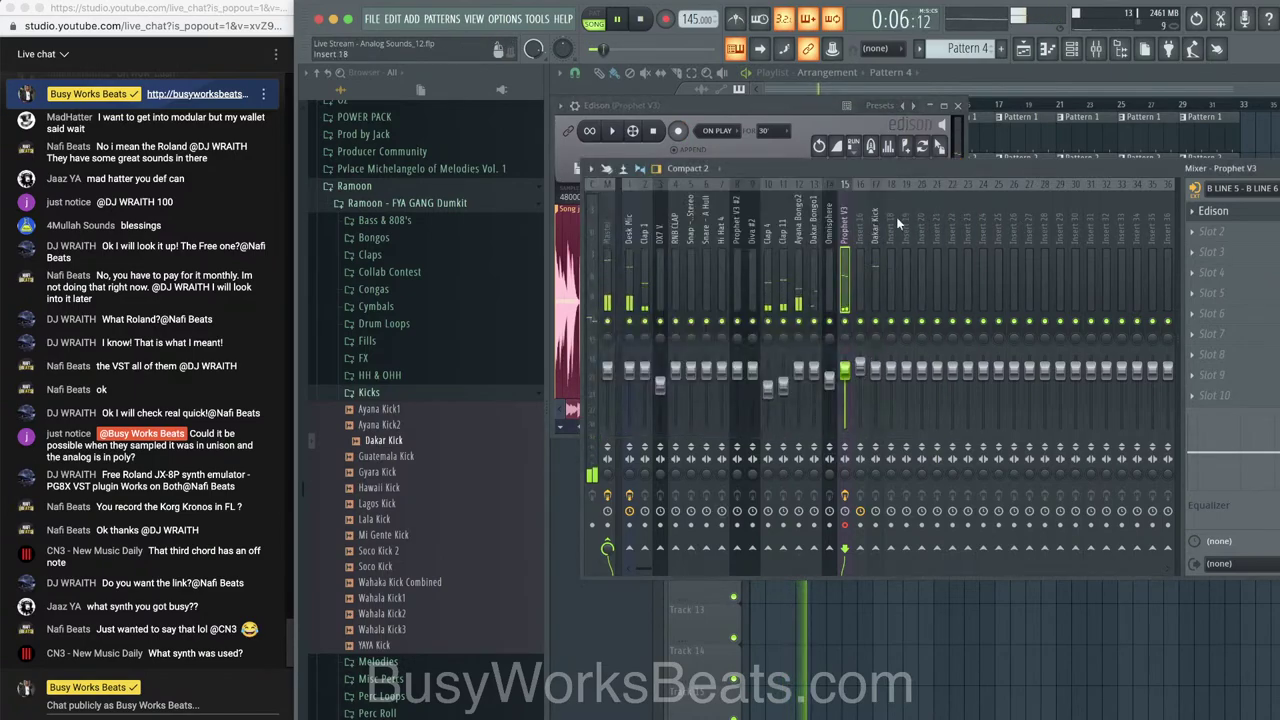
{"action": "key", "text": "space"}
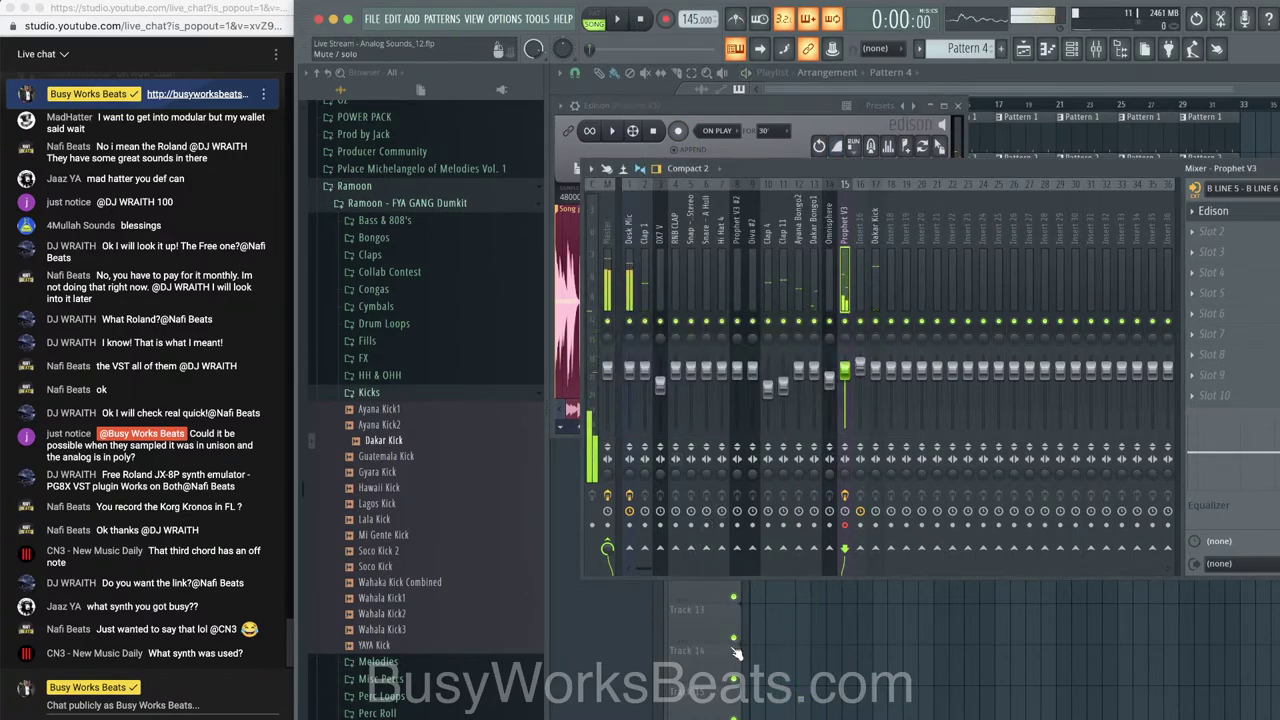
Toggle the Webcam source's visibility in OBS again and return to the Edison recording
{"action": "left_click", "coordinate": [678, 716]}
{"action": "left_click", "coordinate": [428, 557]}
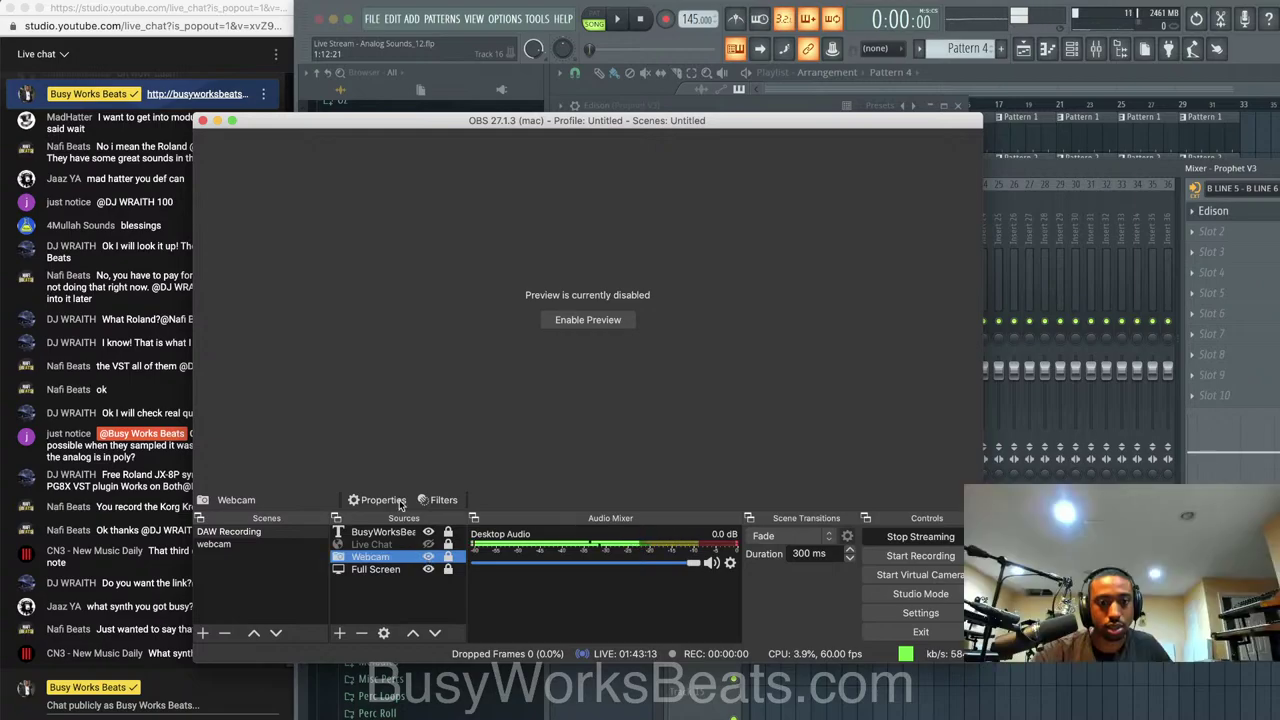
{"action": "left_click", "coordinate": [217, 119]}
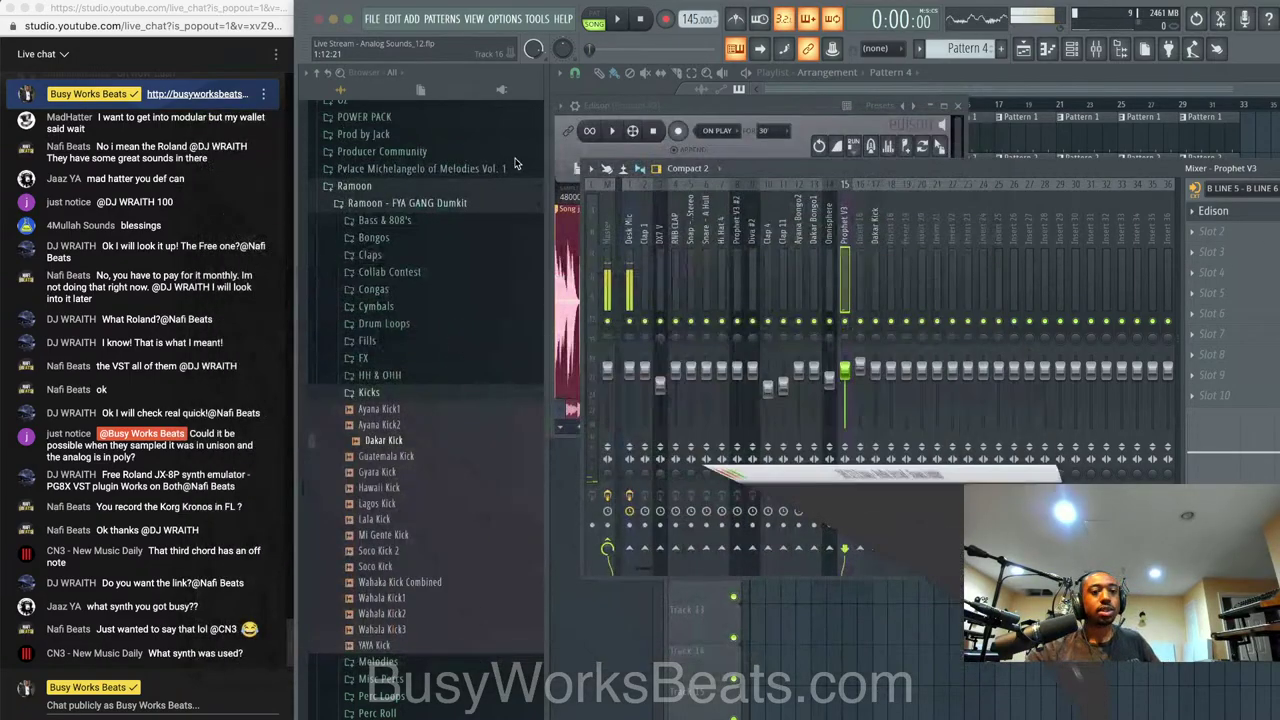
{"action": "left_click", "coordinate": [801, 118]}
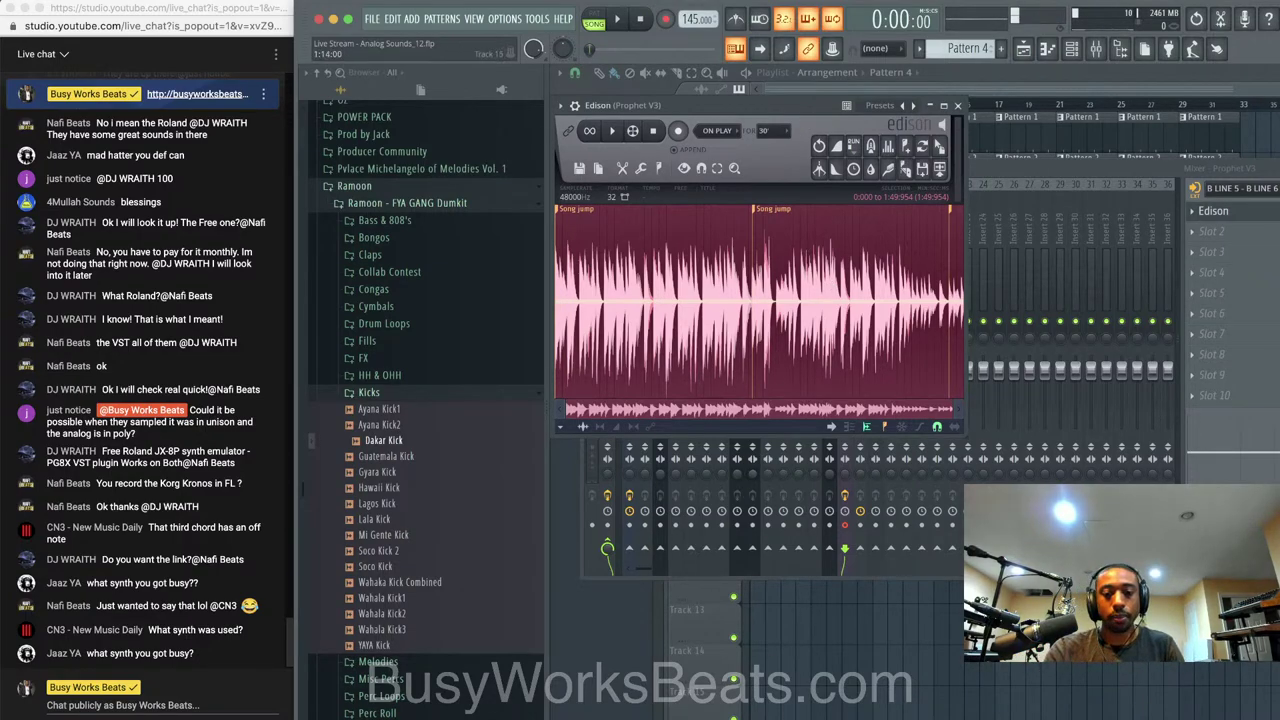
{"action": "left_click", "coordinate": [985, 716]}
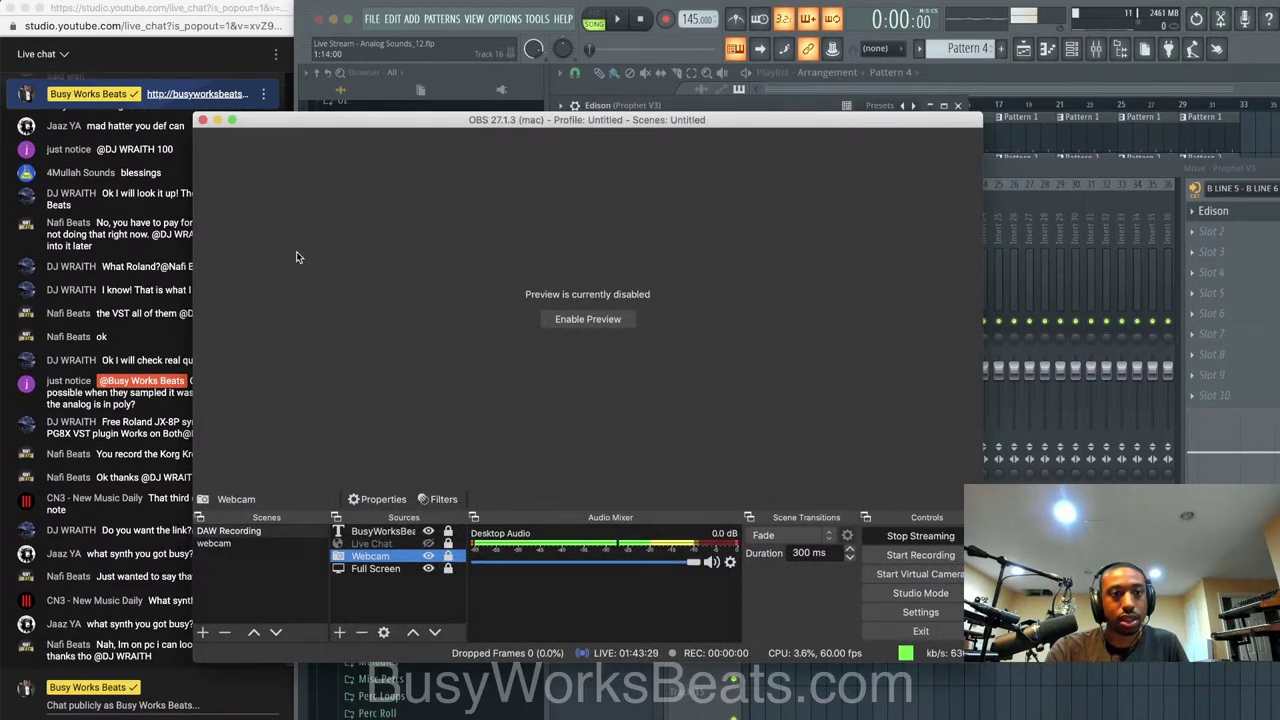
{"action": "left_click", "coordinate": [217, 120]}
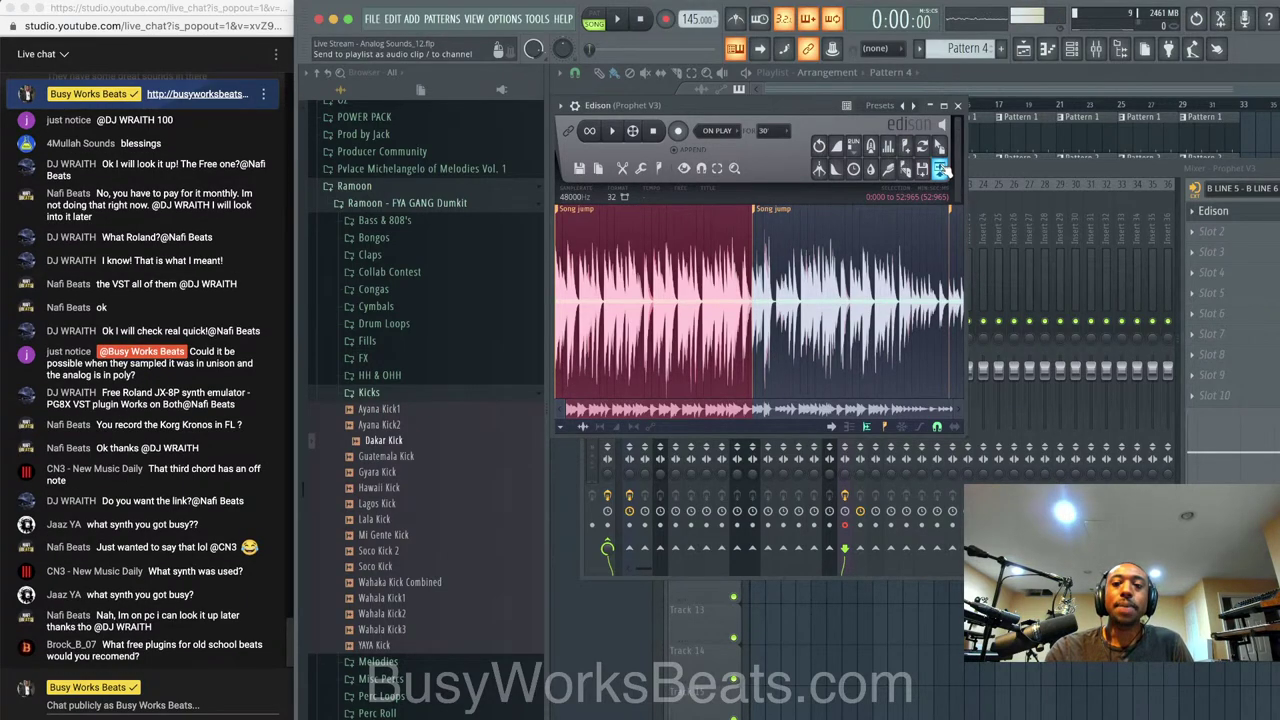
Send the first and second song-jump regions of the Edison recording to the playlist as separate audio clips
{"action": "left_click", "coordinate": [939, 168]}
{"action": "left_click", "coordinate": [770, 218]}
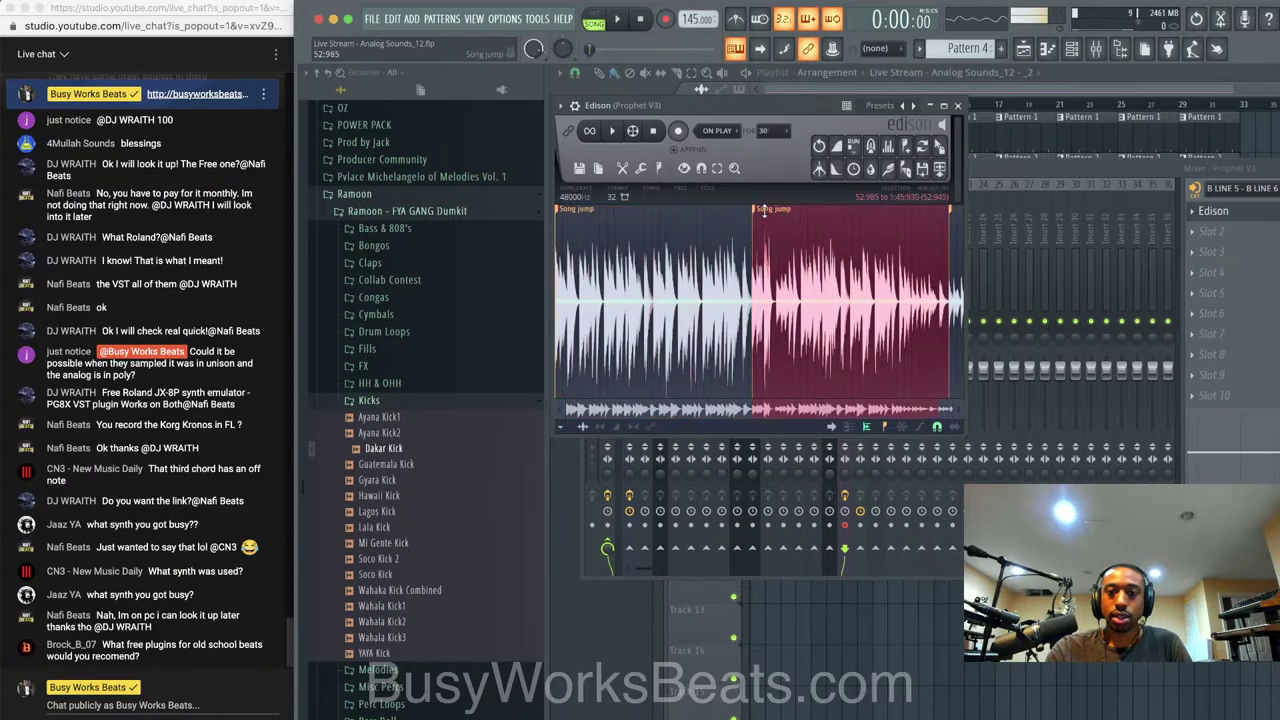
{"action": "left_click", "coordinate": [941, 169]}
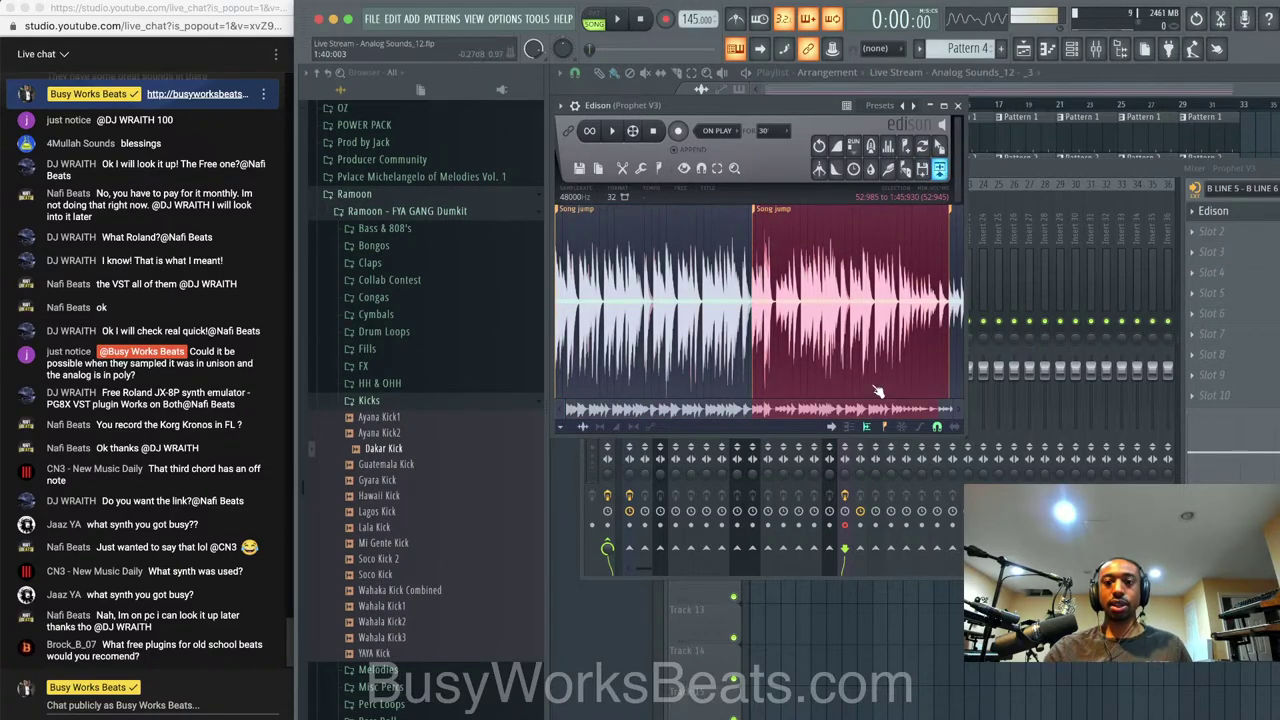
{"action": "left_click", "coordinate": [831, 591]}
{"action": "scroll", "coordinate": [877, 386], "scroll_direction": "down", "scroll_amount": 2}
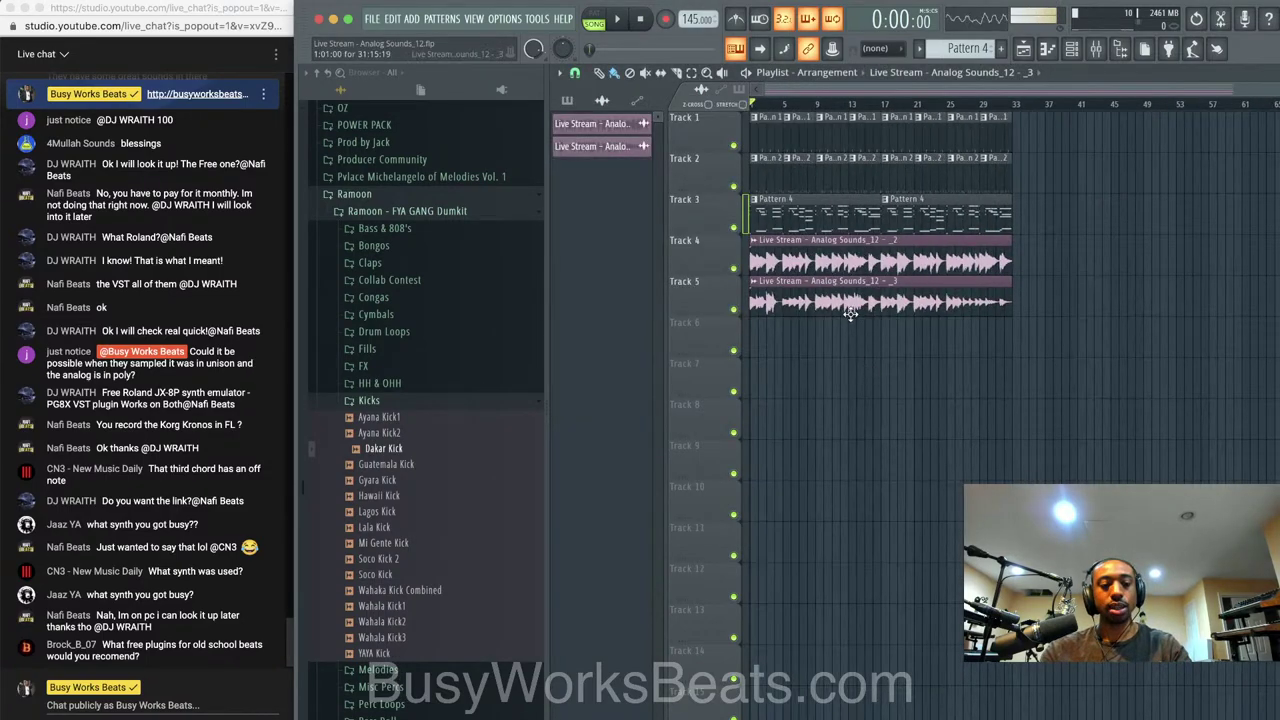
{"action": "scroll", "coordinate": [830, 300], "scroll_direction": "up", "scroll_amount": 1}
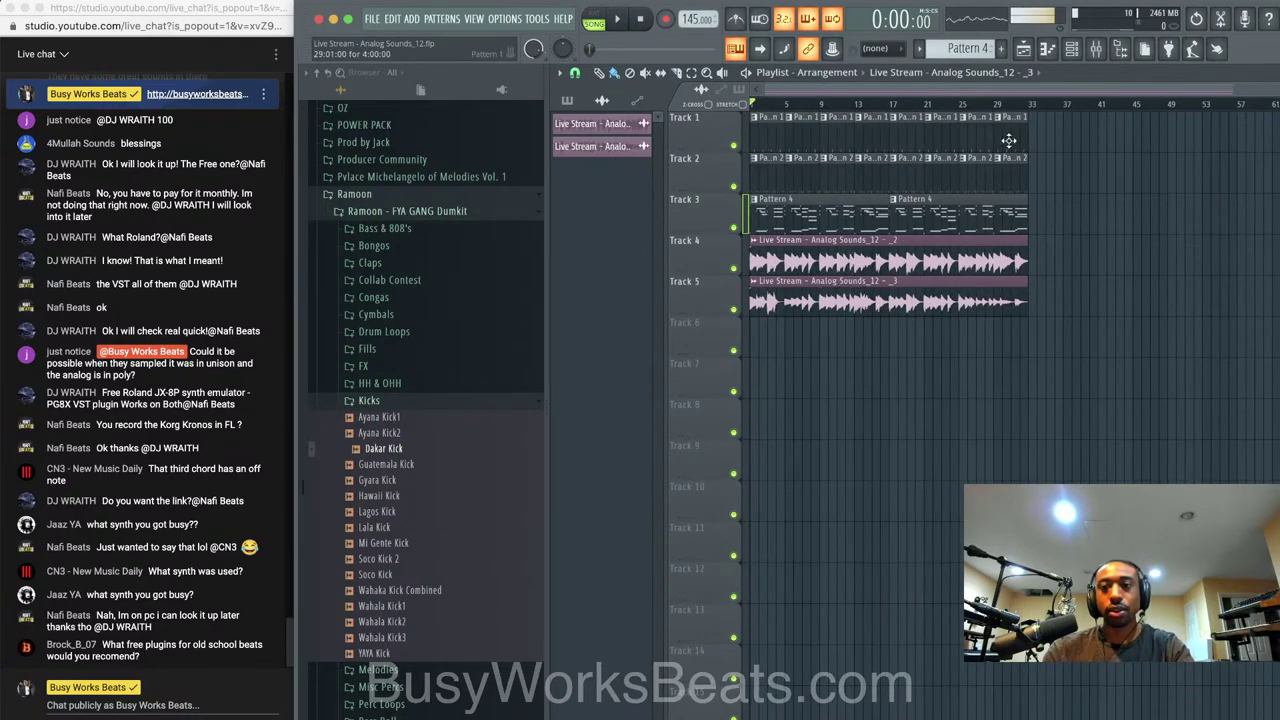
Route the two new audio clip channels to mixer tracks 18 and 19 from the channel rack
{"action": "key", "text": "F6"}
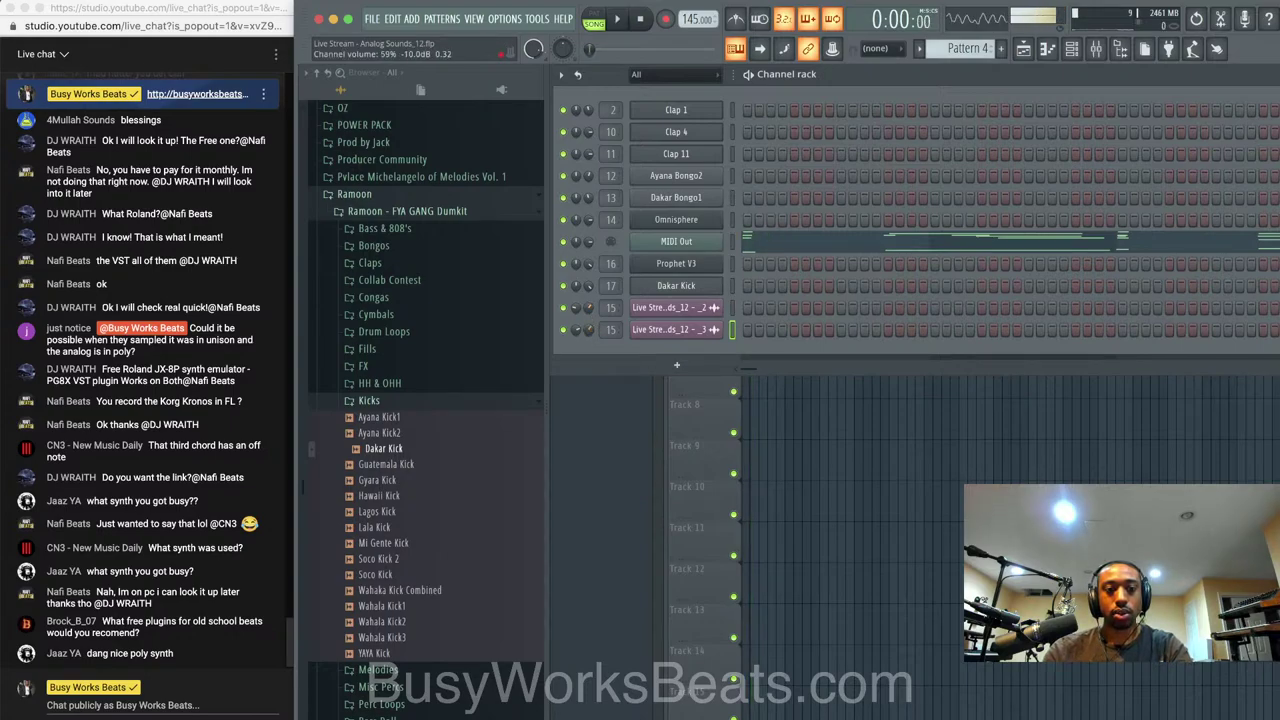
{"action": "key", "text": "F6"}
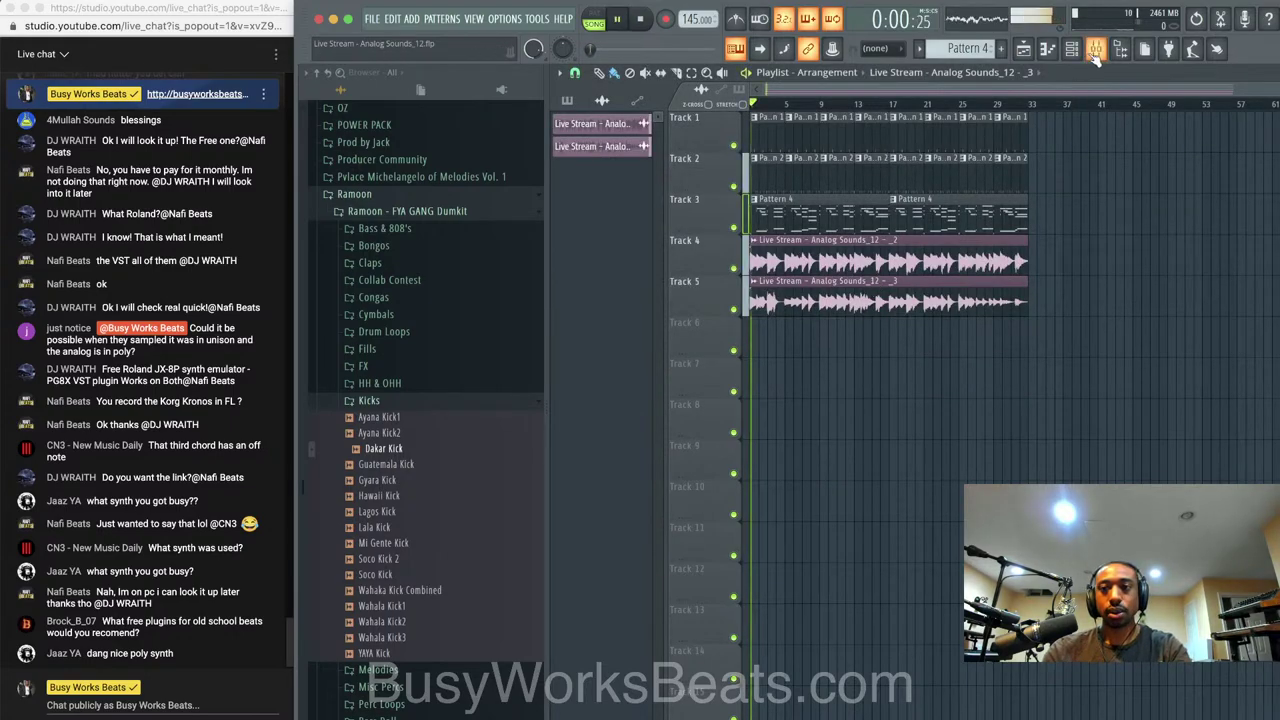
{"action": "left_click", "coordinate": [1095, 49]}
{"action": "left_click", "coordinate": [1072, 52]}
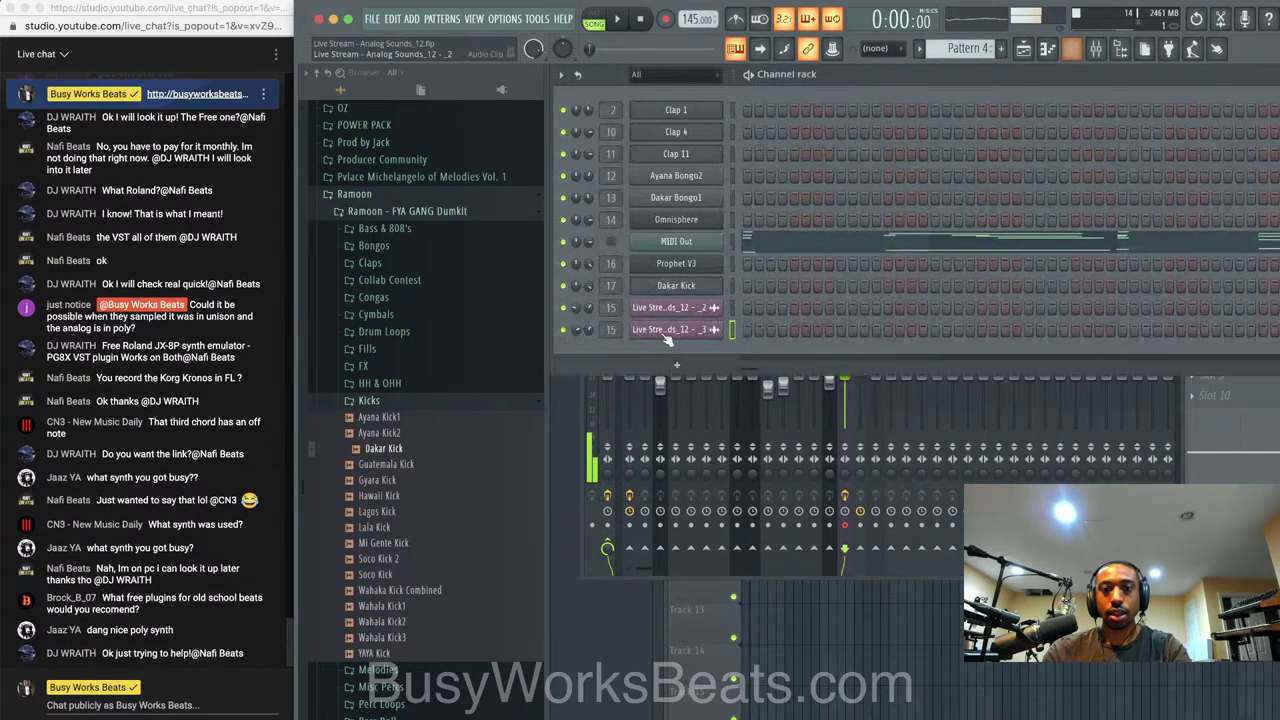
{"action": "key", "text": "ctrl+l"}
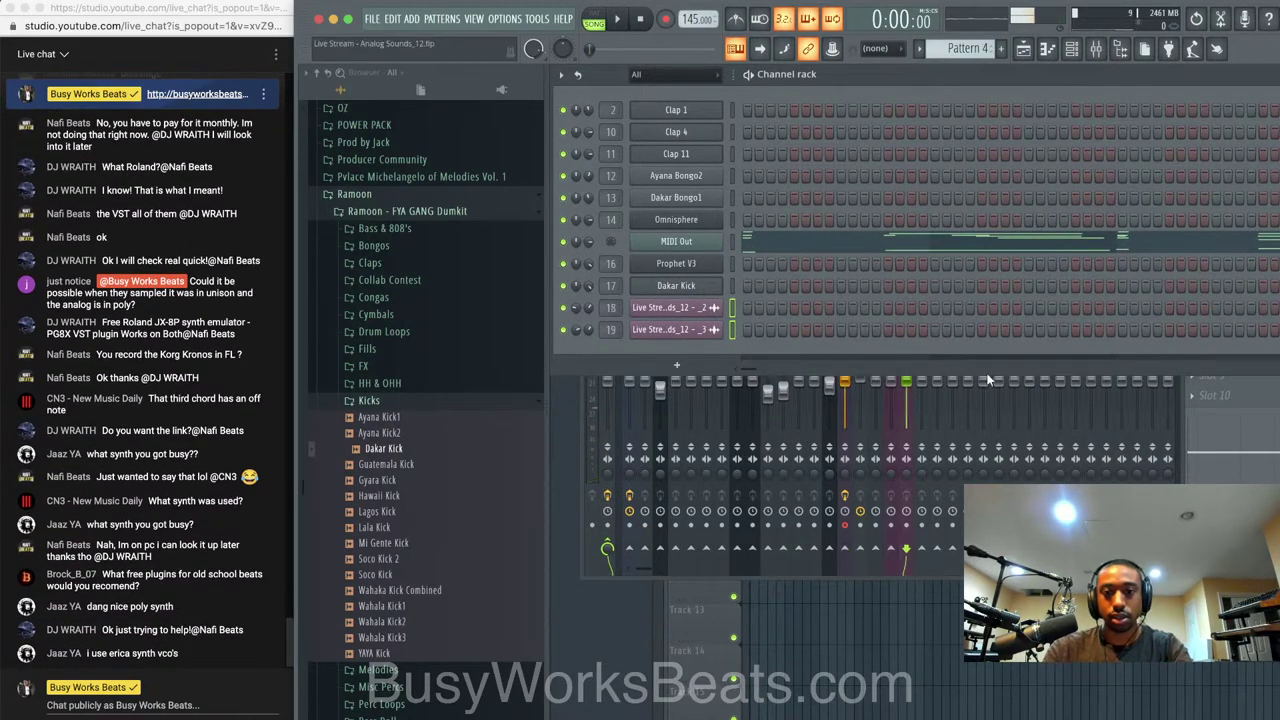
Lower the faders of mixer tracks 18 and 19 and play the arrangement in the playlist
{"action": "left_click", "coordinate": [1222, 490]}
{"action": "mouse_move", "coordinate": [891, 377]}
{"action": "left_mouse_down"}
{"action": "mouse_move", "coordinate": [891, 394]}
{"action": "mouse_move", "coordinate": [906, 389]}
{"action": "left_mouse_up"}
{"action": "key", "text": "space"}
{"action": "key", "text": "F5"}
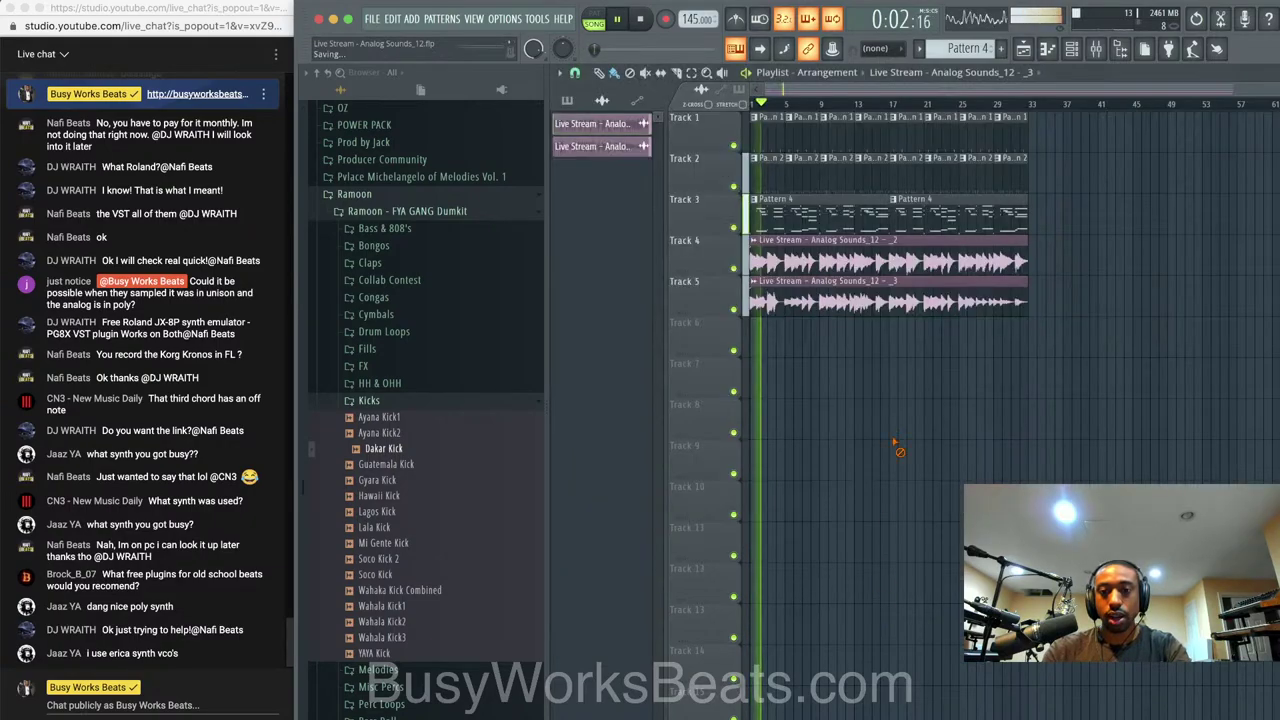
Solo playlist Track 5 and play it, adding Track 4 to hear both recorded takes together
{"action": "key", "text": "space"}
{"action": "right_click", "coordinate": [734, 310]}
{"action": "key", "text": "space"}
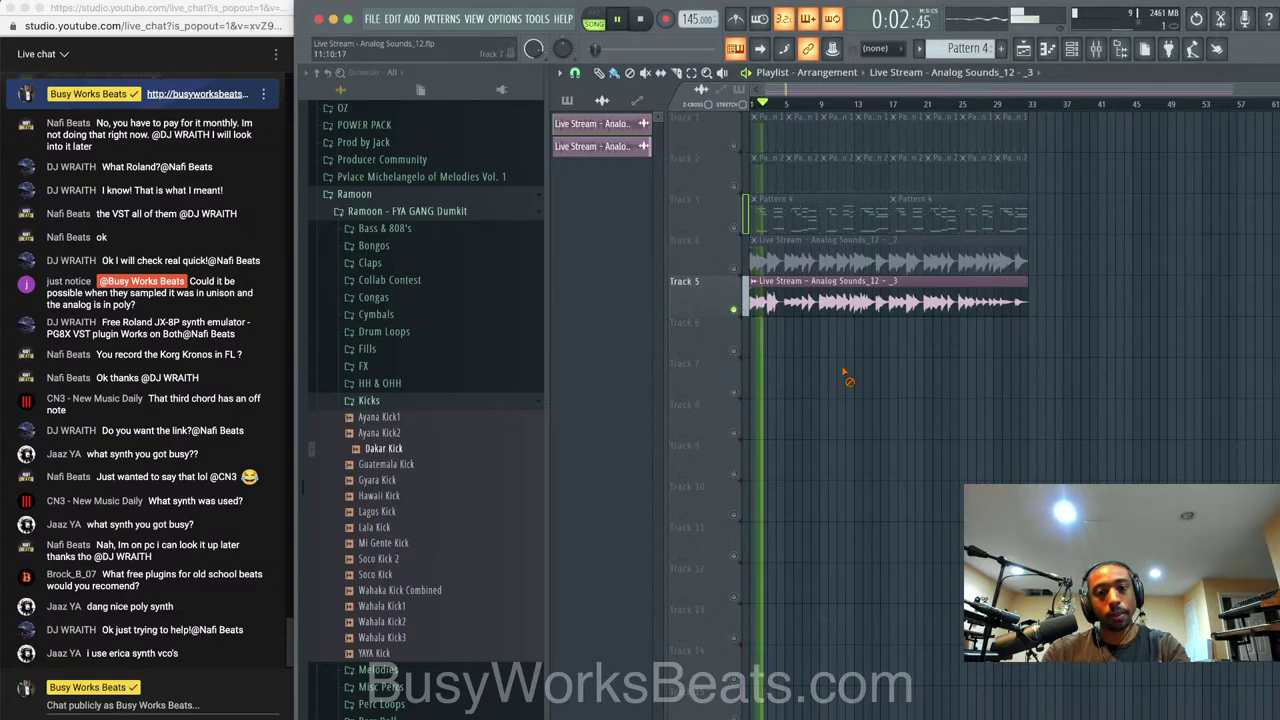
{"action": "left_click", "coordinate": [734, 269]}
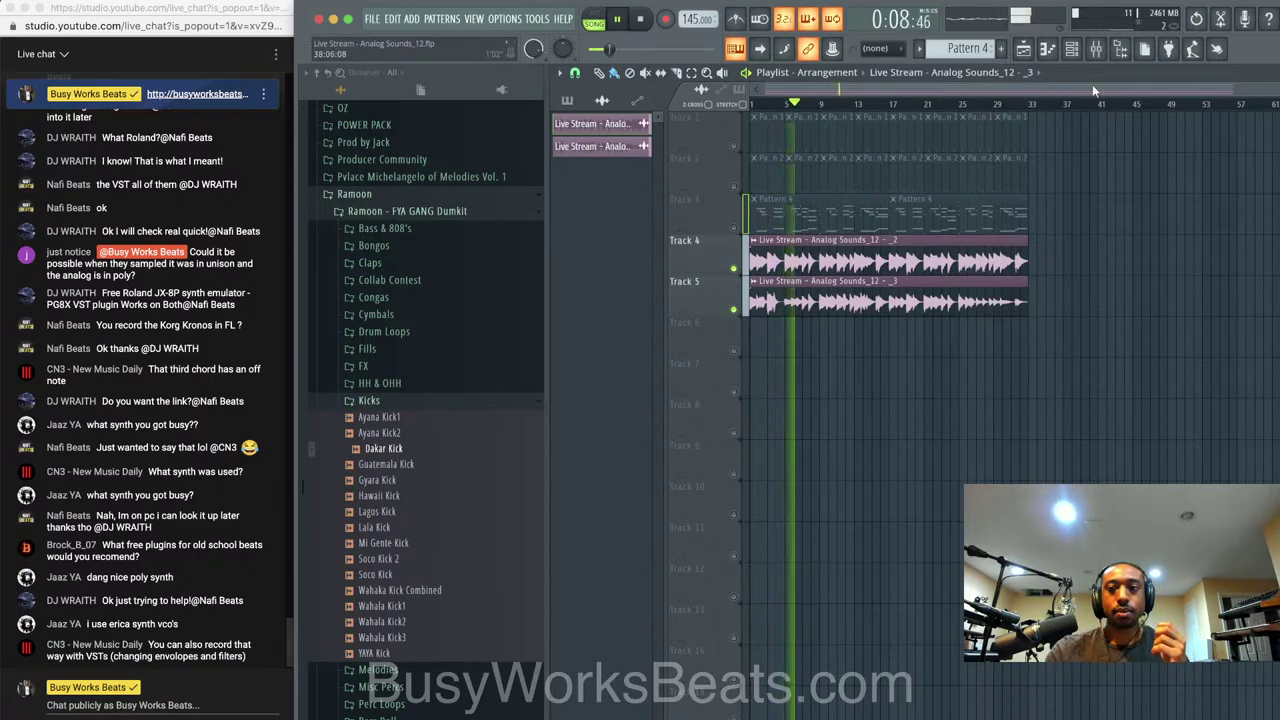
Check the recorded takes' mixer levels, audition Track 5 alone, and bring all playlist tracks back in
{"action": "left_click", "coordinate": [1096, 49]}
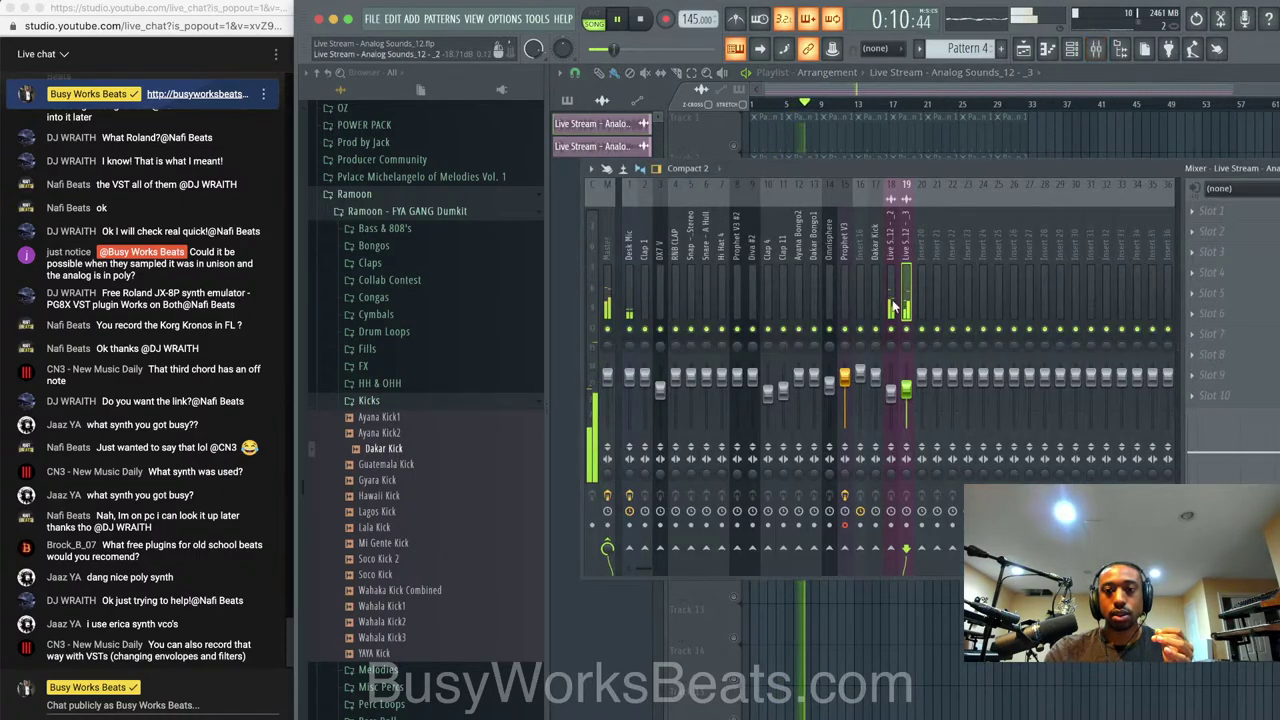
{"action": "left_click", "coordinate": [1096, 49]}
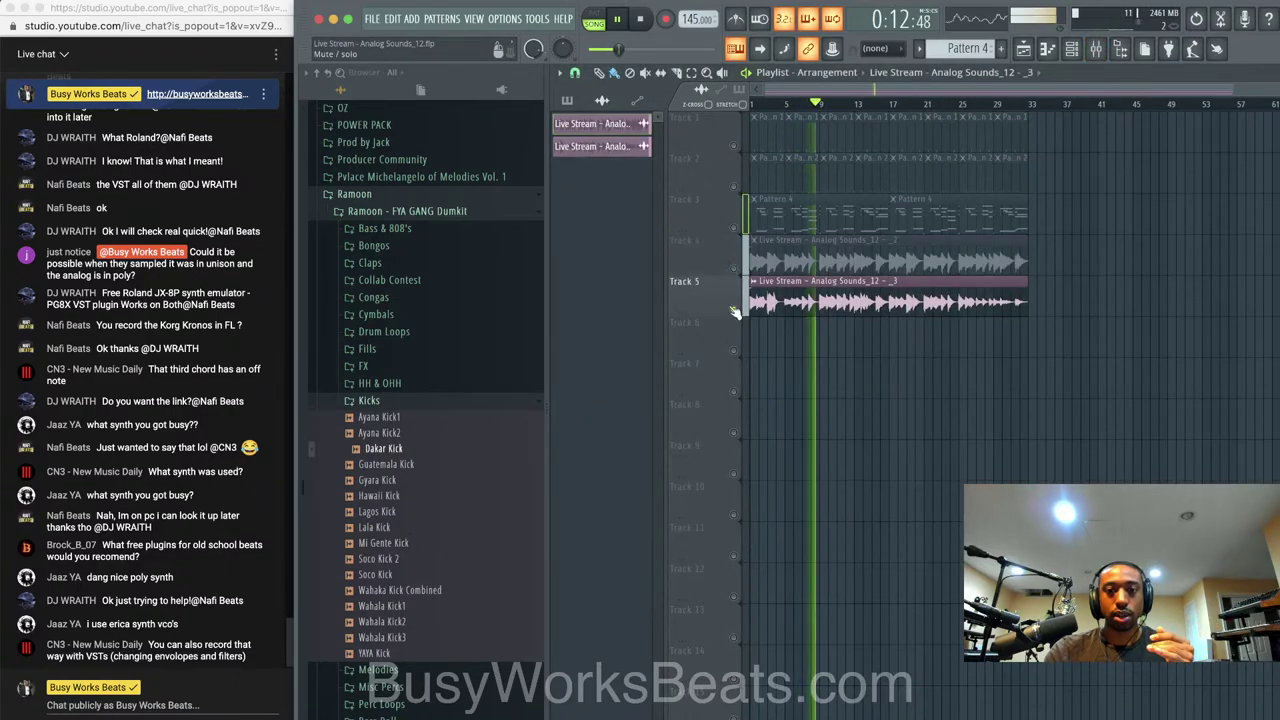
{"action": "left_click", "coordinate": [1096, 49]}
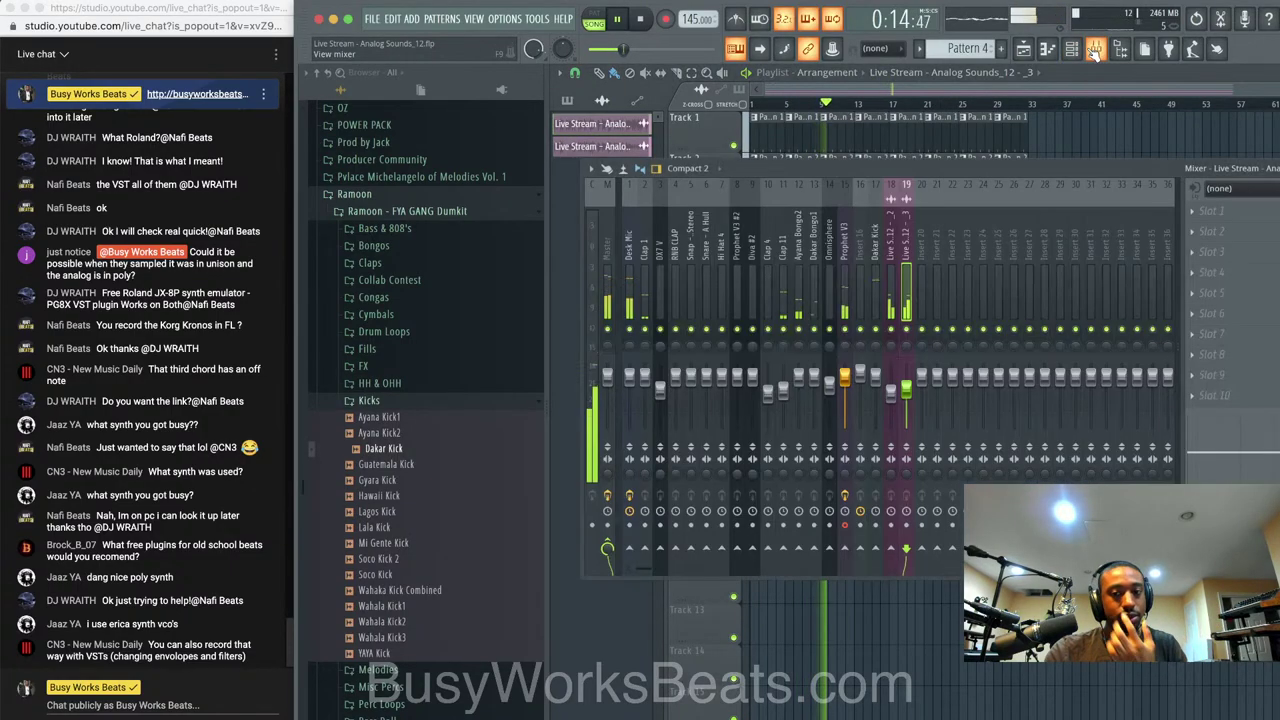
Rename mixer track 20 as "Chords"
{"action": "right_click", "coordinate": [921, 254]}
{"action": "left_click", "coordinate": [980, 199]}
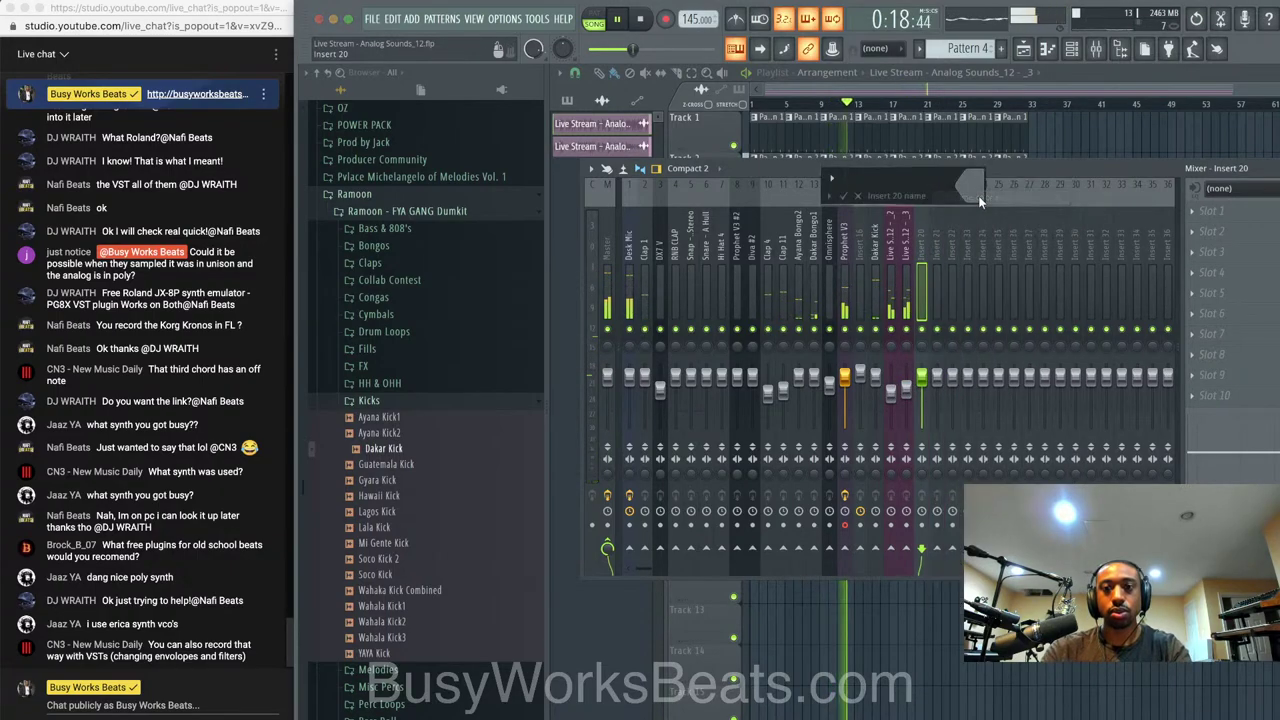
{"action": "type", "text": "Chords"}
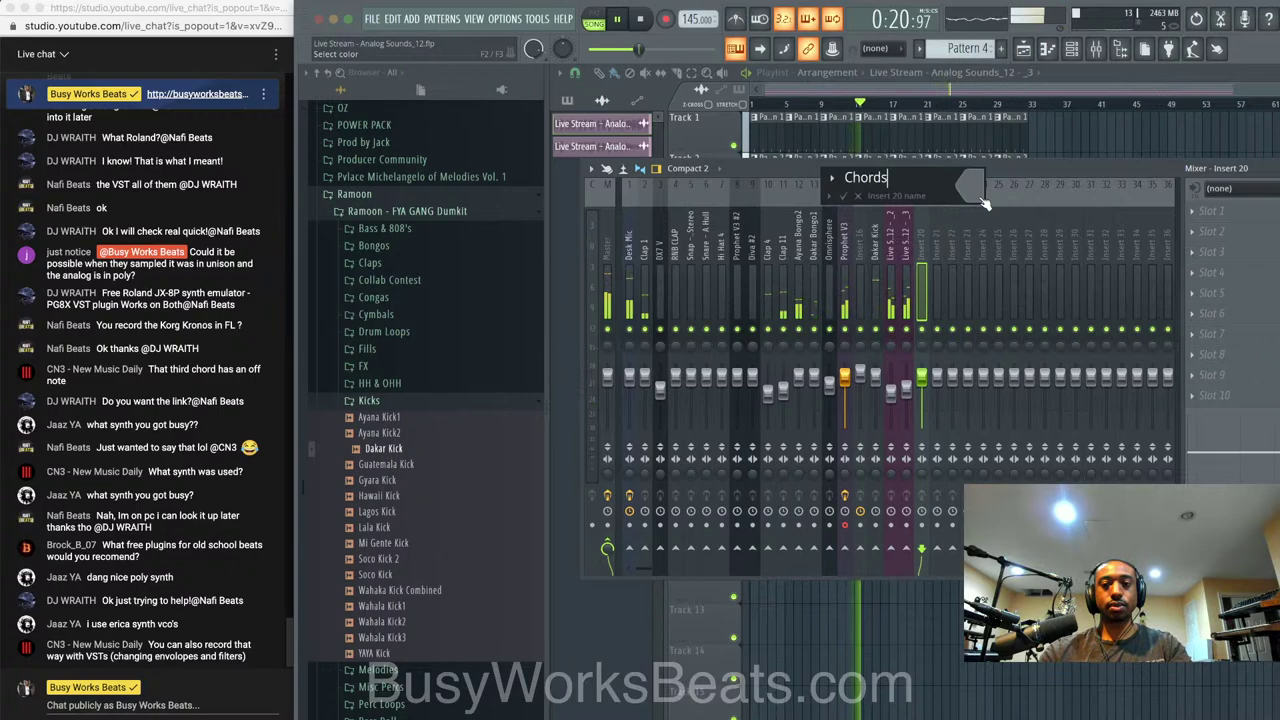
{"action": "key", "text": "Return"}
Stop playback and route mixer tracks 18 and 19 together into the Chords track, closing the mixer when done
{"action": "key", "text": "space"}
{"action": "left_click", "coordinate": [903, 254]}
{"action": "left_click", "coordinate": [889, 254], "text": "ctrl"}
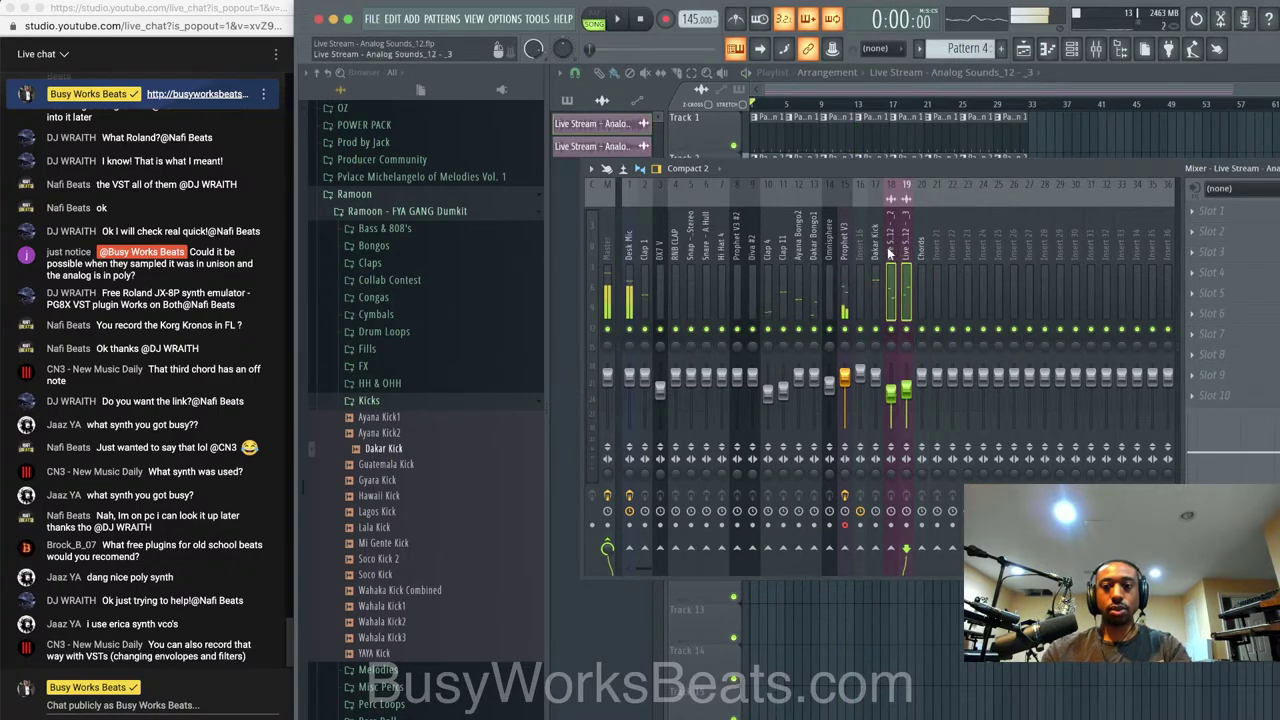
{"action": "right_click", "coordinate": [921, 548]}
{"action": "left_click", "coordinate": [945, 577]}
{"action": "key", "text": "F9"}
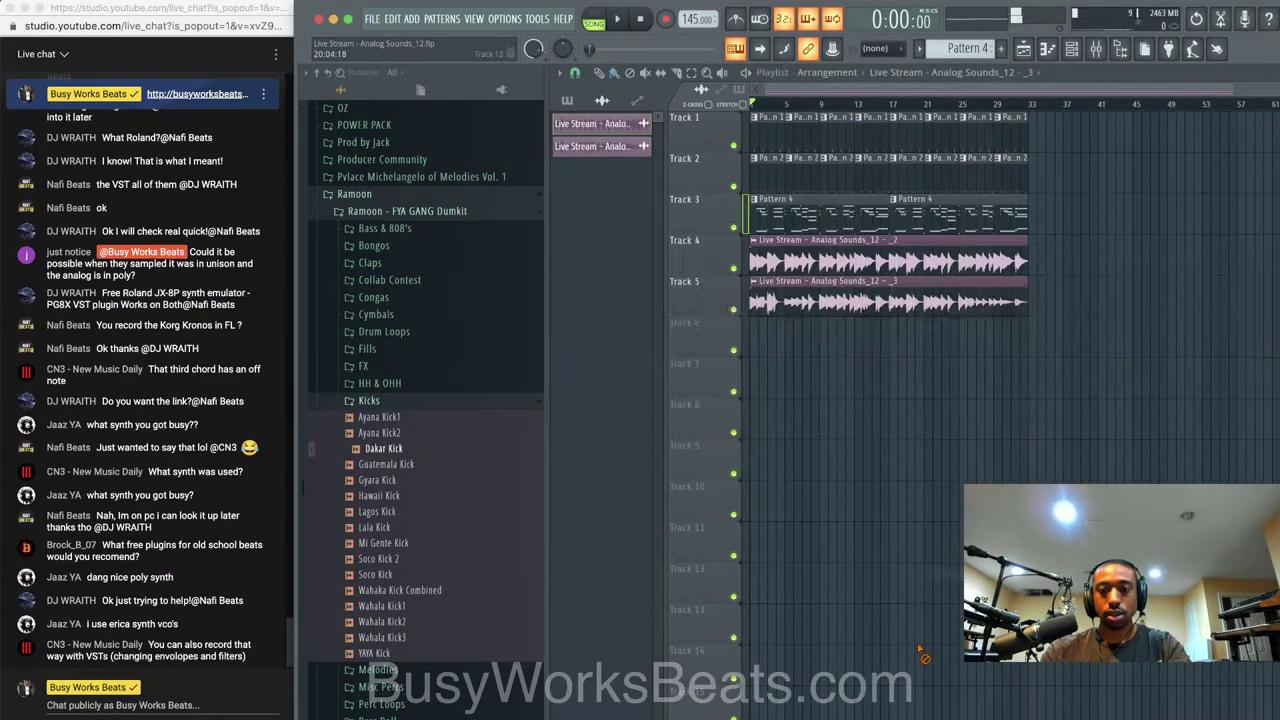
Consolidate the Track 4 and Track 5 audio clips into one rendered clip and briefly play it in the playlist
{"action": "left_click_drag", "start_coordinate": [910, 347], "coordinate": [892, 267]}
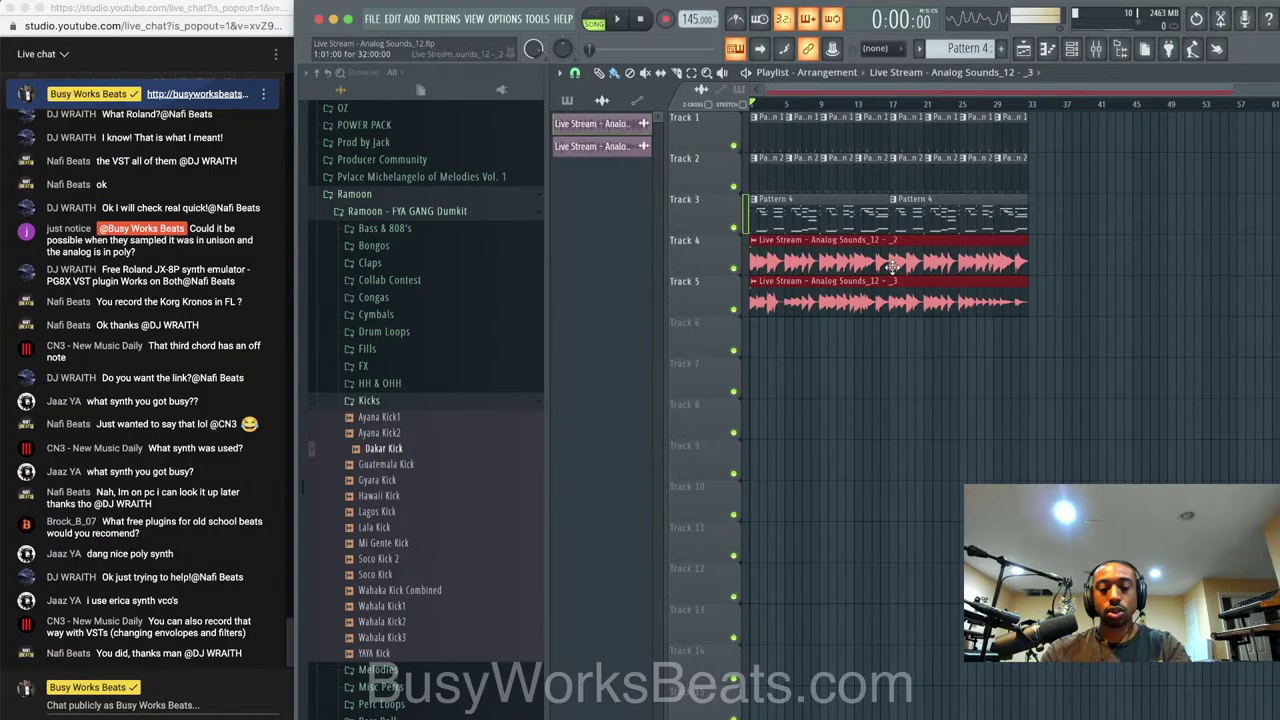
{"action": "key", "text": "ctrl+alt+c"}
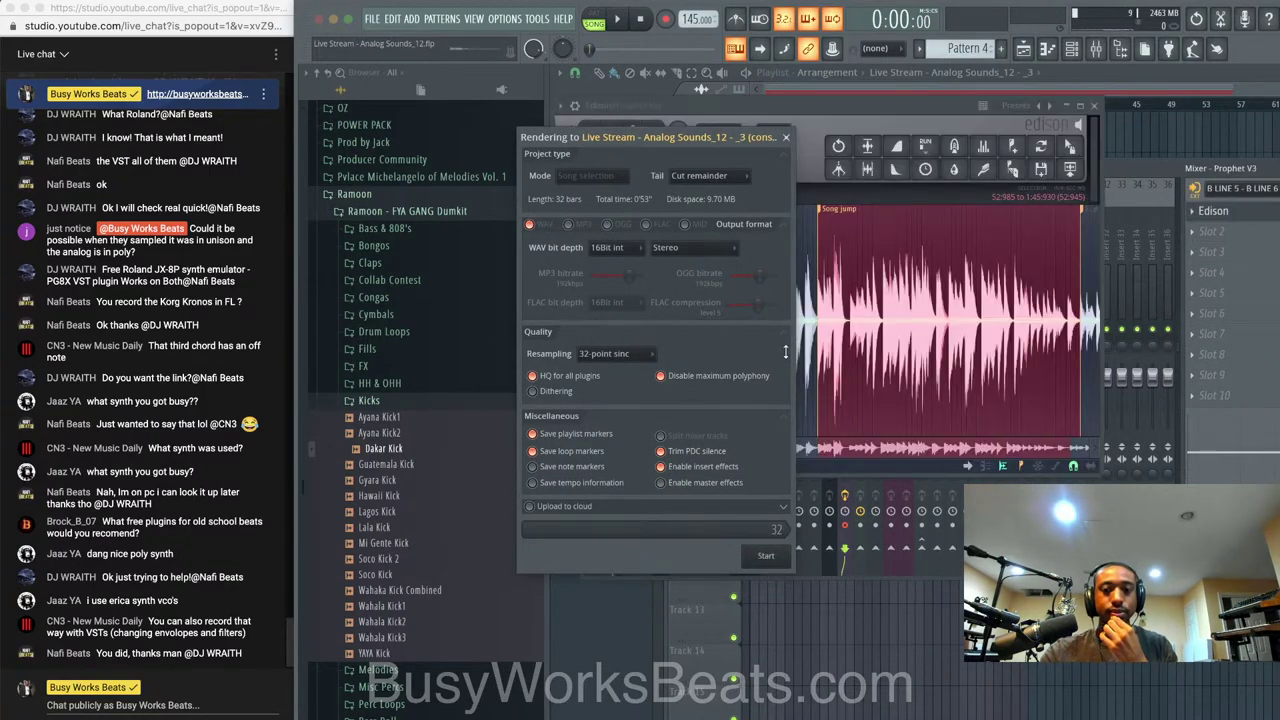
{"action": "left_click", "coordinate": [1094, 106]}
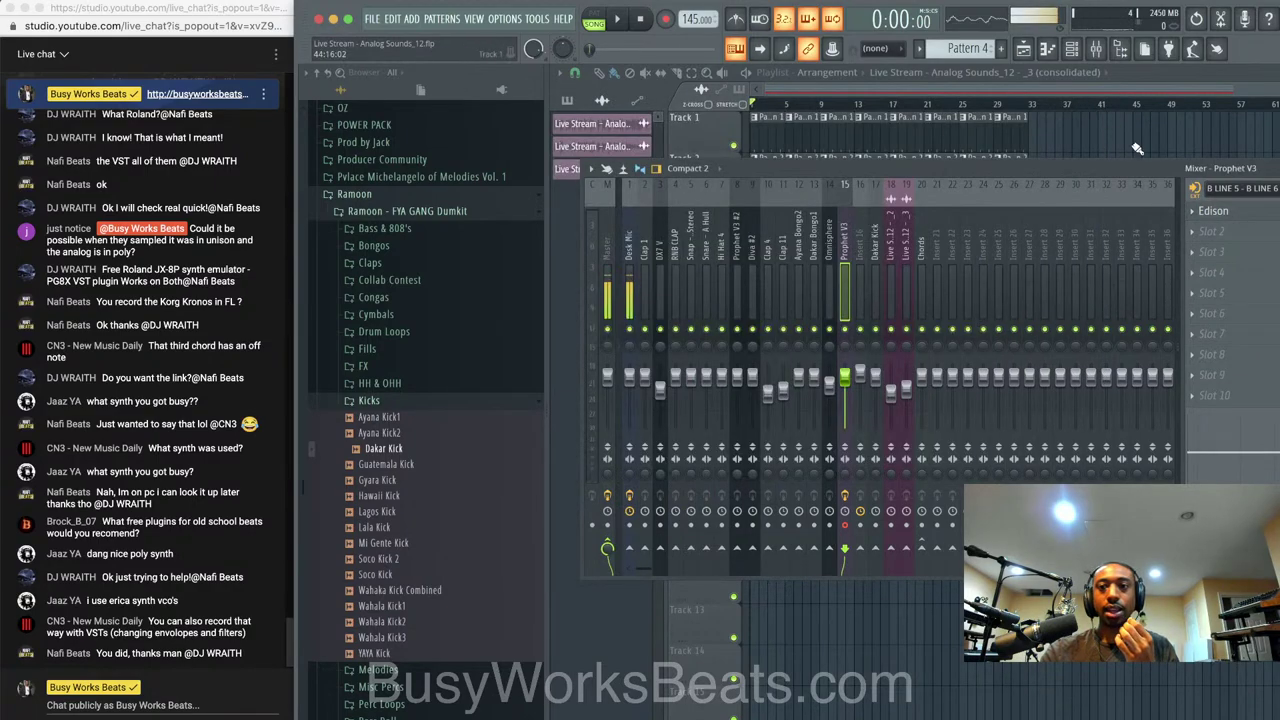
{"action": "key", "text": "F9"}
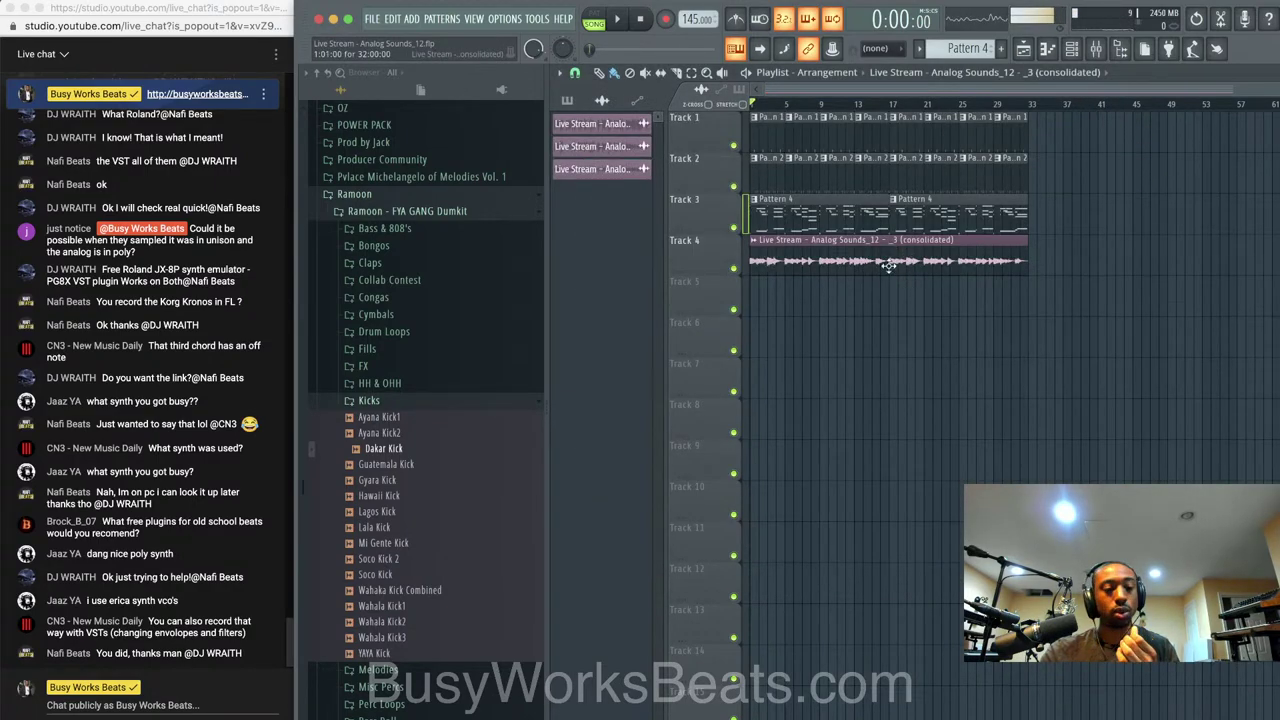
{"action": "key", "text": "space"}
{"action": "key", "text": "space"}
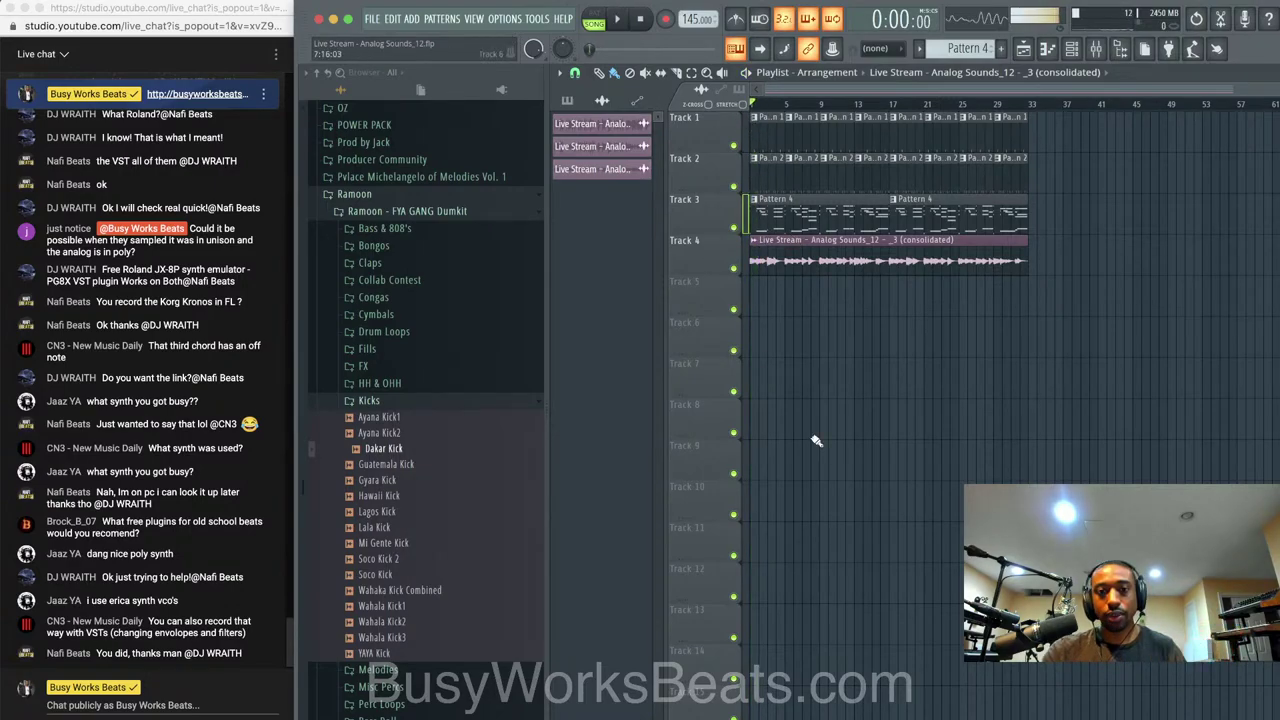
Reverse the consolidated clip in its channel settings and play it
{"action": "left_click", "coordinate": [764, 243]}
{"action": "left_click", "coordinate": [774, 294]}
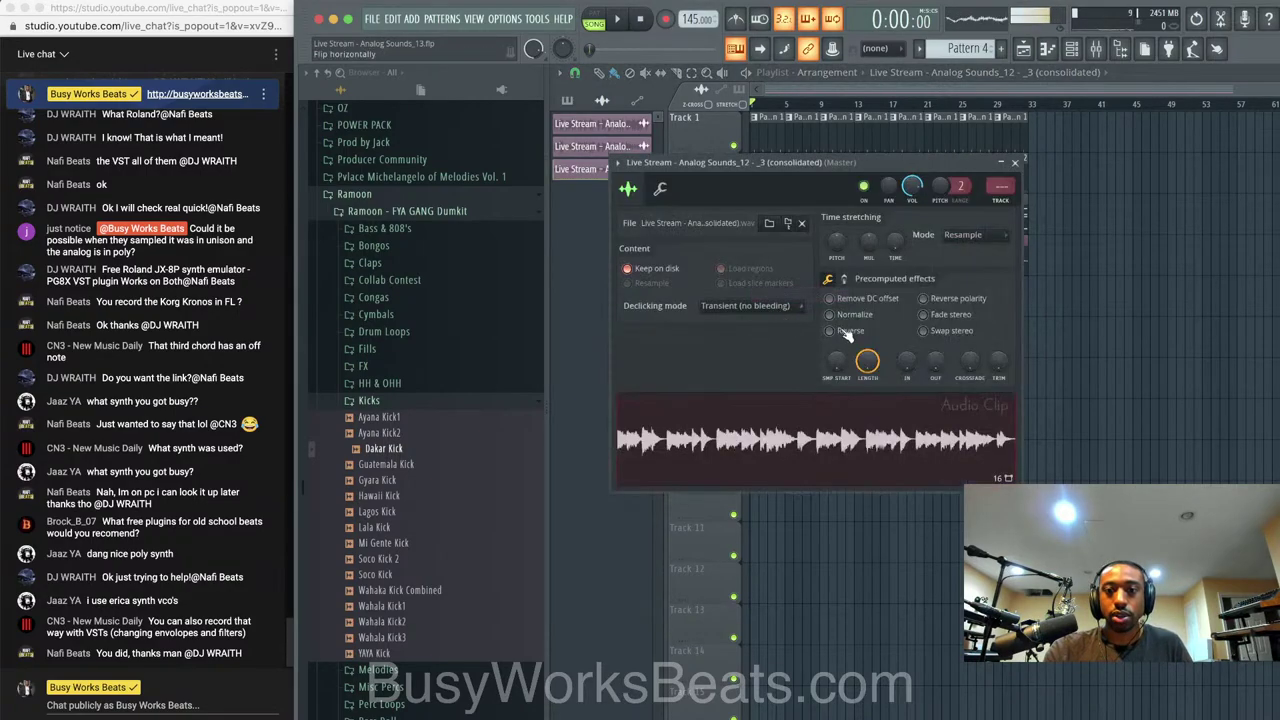
{"action": "left_click", "coordinate": [845, 334]}
{"action": "key", "text": "space"}
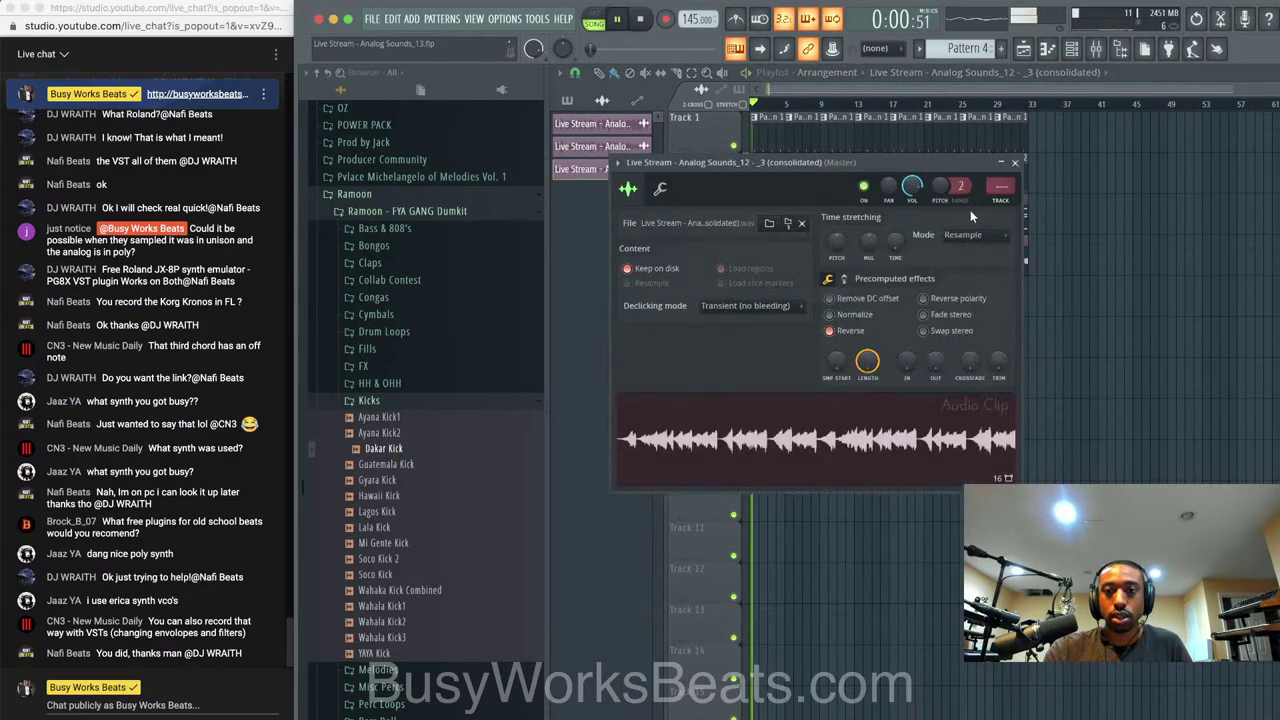
{"action": "left_click", "coordinate": [1014, 162]}
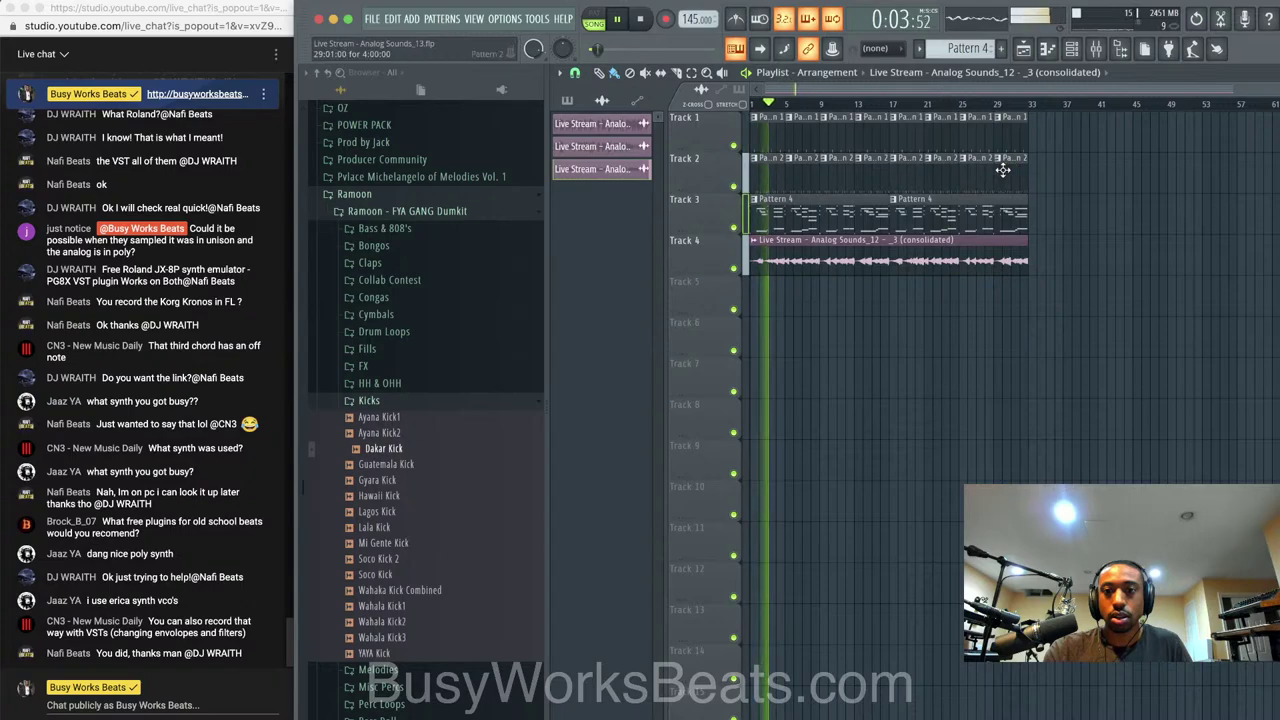
Mute playlist Track 3 and restart playback from the beginning
{"action": "left_click", "coordinate": [744, 226]}
{"action": "key", "text": "space"}
{"action": "key", "text": "space"}
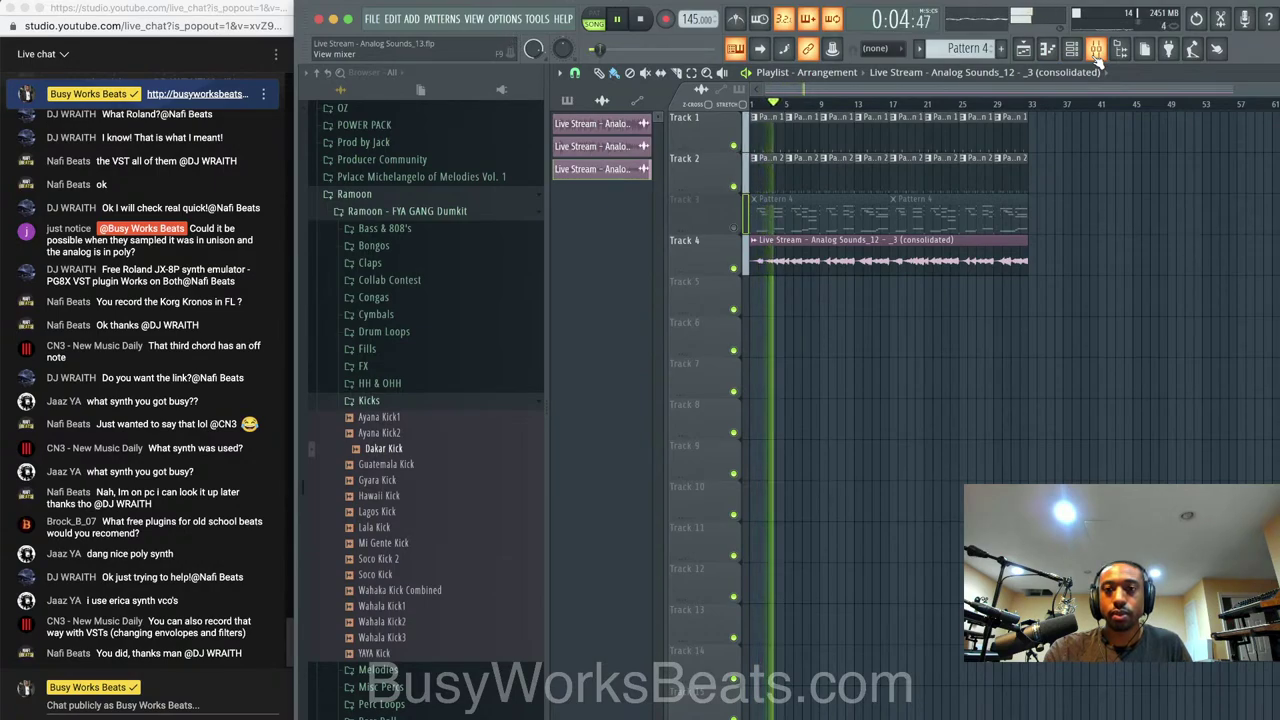
Turn off Reverse for the consolidated clip and set its time stretching mode to Stretch Pro
{"action": "left_click", "coordinate": [754, 240]}
{"action": "left_click", "coordinate": [786, 296]}
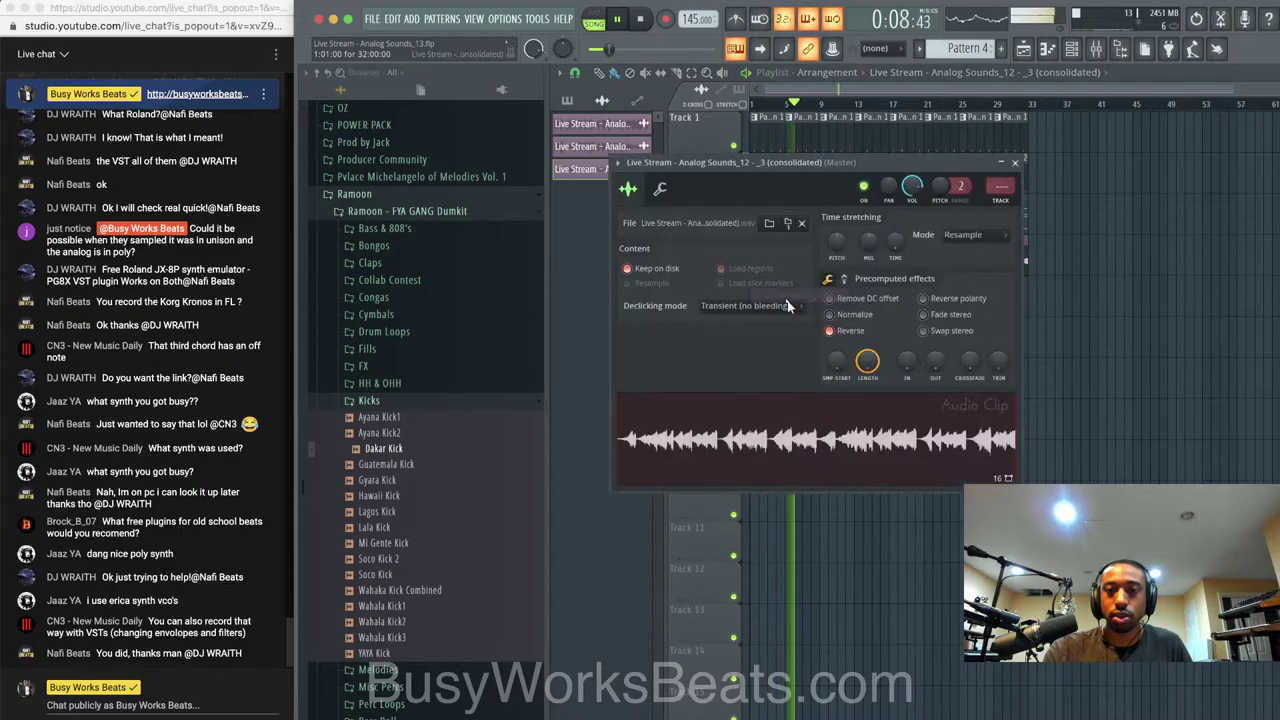
{"action": "left_click", "coordinate": [848, 331]}
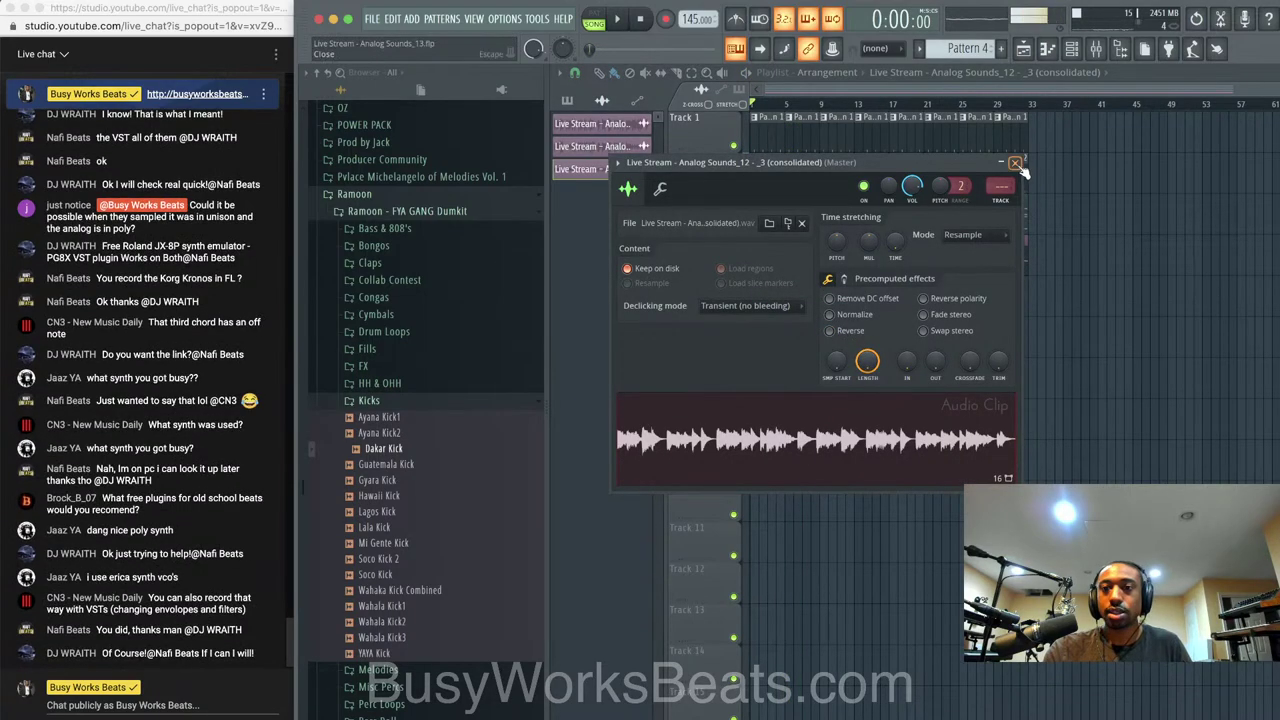
{"action": "left_click", "coordinate": [963, 235]}
{"action": "left_click", "coordinate": [965, 297]}
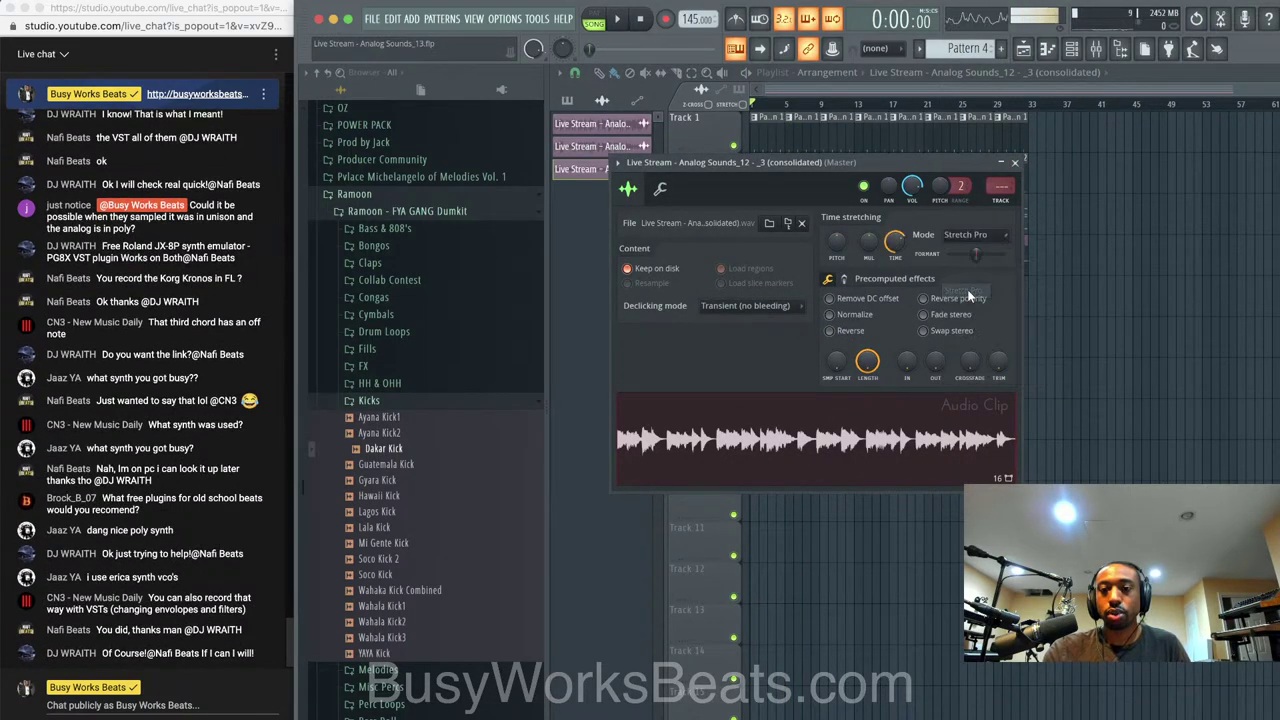
{"action": "left_click", "coordinate": [1015, 162]}
Stretch the Track 4 clip to 64 bars, duplicate the Track 1 and Track 2 patterns to match, and play the arrangement
{"action": "scroll", "coordinate": [1015, 257], "scroll_direction": "down", "scroll_amount": 3}
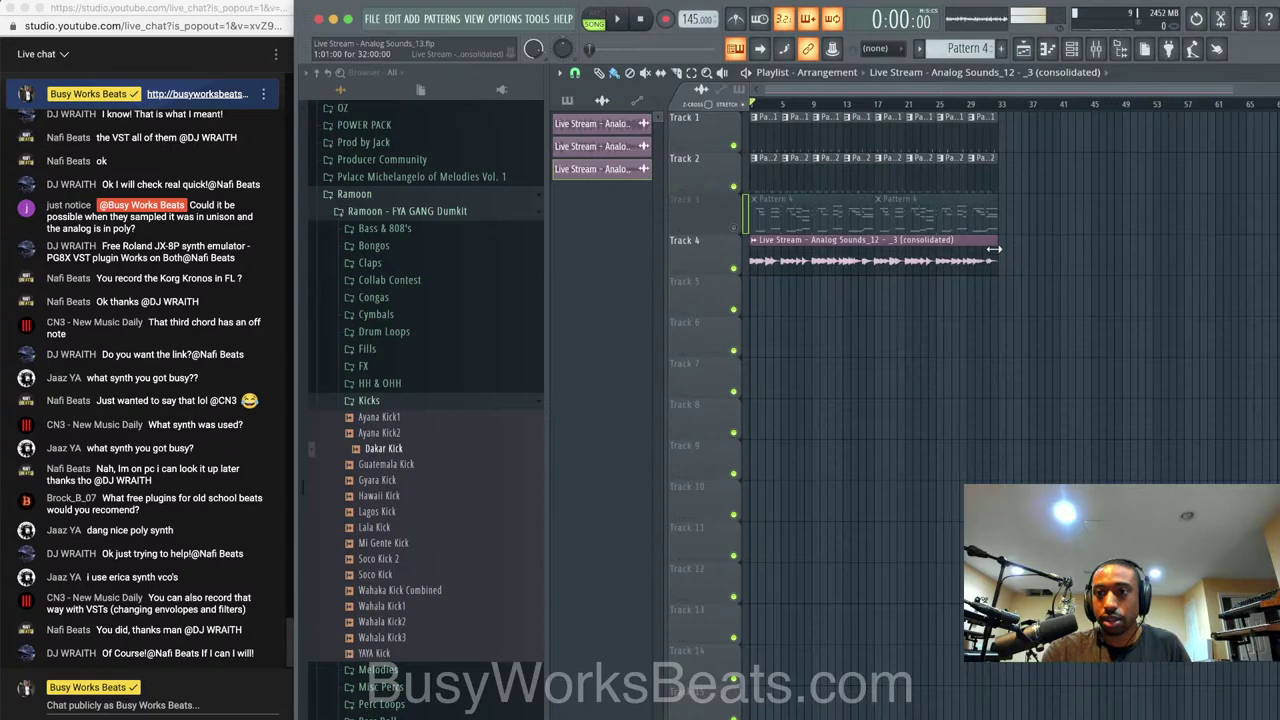
{"action": "left_click_drag", "start_coordinate": [993, 249], "coordinate": [1240, 261]}
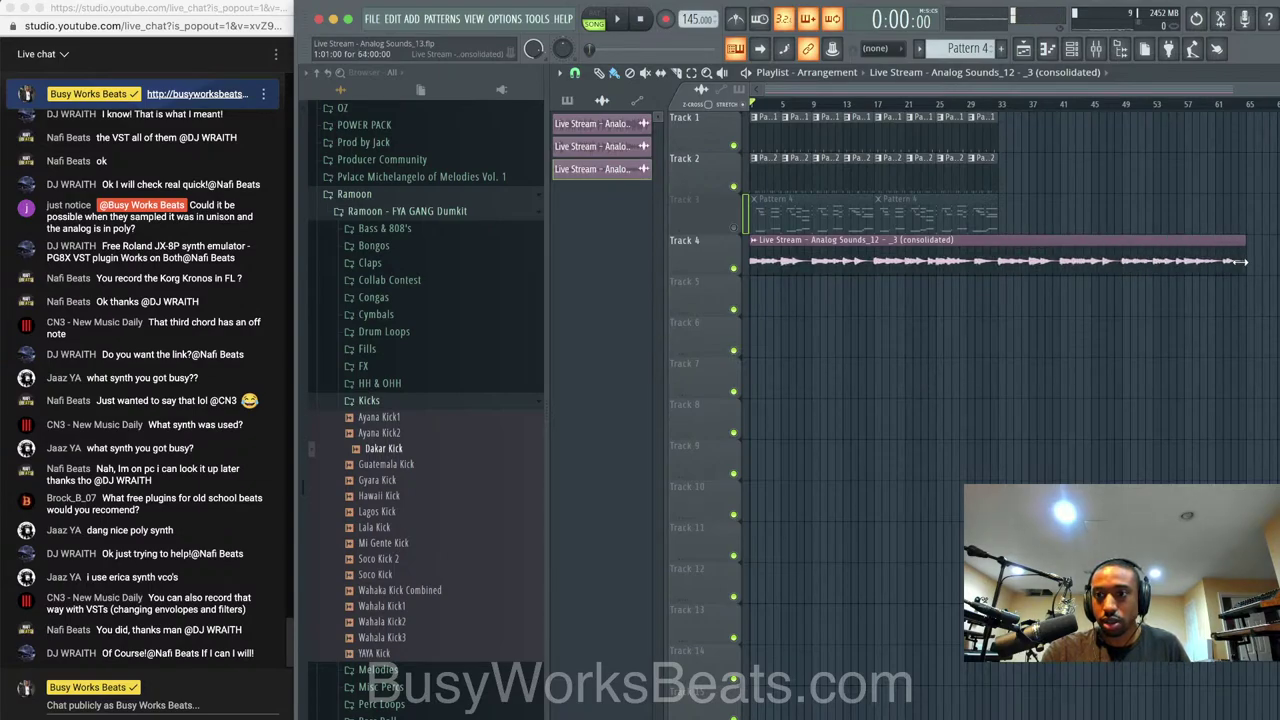
{"action": "left_click_drag", "start_coordinate": [1015, 188], "coordinate": [656, 110]}
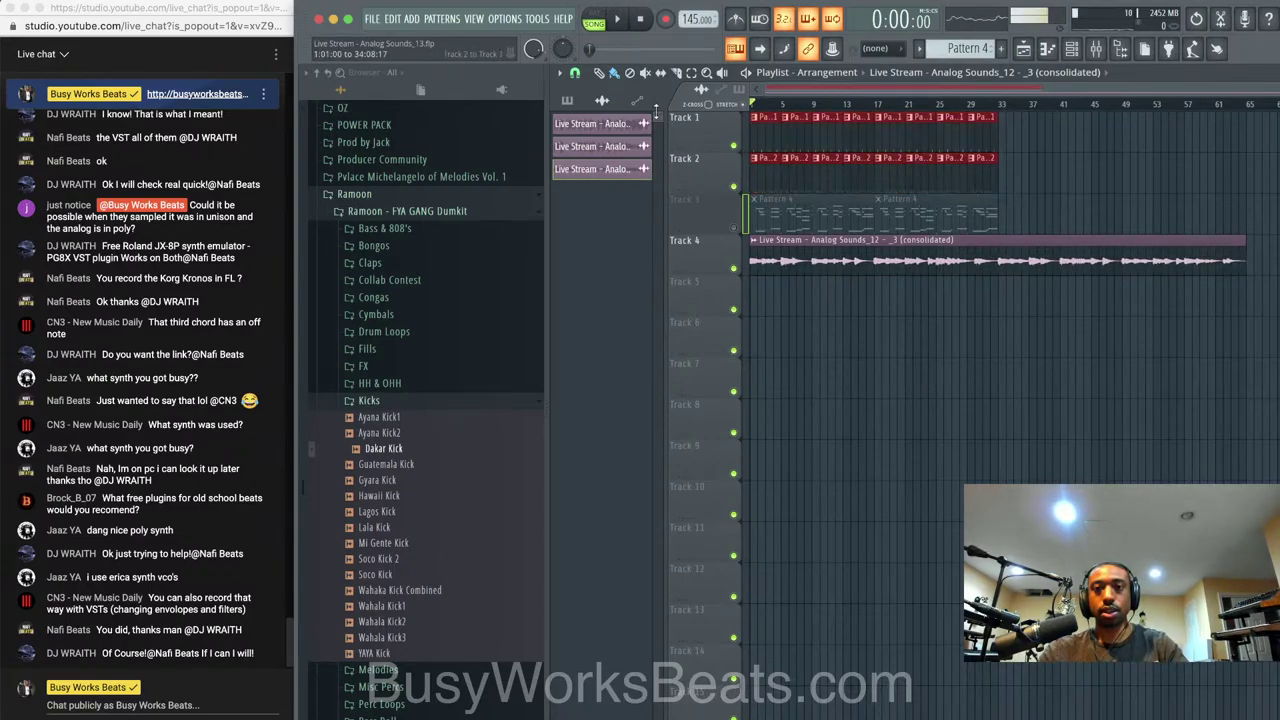
{"action": "key", "text": "ctrl+b"}
{"action": "key", "text": "space"}
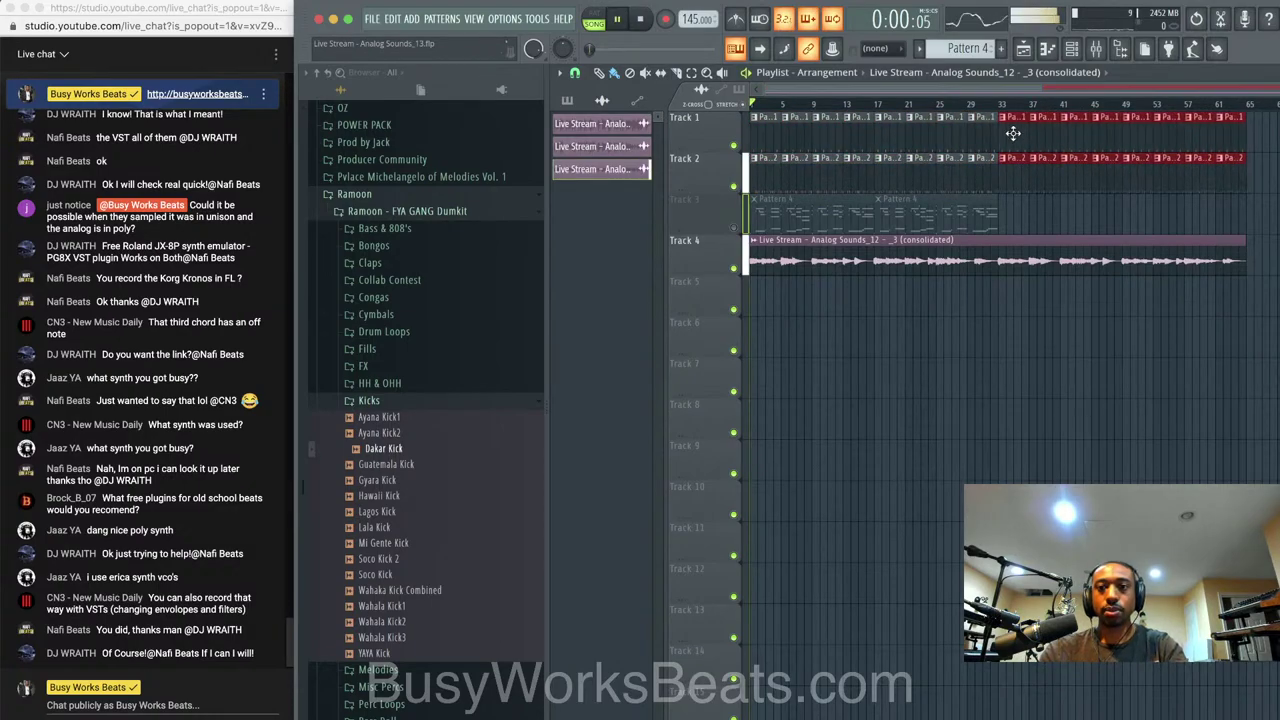
{"action": "left_click", "coordinate": [832, 354], "text": "ctrl"}
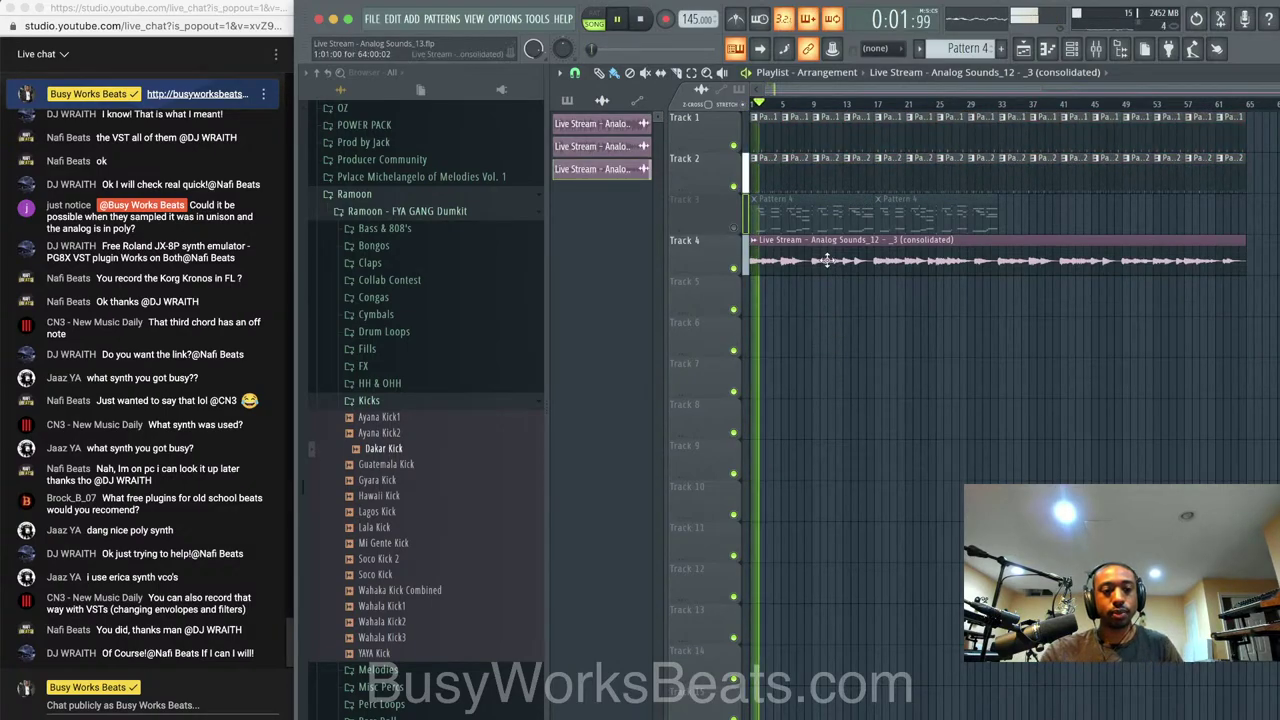
Raise the consolidated clip's time-stretching pitch and set its formant shift to -500 cents in its channel settings
{"action": "scroll", "coordinate": [870, 285], "scroll_direction": "up", "scroll_amount": 3}
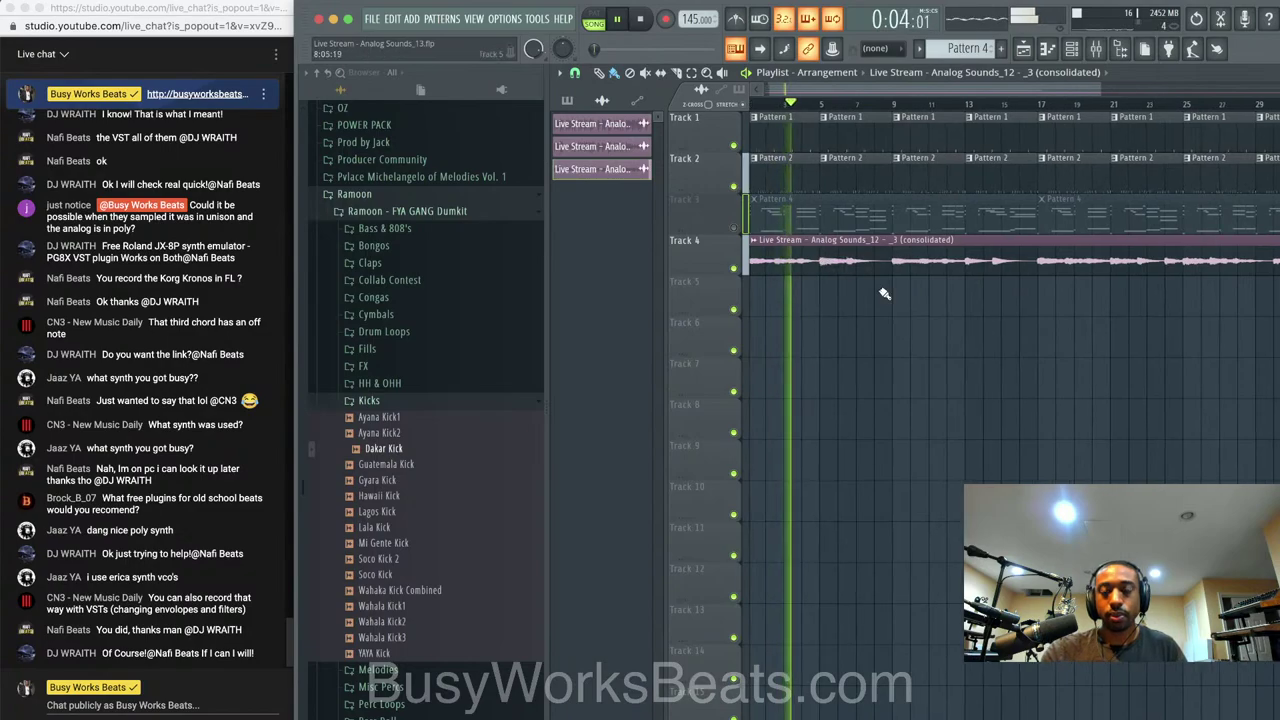
{"action": "scroll", "coordinate": [884, 293], "scroll_direction": "down", "scroll_amount": 1}
{"action": "left_click", "coordinate": [755, 240]}
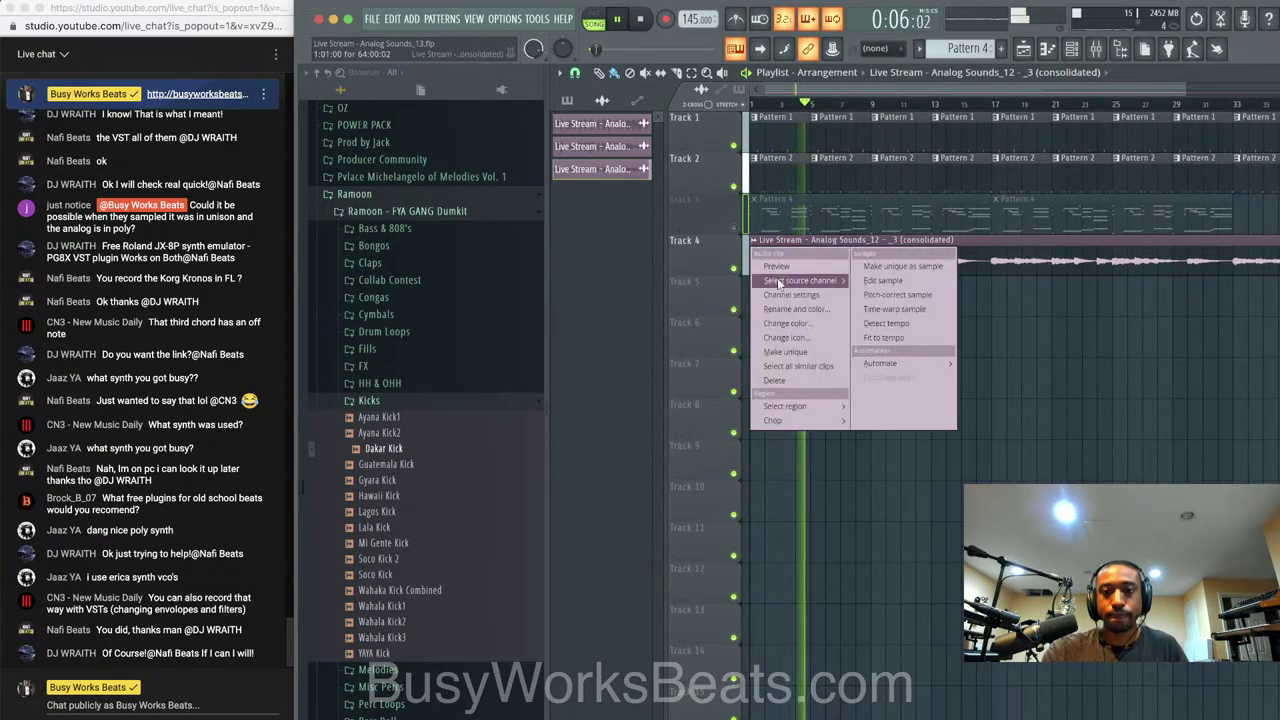
{"action": "left_click", "coordinate": [785, 294]}
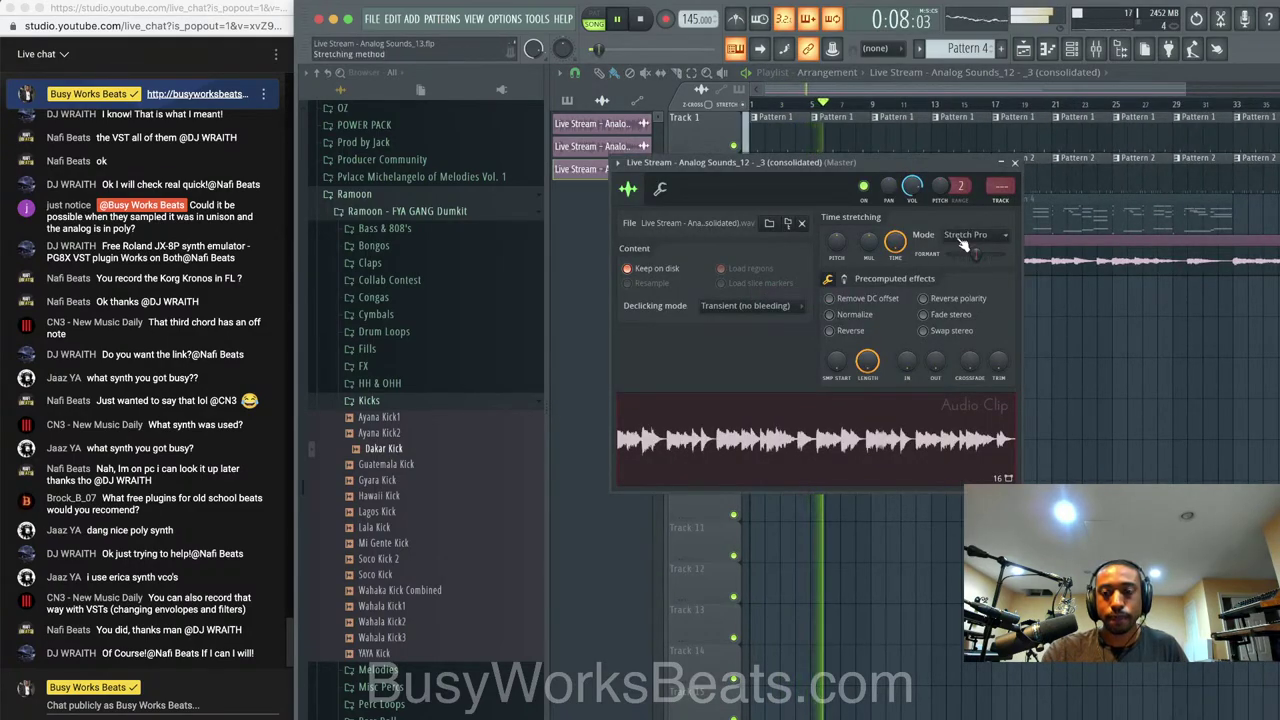
{"action": "key", "text": "space"}
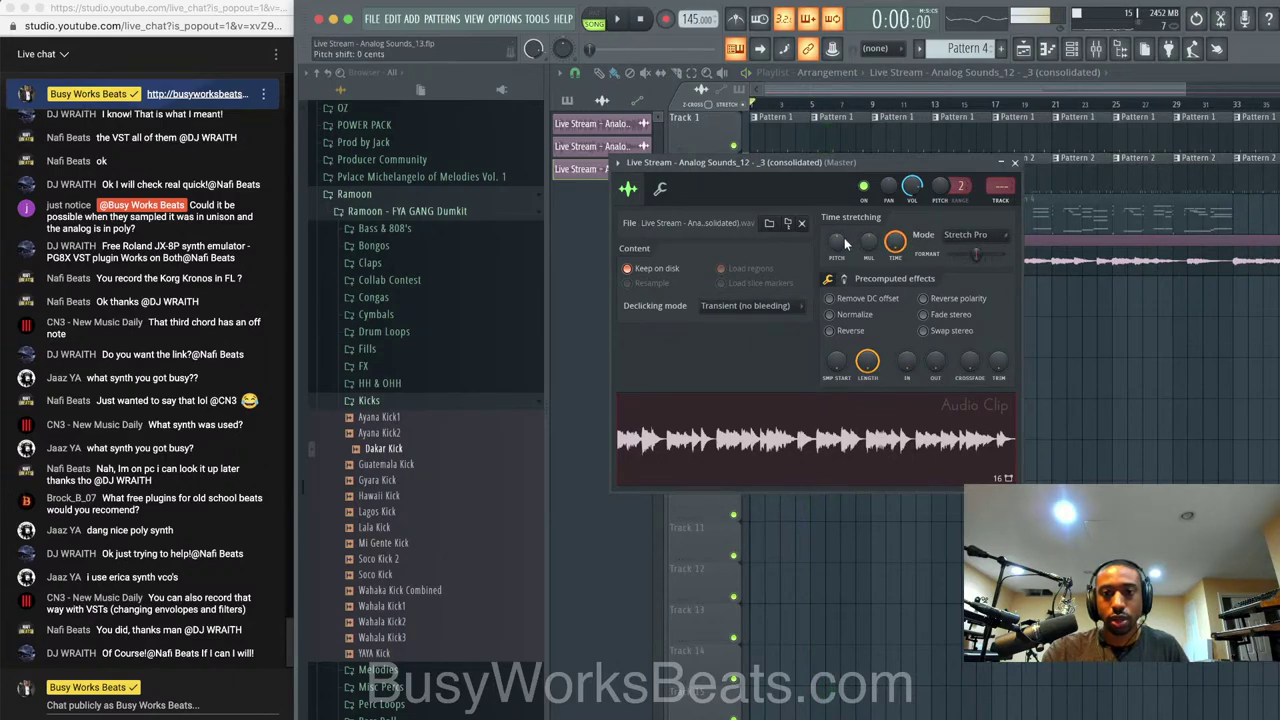
{"action": "left_click_drag", "start_coordinate": [844, 237], "coordinate": [844, 190]}
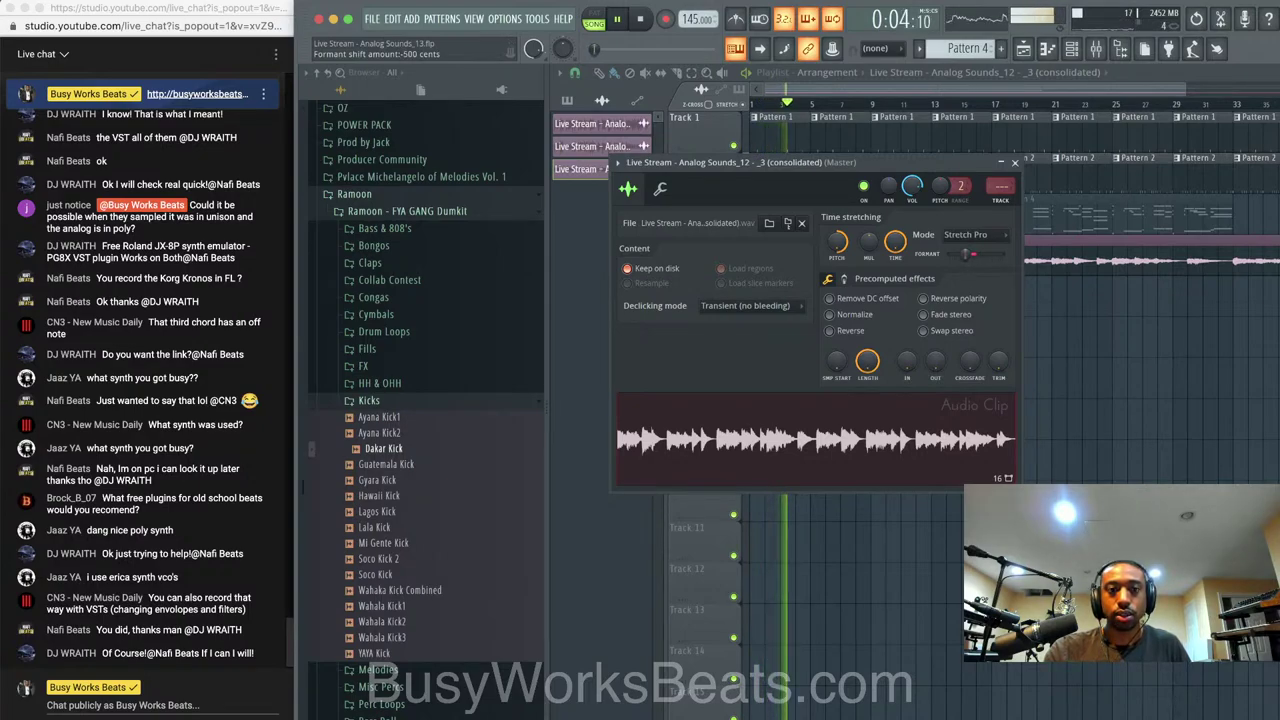
{"action": "left_click", "coordinate": [1014, 162]}
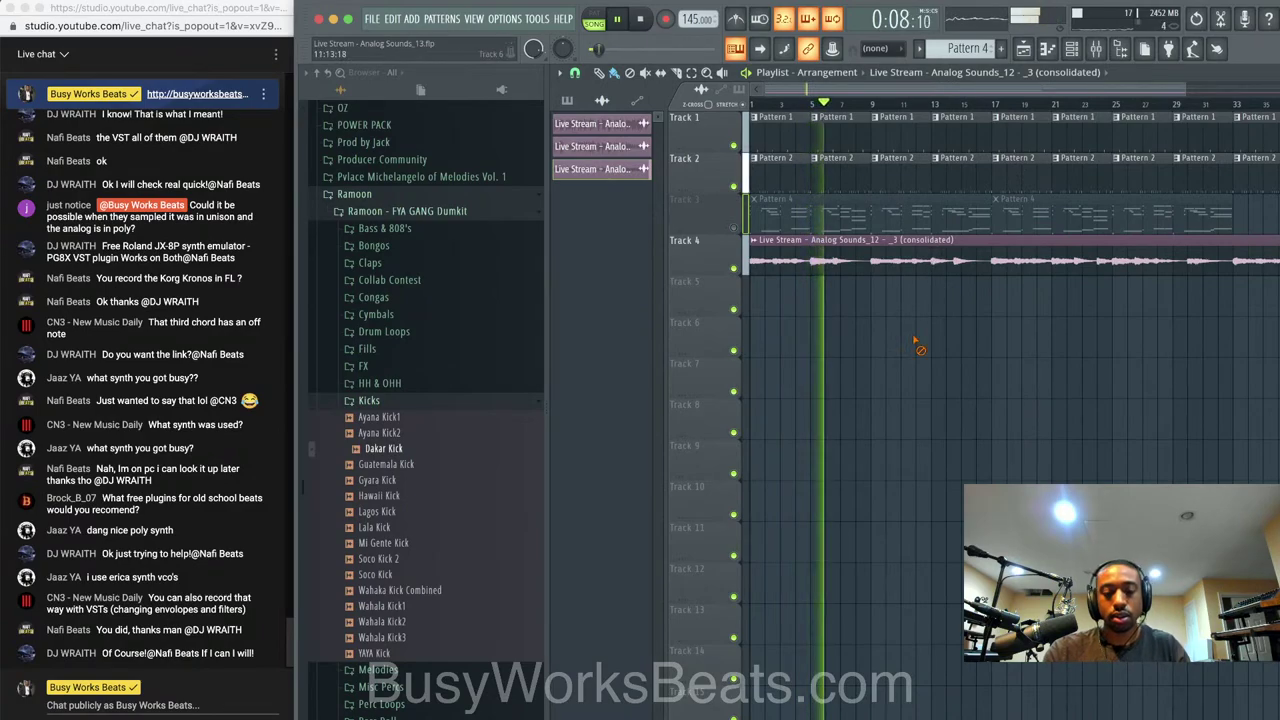
Check the mixer levels while the arrangement plays, and return to the playlist
{"action": "left_click", "coordinate": [1096, 49]}
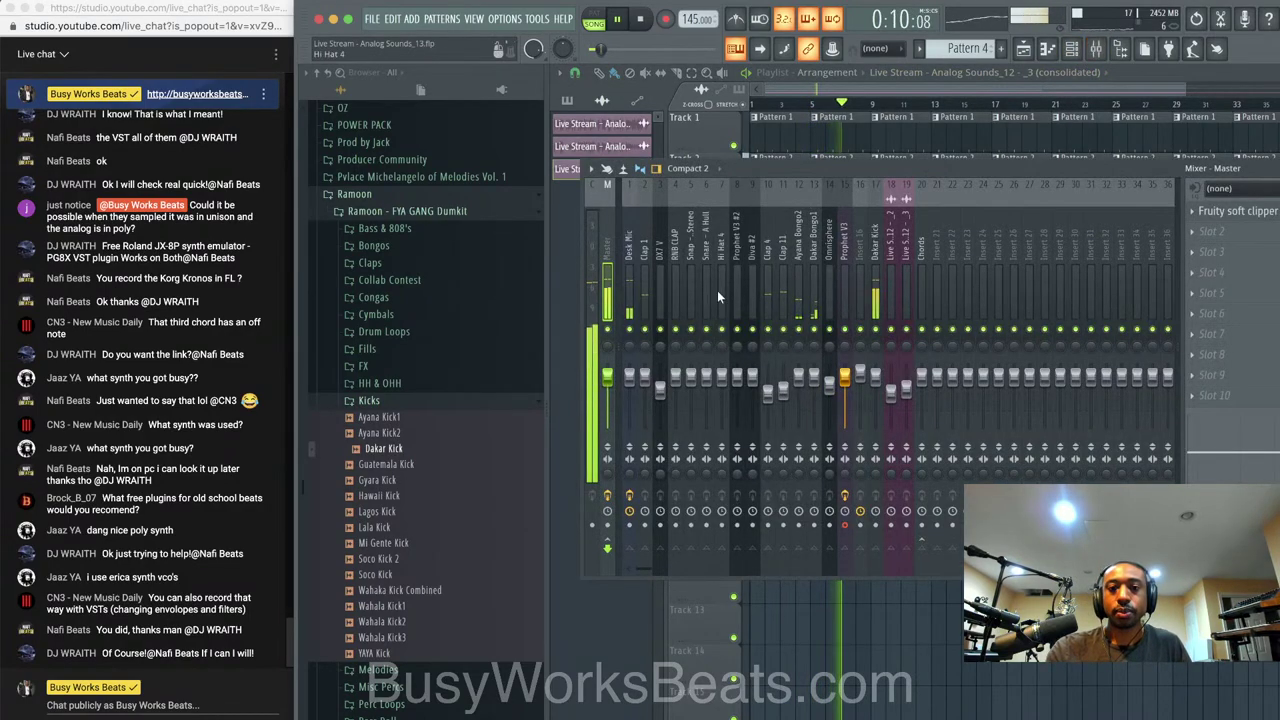
{"action": "right_click", "coordinate": [902, 598]}
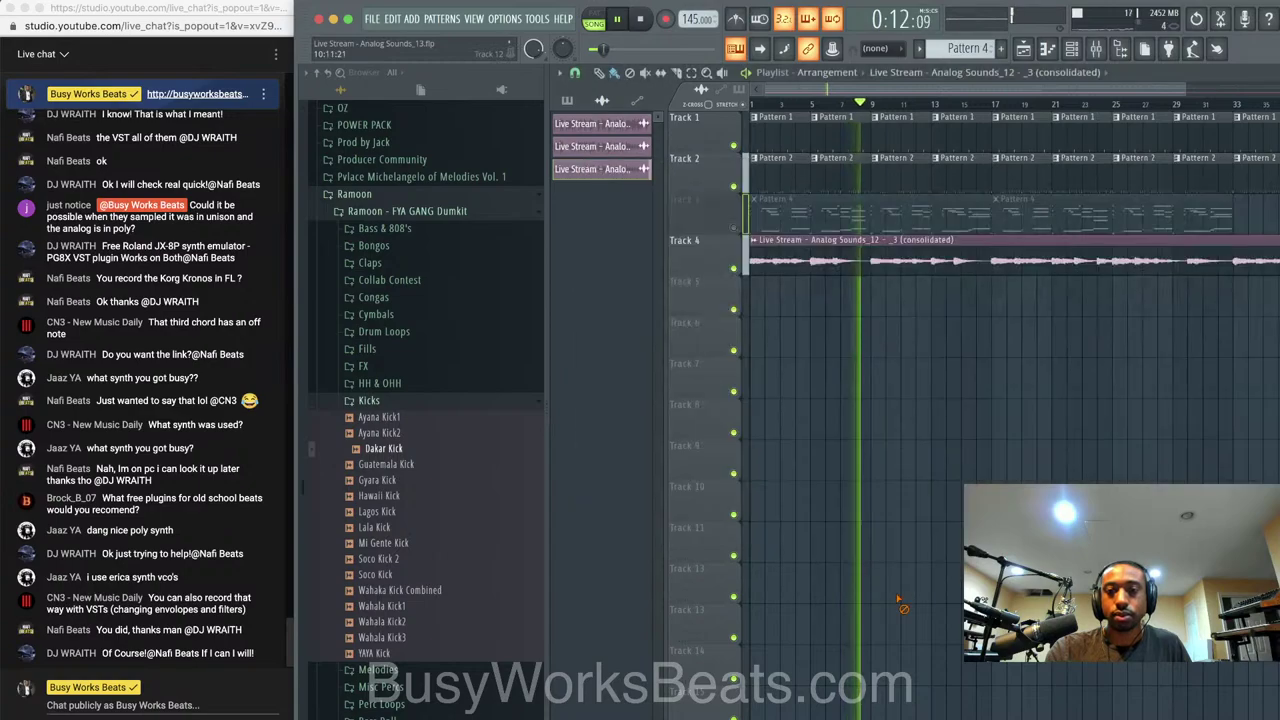
{"action": "scroll", "coordinate": [908, 307], "scroll_direction": "down", "scroll_amount": 1}
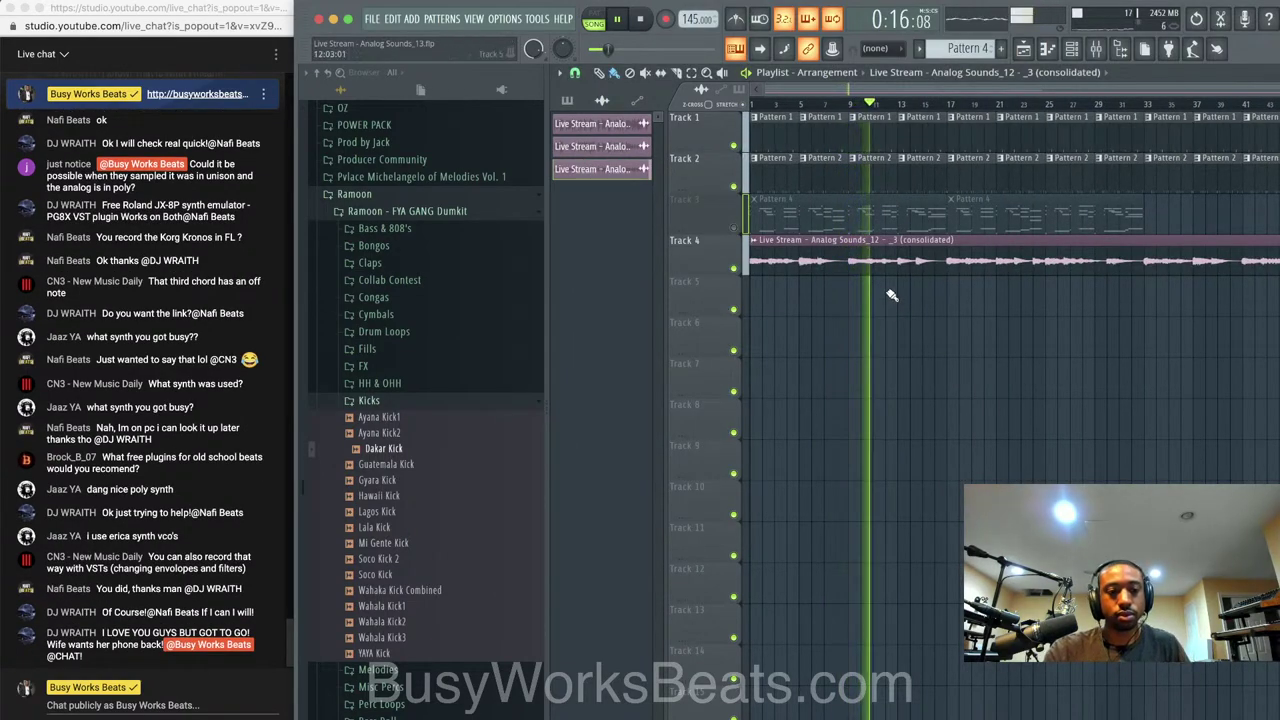
Reposition and narrow the mixer window so the track strips and effect slots fit on screen, and close it
{"action": "left_click", "coordinate": [1095, 53]}
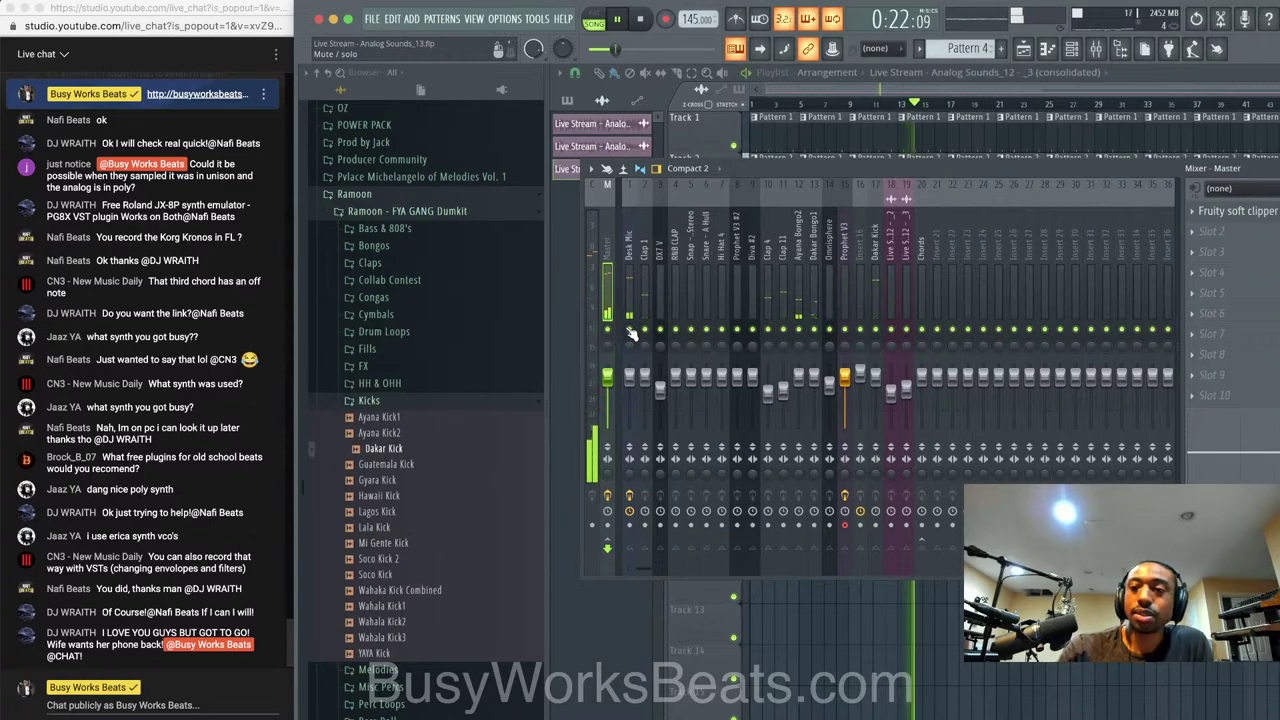
{"action": "left_click_drag", "start_coordinate": [1120, 168], "coordinate": [1042, 168]}
{"action": "left_click_drag", "start_coordinate": [1271, 245], "coordinate": [959, 245]}
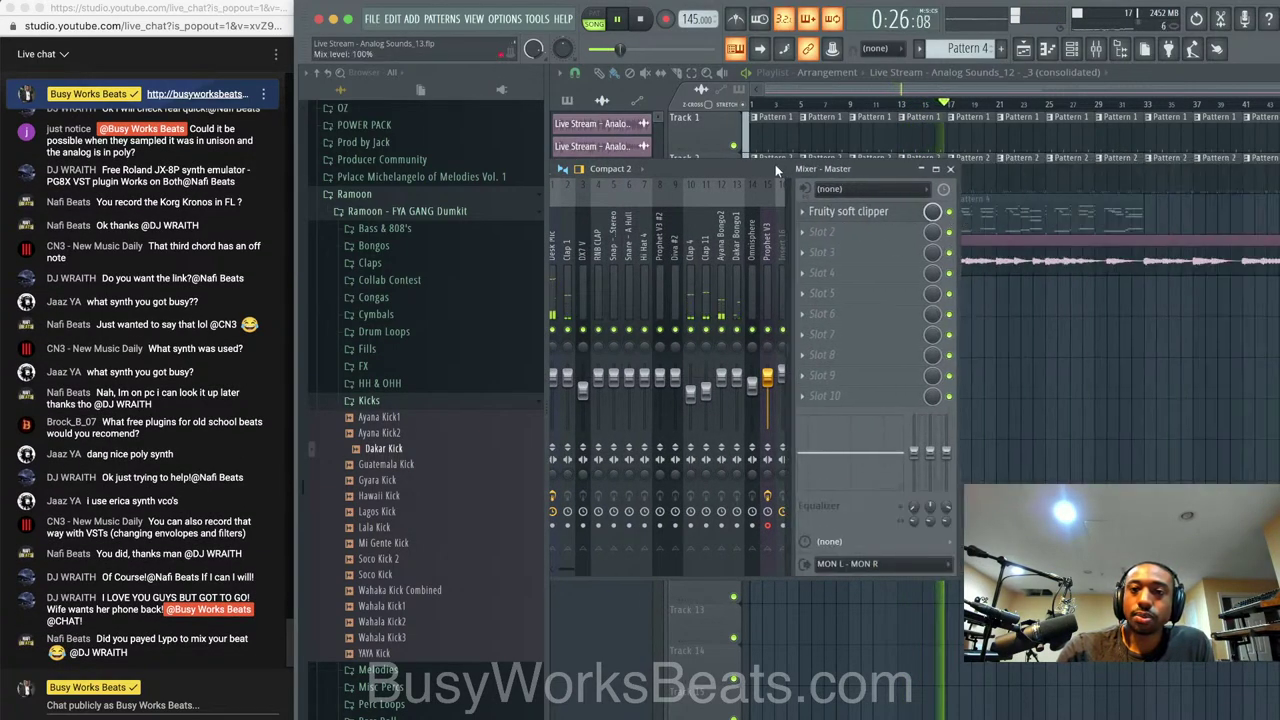
{"action": "left_click_drag", "start_coordinate": [775, 167], "coordinate": [960, 167]}
{"action": "left_click_drag", "start_coordinate": [690, 348], "coordinate": [617, 345]}
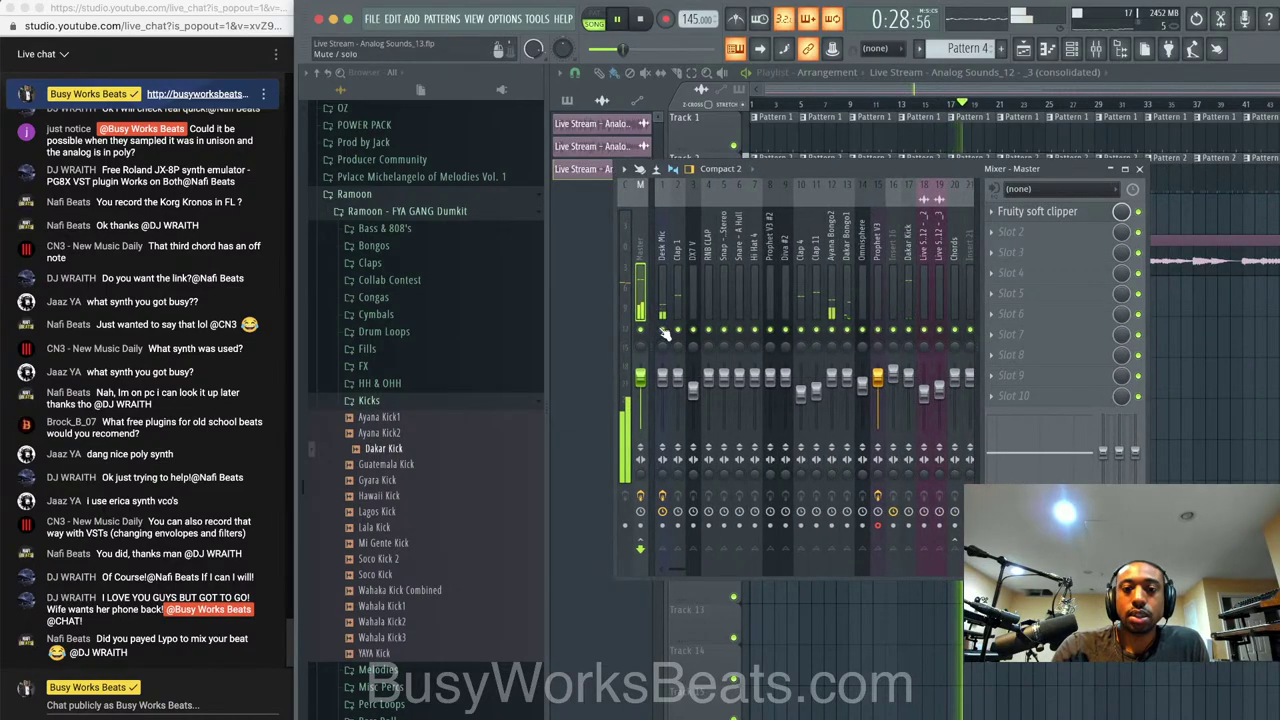
{"action": "right_click", "coordinate": [1246, 409]}
Restart playback and slice the stretched Track 4 clip at bar 9
{"action": "key", "text": "space"}
{"action": "key", "text": "space"}
{"action": "scroll", "coordinate": [830, 195], "scroll_direction": "up", "scroll_amount": 3}
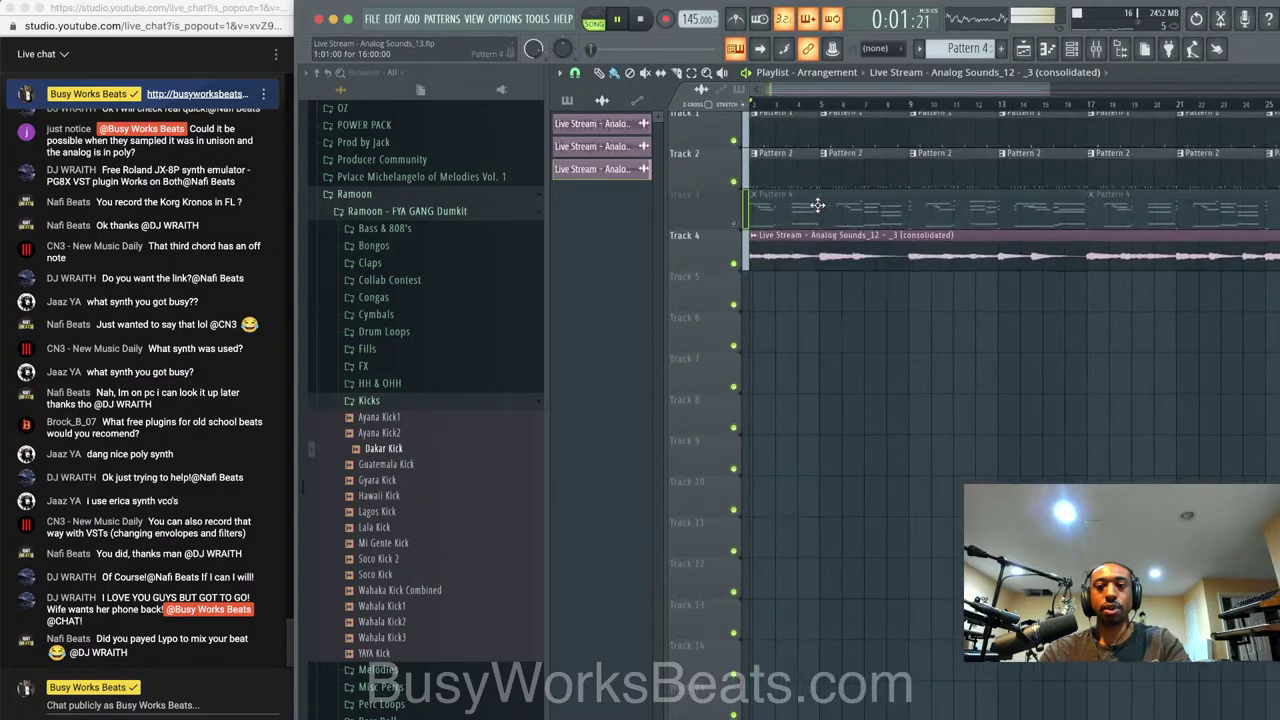
{"action": "left_click", "coordinate": [931, 258]}
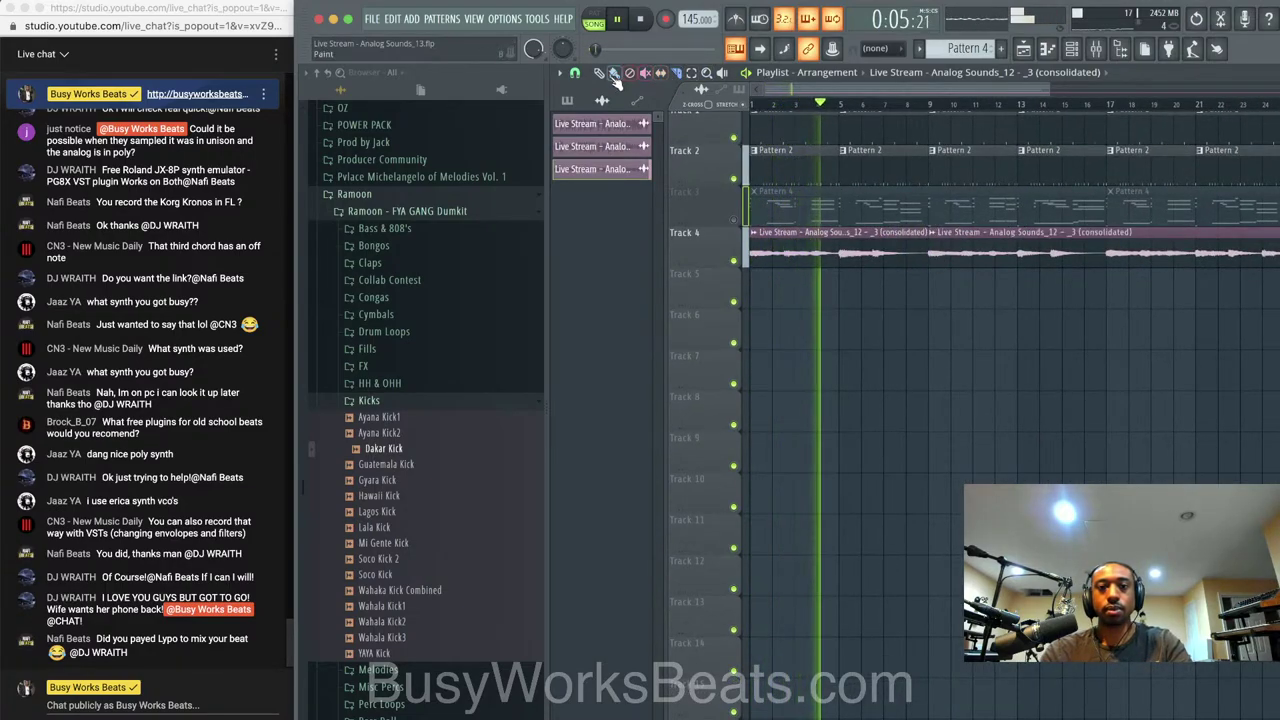
Delete the rest of the Track 4 clip after bar 9 and repeat the remaining eight-bar clip up to bar 33
{"action": "scroll", "coordinate": [919, 257], "scroll_direction": "down", "scroll_amount": 1}
{"action": "scroll", "coordinate": [919, 257], "scroll_direction": "down", "scroll_amount": 1}
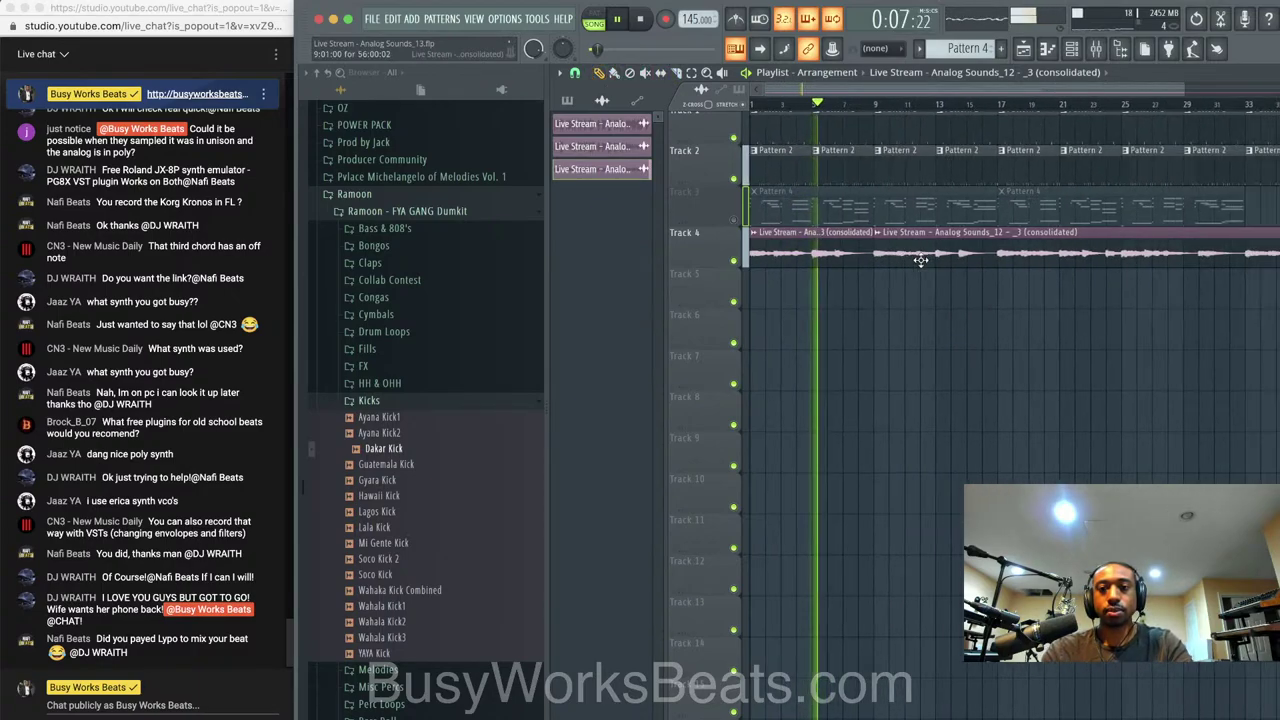
{"action": "right_click", "coordinate": [890, 254]}
{"action": "left_click_drag", "start_coordinate": [817, 242], "coordinate": [1023, 247]}
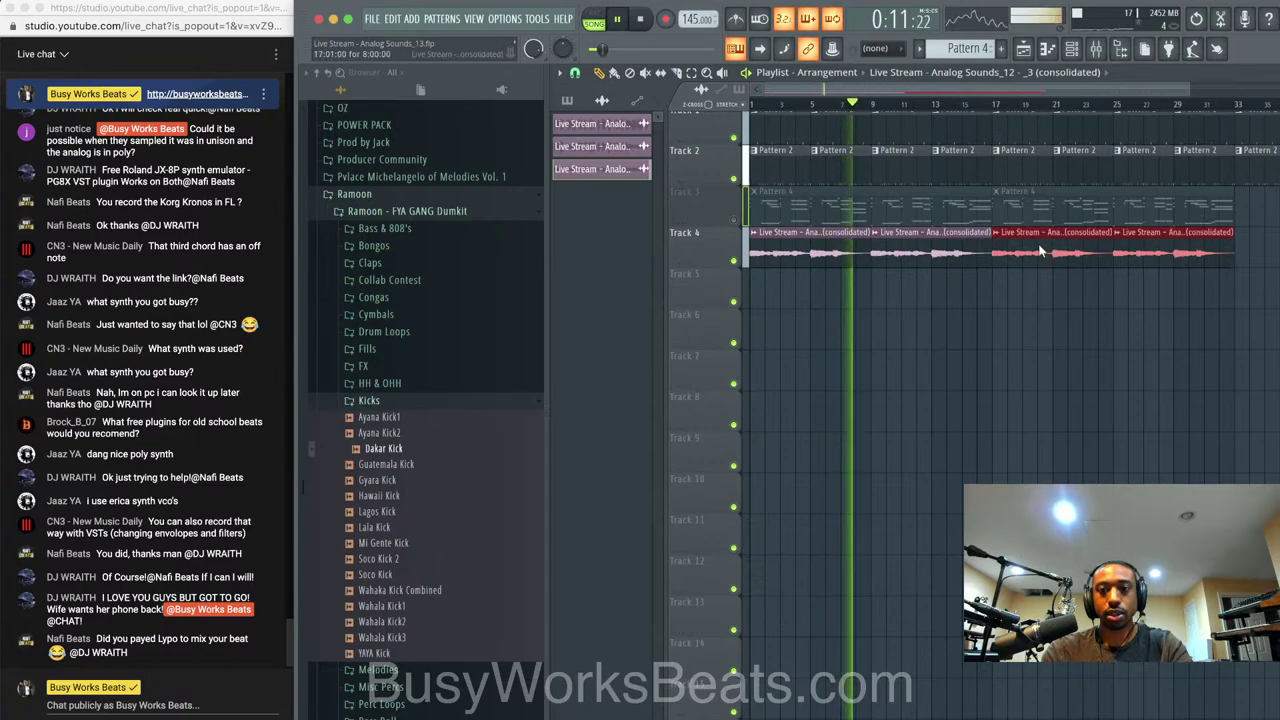
{"action": "scroll", "coordinate": [1023, 250], "scroll_direction": "down", "scroll_amount": 2}
Toggle the mute of the Desk Mic mixer track and close the mixer
{"action": "left_click", "coordinate": [1095, 48]}
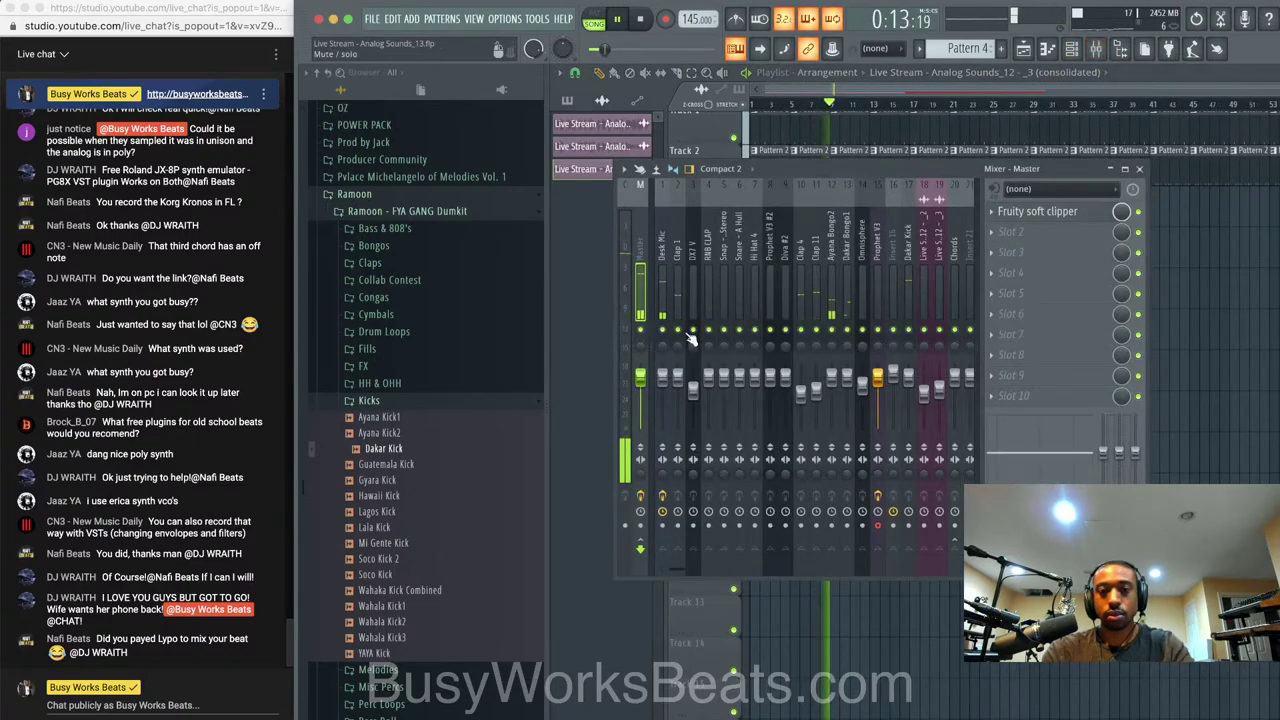
{"action": "left_click", "coordinate": [663, 330]}
{"action": "left_click", "coordinate": [1139, 169]}
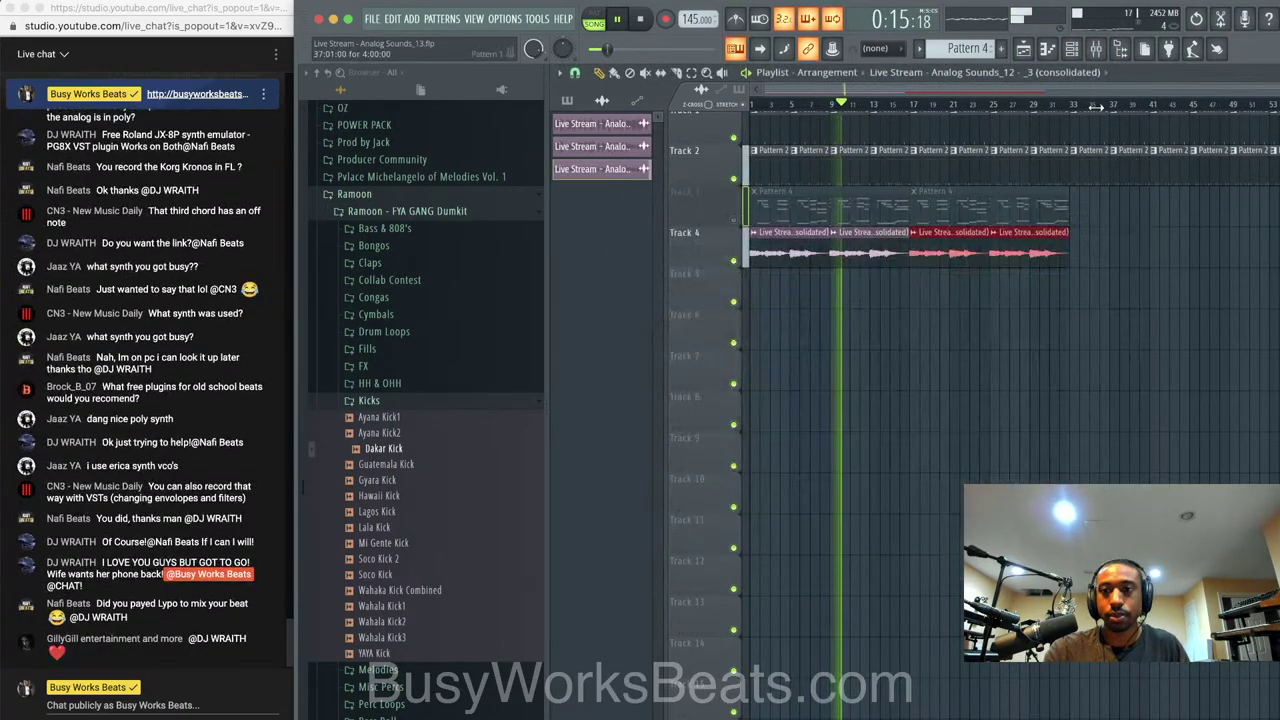
Open the channel rack and show all channels instead of only the audio clips
{"action": "left_click", "coordinate": [1077, 49]}
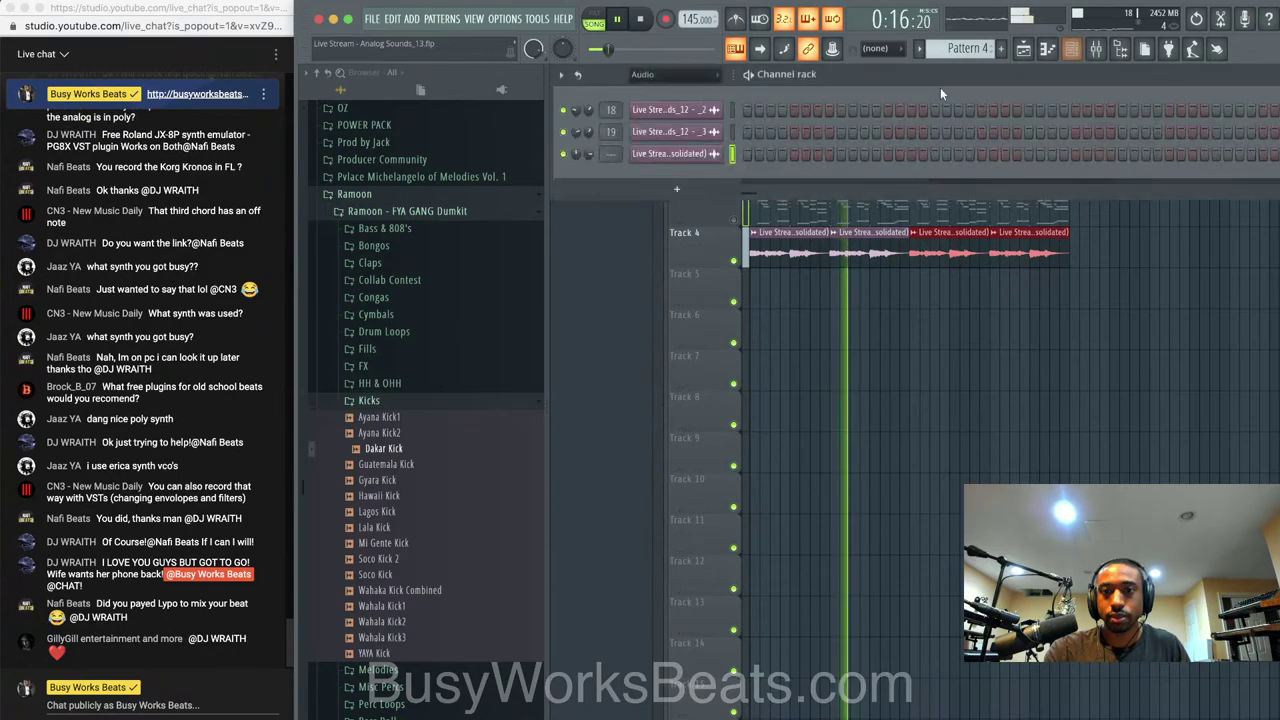
{"action": "left_click", "coordinate": [676, 76]}
{"action": "left_click", "coordinate": [678, 89]}
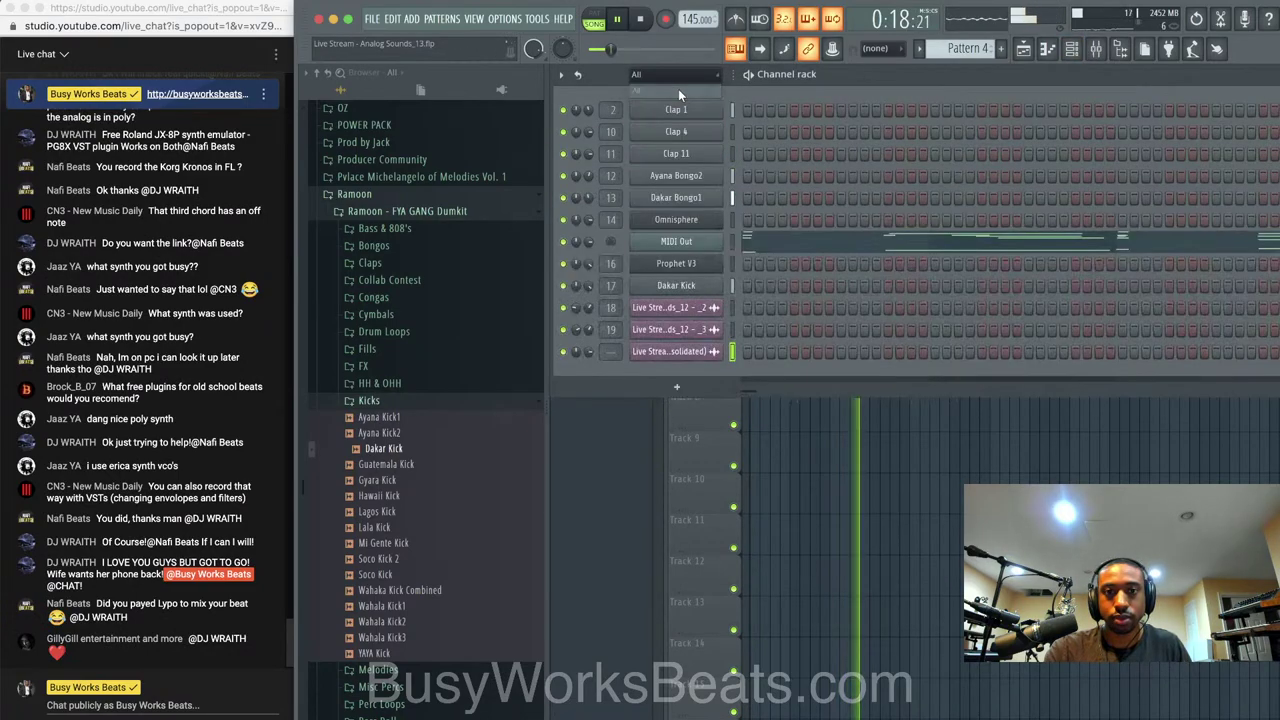
Audition hi-hats in the HH & OHH folder, load Guatemala HH into a new channel, and route it to mixer track 21
{"action": "left_click", "coordinate": [414, 384]}
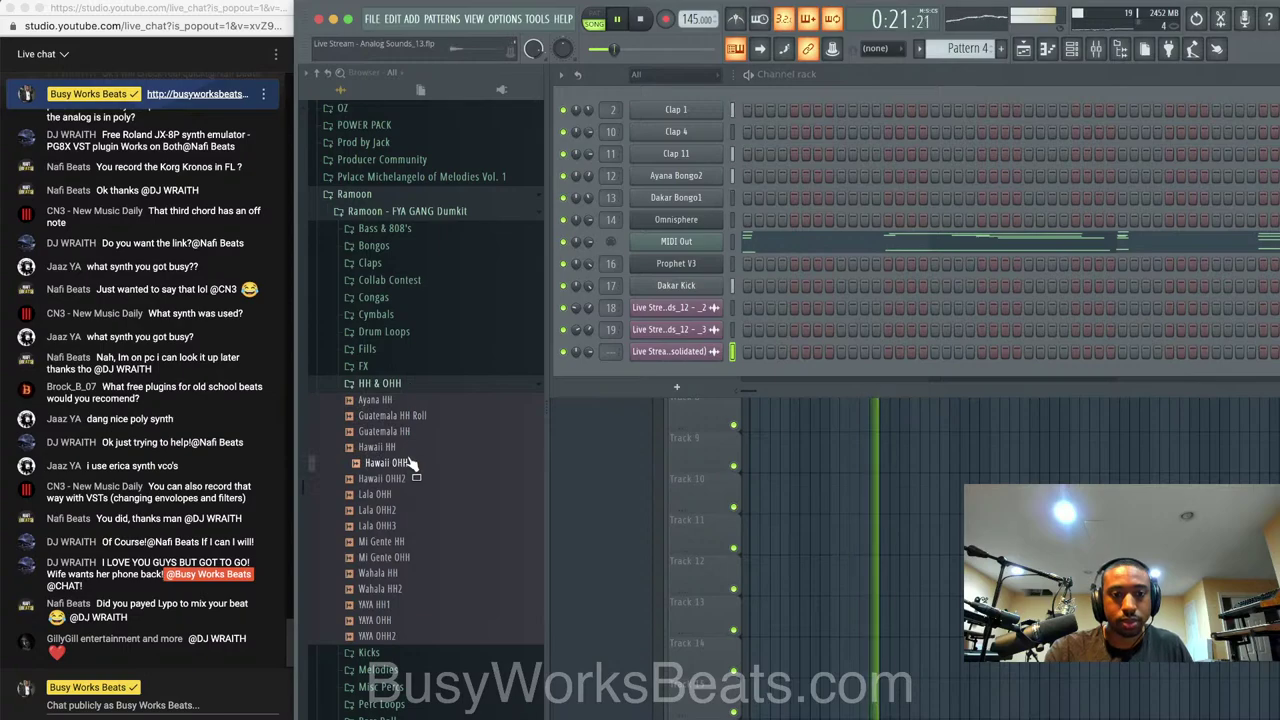
{"action": "left_click", "coordinate": [409, 447]}
{"action": "left_click", "coordinate": [410, 432]}
{"action": "right_click", "coordinate": [410, 432]}
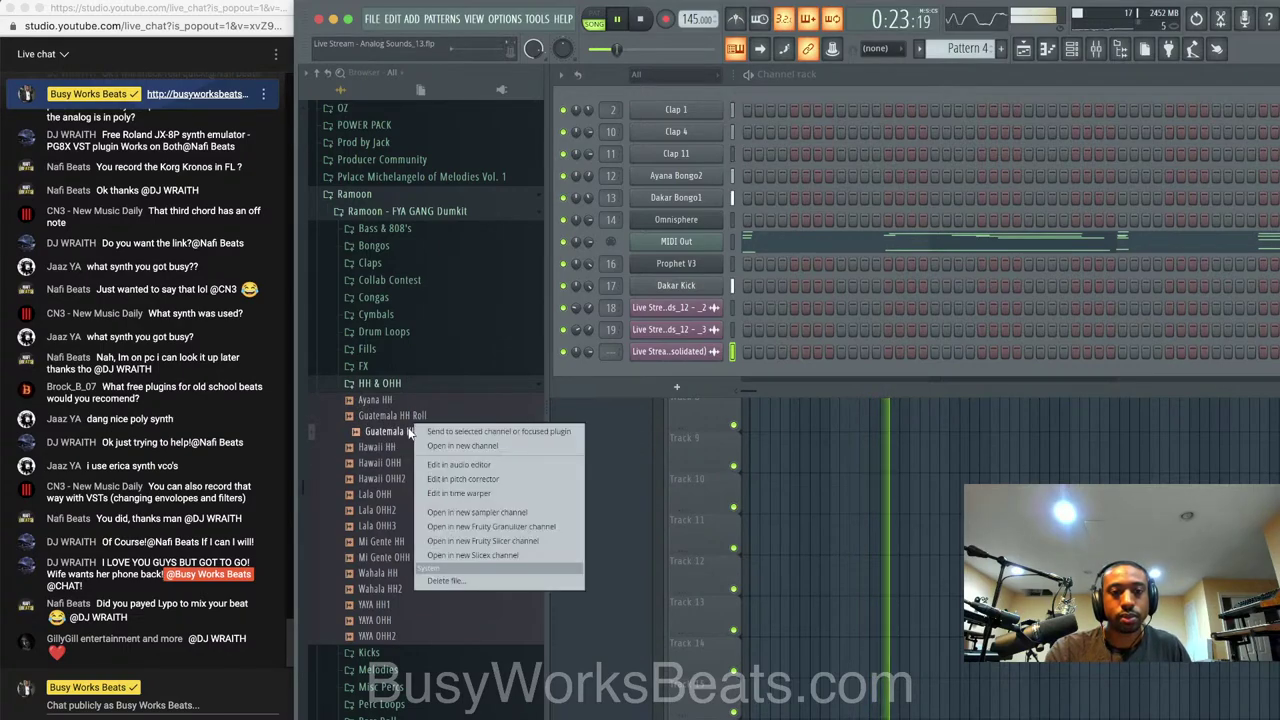
{"action": "left_click", "coordinate": [432, 443]}
{"action": "key", "text": "super+l"}
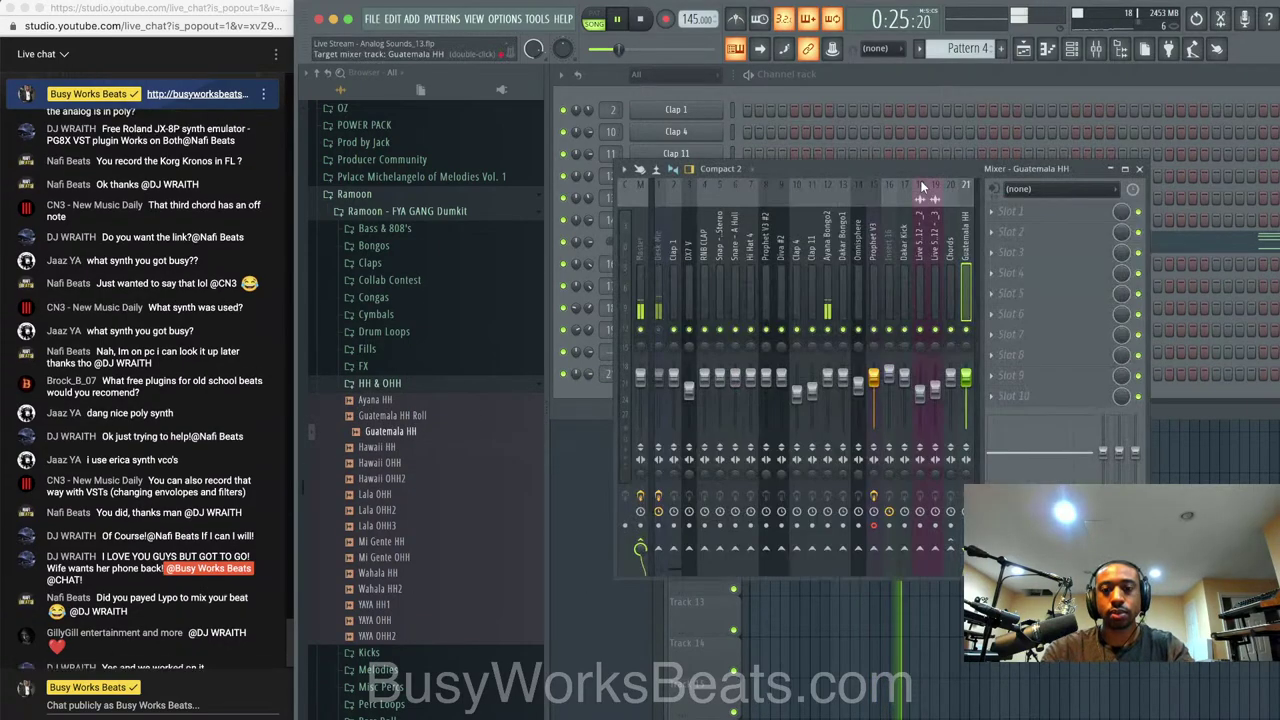
Switch the channel rack to Pattern 2 and fill every 2 steps of the Guatemala HH channel
{"action": "left_click", "coordinate": [941, 89]}
{"action": "scroll", "coordinate": [954, 50], "scroll_direction": "down", "scroll_amount": 2}
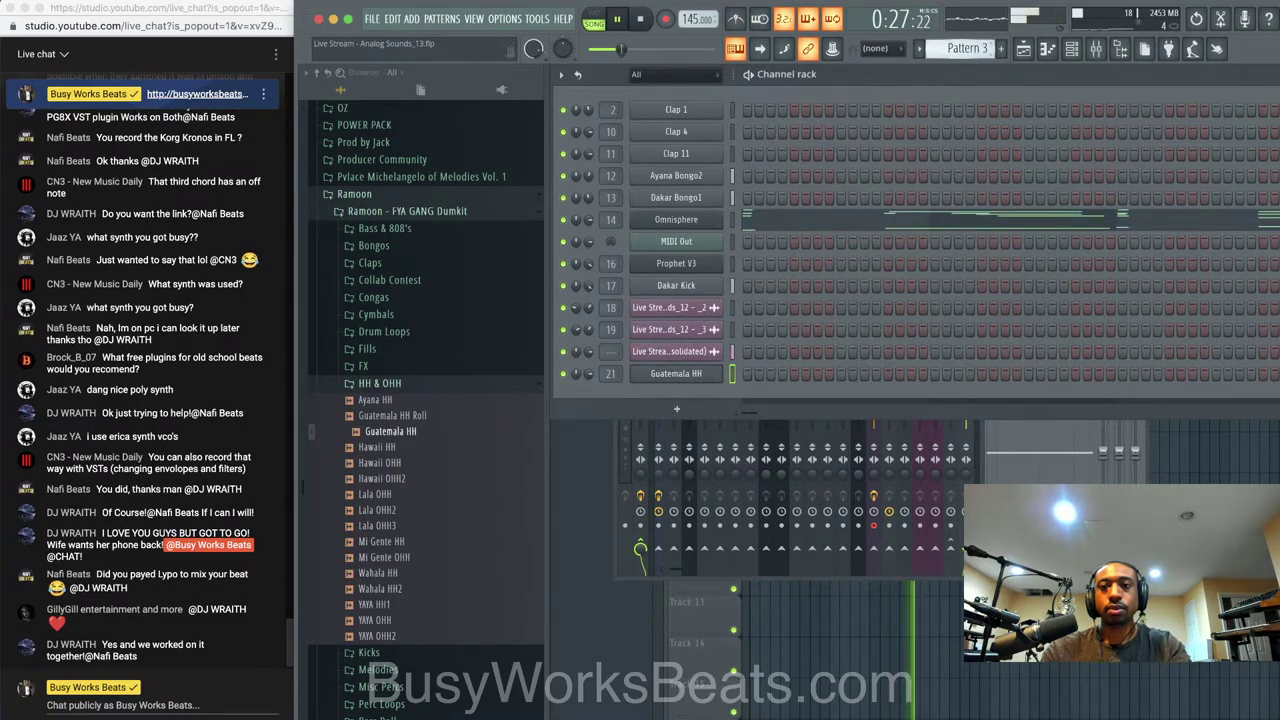
{"action": "right_click", "coordinate": [697, 375]}
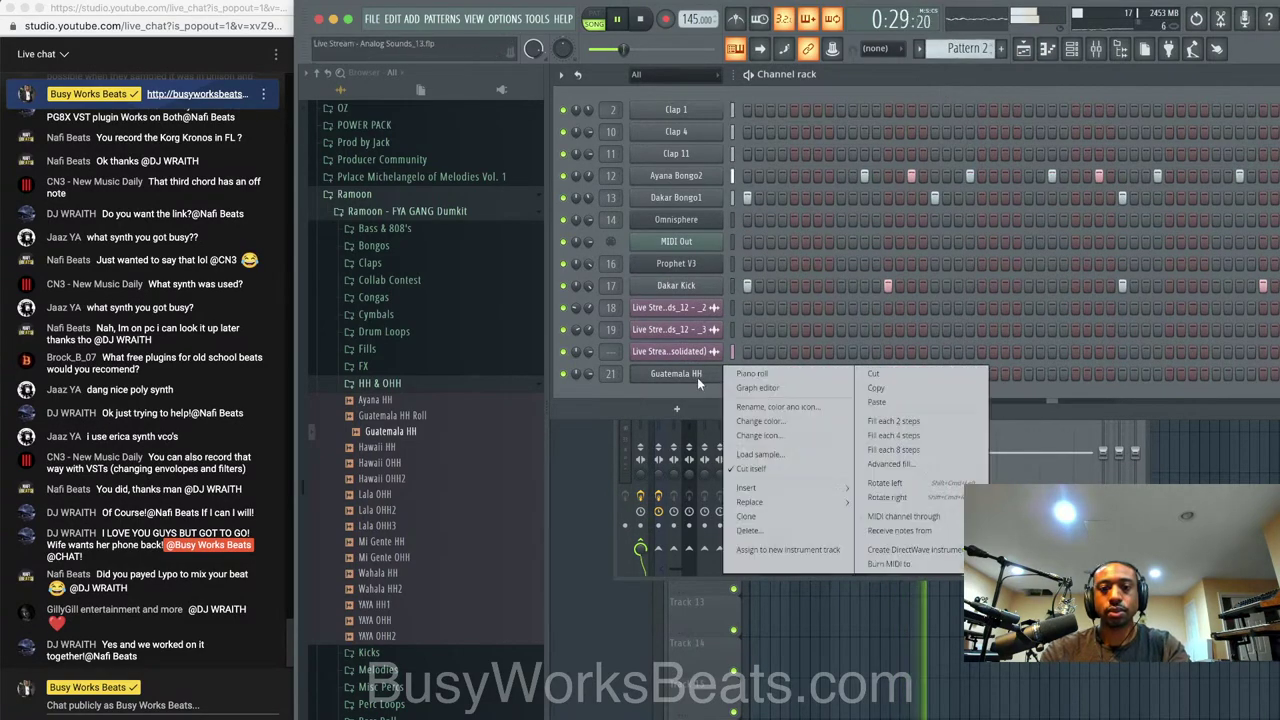
{"action": "left_click", "coordinate": [880, 421]}
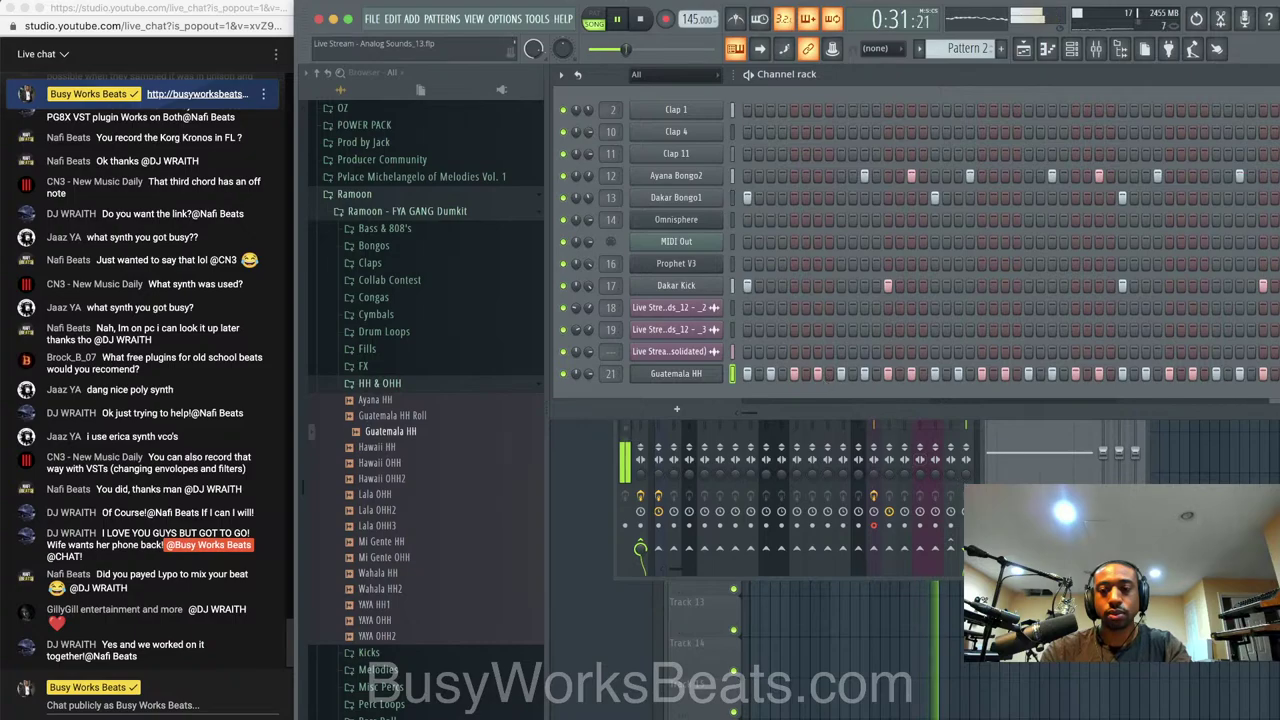
Reopen the mixer to toggle the Desk Mic track's mute again, and return to the channel rack
{"action": "key", "text": "F9"}
{"action": "left_click", "coordinate": [659, 330]}
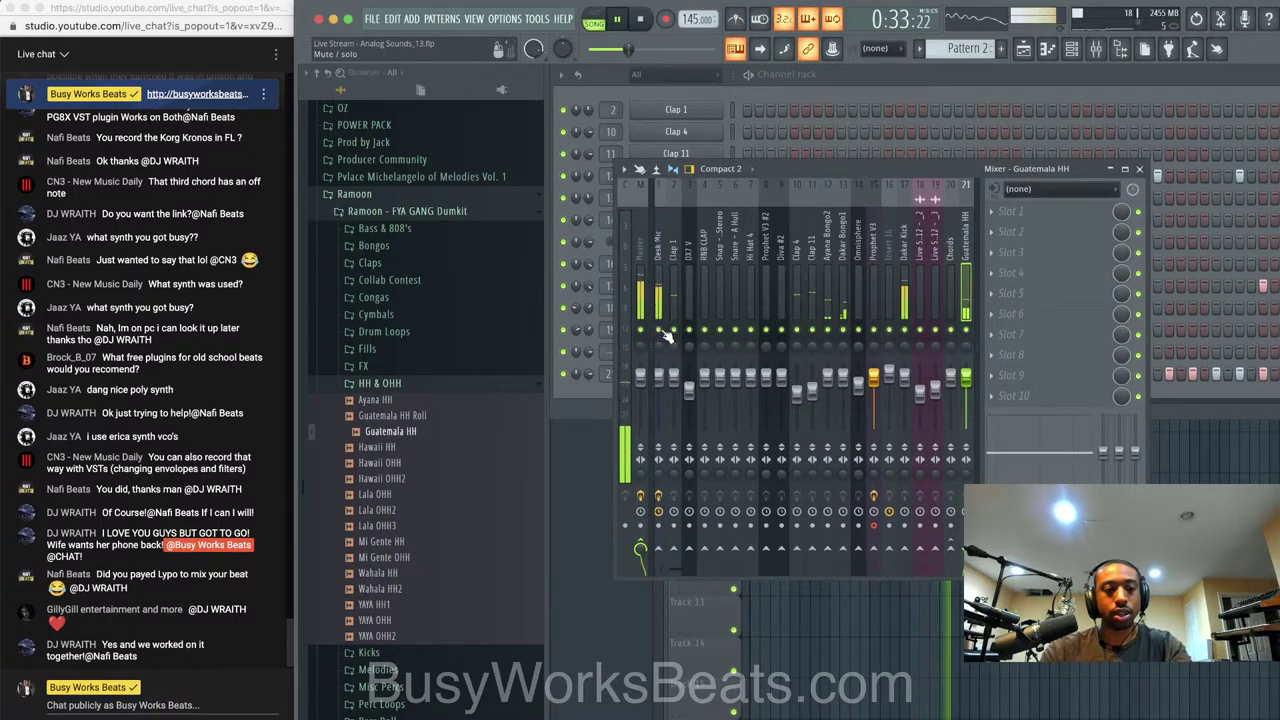
{"action": "left_click", "coordinate": [1139, 169]}
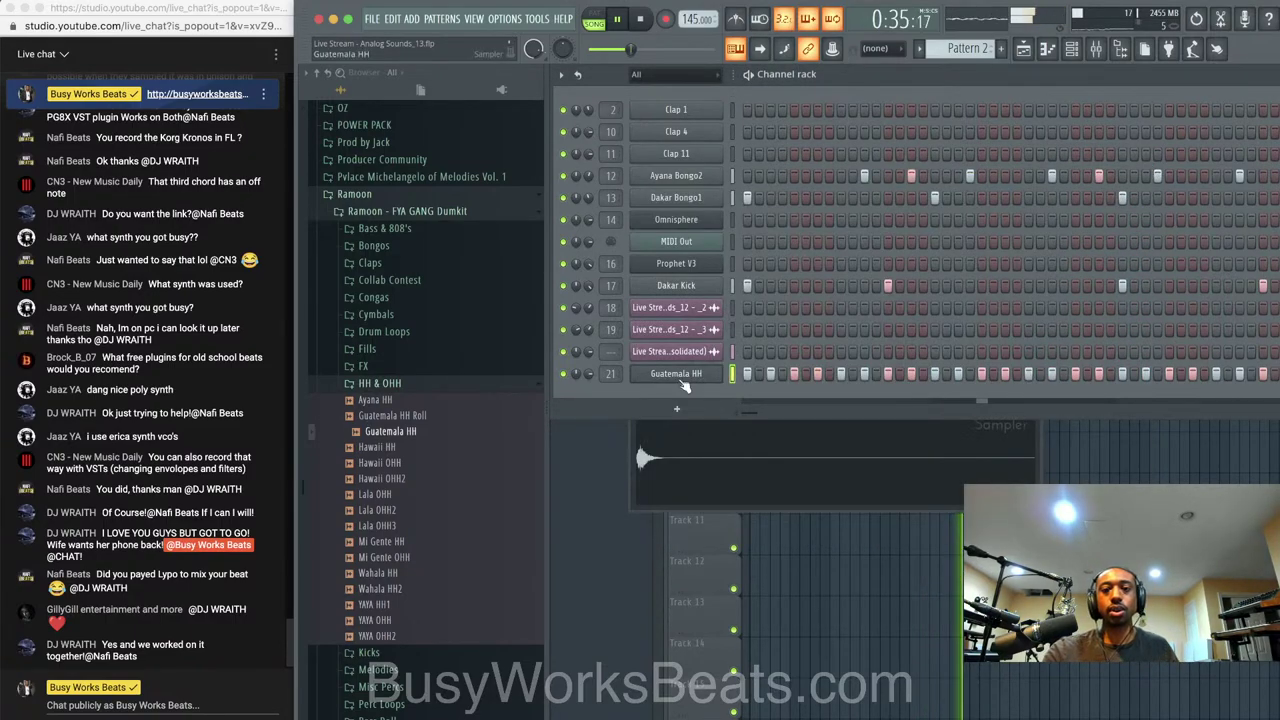
Refill the Guatemala HH channel with a hit every 4 steps
{"action": "right_click", "coordinate": [815, 373]}
{"action": "left_click", "coordinate": [901, 447]}
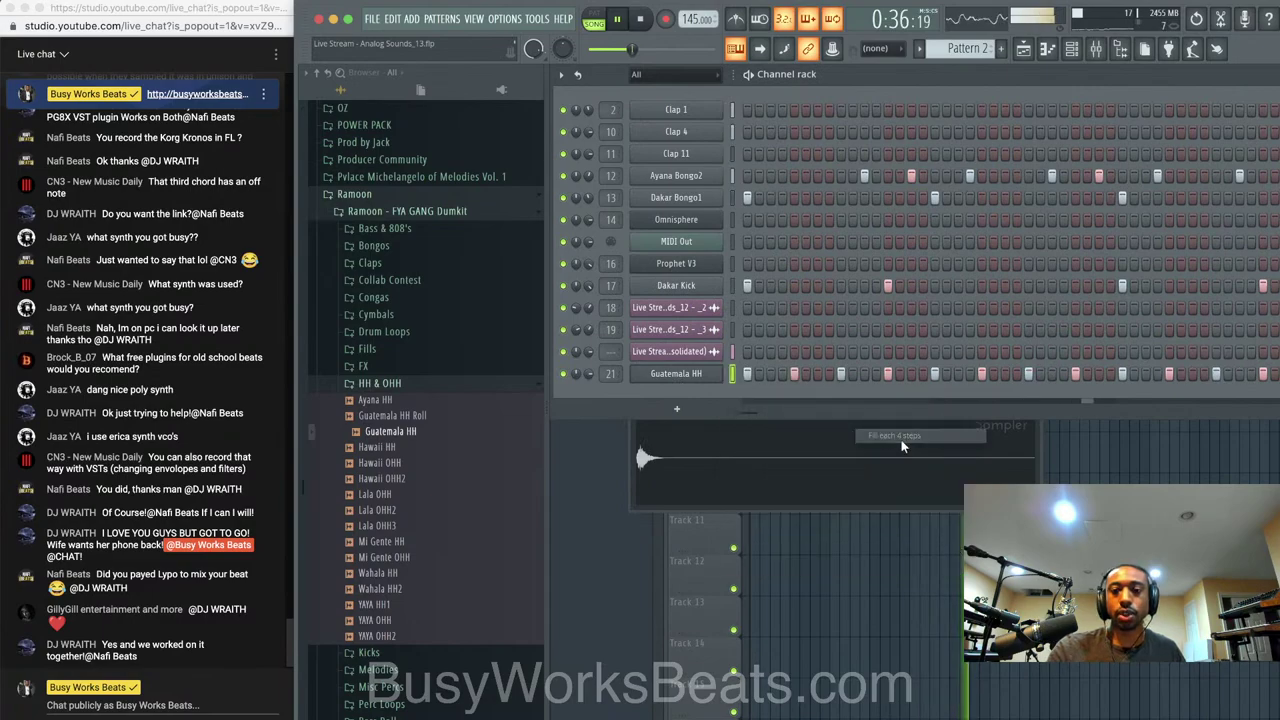
{"action": "right_click", "coordinate": [701, 373]}
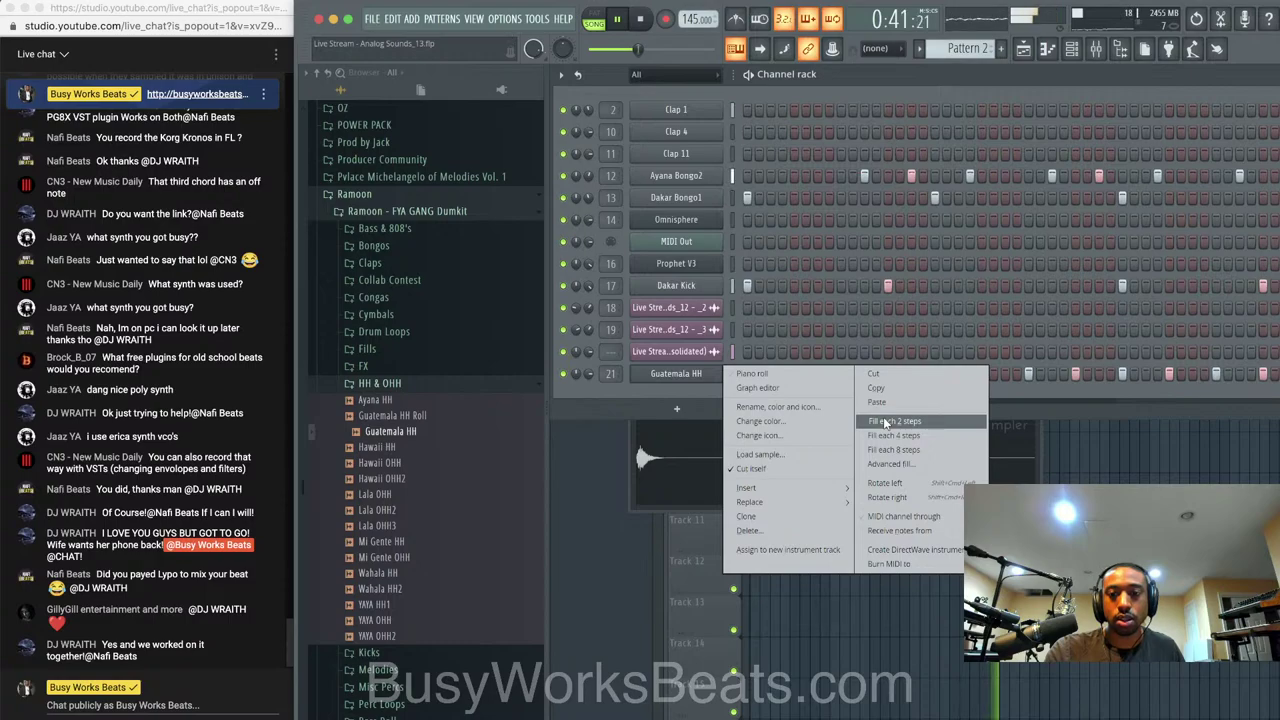
Nudge the Ayana Bongo2 channel's fine time shift to 0:01 in its miscellaneous functions, and return to the playlist
{"action": "left_click", "coordinate": [697, 179]}
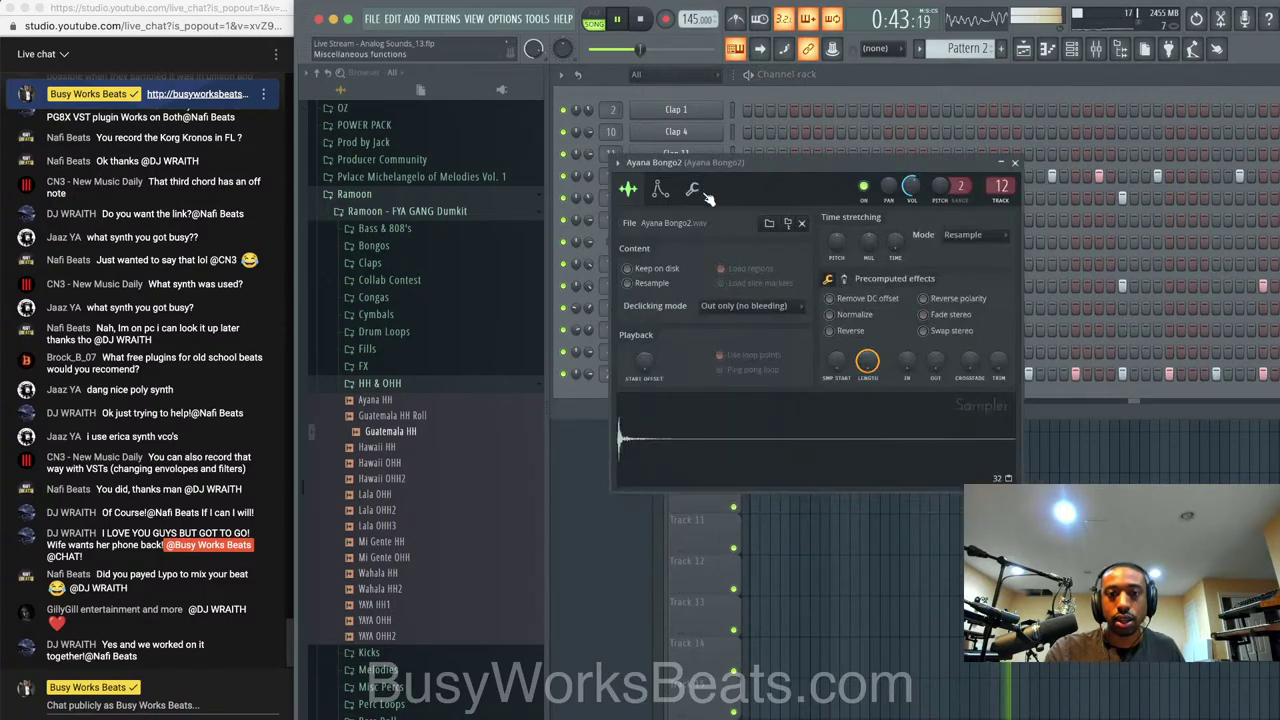
{"action": "left_click", "coordinate": [662, 190]}
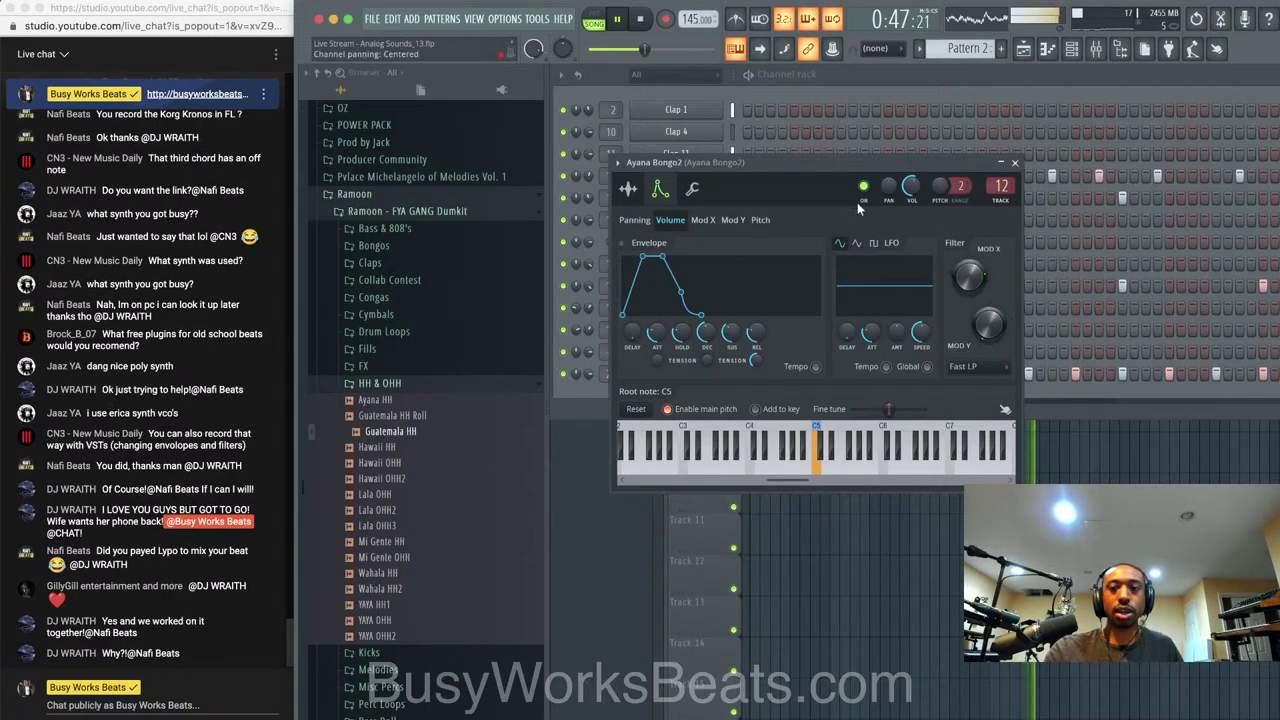
{"action": "left_click", "coordinate": [692, 189]}
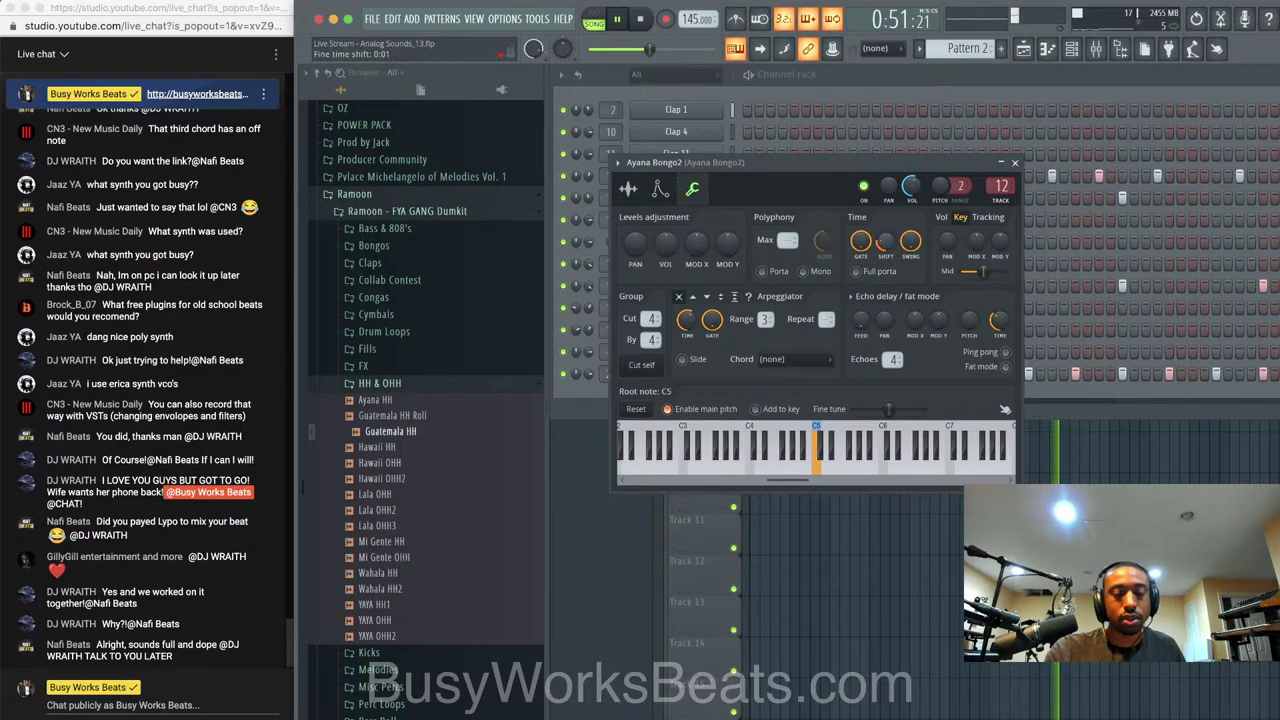
{"action": "left_click", "coordinate": [1015, 163]}
{"action": "right_click", "coordinate": [786, 488]}
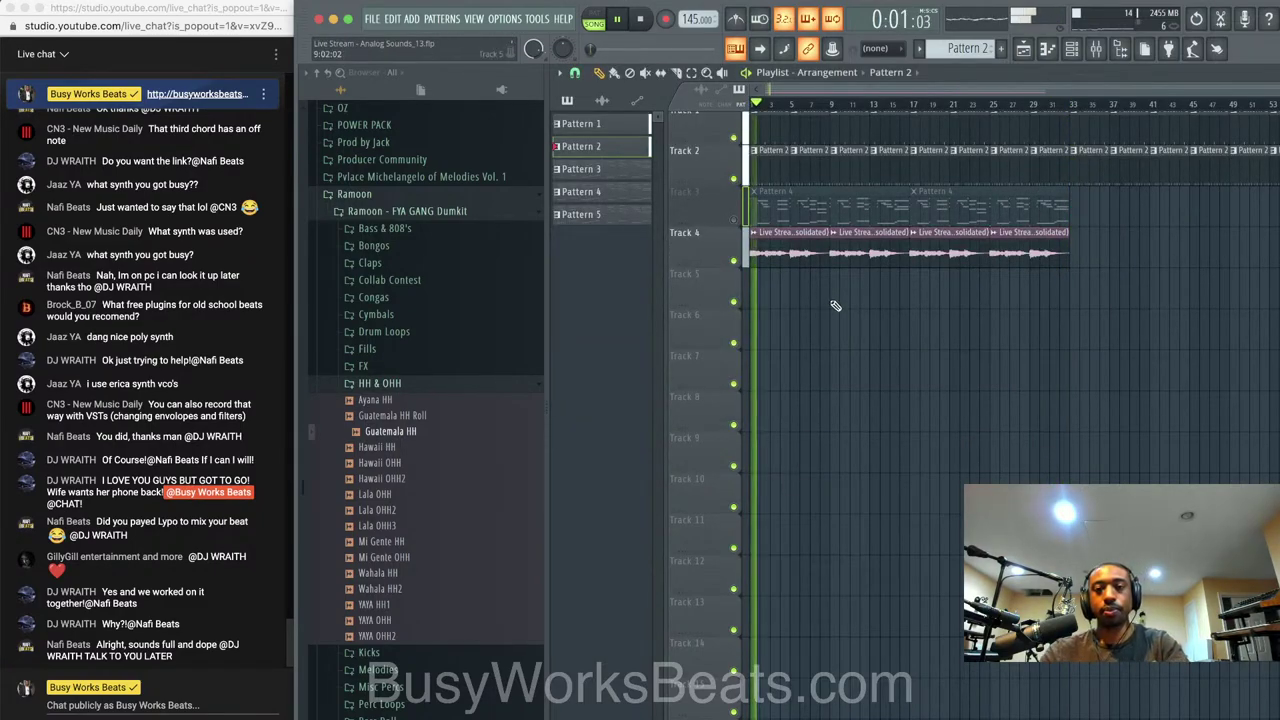
Delete the Pattern 1 and Pattern 2 clips after bar 33 on Tracks 1 and 2
{"action": "left_click_drag", "start_coordinate": [1052, 253], "coordinate": [786, 249]}
{"action": "scroll", "coordinate": [792, 250], "scroll_direction": "up", "scroll_amount": 1}
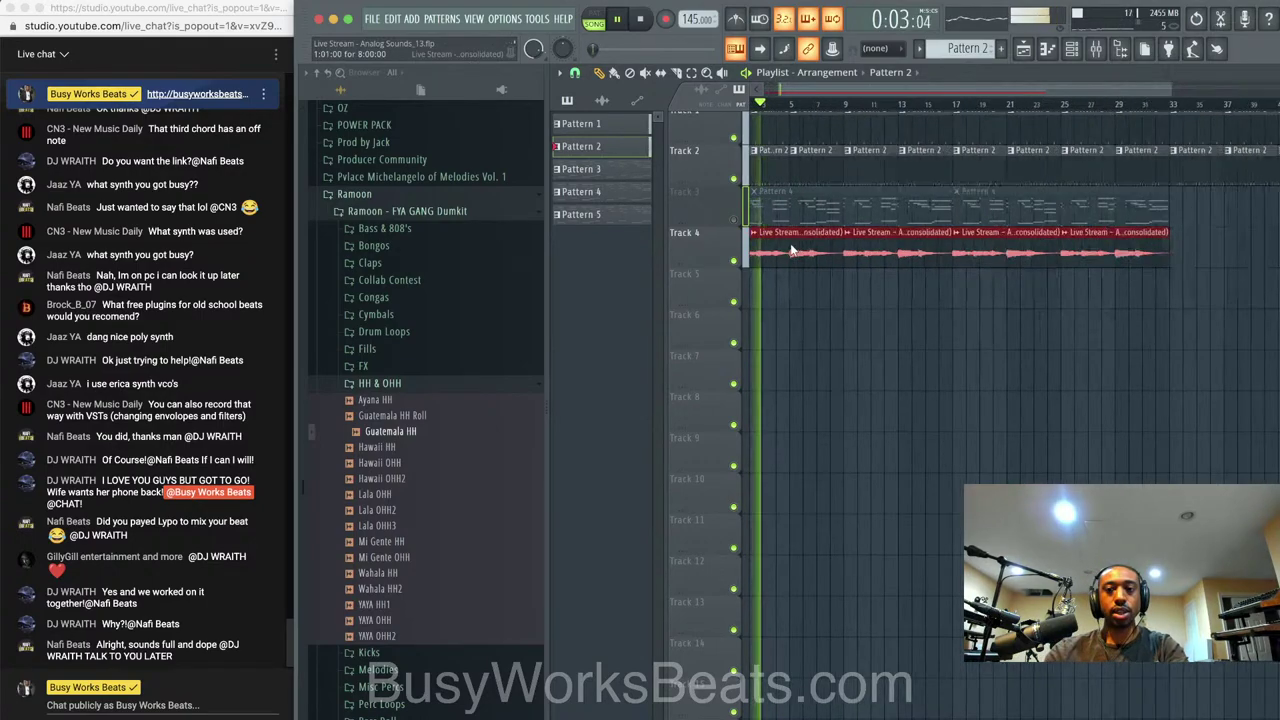
{"action": "scroll", "coordinate": [793, 250], "scroll_direction": "down", "scroll_amount": 5}
{"action": "left_click_drag", "start_coordinate": [1024, 170], "coordinate": [863, 126]}
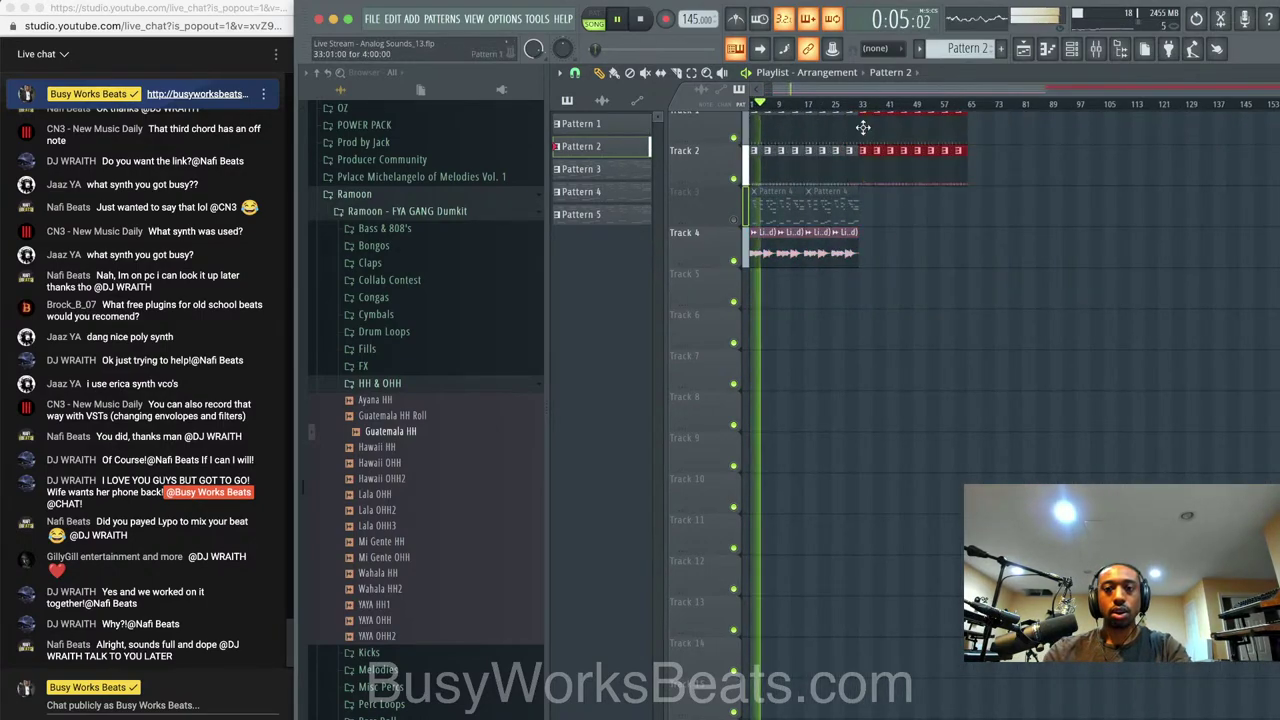
{"action": "scroll", "coordinate": [863, 126], "scroll_direction": "up", "scroll_amount": 4}
{"action": "key", "text": "Delete"}
{"action": "scroll", "coordinate": [814, 218], "scroll_direction": "up", "scroll_amount": 1}
{"action": "scroll", "coordinate": [812, 234], "scroll_direction": "left", "scroll_amount": 4}
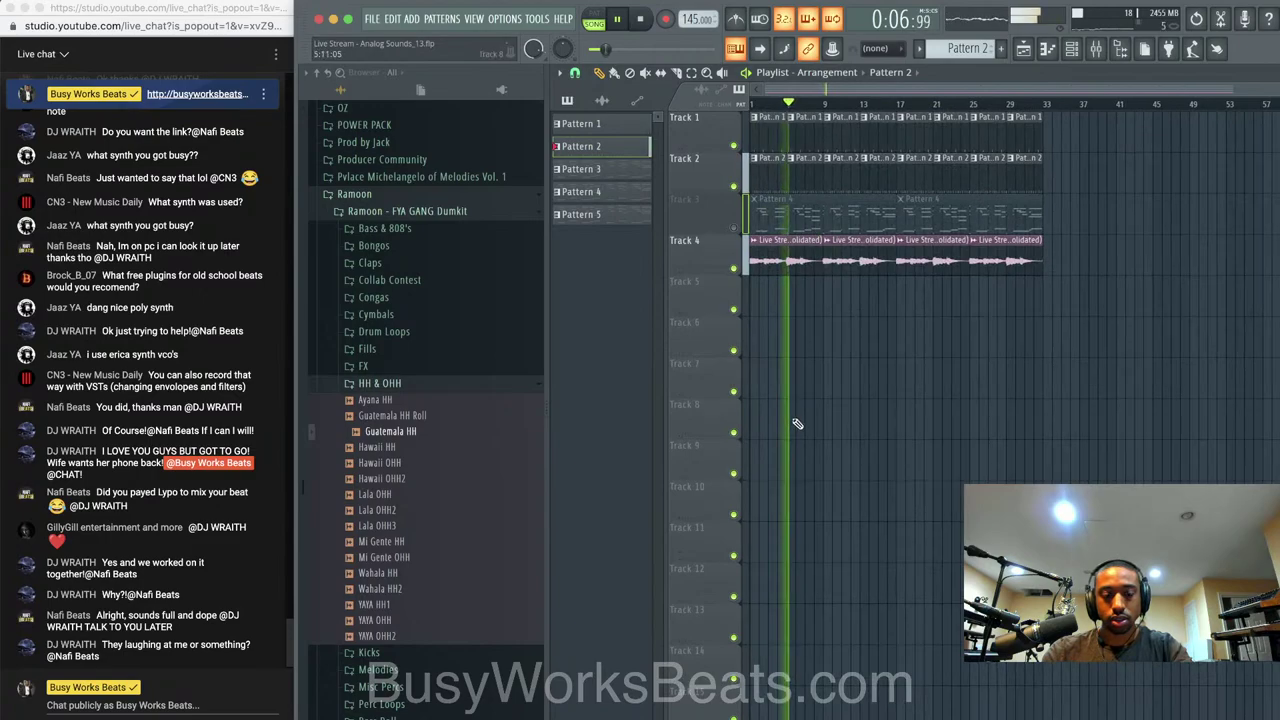
Examine the time settings in the Guatemala HH channel's miscellaneous functions and close its window
{"action": "scroll", "coordinate": [811, 236], "scroll_direction": "up", "scroll_amount": 2}
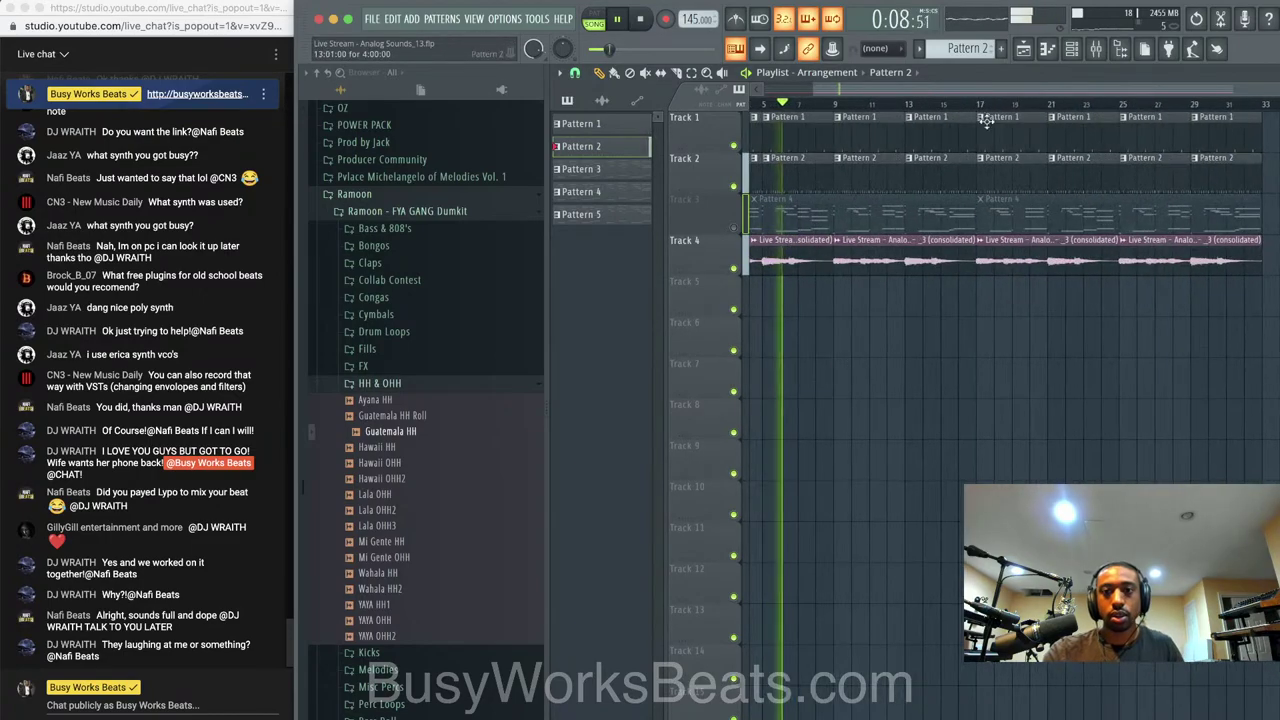
{"action": "left_click", "coordinate": [1072, 49]}
{"action": "left_click", "coordinate": [693, 375]}
{"action": "left_click", "coordinate": [711, 205]}
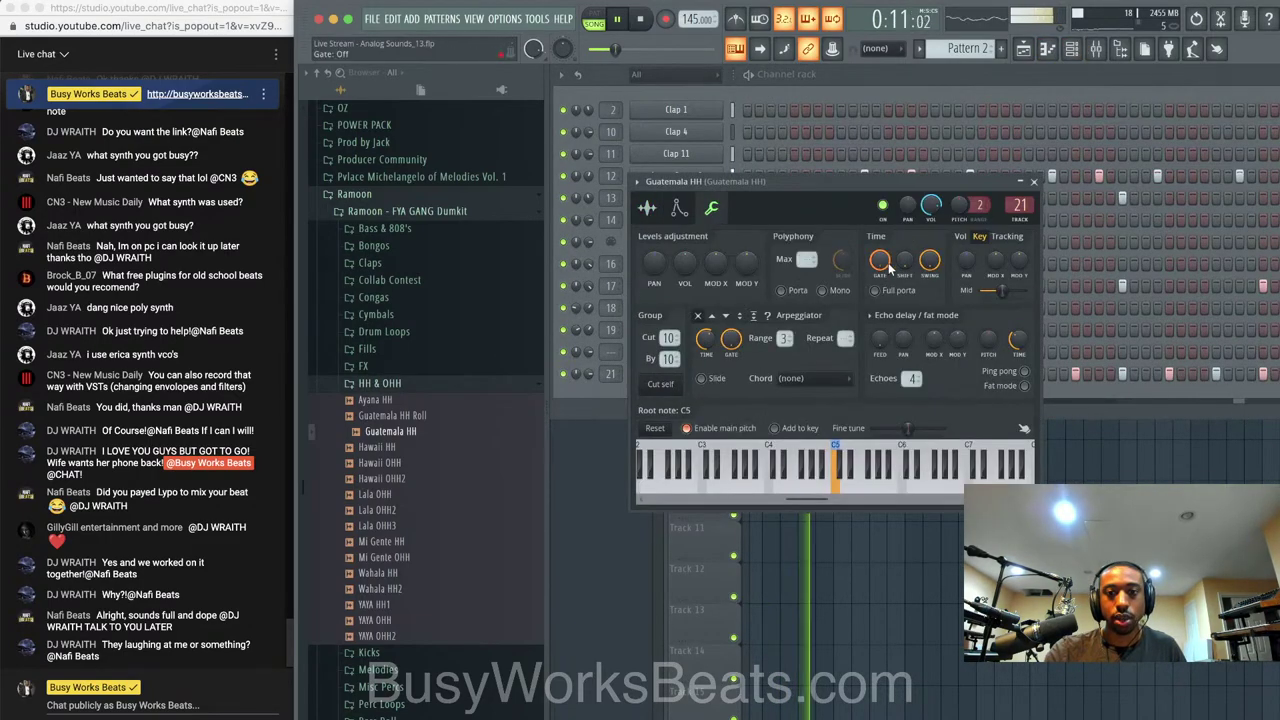
{"action": "left_click", "coordinate": [1035, 183]}
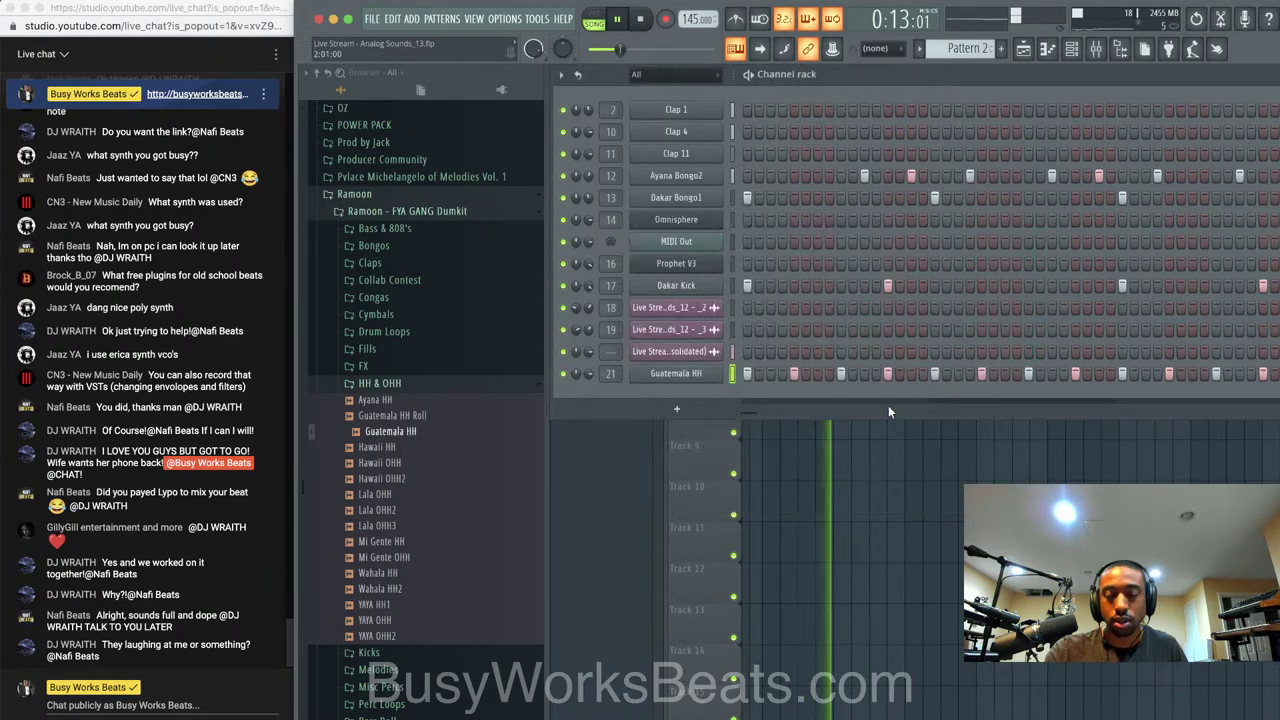
Save the project, including a new version named Live Stream - Analog Sounds_14.flp, and return to the playlist
{"action": "right_click", "coordinate": [816, 525]}
{"action": "key", "text": "super+s"}
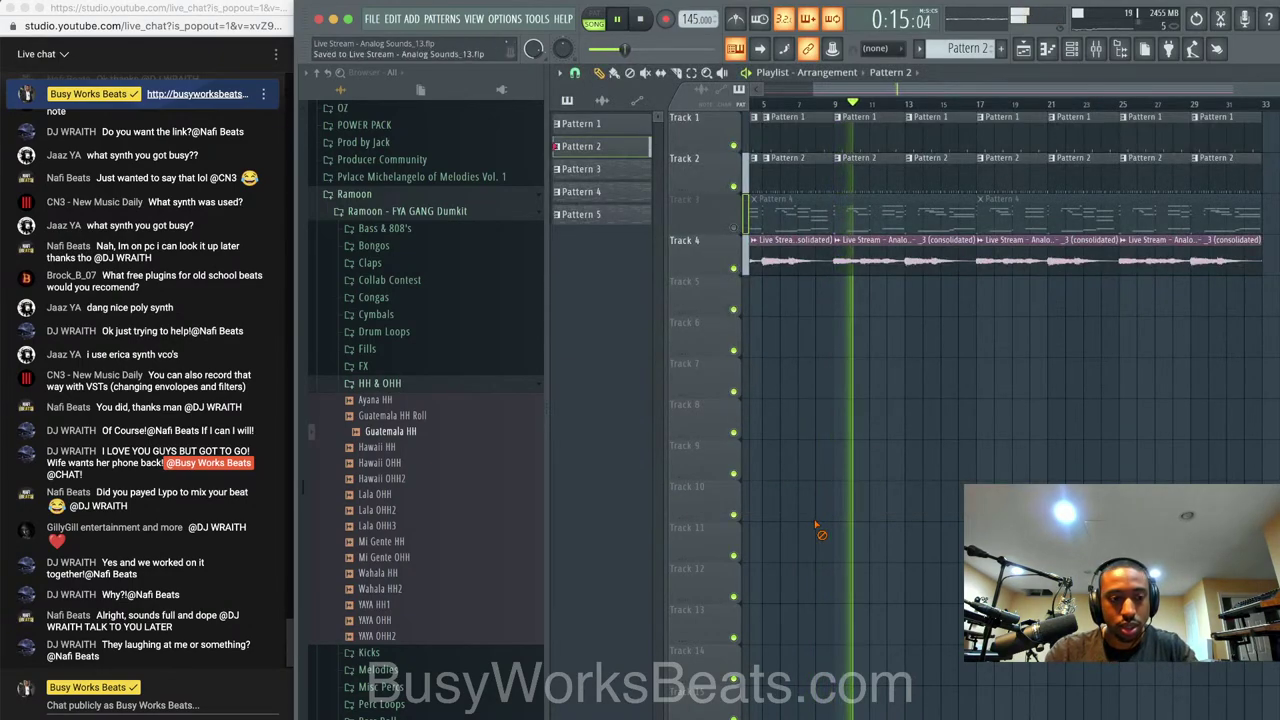
{"action": "left_click", "coordinate": [1071, 49]}
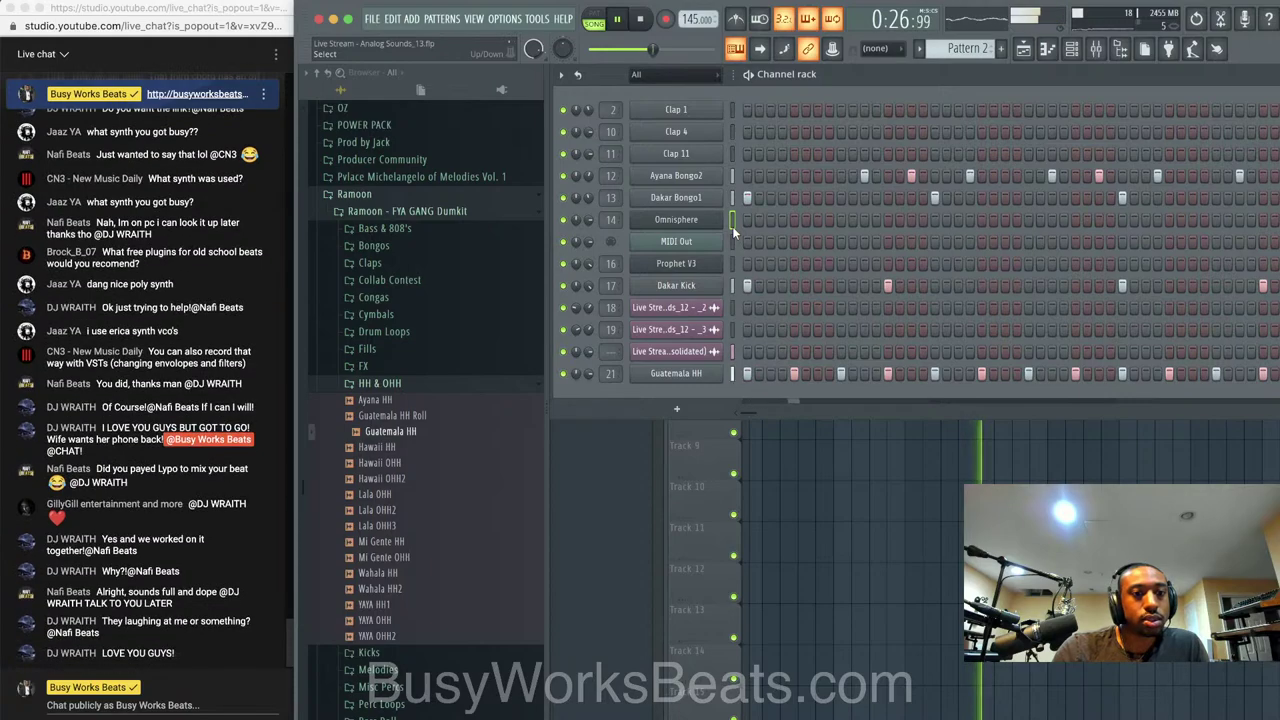
{"action": "left_click", "coordinate": [779, 470]}
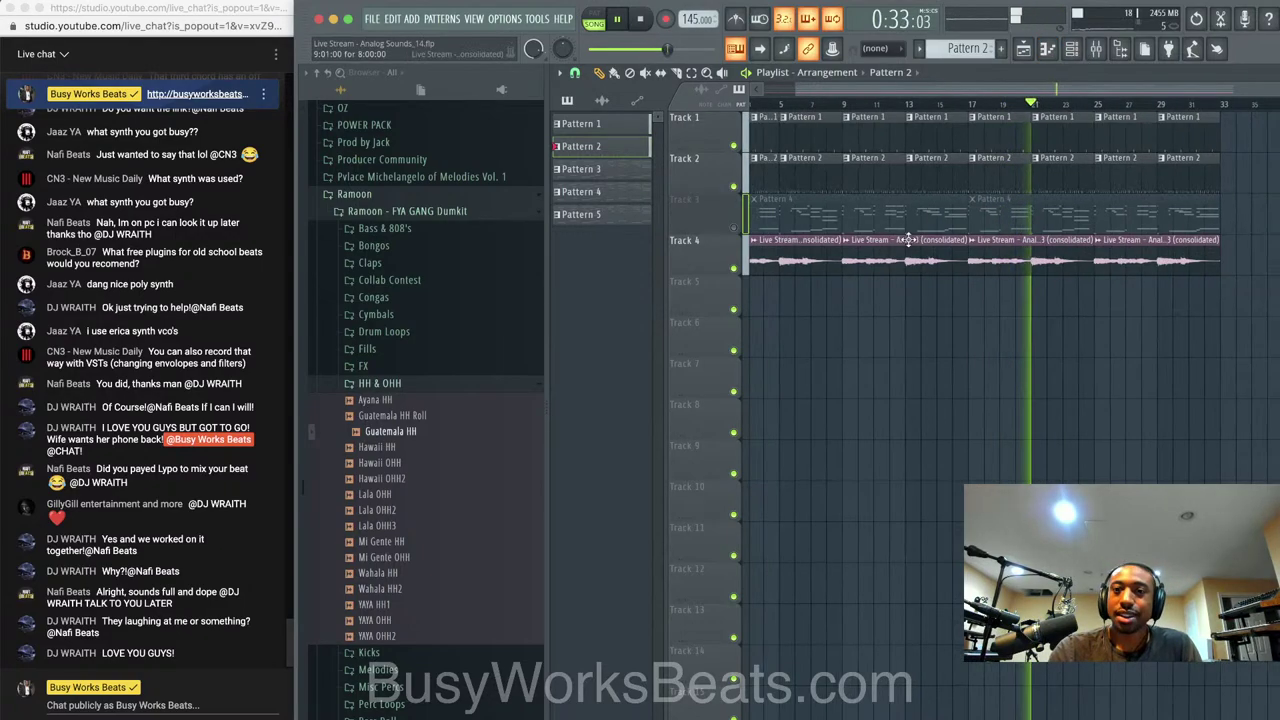
Try an offset arrangement of overlapping Track 4 slices from bar 9 onward, and stop playback after listening
{"action": "scroll", "coordinate": [1000, 250], "scroll_direction": "down", "scroll_amount": 2}
{"action": "scroll", "coordinate": [1025, 252], "scroll_direction": "up", "scroll_amount": 1}
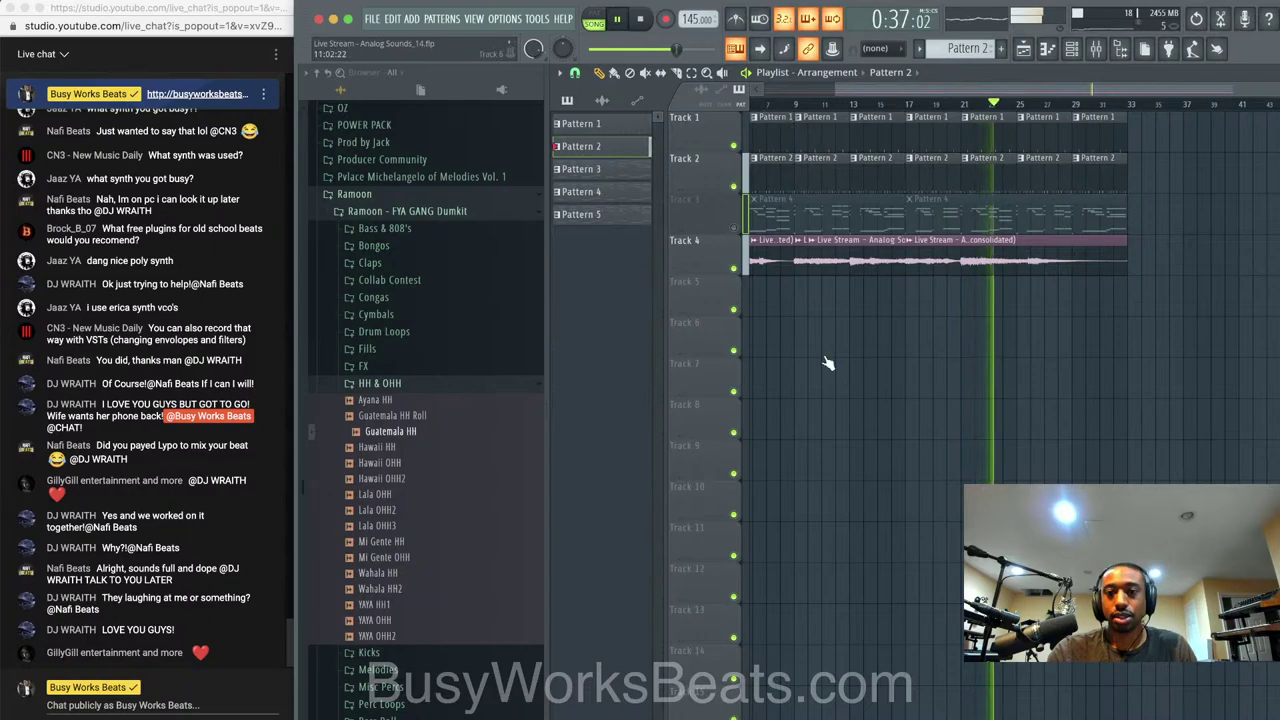
{"action": "scroll", "coordinate": [827, 363], "scroll_direction": "up", "scroll_amount": 2}
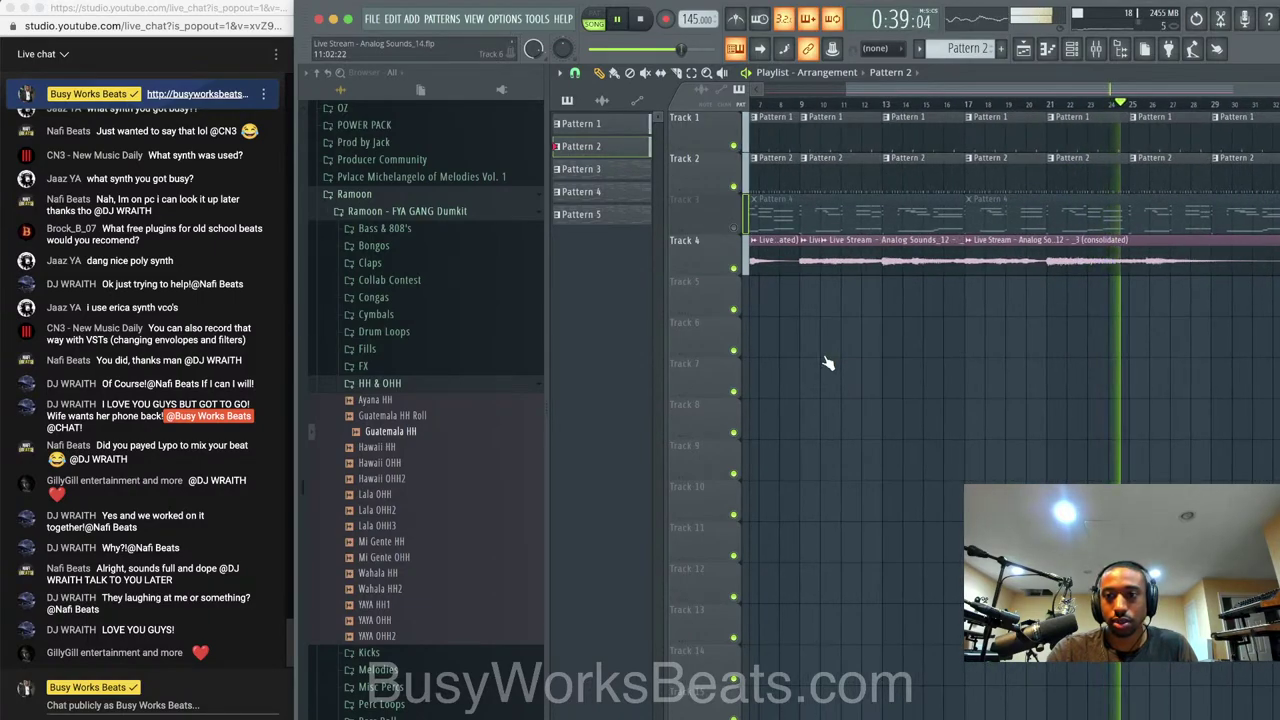
{"action": "scroll", "coordinate": [827, 363], "scroll_direction": "down", "scroll_amount": 3}
{"action": "key", "text": "space"}
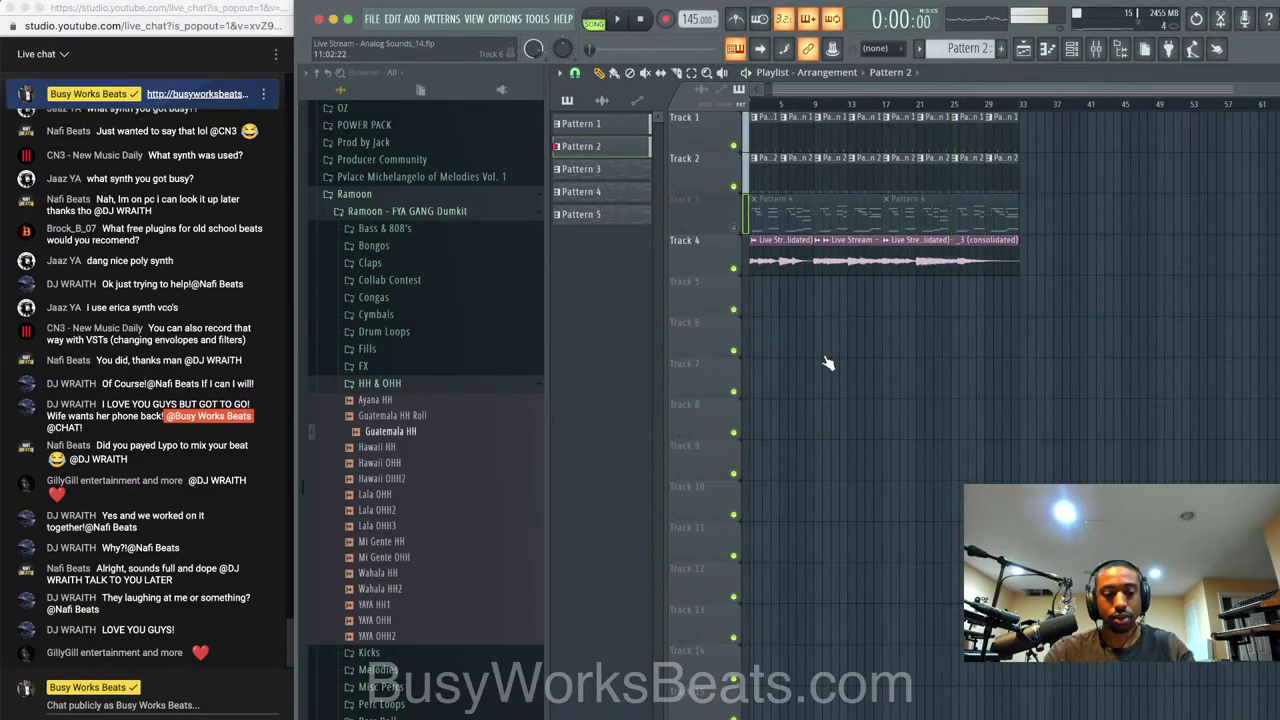
Restart playback and remove the overlapping Track 4 slices, keeping only the eight-bar clips up to bar 25
{"action": "scroll", "coordinate": [827, 363], "scroll_direction": "up", "scroll_amount": 3}
{"action": "scroll", "coordinate": [850, 340], "scroll_direction": "down", "scroll_amount": 1}
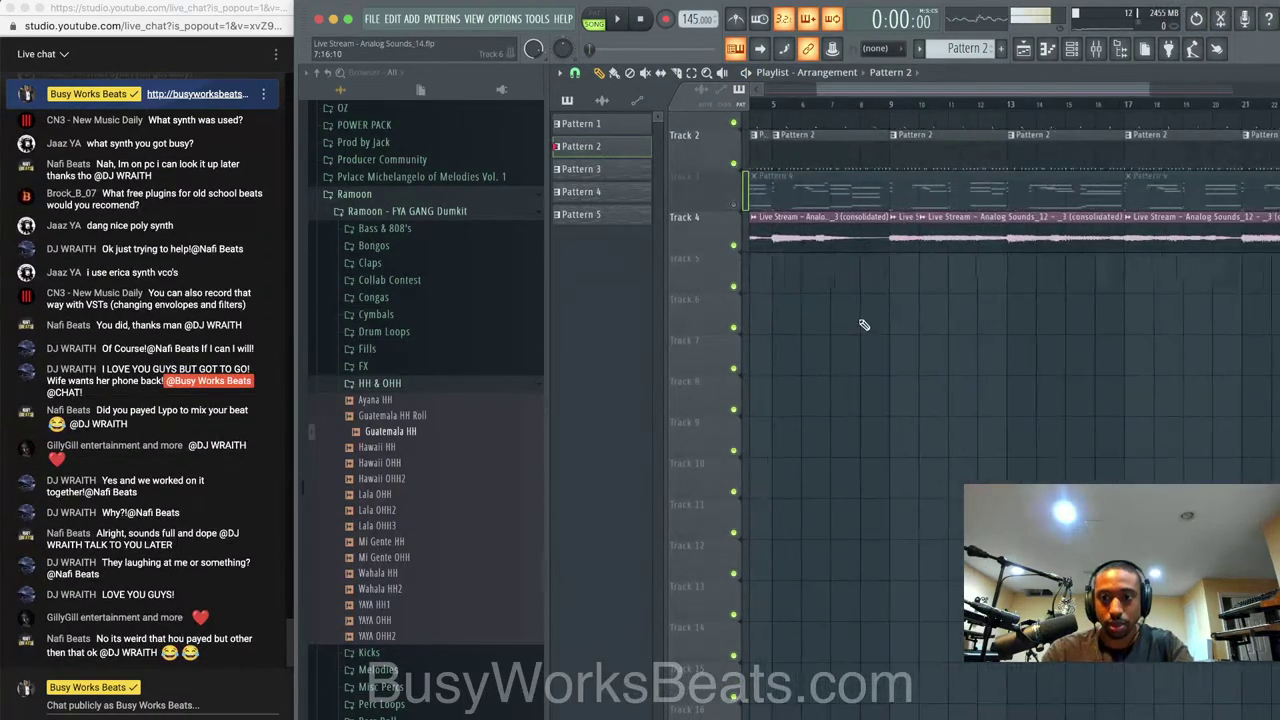
{"action": "scroll", "coordinate": [860, 395], "scroll_direction": "down", "scroll_amount": 3}
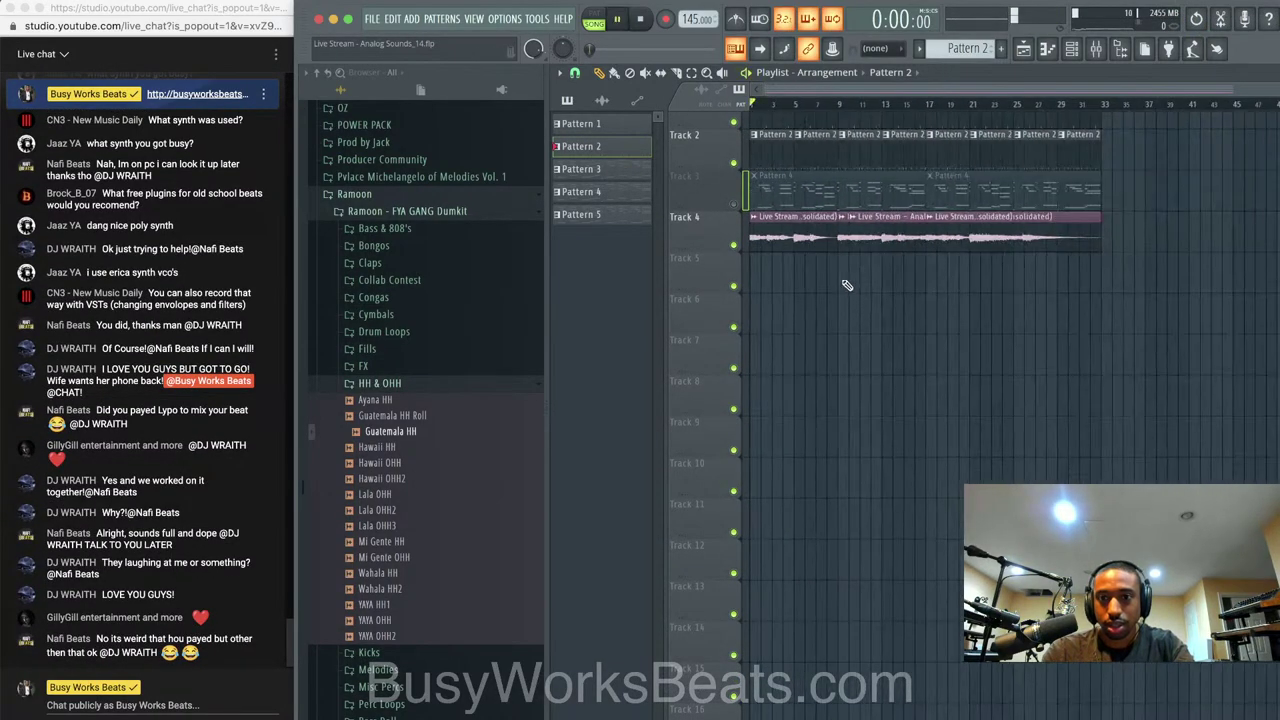
{"action": "key", "text": "space"}
{"action": "right_click", "coordinate": [1031, 240]}
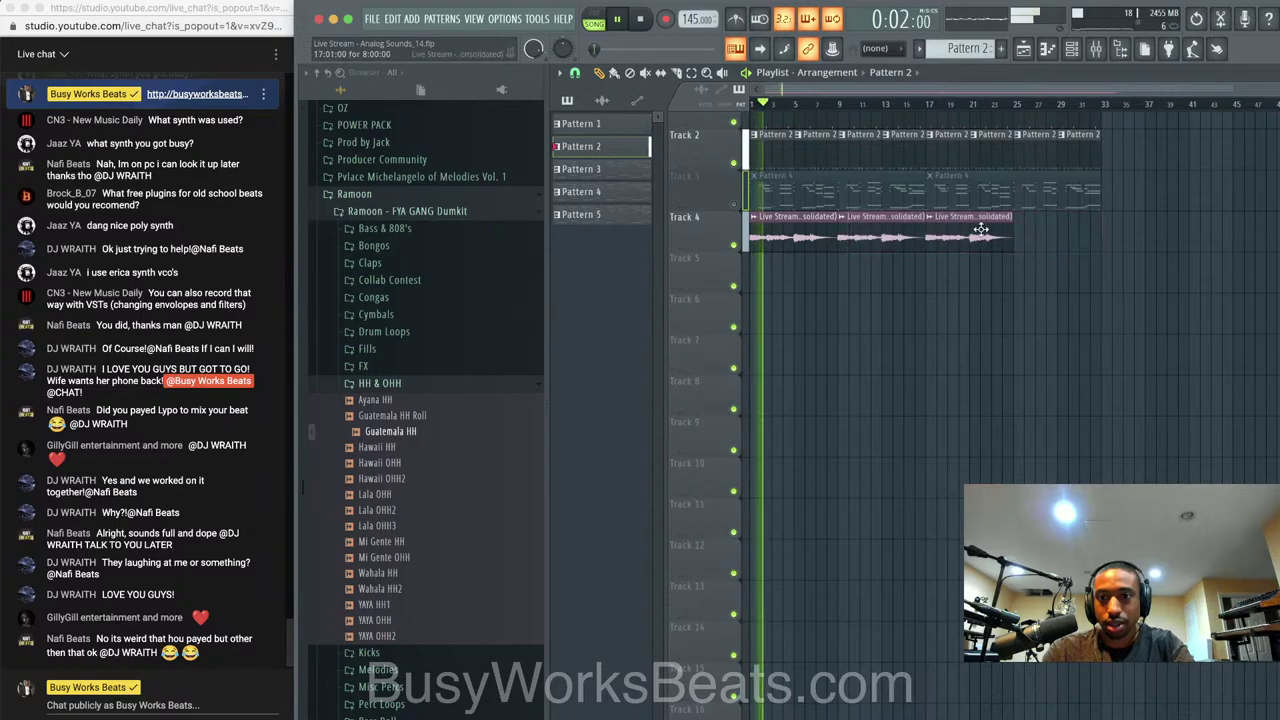
Add another eight-bar clip at bar 25 on Track 4 and save the project as new version Live Stream - Analog Sounds_15.flp
{"action": "left_click_drag", "start_coordinate": [991, 238], "coordinate": [1038, 238]}
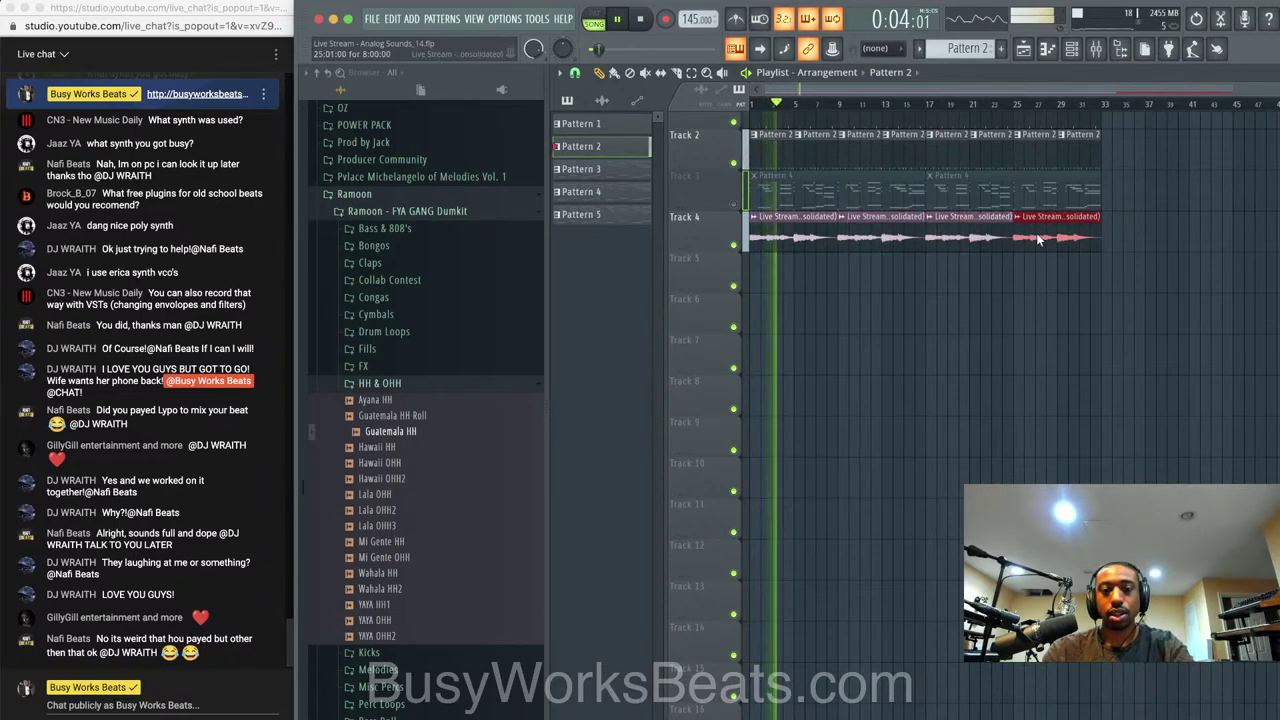
{"action": "key", "text": "super+s"}
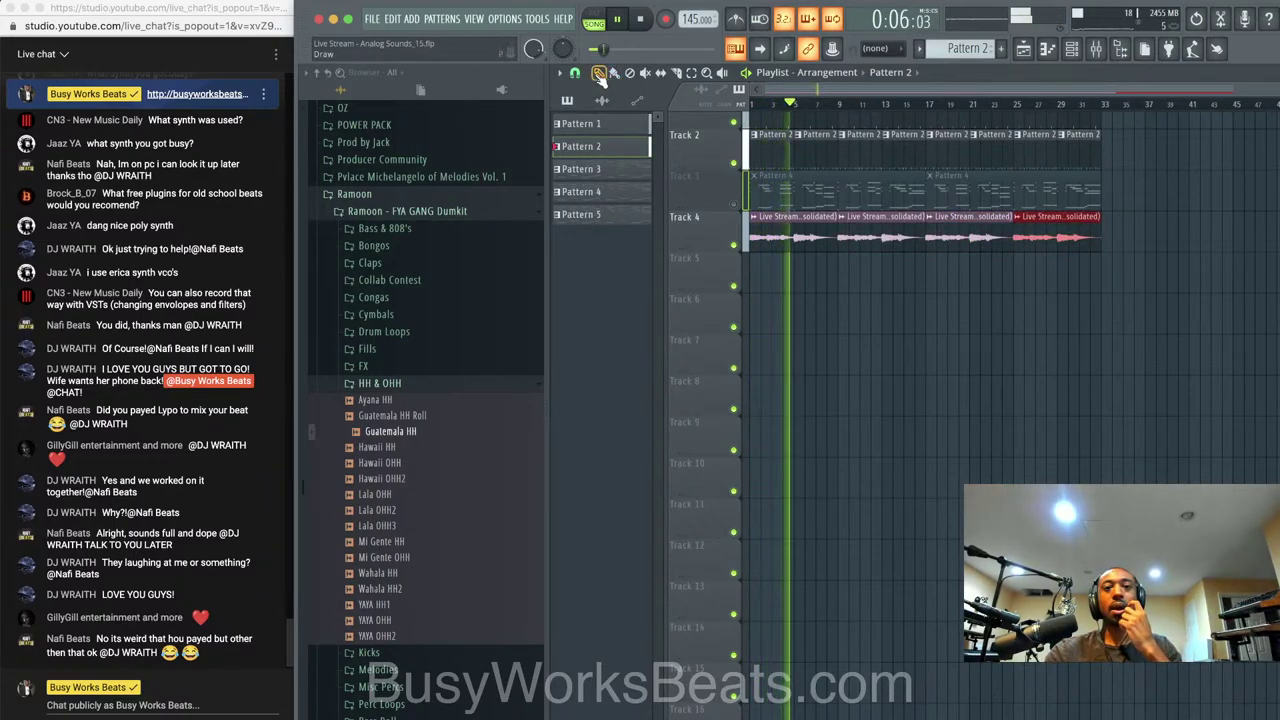
Switch to the empty Pattern 6, select the Prophet V3 channel and try out its Eprum sound over the beat
{"action": "left_click", "coordinate": [1071, 48]}
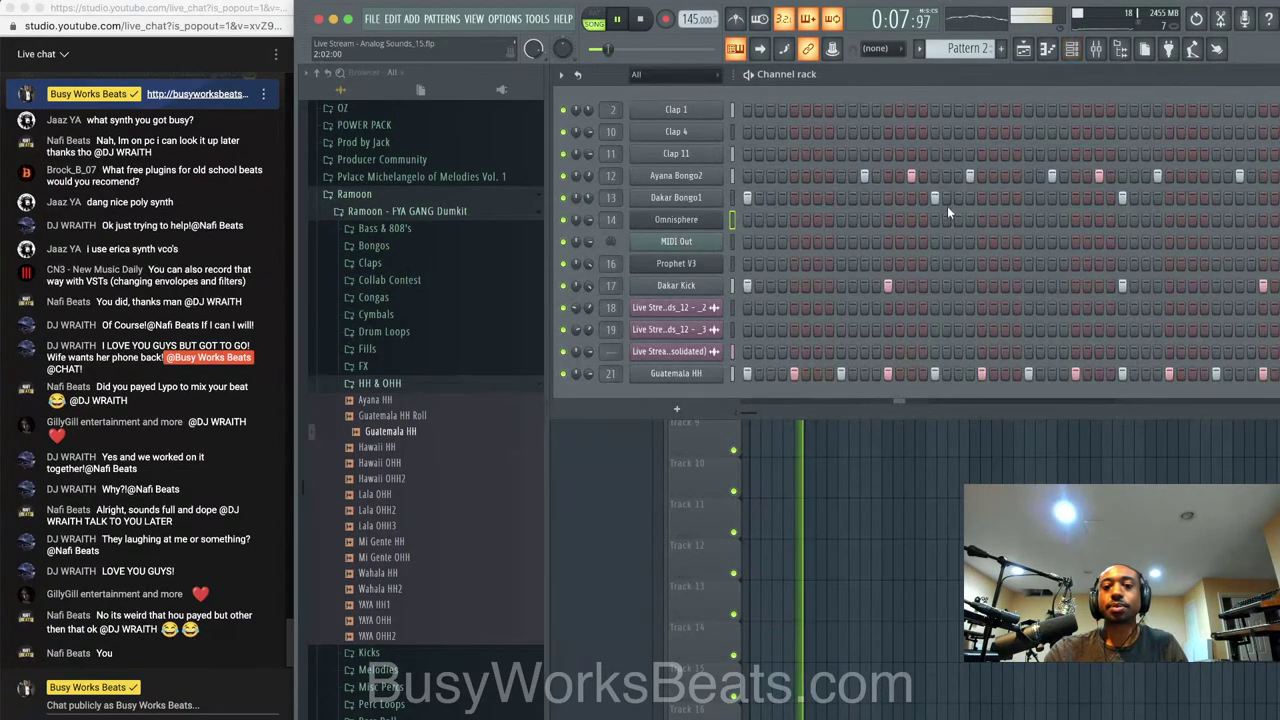
{"action": "scroll", "coordinate": [993, 45], "scroll_direction": "down", "scroll_amount": 1}
{"action": "scroll", "coordinate": [967, 48], "scroll_direction": "down", "scroll_amount": 3}
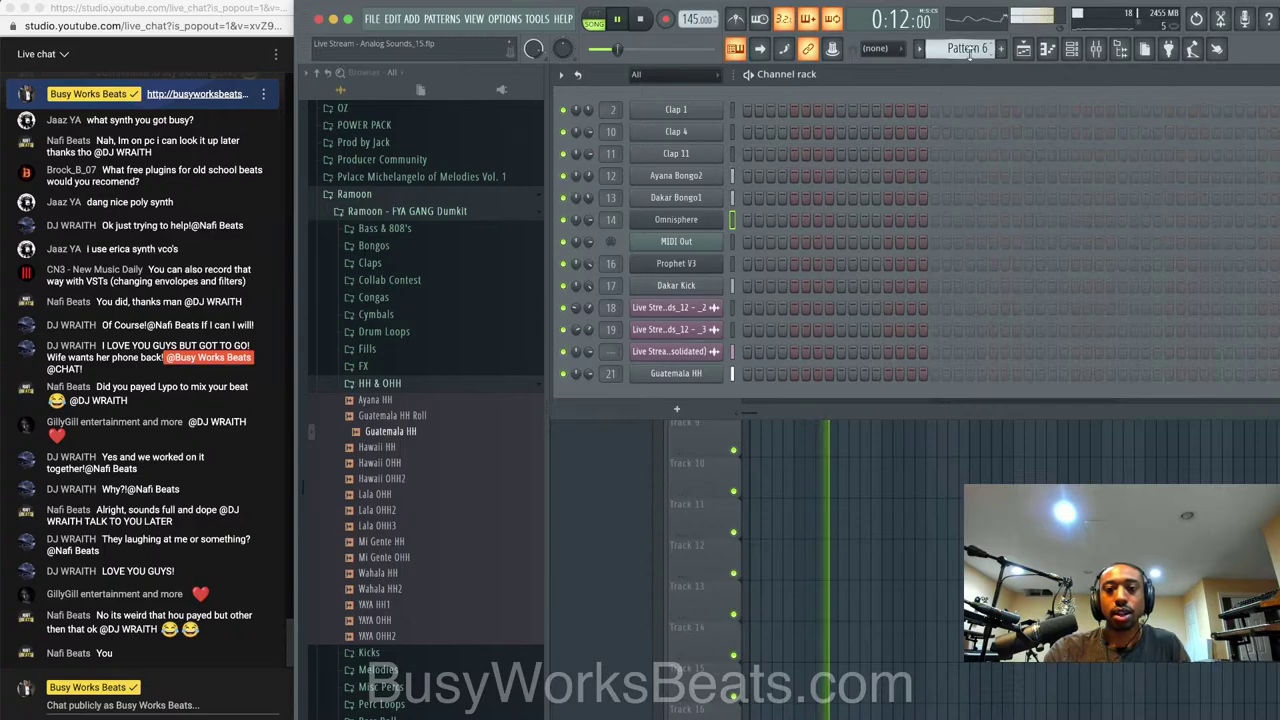
{"action": "left_click", "coordinate": [733, 263]}
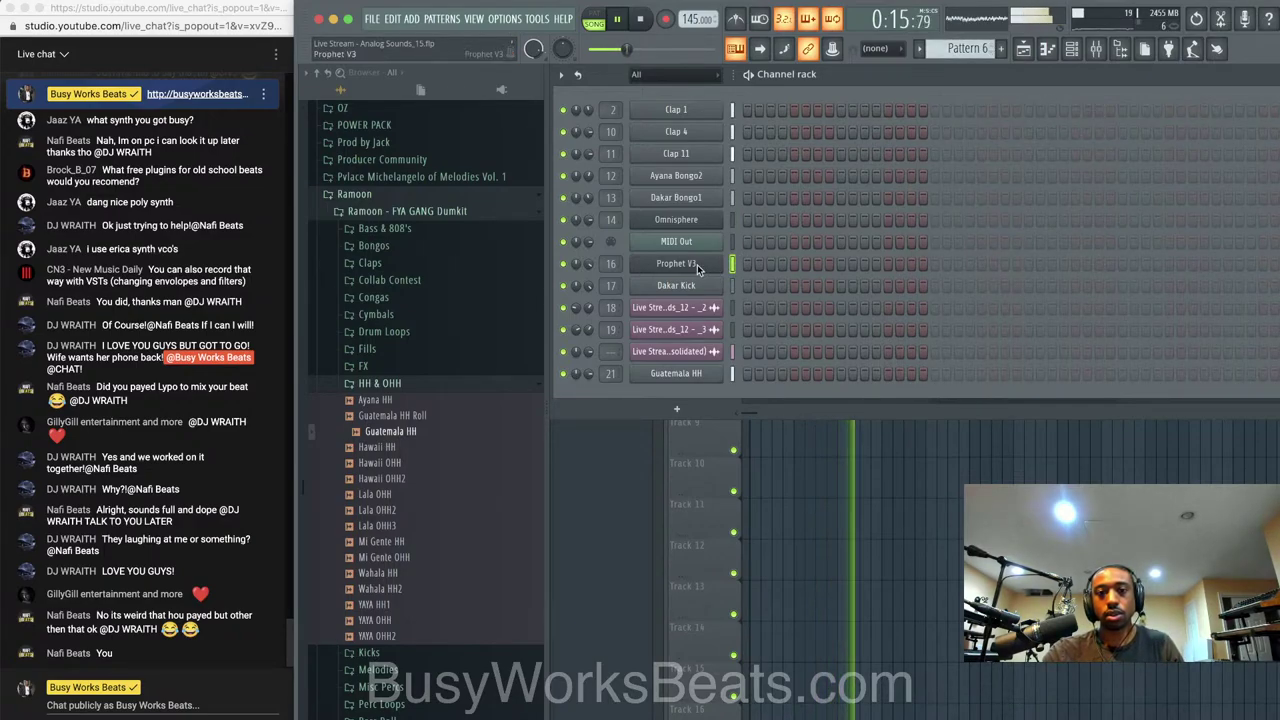
{"action": "left_click", "coordinate": [697, 263]}
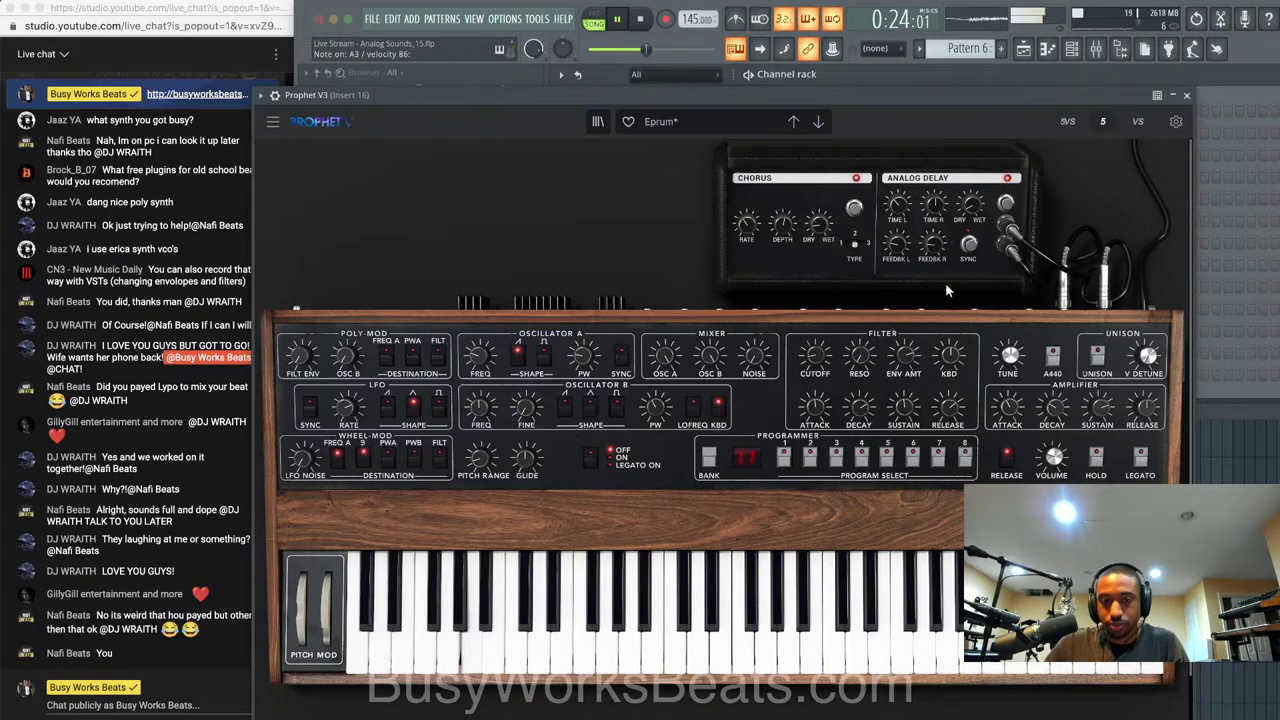
{"action": "left_click", "coordinate": [1187, 95]}
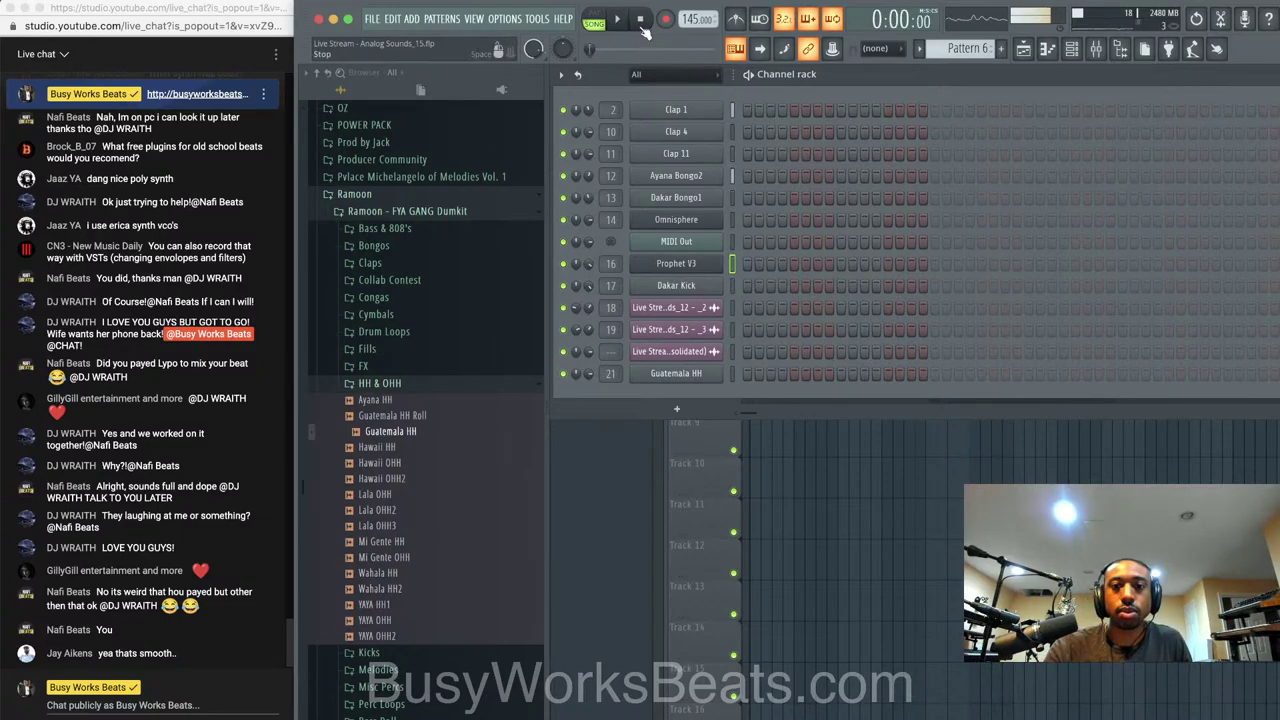
Record a Prophet V3 melody into Pattern 6 as notes and automation, then disarm recording and turn off the metronome
{"action": "left_click", "coordinate": [664, 20]}
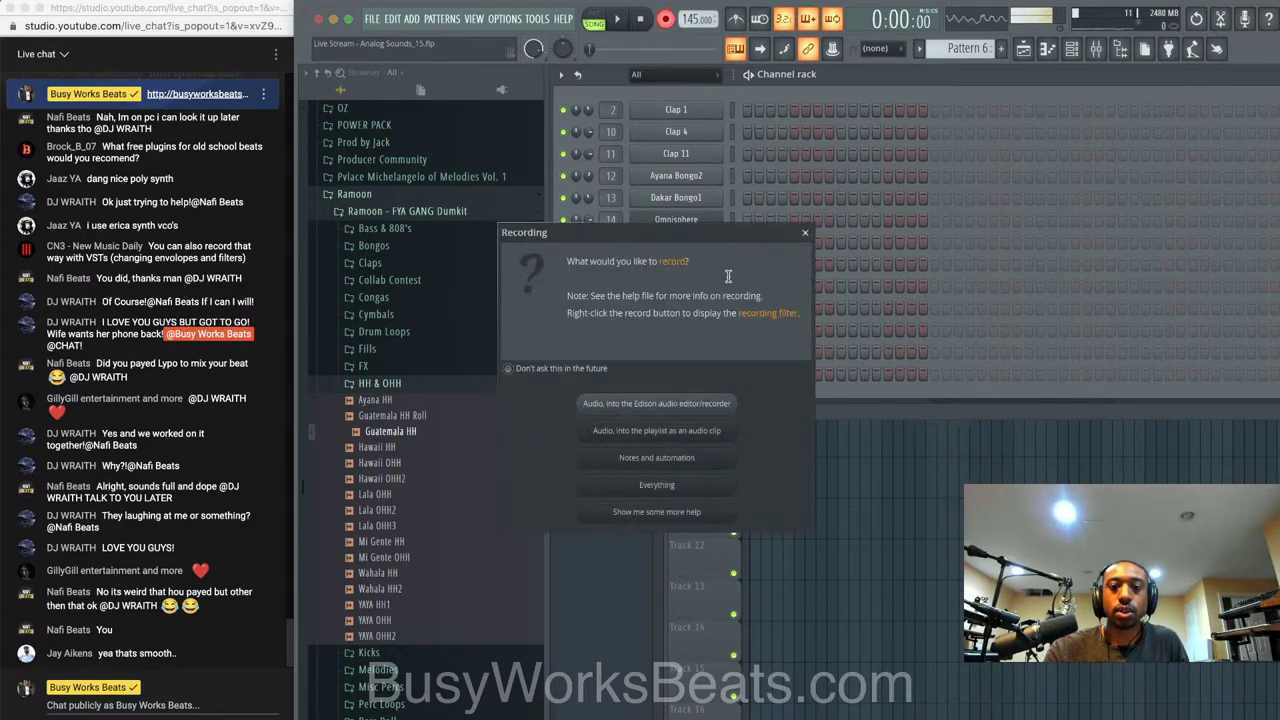
{"action": "left_click", "coordinate": [668, 457]}
{"action": "left_click", "coordinate": [1096, 50]}
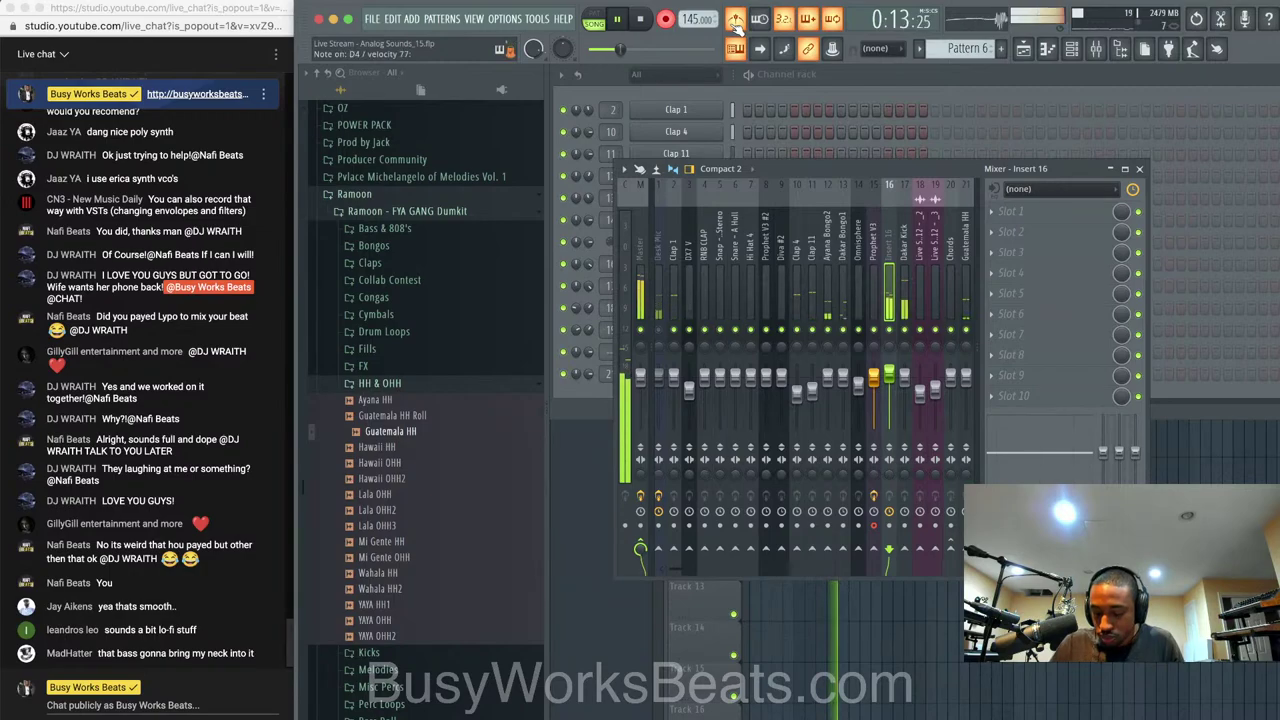
{"action": "key", "text": "space"}
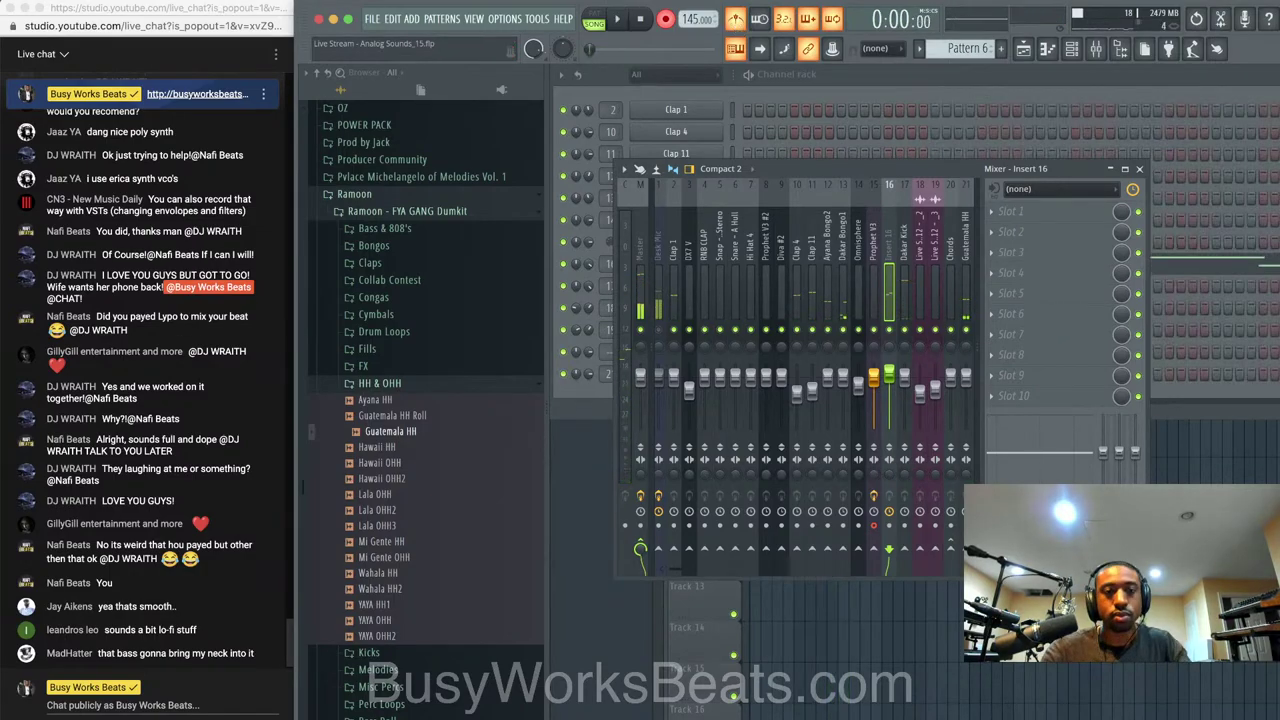
{"action": "left_click", "coordinate": [665, 19]}
{"action": "key", "text": "space"}
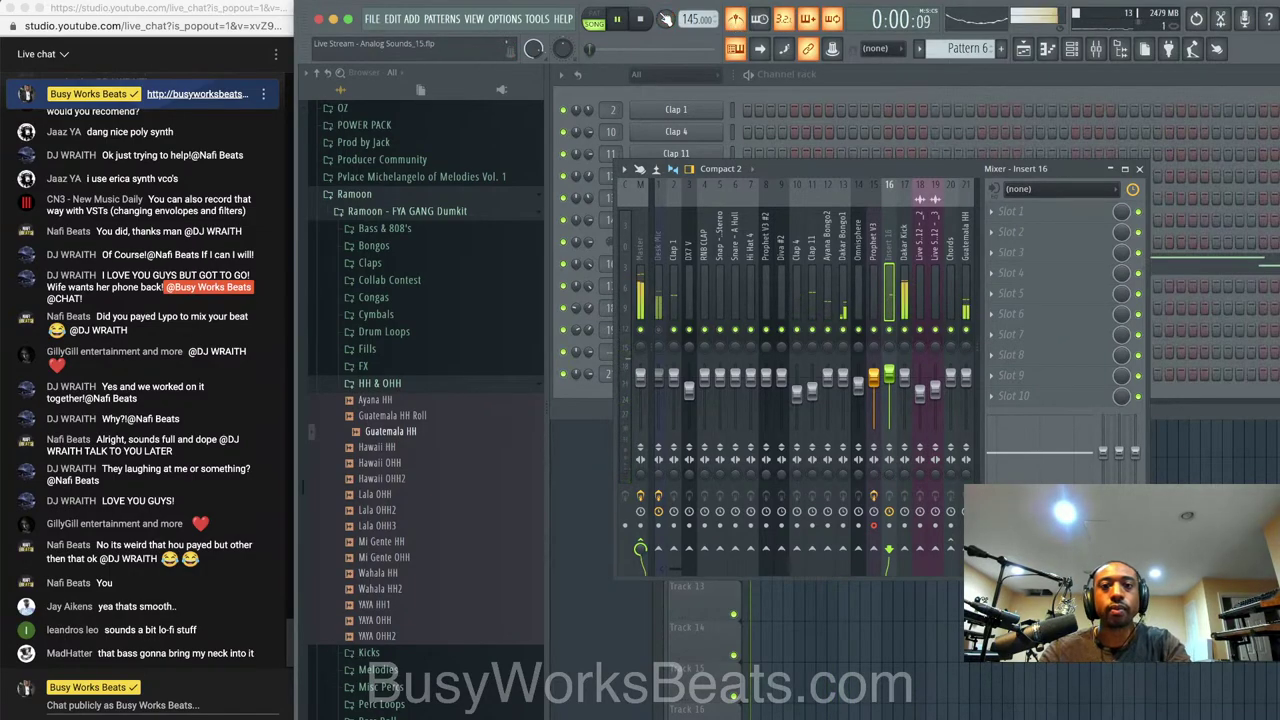
{"action": "left_click", "coordinate": [1139, 169]}
{"action": "left_click", "coordinate": [737, 19]}
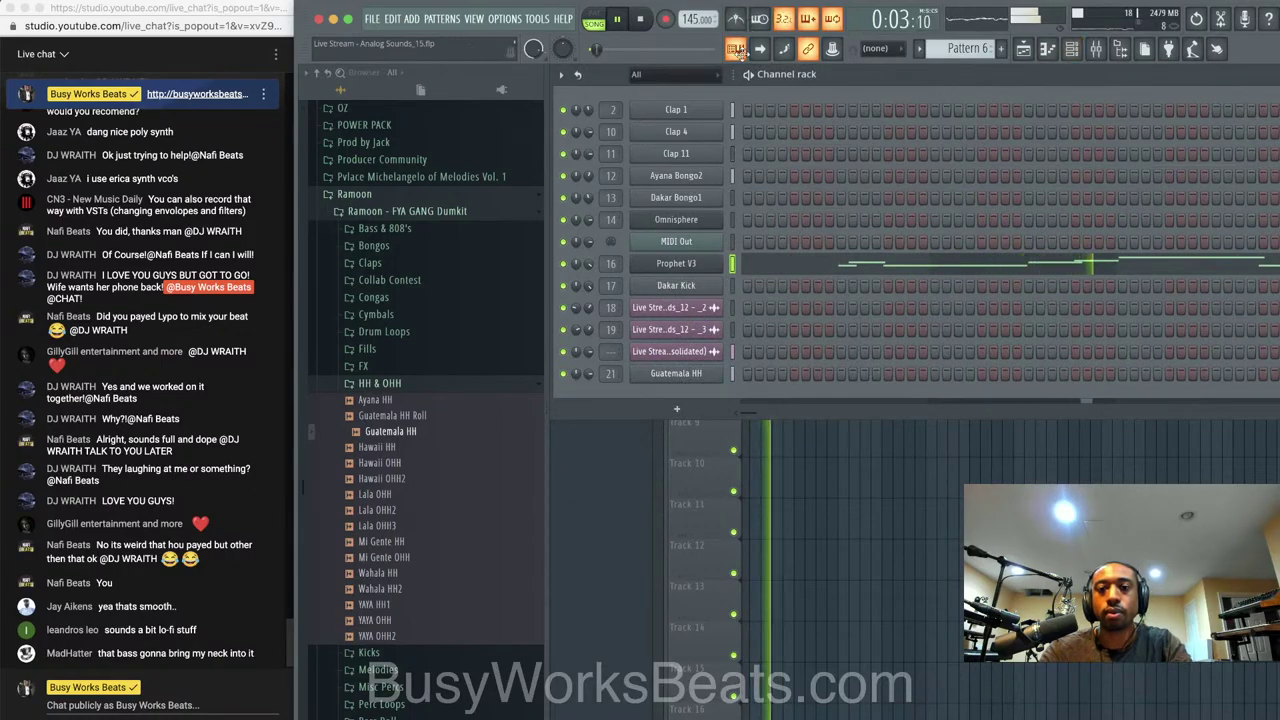
Examine the recorded Prophet V3 notes, their clip in the playlist and the synth's controls, and stop playback
{"action": "left_click", "coordinate": [766, 266]}
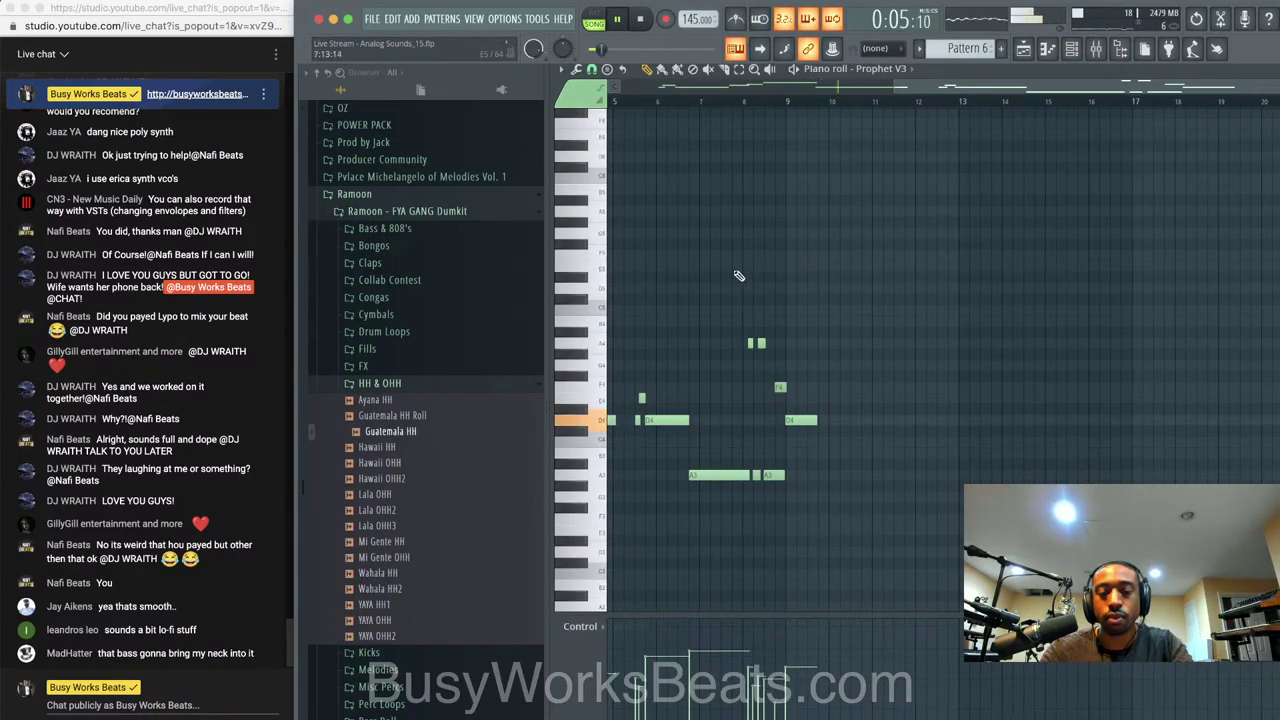
{"action": "scroll", "coordinate": [738, 275], "scroll_direction": "up", "scroll_amount": 2}
{"action": "left_click_drag", "start_coordinate": [738, 276], "coordinate": [892, 271]}
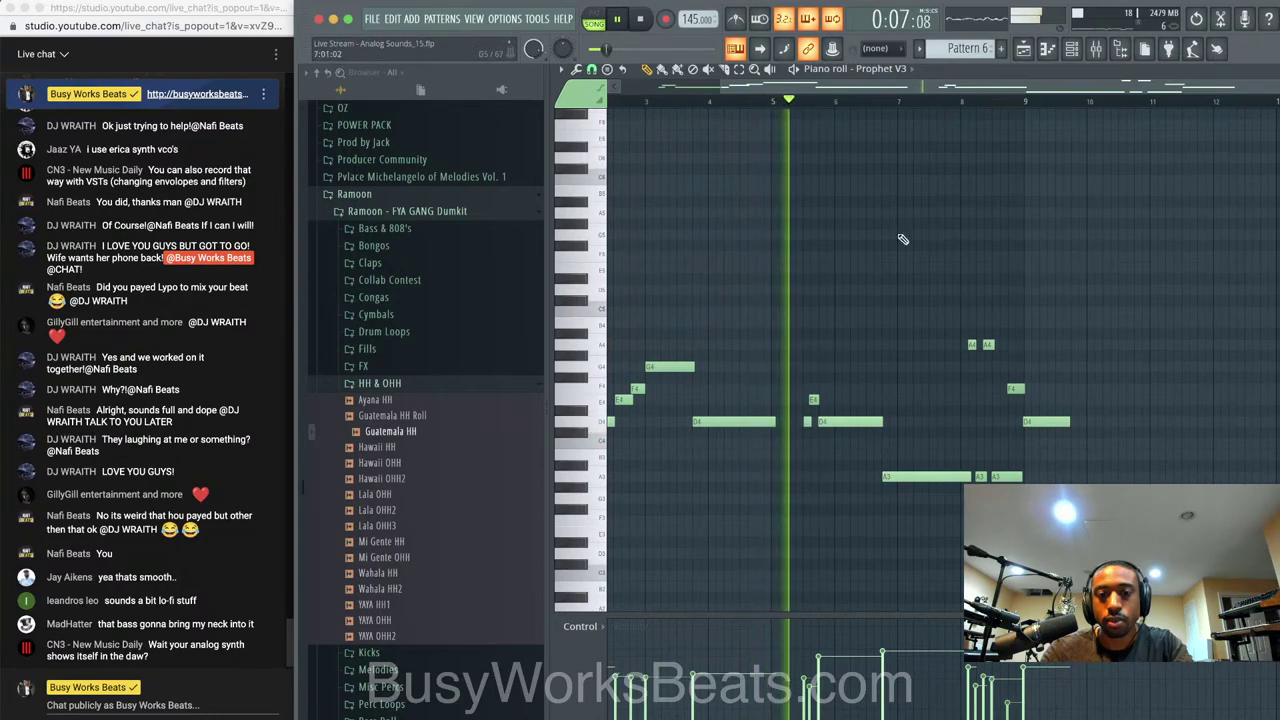
{"action": "left_click", "coordinate": [1046, 50]}
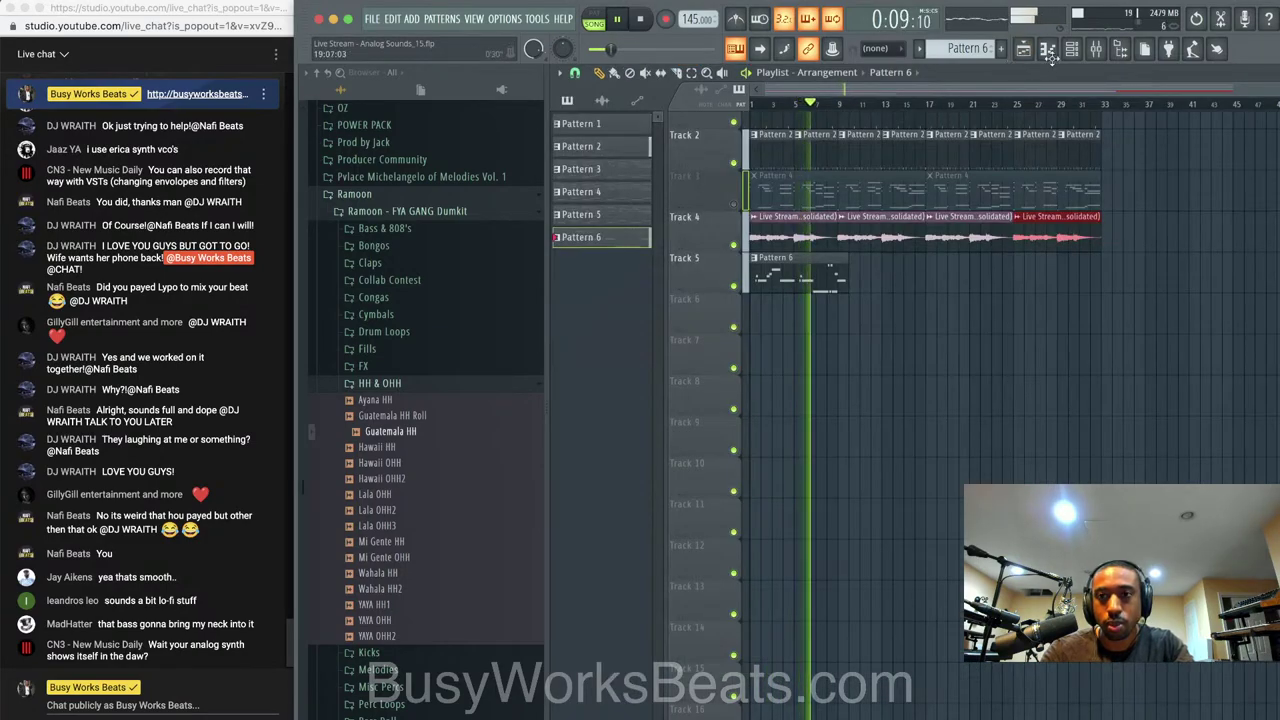
{"action": "left_click", "coordinate": [1071, 50]}
{"action": "left_click", "coordinate": [713, 266]}
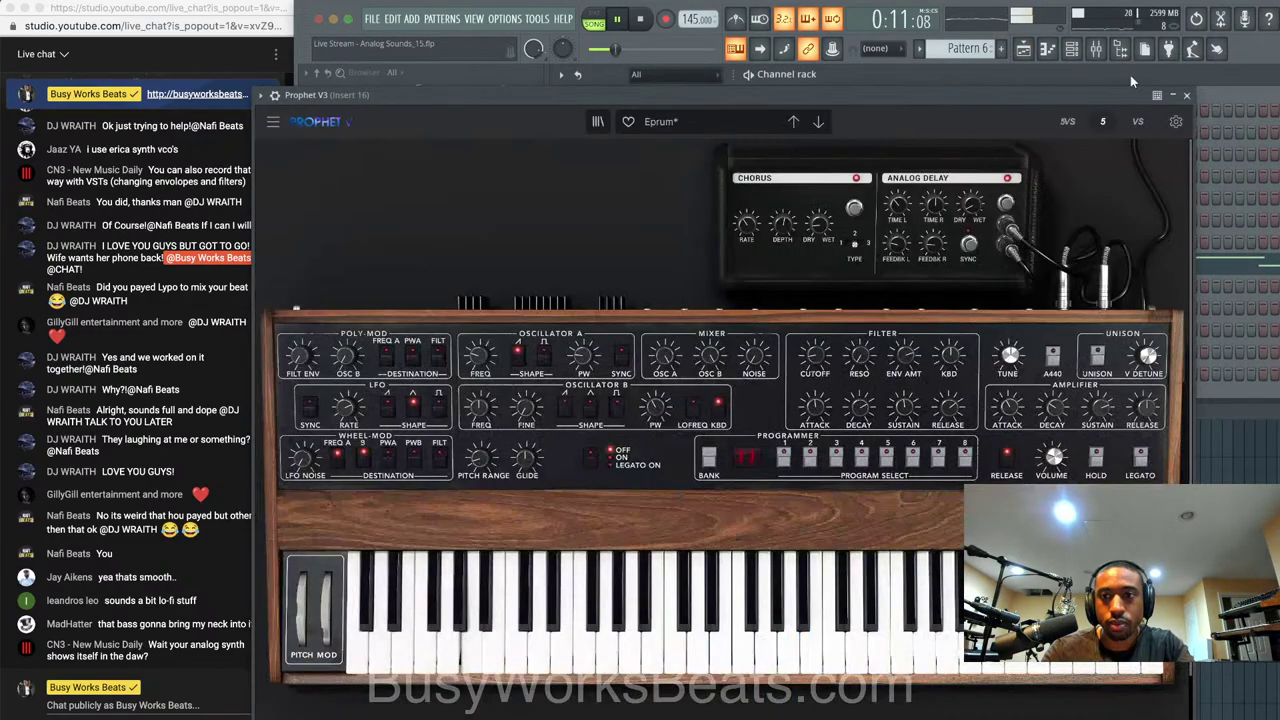
{"action": "left_click", "coordinate": [1188, 98]}
{"action": "key", "text": "space"}
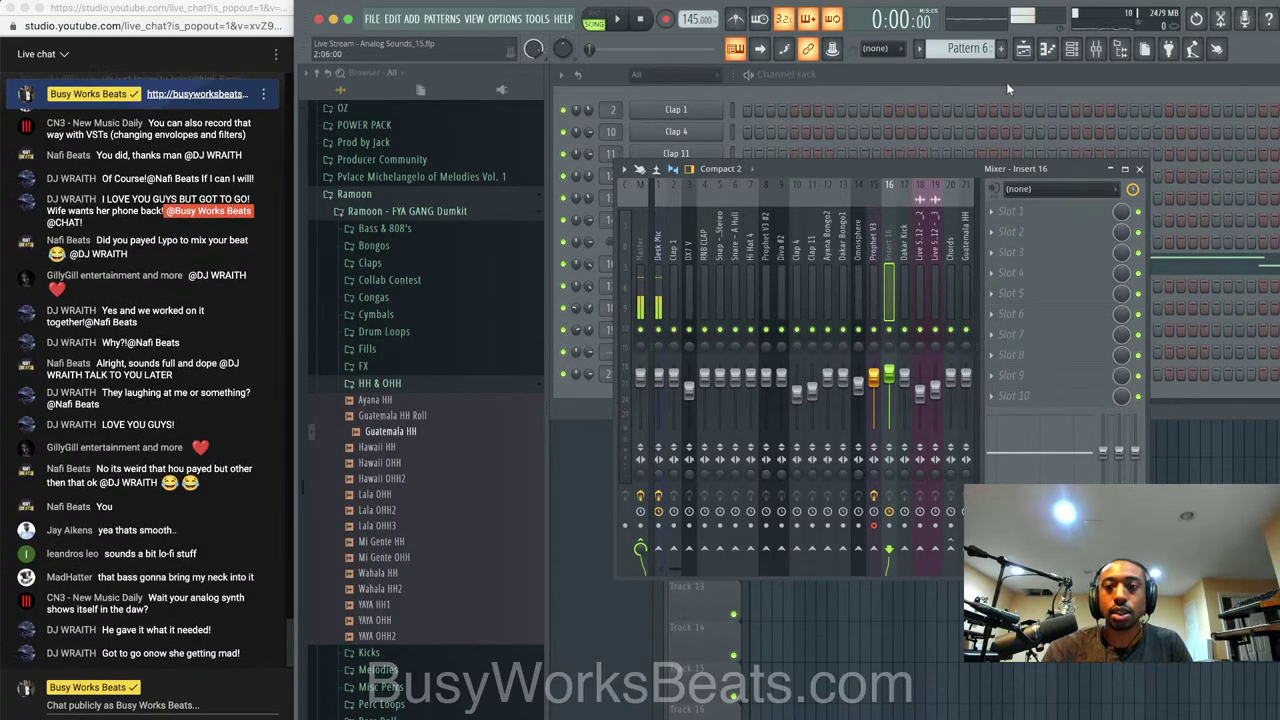
Set the Prophet V3's glide switch to Legato On and its polyphony to 1
{"action": "key", "text": "F9"}
{"action": "left_click", "coordinate": [705, 255]}
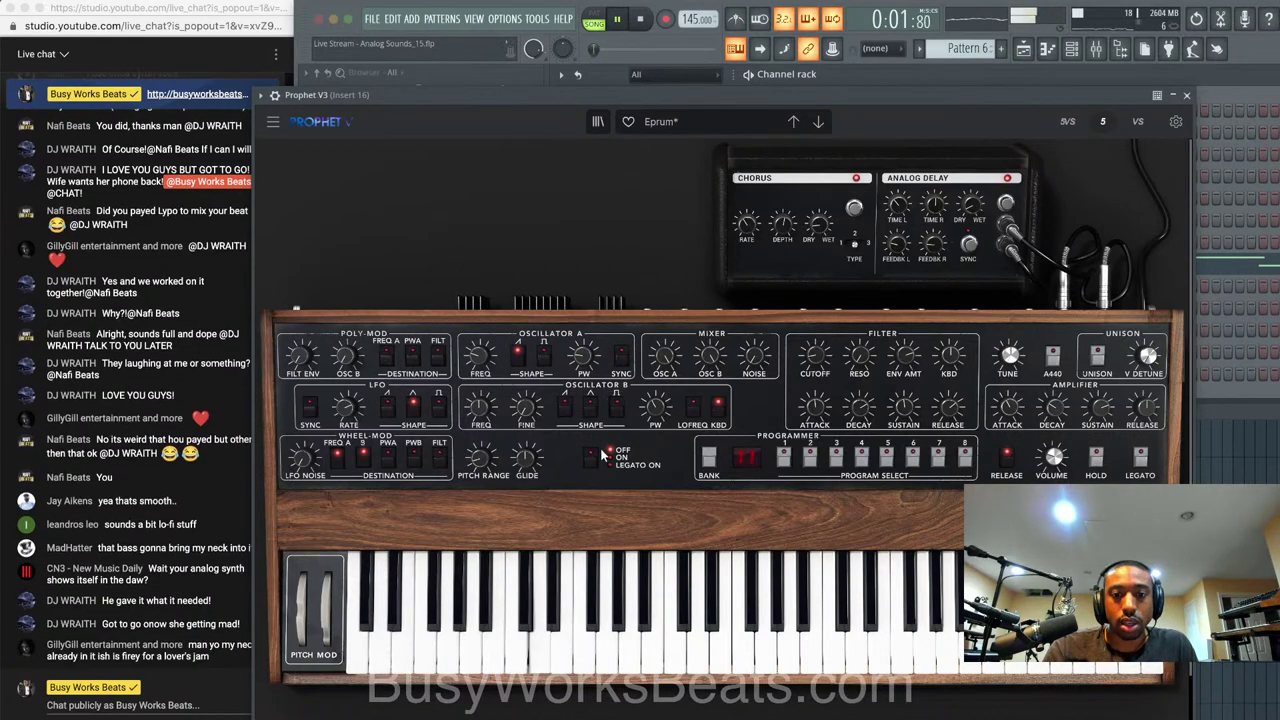
{"action": "left_click", "coordinate": [590, 459]}
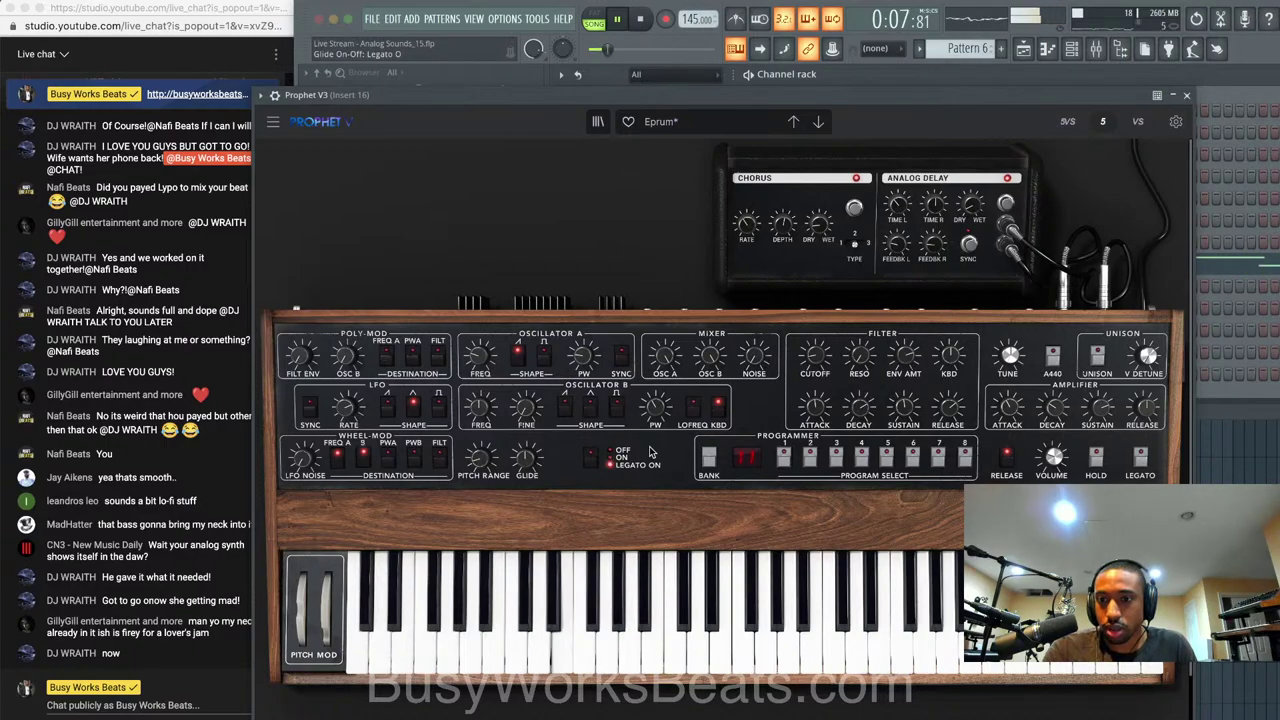
{"action": "left_click", "coordinate": [1177, 120]}
{"action": "left_click_drag", "start_coordinate": [1230, 90], "coordinate": [1082, 92]}
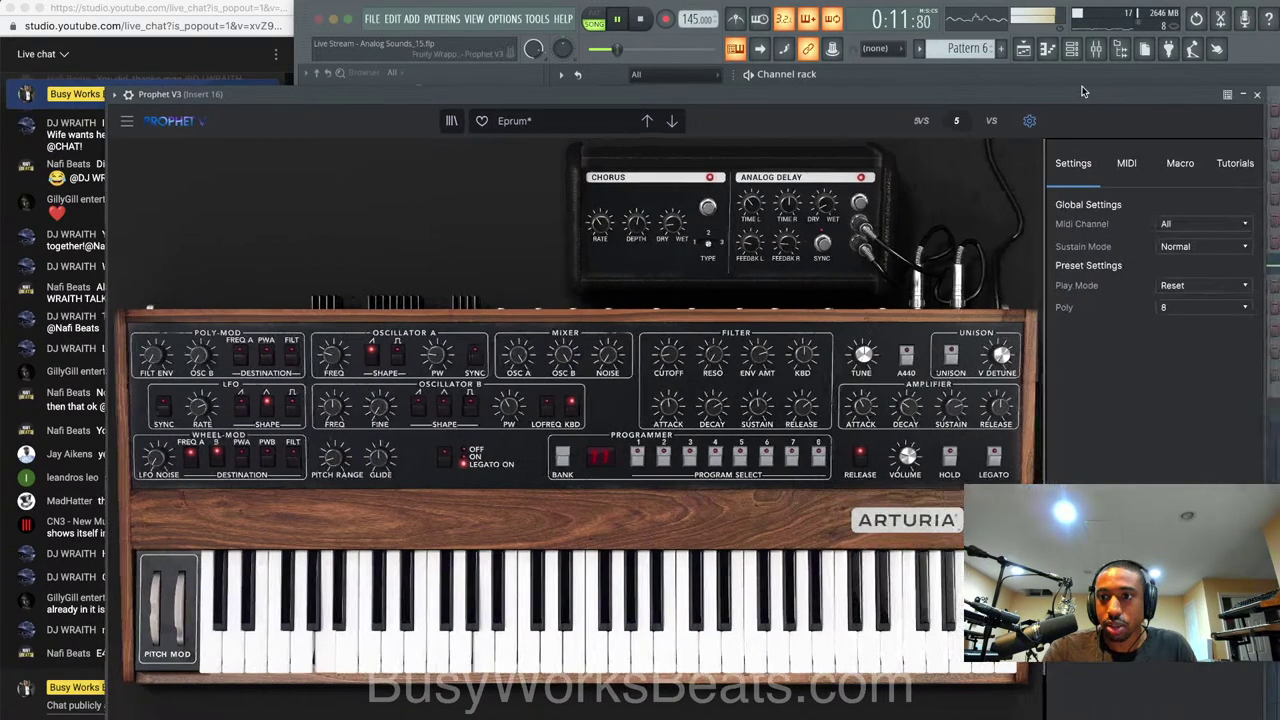
{"action": "left_click", "coordinate": [1187, 346]}
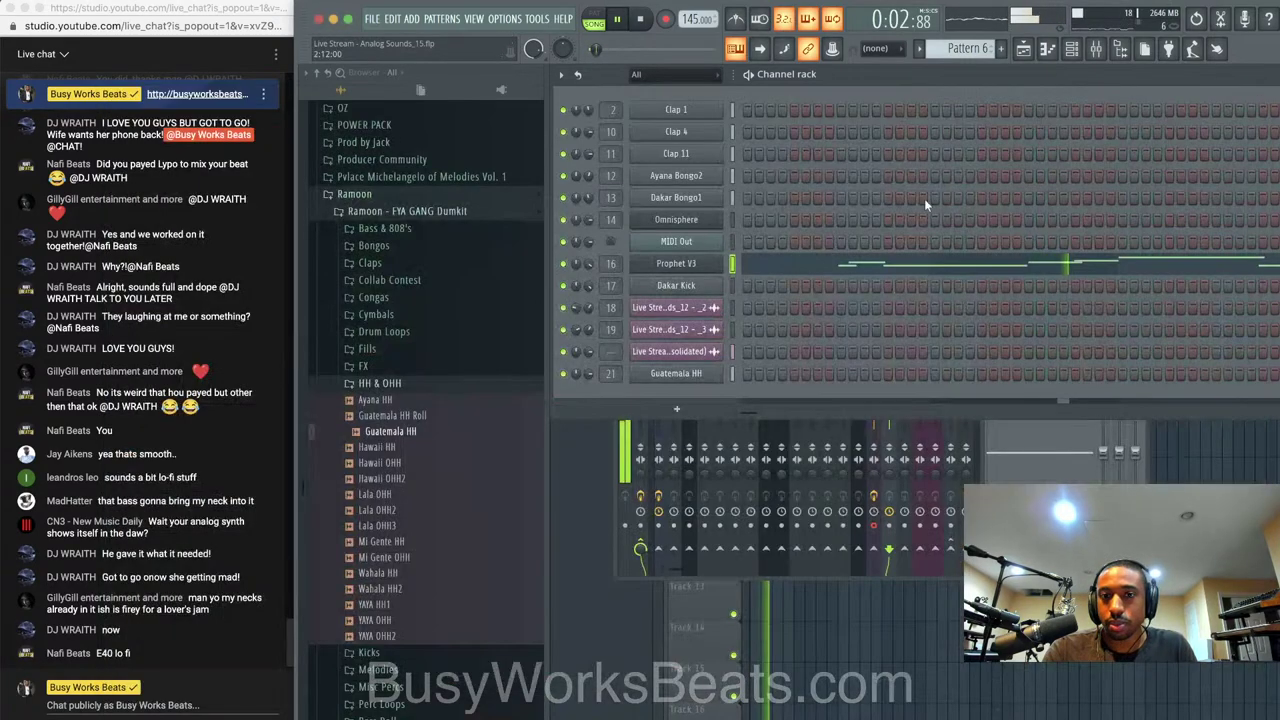
Return to the playlist, save the project and check the effect slots of mixer Insert 16
{"action": "key", "text": "F5"}
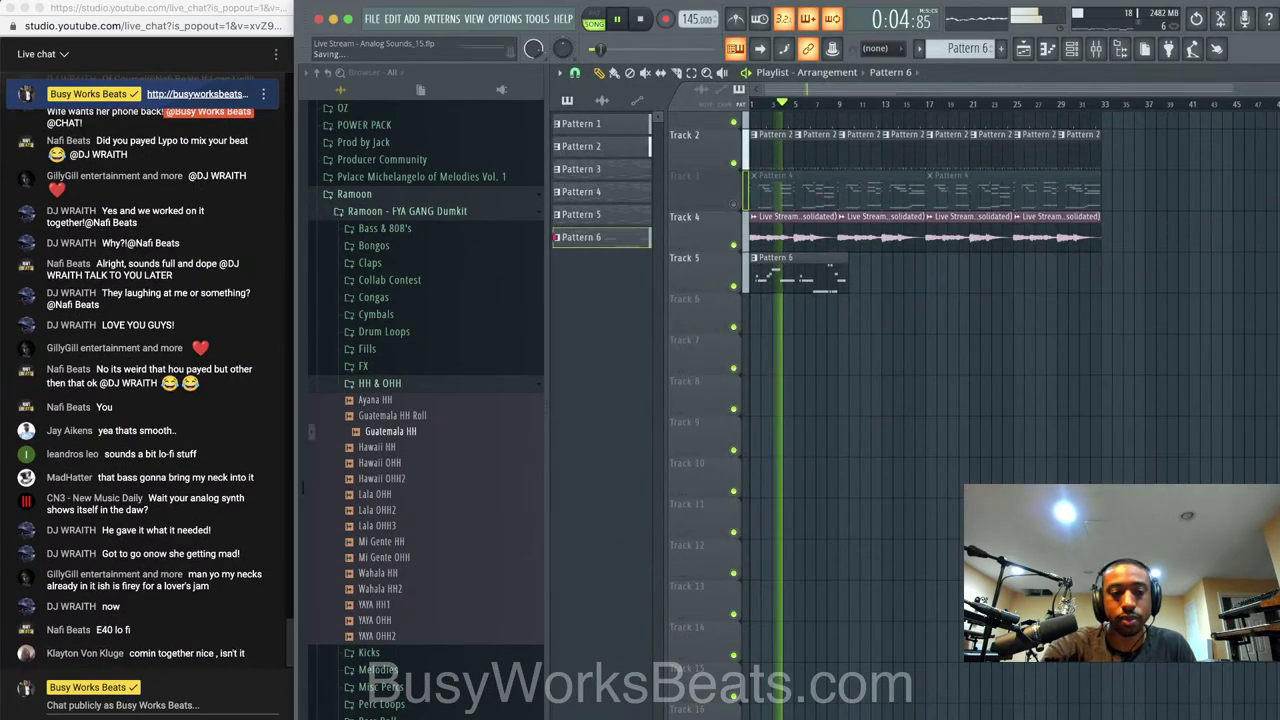
{"action": "left_click", "coordinate": [1096, 49]}
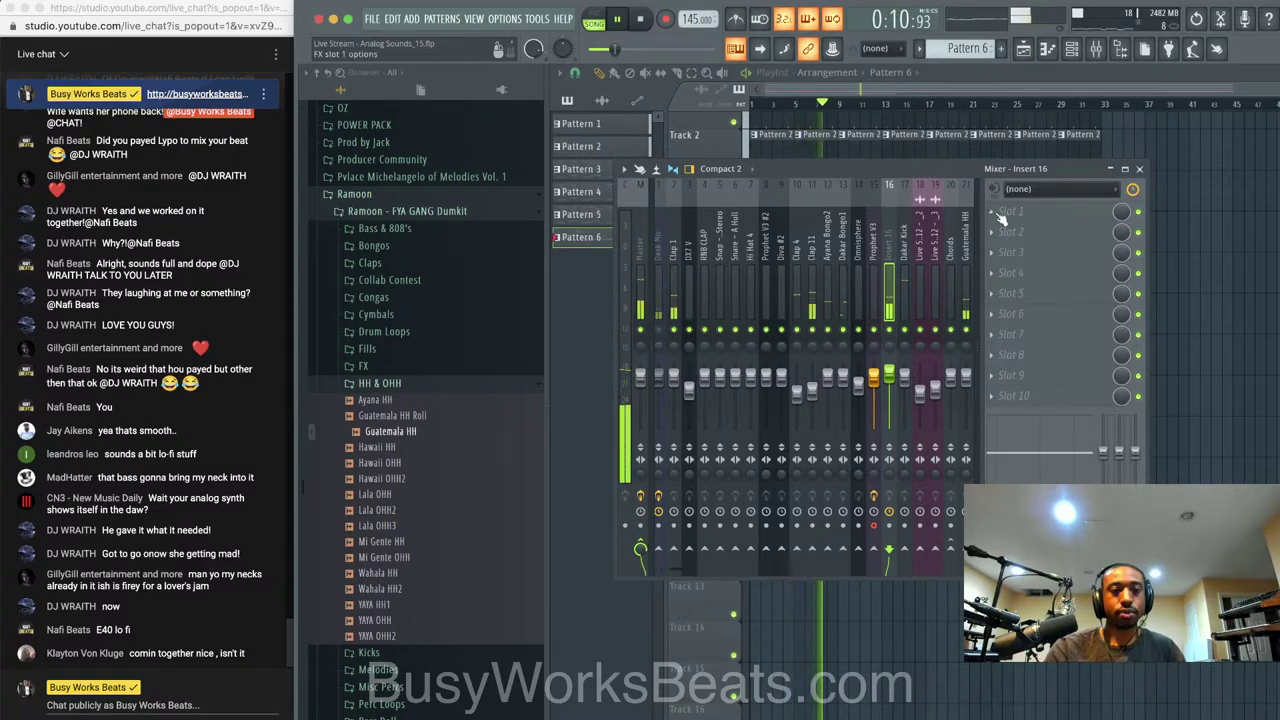
{"action": "left_click", "coordinate": [1139, 168]}
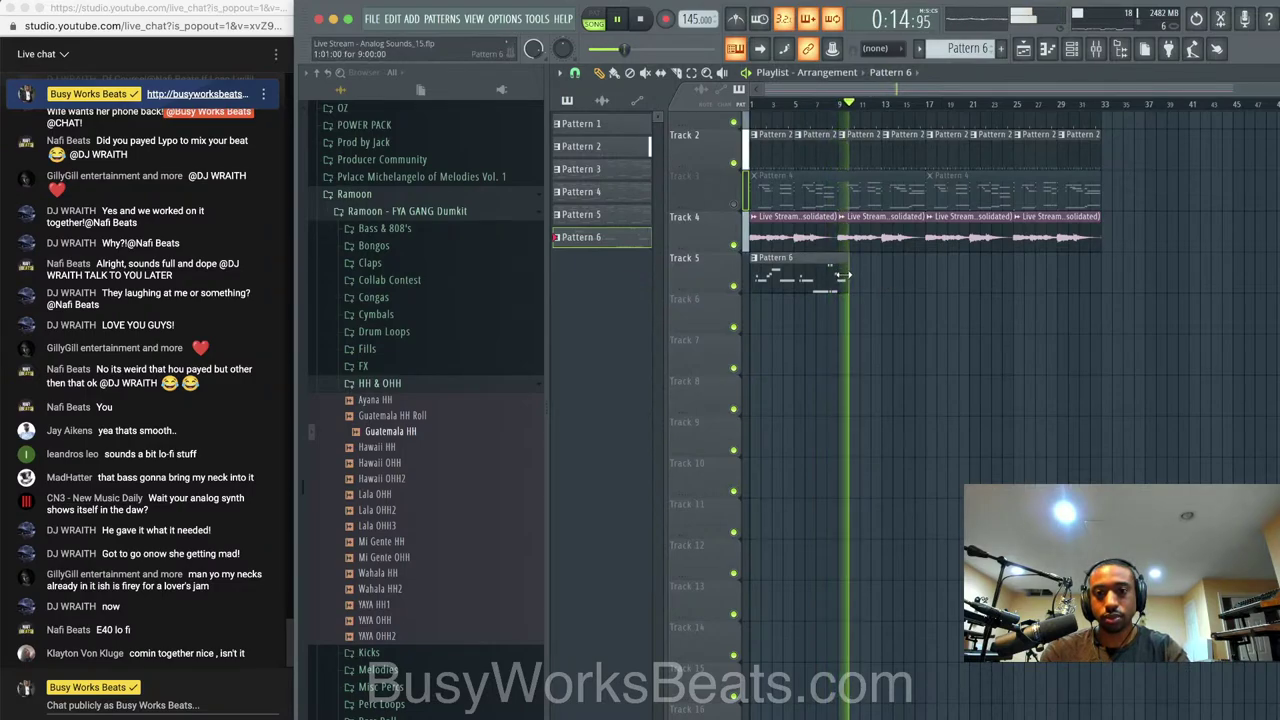
Shorten the Pattern 6 clip on Track 5 to eight bars, place a copy at bar 9 and restart playback
{"action": "left_click_drag", "start_coordinate": [844, 275], "coordinate": [914, 273]}
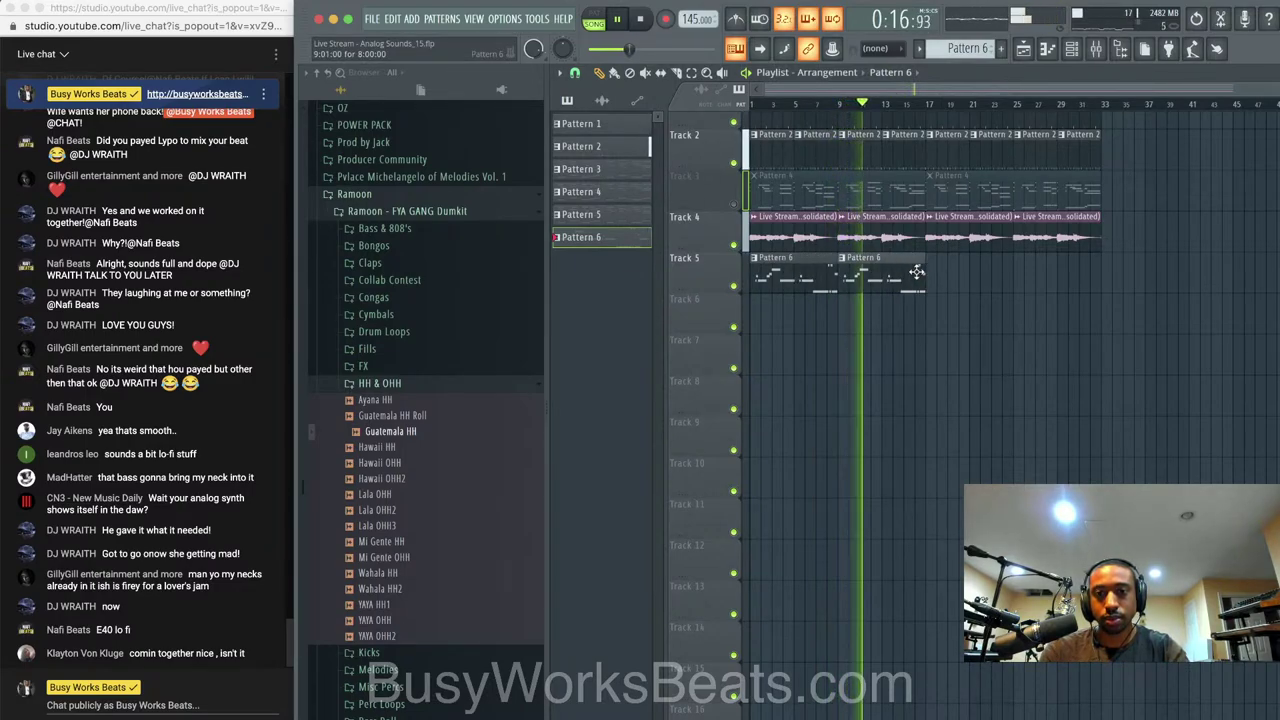
{"action": "scroll", "coordinate": [783, 337], "scroll_direction": "up", "scroll_amount": 1}
{"action": "key", "text": "space"}
{"action": "key", "text": "space"}
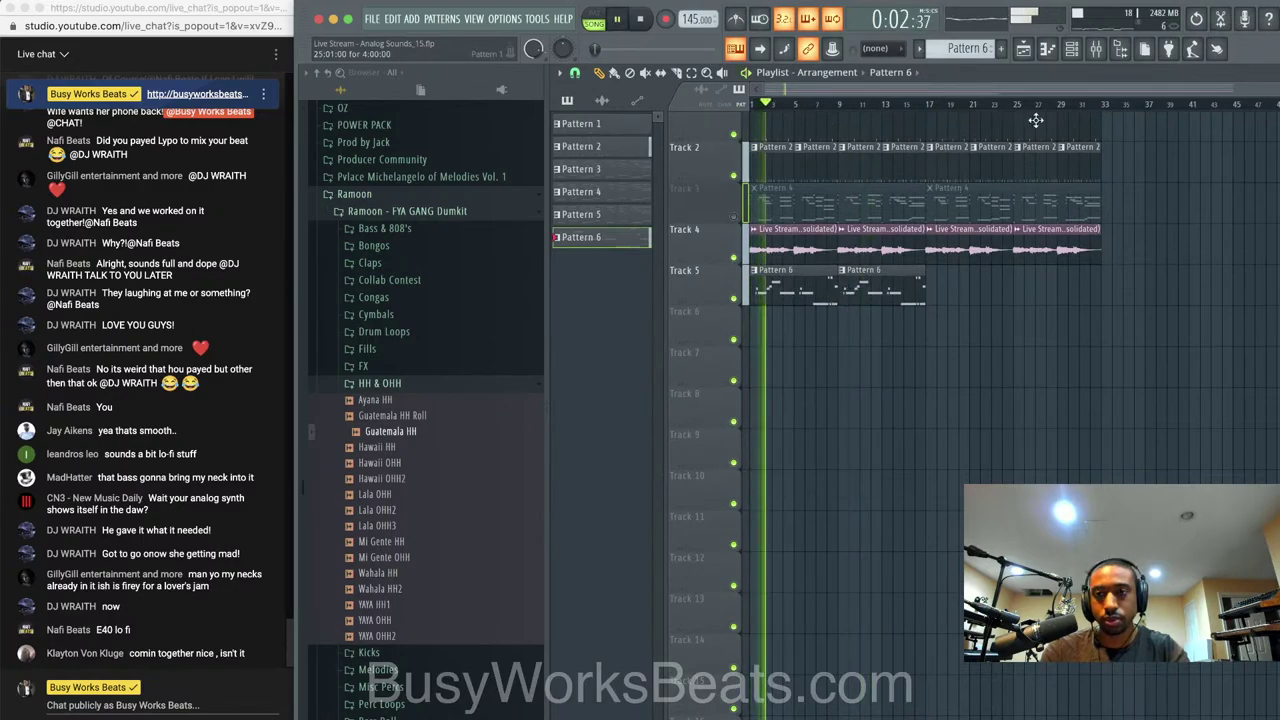
Transpose all the recorded Prophet V3 notes in Pattern 6 down one octave
{"action": "double_click", "coordinate": [855, 292]}
{"action": "key", "text": "super+Down"}
{"action": "key", "text": "super+space"}
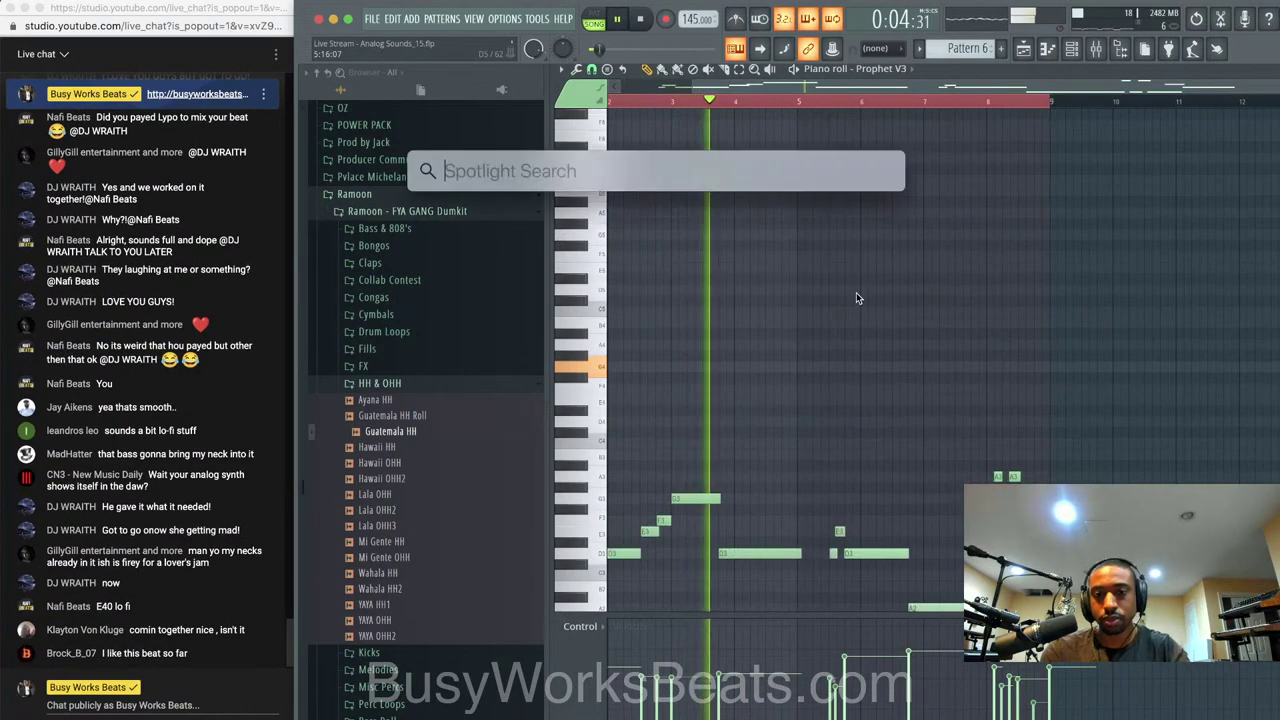
{"action": "key", "text": "Escape"}
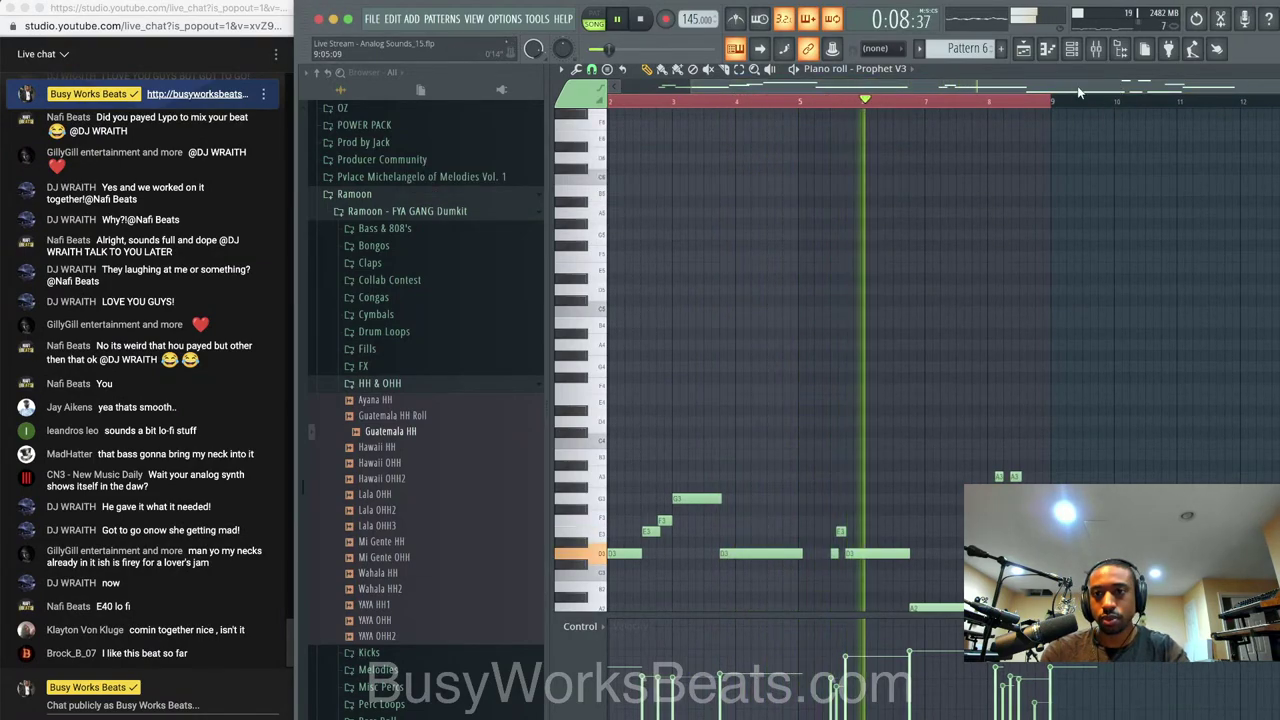
Lower the Prophet V3's filter resonance to 0.416 and close the synth window
{"action": "left_click", "coordinate": [1096, 49]}
{"action": "left_click", "coordinate": [1071, 49]}
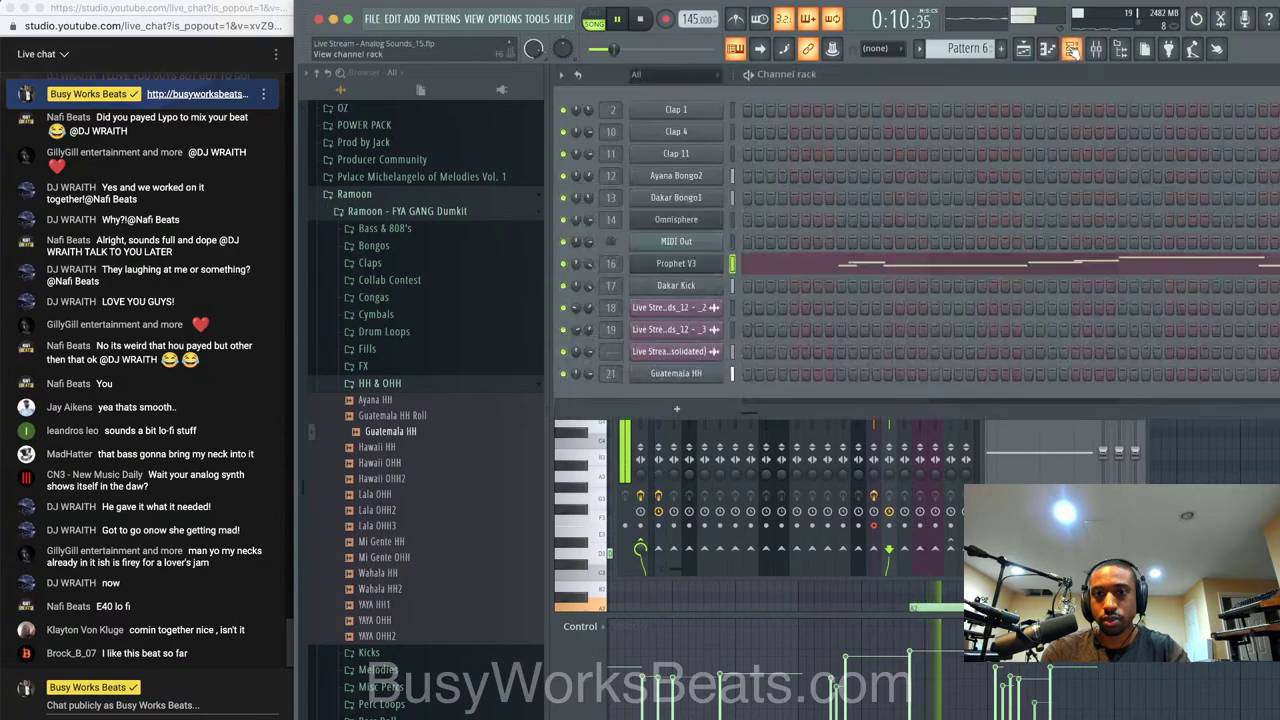
{"action": "left_click", "coordinate": [718, 266]}
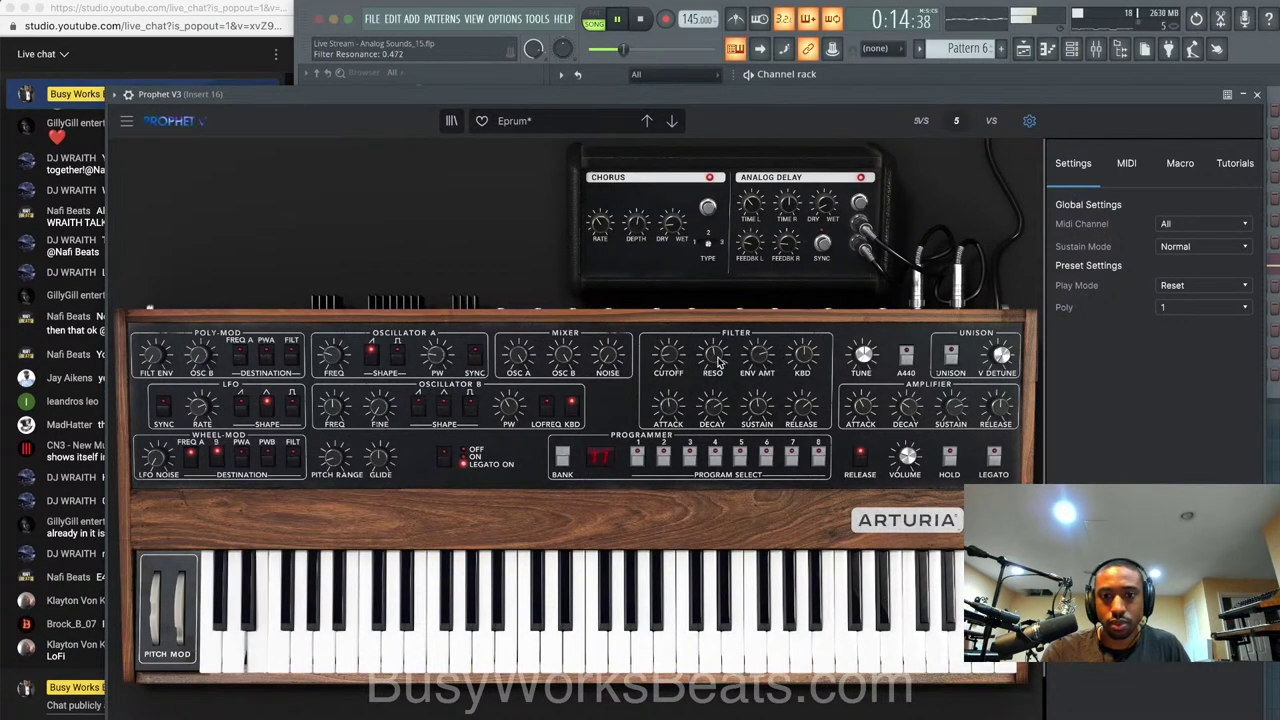
{"action": "left_click_drag", "start_coordinate": [718, 362], "coordinate": [718, 362]}
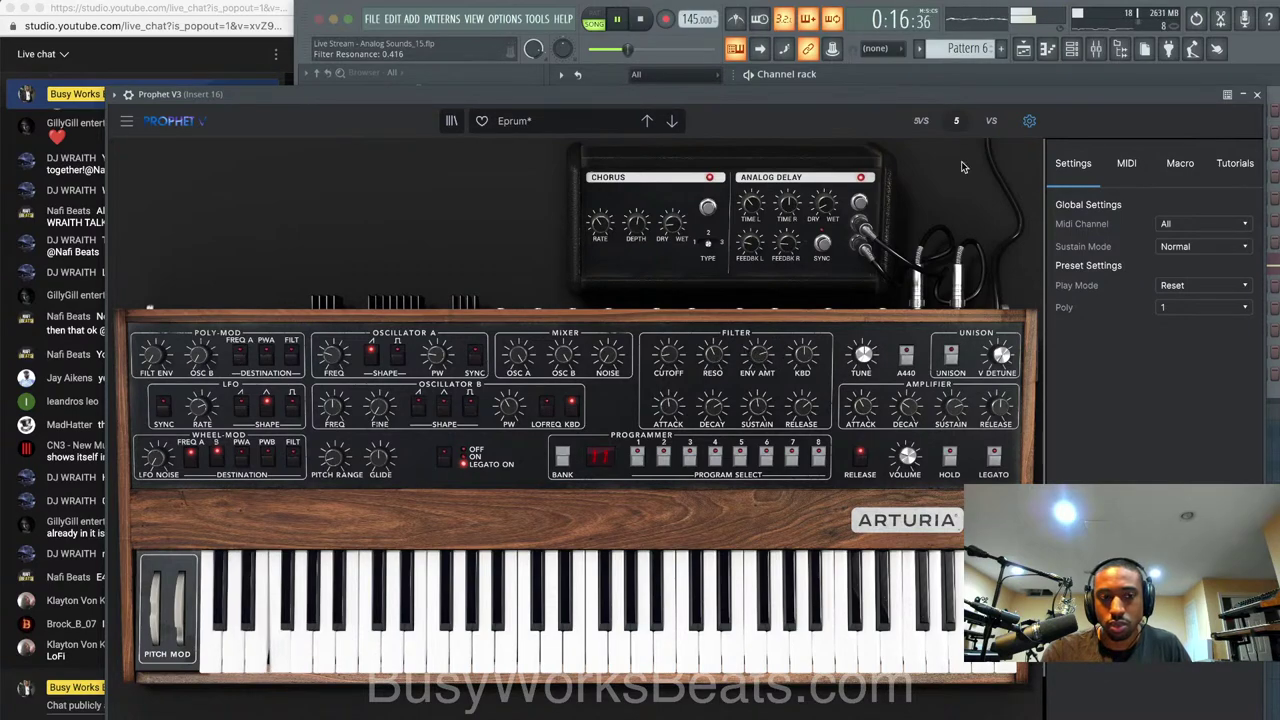
{"action": "left_click", "coordinate": [1257, 94]}
{"action": "key", "text": "F9"}
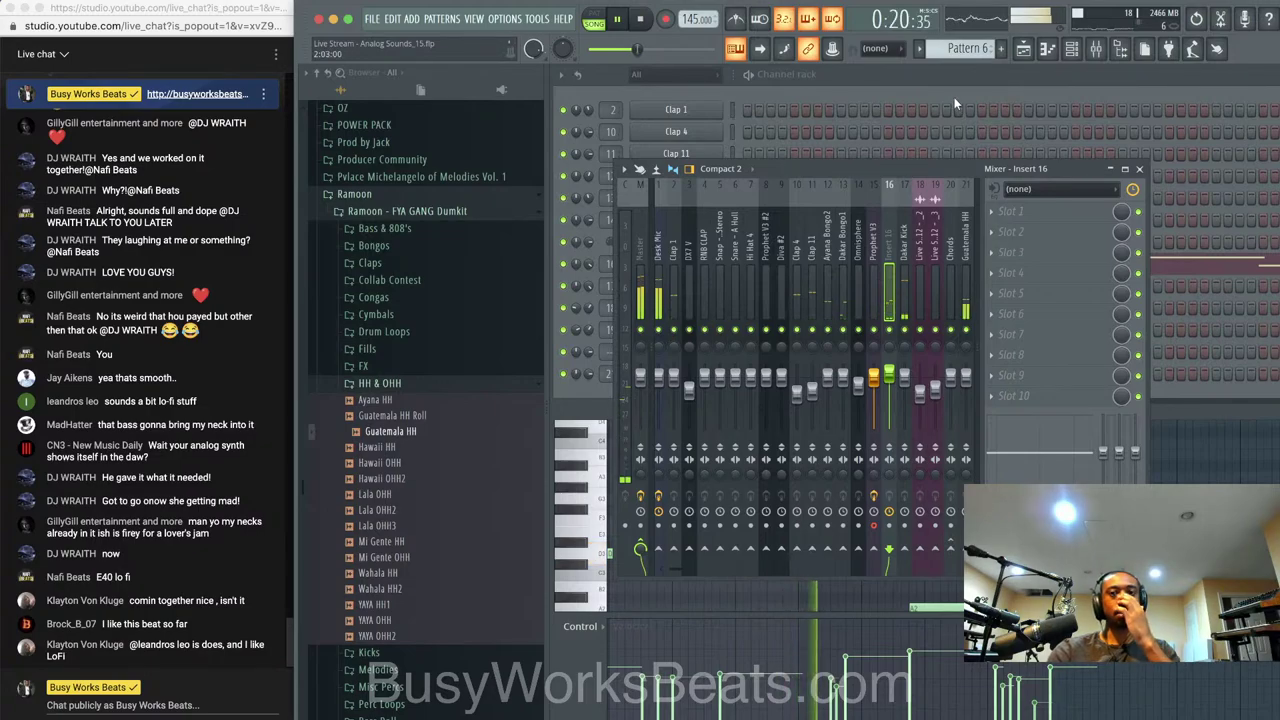
{"action": "key", "text": "F9"}
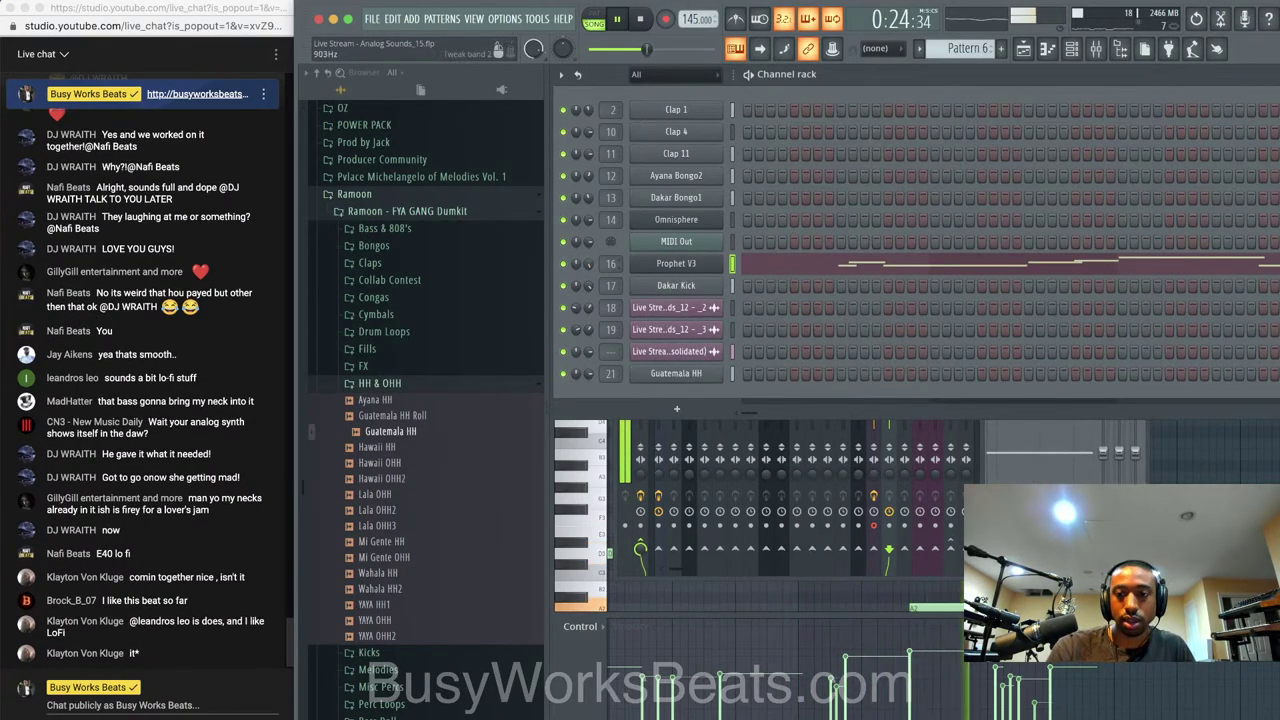
{"action": "key", "text": "F9"}
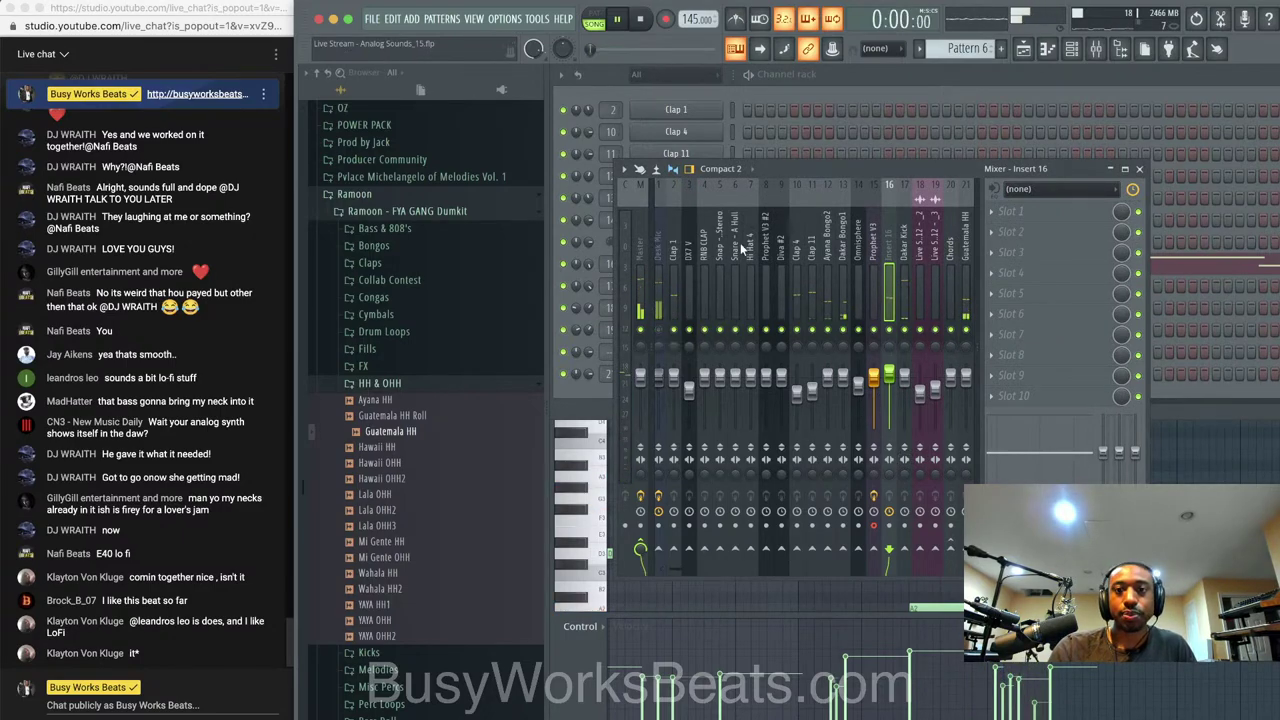
{"action": "key", "text": "F9"}
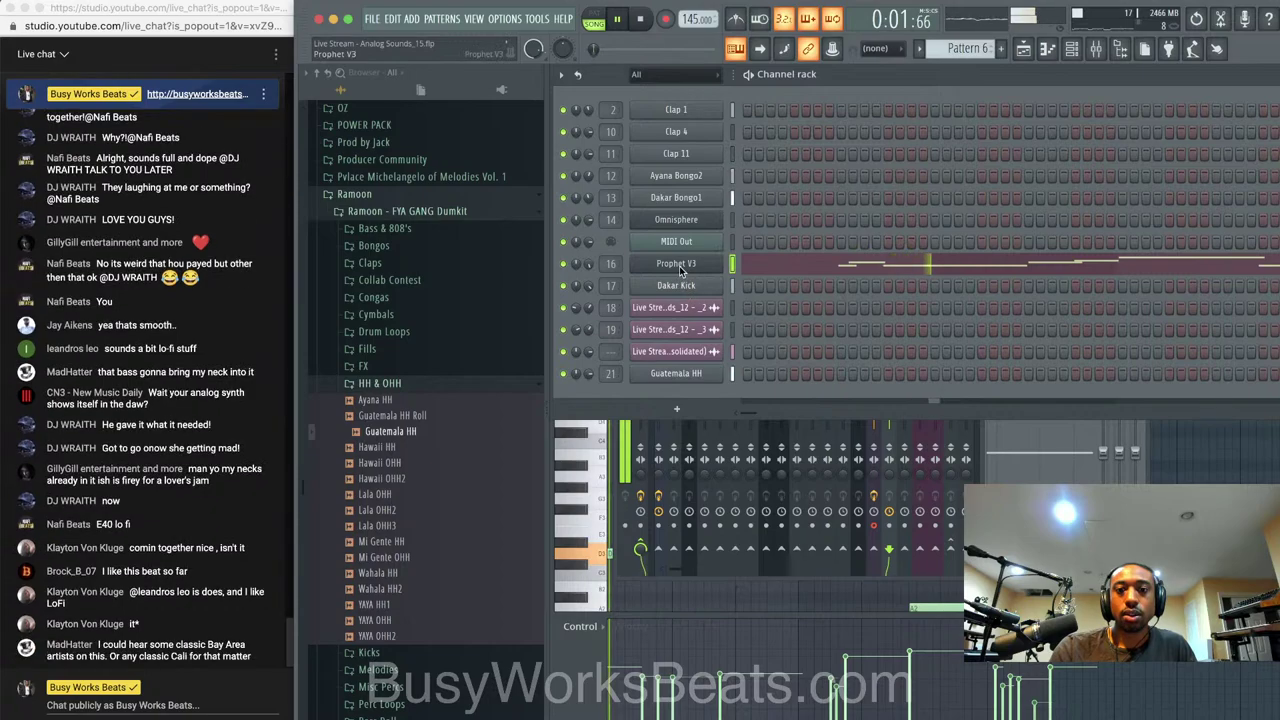
Review the Prophet V3 synth settings and the Dakar Kick channel while the beat plays
{"action": "left_click", "coordinate": [678, 265]}
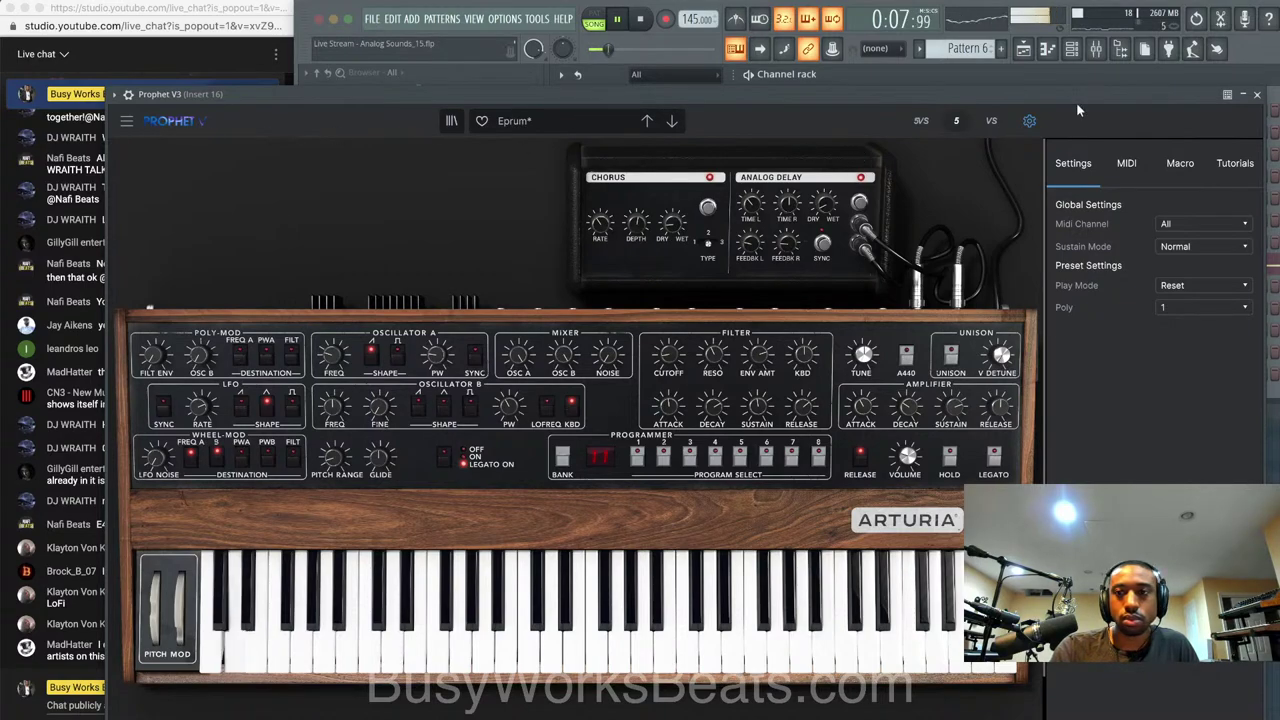
{"action": "left_click", "coordinate": [1258, 95]}
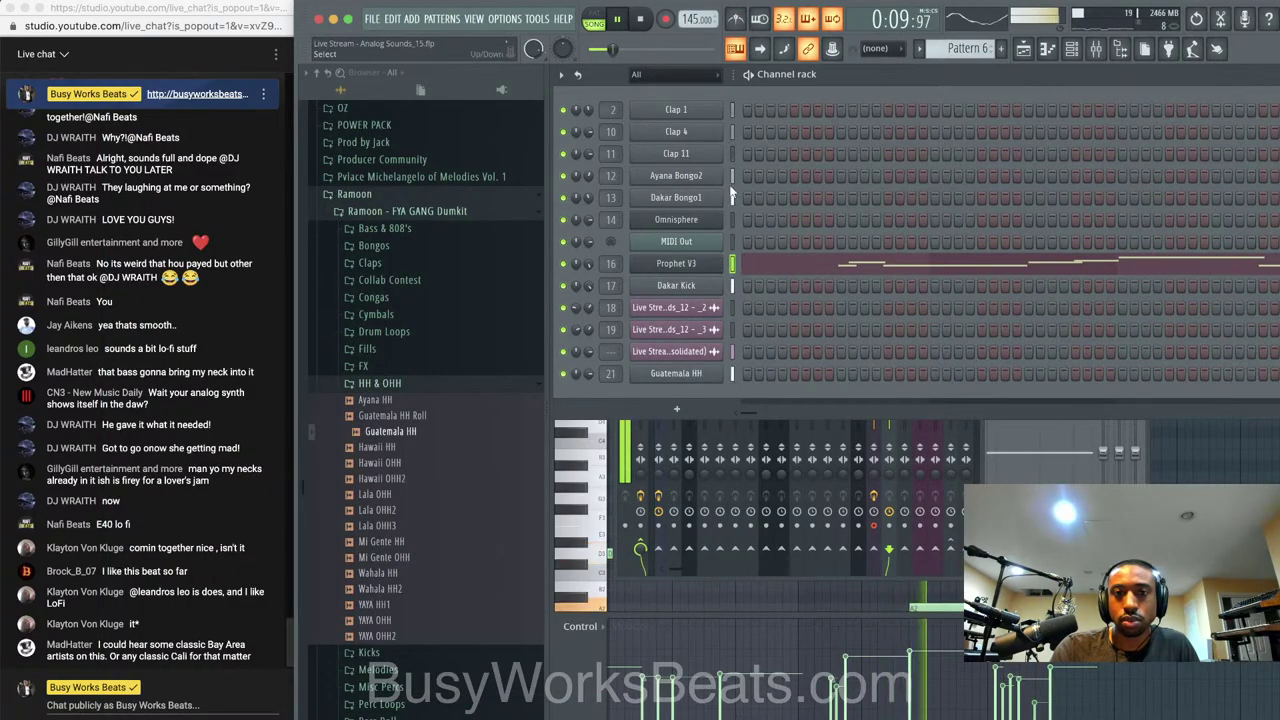
{"action": "left_click", "coordinate": [705, 287]}
{"action": "left_click", "coordinate": [954, 112]}
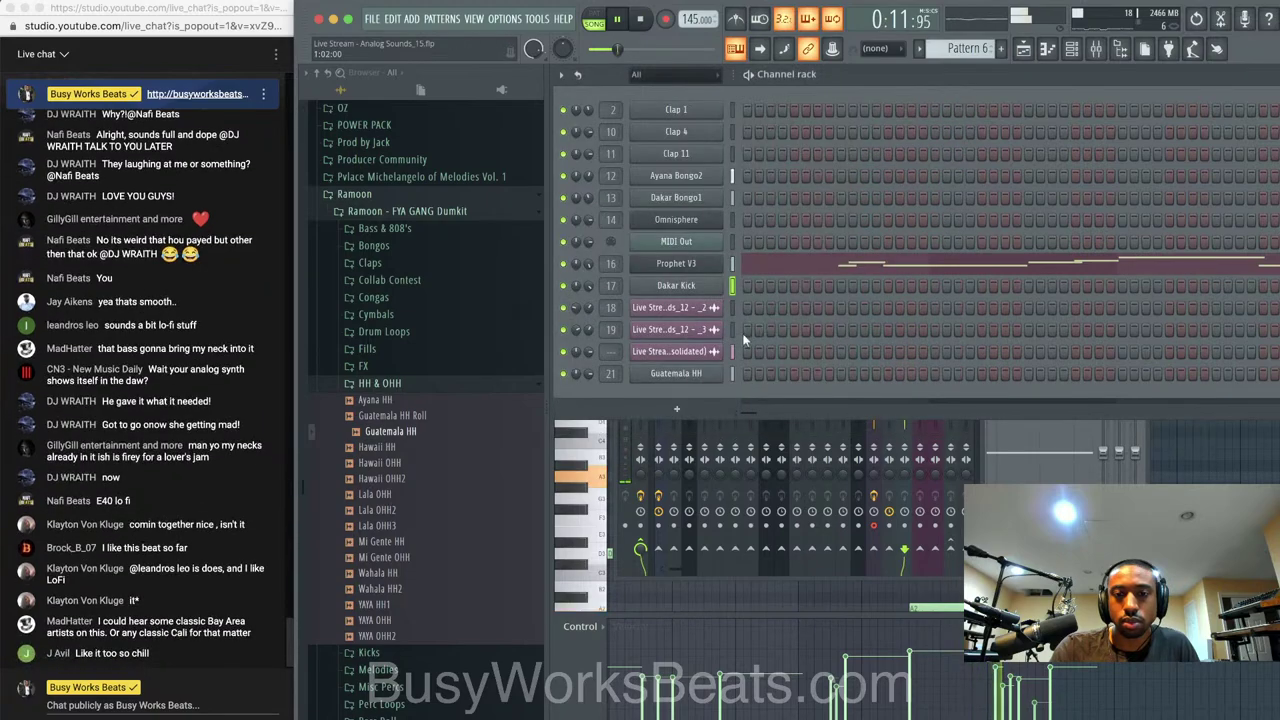
Set the fine time shift of the Guatemala HH channel to 0:01 and close its settings
{"action": "left_click", "coordinate": [705, 372]}
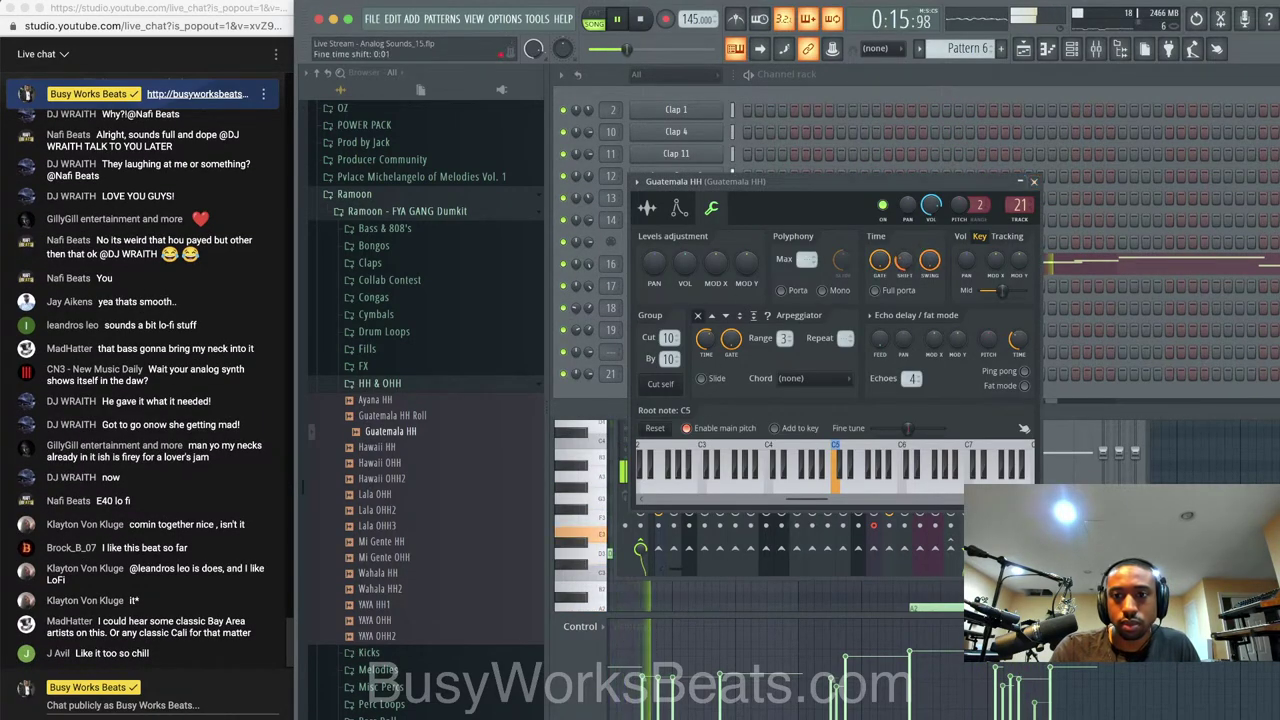
{"action": "left_click_drag", "start_coordinate": [904, 261], "coordinate": [904, 256]}
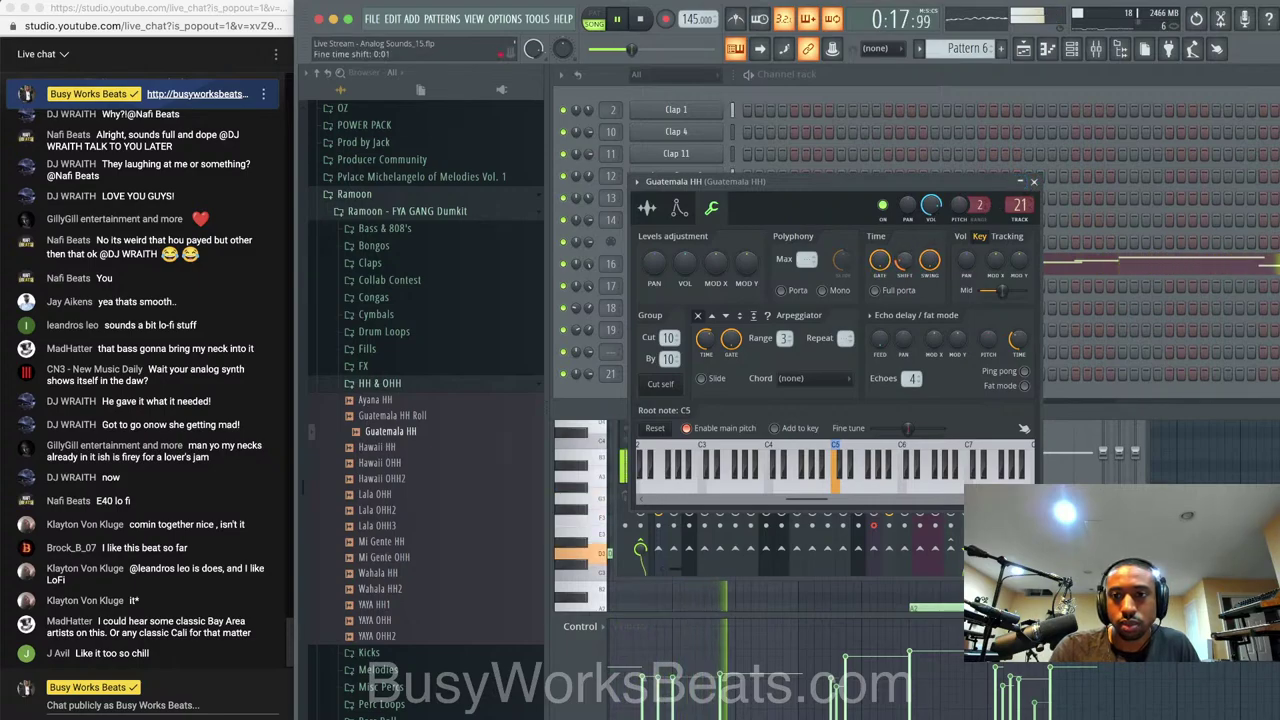
{"action": "left_click", "coordinate": [1034, 182]}
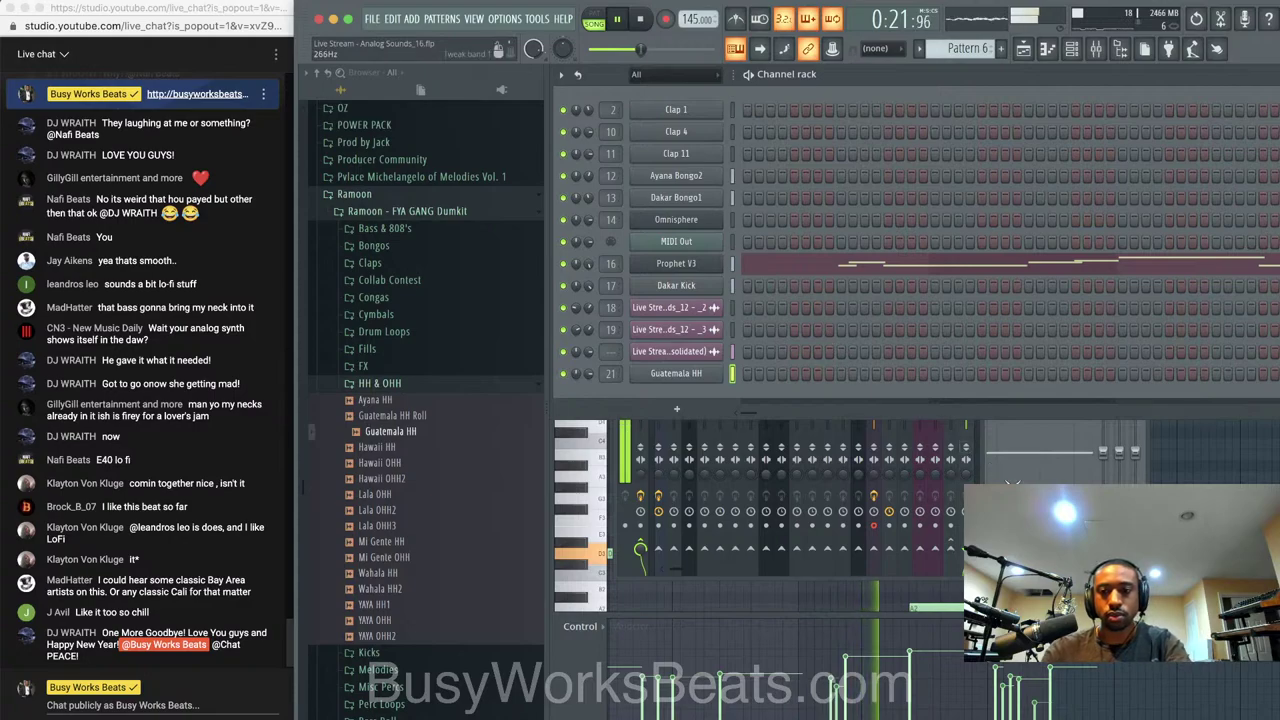
Check the track levels in the mixer and save a new version of the project from the piano roll
{"action": "key", "text": "F9"}
{"action": "scroll", "coordinate": [814, 249], "scroll_direction": "up", "scroll_amount": 5}
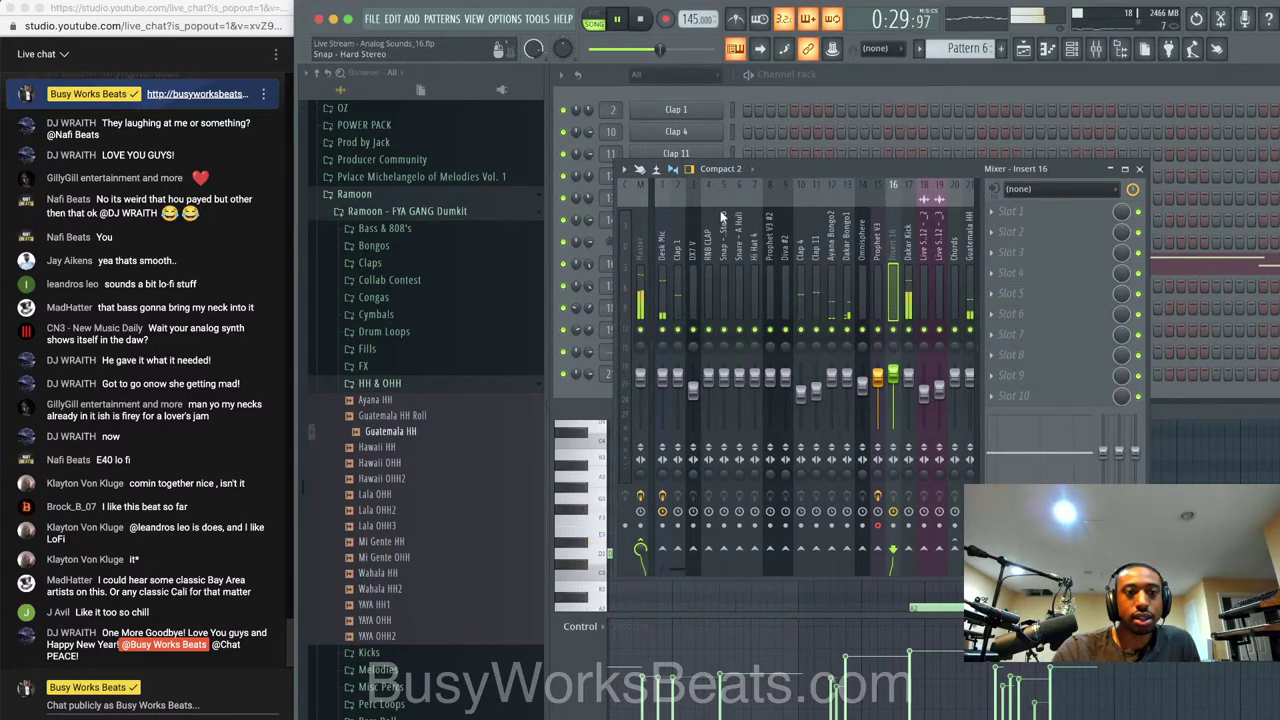
{"action": "left_click", "coordinate": [1139, 169]}
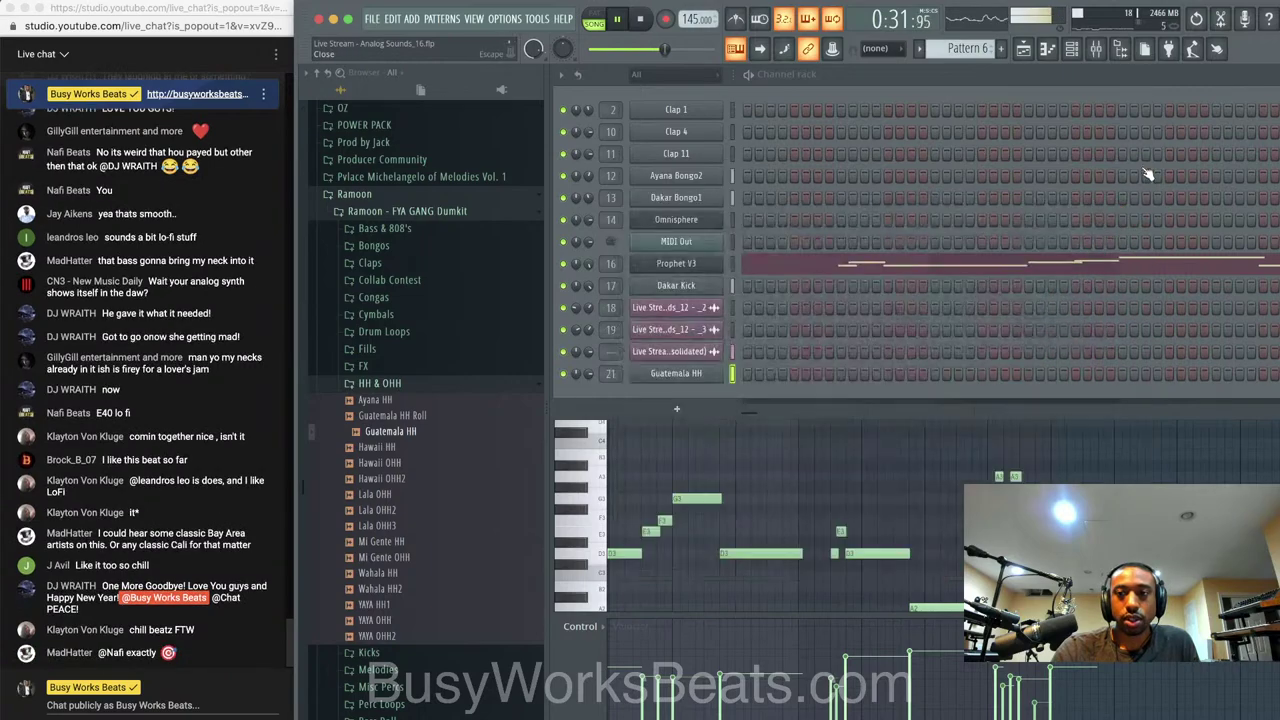
{"action": "left_click", "coordinate": [1123, 457]}
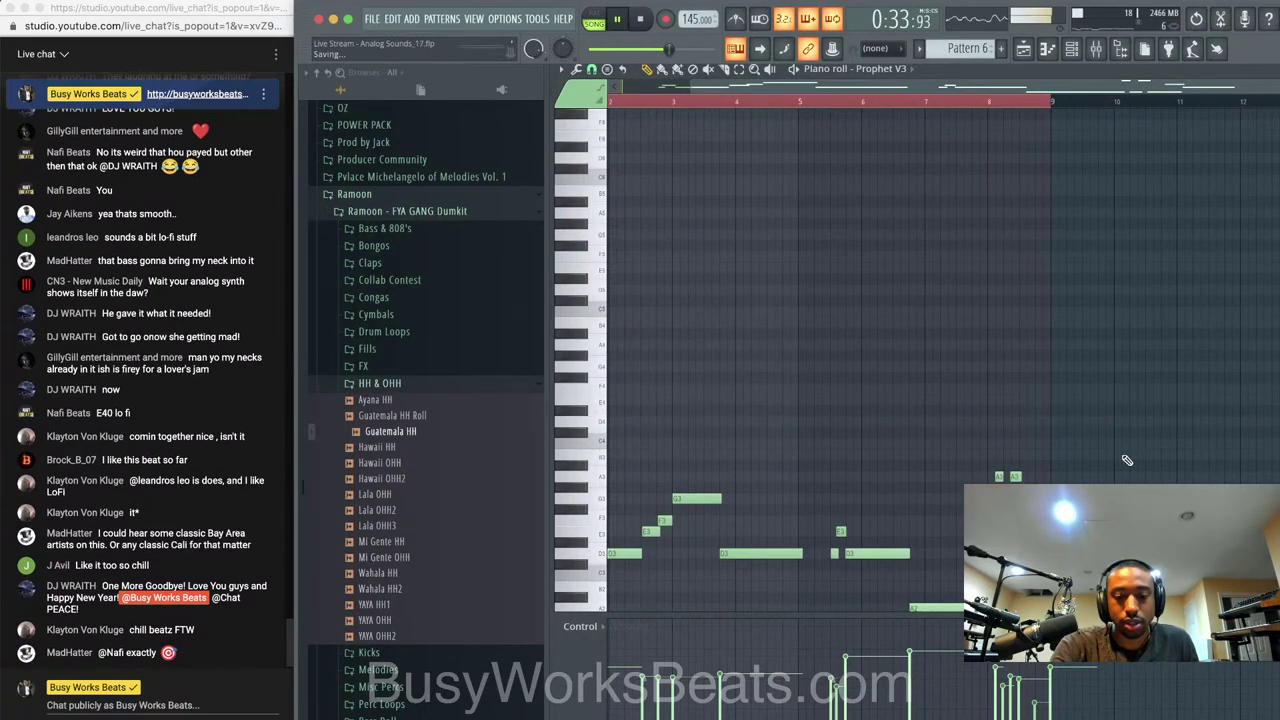
Return to the playlist, stop playback and bring up the mixer
{"action": "left_click", "coordinate": [1071, 49]}
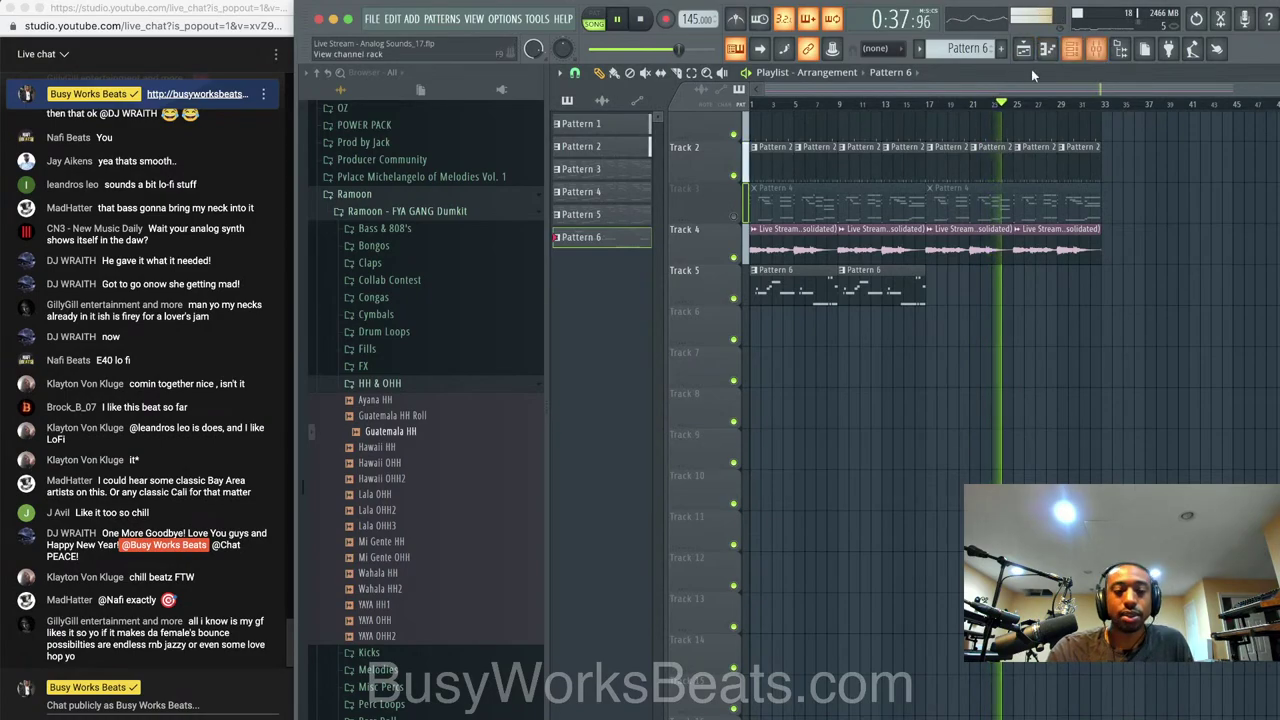
{"action": "key", "text": "space"}
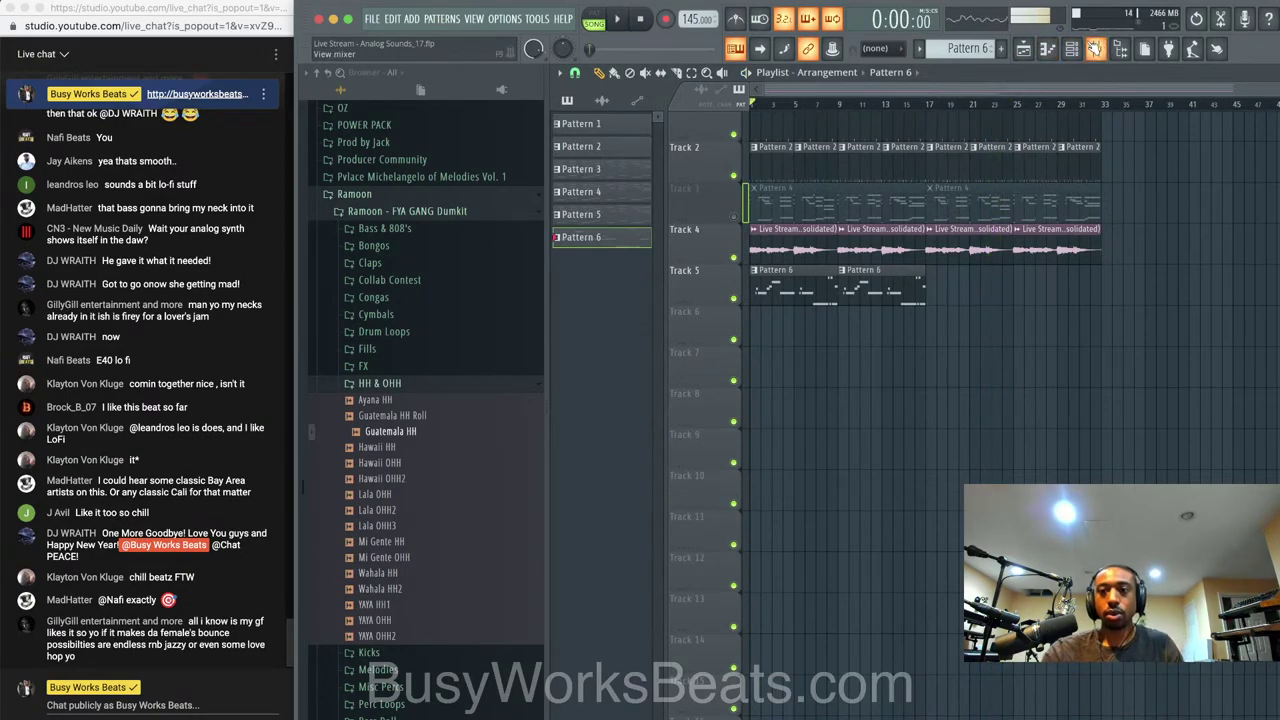
{"action": "left_click", "coordinate": [1096, 49]}
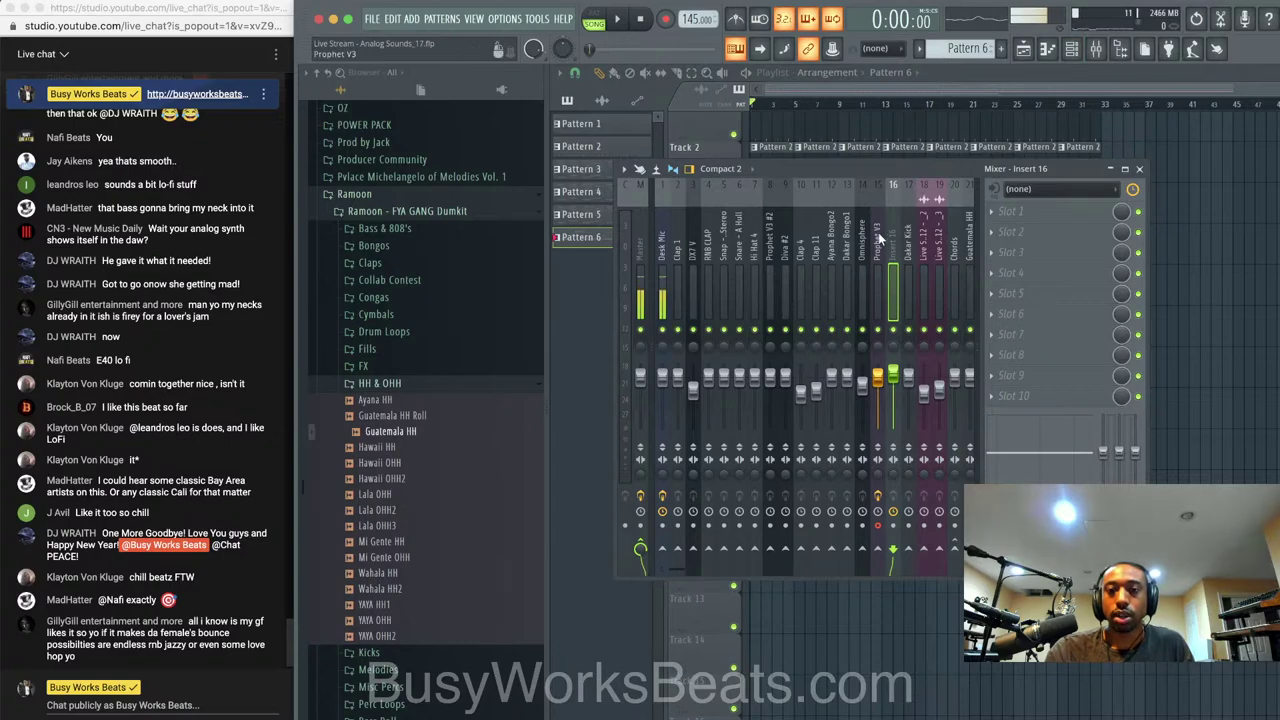
Switch to the YouTube Studio livestream dashboard to check the stream, and return to the FL Studio playlist
{"action": "right_click", "coordinate": [304, 715]}
{"action": "left_click", "coordinate": [340, 618]}
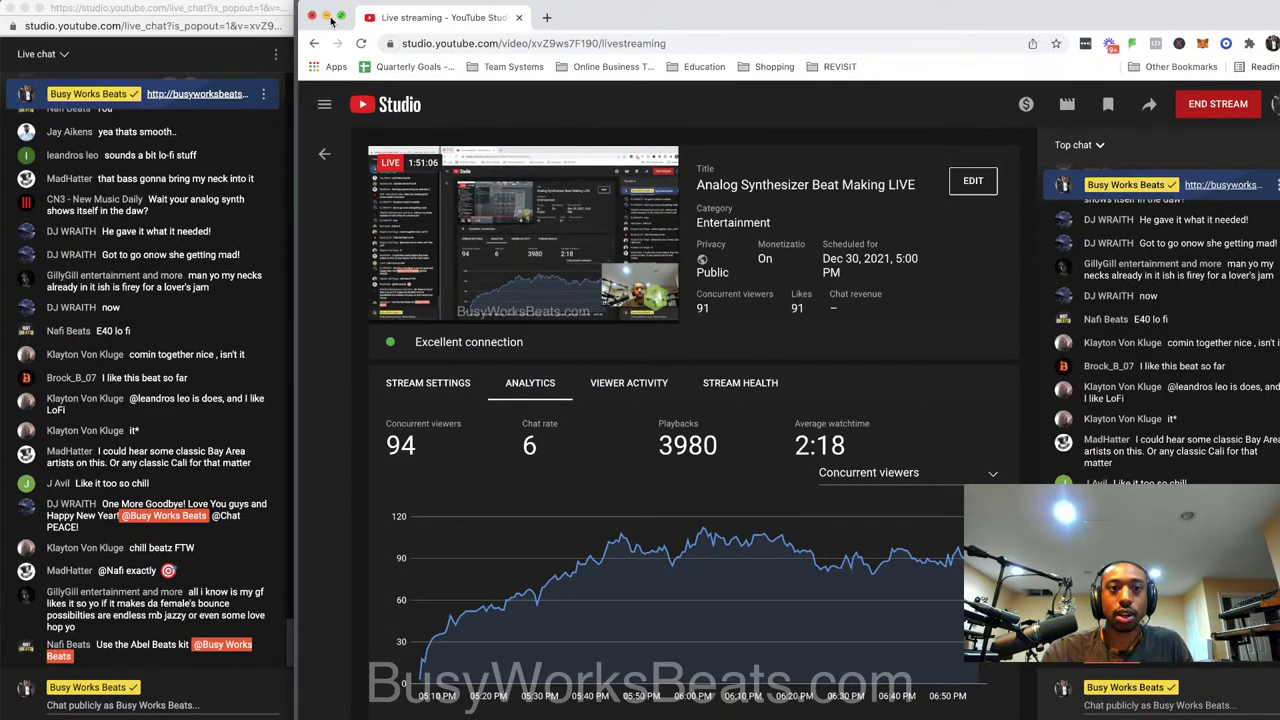
{"action": "left_click", "coordinate": [326, 17]}
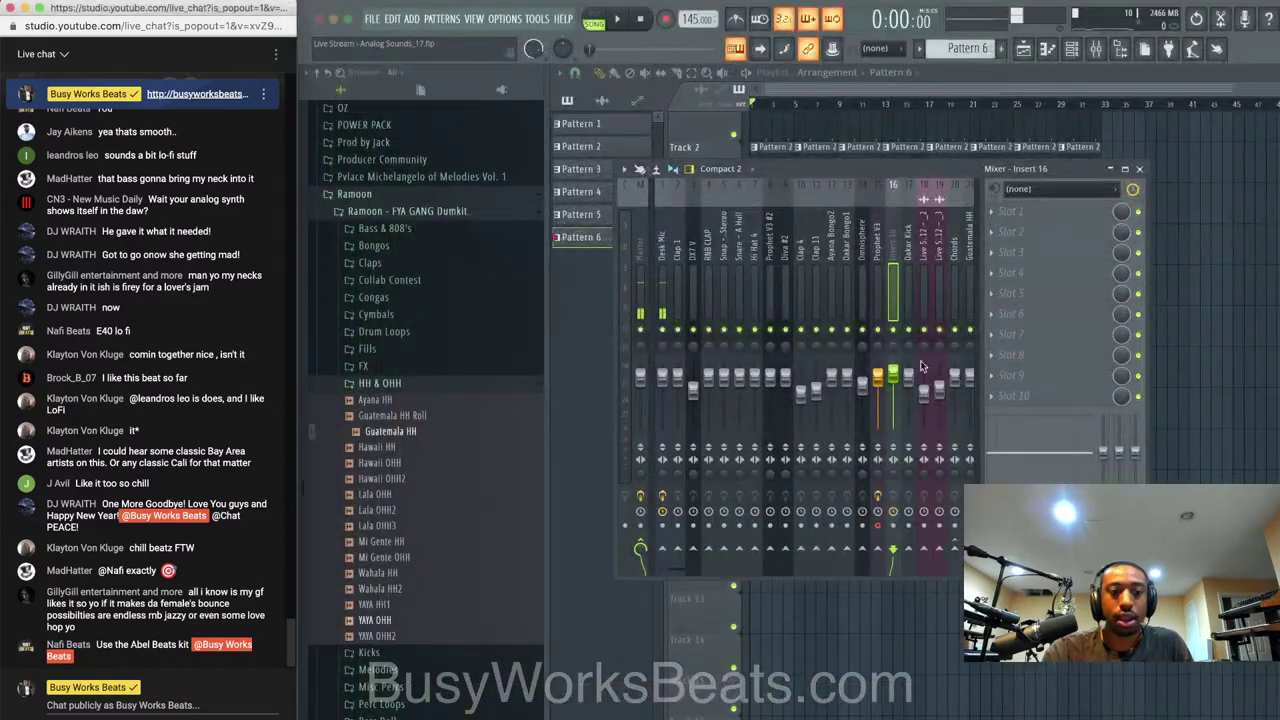
{"action": "key", "text": "F9"}
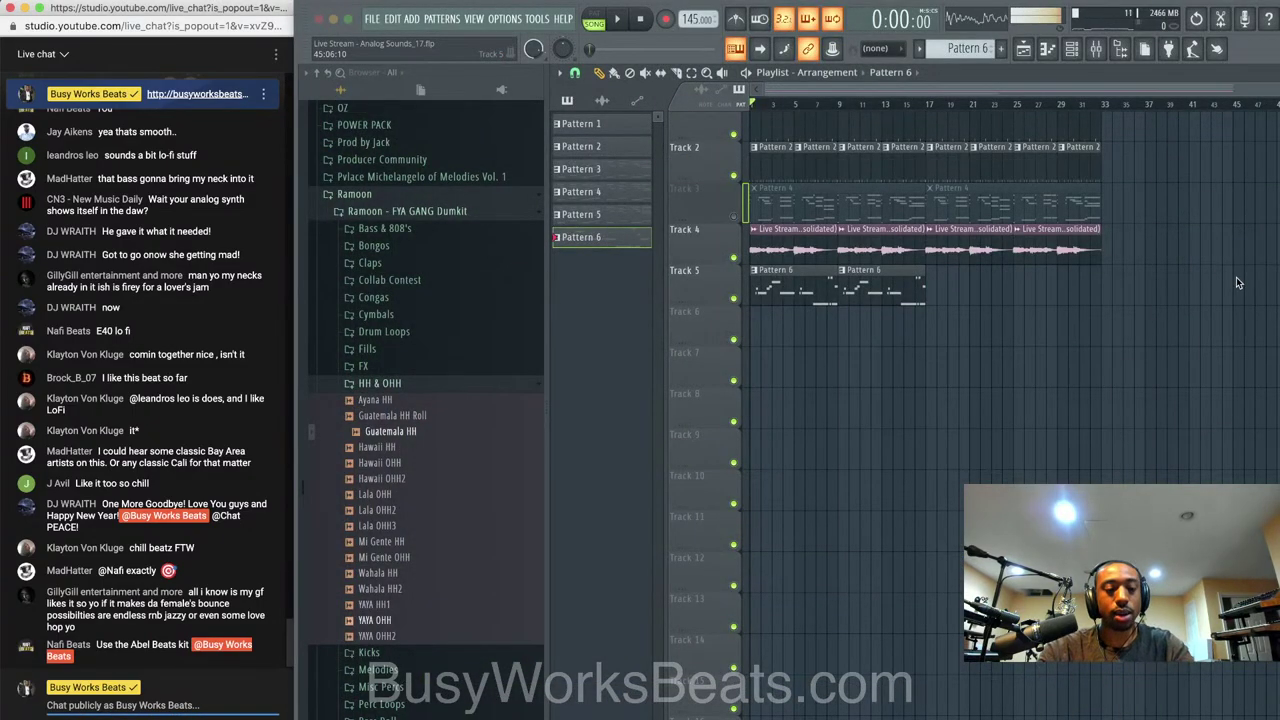
Save the project as a new version
{"action": "key", "text": "super+s"}
{"action": "key", "text": "super+n"}
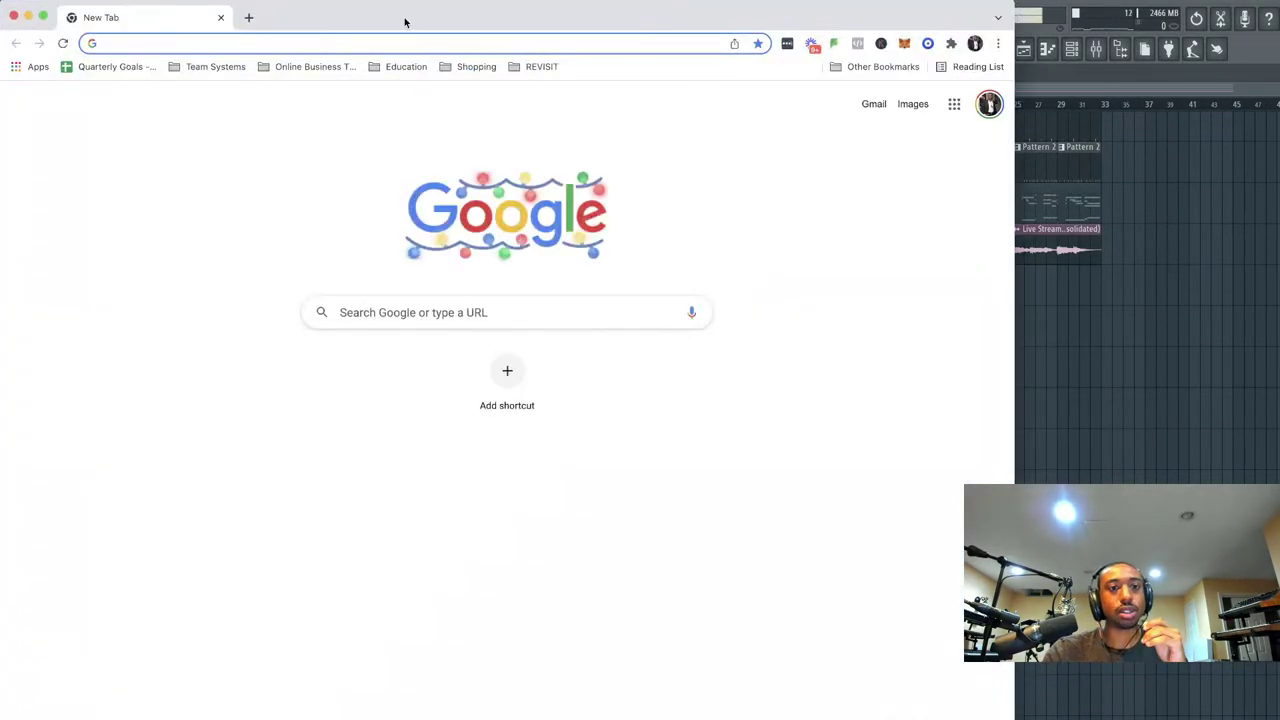
{"action": "left_click", "coordinate": [221, 17]}
{"action": "left_click", "coordinate": [514, 346]}
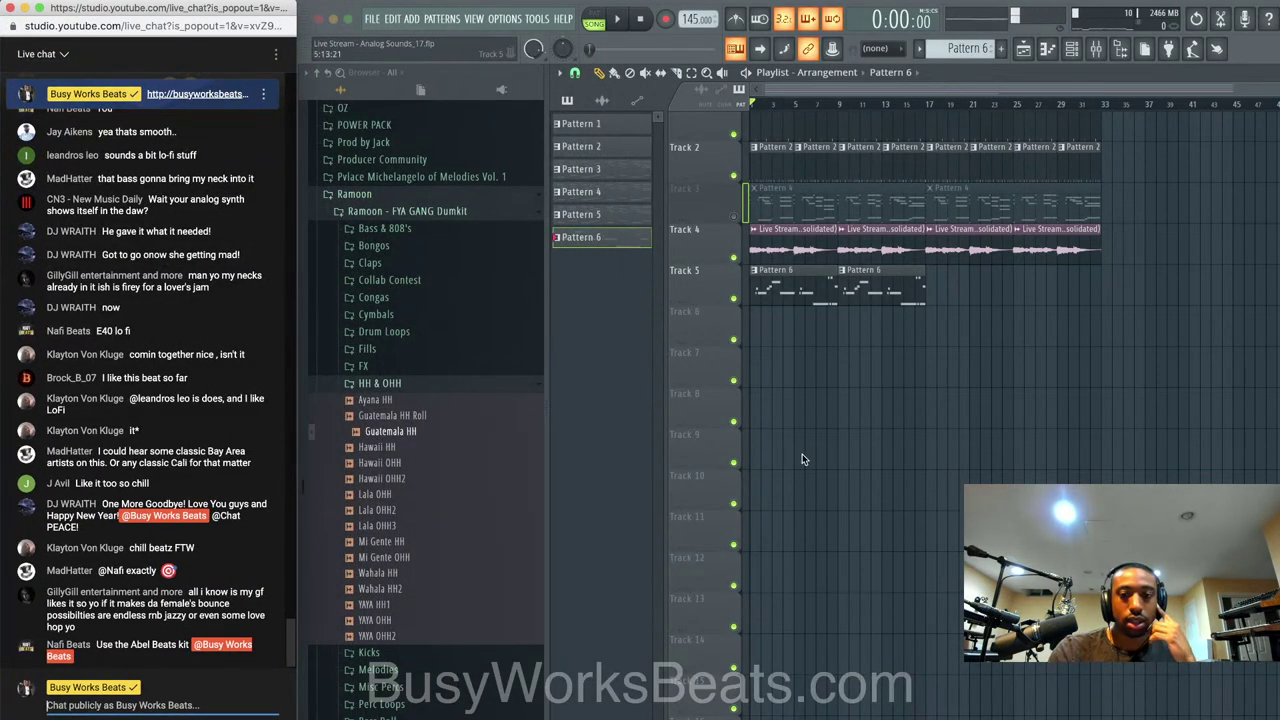
{"action": "left_click", "coordinate": [1070, 96]}
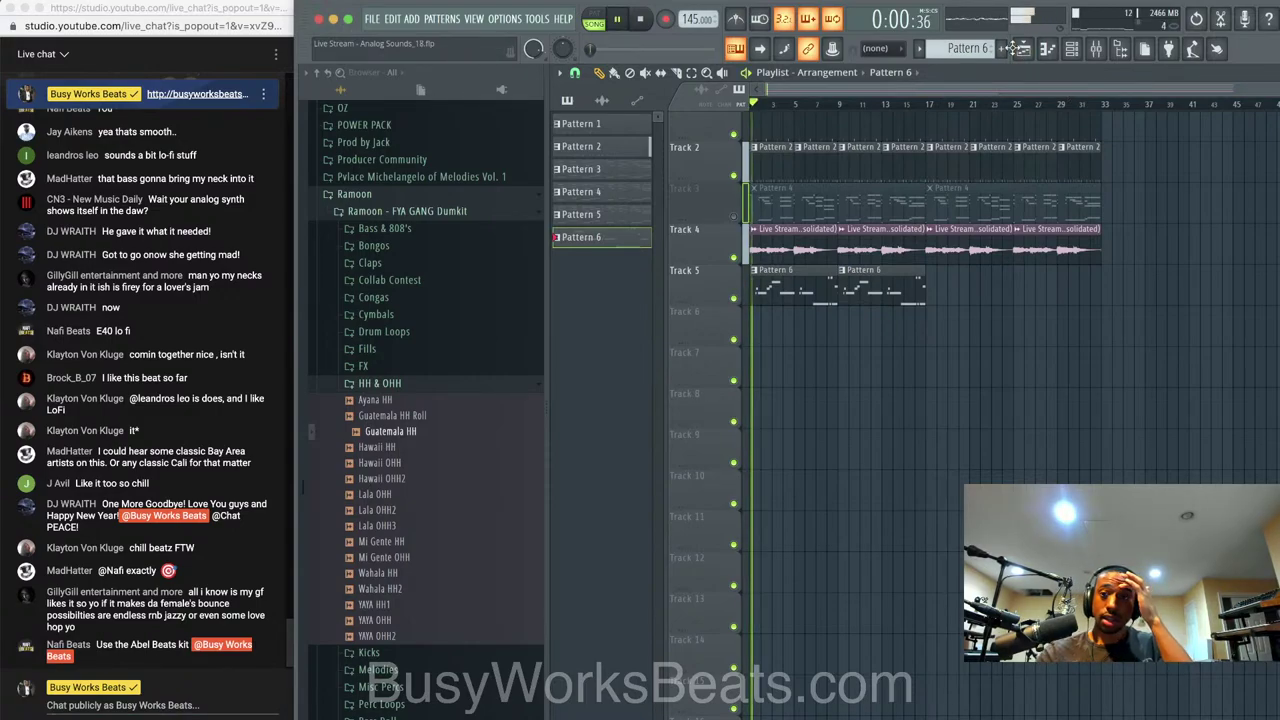
Add a Scaler 2 channel to the channel rack
{"action": "left_click", "coordinate": [1097, 50]}
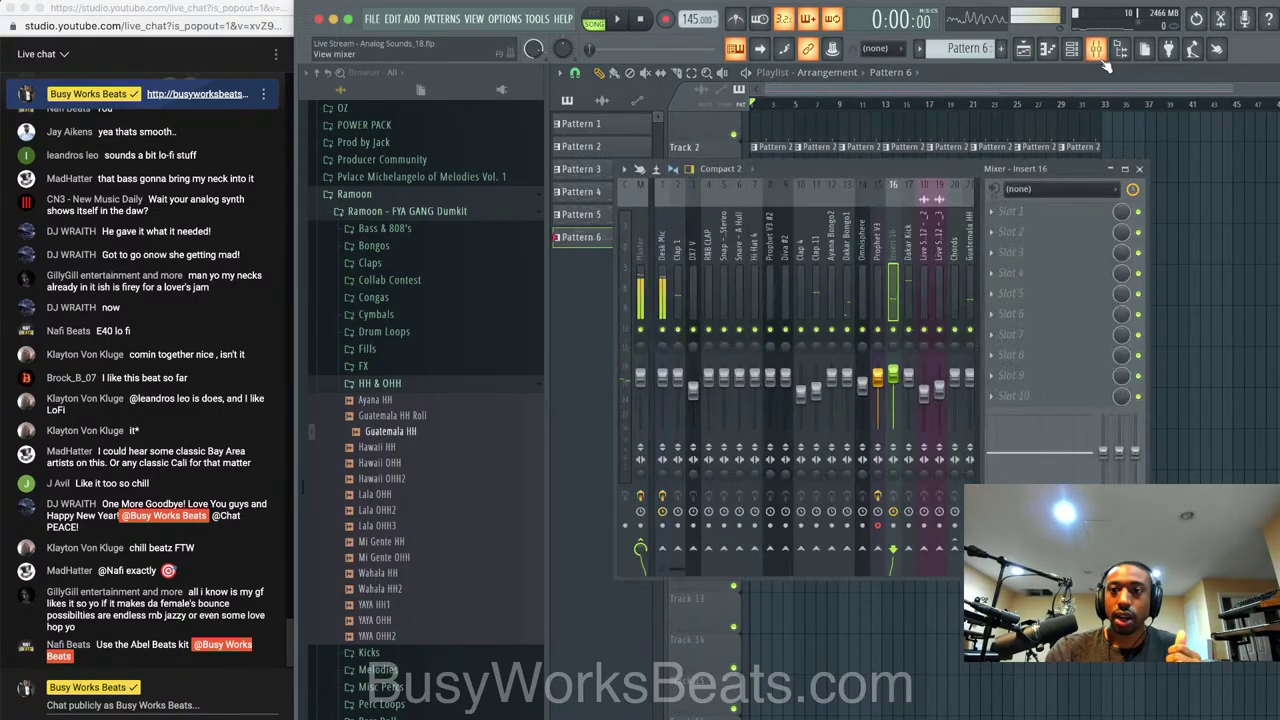
{"action": "left_click", "coordinate": [1071, 49]}
{"action": "left_click", "coordinate": [676, 408]}
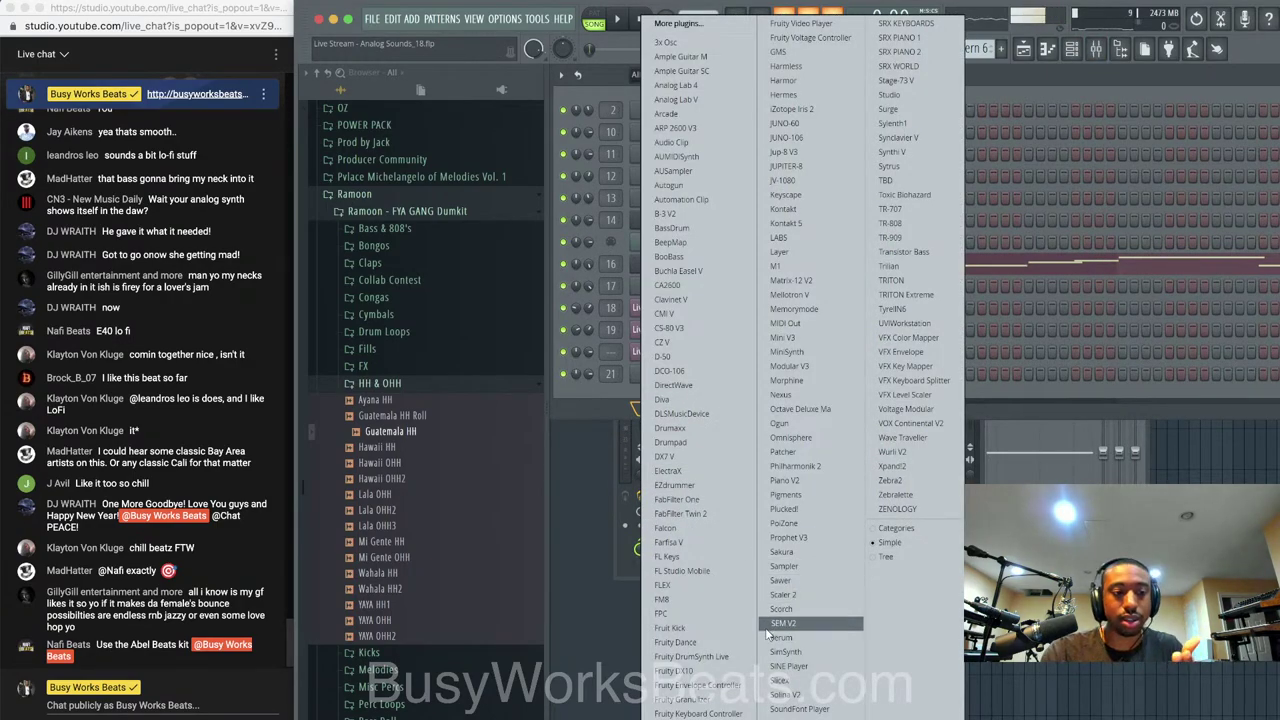
{"action": "left_click_drag", "start_coordinate": [799, 591], "coordinate": [799, 589]}
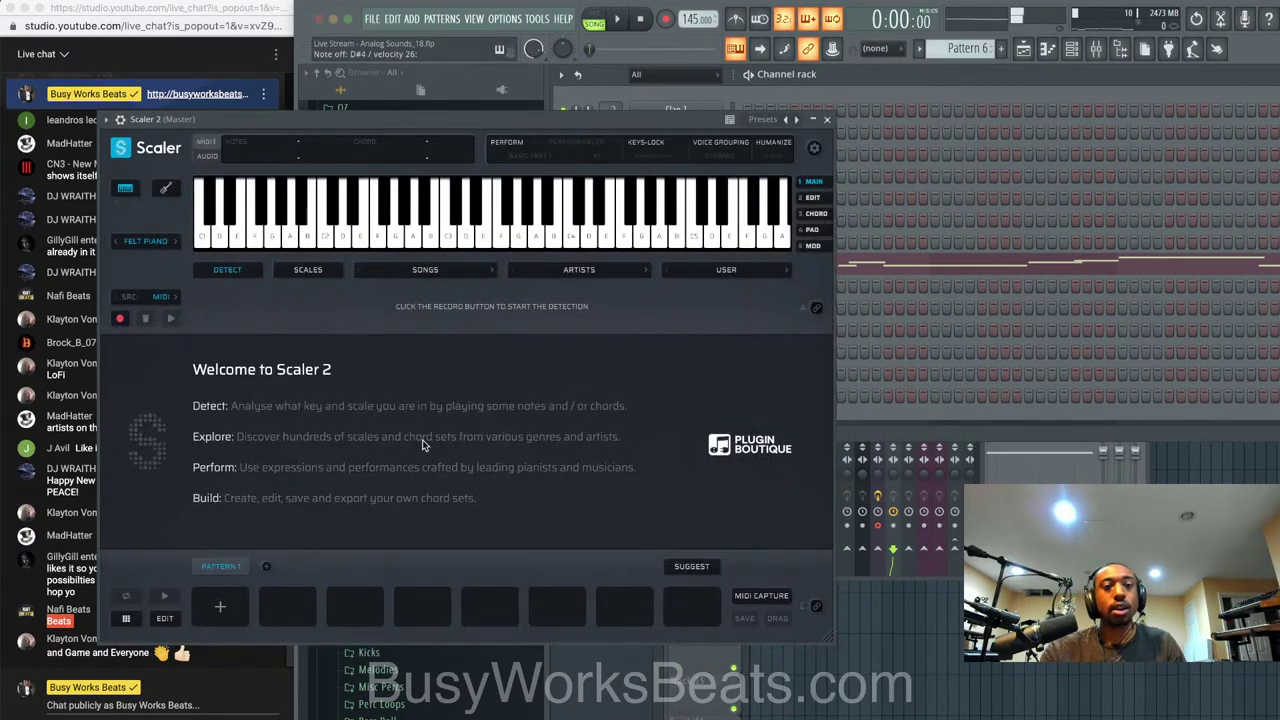
Choose the grand piano sound in Scaler 2, play notes along with the beat and close the plugin
{"action": "left_click", "coordinate": [177, 244]}
{"action": "key", "text": "space"}
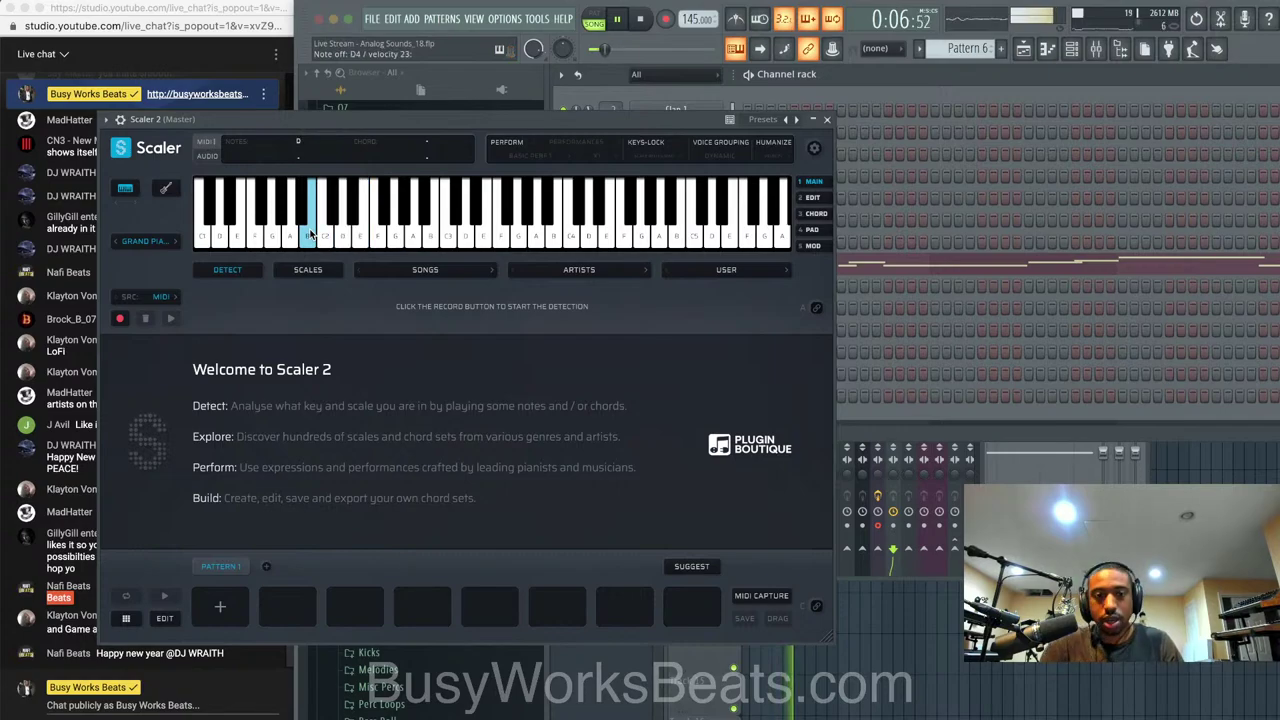
{"action": "left_click", "coordinate": [827, 120]}
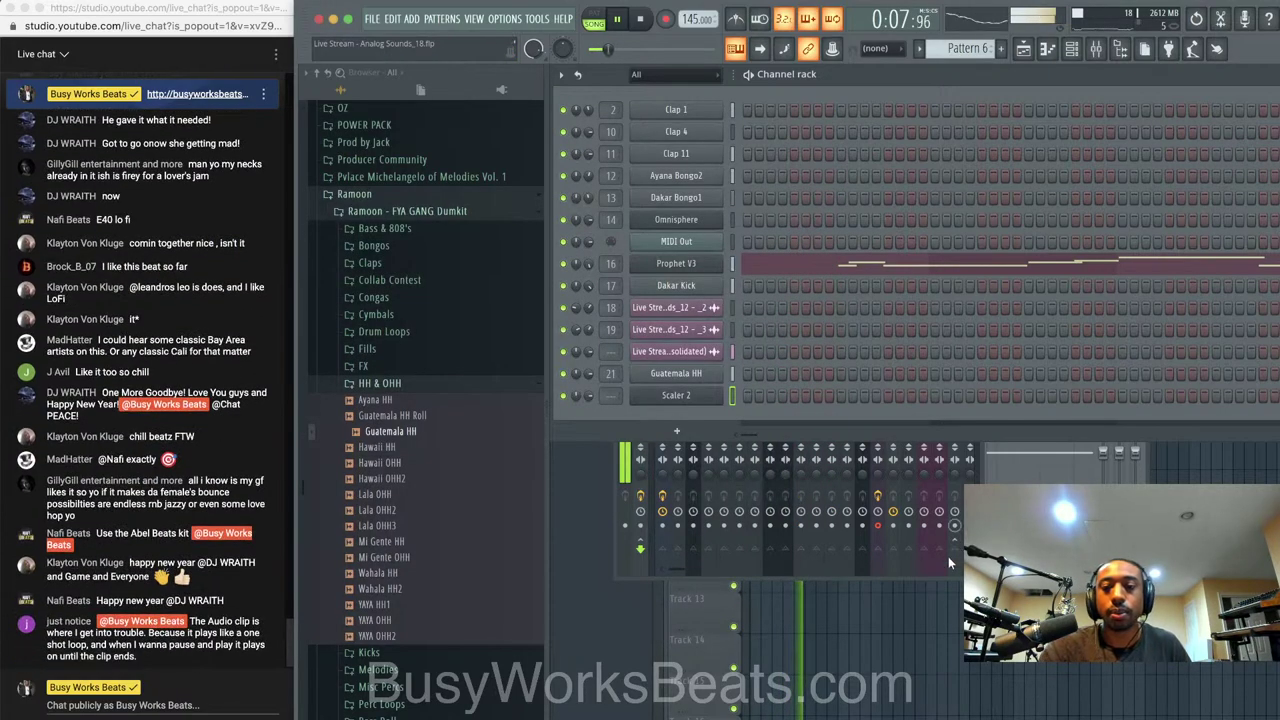
Return to the playlist, stop playback and mute Track 5 with the Pattern 6 clips
{"action": "left_click", "coordinate": [938, 622]}
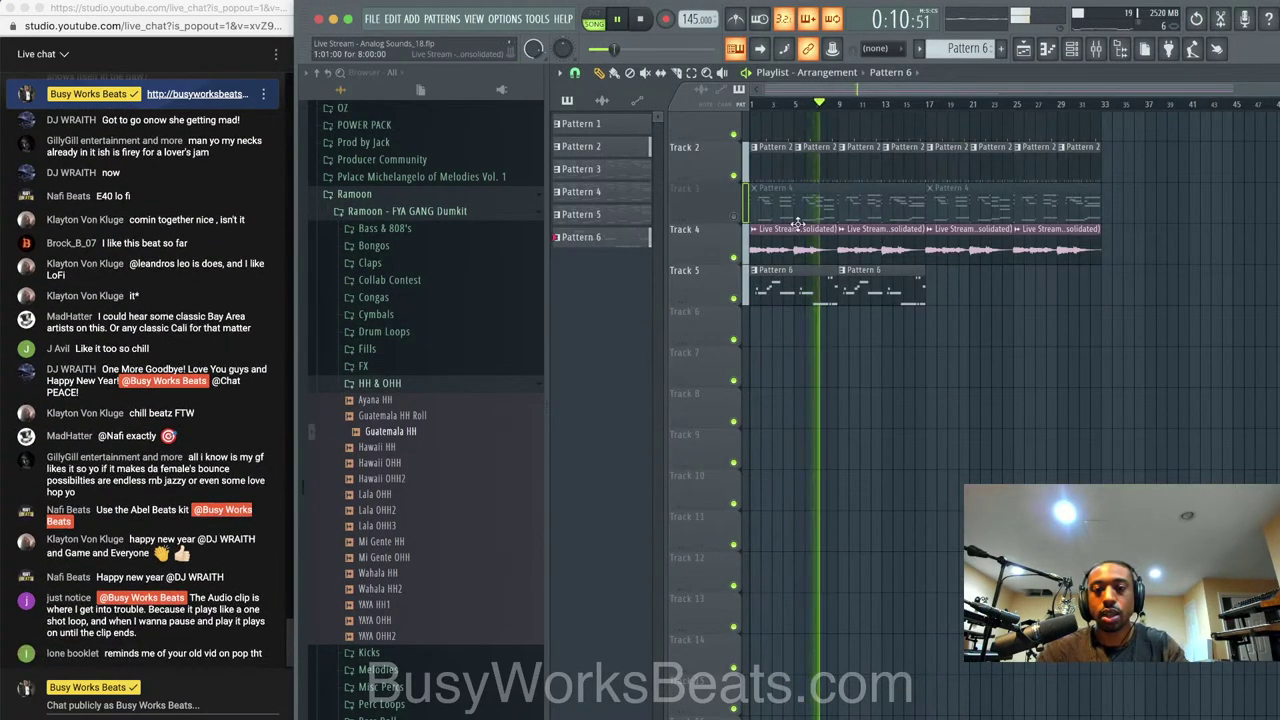
{"action": "key", "text": "space"}
{"action": "left_click", "coordinate": [734, 299]}
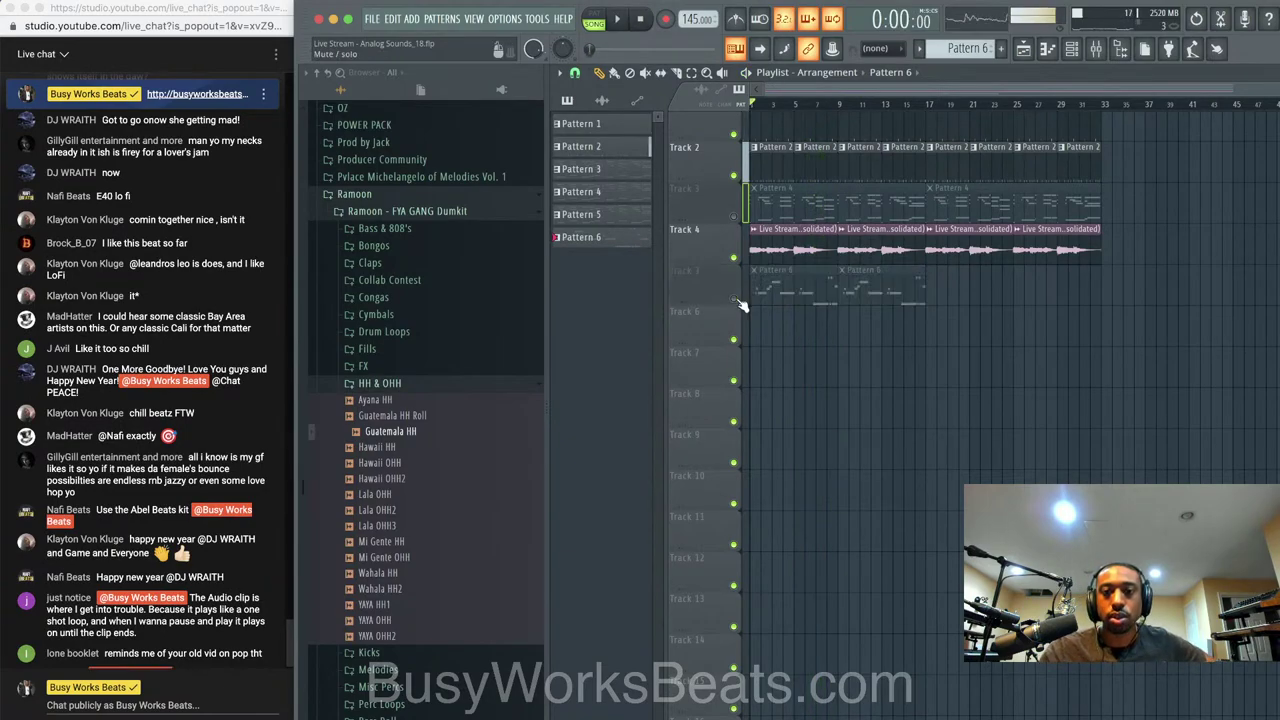
Try a lower pitch shift on the consolidated audio clip of Track 4 and listen to it with the drums
{"action": "left_click", "coordinate": [758, 230]}
{"action": "left_click", "coordinate": [778, 279]}
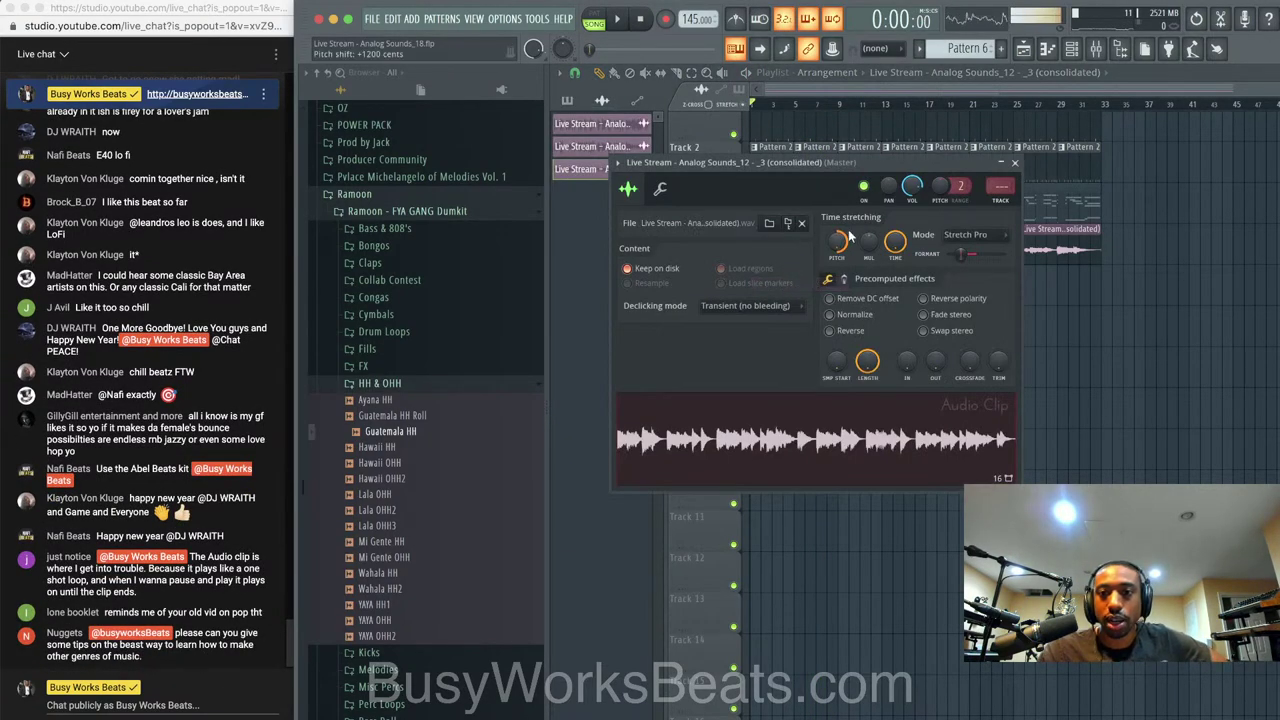
{"action": "left_click_drag", "start_coordinate": [835, 248], "coordinate": [835, 258]}
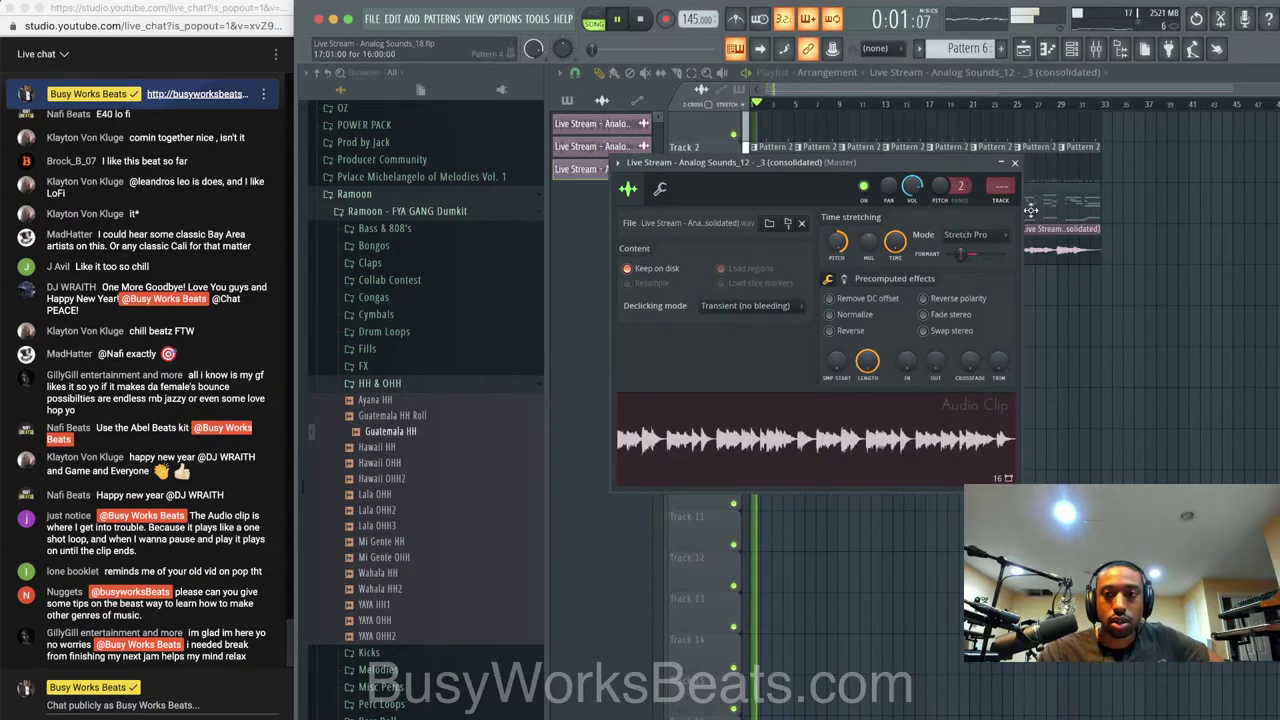
{"action": "left_click", "coordinate": [1014, 162]}
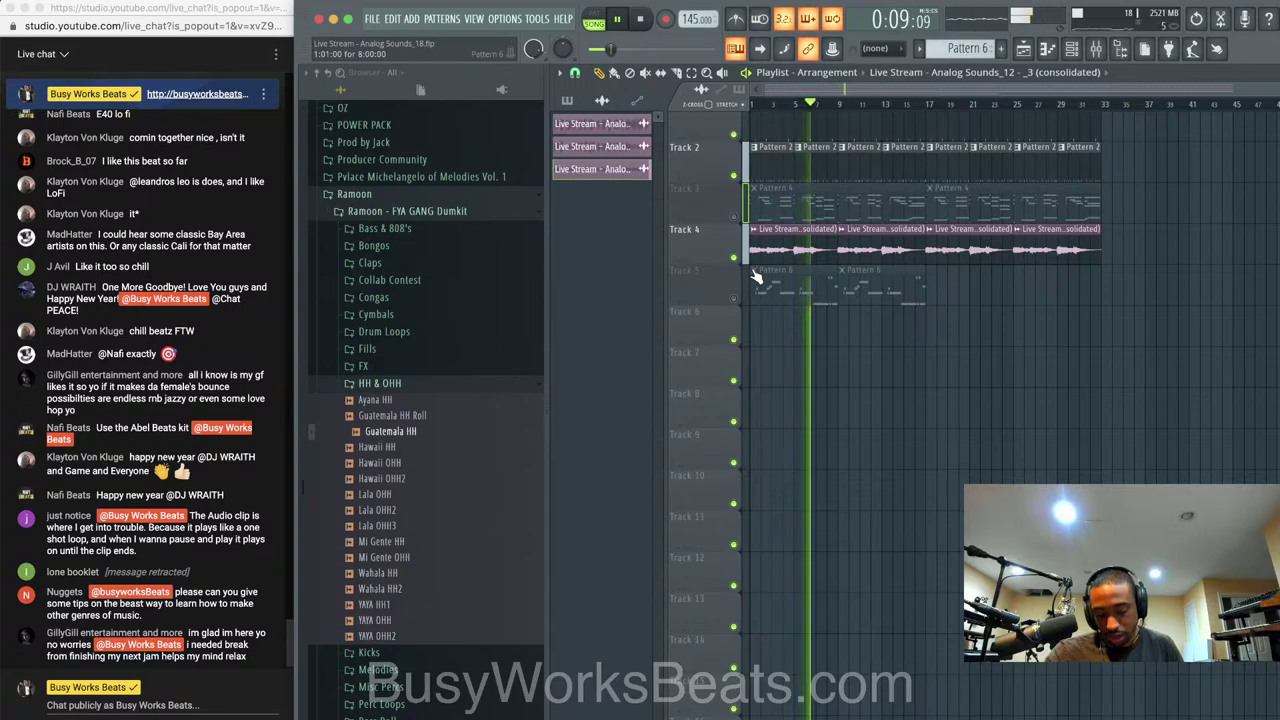
Set the pitch shift of Track 4's consolidated audio clip to +1000 cents and restart playback
{"action": "right_click", "coordinate": [755, 231]}
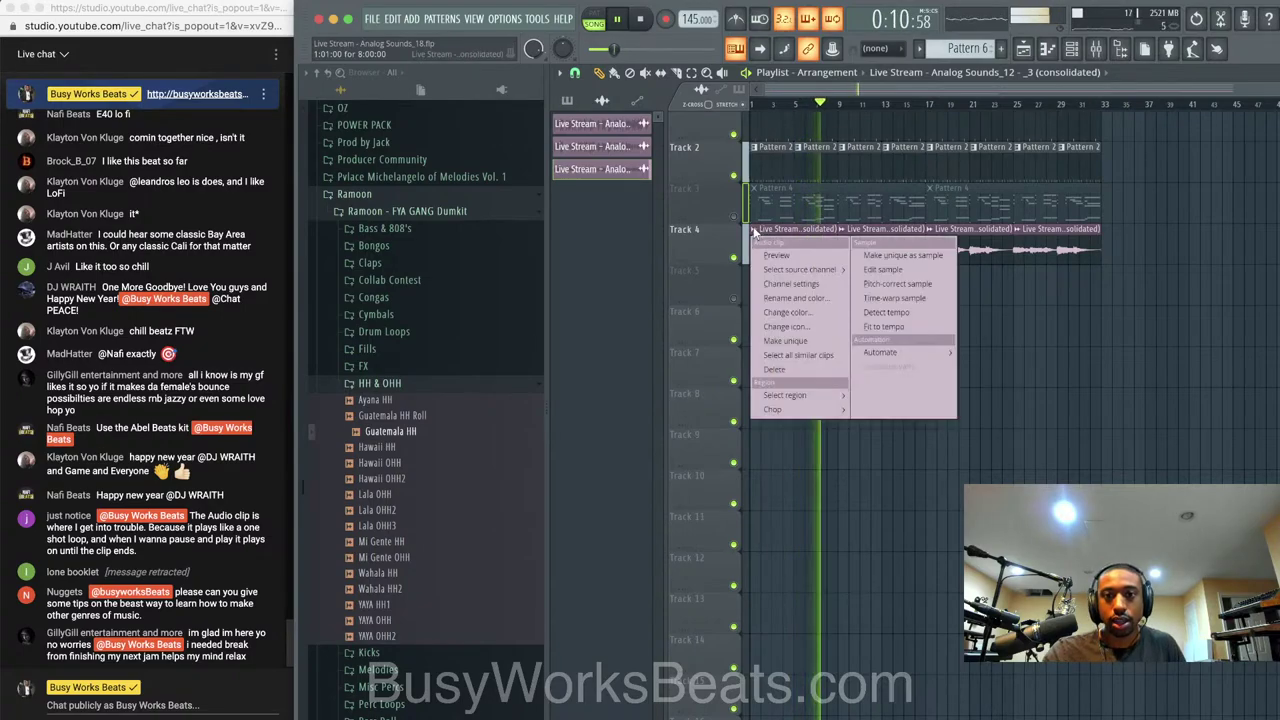
{"action": "left_click", "coordinate": [791, 284]}
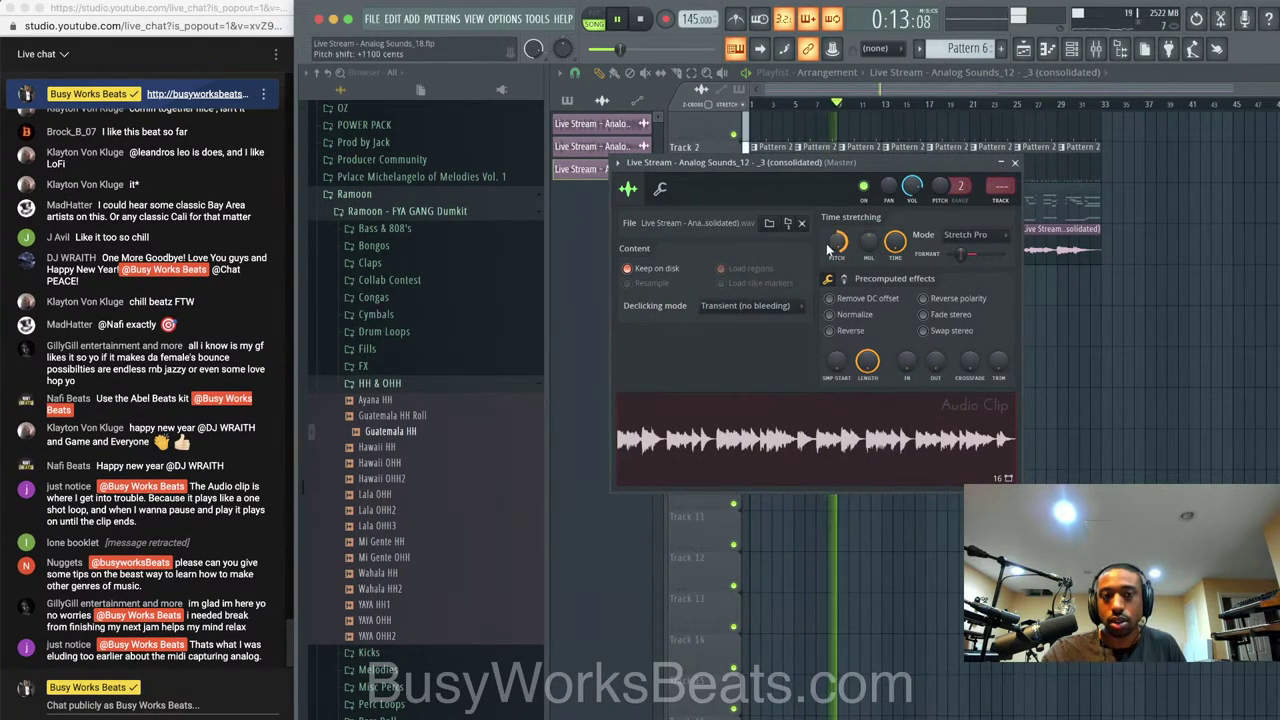
{"action": "key", "text": "space"}
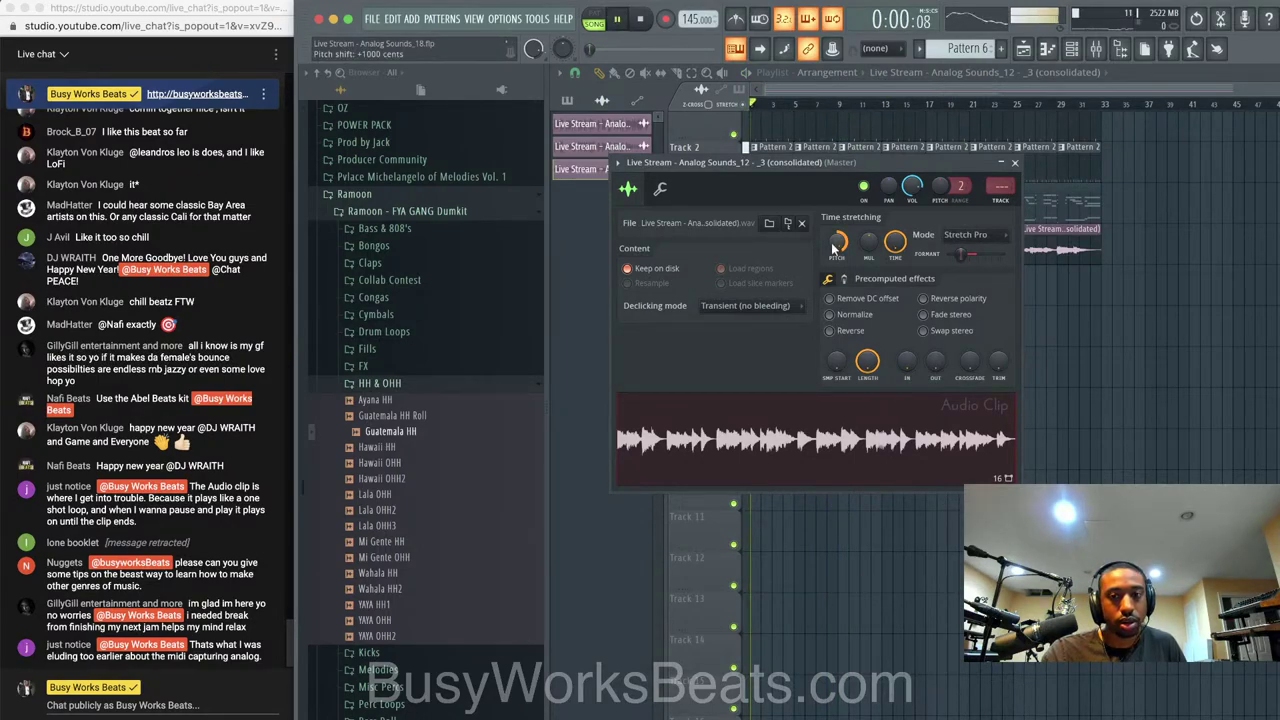
{"action": "left_click", "coordinate": [1015, 163]}
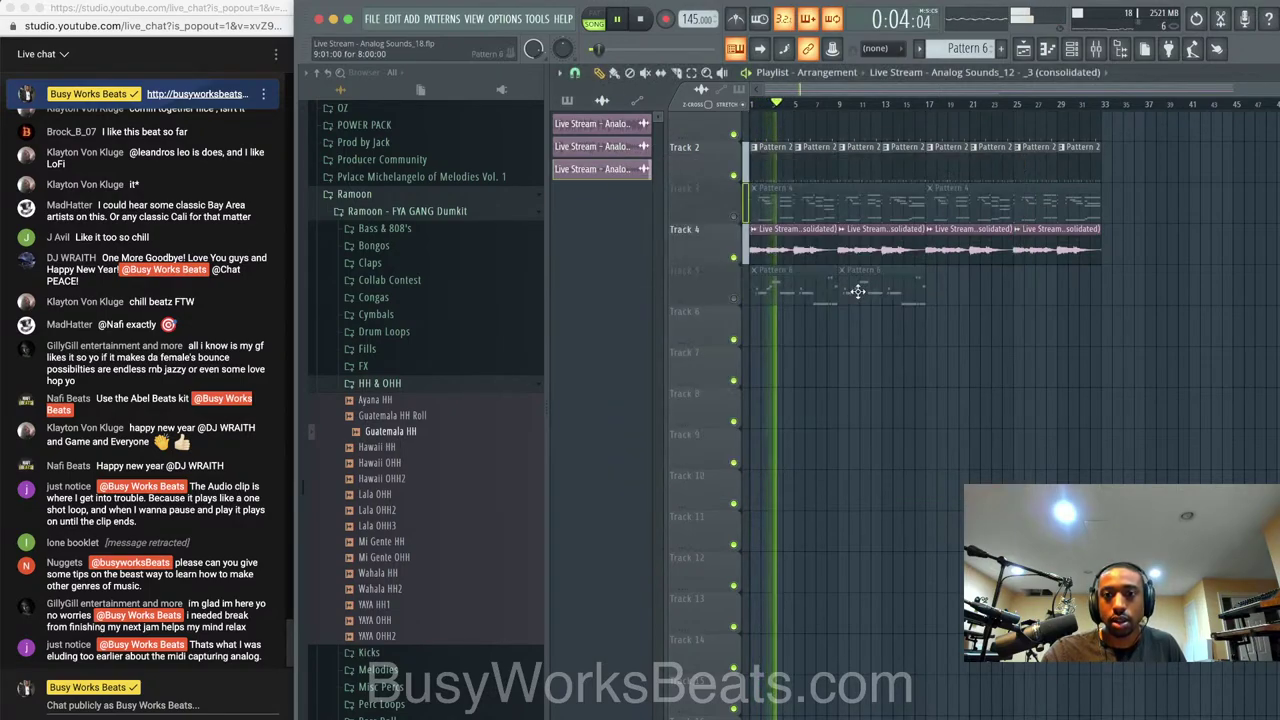
Transpose Pattern 6's Prophet V3 notes down two semitones, unmute Track 5 in the playlist and listen to the line with the beat
{"action": "double_click", "coordinate": [815, 289]}
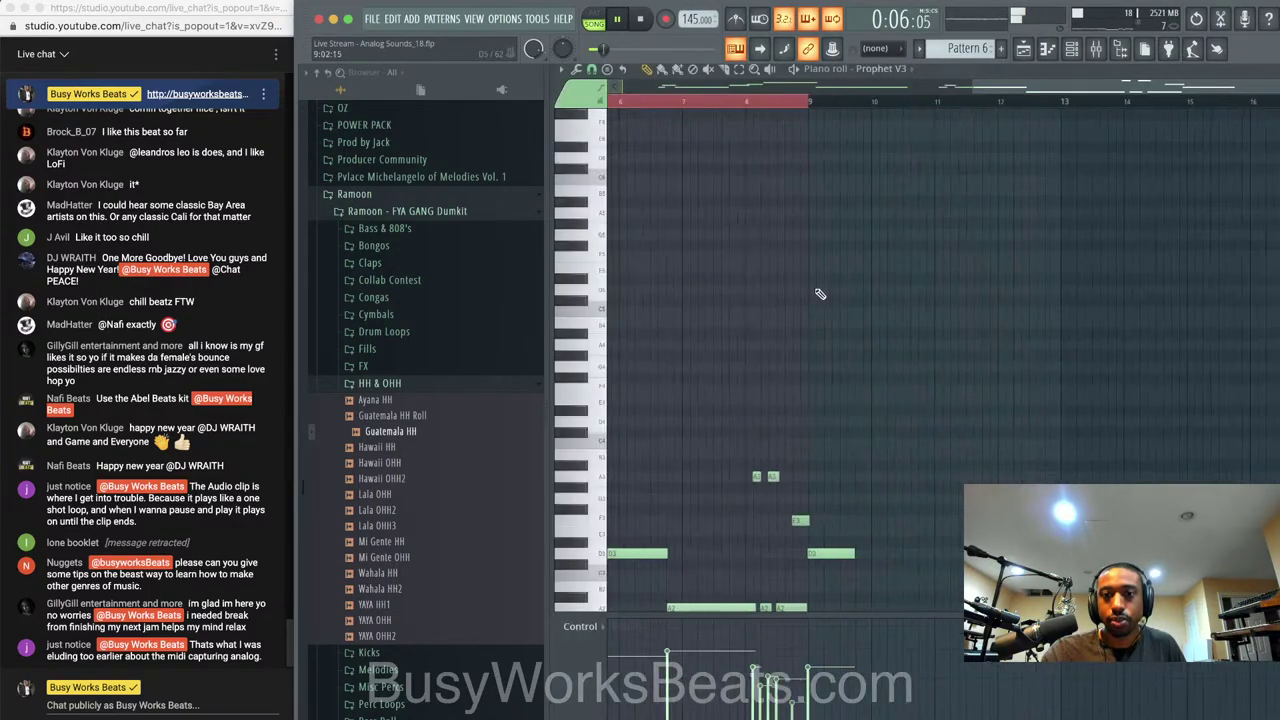
{"action": "scroll", "coordinate": [866, 288], "scroll_direction": "down", "scroll_amount": 1}
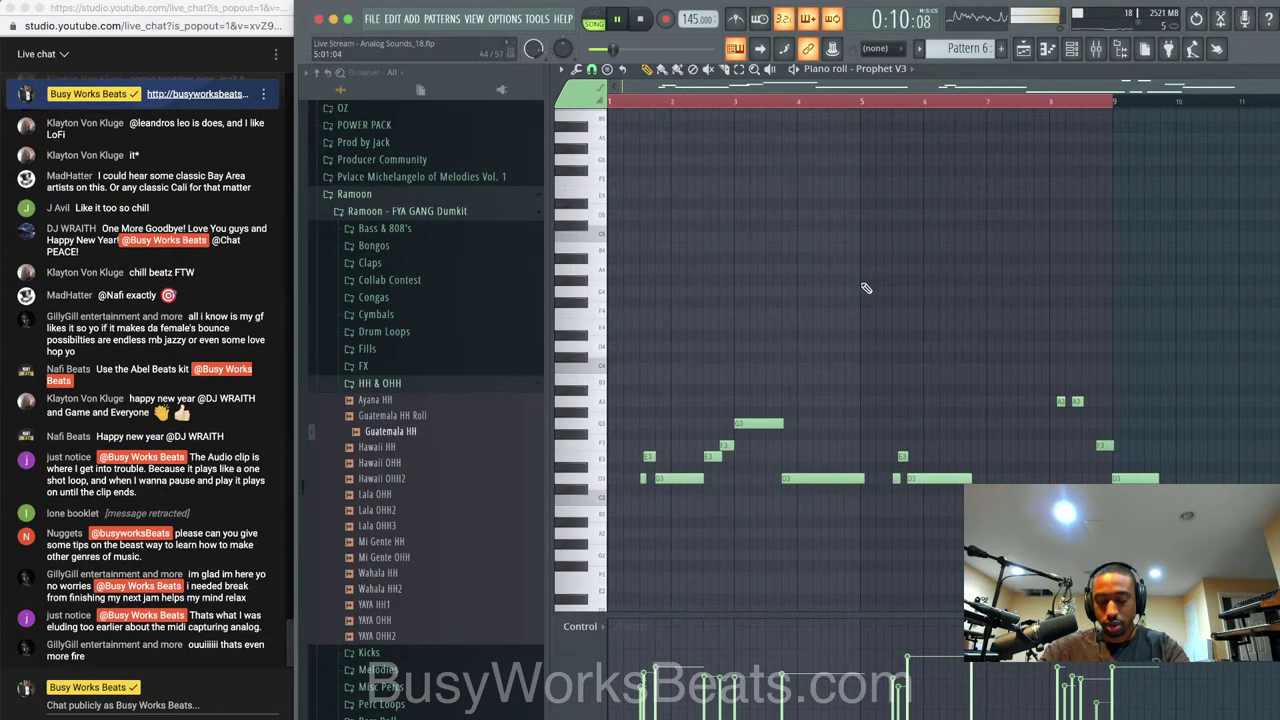
{"action": "scroll", "coordinate": [868, 287], "scroll_direction": "up", "scroll_amount": 2}
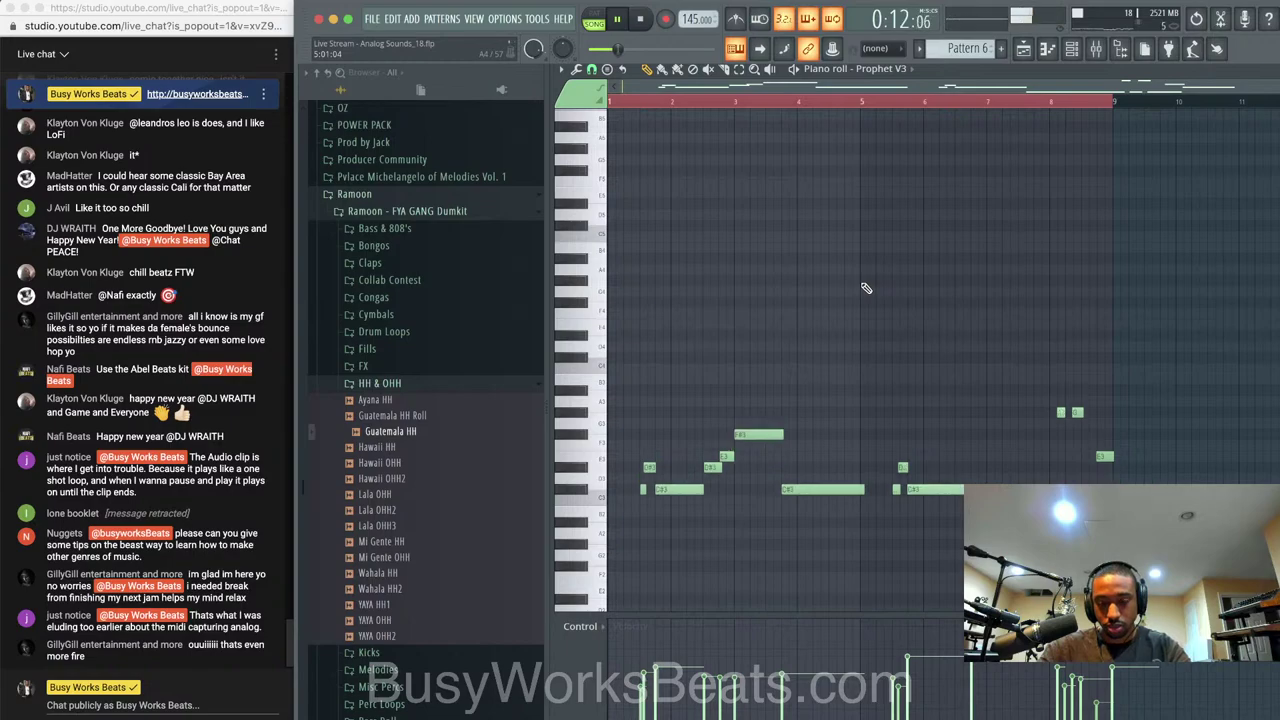
{"action": "left_click", "coordinate": [1075, 50]}
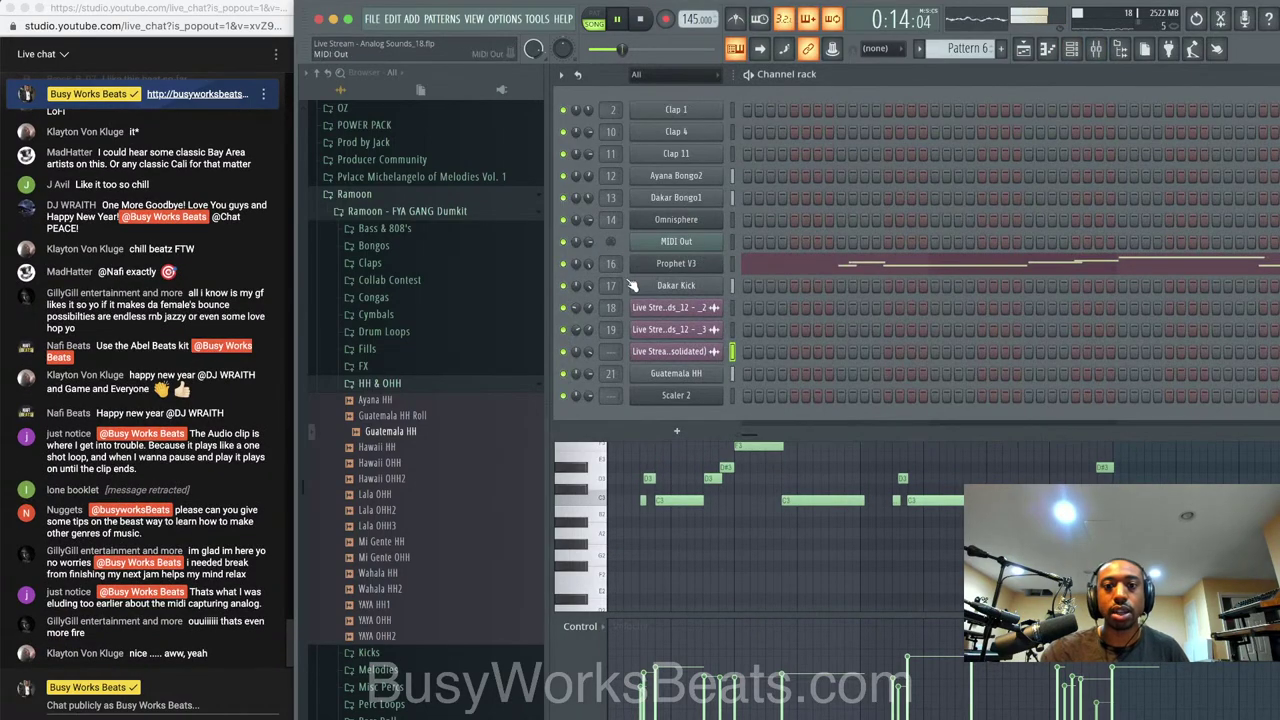
{"action": "left_click", "coordinate": [1024, 51]}
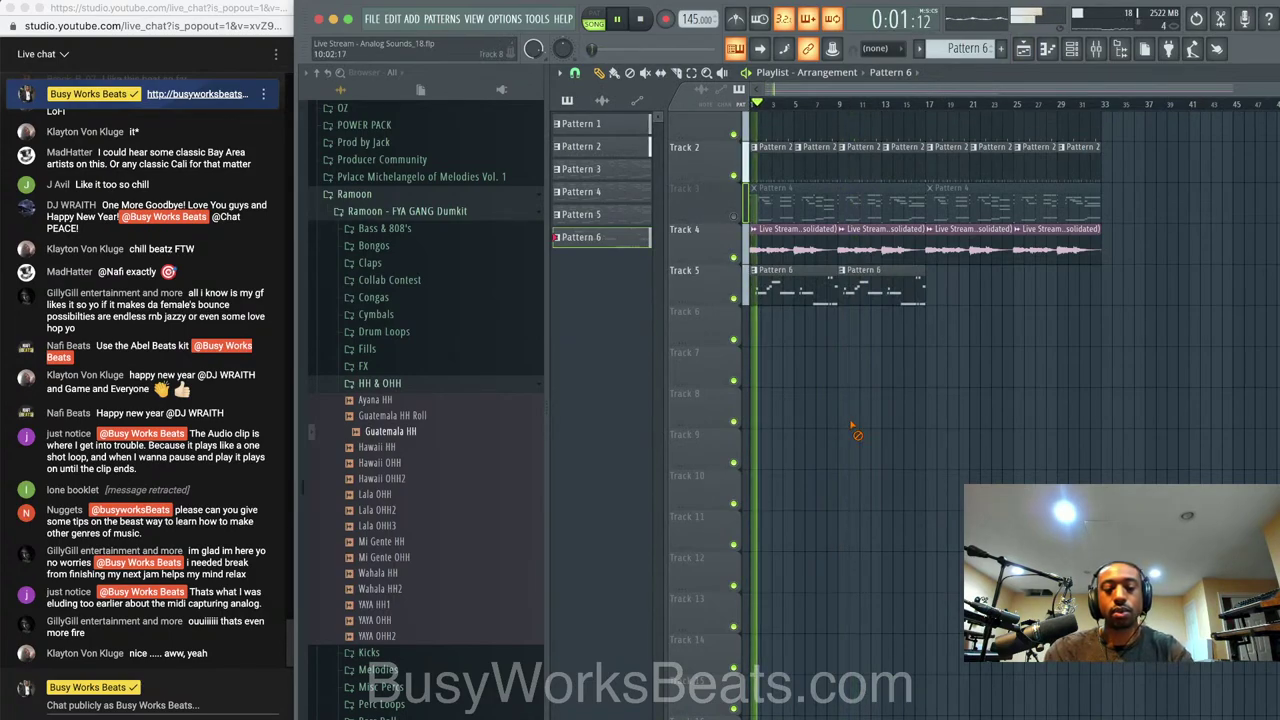
{"action": "double_click", "coordinate": [820, 290]}
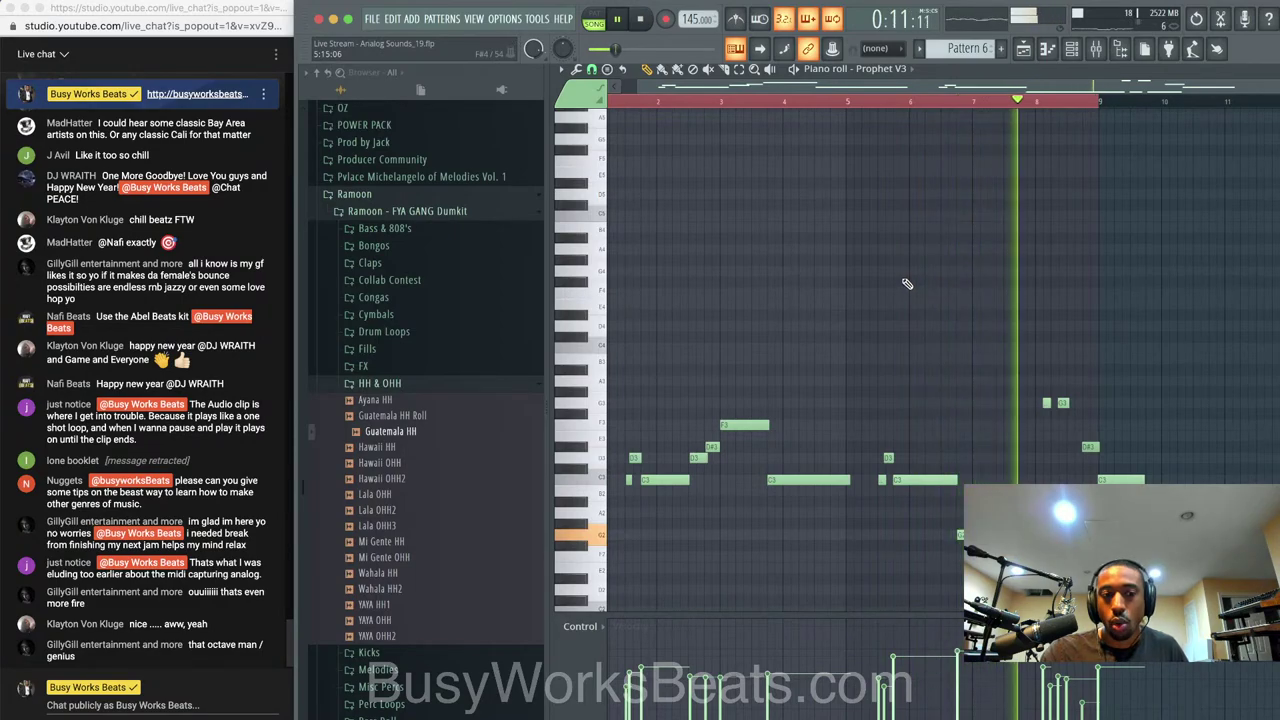
Assign the MIC/LINE 3 external input to mixer track Insert 22, recording external input only
{"action": "left_click", "coordinate": [1095, 48]}
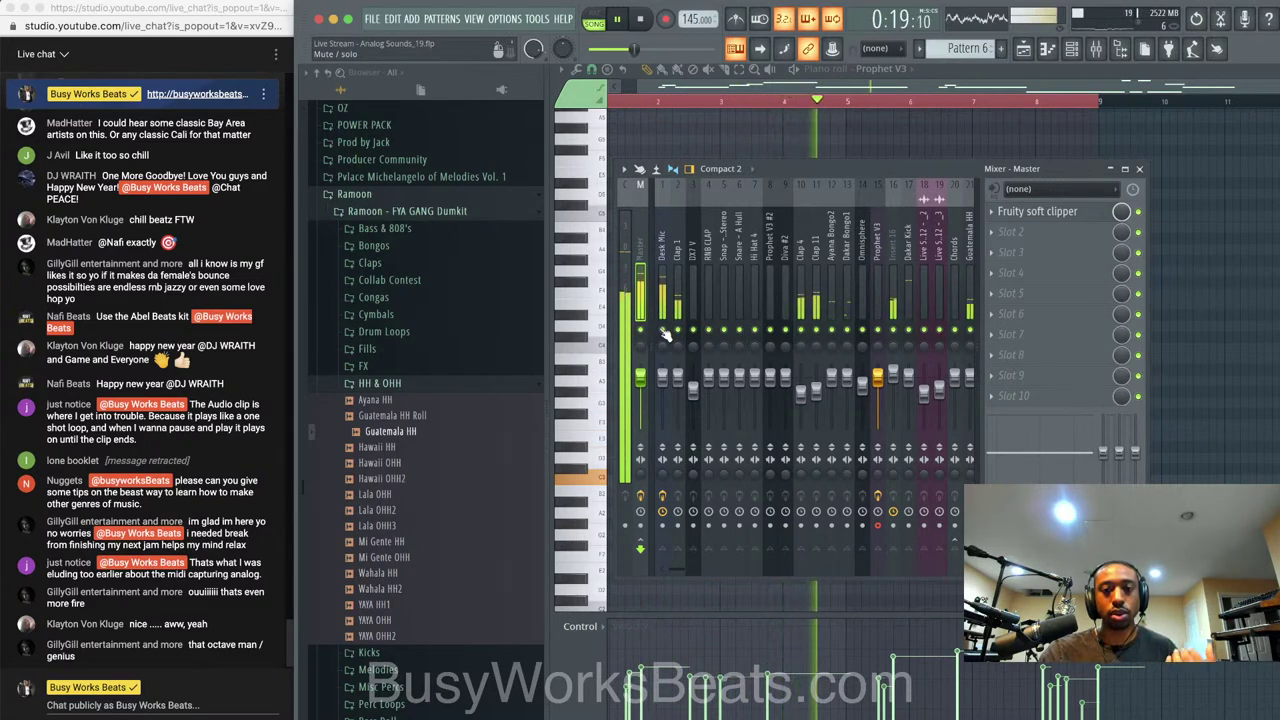
{"action": "left_click", "coordinate": [875, 249]}
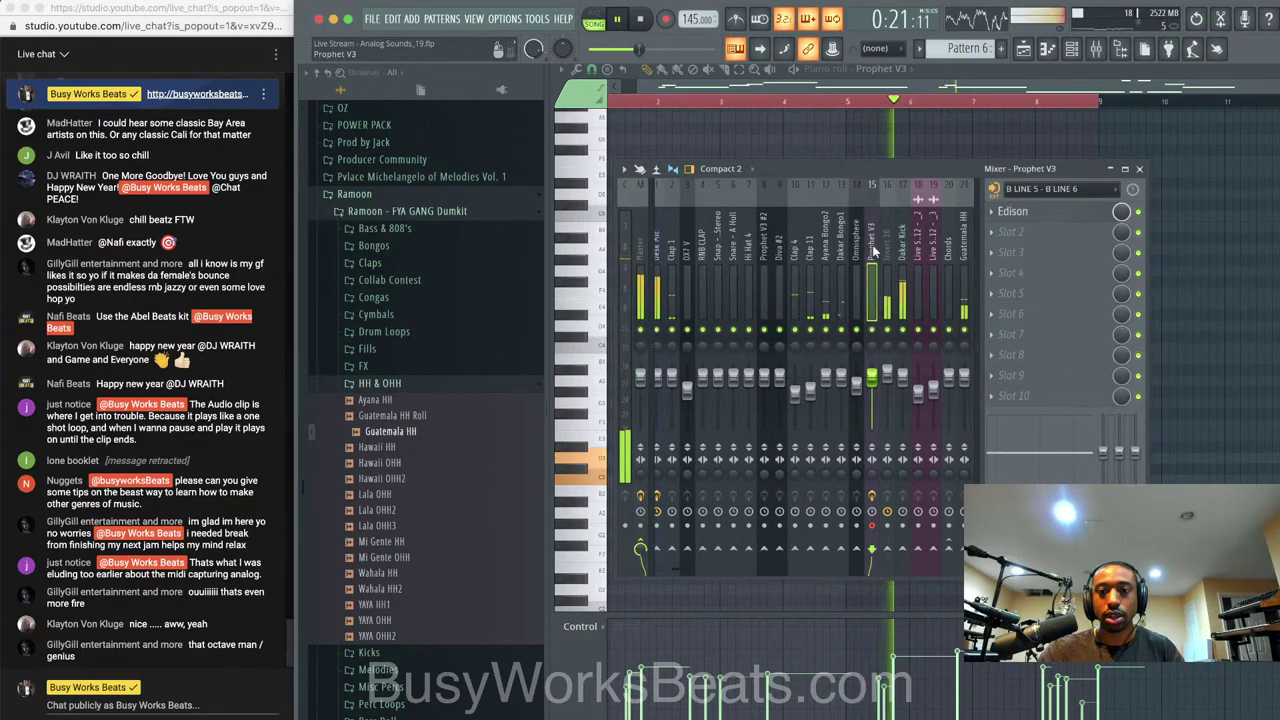
{"action": "scroll", "coordinate": [868, 248], "scroll_direction": "down", "scroll_amount": 10}
{"action": "scroll", "coordinate": [736, 243], "scroll_direction": "up", "scroll_amount": 13}
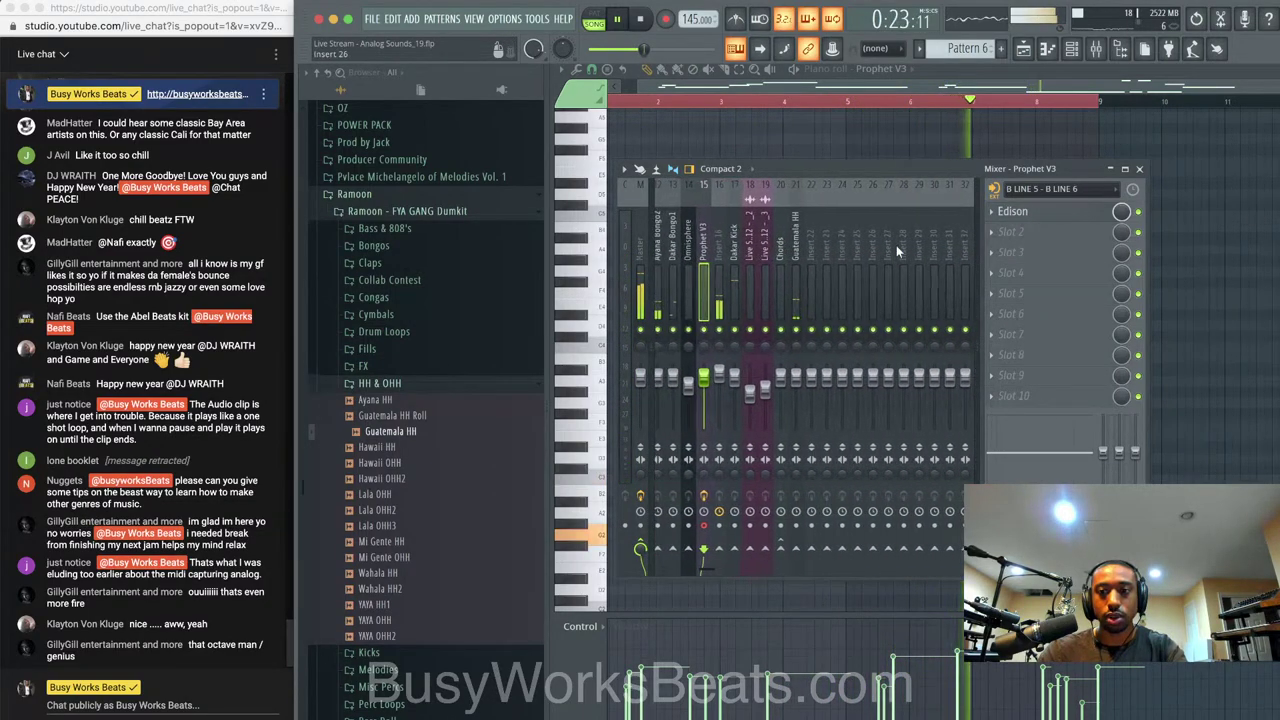
{"action": "left_click_drag", "start_coordinate": [1147, 284], "coordinate": [1279, 284]}
{"action": "left_click", "coordinate": [848, 250]}
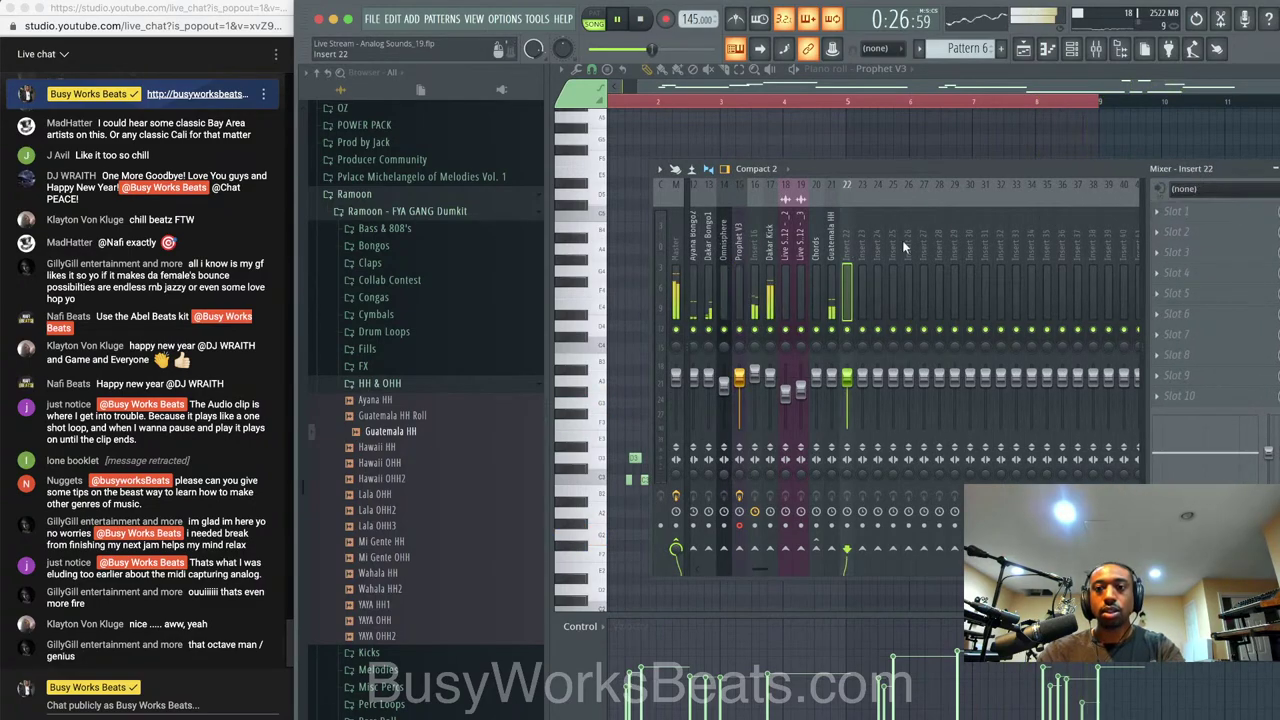
{"action": "left_click", "coordinate": [1236, 193]}
{"action": "left_click", "coordinate": [1140, 324]}
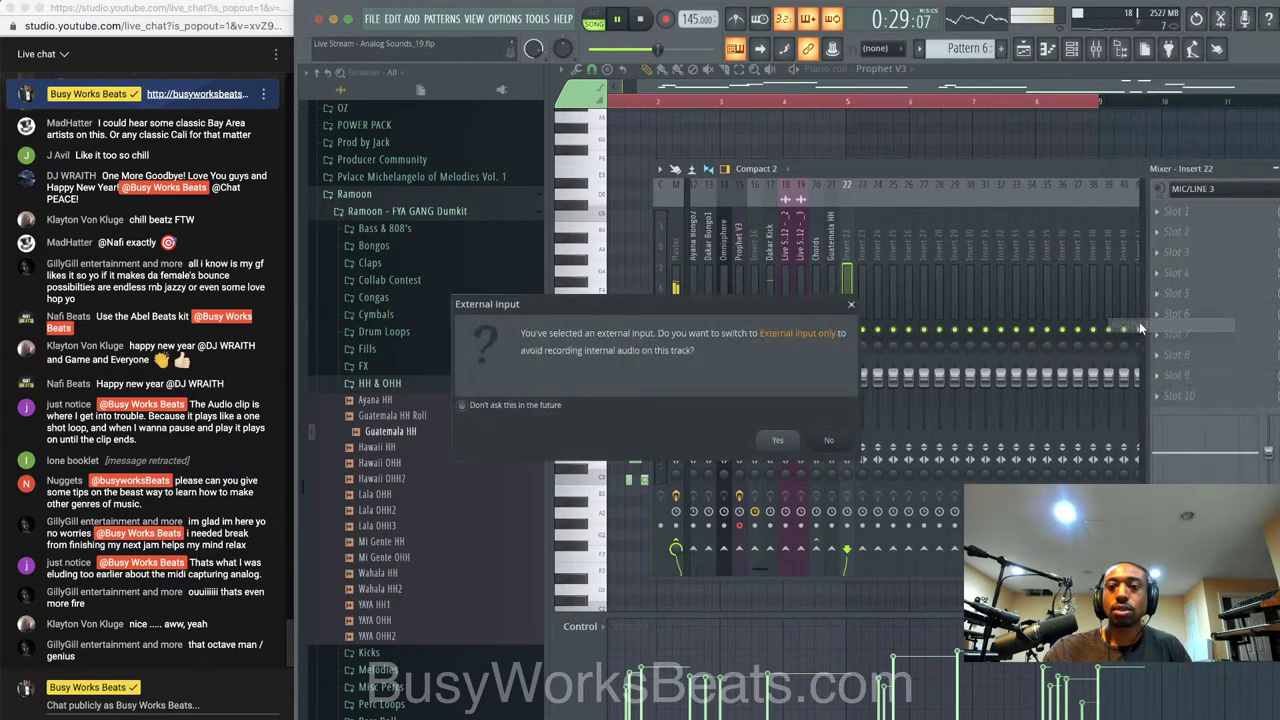
{"action": "left_click", "coordinate": [778, 437]}
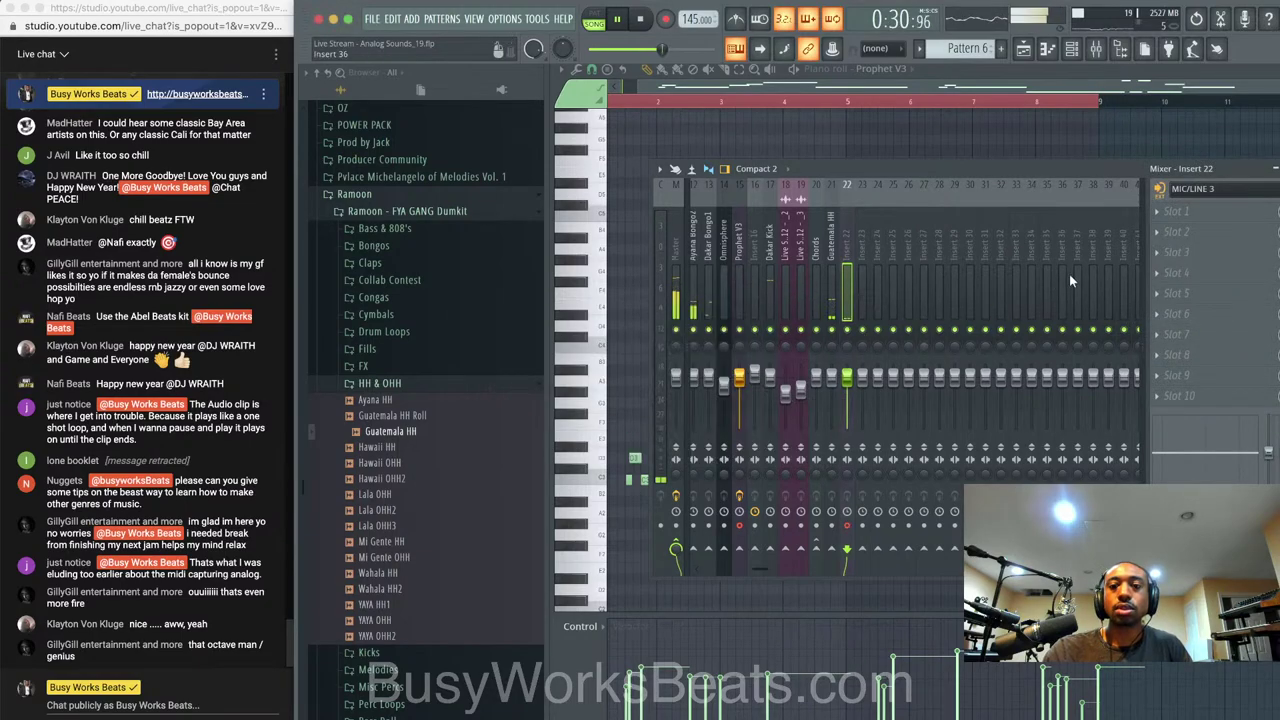
Load Waves Tune Real-Time Stereo on Insert 22, with the scale set to G Natural Minor and the note transition to 5.2 ms
{"action": "left_click", "coordinate": [1205, 220]}
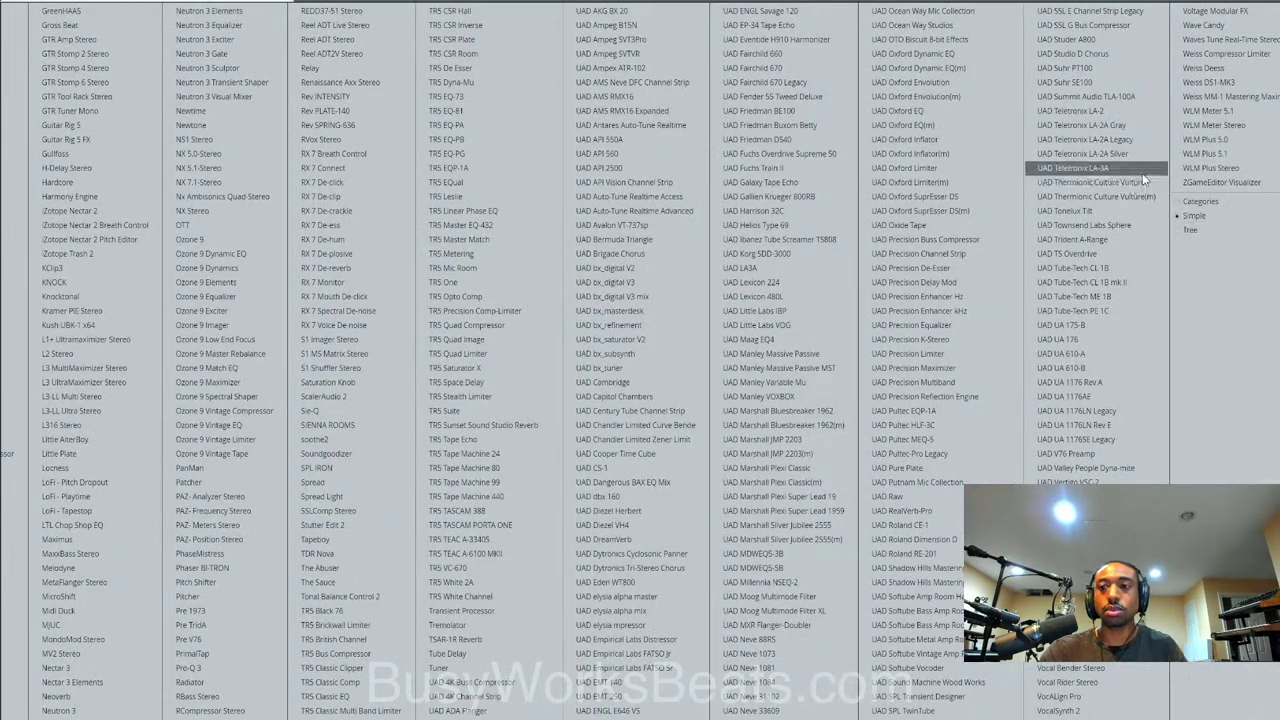
{"action": "left_click", "coordinate": [1245, 39]}
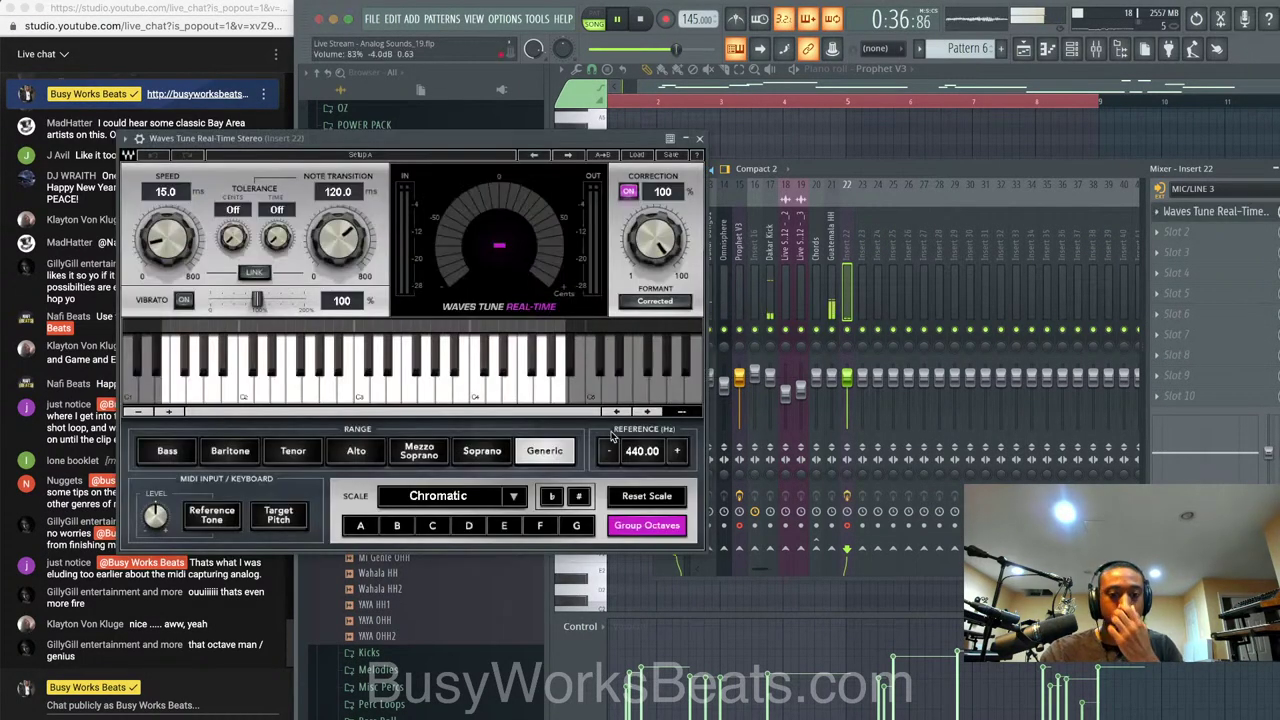
{"action": "scroll", "coordinate": [488, 500], "scroll_direction": "down", "scroll_amount": 2}
{"action": "left_click", "coordinate": [576, 525]}
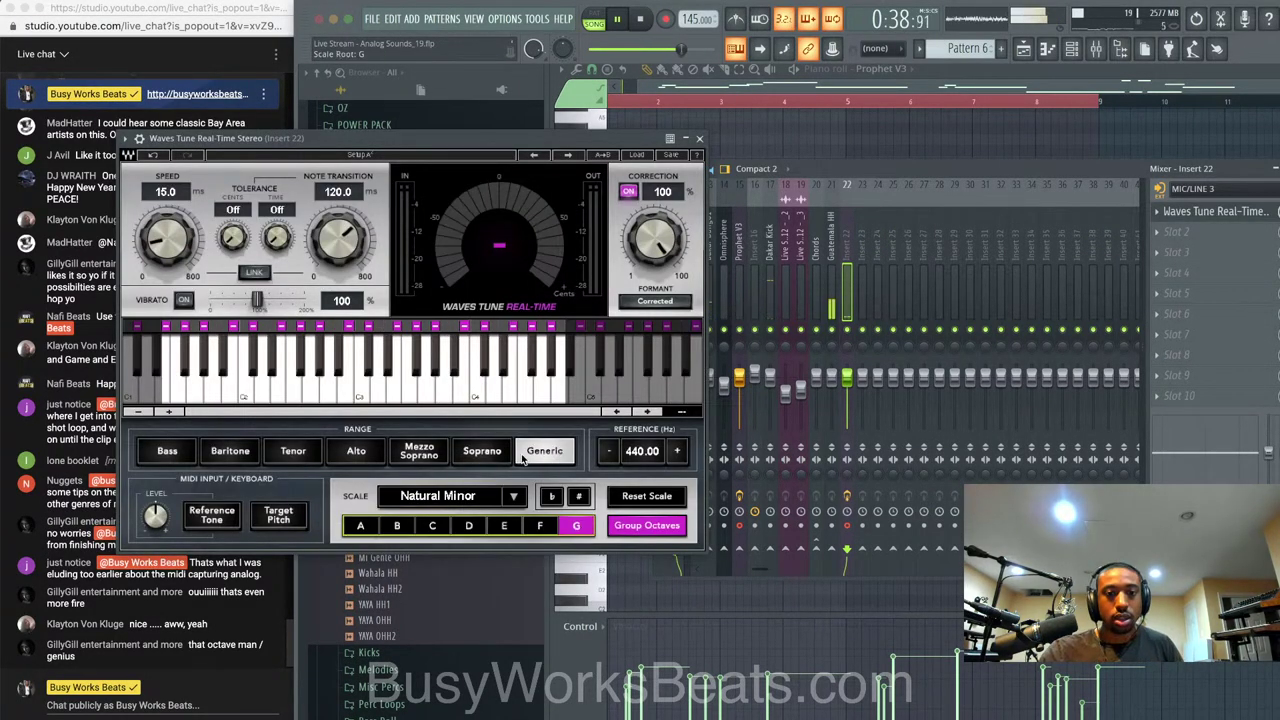
{"action": "scroll", "coordinate": [351, 242], "scroll_direction": "down", "scroll_amount": 10}
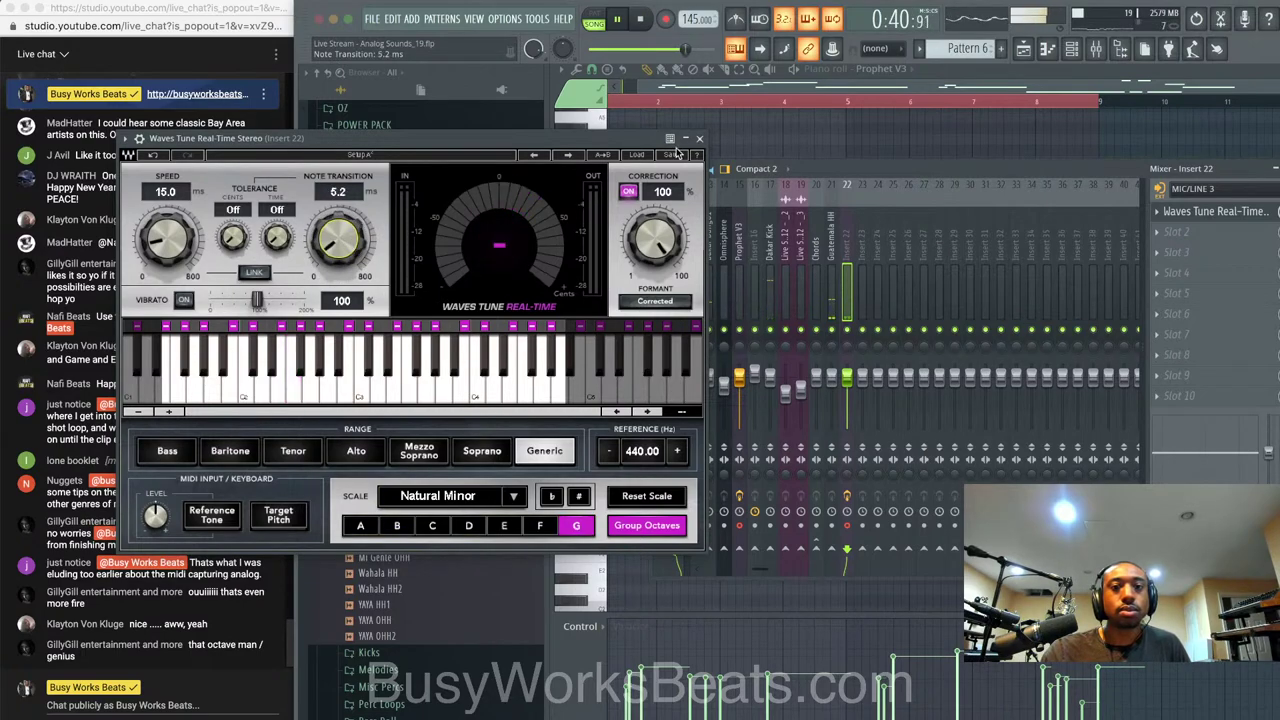
{"action": "left_click", "coordinate": [699, 139]}
Load UAD RealVerb-Pro on Insert 23 with the Big Warm Hall preset and mute the Desk Mic mixer track
{"action": "left_click", "coordinate": [862, 247]}
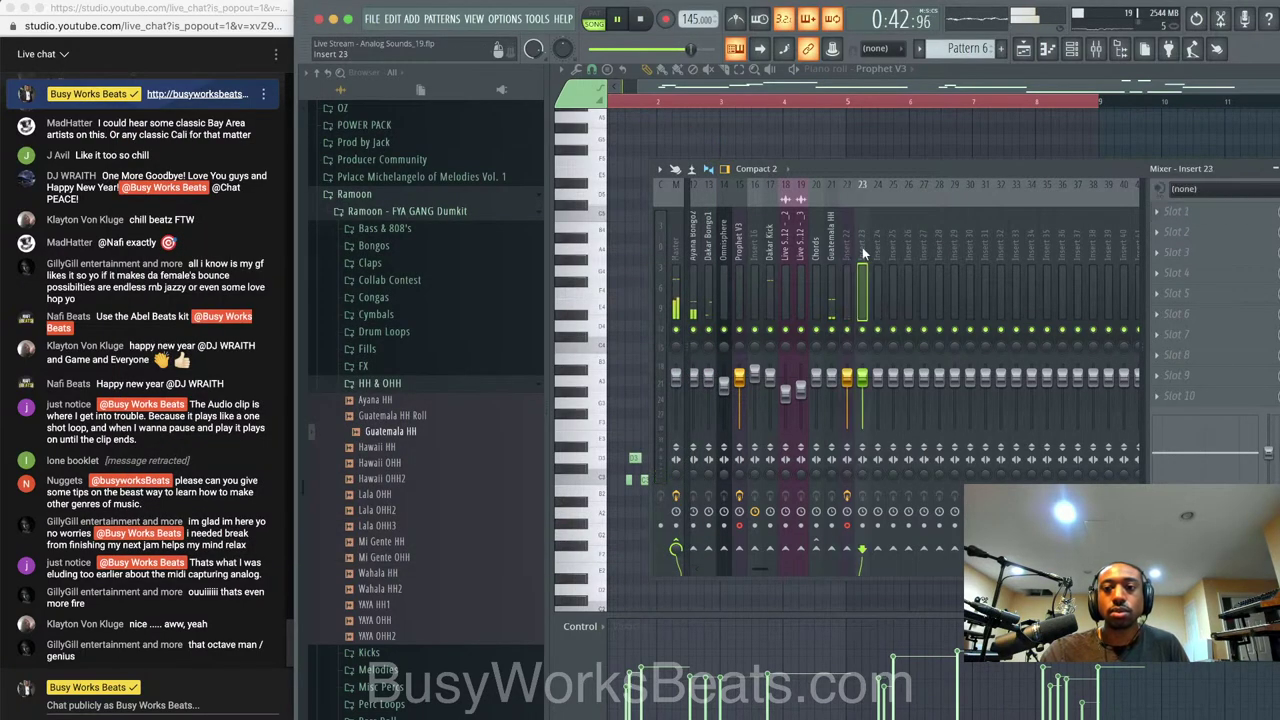
{"action": "left_click", "coordinate": [1200, 229]}
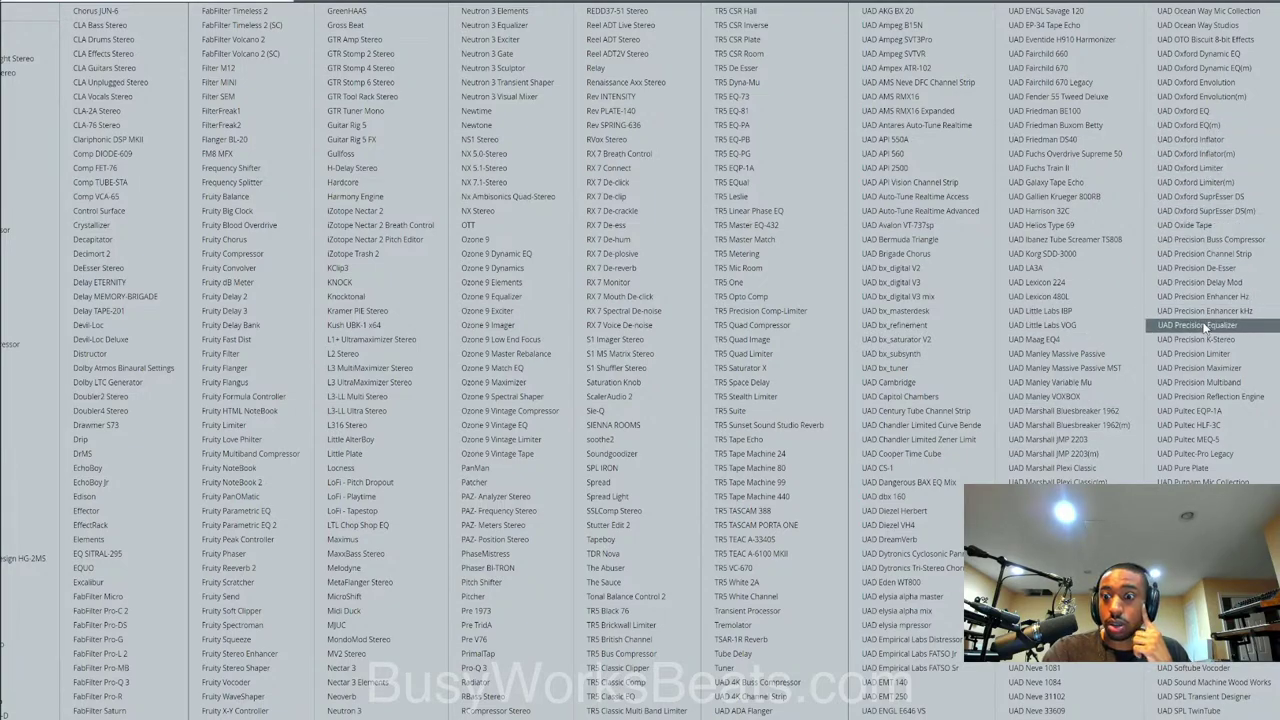
{"action": "left_click", "coordinate": [1188, 511]}
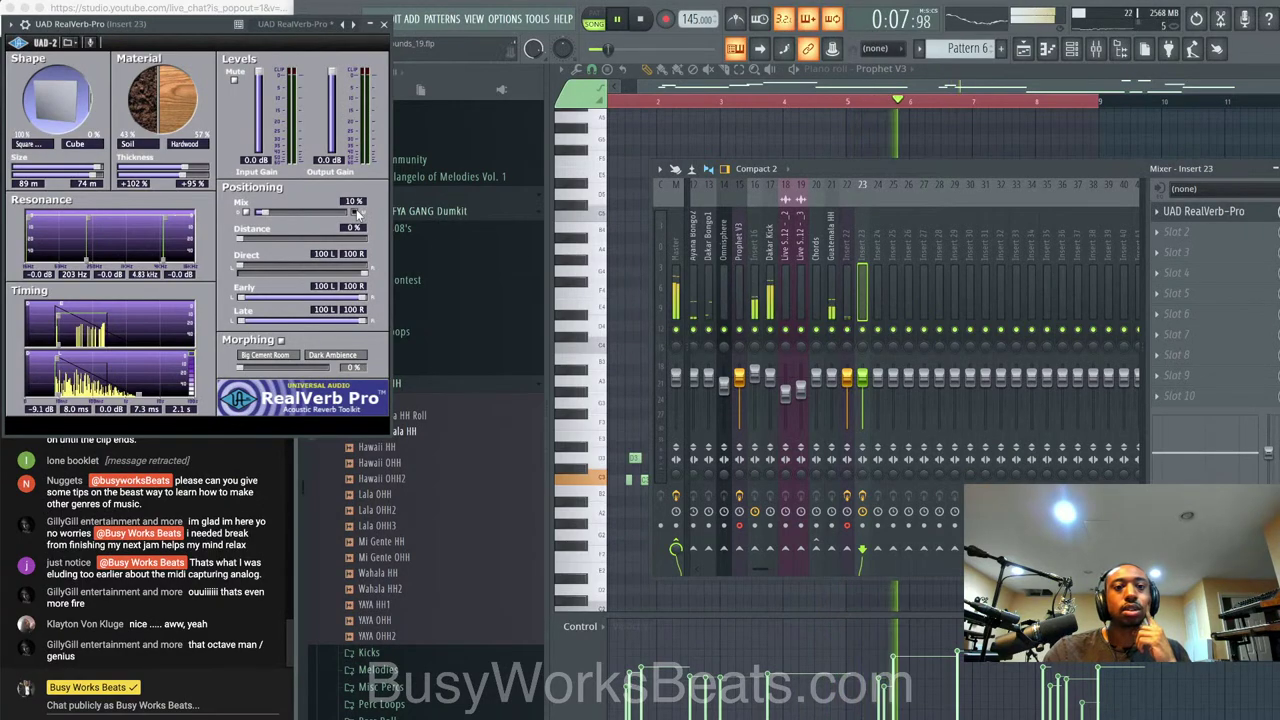
{"action": "left_click", "coordinate": [316, 33]}
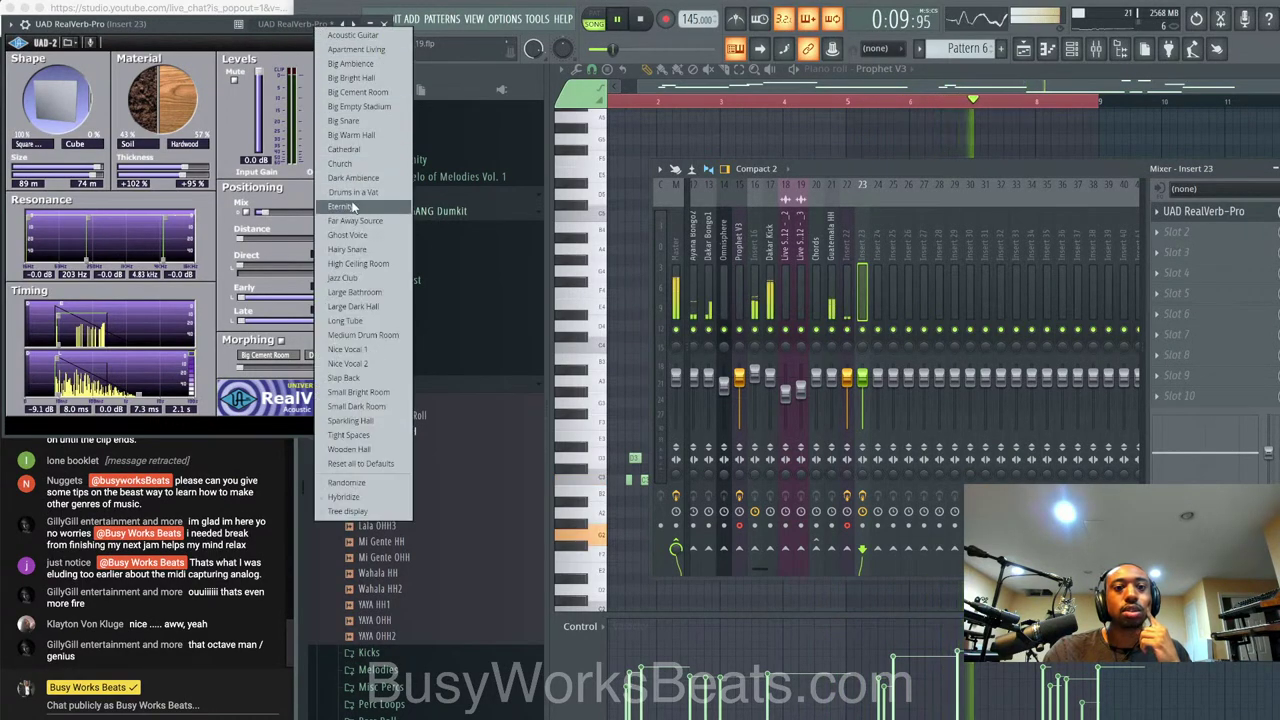
{"action": "left_click", "coordinate": [376, 135]}
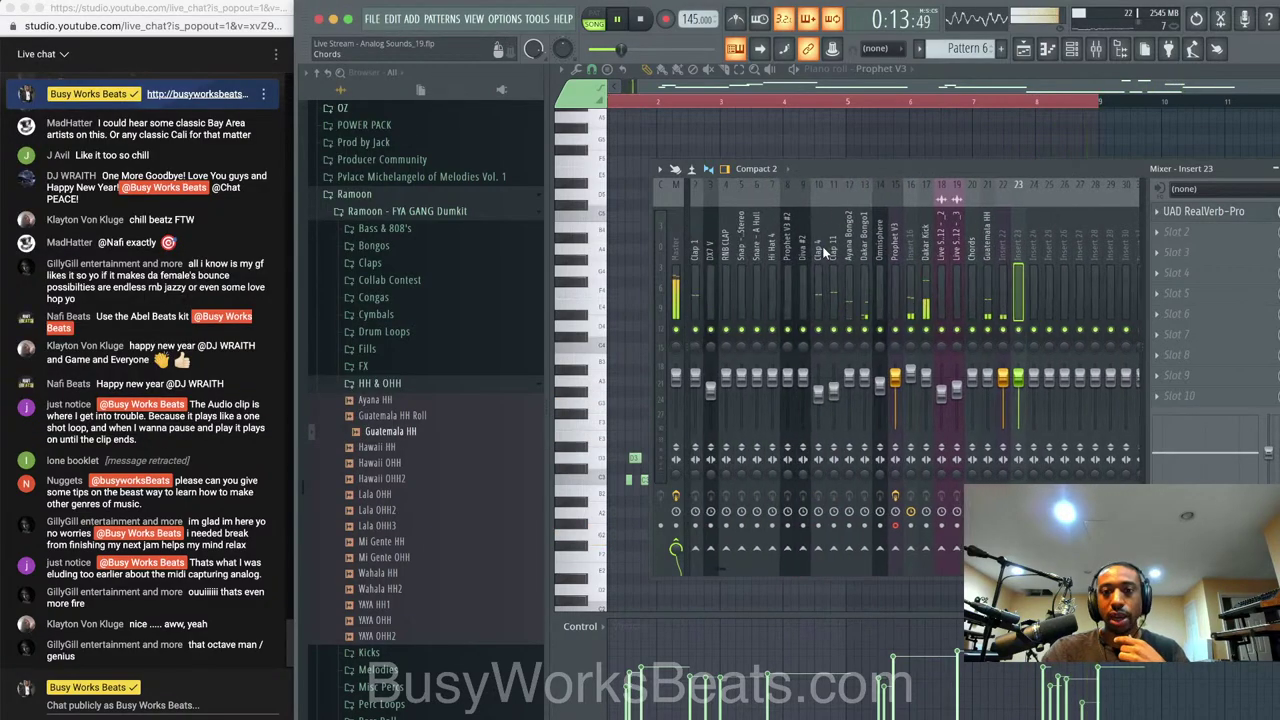
{"action": "scroll", "coordinate": [822, 246], "scroll_direction": "up", "scroll_amount": 1}
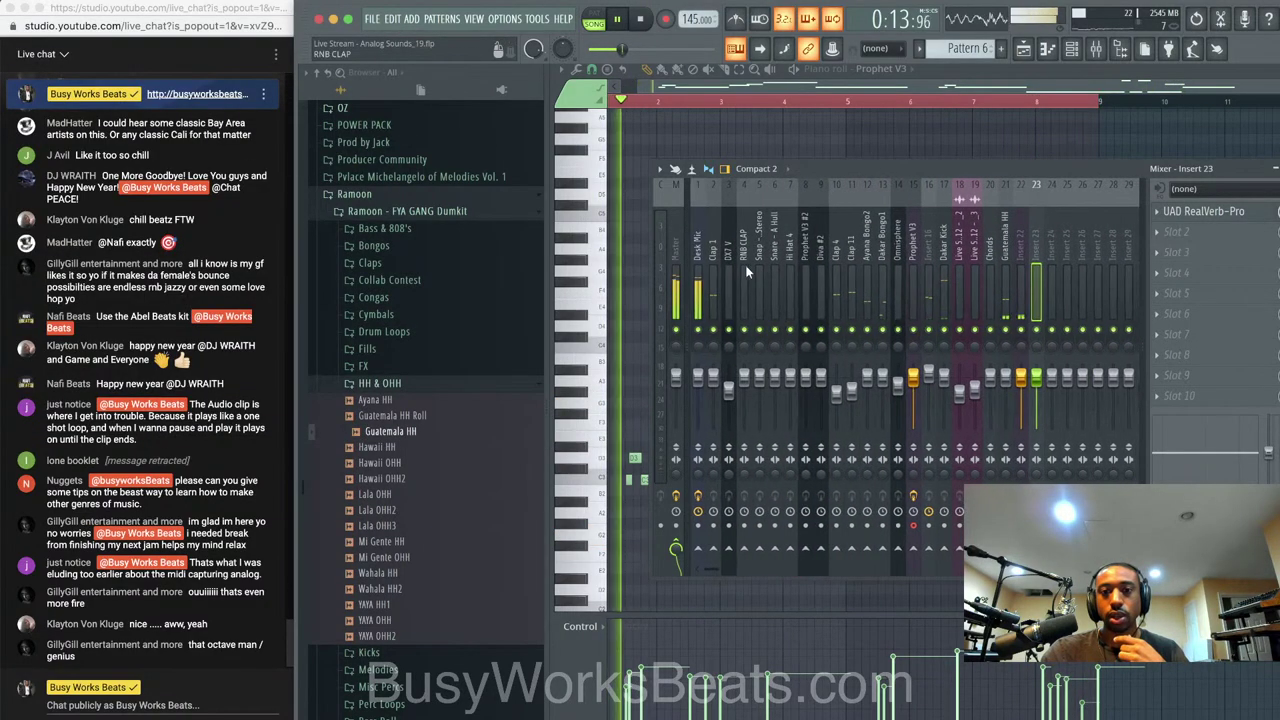
{"action": "left_click", "coordinate": [699, 330]}
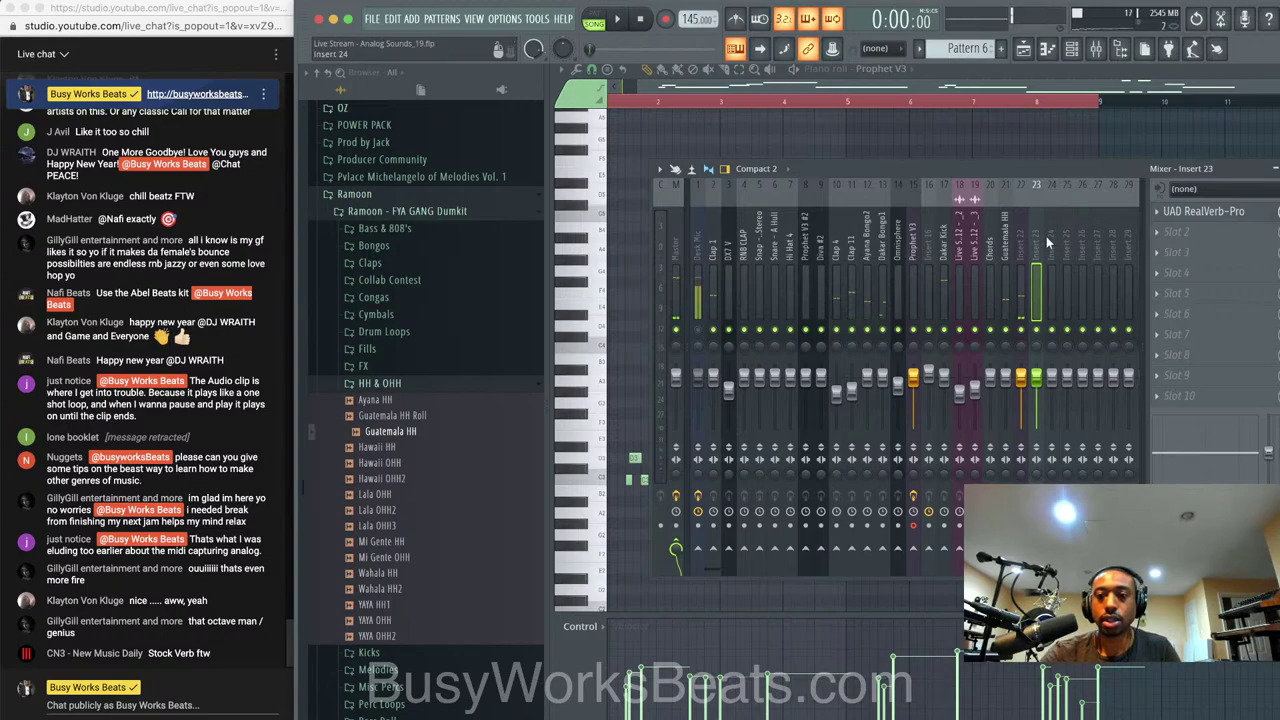
Unmute Desk Mic, load the Recording Chain Male mixer state on Insert 22 and decline the offer to buy the UAD Maag EQ4
{"action": "left_click", "coordinate": [1020, 254]}
{"action": "right_click", "coordinate": [1020, 254]}
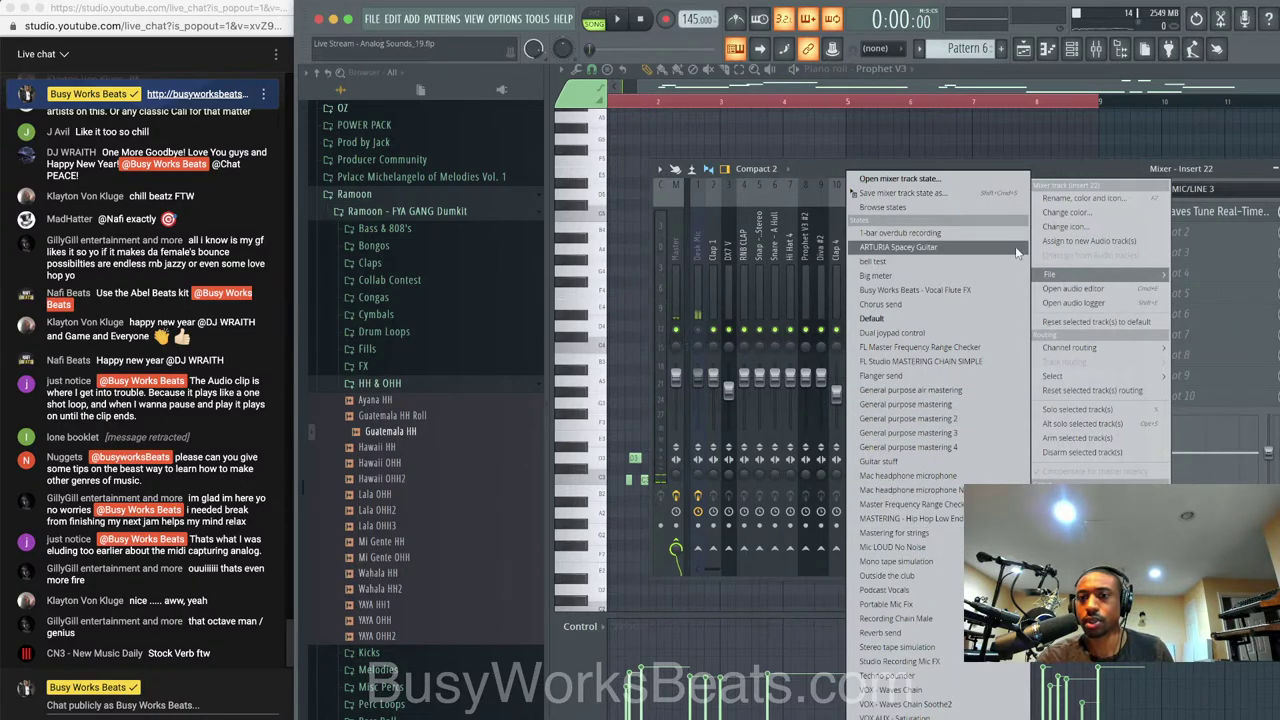
{"action": "left_click", "coordinate": [699, 331]}
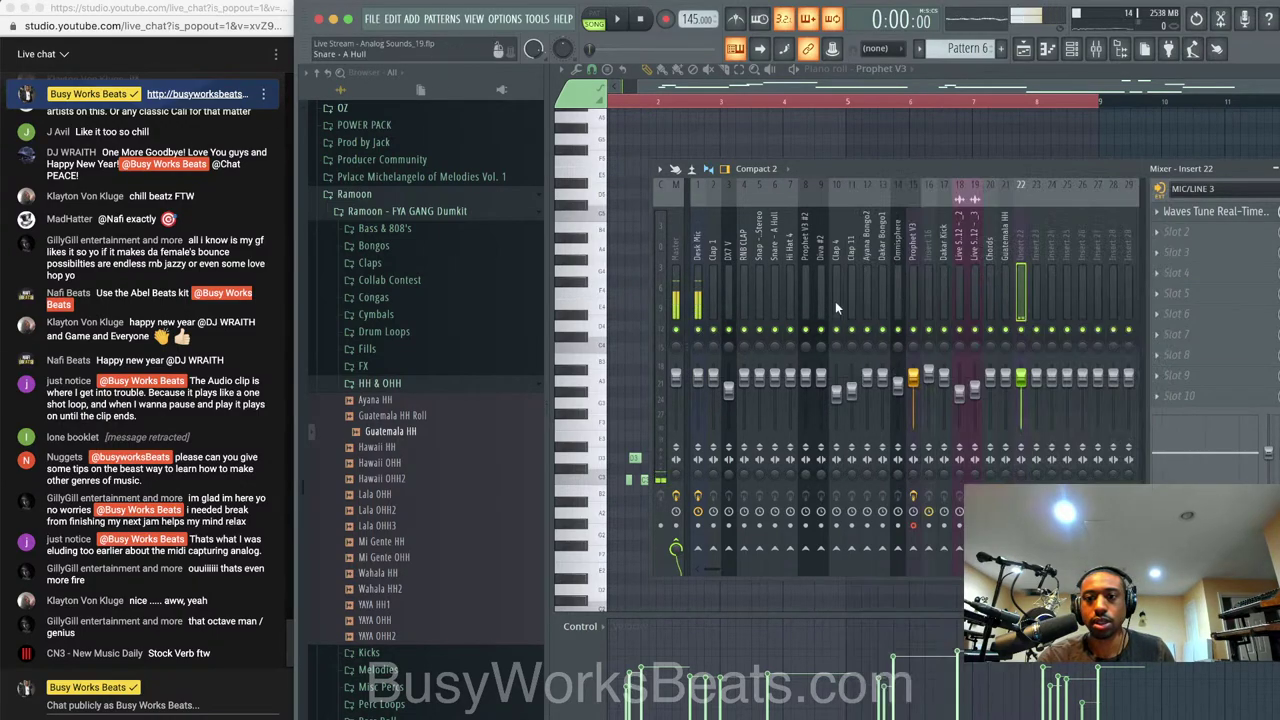
{"action": "right_click", "coordinate": [1020, 258]}
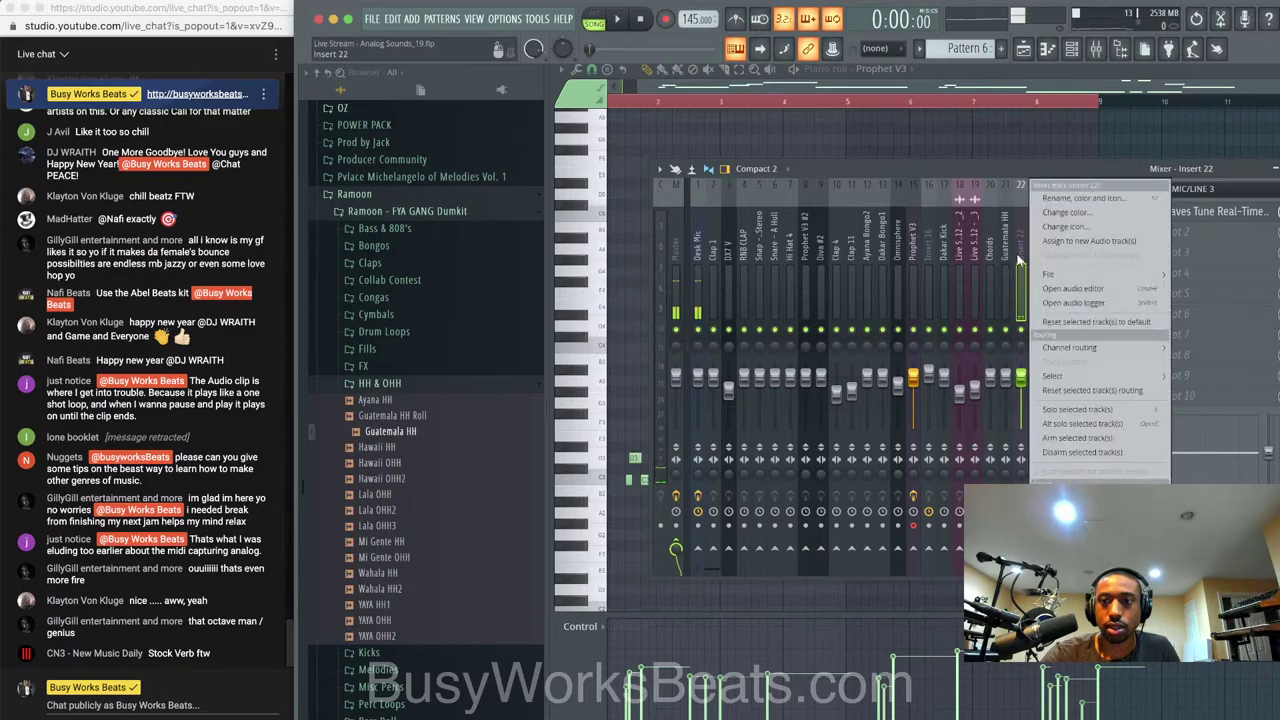
{"action": "mouse_move", "coordinate": [1043, 272]}
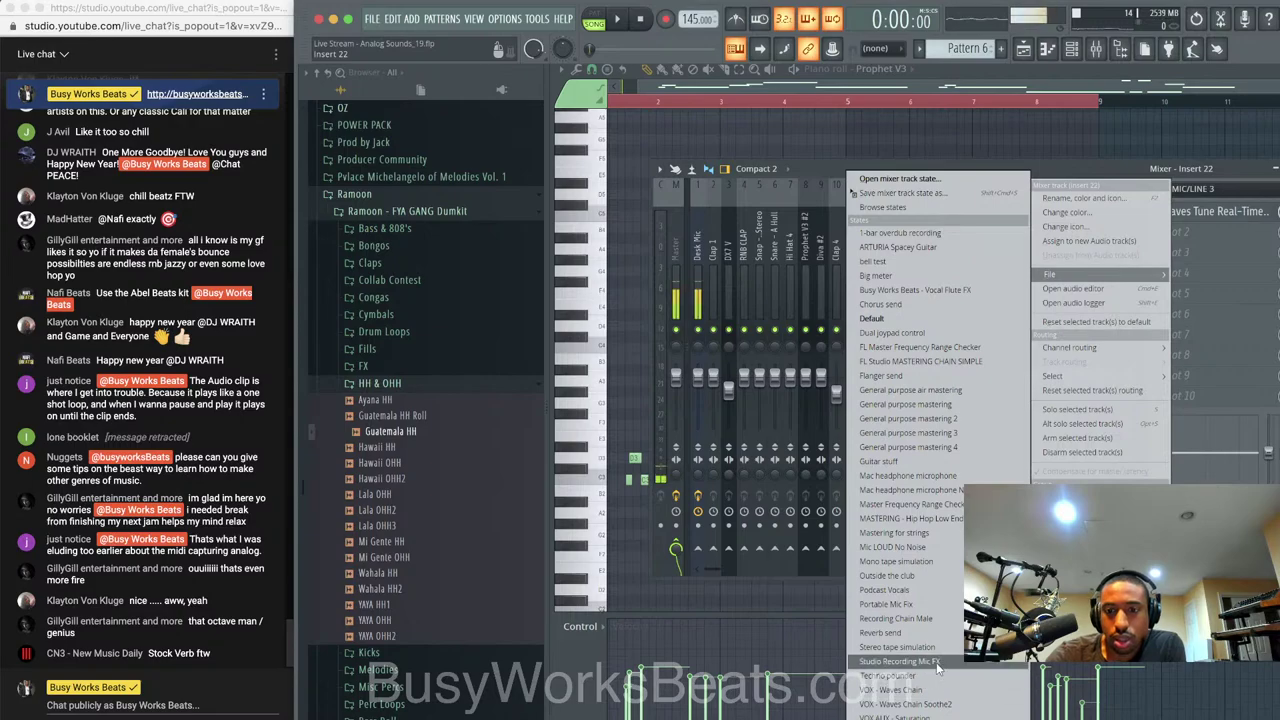
{"action": "left_click", "coordinate": [937, 620]}
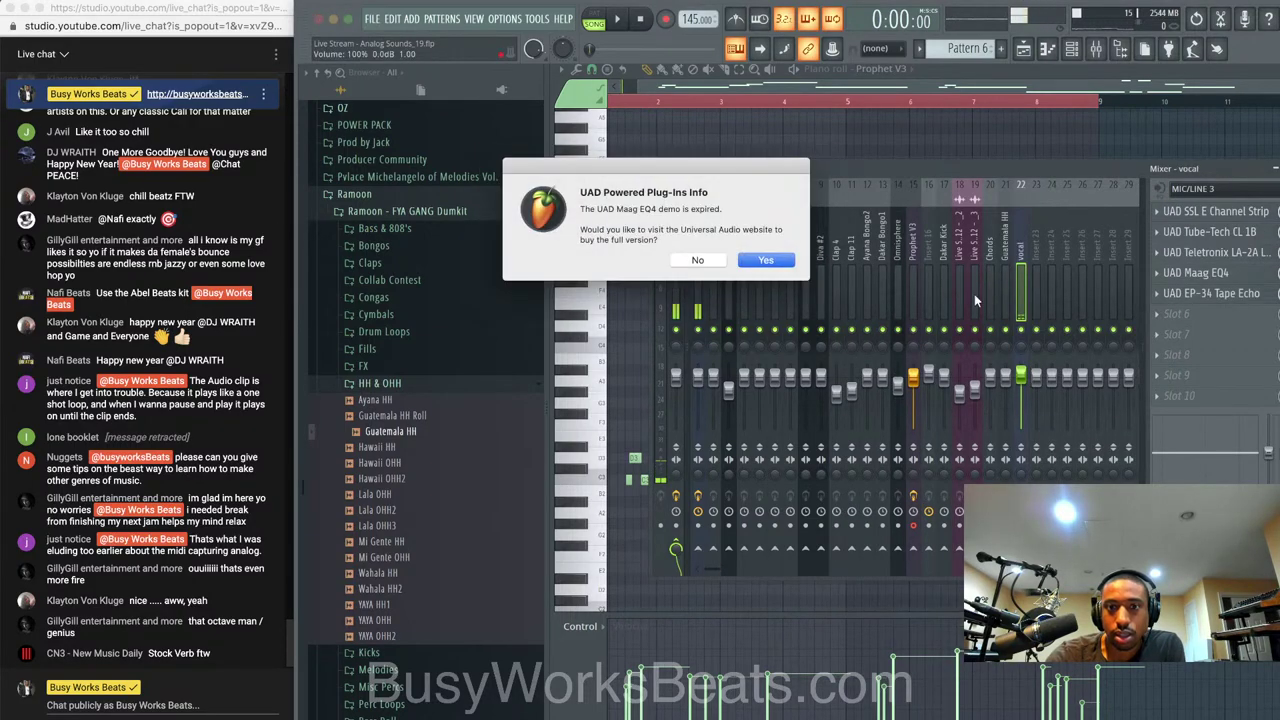
{"action": "left_click", "coordinate": [712, 261]}
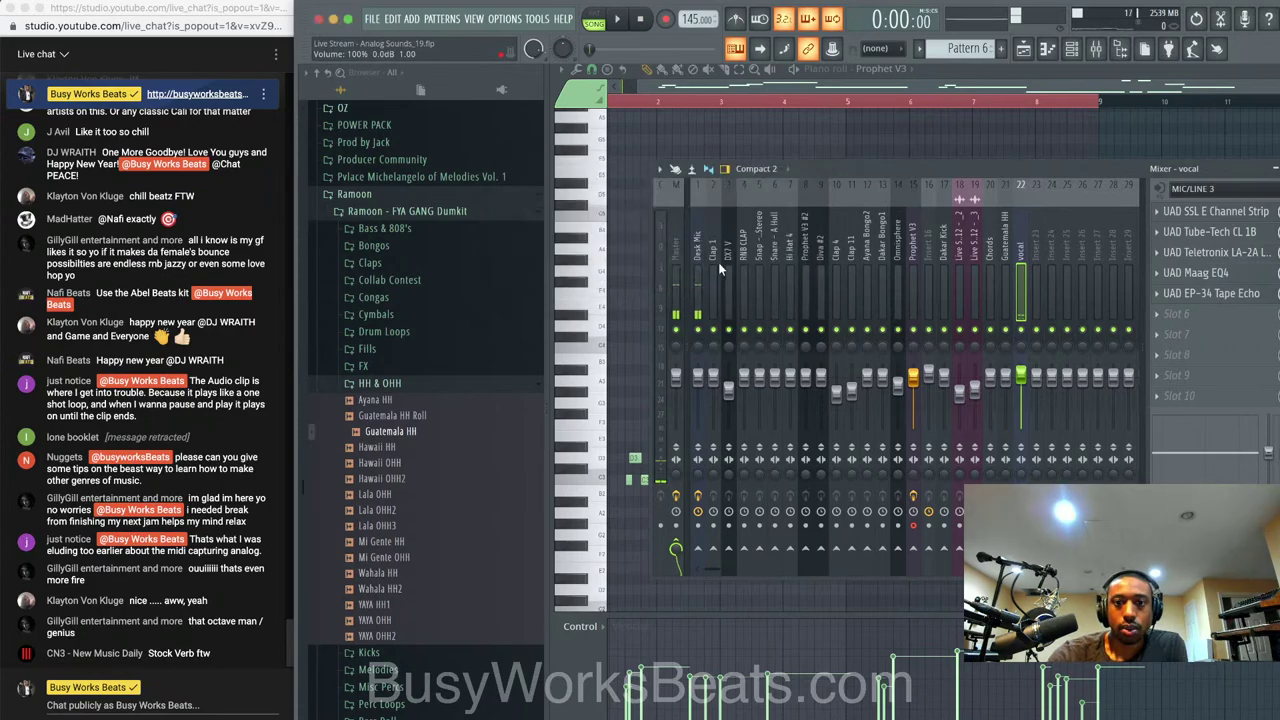
Replace the vocal track's effects with the Studio Recording Mic FX mixer state, play the beat and reset the track's volume to its default
{"action": "right_click", "coordinate": [1022, 240]}
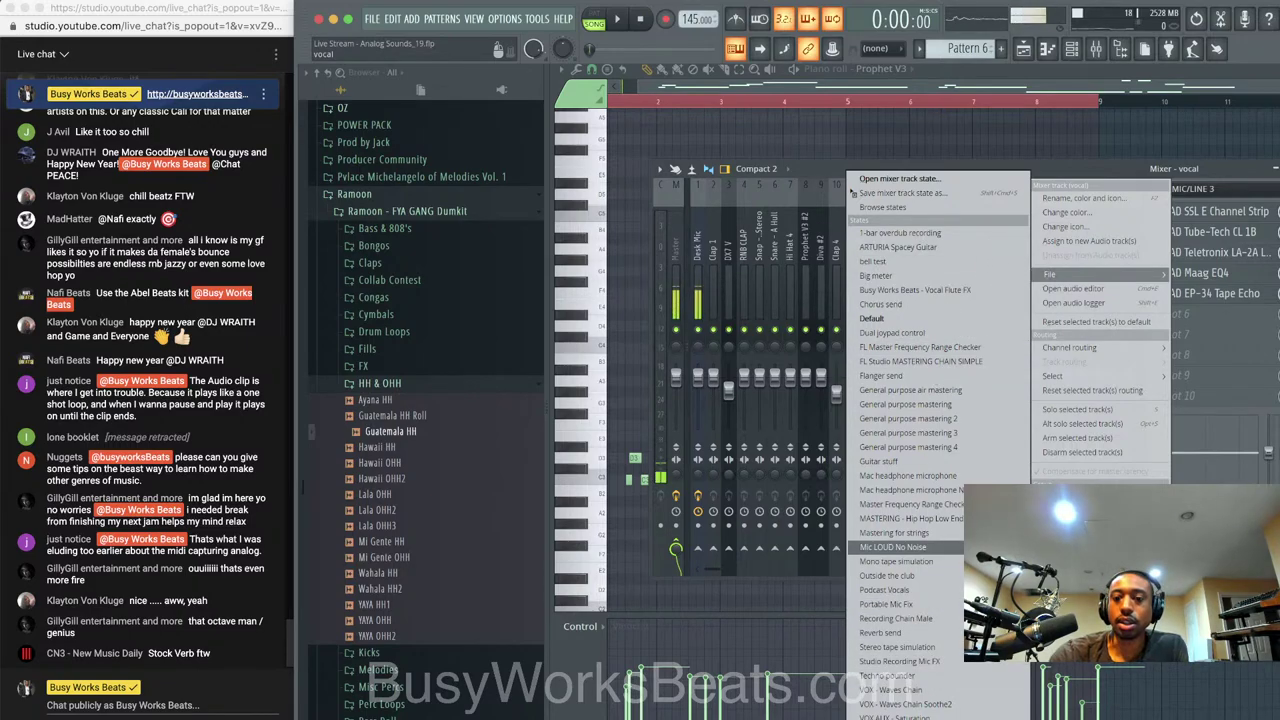
{"action": "left_click", "coordinate": [946, 661]}
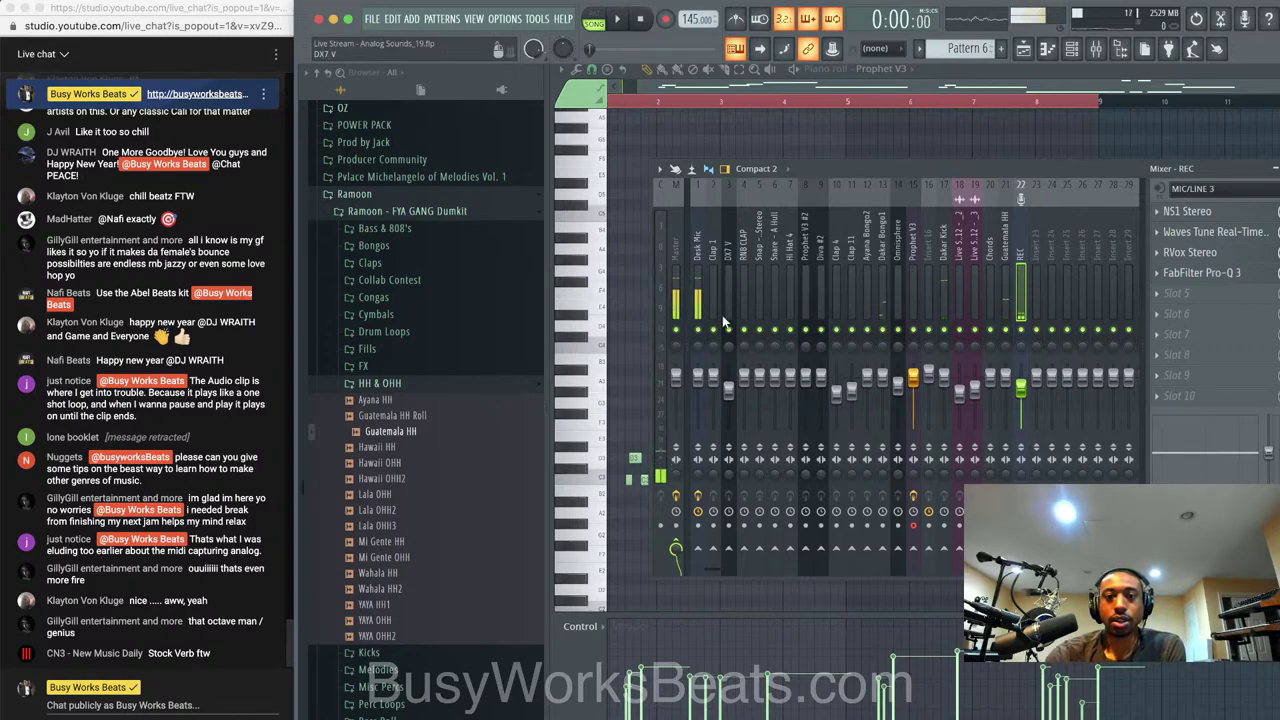
{"action": "key", "text": "space"}
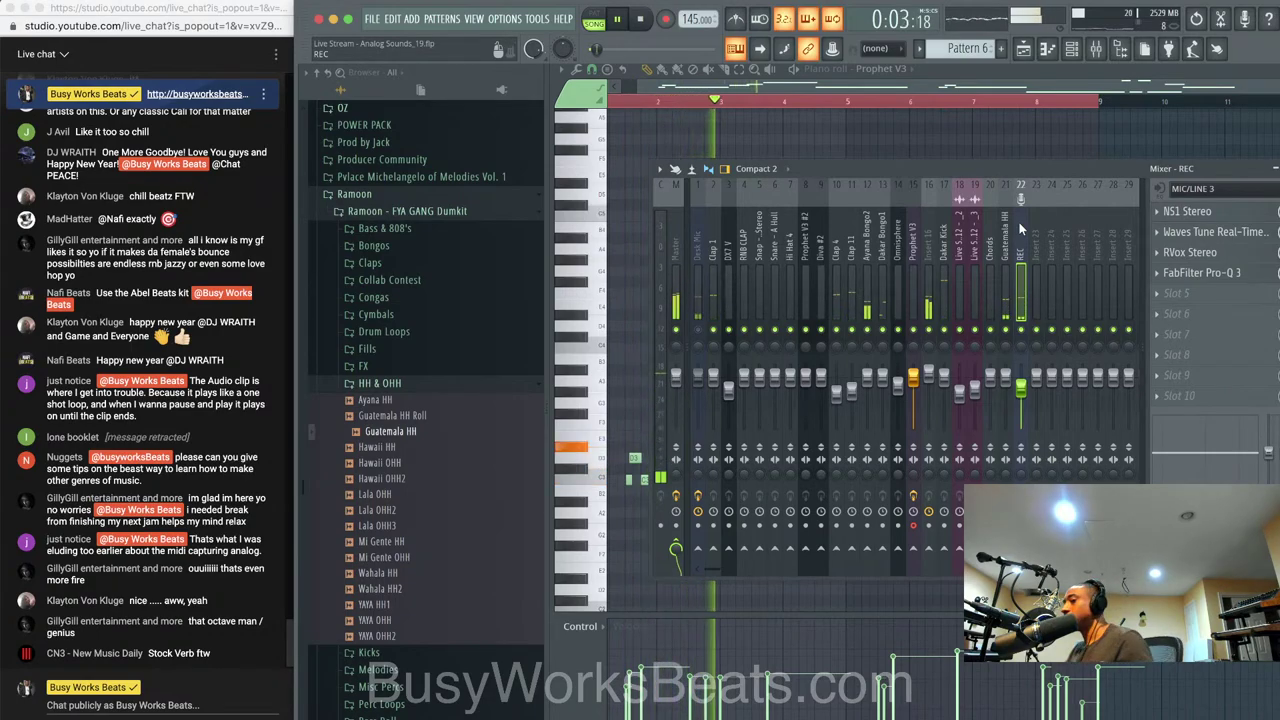
{"action": "right_click", "coordinate": [1021, 390]}
{"action": "left_click", "coordinate": [1040, 402]}
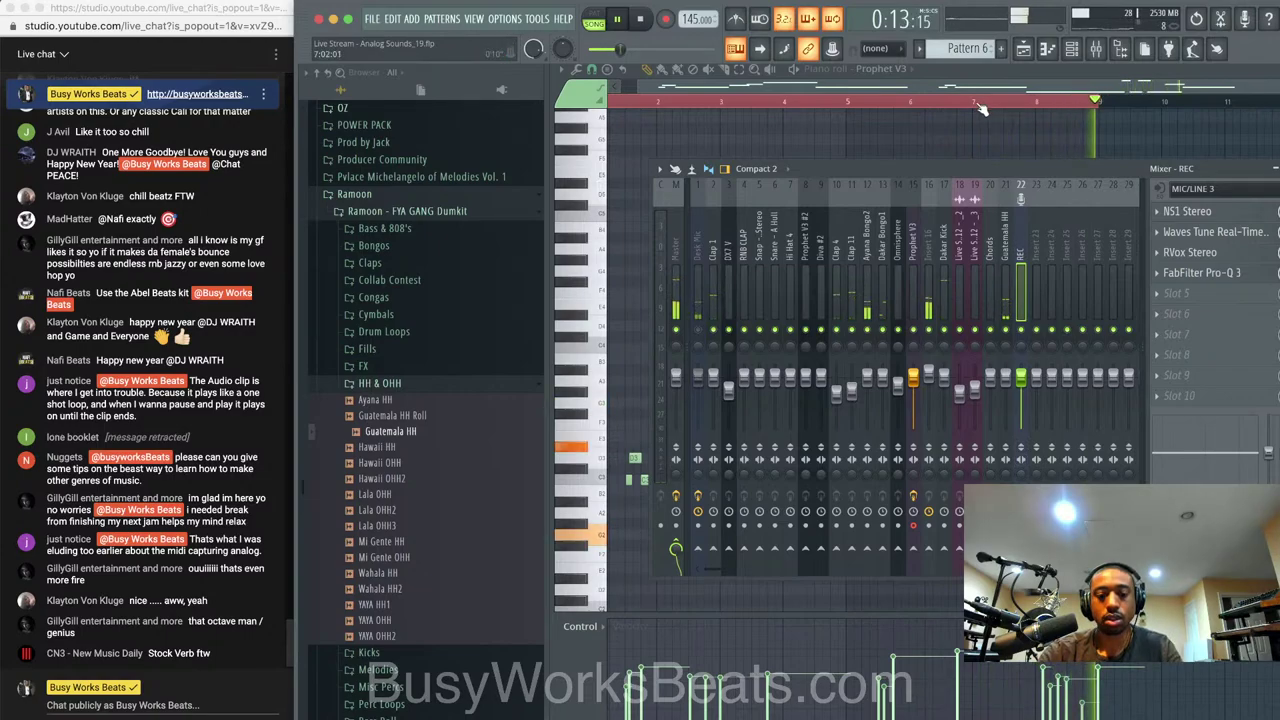
Return to the playlist, stop playback and move both Pattern 6 clips on Track 5 so they start at bar 17
{"action": "key", "text": "F9"}
{"action": "left_click", "coordinate": [1023, 48]}
{"action": "key", "text": "space"}
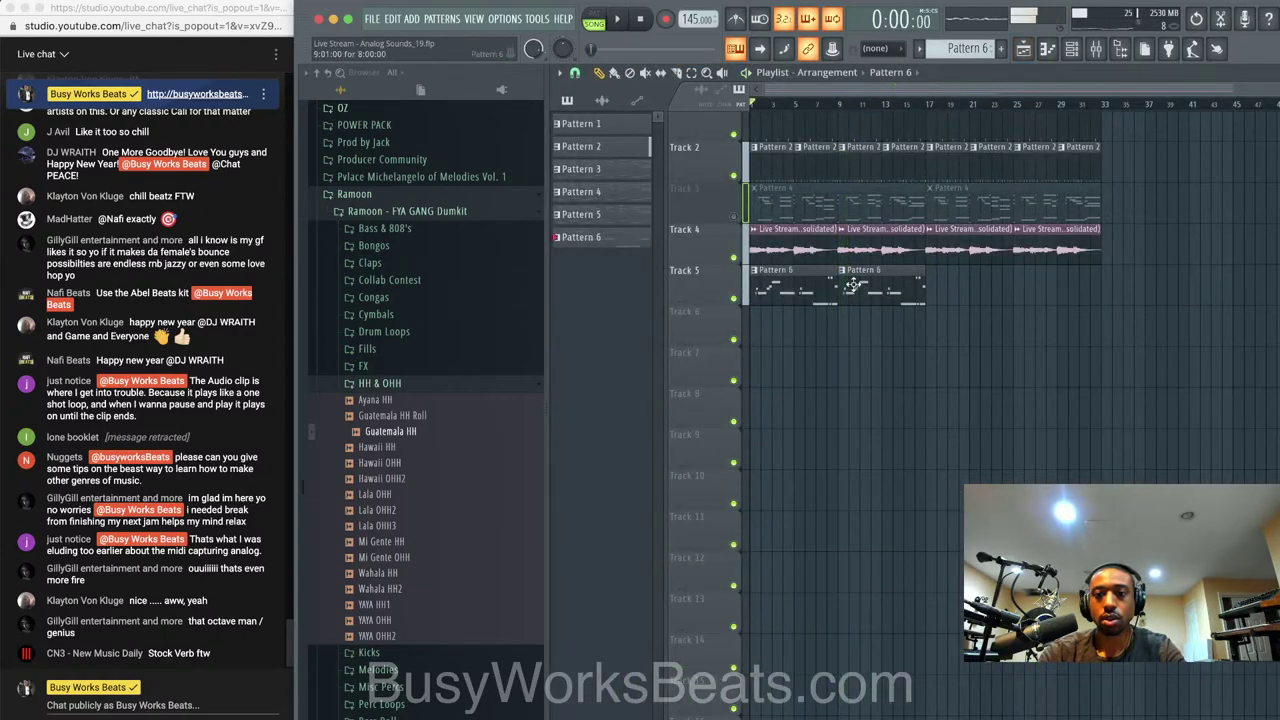
{"action": "left_click_drag", "start_coordinate": [876, 290], "coordinate": [950, 290]}
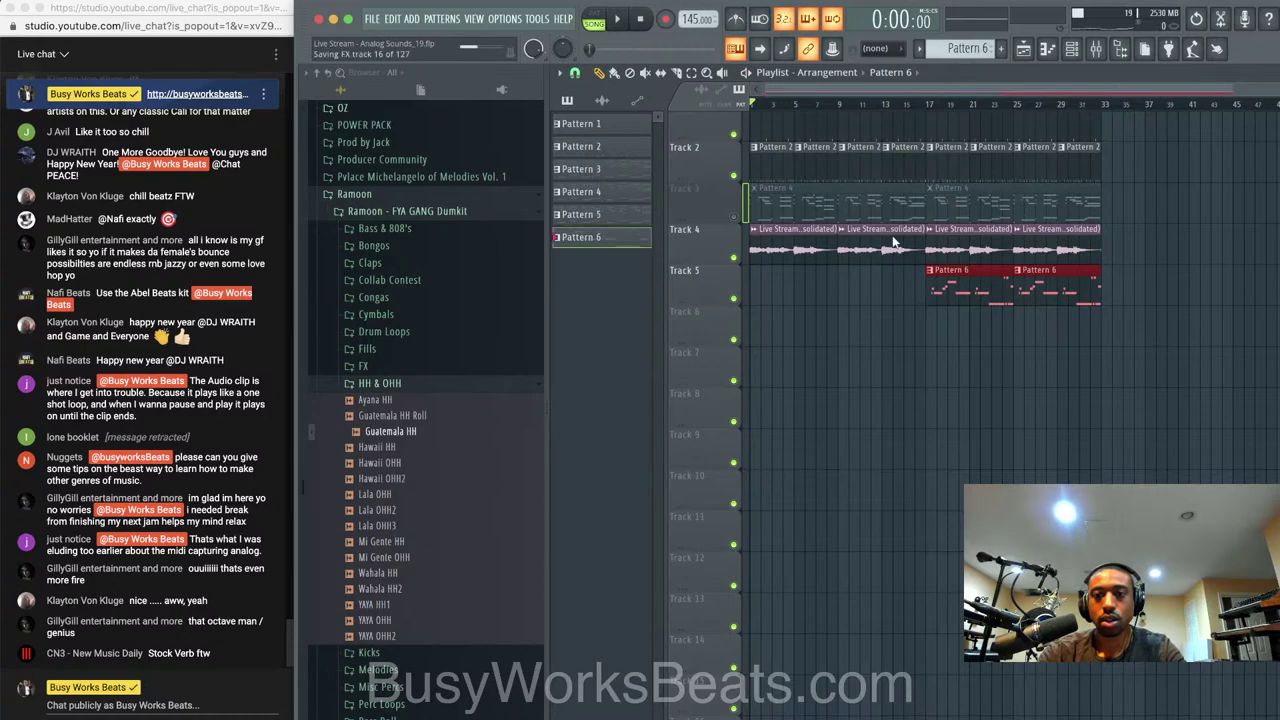
Play the arrangement while checking the Guatemala HH channel settings and the REC track's effects in the mixer
{"action": "key", "text": "space"}
{"action": "left_click", "coordinate": [1073, 50]}
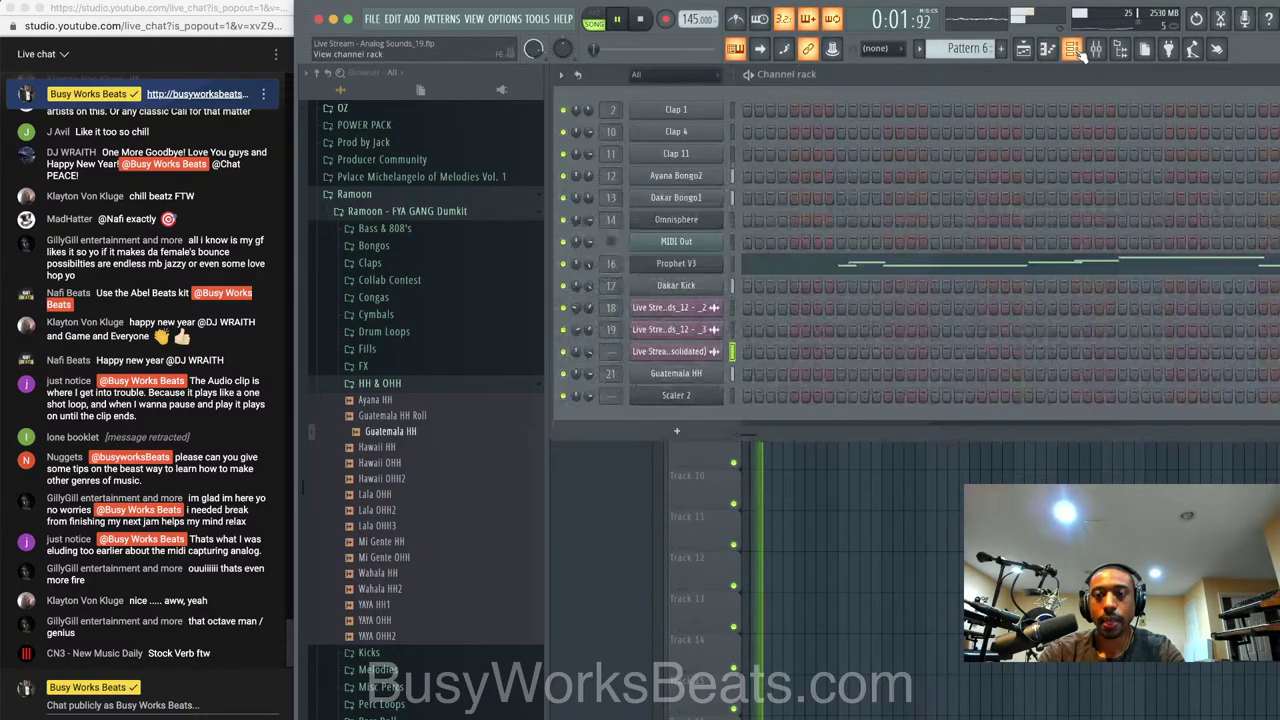
{"action": "left_click", "coordinate": [676, 373]}
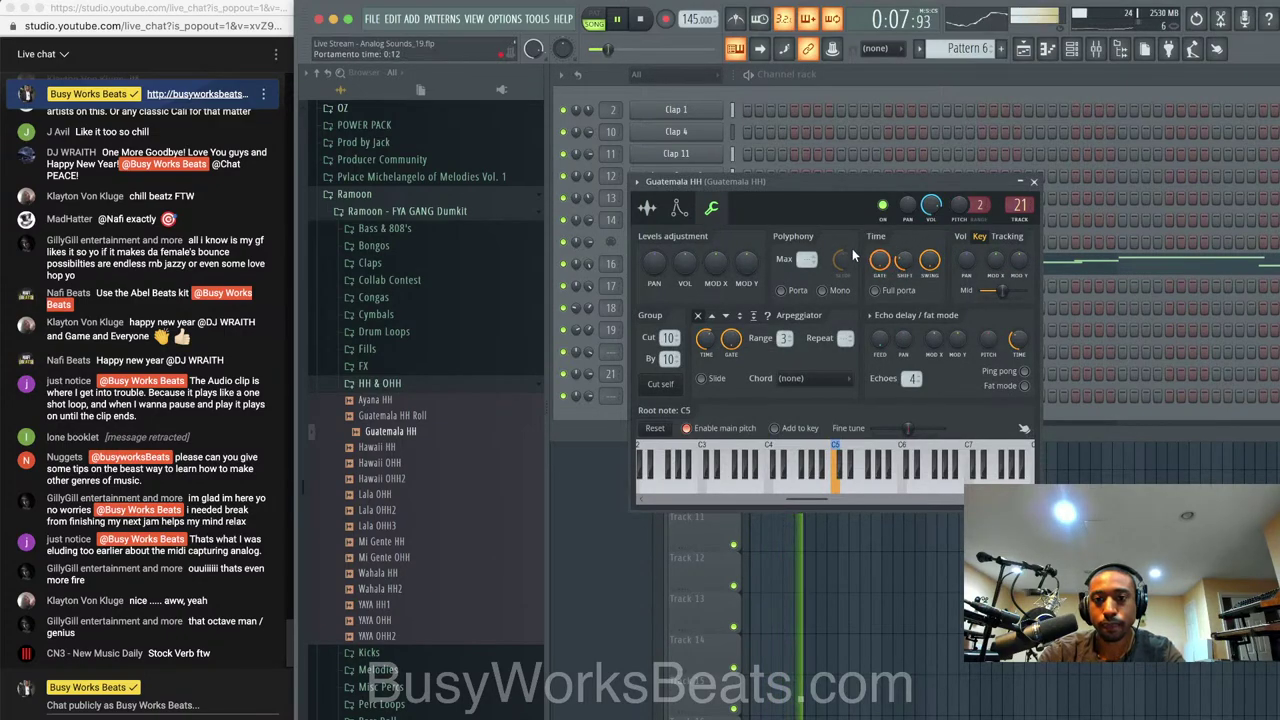
{"action": "left_click", "coordinate": [1033, 181]}
{"action": "left_click", "coordinate": [858, 495]}
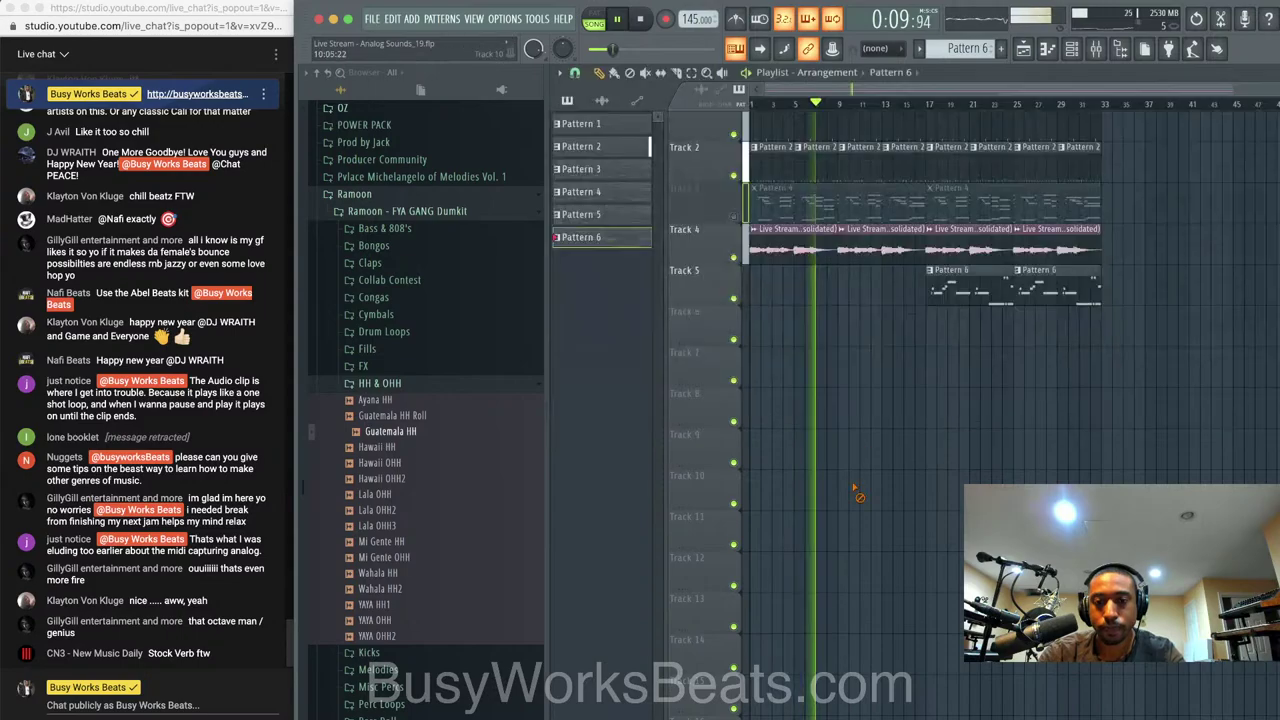
{"action": "left_click", "coordinate": [1096, 48]}
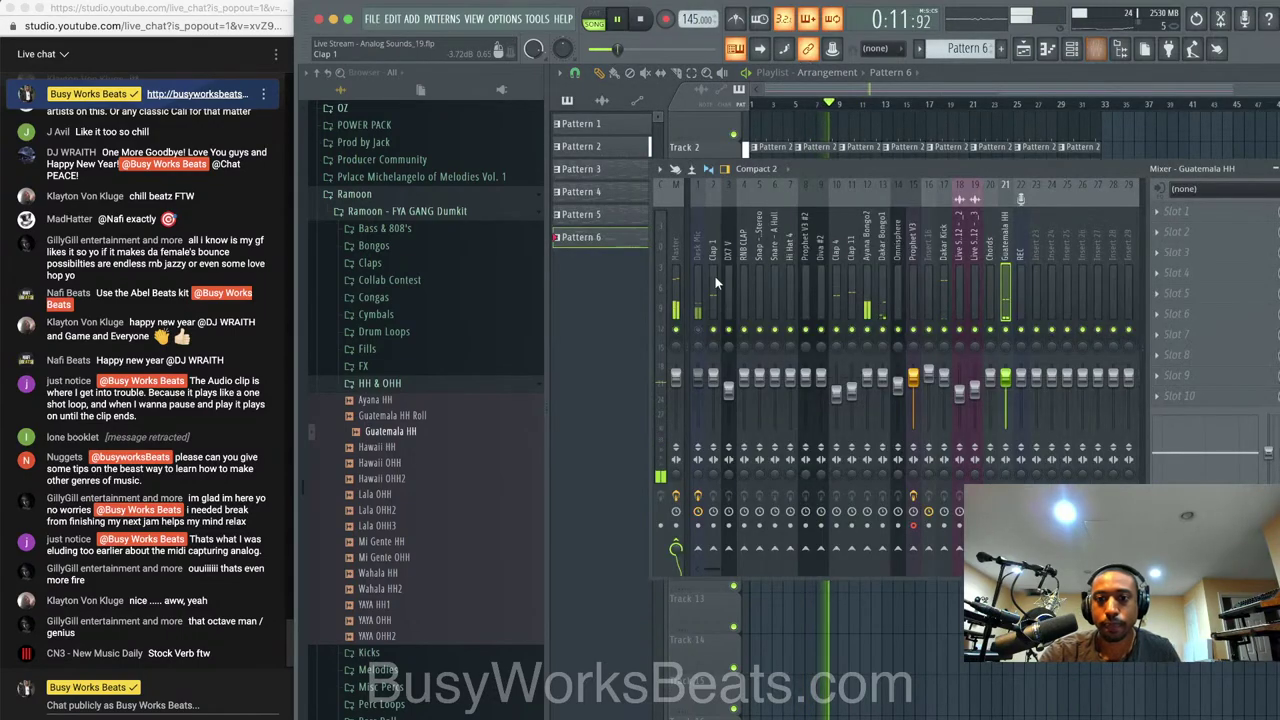
{"action": "left_click", "coordinate": [1022, 292]}
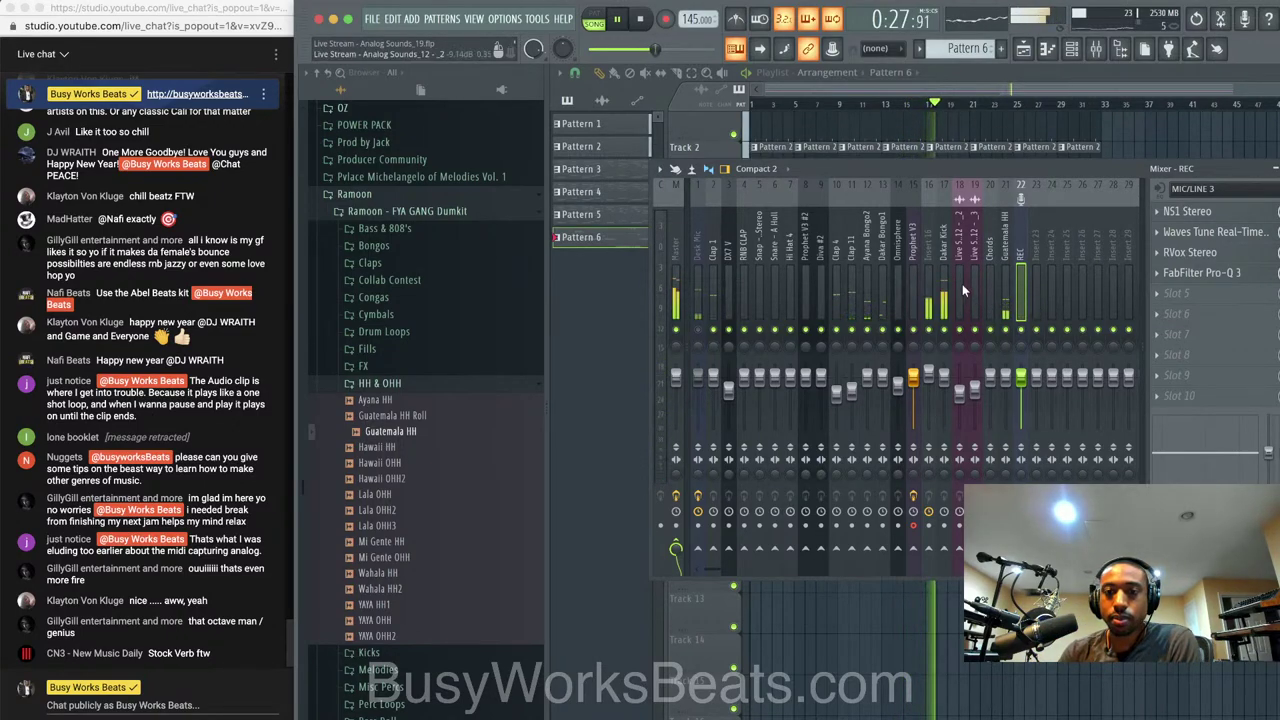
{"action": "left_click", "coordinate": [1072, 50]}
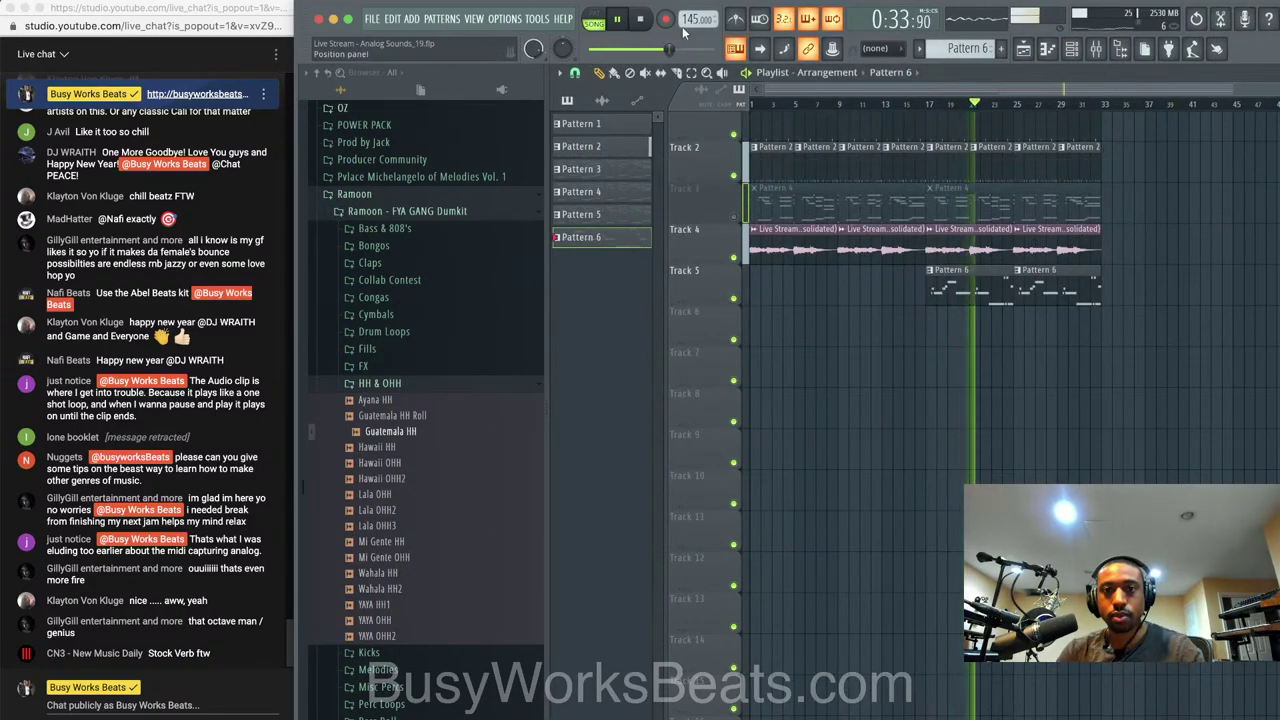
{"action": "mouse_move", "coordinate": [688, 20]}
{"action": "left_mouse_down"}
{"action": "mouse_move", "coordinate": [688, 37]}
{"action": "mouse_move", "coordinate": [689, 9]}
{"action": "left_mouse_up"}
Disarm recording on the Prophet V3 mixer track and select the REC track
{"action": "left_click", "coordinate": [1096, 49]}
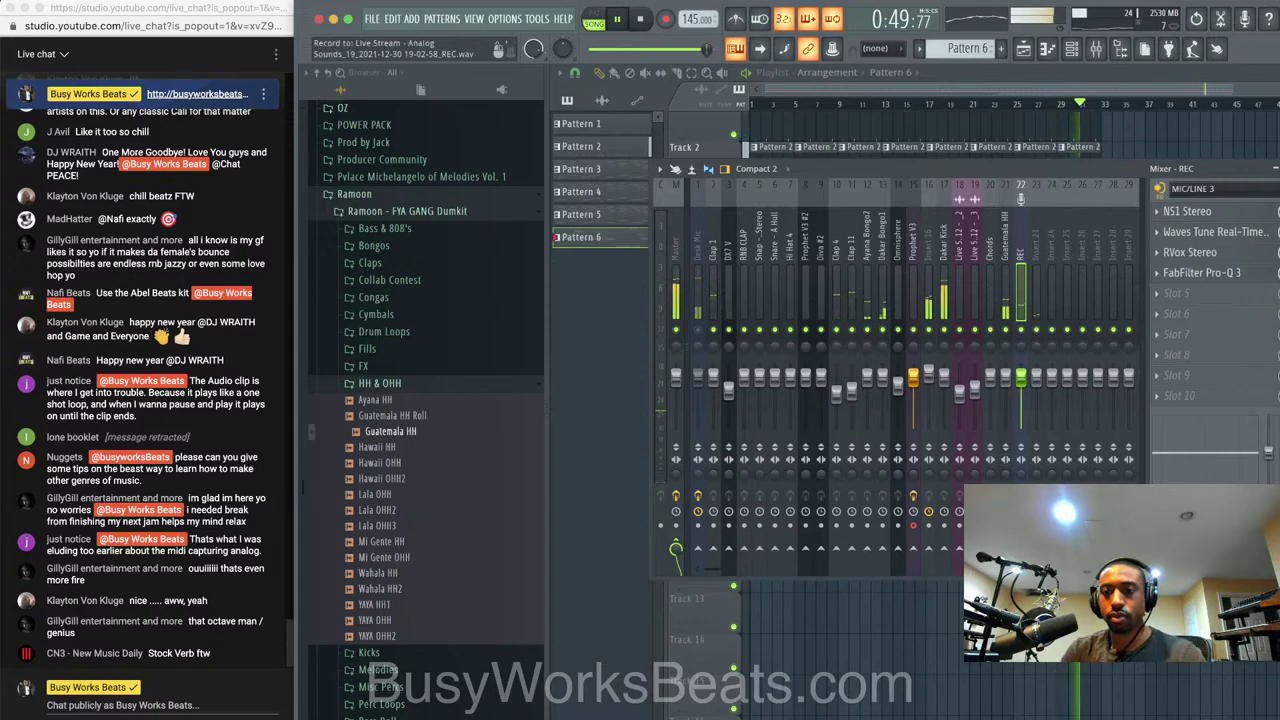
{"action": "left_click", "coordinate": [915, 520]}
{"action": "left_click", "coordinate": [1024, 274]}
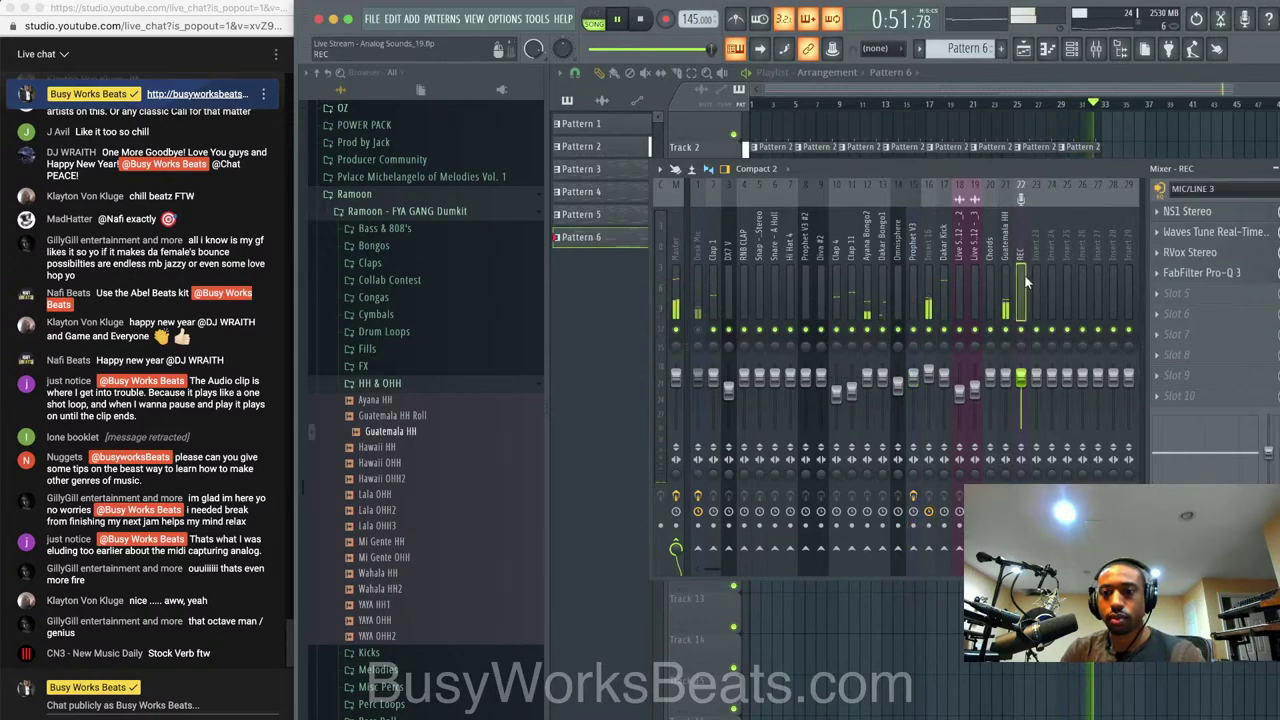
Record a vocal take over the full arrangement into the playlist as an audio clip, and stop at the end
{"action": "left_click", "coordinate": [671, 21]}
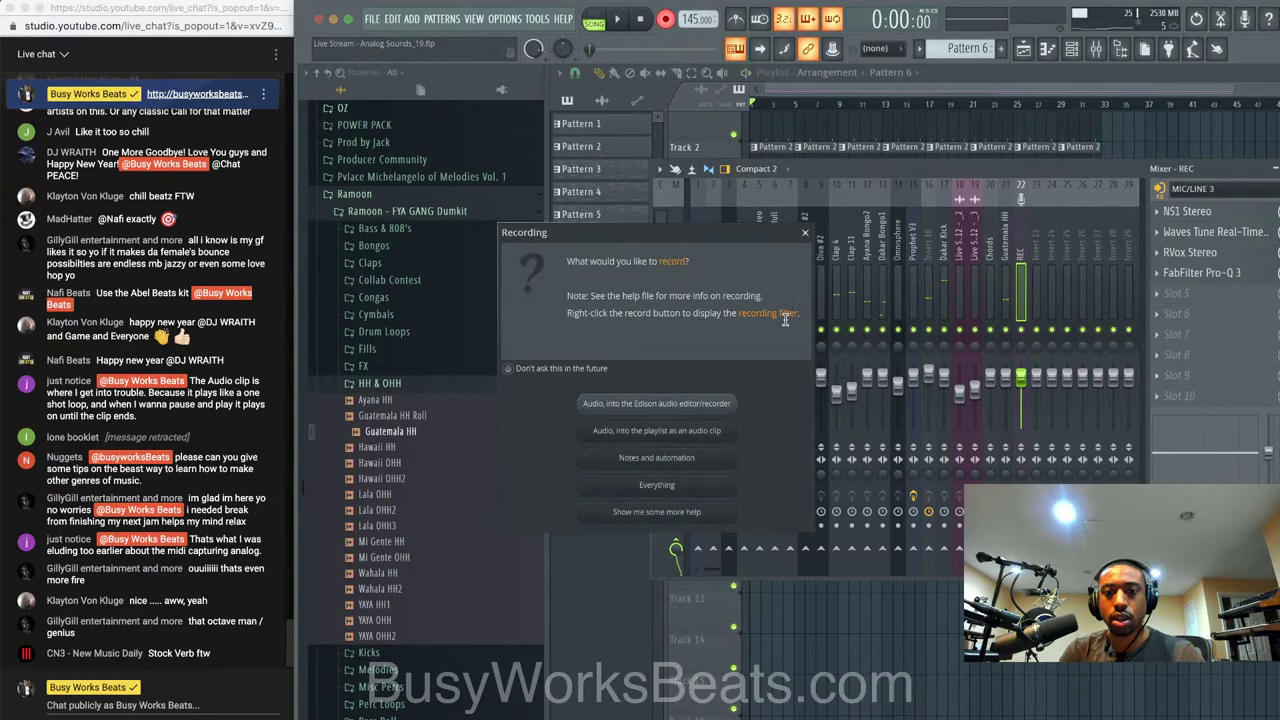
{"action": "left_click", "coordinate": [710, 430]}
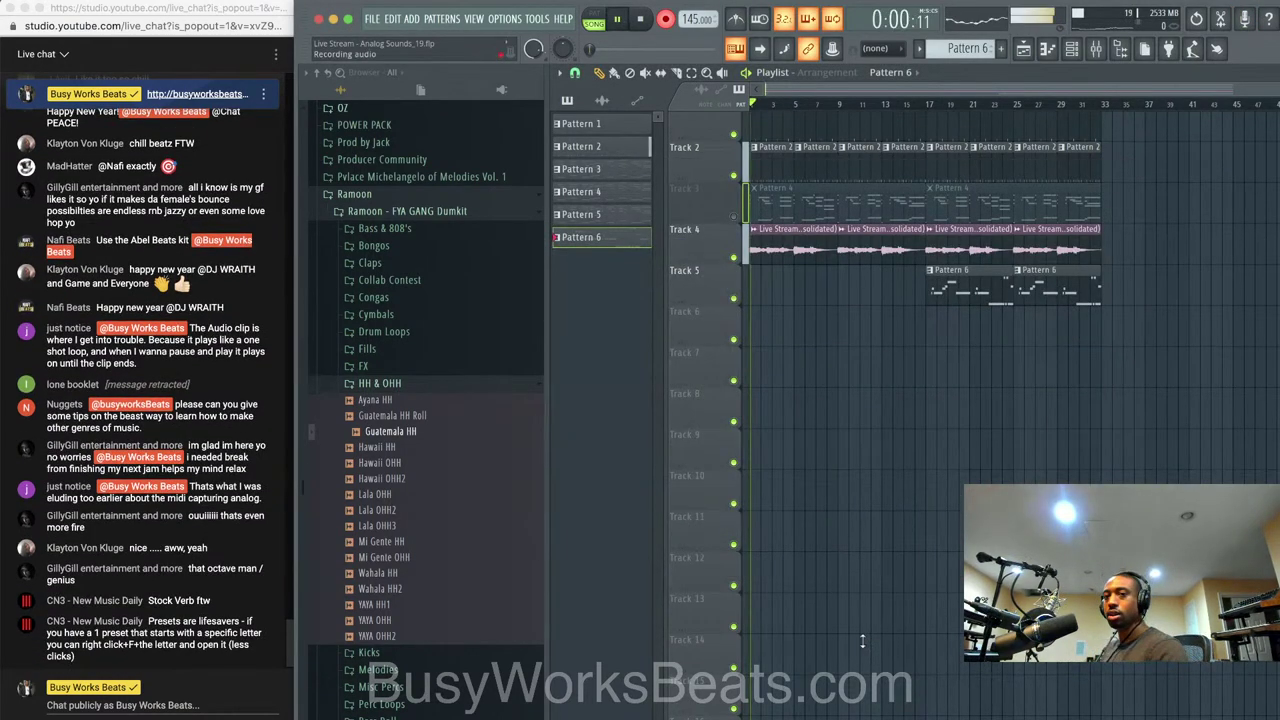
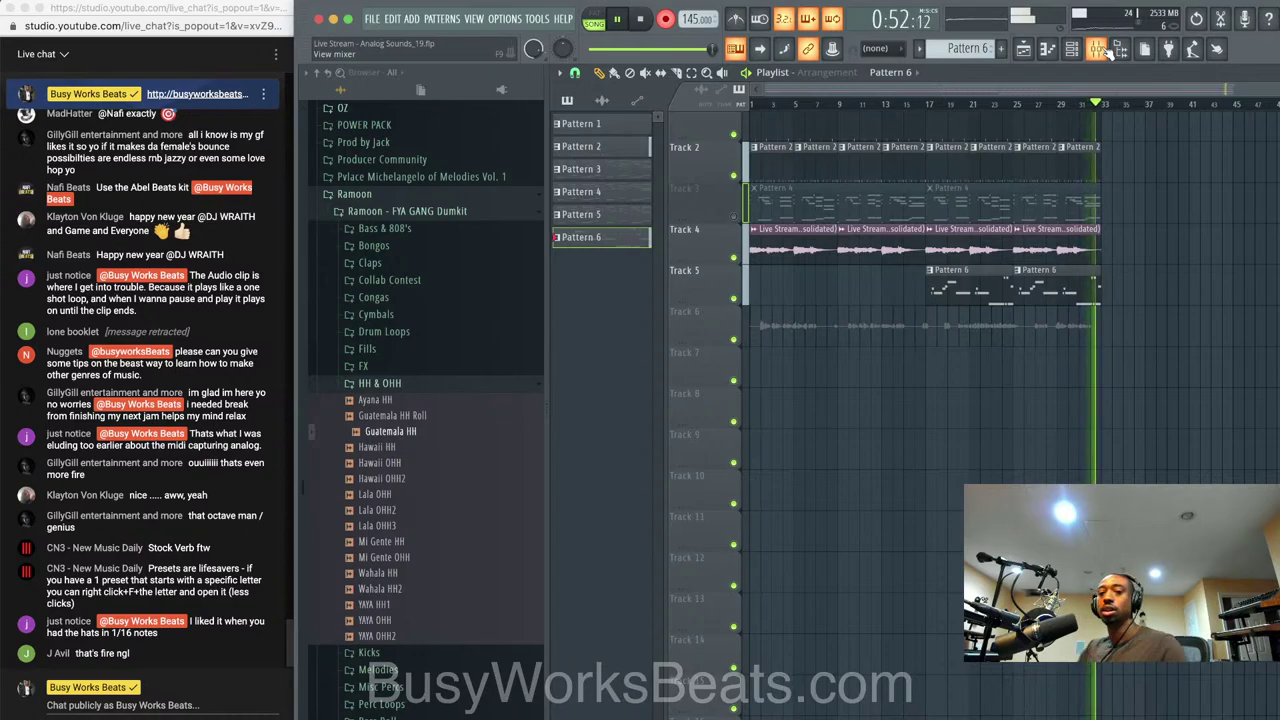
{"action": "key", "text": "space"}
Set Waves Tune Real-Time on the REC track to 8.5 ms speed and 7.8 ms note transition, and save the project
{"action": "left_click", "coordinate": [1104, 52]}
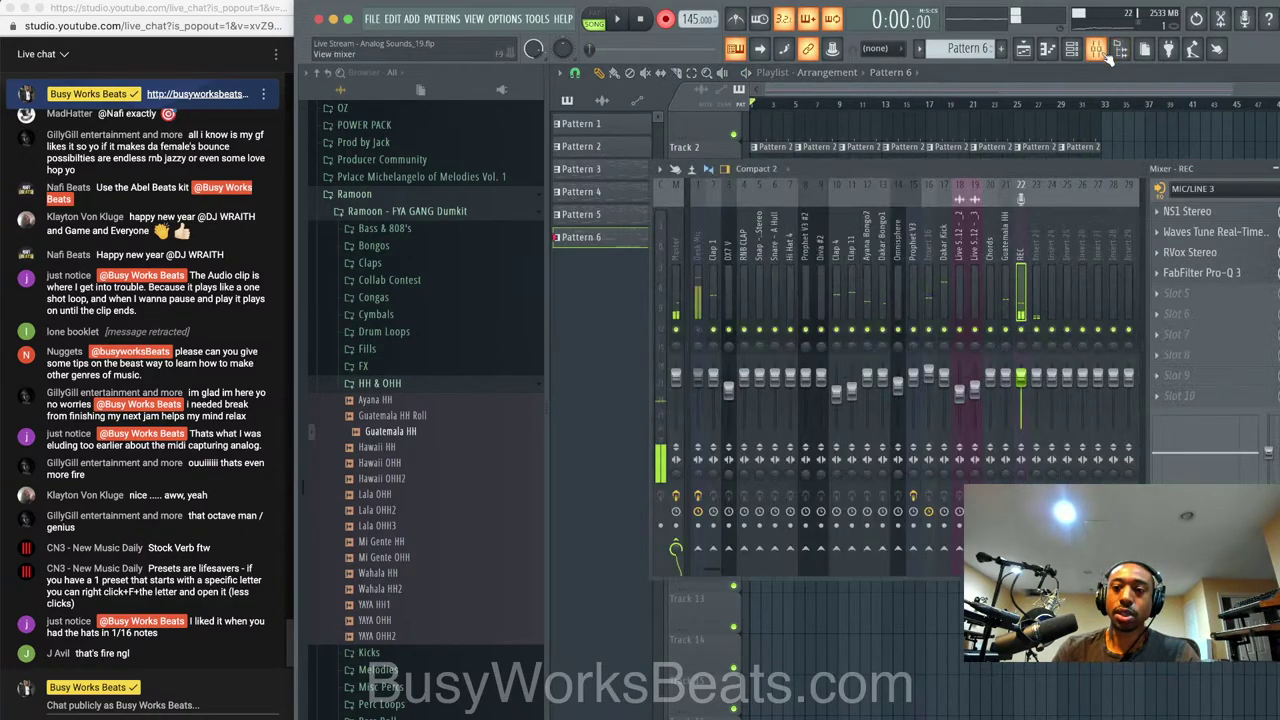
{"action": "left_click", "coordinate": [1208, 232]}
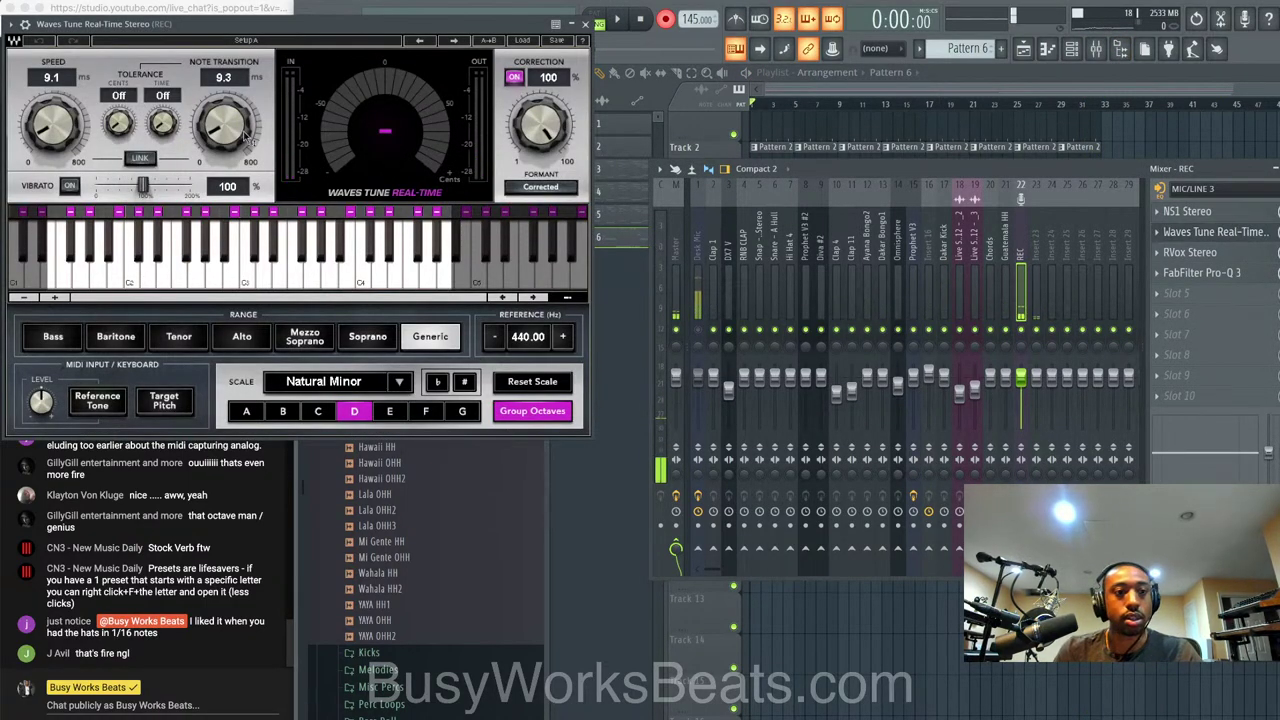
{"action": "left_click_drag", "start_coordinate": [58, 129], "coordinate": [58, 131]}
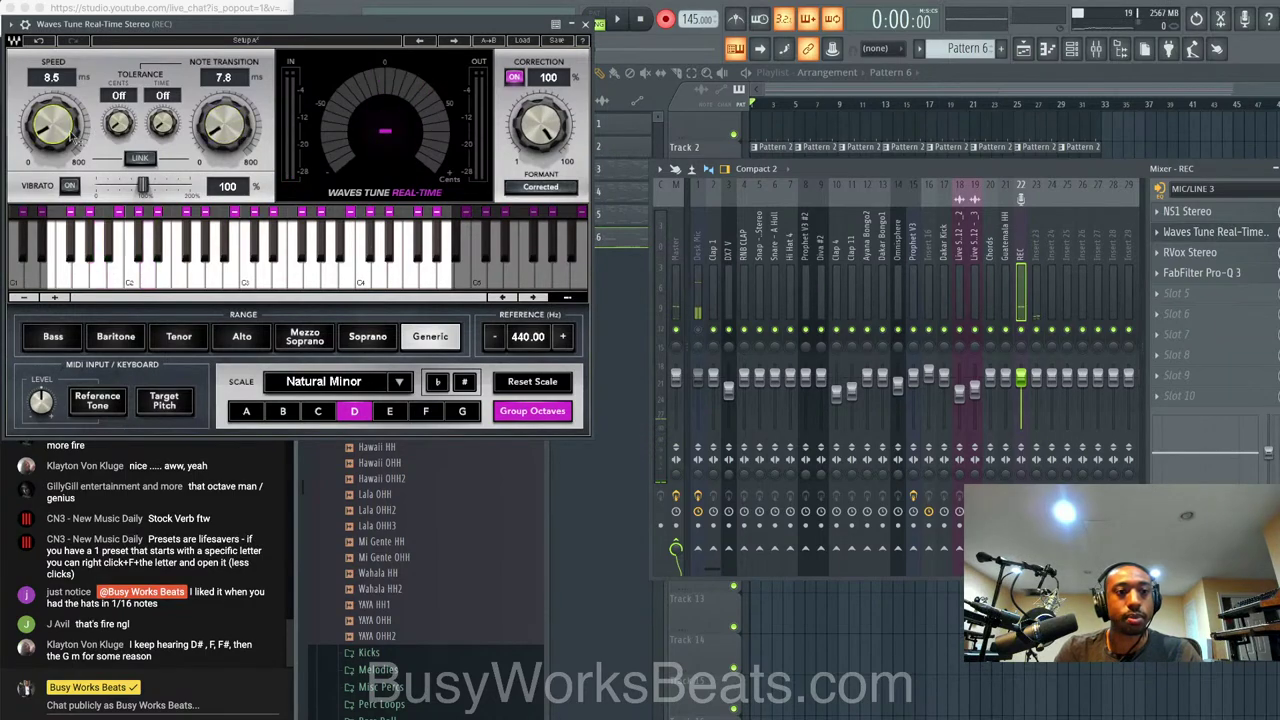
{"action": "left_click", "coordinate": [584, 24]}
{"action": "key", "text": "F9"}
{"action": "key", "text": "super+s"}
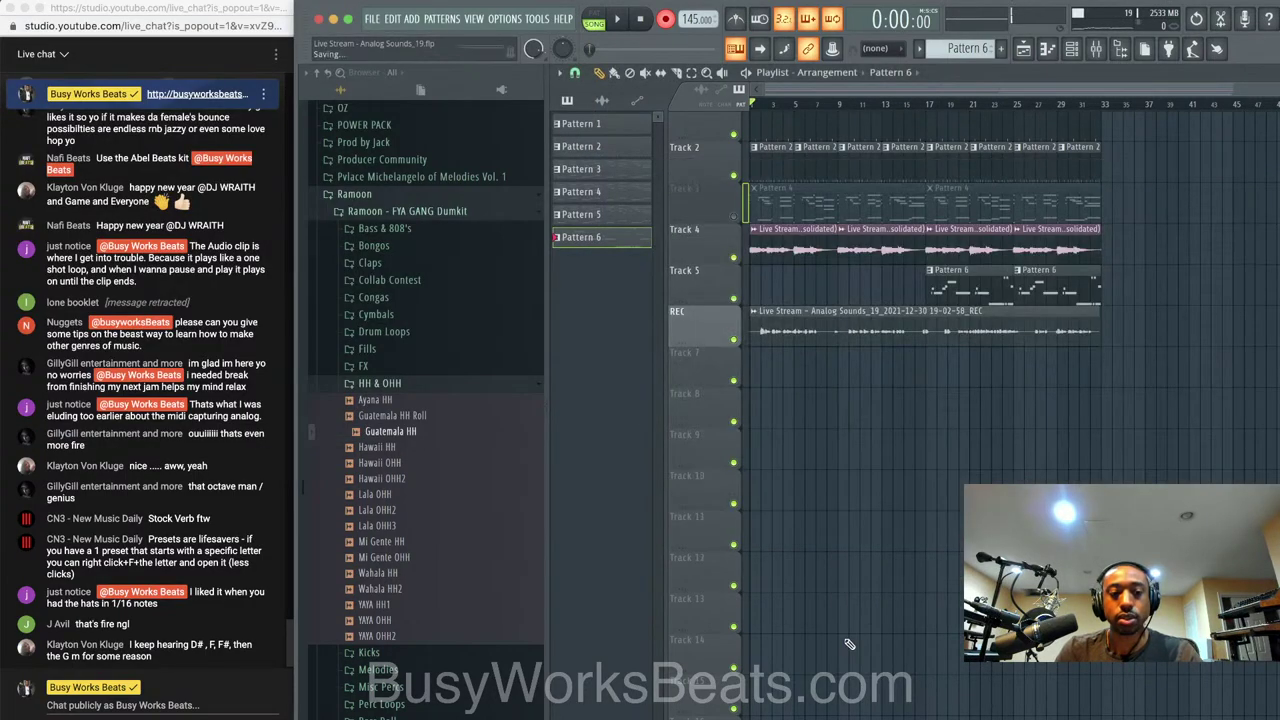
Route the recorded vocal clip to mixer track 24 and copy the REC track's mixer state onto it
{"action": "left_click", "coordinate": [1070, 50]}
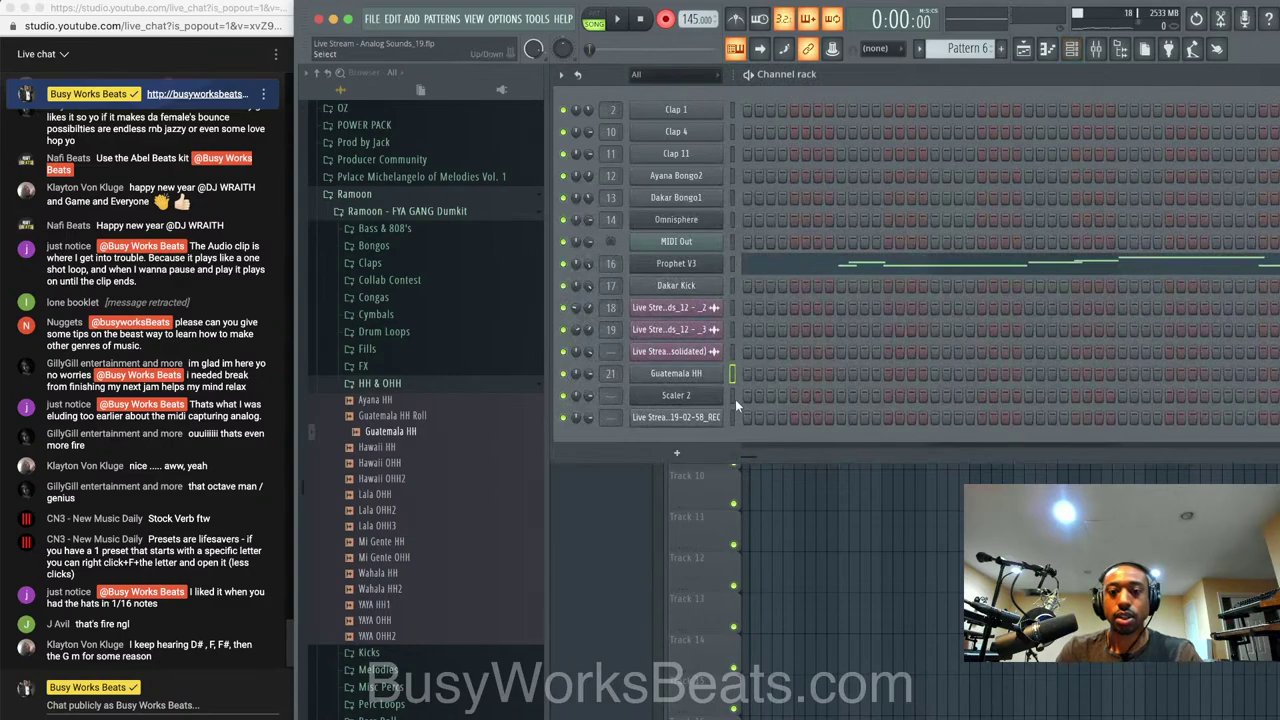
{"action": "key", "text": "ctrl+l"}
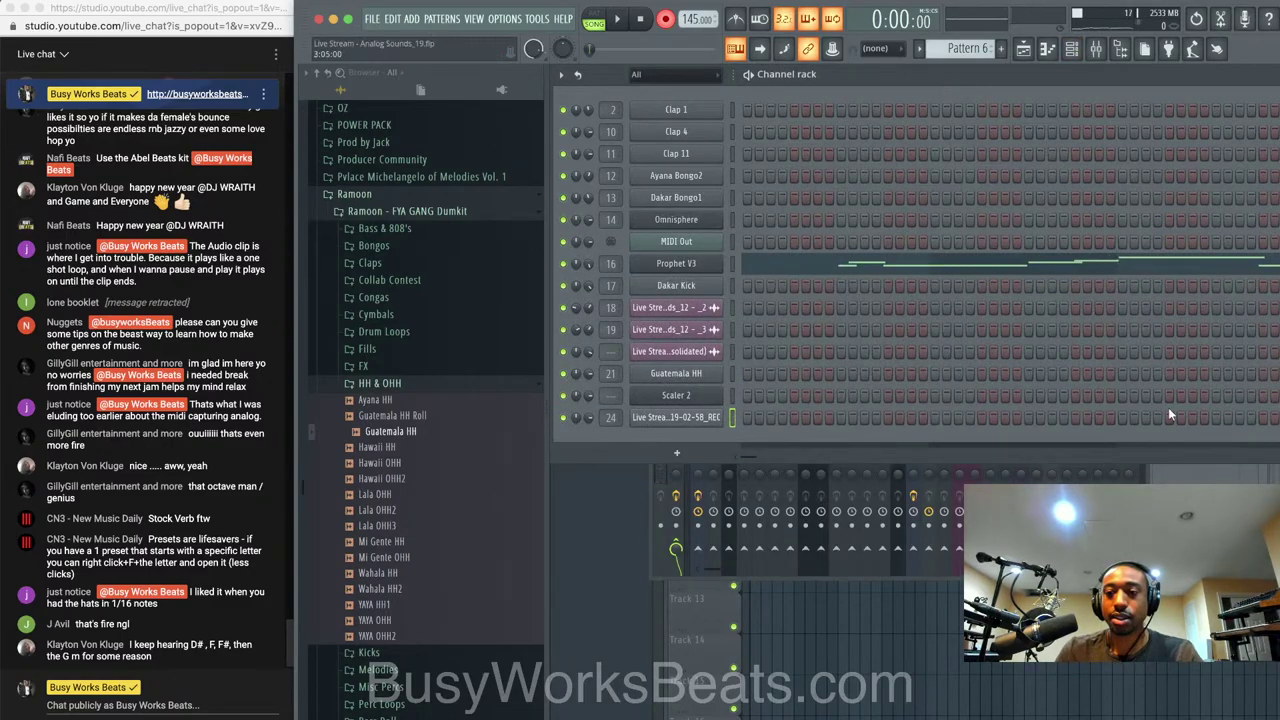
{"action": "left_click", "coordinate": [1178, 488]}
{"action": "left_click", "coordinate": [1038, 258]}
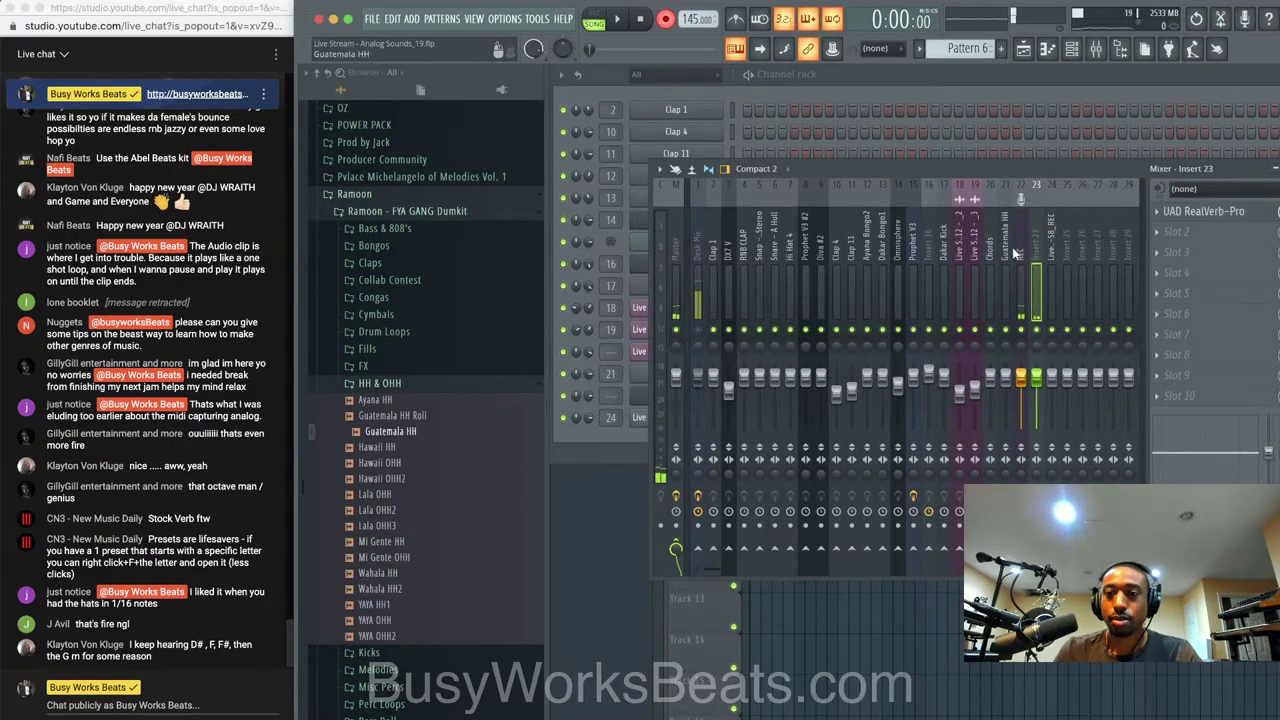
{"action": "right_click", "coordinate": [1014, 246]}
{"action": "mouse_move", "coordinate": [1100, 273]}
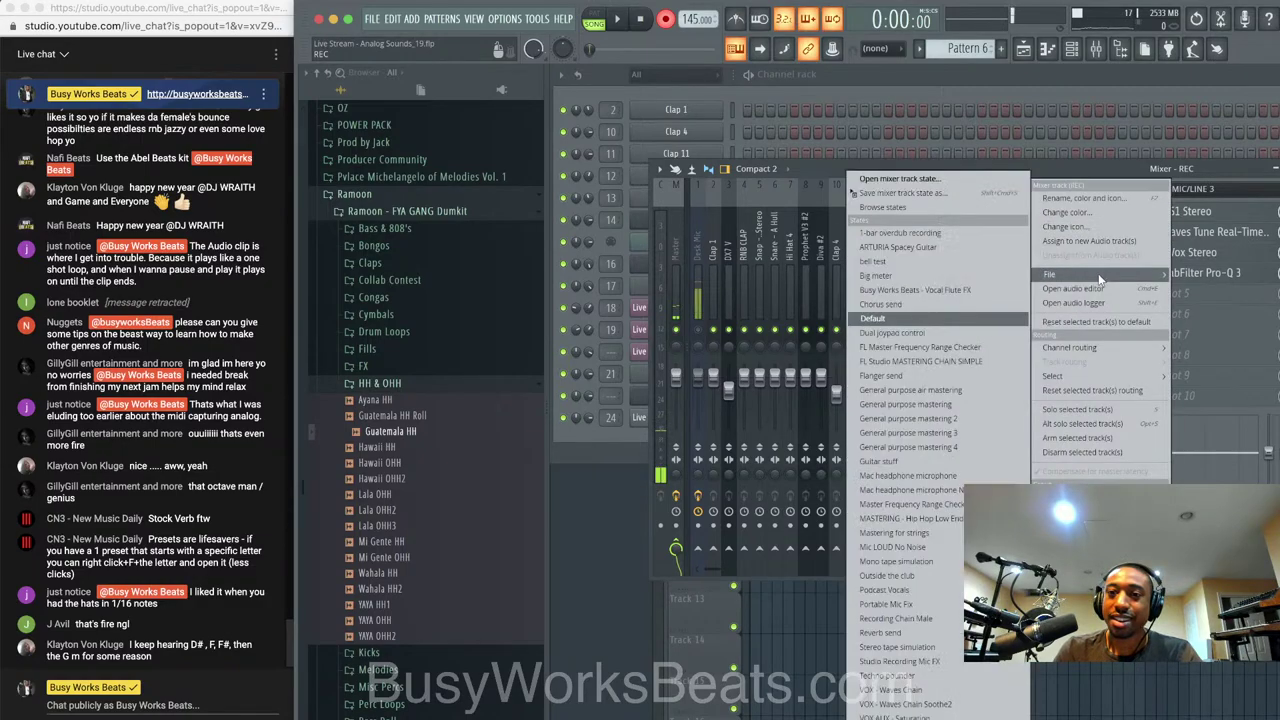
{"action": "left_click", "coordinate": [953, 201]}
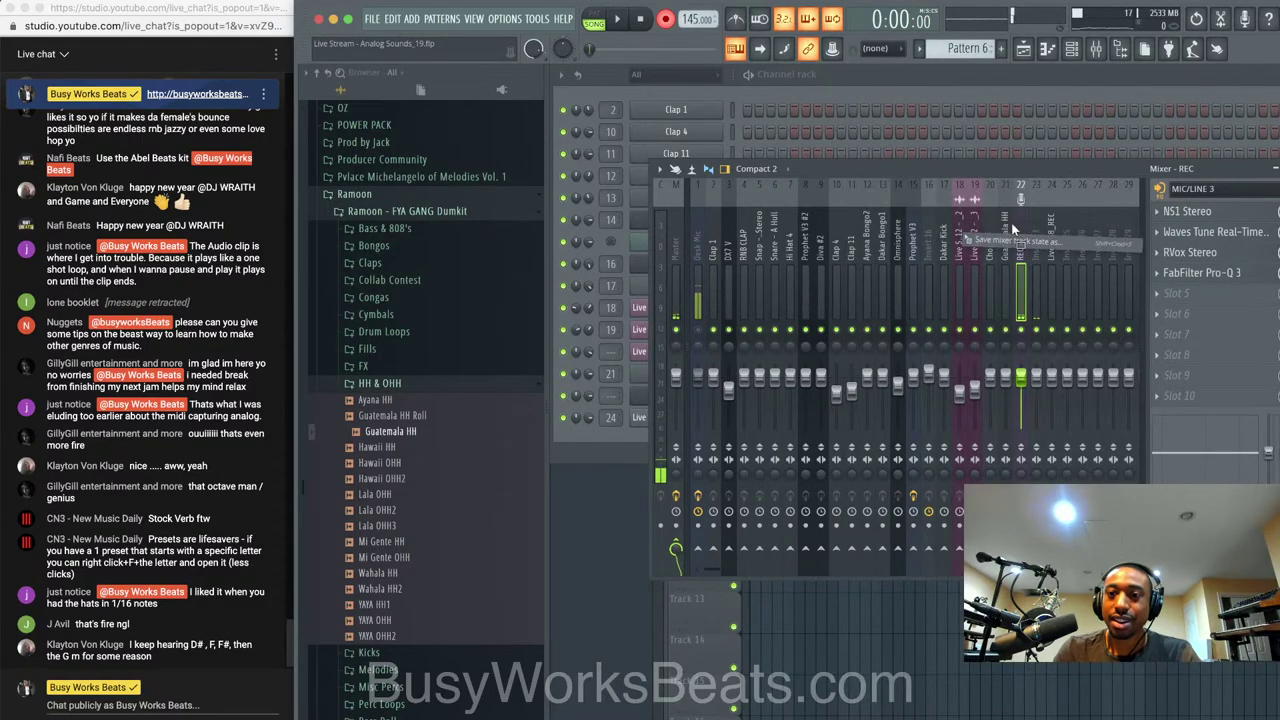
{"action": "left_click", "coordinate": [1050, 241]}
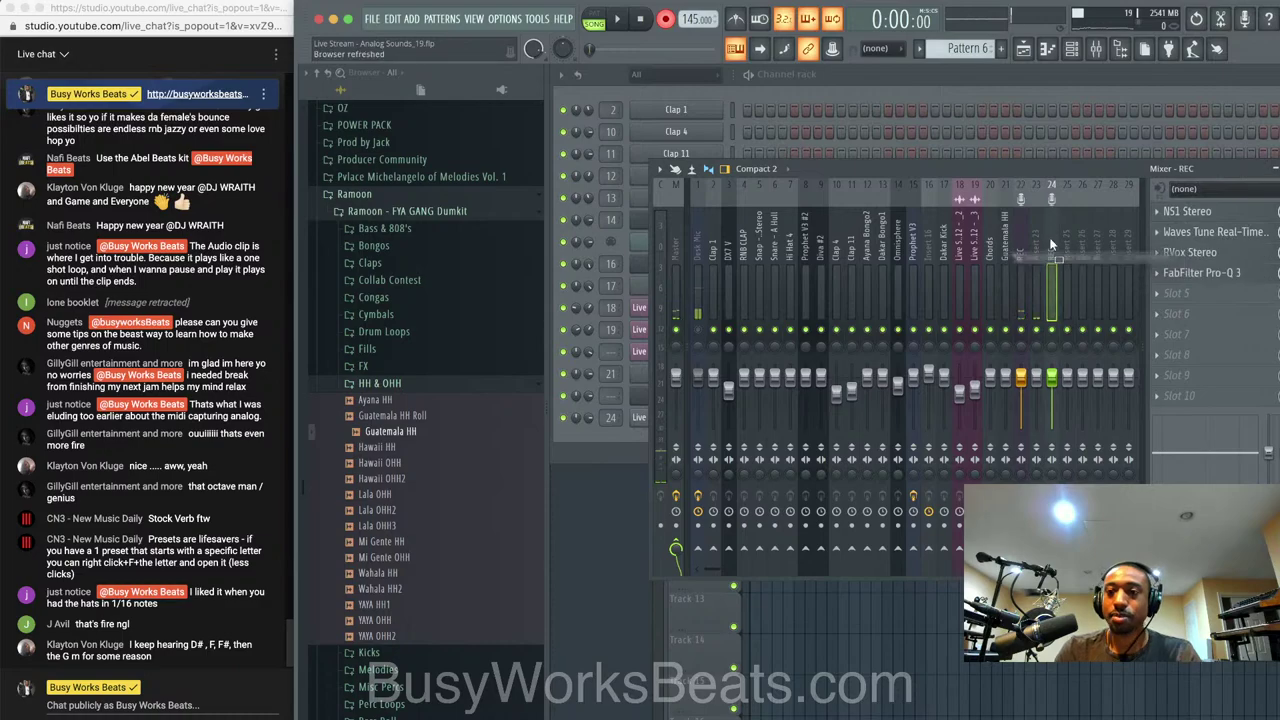
Play the arrangement briefly from the playlist, stop it, turn off recording and select the REC track on Insert 22
{"action": "left_click", "coordinate": [900, 600]}
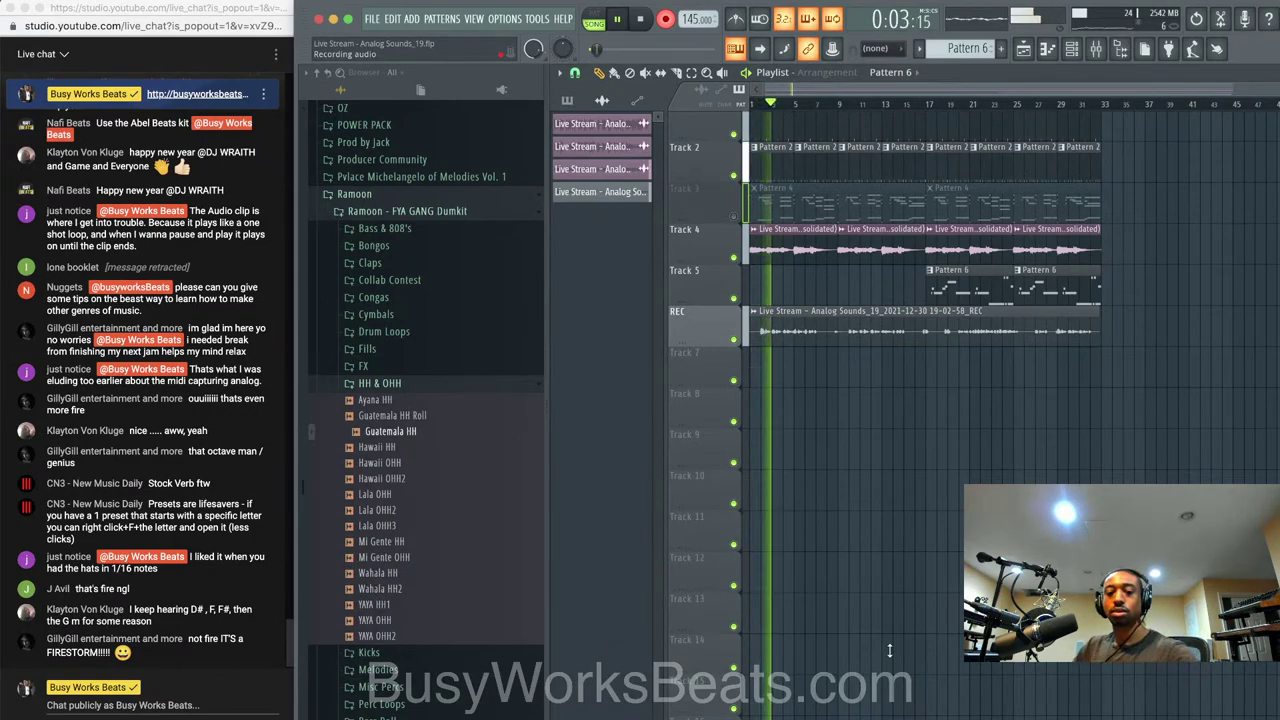
{"action": "key", "text": "space"}
{"action": "left_click", "coordinate": [1096, 48]}
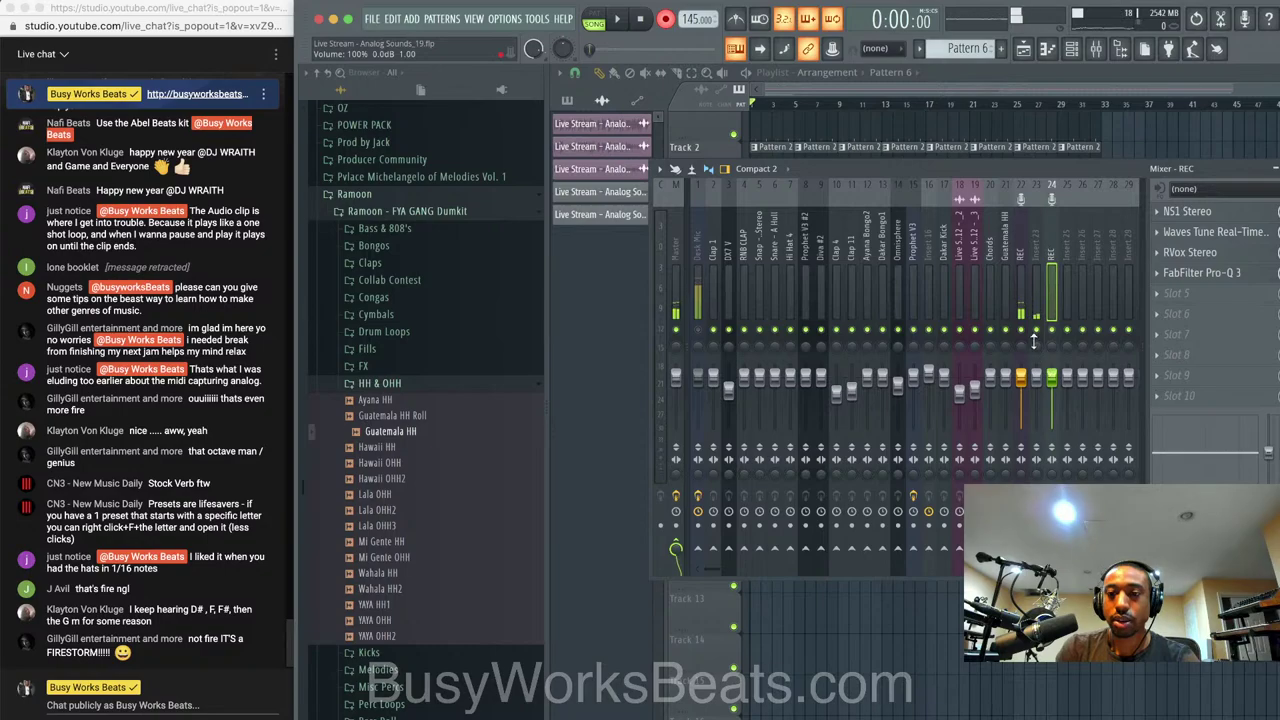
{"action": "left_click", "coordinate": [1018, 313]}
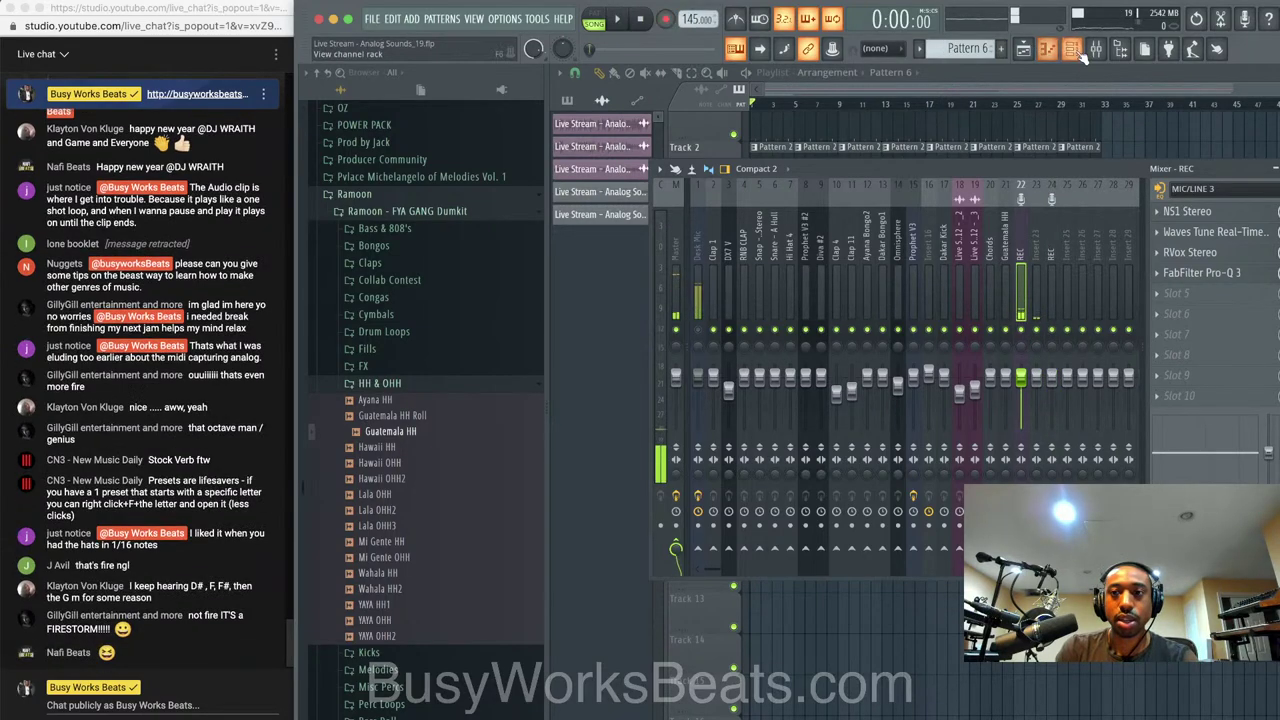
Delete the extra REC_2 audio clip channel and return to the playlist
{"action": "key", "text": "F6"}
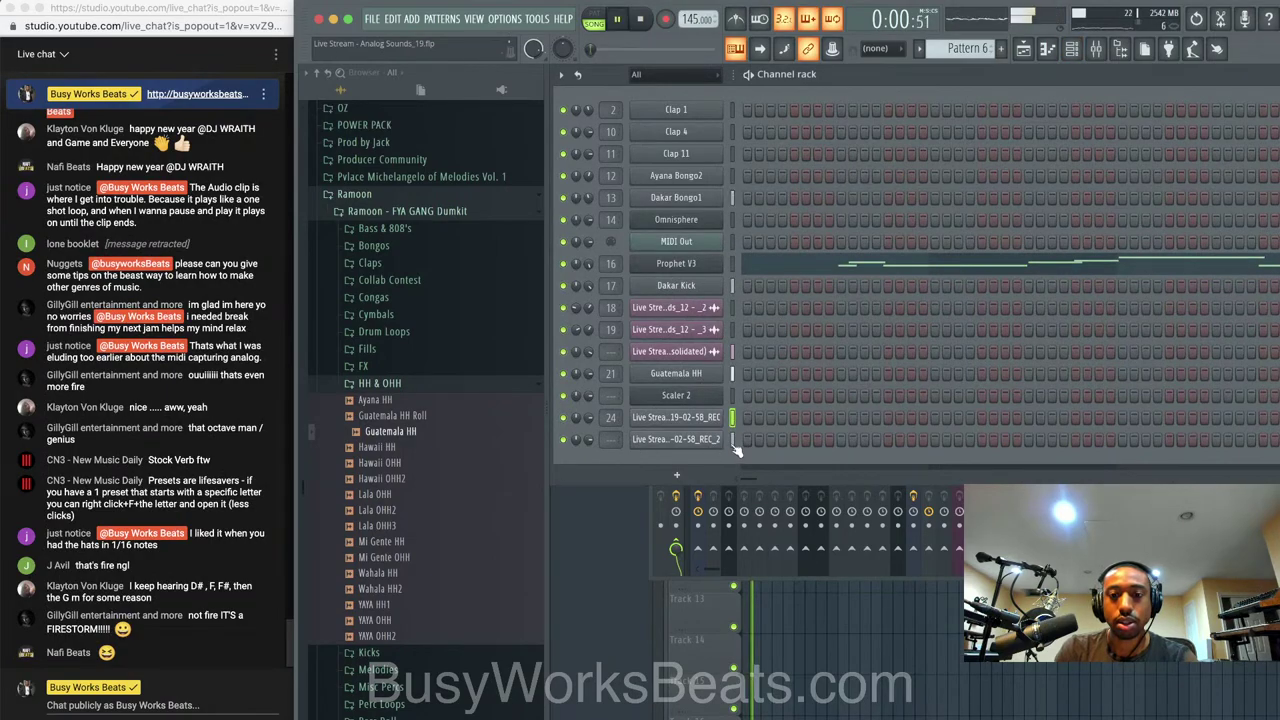
{"action": "key", "text": "space"}
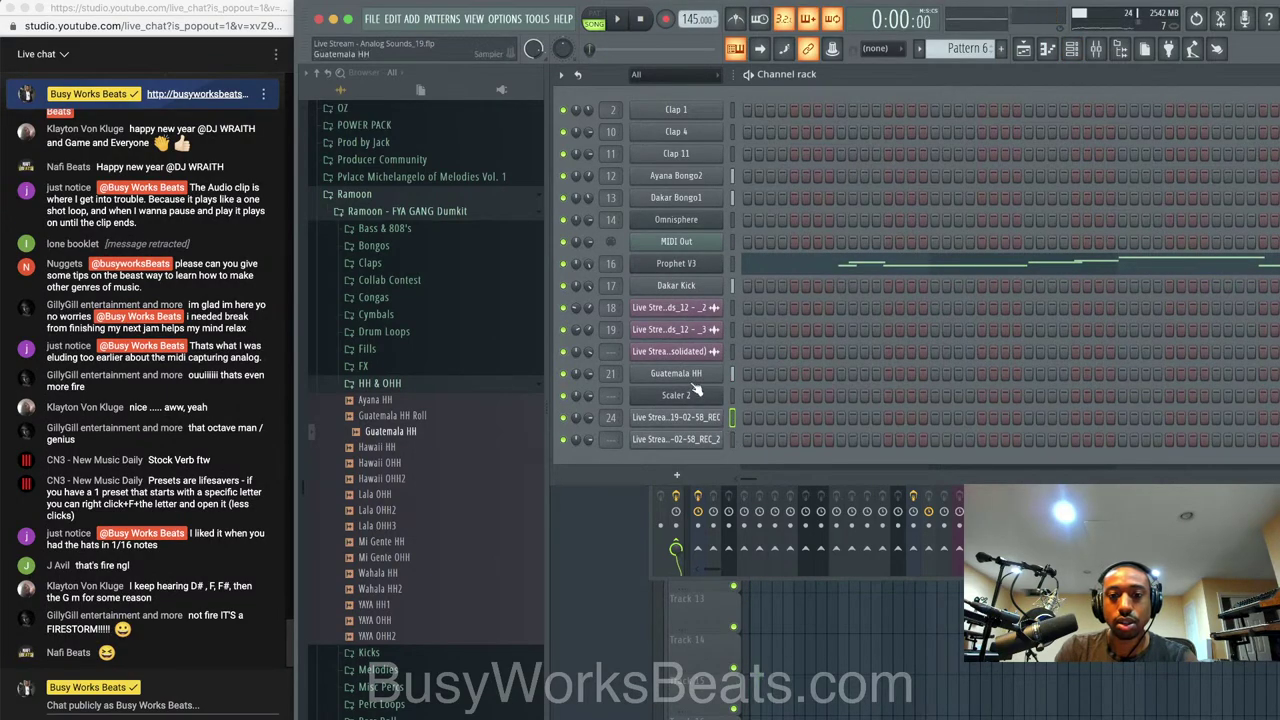
{"action": "left_click", "coordinate": [693, 440]}
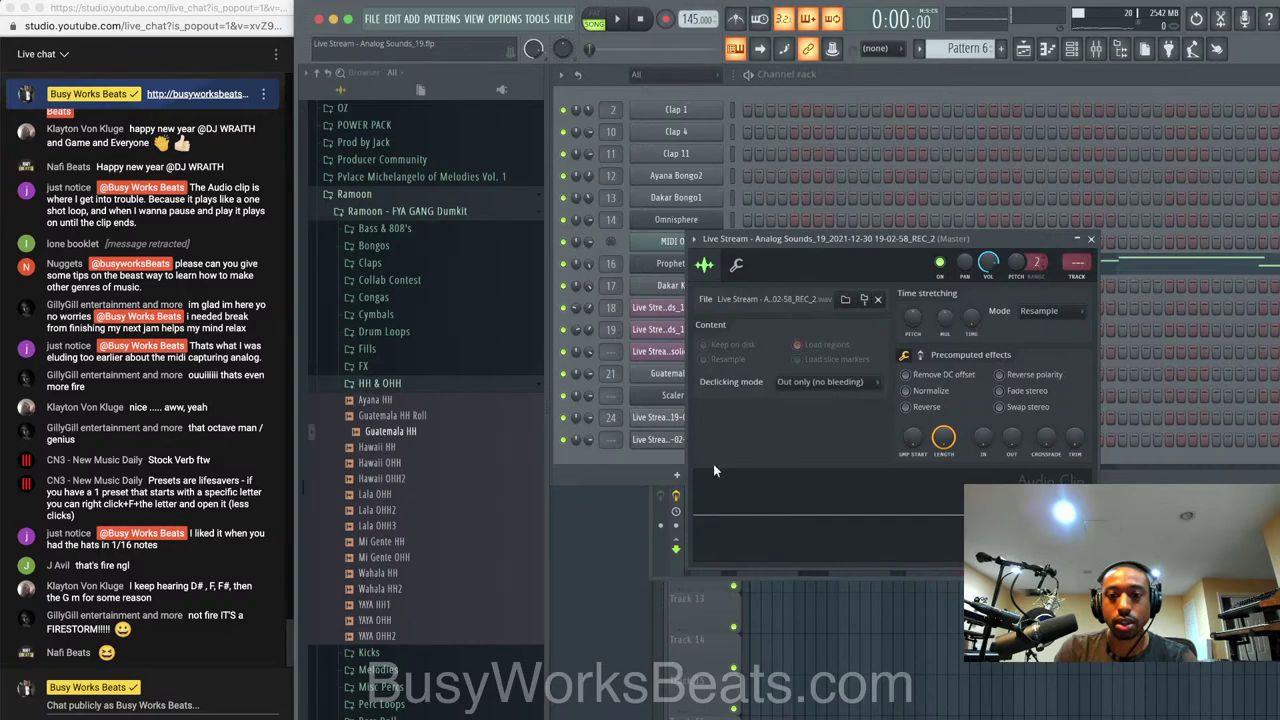
{"action": "right_click", "coordinate": [652, 438]}
{"action": "key", "text": "d"}
{"action": "key", "text": "Return"}
{"action": "key", "text": "F5"}
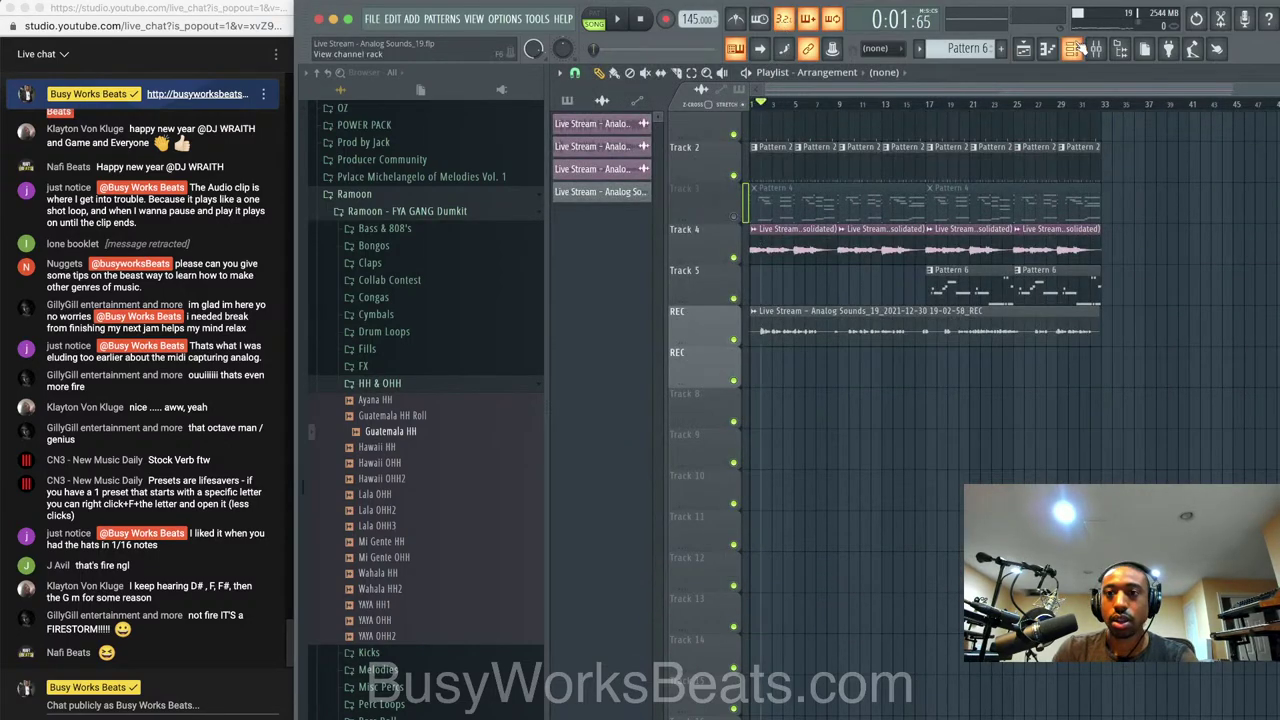
Check the recorded vocal clip's channel settings and compare REC mixer tracks 22 and 24
{"action": "left_click", "coordinate": [1097, 50]}
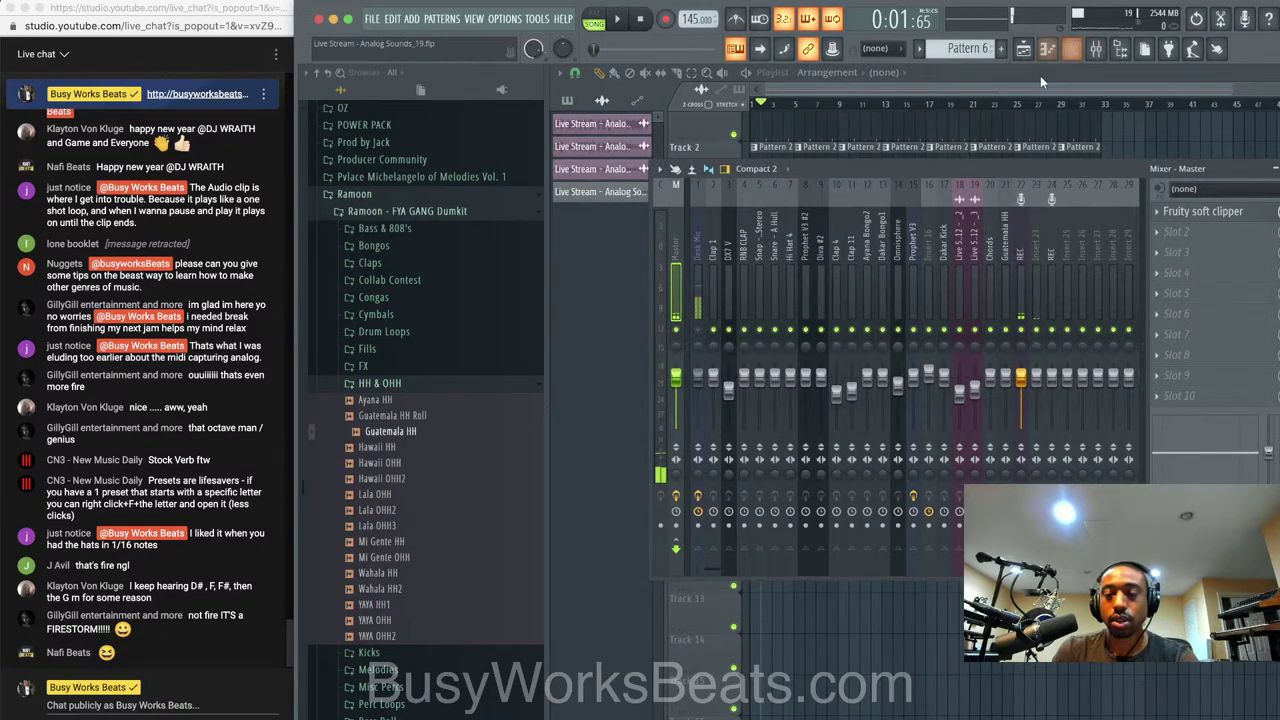
{"action": "left_click", "coordinate": [1130, 146]}
{"action": "left_click", "coordinate": [757, 316]}
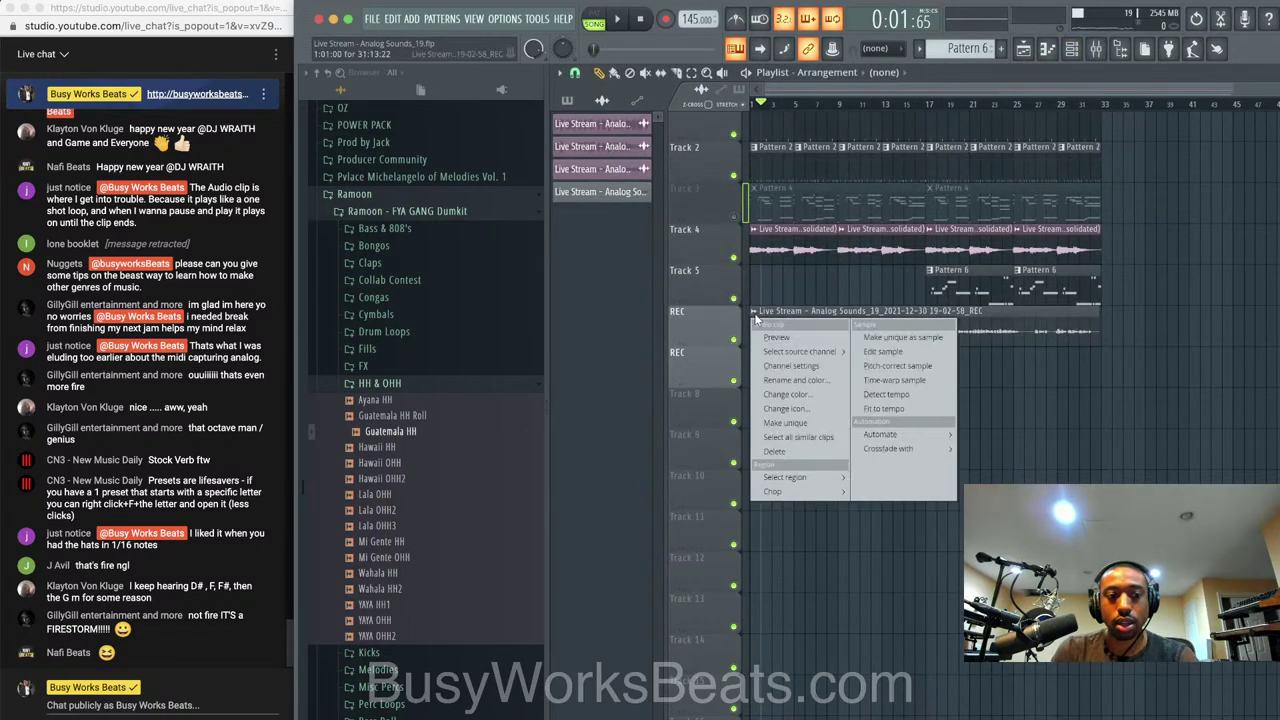
{"action": "left_click", "coordinate": [790, 368]}
{"action": "left_click", "coordinate": [1097, 50]}
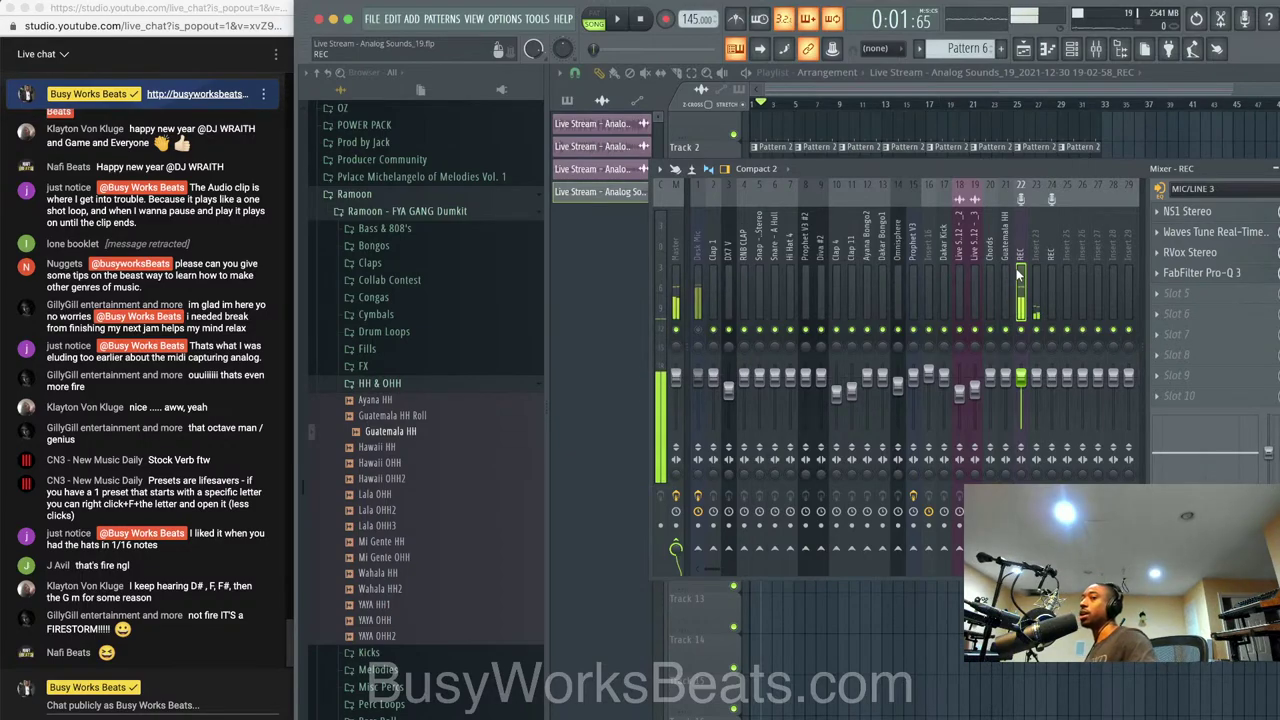
{"action": "left_click", "coordinate": [1053, 302]}
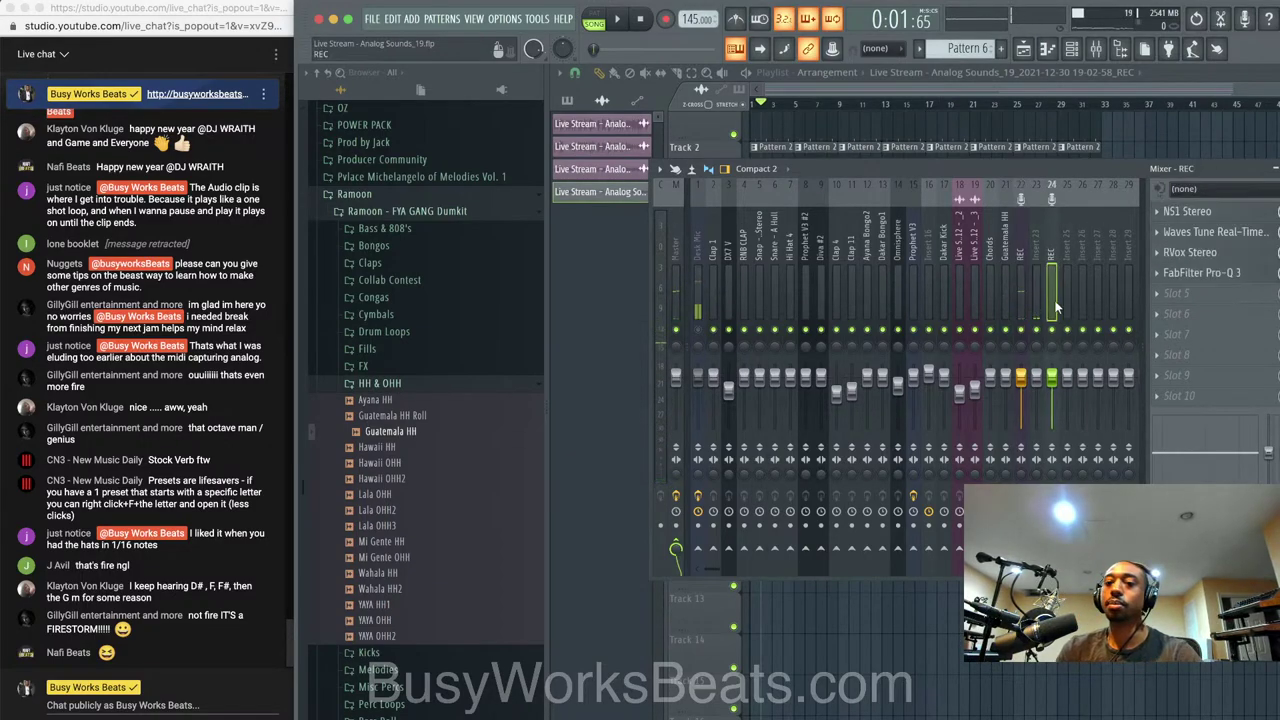
Play the song and lower the volume of the REC vocal on mixer track 24 to about -13.9 dB
{"action": "key", "text": "space"}
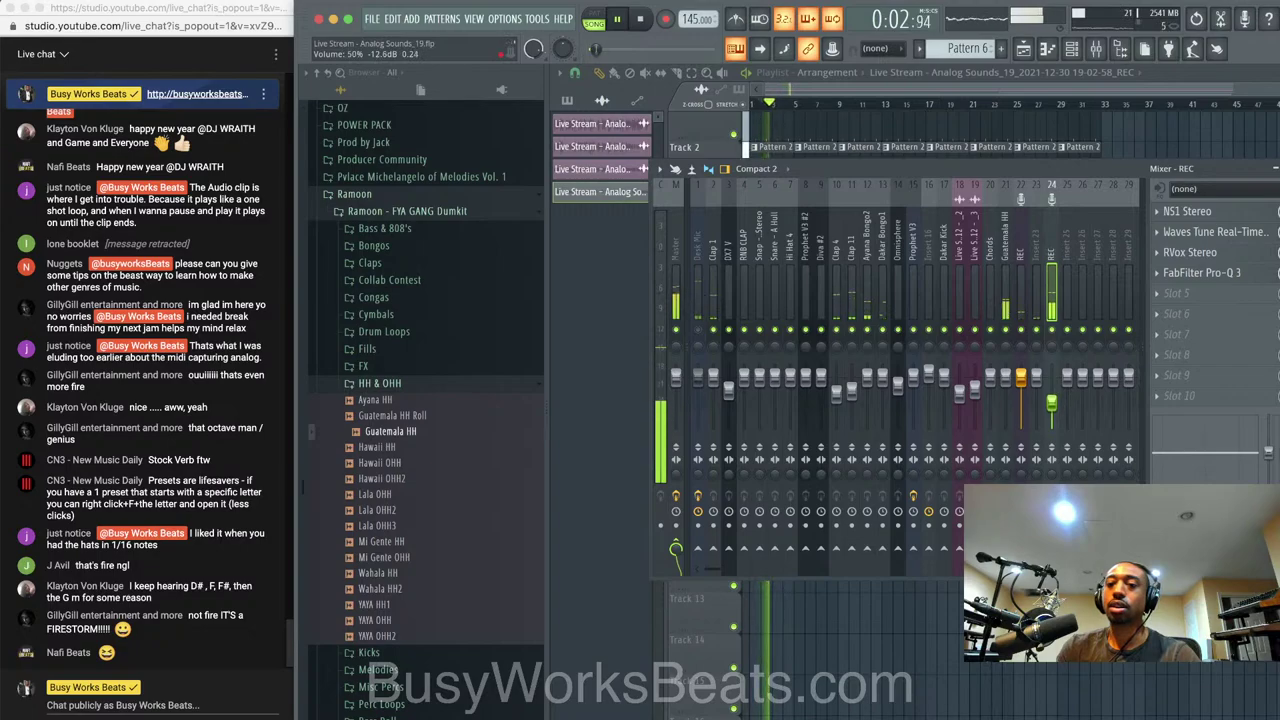
{"action": "key", "text": "space"}
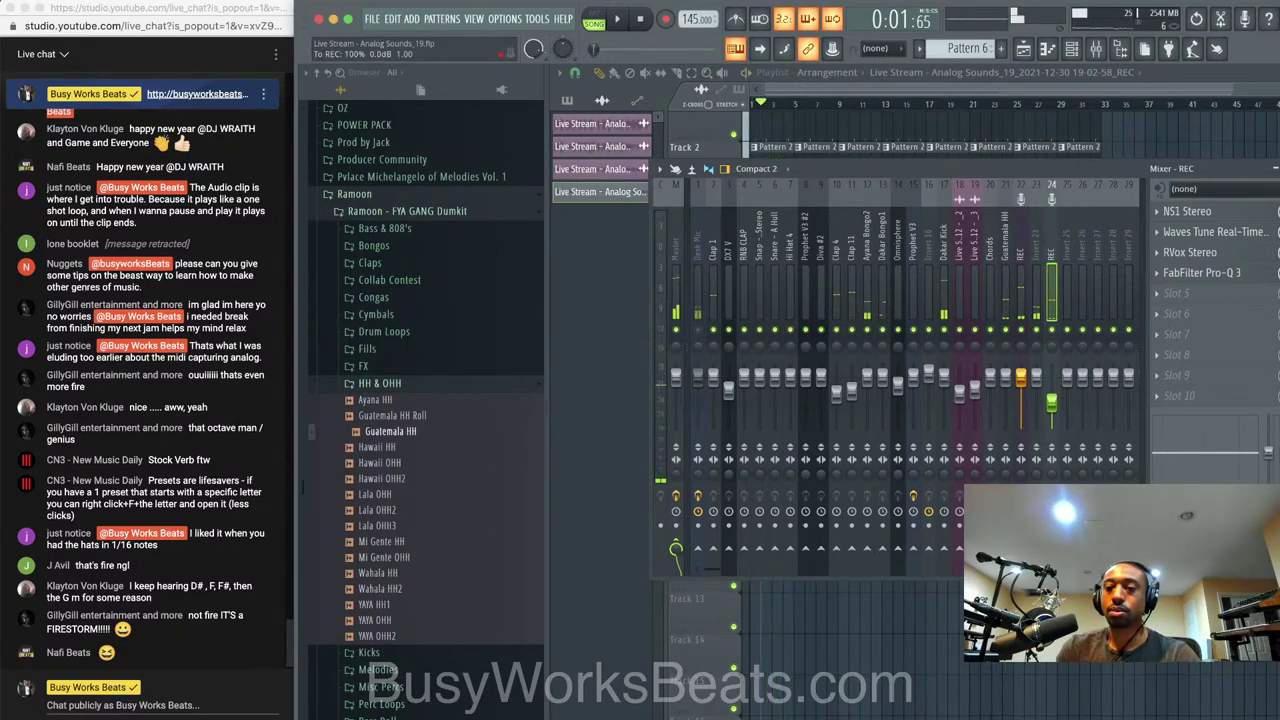
{"action": "key", "text": "space"}
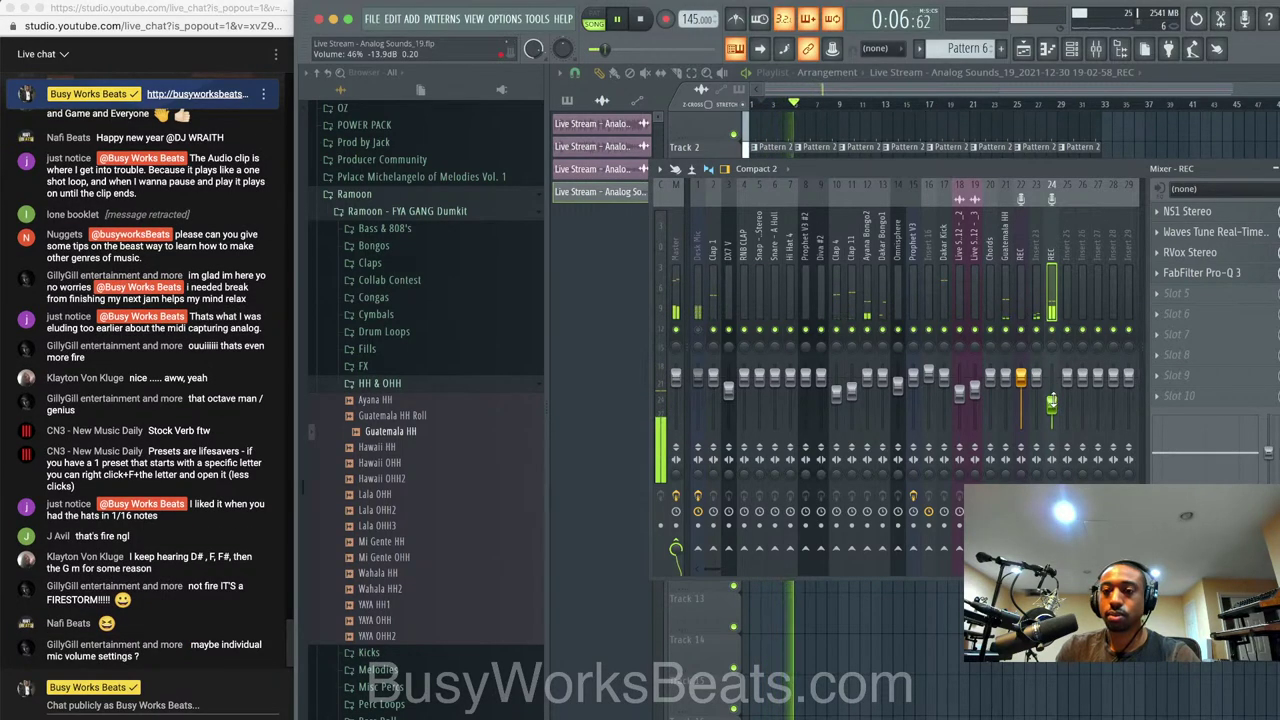
{"action": "key", "text": "F9"}
{"action": "left_click", "coordinate": [1098, 52]}
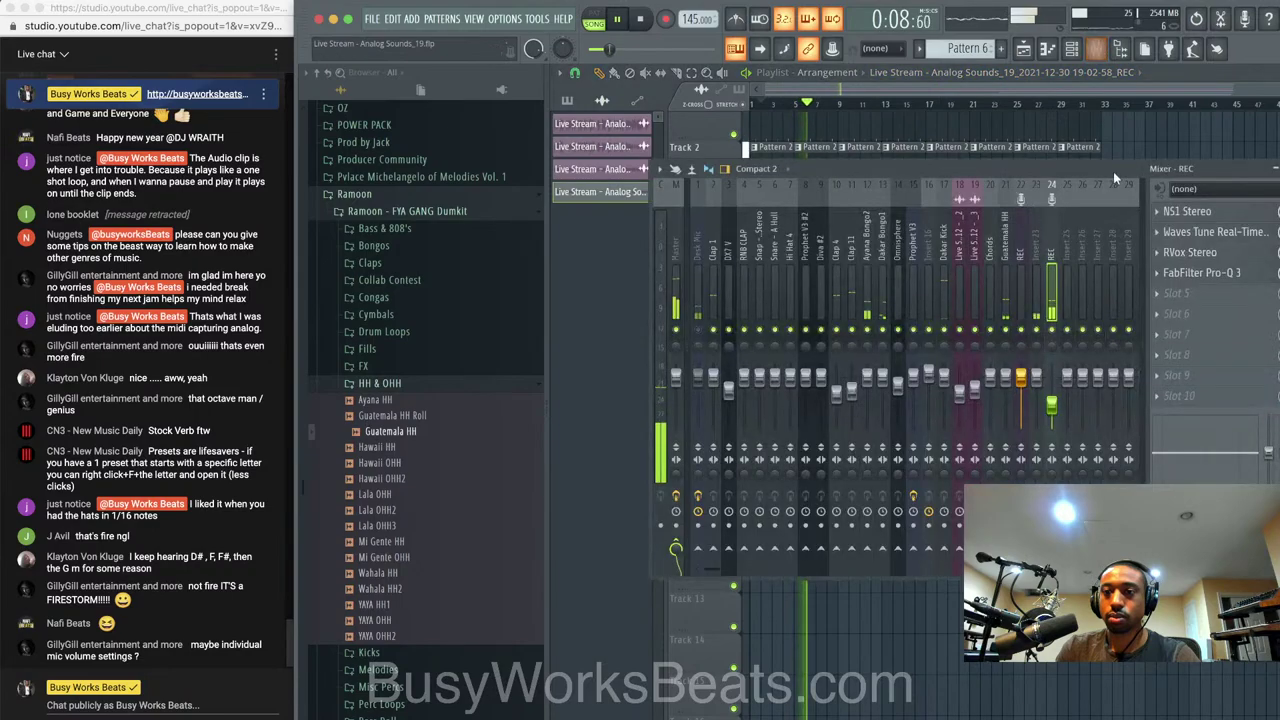
Set the Waves Tune Real-Time scale root to G on the REC mixer track 24
{"action": "left_click", "coordinate": [1192, 232]}
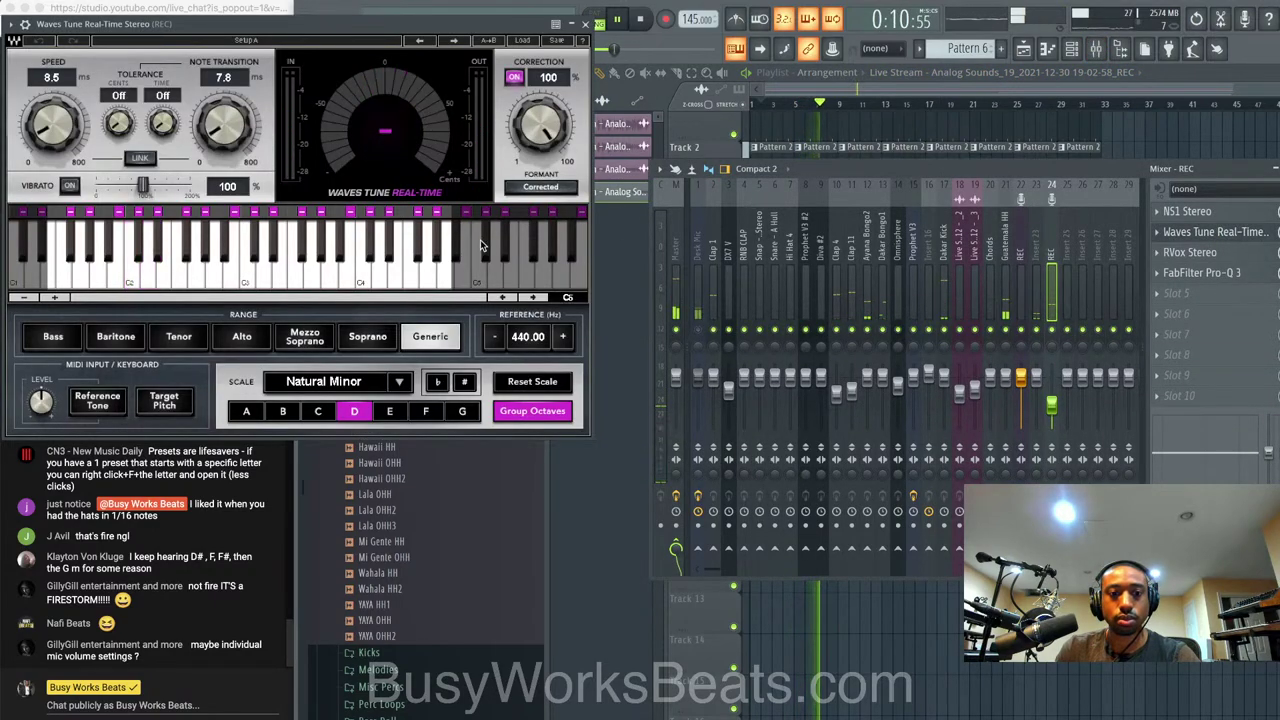
{"action": "left_click", "coordinate": [461, 412]}
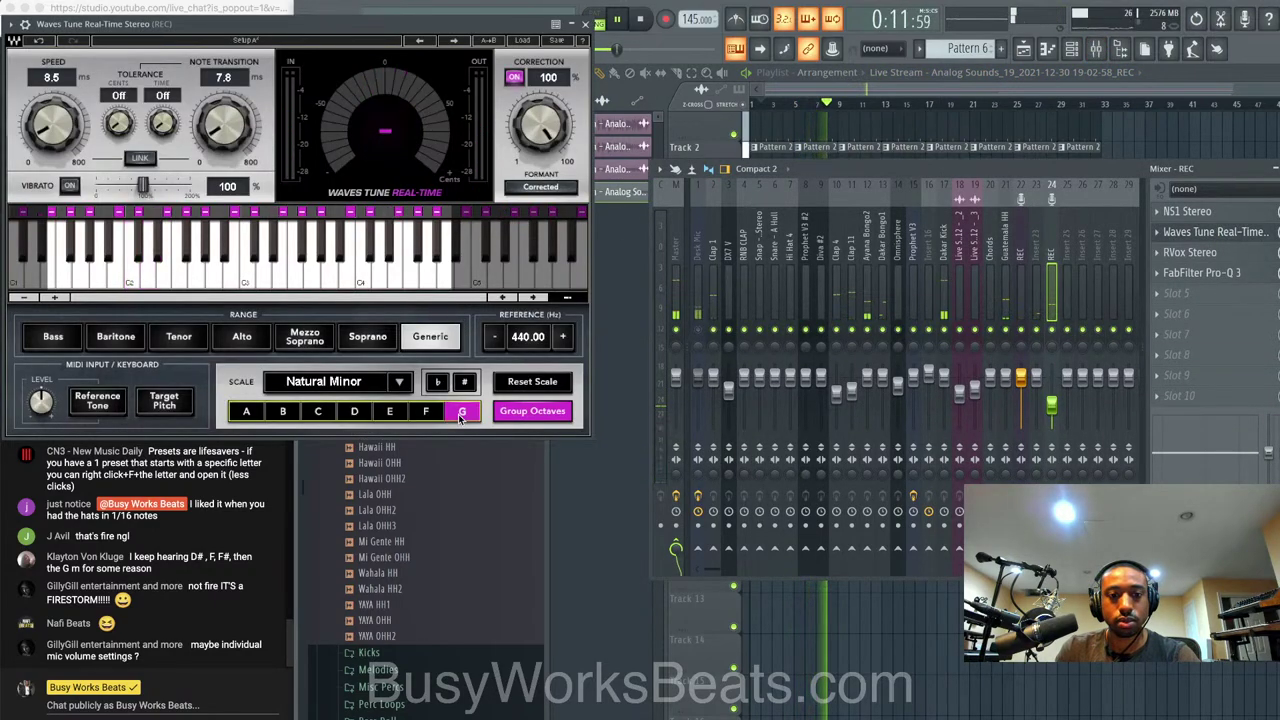
{"action": "left_click", "coordinate": [586, 23]}
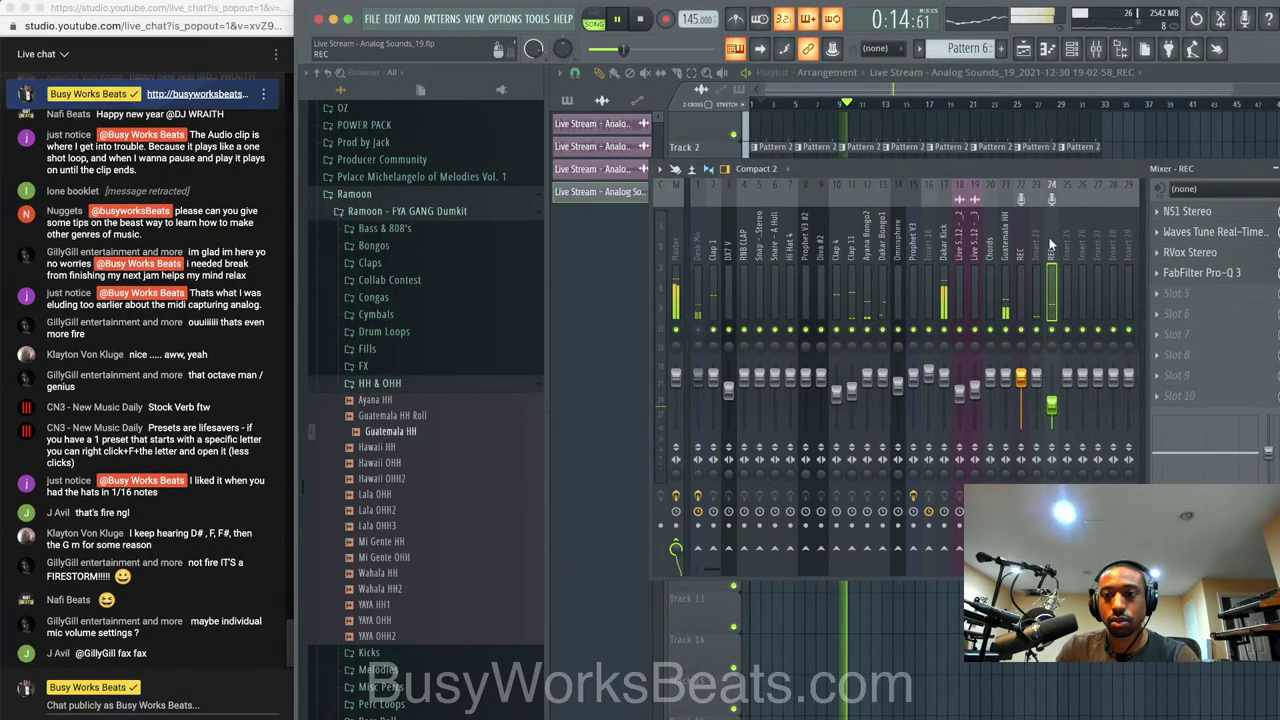
Set the Waves Tune Real-Time scale root to G on the REC mixer track 22
{"action": "left_click", "coordinate": [1022, 252]}
{"action": "left_click", "coordinate": [1230, 233]}
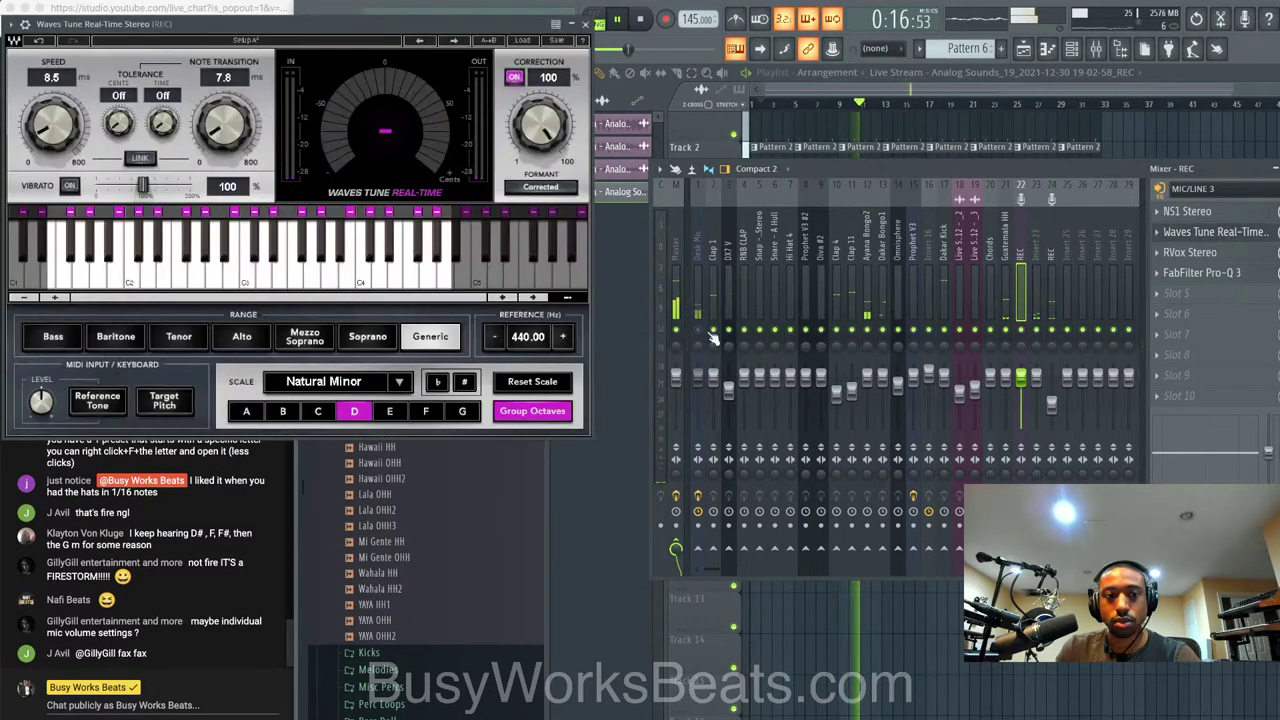
{"action": "key", "text": "space"}
{"action": "left_click", "coordinate": [462, 411]}
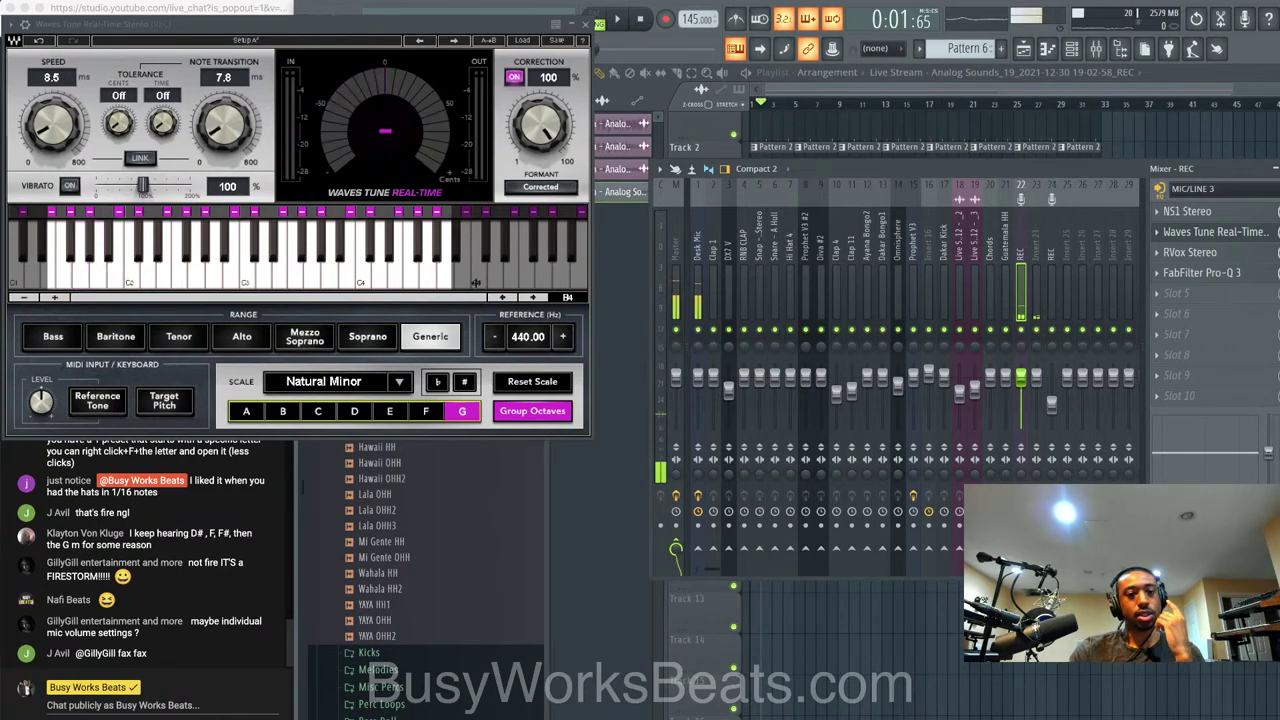
{"action": "left_click", "coordinate": [586, 24]}
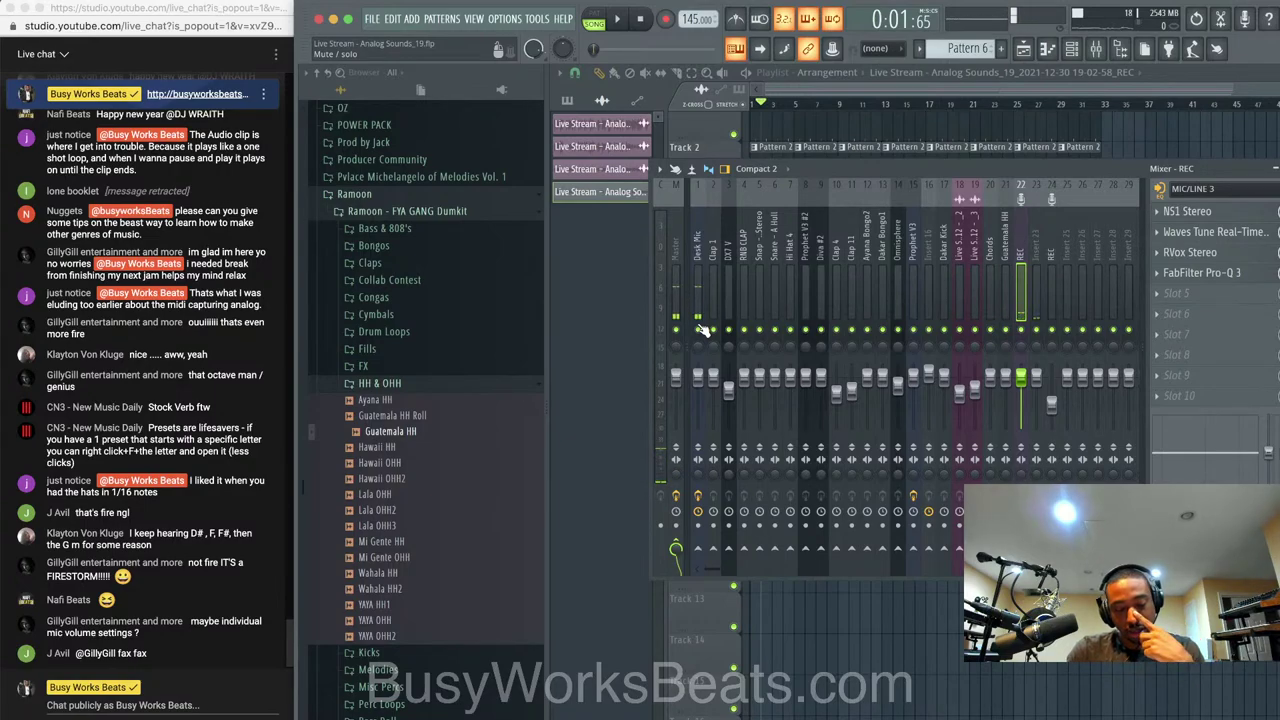
Review the Waves Tune Real-Time settings of mixer track 24 and compare the two REC tracks during playback
{"action": "left_click", "coordinate": [1046, 265]}
{"action": "left_click", "coordinate": [1210, 231]}
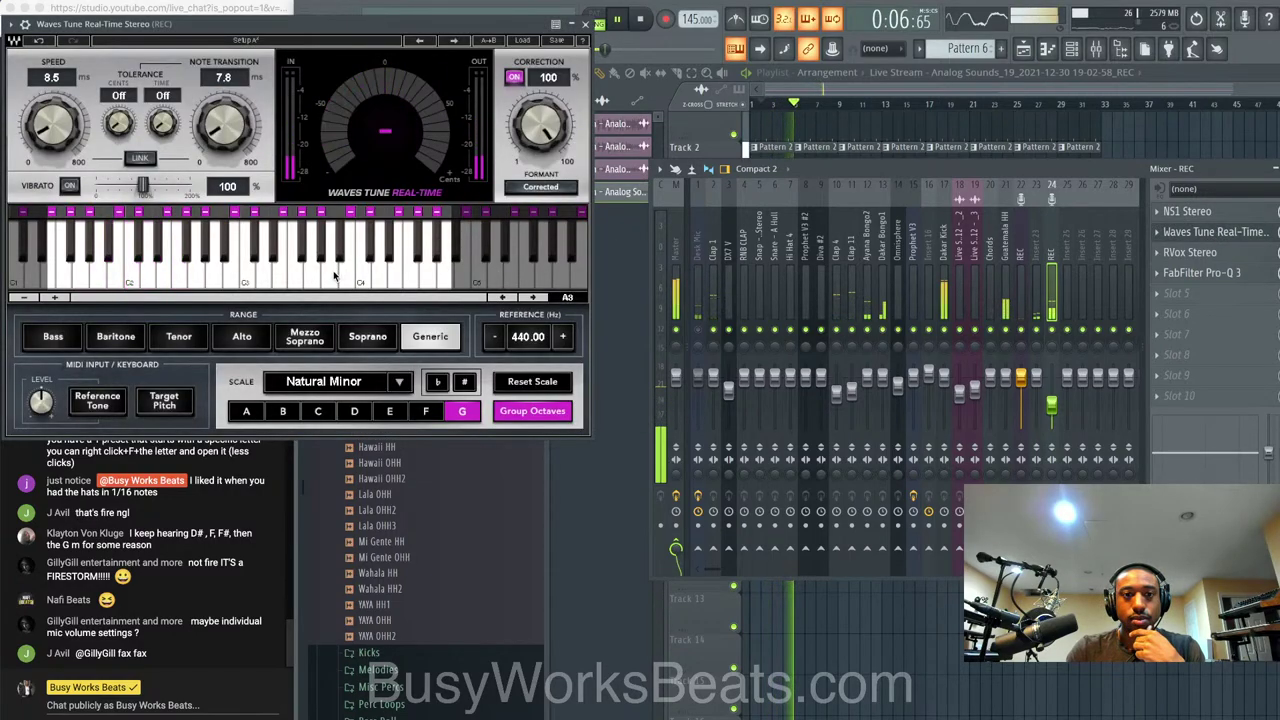
{"action": "left_click", "coordinate": [1022, 283]}
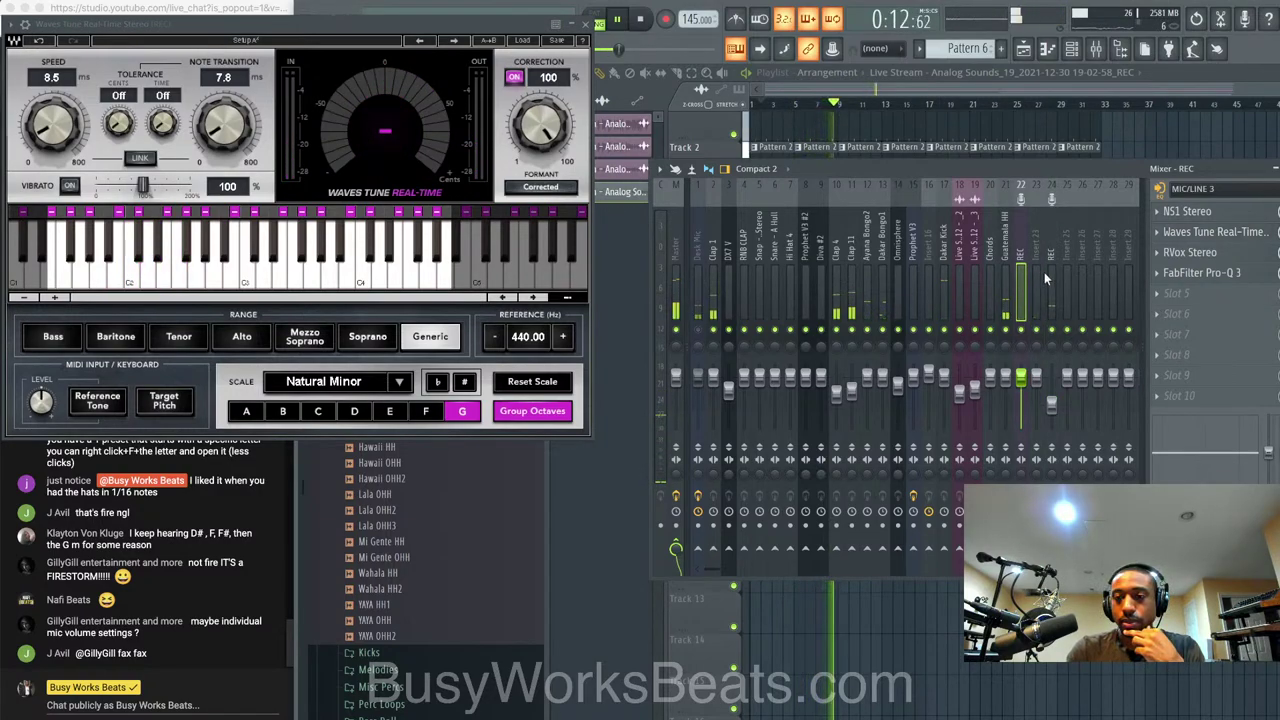
{"action": "left_click", "coordinate": [1049, 275]}
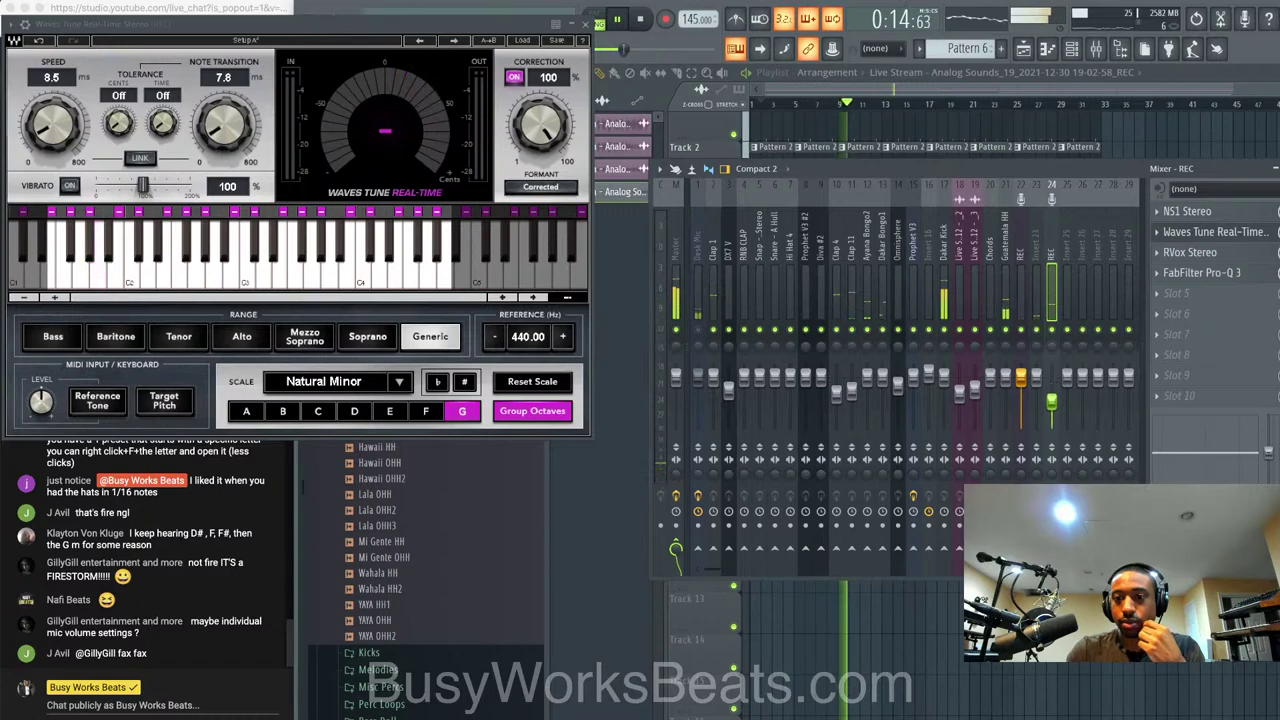
Add DeEsser Stereo to effect slot 5 of REC mixer track 24 and set its volume to about -8.9 dB
{"action": "left_click", "coordinate": [1185, 294]}
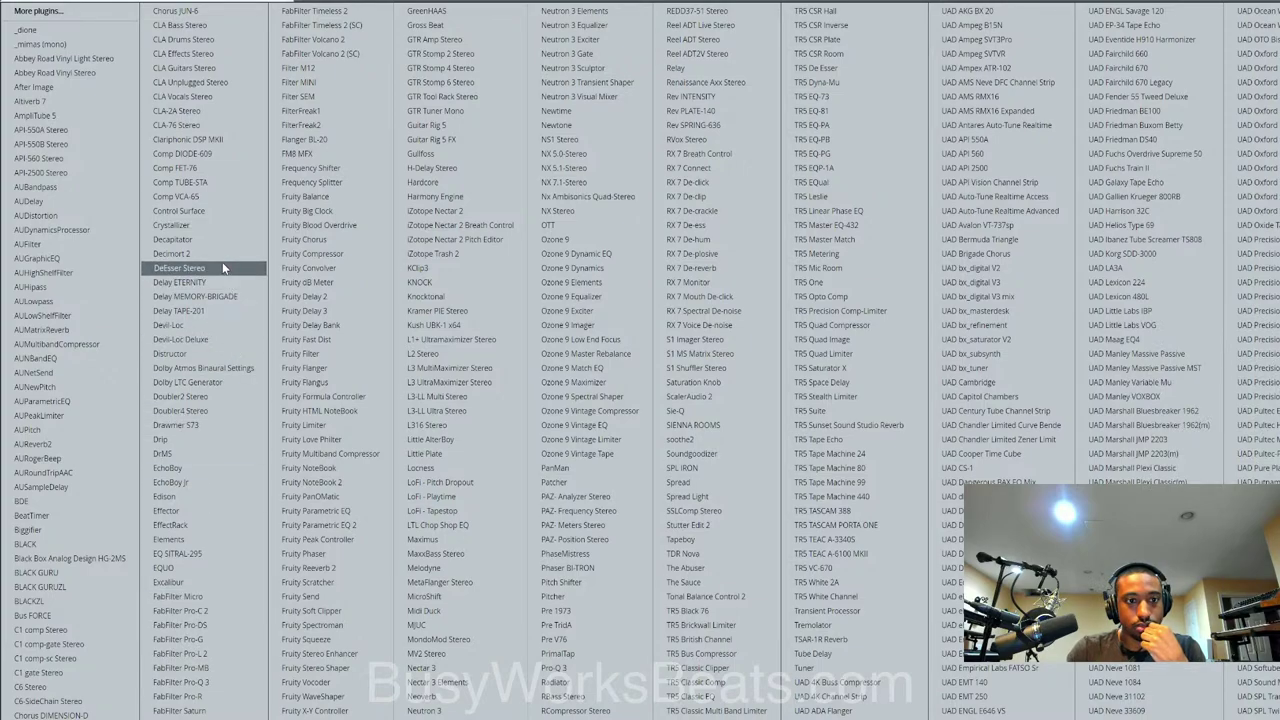
{"action": "left_click", "coordinate": [180, 268]}
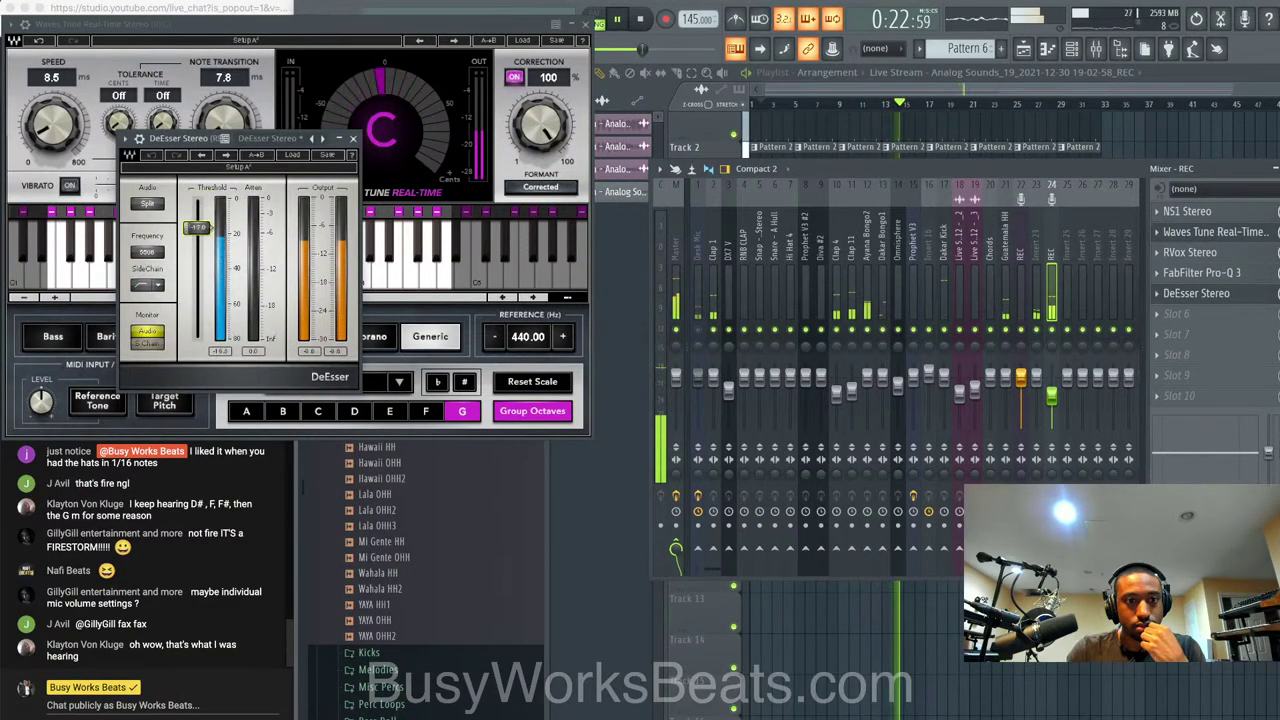
{"action": "left_click", "coordinate": [352, 138]}
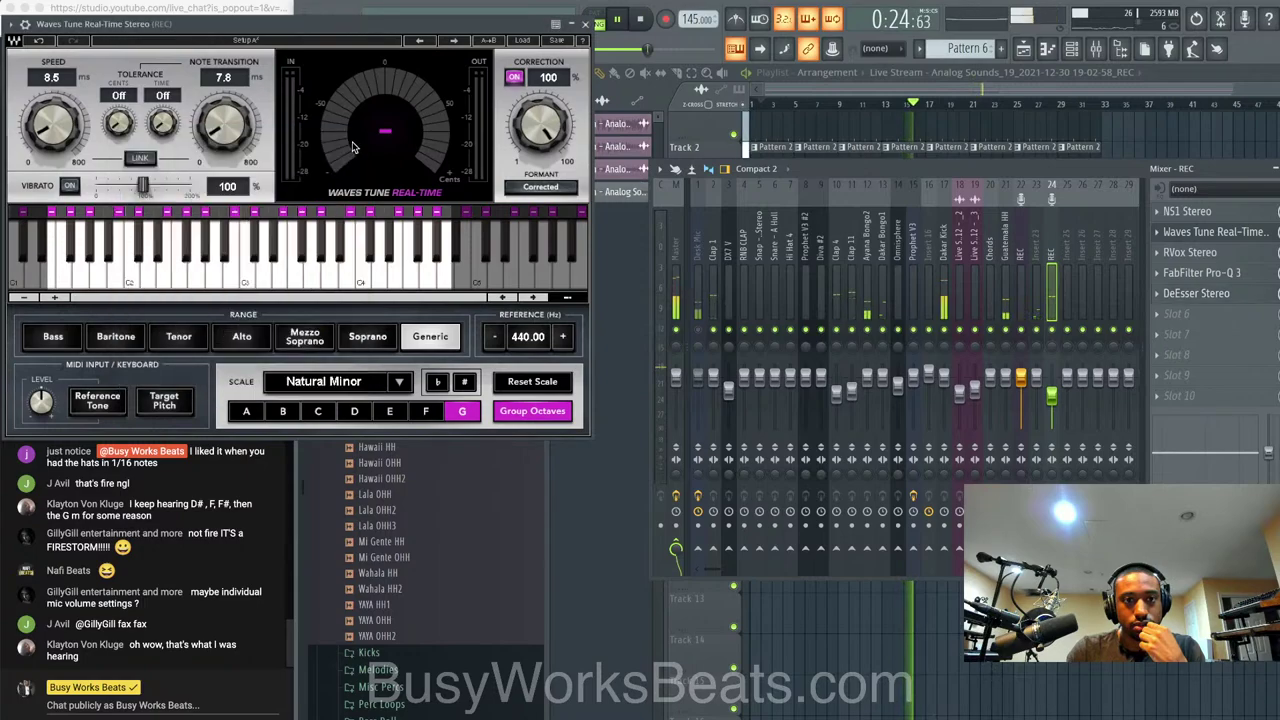
{"action": "left_click", "coordinate": [586, 24]}
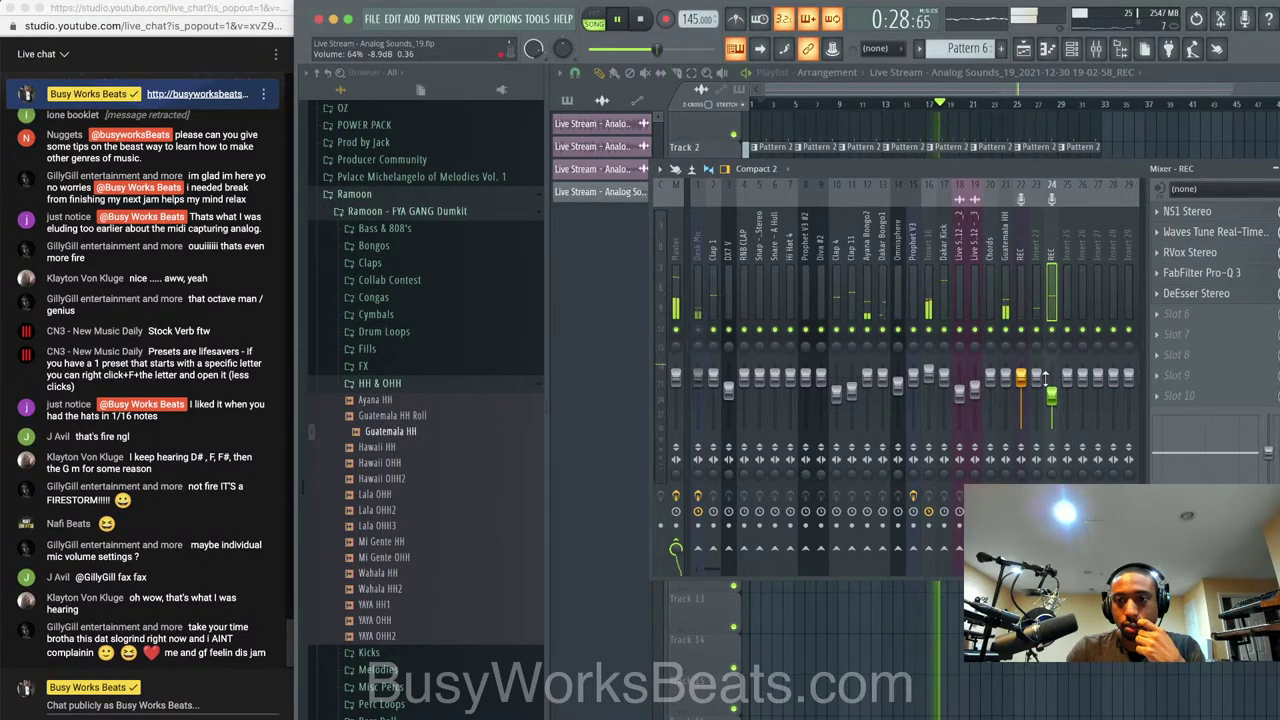
Inspect the UAD RealVerb-Pro reverb settings on mixer insert 23
{"action": "key", "text": "F9"}
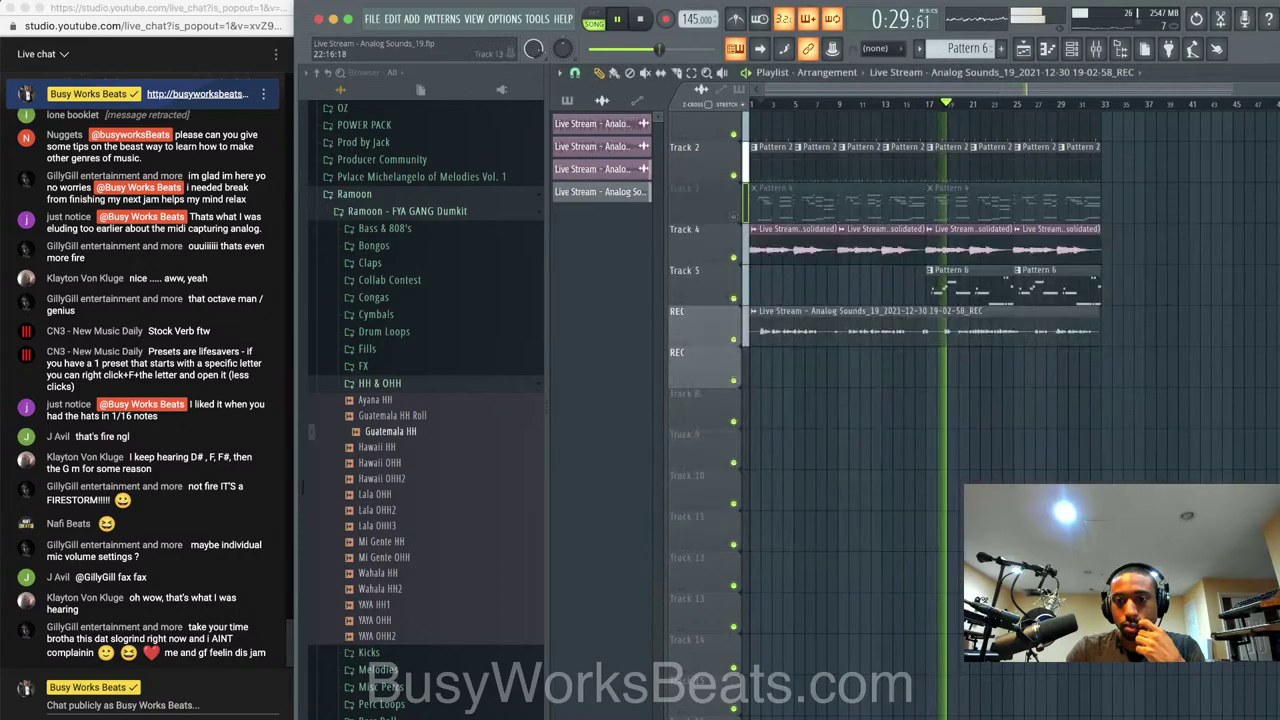
{"action": "left_click", "coordinate": [1097, 50]}
{"action": "left_click", "coordinate": [1034, 290]}
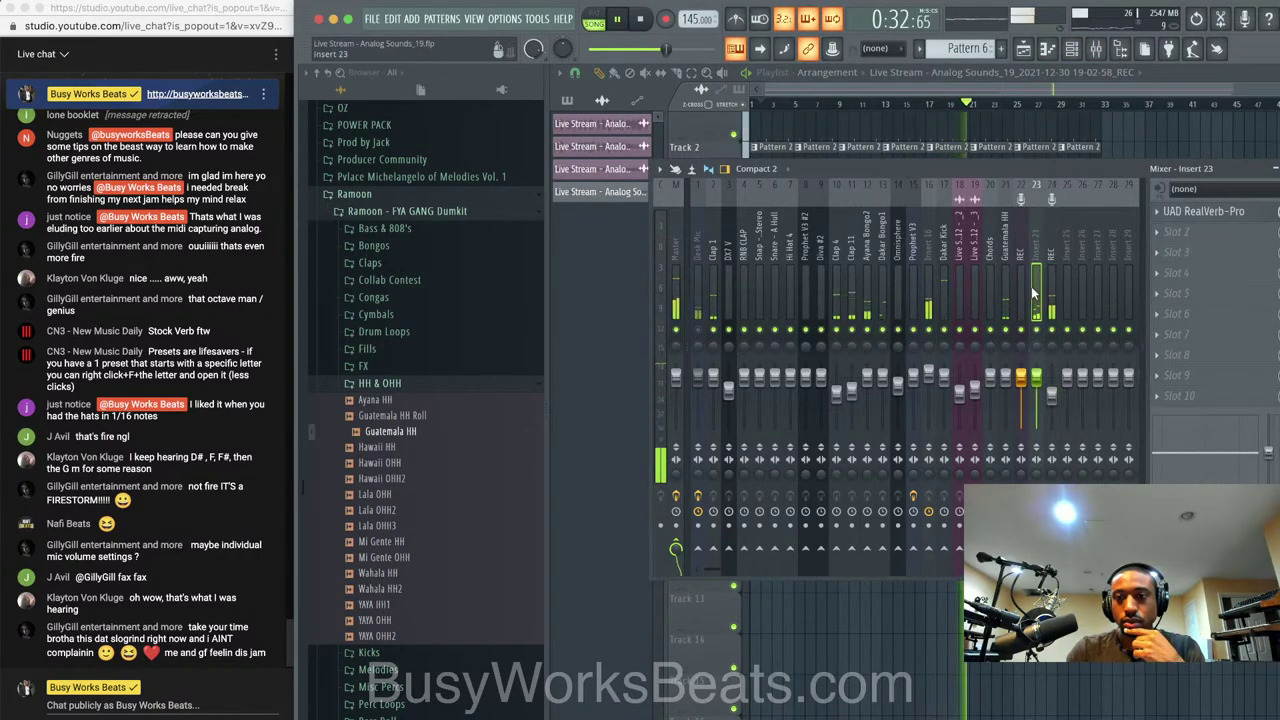
{"action": "left_click", "coordinate": [1236, 213]}
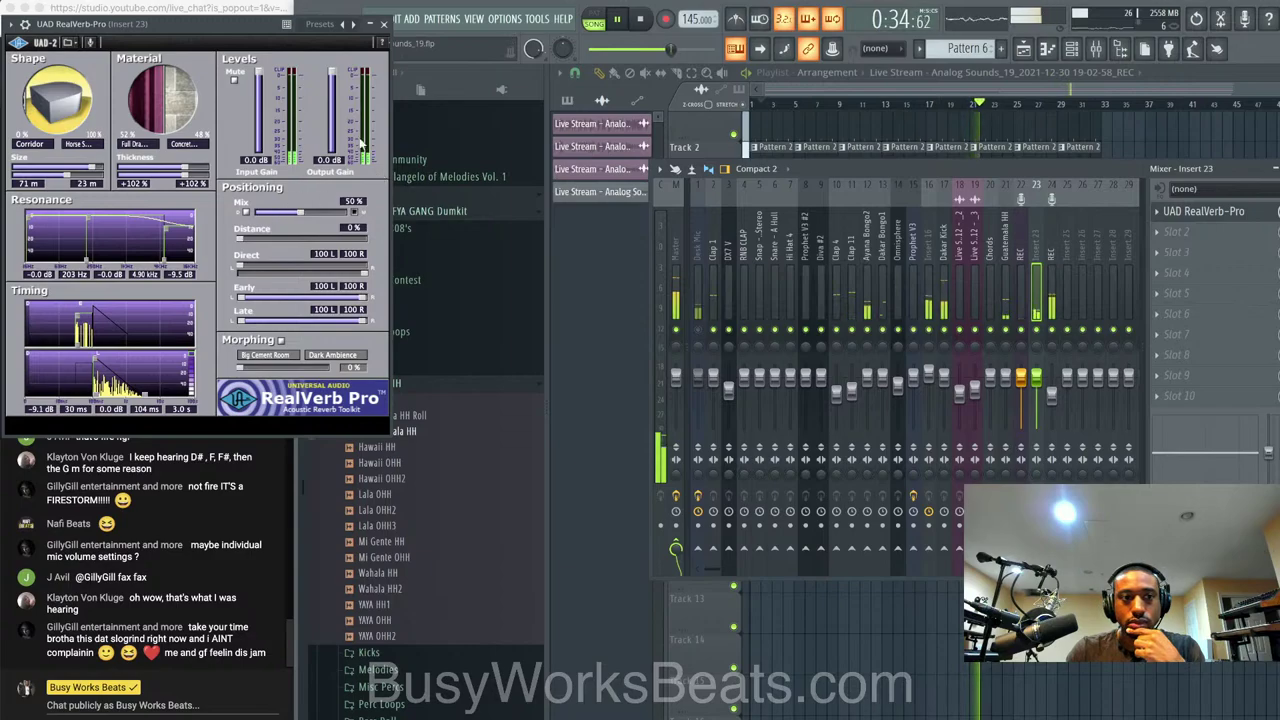
{"action": "left_click", "coordinate": [383, 23]}
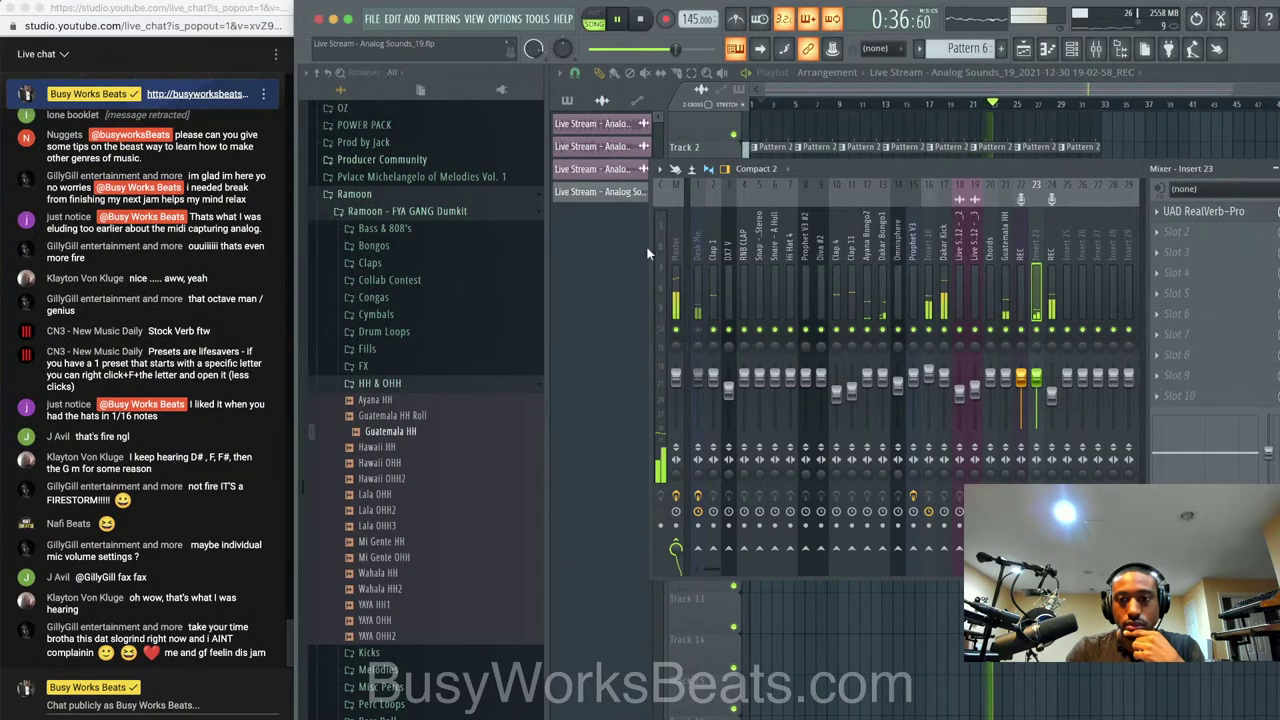
Lower the Guatemala HH mixer track's volume slightly and save the project
{"action": "left_click", "coordinate": [1008, 366]}
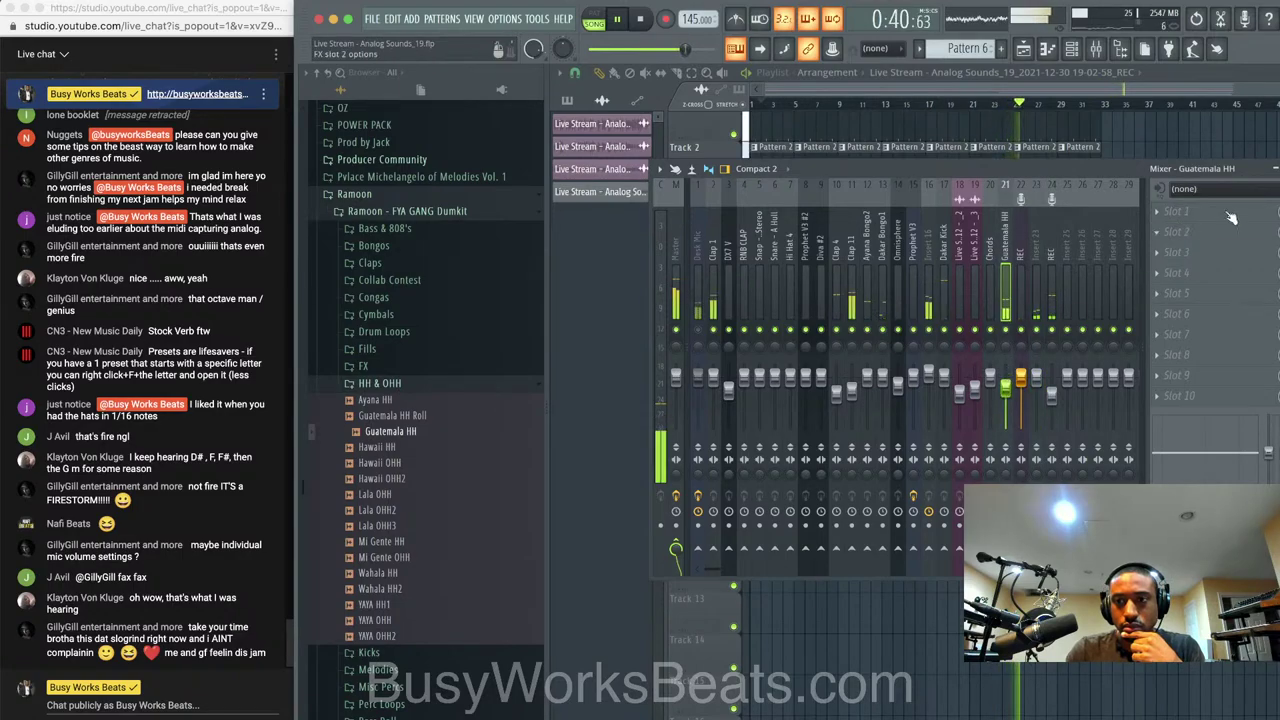
{"action": "left_click", "coordinate": [1273, 169]}
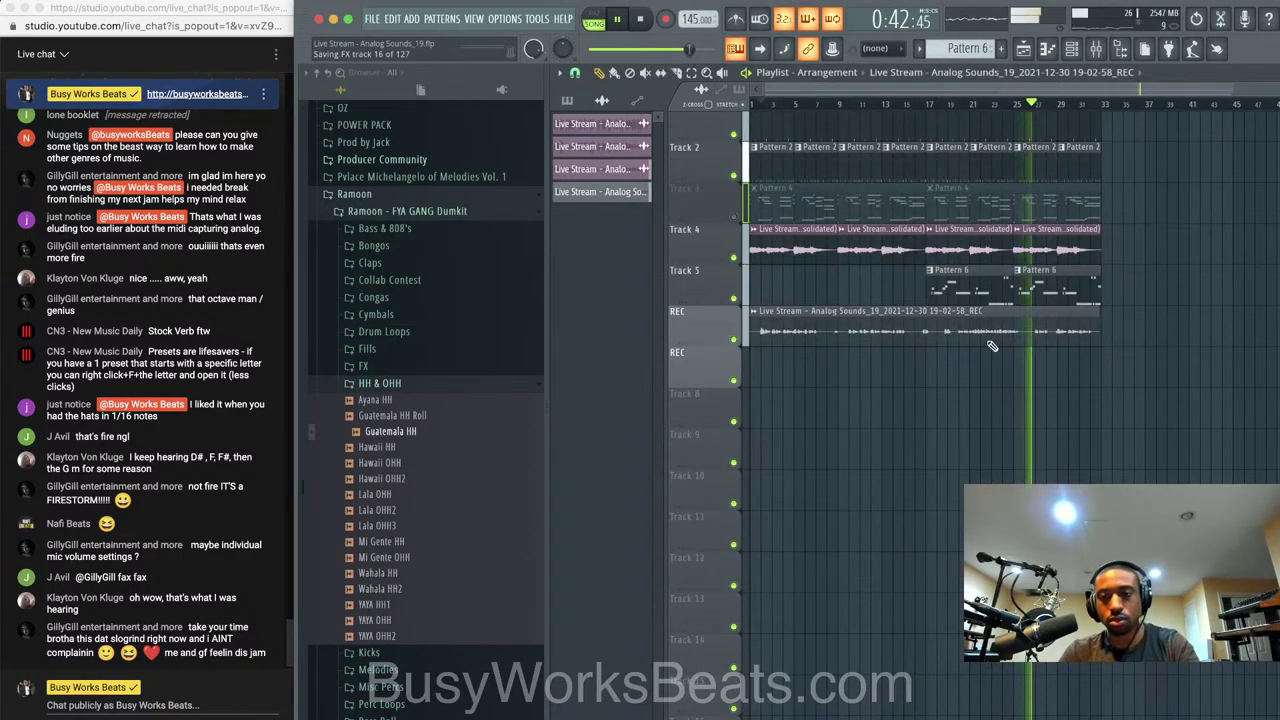
{"action": "left_click", "coordinate": [1096, 48]}
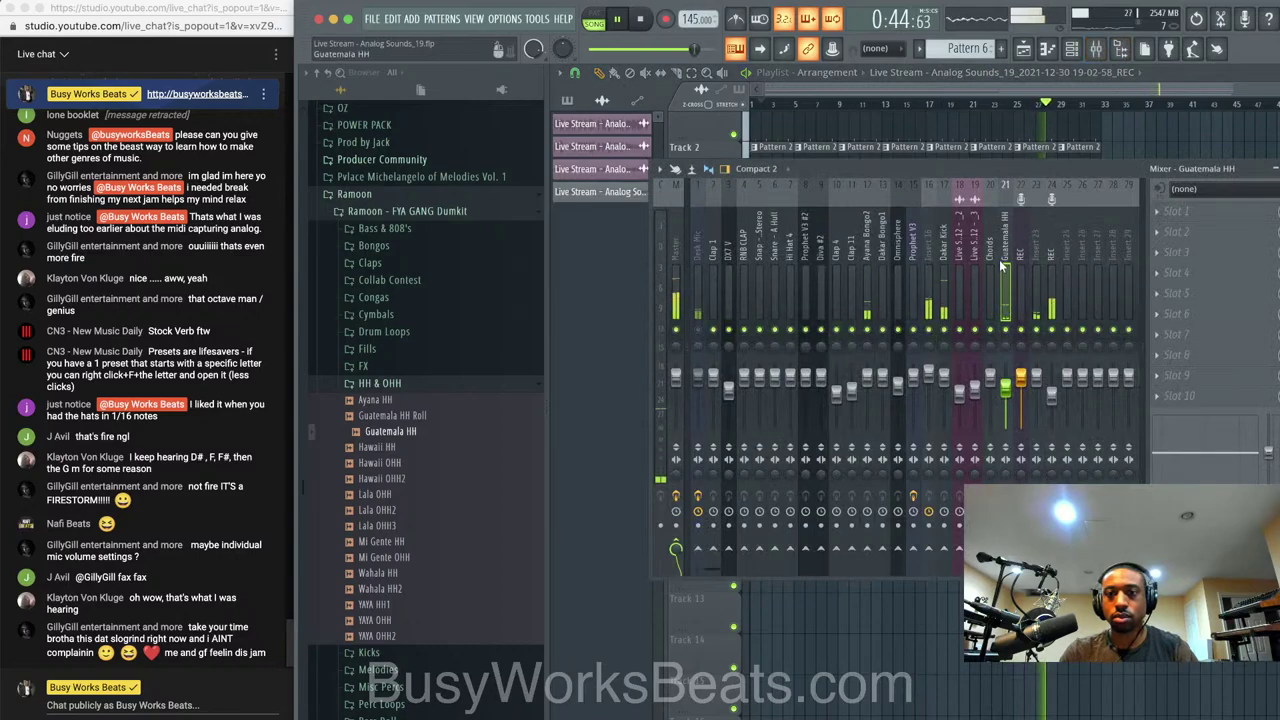
Mute the existing REC vocal clip in the playlist and play the song from the start with REC mixer track 22 selected
{"action": "left_click", "coordinate": [1029, 260]}
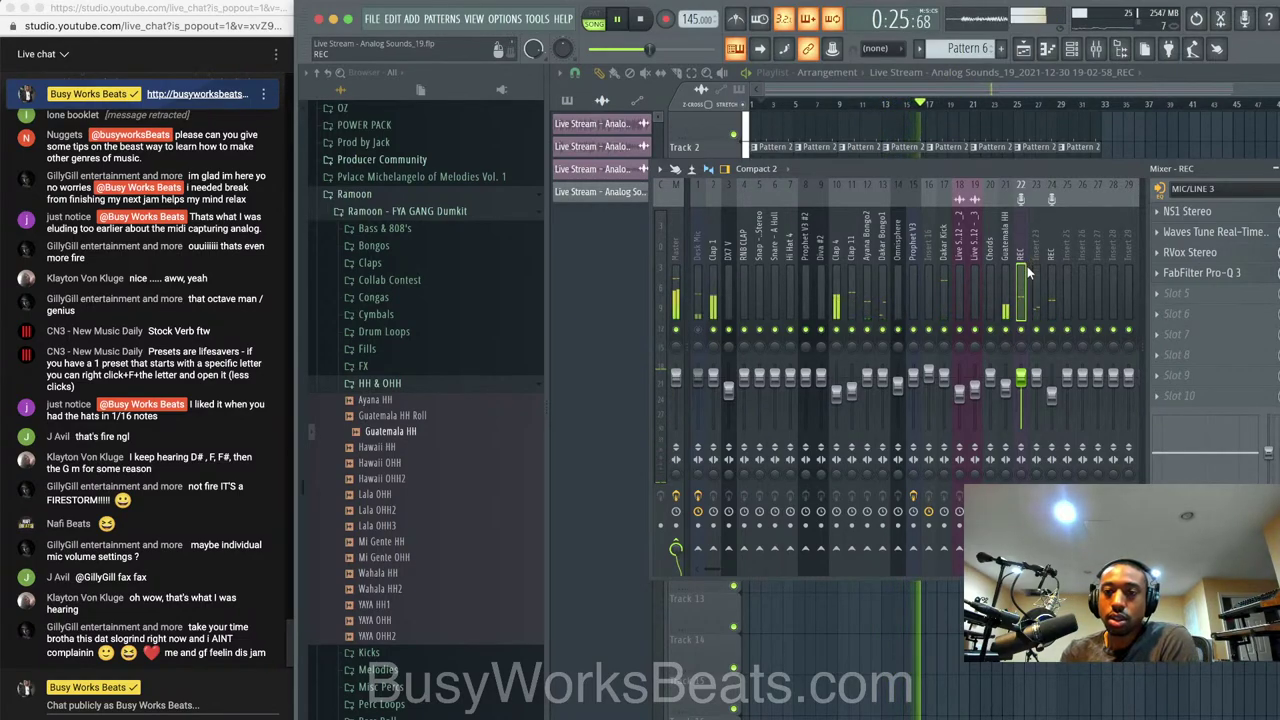
{"action": "key", "text": "space"}
{"action": "key", "text": "space"}
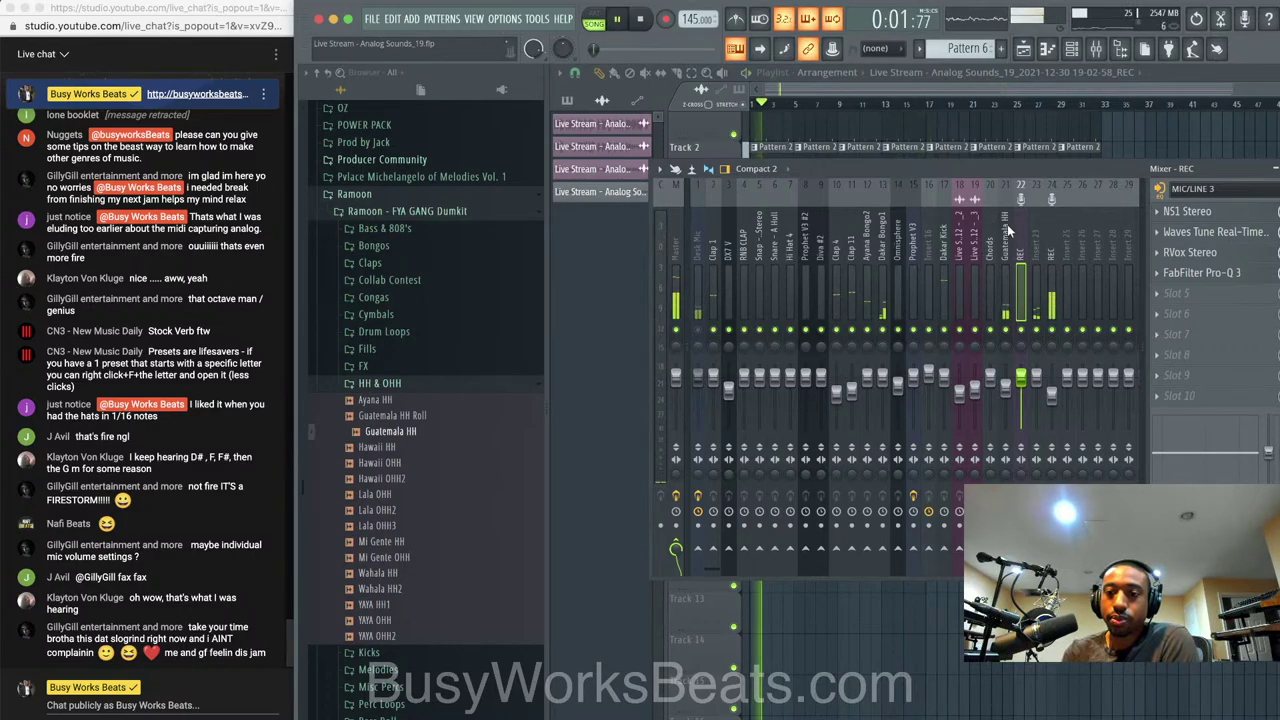
{"action": "key", "text": "space"}
{"action": "key", "text": "F9"}
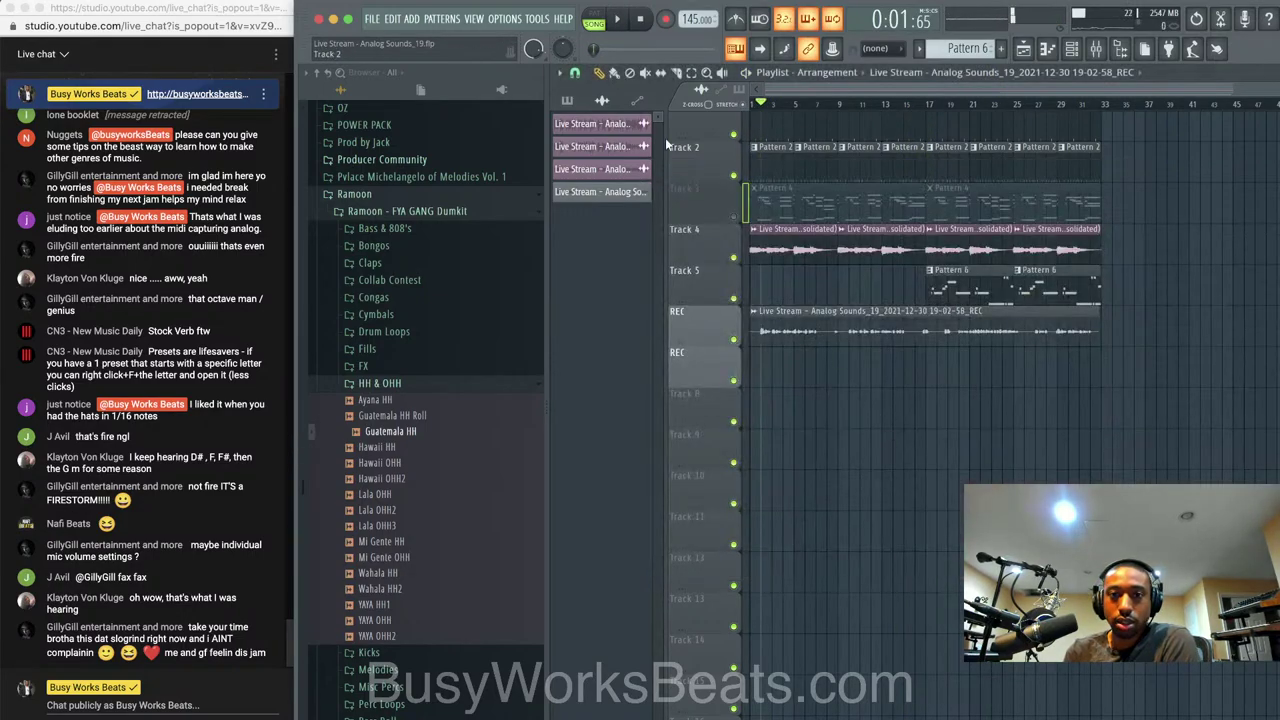
{"action": "key", "text": "space"}
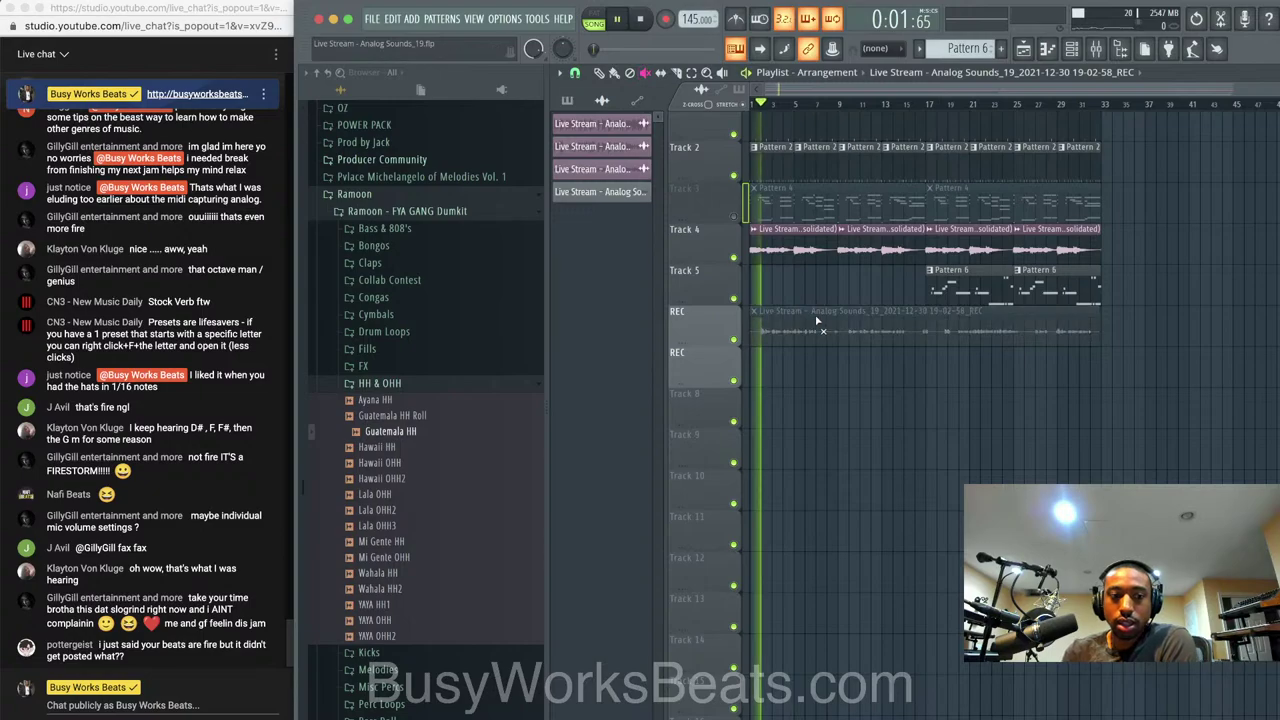
{"action": "key", "text": "F9"}
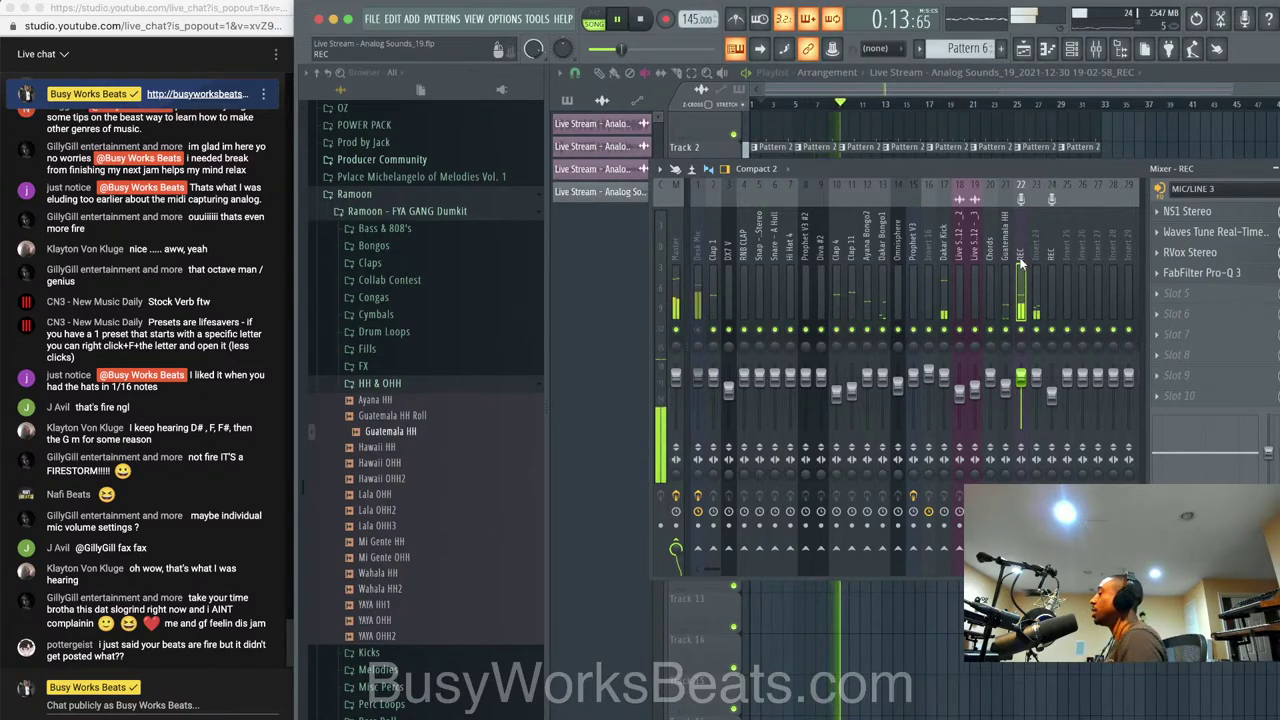
{"action": "key", "text": "space"}
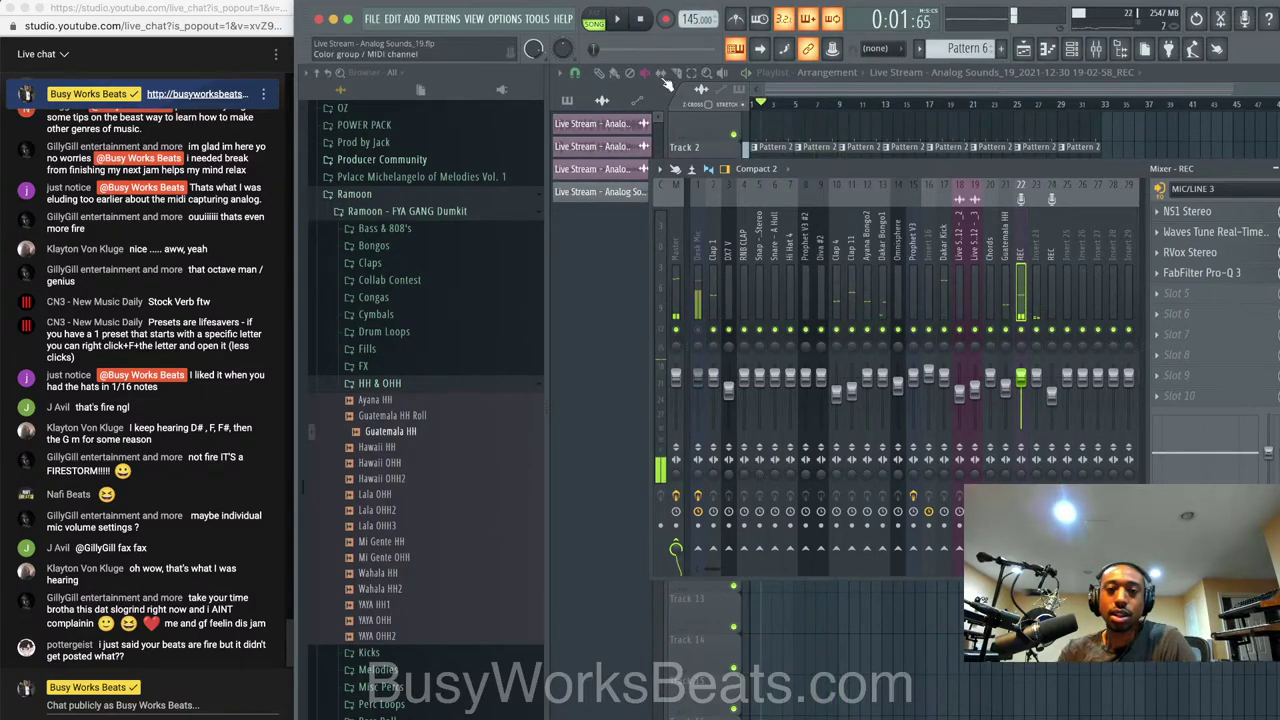
Record new vocal takes from the song's start into the playlist as audio clips, and stop after the second take
{"action": "left_click", "coordinate": [668, 20]}
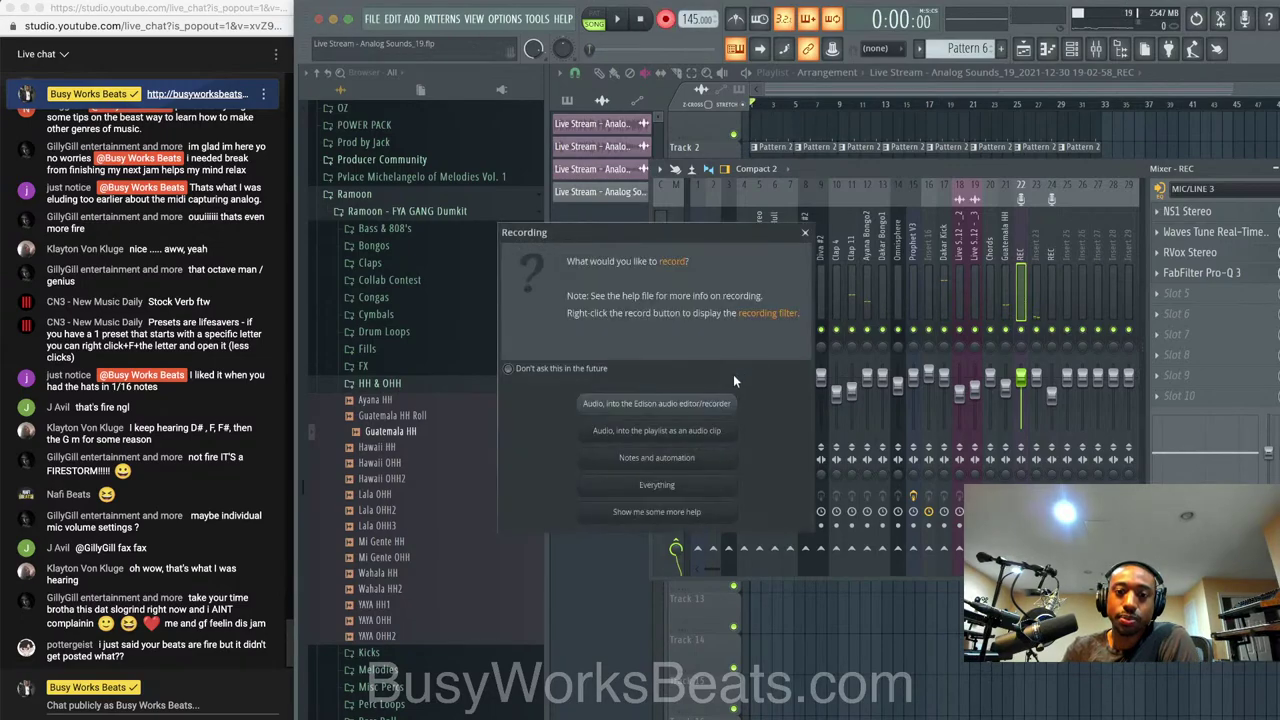
{"action": "left_click", "coordinate": [692, 433]}
{"action": "left_click", "coordinate": [886, 640]}
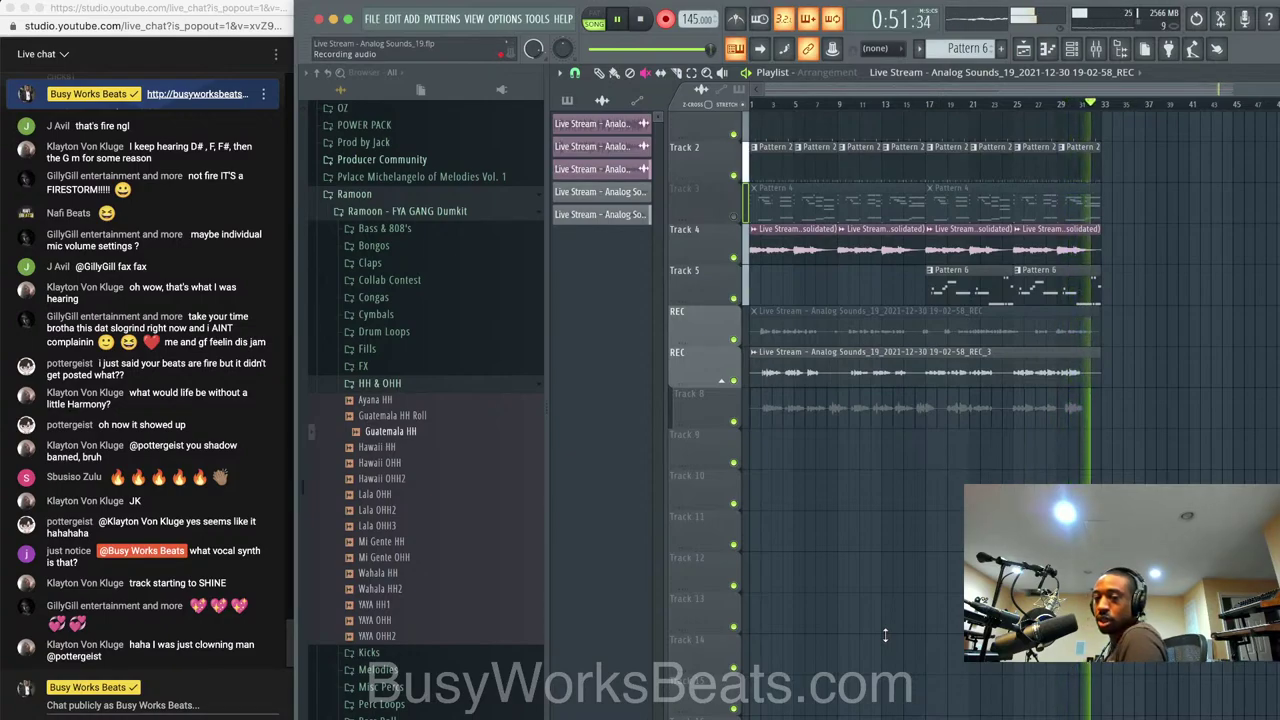
{"action": "key", "text": "space"}
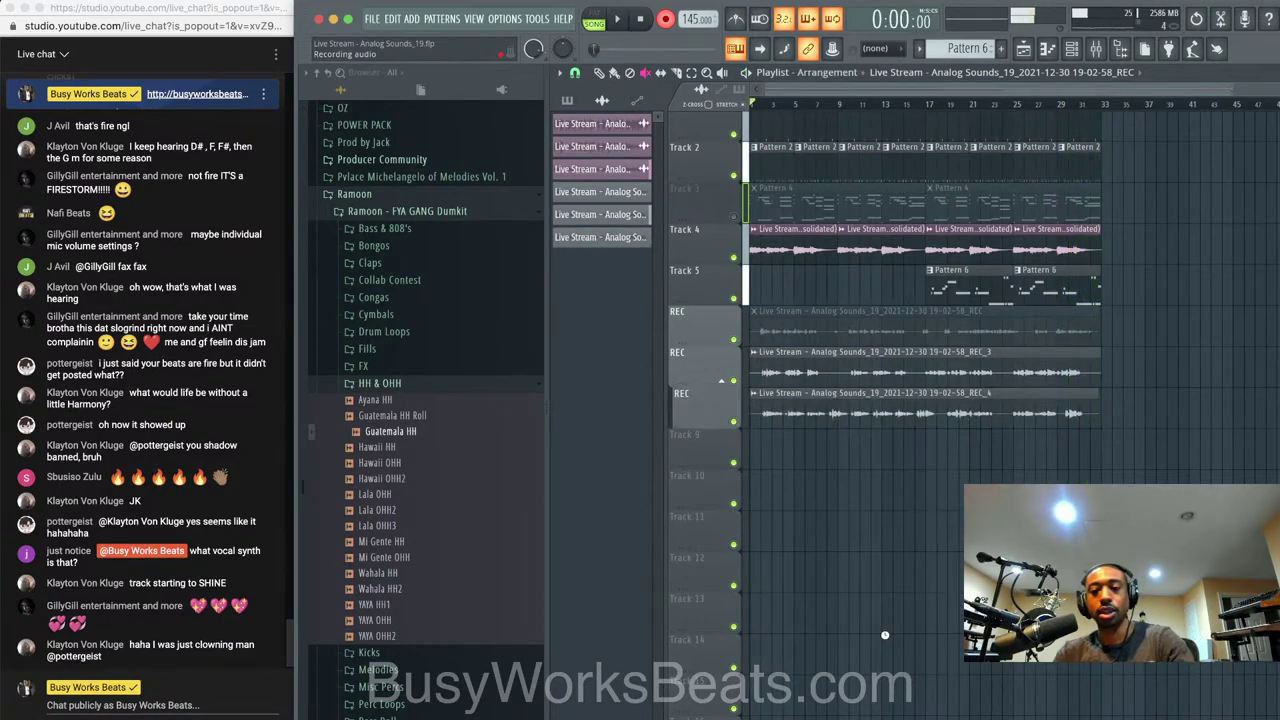
Bring up the channel rack and the mixer, and unmute the Desk Mic mixer track
{"action": "left_click", "coordinate": [1085, 48]}
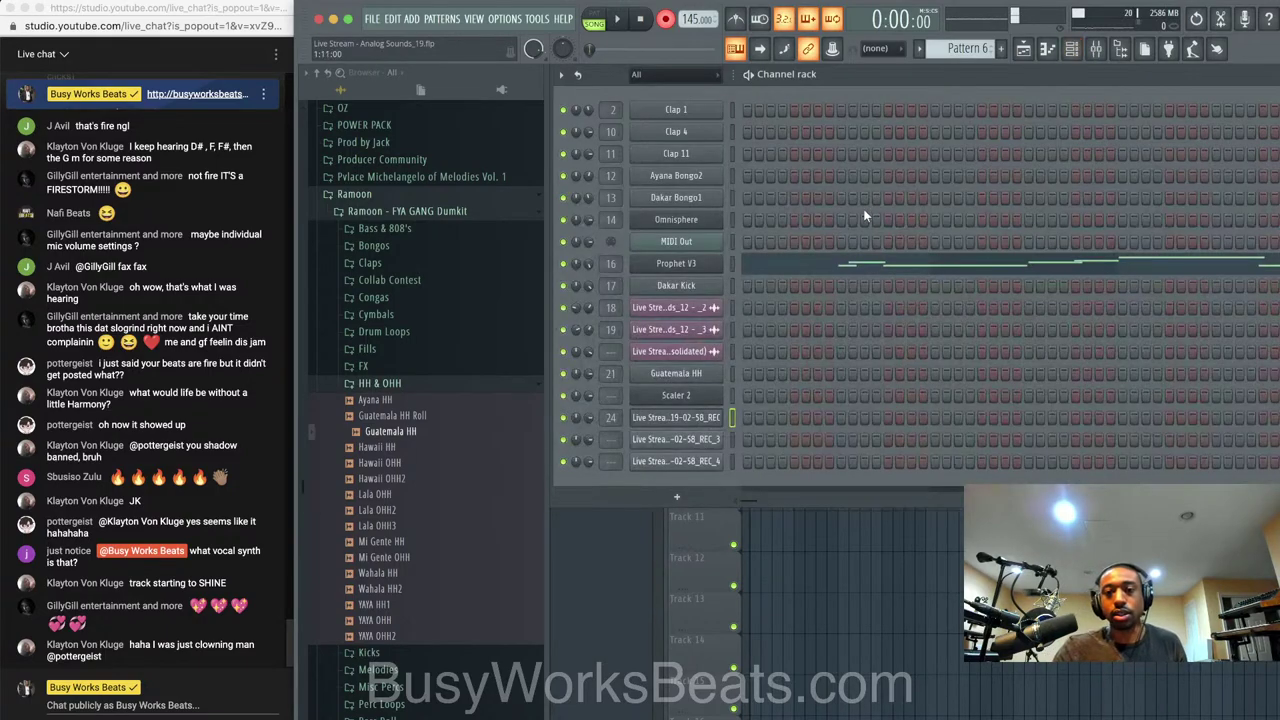
{"action": "left_click", "coordinate": [1096, 48]}
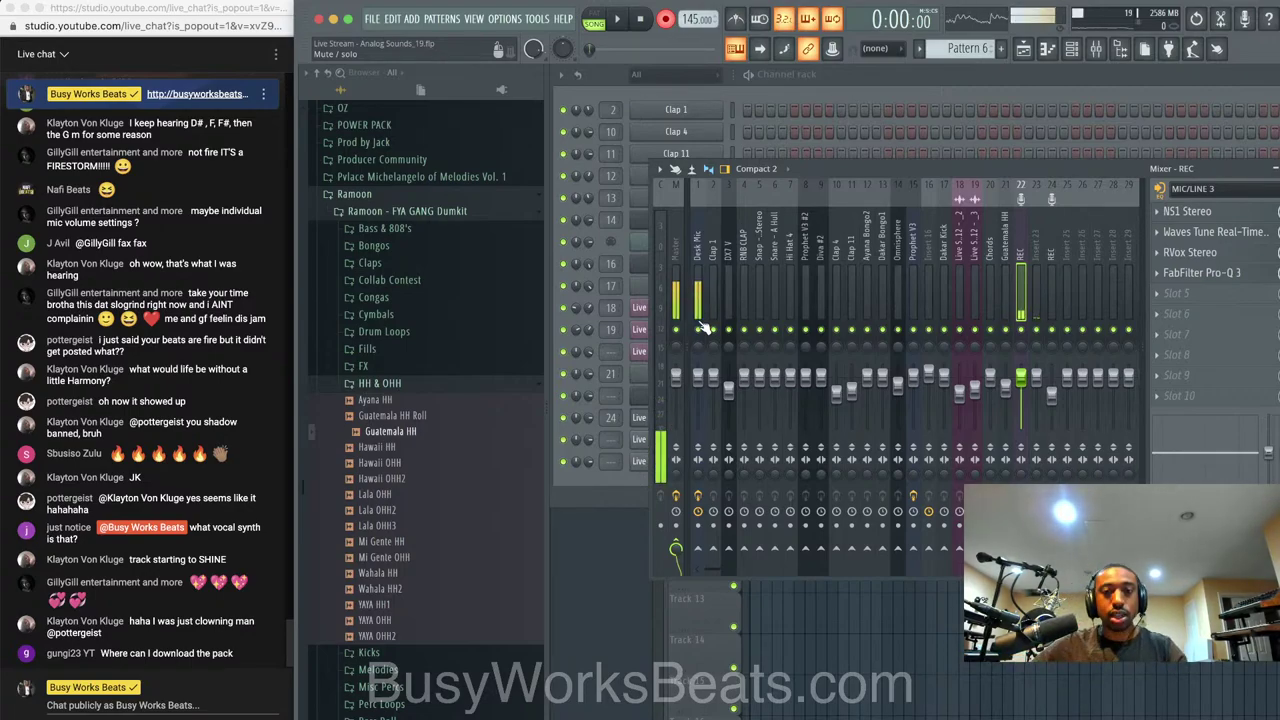
Copy REC mixer track 24's state, including its effect chain and level, onto mixer track 25
{"action": "left_click", "coordinate": [907, 660]}
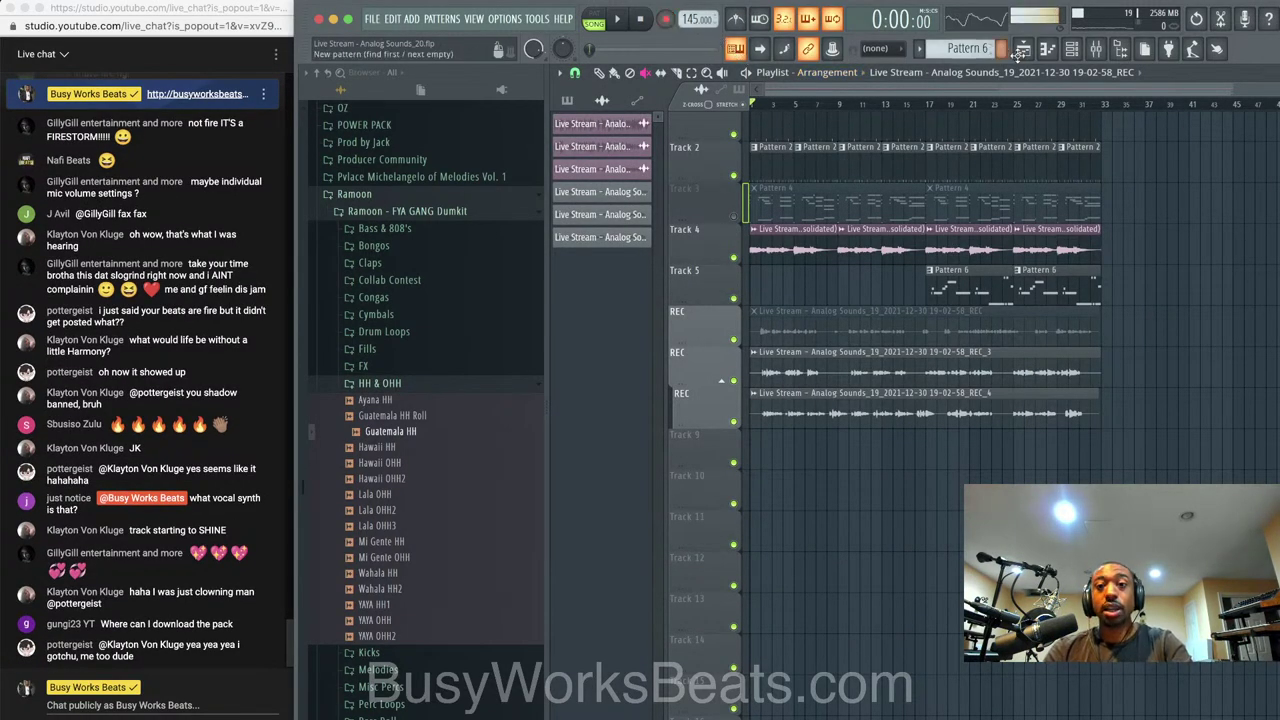
{"action": "left_click", "coordinate": [1071, 48]}
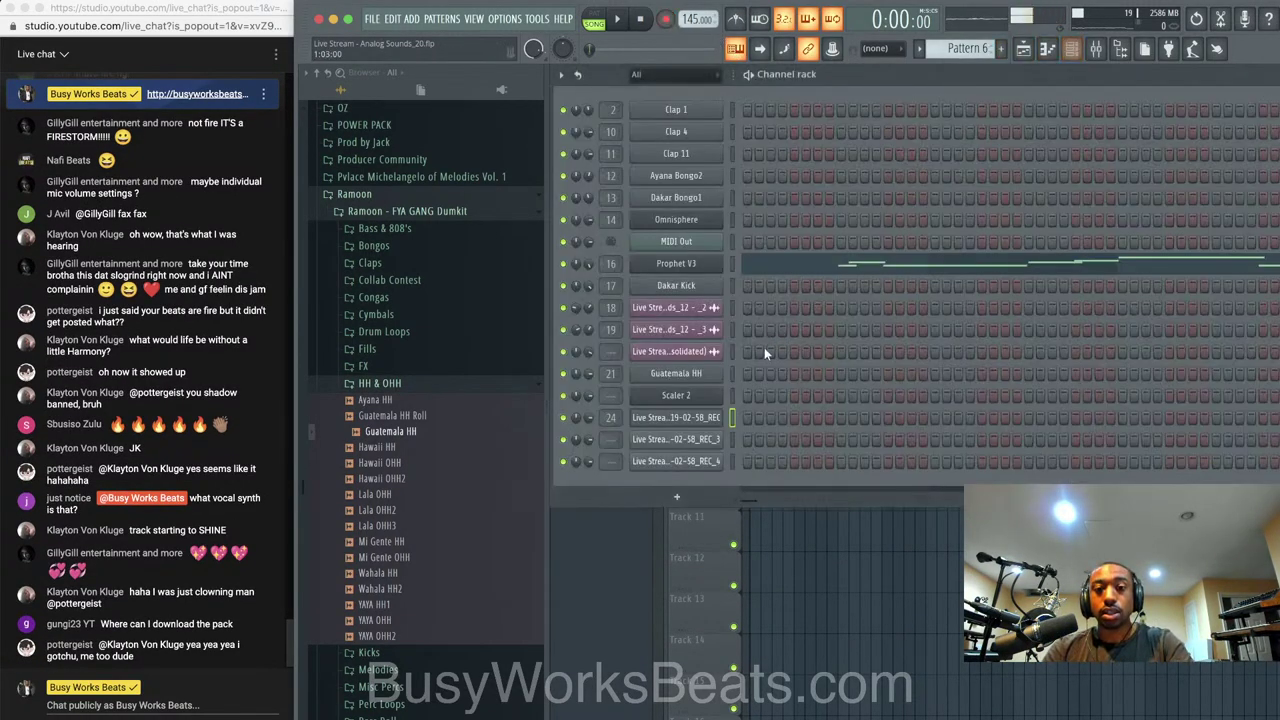
{"action": "left_click", "coordinate": [1096, 48]}
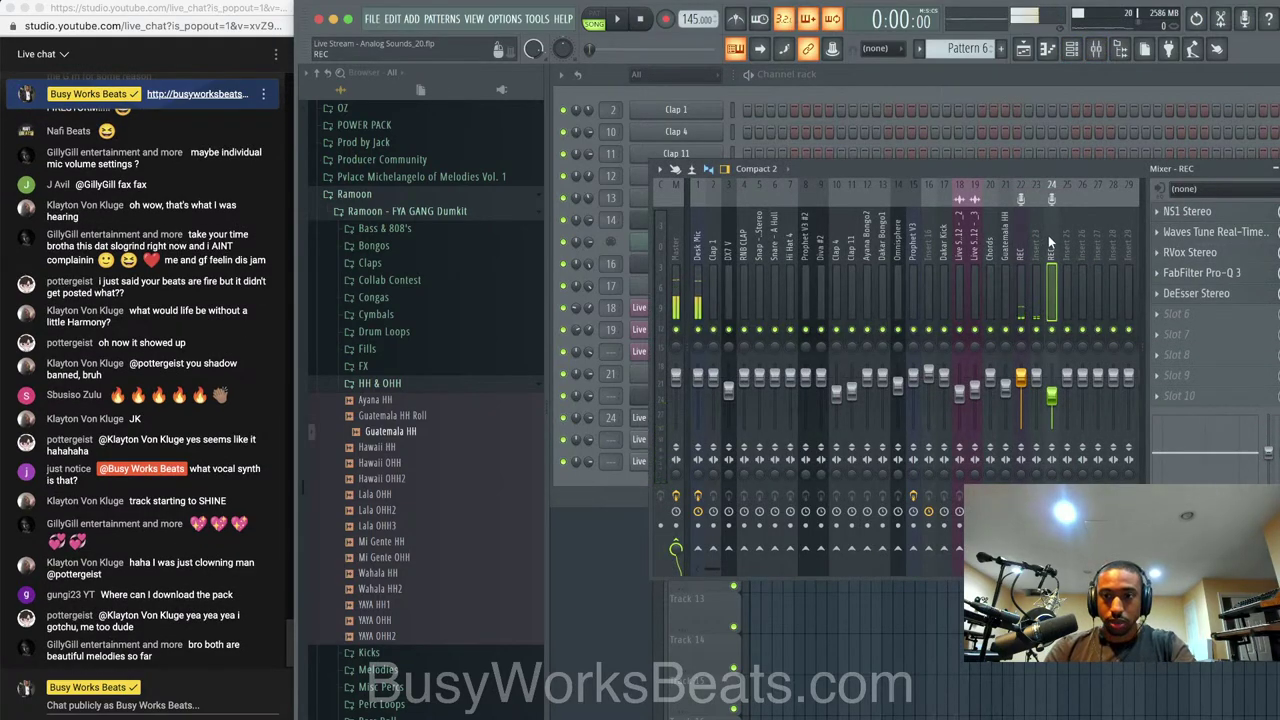
{"action": "right_click", "coordinate": [1048, 238]}
{"action": "mouse_move", "coordinate": [1113, 277]}
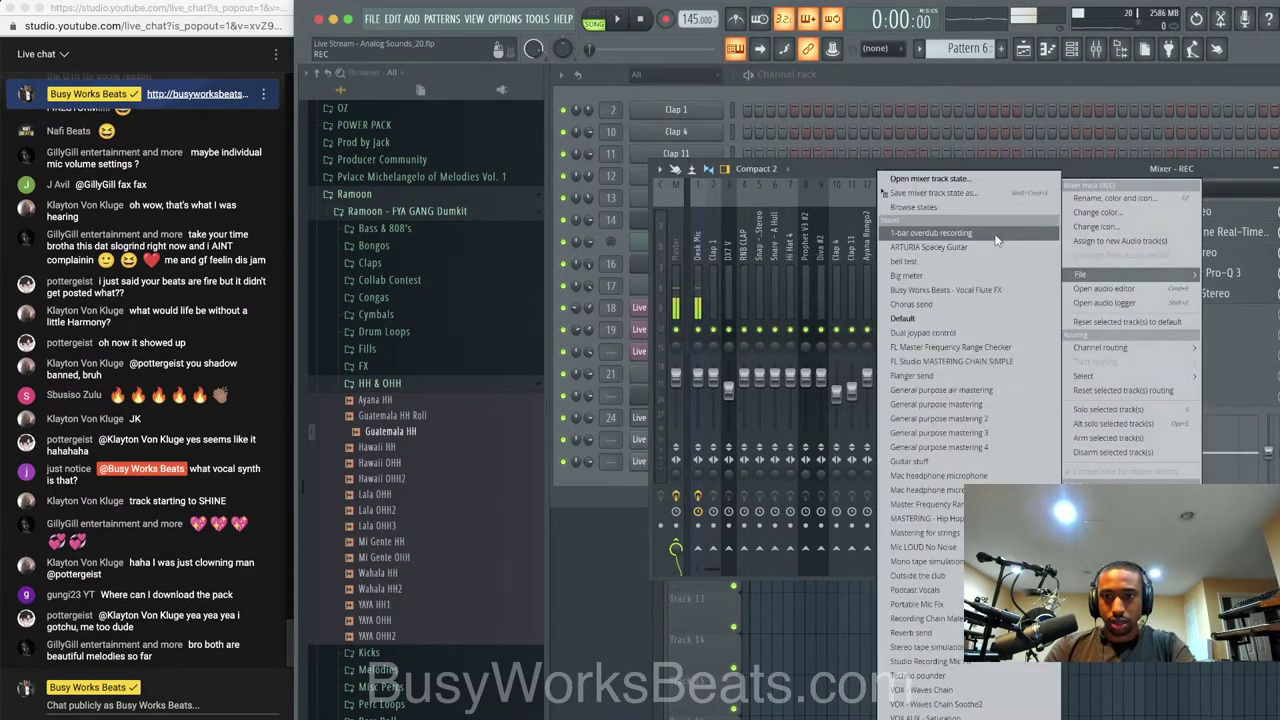
{"action": "left_click", "coordinate": [985, 196]}
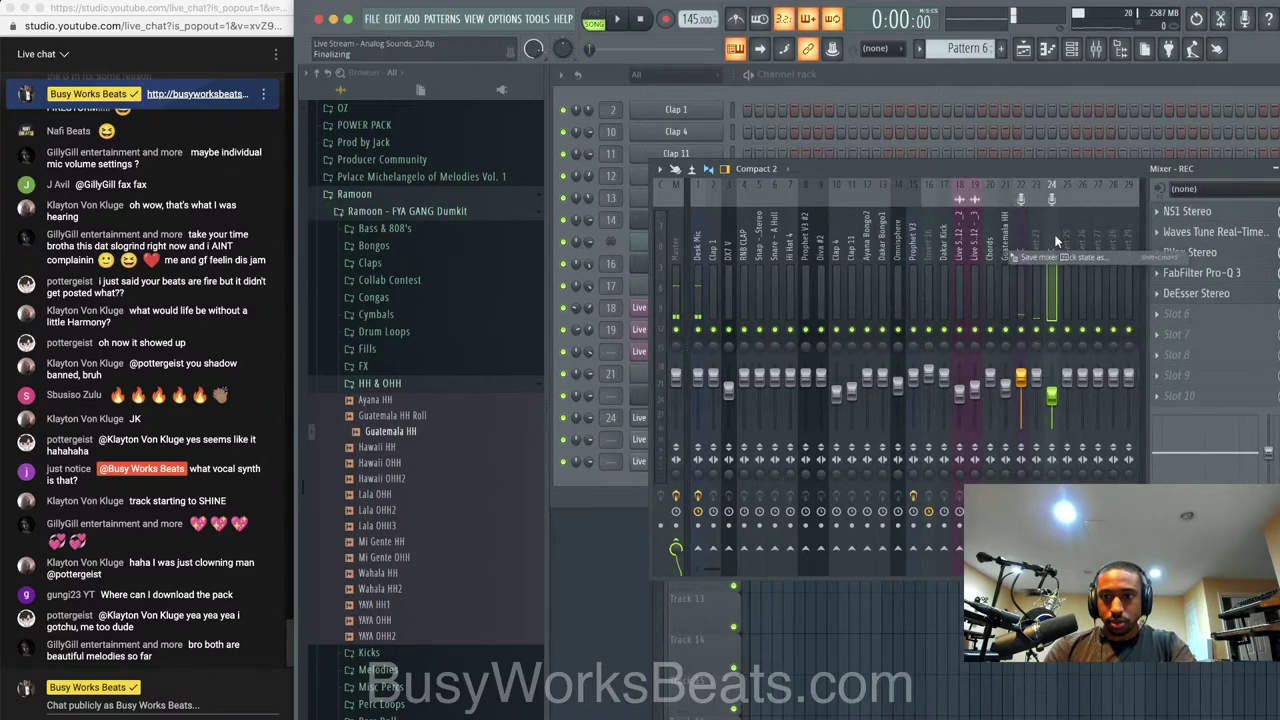
{"action": "left_click", "coordinate": [1062, 232]}
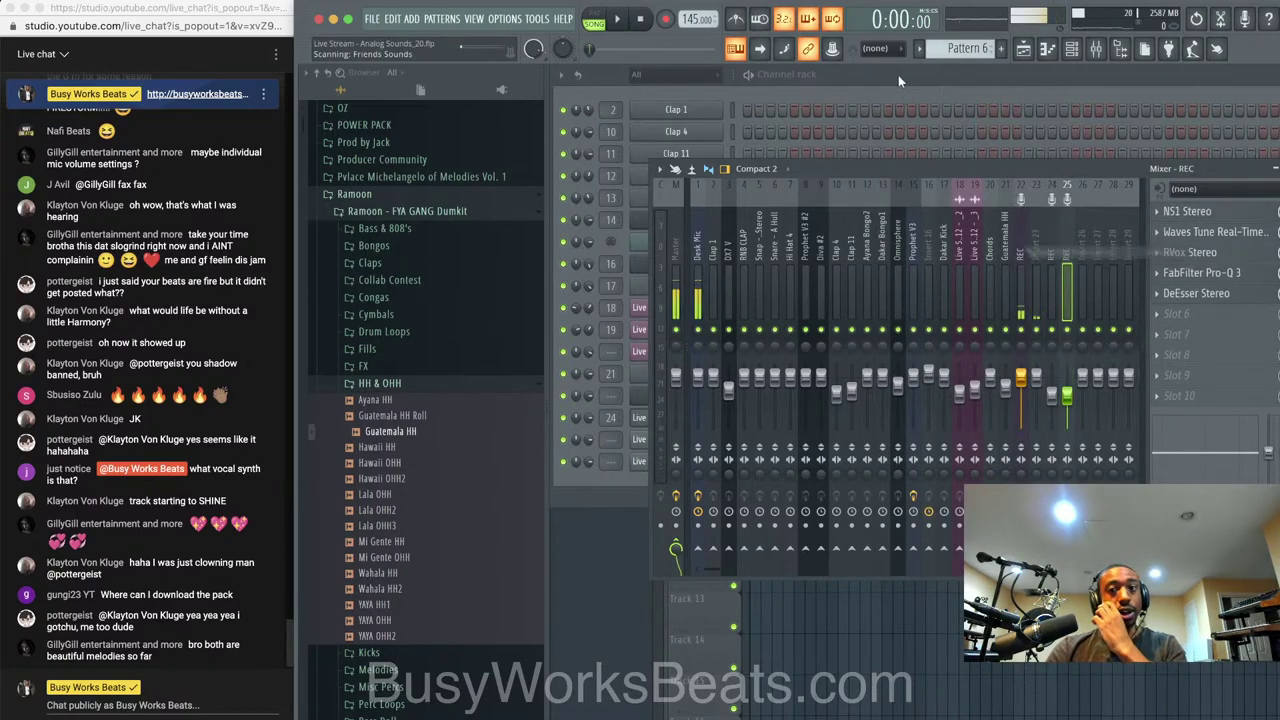
Route the REC_3 recording channel to mixer track 24 and the REC_4 channel to mixer track 25
{"action": "key", "text": "F9"}
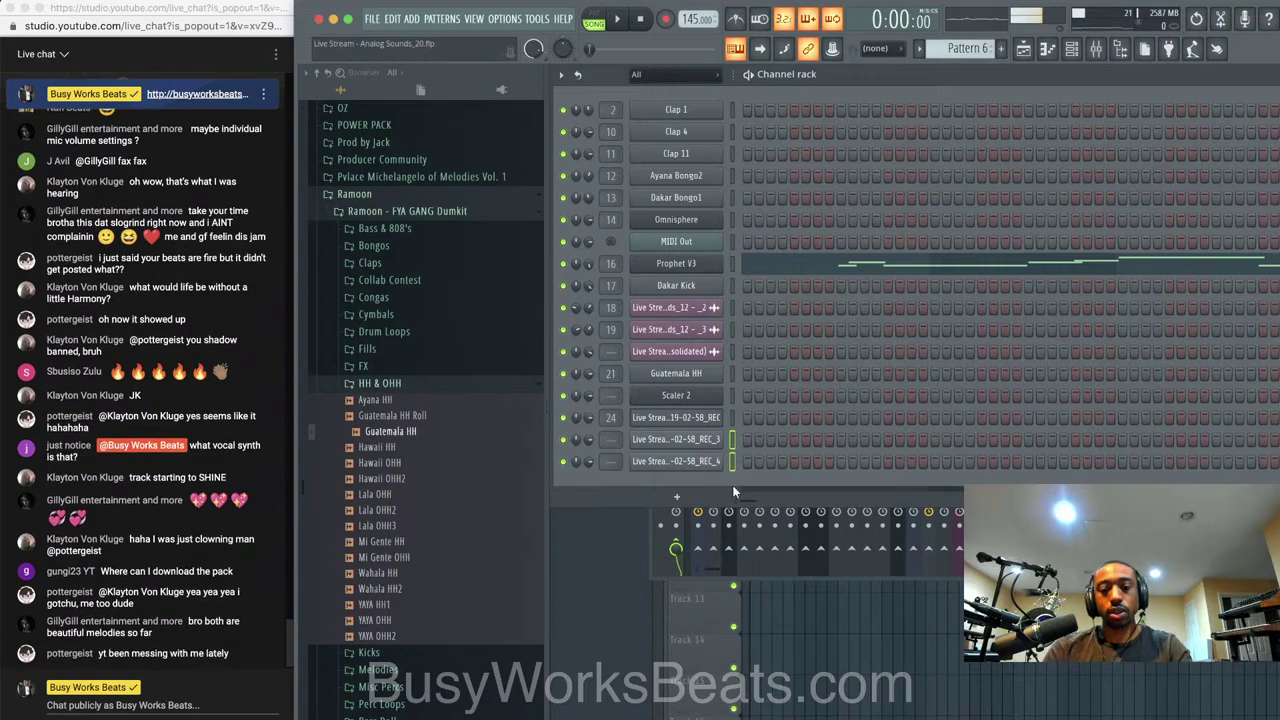
{"action": "key", "text": "F9"}
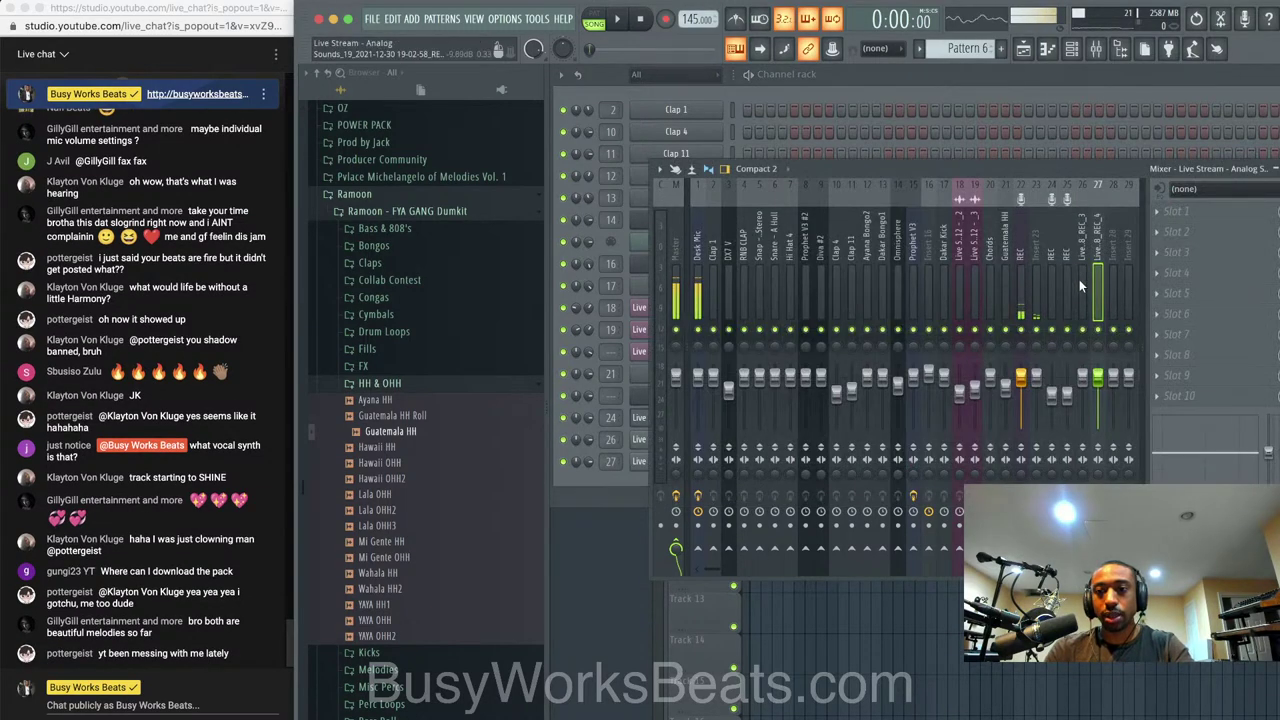
{"action": "key", "text": "F9"}
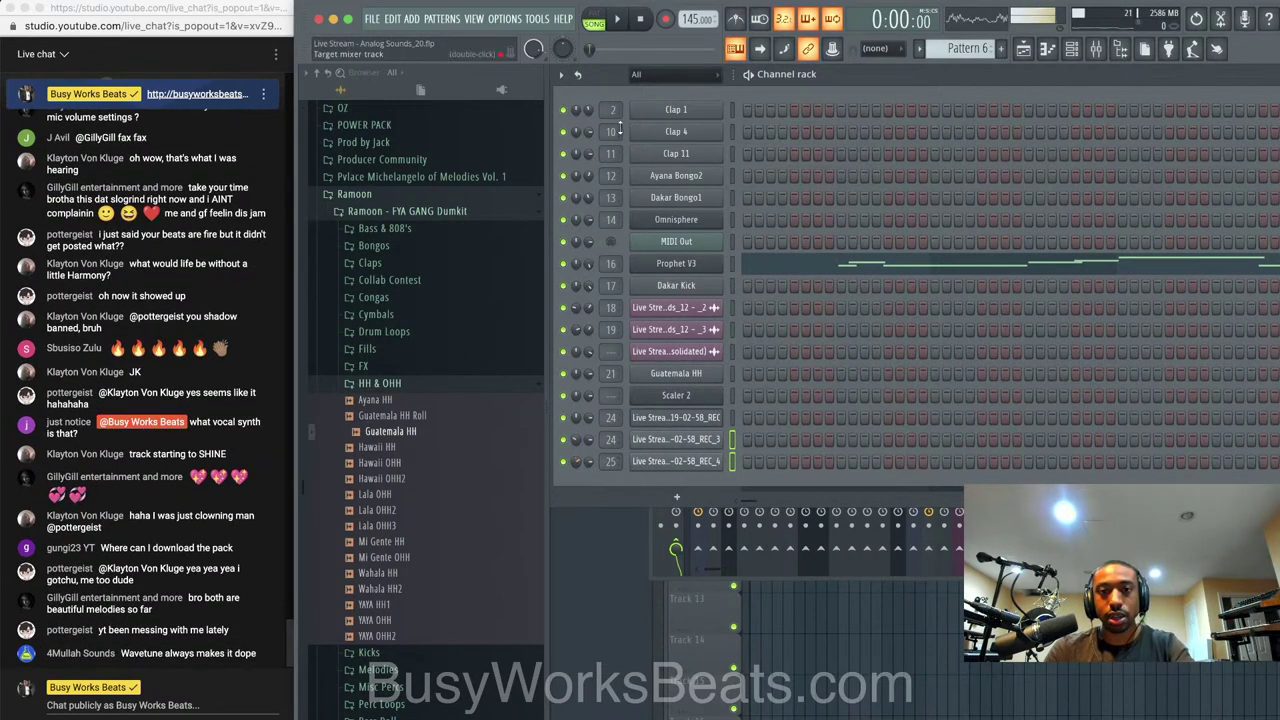
Play the song from the start to hear the new takes through REC mixer tracks 24 and 25, then stop
{"action": "key", "text": "space"}
{"action": "key", "text": "F5"}
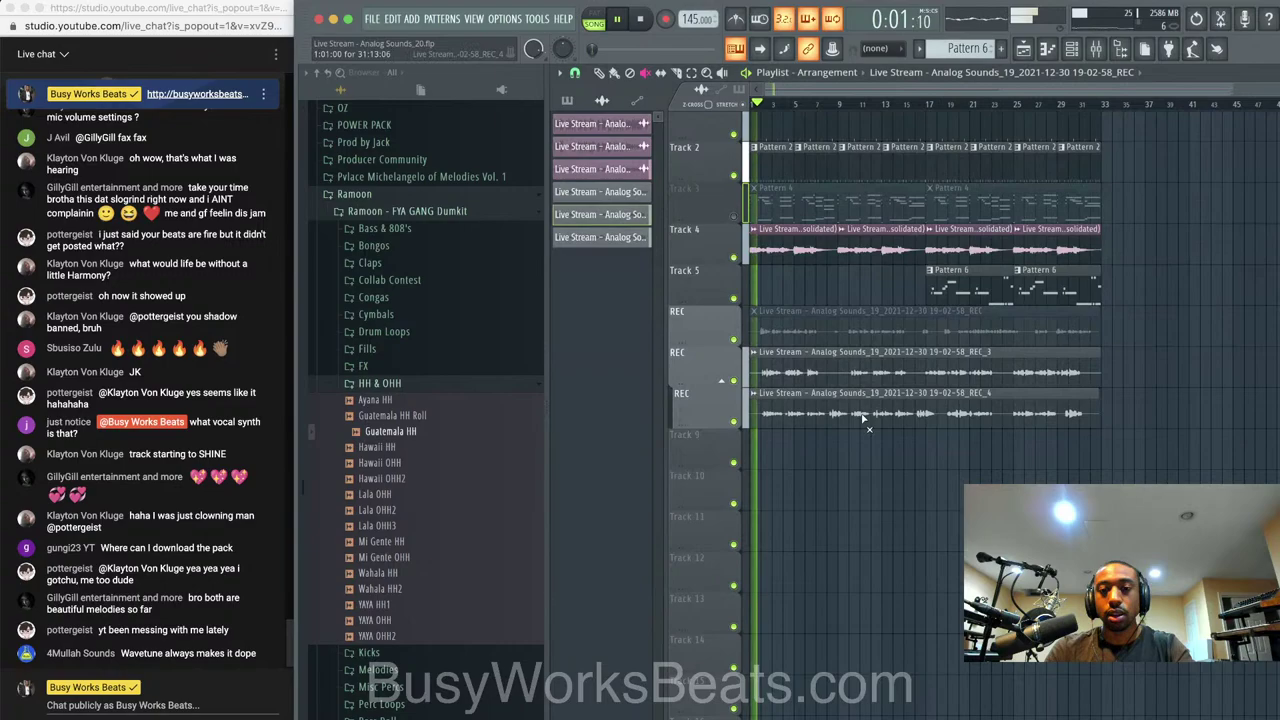
{"action": "left_click", "coordinate": [1096, 50]}
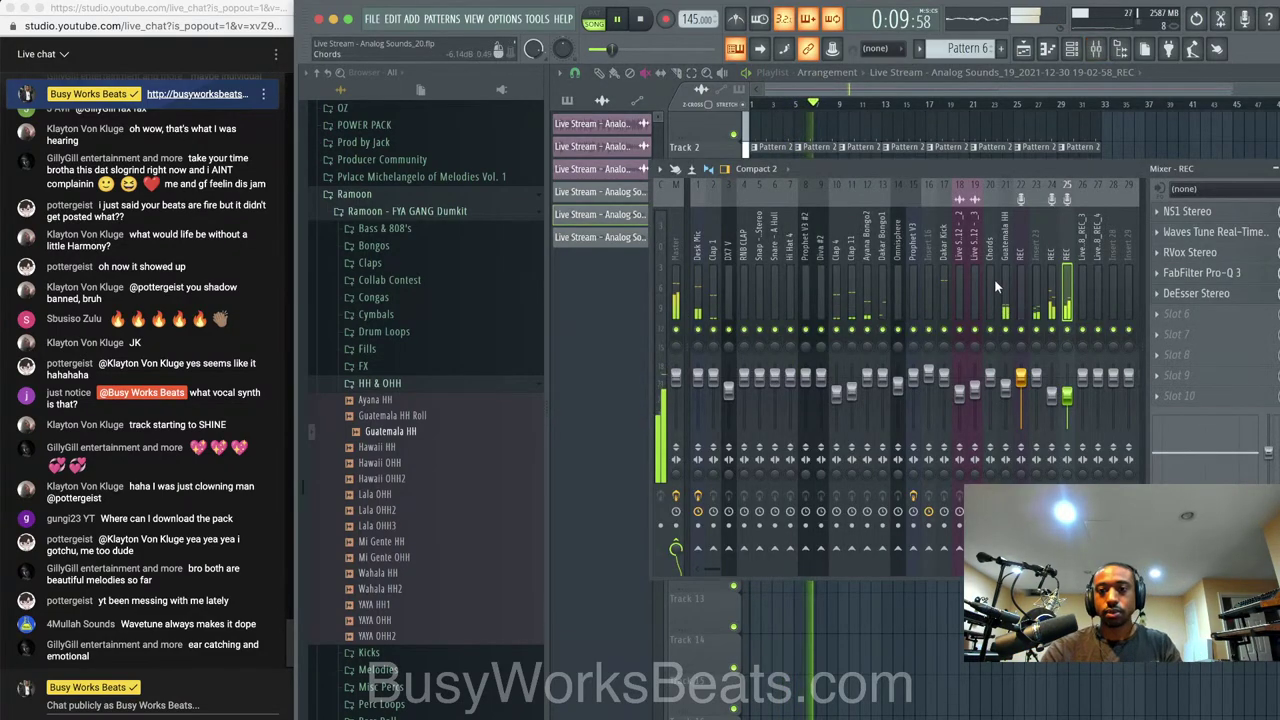
{"action": "left_click", "coordinate": [1055, 272]}
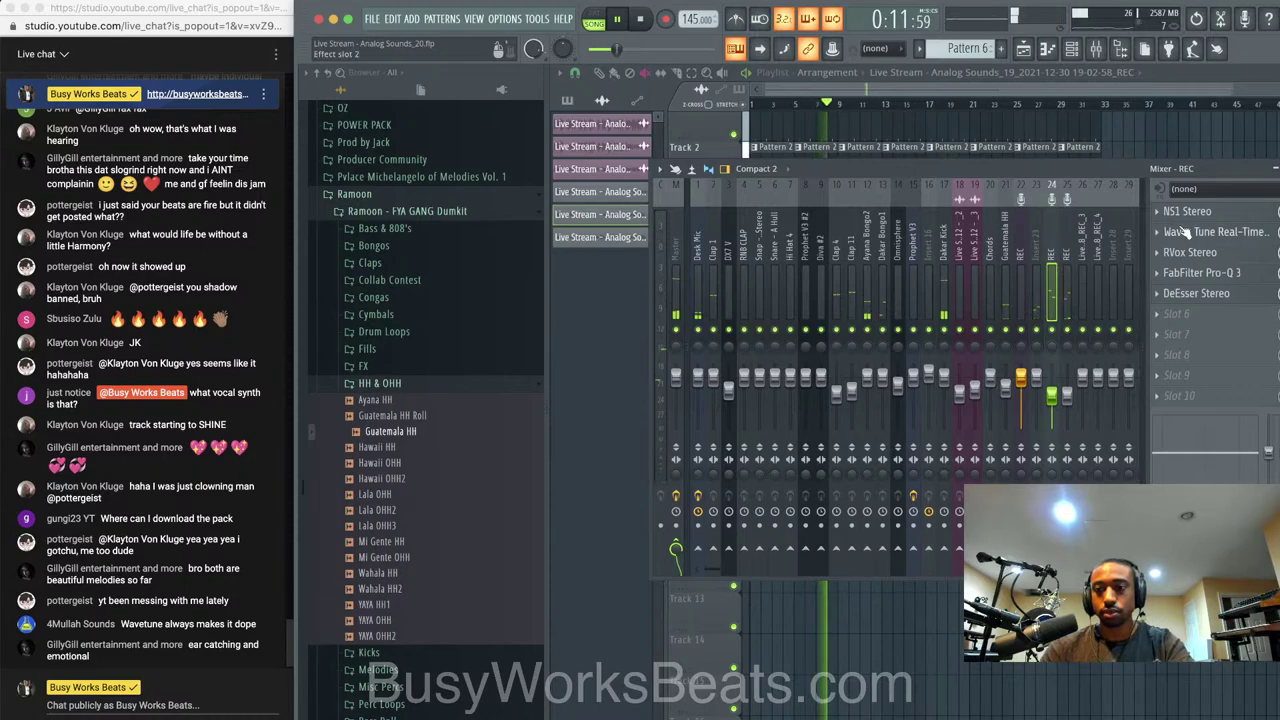
{"action": "key", "text": "space"}
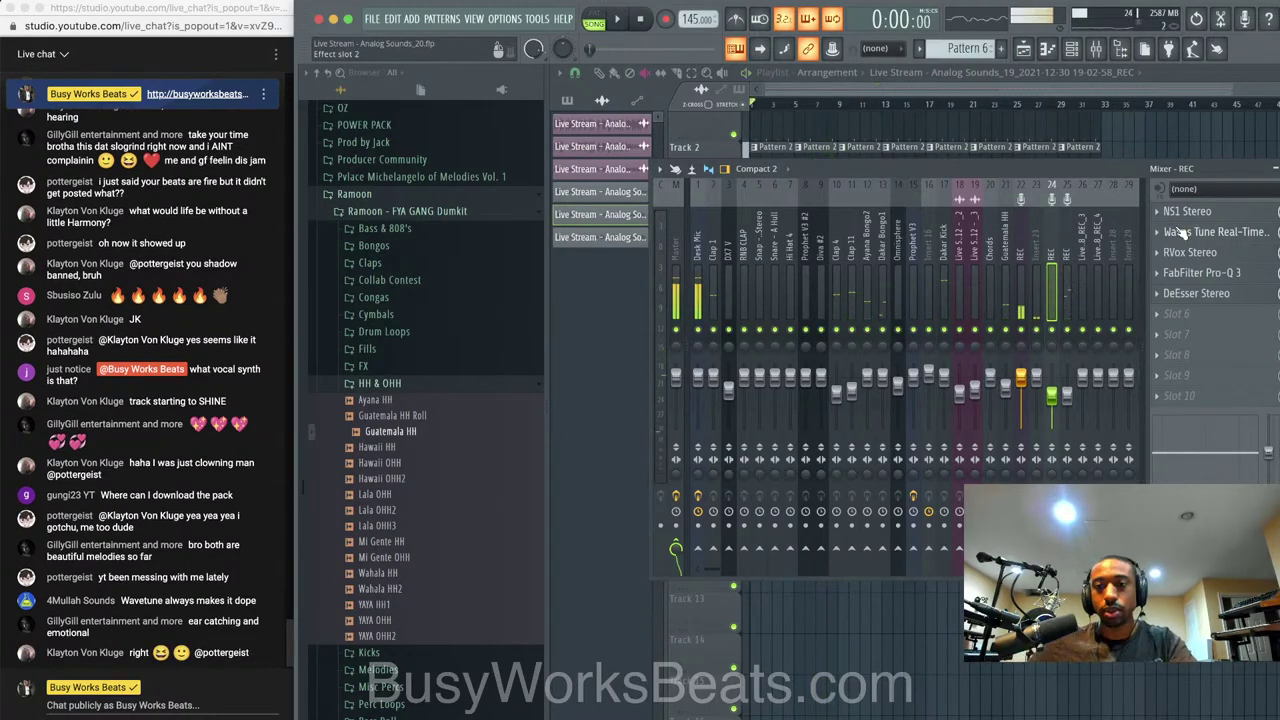
Turn on Vibrato in Waves Tune Real-Time on REC mixer track 24 and play the song
{"action": "left_click", "coordinate": [1181, 232]}
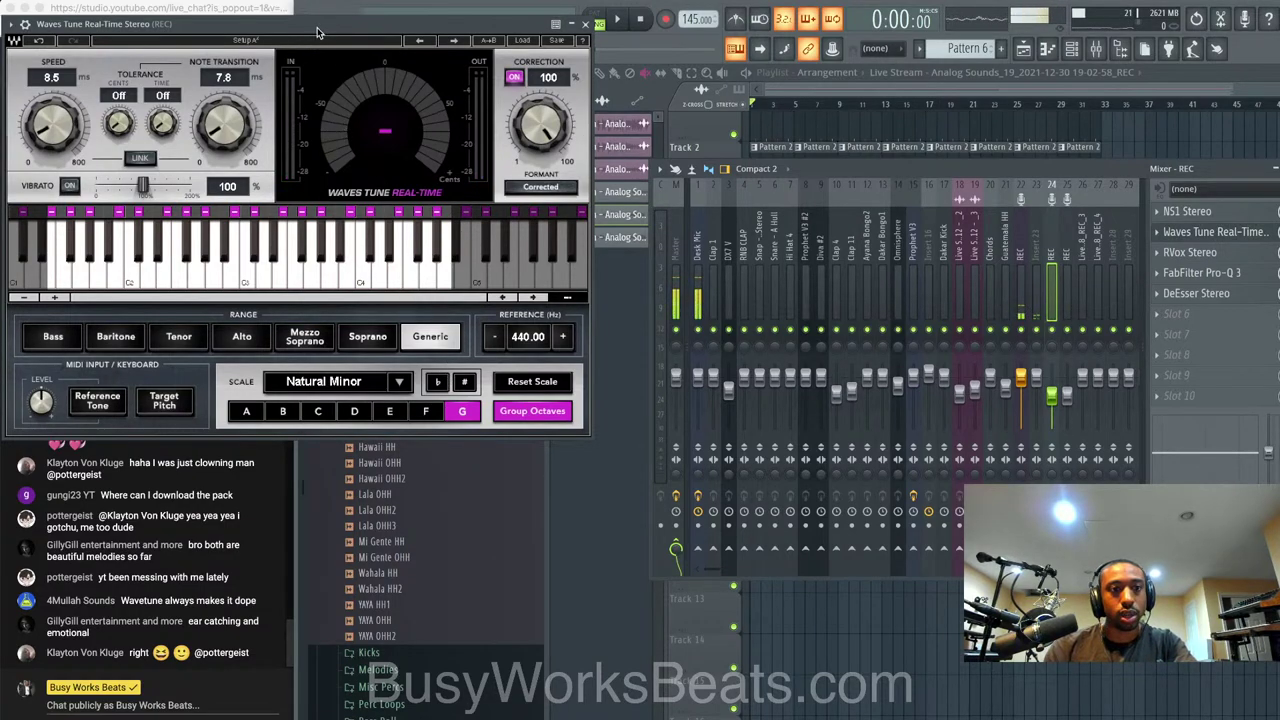
{"action": "left_click_drag", "start_coordinate": [317, 33], "coordinate": [490, 123]}
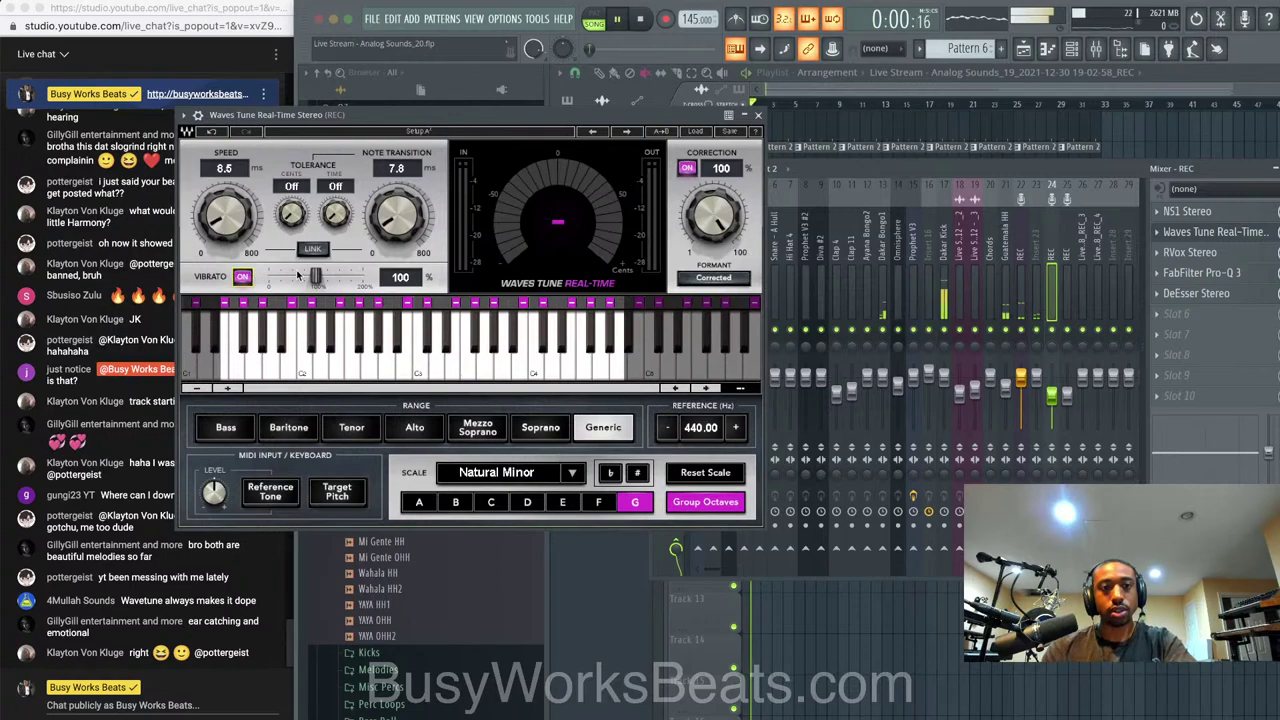
{"action": "left_click_drag", "start_coordinate": [470, 115], "coordinate": [590, 129]}
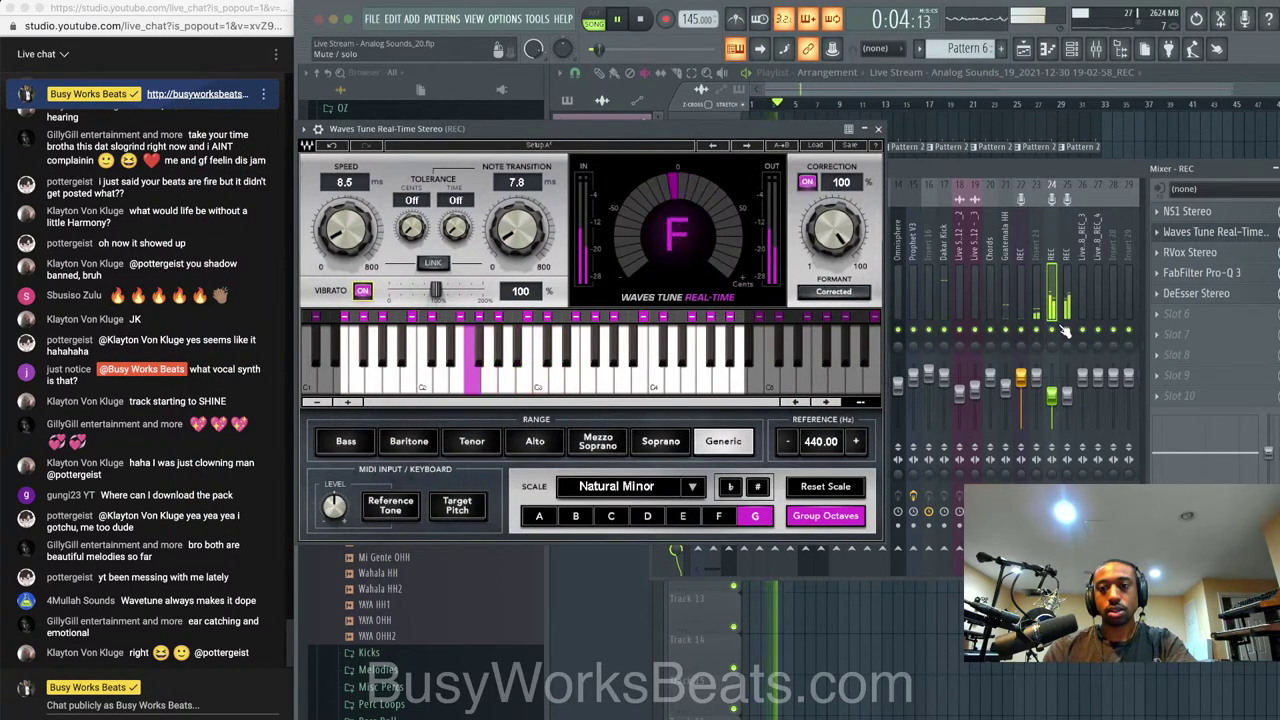
Stop playback, solo REC mixer track 24 and close its Waves Tune Real-Time window
{"action": "key", "text": "space"}
{"action": "right_click", "coordinate": [1055, 331]}
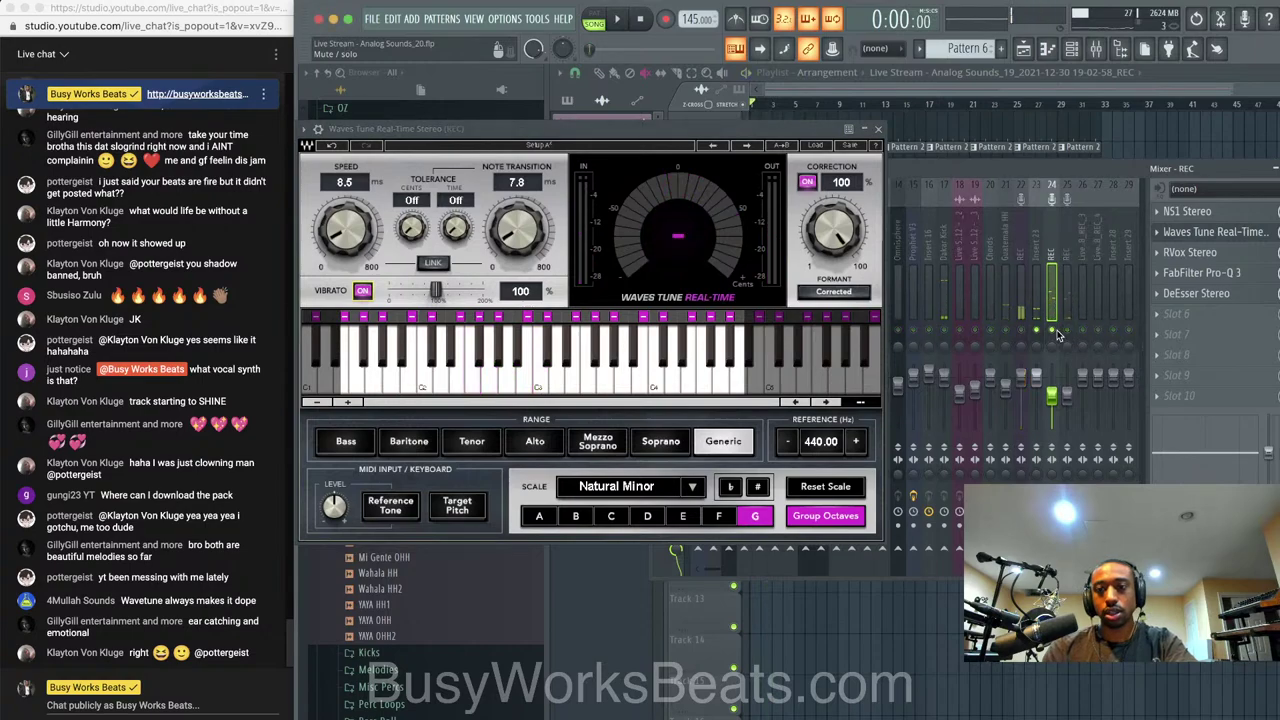
{"action": "left_click", "coordinate": [879, 131]}
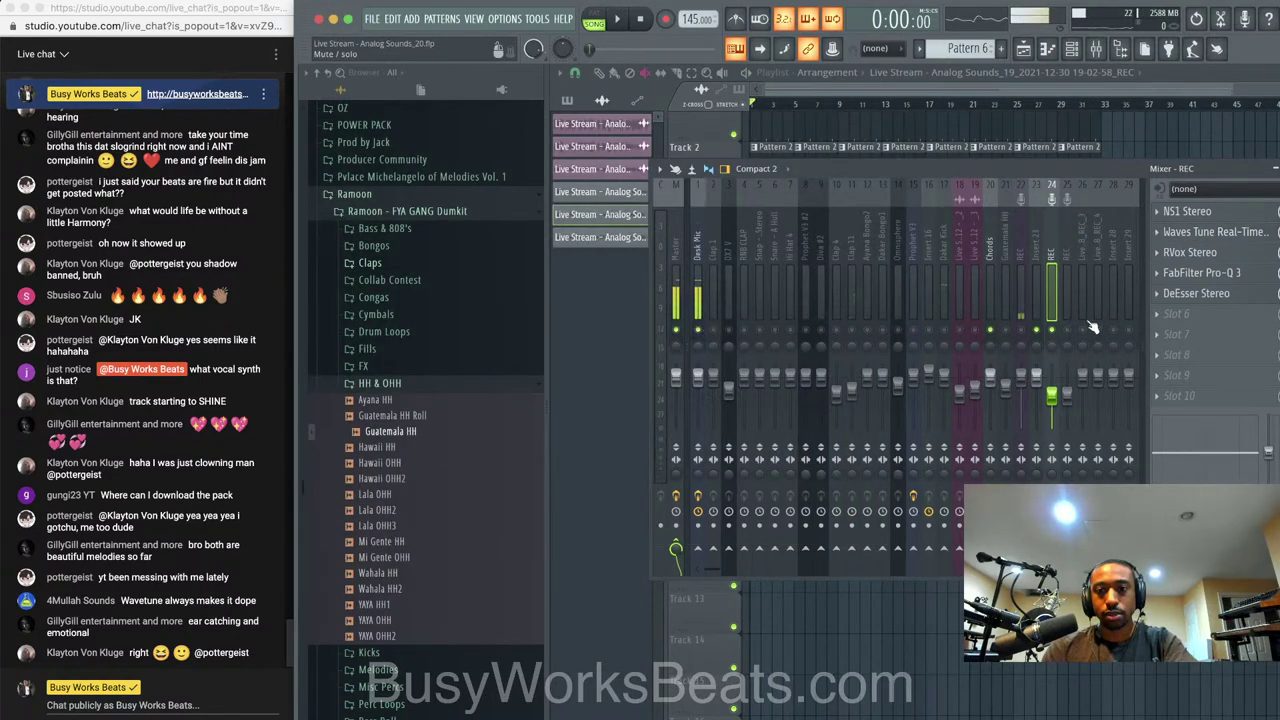
In Waves Tune Real-Time on REC mixer track 24, set Vibrato to 200% and both Speed and Note Transition to 0.1 ms
{"action": "left_click", "coordinate": [1220, 231]}
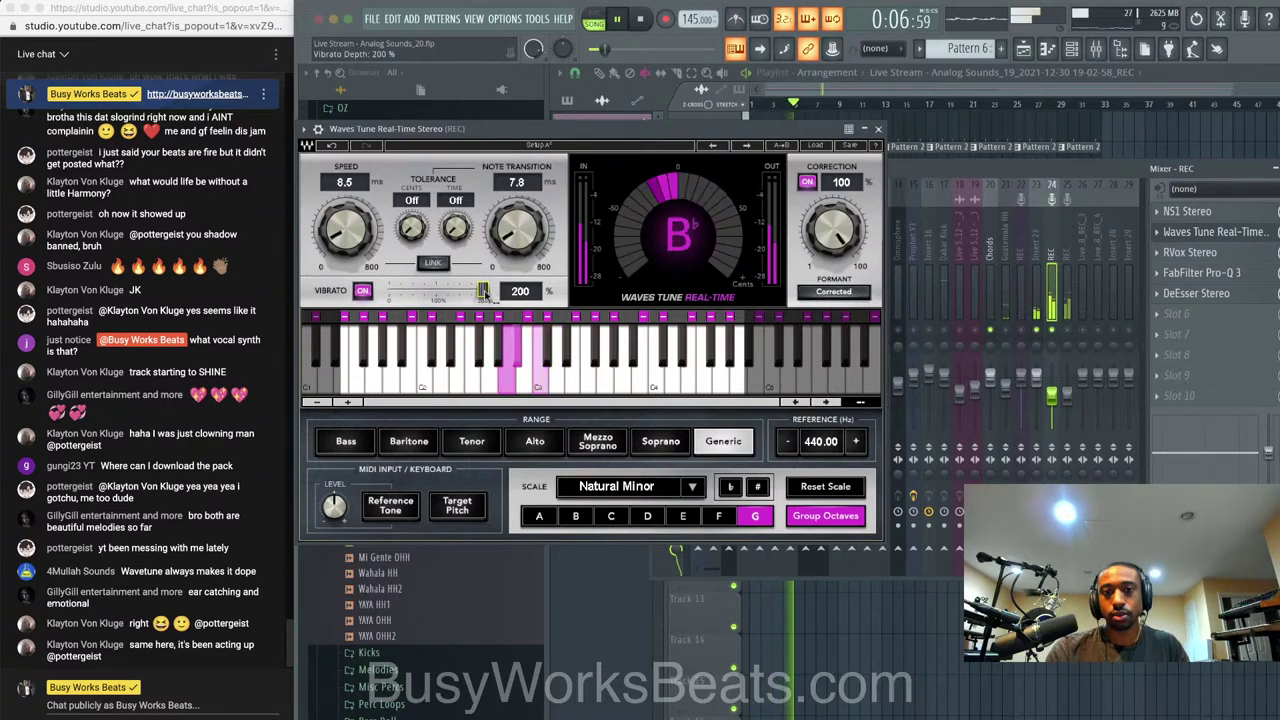
{"action": "key", "text": "space"}
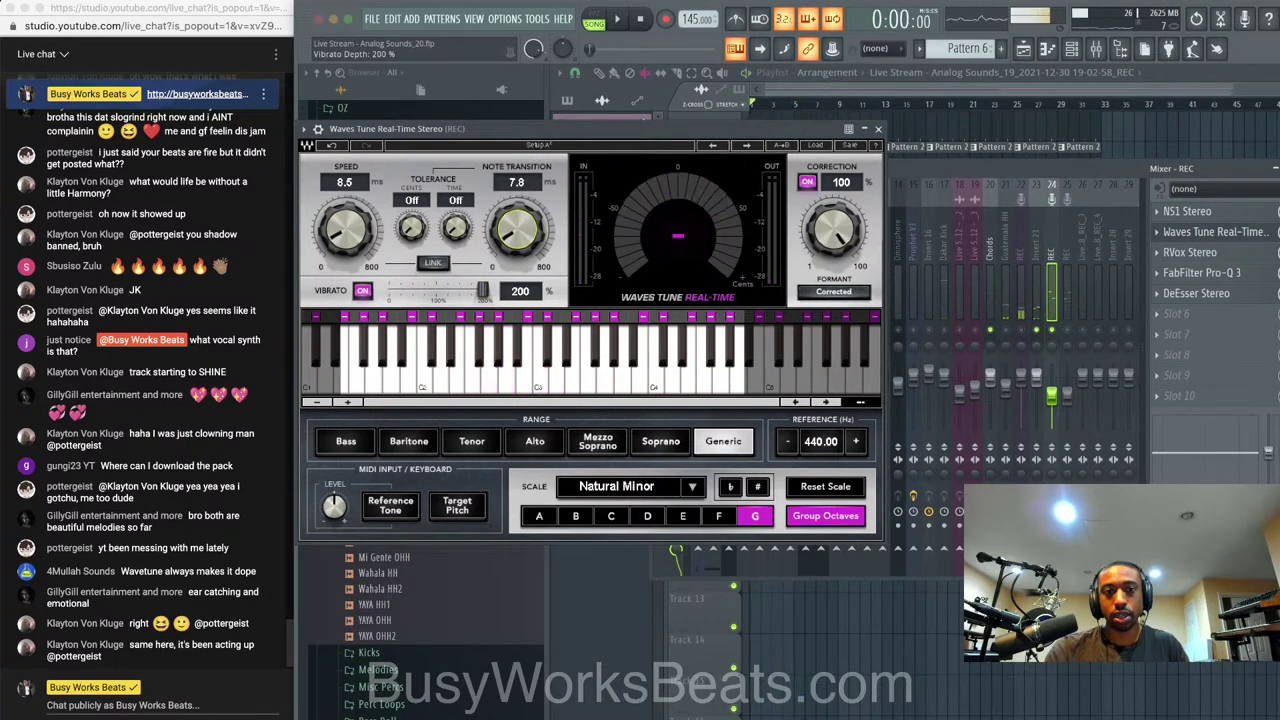
{"action": "key", "text": "space"}
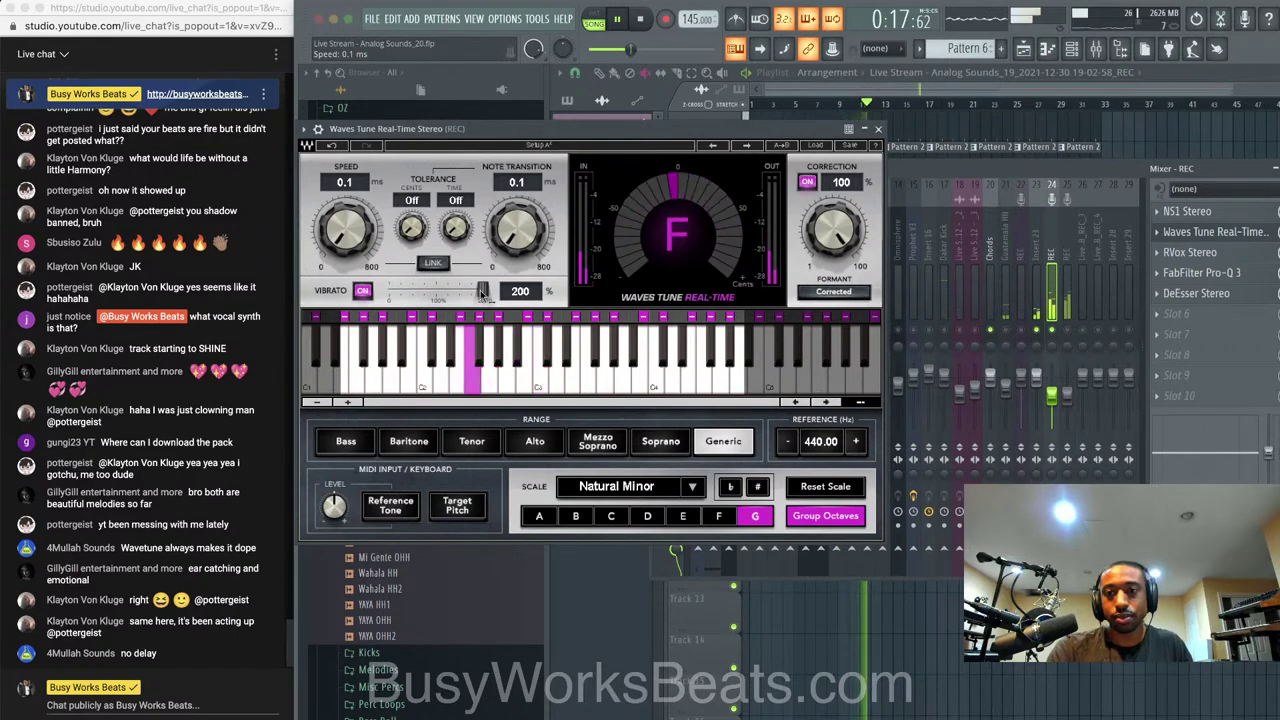
Unmute REC mixer track 25, play both vocal takes together and close the Waves Tune Real-Time window
{"action": "key", "text": "space"}
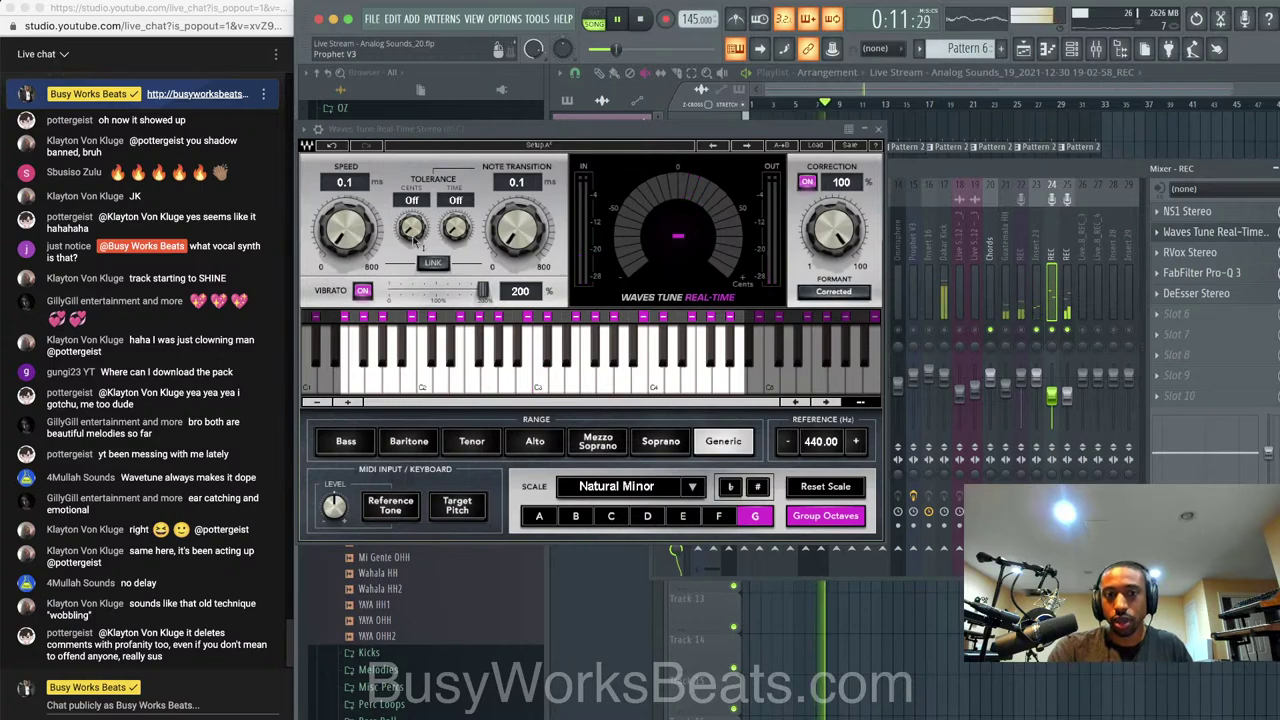
{"action": "key", "text": "space"}
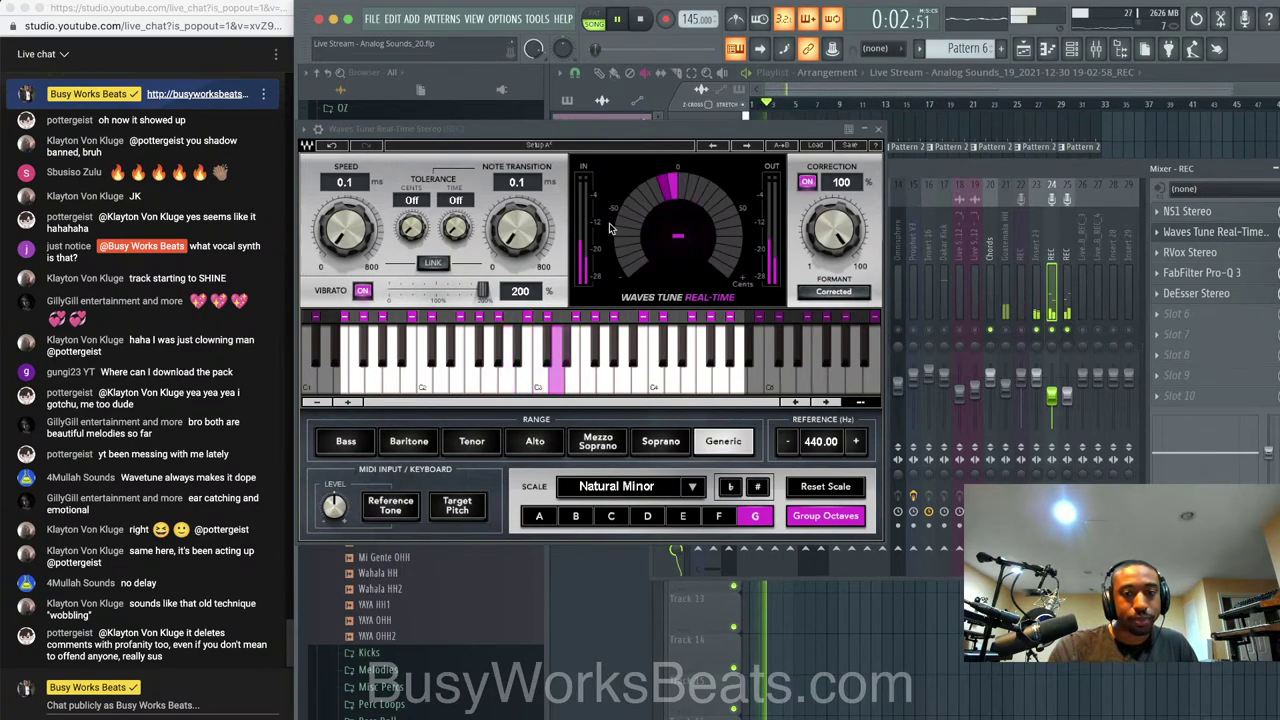
{"action": "left_click", "coordinate": [879, 130]}
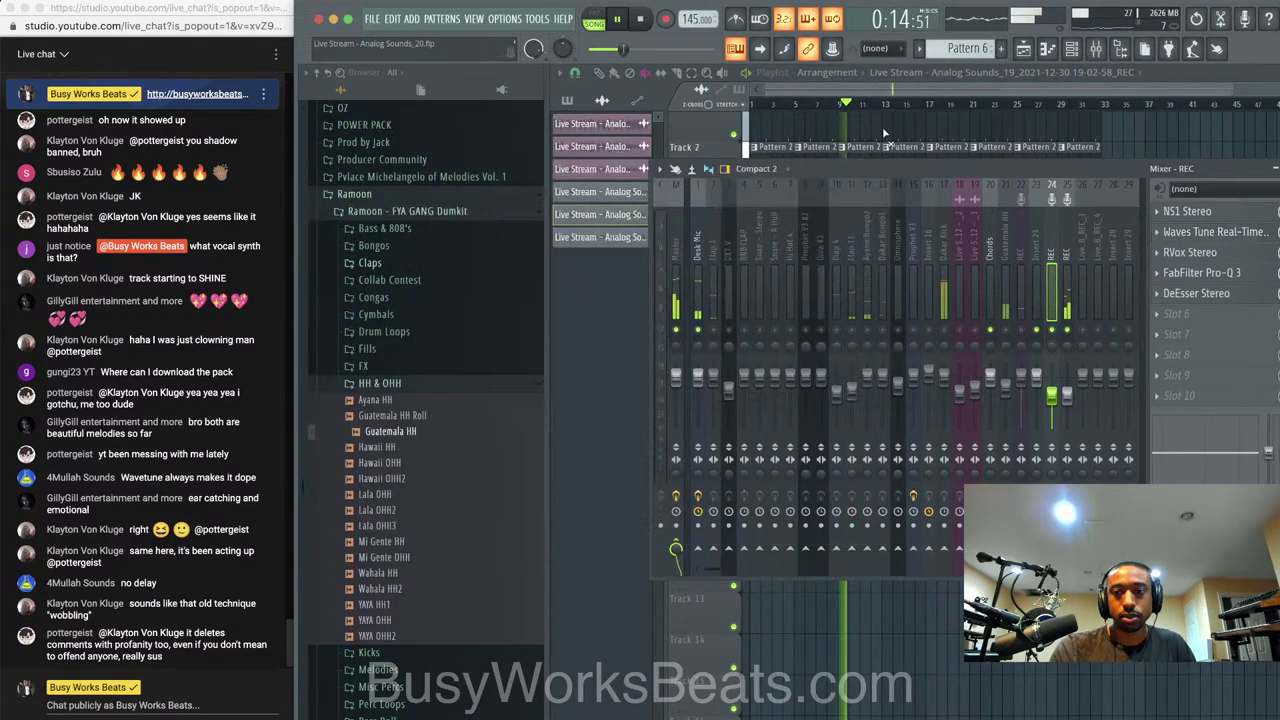
{"action": "left_click", "coordinate": [1036, 288]}
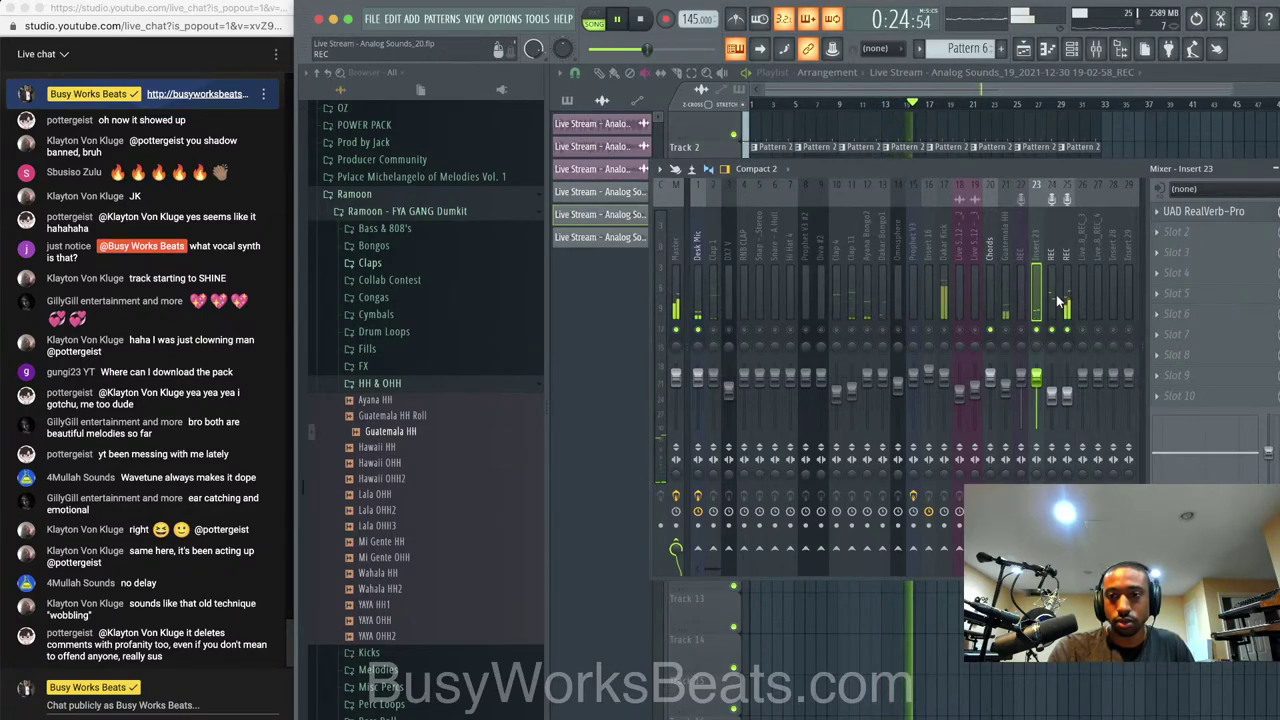
{"action": "left_click", "coordinate": [1052, 295]}
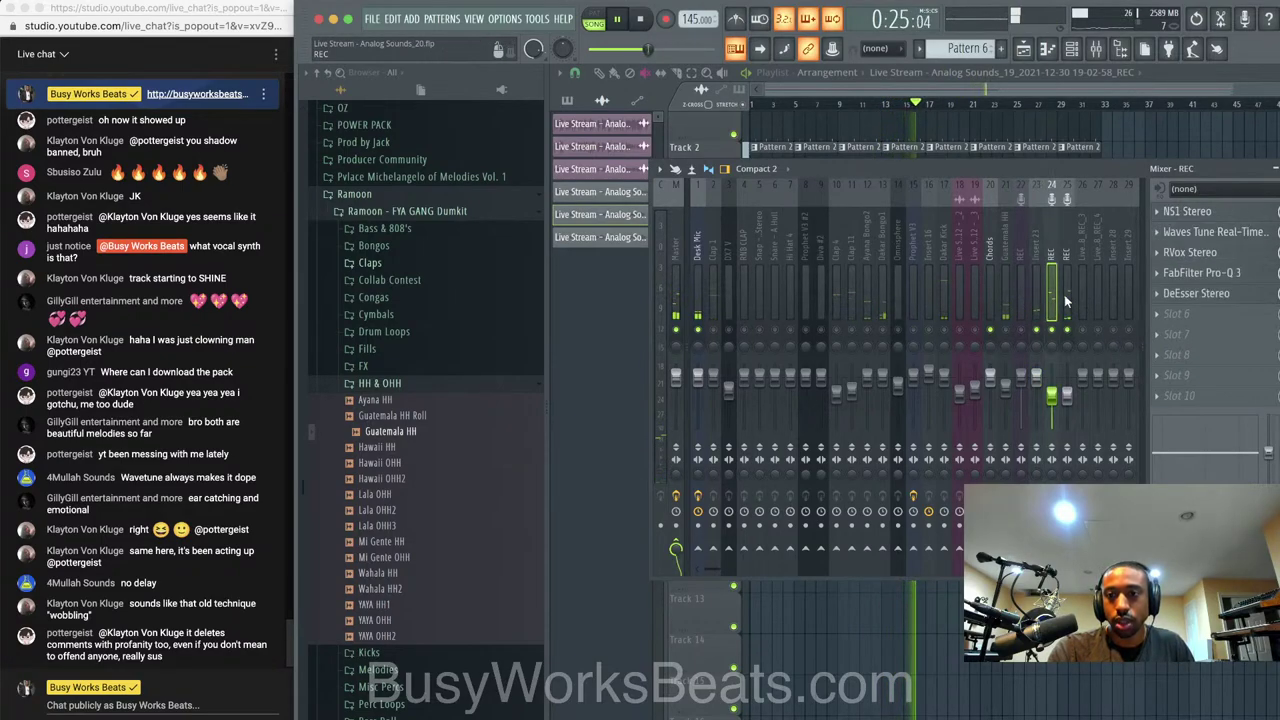
{"action": "left_click", "coordinate": [1197, 324]}
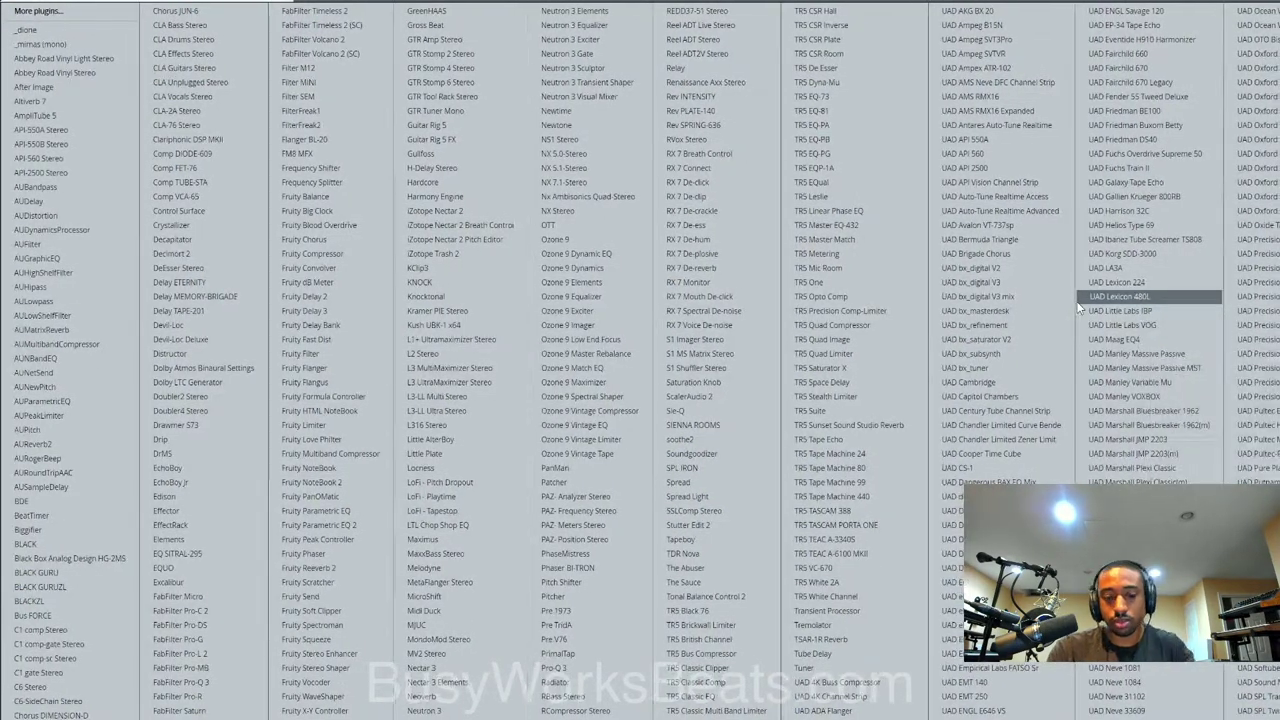
{"action": "scroll", "coordinate": [1080, 308], "scroll_direction": "down", "scroll_amount": 2}
{"action": "key", "text": "Escape"}
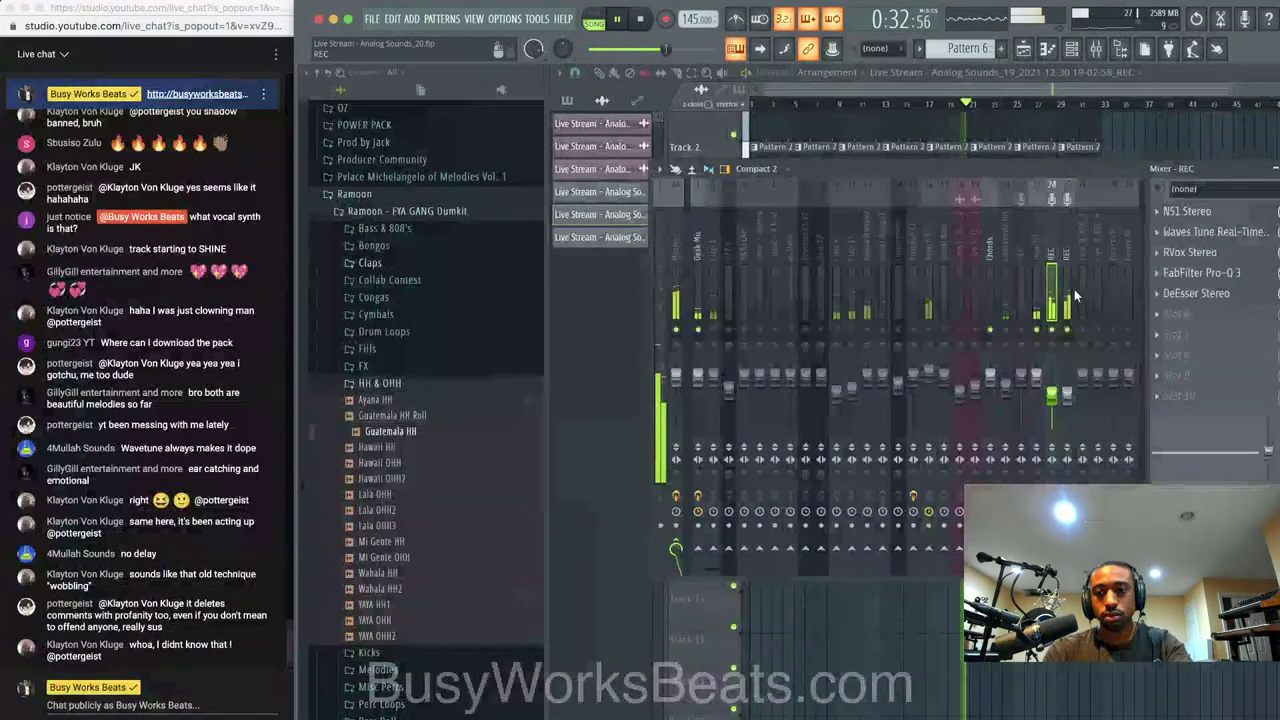
Add Vocal Bender Stereo as the first effect on REC mixer track 25 and lower its Formant slightly
{"action": "left_click", "coordinate": [1192, 322]}
{"action": "scroll", "coordinate": [1160, 298], "scroll_direction": "down", "scroll_amount": 2}
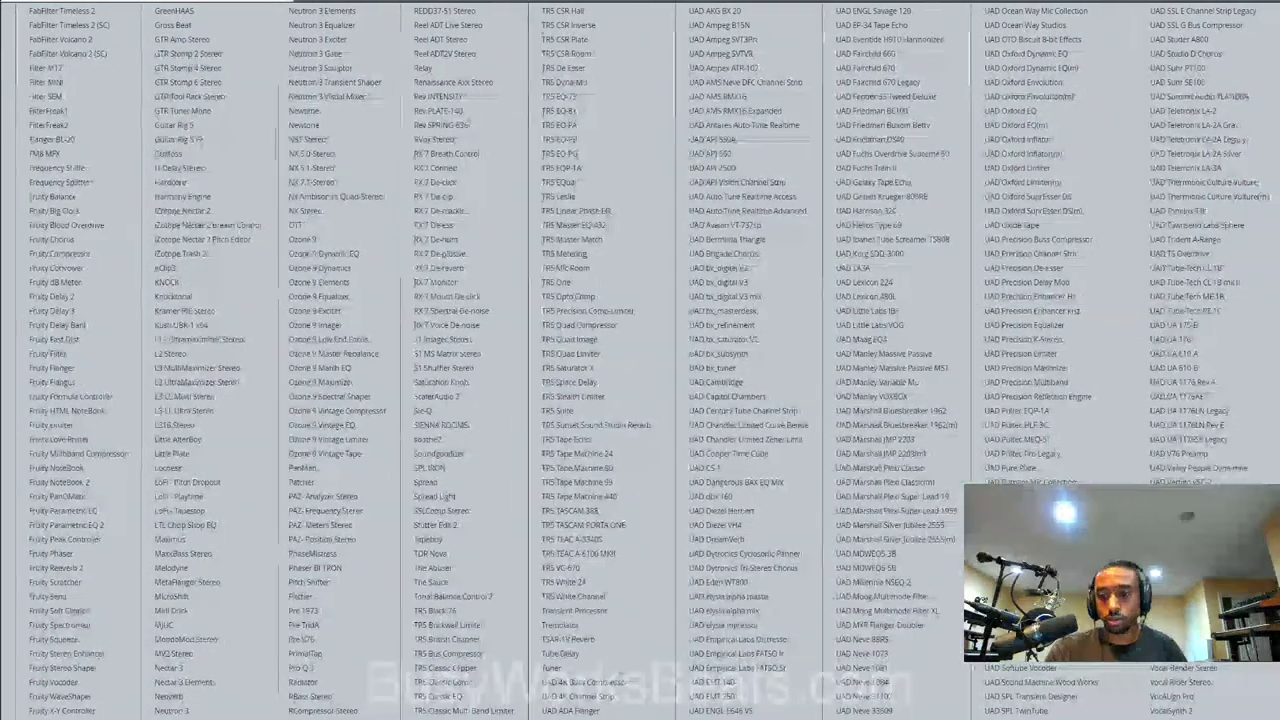
{"action": "left_click", "coordinate": [1196, 667]}
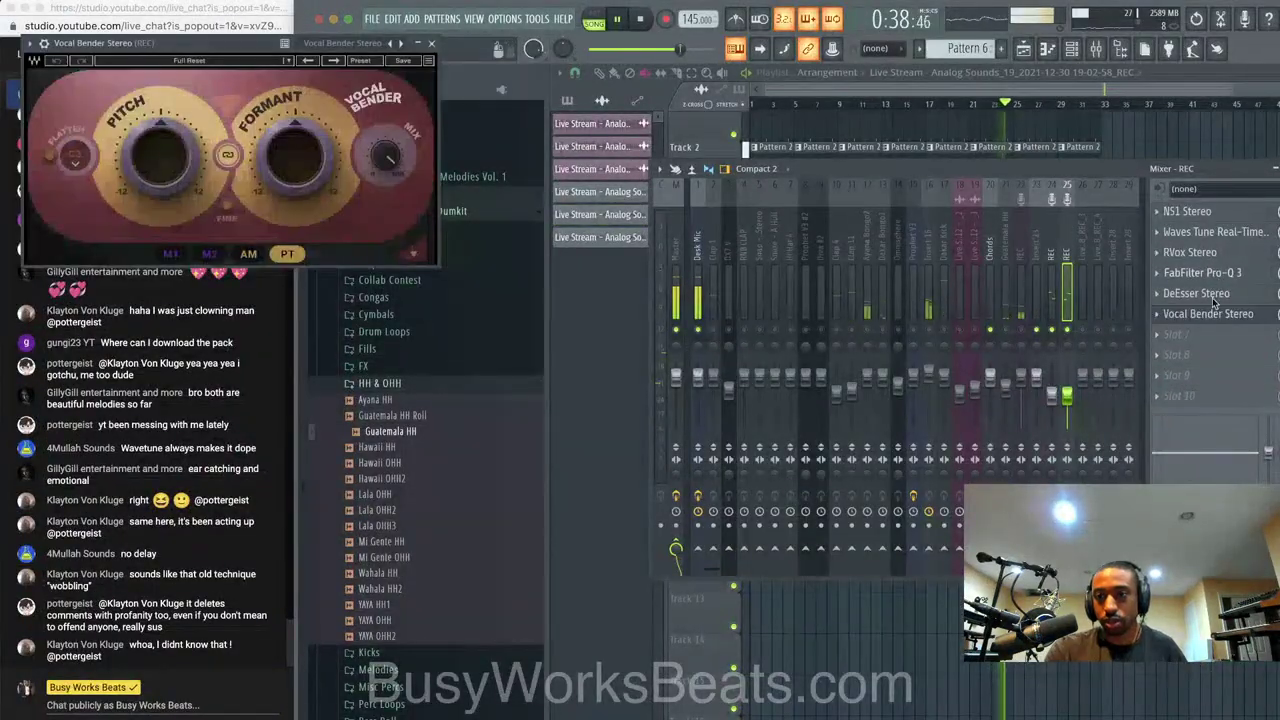
{"action": "left_click_drag", "start_coordinate": [1205, 318], "coordinate": [1205, 214]}
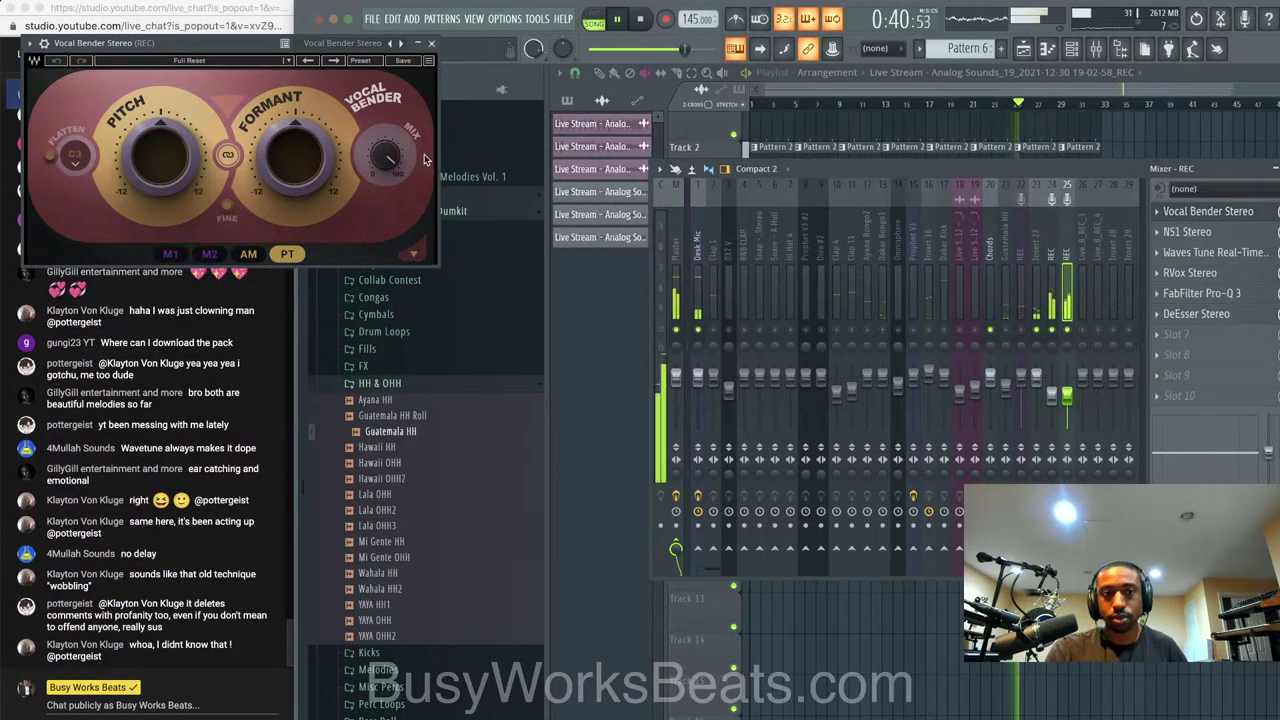
{"action": "left_click_drag", "start_coordinate": [295, 157], "coordinate": [295, 156]}
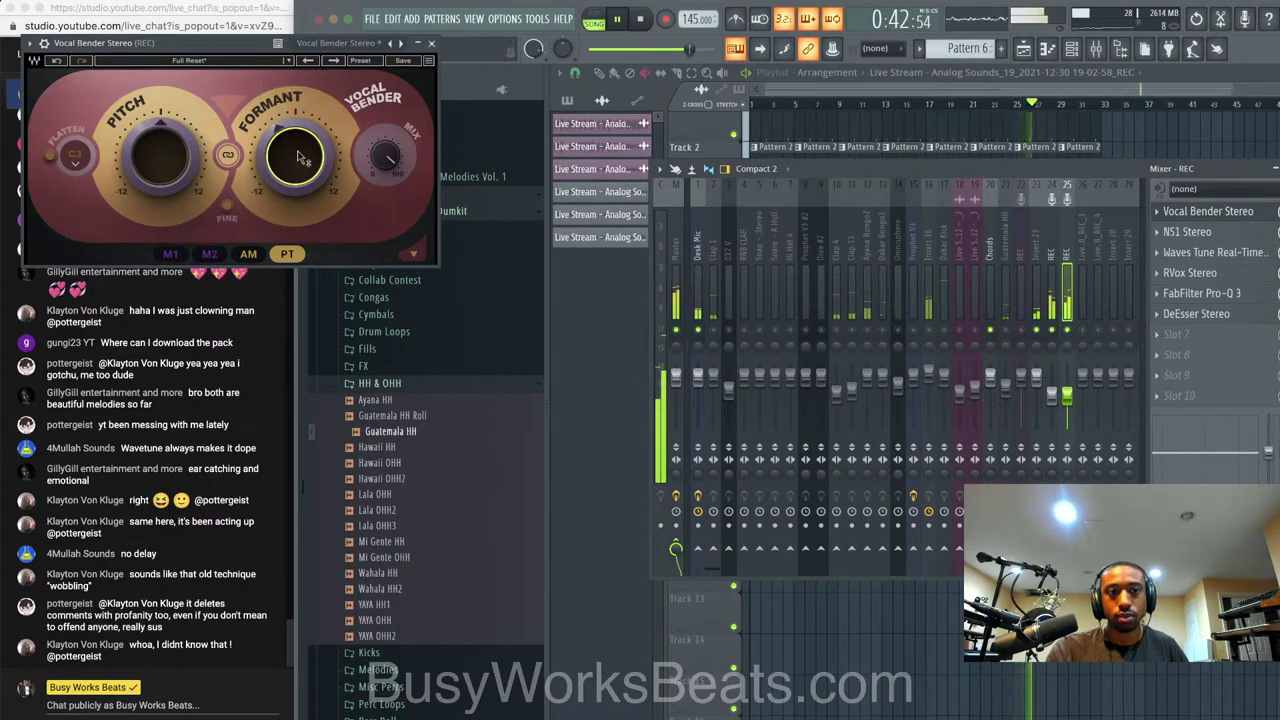
{"action": "left_click", "coordinate": [426, 44]}
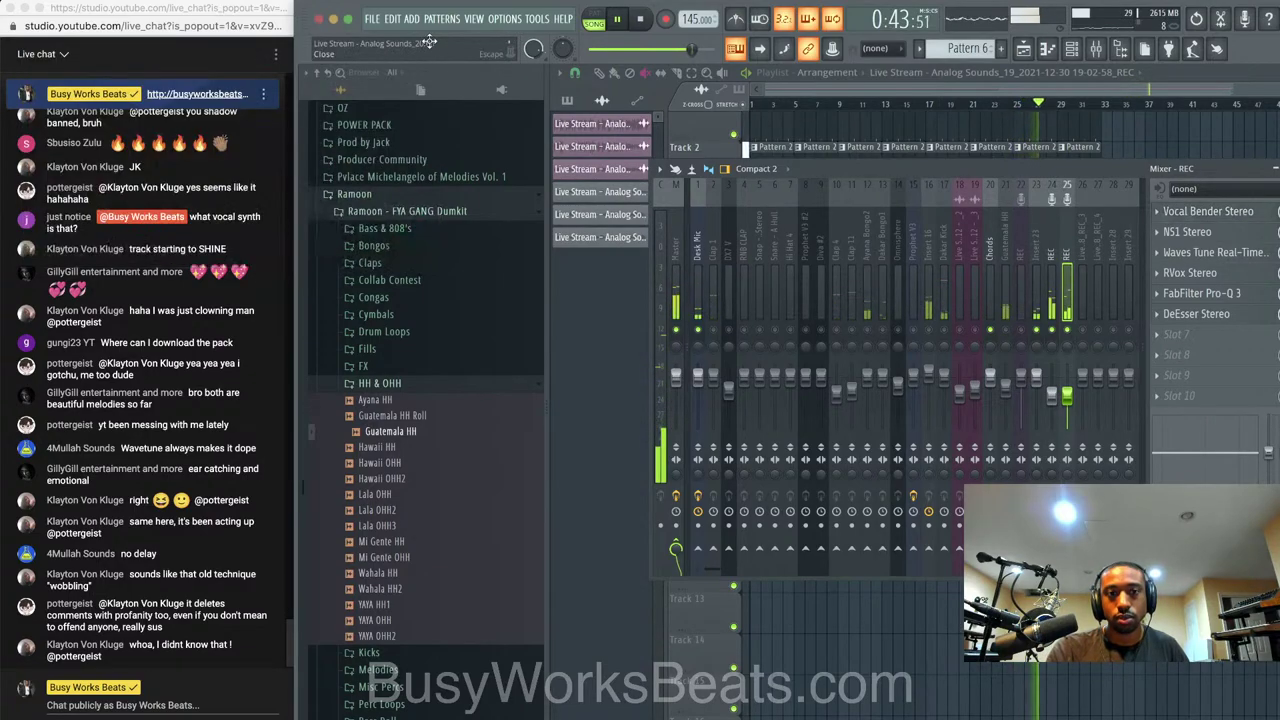
Add Vocal Bender Stereo as the first effect on REC mixer track 24 and set its Formant to -3 semitones
{"action": "left_click", "coordinate": [1054, 250]}
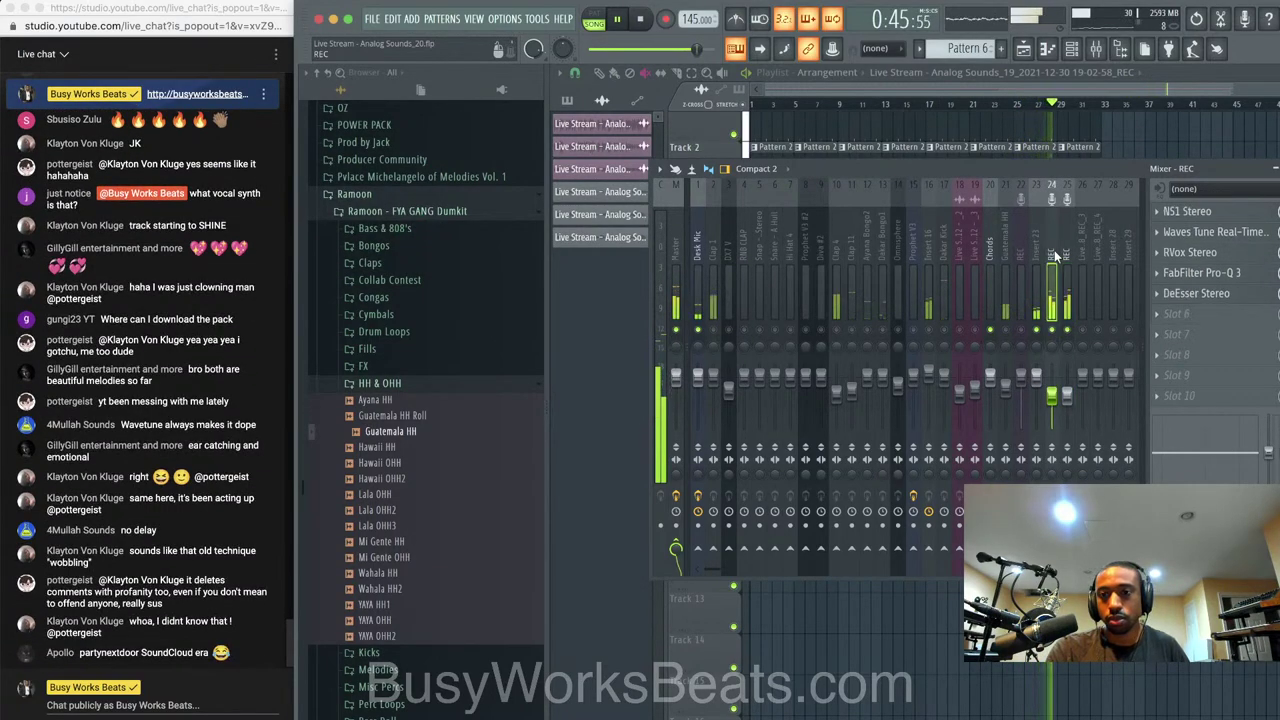
{"action": "left_click", "coordinate": [1190, 314]}
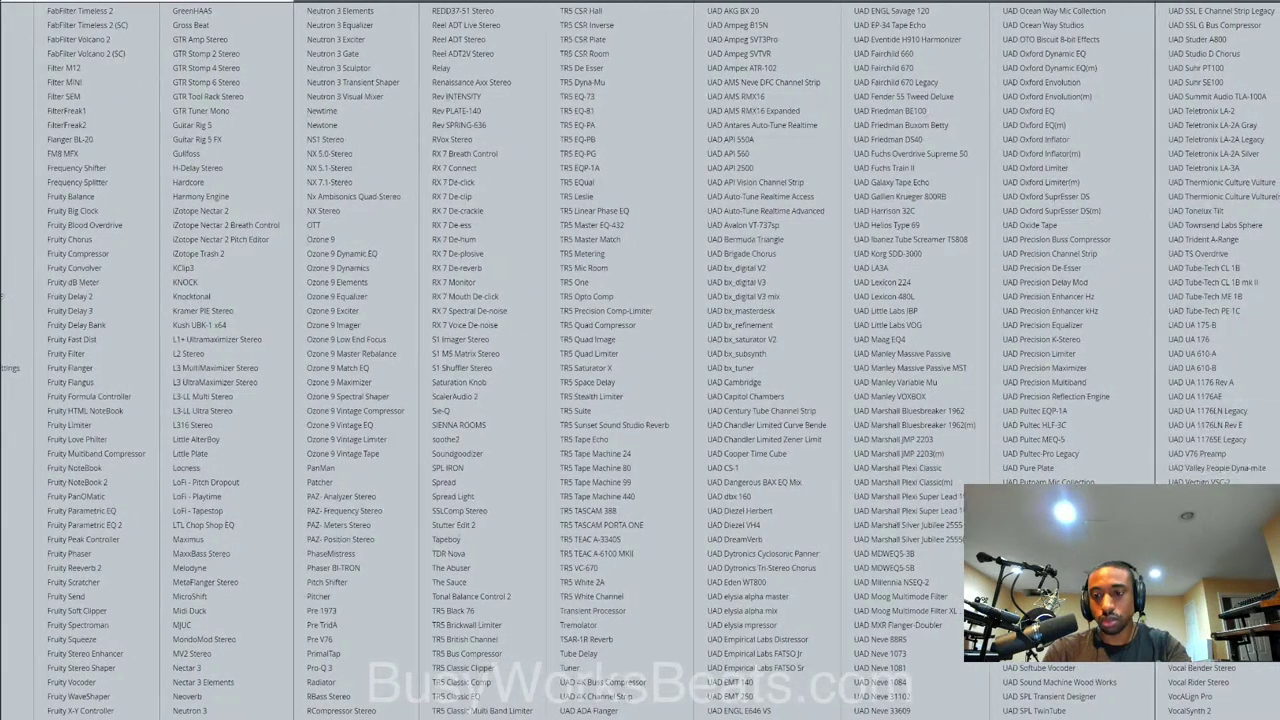
{"action": "left_click", "coordinate": [1210, 667]}
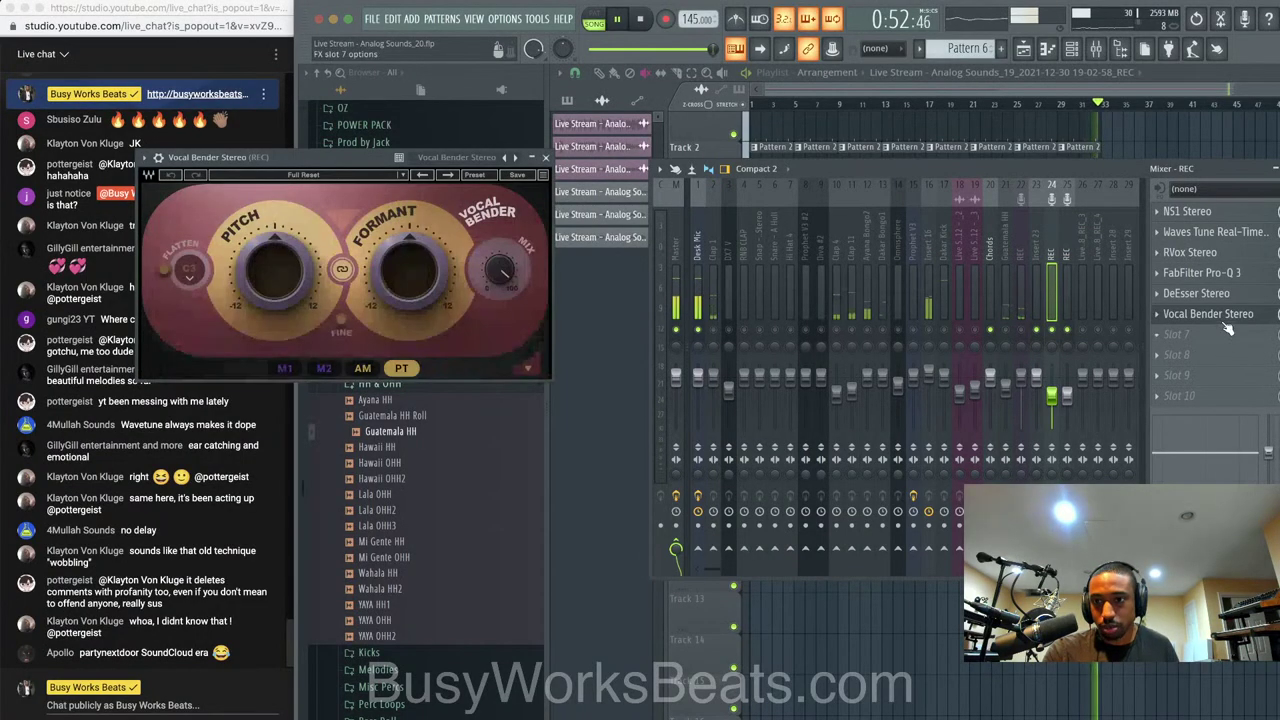
{"action": "left_click_drag", "start_coordinate": [1227, 320], "coordinate": [1227, 217]}
{"action": "left_click_drag", "start_coordinate": [410, 271], "coordinate": [410, 288]}
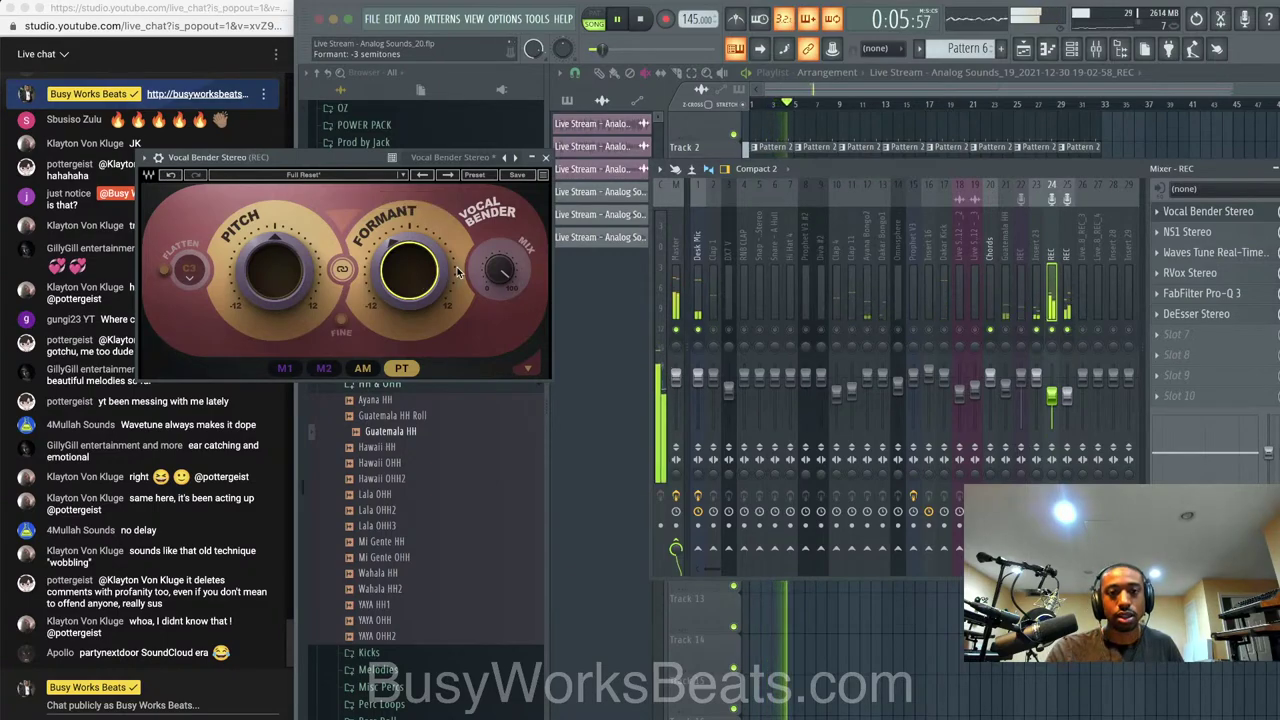
Lower the Vocal Bender Mix on REC mixer tracks 24 and 25 and close both plugin windows
{"action": "mouse_move", "coordinate": [503, 272]}
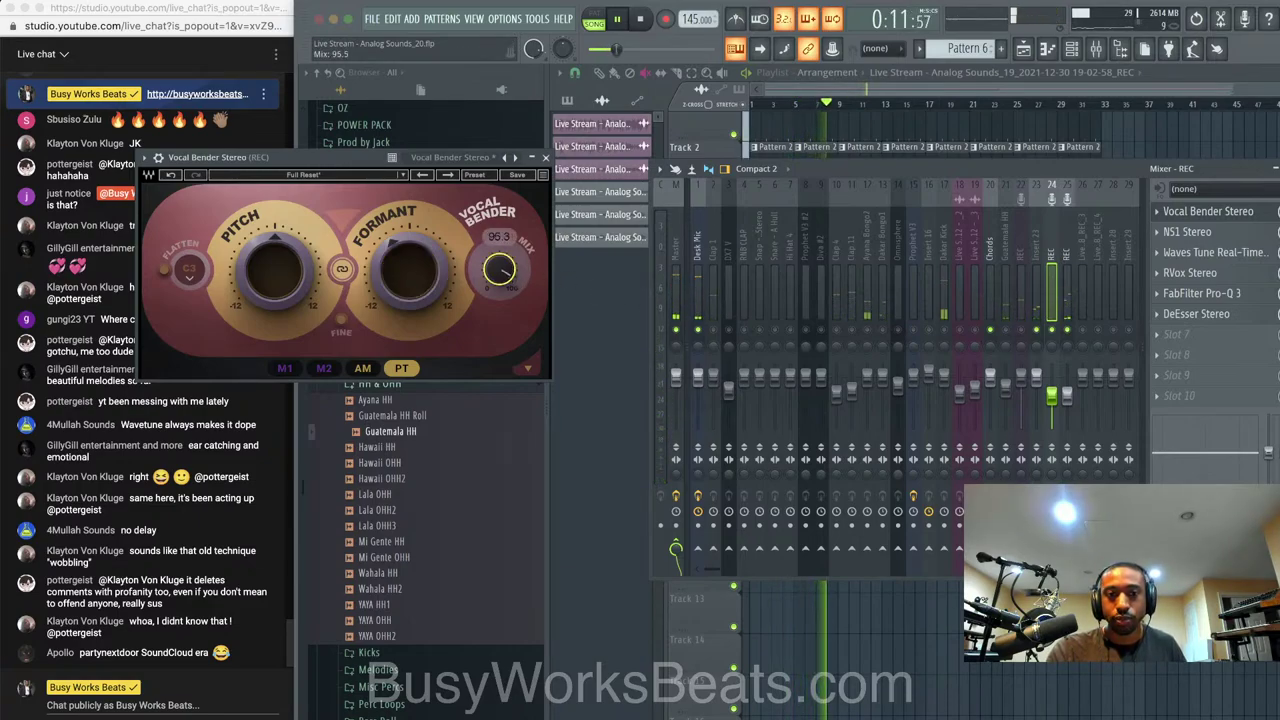
{"action": "left_click_drag", "start_coordinate": [500, 269], "coordinate": [500, 275]}
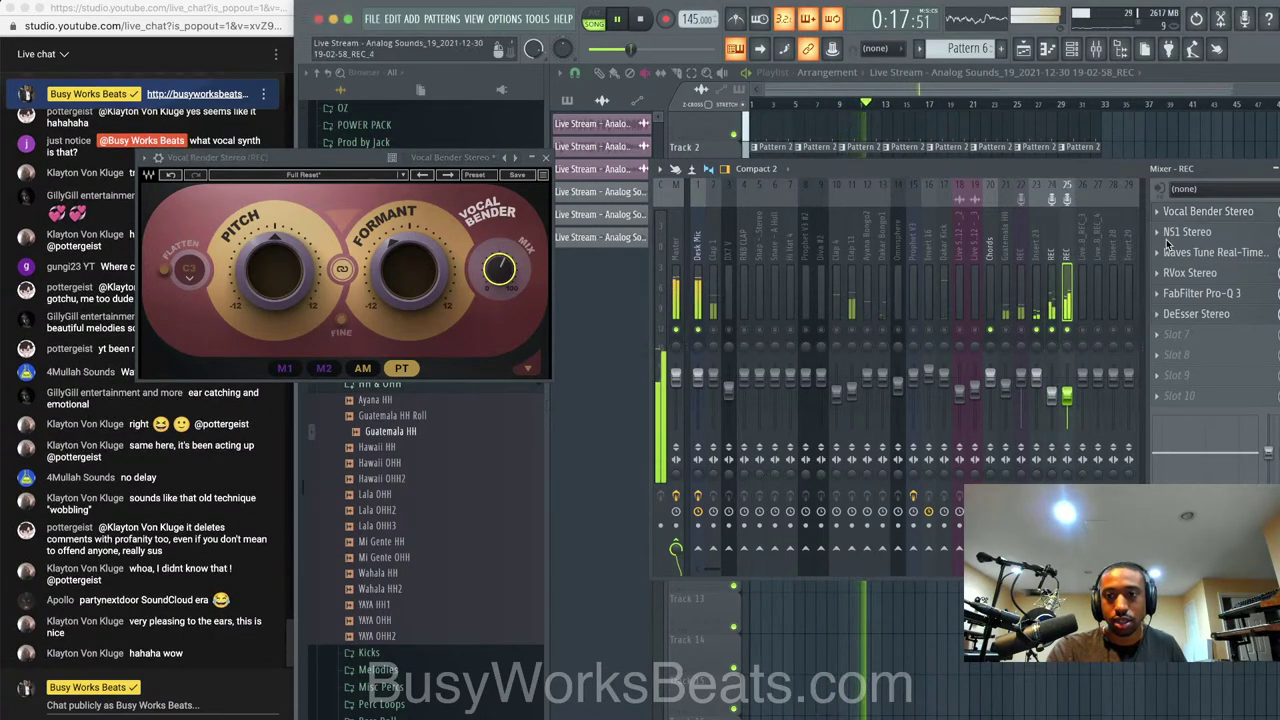
{"action": "left_click", "coordinate": [1218, 213]}
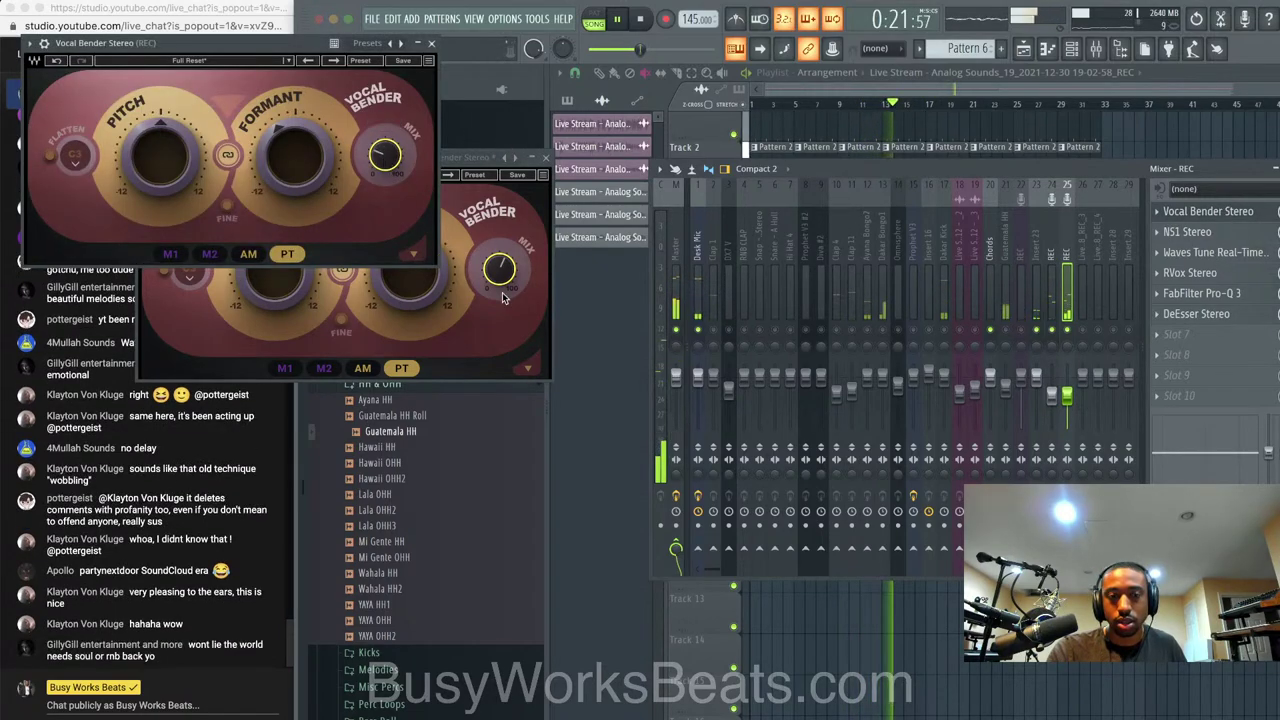
{"action": "left_click_drag", "start_coordinate": [502, 272], "coordinate": [502, 283]}
{"action": "left_click_drag", "start_coordinate": [385, 152], "coordinate": [393, 163]}
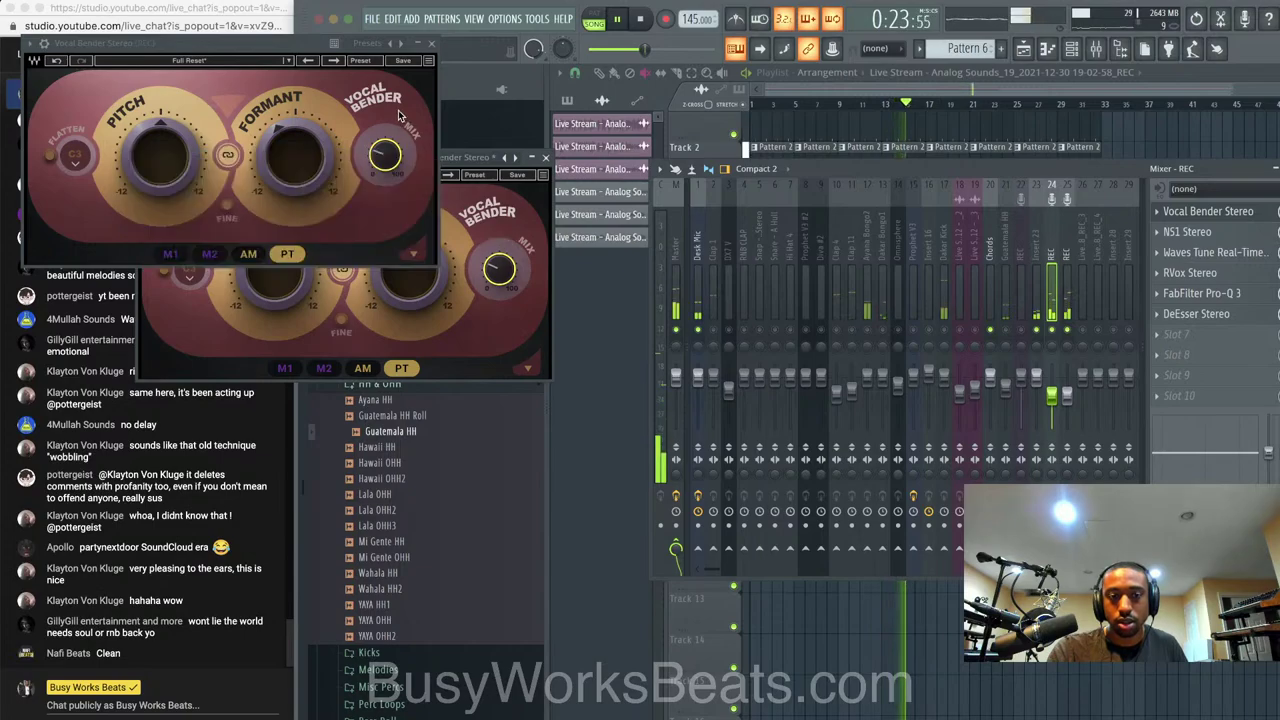
{"action": "left_click", "coordinate": [431, 43]}
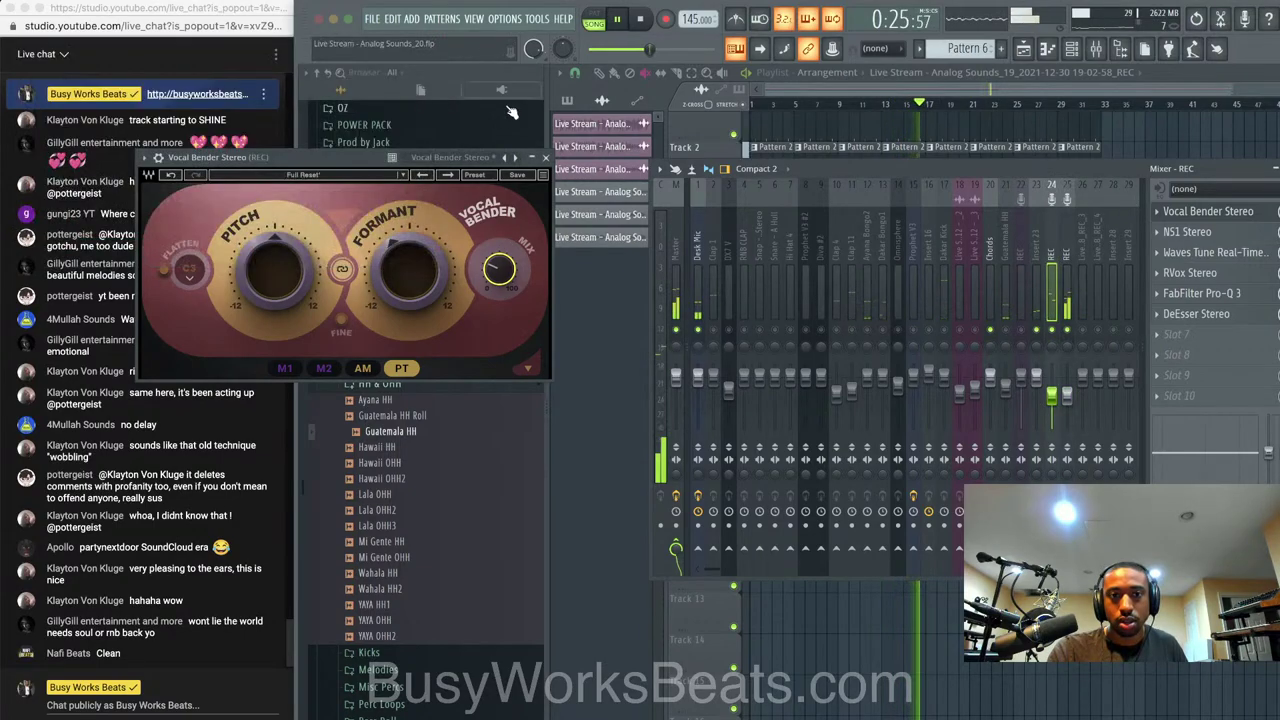
{"action": "left_click", "coordinate": [545, 157]}
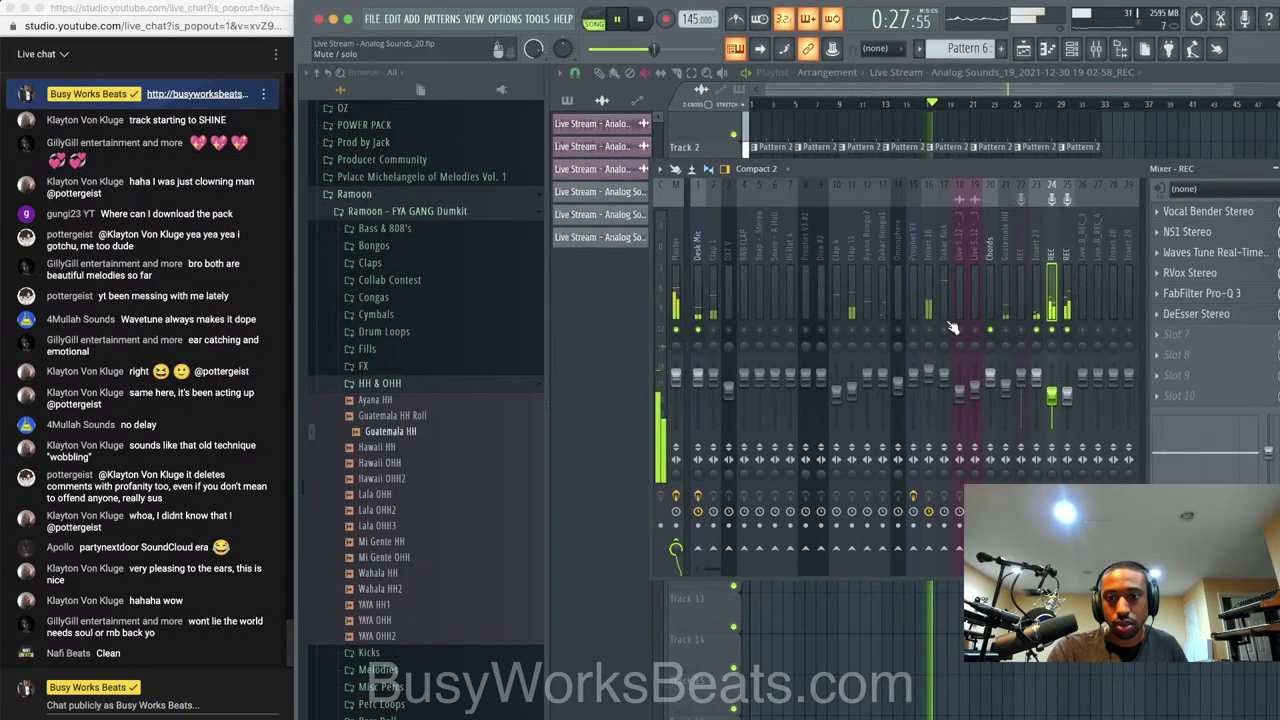
Route the consolidated live stream audio channel to mixer track 28 and save the project as a new version
{"action": "left_click", "coordinate": [941, 643]}
{"action": "key", "text": "super+s"}
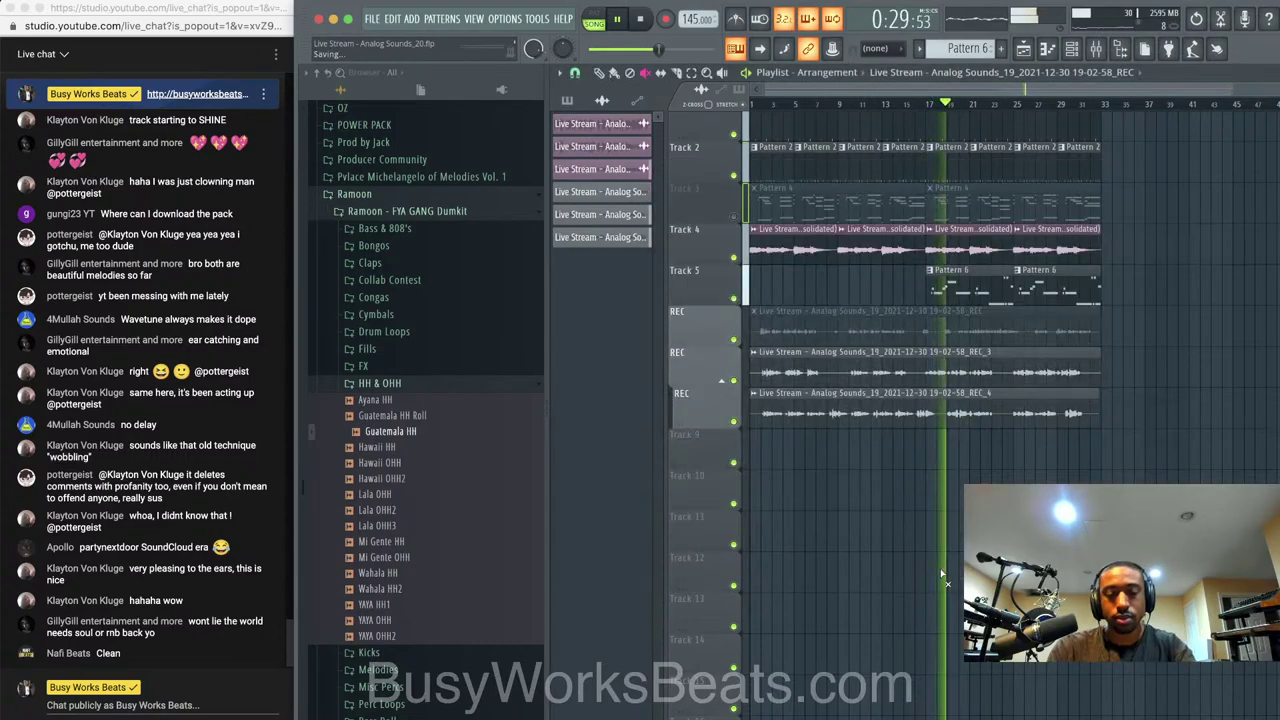
{"action": "left_click", "coordinate": [1071, 48]}
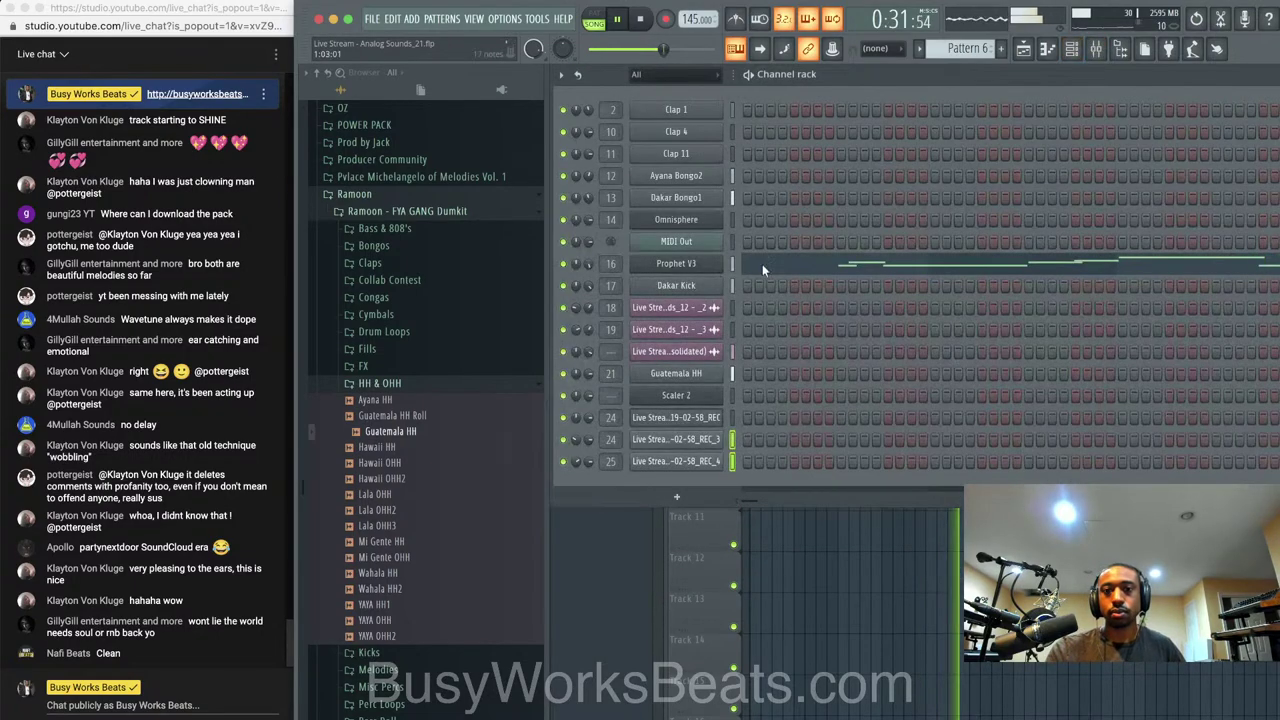
{"action": "left_click", "coordinate": [733, 351]}
{"action": "key", "text": "super+l"}
{"action": "key", "text": "super+s"}
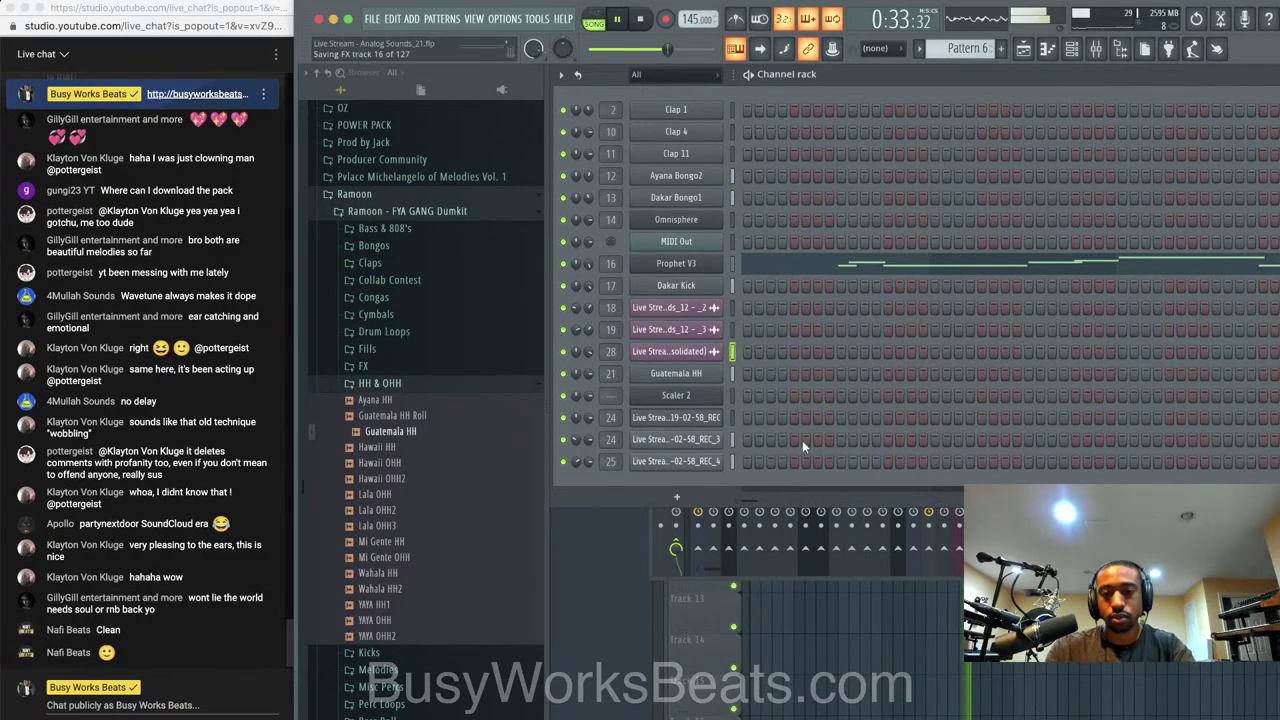
{"action": "key", "text": "F9"}
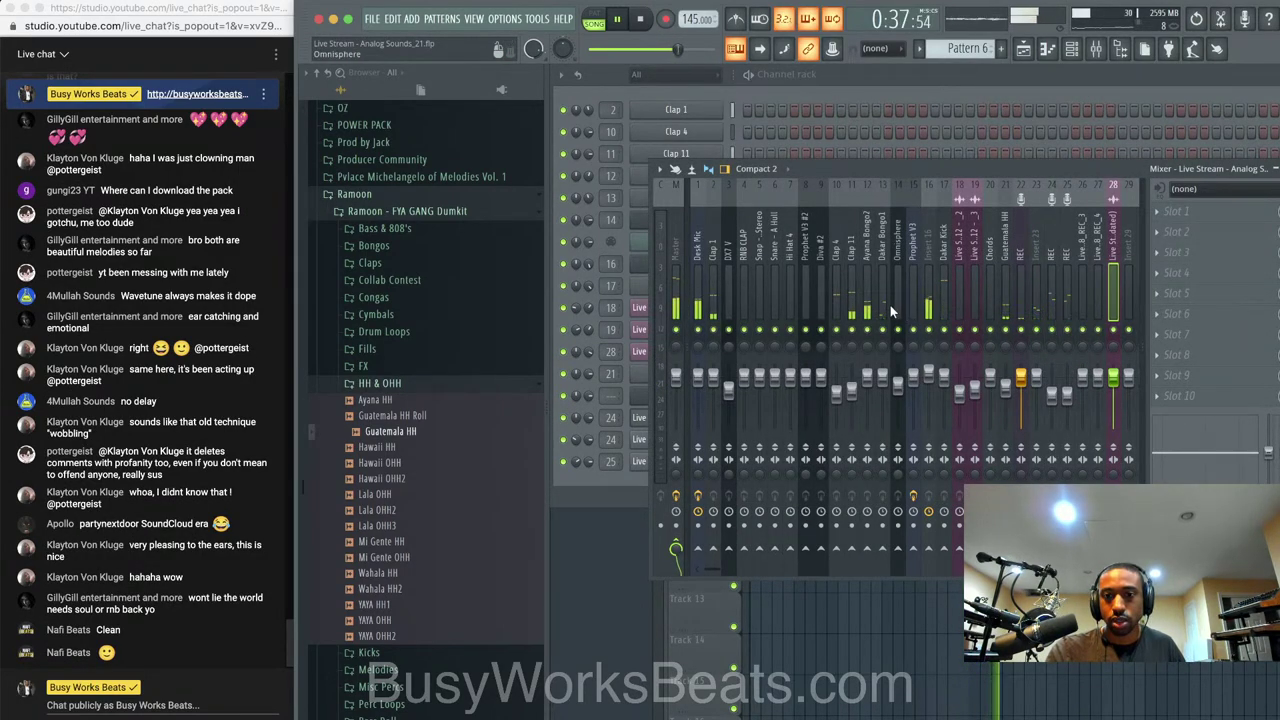
{"action": "left_click", "coordinate": [617, 487]}
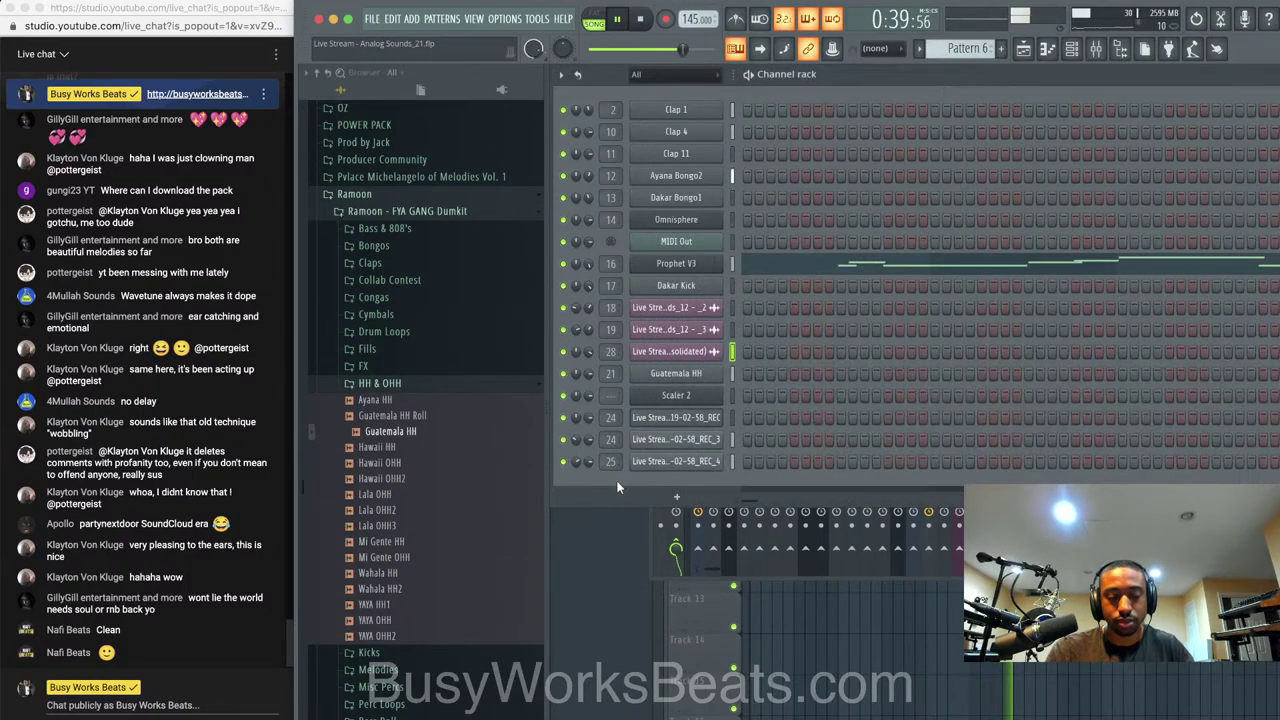
{"action": "left_click", "coordinate": [825, 643]}
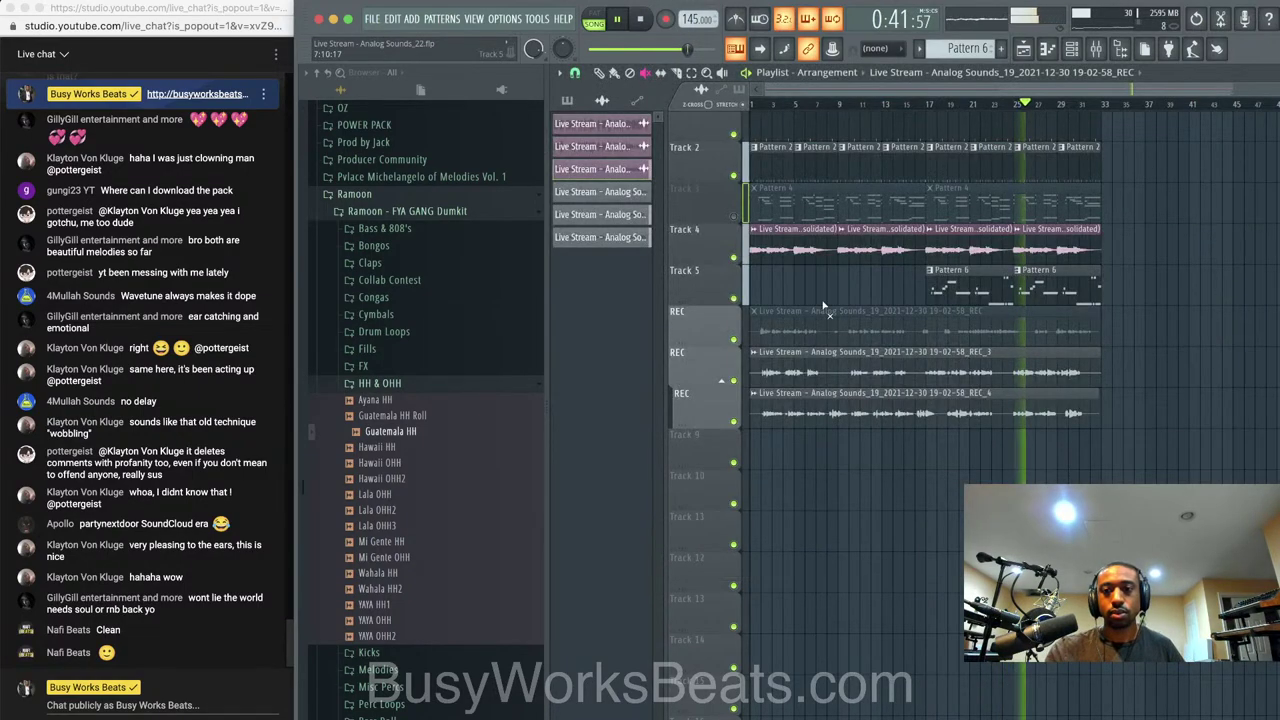
Restart the song and remove the second Dakar Kick hit from Pattern 2
{"action": "key", "text": "space"}
{"action": "key", "text": "space"}
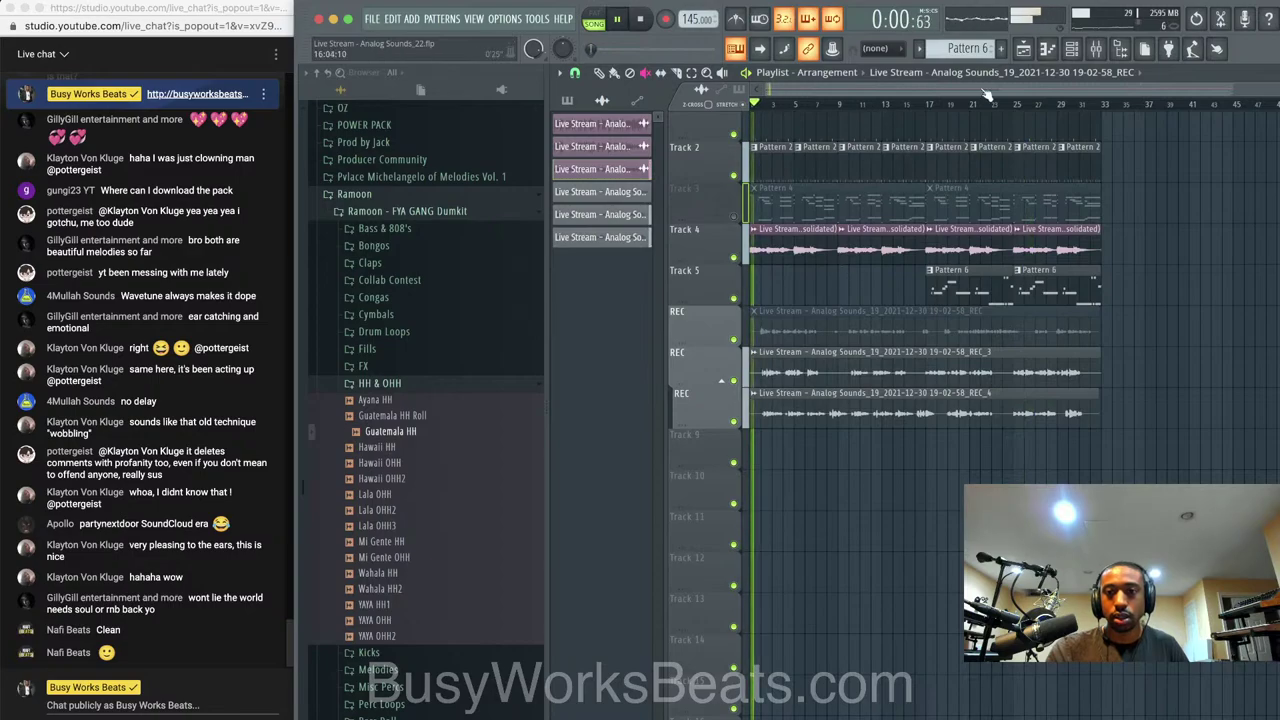
{"action": "left_click", "coordinate": [1071, 49]}
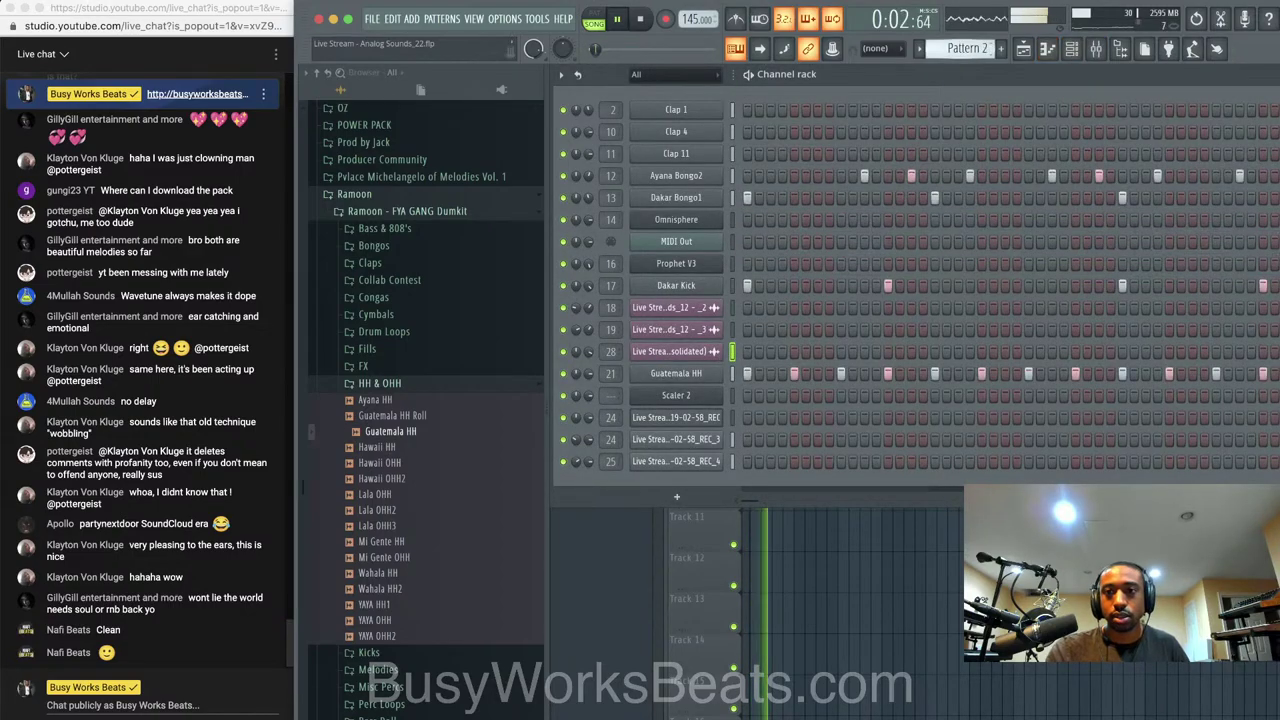
{"action": "key", "text": "space"}
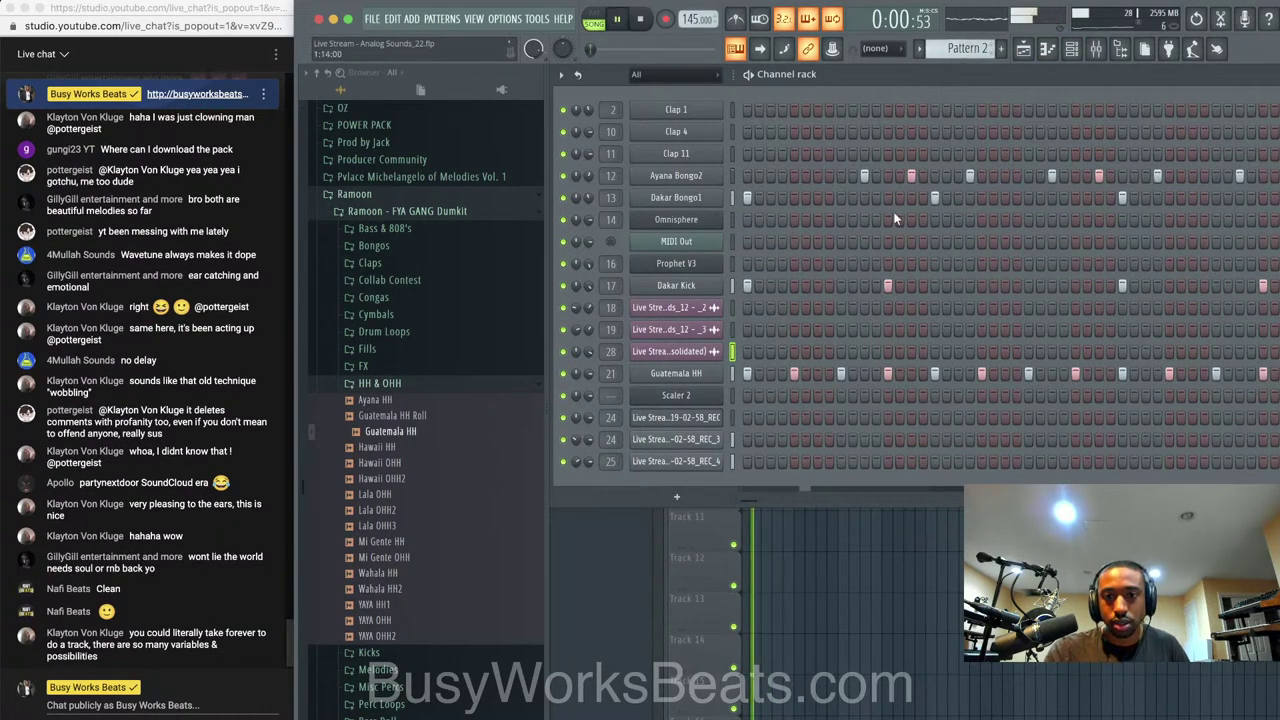
{"action": "key", "text": "space"}
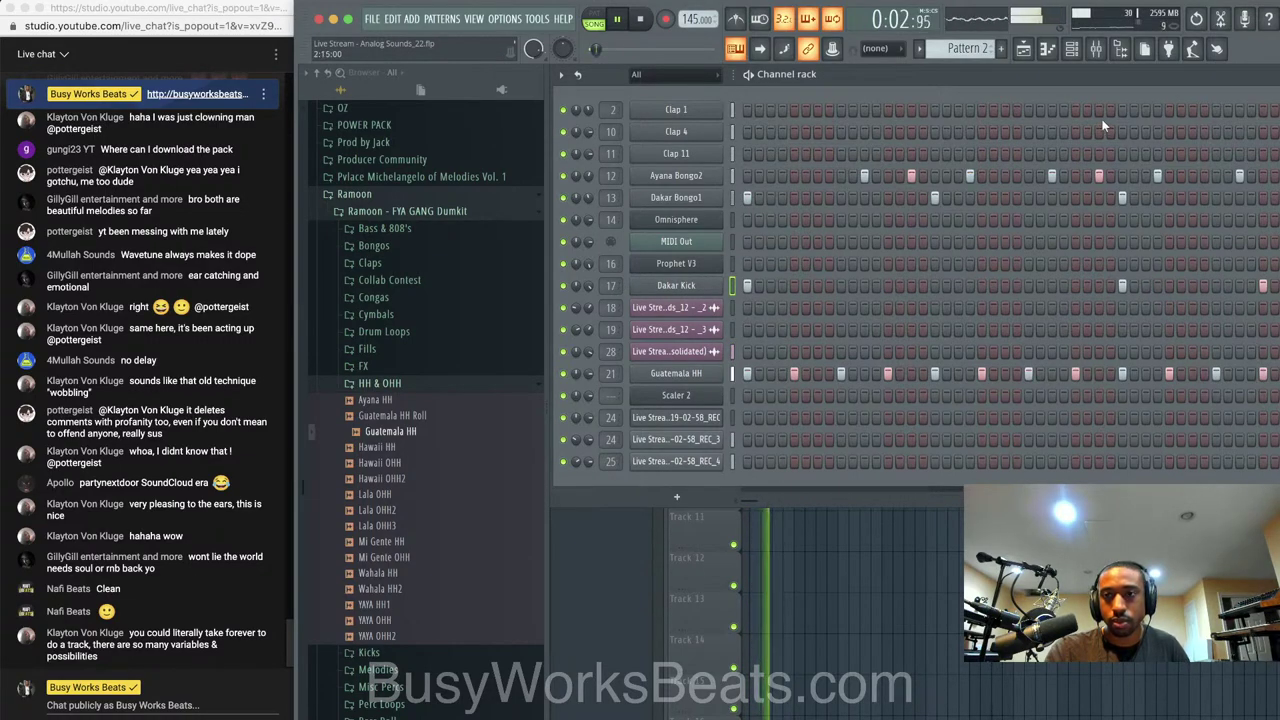
Mute the Ayana Bongo2 channel with the browser hidden, and save the project as a new version
{"action": "left_click", "coordinate": [1121, 51]}
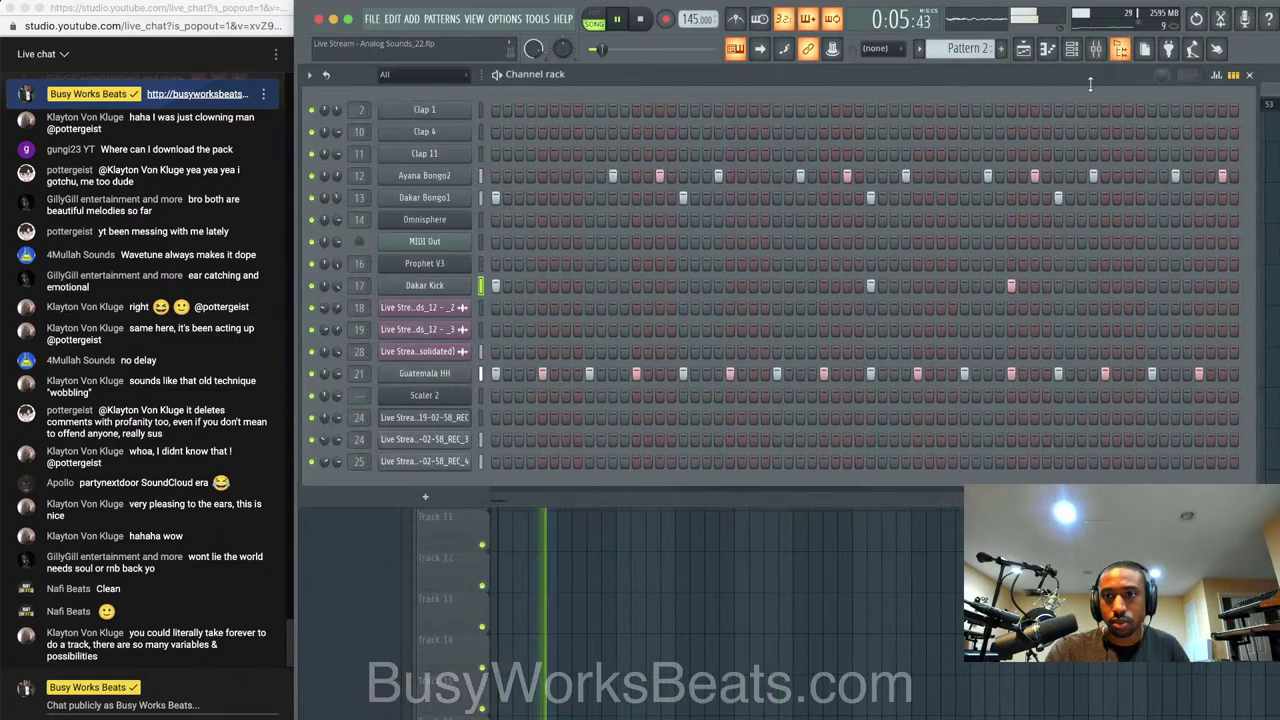
{"action": "left_click", "coordinate": [1010, 286]}
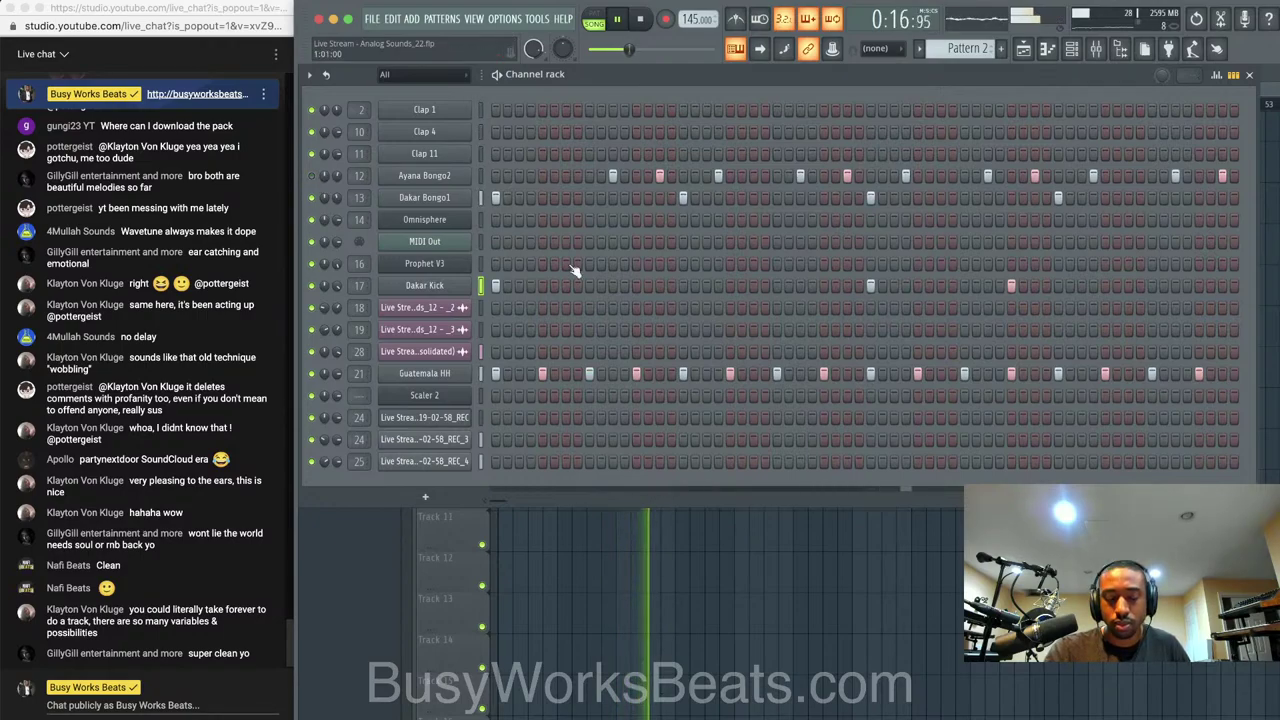
{"action": "key", "text": "F6"}
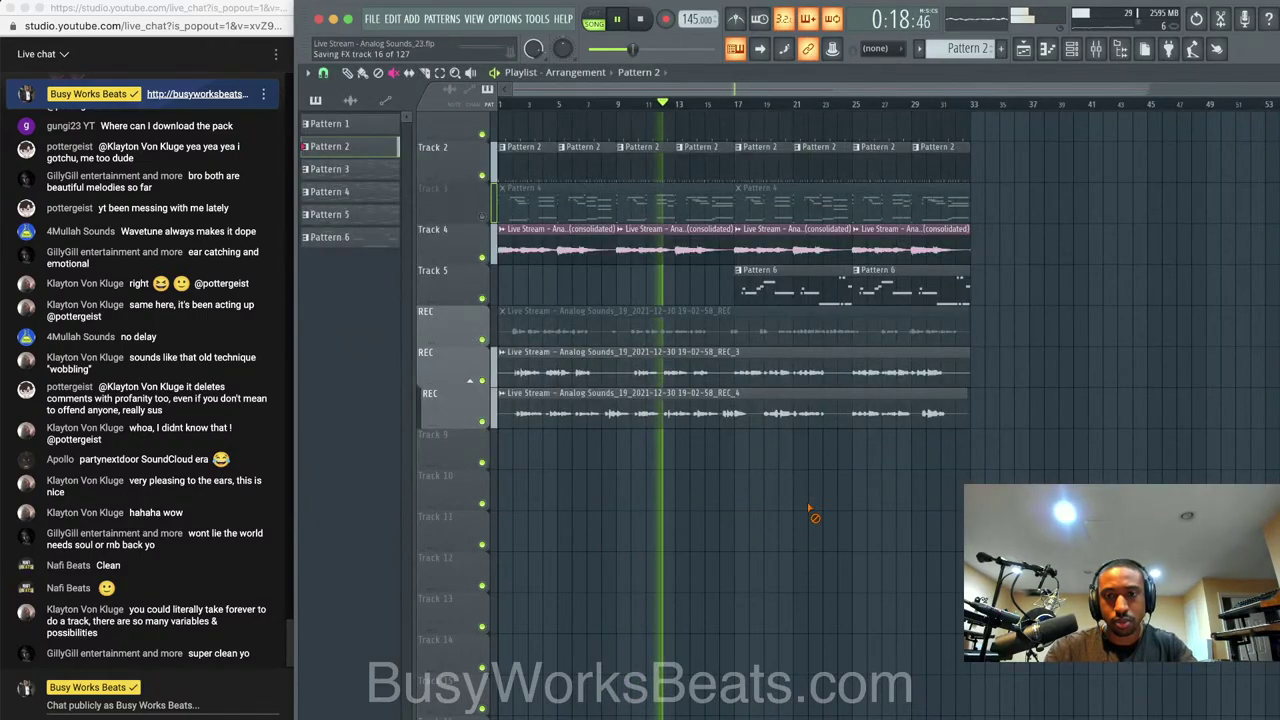
{"action": "key", "text": "F9"}
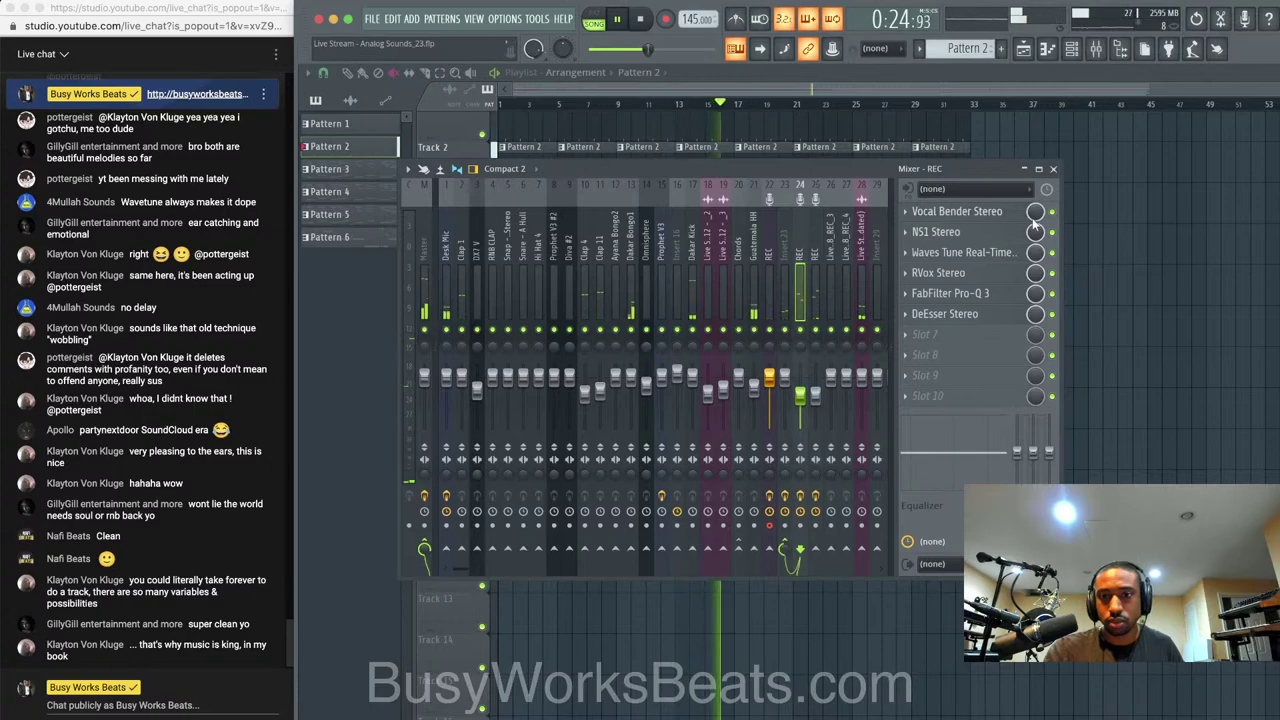
{"action": "left_click", "coordinate": [1053, 169]}
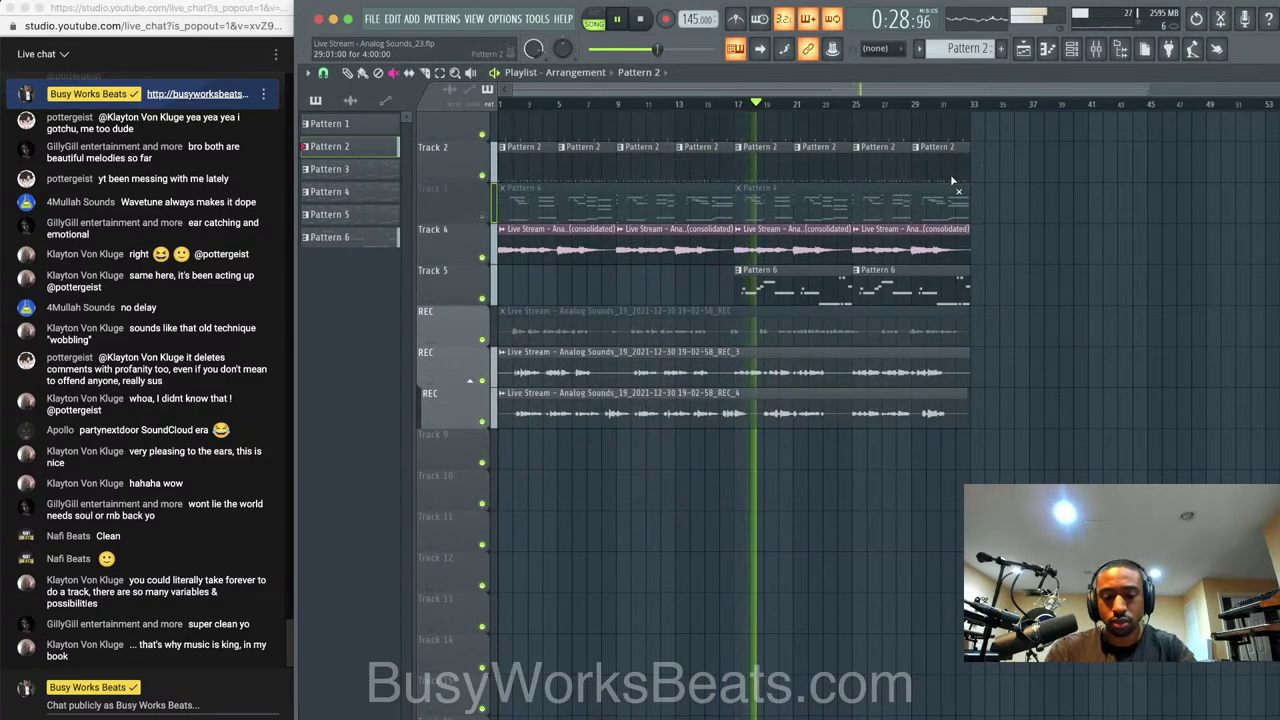
Lower the Guatemala HH channel pitch to about -102 cents and close its settings window
{"action": "left_click", "coordinate": [1071, 48]}
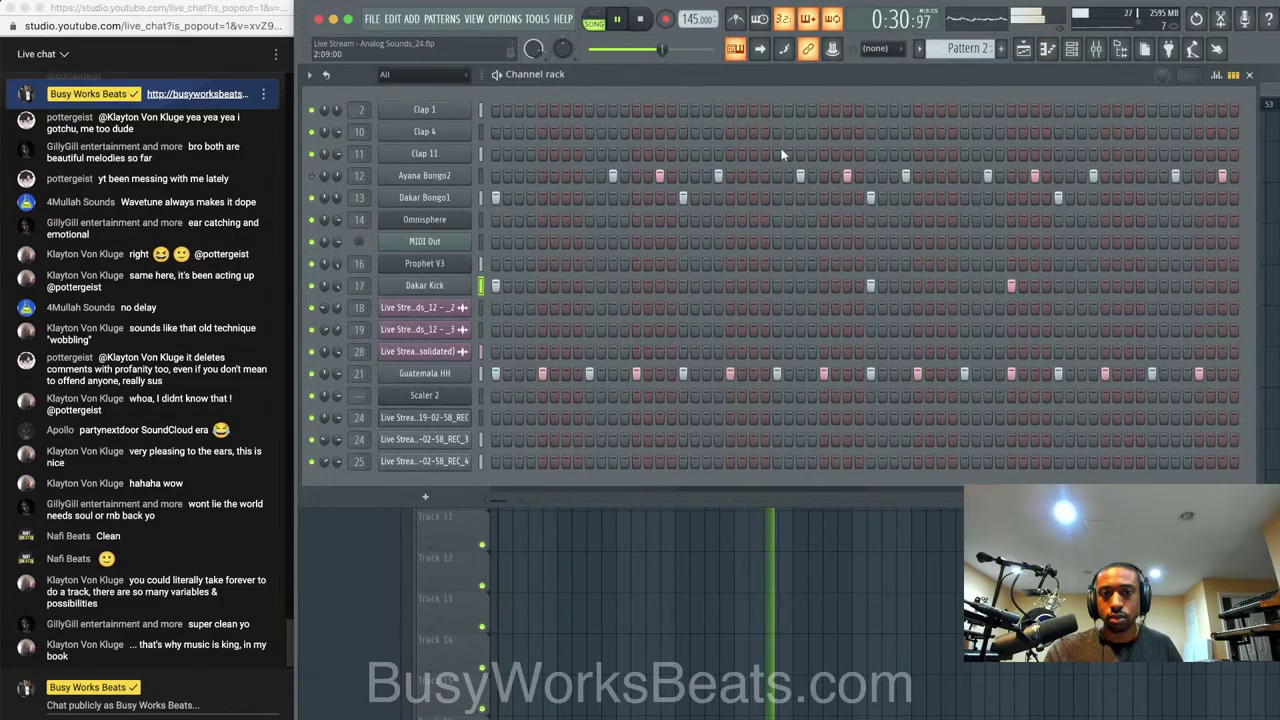
{"action": "left_click", "coordinate": [424, 373]}
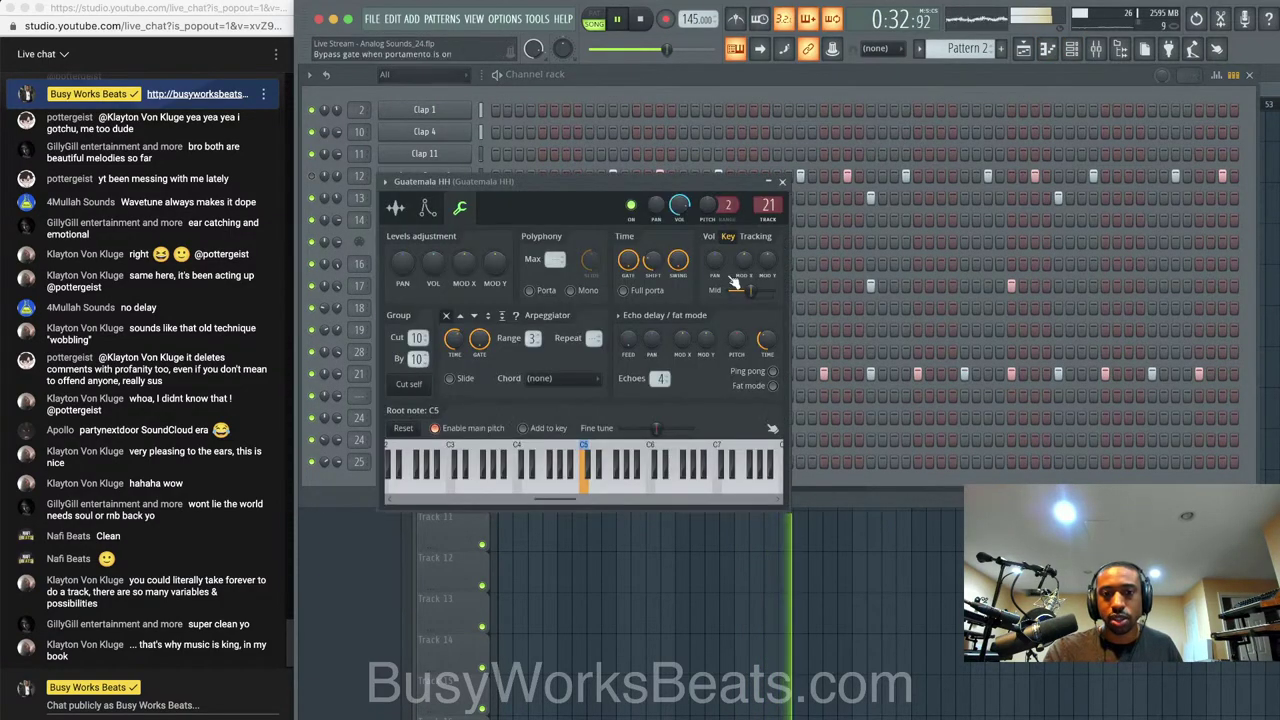
{"action": "left_click_drag", "start_coordinate": [707, 214], "coordinate": [707, 190]}
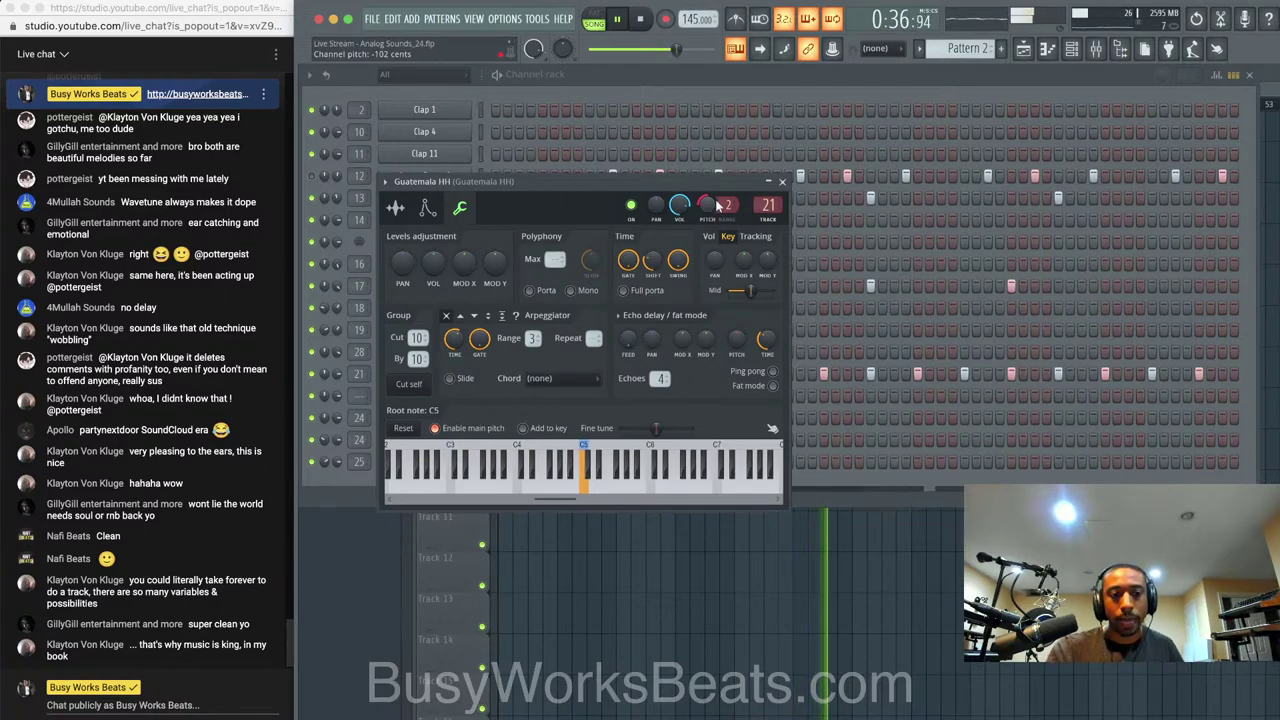
{"action": "left_click", "coordinate": [782, 181]}
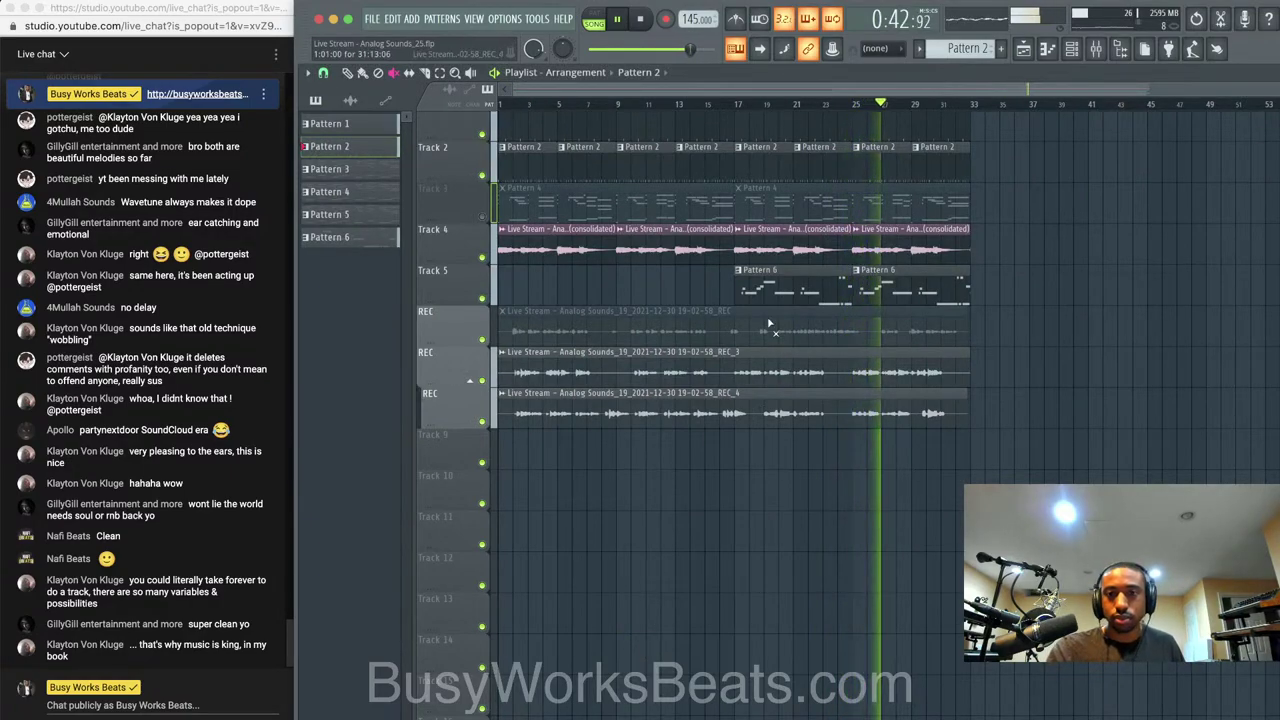
Check the time settings of the Dakar Kick channel and close its window
{"action": "key", "text": "F6"}
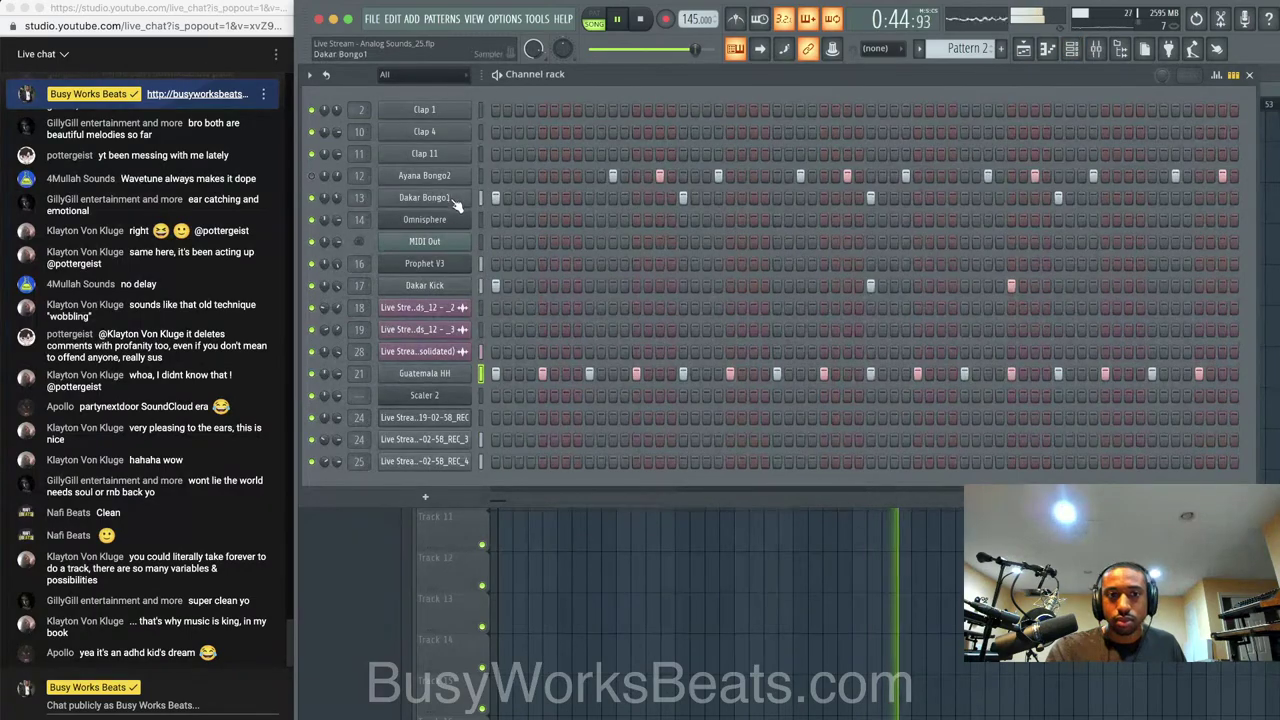
{"action": "left_click", "coordinate": [453, 287]}
{"action": "left_click", "coordinate": [383, 131]}
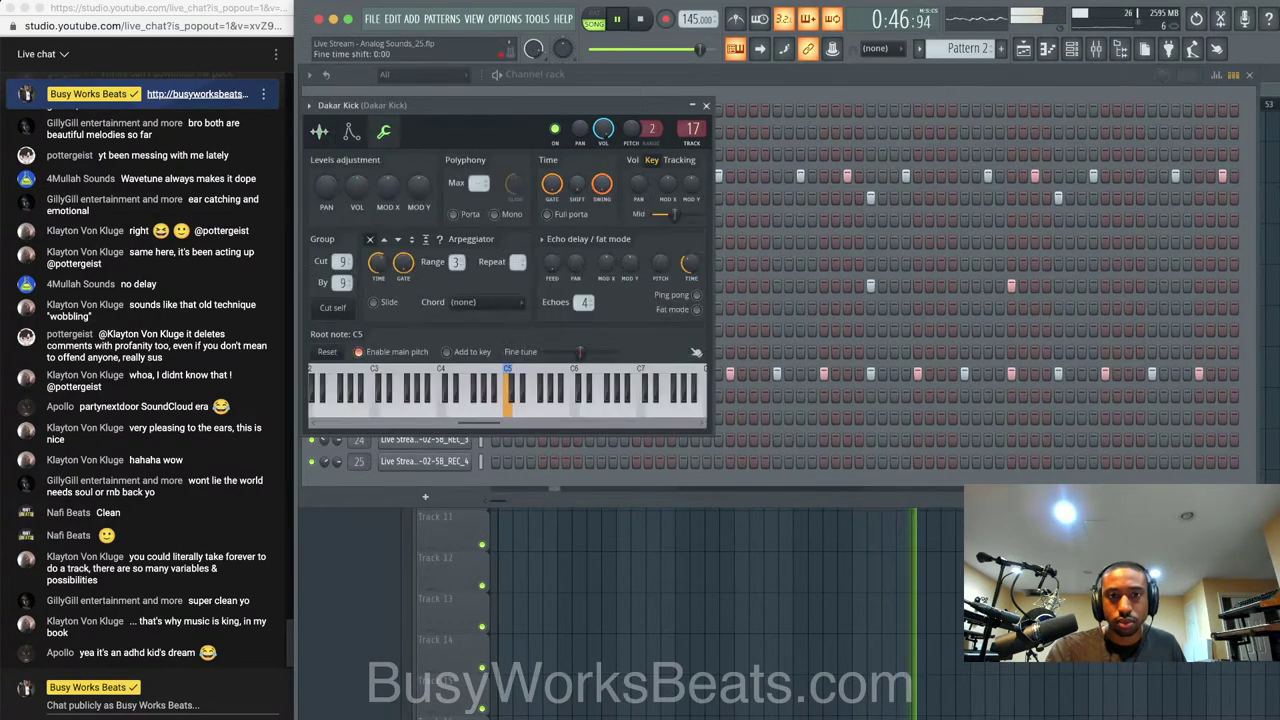
{"action": "left_click", "coordinate": [706, 105]}
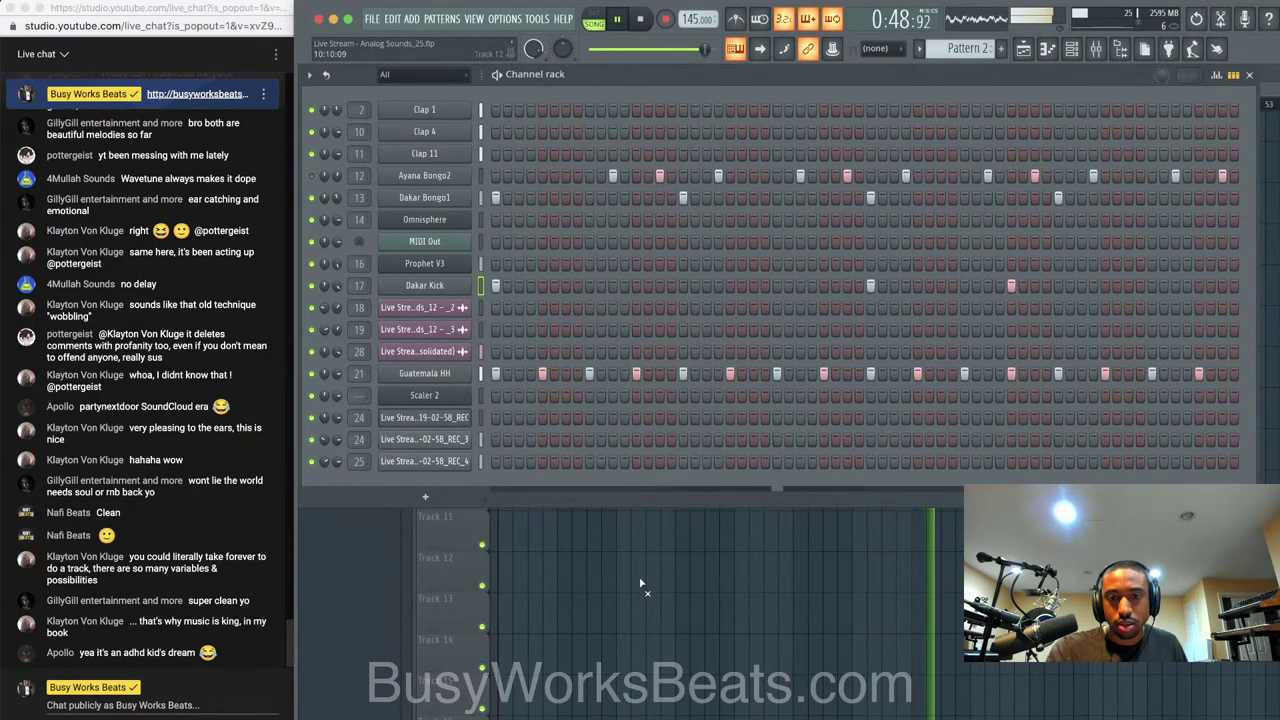
Save the project, stop playback and delete the second Pattern 6 clip from Track 5 in the Playlist
{"action": "right_click", "coordinate": [648, 611]}
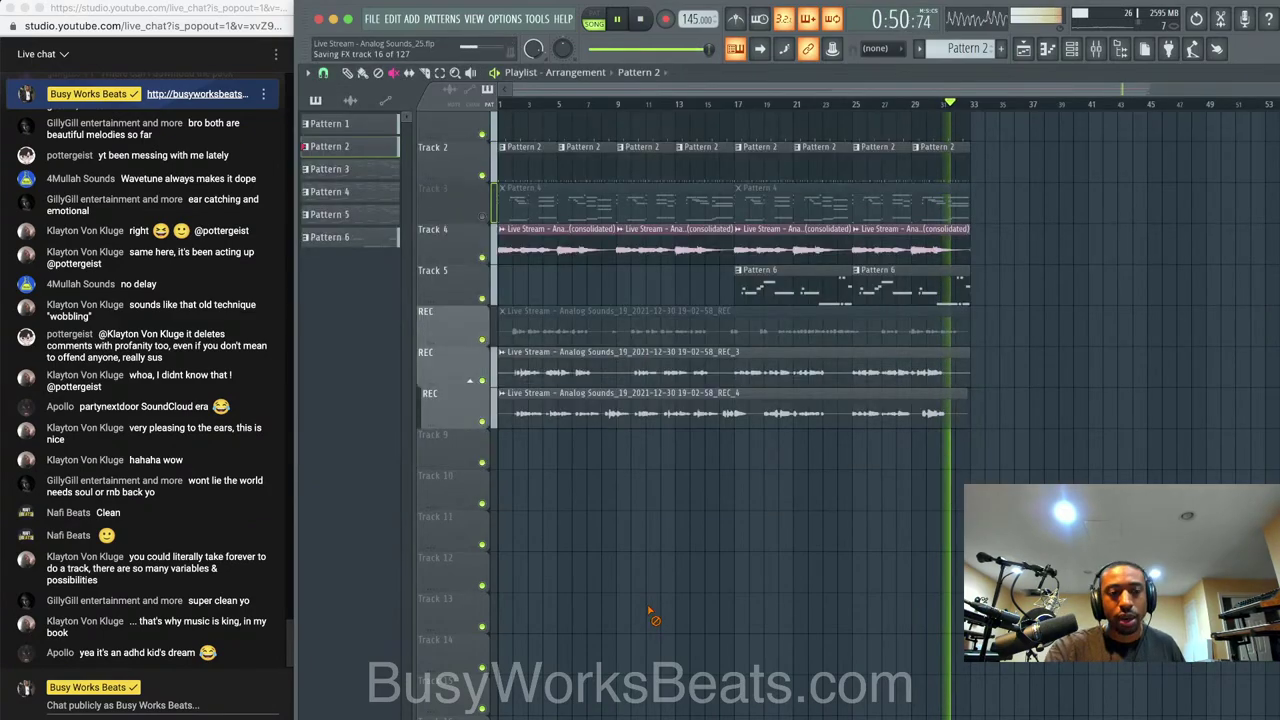
{"action": "key", "text": "super+s"}
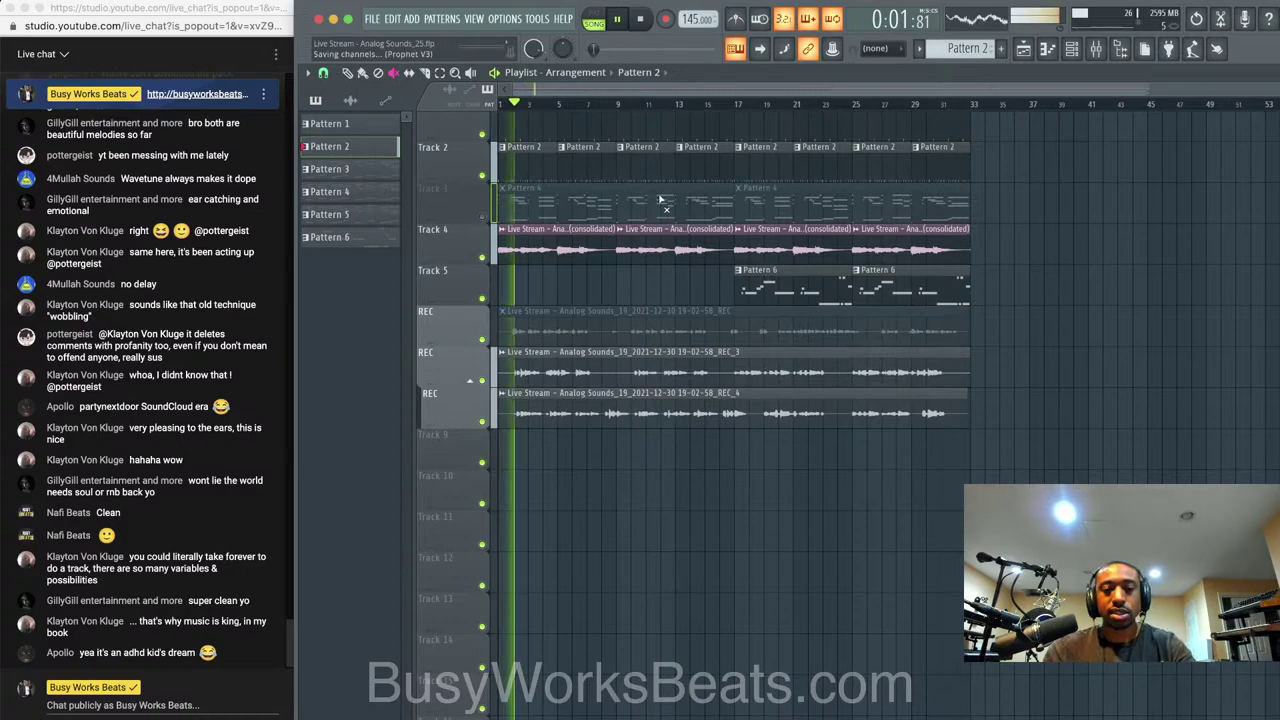
{"action": "left_click", "coordinate": [363, 74]}
{"action": "key", "text": "space"}
{"action": "right_click", "coordinate": [877, 295]}
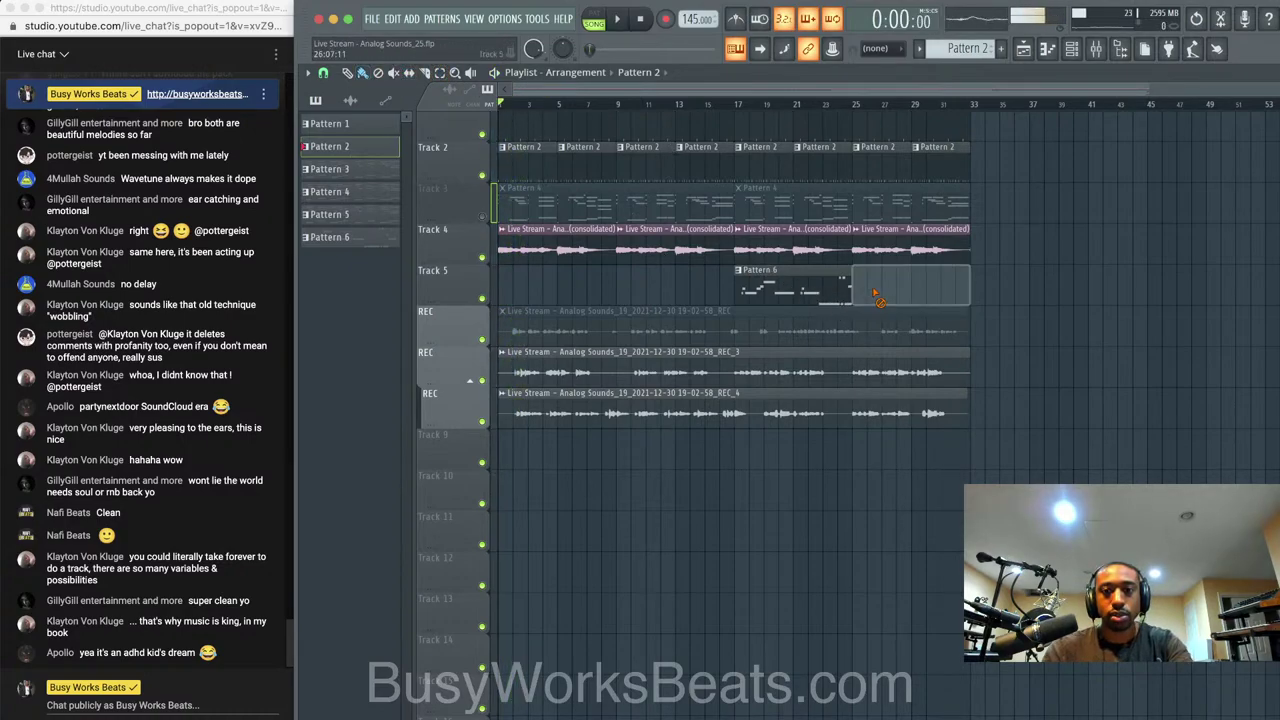
Delete the remaining Pattern 6 clip from Track 5 in the Playlist
{"action": "right_click", "coordinate": [842, 288]}
{"action": "left_click", "coordinate": [749, 284]}
{"action": "right_click", "coordinate": [787, 280]}
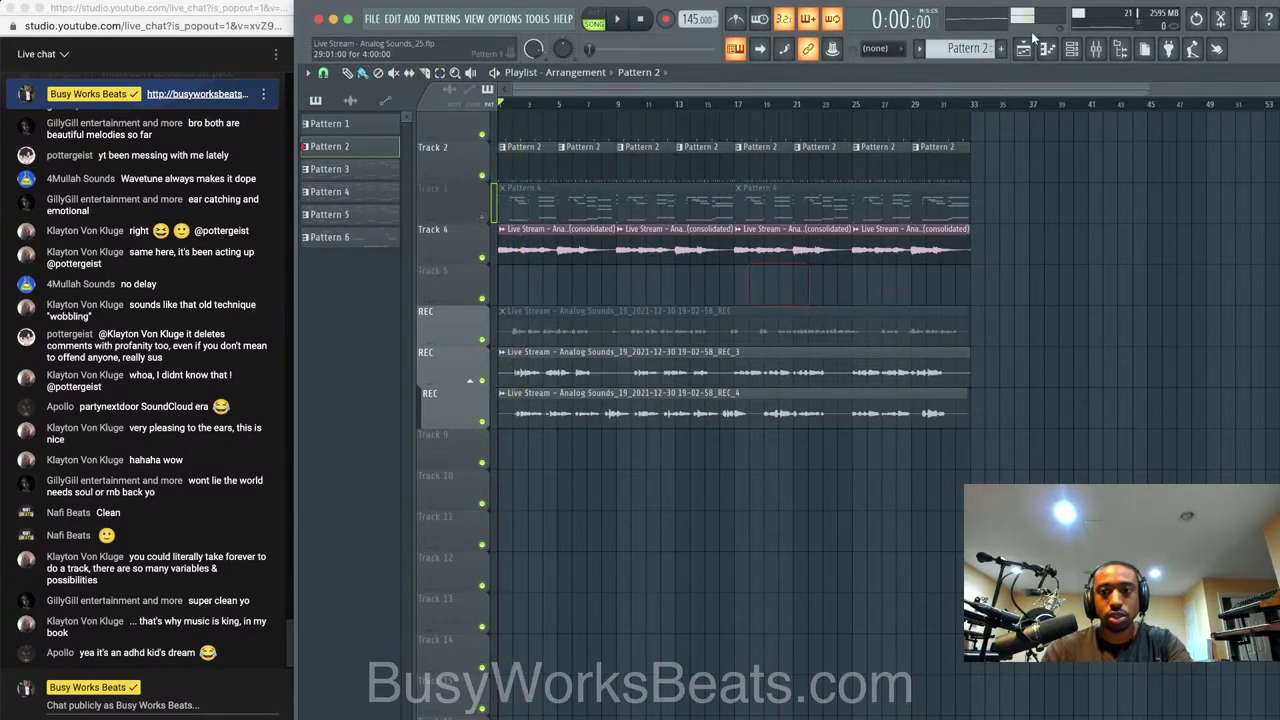
Create a new empty pattern, Pattern 7, and bring the Playlist back to the front
{"action": "left_click", "coordinate": [1073, 52]}
{"action": "right_click", "coordinate": [985, 46]}
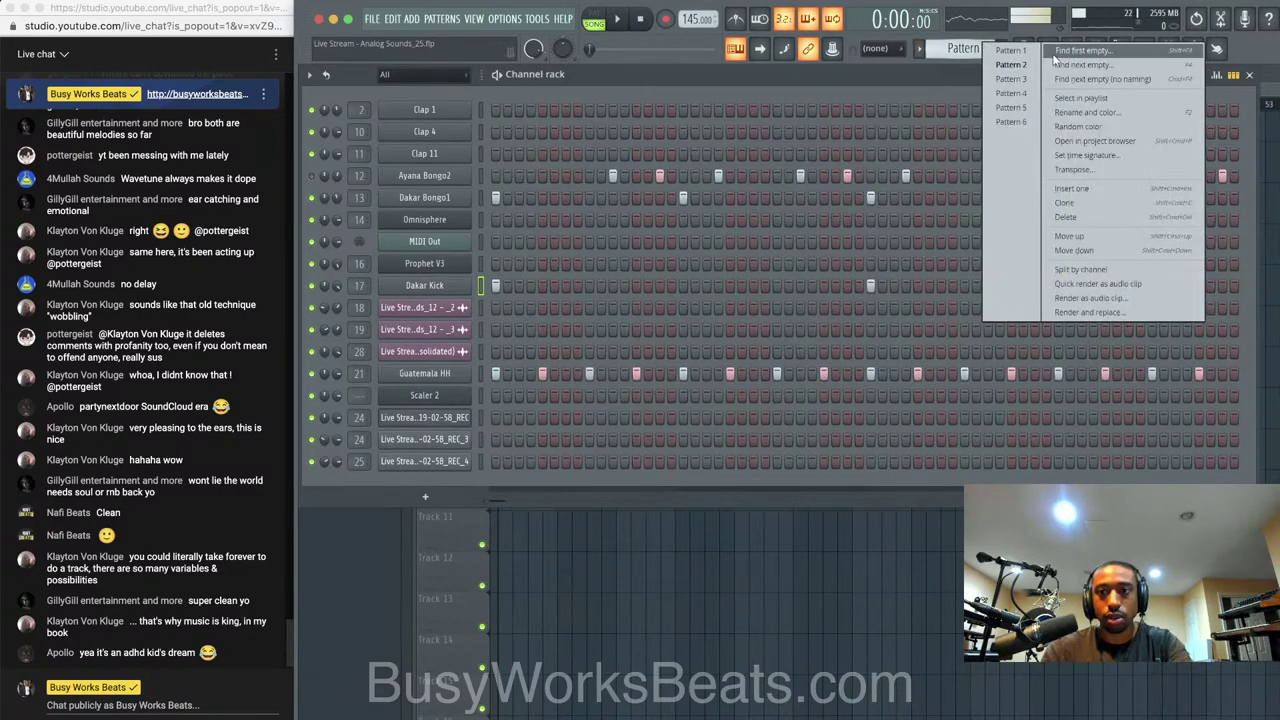
{"action": "left_click", "coordinate": [1053, 51]}
{"action": "key", "text": "Return"}
{"action": "left_click", "coordinate": [894, 529]}
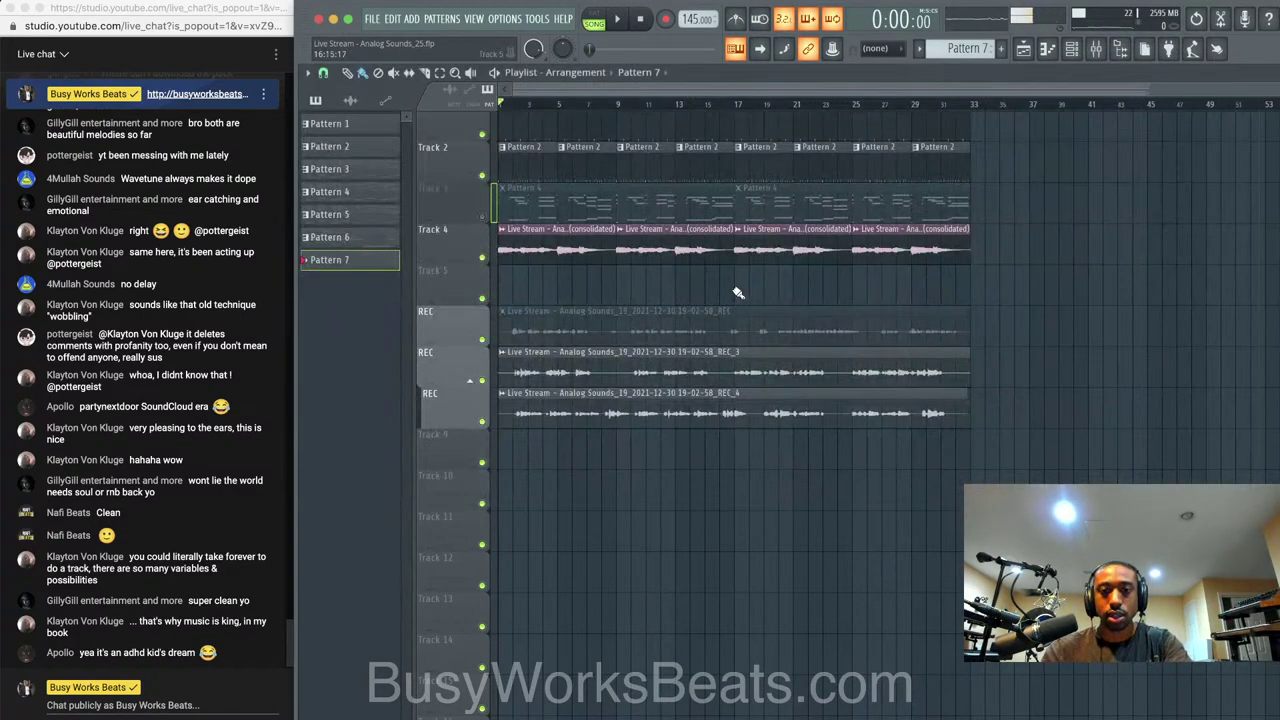
Place a Pattern 7 clip on Track 5 at bar 17 and extend it to 8 bars
{"action": "left_click", "coordinate": [308, 73]}
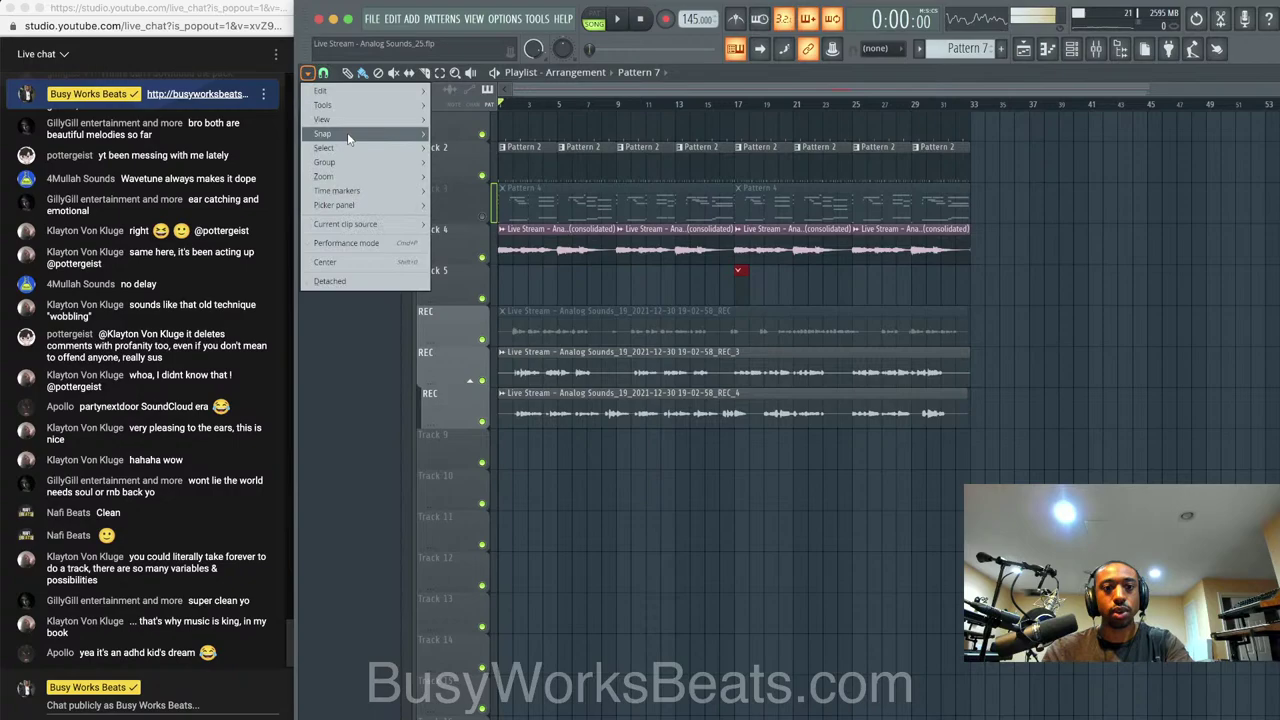
{"action": "left_click", "coordinate": [325, 75]}
{"action": "left_click", "coordinate": [871, 298]}
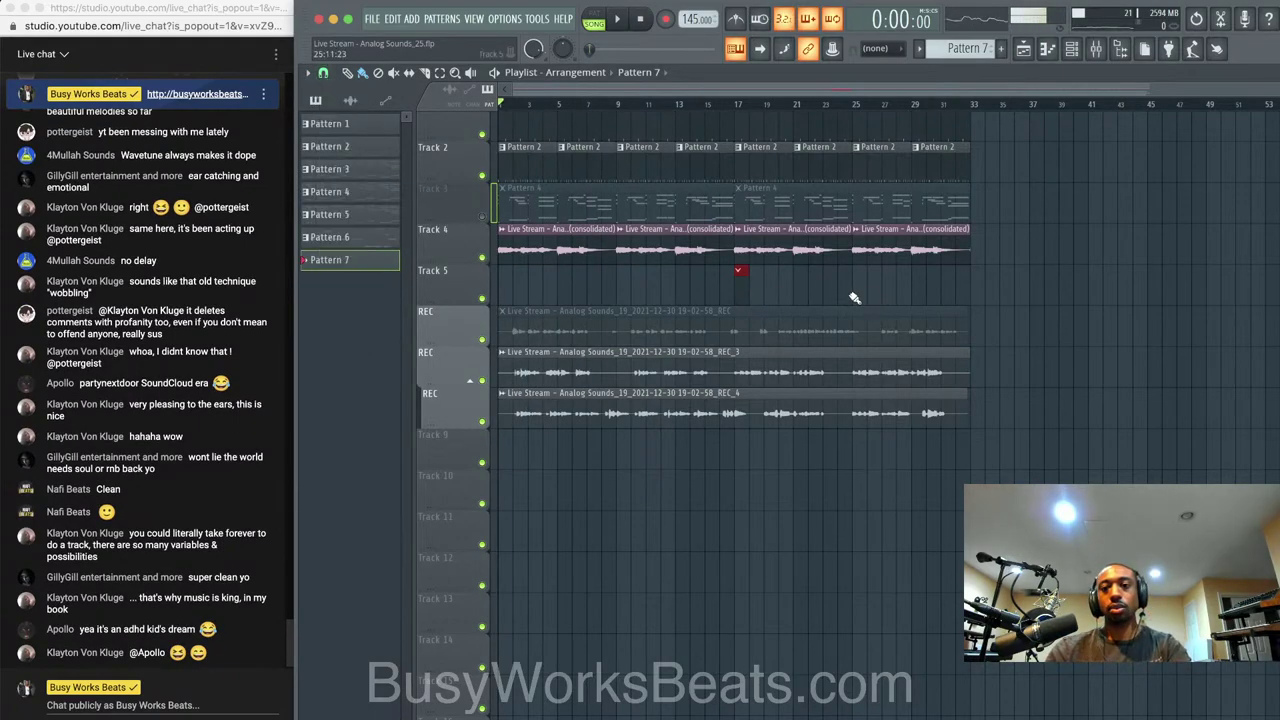
{"action": "left_click_drag", "start_coordinate": [748, 287], "coordinate": [842, 287]}
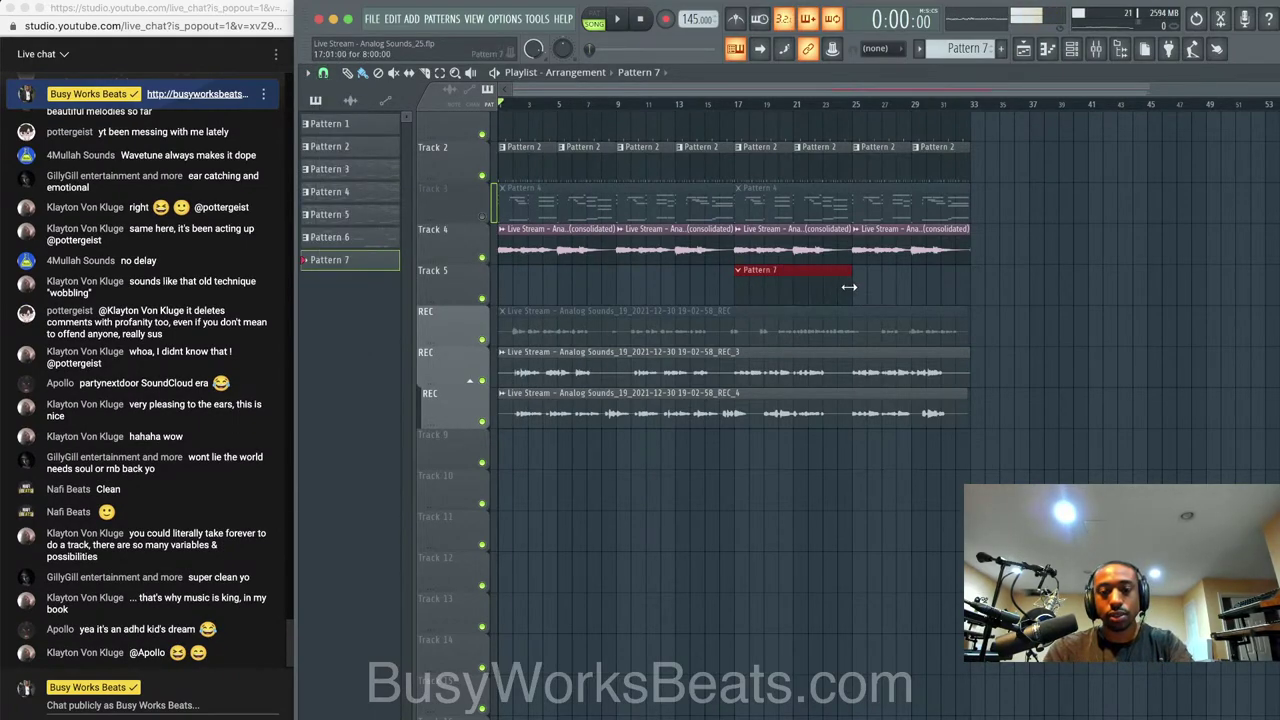
Set the playback position to bar 17 and open the Prophet V3 piano roll for Pattern 7
{"action": "left_click", "coordinate": [737, 104]}
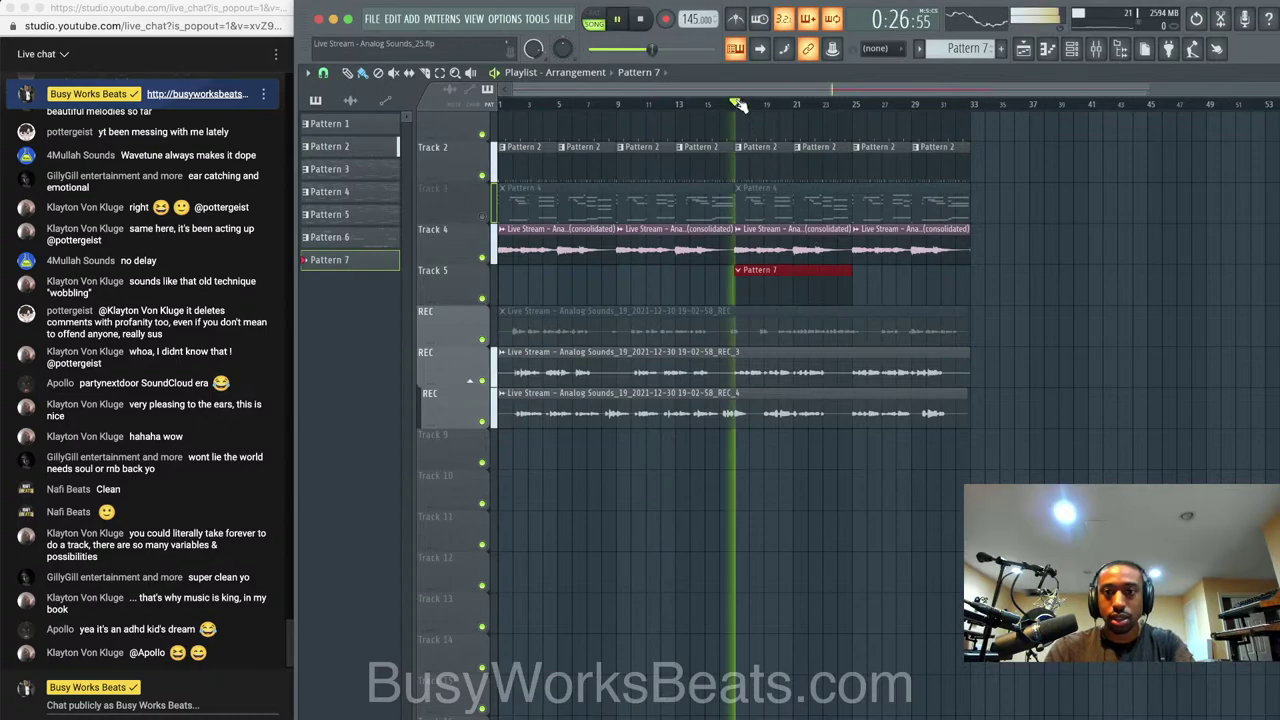
{"action": "left_click", "coordinate": [1073, 50]}
{"action": "left_click", "coordinate": [607, 550]}
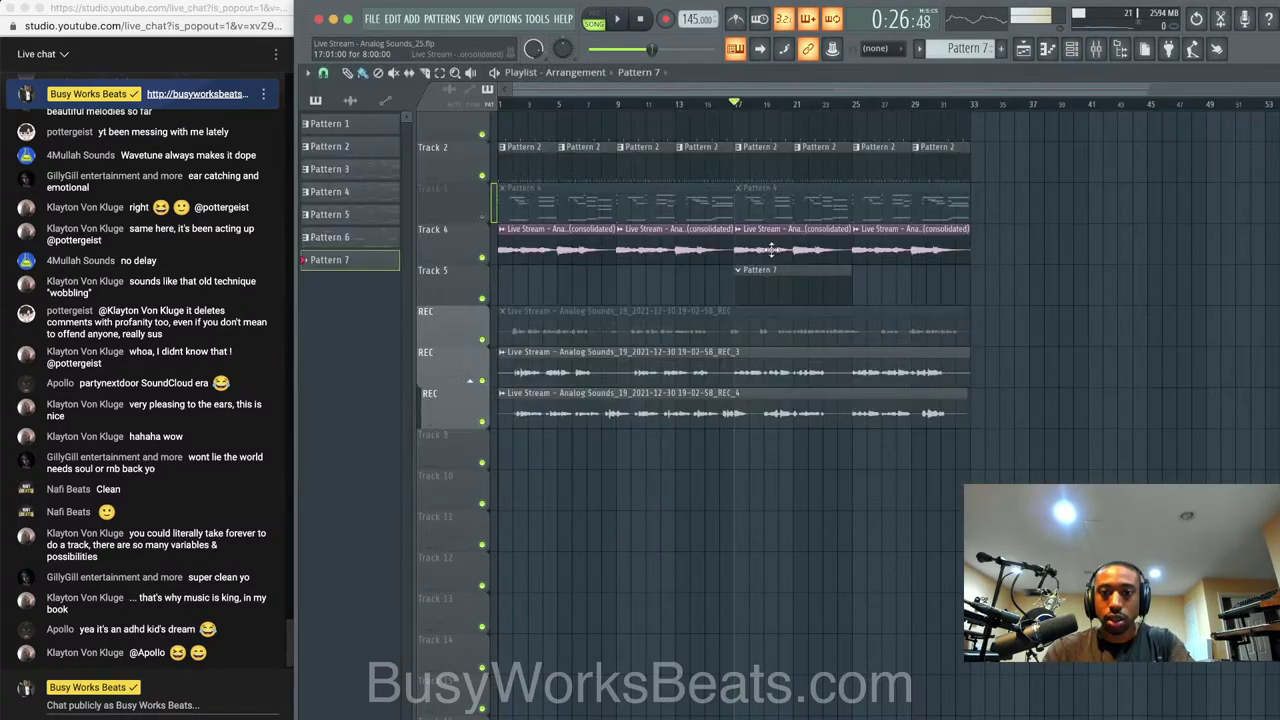
{"action": "double_click", "coordinate": [756, 281]}
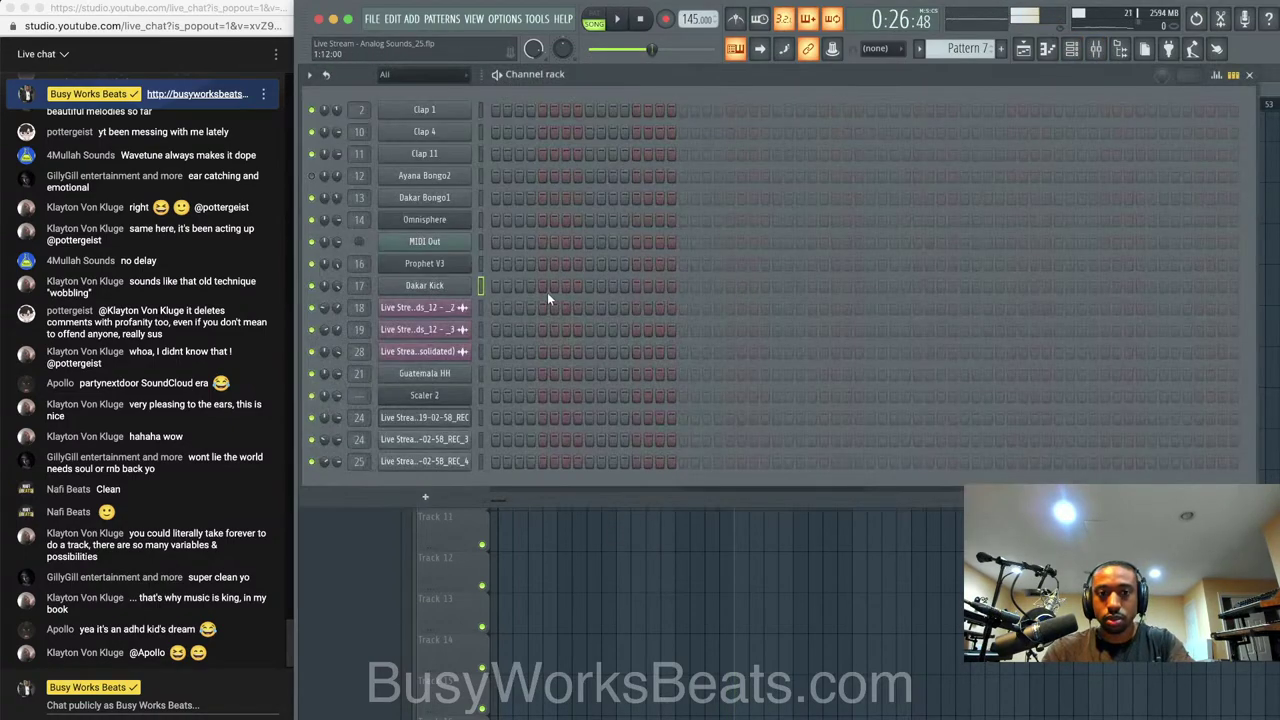
{"action": "right_click", "coordinate": [472, 268]}
{"action": "right_click", "coordinate": [468, 262]}
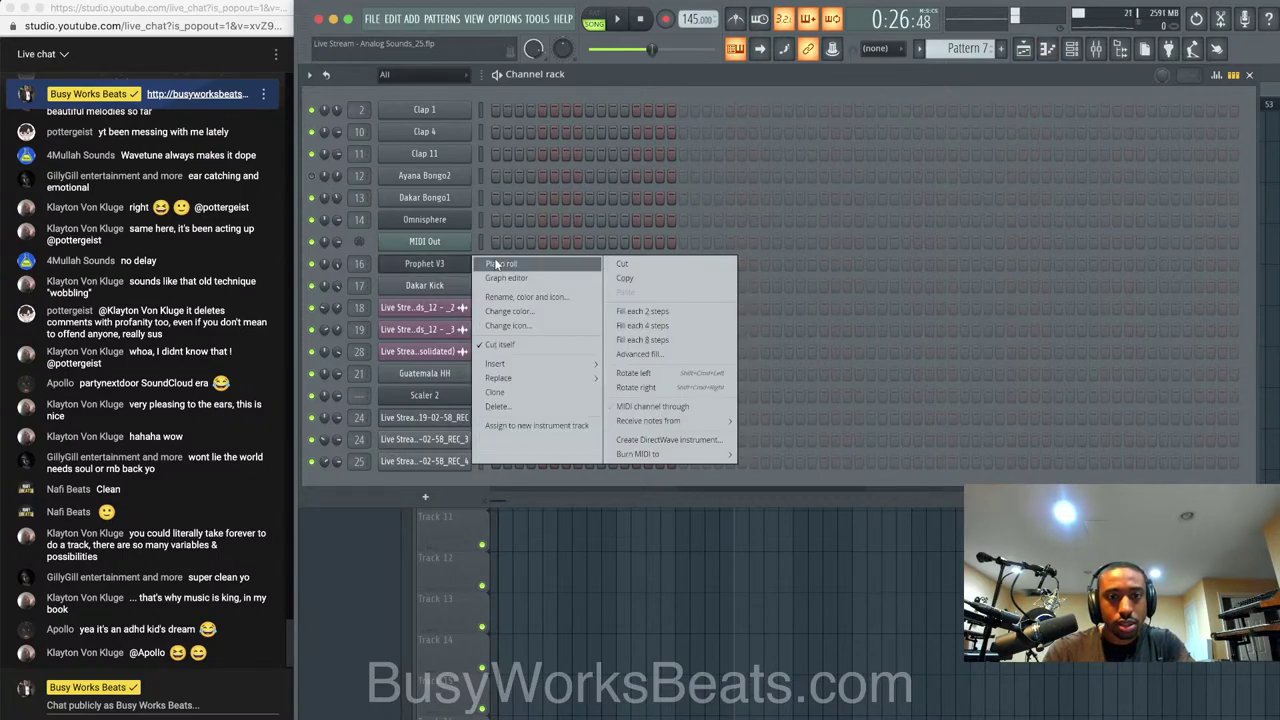
{"action": "left_click", "coordinate": [495, 262]}
Draw descending, slightly overlapping D#4, C4 and G3 notes from bar 1, each about 13 steps long, auditioning them during playback
{"action": "left_click_drag", "start_coordinate": [373, 290], "coordinate": [353, 314]}
{"action": "key", "text": "space"}
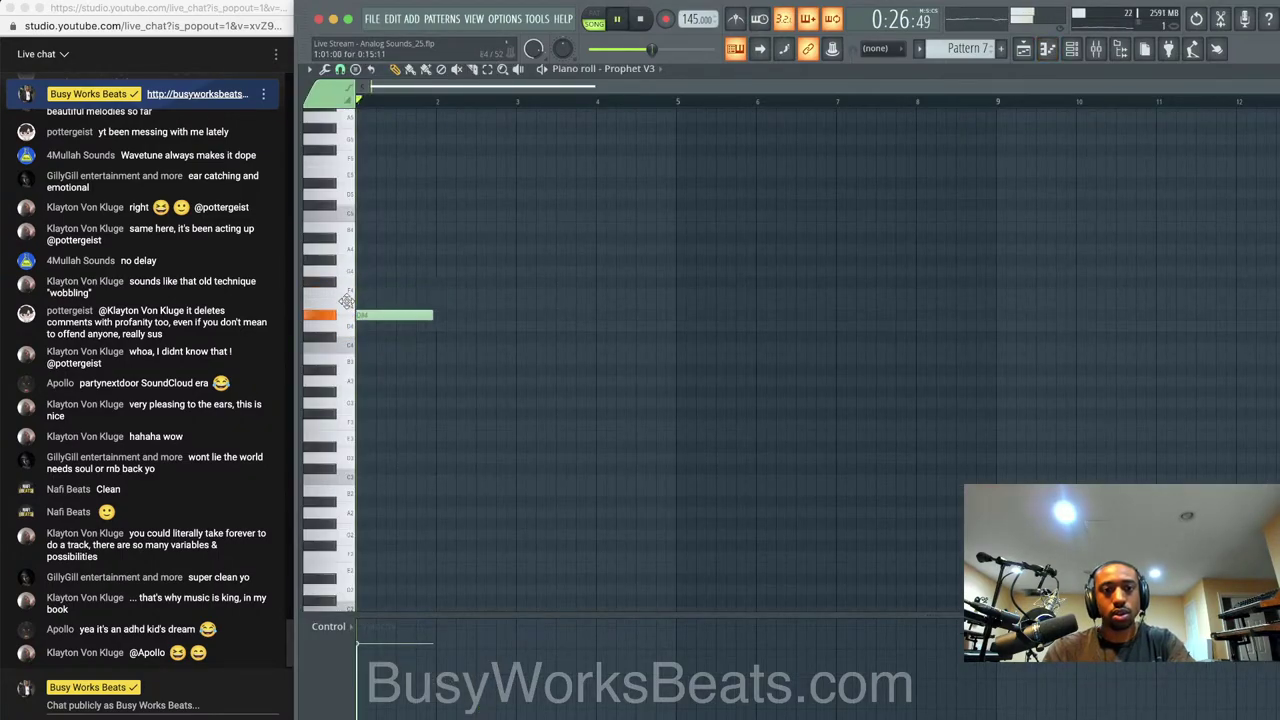
{"action": "left_click_drag", "start_coordinate": [432, 317], "coordinate": [478, 404]}
{"action": "key", "text": "space"}
{"action": "left_click", "coordinate": [414, 337]}
{"action": "key", "text": "space"}
{"action": "key", "text": "space"}
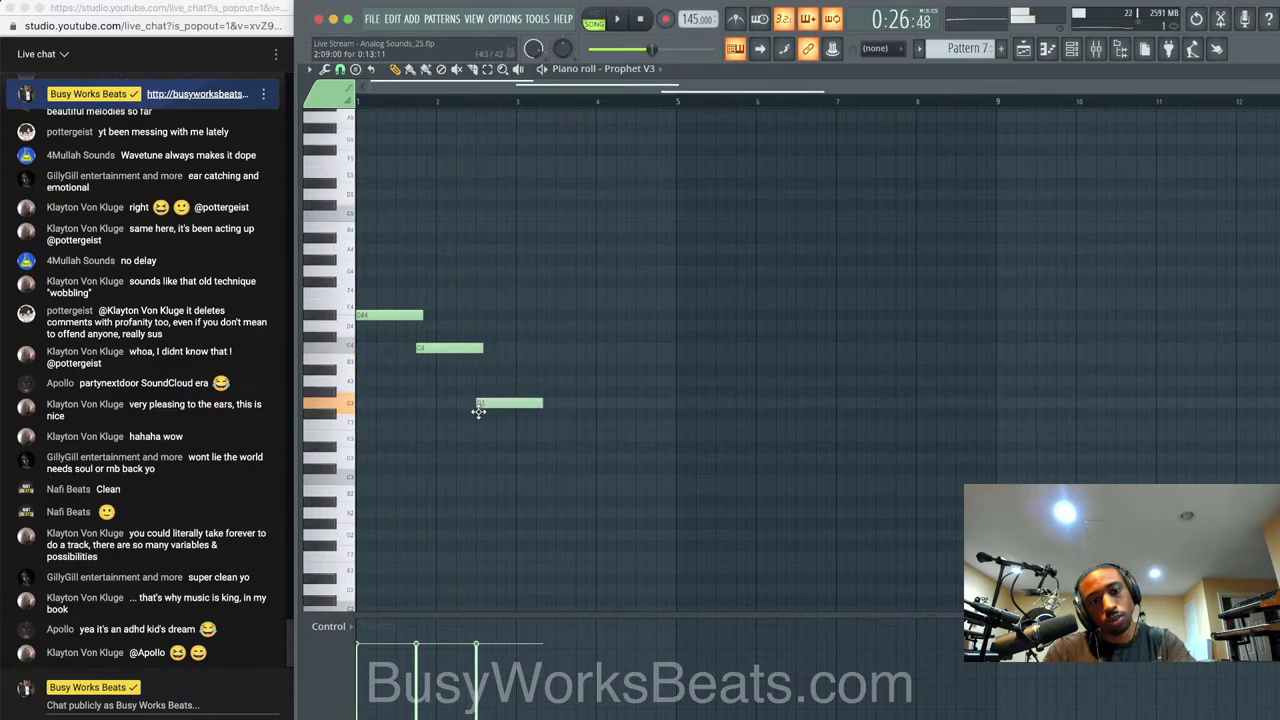
Transpose the three Prophet V3 notes up one octave to D#5, C5 and G4, and start playback
{"action": "scroll", "coordinate": [478, 410], "scroll_direction": "down", "scroll_amount": 4}
{"action": "scroll", "coordinate": [520, 335], "scroll_direction": "up", "scroll_amount": 2}
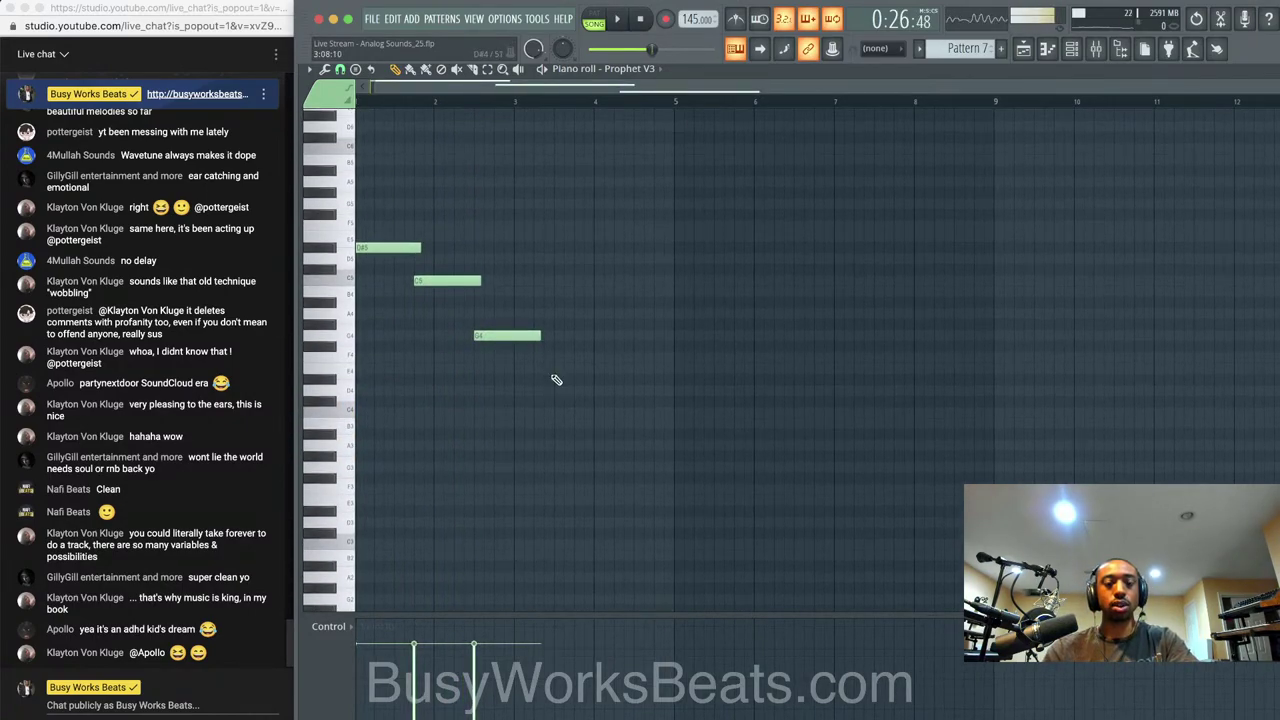
{"action": "key", "text": "space"}
Raise the Insert 16 volume fader slightly in the Mixer while replaying the bass line, and close the Mixer
{"action": "left_click", "coordinate": [1072, 50]}
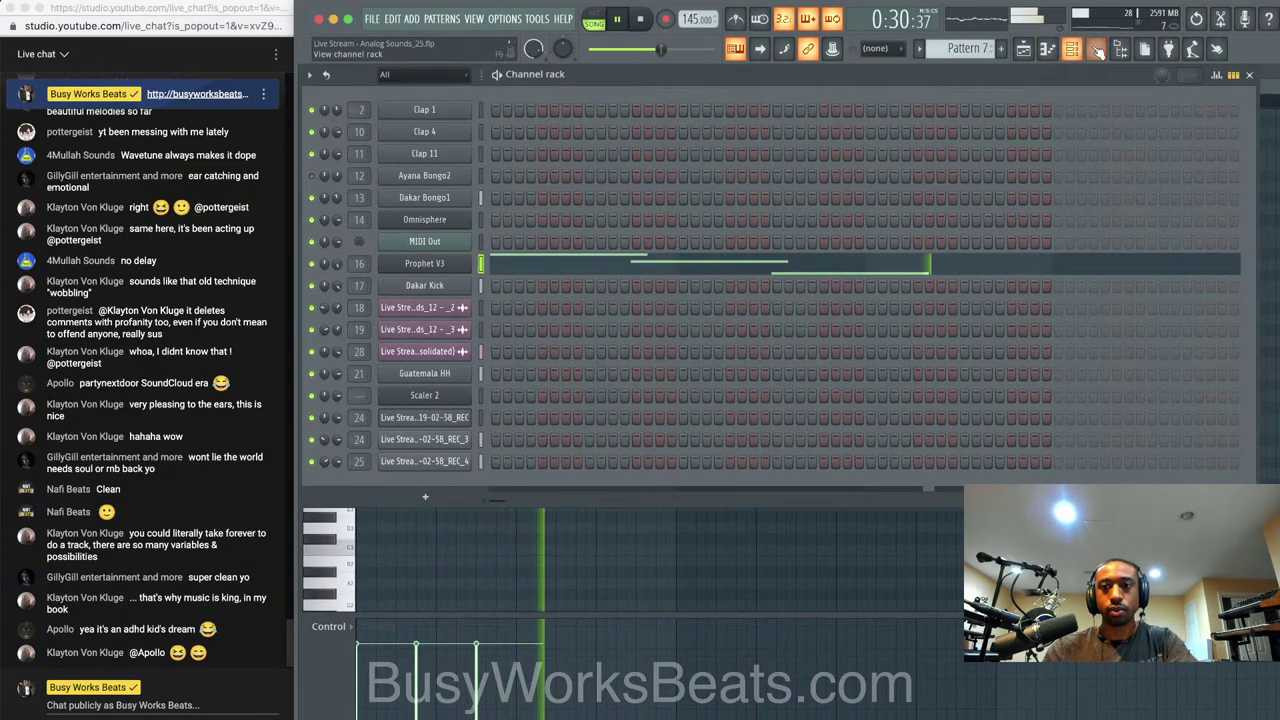
{"action": "left_click", "coordinate": [1097, 50]}
{"action": "key", "text": "space"}
{"action": "key", "text": "space"}
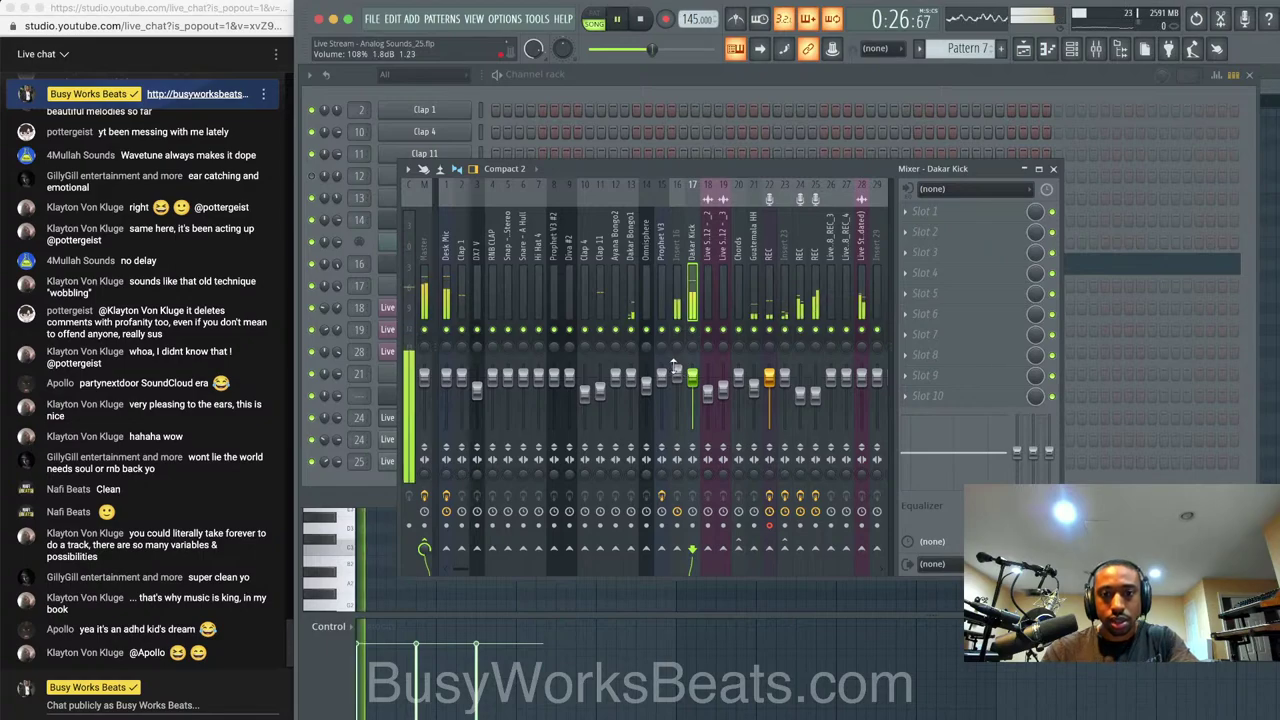
{"action": "key", "text": "space"}
{"action": "key", "text": "space"}
{"action": "key", "text": "space"}
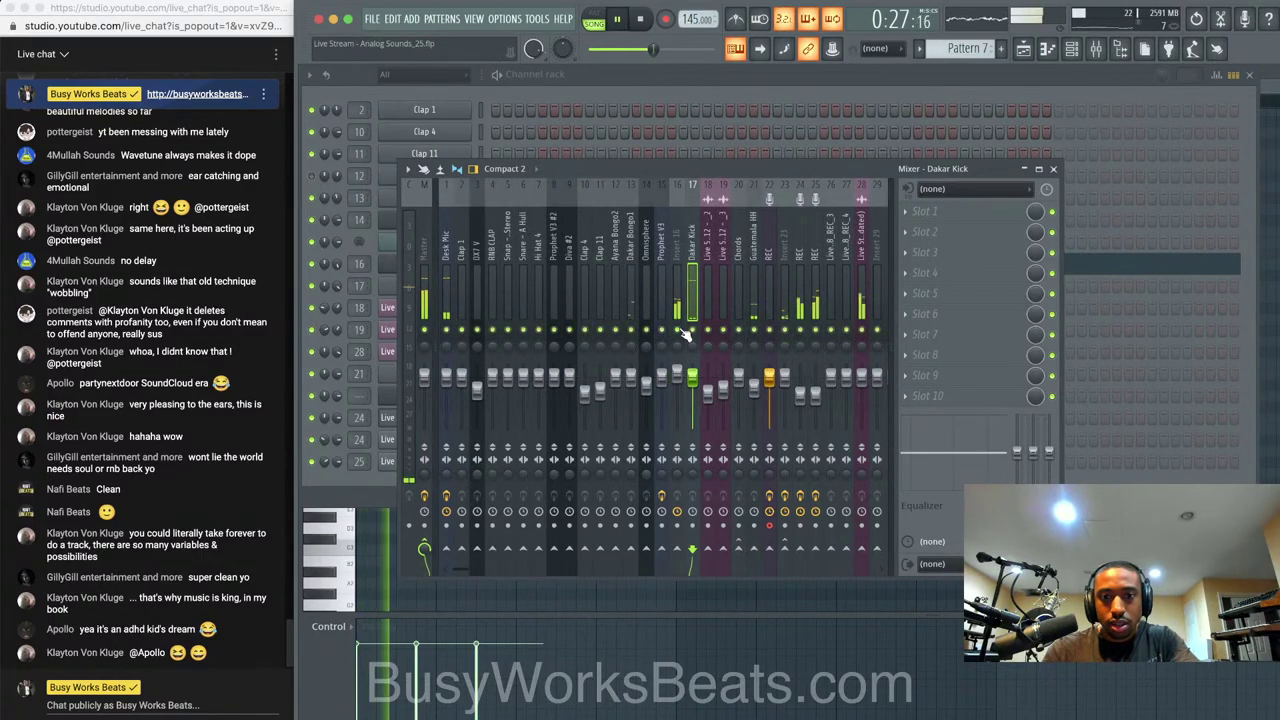
{"action": "left_click_drag", "start_coordinate": [677, 374], "coordinate": [677, 365]}
{"action": "key", "text": "space"}
{"action": "left_click", "coordinate": [1054, 169]}
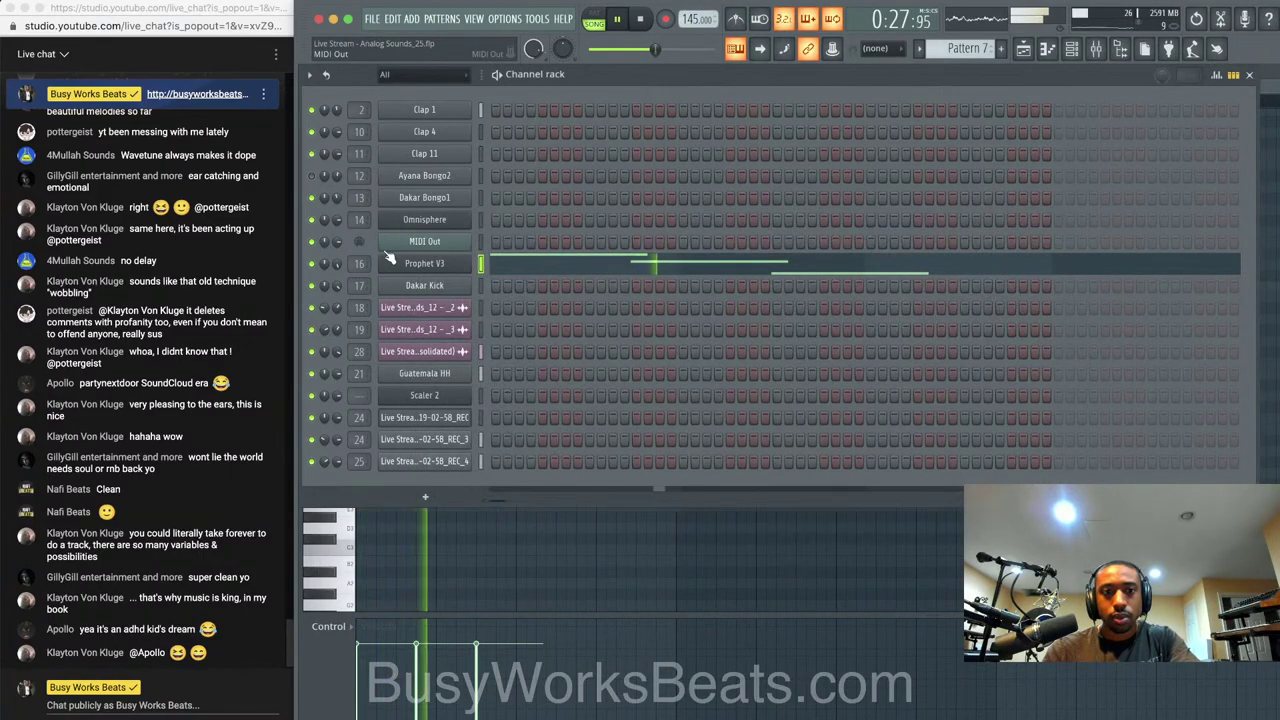
Raise the Prophet V3 channel's volume multiplier to about 121% in its wrapper settings and close the plugin window
{"action": "left_click", "coordinate": [418, 265]}
{"action": "key", "text": "space"}
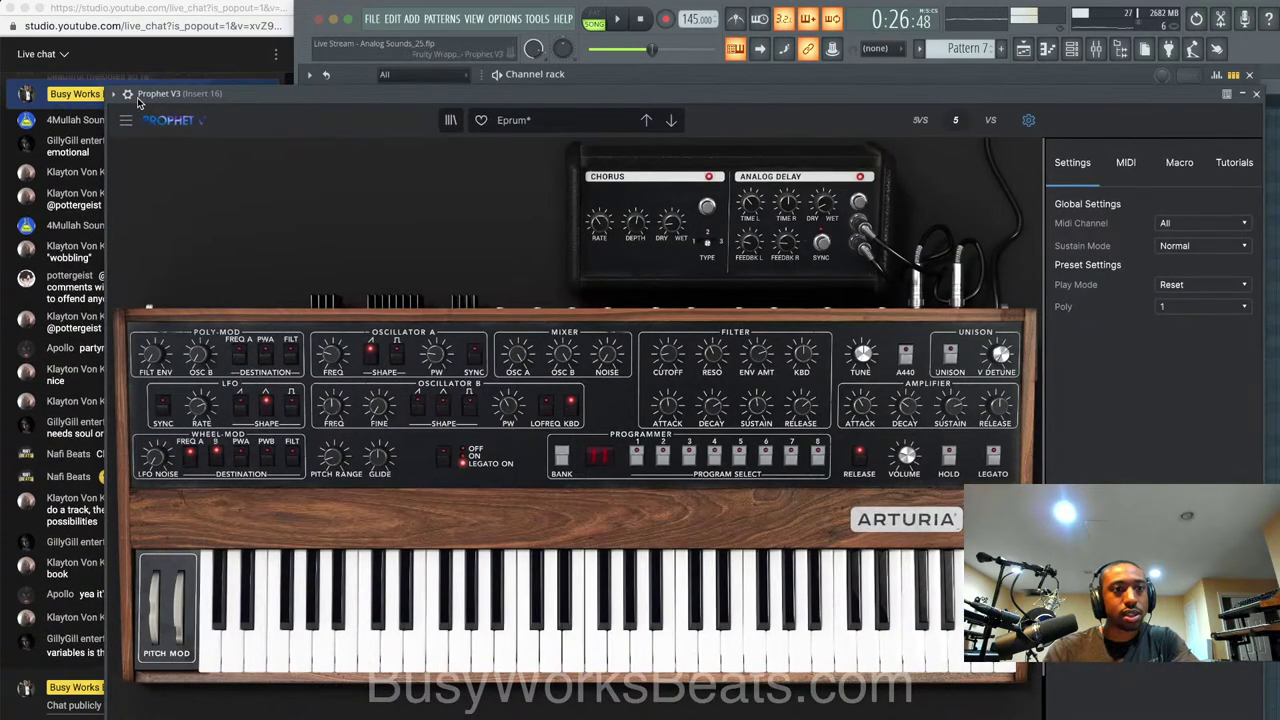
{"action": "left_click", "coordinate": [129, 94]}
{"action": "left_click", "coordinate": [188, 120]}
{"action": "key", "text": "space"}
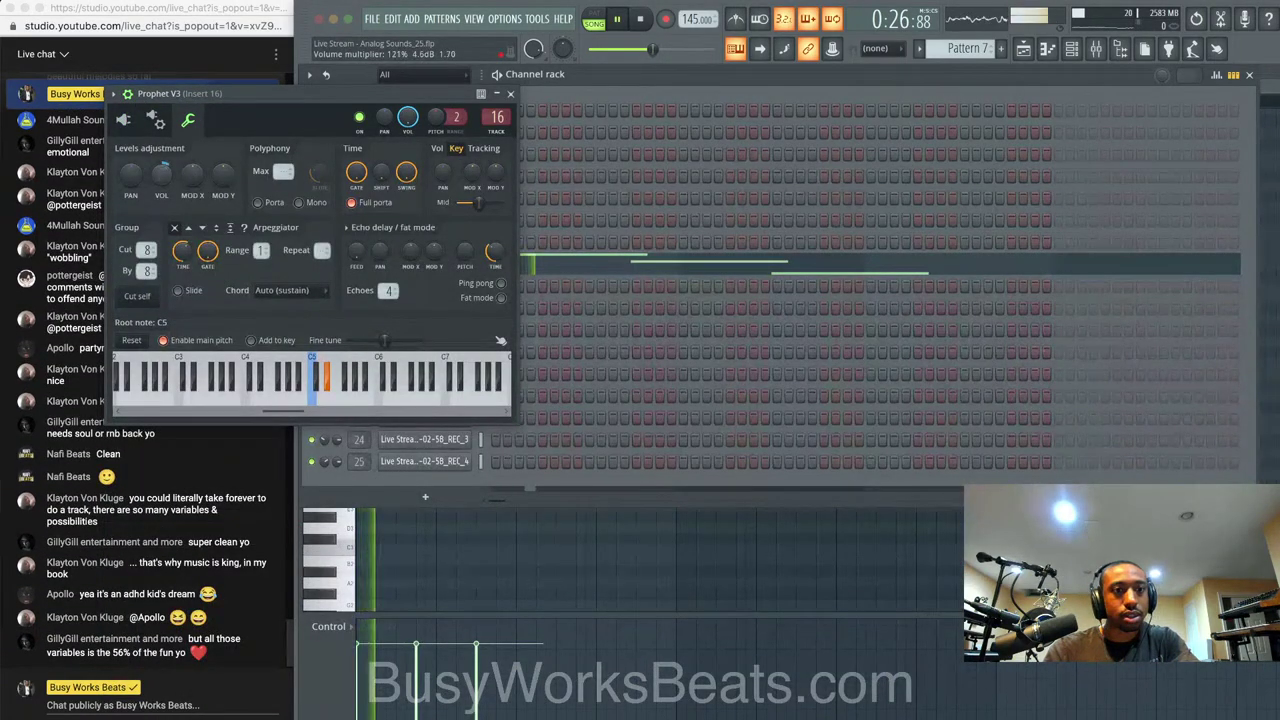
{"action": "left_click", "coordinate": [510, 93]}
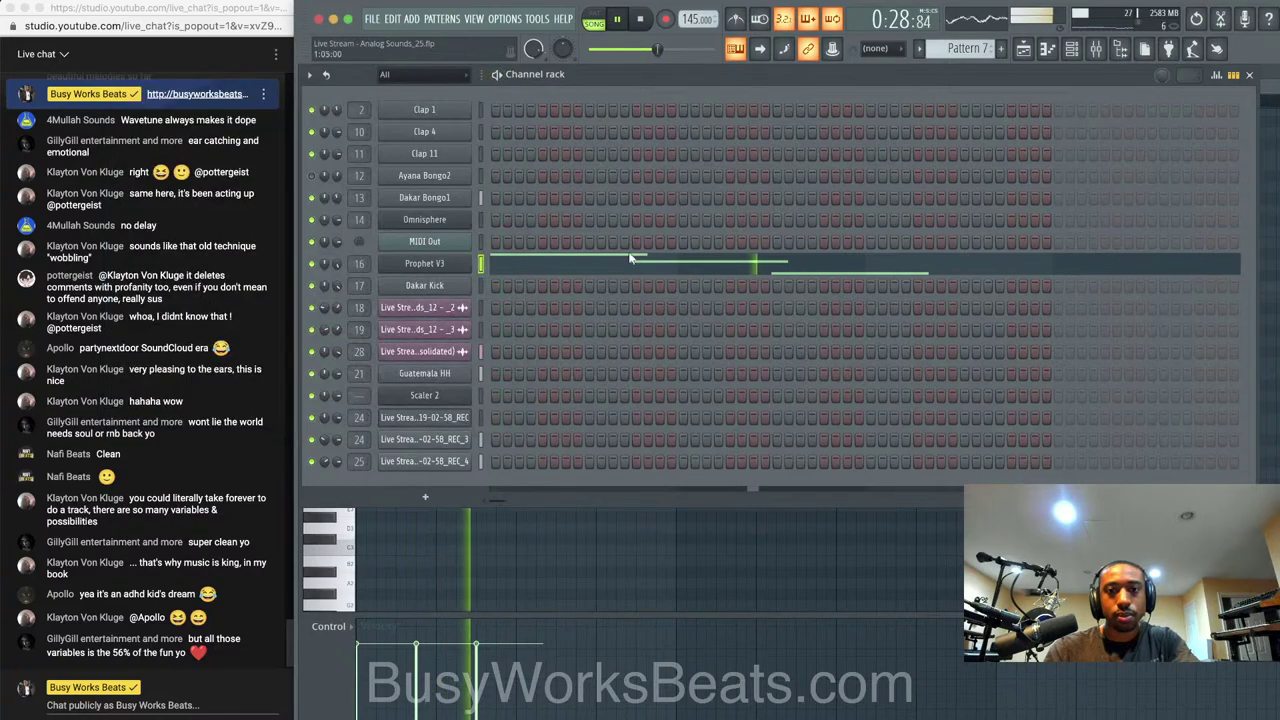
Lengthen the G4 note into bar 4 and add an A#4 note about 3 steps long at 4:09
{"action": "left_click", "coordinate": [680, 263]}
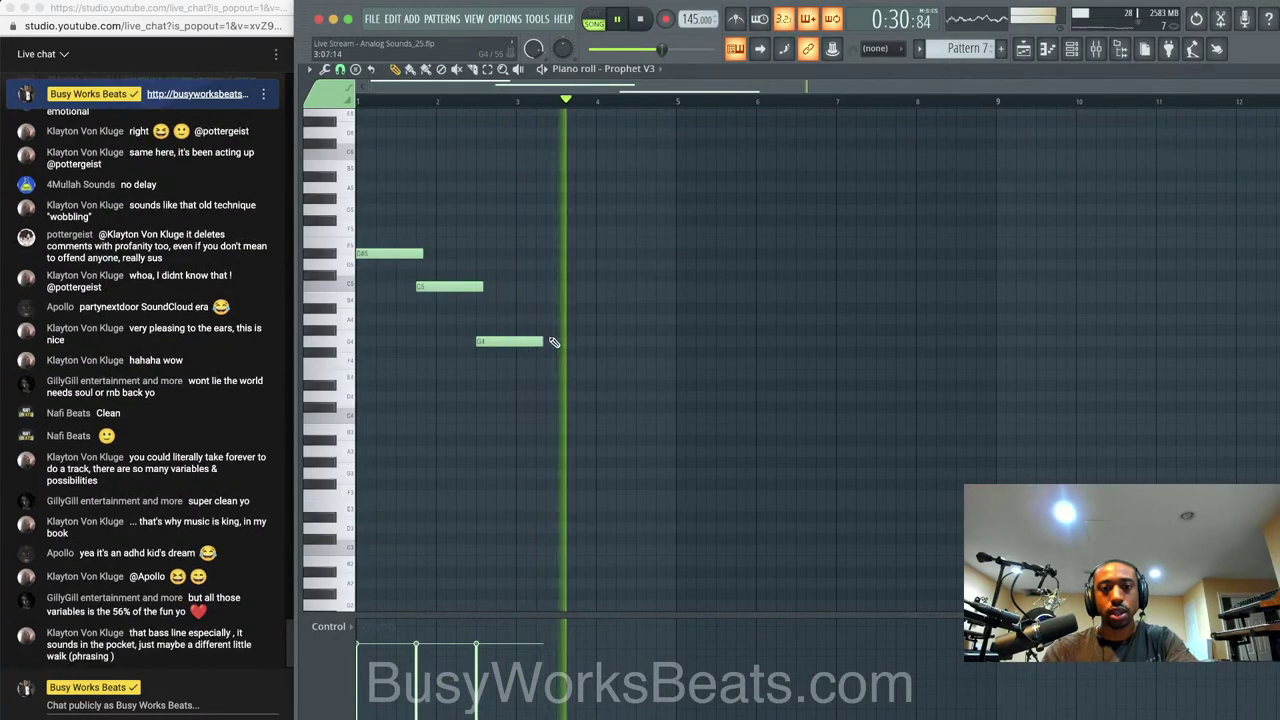
{"action": "mouse_move", "coordinate": [541, 341]}
{"action": "left_mouse_down"}
{"action": "mouse_move", "coordinate": [686, 343]}
{"action": "mouse_move", "coordinate": [634, 307]}
{"action": "left_mouse_up"}
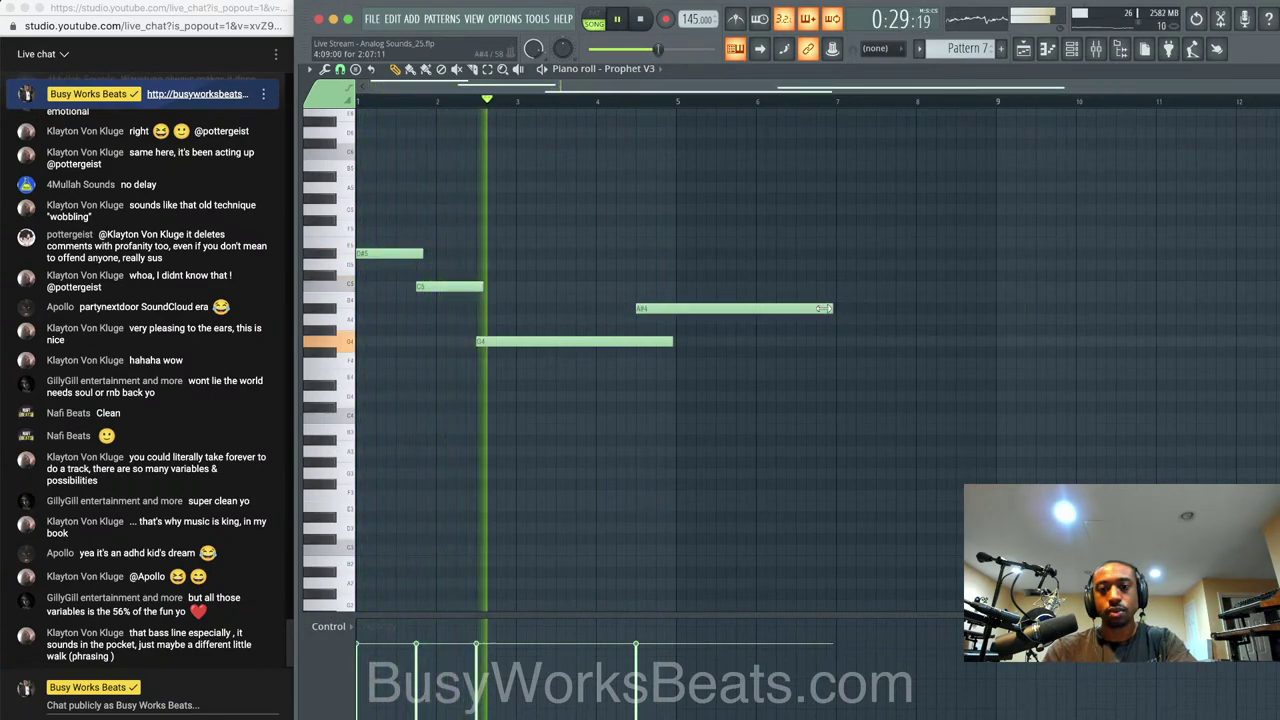
{"action": "left_click_drag", "start_coordinate": [840, 313], "coordinate": [652, 310]}
{"action": "scroll", "coordinate": [644, 310], "scroll_direction": "up", "scroll_amount": 1}
{"action": "scroll", "coordinate": [644, 310], "scroll_direction": "up", "scroll_amount": 1}
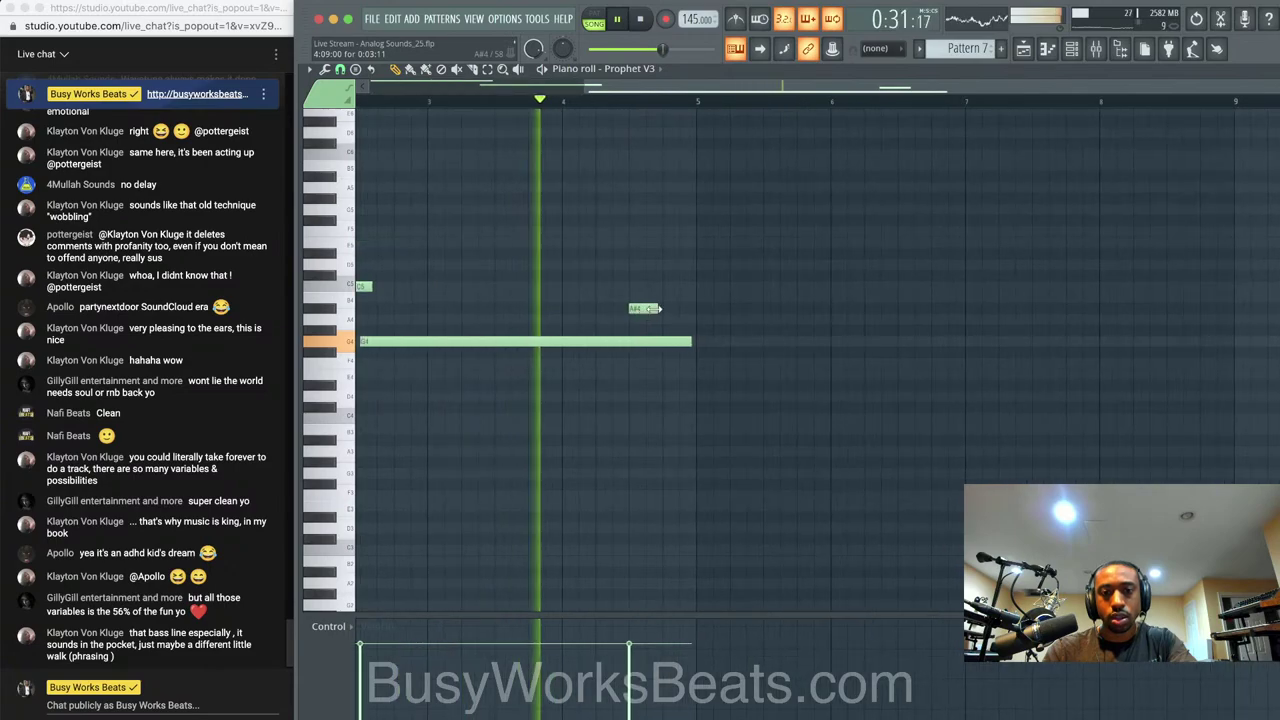
Add short ascending C5 and D5 notes after the A#4, and shorten the G4 note to about 2:01:11
{"action": "left_click", "coordinate": [647, 298]}
{"action": "key", "text": "space"}
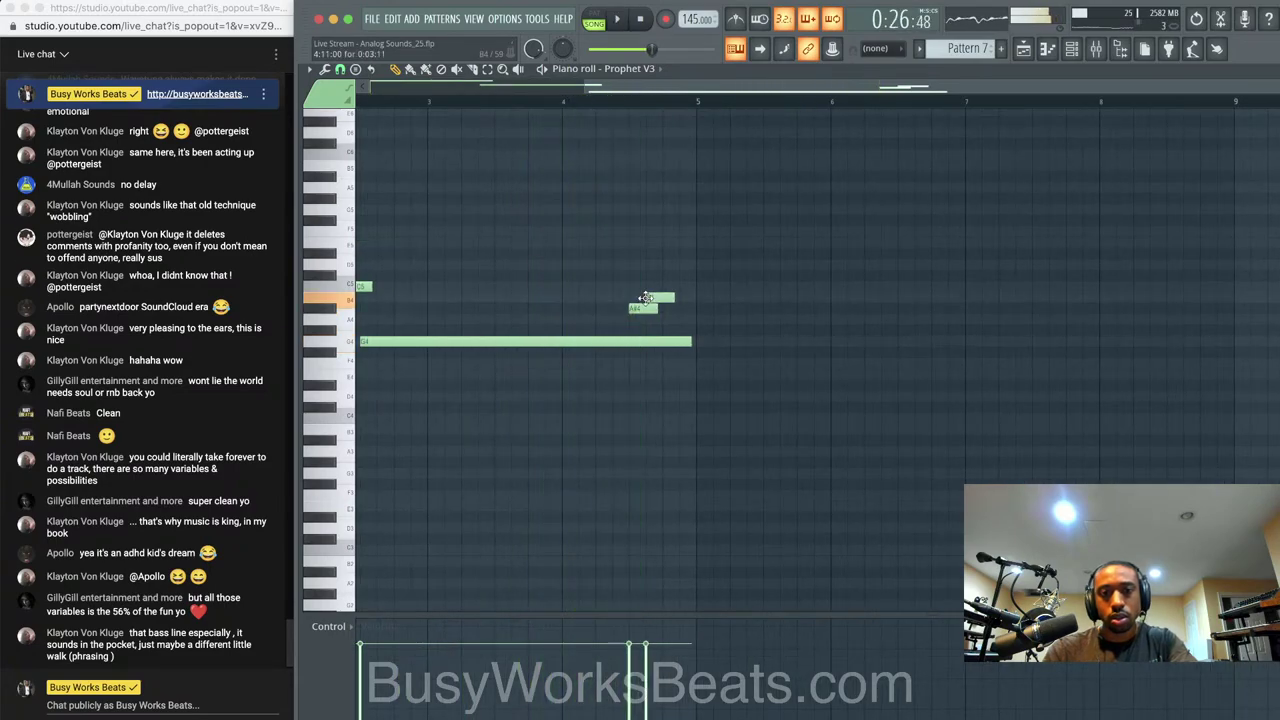
{"action": "left_click_drag", "start_coordinate": [646, 298], "coordinate": [646, 288]}
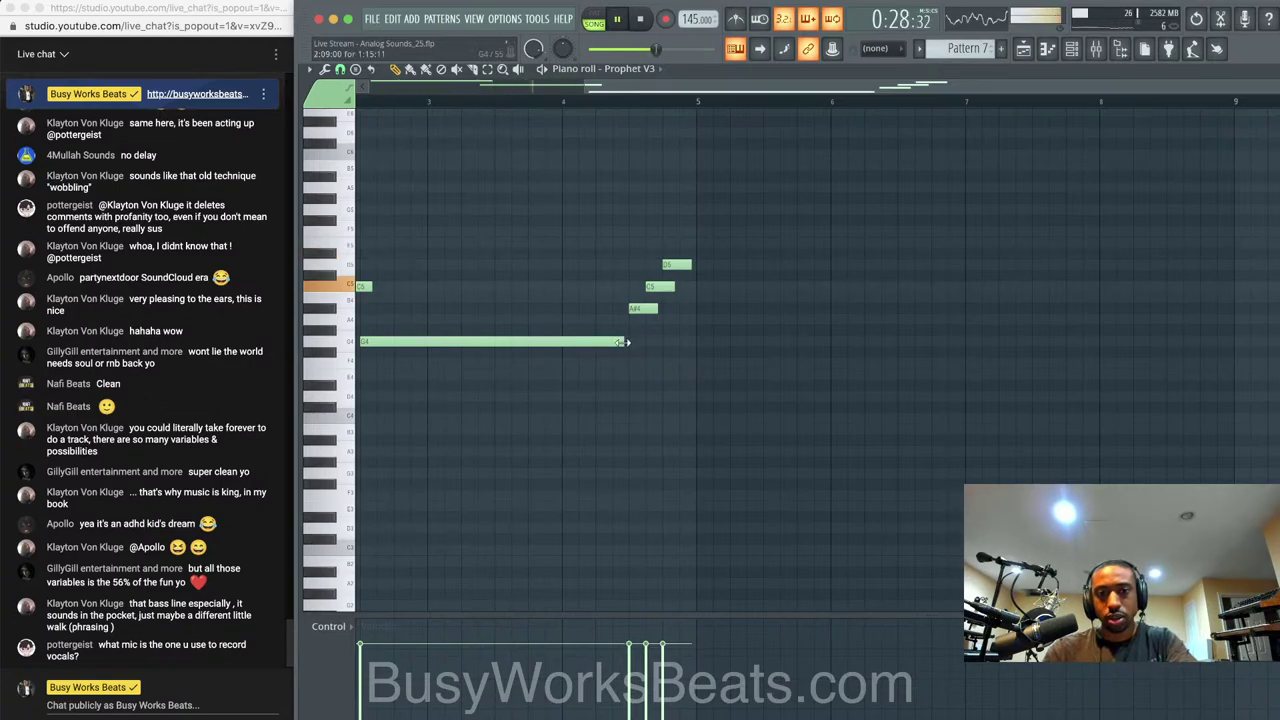
{"action": "left_click_drag", "start_coordinate": [630, 342], "coordinate": [641, 342]}
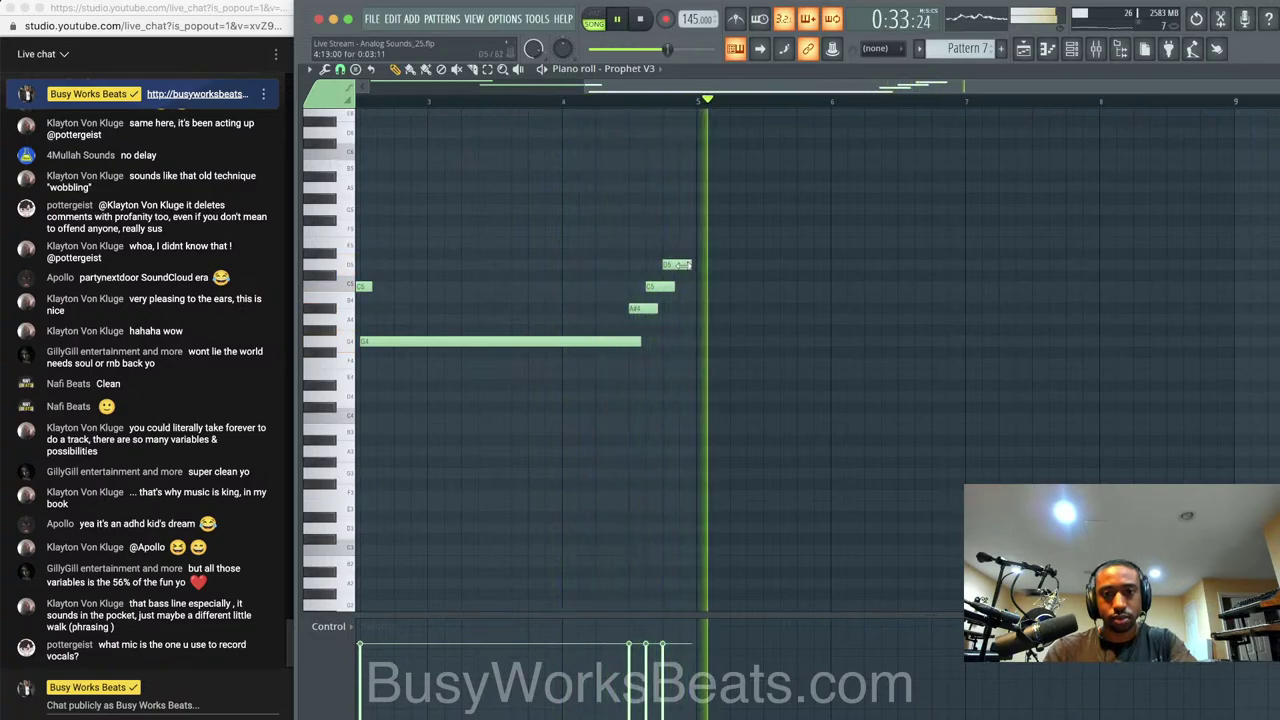
{"action": "key", "text": "space"}
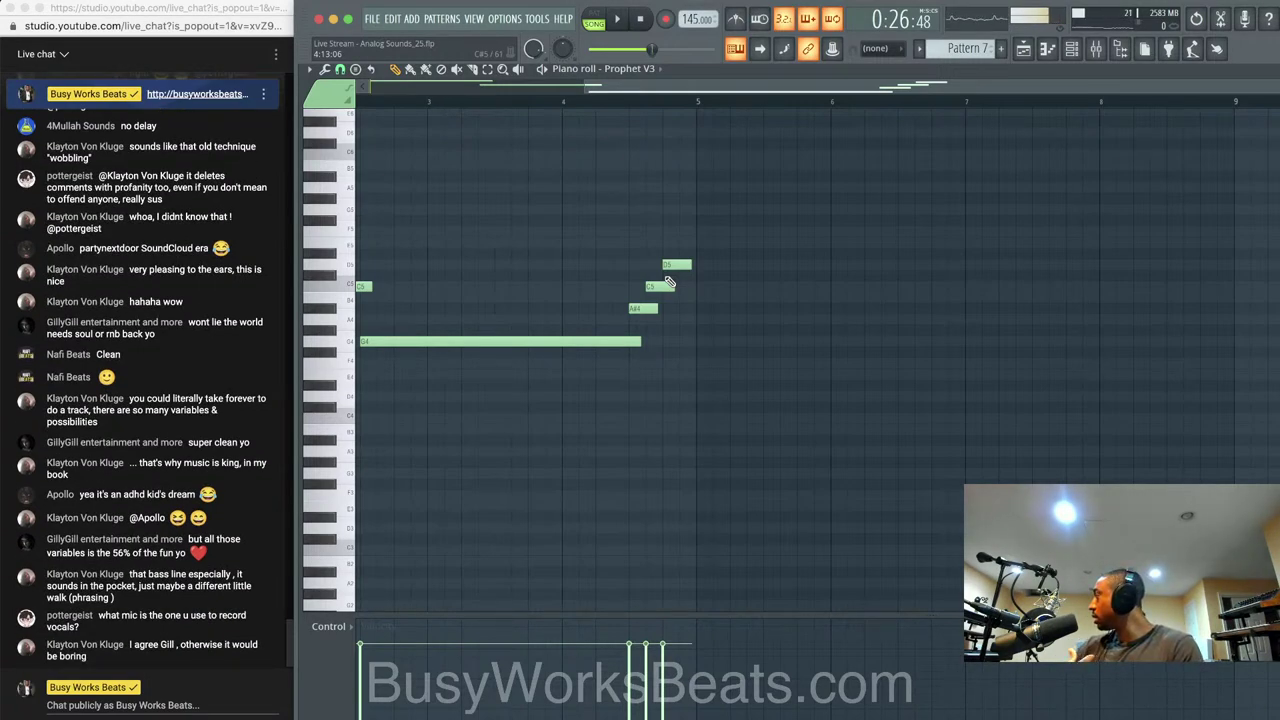
Answer the microphone question in the YouTube live chat with the messages "neumann u87" and "kaotica eyeball"
{"action": "left_click", "coordinate": [133, 705]}
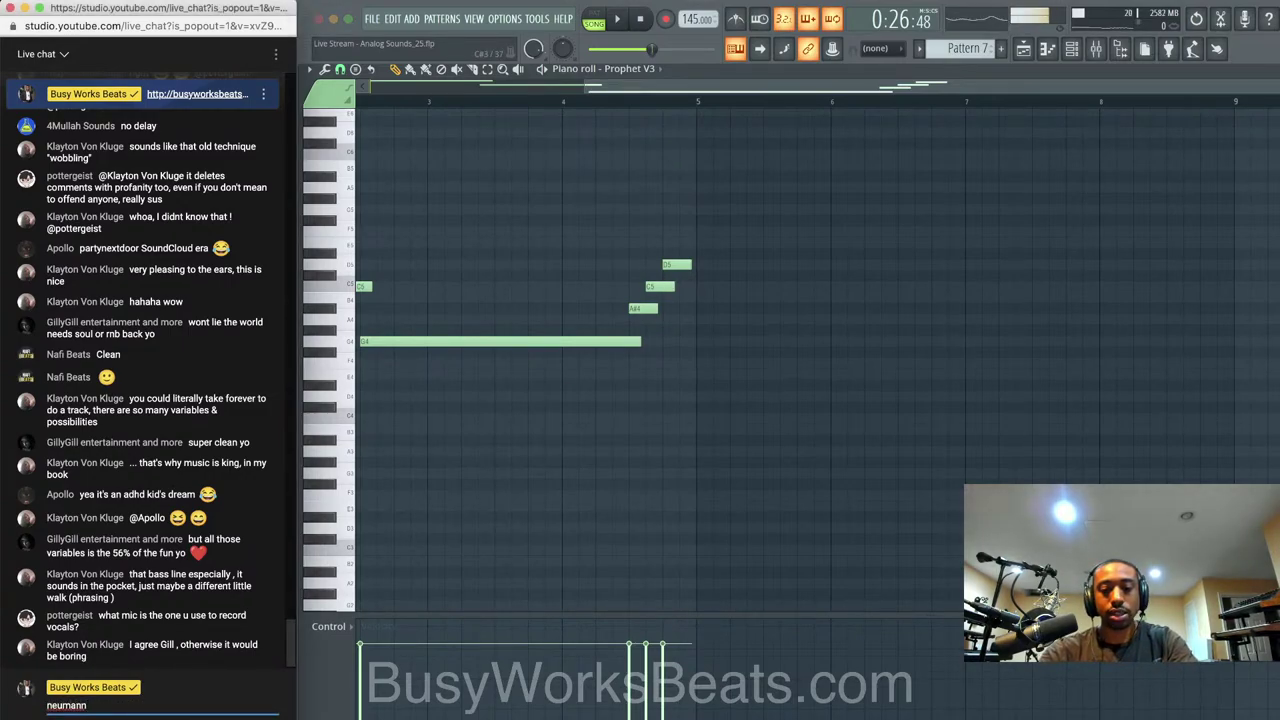
{"action": "type", "text": "neumann u87"}
{"action": "key", "text": "Return"}
{"action": "type", "text": "kaotica"}
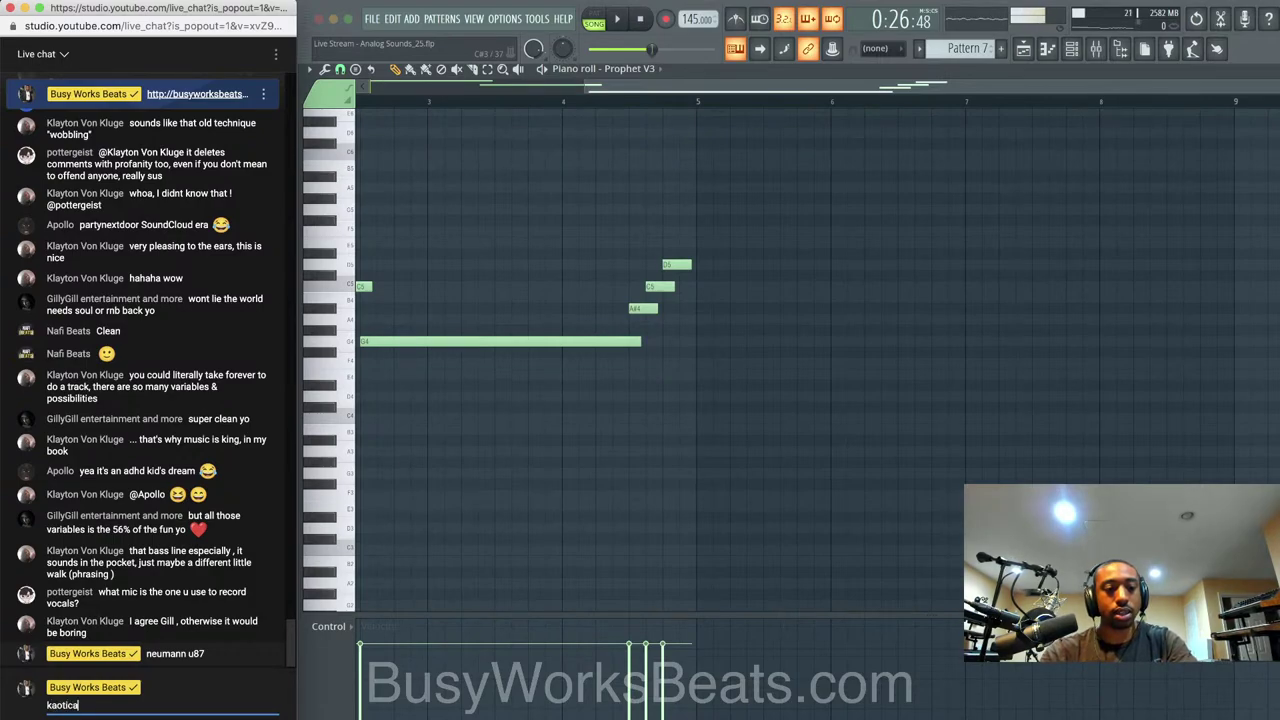
{"action": "type", "text": " eyeball"}
{"action": "key", "text": "Return"}
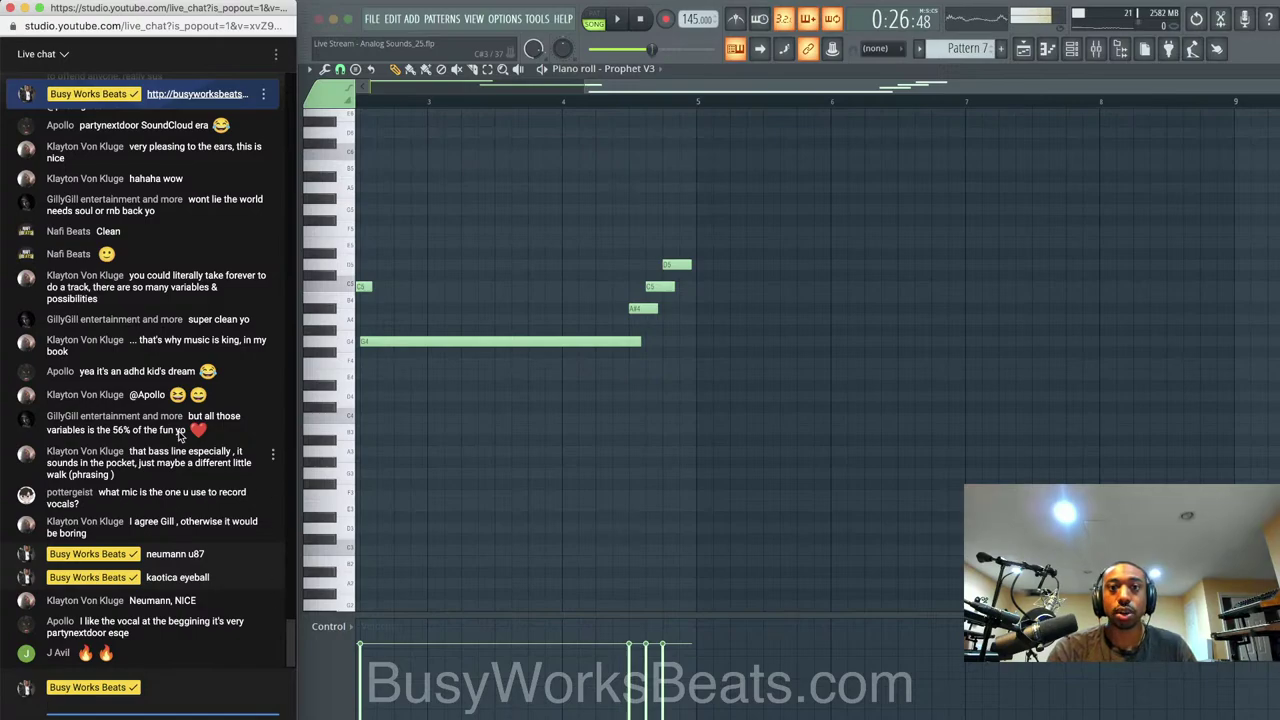
Replay the bass line and trim the end of the G4 note to just before the A#4 note
{"action": "left_click", "coordinate": [618, 28]}
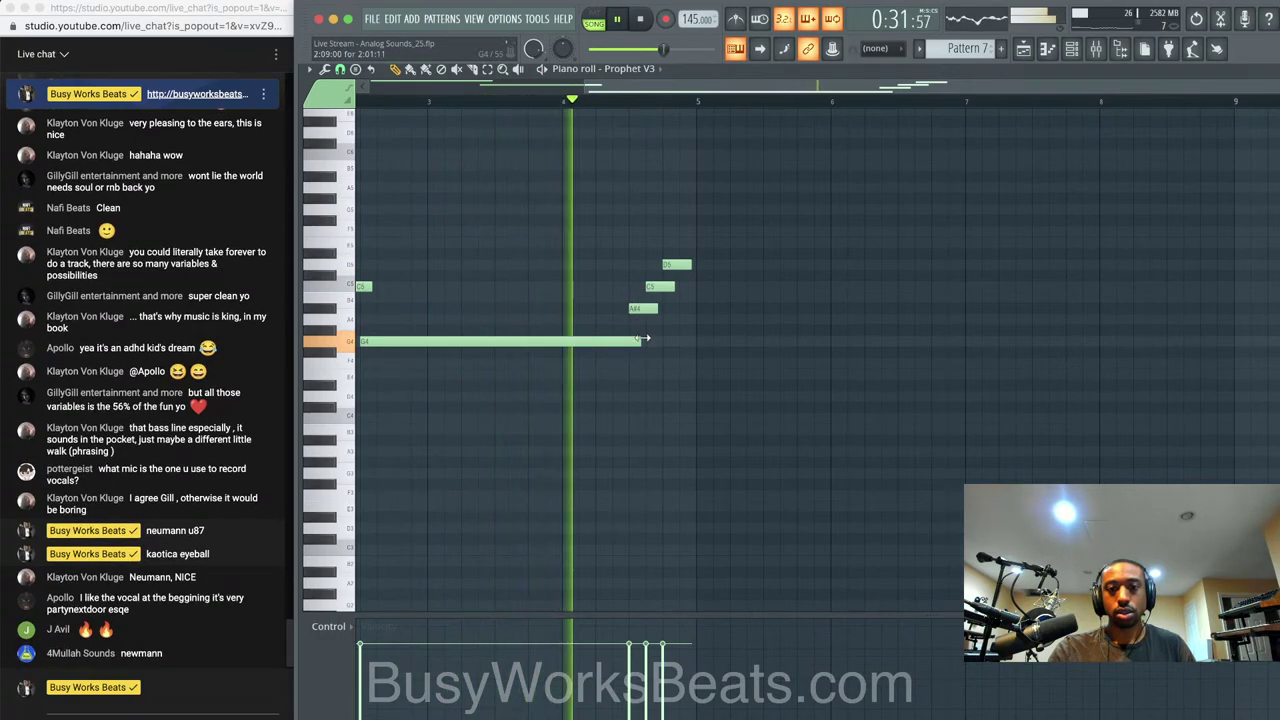
{"action": "key", "text": "space"}
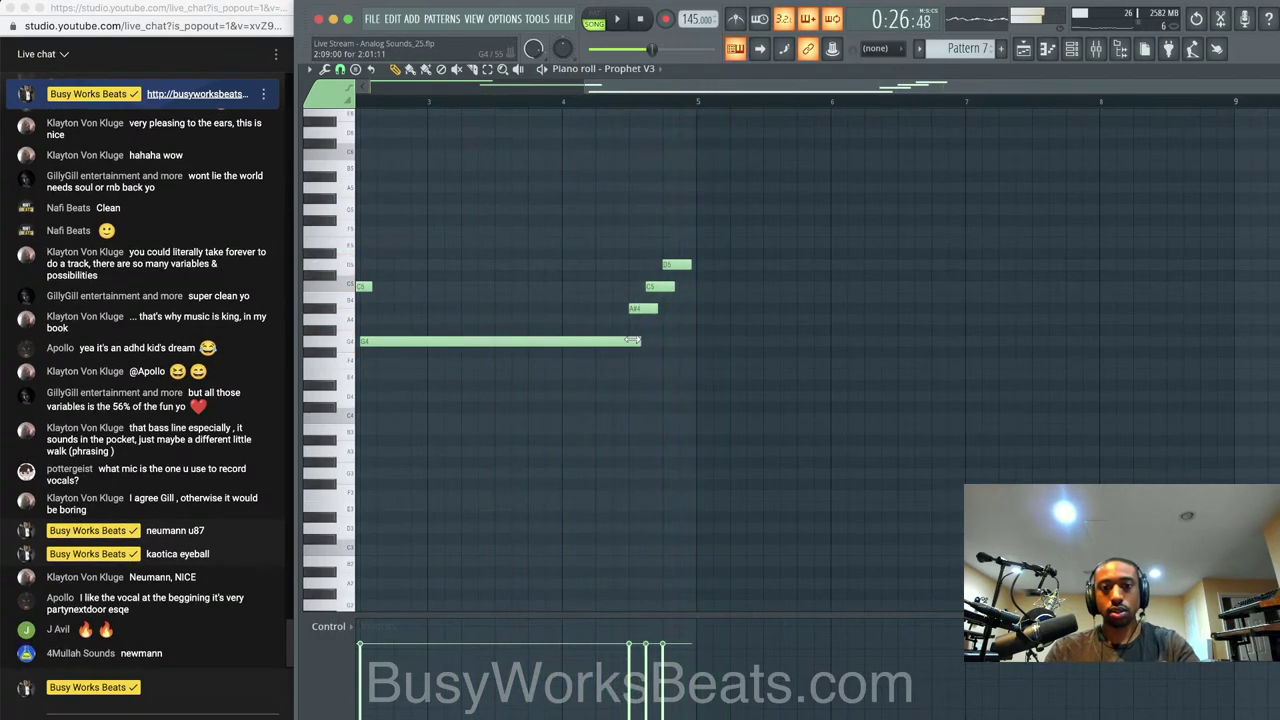
{"action": "key", "text": "space"}
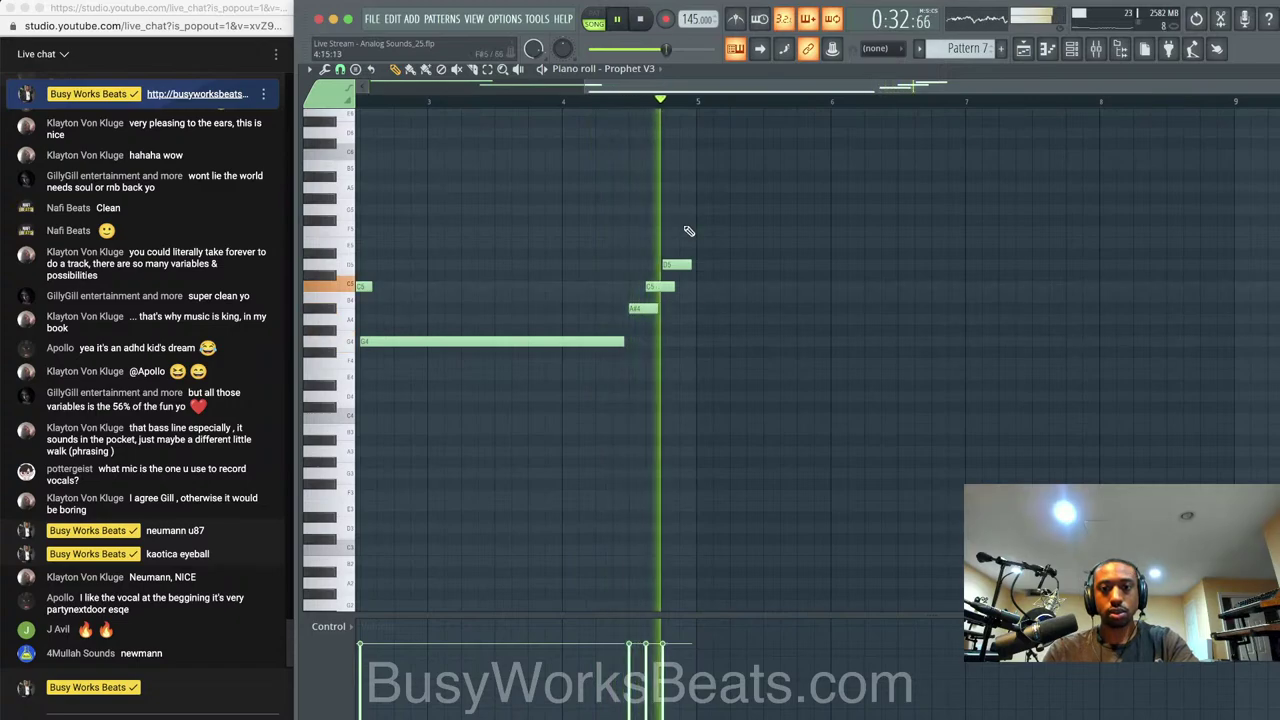
Apply quick legato to the A#4, C5 and D5 notes, play the result and deselect them
{"action": "key", "text": "space"}
{"action": "left_click_drag", "start_coordinate": [641, 312], "coordinate": [686, 268]}
{"action": "key", "text": "ctrl+l"}
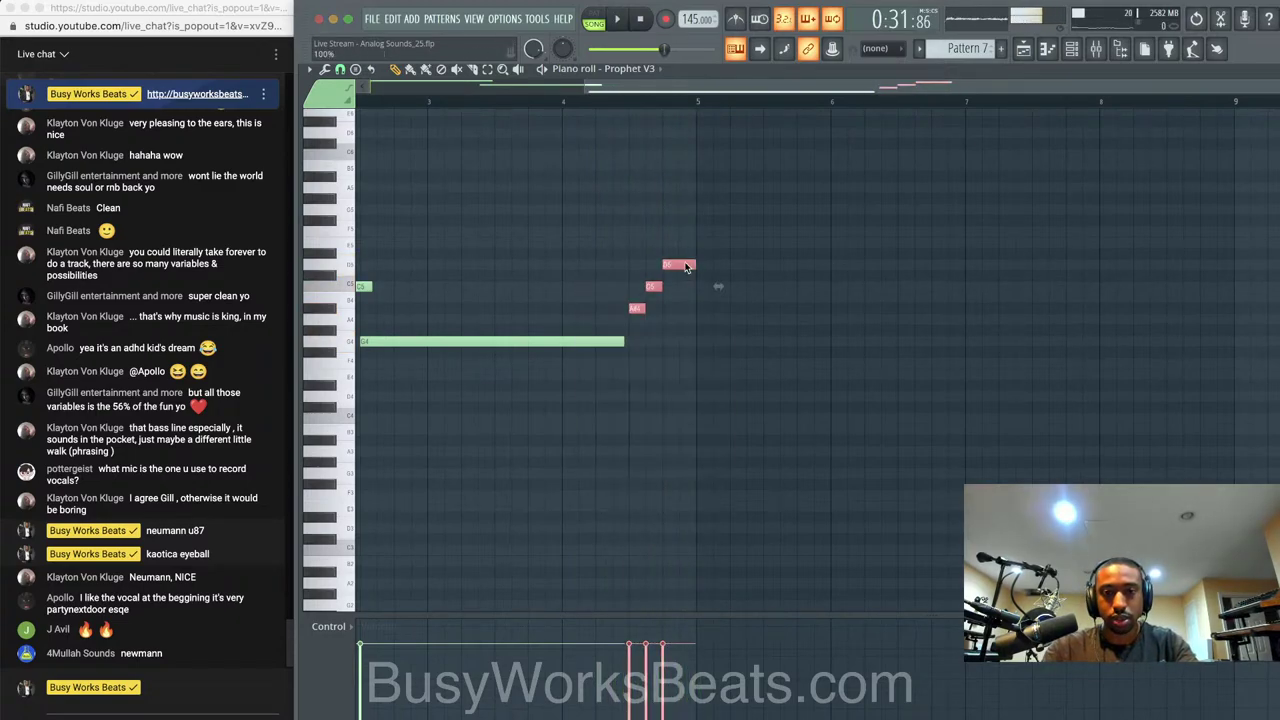
{"action": "key", "text": "space"}
{"action": "right_click", "coordinate": [677, 337]}
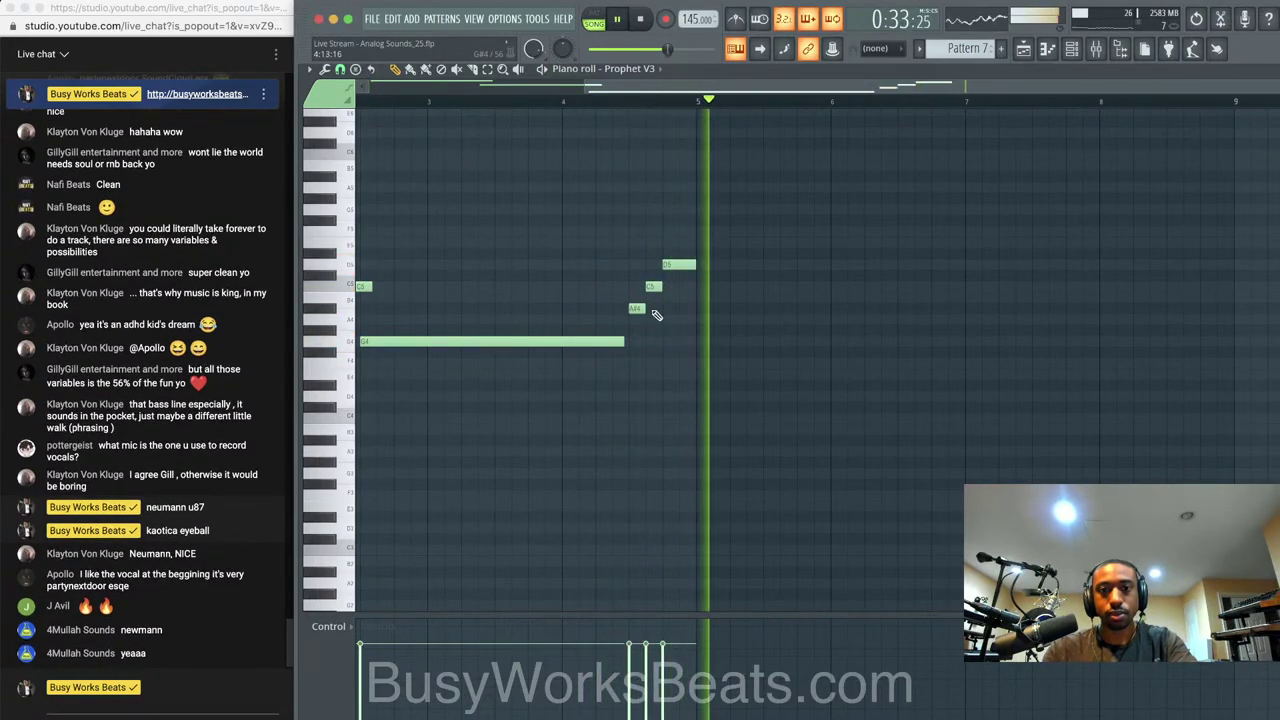
Lengthen the short A#4 and C5 notes slightly so each overlaps the next note, and play back the bass line
{"action": "key", "text": "space"}
{"action": "left_click_drag", "start_coordinate": [635, 324], "coordinate": [648, 298]}
{"action": "key", "text": "space"}
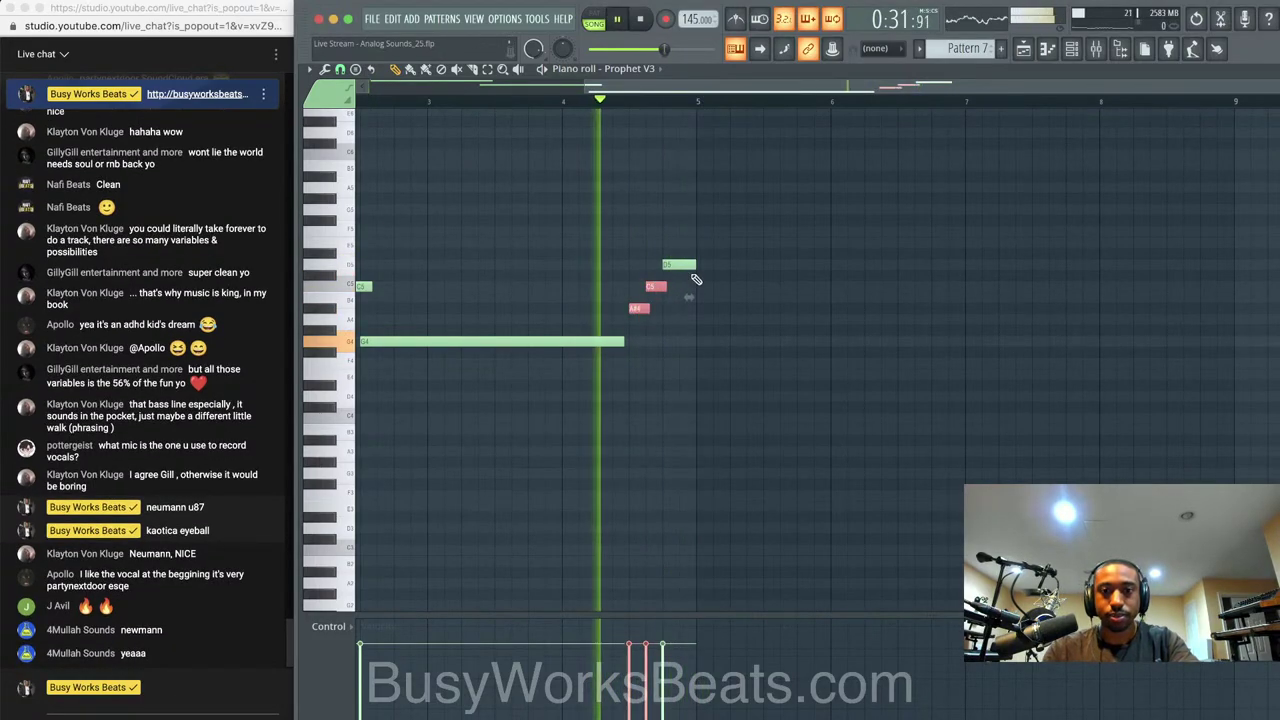
{"action": "key", "text": "space"}
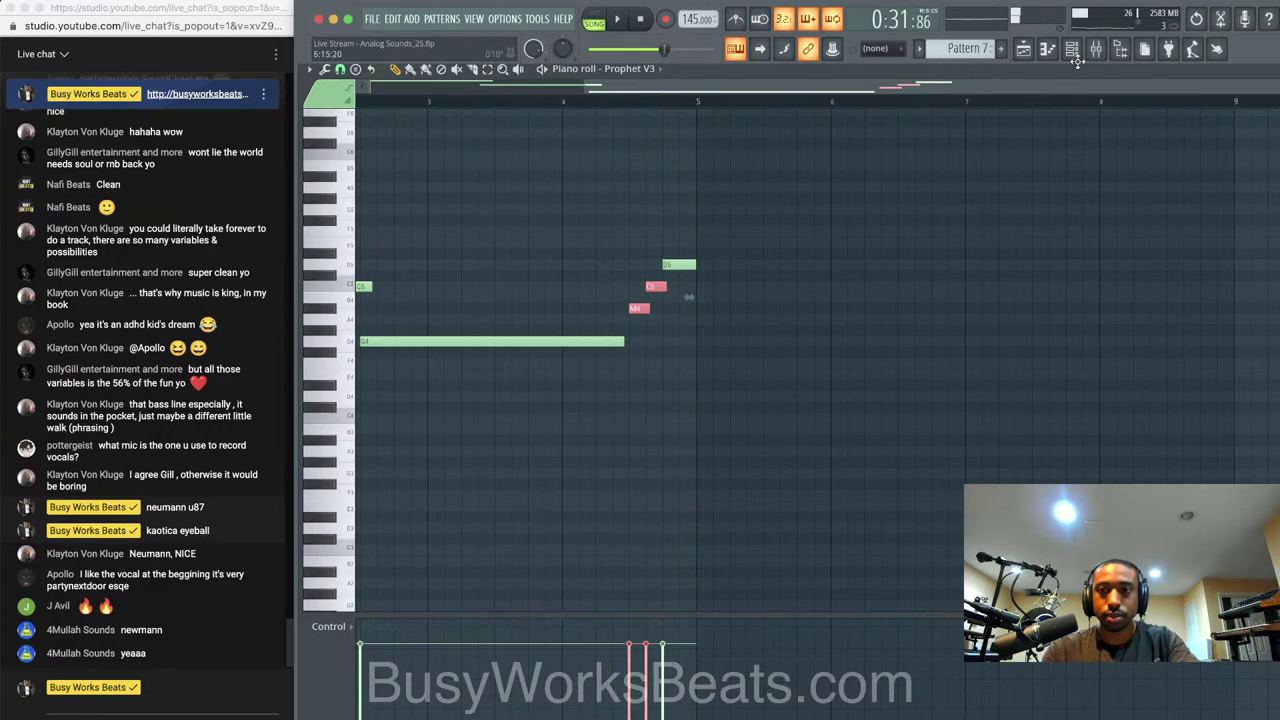
Bring up the Prophet V3 synth interface, replay the bass line and check the synth's glide setting
{"action": "left_click", "coordinate": [1073, 52]}
{"action": "left_click", "coordinate": [458, 264]}
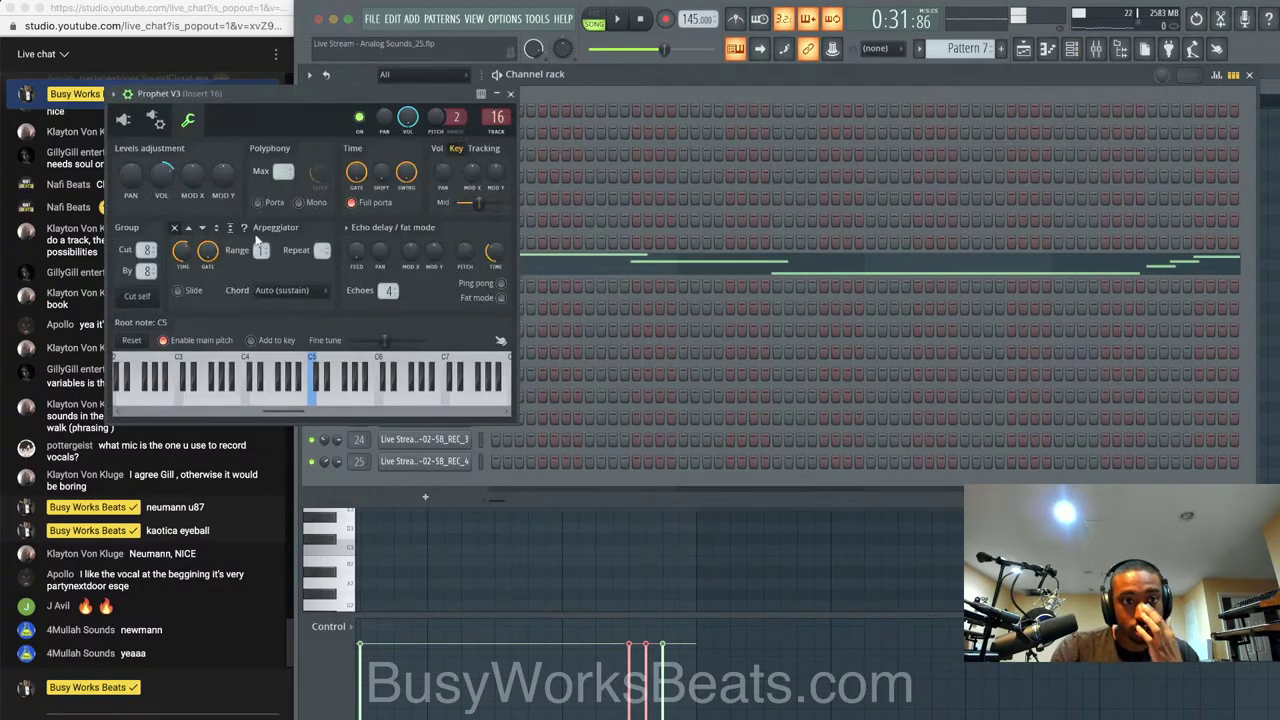
{"action": "left_click", "coordinate": [124, 120]}
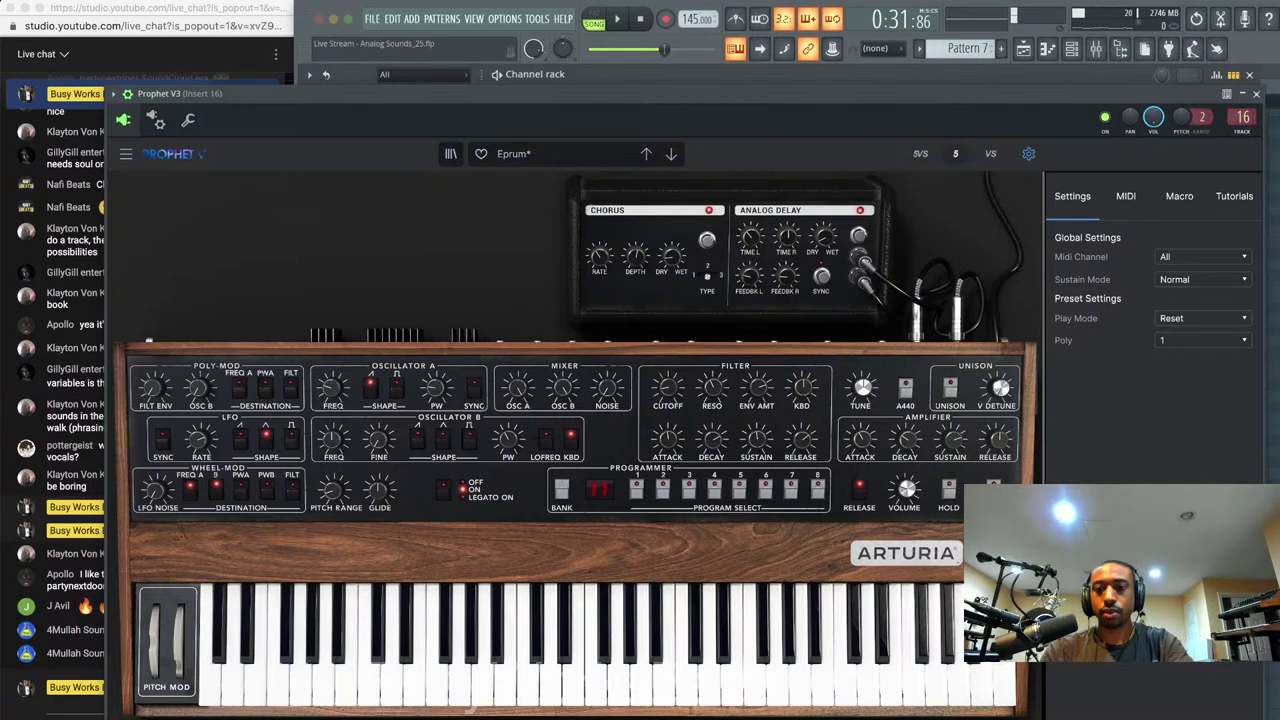
{"action": "left_click", "coordinate": [1264, 98]}
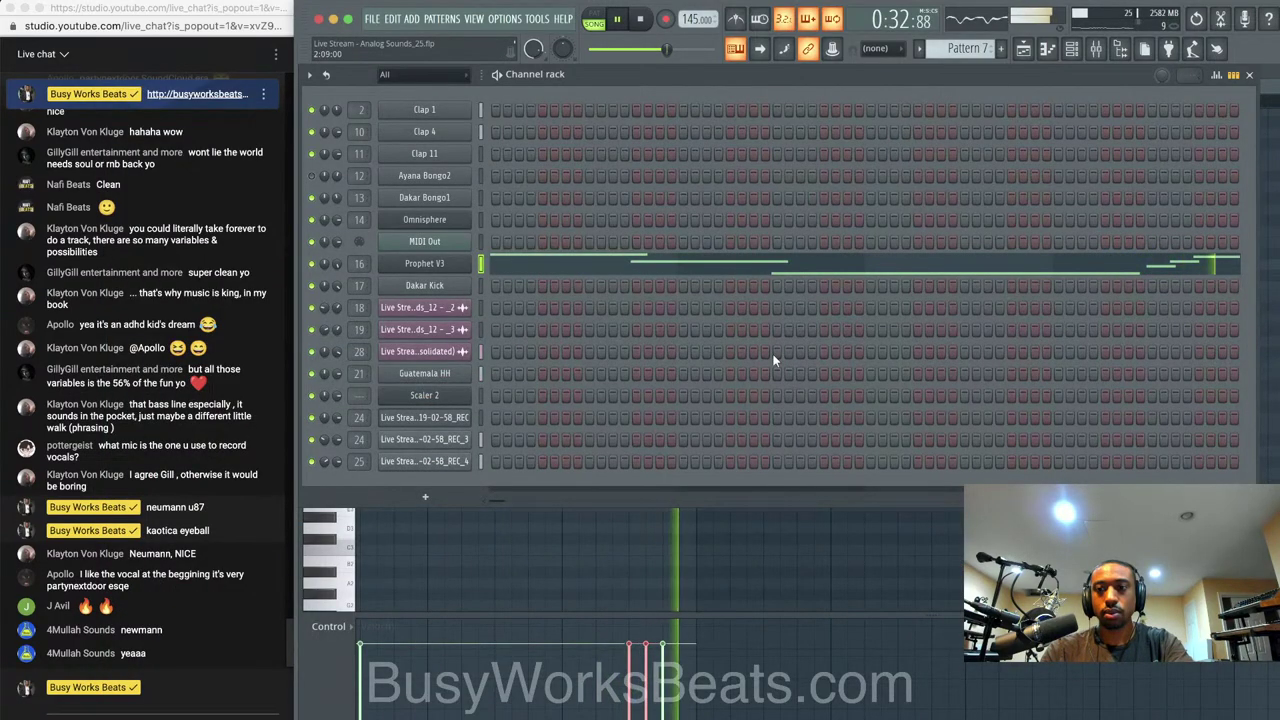
{"action": "key", "text": "space"}
{"action": "left_click", "coordinate": [464, 264]}
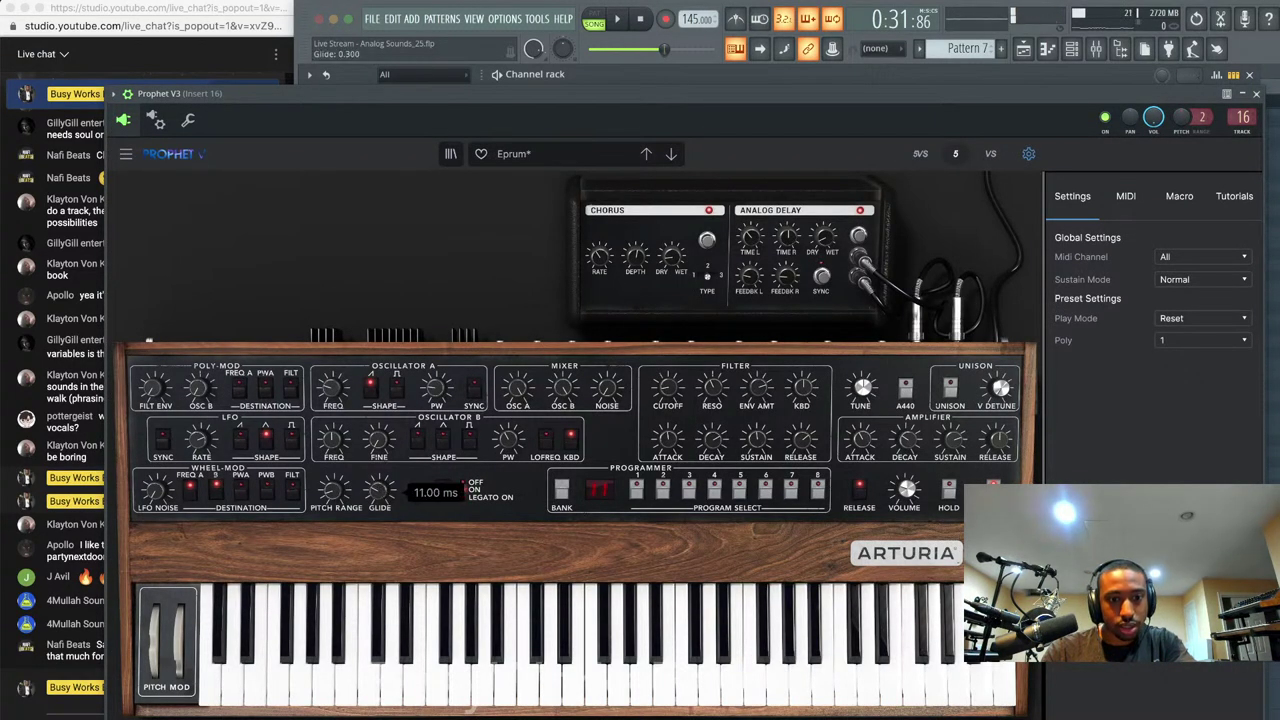
{"action": "left_click", "coordinate": [1250, 94]}
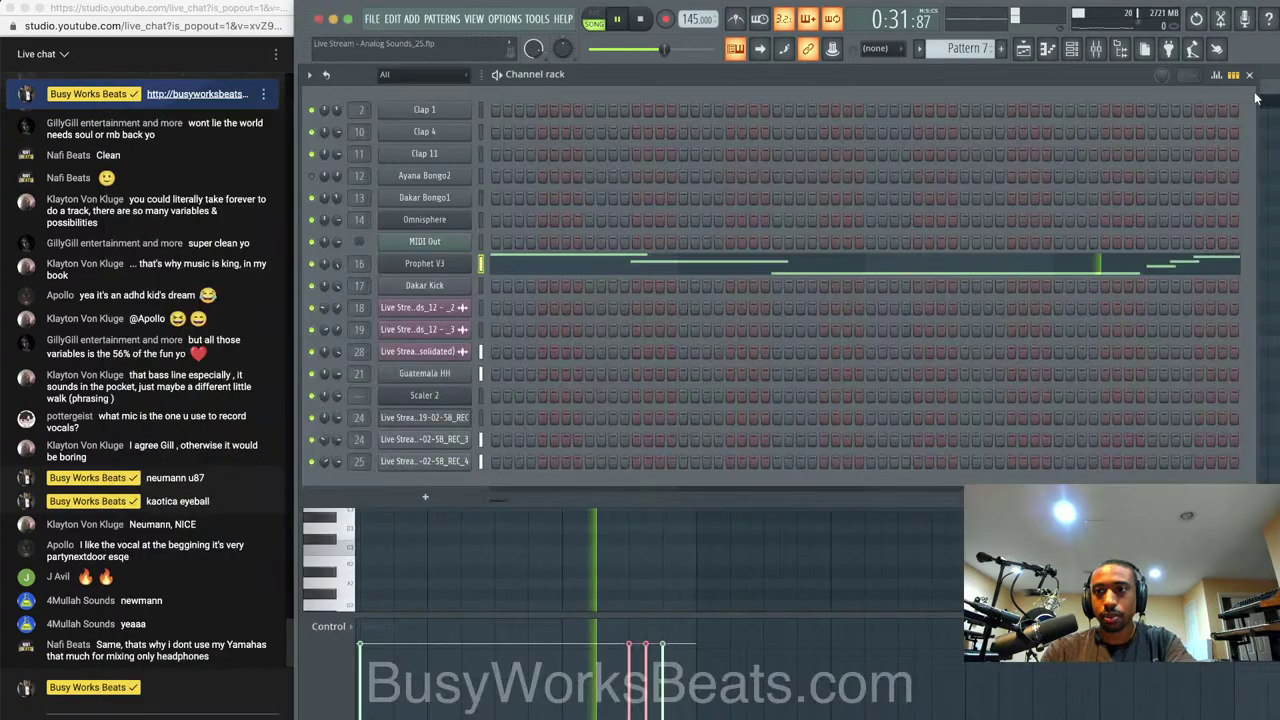
Check the Prophet V3's pitch bend range and polyphony options, leaving Poly at 1, and replay the bass line
{"action": "left_click", "coordinate": [452, 268]}
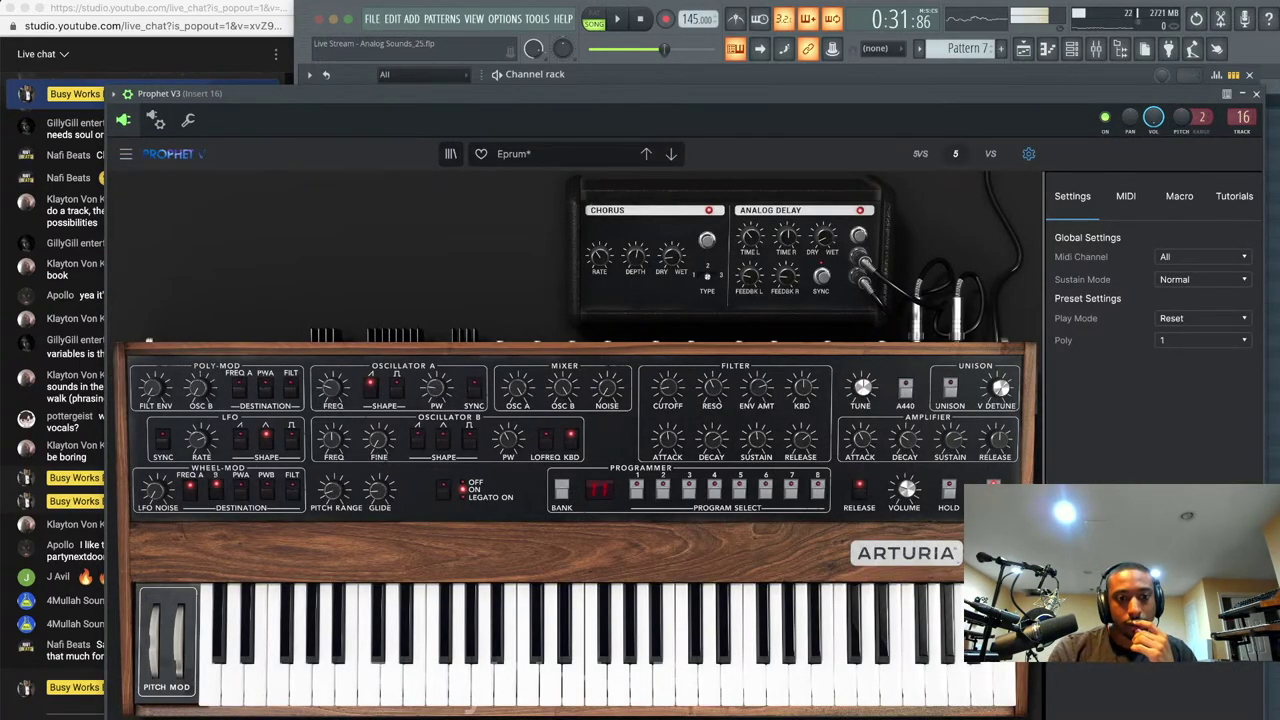
{"action": "mouse_move", "coordinate": [335, 490]}
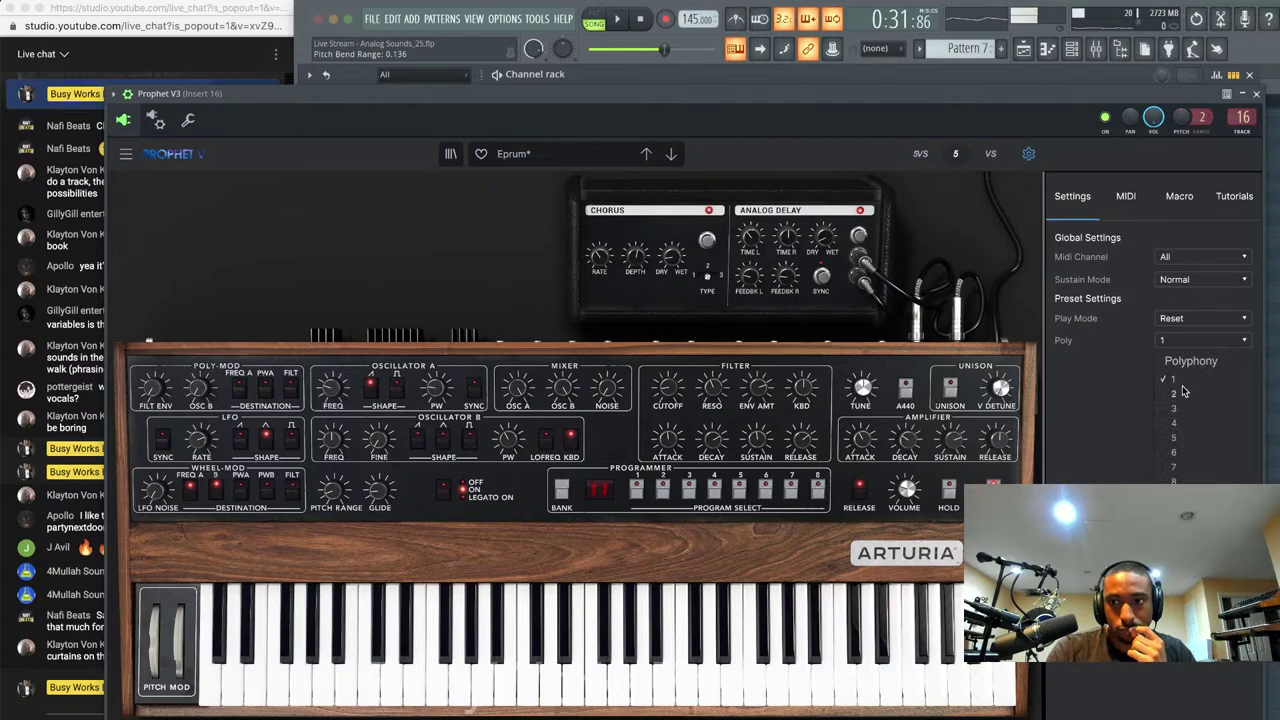
{"action": "left_click", "coordinate": [1256, 93]}
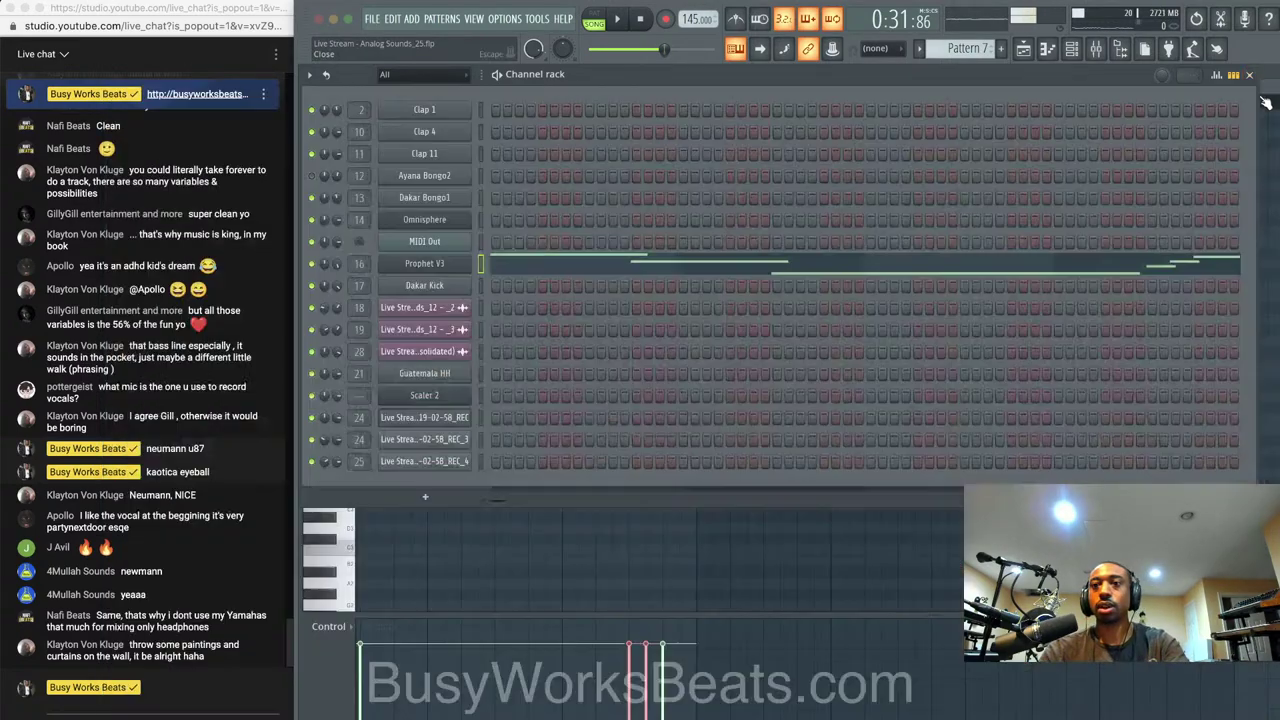
{"action": "left_click", "coordinate": [421, 265]}
{"action": "left_click", "coordinate": [1190, 342]}
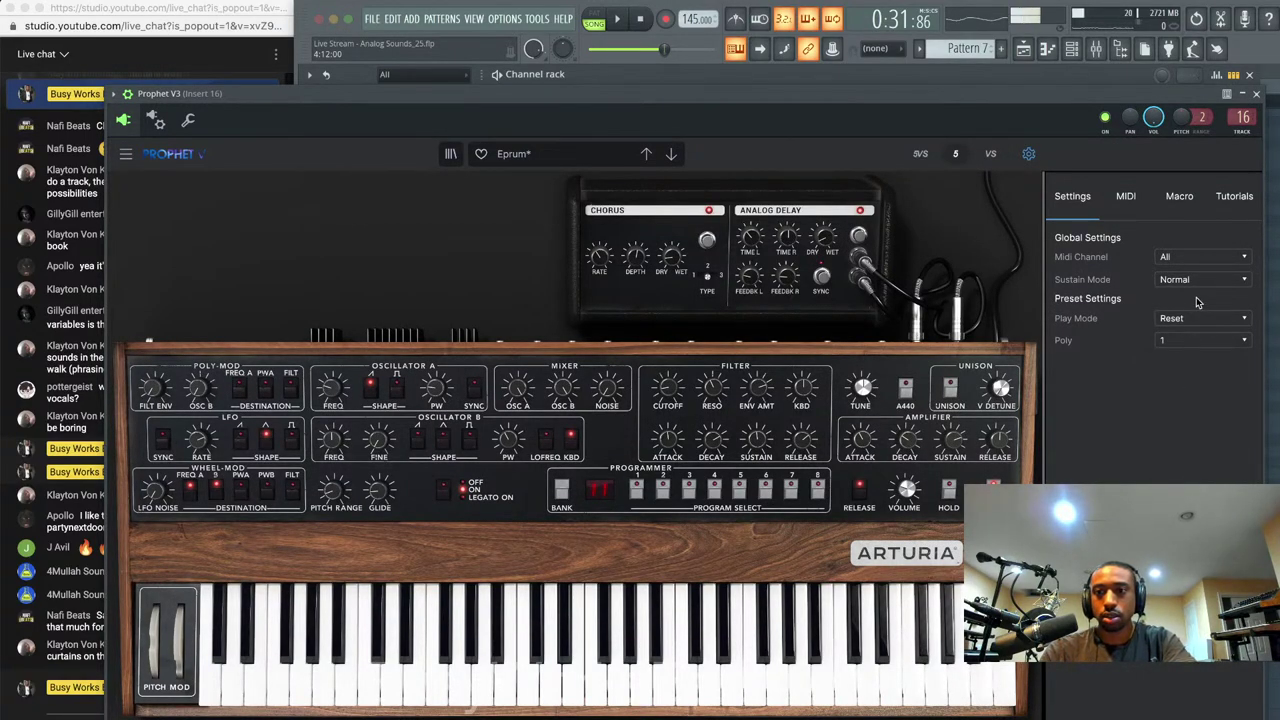
{"action": "left_click", "coordinate": [1258, 94]}
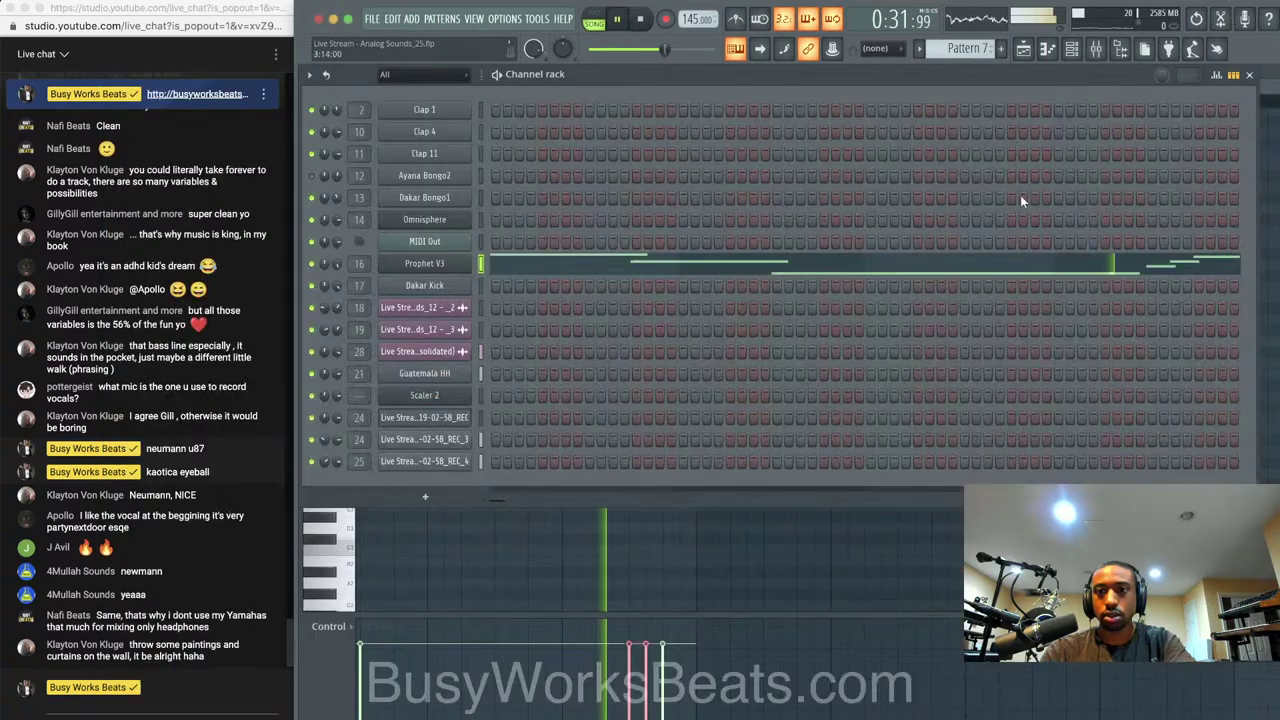
Extend the long G4 bass note to 2:00:13 so it slightly overlaps the A#4 note, and play the result
{"action": "left_click", "coordinate": [890, 268]}
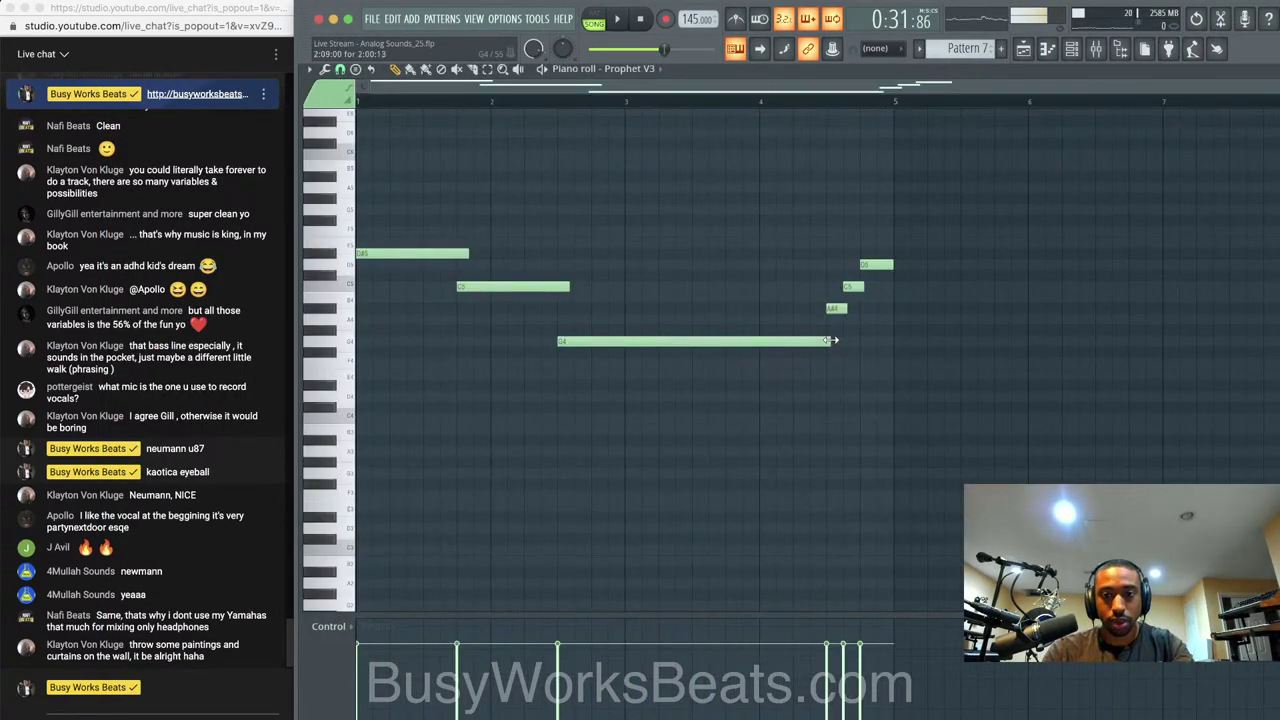
{"action": "key", "text": "space"}
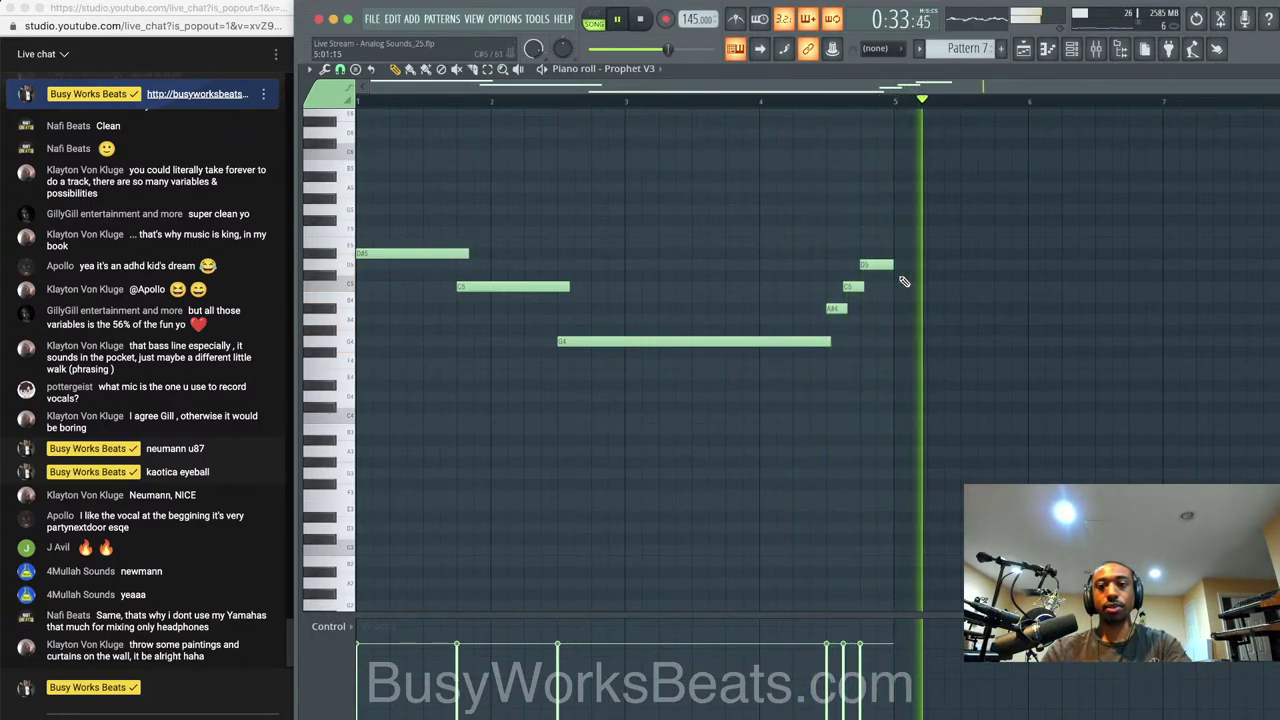
Add a C5 note at bar 5 and a D5 note at 5:13, extending the preceding D5 and C5 notes to overlap them
{"action": "left_click_drag", "start_coordinate": [893, 265], "coordinate": [943, 265]}
{"action": "left_click_drag", "start_coordinate": [883, 299], "coordinate": [908, 265]}
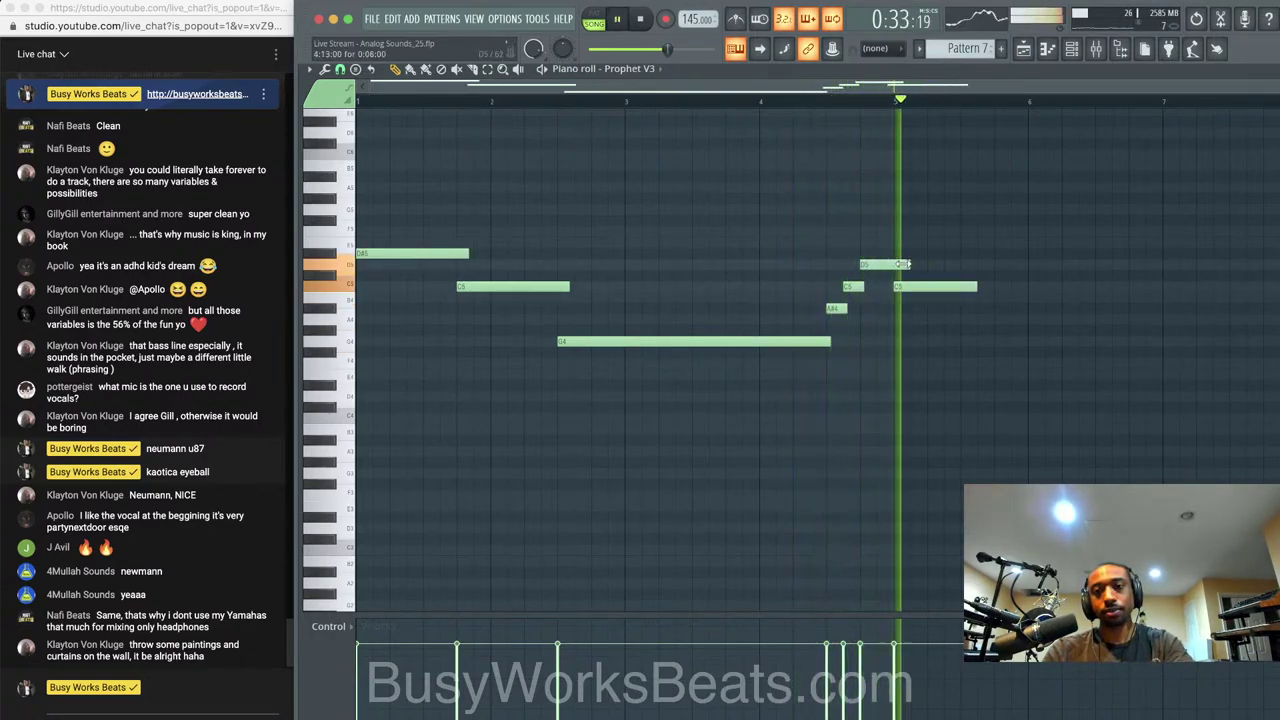
{"action": "left_click", "coordinate": [994, 265]}
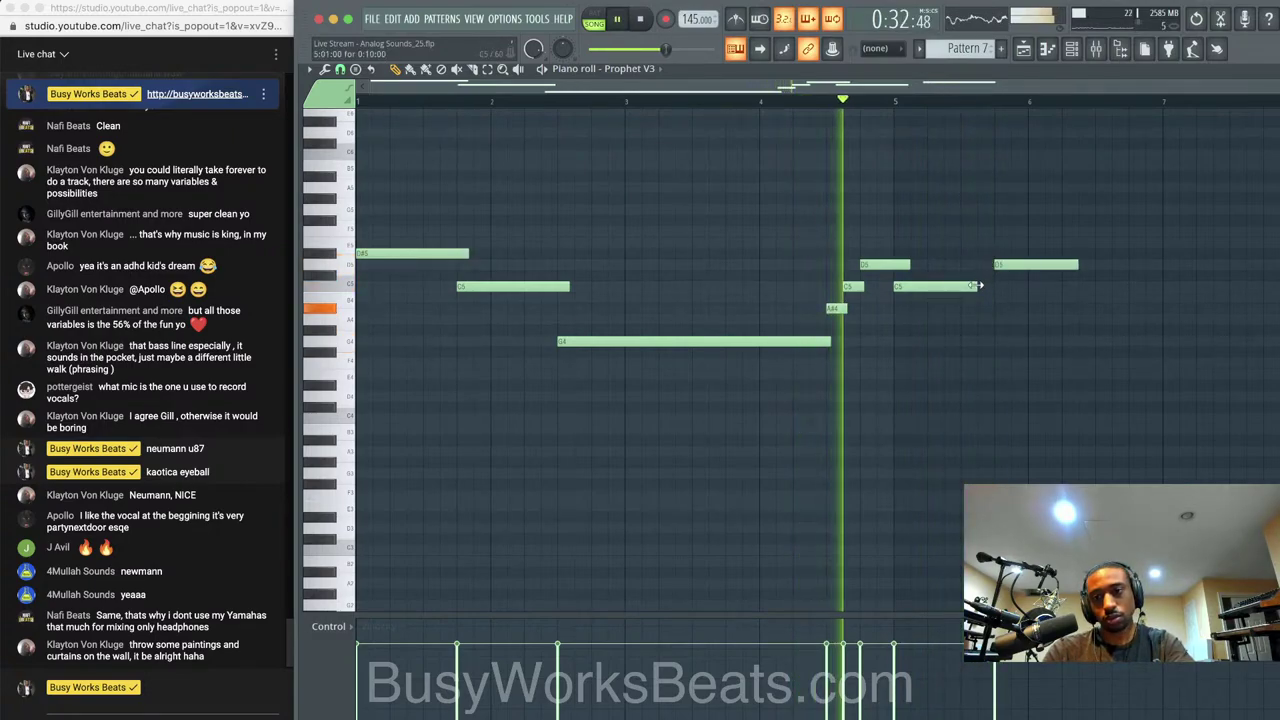
{"action": "left_click_drag", "start_coordinate": [979, 286], "coordinate": [1010, 286]}
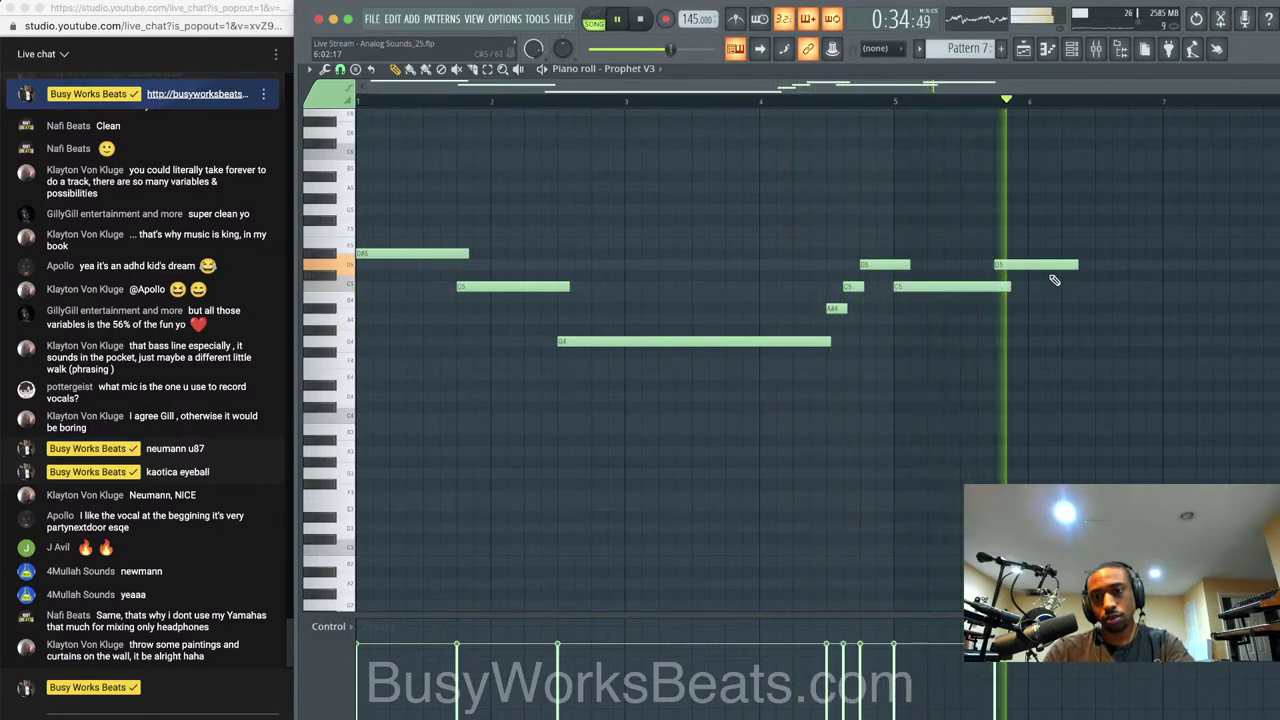
Add a G4 note at 6:09 lasting 2:08:00, and extend the D5 note before it to 0:12:00
{"action": "left_click", "coordinate": [1095, 342]}
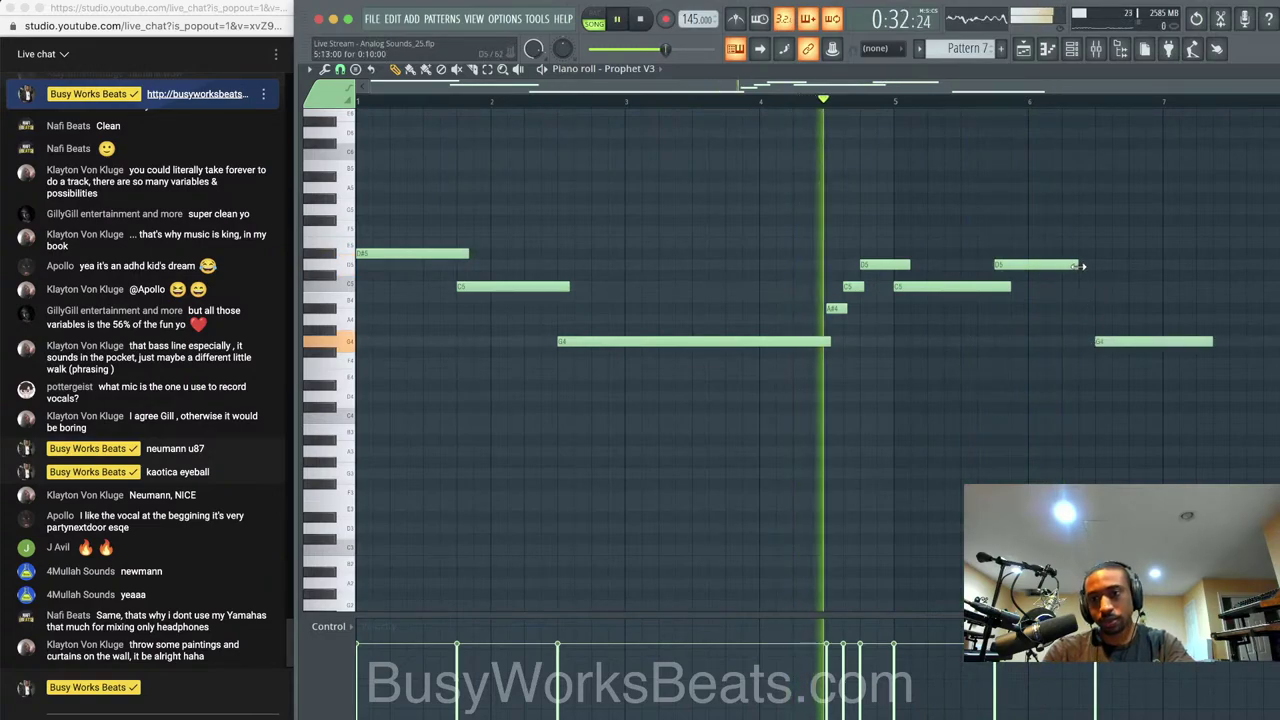
{"action": "left_click_drag", "start_coordinate": [1079, 267], "coordinate": [1100, 267]}
{"action": "scroll", "coordinate": [1103, 272], "scroll_direction": "down", "scroll_amount": 2}
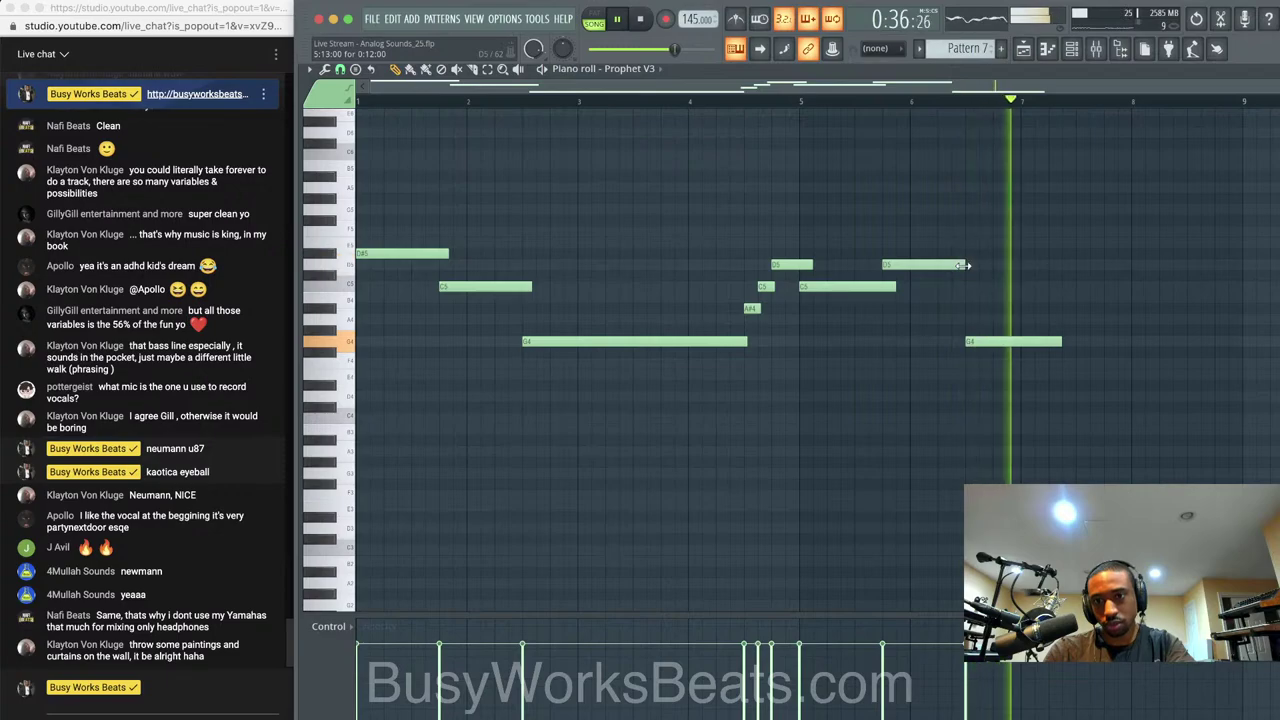
{"action": "left_click_drag", "start_coordinate": [1063, 342], "coordinate": [1246, 342]}
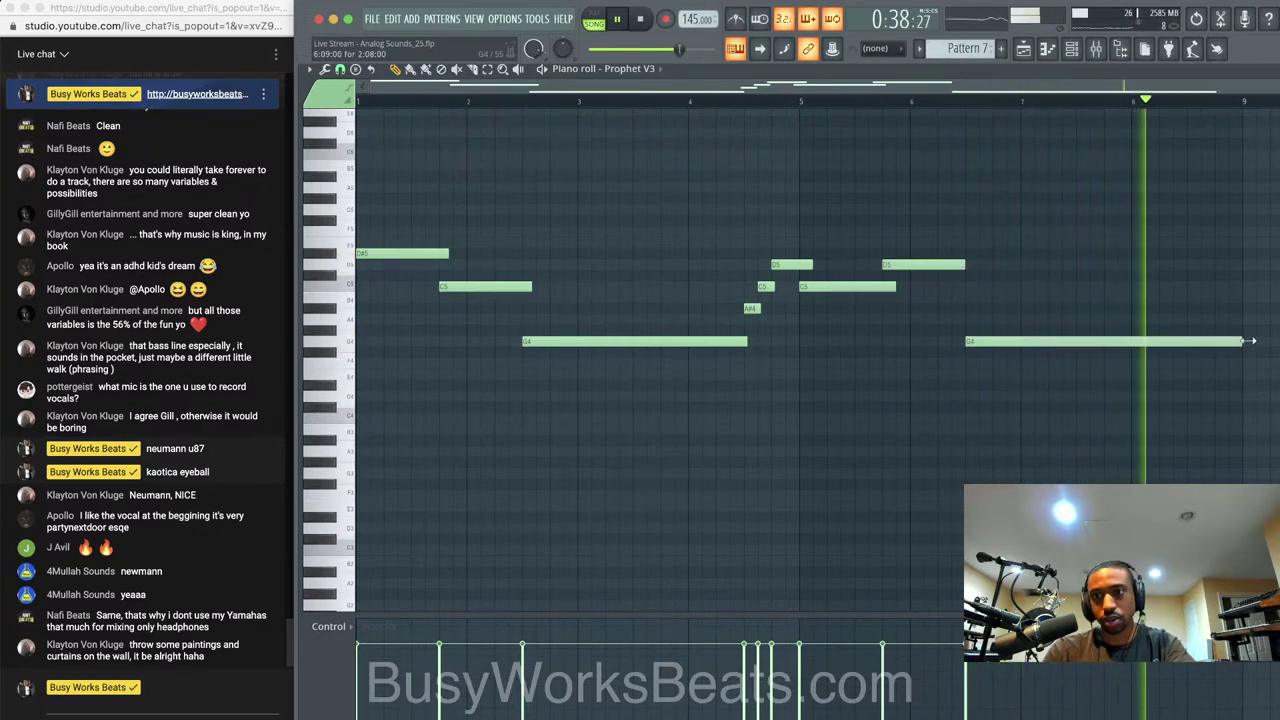
{"action": "key", "text": "space"}
Place a second Pattern 7 clip at bar 25 on Track 5 and save the project as Live Stream - Analog Sounds_26.flp
{"action": "left_click", "coordinate": [1023, 48]}
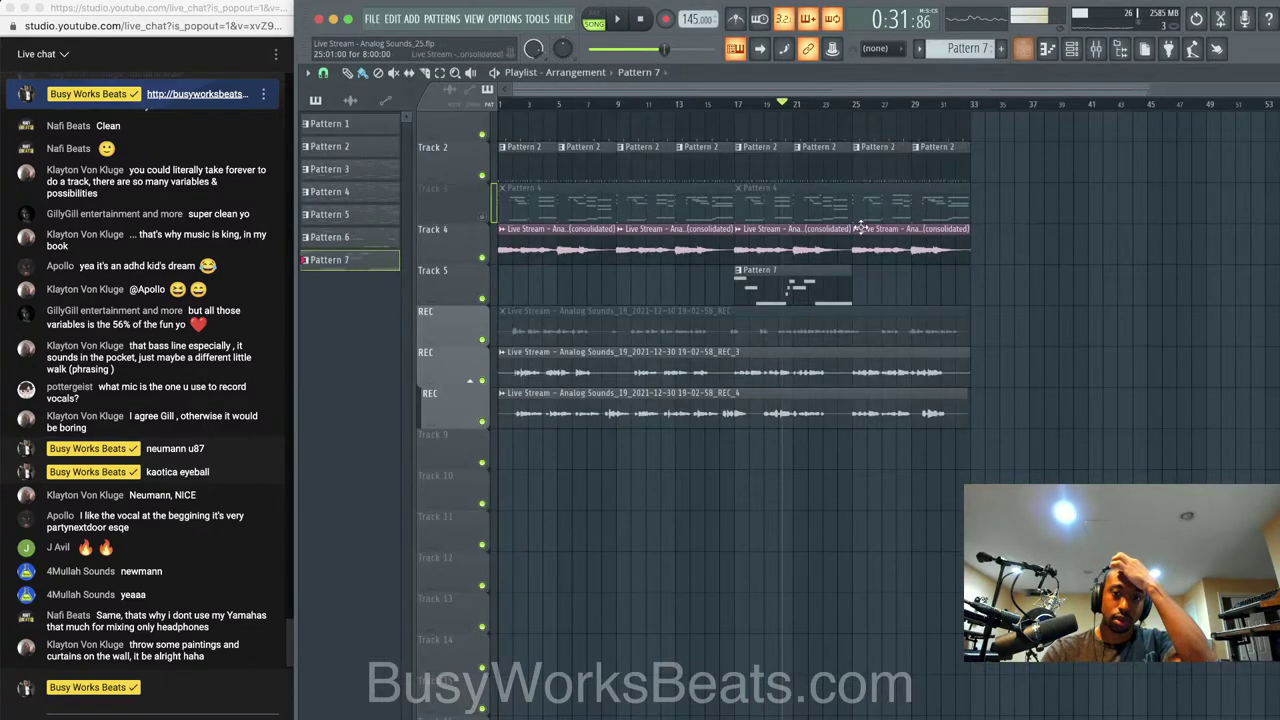
{"action": "left_click", "coordinate": [862, 288]}
{"action": "key", "text": "space"}
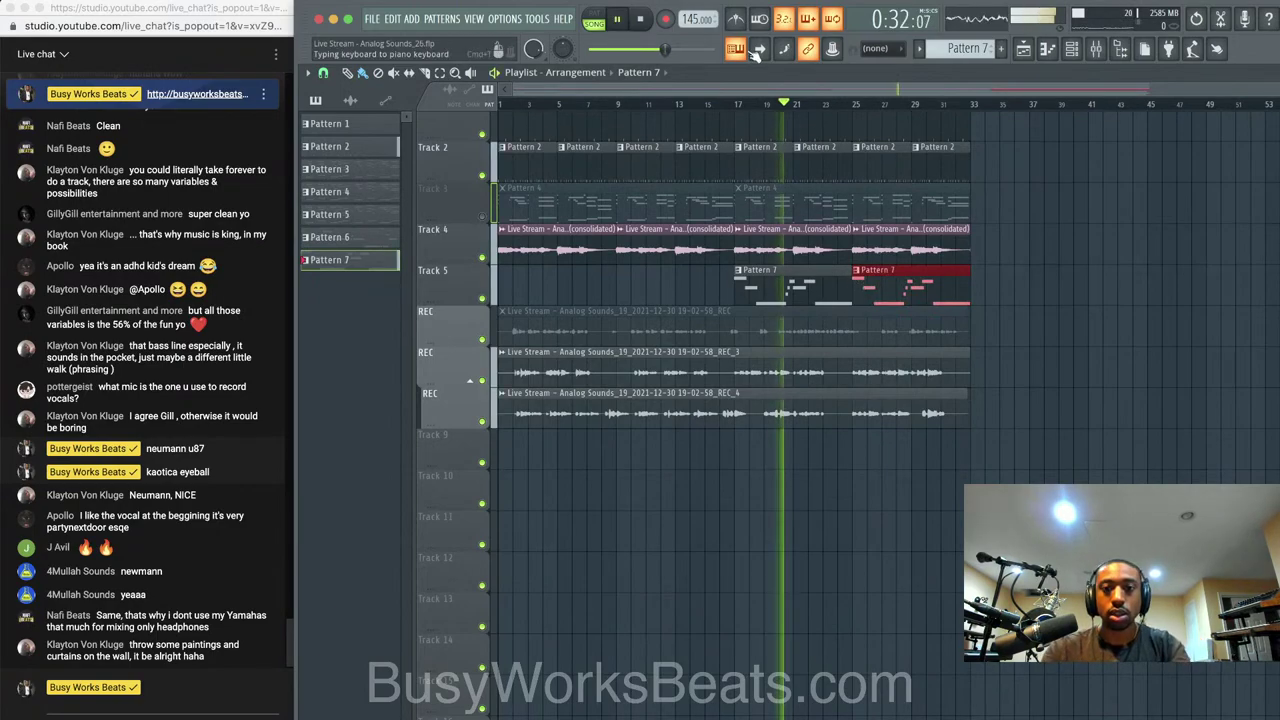
Transpose all Pattern 7 bass notes down one octave and play the arrangement from bar 17
{"action": "key", "text": "space"}
{"action": "double_click", "coordinate": [860, 285]}
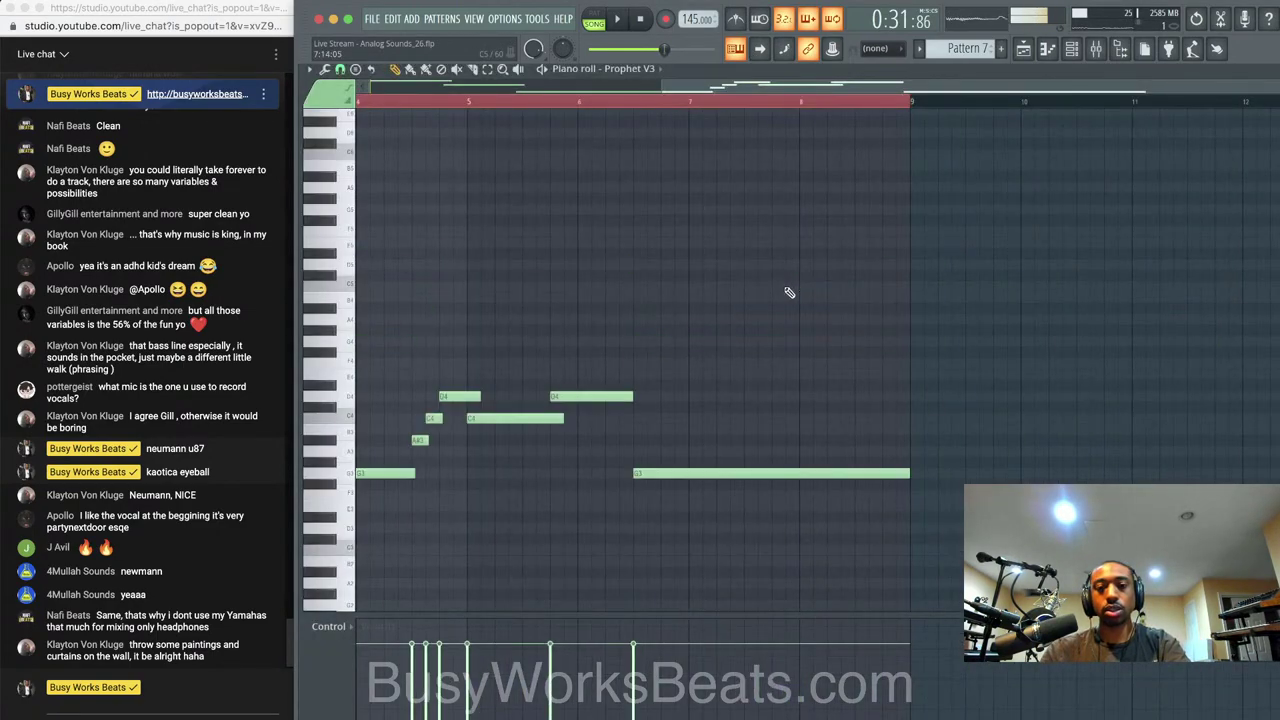
{"action": "key", "text": "space"}
{"action": "key", "text": "F5"}
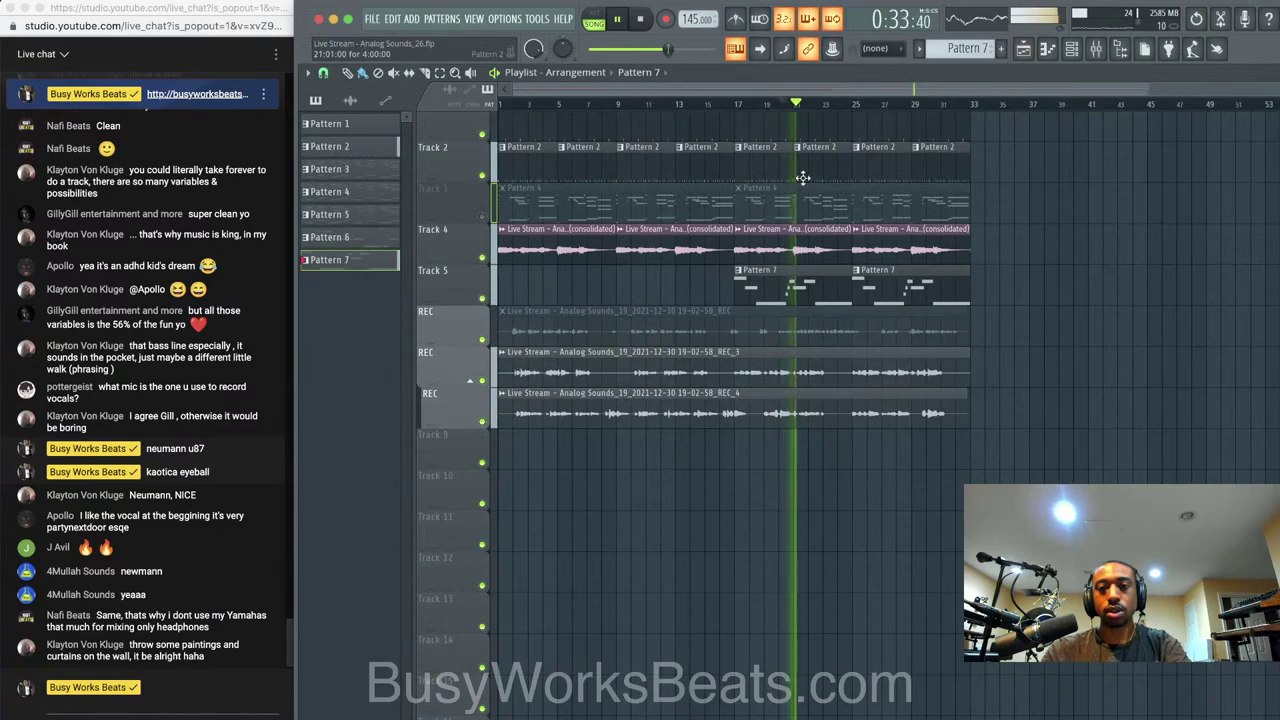
{"action": "left_click", "coordinate": [741, 104]}
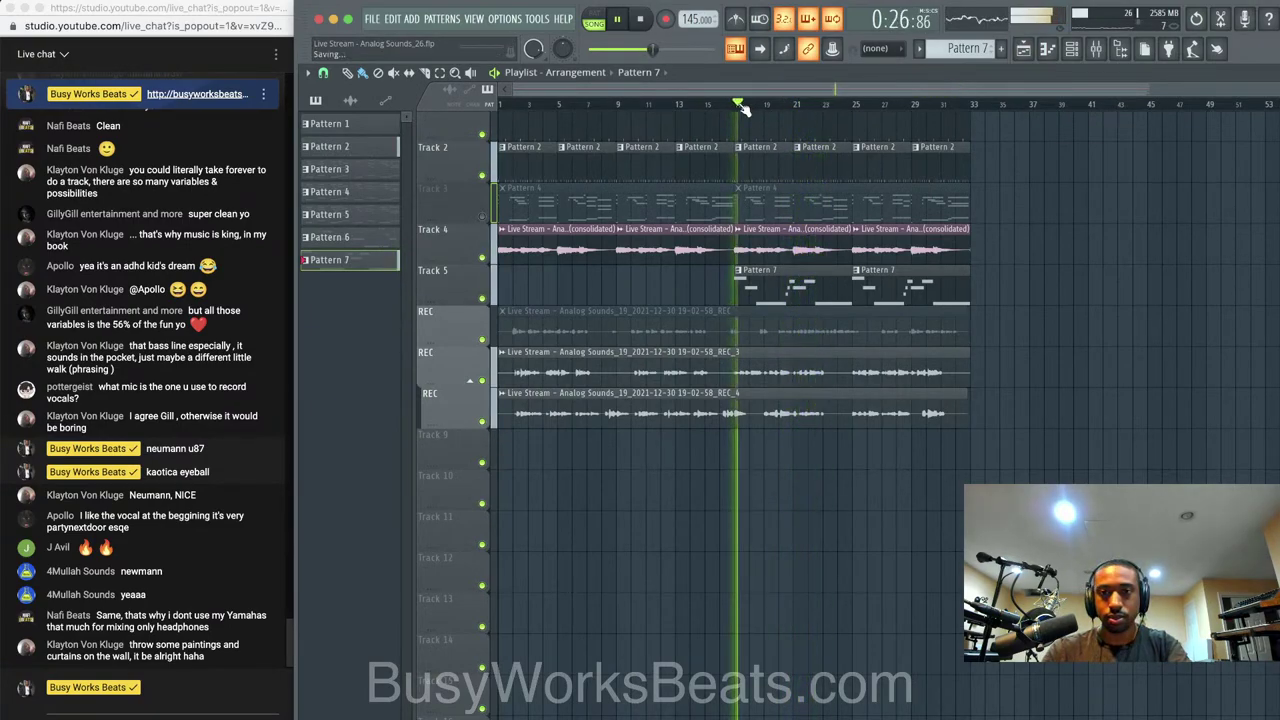
Transpose the Prophet V3 bass line down another octave so it starts on D#3, and play it back
{"action": "key", "text": "F6"}
{"action": "key", "text": "space"}
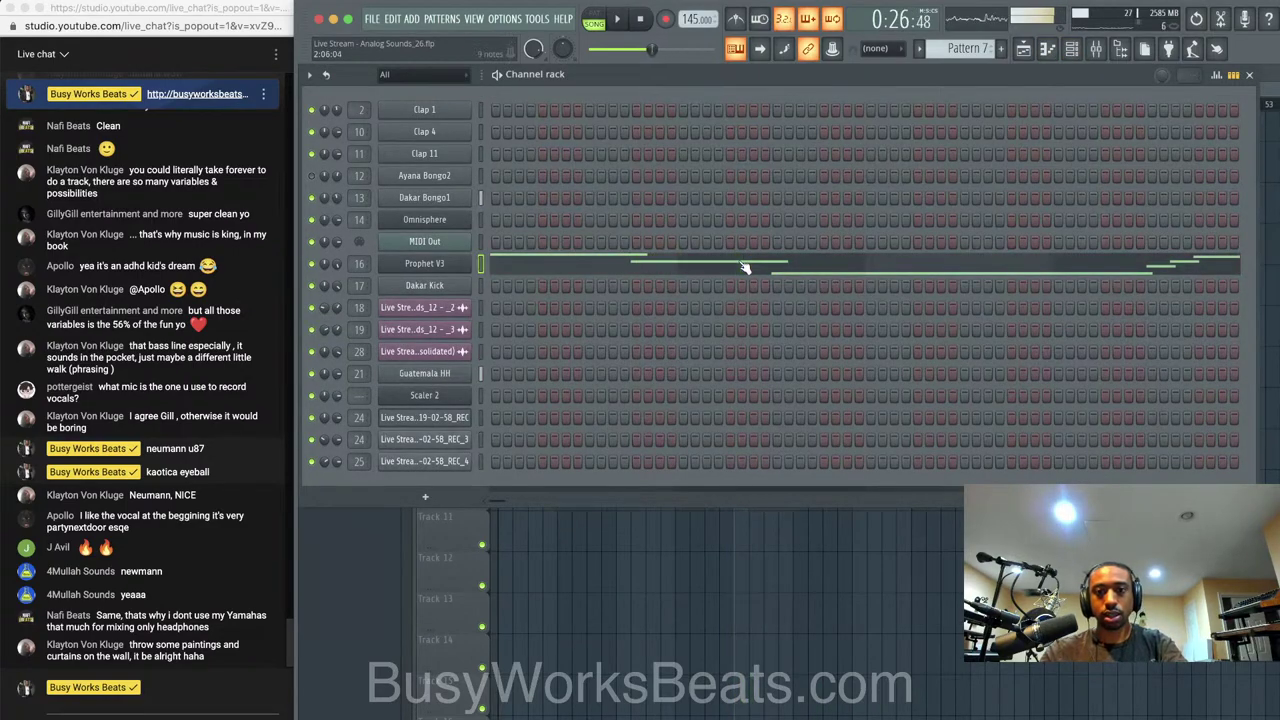
{"action": "left_click", "coordinate": [745, 267]}
{"action": "scroll", "coordinate": [743, 264], "scroll_direction": "up", "scroll_amount": 3}
{"action": "key", "text": "super+space"}
{"action": "left_click", "coordinate": [757, 224]}
{"action": "right_click", "coordinate": [757, 224]}
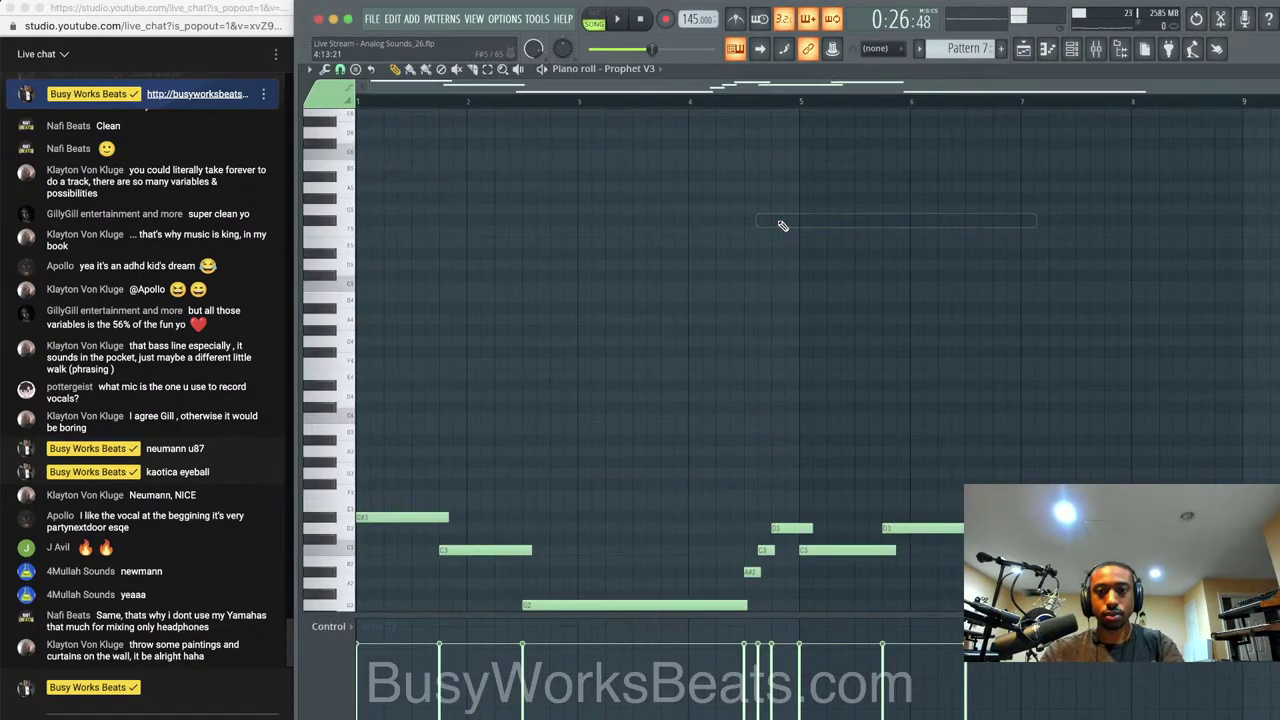
{"action": "key", "text": "space"}
Insert an empty mixer track next to the vocal tracks, placing it in position 26 right after the two REC tracks
{"action": "left_click", "coordinate": [1097, 50]}
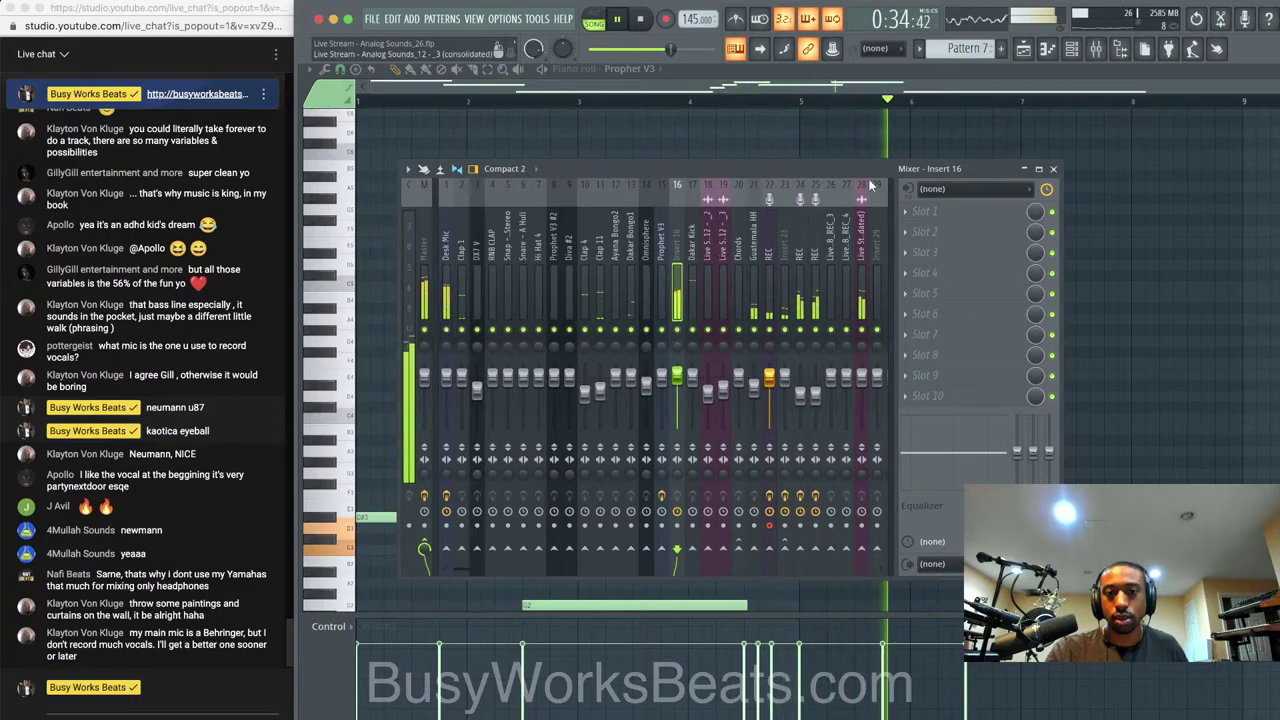
{"action": "left_click", "coordinate": [1071, 49]}
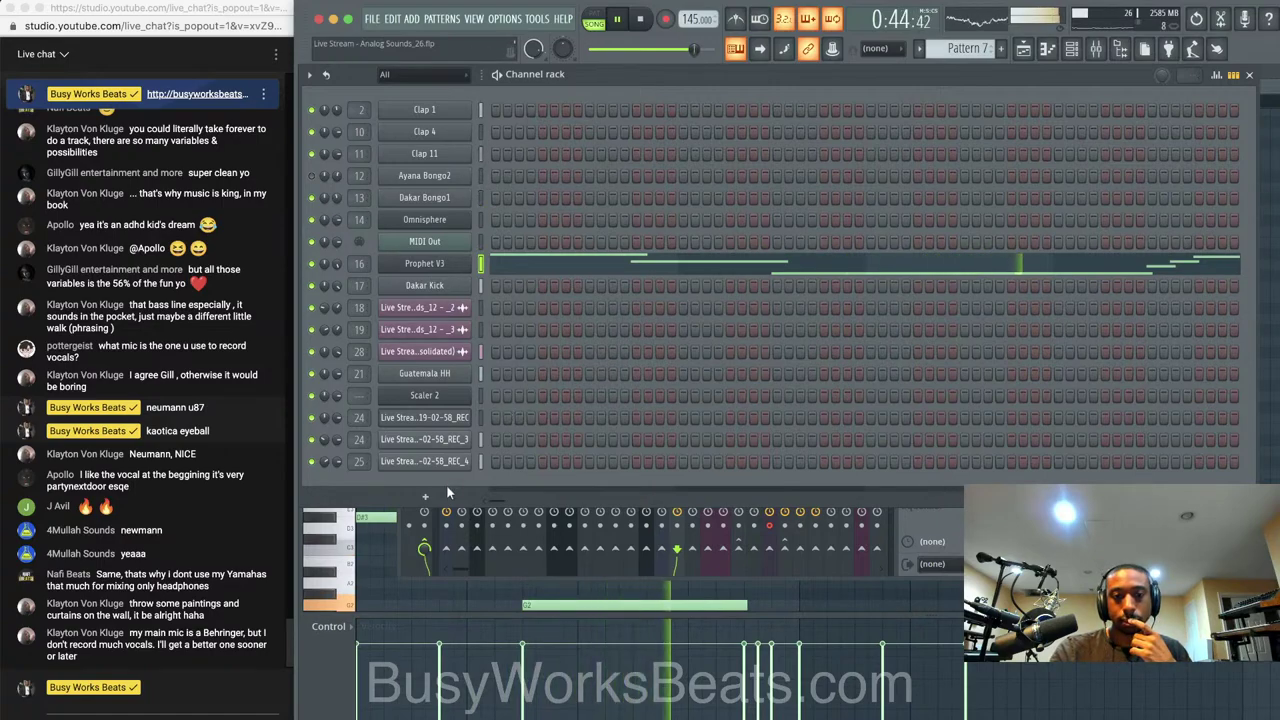
{"action": "key", "text": "F9"}
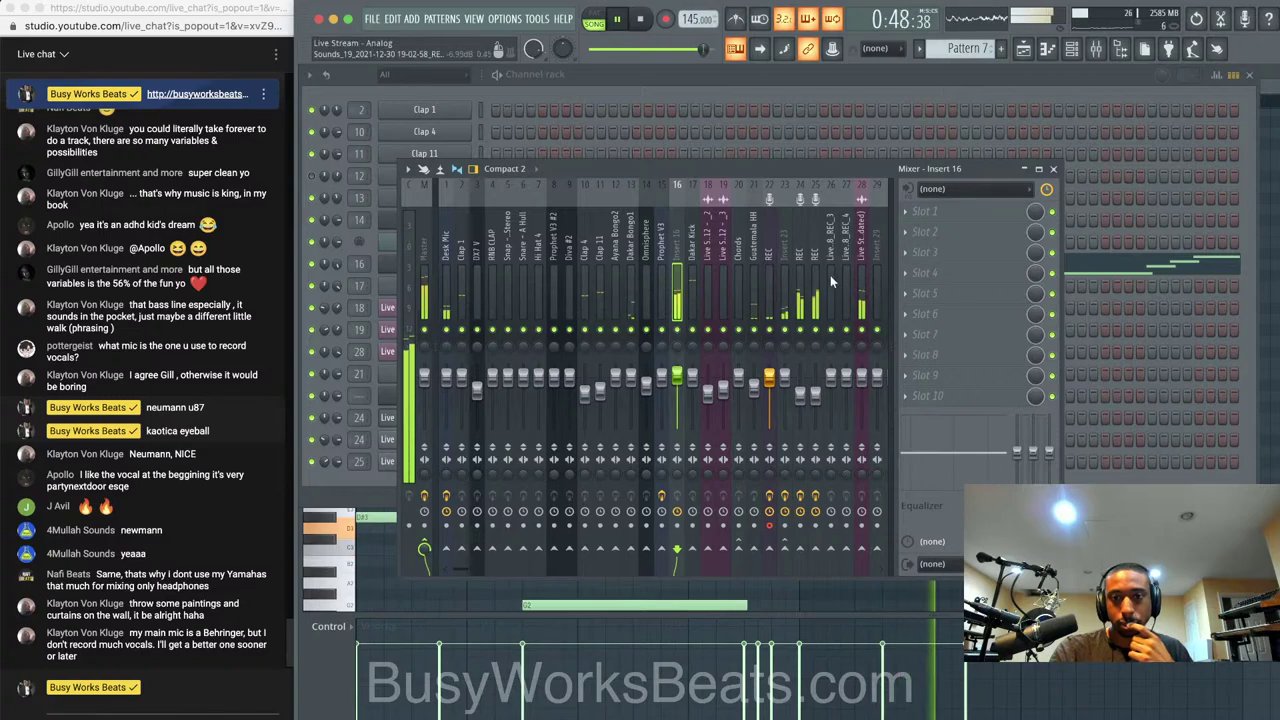
{"action": "left_click", "coordinate": [875, 255]}
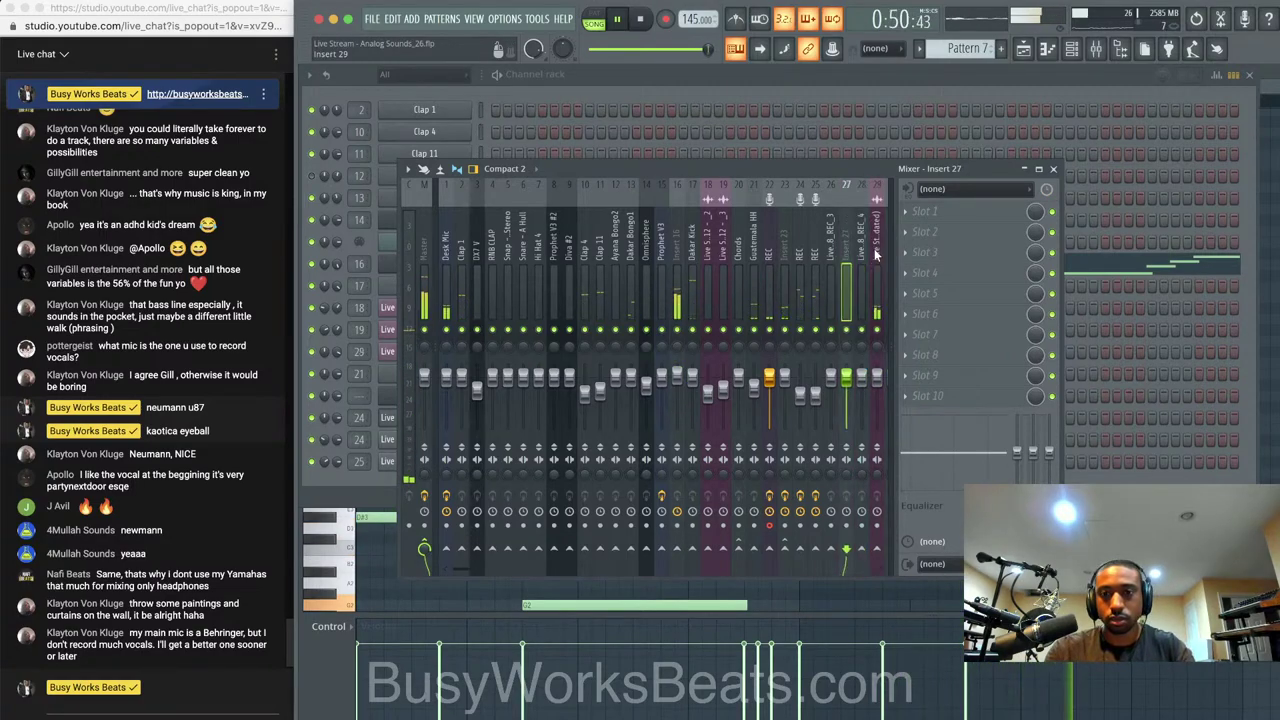
Route REC mixer tracks 24 and 25 only to the empty track 26, and check the routing in the mixer during playback
{"action": "left_click", "coordinate": [816, 262]}
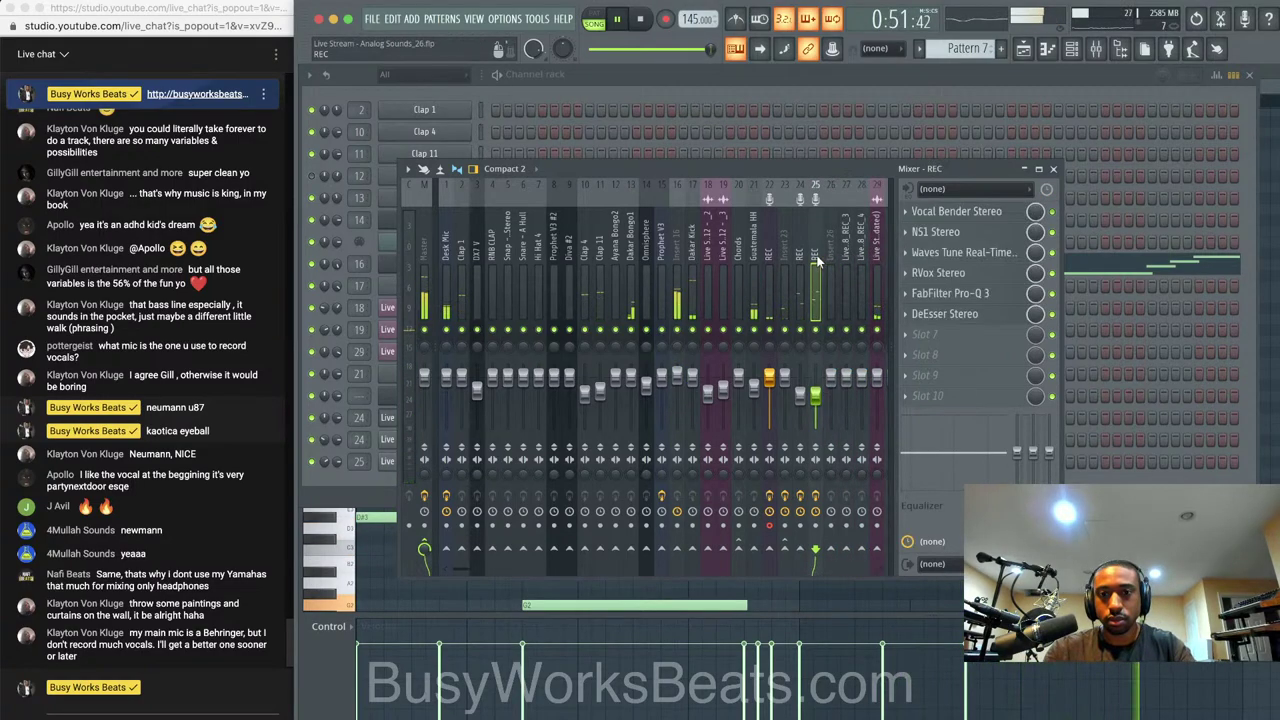
{"action": "right_click", "coordinate": [831, 551]}
{"action": "left_click", "coordinate": [853, 575]}
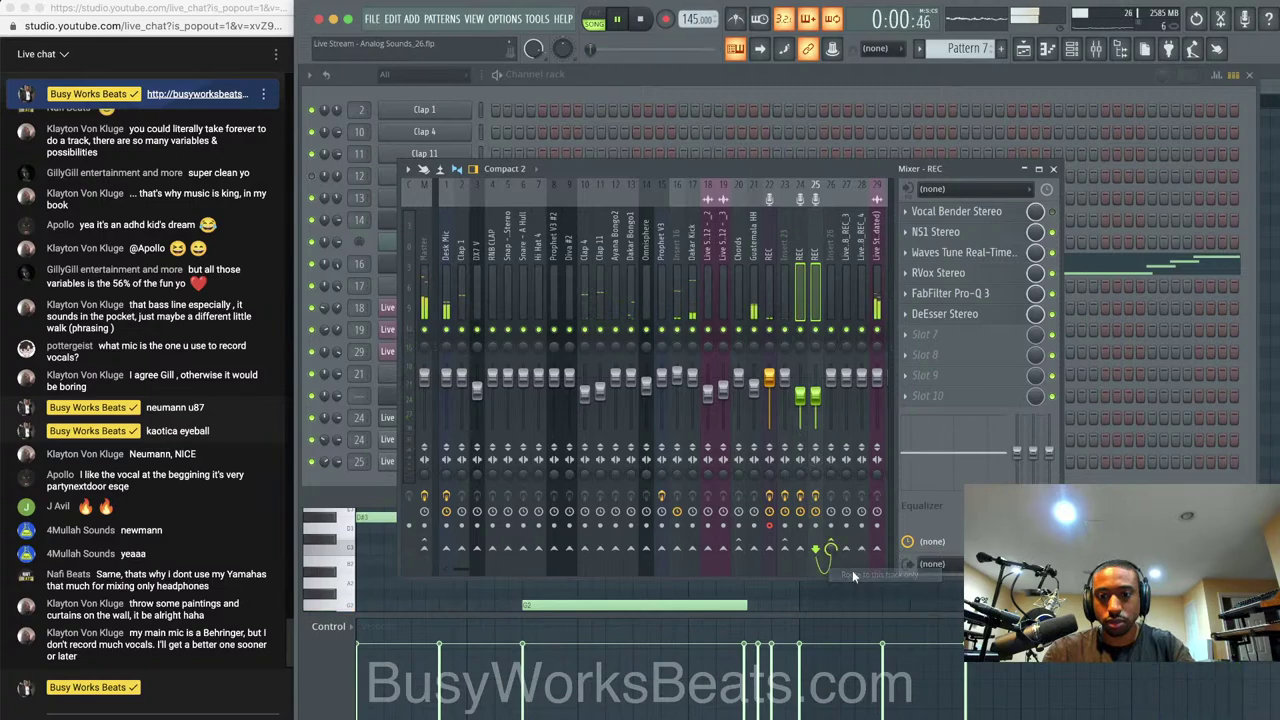
{"action": "left_click", "coordinate": [1054, 169]}
{"action": "left_click", "coordinate": [1023, 49]}
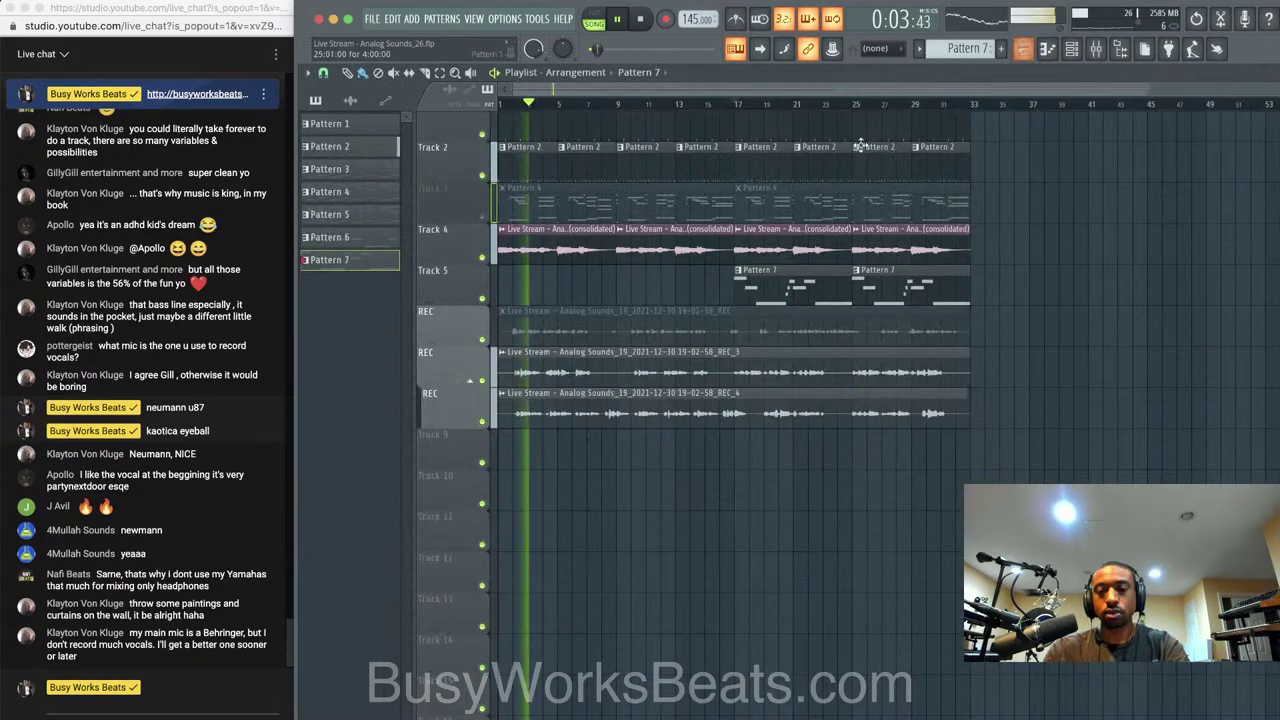
{"action": "left_click", "coordinate": [1096, 49]}
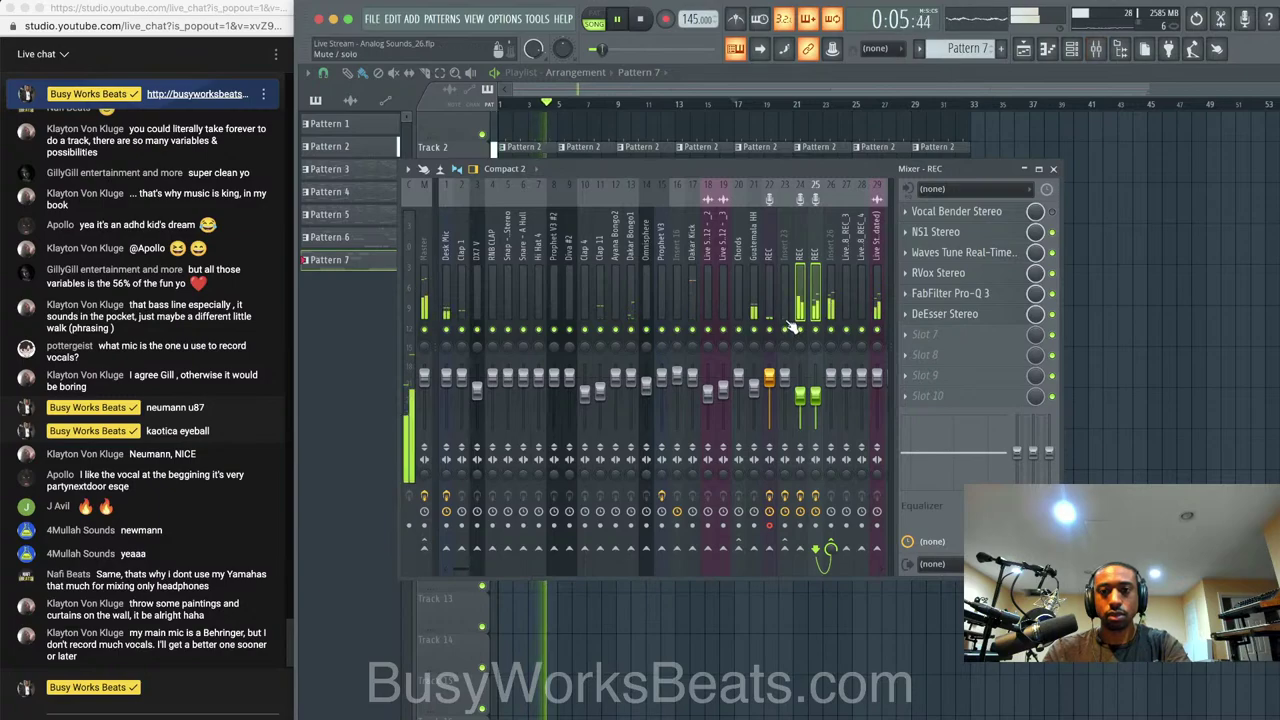
Check the effect slots of Insert 26 and Insert 23 in the mixer, ending with Insert 23 selected
{"action": "left_click", "coordinate": [784, 287]}
{"action": "left_click", "coordinate": [826, 285]}
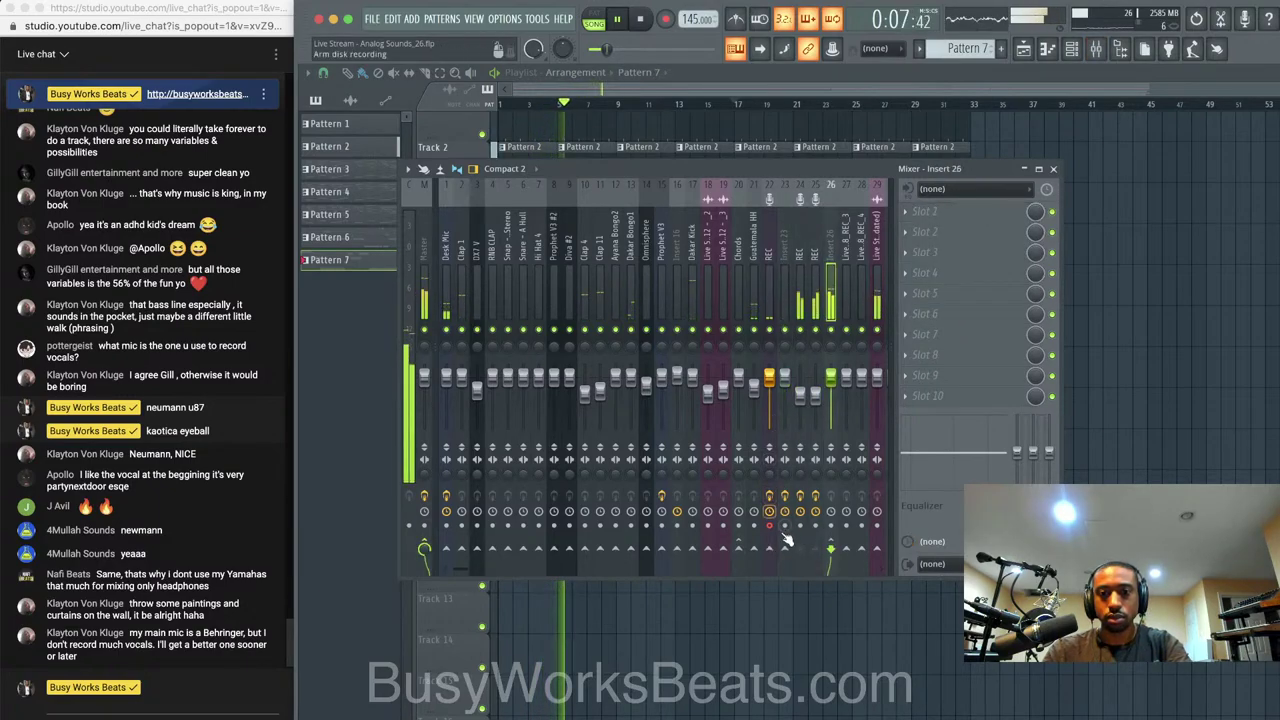
{"action": "left_click", "coordinate": [784, 287]}
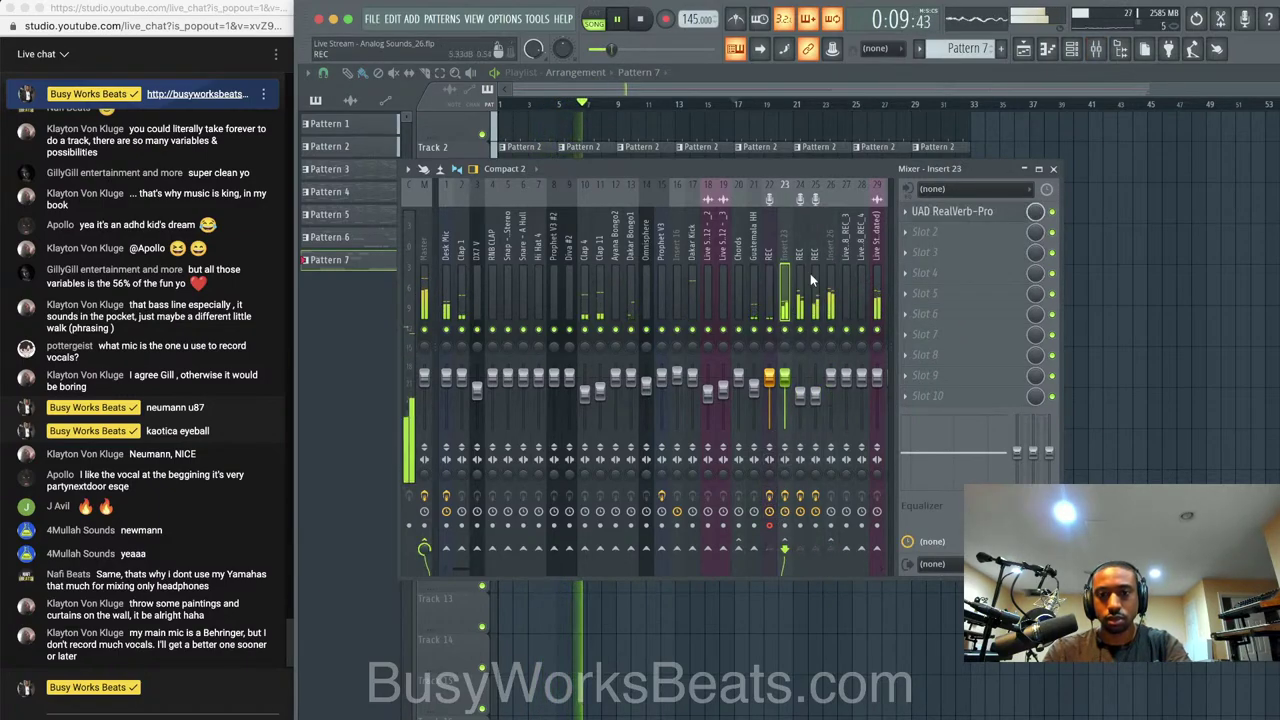
{"action": "left_click", "coordinate": [906, 212]}
{"action": "mouse_move", "coordinate": [919, 226]}
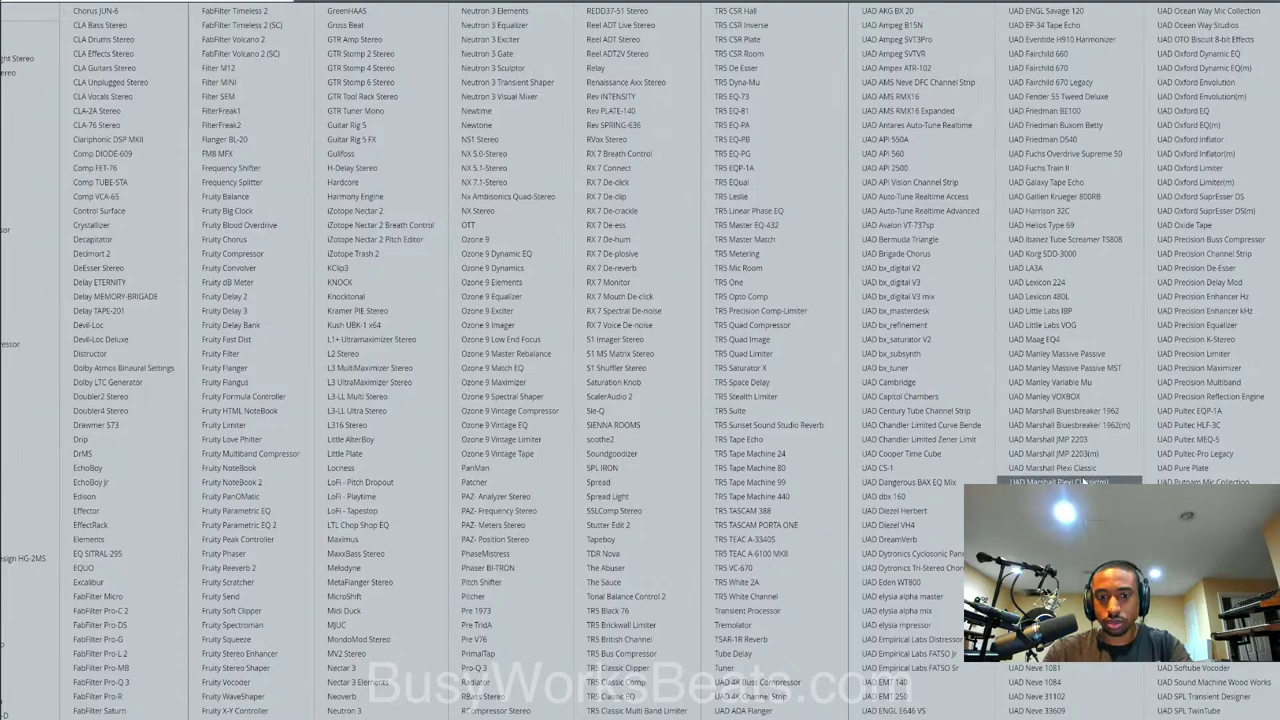
{"action": "key", "text": "Escape"}
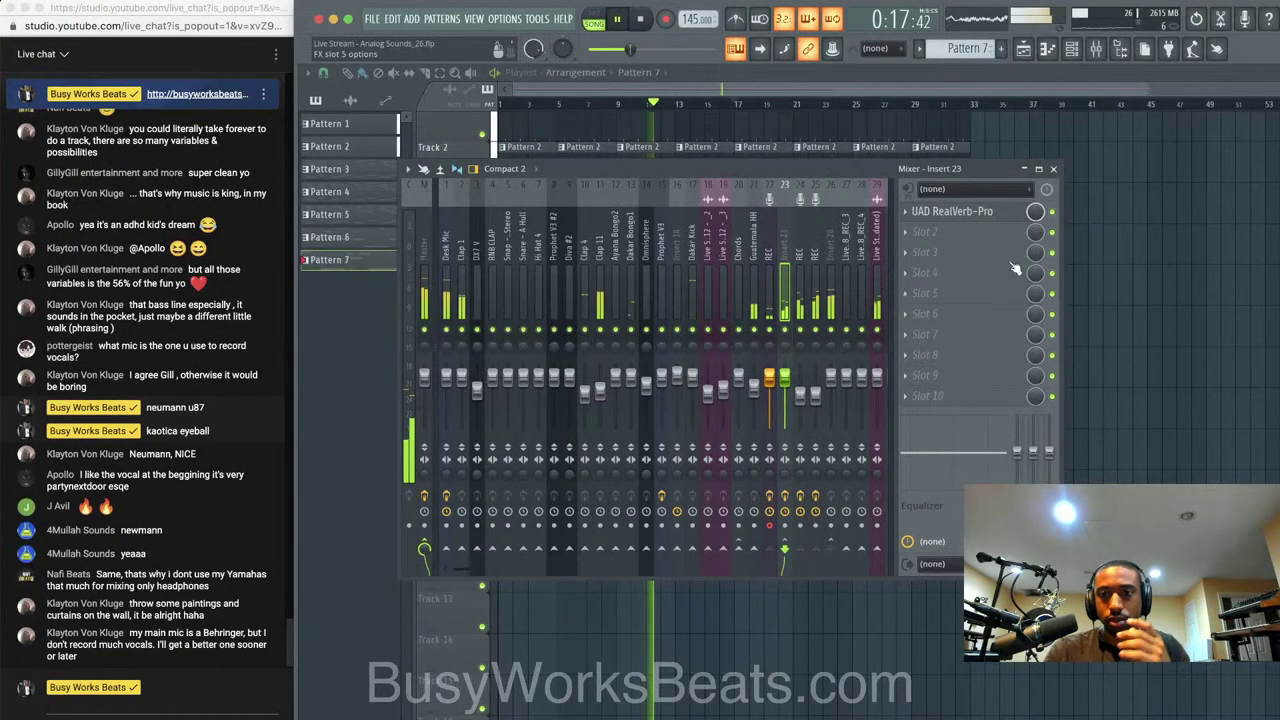
In the UAD RealVerb-Pro on Insert 23, set Distance to 47% and lengthen the late reverb decay to about 22 s
{"action": "left_click", "coordinate": [988, 216]}
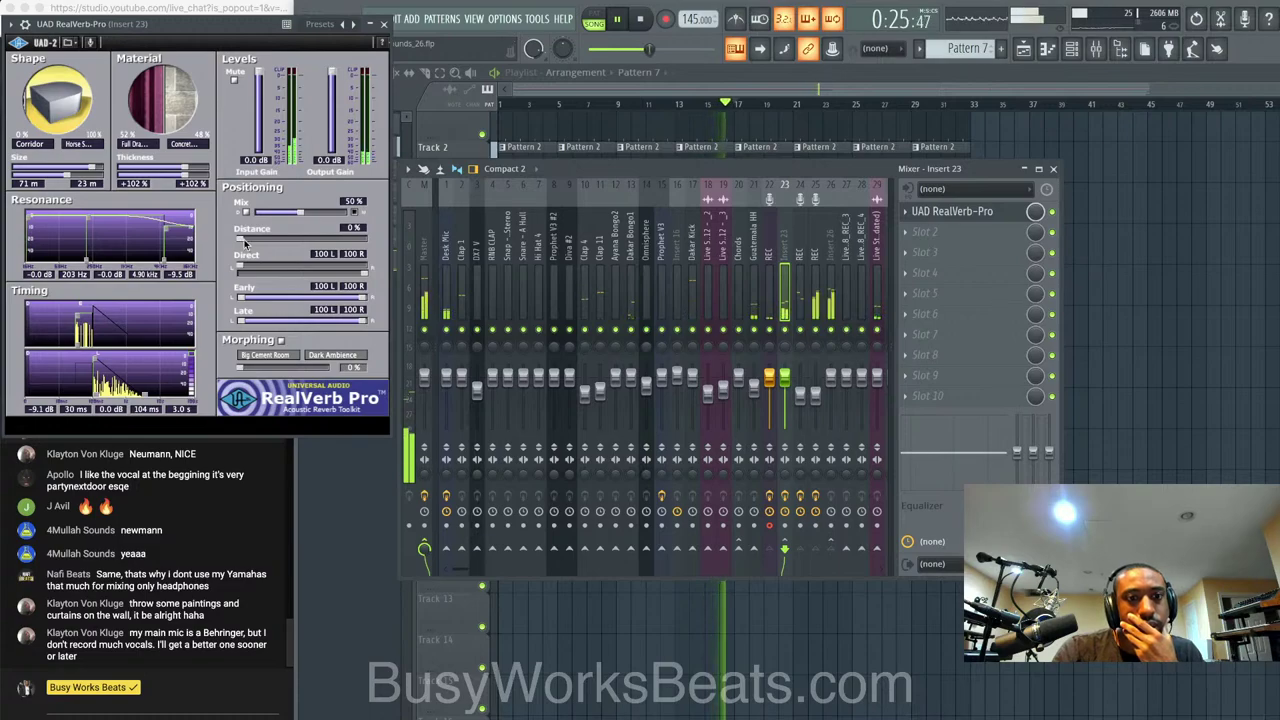
{"action": "left_click_drag", "start_coordinate": [240, 240], "coordinate": [292, 244]}
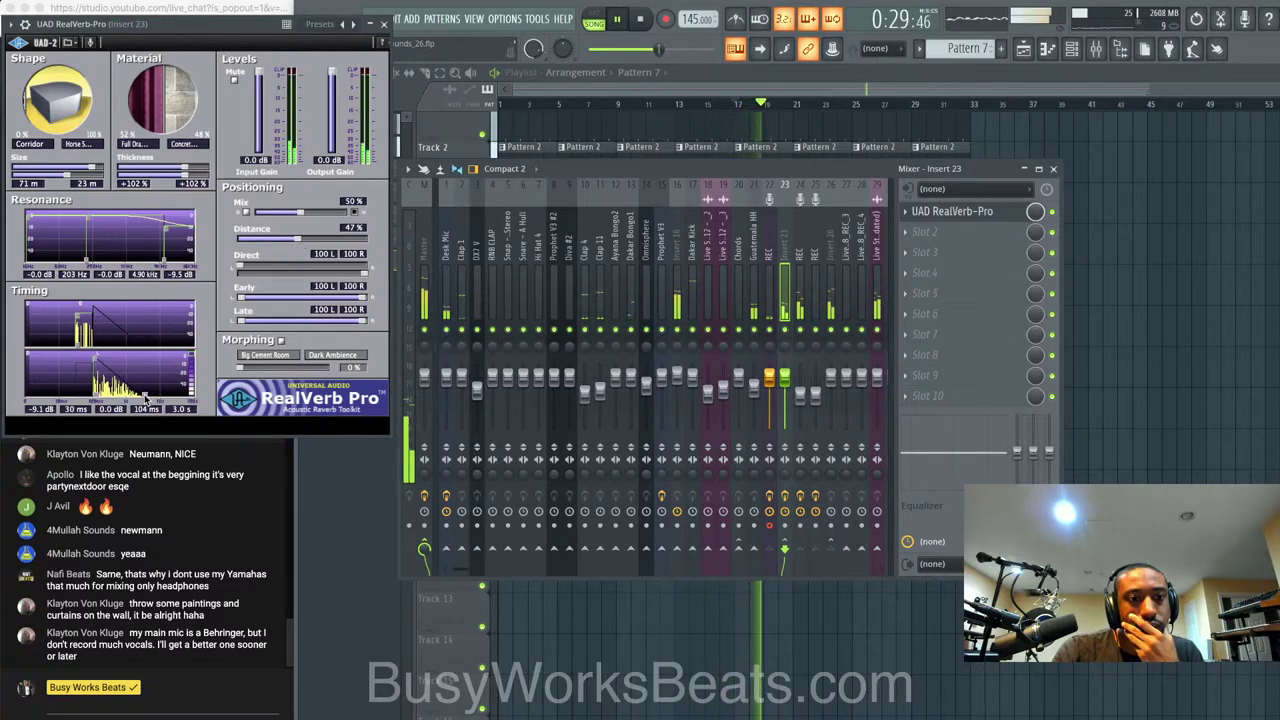
{"action": "left_click_drag", "start_coordinate": [166, 396], "coordinate": [173, 396]}
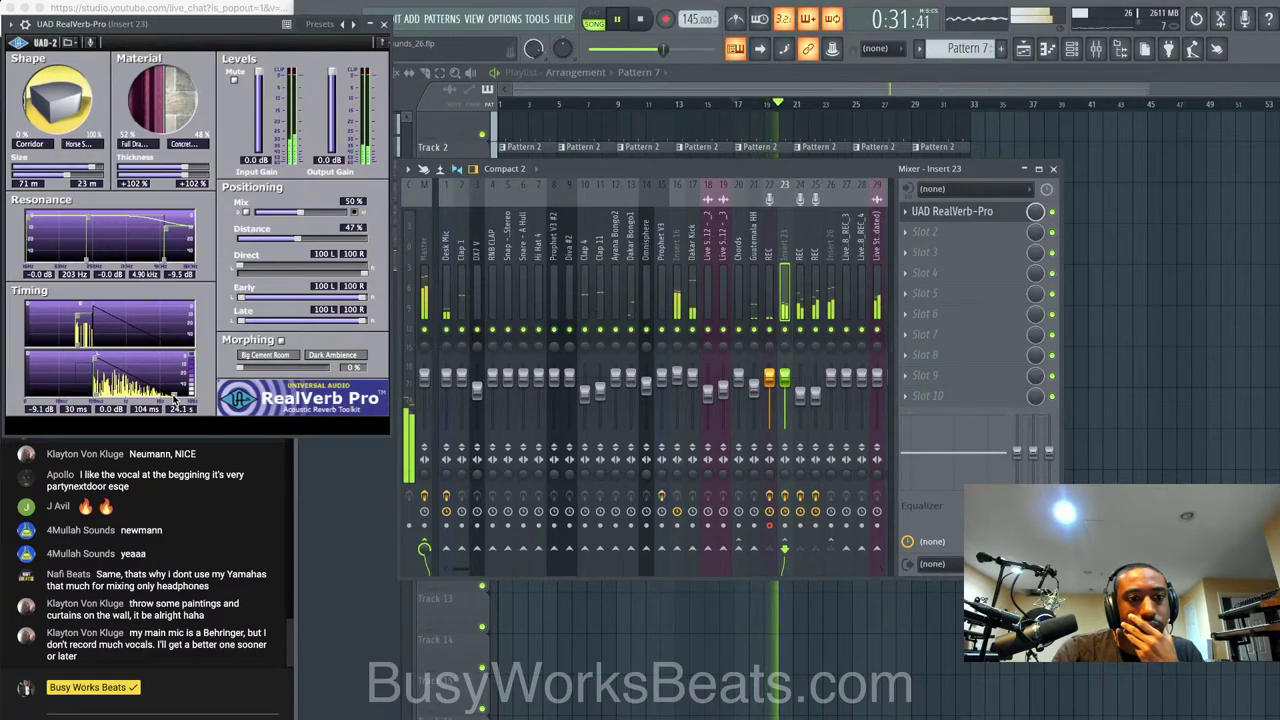
{"action": "left_click", "coordinate": [383, 23]}
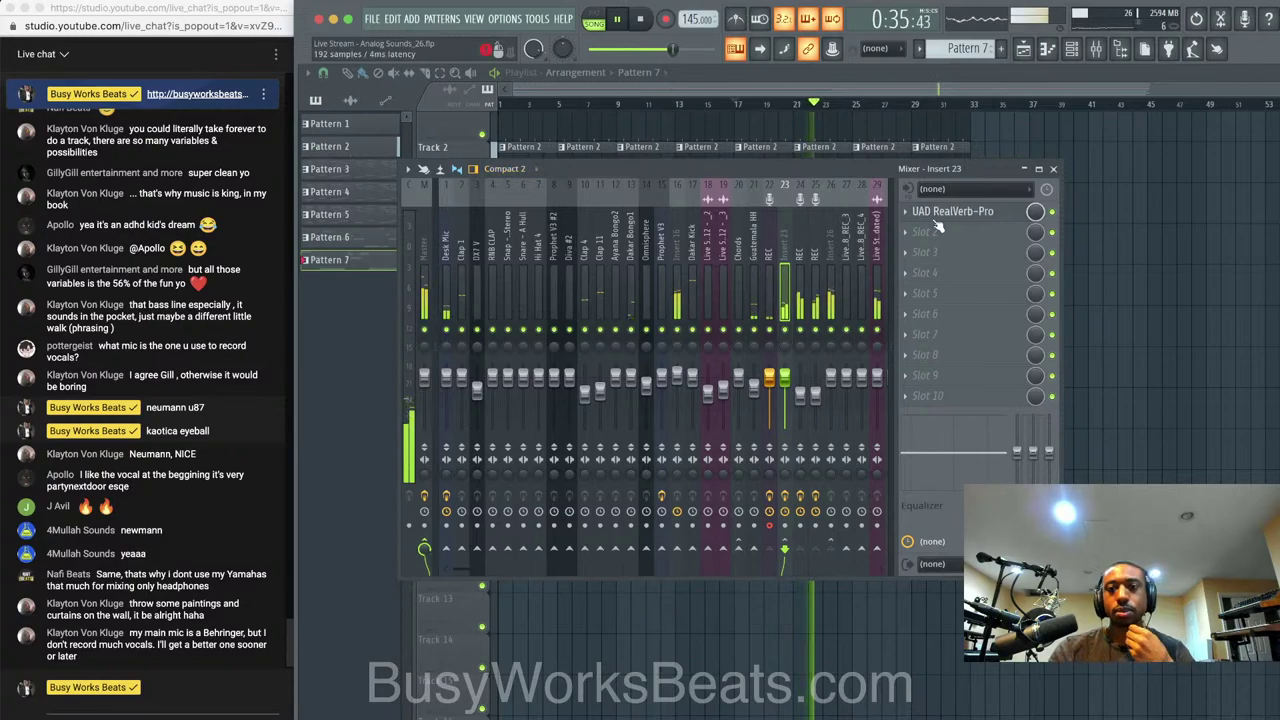
{"action": "left_click", "coordinate": [1053, 169]}
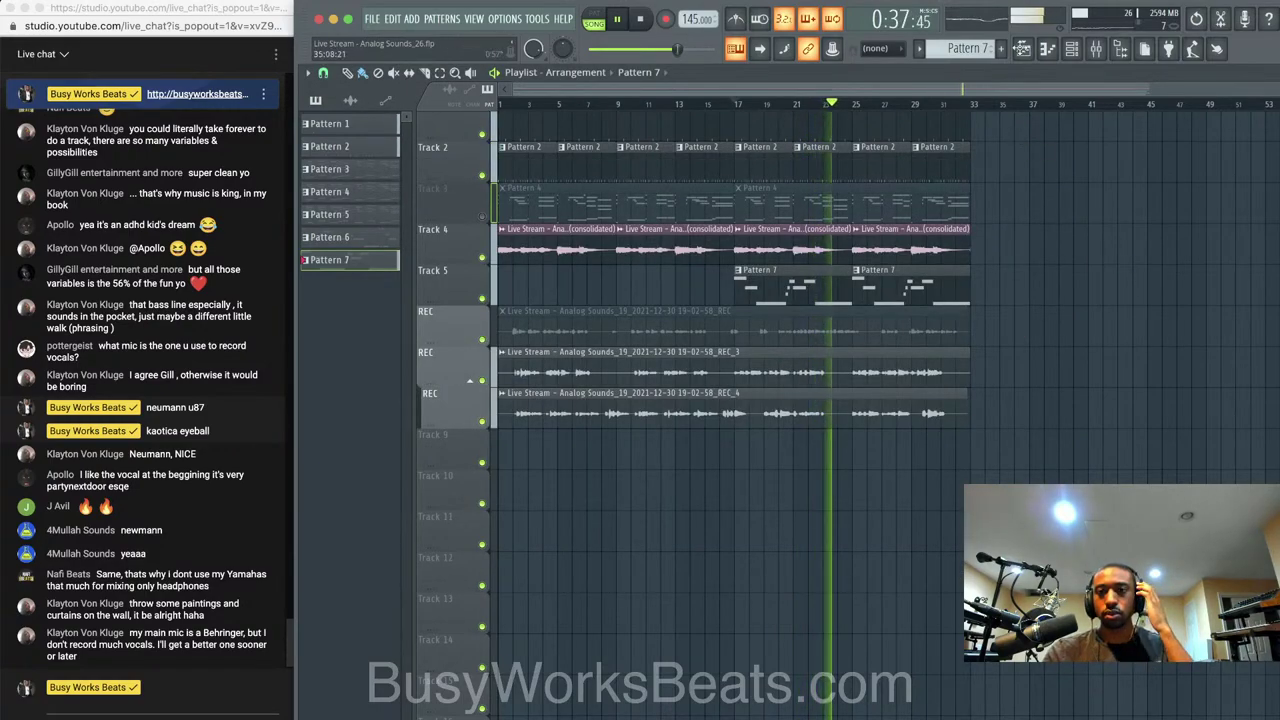
Shorten the late reverb decay of the RealVerb-Pro on Insert 23 to about 5.1 s and return to the playlist
{"action": "left_click", "coordinate": [1096, 49]}
{"action": "left_click", "coordinate": [989, 211]}
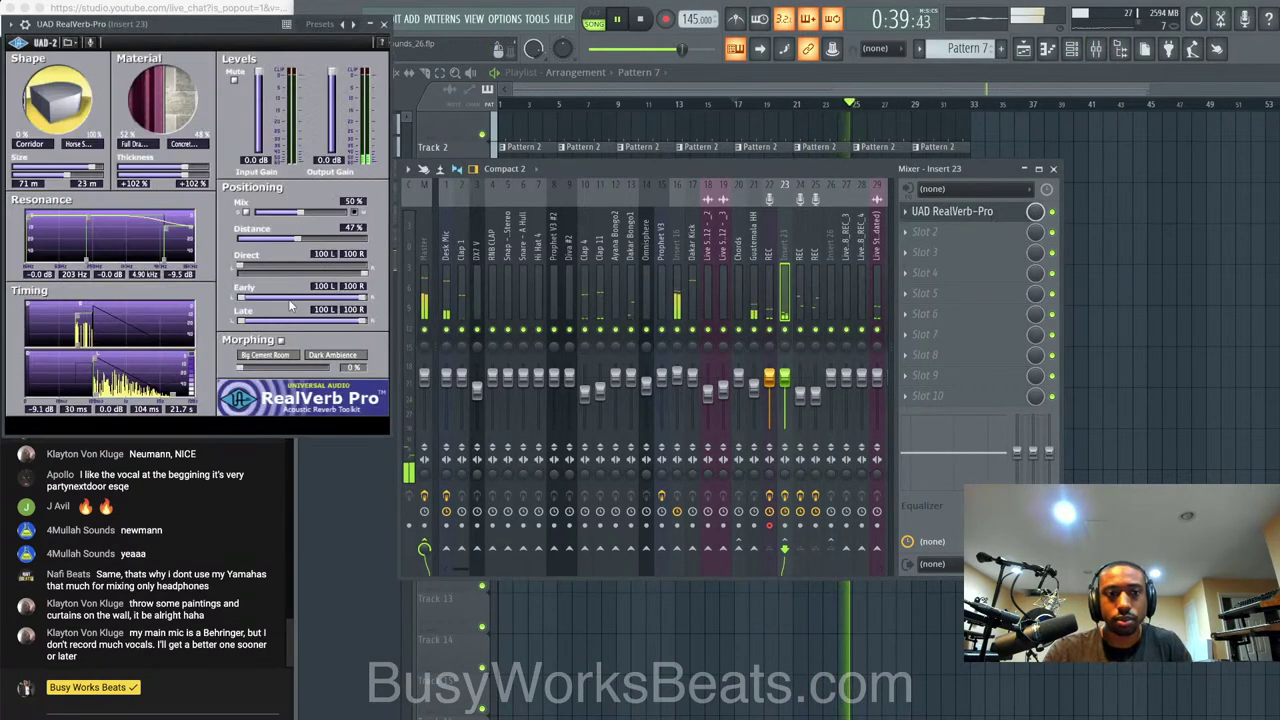
{"action": "left_click_drag", "start_coordinate": [156, 398], "coordinate": [151, 399]}
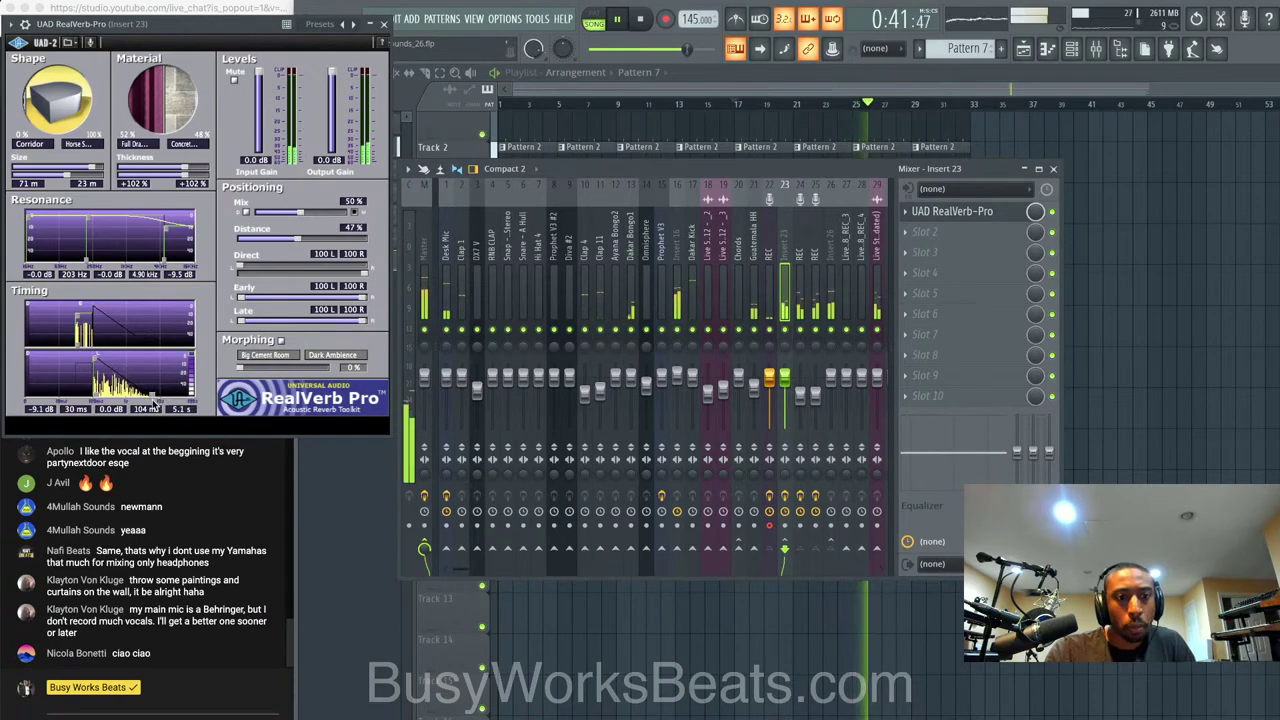
{"action": "left_click", "coordinate": [384, 24]}
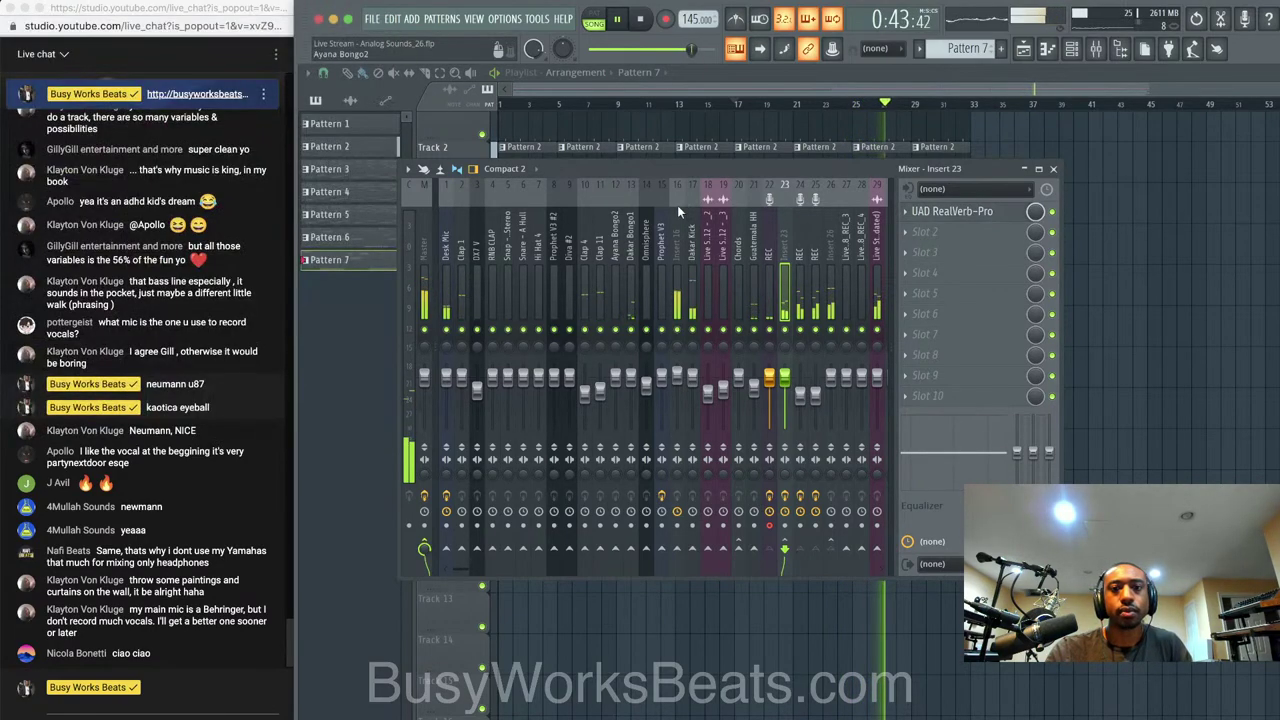
{"action": "left_click", "coordinate": [1166, 291]}
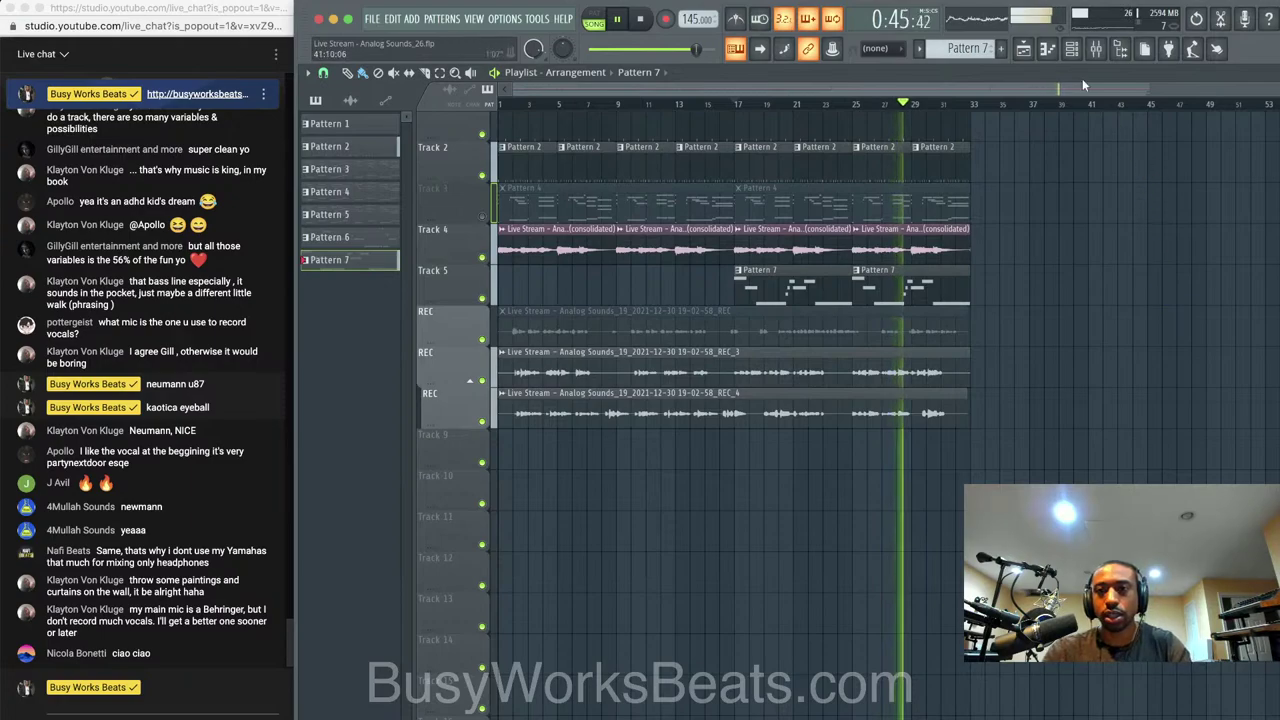
Set the time shift of the Guatemala HH channel to 0:02 and return to the playlist
{"action": "left_click", "coordinate": [1071, 49]}
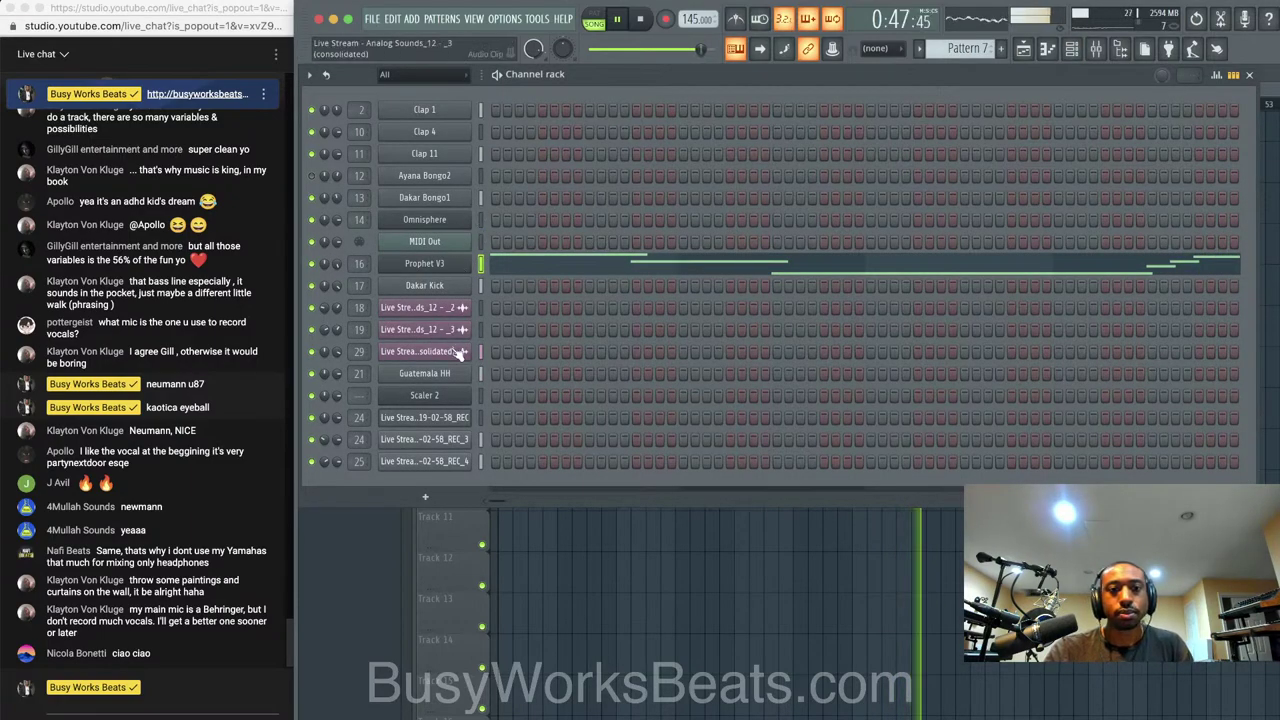
{"action": "left_click", "coordinate": [424, 373]}
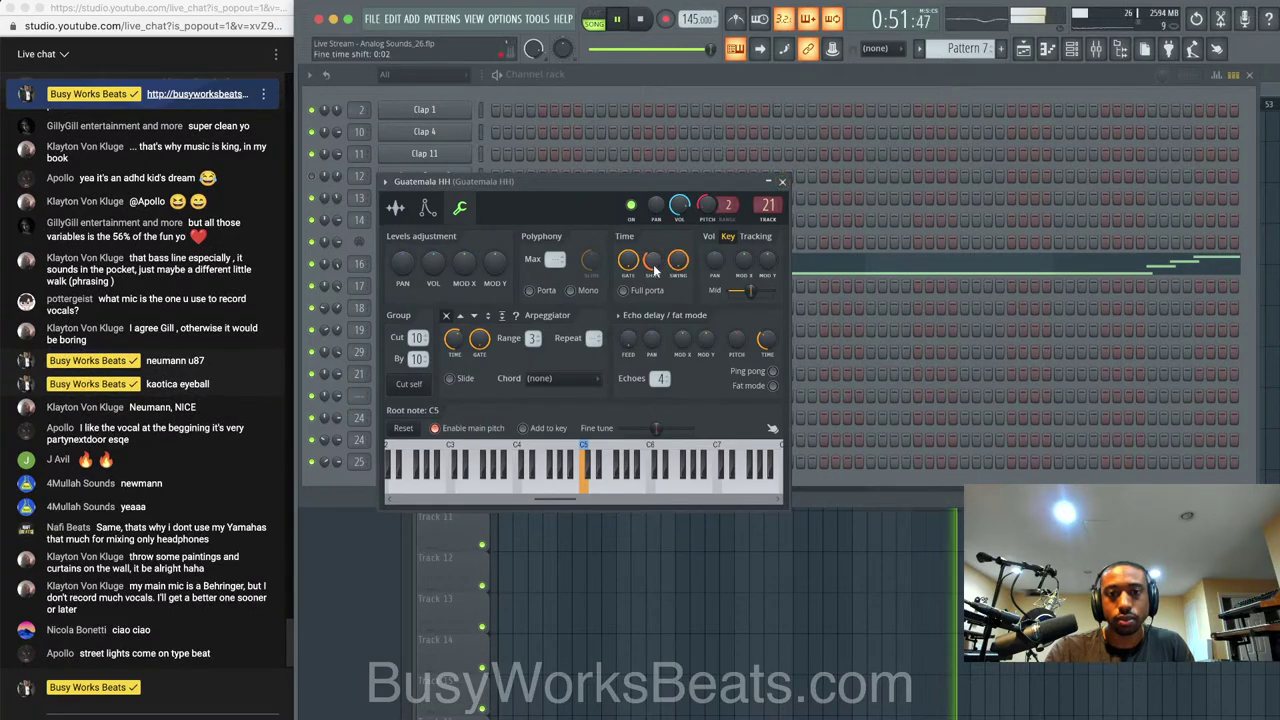
{"action": "left_click", "coordinate": [782, 184]}
{"action": "right_click", "coordinate": [637, 555]}
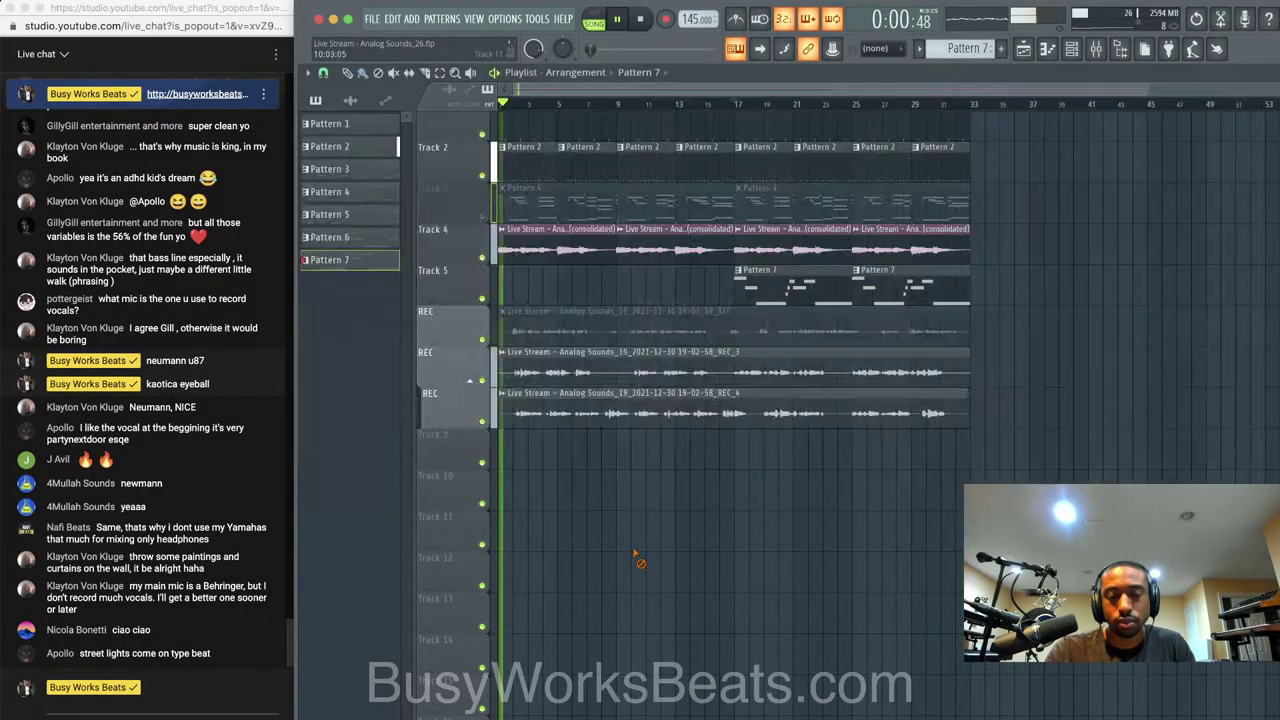
Save the project as a new version named Live Stream - Analog Sounds_27.flp
{"action": "key", "text": "F6"}
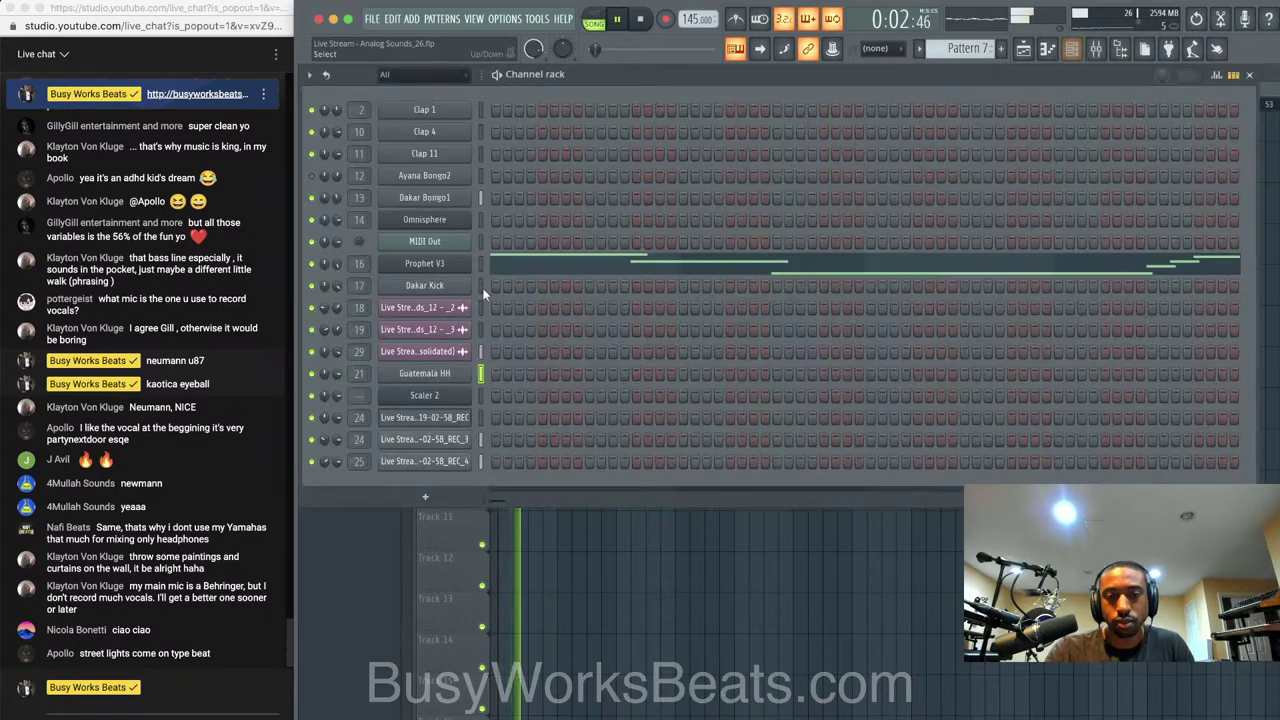
{"action": "right_click", "coordinate": [616, 587]}
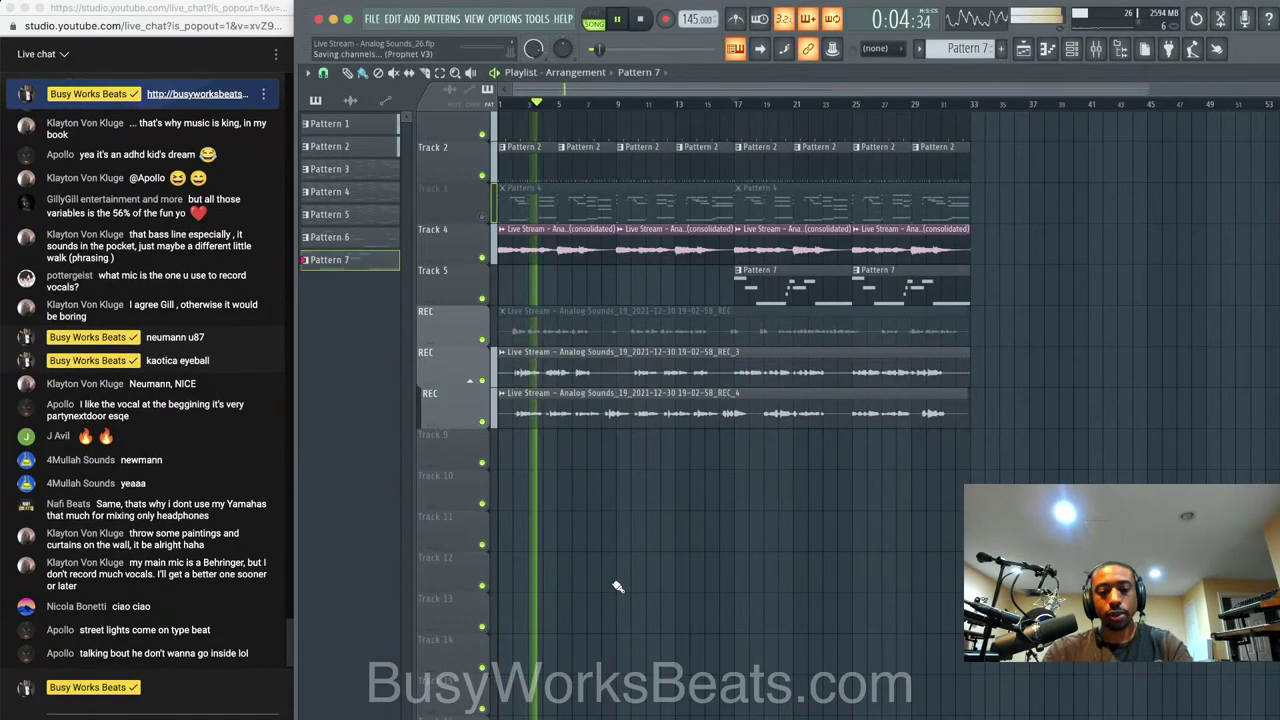
{"action": "key", "text": "super+n"}
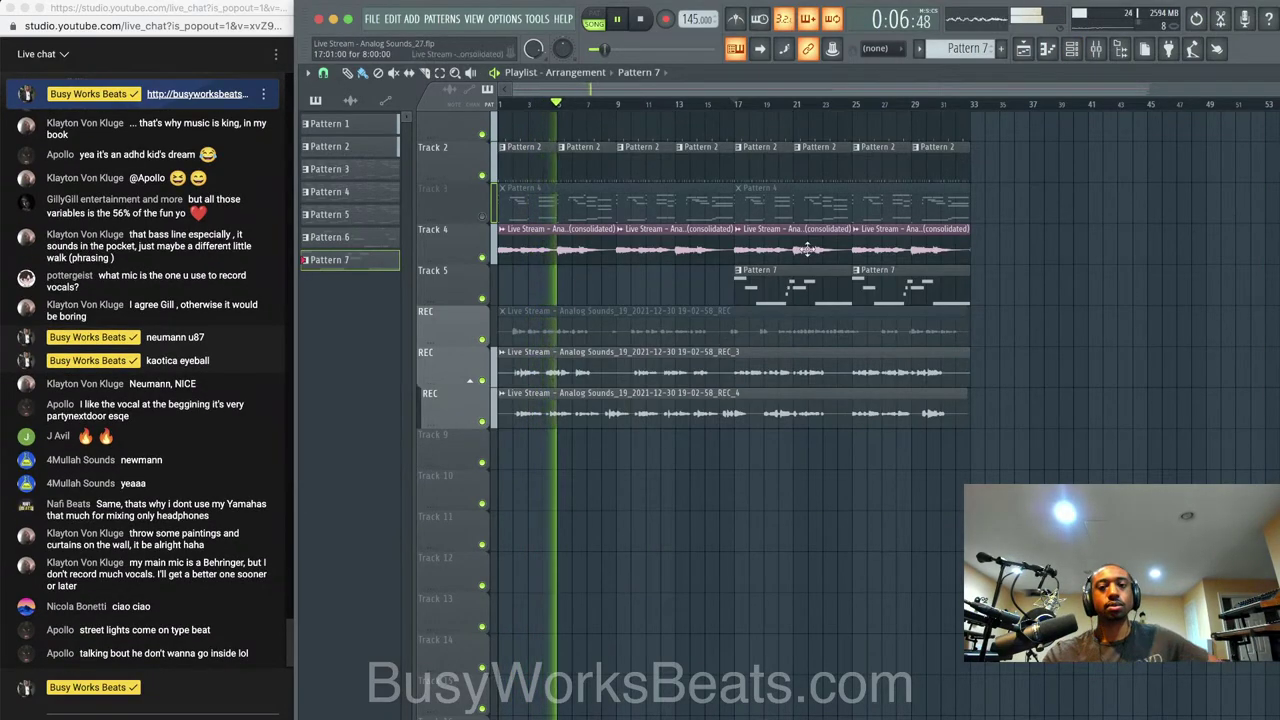
Raise the Mix of the Vocal Bender on REC mixer track 25 to its maximum
{"action": "left_click", "coordinate": [1071, 50]}
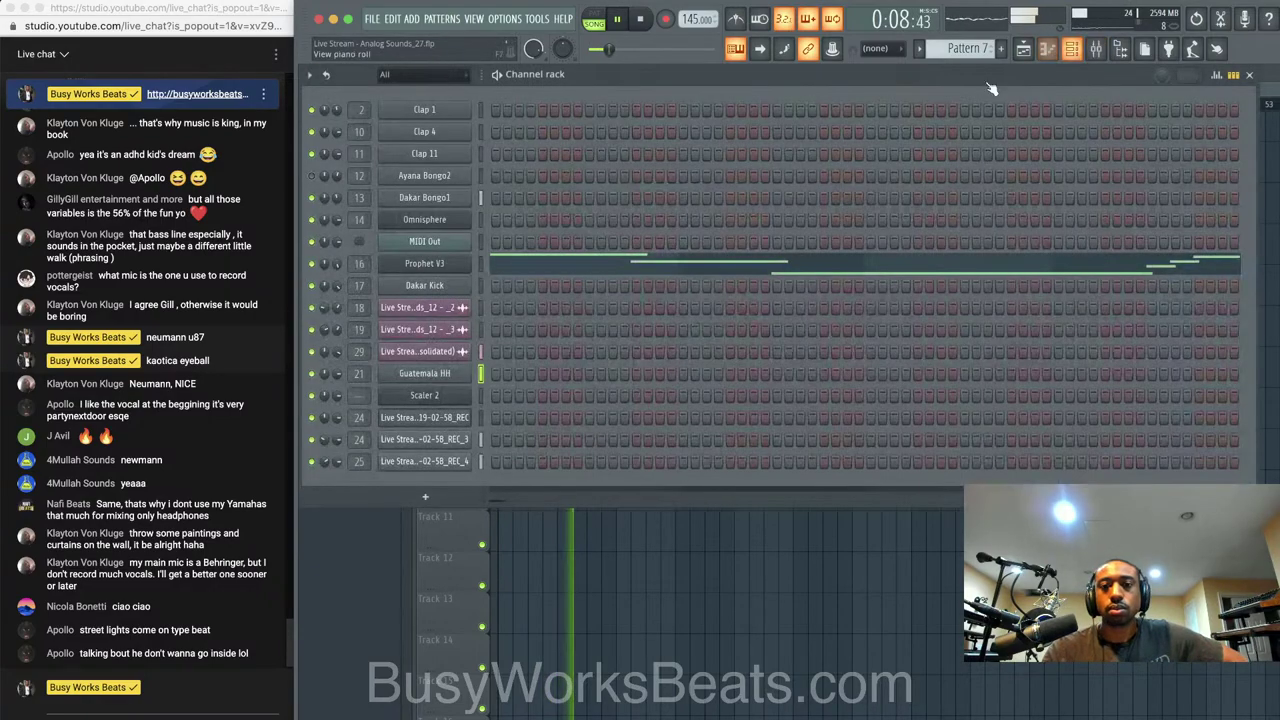
{"action": "left_click", "coordinate": [1095, 49]}
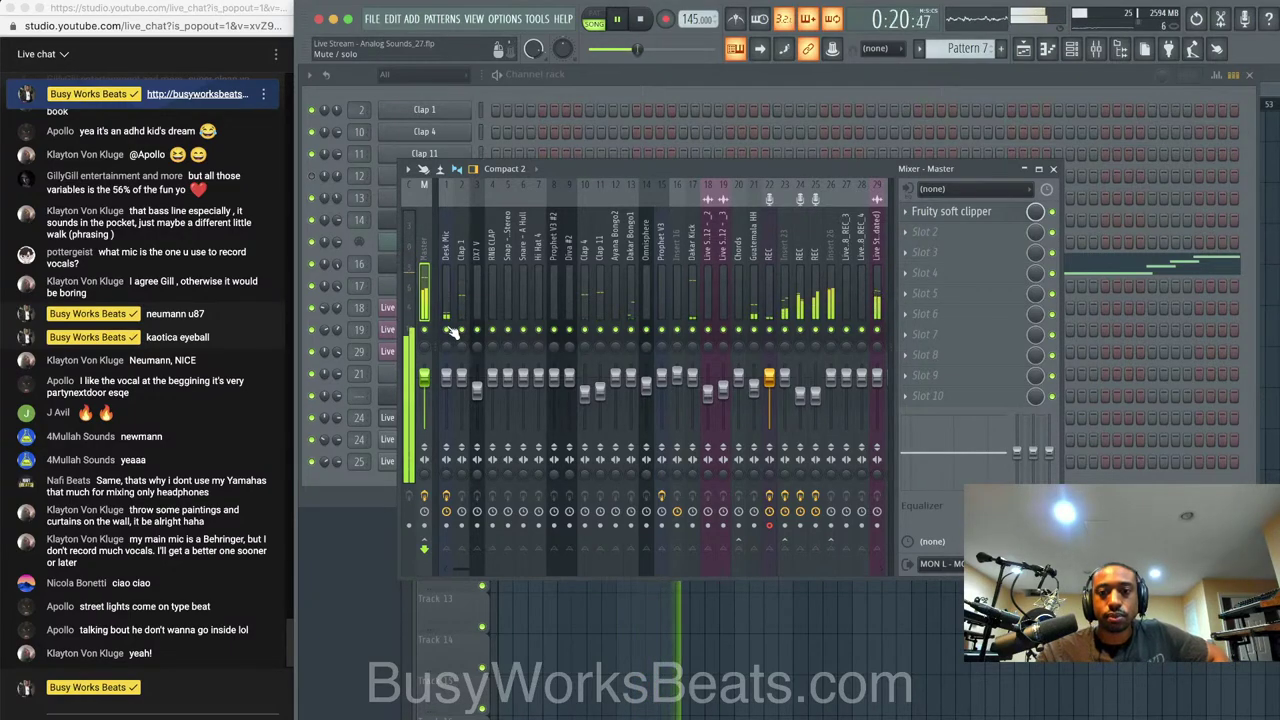
{"action": "left_click", "coordinate": [801, 250]}
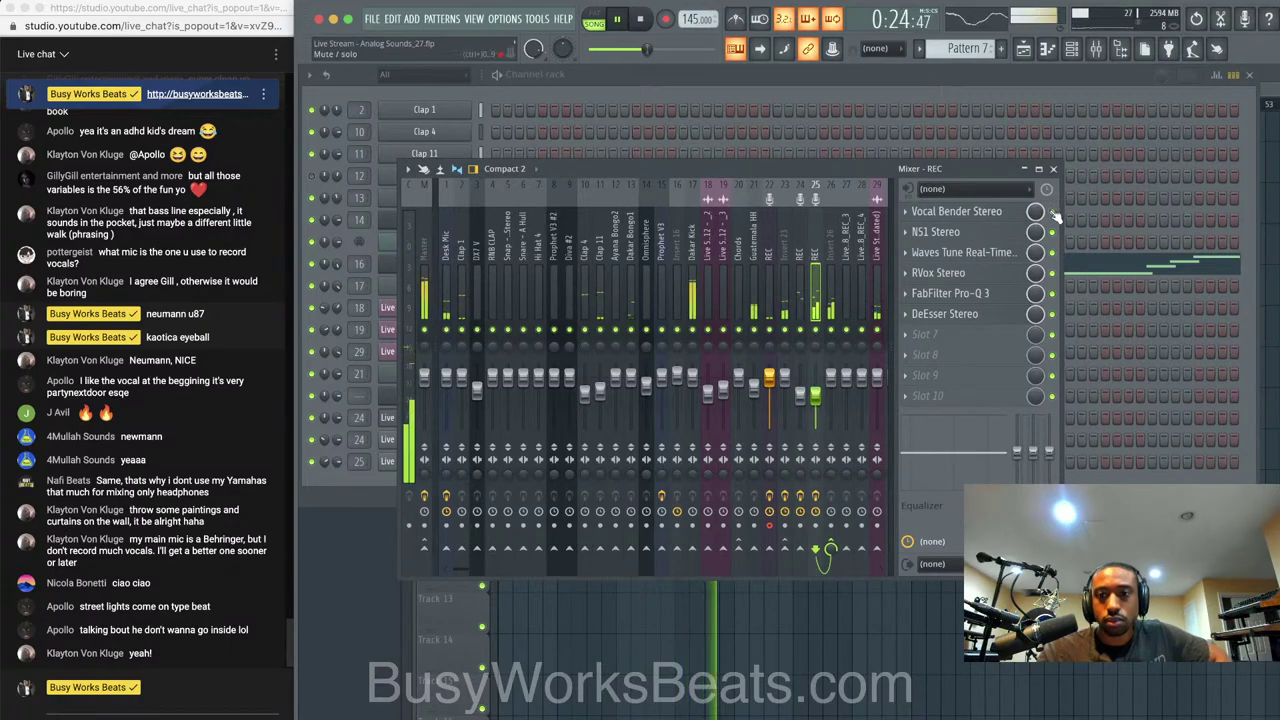
{"action": "left_click", "coordinate": [990, 212]}
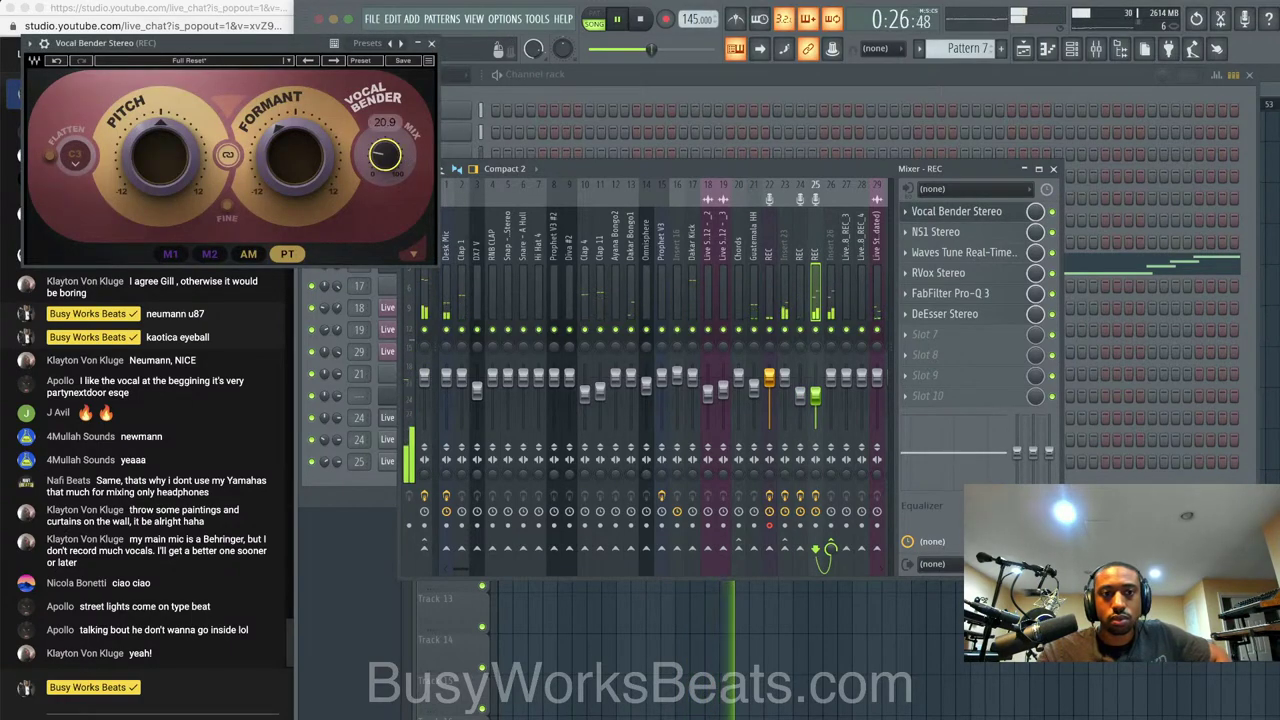
{"action": "left_click_drag", "start_coordinate": [388, 158], "coordinate": [534, 175]}
Set the Vocal Bender Mix on REC mixer track 24 to just past halfway and lower track 25's volume slightly
{"action": "left_click", "coordinate": [802, 258]}
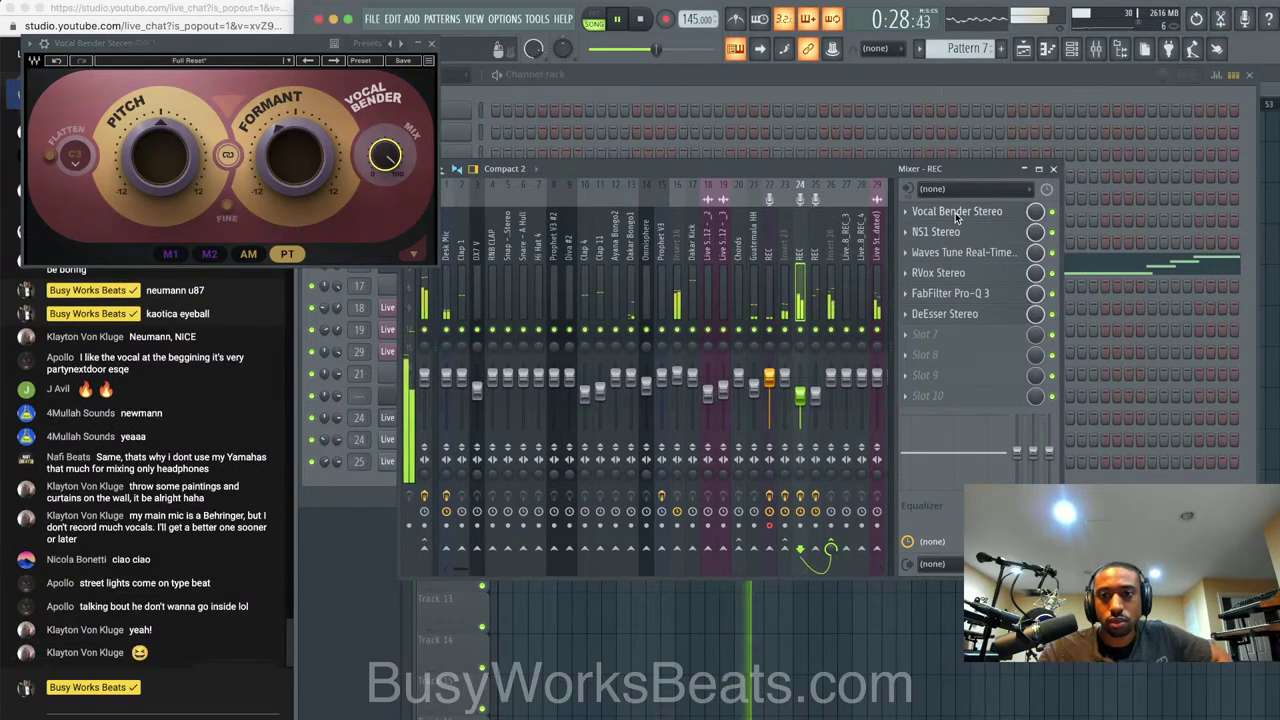
{"action": "left_click", "coordinate": [958, 212]}
{"action": "left_click_drag", "start_coordinate": [496, 261], "coordinate": [495, 276]}
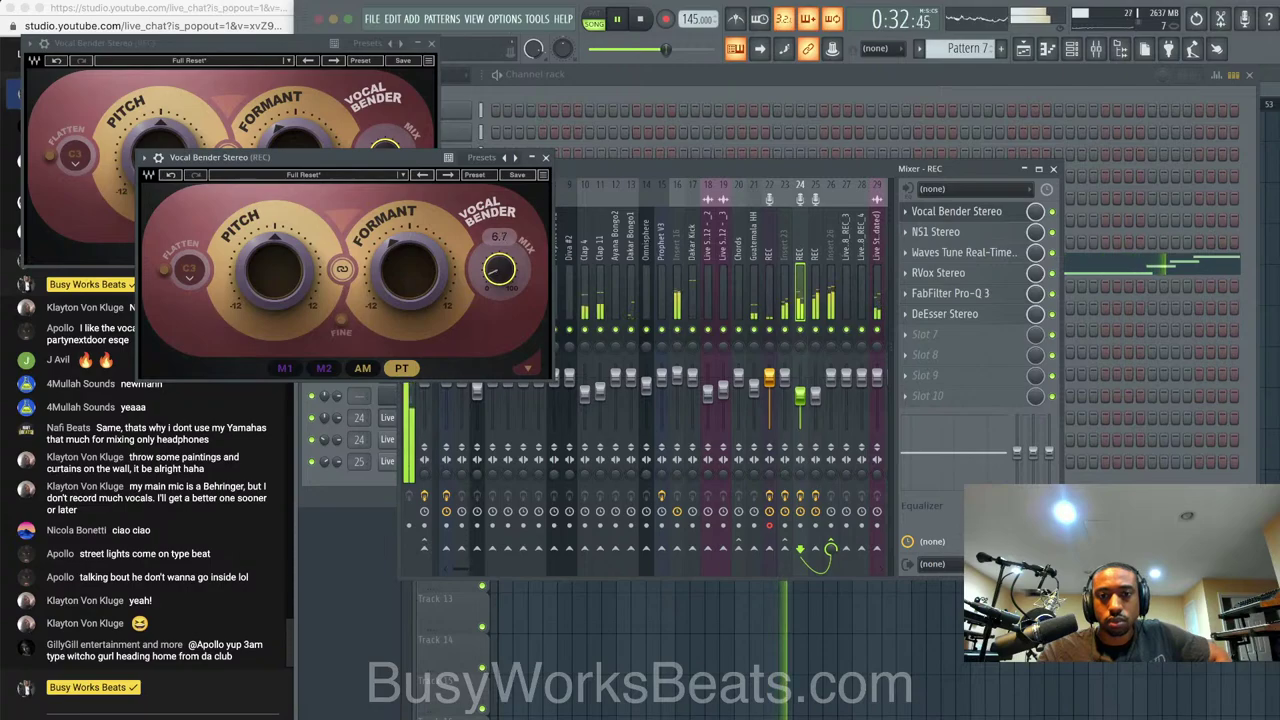
{"action": "left_click_drag", "start_coordinate": [499, 270], "coordinate": [499, 234]}
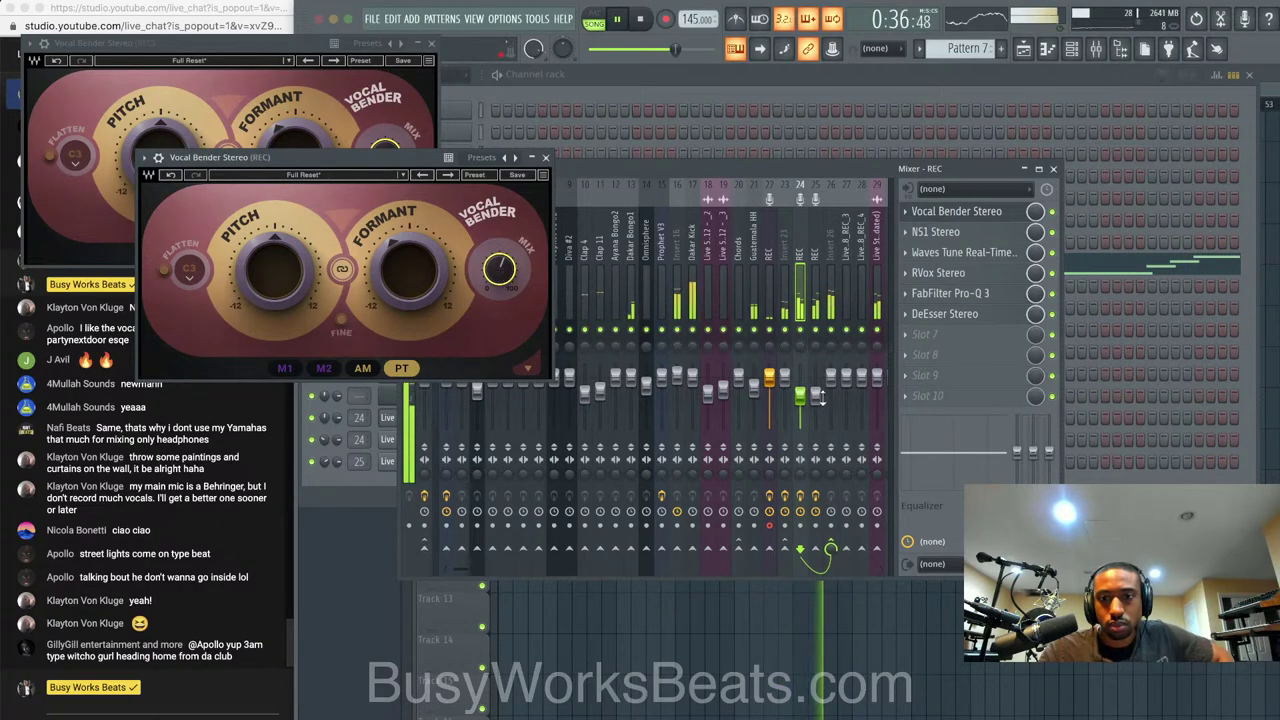
{"action": "left_click", "coordinate": [815, 396]}
{"action": "left_click", "coordinate": [545, 157]}
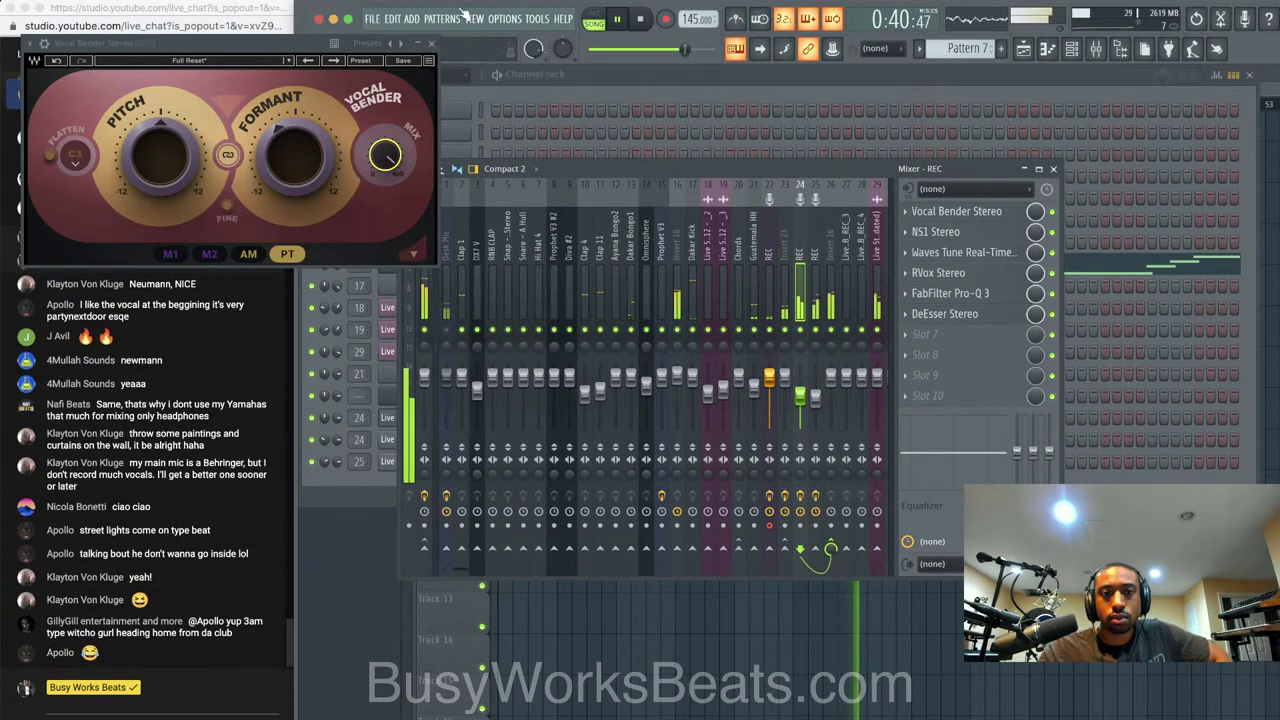
{"action": "left_click", "coordinate": [813, 290]}
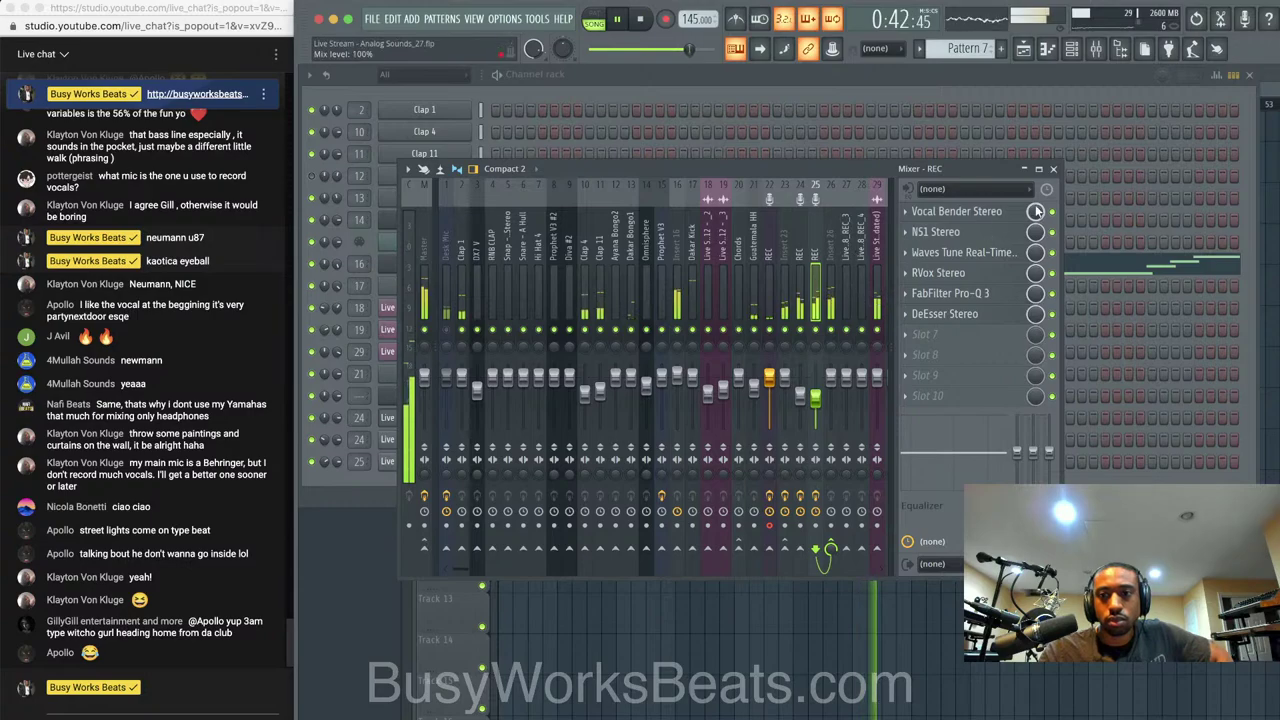
Close the mixer and channel rack and save the project as new version Live Stream - Analog Sounds_28.flp
{"action": "left_click", "coordinate": [1053, 169]}
{"action": "right_click", "coordinate": [794, 552]}
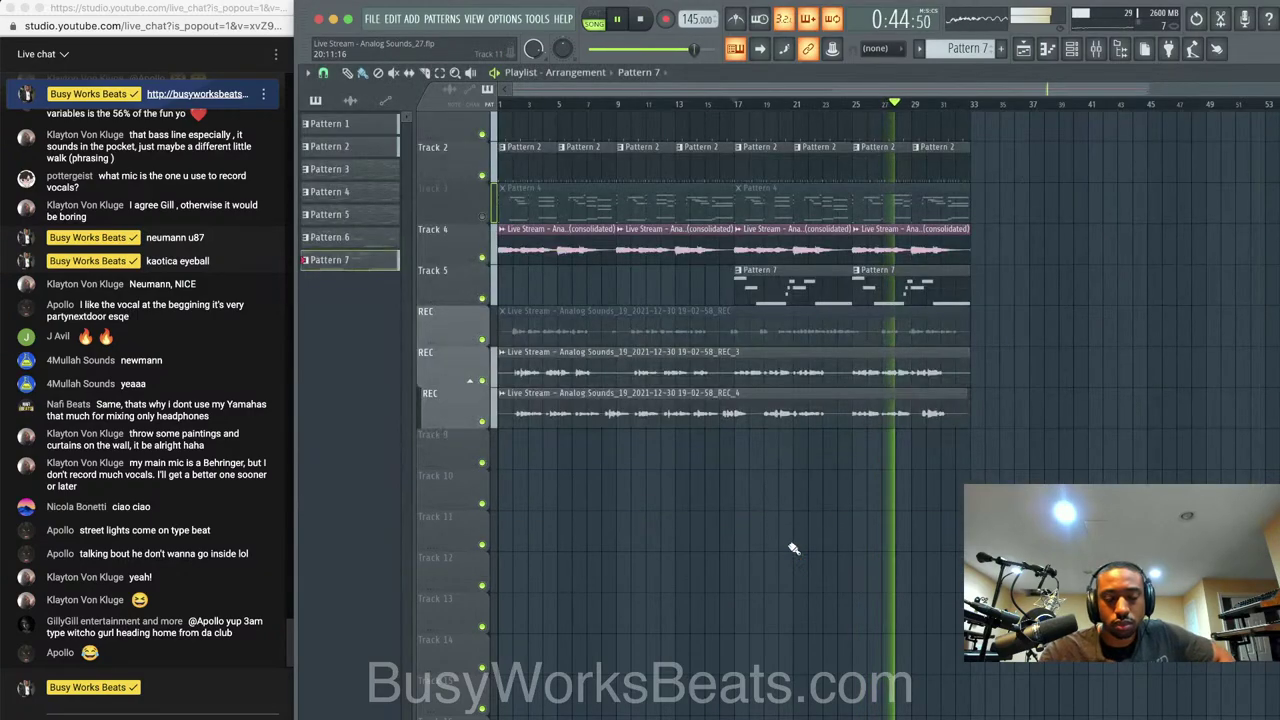
{"action": "key", "text": "super+n"}
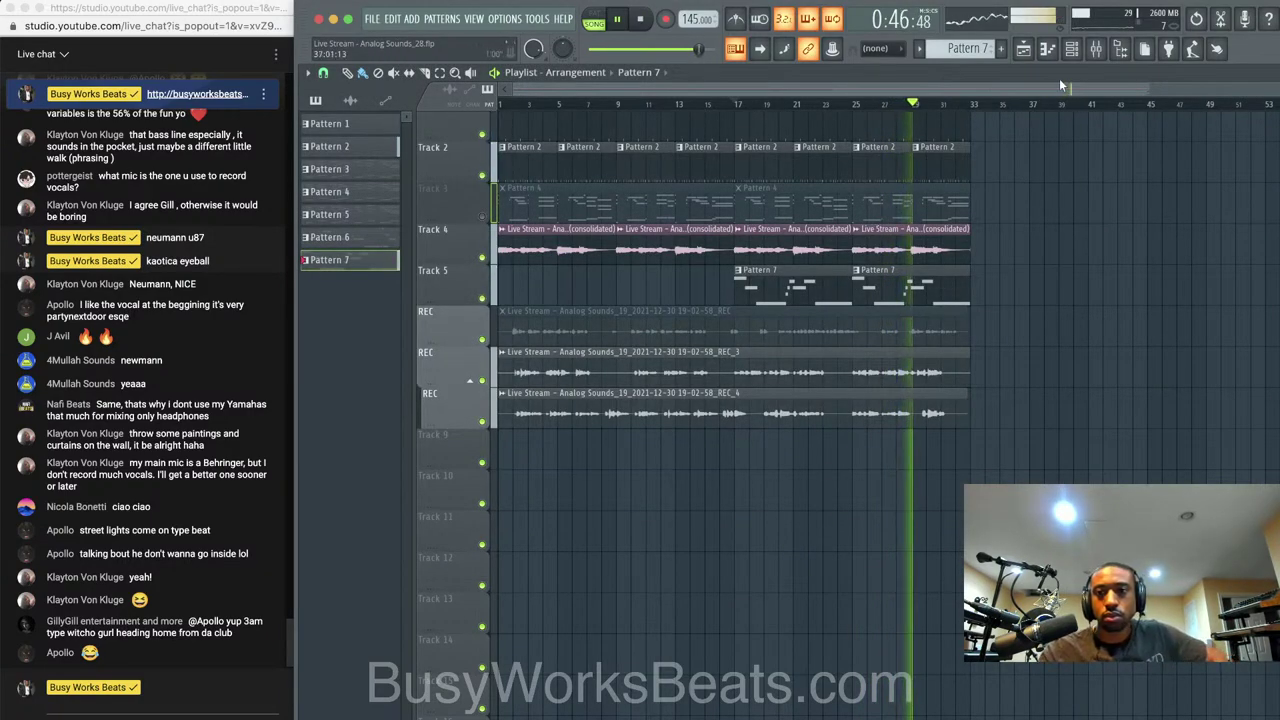
Add Fruity Delay 3 with the ping pong delay model to the first slot of Insert 26, and play the song
{"action": "left_click", "coordinate": [1096, 50]}
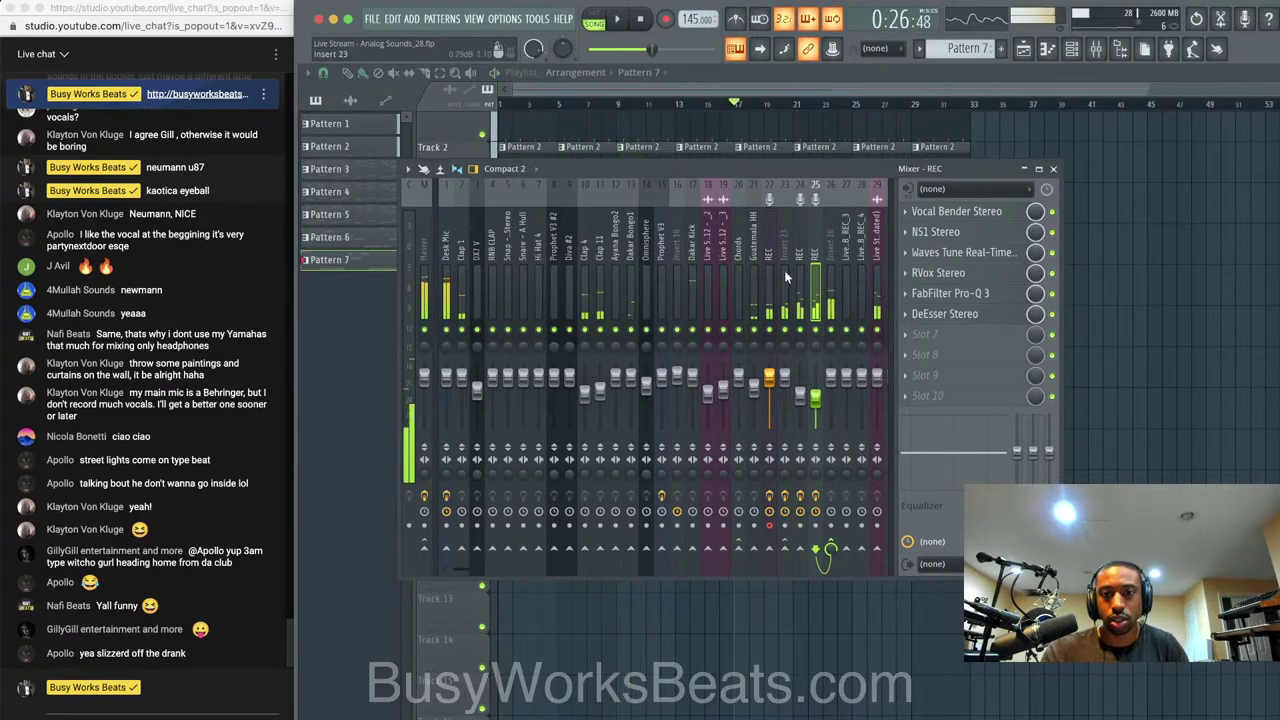
{"action": "left_click", "coordinate": [831, 305]}
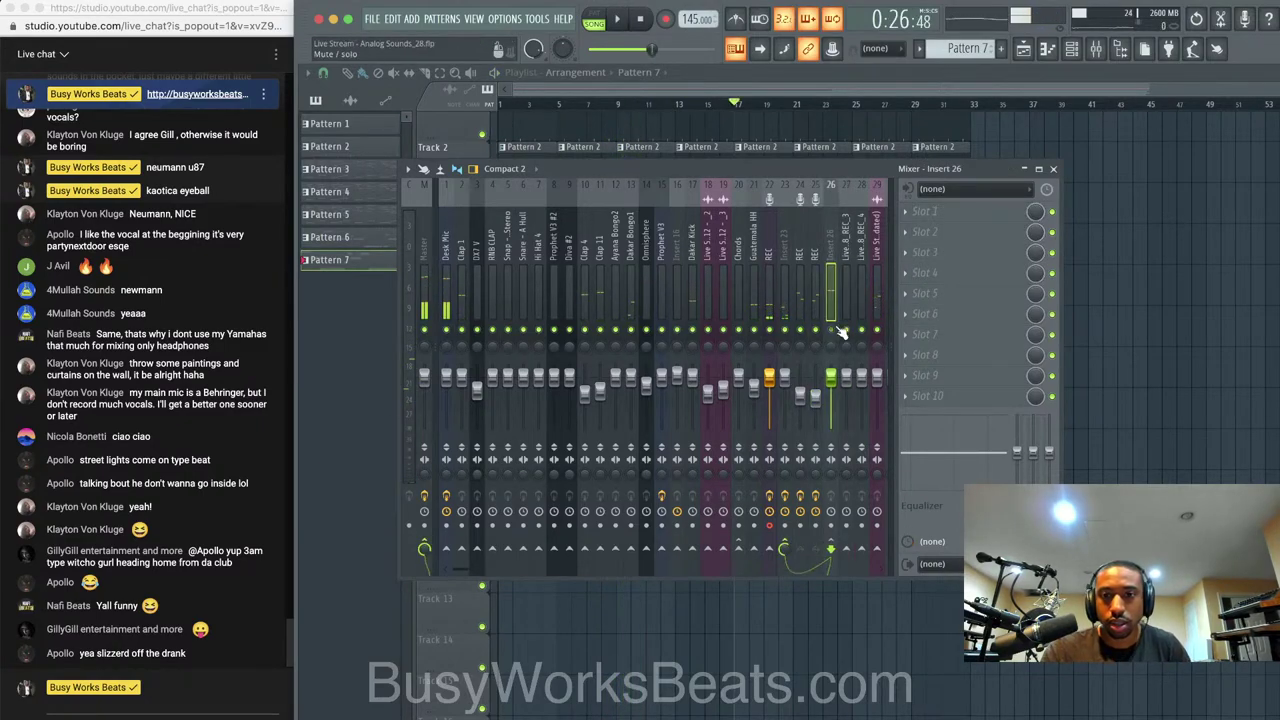
{"action": "left_click", "coordinate": [905, 225]}
{"action": "mouse_move", "coordinate": [923, 231]}
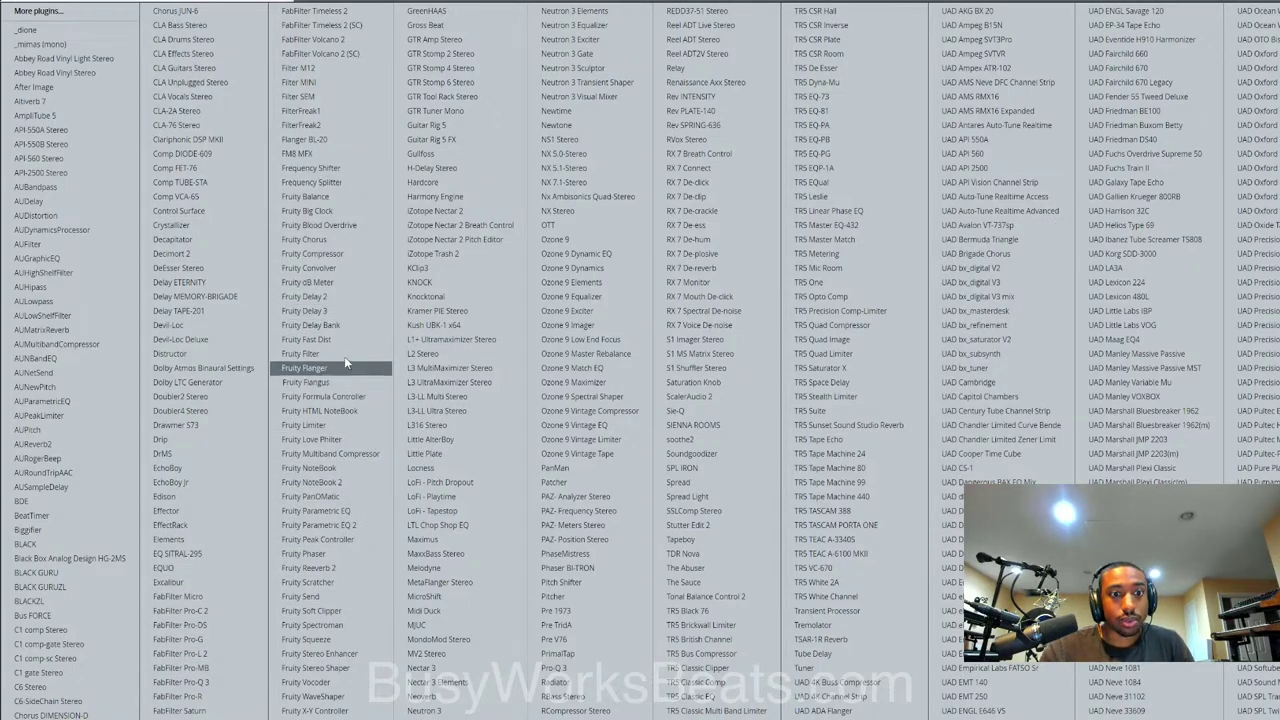
{"action": "left_click", "coordinate": [330, 311]}
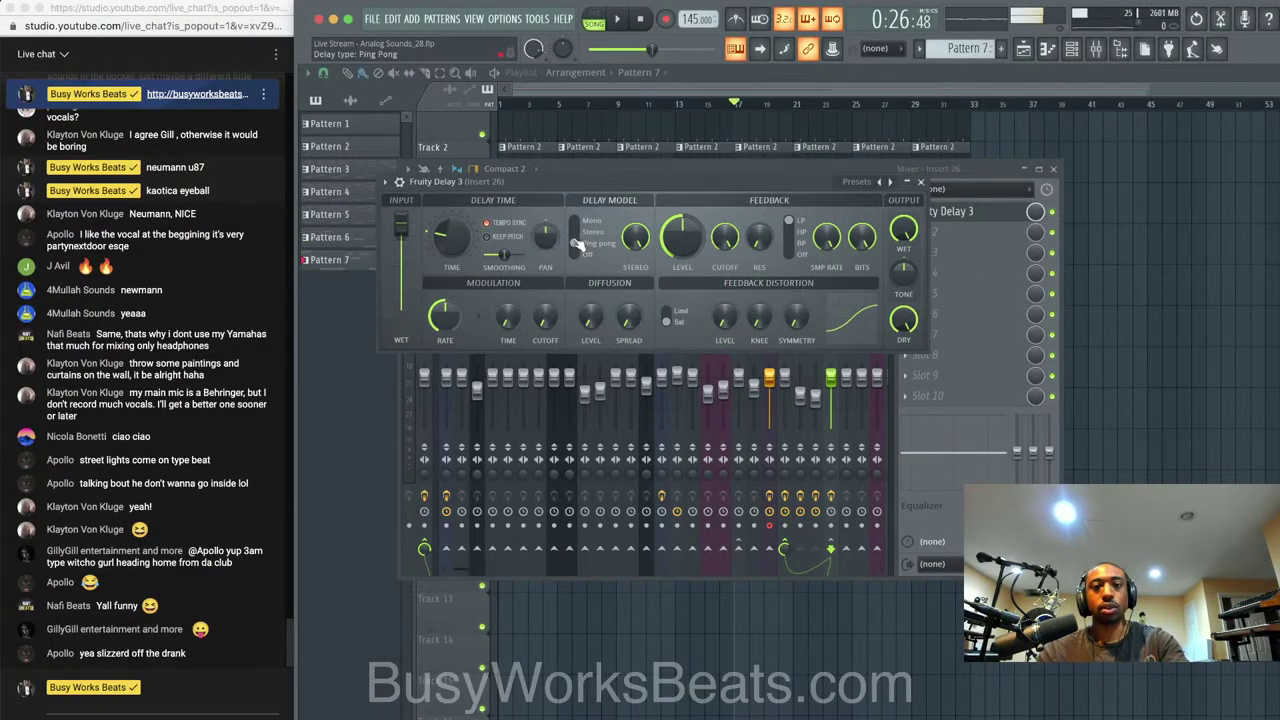
{"action": "left_click", "coordinate": [920, 182]}
{"action": "key", "text": "space"}
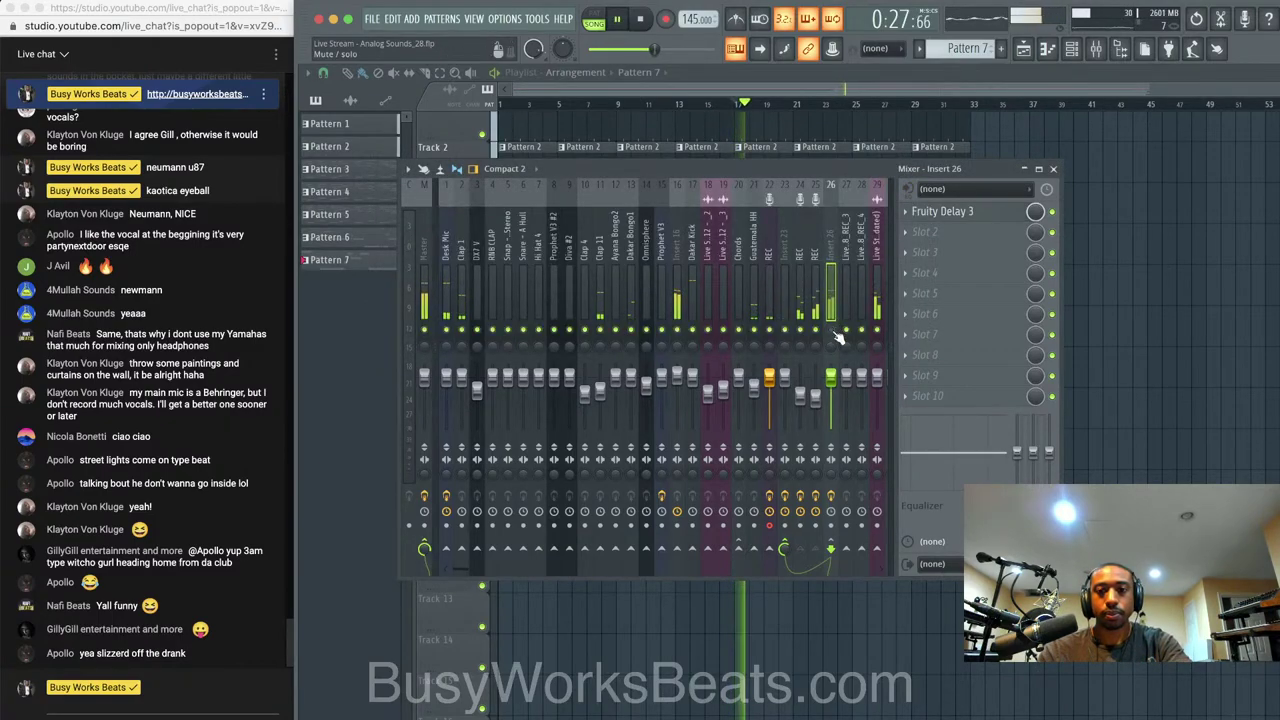
Set the Output Wet of Fruity Delay 3 on Insert 26 to about 16% and save the project as new version Live Stream - Analog Sounds_29.flp
{"action": "left_click", "coordinate": [942, 211]}
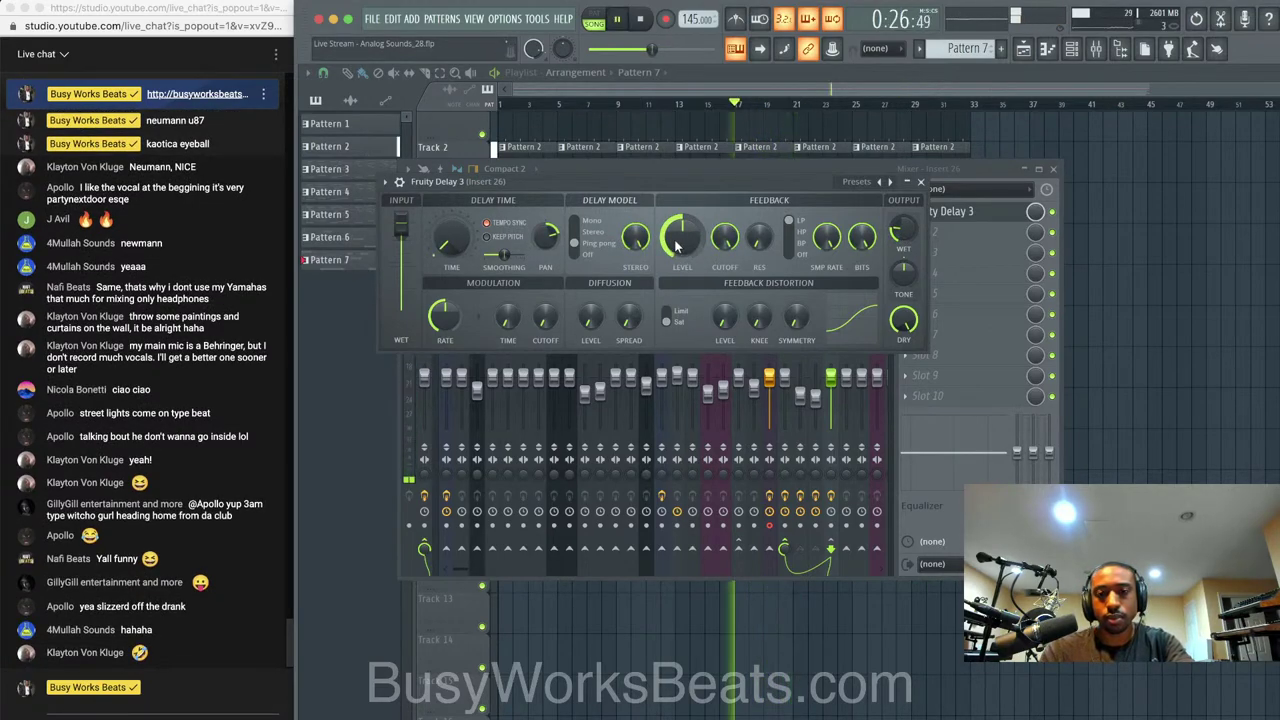
{"action": "left_click_drag", "start_coordinate": [903, 229], "coordinate": [903, 217]}
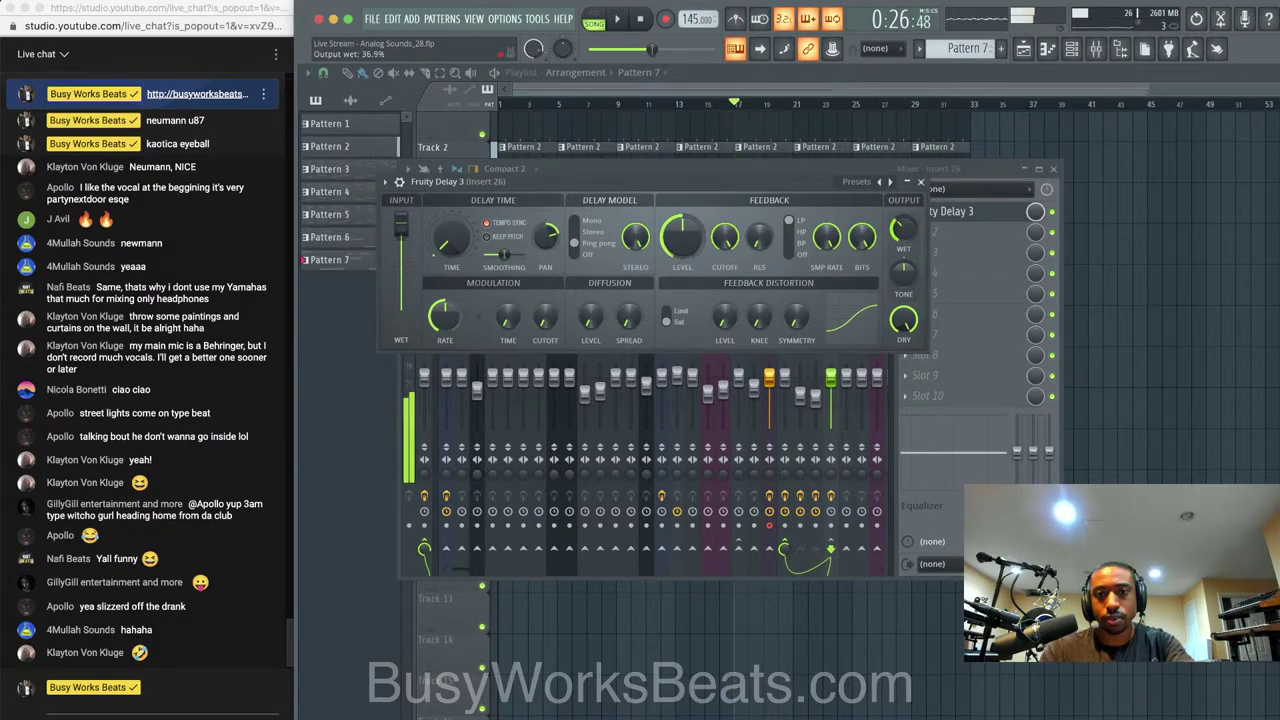
{"action": "key", "text": "space"}
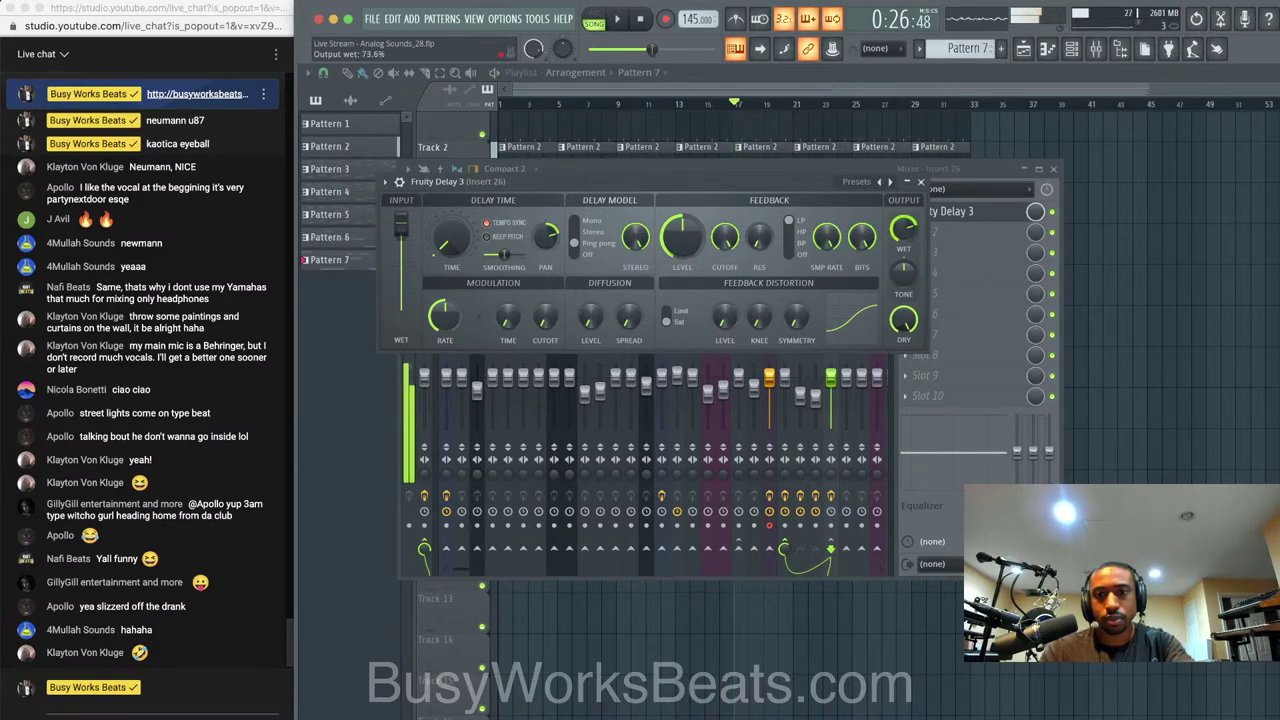
{"action": "key", "text": "space"}
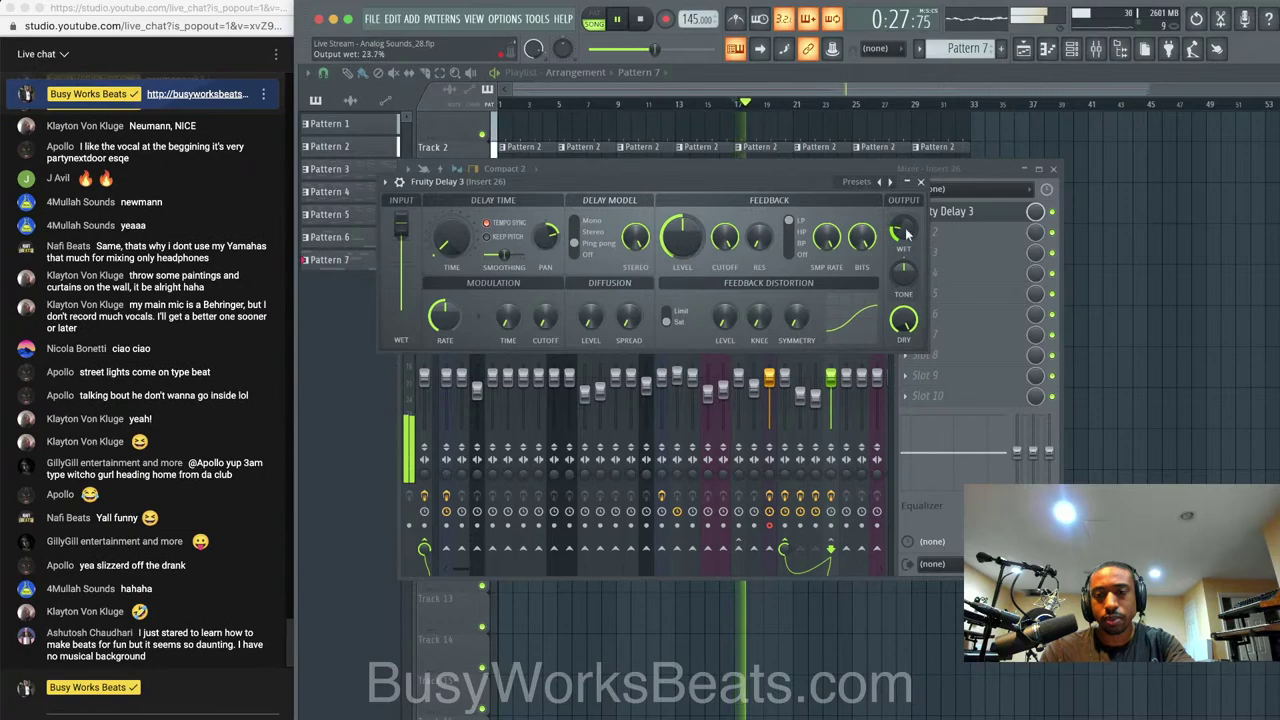
{"action": "left_click_drag", "start_coordinate": [907, 234], "coordinate": [907, 240]}
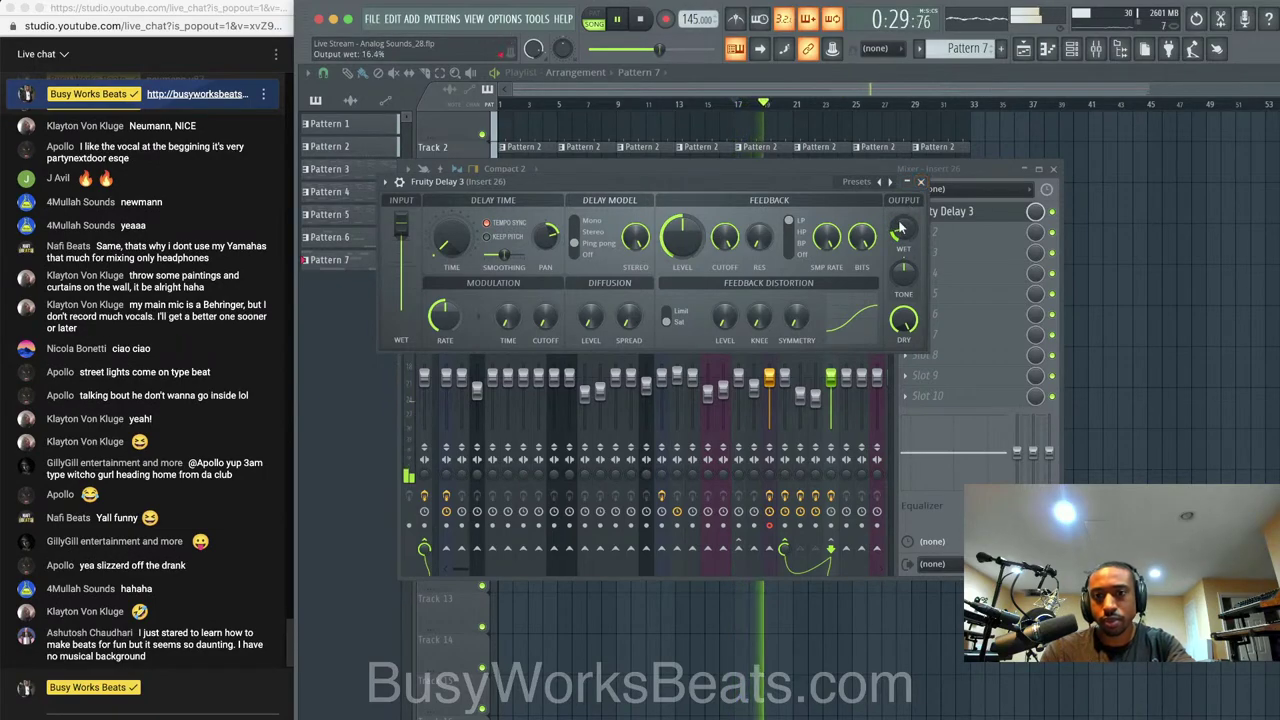
{"action": "left_click", "coordinate": [921, 182]}
{"action": "right_click", "coordinate": [1127, 352]}
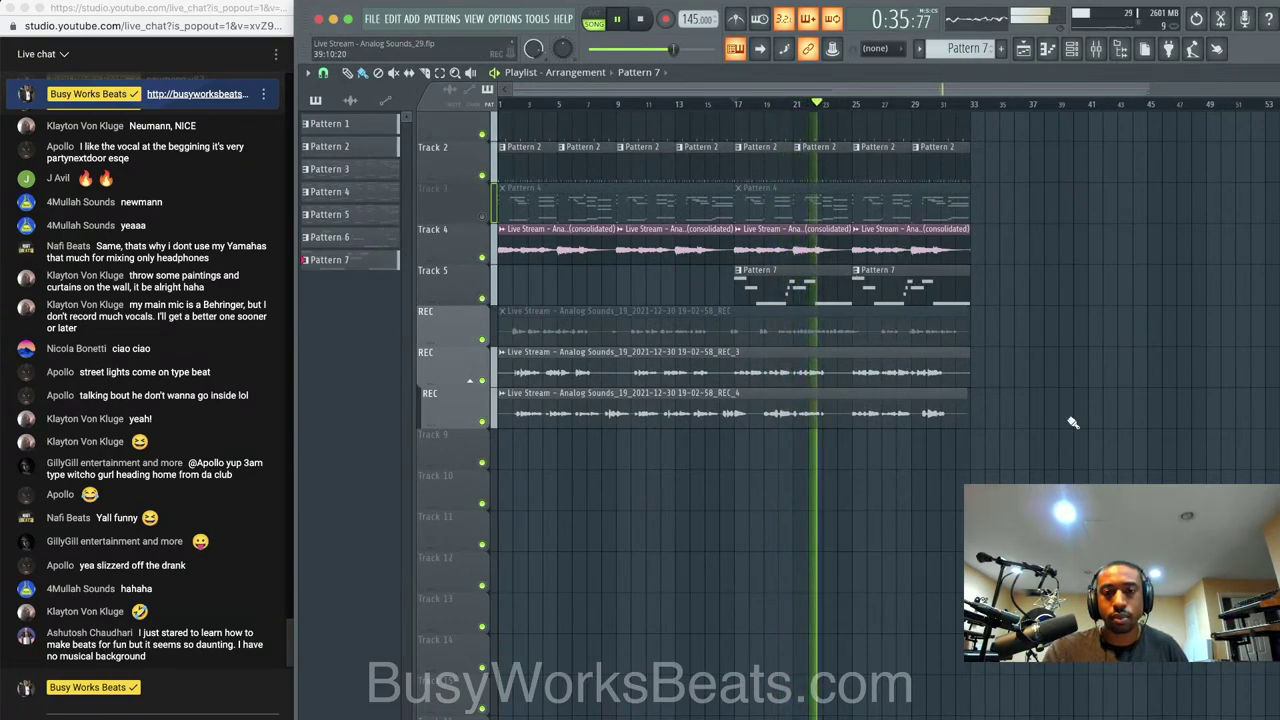
Reopen the channel rack and mixer, and mute the Desk Mic track and REC mixer track 22
{"action": "left_click", "coordinate": [1073, 52]}
{"action": "left_click", "coordinate": [1100, 50]}
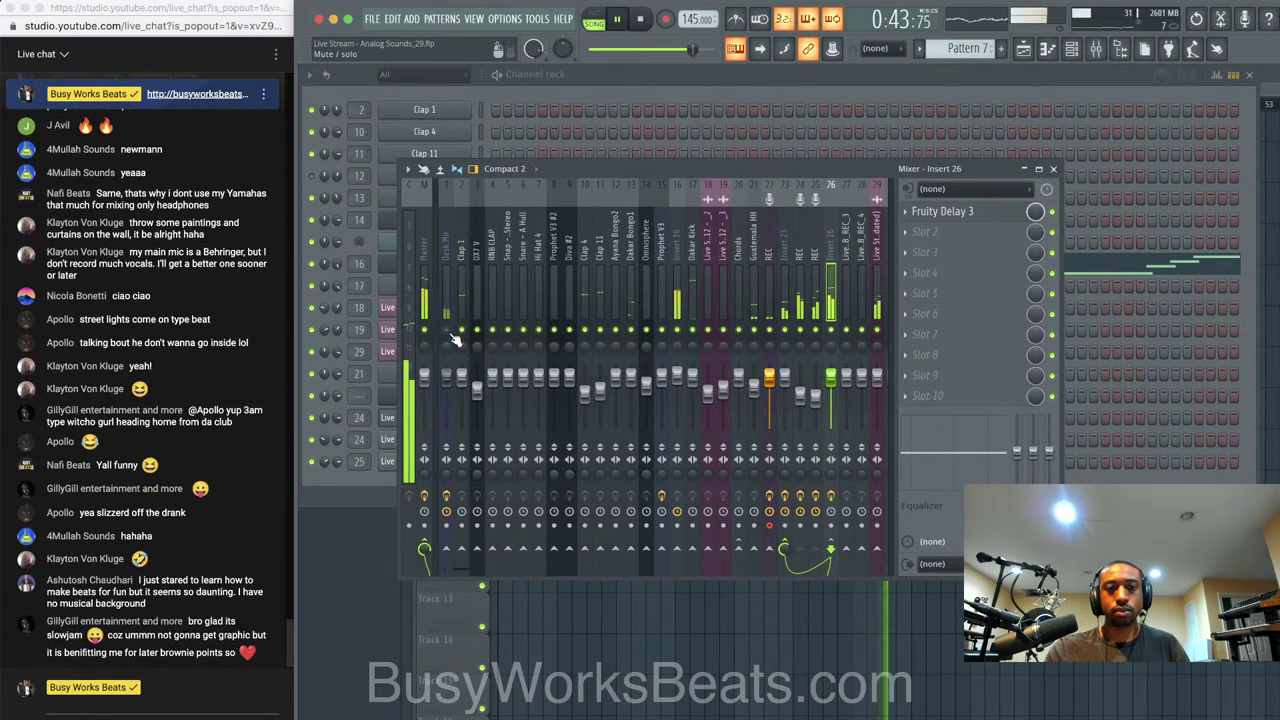
{"action": "left_click", "coordinate": [856, 80]}
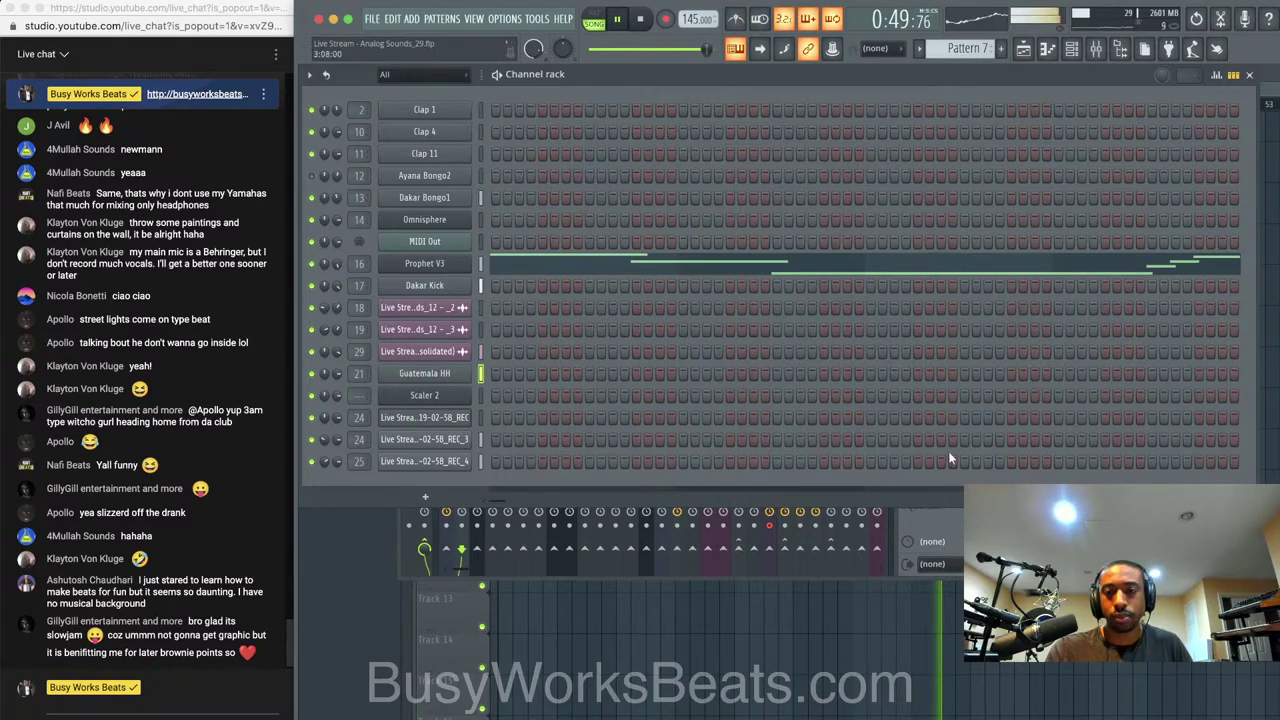
{"action": "left_click", "coordinate": [932, 514]}
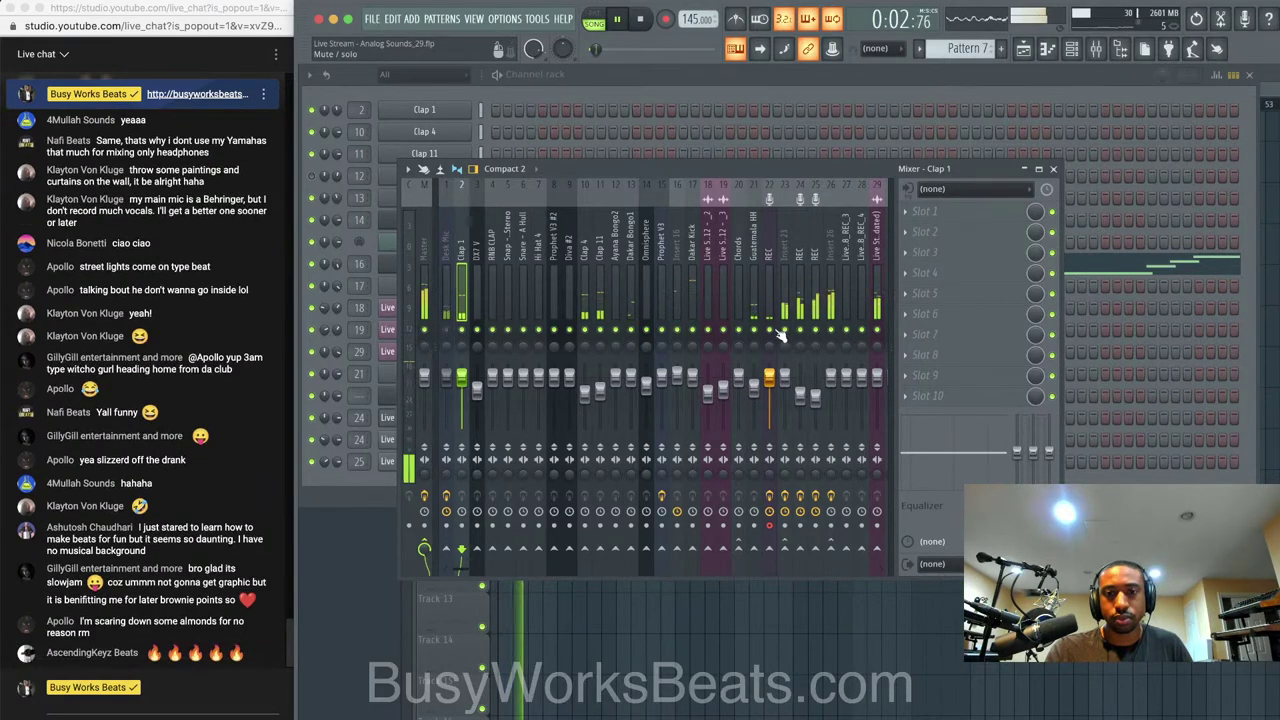
{"action": "left_click", "coordinate": [772, 286]}
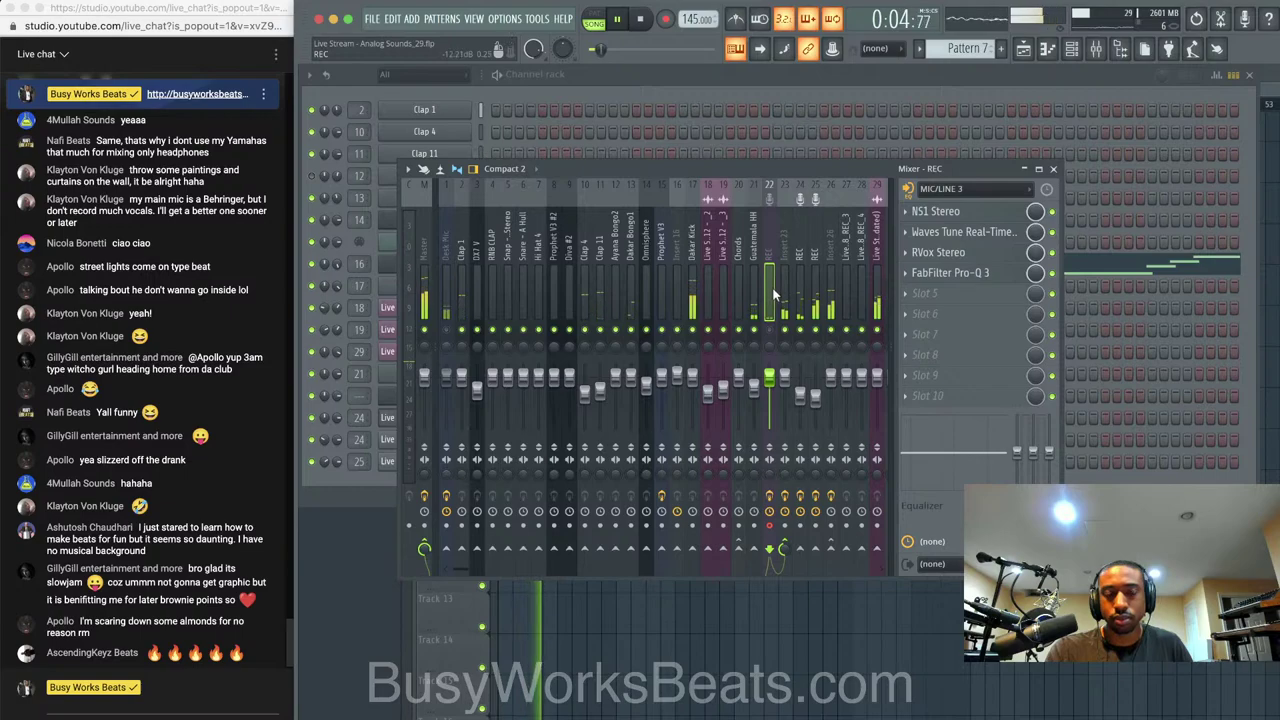
Add the Weiss MM-1 Mastering Maximizer with the punch style to the second effect slot of the Master track
{"action": "left_click", "coordinate": [426, 325]}
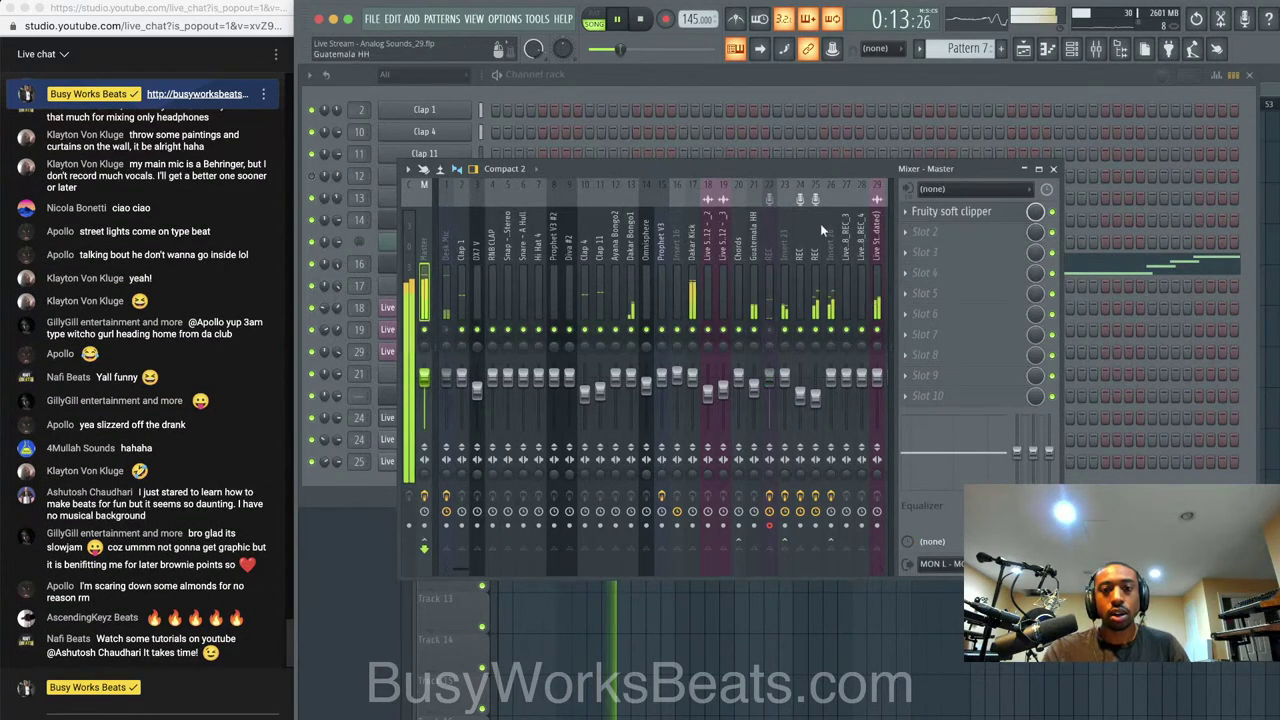
{"action": "left_click", "coordinate": [938, 214]}
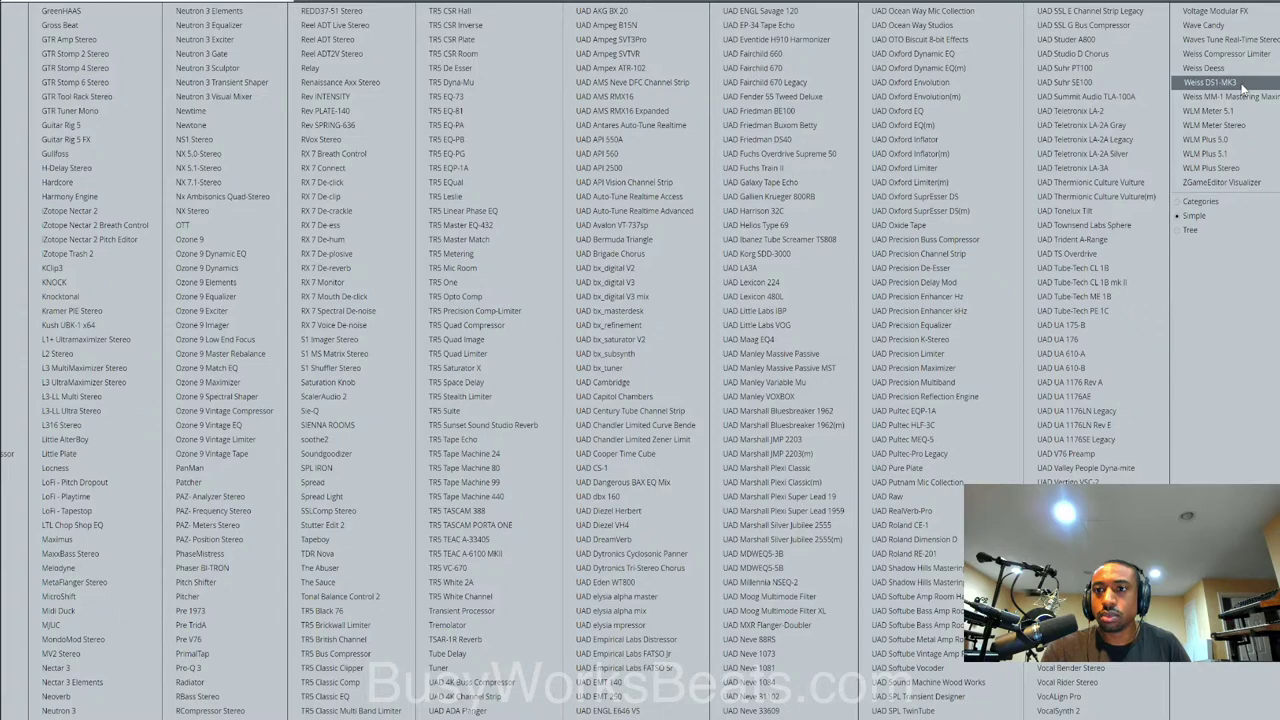
{"action": "left_click", "coordinate": [1240, 96]}
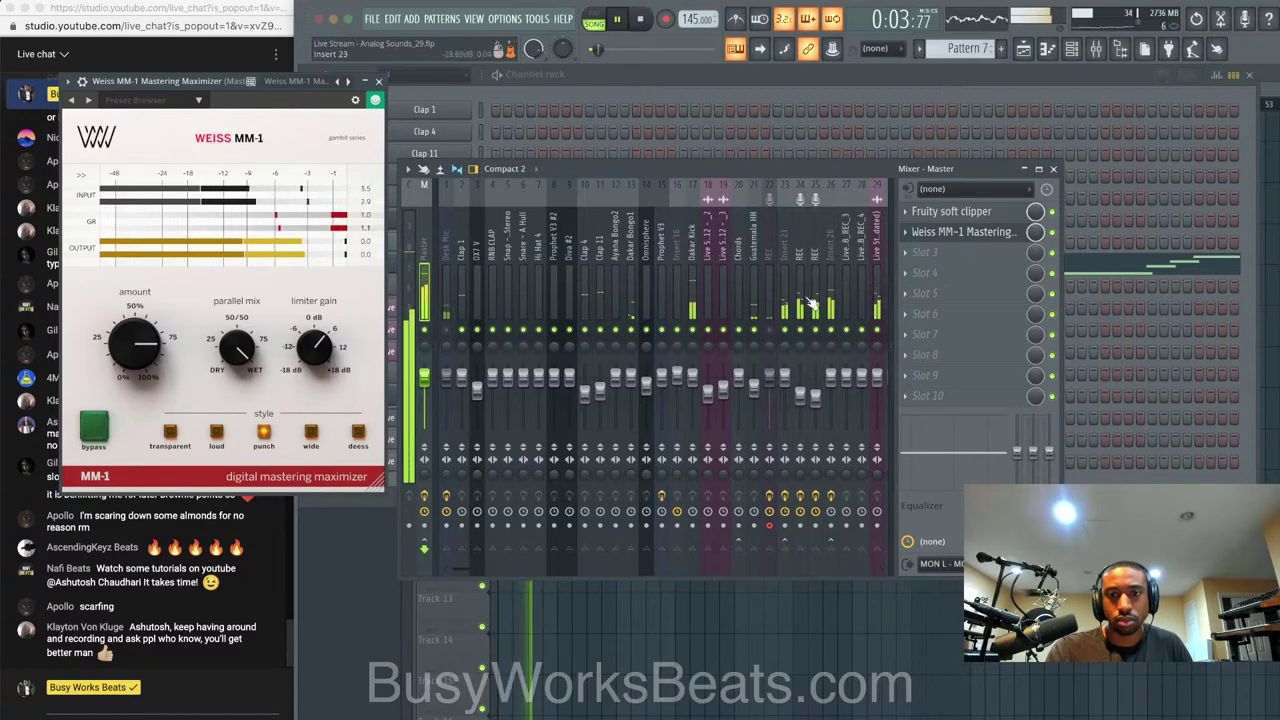
Raise the Vocal Bender Mix on REC mixer track 24 to 100
{"action": "left_click", "coordinate": [812, 263]}
{"action": "left_click", "coordinate": [956, 211]}
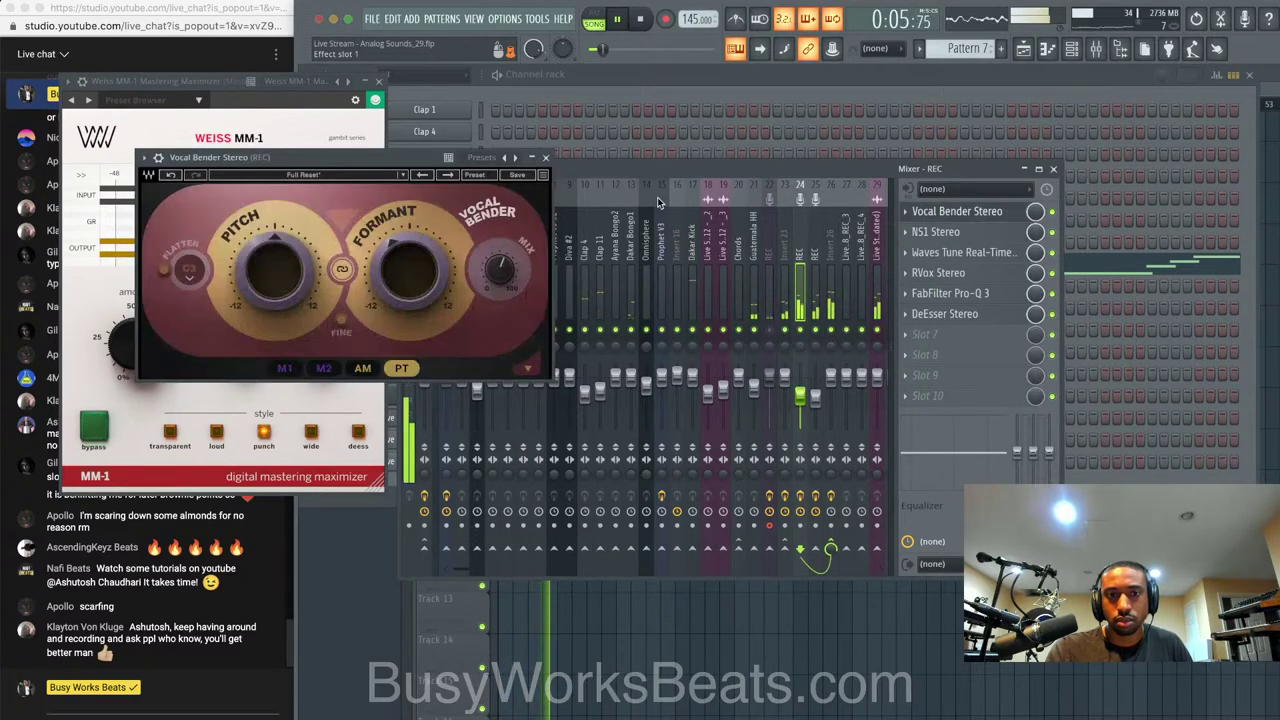
{"action": "left_click_drag", "start_coordinate": [499, 269], "coordinate": [499, 241]}
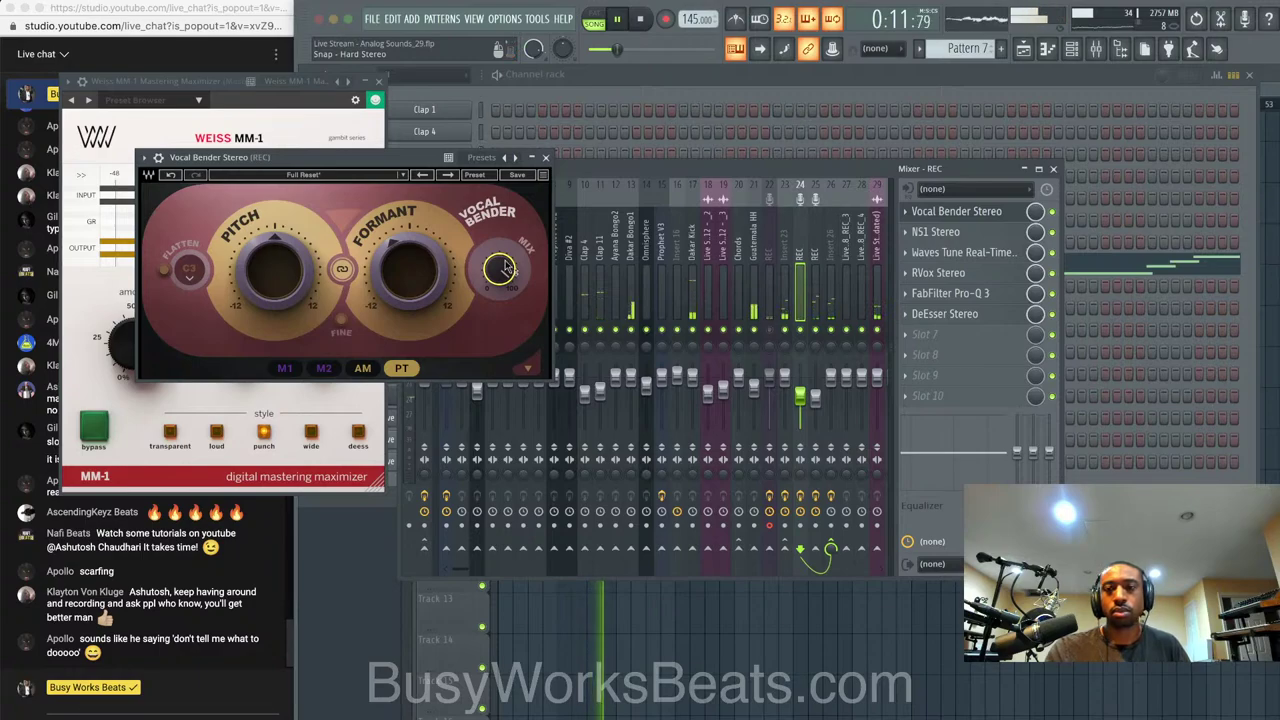
{"action": "mouse_move", "coordinate": [505, 268]}
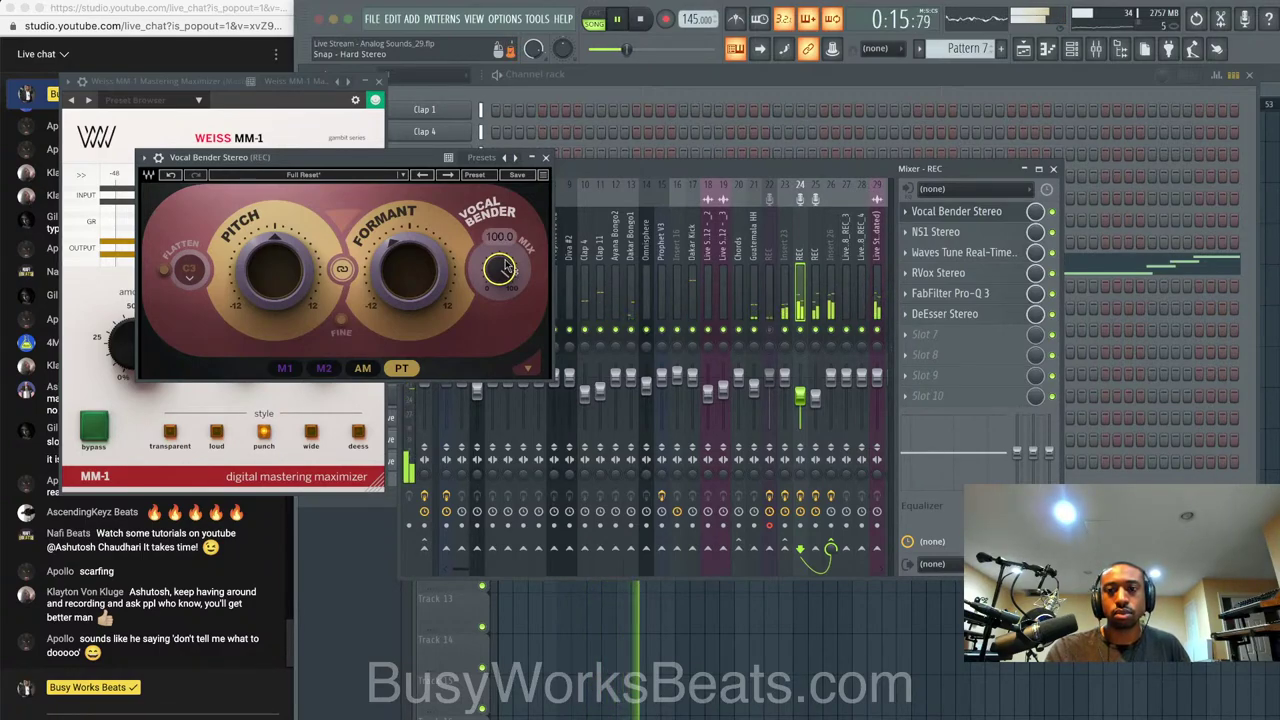
Move NS1 Stereo ahead of Vocal Bender Stereo in the effect chains of REC mixer tracks 24 and 25
{"action": "scroll", "coordinate": [984, 233], "scroll_direction": "up", "scroll_amount": 1}
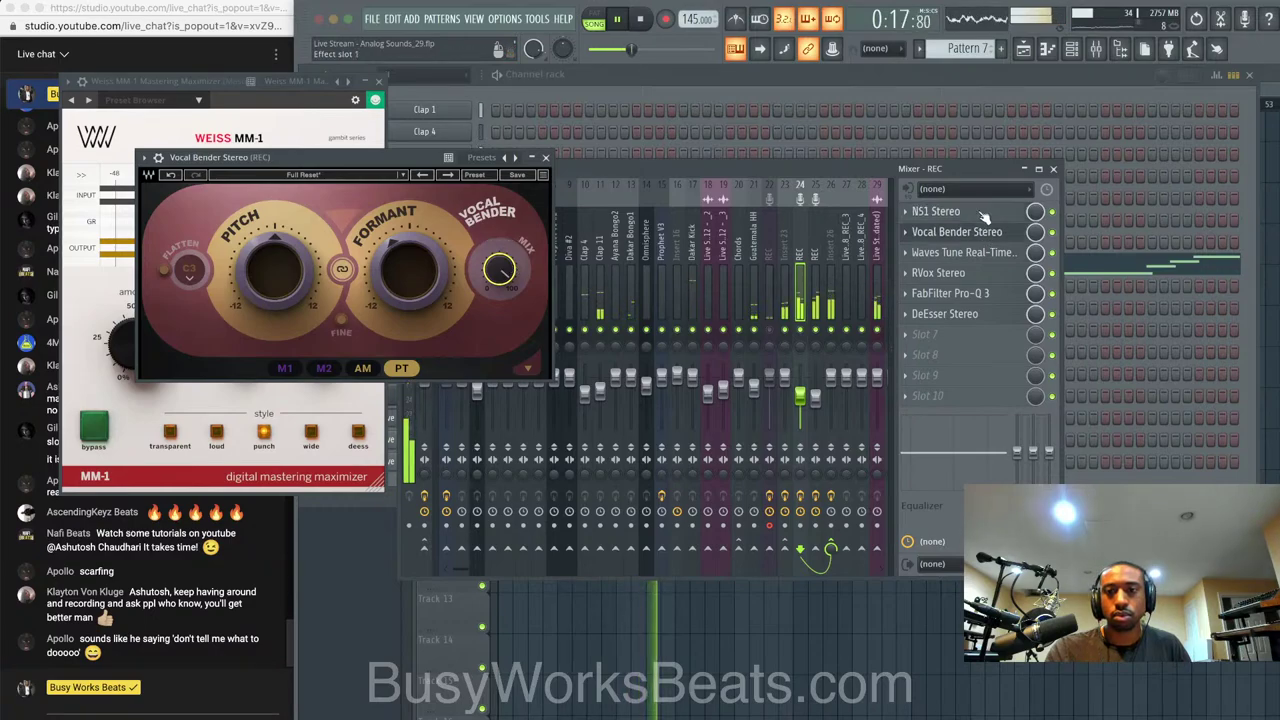
{"action": "left_click", "coordinate": [815, 251]}
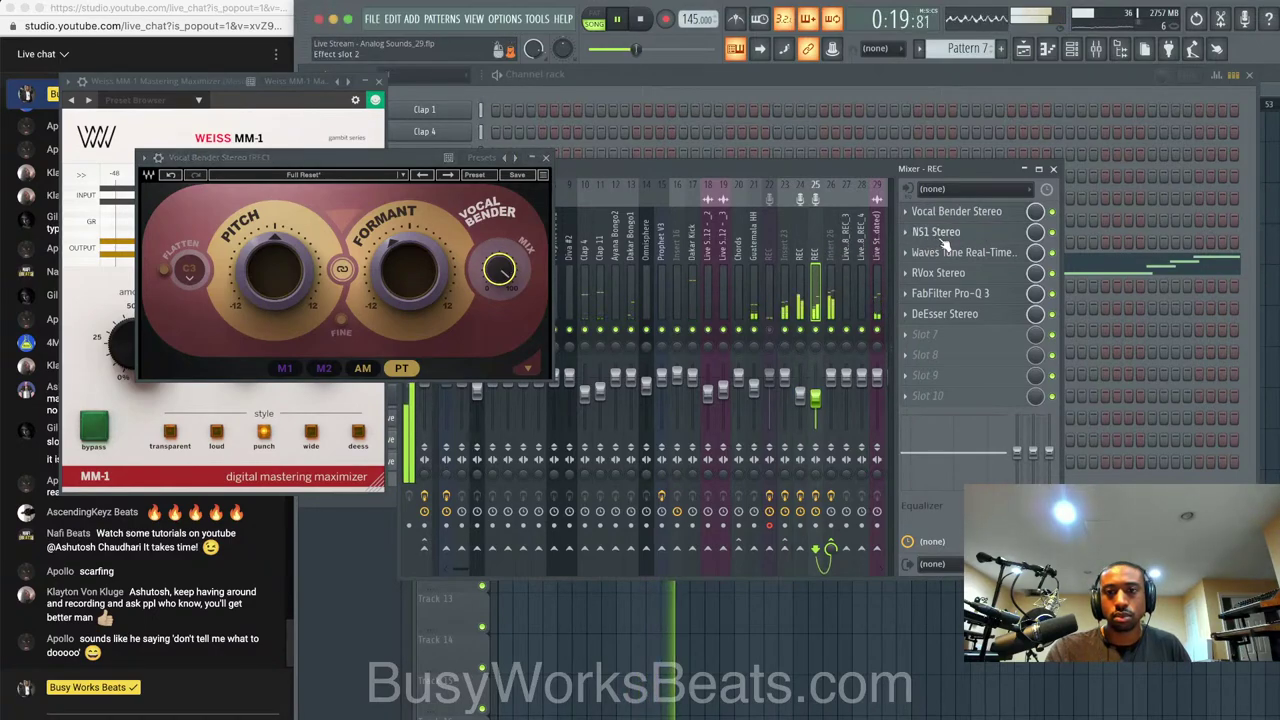
{"action": "mouse_move", "coordinate": [930, 233]}
{"action": "left_mouse_down"}
{"action": "mouse_move", "coordinate": [945, 400]}
{"action": "mouse_move", "coordinate": [930, 211]}
{"action": "left_mouse_up"}
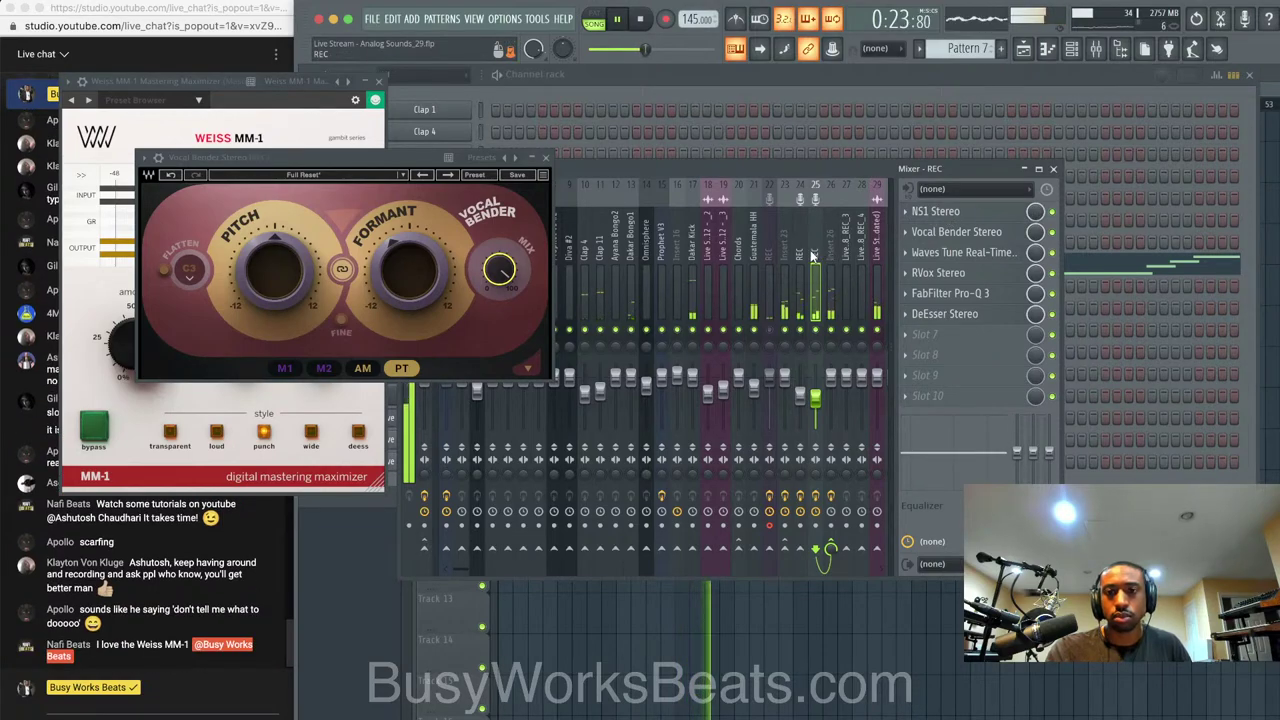
Compare Vocal Bender Mix levels on REC mixer track 24 and set the Mix to about 33
{"action": "left_click", "coordinate": [975, 238]}
{"action": "left_click", "coordinate": [975, 238]}
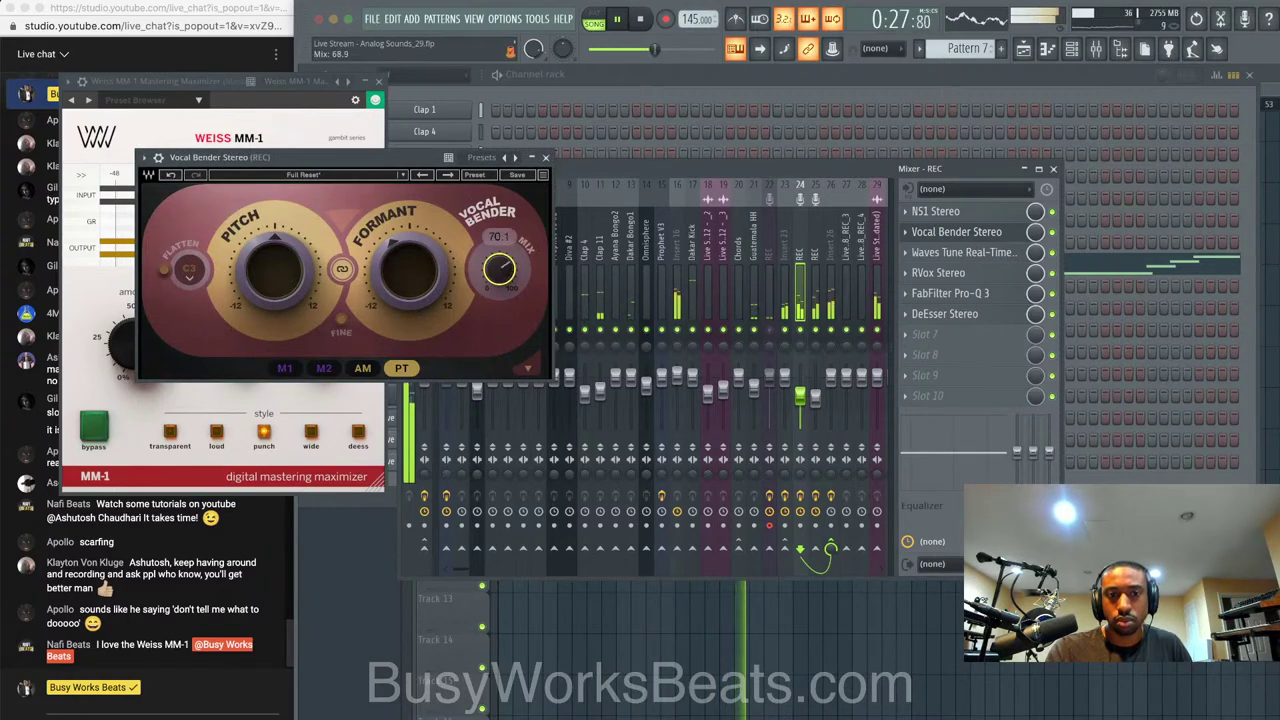
{"action": "left_click_drag", "start_coordinate": [499, 269], "coordinate": [499, 355]}
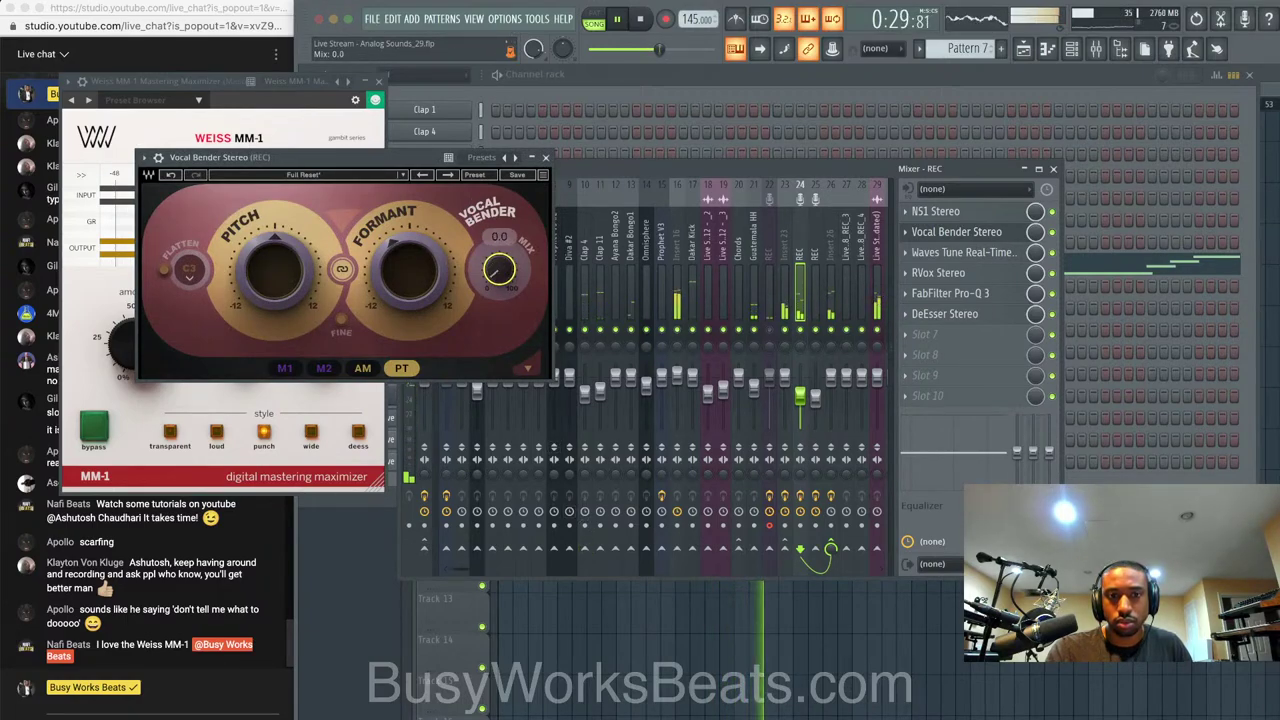
{"action": "left_click_drag", "start_coordinate": [499, 269], "coordinate": [499, 235]}
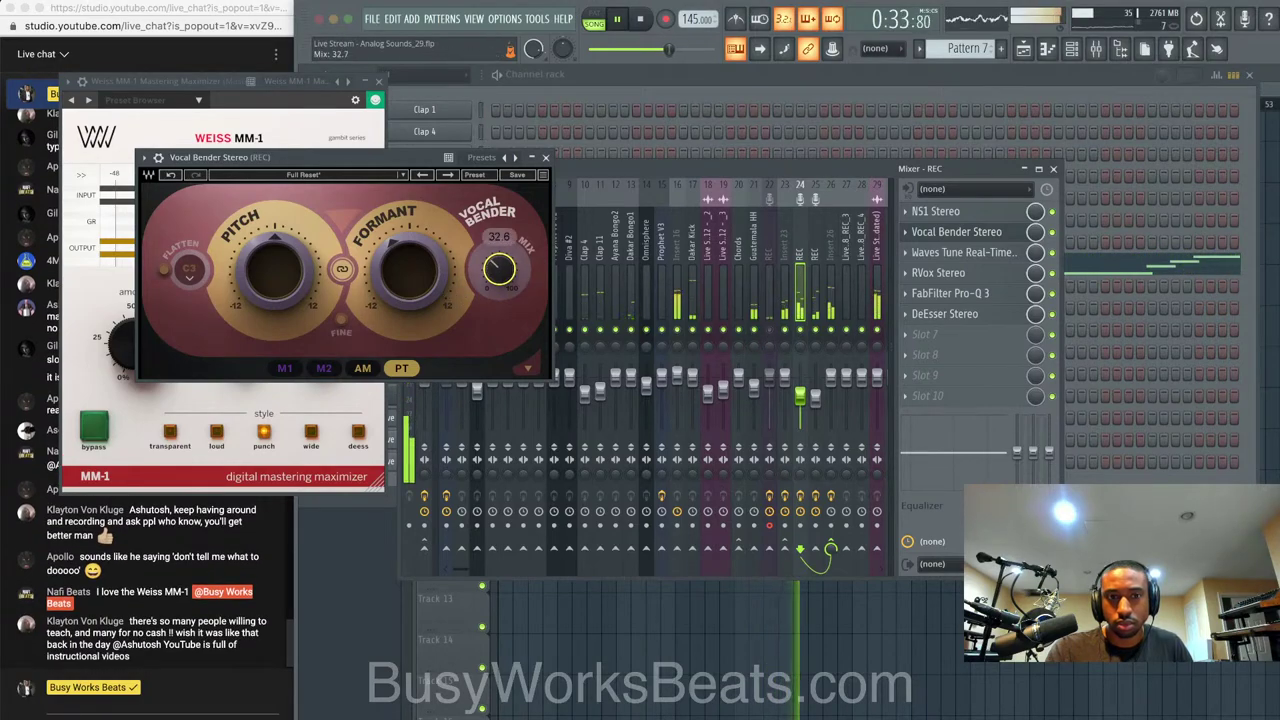
Close the plugin windows, mixer and channel rack, and save the project as new version Live Stream - Analog Sounds_30.flp
{"action": "left_click", "coordinate": [545, 157]}
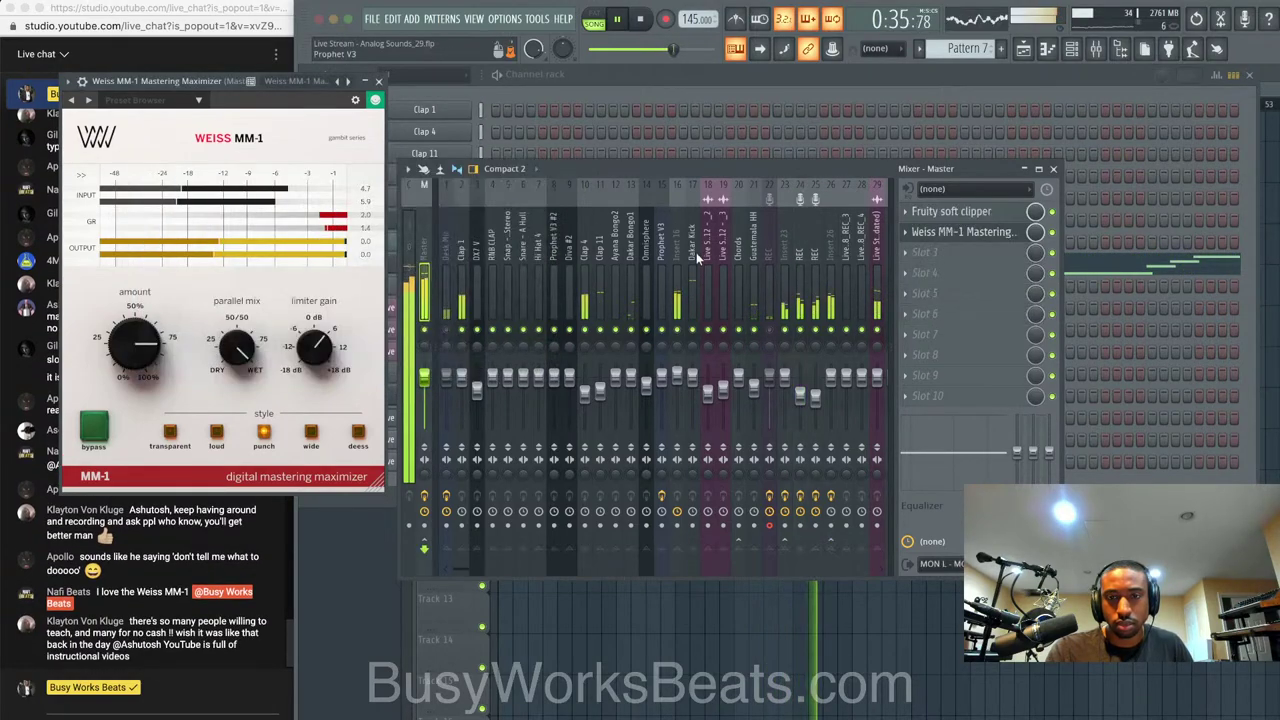
{"action": "left_click", "coordinate": [379, 81]}
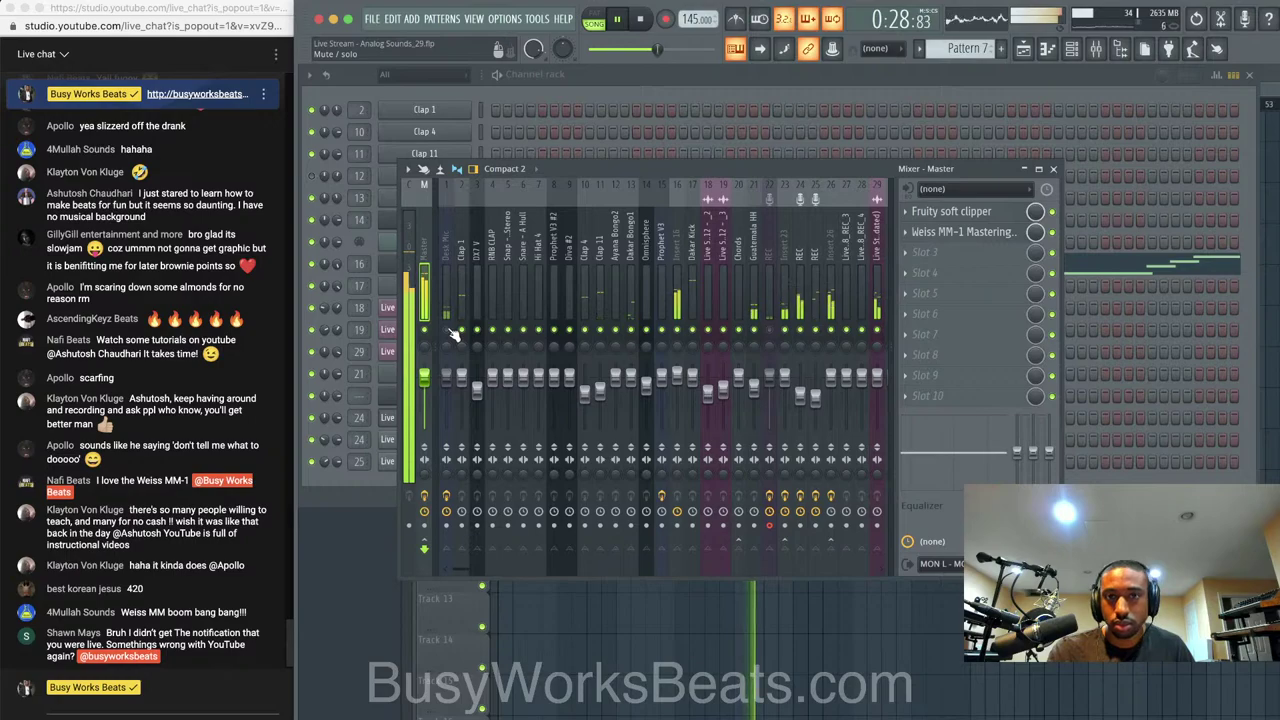
{"action": "left_click", "coordinate": [1020, 606]}
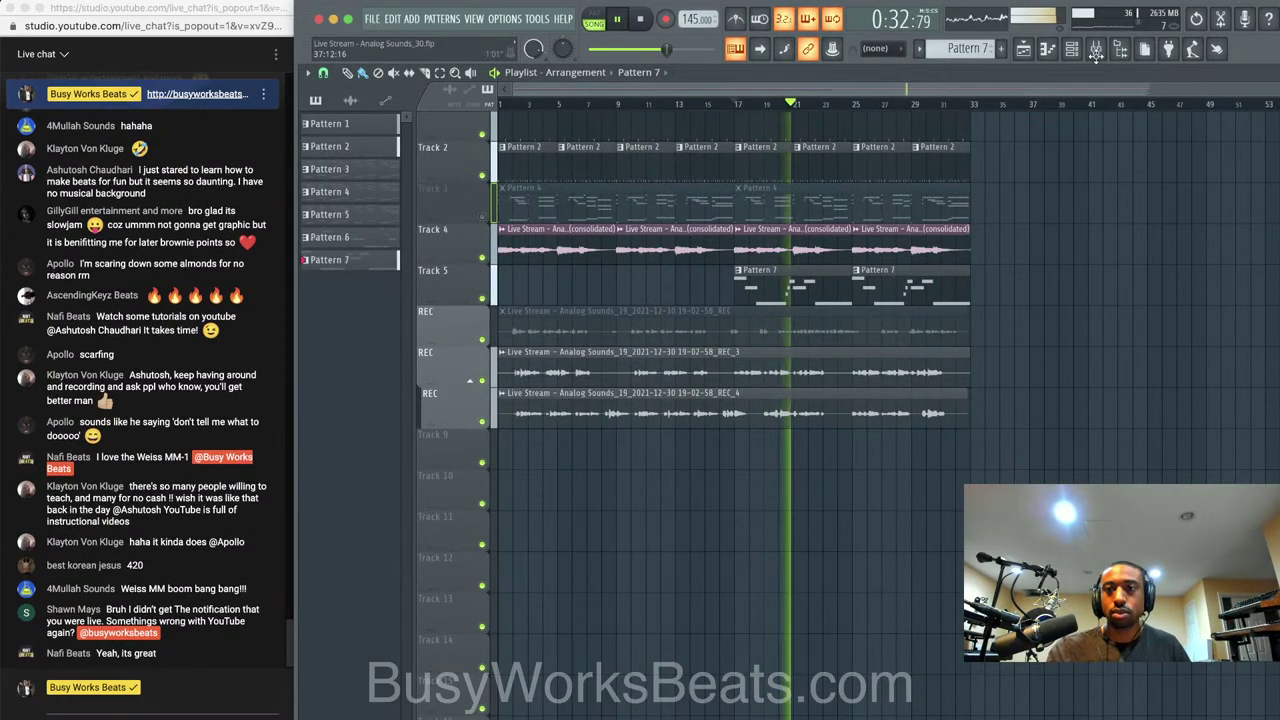
Set the volume of REC mixer track 24 to about 59% and close the mixer
{"action": "key", "text": "F9"}
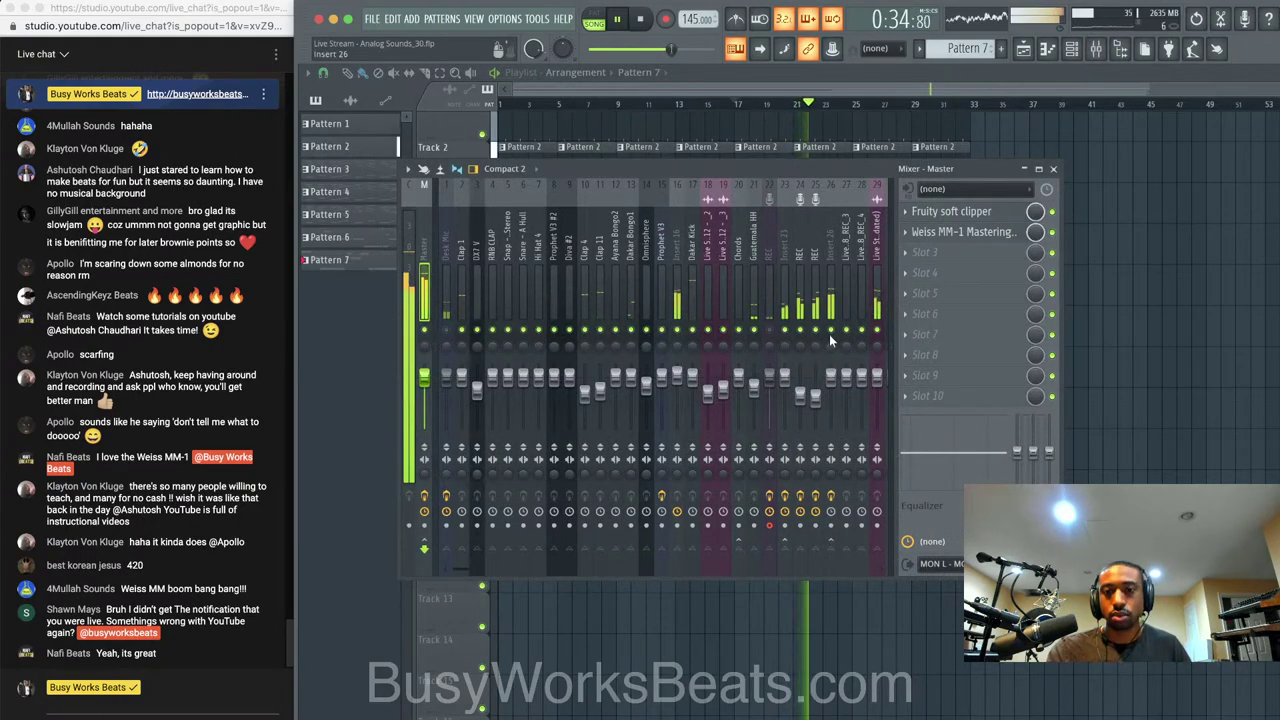
{"action": "left_click", "coordinate": [800, 398]}
{"action": "left_click_drag", "start_coordinate": [800, 398], "coordinate": [800, 392]}
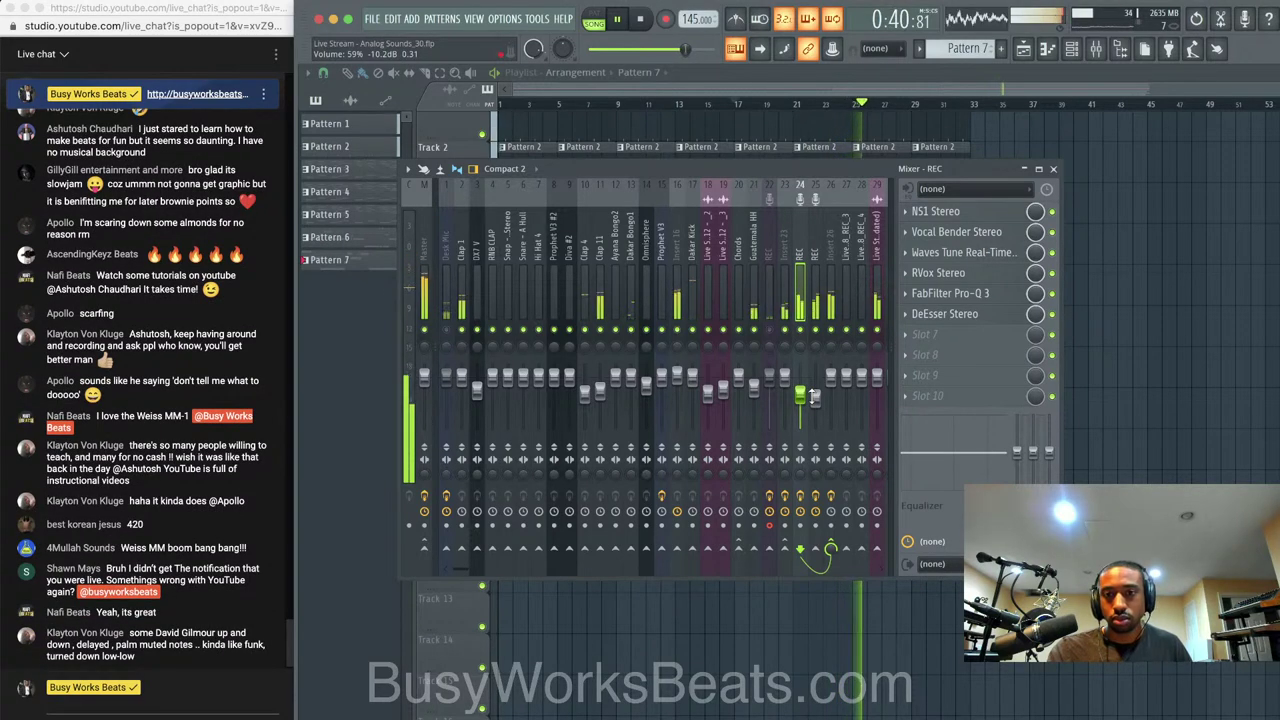
{"action": "left_click", "coordinate": [1052, 169]}
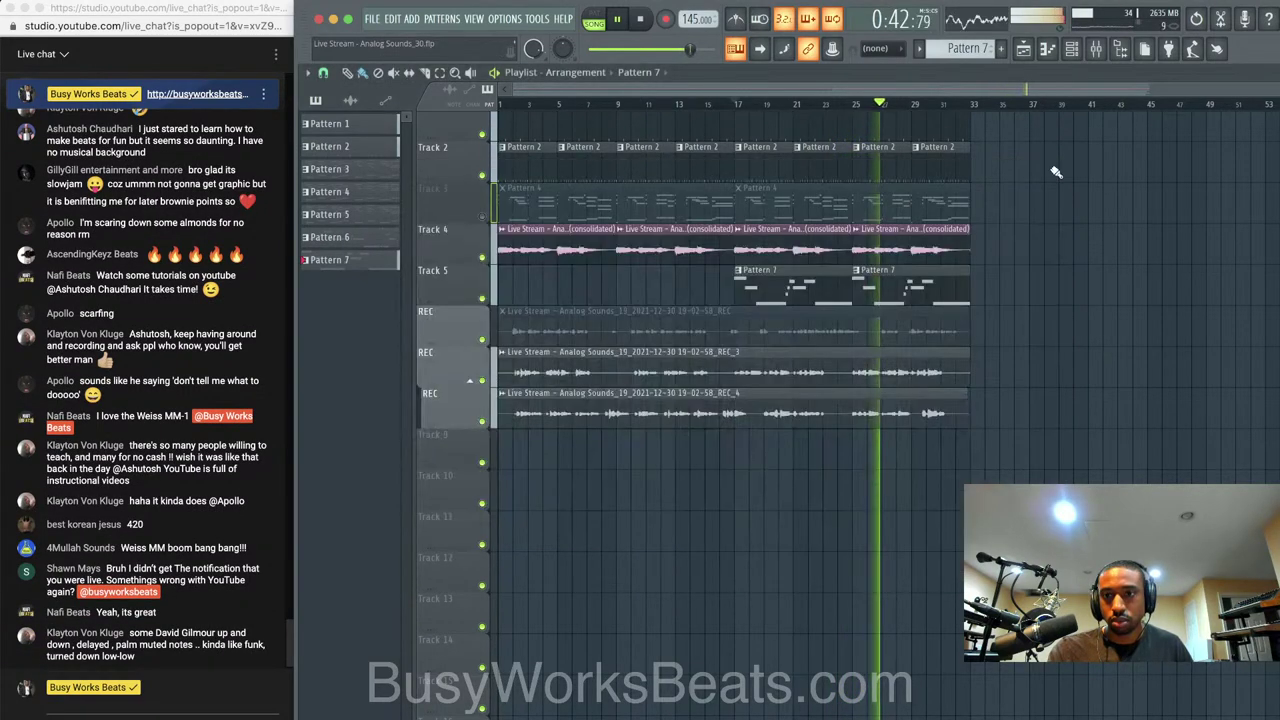
Stop playback, unmute the Desk Mic track, and save the project as new version Live Stream - Analog Sounds_31.flp
{"action": "left_click", "coordinate": [1104, 49]}
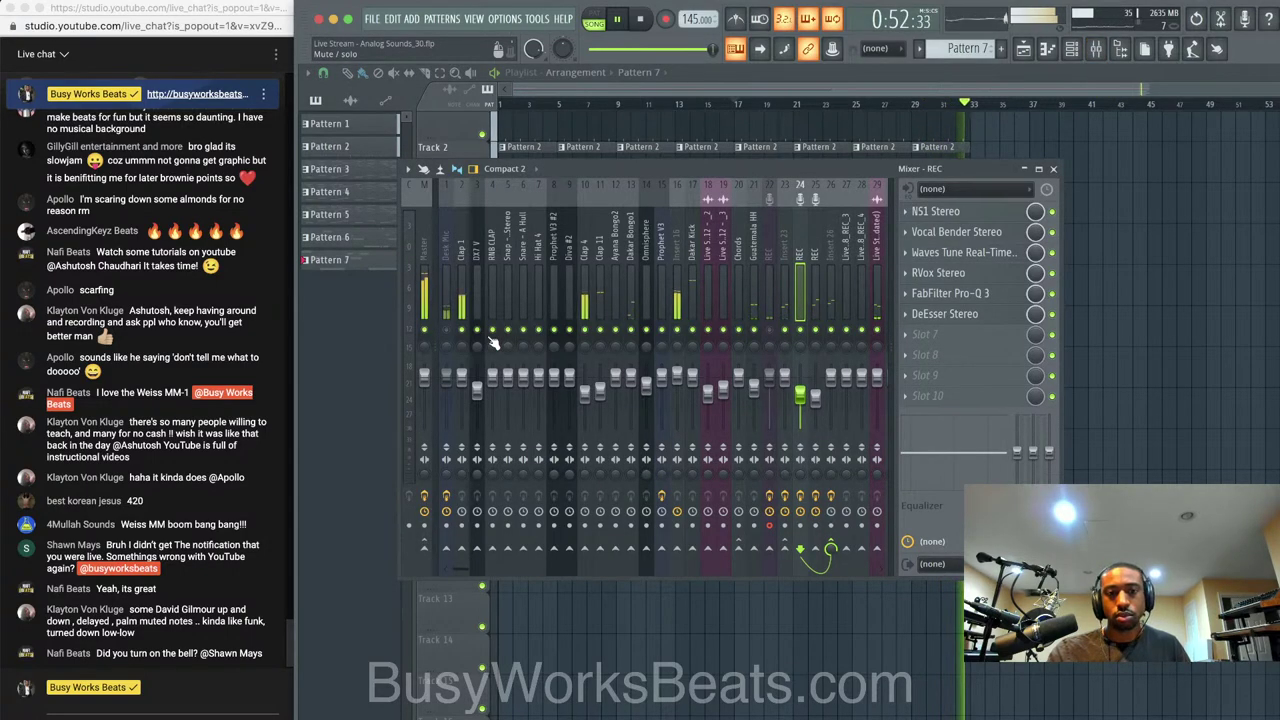
{"action": "key", "text": "space"}
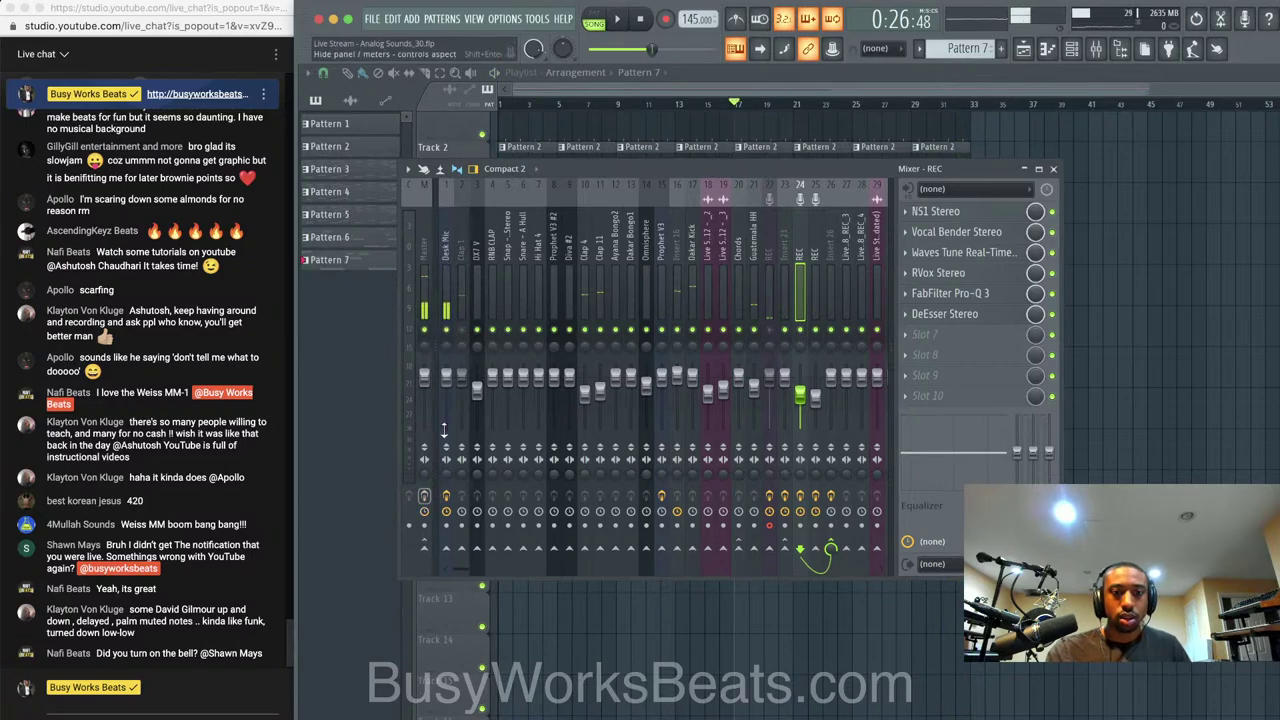
{"action": "key", "text": "F9"}
{"action": "key", "text": "ctrl+s"}
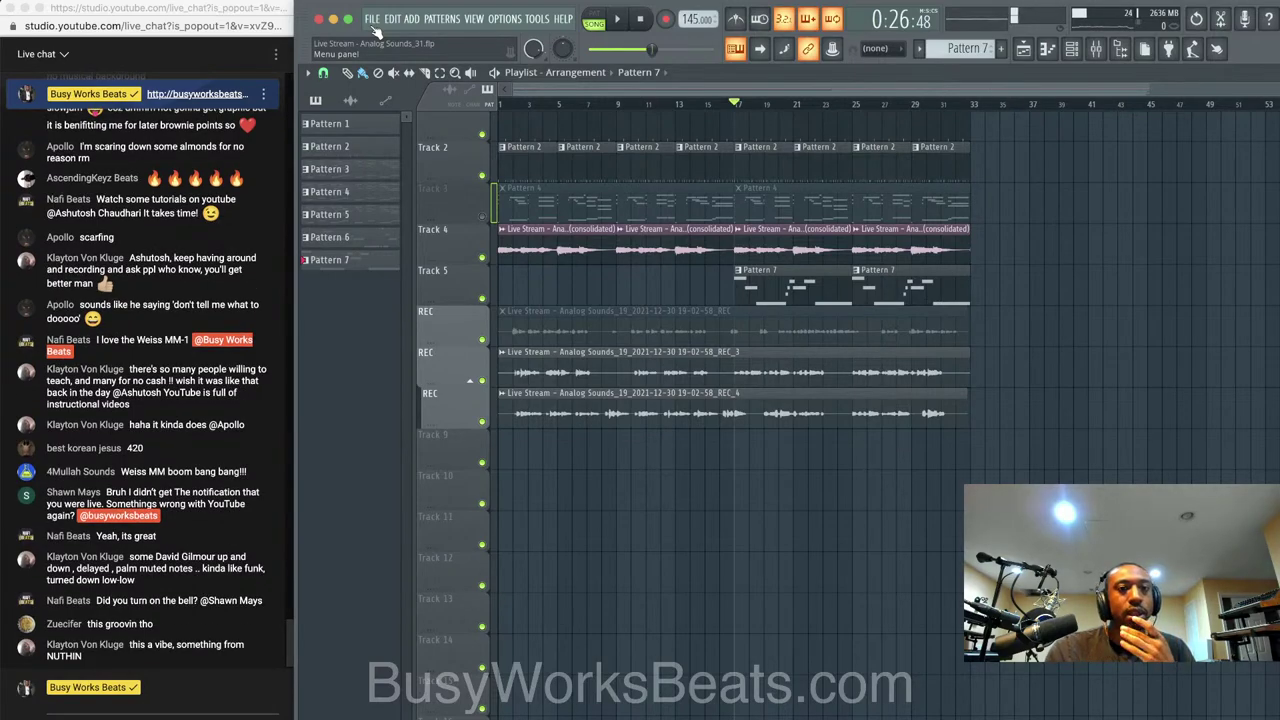
Create a new empty project
{"action": "left_click", "coordinate": [371, 19]}
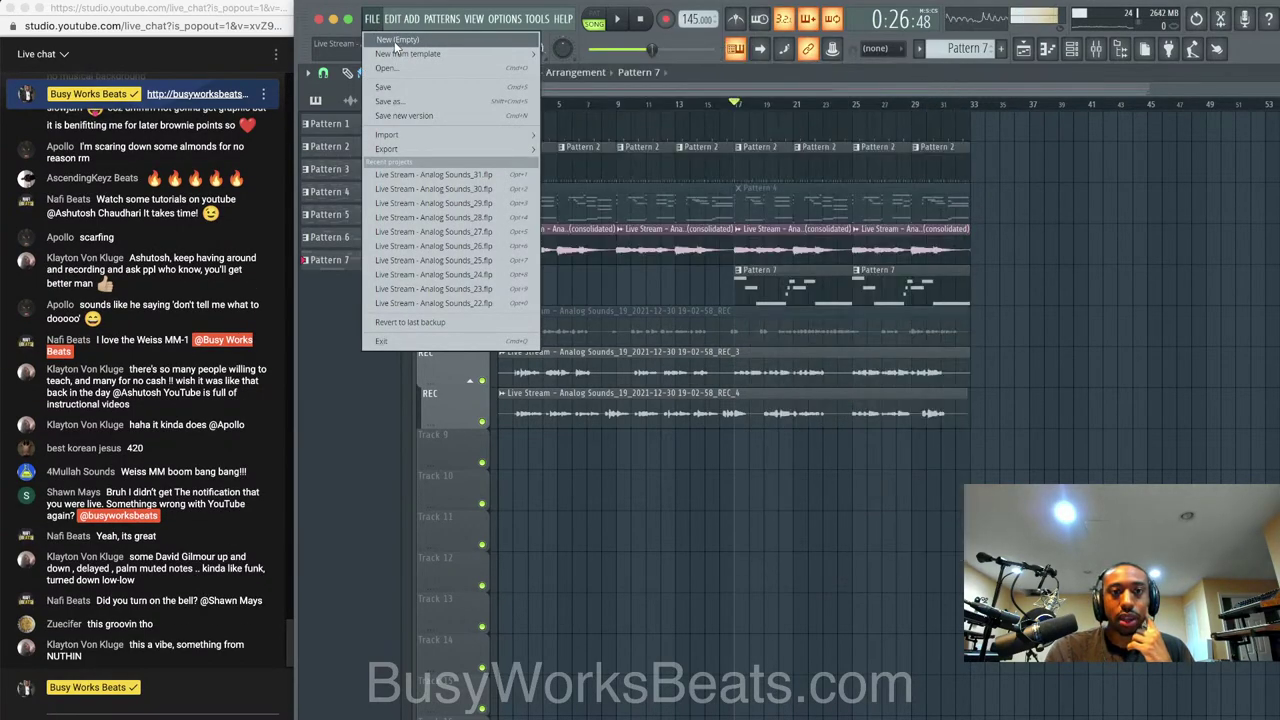
{"action": "left_click", "coordinate": [396, 42]}
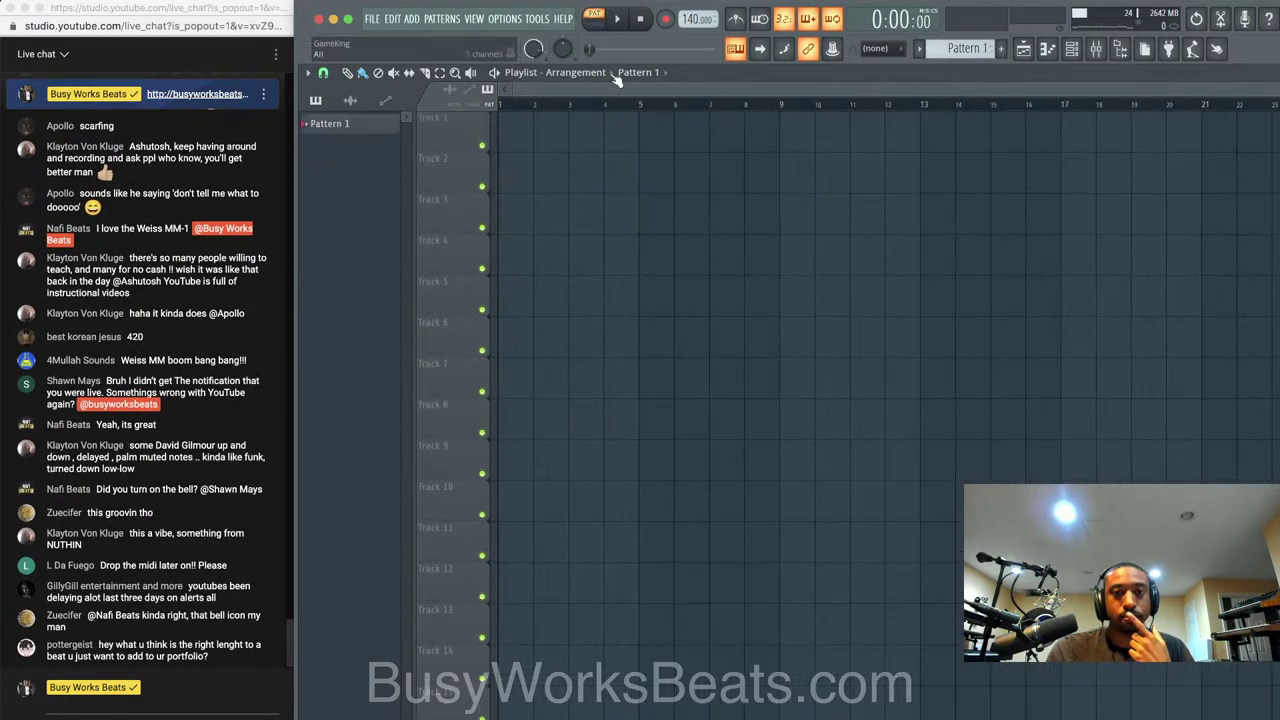
Set mixer track Insert 1 to record from the MIC/LINE/HIZ 2 input as external input only
{"action": "left_click", "coordinate": [1096, 49]}
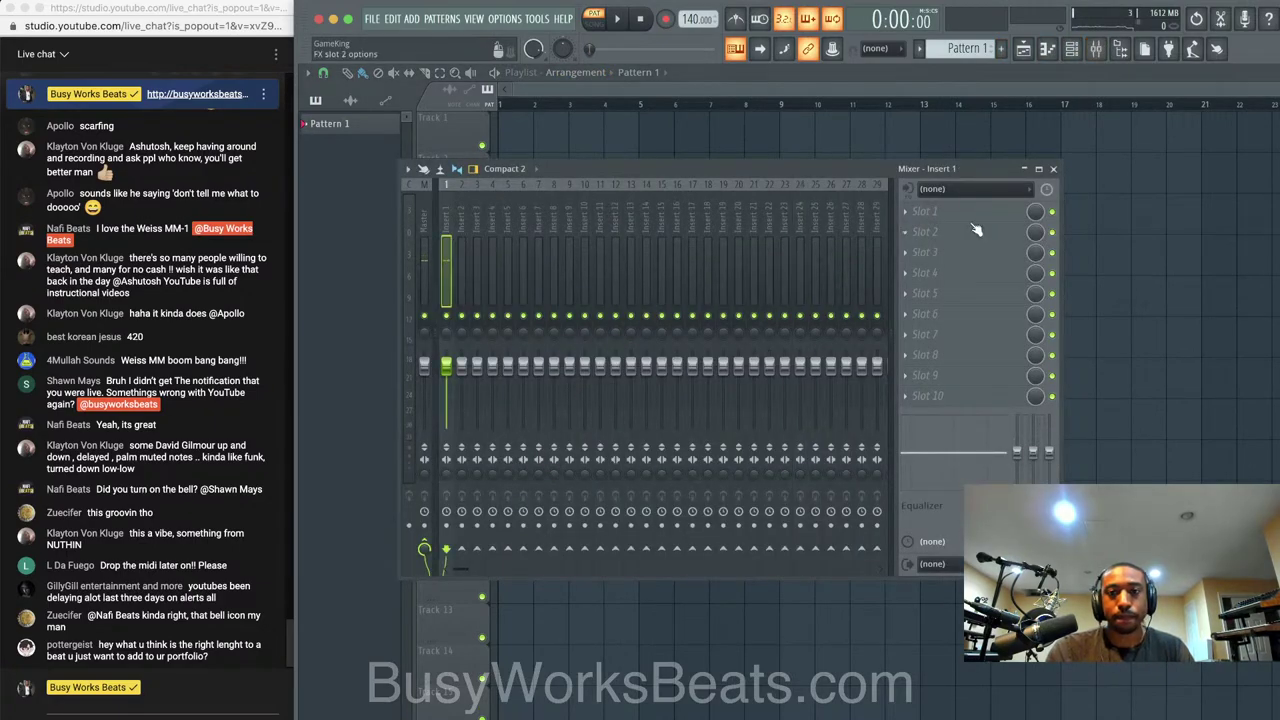
{"action": "left_click", "coordinate": [980, 200]}
{"action": "left_click", "coordinate": [903, 310]}
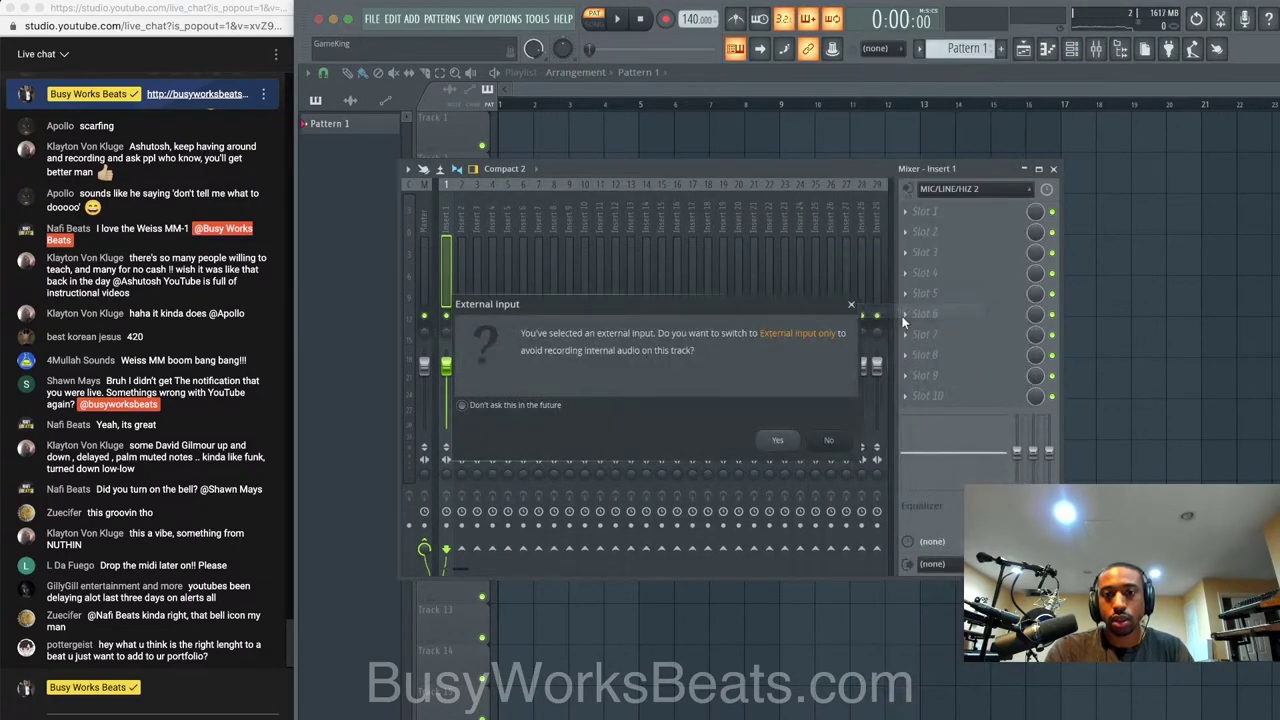
{"action": "left_click", "coordinate": [778, 440]}
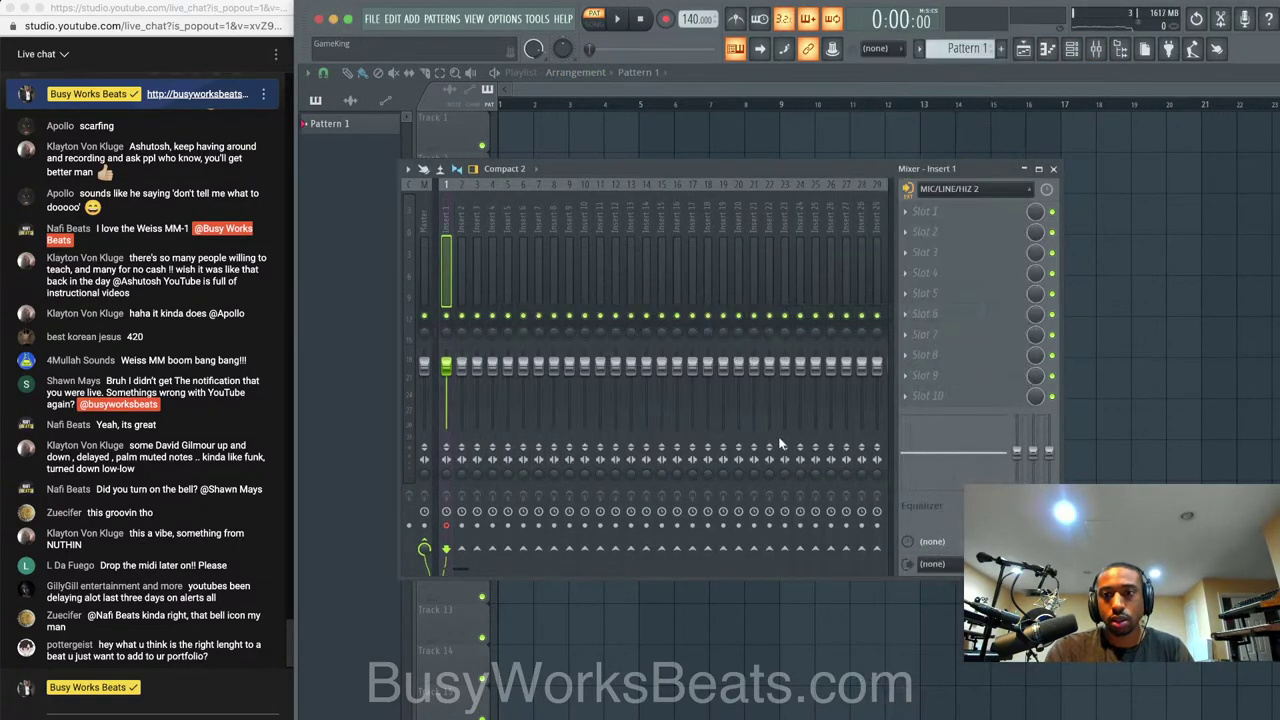
Load the saved mixer track state Mic LOUD No Noise onto Insert 1
{"action": "right_click", "coordinate": [458, 236]}
{"action": "mouse_move", "coordinate": [500, 276]}
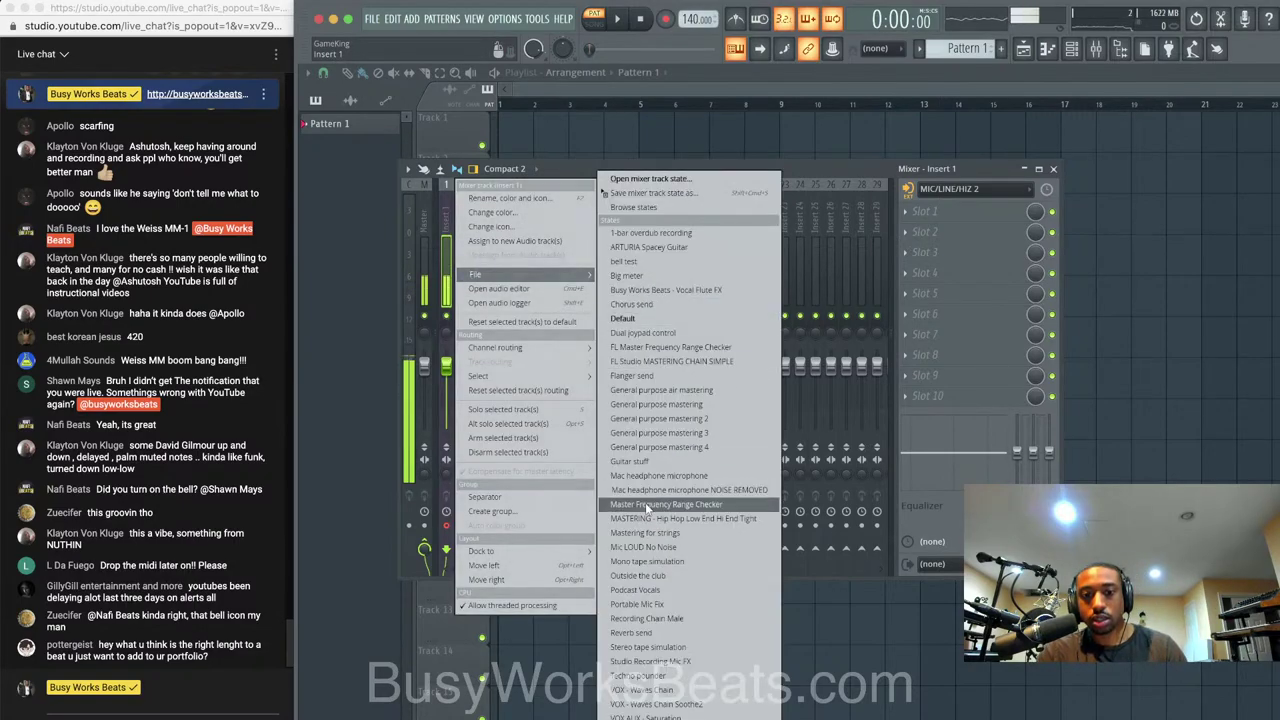
{"action": "left_click", "coordinate": [676, 551]}
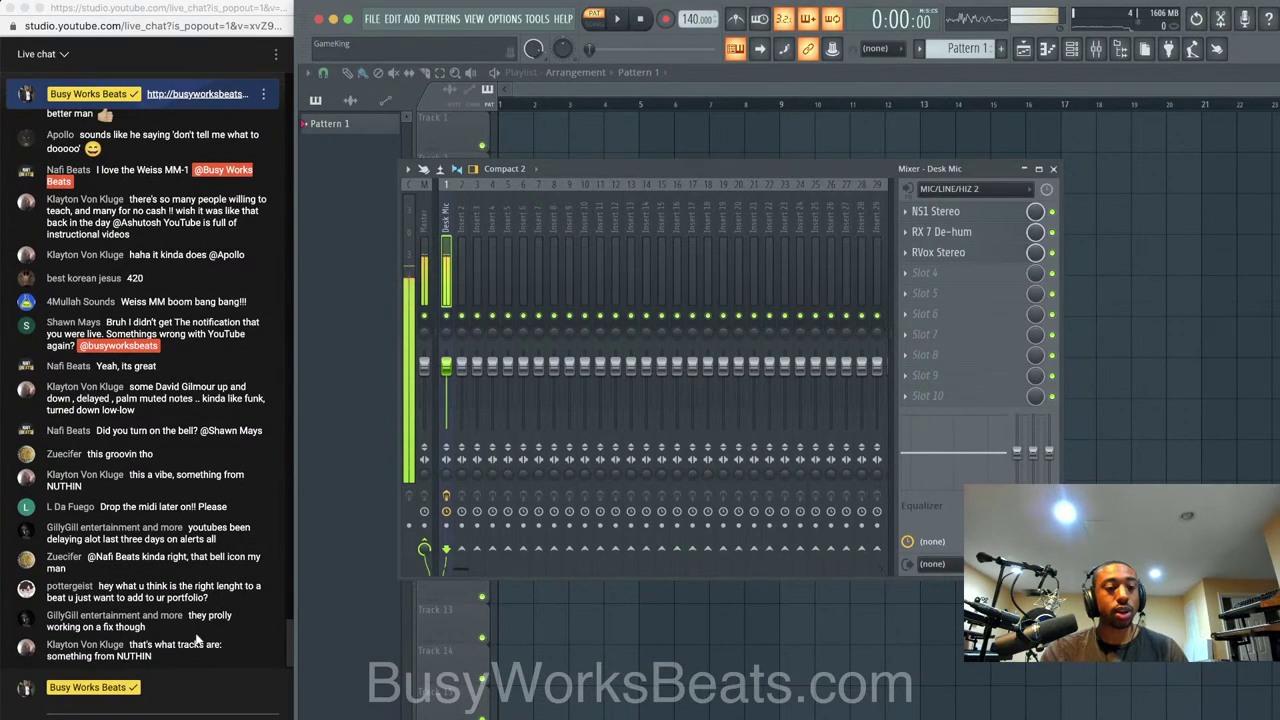
Save the project in the Tutorials folder as Live Stream - Analog BEAT
{"action": "left_click", "coordinate": [123, 700]}
{"action": "left_click", "coordinate": [371, 18]}
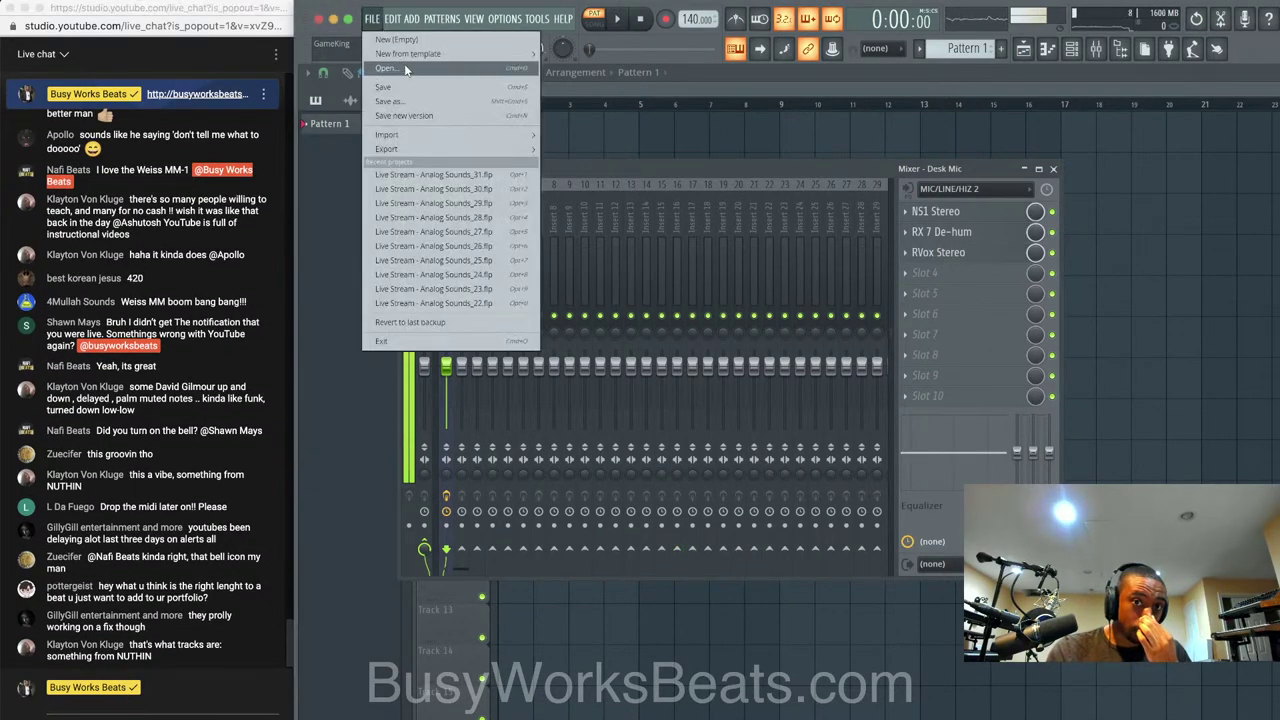
{"action": "left_click", "coordinate": [398, 94]}
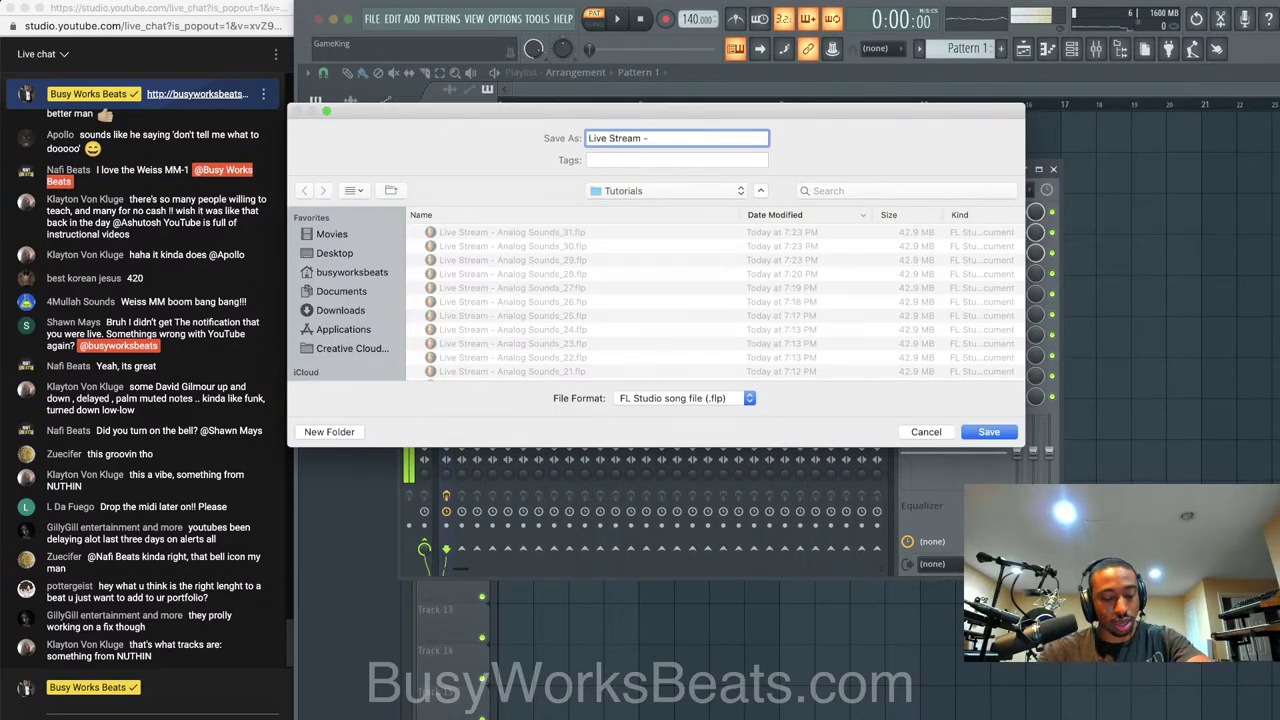
{"action": "type", "text": "Live Stream - Analog"}
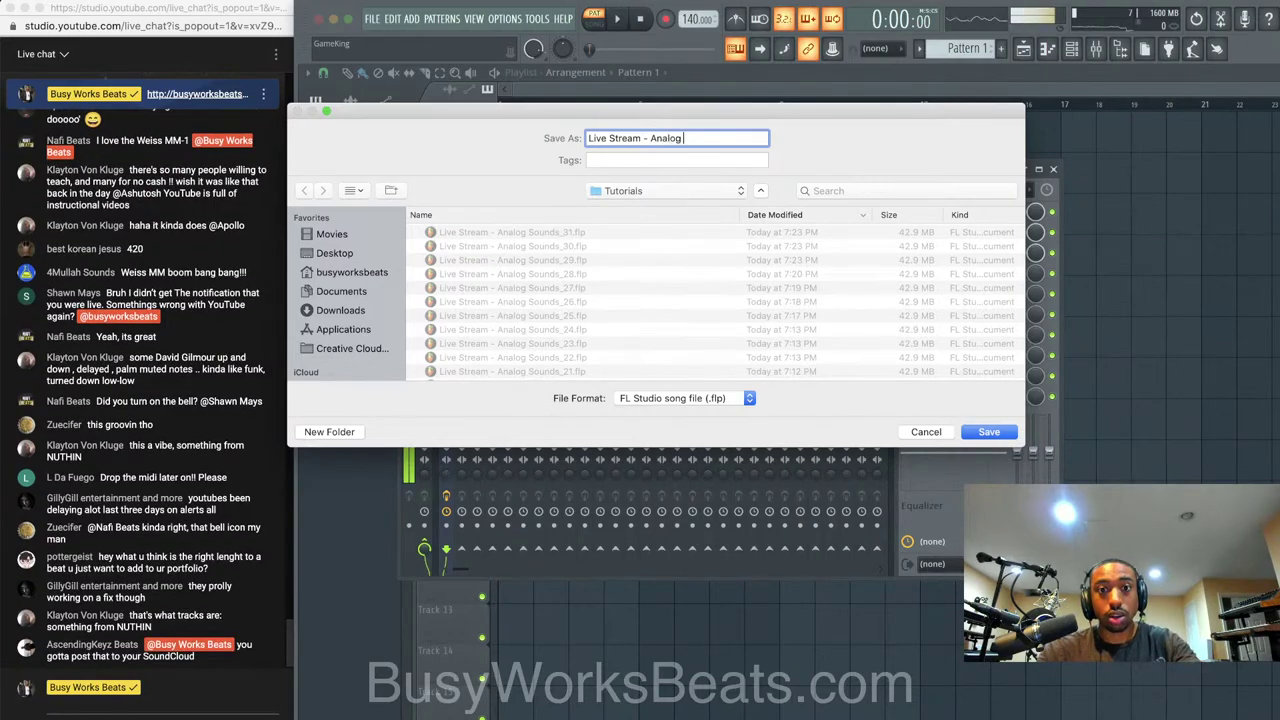
{"action": "type", "text": " BEAT"}
{"action": "key", "text": "Return"}
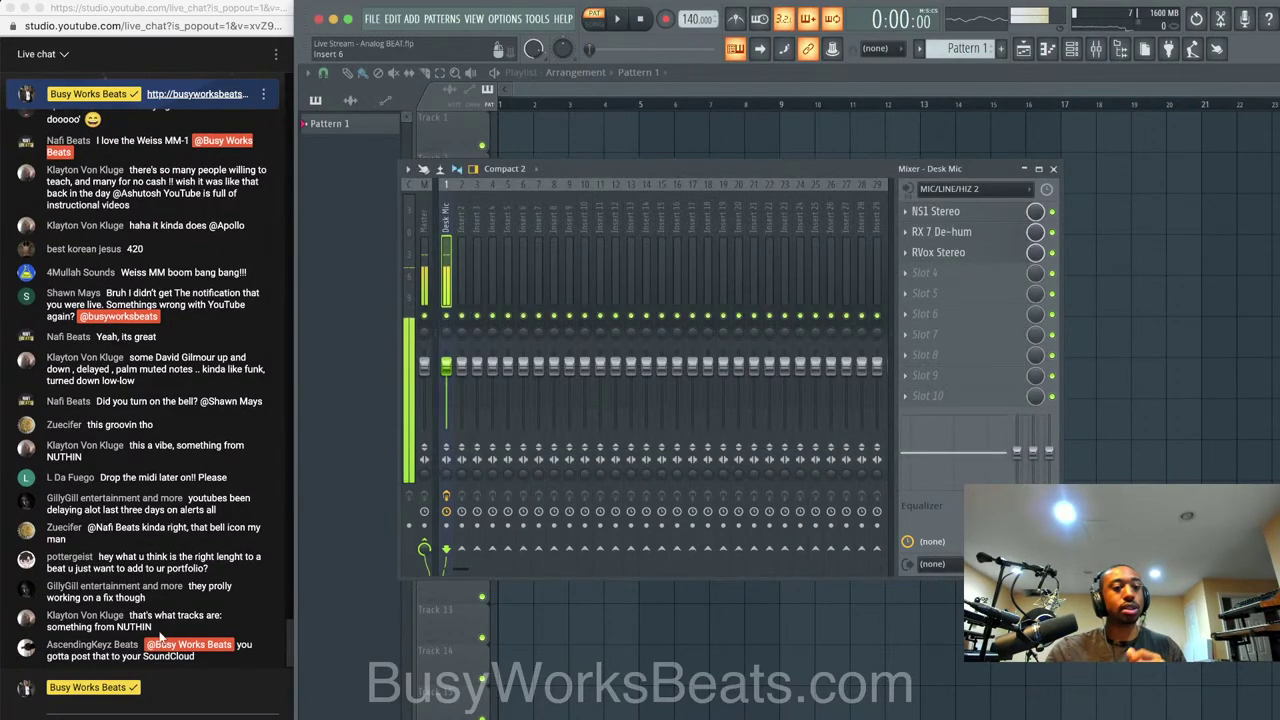
Create a live chat poll with the question "Which Style Track do You Wanna MAKE?"
{"action": "left_click", "coordinate": [57, 717]}
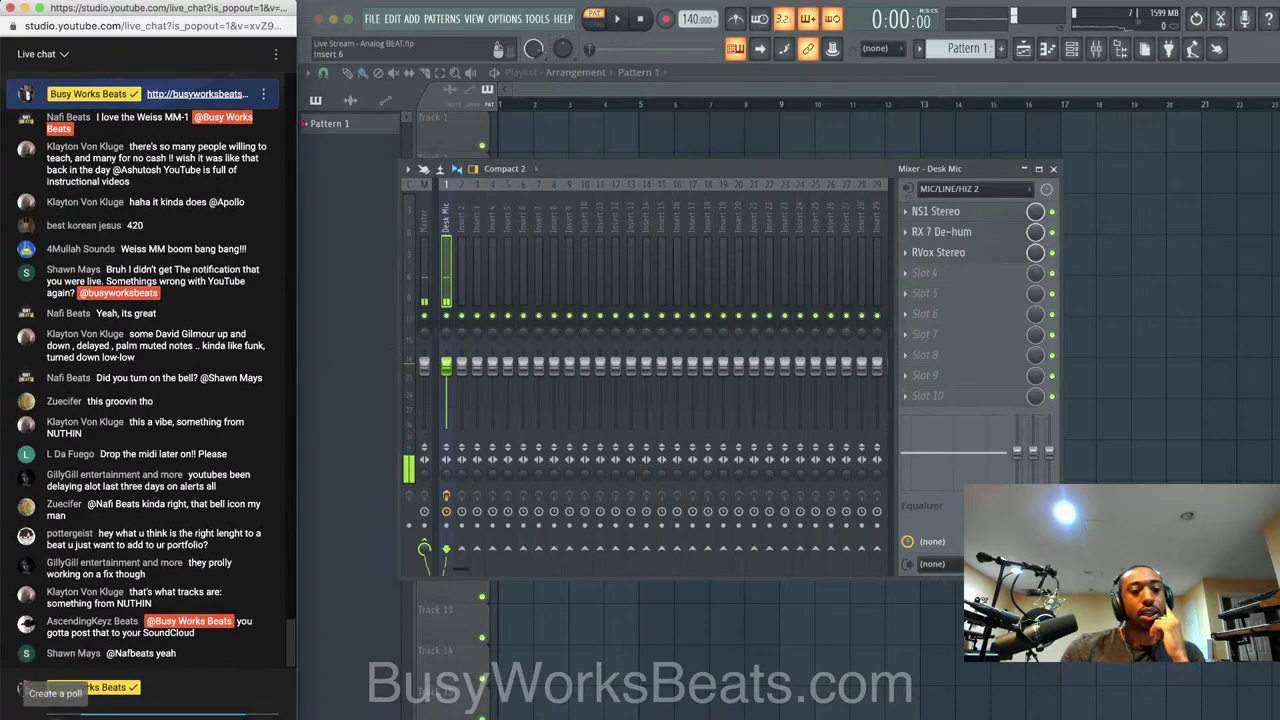
{"action": "left_click", "coordinate": [57, 717]}
{"action": "left_click", "coordinate": [125, 584]}
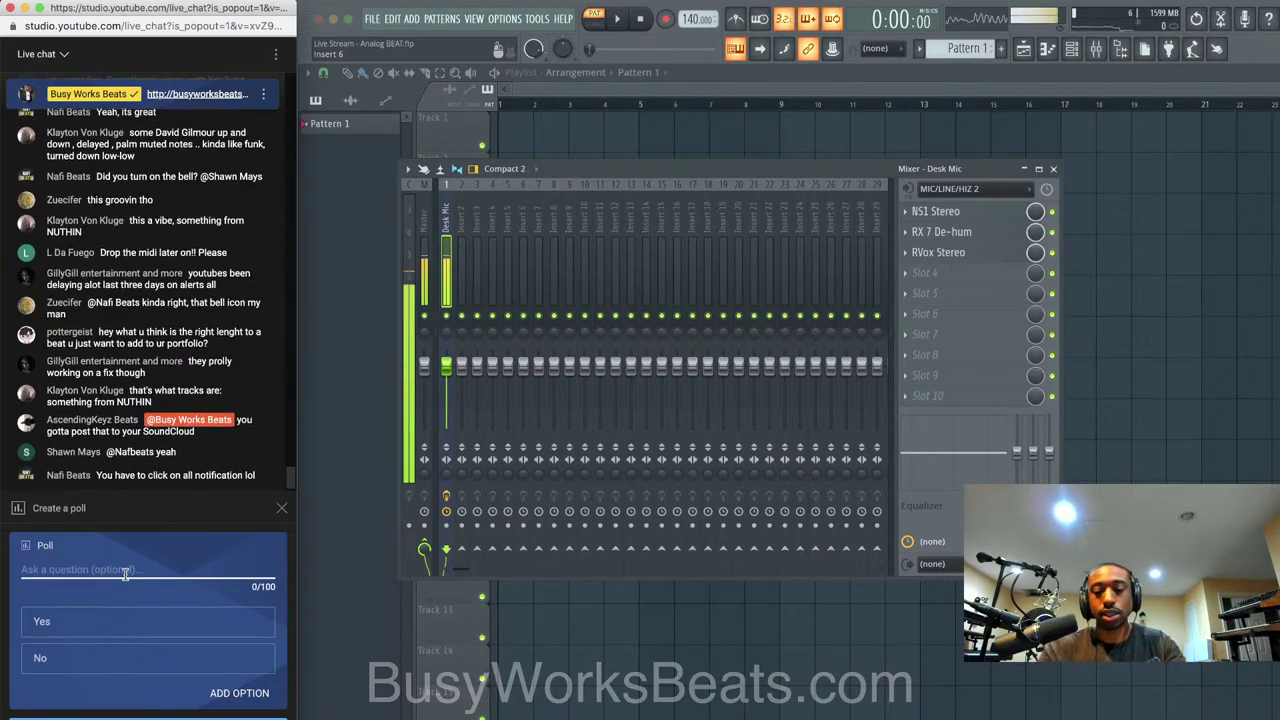
{"action": "type", "text": "Which Style Track do You"}
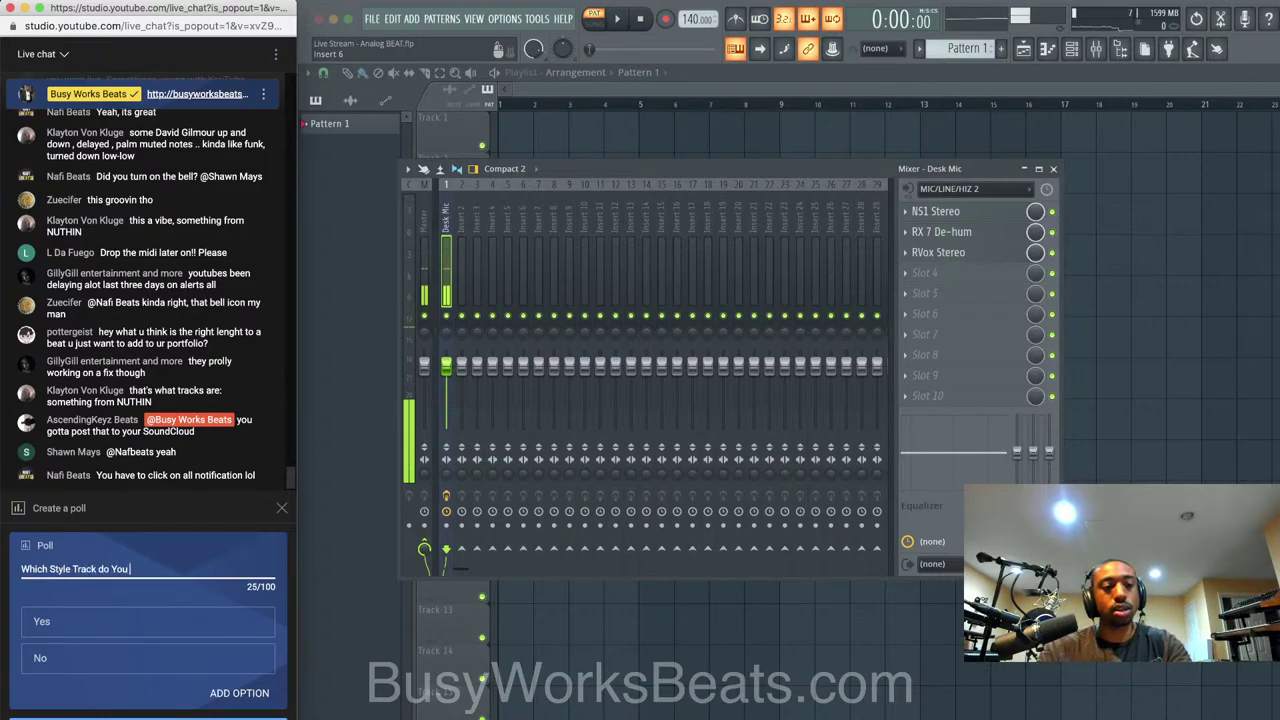
Enter Trap and Pop as the first two poll options and add a third option
{"action": "left_click", "coordinate": [89, 623]}
{"action": "left_click", "coordinate": [79, 660]}
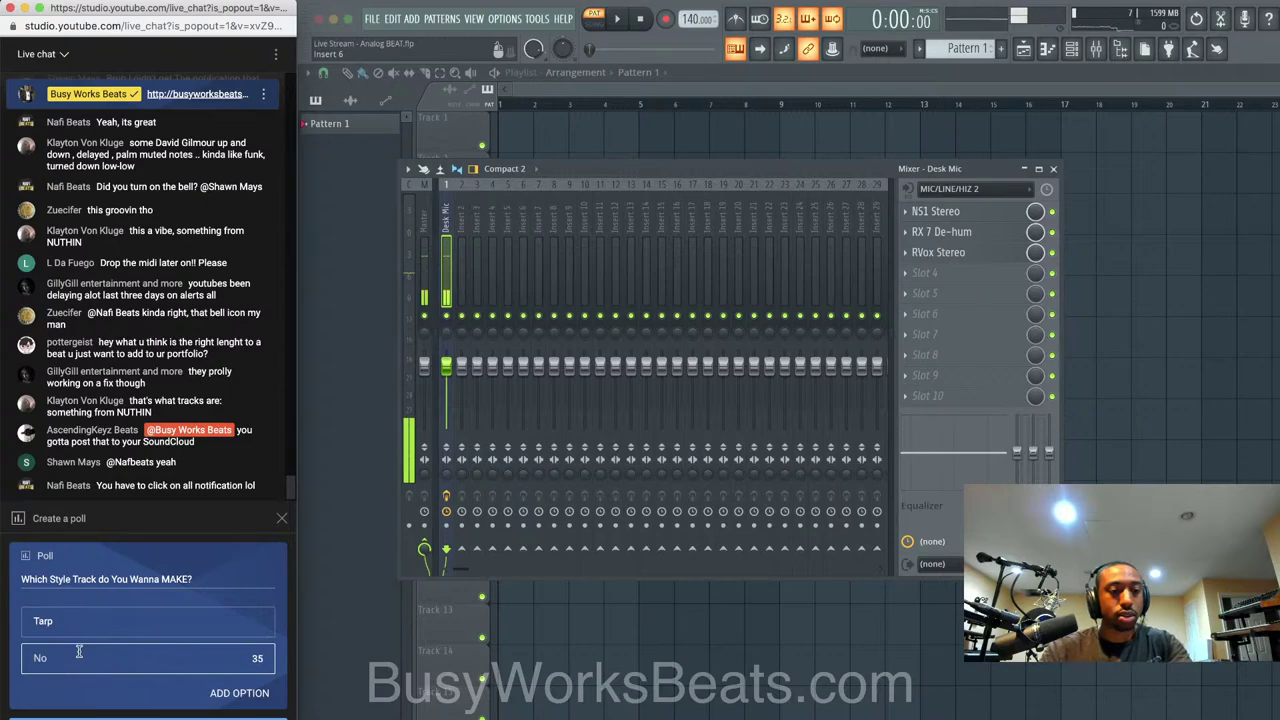
{"action": "left_click", "coordinate": [82, 624]}
{"action": "type", "text": "p"}
{"action": "left_click", "coordinate": [71, 656]}
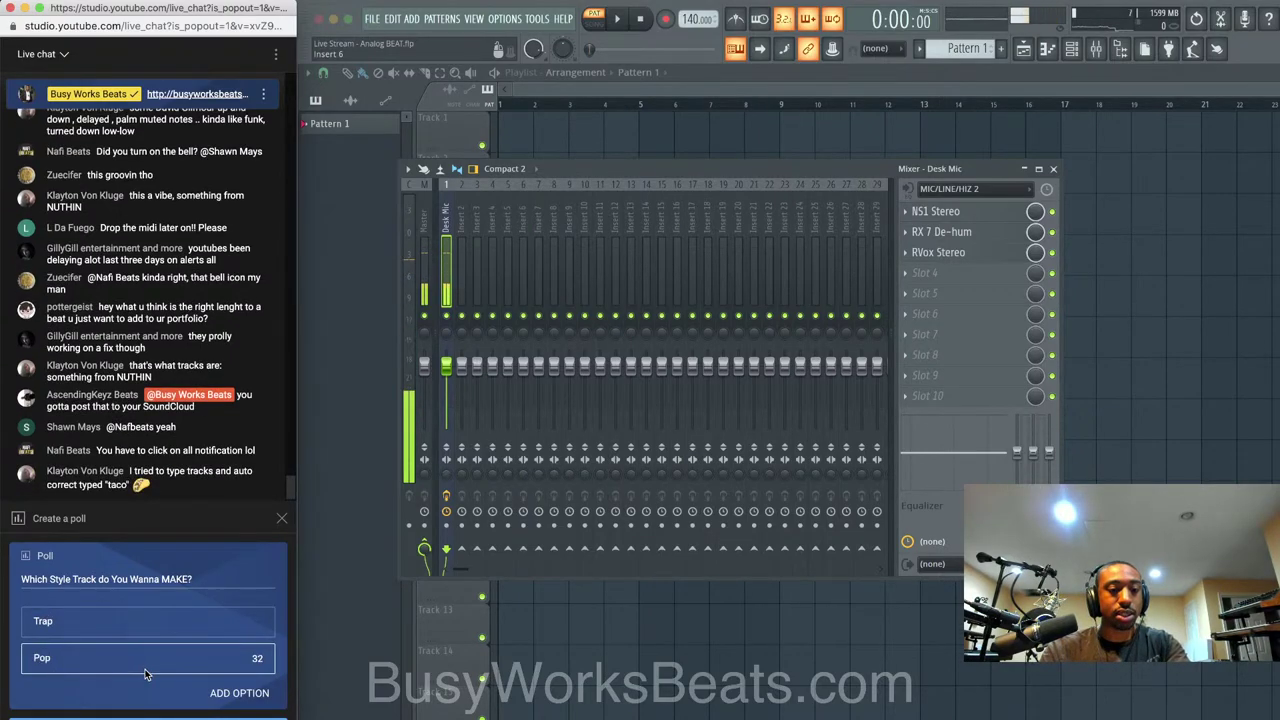
{"action": "type", "text": "Pop"}
{"action": "key", "text": "Return"}
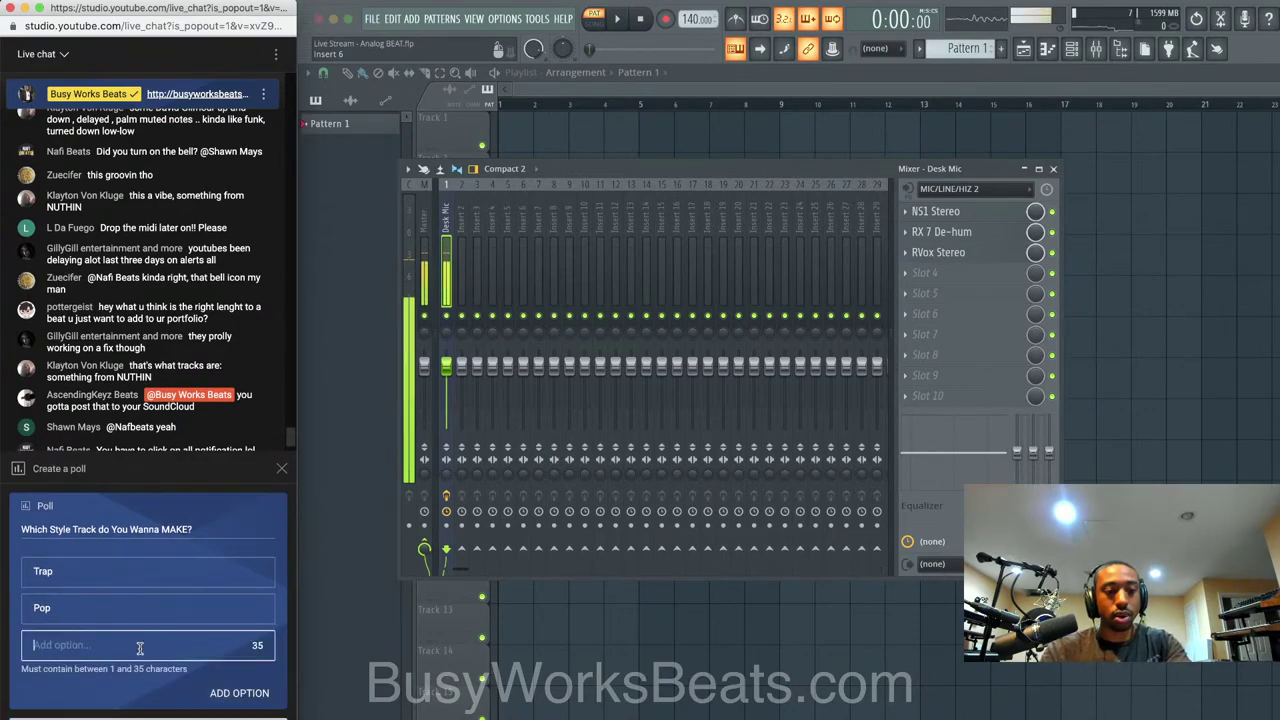
Fill in the poll options R&B and Boom Bap/Hip Hop, and publish the poll in the live chat
{"action": "type", "text": "R&B"}
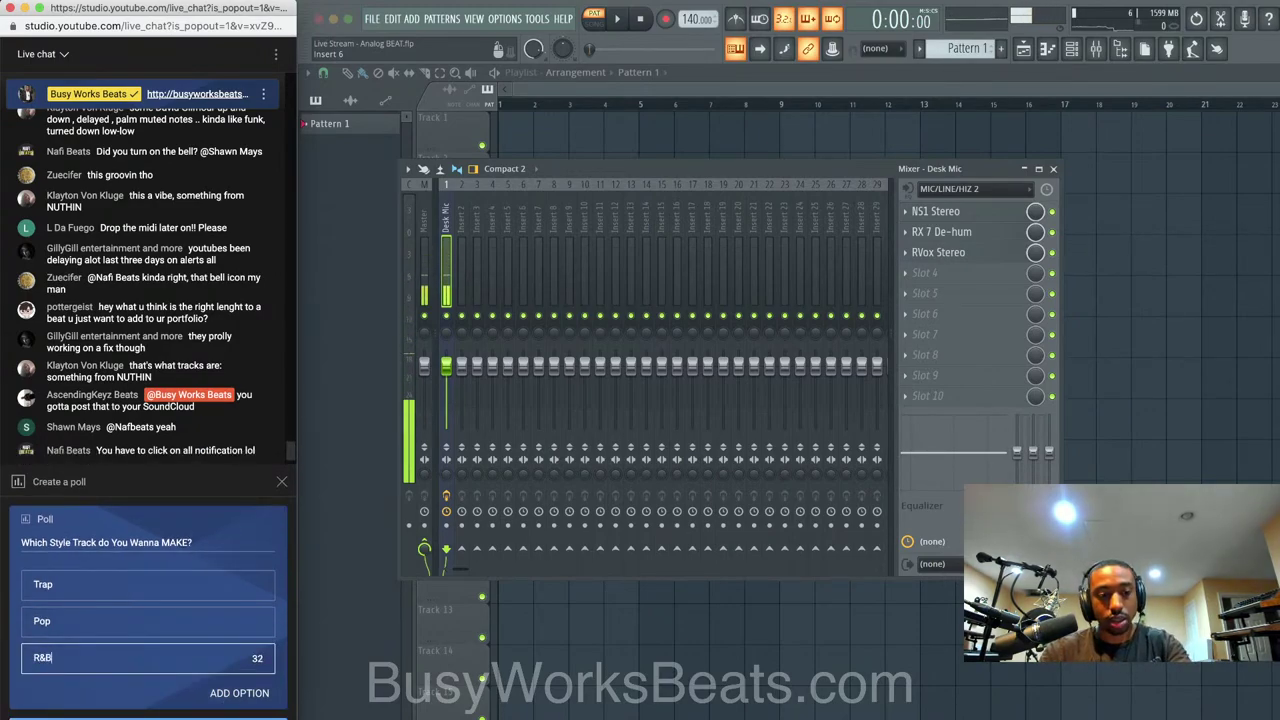
{"action": "key", "text": "Return"}
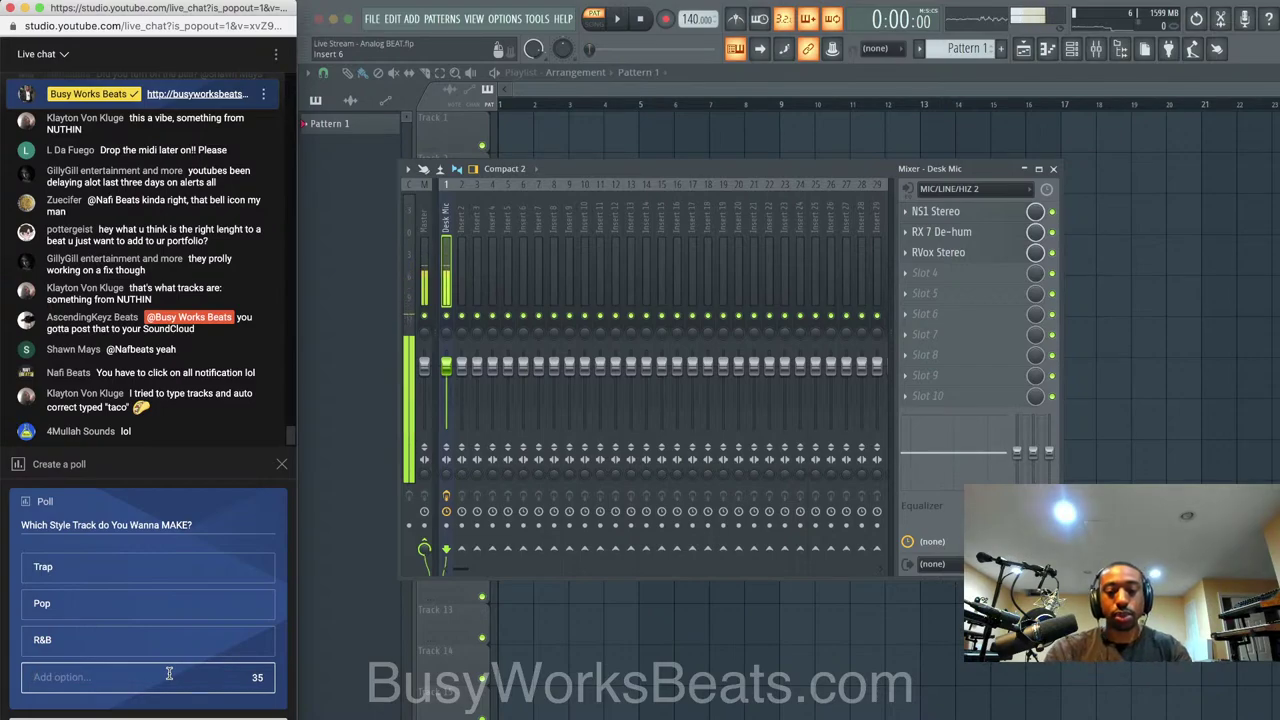
{"action": "type", "text": "Boom Bap/Hip Hop"}
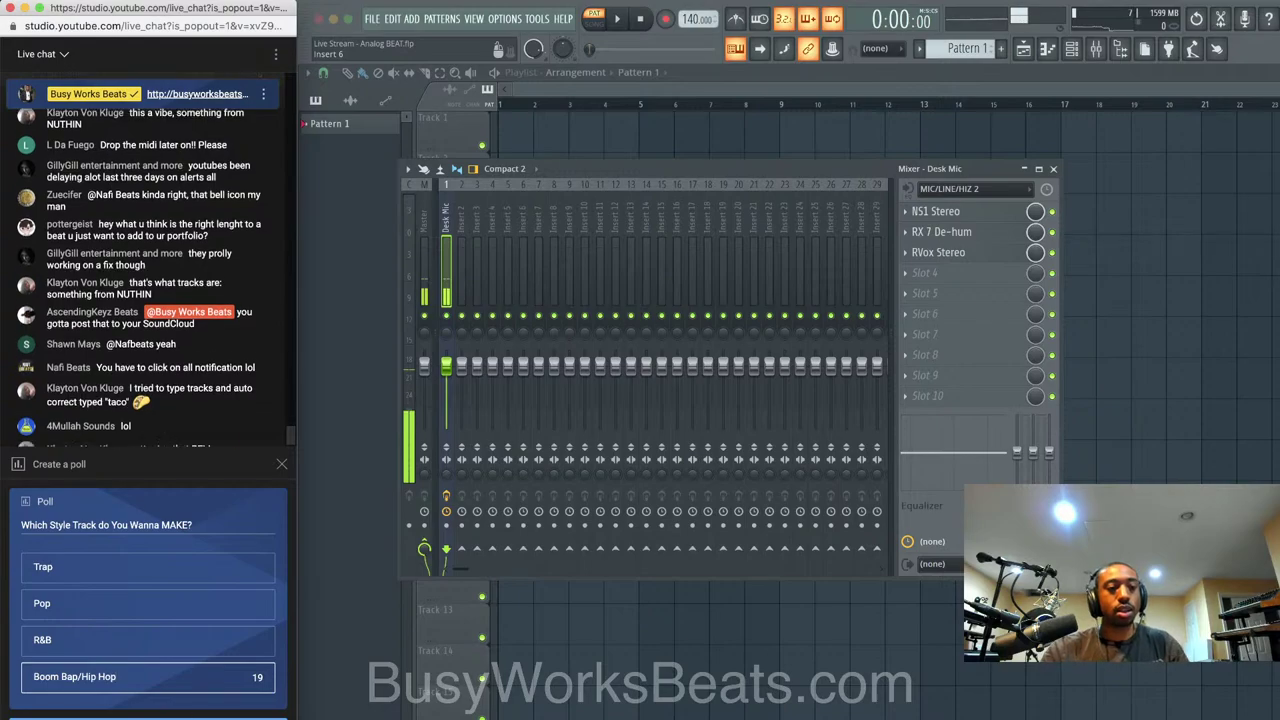
{"action": "left_click", "coordinate": [148, 719]}
Bring up the YouTube Studio live streaming window to check the stream and poll, and minimize it
{"action": "right_click", "coordinate": [412, 719]}
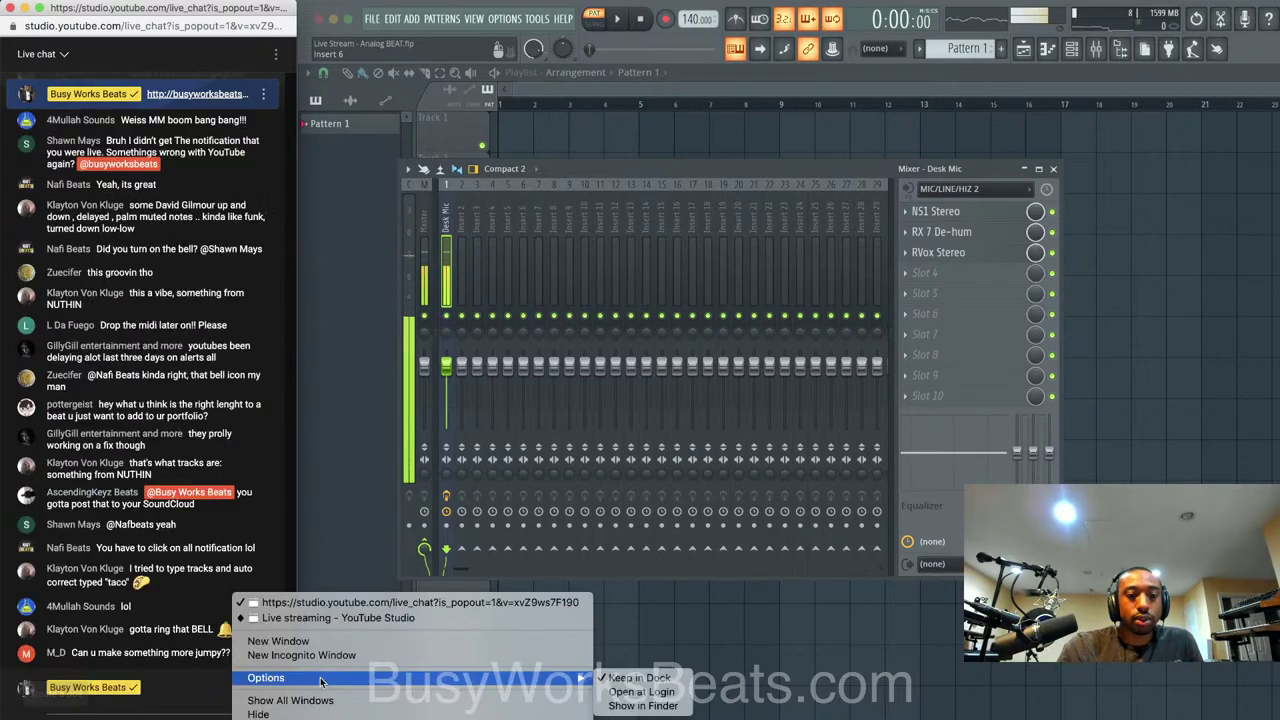
{"action": "left_click", "coordinate": [320, 617]}
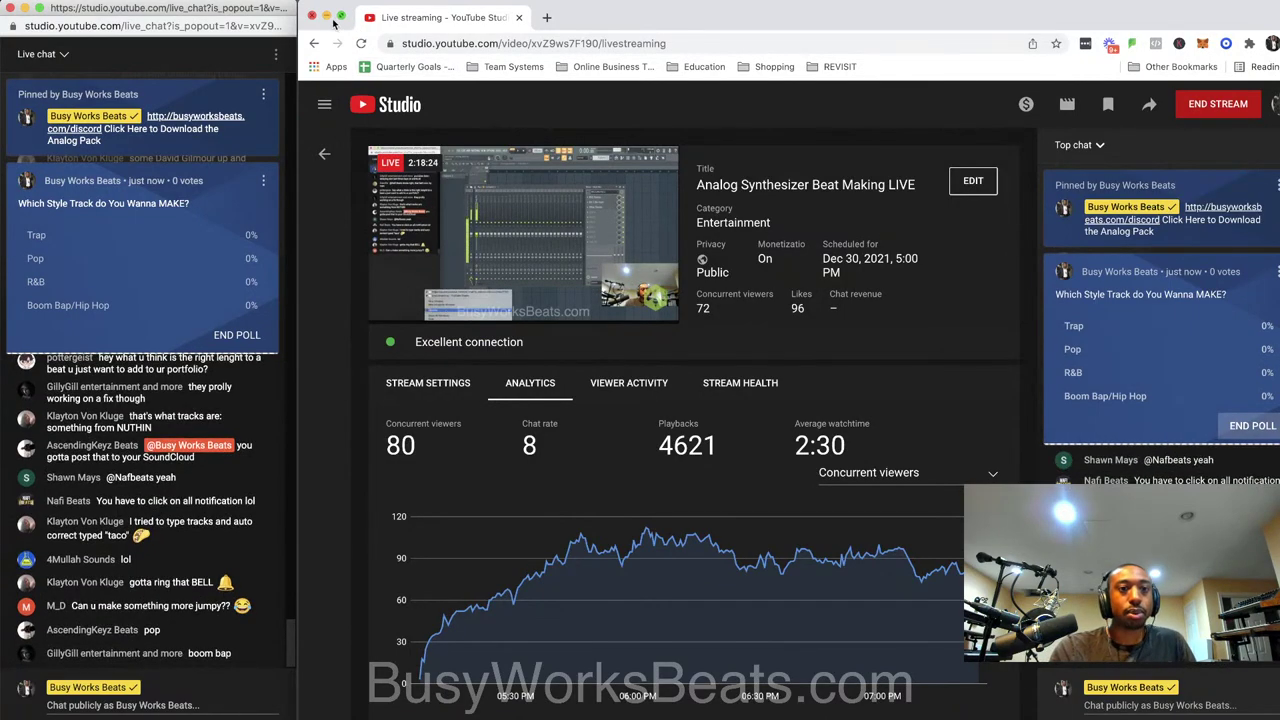
{"action": "left_click", "coordinate": [326, 17]}
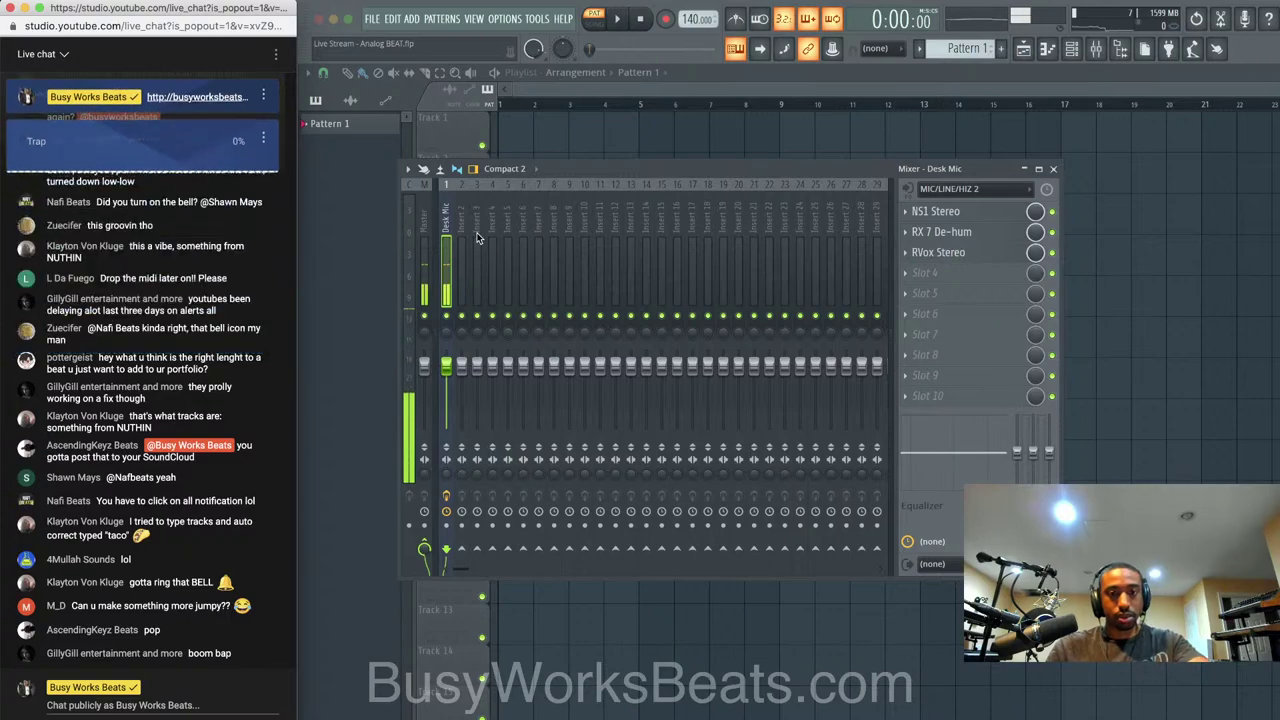
Move the Desk Mic mixer track along to insert position 20
{"action": "left_click", "coordinate": [448, 229]}
{"action": "key", "text": "alt+Right"}
{"action": "key", "text": "alt+Right"}
{"action": "key", "text": "alt+Right"}
{"action": "key", "text": "alt+Right"}
{"action": "key", "text": "alt+Right"}
{"action": "key", "text": "alt+Right"}
{"action": "key", "text": "alt+Right"}
{"action": "key", "text": "alt+Right"}
{"action": "key", "text": "alt+Right"}
{"action": "key", "text": "alt+Right"}
{"action": "key", "text": "alt+Right"}
{"action": "key", "text": "alt+Right"}
{"action": "key", "text": "alt+Right"}
{"action": "key", "text": "alt+Right"}
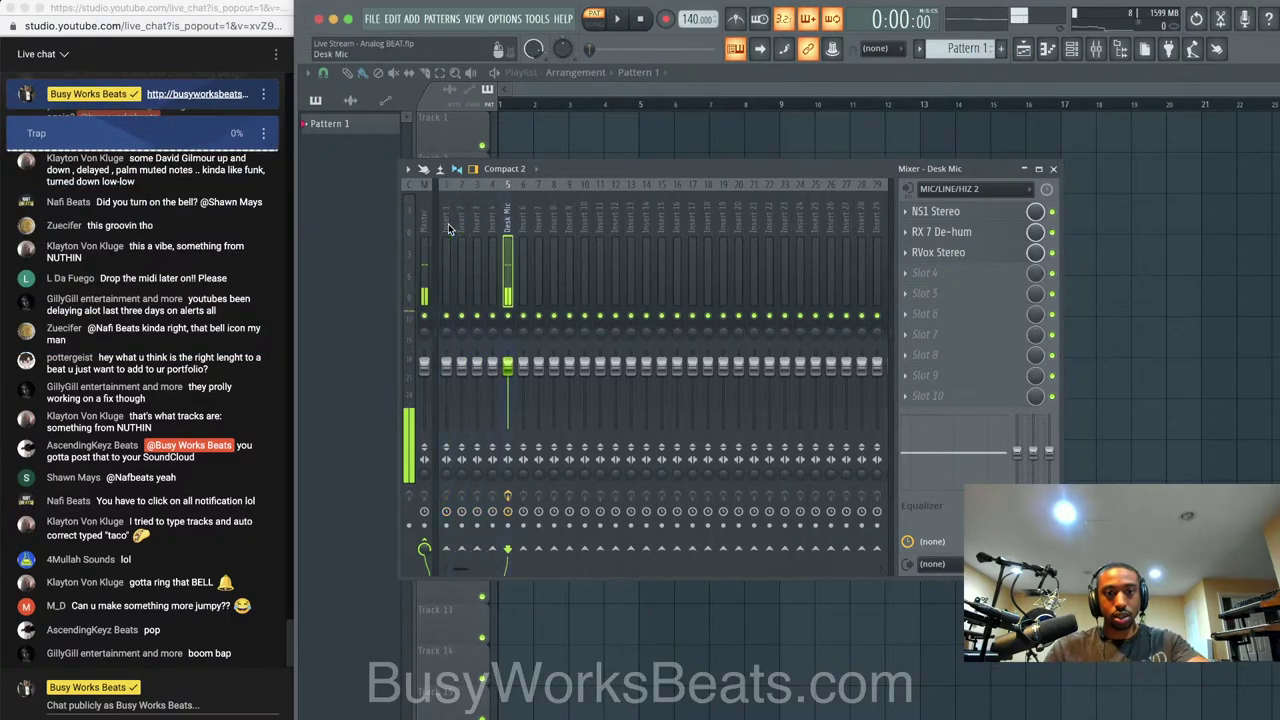
{"action": "key", "text": "alt+Right"}
{"action": "key", "text": "alt+Right"}
{"action": "key", "text": "alt+Right"}
{"action": "key", "text": "alt+Right"}
{"action": "key", "text": "alt+Right"}
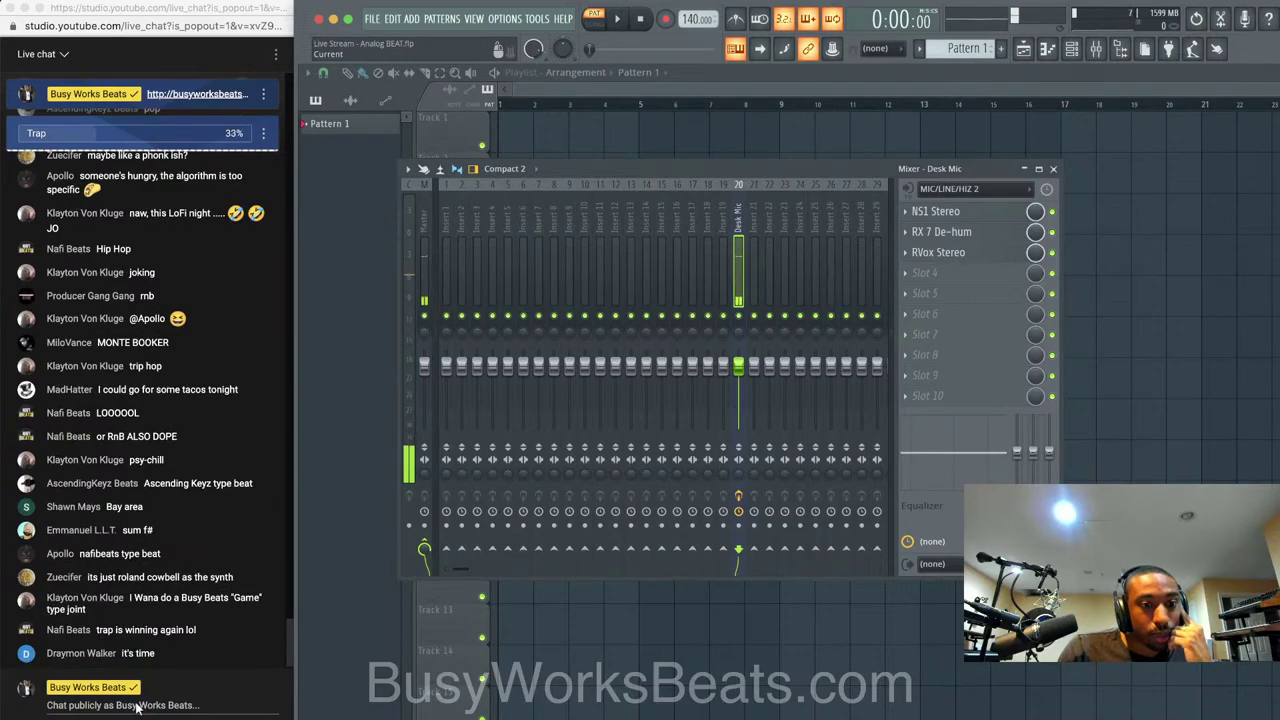
Review the live chat, expand the poll to view its results, and end the poll
{"action": "left_click", "coordinate": [158, 616]}
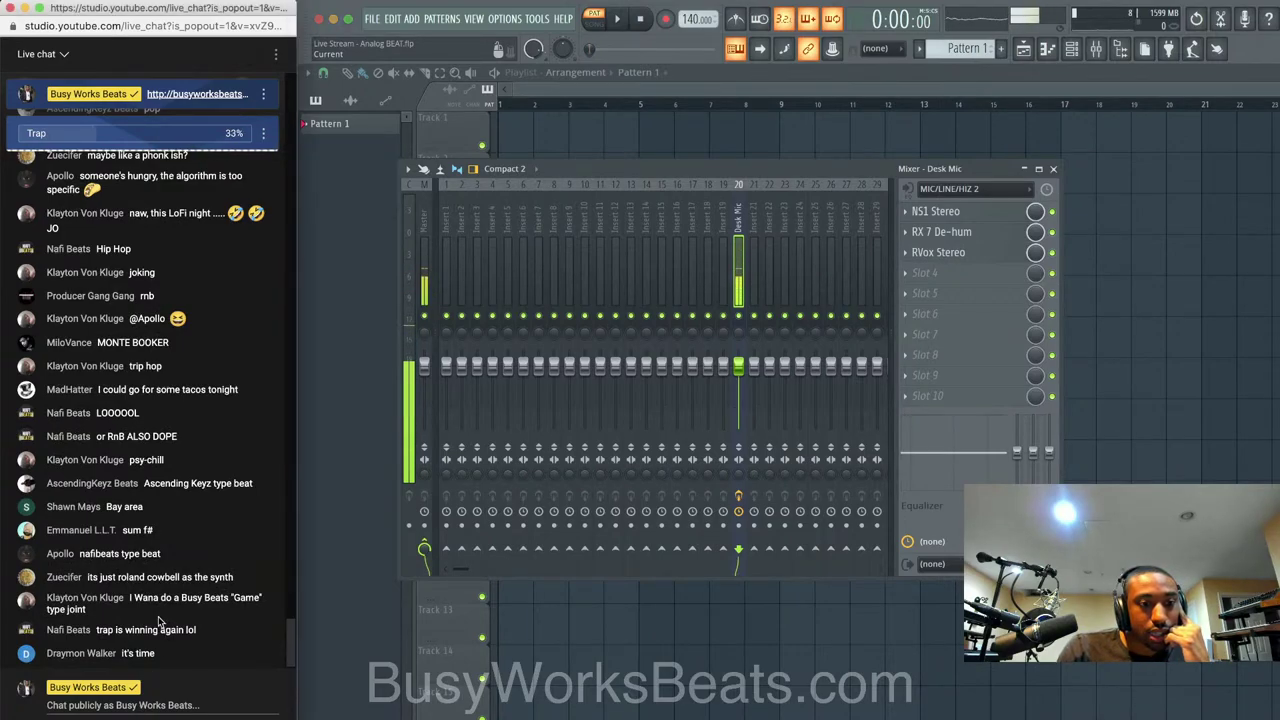
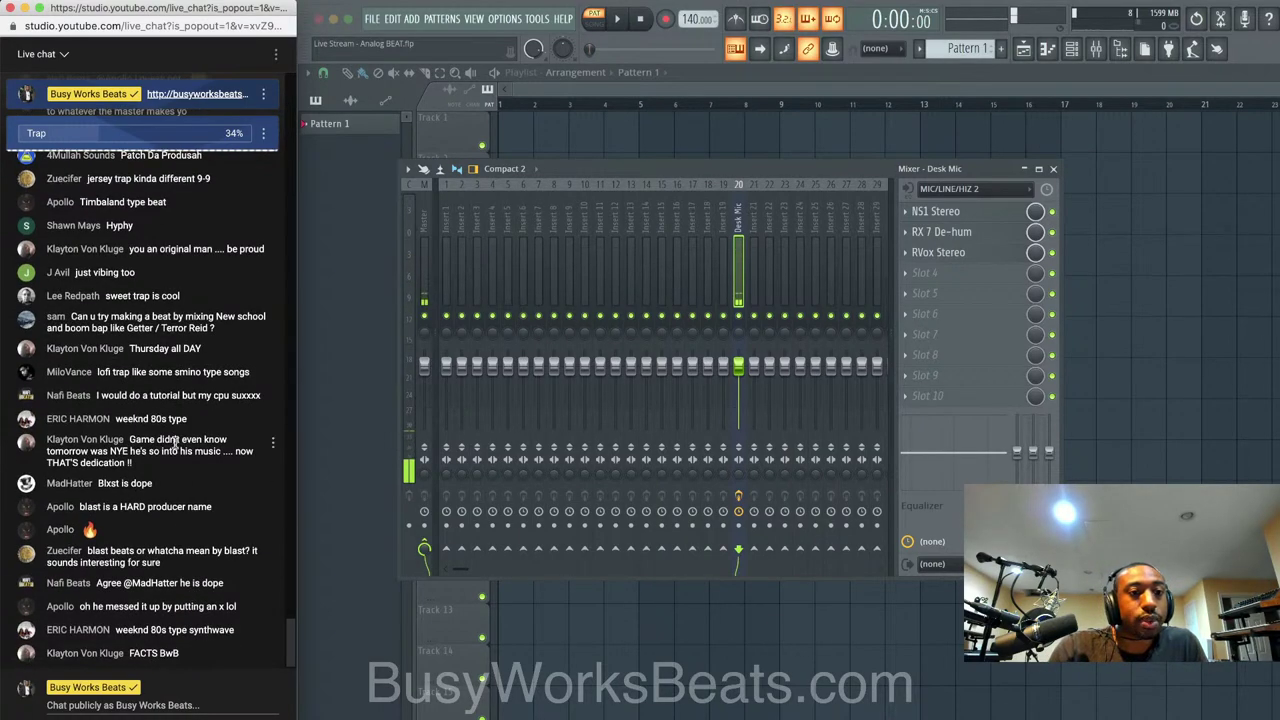
{"action": "scroll", "coordinate": [175, 443], "scroll_direction": "up", "scroll_amount": 1}
{"action": "scroll", "coordinate": [175, 443], "scroll_direction": "down", "scroll_amount": 1}
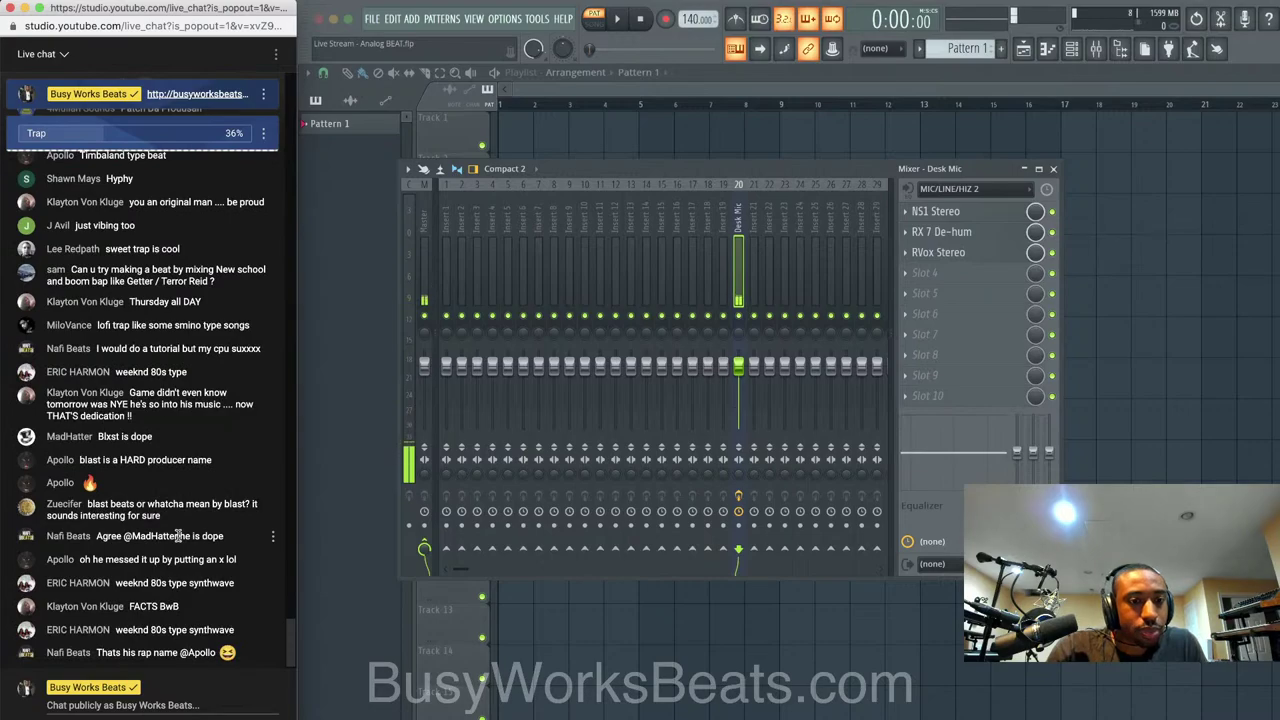
{"action": "left_click", "coordinate": [163, 144]}
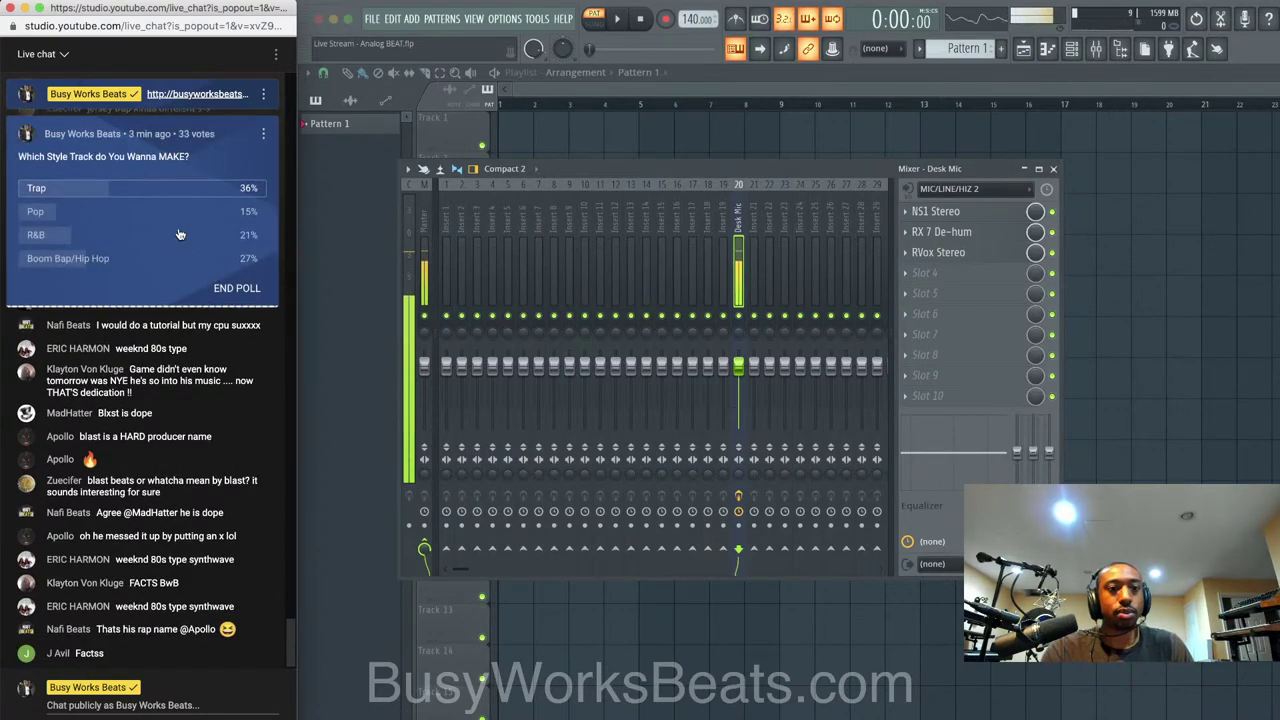
{"action": "left_click", "coordinate": [232, 288]}
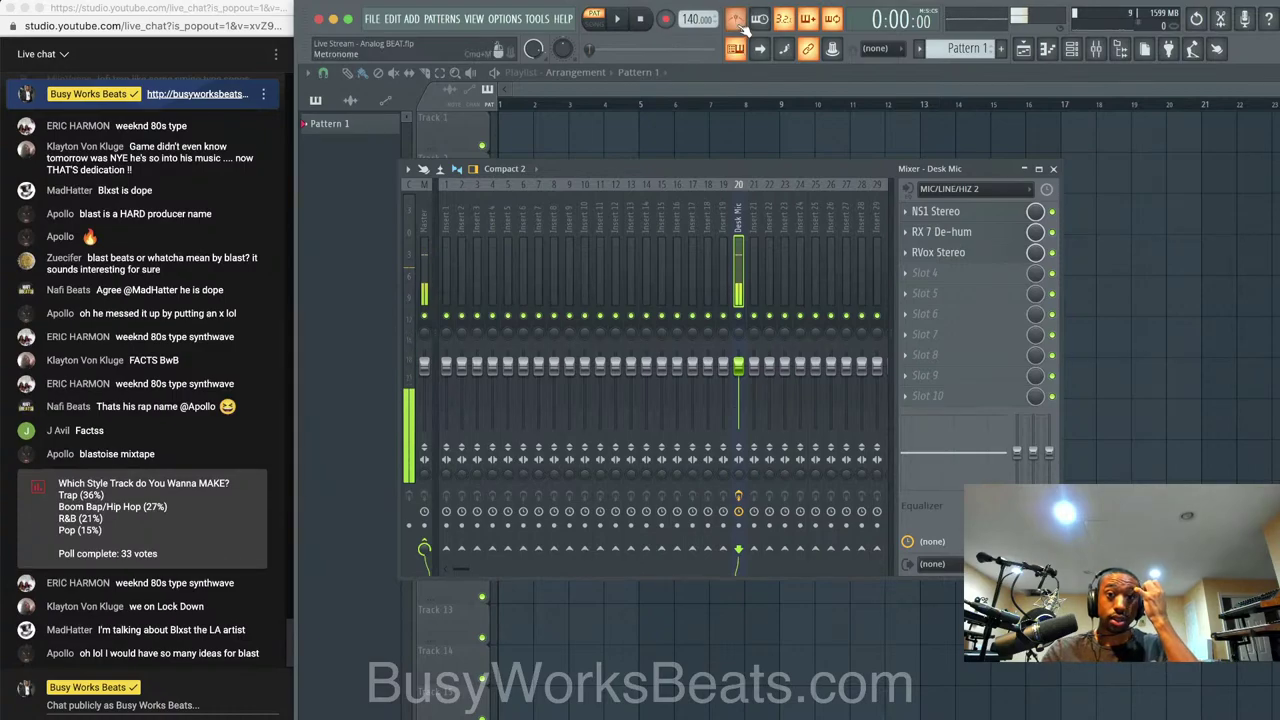
Turn on the metronome, set the project tempo to 150 BPM during playback, and stop playback
{"action": "key", "text": "space"}
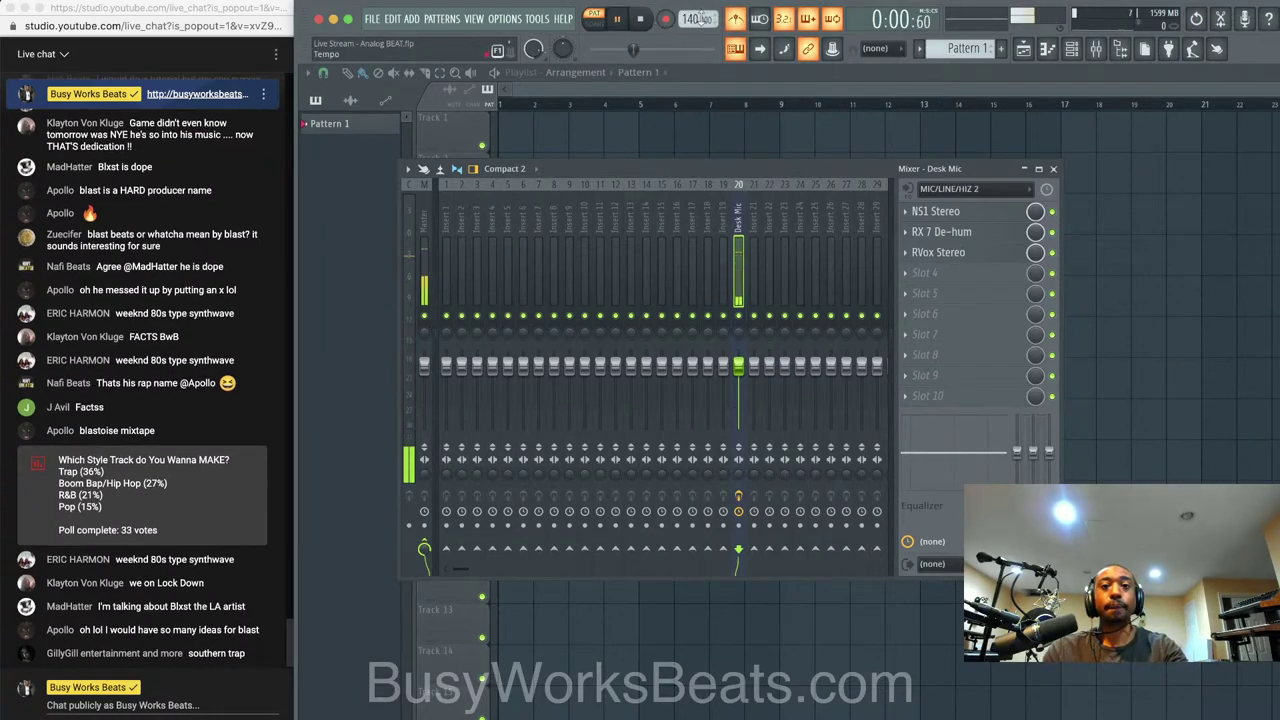
{"action": "left_click_drag", "start_coordinate": [688, 18], "coordinate": [688, 8]}
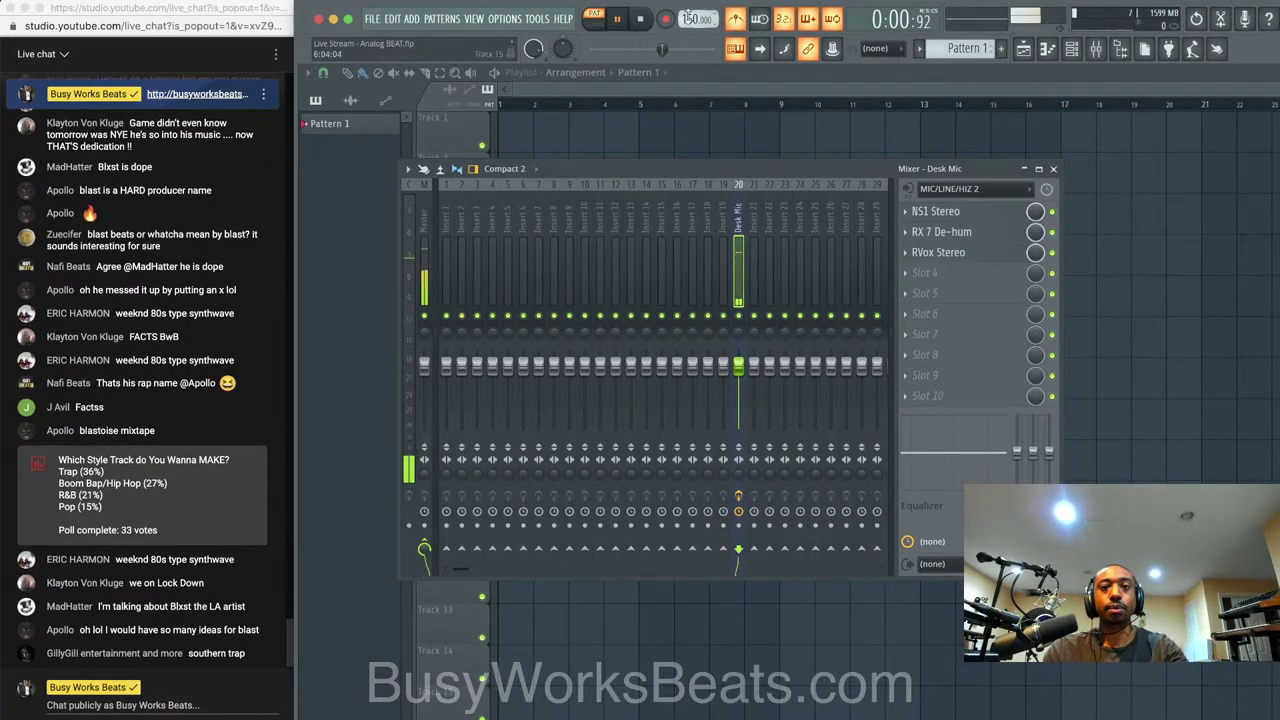
{"action": "key", "text": "space"}
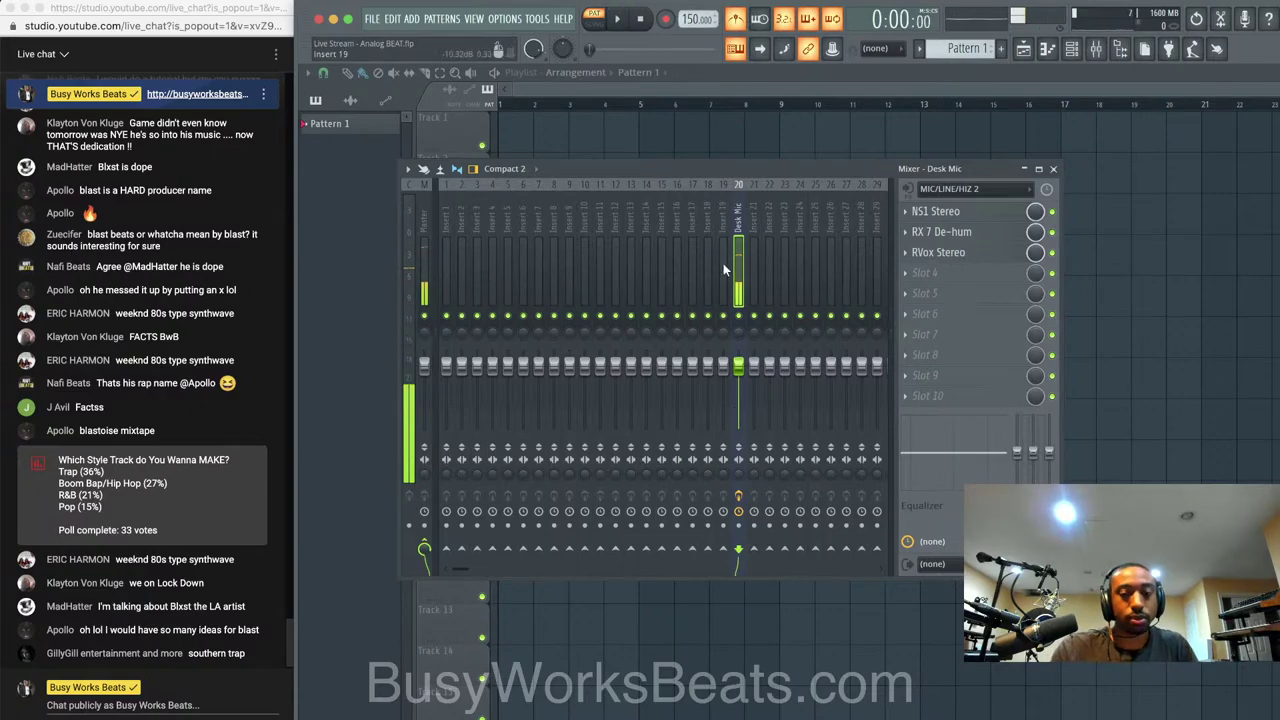
Open a new Finder window and show the Busy Works Beats Songs folder inside Music as a list
{"action": "left_click", "coordinate": [1050, 717]}
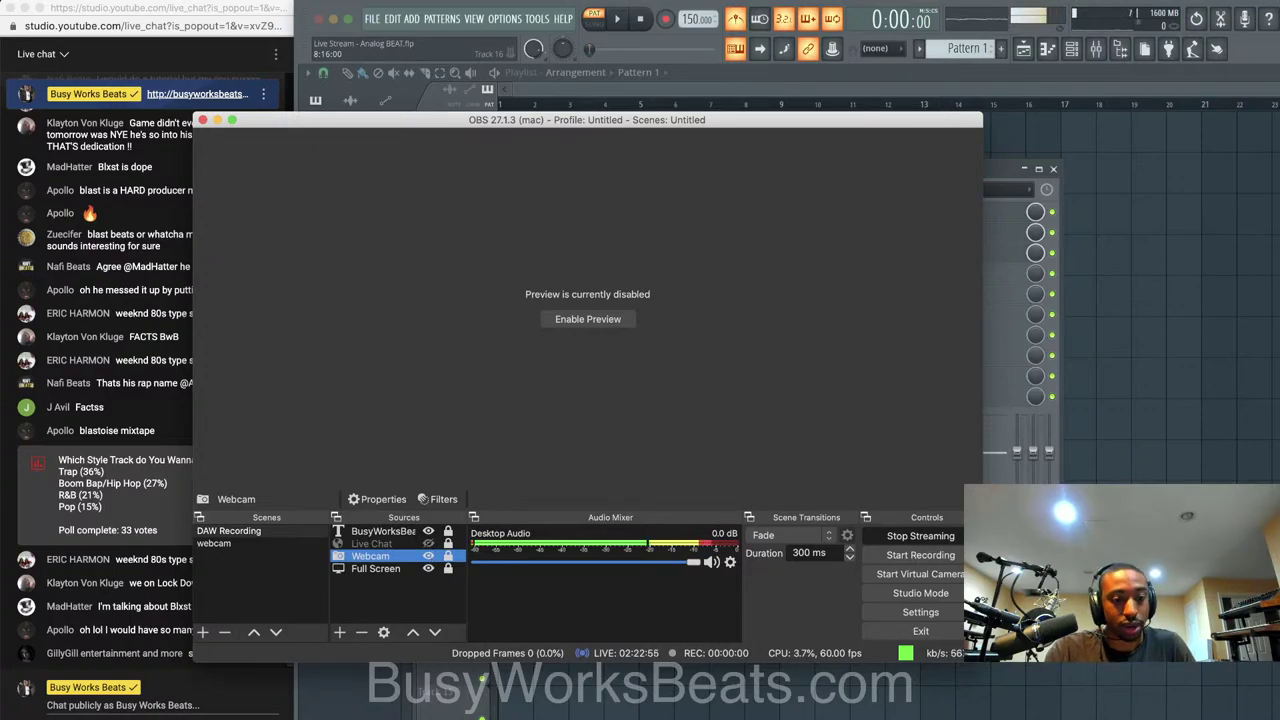
{"action": "right_click", "coordinate": [235, 717]}
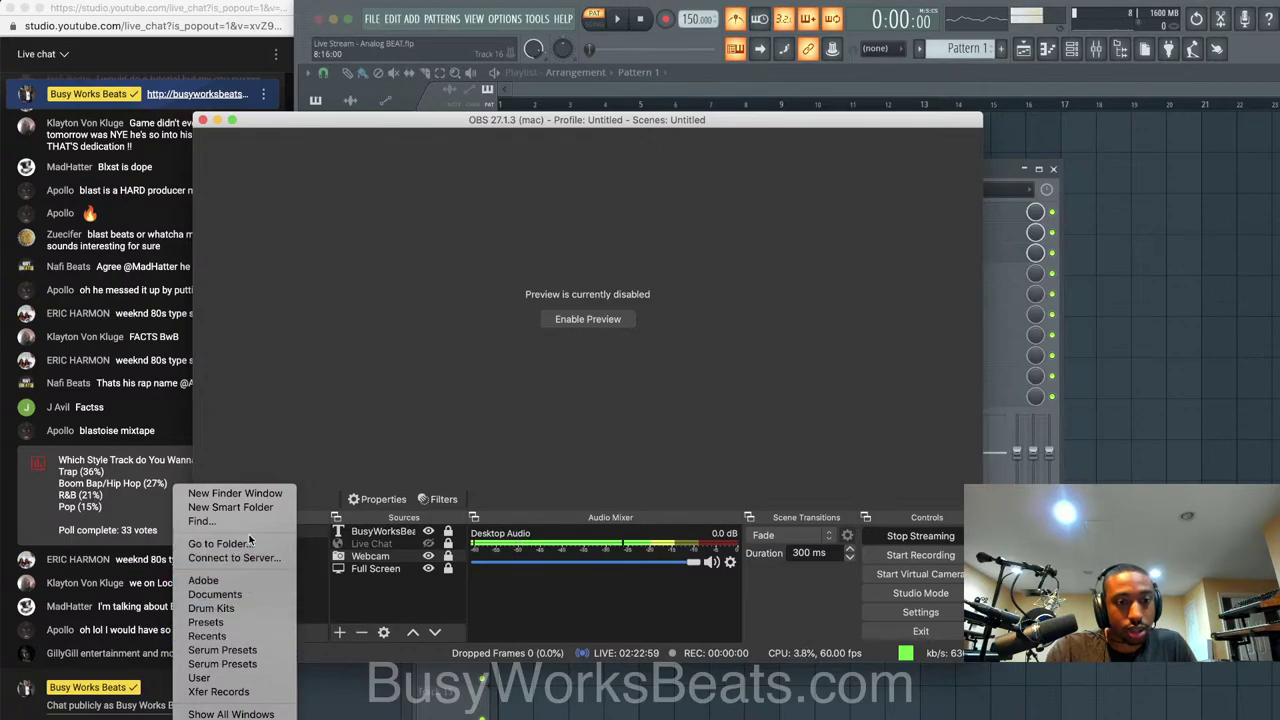
{"action": "left_click", "coordinate": [240, 493]}
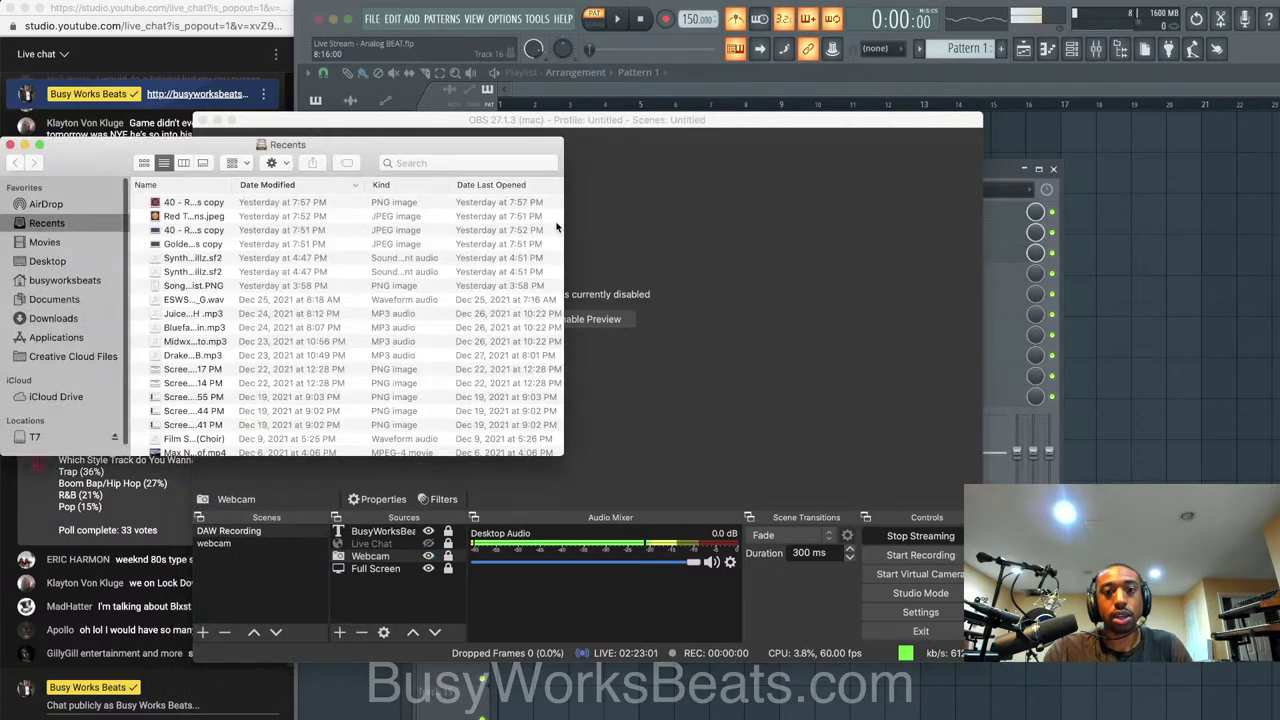
{"action": "left_click", "coordinate": [72, 281]}
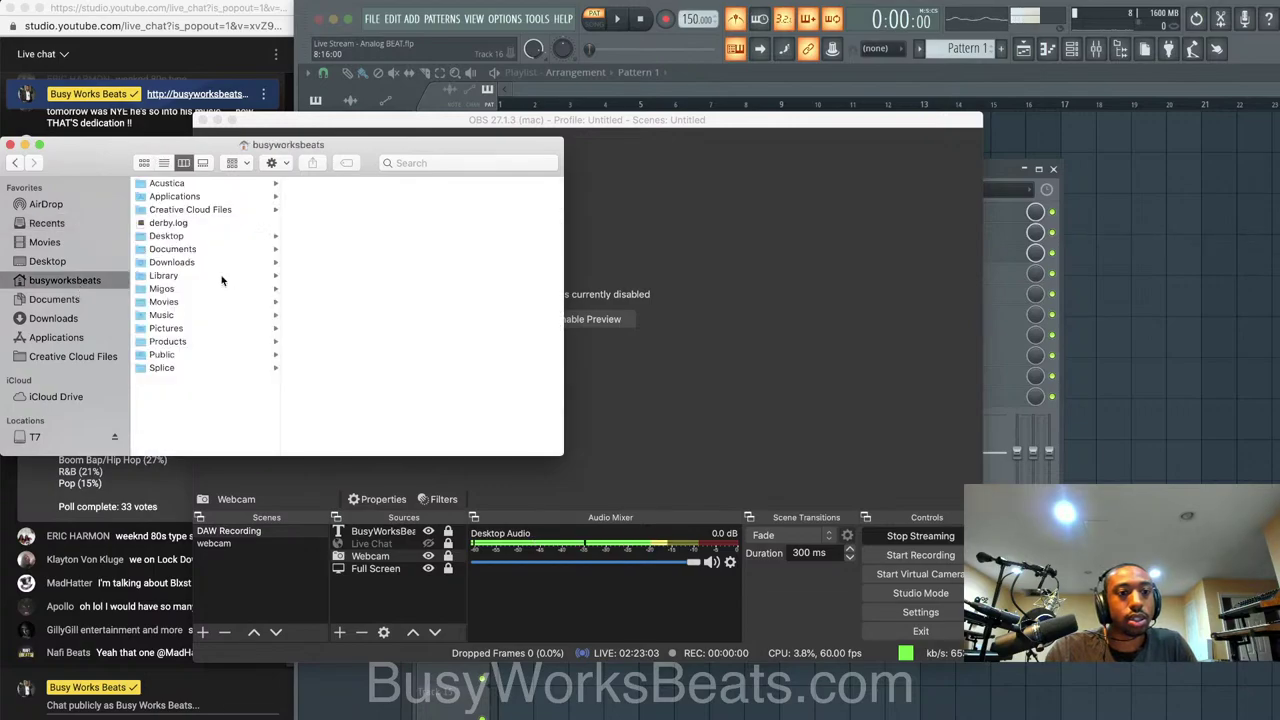
{"action": "left_click", "coordinate": [184, 315]}
{"action": "left_click", "coordinate": [385, 210]}
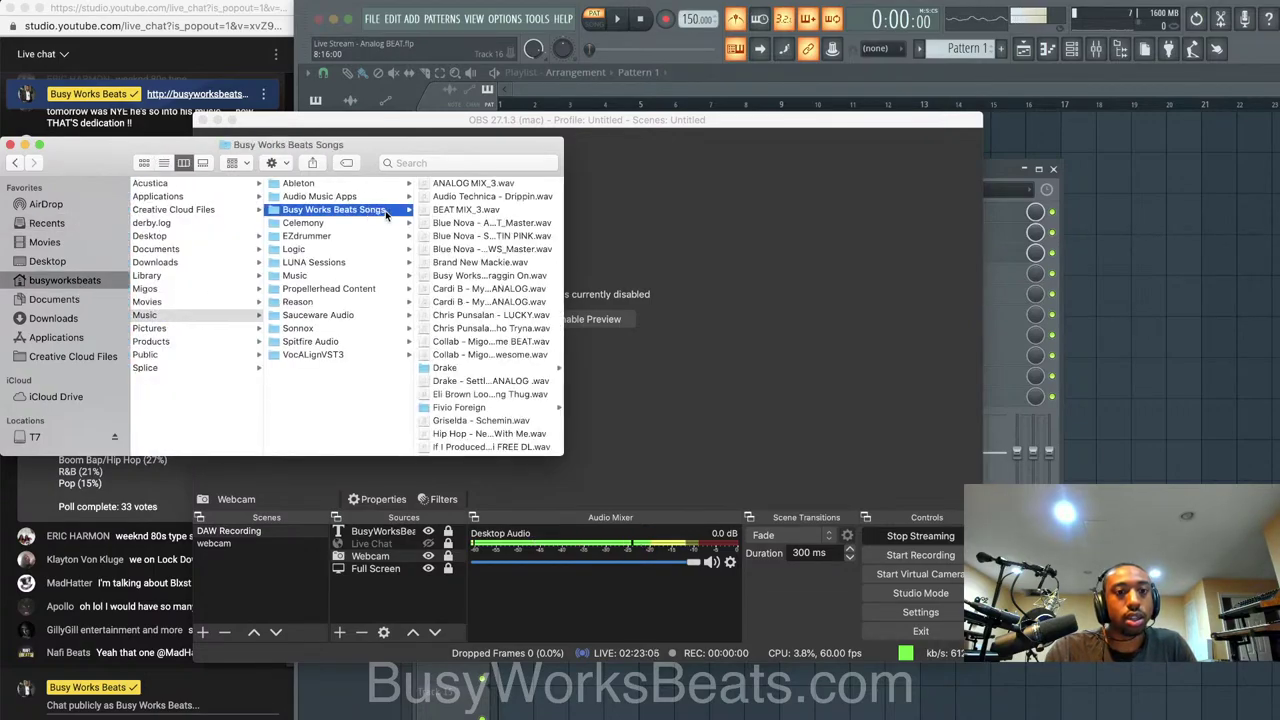
{"action": "left_click", "coordinate": [163, 162]}
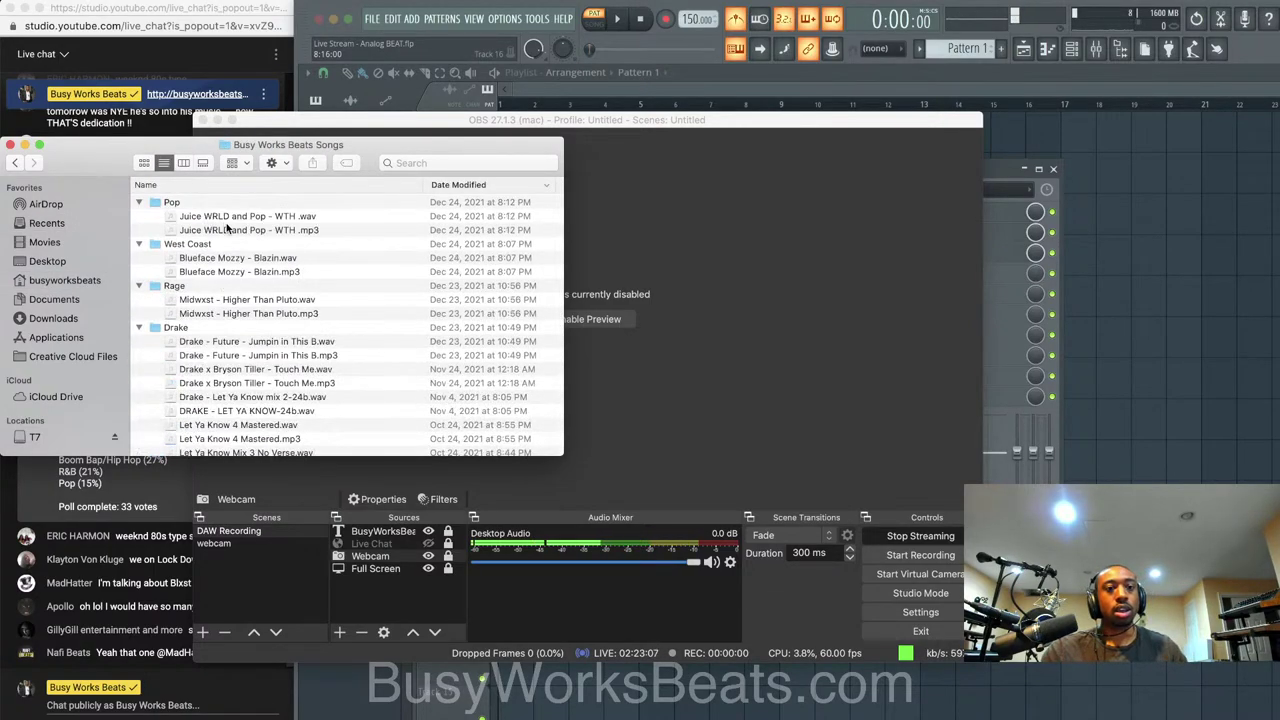
Select the MP3 versions of WTH, Blazin, Higher Than Pluto and Jumpin in This B and open them in VLC
{"action": "left_click", "coordinate": [227, 229]}
{"action": "left_click", "coordinate": [251, 273], "text": "super"}
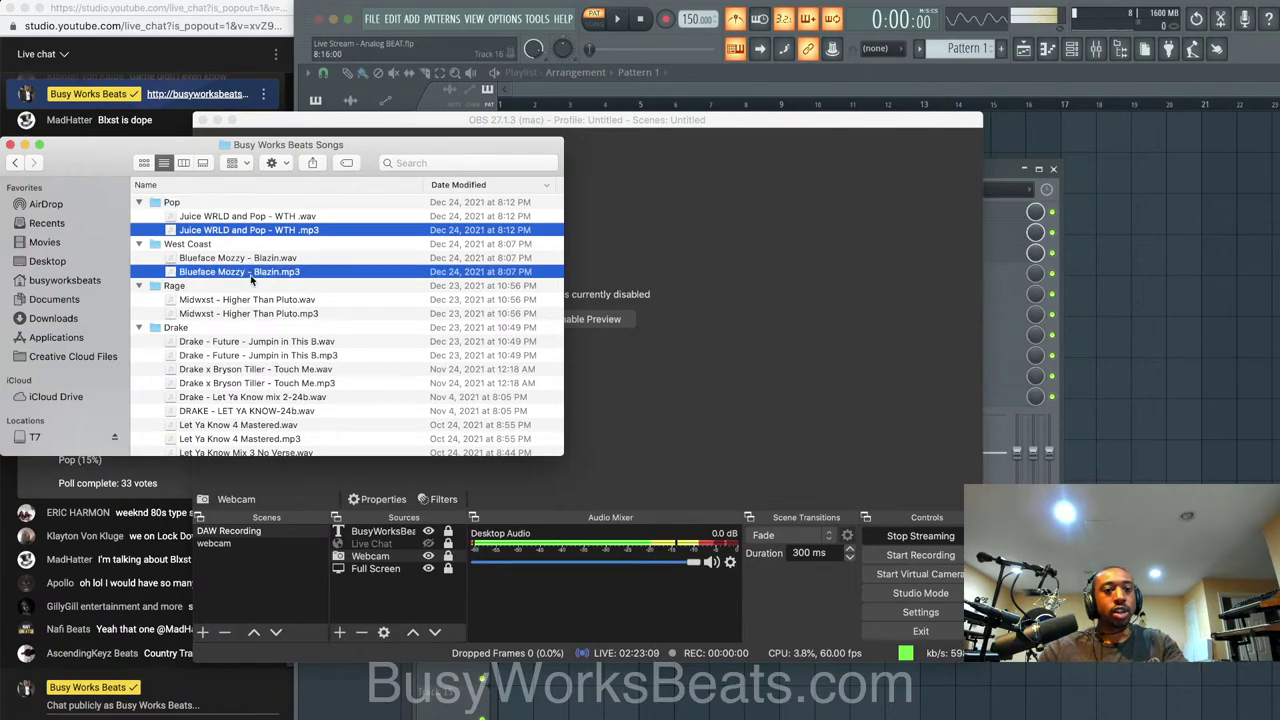
{"action": "left_click", "coordinate": [250, 313], "text": "super"}
{"action": "left_click", "coordinate": [253, 355], "text": "super"}
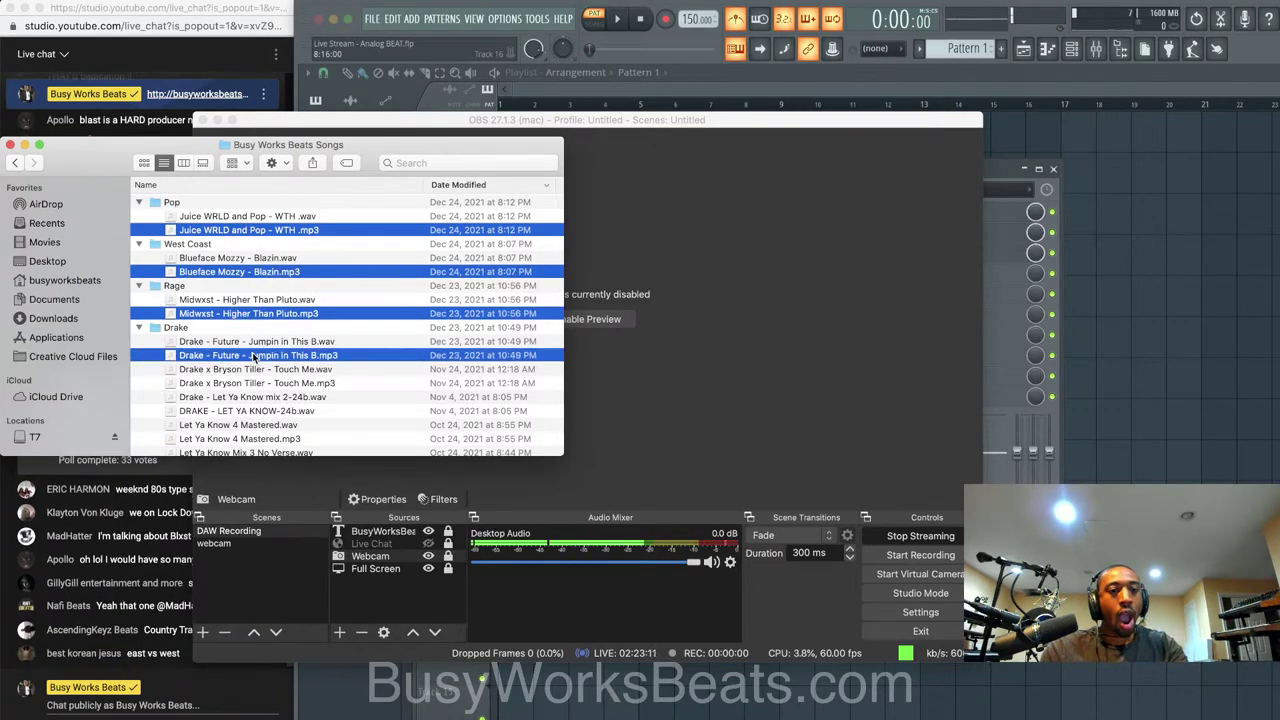
{"action": "right_click", "coordinate": [253, 355]}
{"action": "mouse_move", "coordinate": [380, 397]}
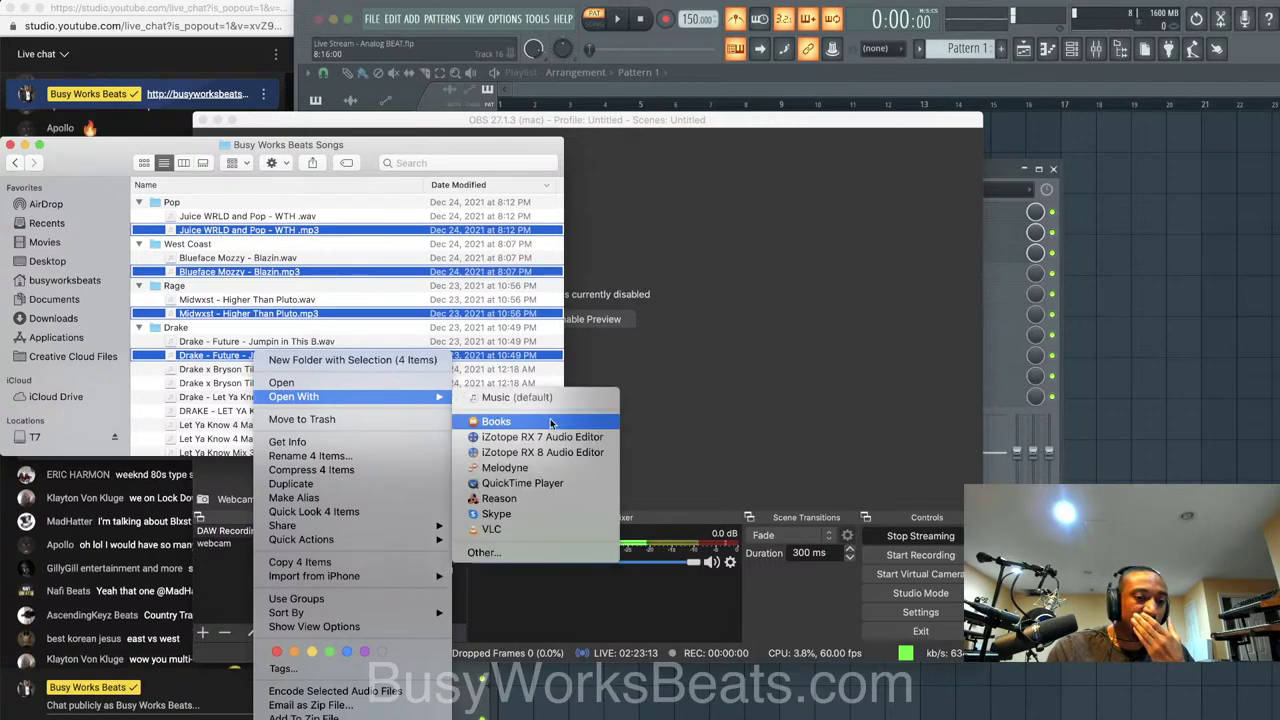
{"action": "left_click", "coordinate": [491, 529]}
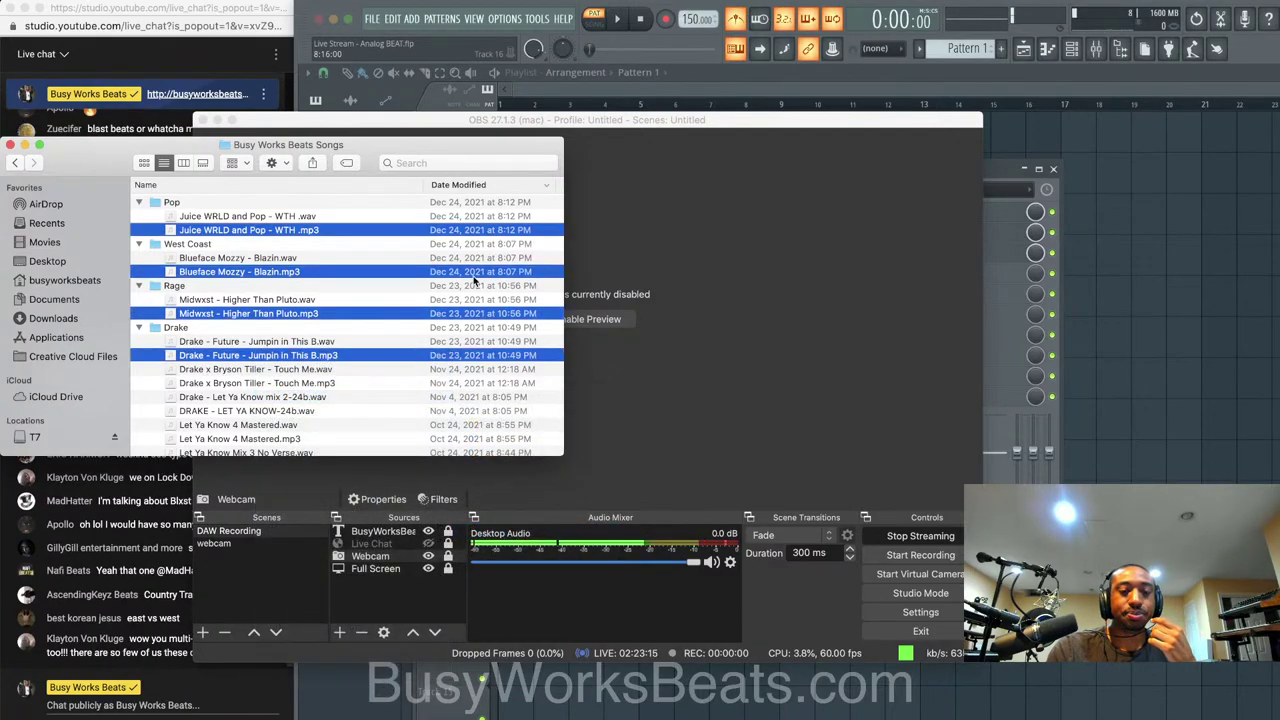
Hide the Webcam source in OBS and bring up the VLC playlist window over the FL Studio mixer
{"action": "left_click", "coordinate": [429, 555]}
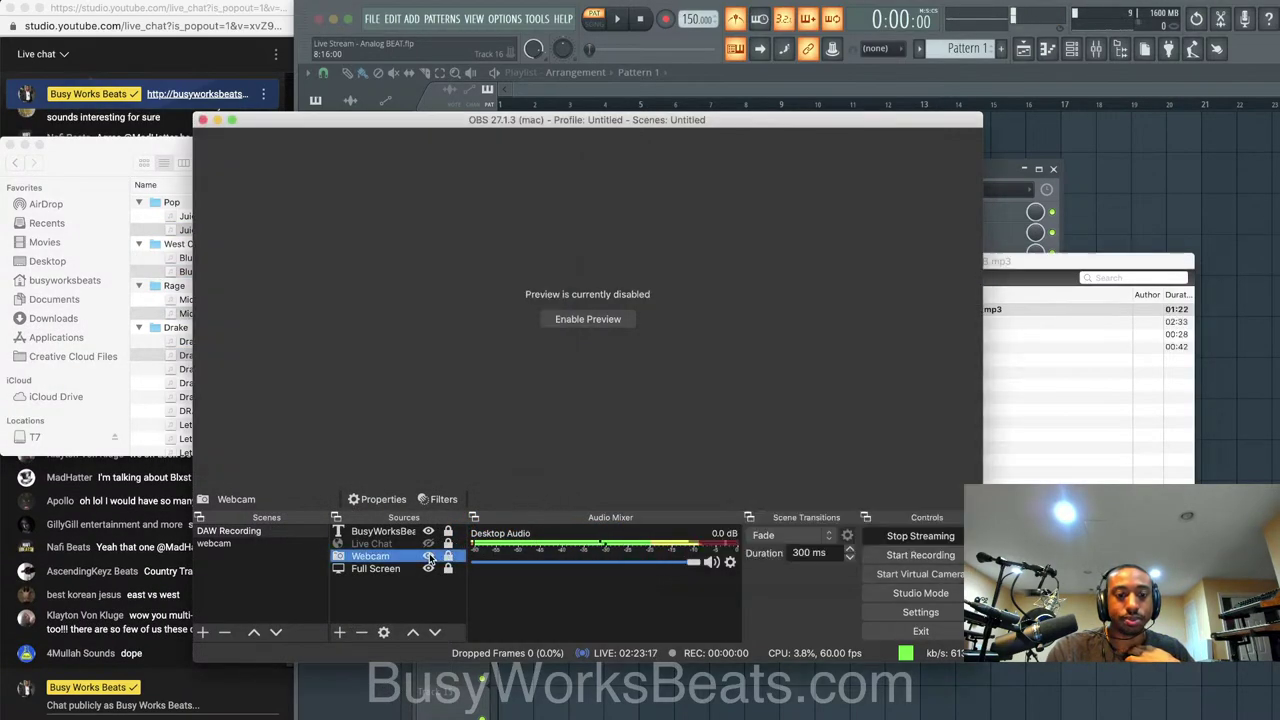
{"action": "left_click", "coordinate": [429, 555]}
{"action": "left_click", "coordinate": [550, 700]}
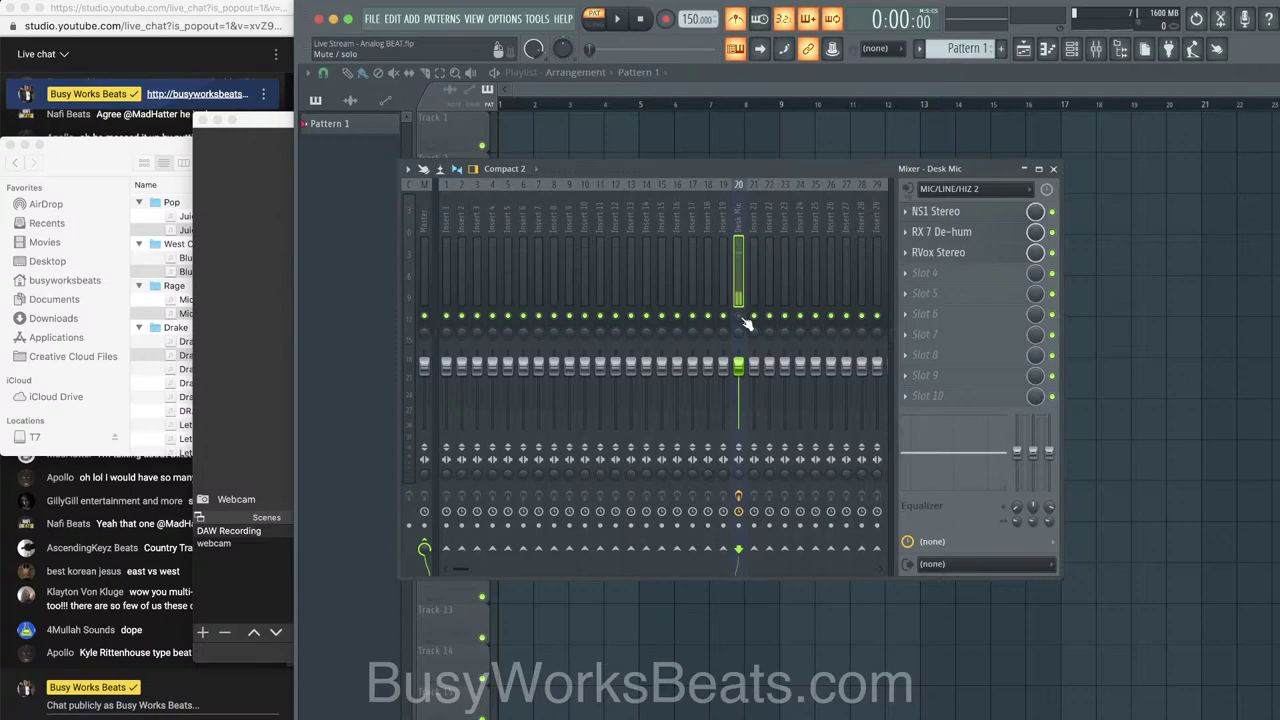
{"action": "left_click", "coordinate": [978, 706]}
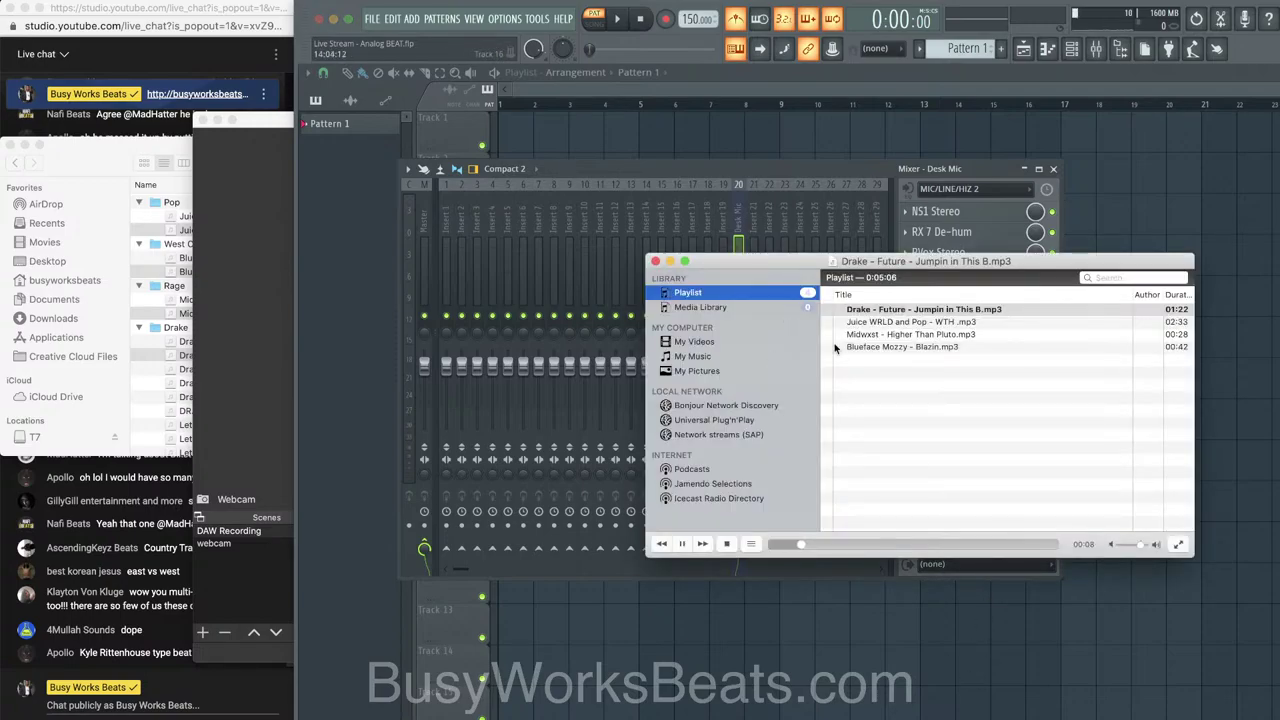
{"action": "left_click_drag", "start_coordinate": [717, 260], "coordinate": [650, 214]}
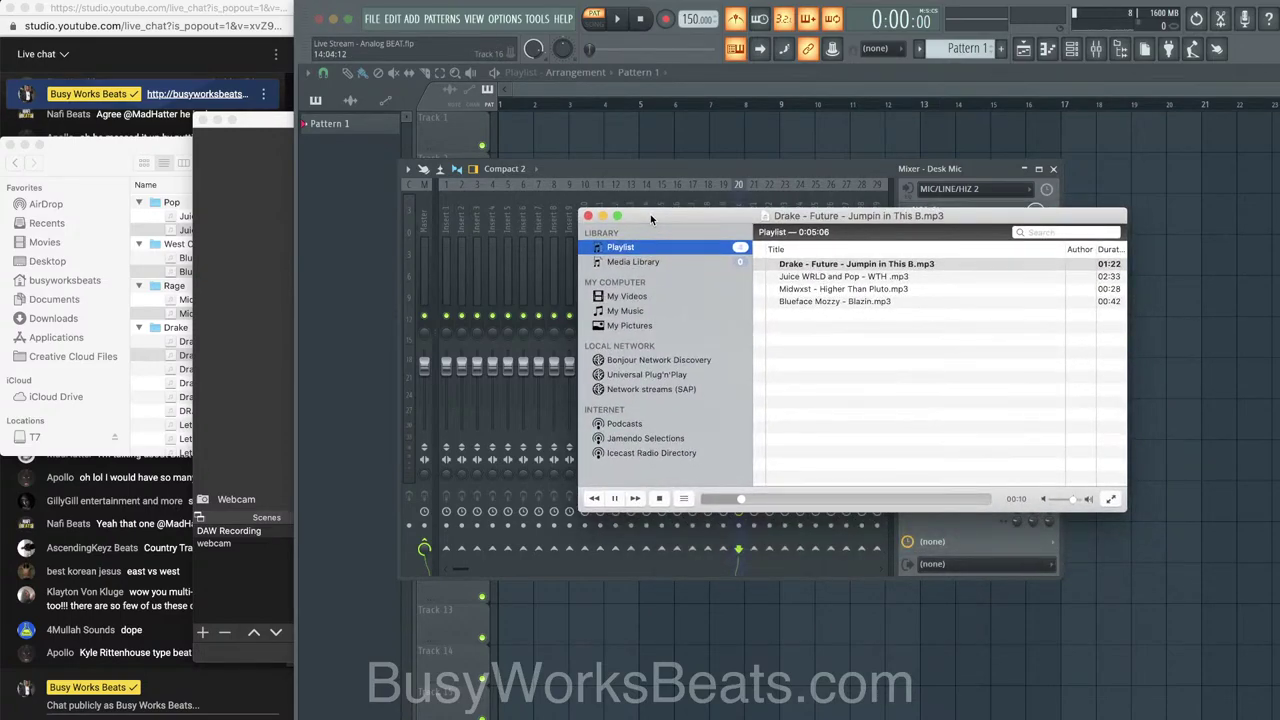
Enable the OBS preview to check the stream picture, disable it again, and clear the OBS and Finder windows away
{"action": "left_click", "coordinate": [778, 707]}
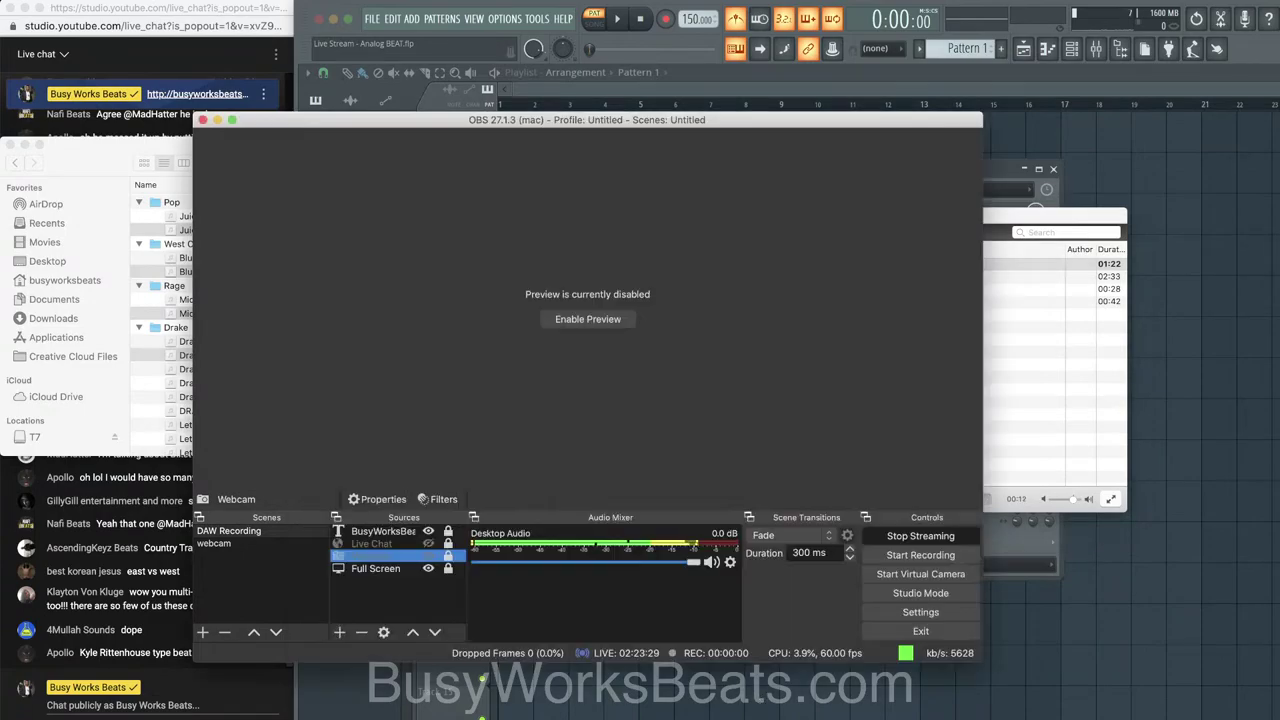
{"action": "left_click", "coordinate": [596, 318]}
{"action": "right_click", "coordinate": [610, 300]}
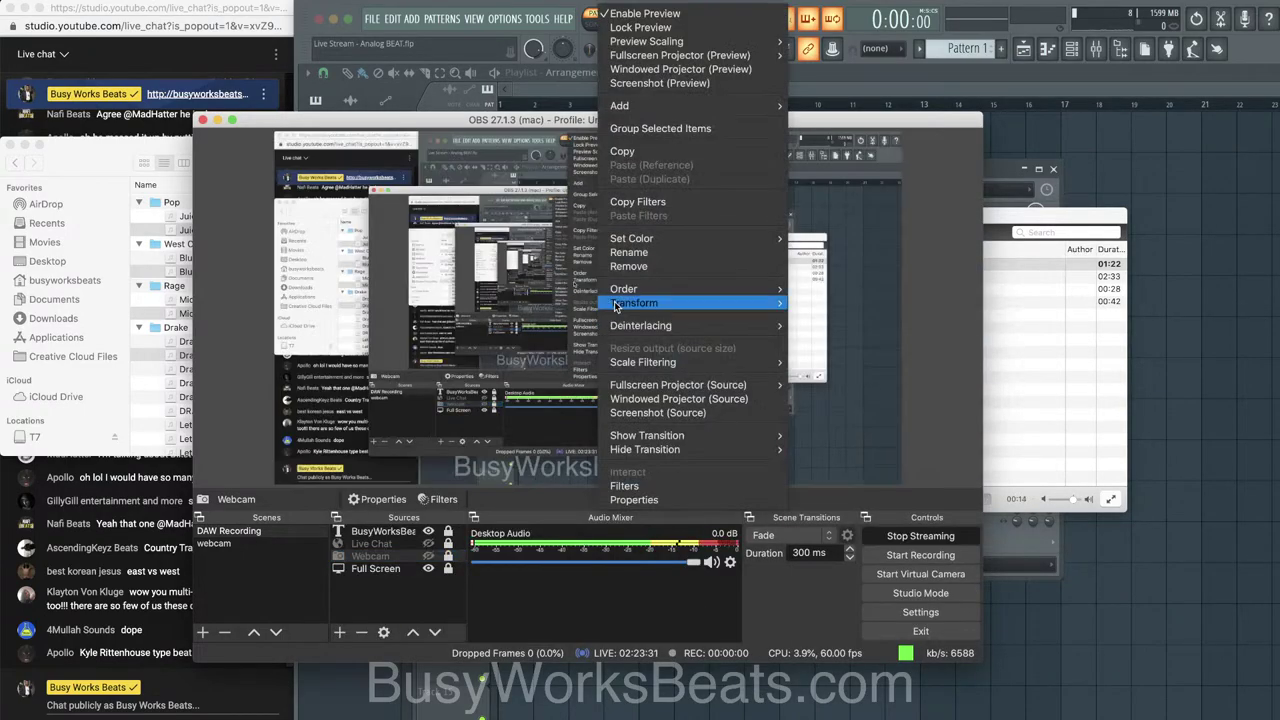
{"action": "left_click", "coordinate": [645, 13]}
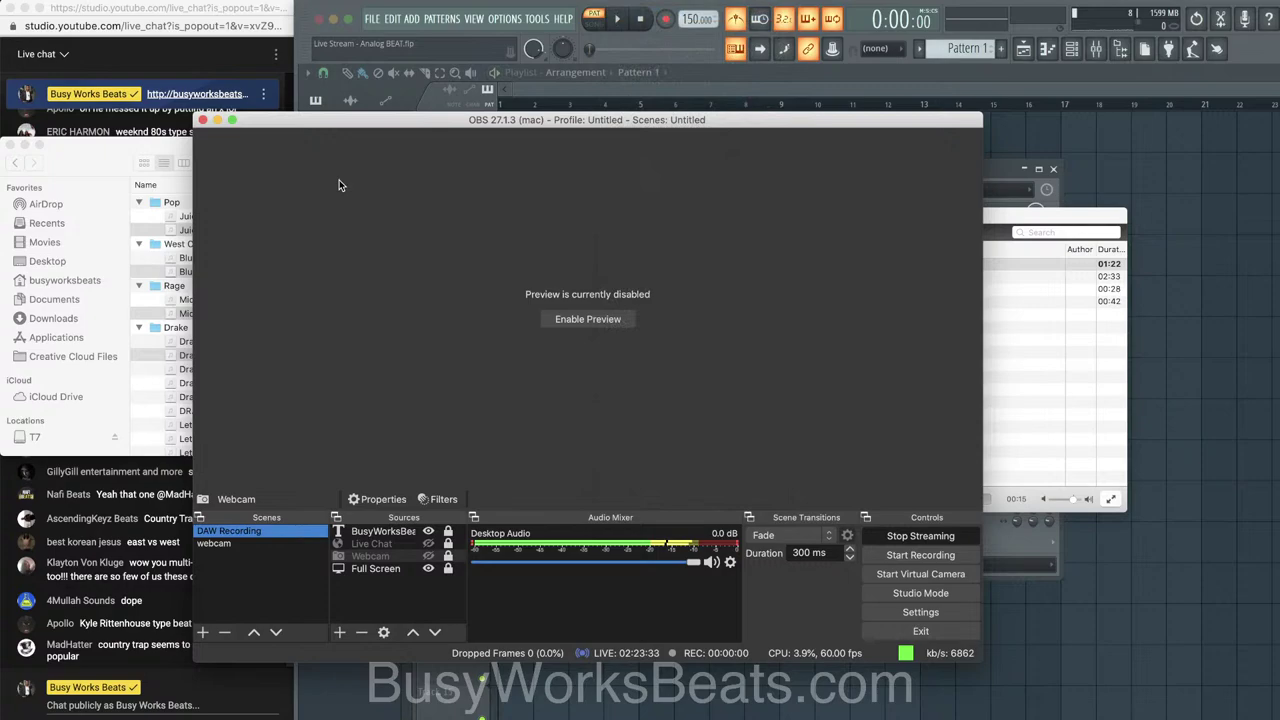
{"action": "left_click", "coordinate": [217, 121]}
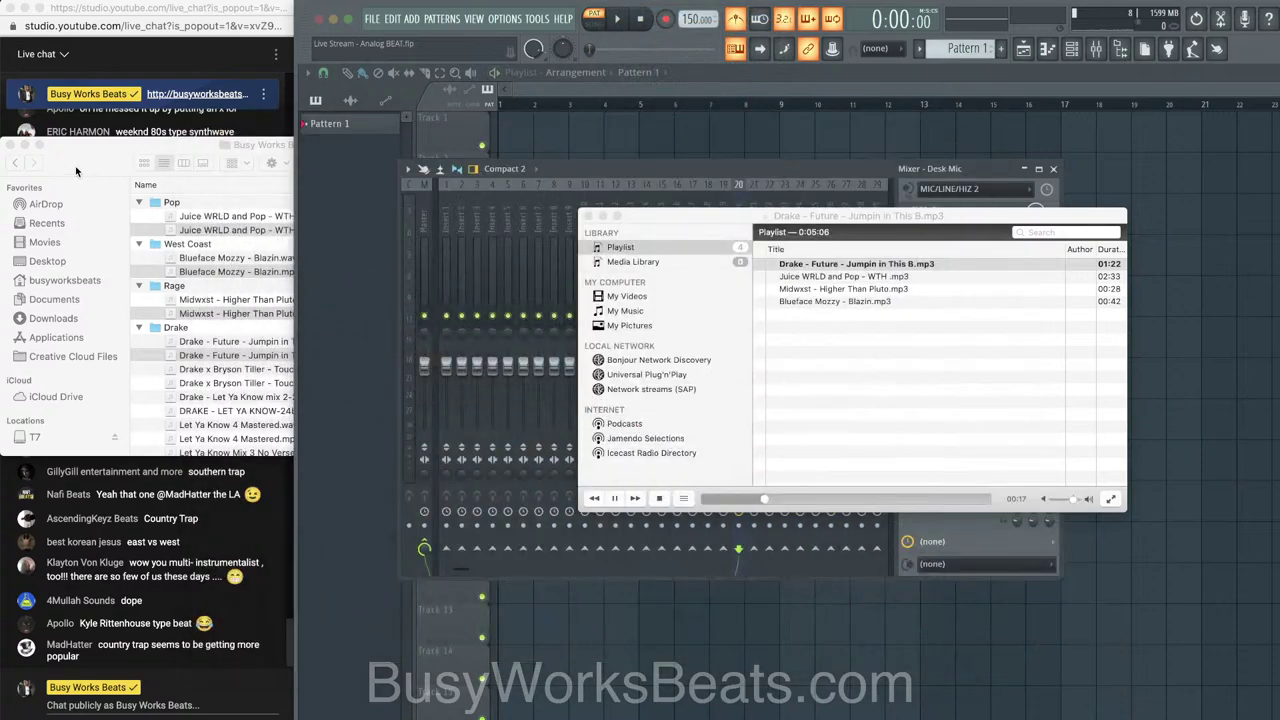
{"action": "left_click", "coordinate": [13, 146]}
Set the audio input of mixer track Insert 21 to B LINE 5 in FL Studio and accept external input only
{"action": "left_click", "coordinate": [699, 216]}
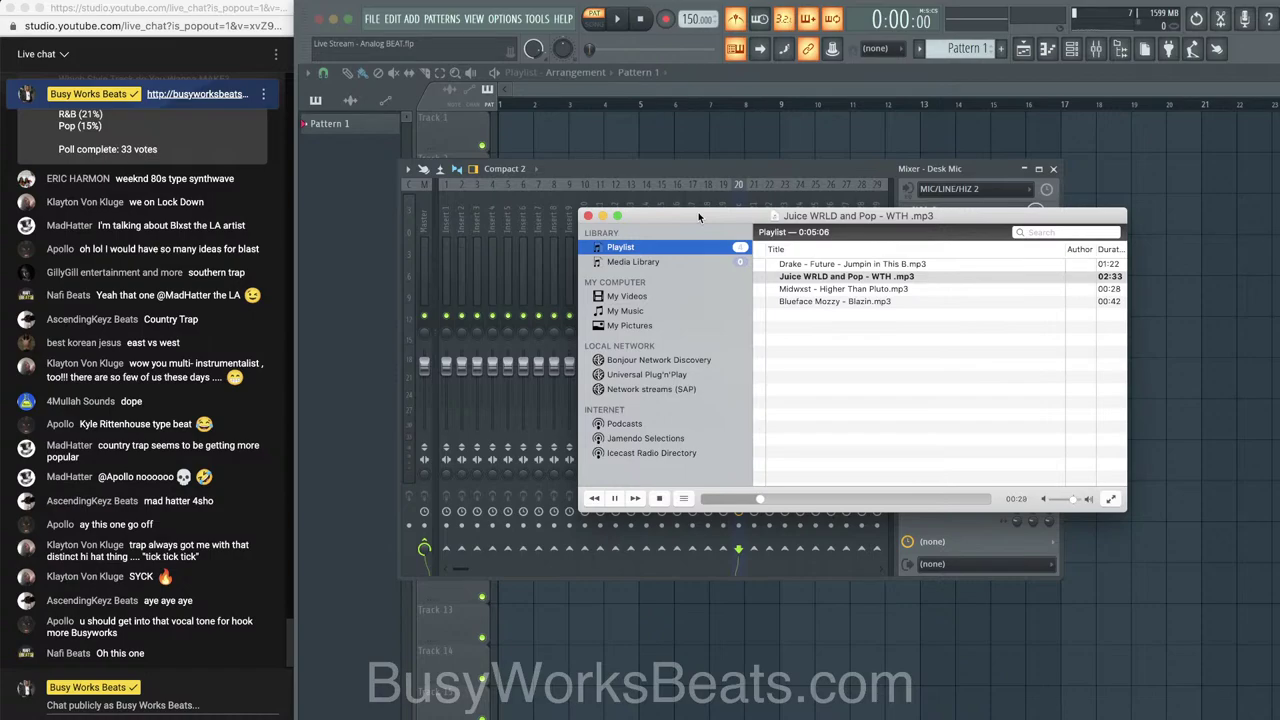
{"action": "left_click", "coordinate": [677, 160]}
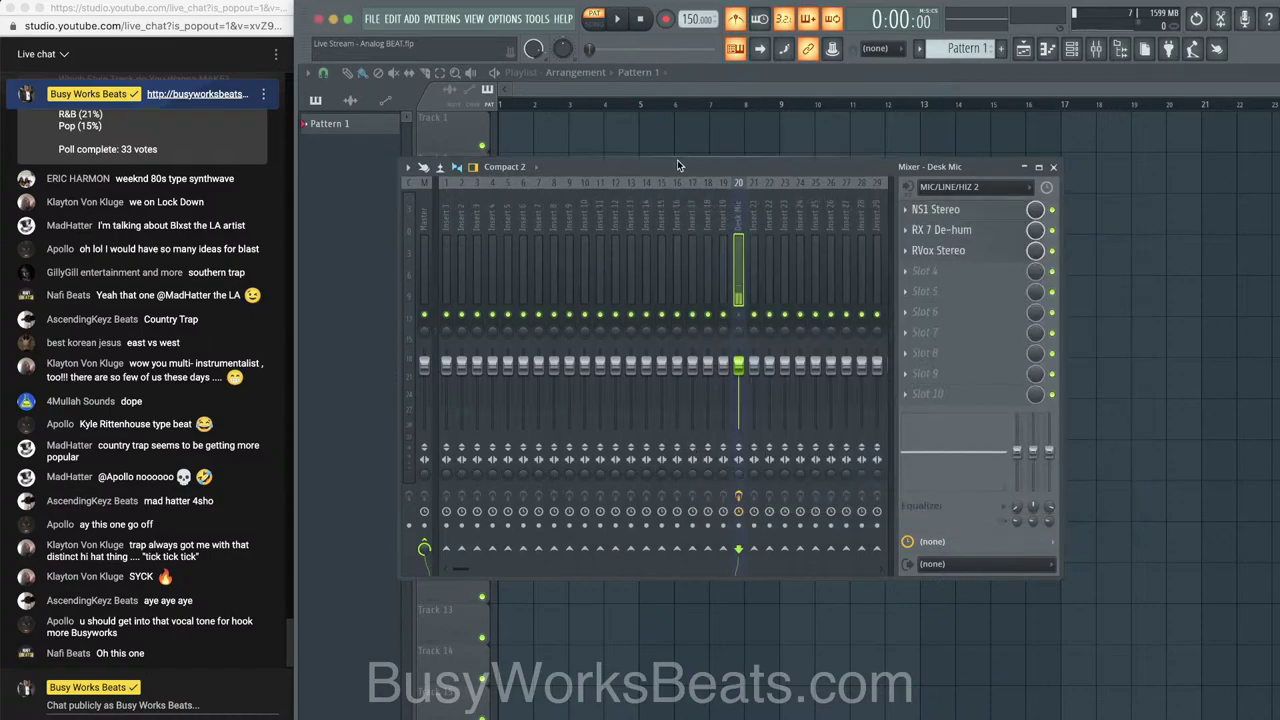
{"action": "left_click", "coordinate": [754, 205]}
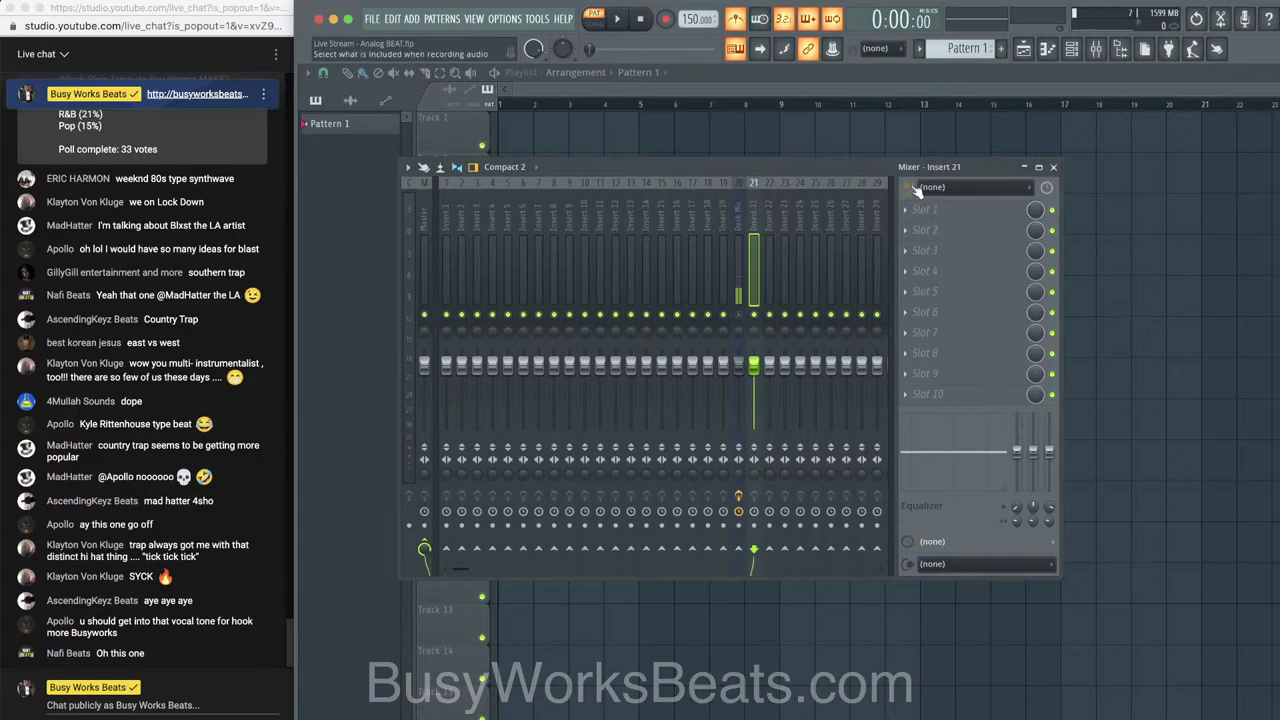
{"action": "left_click", "coordinate": [938, 186]}
{"action": "left_click", "coordinate": [894, 409]}
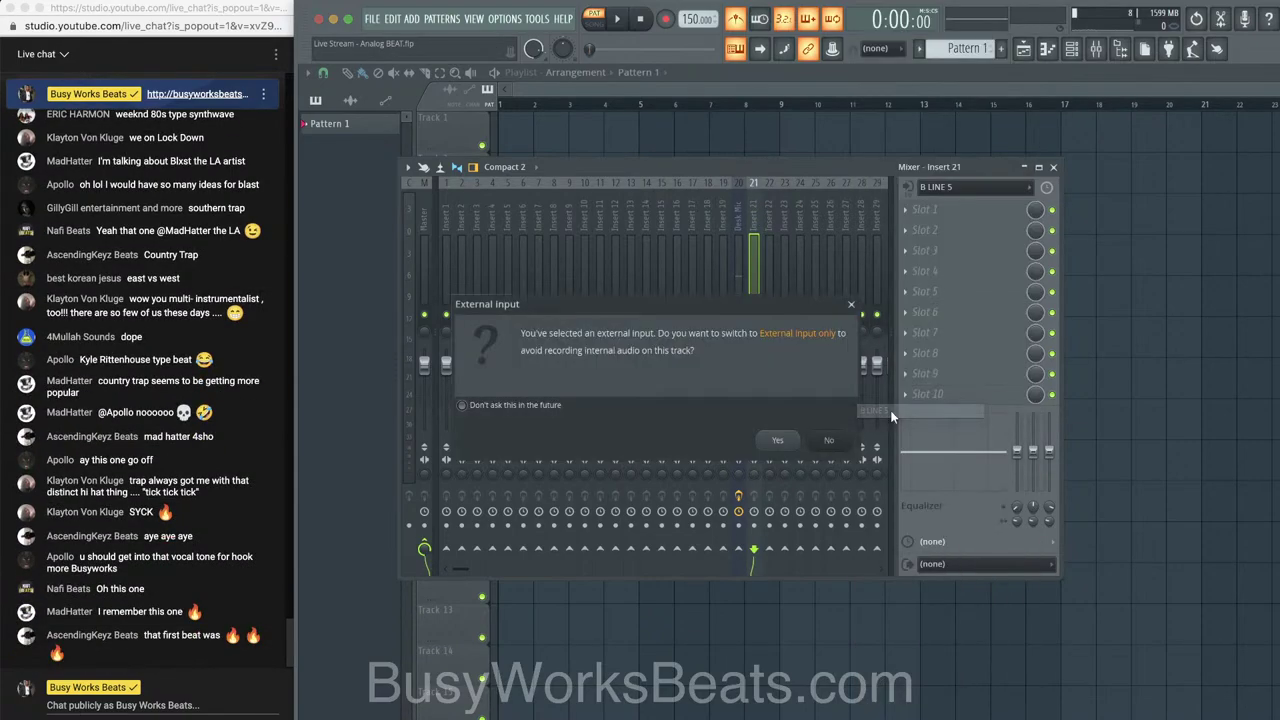
{"action": "left_click", "coordinate": [778, 440]}
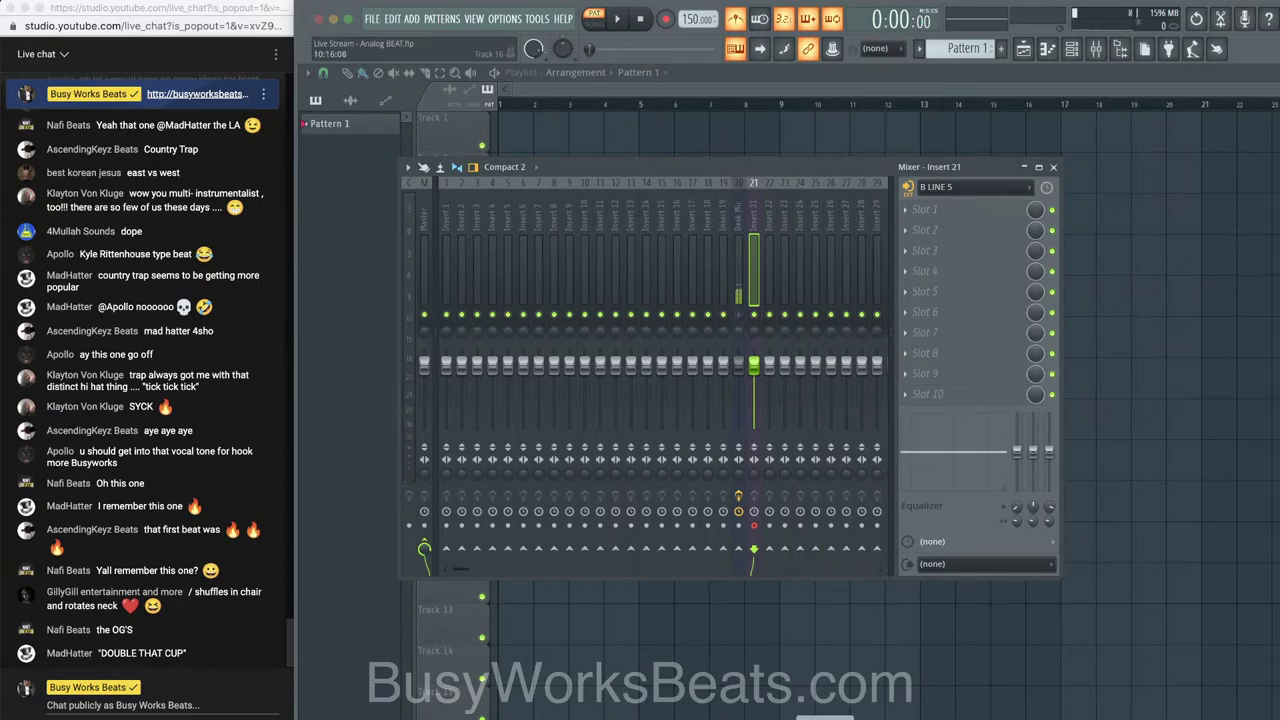
Switch to the Console app and unlink the stereo channel pair Analog 5/6
{"action": "left_click", "coordinate": [825, 718]}
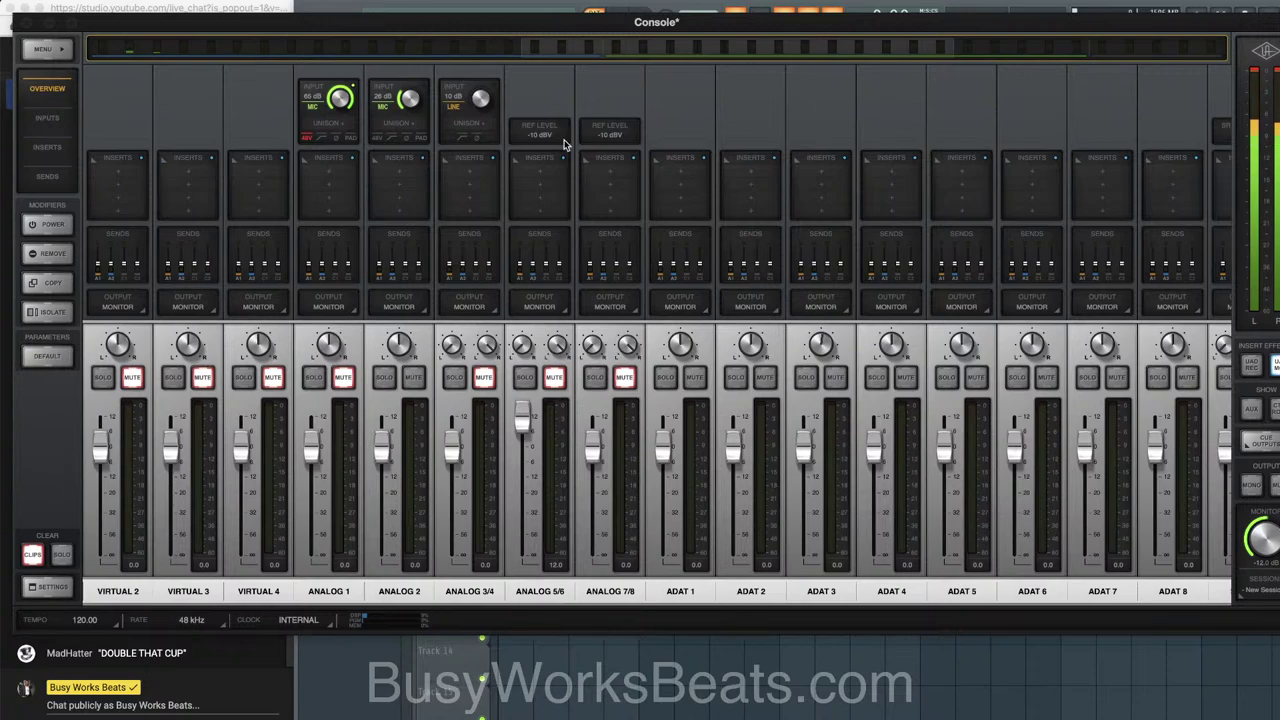
{"action": "left_click", "coordinate": [614, 46]}
{"action": "left_click_drag", "start_coordinate": [554, 44], "coordinate": [657, 49]}
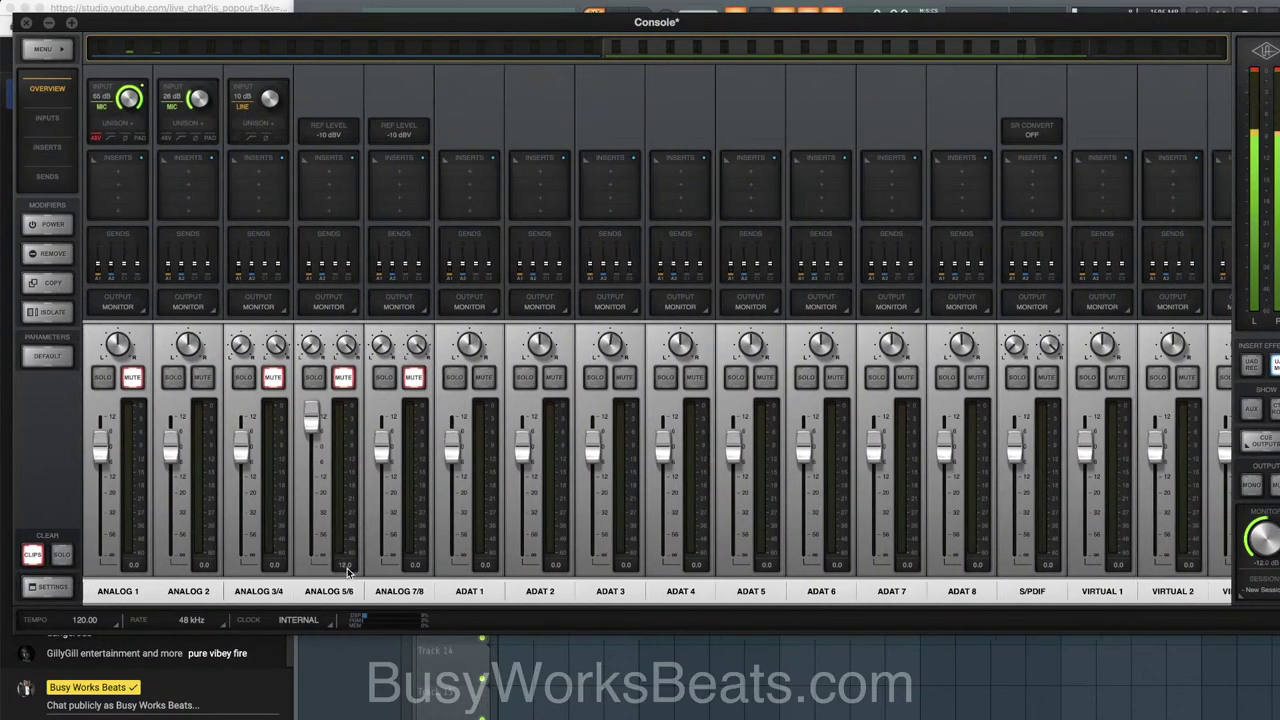
{"action": "left_click", "coordinate": [329, 591]}
{"action": "left_click", "coordinate": [335, 655]}
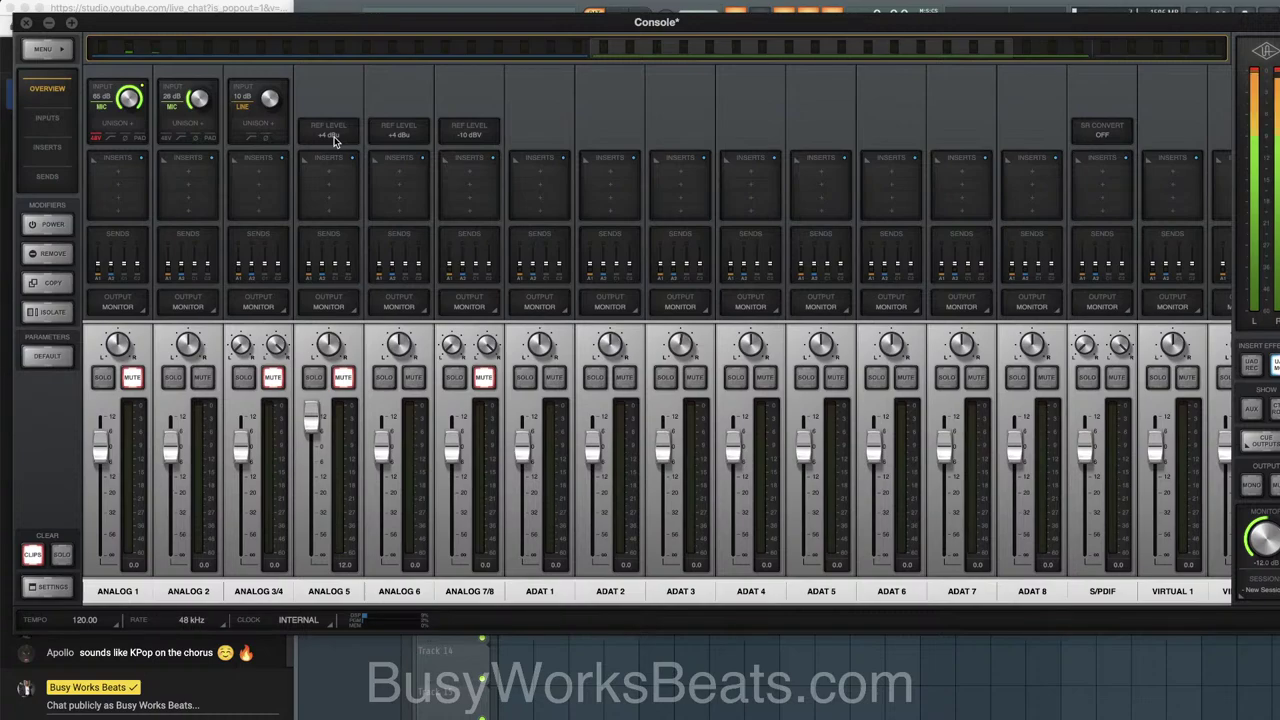
Toggle the mute on Analog 5 and set the channel's reference level to -10 dBV
{"action": "left_click", "coordinate": [342, 378]}
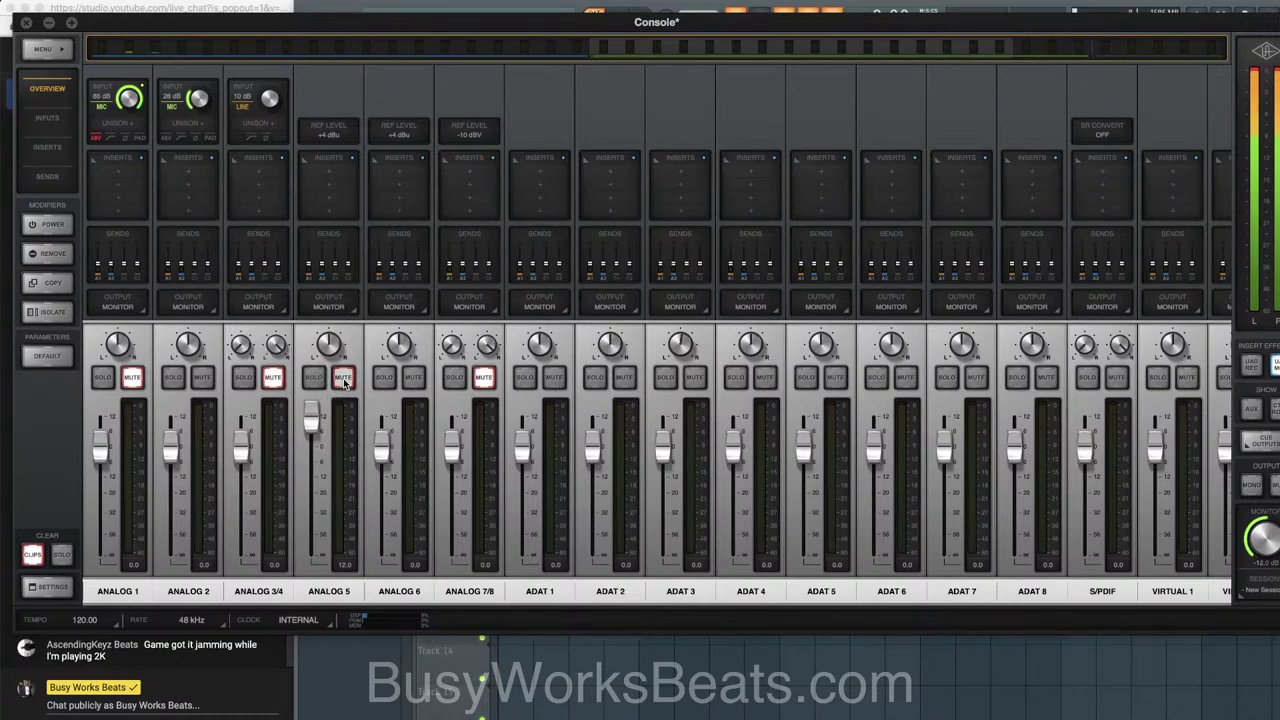
{"action": "left_click", "coordinate": [342, 378]}
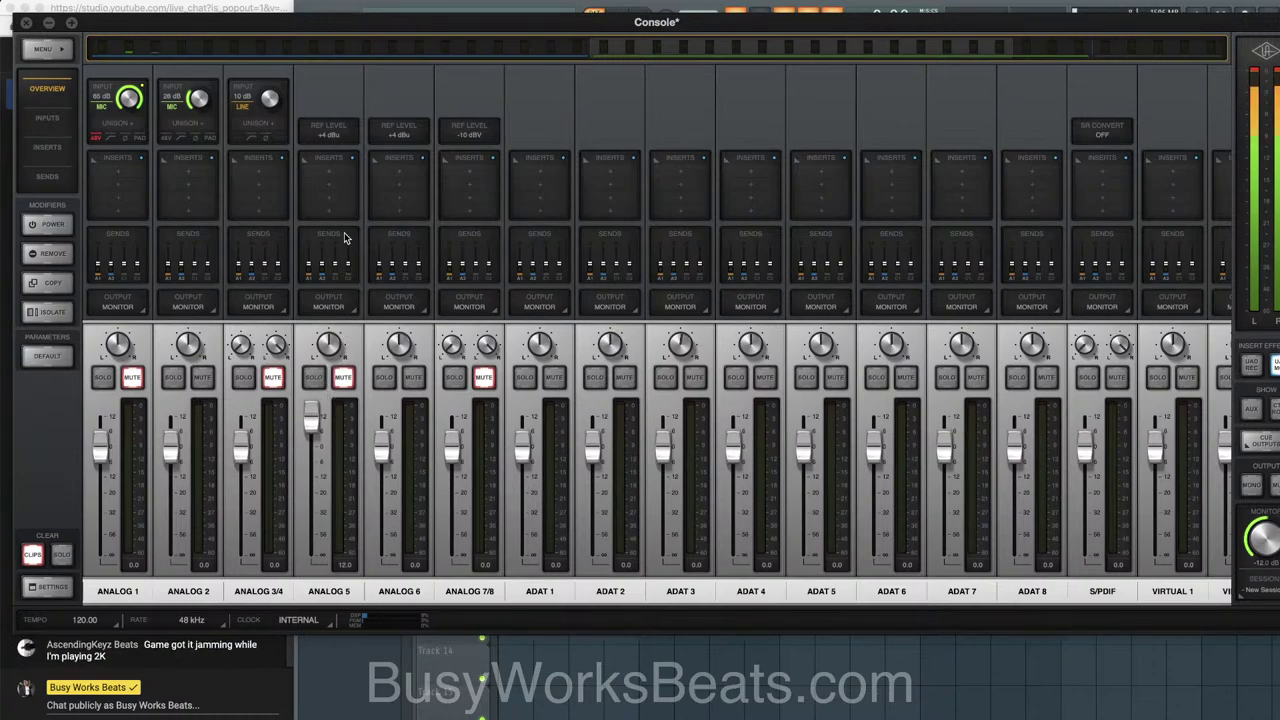
{"action": "left_click", "coordinate": [340, 140]}
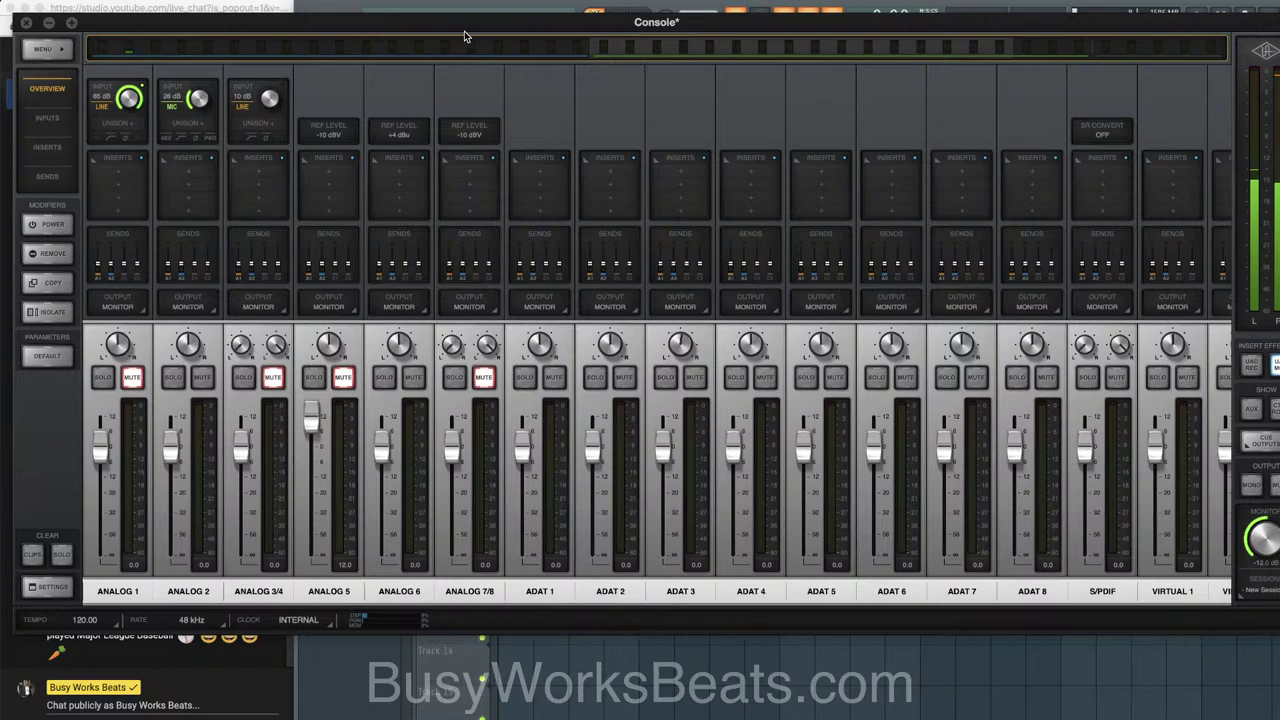
Raise the Hi-Z input gain of Analog 1 to 48 dB and toggle the Analog 2 mute off and back on
{"action": "left_click_drag", "start_coordinate": [338, 45], "coordinate": [94, 46]}
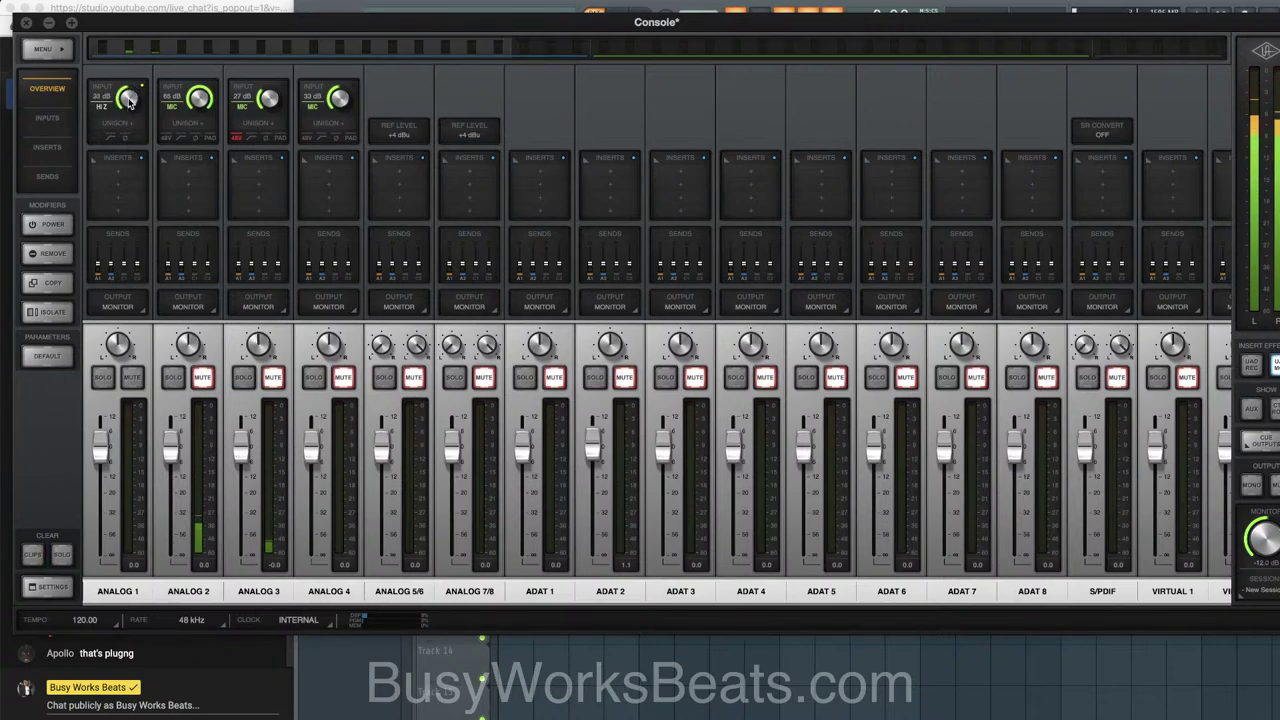
{"action": "mouse_move", "coordinate": [129, 100]}
{"action": "left_mouse_down"}
{"action": "mouse_move", "coordinate": [133, 67]}
{"action": "mouse_move", "coordinate": [130, 84]}
{"action": "left_mouse_up"}
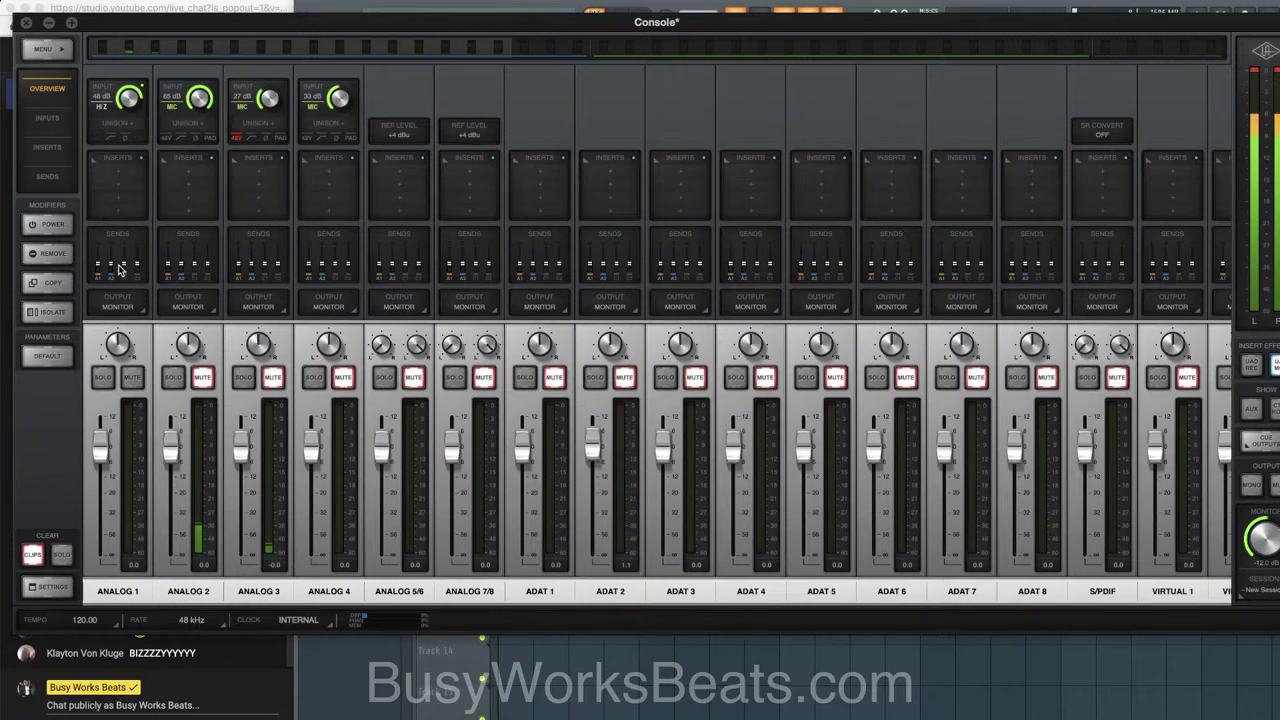
{"action": "left_click", "coordinate": [202, 377]}
{"action": "left_click", "coordinate": [204, 379]}
Make the Webcam source visible again in OBS, minimize OBS, and bring up the VLC playlist
{"action": "left_click", "coordinate": [540, 668]}
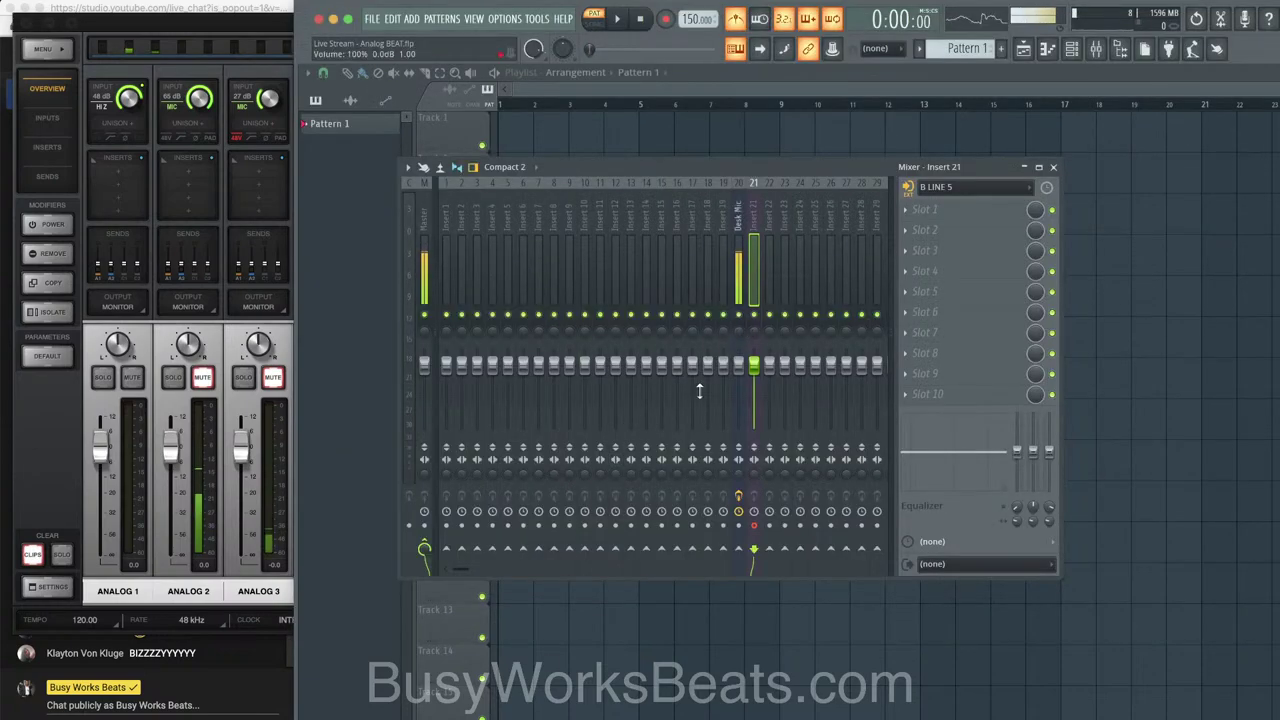
{"action": "left_click", "coordinate": [766, 714]}
{"action": "left_click", "coordinate": [428, 556]}
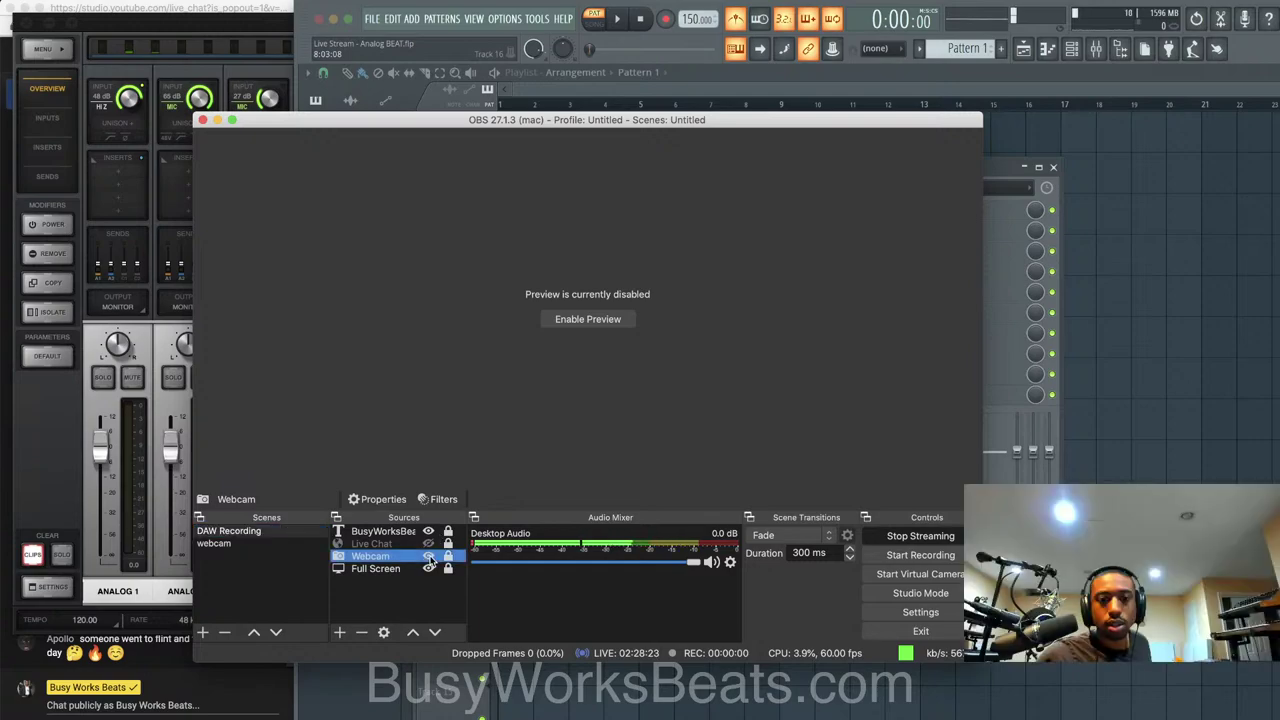
{"action": "left_click", "coordinate": [217, 120]}
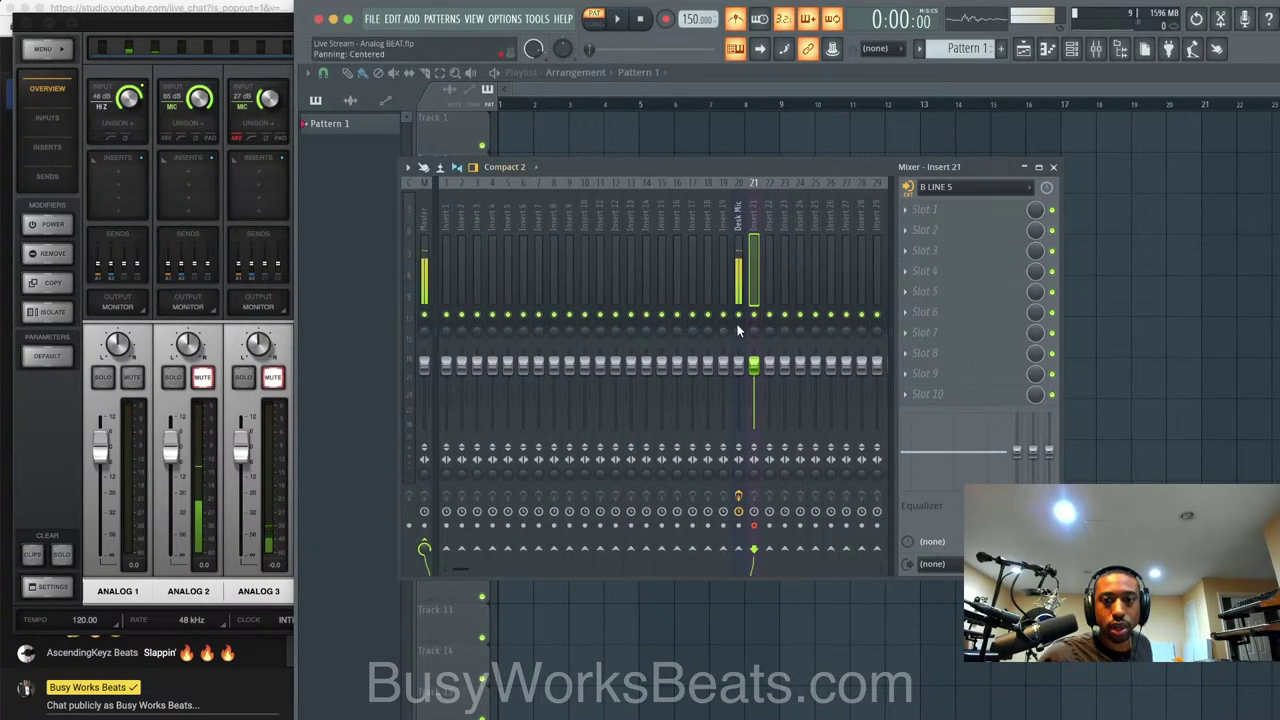
{"action": "left_click", "coordinate": [862, 716]}
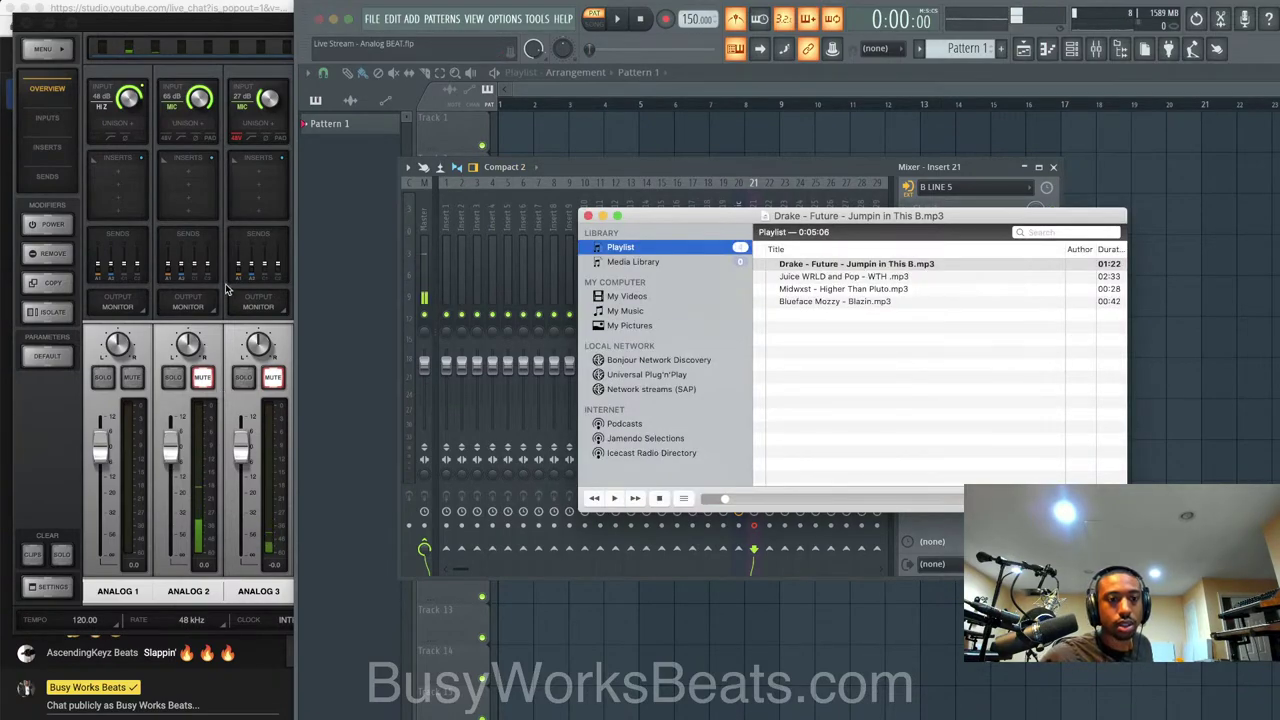
Mute the Analog 1 channel in Console, then switch to VLC and resume the Drake - Future track
{"action": "left_click", "coordinate": [200, 48]}
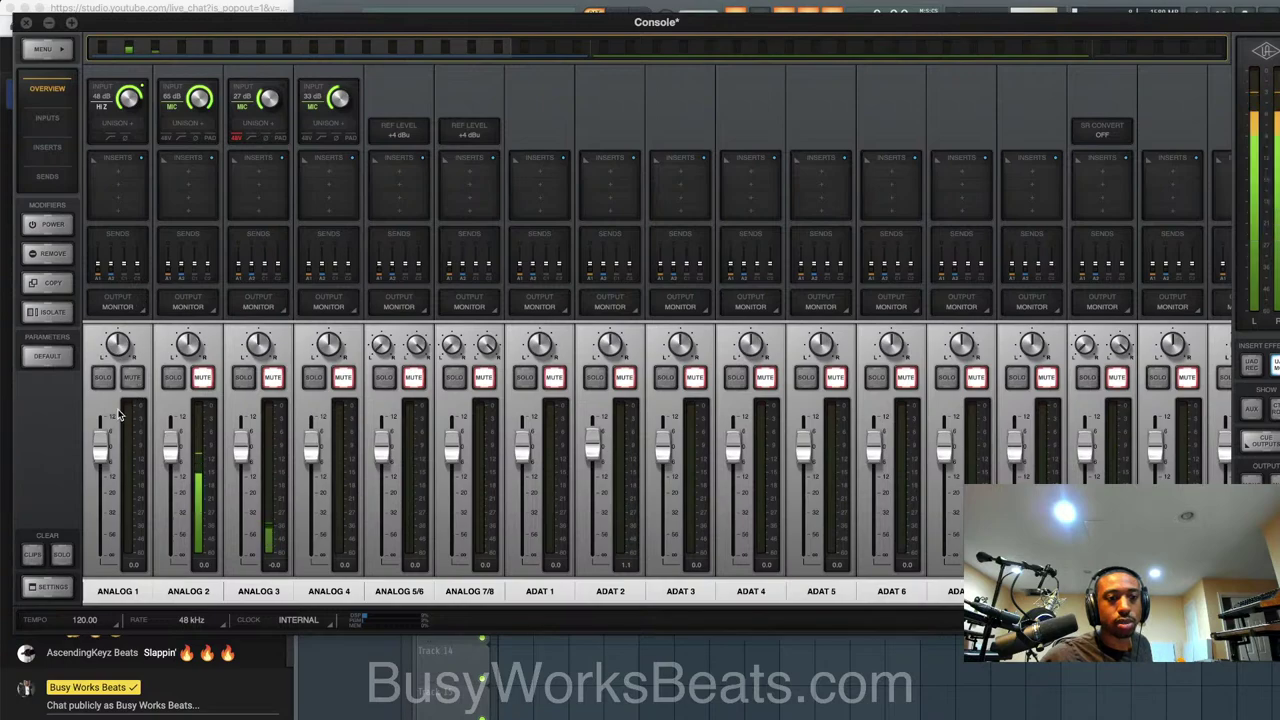
{"action": "left_click", "coordinate": [135, 379]}
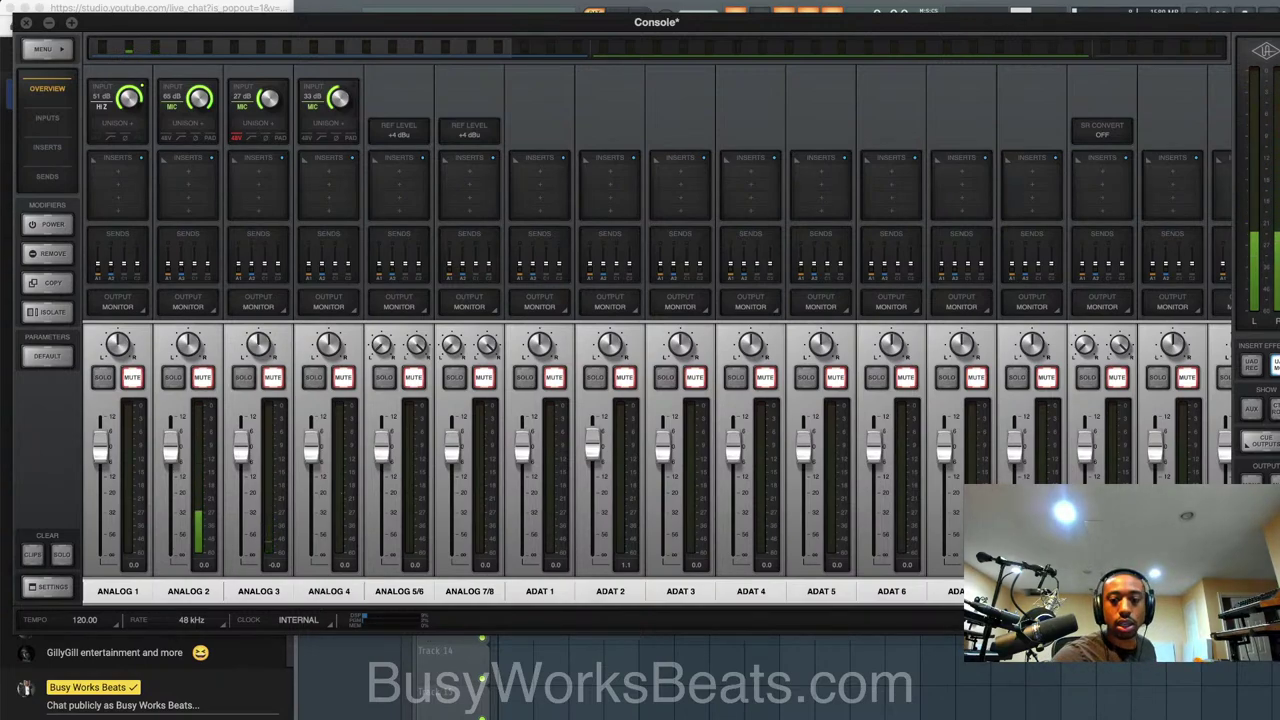
{"action": "left_click", "coordinate": [752, 715]}
{"action": "left_click", "coordinate": [616, 499]}
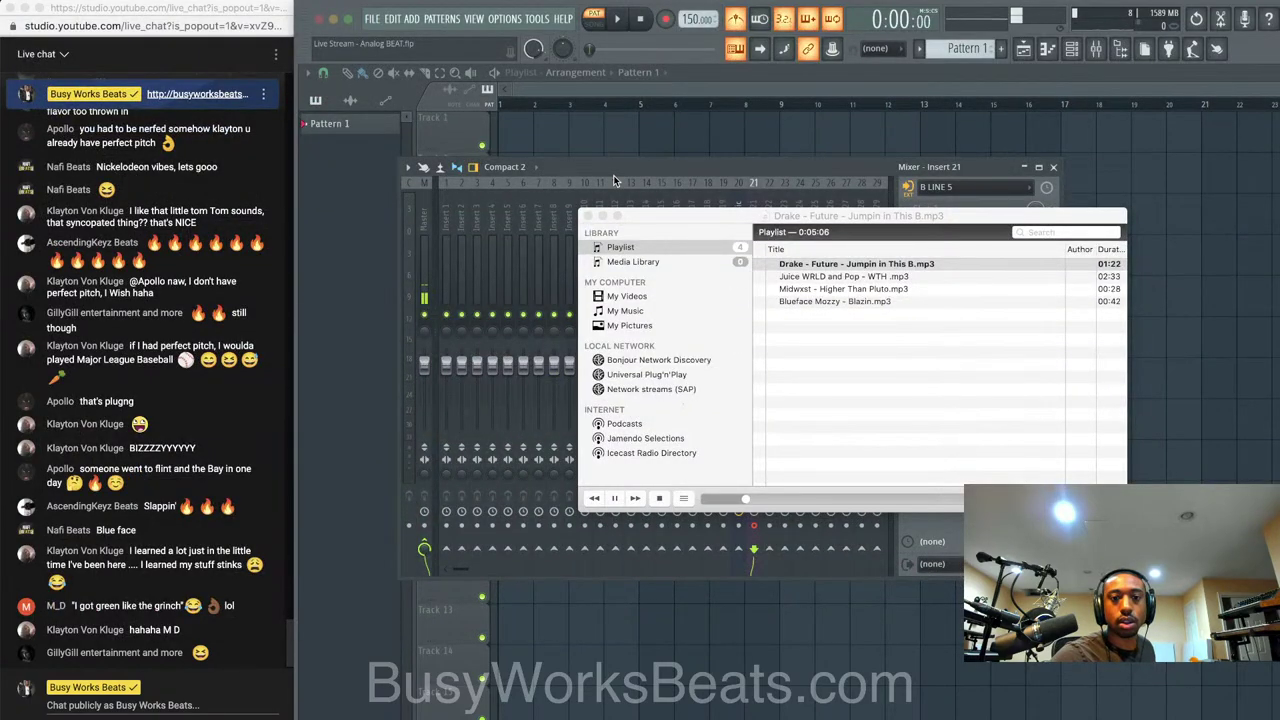
Check the analog inputs in Console, then load the Tuner plugin into effect slot 4 of FL Studio's Desk Mic insert
{"action": "left_click", "coordinate": [613, 176]}
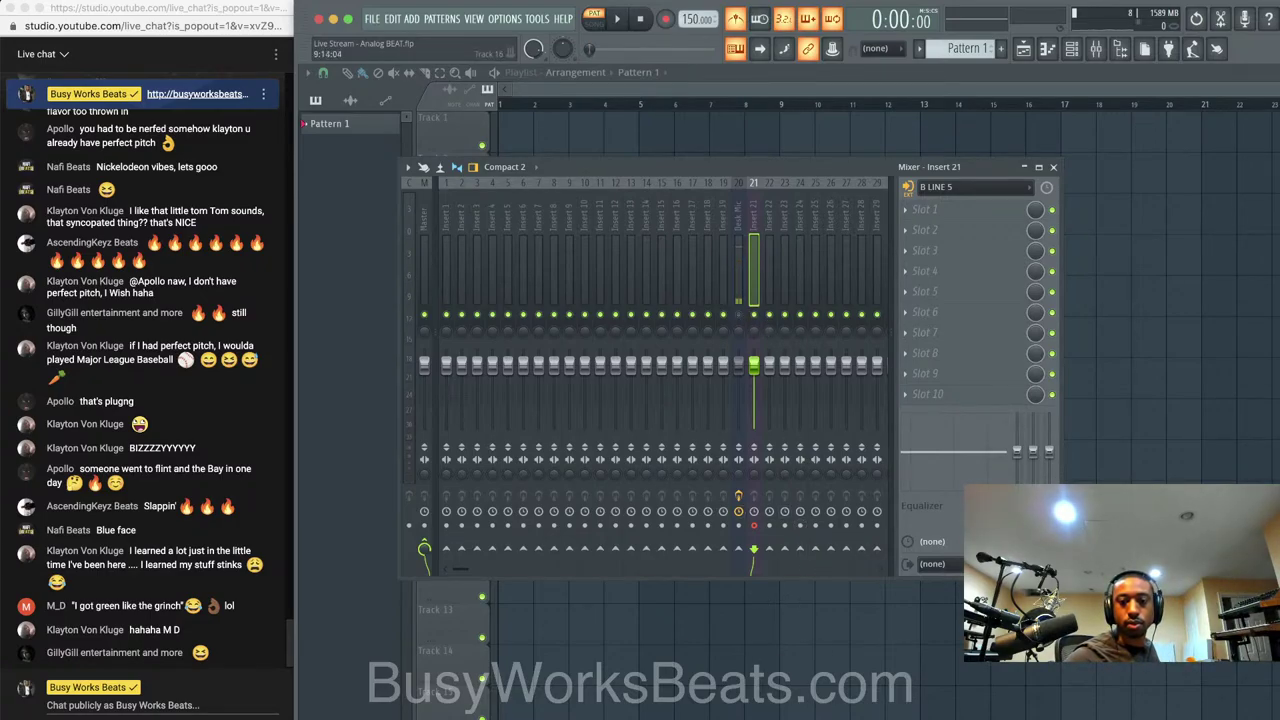
{"action": "left_click", "coordinate": [1144, 715]}
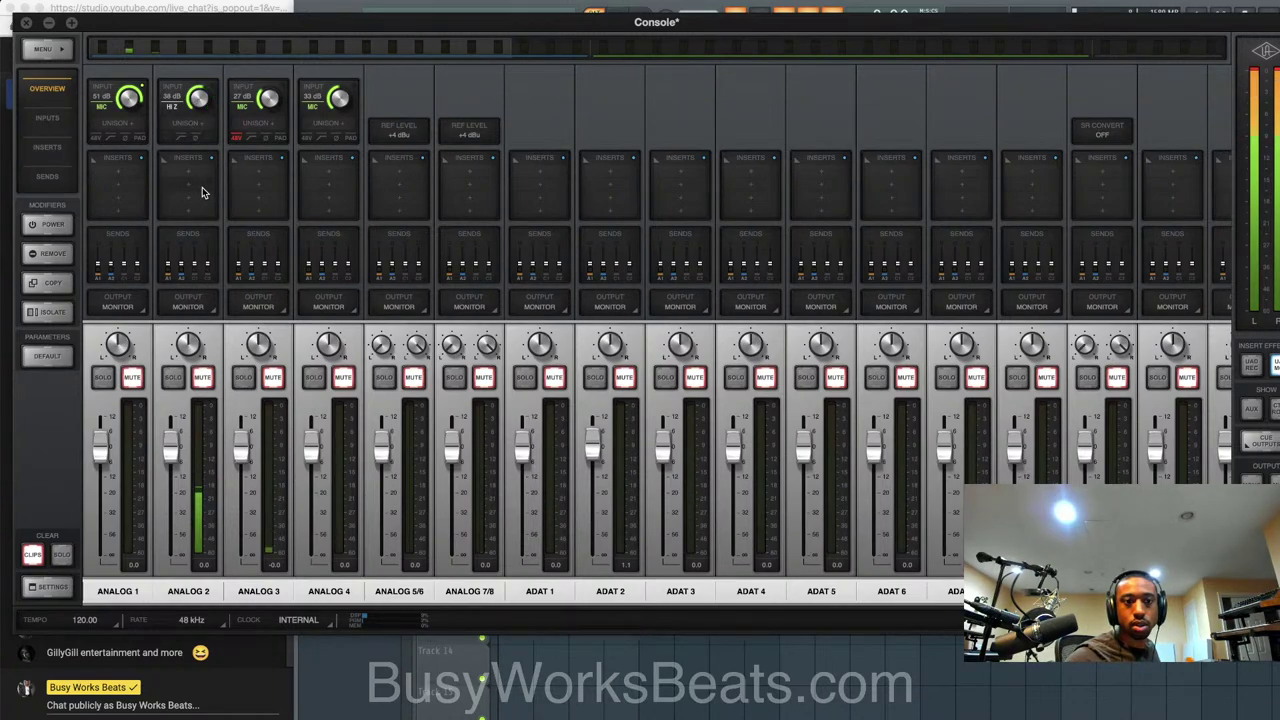
{"action": "left_click", "coordinate": [505, 695]}
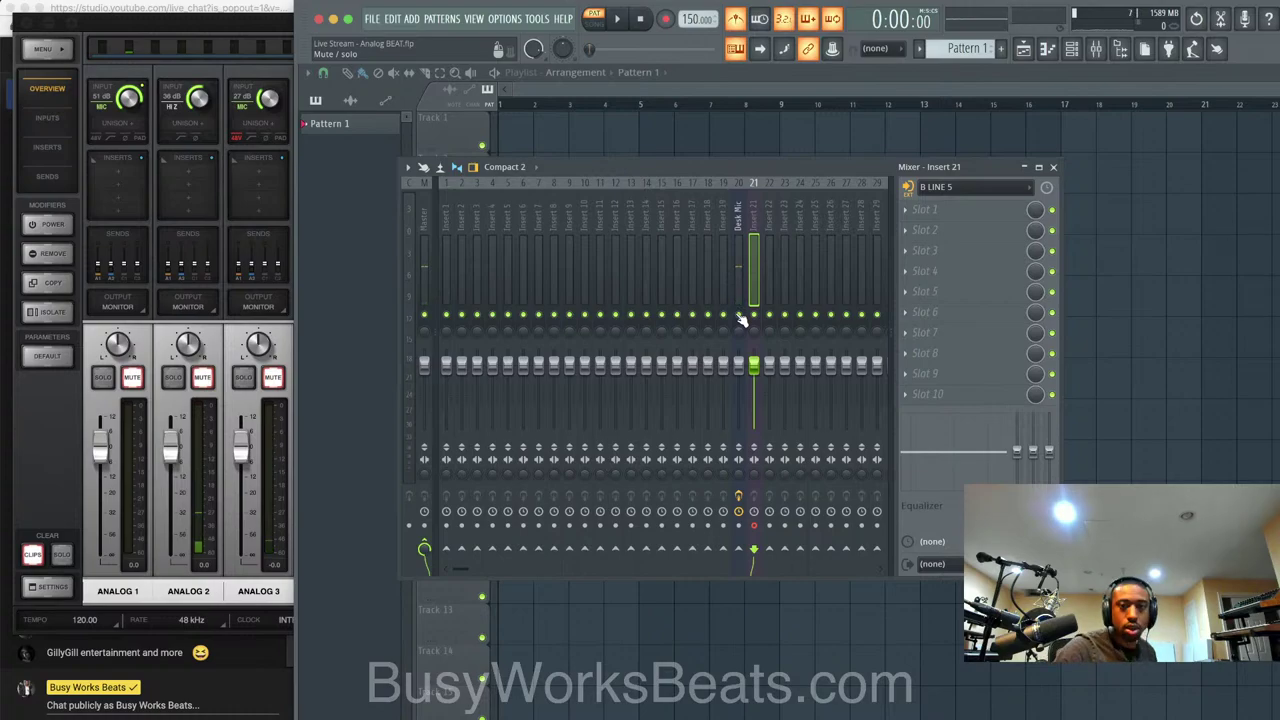
{"action": "left_click", "coordinate": [739, 244]}
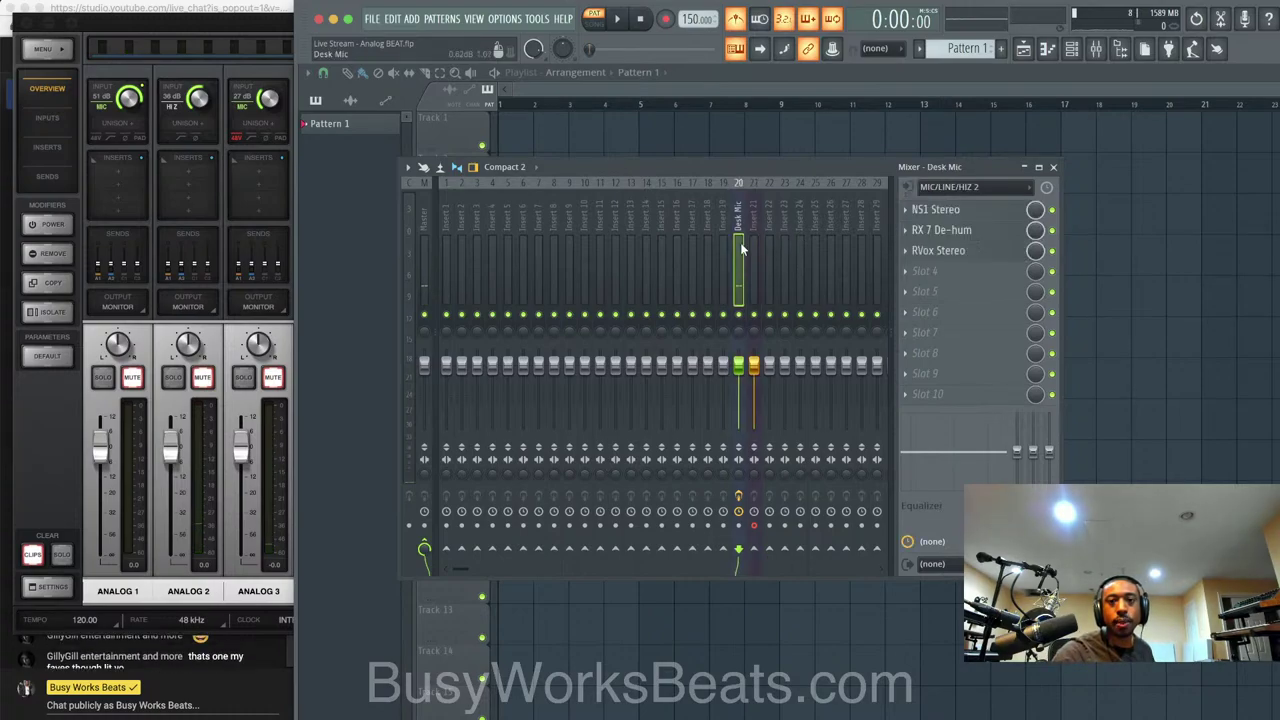
{"action": "left_click", "coordinate": [928, 271]}
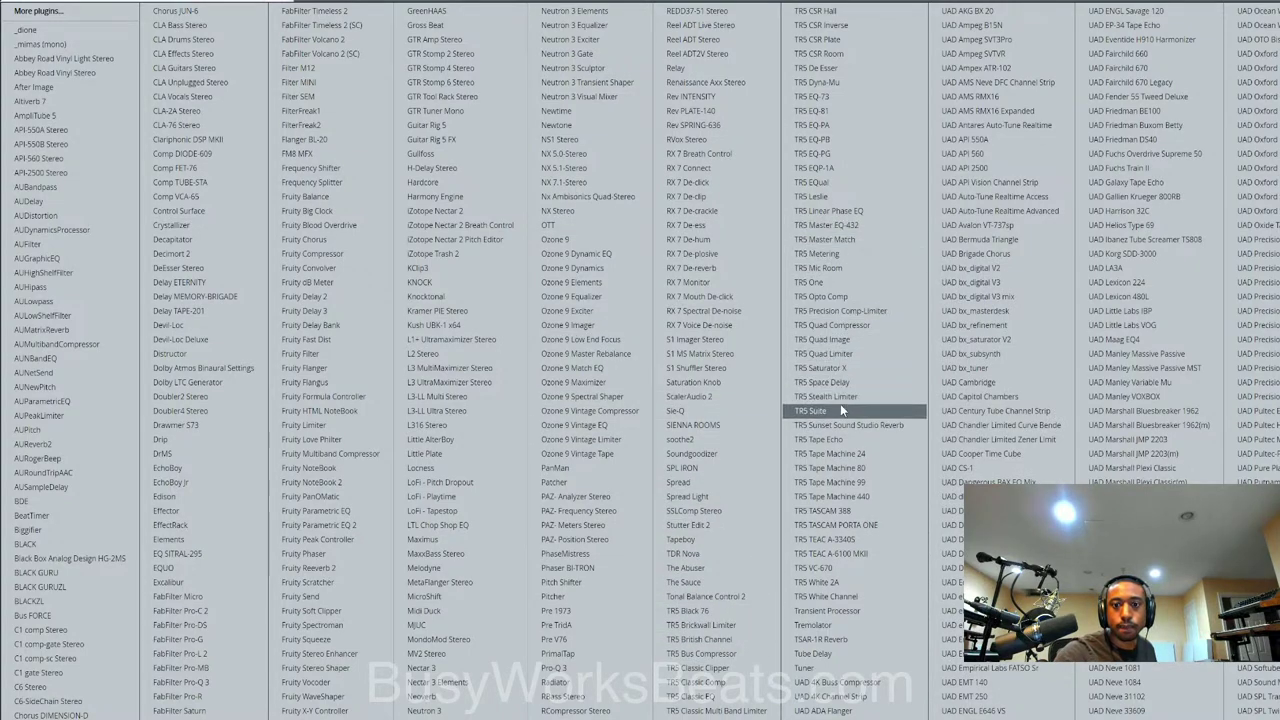
{"action": "left_click", "coordinate": [812, 667]}
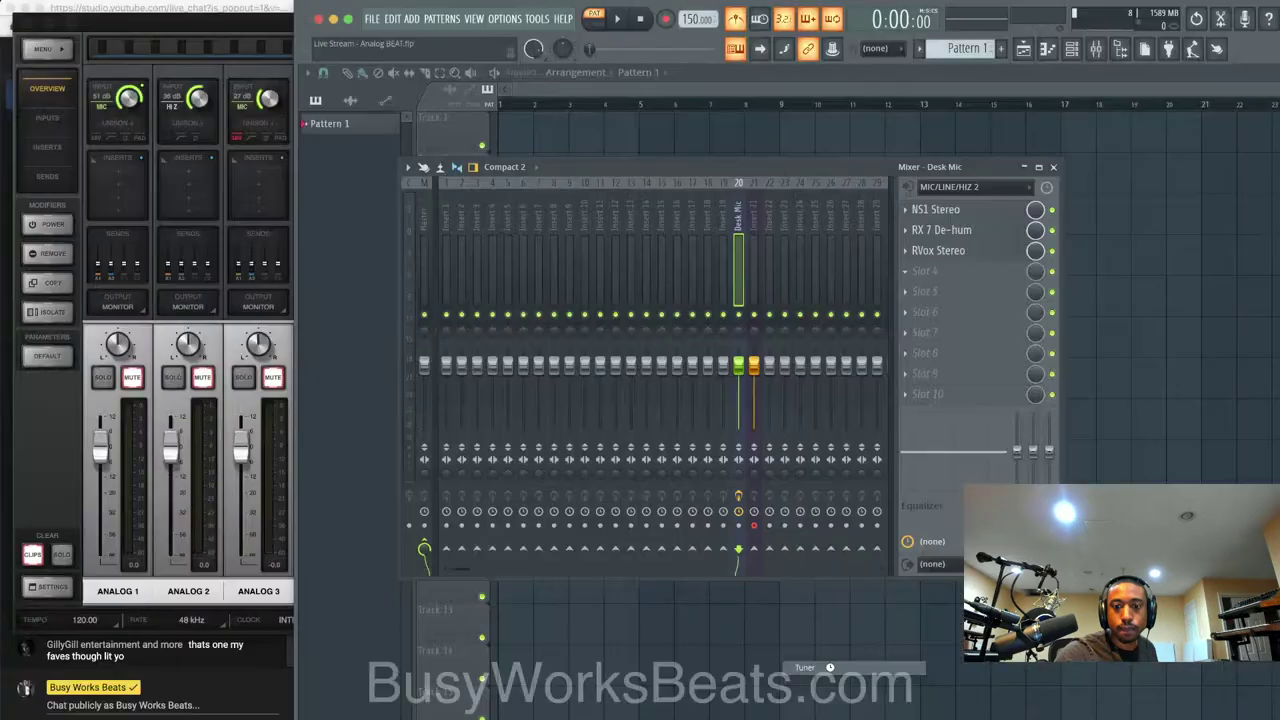
{"action": "key", "text": "Escape"}
Bypass RVox Stereo, RX 7 De-hum and NS1 Stereo on the Desk Mic insert and show the Tuner display
{"action": "left_click", "coordinate": [1051, 250]}
{"action": "left_click", "coordinate": [1051, 230]}
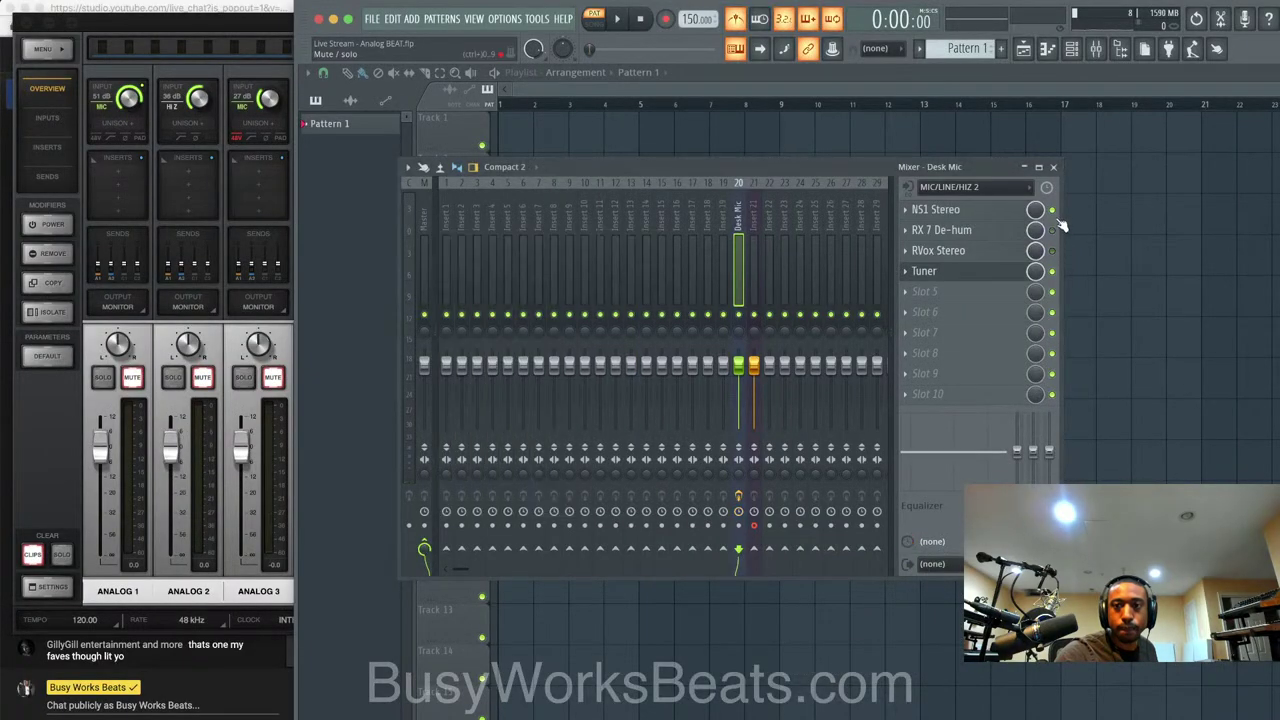
{"action": "left_click", "coordinate": [1051, 210]}
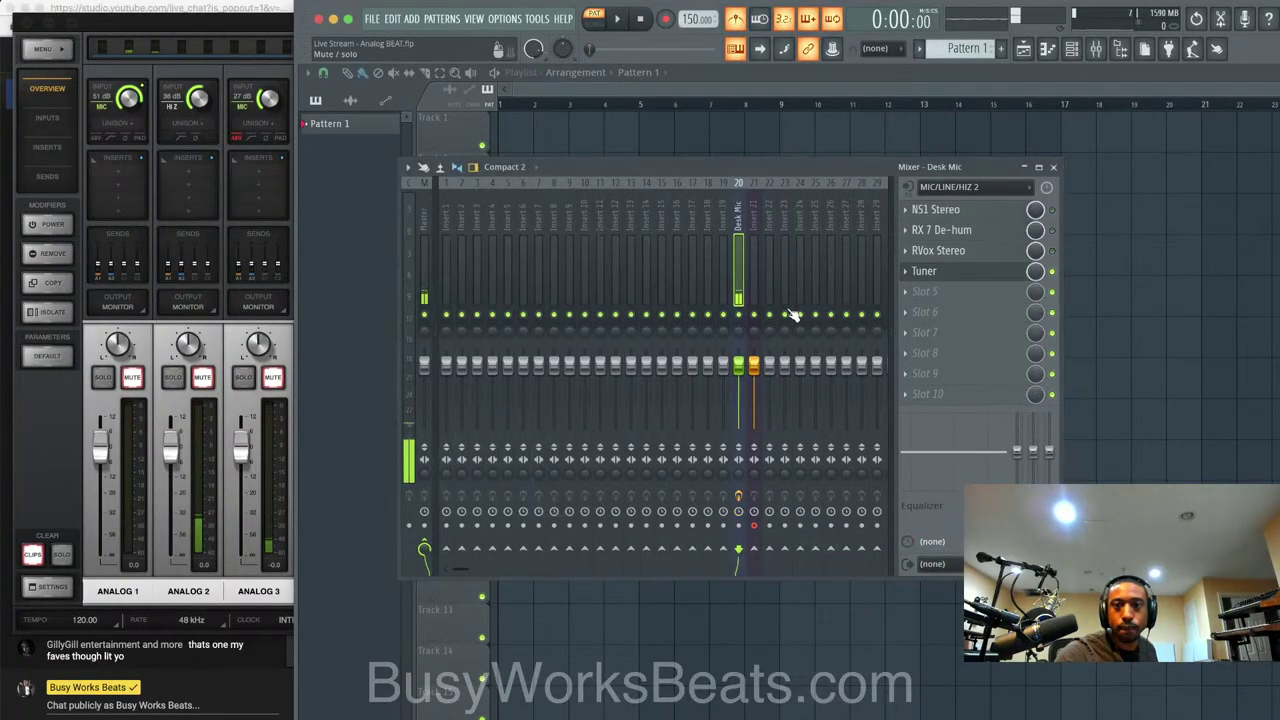
{"action": "left_click", "coordinate": [933, 271]}
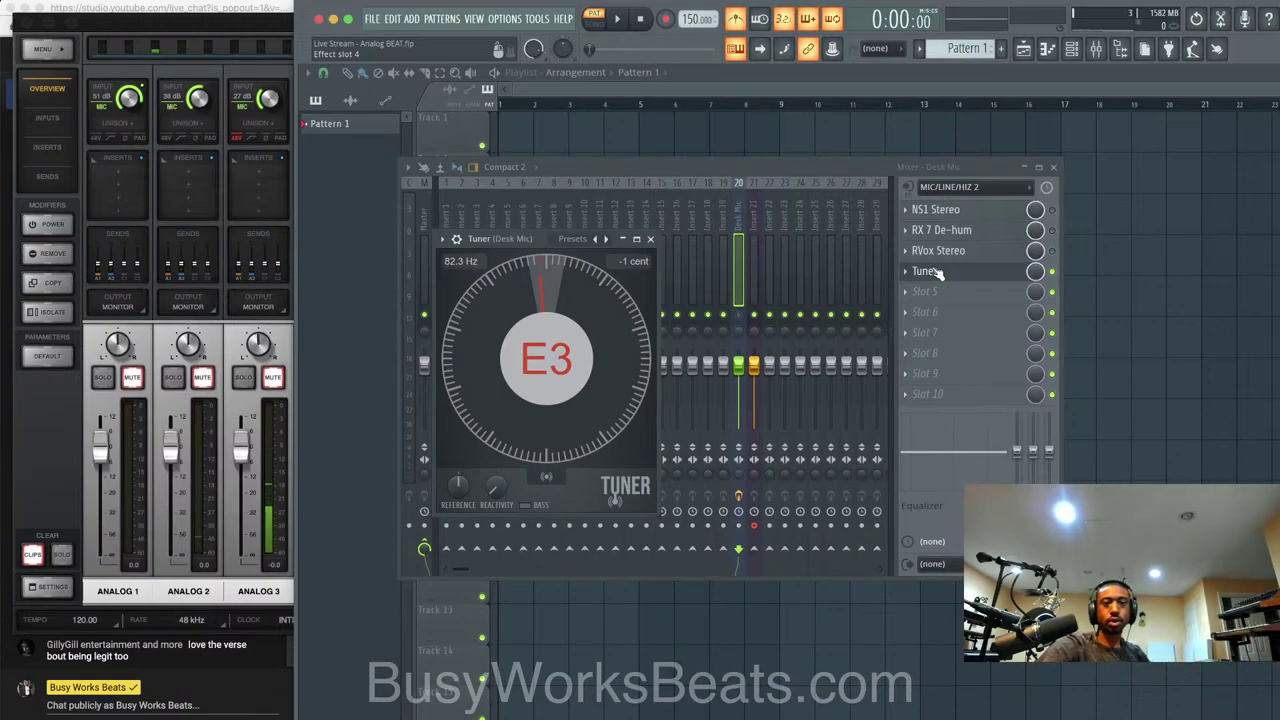
Close the Tuner display and re-enable RVox Stereo, RX 7 De-hum and NS1 Stereo on the Desk Mic insert
{"action": "scroll", "coordinate": [1004, 105], "scroll_direction": "right", "scroll_amount": 3}
{"action": "left_click", "coordinate": [739, 315]}
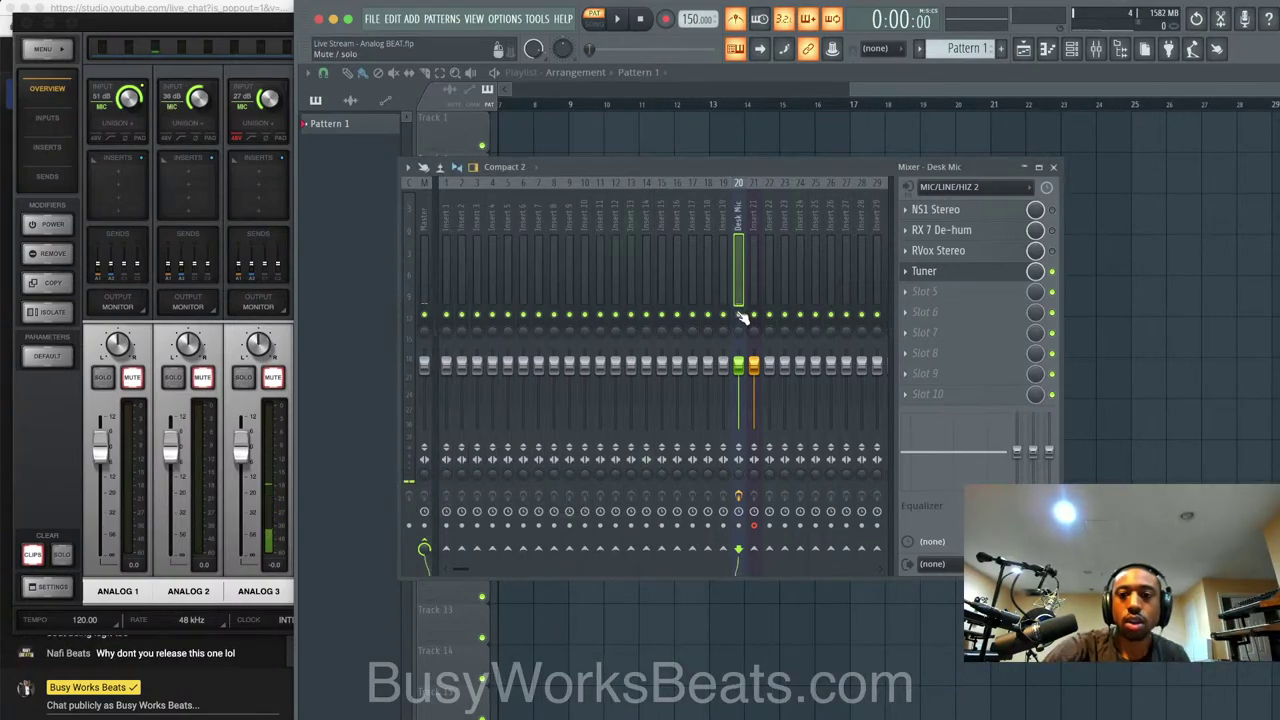
{"action": "left_click", "coordinate": [1052, 250]}
{"action": "left_click", "coordinate": [1052, 230]}
{"action": "left_click", "coordinate": [1052, 210]}
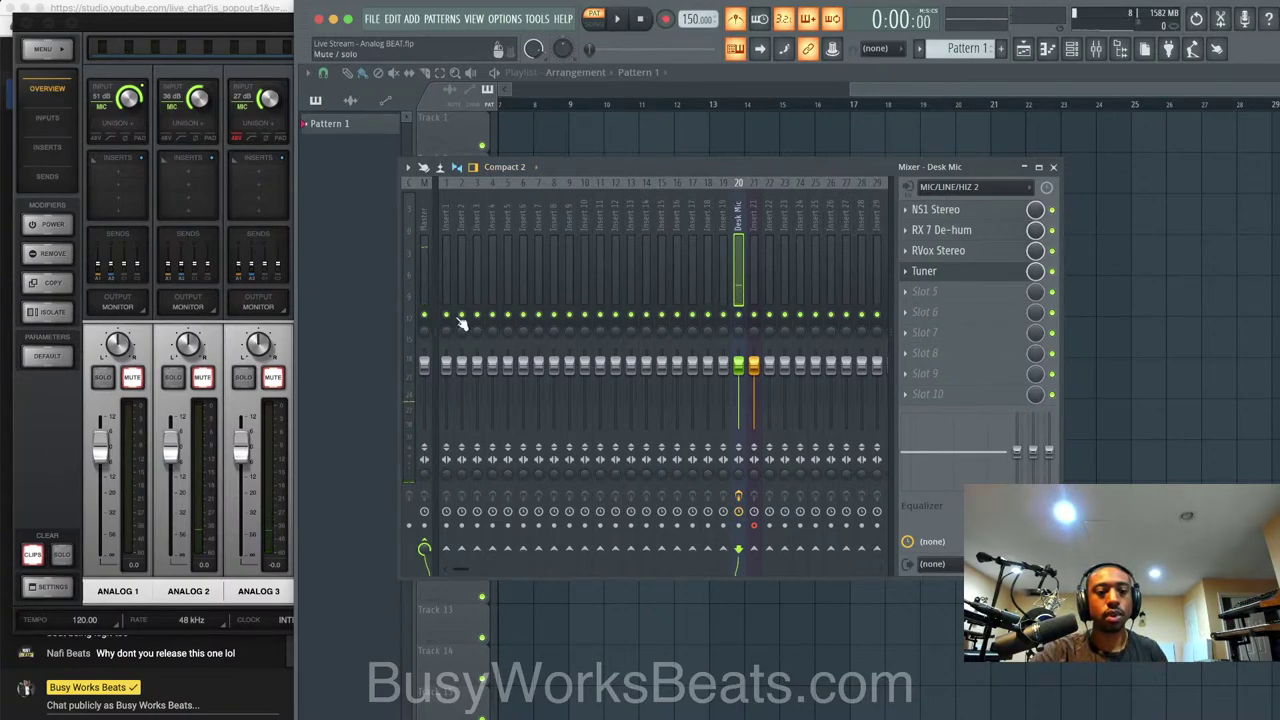
Pause the Juice WRLD track in VLC, check the Analog 2 input in Console, and put both windows away
{"action": "key", "text": "super+Tab"}
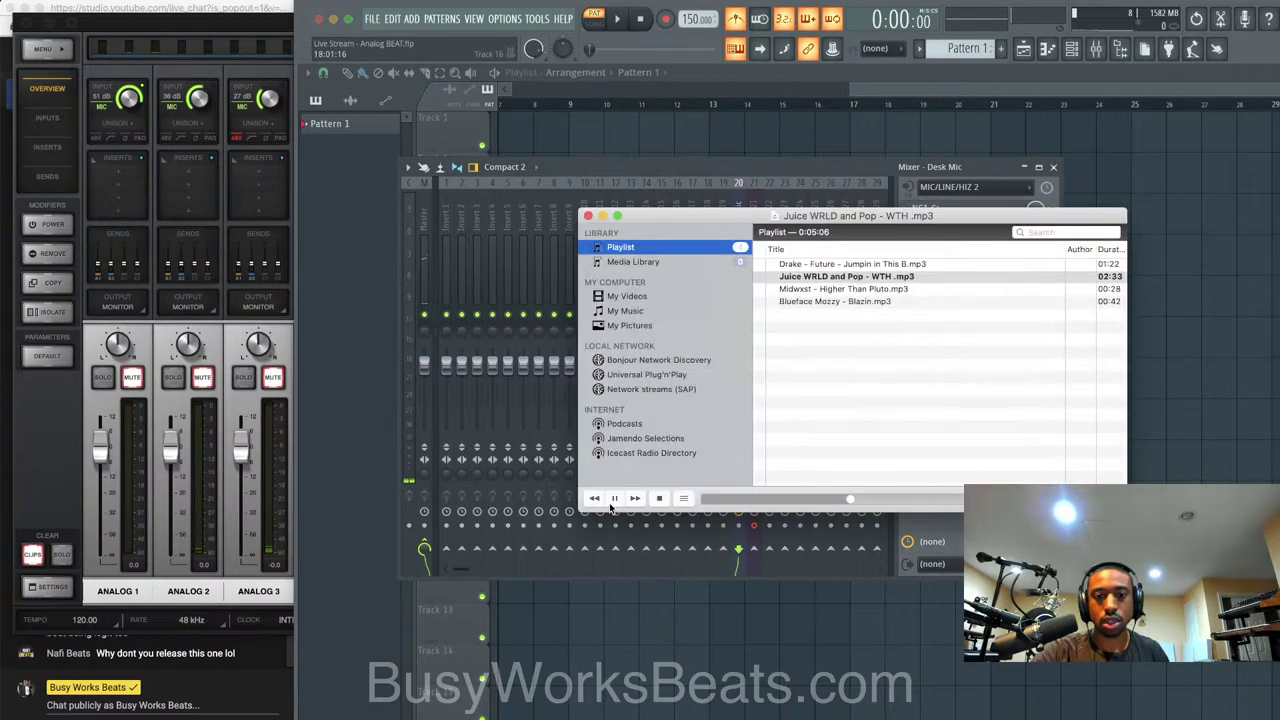
{"action": "left_click", "coordinate": [199, 97]}
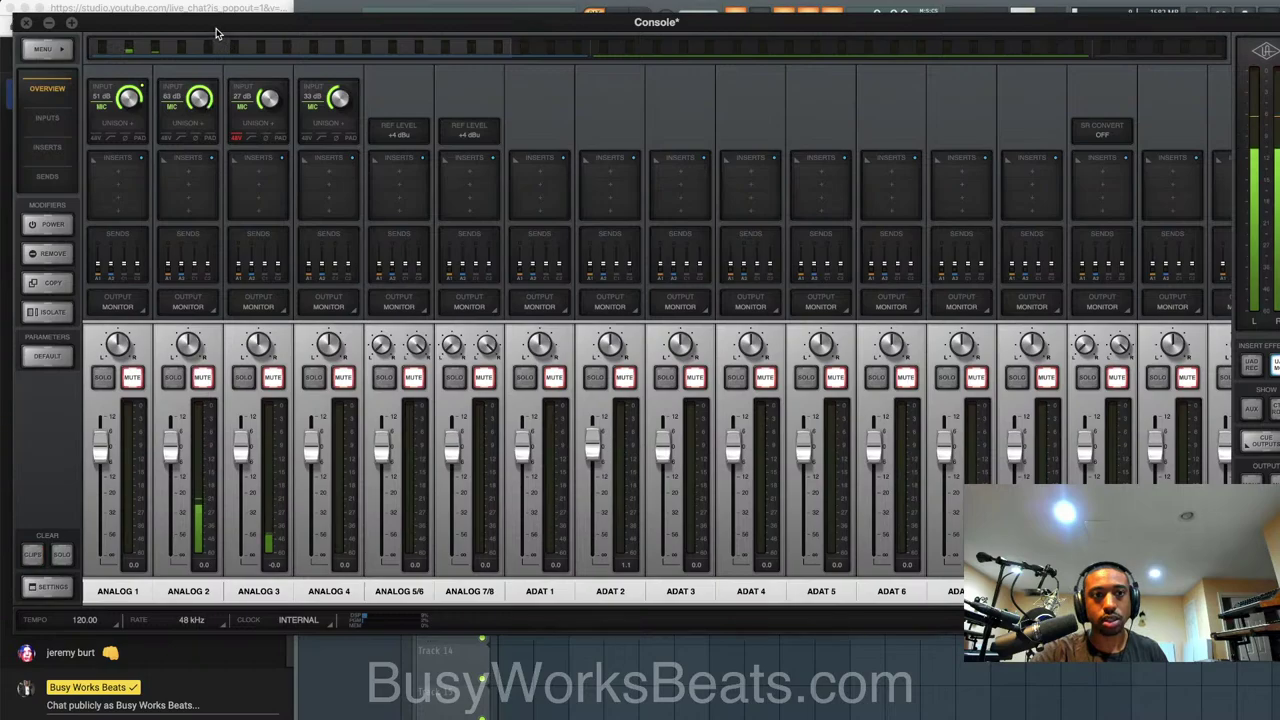
{"action": "left_click", "coordinate": [48, 22]}
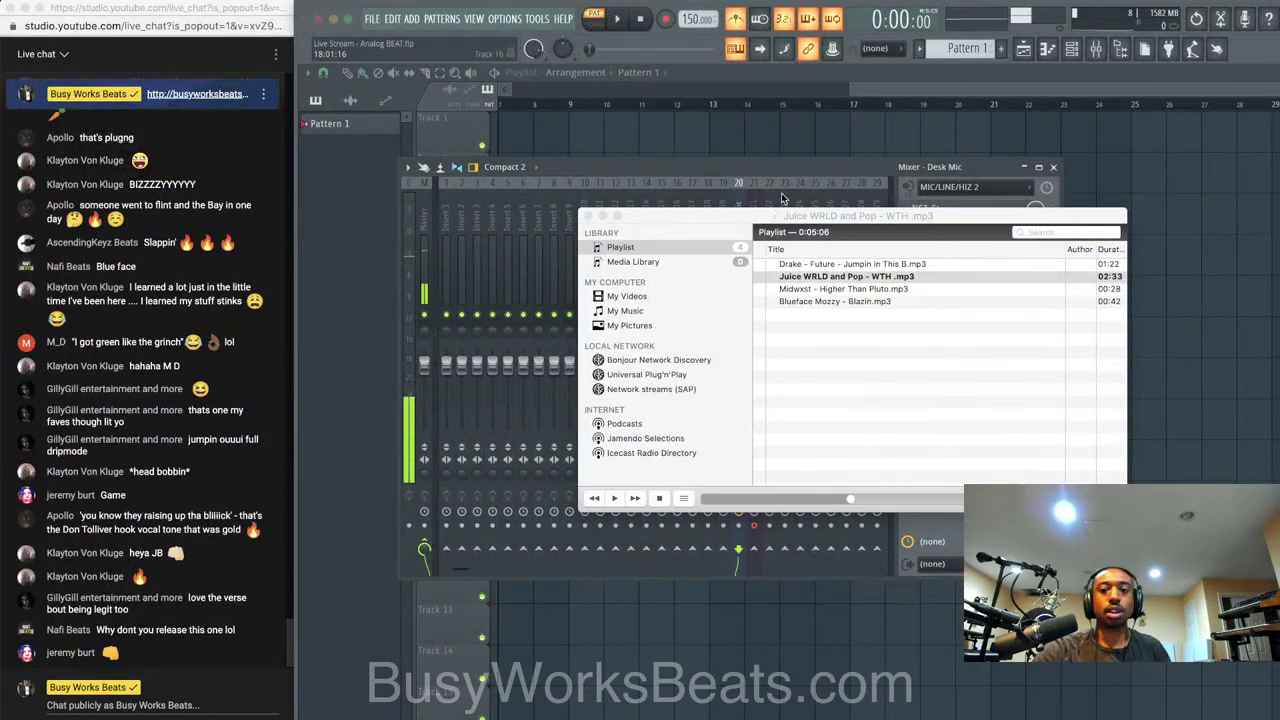
{"action": "left_click", "coordinate": [590, 215]}
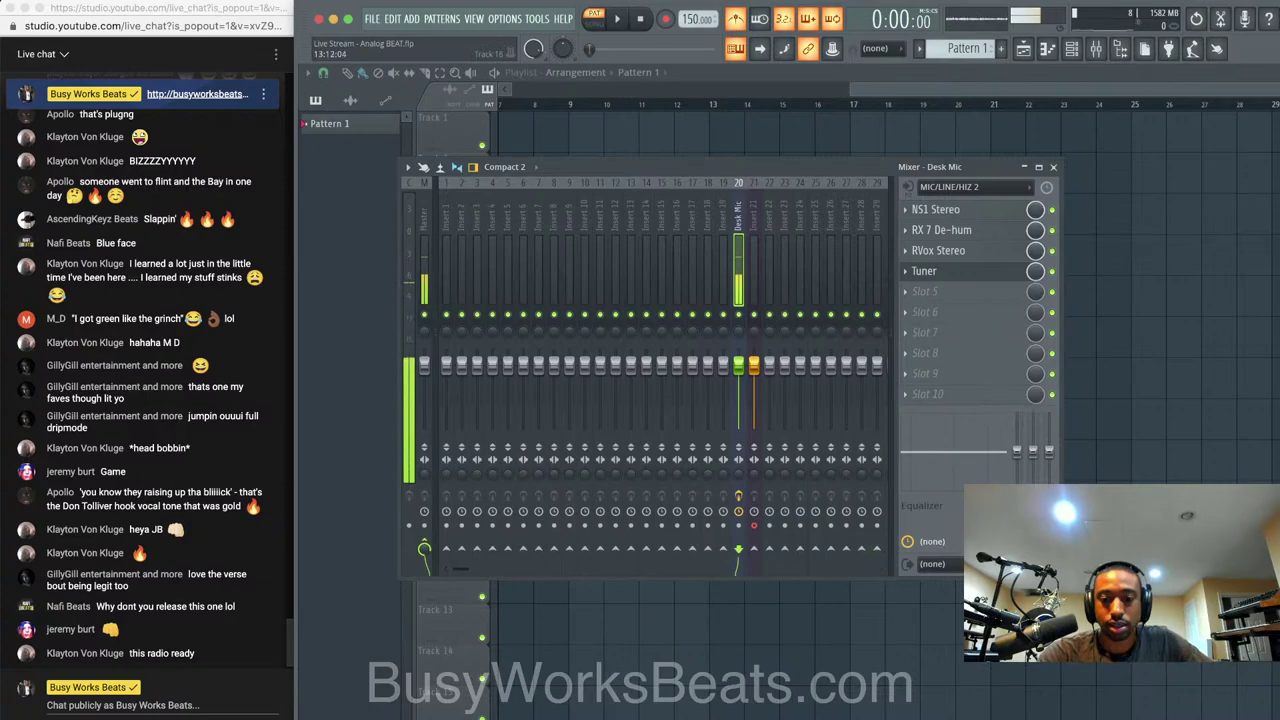
Check the live stream in OBS, minimize it, and resume the Juice WRLD track in VLC
{"action": "left_click", "coordinate": [1040, 716]}
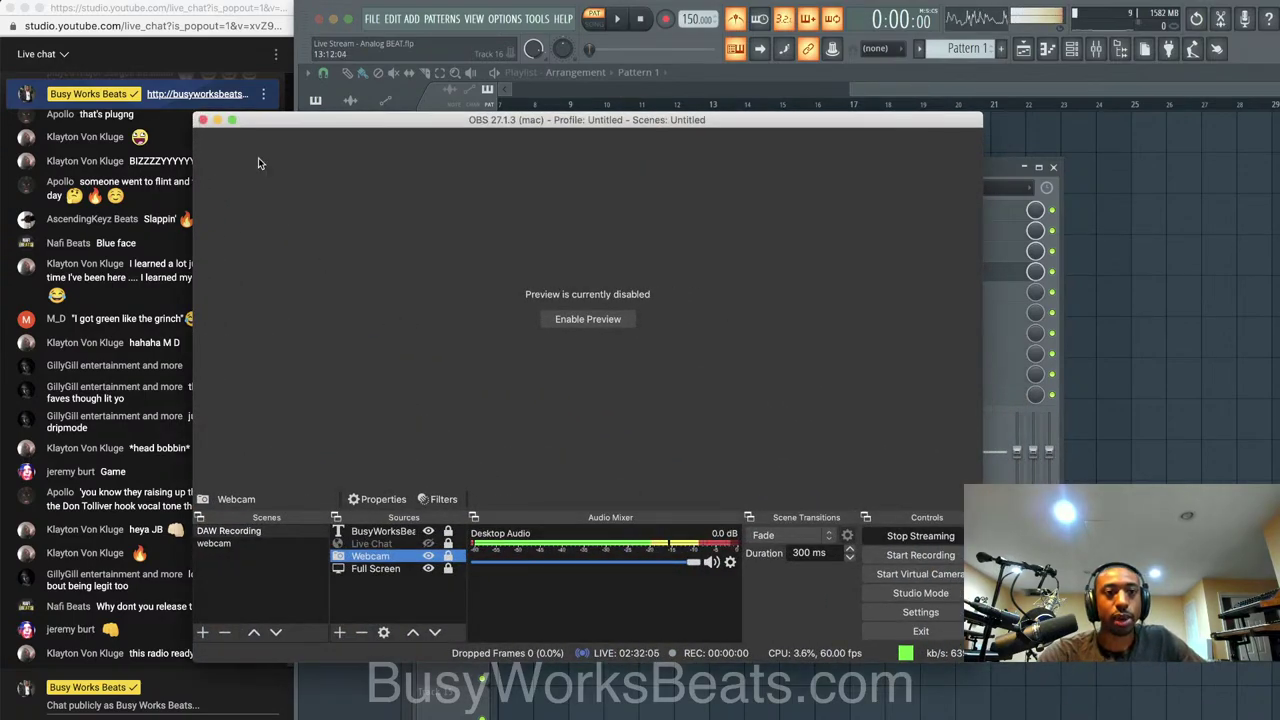
{"action": "left_click", "coordinate": [217, 120]}
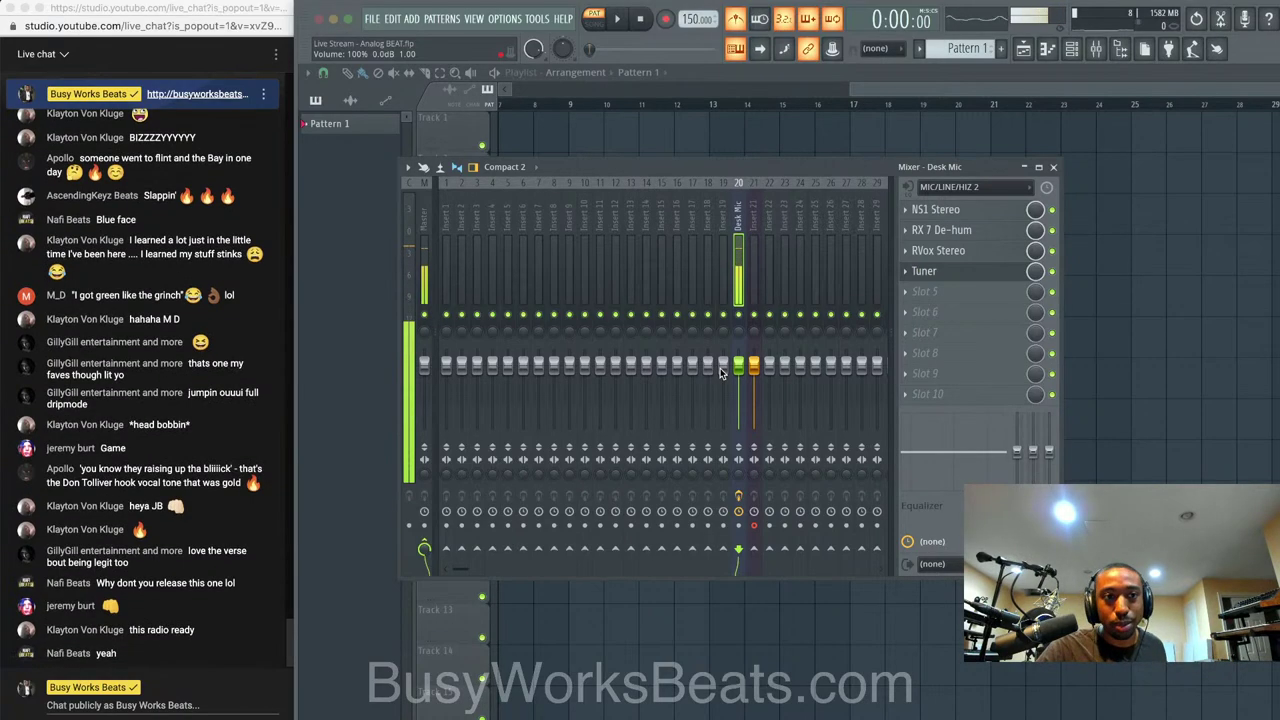
{"action": "key", "text": "super+Tab"}
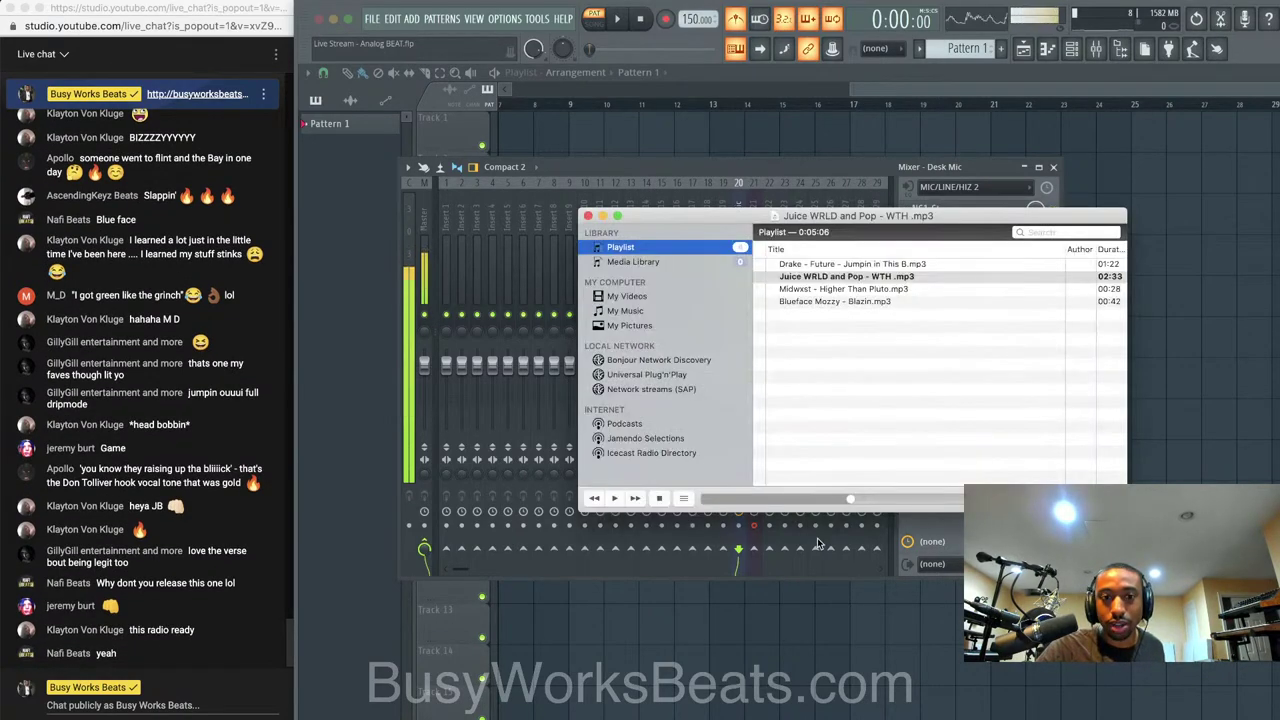
{"action": "left_click", "coordinate": [617, 502]}
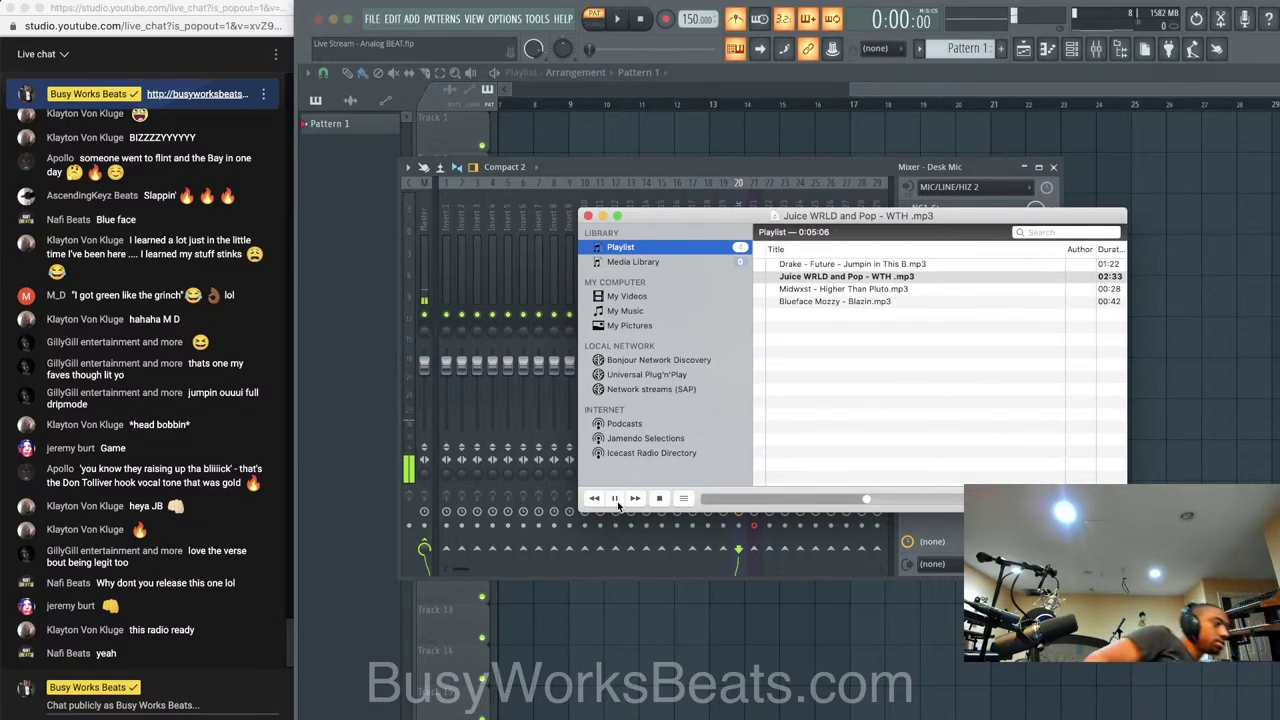
Locate the second Analog 1 channel in Console, then select Insert 22 in FL Studio's mixer and view its audio input choices
{"action": "left_click", "coordinate": [772, 718]}
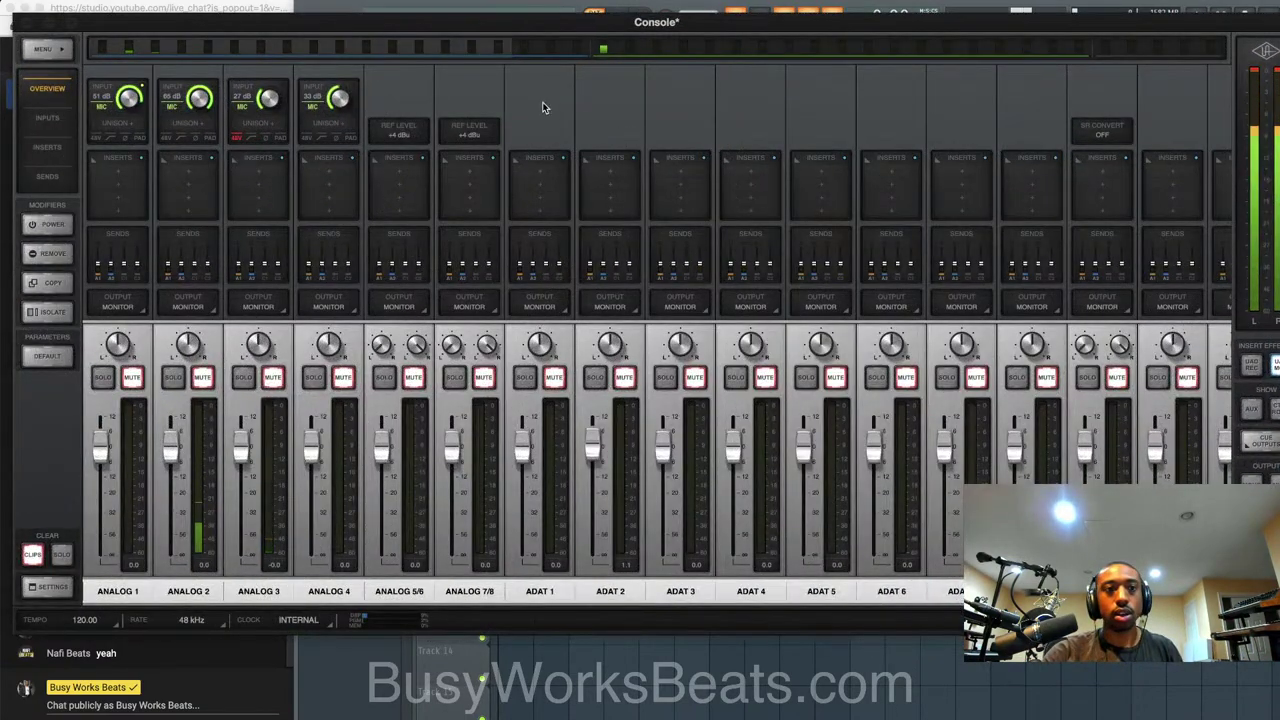
{"action": "left_click_drag", "start_coordinate": [455, 47], "coordinate": [728, 62]}
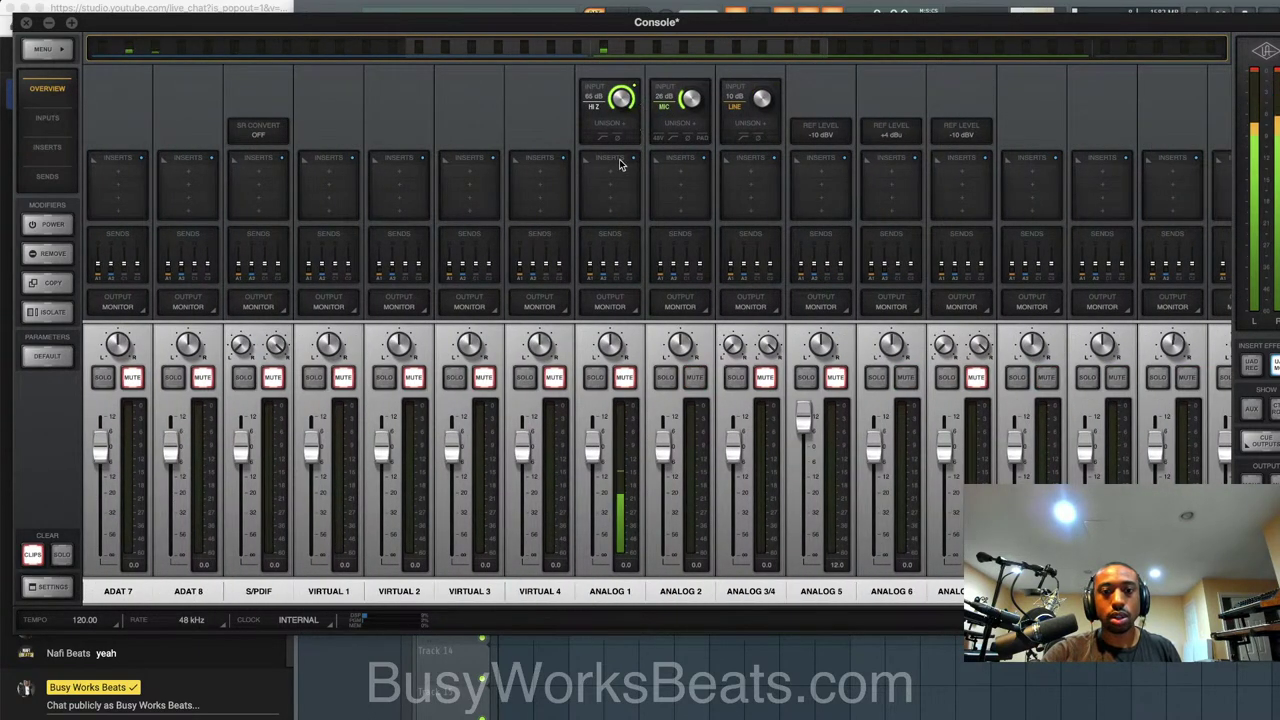
{"action": "left_click", "coordinate": [550, 674]}
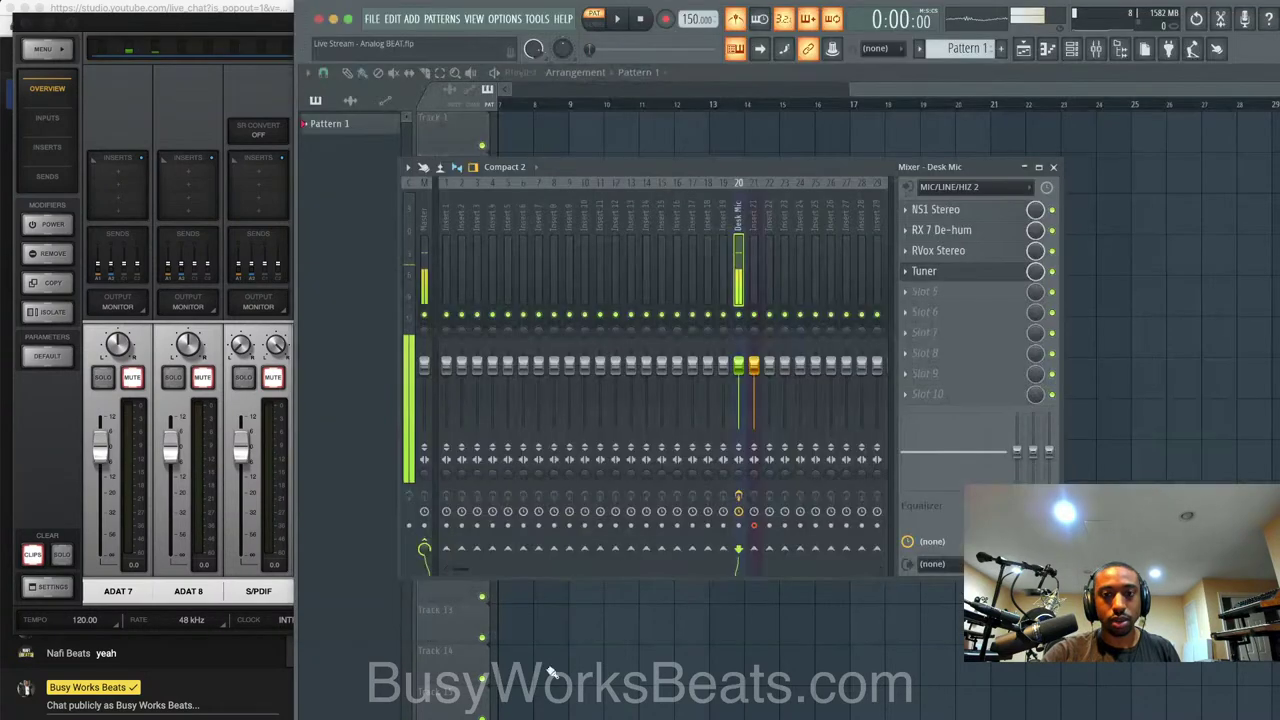
{"action": "left_click", "coordinate": [770, 215]}
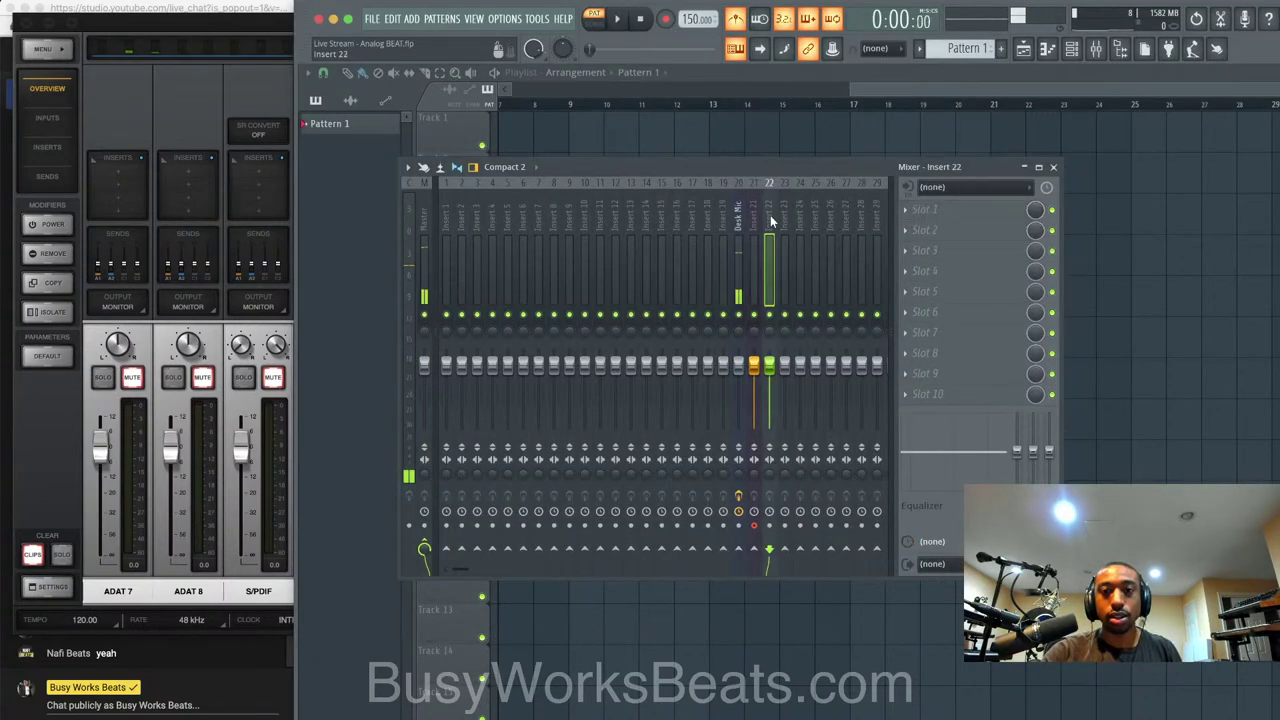
{"action": "left_click", "coordinate": [943, 193]}
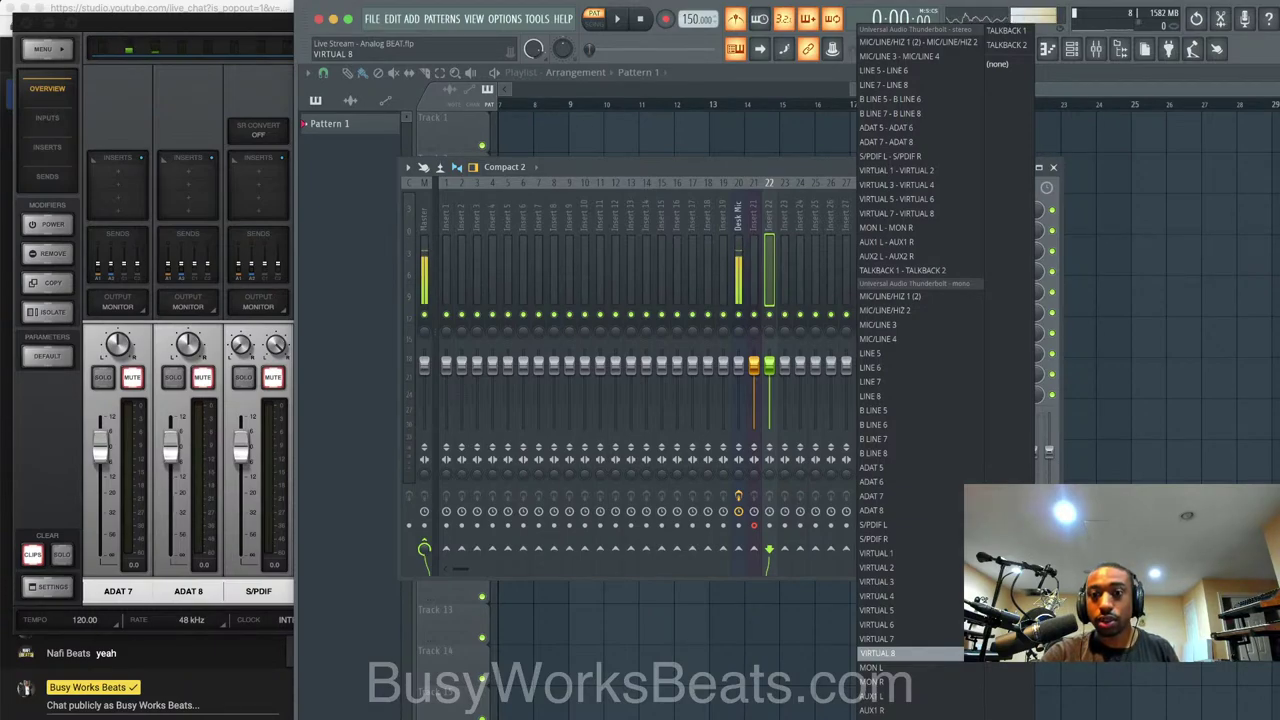
In Console's I/O matrix settings, assign the Apollo 8's B MIC/LINE/HIZ 1 to input channel 11 and close the settings
{"action": "key", "text": "super+Tab"}
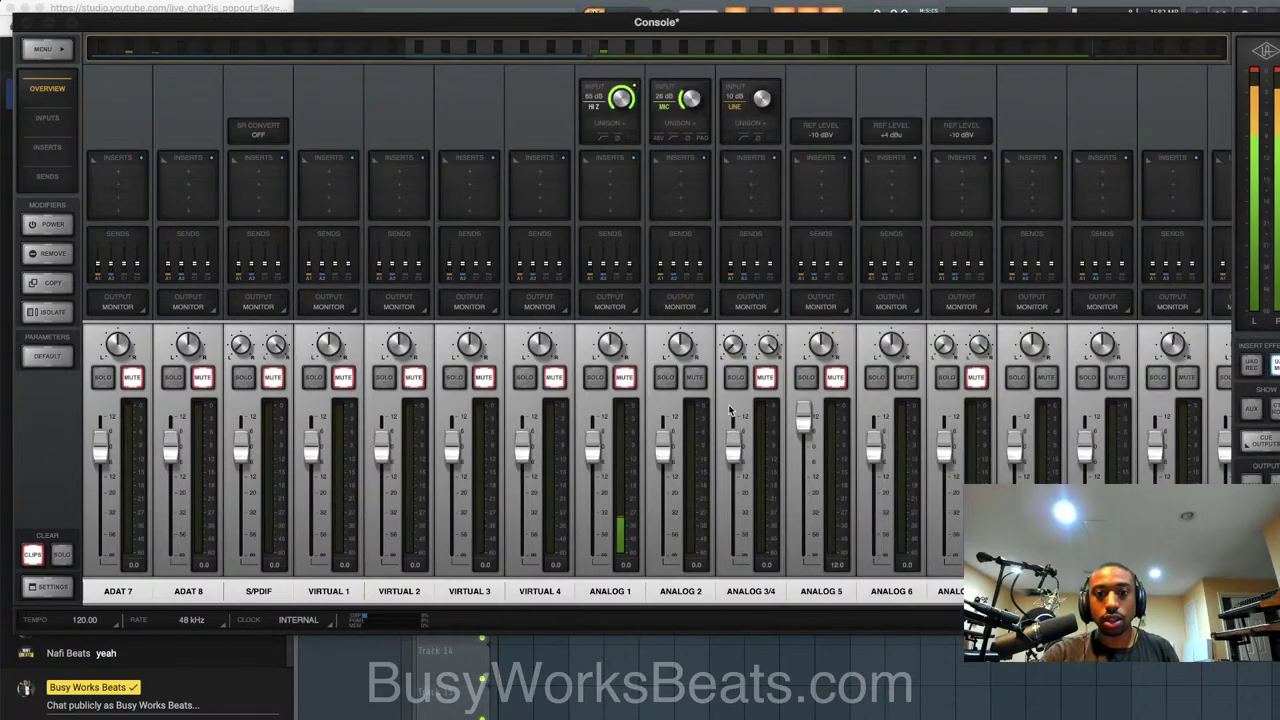
{"action": "left_click", "coordinate": [47, 48]}
{"action": "left_click", "coordinate": [245, 48]}
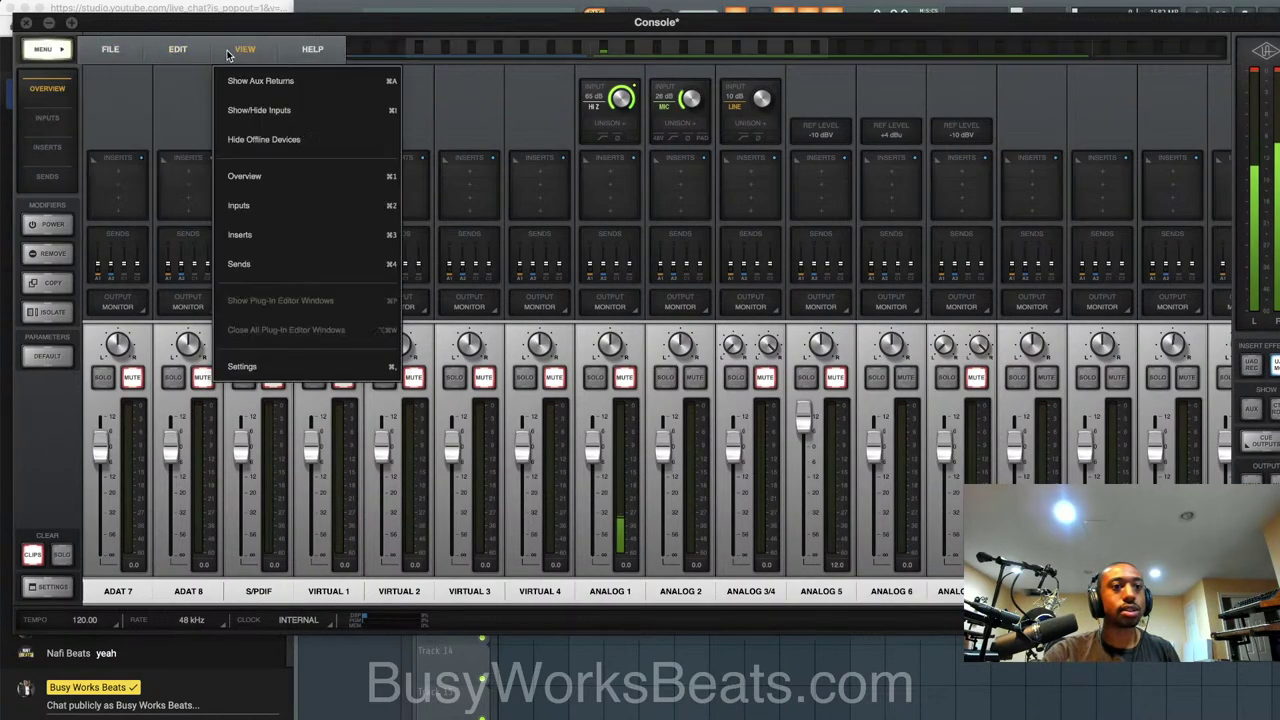
{"action": "left_click", "coordinate": [258, 363]}
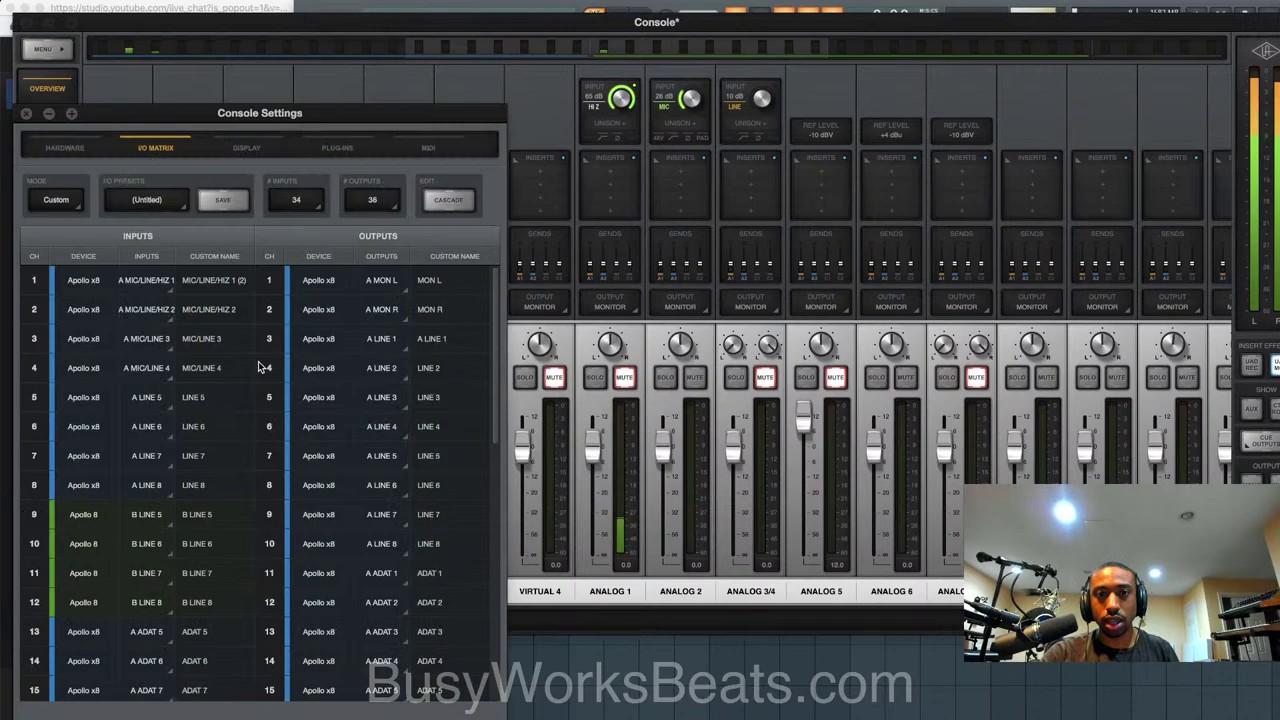
{"action": "scroll", "coordinate": [100, 625], "scroll_direction": "down", "scroll_amount": 1}
{"action": "left_click", "coordinate": [106, 551]}
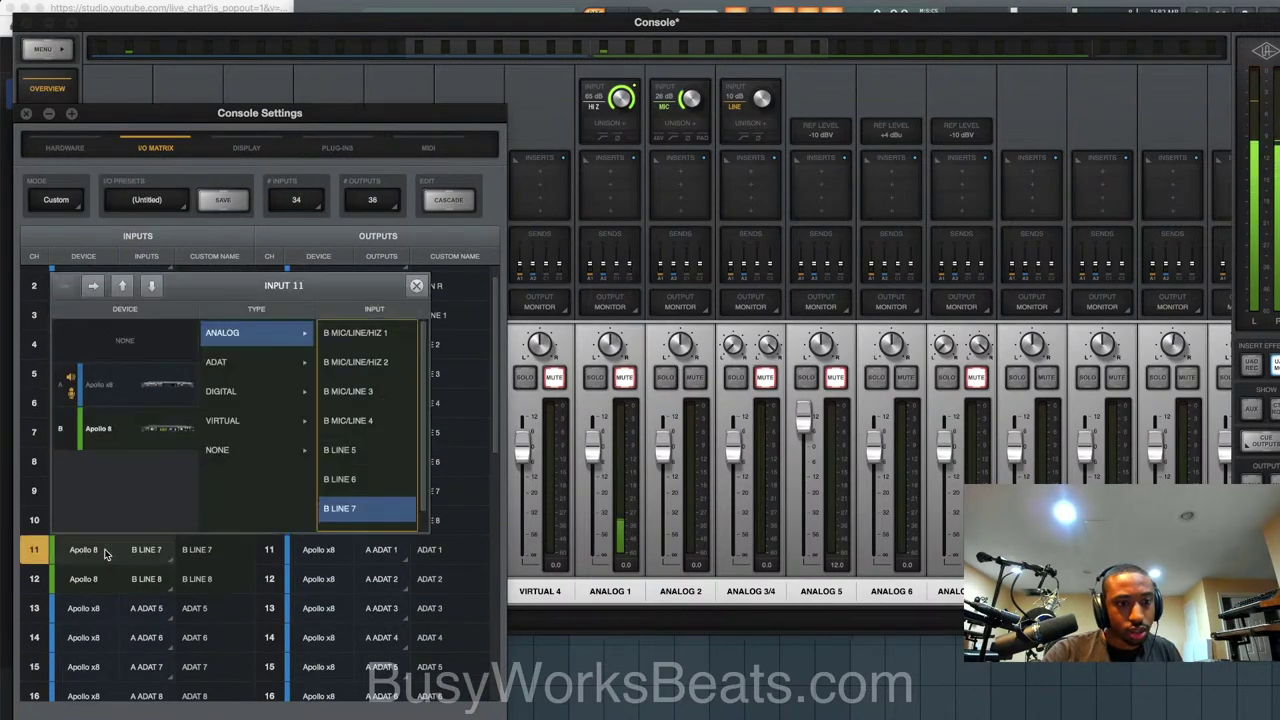
{"action": "left_click", "coordinate": [160, 428]}
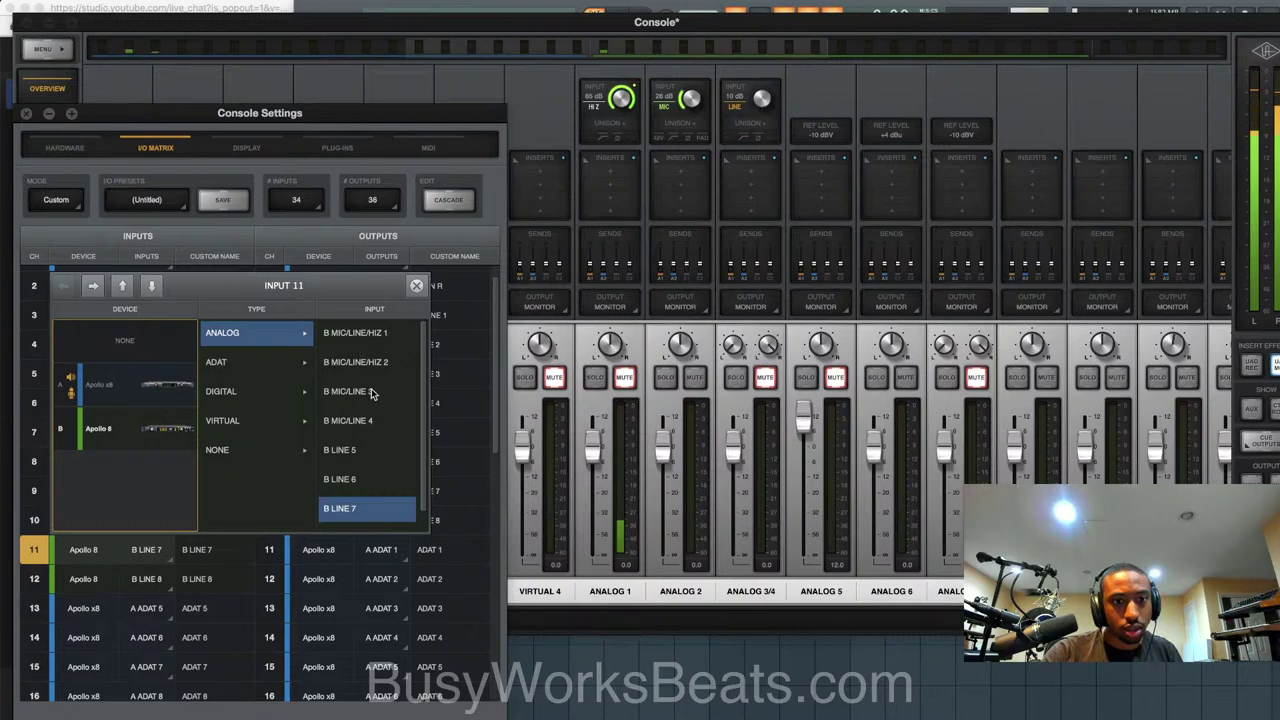
{"action": "left_click", "coordinate": [360, 333]}
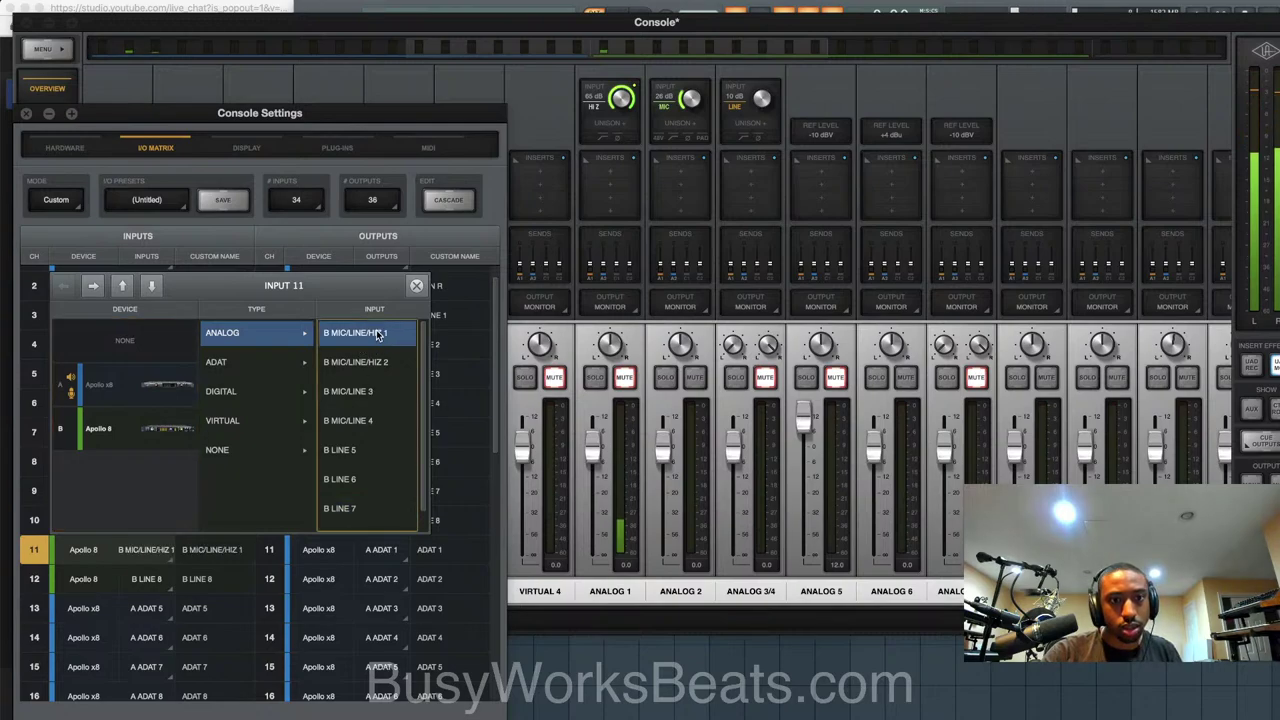
{"action": "left_click", "coordinate": [418, 288]}
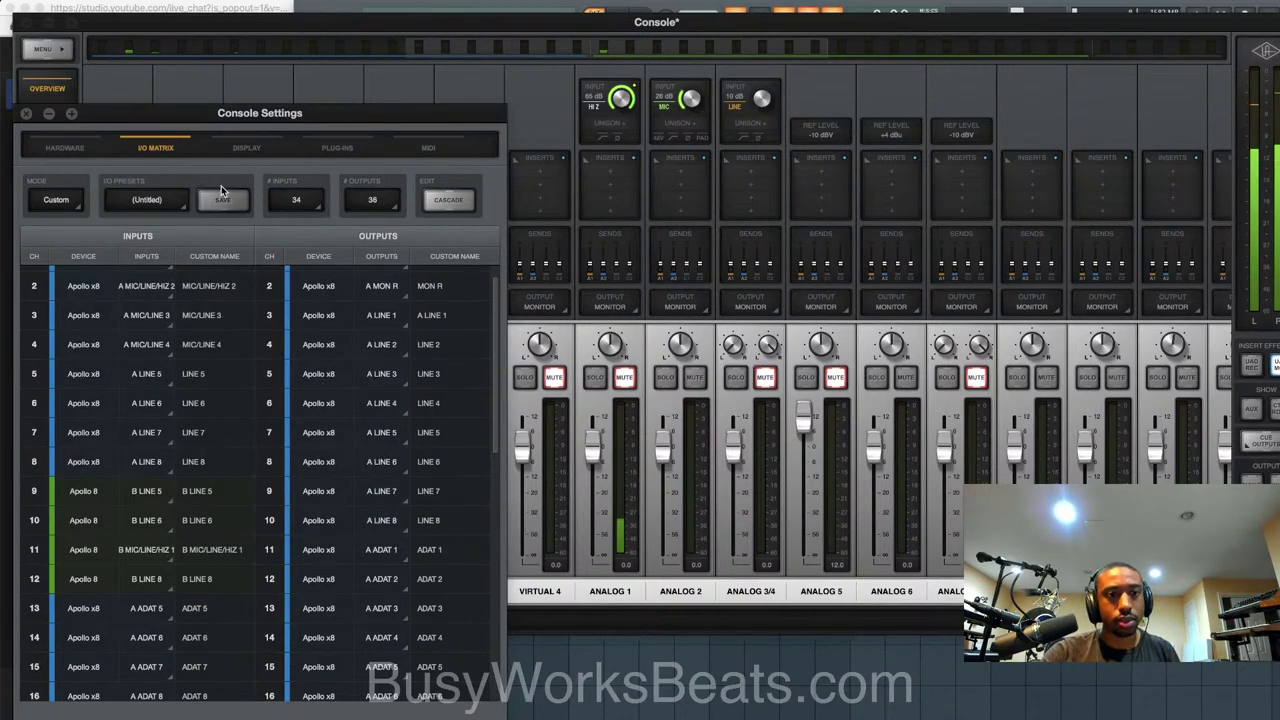
{"action": "left_click", "coordinate": [27, 114]}
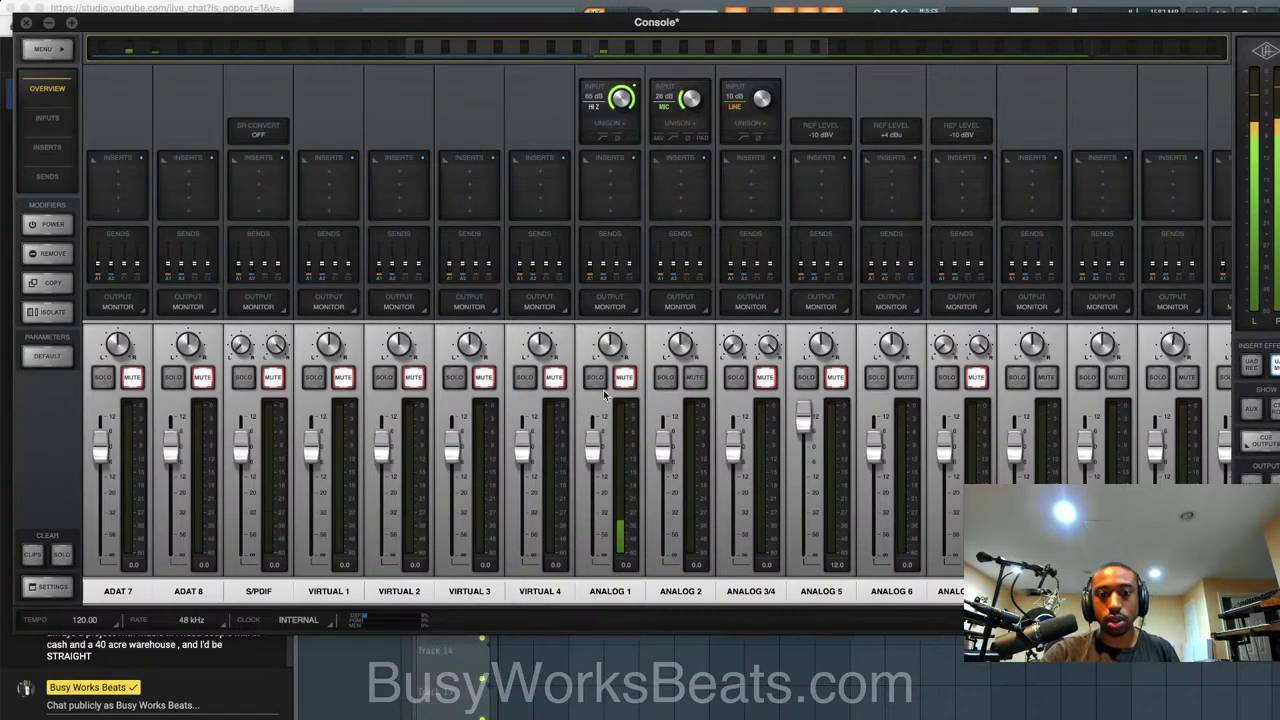
Return to FL Studio and reopen the audio input choices for Insert 22
{"action": "key", "text": "super+Tab"}
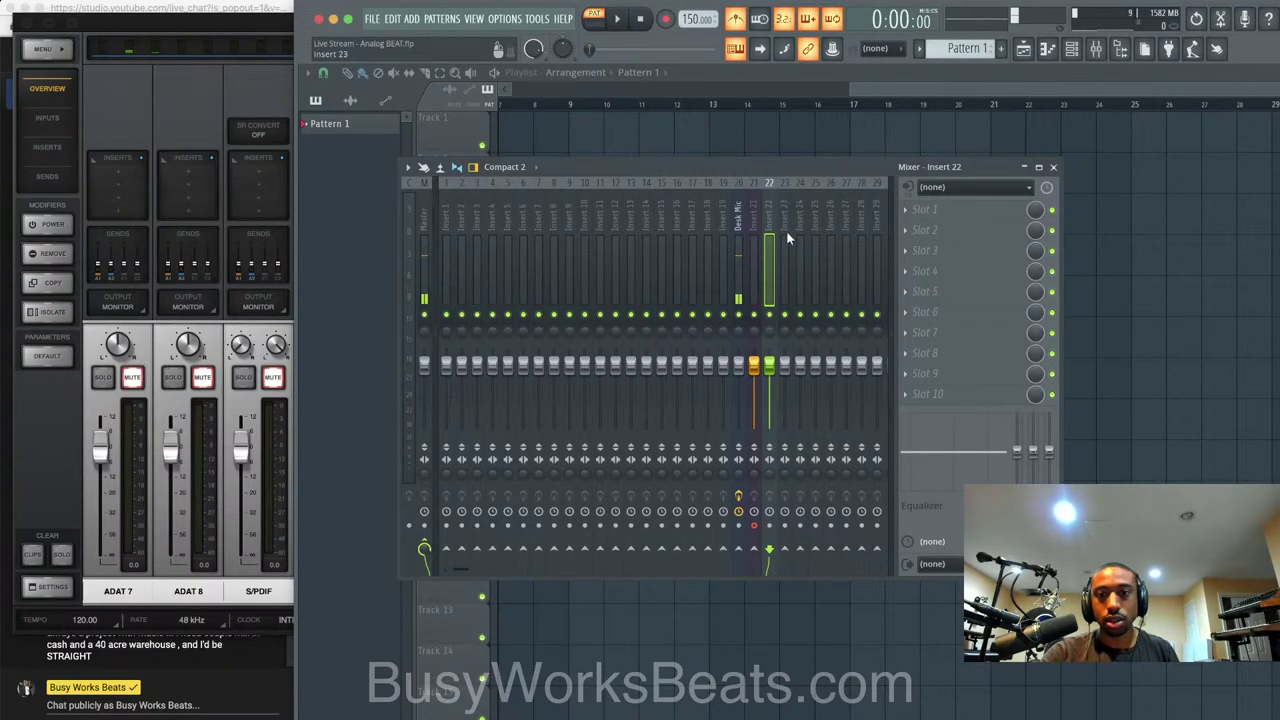
{"action": "left_click", "coordinate": [950, 188]}
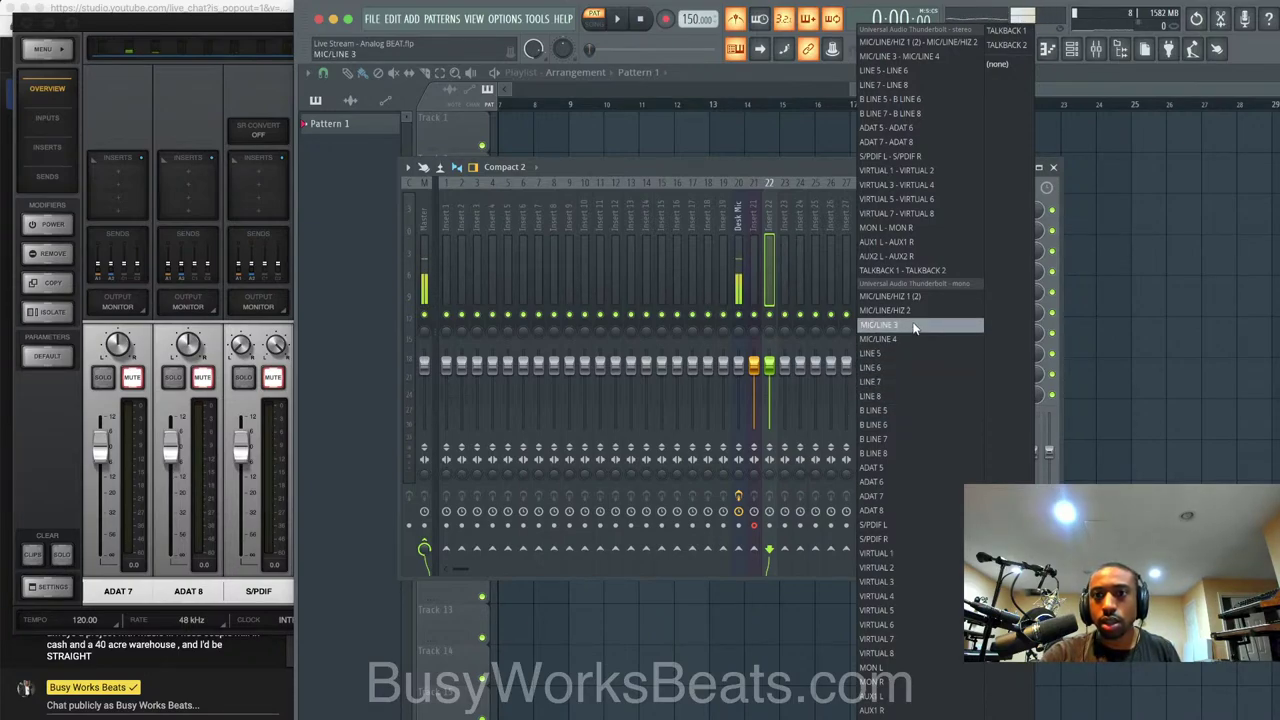
Examine the input assignments in Console's I/O Matrix settings and compare them with the inputs offered for Insert 22 in FL Studio
{"action": "left_click", "coordinate": [200, 90]}
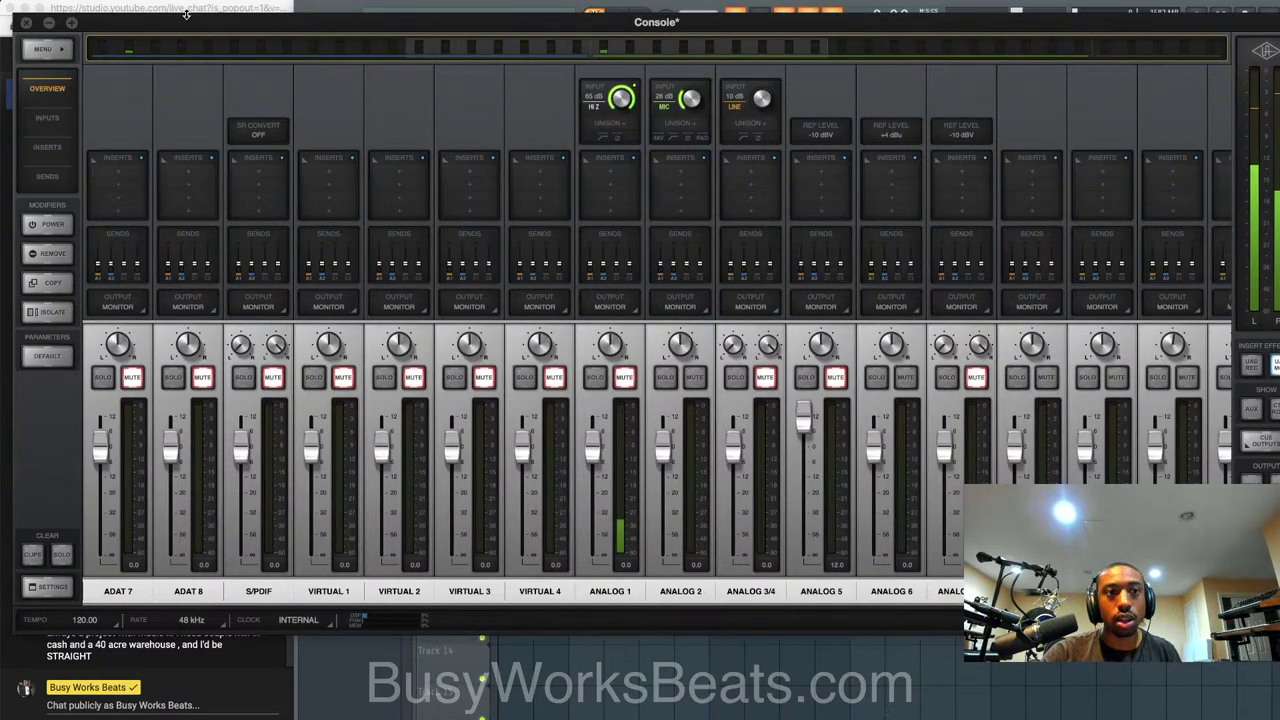
{"action": "left_click", "coordinate": [43, 49]}
{"action": "left_click", "coordinate": [245, 49]}
{"action": "left_click", "coordinate": [282, 366]}
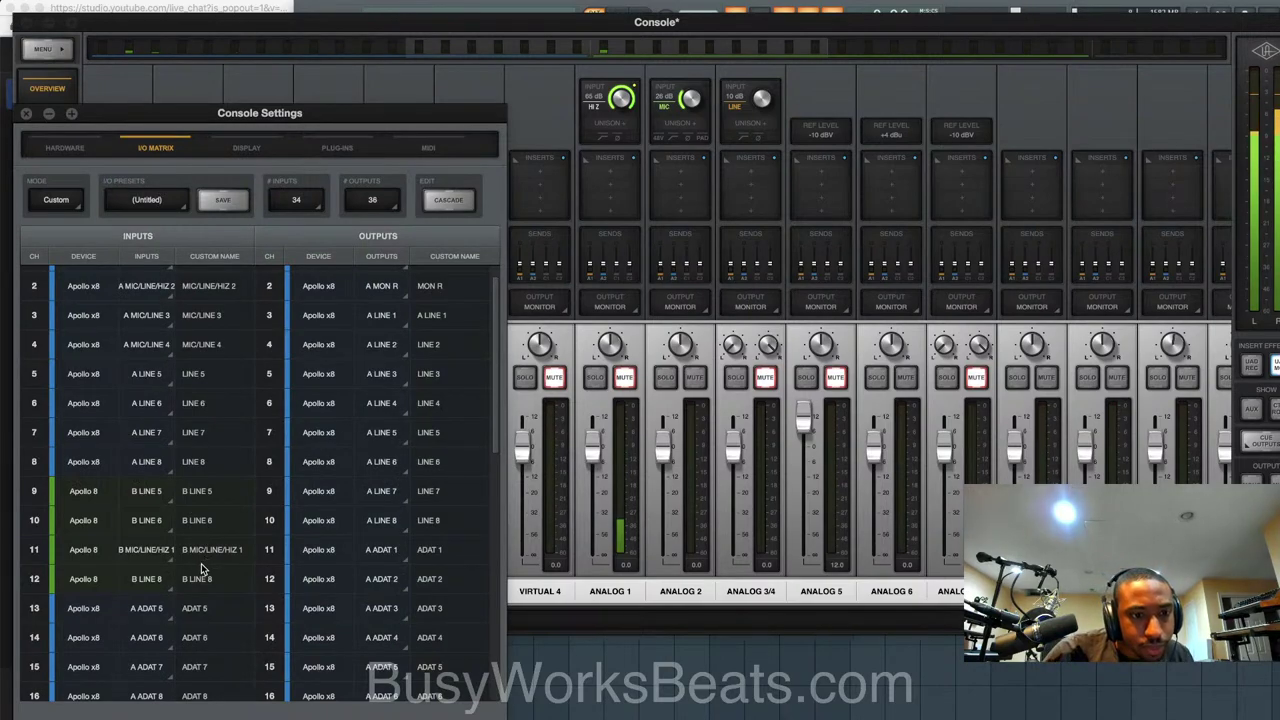
{"action": "key", "text": "super+Tab"}
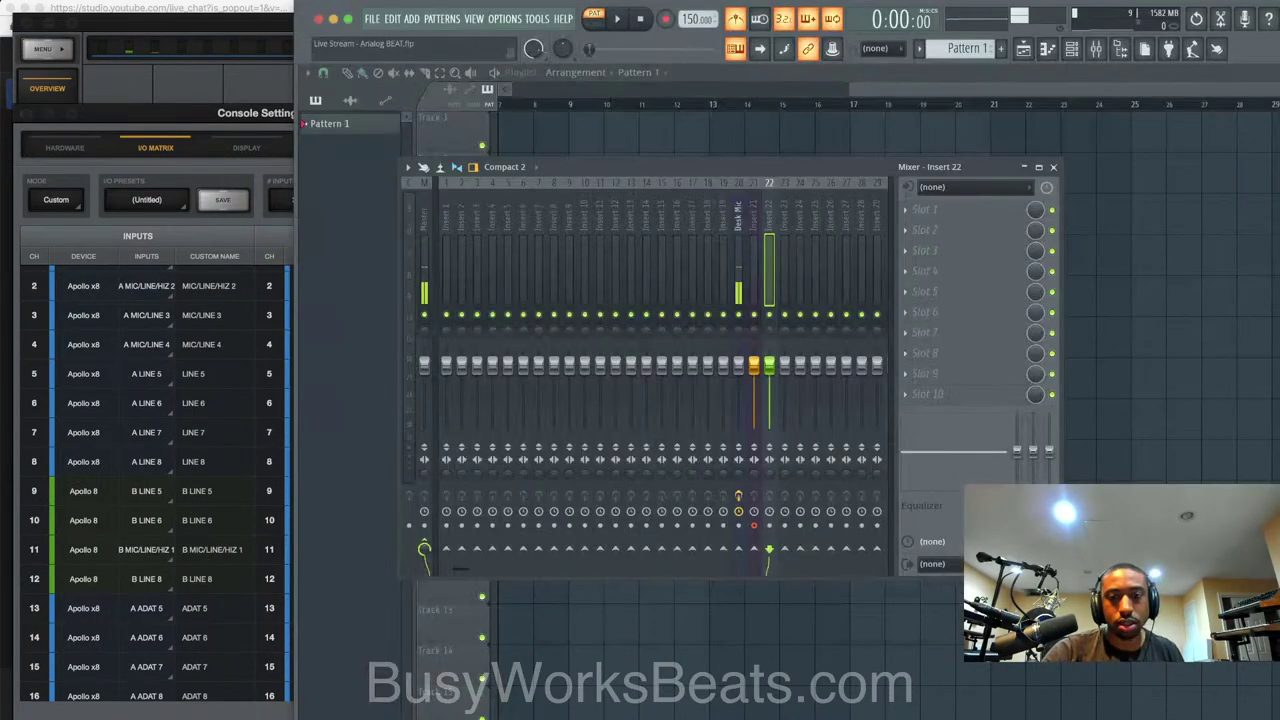
{"action": "left_click", "coordinate": [966, 189]}
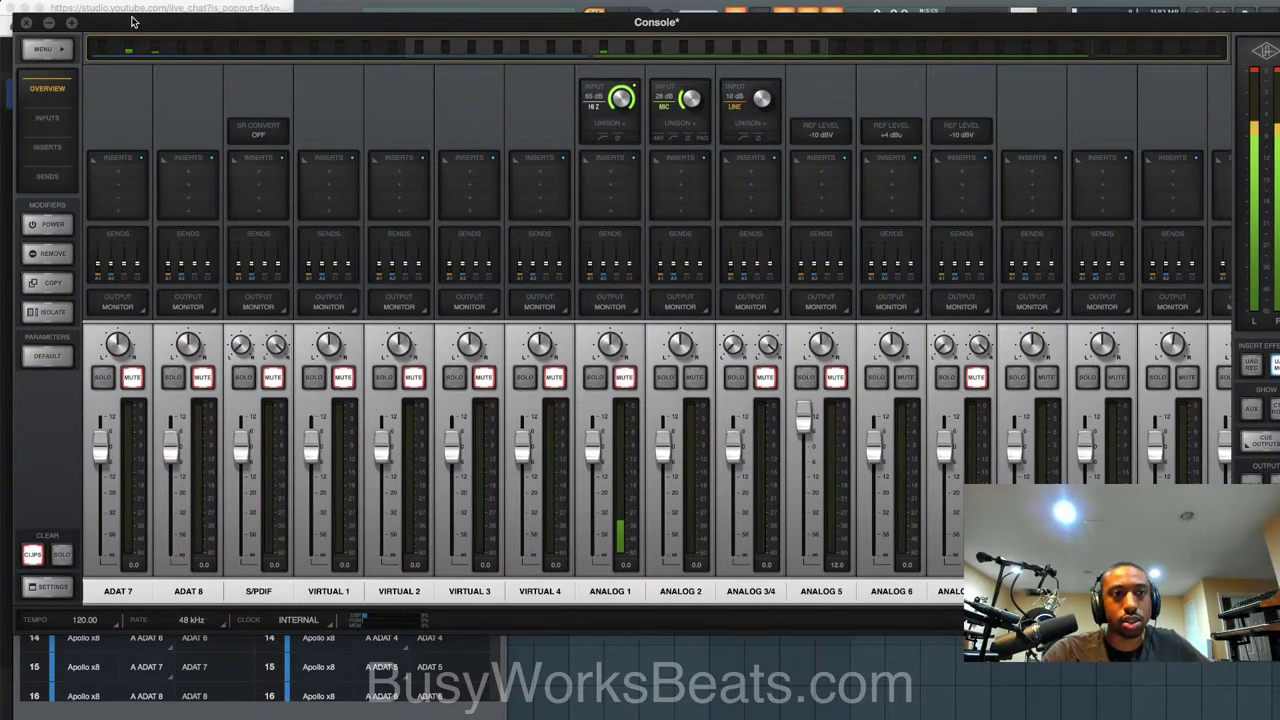
Return to Console's I/O Matrix settings and examine the source options available for input channel 11 without changing it
{"action": "left_click", "coordinate": [50, 49]}
{"action": "left_click", "coordinate": [246, 52]}
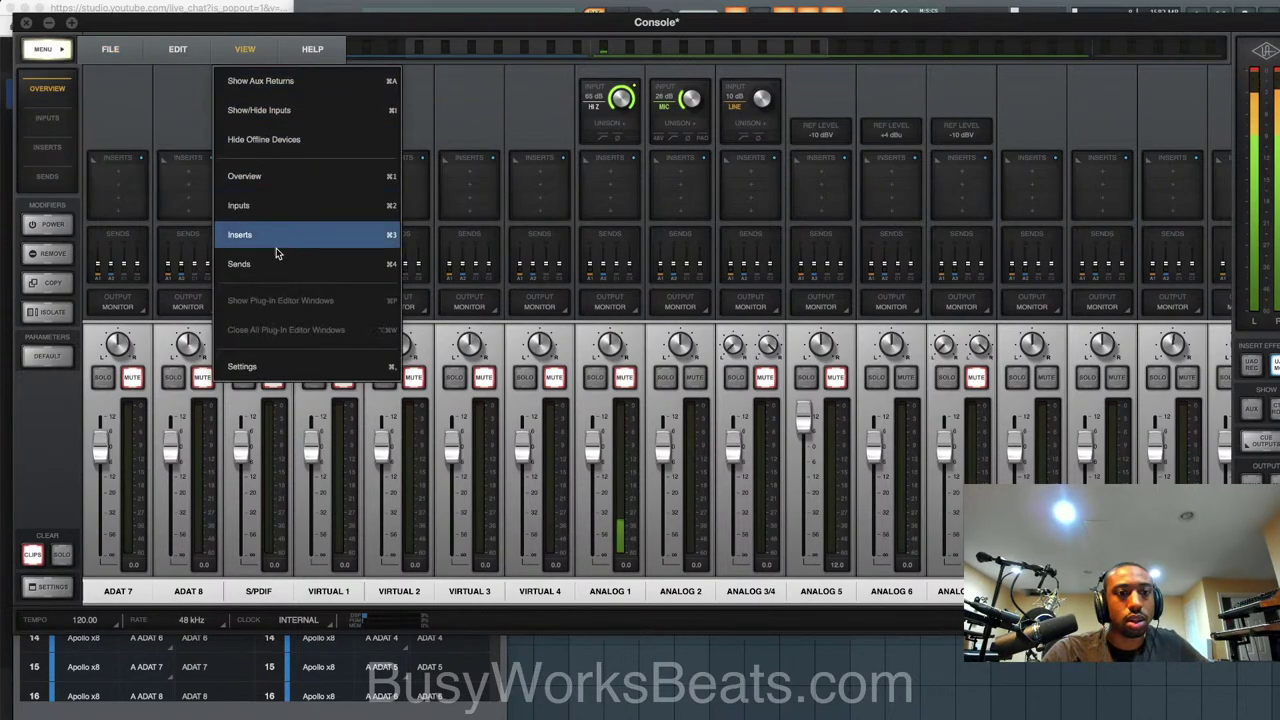
{"action": "left_click", "coordinate": [257, 358]}
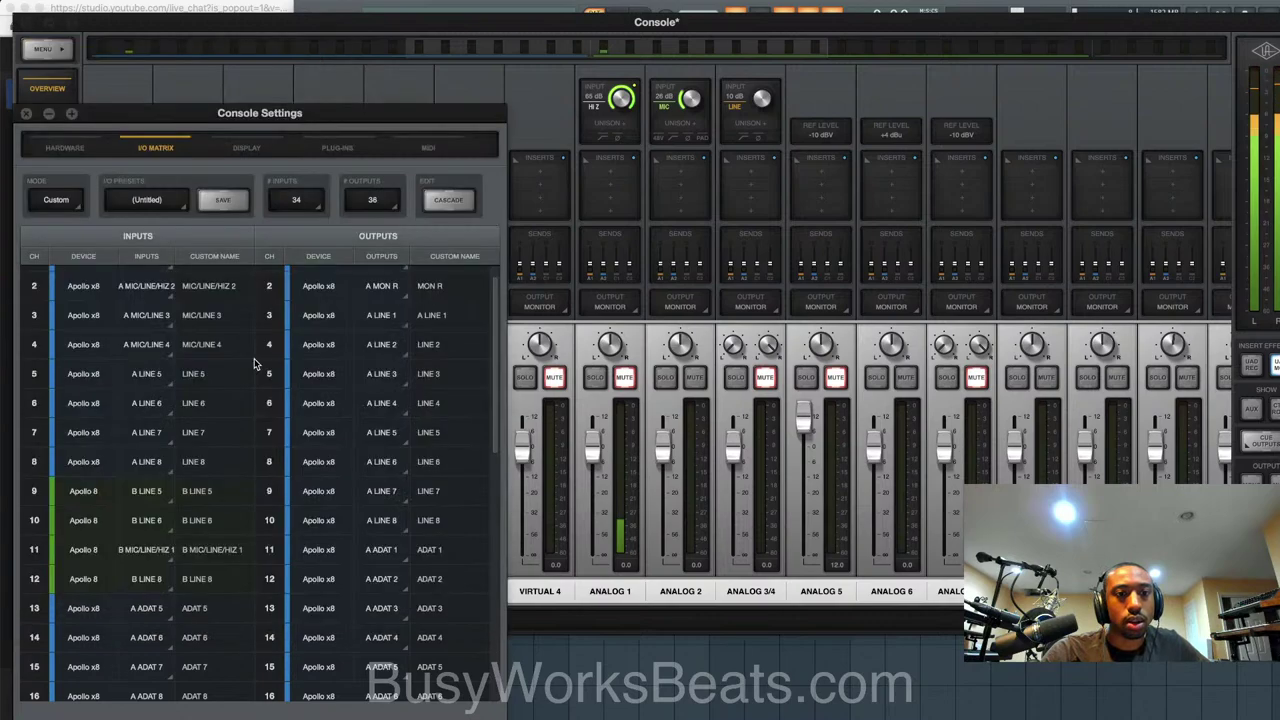
{"action": "left_click", "coordinate": [153, 550]}
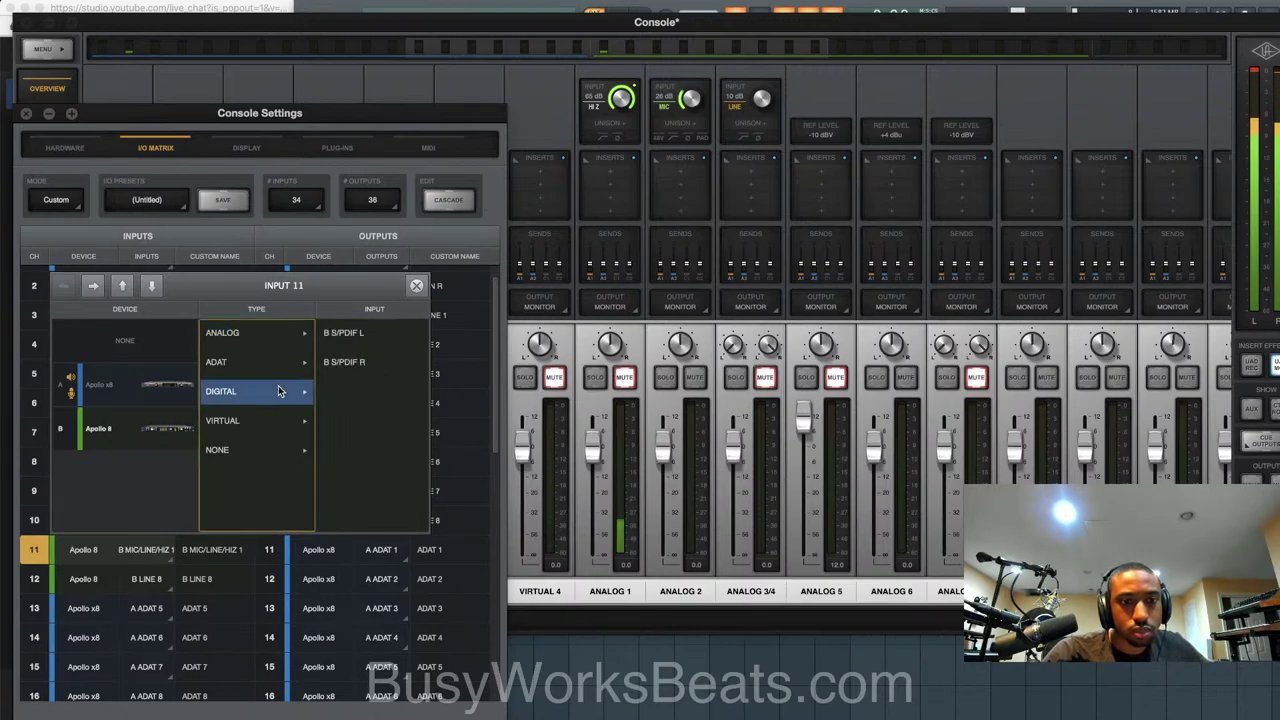
{"action": "left_click", "coordinate": [415, 288]}
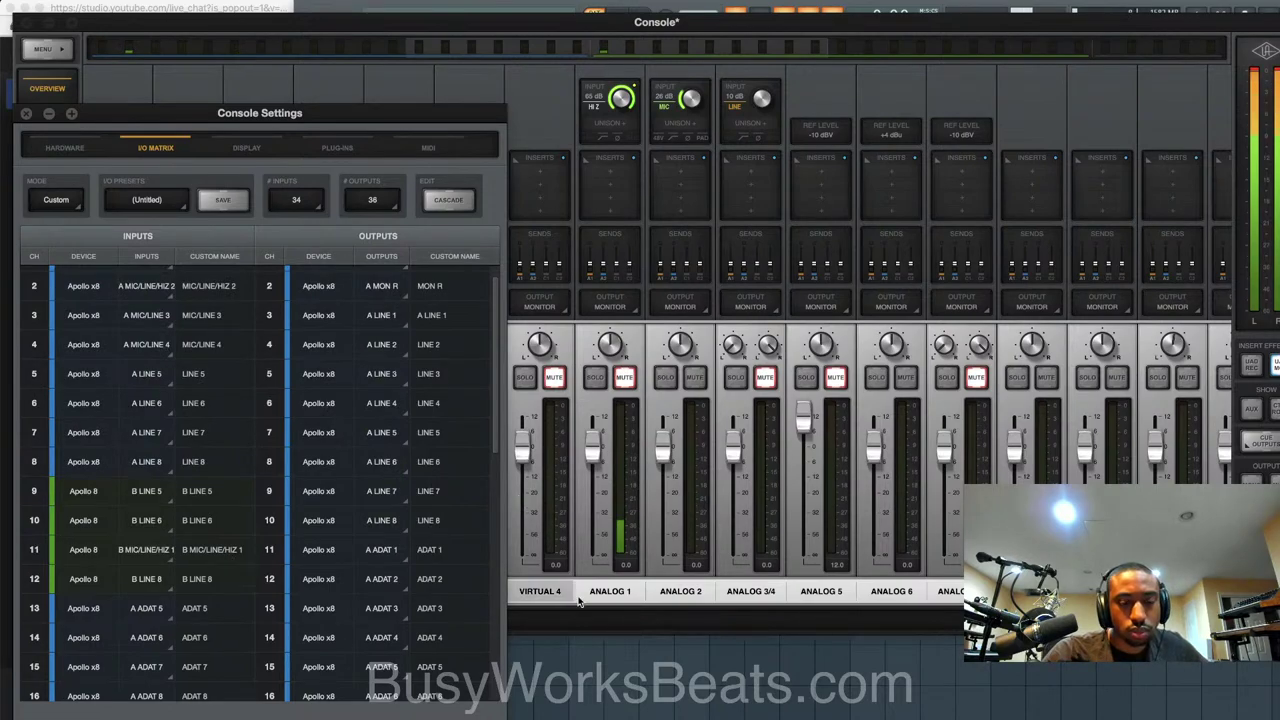
Switch back to FL Studio and recheck the external inputs available for Insert 22
{"action": "key", "text": "super+Tab"}
{"action": "left_click", "coordinate": [940, 190]}
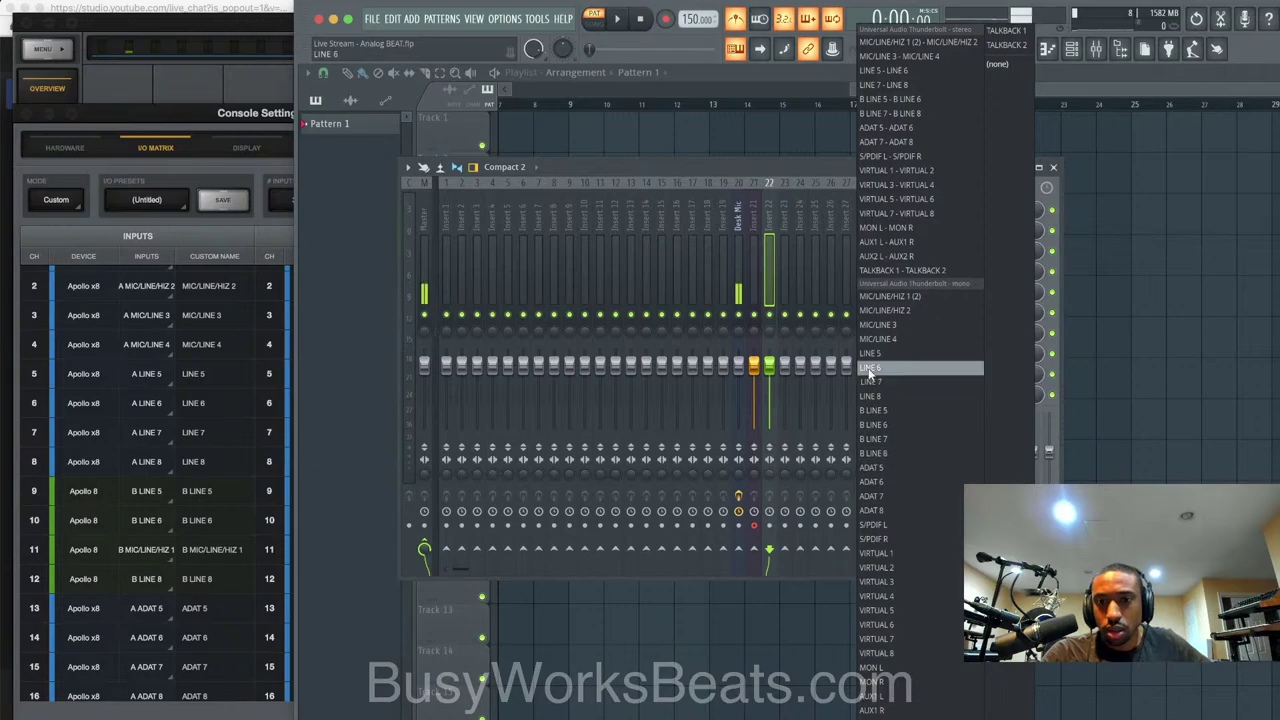
{"action": "left_click", "coordinate": [755, 181]}
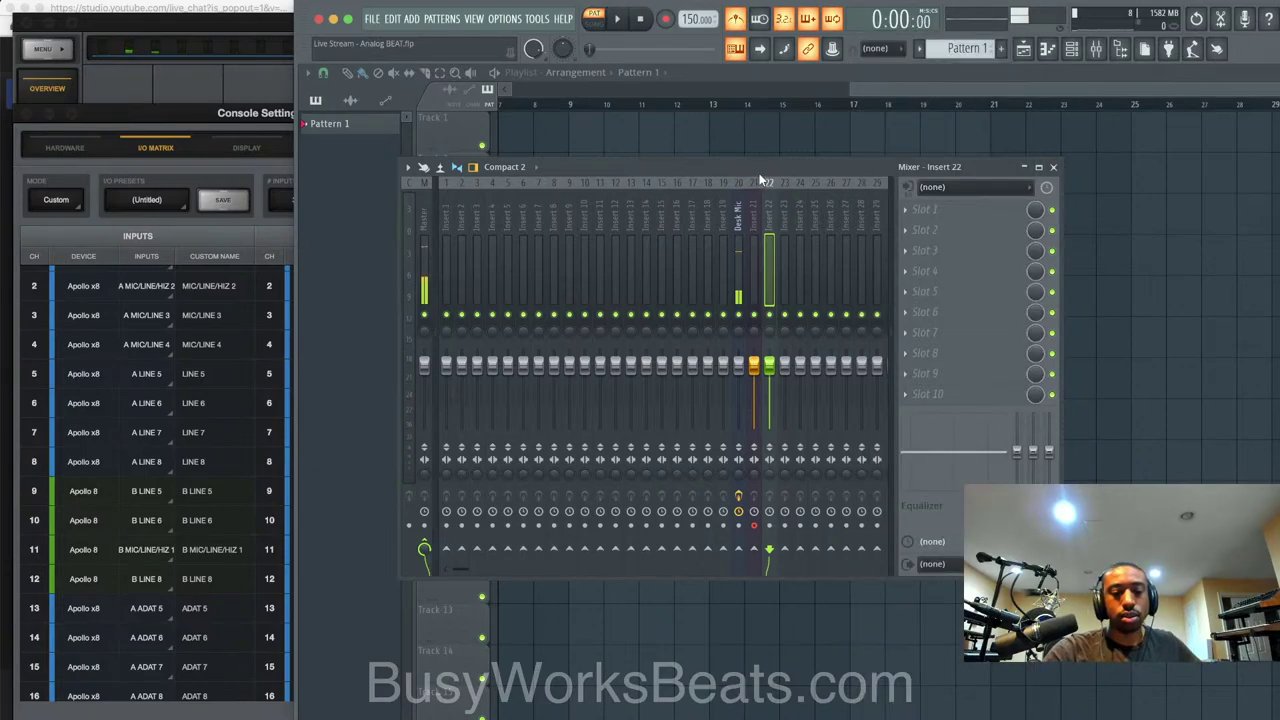
Pause the VLC playback and restart FL Studio with a new empty project
{"action": "left_click", "coordinate": [909, 708]}
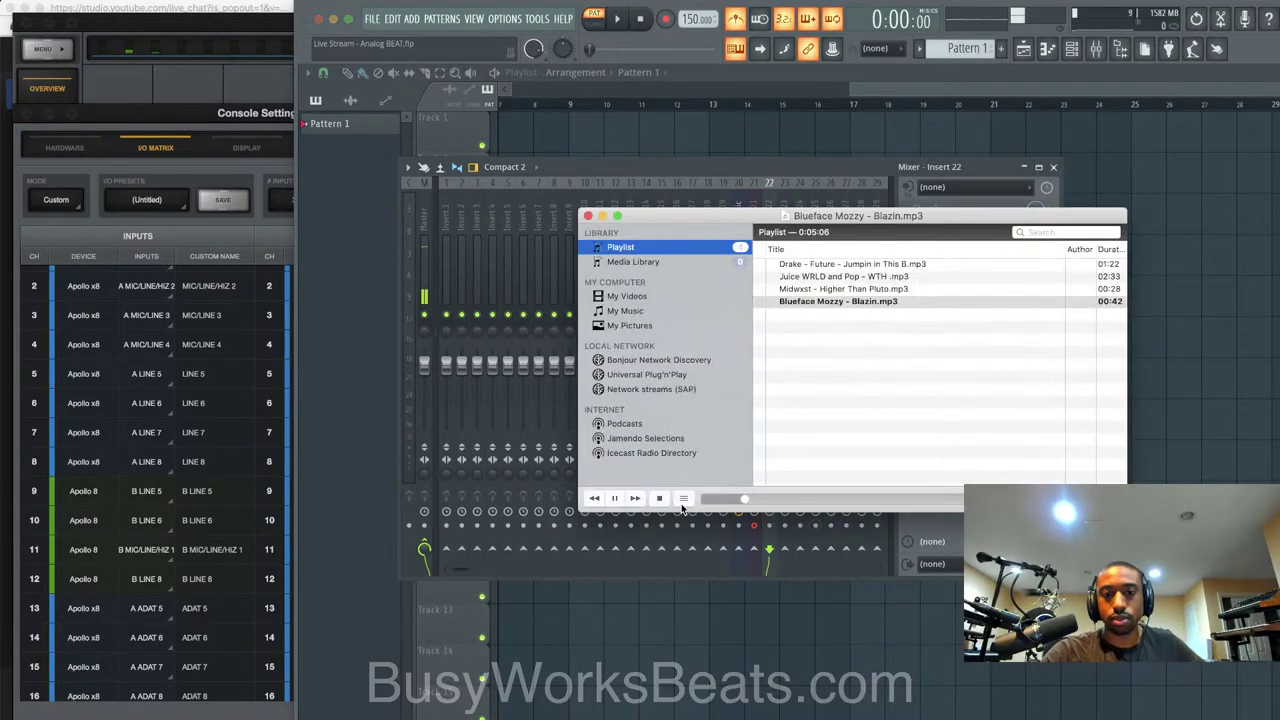
{"action": "left_click", "coordinate": [587, 164]}
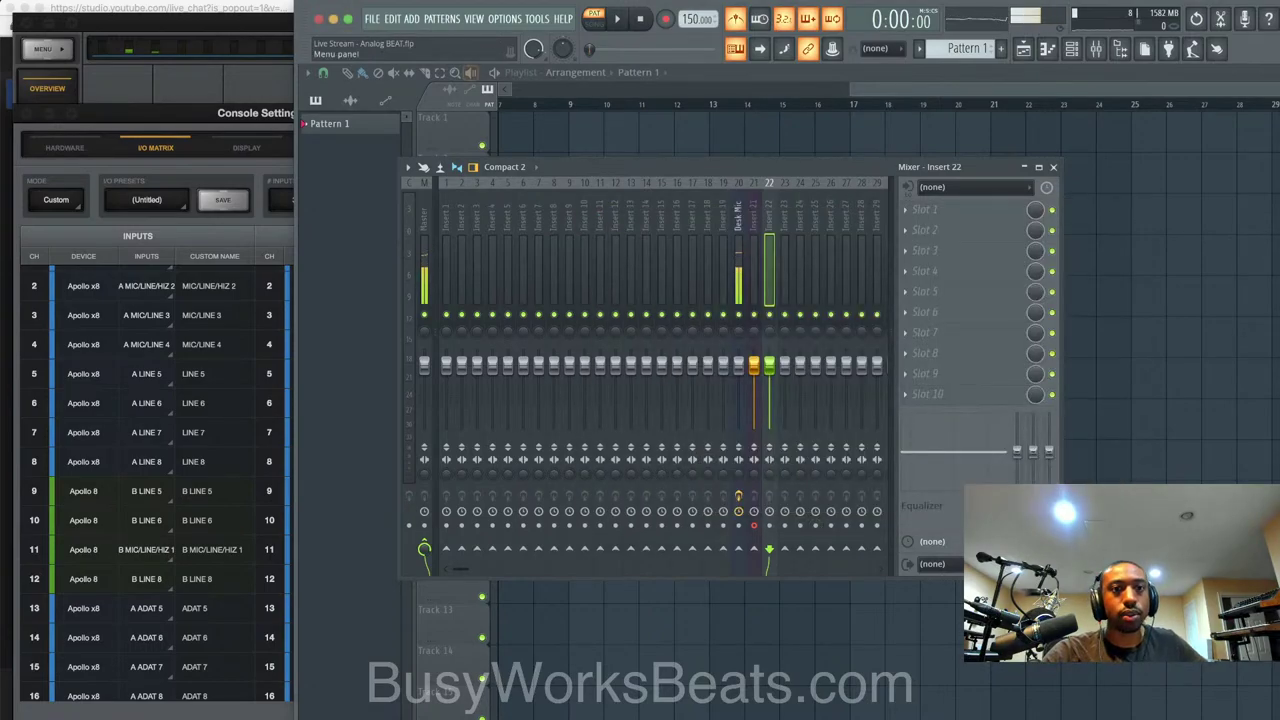
{"action": "left_click", "coordinate": [321, 20]}
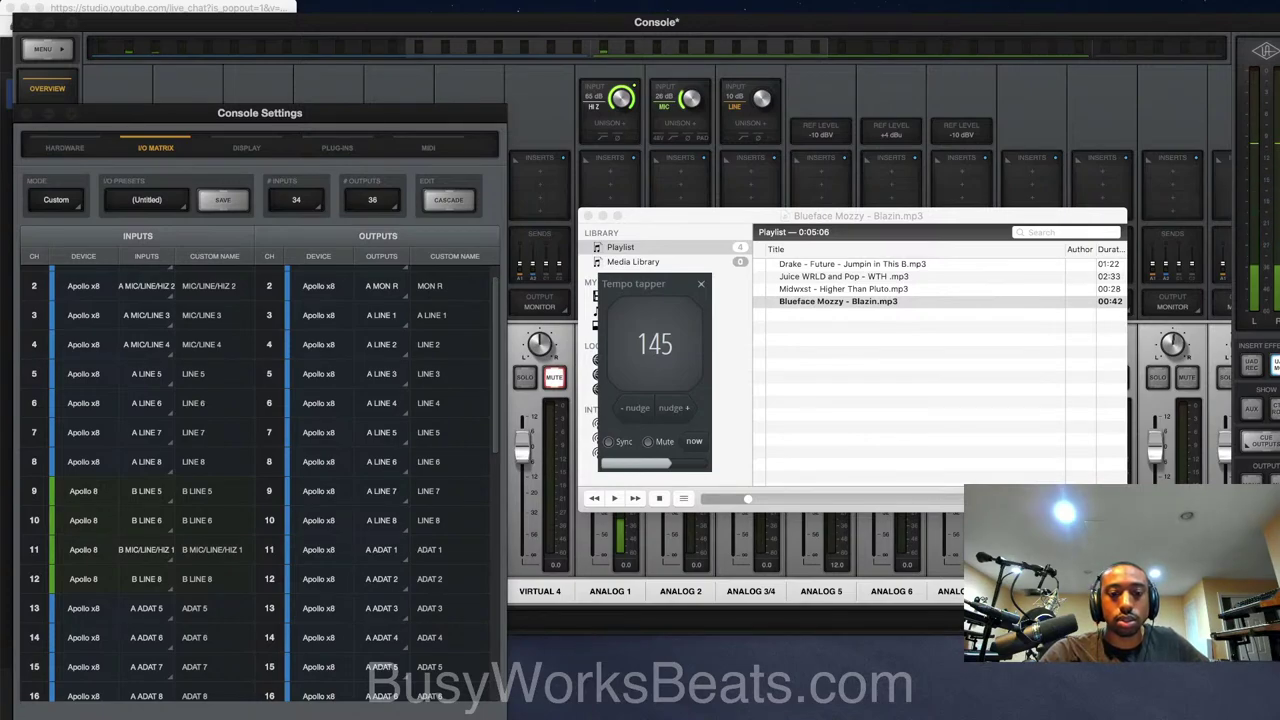
{"action": "left_click", "coordinate": [680, 512]}
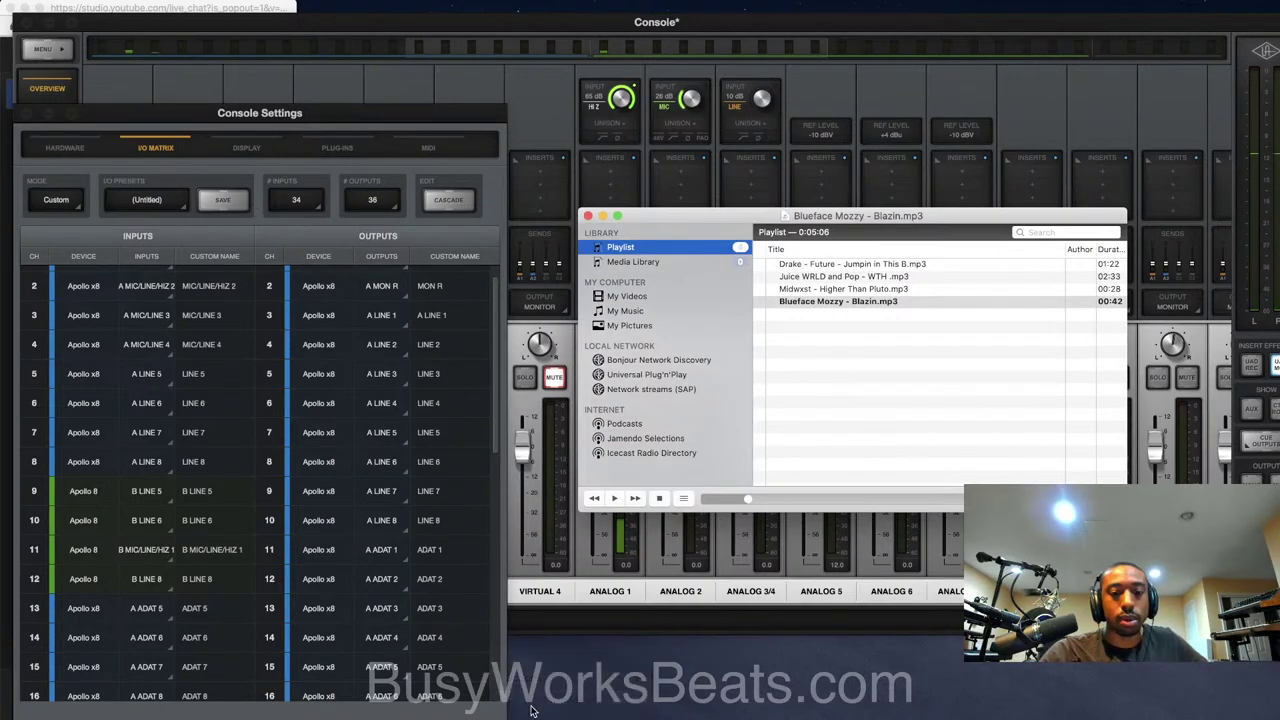
{"action": "left_click", "coordinate": [424, 467]}
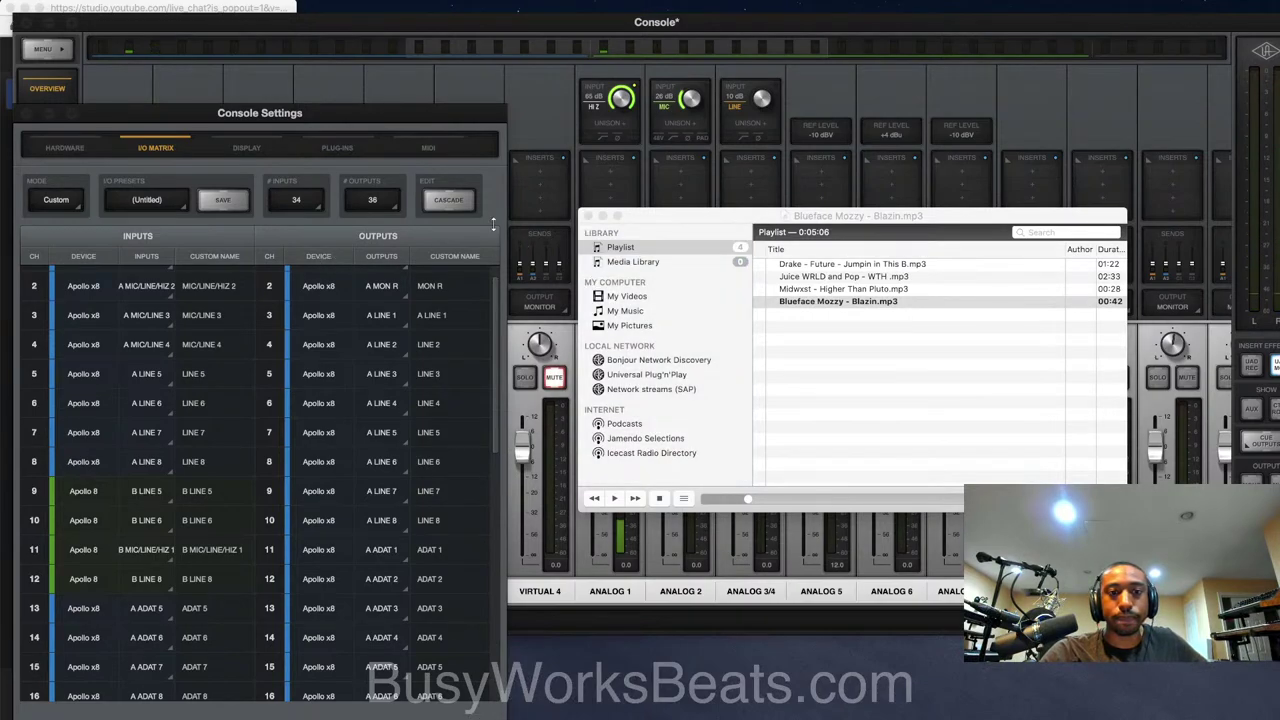
{"action": "key", "text": "super+Tab"}
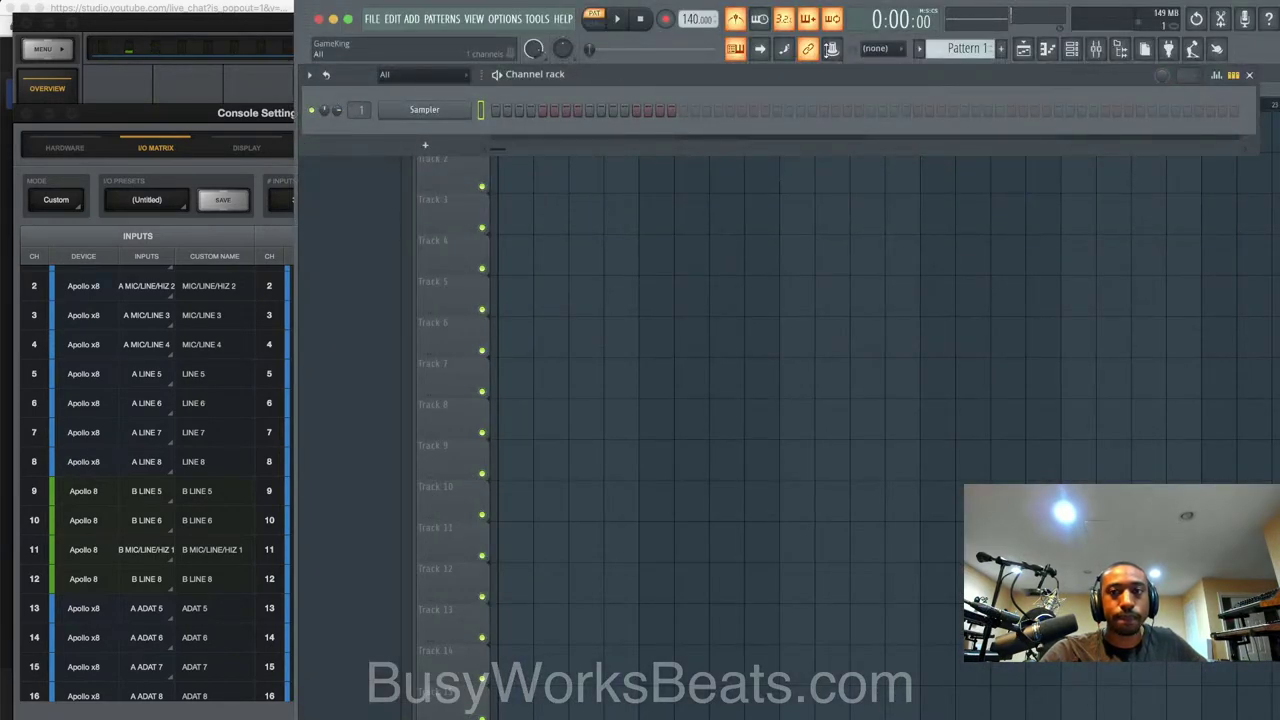
Set mixer Insert 23's input to mono B MIC/LINE/HIZ 1 and switch the track to external input only
{"action": "left_click", "coordinate": [1095, 48]}
{"action": "left_click", "coordinate": [782, 195]}
{"action": "left_click", "coordinate": [950, 188]}
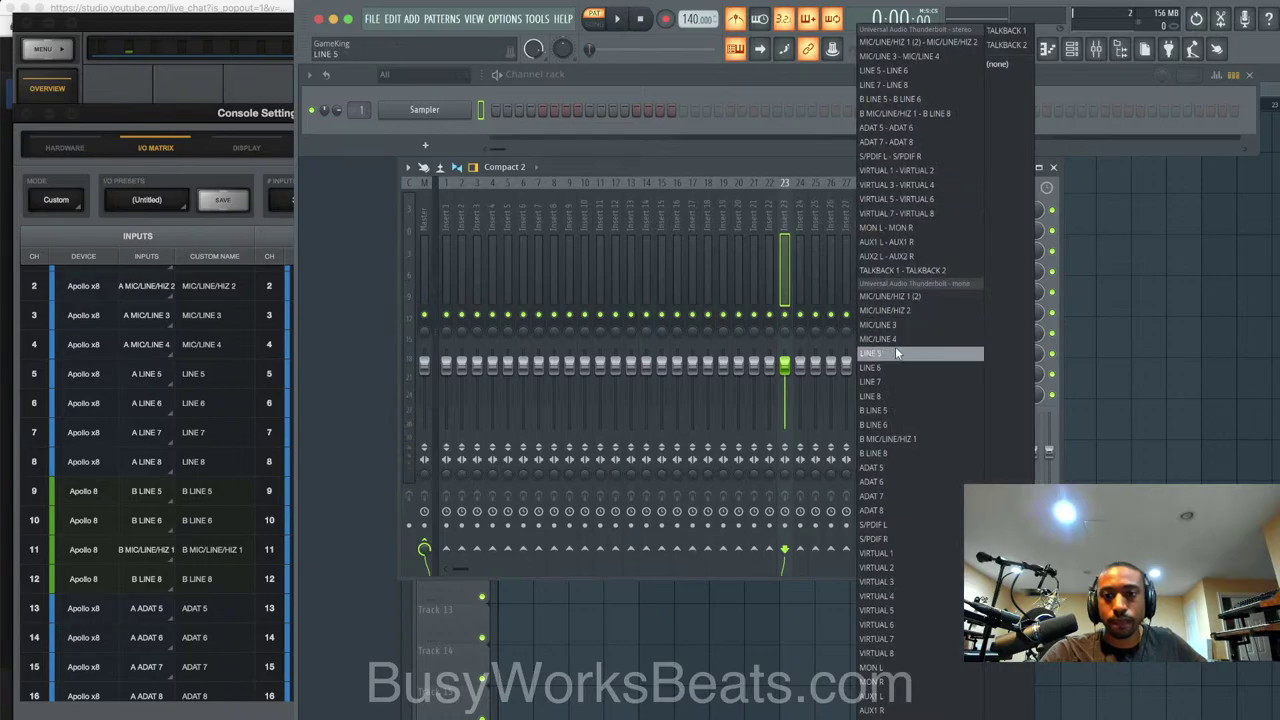
{"action": "left_click", "coordinate": [904, 442]}
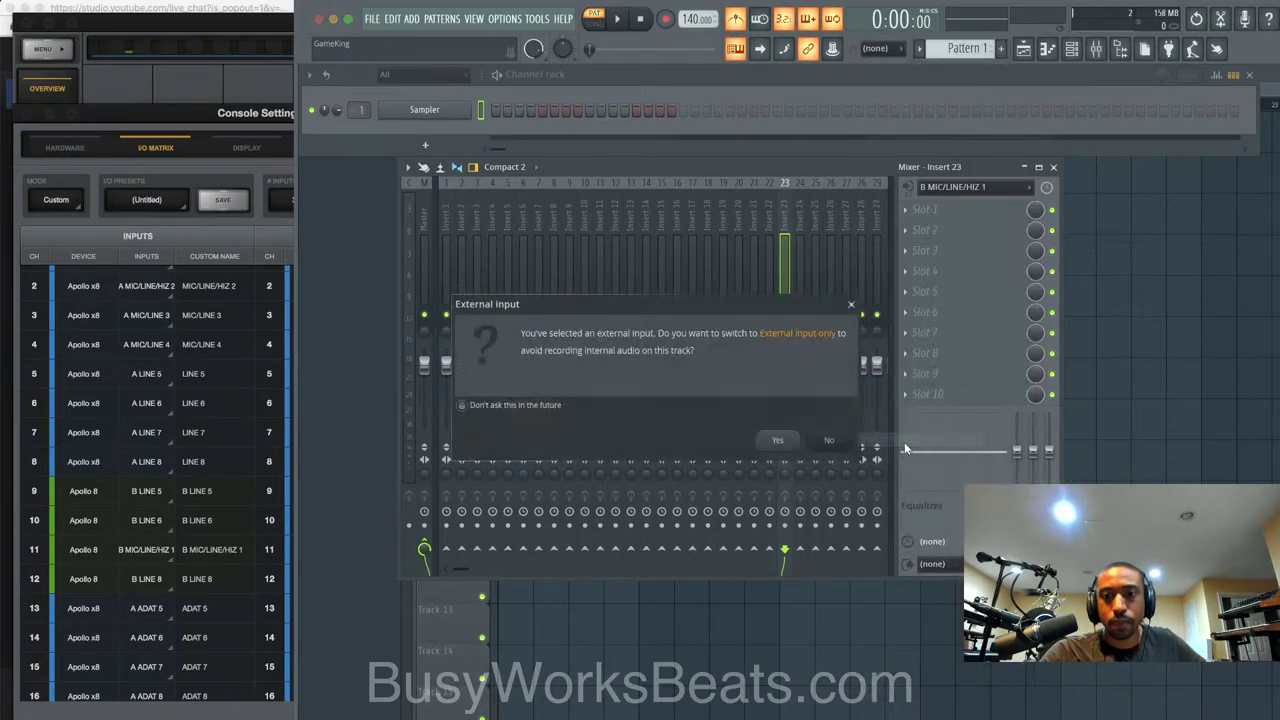
{"action": "left_click", "coordinate": [778, 440]}
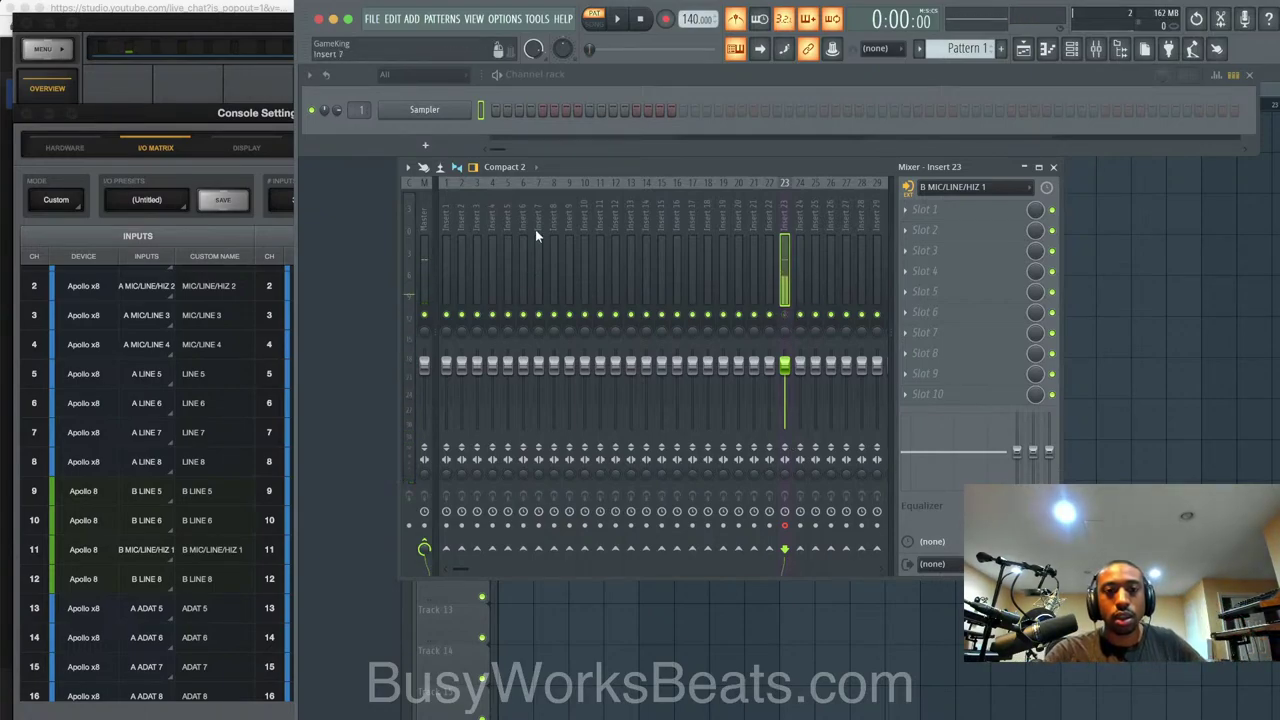
Assign the mono MIC/LINE/HIZ 2 input to mixer Insert 19, declining external input only
{"action": "left_click", "coordinate": [723, 249]}
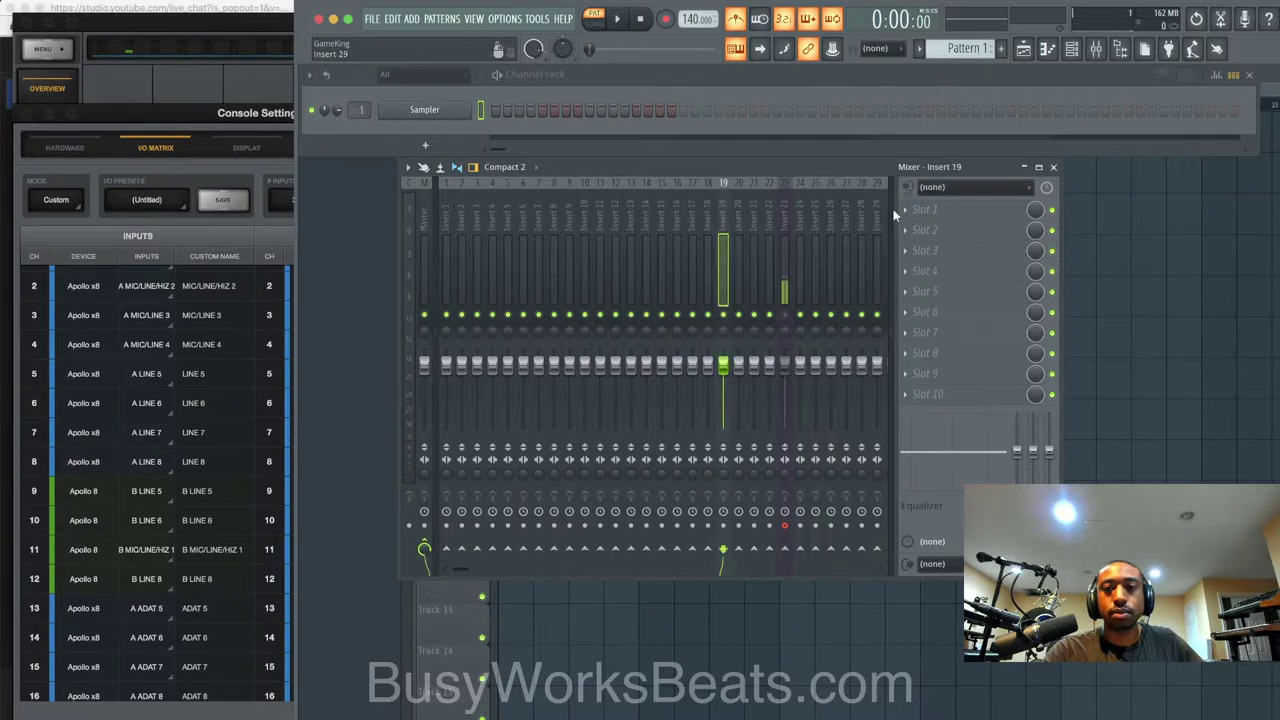
{"action": "left_click", "coordinate": [938, 187]}
{"action": "left_click", "coordinate": [900, 296]}
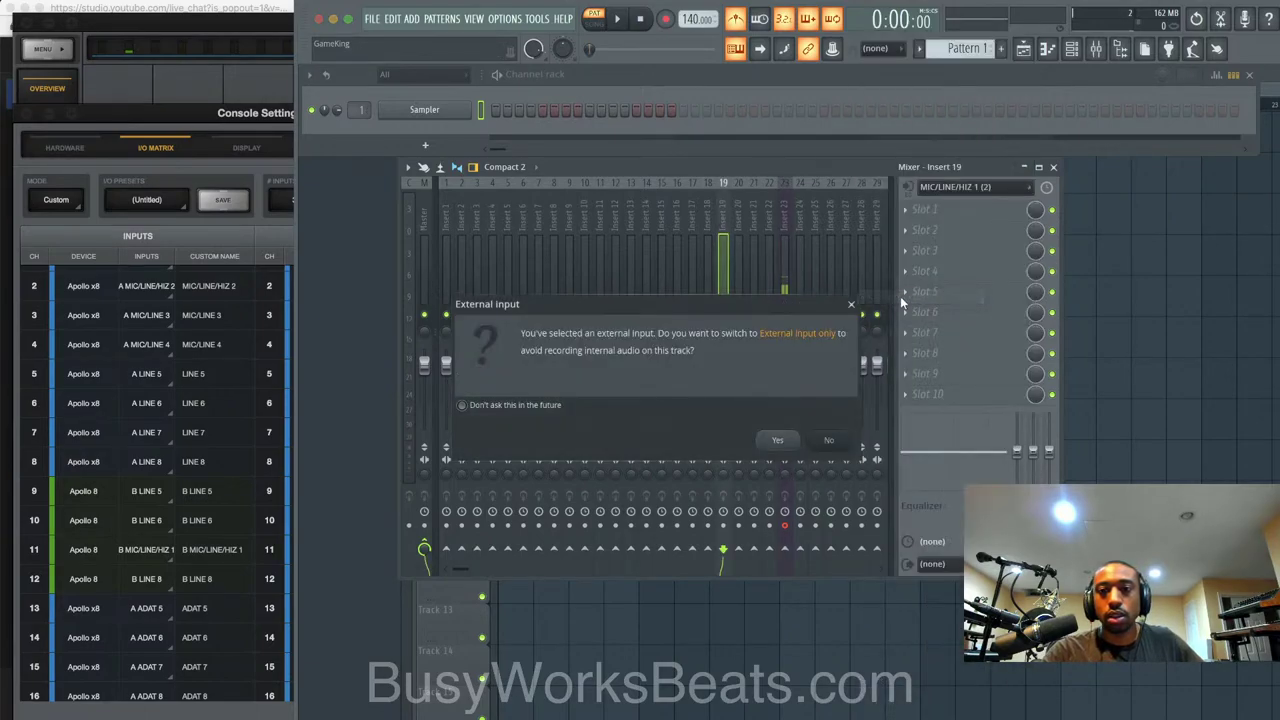
{"action": "left_click", "coordinate": [829, 440]}
{"action": "left_click", "coordinate": [950, 187]}
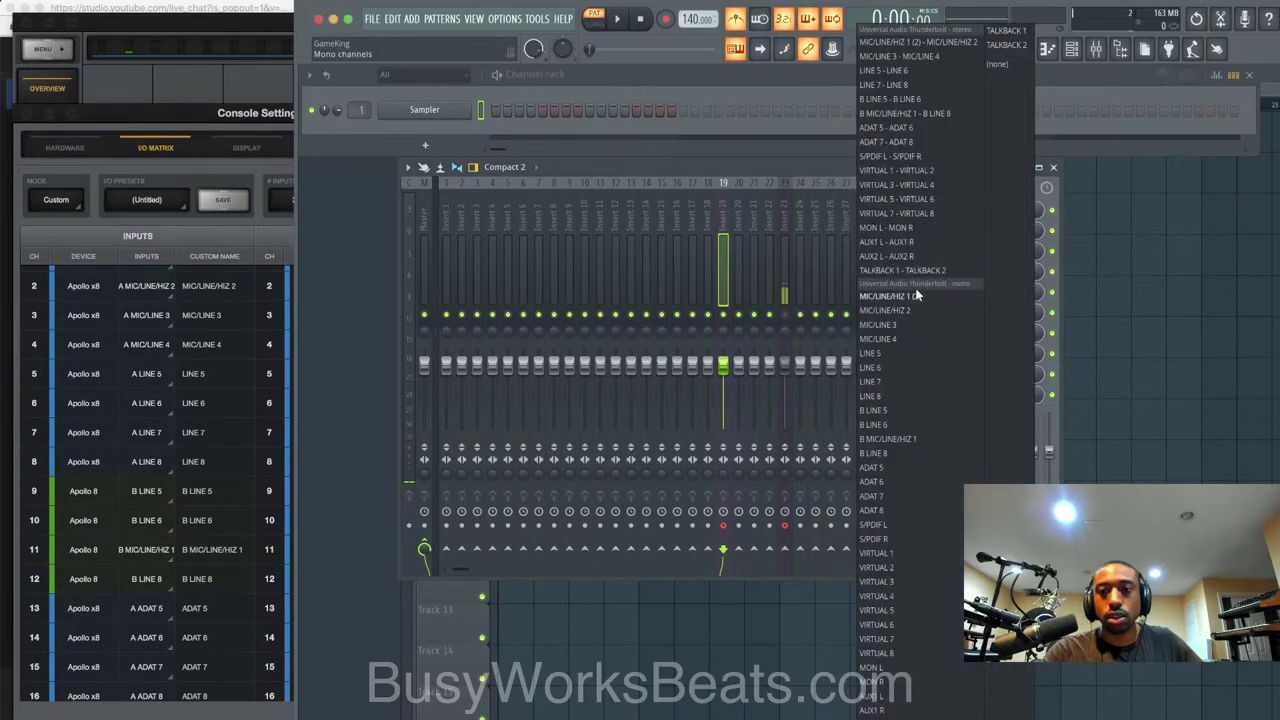
{"action": "left_click", "coordinate": [909, 311]}
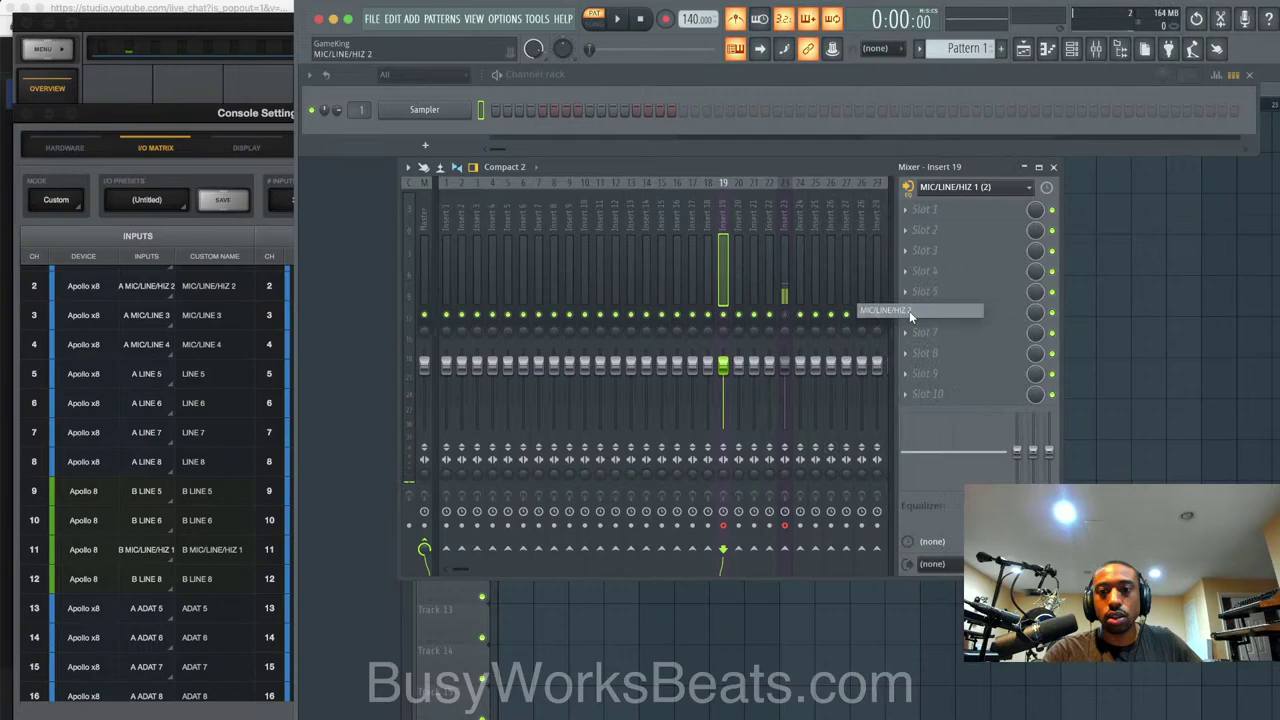
Load the "Mic LOUD No Noise" mixer track state onto Insert 19
{"action": "right_click", "coordinate": [726, 250]}
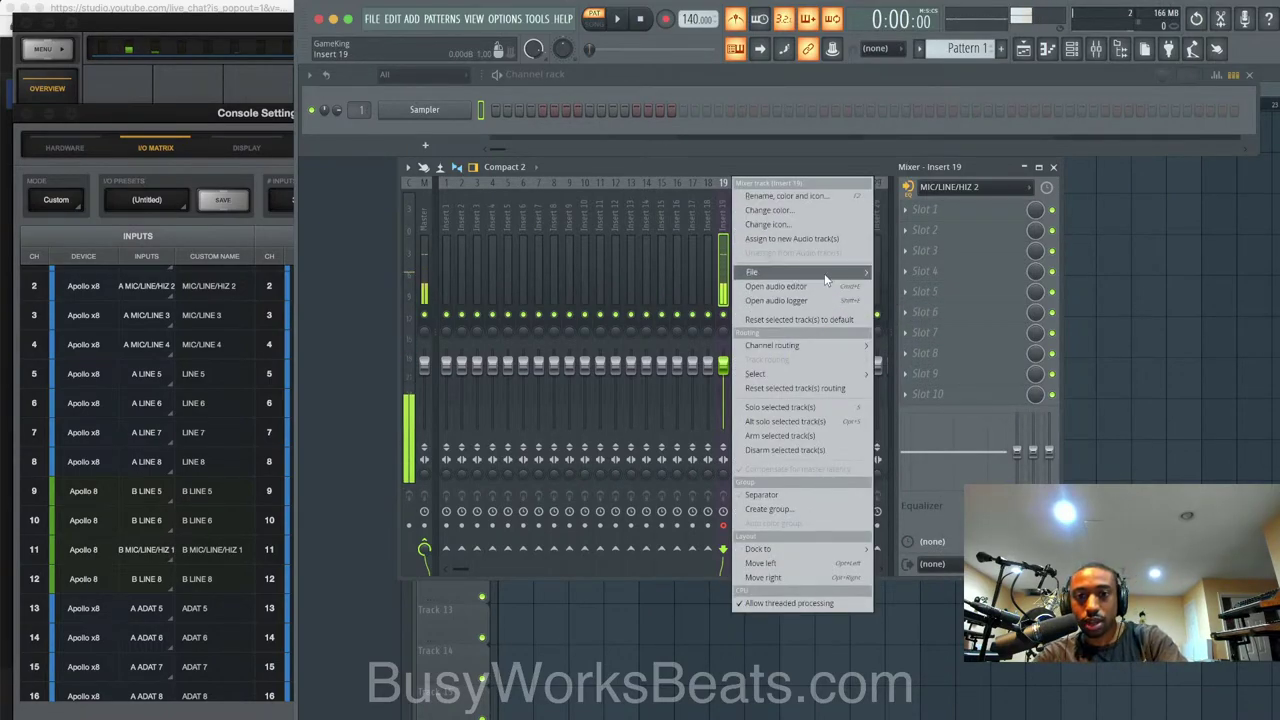
{"action": "mouse_move", "coordinate": [822, 272]}
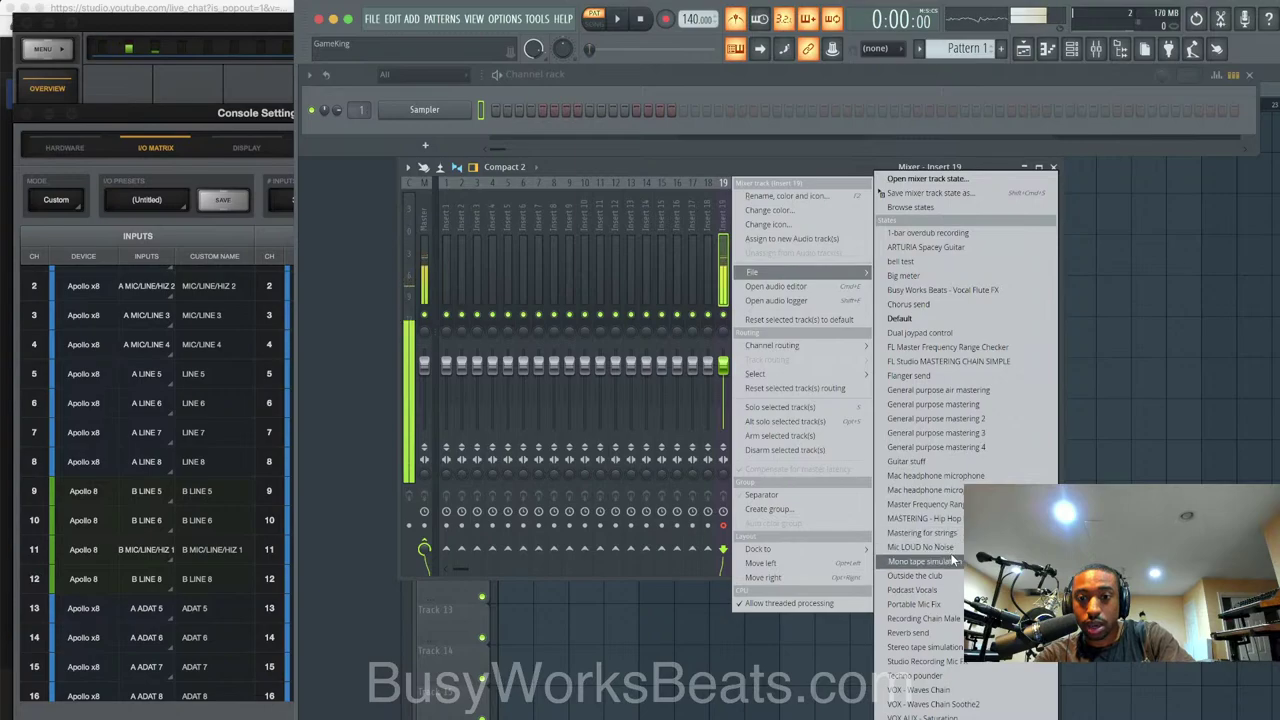
{"action": "left_click", "coordinate": [921, 547]}
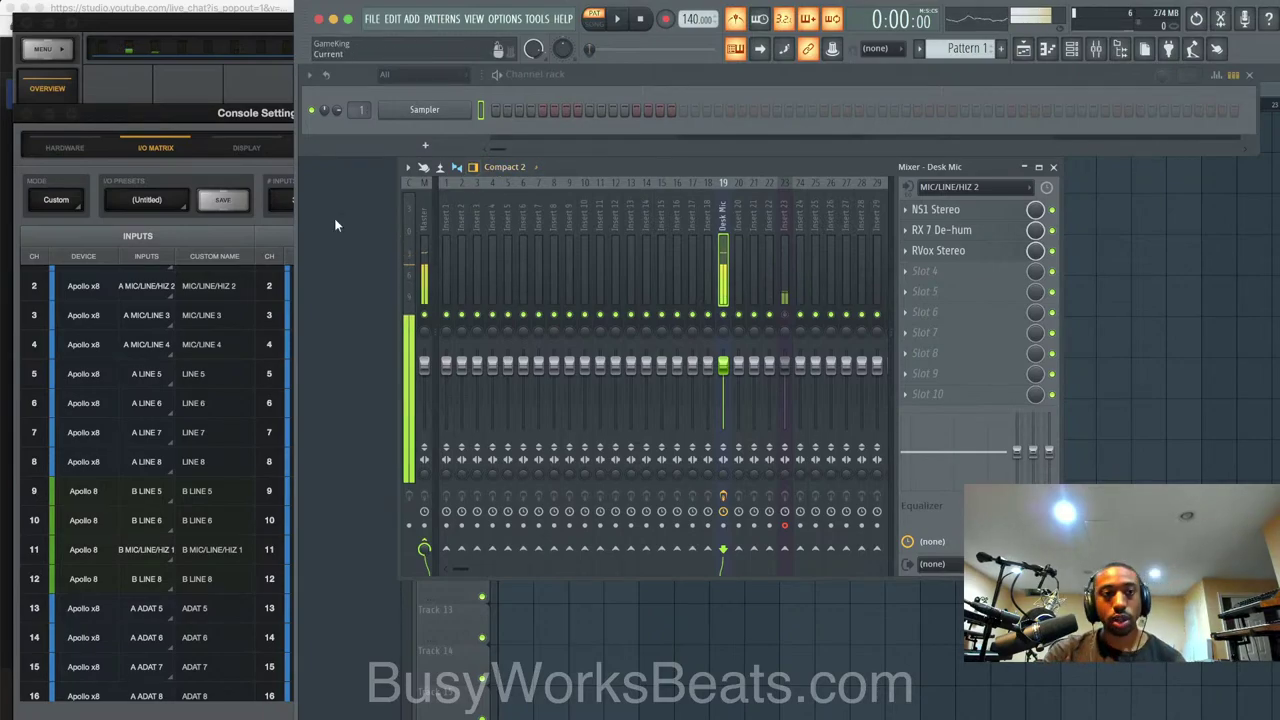
Close Console Settings, set the Analog 1 channel's input gain to 36 dB in Console, and close the Console window
{"action": "left_click", "coordinate": [28, 114]}
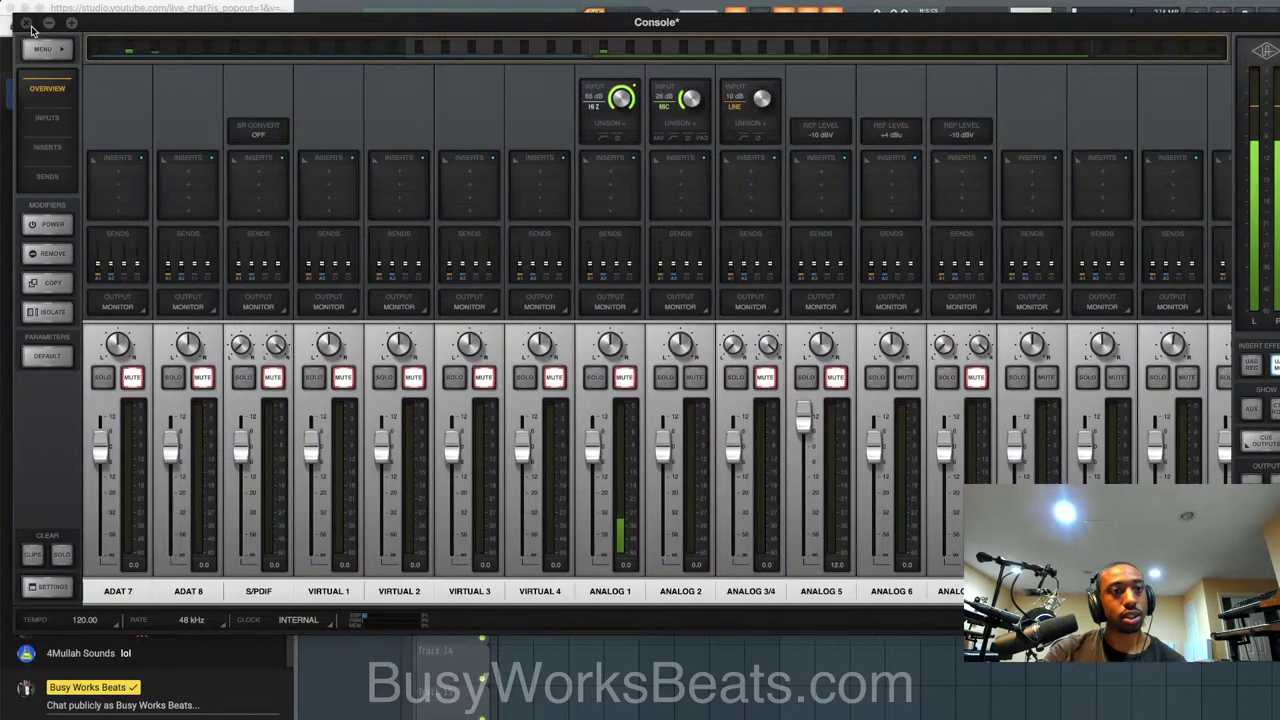
{"action": "left_click", "coordinate": [27, 23]}
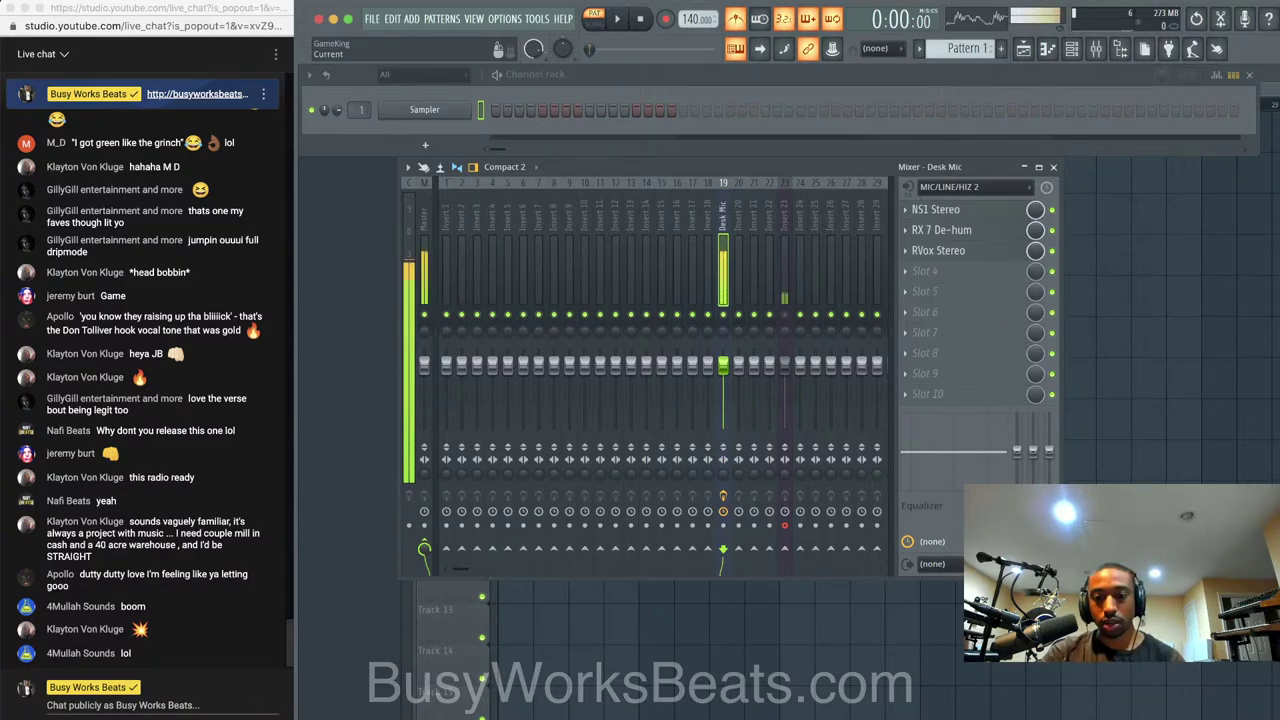
{"action": "right_click", "coordinate": [966, 719]}
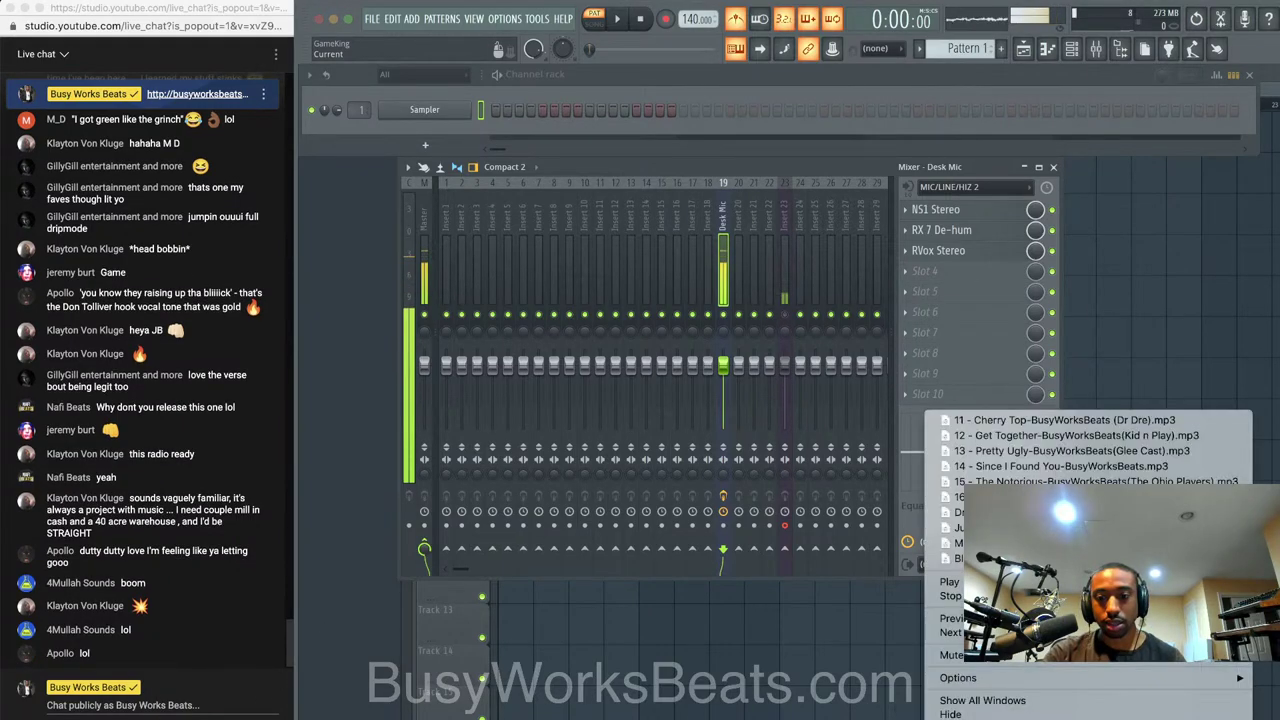
{"action": "left_click", "coordinate": [964, 717]}
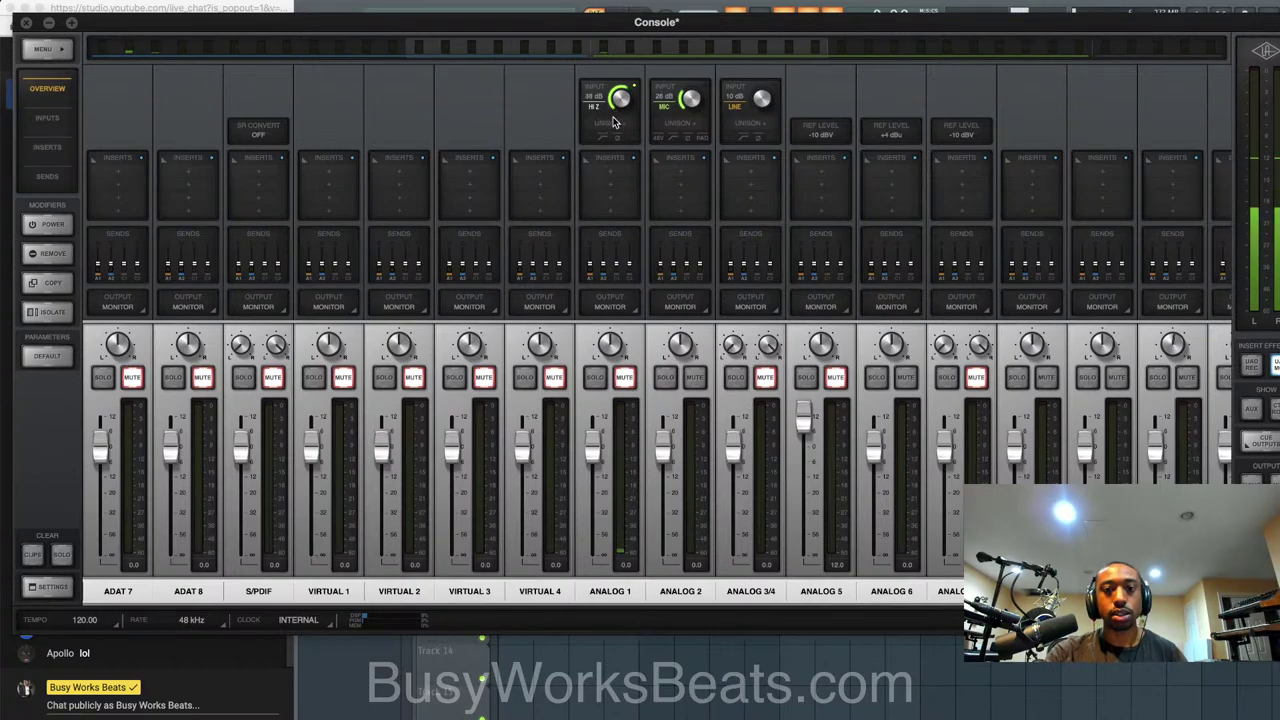
{"action": "left_click", "coordinate": [27, 23]}
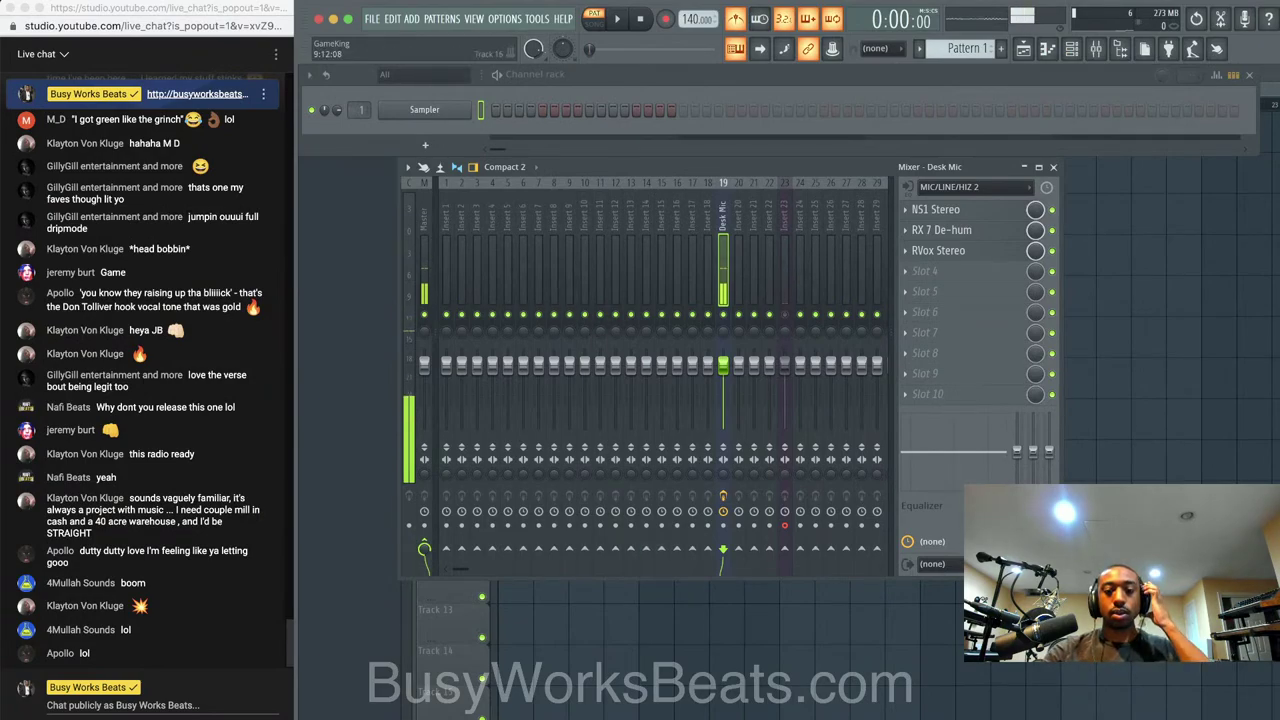
Check the OBS audio levels and the YouTube Studio livestream dashboard, minimizing each window when done
{"action": "left_click", "coordinate": [930, 715]}
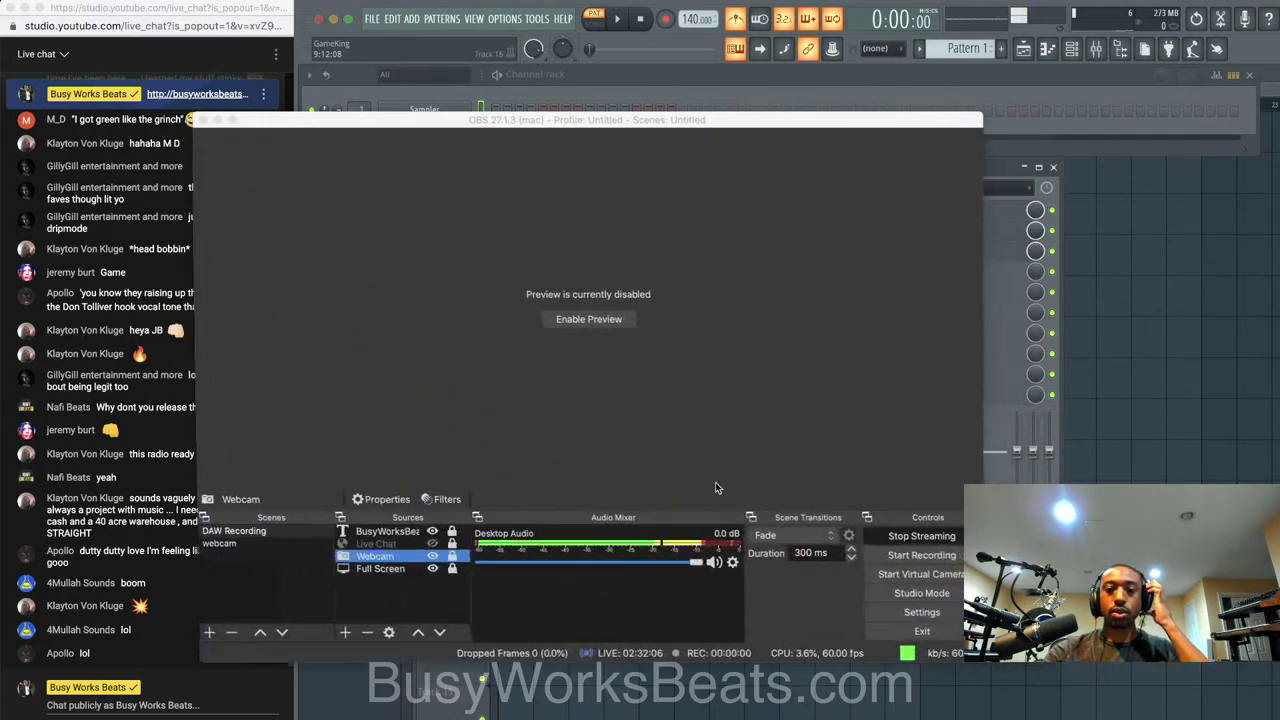
{"action": "left_click", "coordinate": [219, 121]}
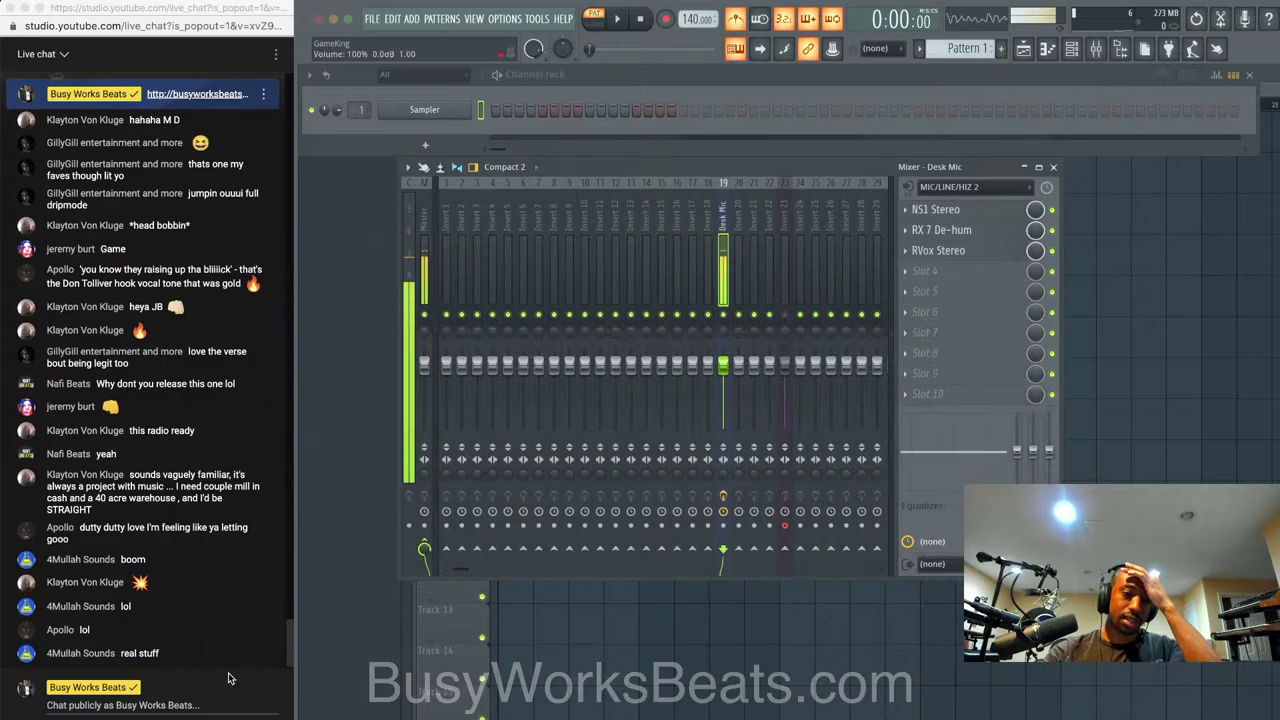
{"action": "right_click", "coordinate": [240, 715]}
{"action": "left_click", "coordinate": [300, 617]}
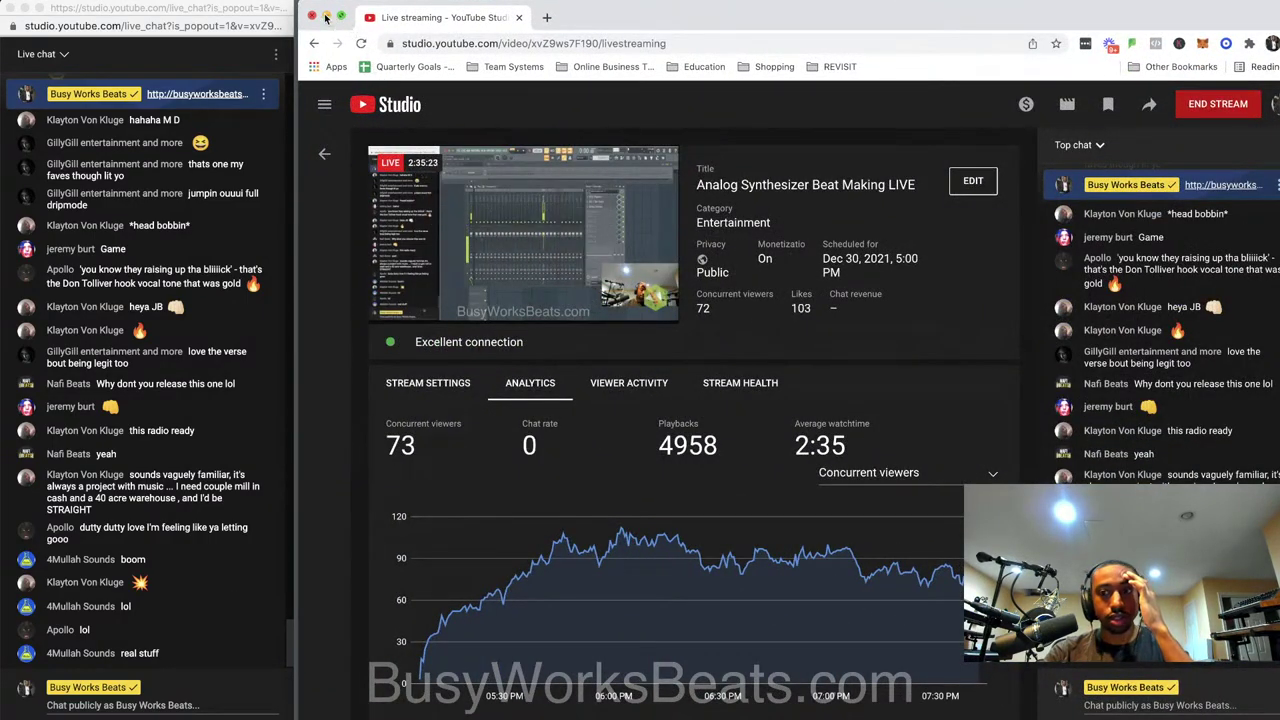
{"action": "left_click", "coordinate": [325, 17]}
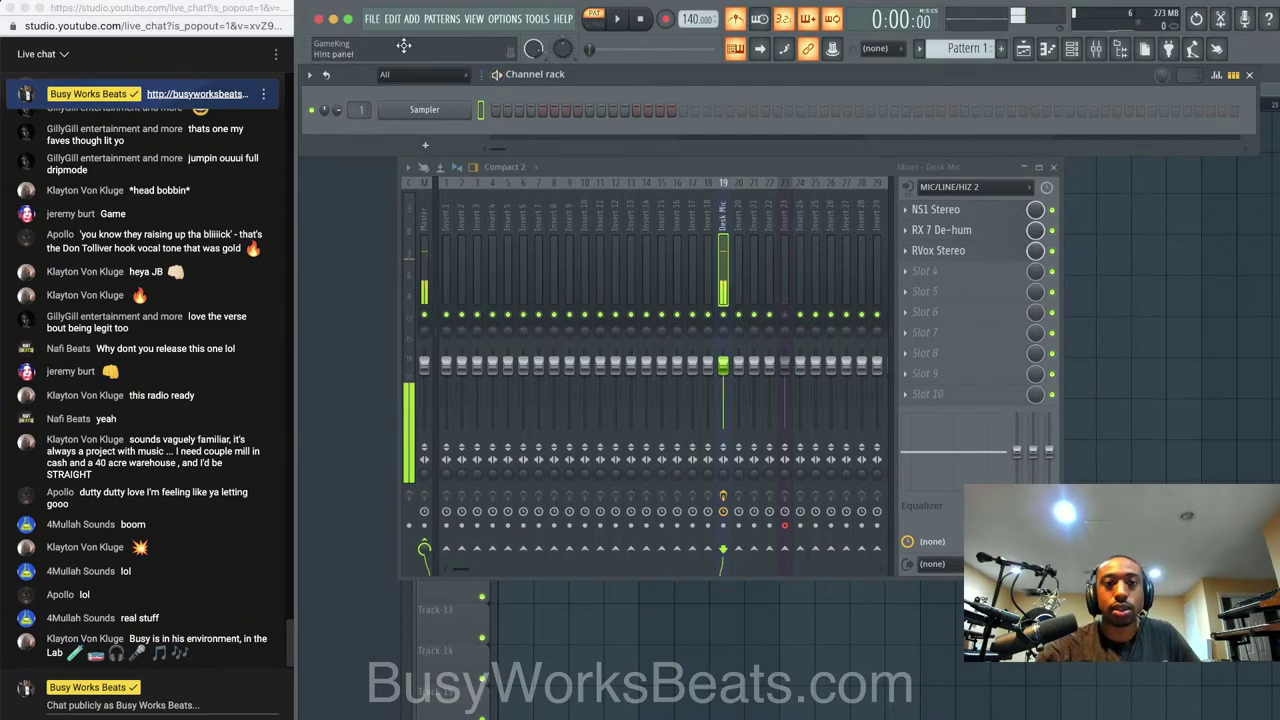
Save the project under the new name "Live Stream - Analog BEAT 150 - Blxst" in the Tutorials folder
{"action": "left_click", "coordinate": [372, 18]}
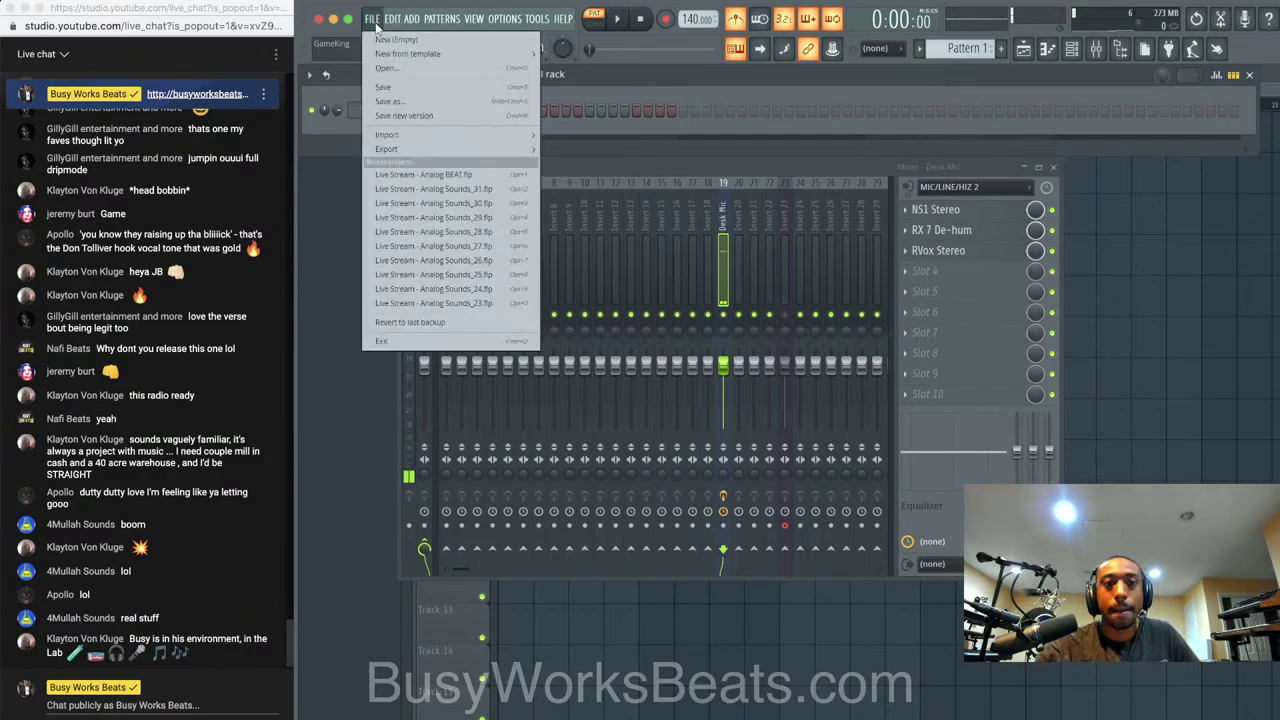
{"action": "left_click", "coordinate": [435, 102]}
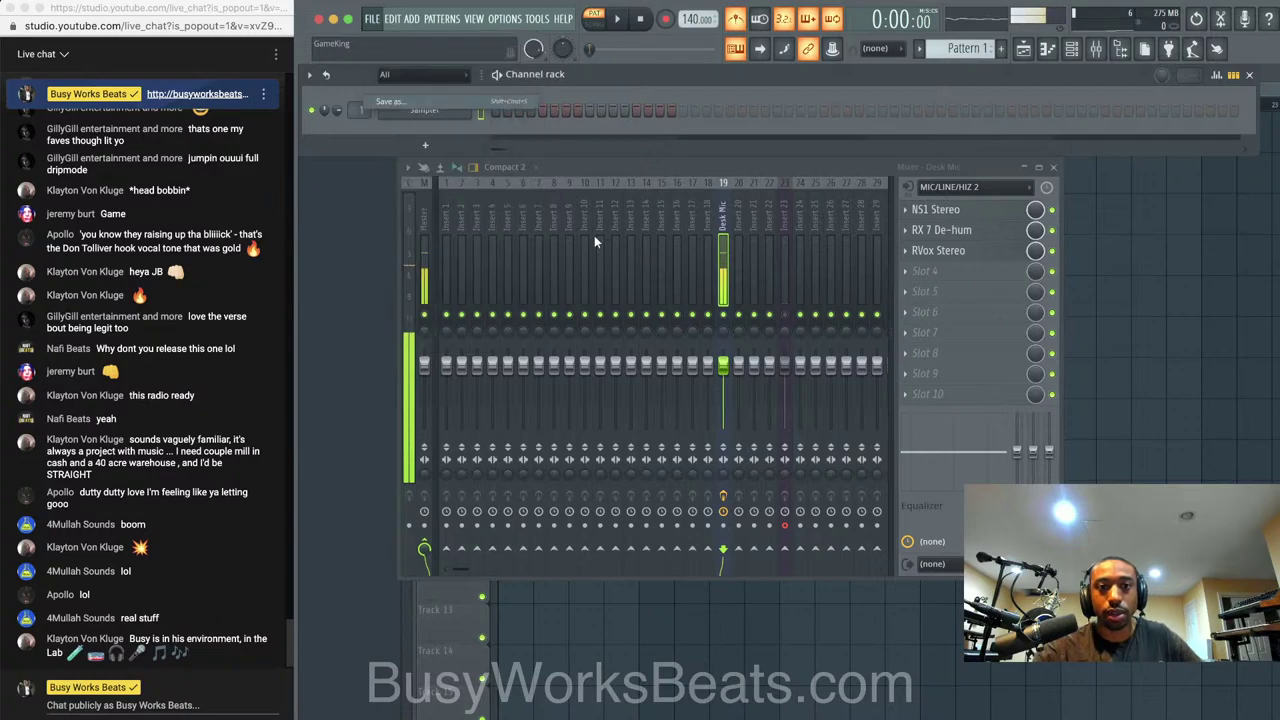
{"action": "left_click", "coordinate": [566, 234]}
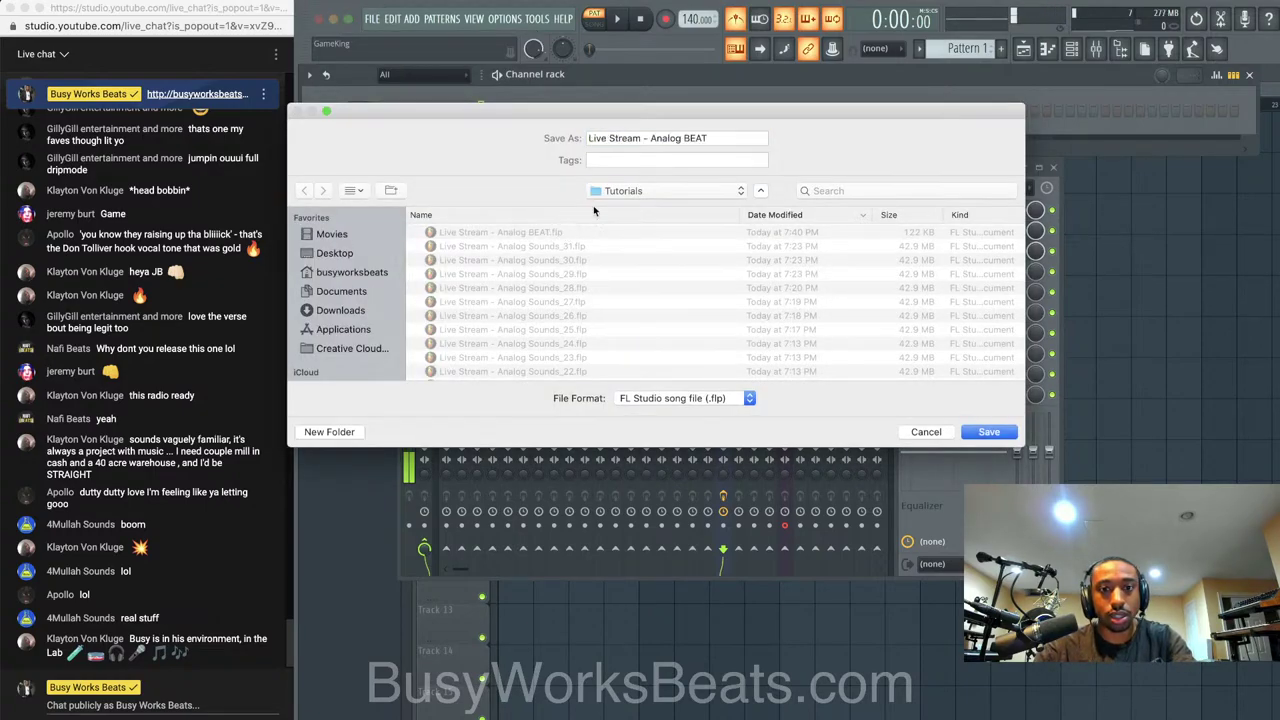
{"action": "left_click", "coordinate": [722, 137]}
{"action": "type", "text": "150 - Blxst"}
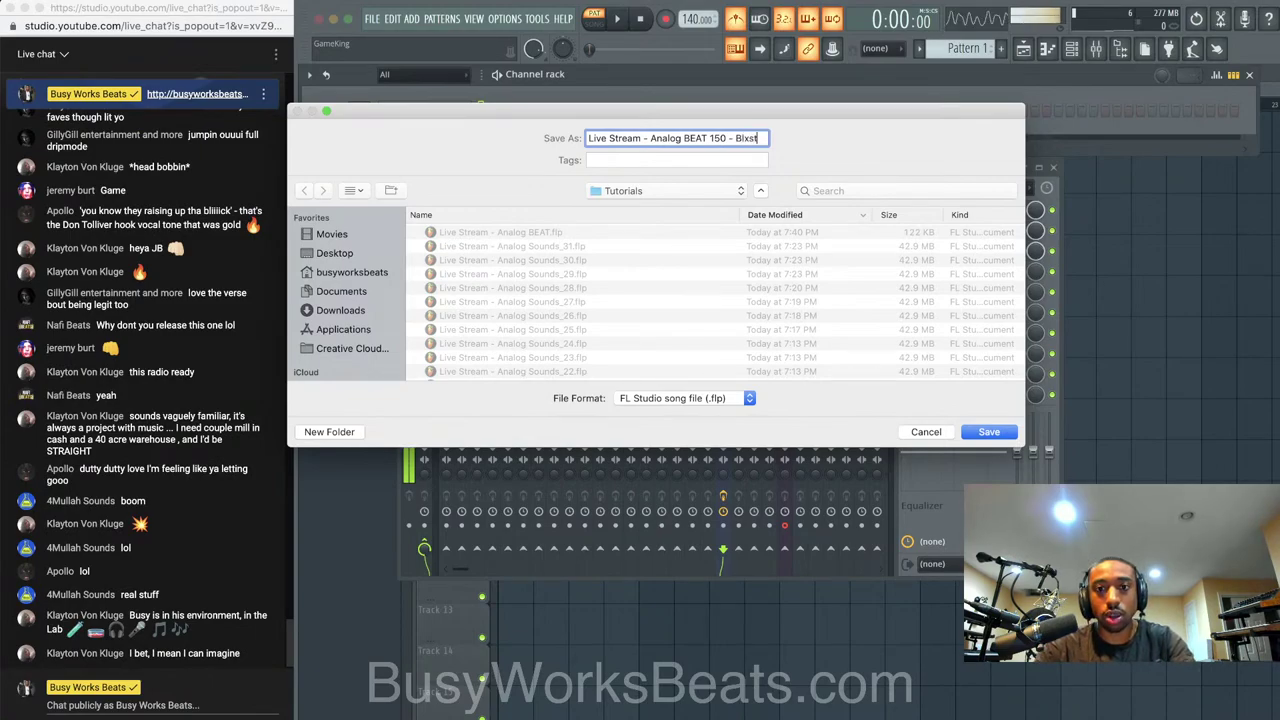
{"action": "key", "text": "Return"}
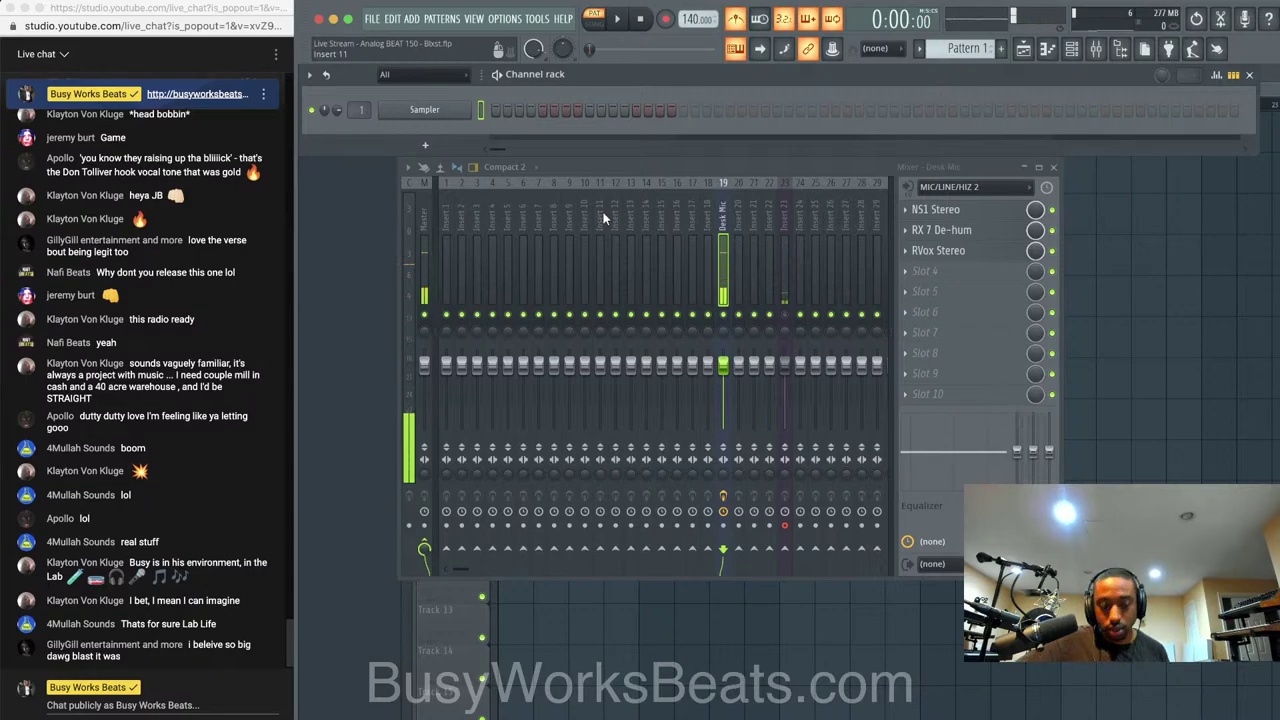
Unmute mixer Insert 23, start playback, and set the project tempo to 150 BPM
{"action": "left_click", "coordinate": [785, 316]}
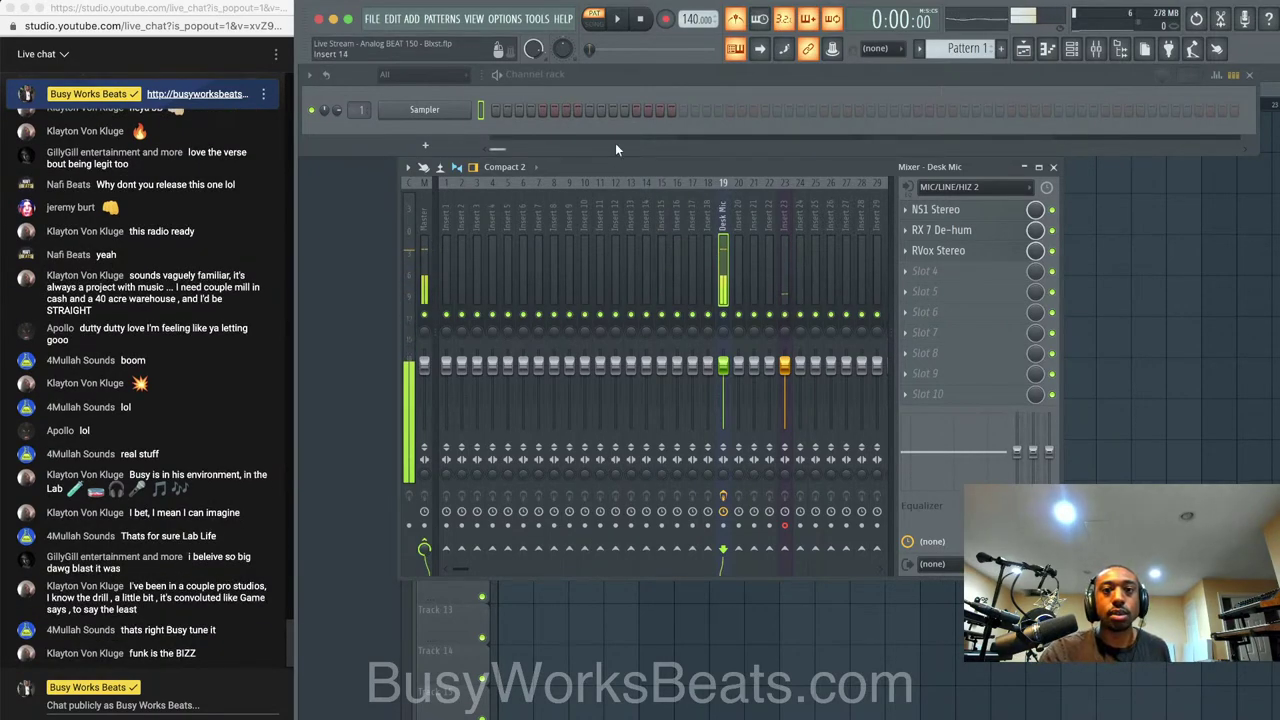
{"action": "key", "text": "space"}
{"action": "left_click_drag", "start_coordinate": [692, 19], "coordinate": [692, 9]}
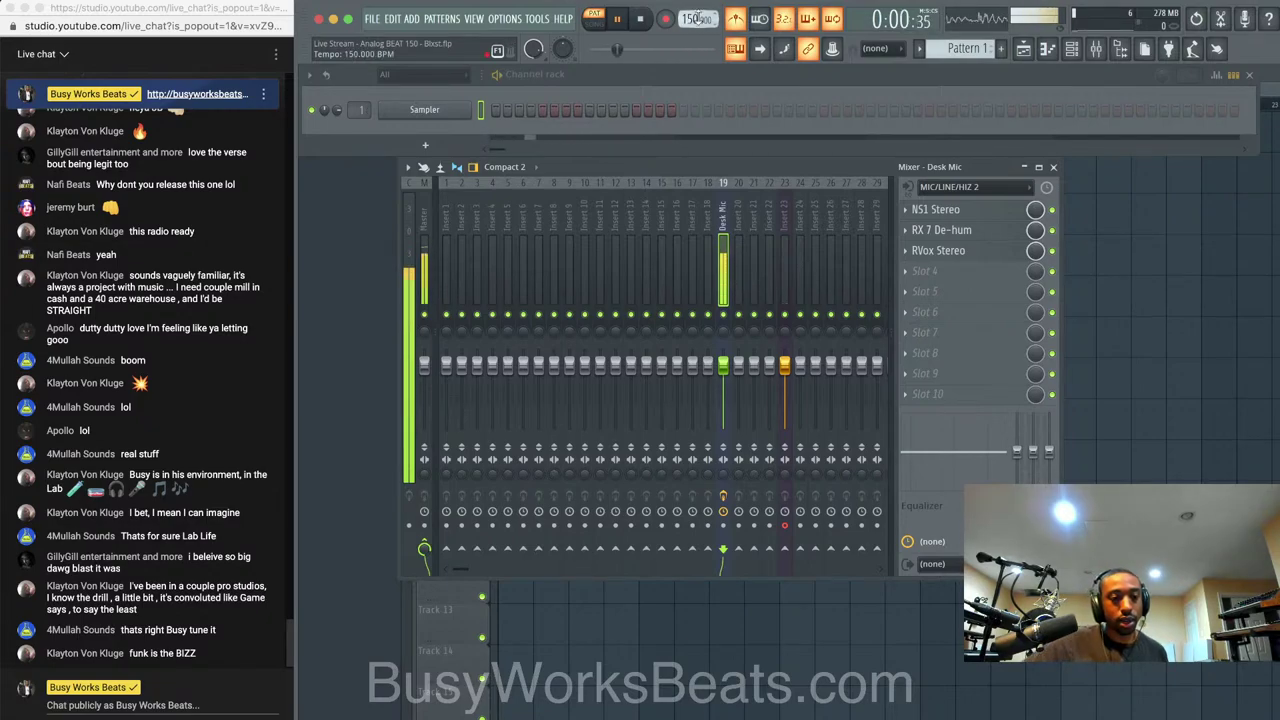
Load AmpliTube 5 into the first effect slot of Insert 23 and close its window
{"action": "left_click", "coordinate": [784, 201]}
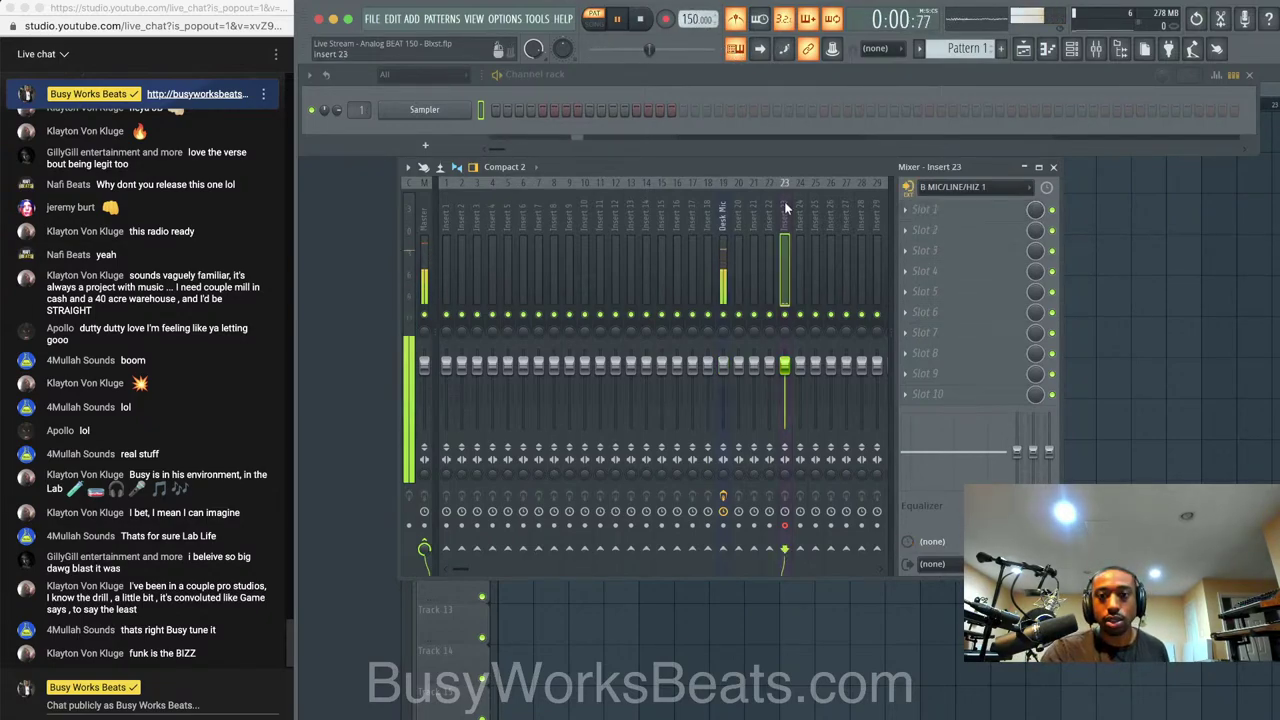
{"action": "left_click", "coordinate": [924, 213]}
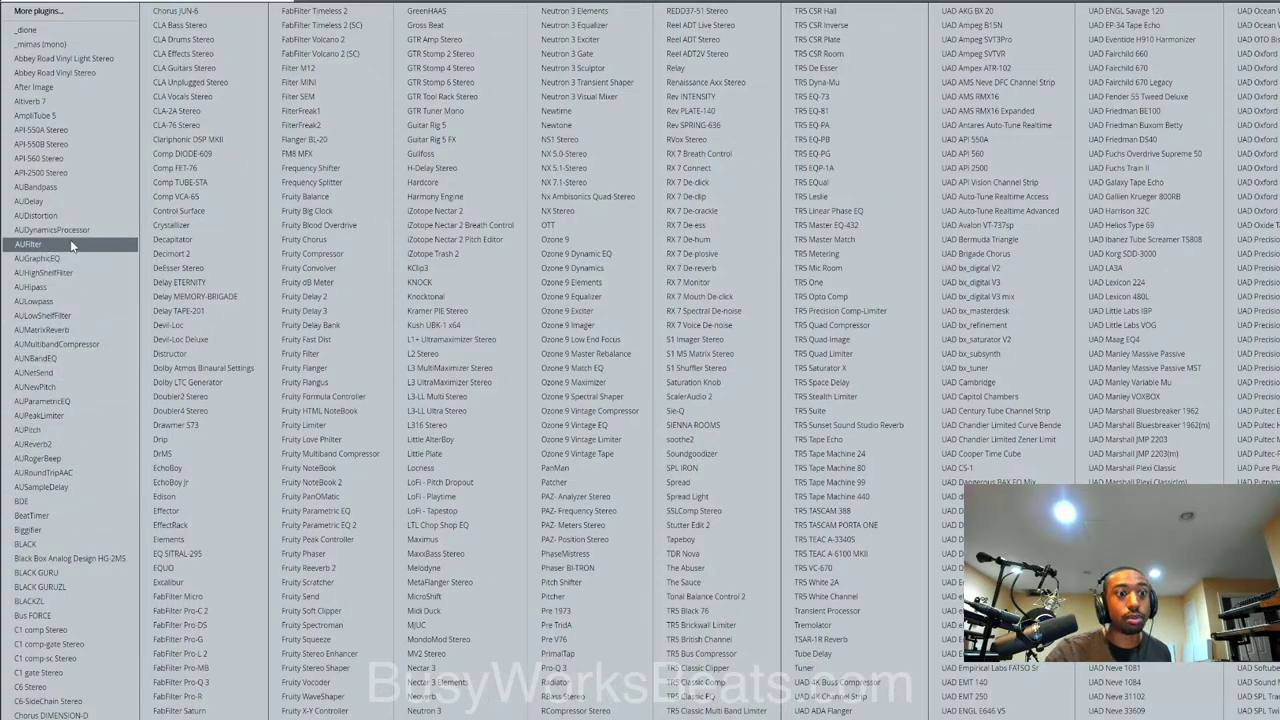
{"action": "left_click", "coordinate": [74, 116]}
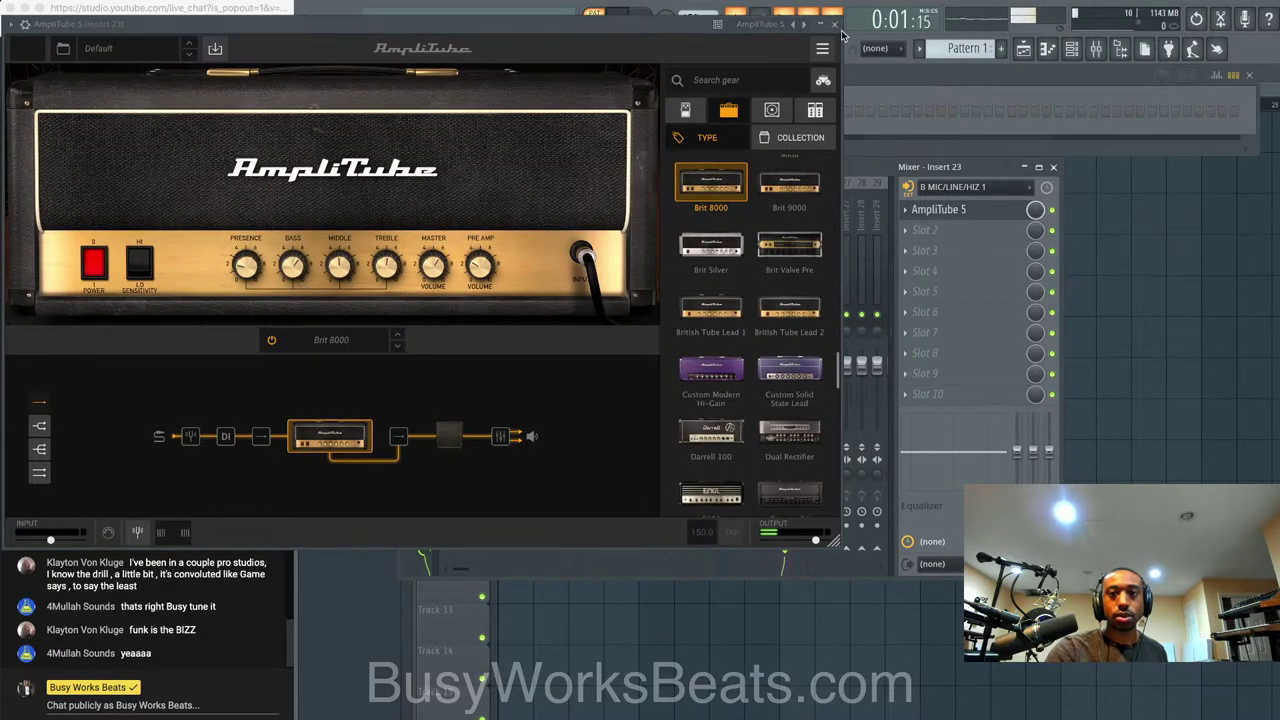
{"action": "left_click", "coordinate": [835, 24]}
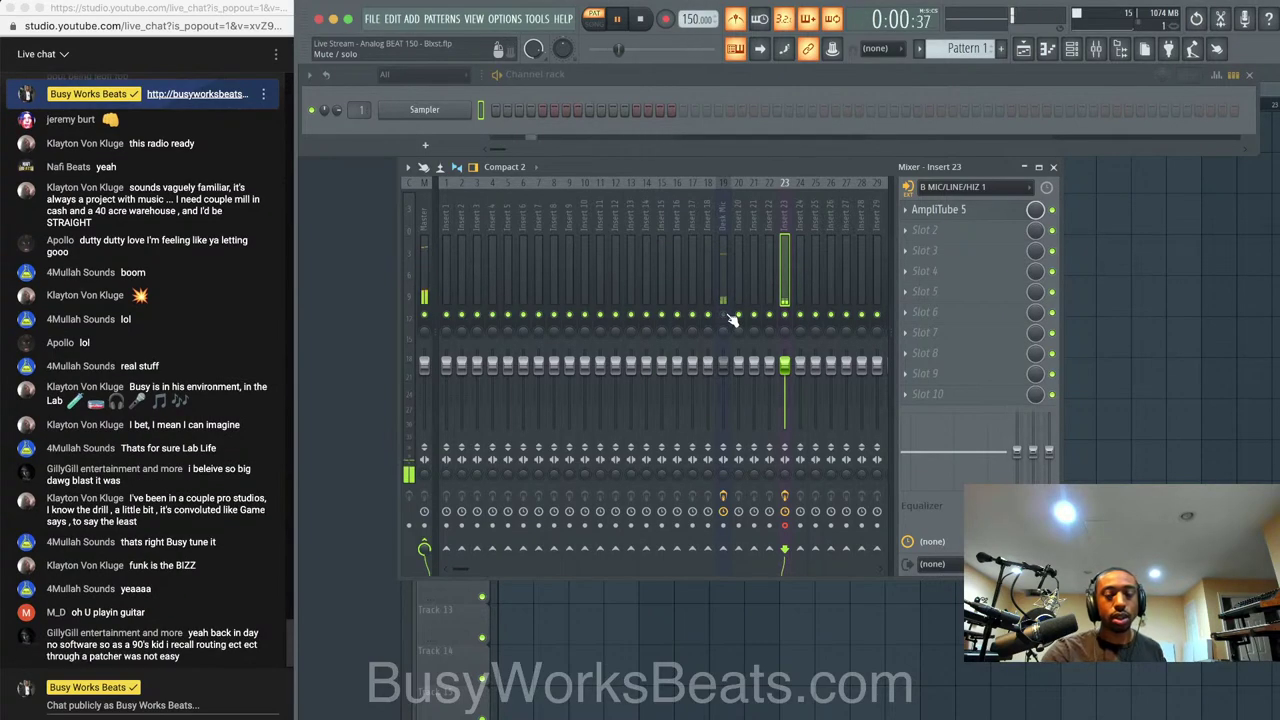
Load Fruity Parametric EQ 2 in Insert 23's second slot and make band 5 a 0% wide notch at about 7872 Hz
{"action": "left_click", "coordinate": [910, 230]}
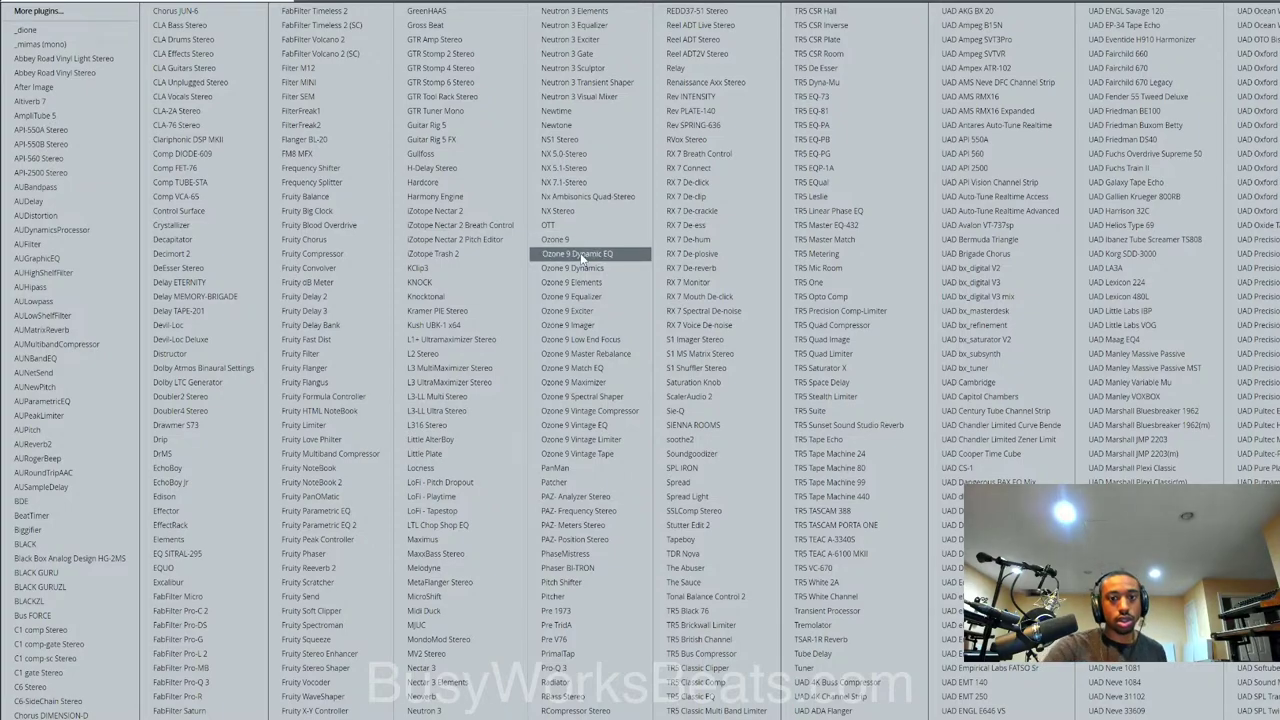
{"action": "left_click", "coordinate": [370, 524]}
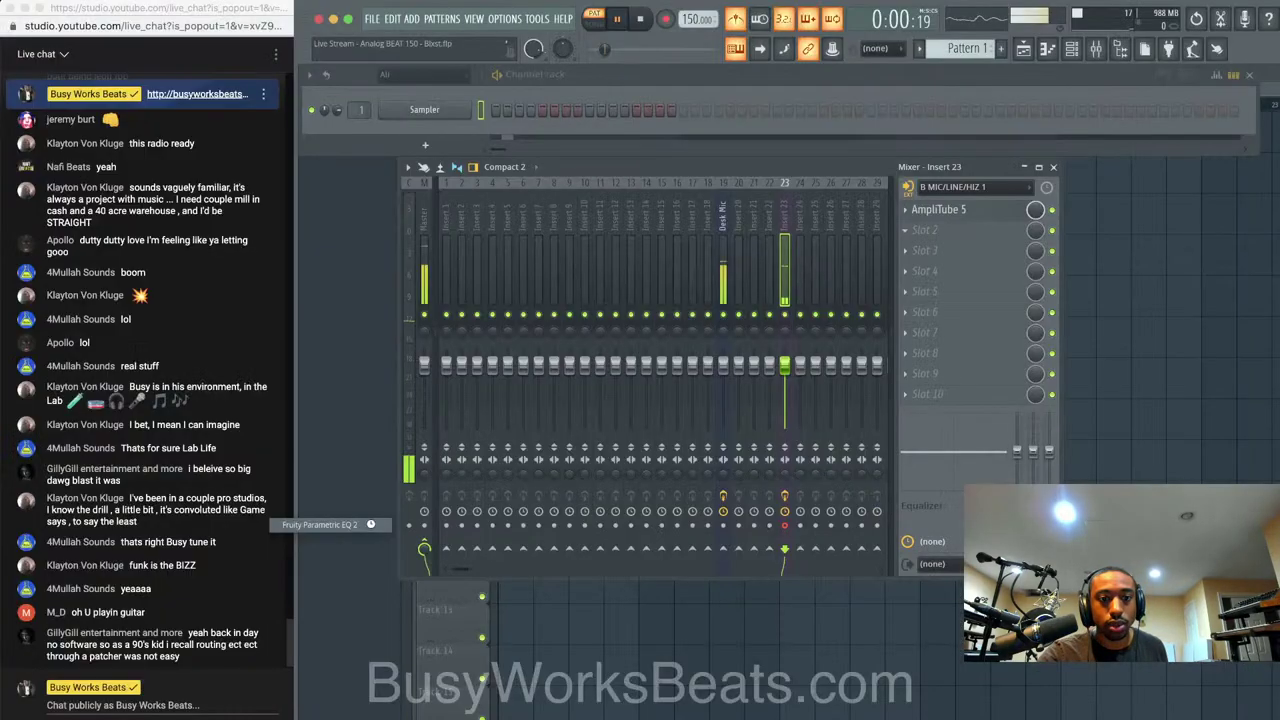
{"action": "left_click_drag", "start_coordinate": [569, 251], "coordinate": [573, 239]}
{"action": "mouse_move", "coordinate": [791, 147]}
{"action": "left_mouse_down"}
{"action": "mouse_move", "coordinate": [791, 178]}
{"action": "mouse_move", "coordinate": [791, 167]}
{"action": "left_mouse_up"}
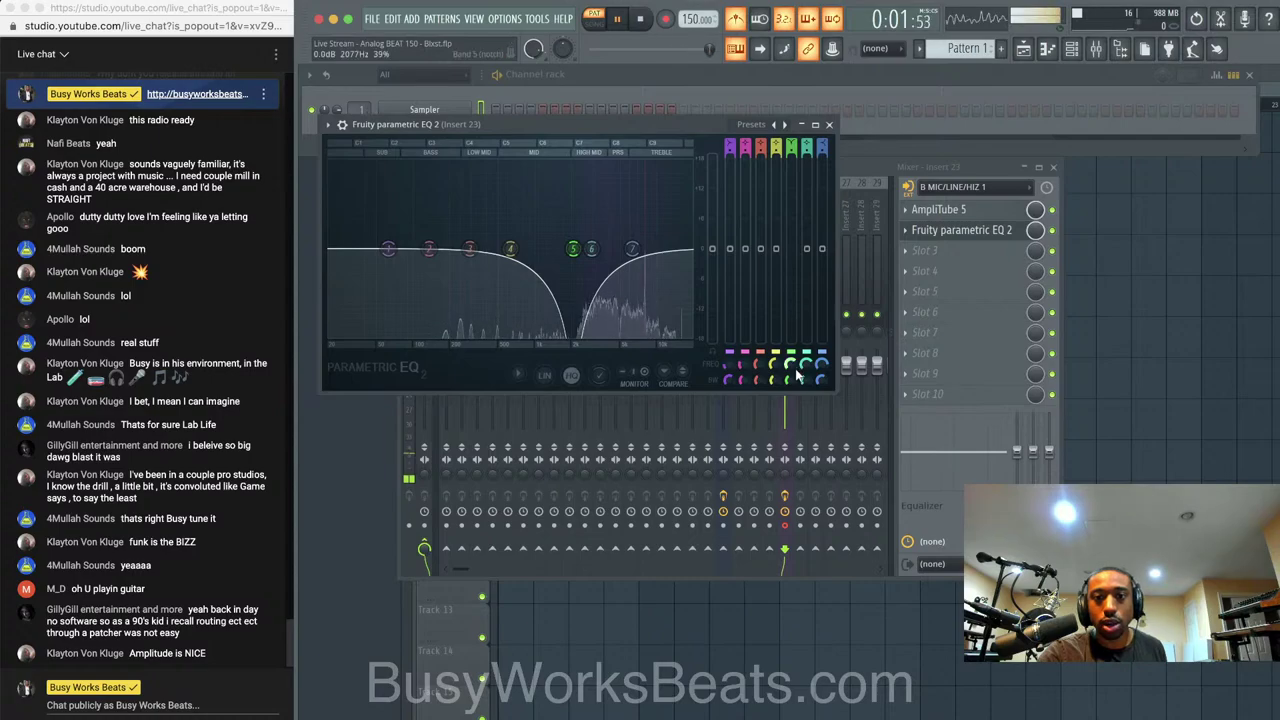
{"action": "mouse_move", "coordinate": [797, 376]}
{"action": "left_mouse_down"}
{"action": "mouse_move", "coordinate": [792, 333]}
{"action": "mouse_move", "coordinate": [792, 355]}
{"action": "left_mouse_up"}
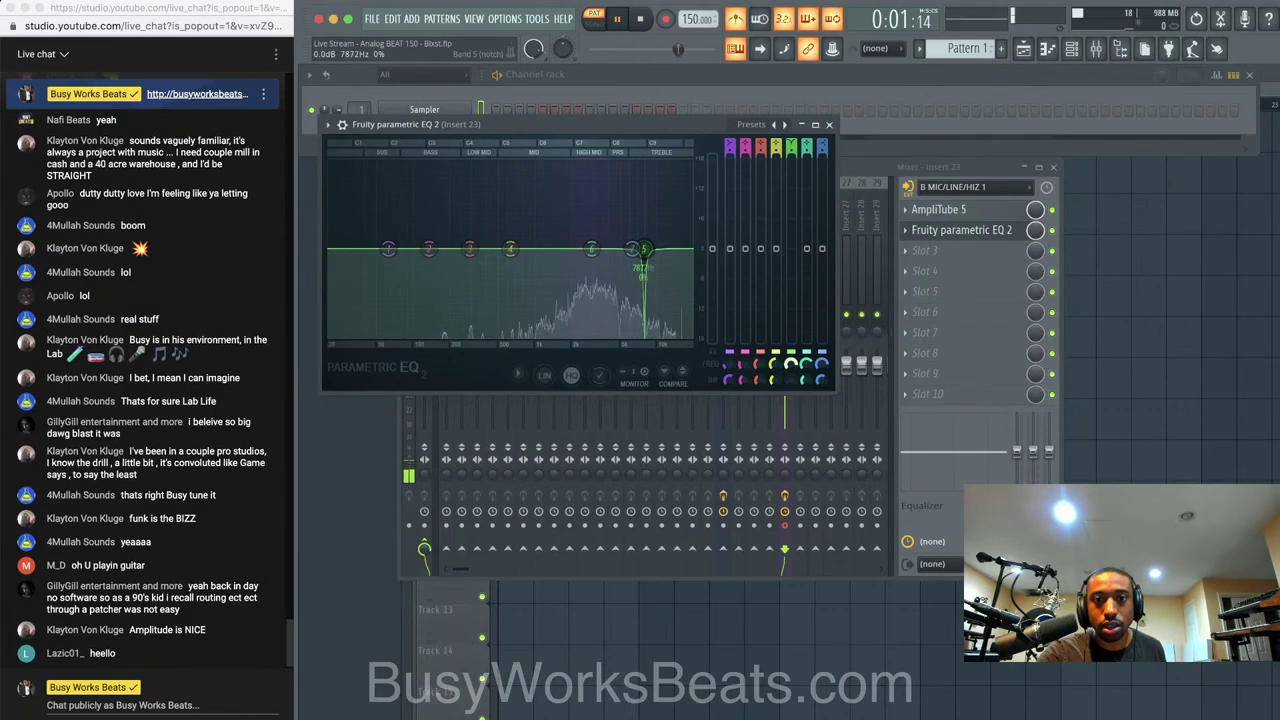
{"action": "left_click", "coordinate": [829, 124]}
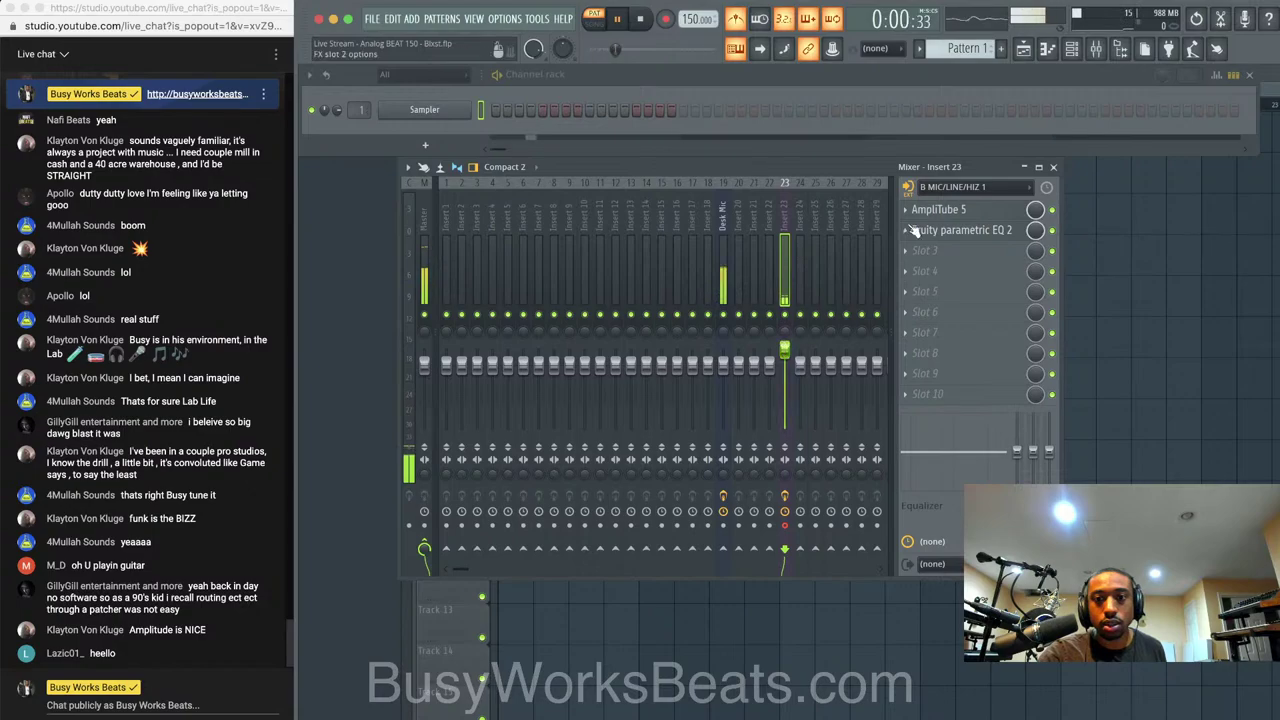
Reopen Insert 23's parametric EQ, toggle its effect slot, and reset the track's volume fader to default
{"action": "left_click", "coordinate": [942, 231]}
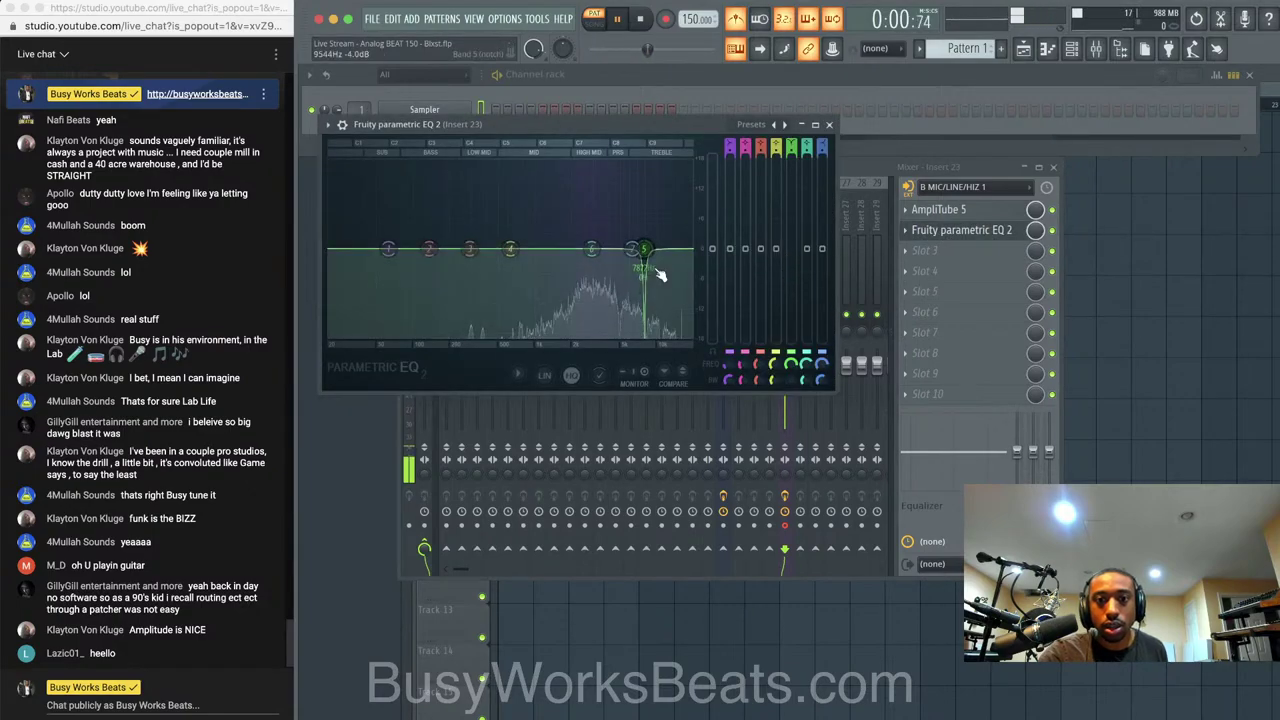
{"action": "left_click", "coordinate": [1053, 231]}
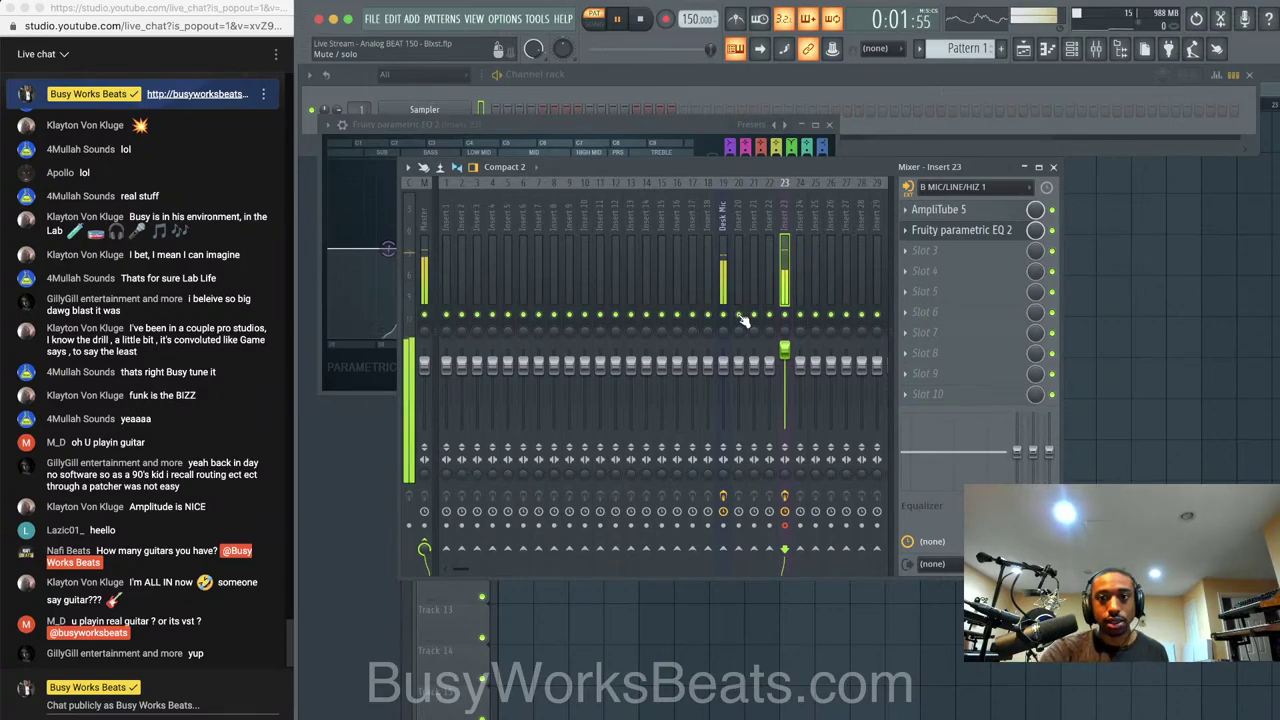
{"action": "right_click", "coordinate": [785, 348]}
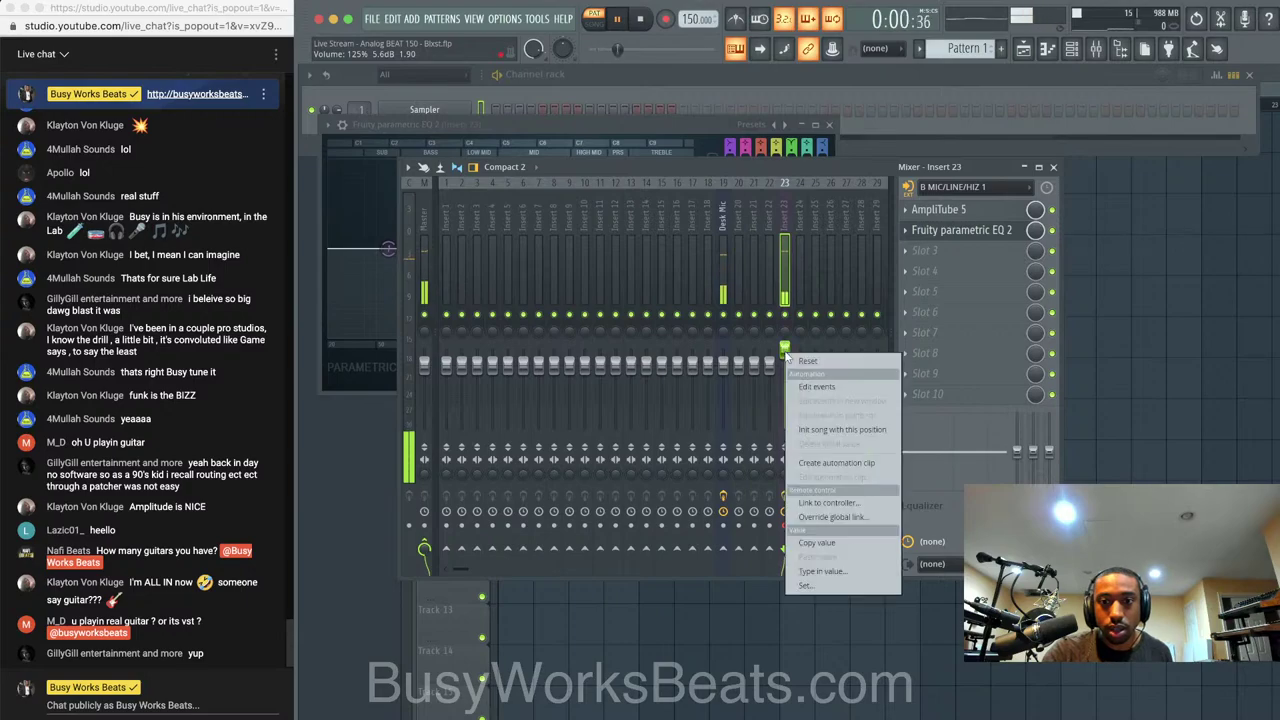
{"action": "left_click", "coordinate": [808, 361]}
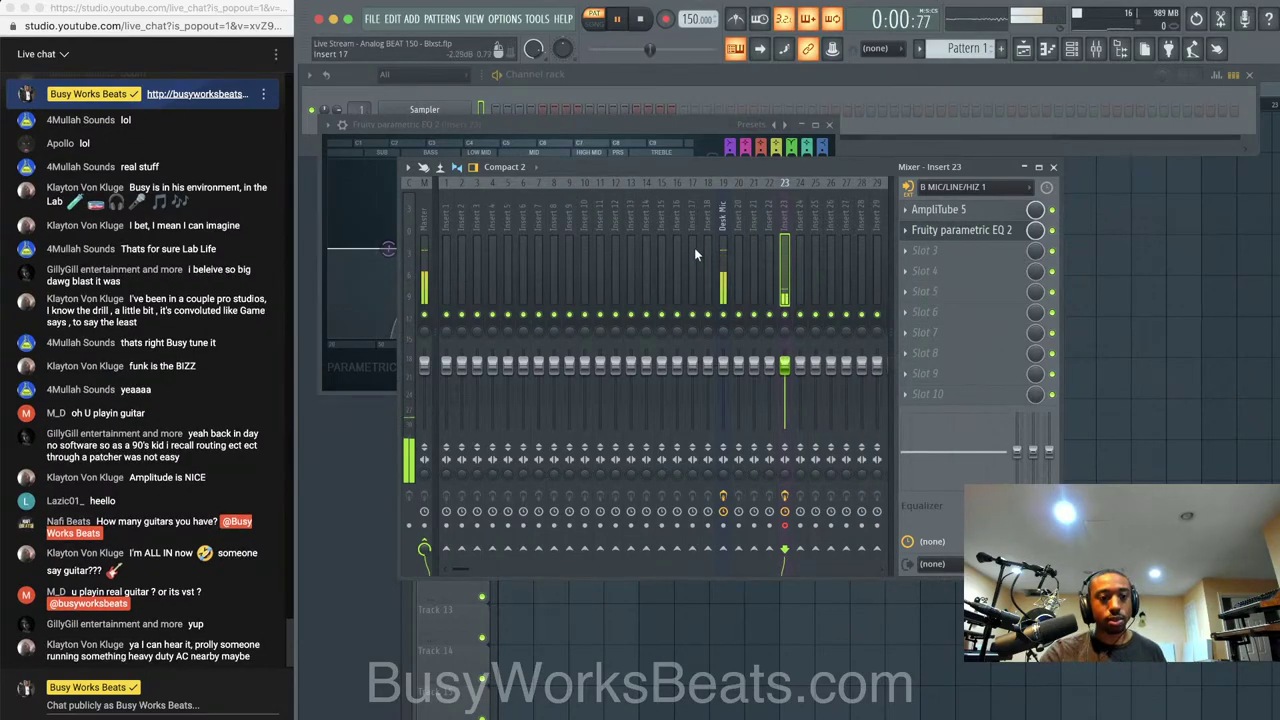
Stop playback and switch the transport from pattern mode to song mode
{"action": "left_click", "coordinate": [640, 18]}
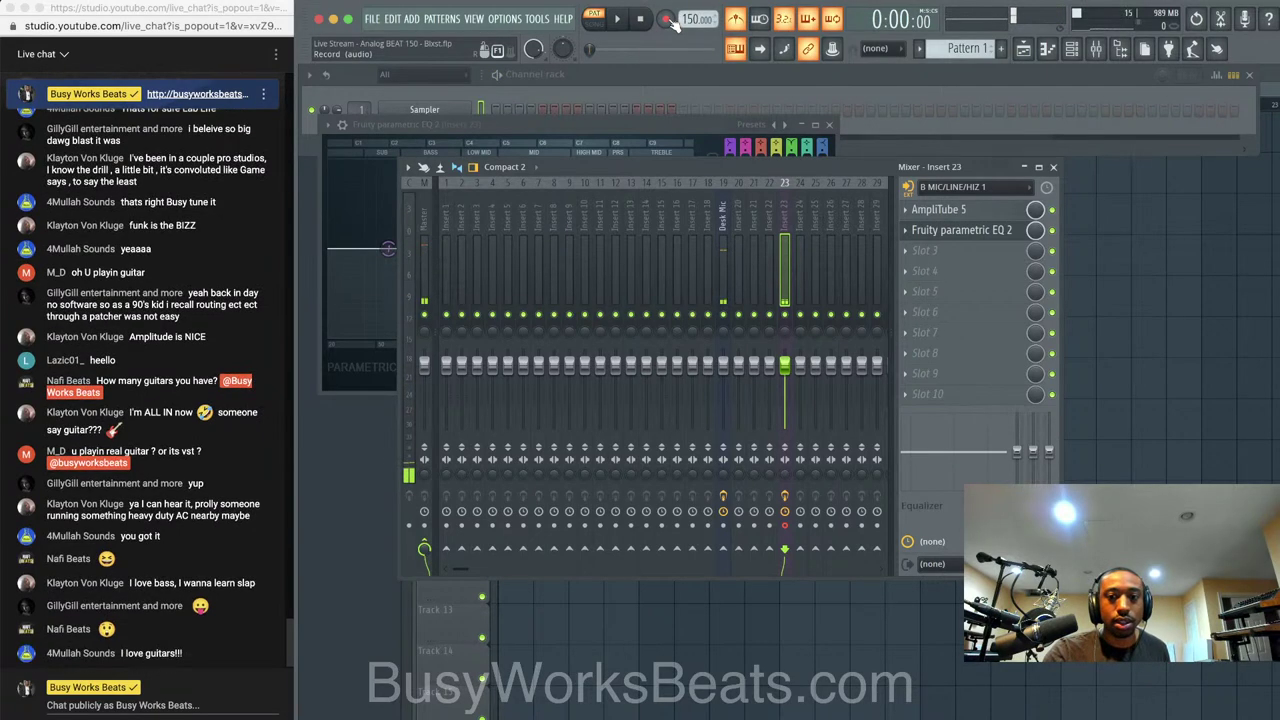
{"action": "left_click", "coordinate": [618, 19]}
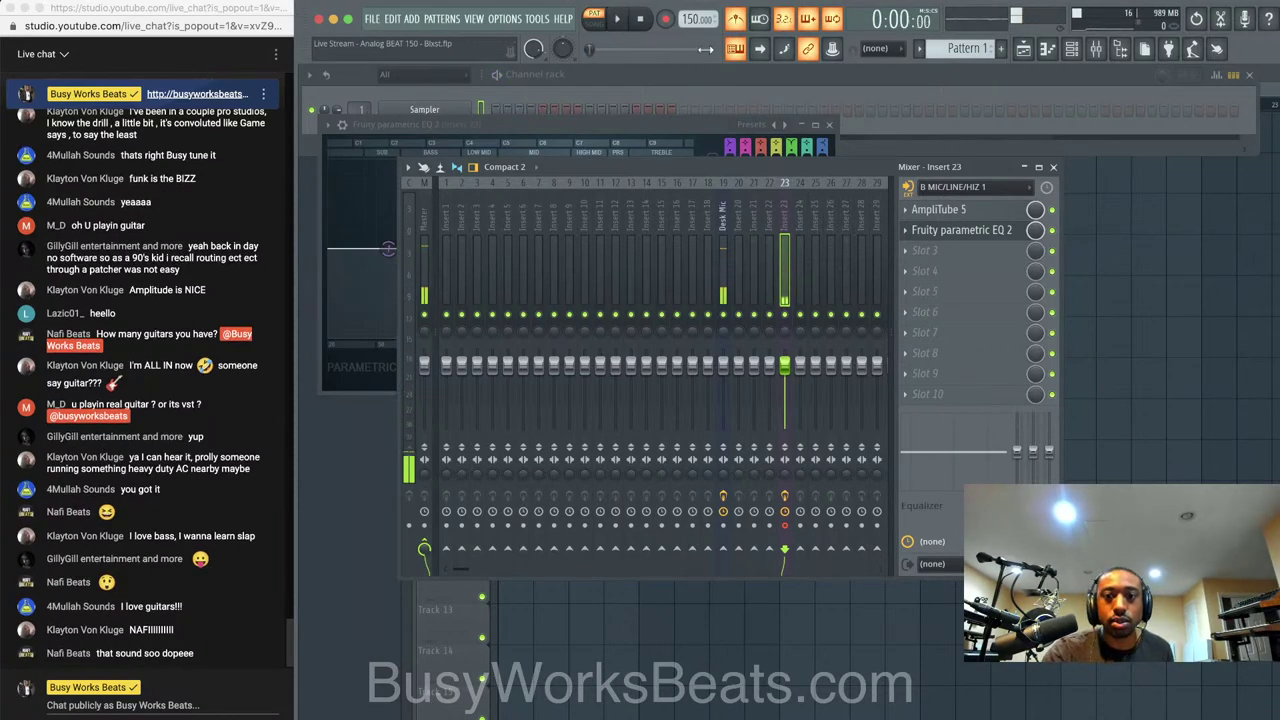
{"action": "left_click", "coordinate": [600, 22]}
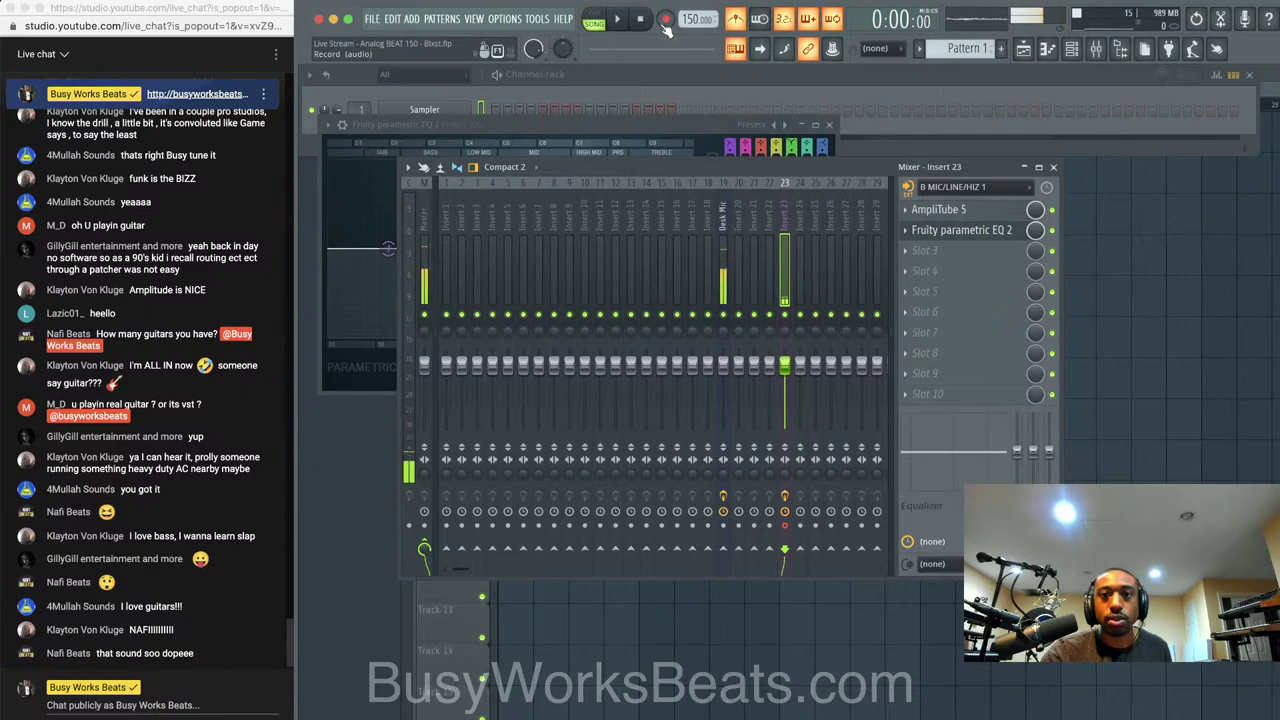
Try recording Insert 23's input into the playlist as an audio clip, stopping after about one bar
{"action": "left_click", "coordinate": [665, 20]}
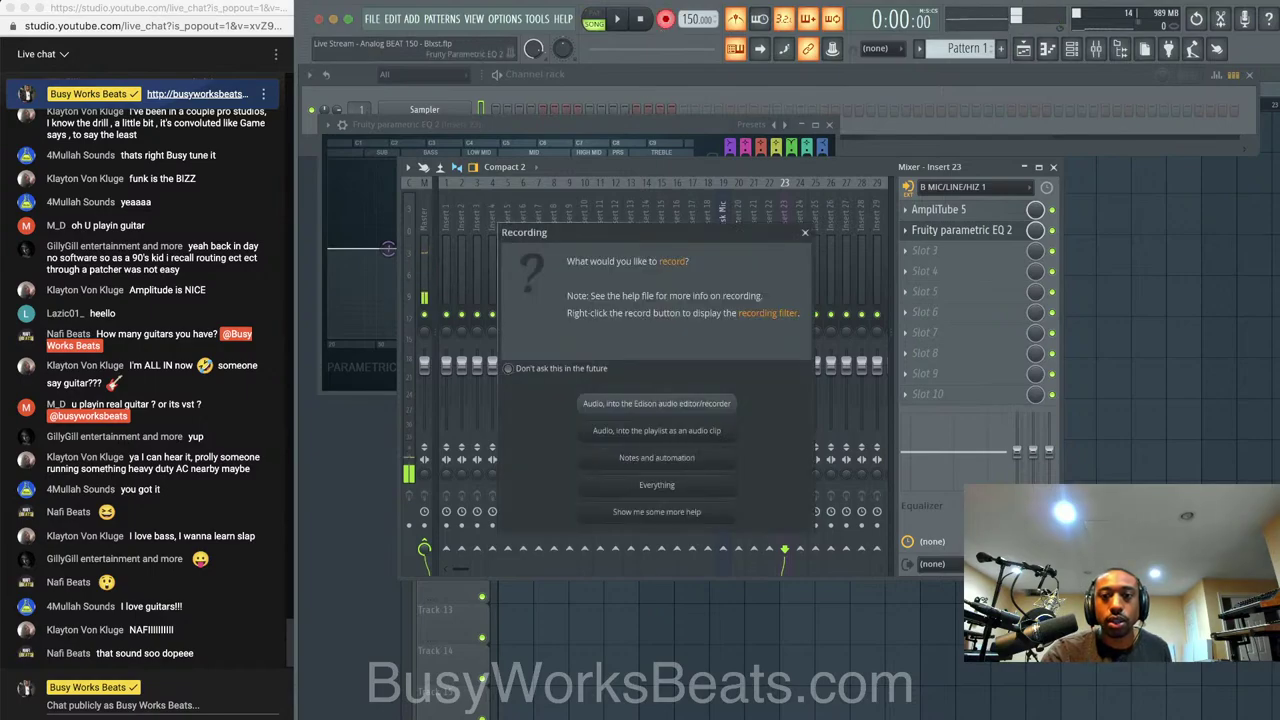
{"action": "left_click", "coordinate": [676, 431]}
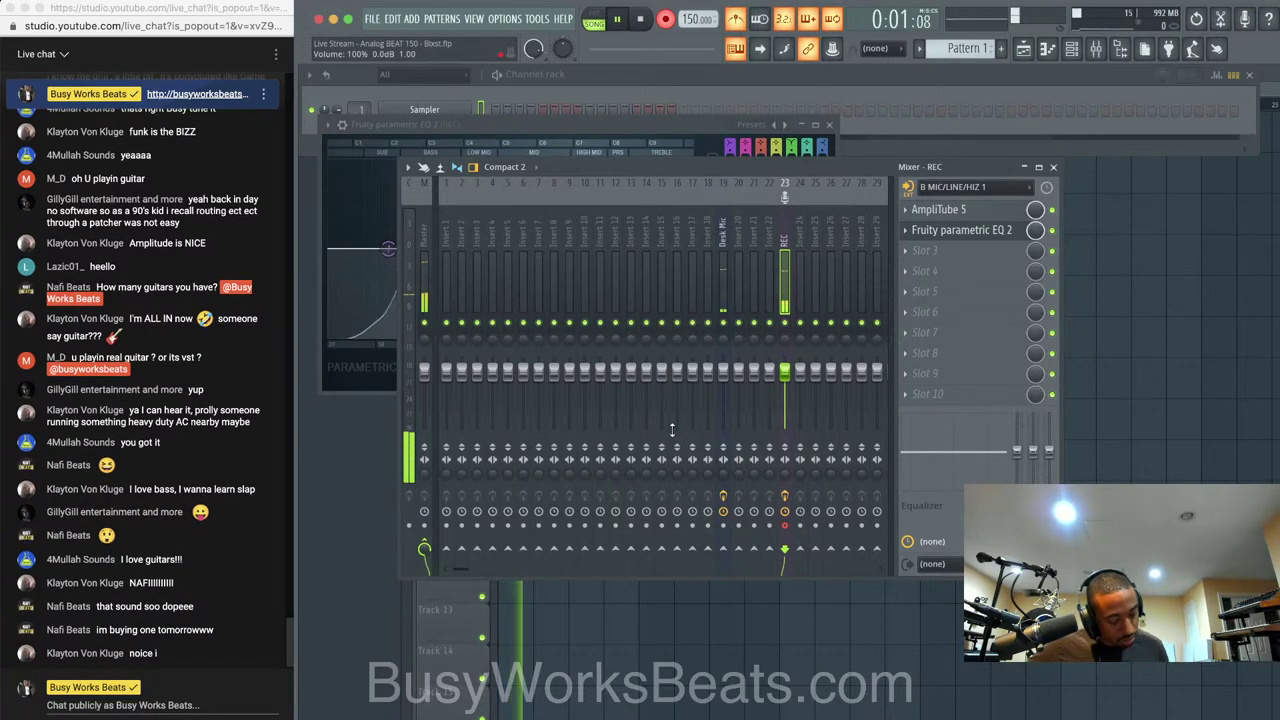
{"action": "key", "text": "space"}
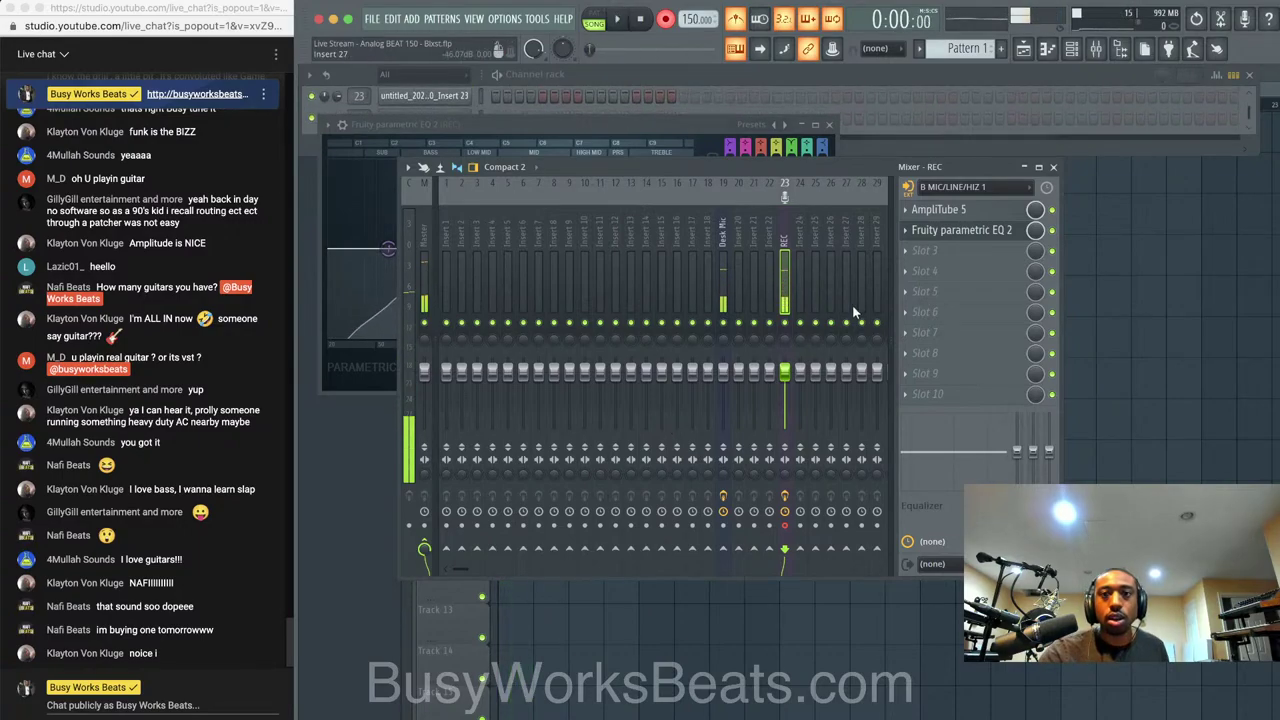
Delete the short test take's two audio clips from the playlist and their two Insert 23 channels from the Channel rack
{"action": "left_click", "coordinate": [1108, 231]}
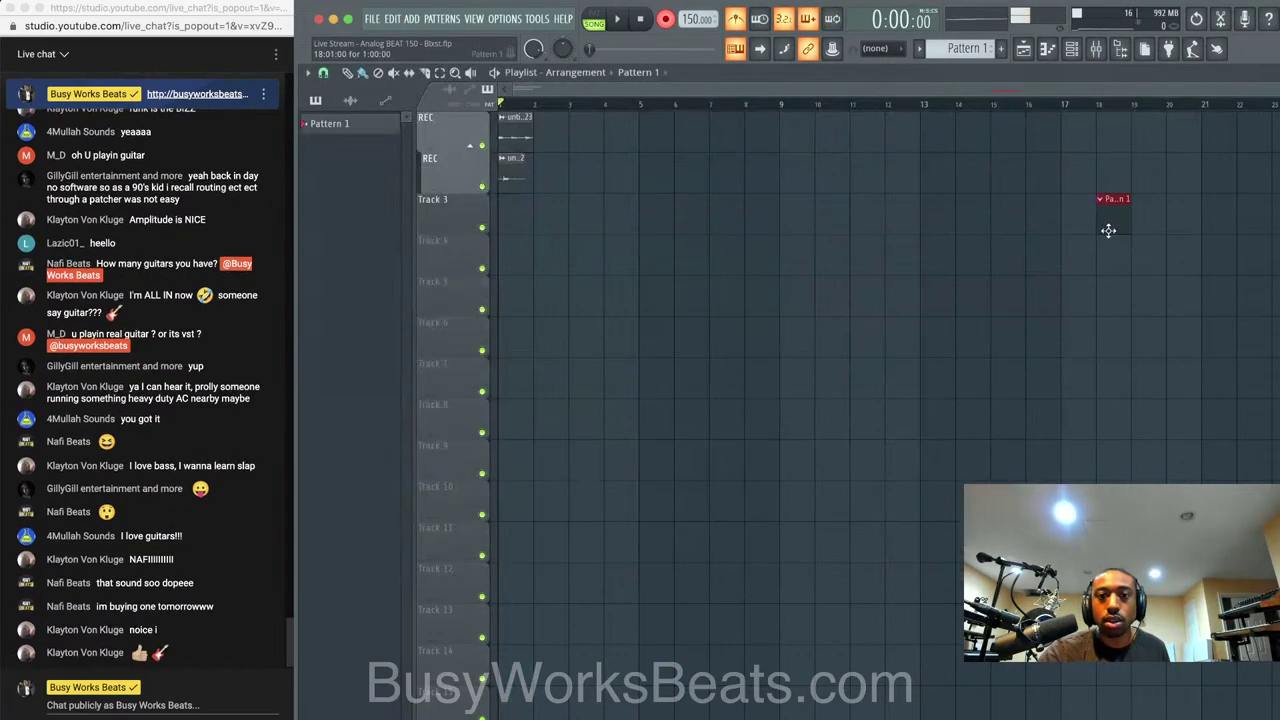
{"action": "right_click", "coordinate": [1110, 232]}
{"action": "right_click", "coordinate": [522, 134]}
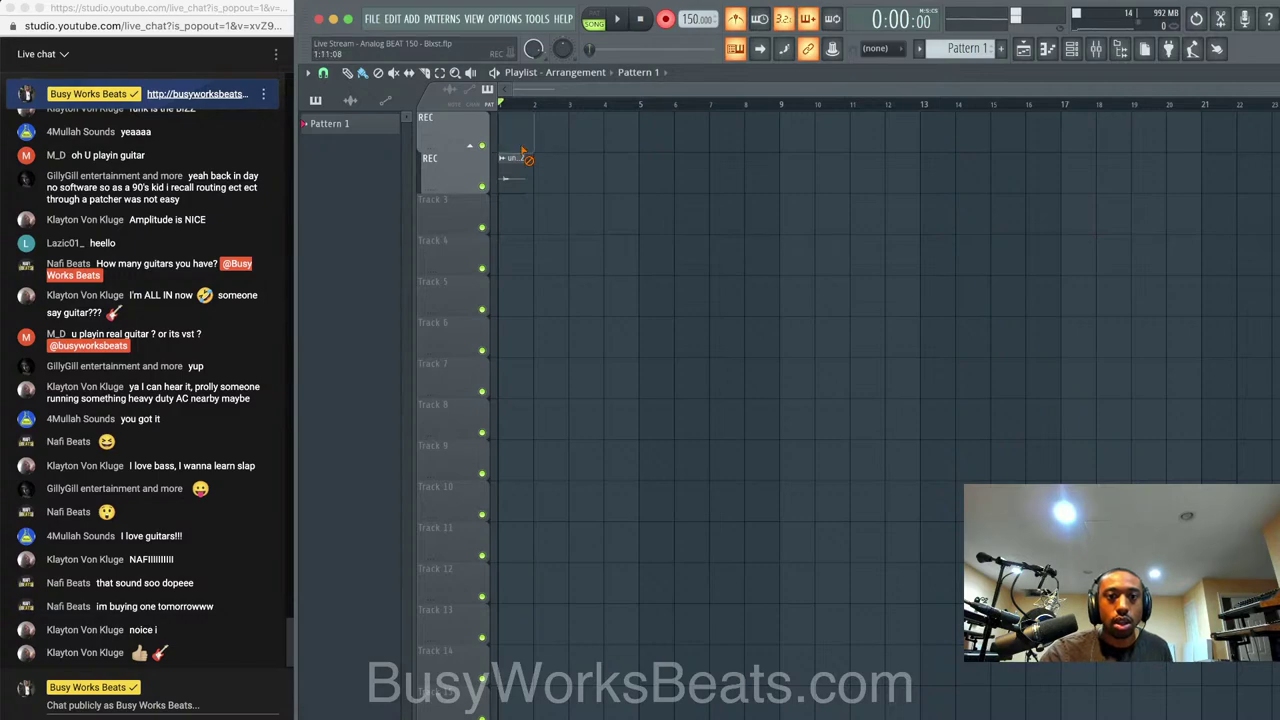
{"action": "right_click", "coordinate": [519, 162]}
{"action": "left_click", "coordinate": [1072, 50]}
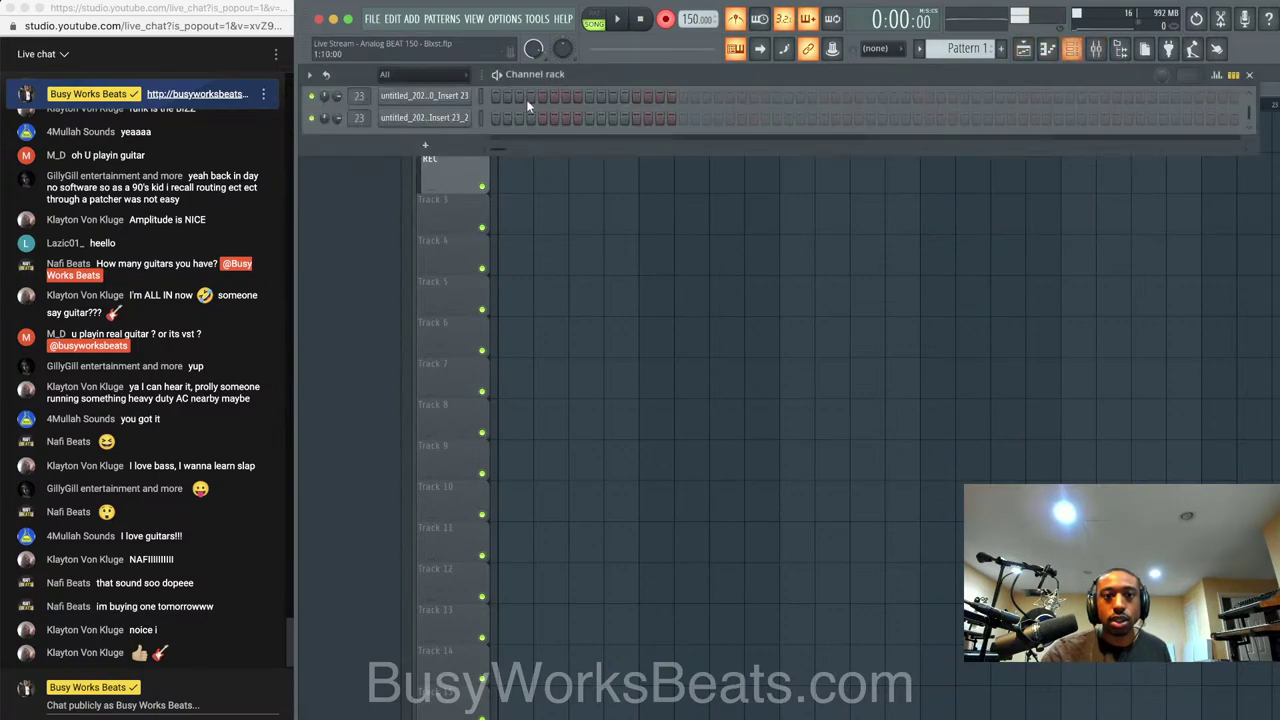
{"action": "right_click", "coordinate": [457, 102]}
{"action": "key", "text": "d"}
{"action": "key", "text": "Return"}
{"action": "right_click", "coordinate": [457, 102]}
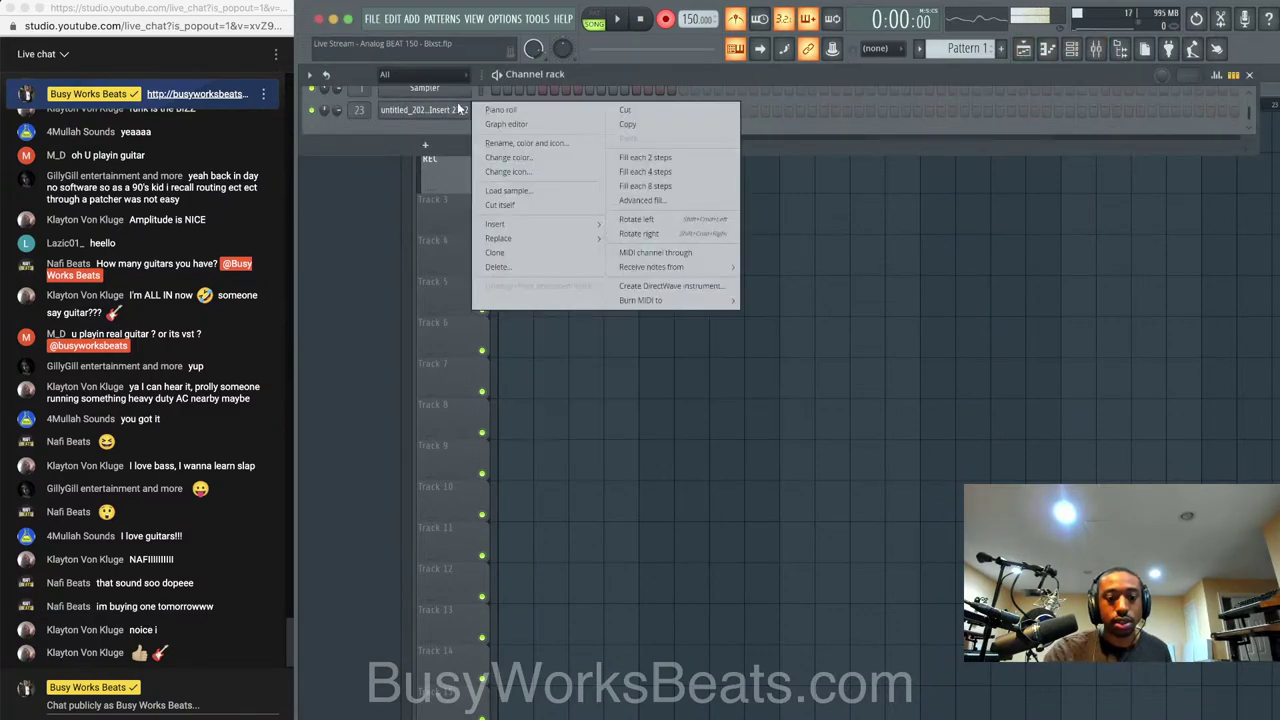
{"action": "key", "text": "d"}
{"action": "key", "text": "Return"}
{"action": "left_click", "coordinate": [1072, 50]}
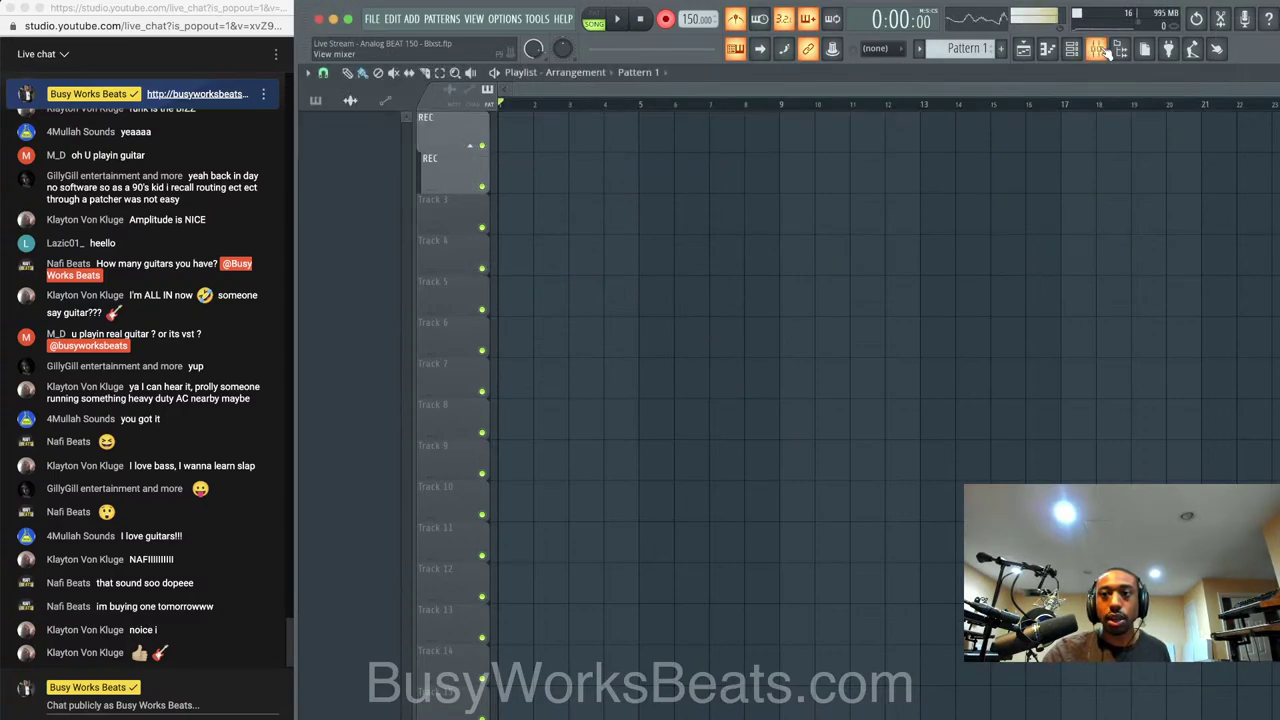
Record Insert 23's input into the playlist as an audio clip about 16 bars long
{"action": "left_click", "coordinate": [1096, 48]}
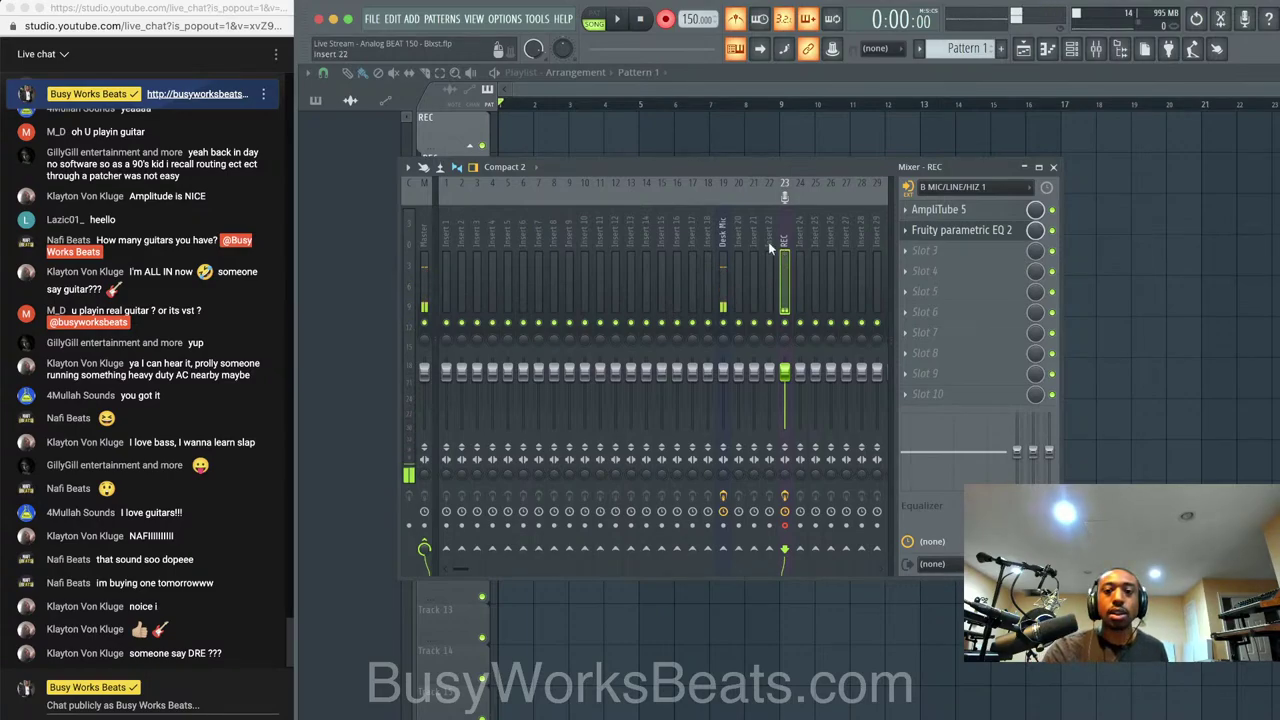
{"action": "left_click", "coordinate": [665, 19]}
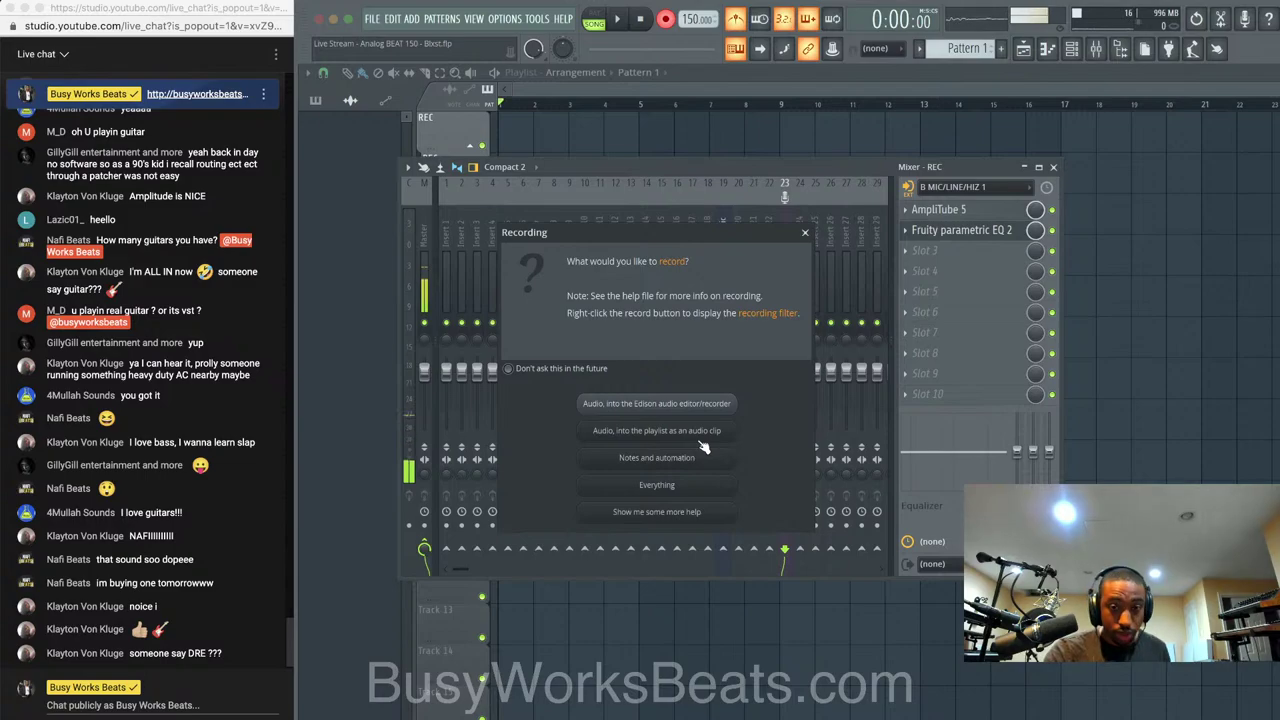
{"action": "left_click", "coordinate": [656, 430]}
{"action": "left_click", "coordinate": [1162, 411]}
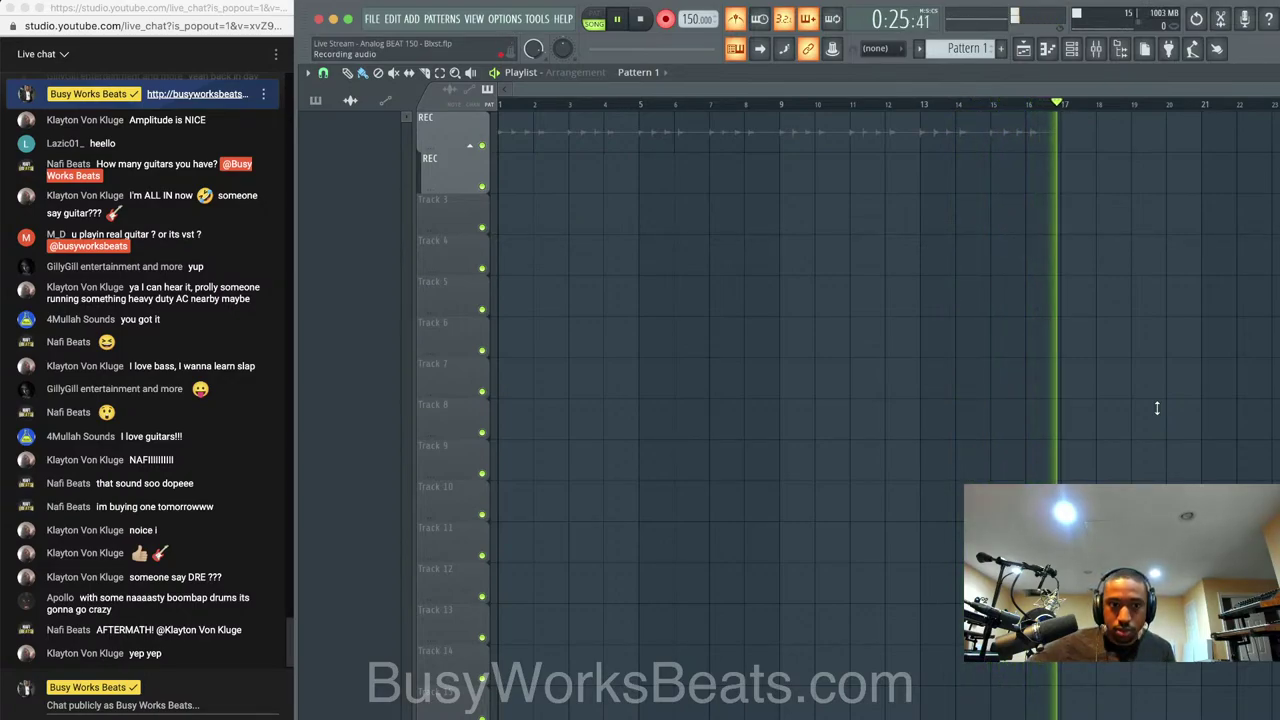
{"action": "key", "text": "space"}
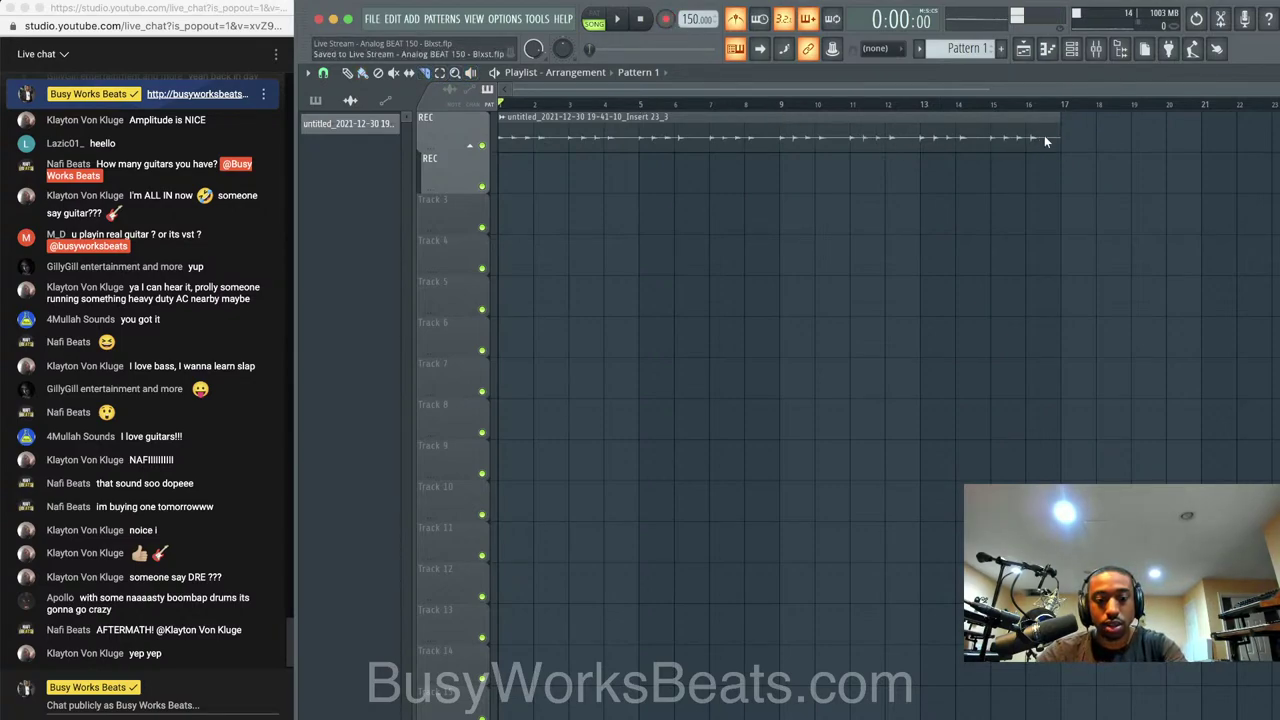
Play back the 16-bar recorded clip in the playlist and stop near bar 17
{"action": "left_click", "coordinate": [619, 20]}
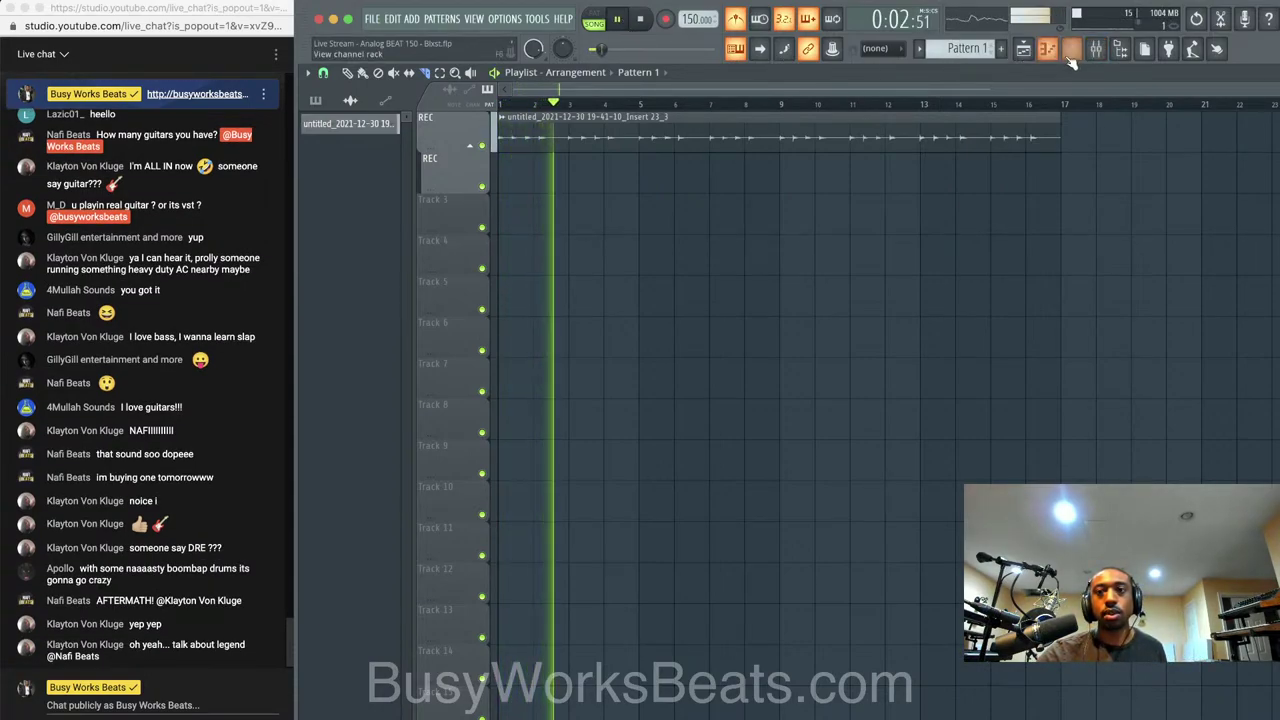
{"action": "scroll", "coordinate": [543, 177], "scroll_direction": "up", "scroll_amount": 2}
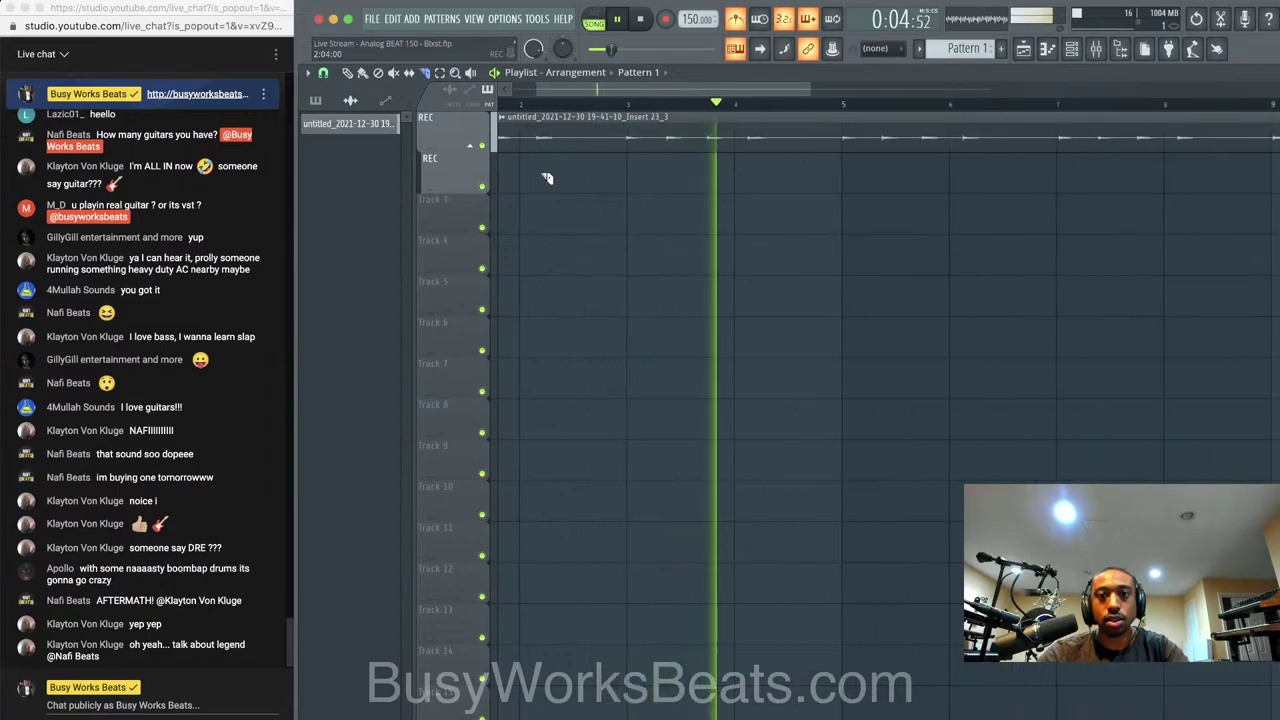
{"action": "scroll", "coordinate": [547, 178], "scroll_direction": "down", "scroll_amount": 2}
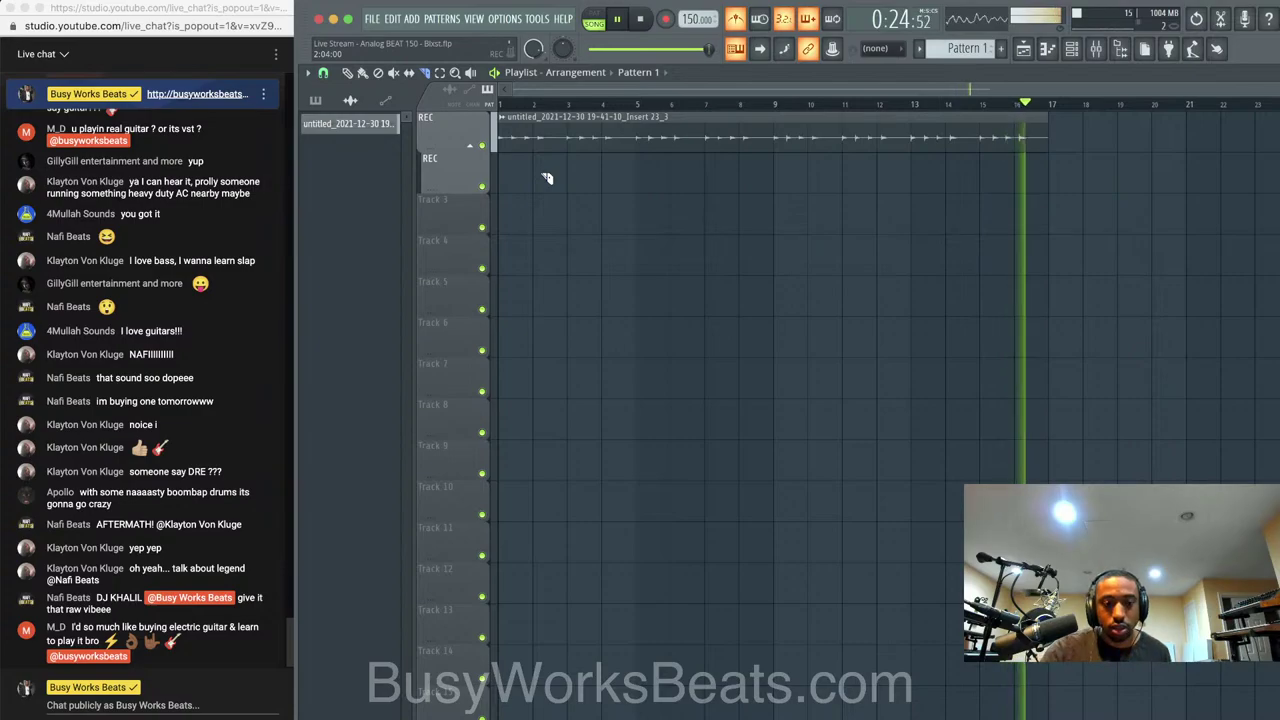
{"action": "key", "text": "space"}
Record a second take of about 16 bars from Insert 23's input into the playlist as an audio clip
{"action": "left_click", "coordinate": [1095, 49]}
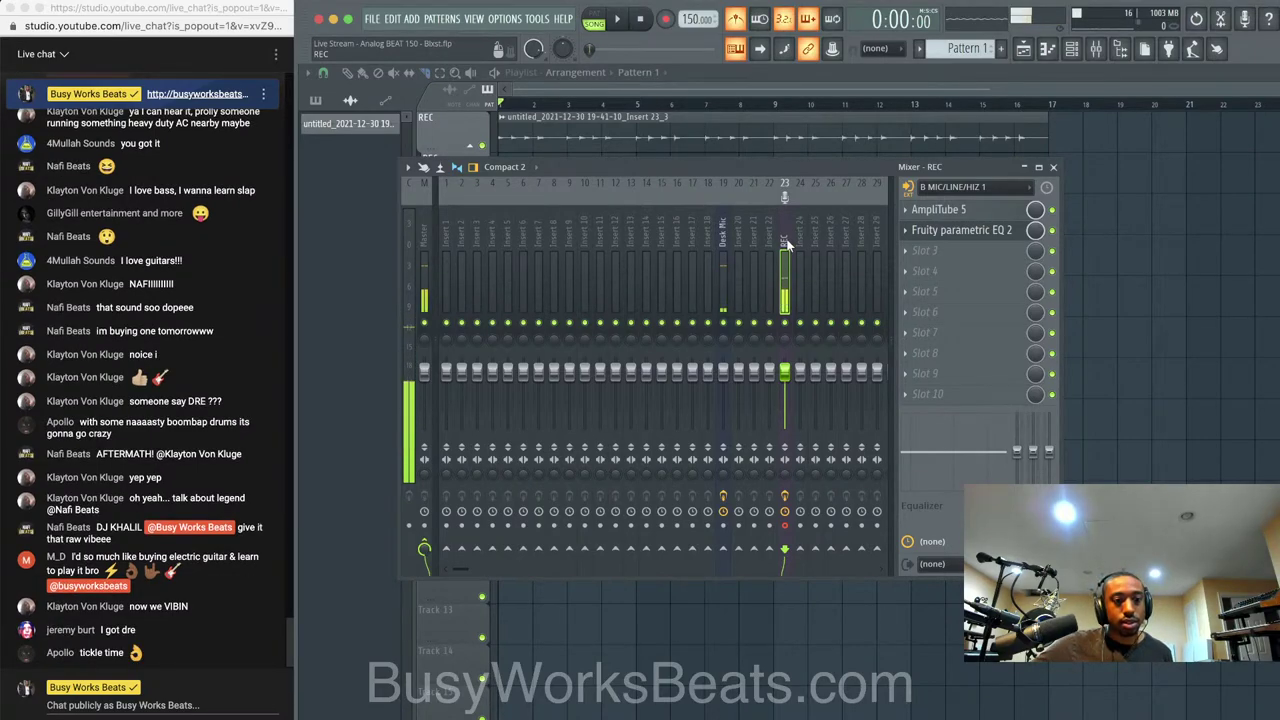
{"action": "left_click", "coordinate": [667, 21]}
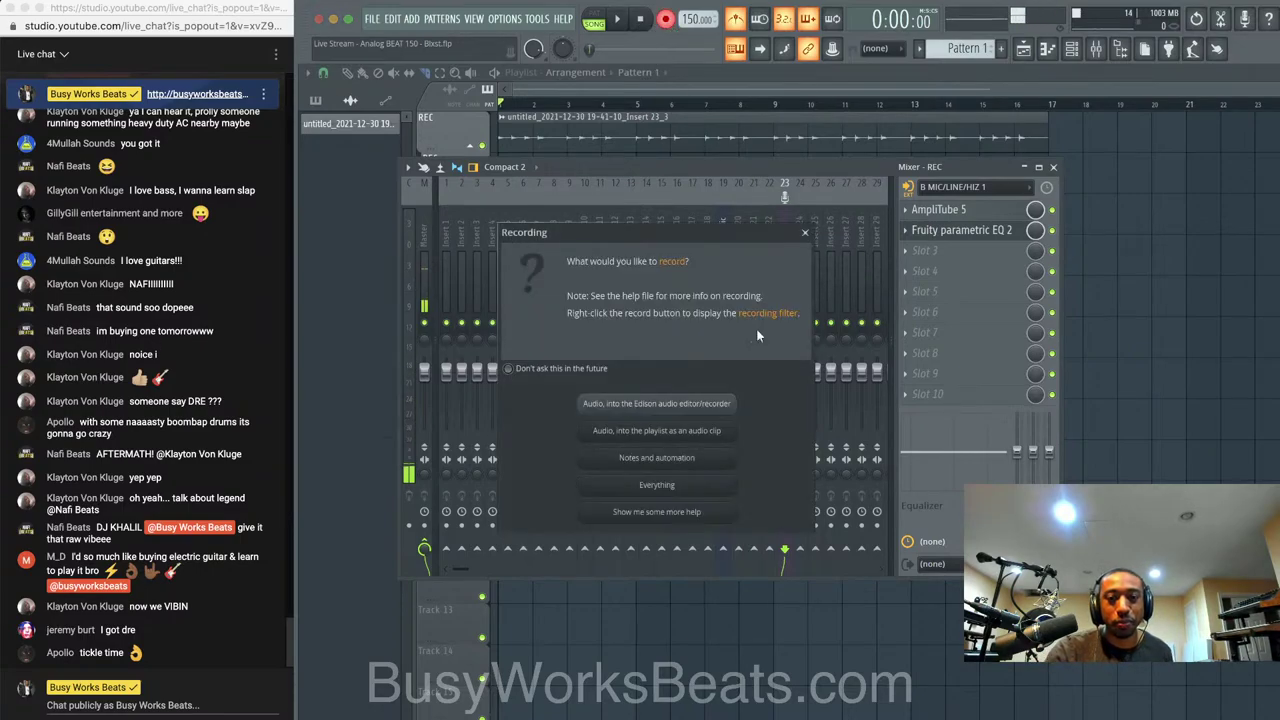
{"action": "left_click", "coordinate": [731, 432]}
{"action": "key", "text": "F9"}
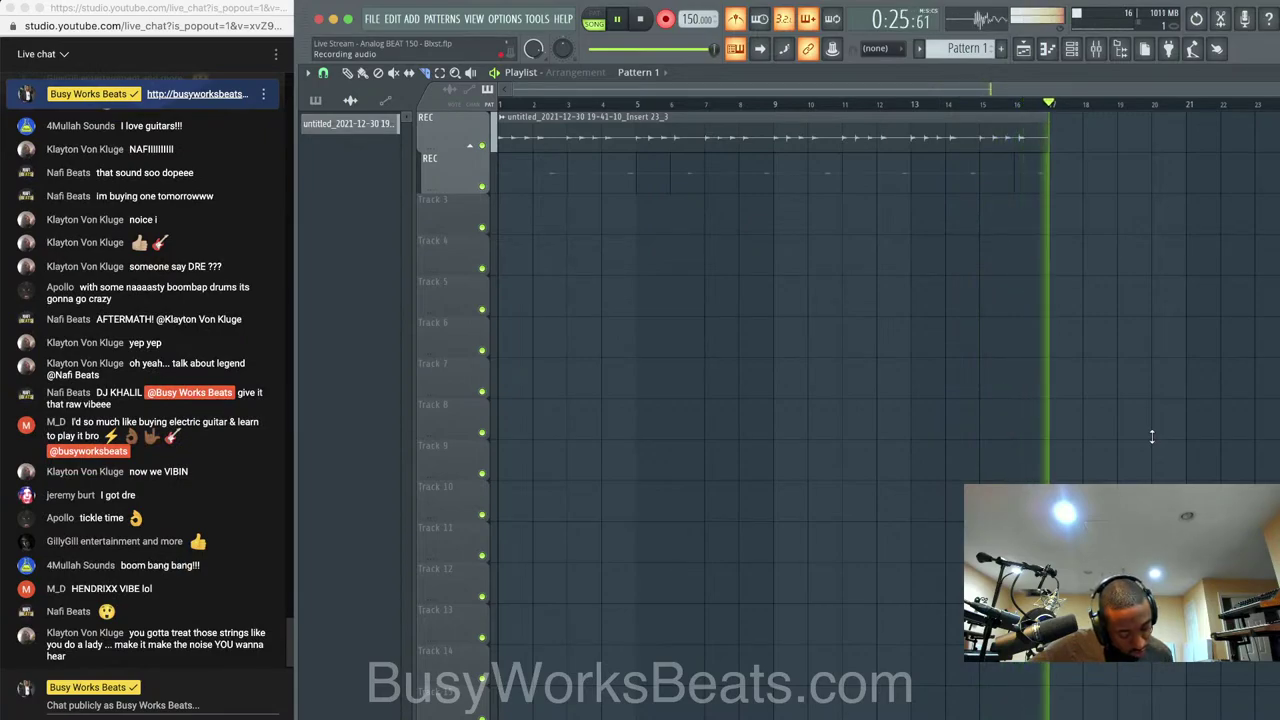
{"action": "key", "text": "space"}
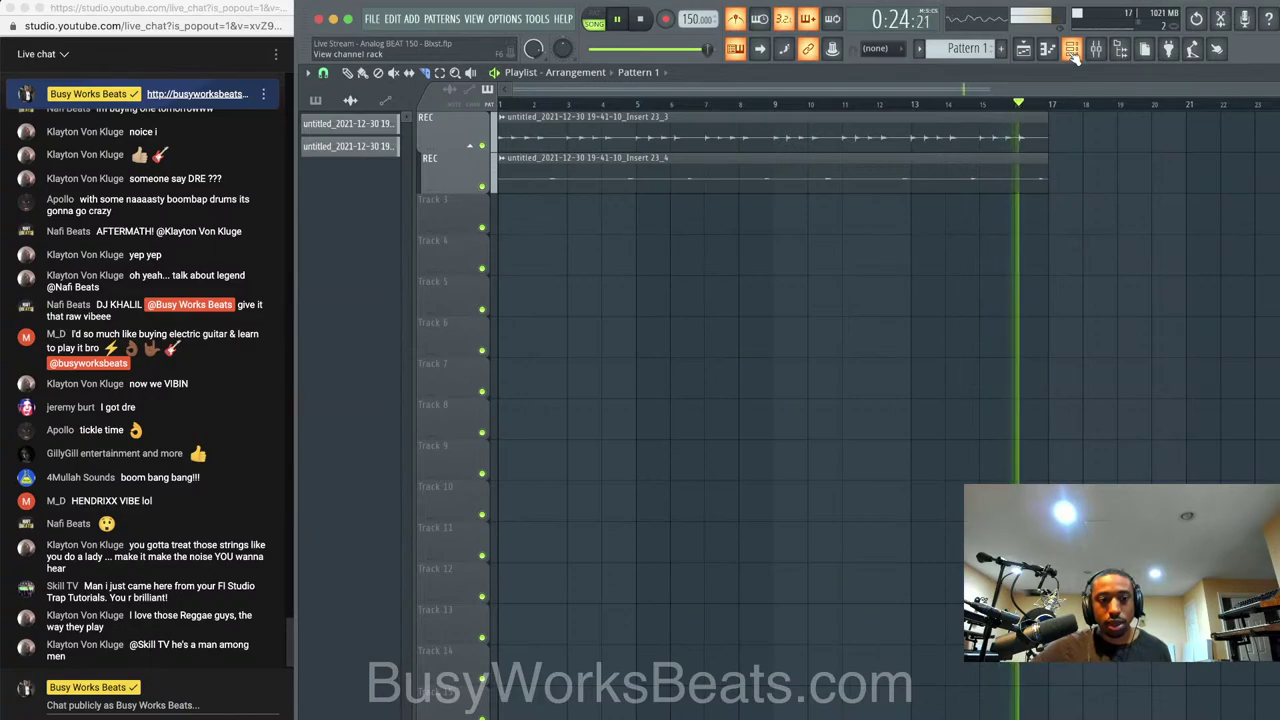
Turn off the metronome and record a third take of about 16 bars from Insert 23 into the playlist as an audio clip
{"action": "left_click", "coordinate": [736, 20]}
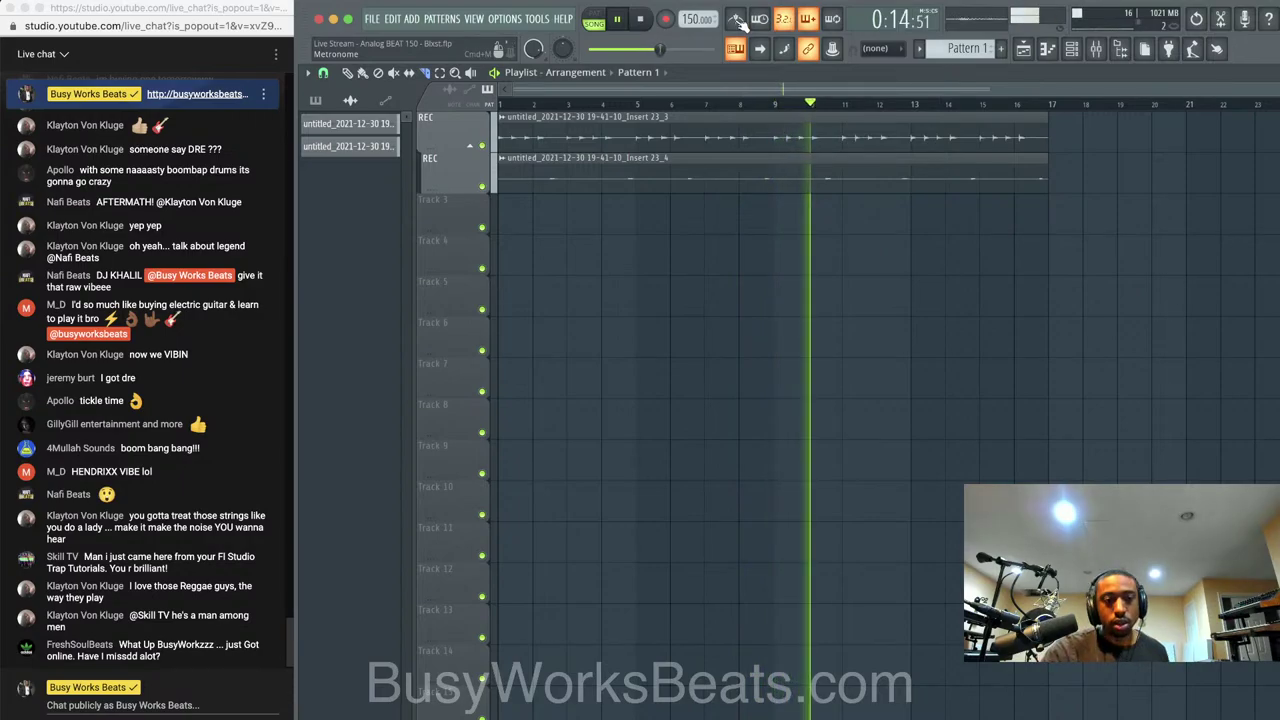
{"action": "key", "text": "space"}
{"action": "left_click", "coordinate": [1097, 51]}
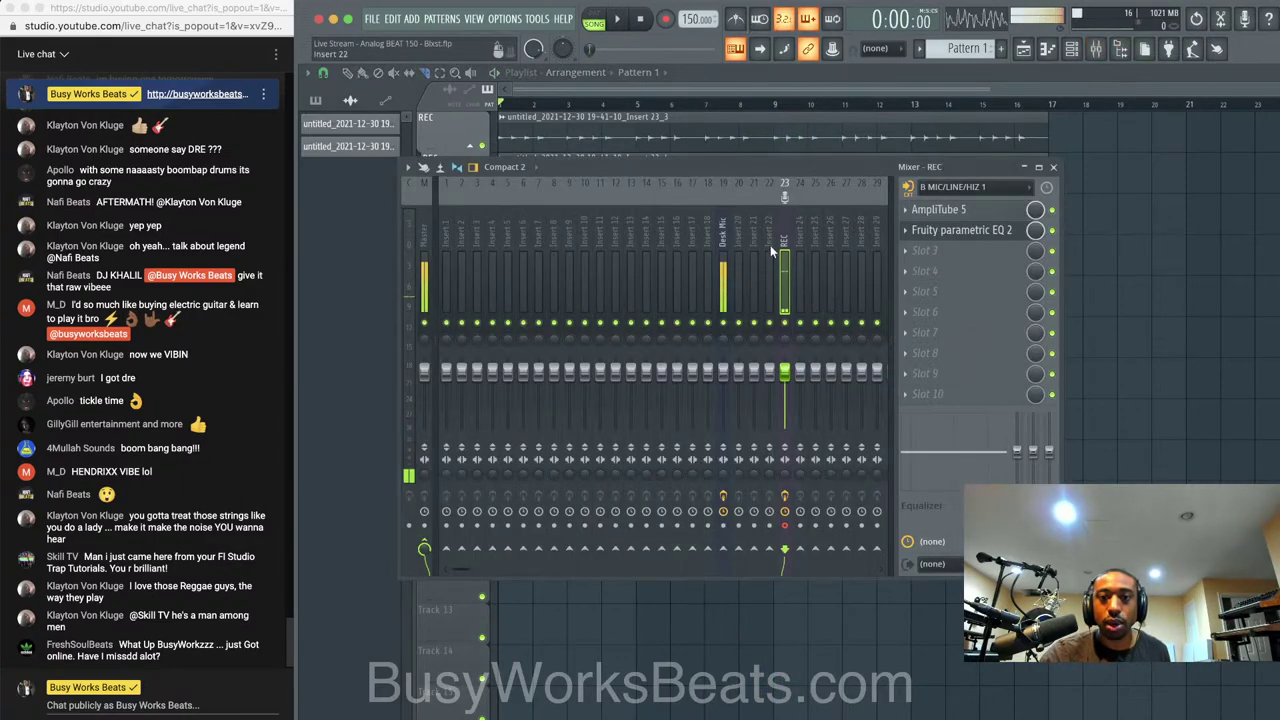
{"action": "left_click", "coordinate": [665, 19]}
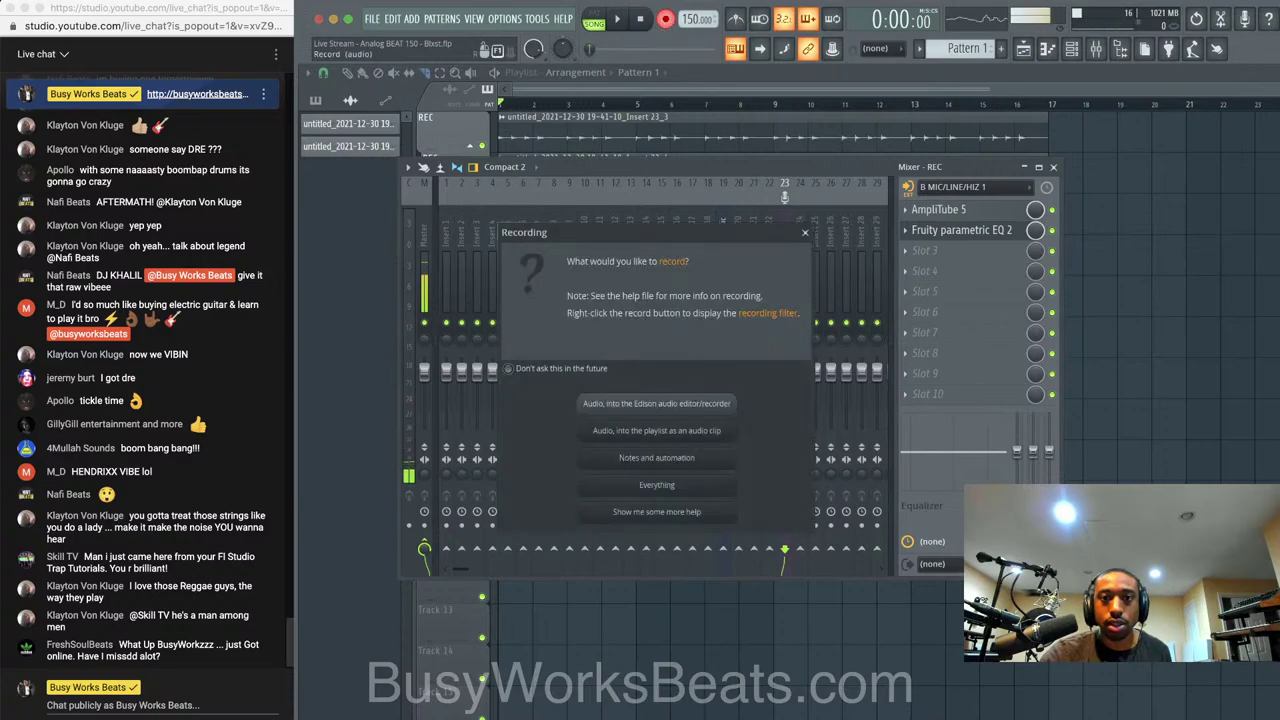
{"action": "left_click", "coordinate": [697, 431]}
{"action": "key", "text": "space"}
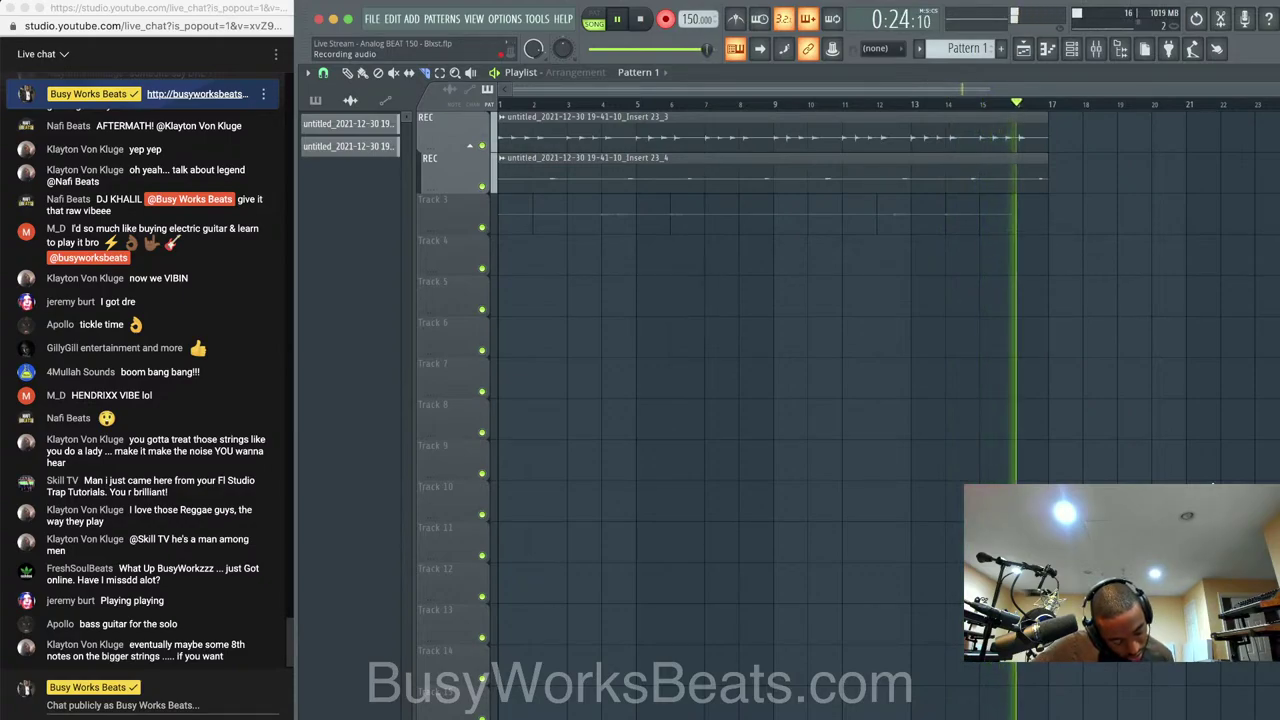
{"action": "key", "text": "space"}
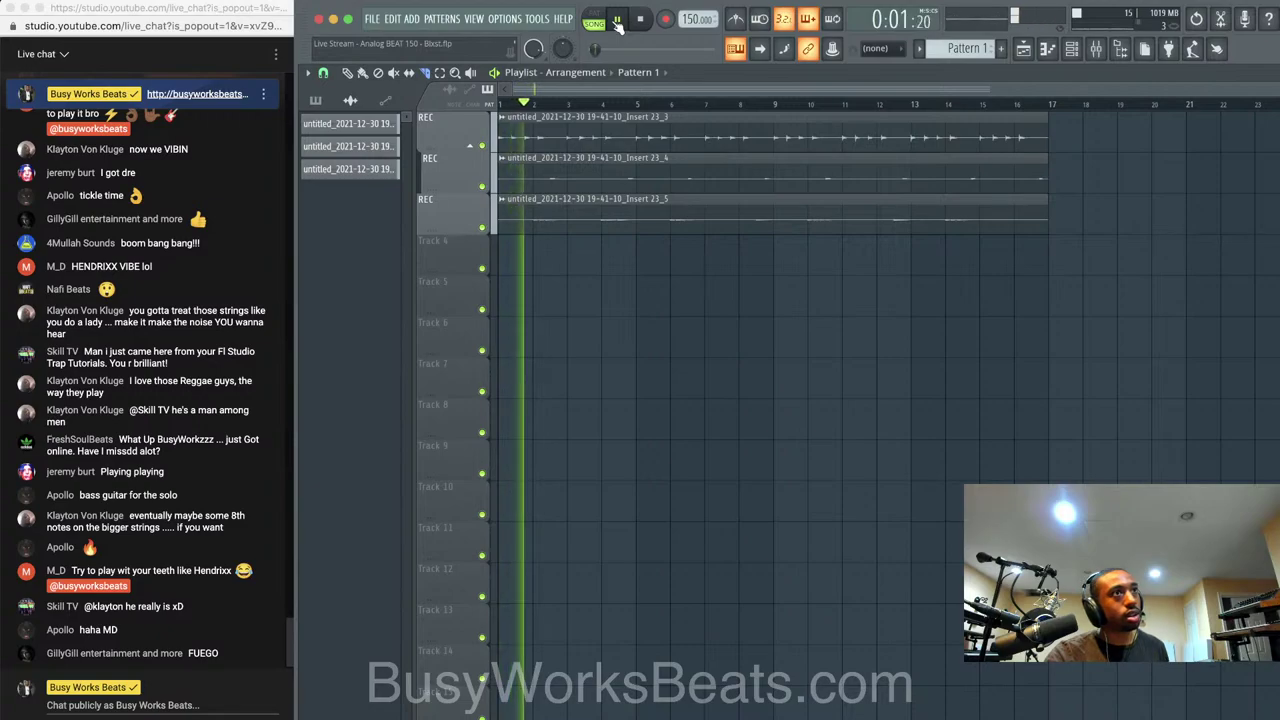
Bypass AmpliTube 5 on the REC mixer track, raise that track's fader, and play back the three takes
{"action": "left_click", "coordinate": [617, 20]}
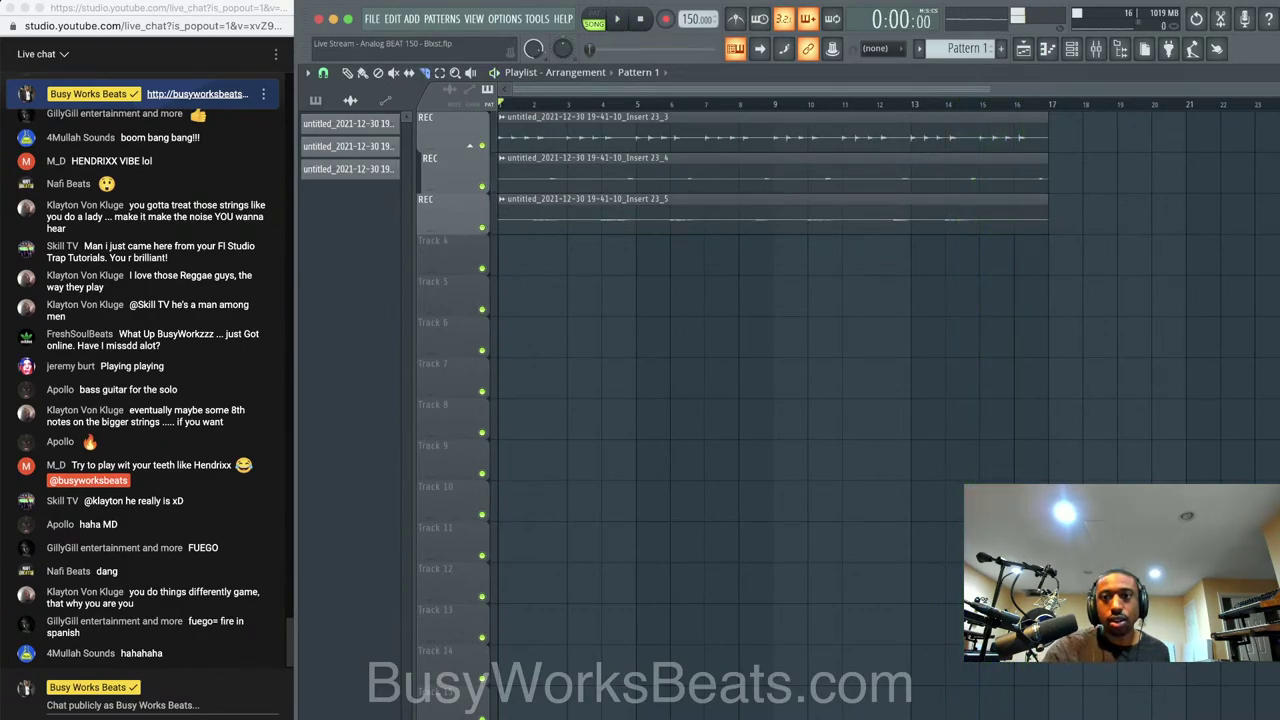
{"action": "key", "text": "F9"}
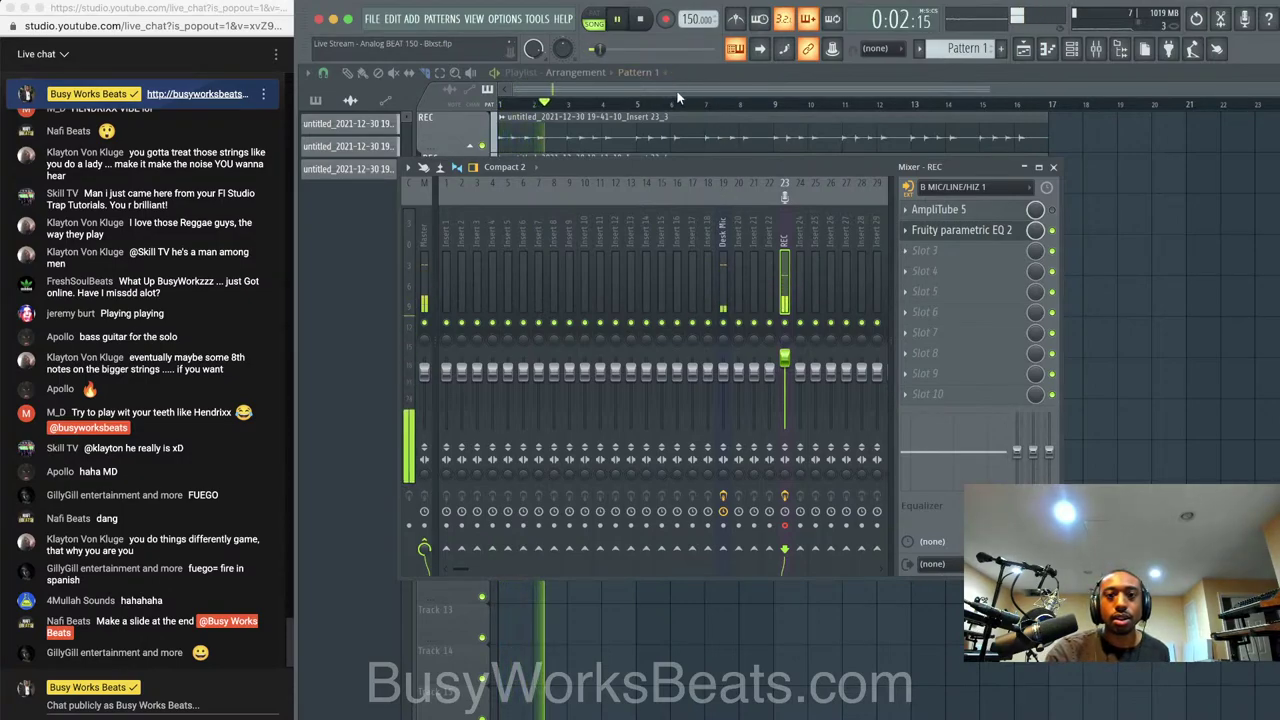
{"action": "key", "text": "F12"}
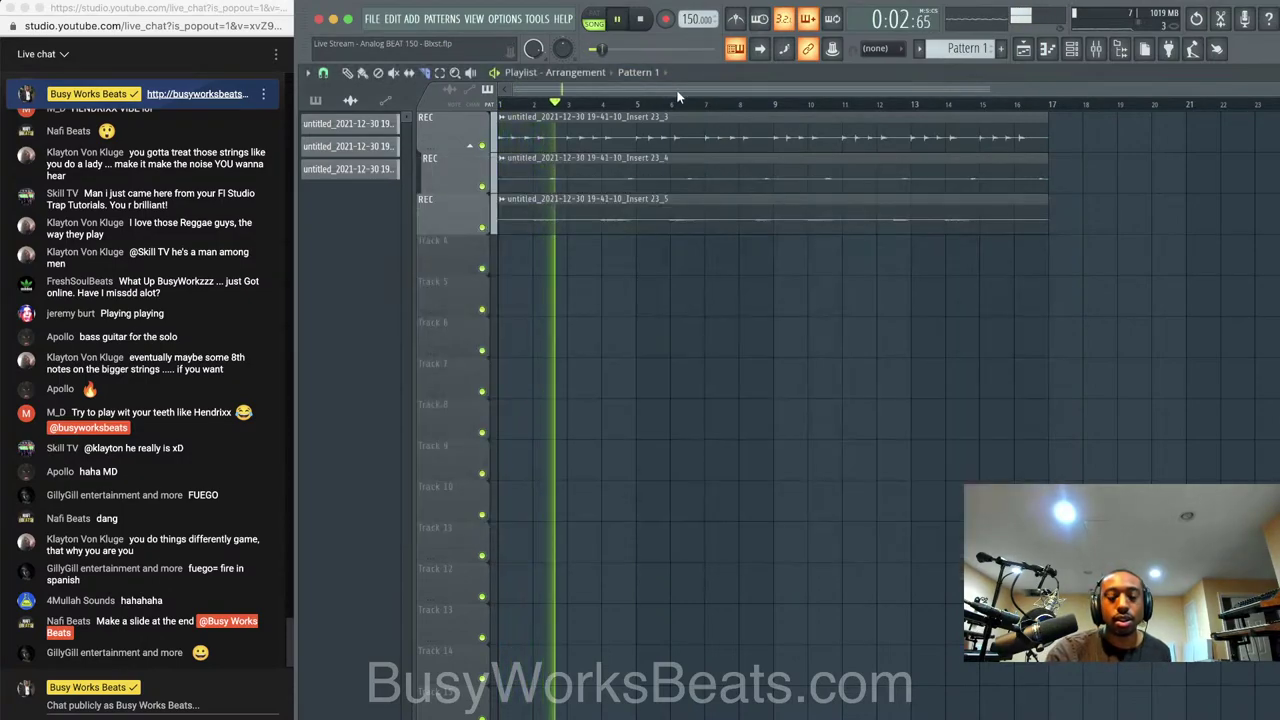
Record a fourth take from Insert 23 into the playlist with the metronome on, and trim its clip to end at bar 17
{"action": "left_click", "coordinate": [1097, 49]}
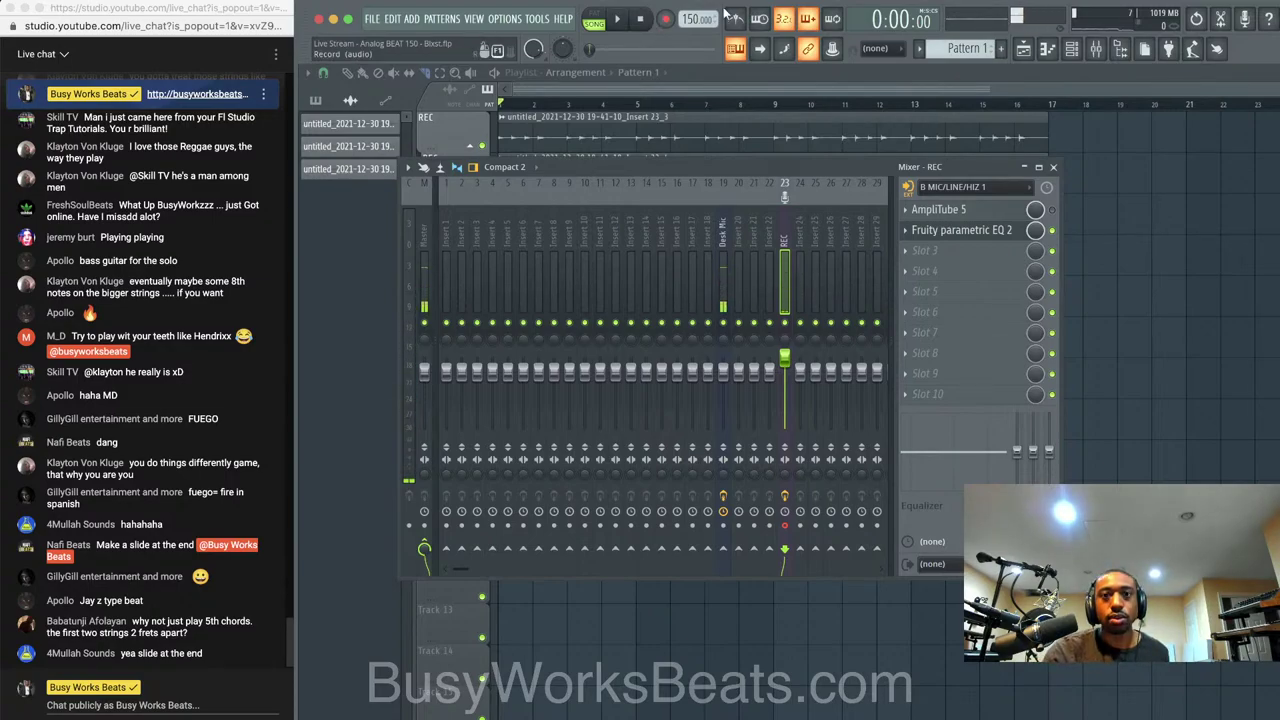
{"action": "left_click", "coordinate": [665, 19]}
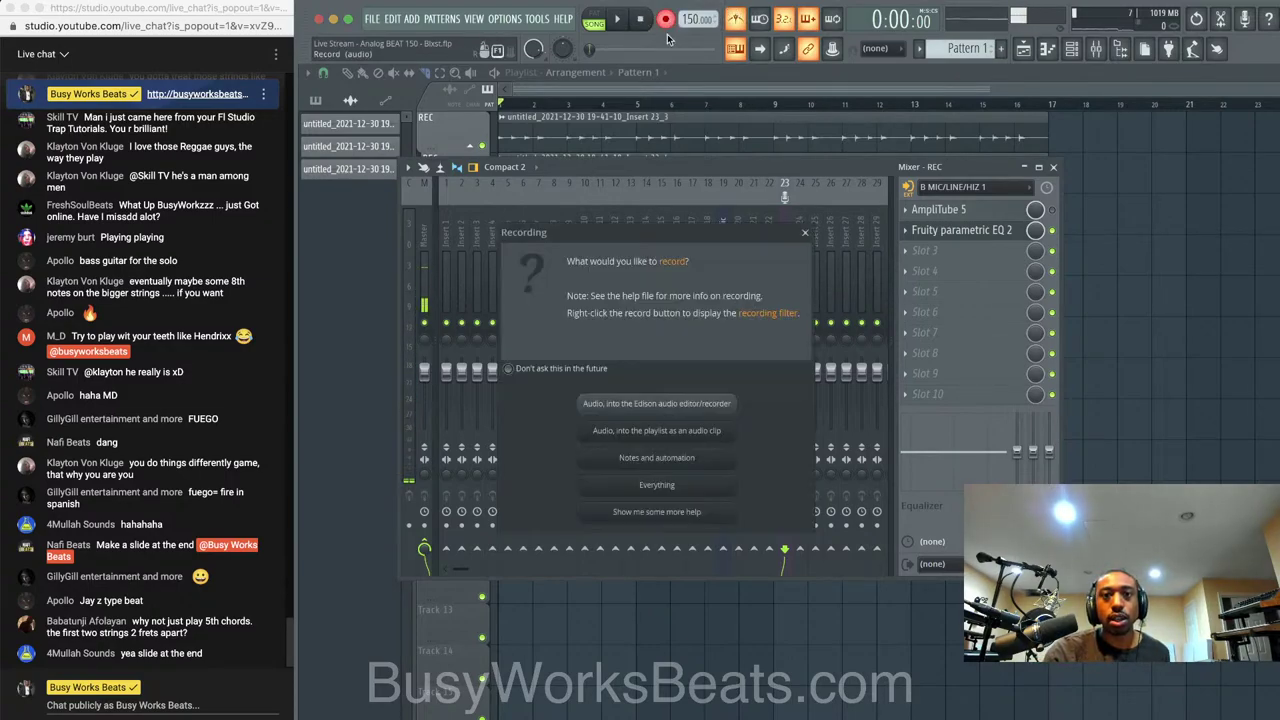
{"action": "left_click", "coordinate": [708, 429]}
{"action": "left_click", "coordinate": [1075, 366]}
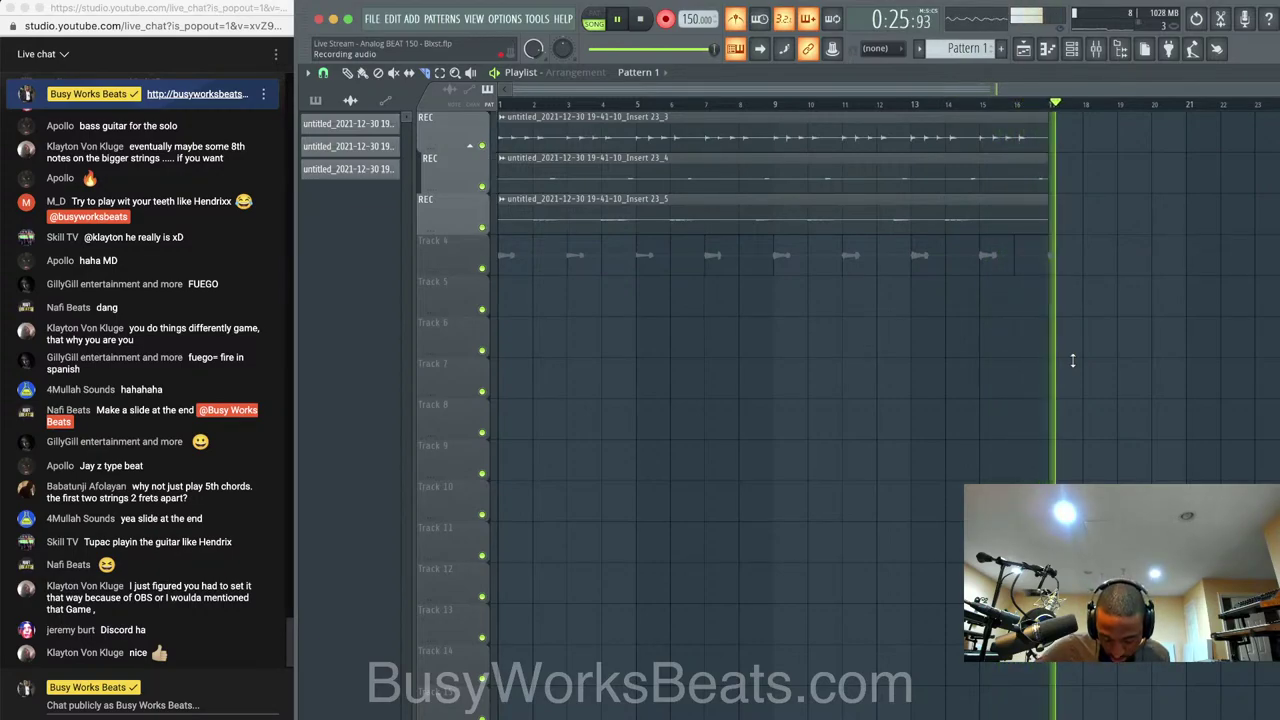
{"action": "key", "text": "space"}
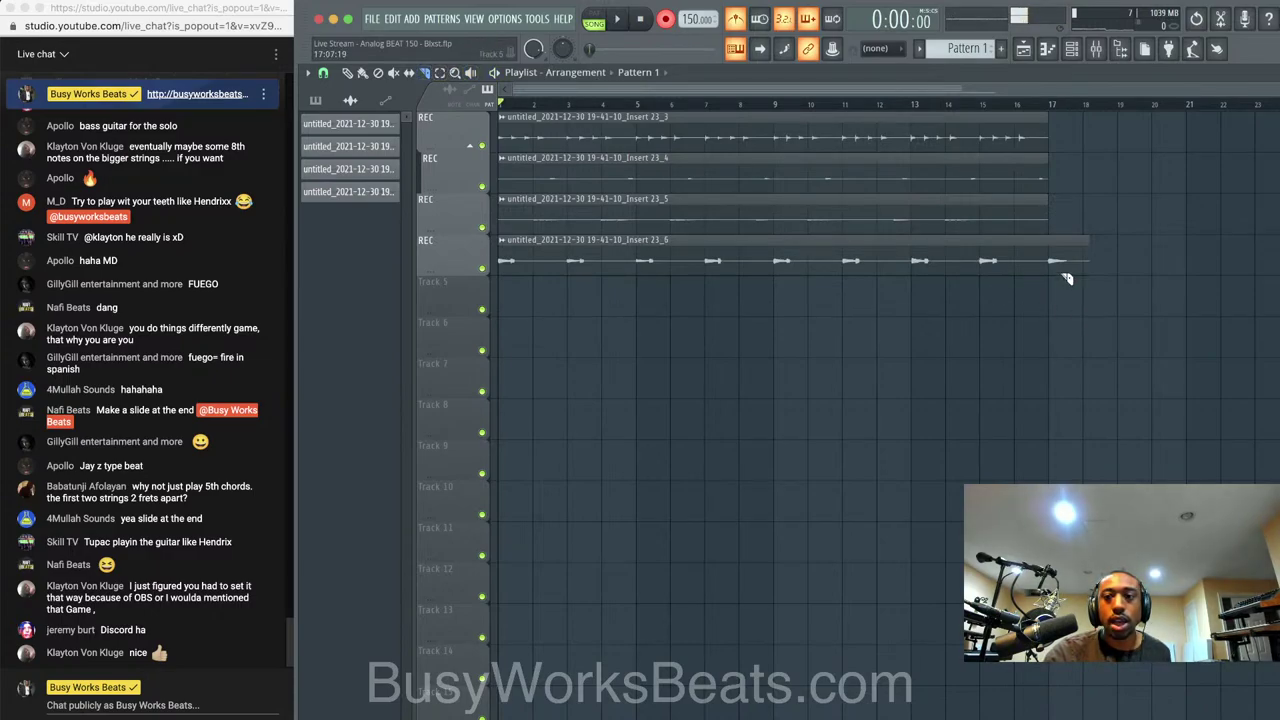
{"action": "left_click", "coordinate": [380, 73]}
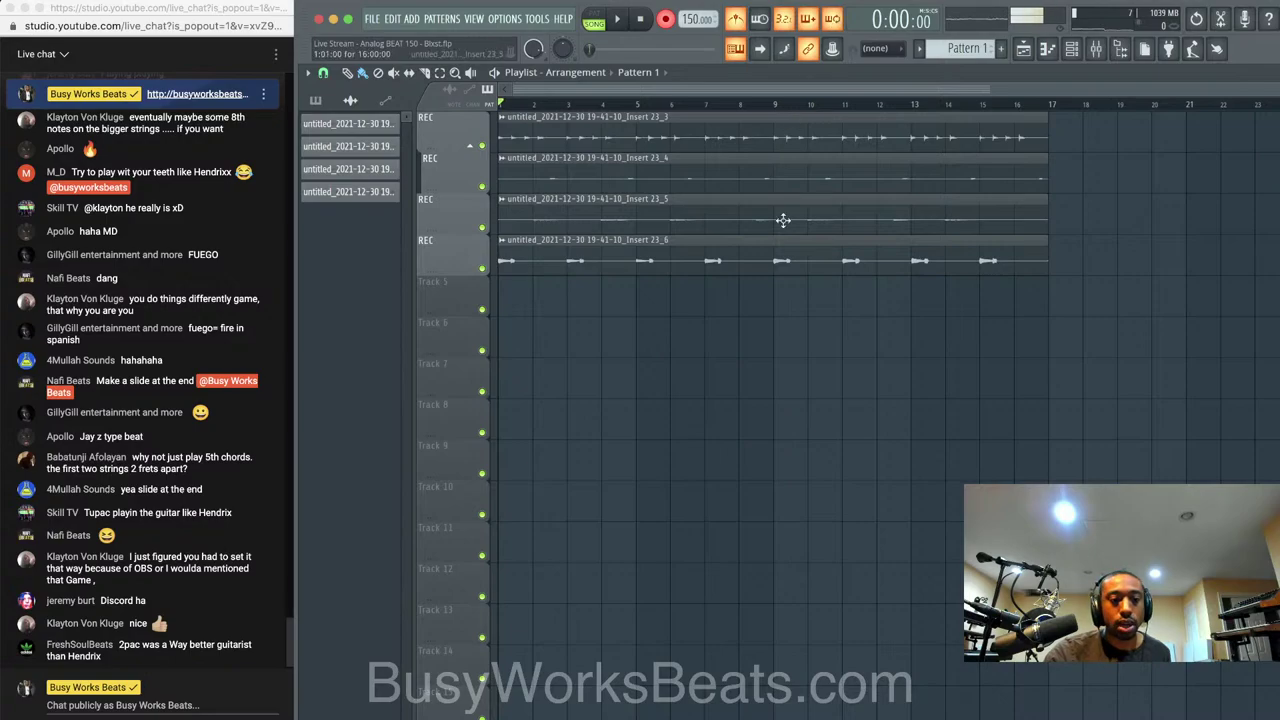
Record a fifth take of about 16 bars from Insert 23 into the playlist as an audio clip on track 5
{"action": "left_click", "coordinate": [1098, 50]}
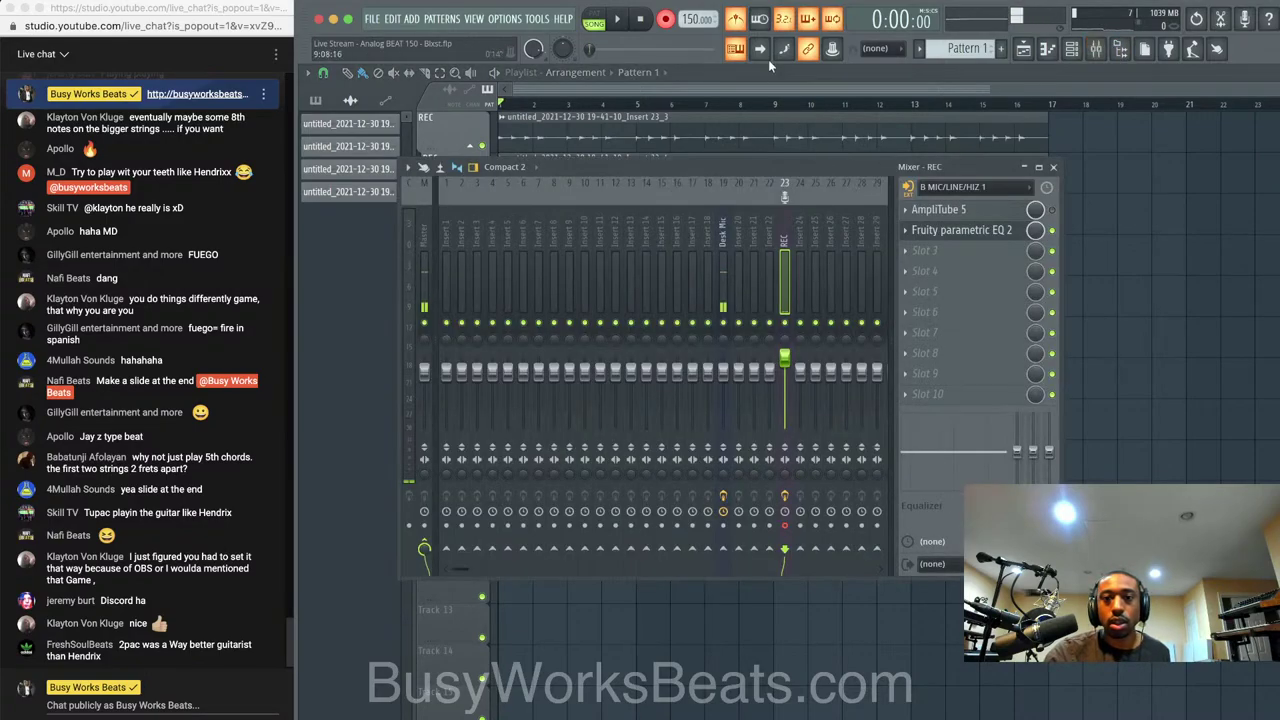
{"action": "left_click", "coordinate": [666, 20]}
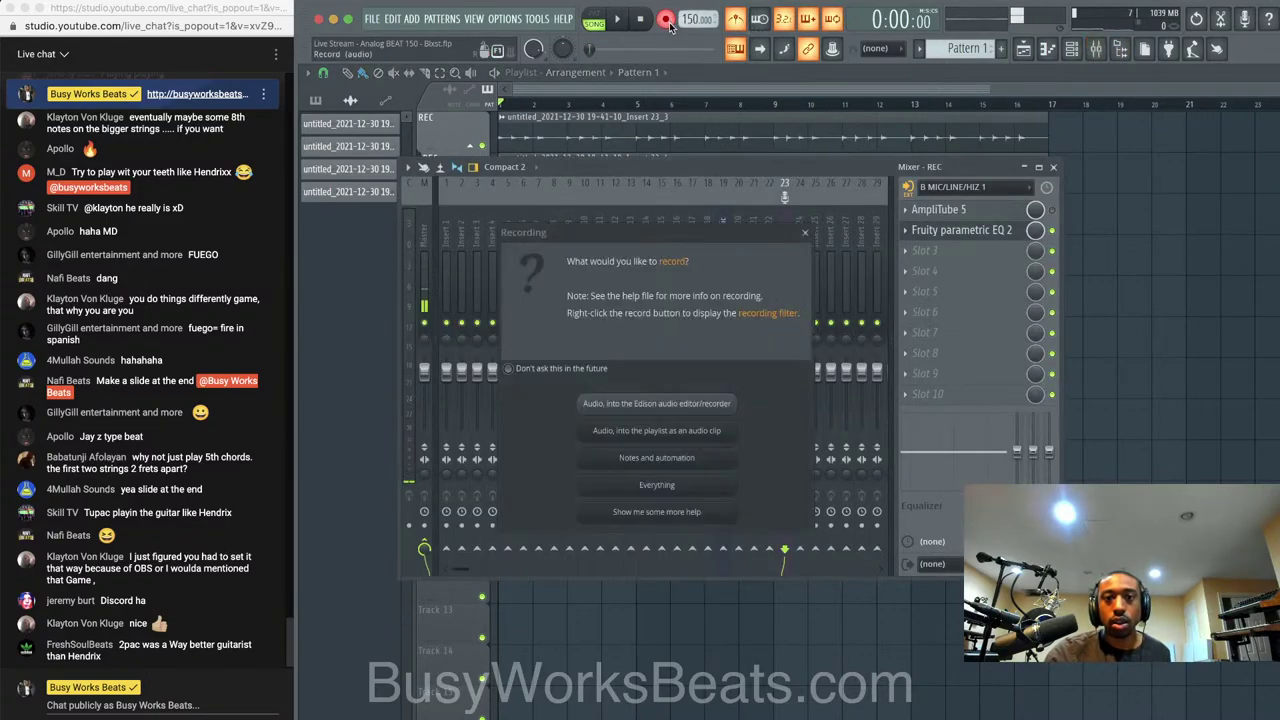
{"action": "left_click", "coordinate": [710, 432]}
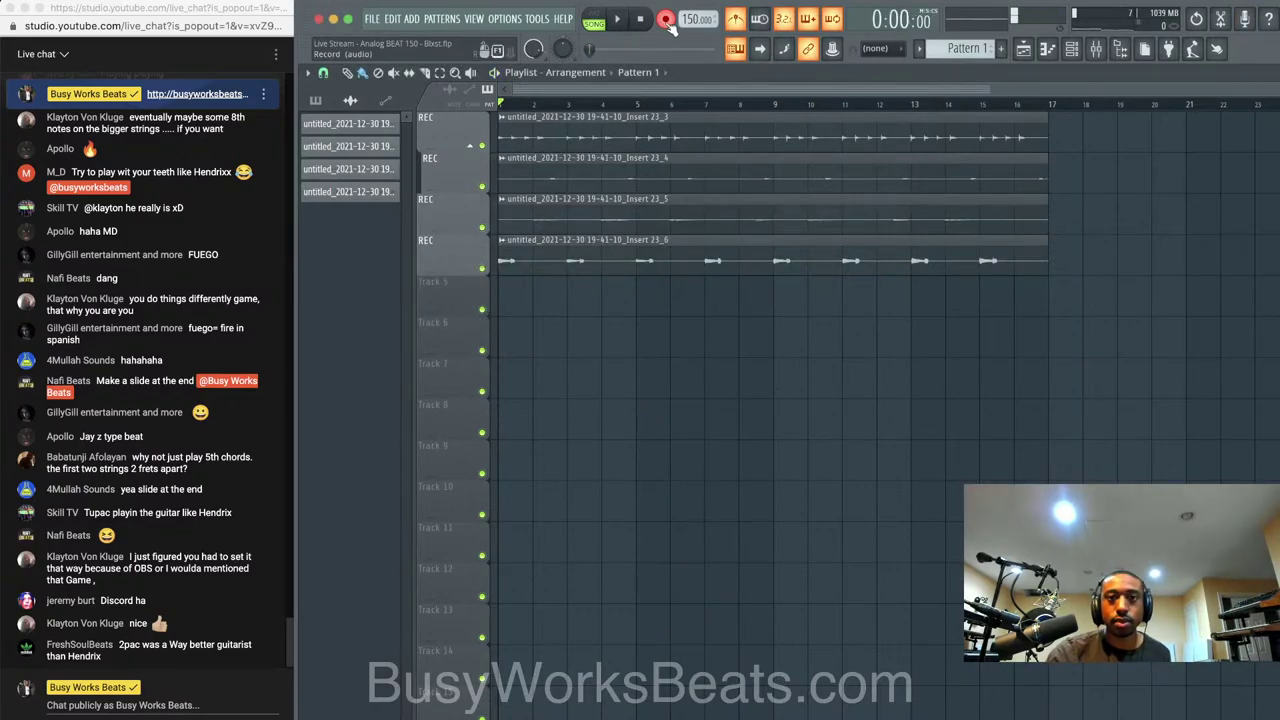
{"action": "left_click", "coordinate": [666, 20]}
{"action": "left_click", "coordinate": [720, 432]}
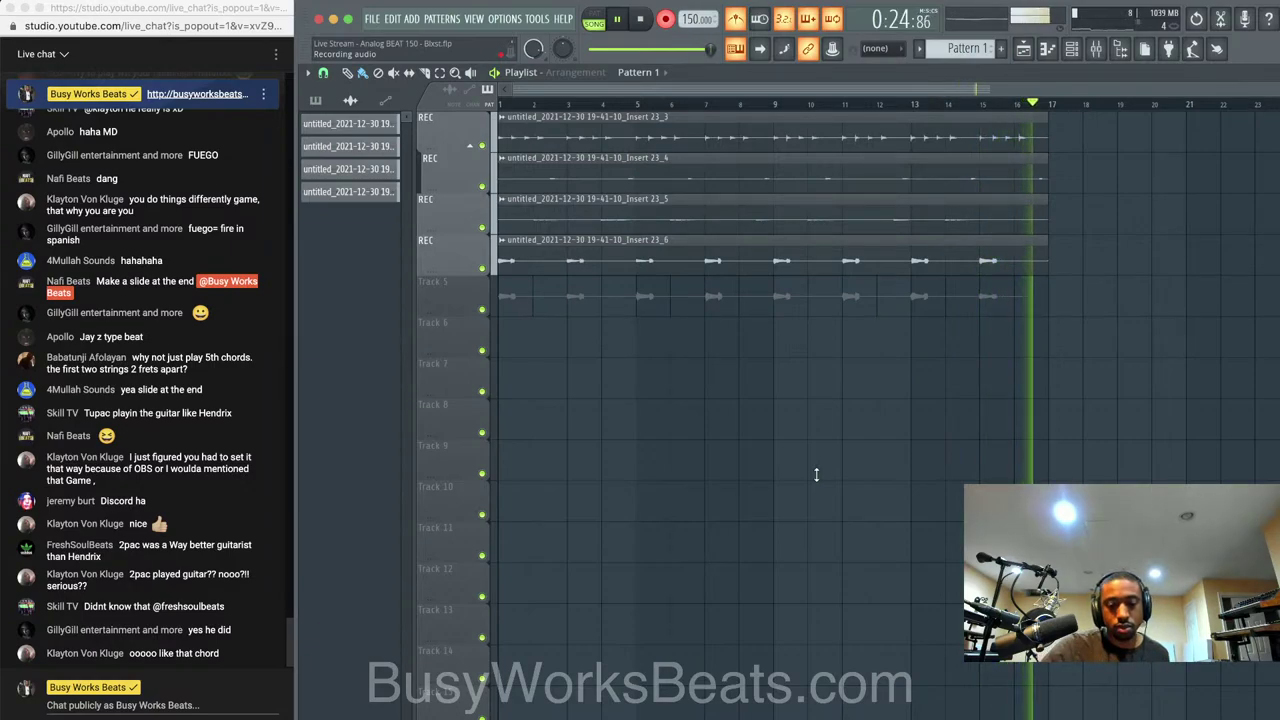
{"action": "key", "text": "space"}
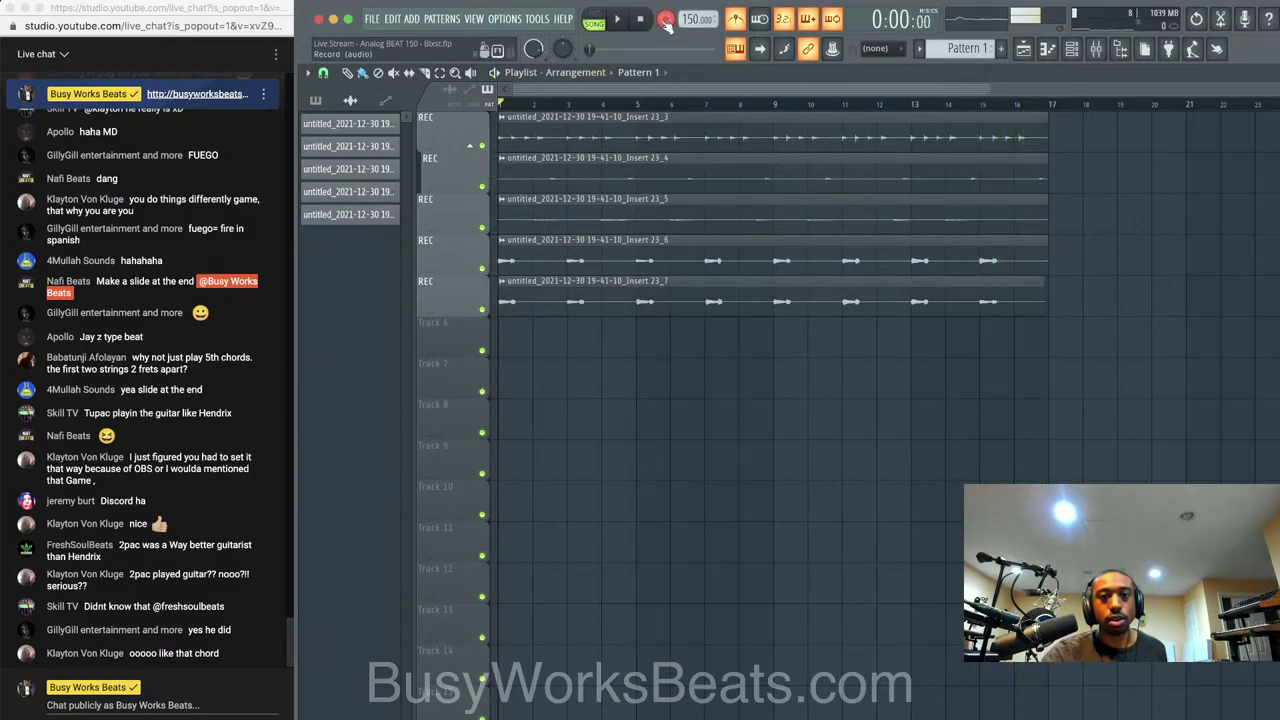
Turn off the metronome and pan the Insert 23_6 and Insert 23_7 channels to opposite sides in the Channel rack
{"action": "left_click", "coordinate": [619, 20]}
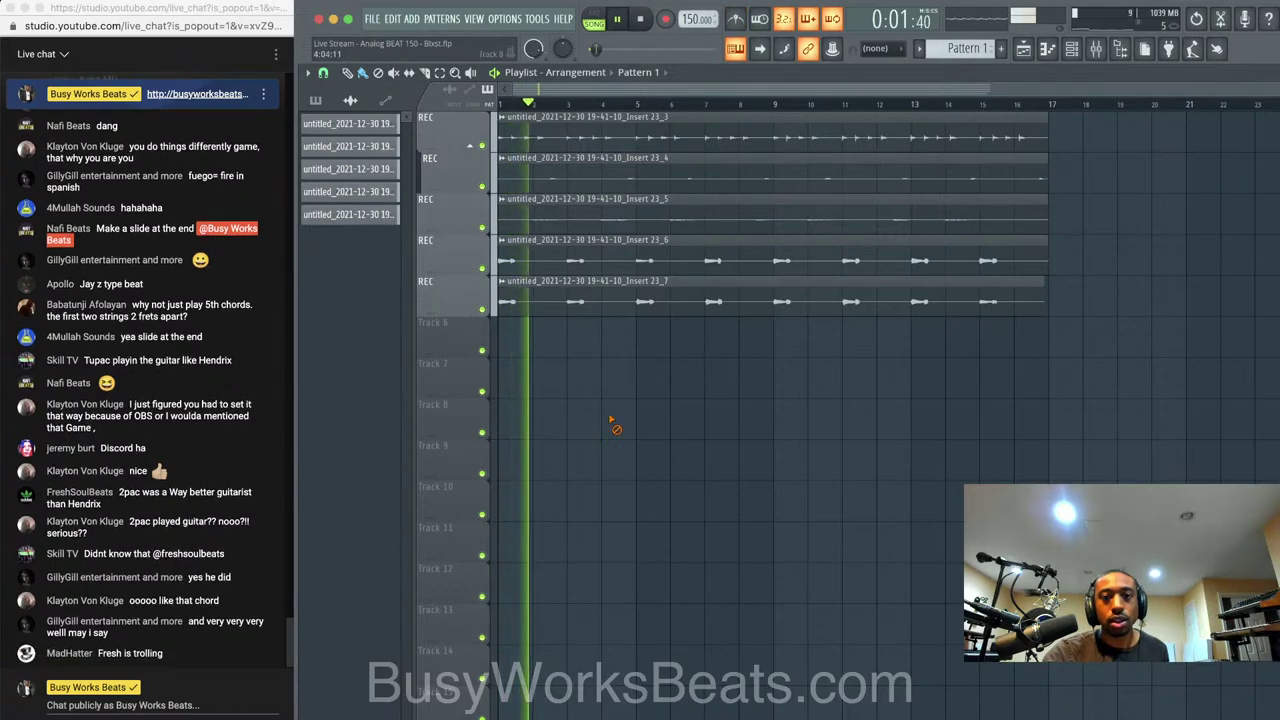
{"action": "left_click", "coordinate": [1072, 48]}
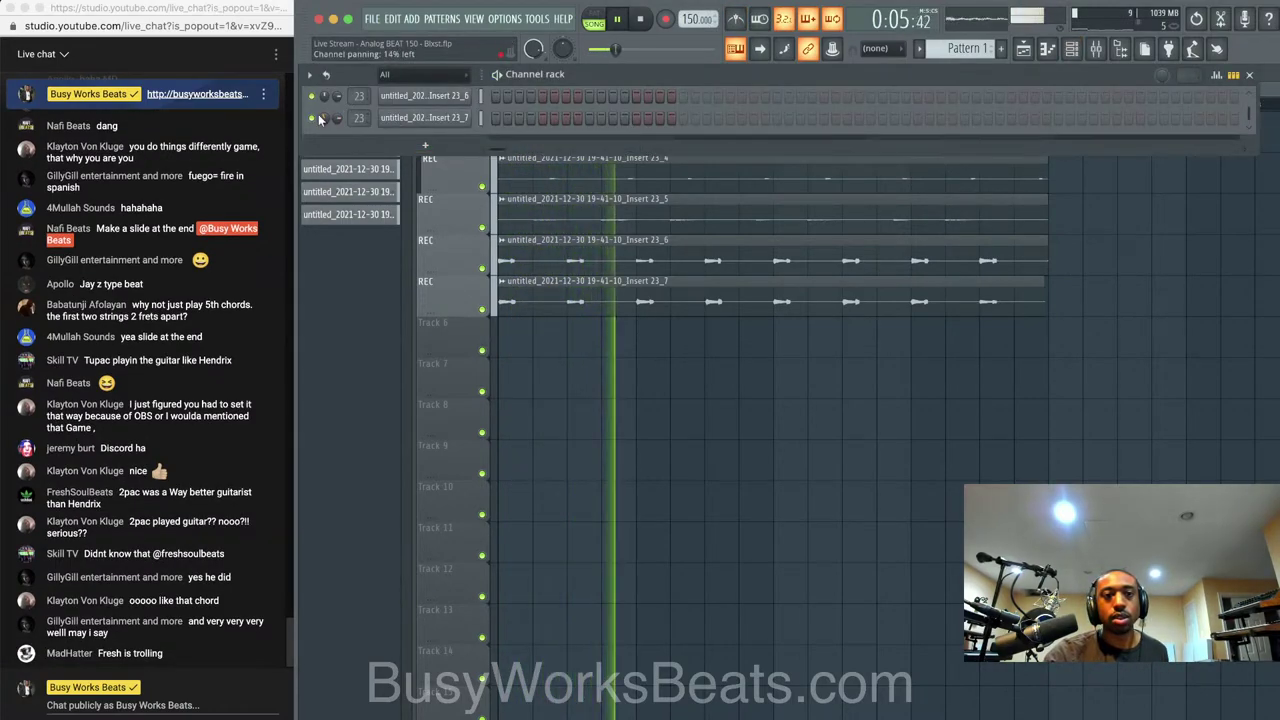
{"action": "key", "text": "space"}
{"action": "left_click_drag", "start_coordinate": [468, 153], "coordinate": [471, 537]}
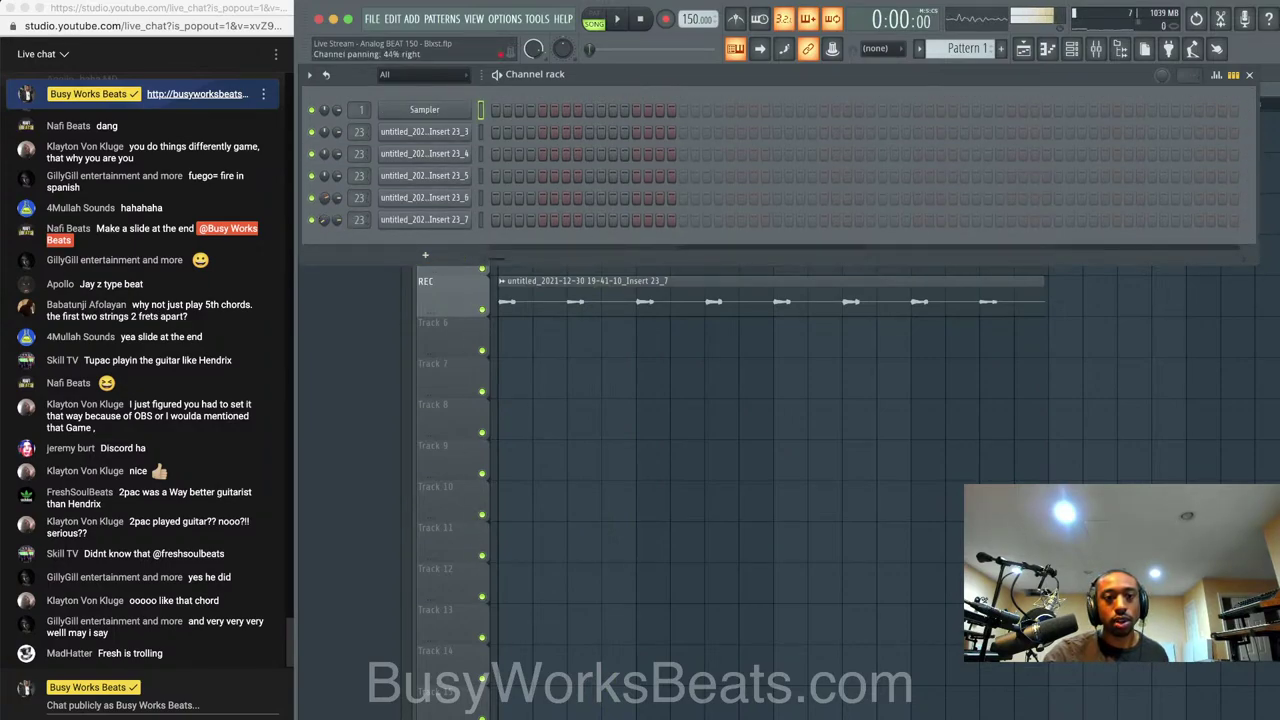
Route the Insert 23_7 channel to mixer track 2 and the Insert 23_6 channel to mixer track 3, naming both tracks after their clips
{"action": "key", "text": "F9"}
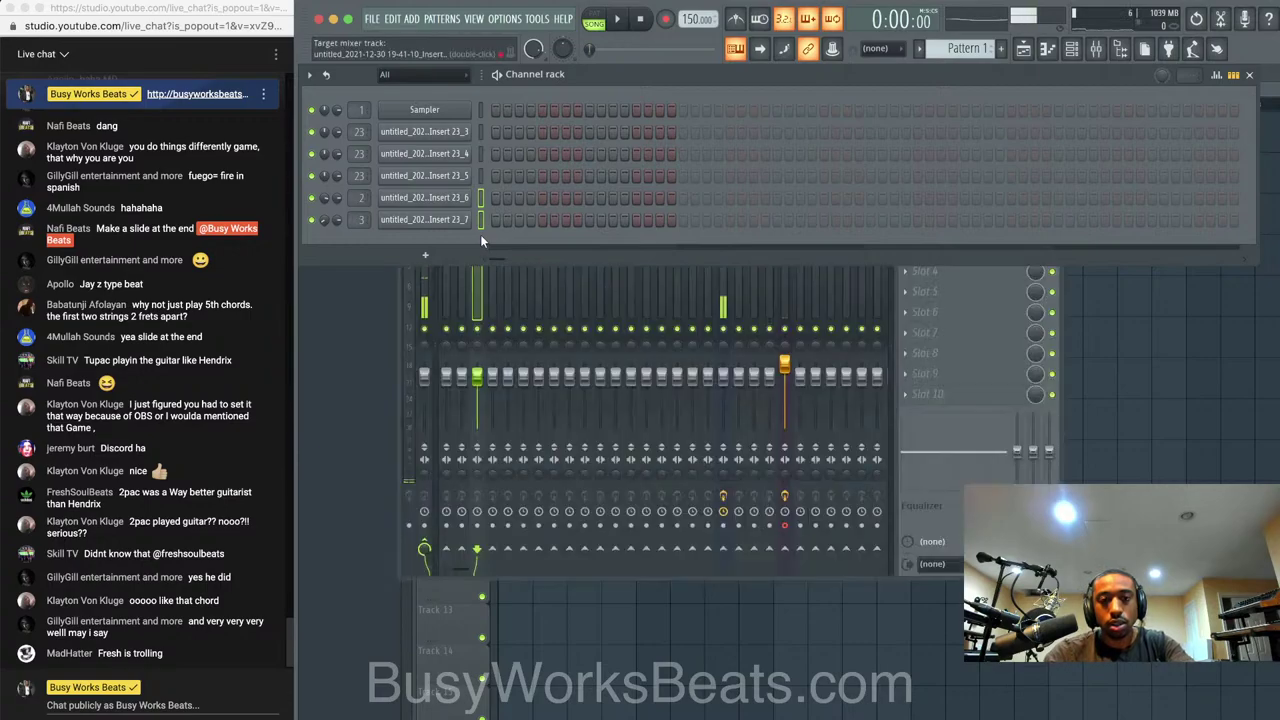
{"action": "key", "text": "space"}
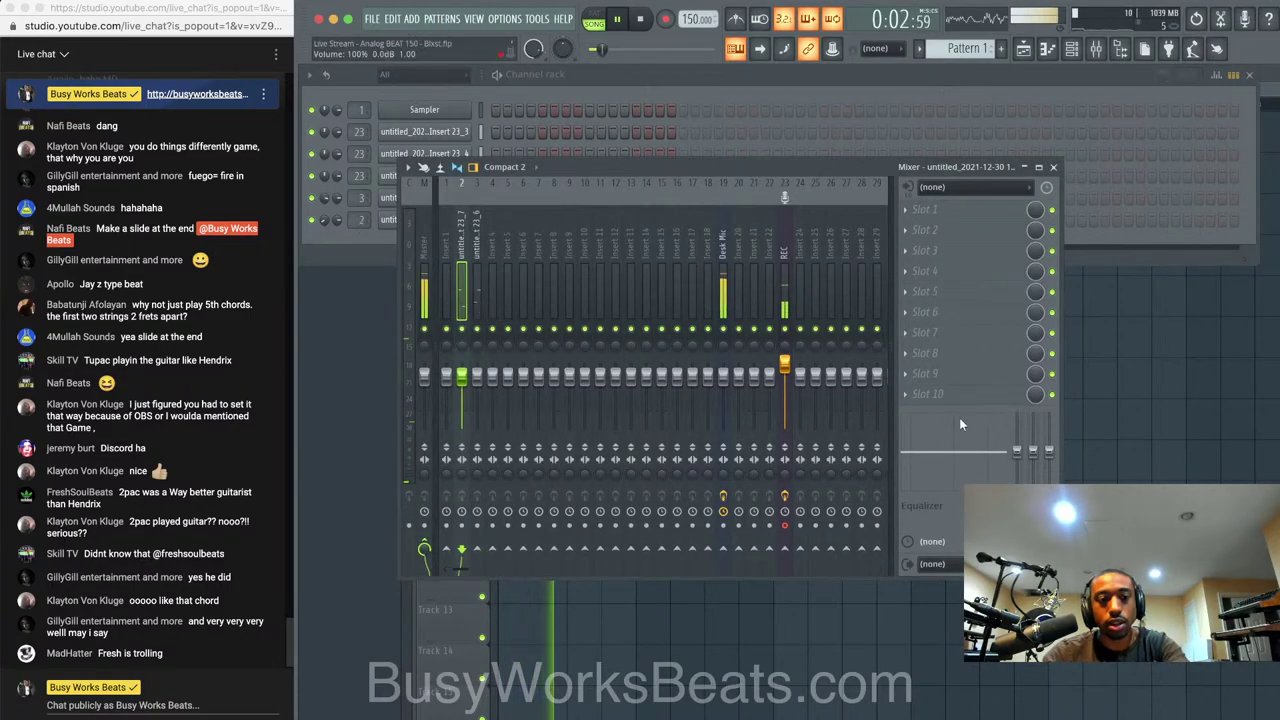
{"action": "right_click", "coordinate": [1106, 450]}
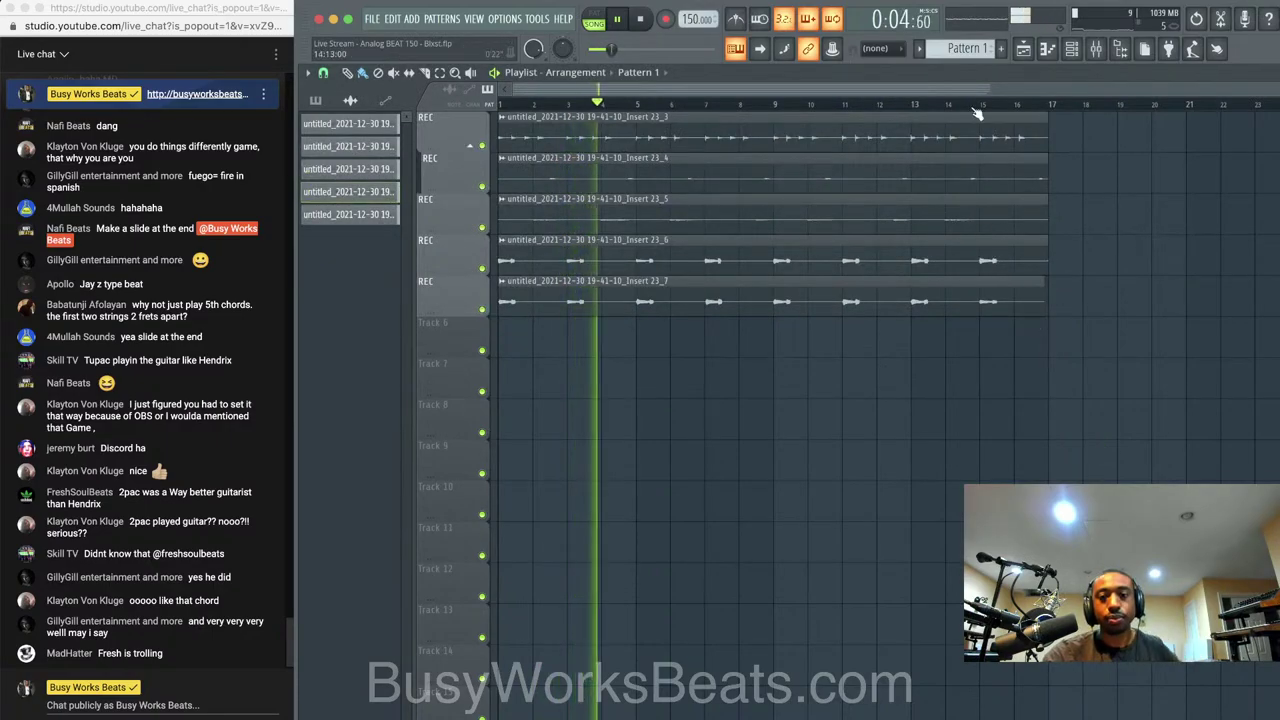
Check the two channels' routing in the Channel rack during playback, save the project, and stop playback
{"action": "left_click", "coordinate": [1071, 49]}
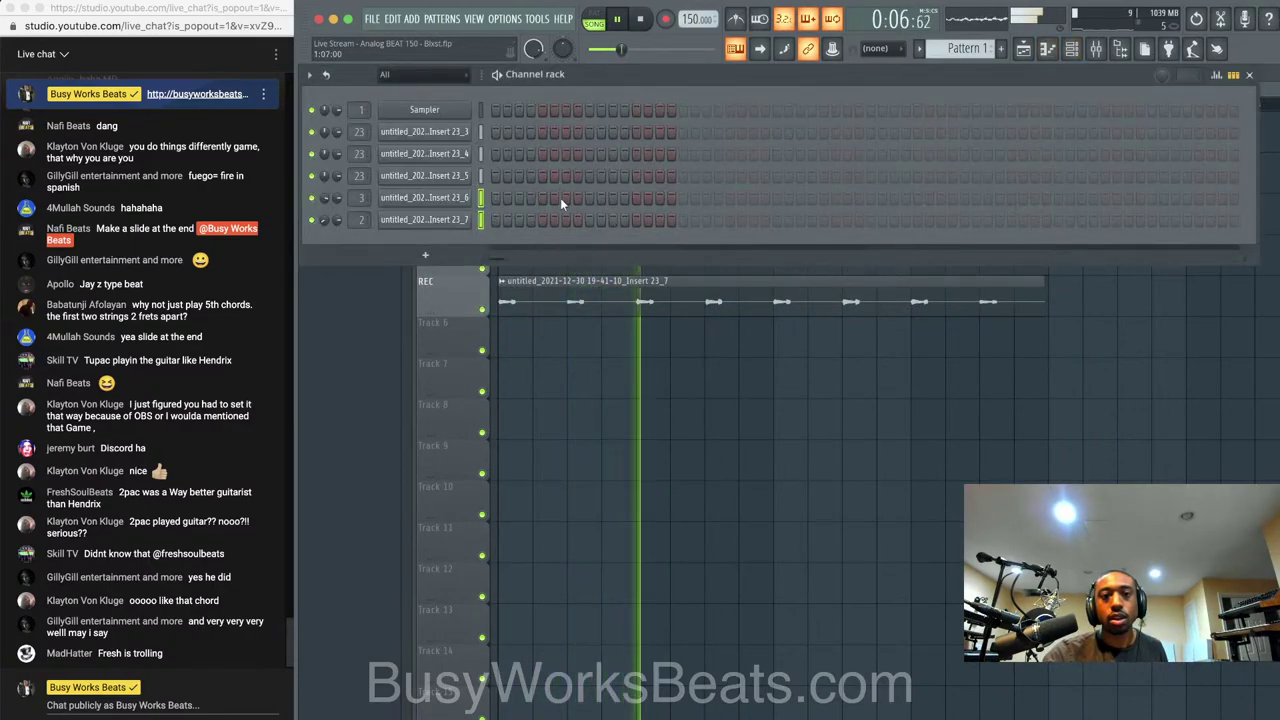
{"action": "right_click", "coordinate": [655, 426]}
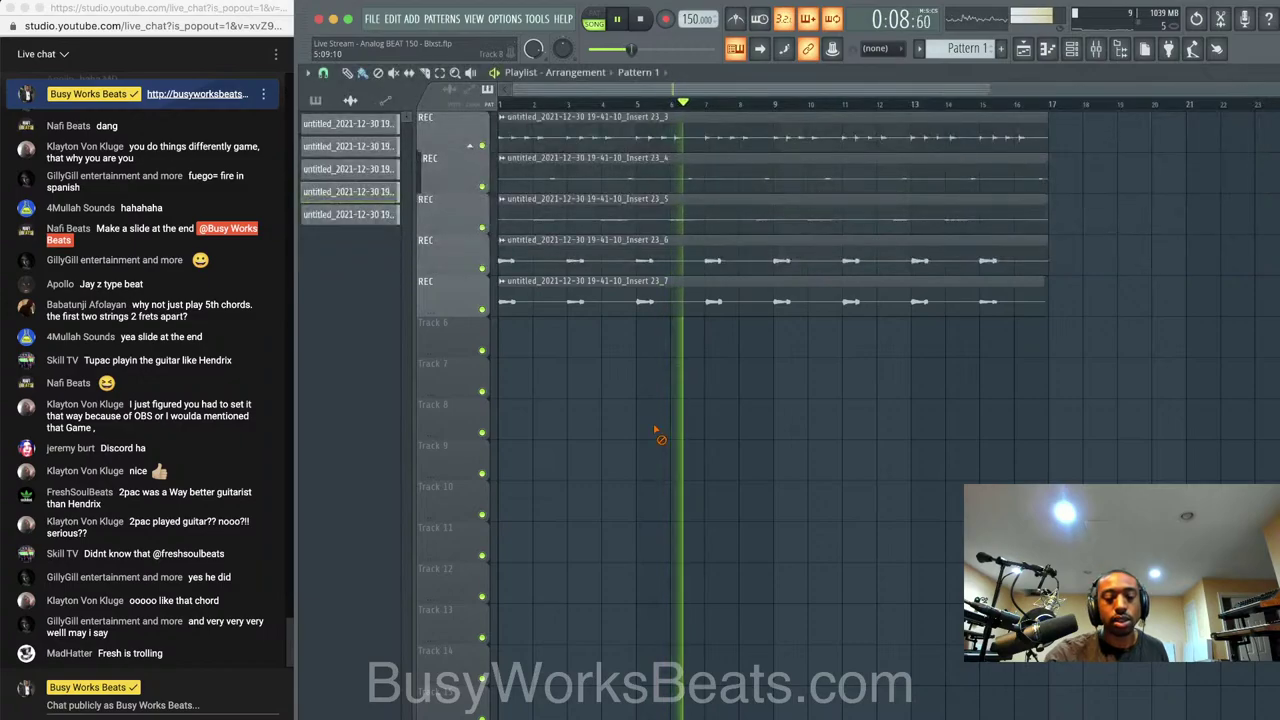
{"action": "key", "text": "super+s"}
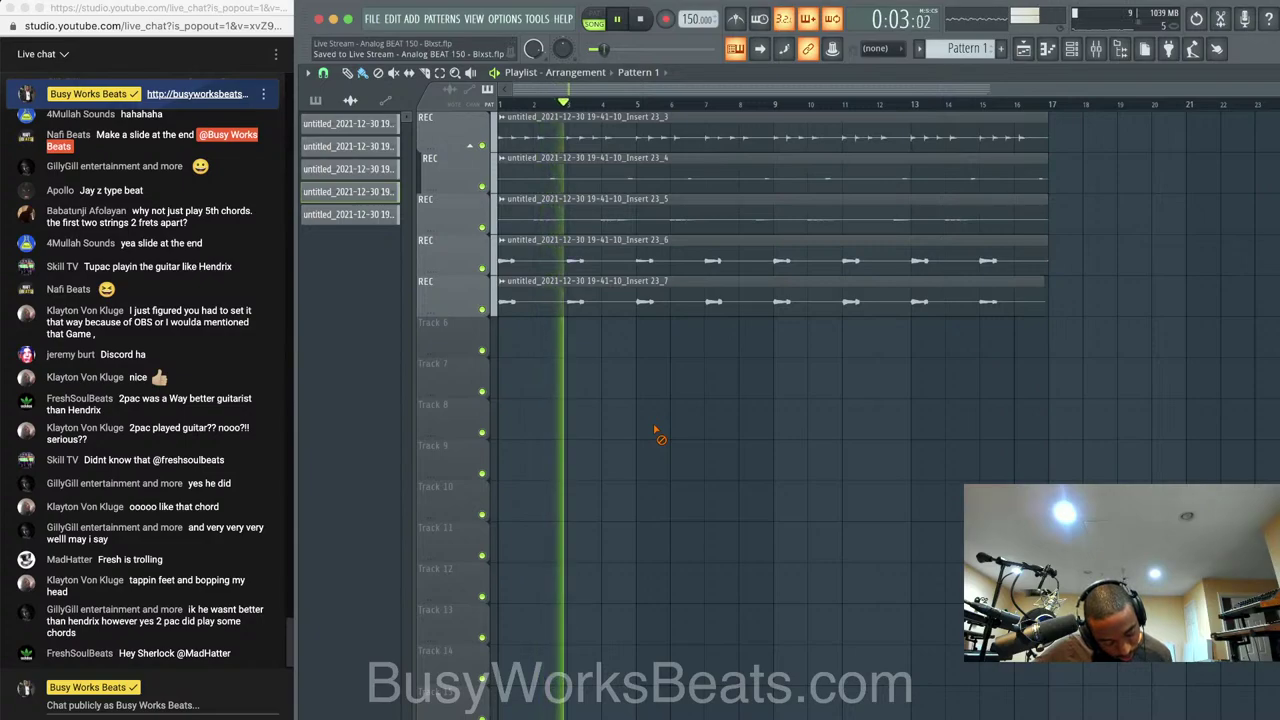
{"action": "key", "text": "space"}
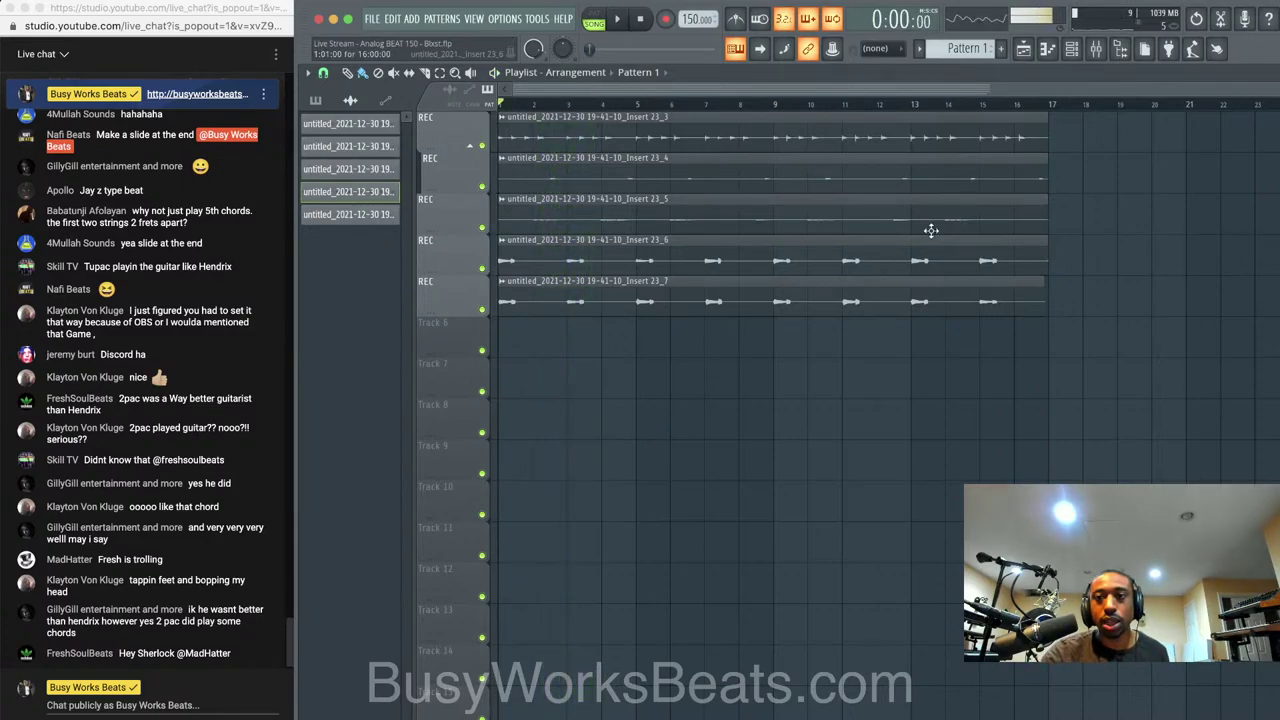
Record 16-bar takes from the REC mixer track into the playlist as audio clips on tracks 6 and 7
{"action": "left_click", "coordinate": [1096, 50]}
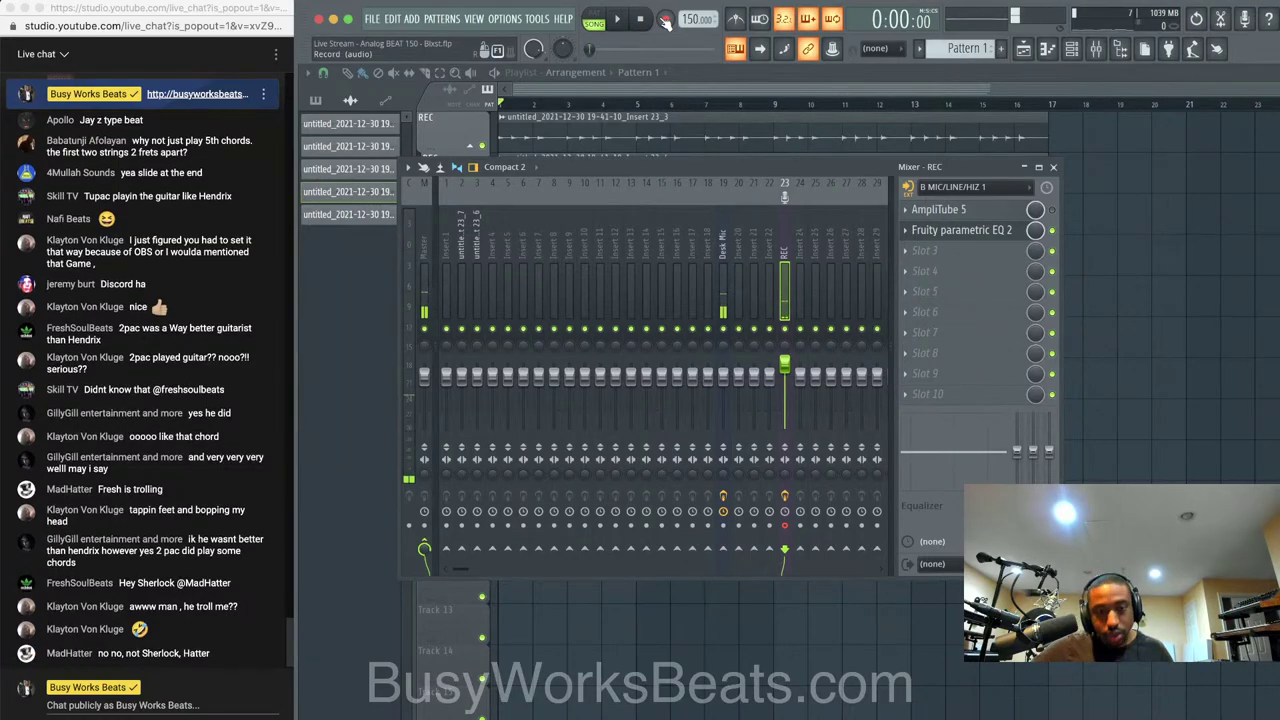
{"action": "left_click", "coordinate": [663, 19]}
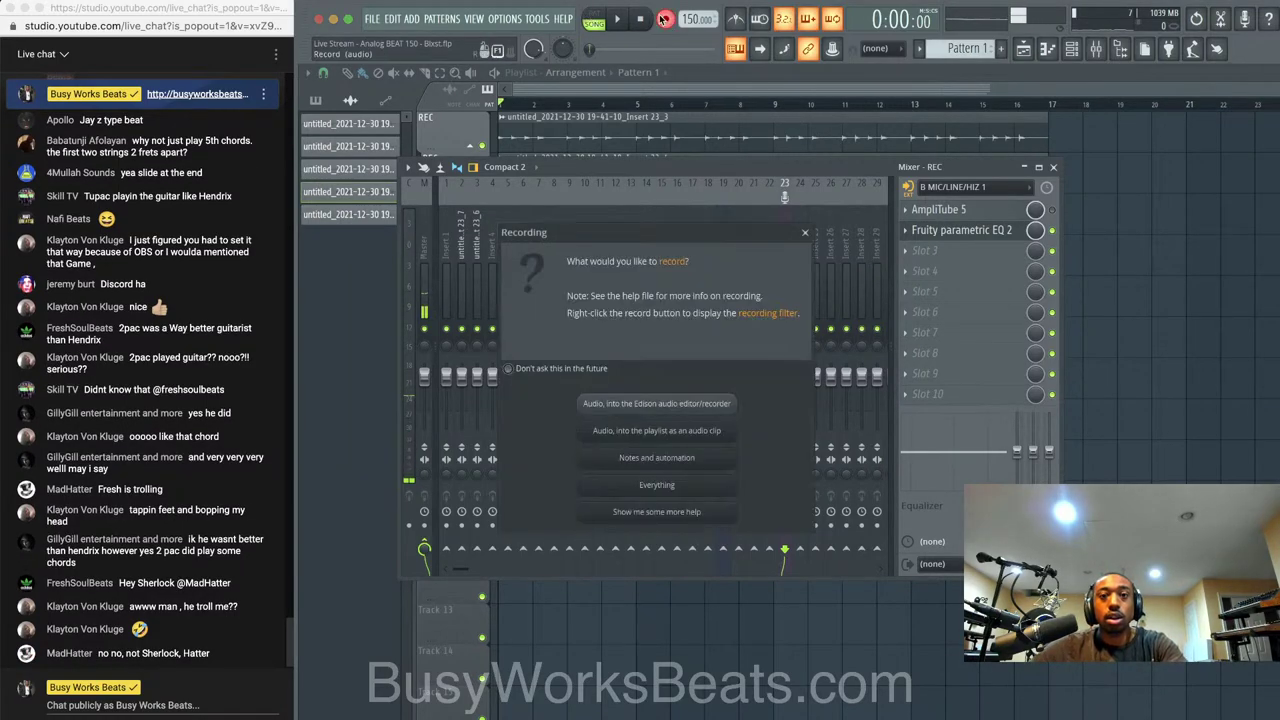
{"action": "left_click", "coordinate": [657, 430]}
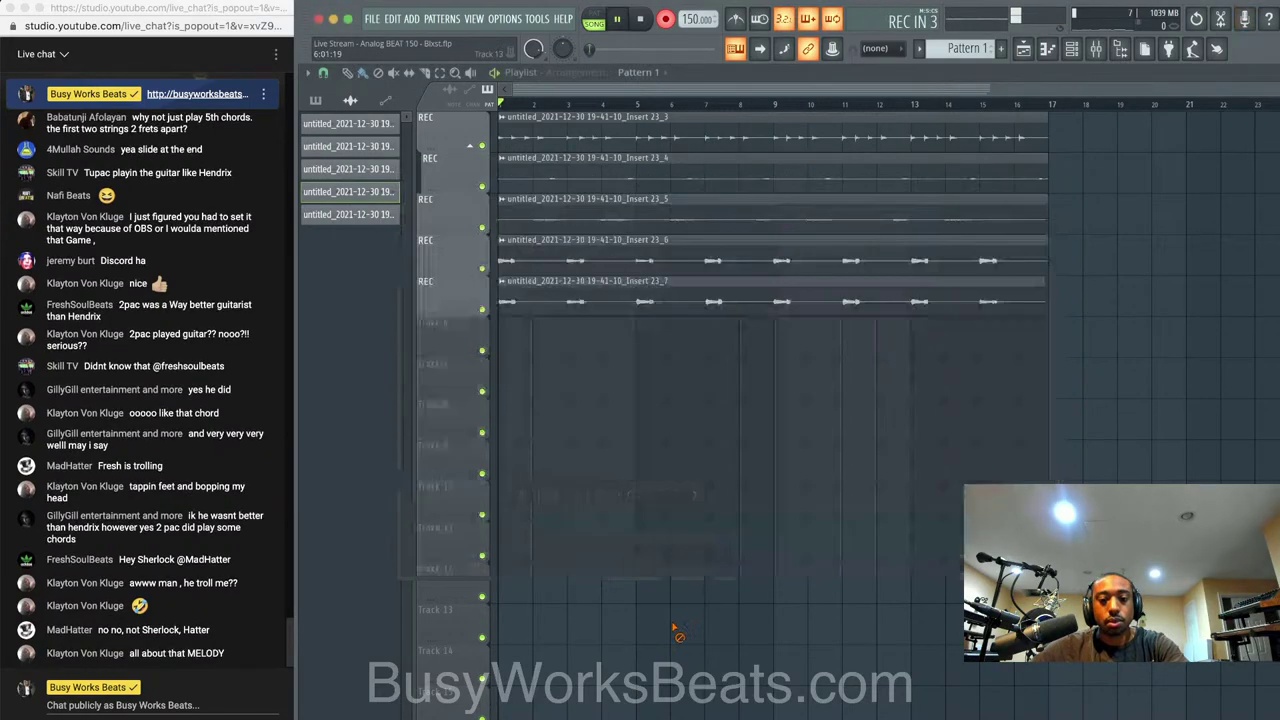
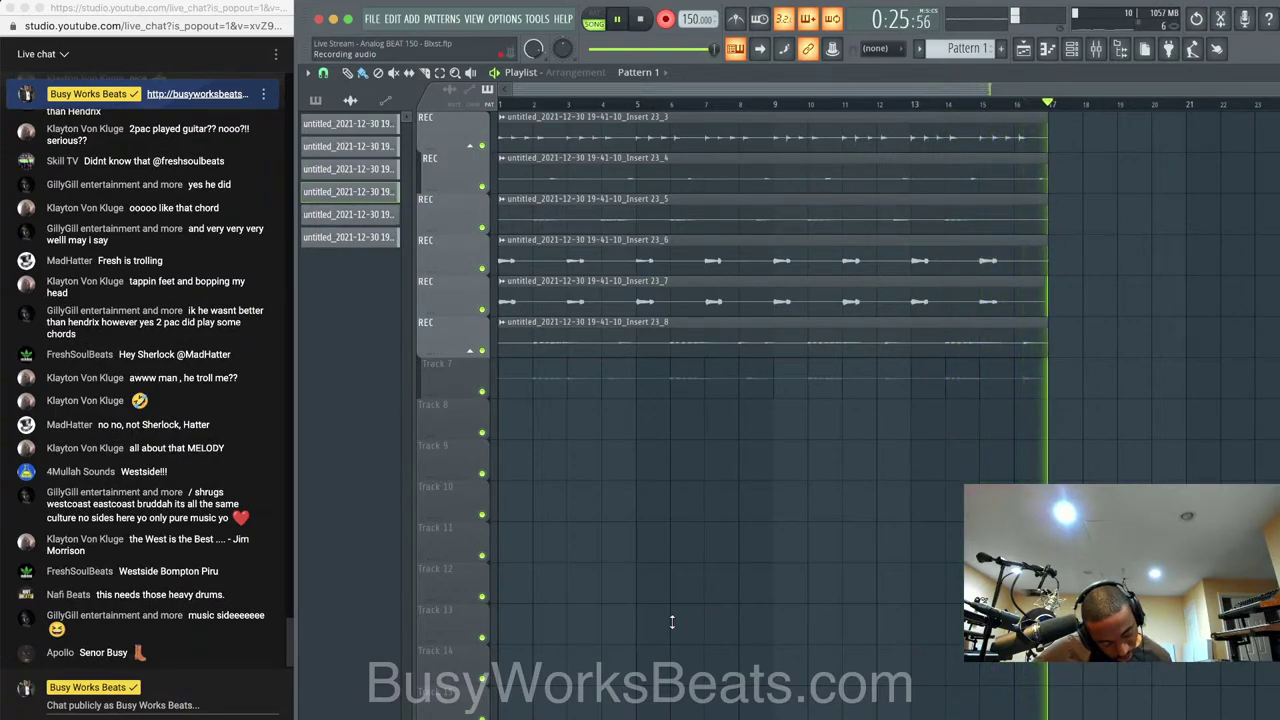
{"action": "key", "text": "space"}
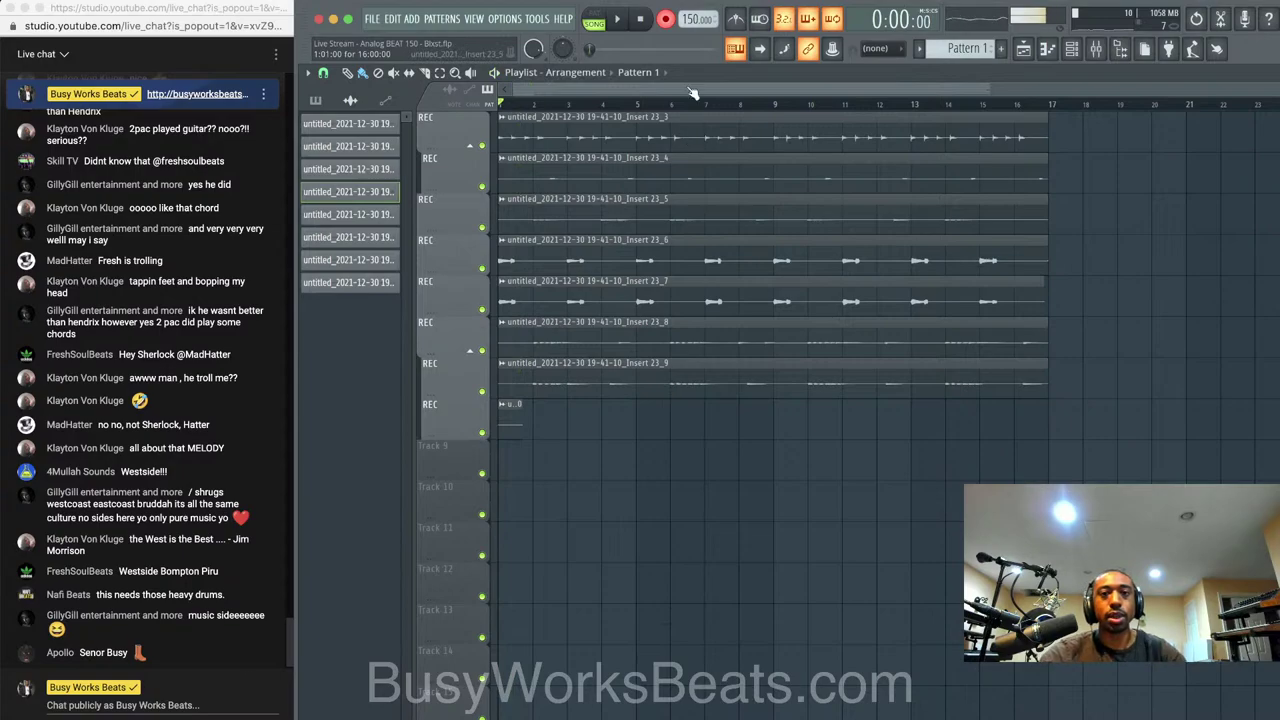
Route the Insert 23_9 channel to mixer track 4 and delete the short leftover Insert 23_10 channel
{"action": "key", "text": "F6"}
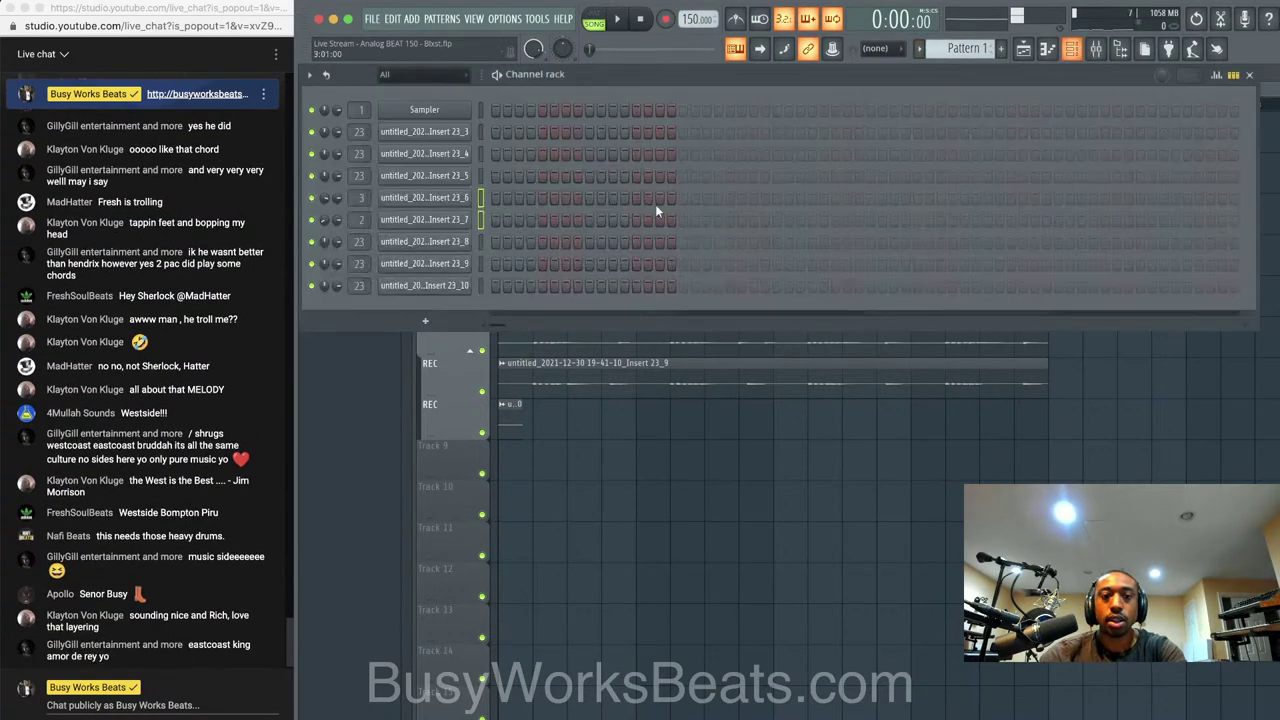
{"action": "key", "text": "ctrl+l"}
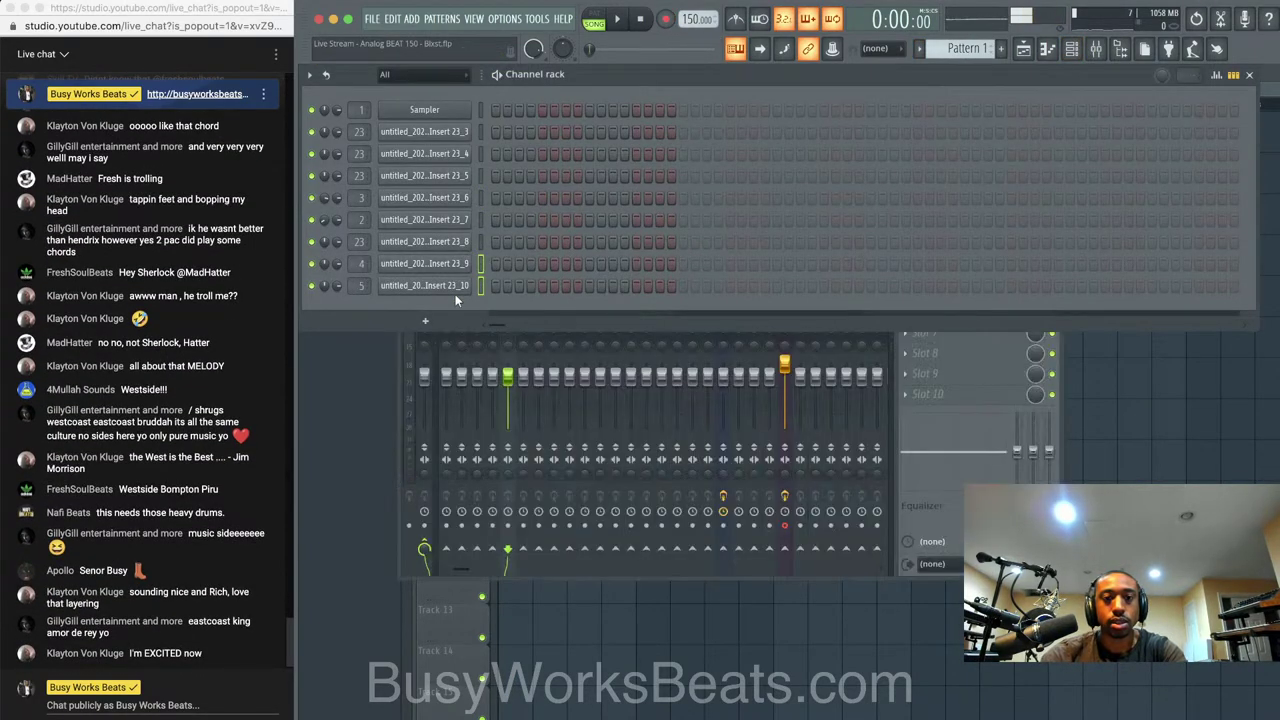
{"action": "left_click", "coordinate": [443, 287]}
{"action": "left_click", "coordinate": [785, 183]}
{"action": "right_click", "coordinate": [451, 289]}
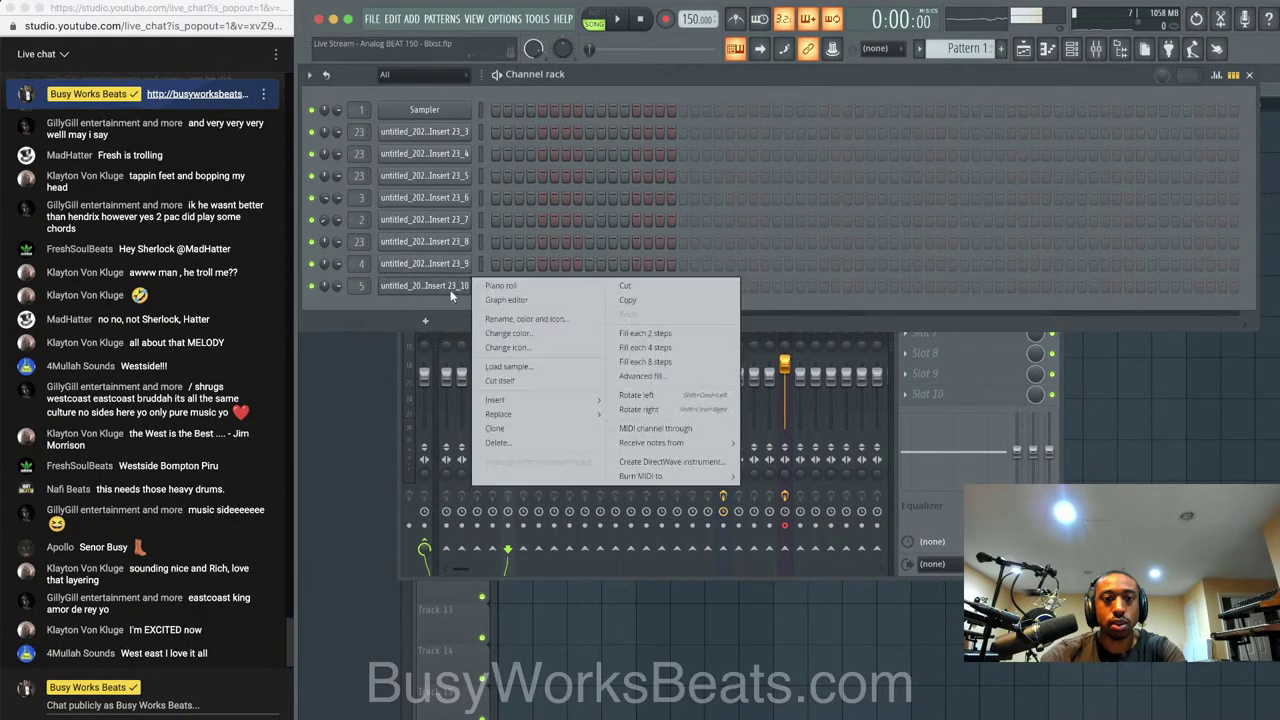
{"action": "key", "text": "d"}
Route the Insert 23_8 channel to mixer track 6 and check the routing of Insert 23_8 and Insert 23_9 during playback
{"action": "left_click", "coordinate": [480, 241]}
{"action": "key", "text": "ctrl+l"}
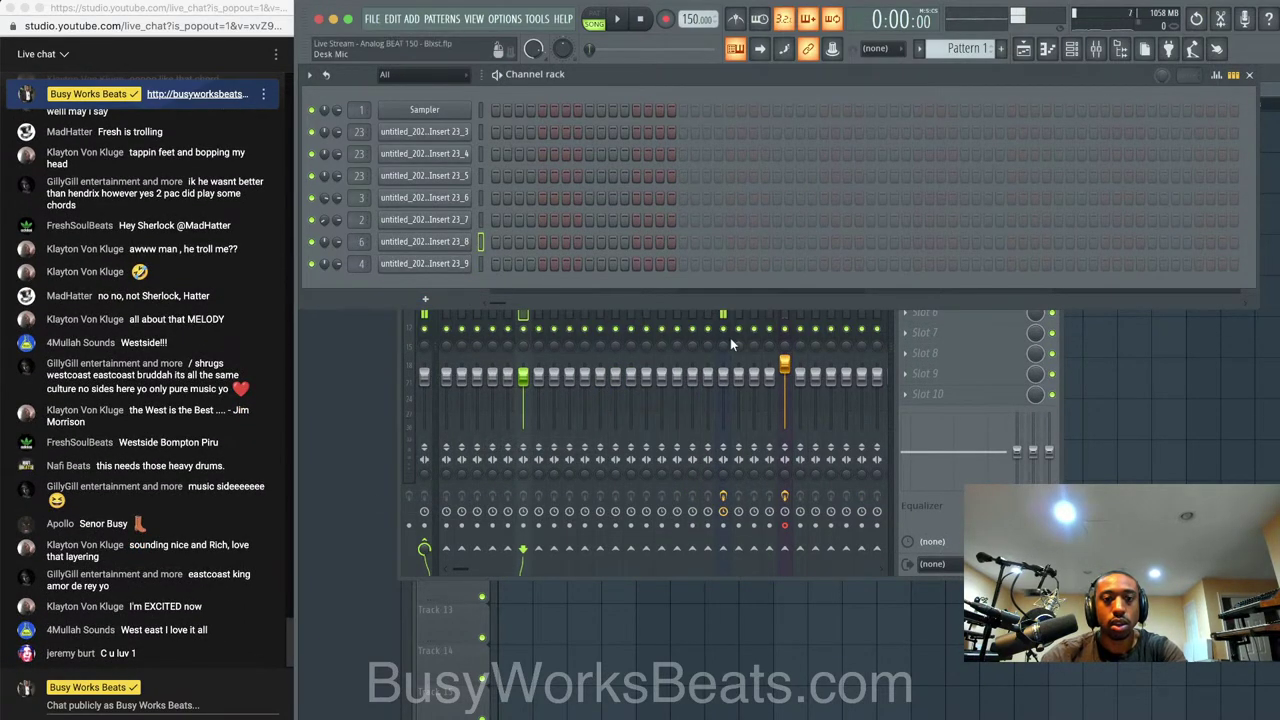
{"action": "key", "text": "space"}
{"action": "left_click", "coordinate": [527, 318]}
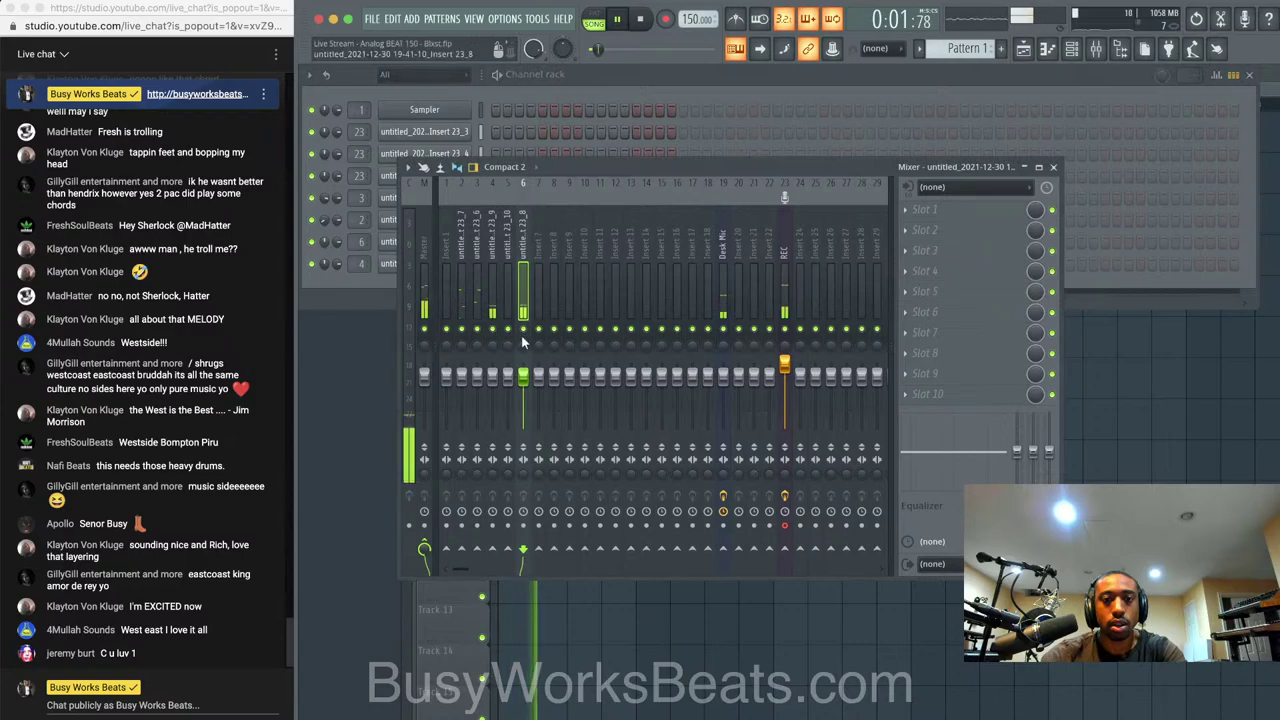
{"action": "left_click", "coordinate": [369, 283]}
{"action": "key", "text": "space"}
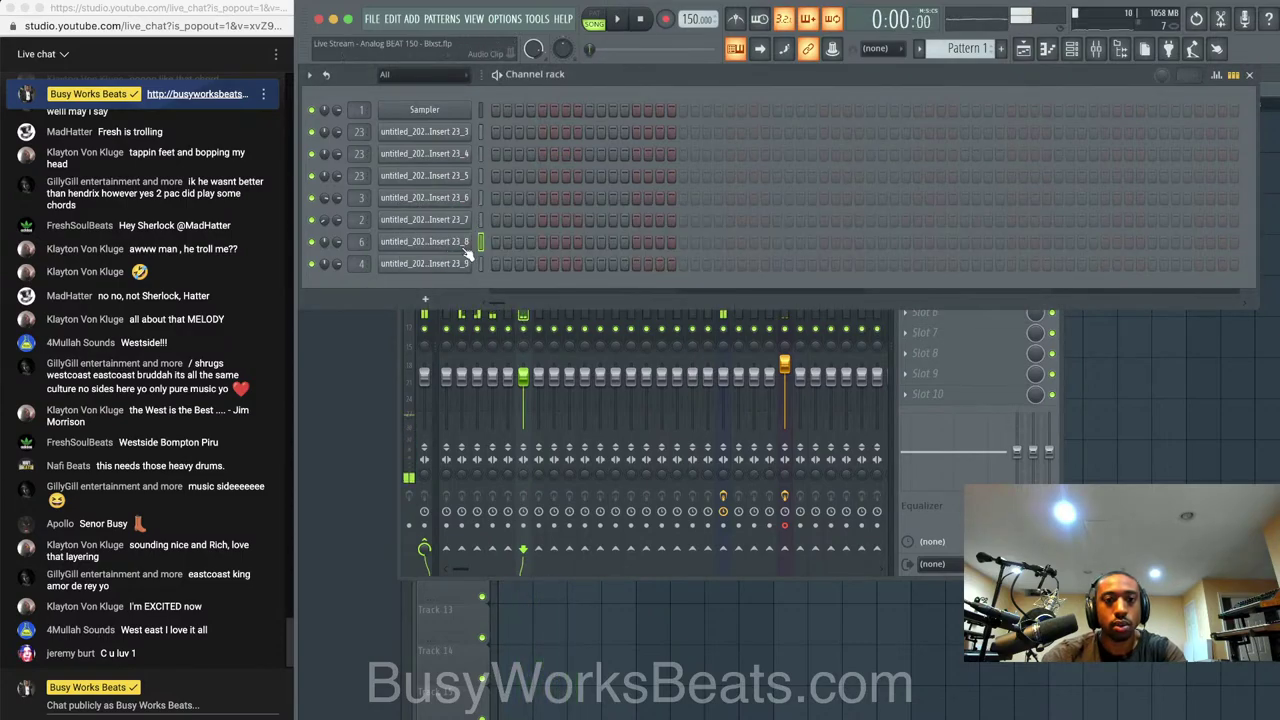
{"action": "left_click", "coordinate": [452, 265]}
{"action": "key", "text": "space"}
{"action": "left_click", "coordinate": [763, 162]}
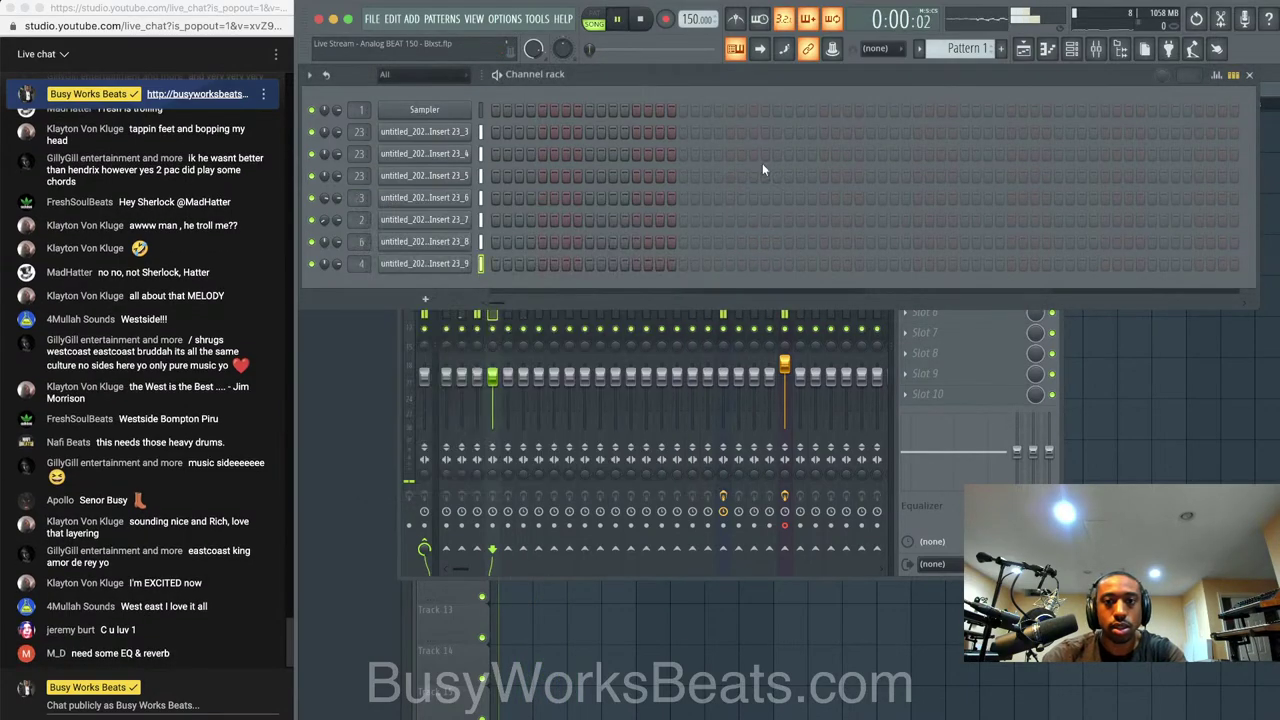
Move the Insert 23_8 mixer track to slot 5 and pan mixer tracks 4 and 5 to opposite sides
{"action": "left_click", "coordinate": [538, 306]}
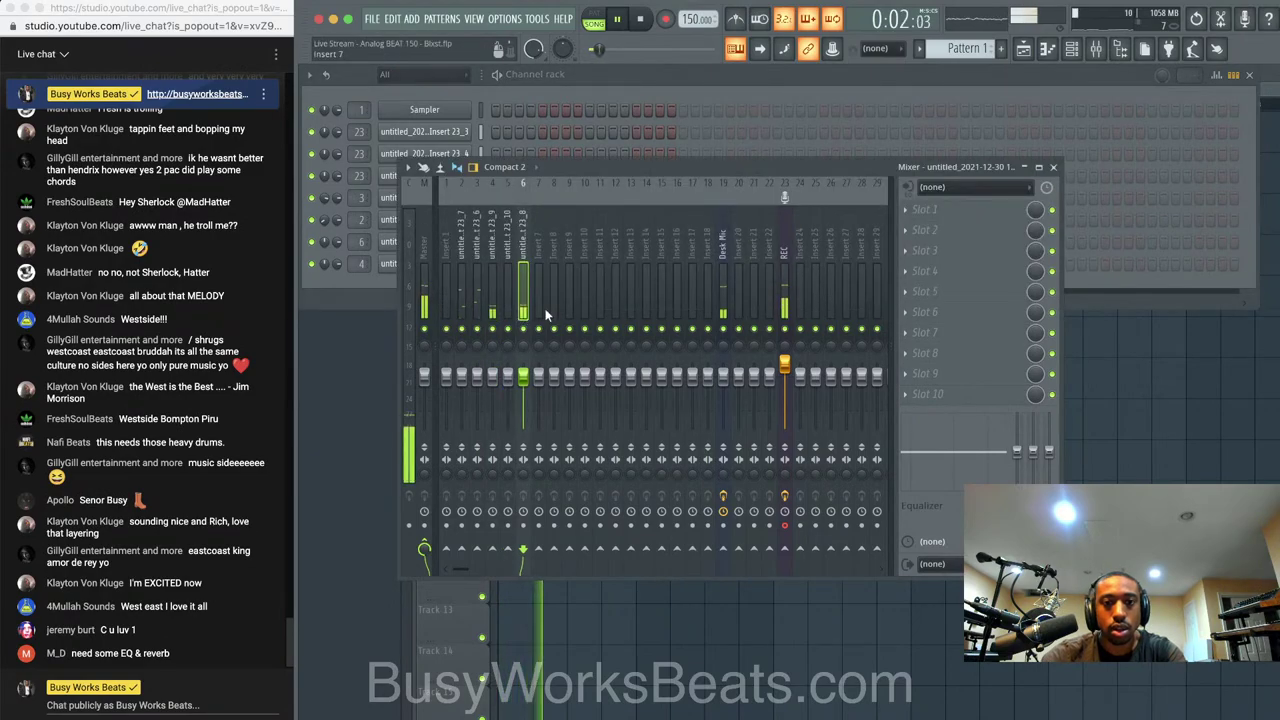
{"action": "key", "text": "Left"}
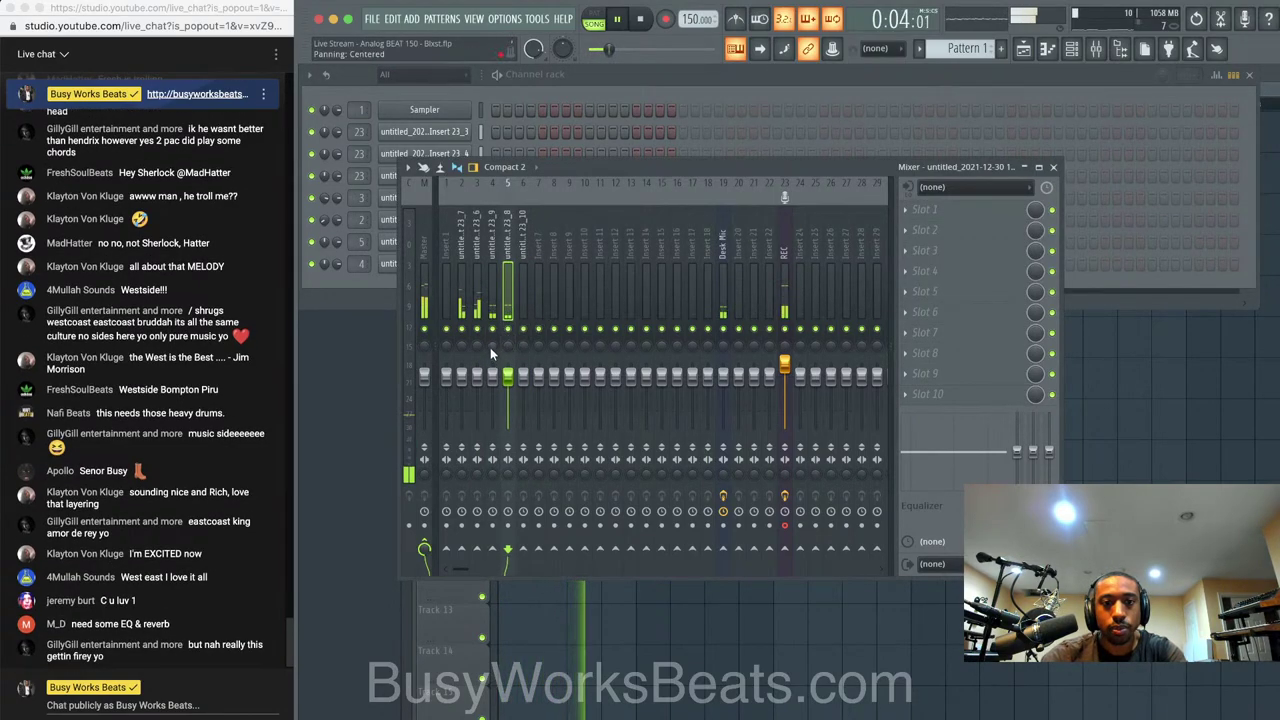
{"action": "left_click_drag", "start_coordinate": [492, 346], "coordinate": [510, 322]}
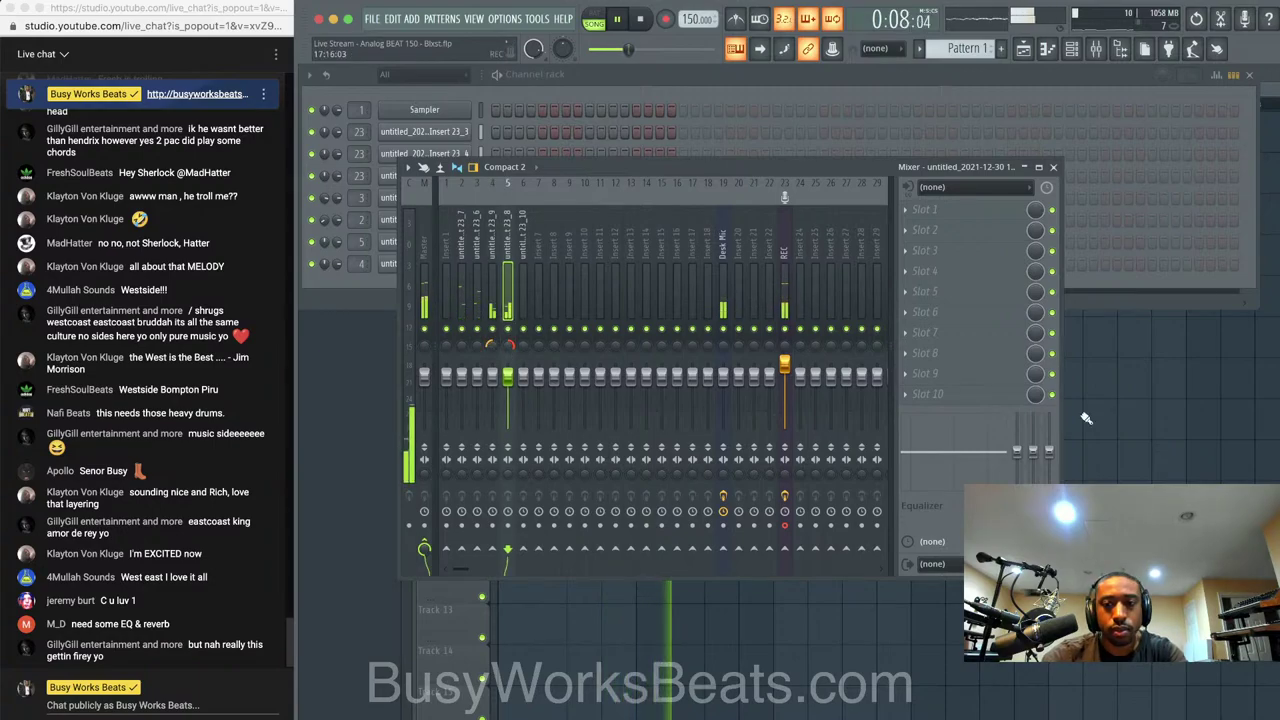
Save the project as a new version ending in _2, review the layered takes during playback, and stop playback
{"action": "key", "text": "F5"}
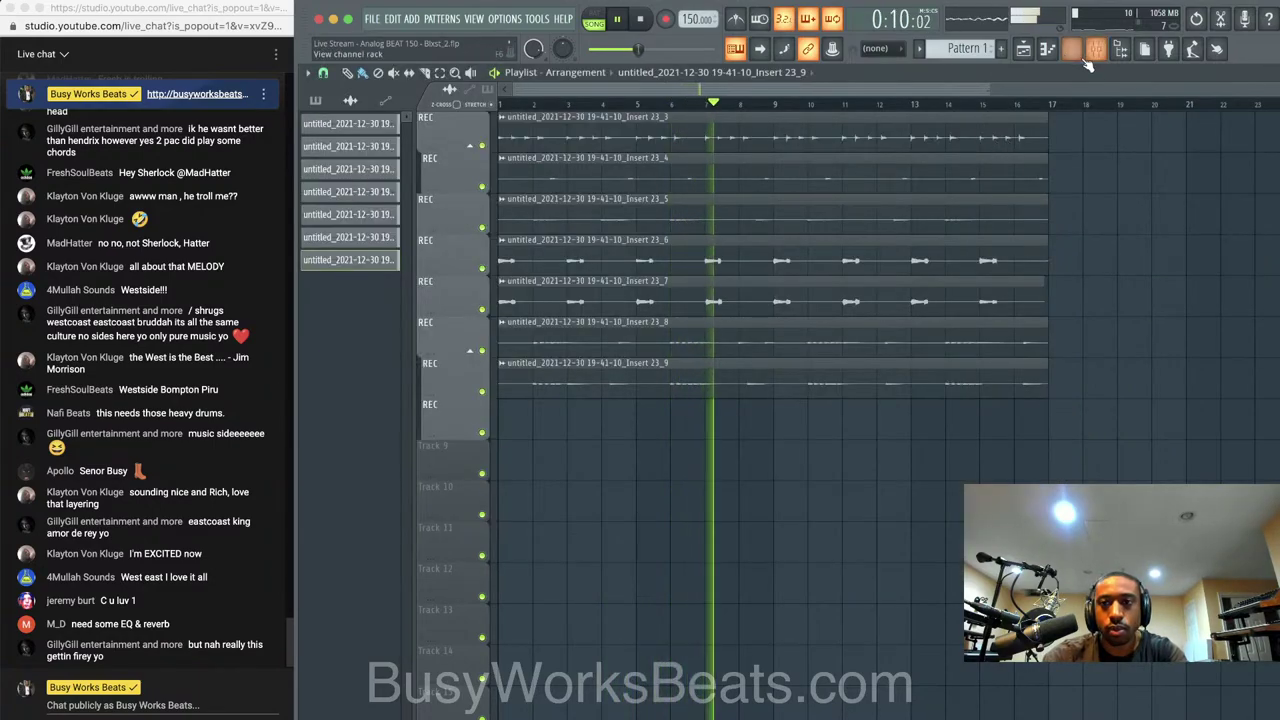
{"action": "key", "text": "F6"}
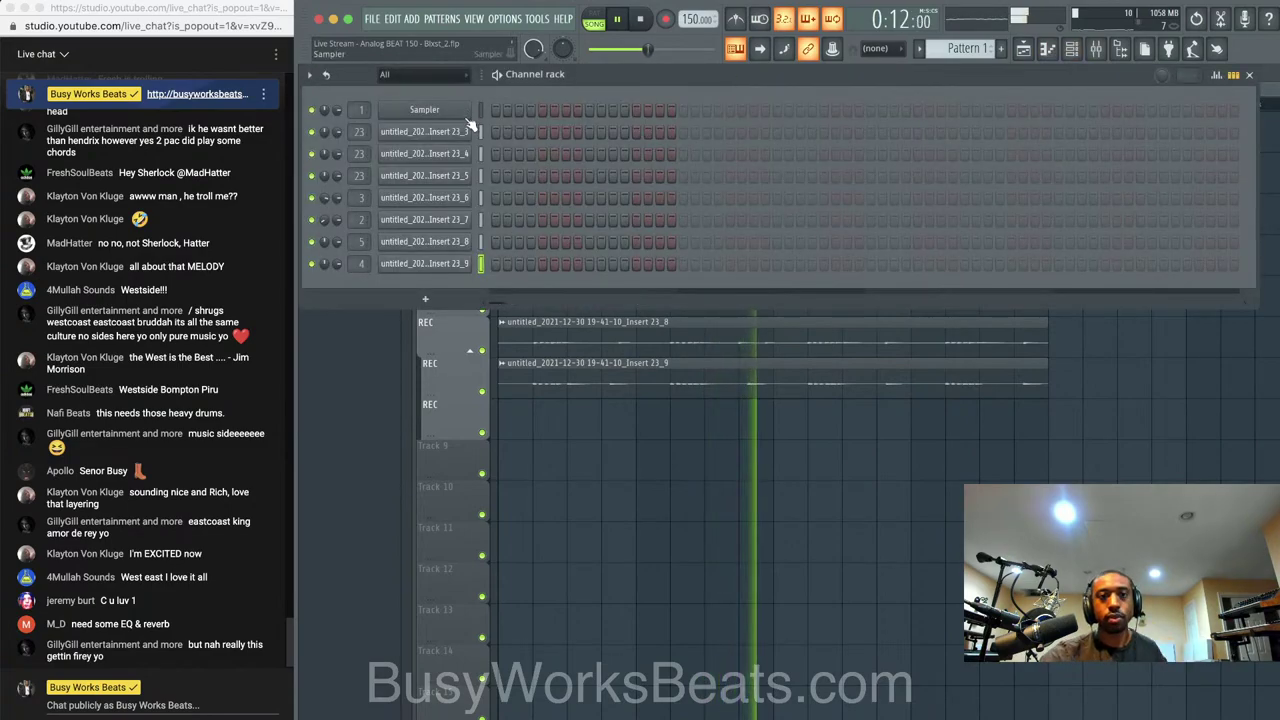
{"action": "key", "text": "F9"}
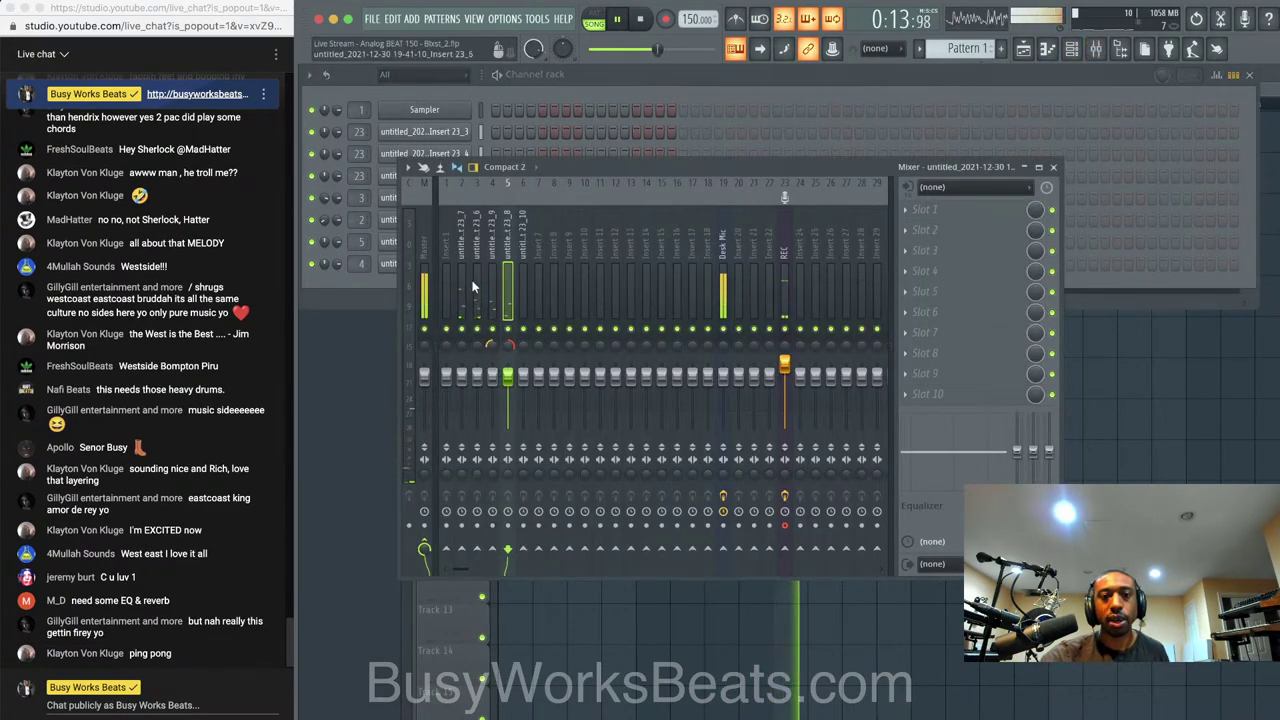
{"action": "key", "text": "F5"}
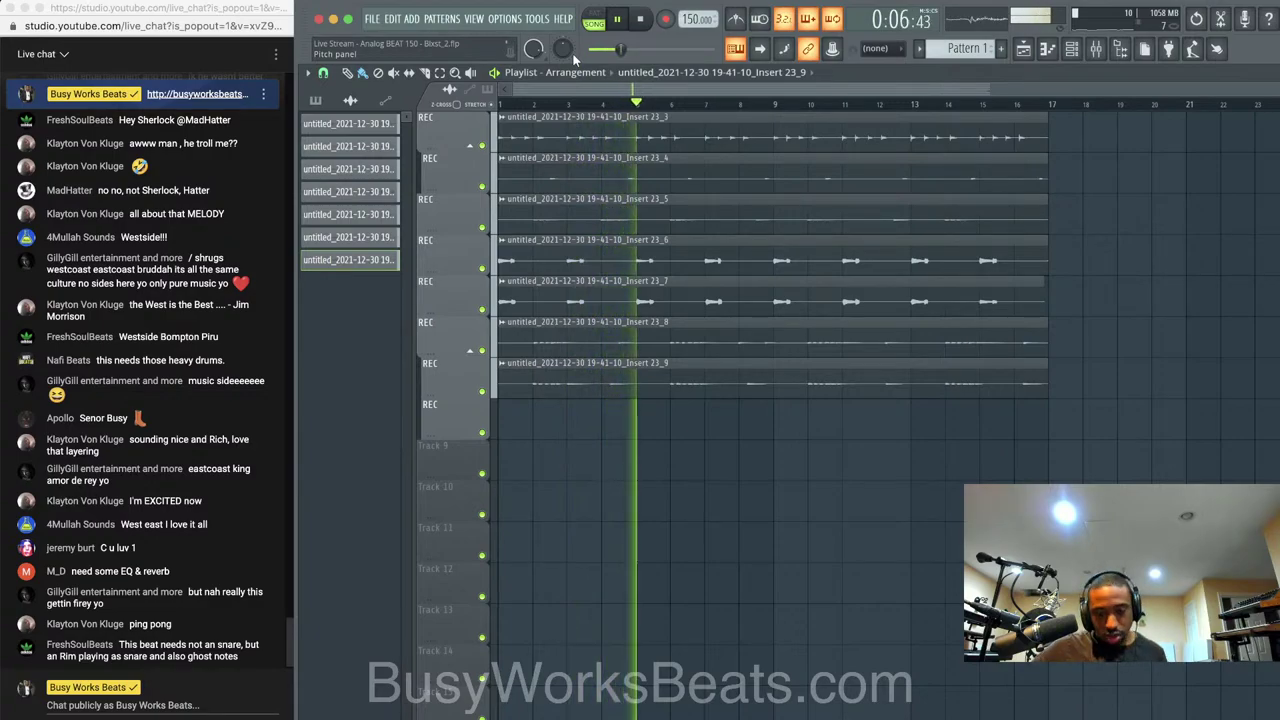
{"action": "key", "text": "space"}
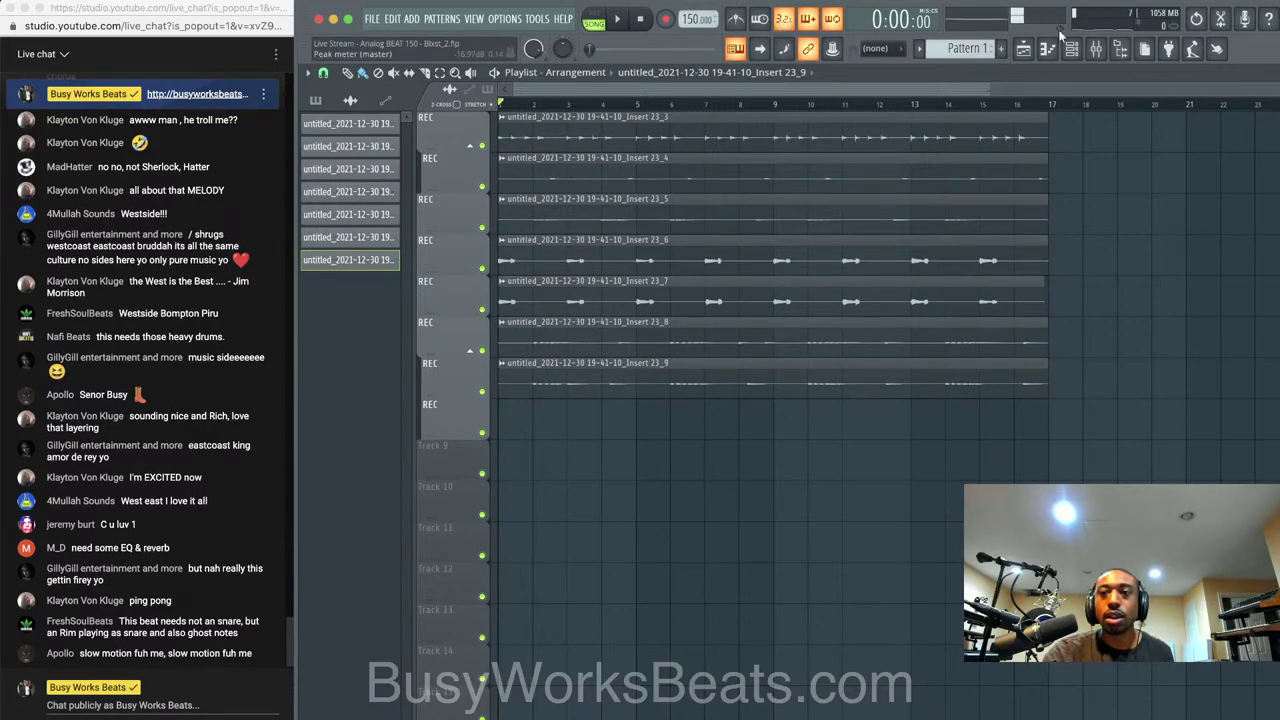
Record two more 16-bar takes from the REC mixer track into the playlist as audio clips on tracks 8 and 9
{"action": "left_click", "coordinate": [1096, 49]}
{"action": "left_click", "coordinate": [788, 240]}
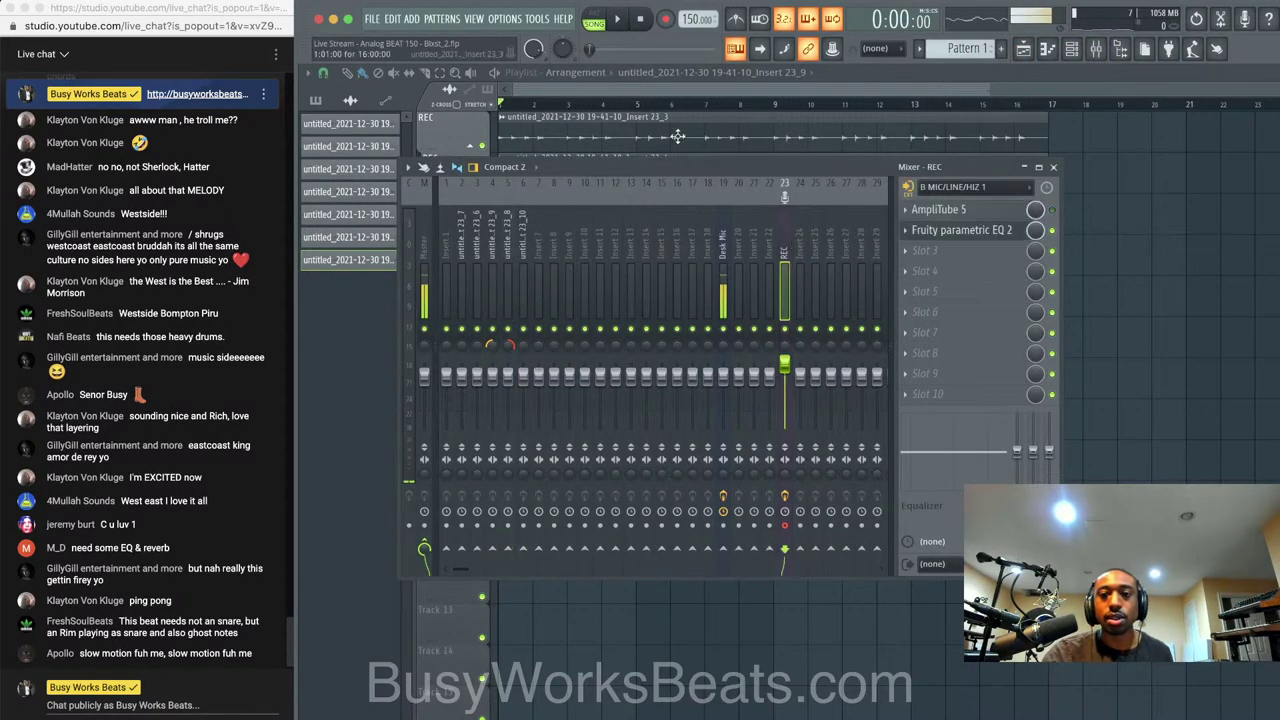
{"action": "left_click", "coordinate": [665, 19]}
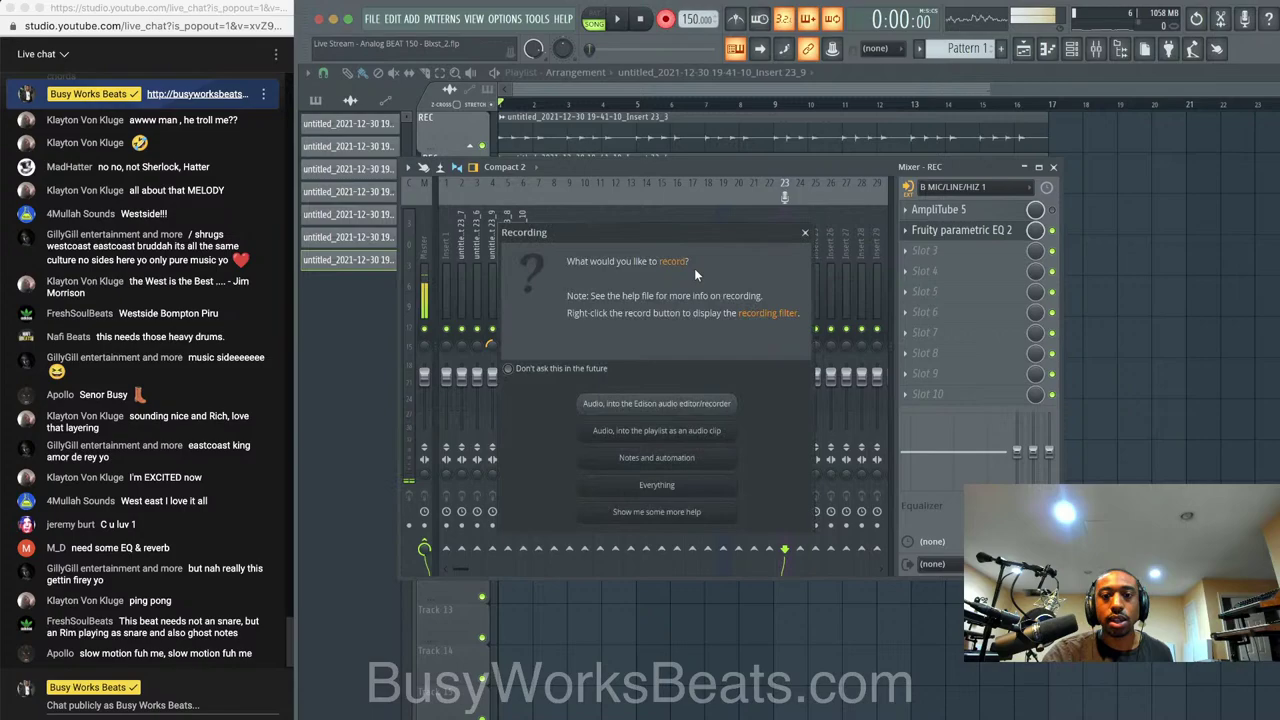
{"action": "left_click", "coordinate": [685, 436]}
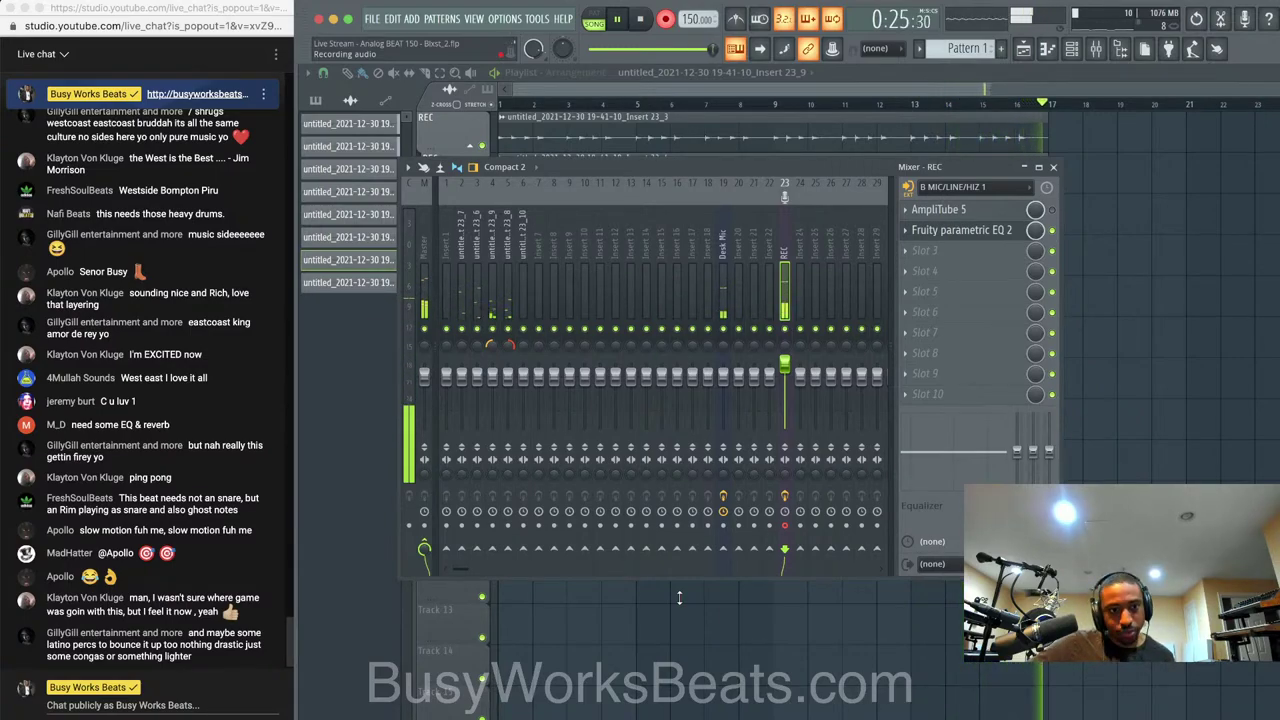
{"action": "key", "text": "space"}
{"action": "key", "text": "F9"}
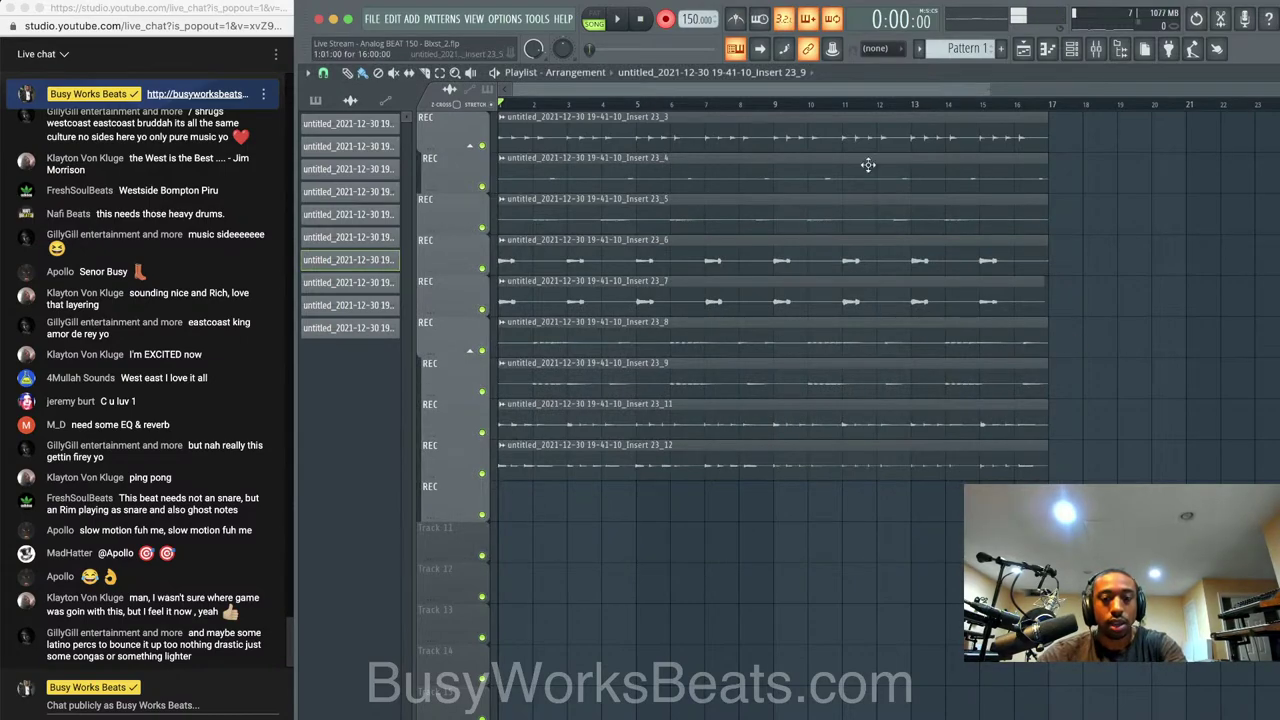
Delete the leftover Insert 23_13 channel from the Channel rack
{"action": "left_click", "coordinate": [1071, 49]}
{"action": "left_click", "coordinate": [446, 333]}
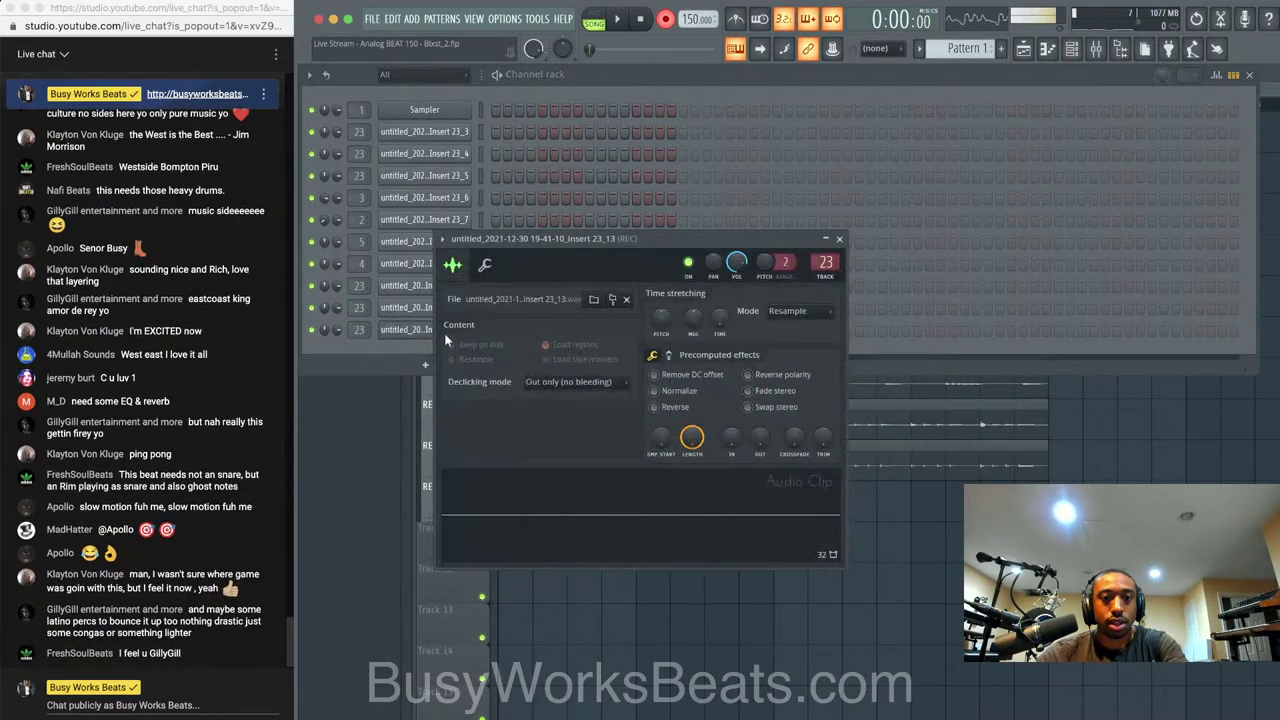
{"action": "key", "text": "alt+Delete"}
{"action": "key", "text": "Return"}
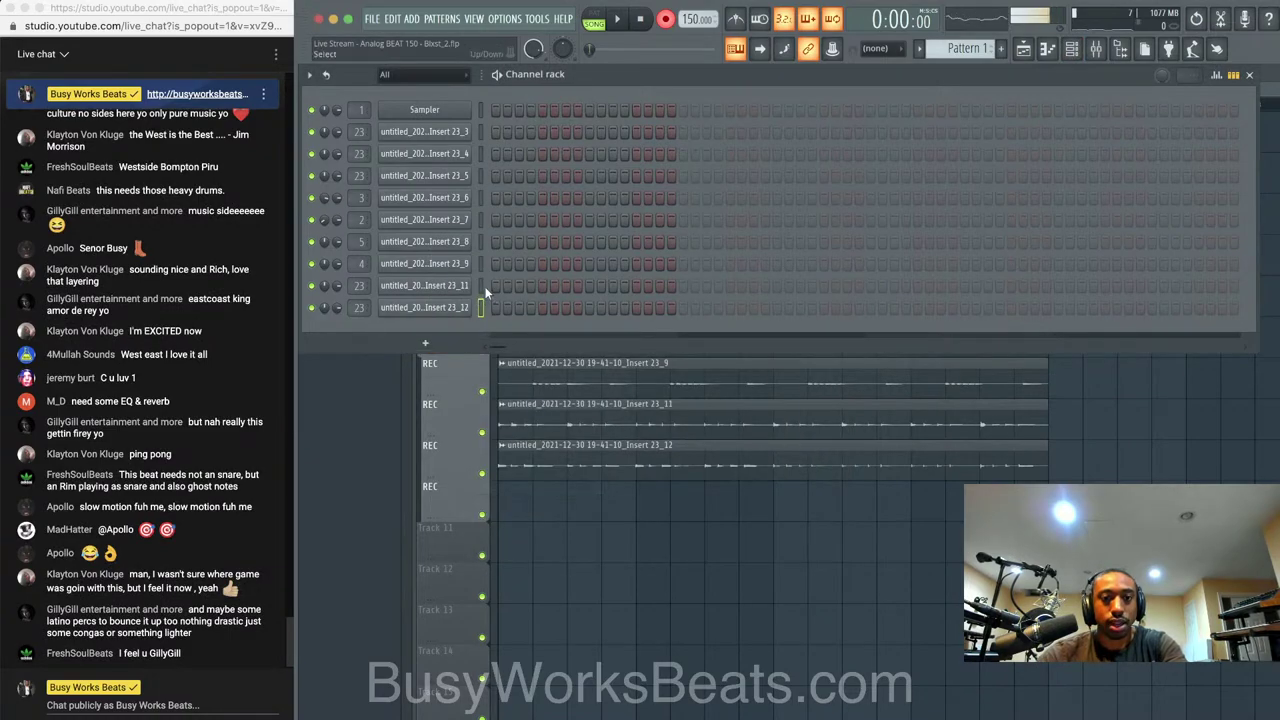
Route the Insert 23_11 and 23_12 channels to mixer tracks 7 and 8, pan them to opposite sides, and start playback
{"action": "key", "text": "ctrl+l"}
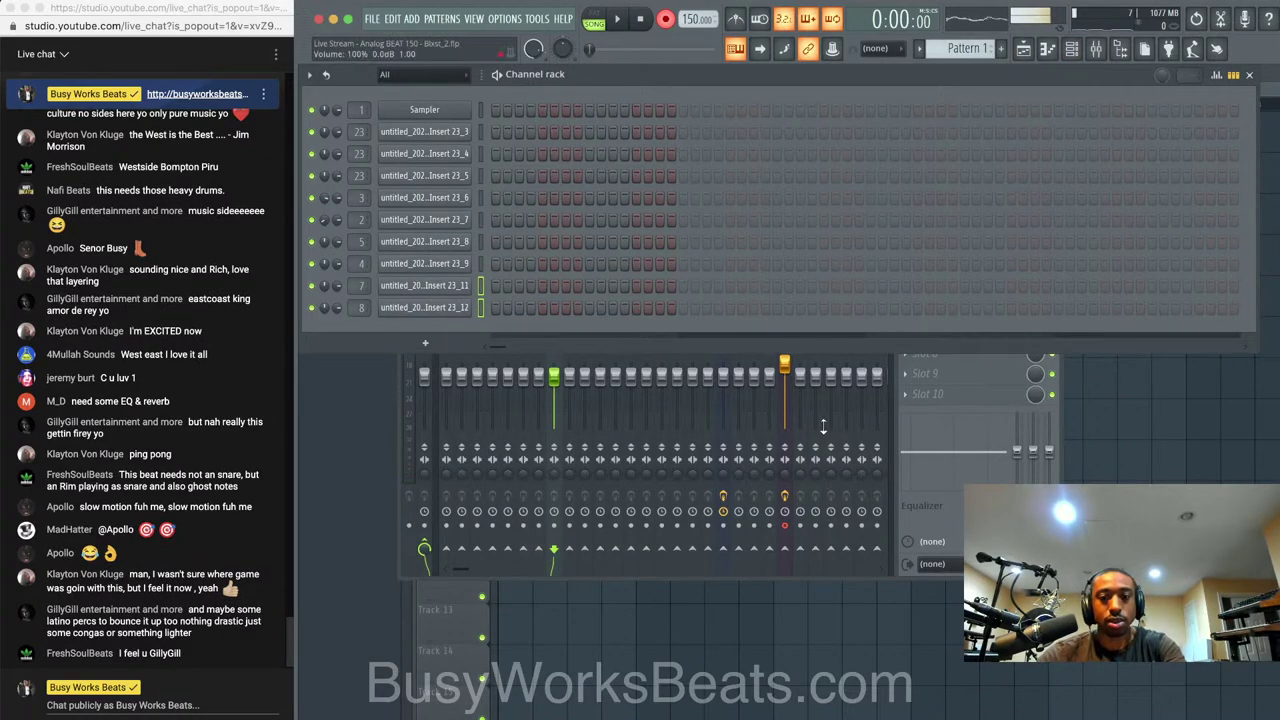
{"action": "left_click", "coordinate": [901, 509]}
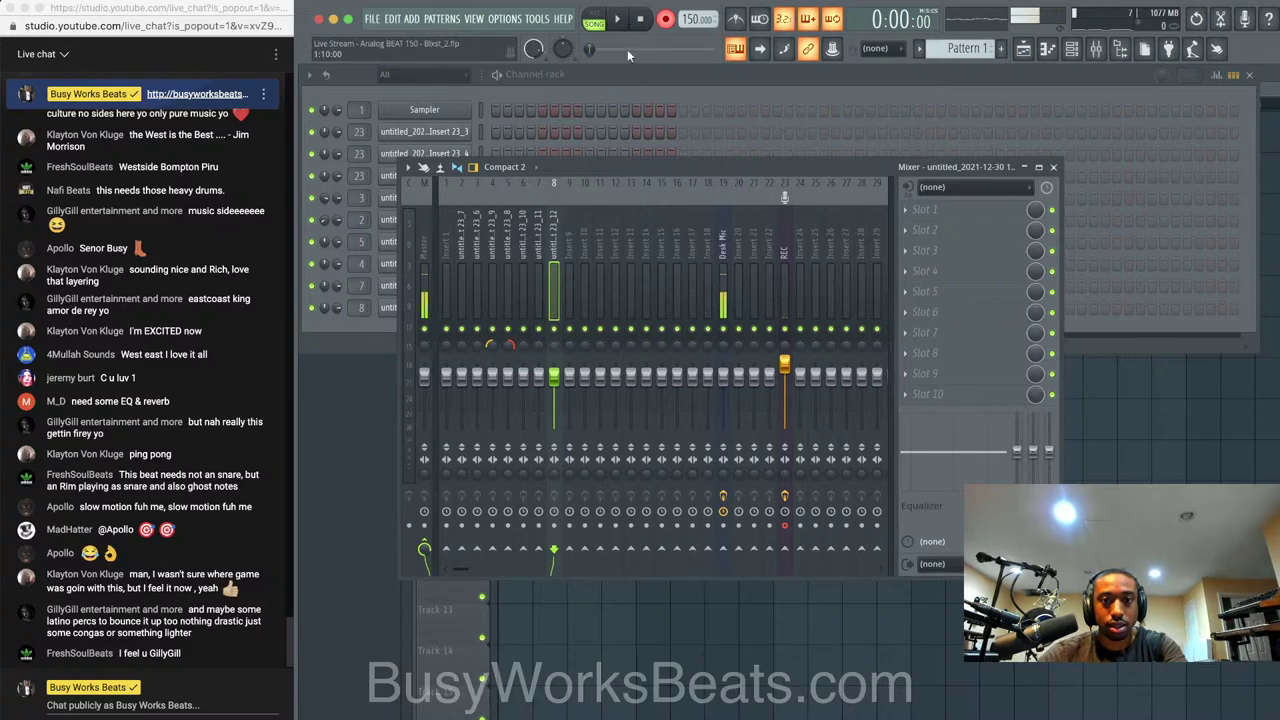
{"action": "key", "text": "space"}
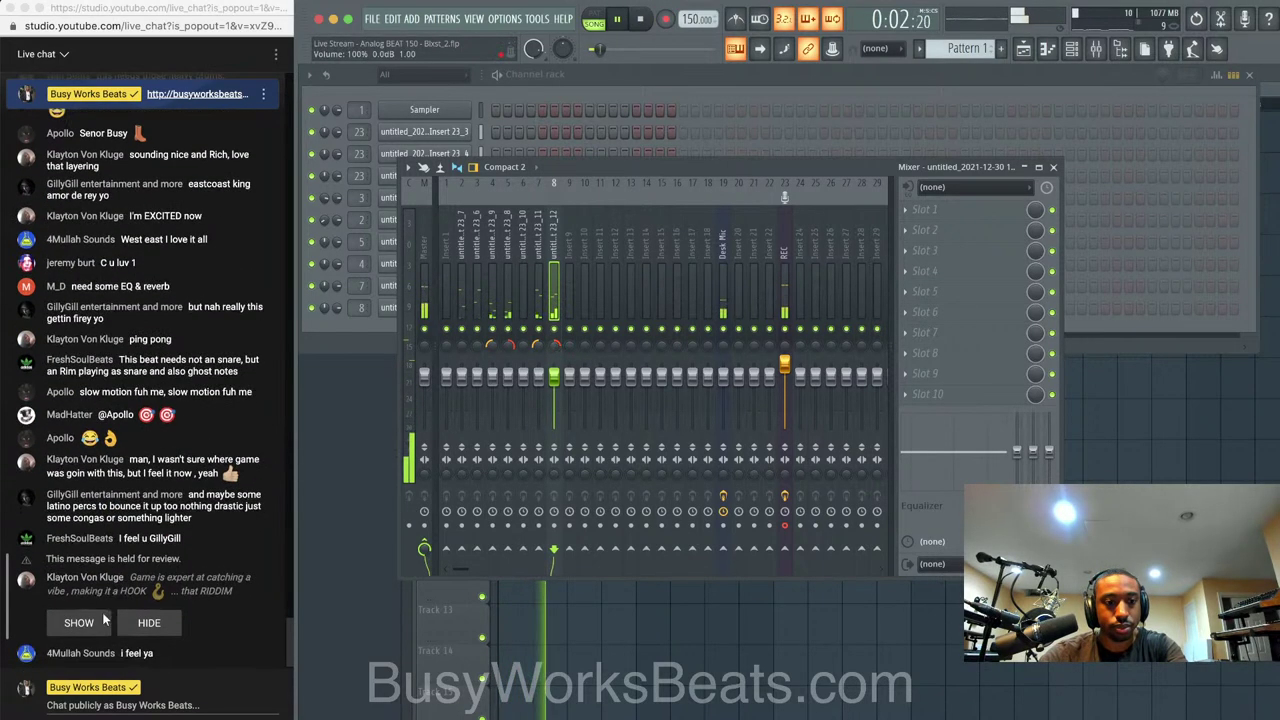
Switch to the YouTube live chat and show the message held for review
{"action": "left_click", "coordinate": [86, 621]}
{"action": "left_click", "coordinate": [86, 622]}
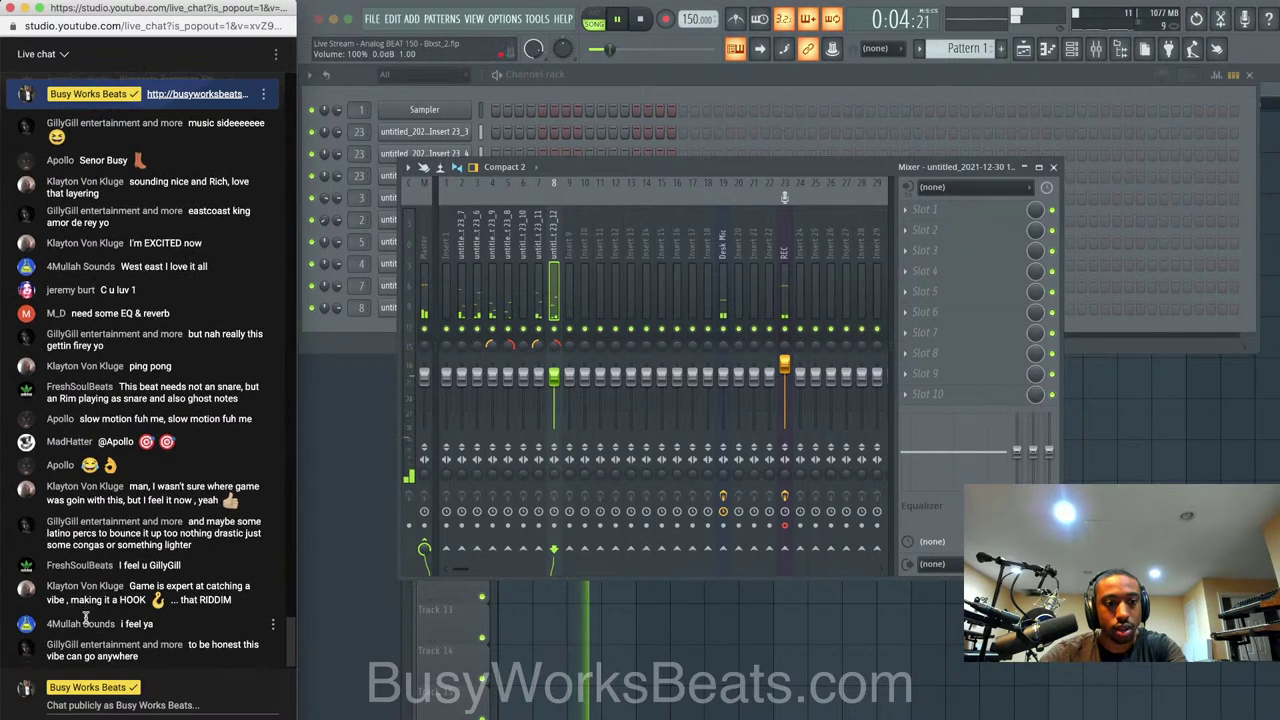
{"action": "left_click", "coordinate": [575, 633]}
{"action": "key", "text": "super+s"}
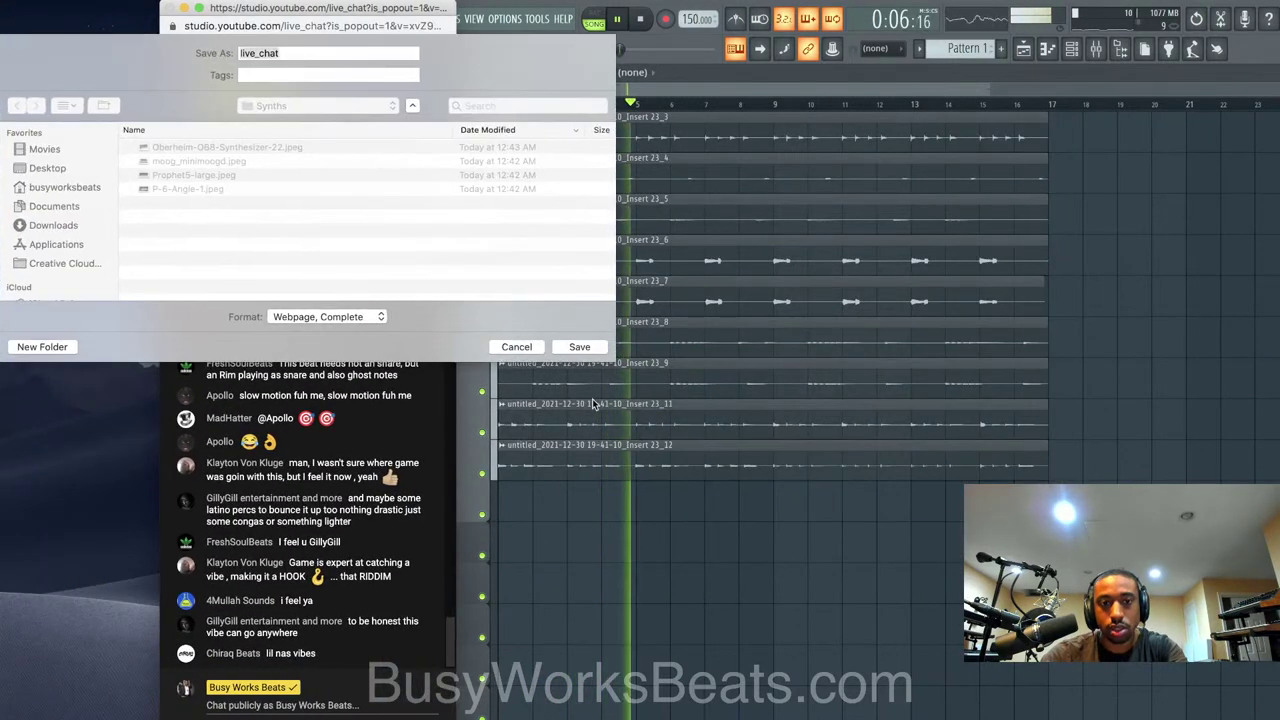
{"action": "left_click", "coordinate": [514, 347]}
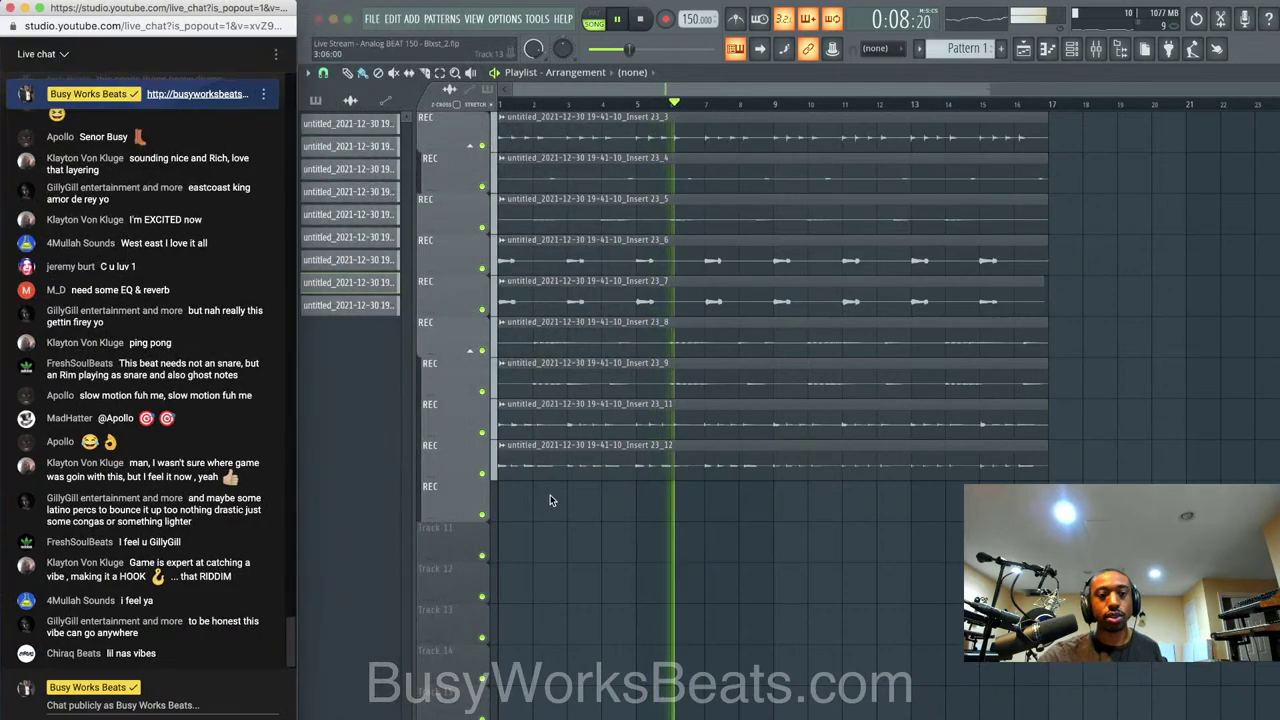
{"action": "key", "text": "super+s"}
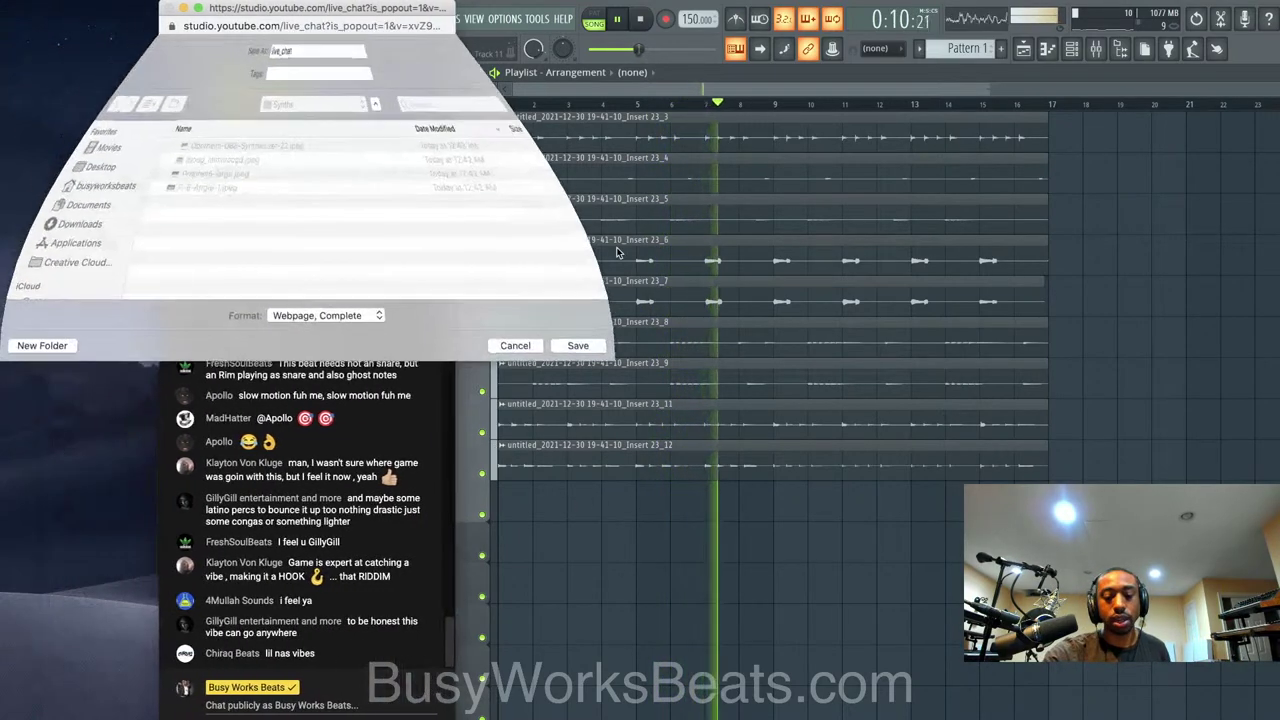
{"action": "left_click", "coordinate": [509, 347]}
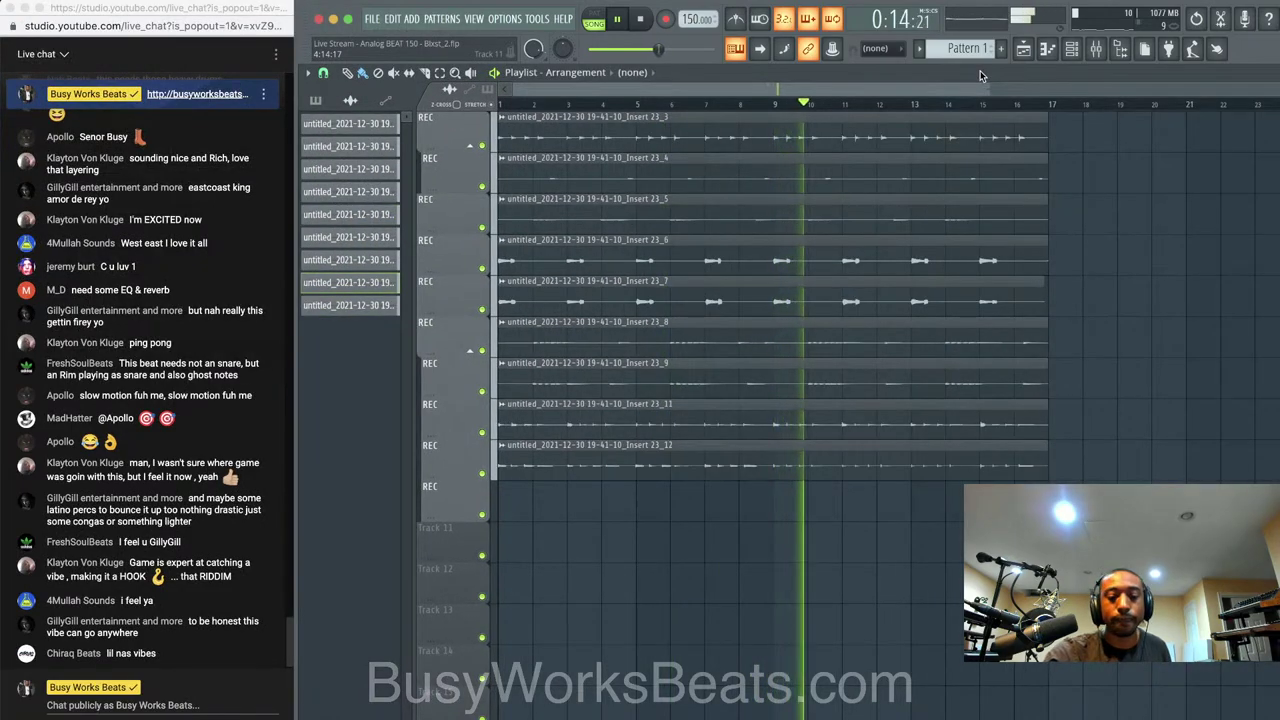
Stop playback and select the REC mixer track as the recording source
{"action": "left_click", "coordinate": [1072, 49]}
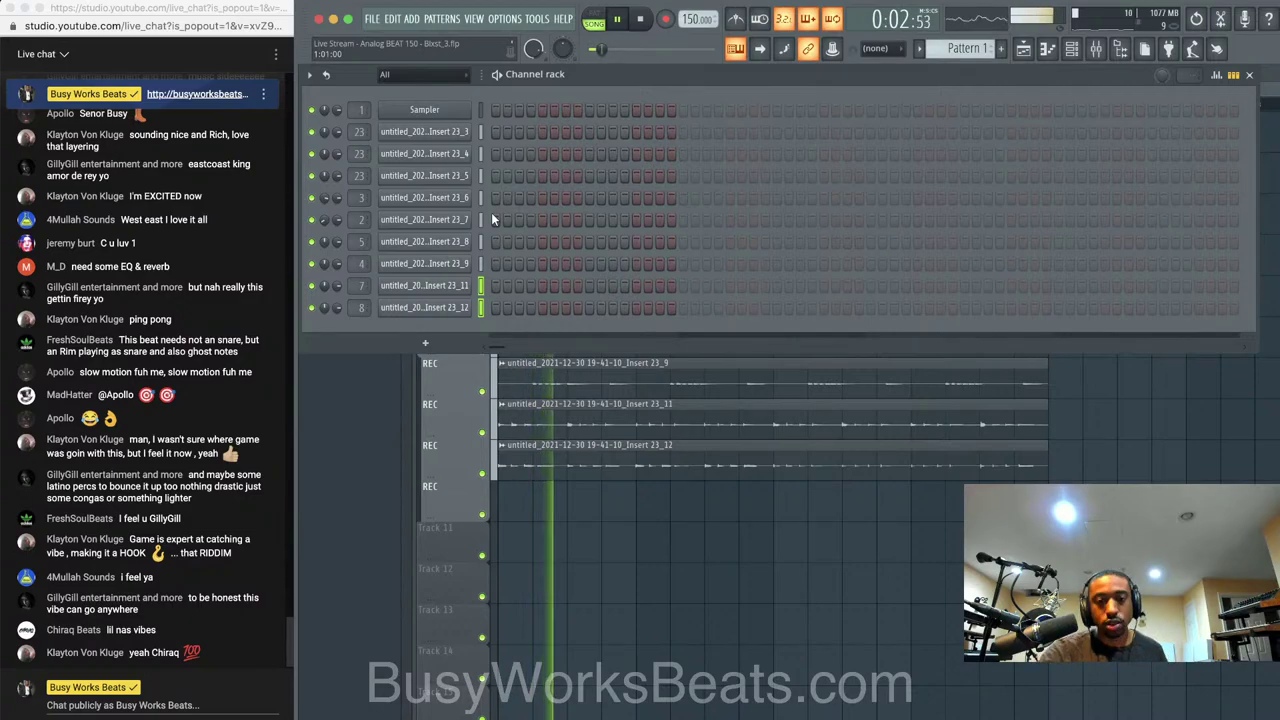
{"action": "key", "text": "space"}
{"action": "left_click", "coordinate": [1098, 50]}
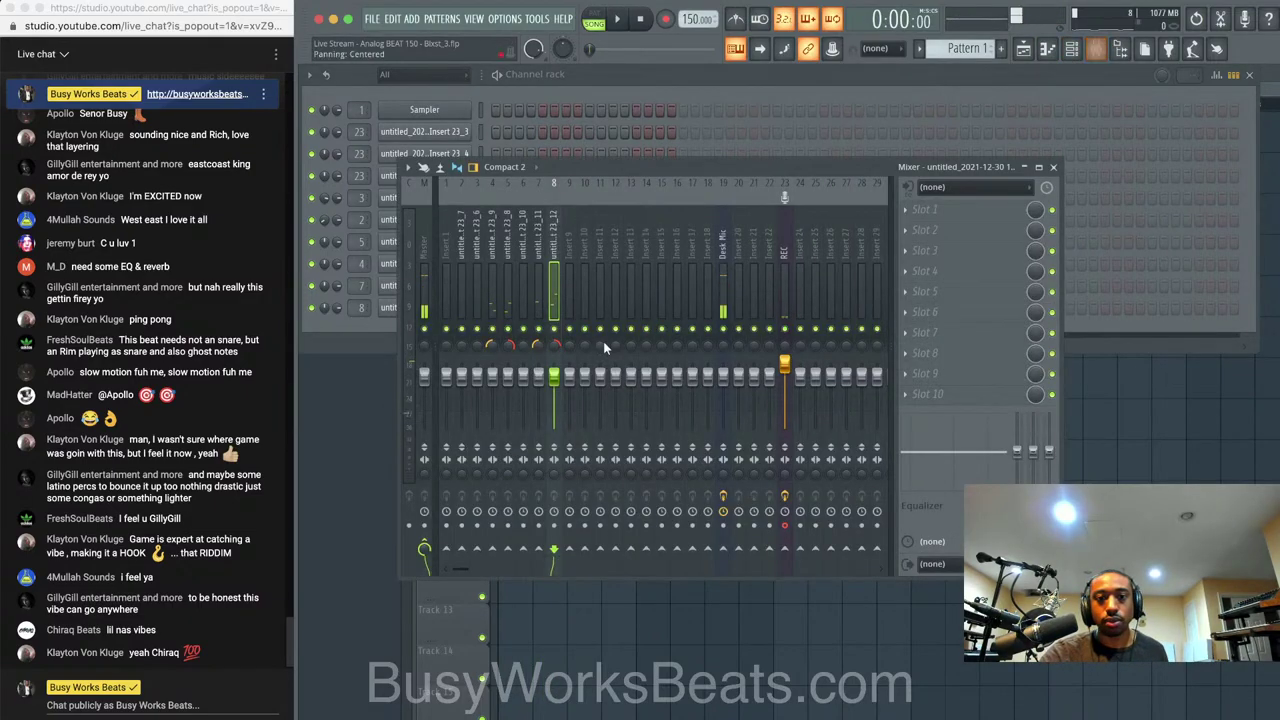
{"action": "left_click", "coordinate": [785, 270]}
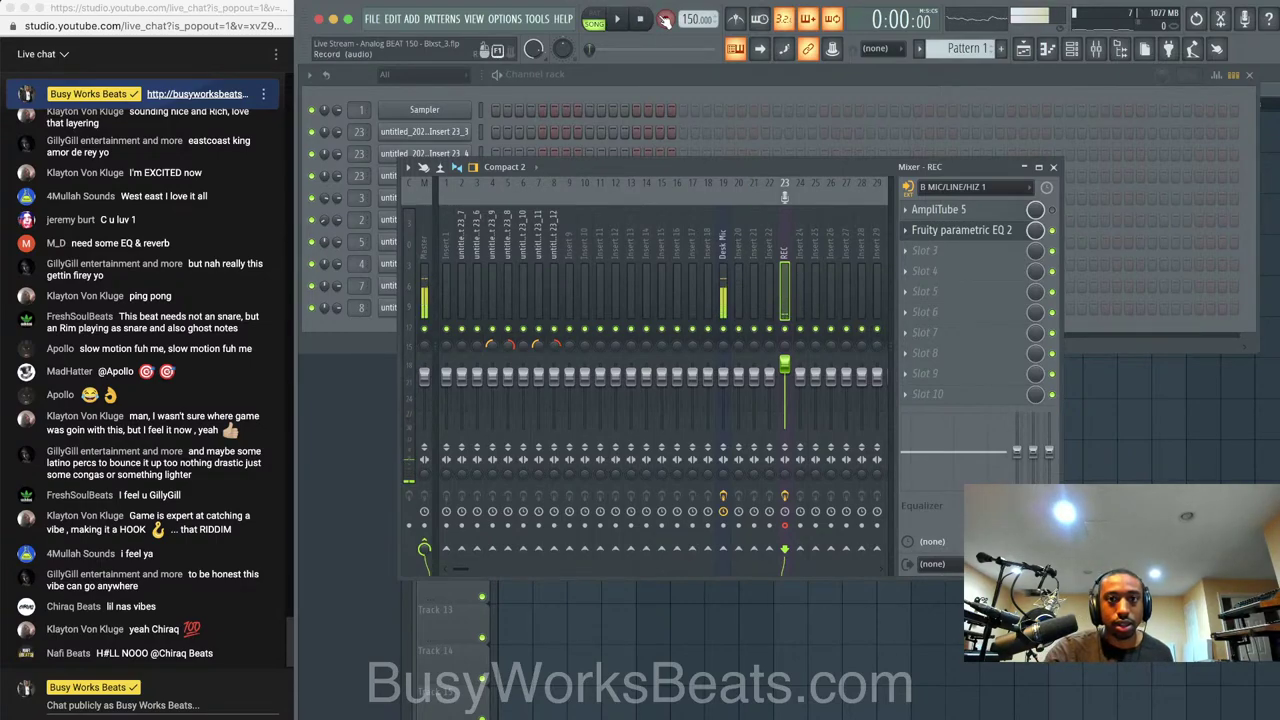
{"action": "left_click", "coordinate": [665, 20]}
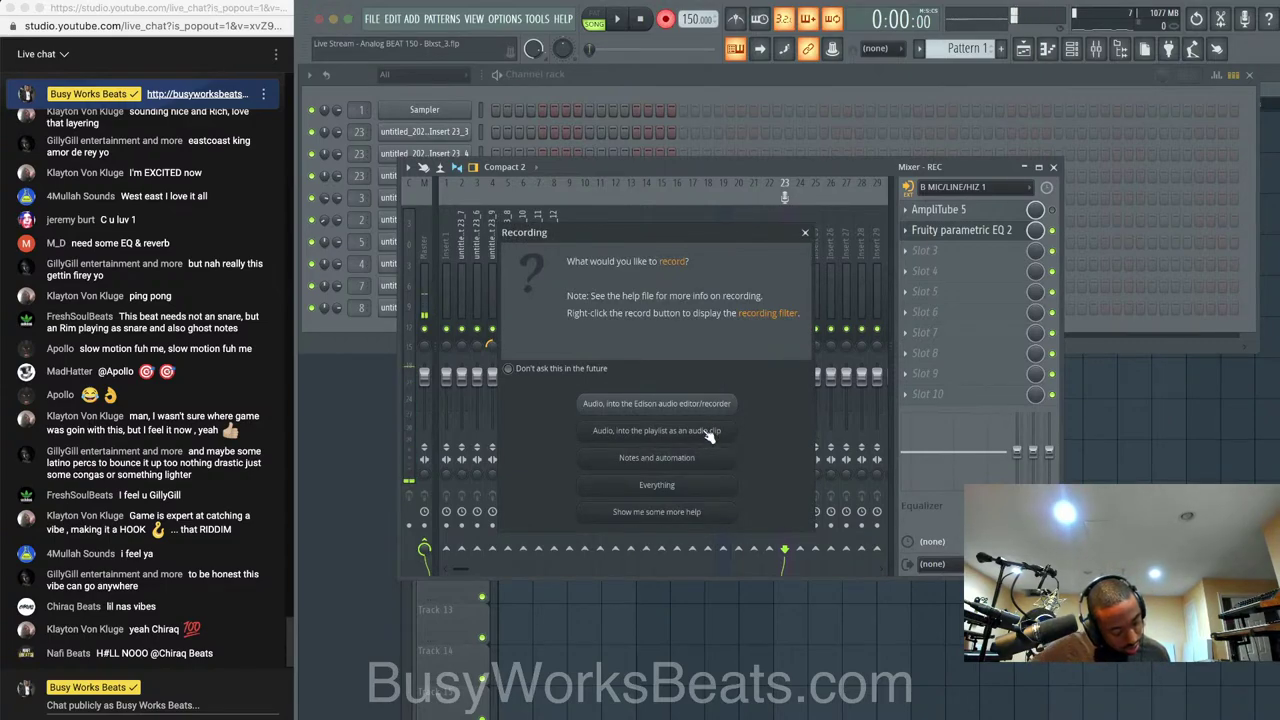
{"action": "left_click", "coordinate": [657, 430]}
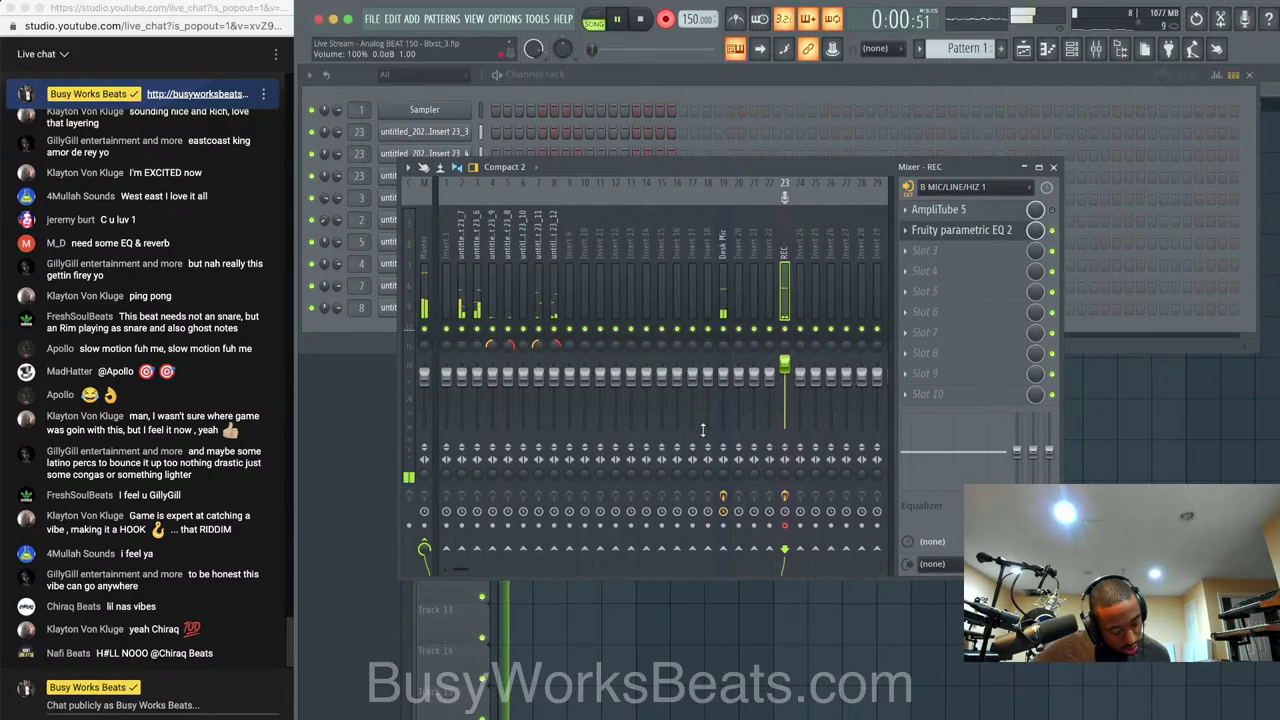
{"action": "key", "text": "space"}
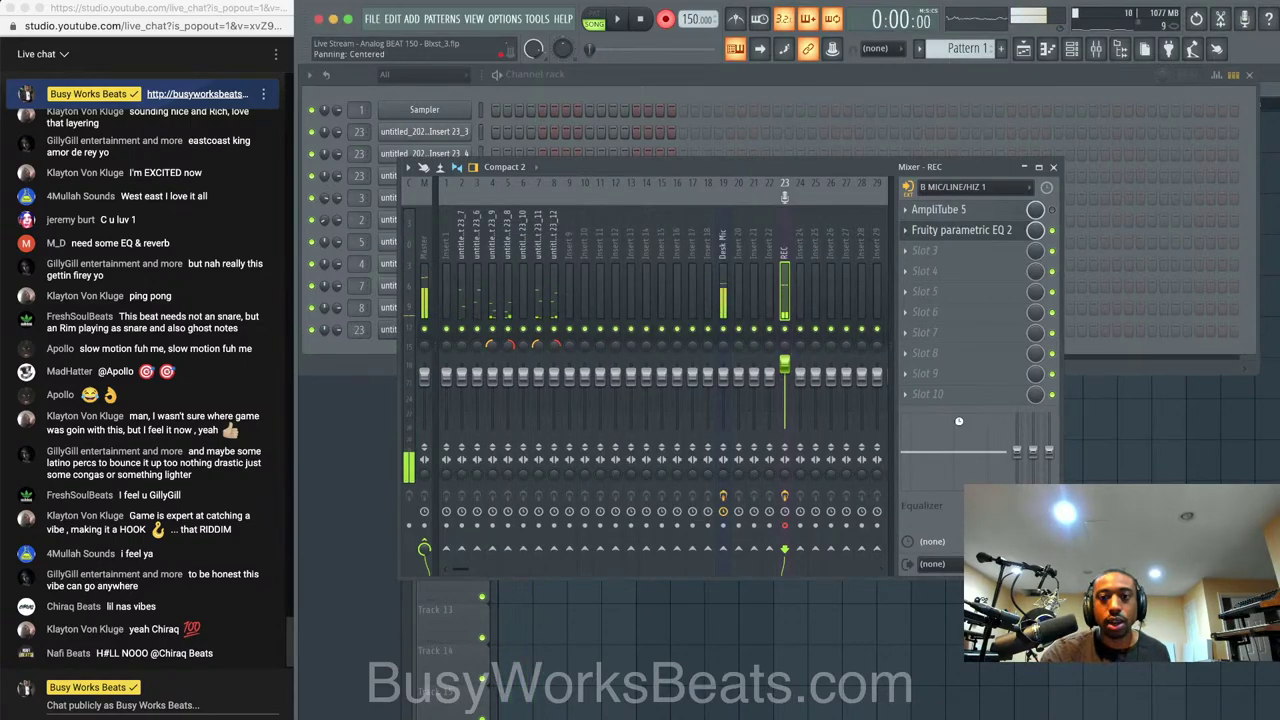
{"action": "key", "text": "F5"}
{"action": "right_click", "coordinate": [519, 501]}
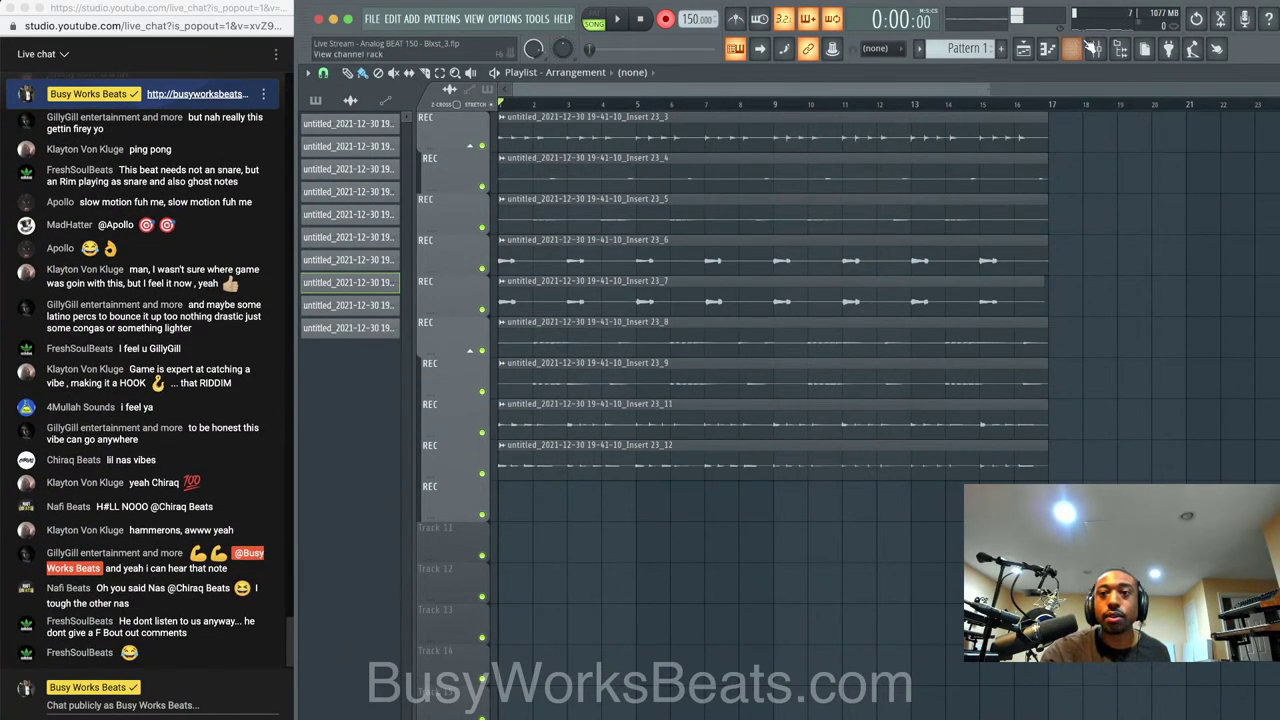
Record two more 16-bar takes from the REC mixer track into the playlist as audio clips on tracks 10 and 11
{"action": "left_click", "coordinate": [1096, 49]}
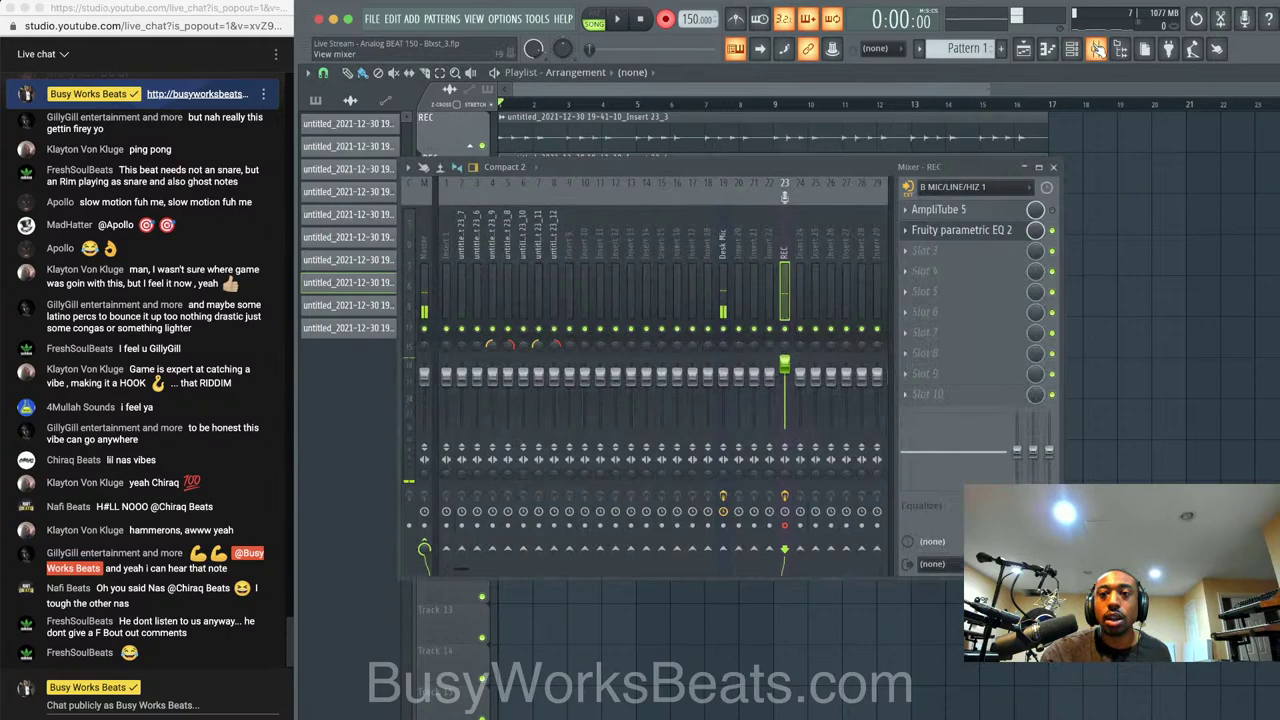
{"action": "left_click", "coordinate": [665, 20]}
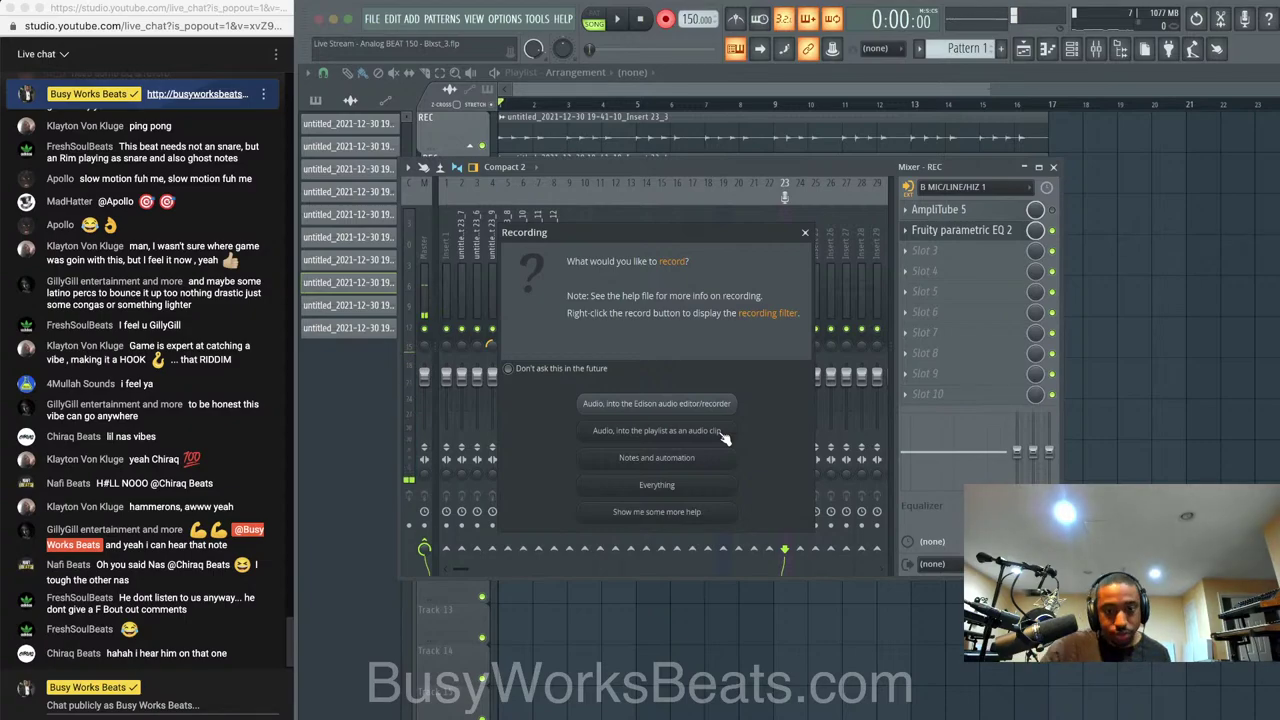
{"action": "left_click", "coordinate": [656, 430]}
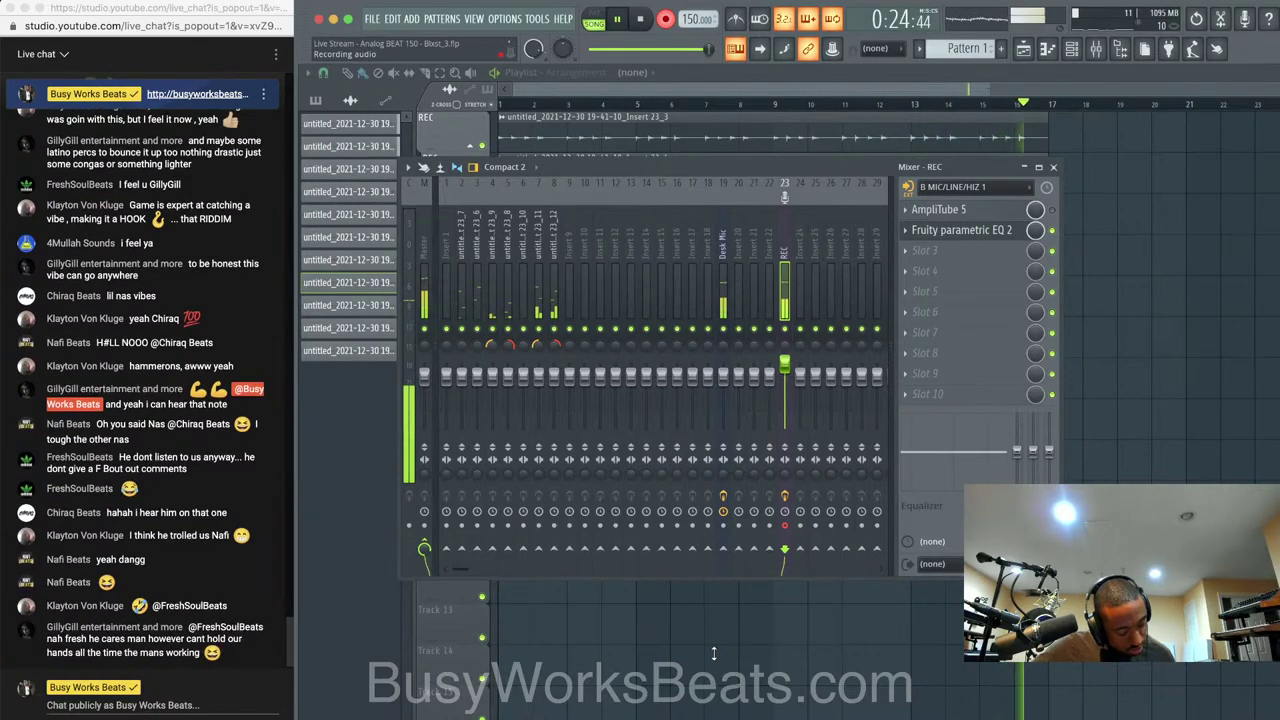
{"action": "key", "text": "space"}
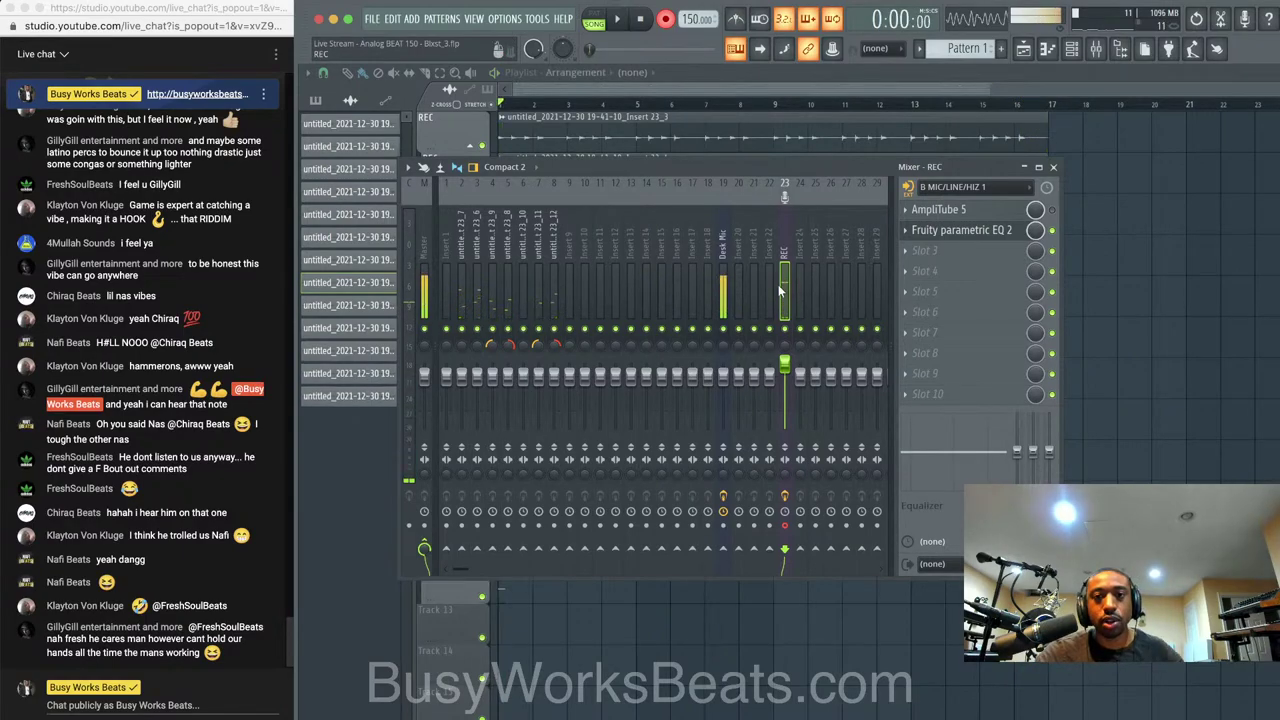
{"action": "key", "text": "F9"}
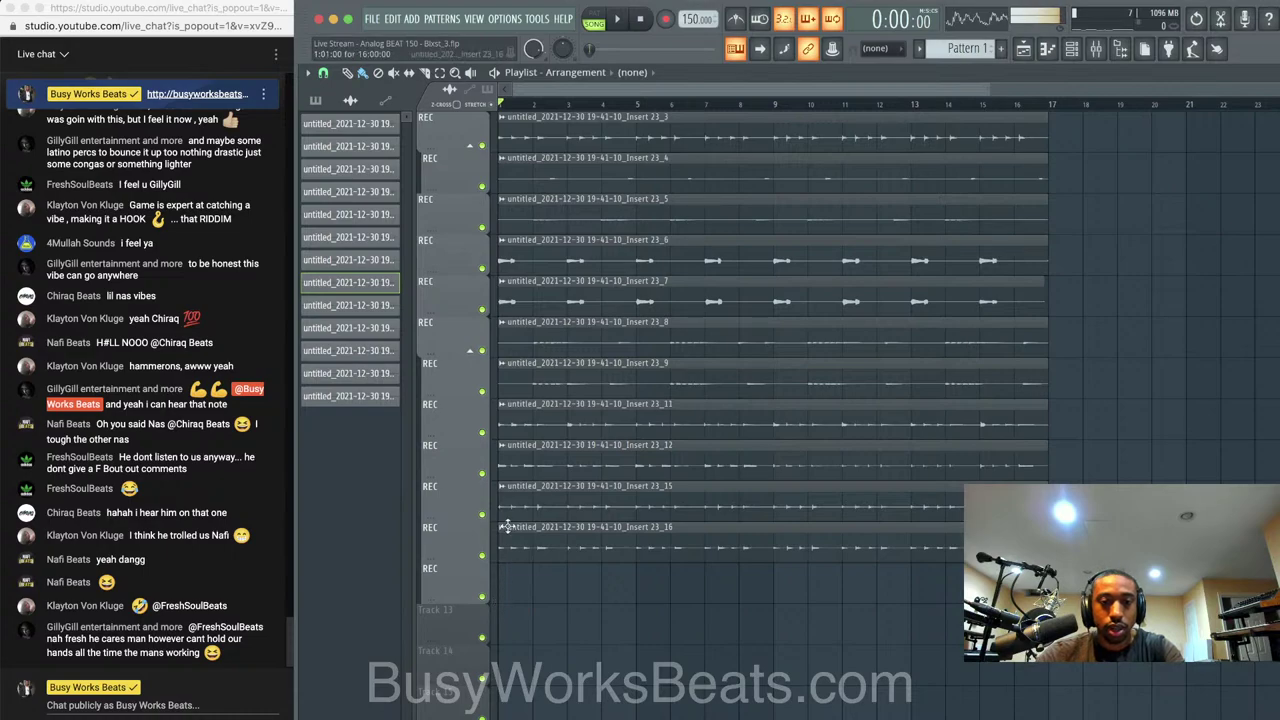
Delete the leftover Insert 23_17 channel from the Channel rack
{"action": "left_click", "coordinate": [1074, 54]}
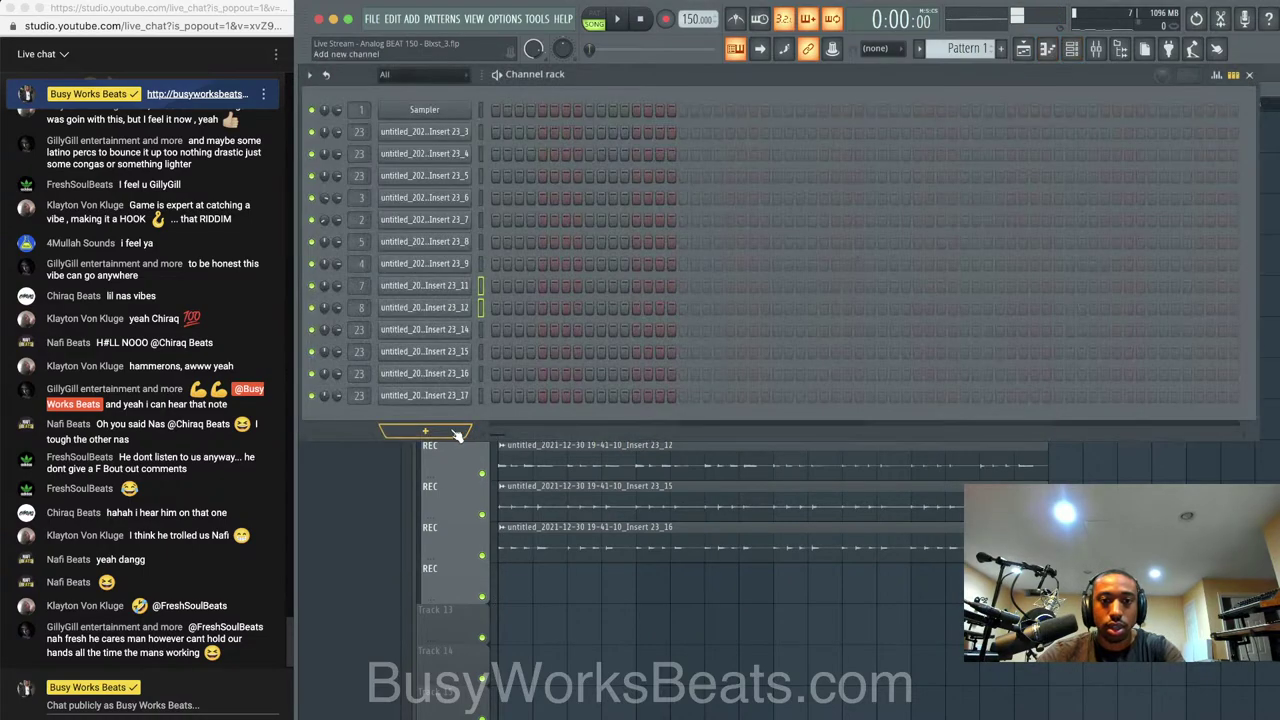
{"action": "left_click", "coordinate": [447, 412]}
{"action": "left_click", "coordinate": [350, 411]}
{"action": "right_click", "coordinate": [424, 399]}
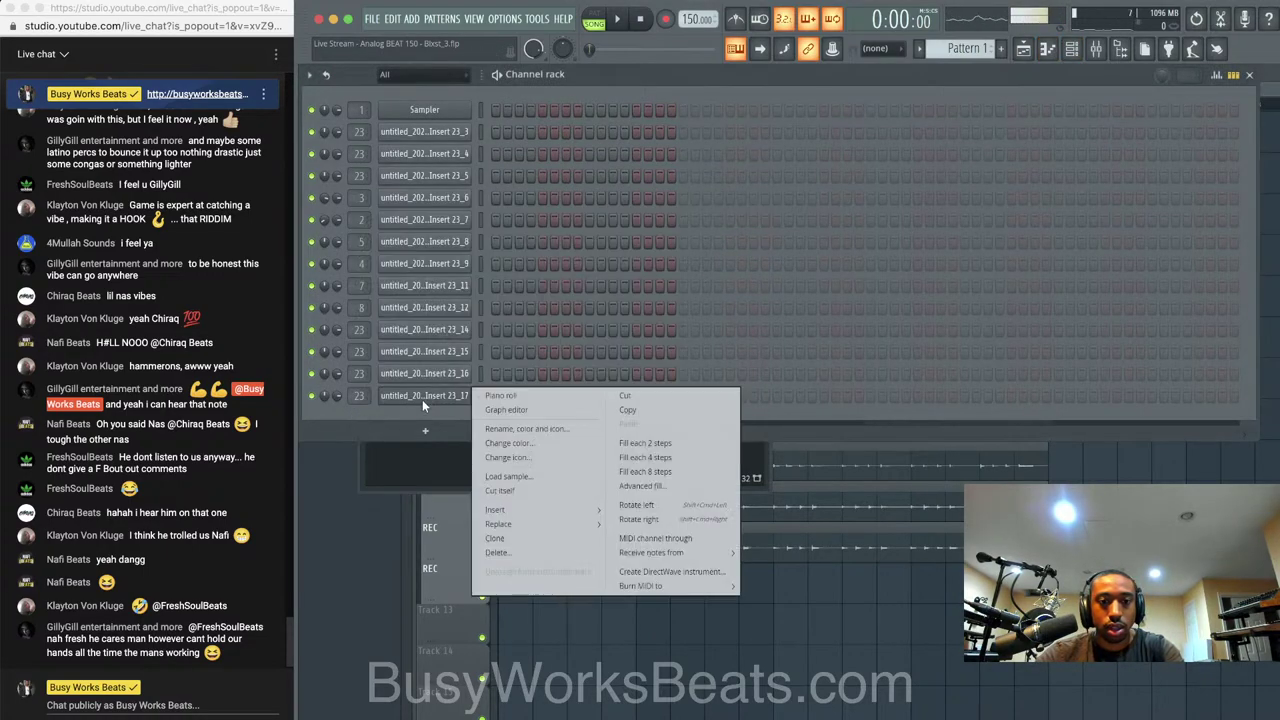
{"action": "key", "text": "d"}
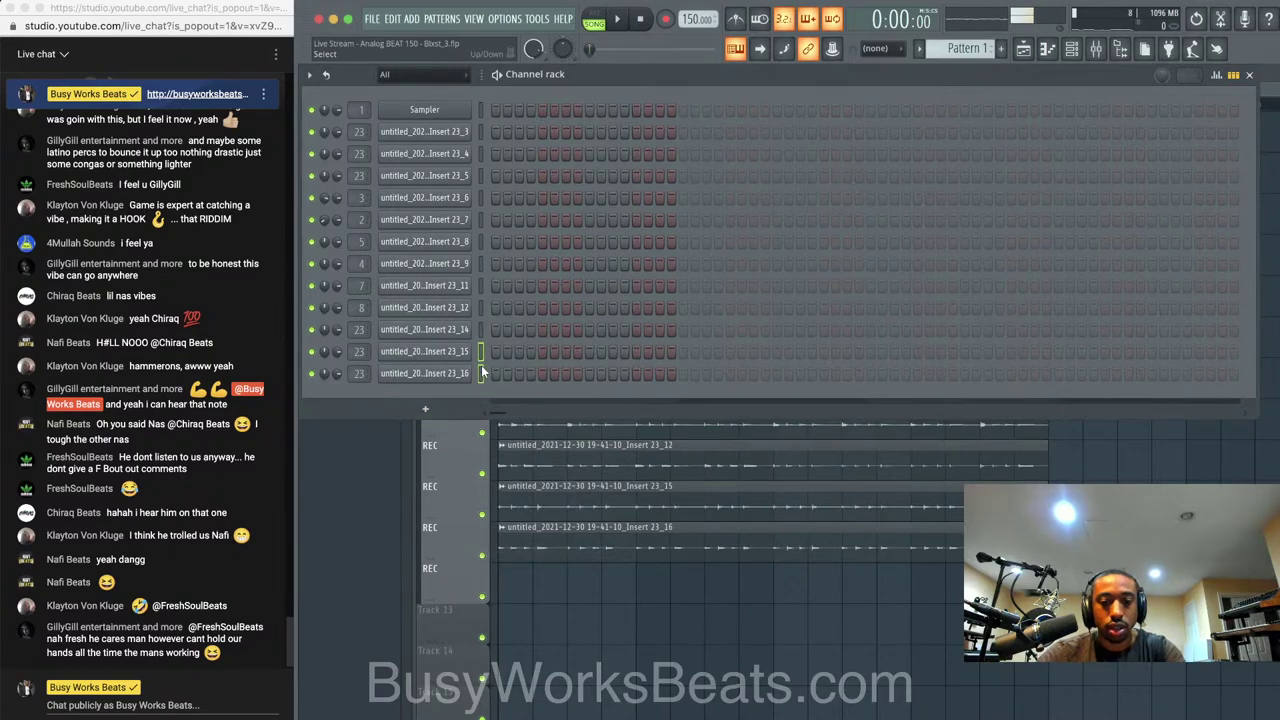
Route the Insert 23_15 and 23_16 channels to mixer tracks 9 and 10, pan them to opposite sides, and play back the layers
{"action": "key", "text": "super+l"}
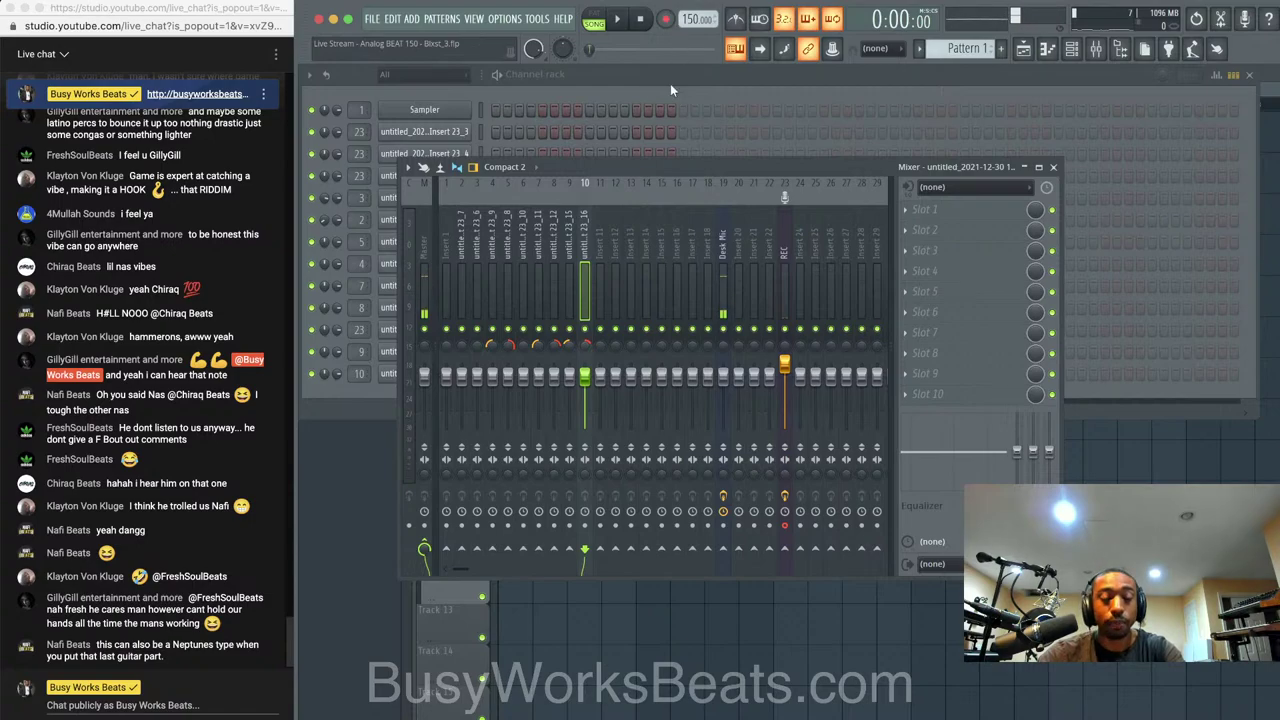
{"action": "key", "text": "space"}
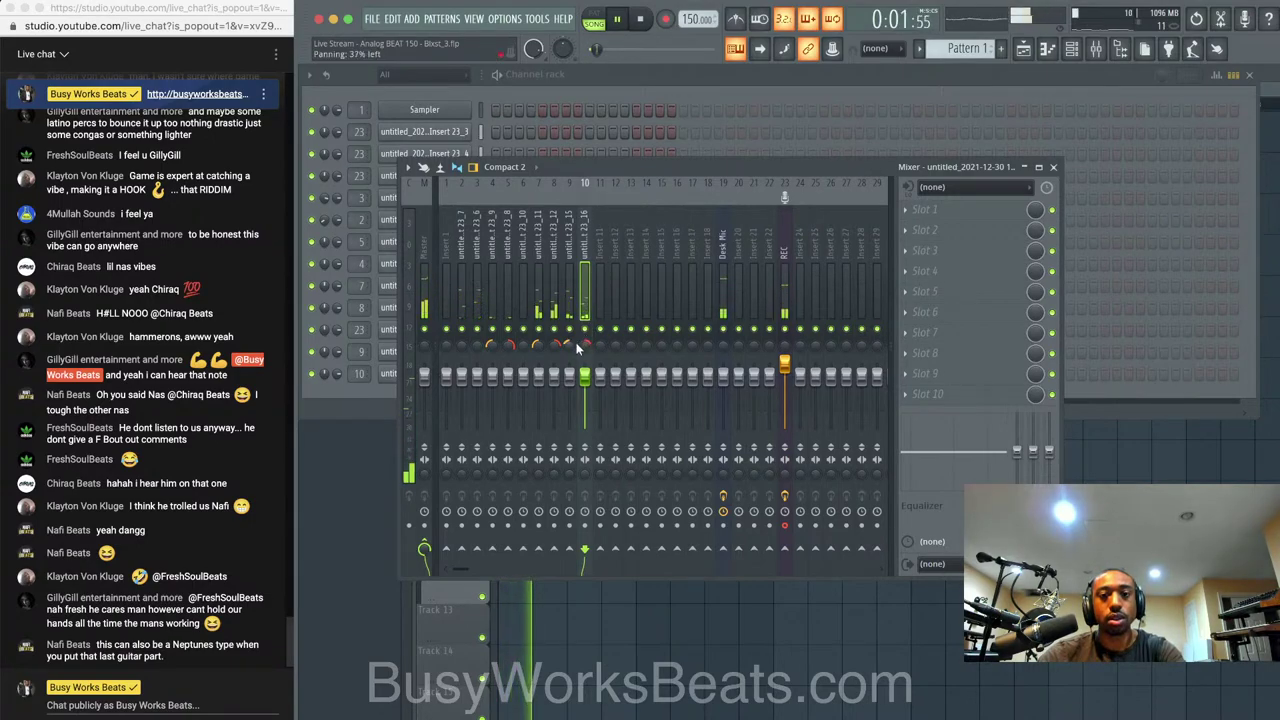
{"action": "left_click_drag", "start_coordinate": [586, 346], "coordinate": [570, 357]}
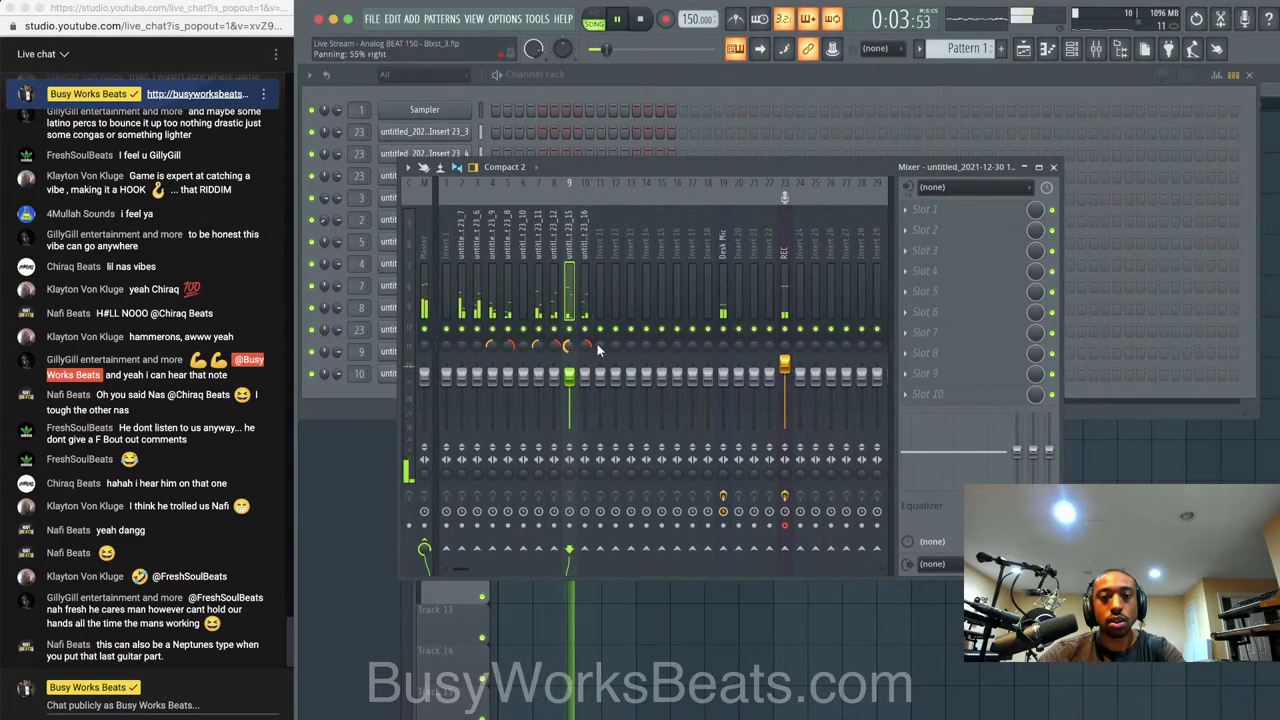
{"action": "key", "text": "F5"}
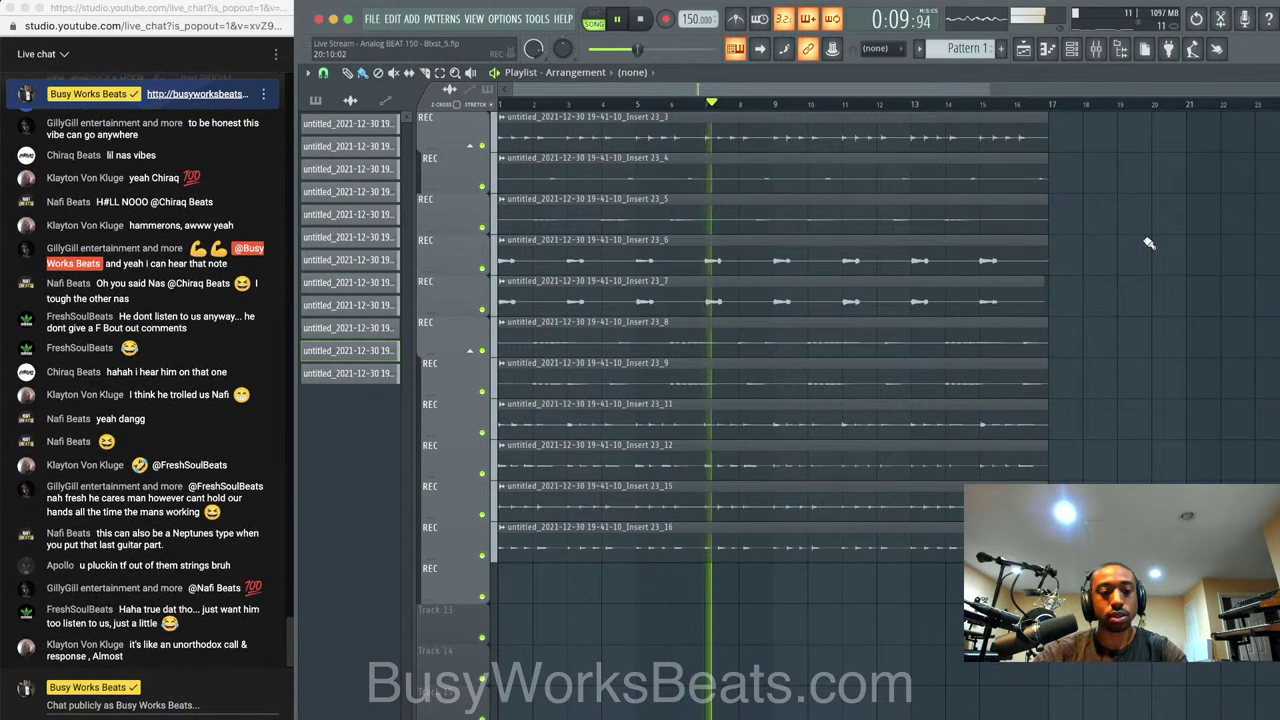
{"action": "key", "text": "space"}
Add an FL Keys channel to the Channel rack and load its Dance Piano preset
{"action": "left_click", "coordinate": [1071, 52]}
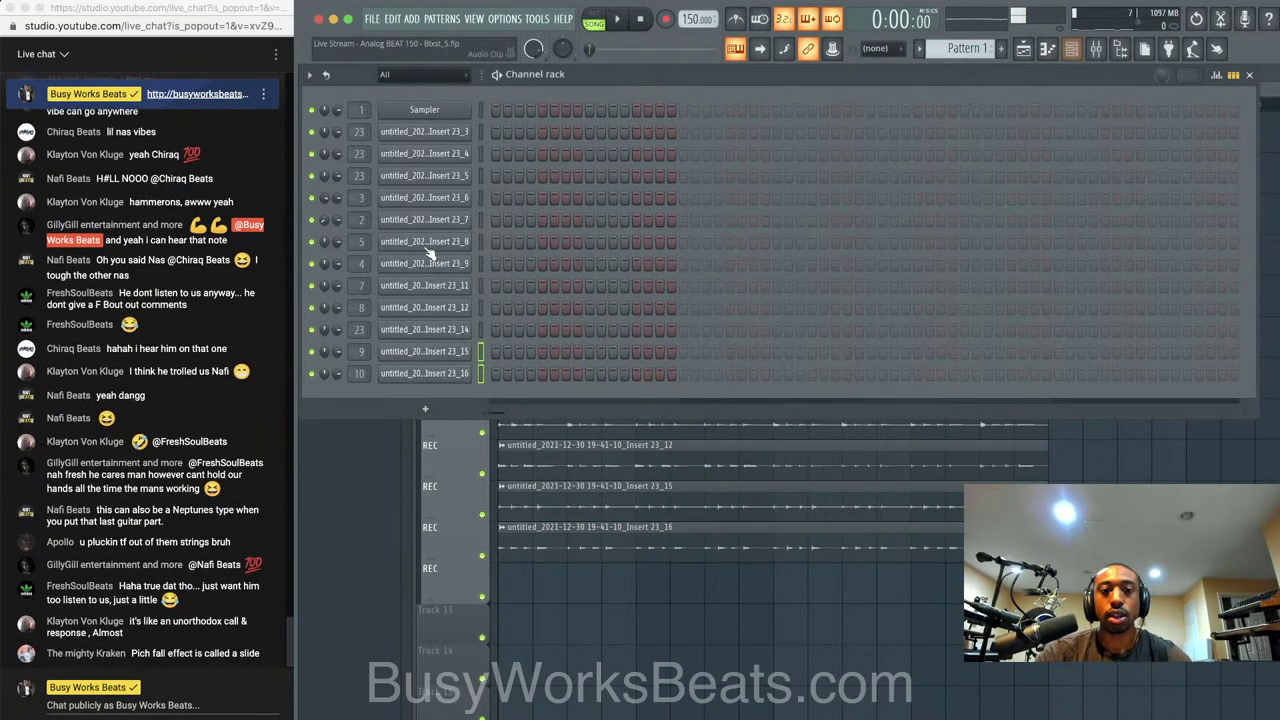
{"action": "left_click", "coordinate": [418, 402]}
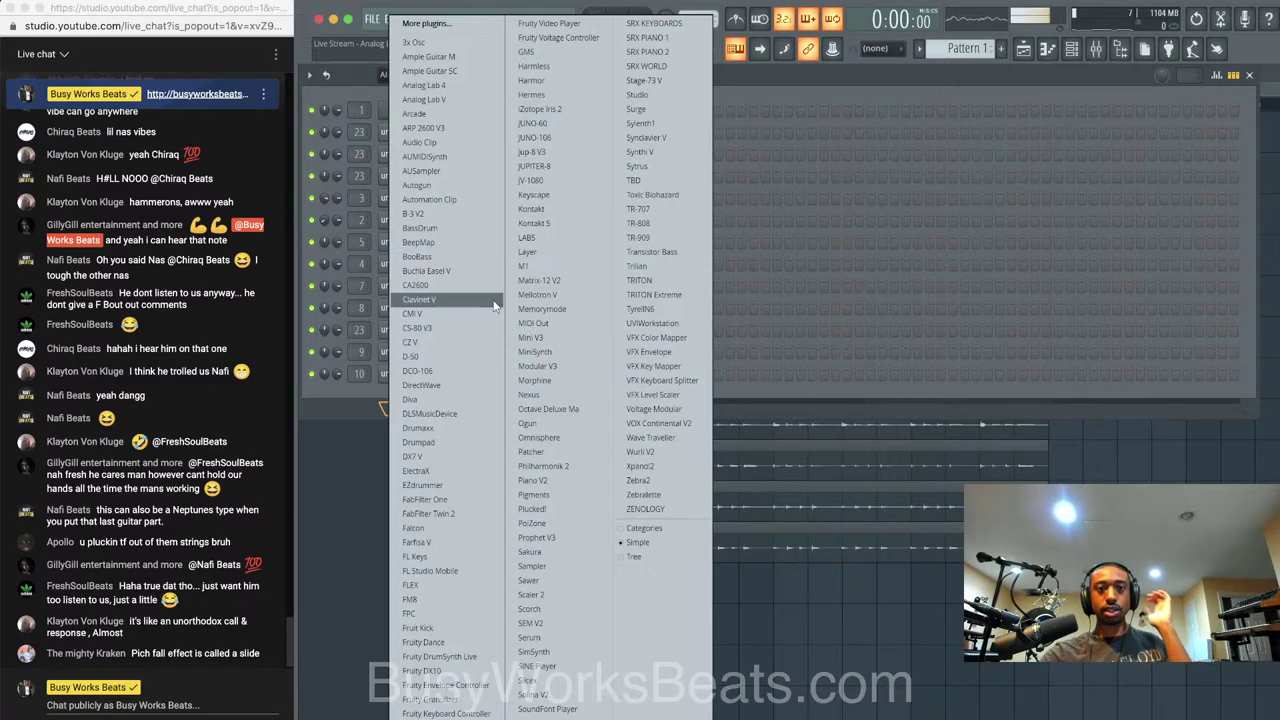
{"action": "left_click", "coordinate": [450, 556]}
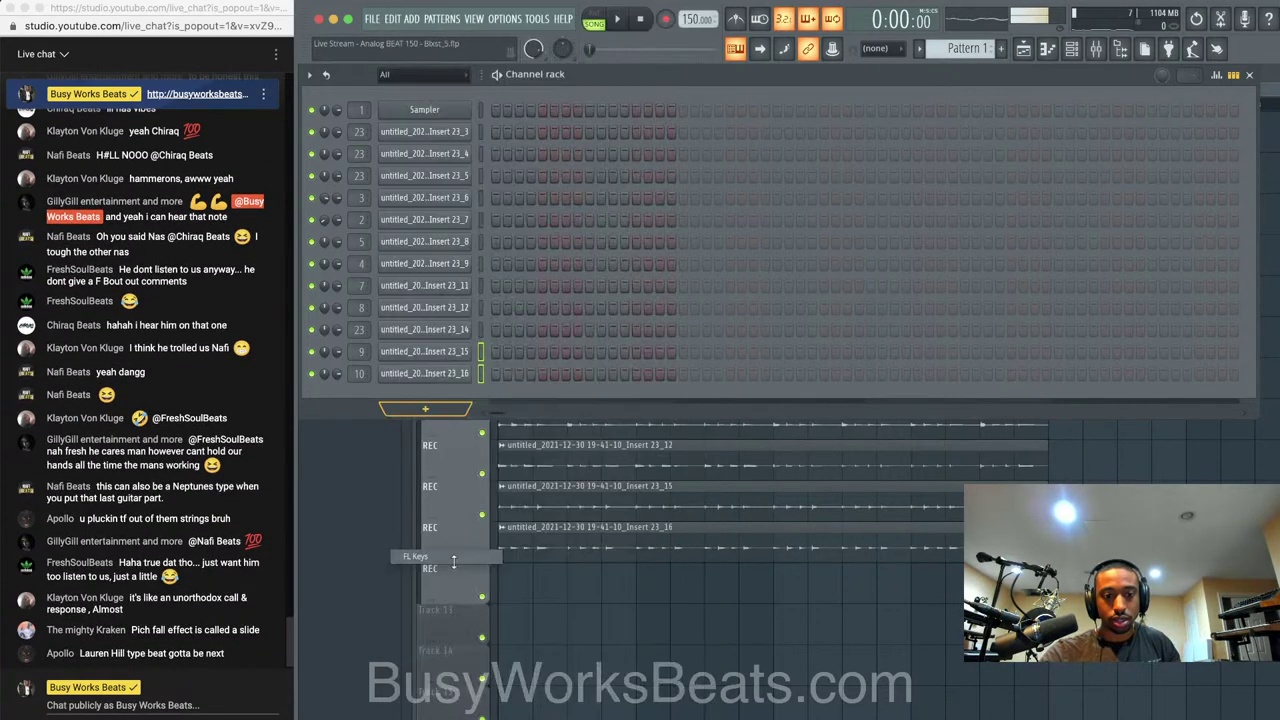
{"action": "left_click", "coordinate": [662, 181]}
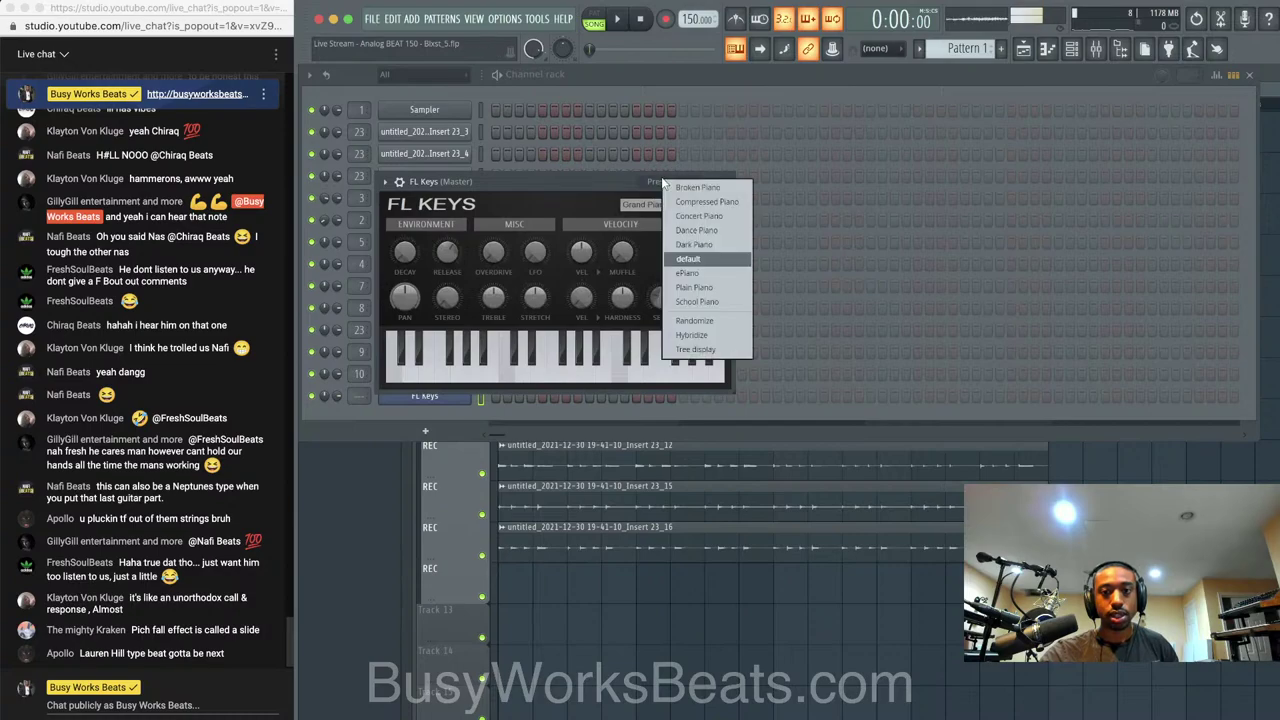
{"action": "left_click", "coordinate": [697, 234]}
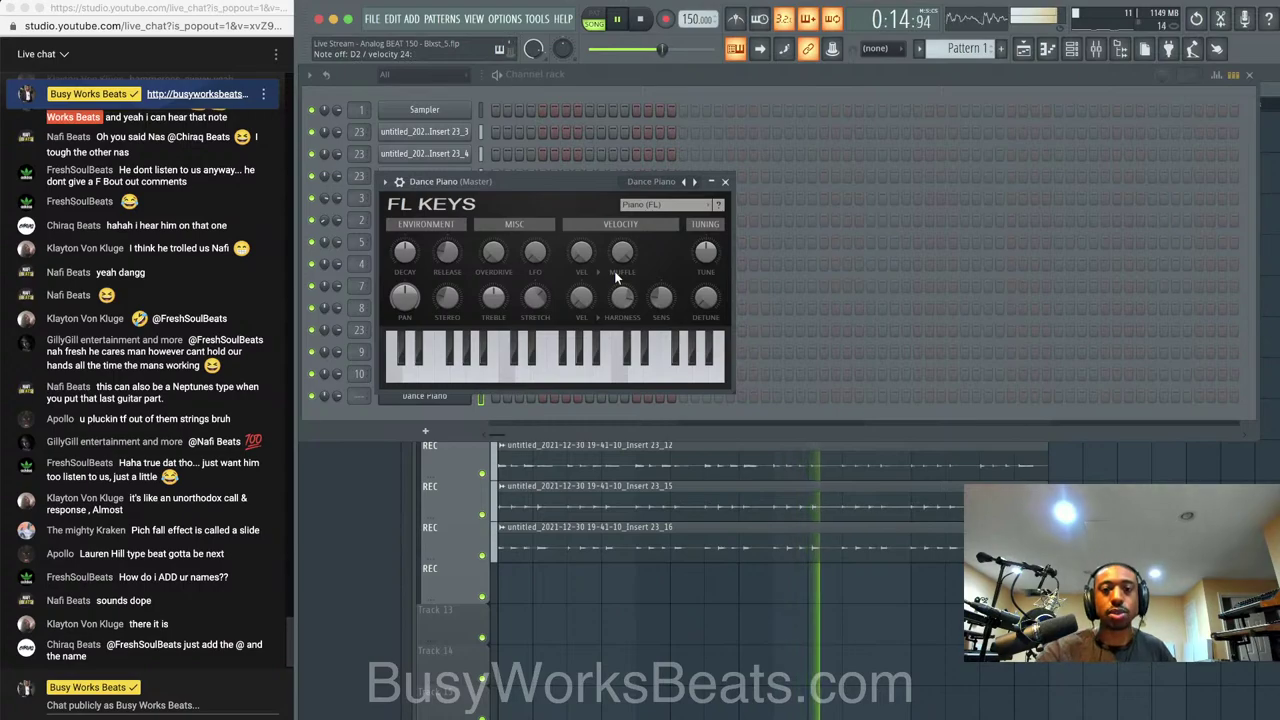
Record a 16-bar low piano part as notes and automation into Pattern 1 on playlist track 12
{"action": "key", "text": "space"}
{"action": "left_click", "coordinate": [668, 22]}
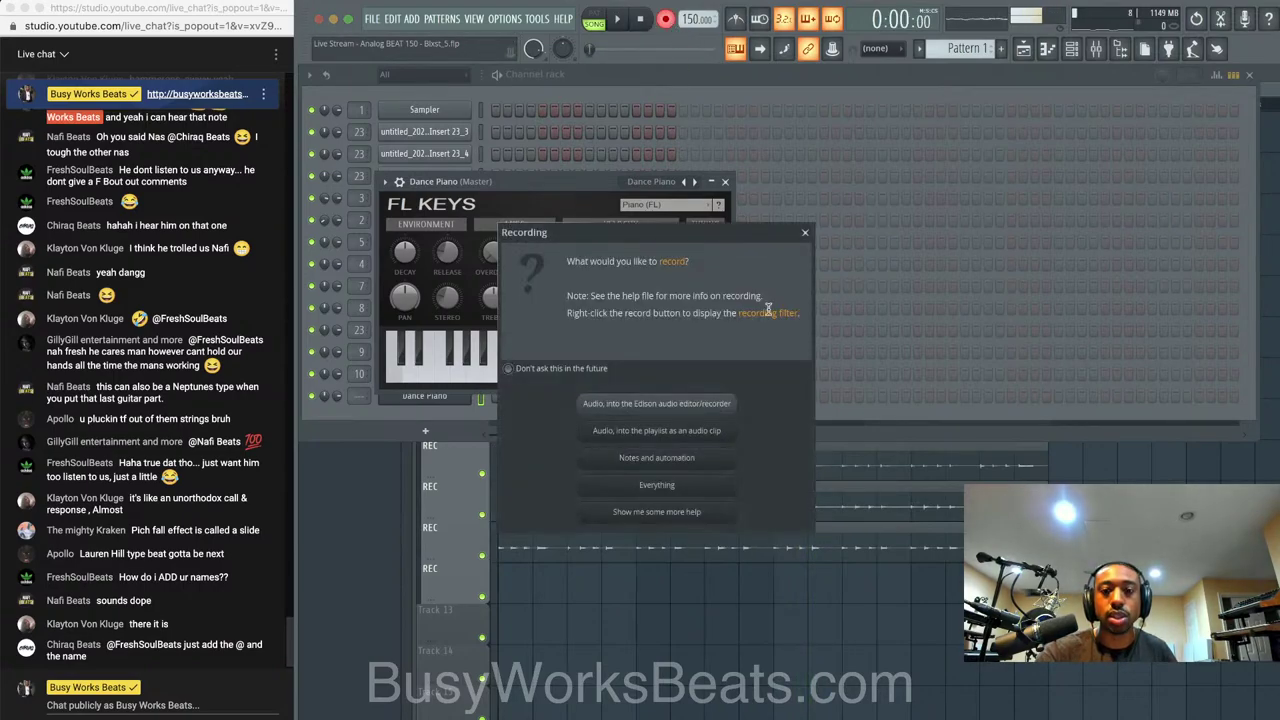
{"action": "left_click", "coordinate": [704, 457]}
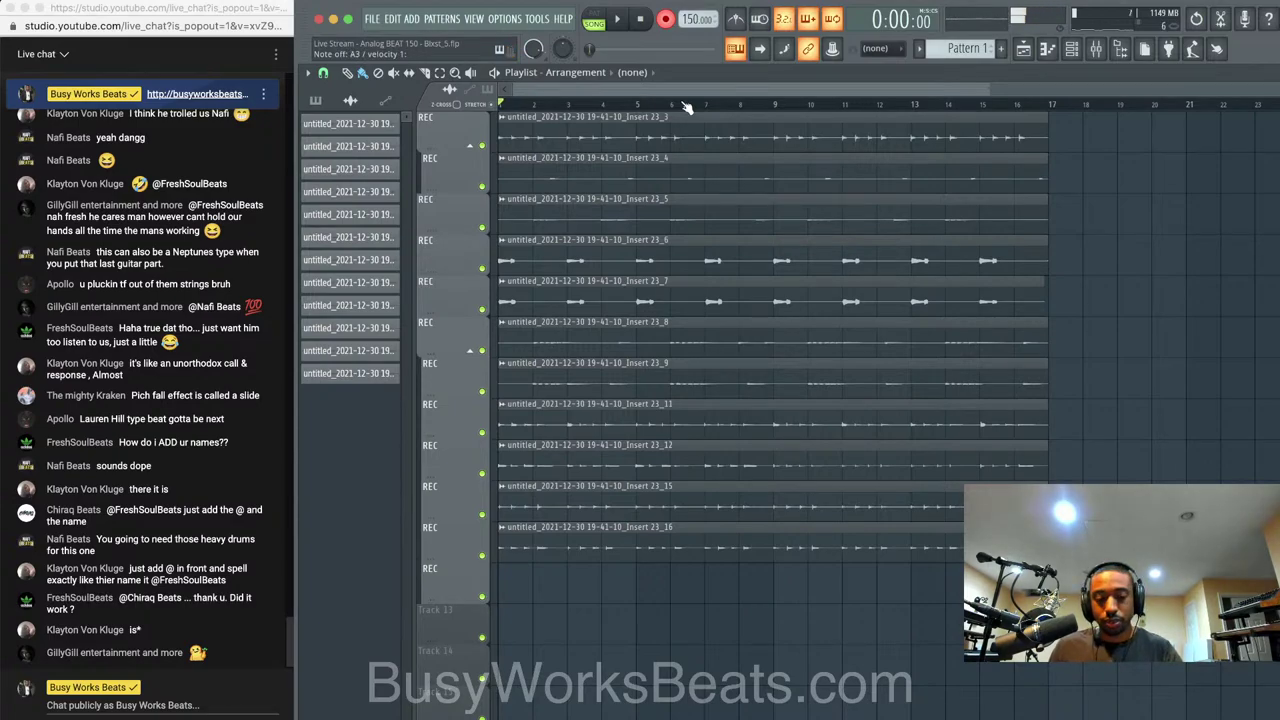
{"action": "key", "text": "space"}
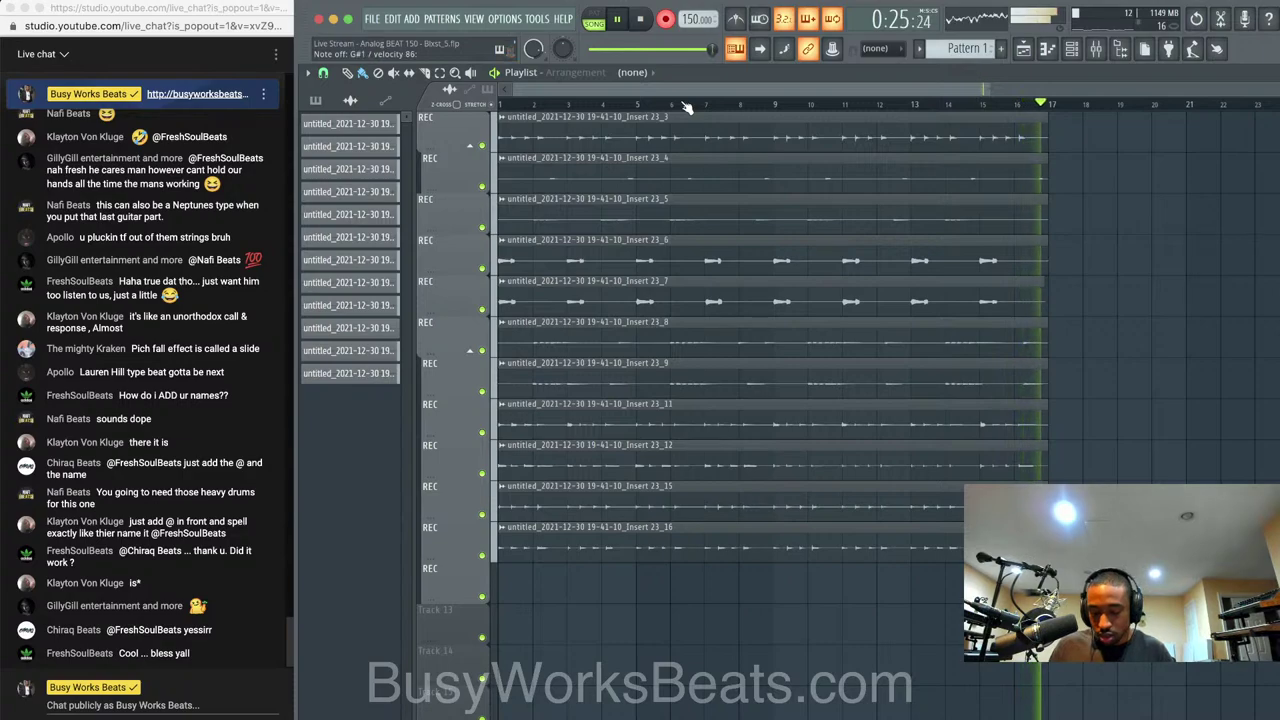
{"action": "key", "text": "space"}
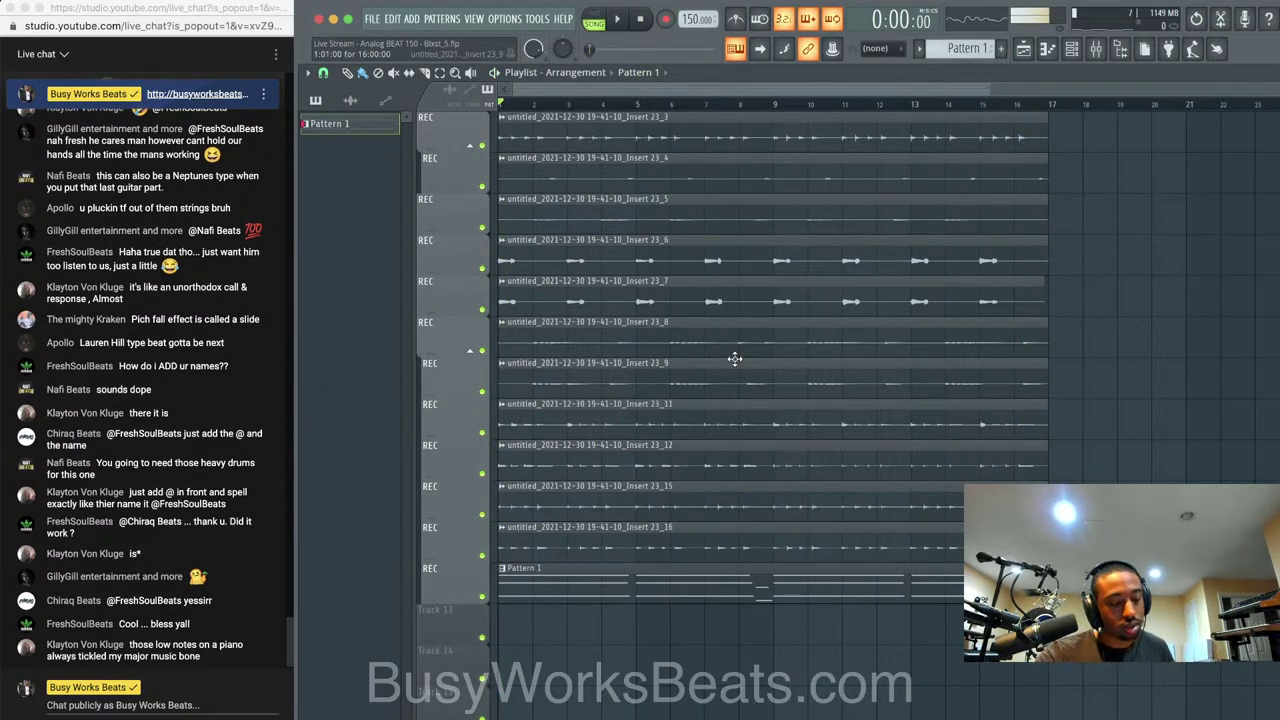
Quantize the recorded Dance Piano notes of Pattern 1 in the Piano roll and briefly play them back
{"action": "double_click", "coordinate": [732, 583]}
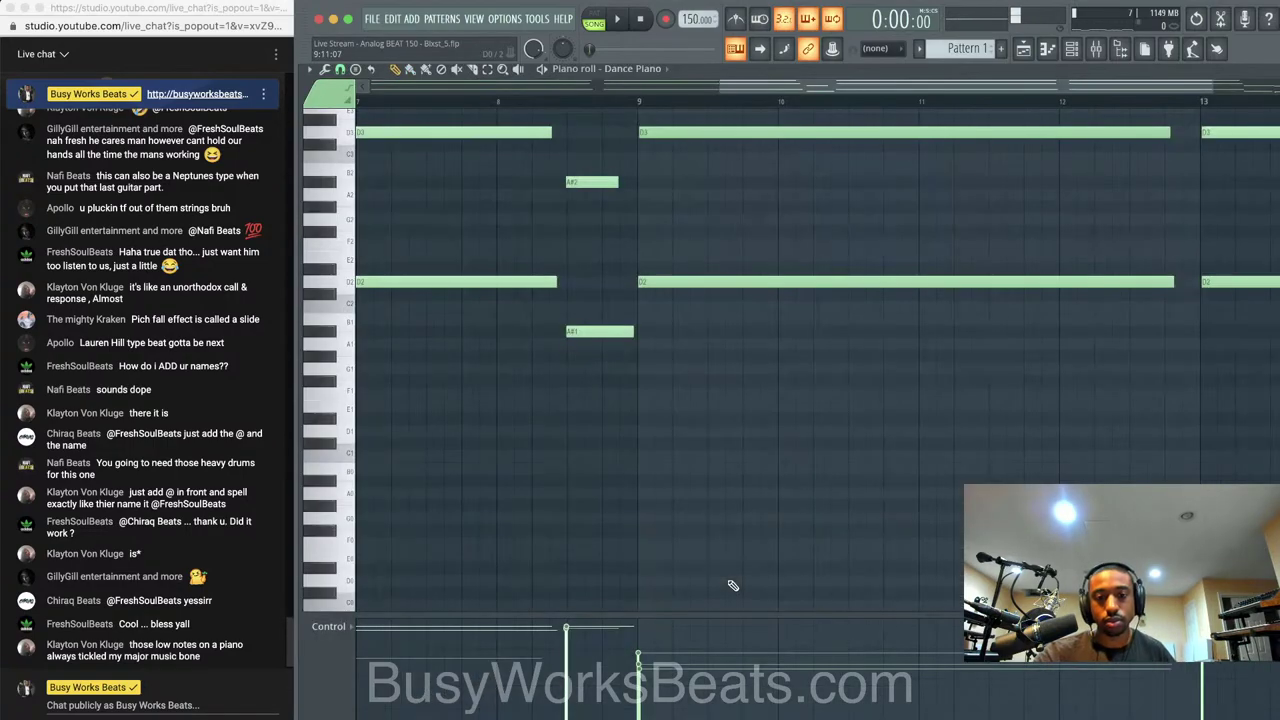
{"action": "scroll", "coordinate": [595, 499], "scroll_direction": "down", "scroll_amount": 8}
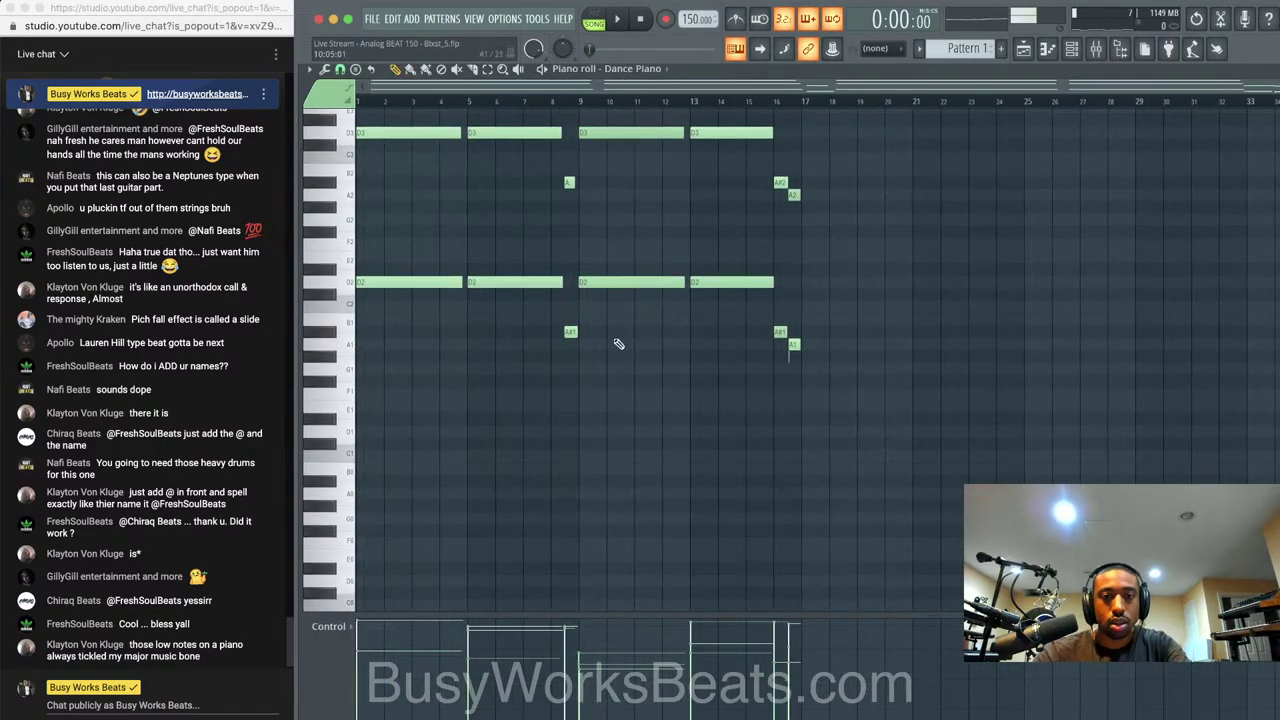
{"action": "scroll", "coordinate": [618, 343], "scroll_direction": "up", "scroll_amount": 1}
{"action": "scroll", "coordinate": [619, 272], "scroll_direction": "down", "scroll_amount": 1}
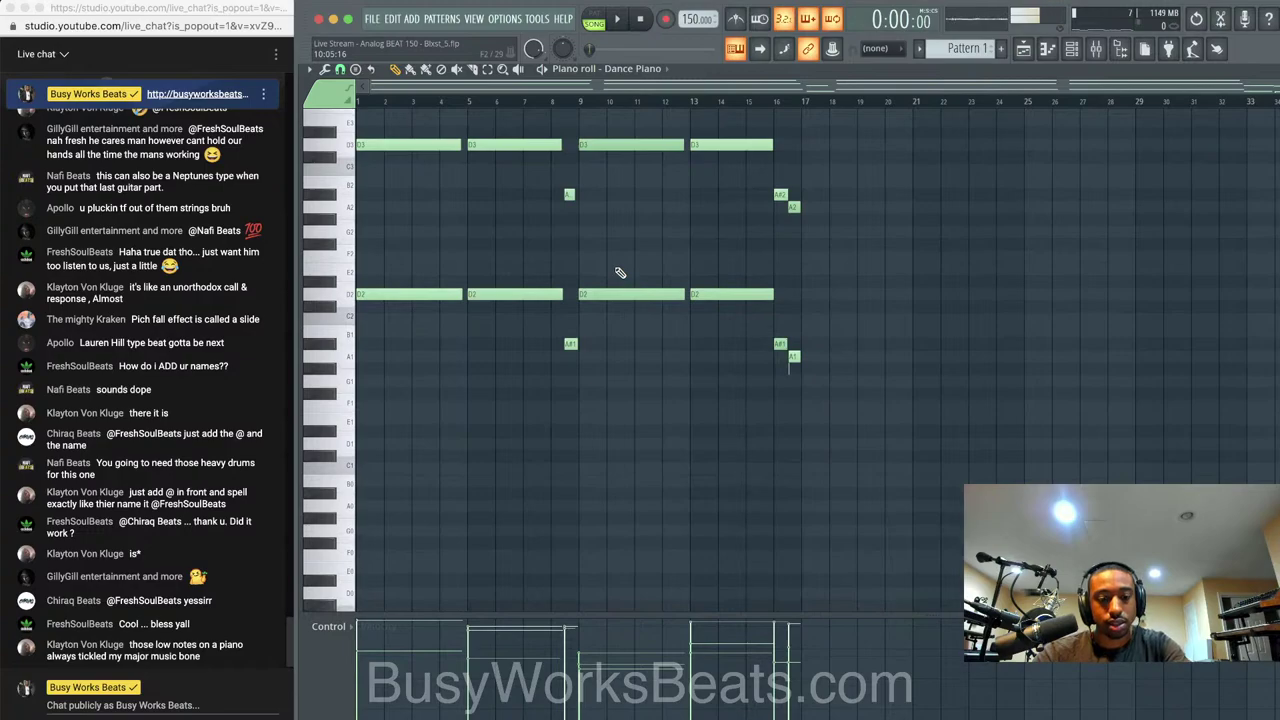
{"action": "key", "text": "alt+q"}
{"action": "key", "text": "Return"}
{"action": "key", "text": "space"}
{"action": "key", "text": "space"}
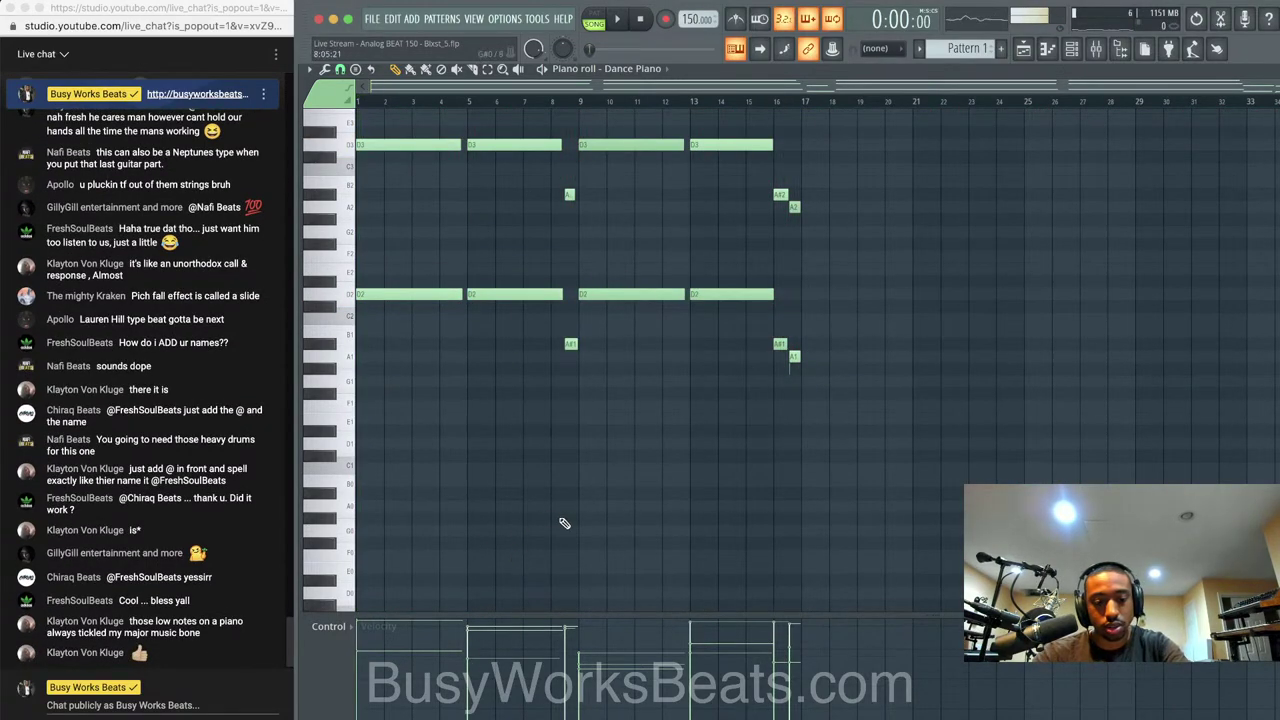
Try lowering the Dance Piano note velocities with the level scaling tool's Multiply setting during playback
{"action": "key", "text": "alt+x"}
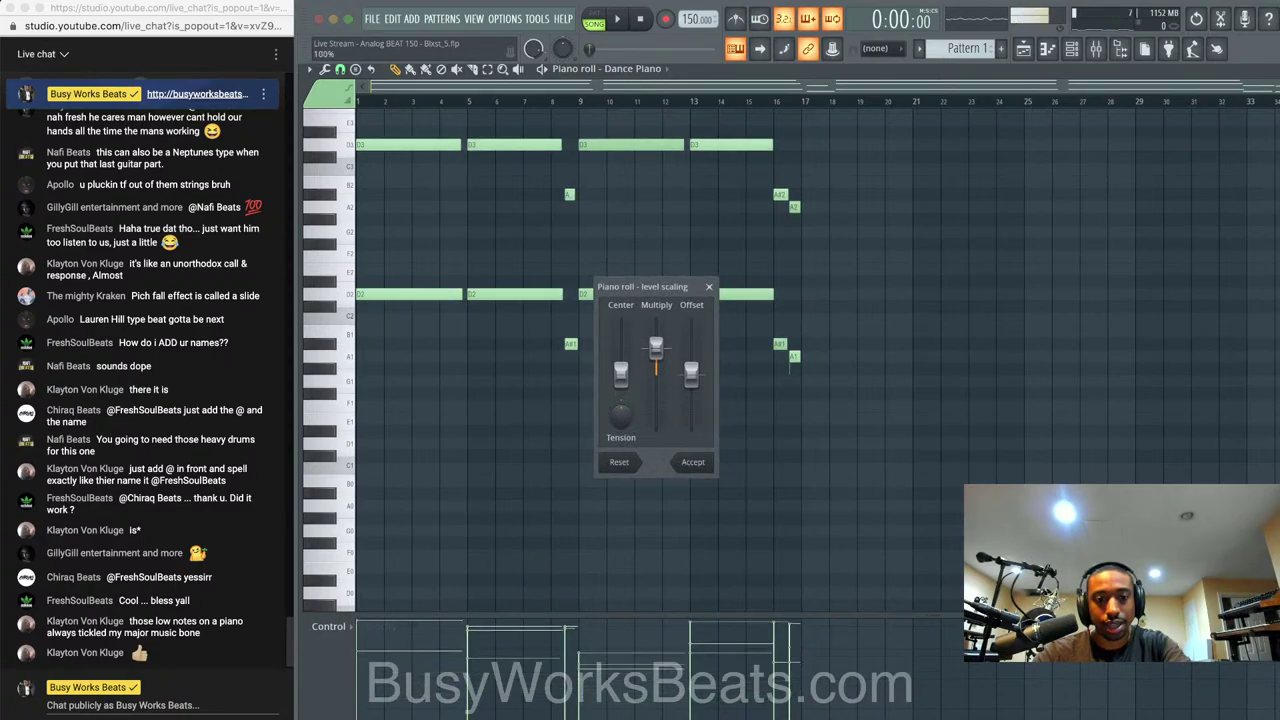
{"action": "key", "text": "space"}
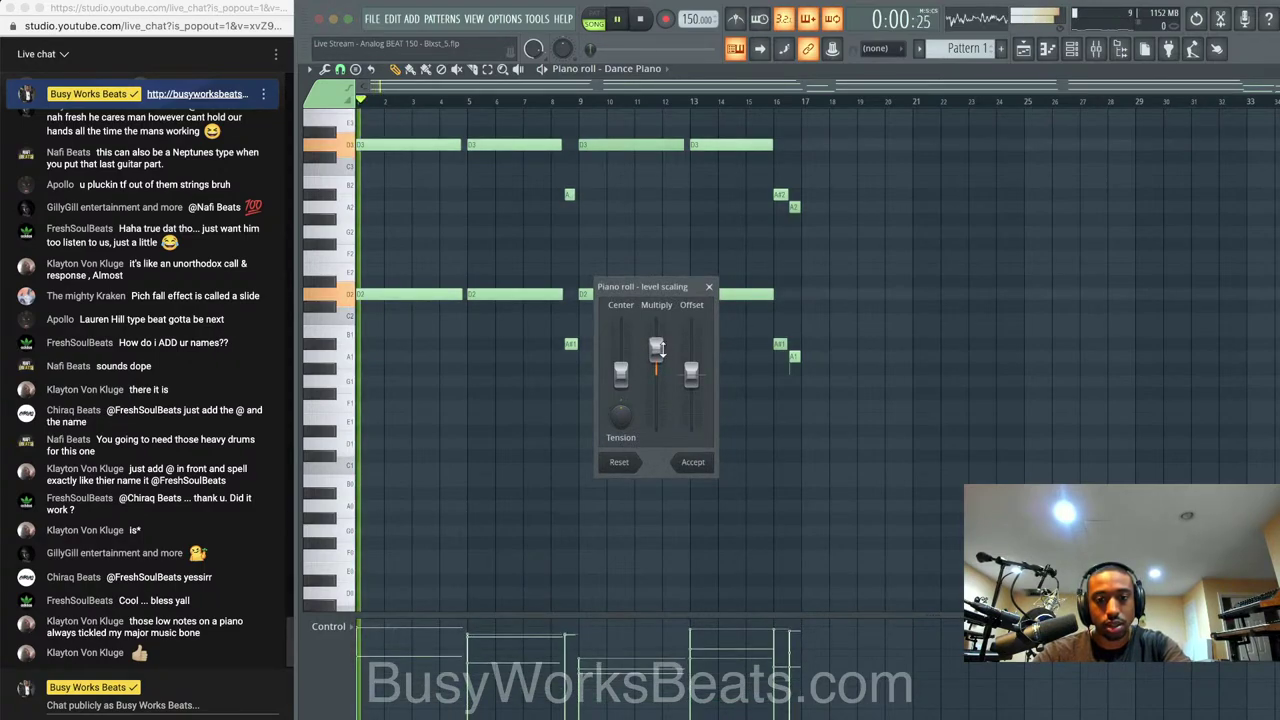
{"action": "left_click", "coordinate": [693, 462]}
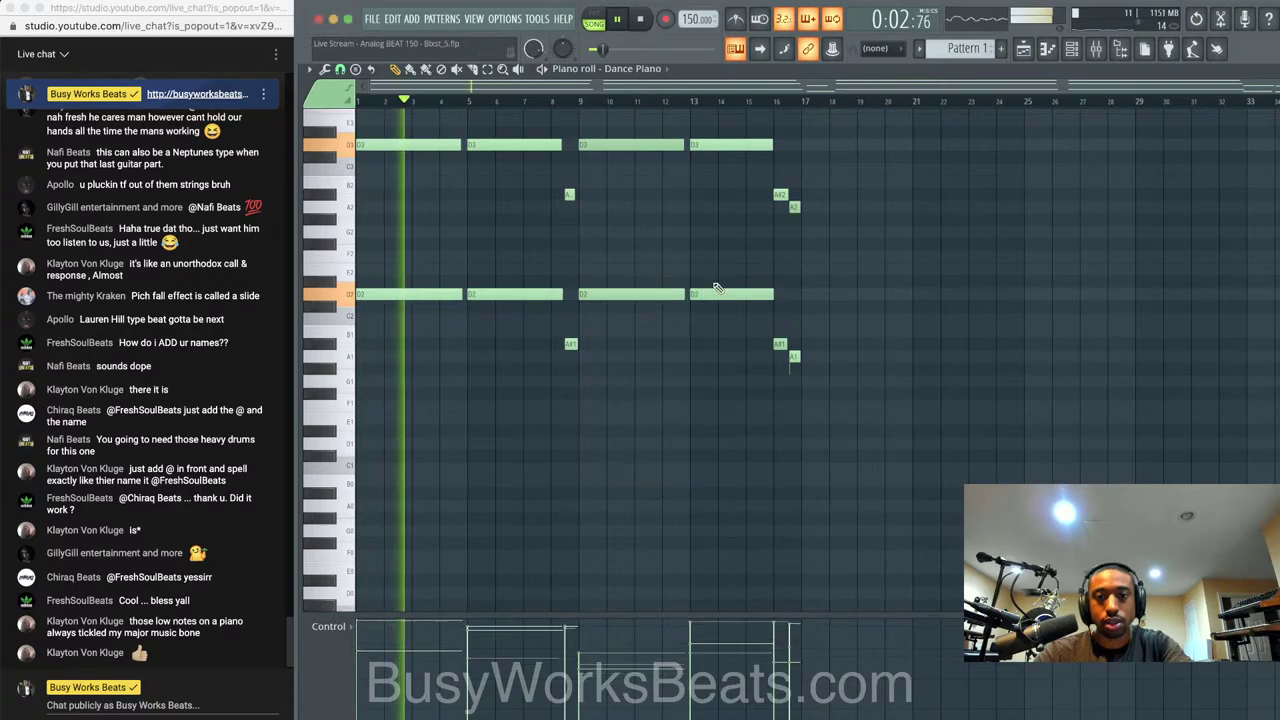
Route the Dance Piano channel to its own free mixer track, track 11
{"action": "left_click", "coordinate": [1096, 50]}
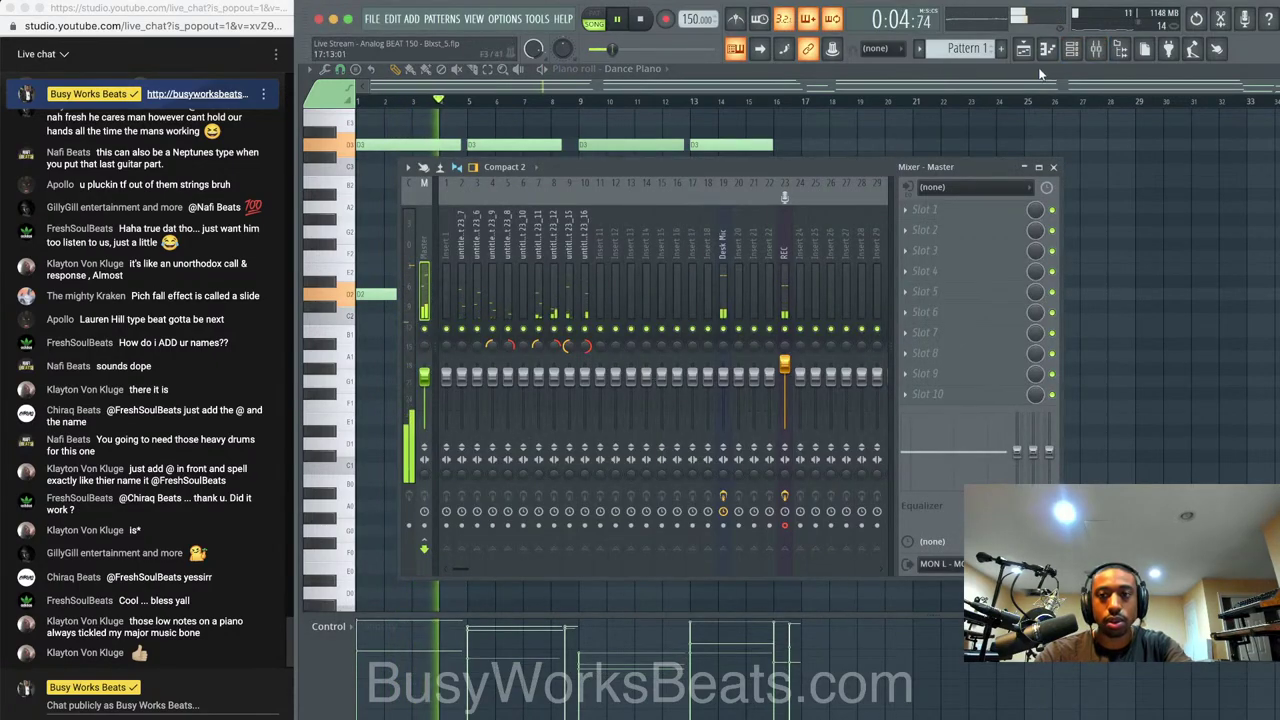
{"action": "left_click", "coordinate": [1072, 50]}
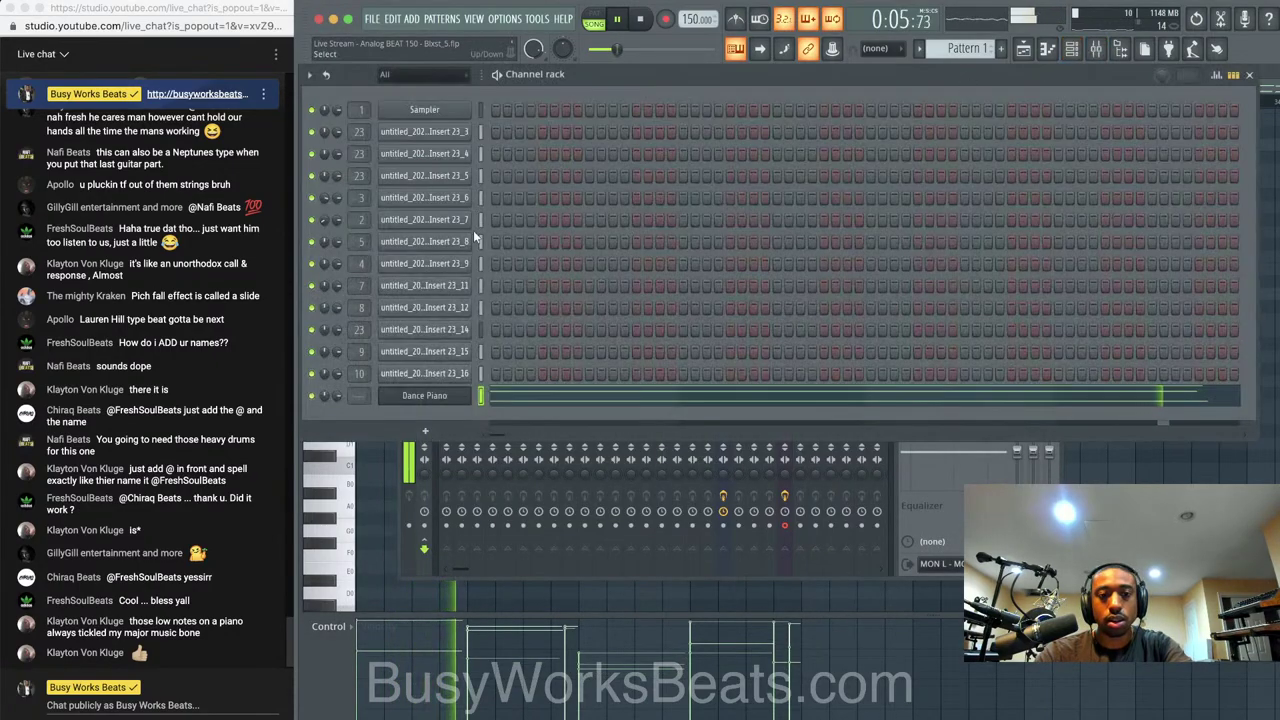
{"action": "left_click", "coordinate": [480, 397]}
{"action": "key", "text": "super+l"}
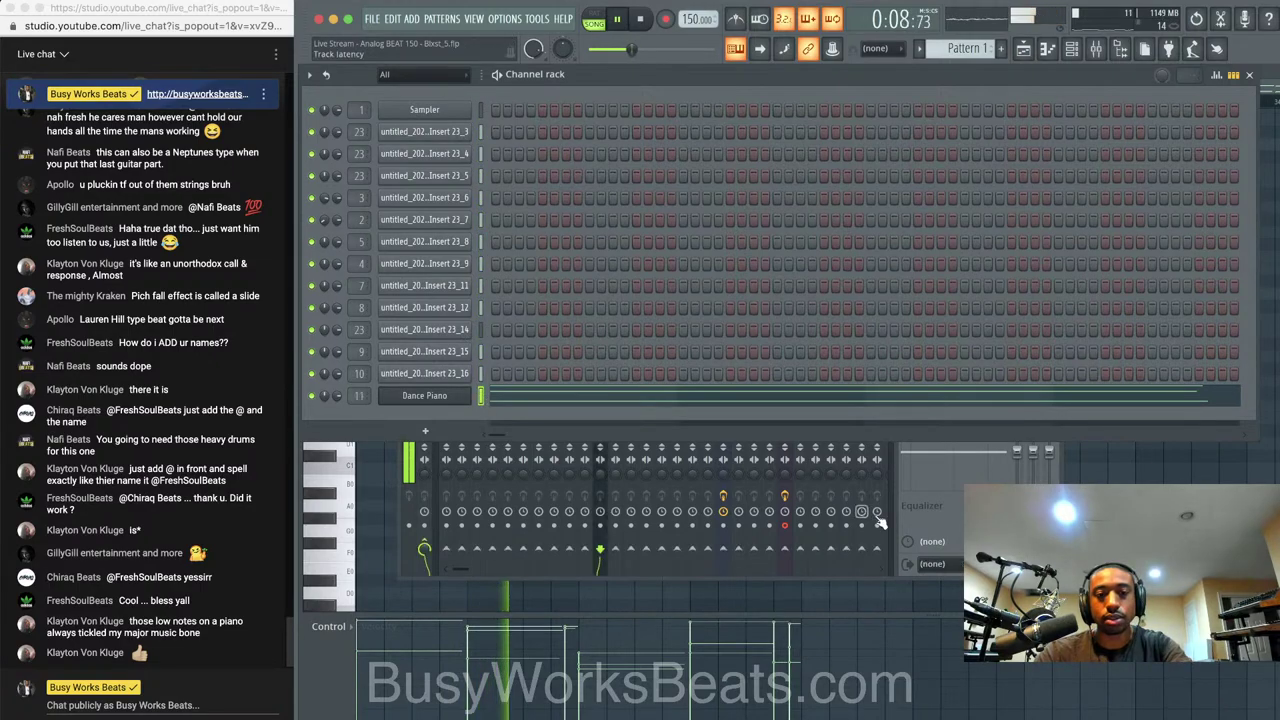
{"action": "left_click", "coordinate": [1230, 476]}
Return to the Playlist, stop playback and save the project
{"action": "left_click", "coordinate": [1024, 50]}
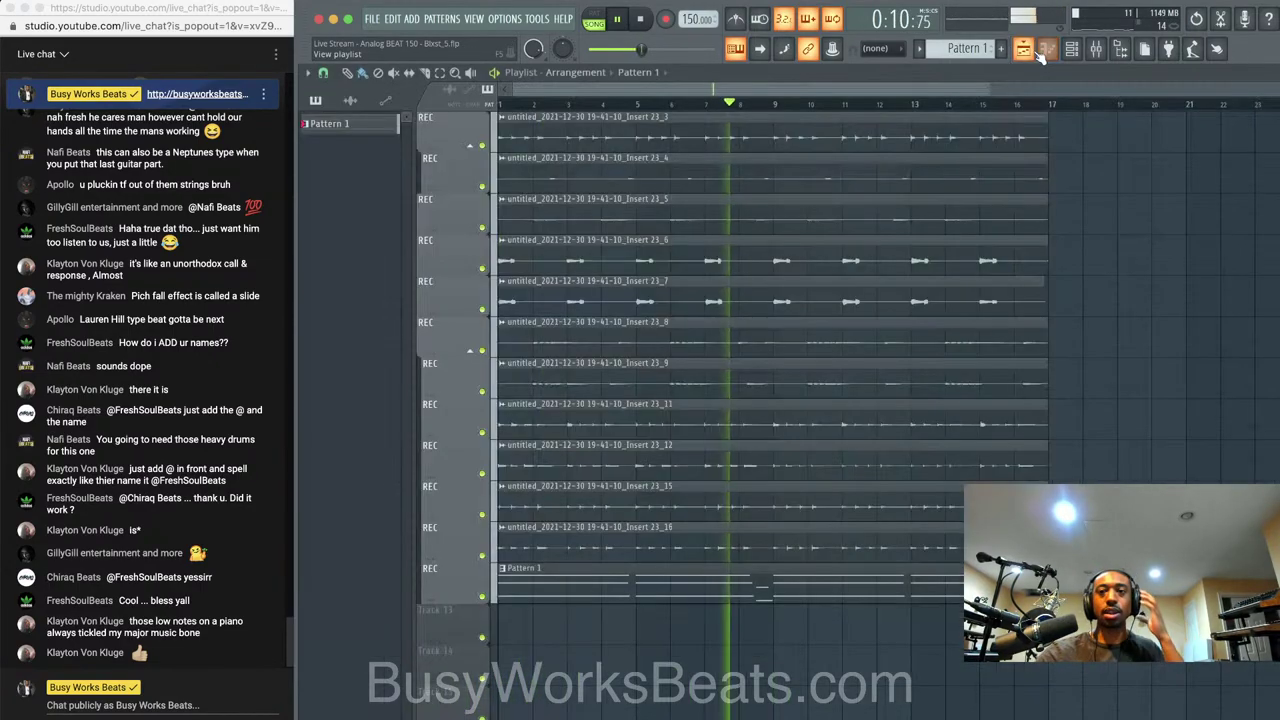
{"action": "key", "text": "space"}
{"action": "key", "text": "super+s"}
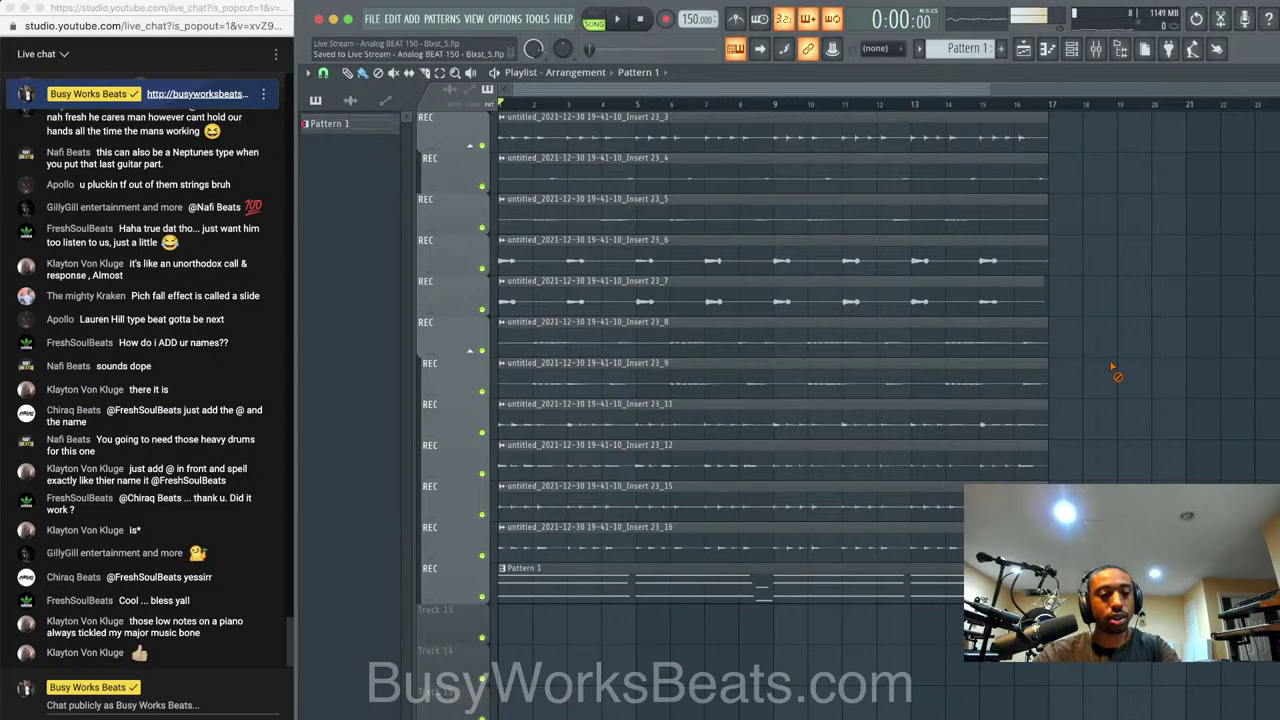
Add an Omnisphere channel to the Channel rack and re-sort its patch list by star rating
{"action": "left_click", "coordinate": [1072, 49]}
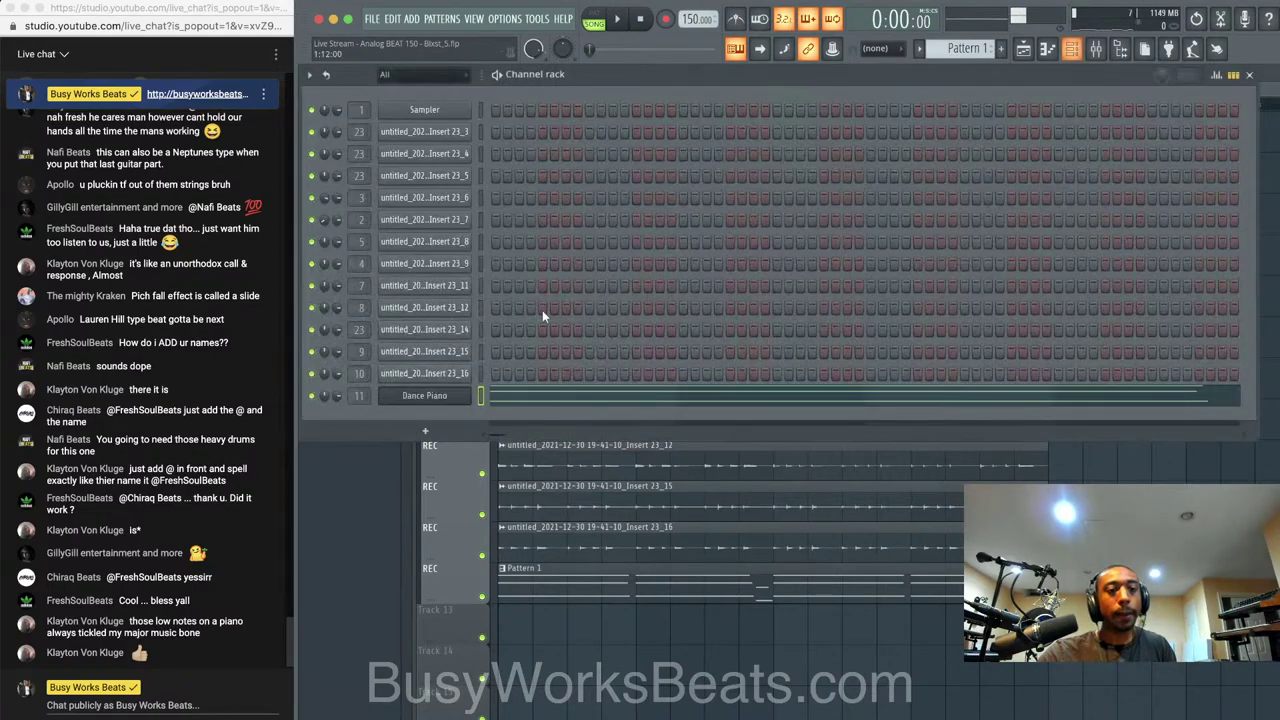
{"action": "left_click", "coordinate": [425, 431]}
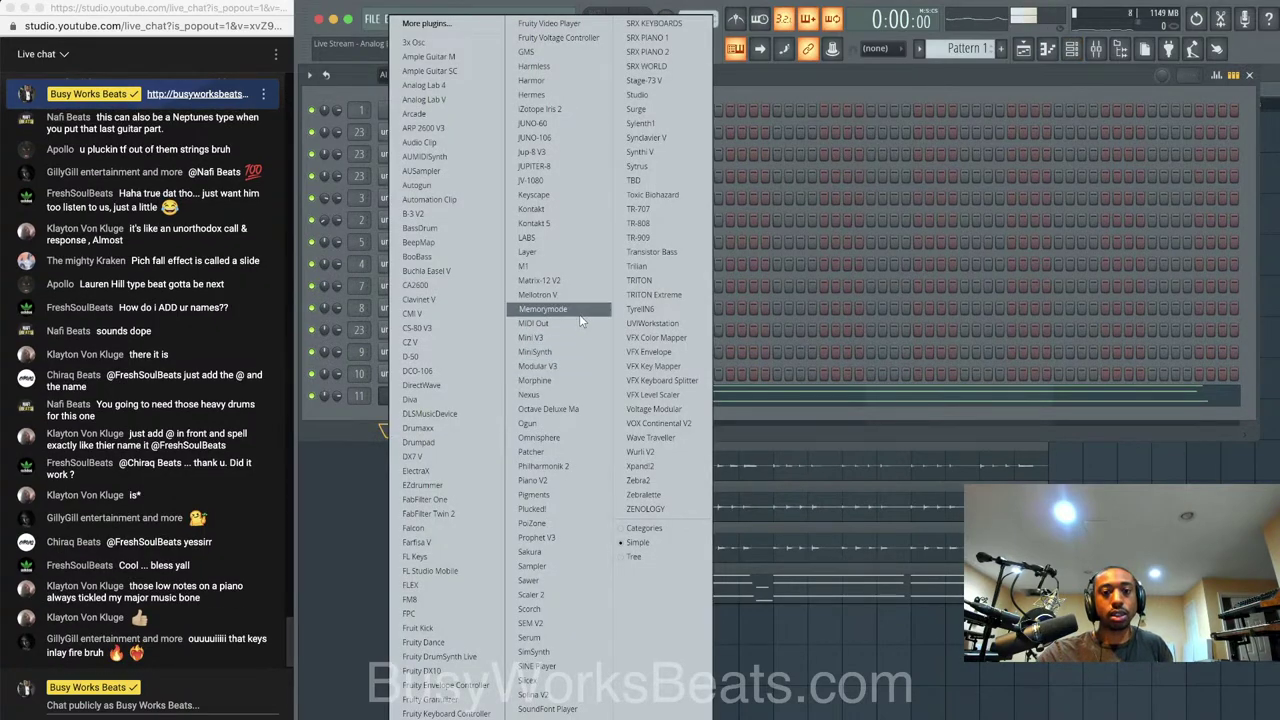
{"action": "left_click", "coordinate": [560, 439]}
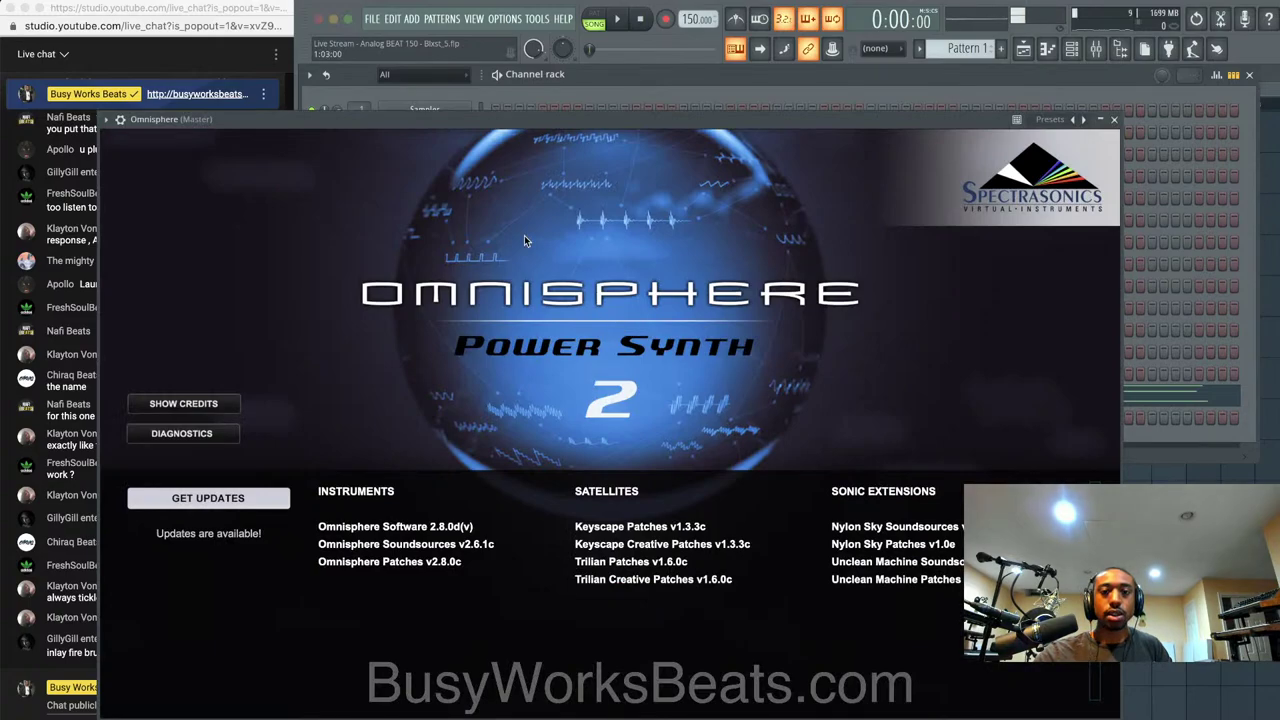
{"action": "left_click", "coordinate": [524, 235]}
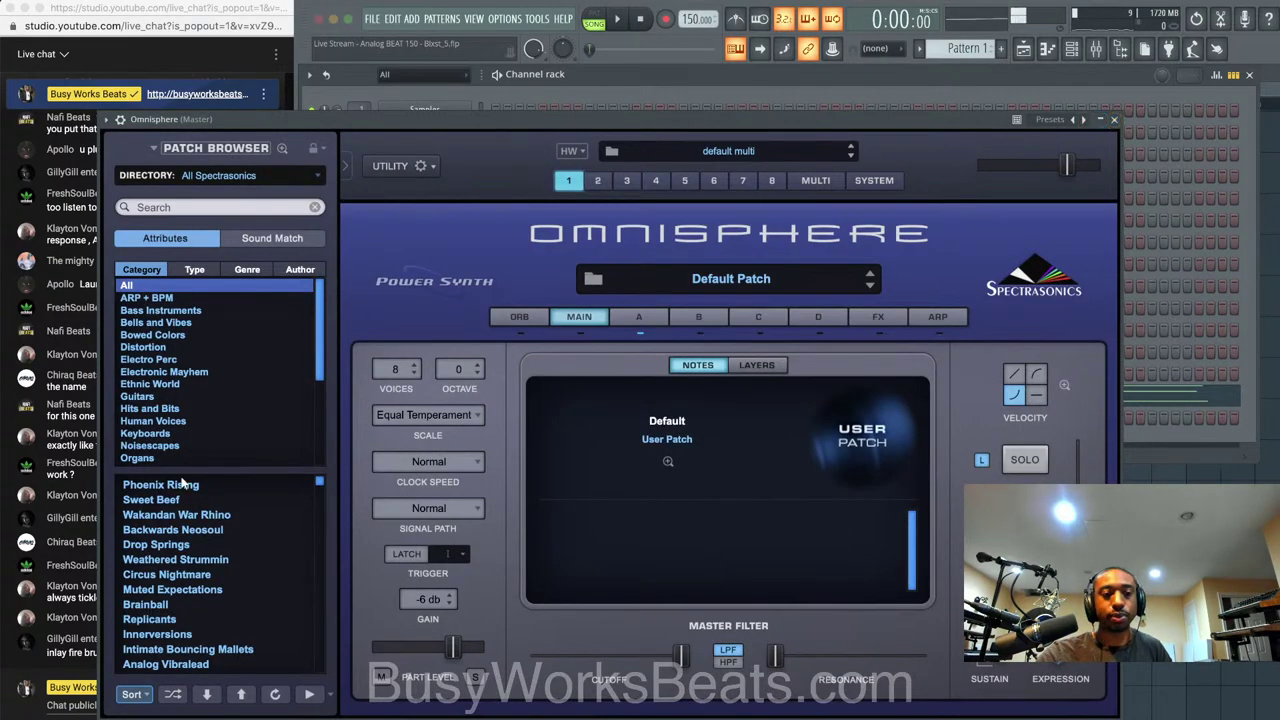
{"action": "left_click", "coordinate": [150, 694]}
{"action": "left_click", "coordinate": [148, 707]}
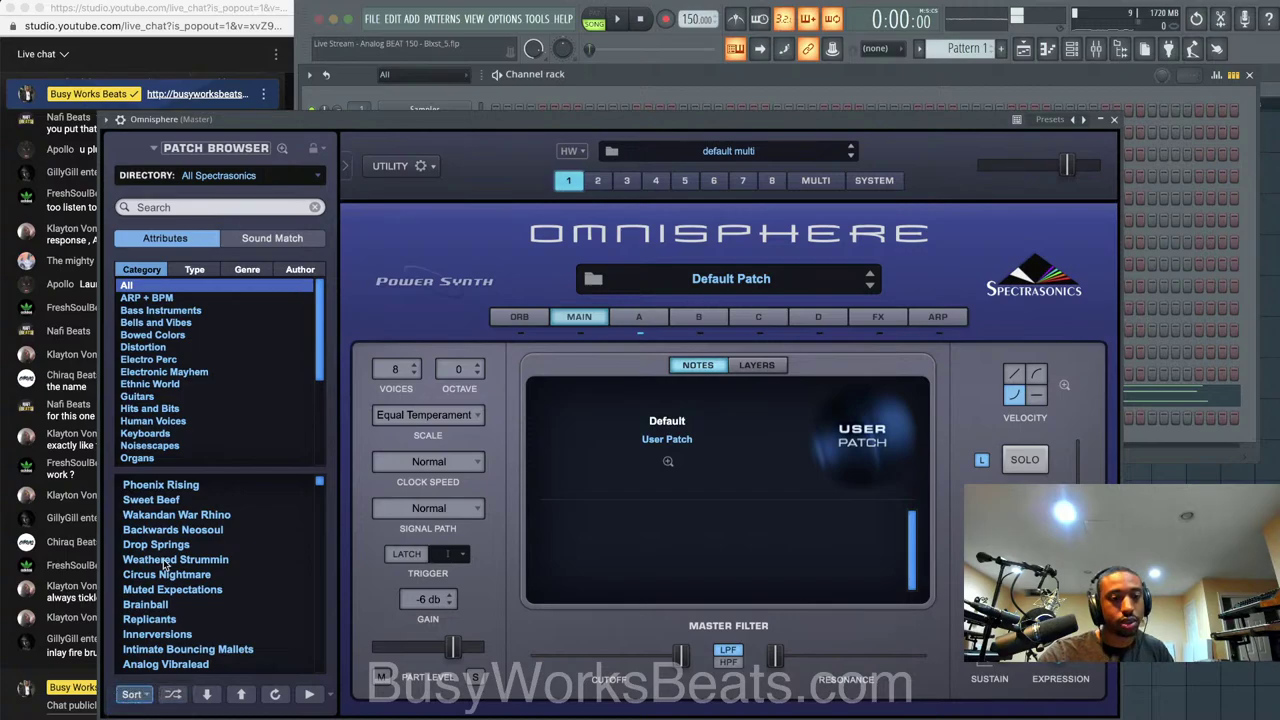
Audition Omnisphere patches such as Blatty Phatty Pulse and CS-80 Big and Warm, load CS-80 Sine Bells, and reveal the channel settings
{"action": "scroll", "coordinate": [218, 540], "scroll_direction": "down", "scroll_amount": 1}
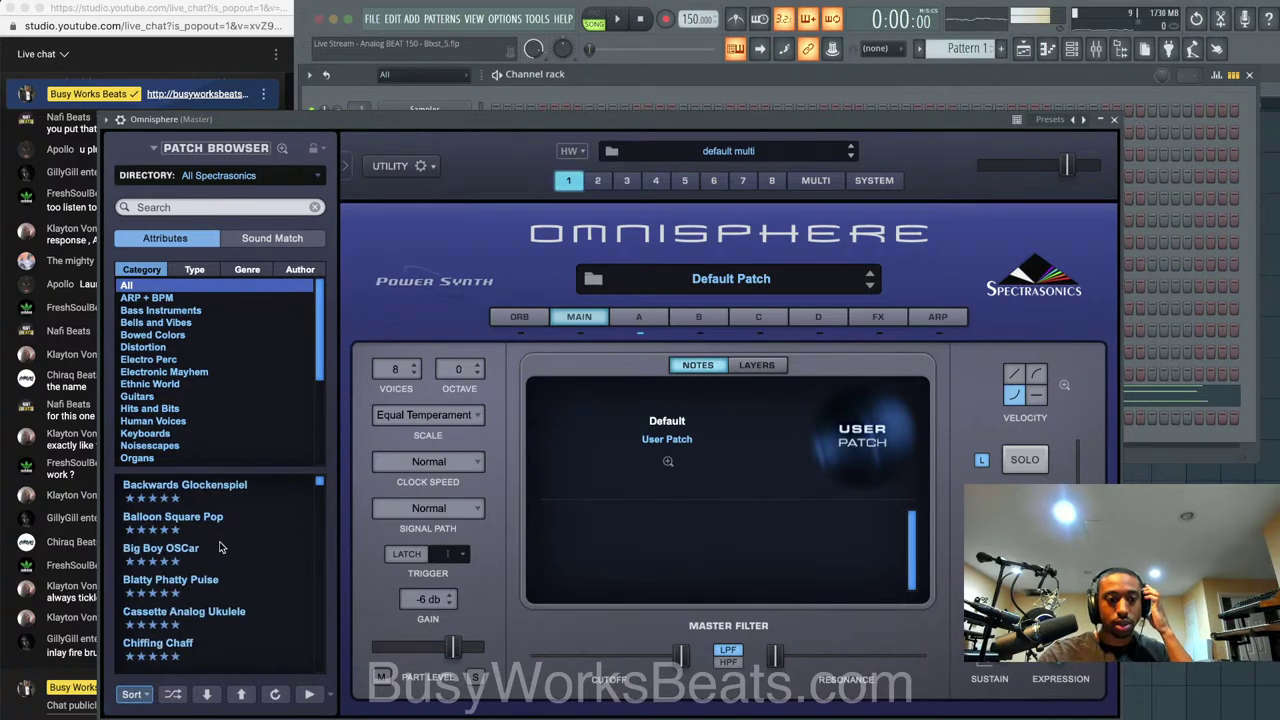
{"action": "left_click", "coordinate": [222, 525]}
{"action": "left_click", "coordinate": [220, 590]}
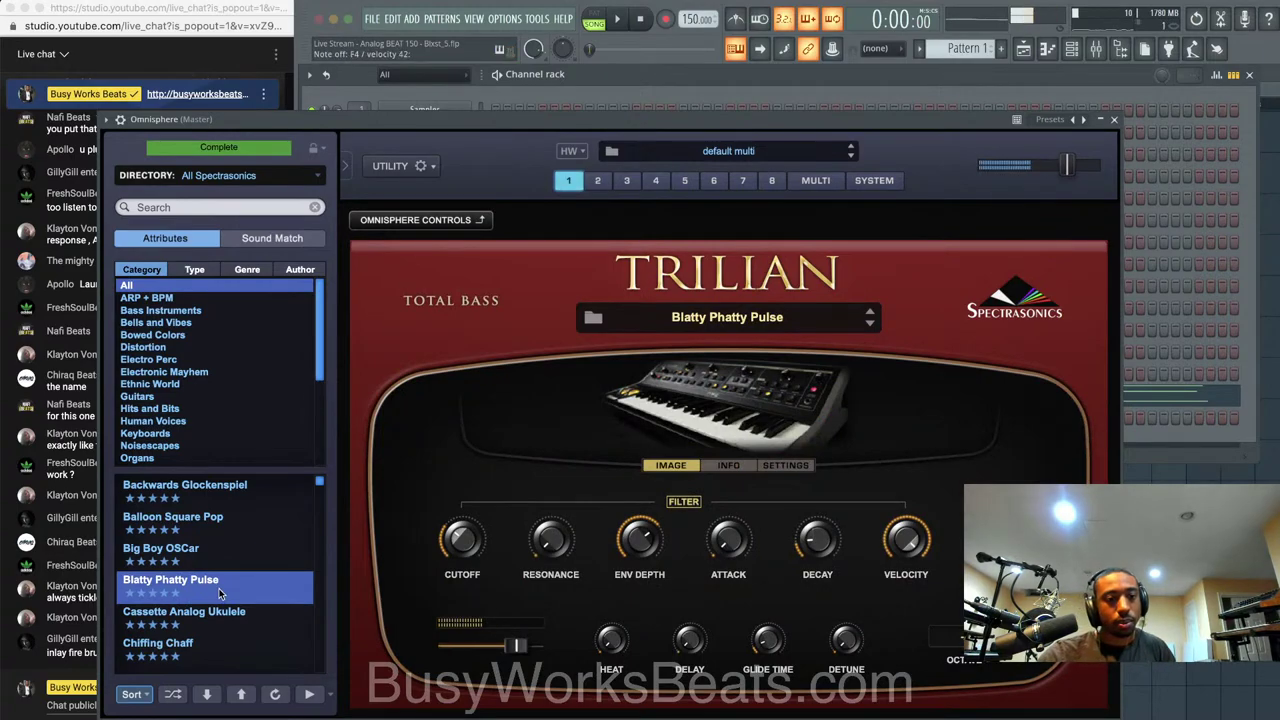
{"action": "scroll", "coordinate": [216, 606], "scroll_direction": "down", "scroll_amount": 1}
{"action": "left_click", "coordinate": [218, 611]}
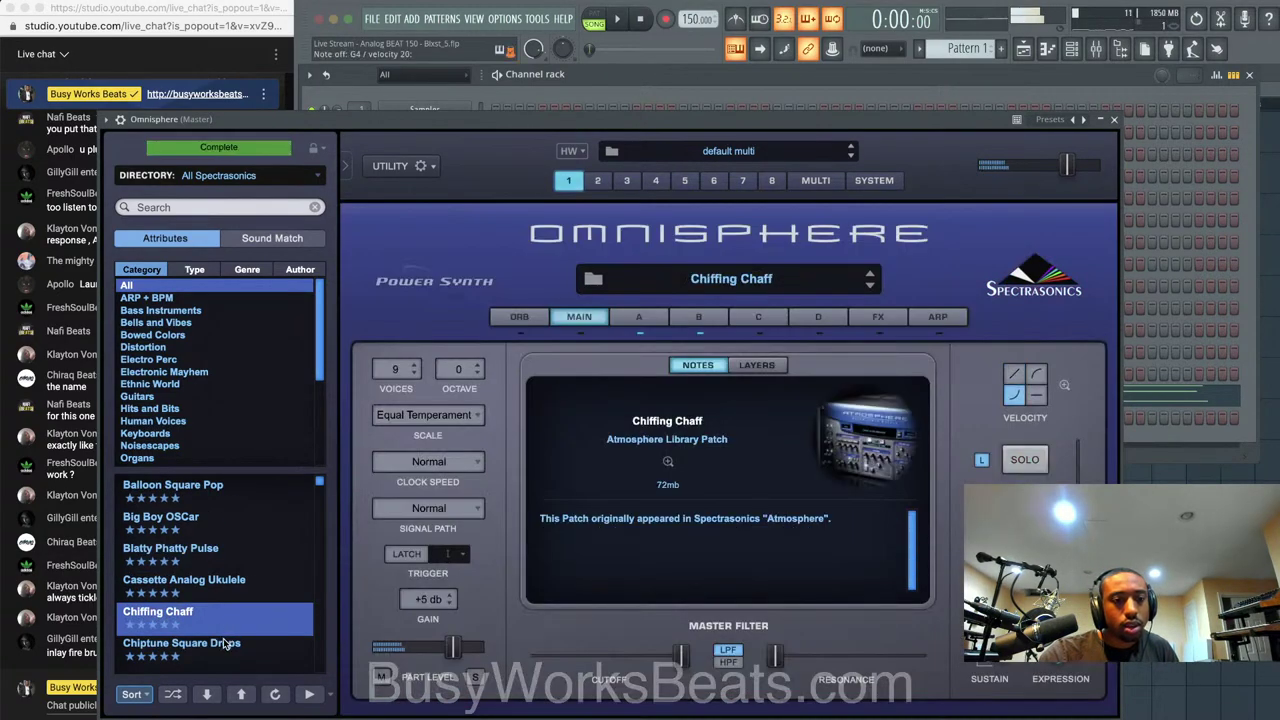
{"action": "left_click", "coordinate": [223, 640]}
{"action": "scroll", "coordinate": [225, 604], "scroll_direction": "down", "scroll_amount": 6}
{"action": "left_click", "coordinate": [225, 580]}
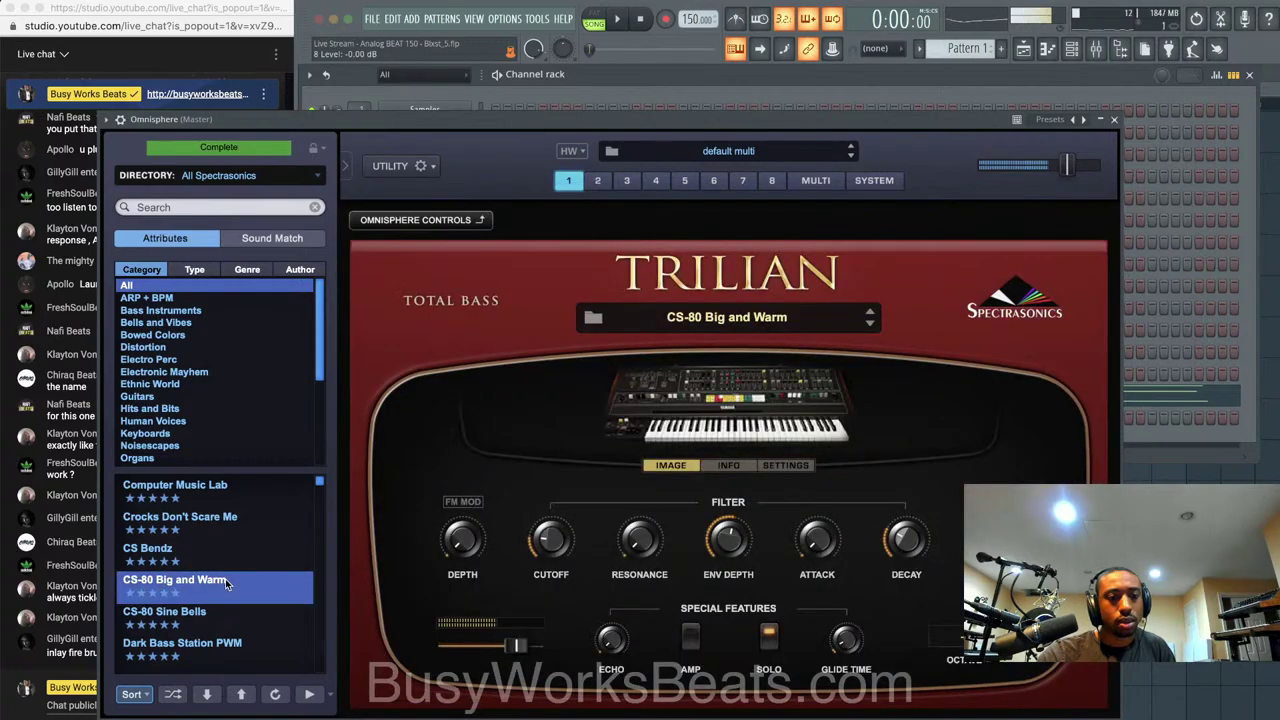
{"action": "left_click", "coordinate": [214, 614]}
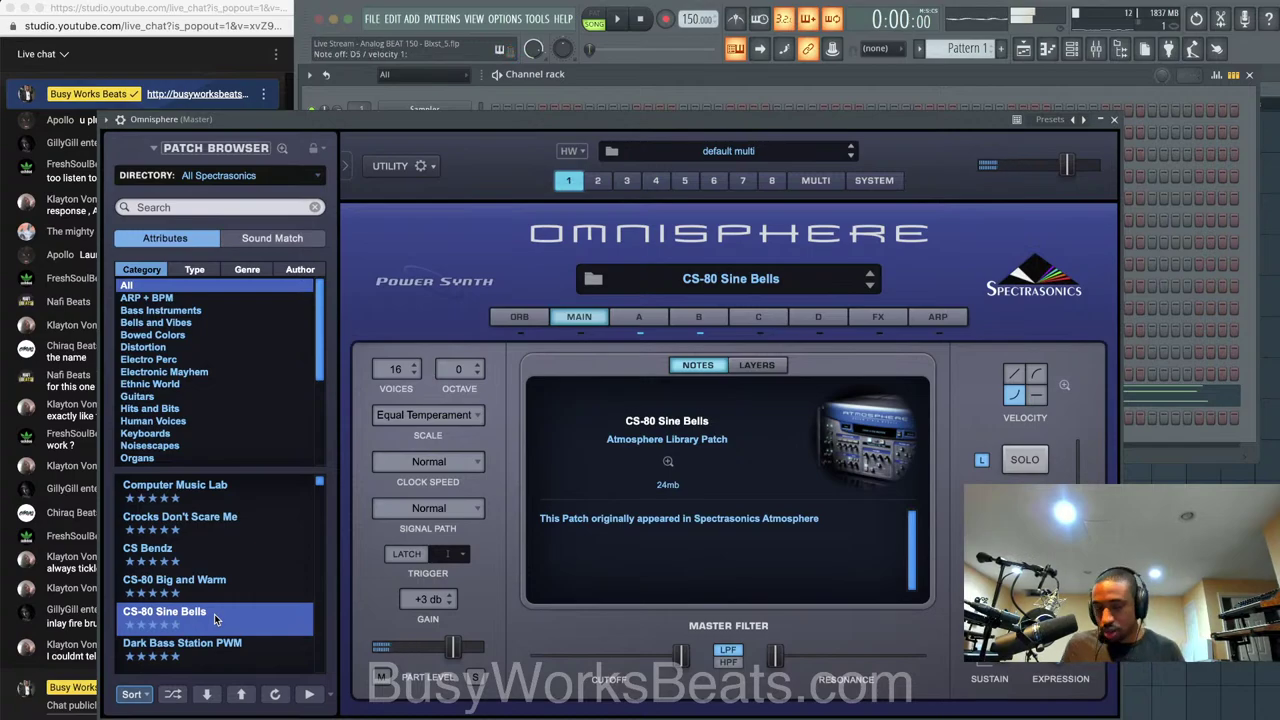
{"action": "left_click", "coordinate": [120, 118]}
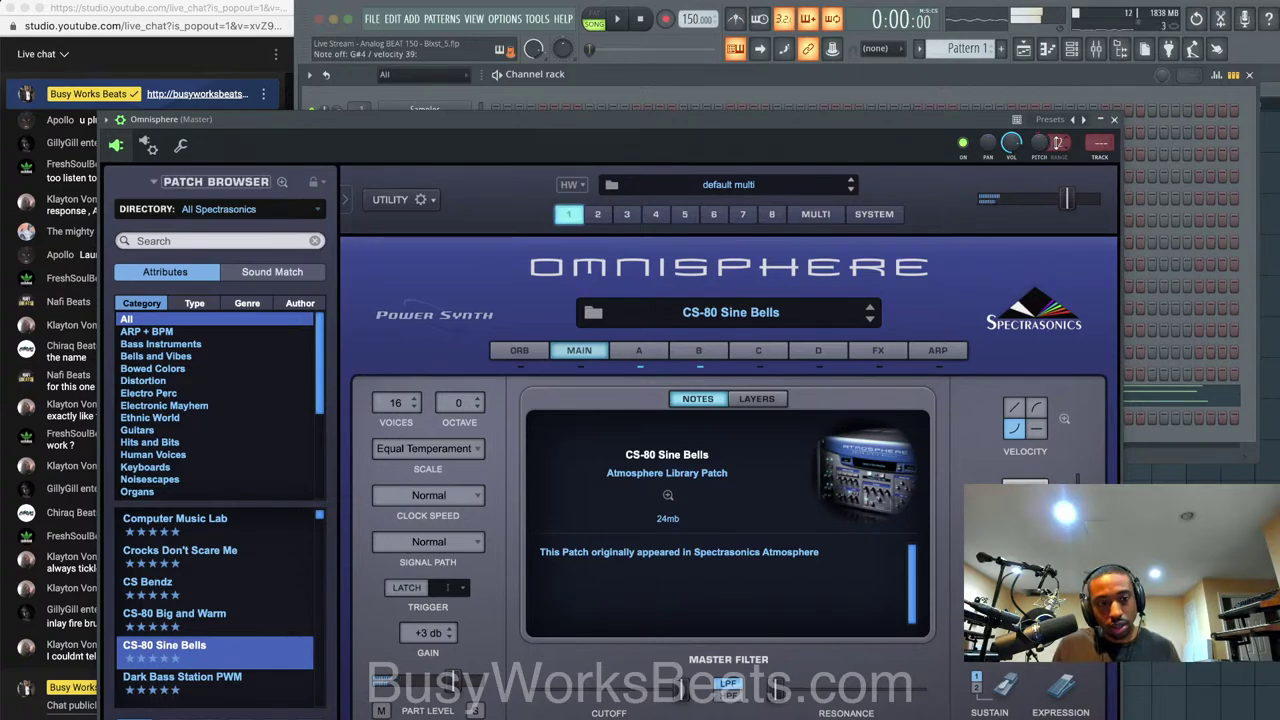
During song playback, insert RCompressor Stereo on the Dance Piano mixer track, with a threshold of -11.6 dB and a ratio of about 1.9
{"action": "key", "text": "space"}
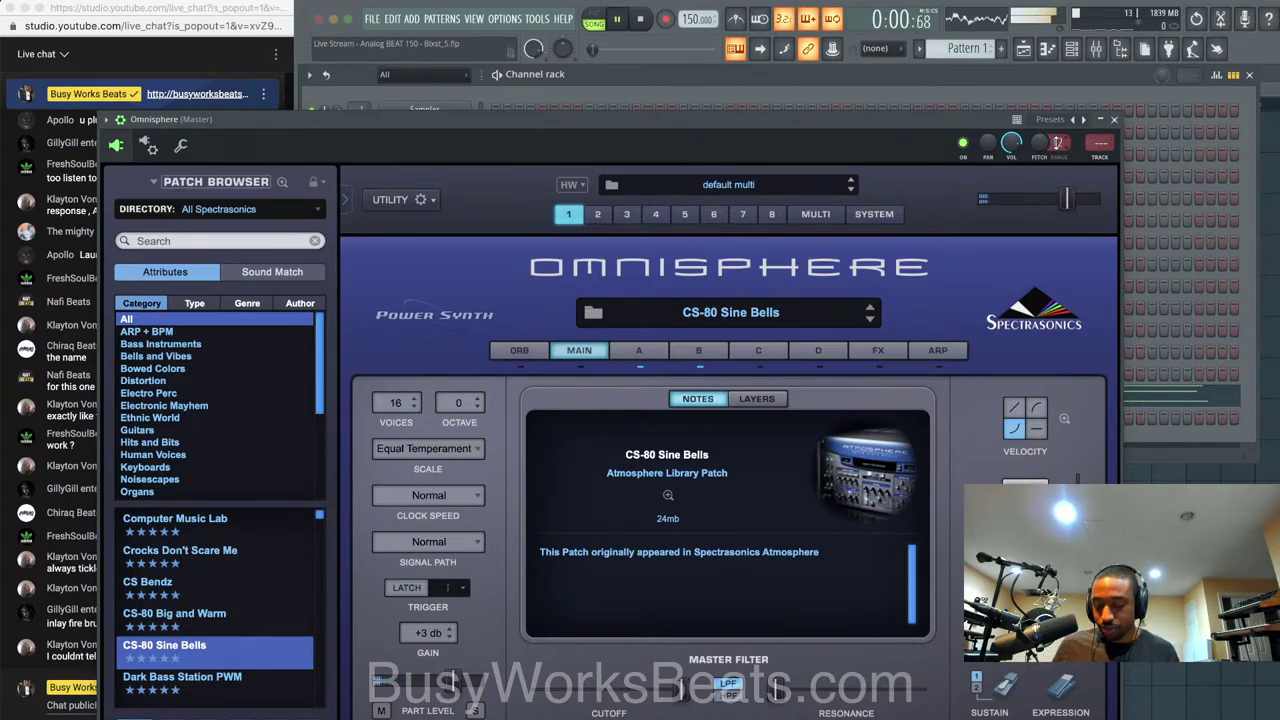
{"action": "left_click", "coordinate": [1113, 120]}
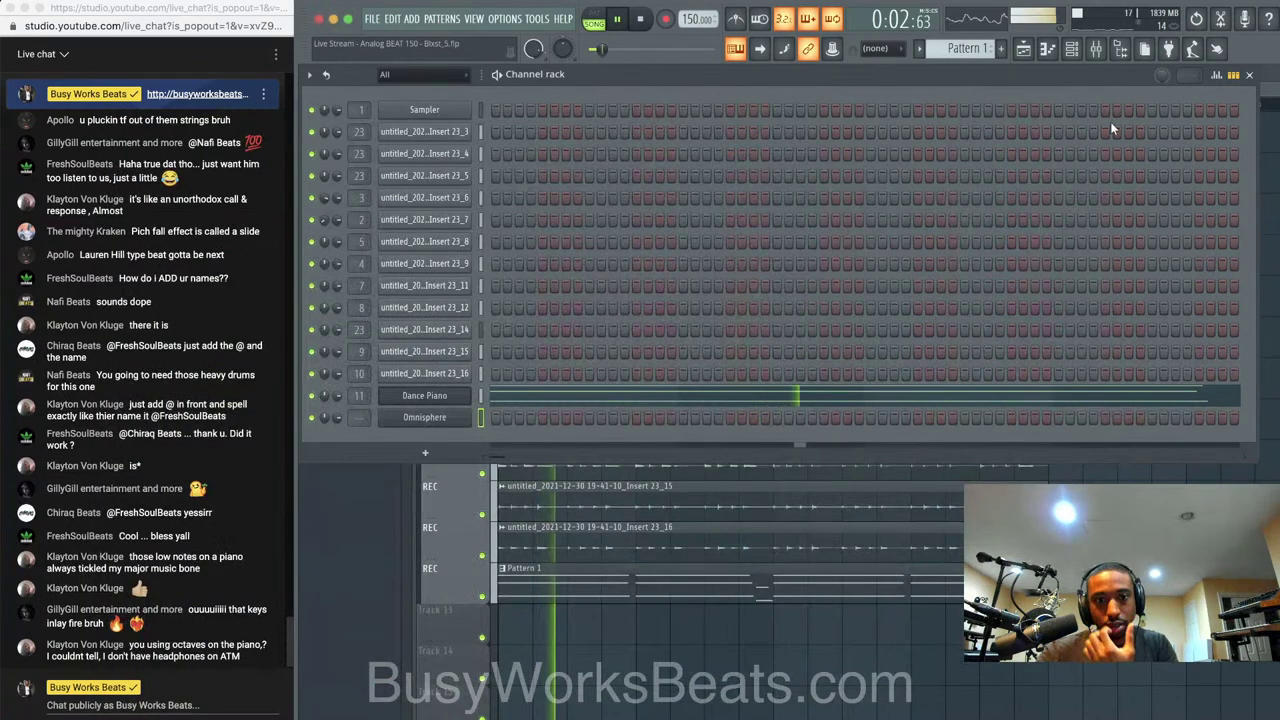
{"action": "left_click", "coordinate": [1096, 48]}
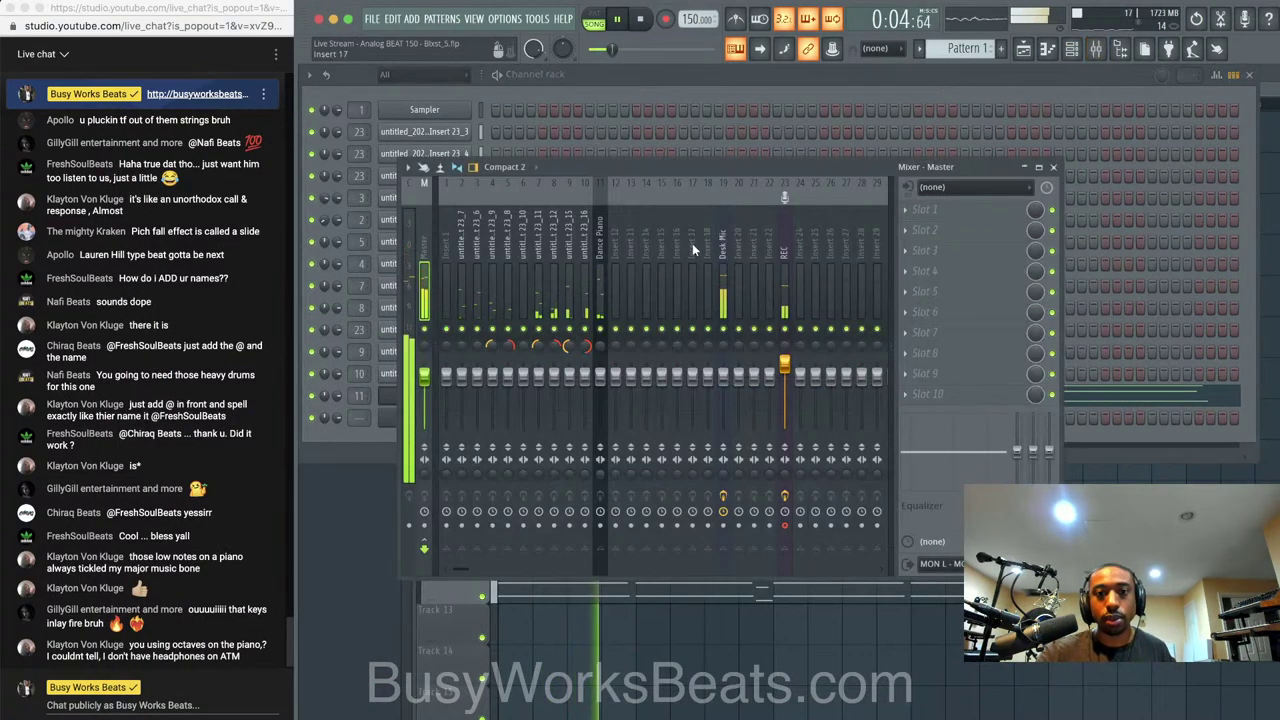
{"action": "left_click", "coordinate": [915, 229]}
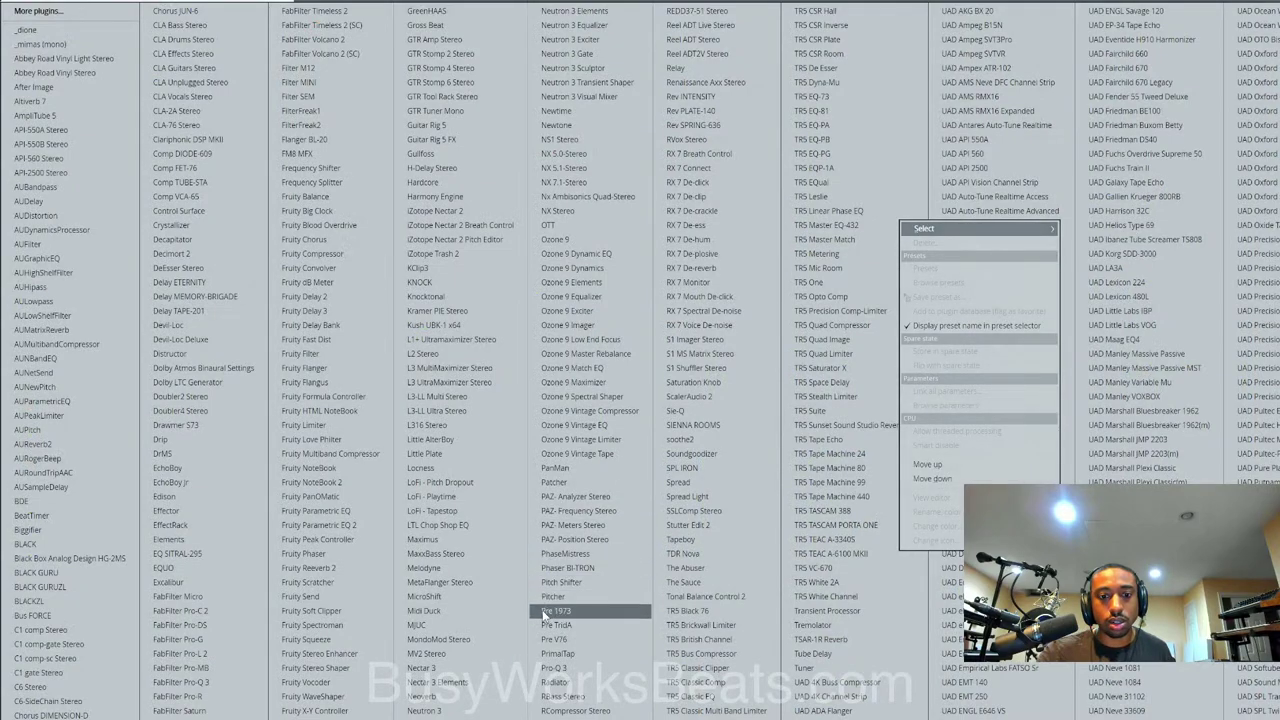
{"action": "left_click", "coordinate": [575, 710]}
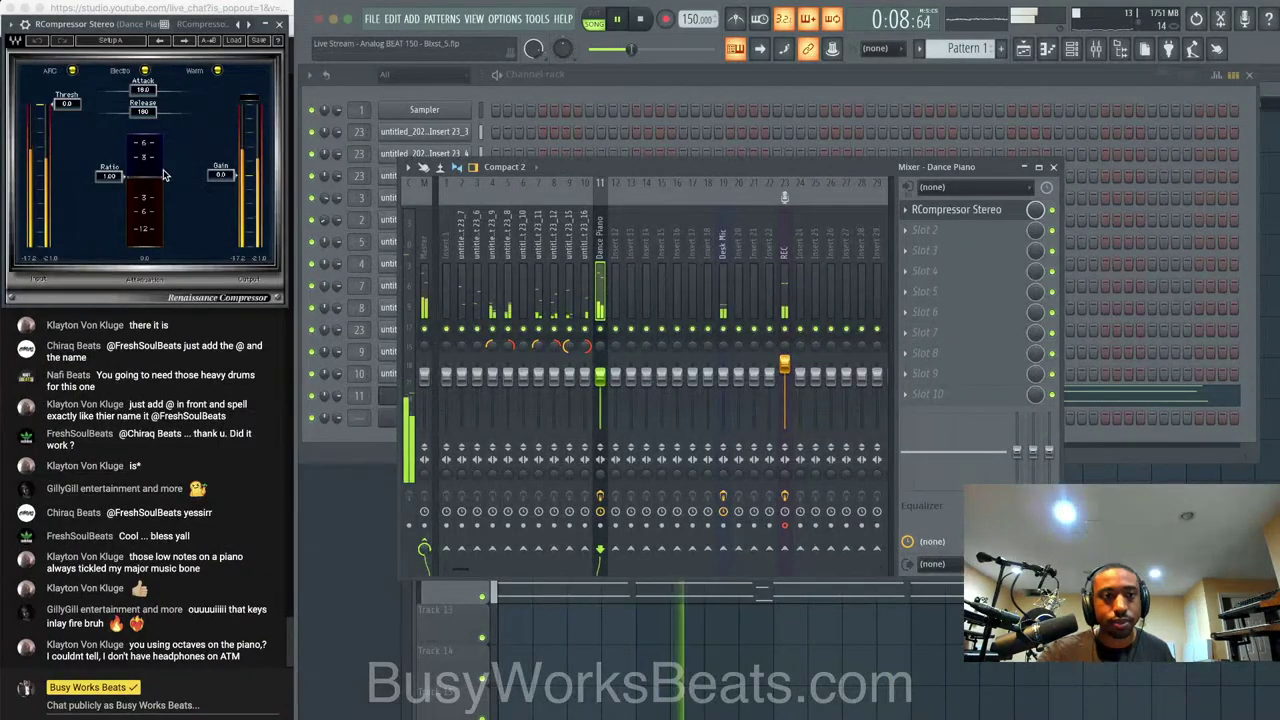
{"action": "left_click_drag", "start_coordinate": [109, 176], "coordinate": [109, 188]}
{"action": "left_click_drag", "start_coordinate": [67, 104], "coordinate": [69, 137]}
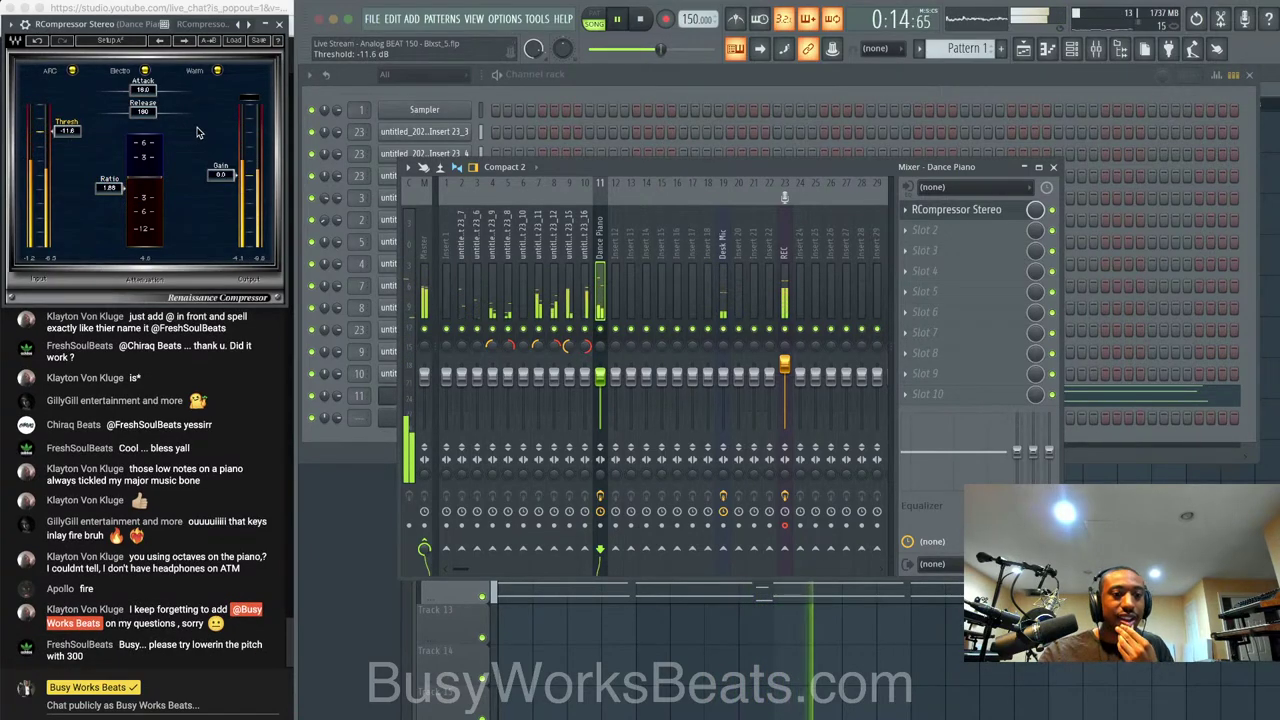
{"action": "left_click", "coordinate": [279, 24]}
Bring the Channel rack forward, save the project and stop playback
{"action": "left_click", "coordinate": [592, 76]}
{"action": "key", "text": "ctrl+s"}
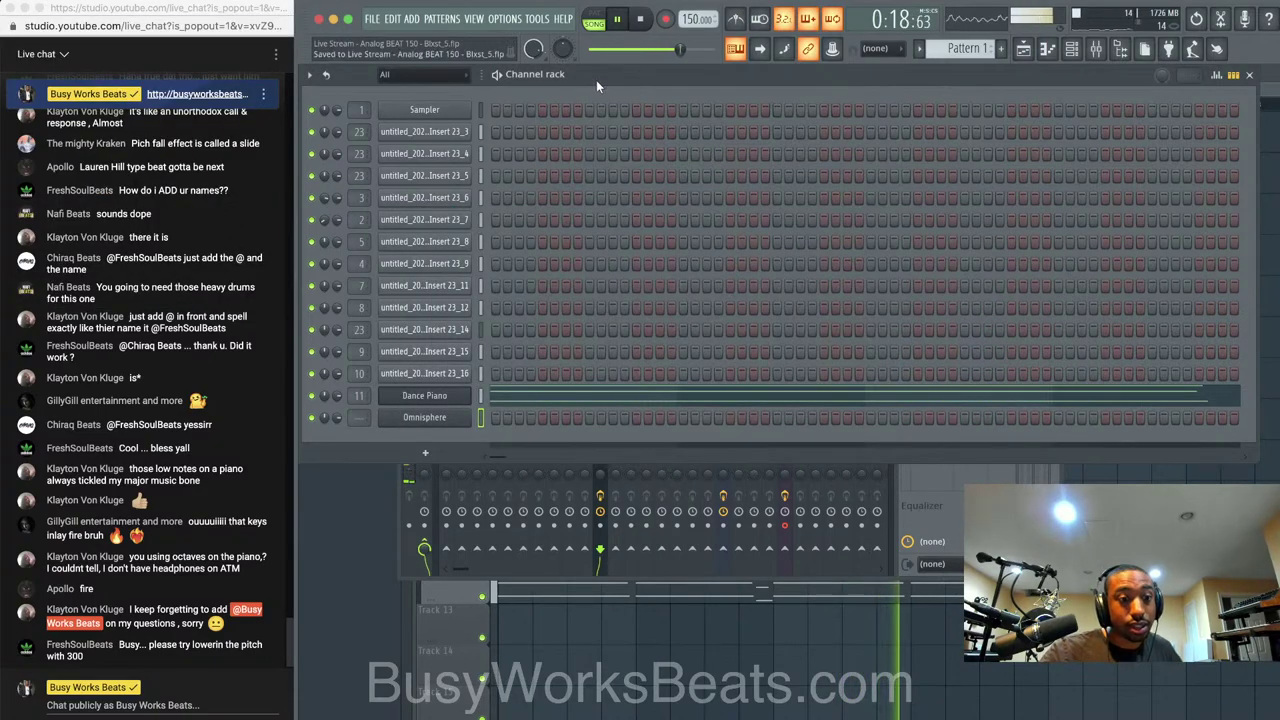
{"action": "key", "text": "space"}
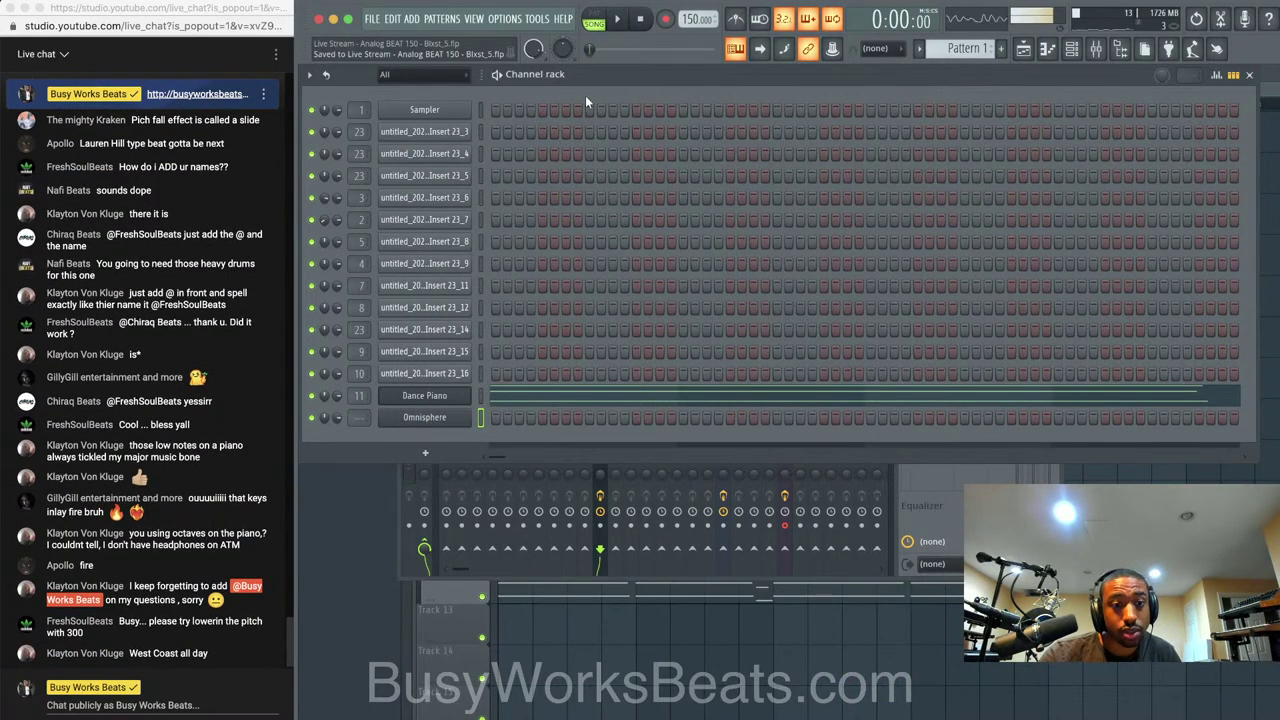
Examine the Dance Piano chord in the Piano roll, highlighting its first D3 and D2 octave and its A3 and D3 fifth
{"action": "left_click", "coordinate": [520, 398]}
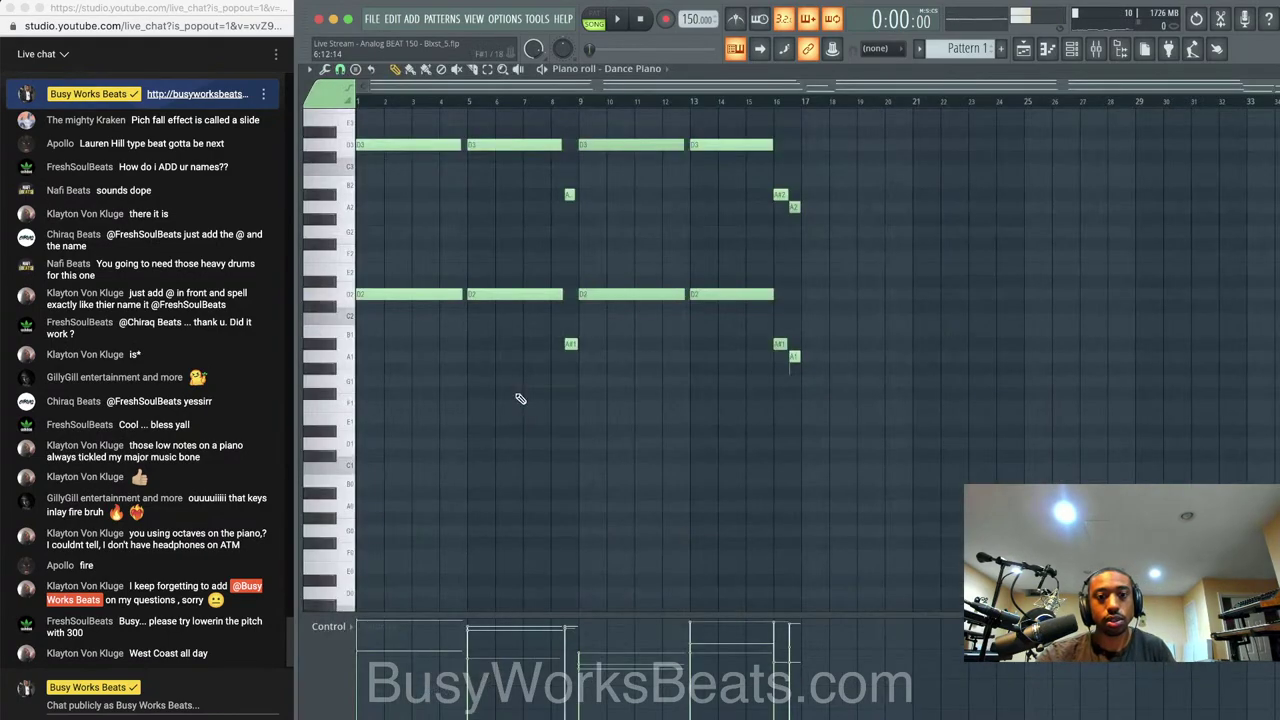
{"action": "scroll", "coordinate": [414, 300], "scroll_direction": "up", "scroll_amount": 3}
{"action": "scroll", "coordinate": [414, 300], "scroll_direction": "up", "scroll_amount": 3}
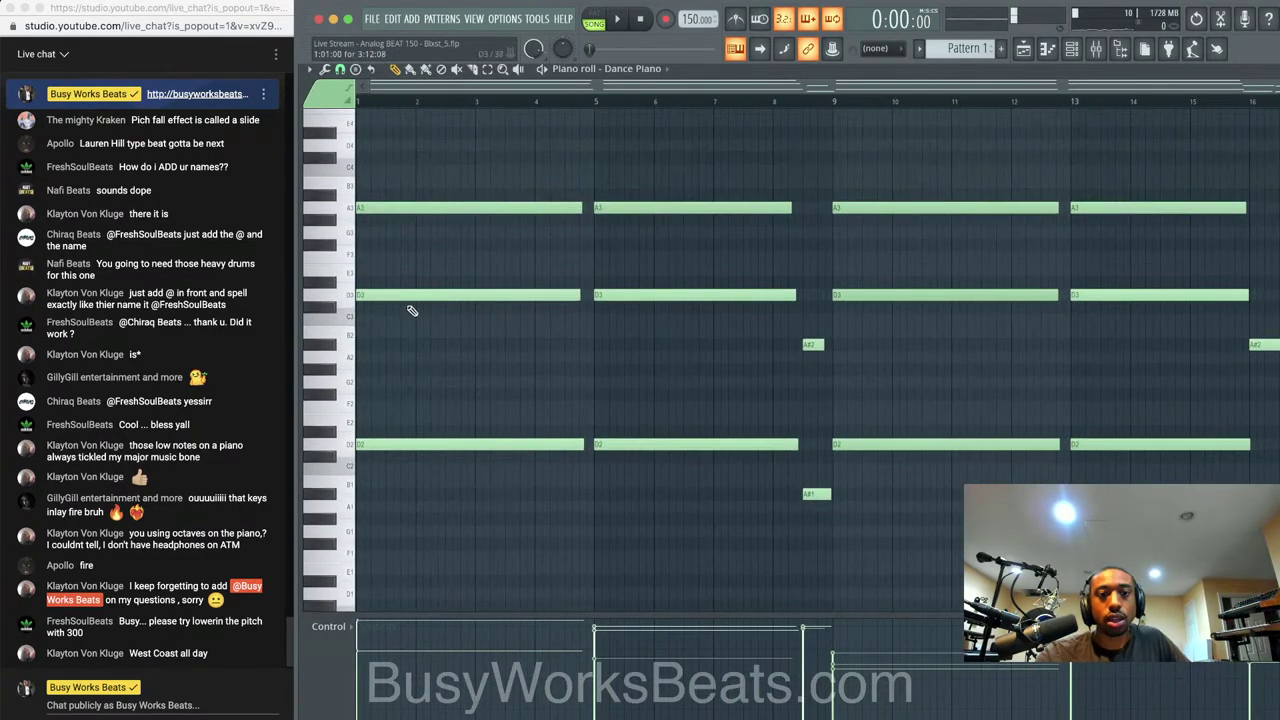
{"action": "left_click", "coordinate": [409, 294]}
{"action": "left_click", "coordinate": [410, 444]}
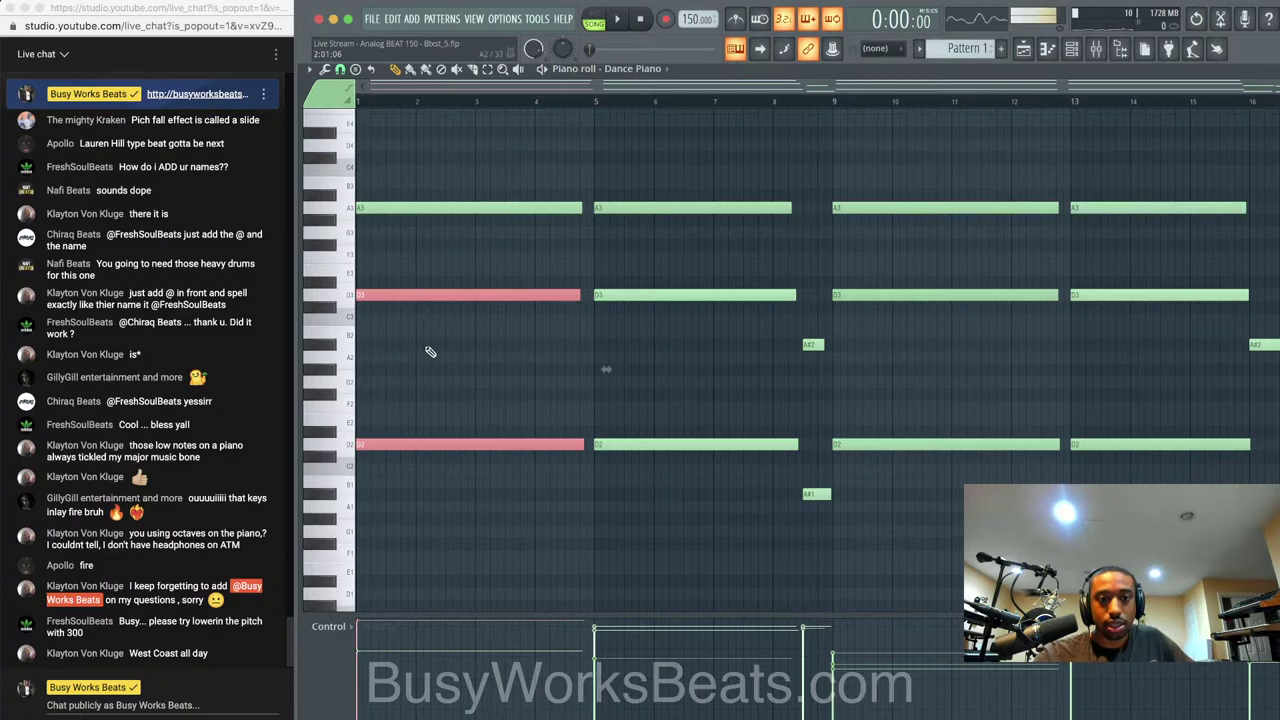
{"action": "left_click", "coordinate": [402, 207]}
{"action": "left_click", "coordinate": [408, 294]}
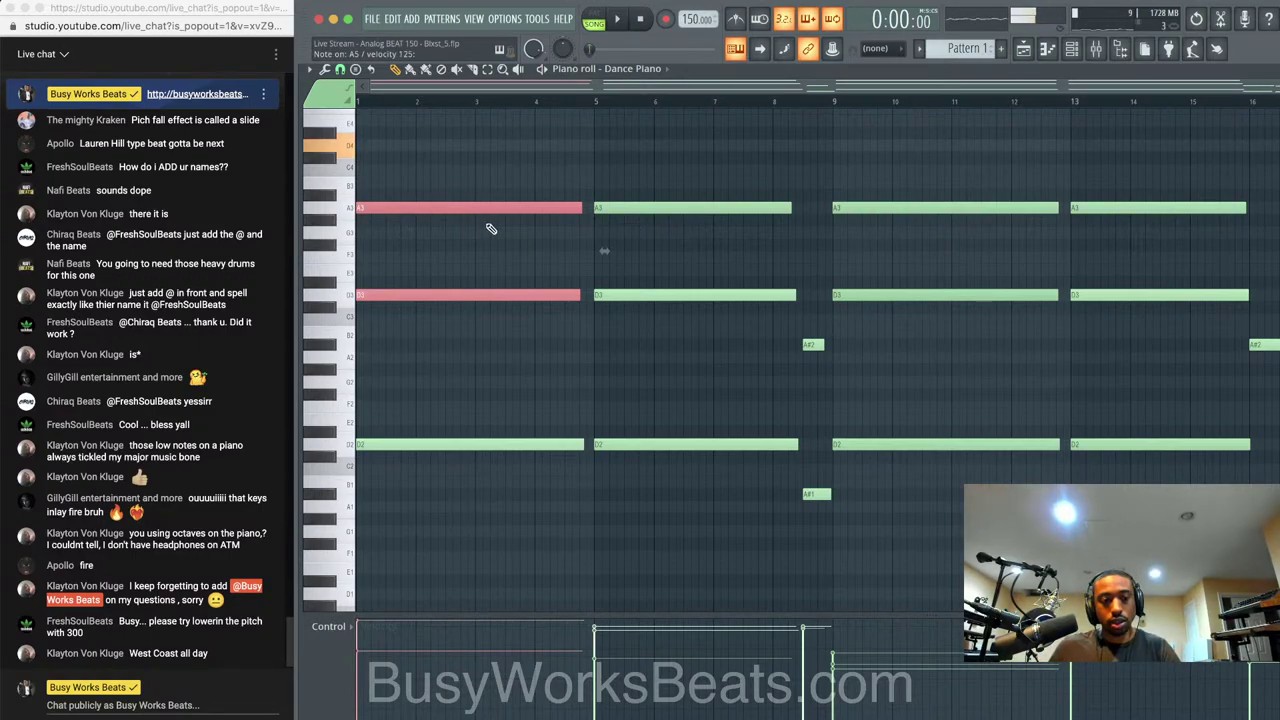
{"action": "left_click", "coordinate": [515, 187]}
Select the Omnisphere channel and rehearse CS-80 Sine Bells over song playback, then stop and reopen the Omnisphere window
{"action": "key", "text": "space"}
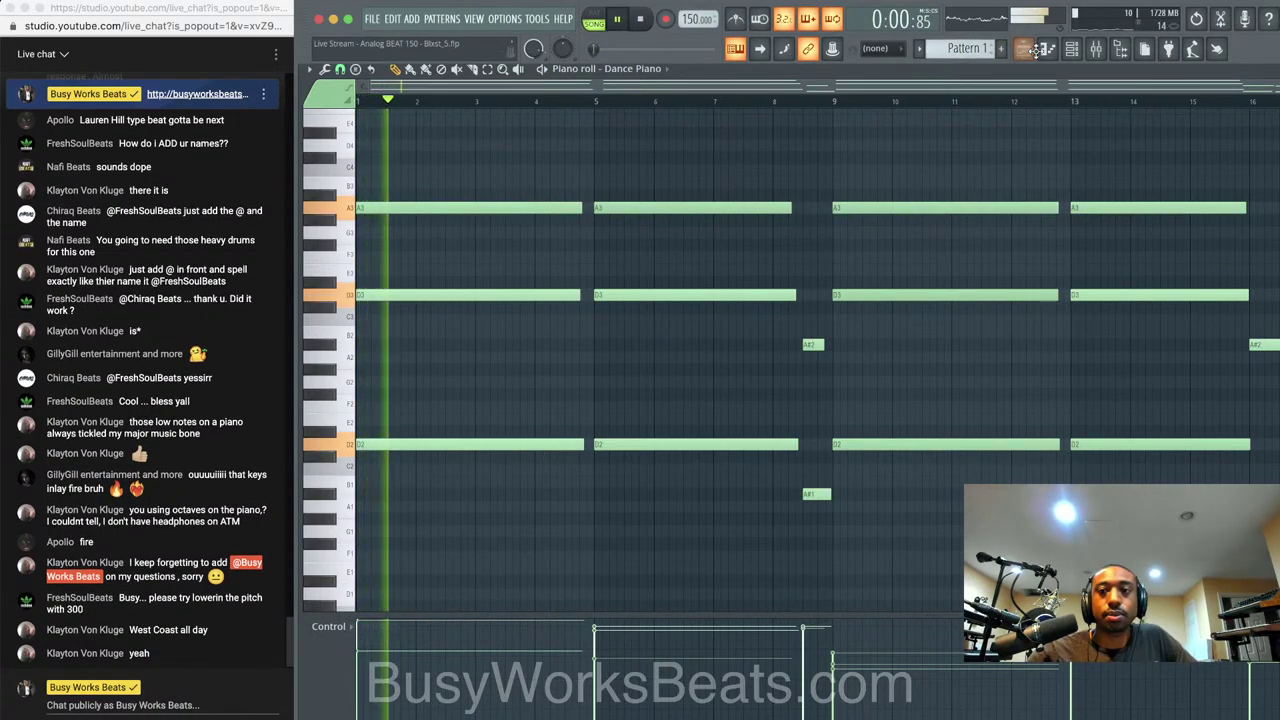
{"action": "left_click", "coordinate": [1097, 52]}
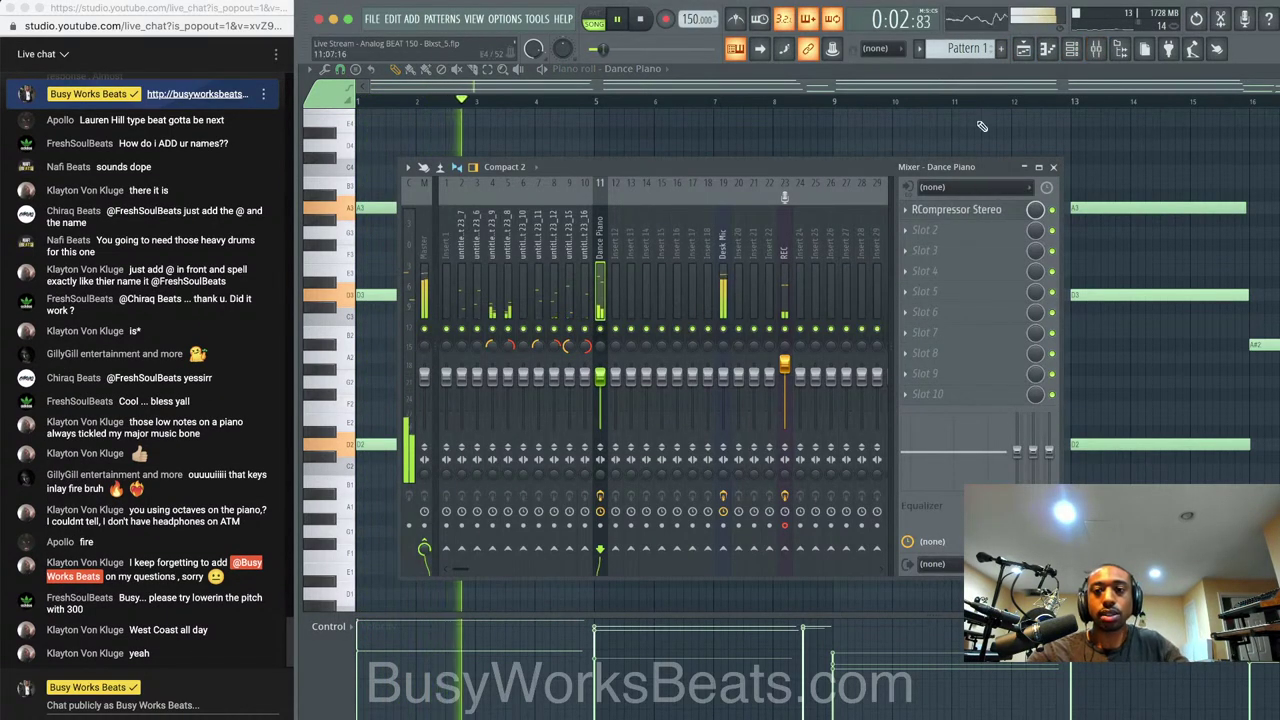
{"action": "right_click", "coordinate": [983, 126]}
{"action": "left_click", "coordinate": [1023, 49]}
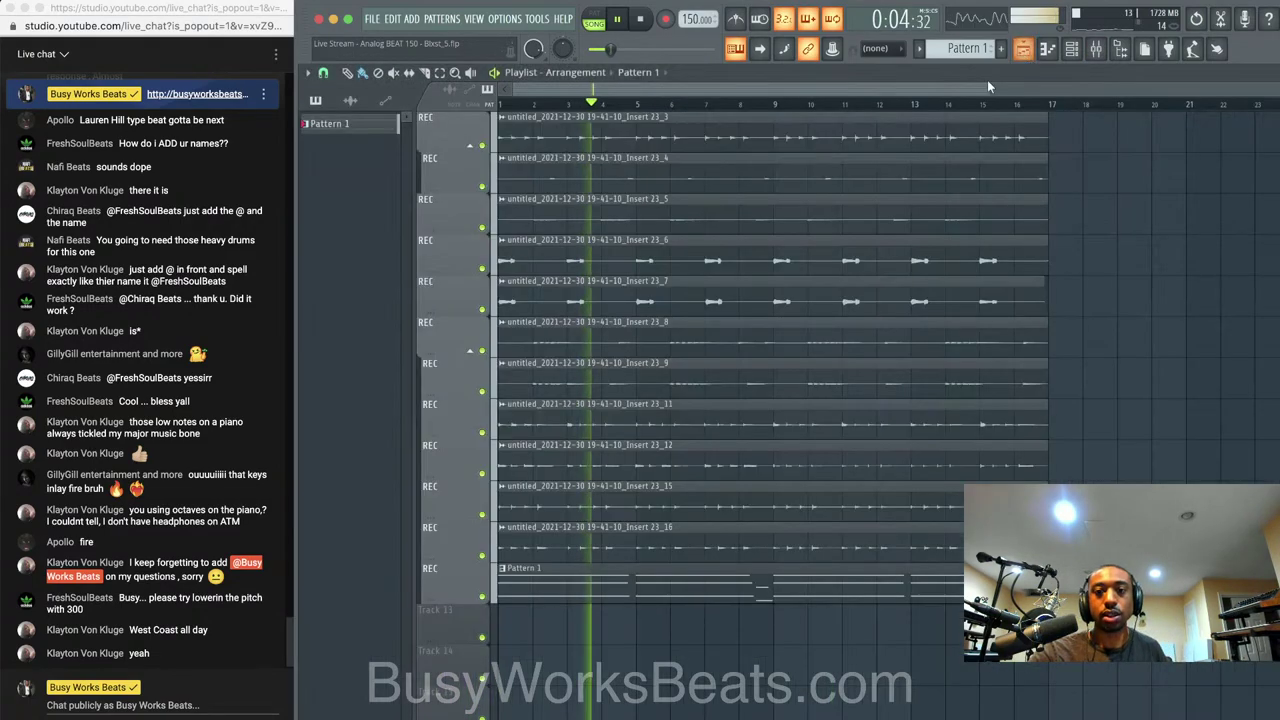
{"action": "left_click", "coordinate": [1071, 49]}
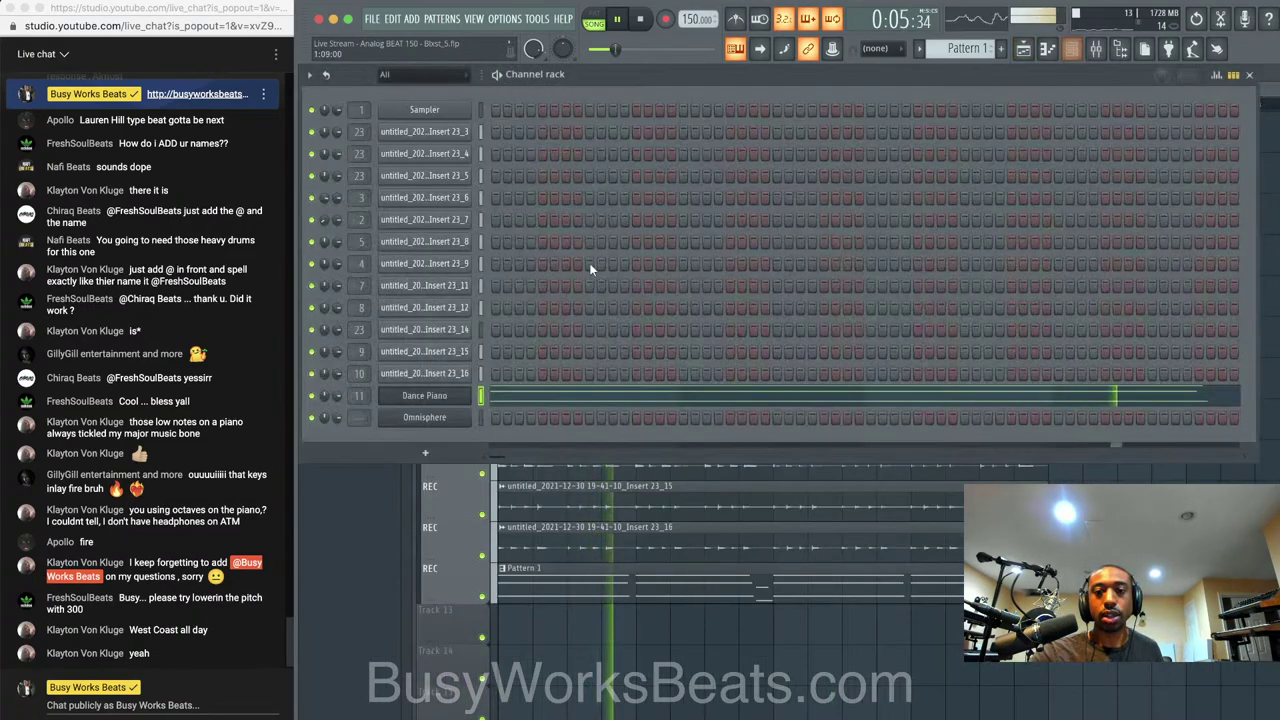
{"action": "left_click", "coordinate": [480, 422]}
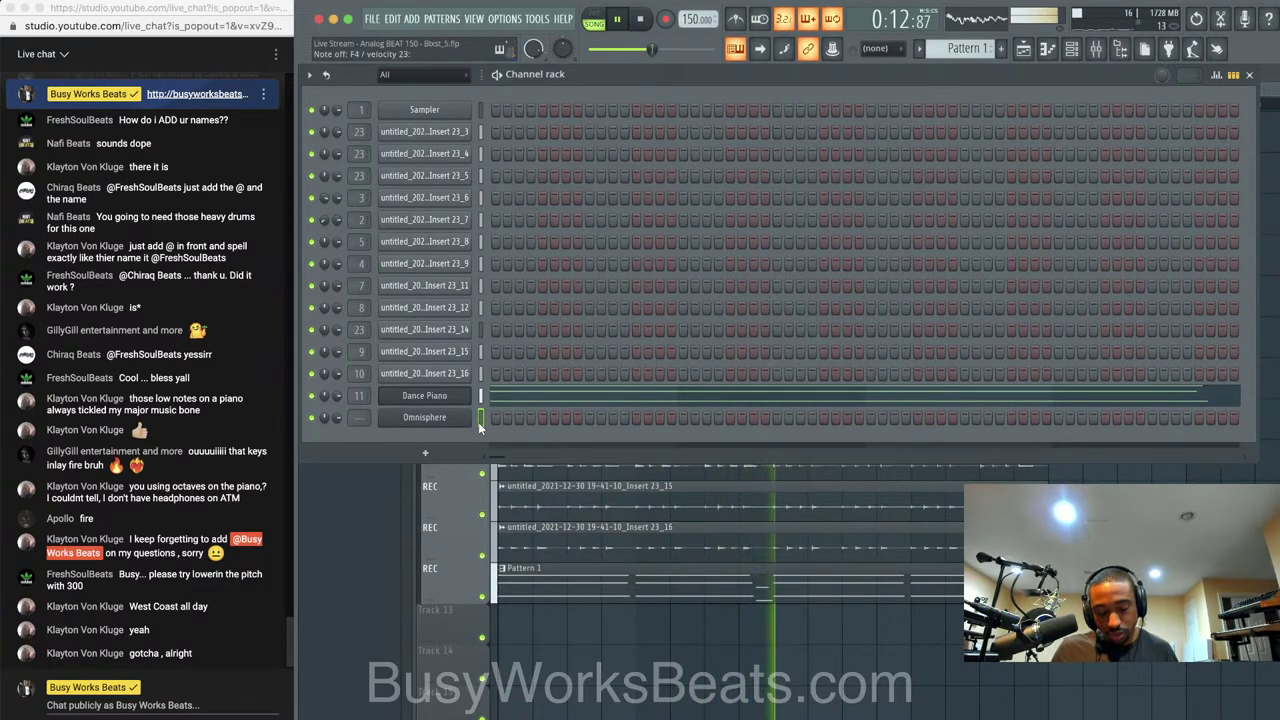
{"action": "key", "text": "space"}
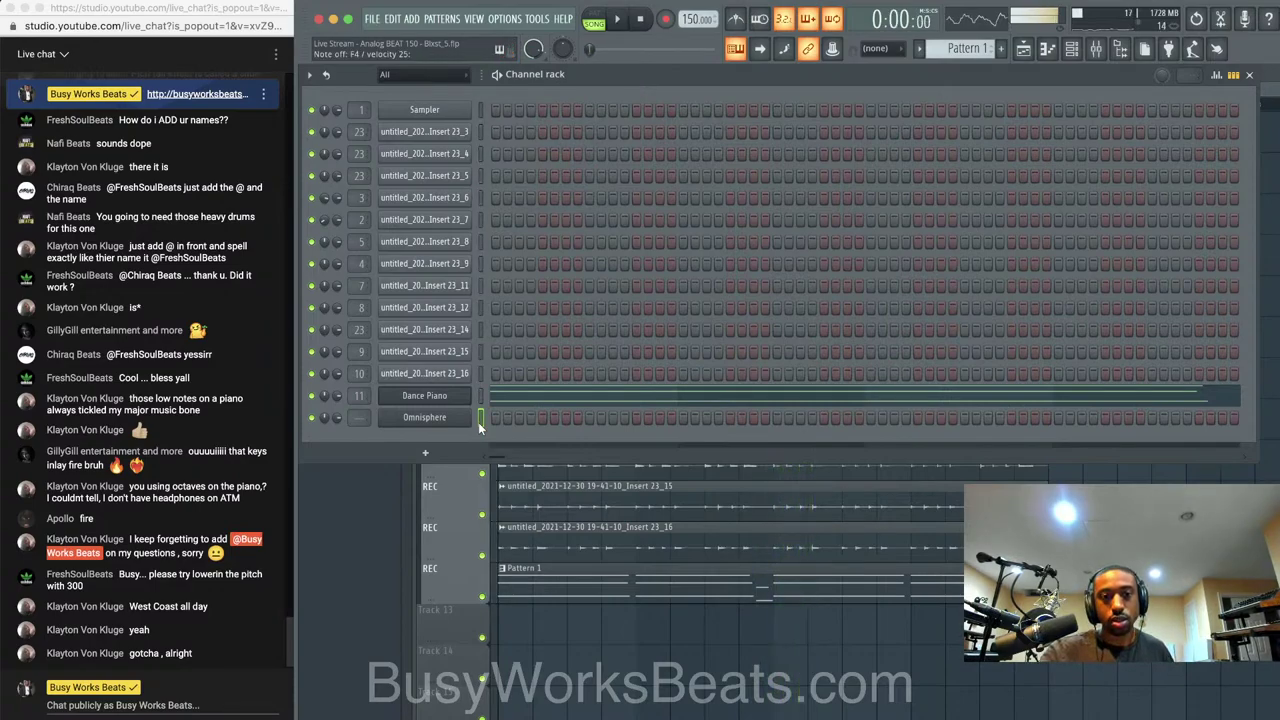
{"action": "left_click", "coordinate": [424, 417]}
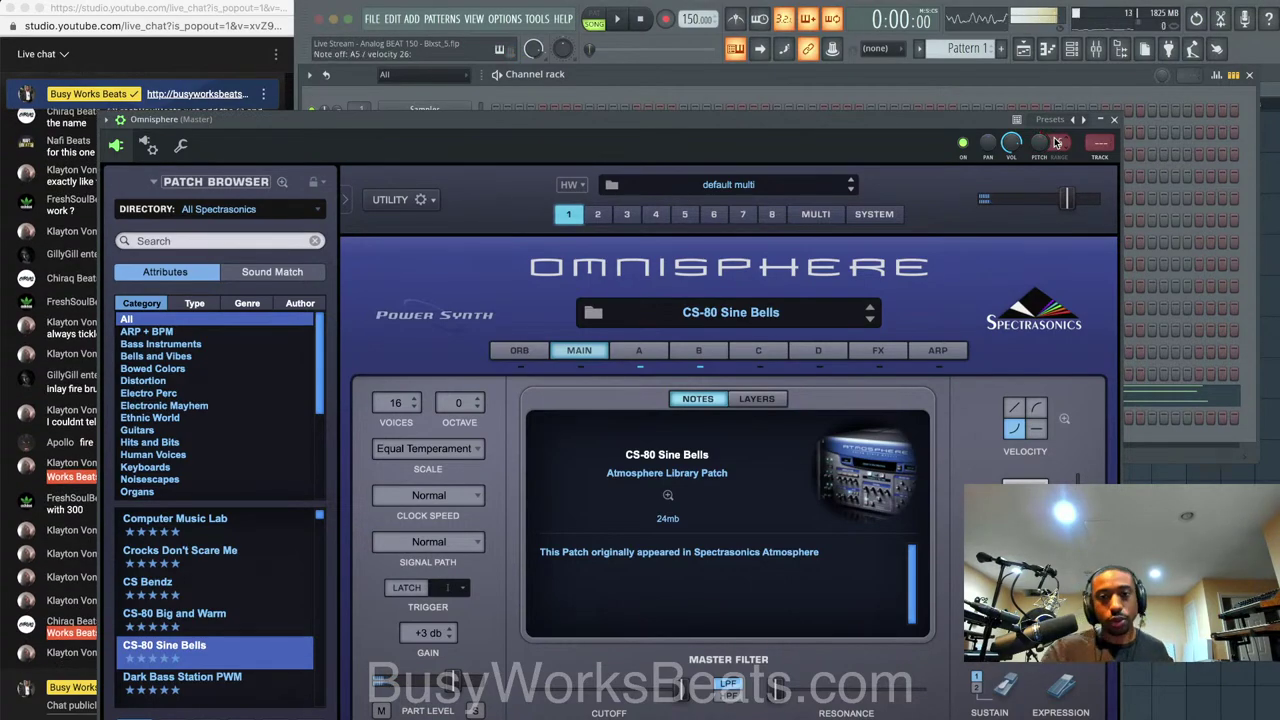
Close the Omnisphere window and rehearse the bell part over song playback
{"action": "left_click", "coordinate": [1111, 120]}
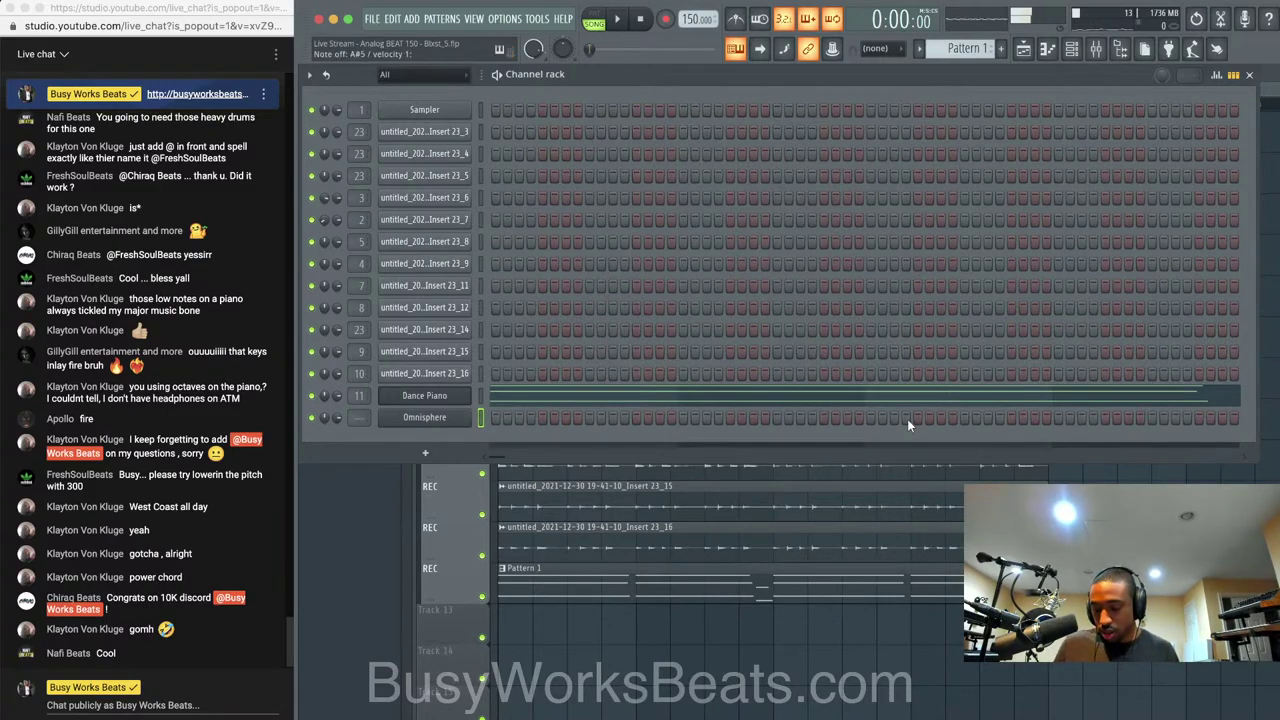
{"action": "key", "text": "space"}
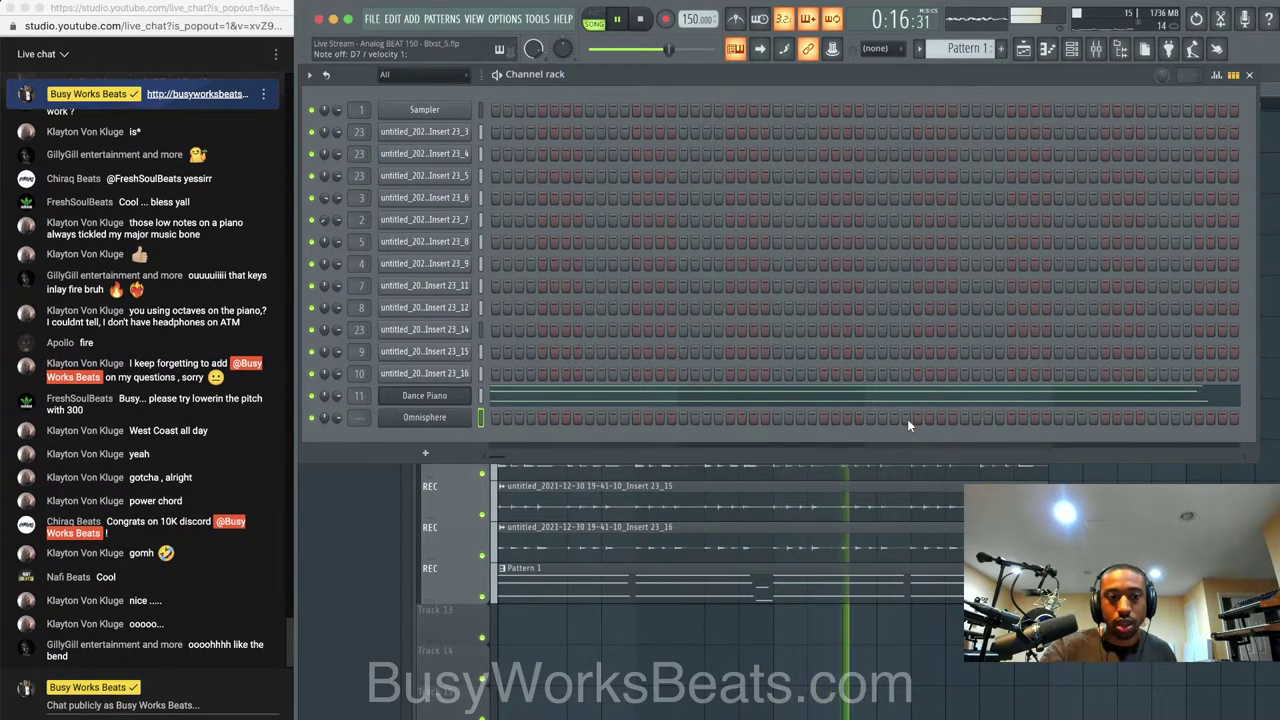
{"action": "key", "text": "space"}
Switch to the empty Pattern 2 and record the Omnisphere bell part over the song as notes and automation
{"action": "scroll", "coordinate": [970, 49], "scroll_direction": "down", "scroll_amount": 1}
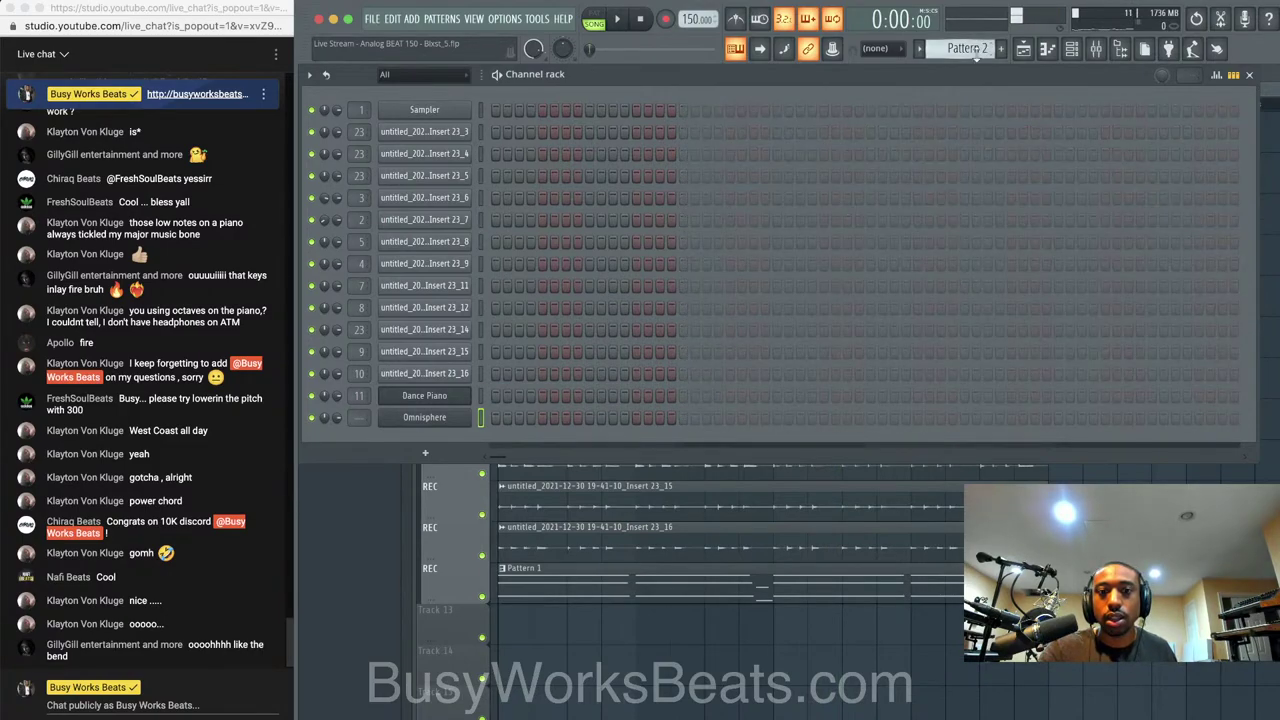
{"action": "left_click", "coordinate": [665, 19]}
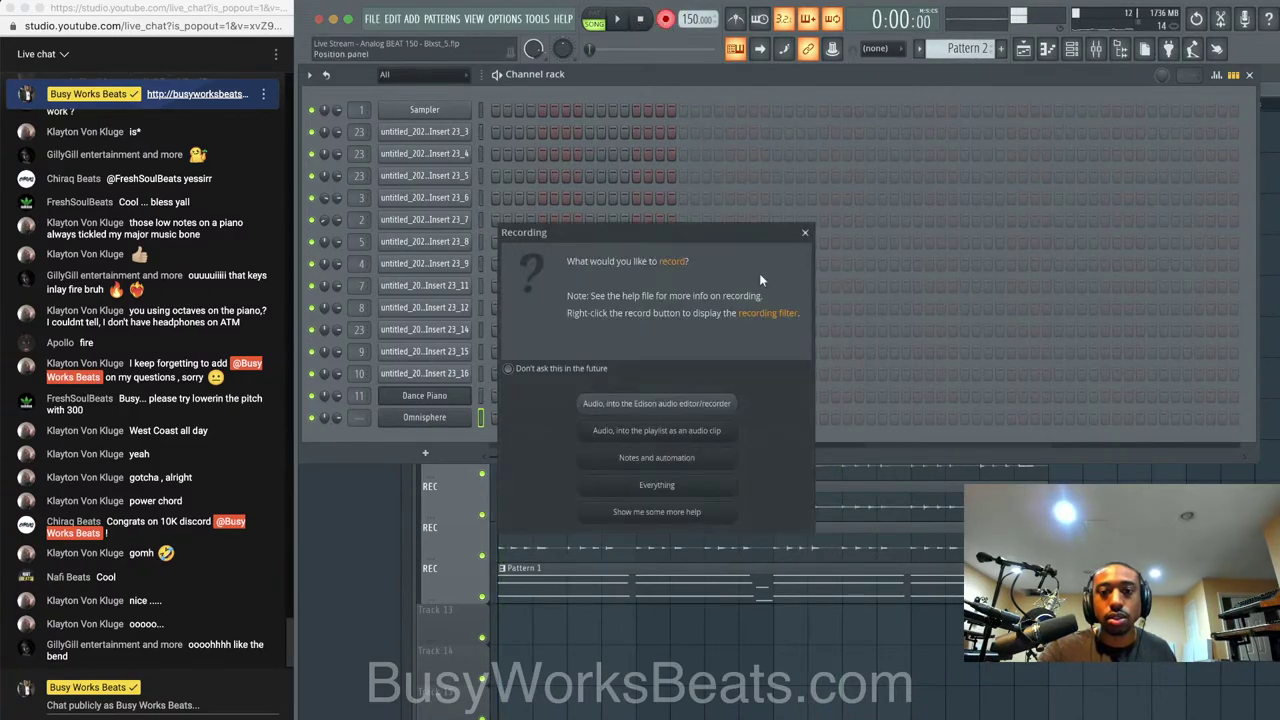
{"action": "left_click", "coordinate": [688, 457]}
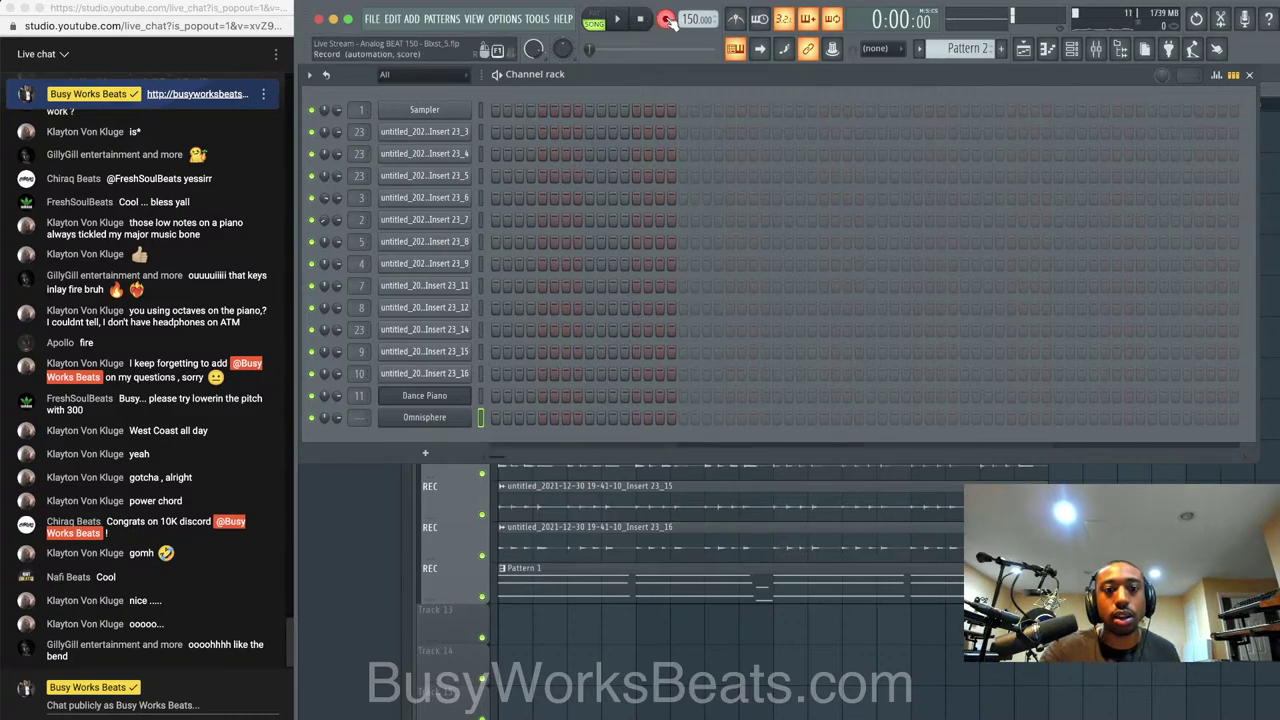
{"action": "left_click", "coordinate": [667, 20]}
{"action": "left_click", "coordinate": [688, 457]}
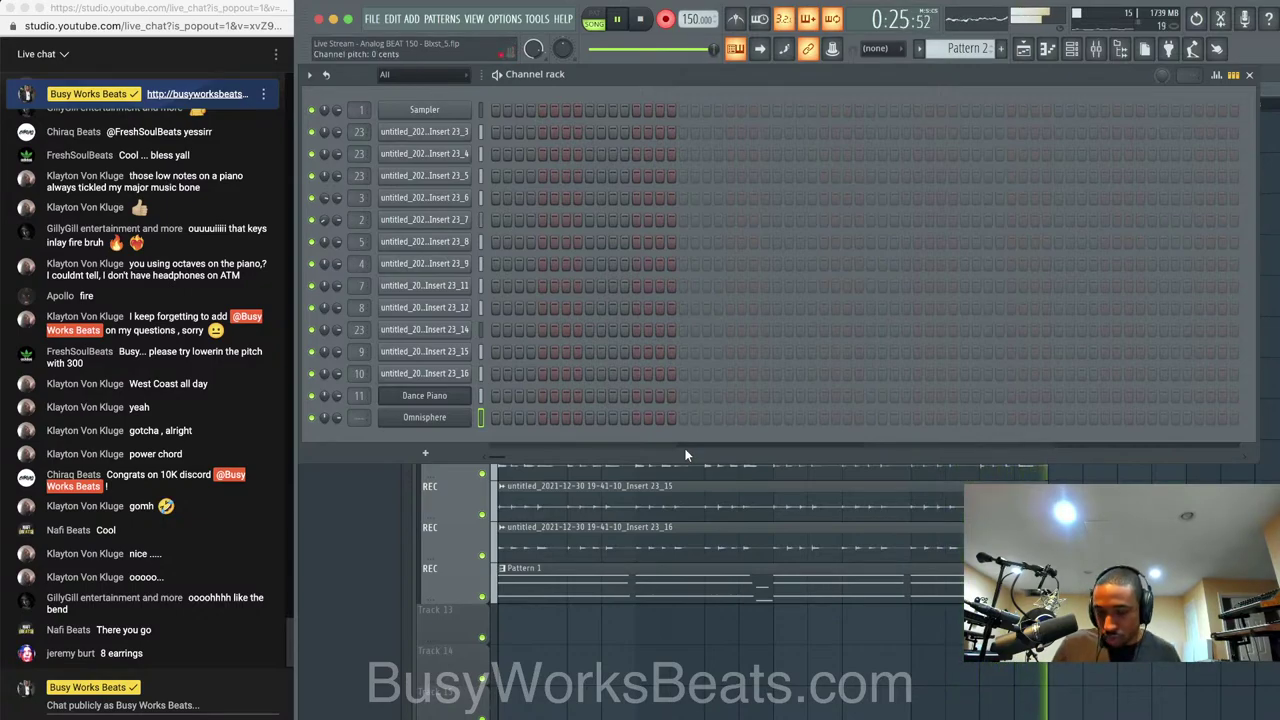
{"action": "key", "text": "space"}
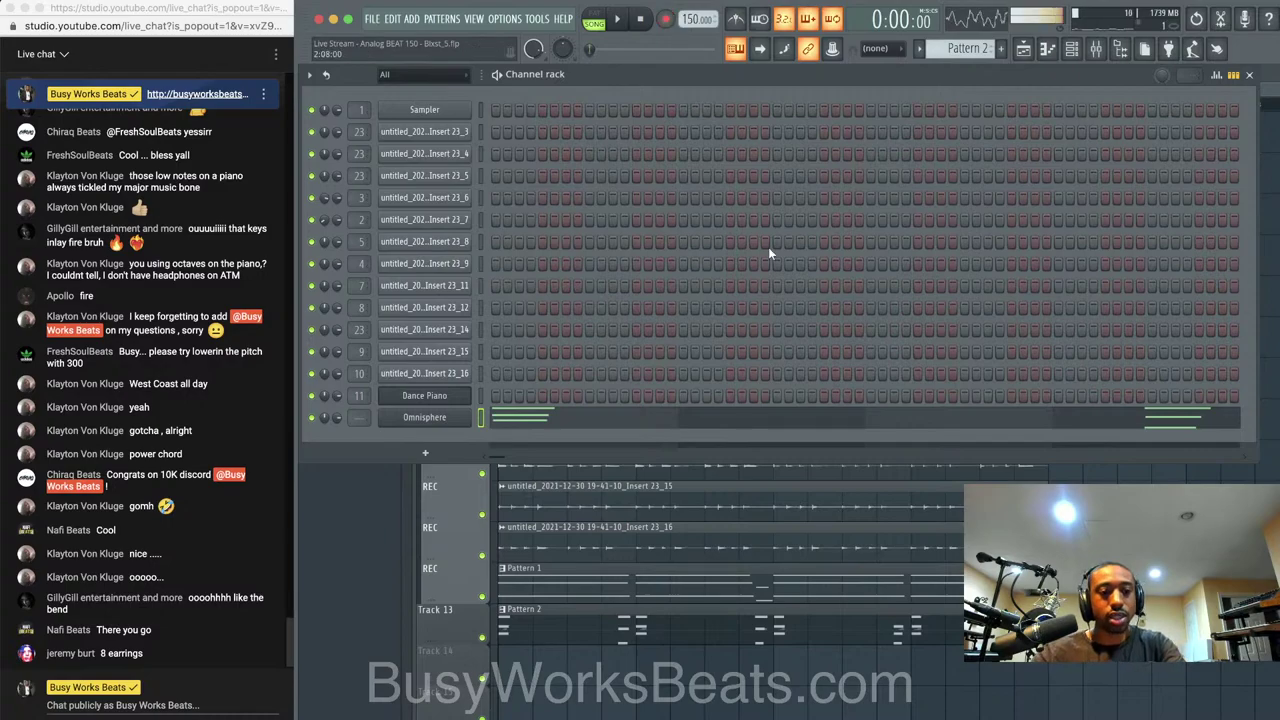
Route the Omnisphere channel to mixer track 12, play the song and bring up the Playlist
{"action": "left_click", "coordinate": [1071, 49]}
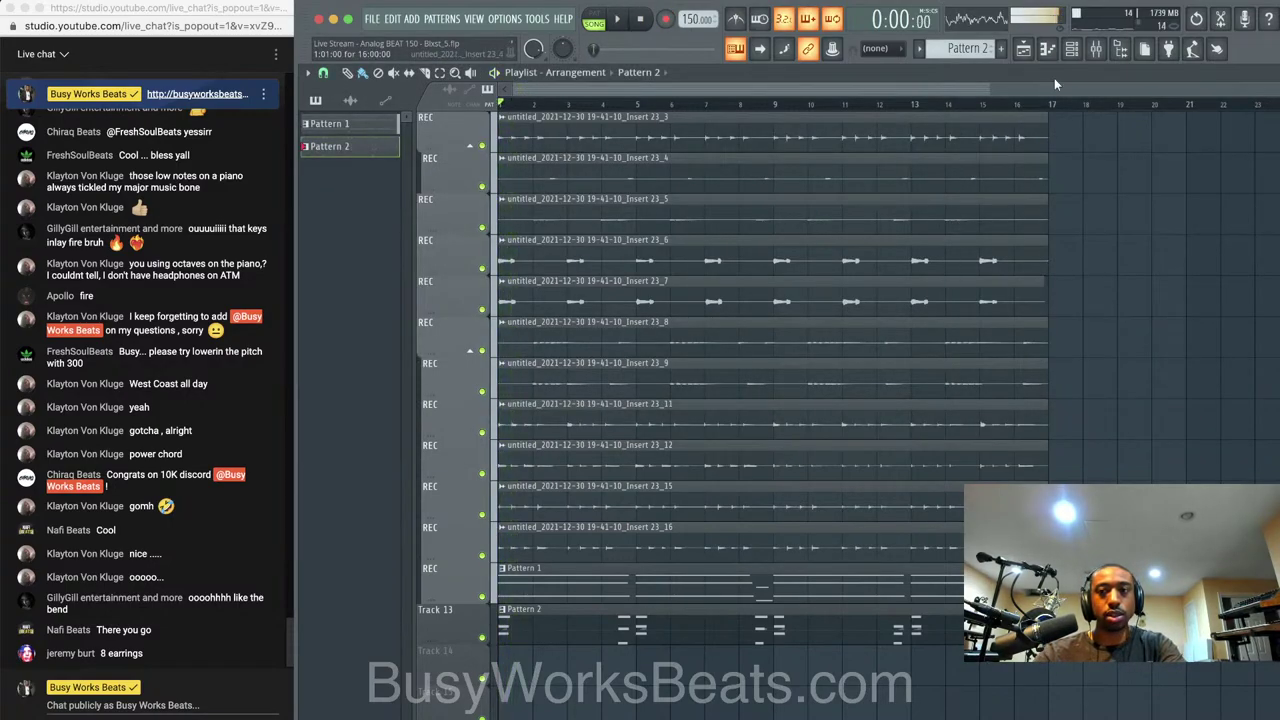
{"action": "left_click", "coordinate": [1073, 52]}
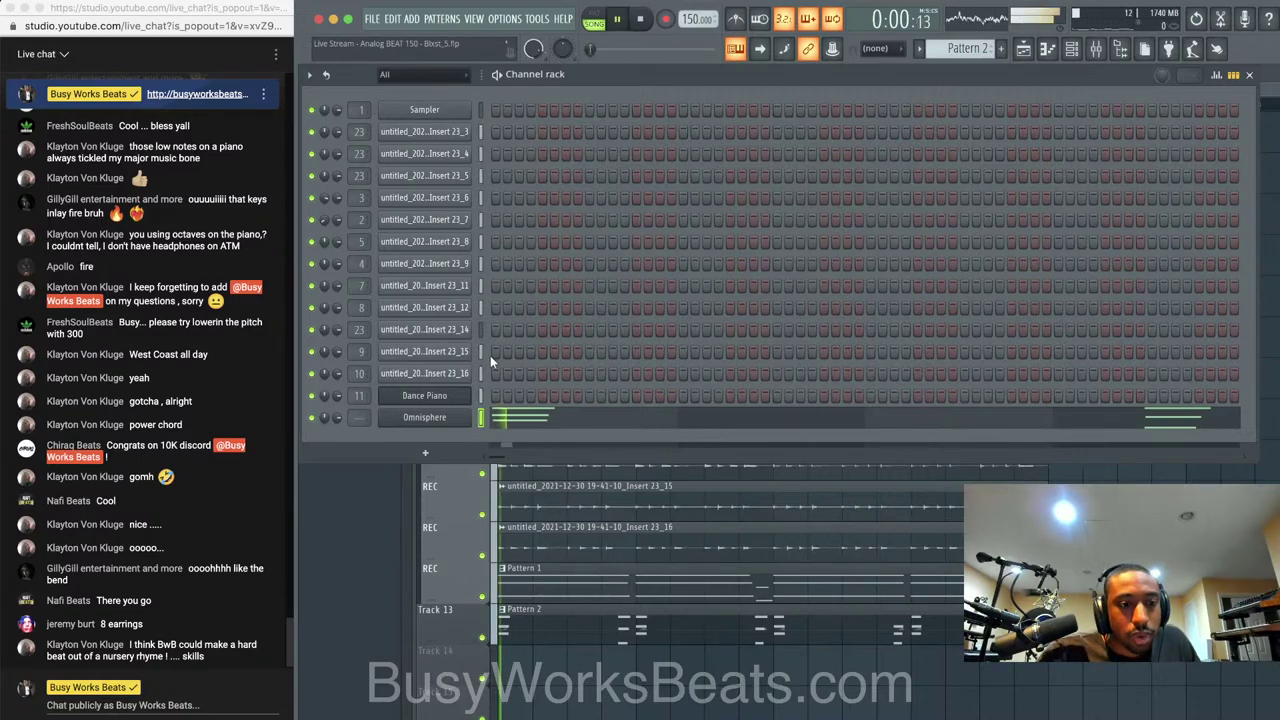
{"action": "key", "text": "super+l"}
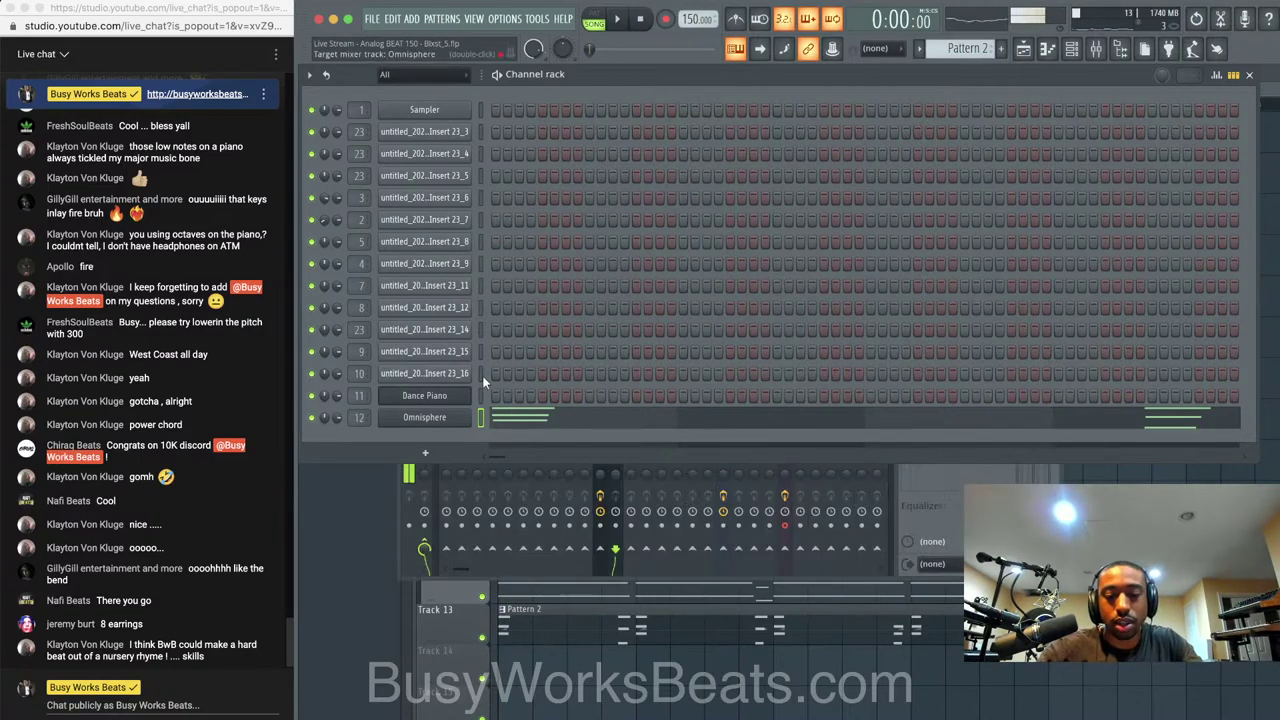
{"action": "key", "text": "space"}
{"action": "key", "text": "F5"}
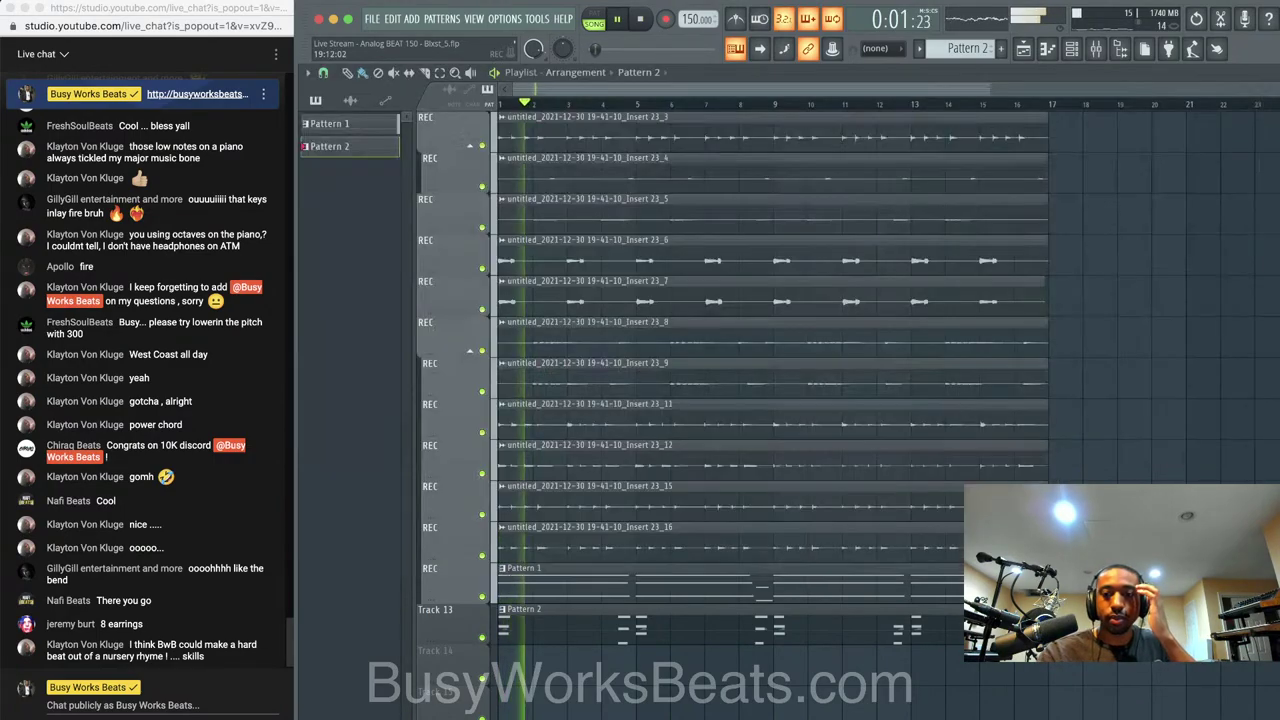
Show the sample Browser, create the empty Pattern 3 and save the project, keeping the Channel rack in view
{"action": "left_click", "coordinate": [1120, 49]}
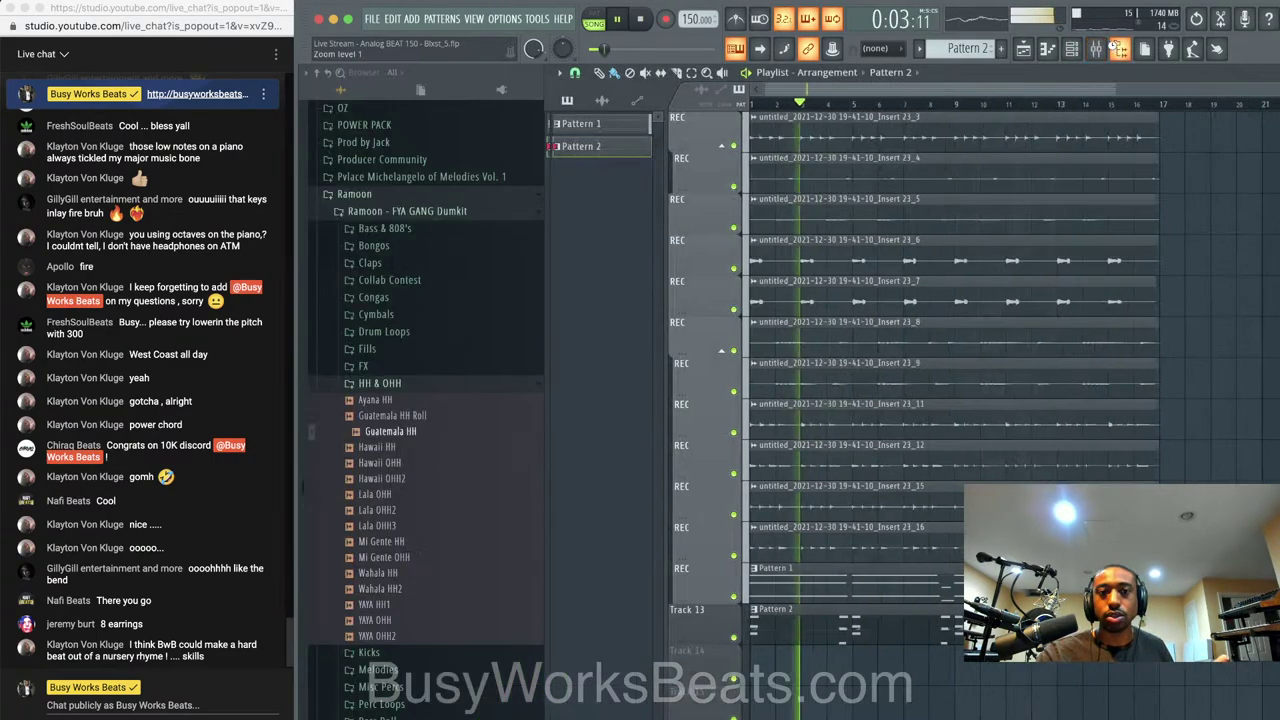
{"action": "left_click", "coordinate": [1071, 49]}
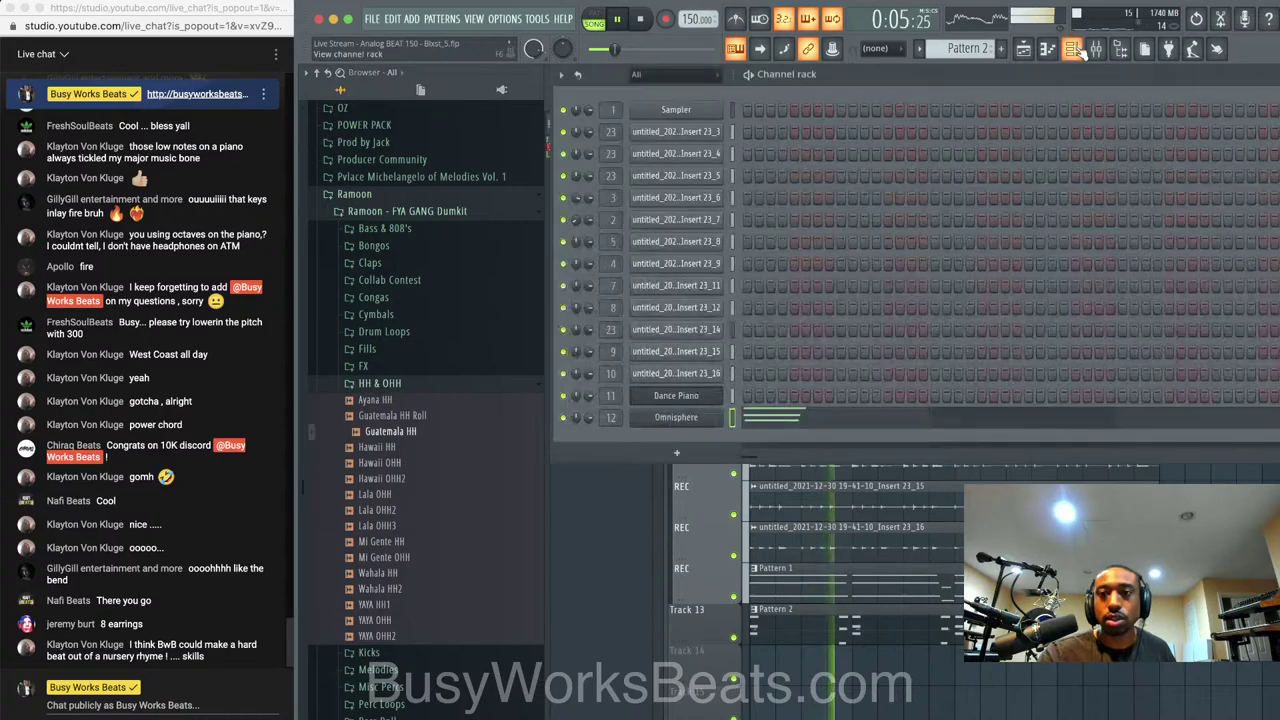
{"action": "right_click", "coordinate": [980, 48]}
{"action": "left_click", "coordinate": [1078, 54]}
{"action": "key", "text": "Return"}
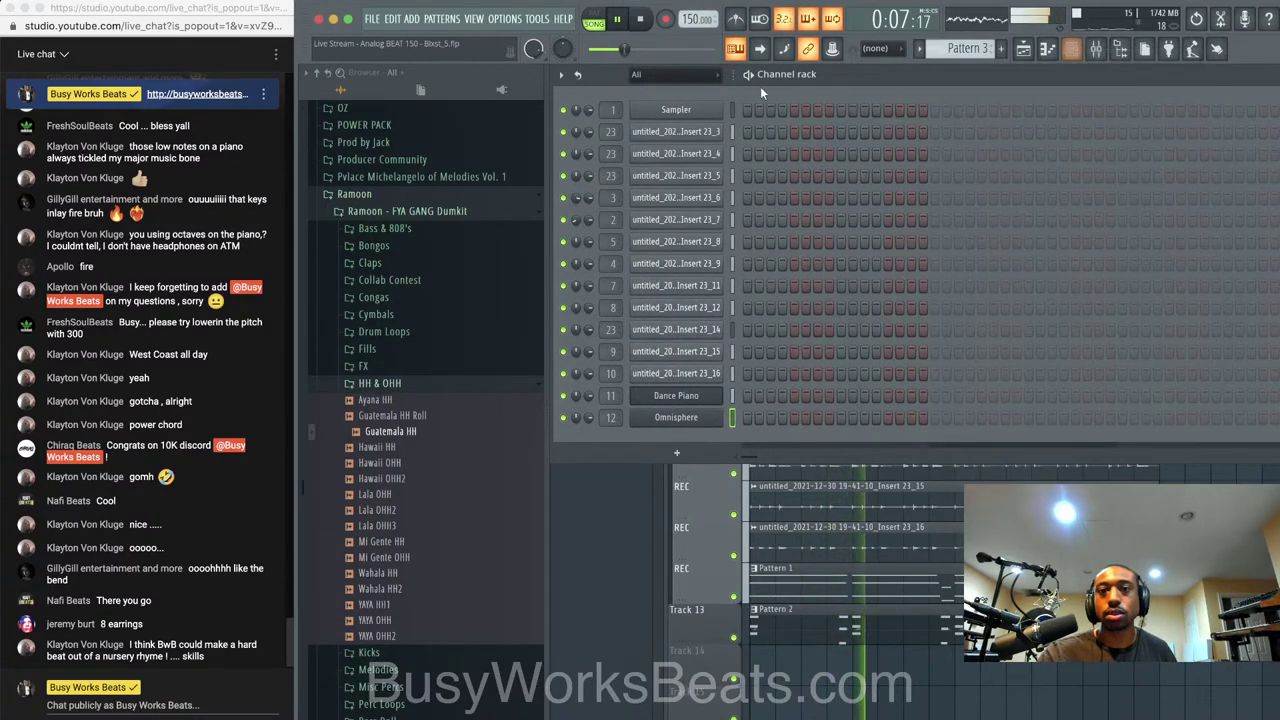
{"action": "key", "text": "Escape"}
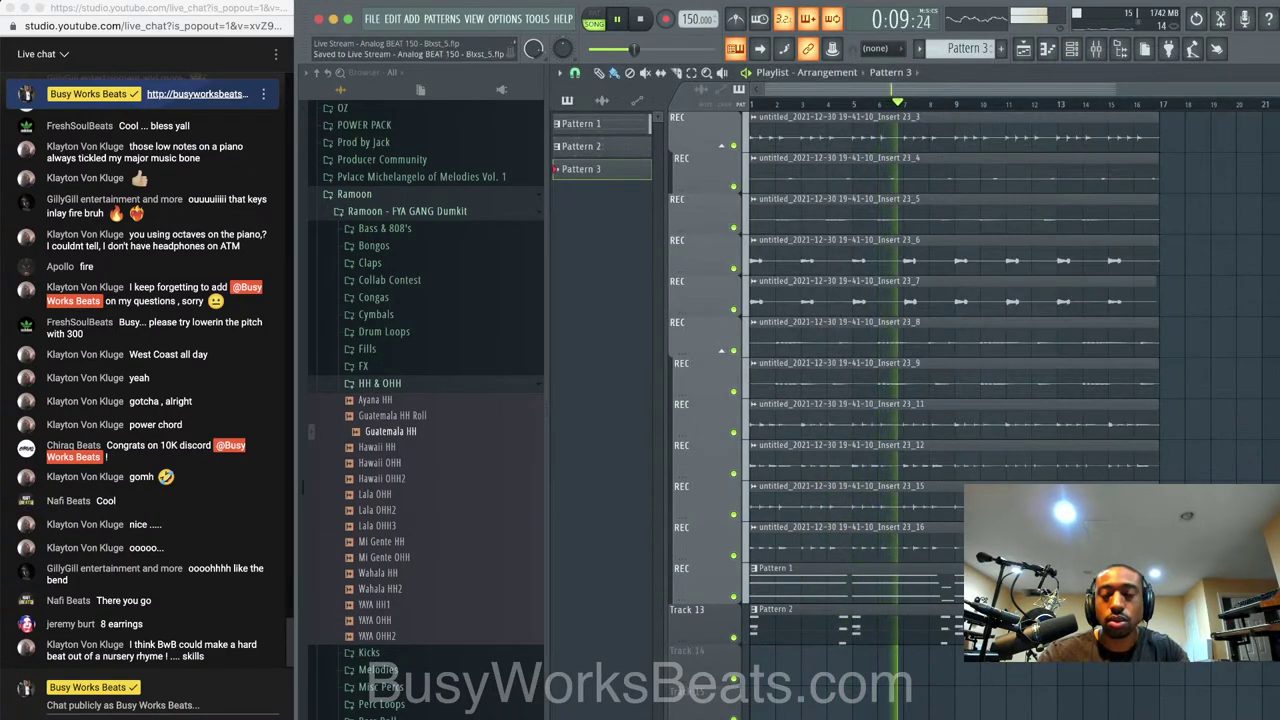
{"action": "key", "text": "F6"}
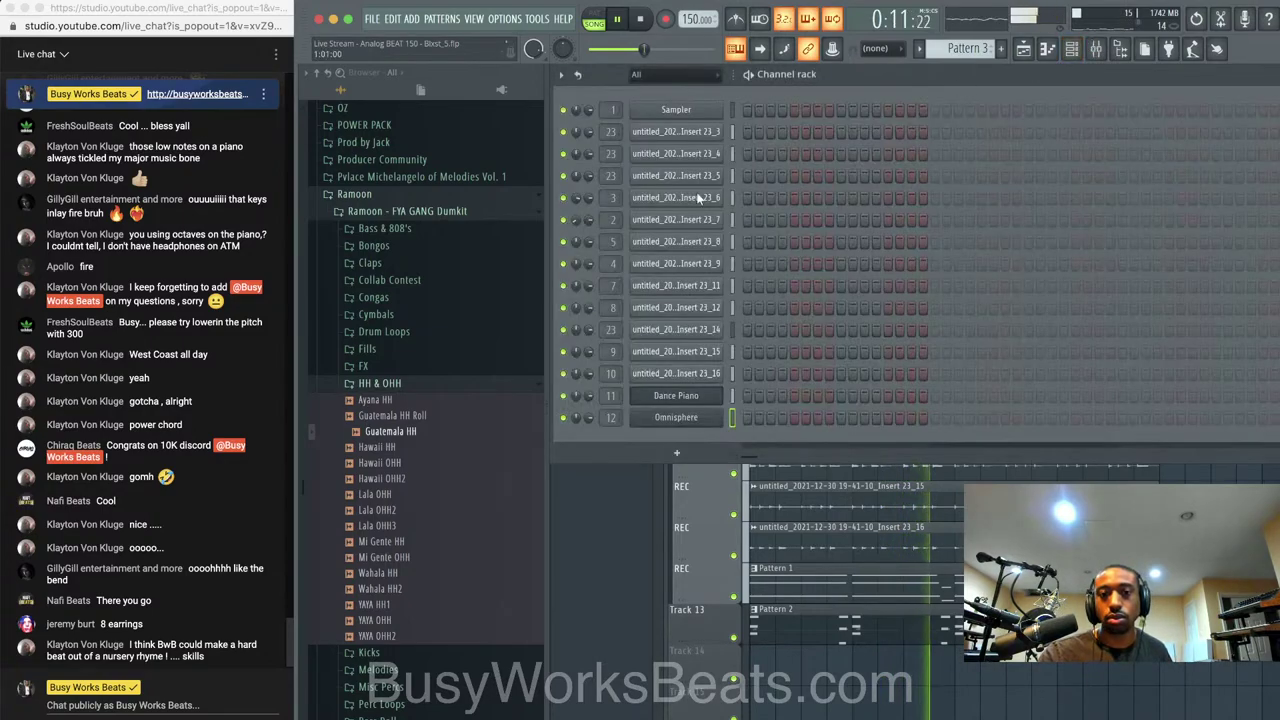
Load Guatemala Snare from the Snares folder of the Ramoon - FYA GANG Dumkit into a new sampler channel
{"action": "scroll", "coordinate": [384, 367], "scroll_direction": "down", "scroll_amount": 5}
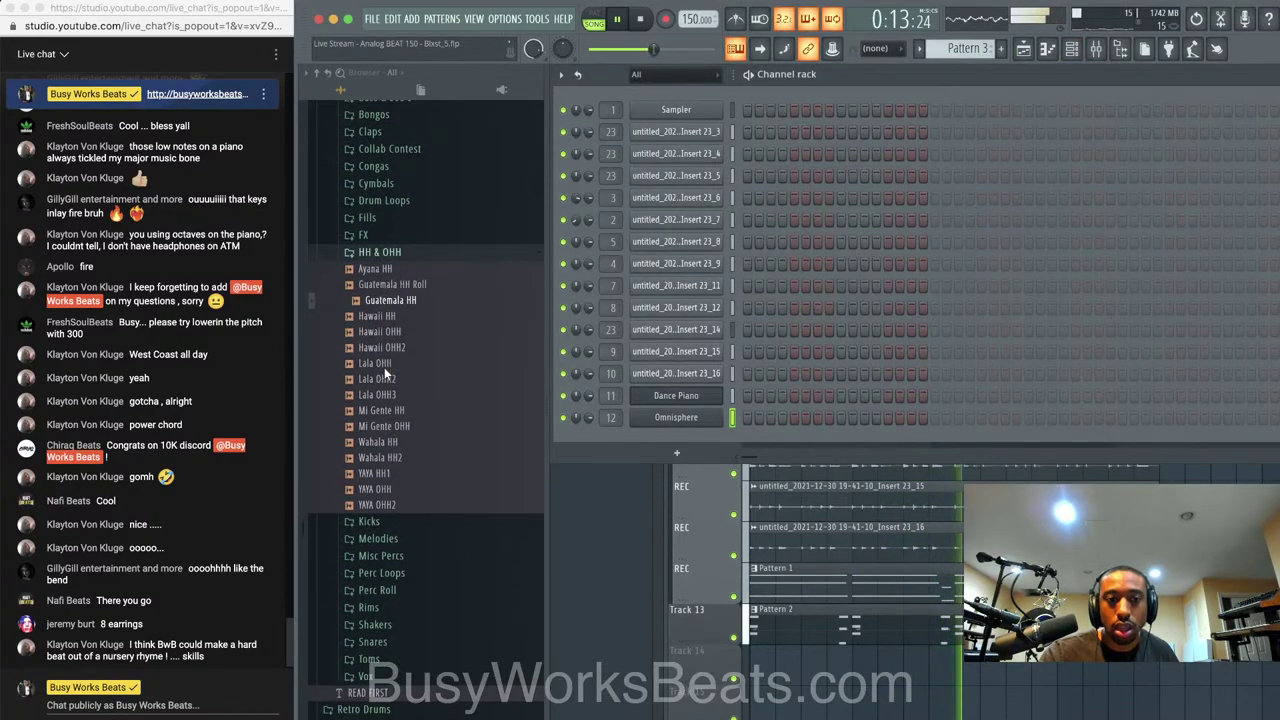
{"action": "left_click", "coordinate": [406, 555]}
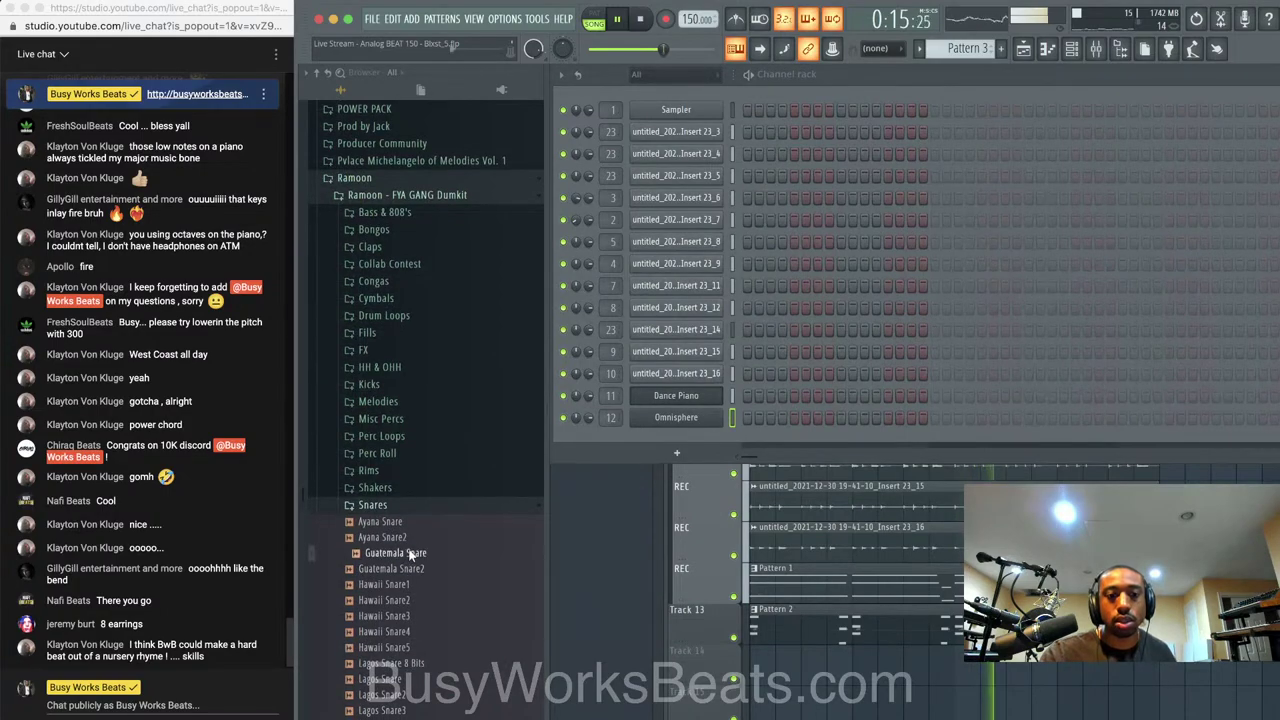
{"action": "right_click", "coordinate": [411, 556]}
{"action": "left_click", "coordinate": [434, 568]}
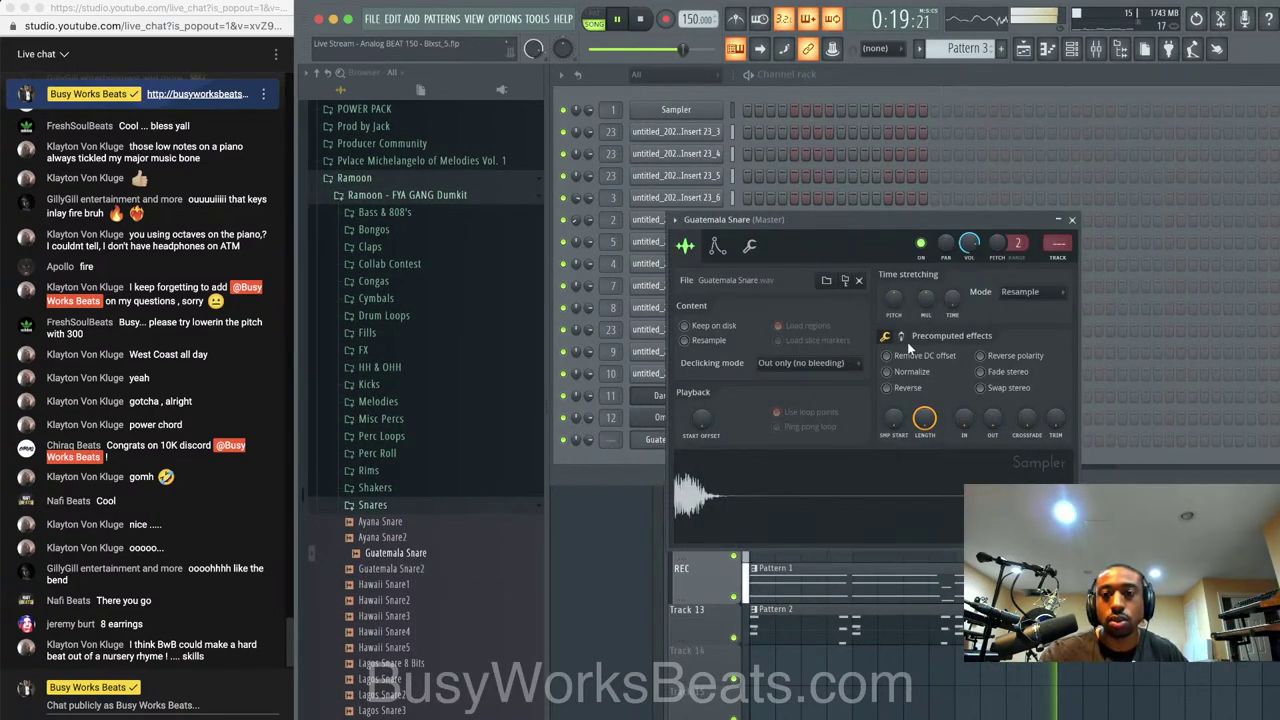
Boost the Guatemala Snare sample's gain by about 5% and route the channel to mixer track 13
{"action": "left_click", "coordinate": [901, 337]}
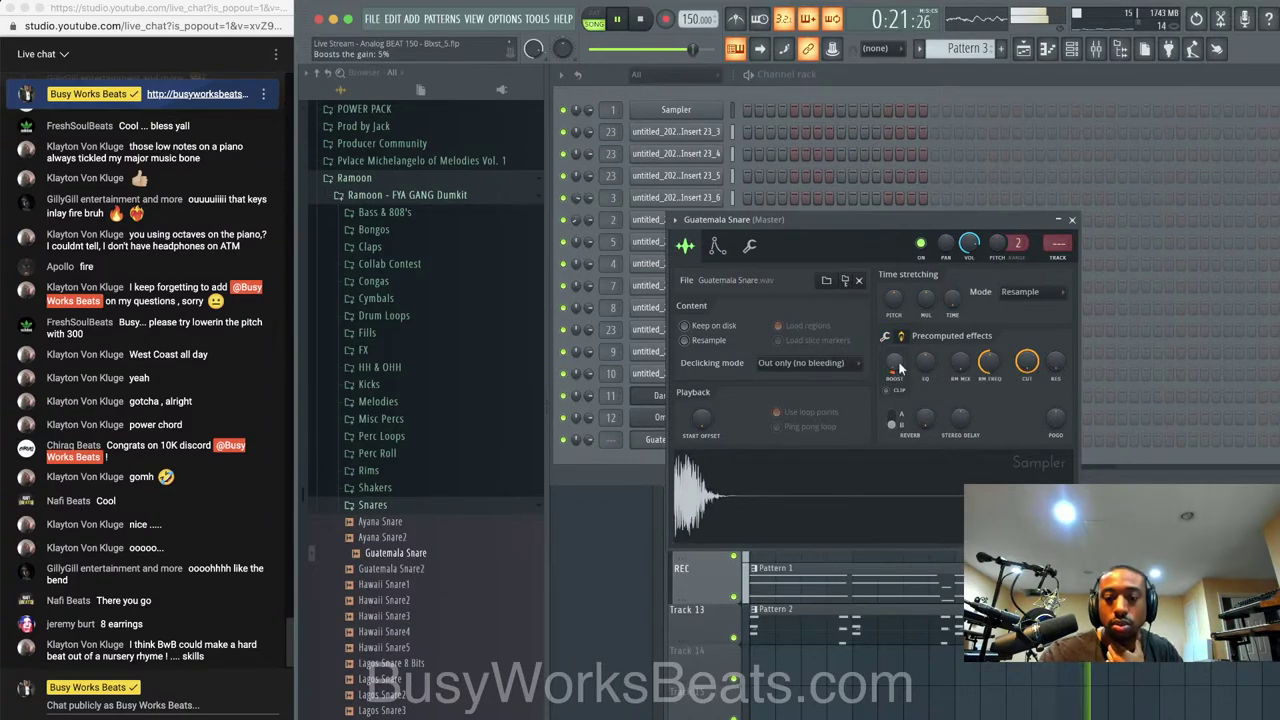
{"action": "key", "text": "ctrl+l"}
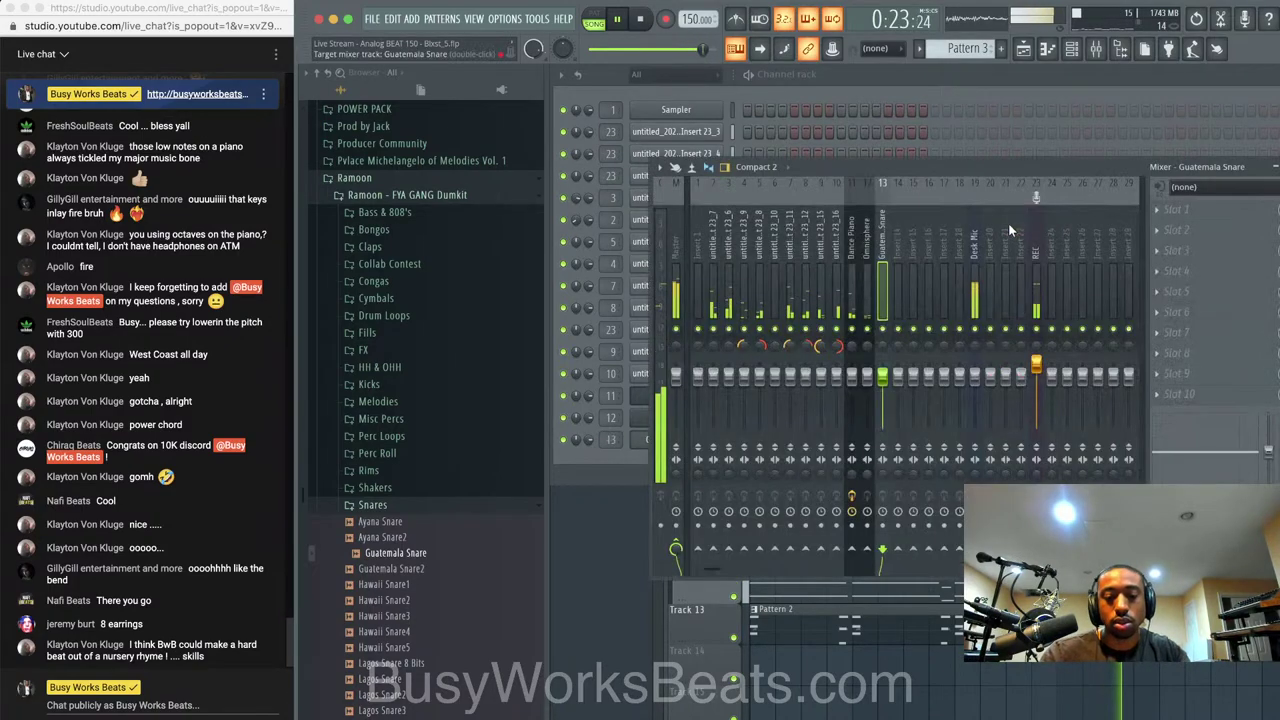
{"action": "left_click", "coordinate": [999, 82]}
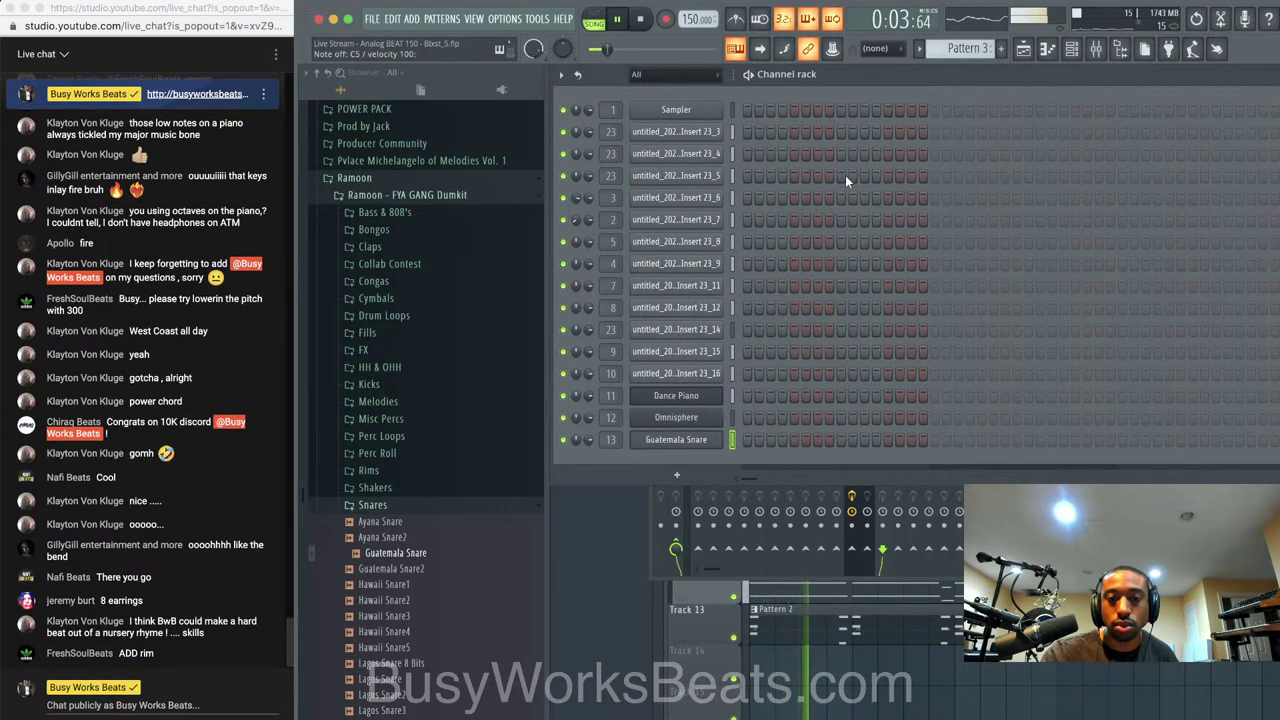
Stop playback and record a Guatemala Snare part into Pattern 3 as notes and automation over the song
{"action": "key", "text": "space"}
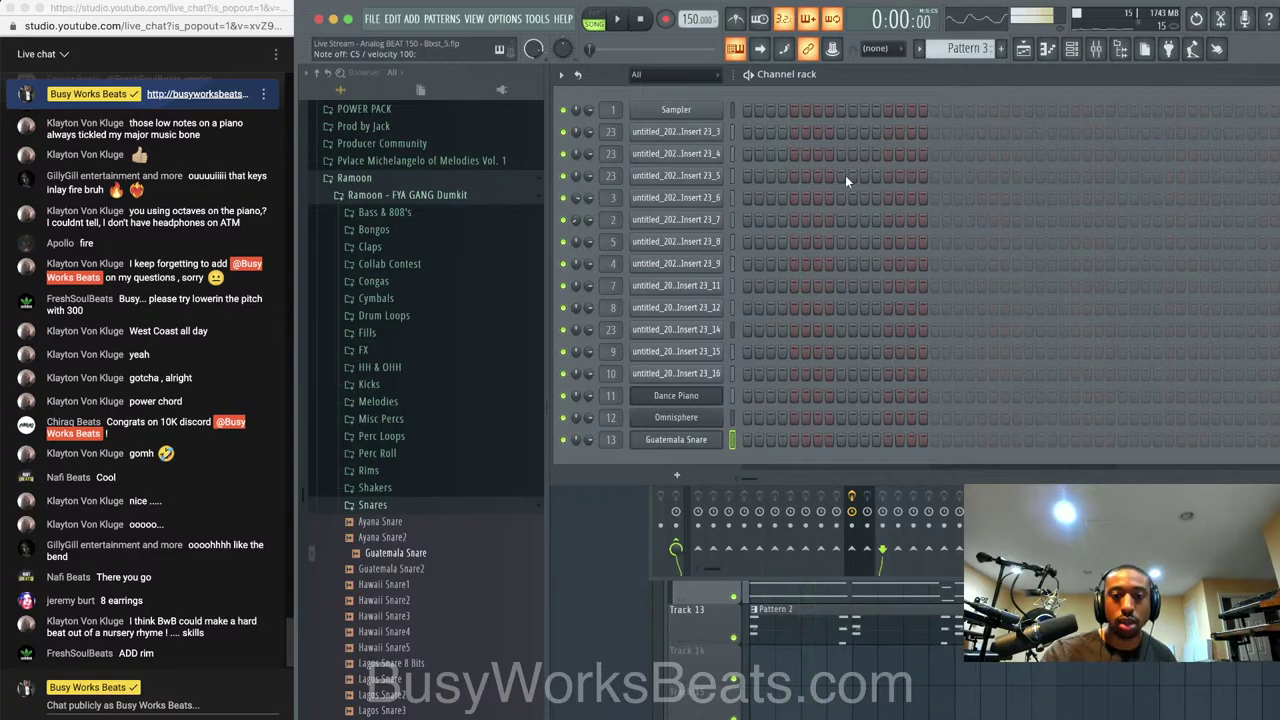
{"action": "left_click", "coordinate": [665, 20]}
{"action": "left_click", "coordinate": [703, 467]}
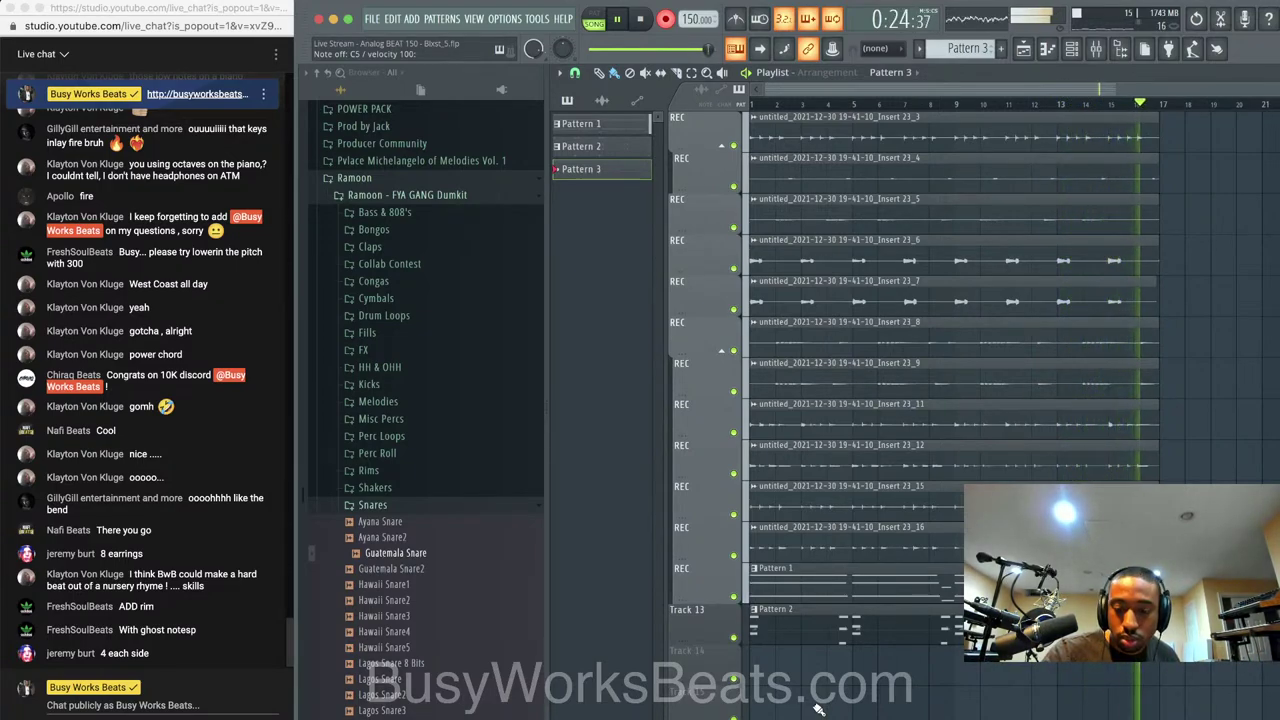
{"action": "key", "text": "space"}
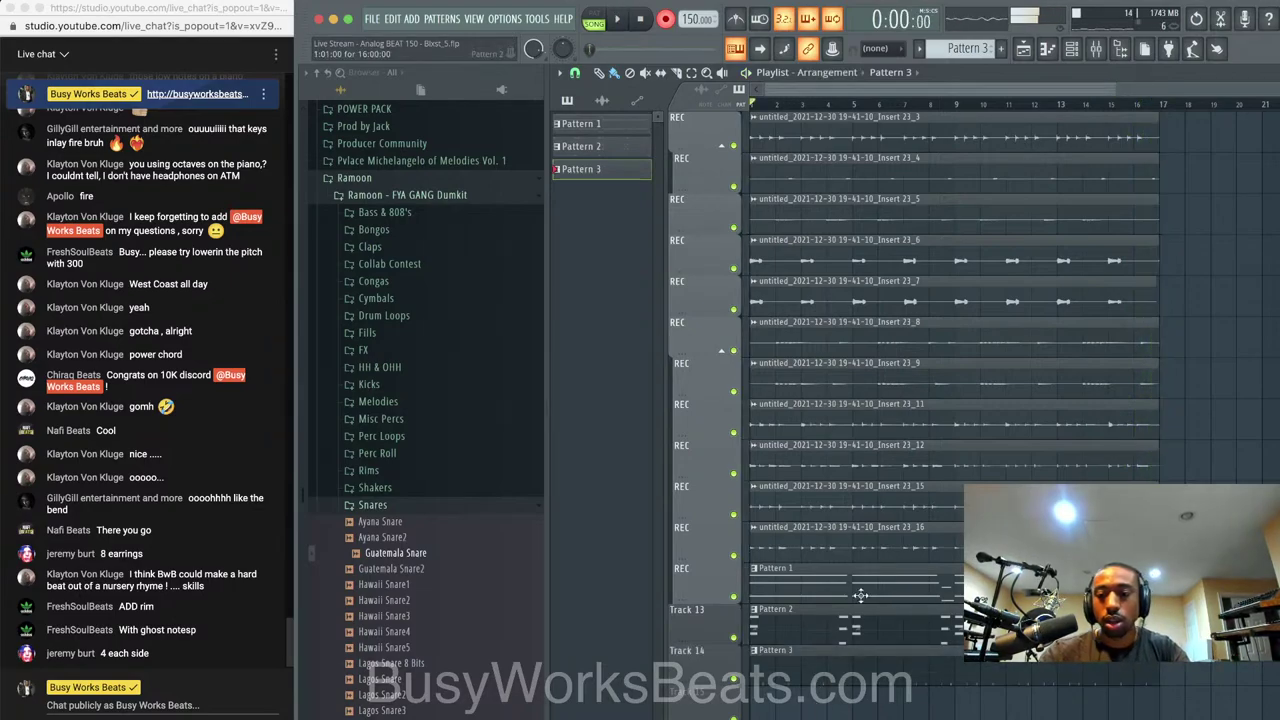
Play the song with the recorded snare part, checking its notes in the Channel rack and bringing up the Mixer
{"action": "key", "text": "space"}
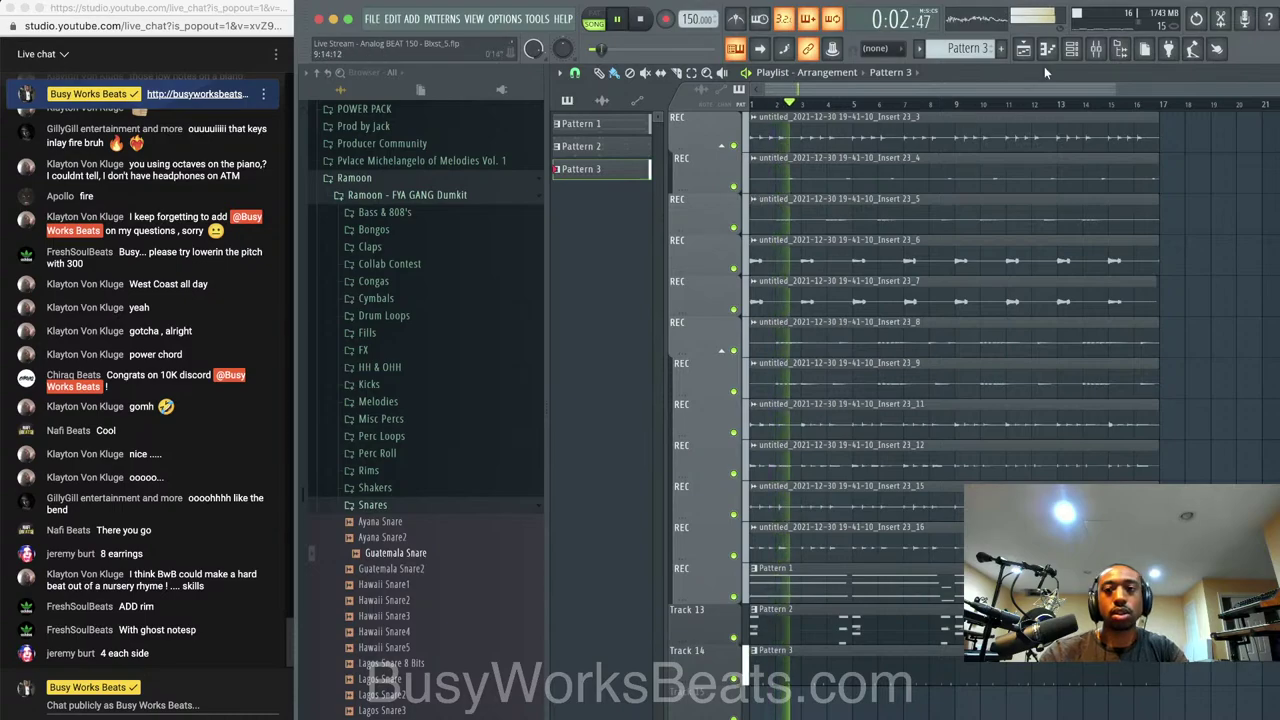
{"action": "left_click", "coordinate": [1071, 48]}
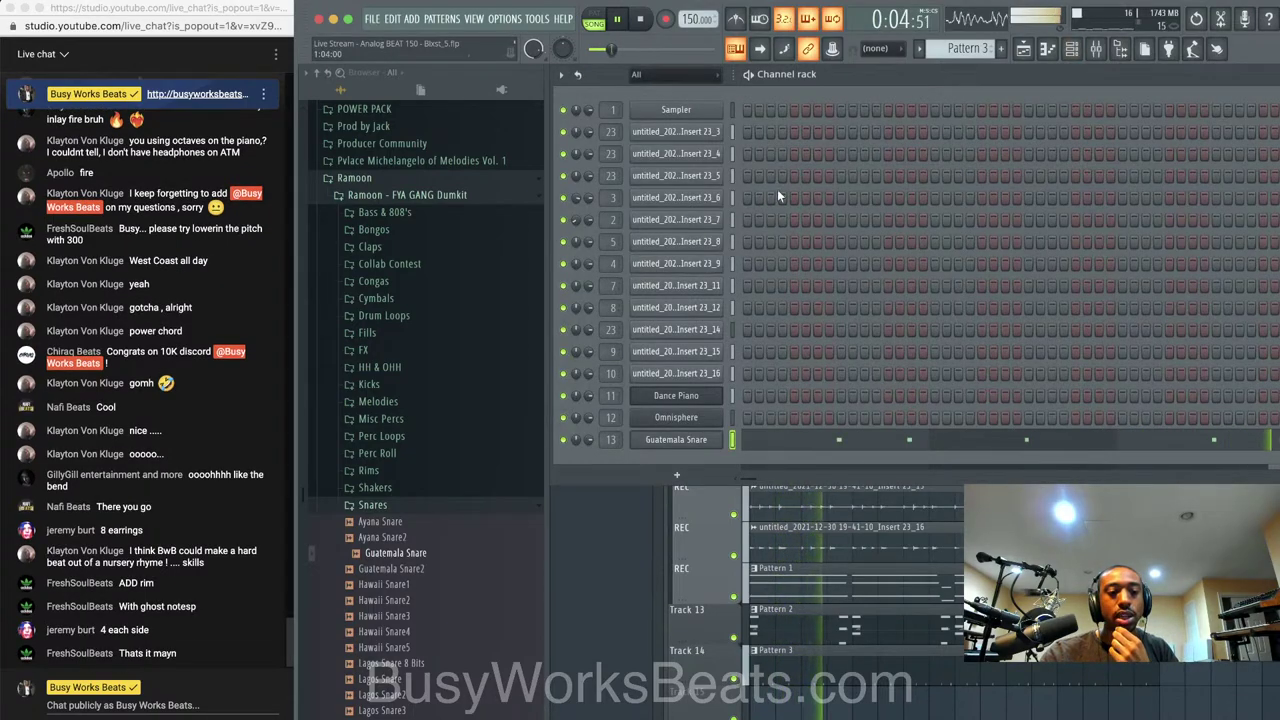
{"action": "left_click", "coordinate": [1096, 48]}
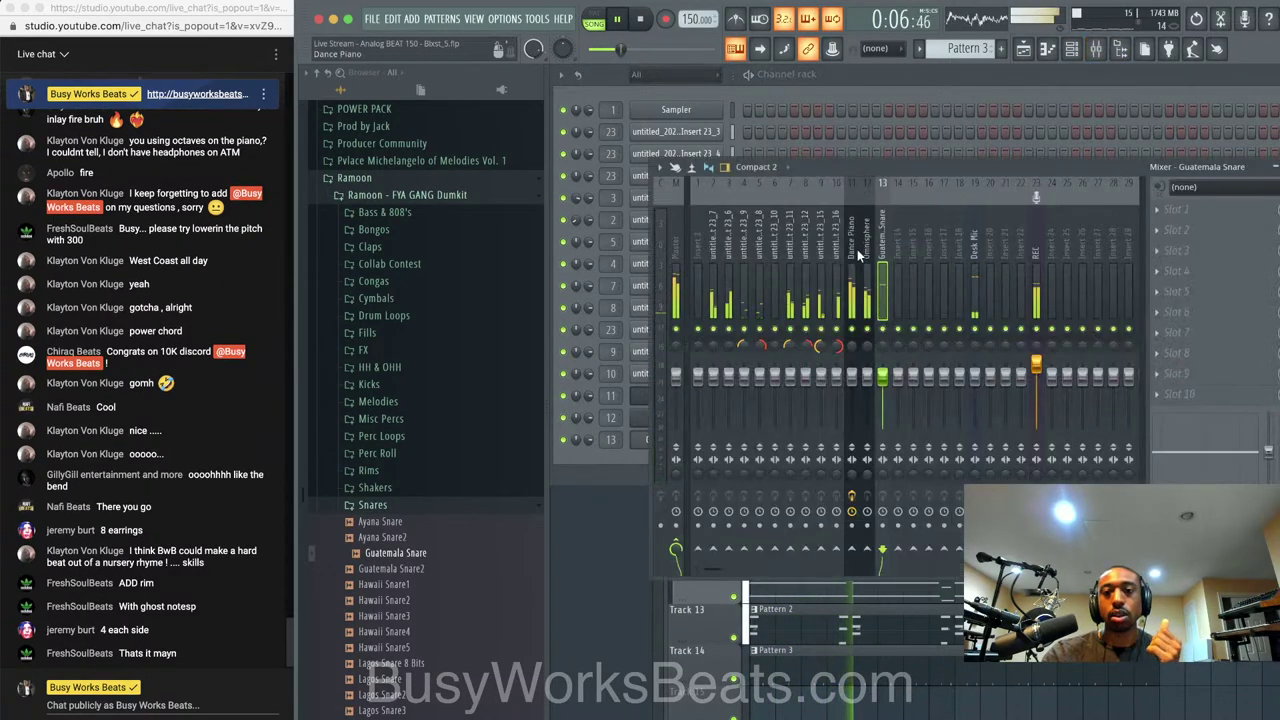
Solo Omnisphere briefly during playback and slightly lower the Omnisphere and Dance Piano mixer faders
{"action": "key", "text": "space"}
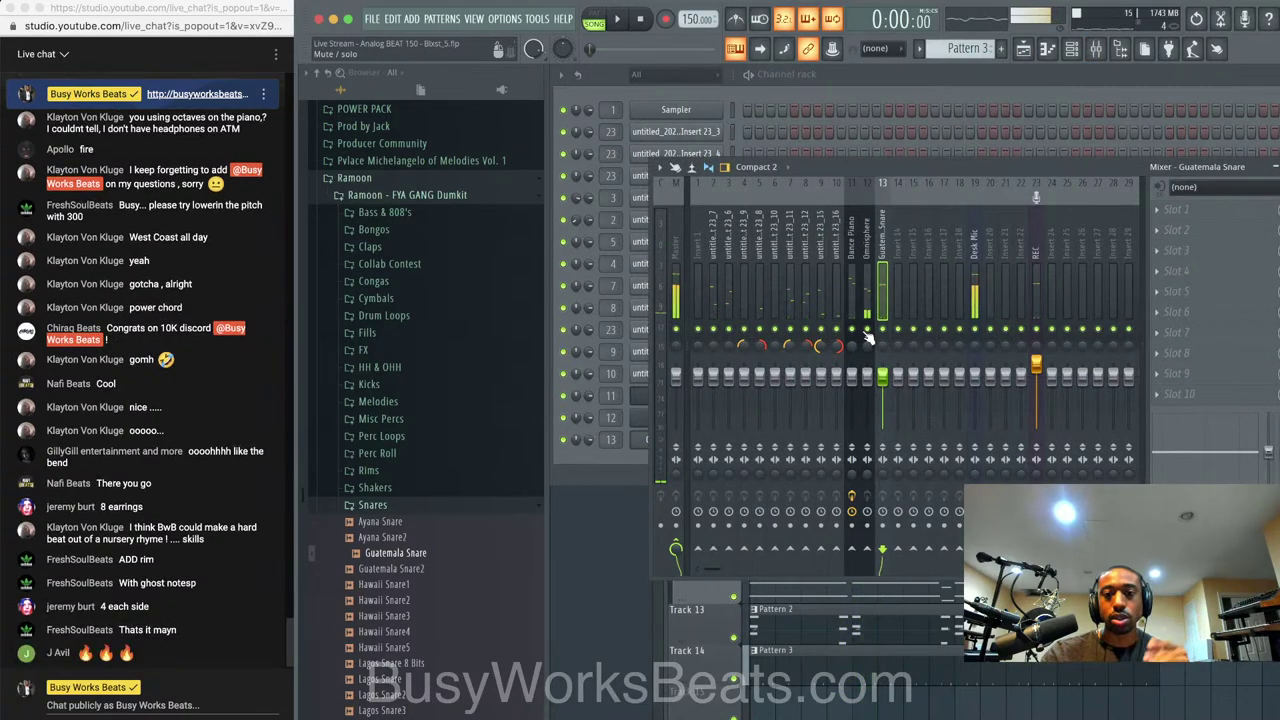
{"action": "left_click", "coordinate": [868, 324]}
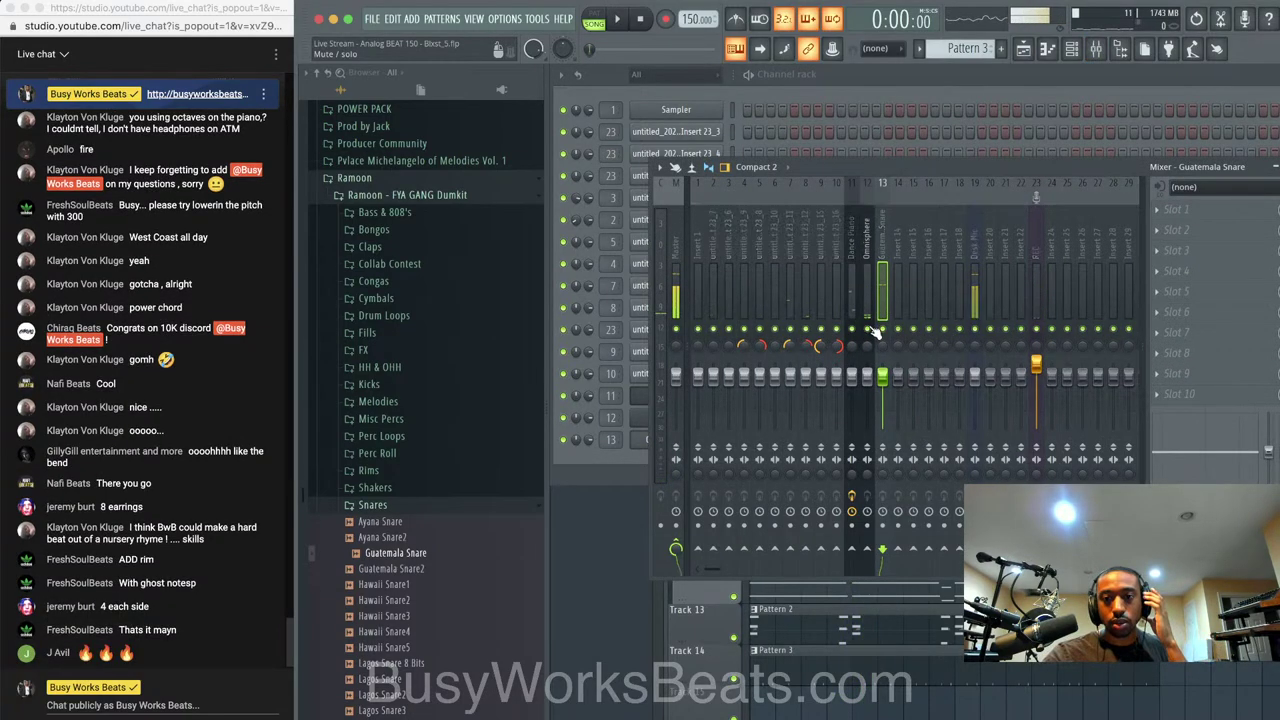
{"action": "key", "text": "space"}
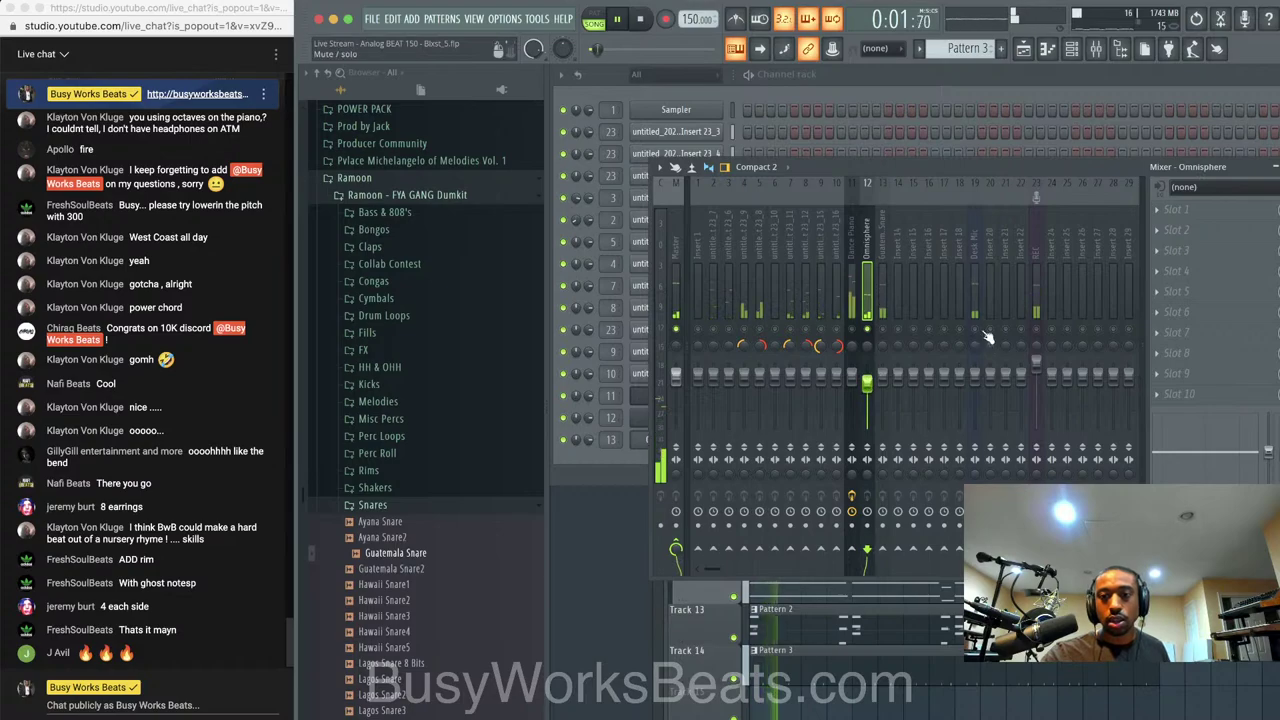
{"action": "right_click", "coordinate": [983, 331]}
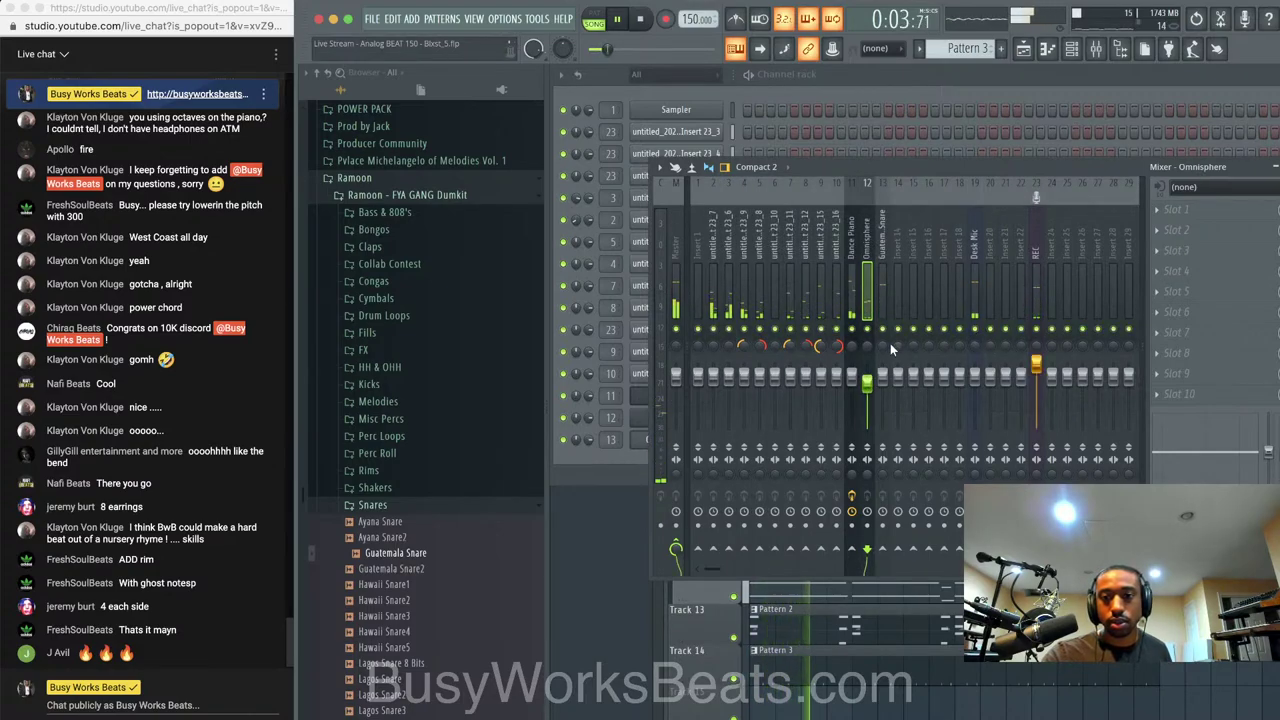
{"action": "left_click_drag", "start_coordinate": [852, 376], "coordinate": [852, 384]}
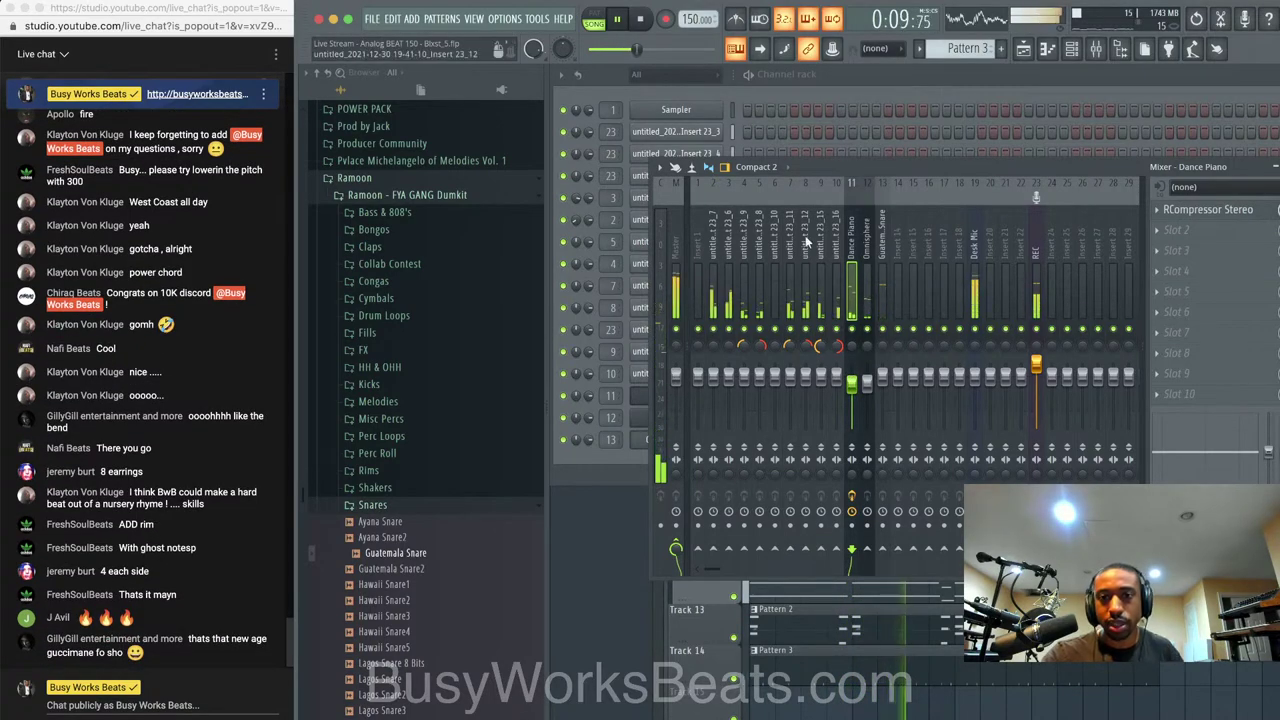
Stop playback, save the project and play the song from the start
{"action": "key", "text": "space"}
{"action": "key", "text": "ctrl+s"}
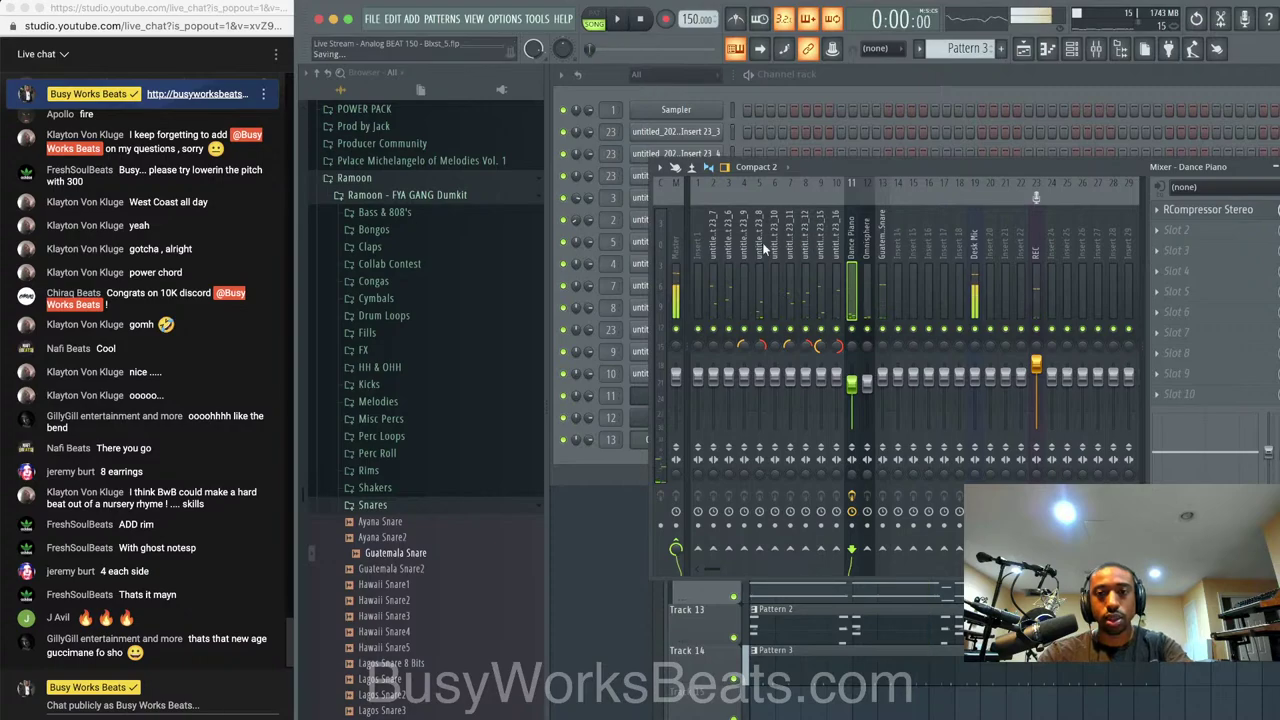
{"action": "key", "text": "space"}
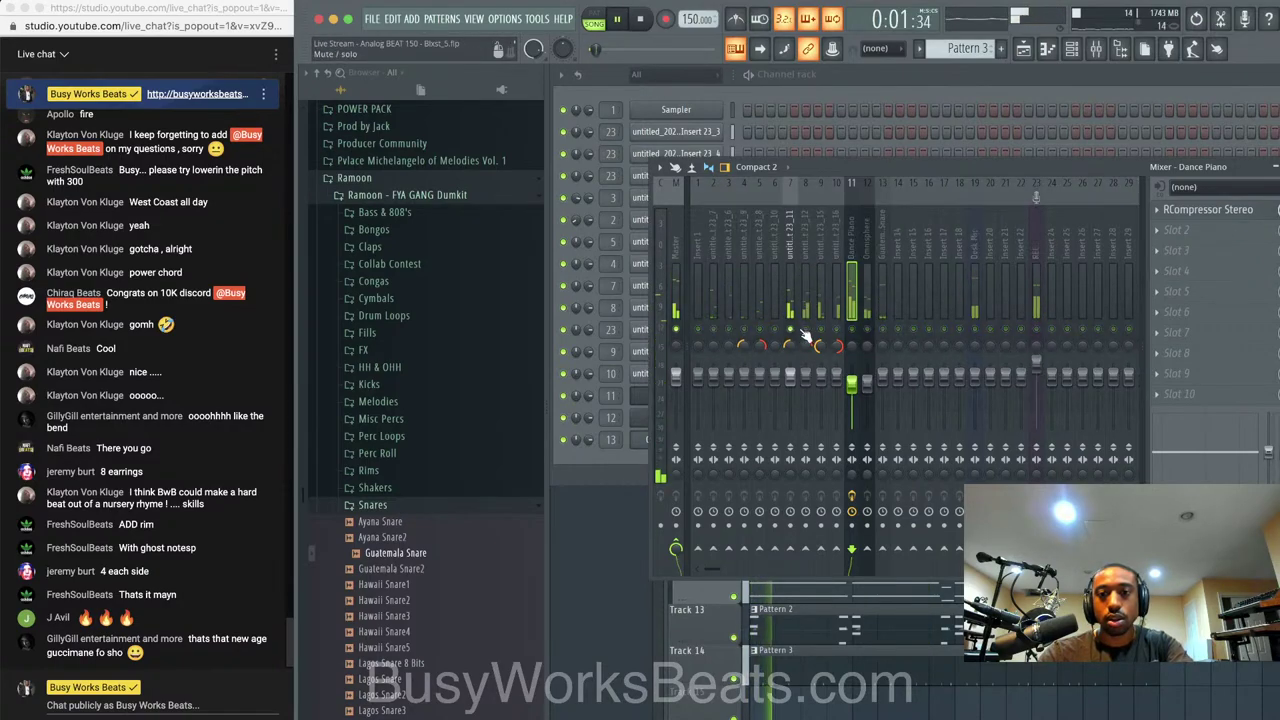
Isolate takes 23_11, 23_12, 23_15 and 23_16 in the Mixer and lower the 23_15 and 23_16 faders together
{"action": "left_click", "coordinate": [823, 330]}
{"action": "left_click", "coordinate": [836, 330]}
{"action": "left_click", "coordinate": [823, 285]}
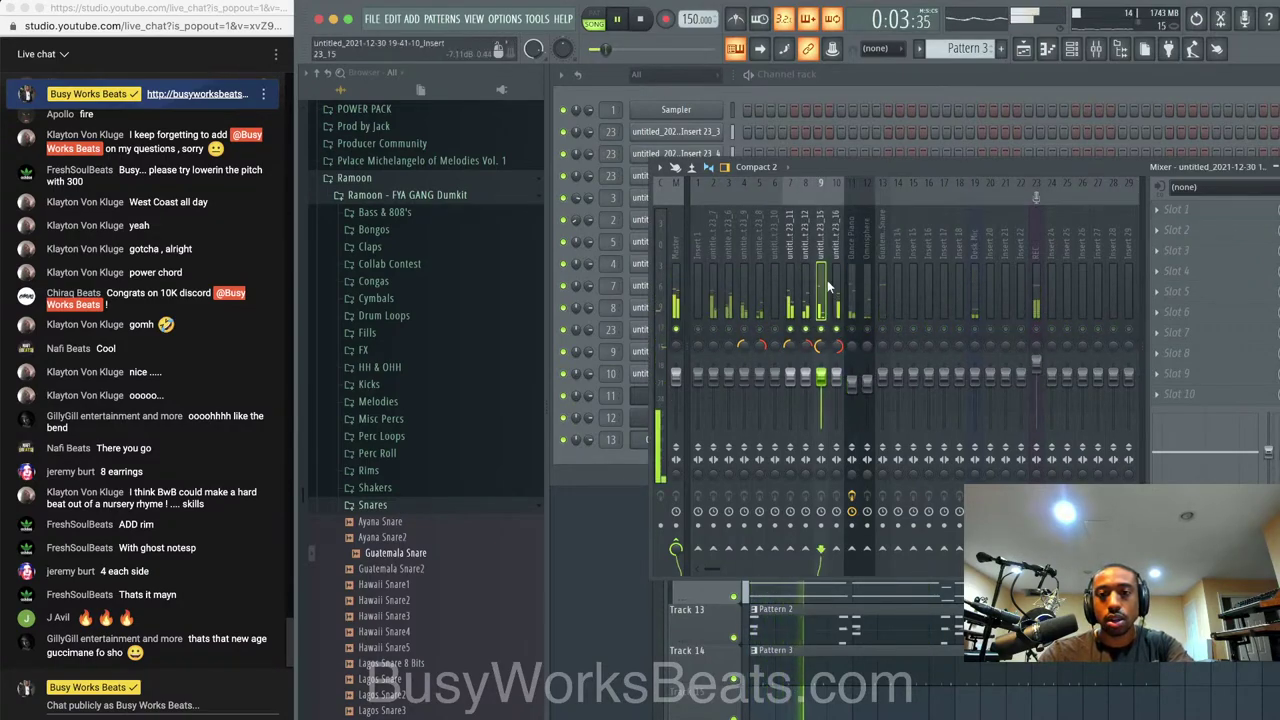
{"action": "left_click", "coordinate": [836, 285], "text": "ctrl+shift"}
{"action": "left_click_drag", "start_coordinate": [836, 375], "coordinate": [836, 397]}
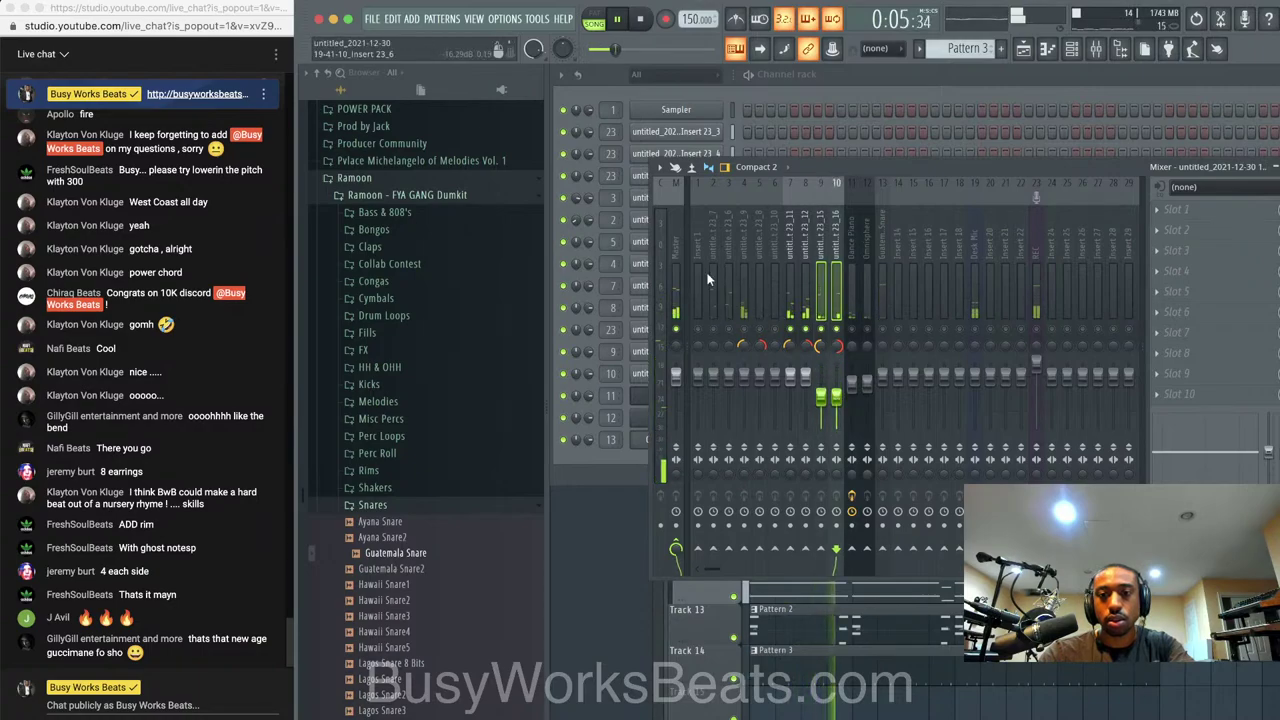
Bring takes 23_7, 23_6, 23_9 and 23_8 back into the isolated mix, check the REC track and stop playback
{"action": "left_click", "coordinate": [728, 330]}
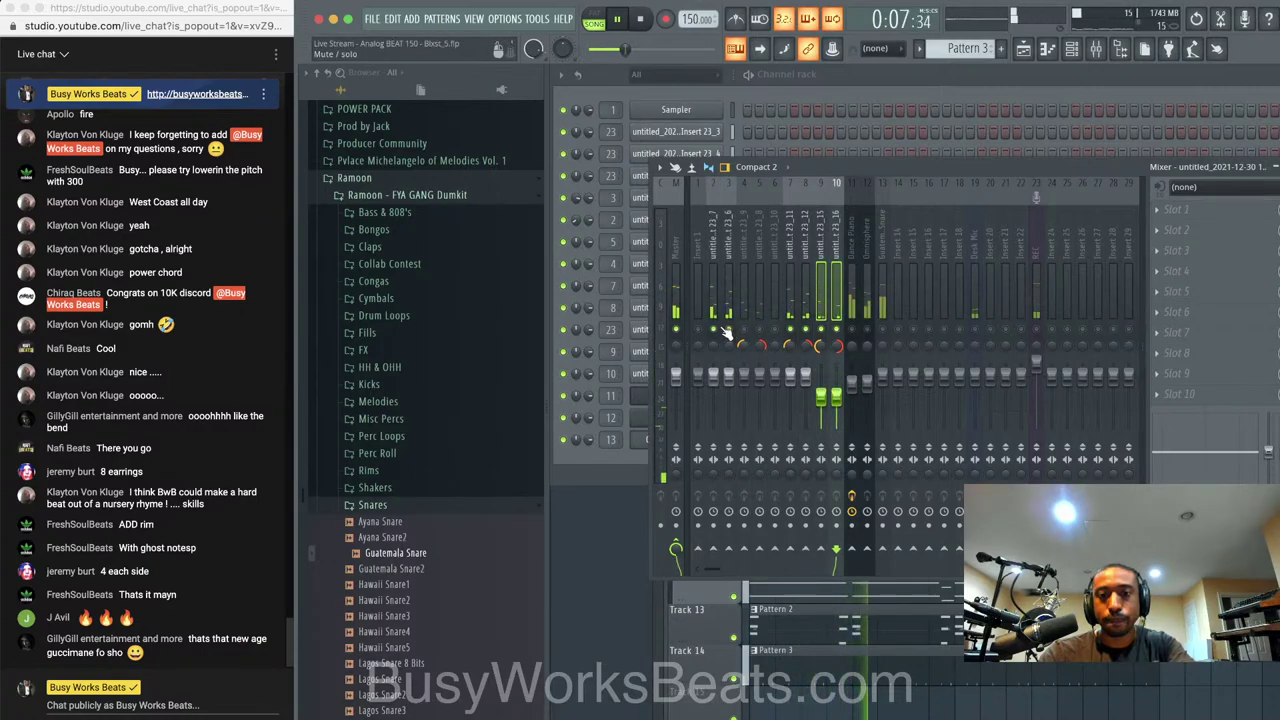
{"action": "left_click_drag", "start_coordinate": [716, 298], "coordinate": [730, 299]}
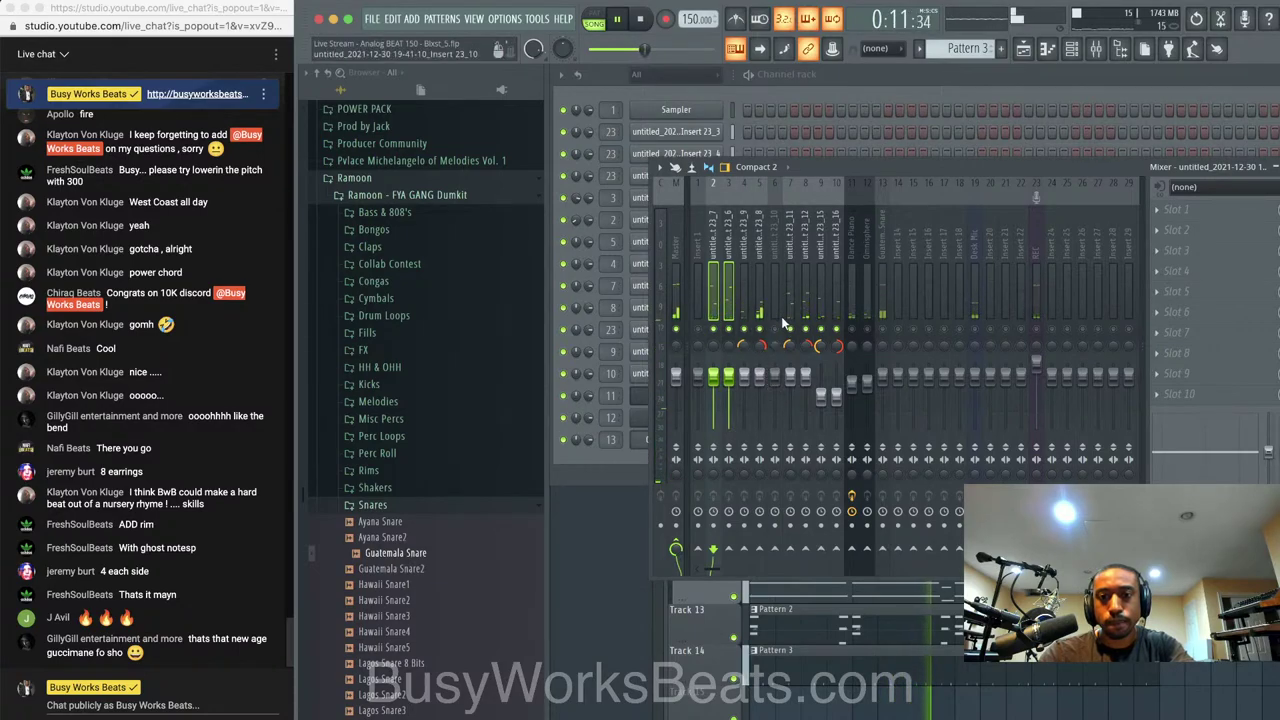
{"action": "left_click_drag", "start_coordinate": [745, 288], "coordinate": [759, 289]}
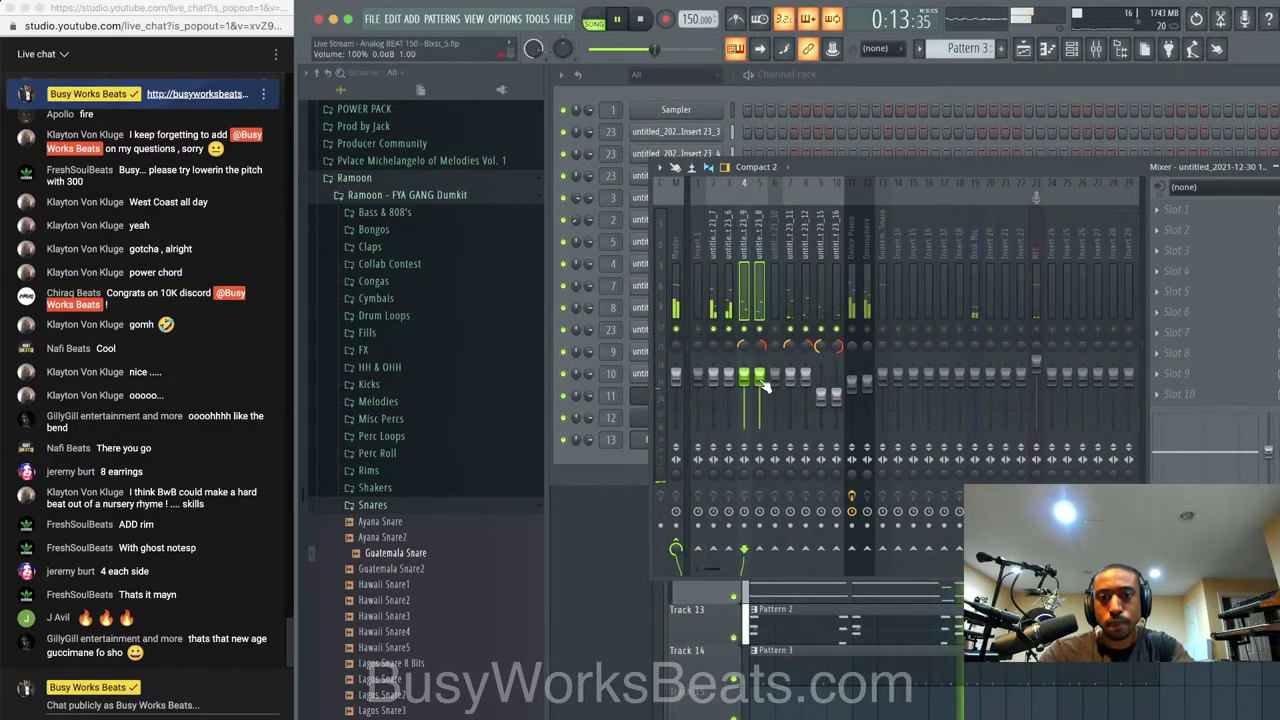
{"action": "left_click", "coordinate": [1036, 313]}
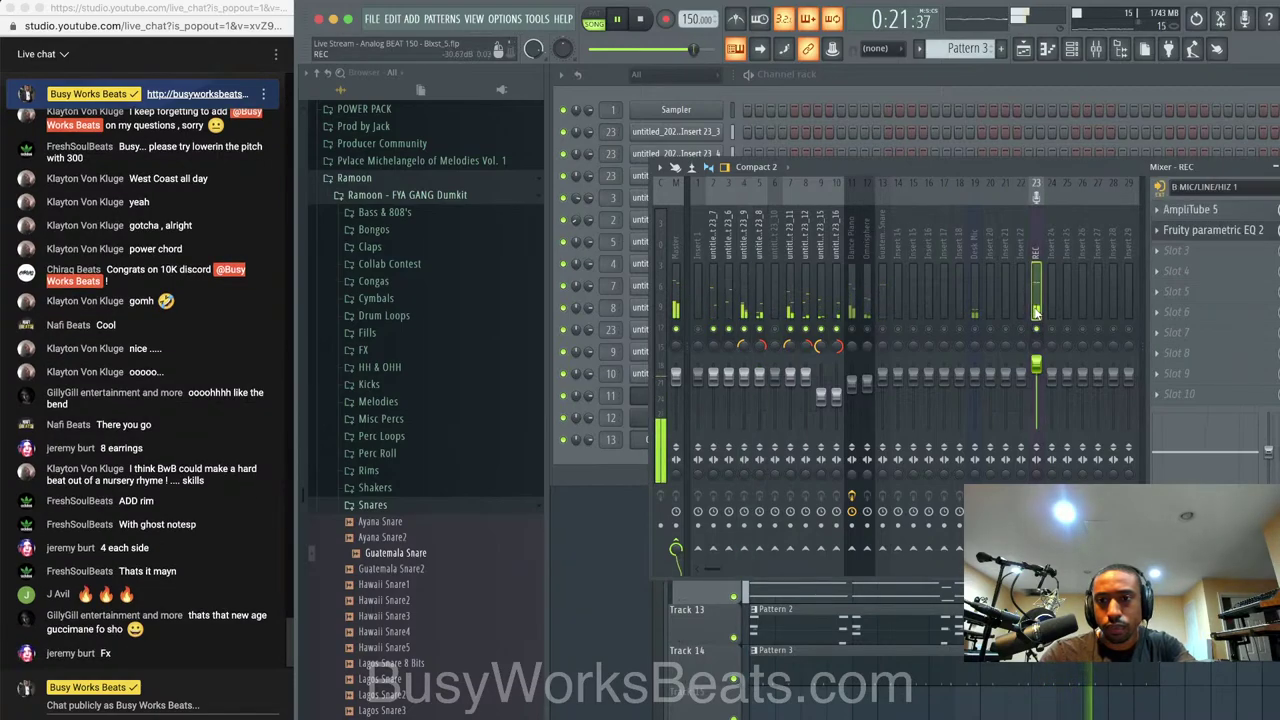
{"action": "key", "text": "space"}
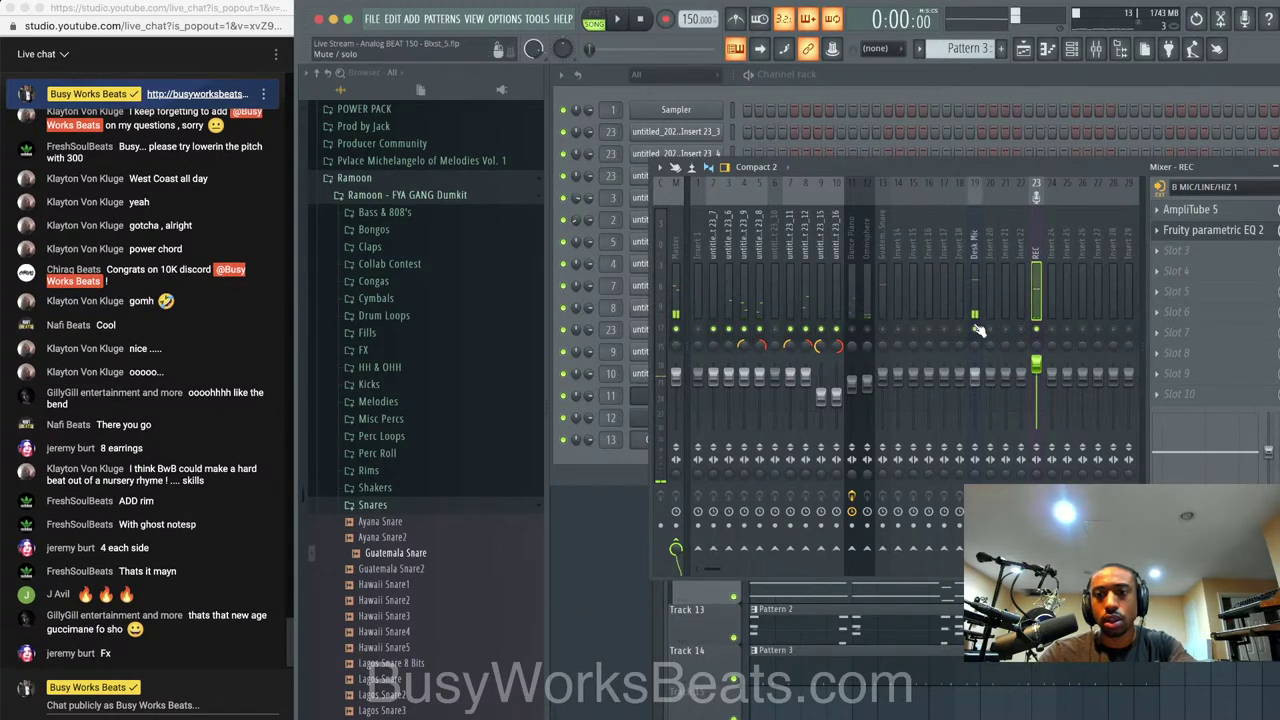
Route the Insert 23_3, 23_4 and 23_5 channels to mixer tracks 14 to 16 and briefly solo 23_3 during playback
{"action": "left_click", "coordinate": [882, 83]}
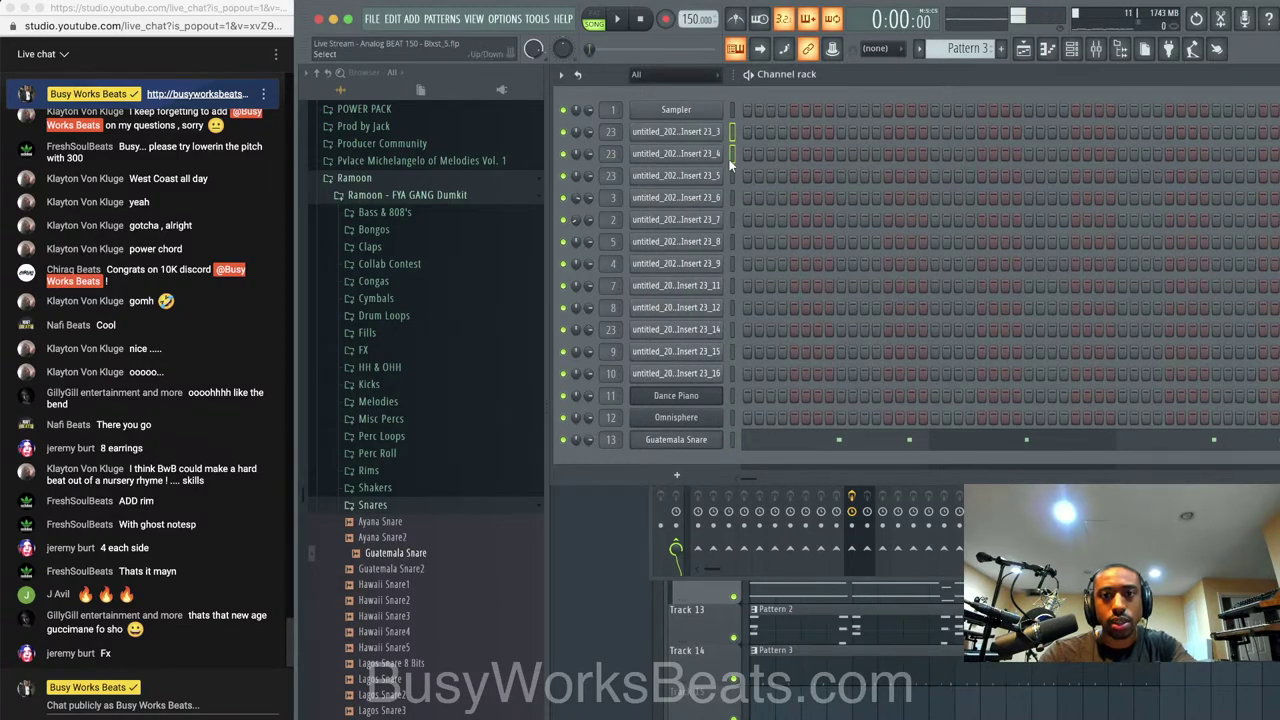
{"action": "key", "text": "space"}
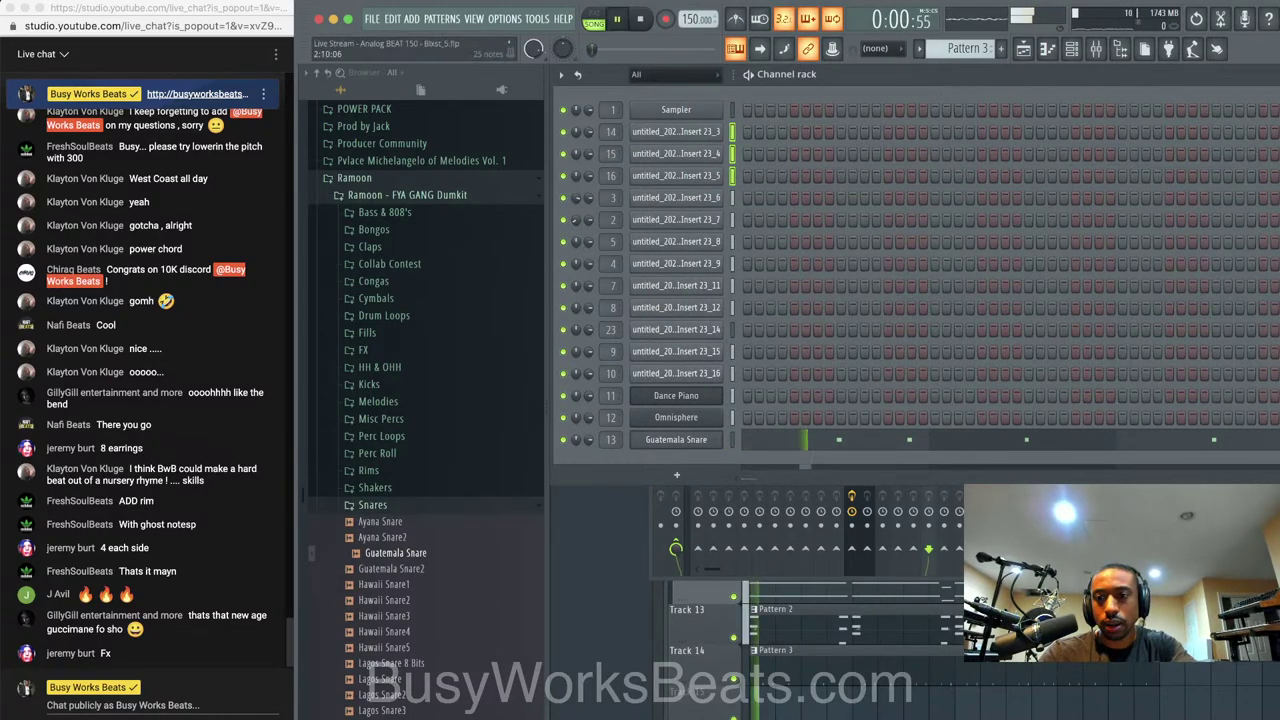
{"action": "key", "text": "F9"}
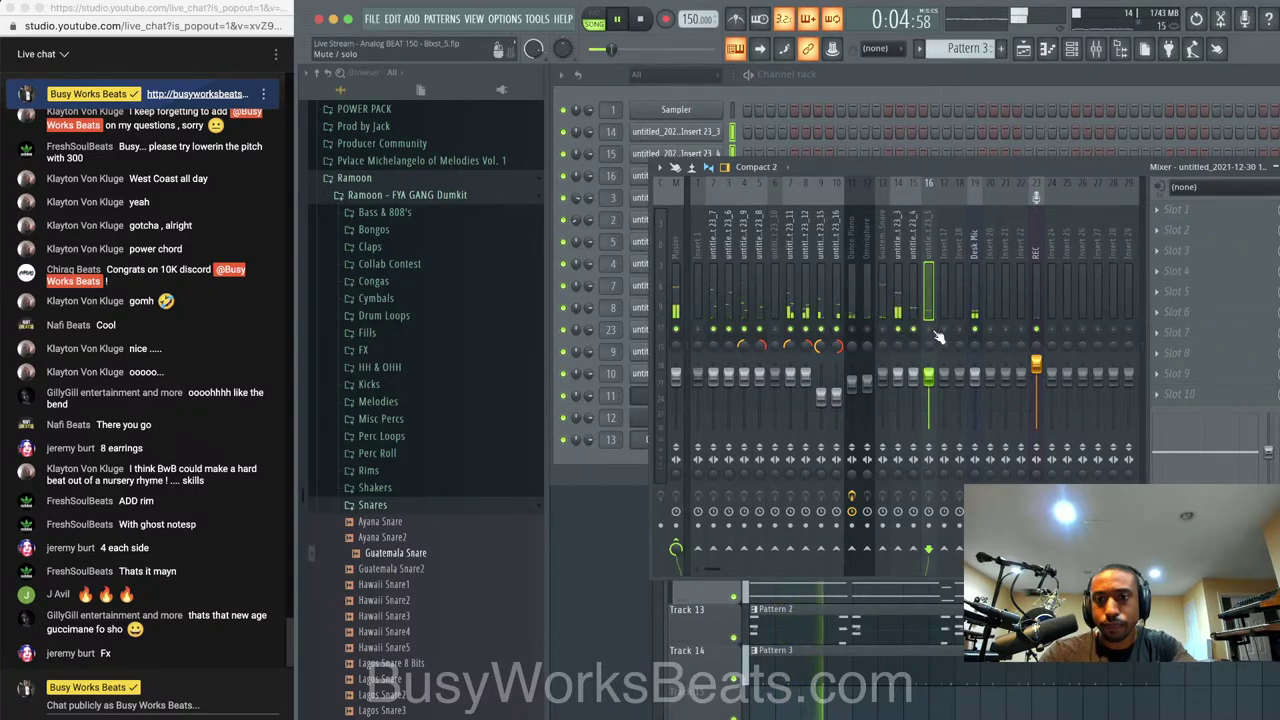
{"action": "right_click", "coordinate": [901, 329]}
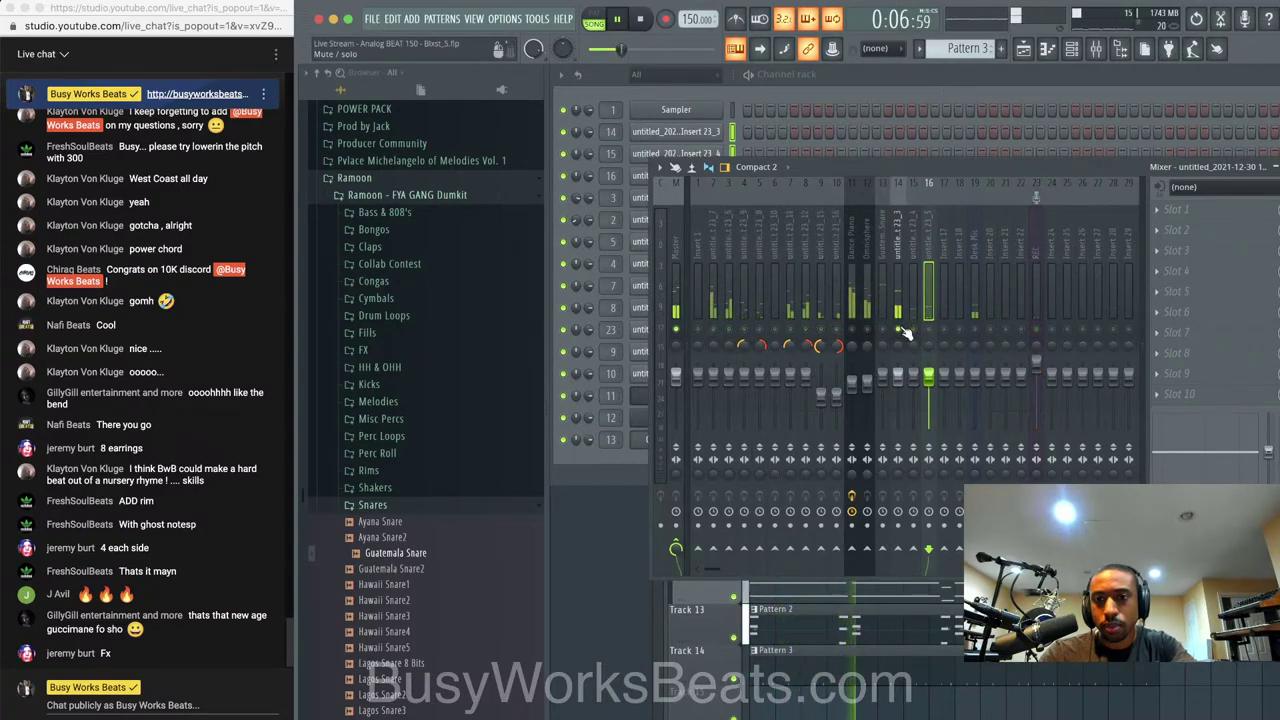
{"action": "right_click", "coordinate": [901, 329]}
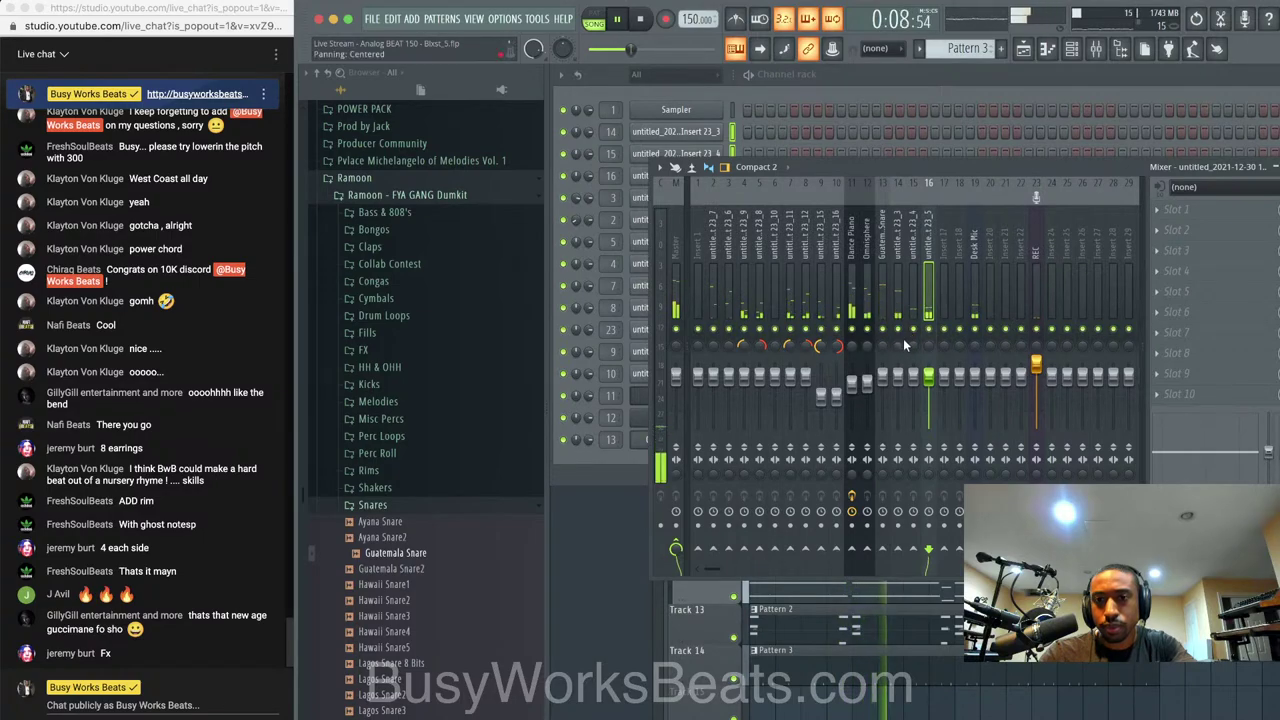
Move the 23_3, 23_4 and 23_5 mixer tracks together to positions 11 to 13, ahead of Dance Piano
{"action": "left_click_drag", "start_coordinate": [903, 292], "coordinate": [922, 283]}
{"action": "key", "text": "alt+Left"}
{"action": "key", "text": "alt+Left"}
{"action": "key", "text": "alt+Left"}
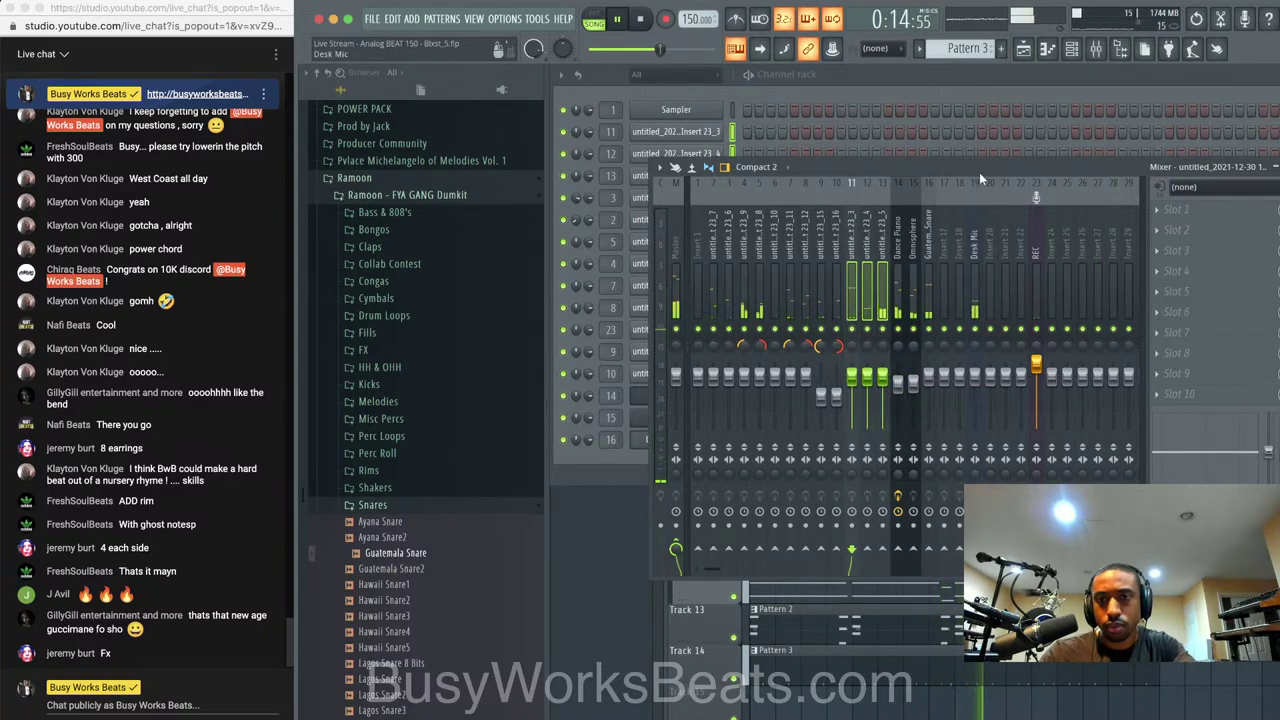
Check the Guatemala Snare notes in the Piano roll during playback and return to the Playlist
{"action": "left_click", "coordinate": [984, 83]}
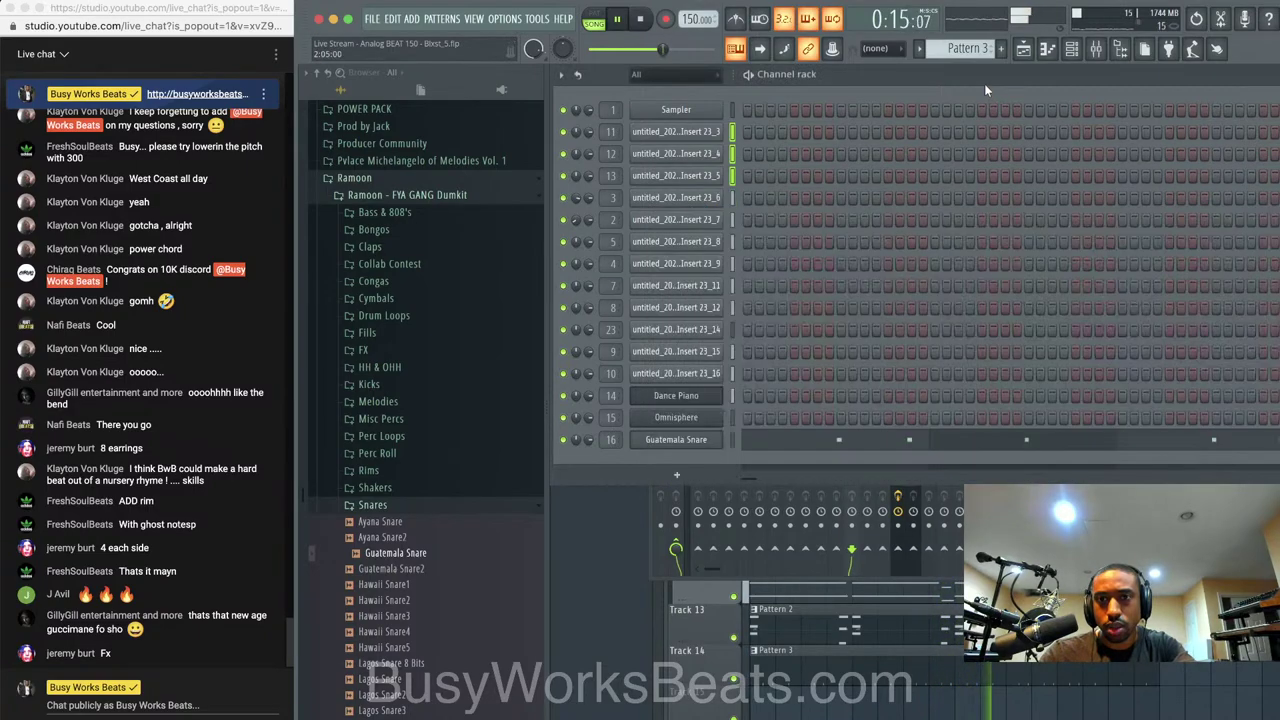
{"action": "left_click", "coordinate": [955, 449]}
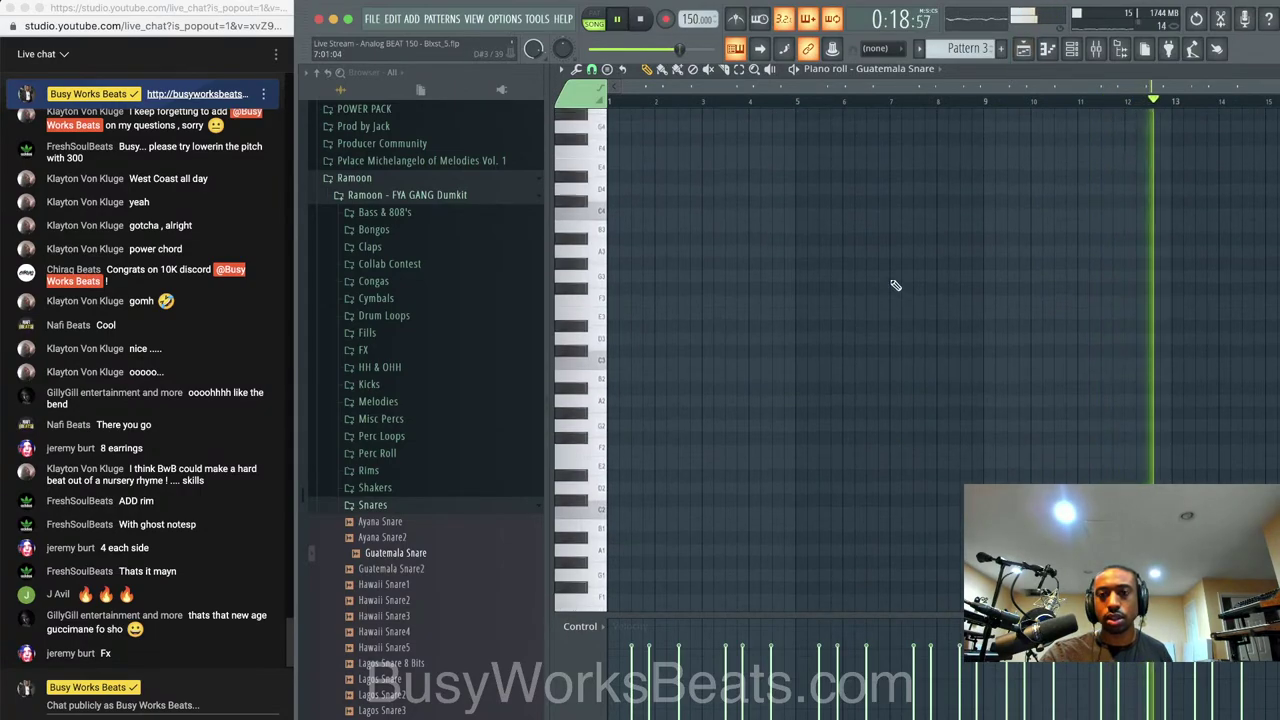
{"action": "left_click", "coordinate": [1023, 48]}
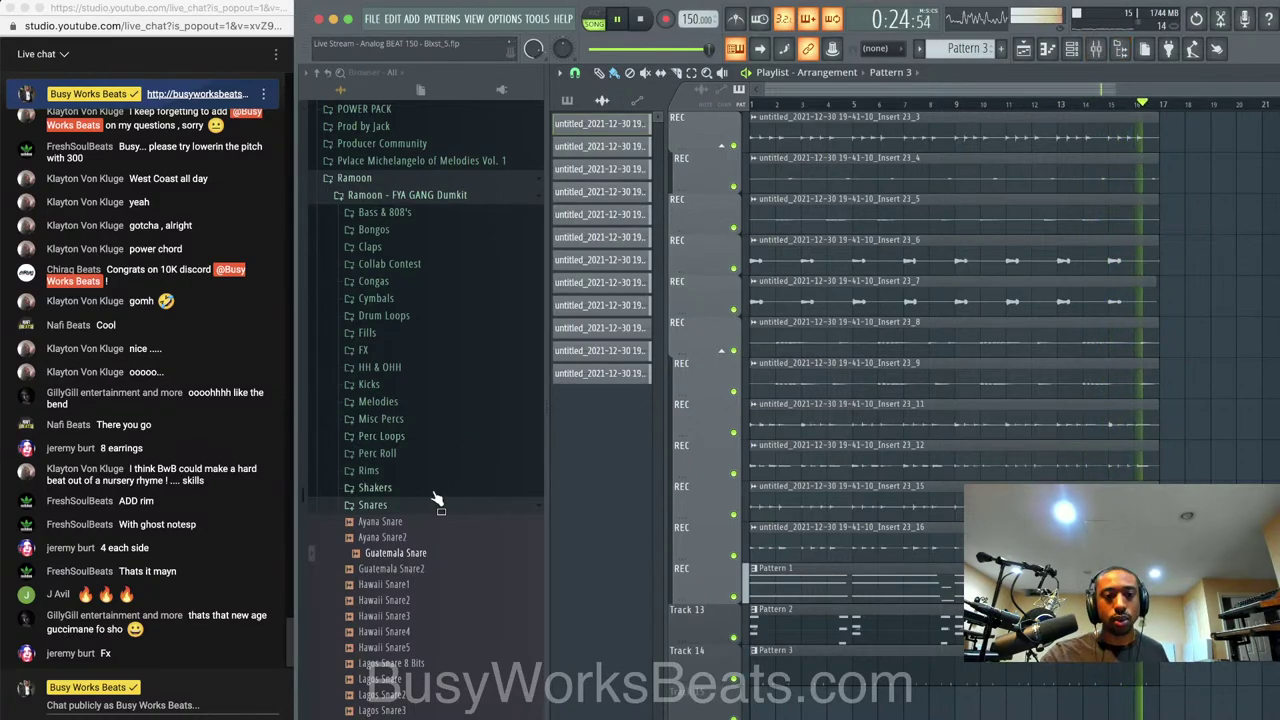
Audition samples in the dumkit's Kicks folder, load Dakar Kick into a new channel and route it to mixer track 17
{"action": "scroll", "coordinate": [425, 400], "scroll_direction": "down", "scroll_amount": 1}
{"action": "left_click", "coordinate": [417, 356]}
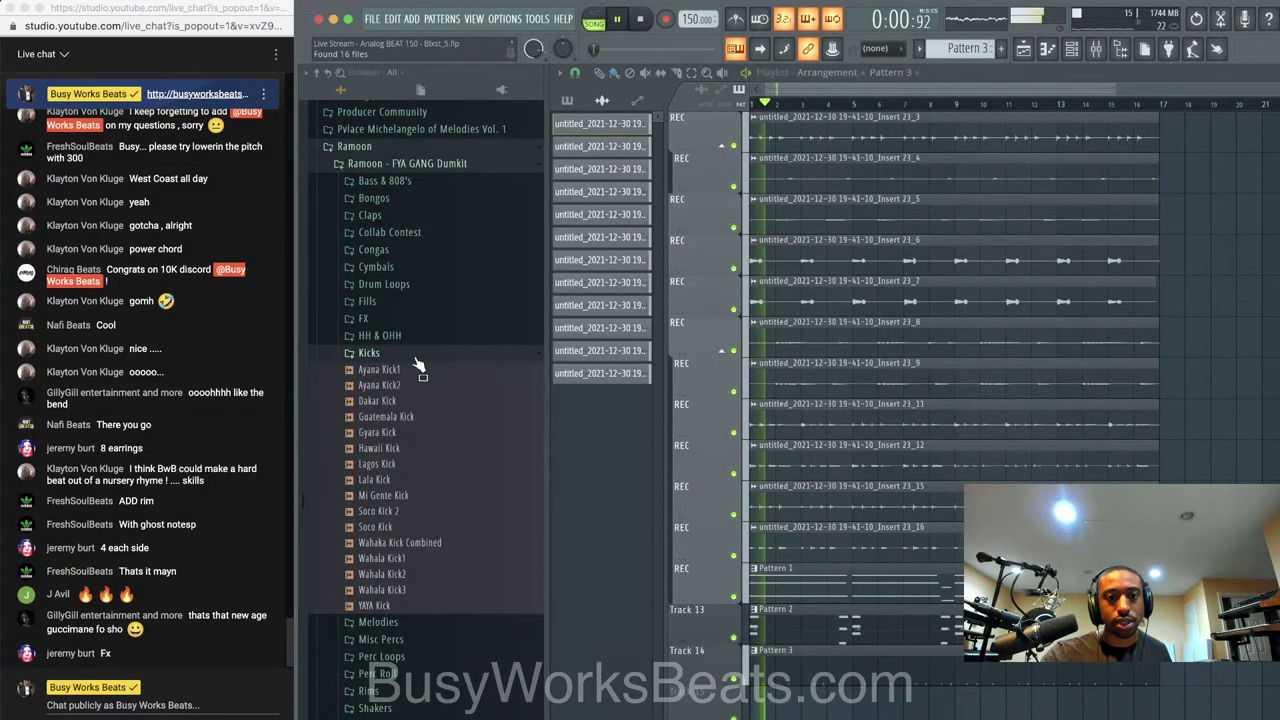
{"action": "left_click", "coordinate": [420, 369]}
{"action": "left_click", "coordinate": [421, 385]}
{"action": "left_click", "coordinate": [419, 400]}
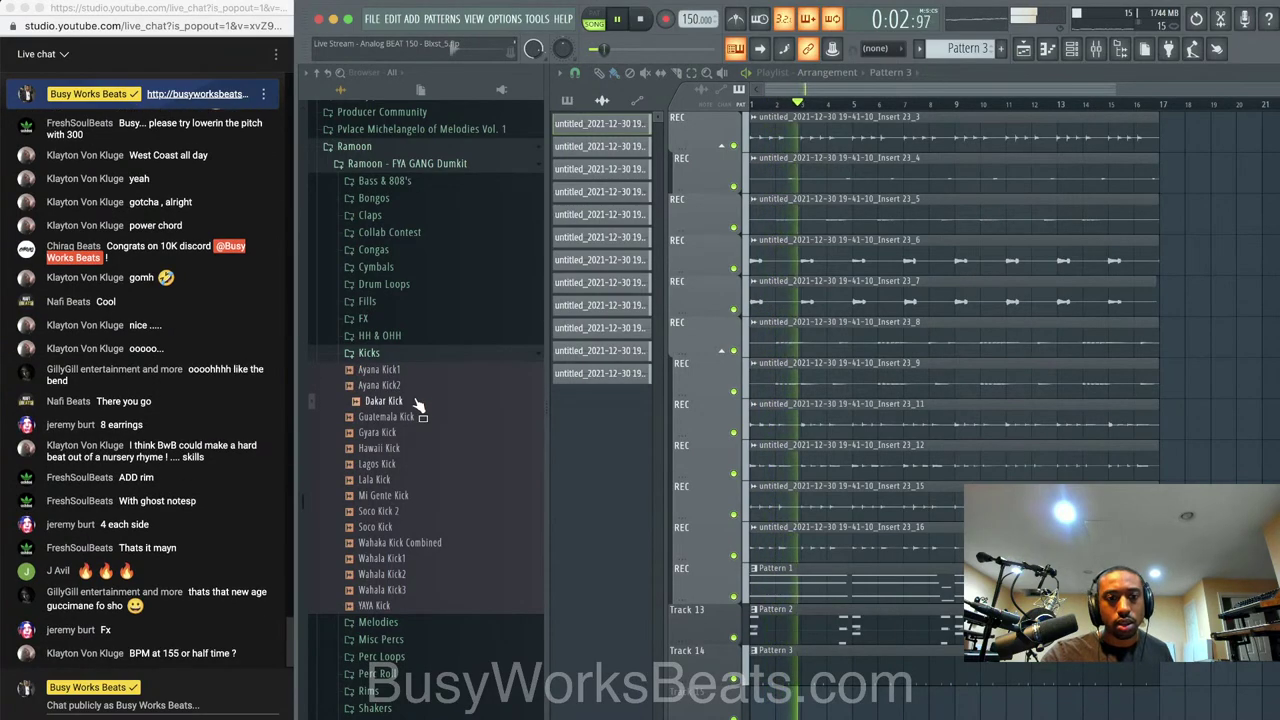
{"action": "right_click", "coordinate": [420, 402]}
{"action": "left_click", "coordinate": [439, 408]}
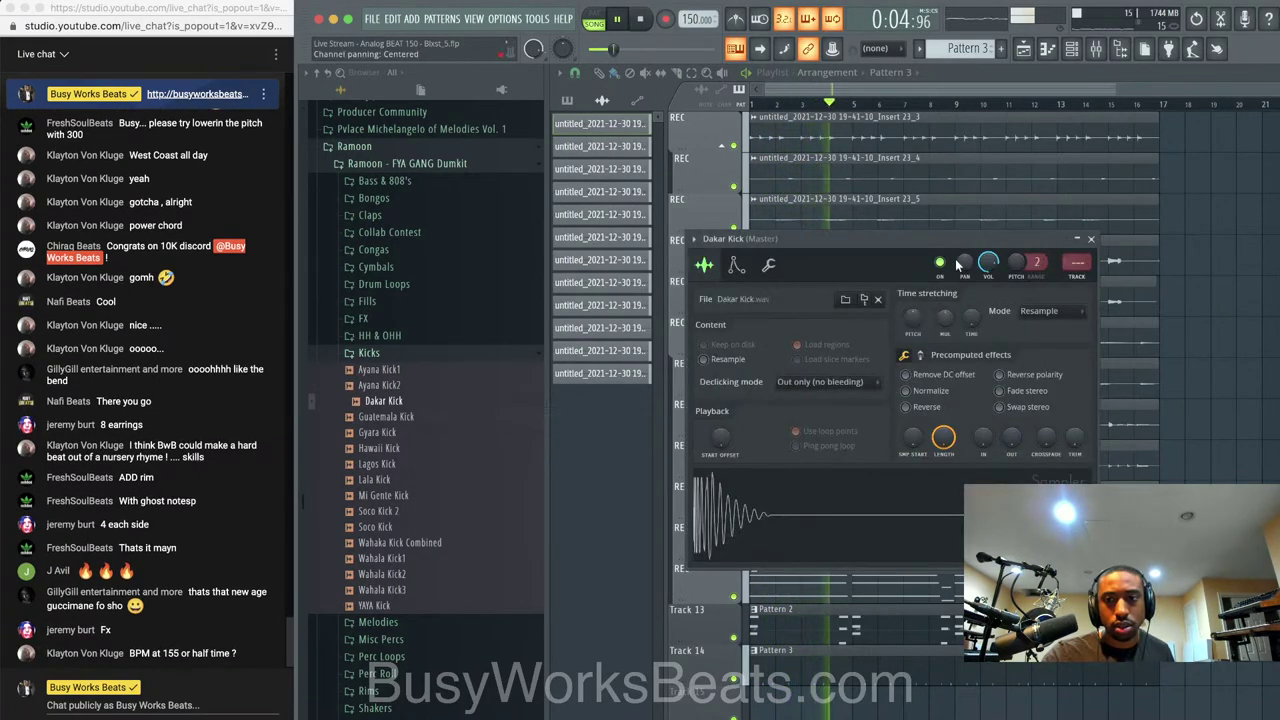
{"action": "key", "text": "F9"}
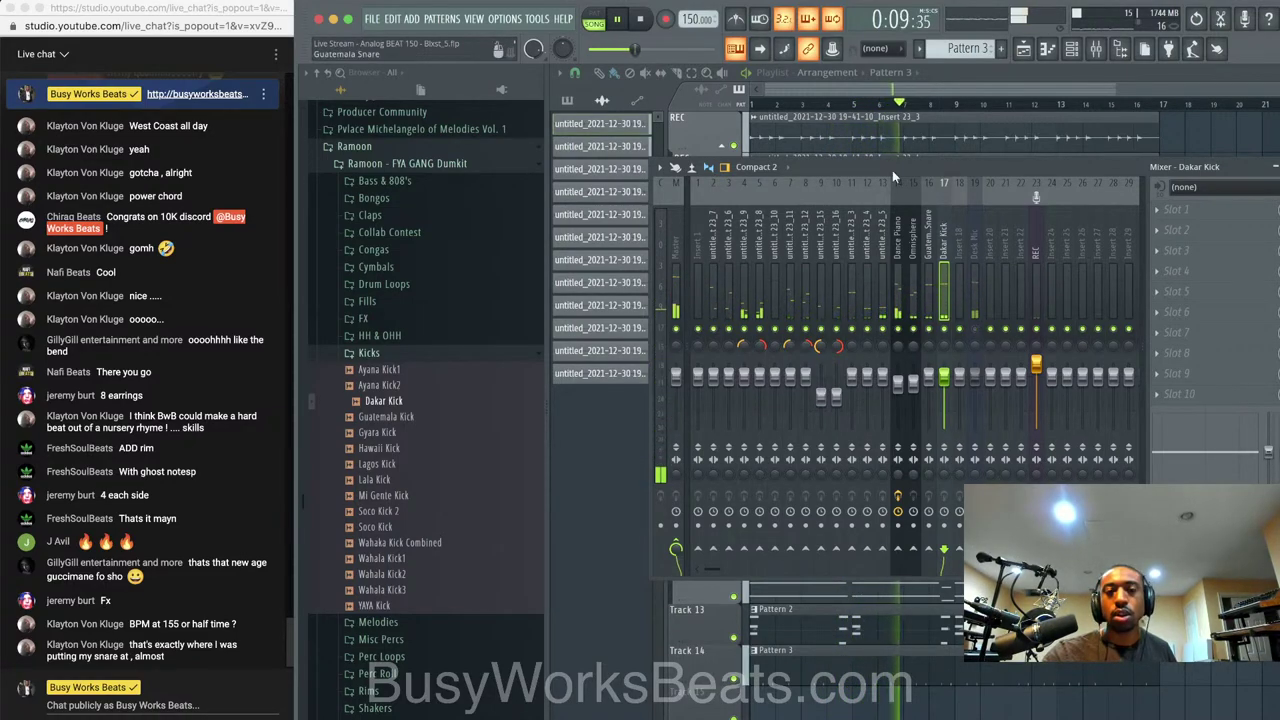
Record a Dakar Kick part into Pattern 3 over the song and stop playback
{"action": "key", "text": "r"}
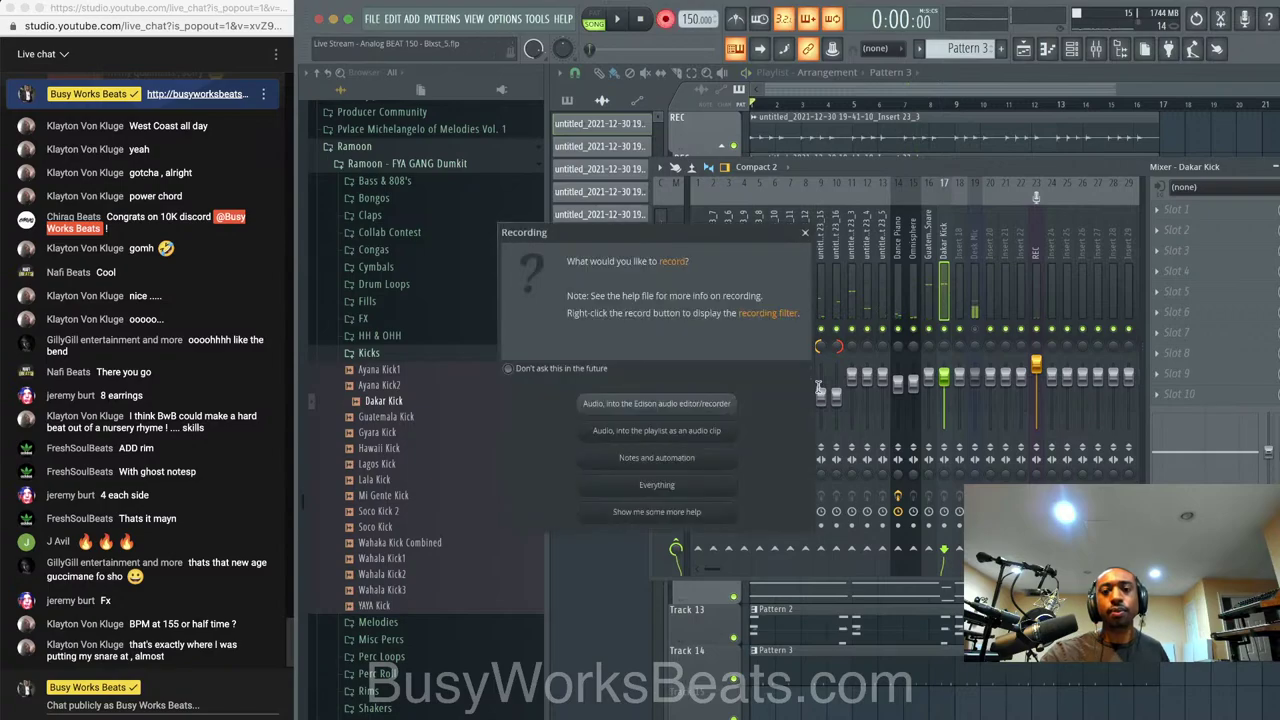
{"action": "left_click", "coordinate": [707, 482]}
{"action": "key", "text": "F9"}
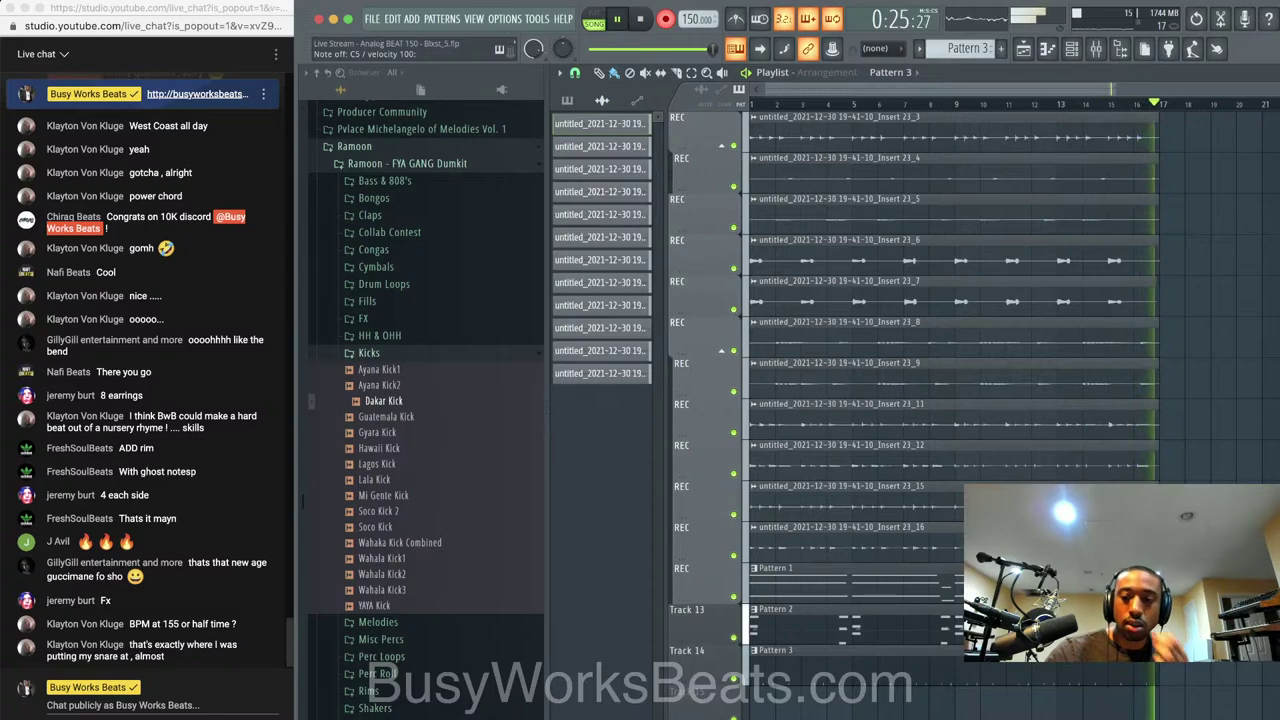
{"action": "key", "text": "space"}
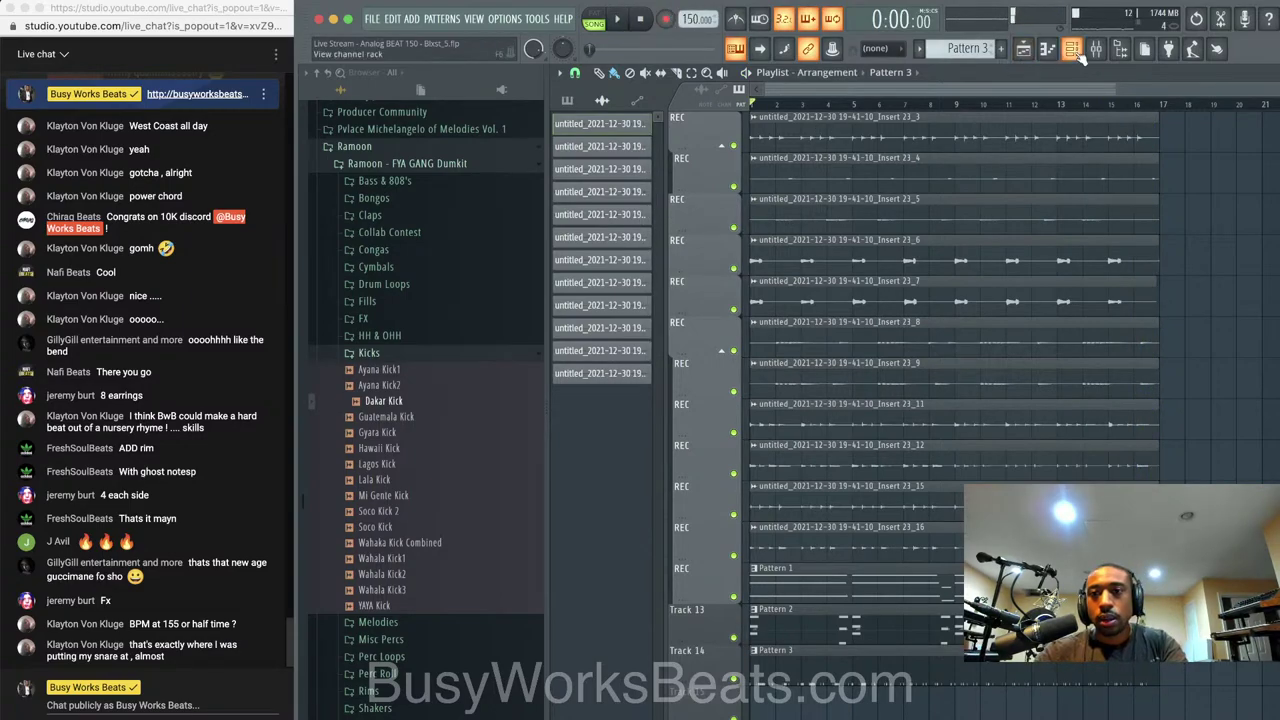
Cut the recorded Dakar Kick notes from Pattern 3 and paste them into Pattern 4 in the Channel rack
{"action": "left_click", "coordinate": [1075, 52]}
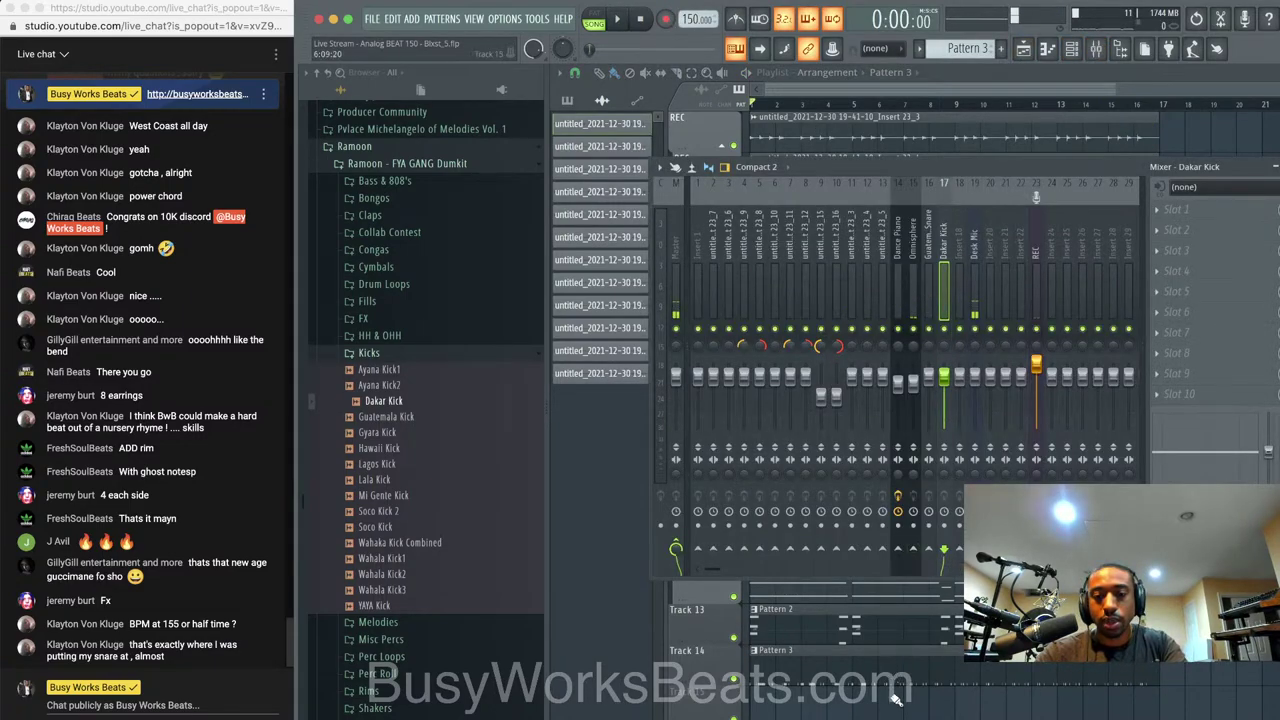
{"action": "key", "text": "F9"}
{"action": "left_click", "coordinate": [1071, 50]}
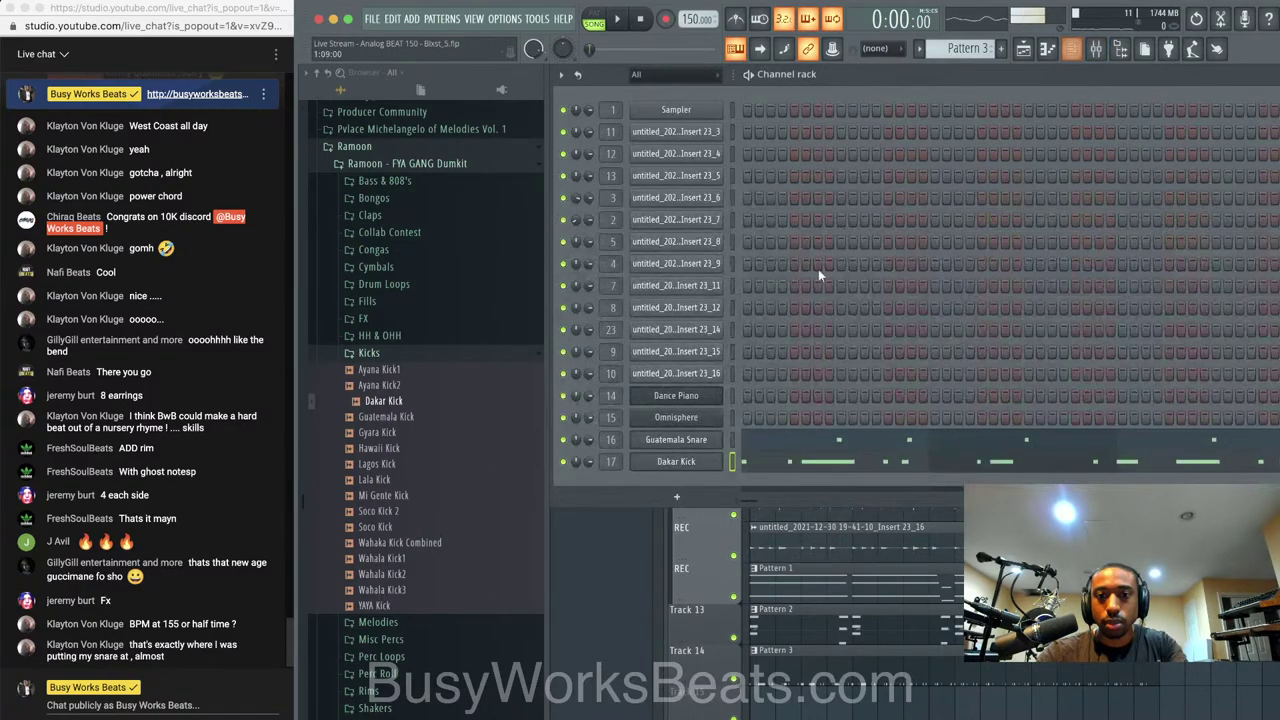
{"action": "key", "text": "super+x"}
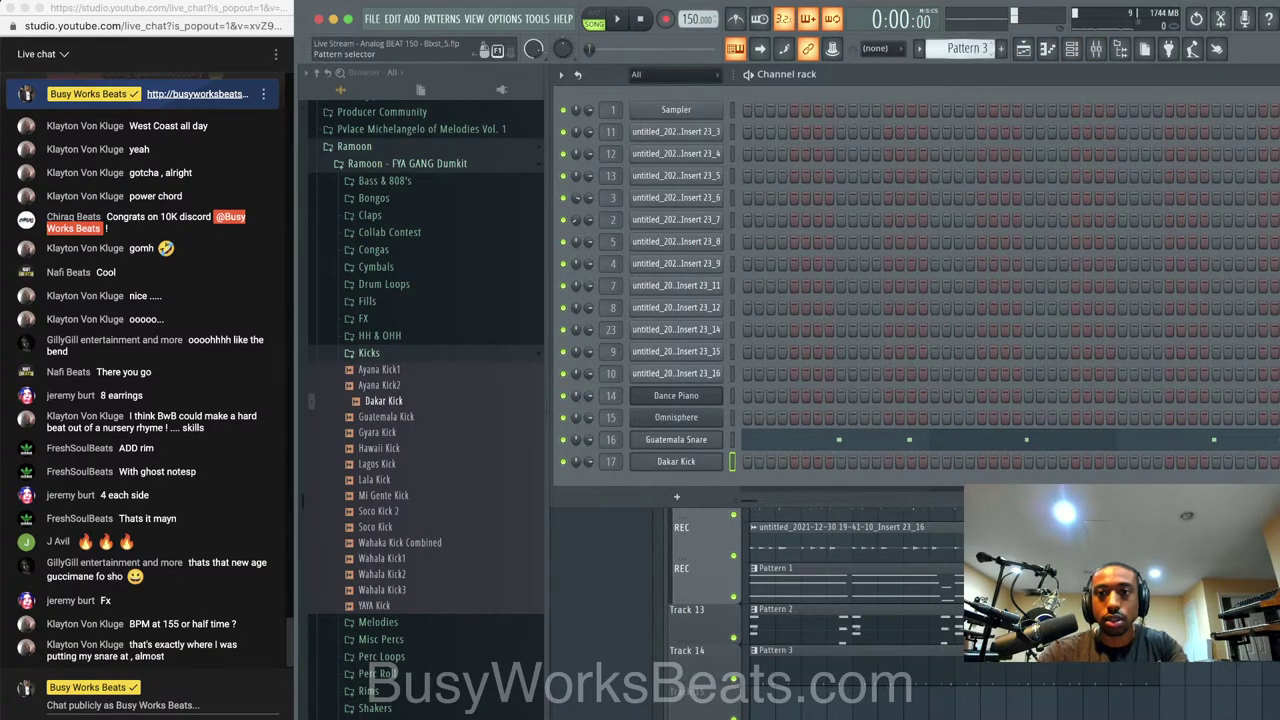
{"action": "left_click", "coordinate": [1001, 49]}
{"action": "key", "text": "super+v"}
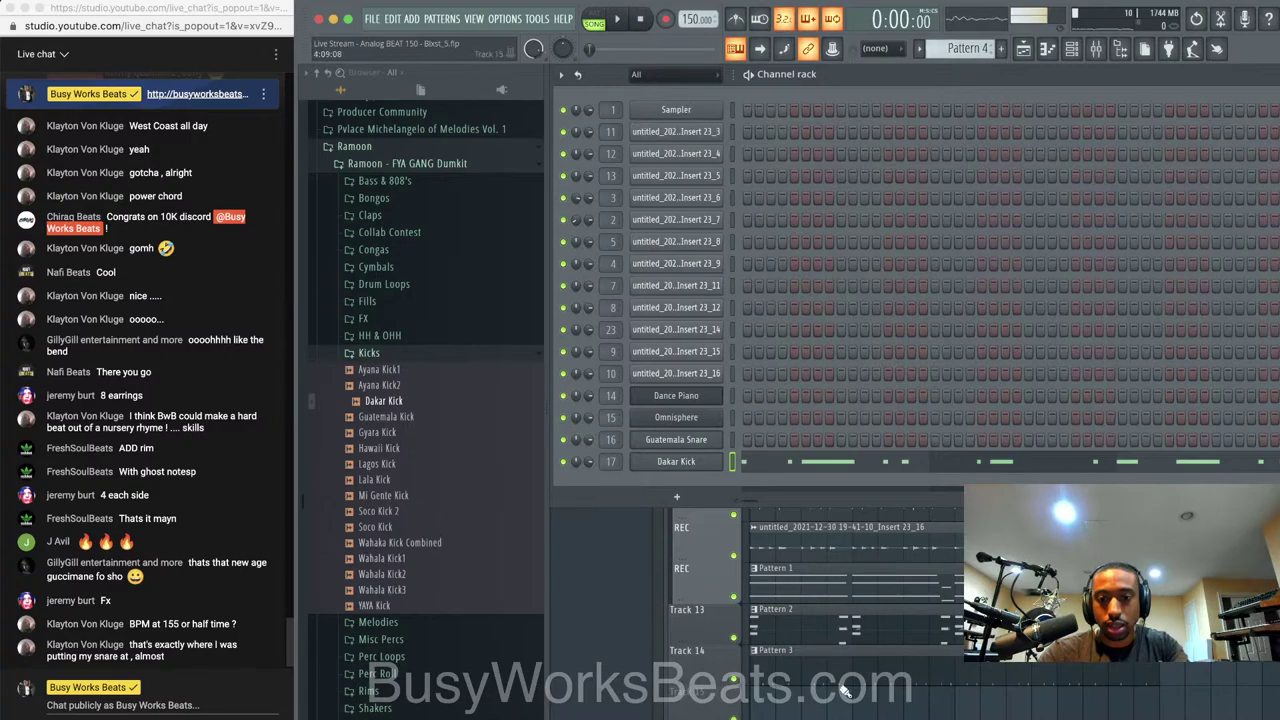
Place Pattern 4 on Playlist Track 15, trim its start to bar 9 and play the song
{"action": "left_click", "coordinate": [780, 692]}
{"action": "left_click_drag", "start_coordinate": [753, 708], "coordinate": [929, 708]}
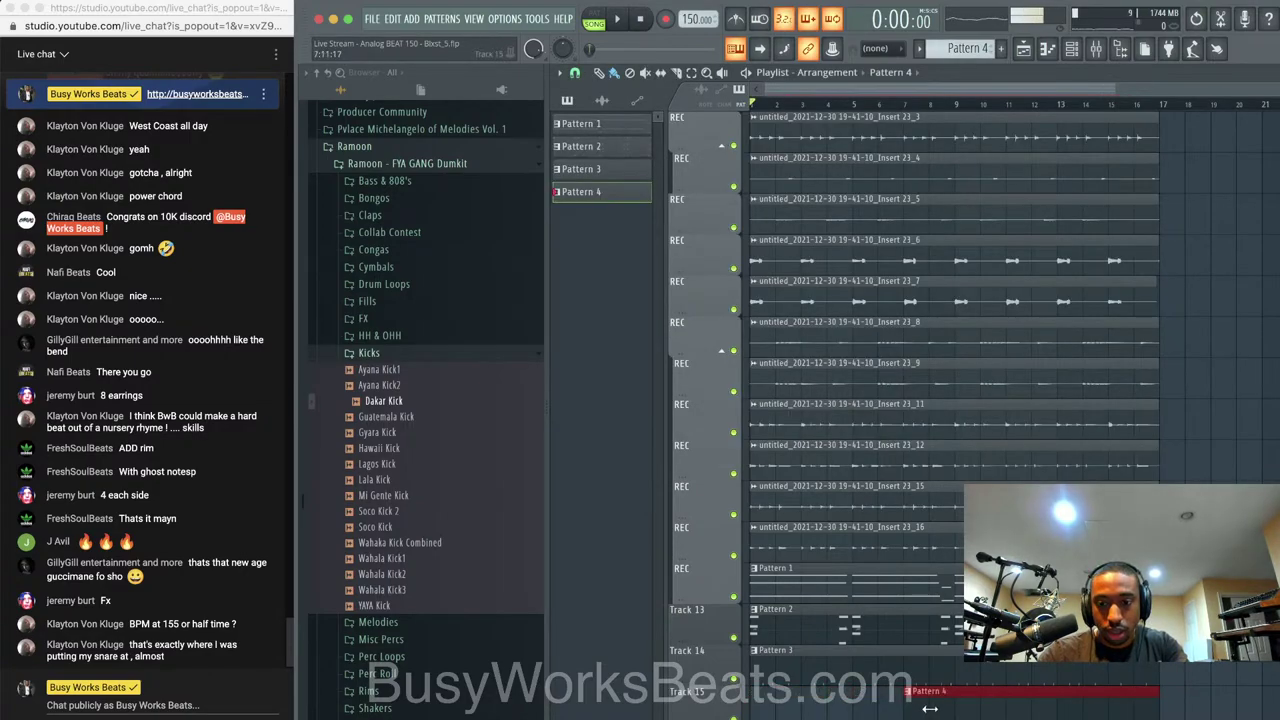
{"action": "key", "text": "space"}
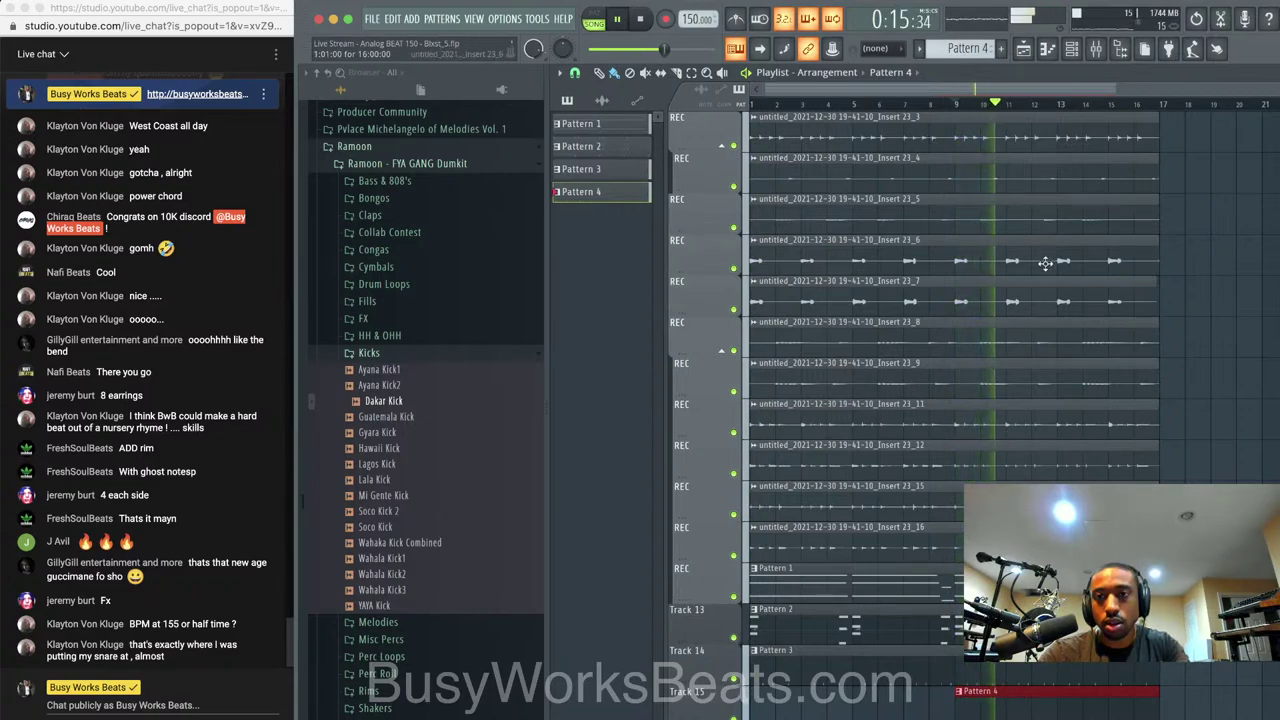
Bring up the Channel rack and audition samples in the Congas folder, including Dakar Conga and Ayana Conga3, over the song
{"action": "left_click", "coordinate": [1071, 50]}
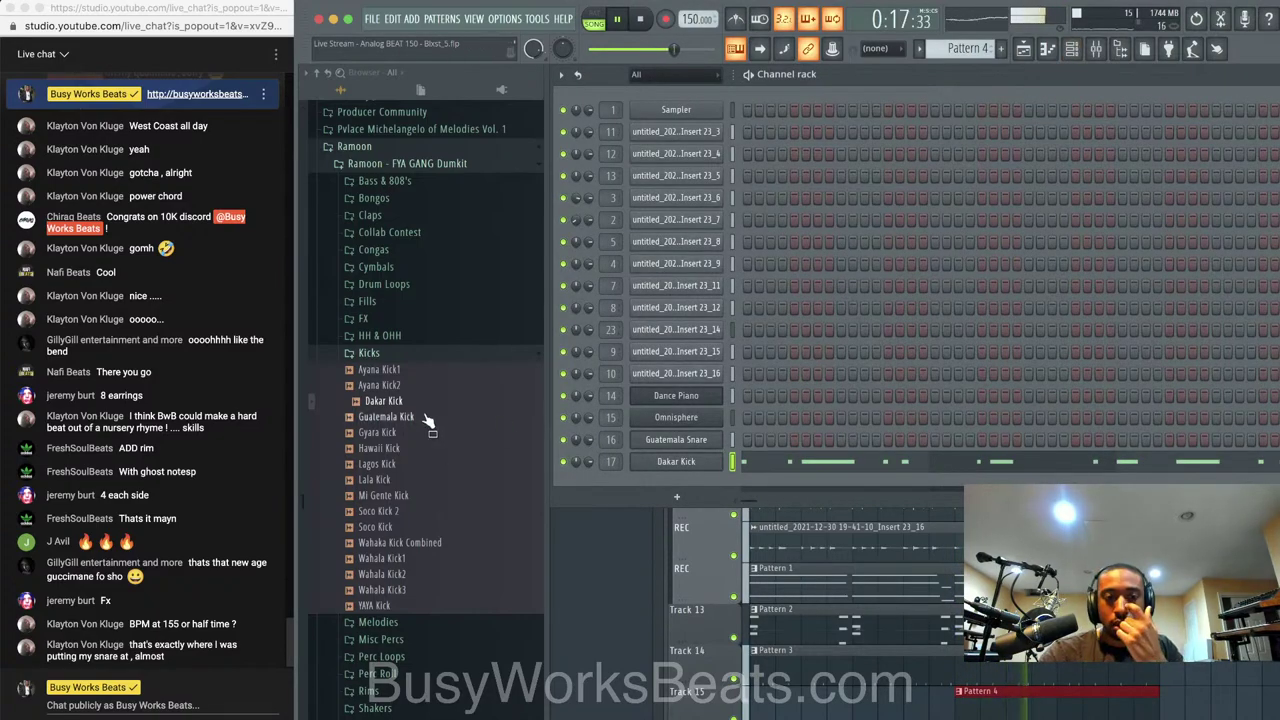
{"action": "left_click", "coordinate": [433, 251]}
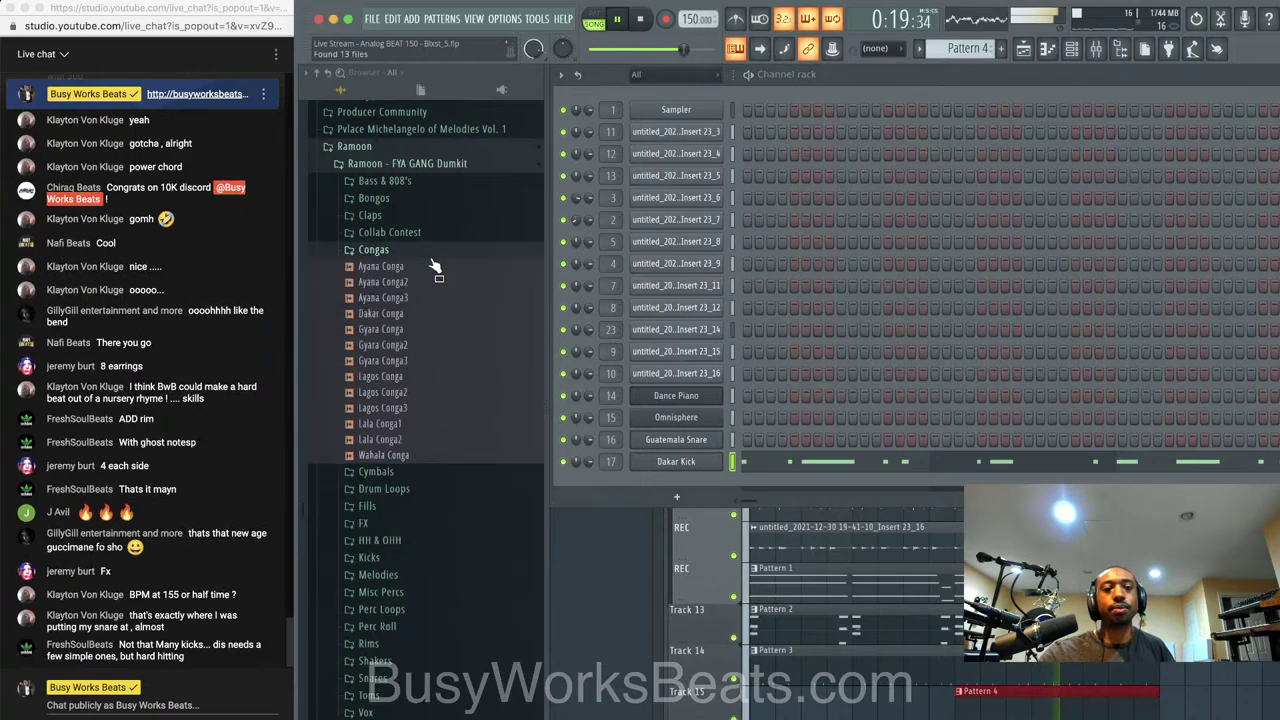
{"action": "left_click", "coordinate": [431, 283]}
{"action": "left_click", "coordinate": [421, 284]}
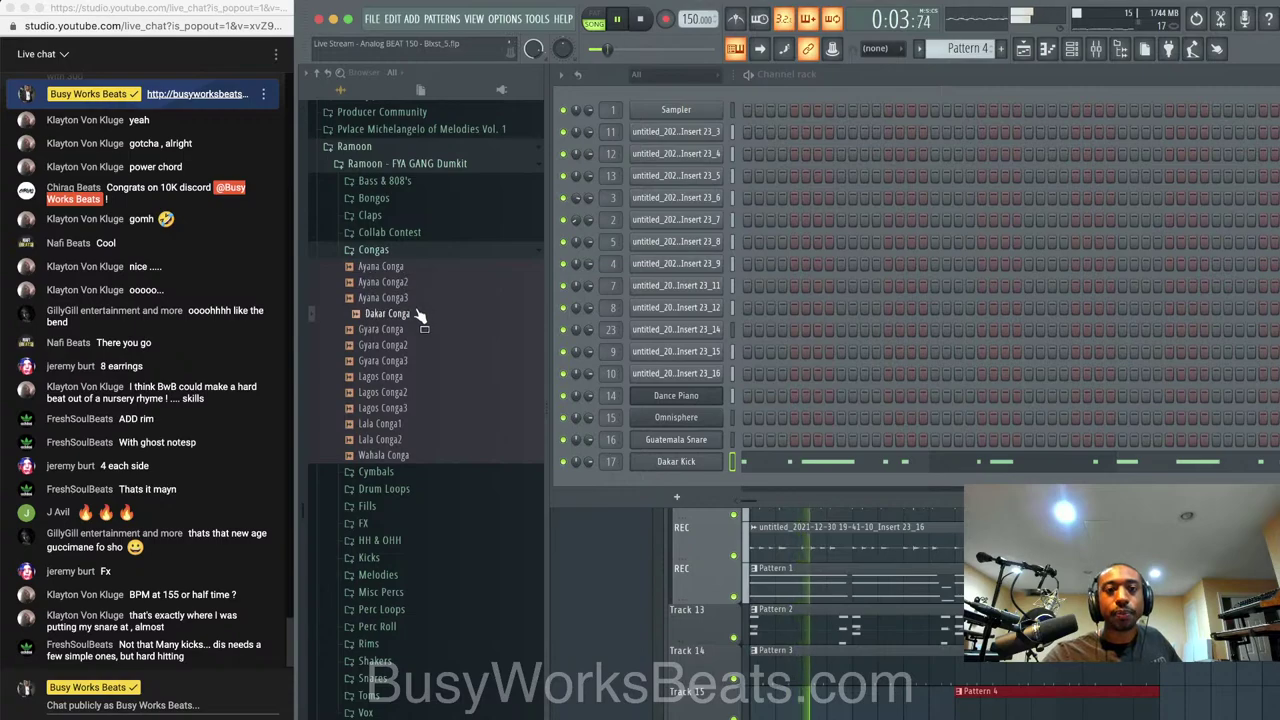
{"action": "left_click", "coordinate": [421, 300]}
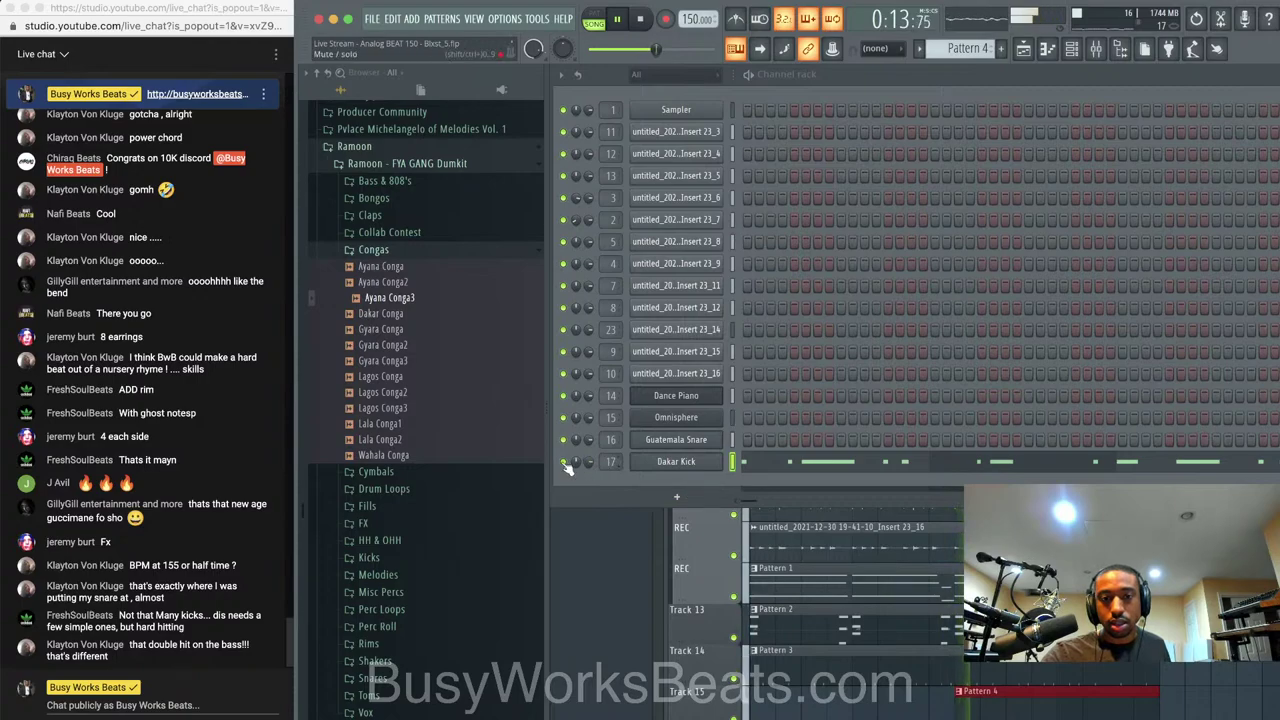
Audition samples in Ramoon's Bass & 808's folder, including Dakar 808, over the song and stop playback
{"action": "left_click", "coordinate": [410, 188]}
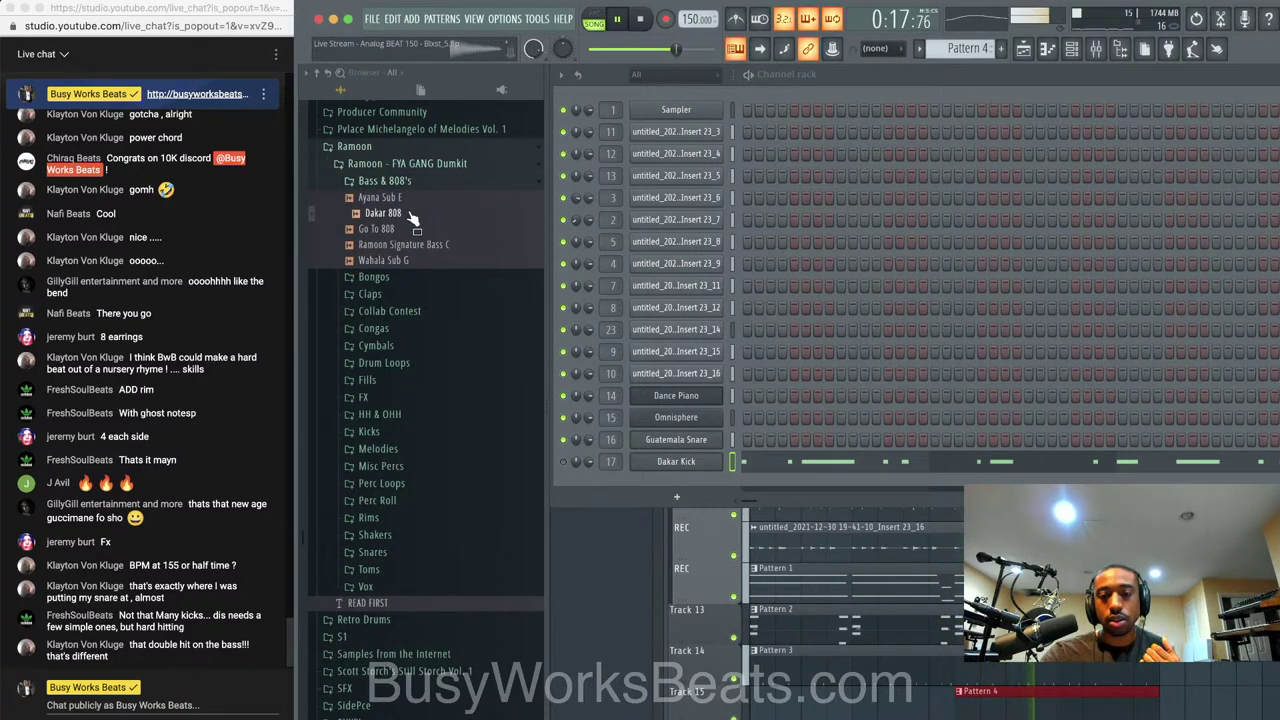
{"action": "right_click", "coordinate": [410, 214]}
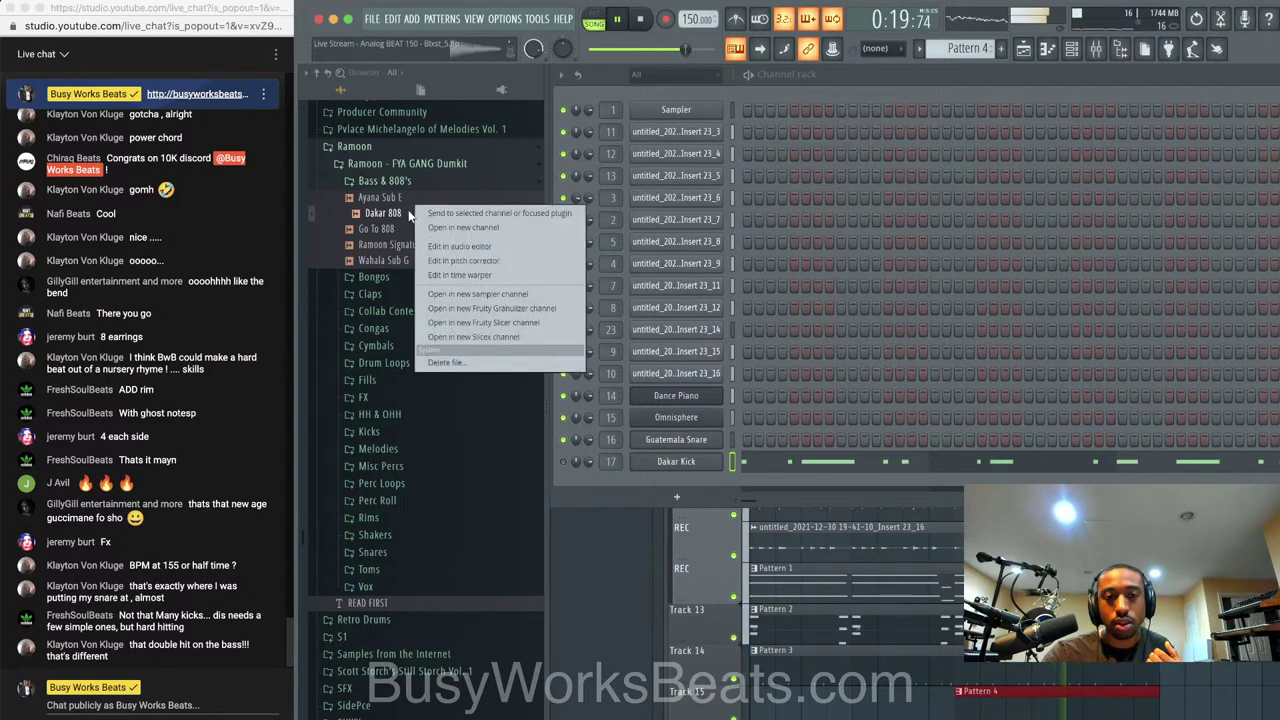
{"action": "left_click", "coordinate": [399, 214]}
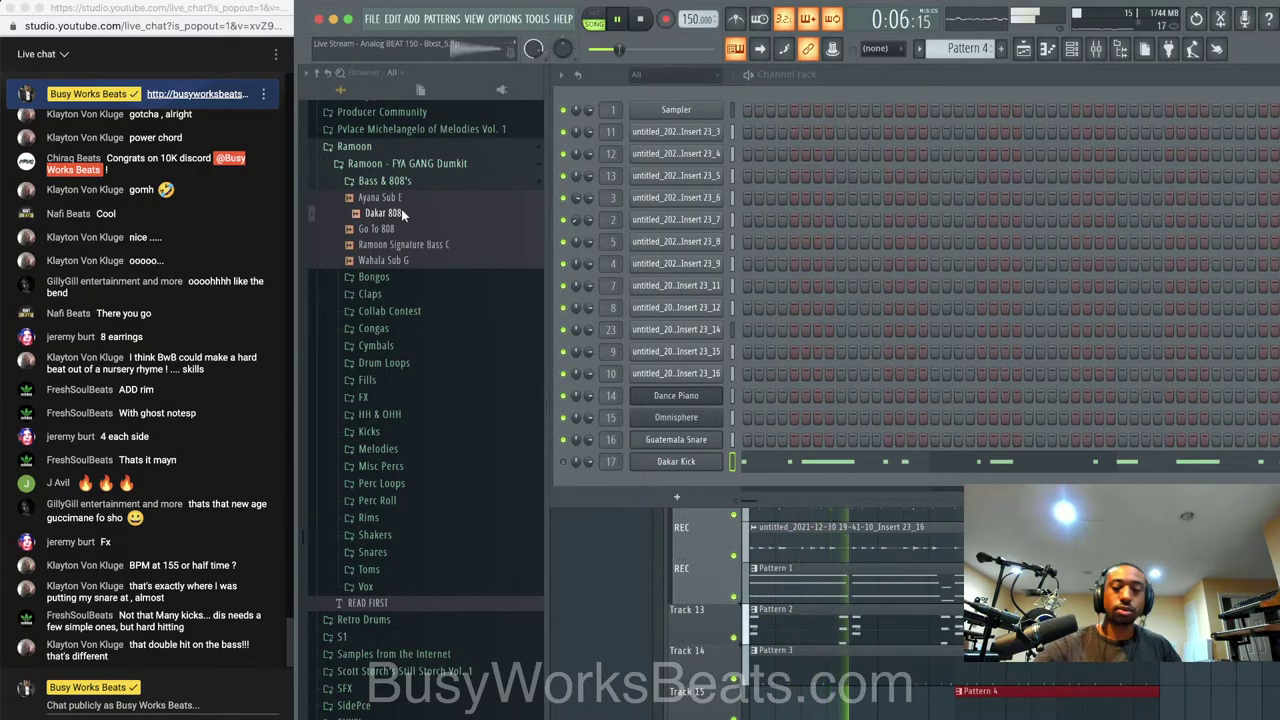
{"action": "key", "text": "space"}
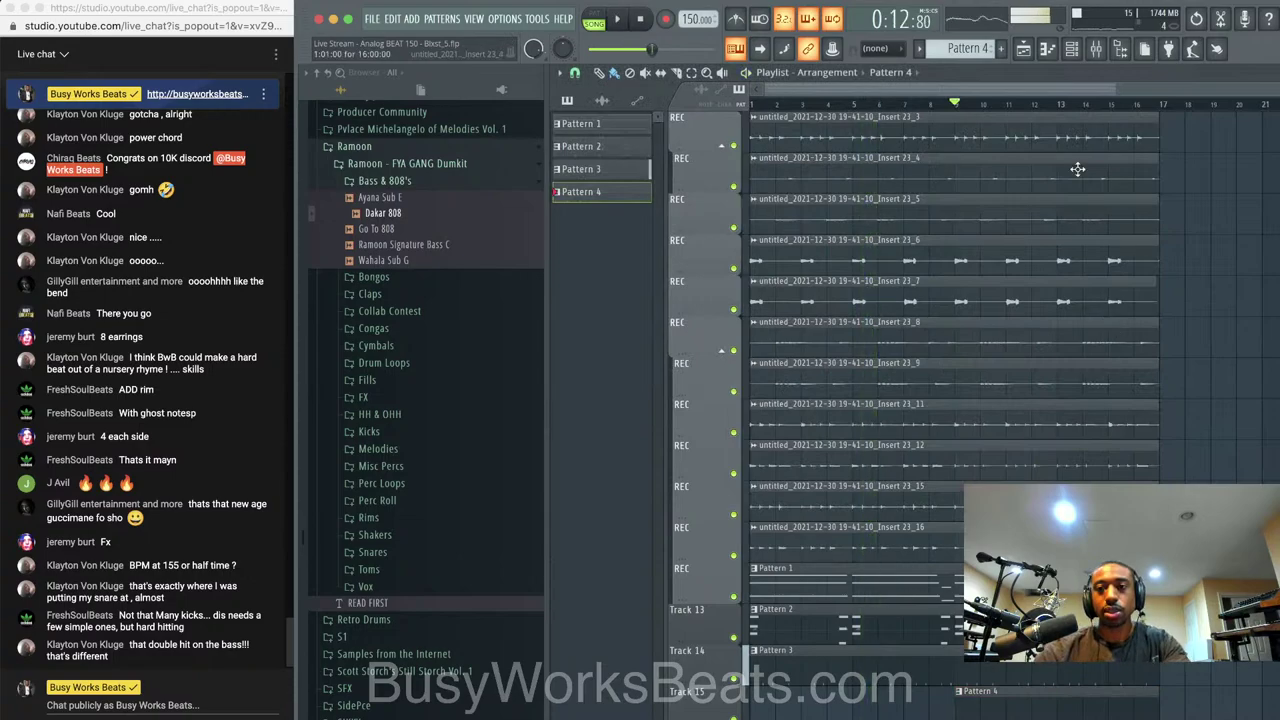
Group the remaining separate REC tracks with the tracks above them in the Playlist and collapse the whole group
{"action": "left_click", "coordinate": [724, 147]}
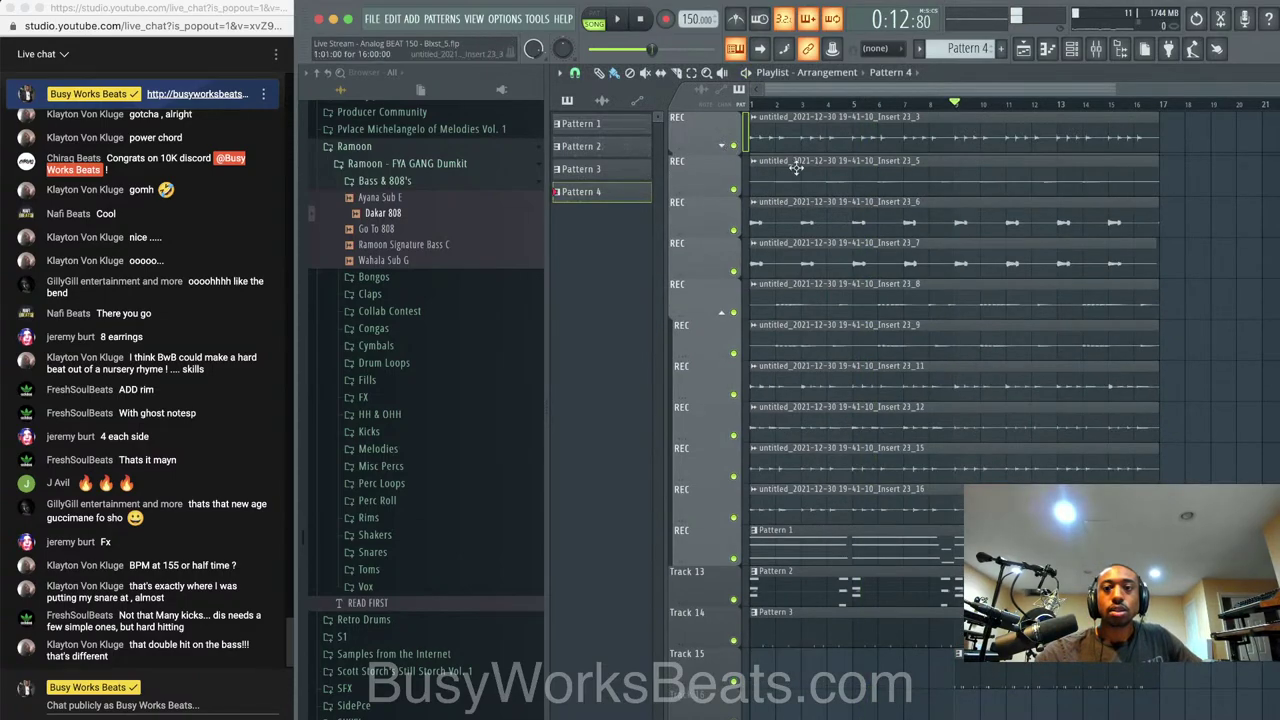
{"action": "left_click", "coordinate": [728, 147]}
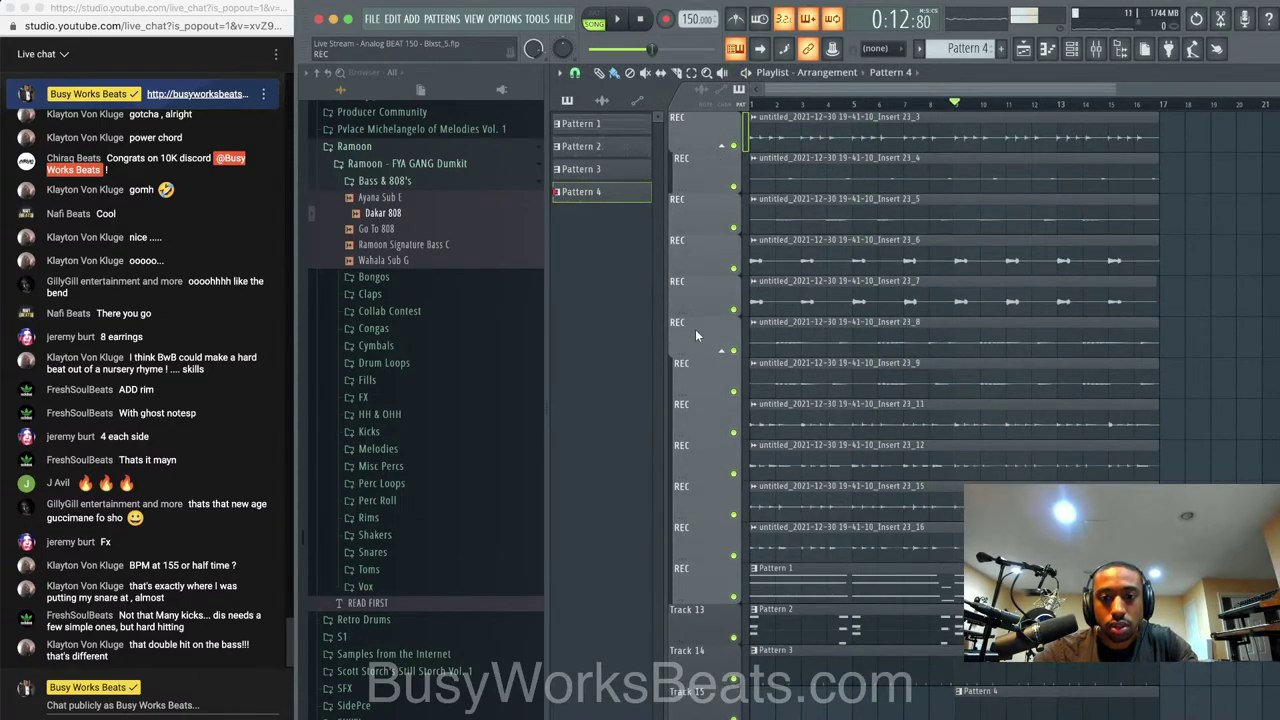
{"action": "right_click", "coordinate": [720, 225]}
{"action": "right_click", "coordinate": [705, 258]}
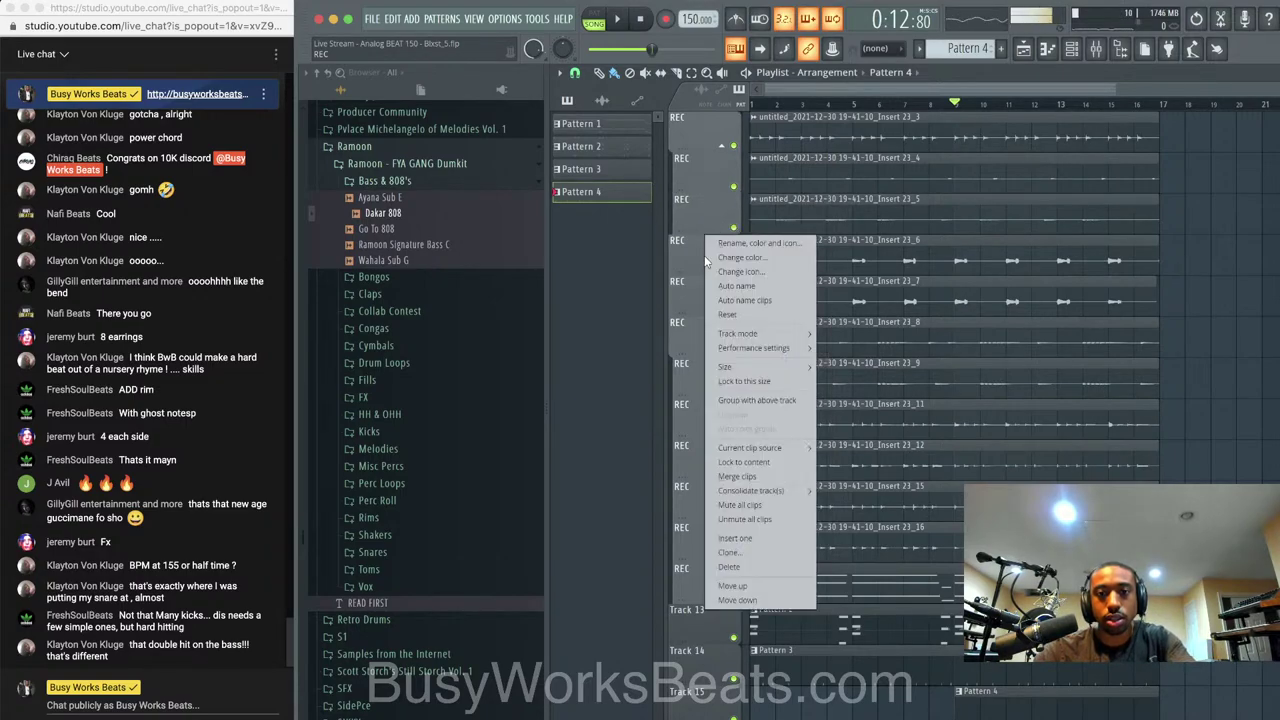
{"action": "key", "text": "g"}
{"action": "right_click", "coordinate": [705, 299]}
{"action": "key", "text": "g"}
{"action": "right_click", "coordinate": [707, 338]}
{"action": "key", "text": "g"}
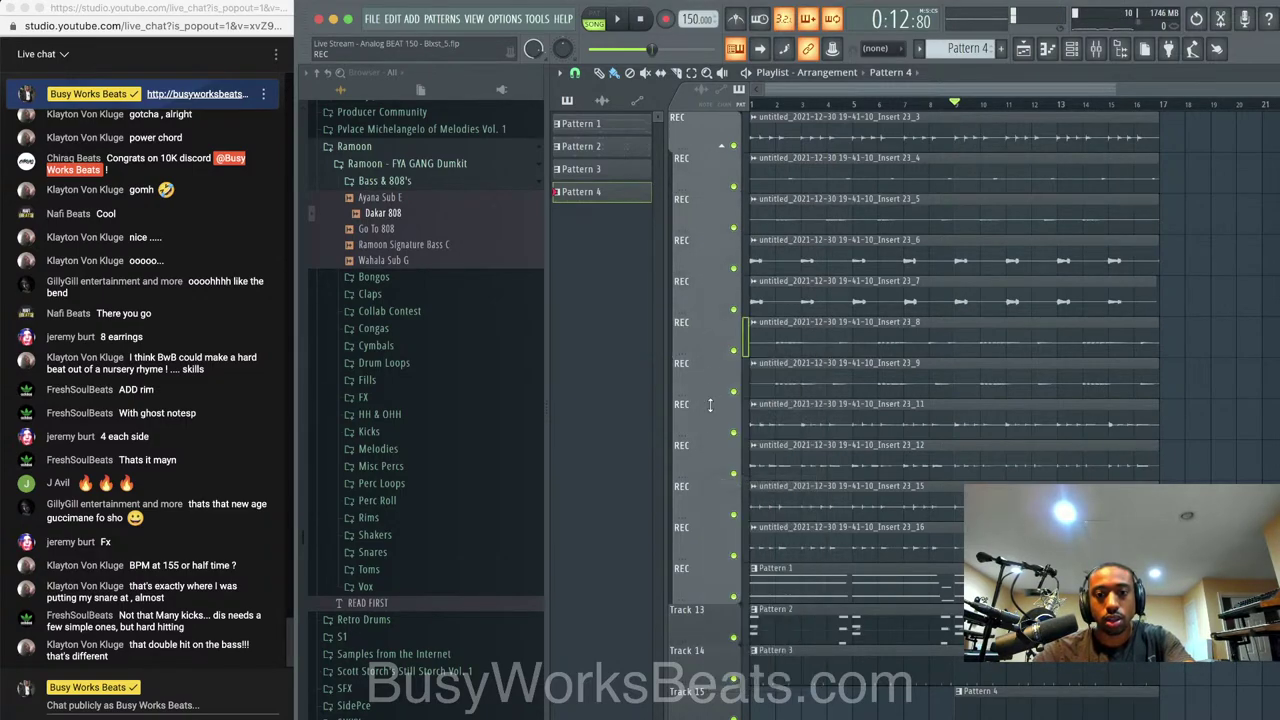
{"action": "left_click", "coordinate": [728, 147]}
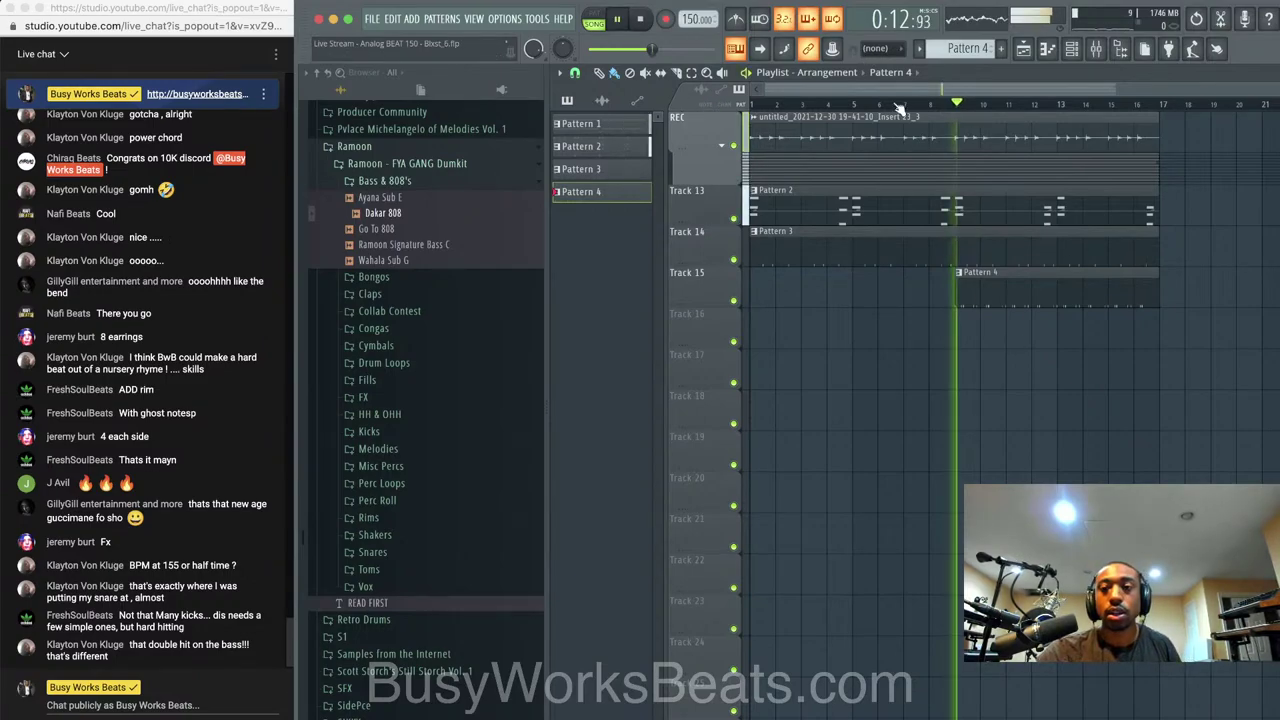
Find Signature Cat Sound in the Fx folder of Abel Beats - Producer Essentials and place it at bar 1 on Playlist Track 17
{"action": "left_click", "coordinate": [1097, 52]}
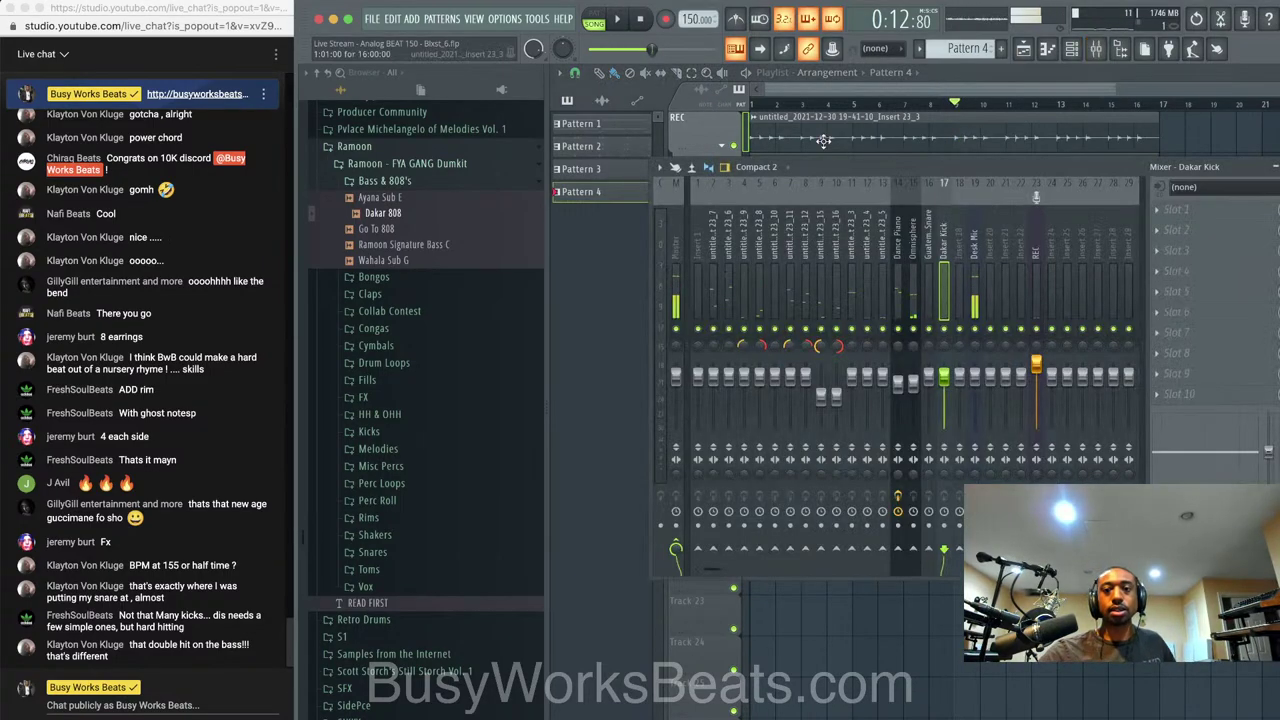
{"action": "scroll", "coordinate": [370, 148], "scroll_direction": "up", "scroll_amount": 10}
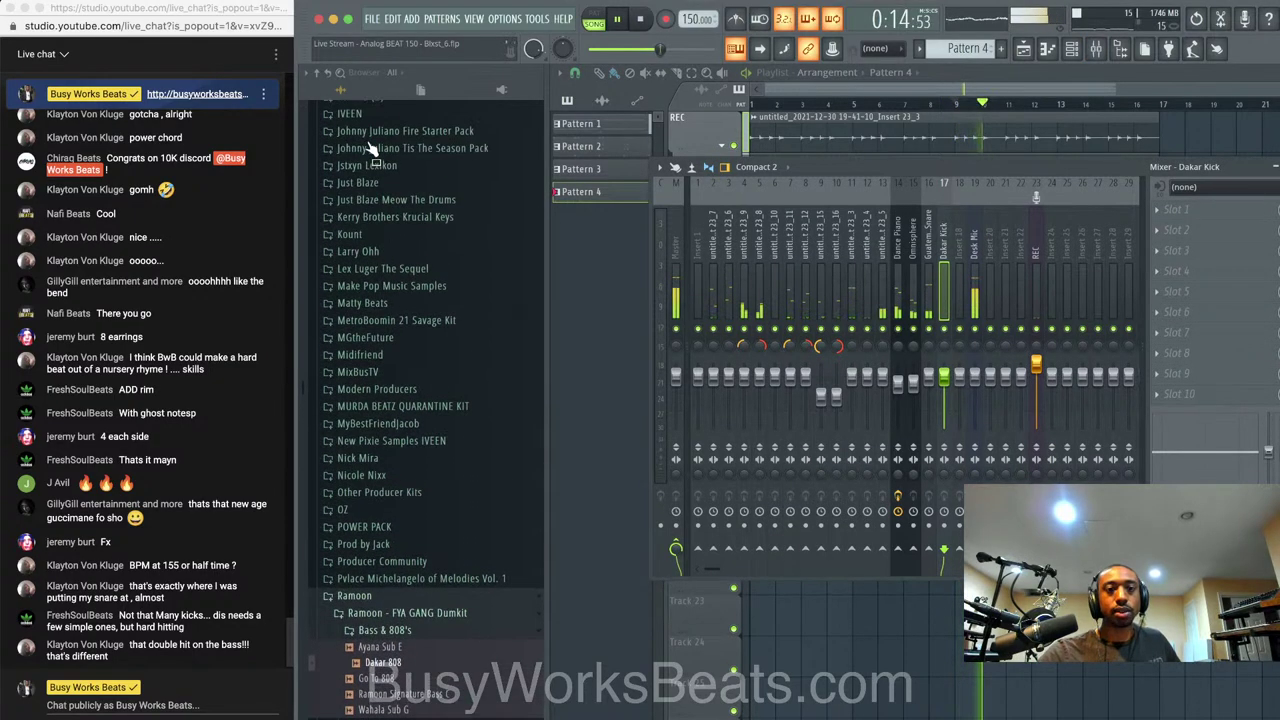
{"action": "scroll", "coordinate": [370, 148], "scroll_direction": "up", "scroll_amount": 10}
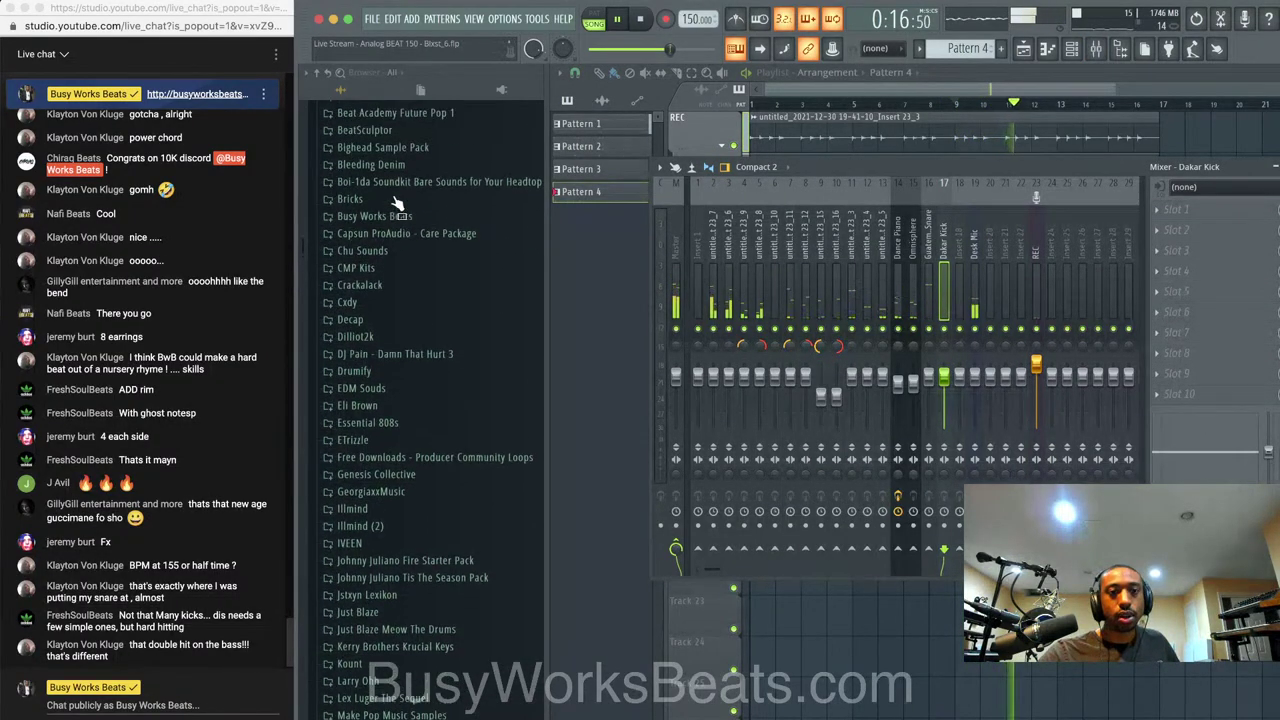
{"action": "scroll", "coordinate": [393, 155], "scroll_direction": "up", "scroll_amount": 3}
{"action": "left_click", "coordinate": [393, 147]}
{"action": "left_click", "coordinate": [393, 148]}
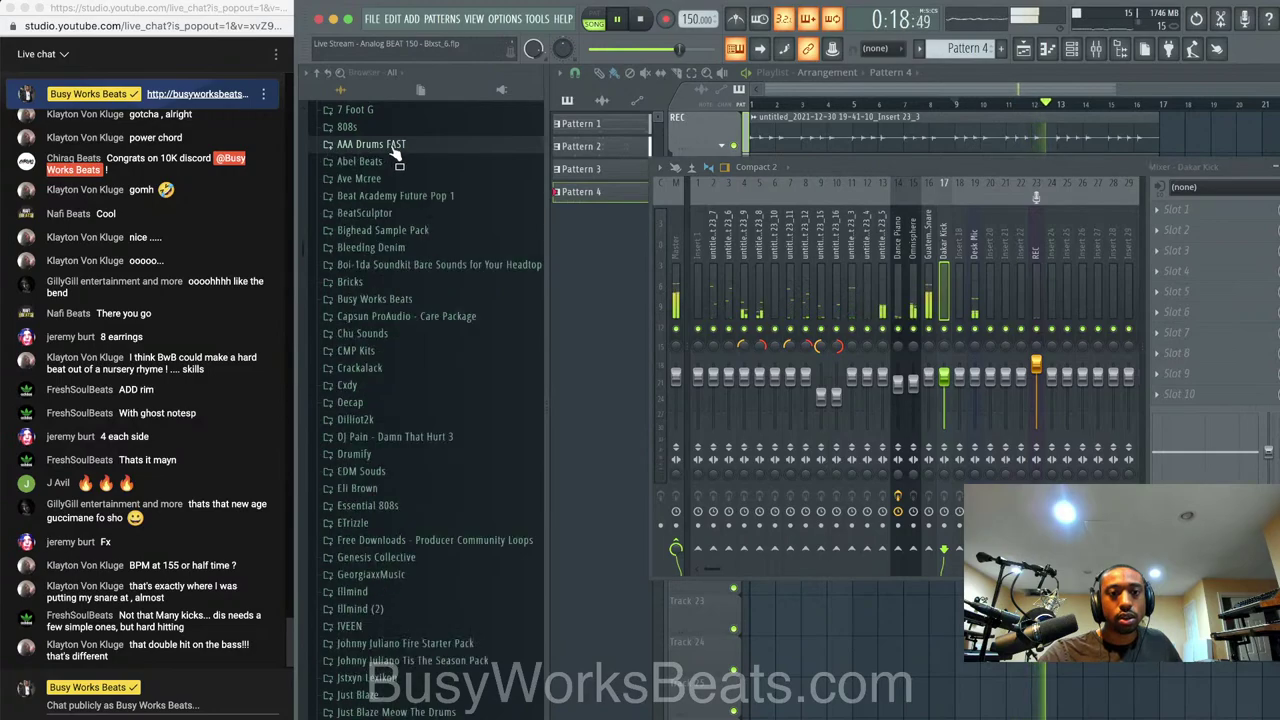
{"action": "left_click", "coordinate": [393, 161]}
{"action": "left_click", "coordinate": [454, 182]}
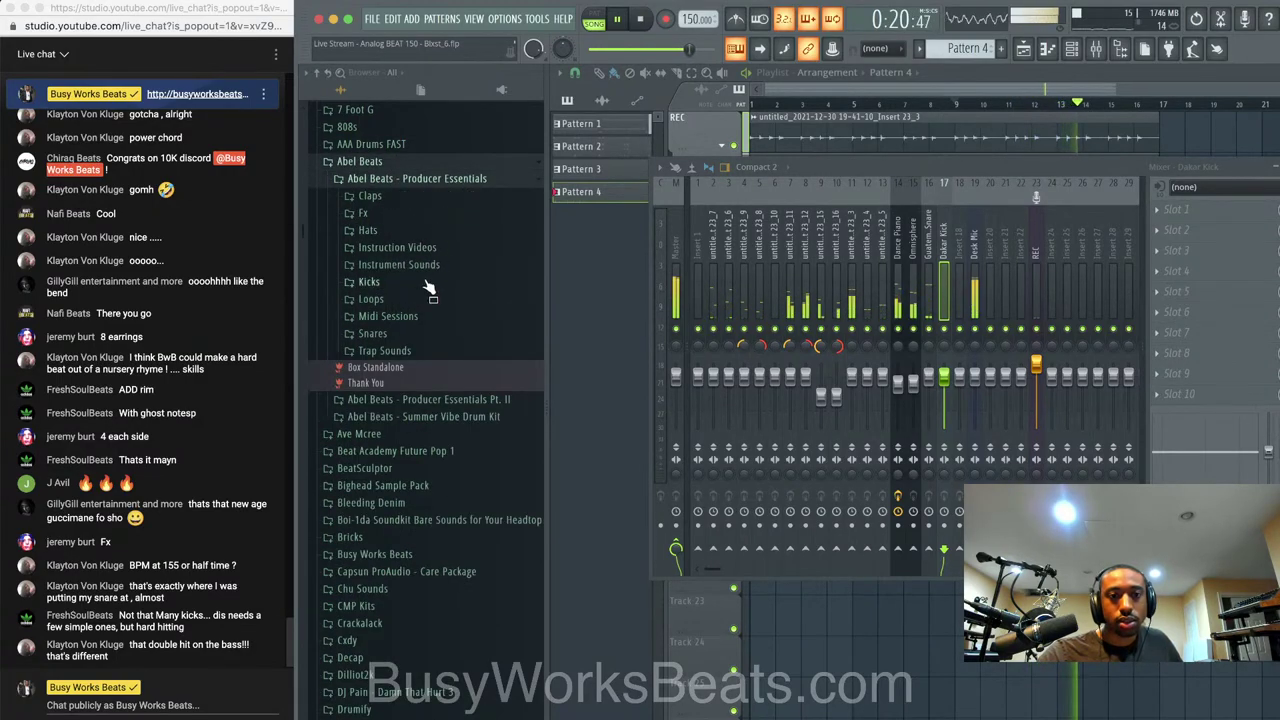
{"action": "left_click", "coordinate": [425, 215]}
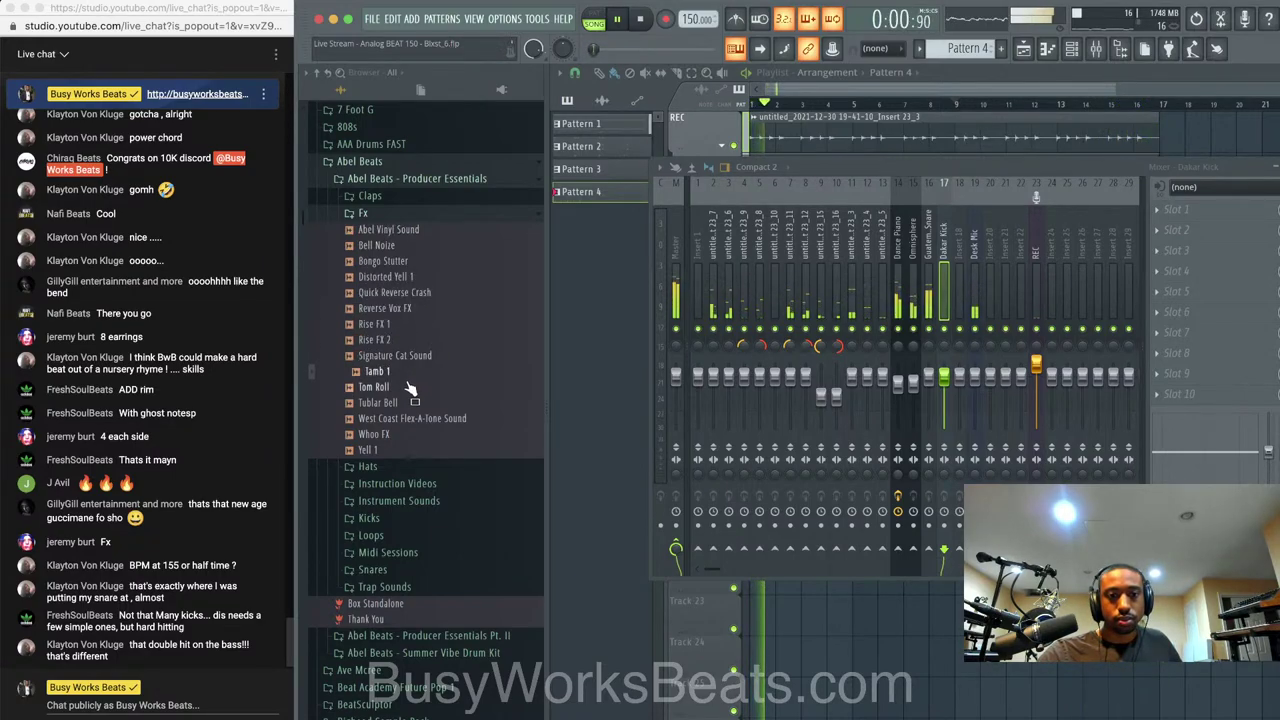
{"action": "left_click_drag", "start_coordinate": [410, 368], "coordinate": [760, 370]}
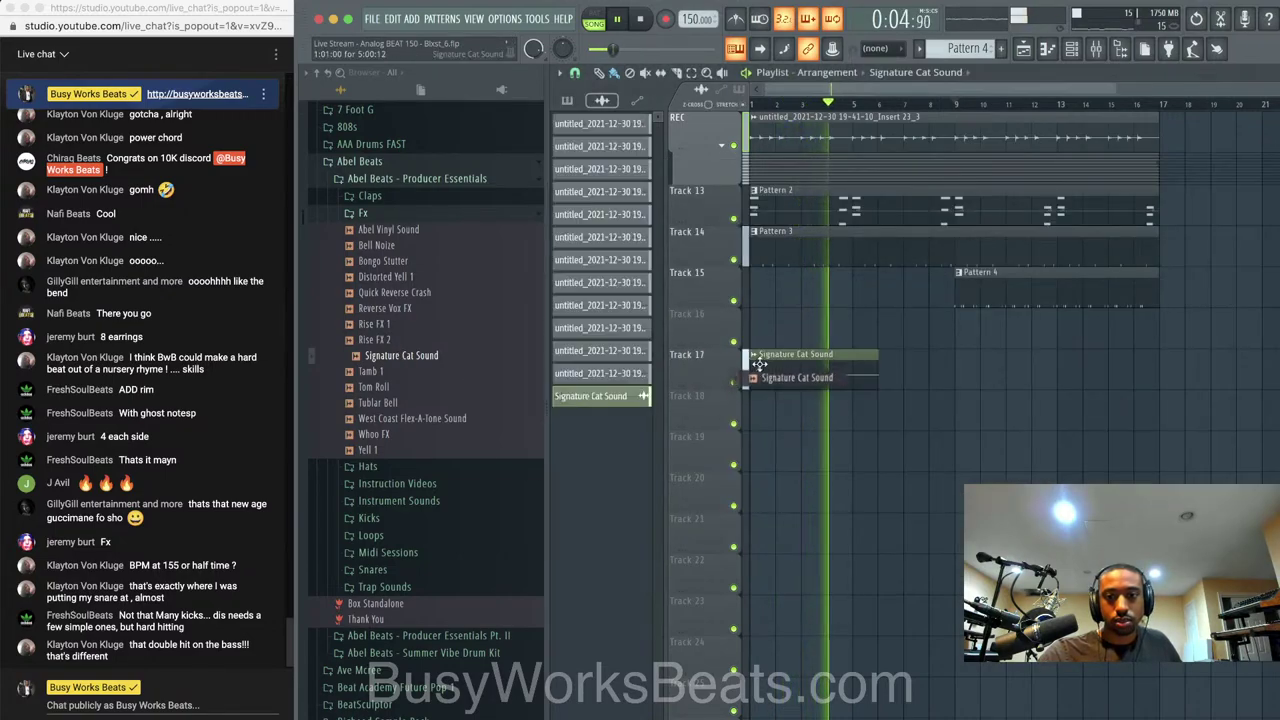
Route the Signature Cat Sound channel to mixer track 18 and restart playback
{"action": "left_click", "coordinate": [1073, 51]}
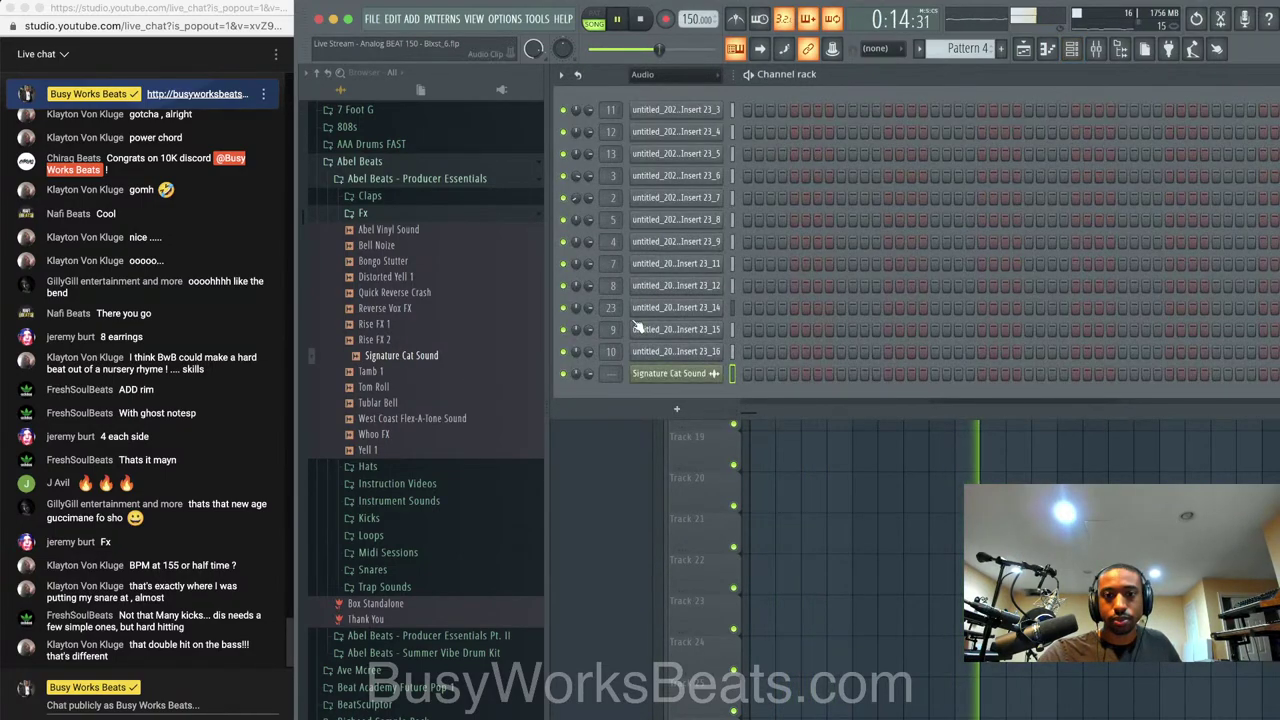
{"action": "key", "text": "ctrl+l"}
{"action": "key", "text": "space"}
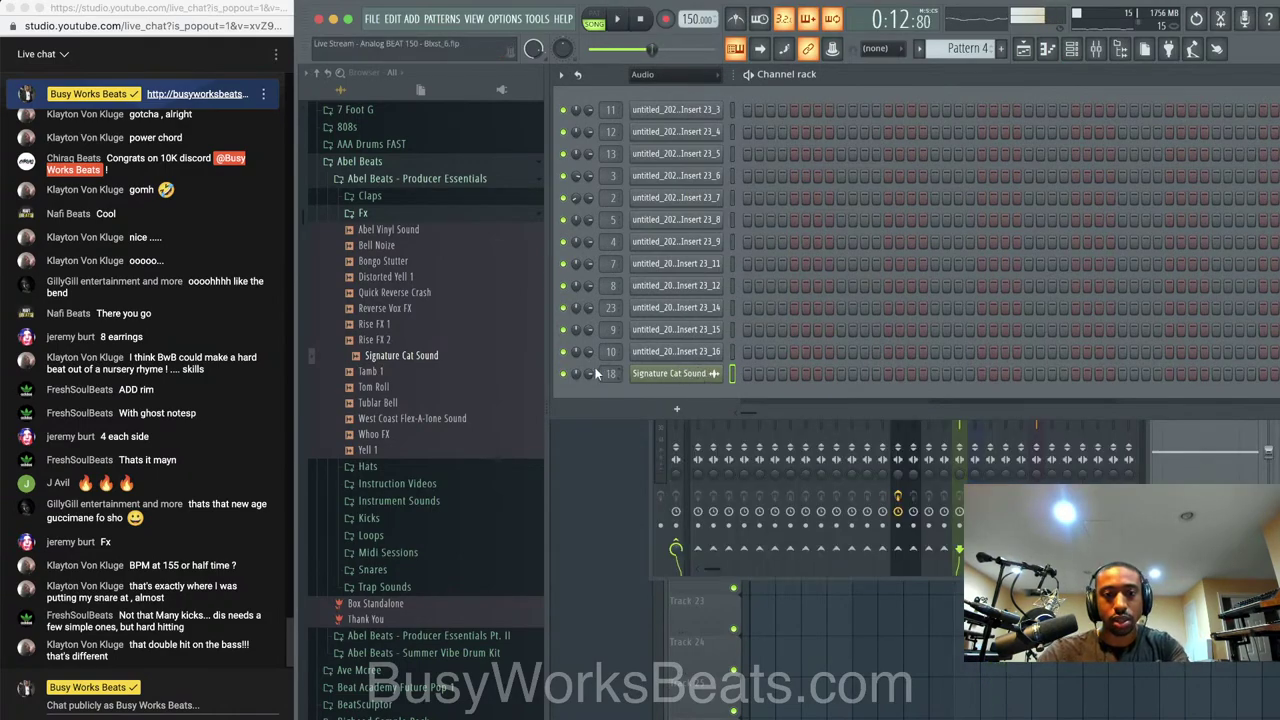
{"action": "key", "text": "space"}
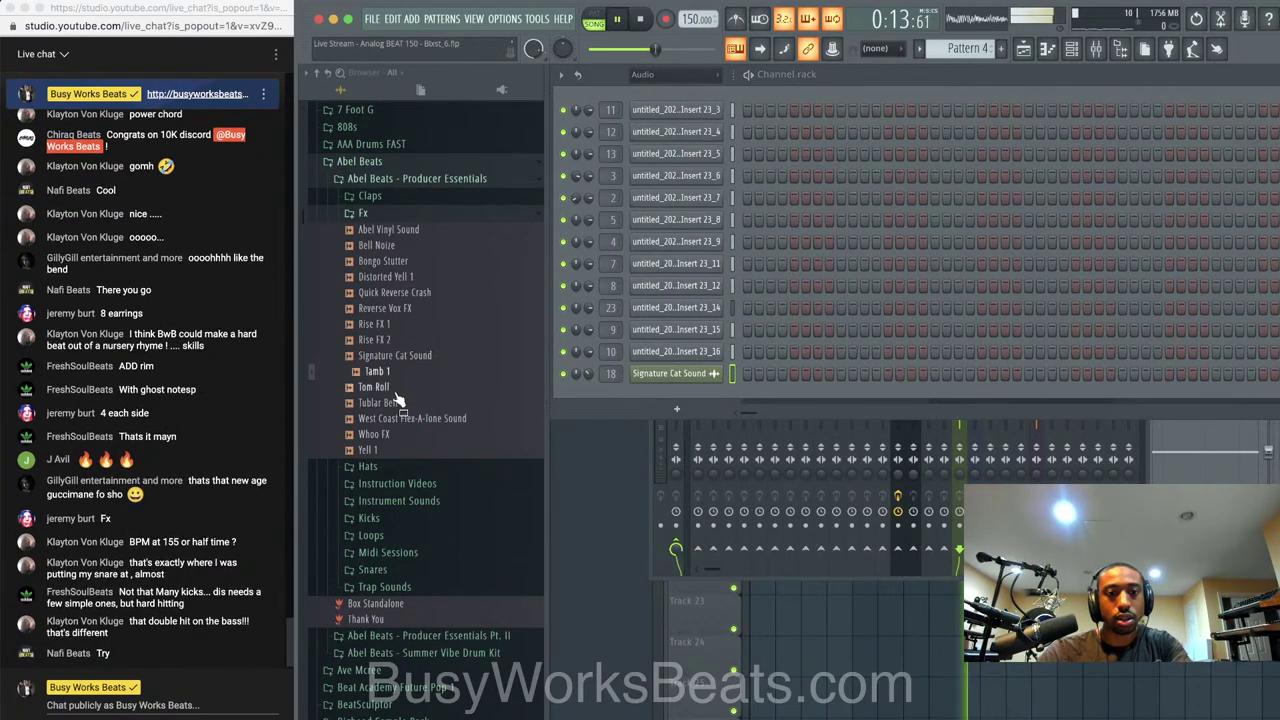
Load Flex A Tone 2 from the Flex A Tones folder of Abel Beats - Producer Essentials Pt. II into a new sampler channel
{"action": "left_click", "coordinate": [398, 437]}
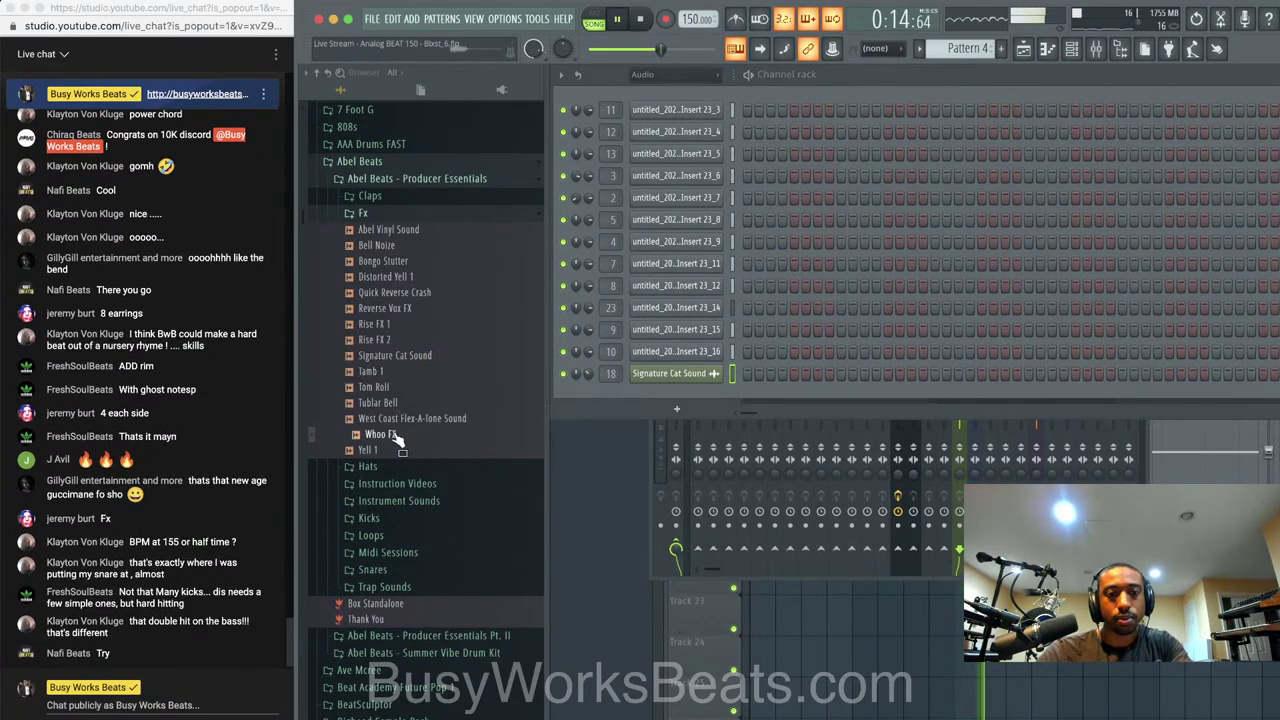
{"action": "left_click", "coordinate": [406, 219]}
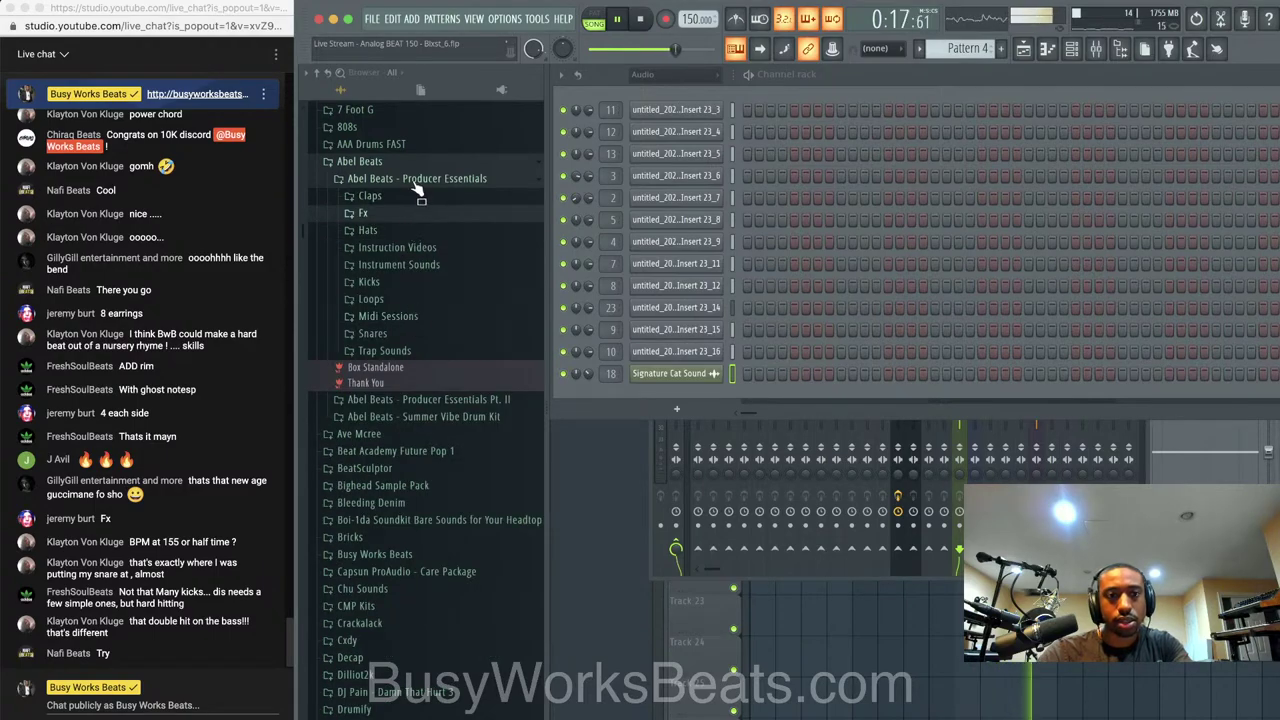
{"action": "left_click", "coordinate": [418, 184]}
{"action": "left_click", "coordinate": [422, 196]}
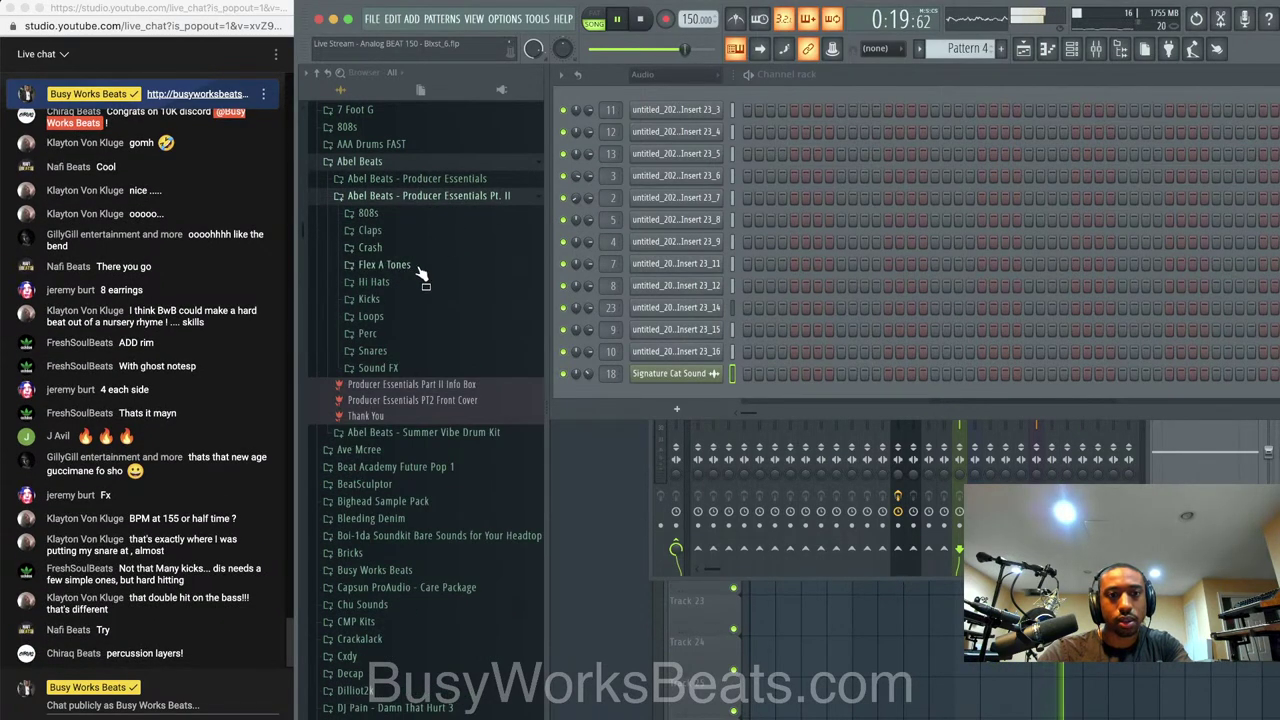
{"action": "left_click", "coordinate": [400, 265]}
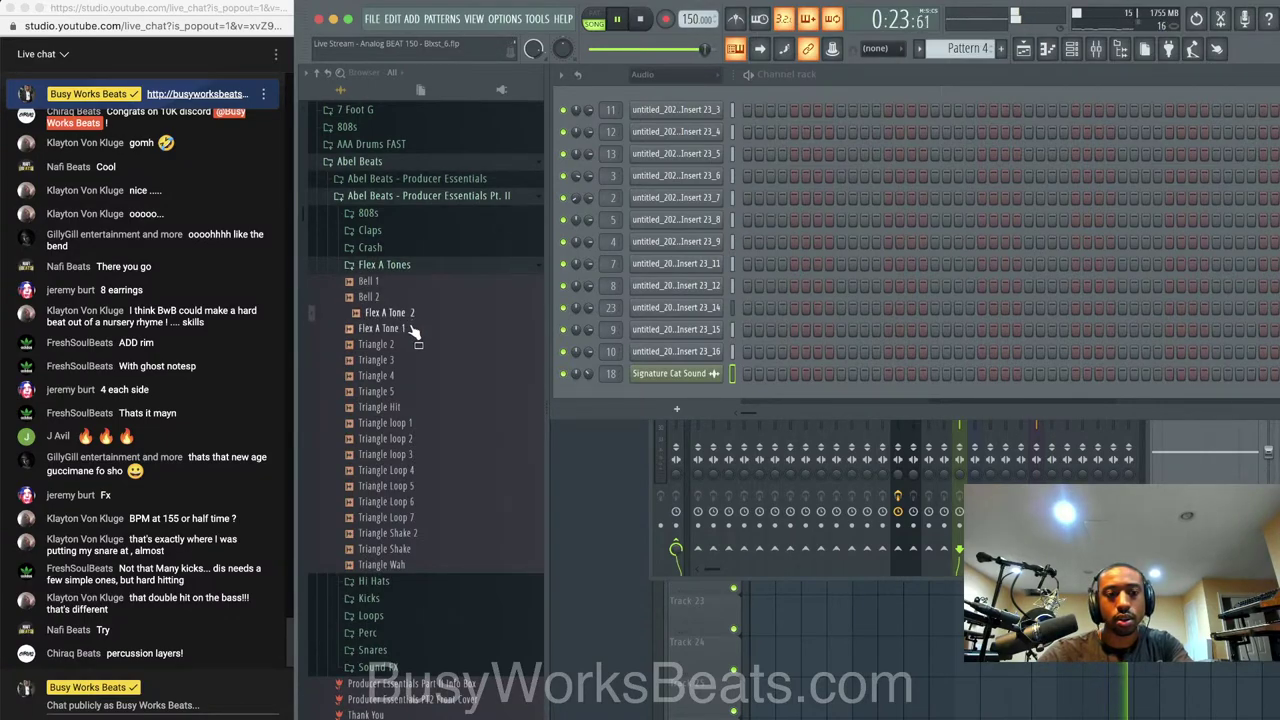
{"action": "right_click", "coordinate": [414, 329]}
{"action": "left_click", "coordinate": [428, 327]}
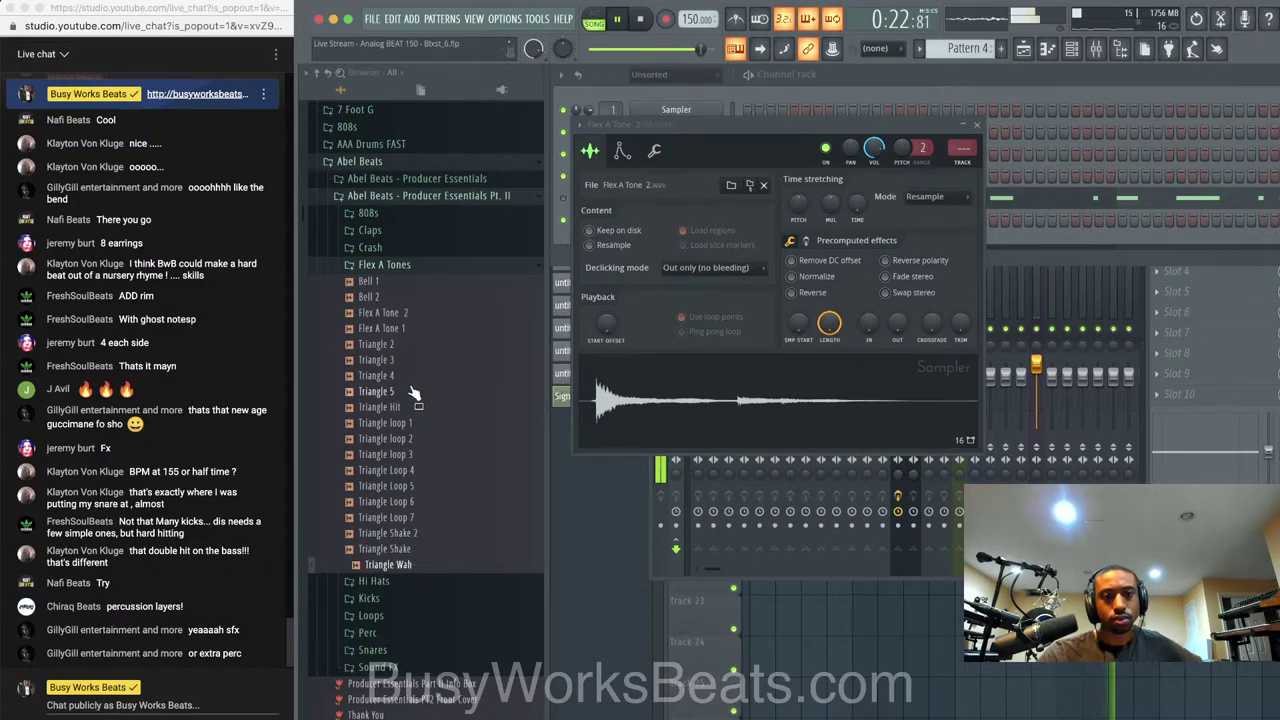
Audition Triangle Hit and Triangle 4, switch to Pattern 5 and route the Flex A Tone 2 channel to mixer track 20
{"action": "left_click", "coordinate": [385, 407]}
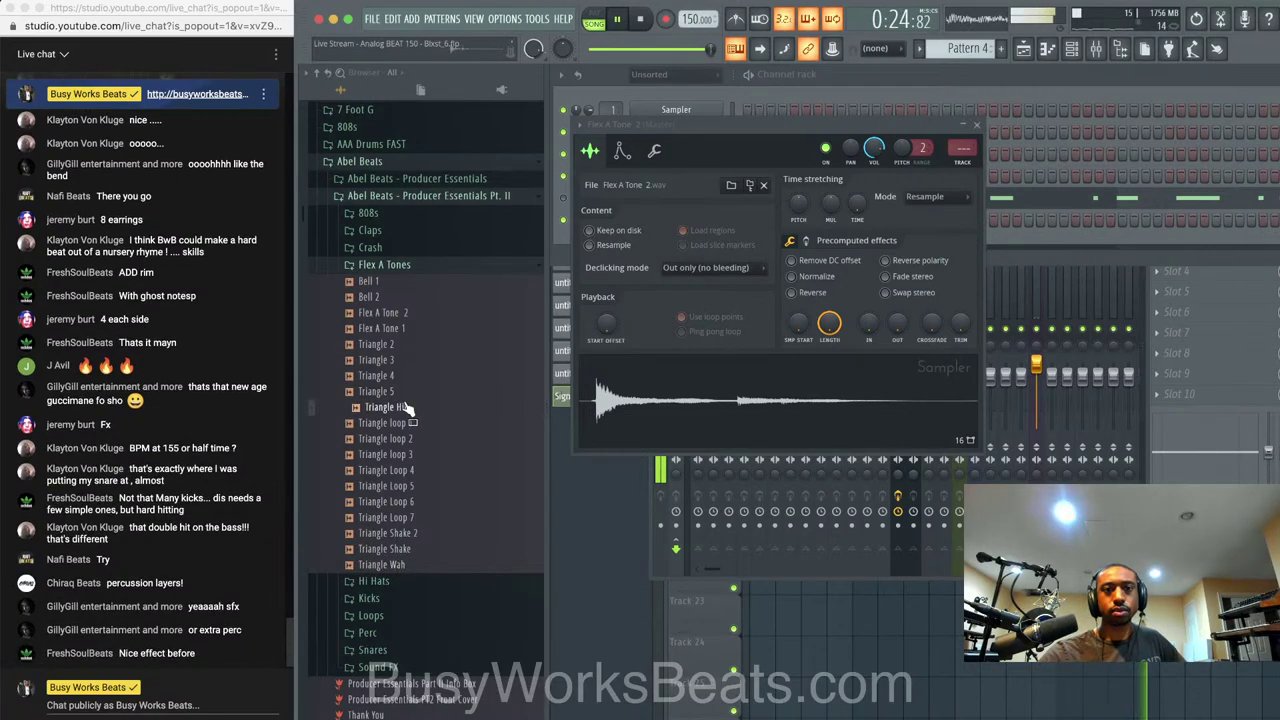
{"action": "left_click", "coordinate": [977, 125]}
{"action": "scroll", "coordinate": [953, 54], "scroll_direction": "down", "scroll_amount": 1}
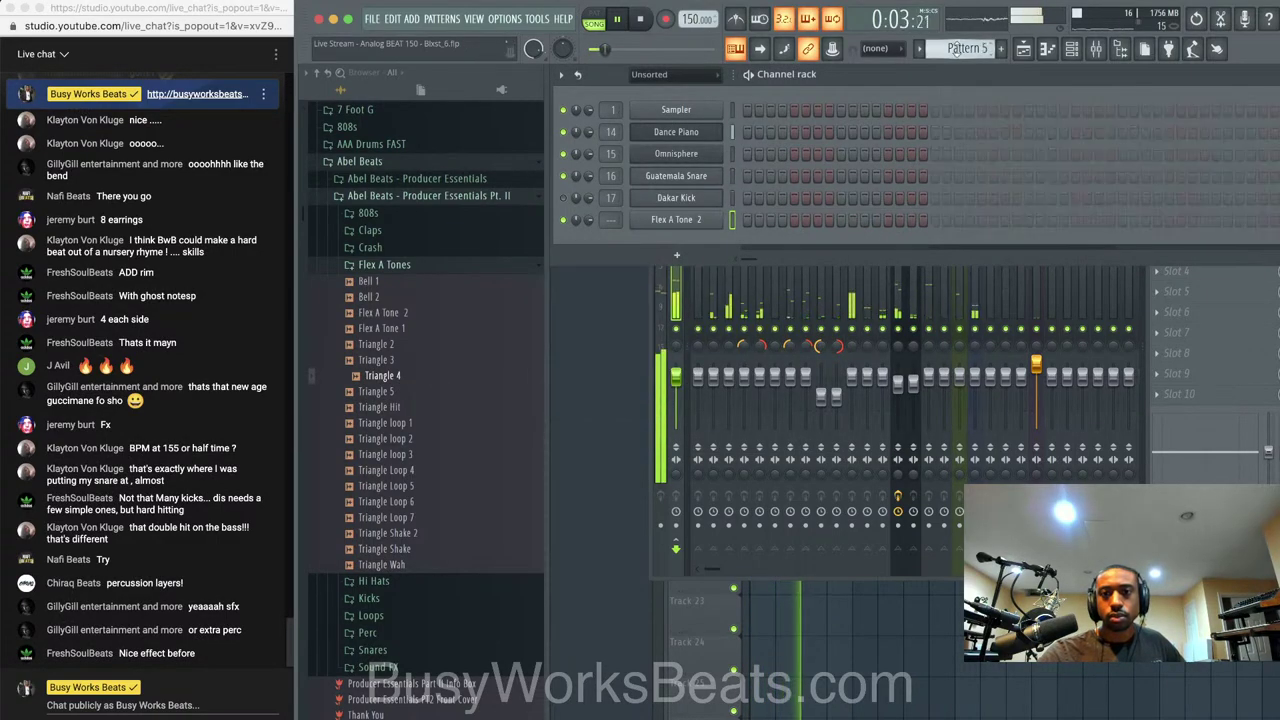
{"action": "key", "text": "super+l"}
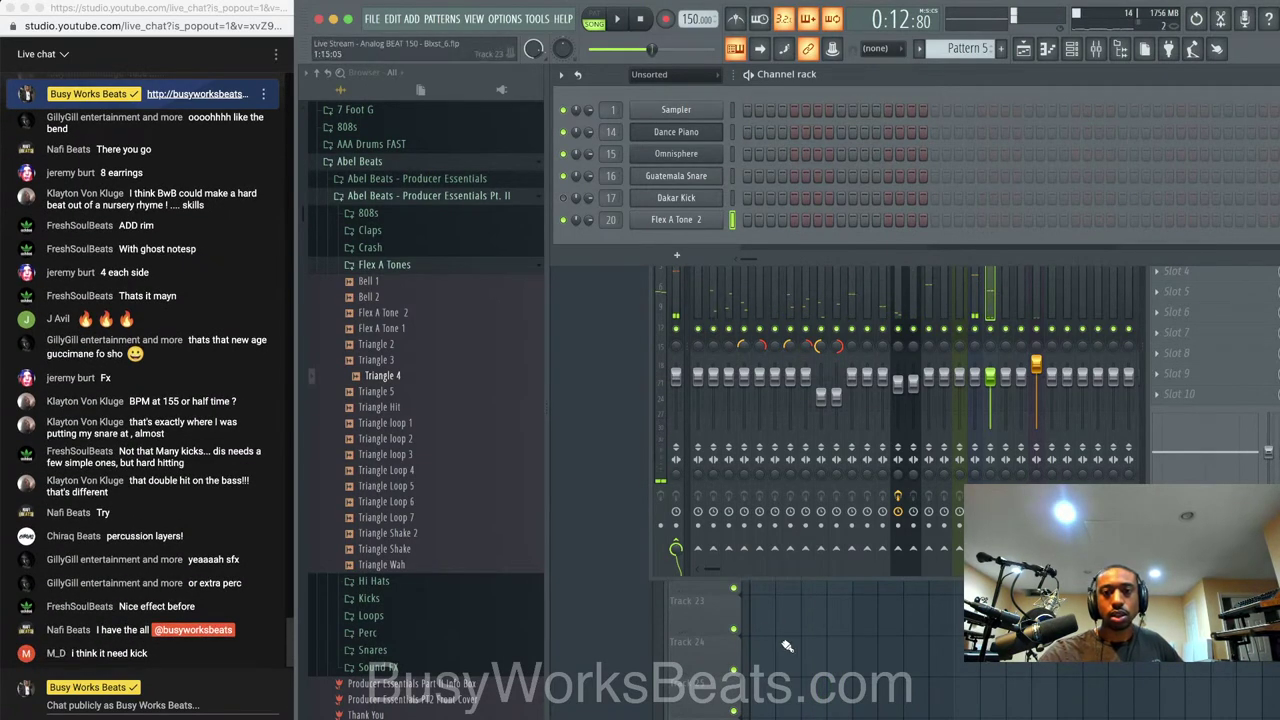
Add a Flex A Tone 2 hit on the first step of Pattern 5 and place the pattern at bars 1 and 9 on Track 18
{"action": "key", "text": "F5"}
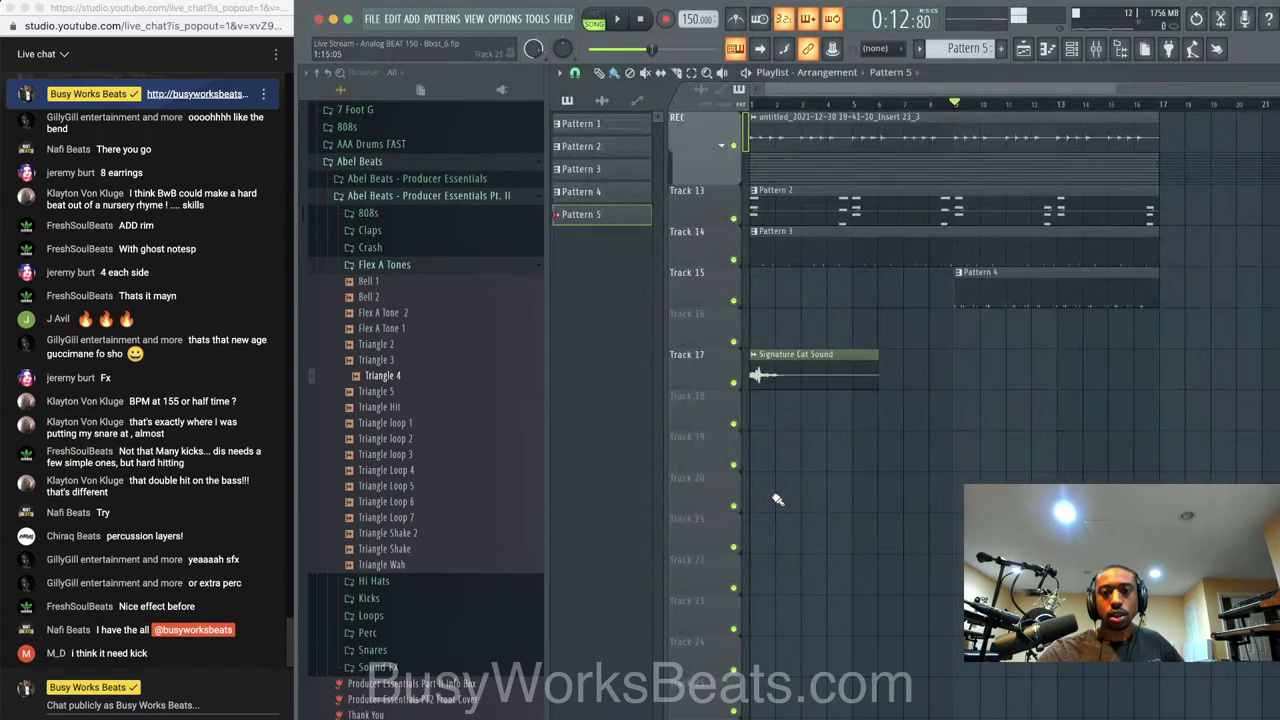
{"action": "left_click", "coordinate": [1080, 50]}
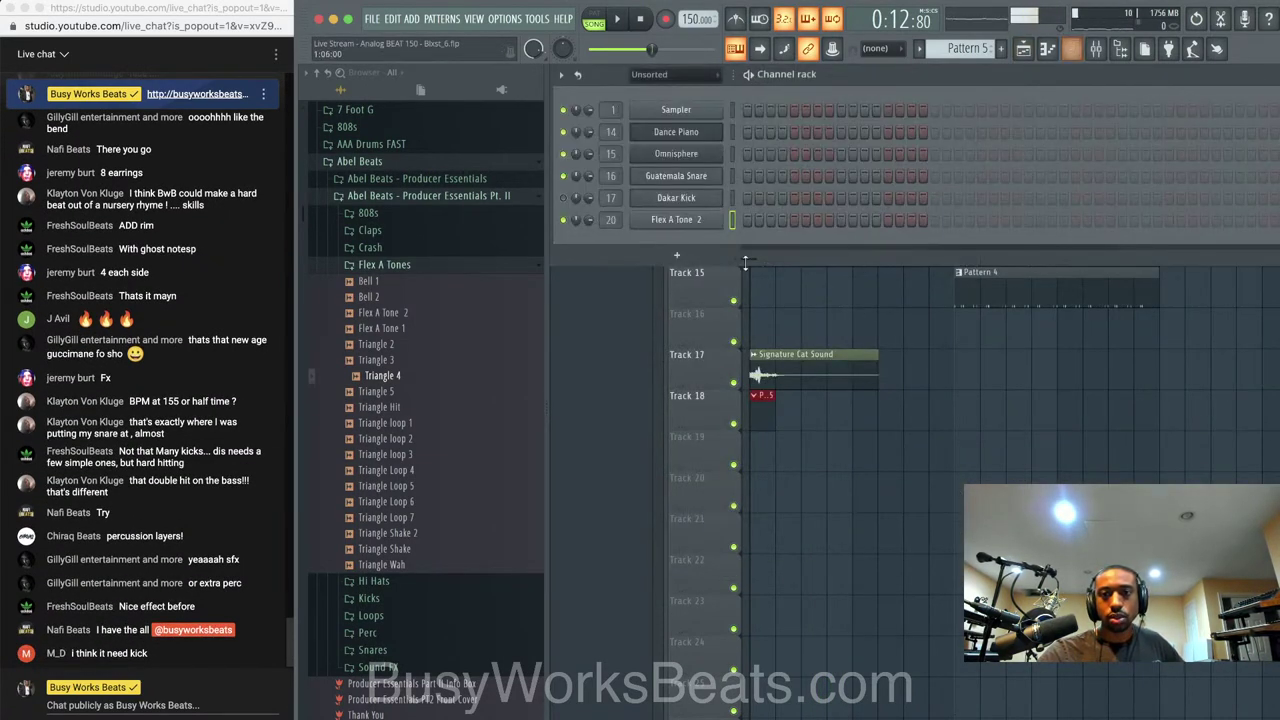
{"action": "key", "text": "space"}
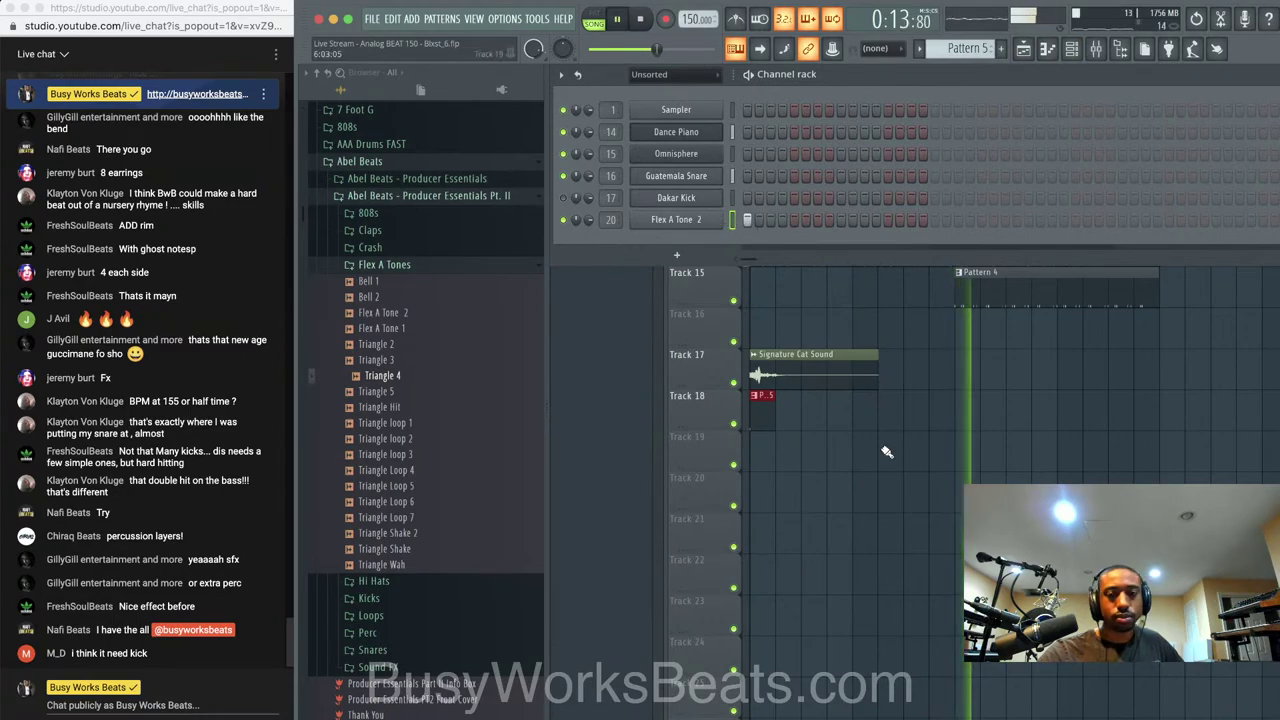
{"action": "left_click", "coordinate": [962, 398]}
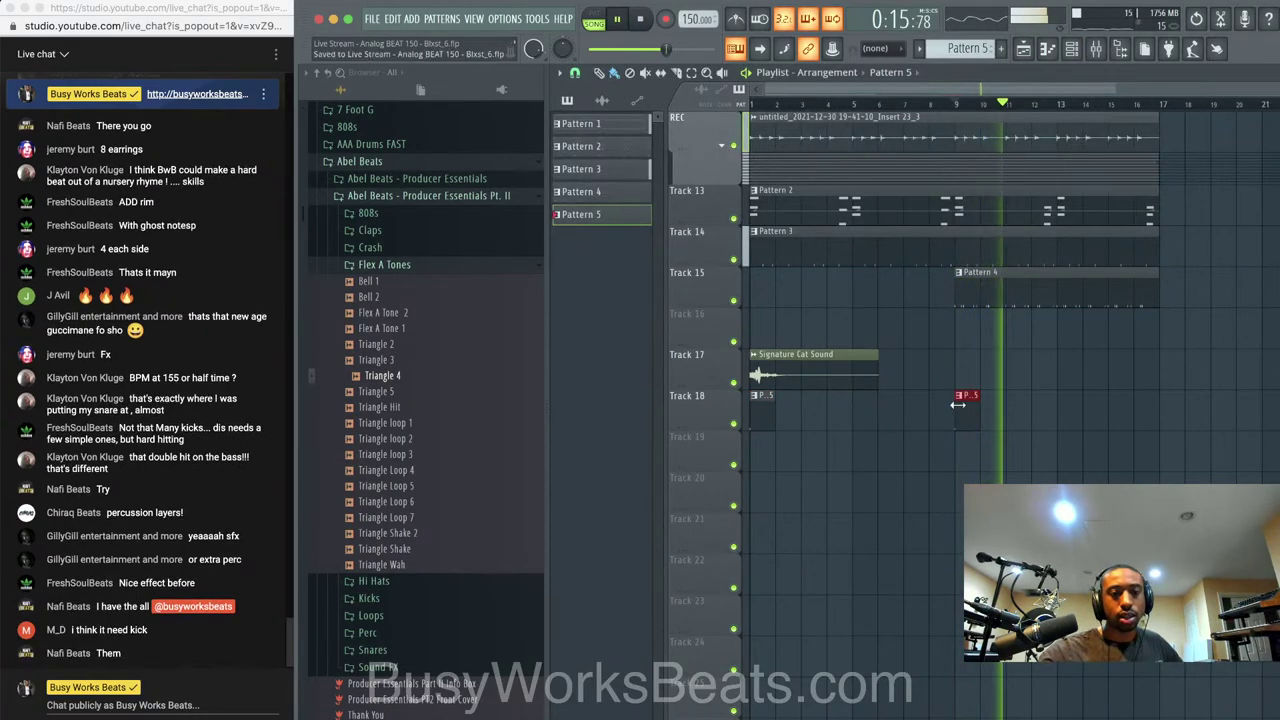
Place Crash 2 from the Crash folder at bar 9 on Playlist Track 19 and bring up the Channel rack
{"action": "left_click", "coordinate": [402, 264]}
{"action": "left_click", "coordinate": [406, 248]}
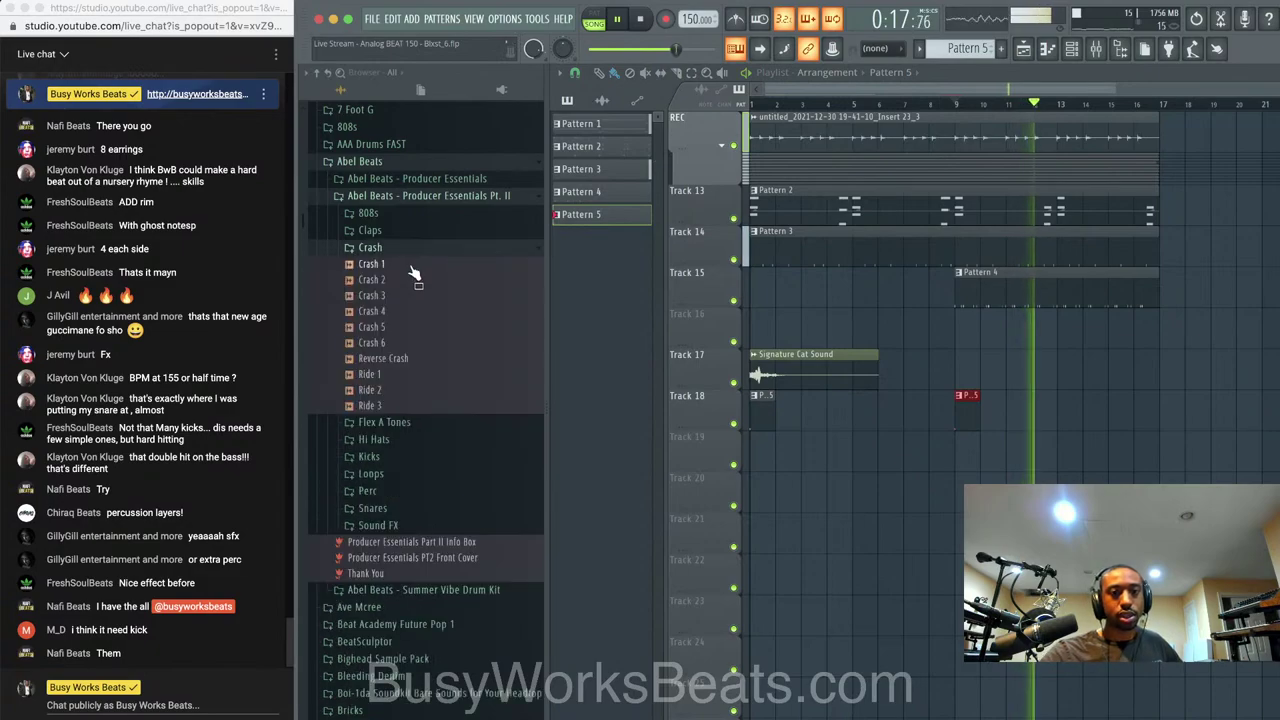
{"action": "left_click", "coordinate": [410, 284]}
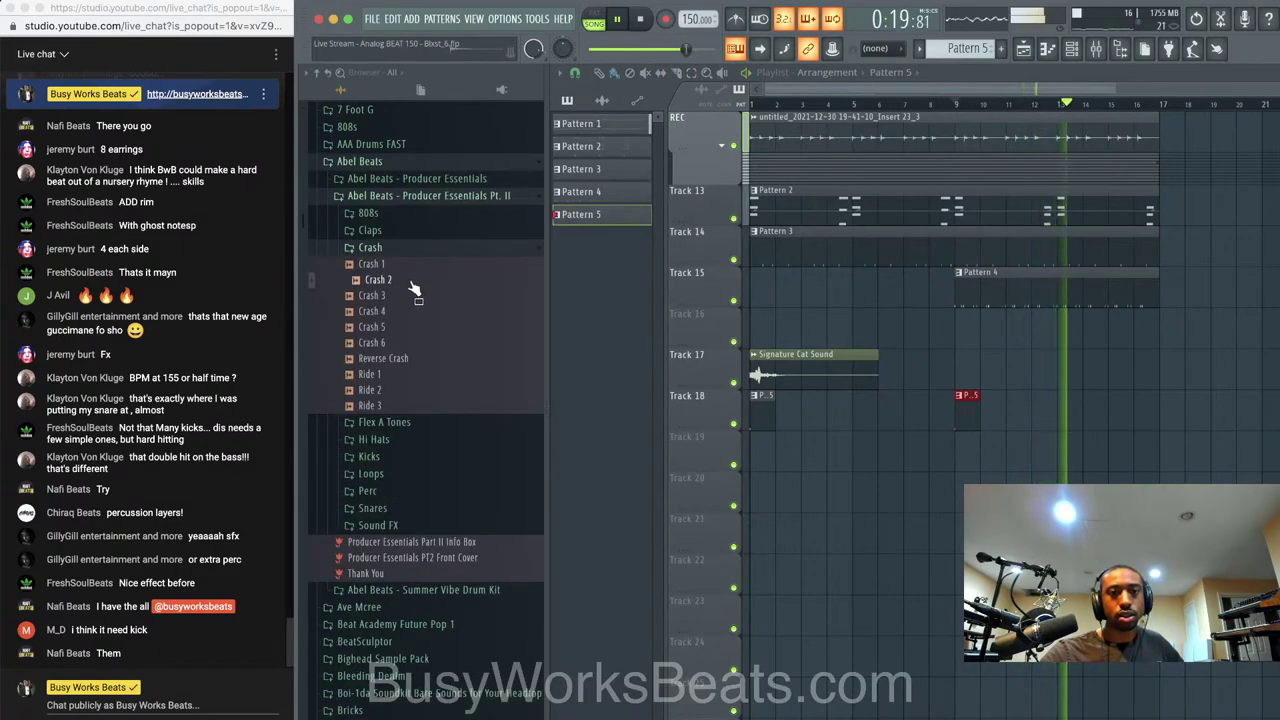
{"action": "left_click_drag", "start_coordinate": [414, 288], "coordinate": [960, 457]}
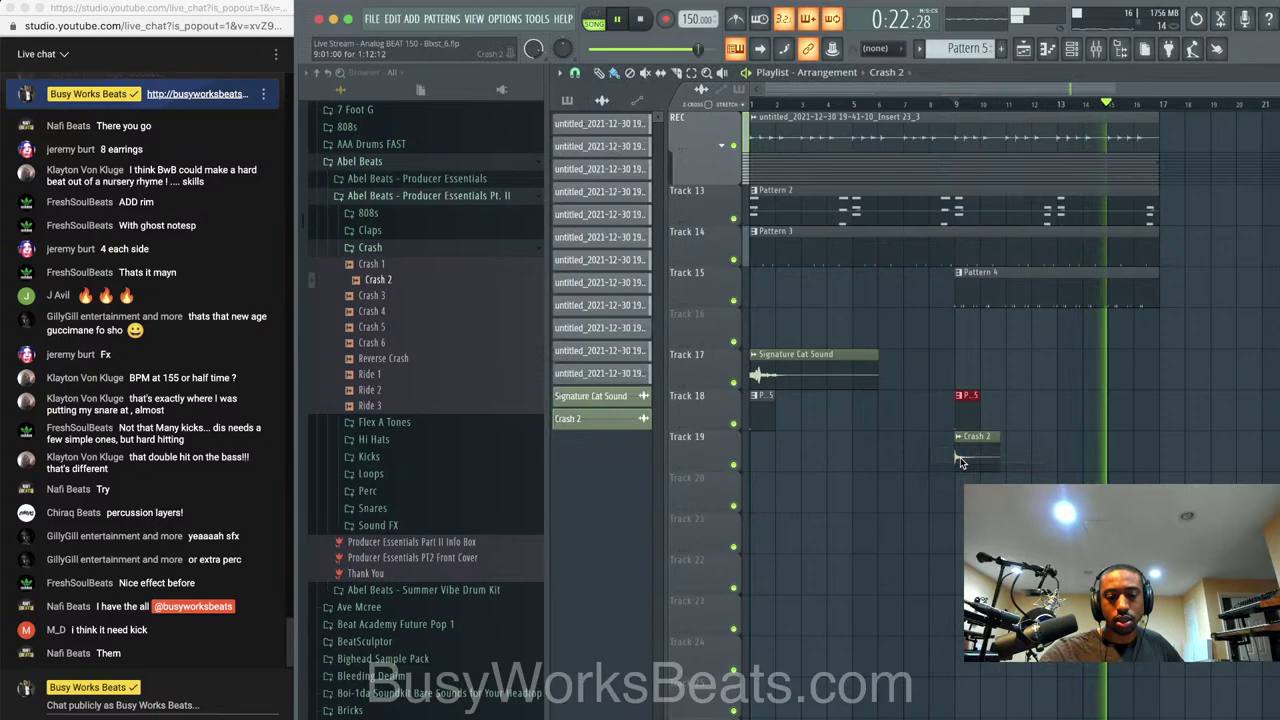
{"action": "left_click", "coordinate": [1071, 49]}
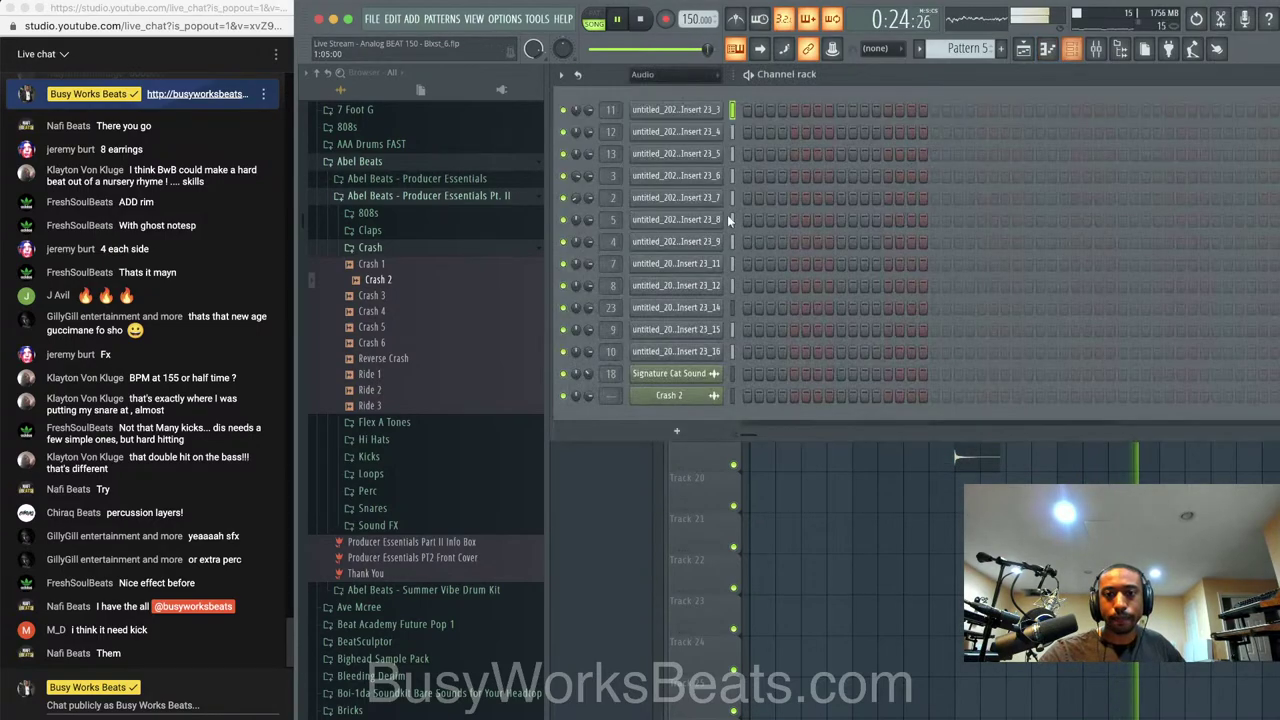
Show all channel groups in the Channel rack, then pause at the tempo setting and bring up the Playlist
{"action": "left_click", "coordinate": [650, 75]}
{"action": "left_click", "coordinate": [664, 86]}
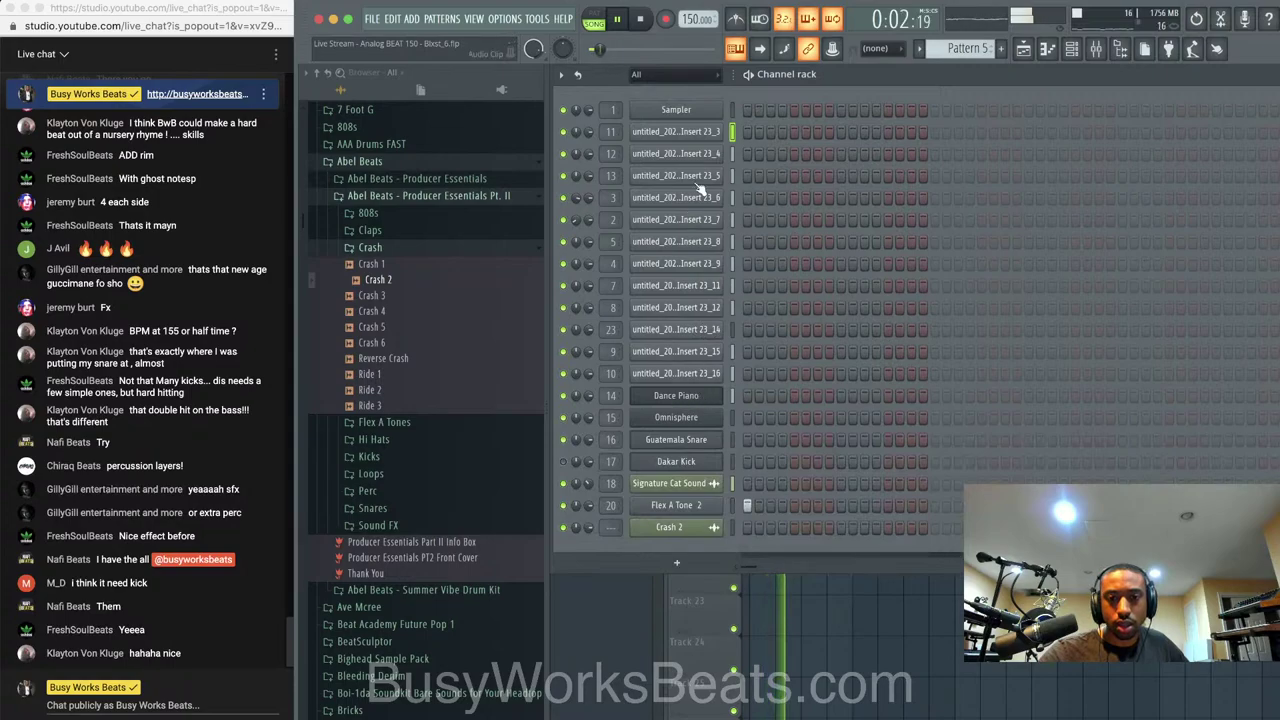
{"action": "left_click_drag", "start_coordinate": [692, 20], "coordinate": [692, 24]}
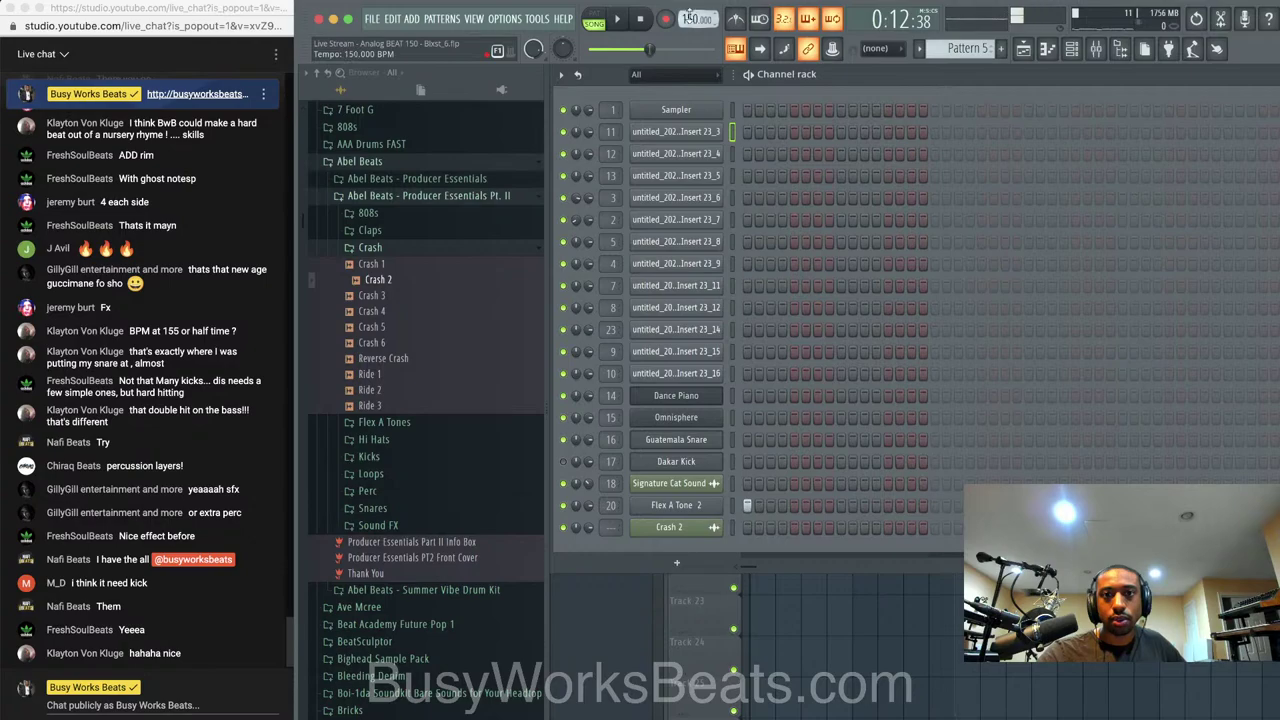
{"action": "key", "text": "F6"}
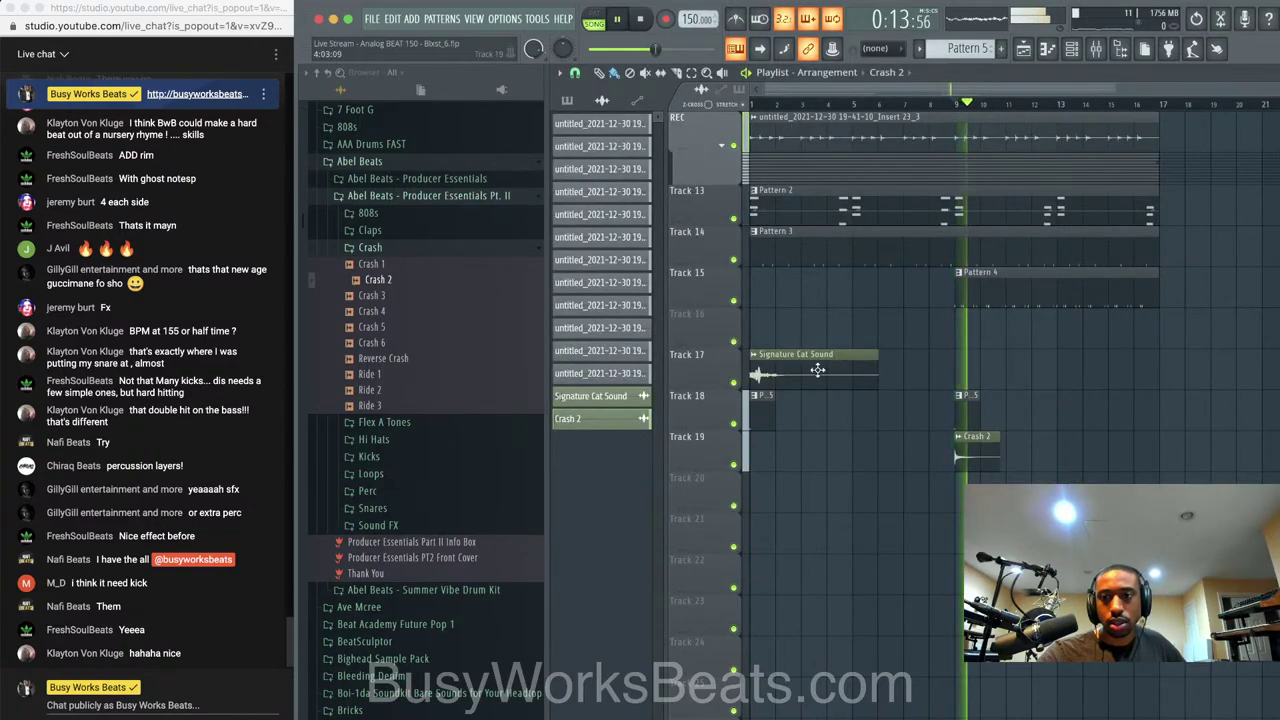
Switch all audio clips in the project to realtime stretching with the macro
{"action": "left_click", "coordinate": [537, 18]}
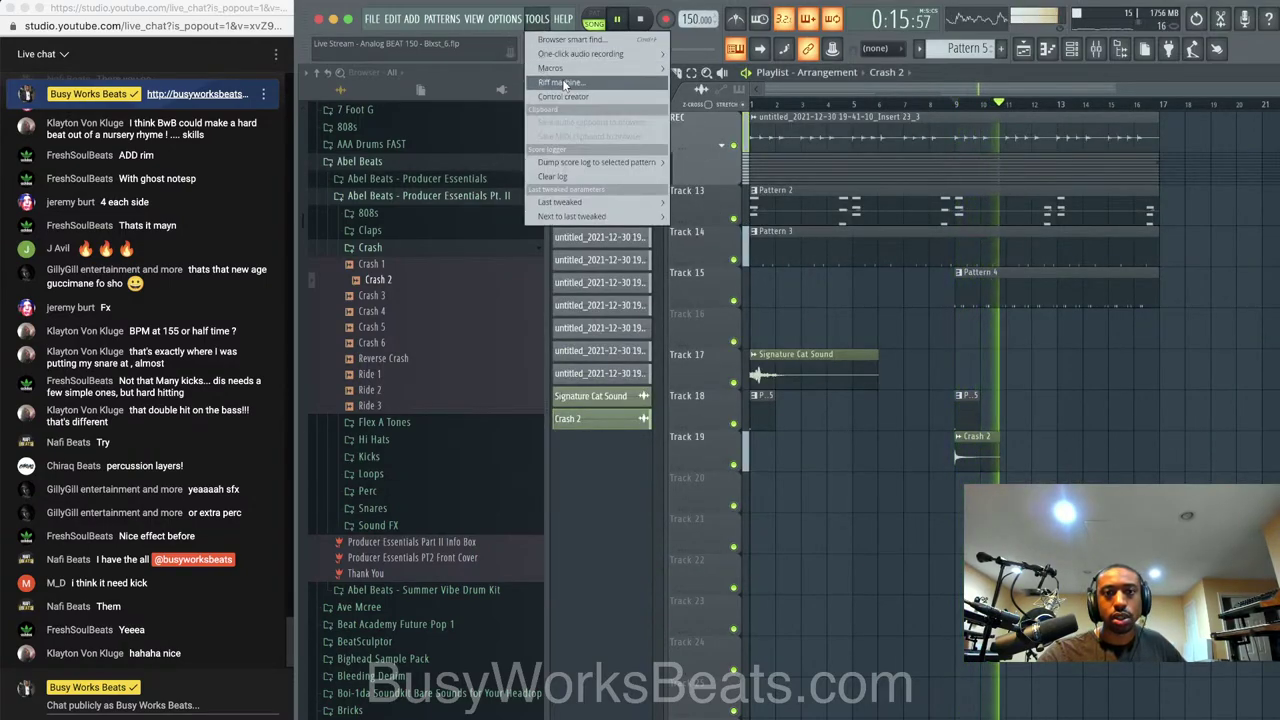
{"action": "mouse_move", "coordinate": [575, 68]}
{"action": "mouse_move", "coordinate": [760, 190]}
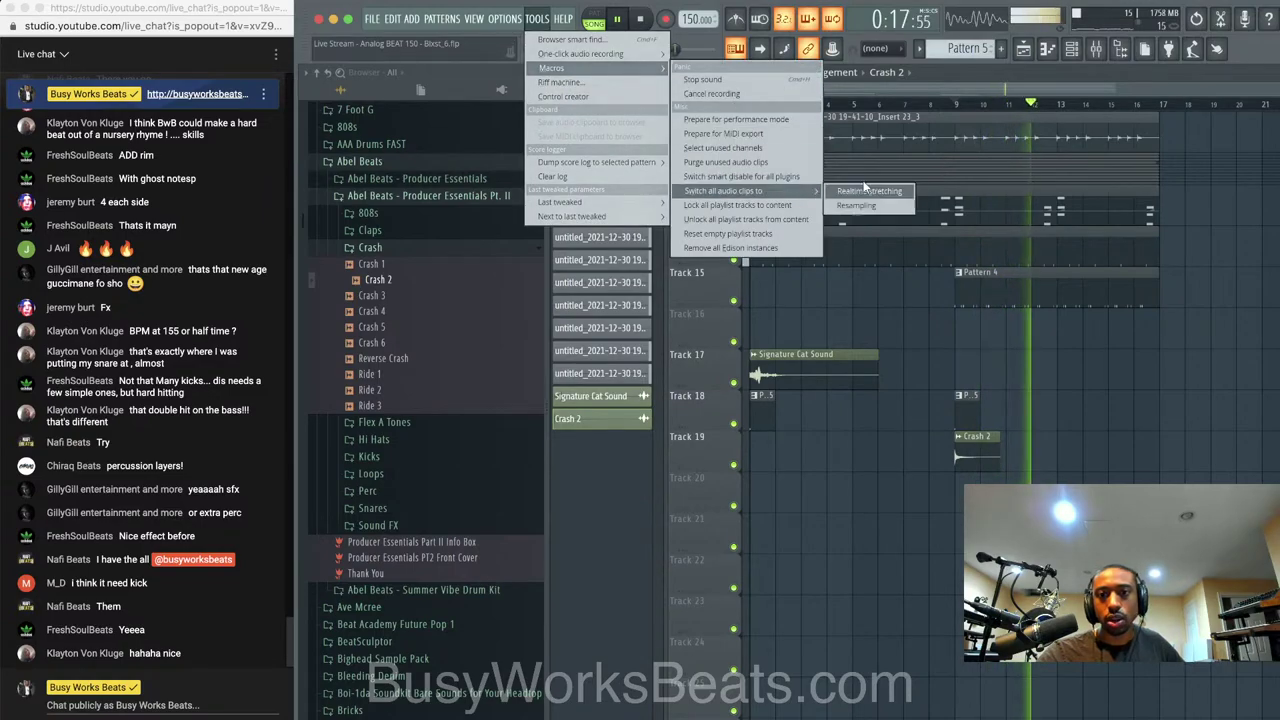
{"action": "left_click", "coordinate": [866, 190]}
{"action": "left_click", "coordinate": [772, 429]}
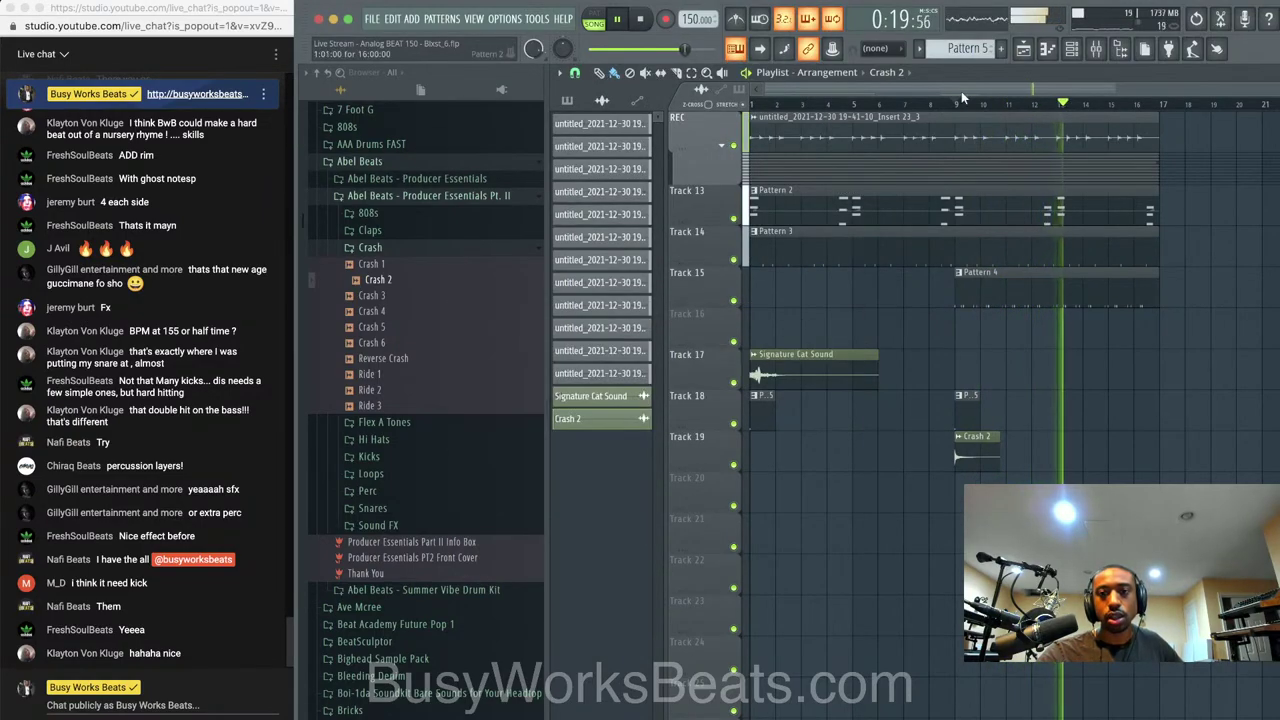
Set the project tempo to 156 BPM and resume playback
{"action": "key", "text": "space"}
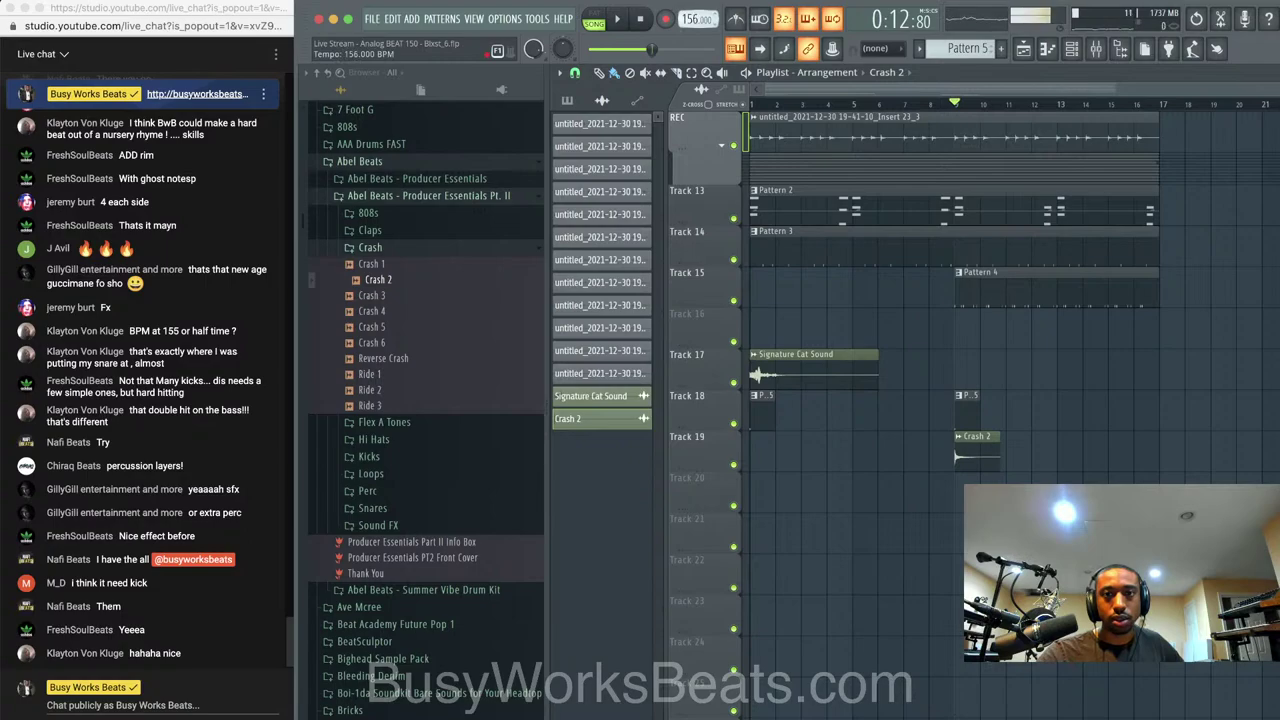
{"action": "key", "text": "space"}
{"action": "scroll", "coordinate": [425, 300], "scroll_direction": "up", "scroll_amount": 1}
Save the project and route the Crash 2 channel to mixer track 21
{"action": "left_click", "coordinate": [1071, 48]}
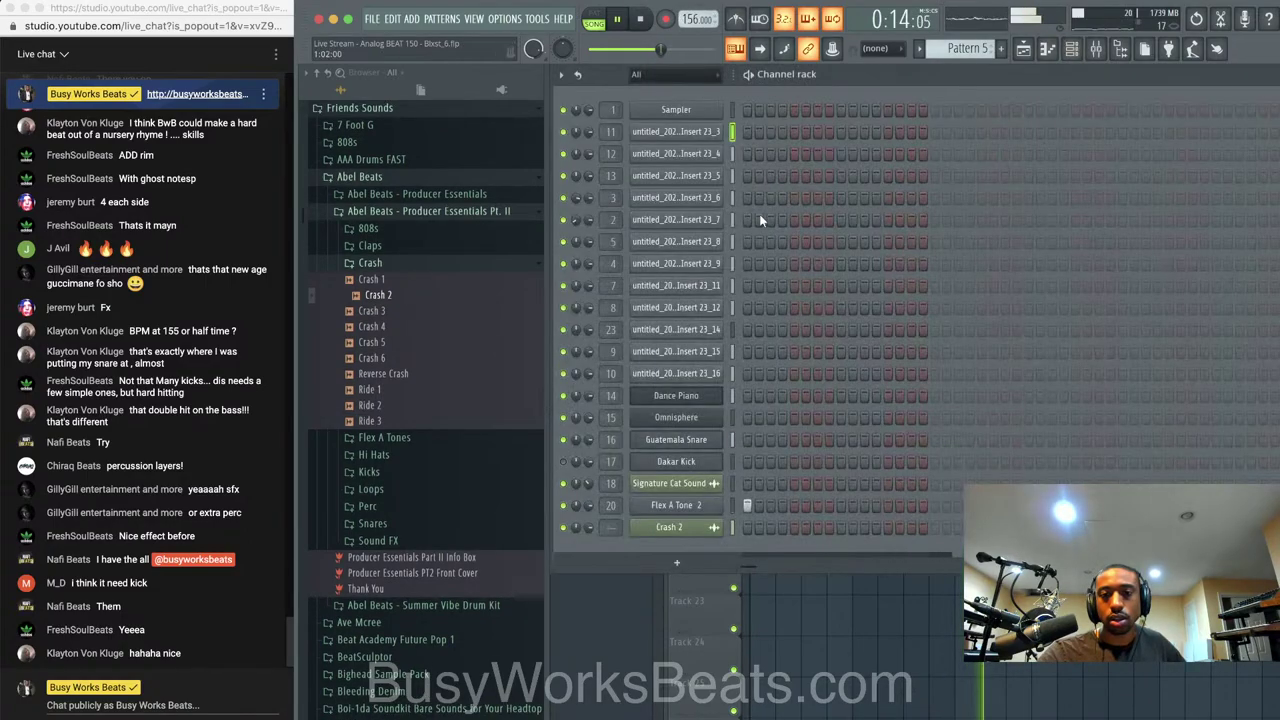
{"action": "key", "text": "ctrl+s"}
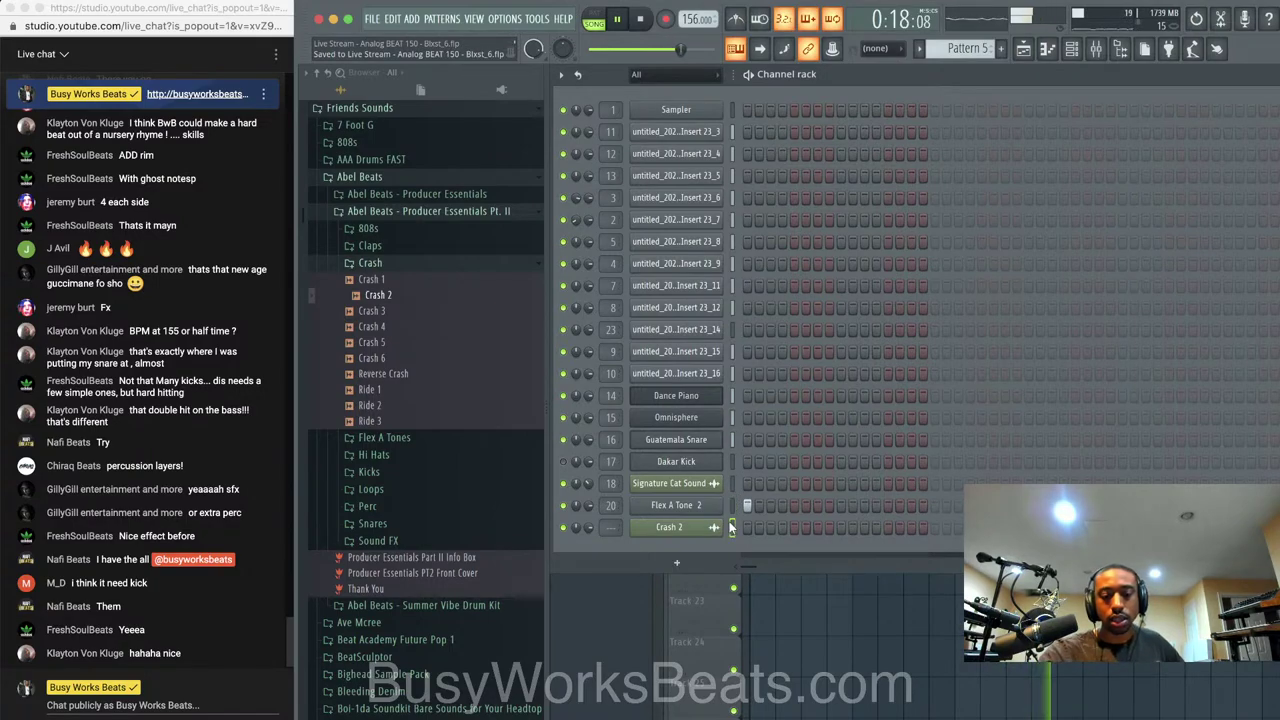
{"action": "key", "text": "ctrl+l"}
{"action": "key", "text": "F6"}
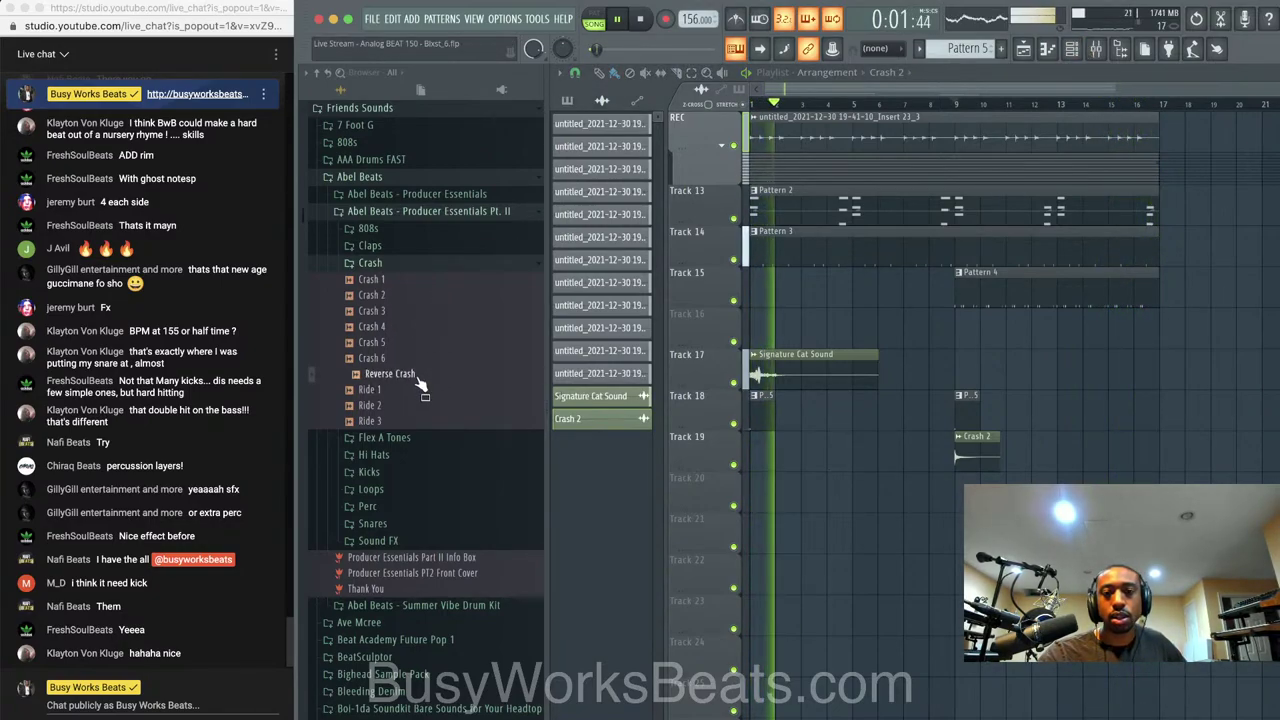
Place Reverse Crash on Playlist Track 20 so it swells into bar 9, and route its channel to mixer track 22
{"action": "left_click_drag", "start_coordinate": [415, 380], "coordinate": [874, 495]}
{"action": "scroll", "coordinate": [936, 495], "scroll_direction": "up", "scroll_amount": 5}
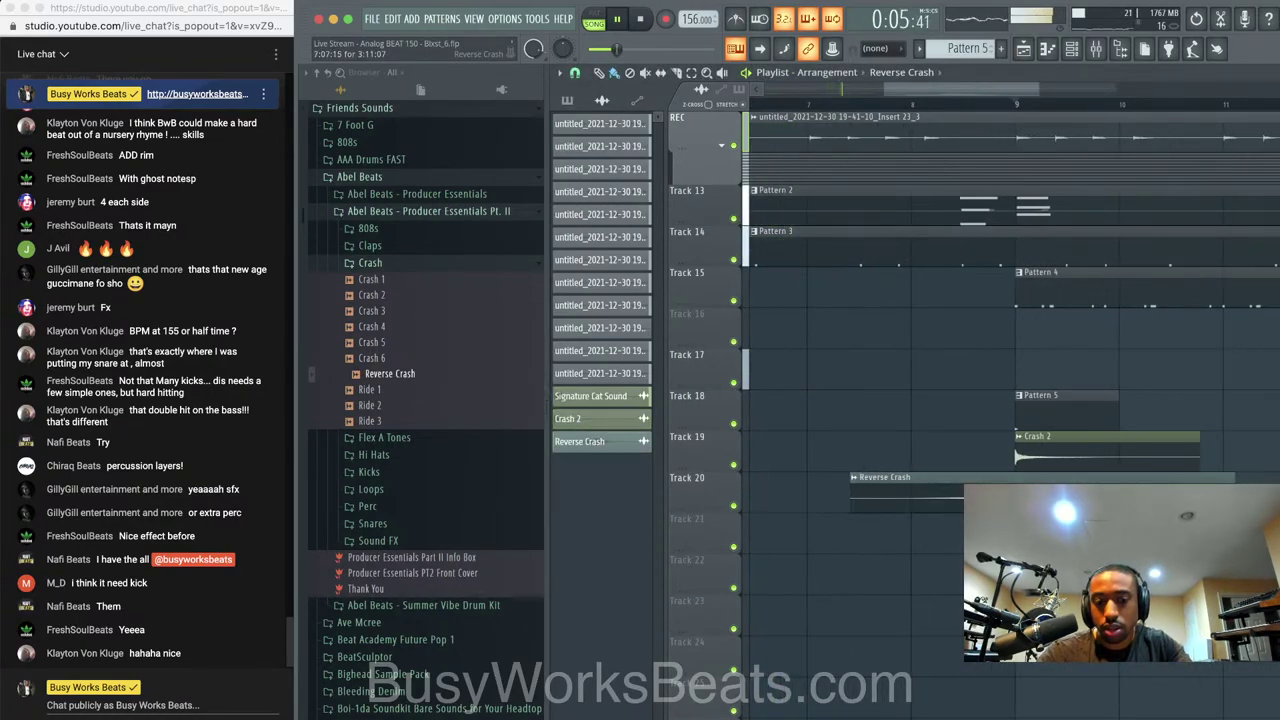
{"action": "left_click", "coordinate": [1072, 50]}
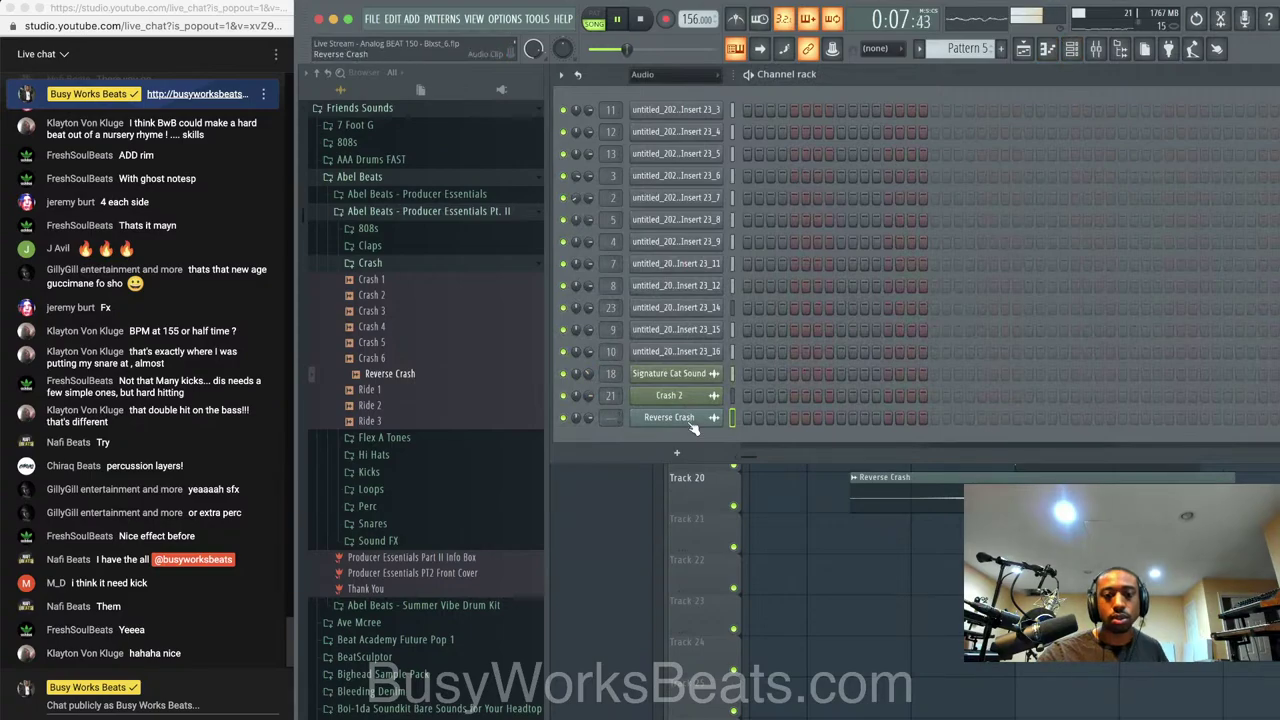
{"action": "key", "text": "ctrl+l"}
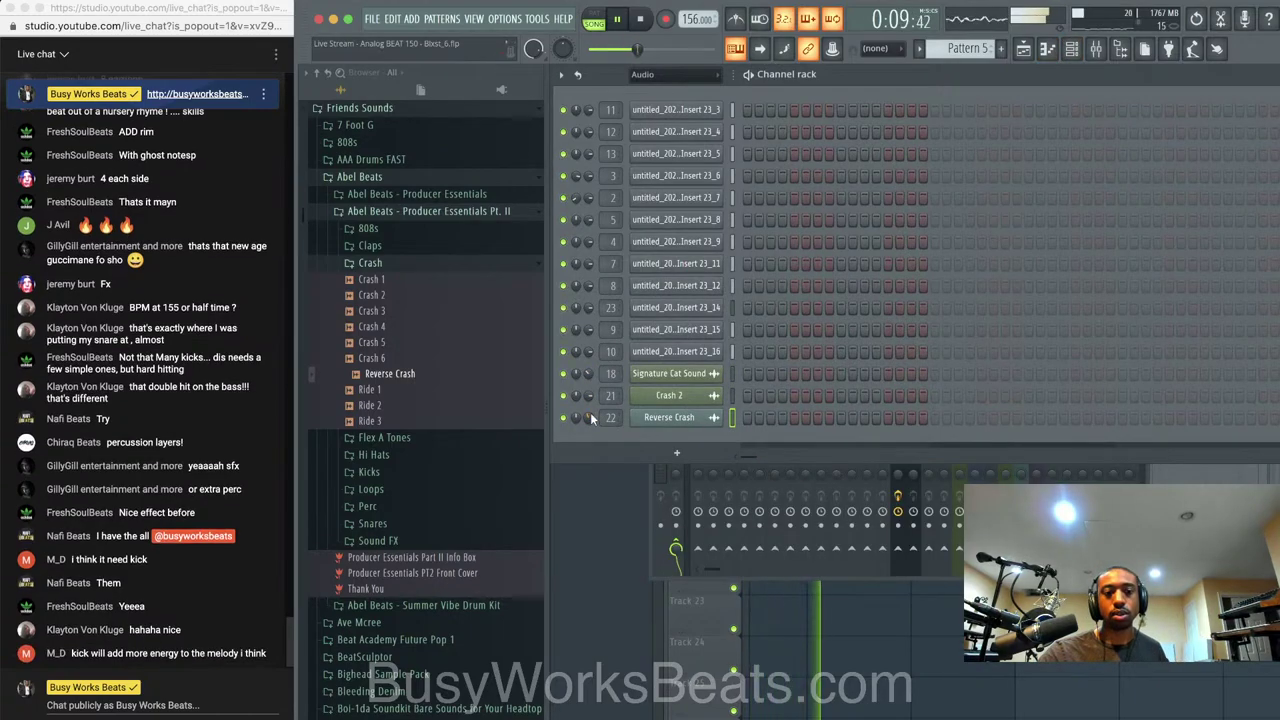
{"action": "right_click", "coordinate": [831, 613]}
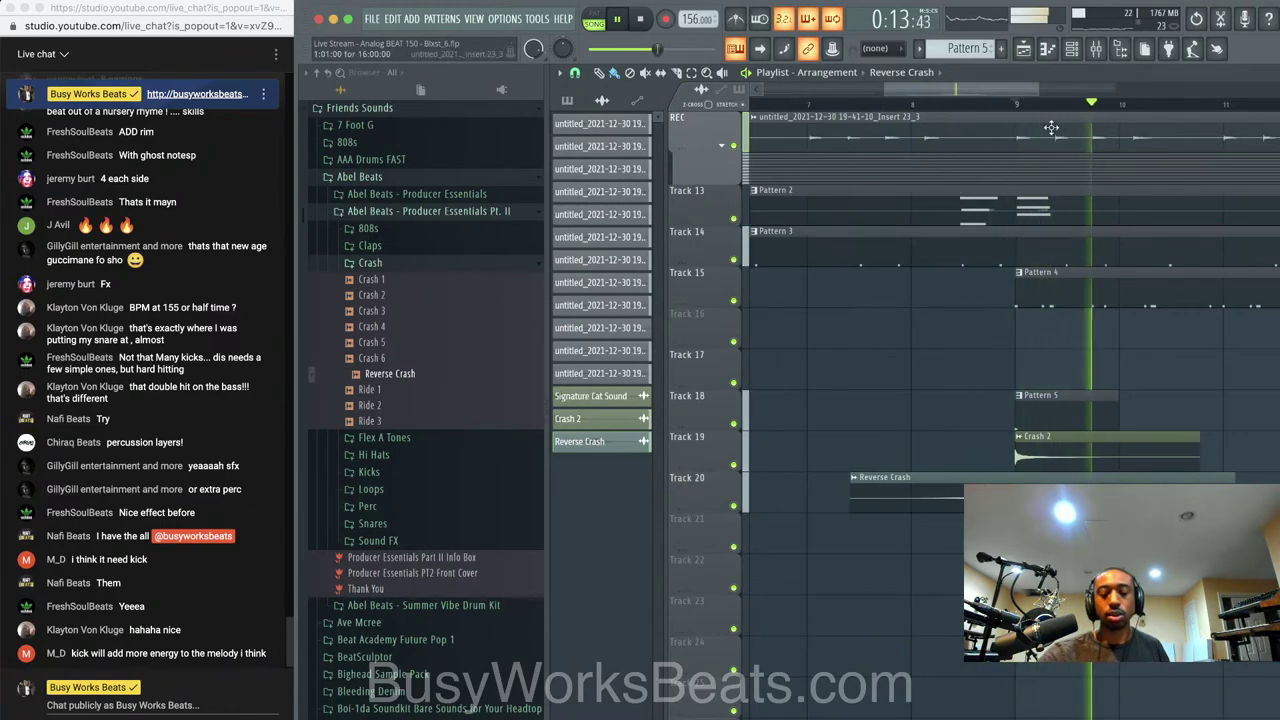
{"action": "scroll", "coordinate": [909, 186], "scroll_direction": "down", "scroll_amount": 3}
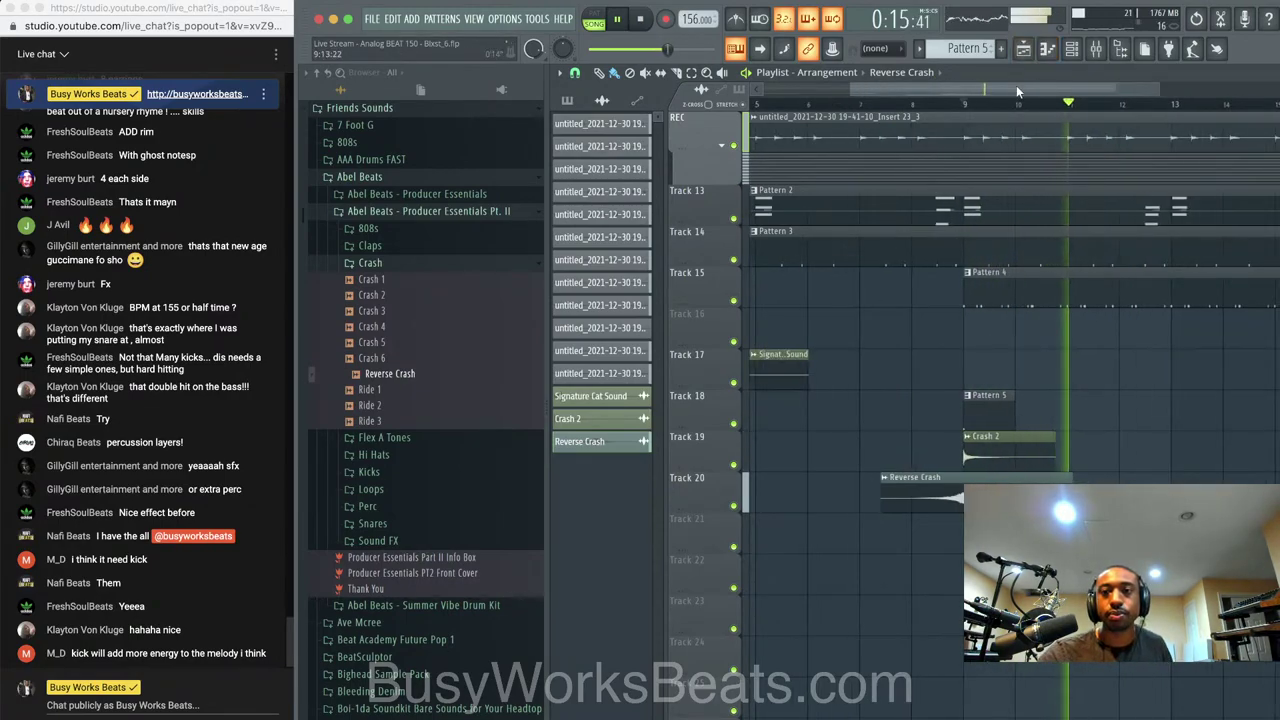
Examine the Dakar Kick notes of Pattern 4 in the Piano roll and remove the Pattern 4 clip from Track 15
{"action": "left_click", "coordinate": [1070, 50]}
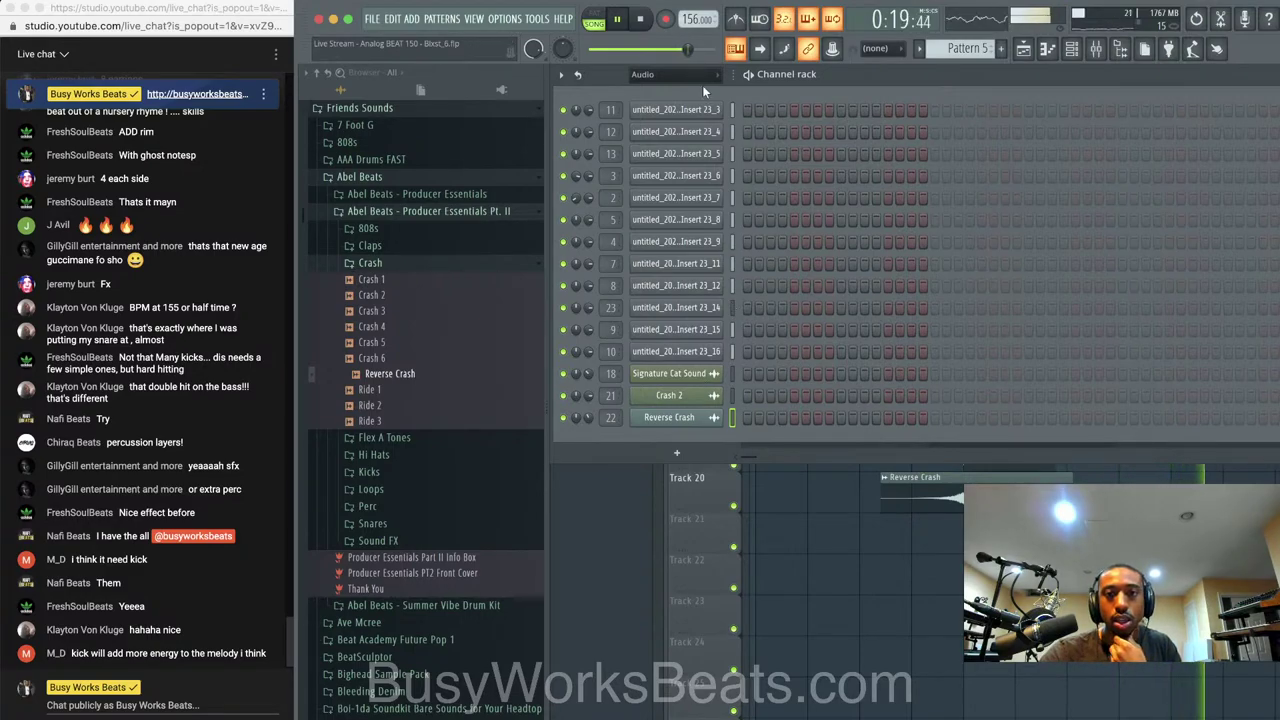
{"action": "left_click", "coordinate": [1070, 49]}
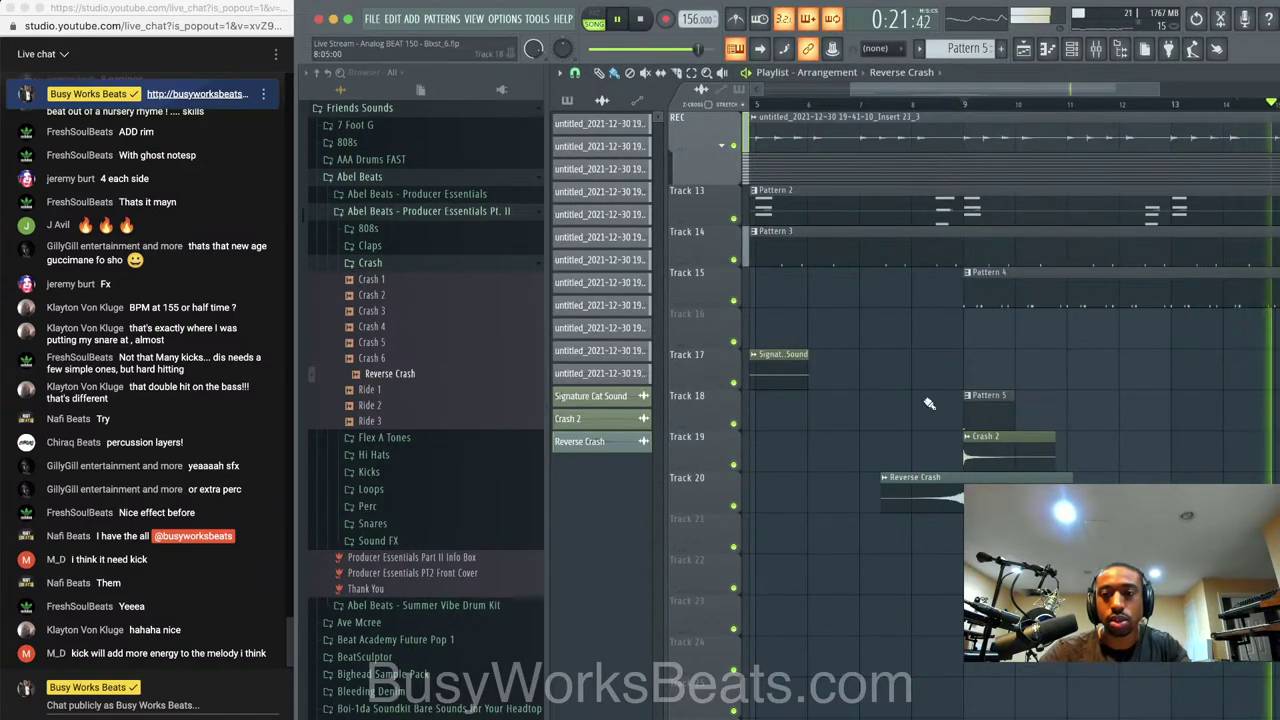
{"action": "scroll", "coordinate": [927, 402], "scroll_direction": "down", "scroll_amount": 2}
{"action": "double_click", "coordinate": [968, 274]}
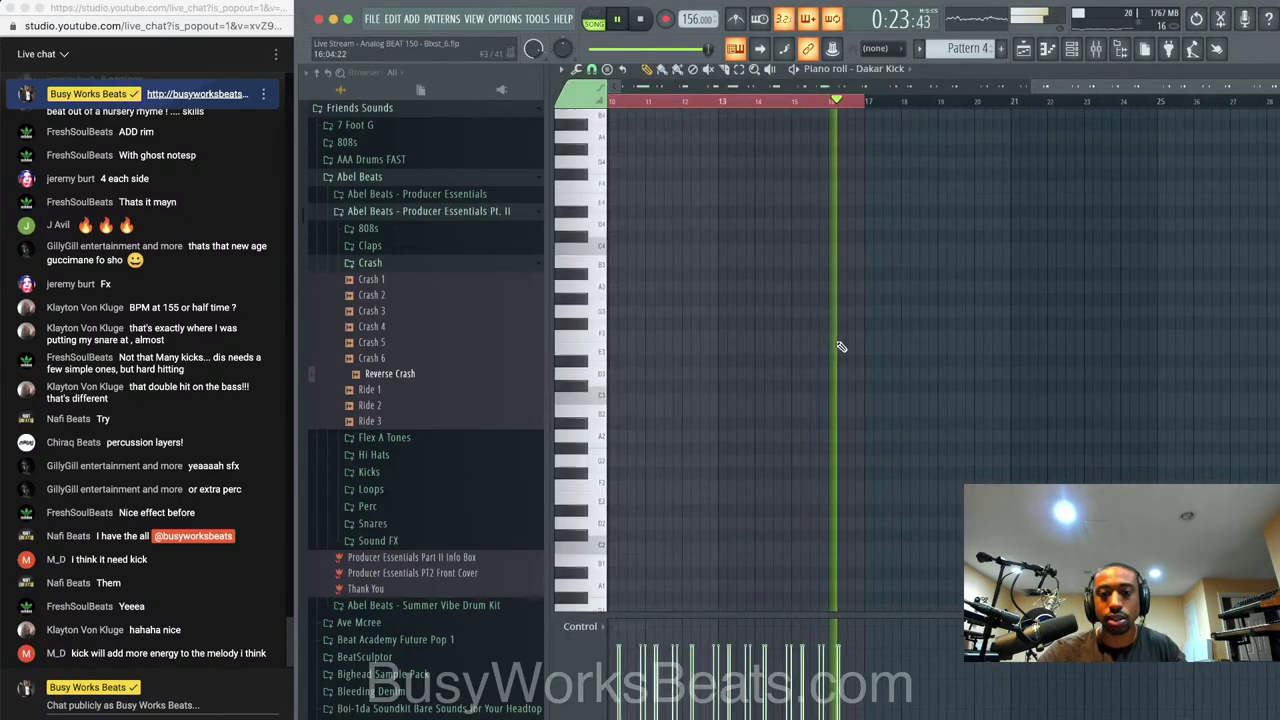
{"action": "scroll", "coordinate": [842, 347], "scroll_direction": "up", "scroll_amount": 2}
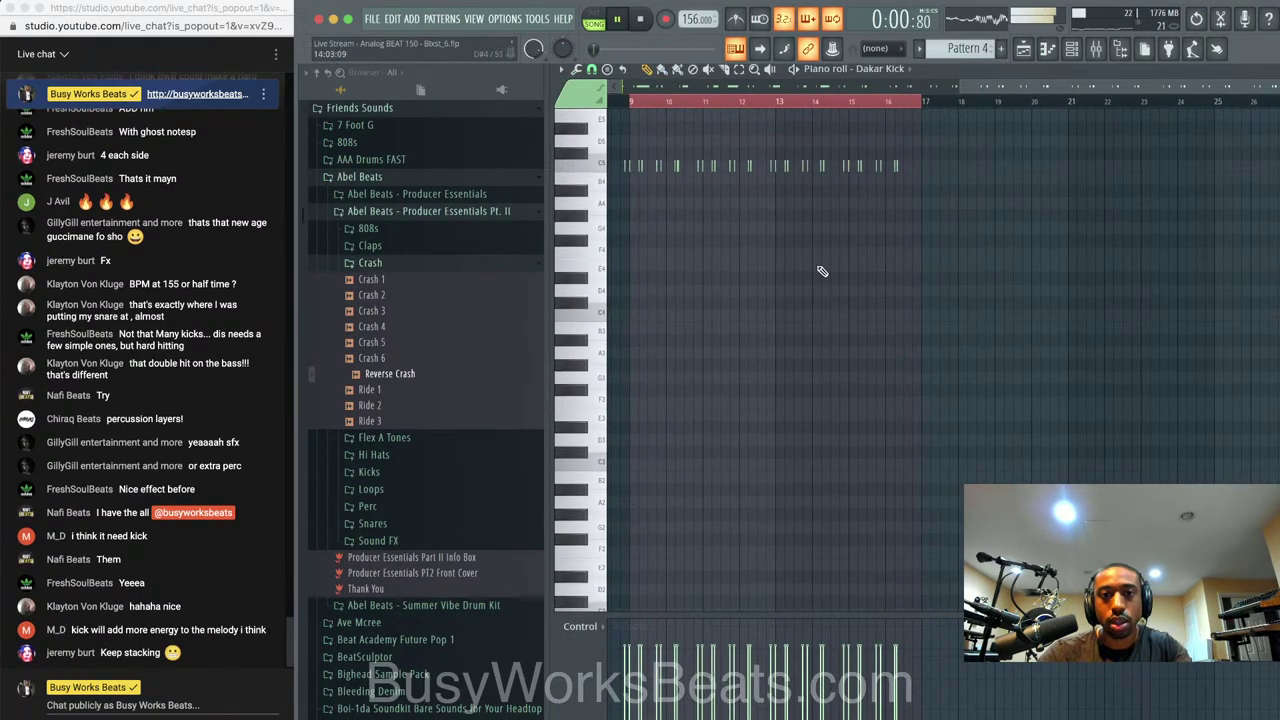
{"action": "left_click", "coordinate": [1023, 50]}
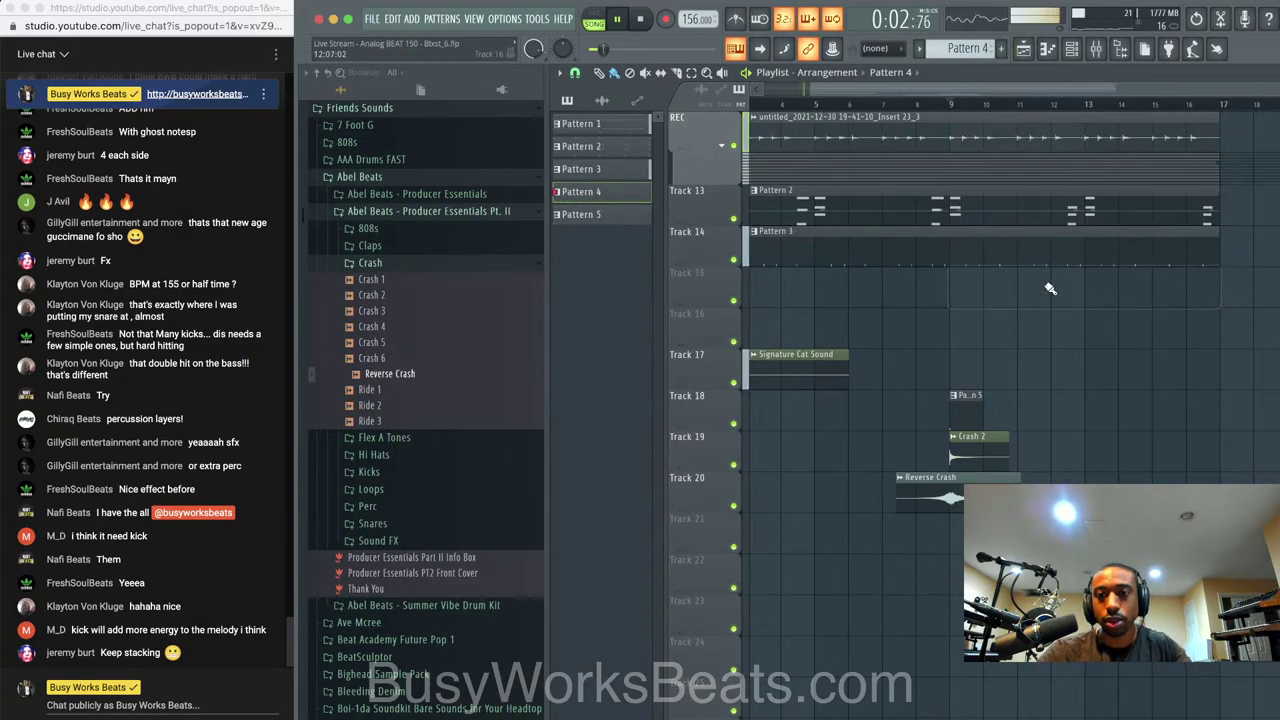
Quantize all Guatemala Snare notes in Pattern 3 with the Default quantizer template and return to the Playlist
{"action": "double_click", "coordinate": [997, 265]}
{"action": "key", "text": "ctrl+a"}
{"action": "key", "text": "alt+q"}
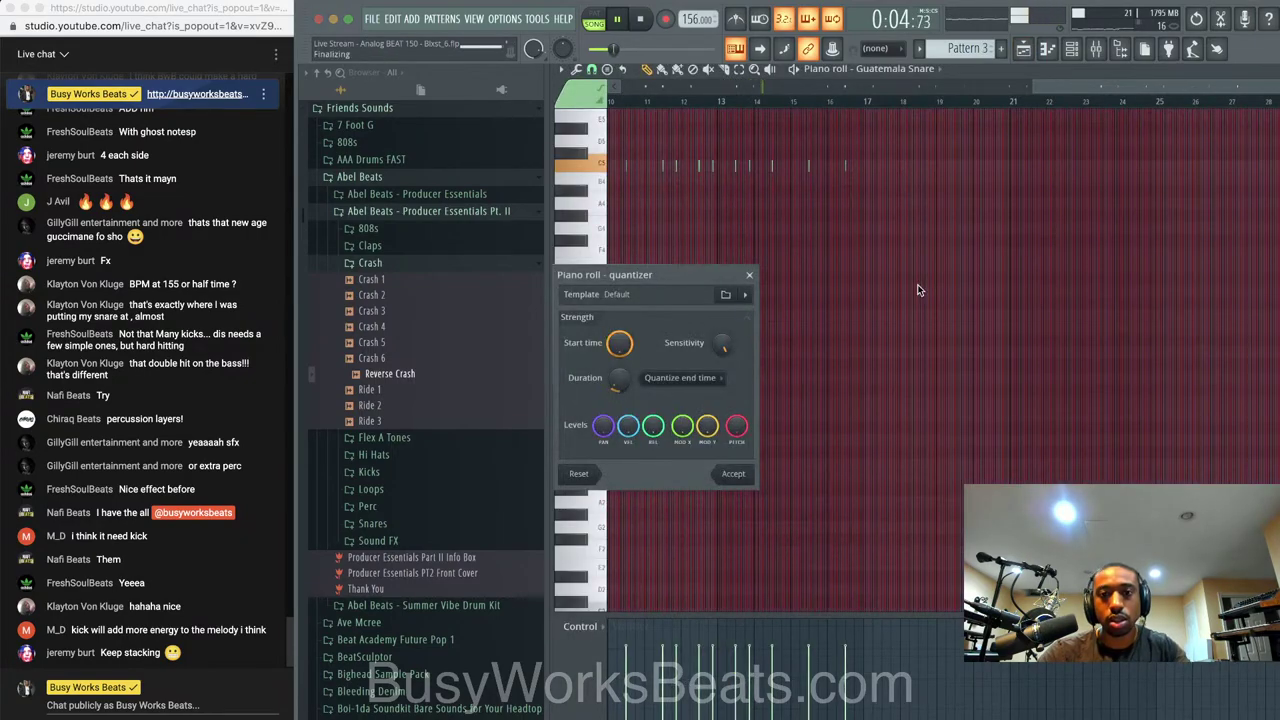
{"action": "left_click", "coordinate": [733, 474]}
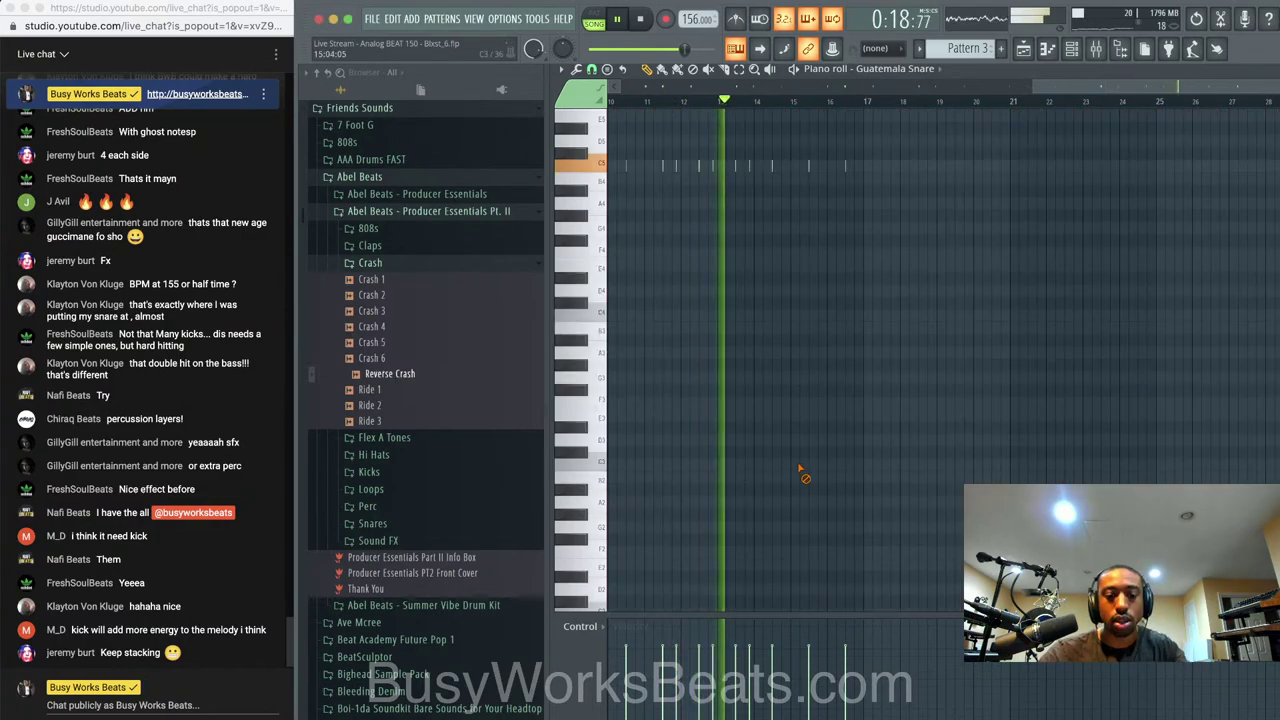
{"action": "left_click", "coordinate": [1046, 50]}
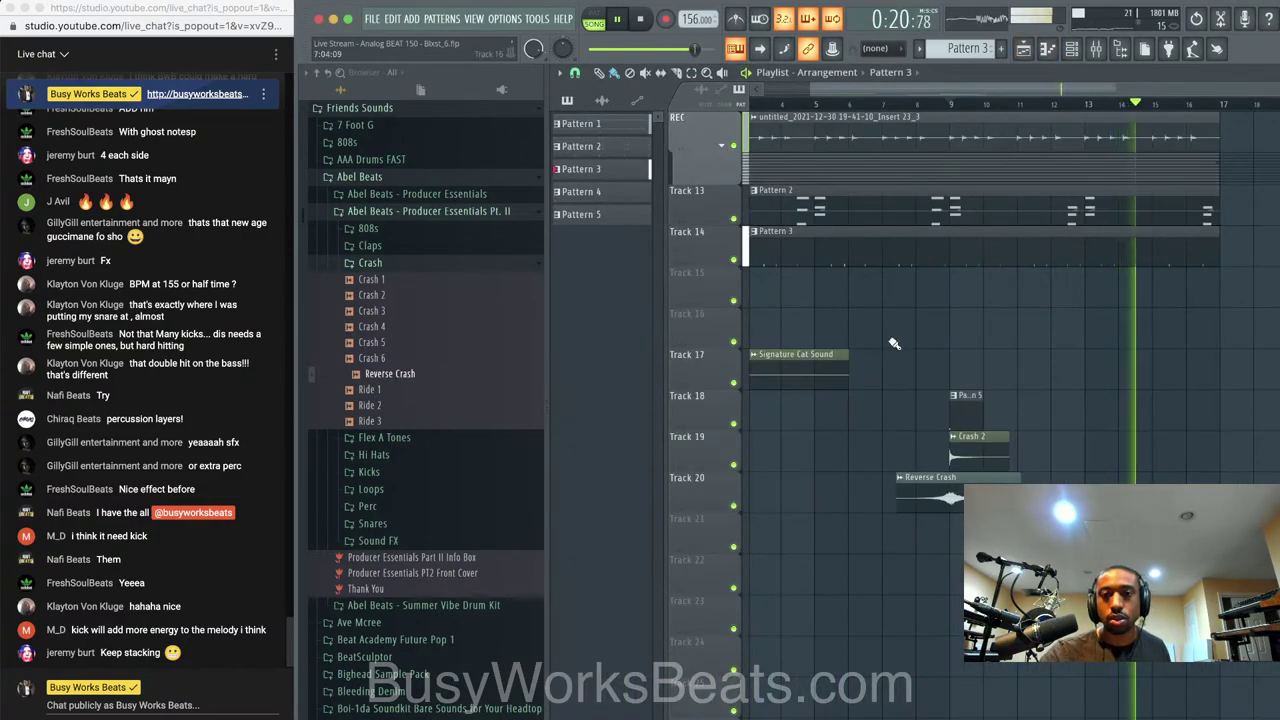
Check the unsorted channels in the Channel rack and collapse the Crash folder in the Browser
{"action": "left_click", "coordinate": [1070, 50]}
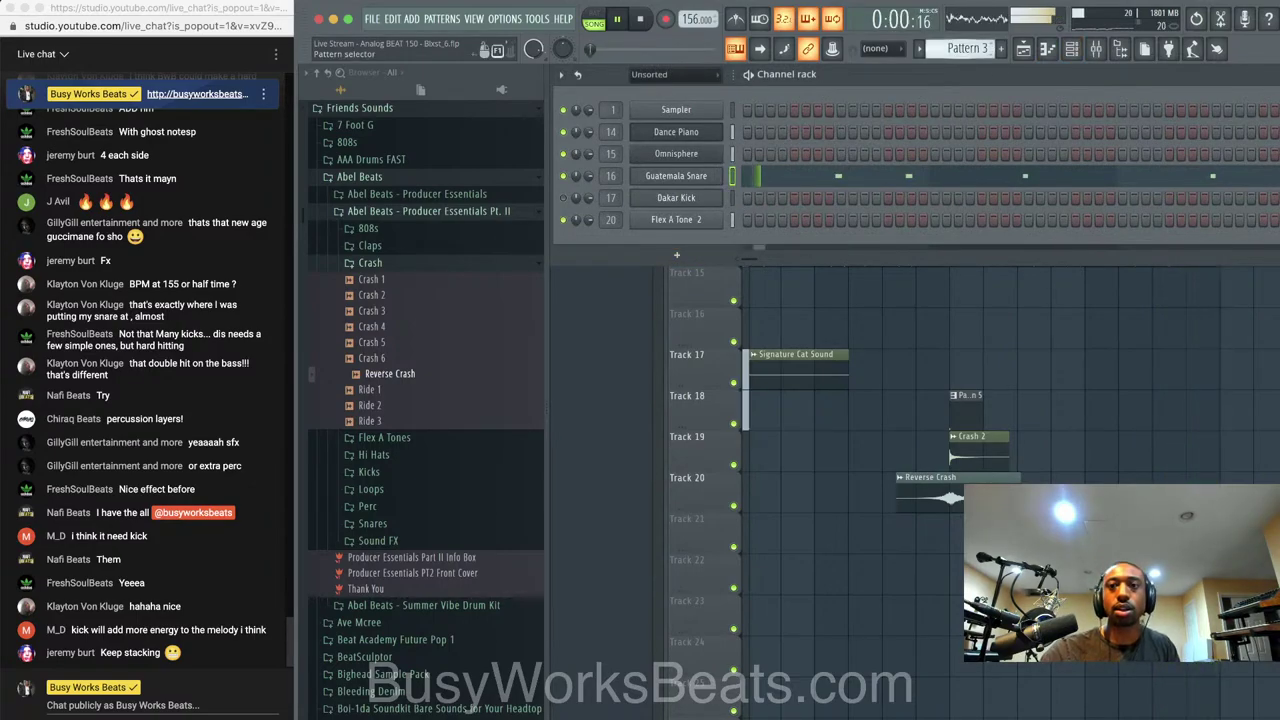
{"action": "key", "text": "F6"}
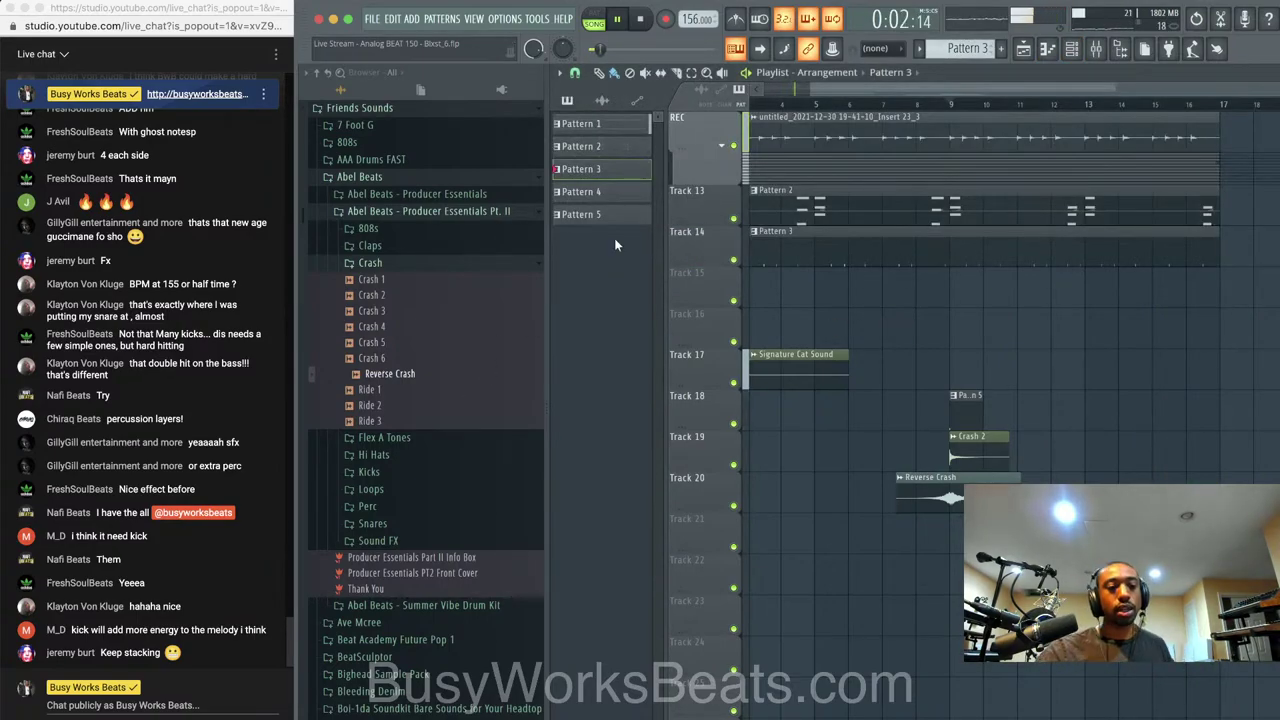
{"action": "left_click", "coordinate": [445, 264]}
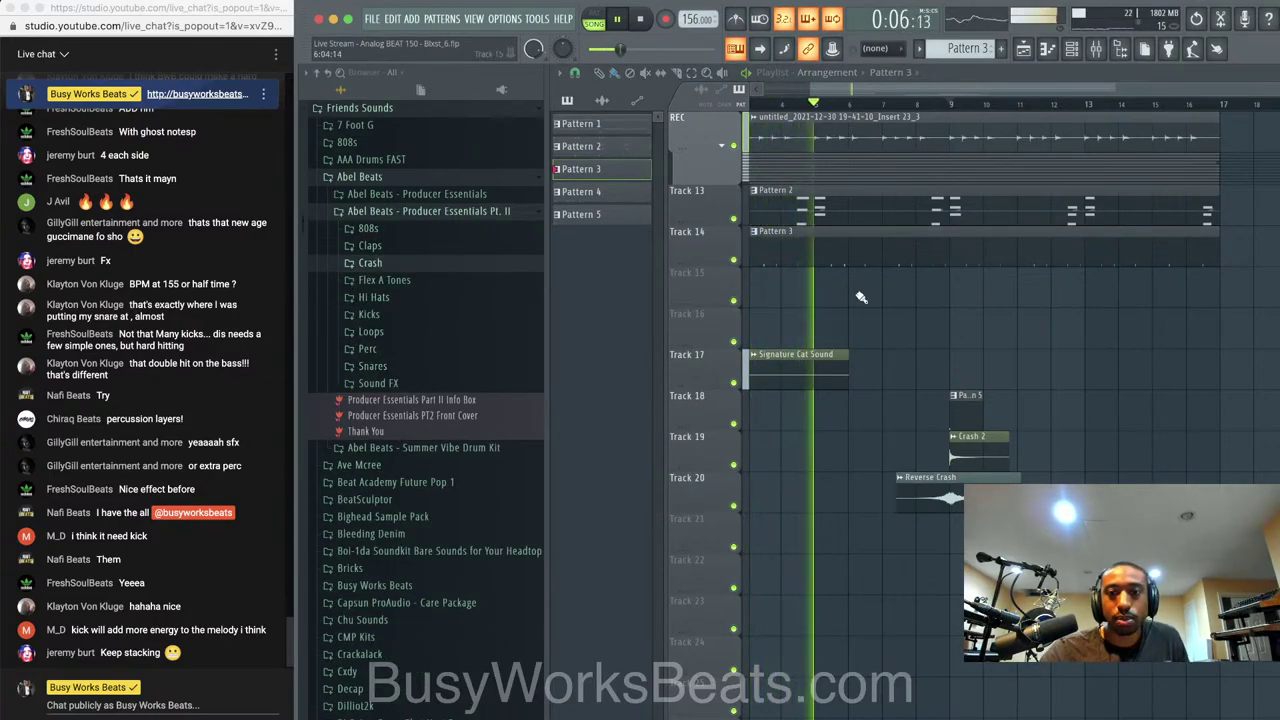
Select the Signature Cat Sound, Crash 2 and Reverse Crash clips plus the bar 9 Pattern 5 clip on Tracks 17 to 20
{"action": "scroll", "coordinate": [860, 296], "scroll_direction": "left", "scroll_amount": 2}
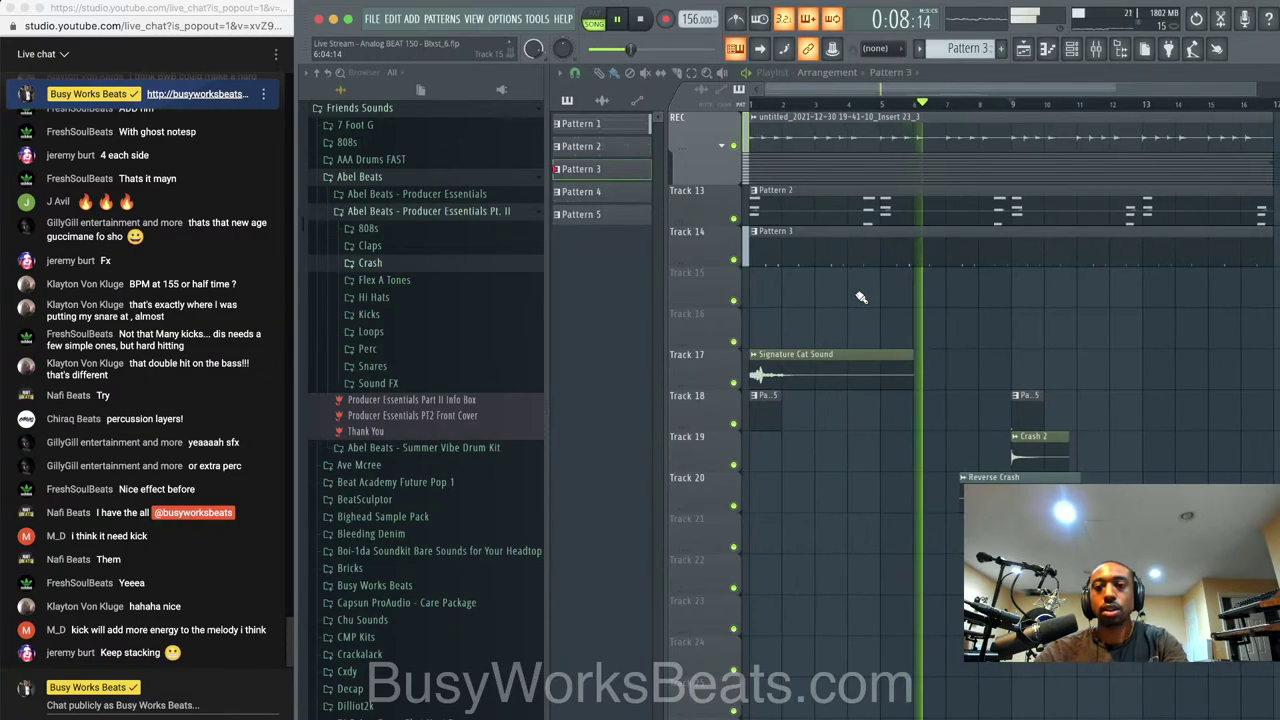
{"action": "scroll", "coordinate": [860, 296], "scroll_direction": "down", "scroll_amount": 2}
{"action": "left_click_drag", "start_coordinate": [1140, 594], "coordinate": [785, 212]}
{"action": "left_click_drag", "start_coordinate": [1168, 592], "coordinate": [825, 268]}
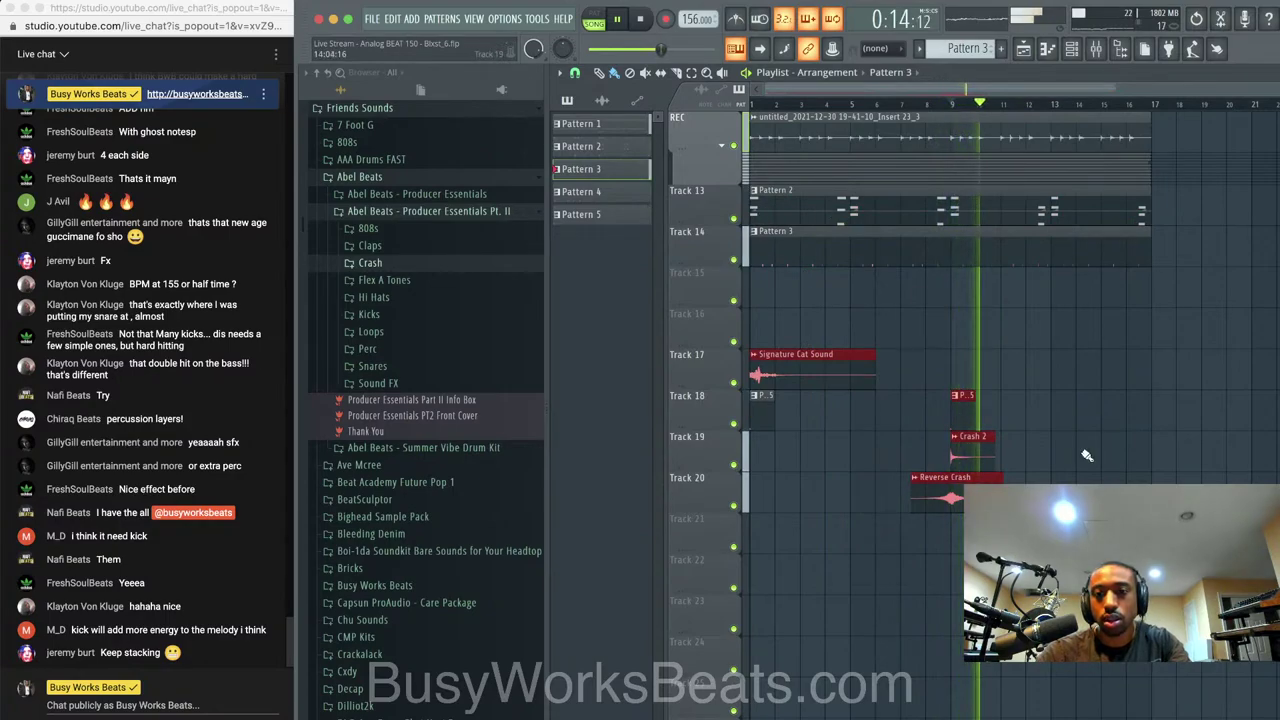
Stop playback and add a second Omnisphere instance as a new channel
{"action": "key", "text": "space"}
{"action": "left_click", "coordinate": [1071, 48]}
{"action": "left_click", "coordinate": [676, 255]}
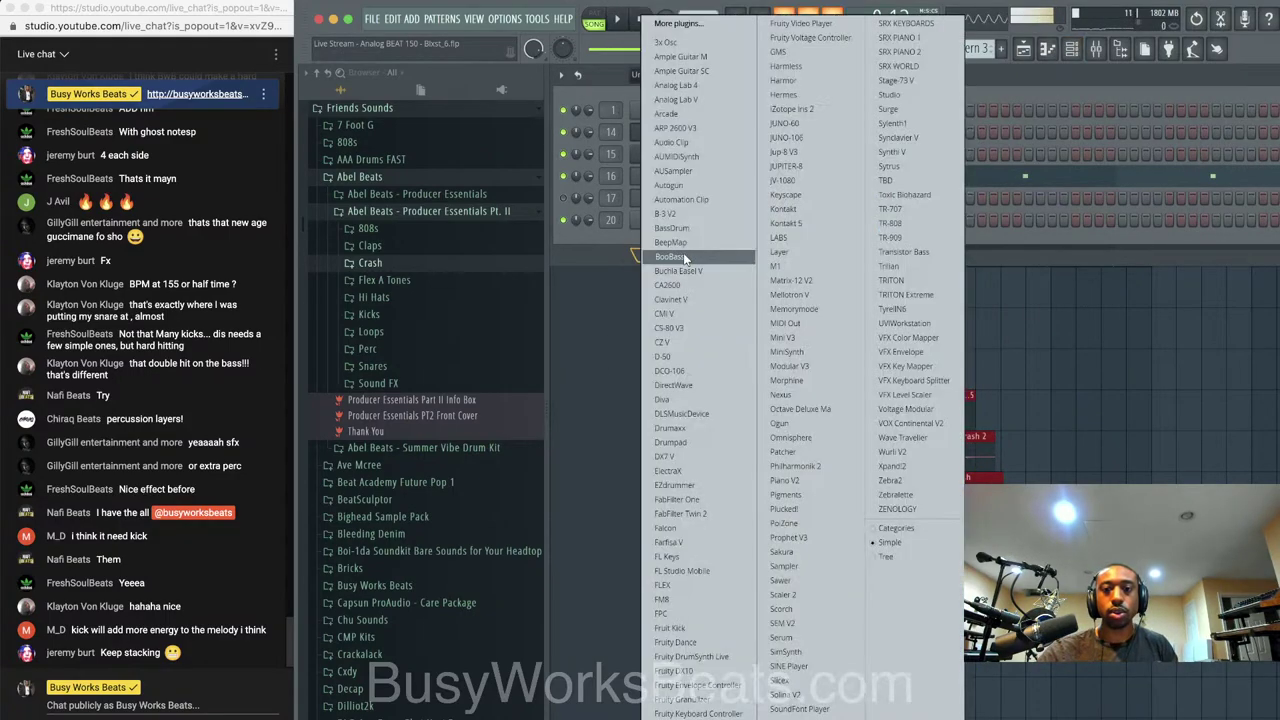
{"action": "left_click", "coordinate": [815, 439]}
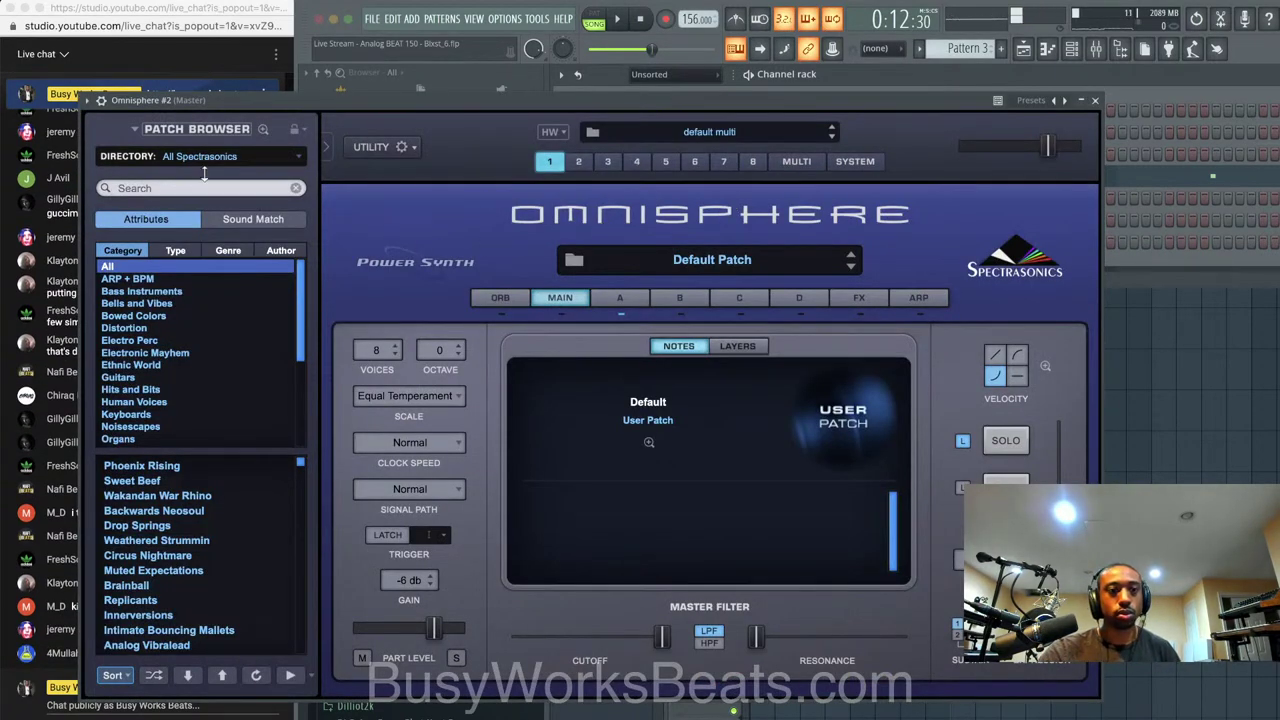
Filter the Omnisphere patches to the Human Voices category within the All Spectrasonics directory
{"action": "left_click", "coordinate": [240, 160]}
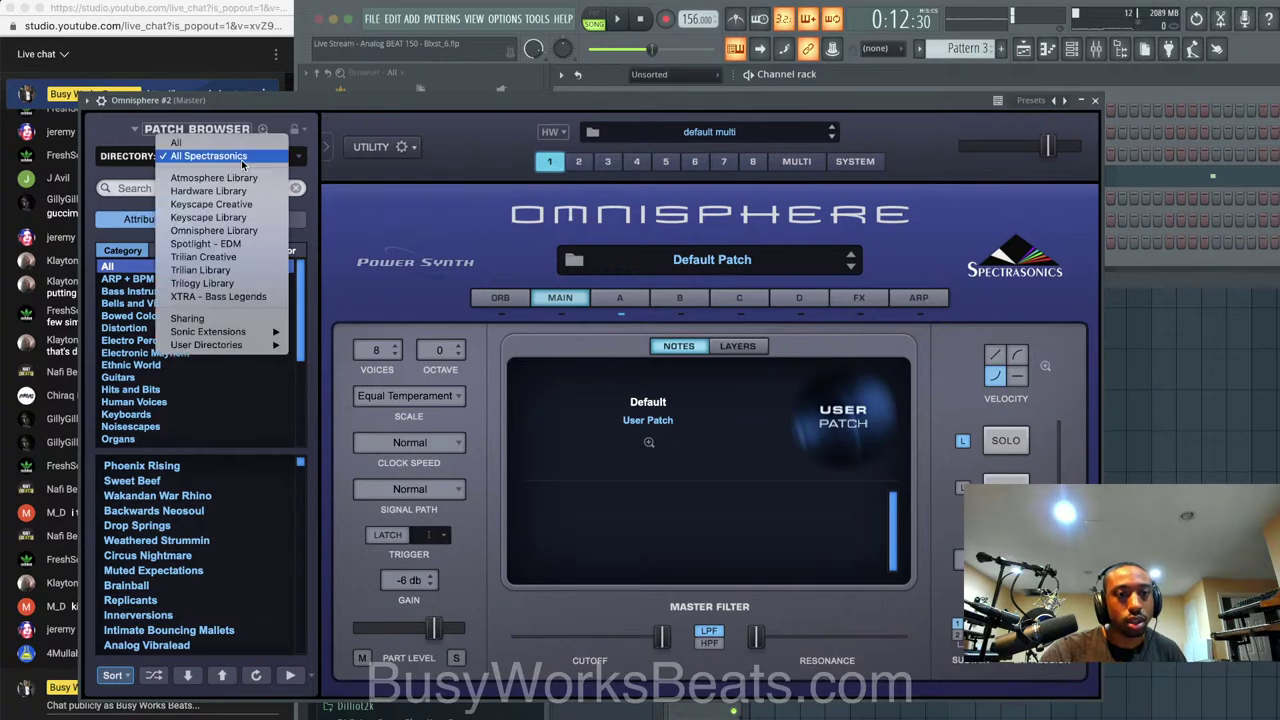
{"action": "left_click", "coordinate": [368, 276]}
{"action": "left_click", "coordinate": [145, 403]}
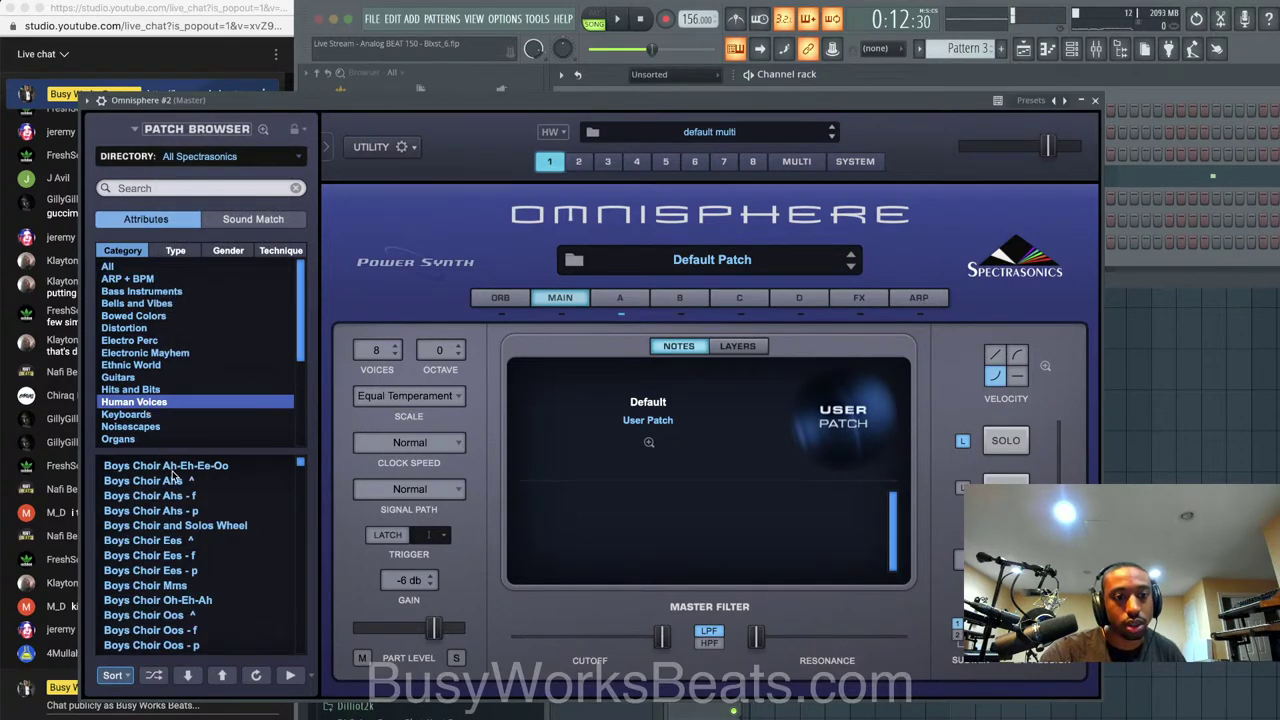
Audition the Boys Choir Oh-Eh-Ah and Boys Choir Oos ^ patches from the Human Voices category
{"action": "left_click", "coordinate": [180, 601]}
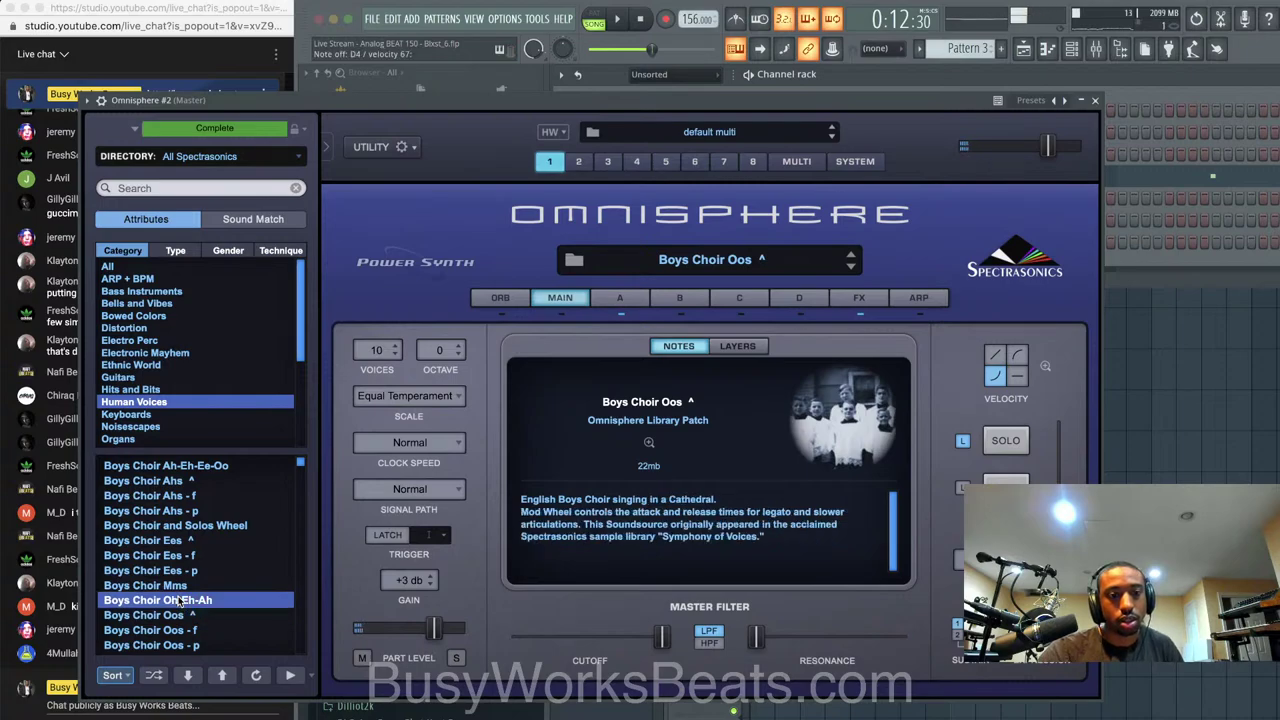
{"action": "left_click", "coordinate": [178, 617]}
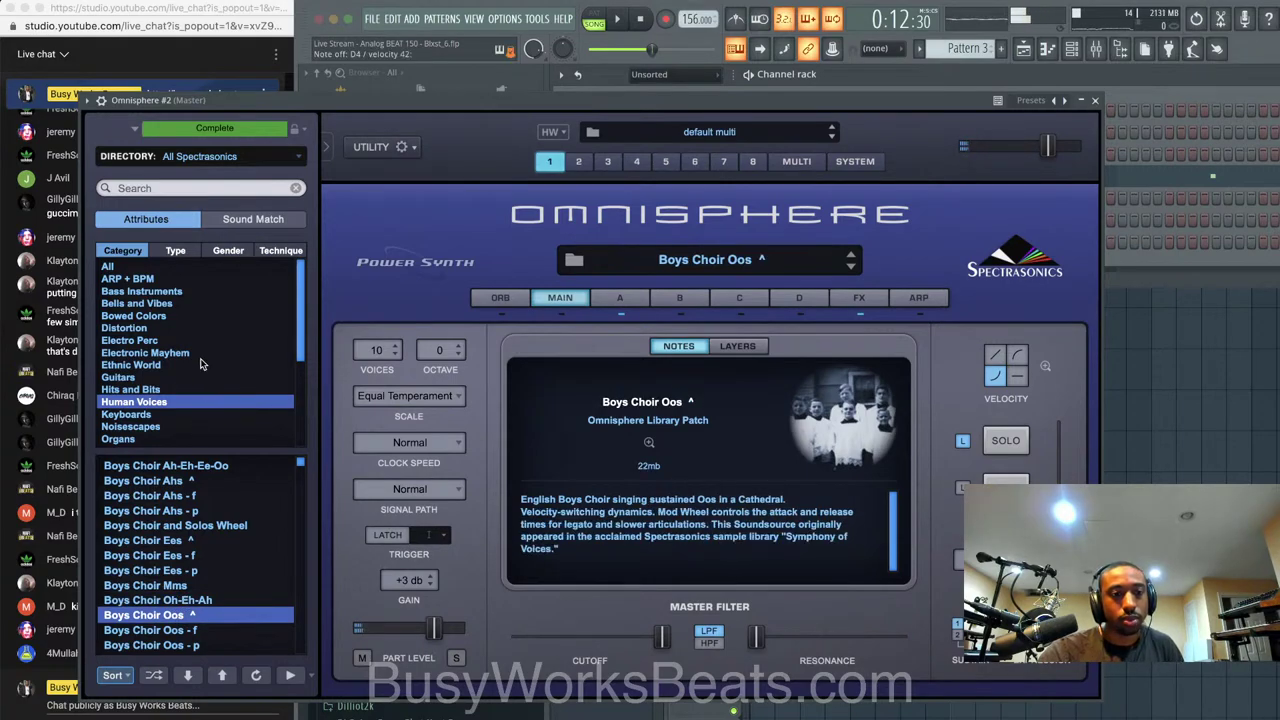
Load the Jazz Stacks Doos patch from the Human Voices list and audition it over the playing song
{"action": "scroll", "coordinate": [178, 376], "scroll_direction": "down", "scroll_amount": 5}
{"action": "scroll", "coordinate": [186, 512], "scroll_direction": "down", "scroll_amount": 15}
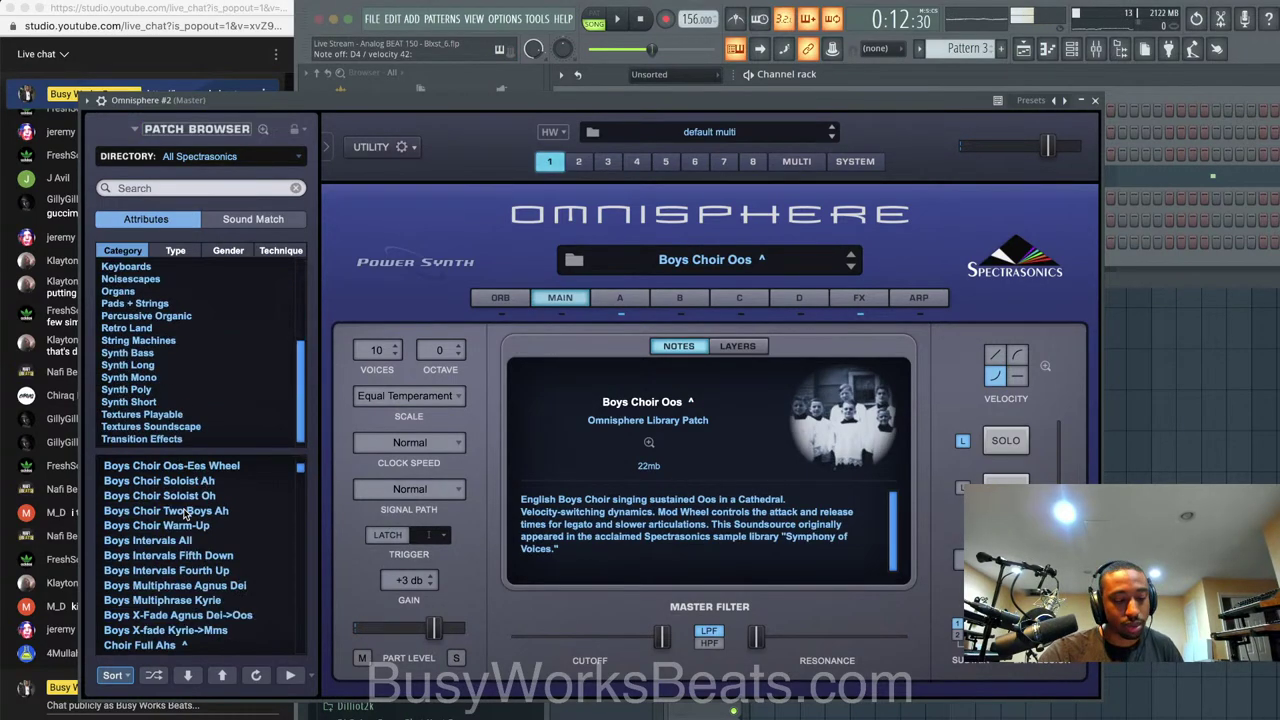
{"action": "scroll", "coordinate": [186, 512], "scroll_direction": "down", "scroll_amount": 20}
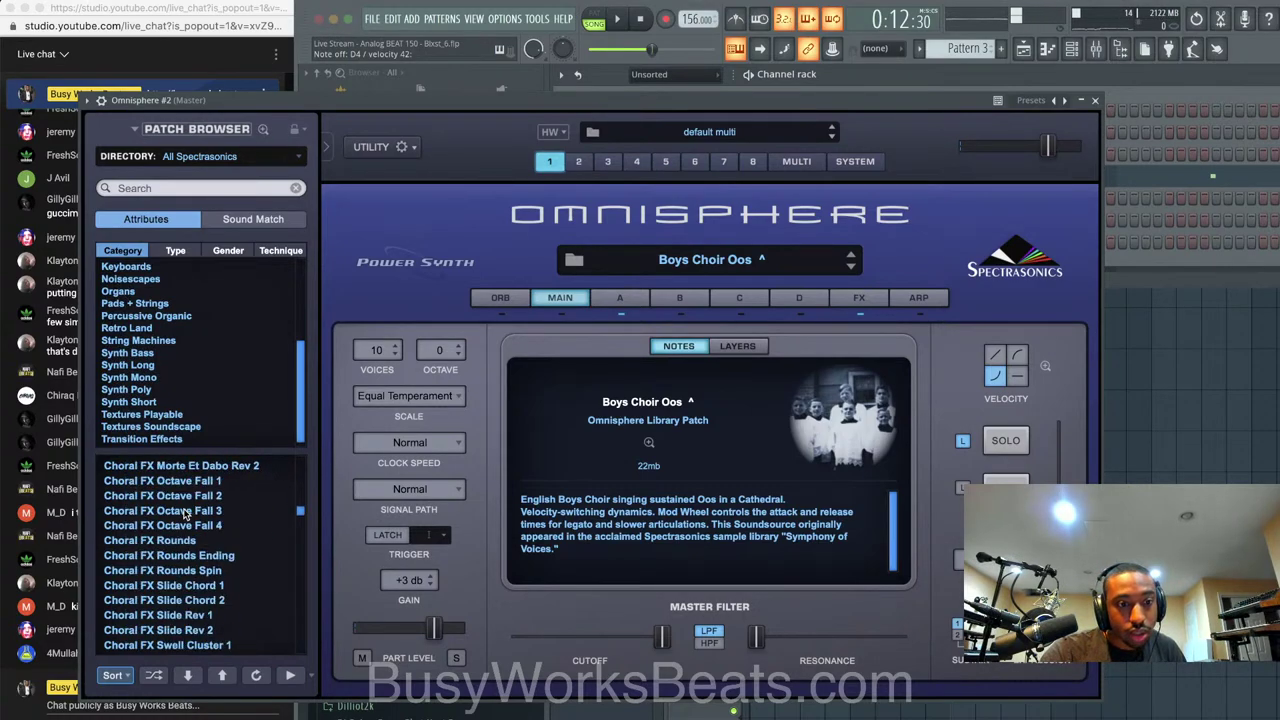
{"action": "scroll", "coordinate": [185, 514], "scroll_direction": "down", "scroll_amount": 20}
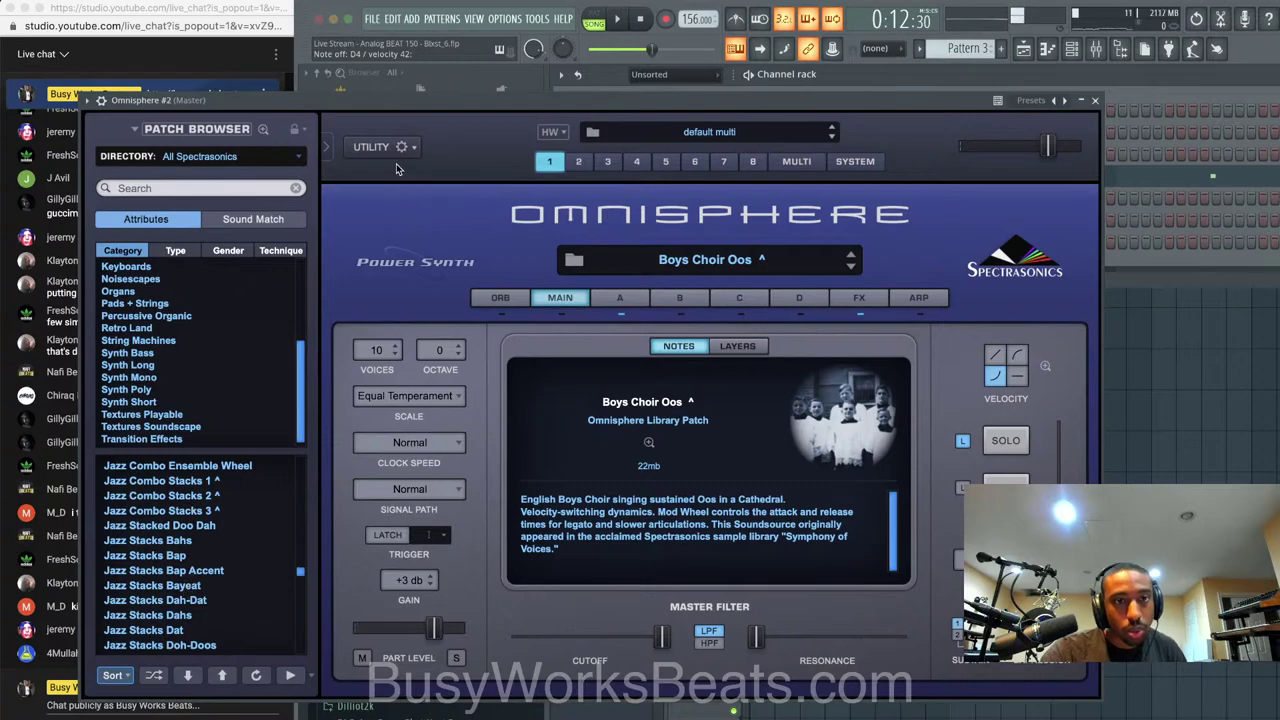
{"action": "left_click_drag", "start_coordinate": [424, 101], "coordinate": [524, 101]}
{"action": "scroll", "coordinate": [283, 603], "scroll_direction": "down", "scroll_amount": 10}
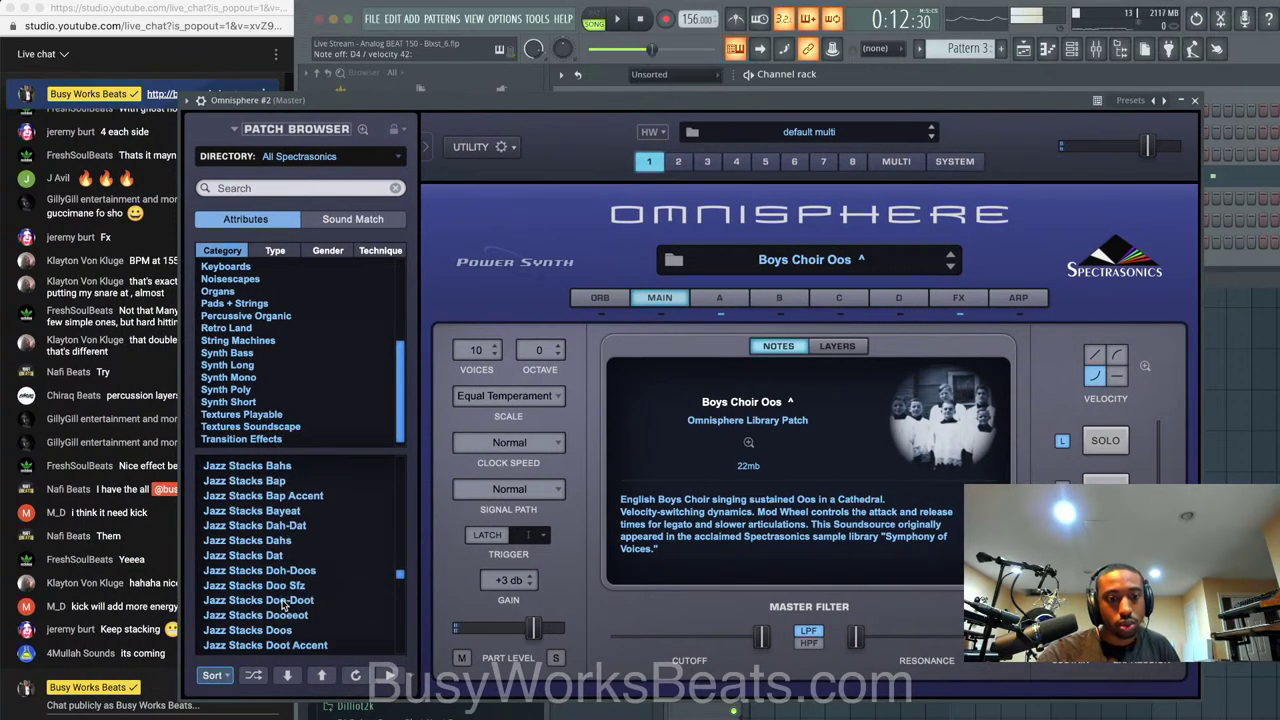
{"action": "scroll", "coordinate": [282, 604], "scroll_direction": "up", "scroll_amount": 5}
{"action": "scroll", "coordinate": [283, 603], "scroll_direction": "up", "scroll_amount": 4}
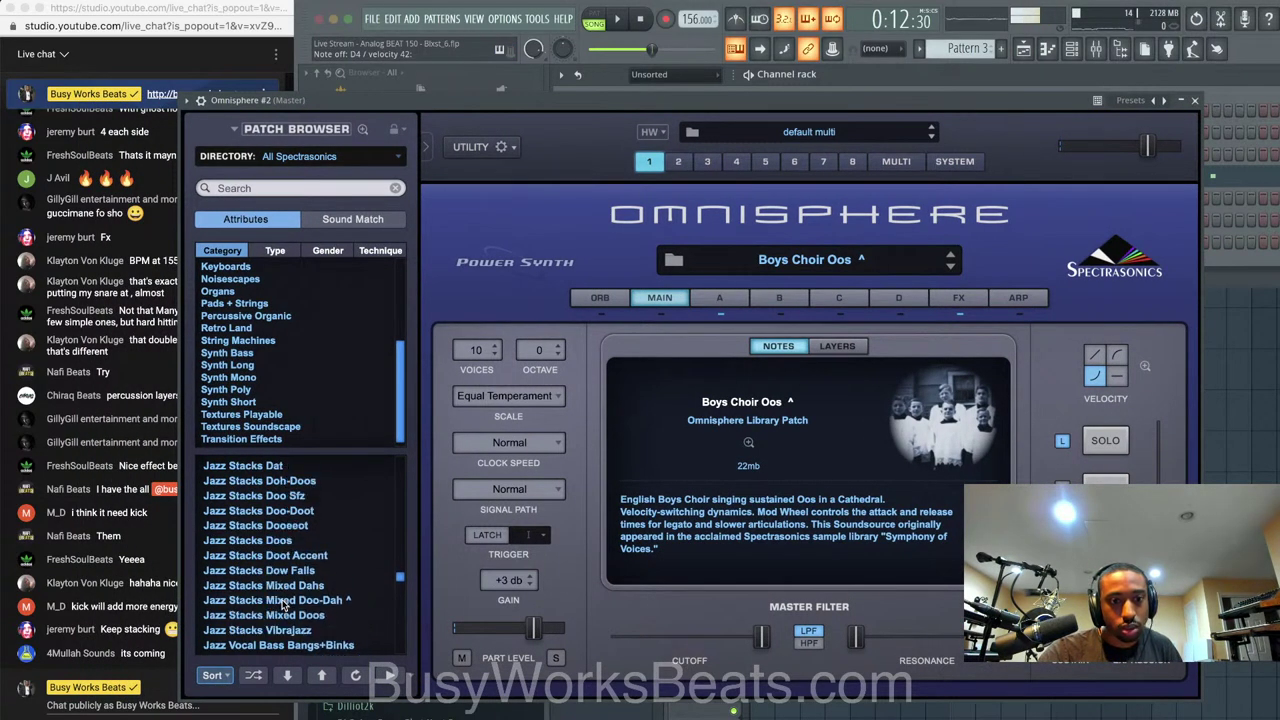
{"action": "left_click", "coordinate": [292, 557]}
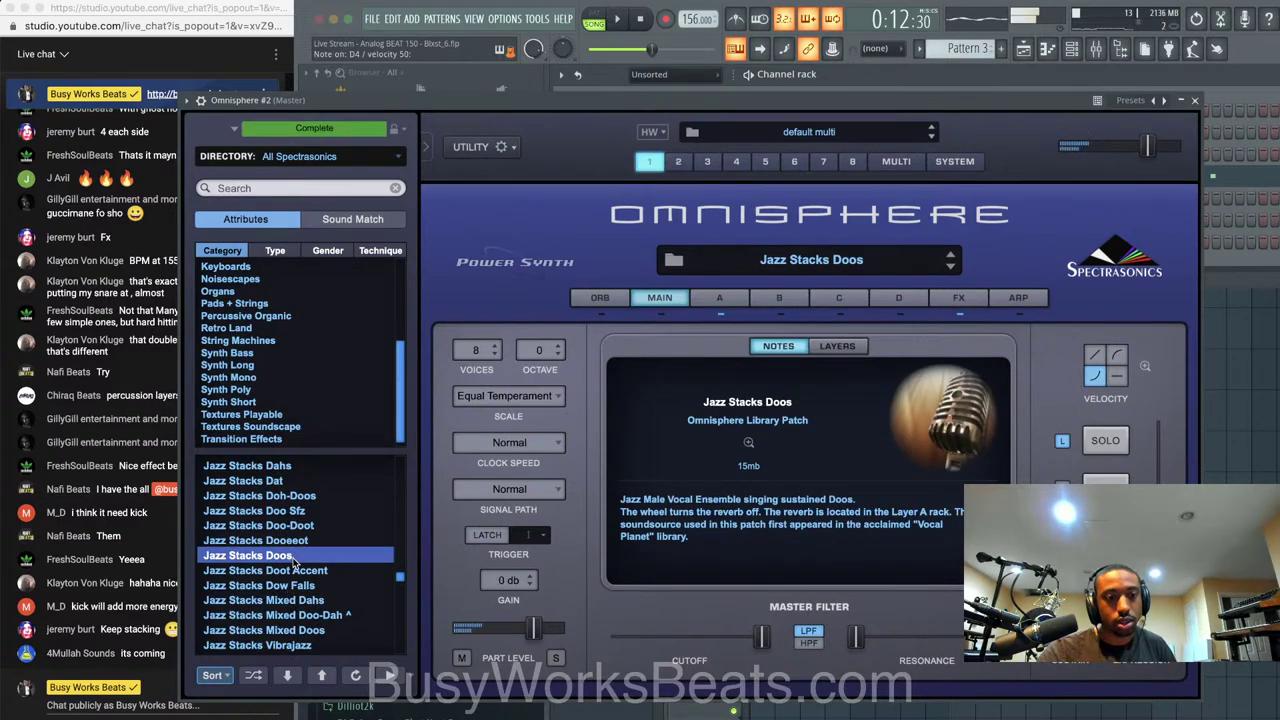
{"action": "key", "text": "space"}
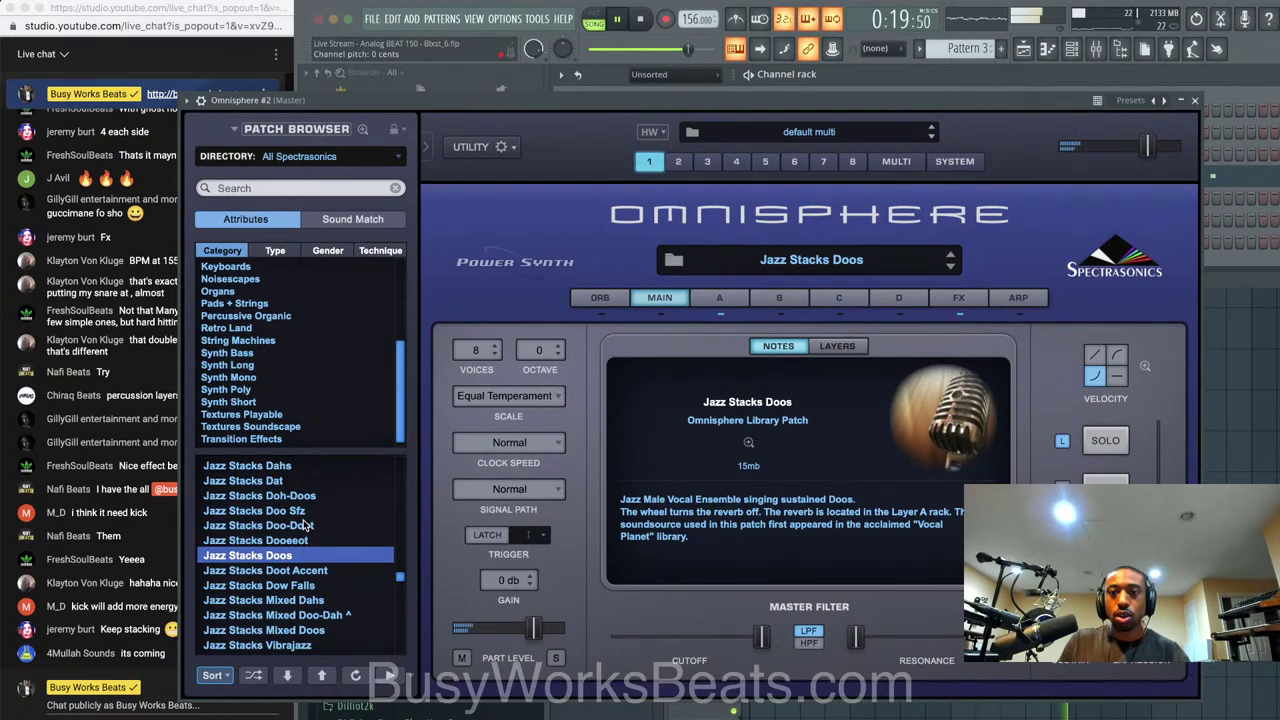
Audition the Jazz Stacks Vibrajazz, Jazz Vocal Bass Bangs+Binks and Jazz Stacks Doot Accent patches in part 1 over the beat
{"action": "left_click", "coordinate": [964, 164]}
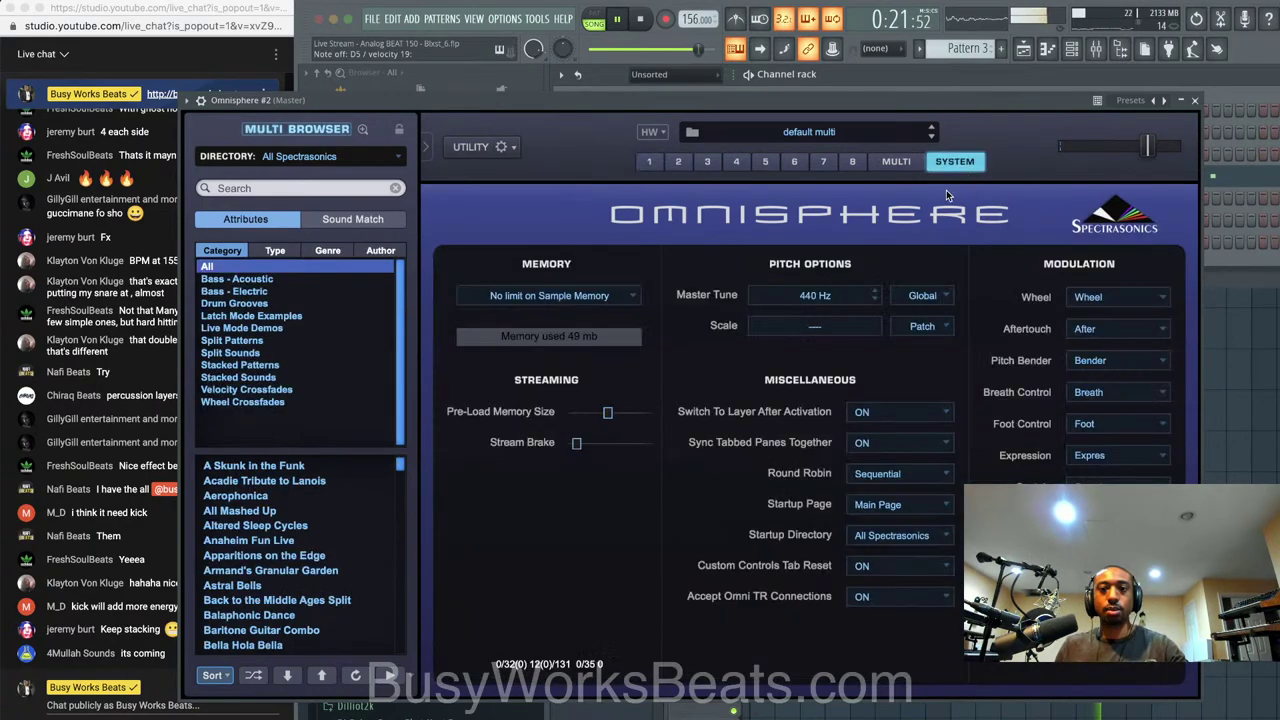
{"action": "left_click", "coordinate": [649, 162]}
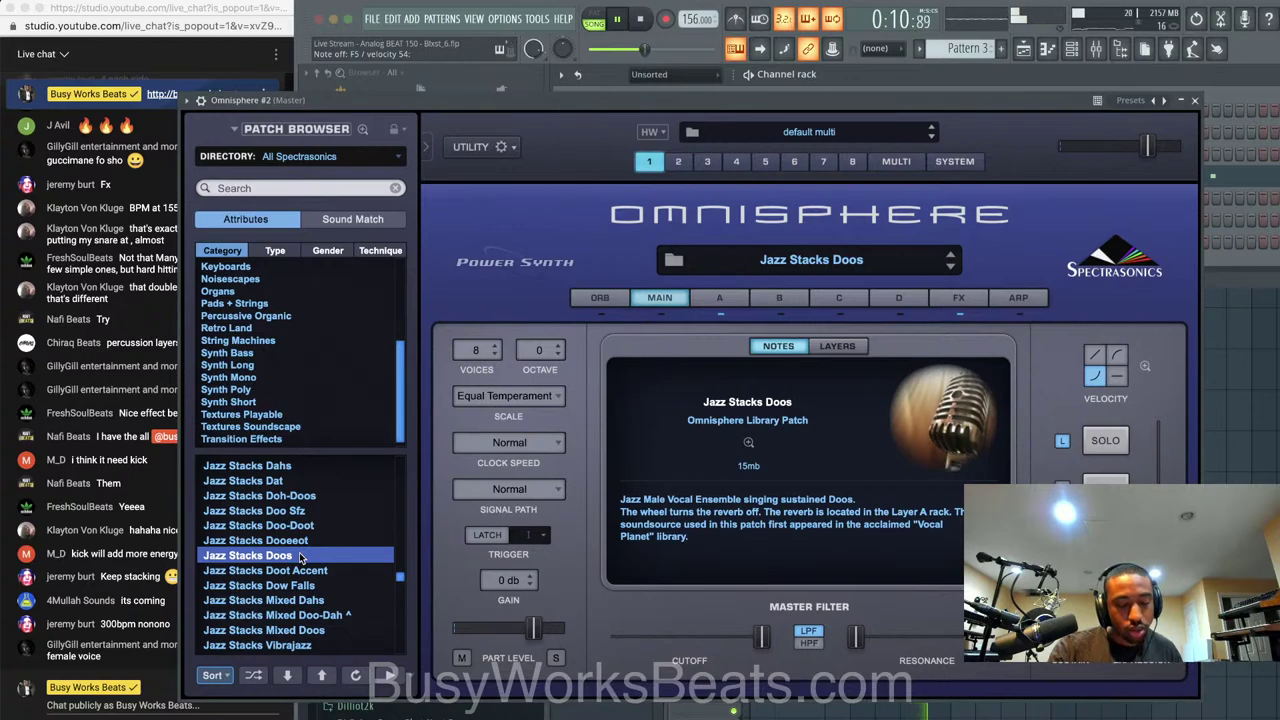
{"action": "scroll", "coordinate": [300, 558], "scroll_direction": "down", "scroll_amount": 1}
{"action": "scroll", "coordinate": [304, 568], "scroll_direction": "down", "scroll_amount": 3}
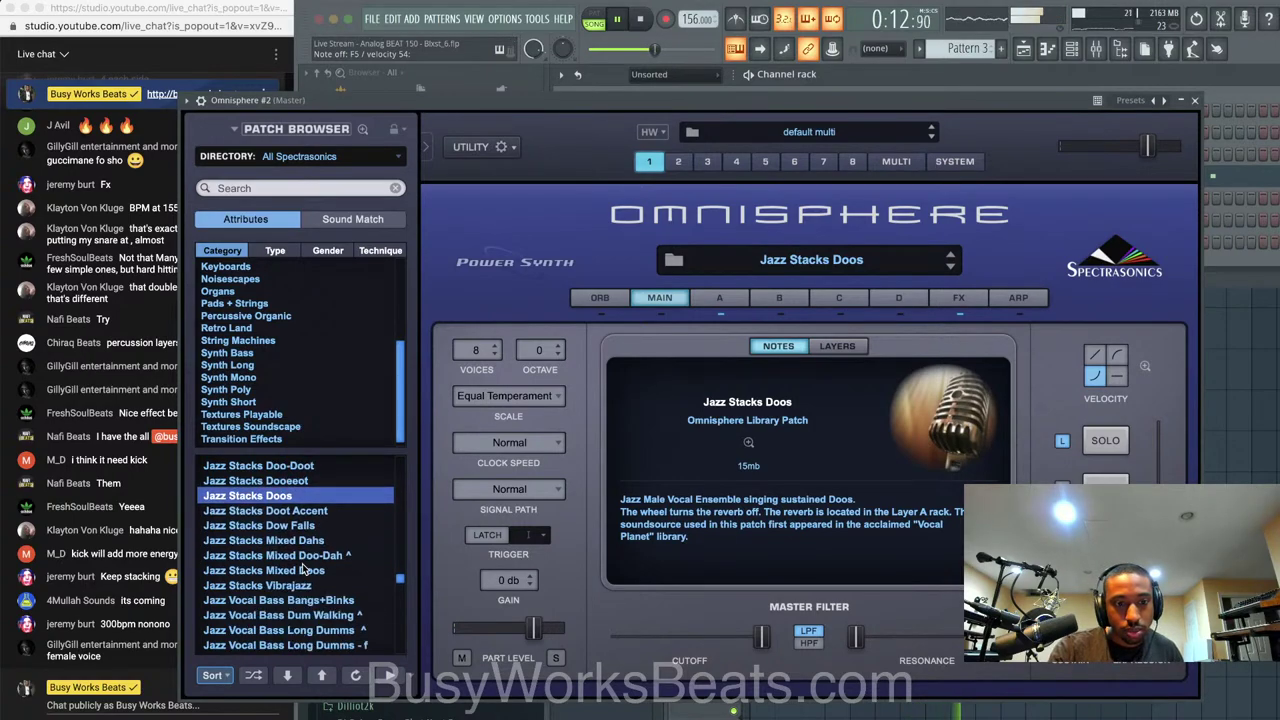
{"action": "left_click", "coordinate": [297, 587]}
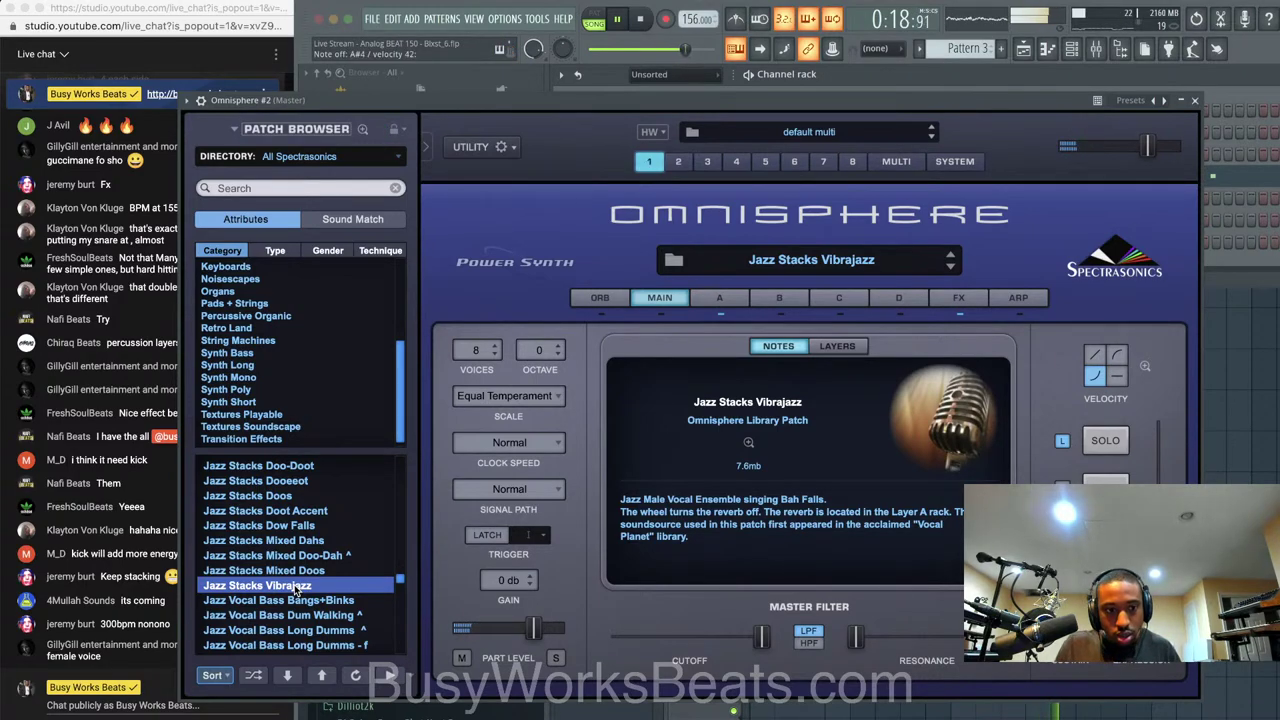
{"action": "left_click", "coordinate": [297, 599]}
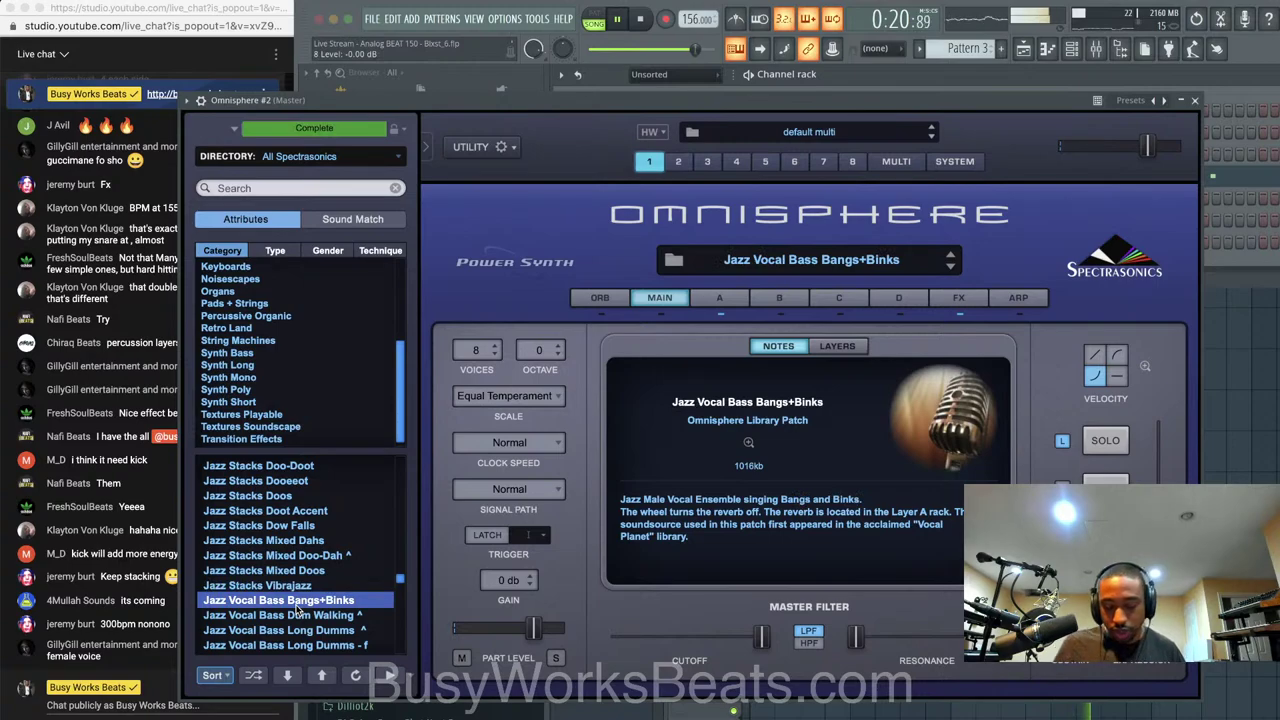
{"action": "left_click", "coordinate": [285, 511]}
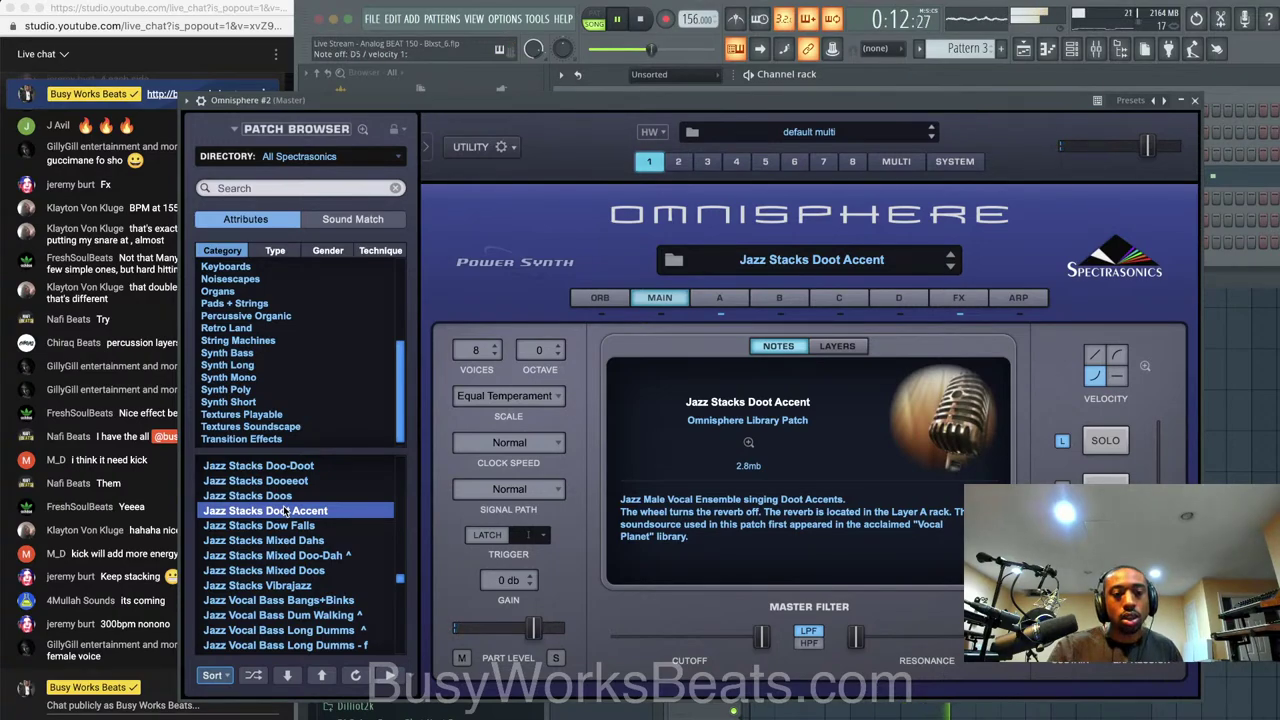
Audition Jazz Stacks Bahs, load Jazz Combo Stacks 1 ^ instead, and close the synth window with playback stopped
{"action": "scroll", "coordinate": [282, 508], "scroll_direction": "up", "scroll_amount": 4}
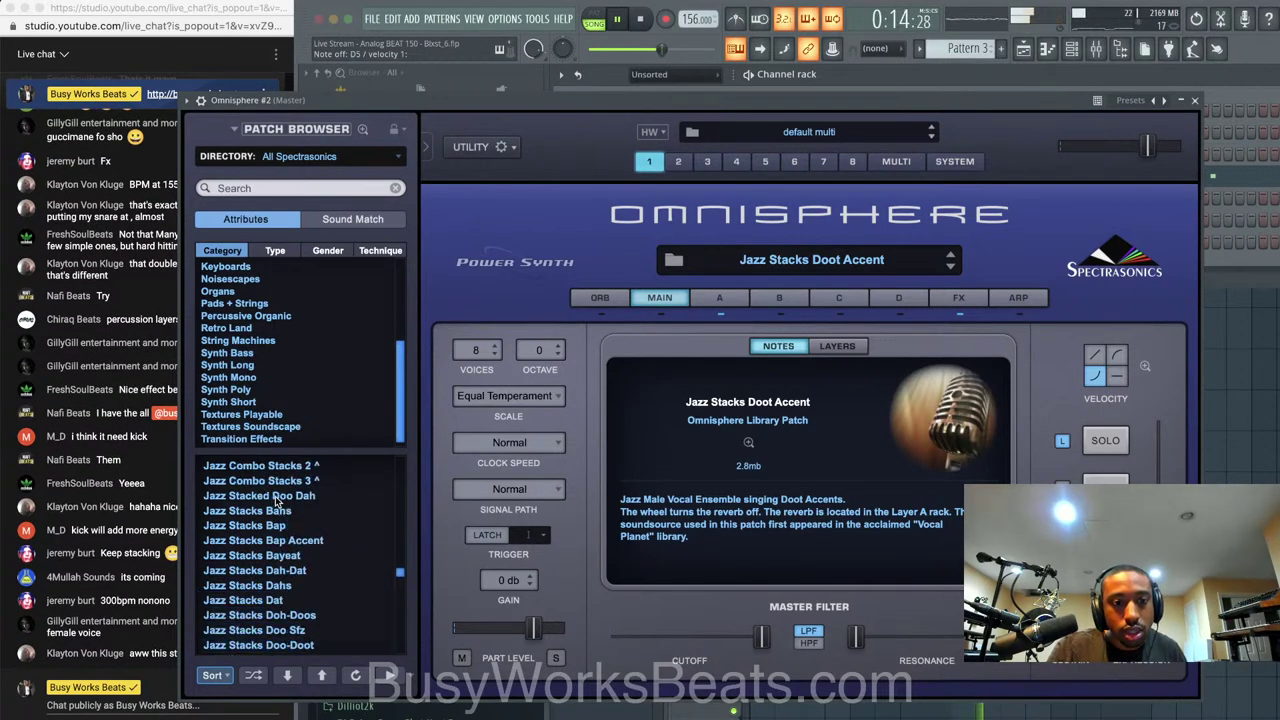
{"action": "left_click", "coordinate": [282, 511]}
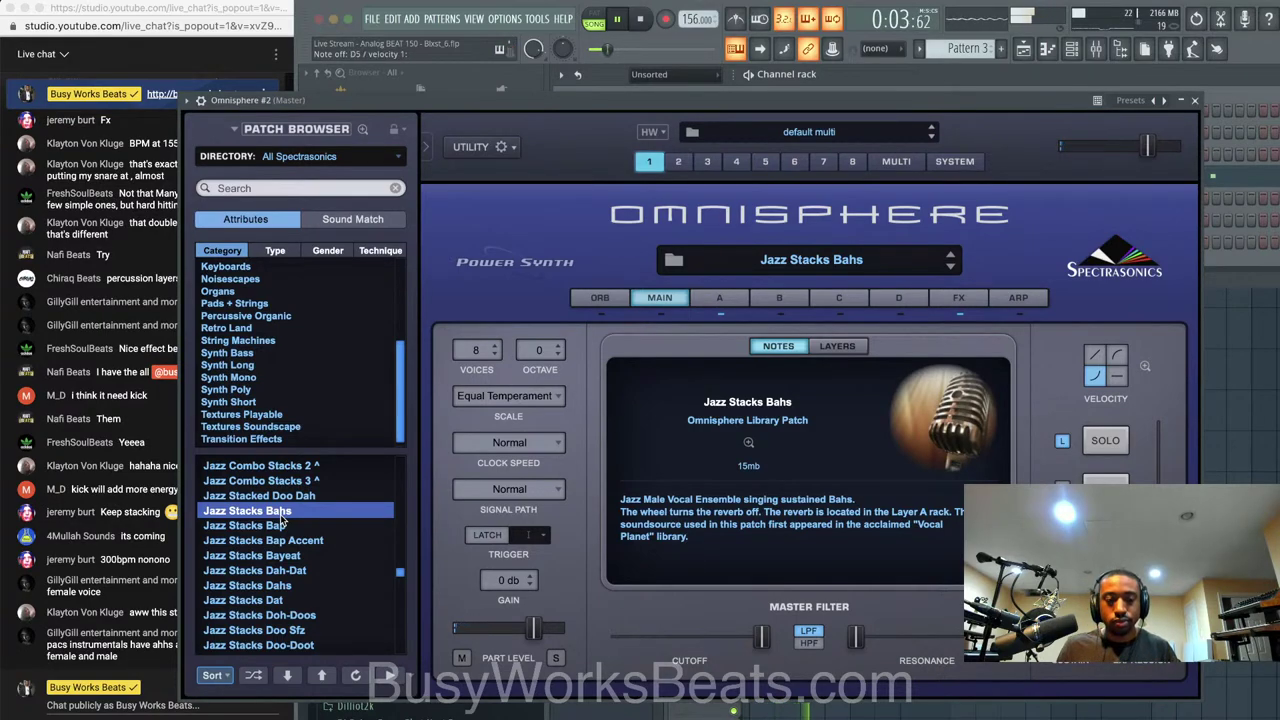
{"action": "scroll", "coordinate": [282, 518], "scroll_direction": "up", "scroll_amount": 3}
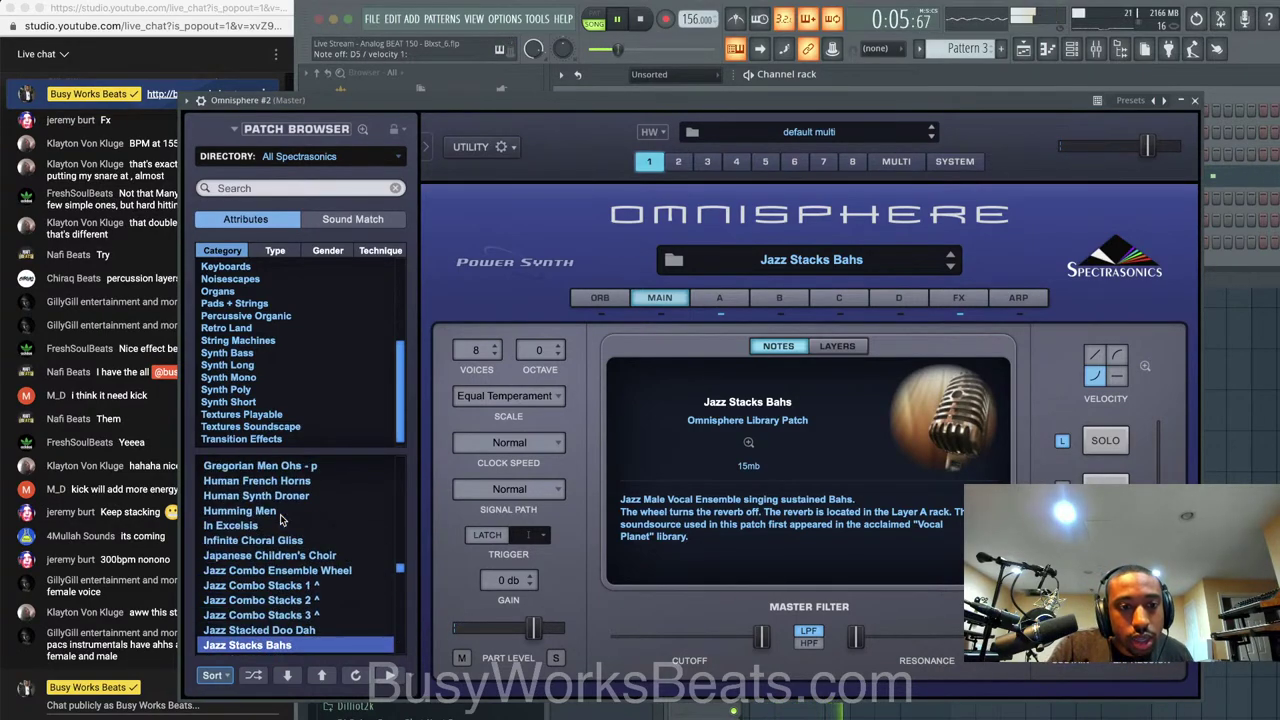
{"action": "left_click", "coordinate": [287, 586]}
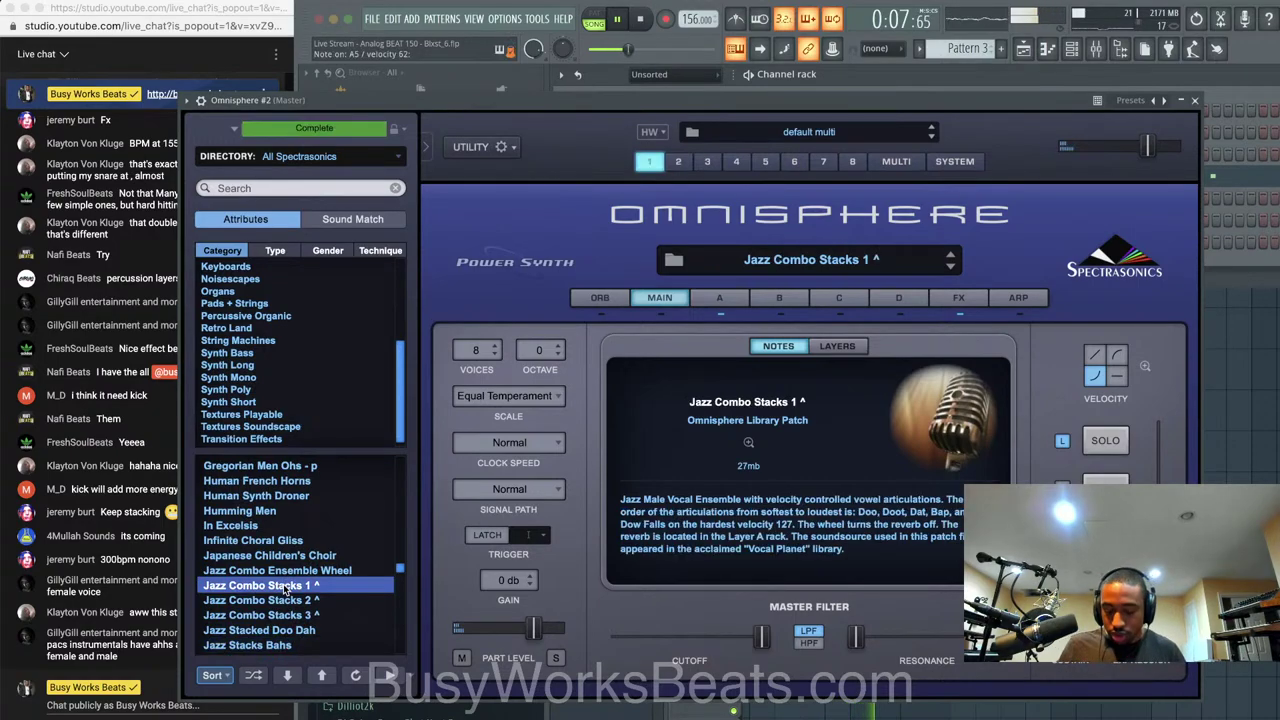
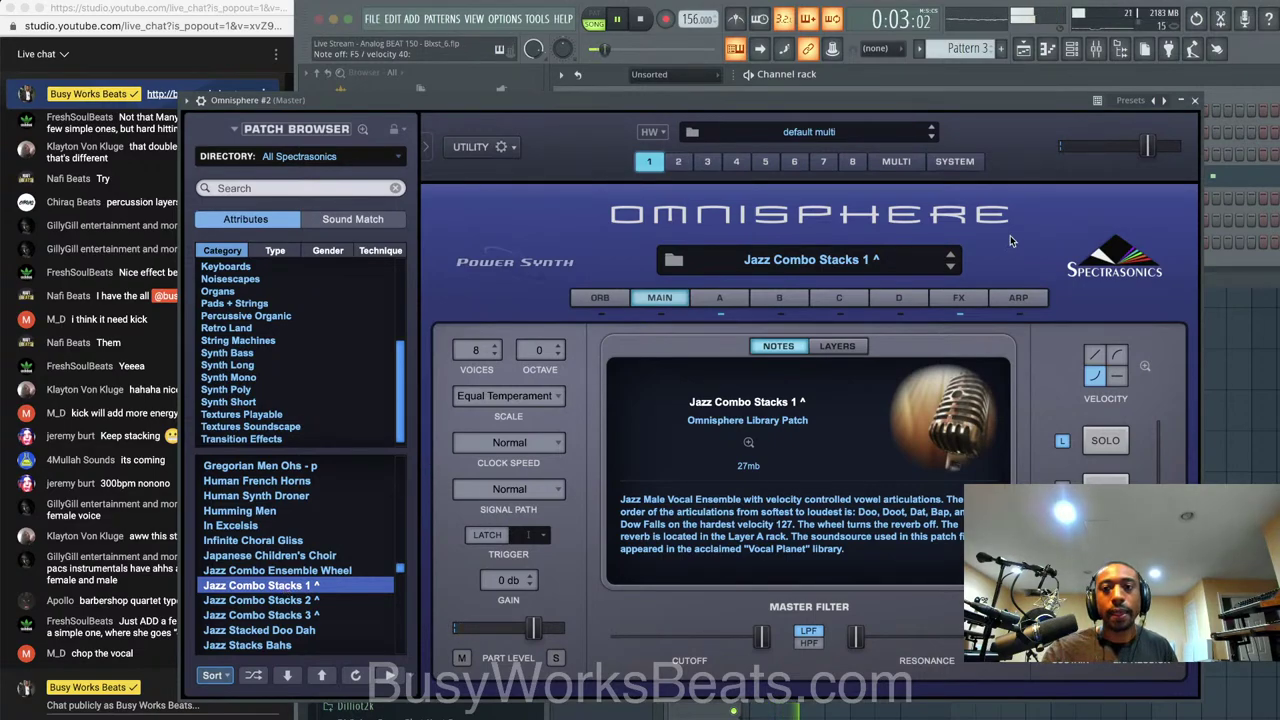
{"action": "left_click", "coordinate": [1194, 100]}
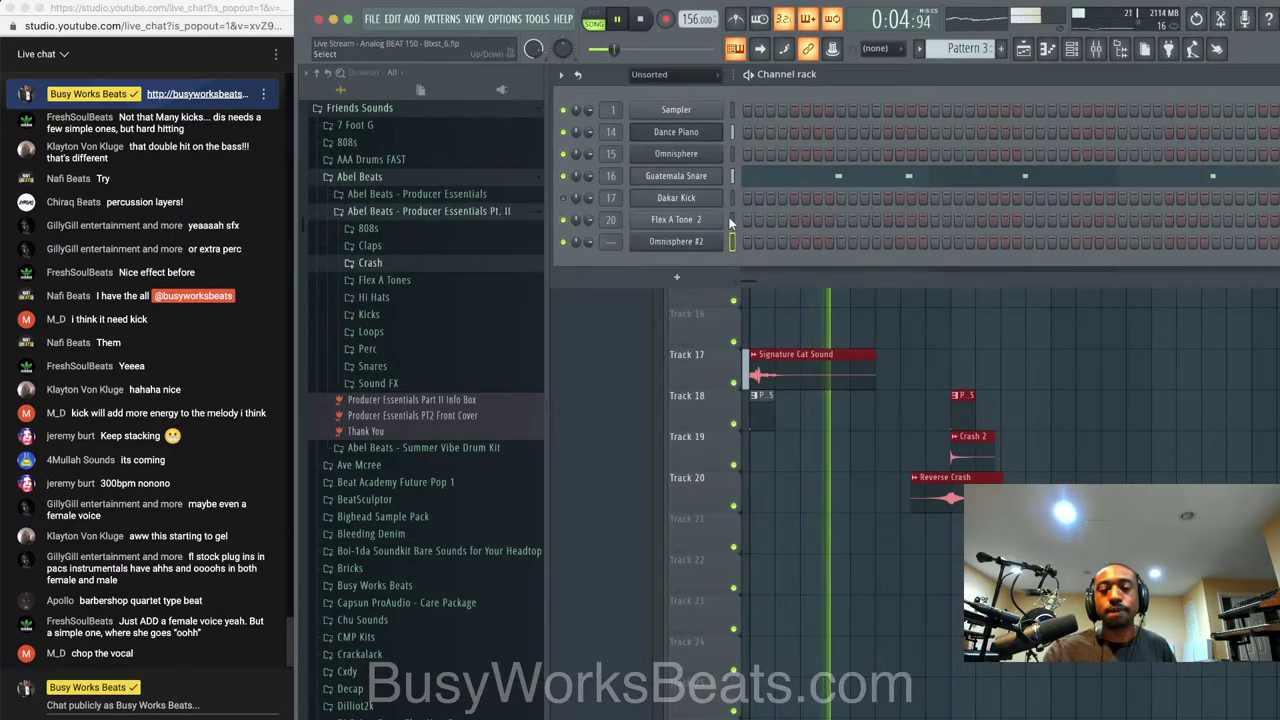
{"action": "key", "text": "space"}
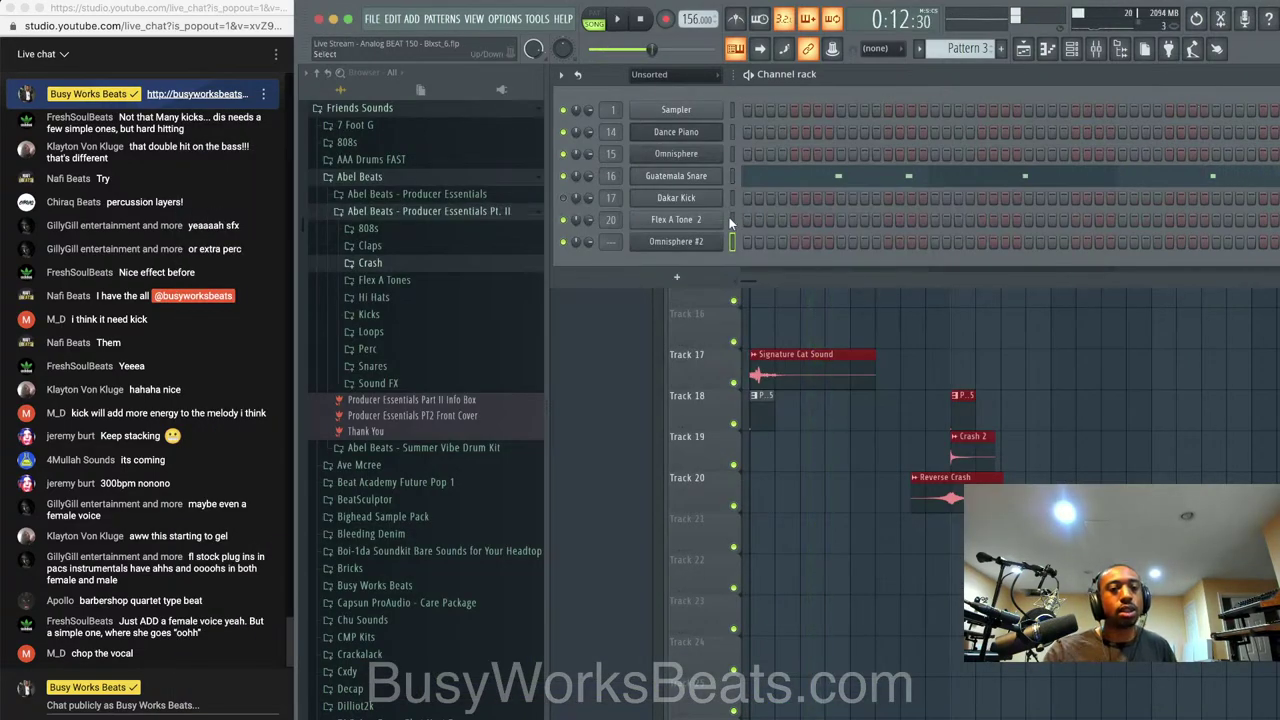
Reopen the Omnisphere #2 channel and audition the Gregorian Men Ohs ^ patch against the song
{"action": "left_click", "coordinate": [676, 241]}
{"action": "scroll", "coordinate": [288, 555], "scroll_direction": "up", "scroll_amount": 3}
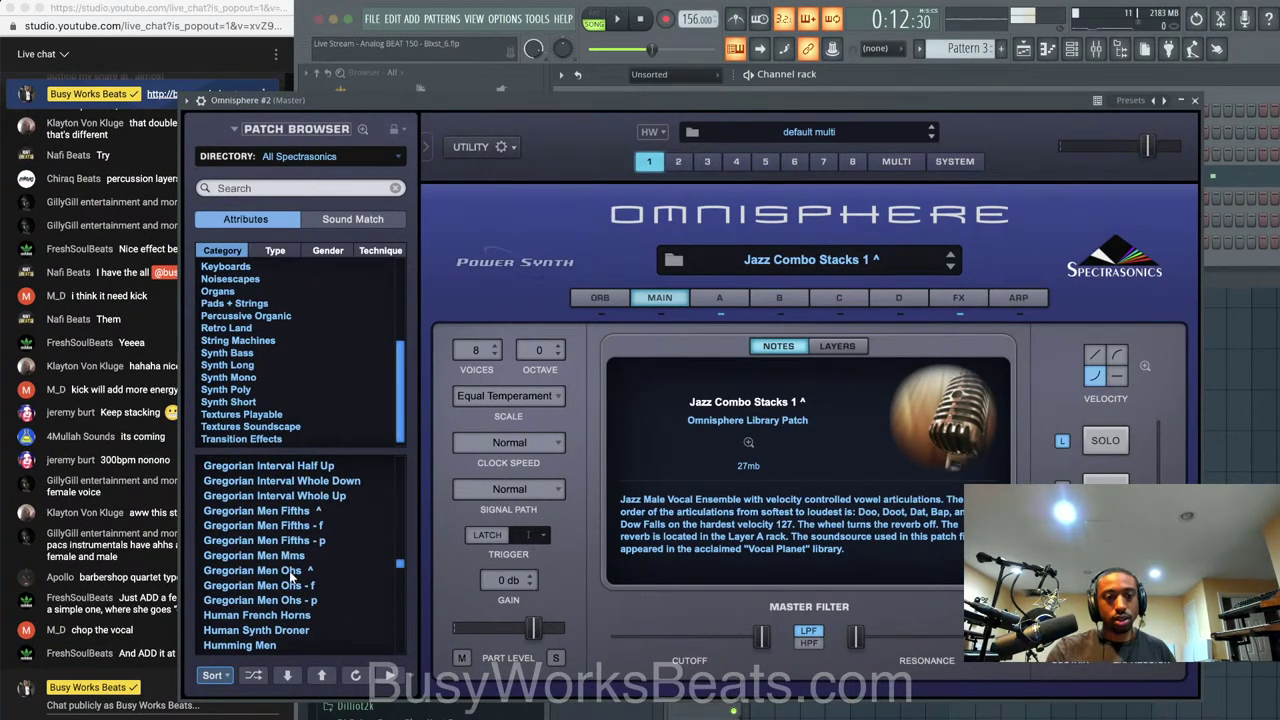
{"action": "left_click", "coordinate": [290, 571]}
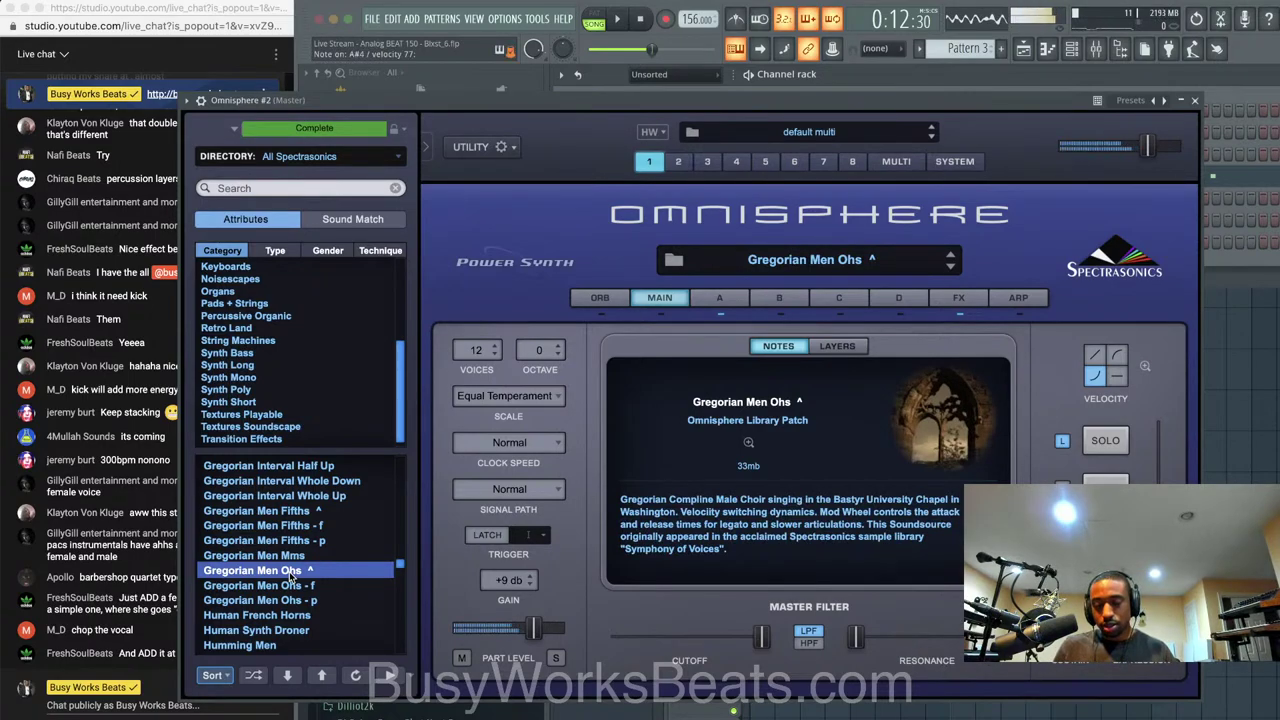
{"action": "key", "text": "space"}
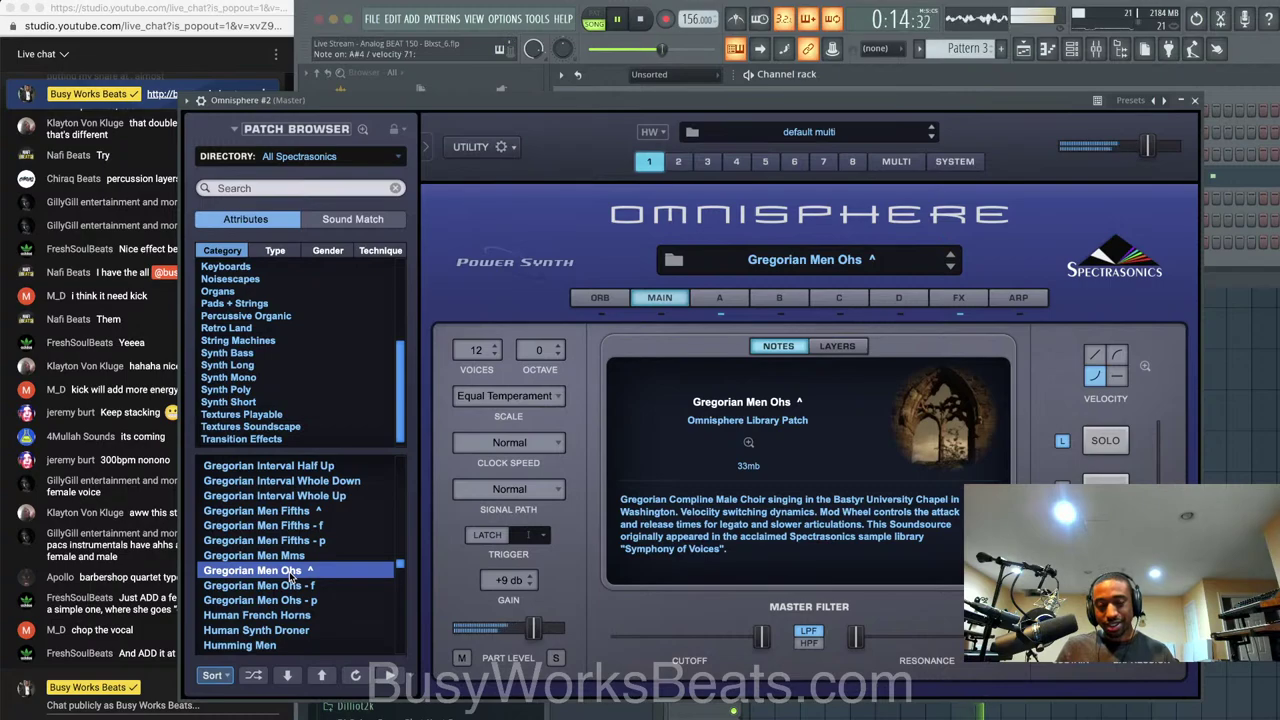
Load the Jazz Combo Stacks 1 ^ patch again and close the Omnisphere #2 window
{"action": "scroll", "coordinate": [290, 575], "scroll_direction": "down", "scroll_amount": 1}
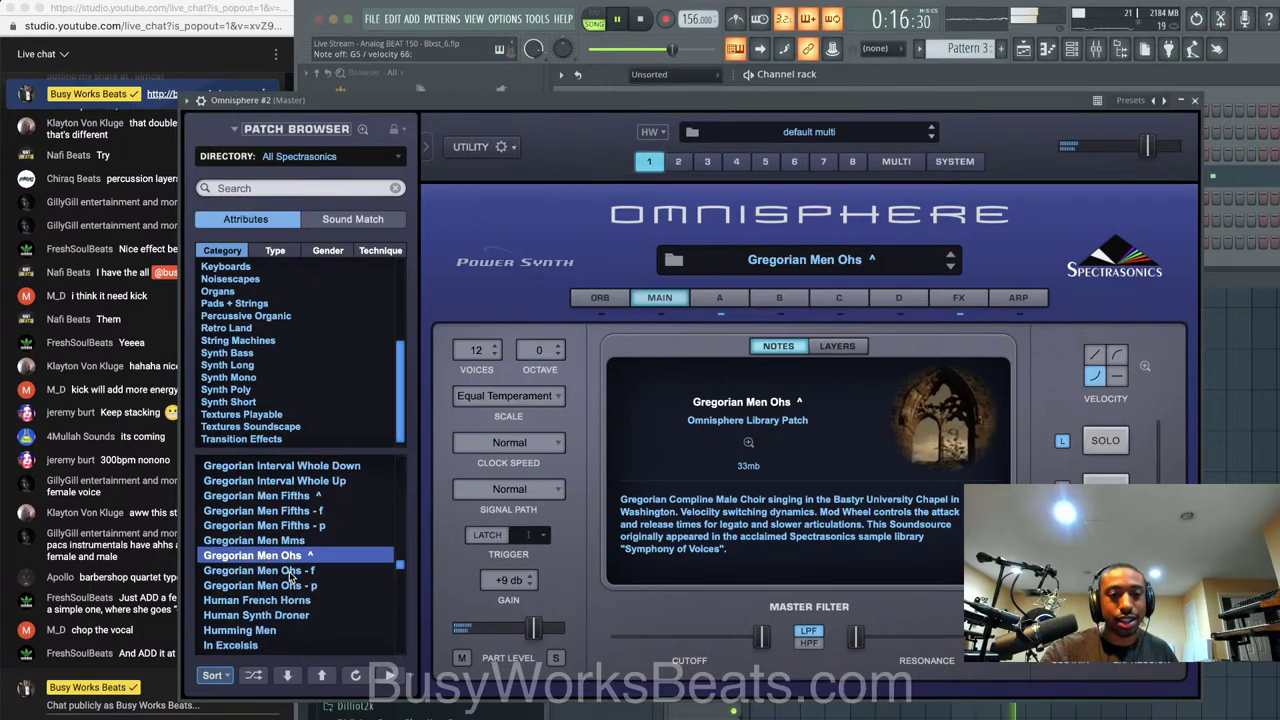
{"action": "scroll", "coordinate": [290, 576], "scroll_direction": "up", "scroll_amount": 3}
{"action": "scroll", "coordinate": [290, 578], "scroll_direction": "down", "scroll_amount": 12}
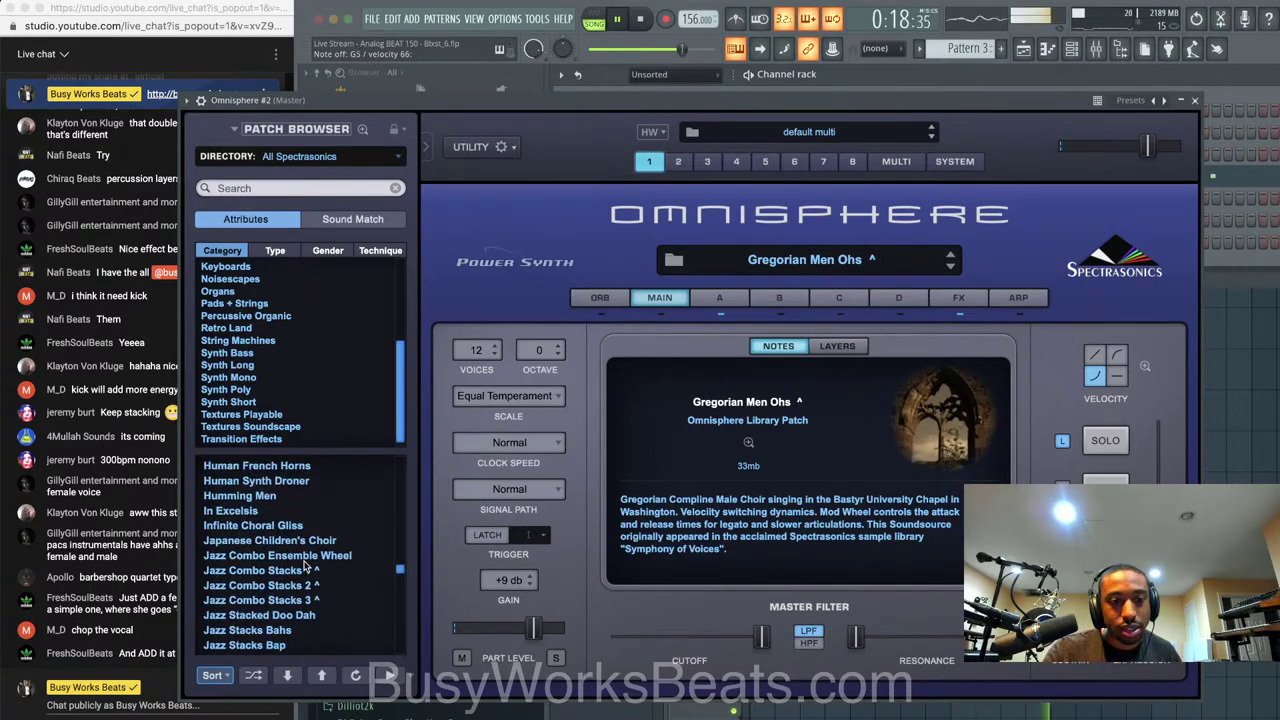
{"action": "left_click", "coordinate": [305, 571]}
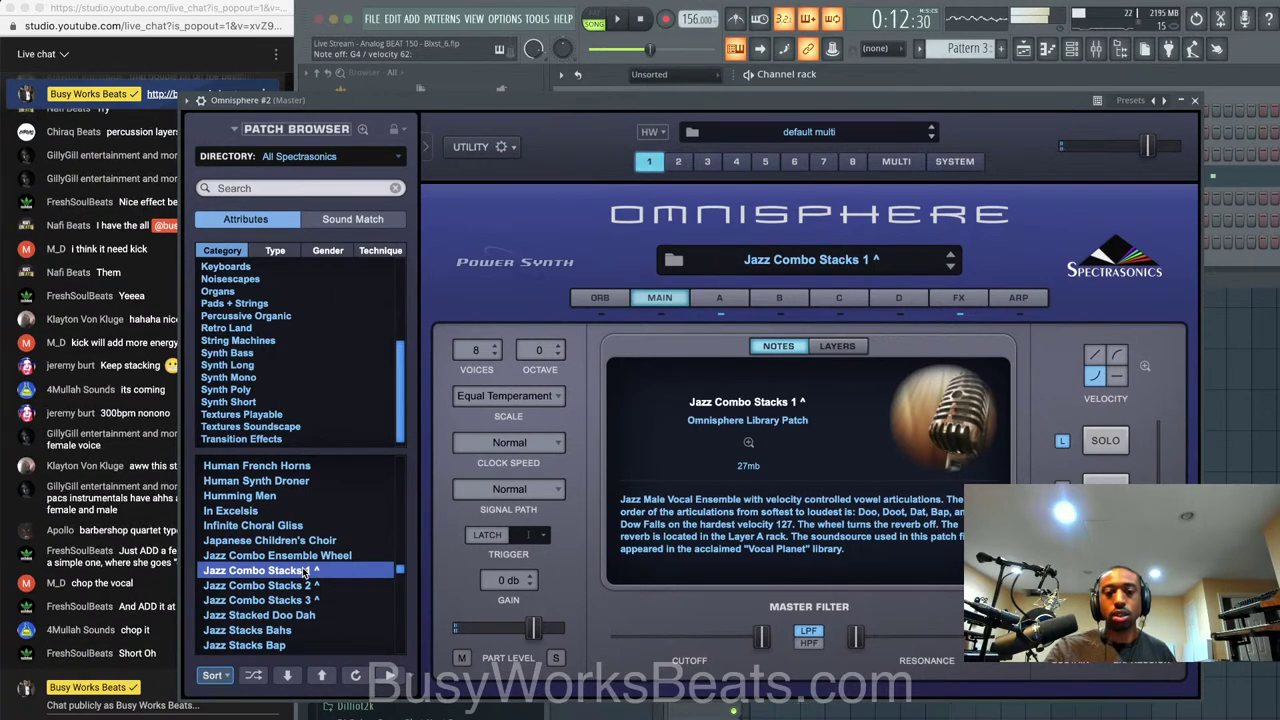
{"action": "left_click", "coordinate": [1194, 101]}
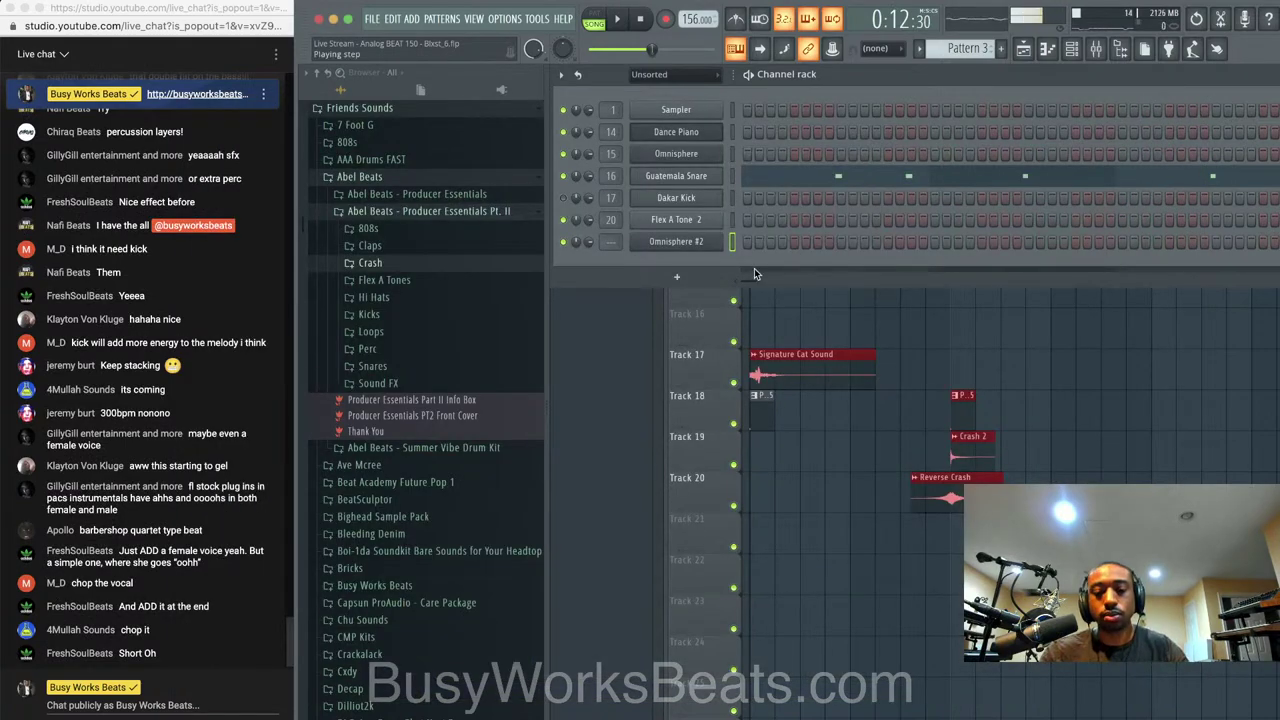
Route the Omnisphere #2 channel to mixer track 24 and switch to the first empty pattern
{"action": "key", "text": "F9"}
{"action": "left_click", "coordinate": [968, 48]}
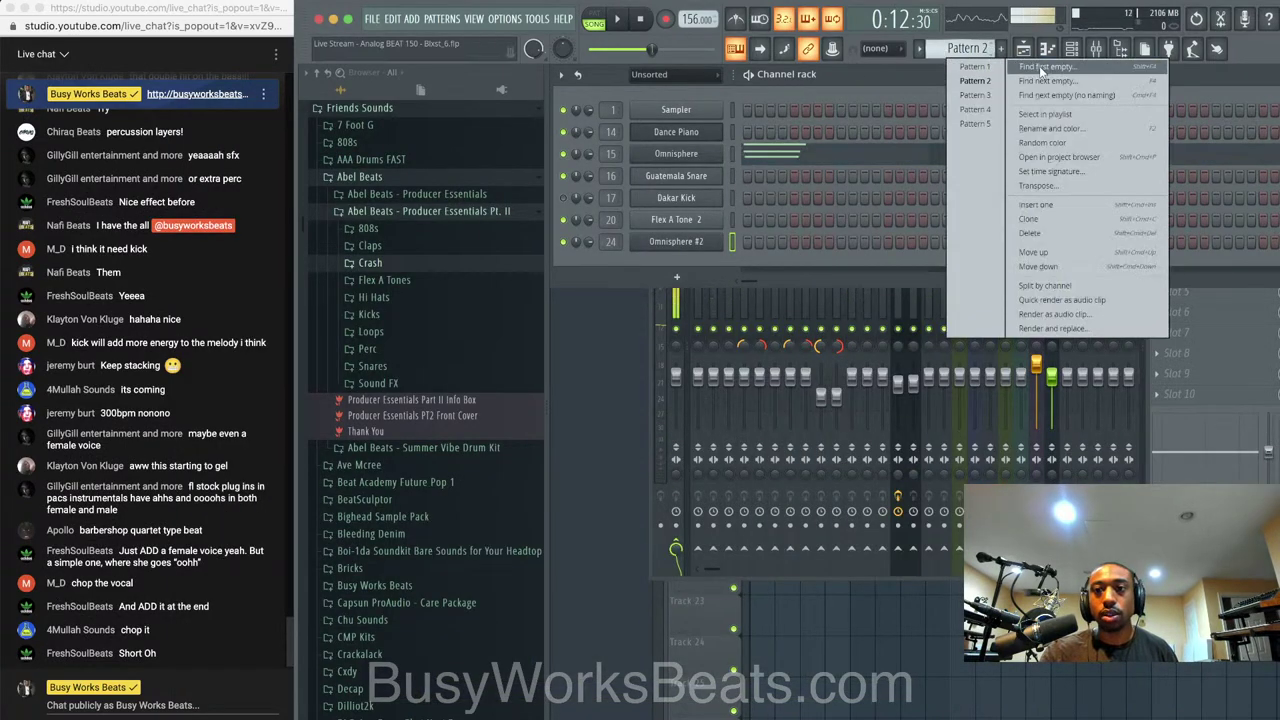
{"action": "left_click", "coordinate": [1039, 66]}
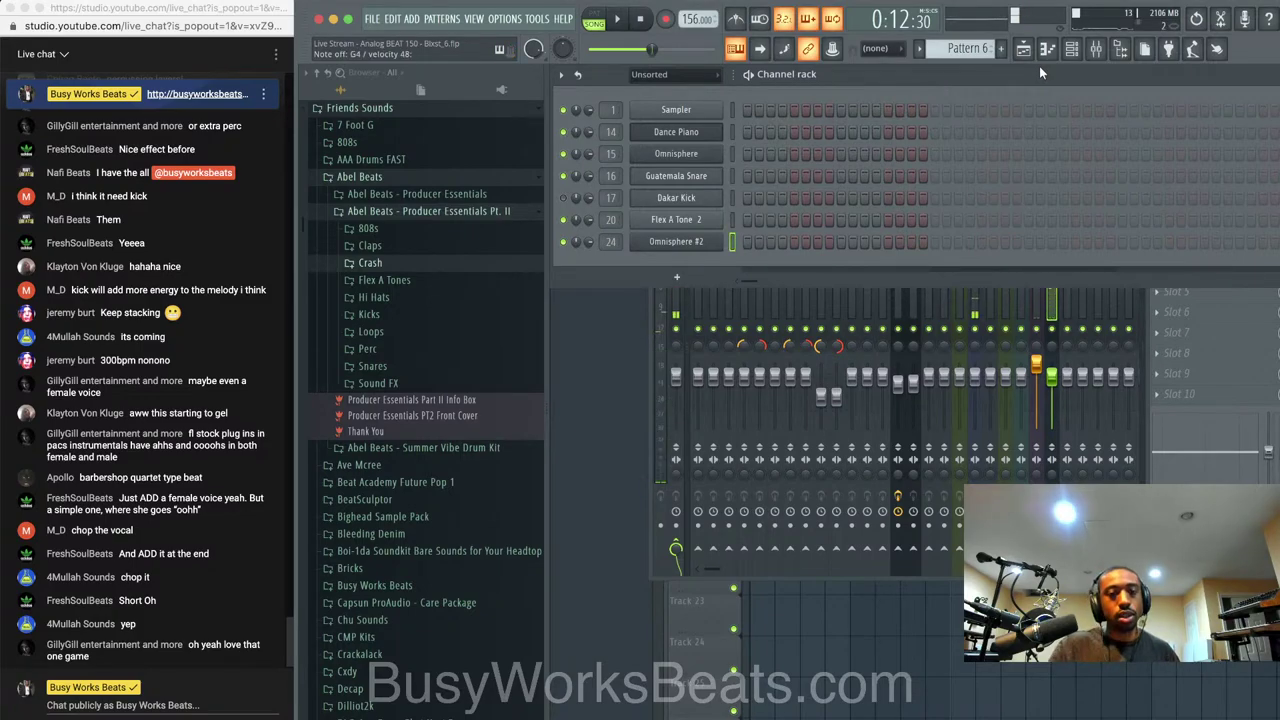
Arm recording for notes and automation, and record a short Omnisphere #2 vocal phrase into Pattern 6 from the start of the song
{"action": "left_click", "coordinate": [641, 19]}
{"action": "left_click", "coordinate": [666, 19]}
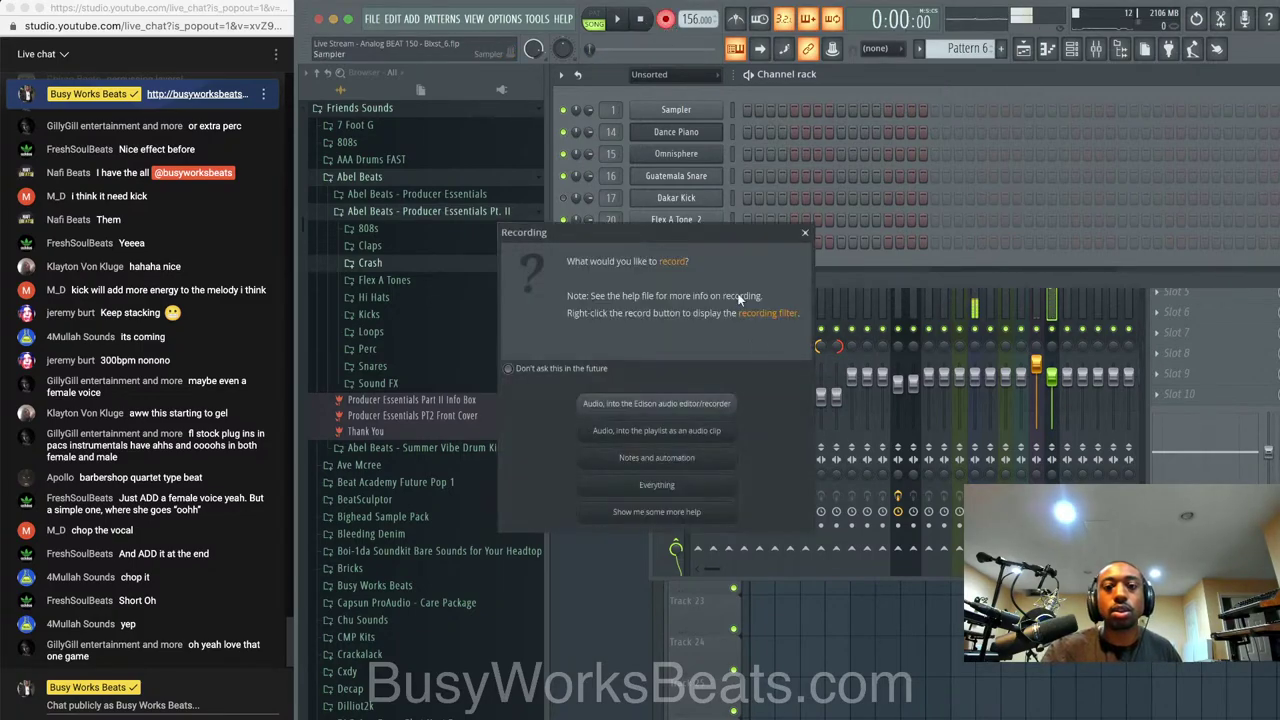
{"action": "left_click", "coordinate": [690, 450]}
{"action": "key", "text": "F5"}
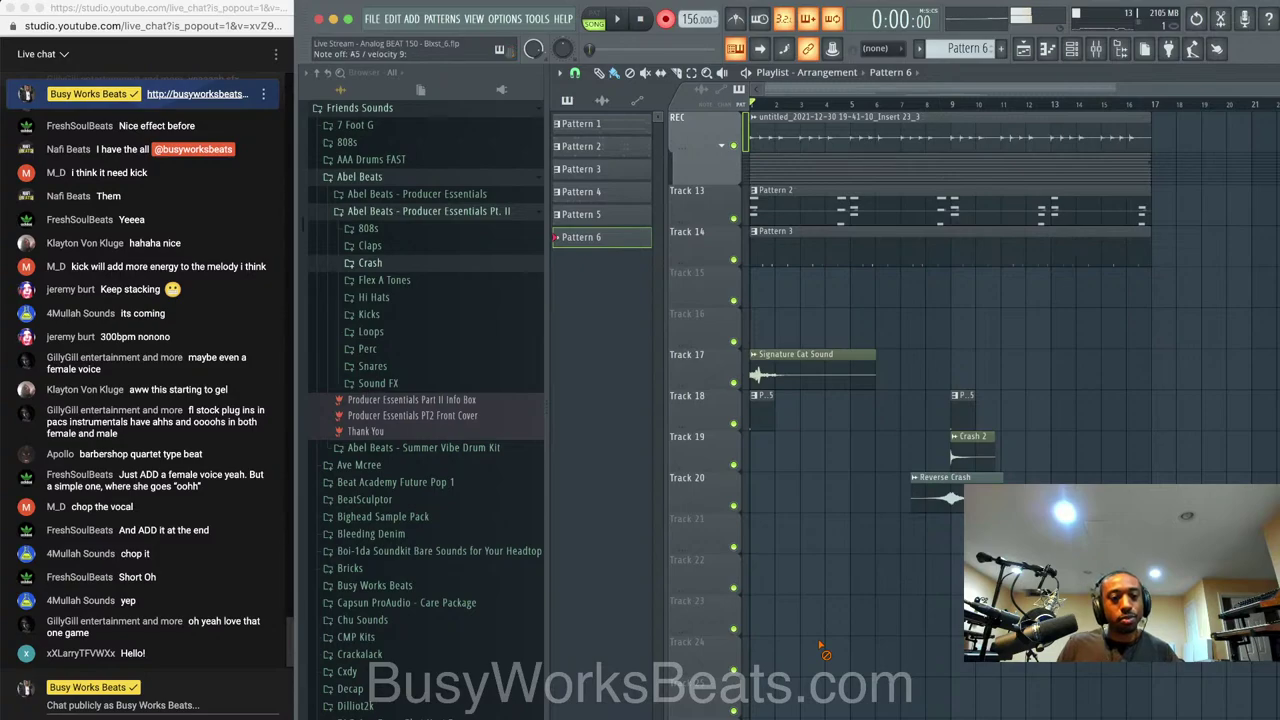
{"action": "key", "text": "space"}
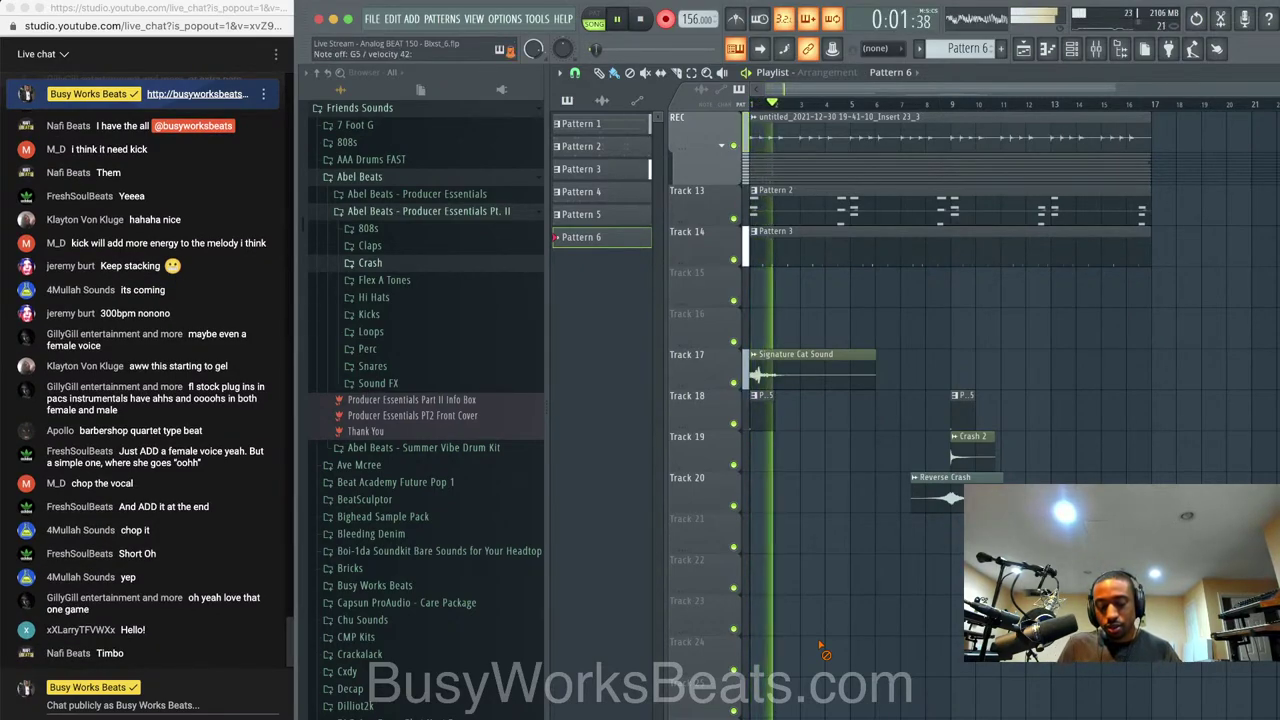
{"action": "key", "text": "space"}
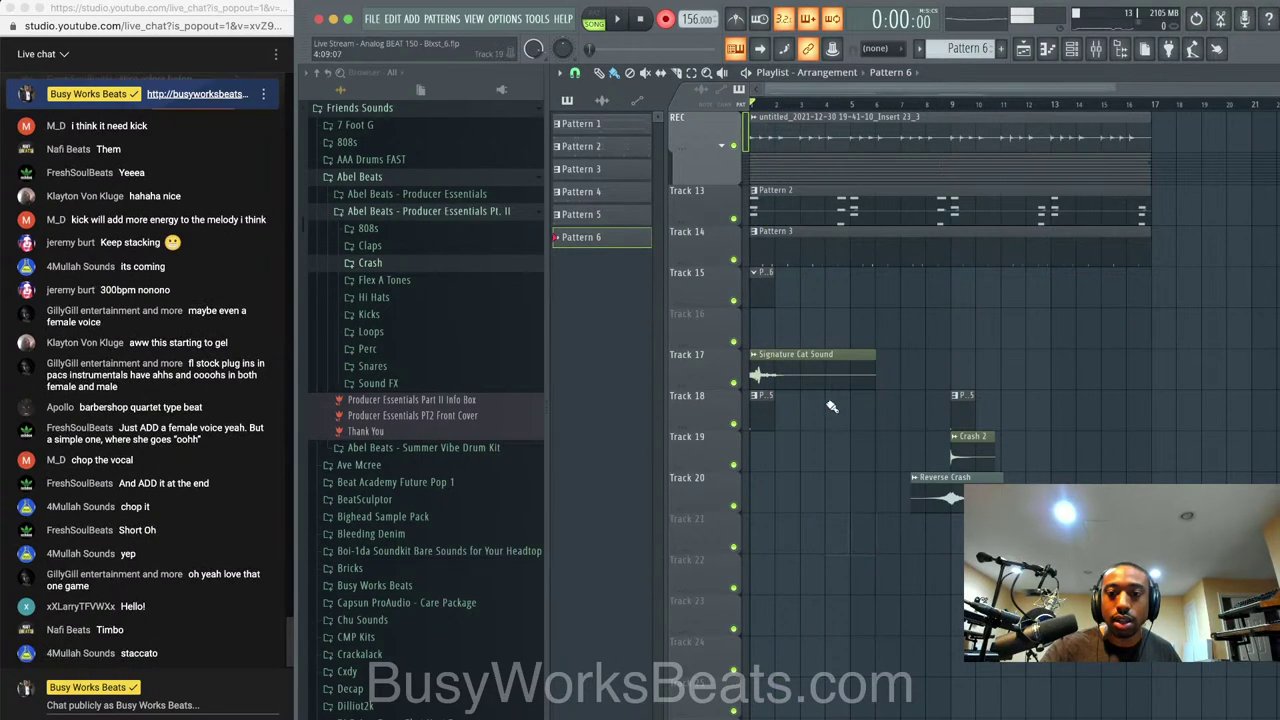
Delete the Pattern 6 clip from Track 15 and record another Omnisphere #2 vocal take from the start of the song
{"action": "right_click", "coordinate": [766, 299]}
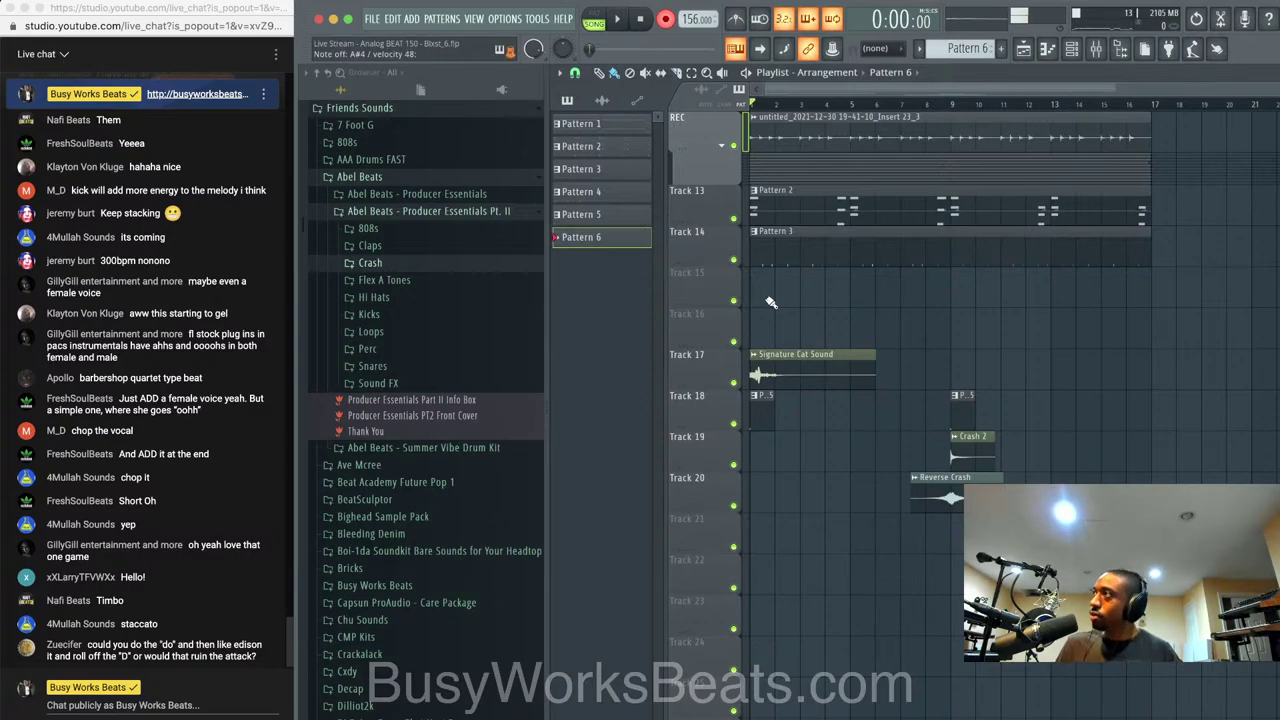
{"action": "key", "text": "space"}
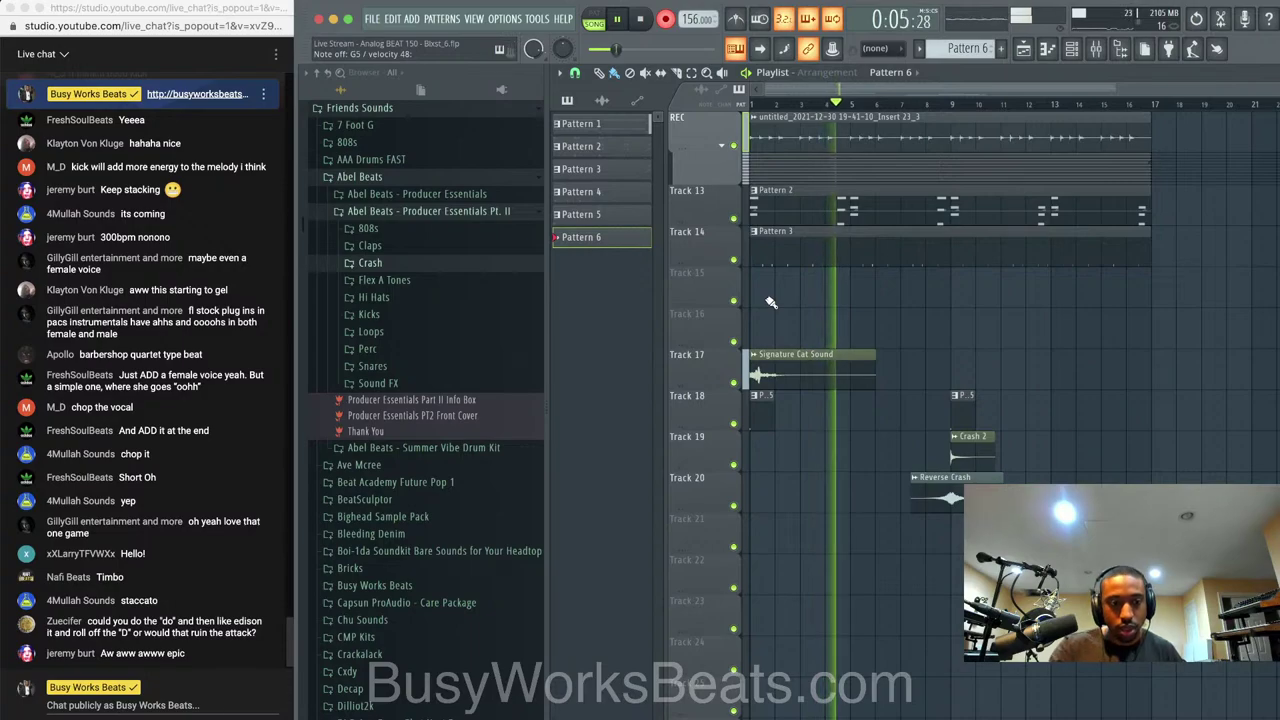
{"action": "key", "text": "space"}
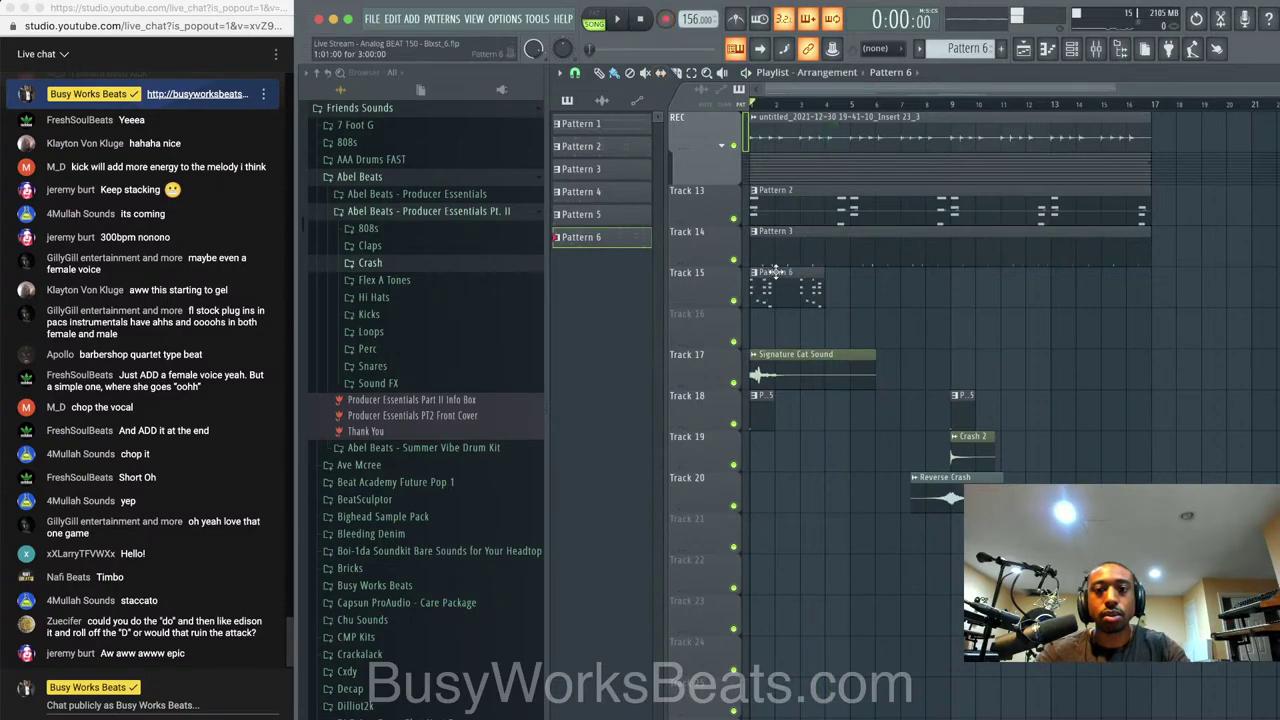
Review the recorded take in the piano roll and channel rack, and shorten the Pattern 6 clip on Track 15 to two bars
{"action": "double_click", "coordinate": [782, 284]}
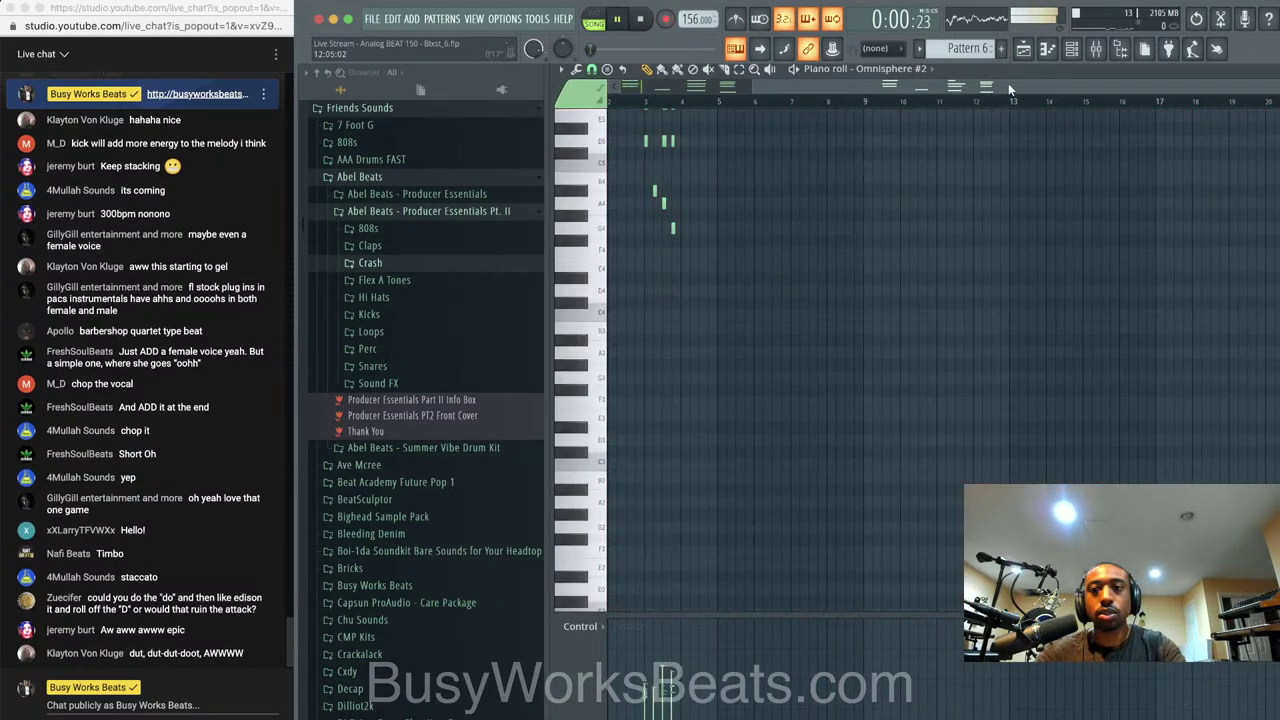
{"action": "left_click", "coordinate": [1071, 48]}
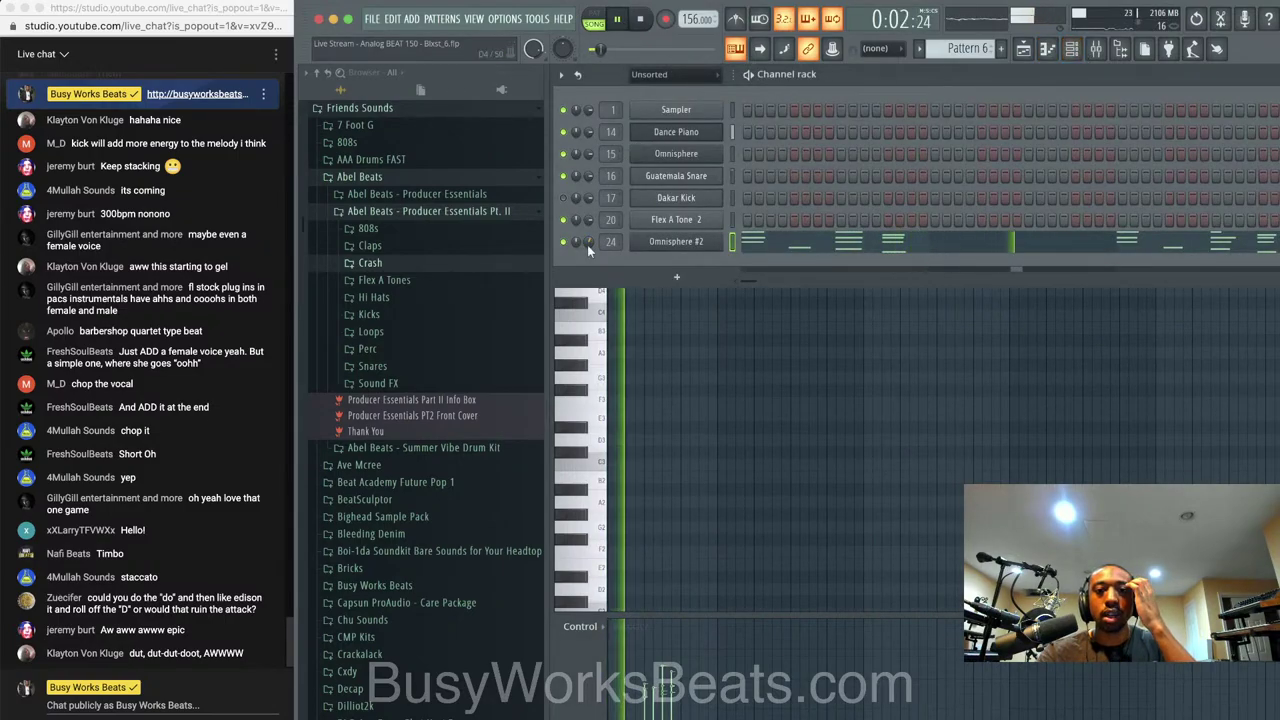
{"action": "right_click", "coordinate": [682, 350]}
{"action": "left_click", "coordinate": [1023, 48]}
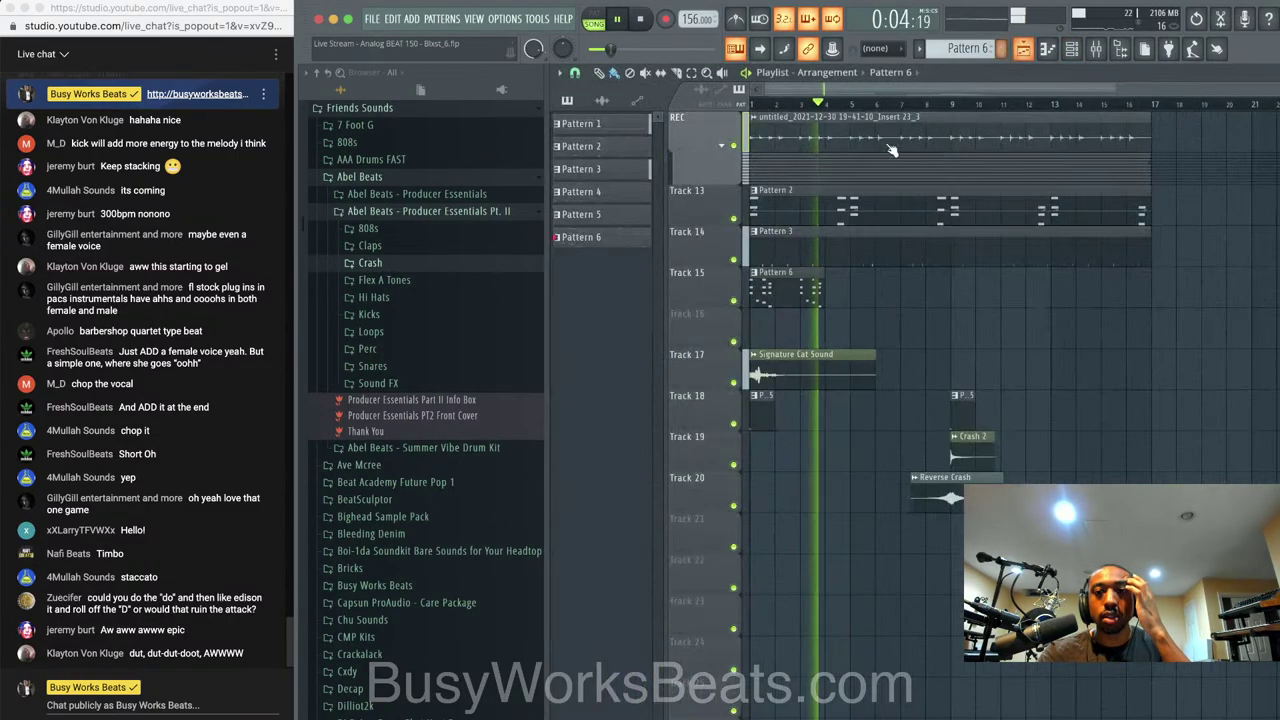
{"action": "left_click_drag", "start_coordinate": [820, 290], "coordinate": [796, 290]}
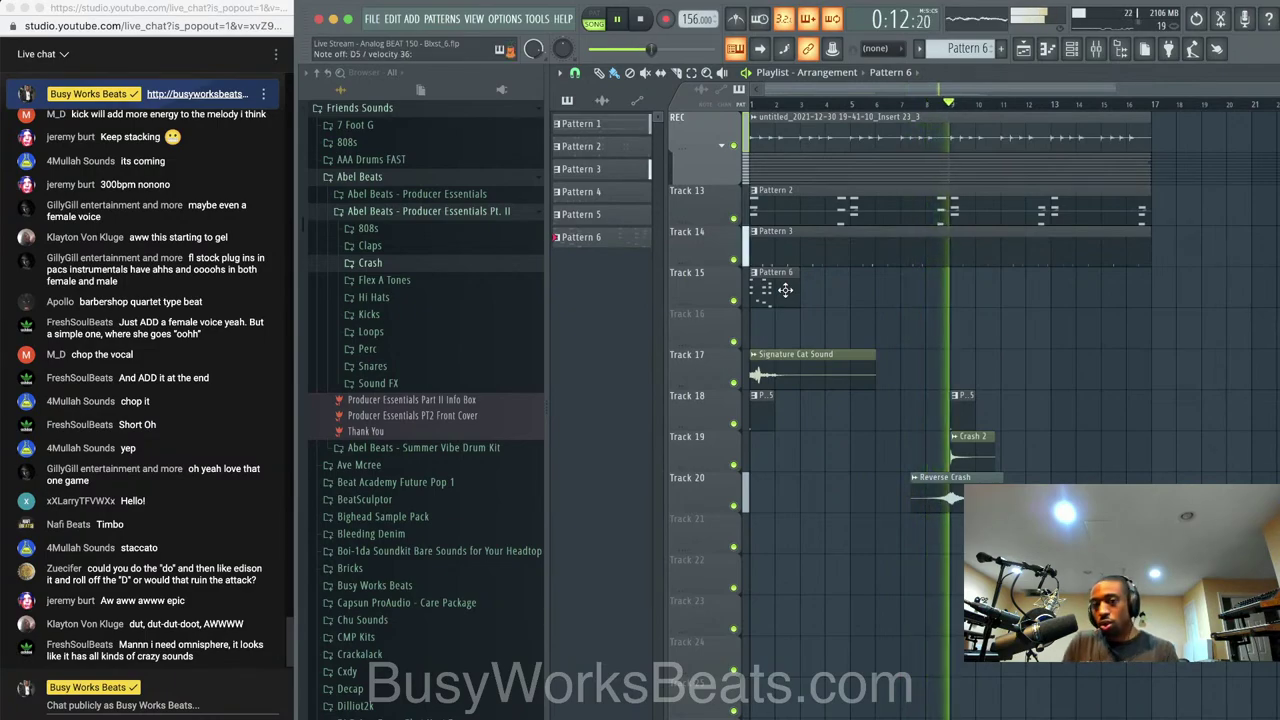
Delete the Pattern 6 clip from Track 15 and clear the recorded Omnisphere #2 notes from Pattern 6
{"action": "right_click", "coordinate": [785, 289]}
{"action": "key", "text": "space"}
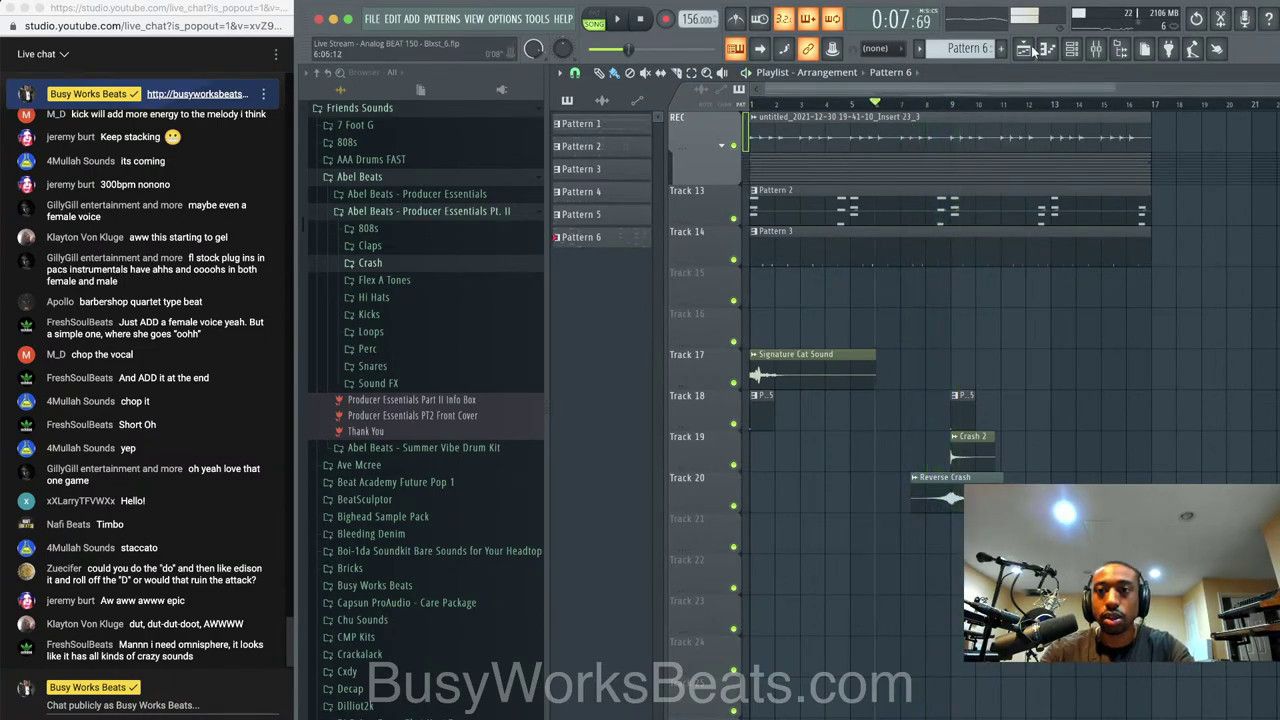
{"action": "left_click", "coordinate": [1033, 50]}
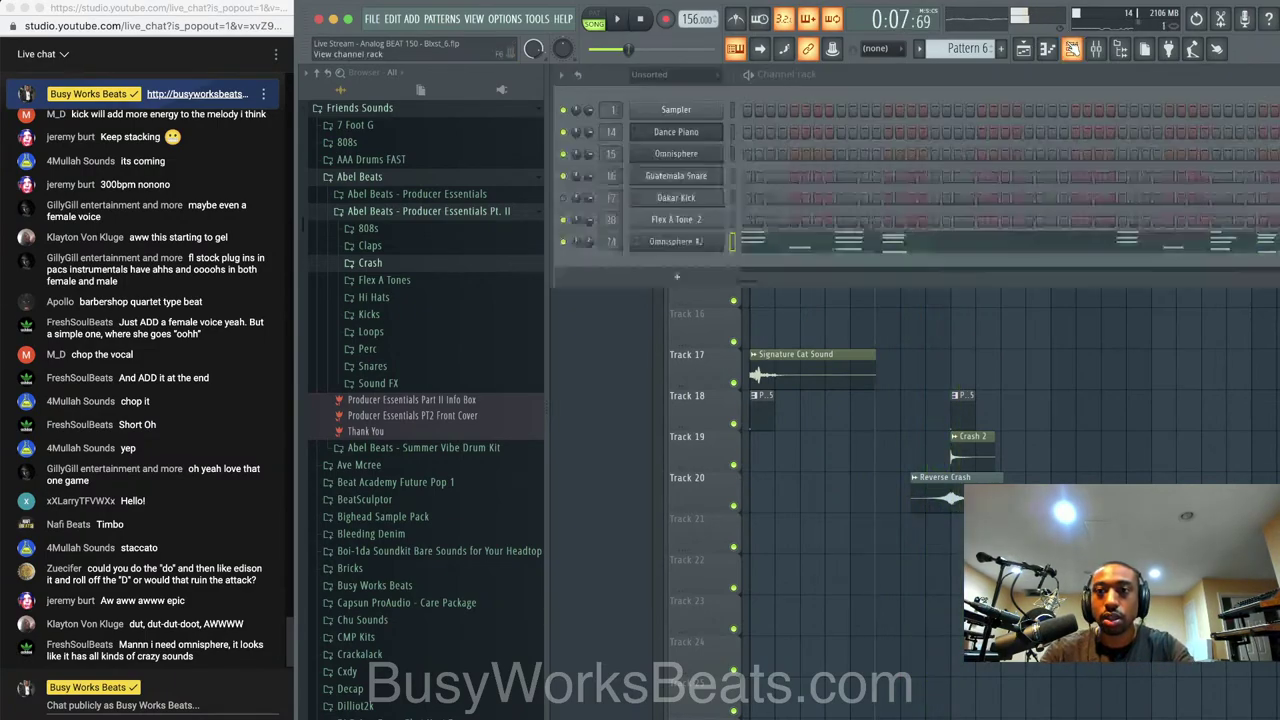
{"action": "left_click", "coordinate": [830, 312]}
Arm recording for notes and automation, and record an Omnisphere #2 vocal phrase into Pattern 6 starting from bar 6
{"action": "left_click", "coordinate": [665, 20]}
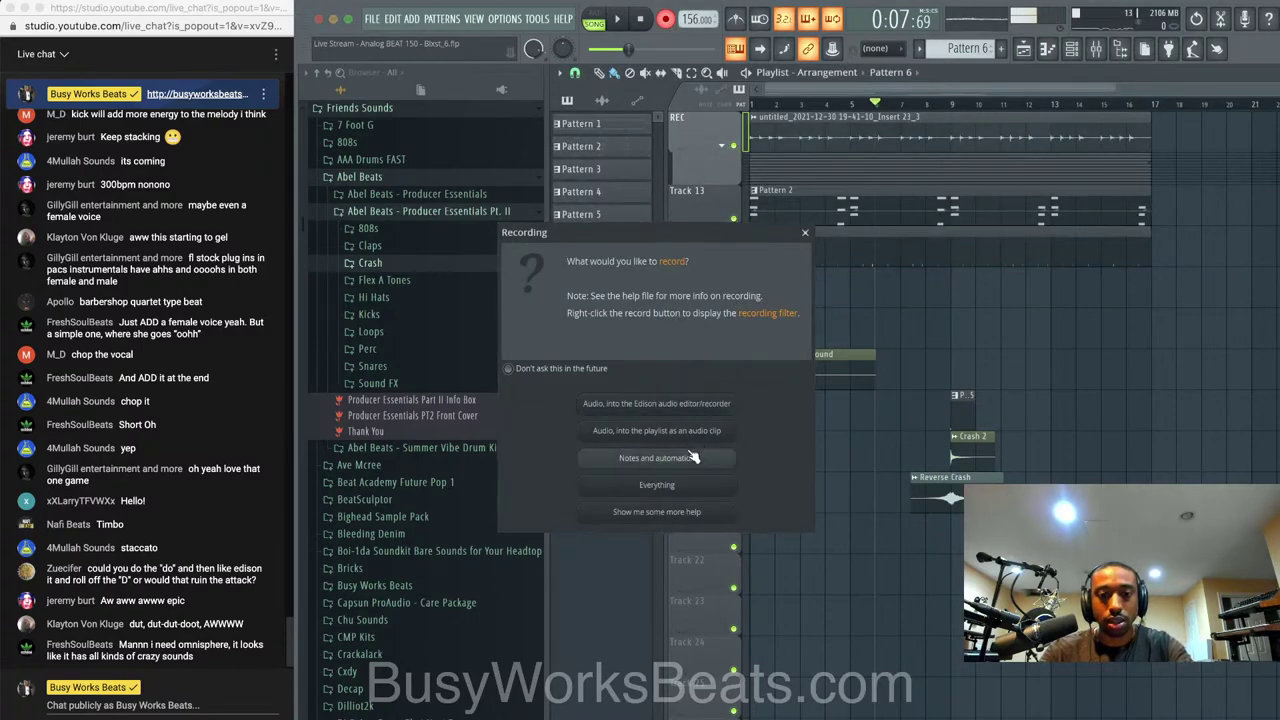
{"action": "left_click", "coordinate": [657, 457]}
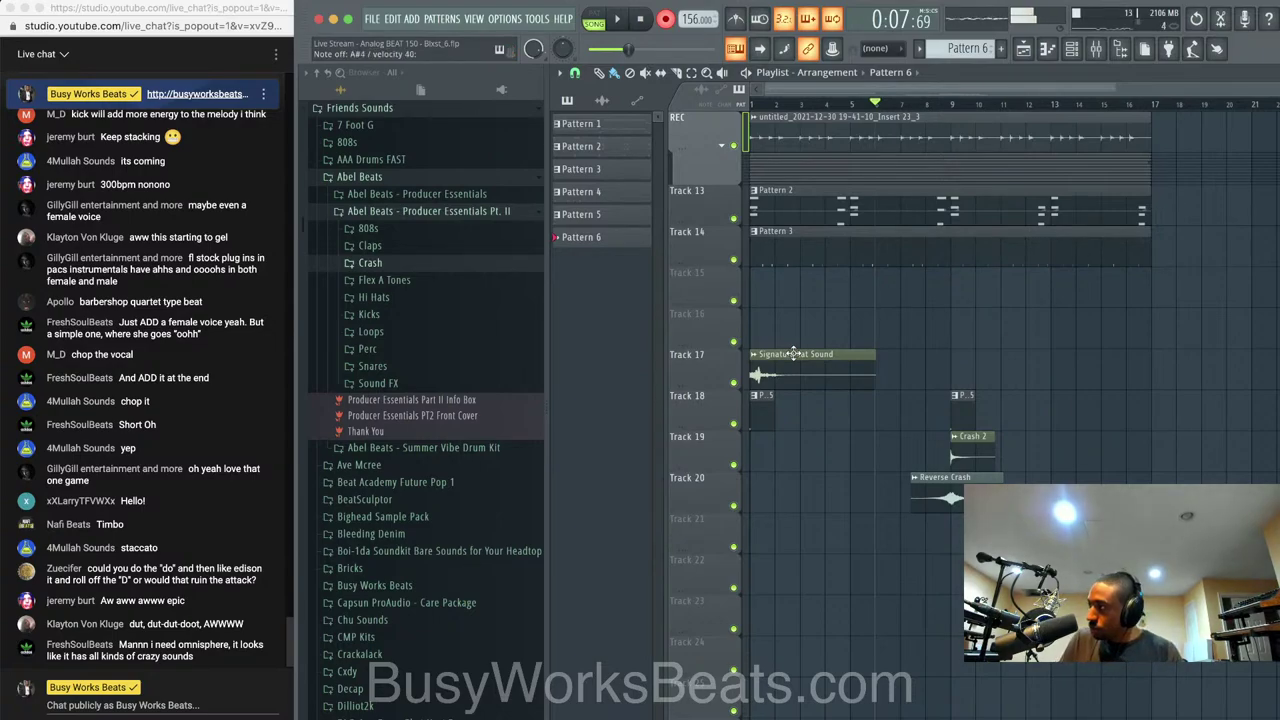
{"action": "key", "text": "space"}
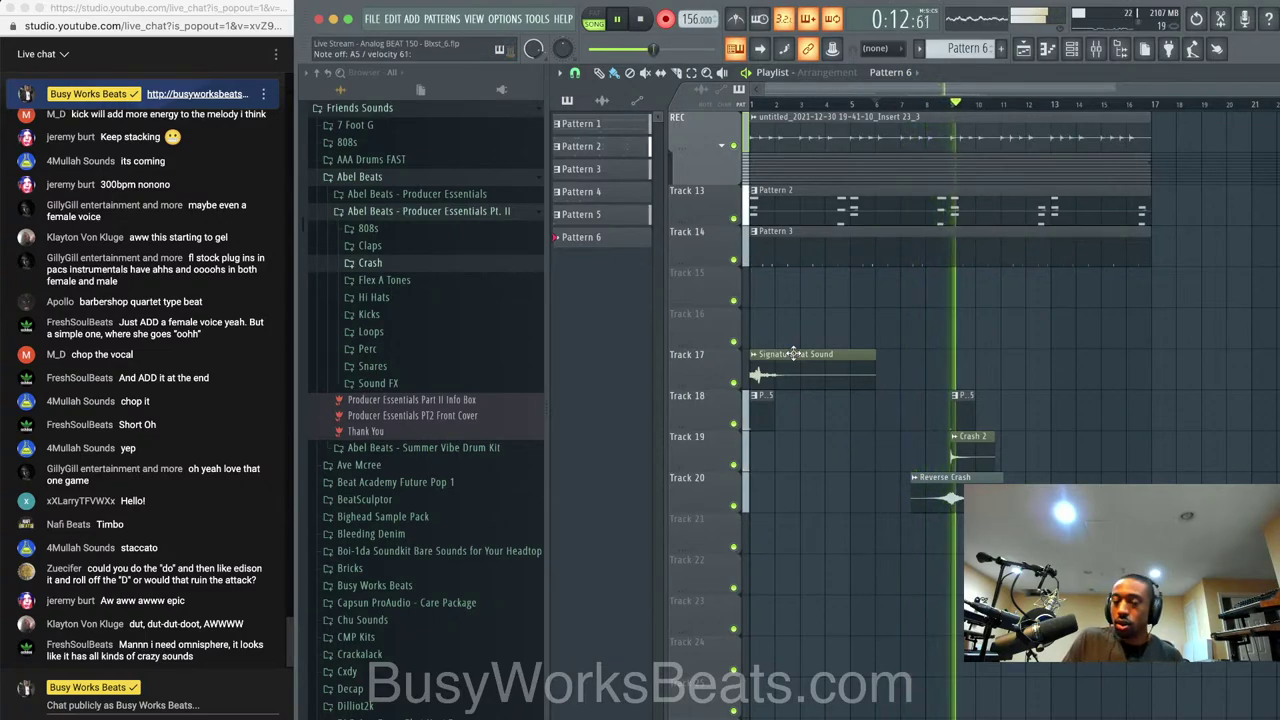
{"action": "key", "text": "space"}
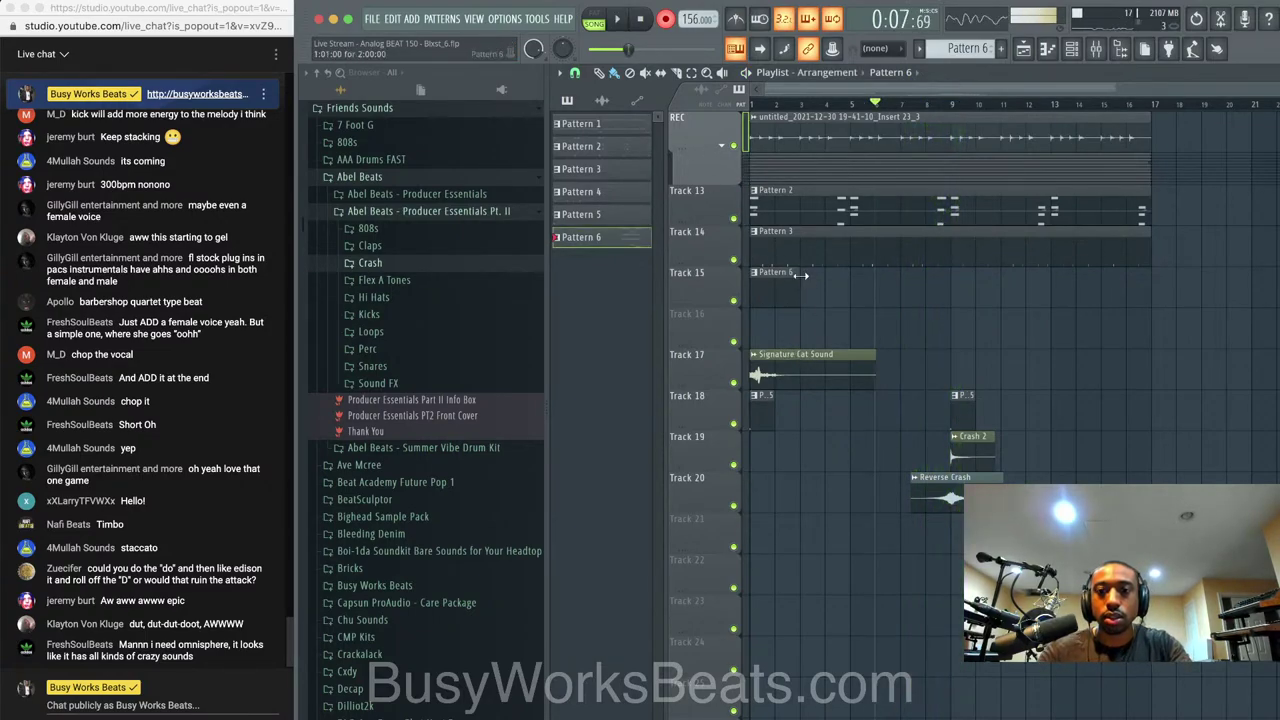
Extend the Pattern 6 clip on Track 15 to bar 9 and trim its start to bar 7 while playing it back
{"action": "left_click_drag", "start_coordinate": [802, 275], "coordinate": [950, 281]}
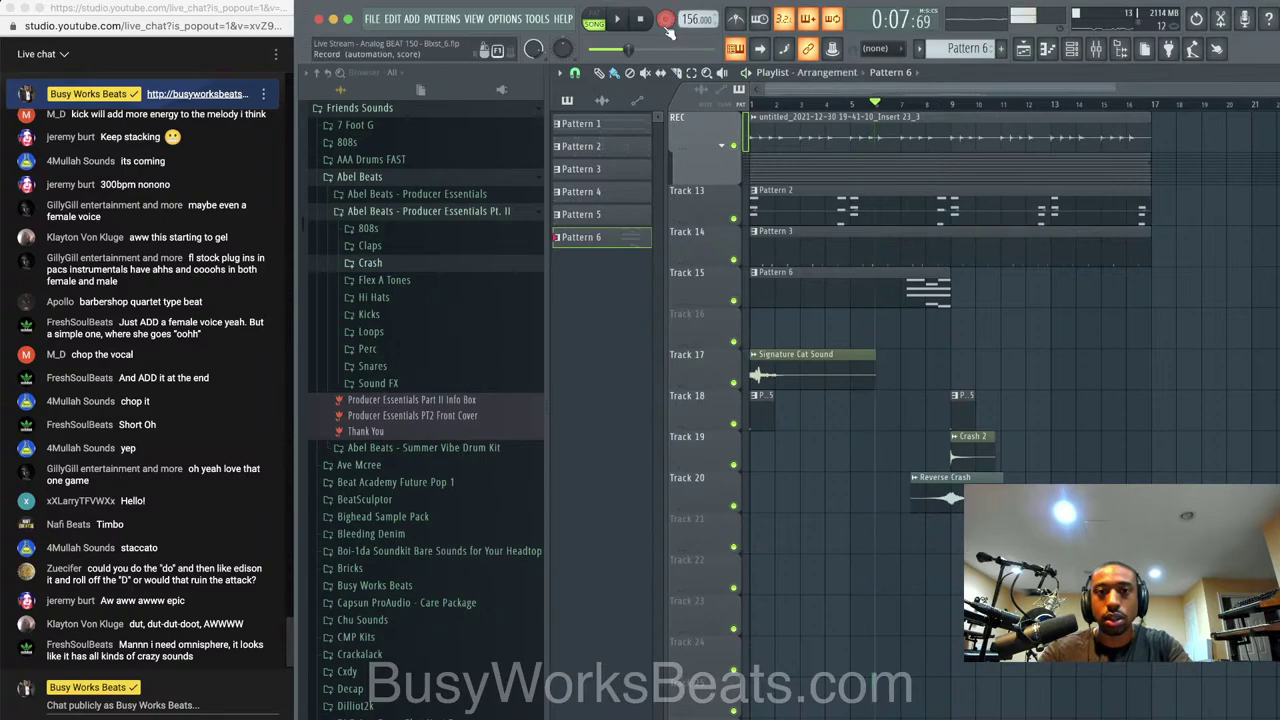
{"action": "key", "text": "space"}
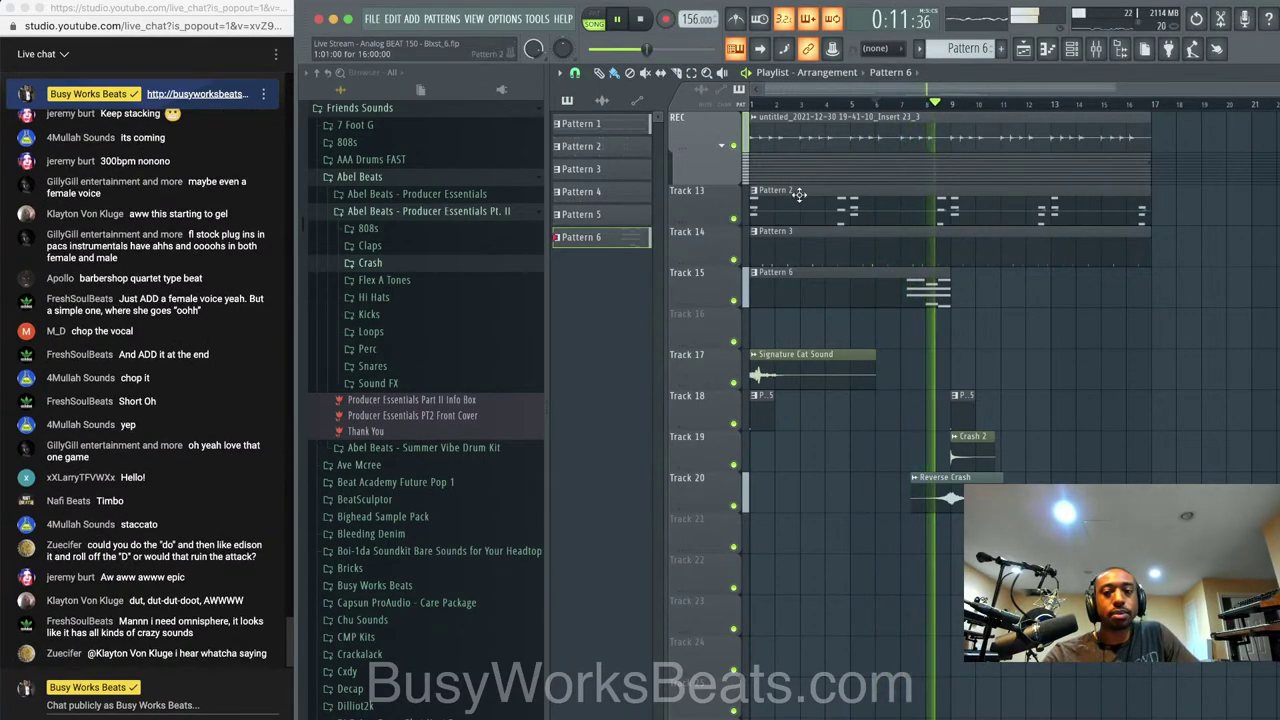
{"action": "left_click_drag", "start_coordinate": [753, 278], "coordinate": [904, 278]}
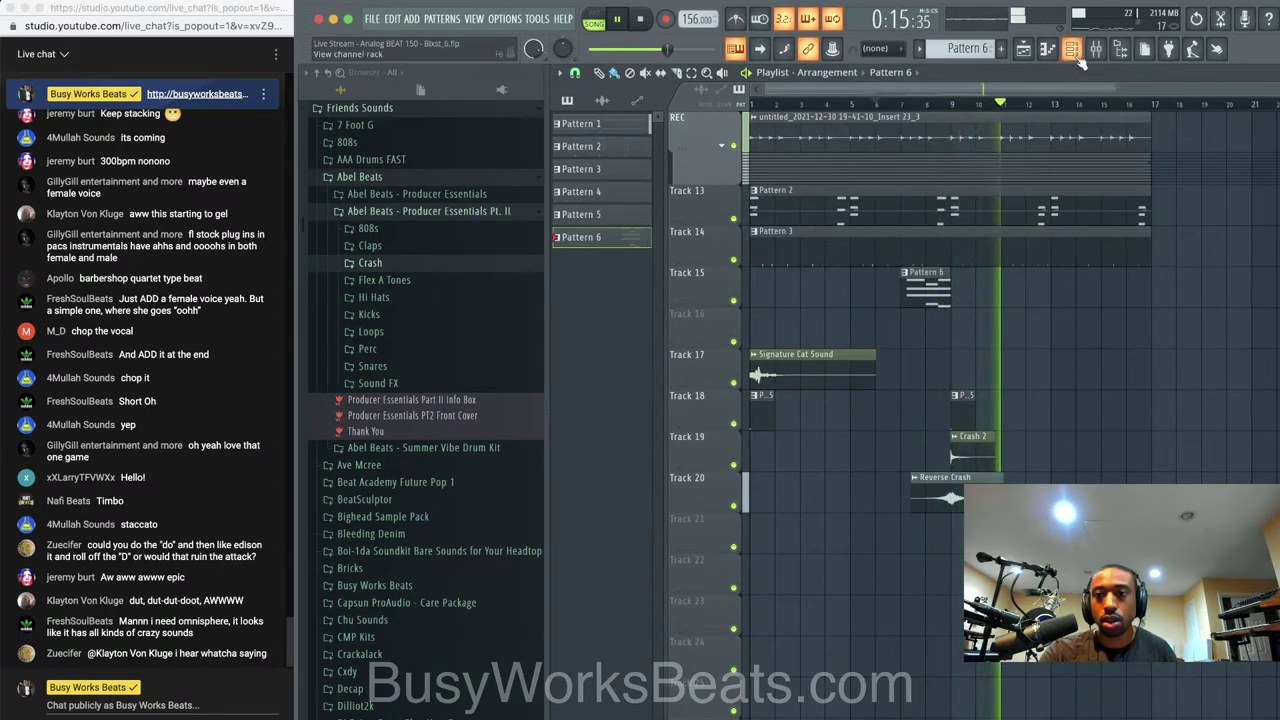
{"action": "key", "text": "space"}
Select all clips of the 16-bar arrangement, including the REC group, and duplicate them to start at bar 17
{"action": "left_click", "coordinate": [720, 148]}
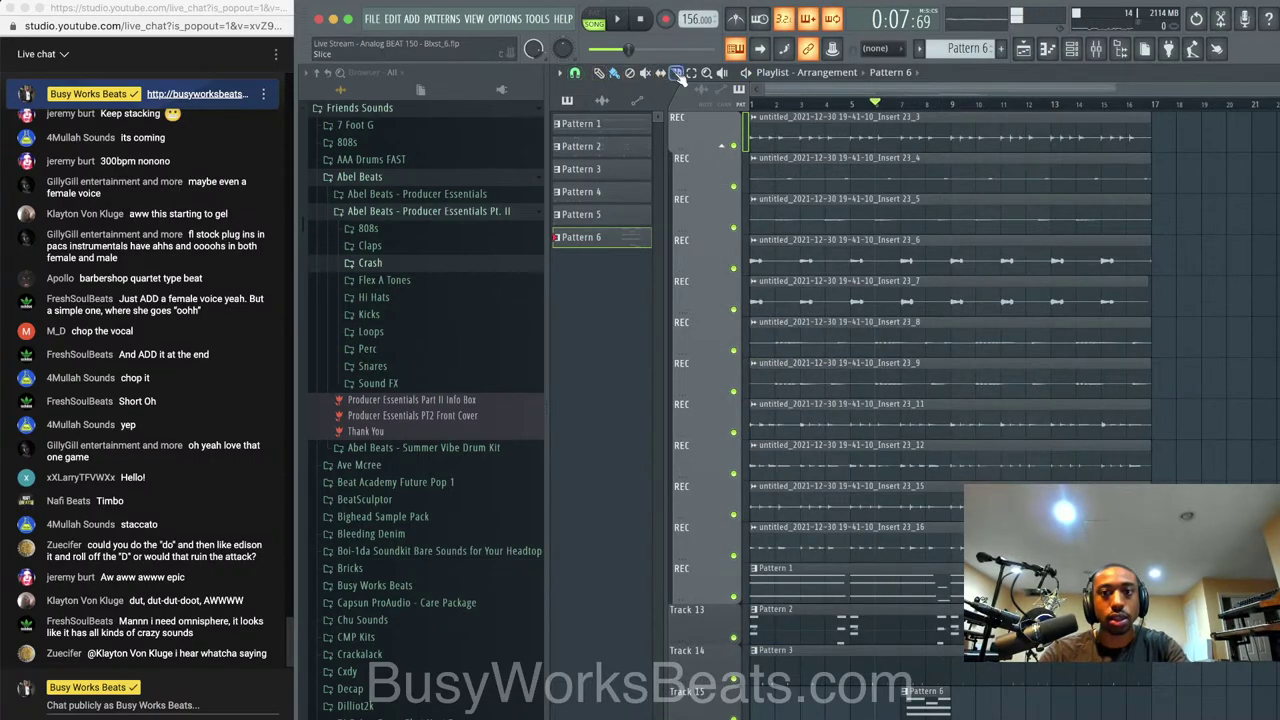
{"action": "scroll", "coordinate": [1008, 440], "scroll_direction": "down", "scroll_amount": 2}
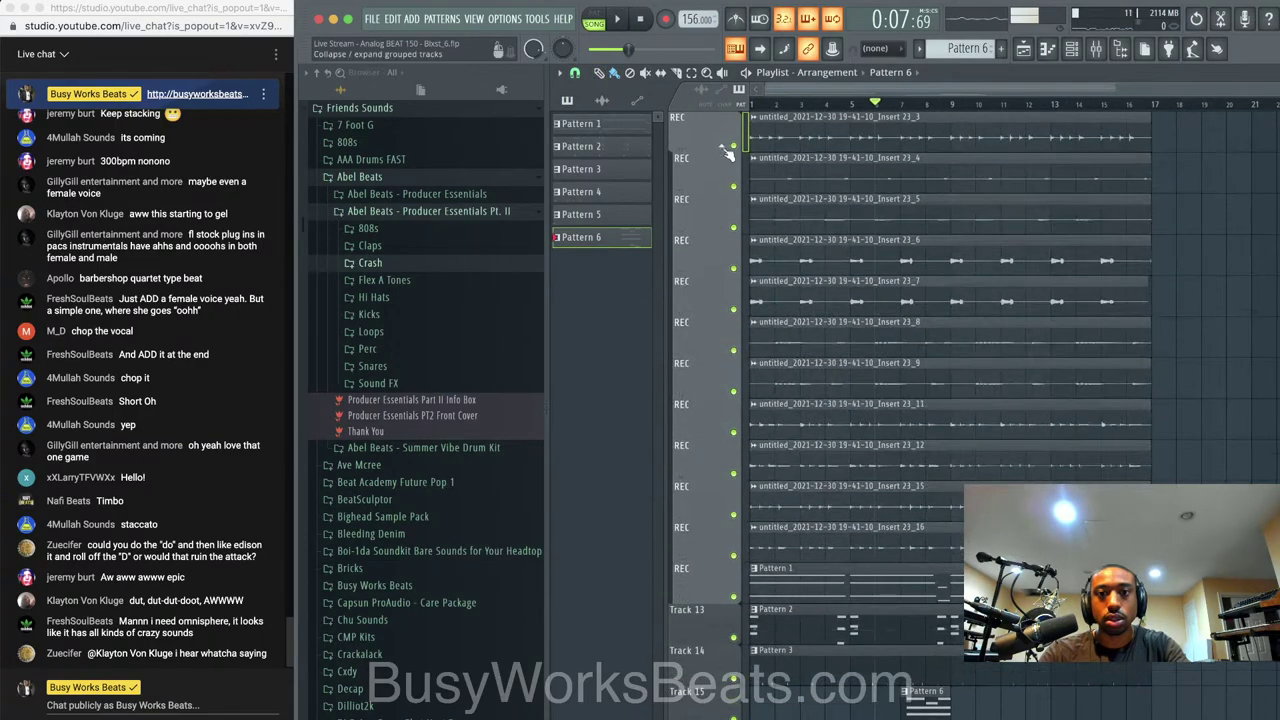
{"action": "left_click", "coordinate": [727, 146]}
{"action": "left_click_drag", "start_coordinate": [1106, 476], "coordinate": [750, 112]}
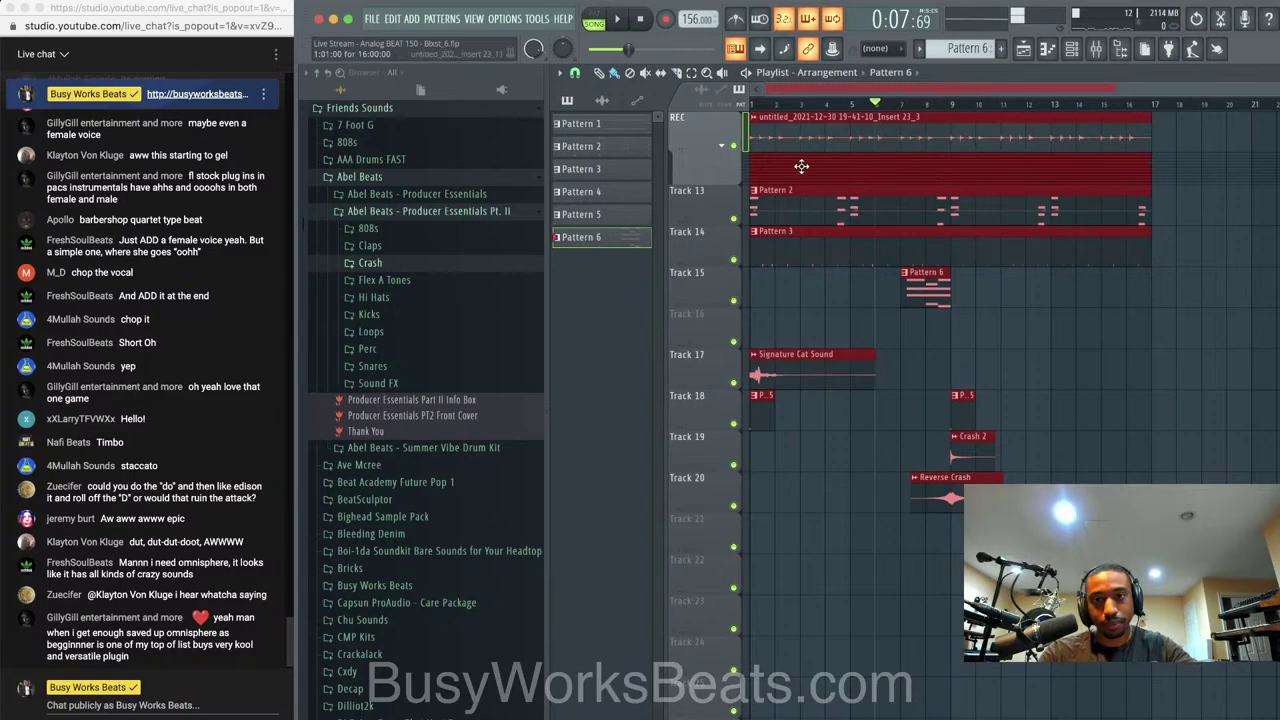
{"action": "left_click_drag", "start_coordinate": [765, 137], "coordinate": [1167, 133]}
{"action": "scroll", "coordinate": [1100, 160], "scroll_direction": "right", "scroll_amount": 6}
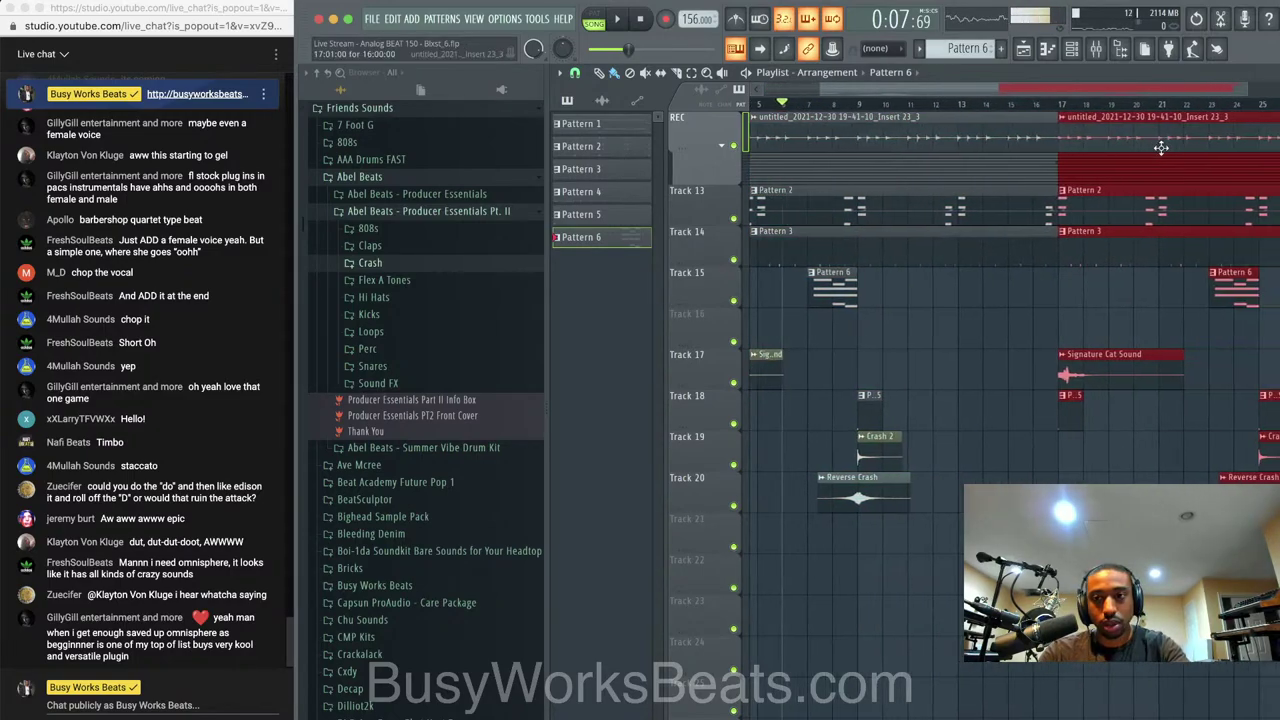
Expand the REC track group and delete the copied Insert 23_3 clip at bar 17, checking the section by playback
{"action": "left_click", "coordinate": [729, 148]}
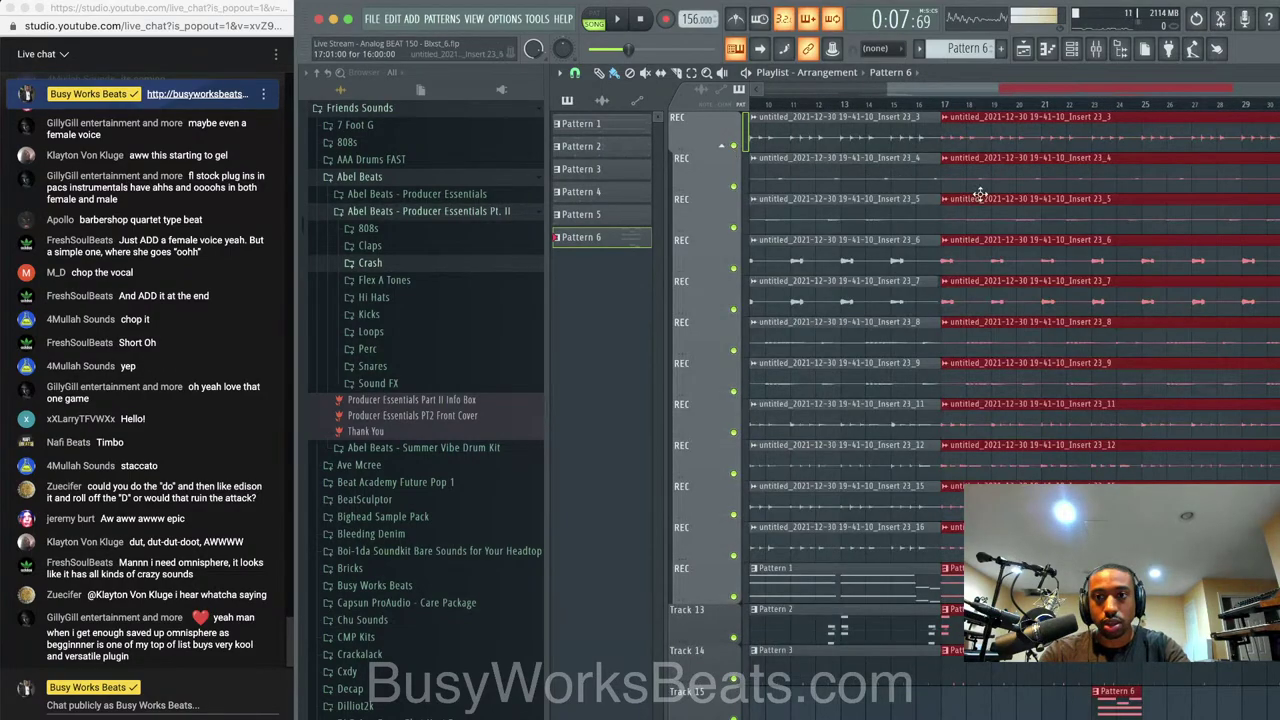
{"action": "key", "text": "space"}
{"action": "scroll", "coordinate": [965, 222], "scroll_direction": "right", "scroll_amount": 5}
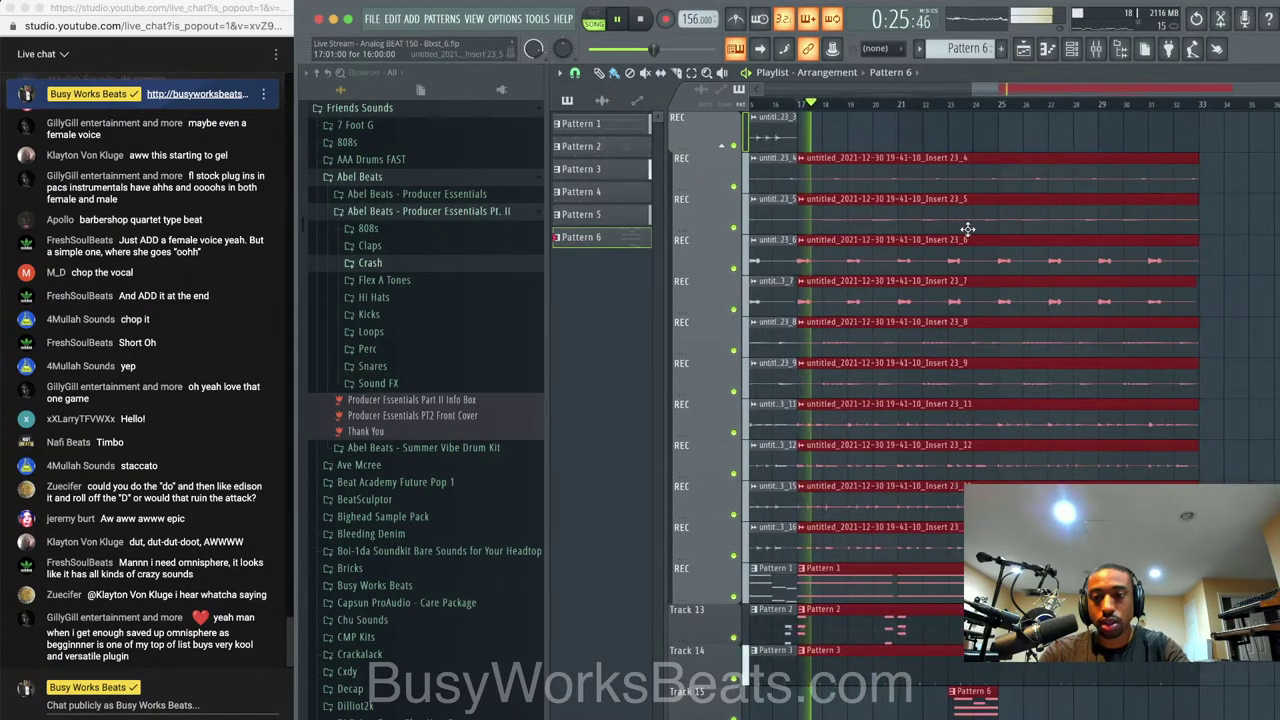
{"action": "key", "text": "space"}
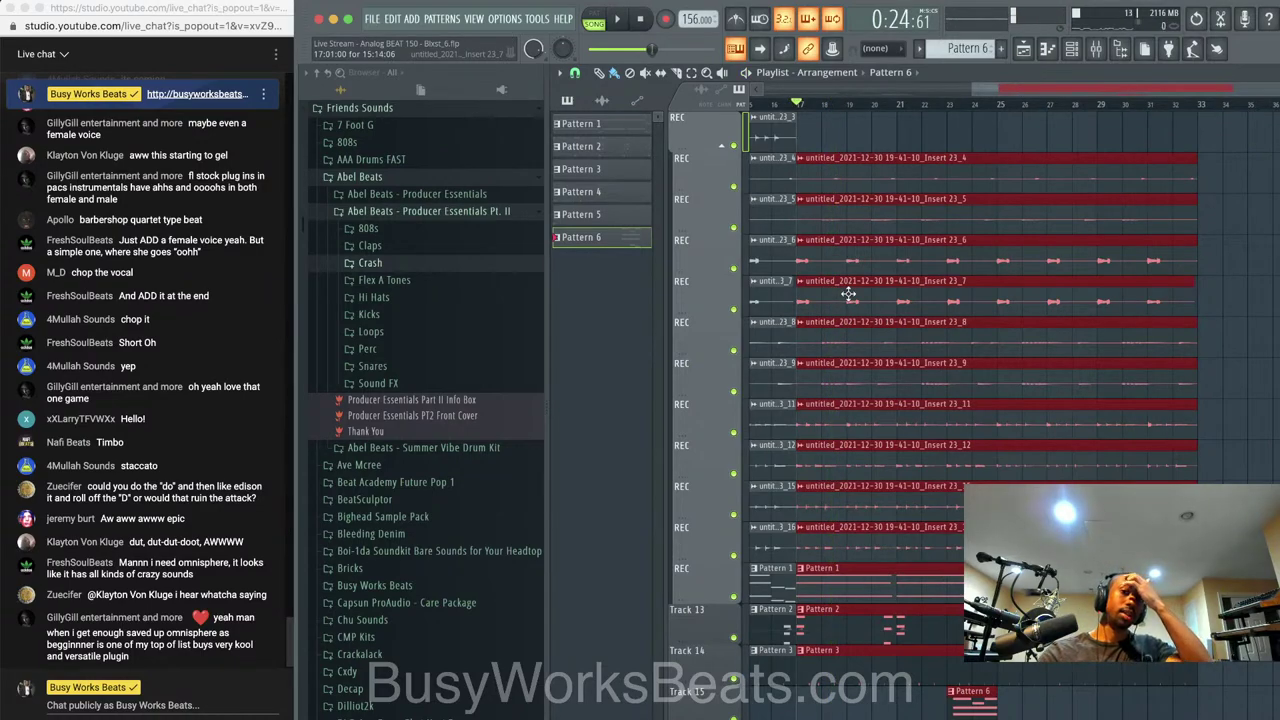
Solo the REC track holding the Insert 23_6 clips, listen to it from bar 17, and unsolo it
{"action": "right_click", "coordinate": [733, 268]}
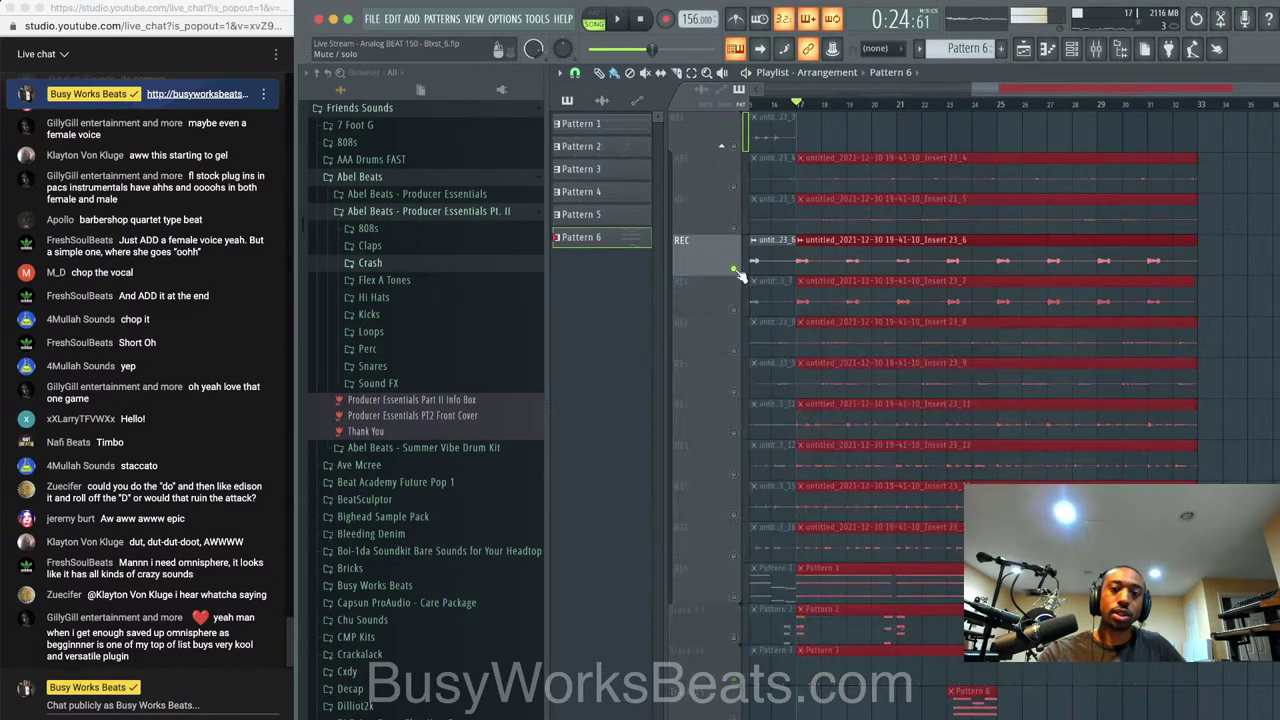
{"action": "key", "text": "space"}
{"action": "key", "text": "space"}
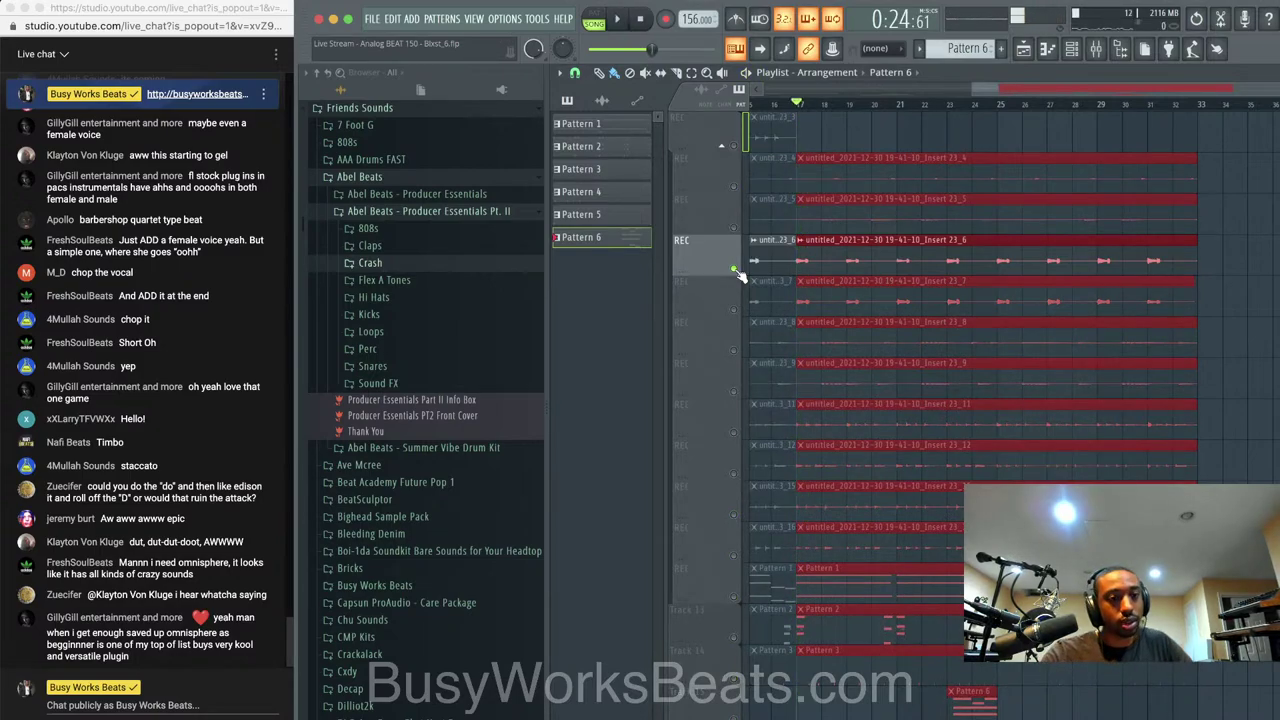
{"action": "key", "text": "space"}
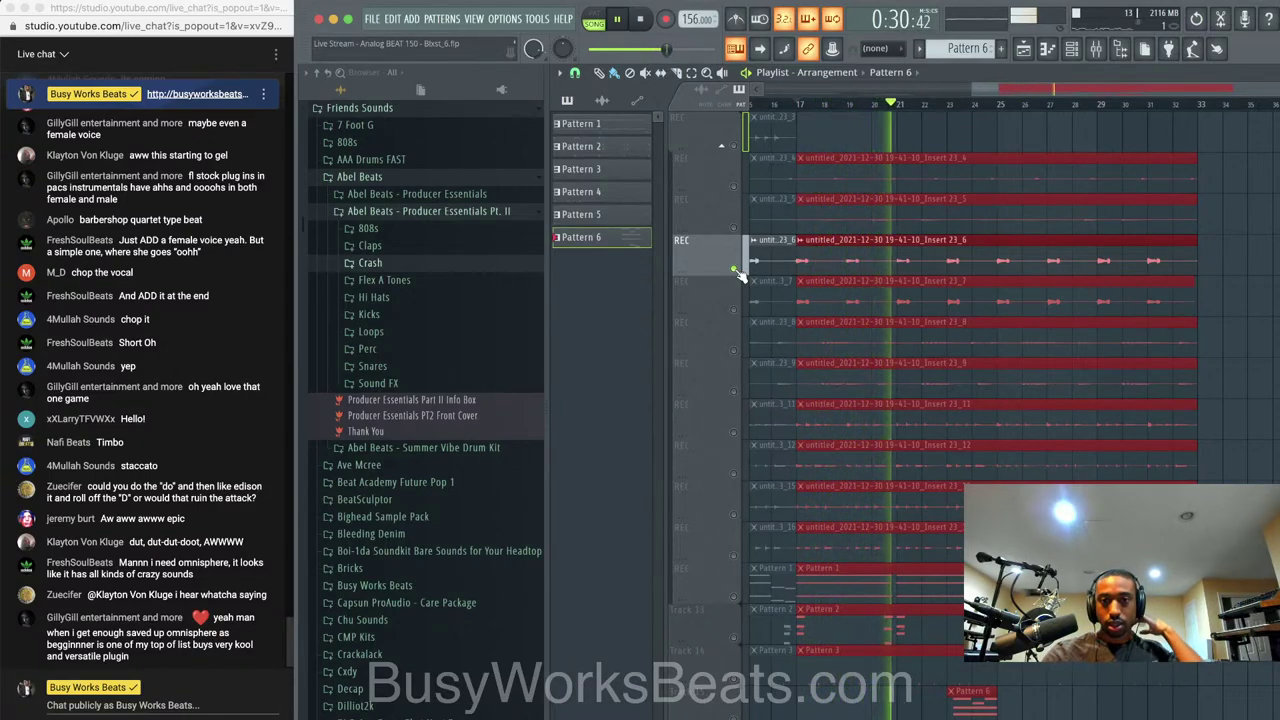
{"action": "right_click", "coordinate": [735, 270]}
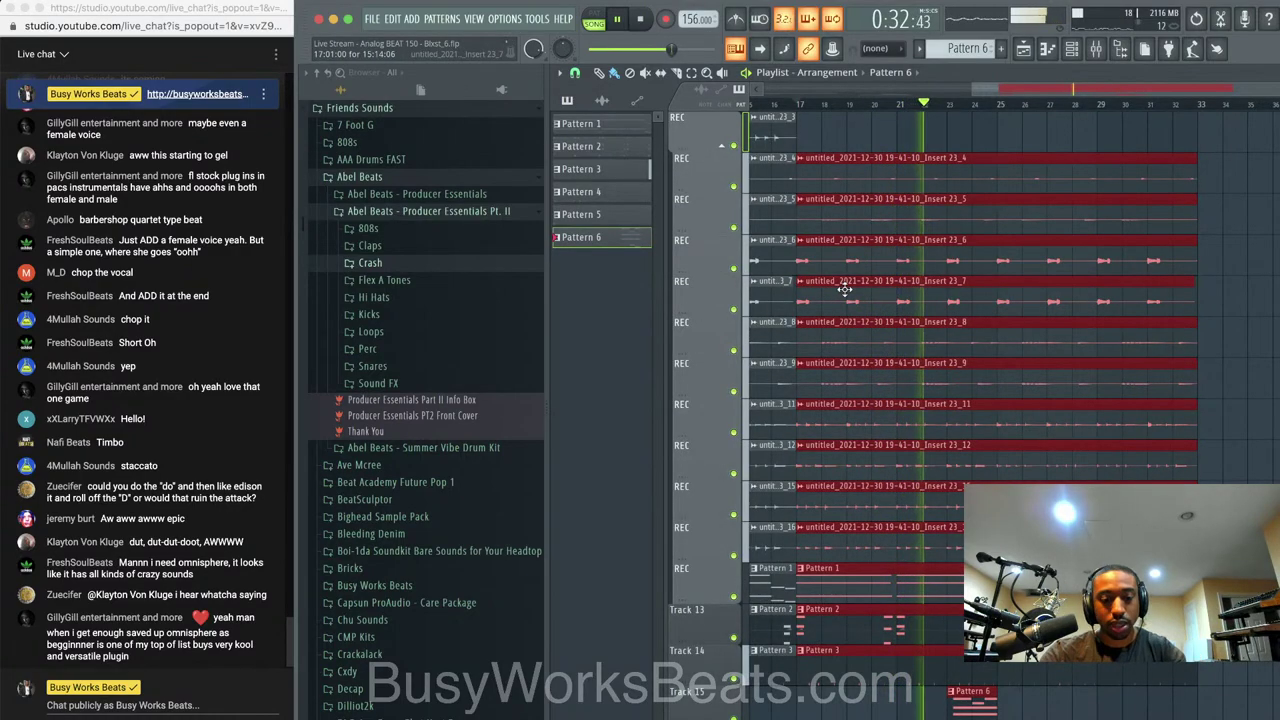
Delete the copied Insert 23_6 and Insert 23_7 clips at bar 17, save the project, and return the playhead to bar 17
{"action": "left_click_drag", "start_coordinate": [846, 285], "coordinate": [902, 267]}
{"action": "key", "text": "Delete"}
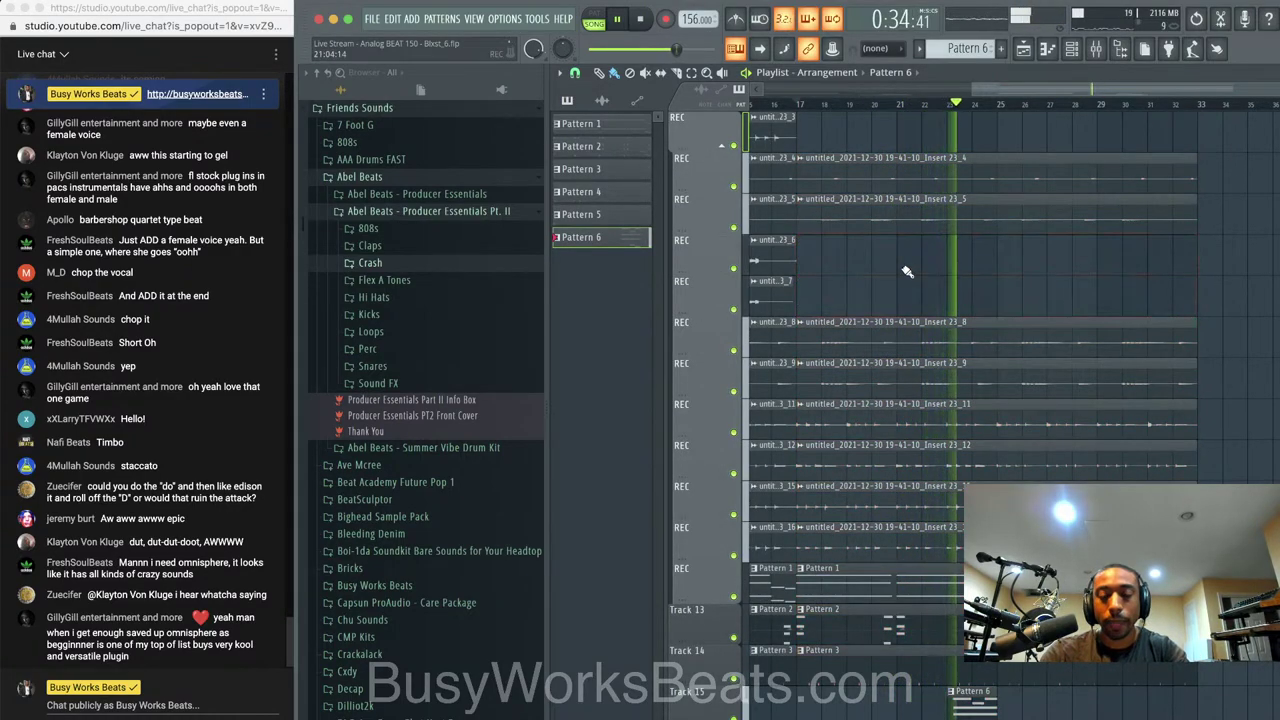
{"action": "key", "text": "space"}
{"action": "left_click", "coordinate": [800, 104]}
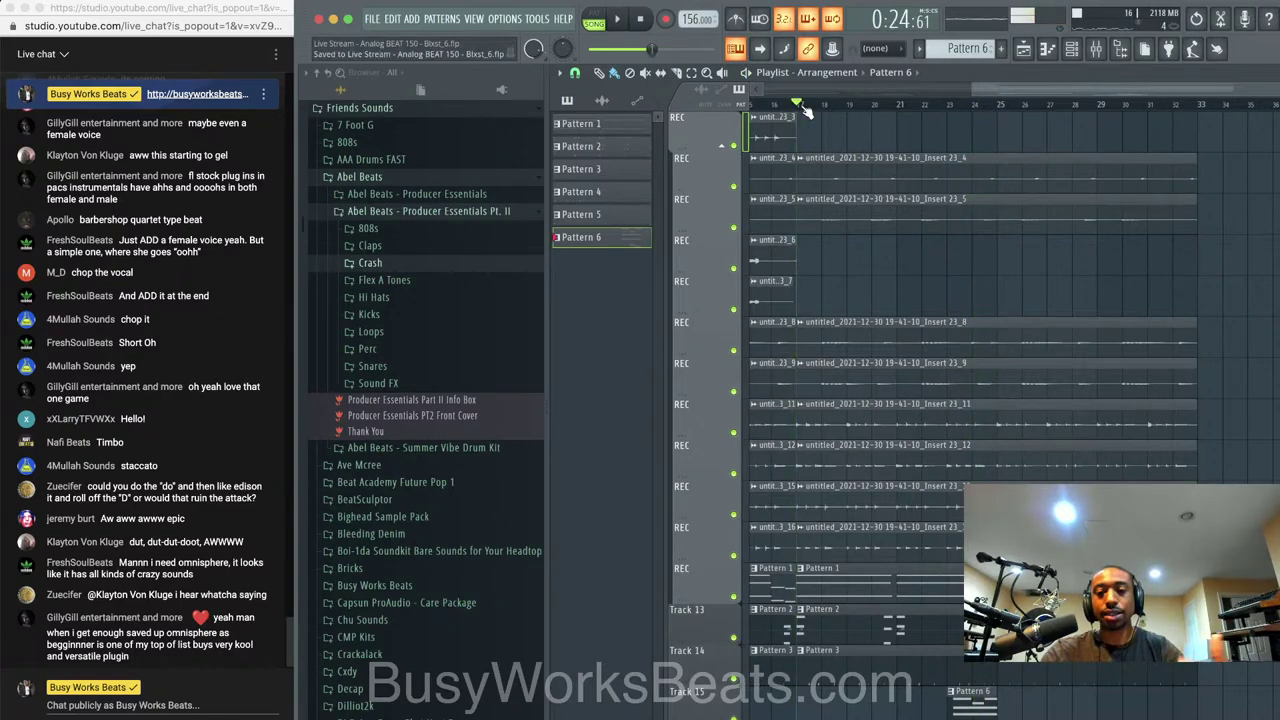
Play the section from bar 17, delete the copied Pattern 1 clip from the REC group there, and save the project
{"action": "key", "text": "space"}
{"action": "key", "text": "space"}
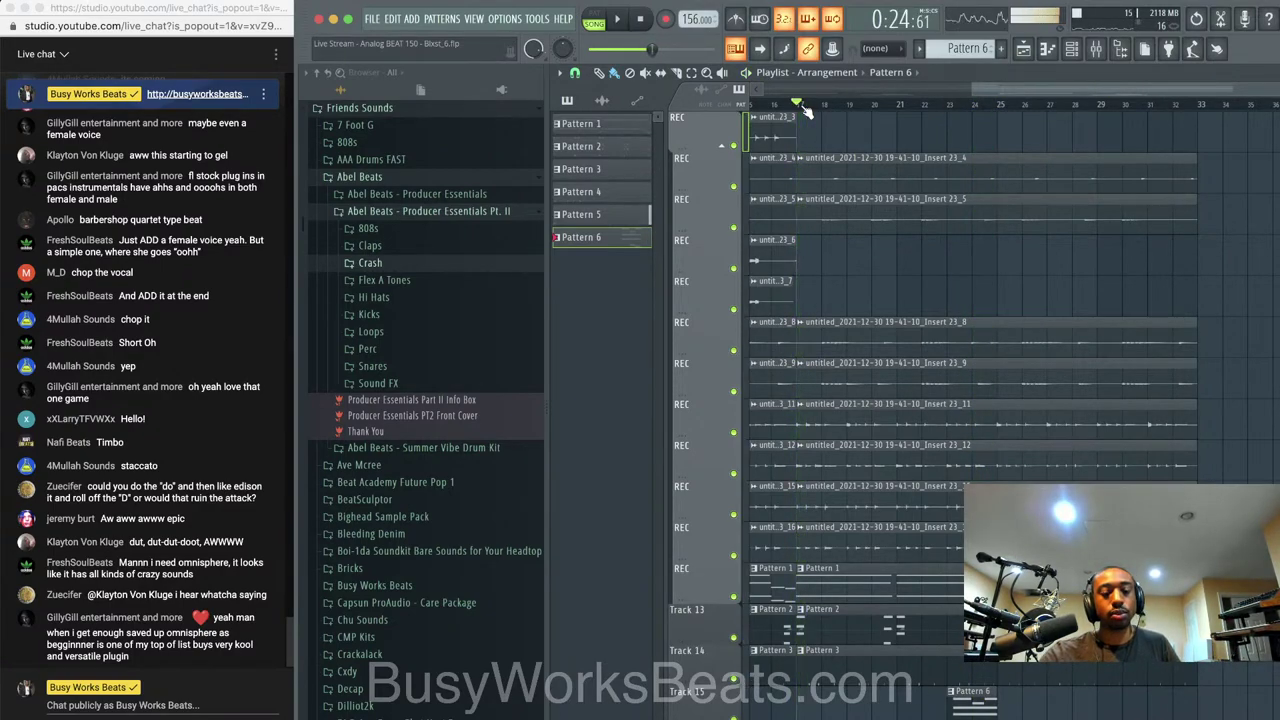
{"action": "key", "text": "space"}
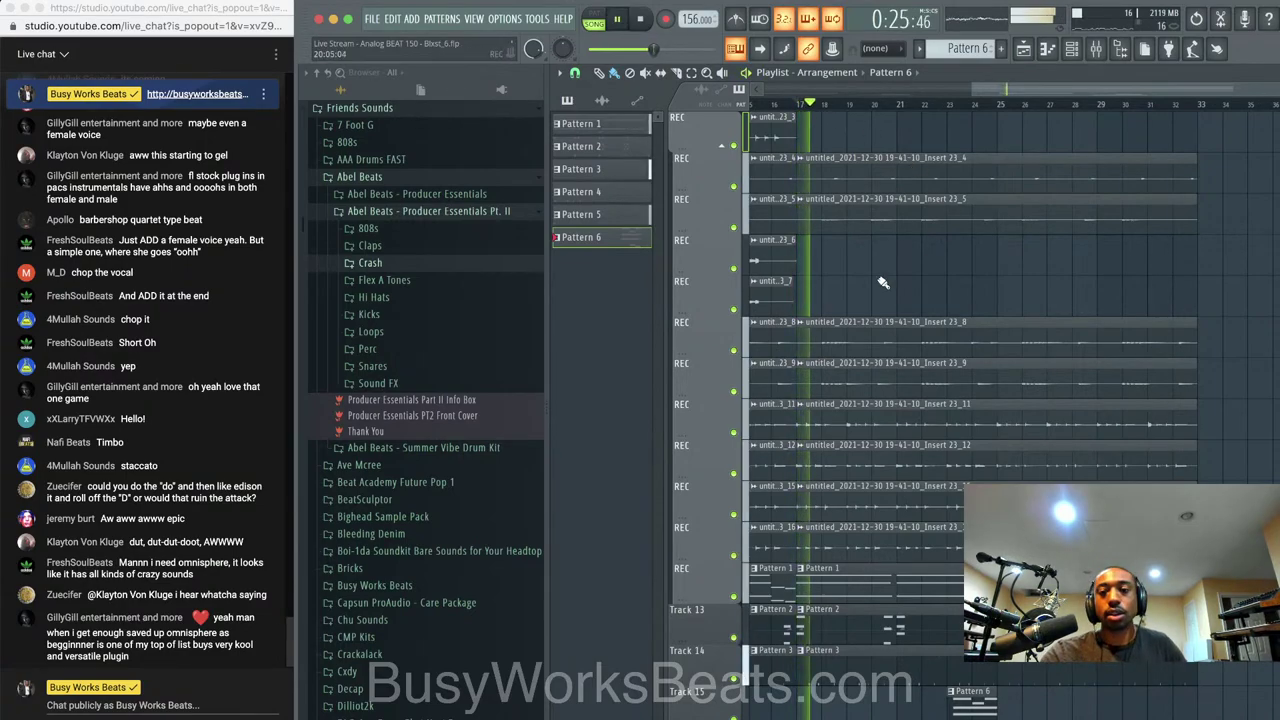
{"action": "scroll", "coordinate": [853, 415], "scroll_direction": "down", "scroll_amount": 2}
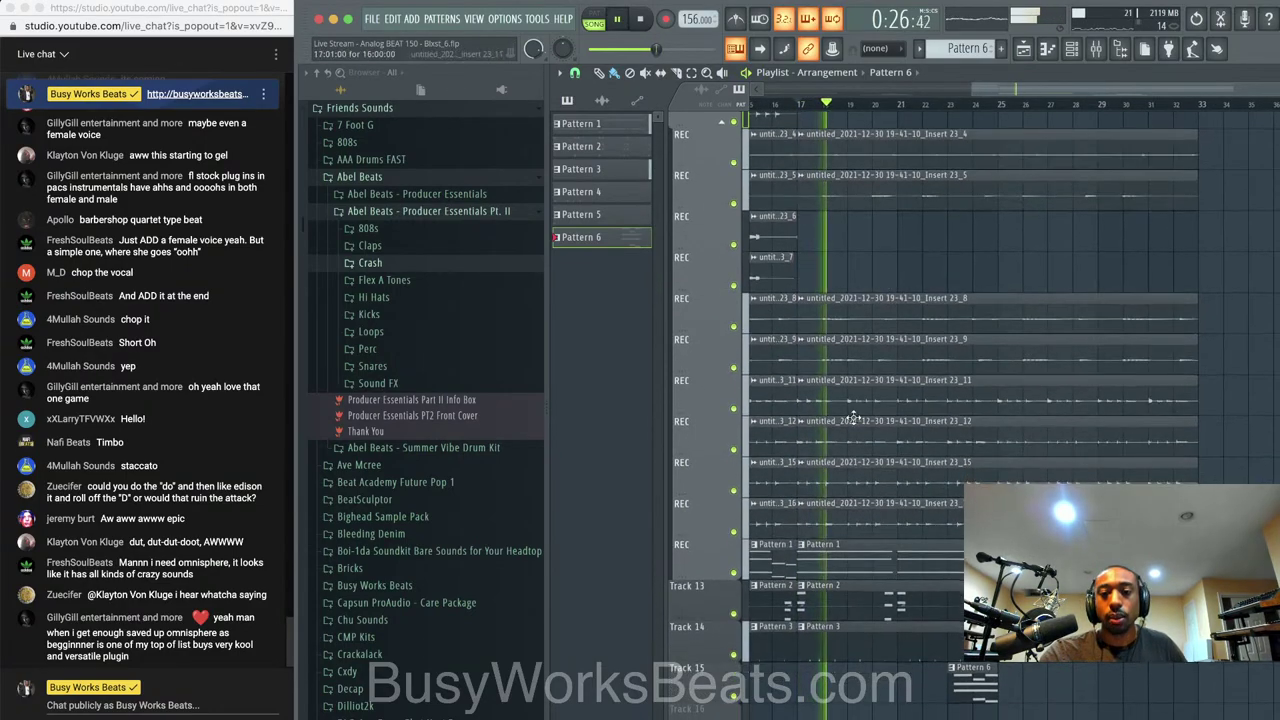
{"action": "right_click", "coordinate": [846, 568]}
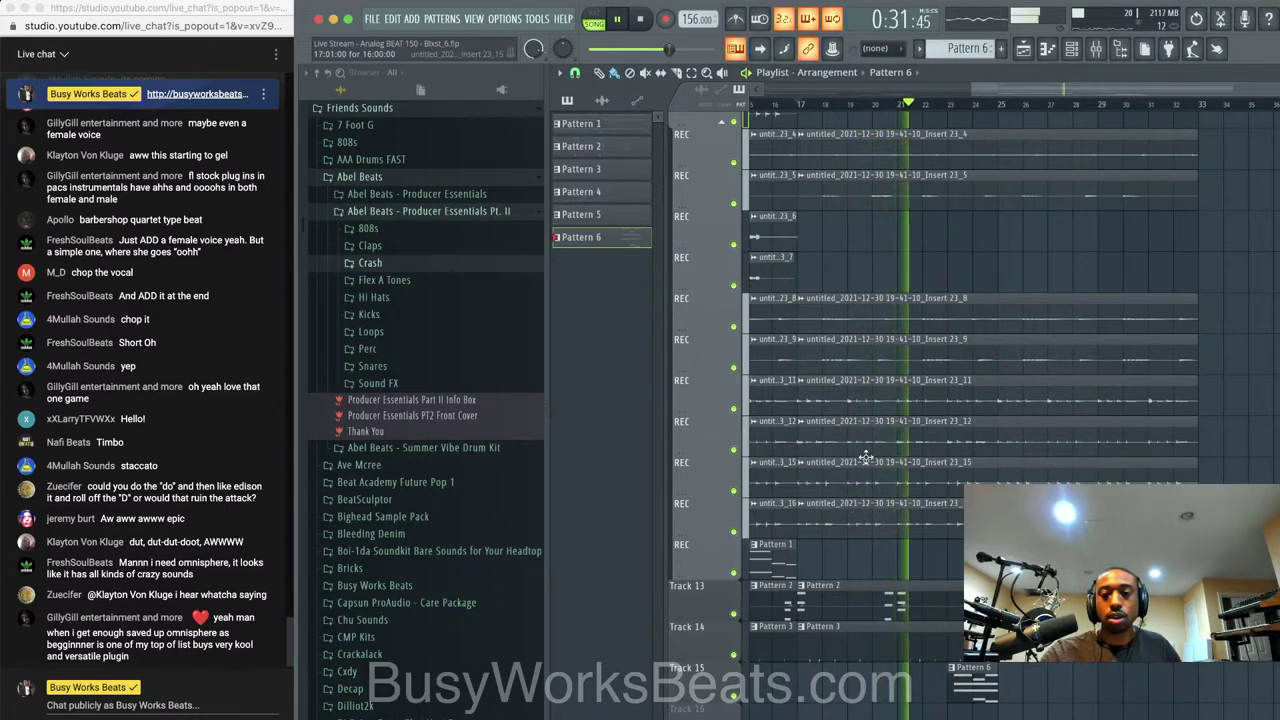
{"action": "scroll", "coordinate": [860, 480], "scroll_direction": "up", "scroll_amount": 2}
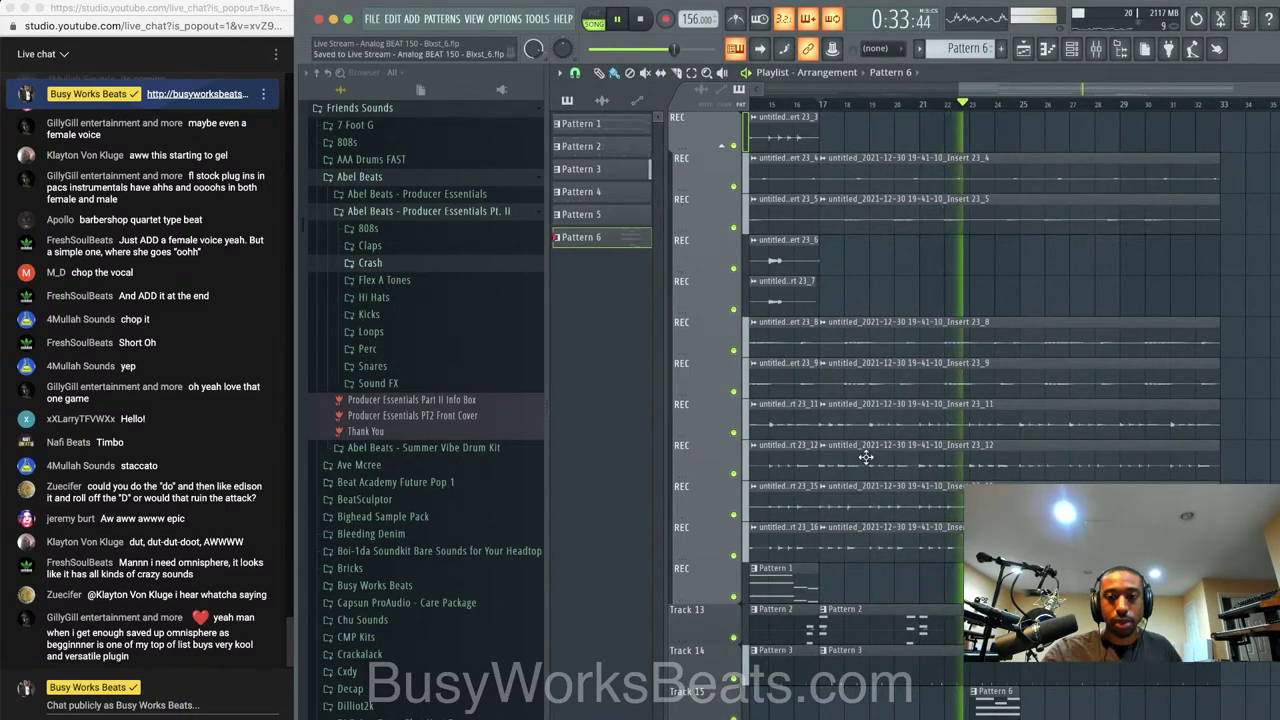
{"action": "scroll", "coordinate": [880, 447], "scroll_direction": "left", "scroll_amount": 1}
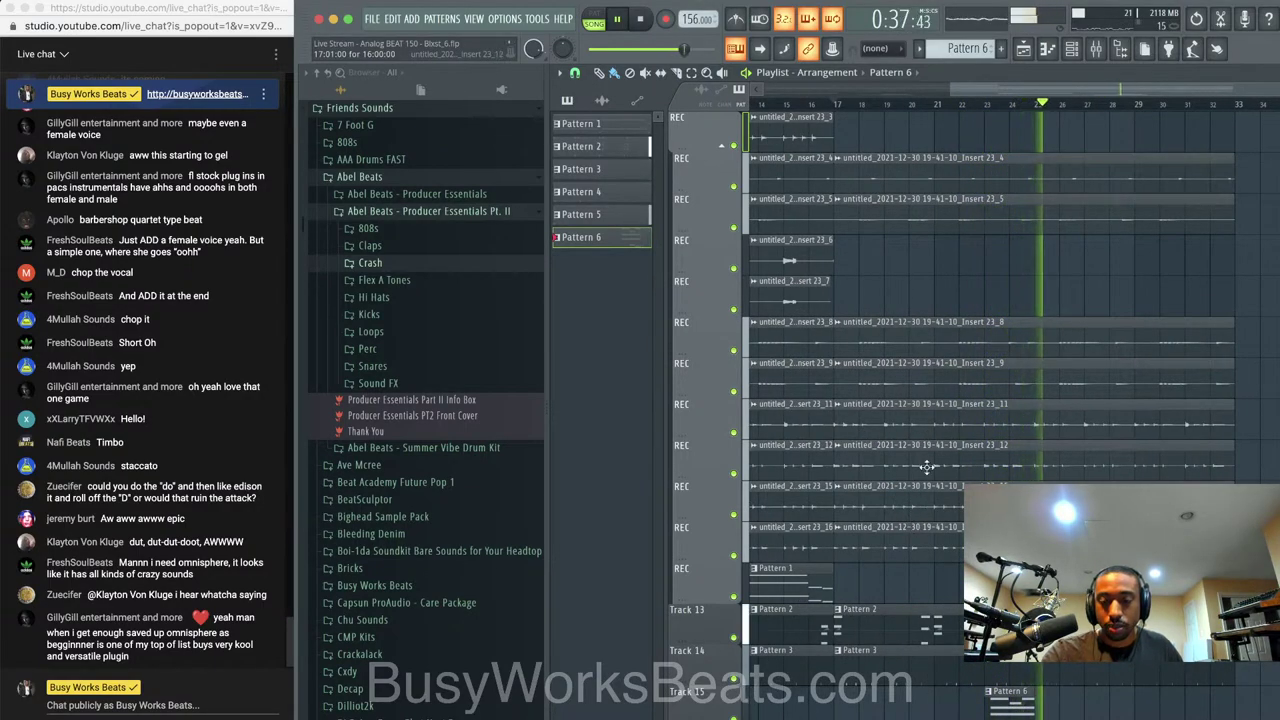
Collapse the REC track group, insert an empty track directly above the Pattern 6 clip's track, and save the project
{"action": "scroll", "coordinate": [927, 467], "scroll_direction": "down", "scroll_amount": 1}
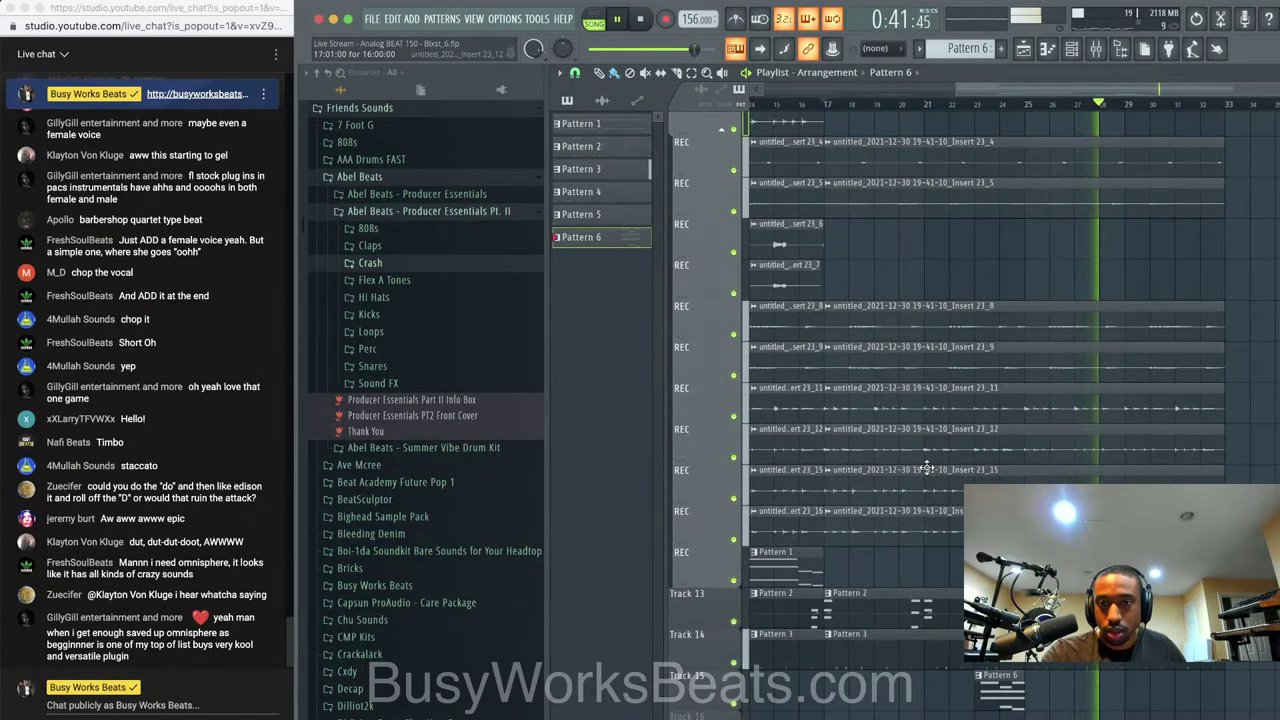
{"action": "scroll", "coordinate": [927, 467], "scroll_direction": "up", "scroll_amount": 1}
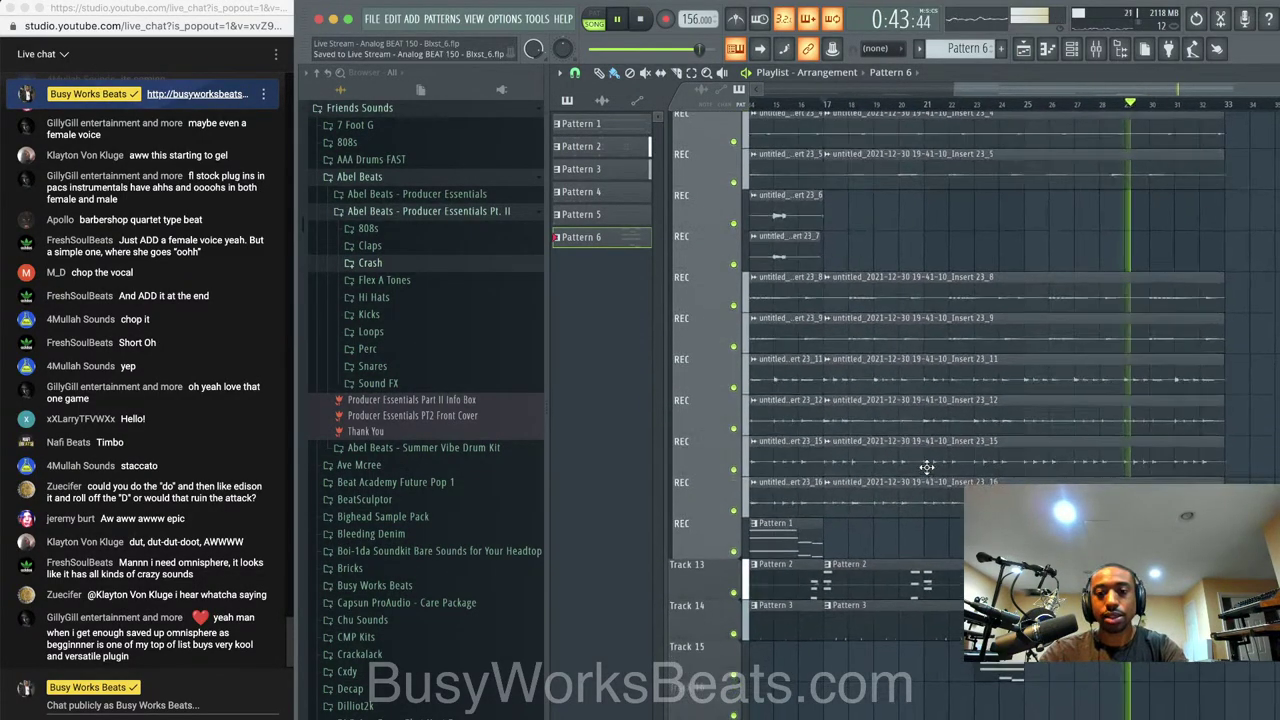
{"action": "scroll", "coordinate": [927, 467], "scroll_direction": "left", "scroll_amount": 1}
{"action": "scroll", "coordinate": [960, 293], "scroll_direction": "down", "scroll_amount": 10}
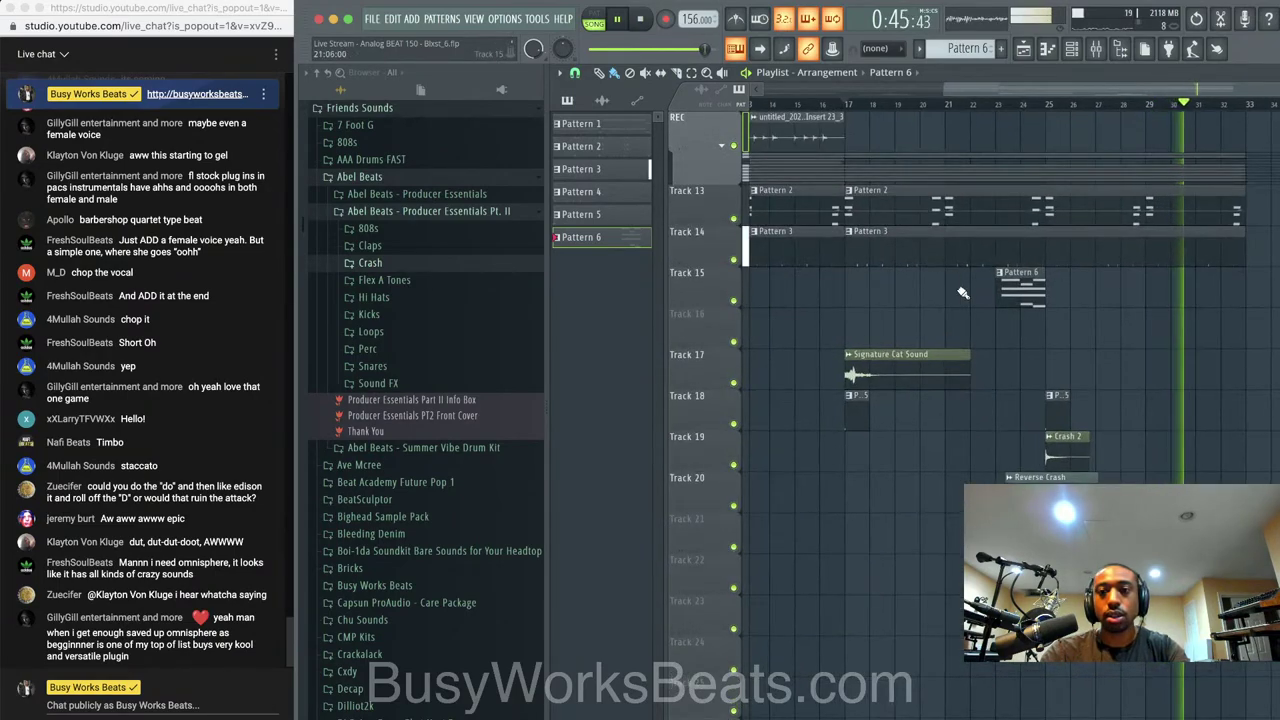
{"action": "right_click", "coordinate": [716, 280]}
{"action": "key", "text": "i"}
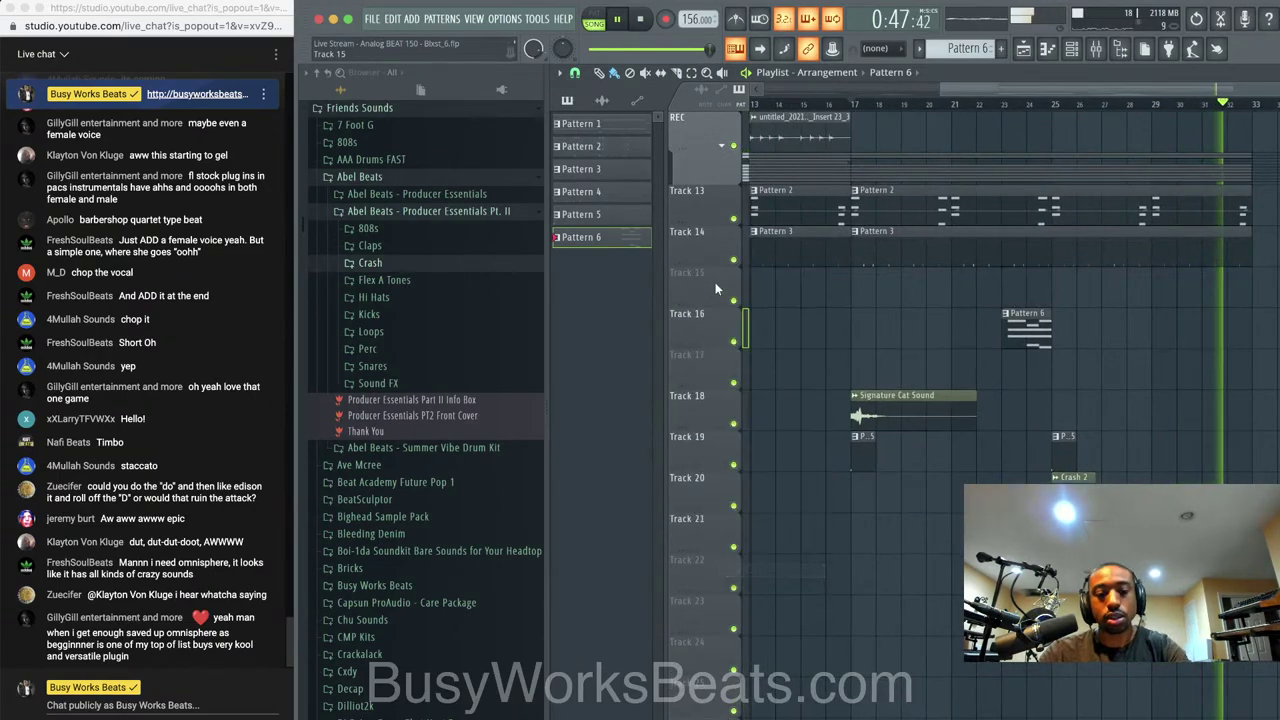
{"action": "key", "text": "super+s"}
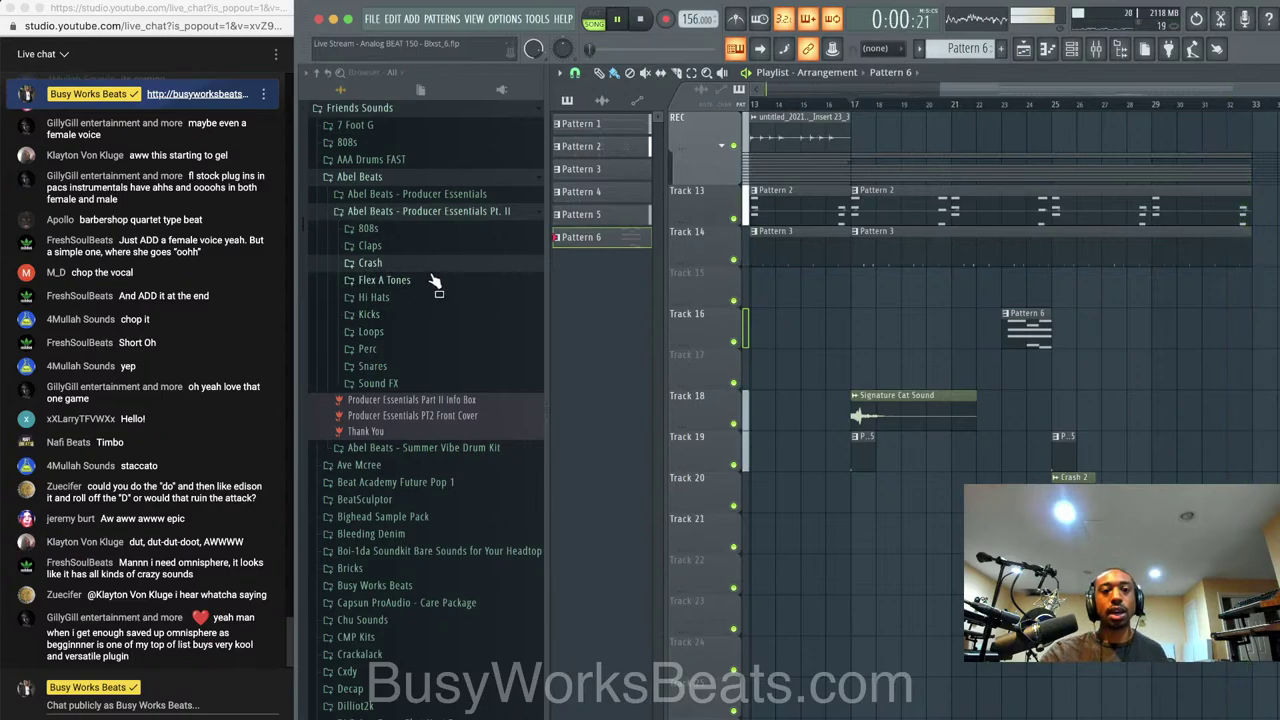
Load Hi Hat - Trap Closed Noize Short from the Essential 808s Hi Hats folder into a new channel routed to mixer track 25
{"action": "left_click", "coordinate": [433, 210]}
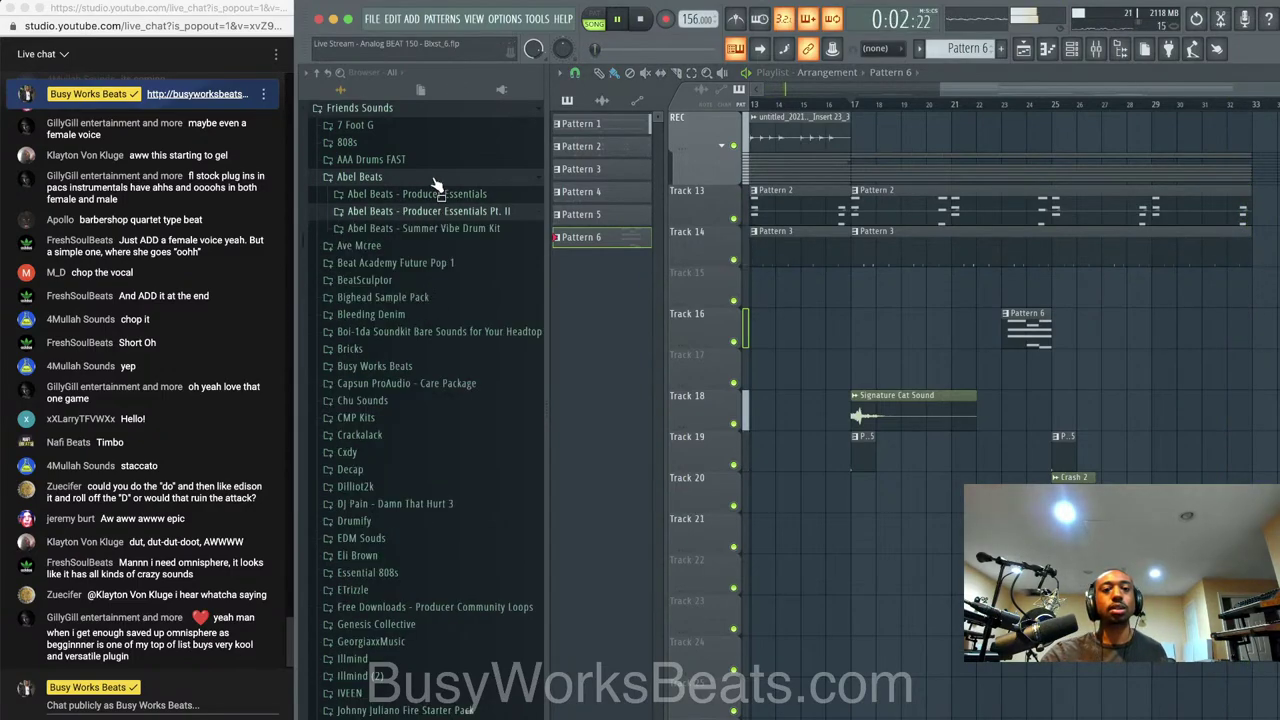
{"action": "left_click", "coordinate": [430, 177]}
{"action": "scroll", "coordinate": [417, 289], "scroll_direction": "down", "scroll_amount": 5}
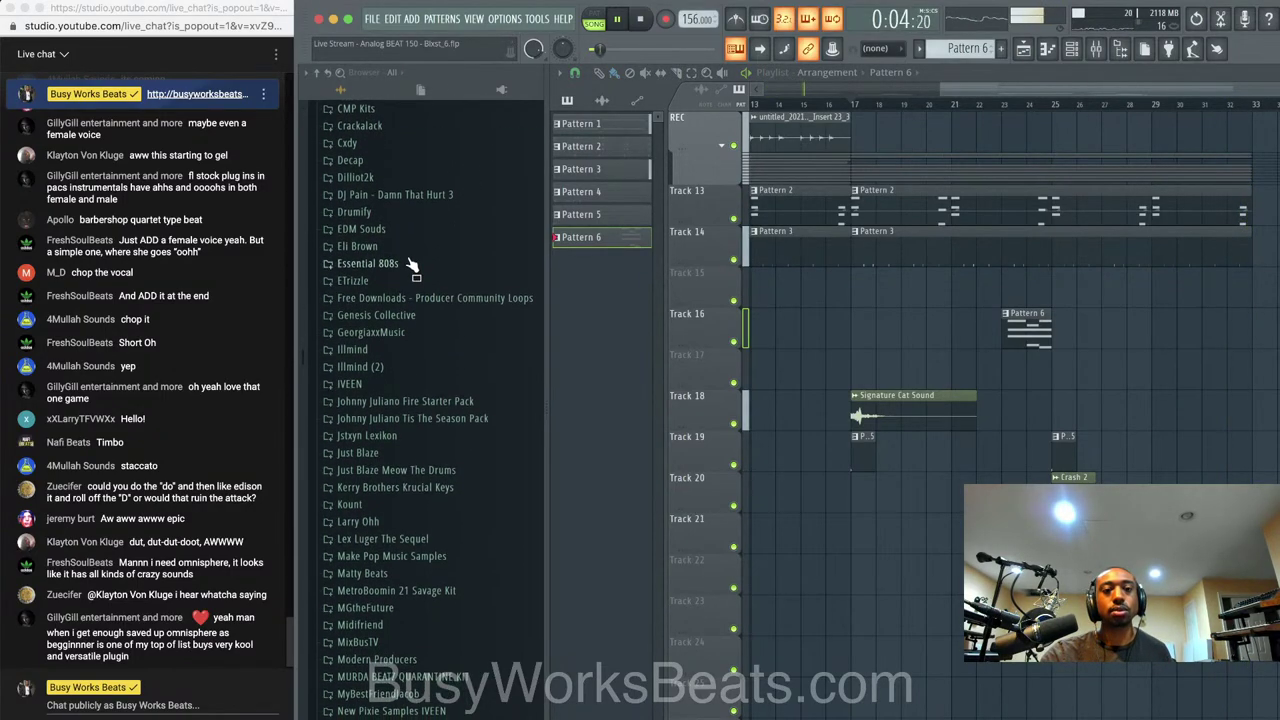
{"action": "left_click", "coordinate": [409, 263]}
{"action": "left_click", "coordinate": [410, 279]}
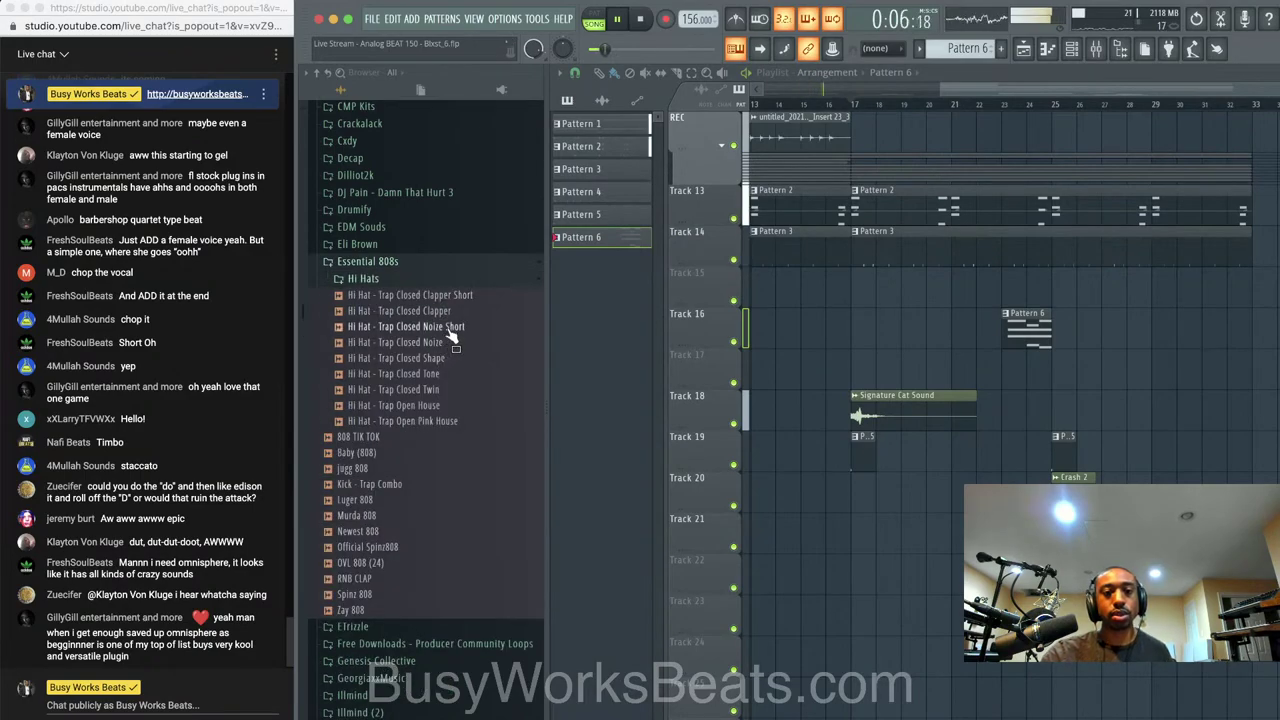
{"action": "right_click", "coordinate": [449, 335]}
{"action": "left_click", "coordinate": [470, 328]}
{"action": "left_click", "coordinate": [1072, 49]}
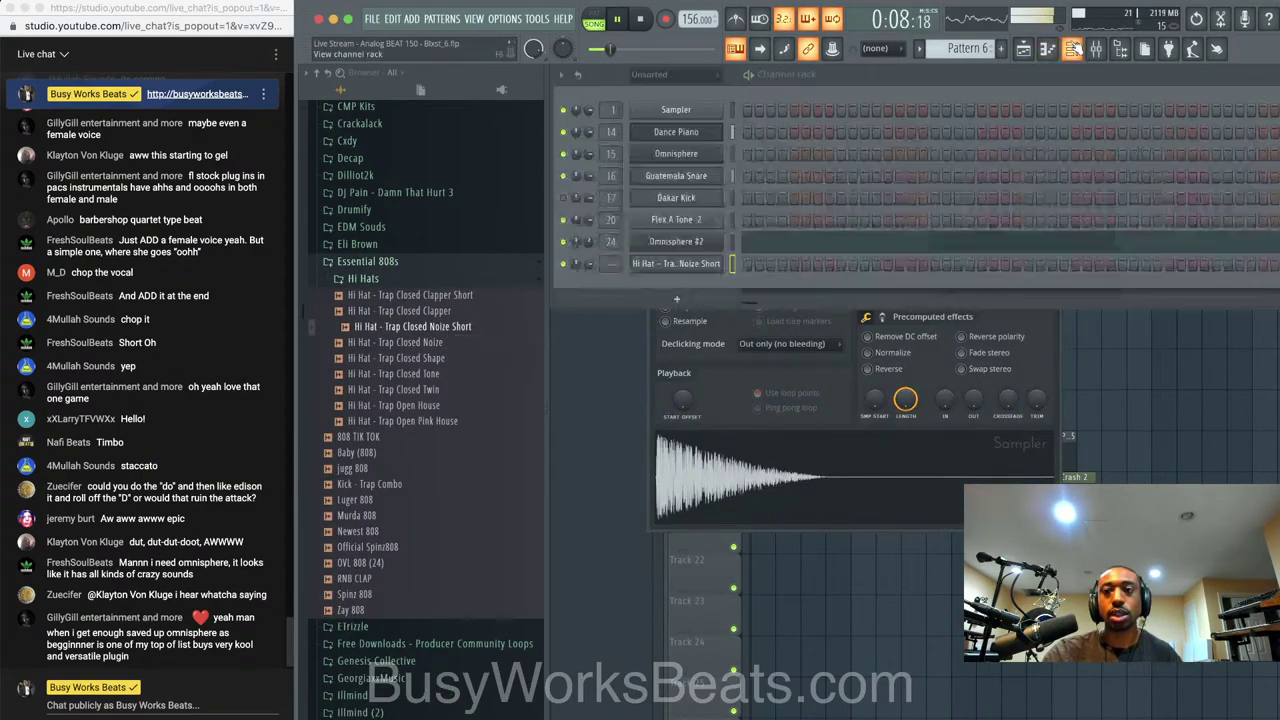
{"action": "key", "text": "F9"}
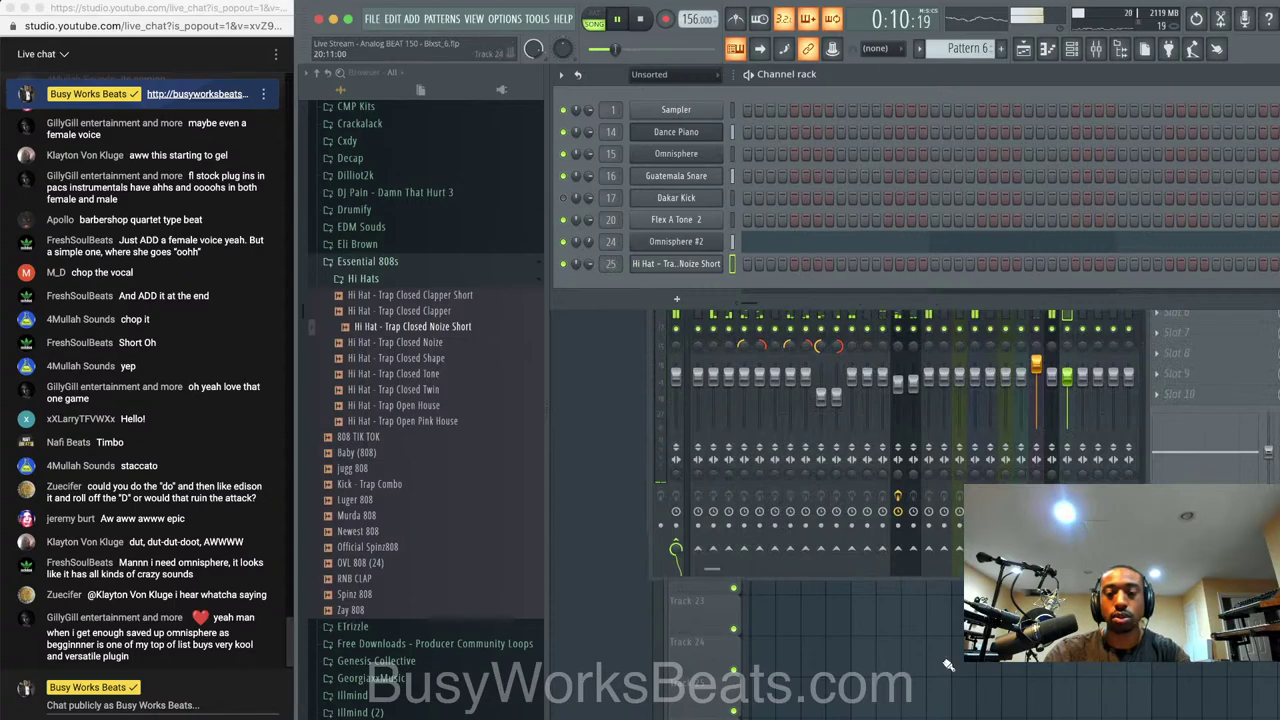
Create Pattern 7 and fill the new hi-hat channel with a hit on every second step
{"action": "key", "text": "F5"}
{"action": "right_click", "coordinate": [861, 288]}
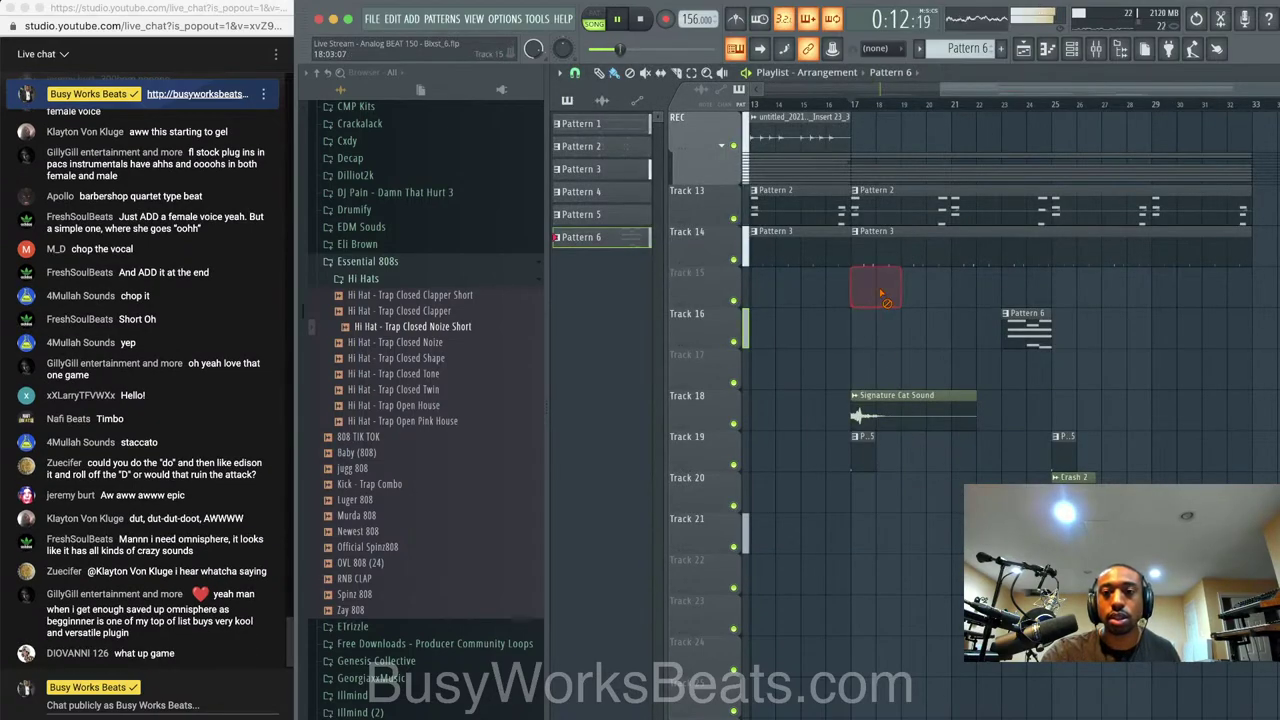
{"action": "left_click", "coordinate": [1076, 50]}
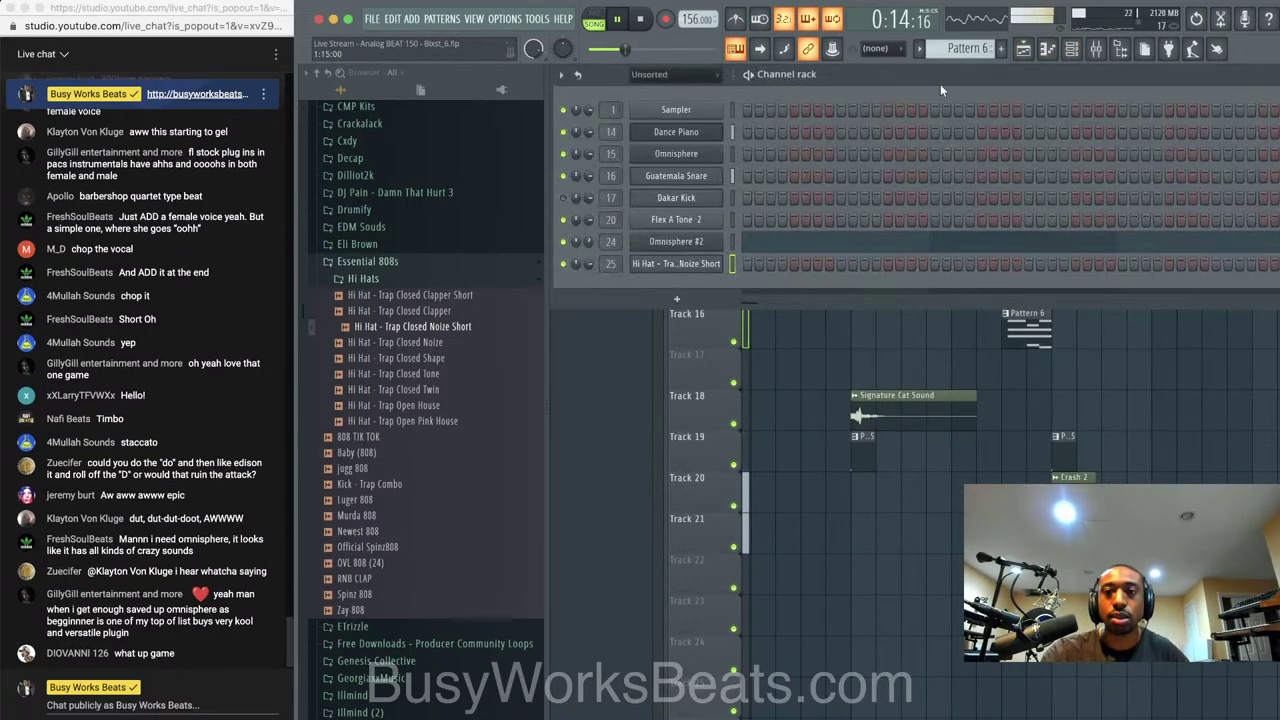
{"action": "left_click", "coordinate": [965, 48]}
{"action": "left_click", "coordinate": [1053, 55]}
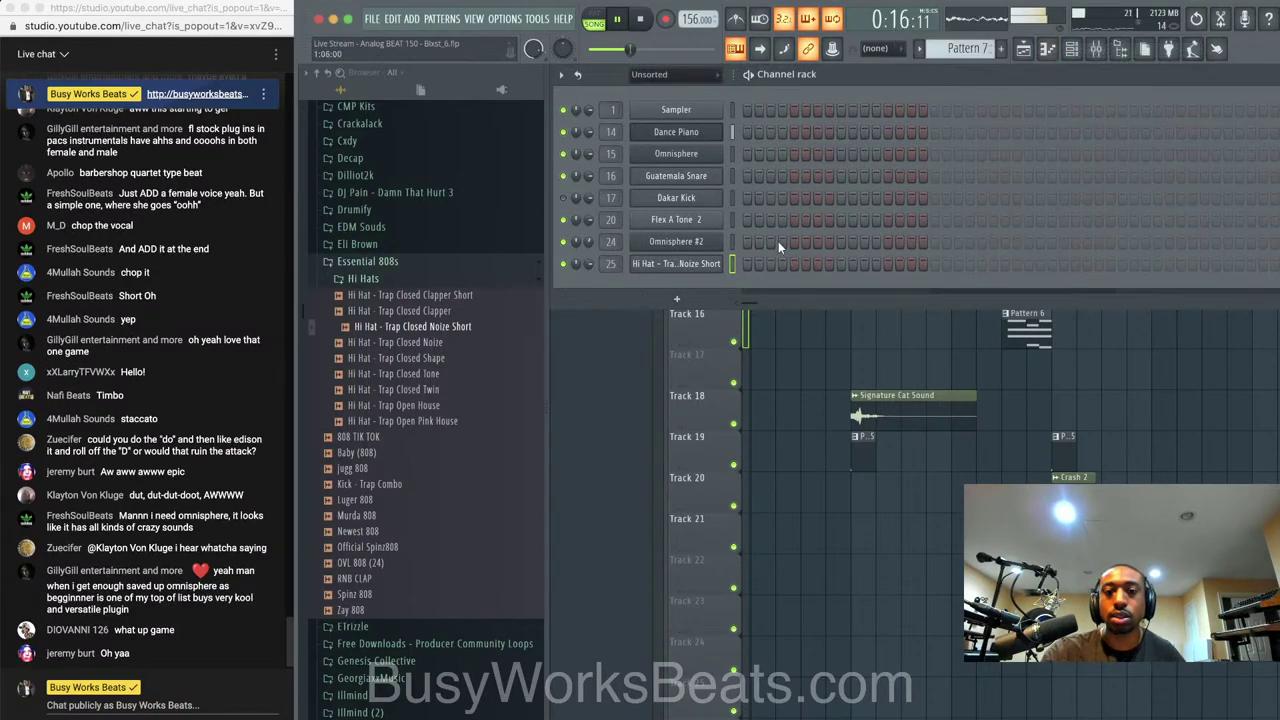
{"action": "right_click", "coordinate": [720, 262]}
{"action": "left_click", "coordinate": [884, 313]}
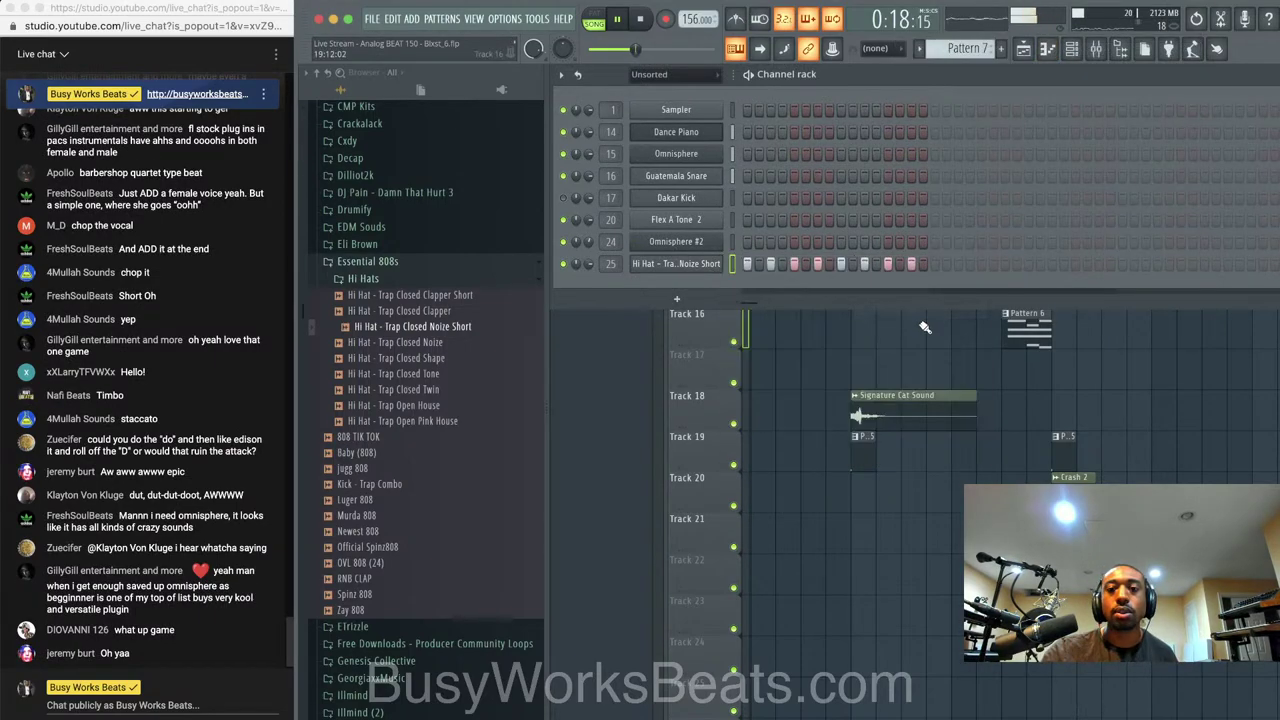
Paint Pattern 7 along Track 15 from bar 17 to bar 33 and move the Reverse Crash clip to peak at bar 17
{"action": "left_click", "coordinate": [922, 322]}
{"action": "left_click", "coordinate": [887, 278]}
{"action": "left_click_drag", "start_coordinate": [866, 289], "coordinate": [1245, 271]}
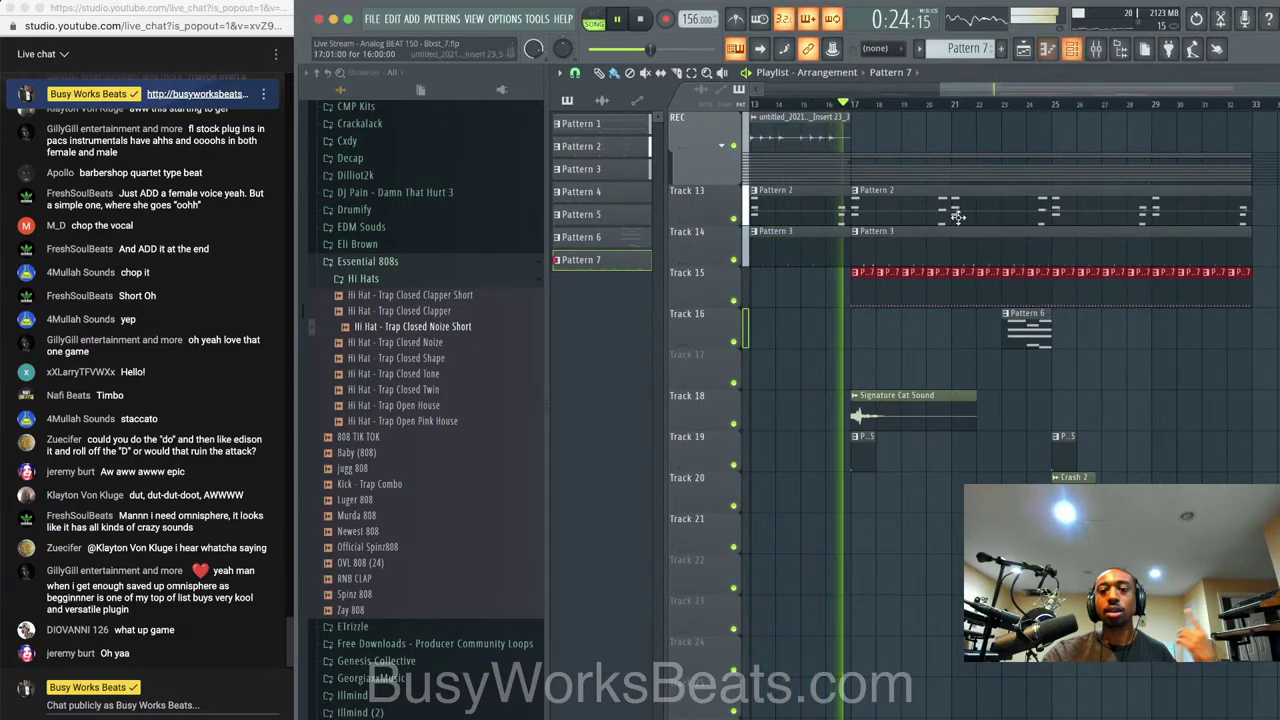
{"action": "left_click_drag", "start_coordinate": [1051, 537], "coordinate": [850, 537]}
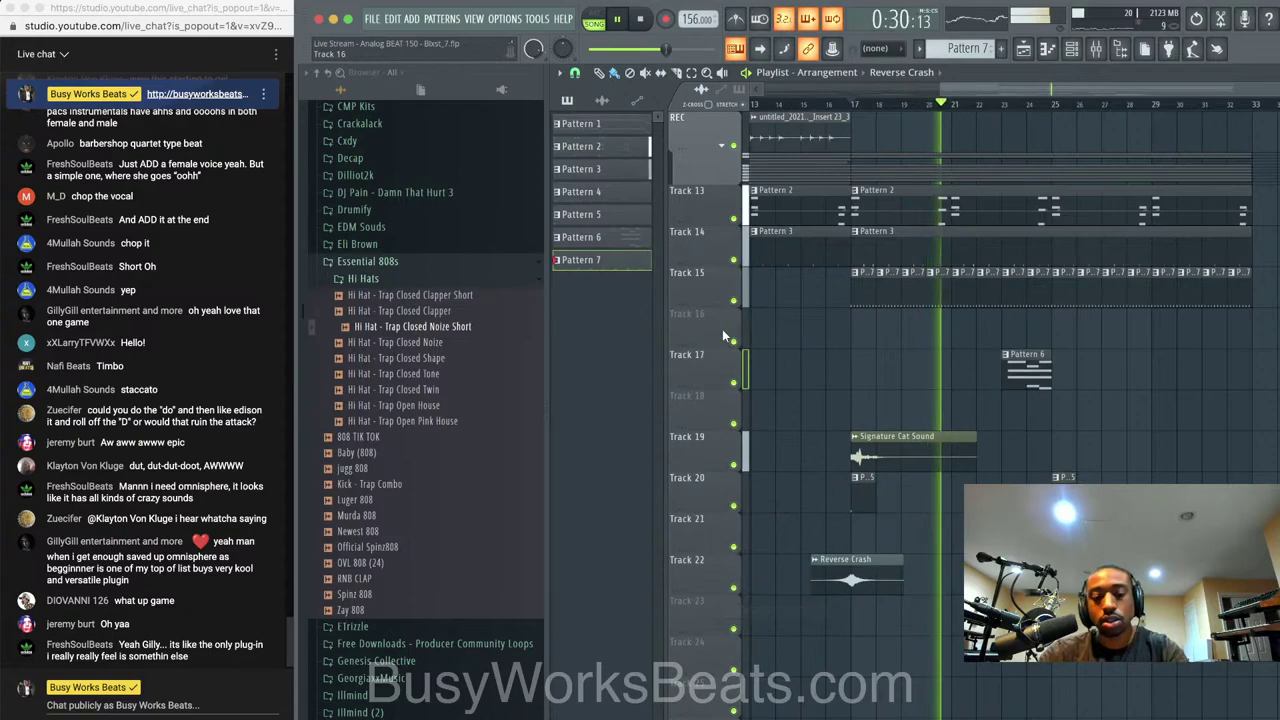
Load the Zay 808 sample from Essential 808s into a new channel and route it to mixer track 26
{"action": "left_click", "coordinate": [1096, 48]}
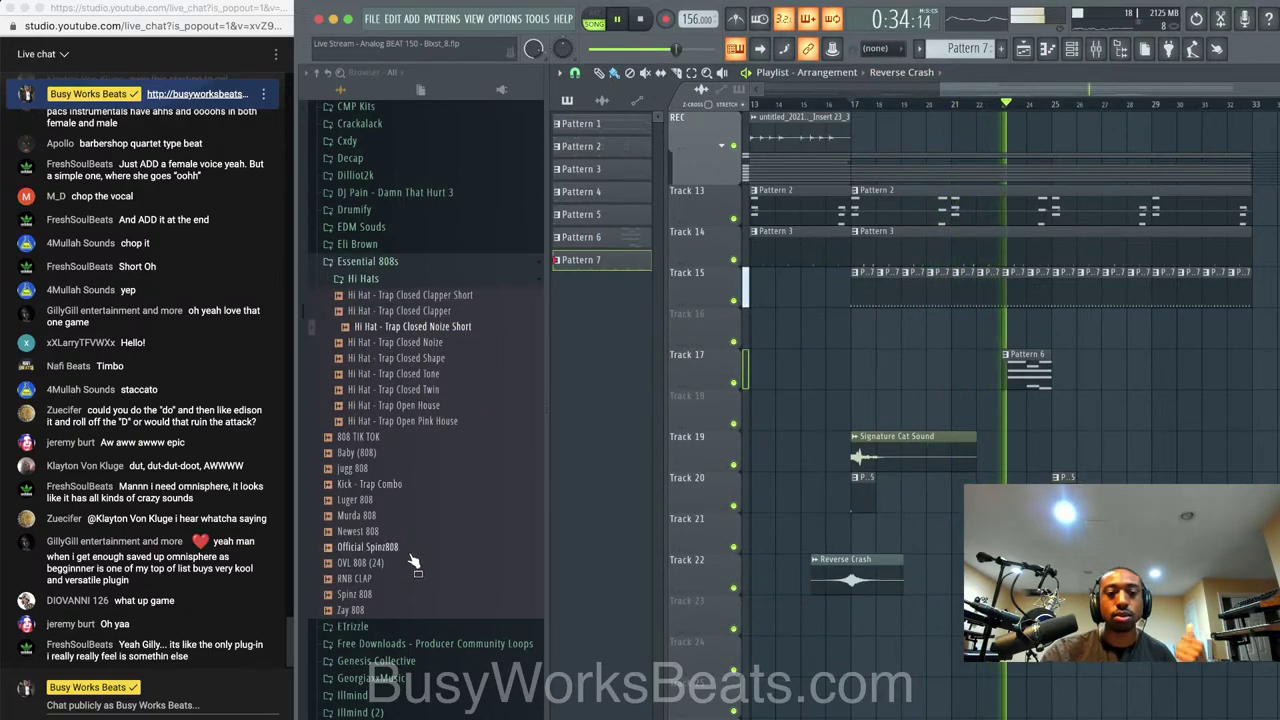
{"action": "right_click", "coordinate": [390, 609]}
{"action": "left_click", "coordinate": [444, 602]}
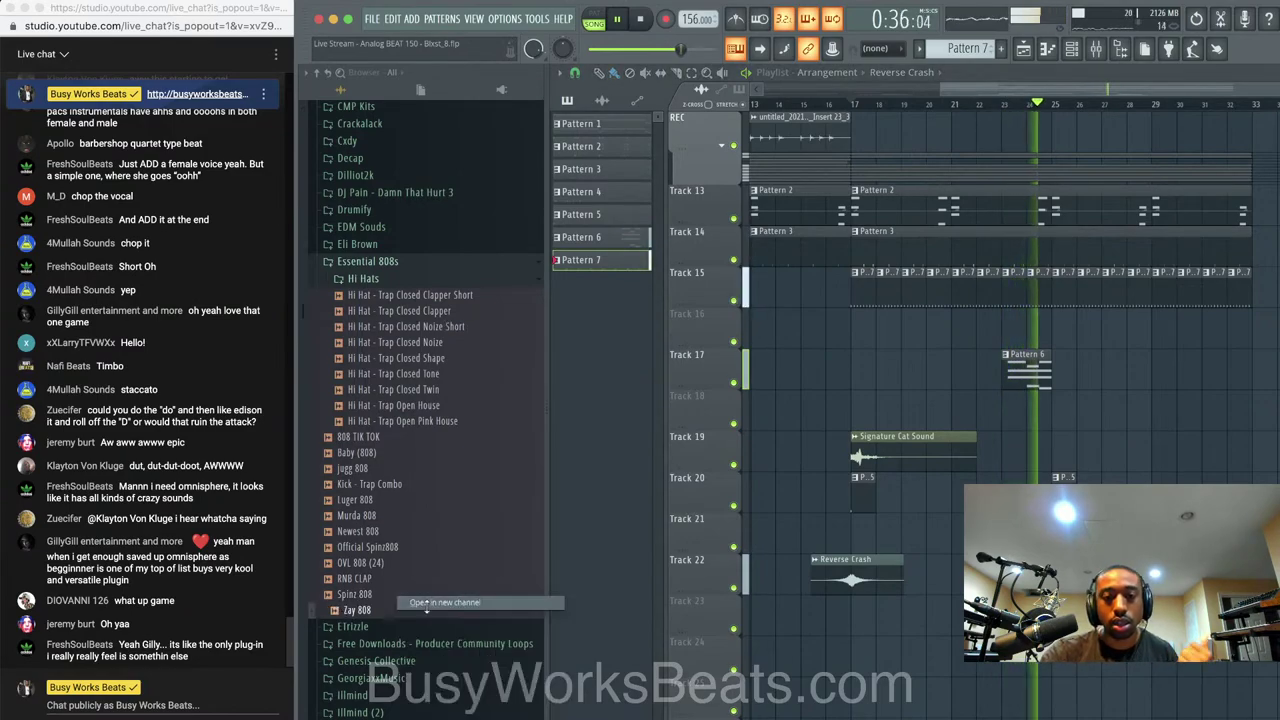
{"action": "key", "text": "F9"}
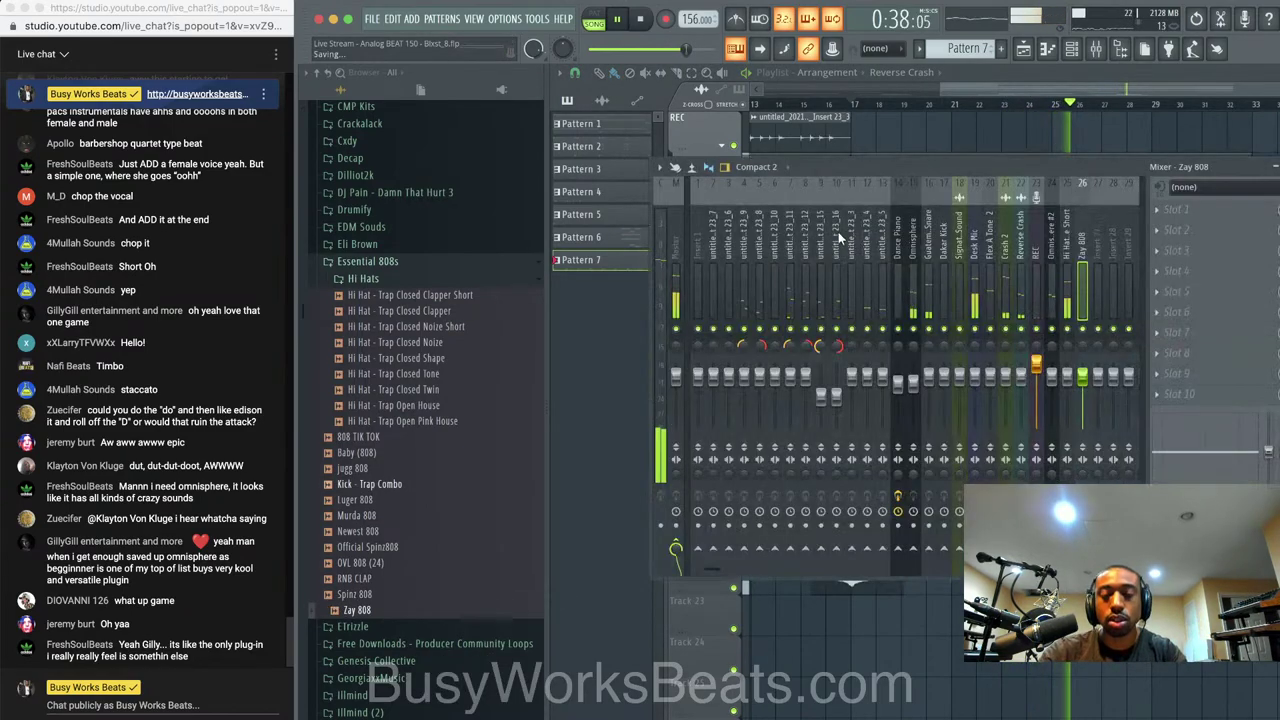
{"action": "key", "text": "F9"}
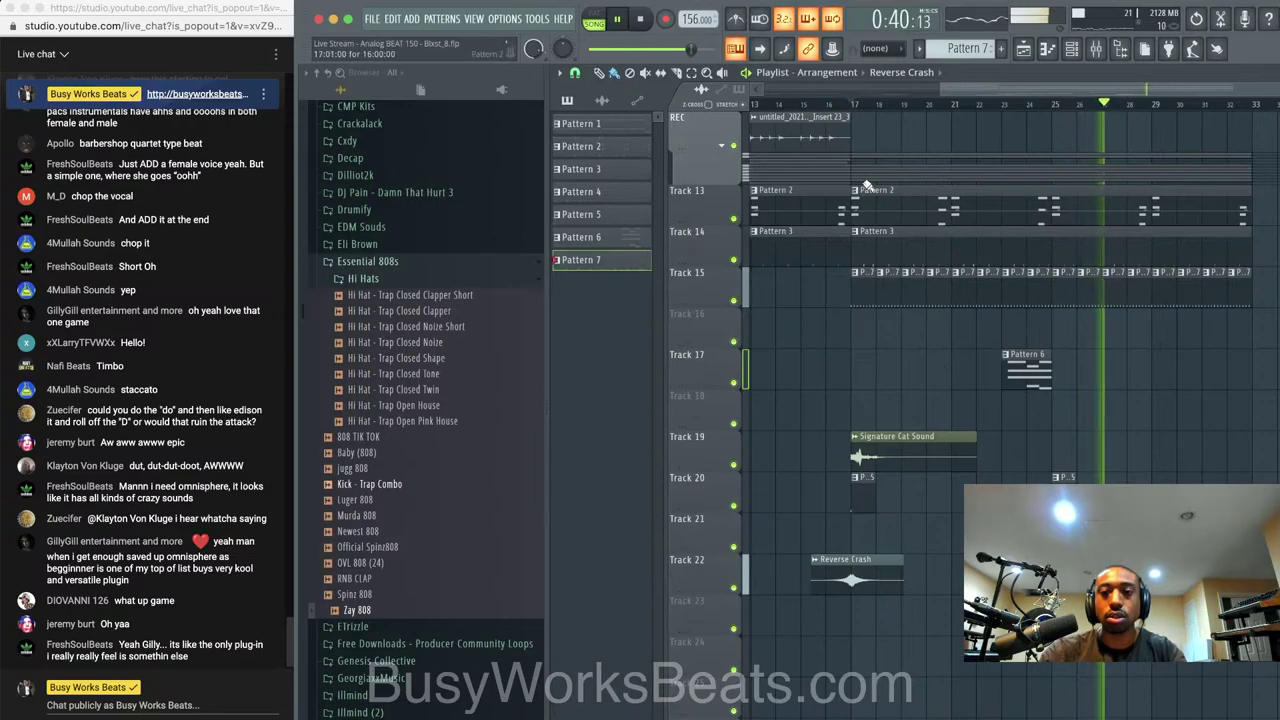
Select the section from bar 17 to bar 33 as the playback loop, stop playback, and create Pattern 8
{"action": "left_click_drag", "start_coordinate": [857, 109], "coordinate": [1257, 137]}
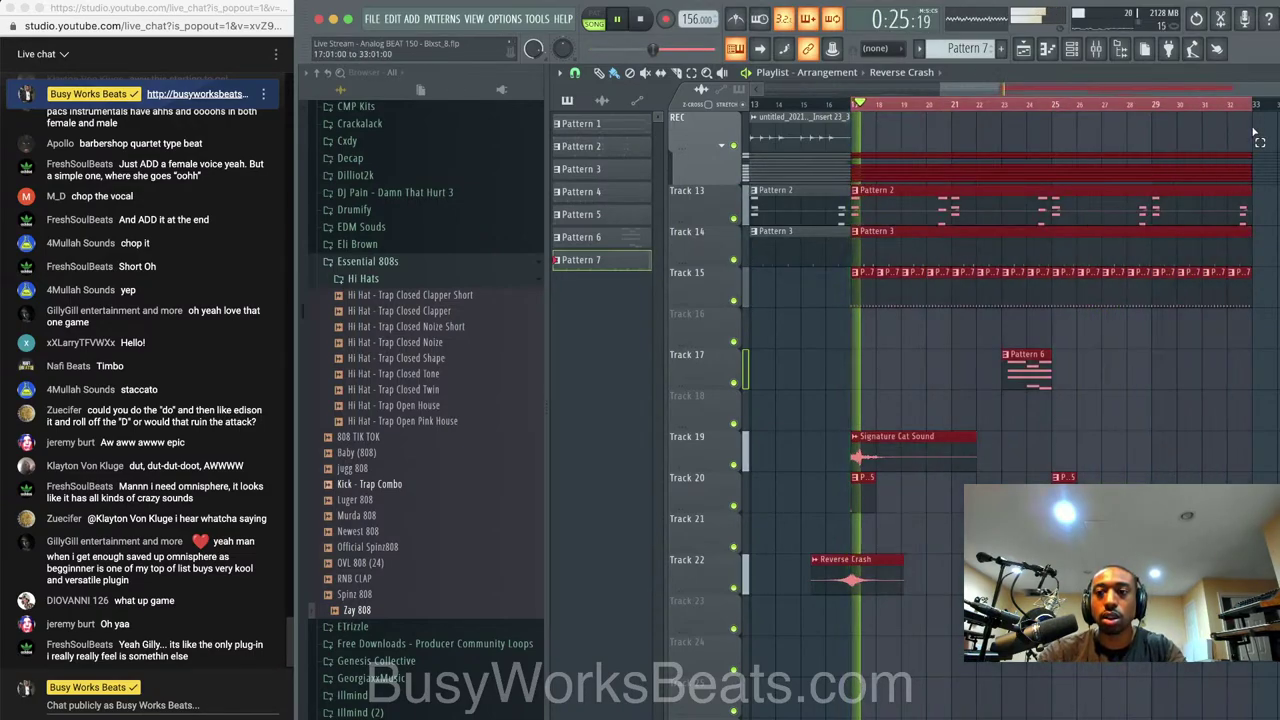
{"action": "key", "text": "space"}
{"action": "left_click", "coordinate": [1078, 48]}
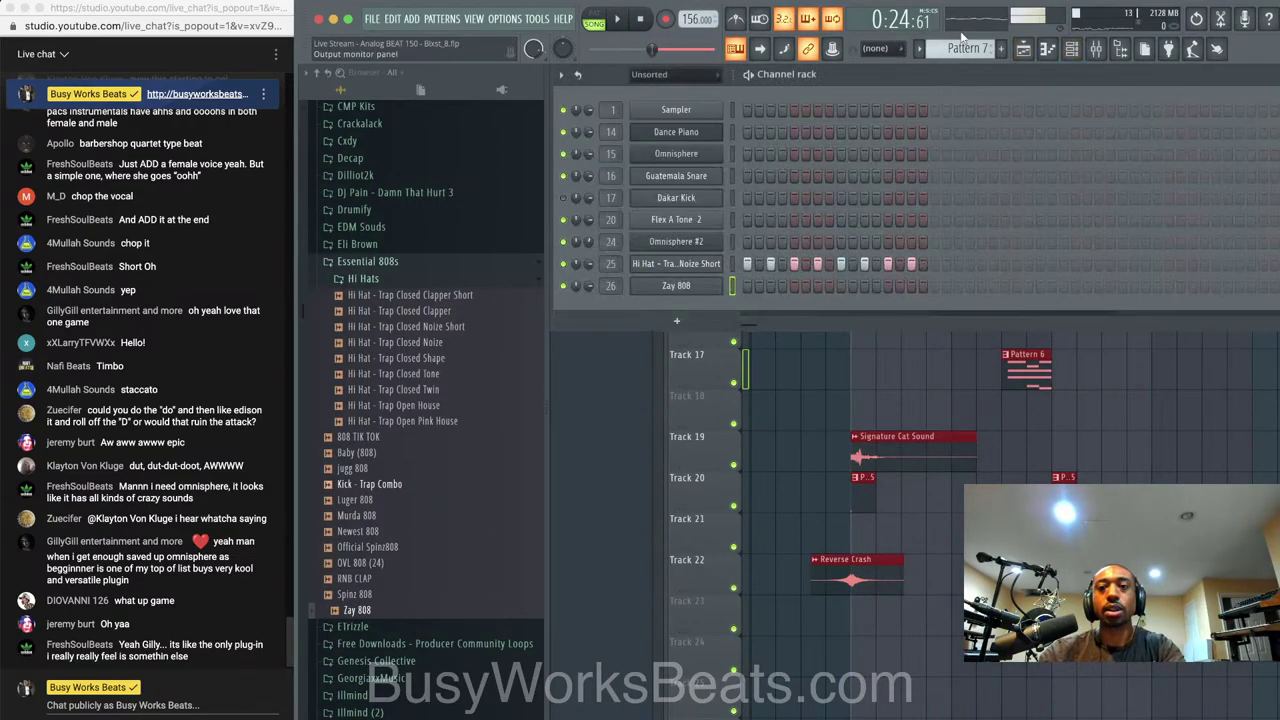
{"action": "right_click", "coordinate": [961, 42]}
{"action": "left_click", "coordinate": [1039, 50]}
{"action": "key", "text": "Return"}
{"action": "left_click", "coordinate": [1046, 52]}
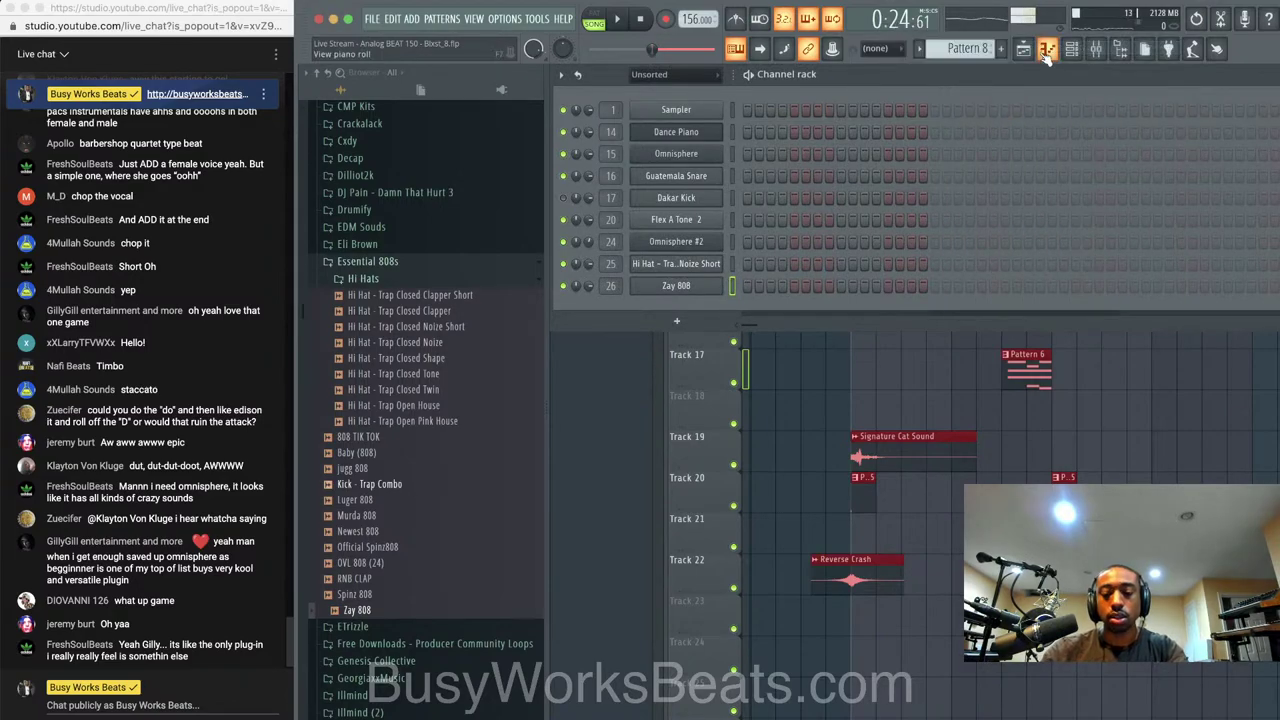
Set the Zay 808 channel to cut itself with root note A#3, and record an 808 line into Pattern 8 over the loop
{"action": "left_click", "coordinate": [708, 288]}
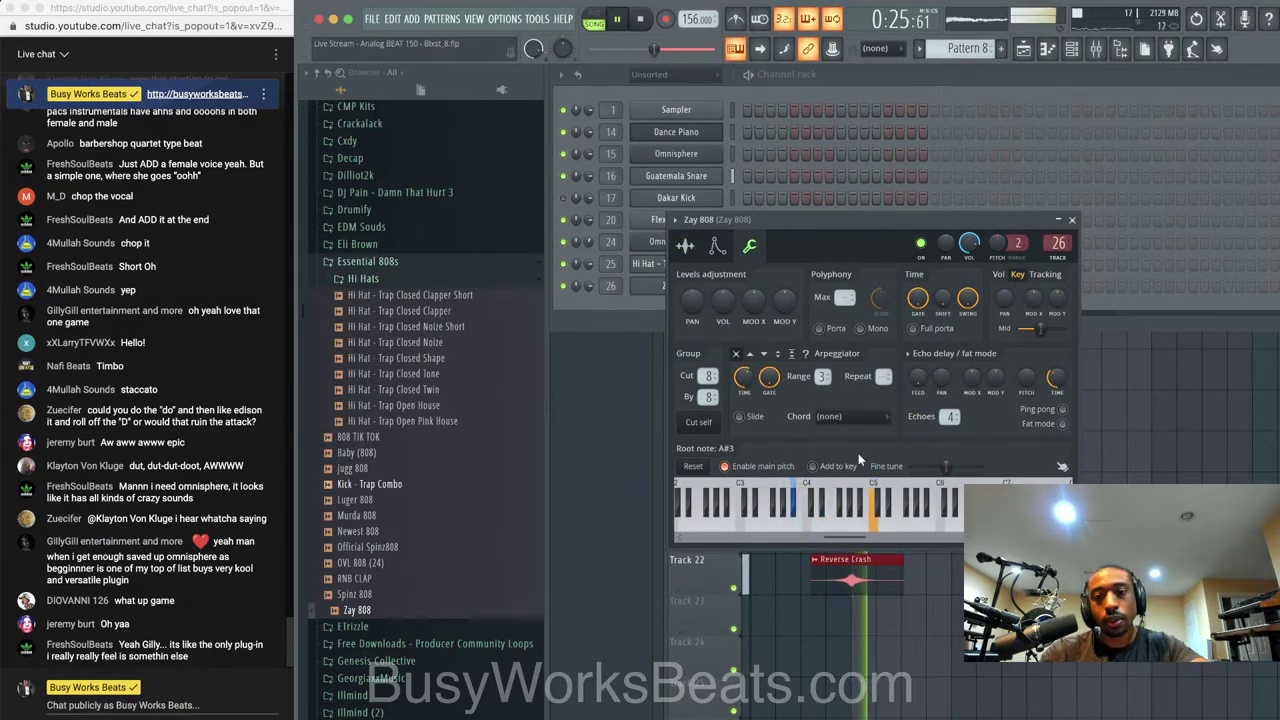
{"action": "left_click", "coordinate": [1071, 219]}
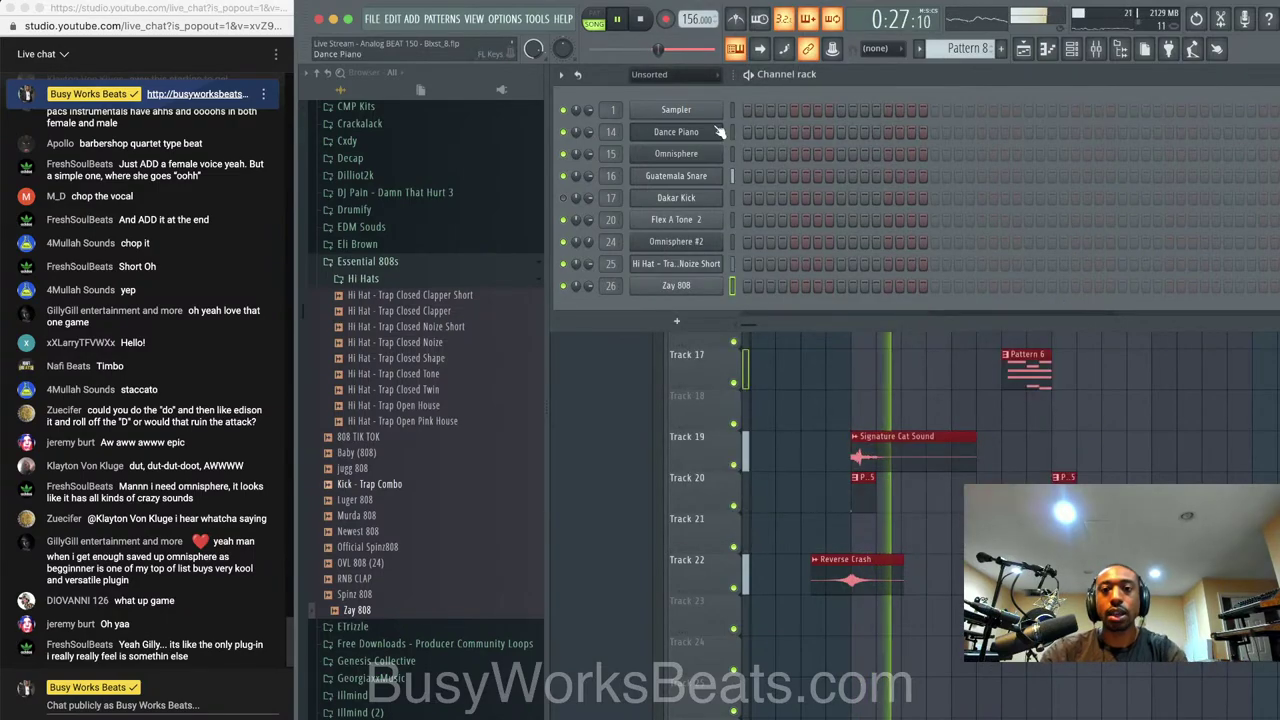
{"action": "left_click", "coordinate": [640, 18]}
{"action": "left_click", "coordinate": [665, 18]}
{"action": "left_click", "coordinate": [684, 456]}
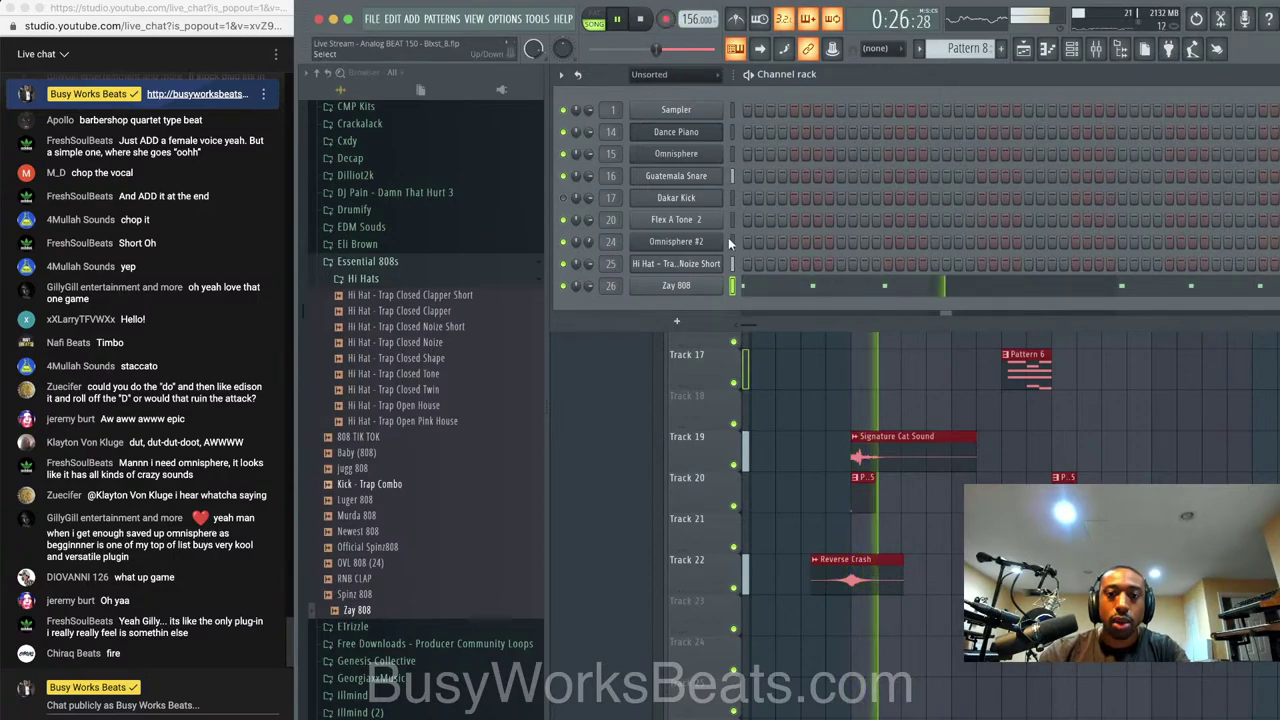
Quantize the recorded Zay 808 notes in the piano roll with the Default quantizer template
{"action": "left_click", "coordinate": [757, 286]}
{"action": "key", "text": "alt+q"}
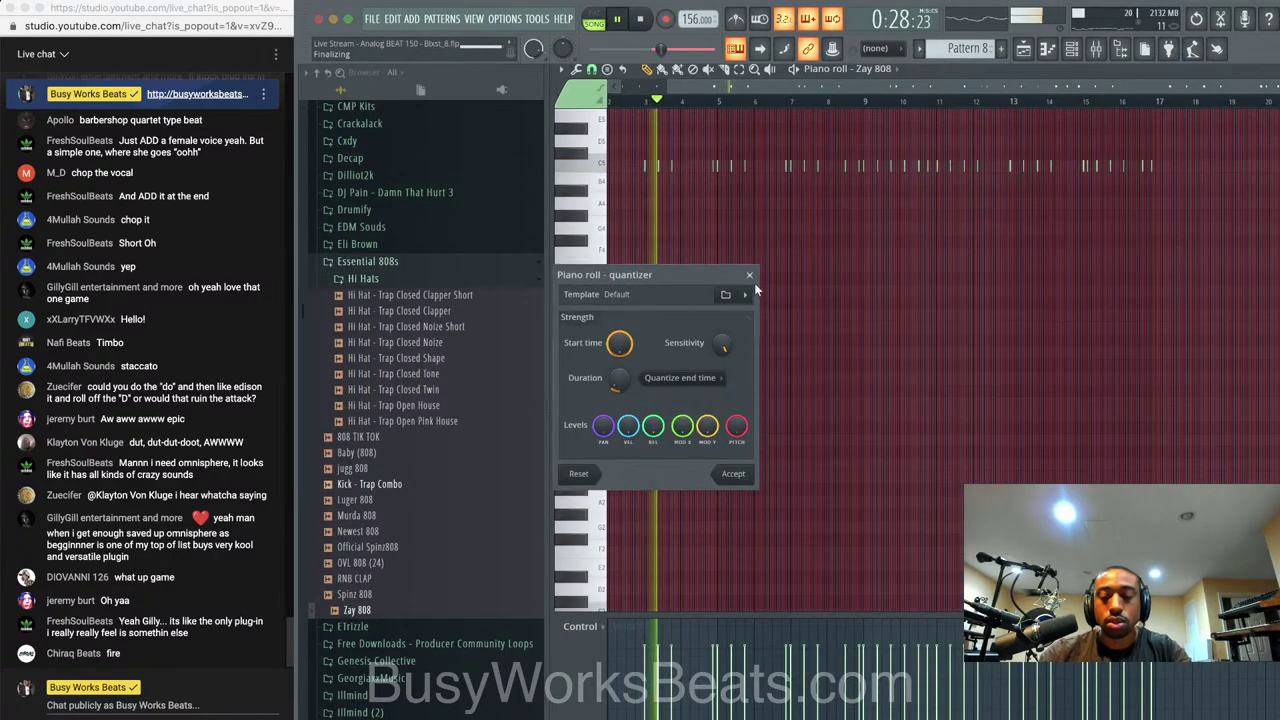
{"action": "key", "text": "Return"}
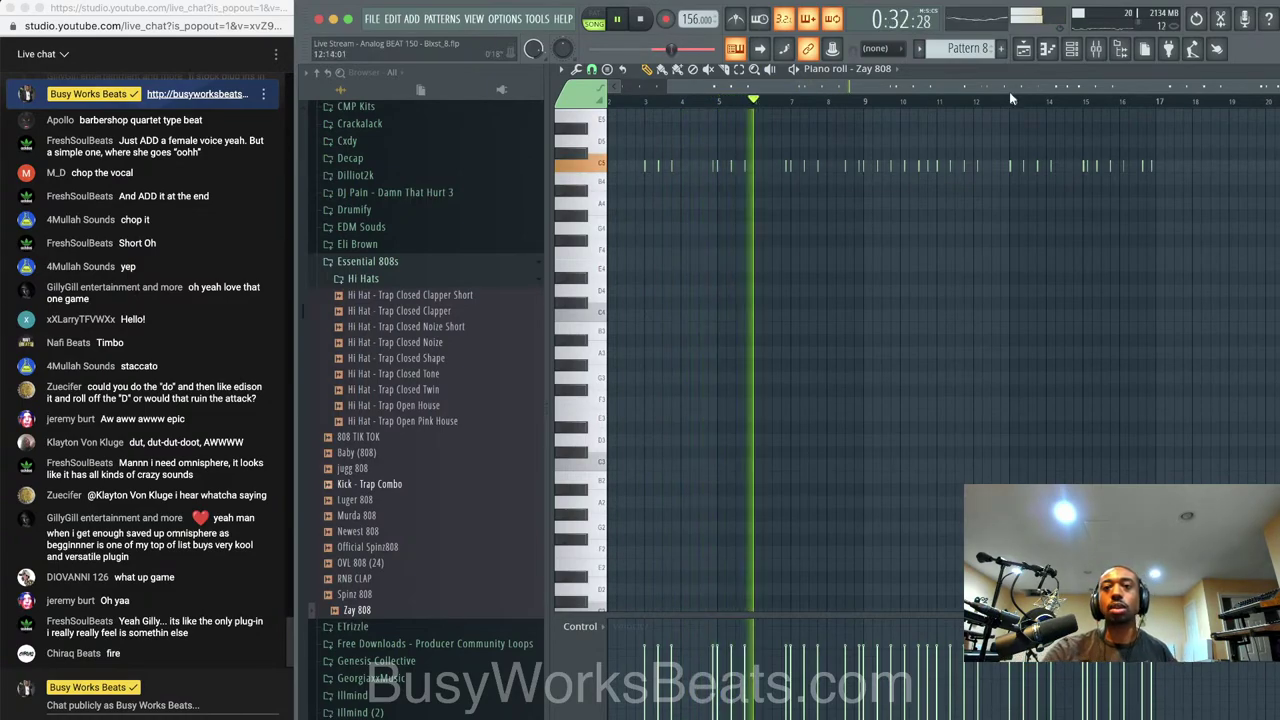
Set the Hi Hat - Trap Closed Noize Short channel to cut itself and check the levels in the mixer
{"action": "key", "text": "F6"}
{"action": "left_click", "coordinate": [706, 258]}
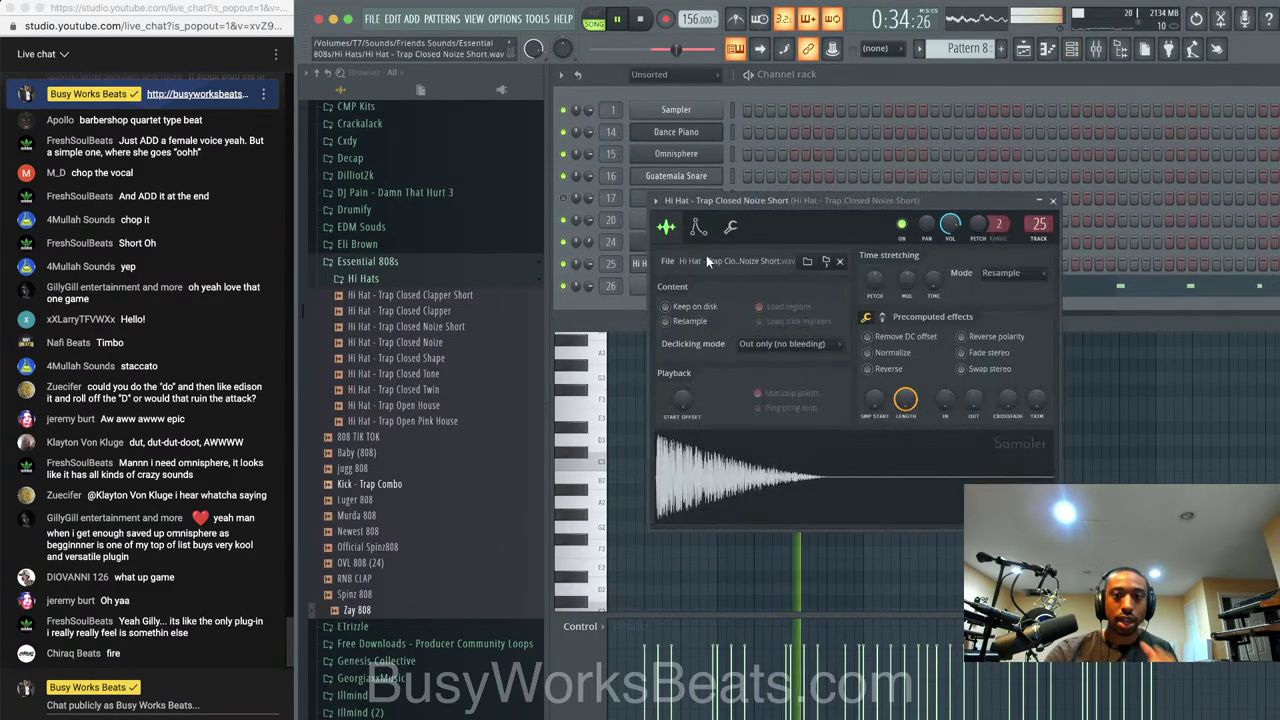
{"action": "left_click", "coordinate": [730, 227]}
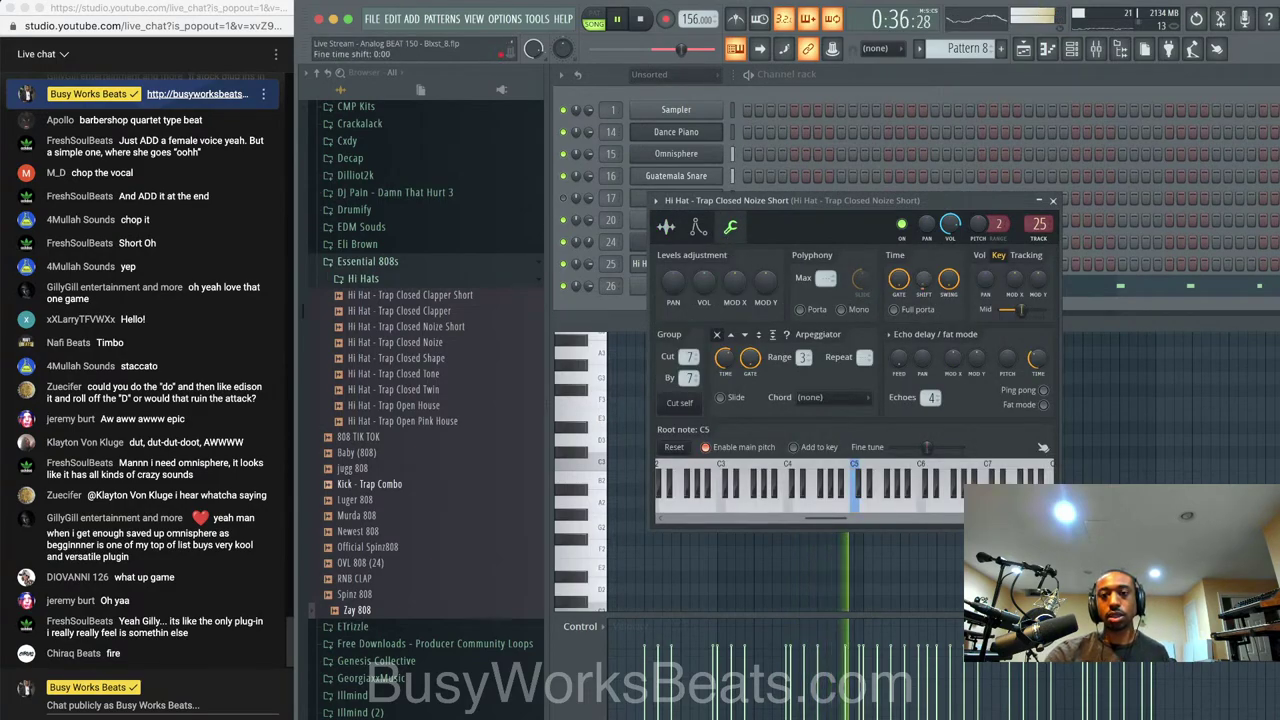
{"action": "left_click", "coordinate": [1053, 201]}
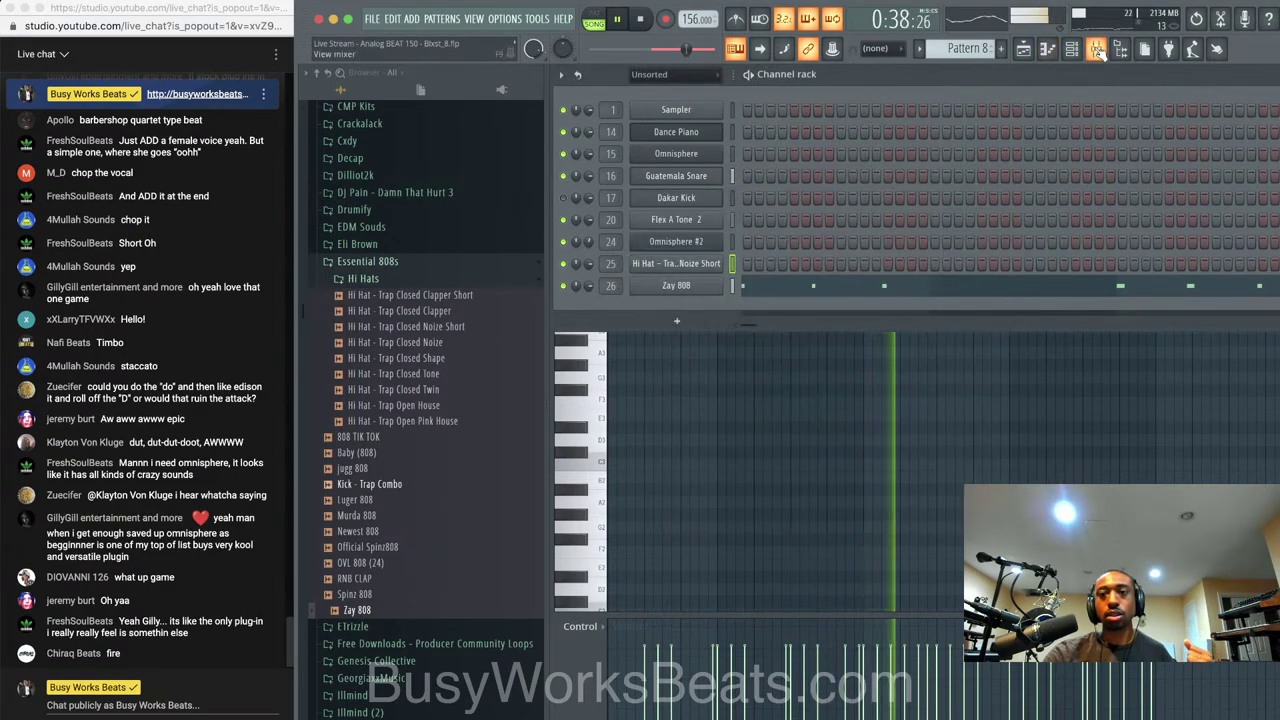
{"action": "key", "text": "F9"}
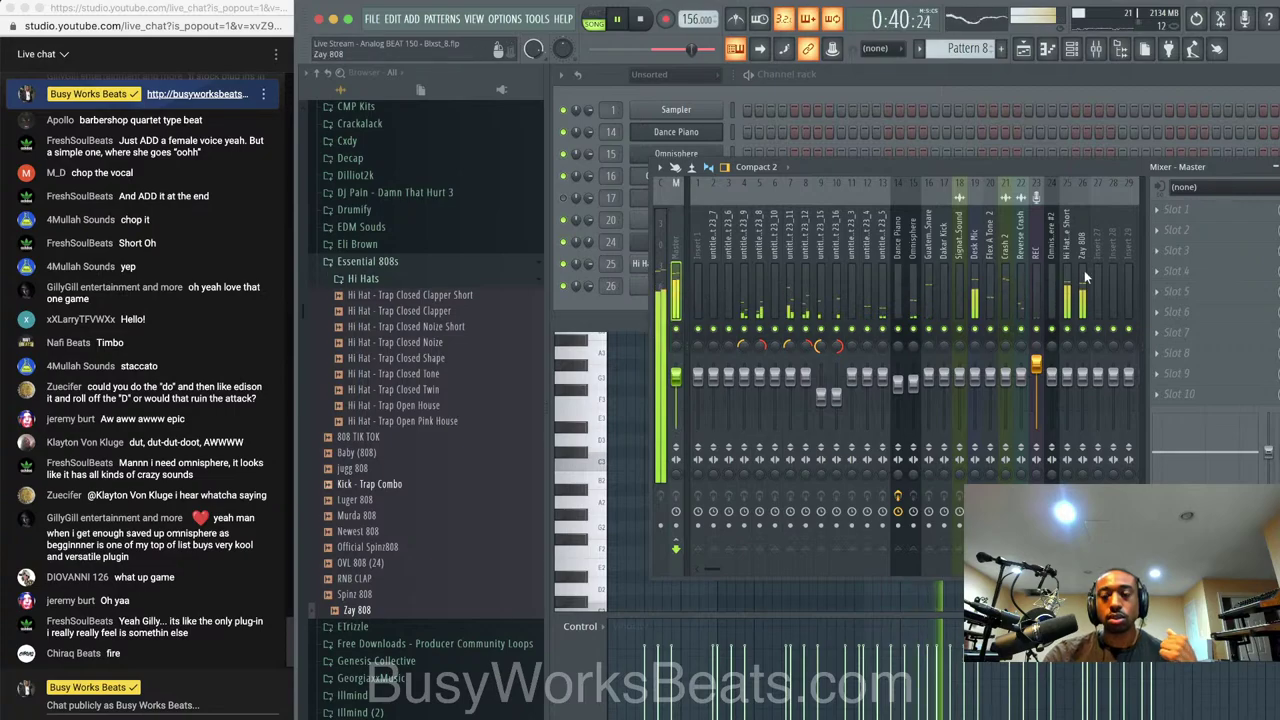
Transpose all the Zay 808 notes in Pattern 8 down one octave to C4
{"action": "left_click", "coordinate": [938, 85]}
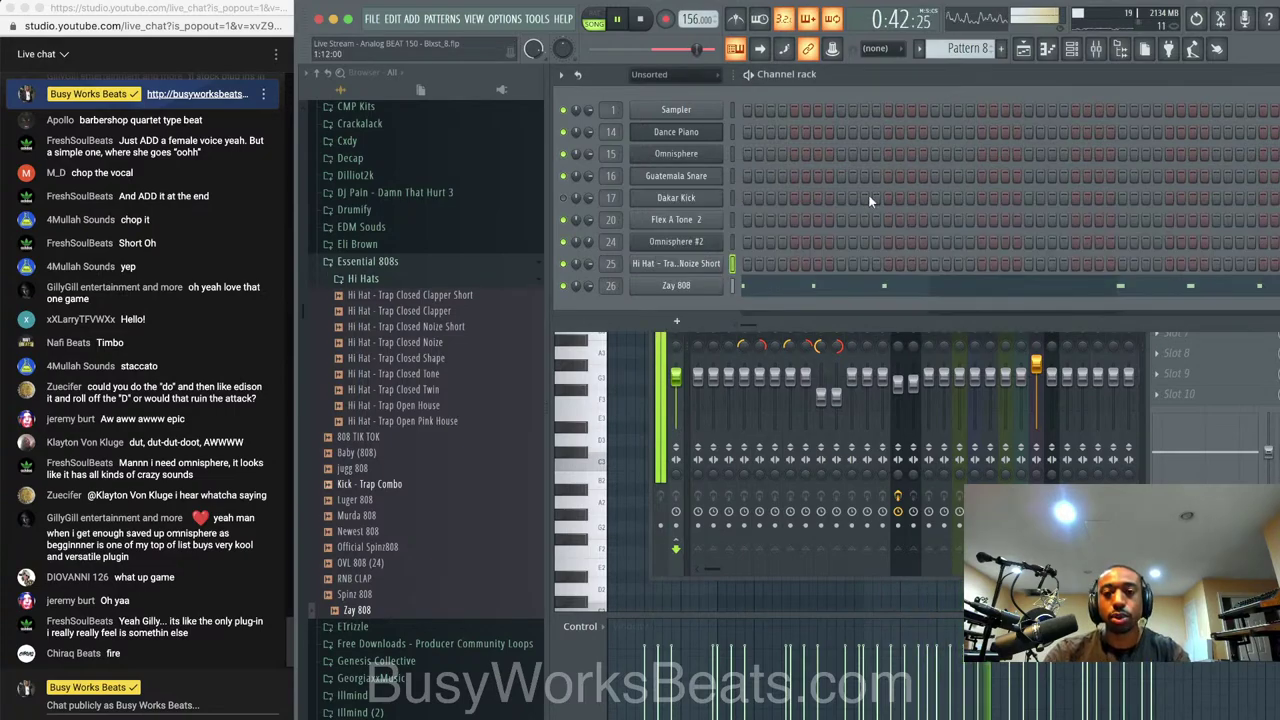
{"action": "left_click", "coordinate": [810, 287]}
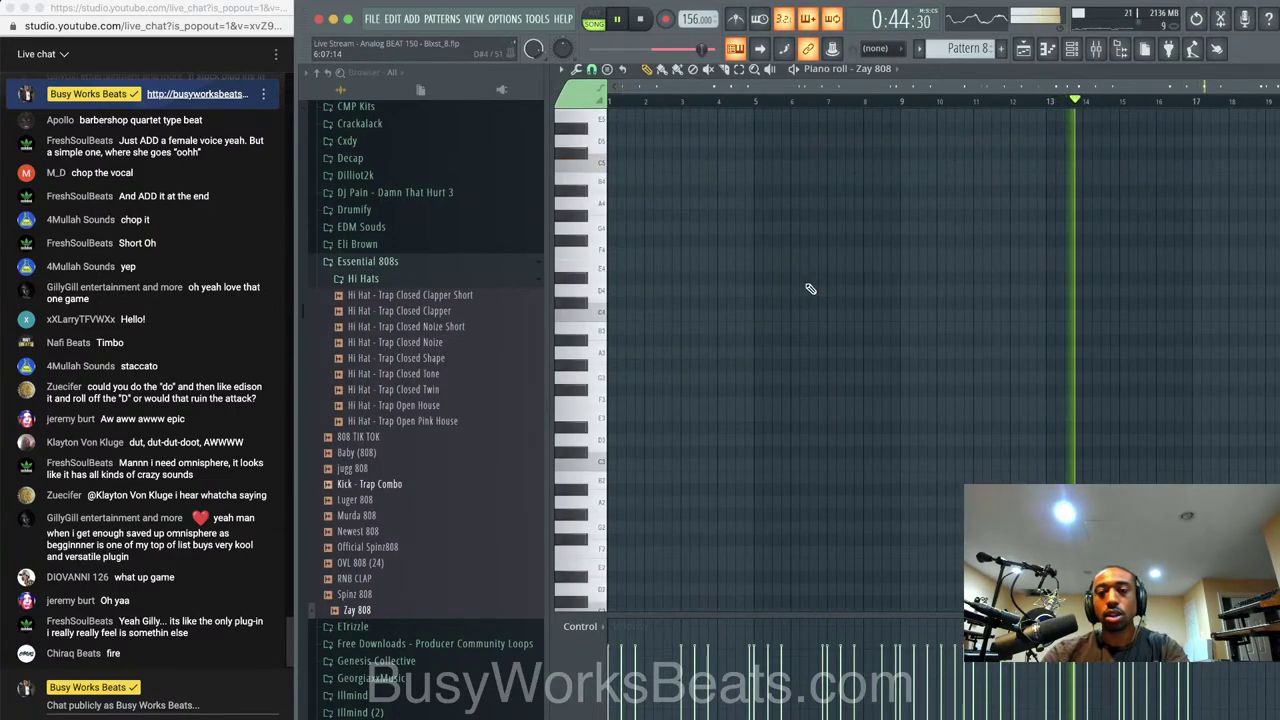
{"action": "key", "text": "ctrl+Down"}
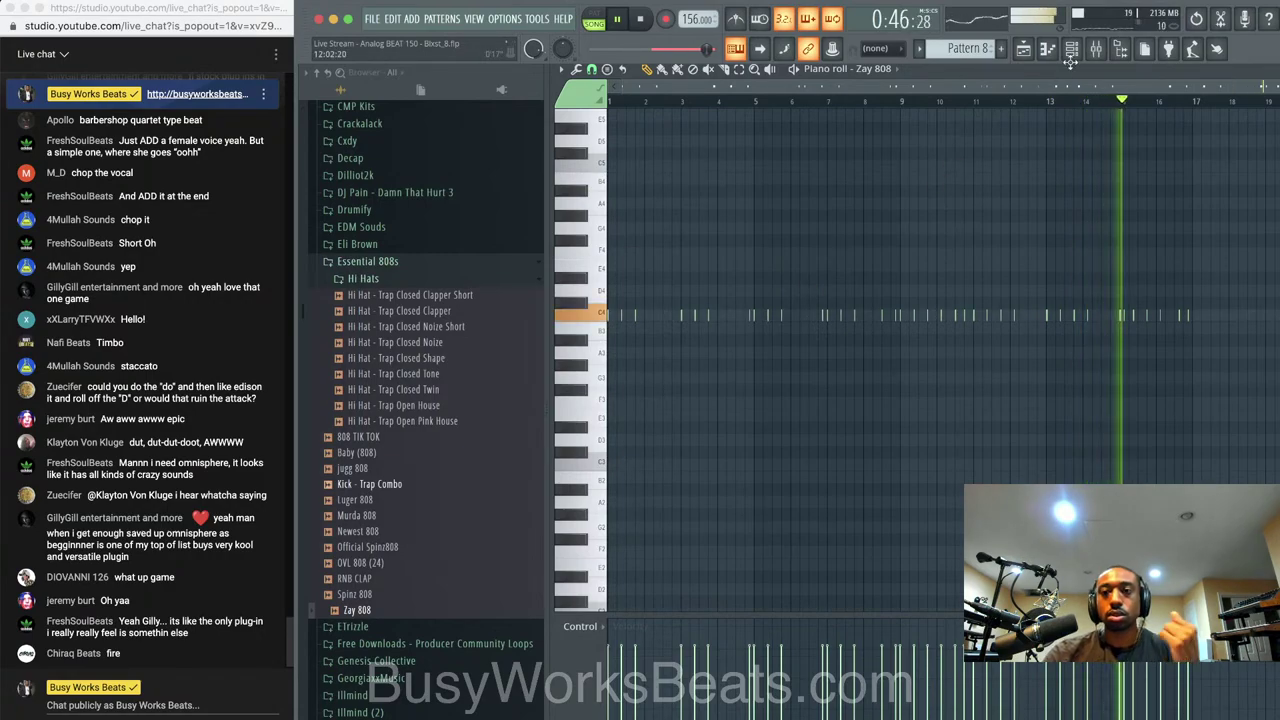
Set the audio input of mixer track Insert 27 to MIC/LINE 3 and accept the switch to external input only
{"action": "key", "text": "F9"}
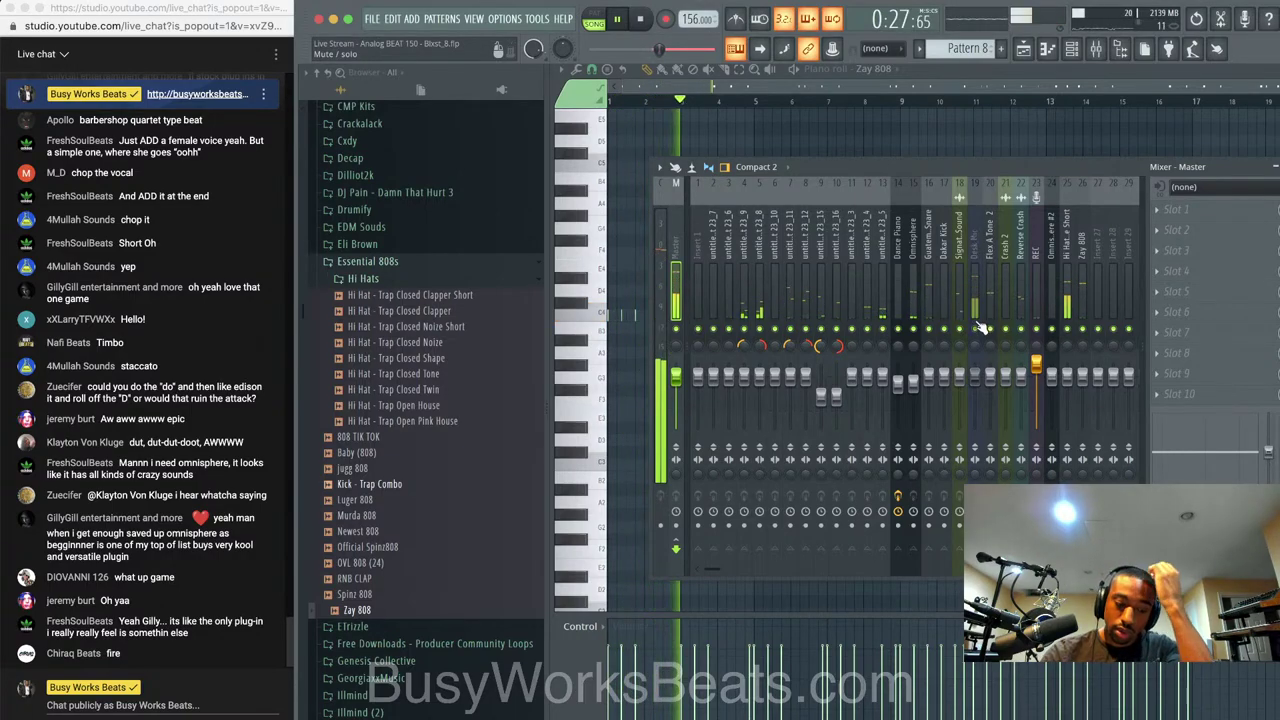
{"action": "left_click", "coordinate": [1036, 252]}
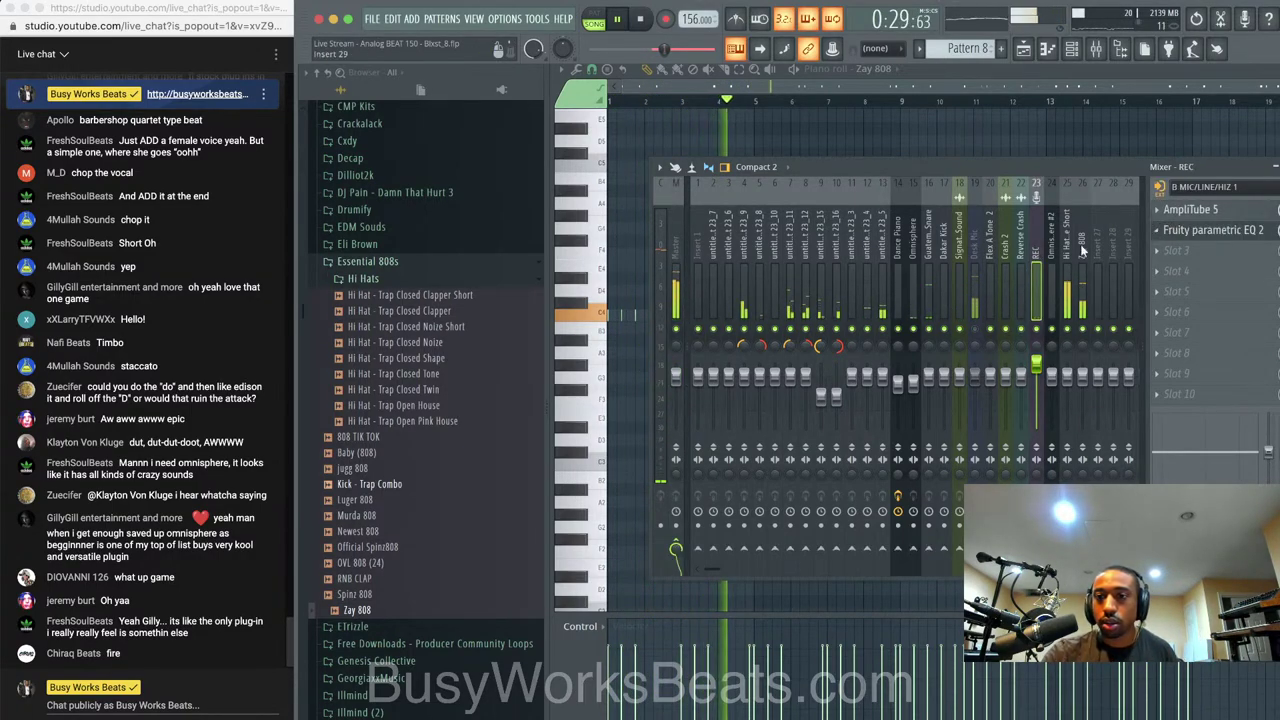
{"action": "left_click", "coordinate": [975, 252]}
{"action": "left_click", "coordinate": [1102, 253]}
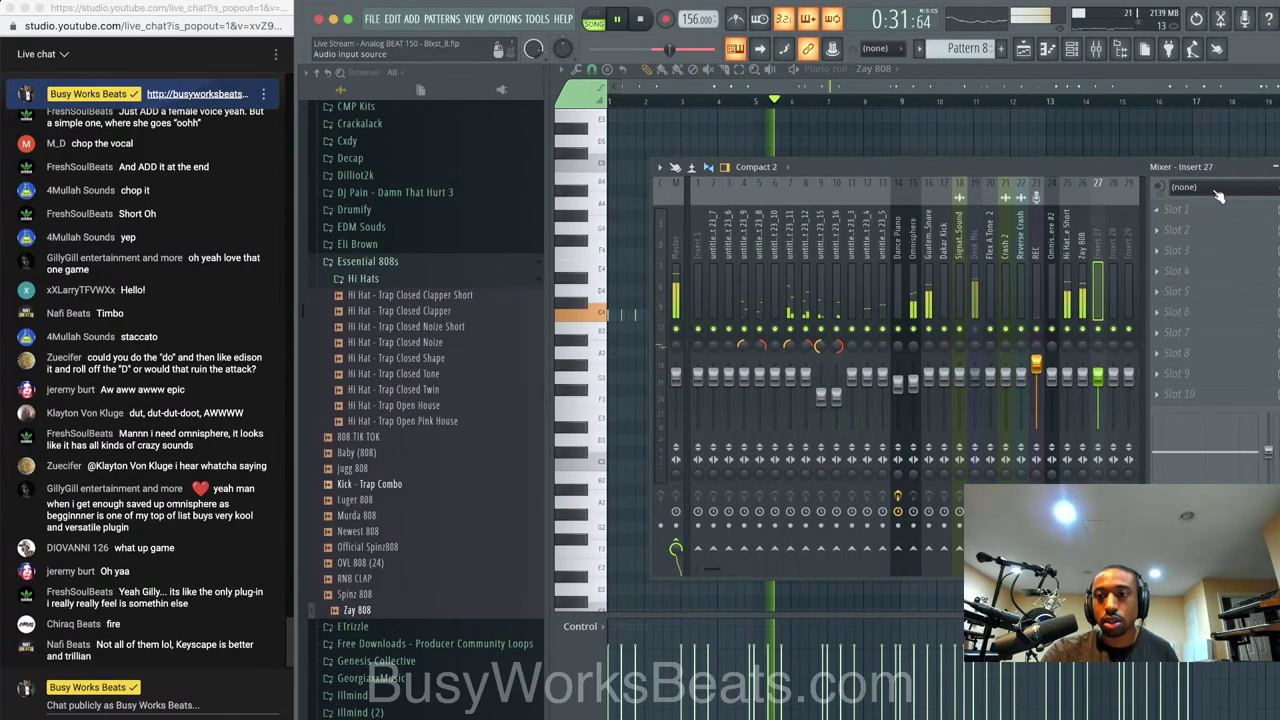
{"action": "left_click", "coordinate": [1200, 187]}
{"action": "left_click", "coordinate": [1148, 328]}
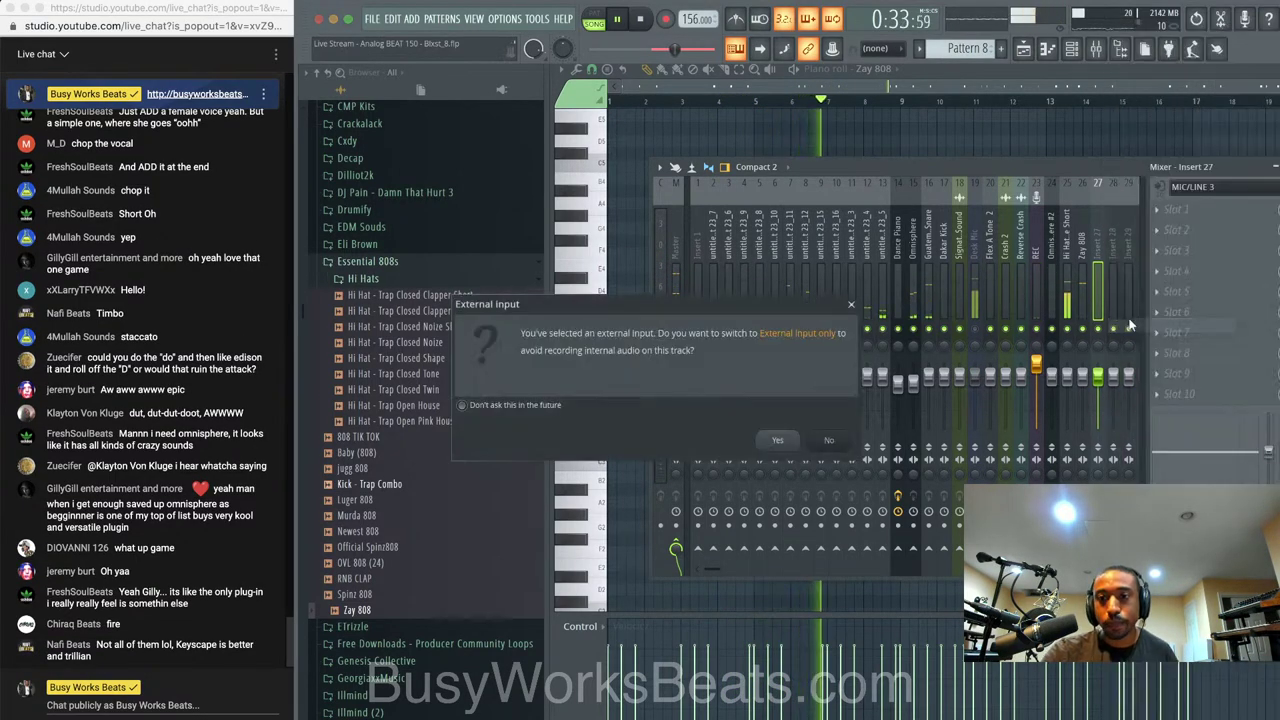
{"action": "key", "text": "Return"}
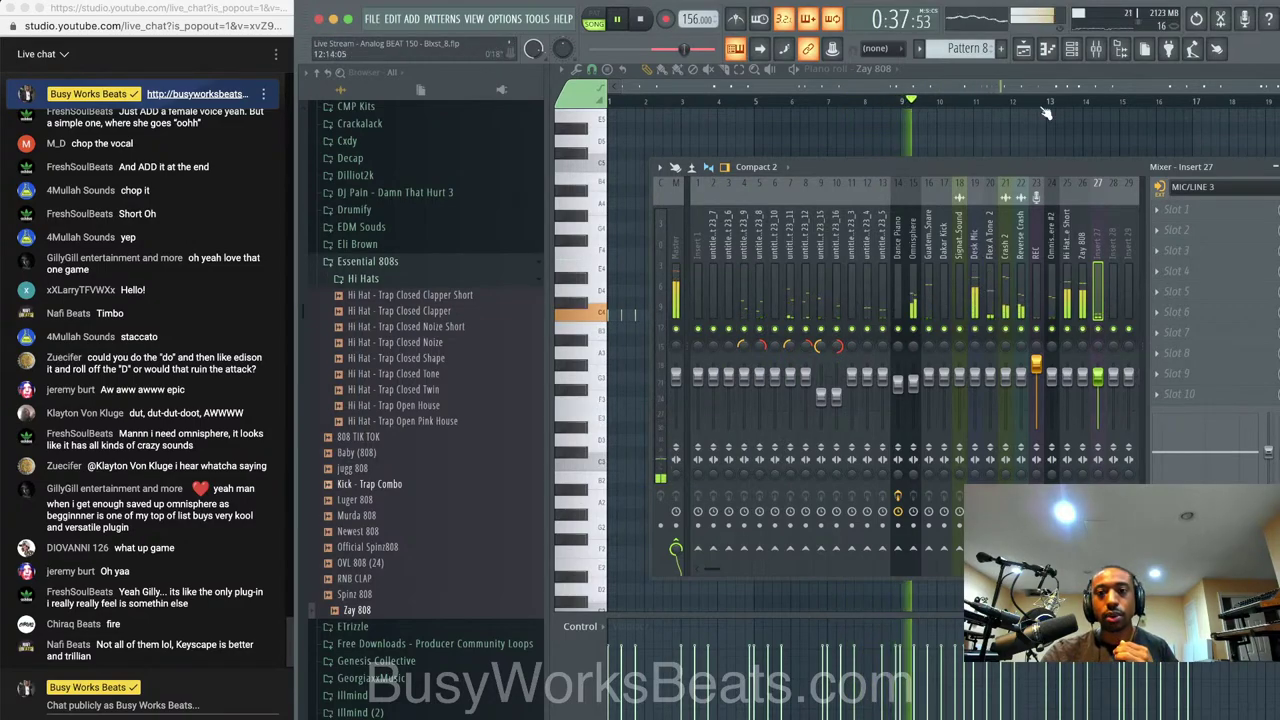
Add Scaler 2 to the channel rack as a new channel
{"action": "key", "text": "F6"}
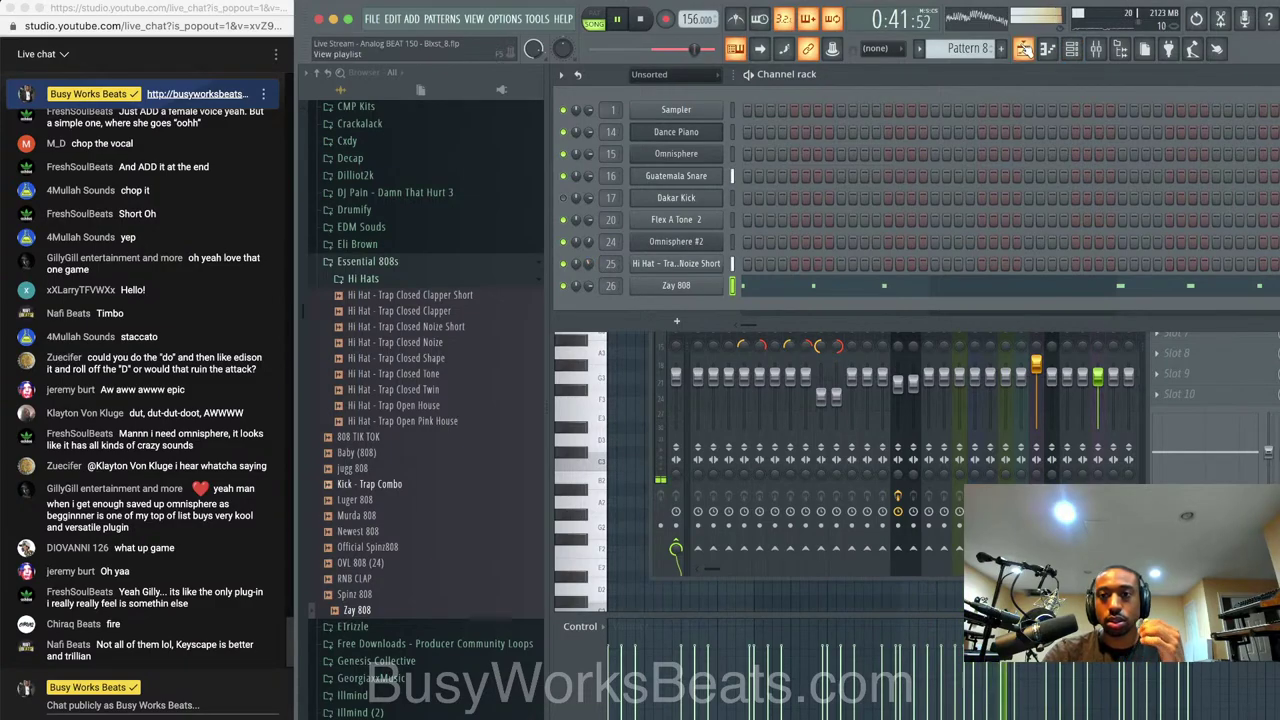
{"action": "left_click", "coordinate": [1025, 50]}
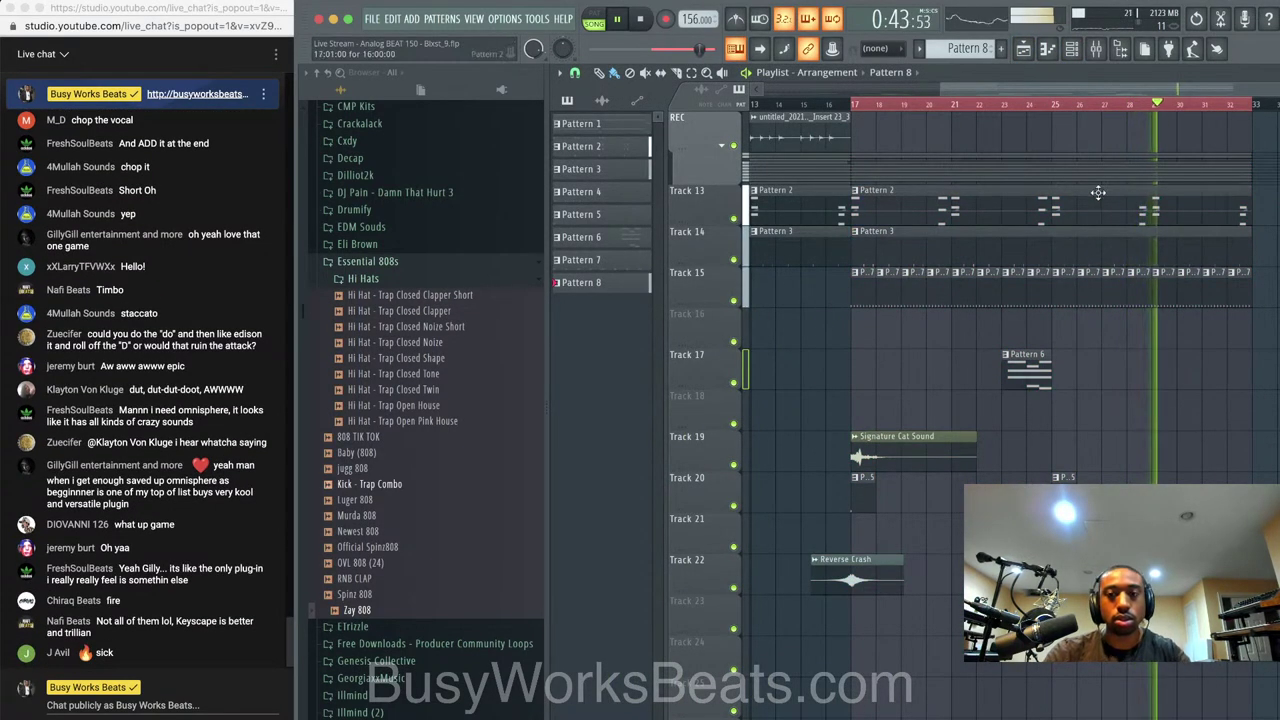
{"action": "left_click", "coordinate": [1096, 49]}
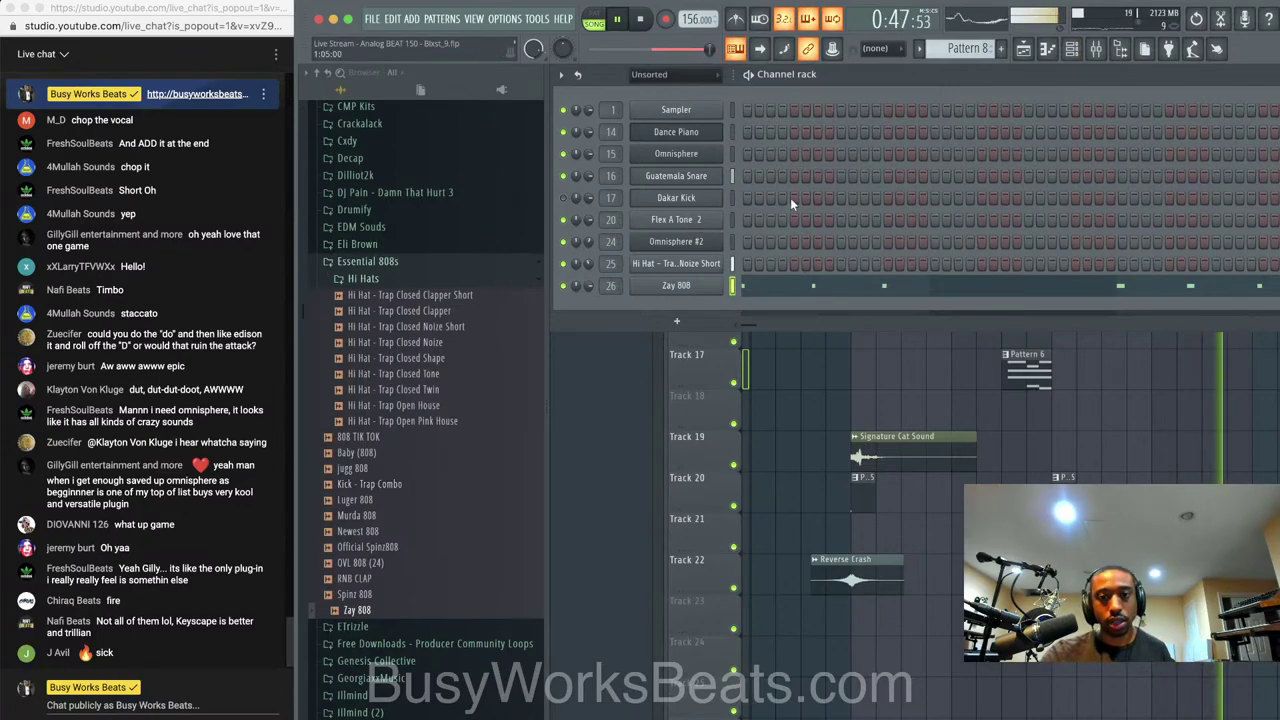
{"action": "left_click", "coordinate": [676, 321]}
{"action": "left_click", "coordinate": [822, 594]}
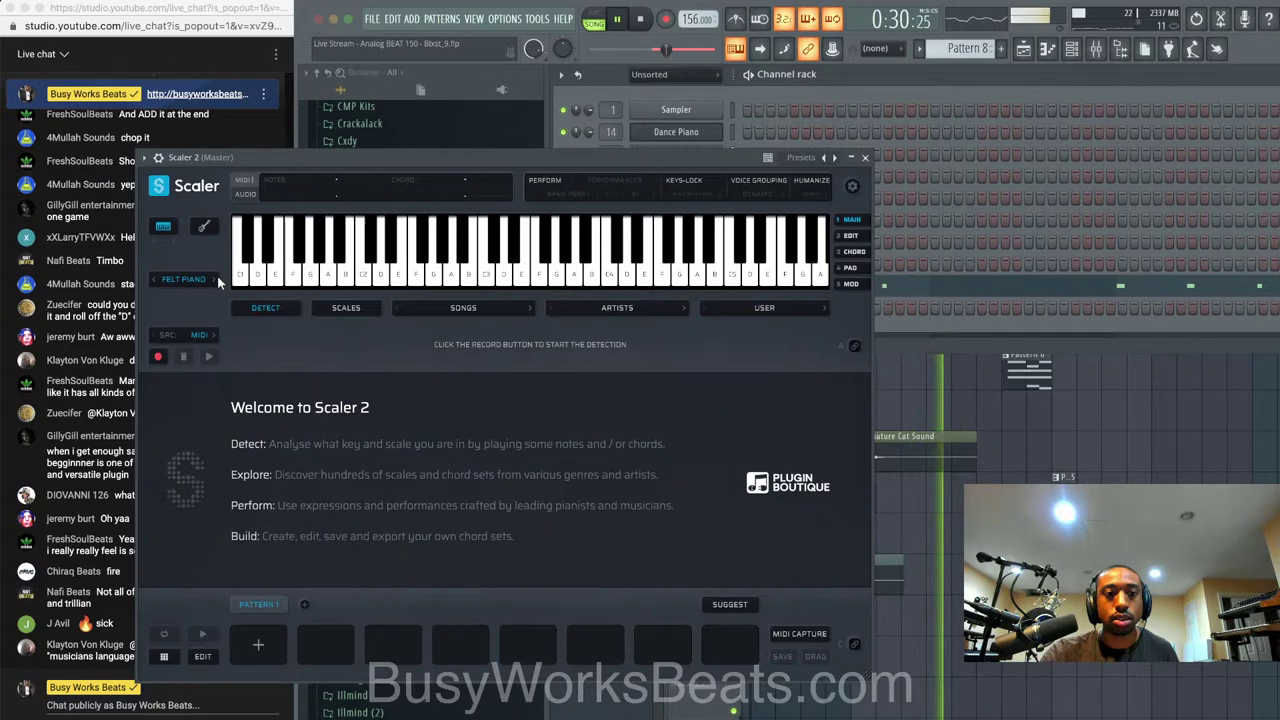
Set Scaler 2's sound to Grand Piano and detect the scale from played MIDI notes
{"action": "left_click", "coordinate": [212, 283]}
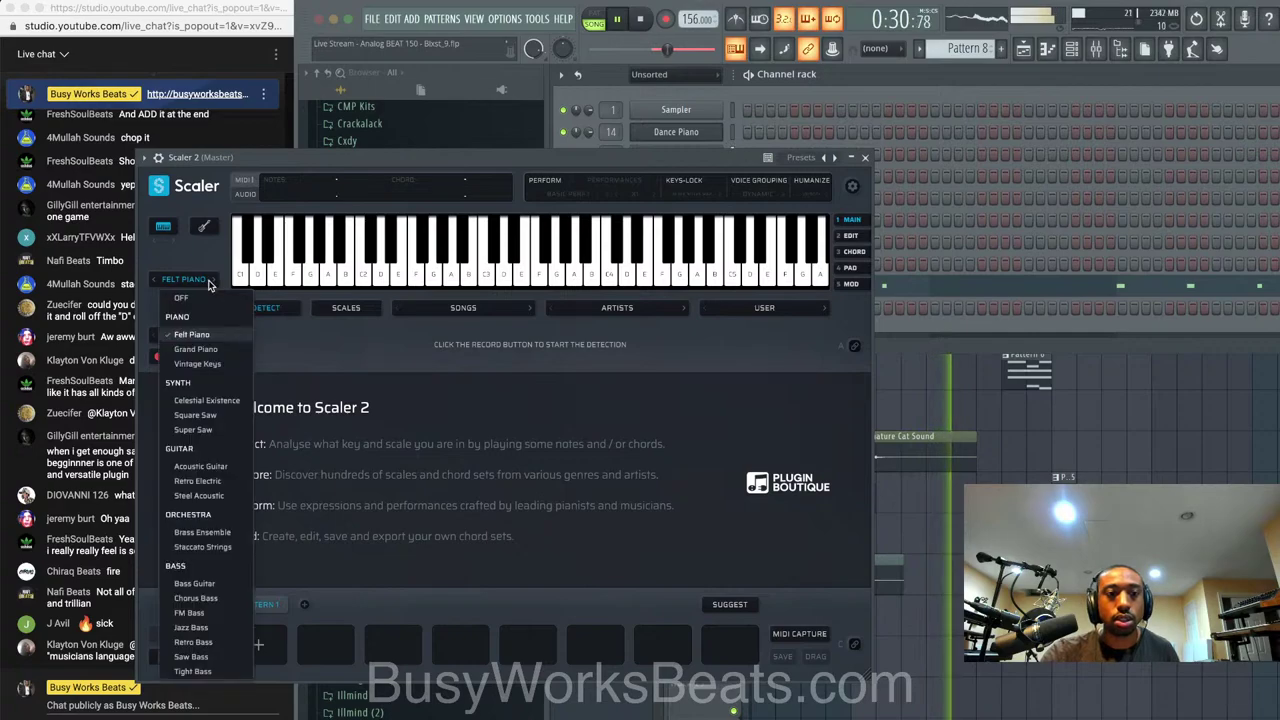
{"action": "left_click", "coordinate": [214, 283]}
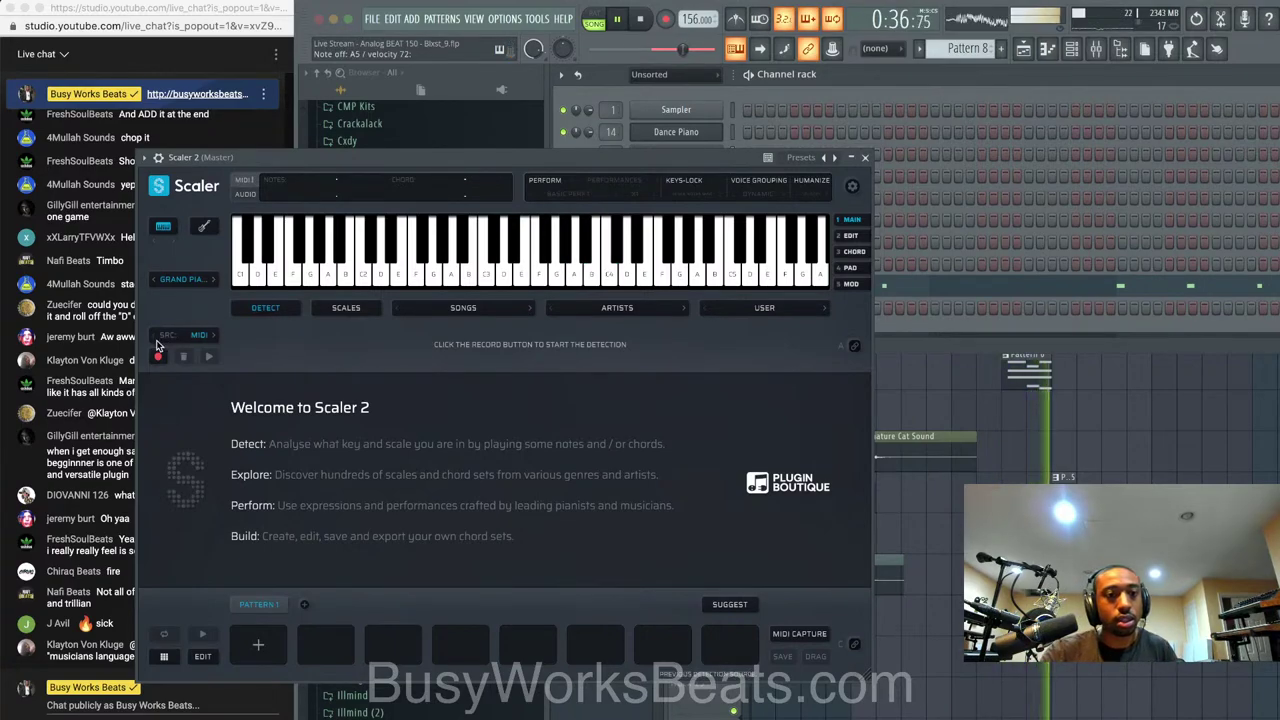
{"action": "left_click", "coordinate": [158, 357]}
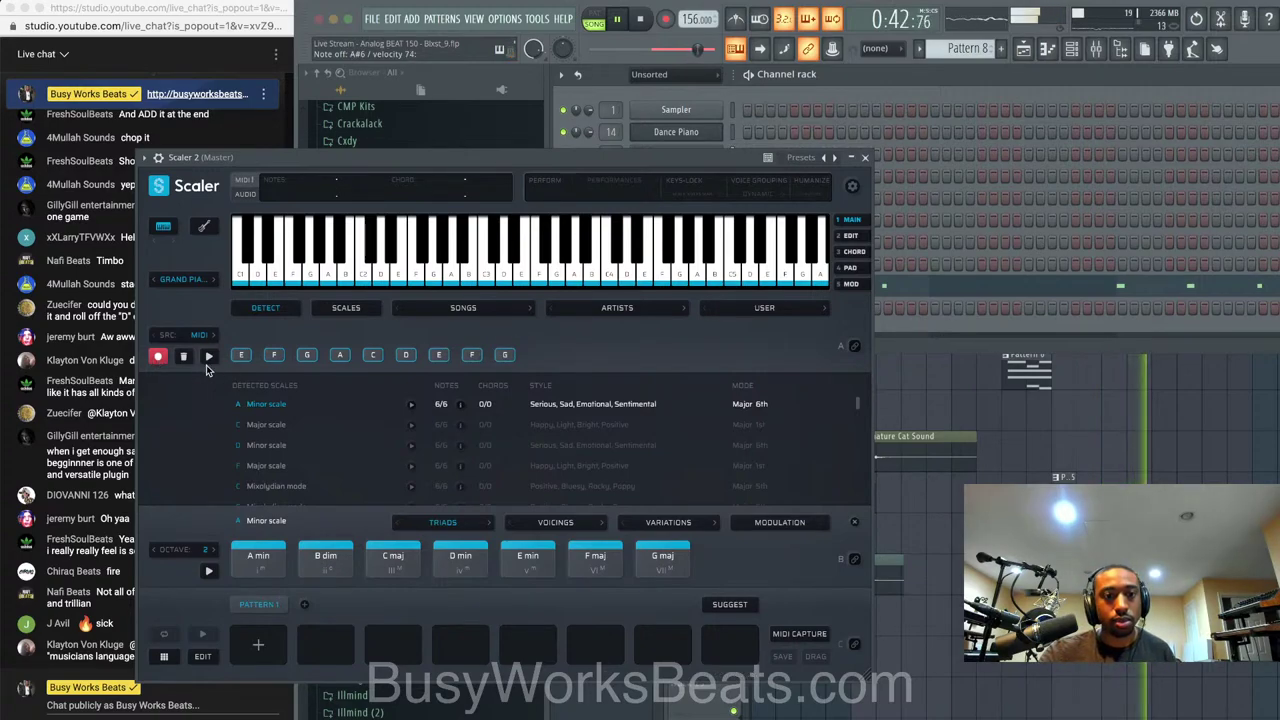
{"action": "left_click", "coordinate": [186, 360]}
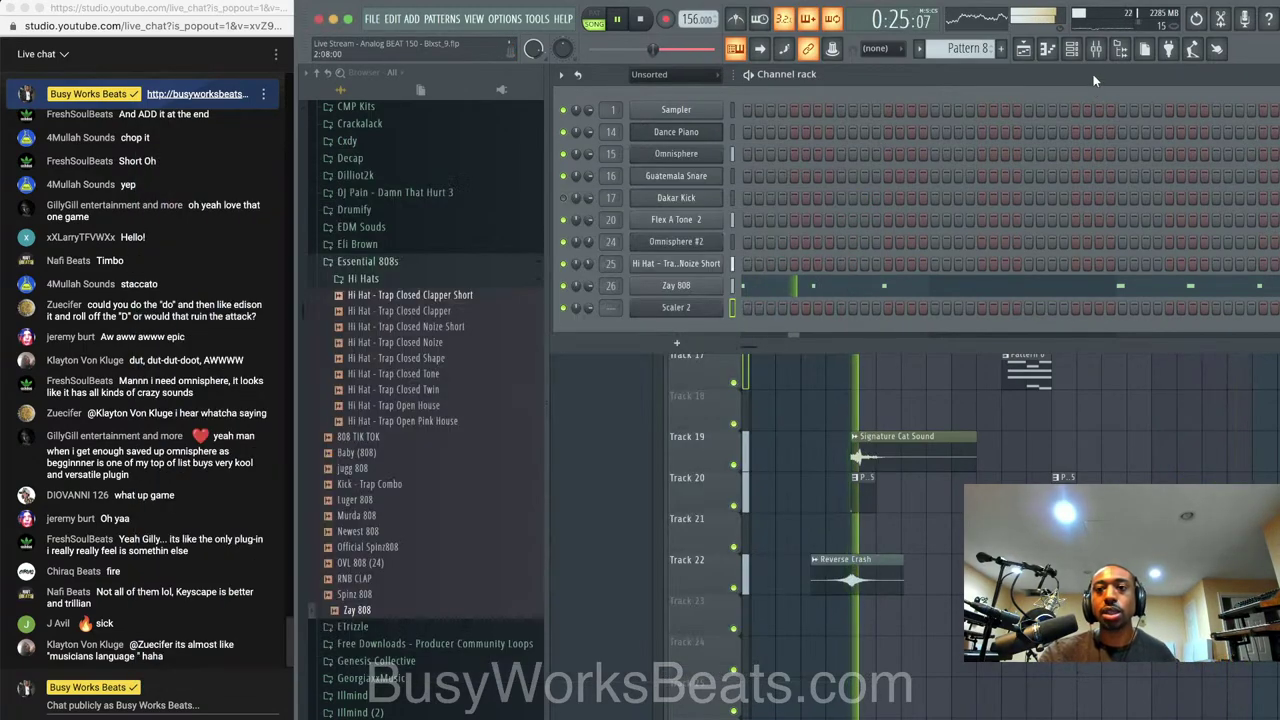
Load the saved vocal recording track state with NS1, Waves Tune Real-Time, RVox and FabFilter Pro-Q 3 onto mixer track Insert 27
{"action": "left_click", "coordinate": [1095, 49]}
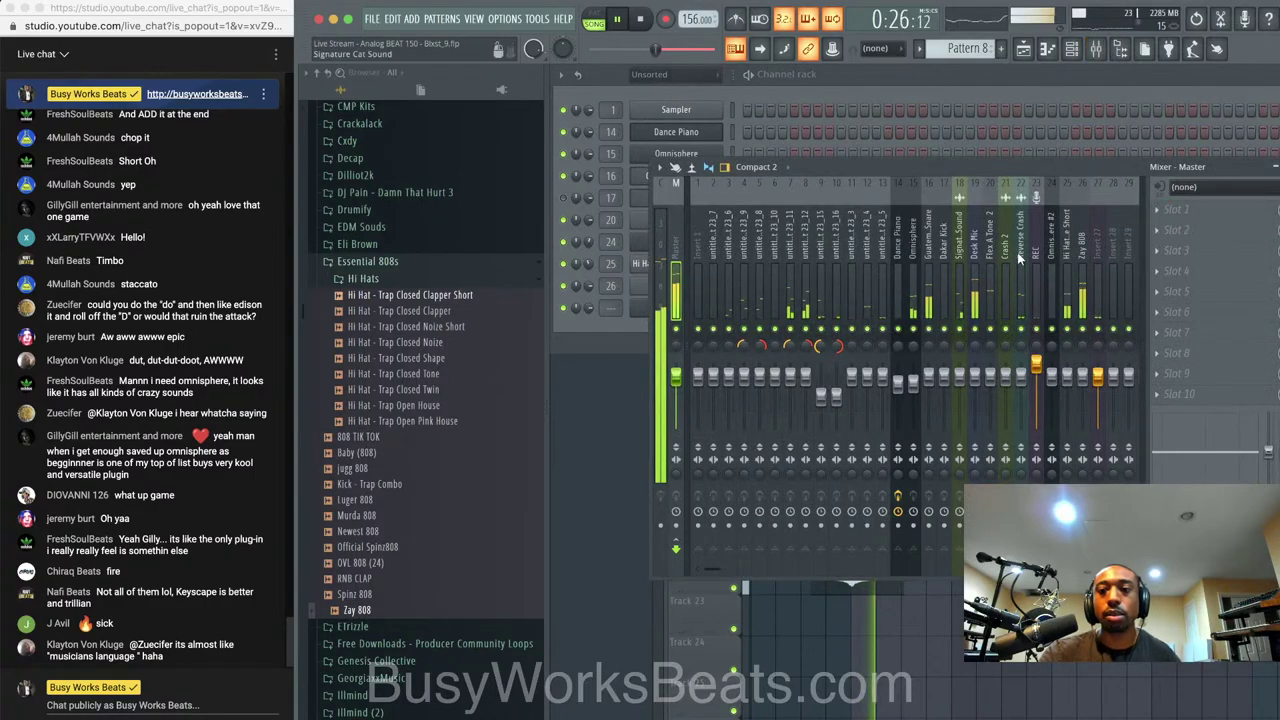
{"action": "left_click", "coordinate": [1091, 244]}
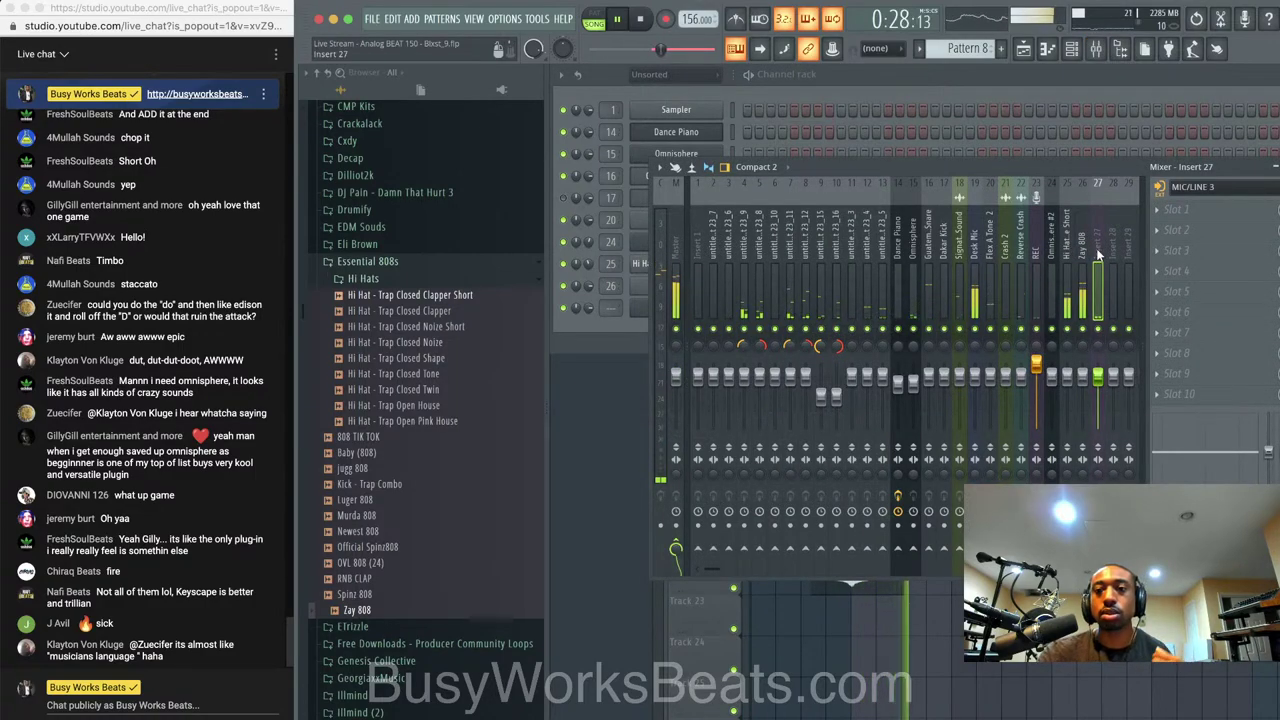
{"action": "right_click", "coordinate": [1096, 248]}
{"action": "mouse_move", "coordinate": [1169, 270]}
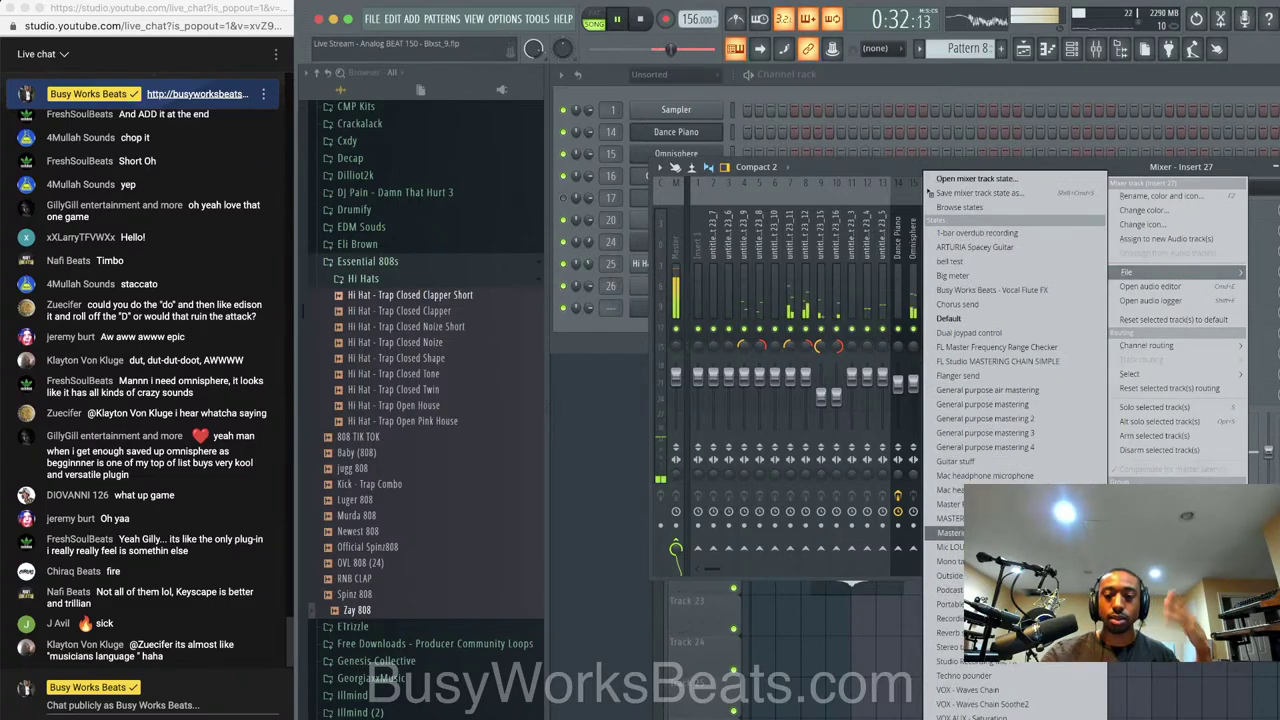
{"action": "left_click", "coordinate": [1029, 664]}
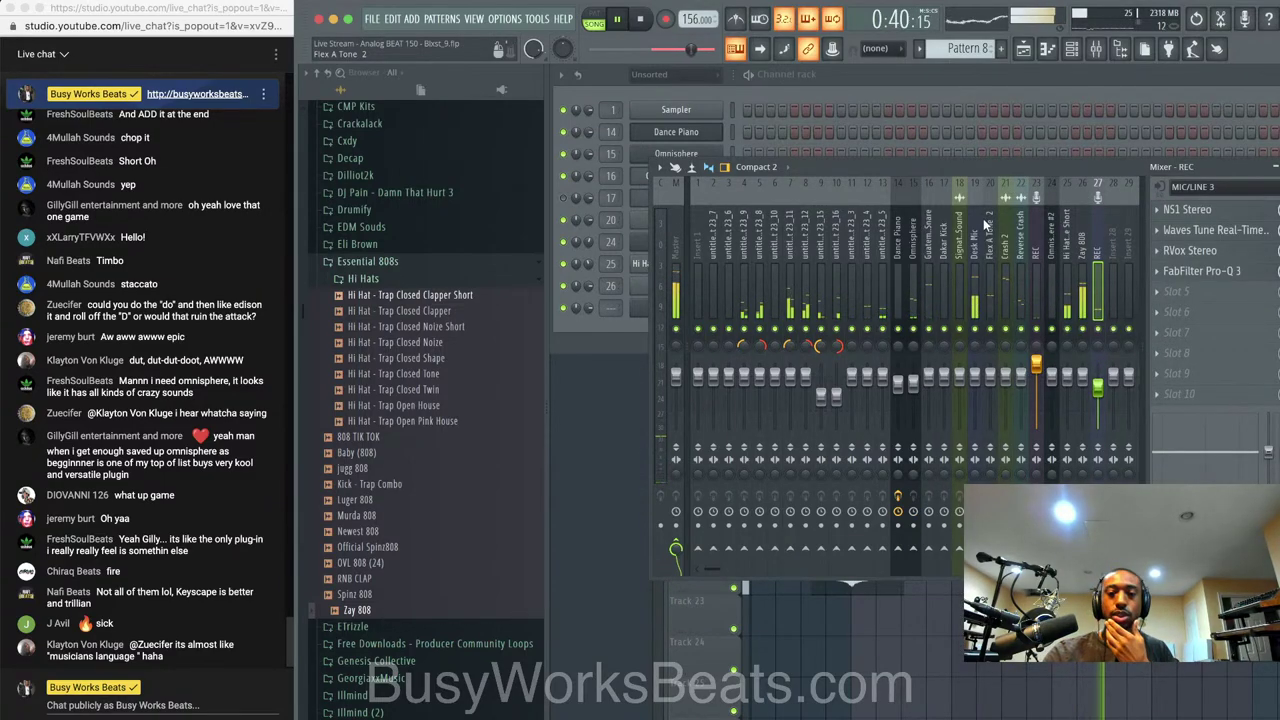
Mute the Desk Mic mixer track and reset the volume of the REC track on Insert 27
{"action": "left_click", "coordinate": [978, 251]}
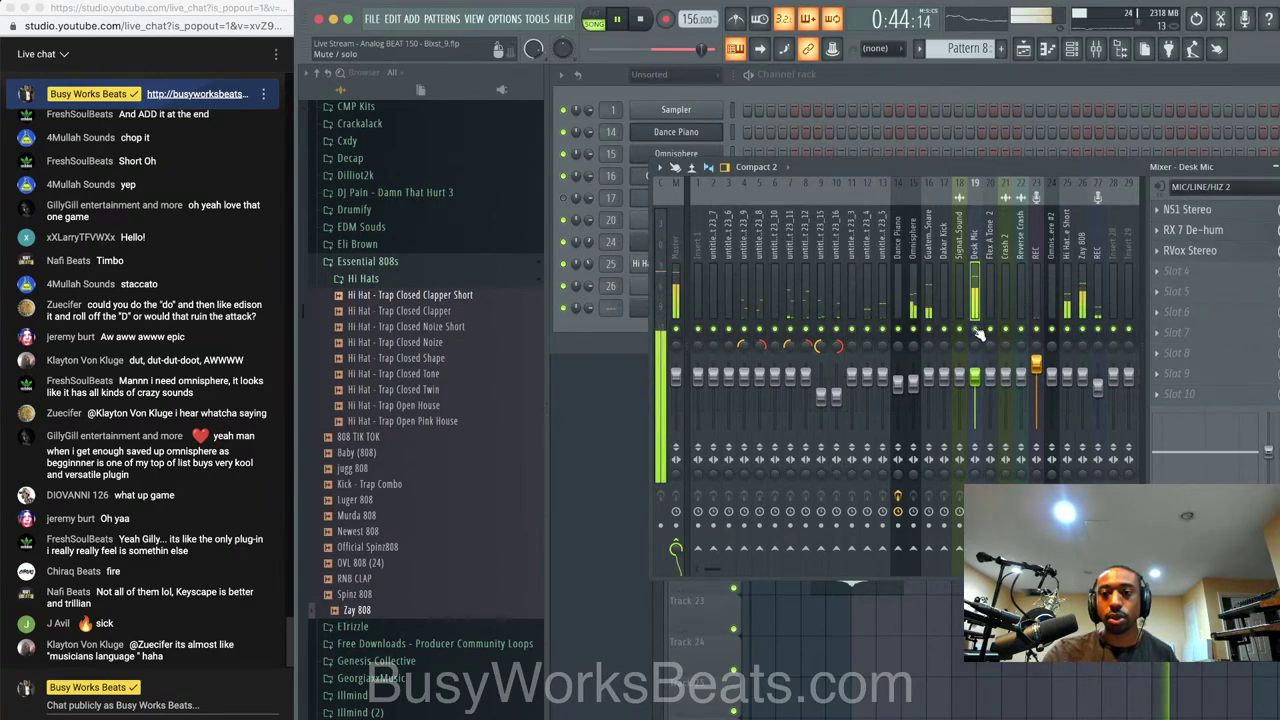
{"action": "left_click", "coordinate": [1100, 249]}
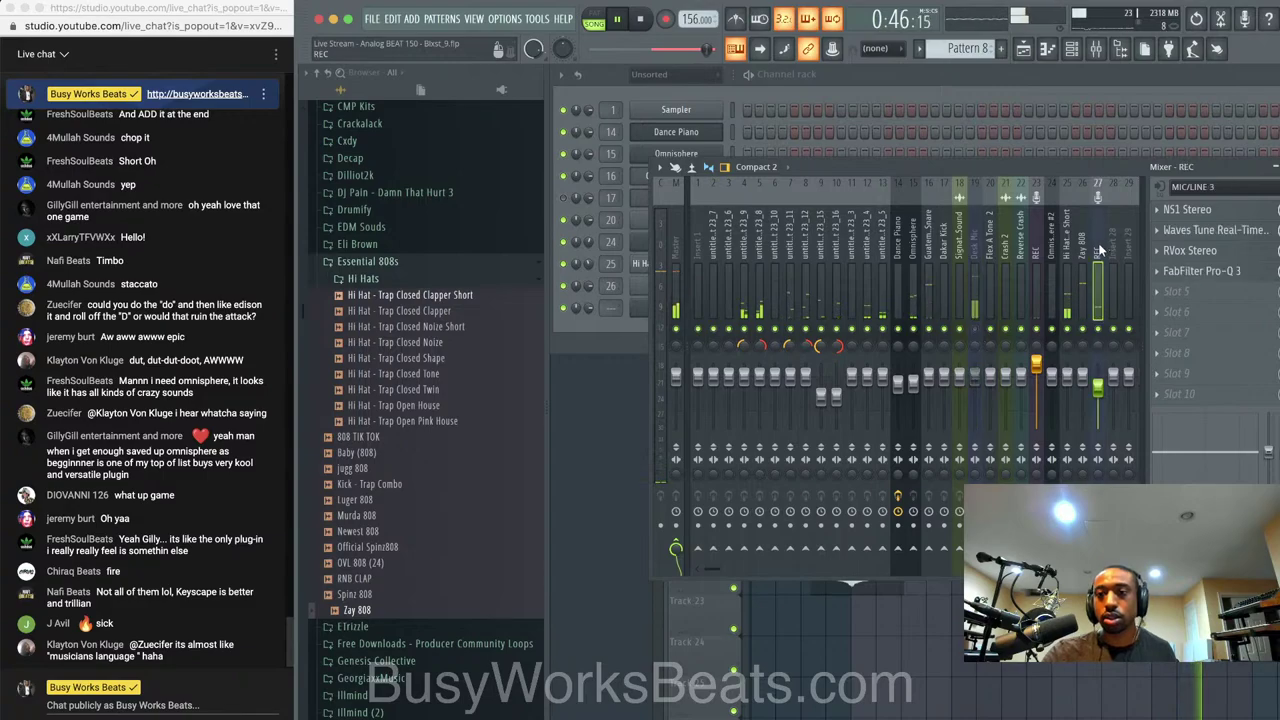
{"action": "right_click", "coordinate": [1099, 388]}
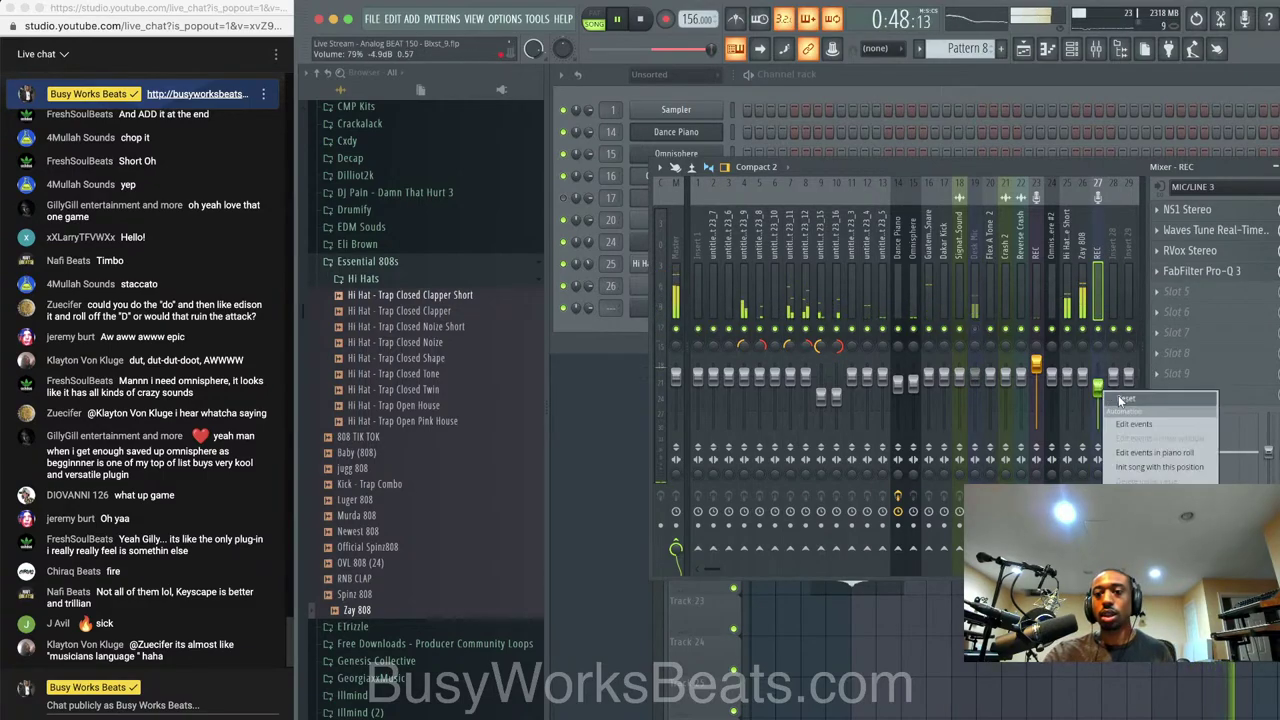
{"action": "left_click", "coordinate": [1120, 400]}
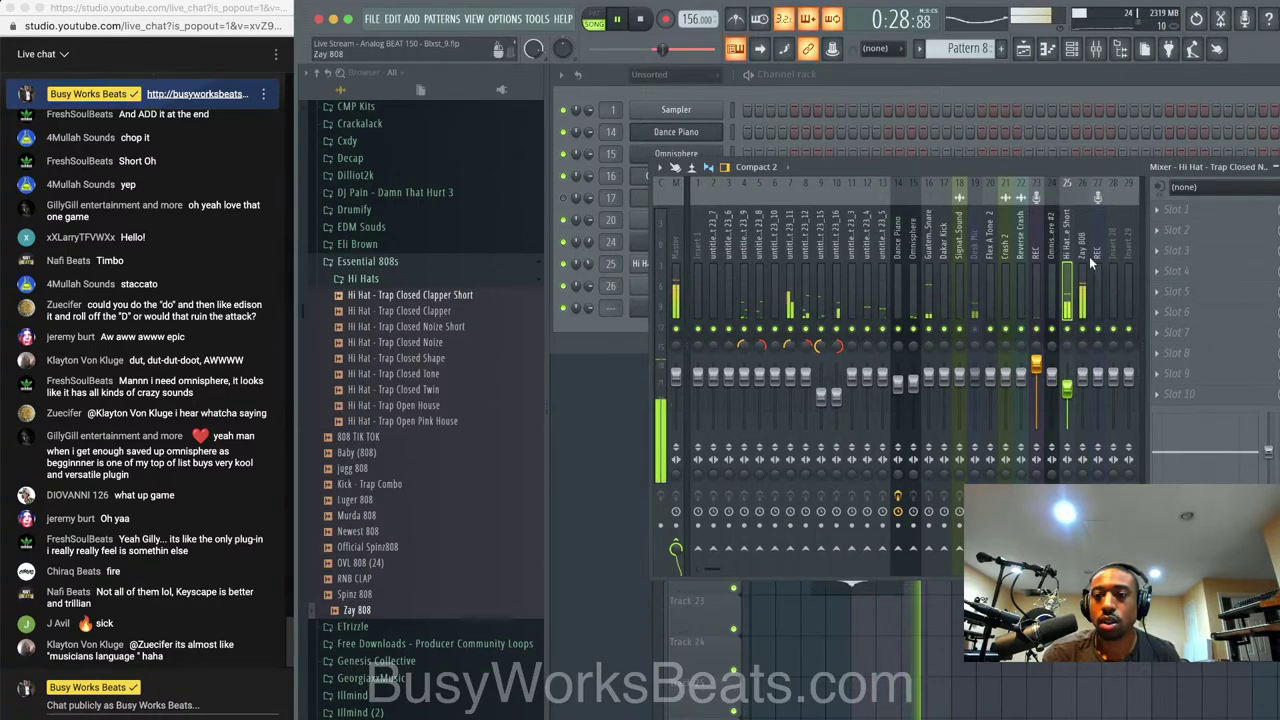
Check the Waves Tune Real-Time scale on the Insert 27 REC track and disarm the REC track on Insert 23
{"action": "left_click", "coordinate": [1200, 230]}
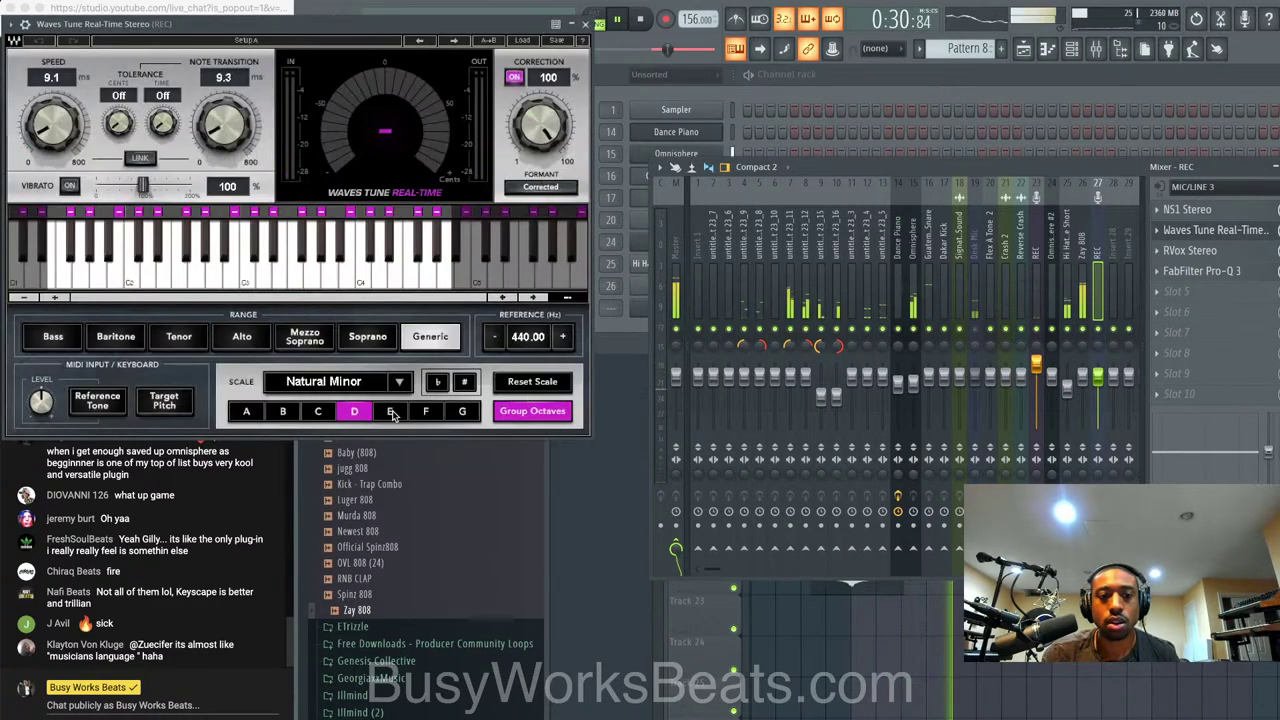
{"action": "left_click", "coordinate": [586, 25]}
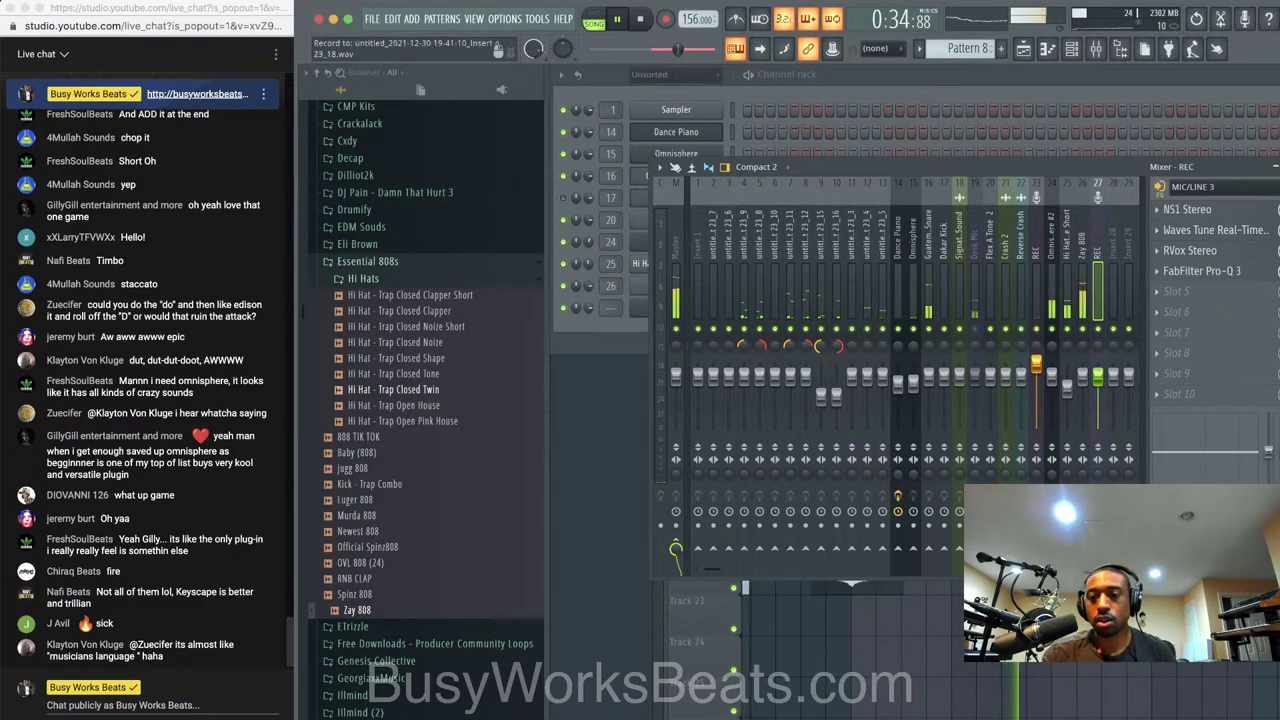
{"action": "left_click", "coordinate": [1036, 511]}
{"action": "left_click", "coordinate": [1023, 49]}
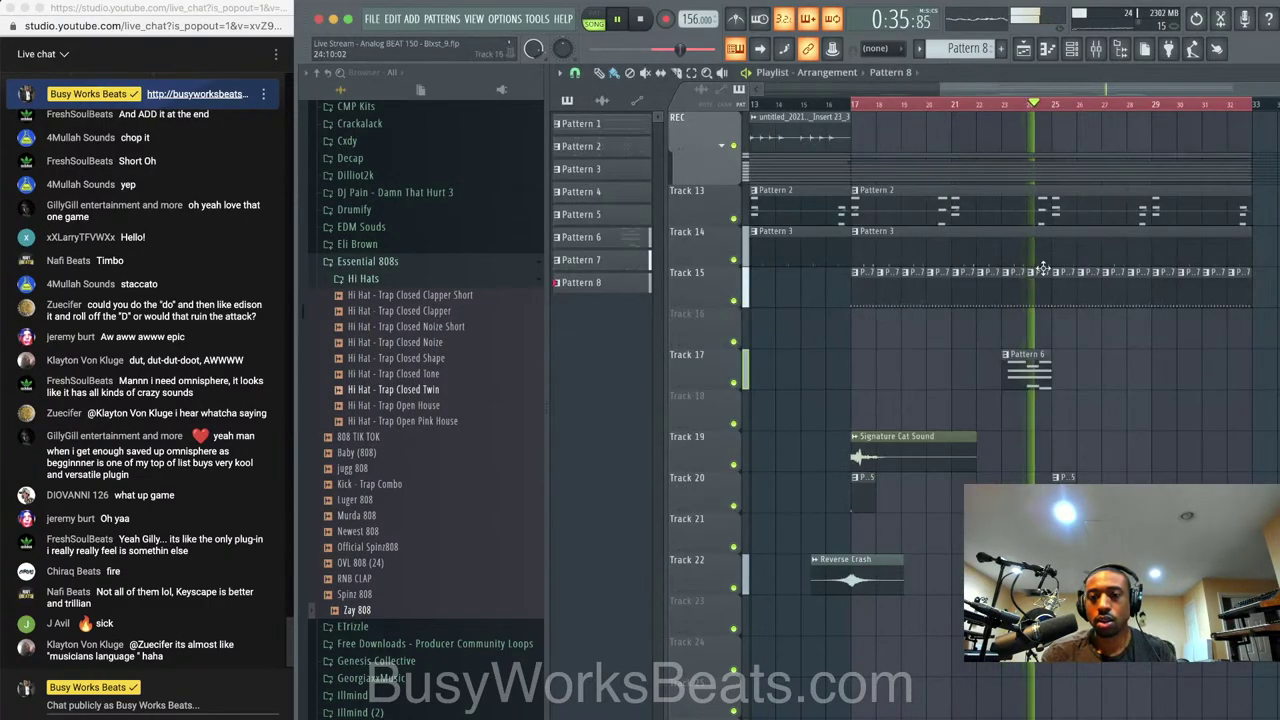
{"action": "left_click", "coordinate": [1074, 51]}
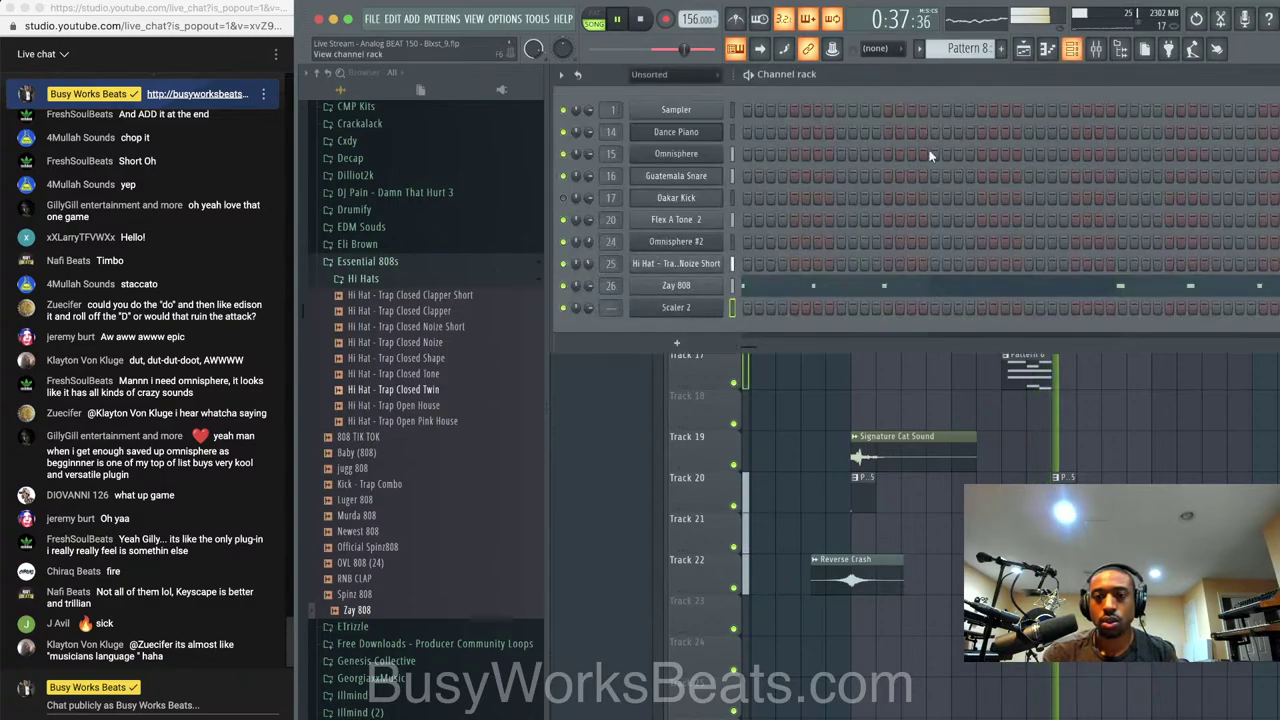
{"action": "left_click", "coordinate": [1096, 49]}
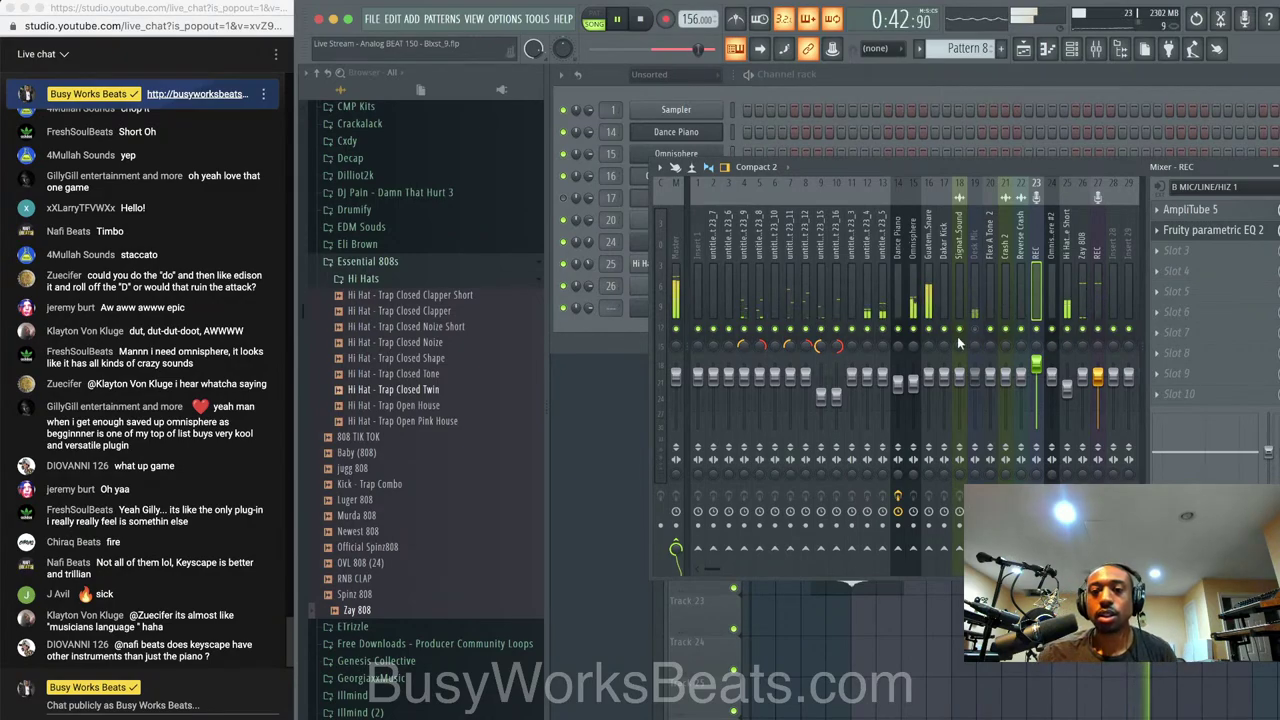
Filter the channel rack to the Audio group to review the recorded audio channels
{"action": "left_click", "coordinate": [914, 91]}
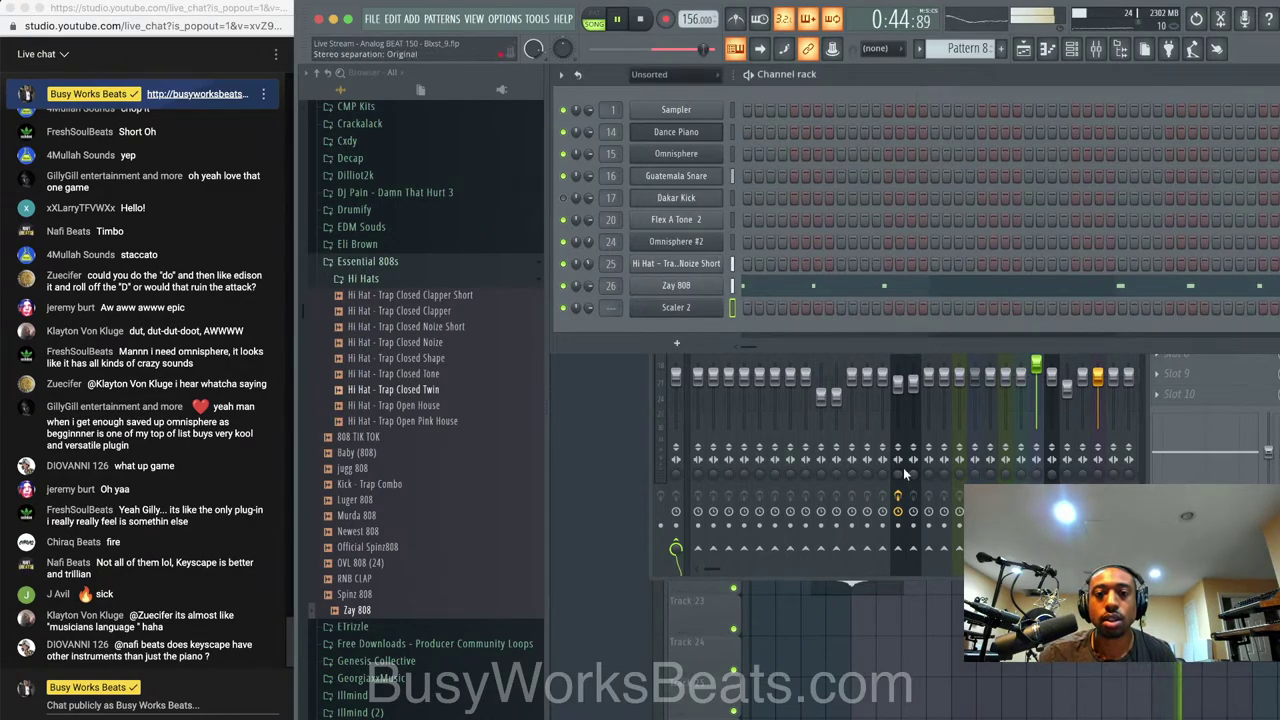
{"action": "left_click", "coordinate": [925, 631]}
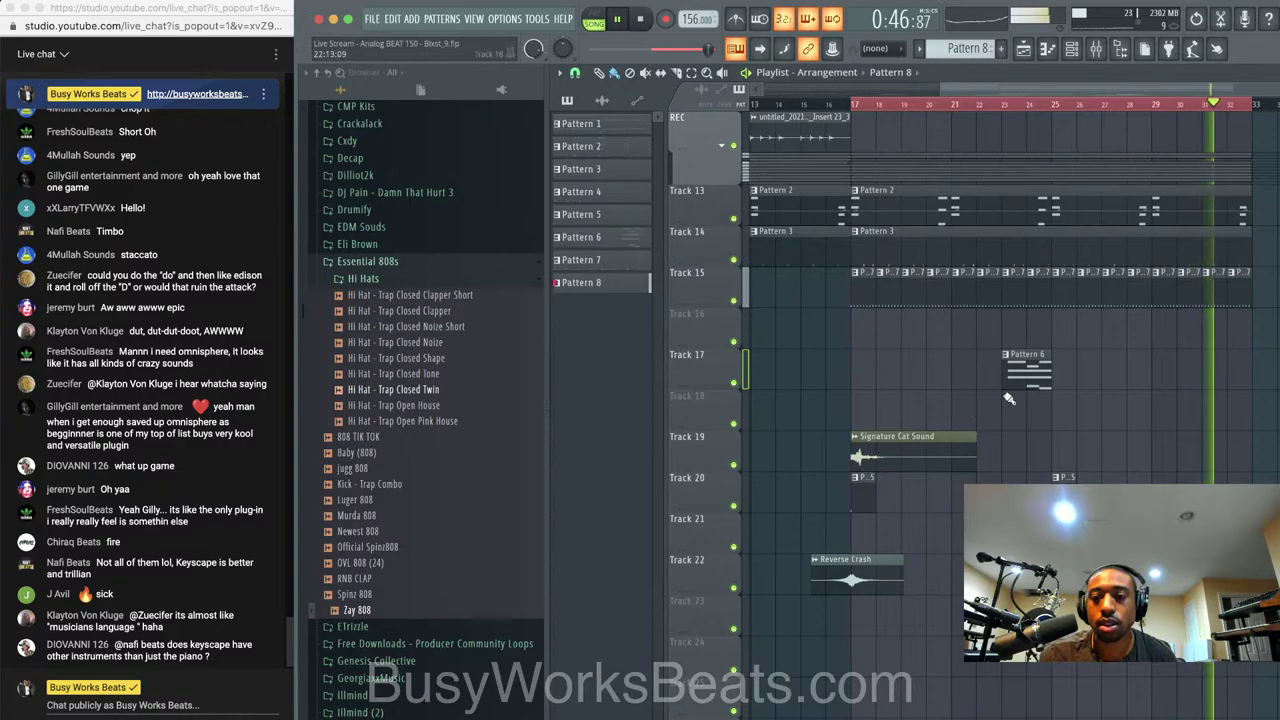
{"action": "key", "text": "F6"}
{"action": "left_click", "coordinate": [717, 76]}
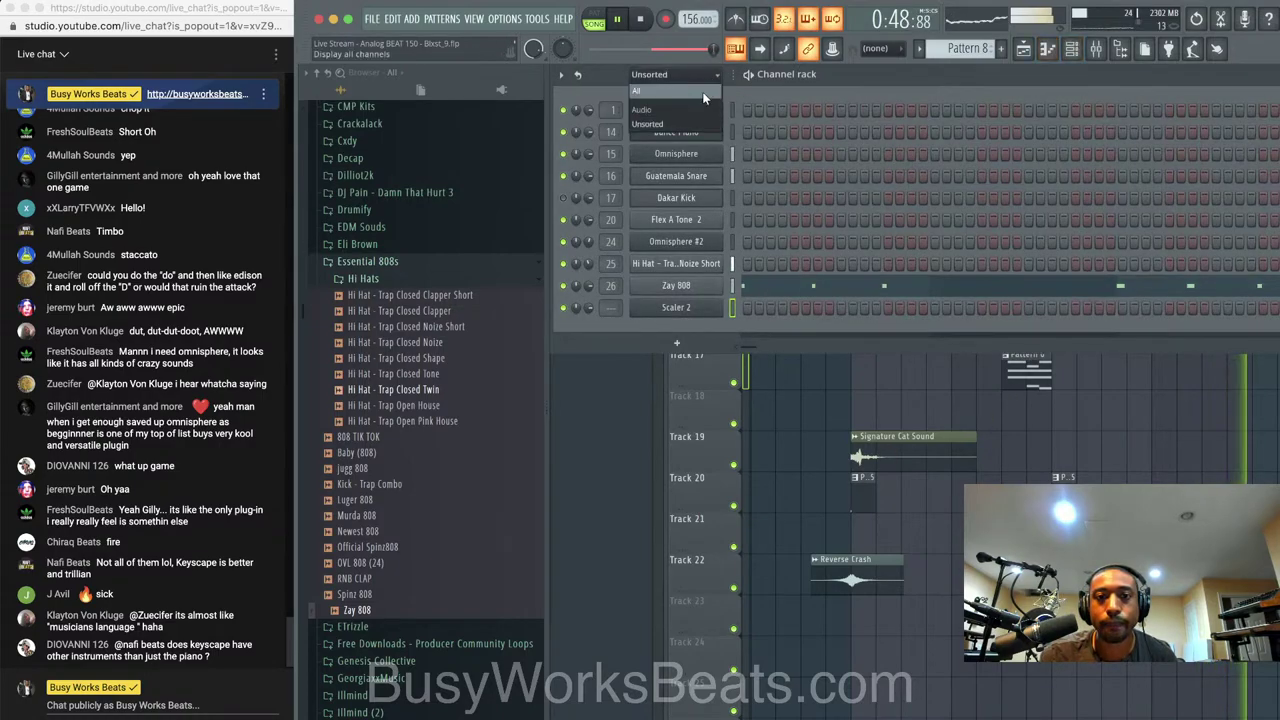
{"action": "left_click", "coordinate": [698, 110]}
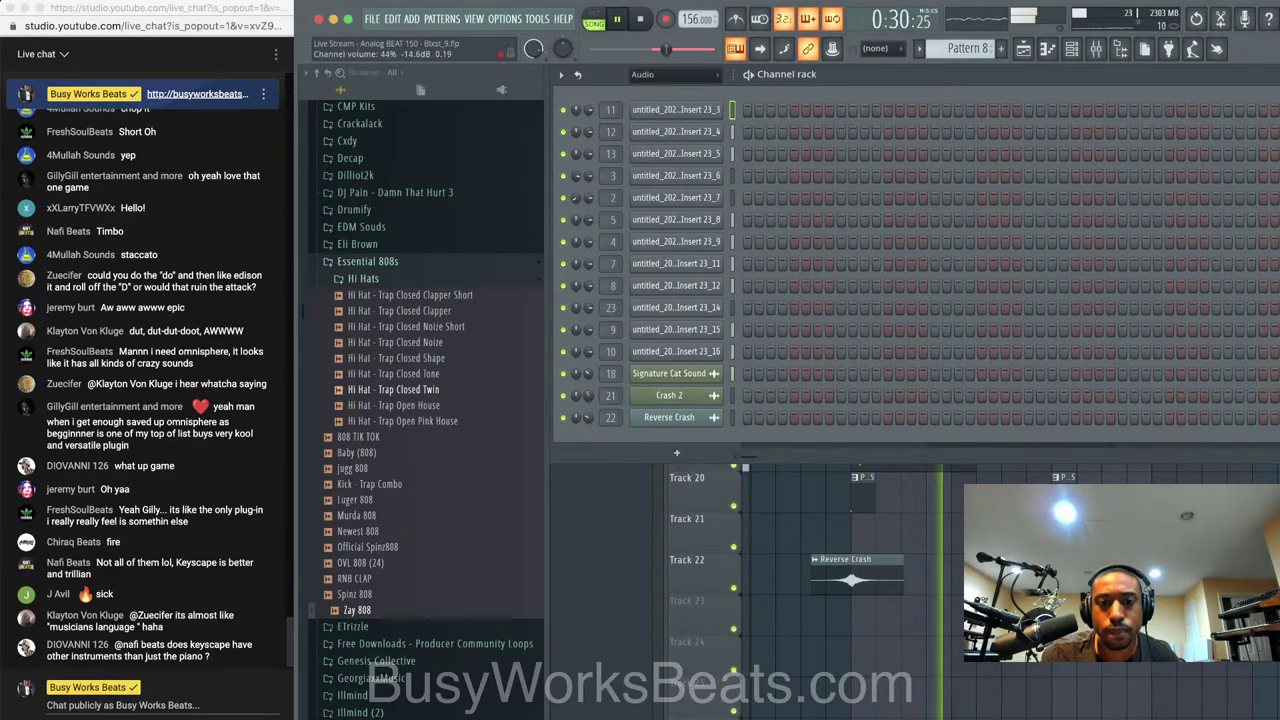
{"action": "left_click", "coordinate": [789, 515]}
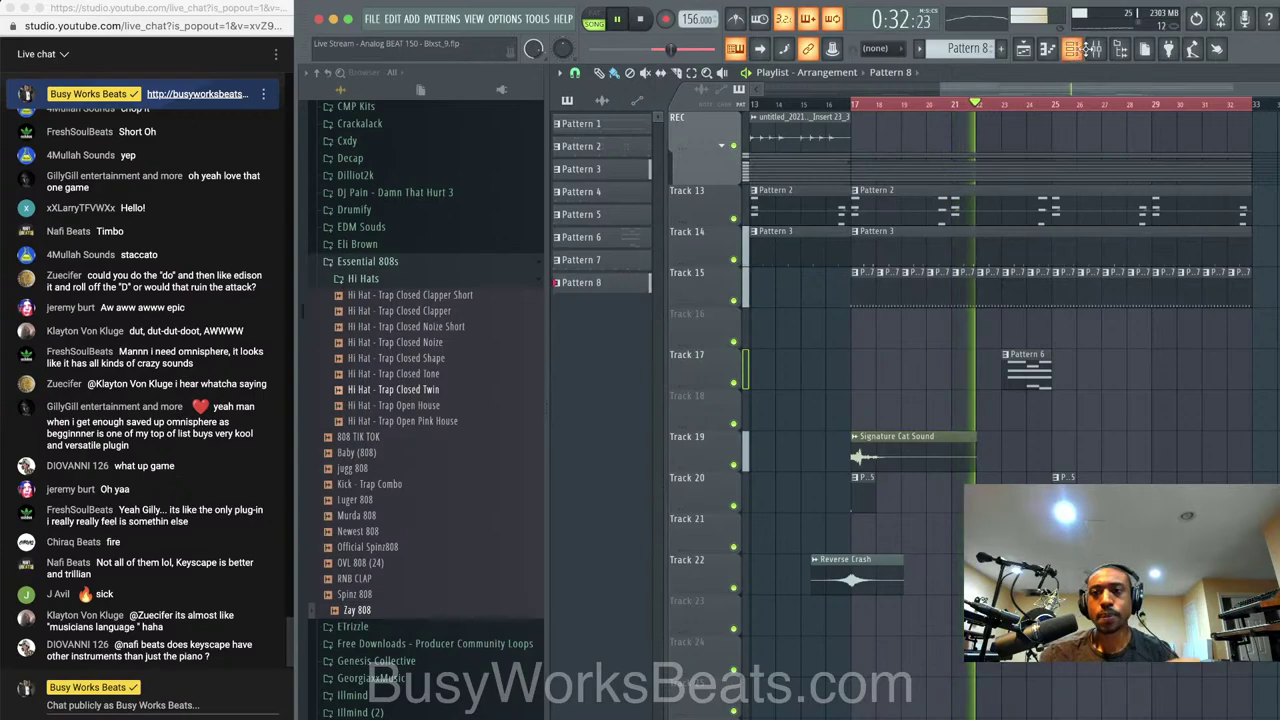
Lower the volumes of the Crash 2 and Reverse Crash mixer tracks
{"action": "left_click", "coordinate": [1096, 49]}
{"action": "left_click", "coordinate": [1097, 265]}
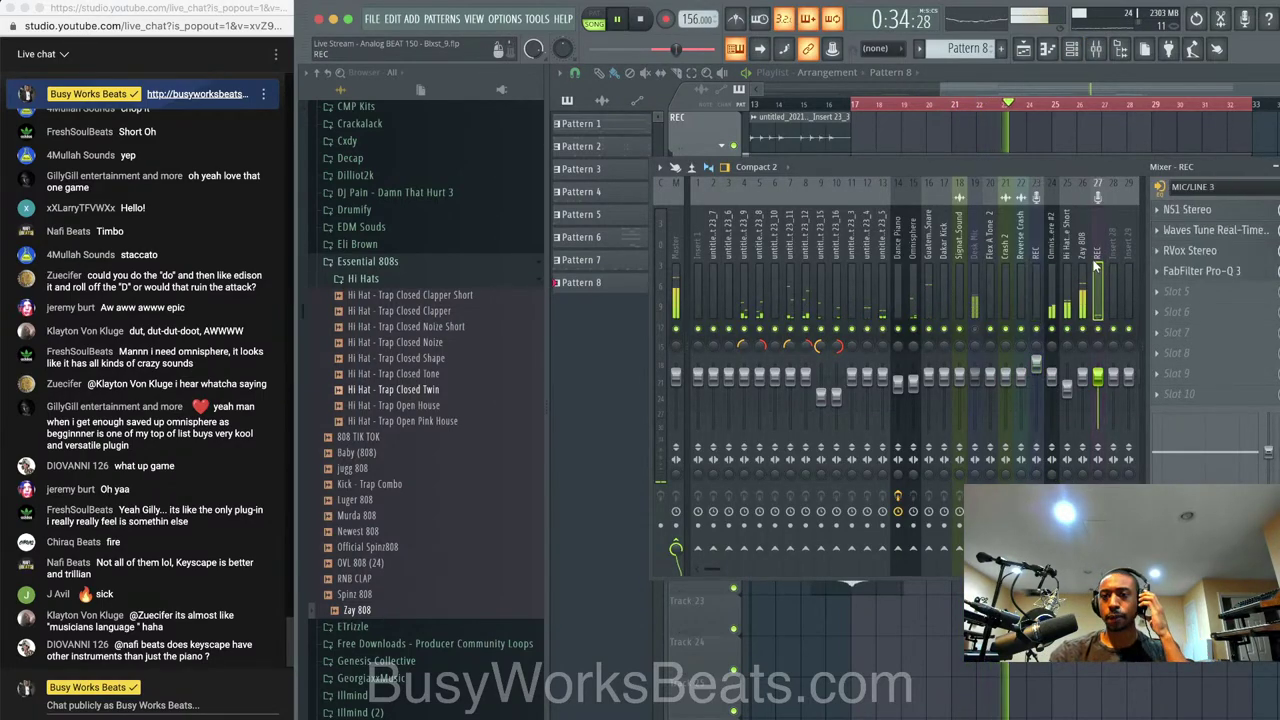
{"action": "left_click", "coordinate": [1114, 262]}
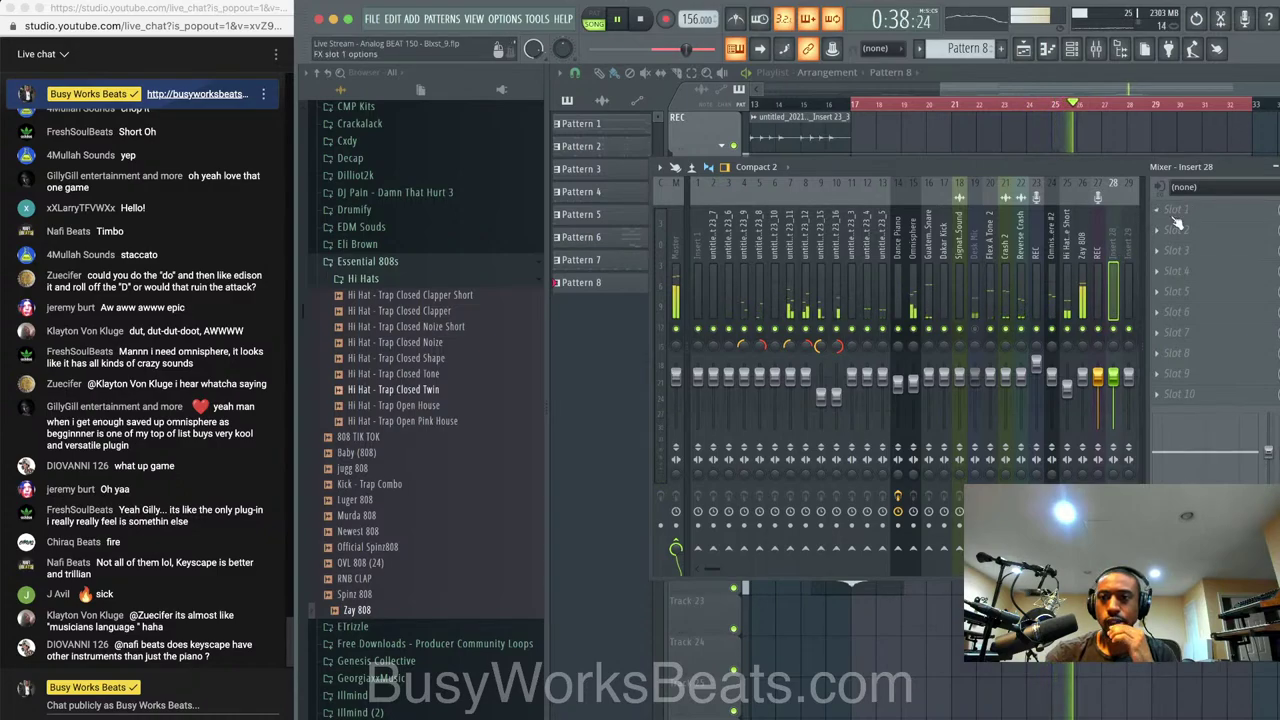
{"action": "key", "text": "F6"}
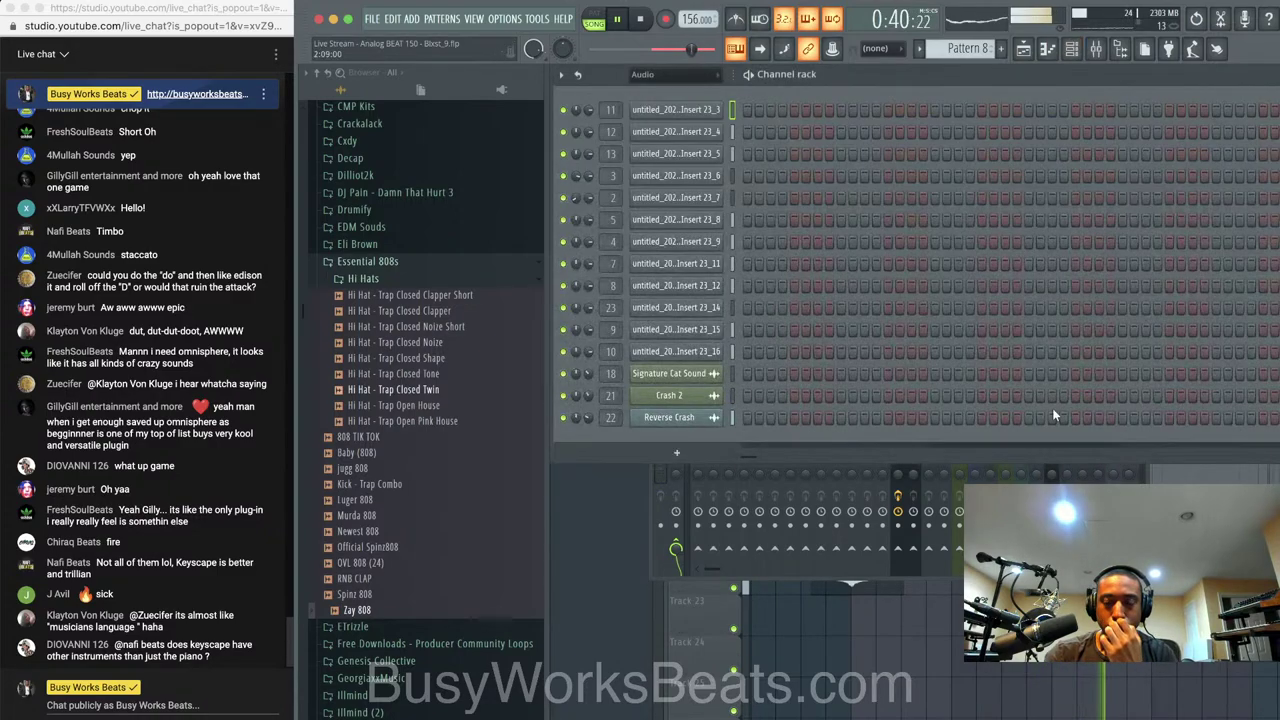
{"action": "key", "text": "F9"}
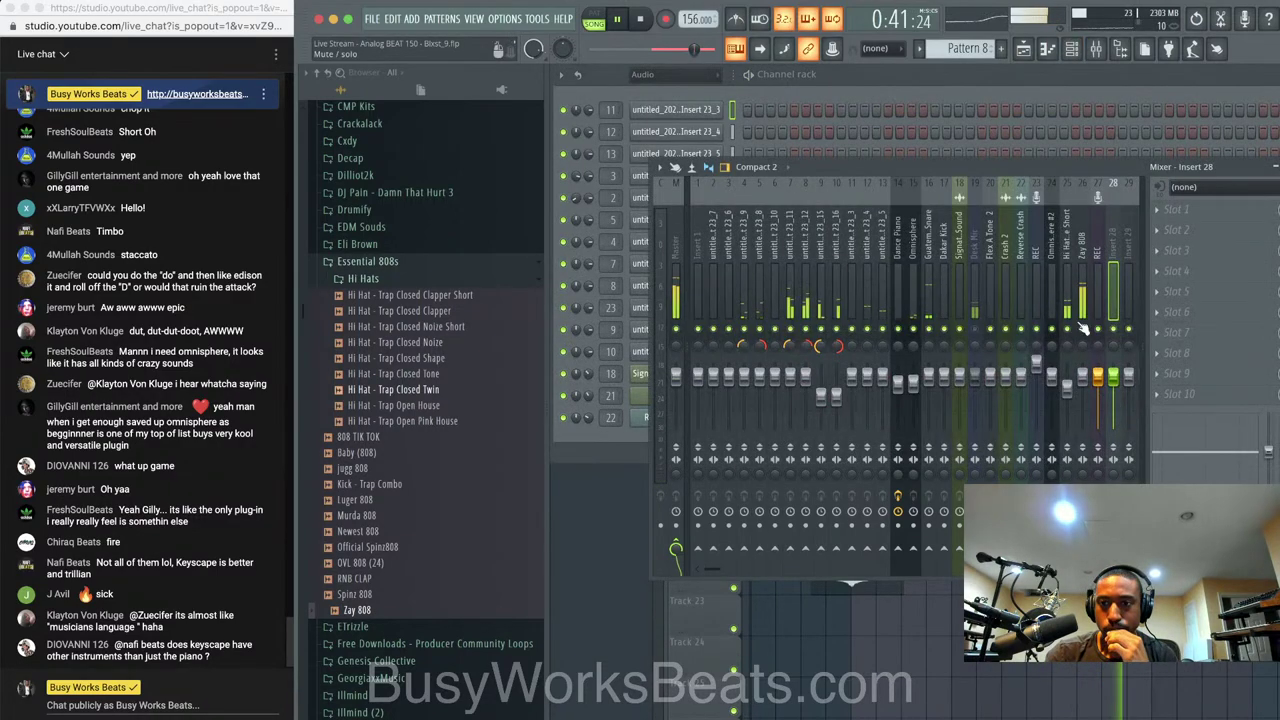
{"action": "left_click", "coordinate": [1020, 365]}
{"action": "left_click", "coordinate": [1005, 376]}
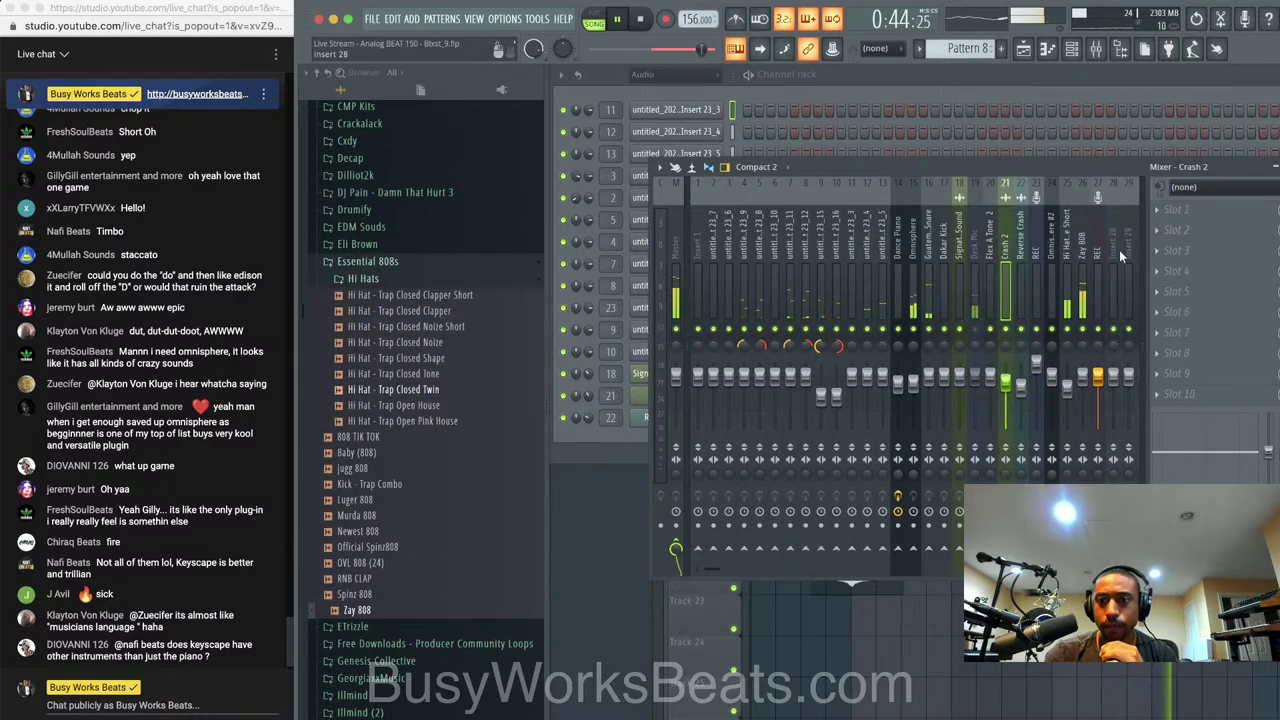
Load UAD RealVerb-Pro into the first effect slot of Insert 28 and choose its Big Warm Hall preset
{"action": "left_click", "coordinate": [1190, 209]}
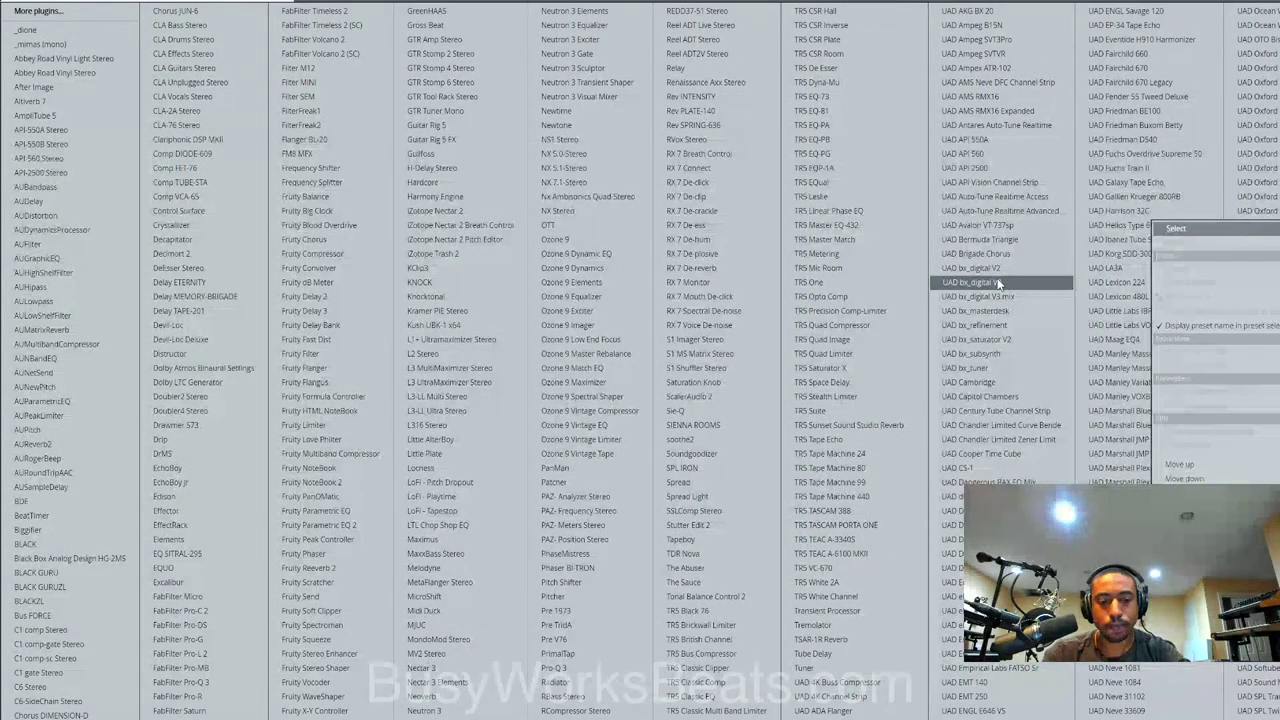
{"action": "scroll", "coordinate": [998, 284], "scroll_direction": "down", "scroll_amount": 3}
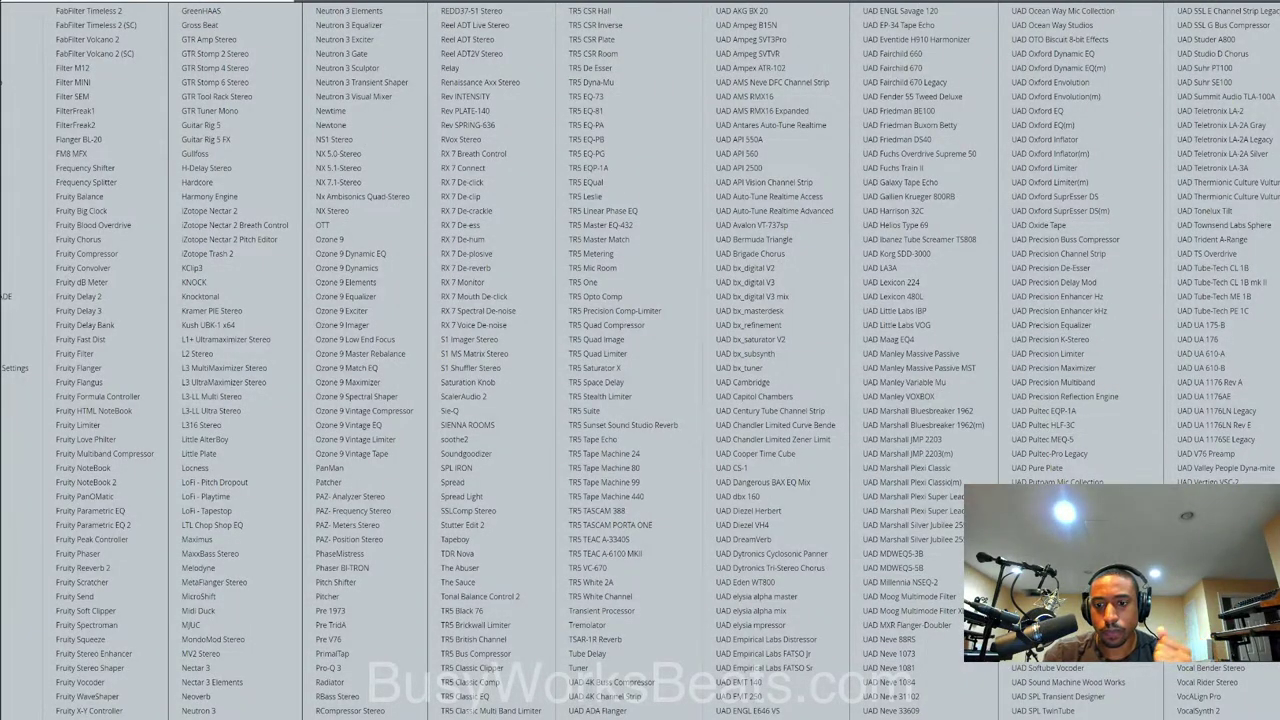
{"action": "left_click", "coordinate": [1045, 511]}
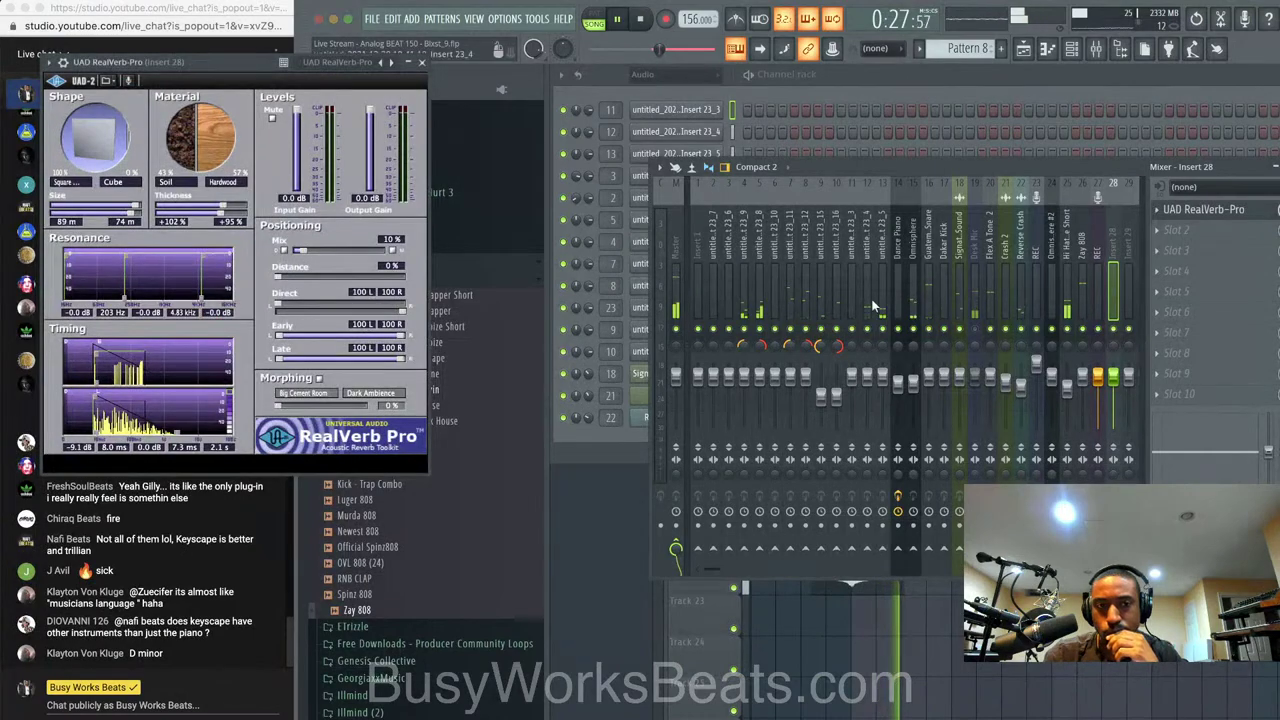
{"action": "right_click", "coordinate": [364, 67]}
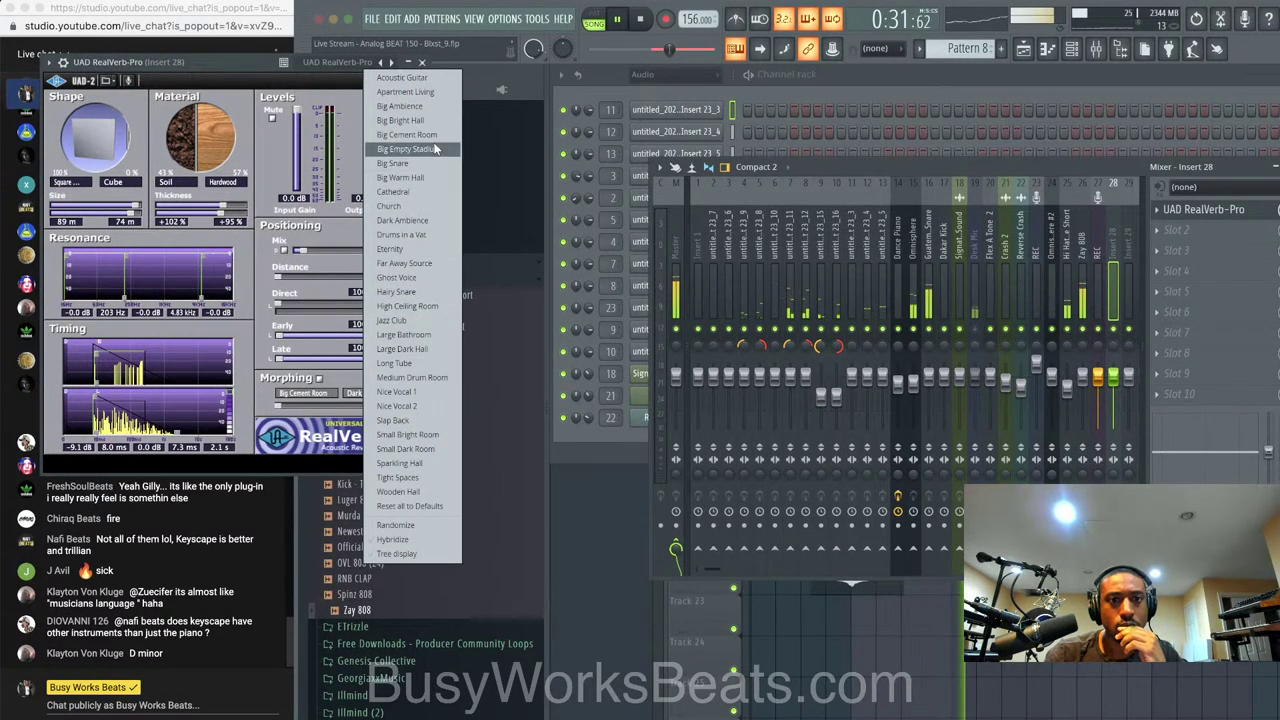
{"action": "left_click", "coordinate": [428, 178]}
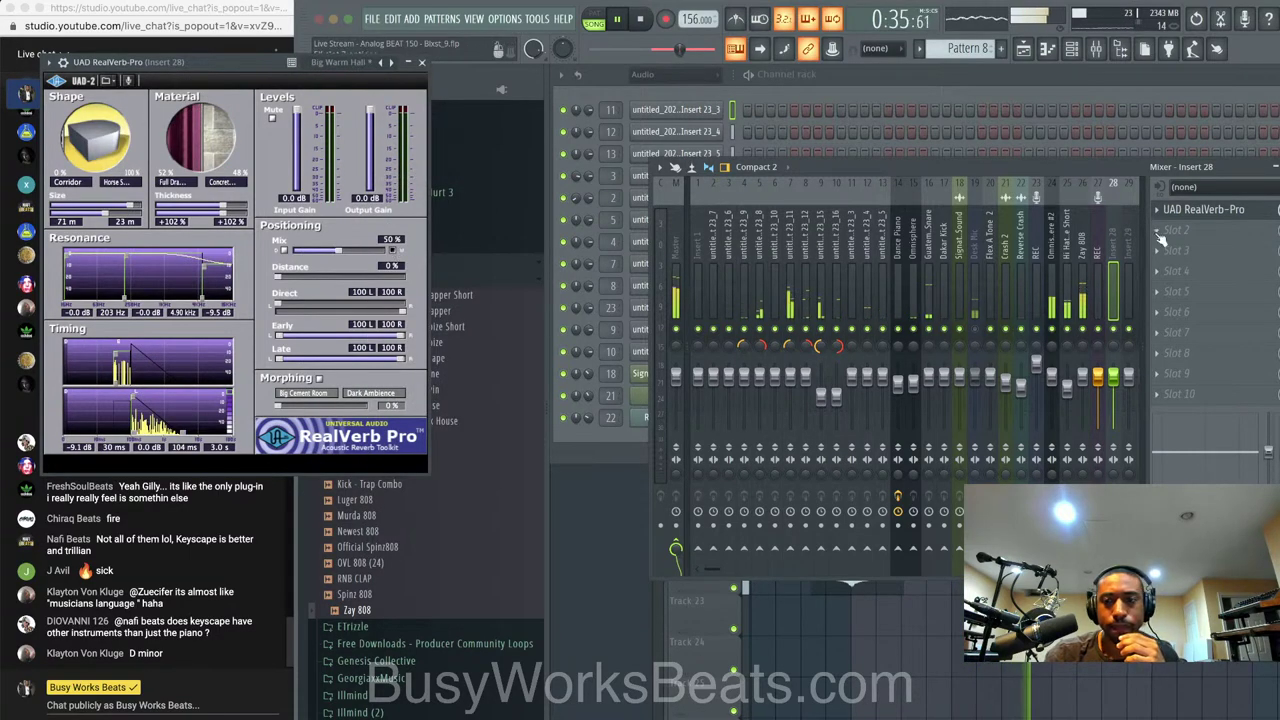
Select the playlist time range from bar 15 to the end of the section at bar 33, then stop playback
{"action": "left_click", "coordinate": [1102, 236]}
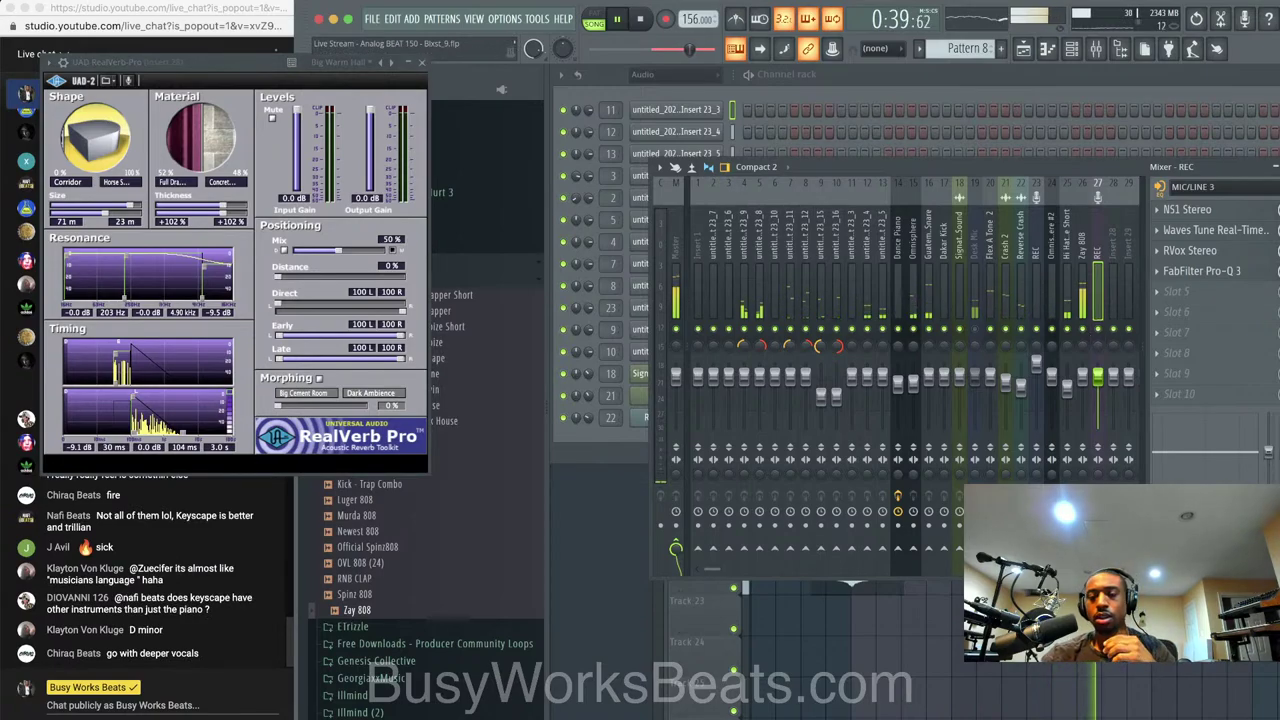
{"action": "key", "text": "F5"}
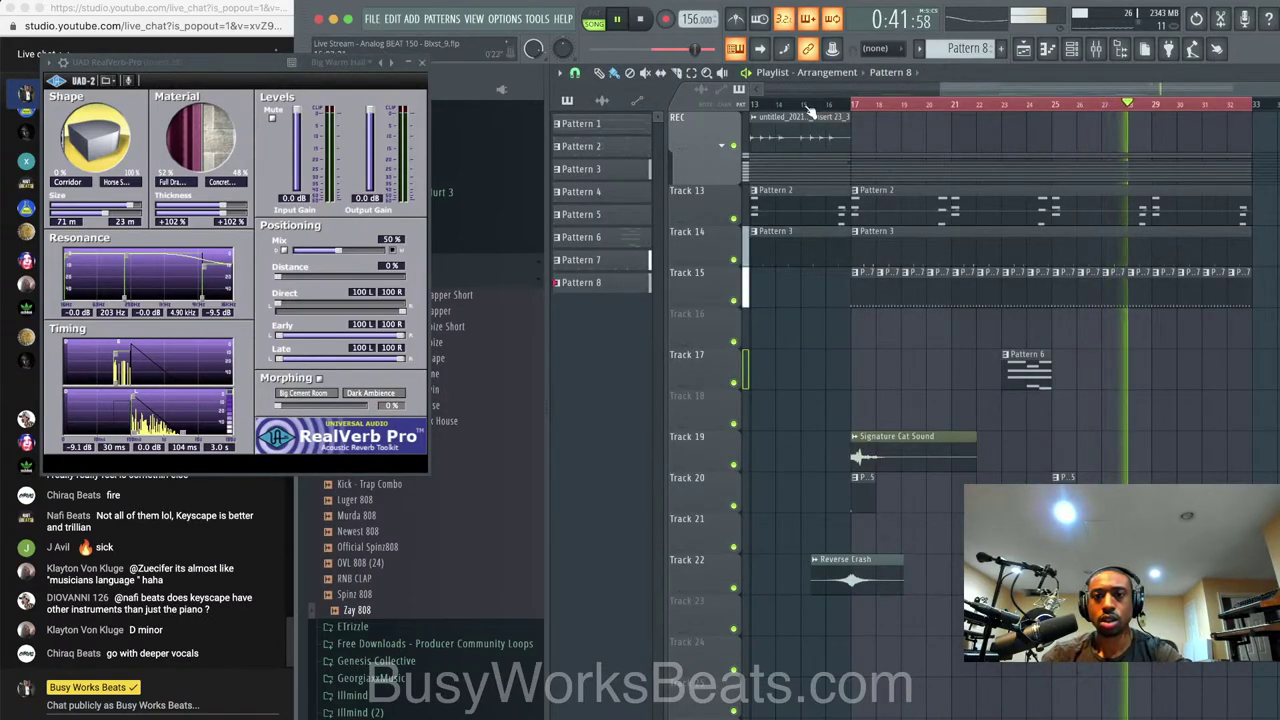
{"action": "left_click_drag", "start_coordinate": [806, 106], "coordinate": [1273, 132]}
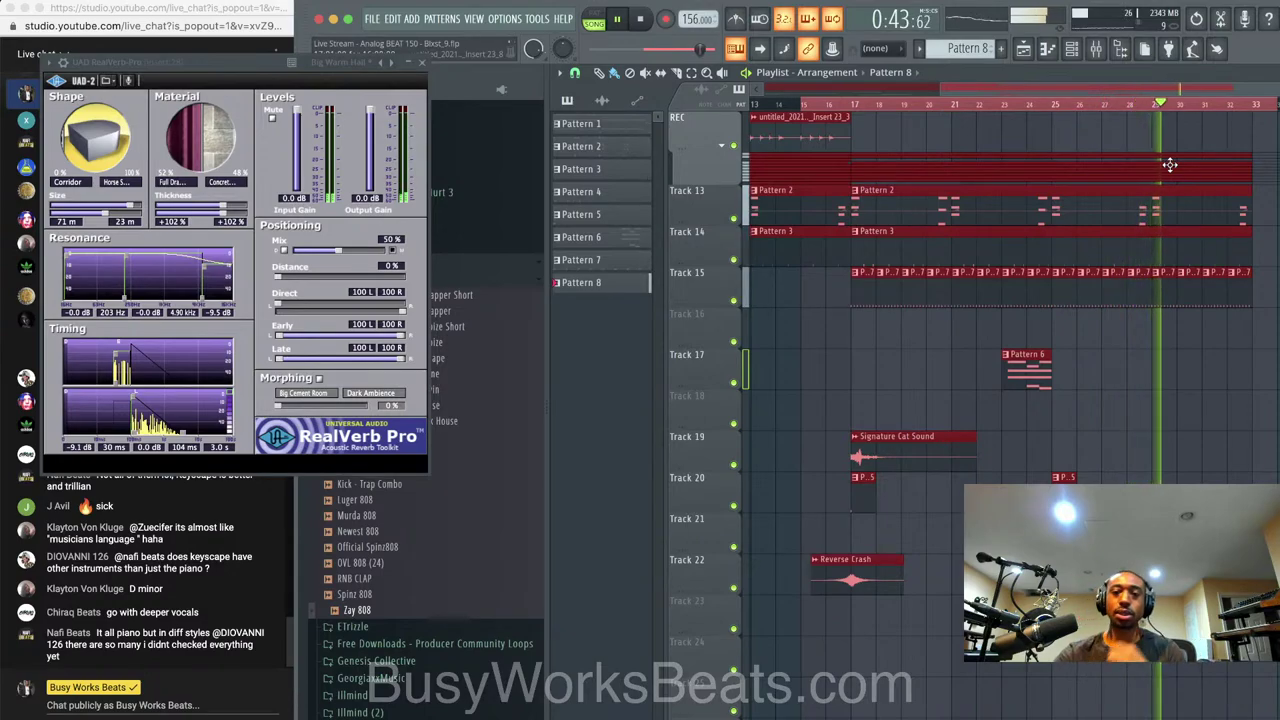
{"action": "key", "text": "F9"}
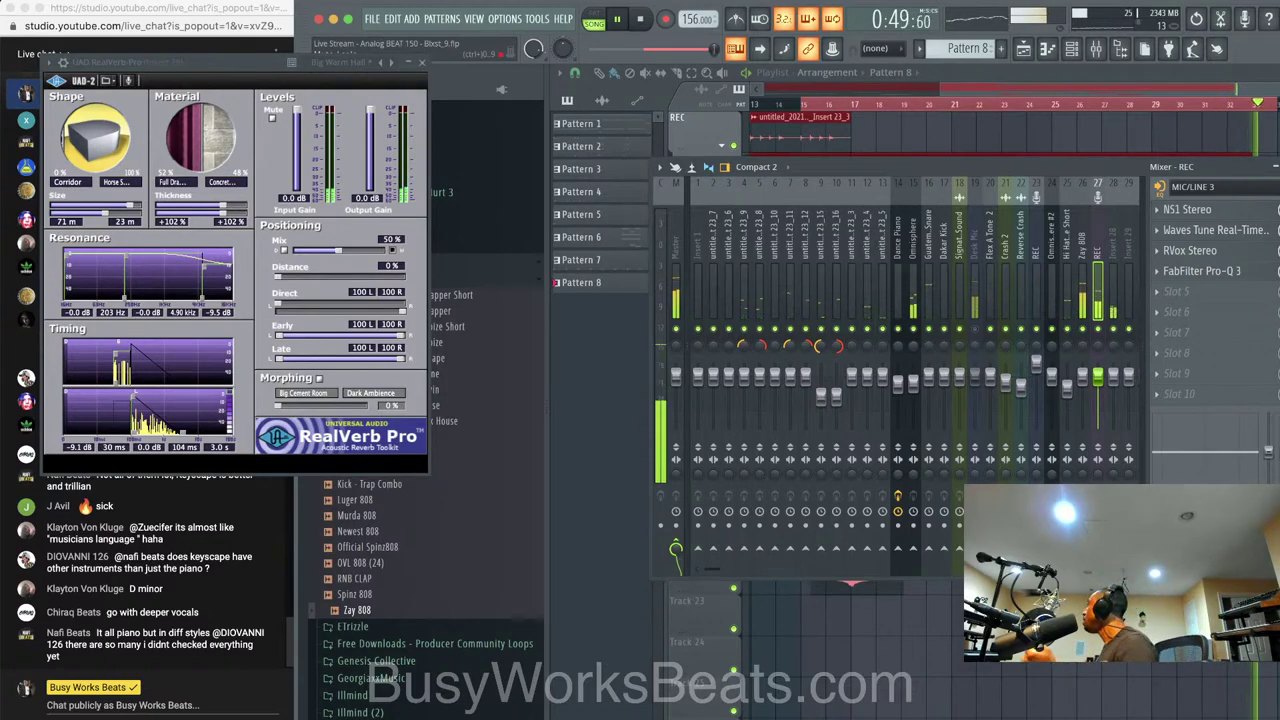
{"action": "key", "text": "space"}
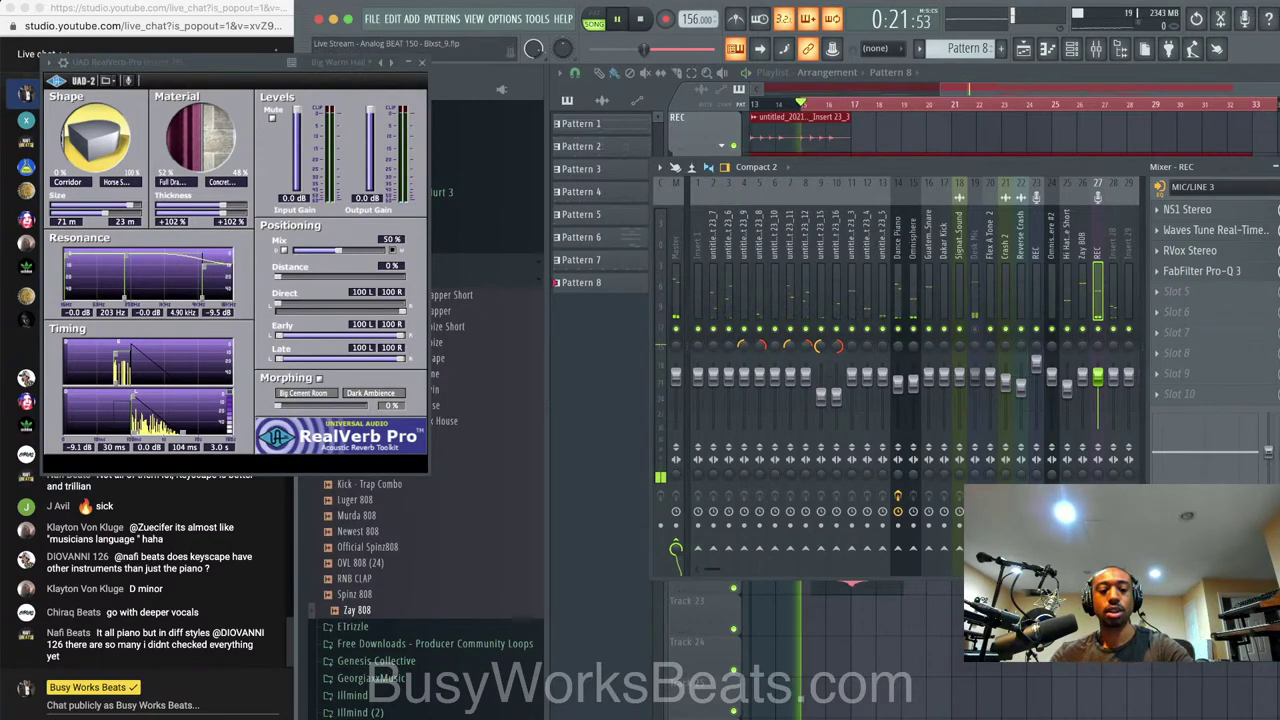
Check the inputs and effects on the Dance Piano, Desk Mic and both REC mixer tracks
{"action": "left_click", "coordinate": [900, 243]}
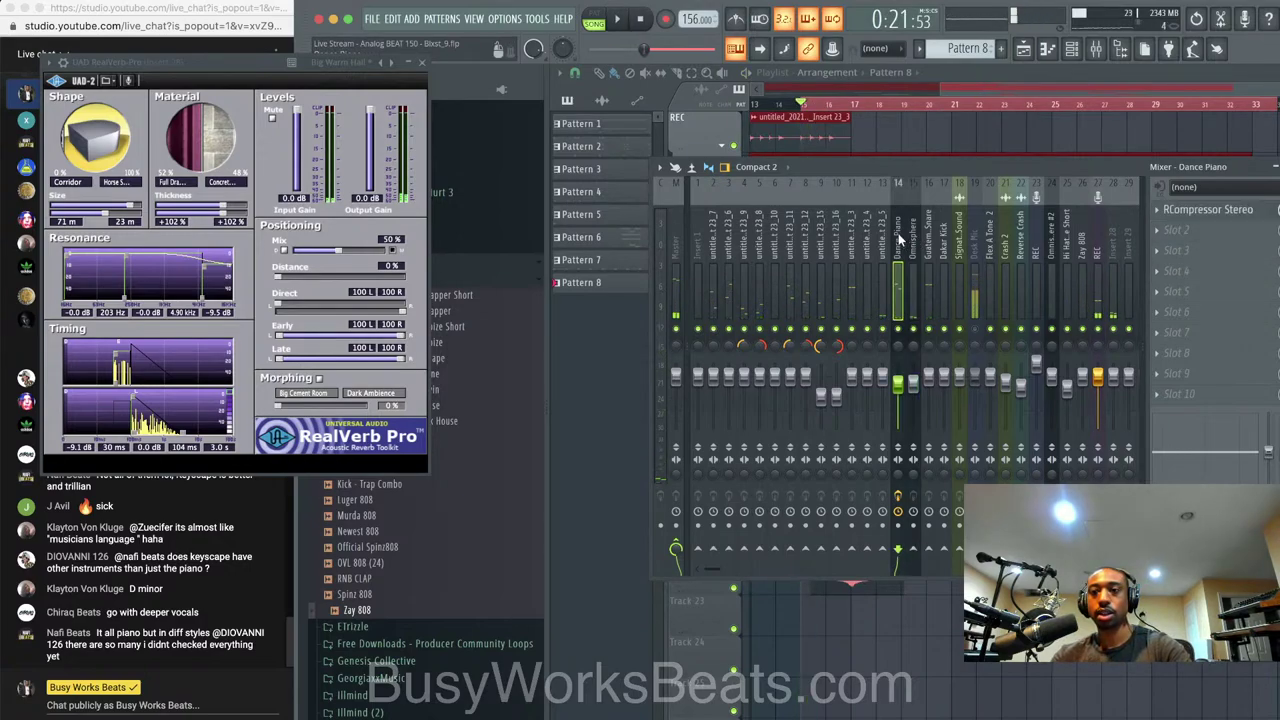
{"action": "left_click", "coordinate": [981, 233]}
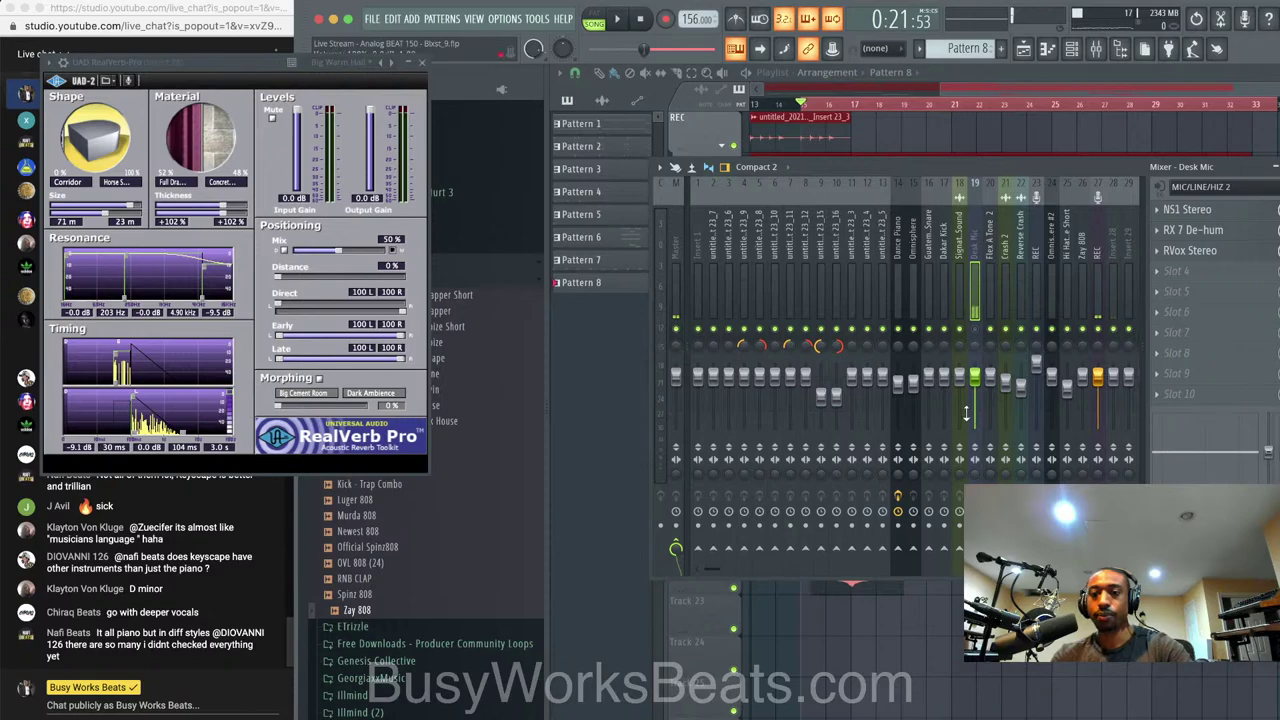
{"action": "left_click", "coordinate": [1038, 235]}
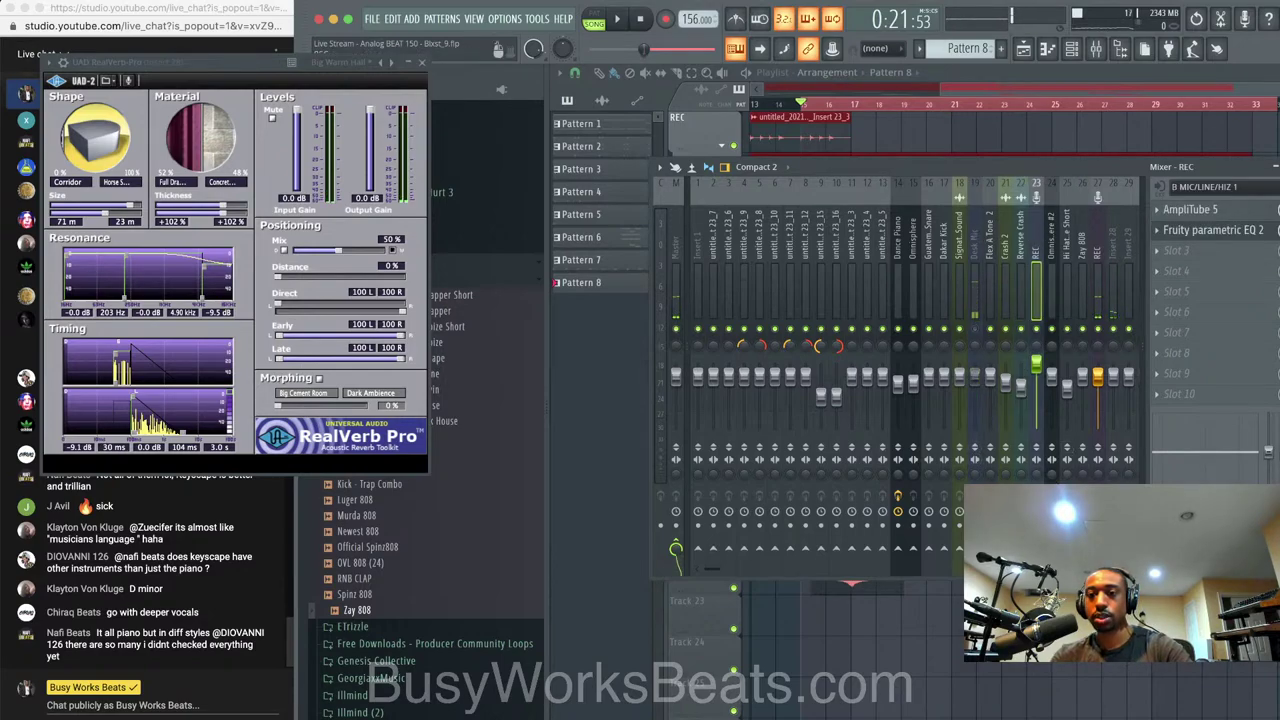
{"action": "left_click", "coordinate": [1100, 252]}
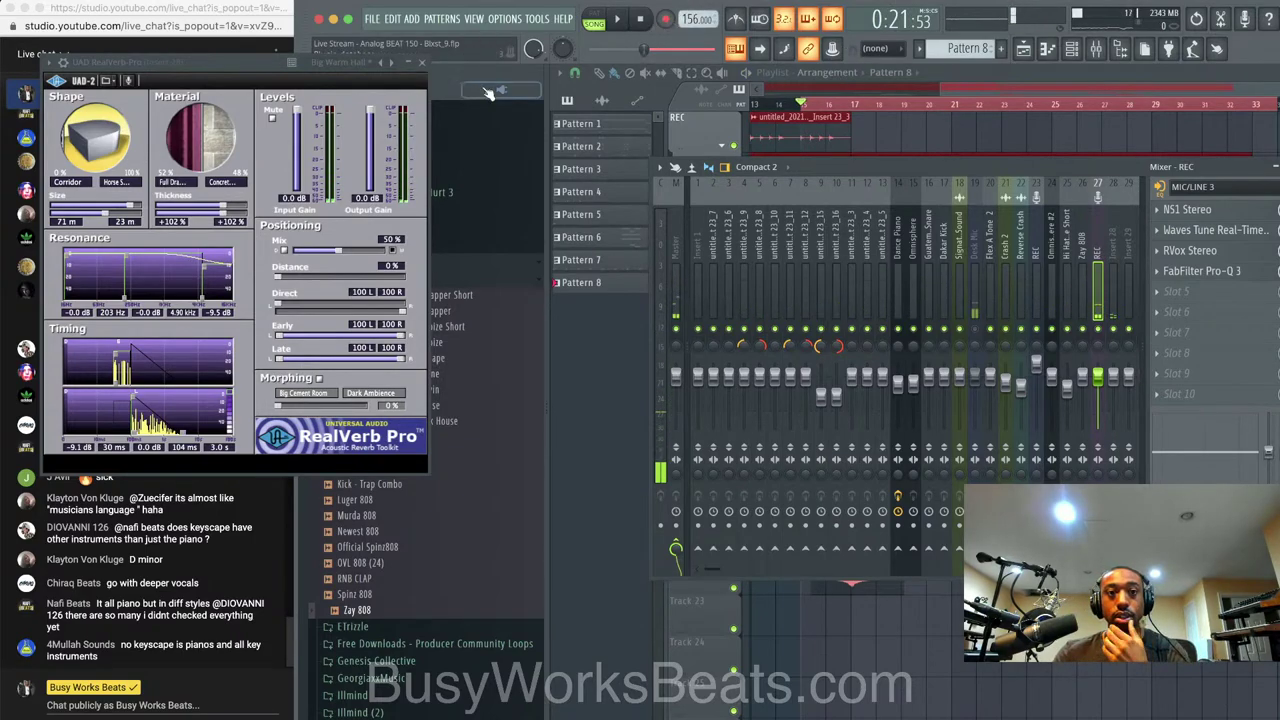
Close the reverb window and record four vocal takes through the Insert 27 REC track into the playlist as audio clips from bar 15
{"action": "left_click", "coordinate": [424, 63]}
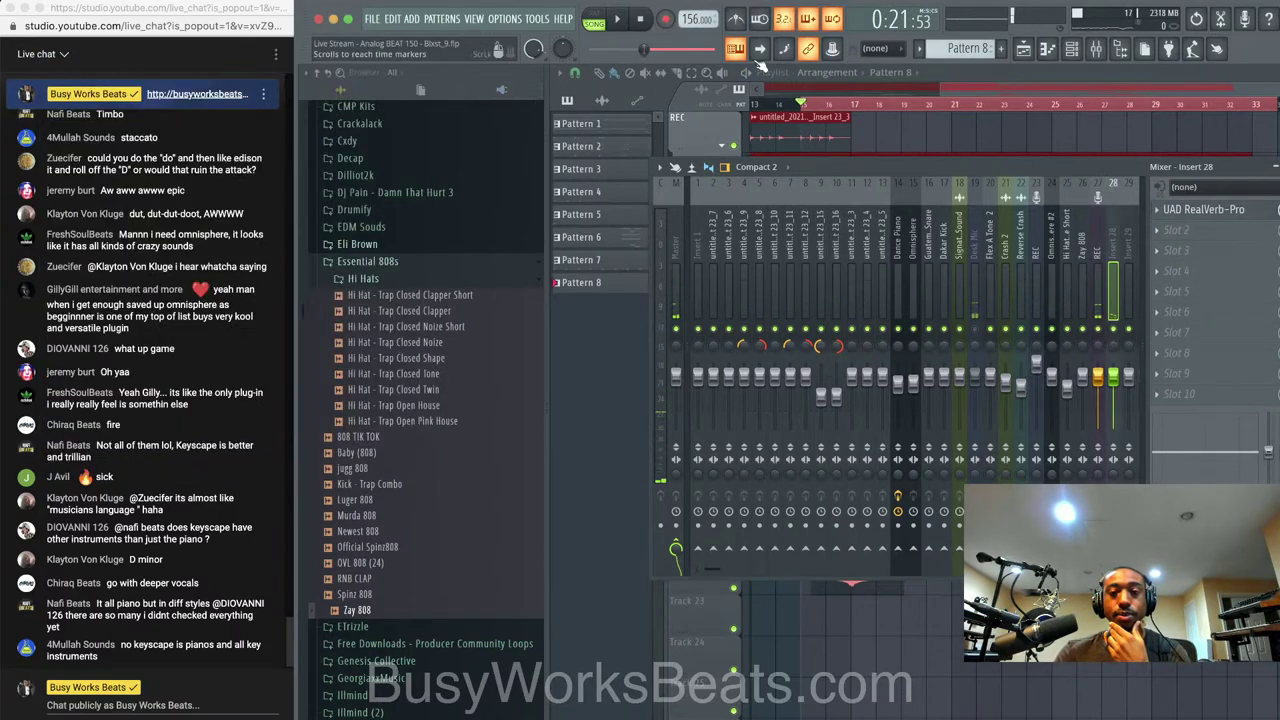
{"action": "left_click", "coordinate": [668, 20]}
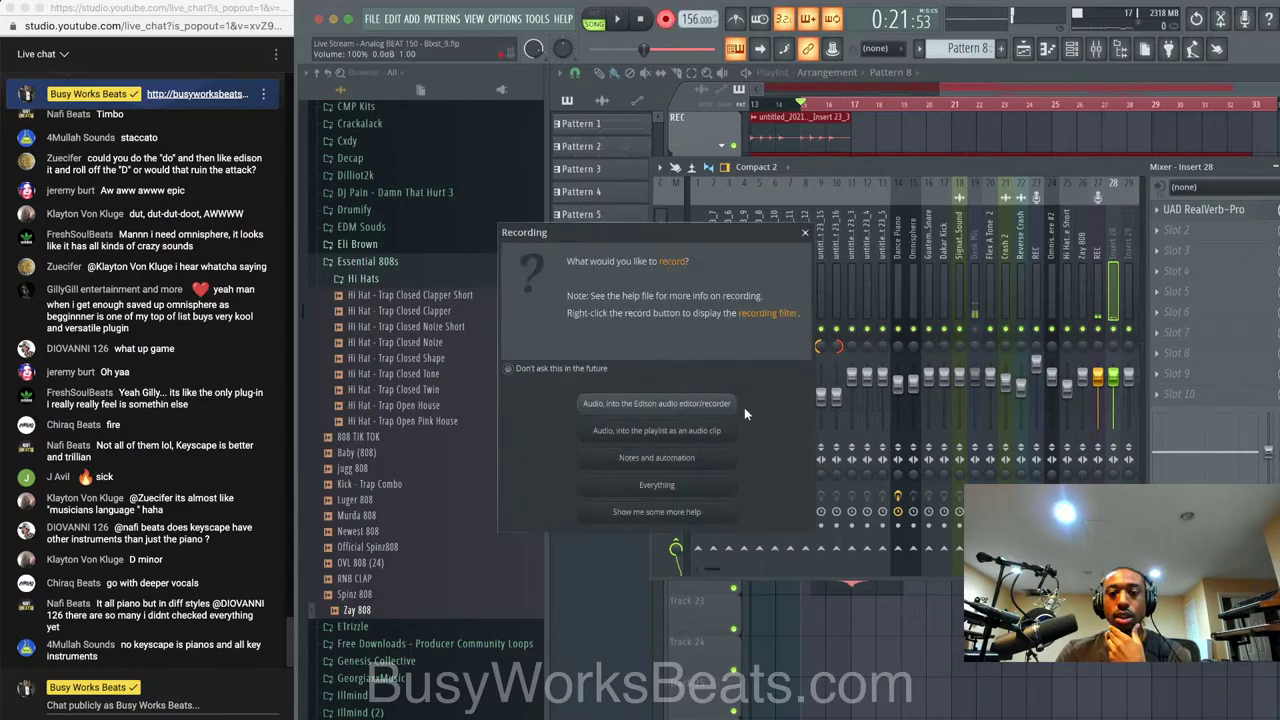
{"action": "left_click", "coordinate": [805, 234]}
{"action": "left_click", "coordinate": [1102, 236]}
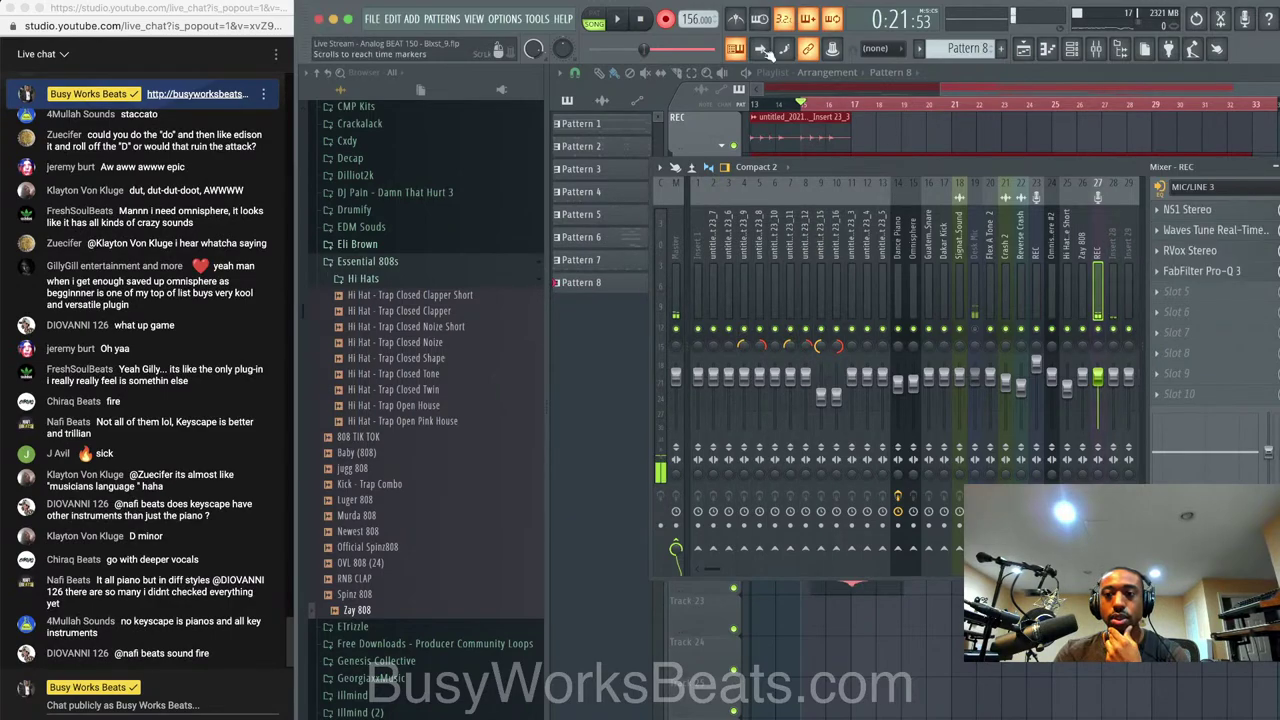
{"action": "left_click", "coordinate": [670, 19]}
{"action": "left_click", "coordinate": [656, 430]}
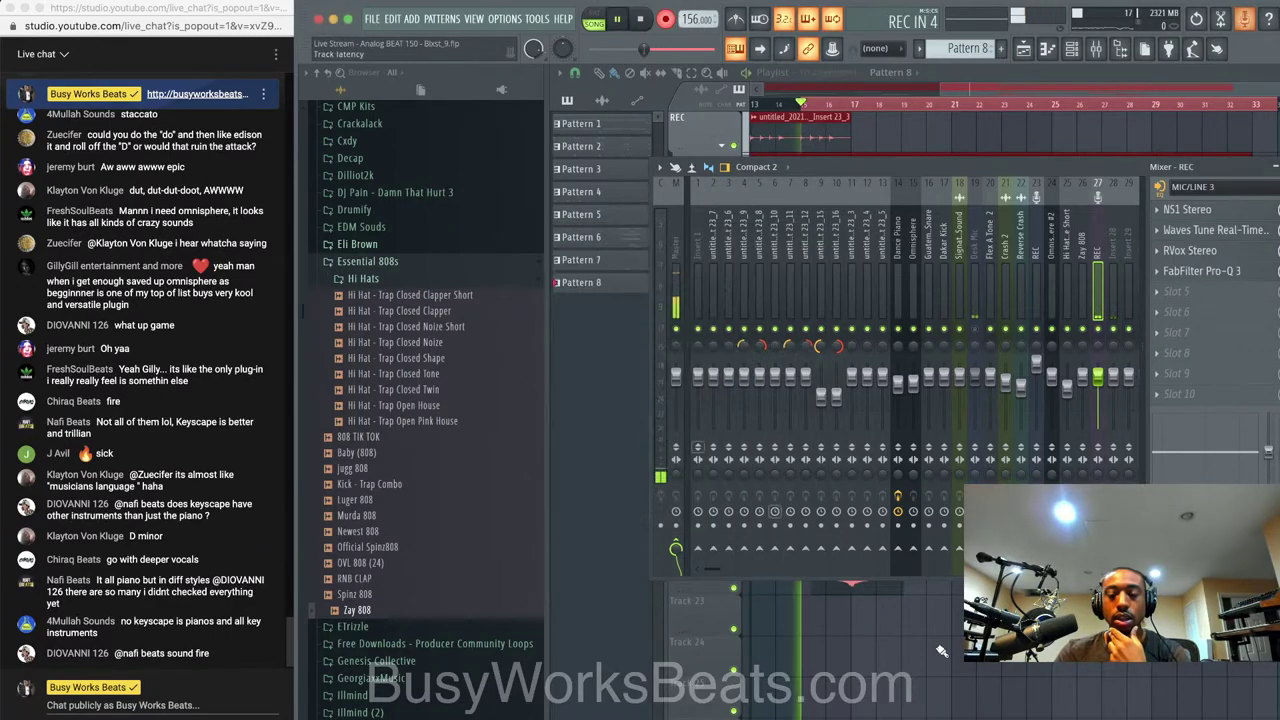
{"action": "key", "text": "space"}
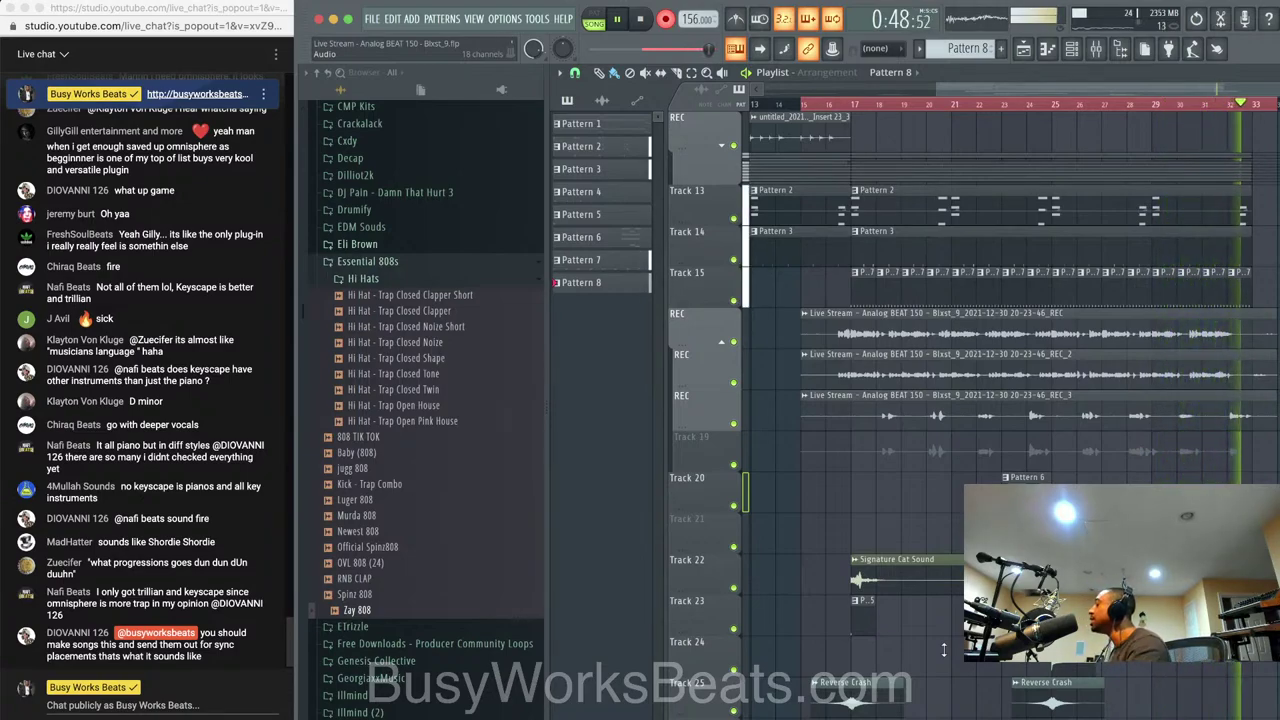
{"action": "key", "text": "space"}
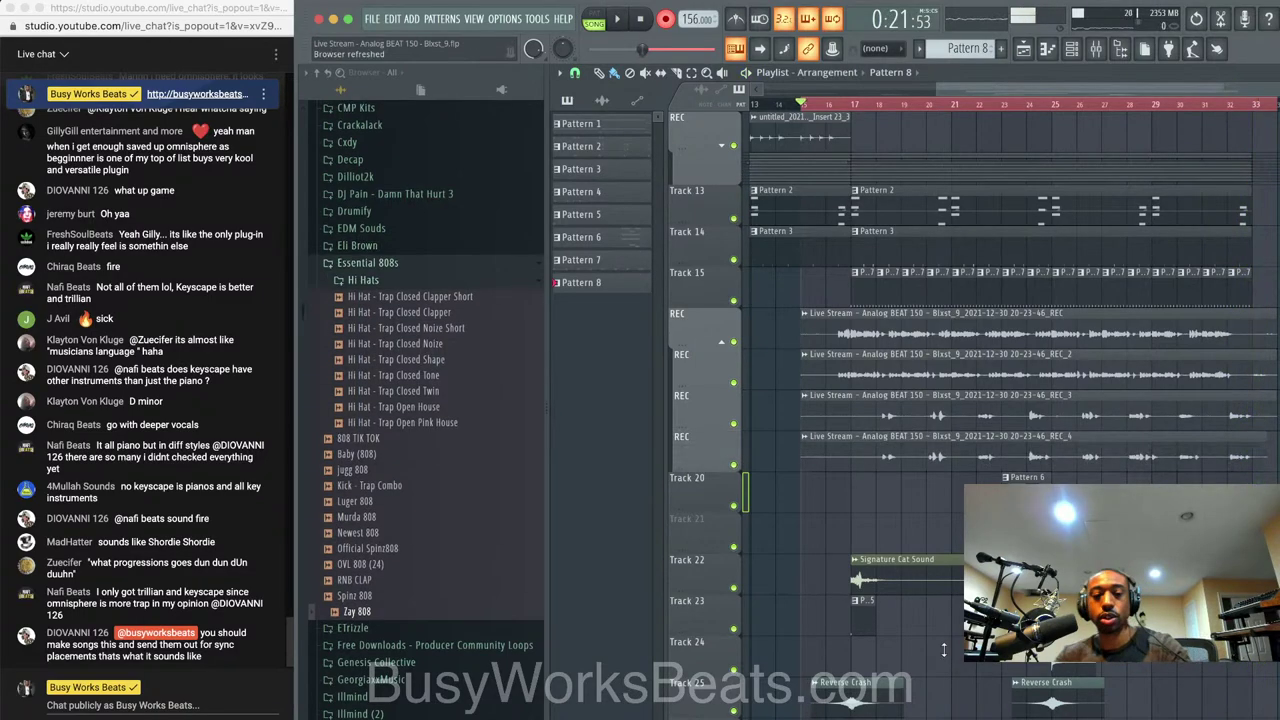
Unmute the Desk Mic track, save a new project version, and cut the lead-in before bar 16 off the four vocal takes
{"action": "left_click", "coordinate": [1096, 52]}
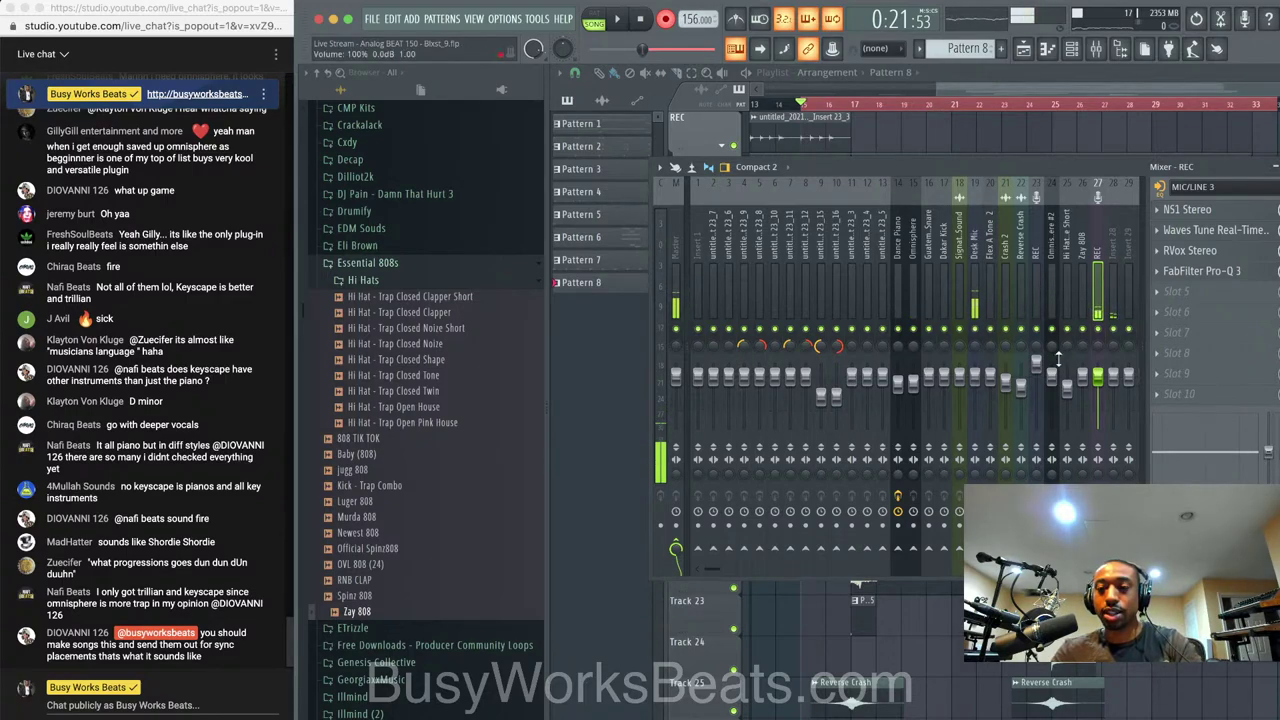
{"action": "key", "text": "Escape"}
{"action": "key", "text": "super+s"}
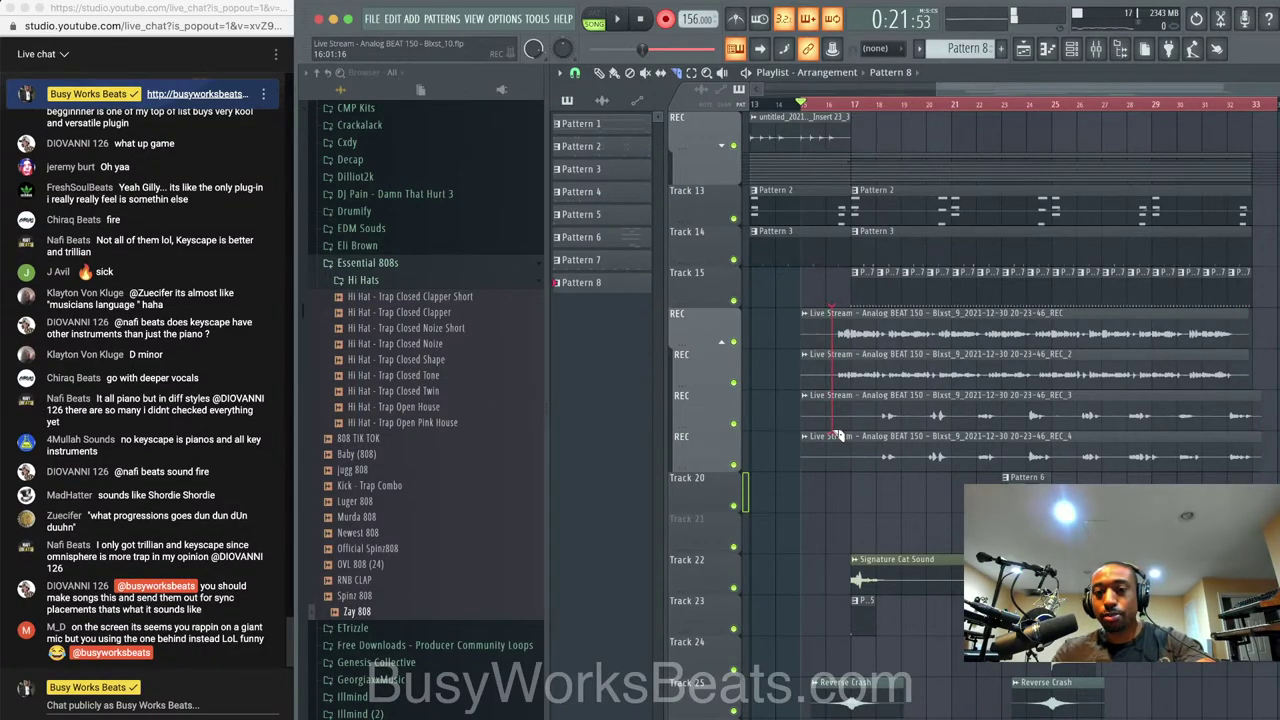
{"action": "left_click_drag", "start_coordinate": [835, 460], "coordinate": [828, 463]}
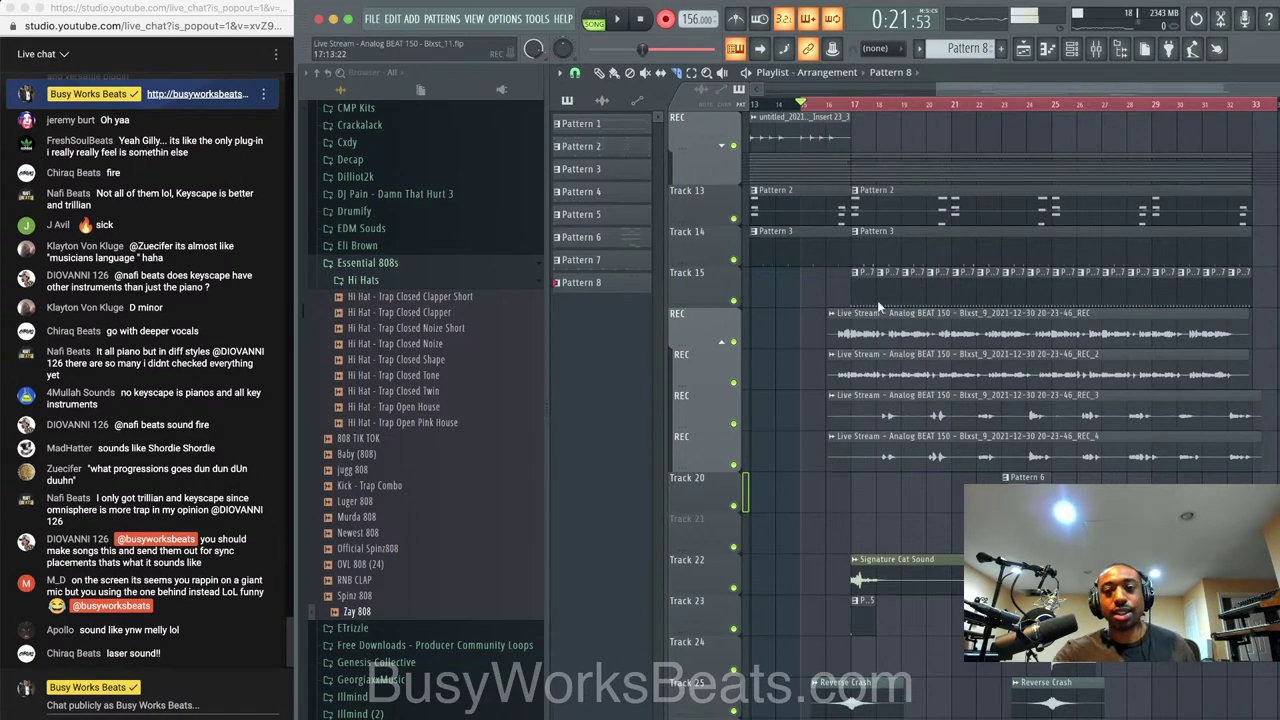
Select the four vocal take channels in the channel rack and route them to mixer tracks 29 to 32
{"action": "left_click", "coordinate": [1070, 50]}
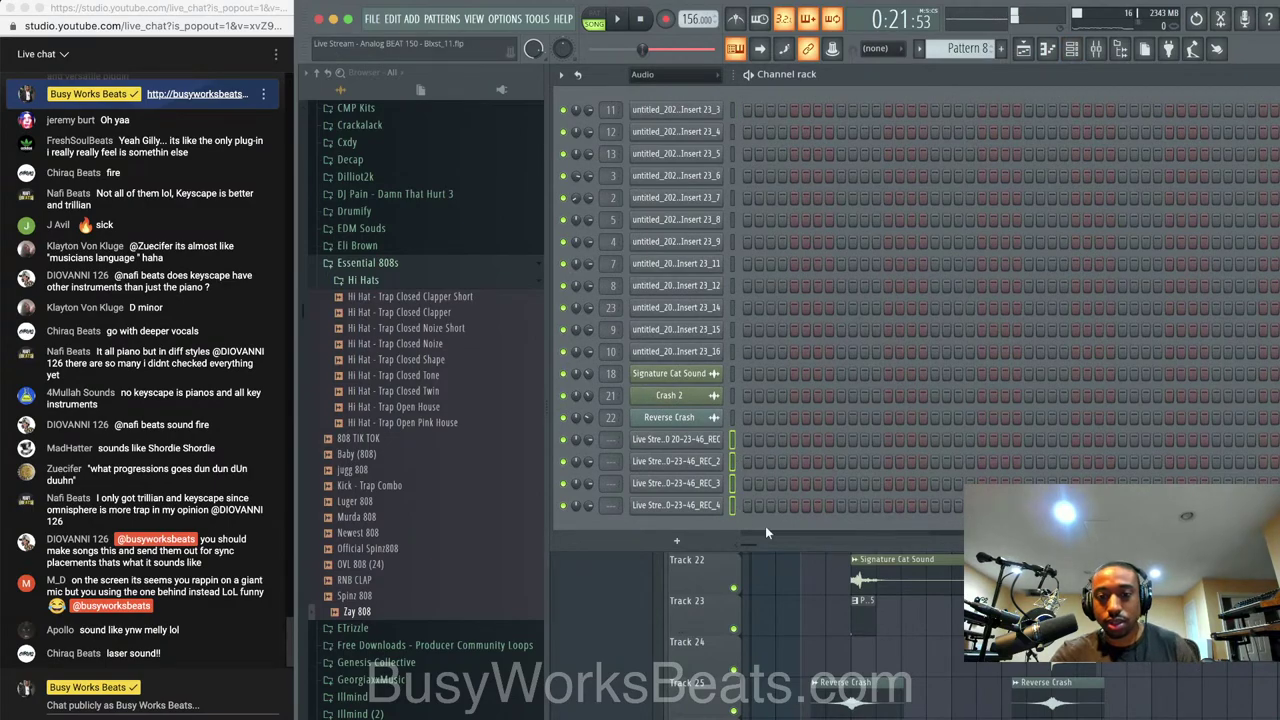
{"action": "left_click", "coordinate": [718, 455]}
{"action": "left_click", "coordinate": [722, 460]}
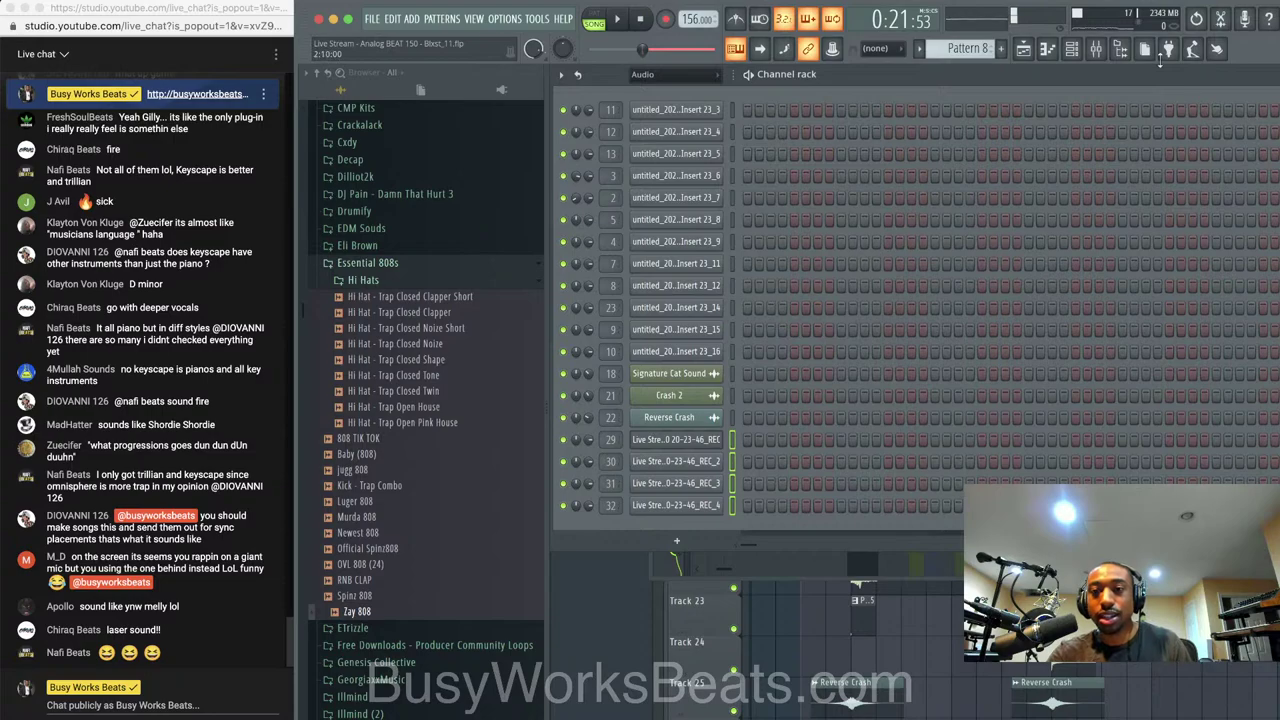
Pan the take tracks REC 20% left, REC_2 slightly right, REC_3 left and REC_4 77% right, and lower REC_3 and REC_4 to about 50% volume
{"action": "key", "text": "F9"}
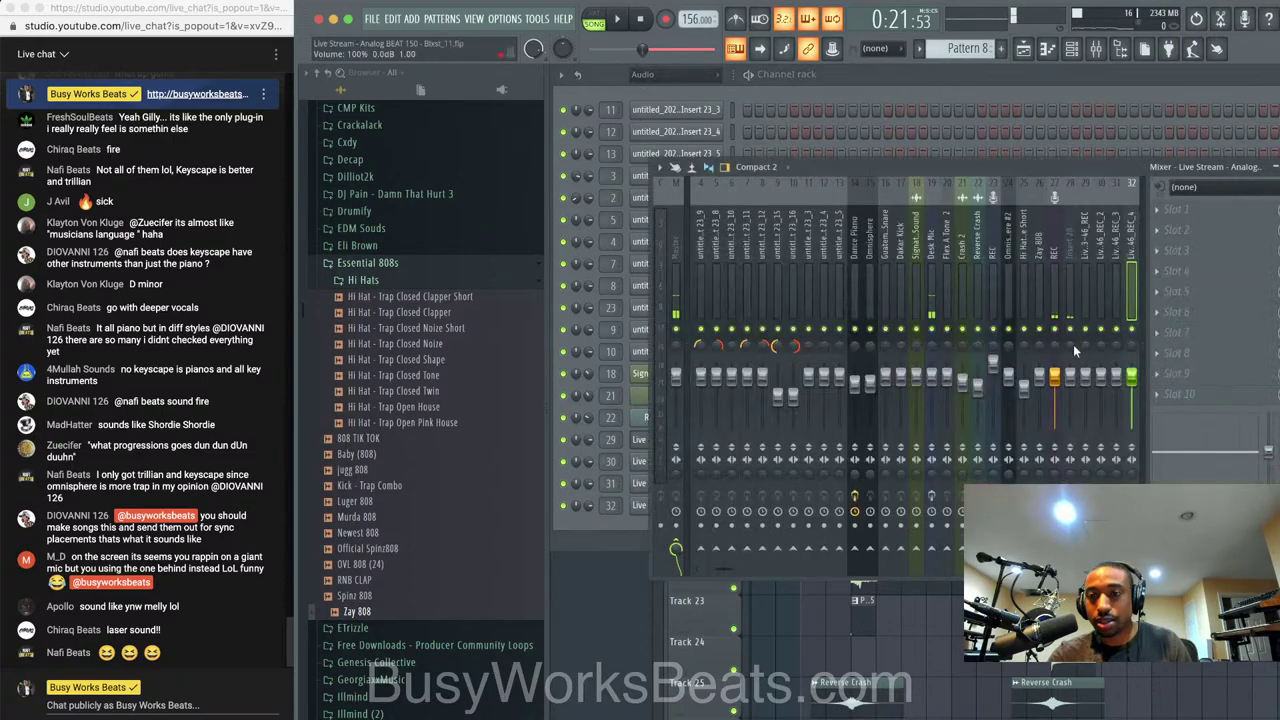
{"action": "left_click", "coordinate": [1092, 268]}
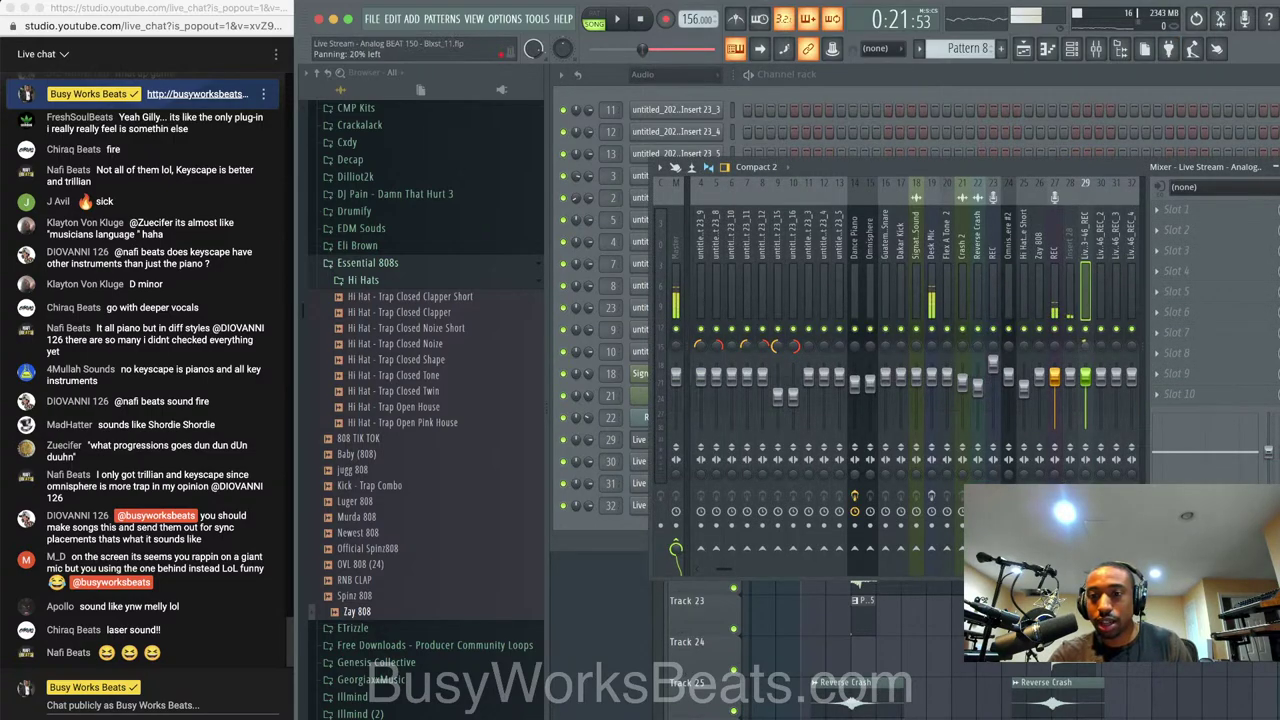
{"action": "left_click_drag", "start_coordinate": [1100, 347], "coordinate": [1100, 334]}
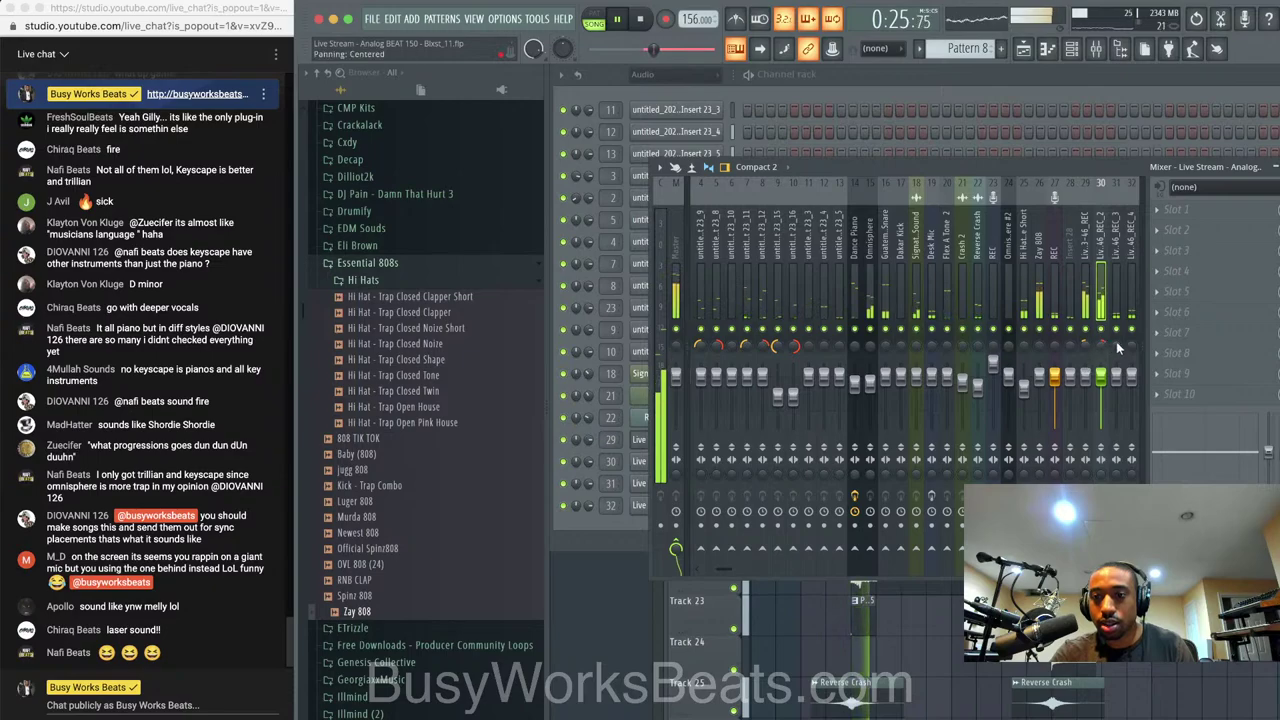
{"action": "left_click_drag", "start_coordinate": [1116, 346], "coordinate": [1120, 351]}
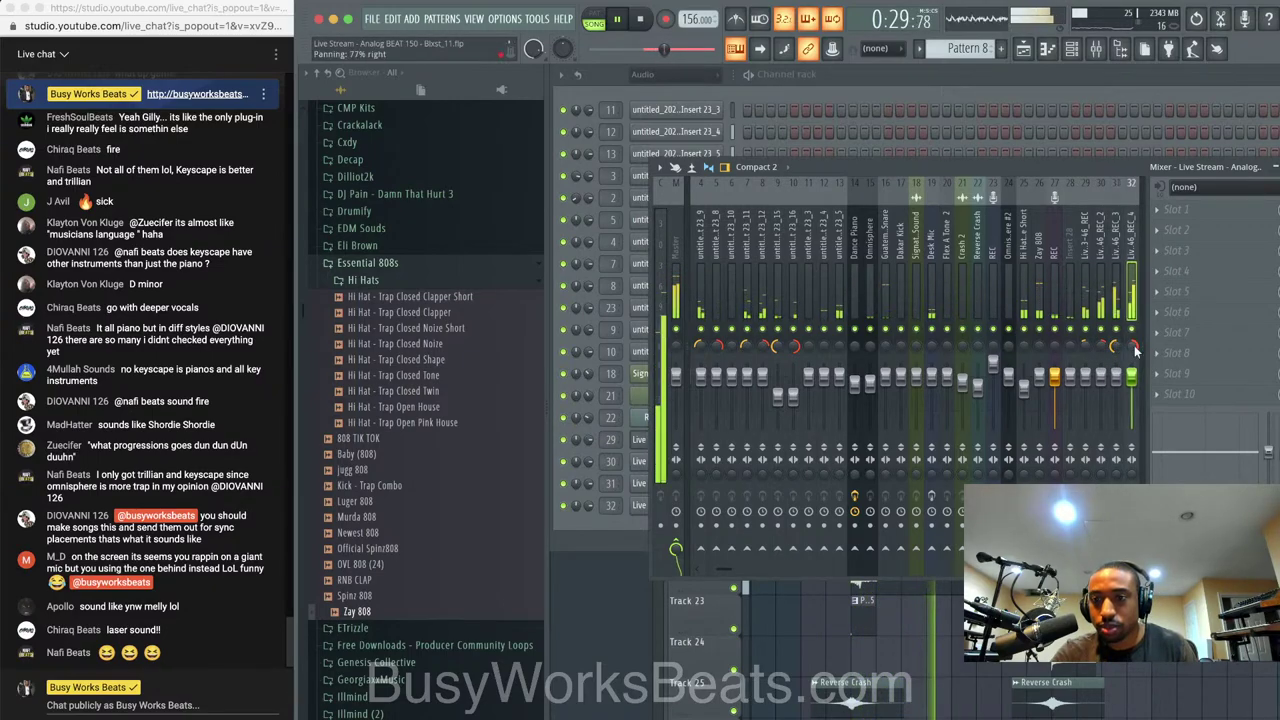
{"action": "left_click_drag", "start_coordinate": [1131, 376], "coordinate": [1116, 401]}
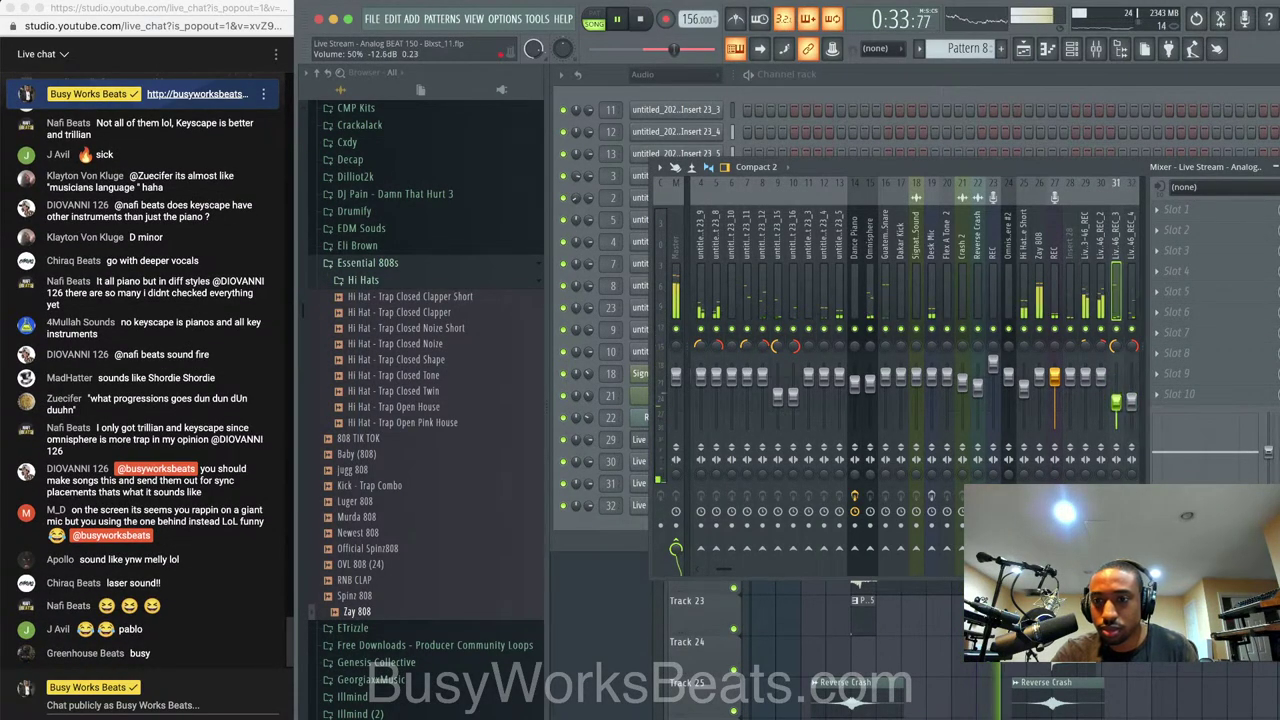
Save a new project version and slightly lower the REC and REC_2 vocal take tracks together in the mixer
{"action": "left_click", "coordinate": [1149, 587]}
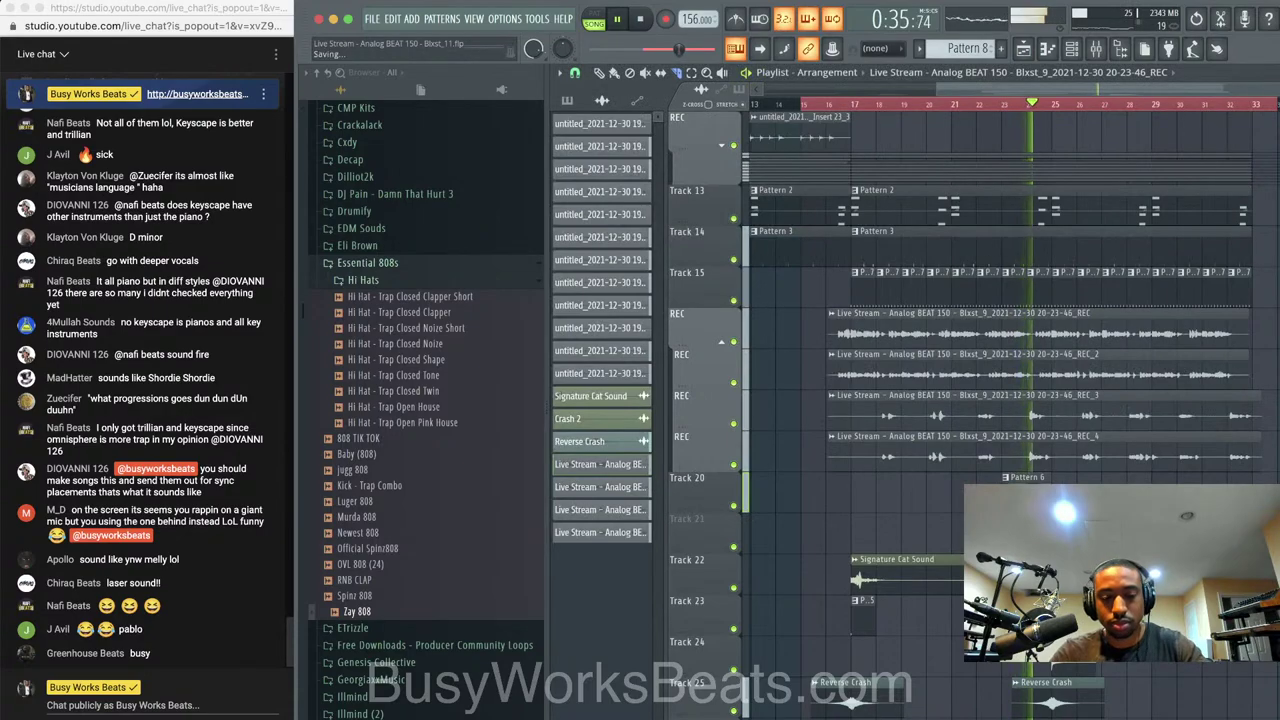
{"action": "key", "text": "super+n"}
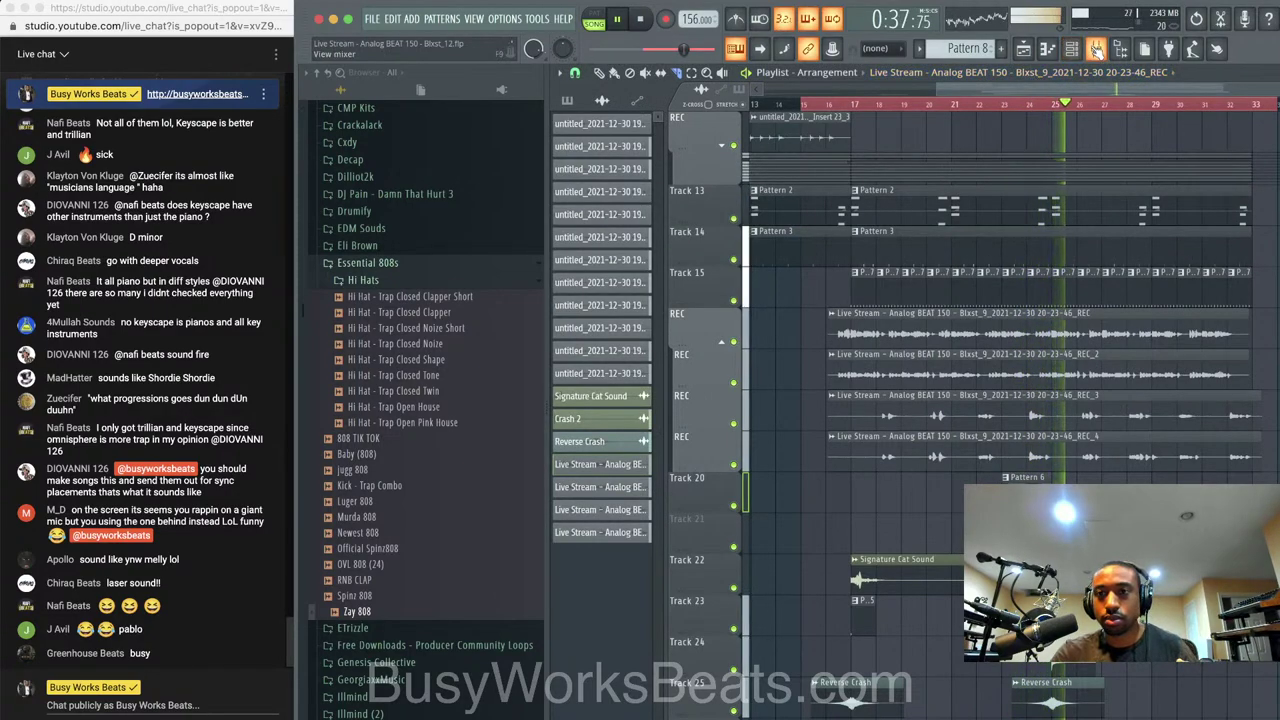
{"action": "left_click", "coordinate": [1095, 48]}
{"action": "left_click", "coordinate": [1087, 257]}
{"action": "left_click", "coordinate": [1101, 257], "text": "shift+super"}
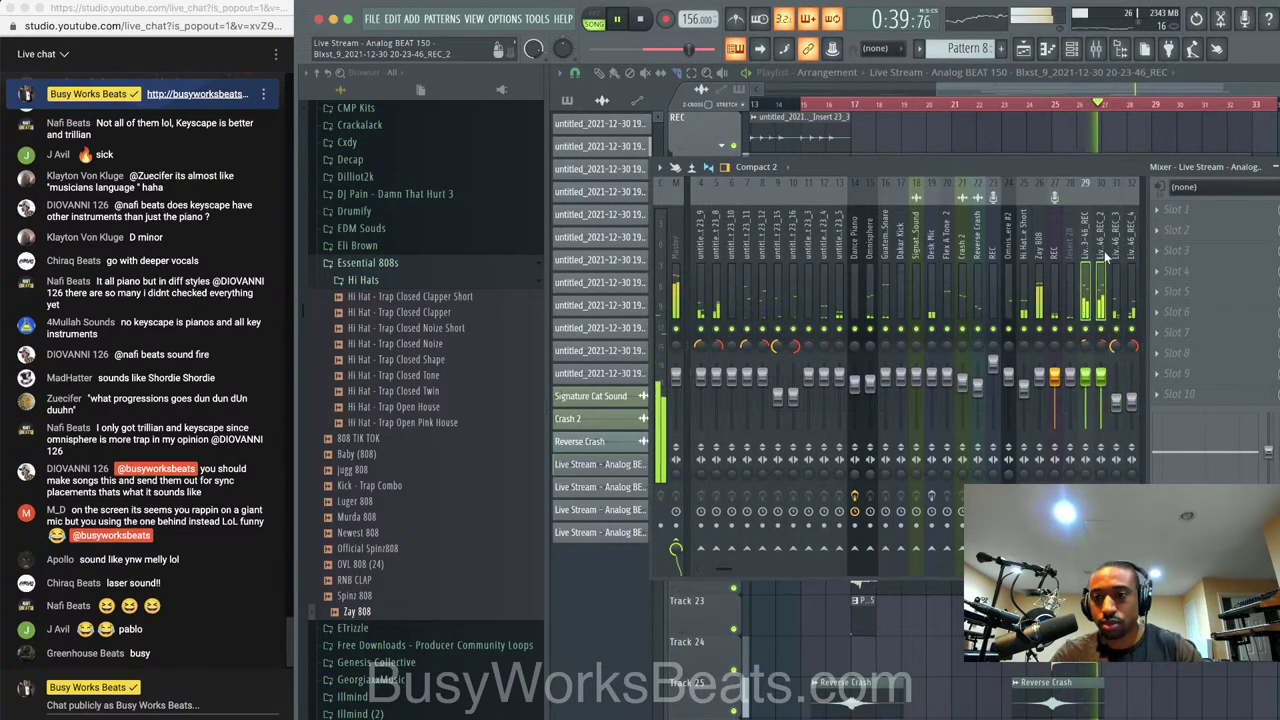
{"action": "left_click_drag", "start_coordinate": [1101, 377], "coordinate": [1101, 384]}
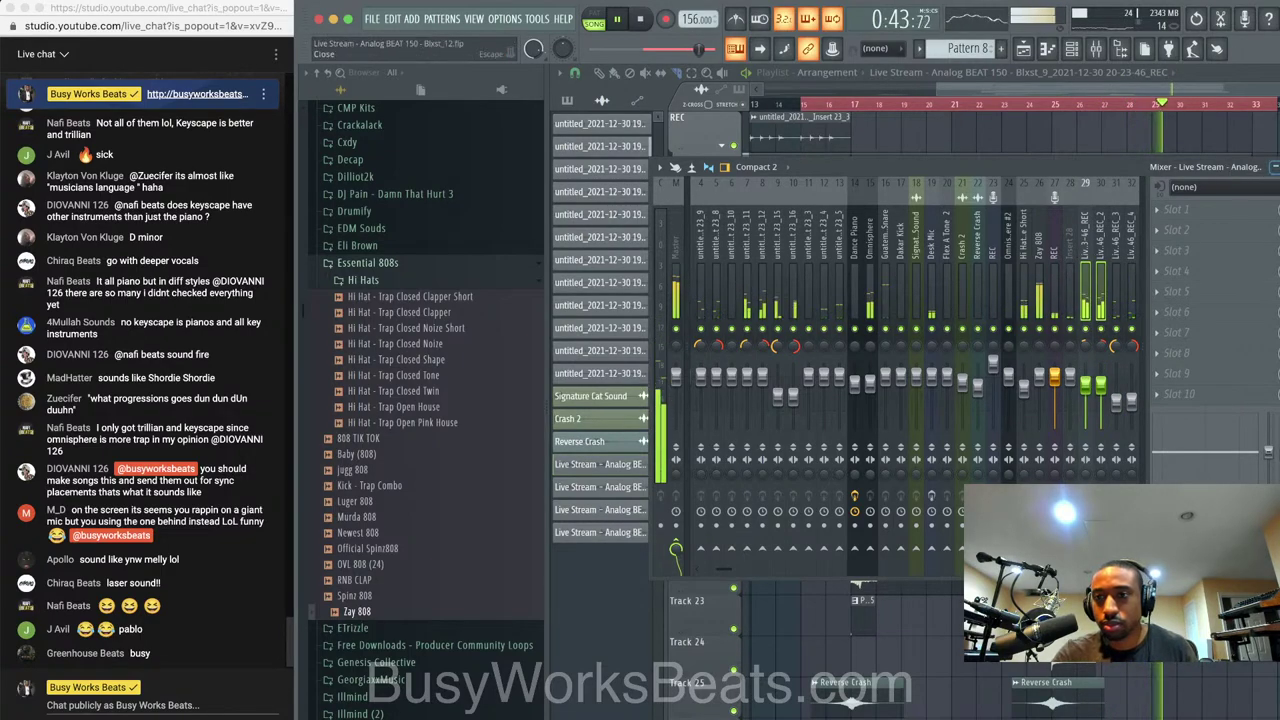
{"action": "left_click", "coordinate": [1095, 48]}
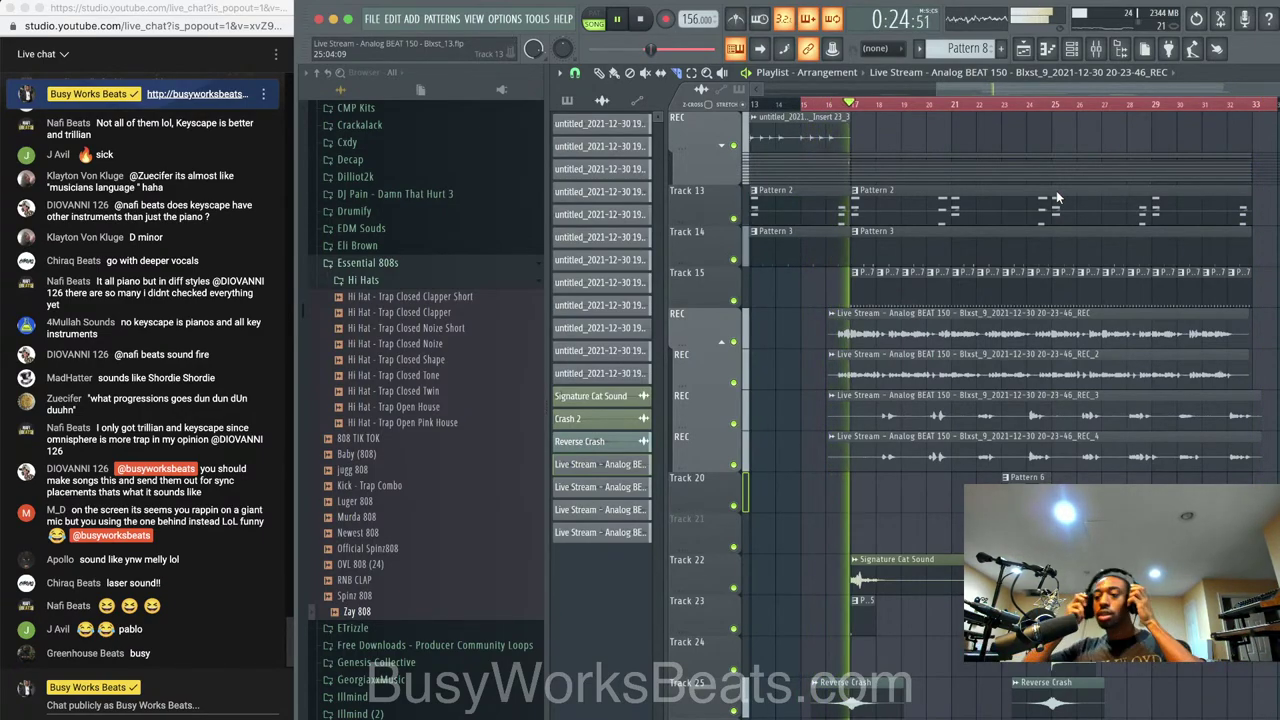
Stop playback and open the Zap Bay sample from the Bay Beats folder of AAA Drums FAST in a new channel
{"action": "key", "text": "space"}
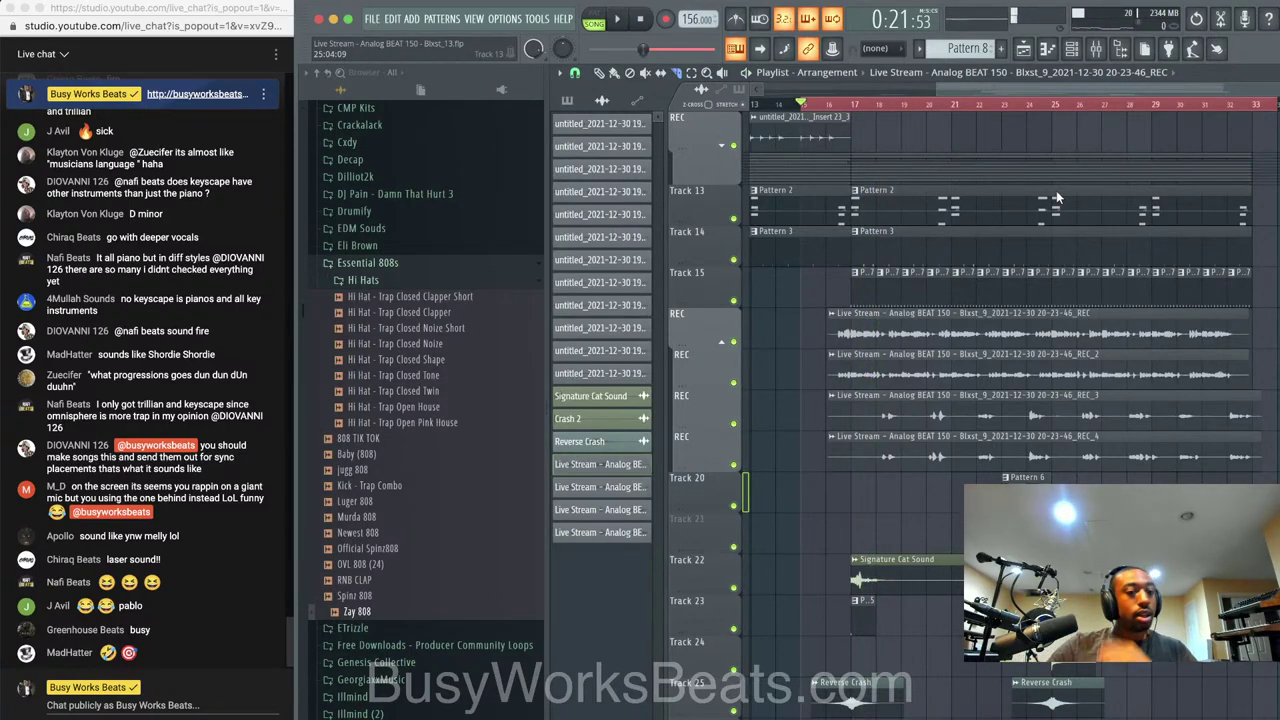
{"action": "key", "text": "F9"}
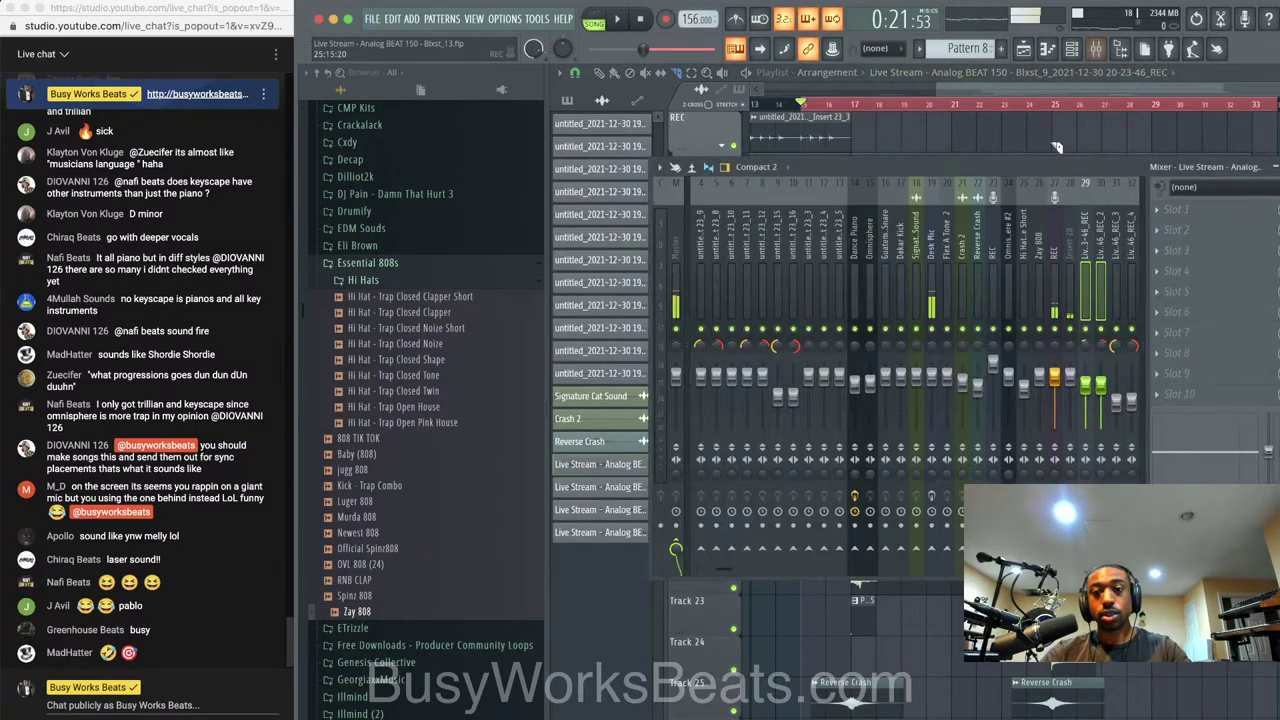
{"action": "key", "text": "F9"}
{"action": "key", "text": "ctrl+s"}
{"action": "left_click", "coordinate": [1074, 50]}
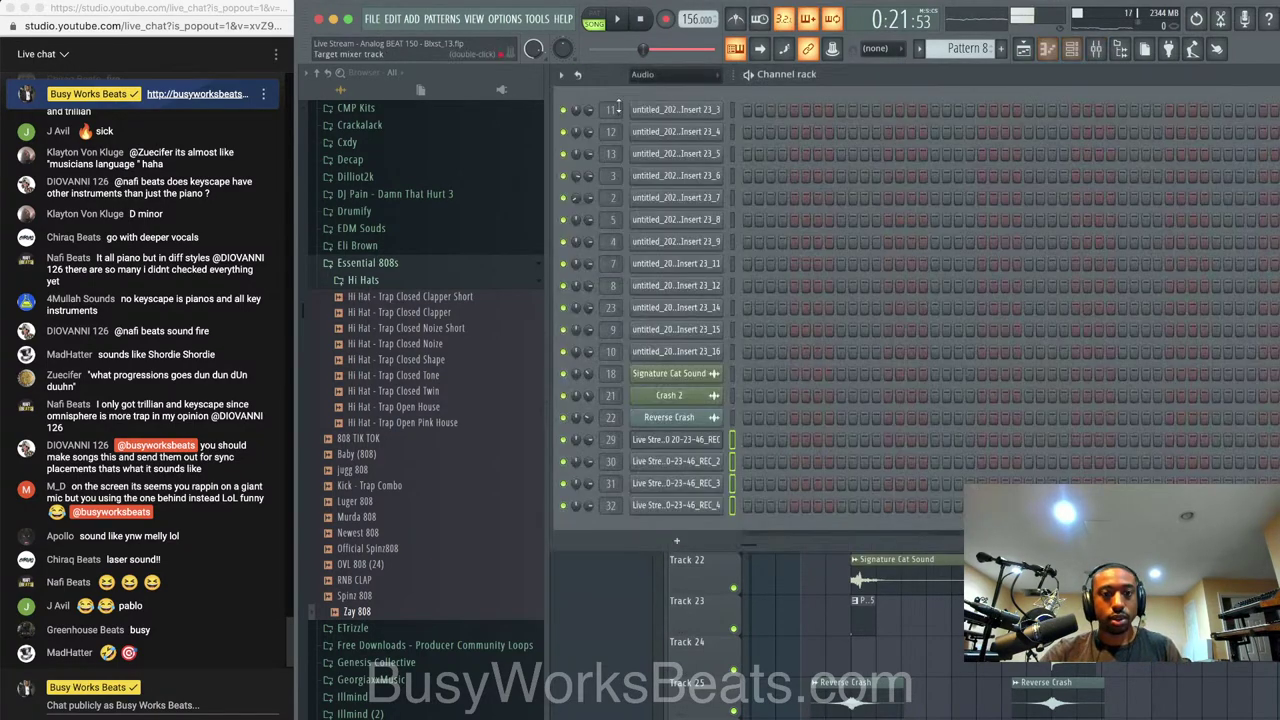
{"action": "scroll", "coordinate": [403, 178], "scroll_direction": "up", "scroll_amount": 5}
{"action": "scroll", "coordinate": [403, 178], "scroll_direction": "up", "scroll_amount": 5}
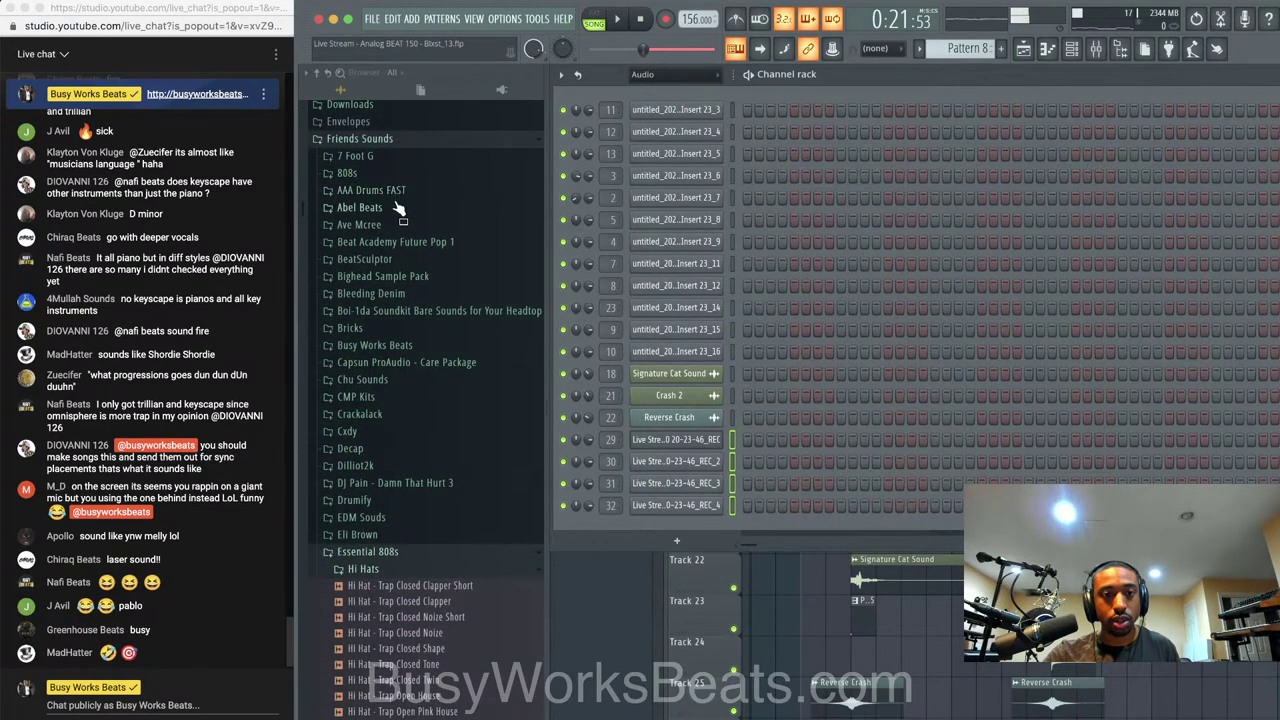
{"action": "left_click", "coordinate": [399, 194]}
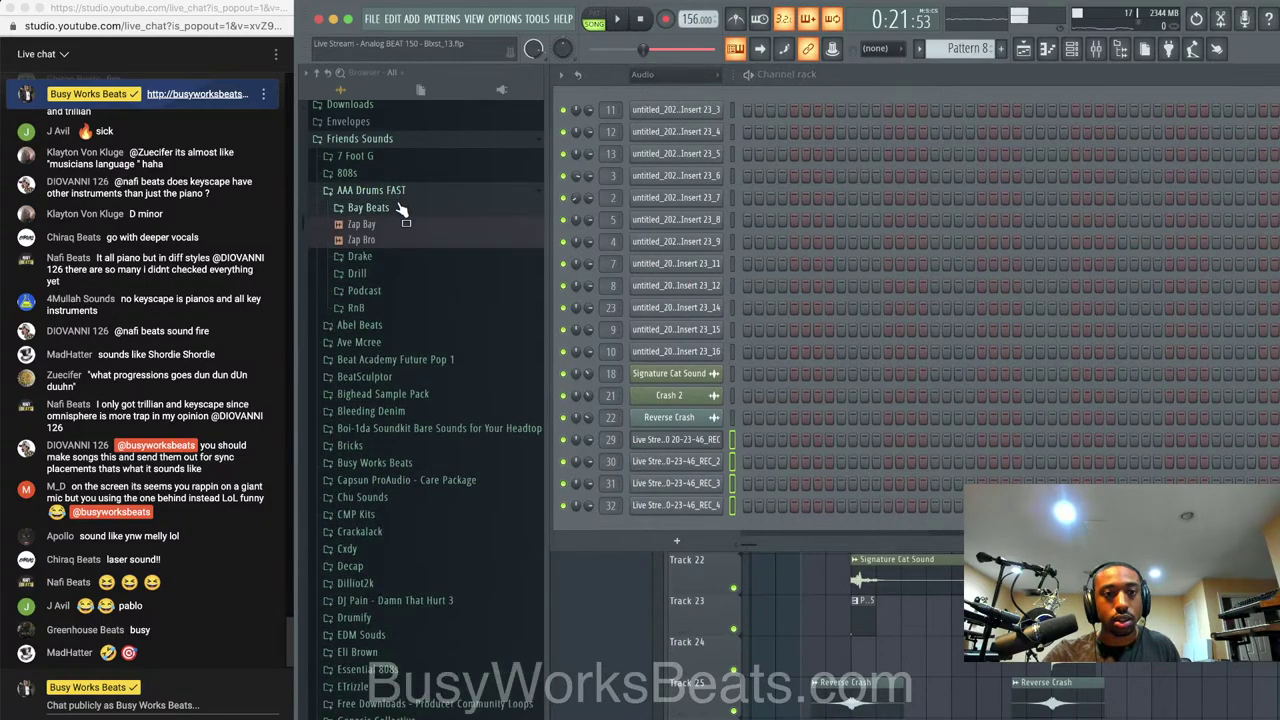
{"action": "right_click", "coordinate": [400, 234]}
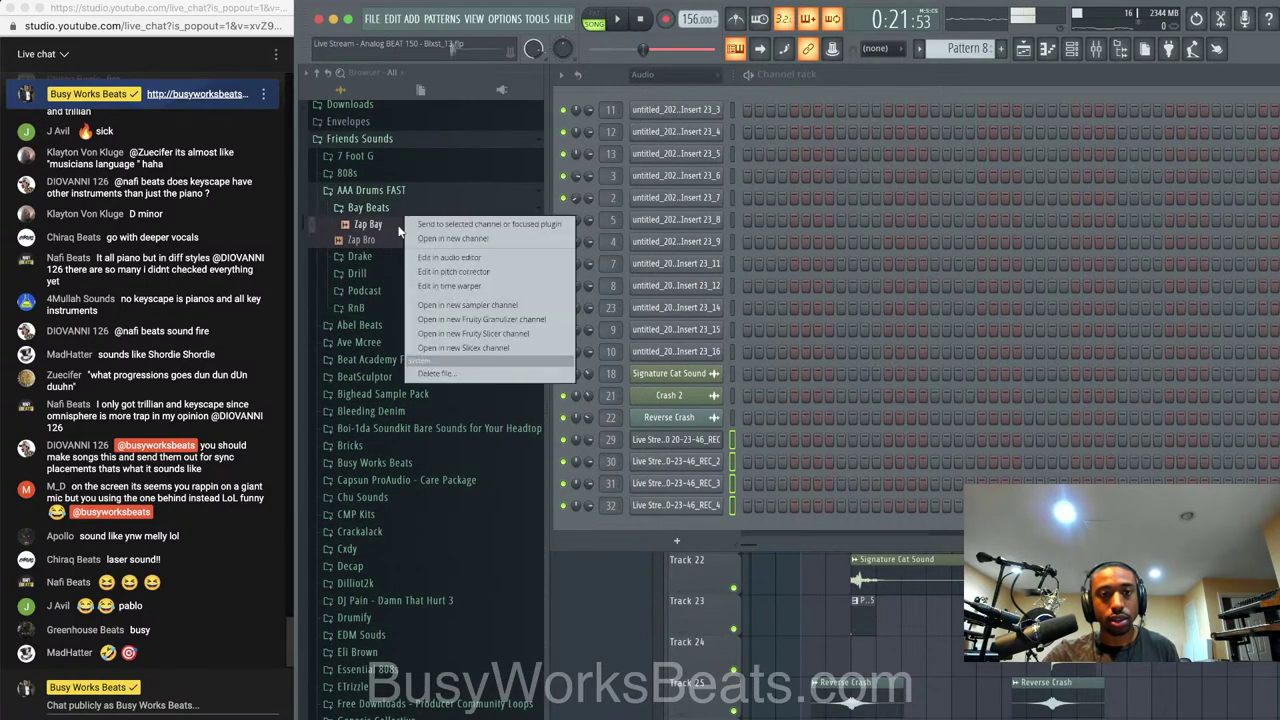
{"action": "left_click", "coordinate": [427, 244]}
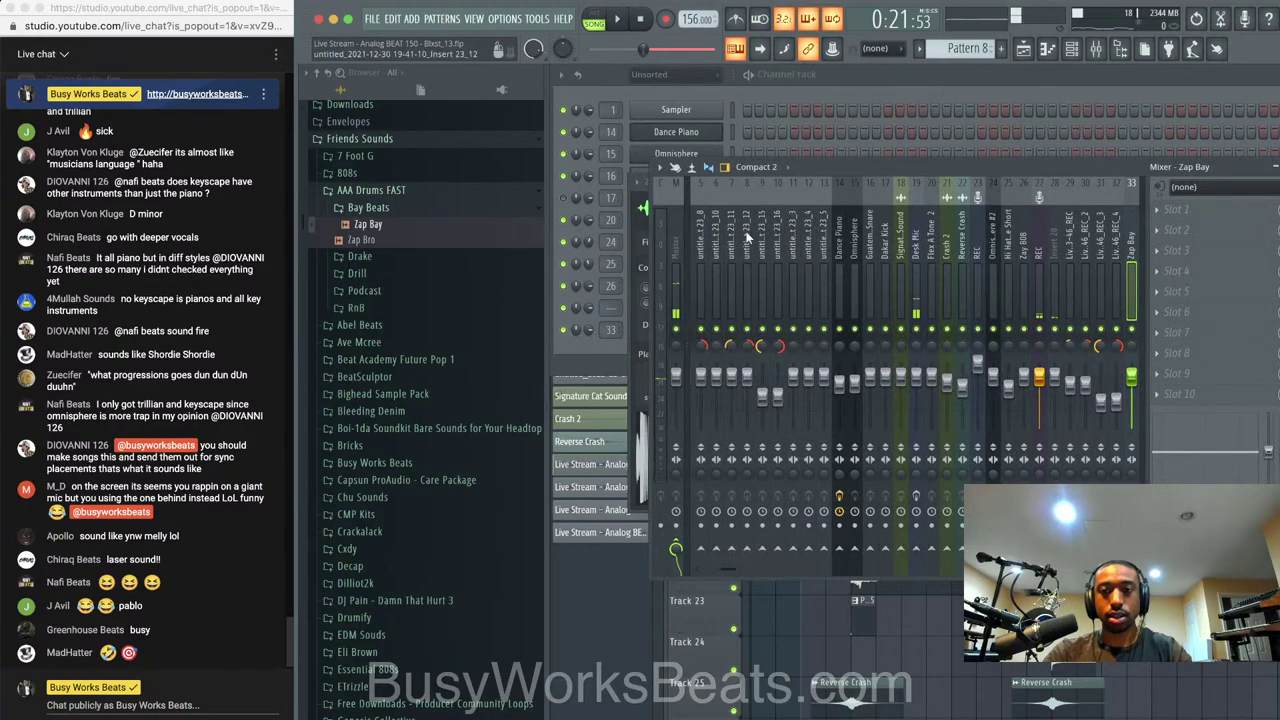
Check the Zap Bay channel's sampler settings in the channel rack, close them, and create a new empty pattern
{"action": "left_click", "coordinate": [614, 355]}
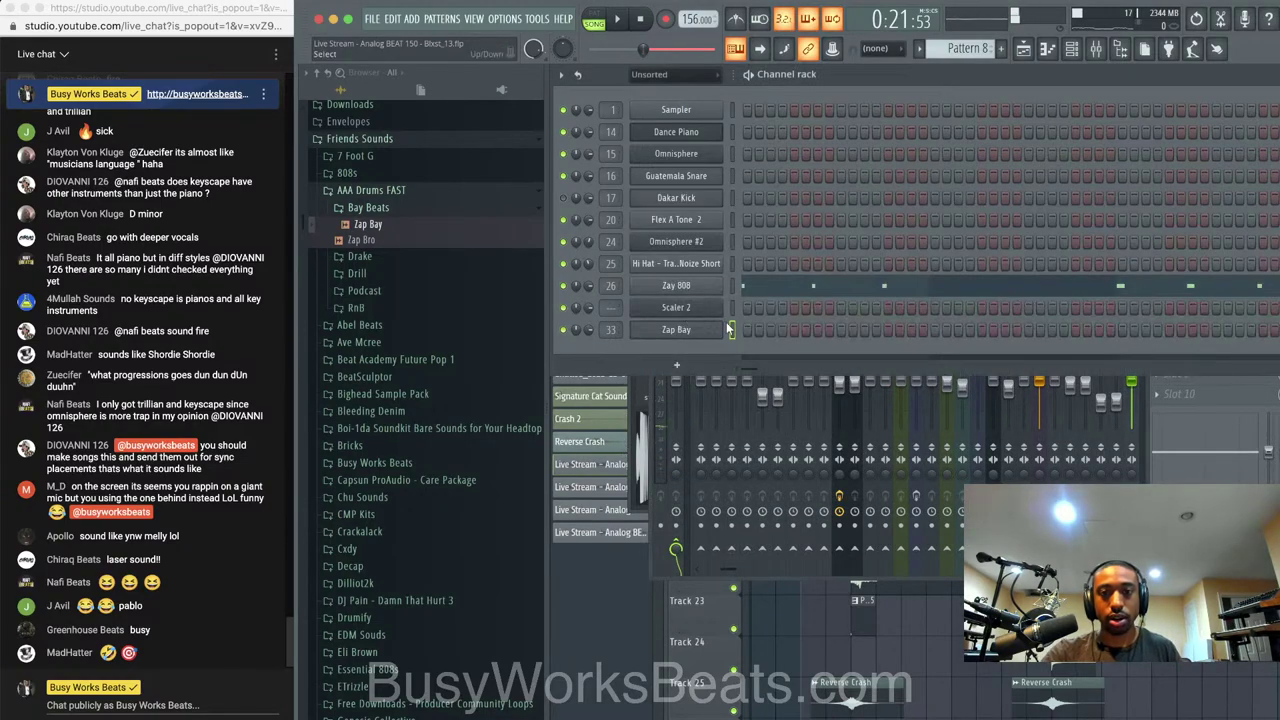
{"action": "left_click", "coordinate": [700, 329]}
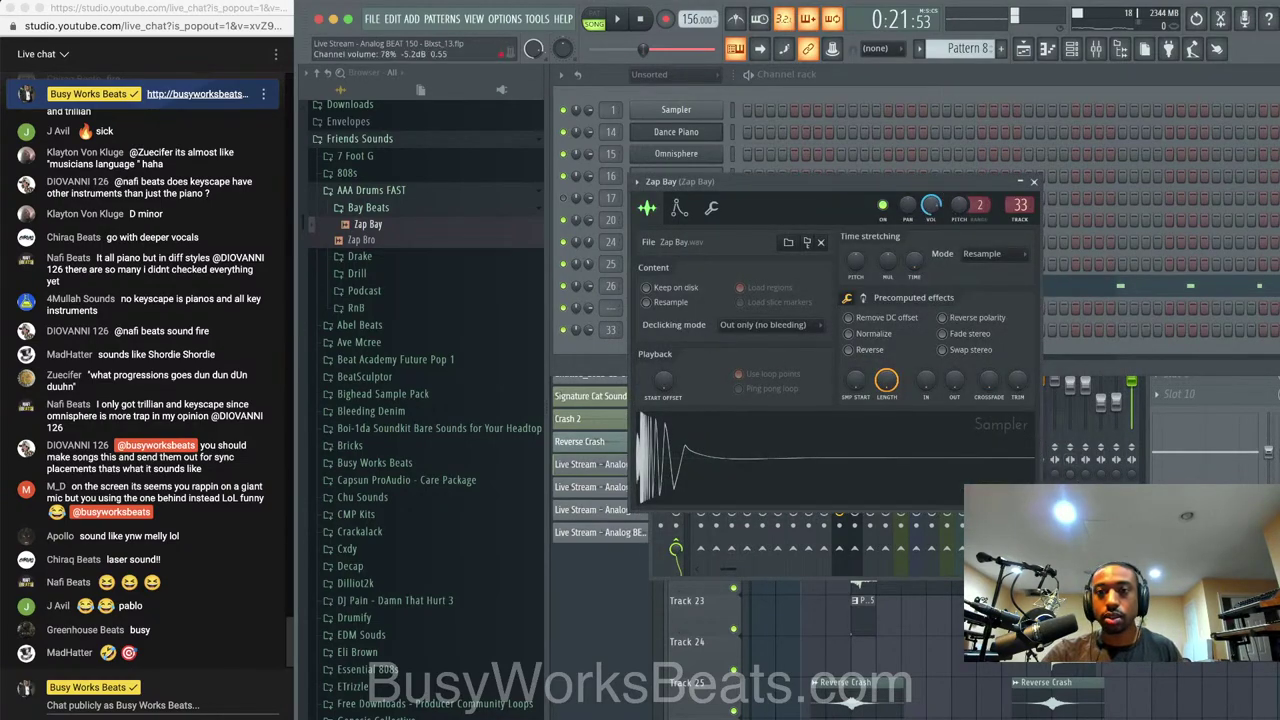
{"action": "left_click", "coordinate": [1034, 183]}
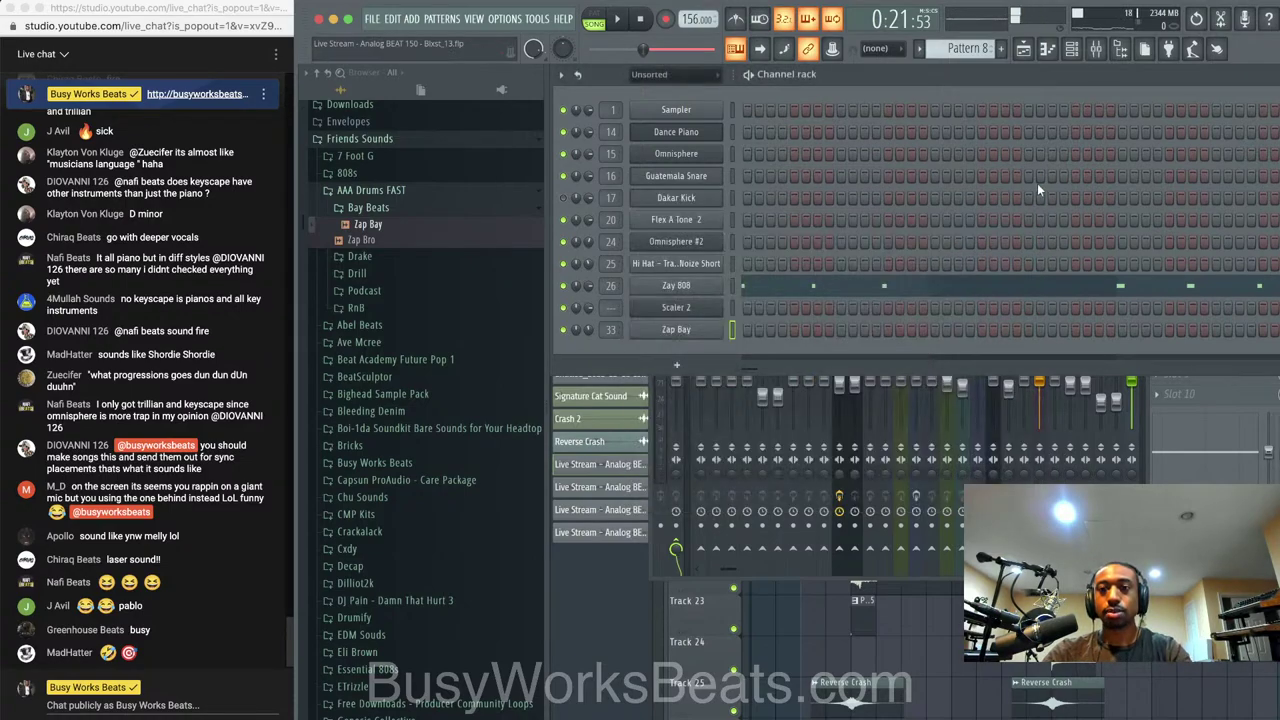
{"action": "right_click", "coordinate": [984, 53]}
{"action": "left_click", "coordinate": [1074, 68]}
{"action": "key", "text": "Return"}
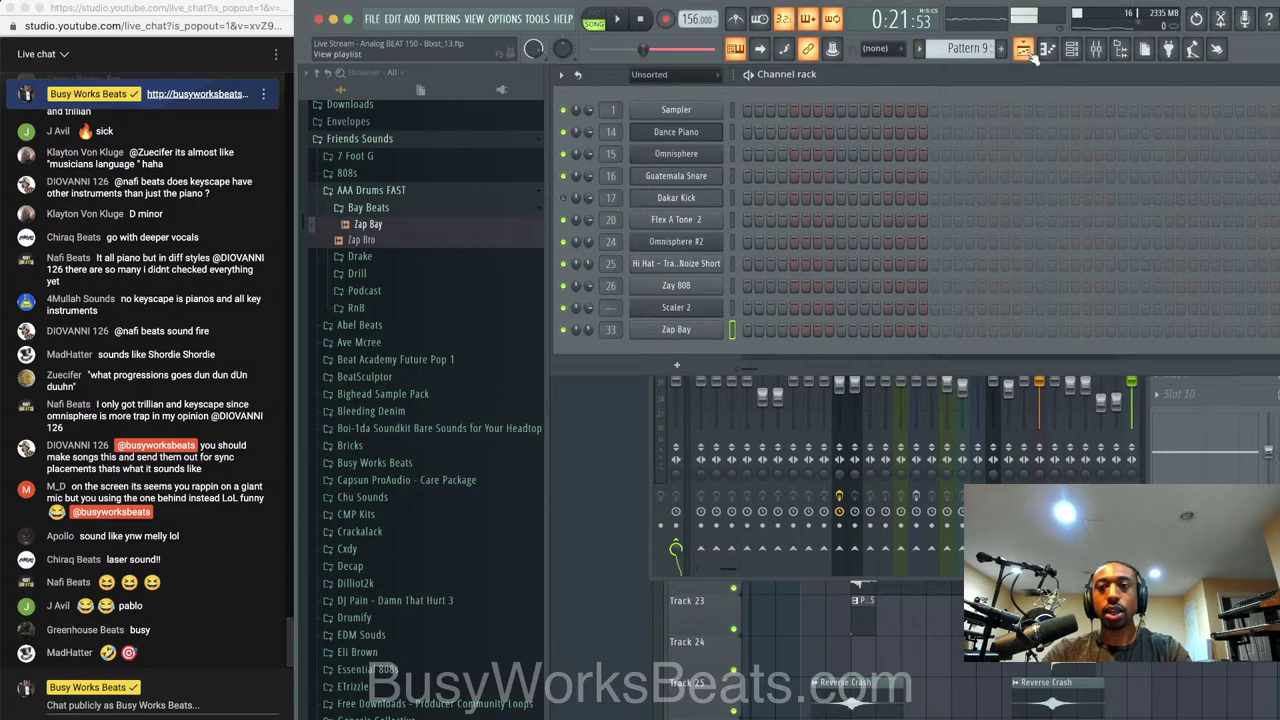
Play the song from the start and lower the Dance Piano track's volume in the mixer
{"action": "left_click", "coordinate": [1030, 52]}
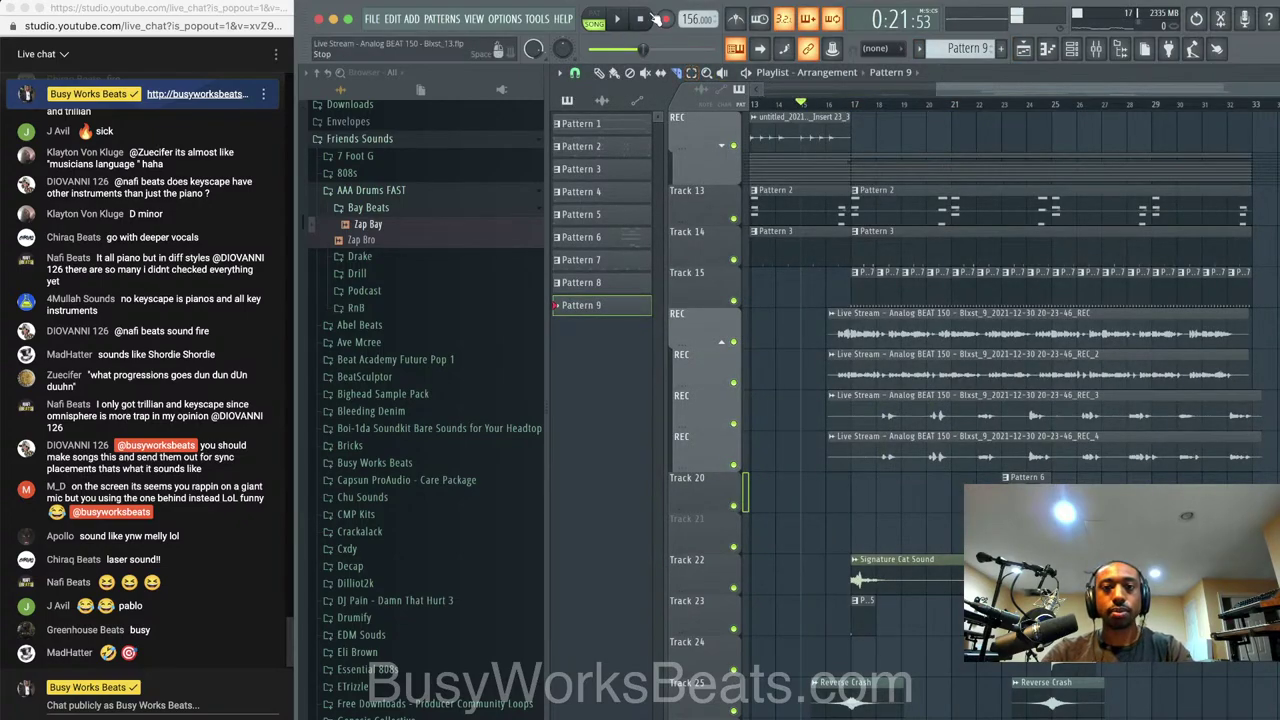
{"action": "key", "text": "space"}
{"action": "left_click", "coordinate": [1096, 49]}
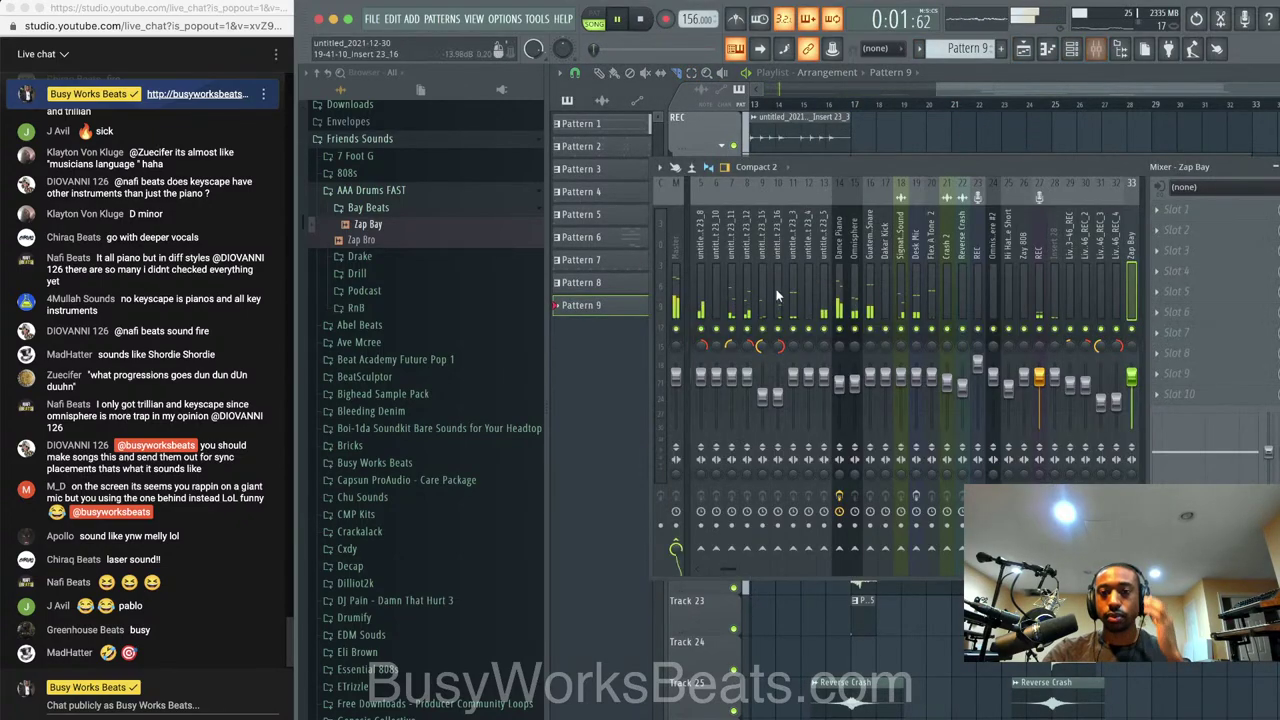
{"action": "left_click", "coordinate": [843, 310]}
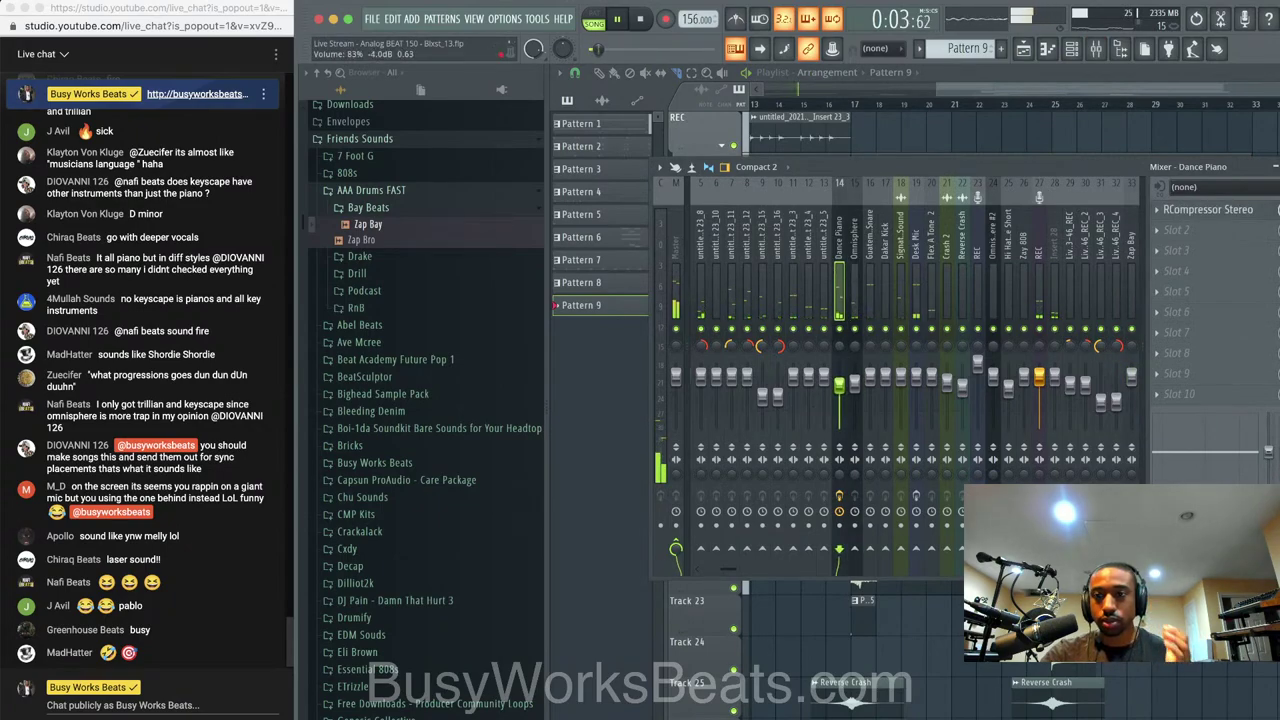
Mute the REC track on insert 27 and the Desk Mic track, and save a new project version
{"action": "left_click", "coordinate": [1040, 327]}
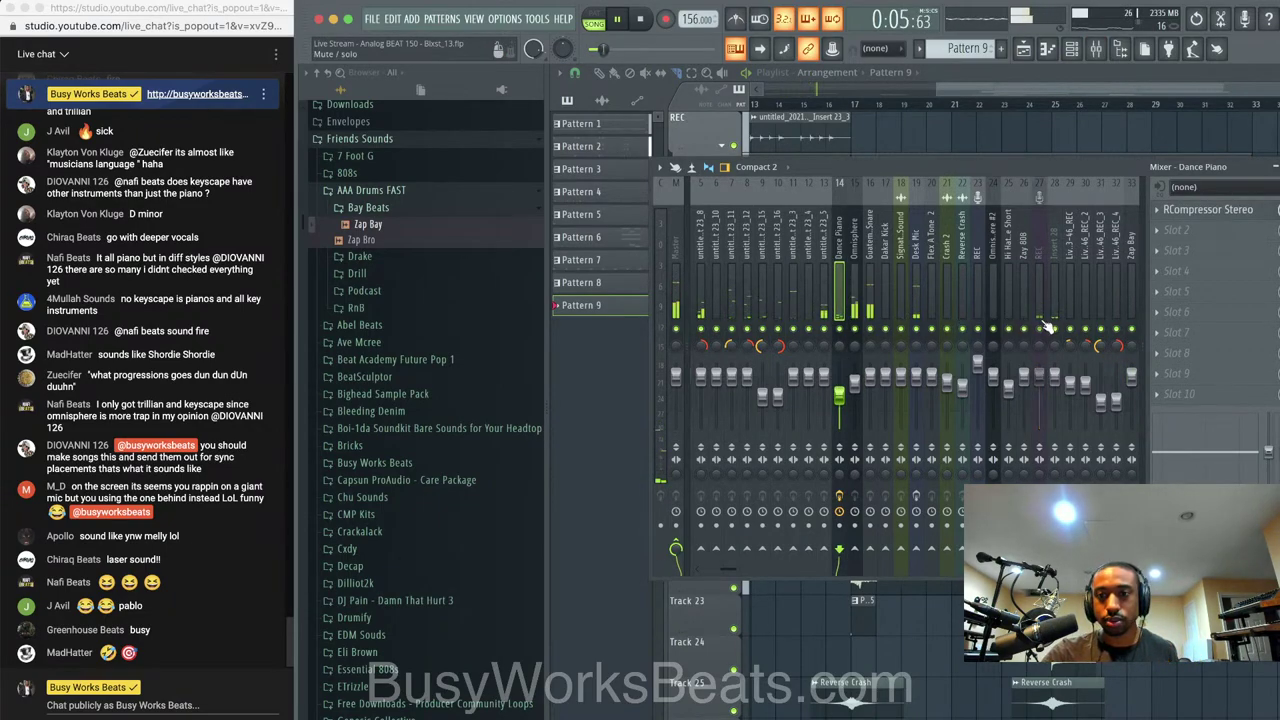
{"action": "left_click", "coordinate": [1053, 285]}
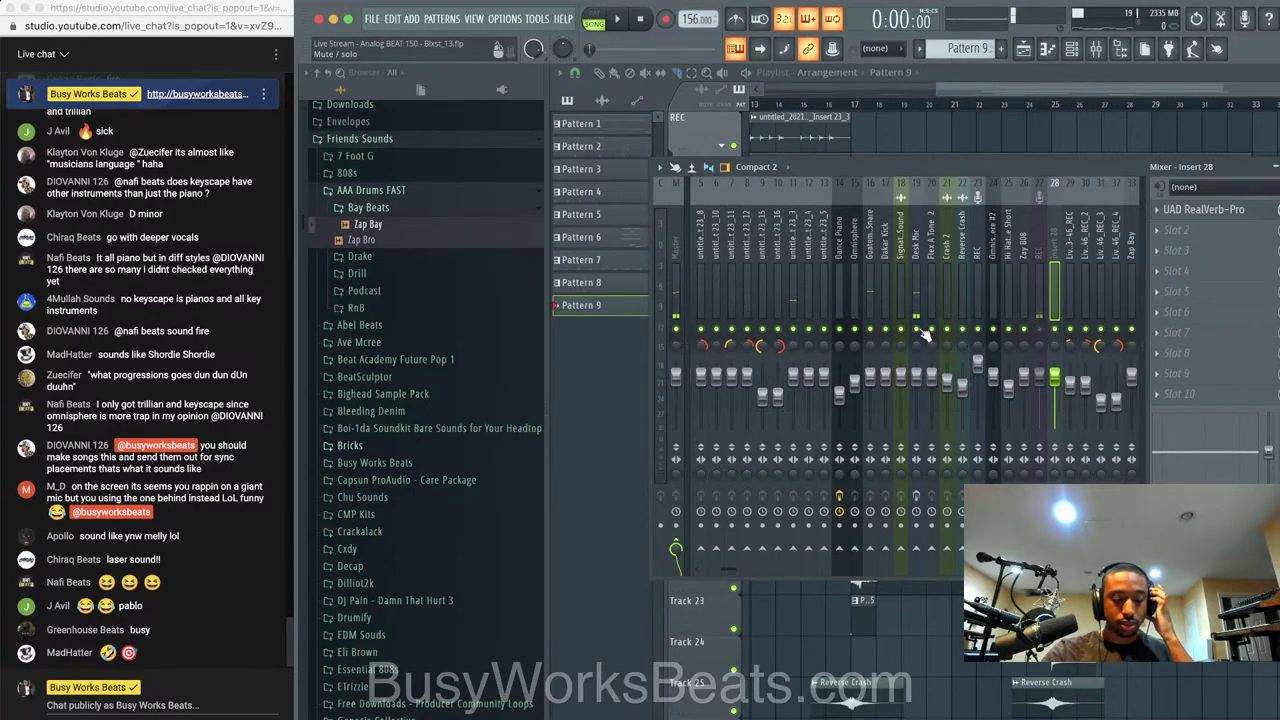
{"action": "key", "text": "space"}
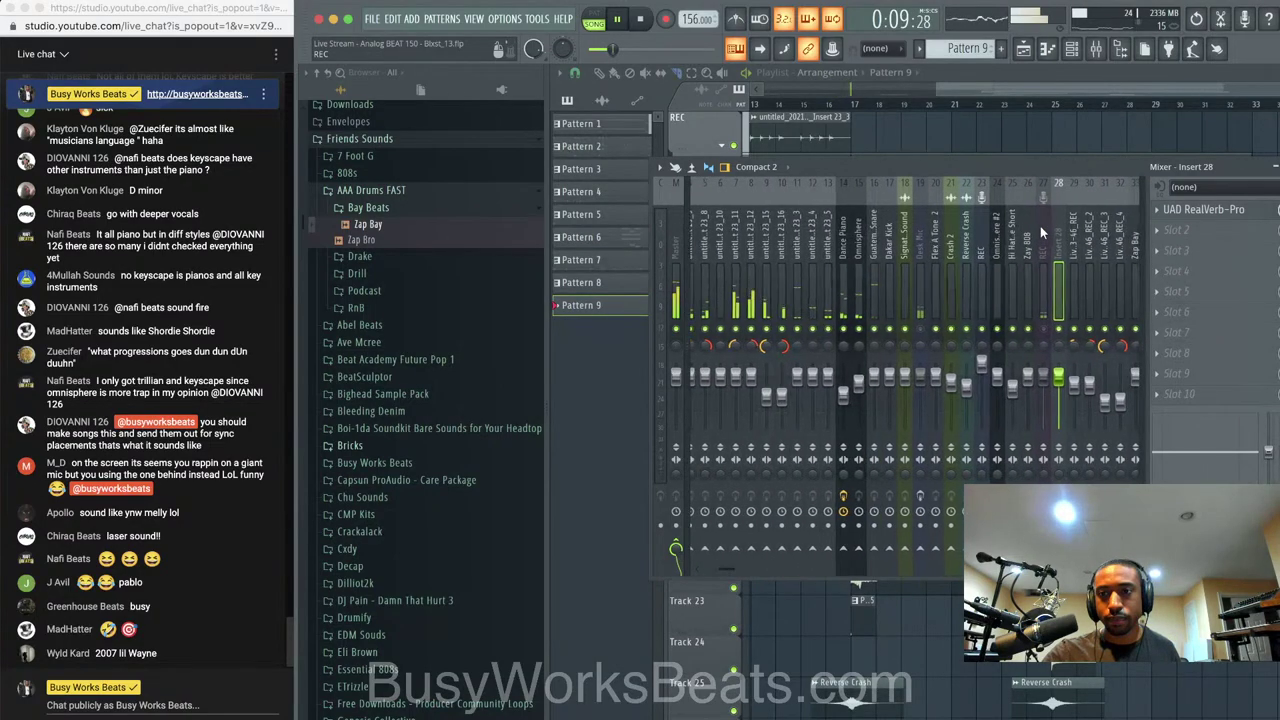
{"action": "key", "text": "ctrl+s"}
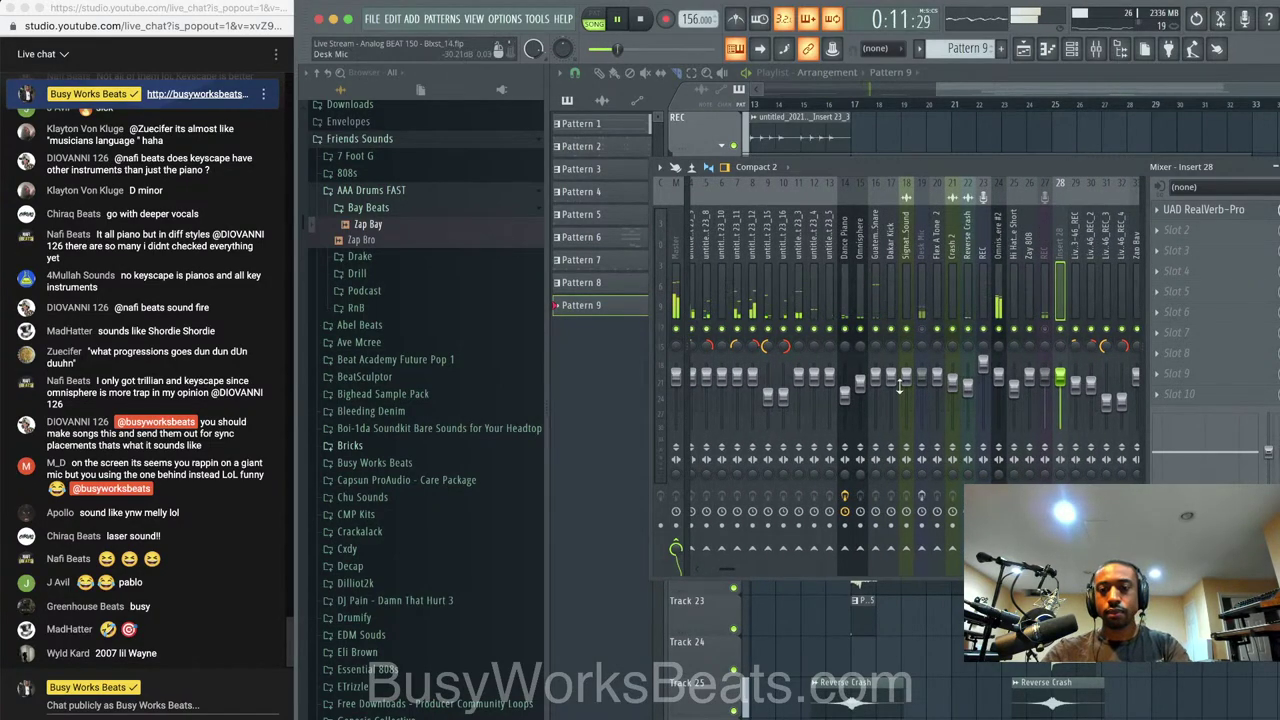
Rename the unused mixer track Insert 34 as Guitars
{"action": "left_click_drag", "start_coordinate": [735, 568], "coordinate": [766, 565]}
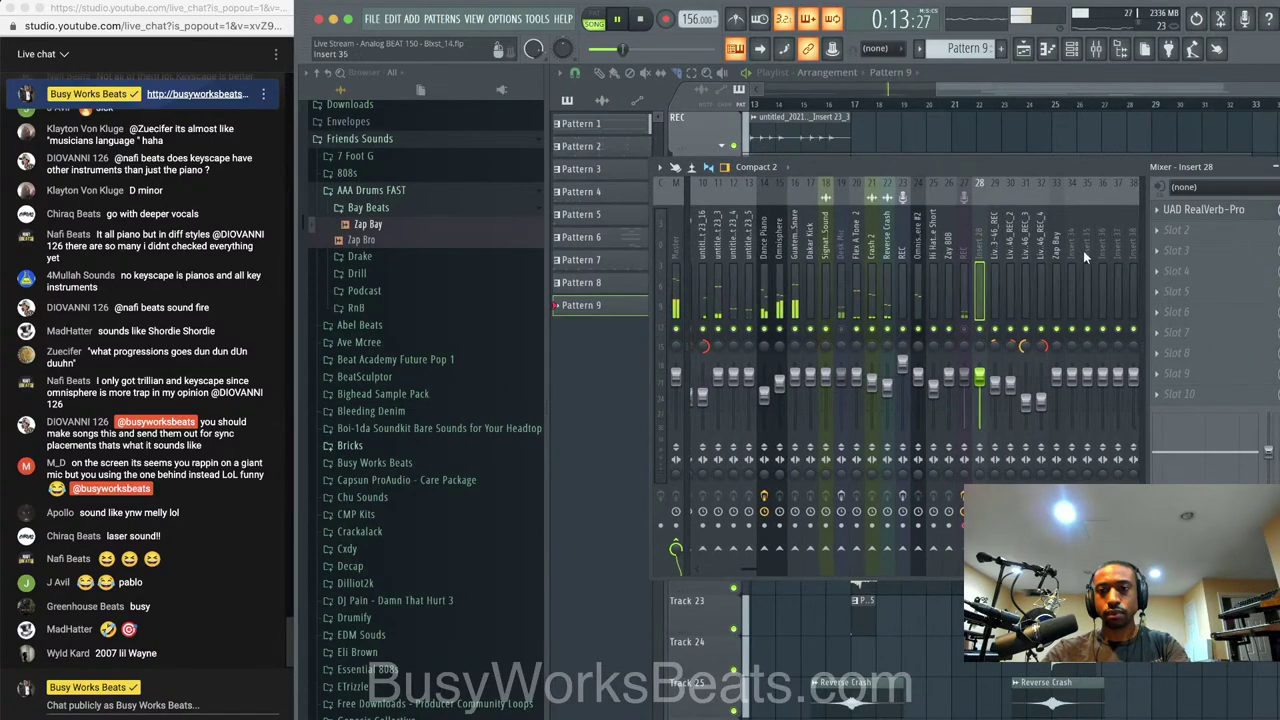
{"action": "right_click", "coordinate": [1074, 182]}
{"action": "left_click", "coordinate": [1120, 194]}
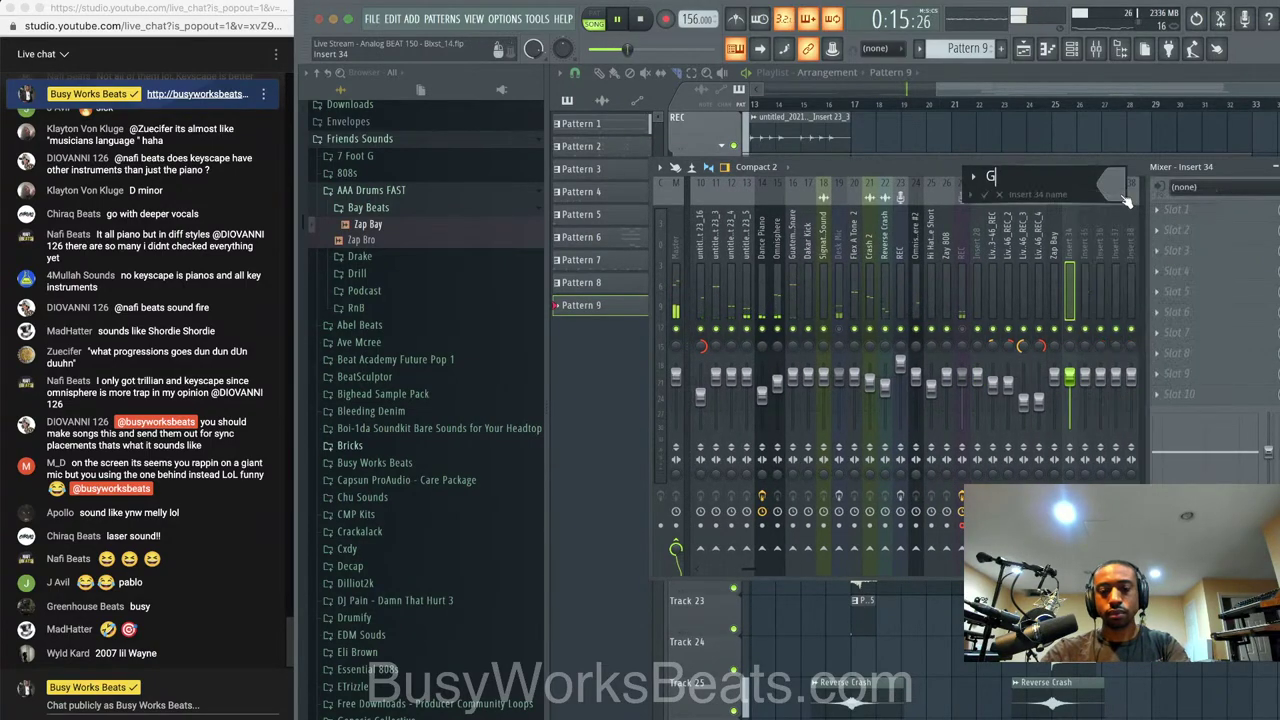
{"action": "type", "text": "Guitars"}
{"action": "key", "text": "Return"}
Move the Guitars mixer track to slot 14, directly after the recorded guitar tracks
{"action": "key", "text": "alt+Left"}
{"action": "key", "text": "alt+Left"}
{"action": "key", "text": "alt+Left"}
{"action": "key", "text": "alt+Left"}
{"action": "key", "text": "alt+Left"}
{"action": "key", "text": "alt+Left"}
{"action": "key", "text": "alt+Left"}
{"action": "key", "text": "alt+Left"}
{"action": "key", "text": "alt+Left"}
{"action": "key", "text": "alt+Left"}
{"action": "key", "text": "alt+Left"}
{"action": "key", "text": "alt+Left"}
{"action": "key", "text": "alt+Left"}
{"action": "key", "text": "alt+Left"}
{"action": "key", "text": "alt+Left"}
{"action": "key", "text": "alt+Left"}
{"action": "key", "text": "alt+Left"}
{"action": "key", "text": "alt+Left"}
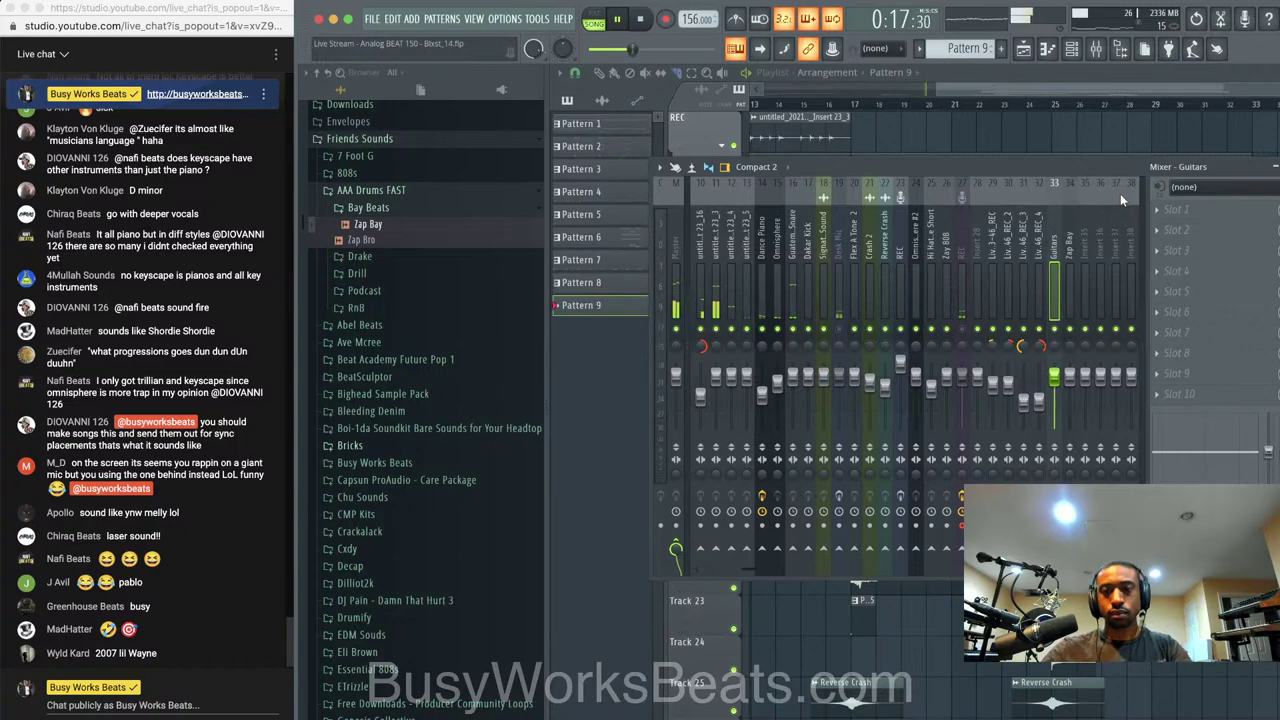
{"action": "key", "text": "alt+Left"}
{"action": "key", "text": "alt+Left"}
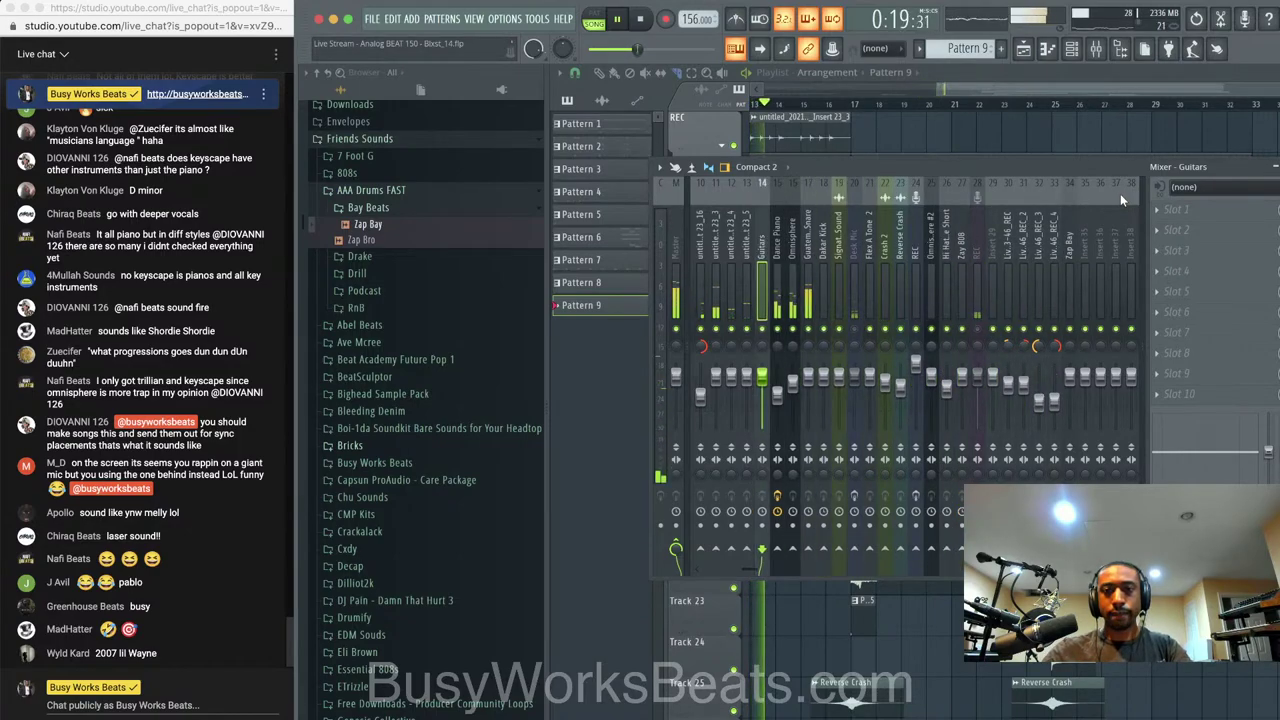
Select the recorded guitar tracks on inserts 2 to 13 and route them to the Guitars track only
{"action": "scroll", "coordinate": [868, 240], "scroll_direction": "up", "scroll_amount": 5}
{"action": "left_click_drag", "start_coordinate": [884, 244], "coordinate": [715, 243]}
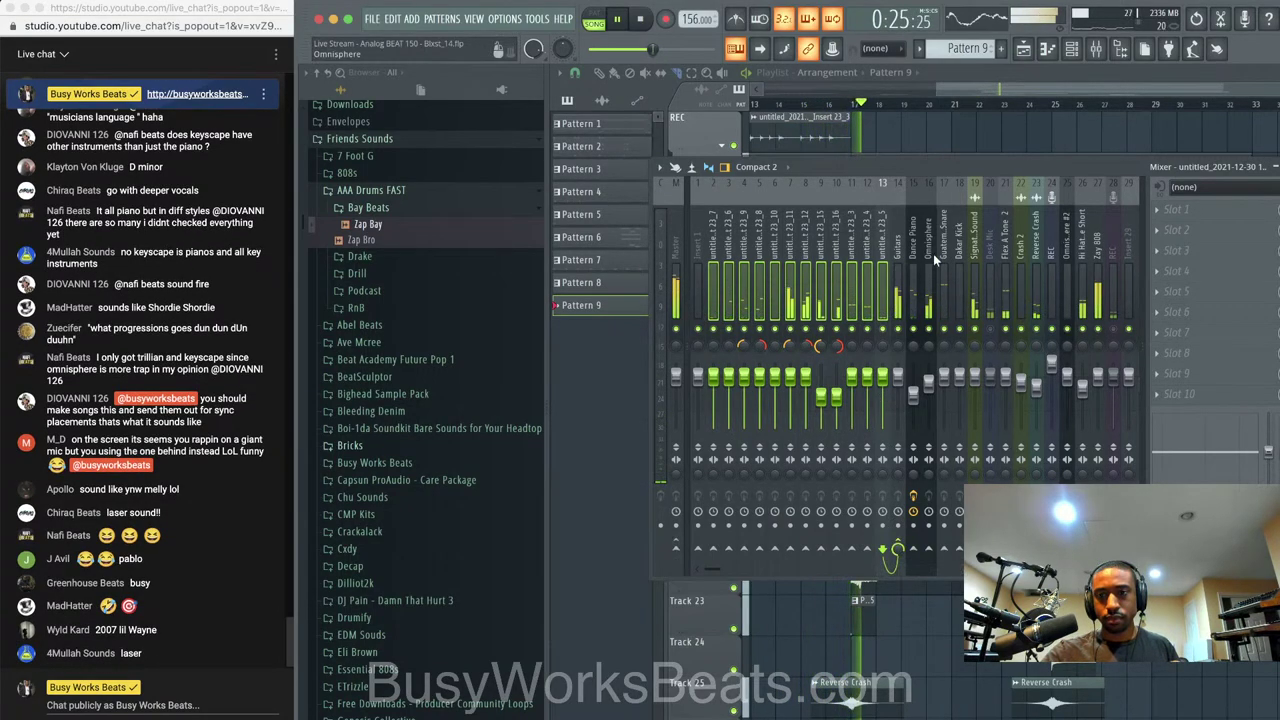
{"action": "scroll", "coordinate": [898, 250], "scroll_direction": "down", "scroll_amount": 5}
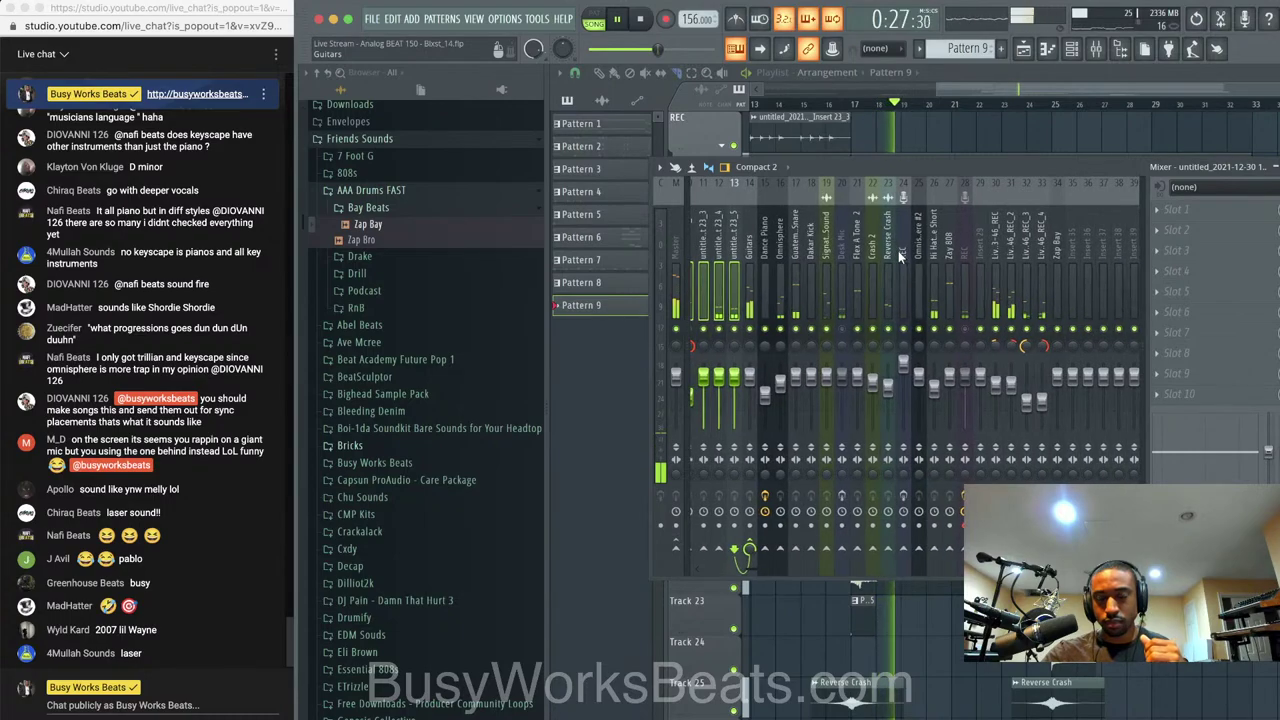
{"action": "scroll", "coordinate": [898, 250], "scroll_direction": "down", "scroll_amount": 2}
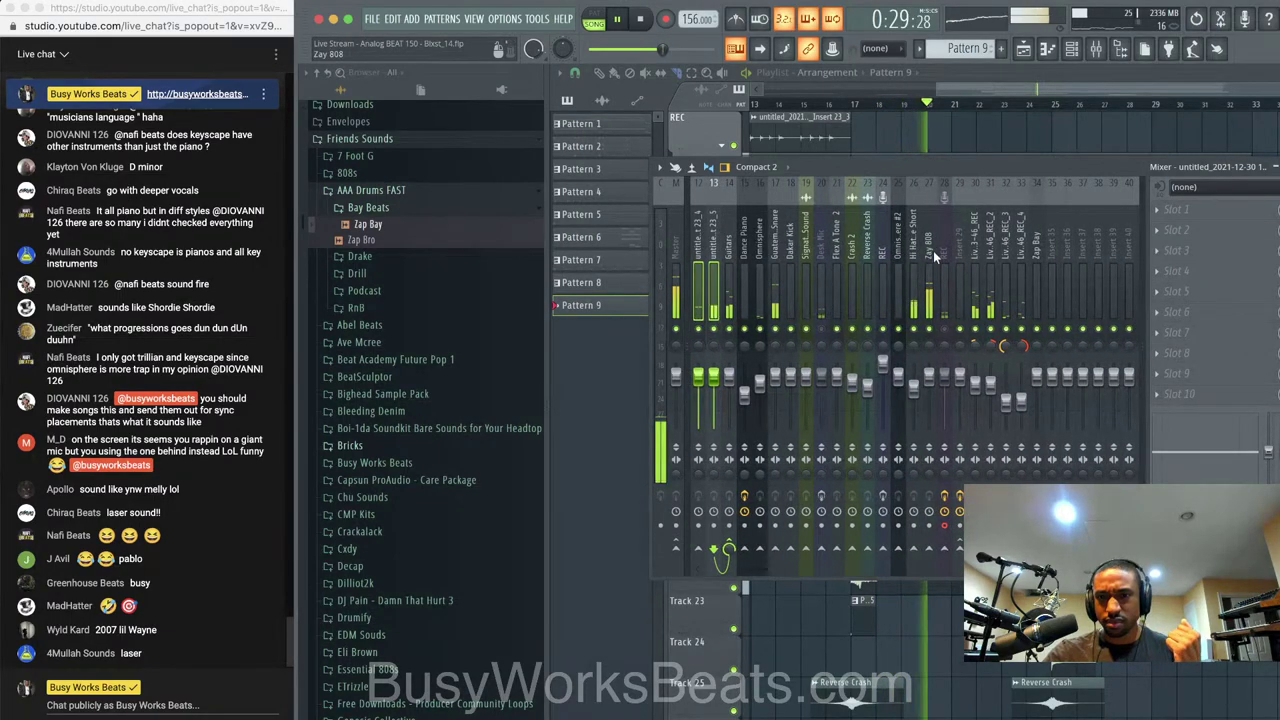
{"action": "scroll", "coordinate": [948, 251], "scroll_direction": "down", "scroll_amount": 1}
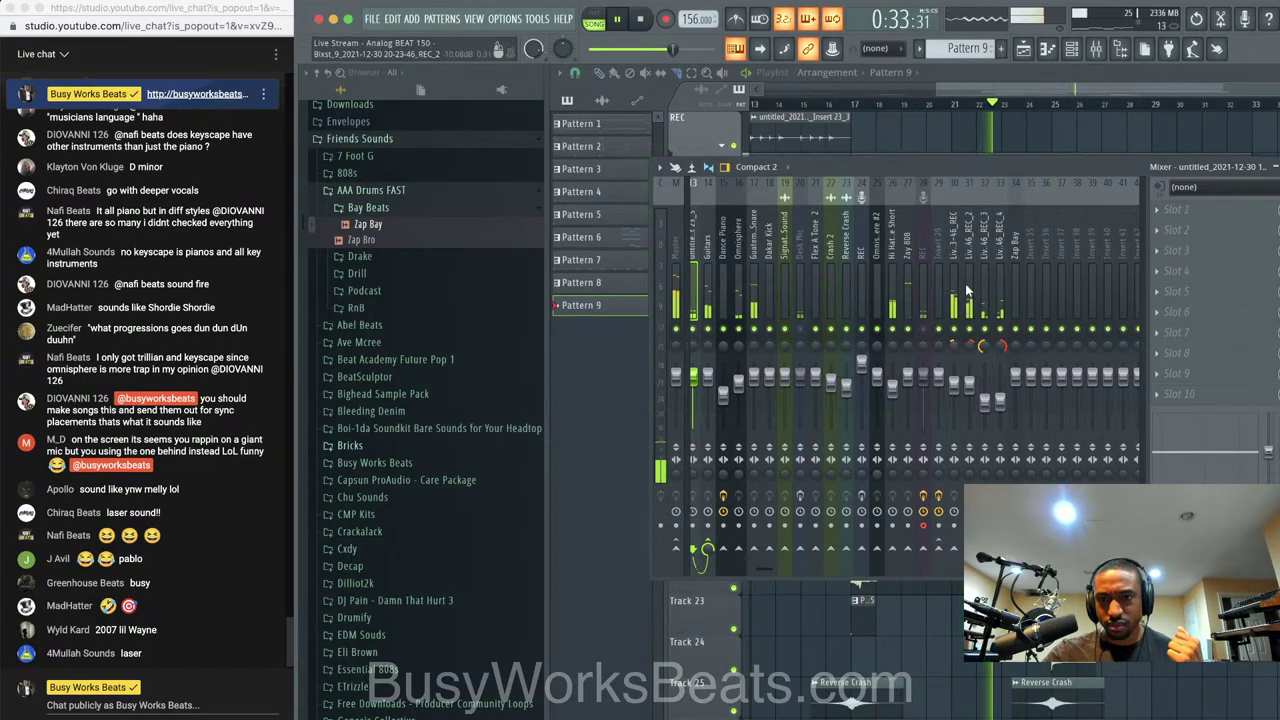
{"action": "key", "text": "F9"}
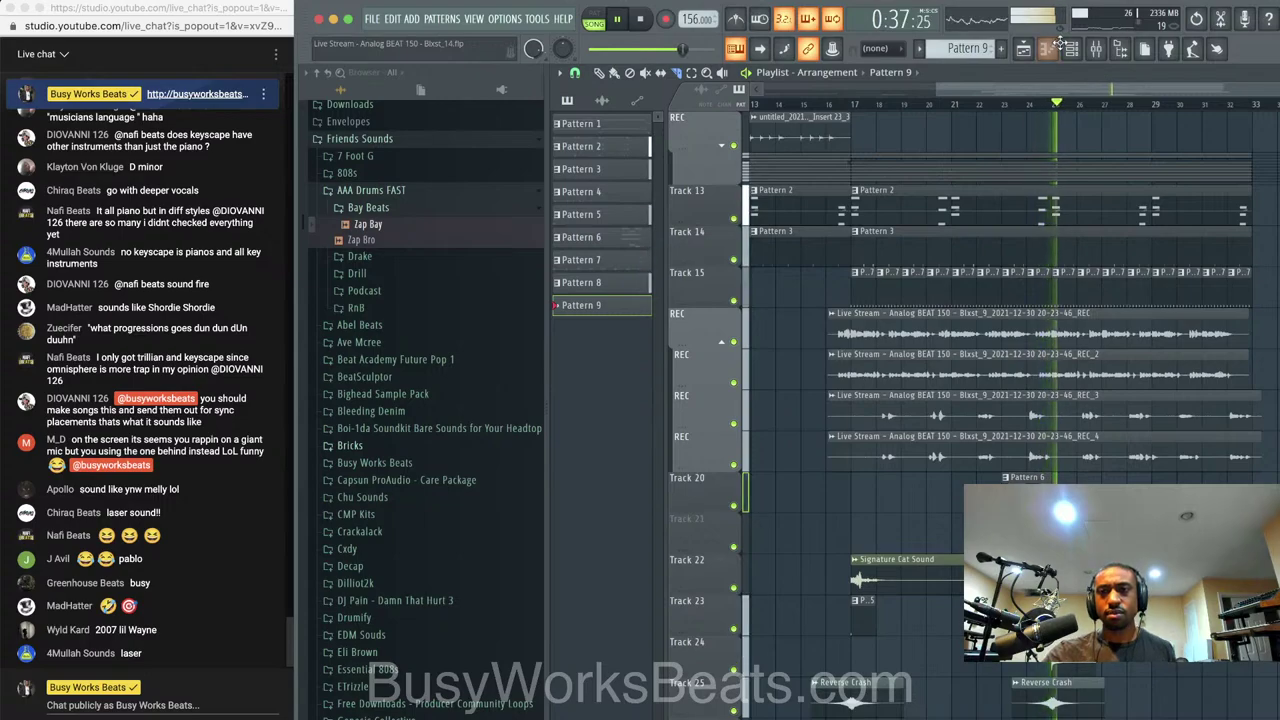
Trim the starts of the REC_3 and REC_4 vocal clips in the playlist to just before bar 18
{"action": "key", "text": "F6"}
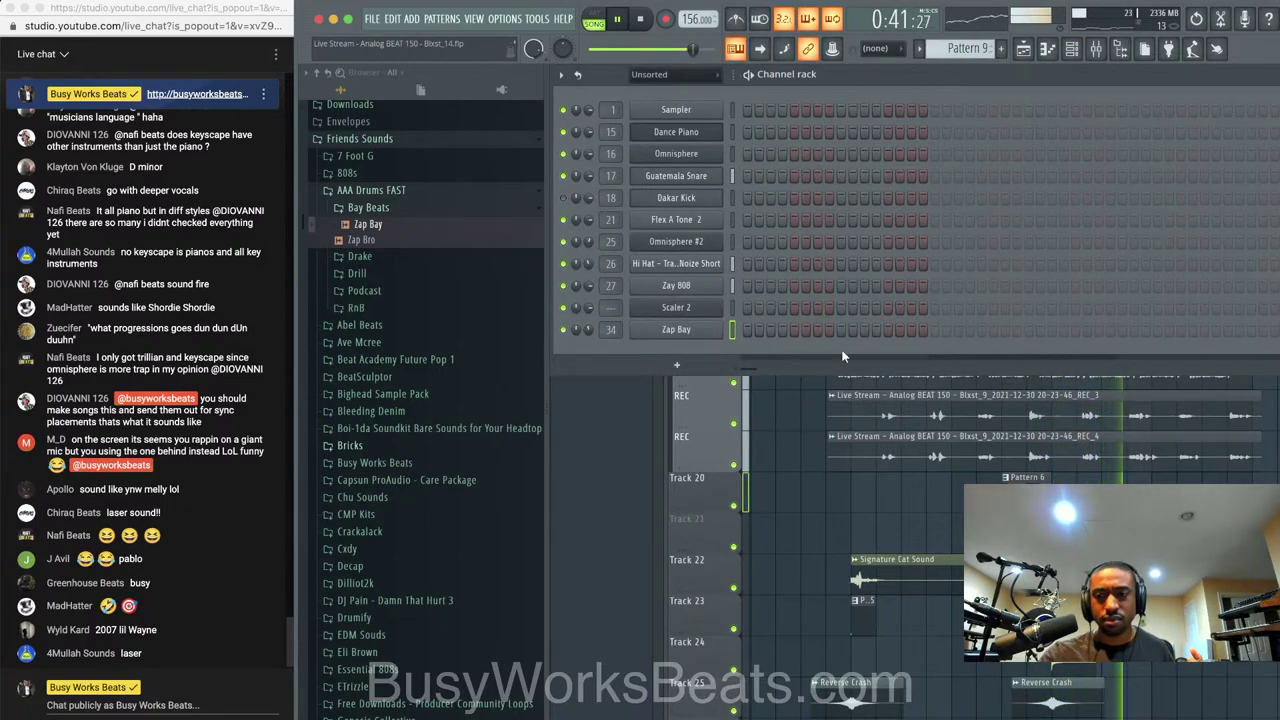
{"action": "key", "text": "F6"}
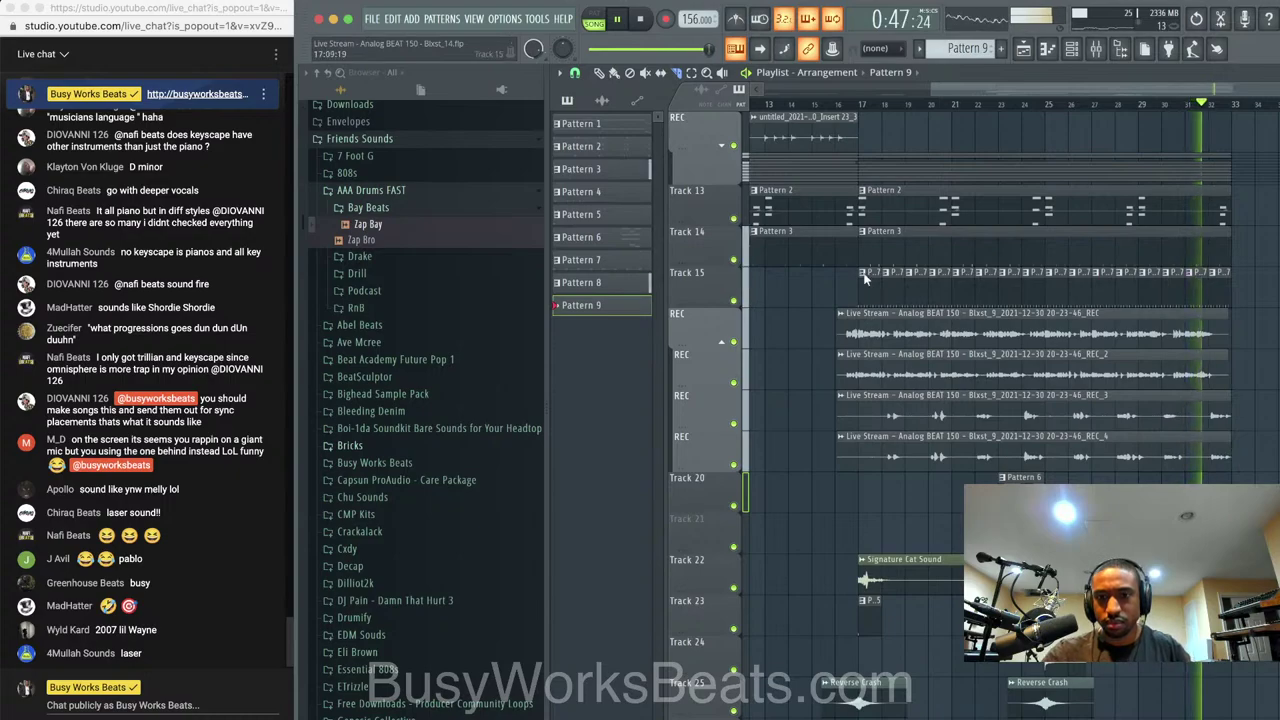
{"action": "left_click_drag", "start_coordinate": [879, 419], "coordinate": [878, 461]}
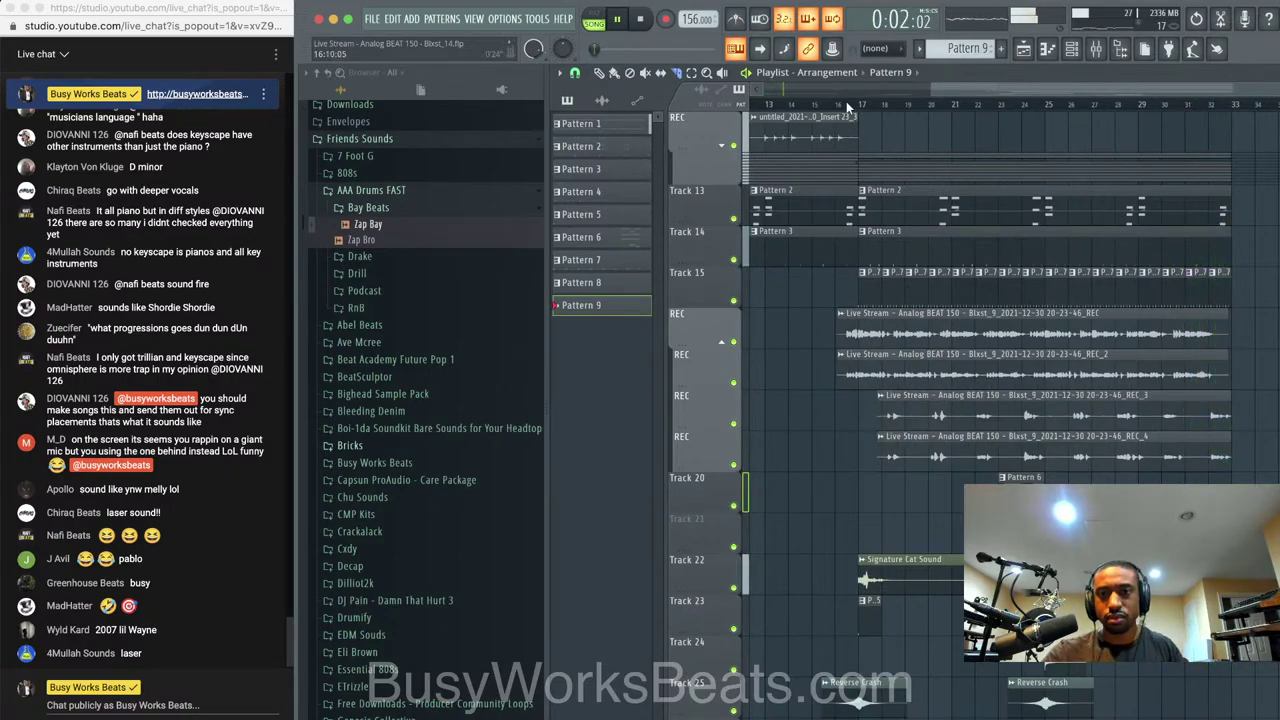
Record notes and automation for the Zap Bay channel into Pattern 9, playing along with the second section of the arrangement
{"action": "key", "text": "ctrl+a"}
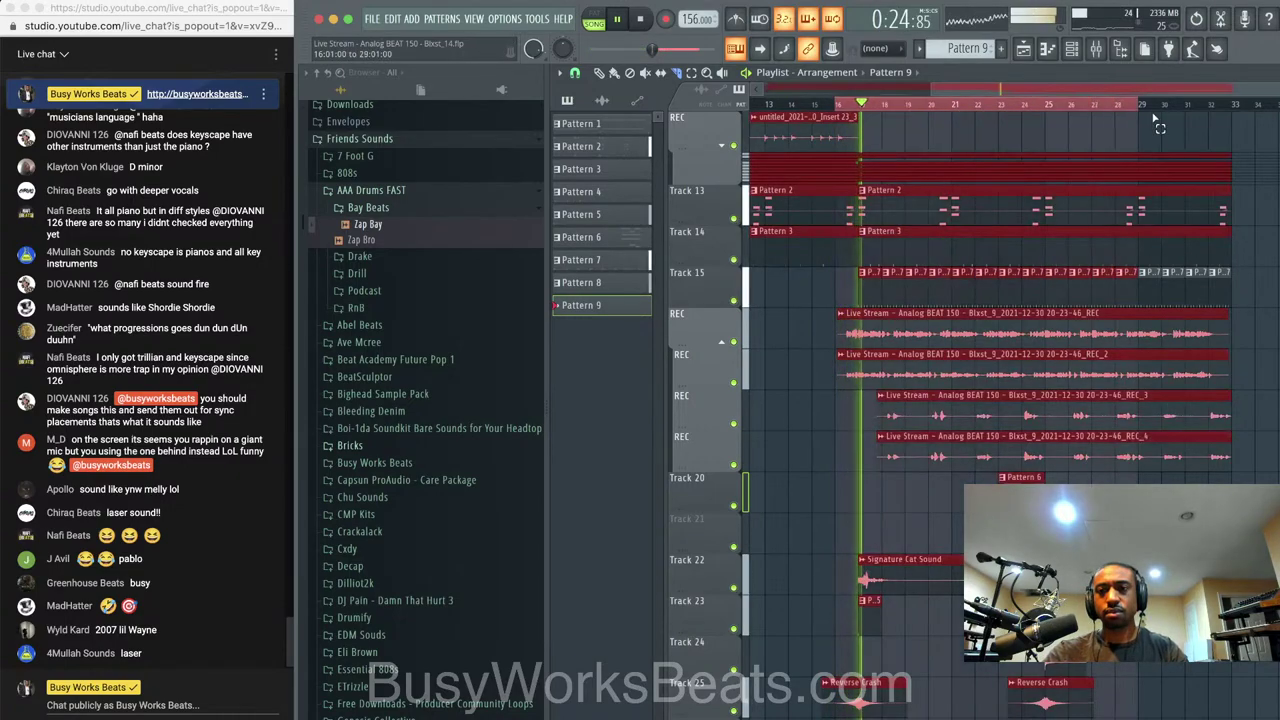
{"action": "left_click", "coordinate": [1072, 51]}
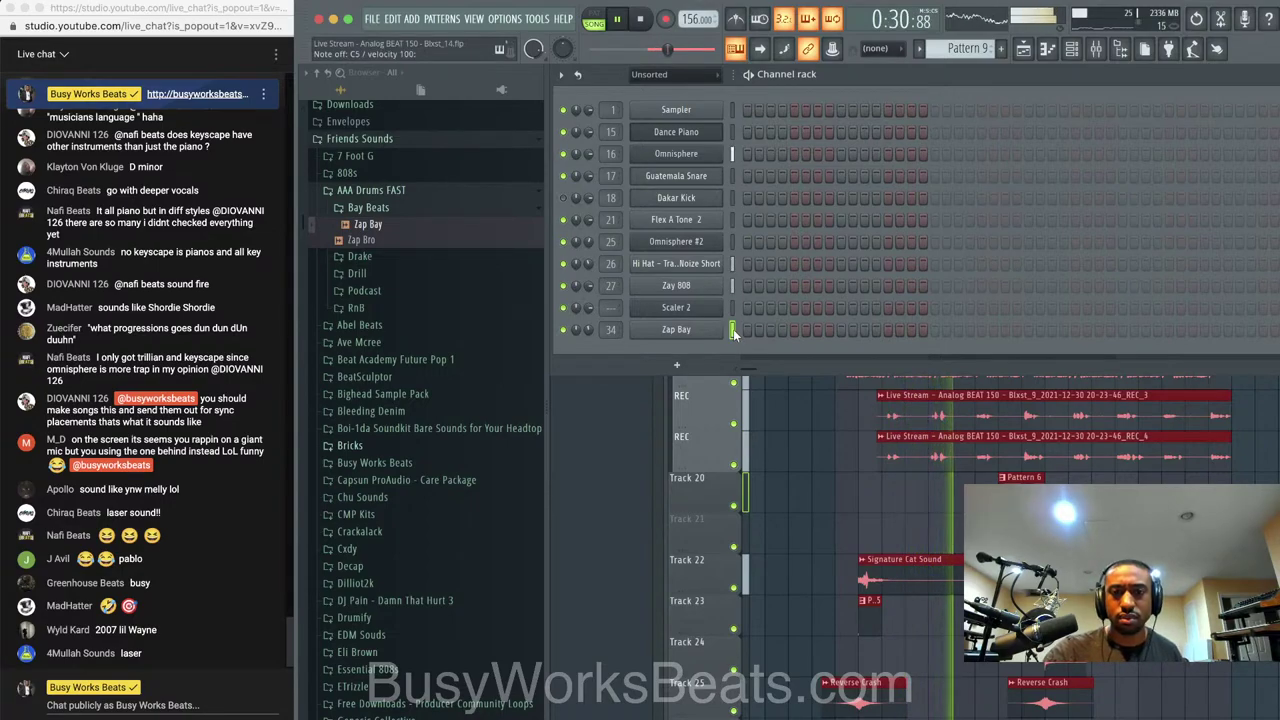
{"action": "key", "text": "space"}
{"action": "key", "text": "r"}
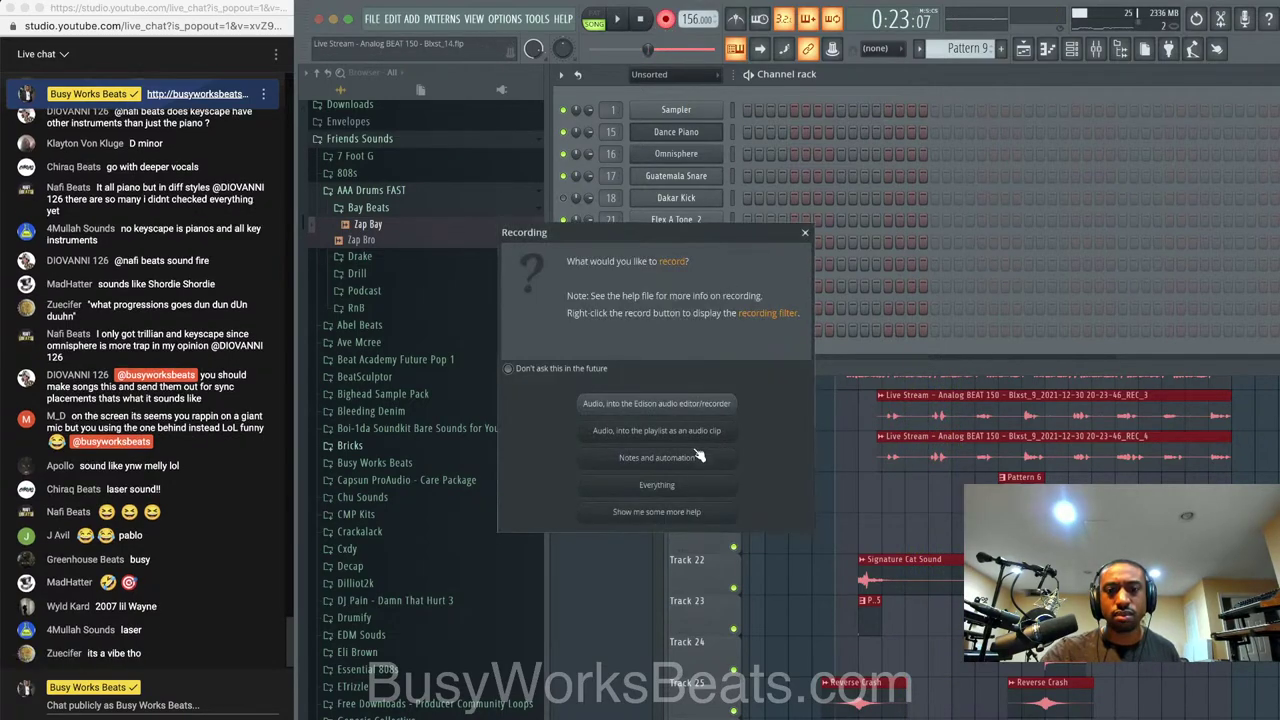
{"action": "left_click", "coordinate": [695, 456]}
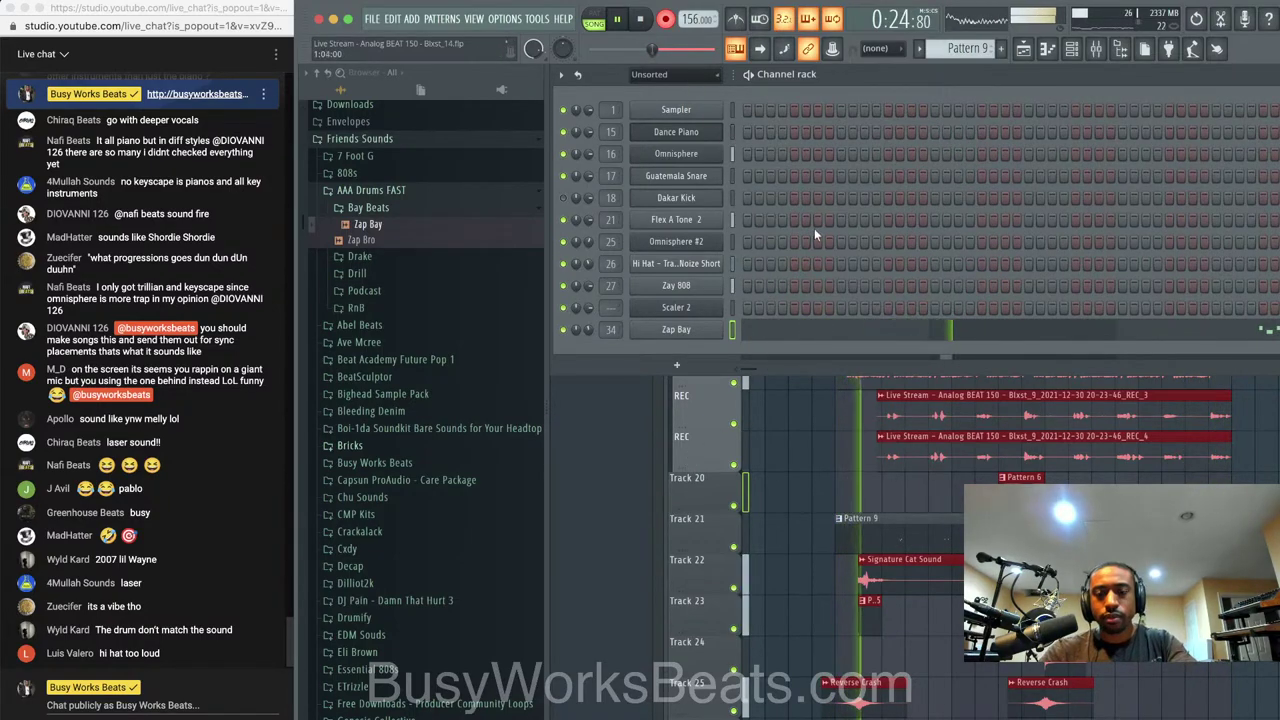
Try to quantize the recorded Zap Bay notes in the piano roll
{"action": "key", "text": "F7"}
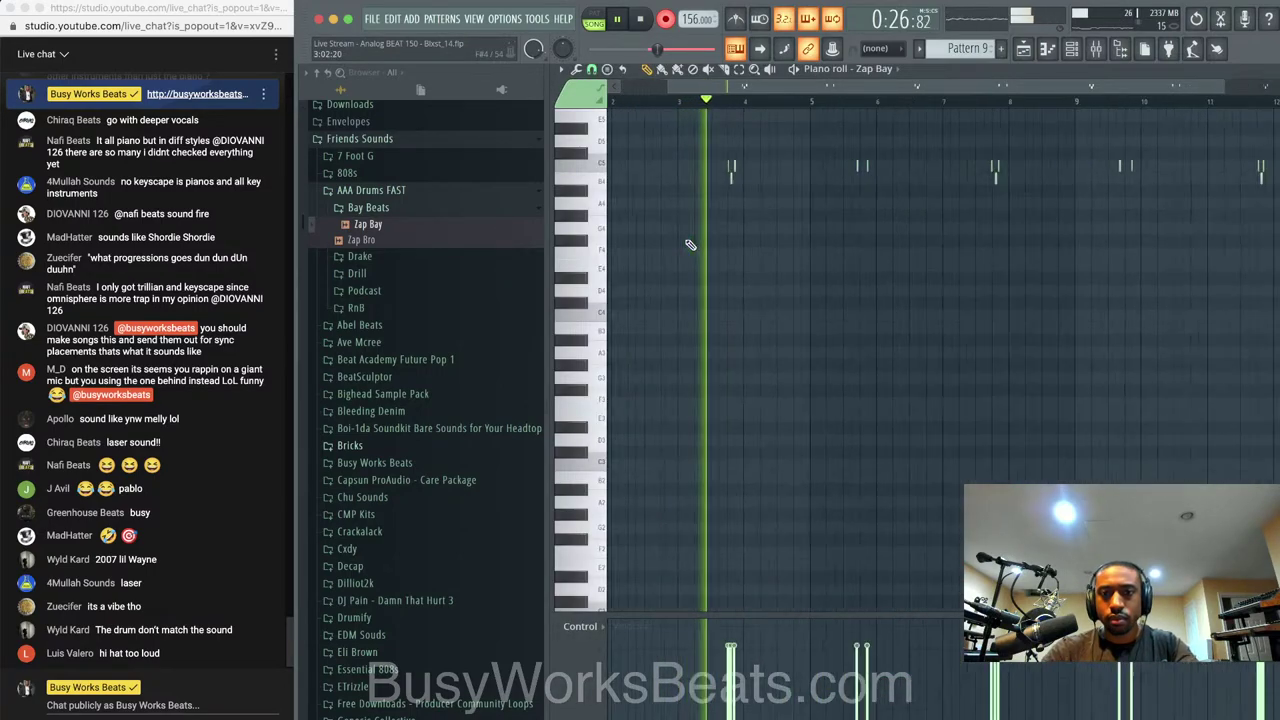
{"action": "scroll", "coordinate": [687, 242], "scroll_direction": "up", "scroll_amount": 5}
{"action": "key", "text": "alt+q"}
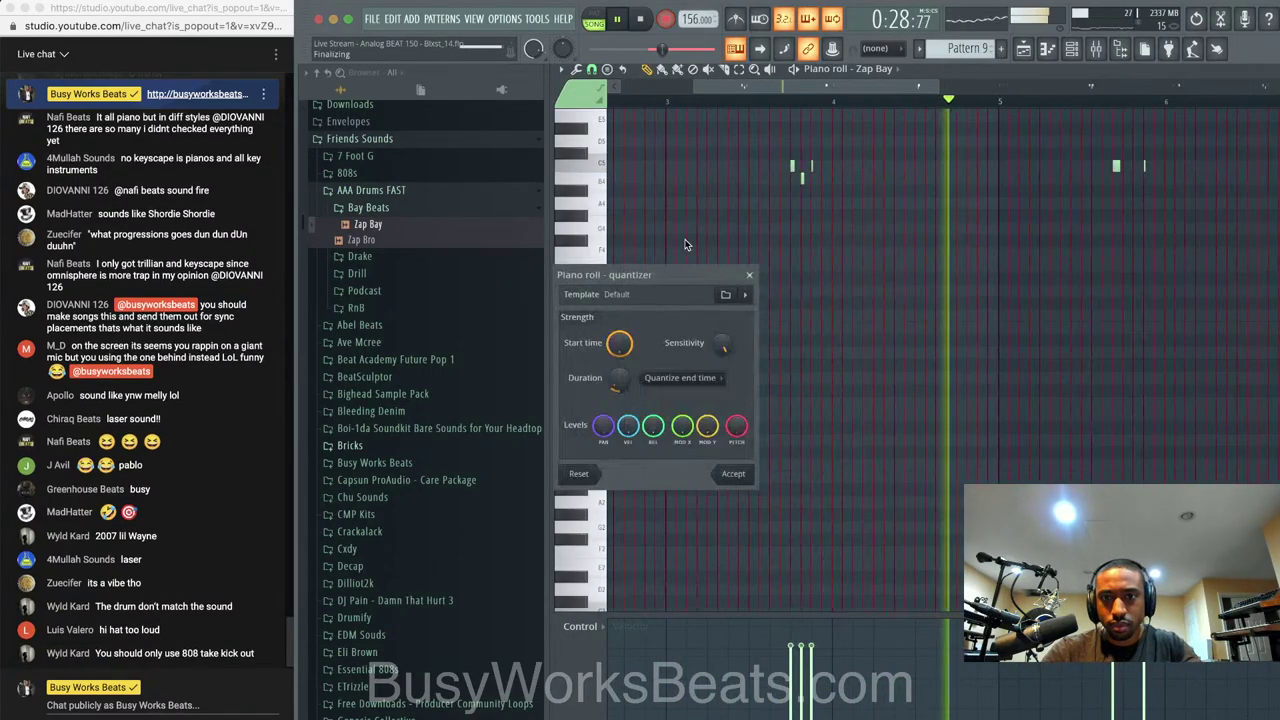
{"action": "key", "text": "Escape"}
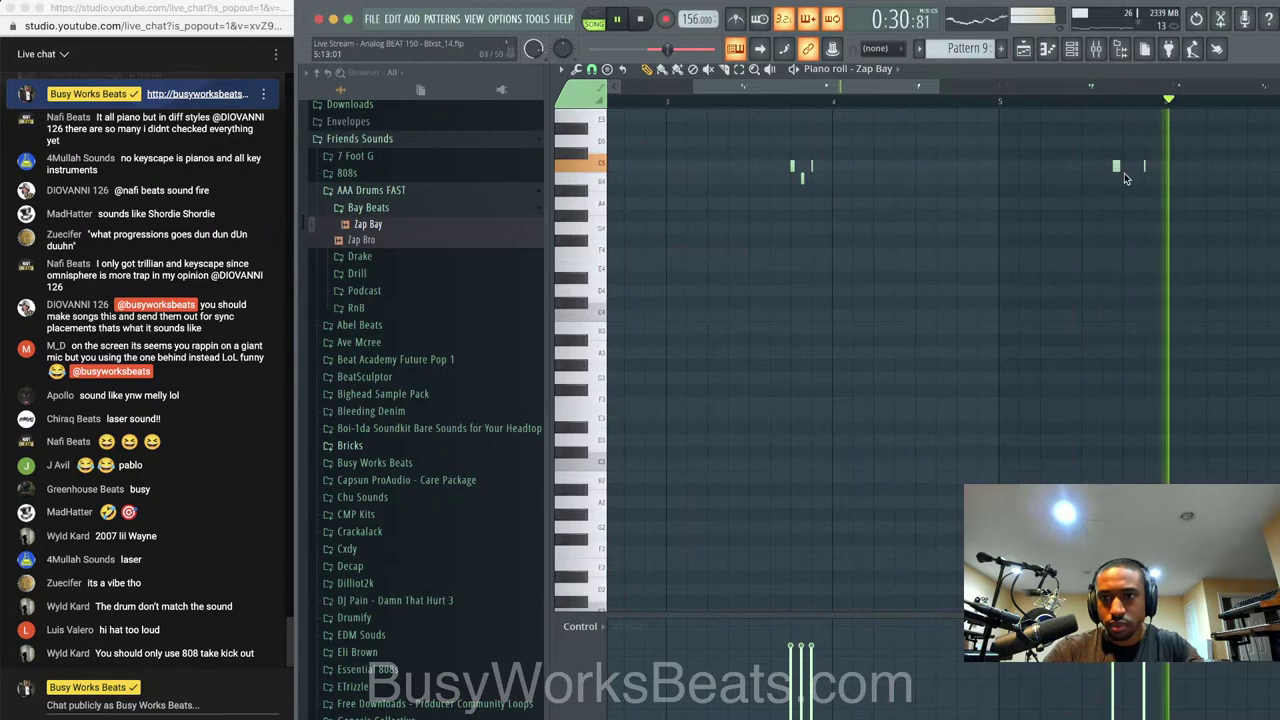
{"action": "scroll", "coordinate": [1128, 179], "scroll_direction": "down", "scroll_amount": 5}
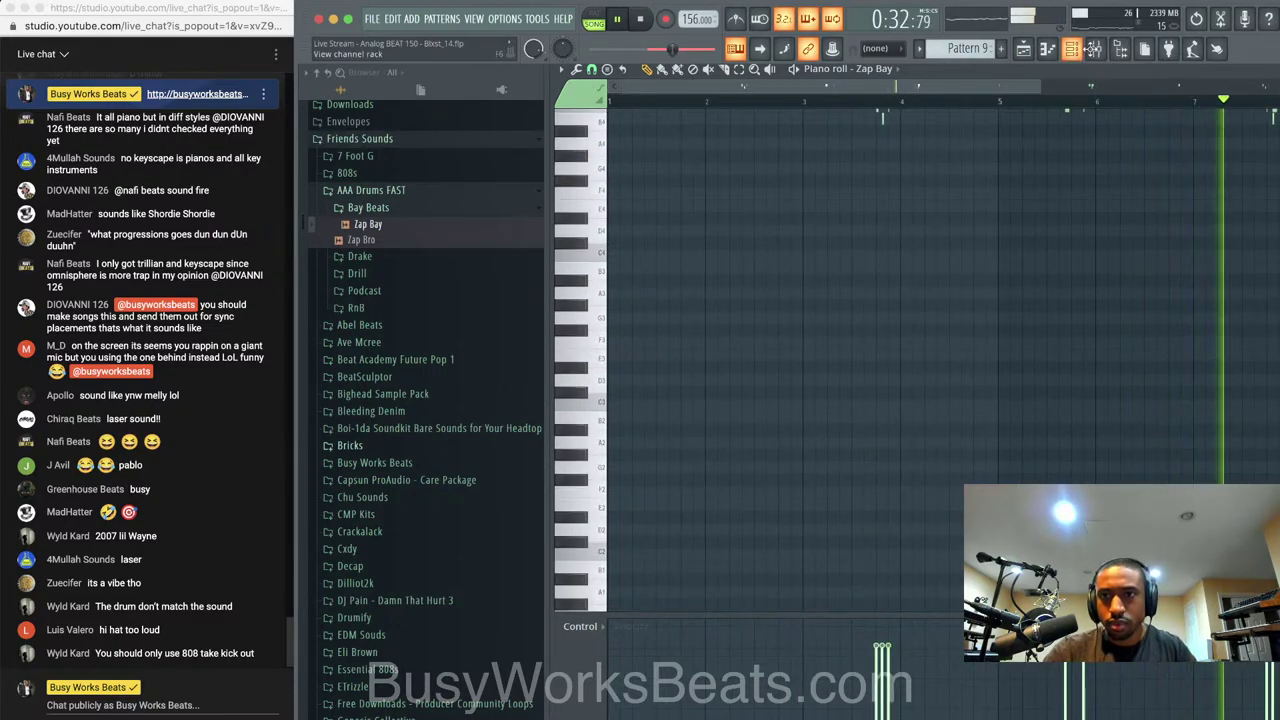
Load RCompressor Stereo as the first effect on the Guitars mixer track
{"action": "left_click", "coordinate": [1096, 48]}
{"action": "left_click", "coordinate": [906, 256]}
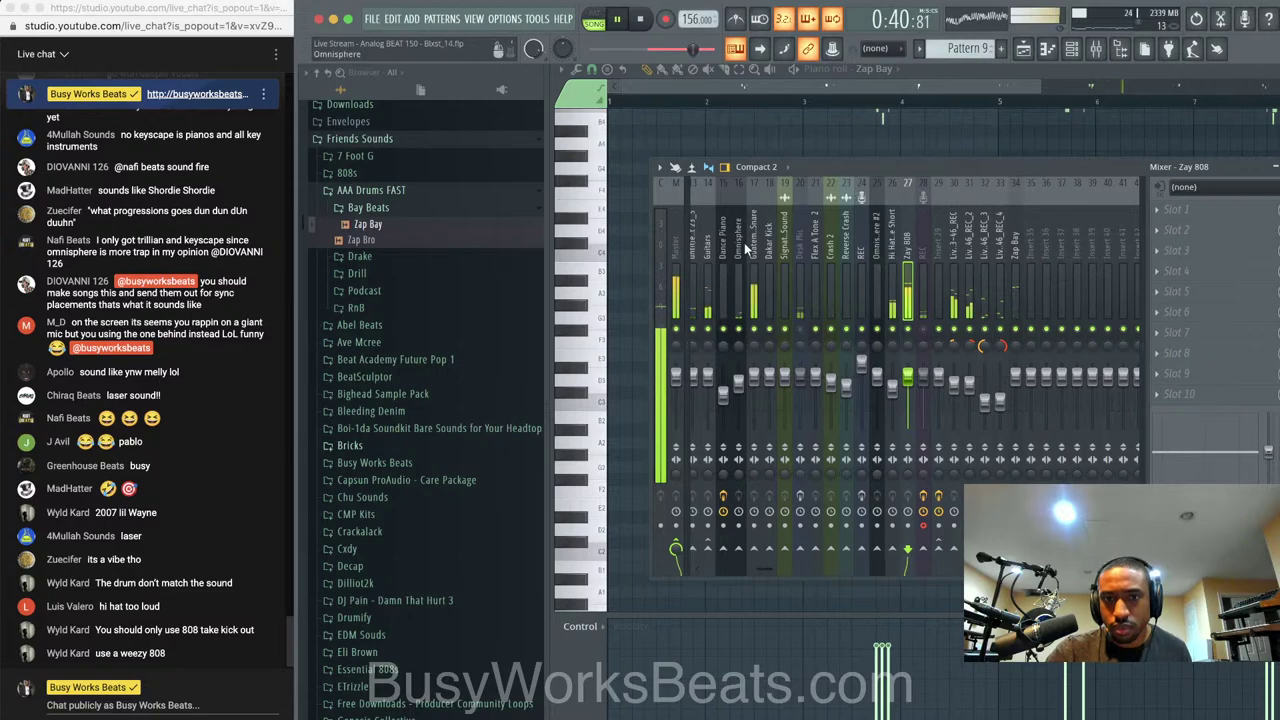
{"action": "scroll", "coordinate": [762, 247], "scroll_direction": "left", "scroll_amount": 11}
{"action": "left_click", "coordinate": [883, 262]}
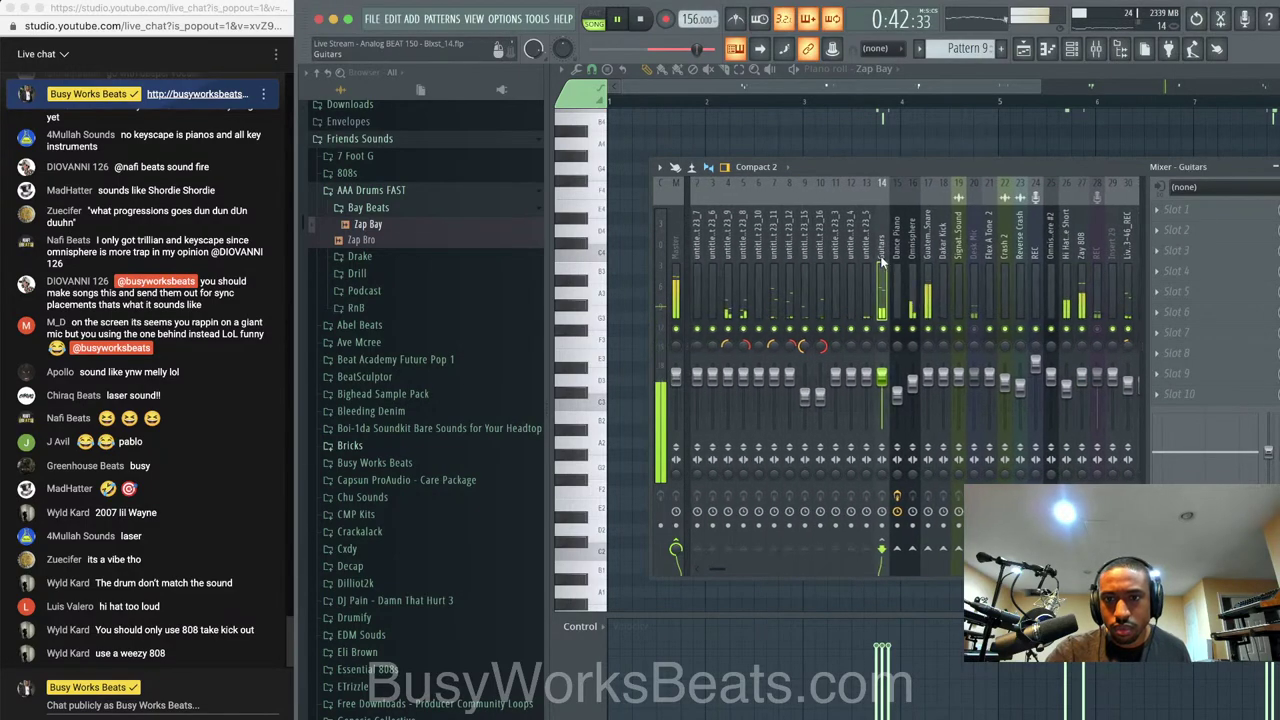
{"action": "left_click", "coordinate": [1172, 232]}
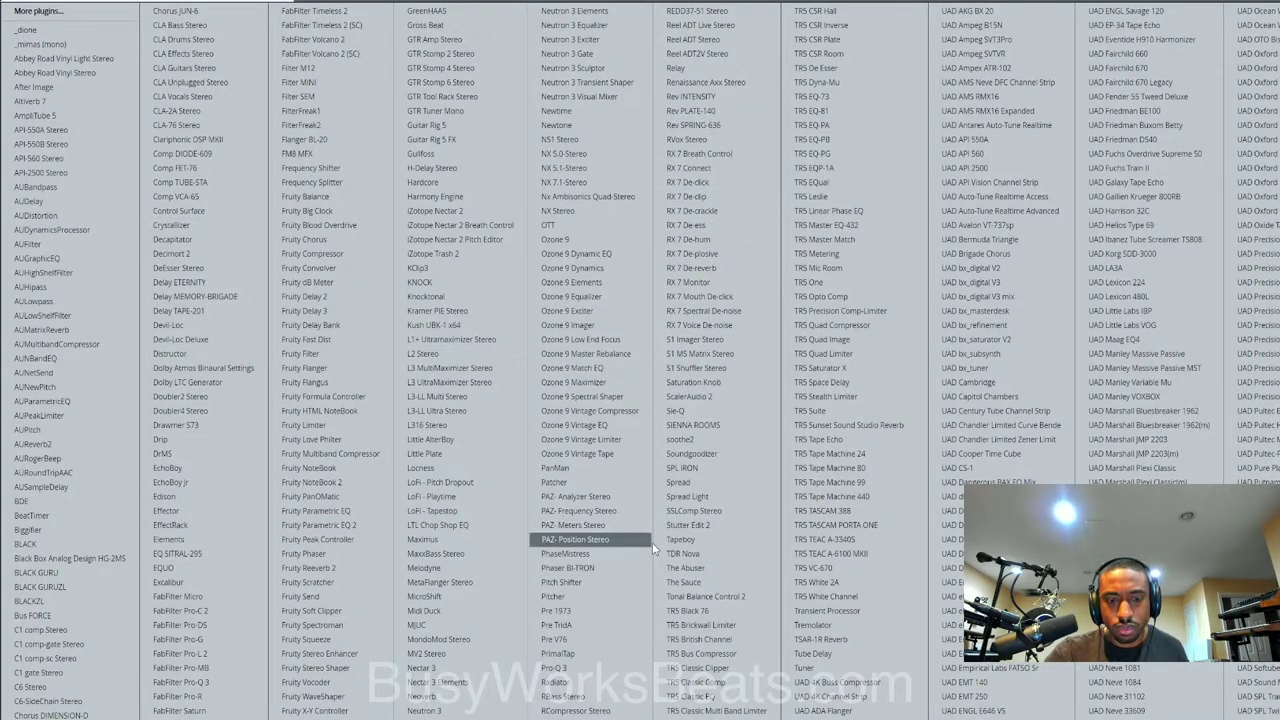
{"action": "left_click", "coordinate": [585, 711]}
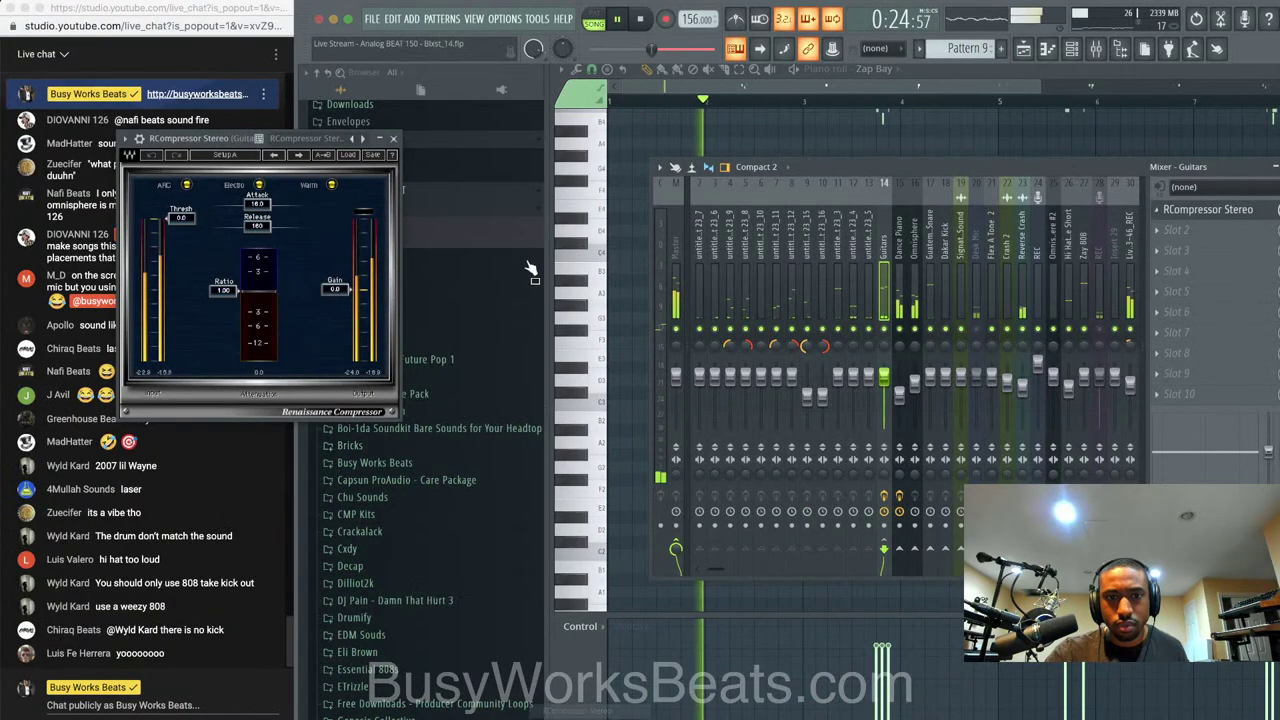
Lower the threshold of the Guitars compressor, set its ratio to 3.70, and close the plugin
{"action": "left_click_drag", "start_coordinate": [221, 291], "coordinate": [221, 318]}
{"action": "left_click_drag", "start_coordinate": [181, 218], "coordinate": [181, 264]}
{"action": "left_click_drag", "start_coordinate": [222, 318], "coordinate": [222, 314]}
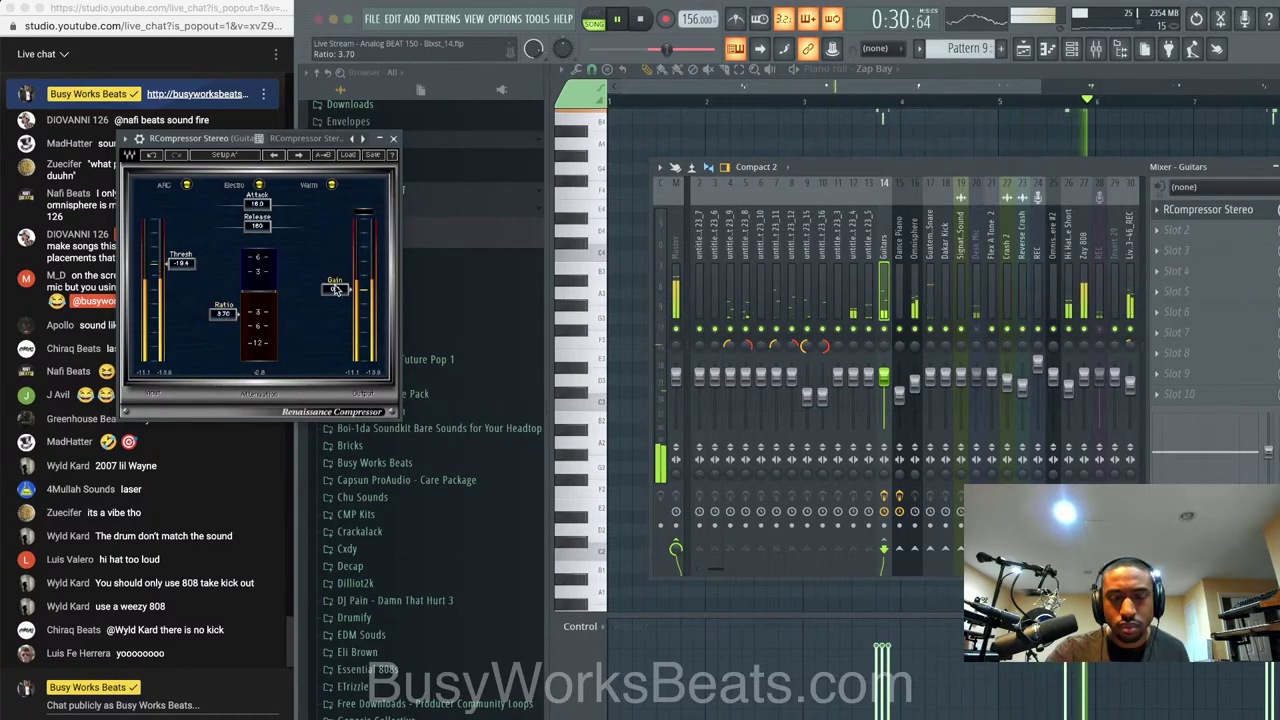
{"action": "left_click", "coordinate": [393, 138]}
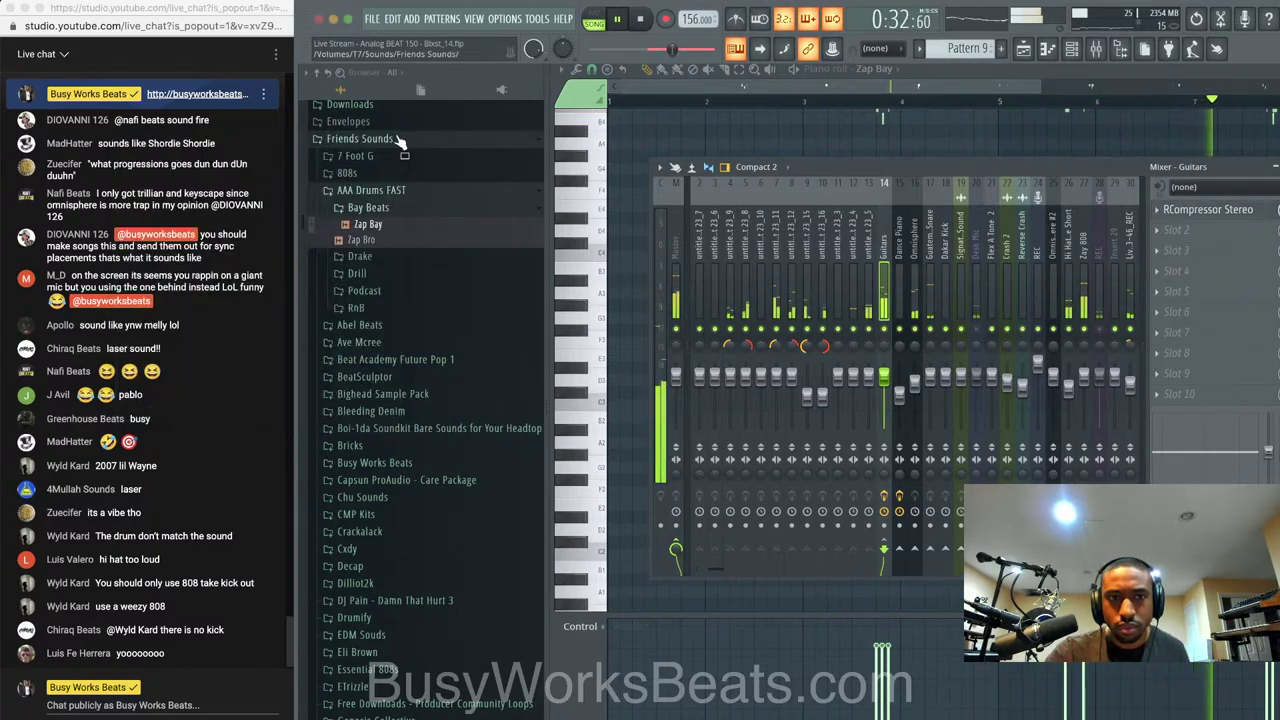
Save the project and clear the clip and bar selection in the playlist
{"action": "key", "text": "F9"}
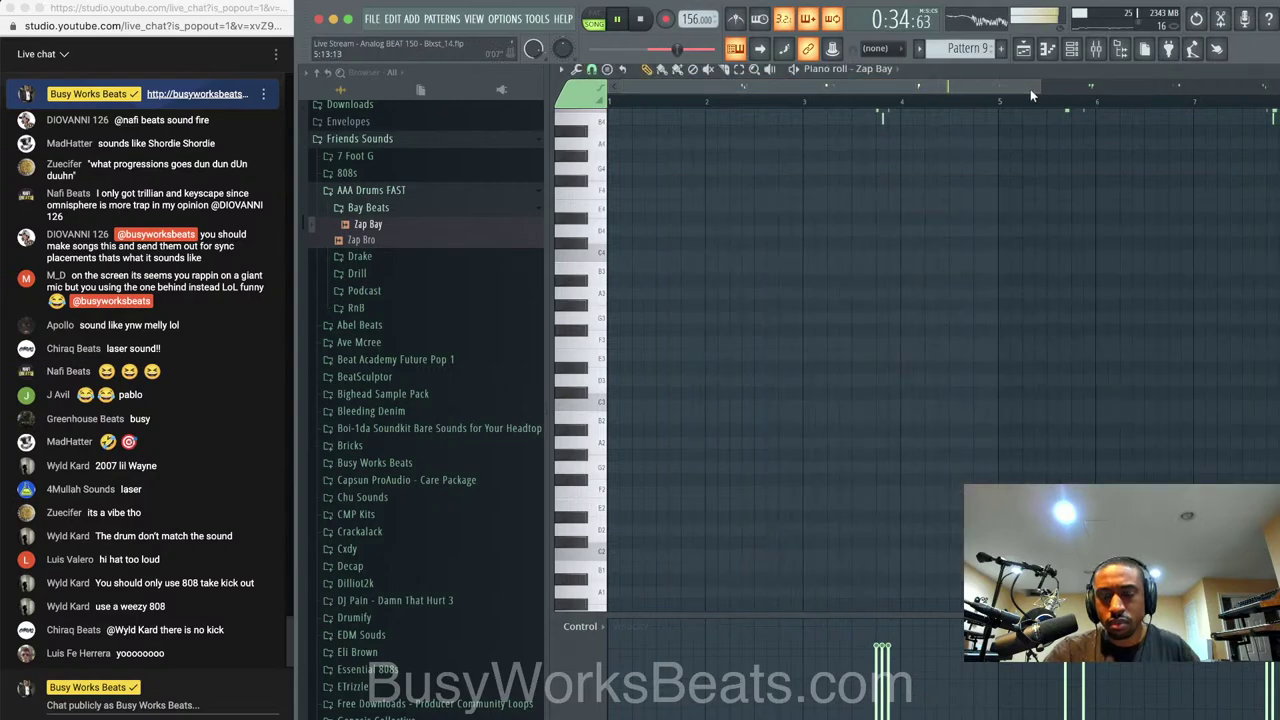
{"action": "key", "text": "ctrl+s"}
{"action": "key", "text": "F9"}
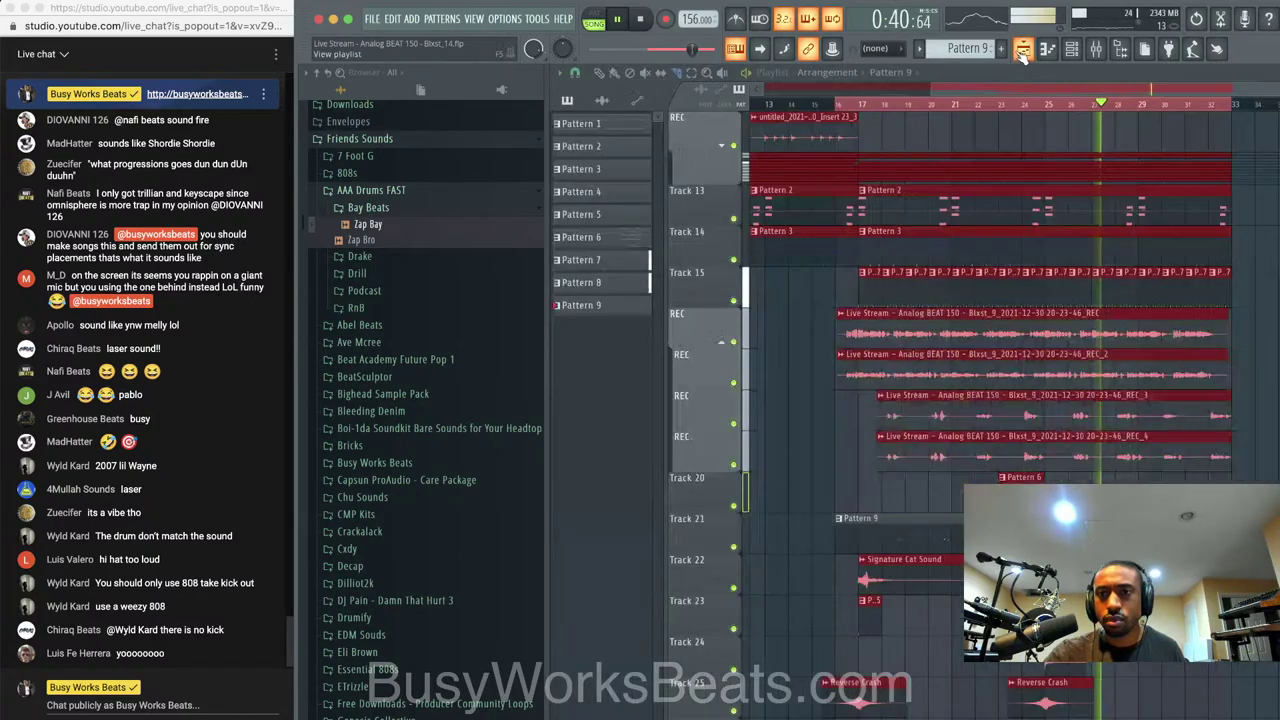
{"action": "key", "text": "F5"}
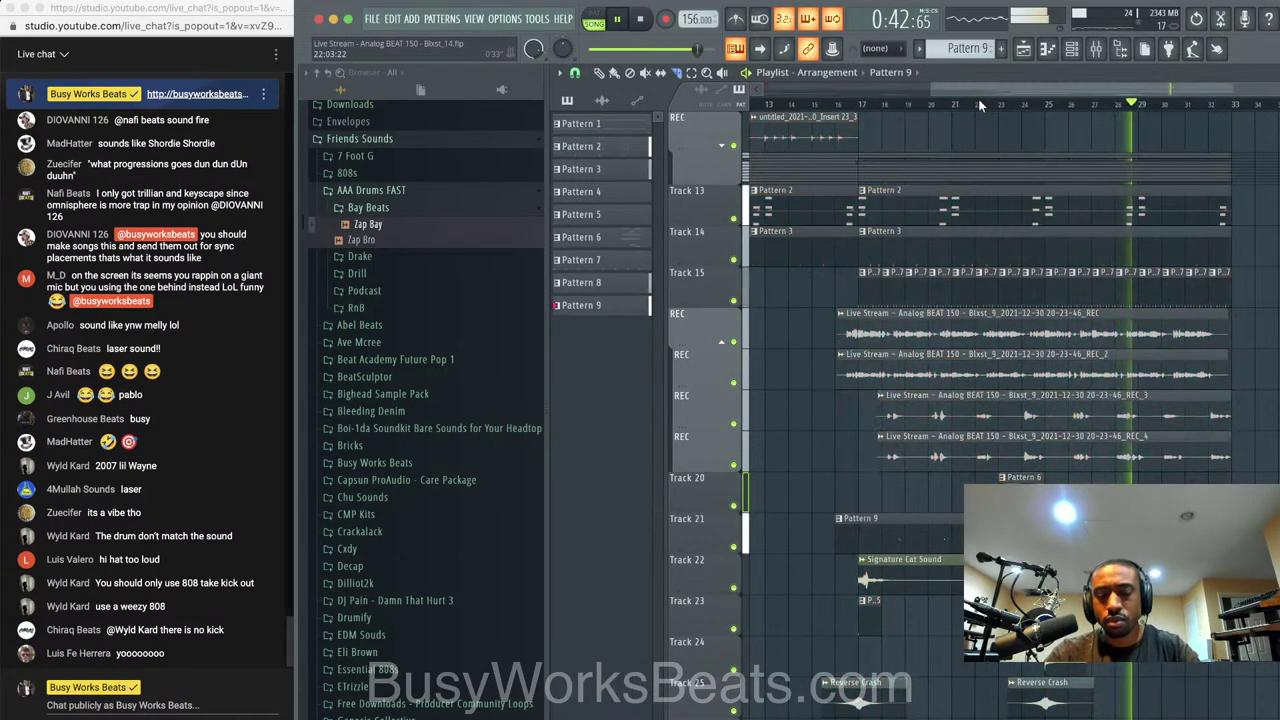
{"action": "scroll", "coordinate": [1056, 188], "scroll_direction": "down", "scroll_amount": 4}
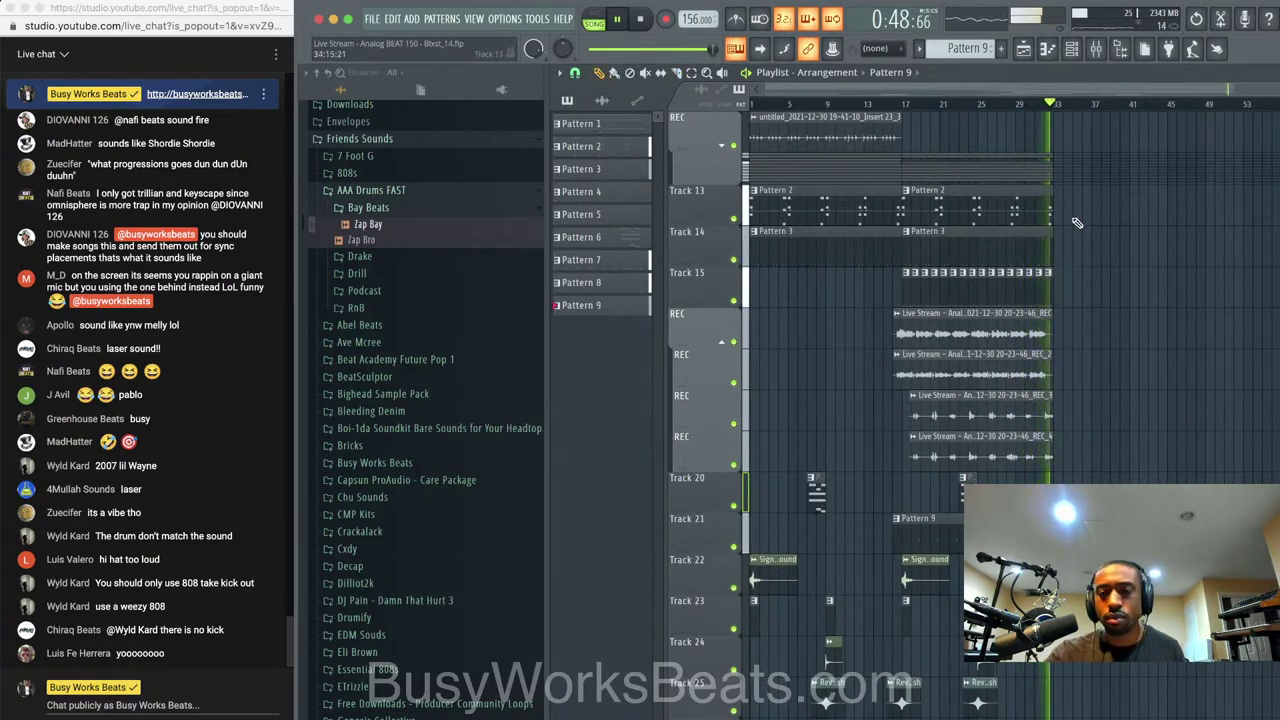
Unmute the Desk Mic mixer track, stop playback, and close the mixer
{"action": "left_click", "coordinate": [1096, 49]}
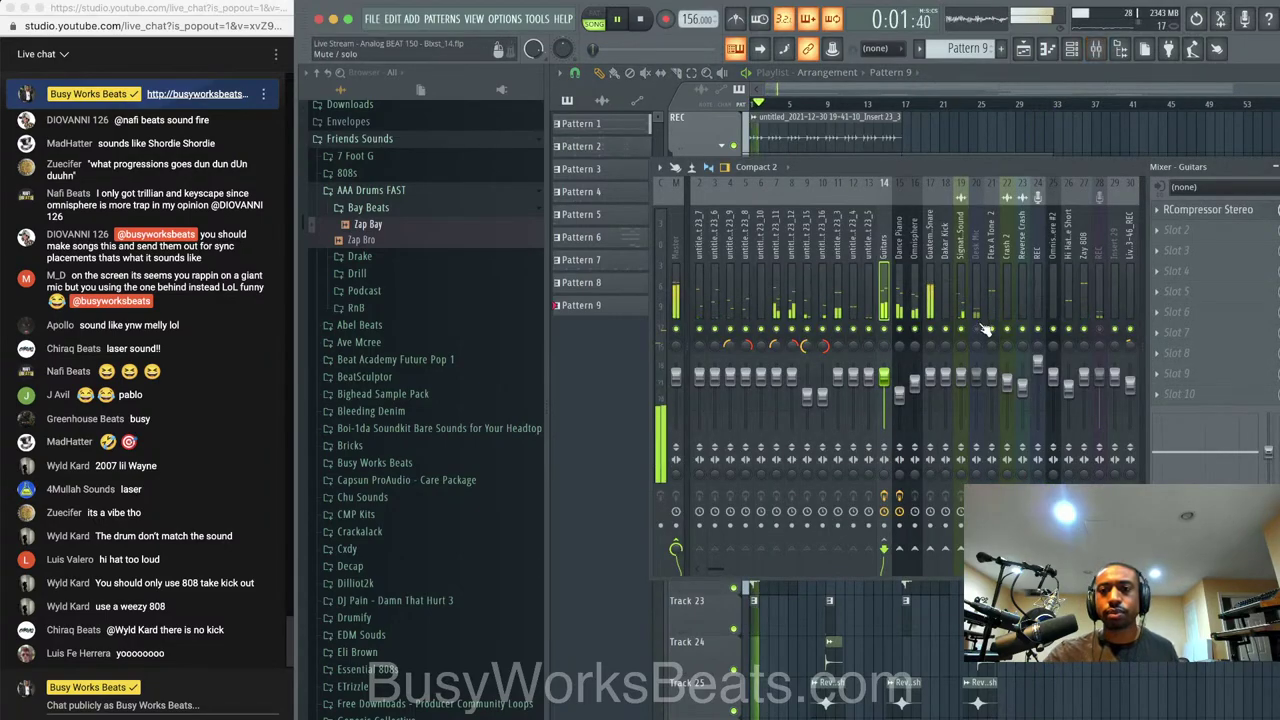
{"action": "left_click", "coordinate": [978, 328]}
{"action": "key", "text": "space"}
{"action": "left_click", "coordinate": [978, 292]}
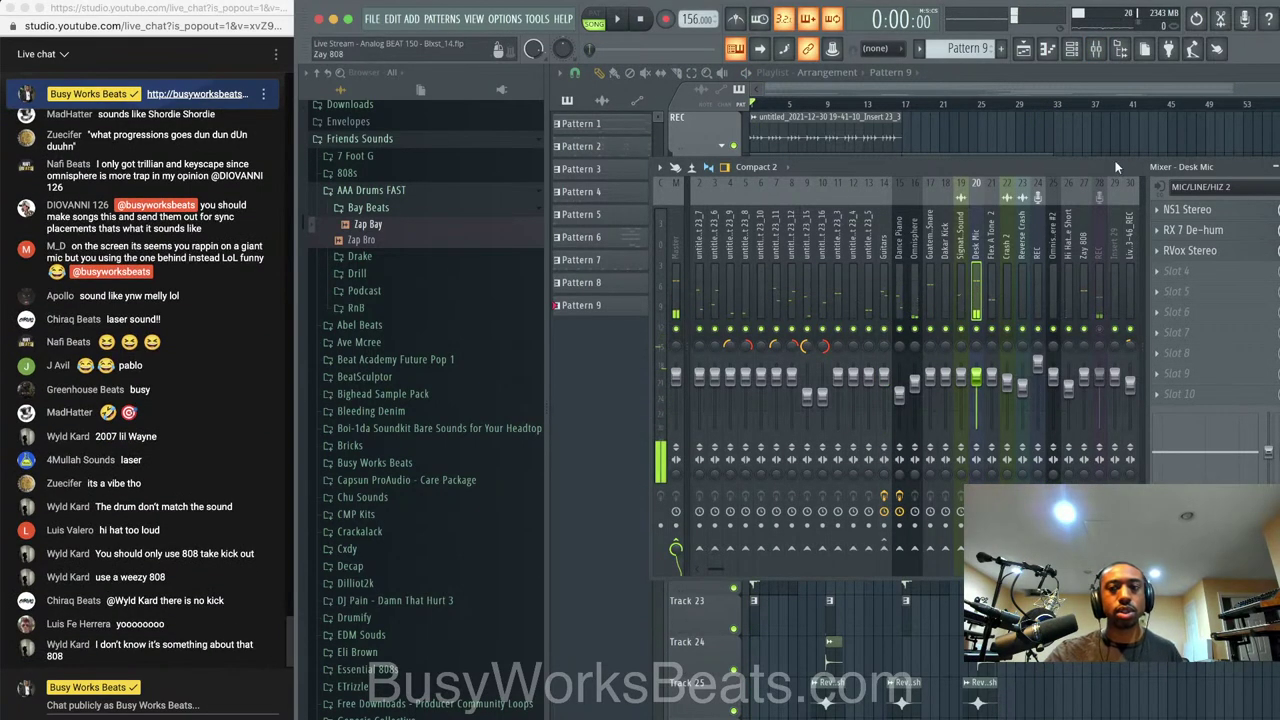
{"action": "left_click", "coordinate": [1166, 144]}
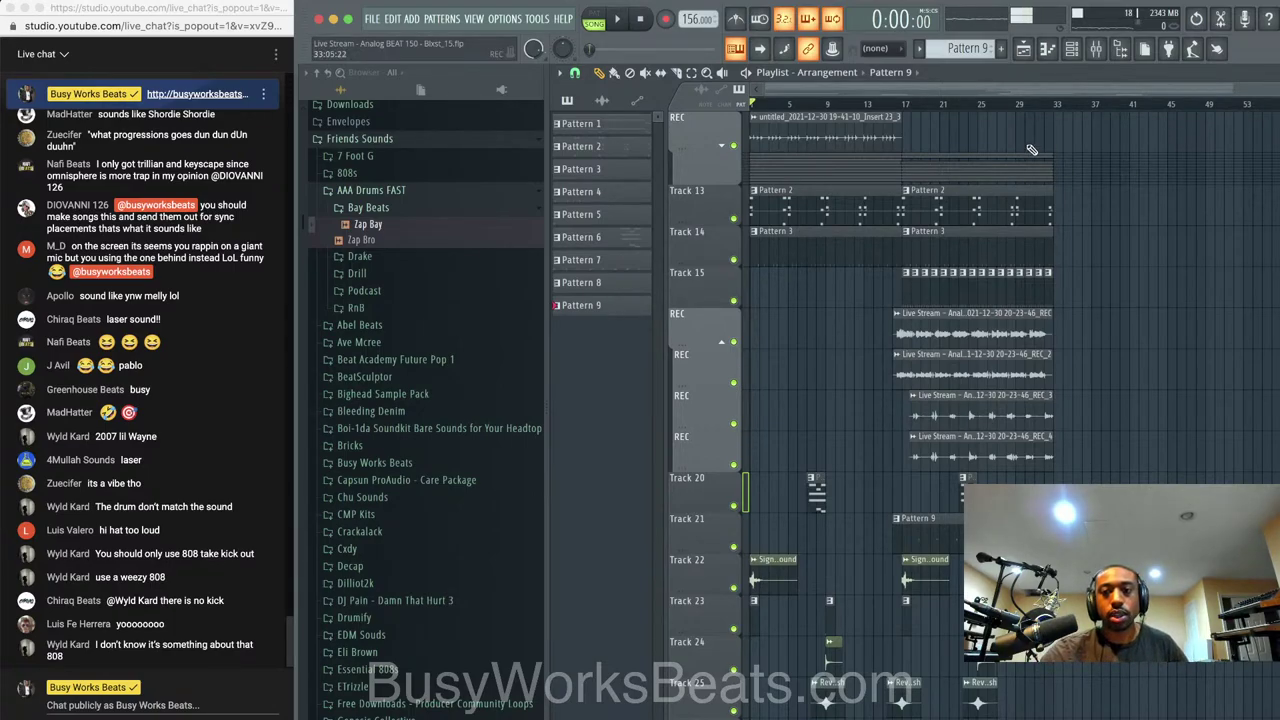
Play the song, check Track 14 in solo, and solo Track 21 with the recorded Pattern 9 clip
{"action": "key", "text": "space"}
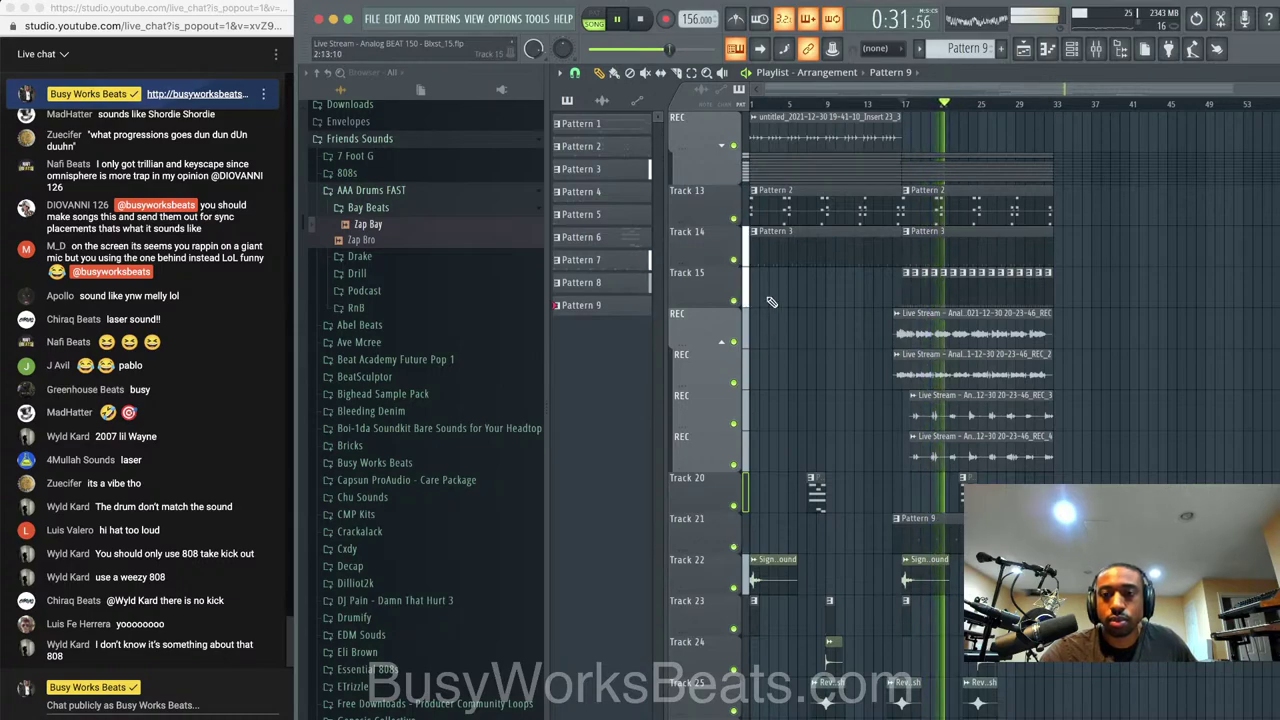
{"action": "right_click", "coordinate": [736, 261]}
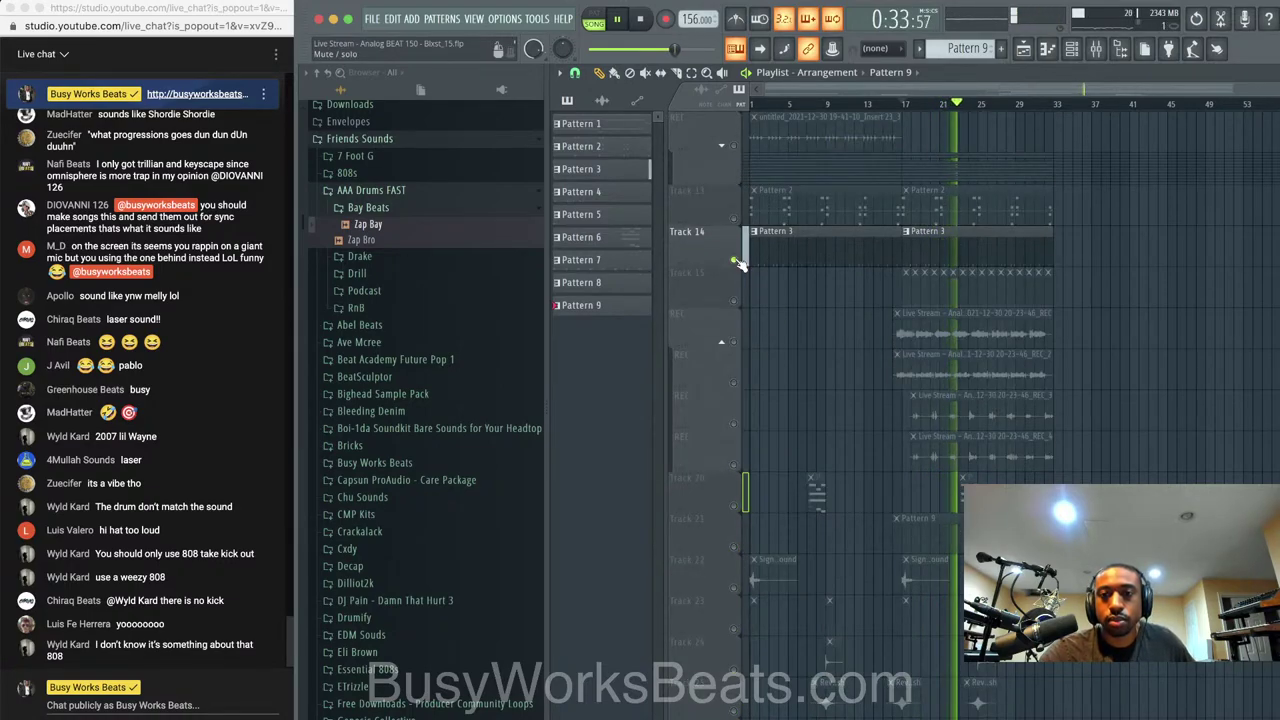
{"action": "right_click", "coordinate": [736, 261]}
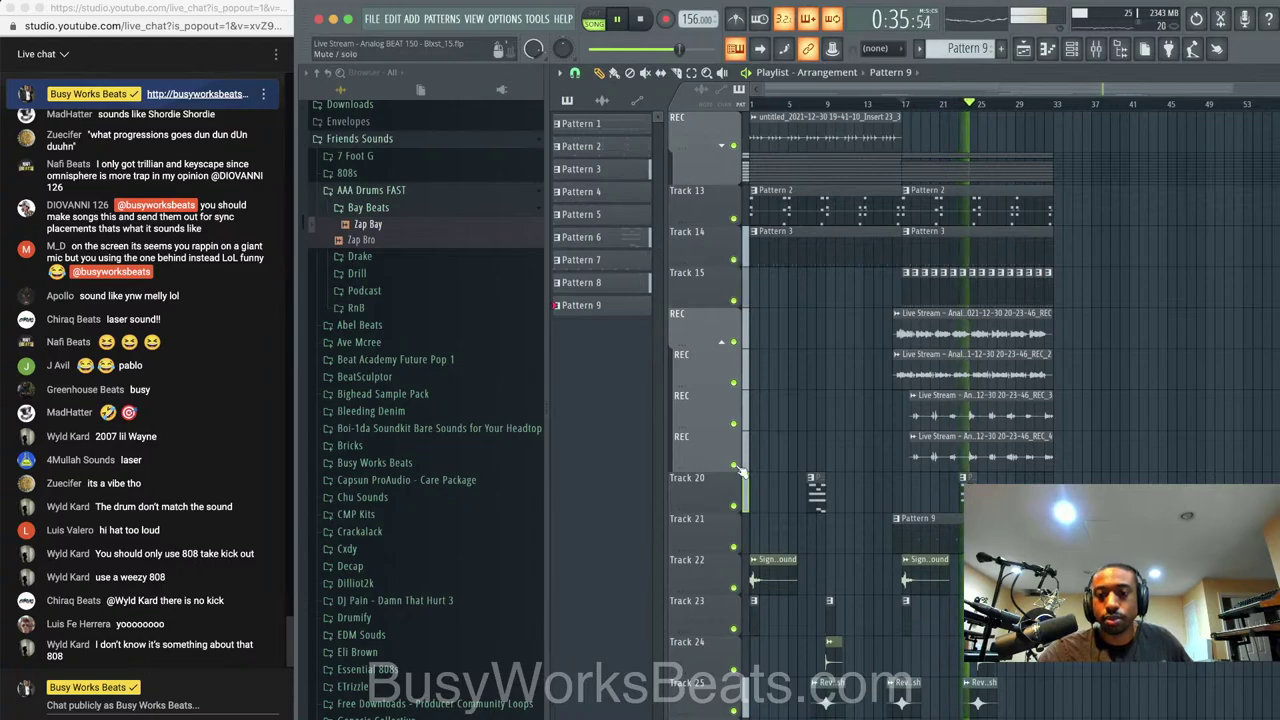
{"action": "right_click", "coordinate": [735, 547]}
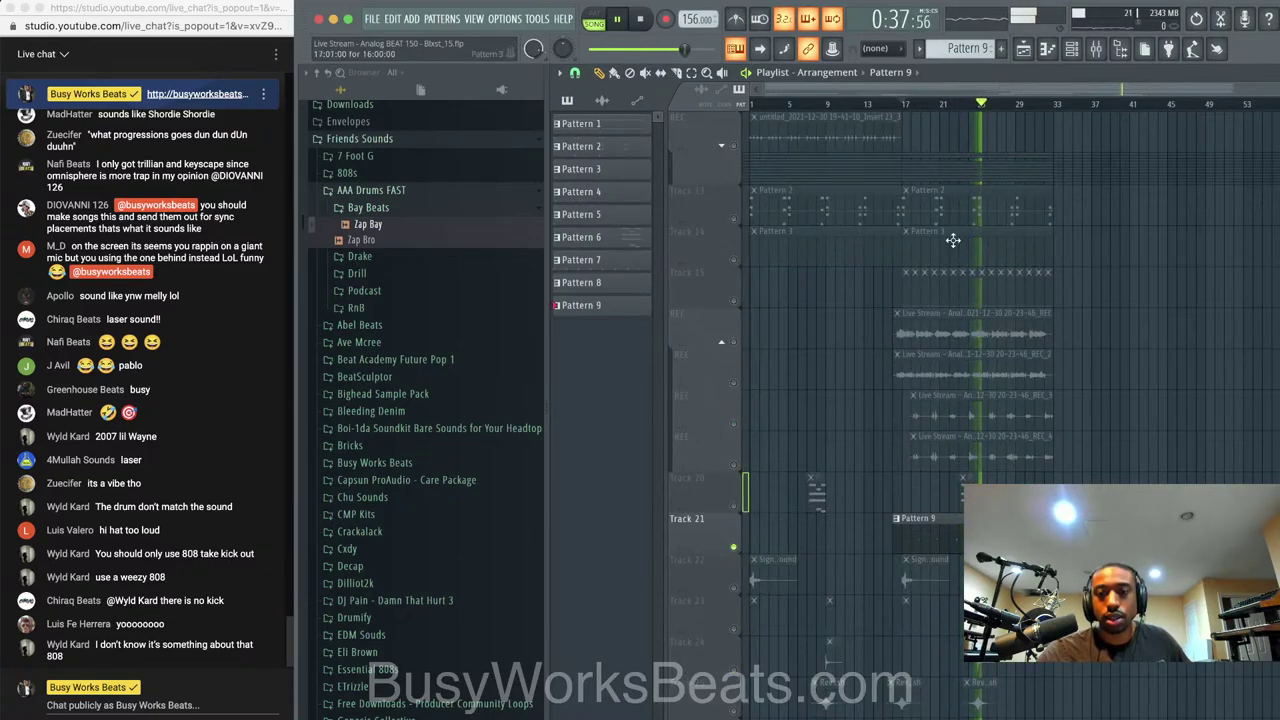
Stop playback and load Fruity Parametric EQ 2 as the first effect on the Zap Bay mixer track
{"action": "left_click", "coordinate": [1096, 50]}
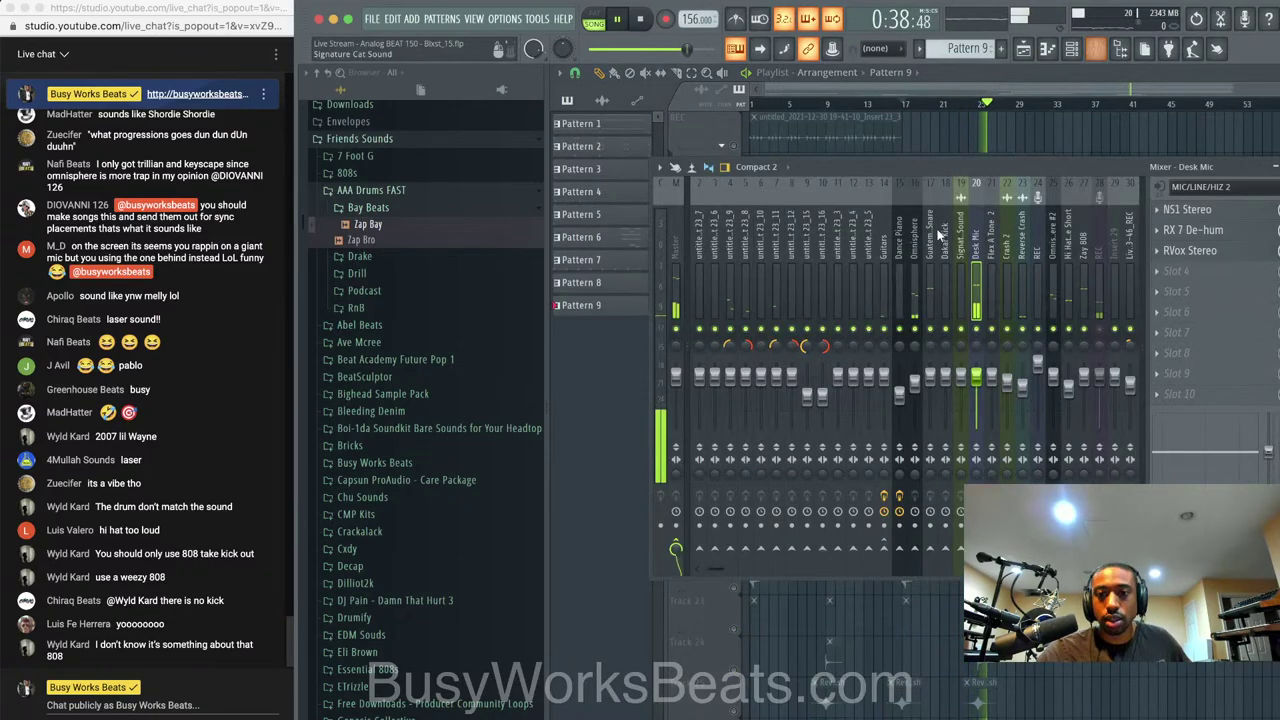
{"action": "left_click", "coordinate": [1126, 250]}
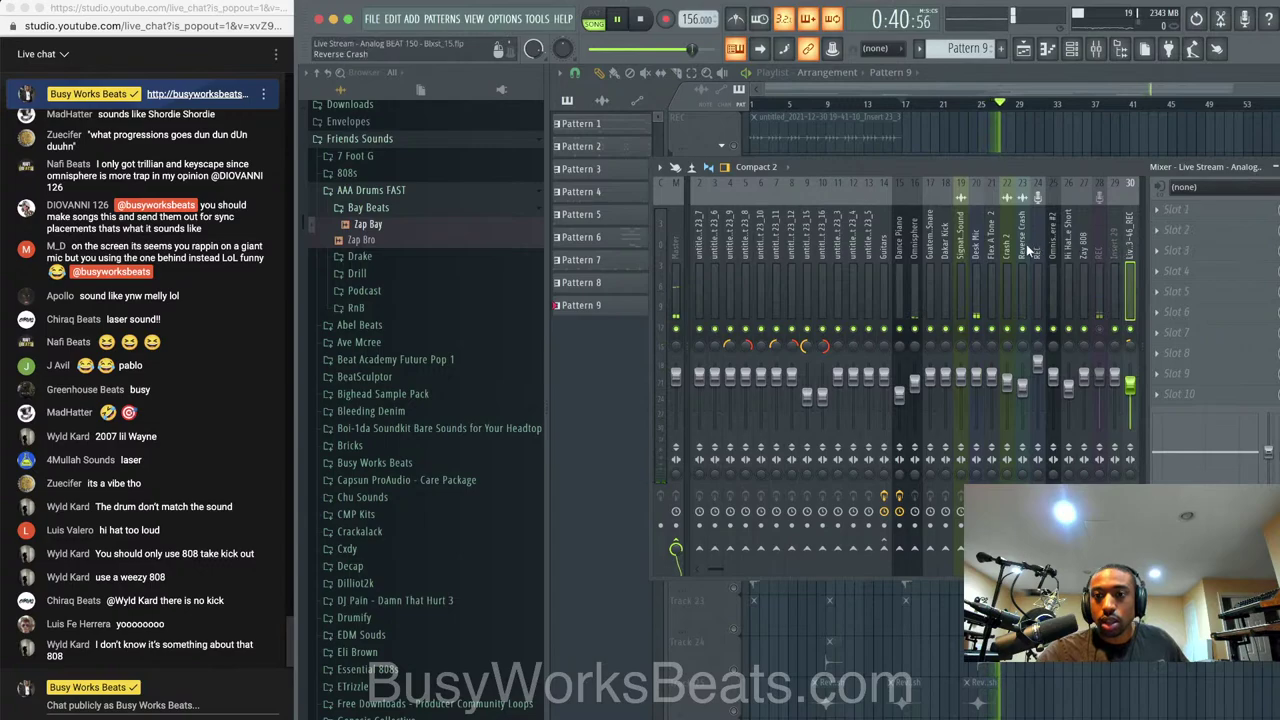
{"action": "left_click", "coordinate": [1084, 250]}
{"action": "scroll", "coordinate": [890, 255], "scroll_direction": "down", "scroll_amount": 5}
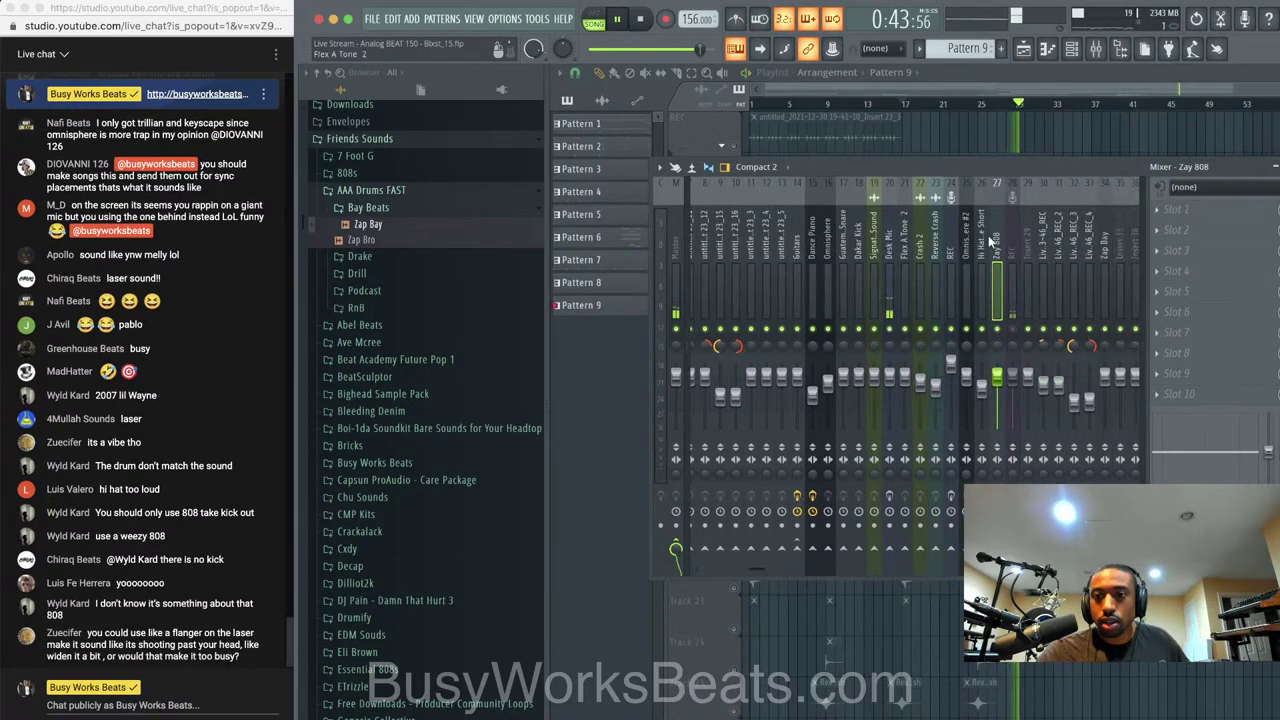
{"action": "left_click", "coordinate": [793, 235]}
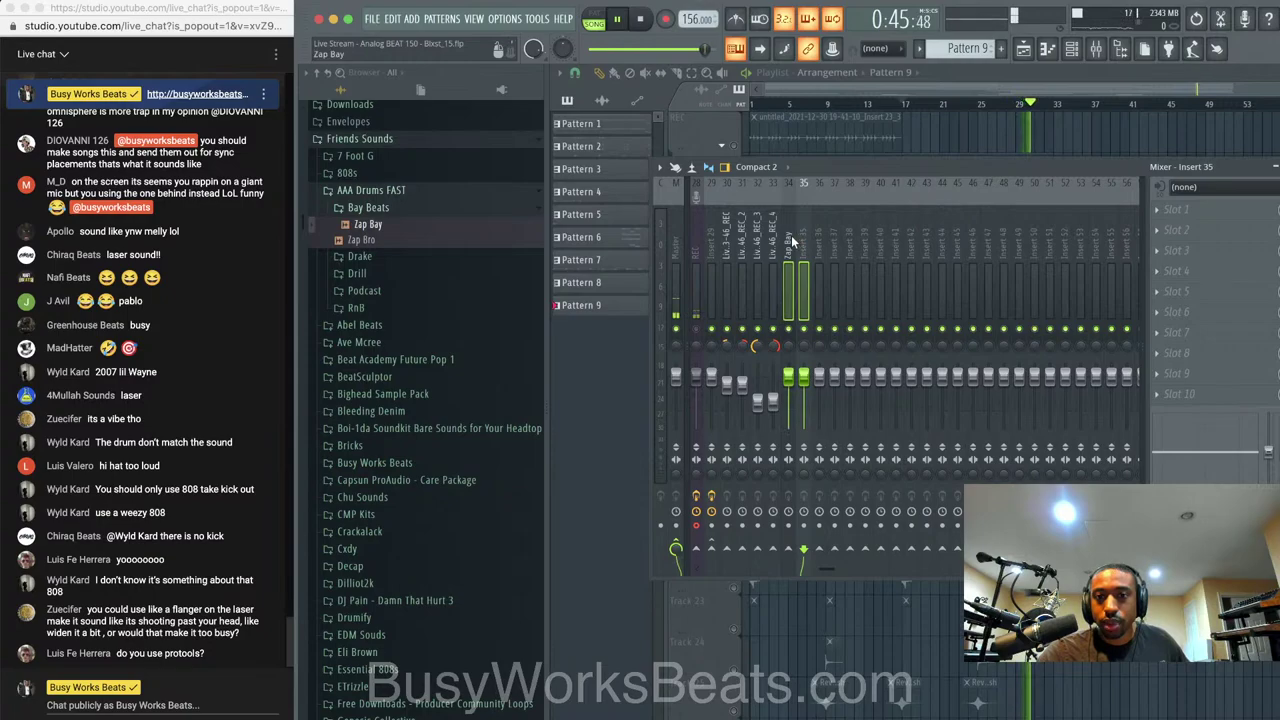
{"action": "key", "text": "space"}
{"action": "left_click", "coordinate": [1230, 218]}
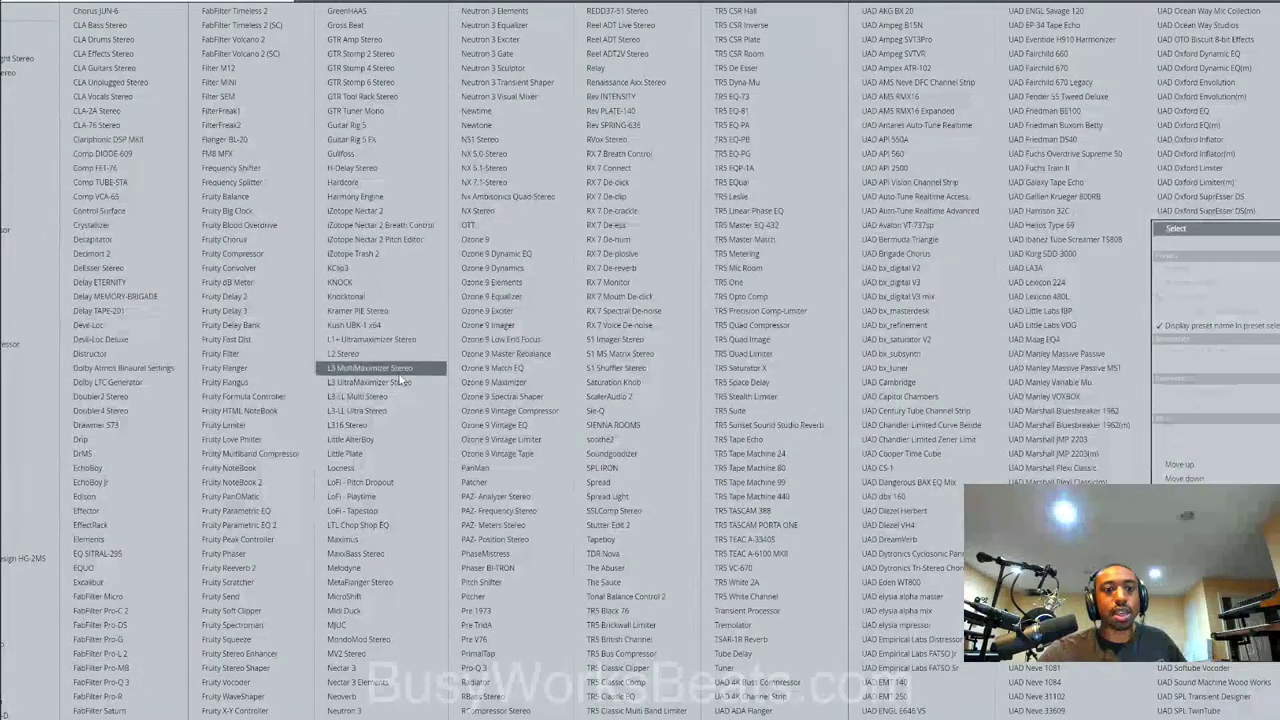
{"action": "left_click", "coordinate": [232, 525]}
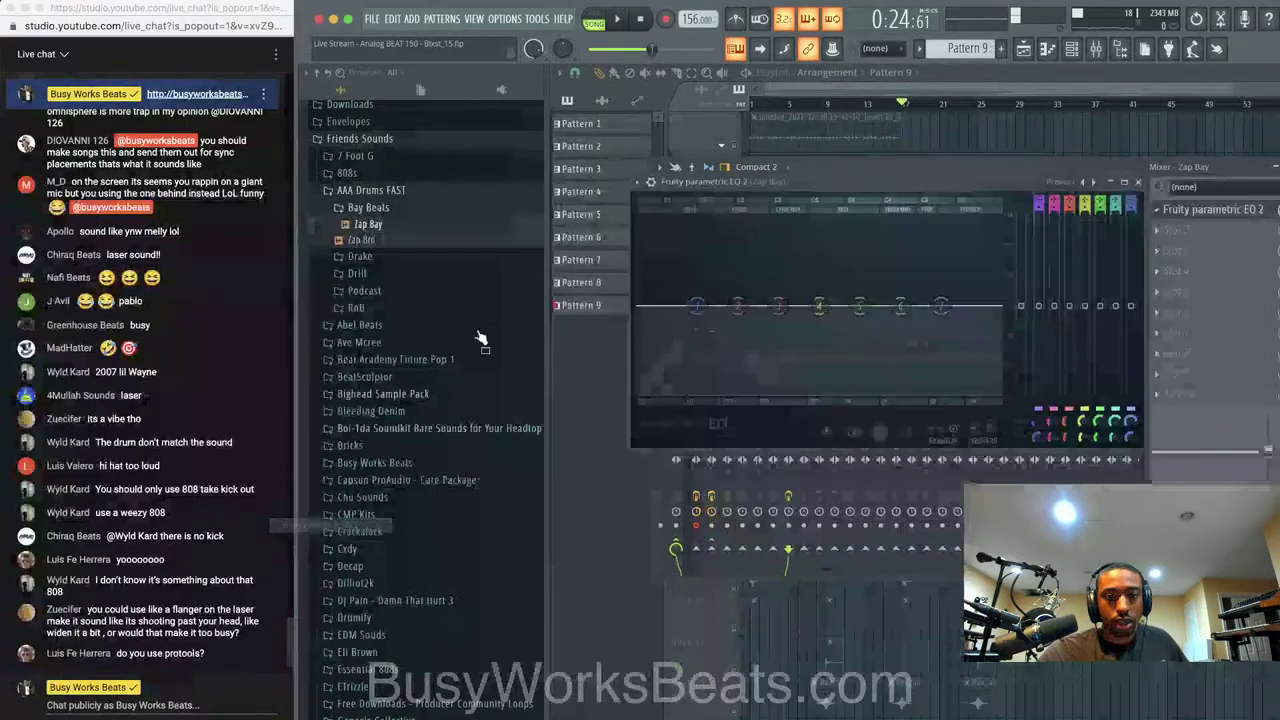
Set band 1 of the Zap Bay EQ to a steep high-pass at about 205 Hz while listening, and close the mixer
{"action": "left_click_drag", "start_coordinate": [697, 305], "coordinate": [780, 389]}
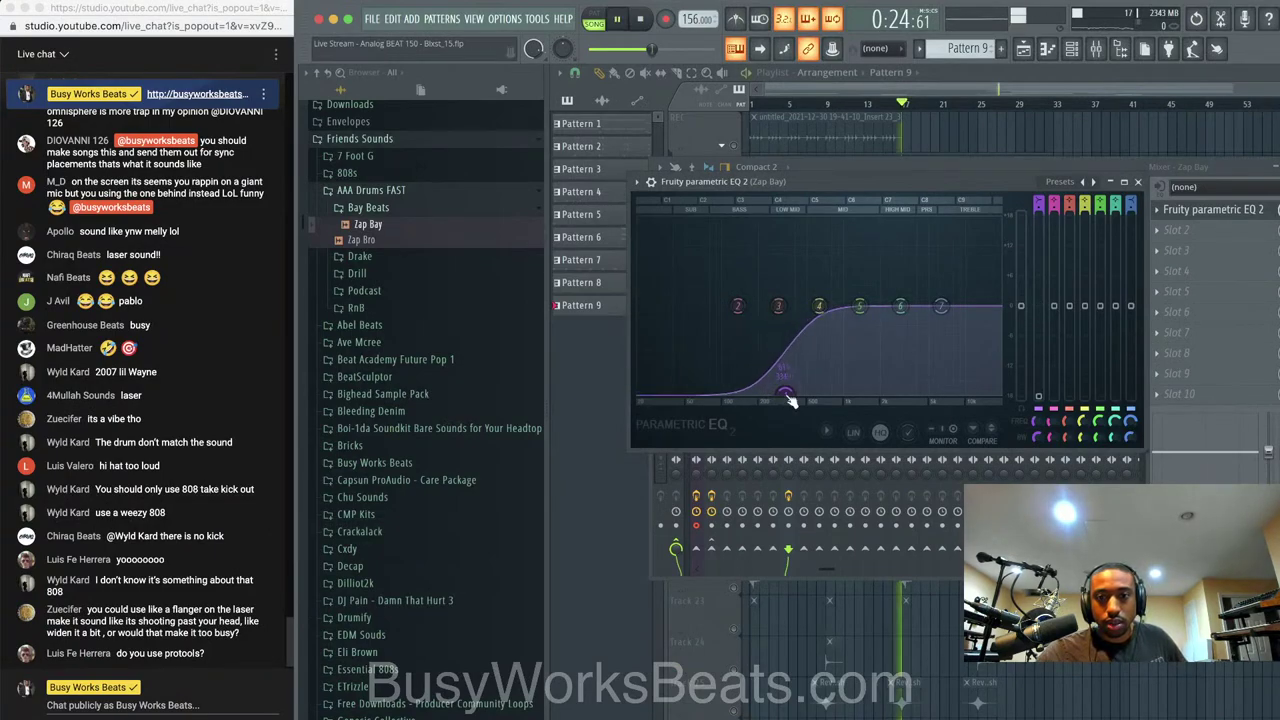
{"action": "mouse_move", "coordinate": [1040, 202]}
{"action": "left_mouse_down"}
{"action": "mouse_move", "coordinate": [1040, 226]}
{"action": "mouse_move", "coordinate": [1039, 186]}
{"action": "left_mouse_up"}
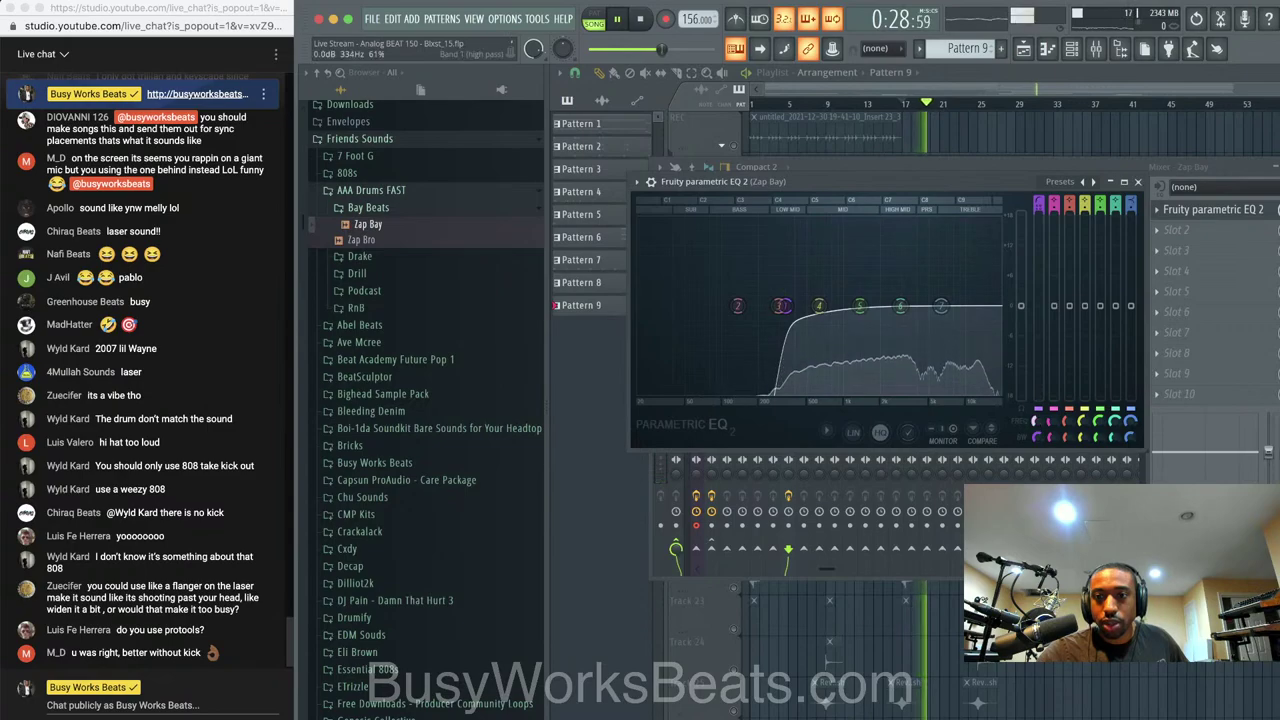
{"action": "left_click_drag", "start_coordinate": [1037, 422], "coordinate": [1037, 428]}
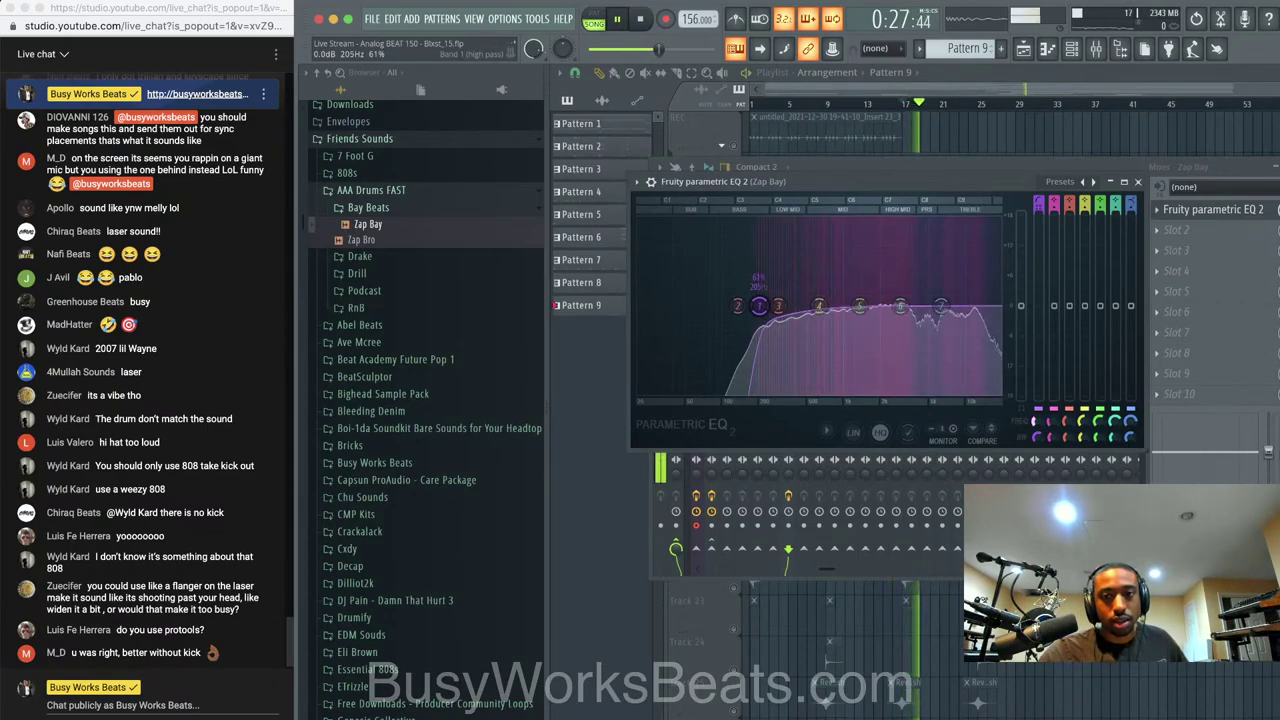
{"action": "left_click", "coordinate": [1279, 167]}
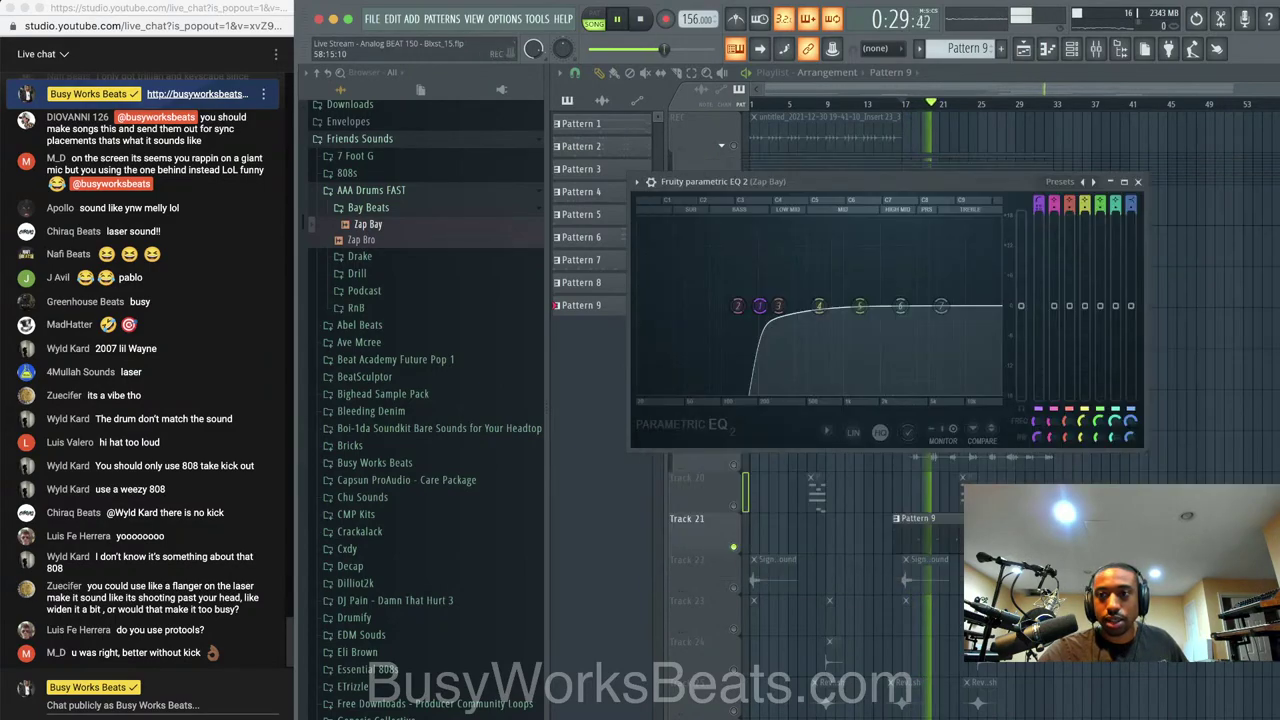
Close the Zap Bay EQ, play the section from bar 17, and save the project as new version Live Stream - Analog BEAT 150 - Blxst_16.flp
{"action": "left_click", "coordinate": [1137, 181]}
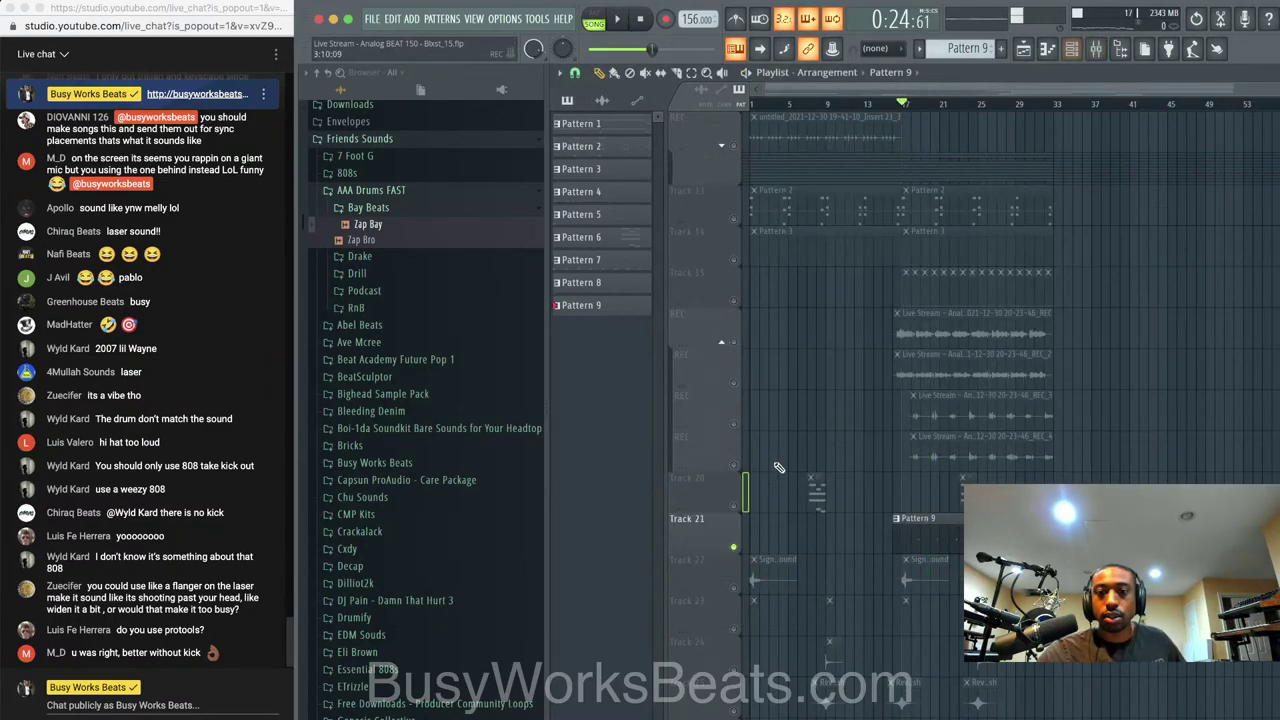
{"action": "key", "text": "space"}
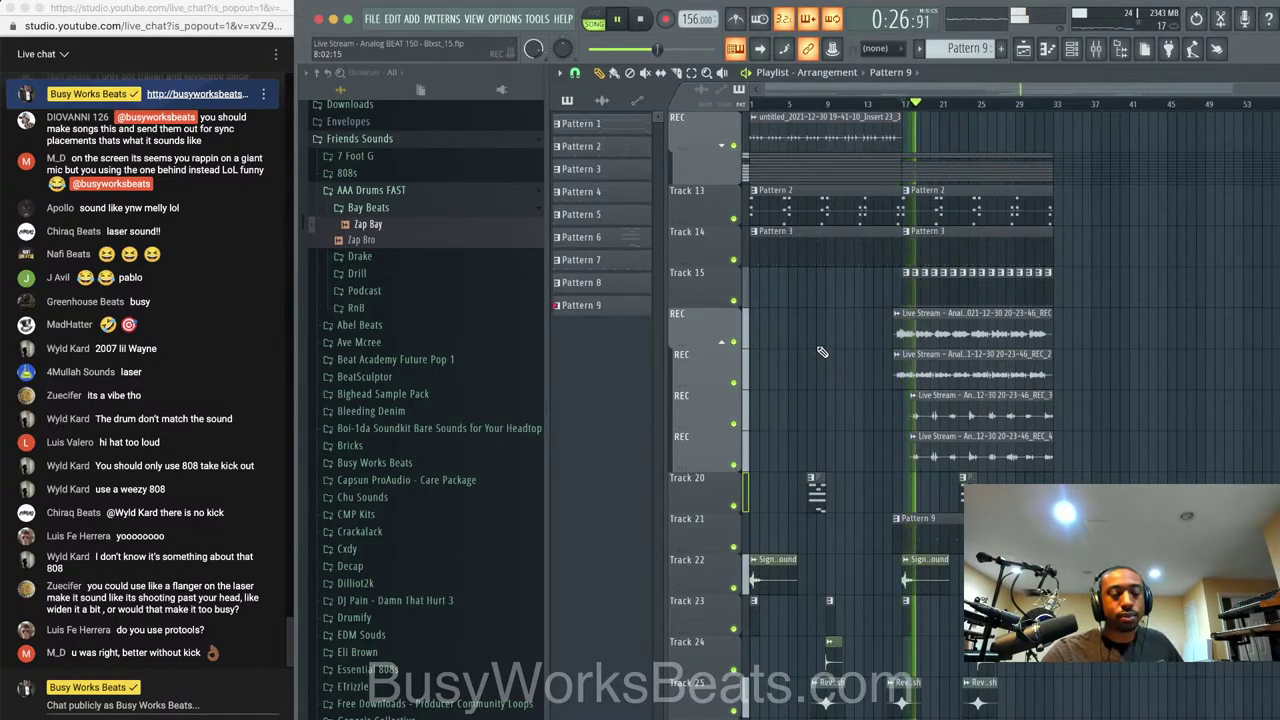
{"action": "key", "text": "space"}
{"action": "key", "text": "ctrl+s"}
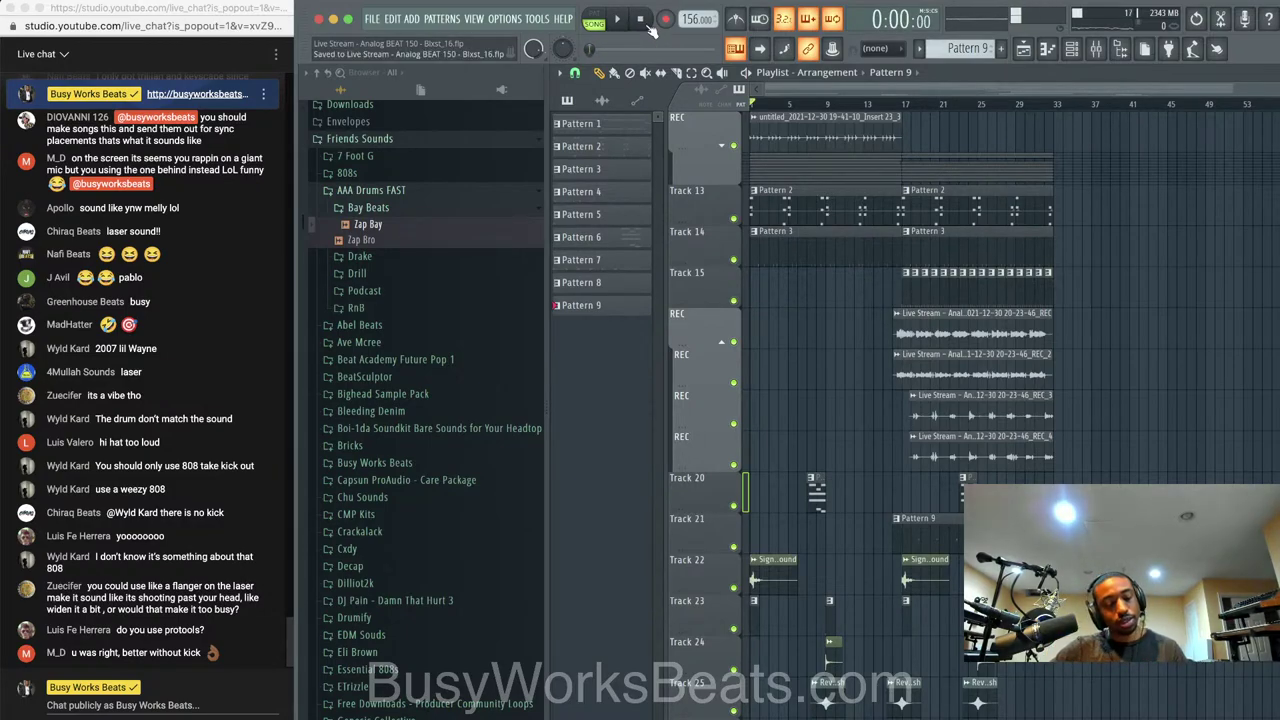
Play the song briefly, stop it, and check the YouTube Studio live streaming window before returning to the FL Studio playlist
{"action": "key", "text": "space"}
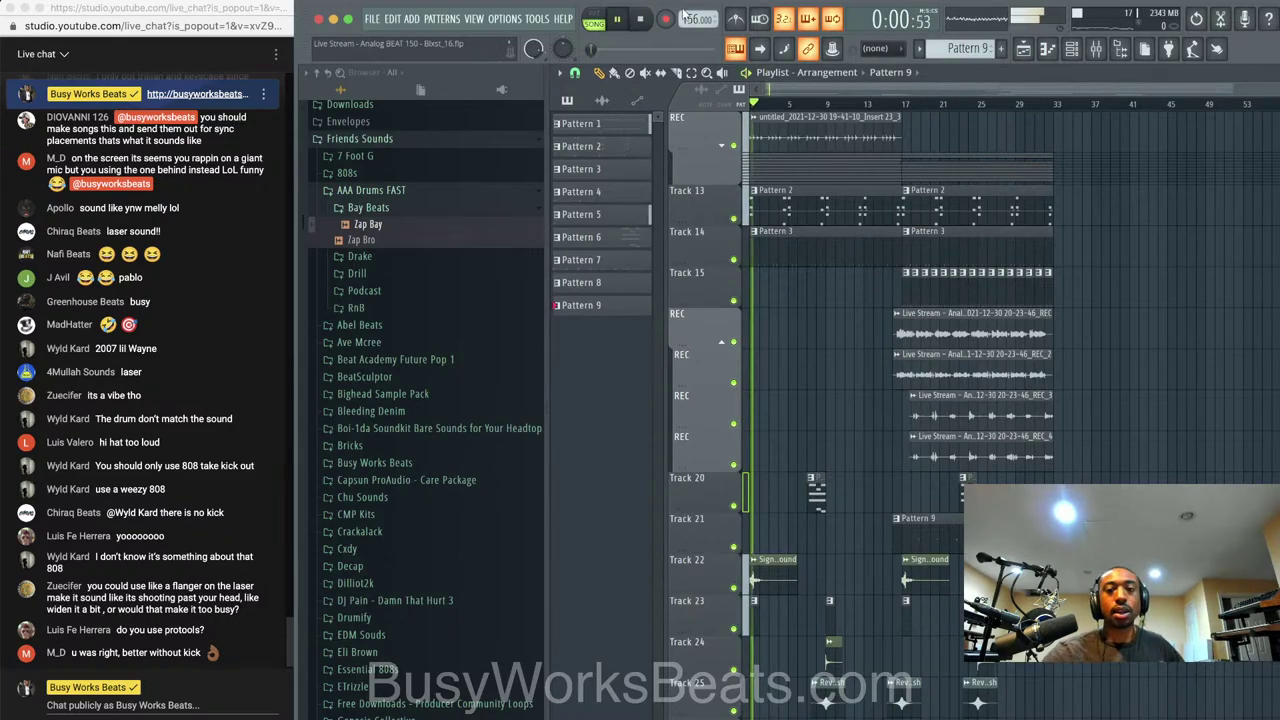
{"action": "left_click", "coordinate": [1096, 49]}
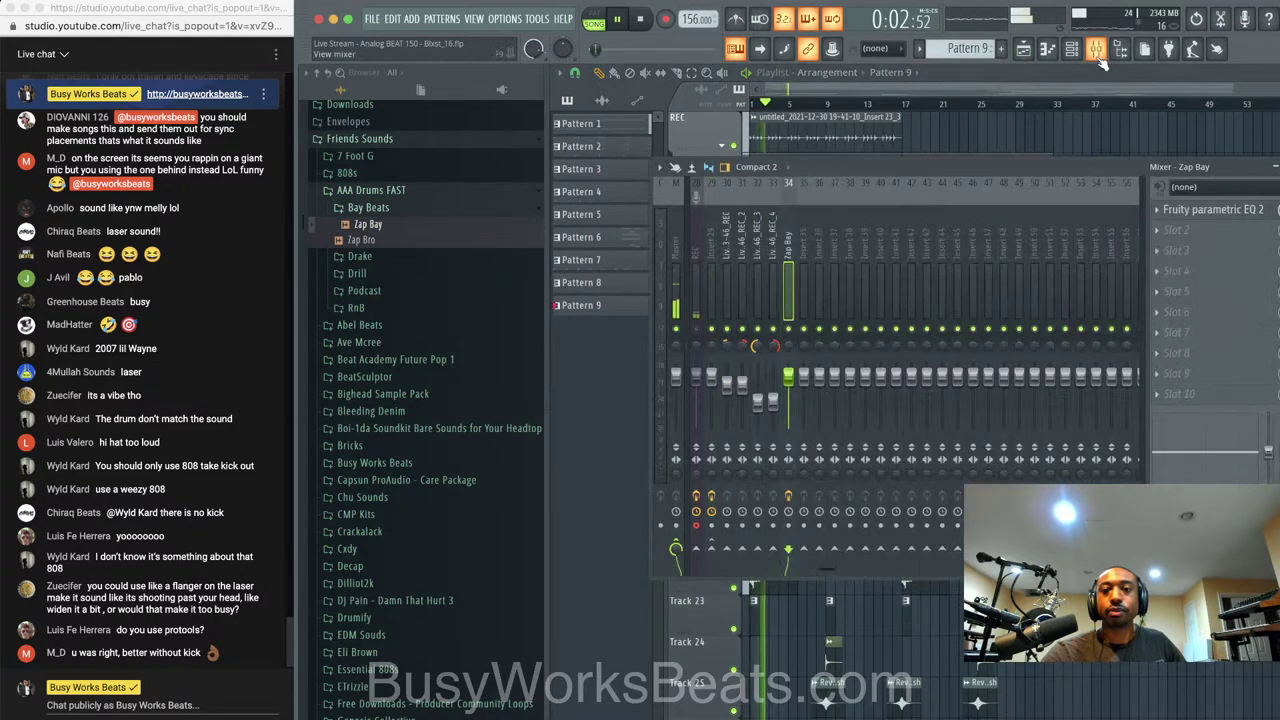
{"action": "key", "text": "space"}
{"action": "left_click", "coordinate": [262, 718]}
{"action": "right_click", "coordinate": [262, 718]}
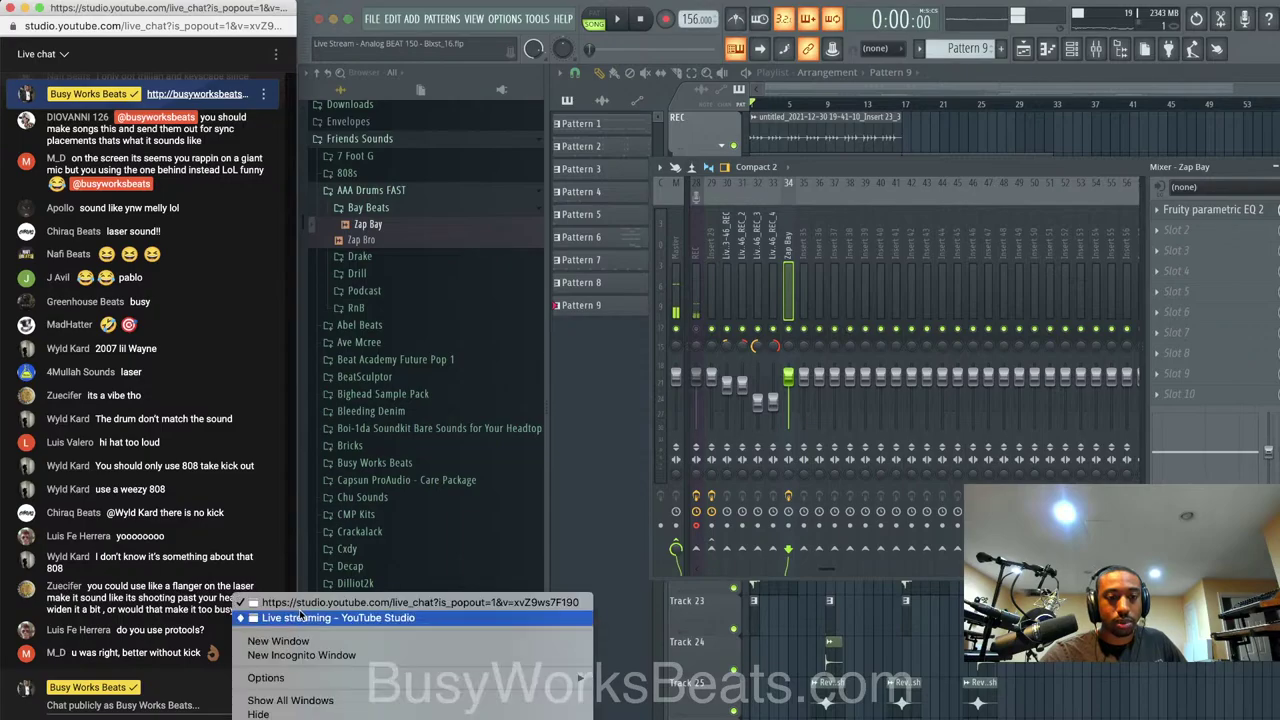
{"action": "left_click", "coordinate": [300, 617]}
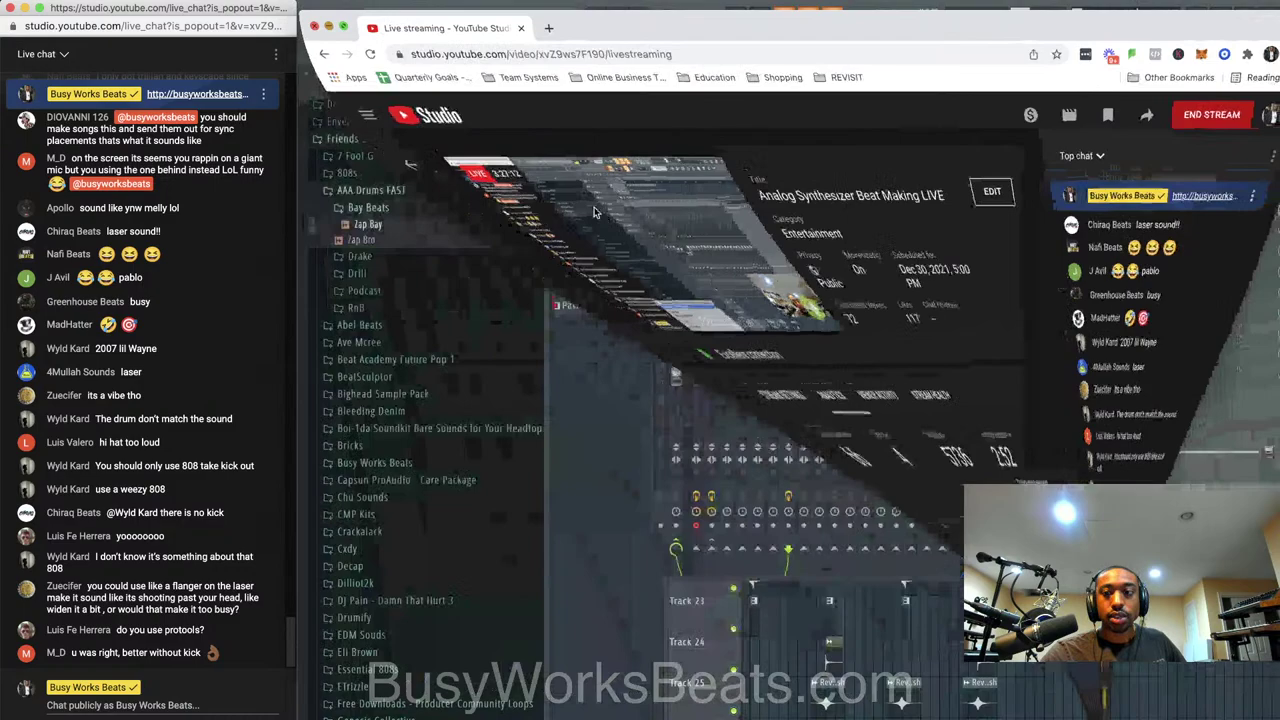
{"action": "key", "text": "super+Tab"}
{"action": "left_click", "coordinate": [1003, 107]}
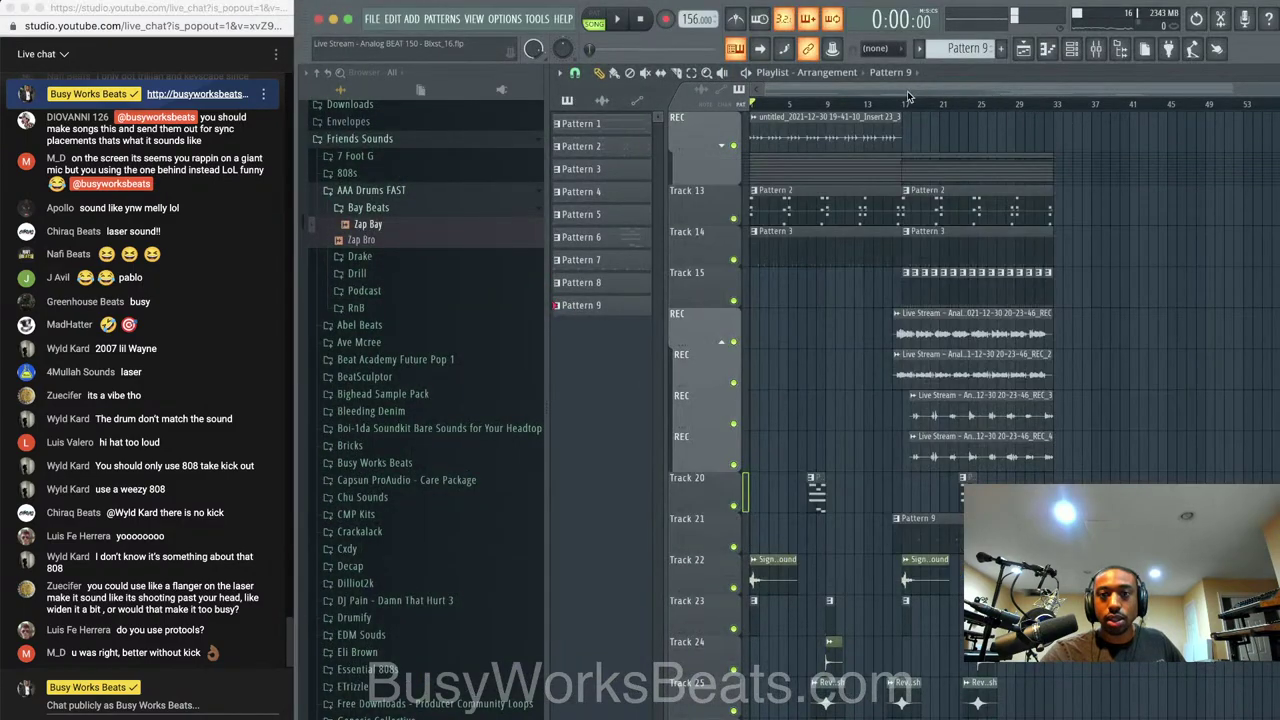
During playback, load the Weiss MM-1 Mastering Maximizer as the first effect on the Master mixer track
{"action": "key", "text": "space"}
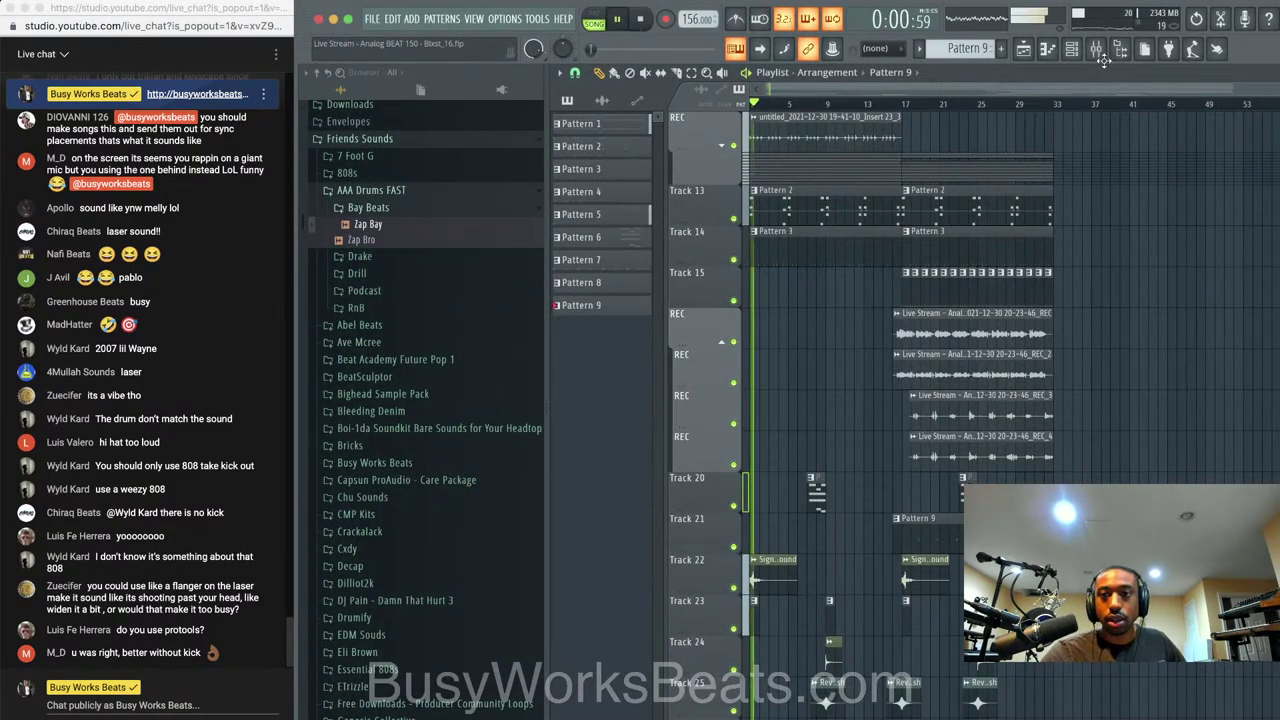
{"action": "key", "text": "F9"}
{"action": "scroll", "coordinate": [778, 322], "scroll_direction": "up", "scroll_amount": 10}
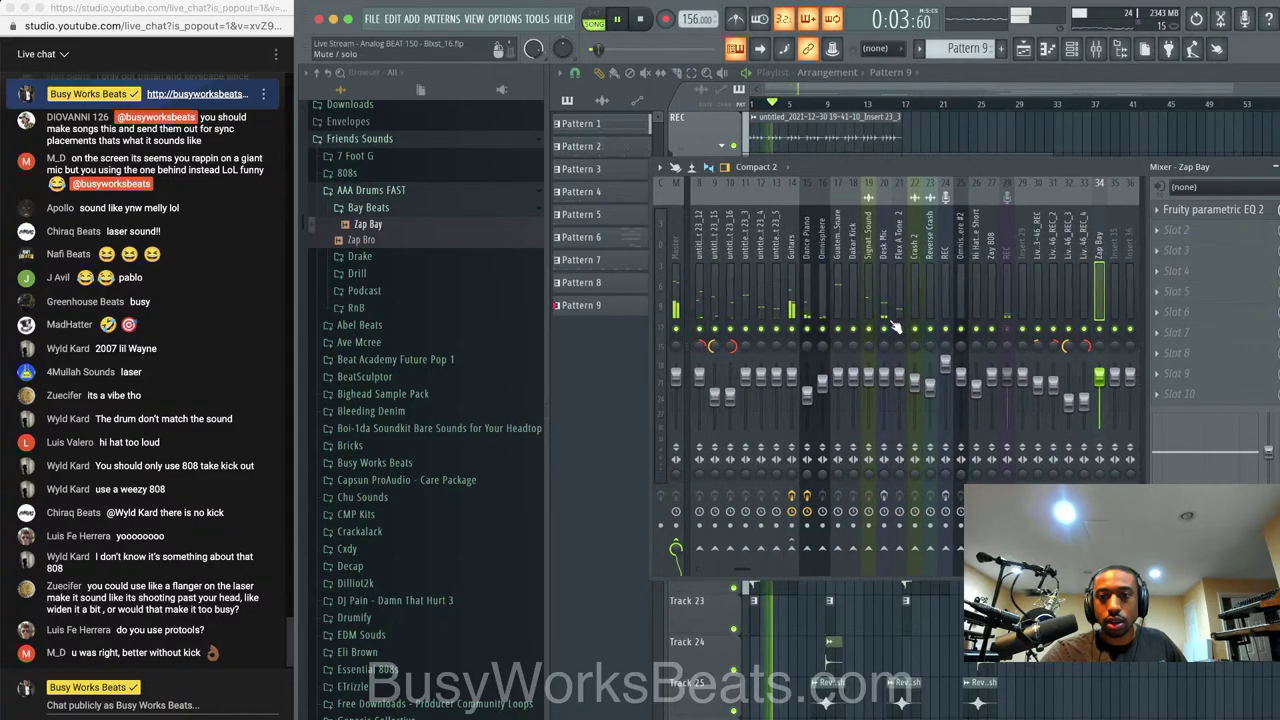
{"action": "left_click", "coordinate": [680, 245]}
{"action": "left_click", "coordinate": [1190, 210]}
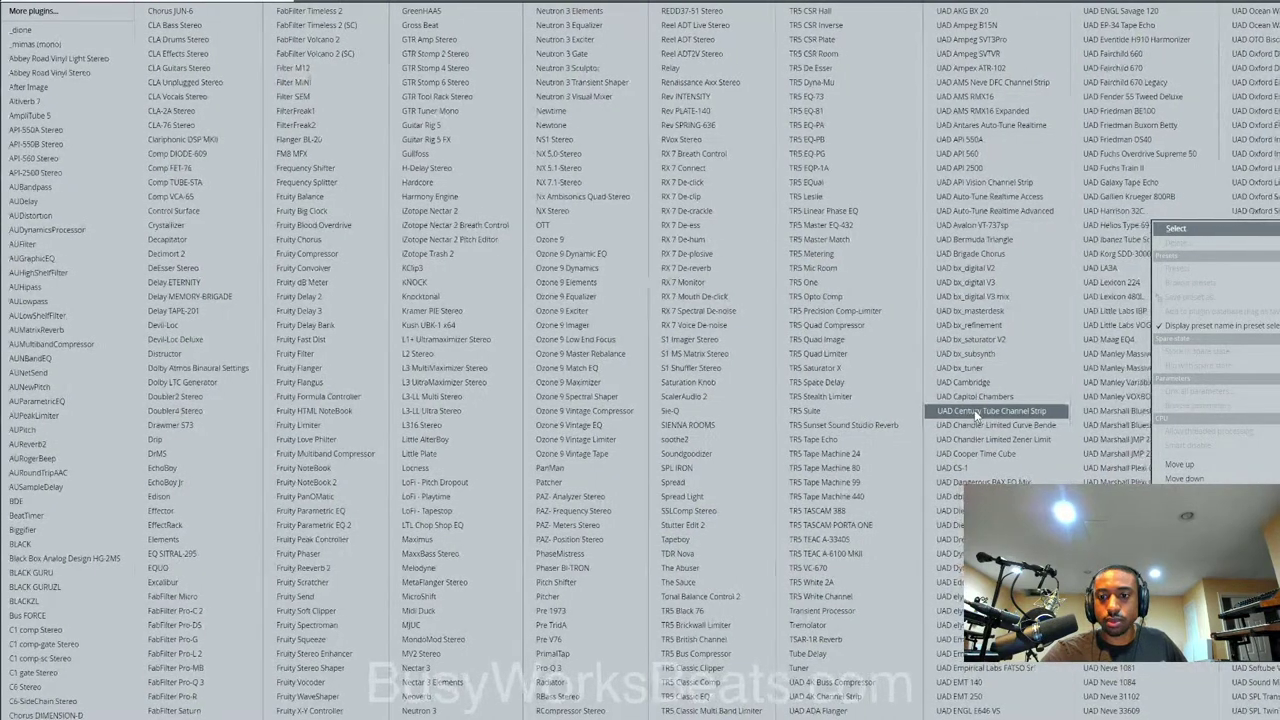
{"action": "key", "text": "w"}
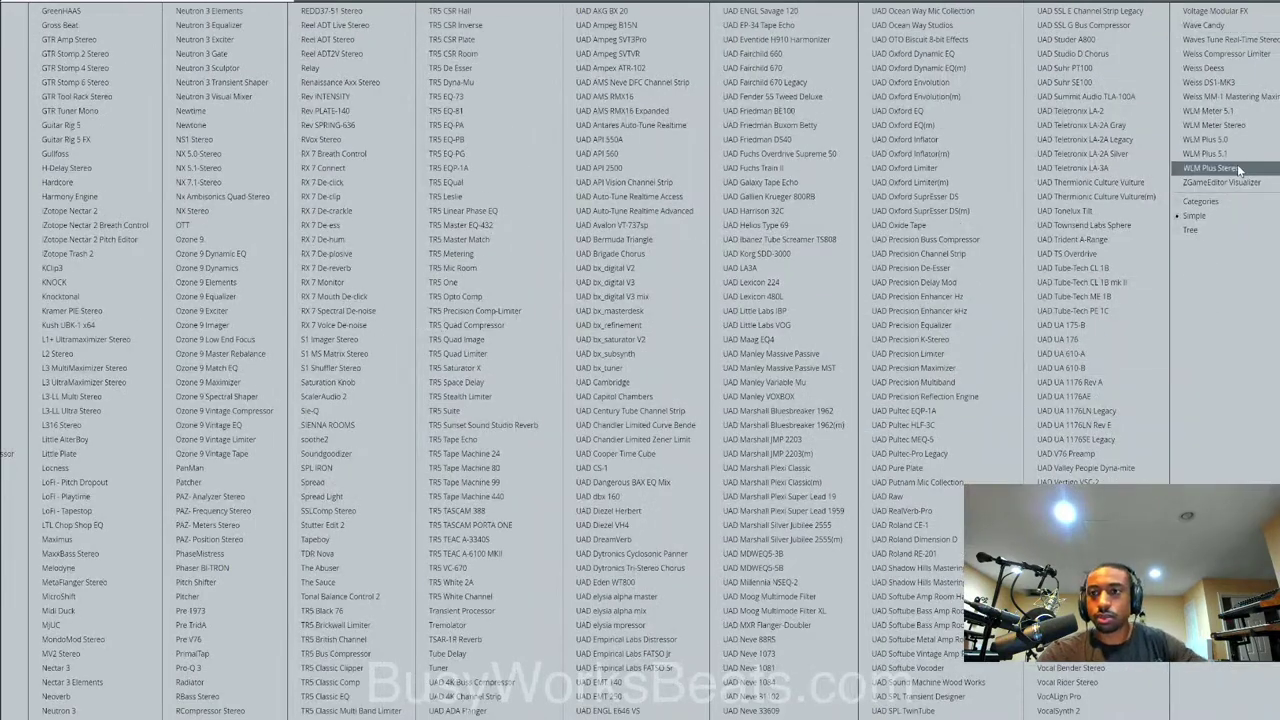
{"action": "left_click", "coordinate": [1254, 99]}
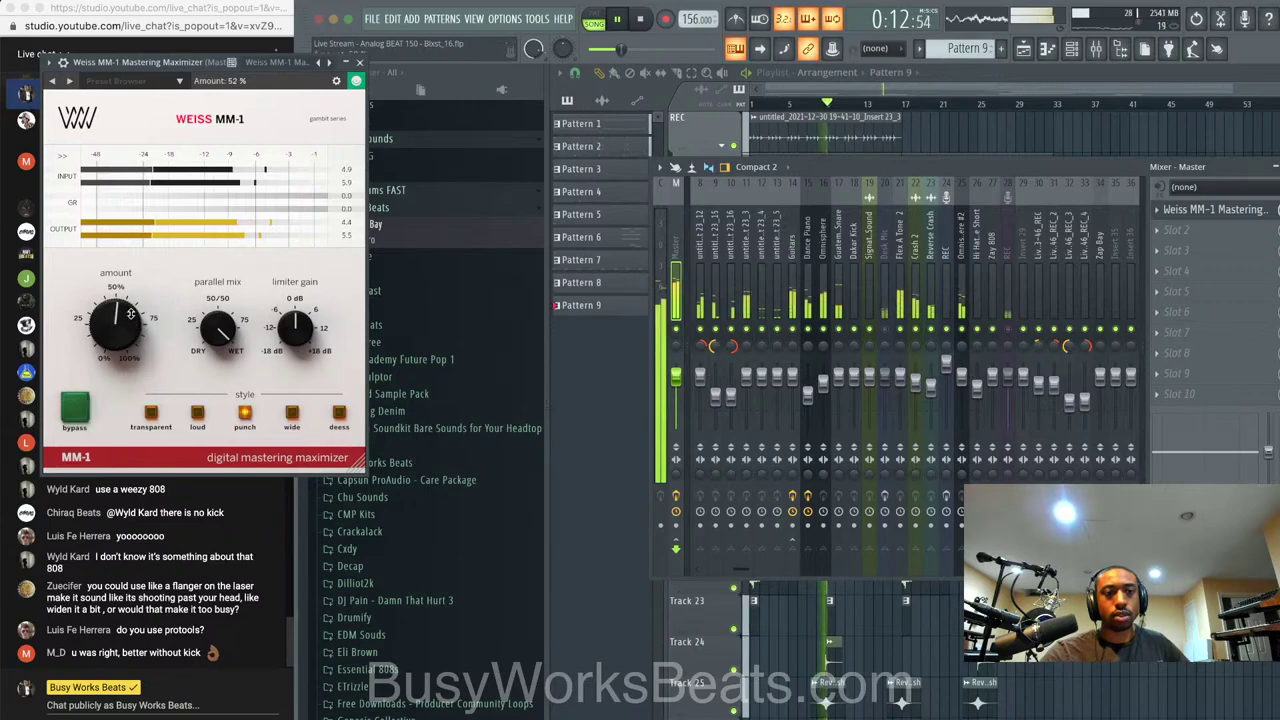
Set the Weiss MM-1 amount to 58 % and limiter gain to 2.9 dB while listening, and close the mixer and plugin
{"action": "left_click_drag", "start_coordinate": [130, 313], "coordinate": [131, 305]}
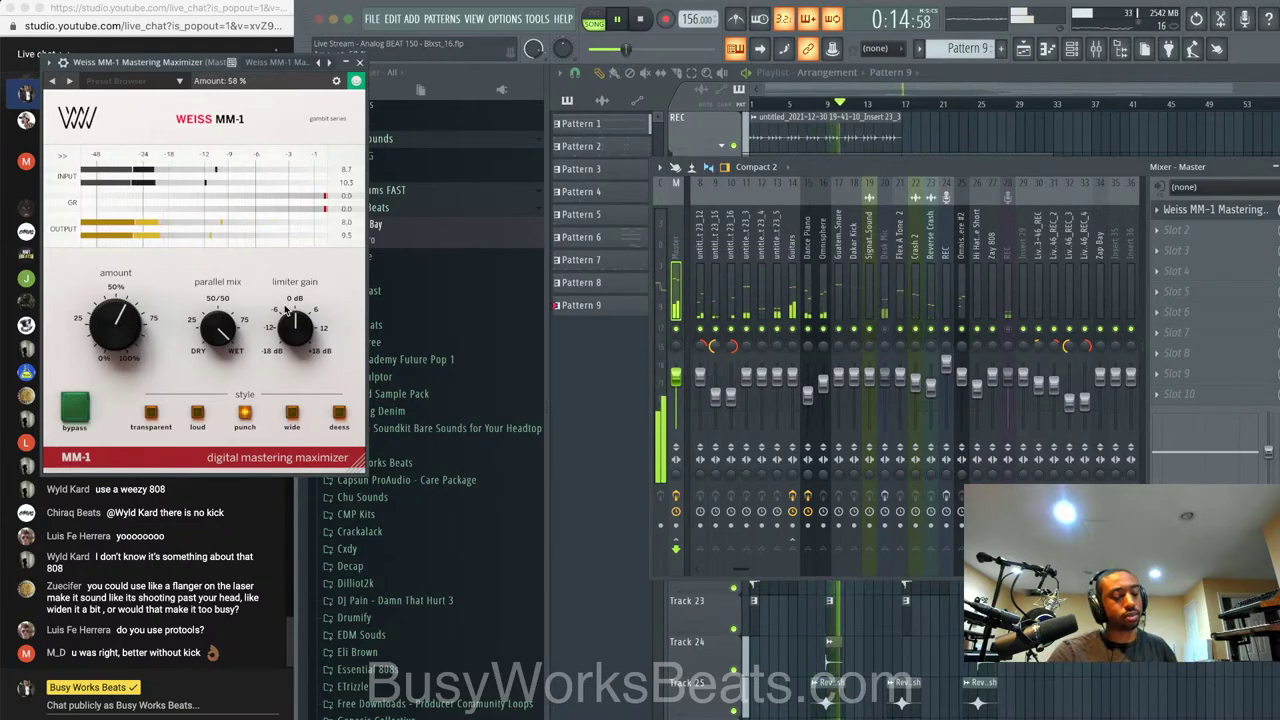
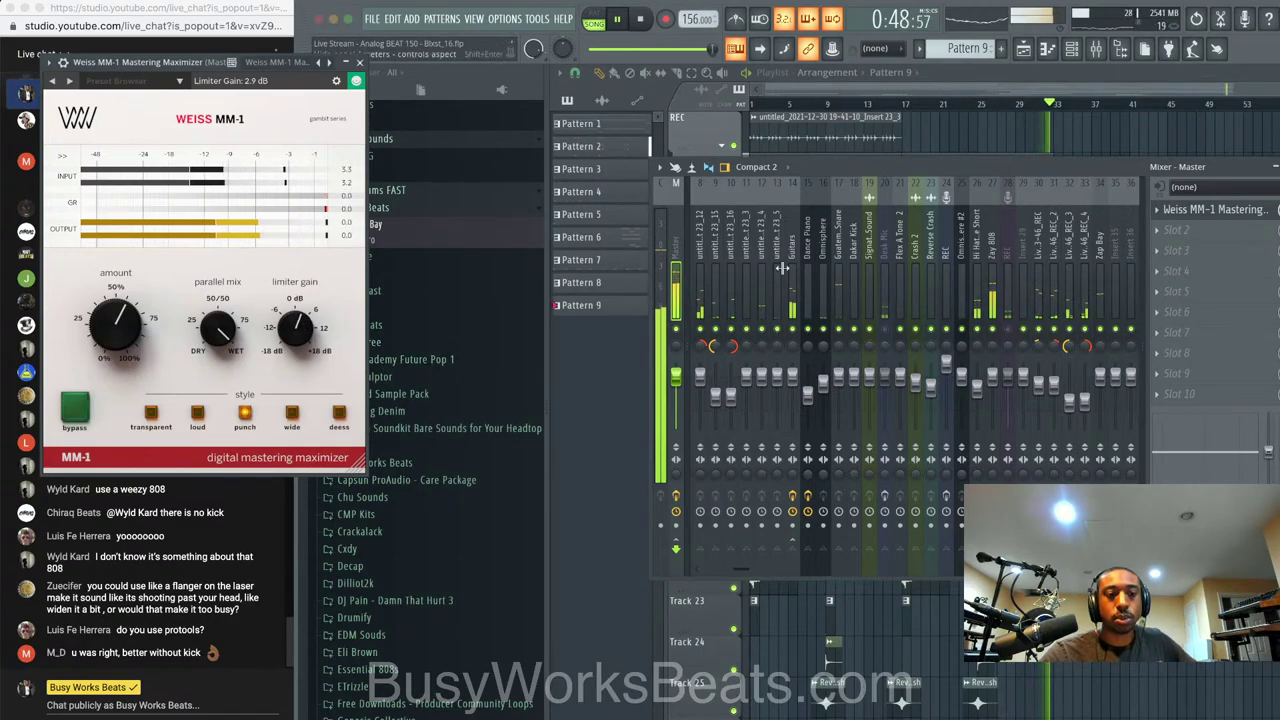
{"action": "left_click_drag", "start_coordinate": [1198, 171], "coordinate": [1141, 167]}
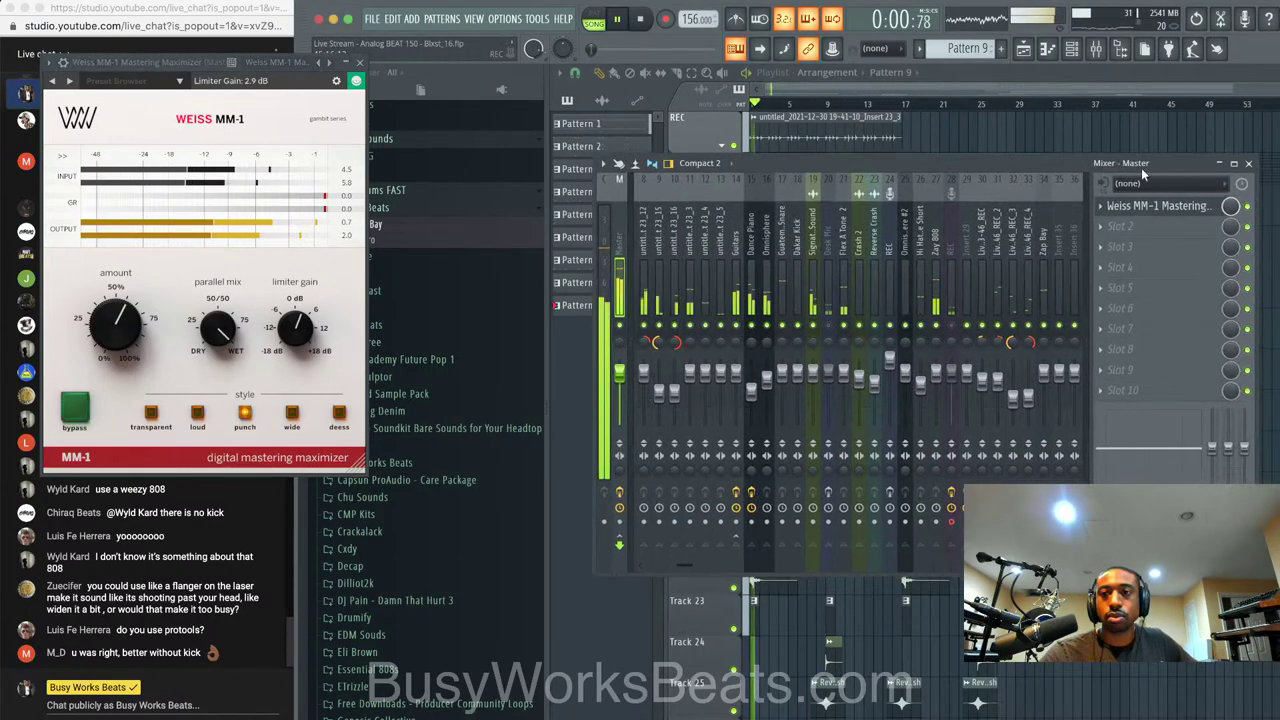
{"action": "left_click", "coordinate": [1249, 163]}
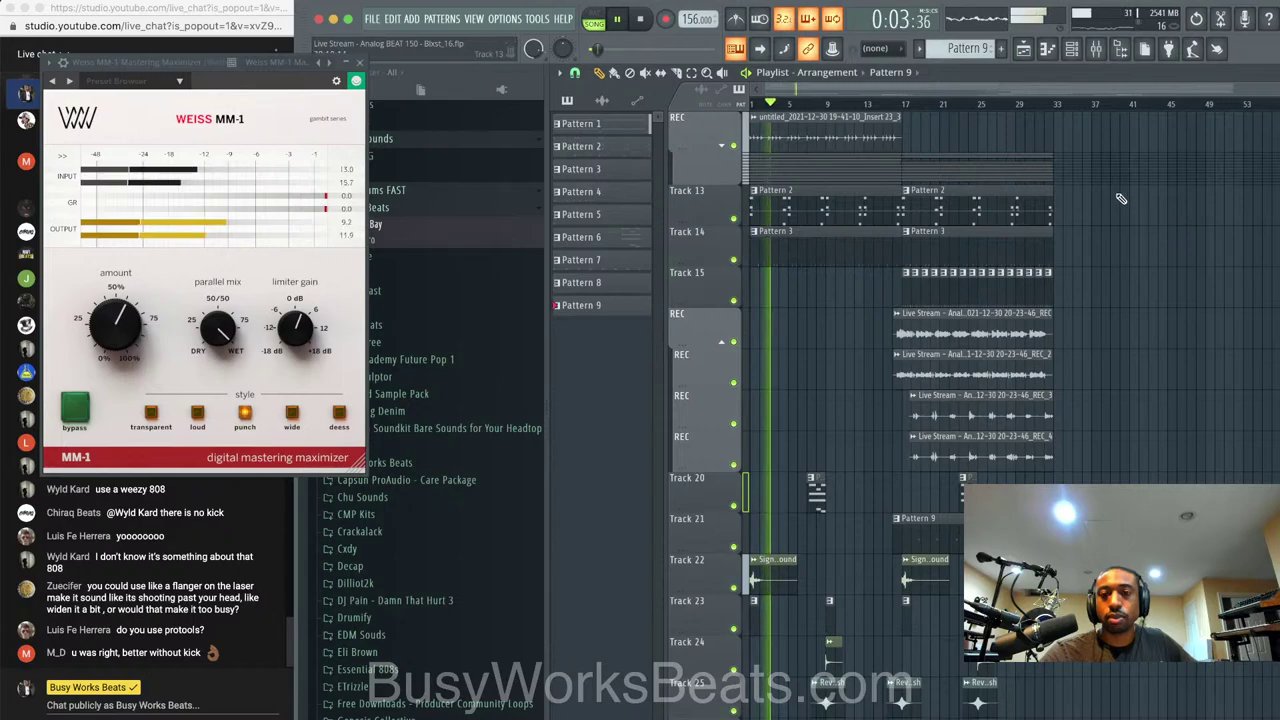
{"action": "left_click", "coordinate": [359, 62]}
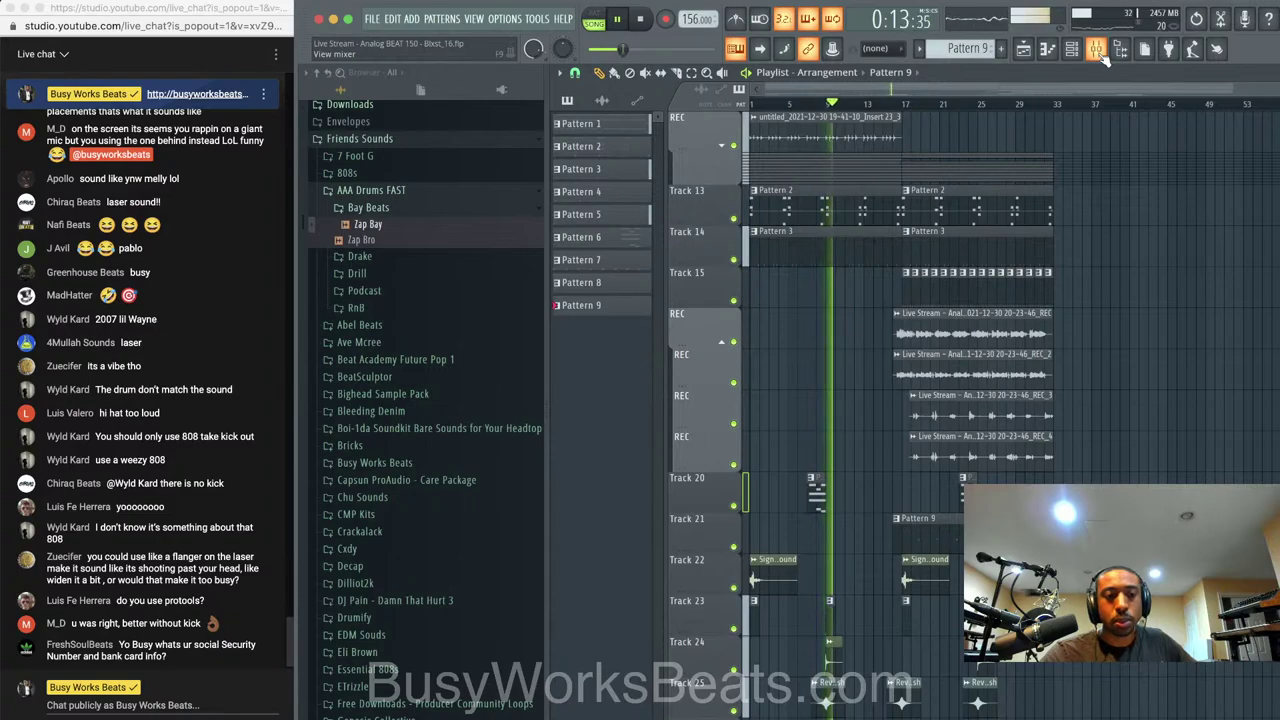
Post the message "lol 911" in the YouTube live chat
{"action": "left_click", "coordinate": [172, 705]}
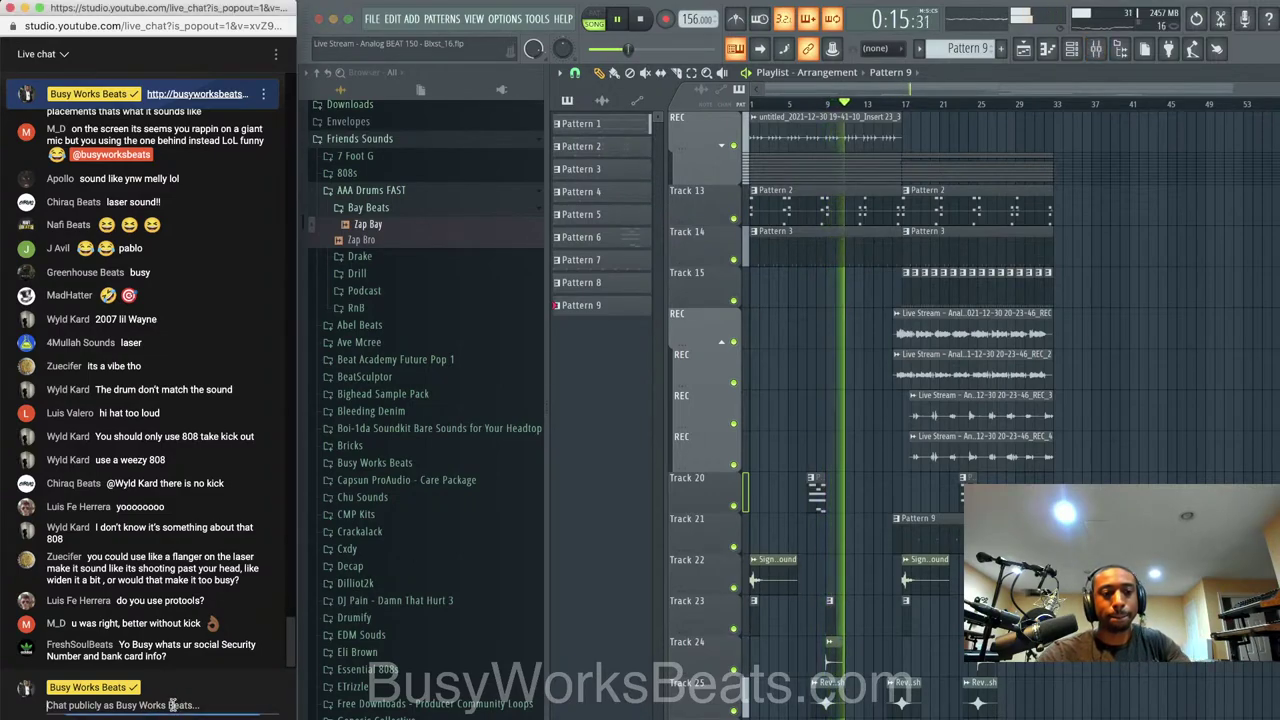
{"action": "type", "text": "lol 911"}
{"action": "key", "text": "Return"}
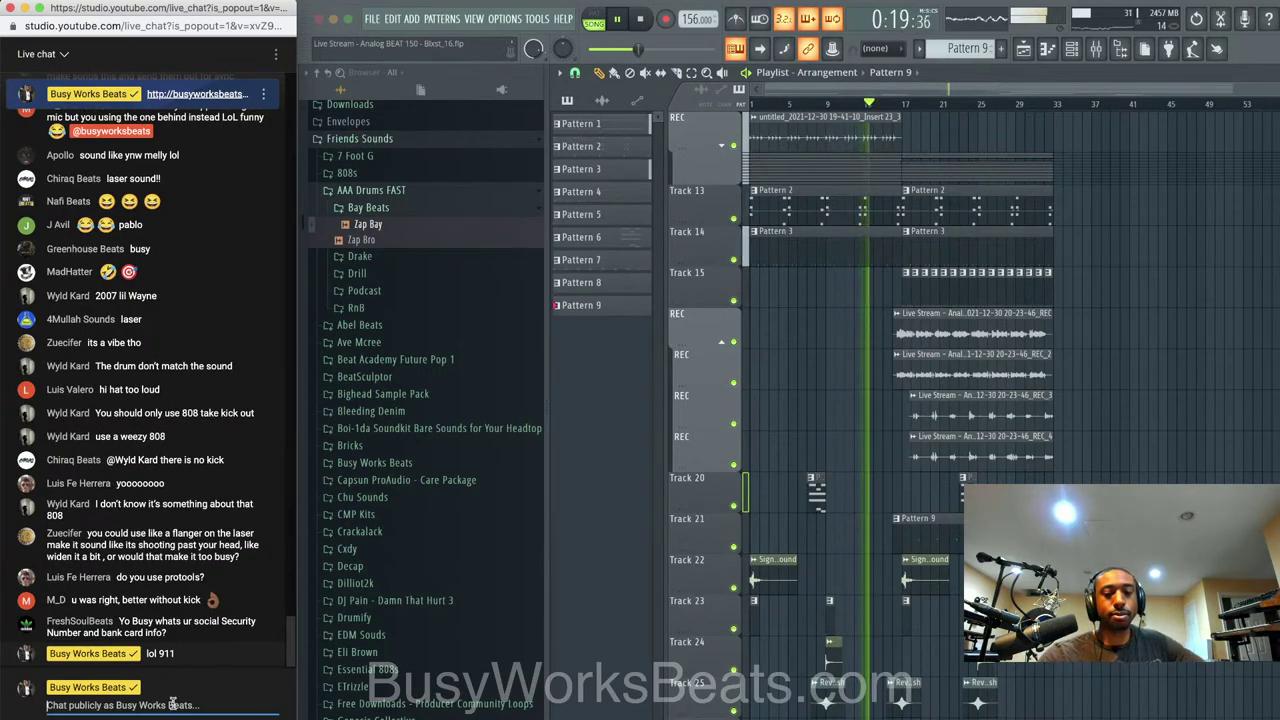
{"action": "type", "text": "911 911 911"}
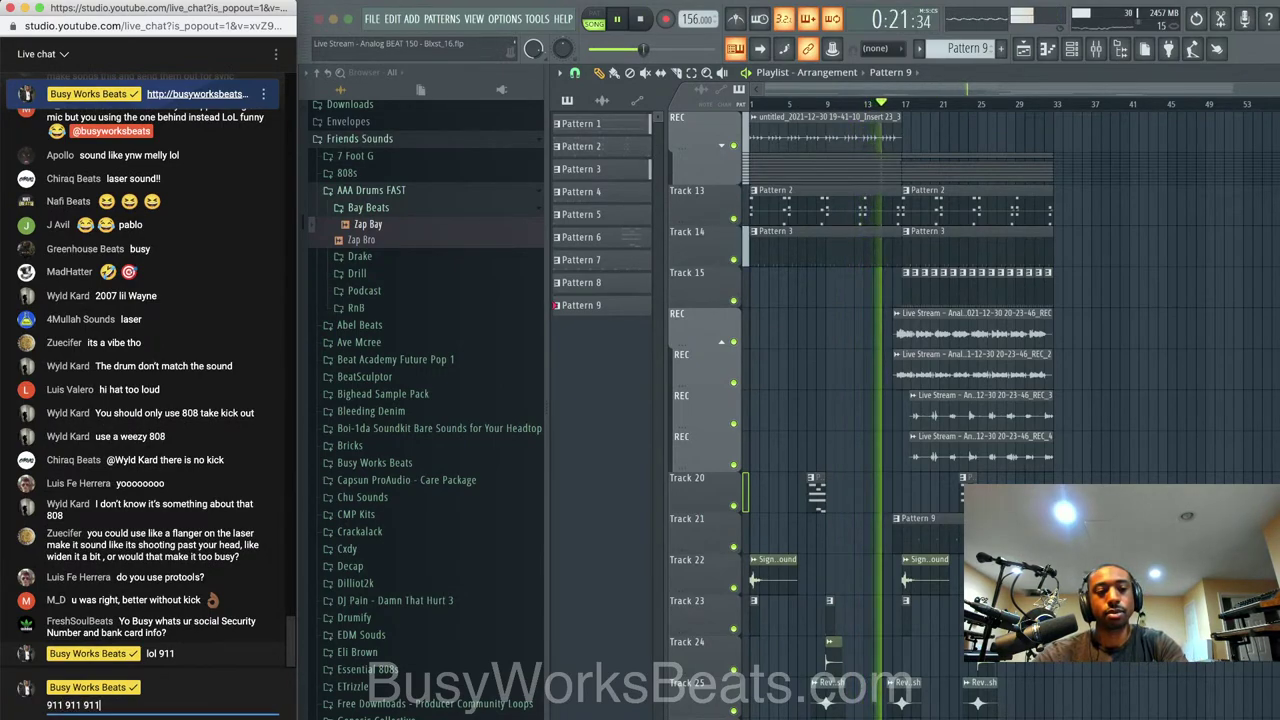
{"action": "type", "text": " 911 91"}
{"action": "type", "text": "911 , make s"}
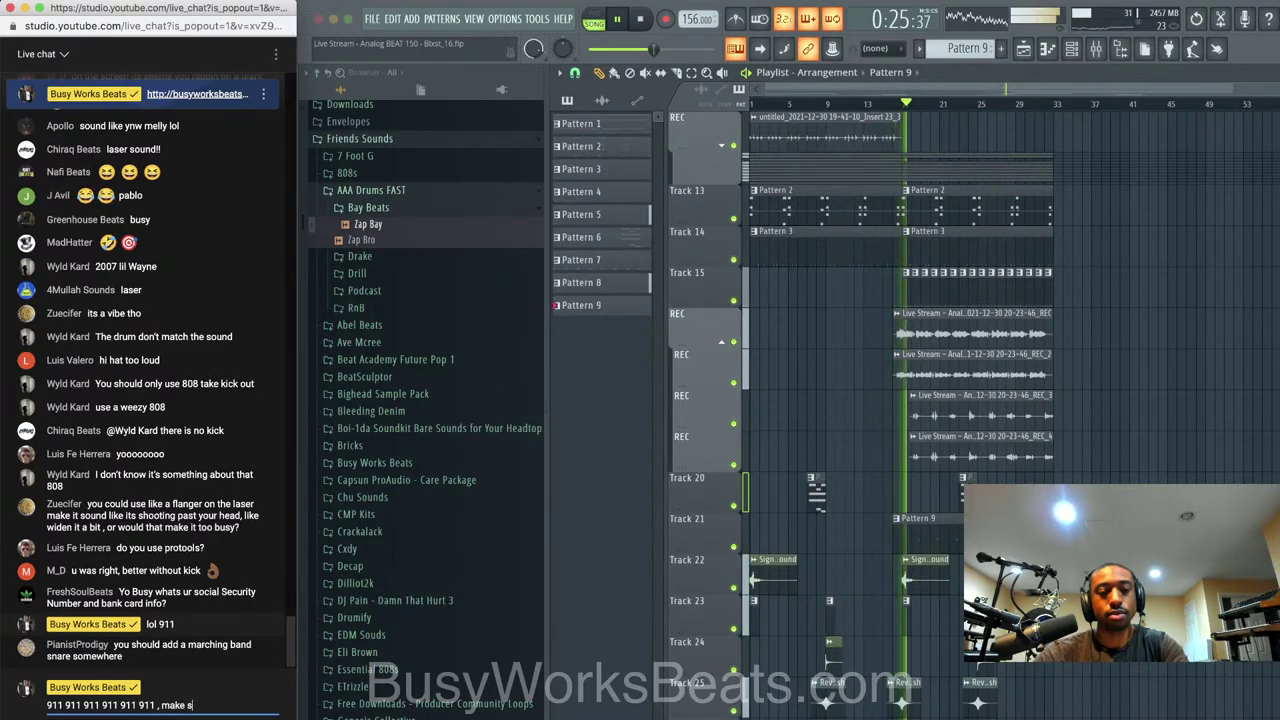
{"action": "key", "text": "BackSpace"}
{"action": "key", "text": "BackSpace"}
{"action": "key", "text": "BackSpace"}
{"action": "key", "text": "BackSpace"}
{"action": "key", "text": "BackSpace"}
{"action": "key", "text": "BackSpace"}
{"action": "key", "text": "BackSpace"}
{"action": "key", "text": "BackSpace"}
{"action": "key", "text": "BackSpace"}
{"action": "key", "text": "Return"}
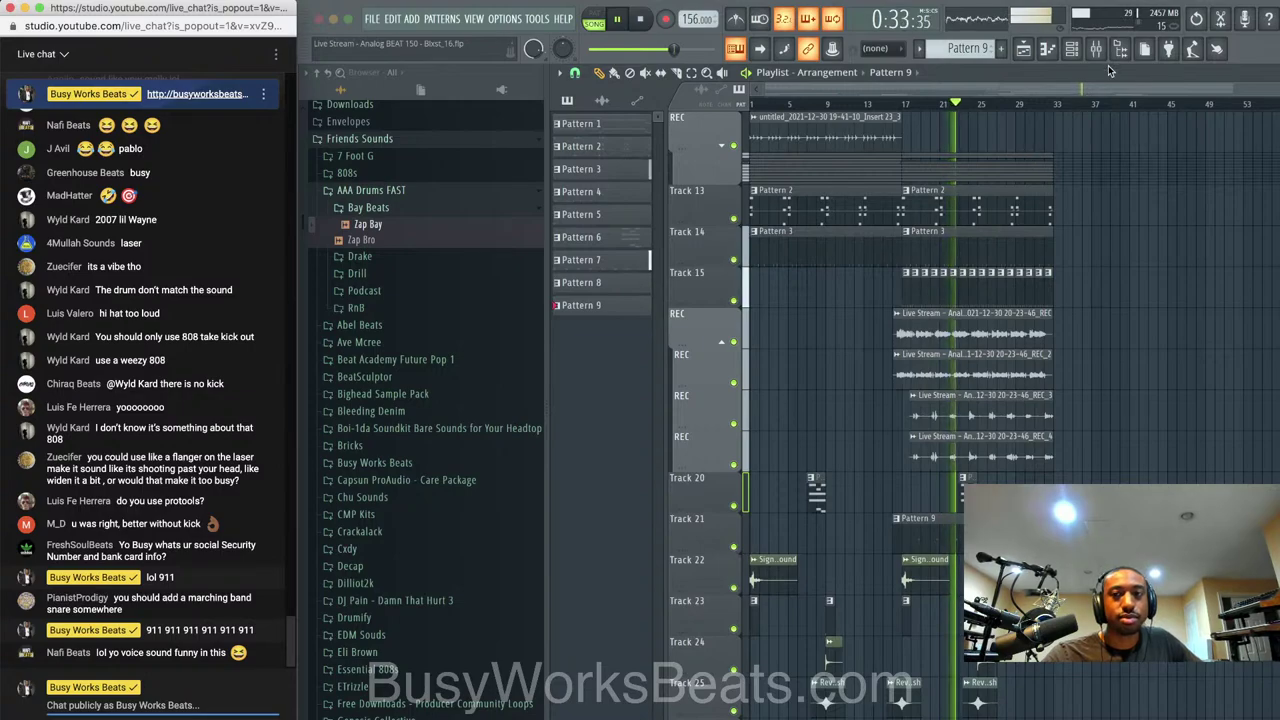
Listen to the end of the song, restart and stop playback, and mute the Desk Mic track in the mixer
{"action": "key", "text": "F9"}
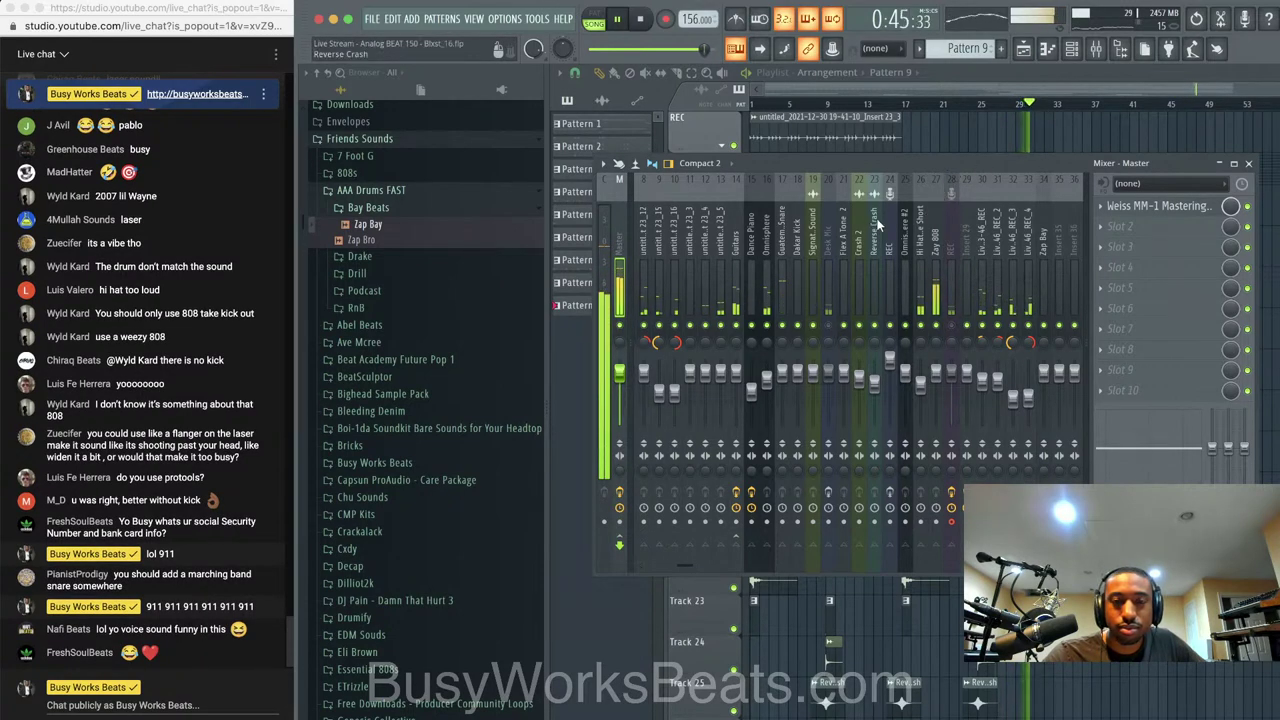
{"action": "key", "text": "F9"}
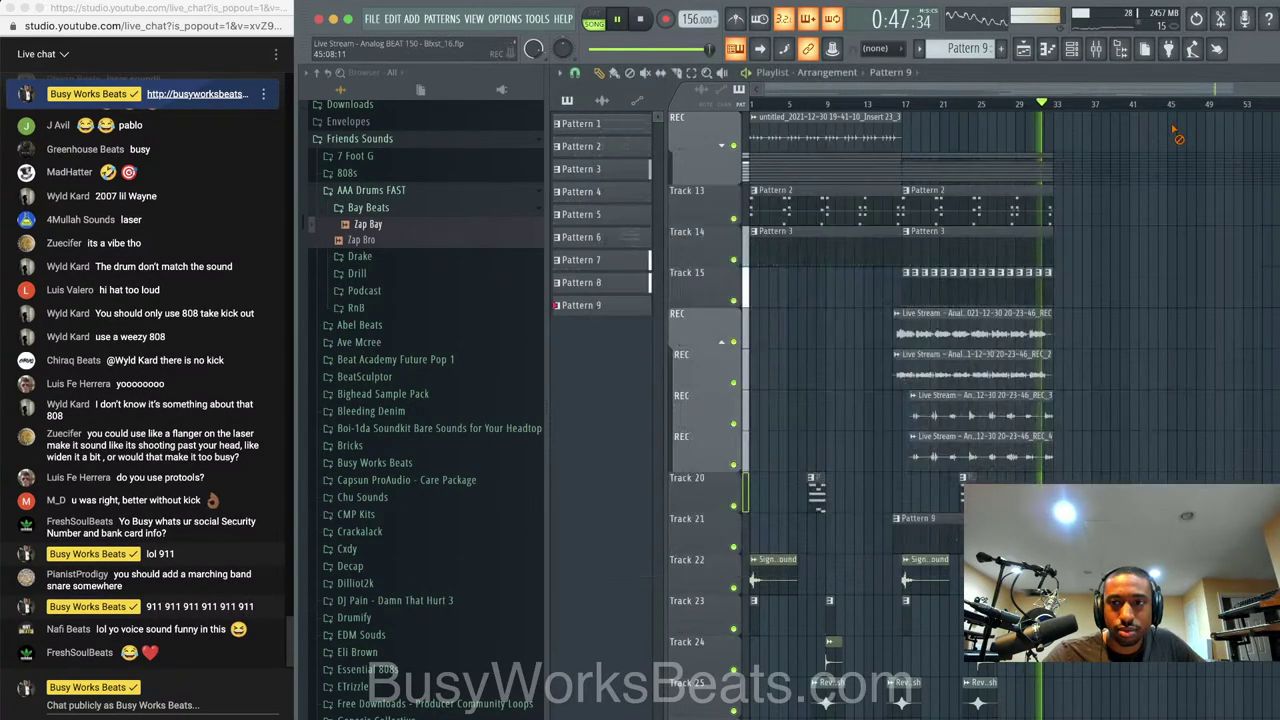
{"action": "key", "text": "space"}
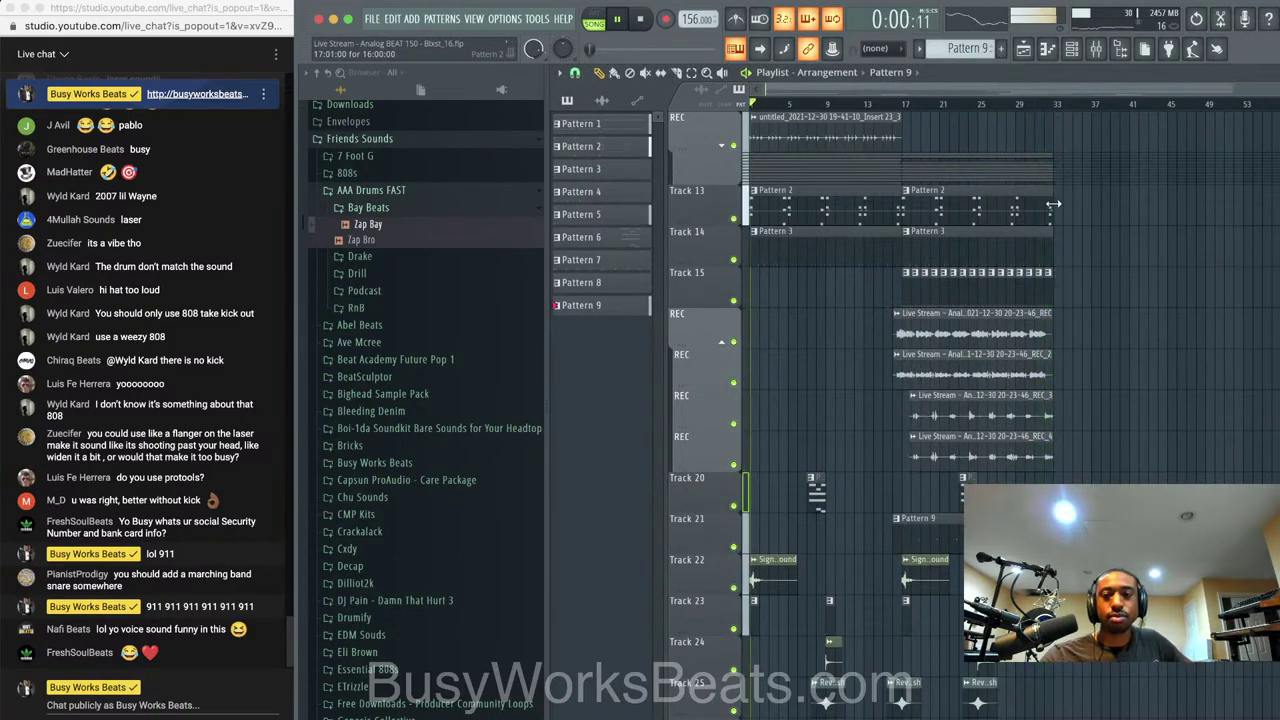
{"action": "key", "text": "F9"}
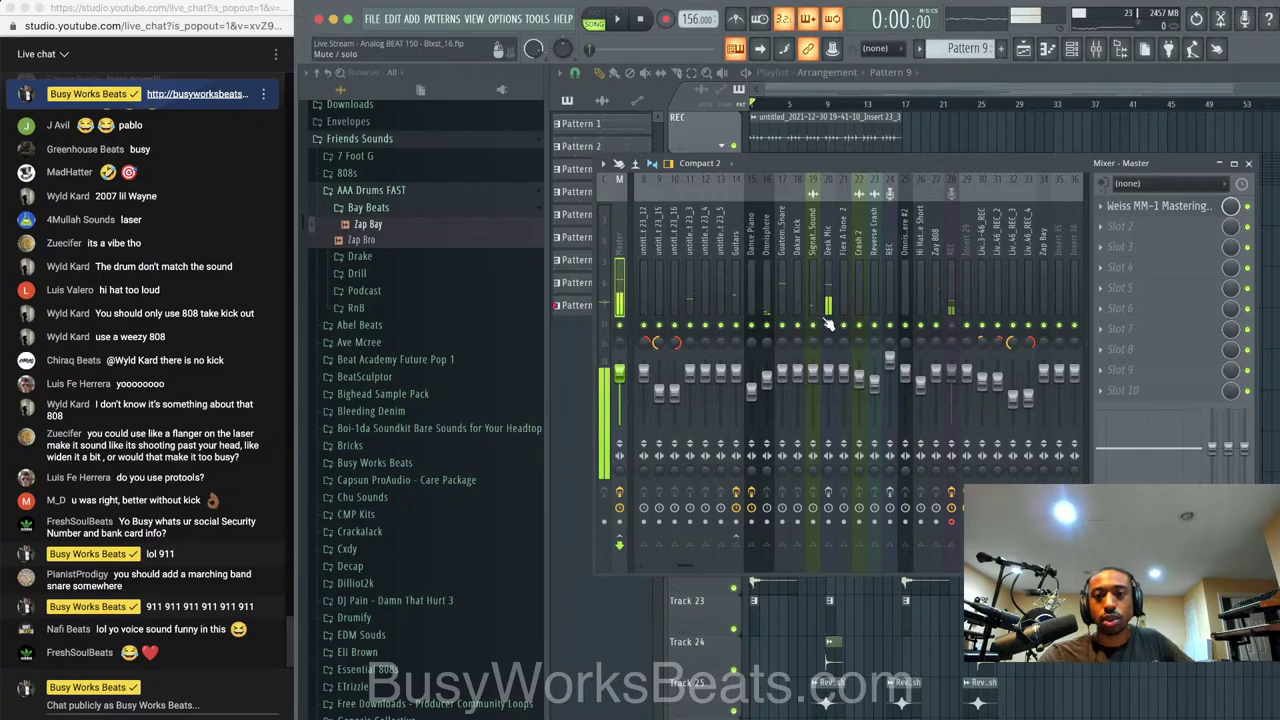
Start a wave file export of the song and choose the West Coast folder inside Music > Busy Works Beats Songs as its destination
{"action": "left_click", "coordinate": [371, 18]}
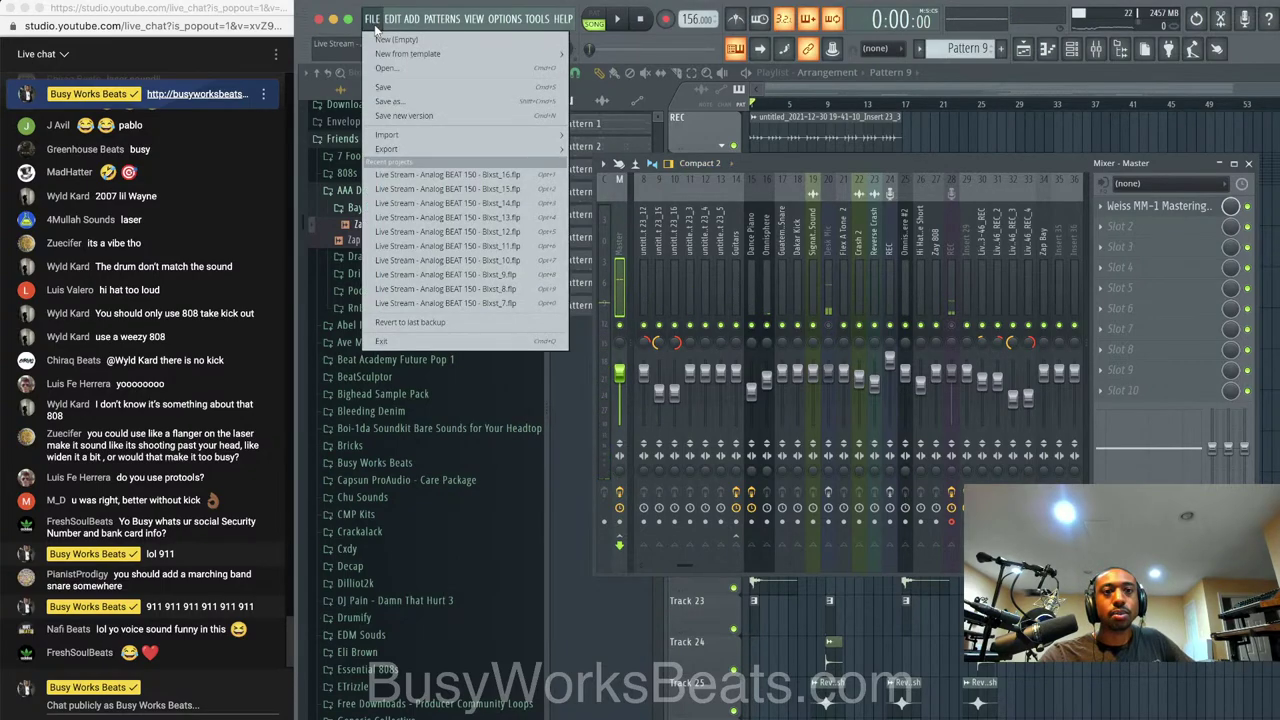
{"action": "mouse_move", "coordinate": [556, 155]}
{"action": "left_click", "coordinate": [600, 161]}
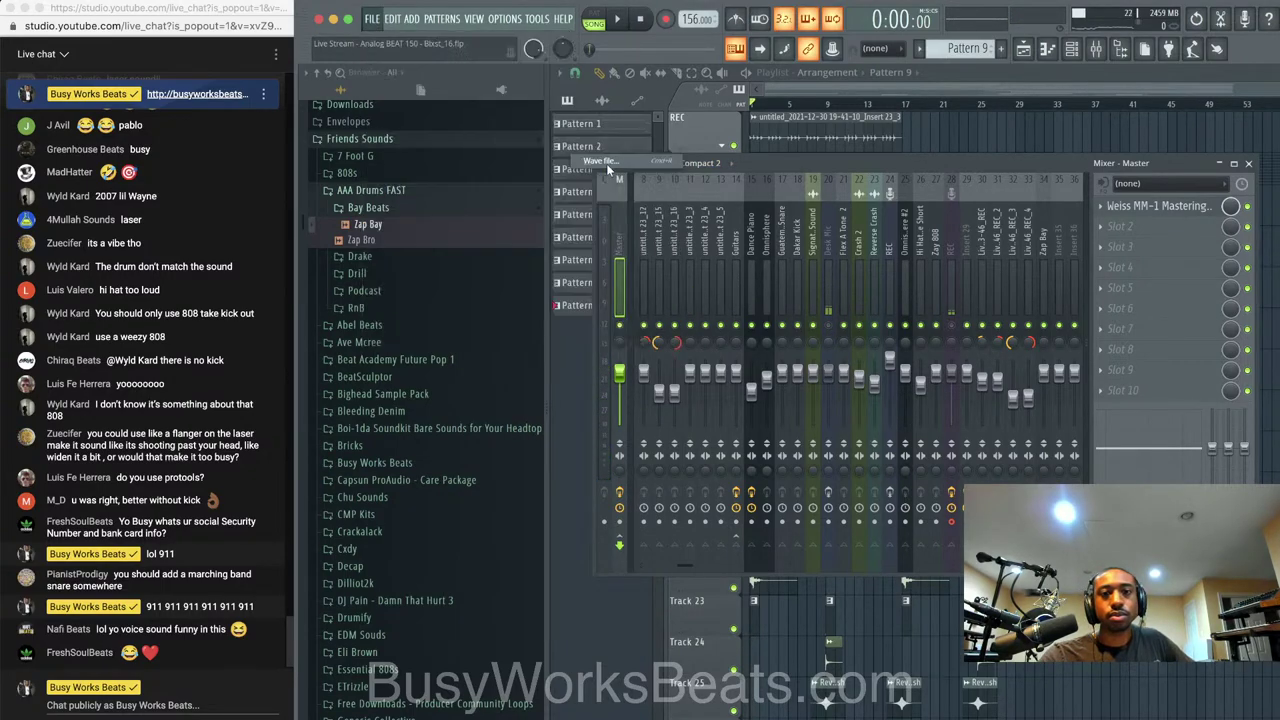
{"action": "left_click", "coordinate": [366, 277]}
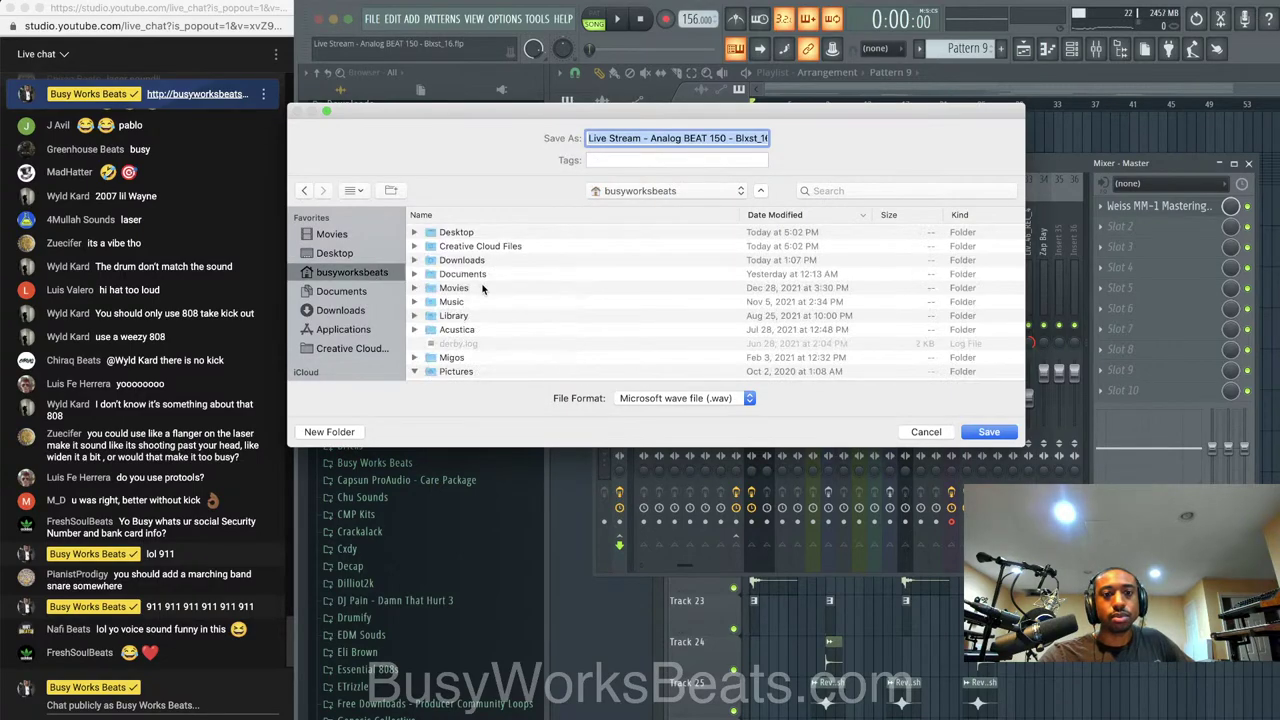
{"action": "left_click", "coordinate": [470, 303]}
{"action": "double_click", "coordinate": [455, 302]}
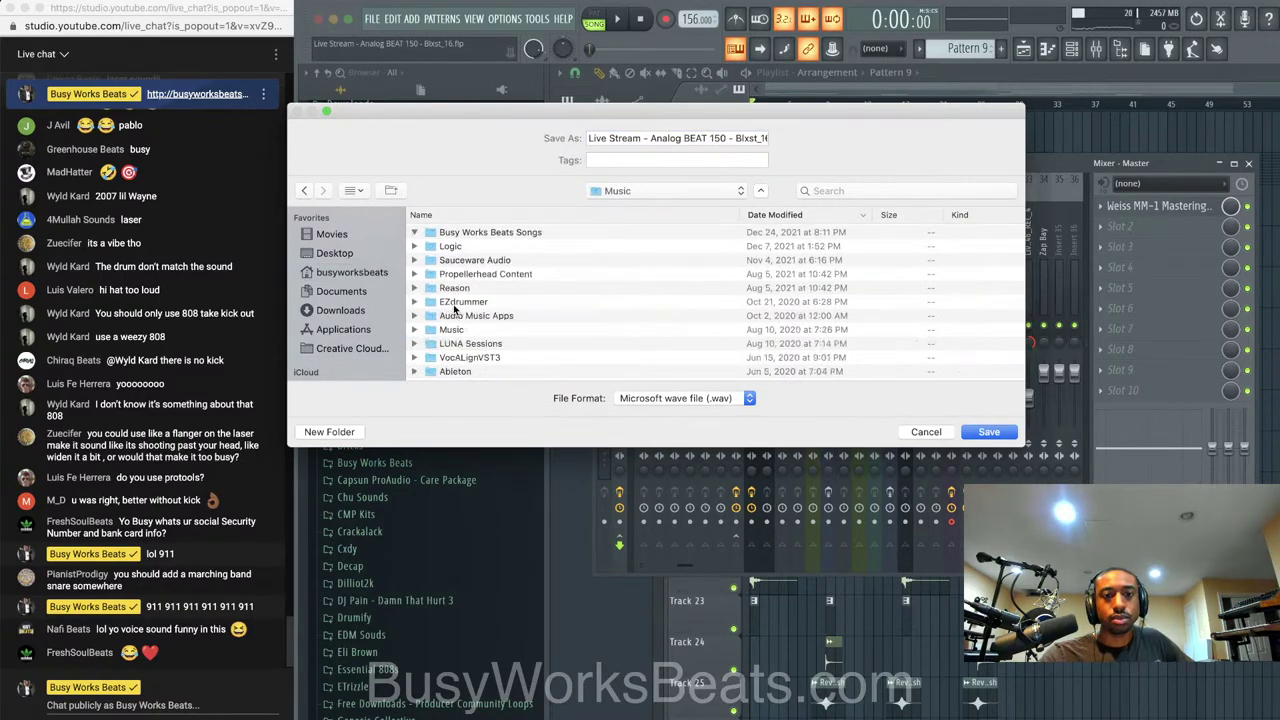
{"action": "double_click", "coordinate": [492, 237]}
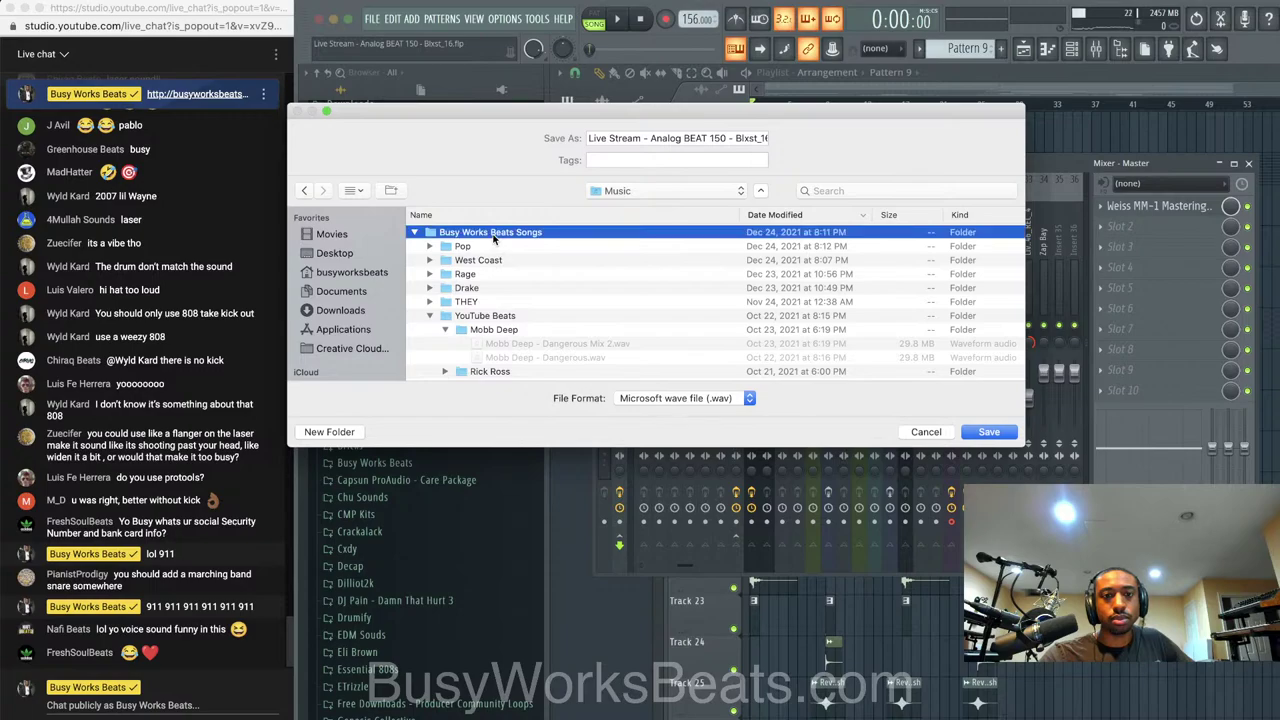
{"action": "double_click", "coordinate": [484, 247]}
Name the exported wave file Shordie Shordie - Background and save it
{"action": "triple_click", "coordinate": [672, 137]}
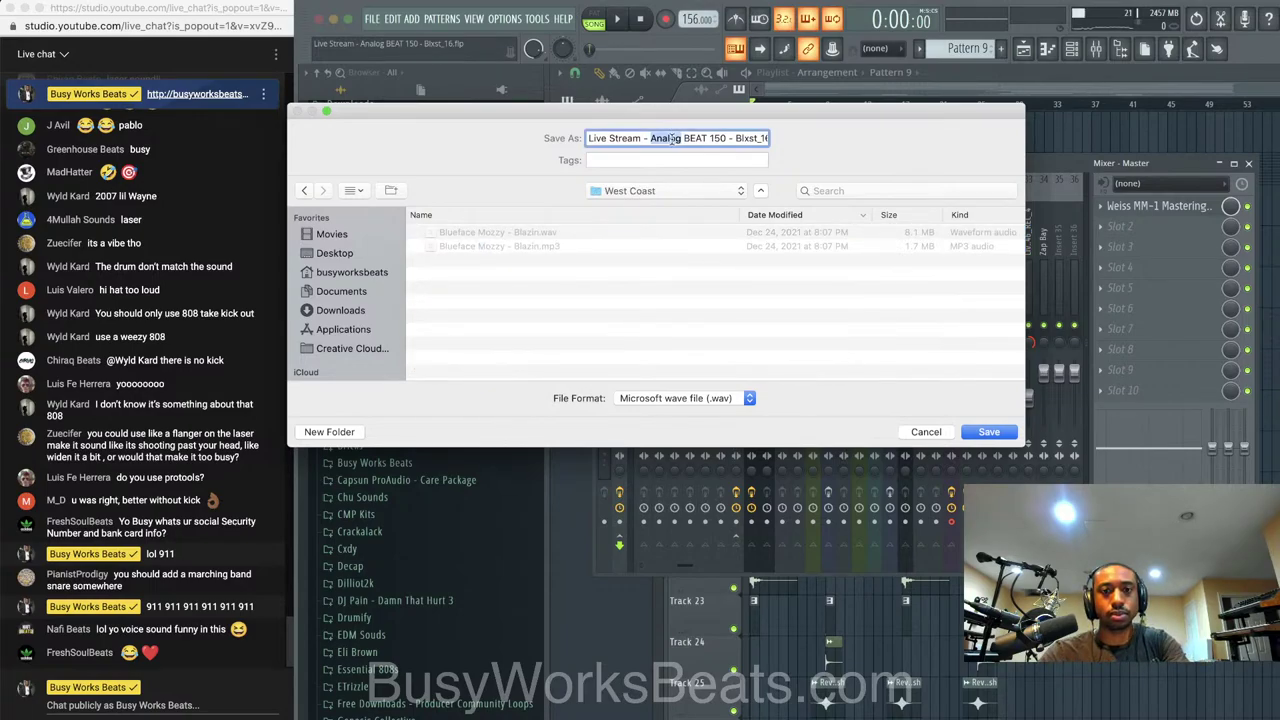
{"action": "type", "text": "Shordie Shordie - Back"}
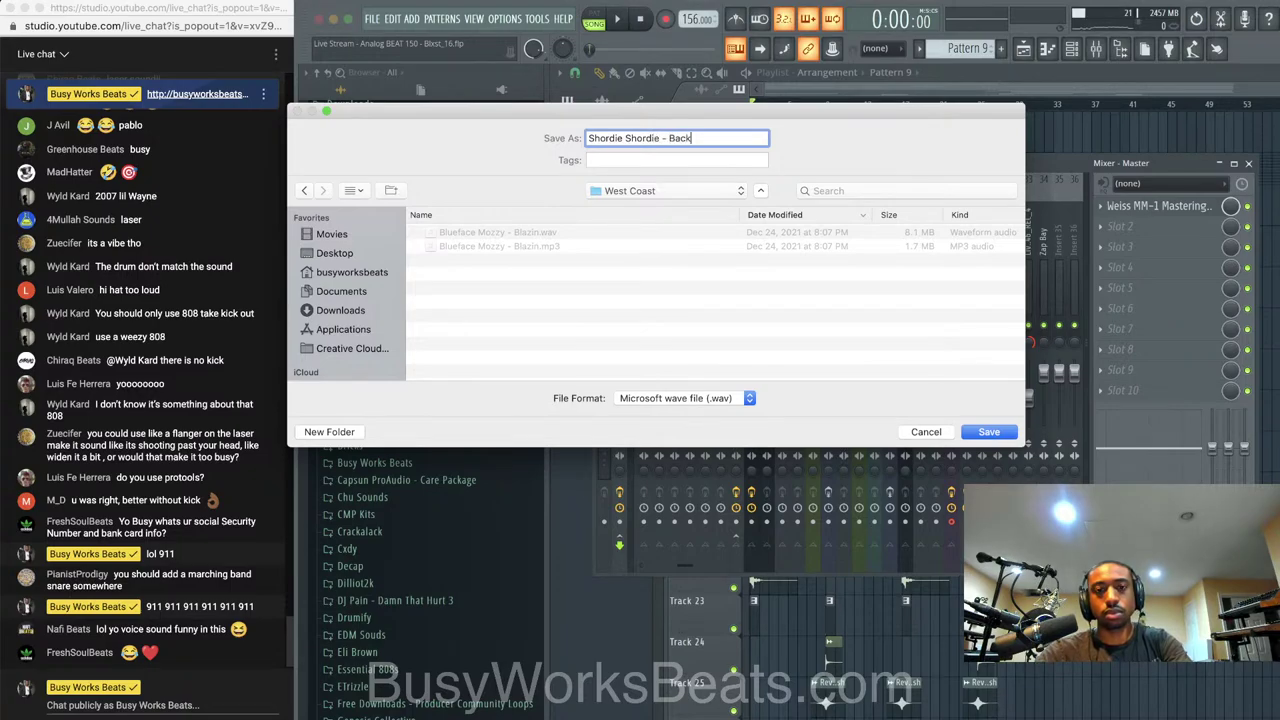
{"action": "type", "text": "ground"}
{"action": "key", "text": "Return"}
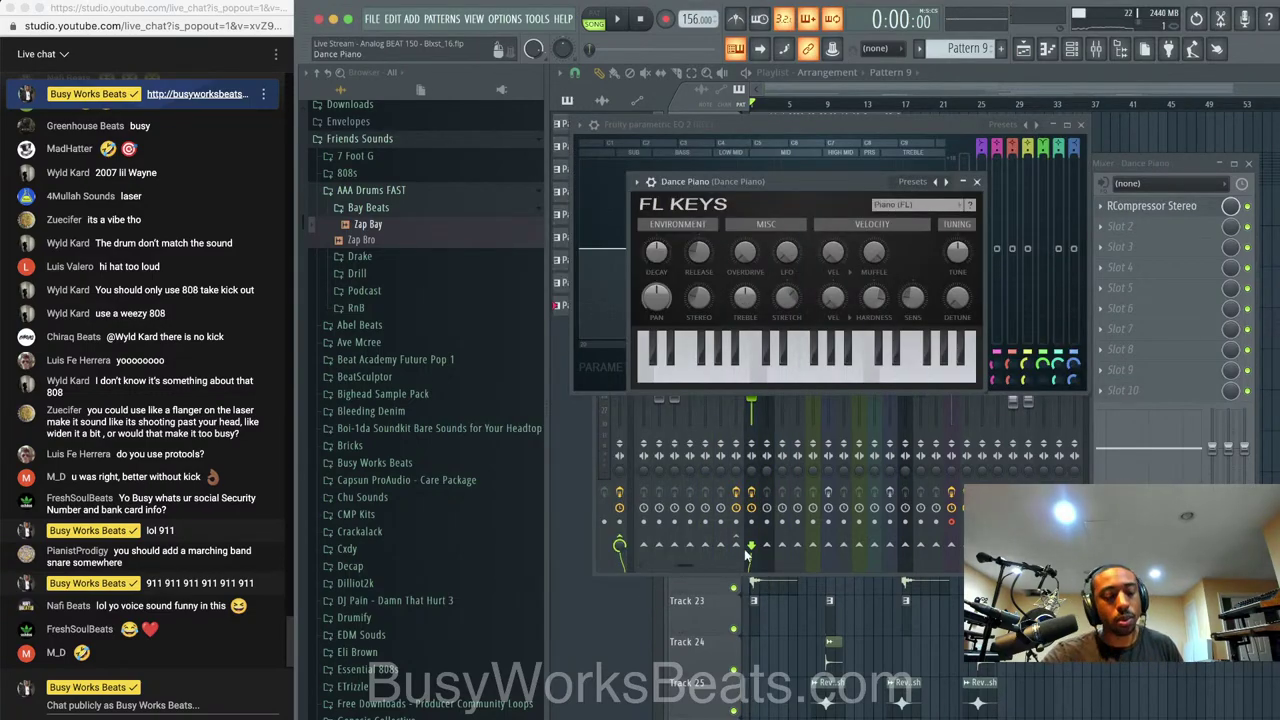
Start opening another project and save the changes to the current beat project
{"action": "left_click", "coordinate": [1107, 163]}
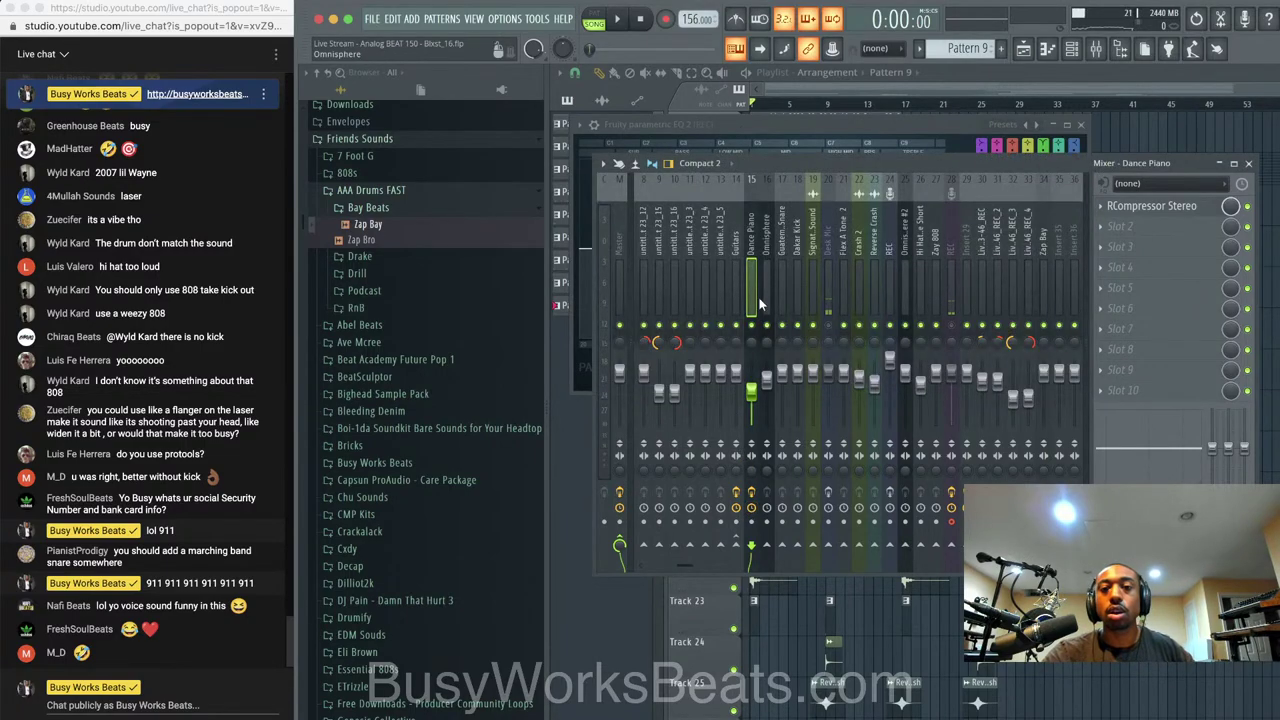
{"action": "left_click", "coordinate": [374, 20]}
{"action": "left_click", "coordinate": [402, 69]}
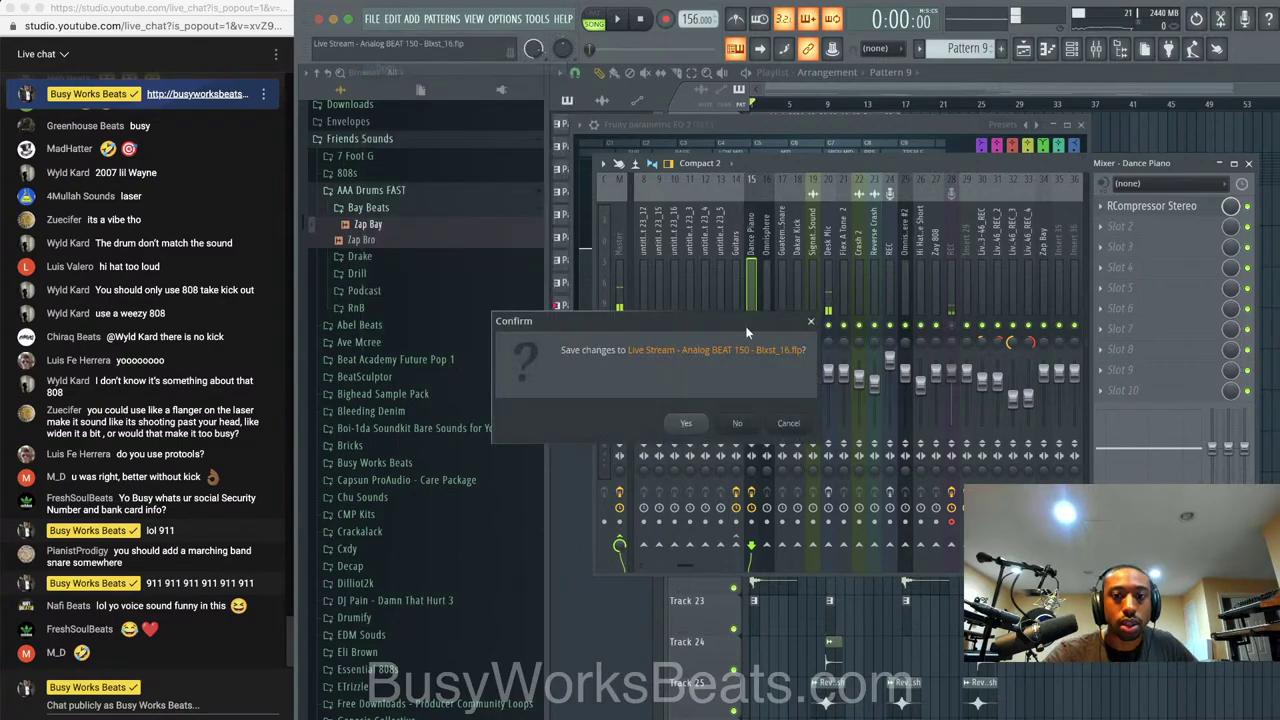
{"action": "left_click", "coordinate": [686, 423]}
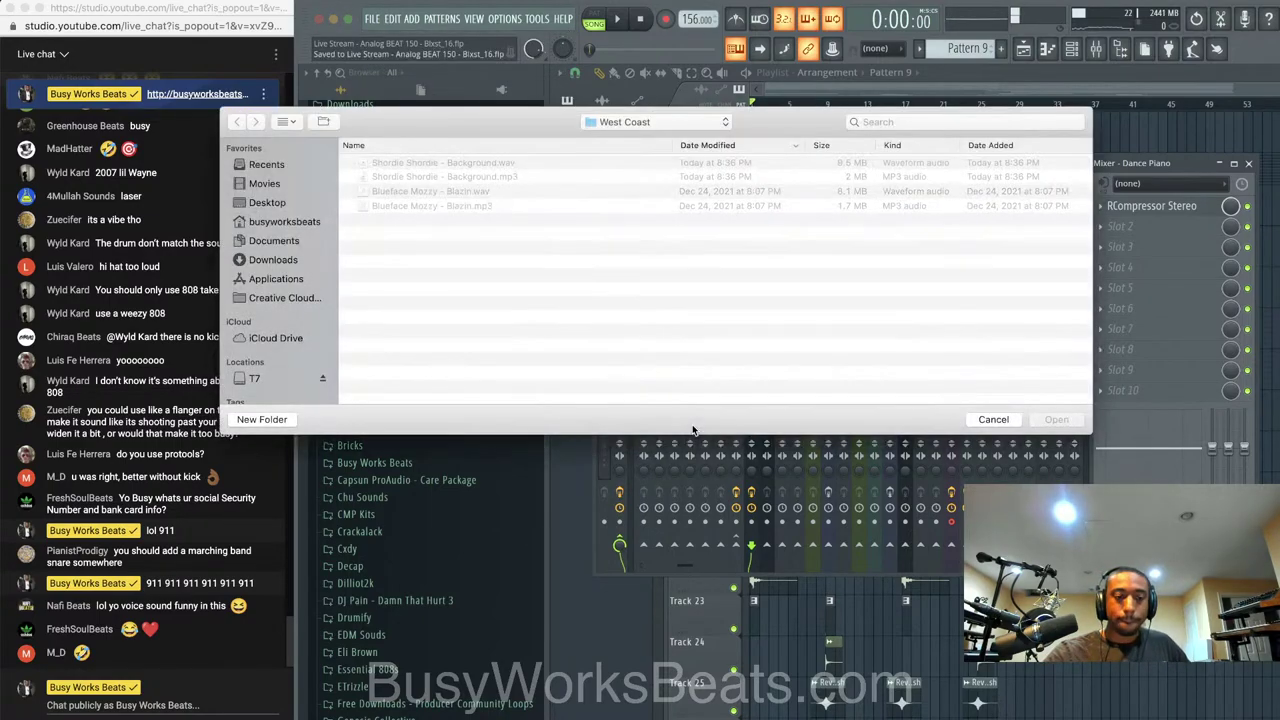
Open the project Live Stream - Analog Sounds_31.flp from the Tutorials folder
{"action": "left_click", "coordinate": [660, 122]}
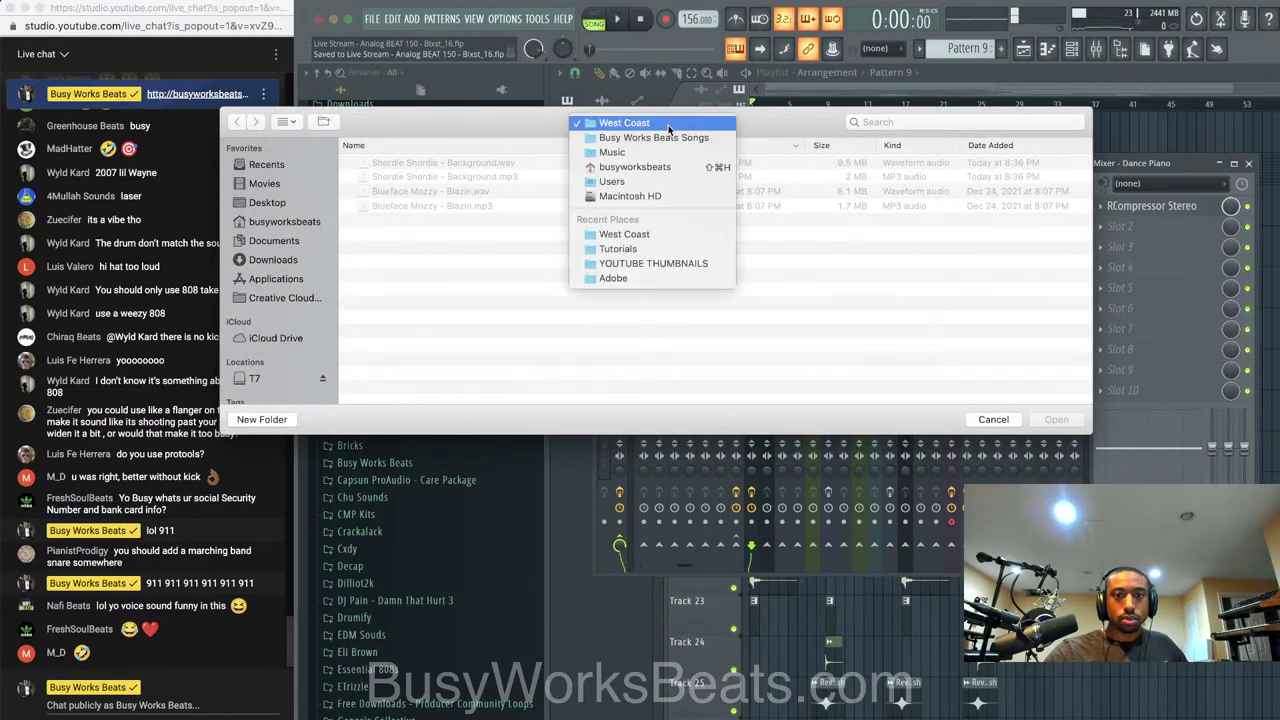
{"action": "left_click", "coordinate": [649, 249]}
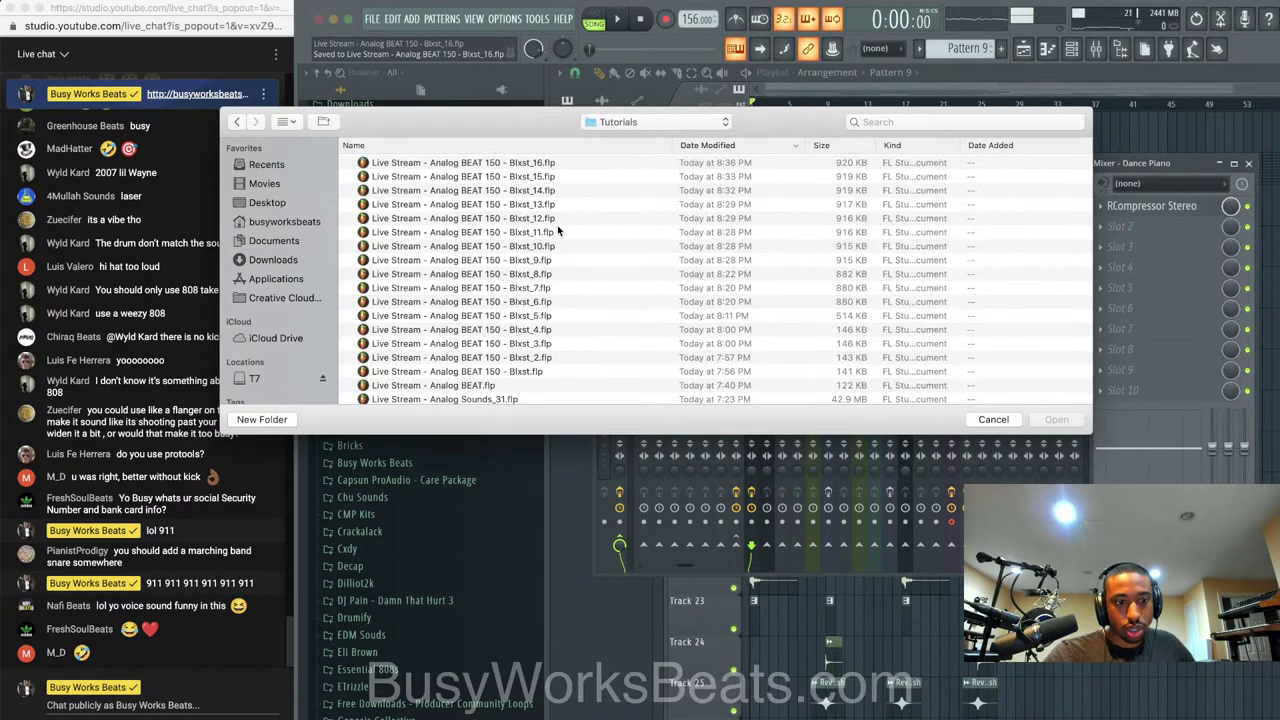
{"action": "scroll", "coordinate": [505, 223], "scroll_direction": "down", "scroll_amount": 5}
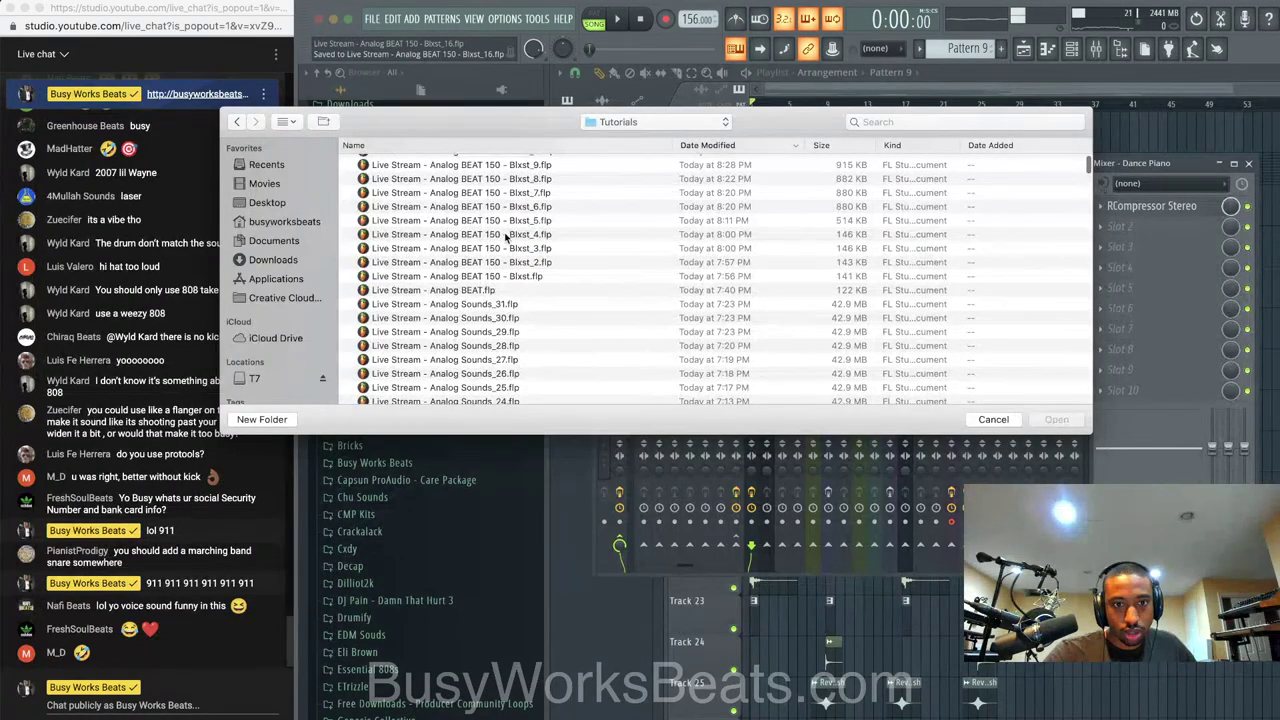
{"action": "left_click", "coordinate": [497, 304]}
{"action": "scroll", "coordinate": [497, 305], "scroll_direction": "down", "scroll_amount": 20}
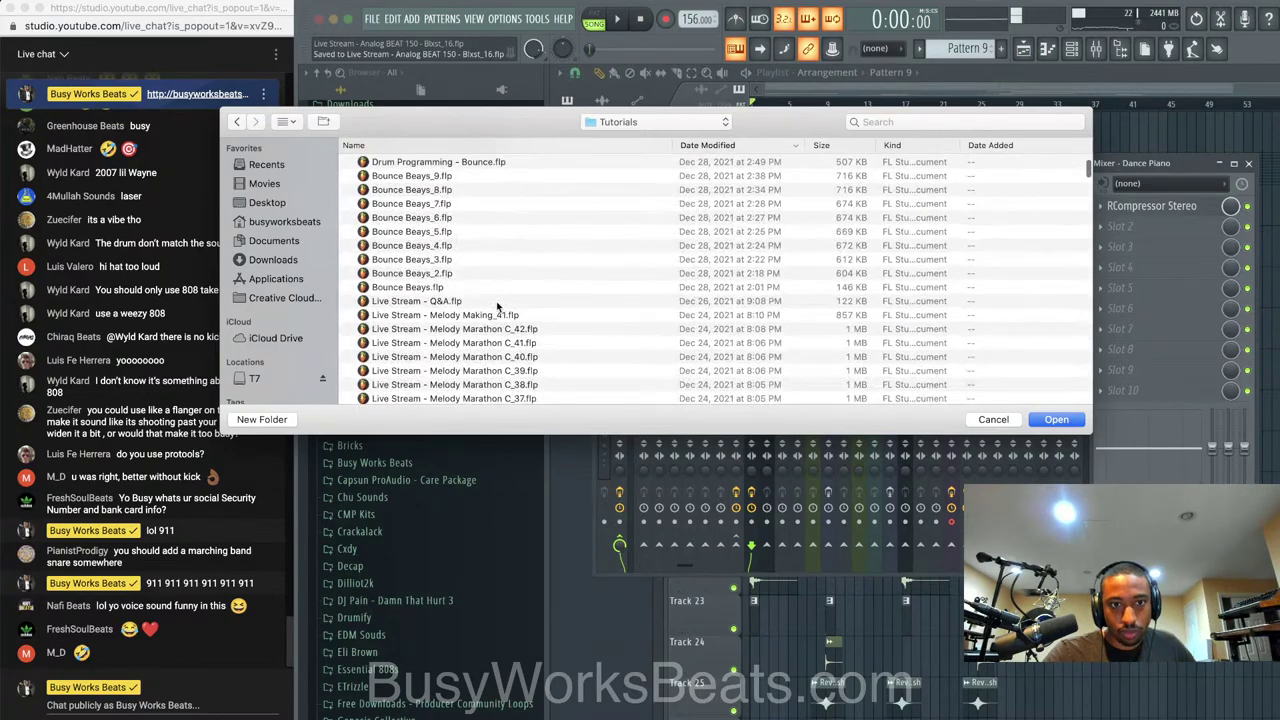
{"action": "scroll", "coordinate": [925, 343], "scroll_direction": "up", "scroll_amount": 3}
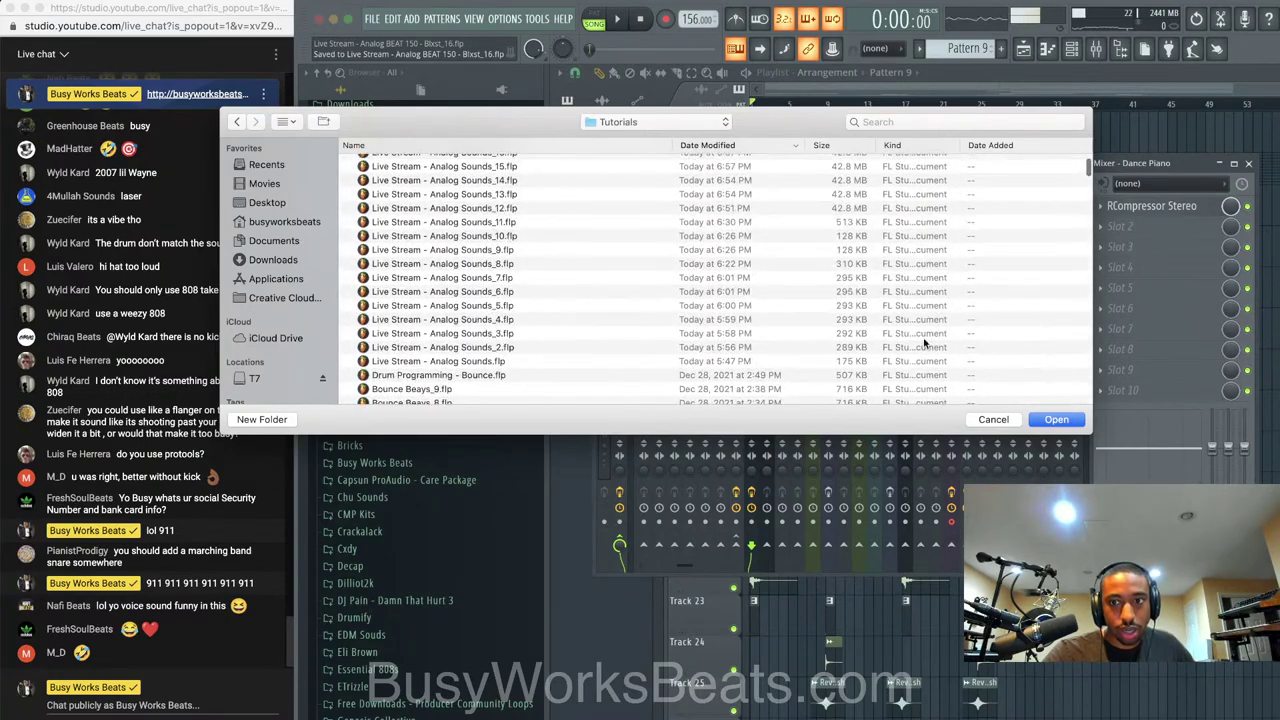
{"action": "left_click", "coordinate": [1055, 419]}
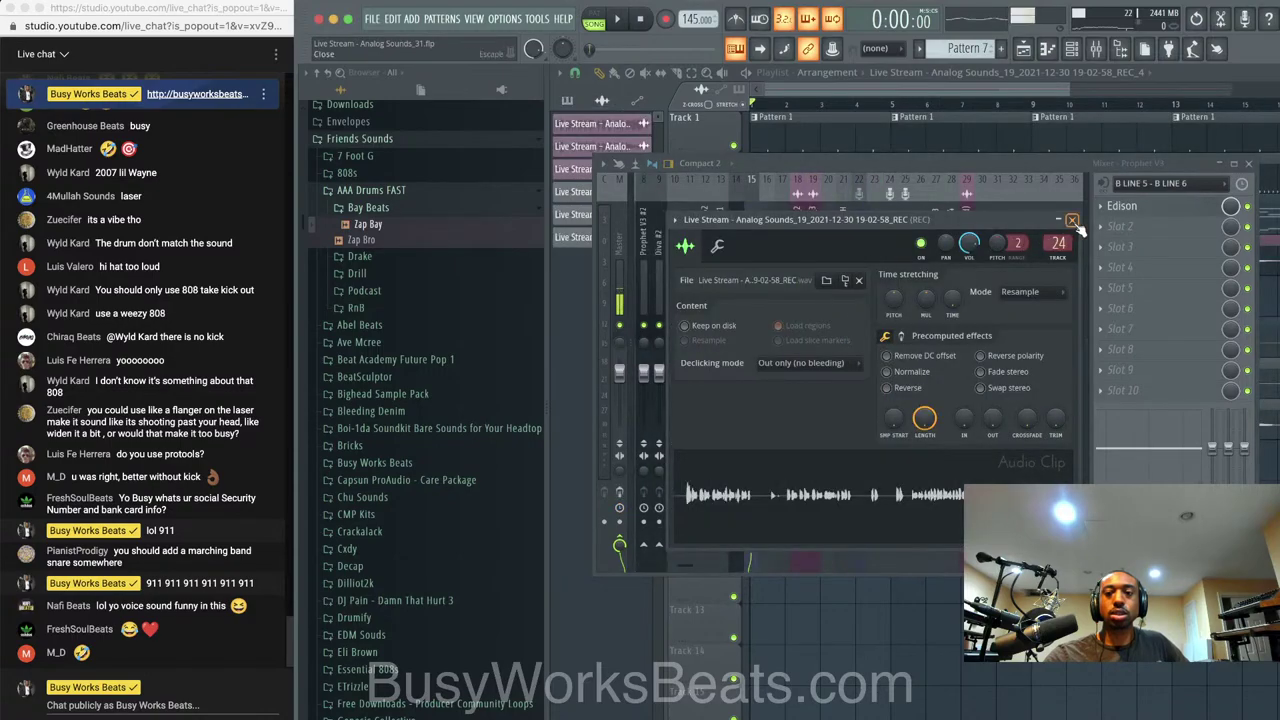
Close the audio clip's settings window, play the song and look over its arrangement in the playlist
{"action": "left_click", "coordinate": [1071, 220]}
{"action": "scroll", "coordinate": [715, 197], "scroll_direction": "left", "scroll_amount": 5}
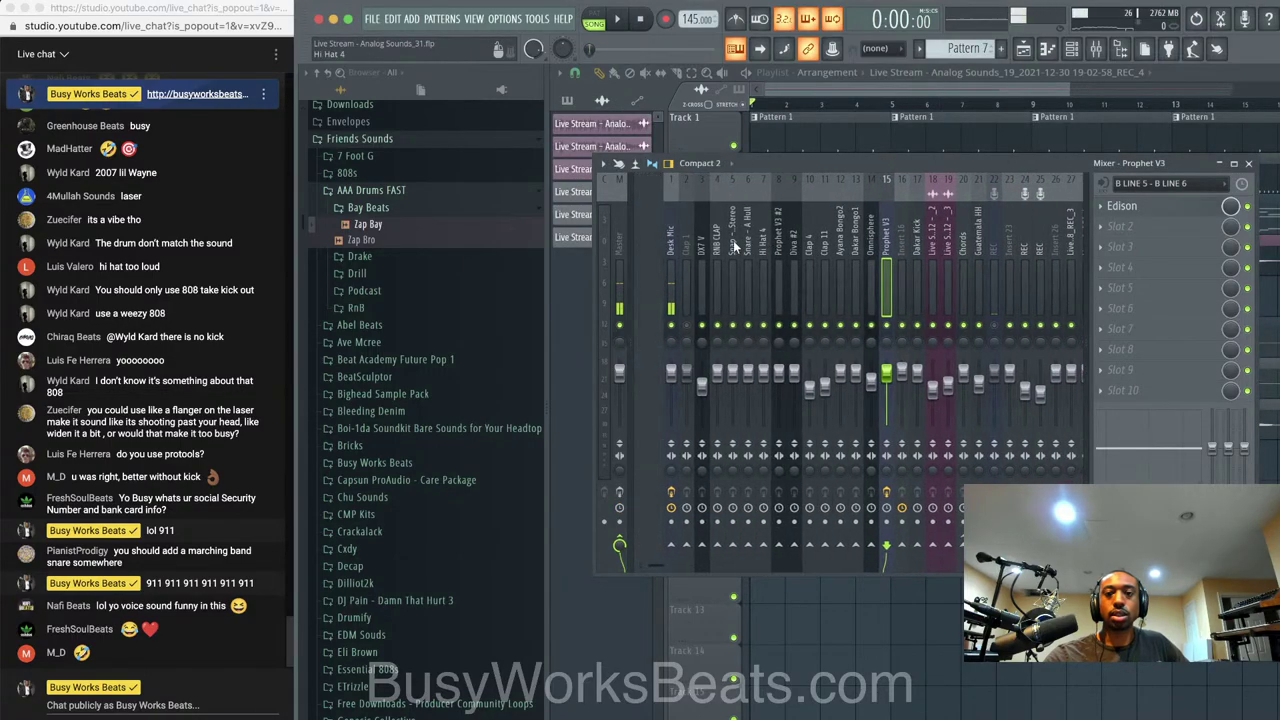
{"action": "key", "text": "space"}
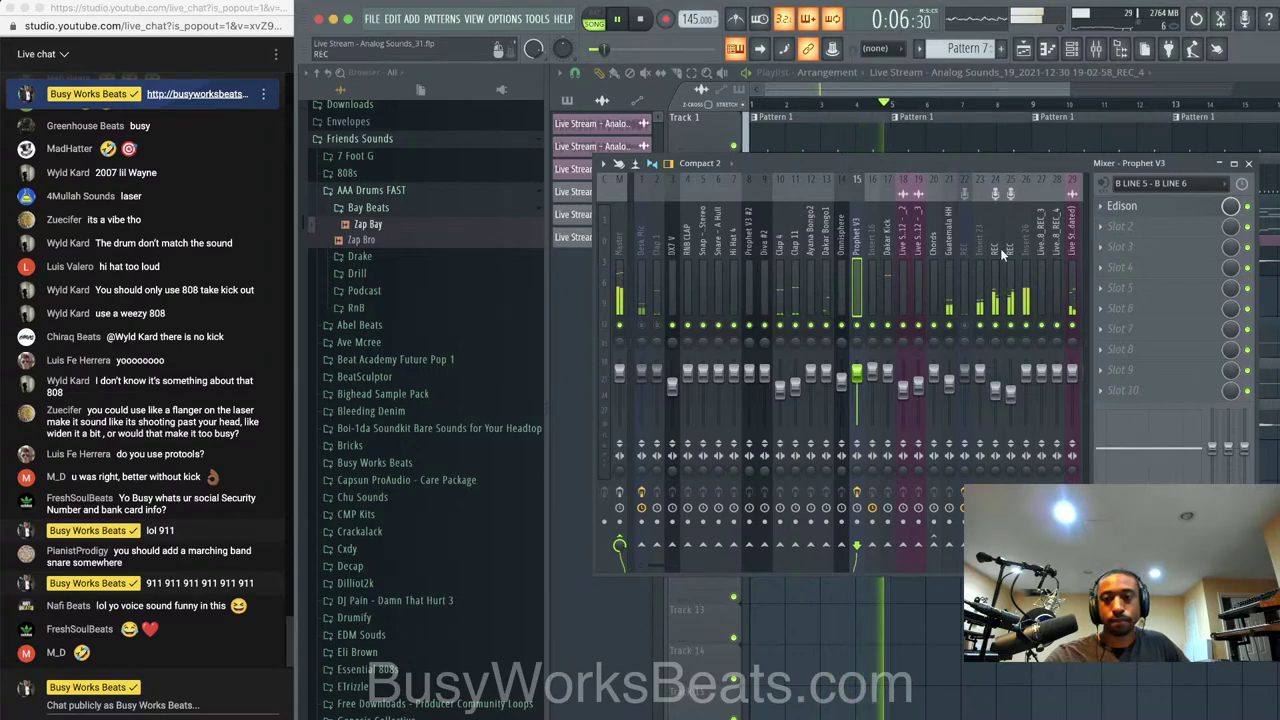
{"action": "left_click", "coordinate": [940, 91]}
{"action": "scroll", "coordinate": [926, 163], "scroll_direction": "down", "scroll_amount": 5}
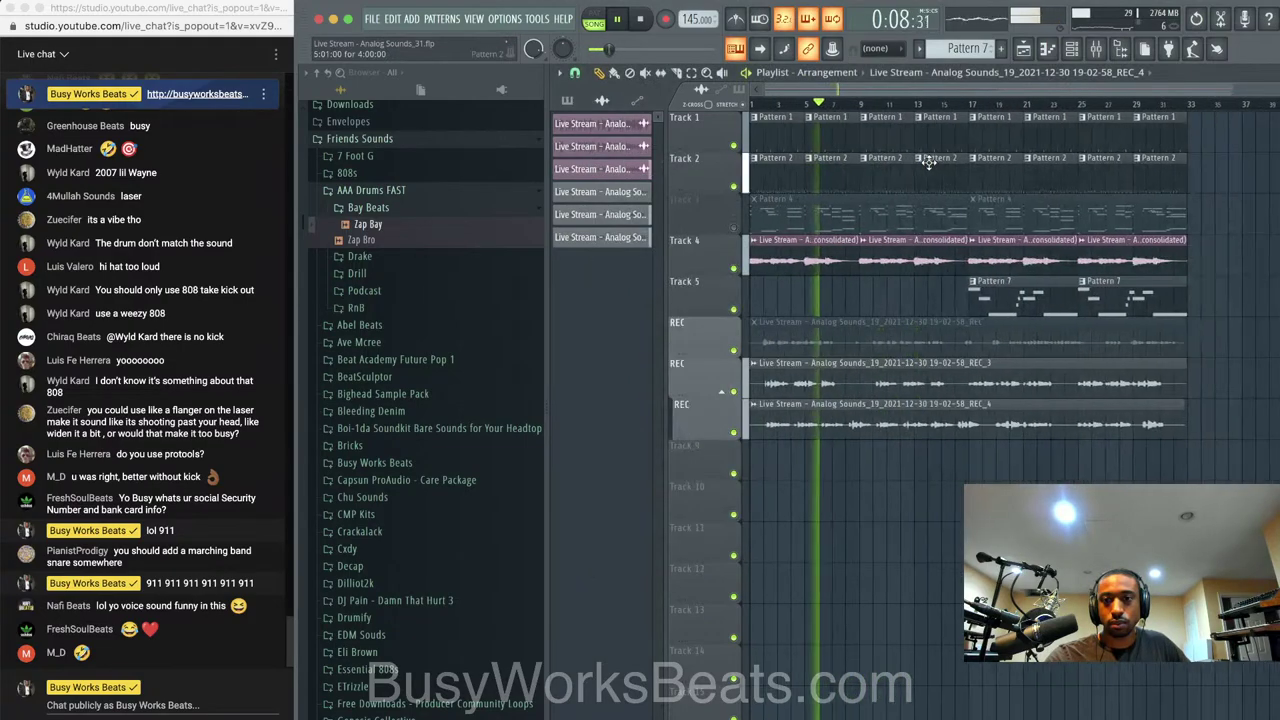
{"action": "scroll", "coordinate": [968, 166], "scroll_direction": "up", "scroll_amount": 1}
{"action": "scroll", "coordinate": [968, 166], "scroll_direction": "up", "scroll_amount": 3}
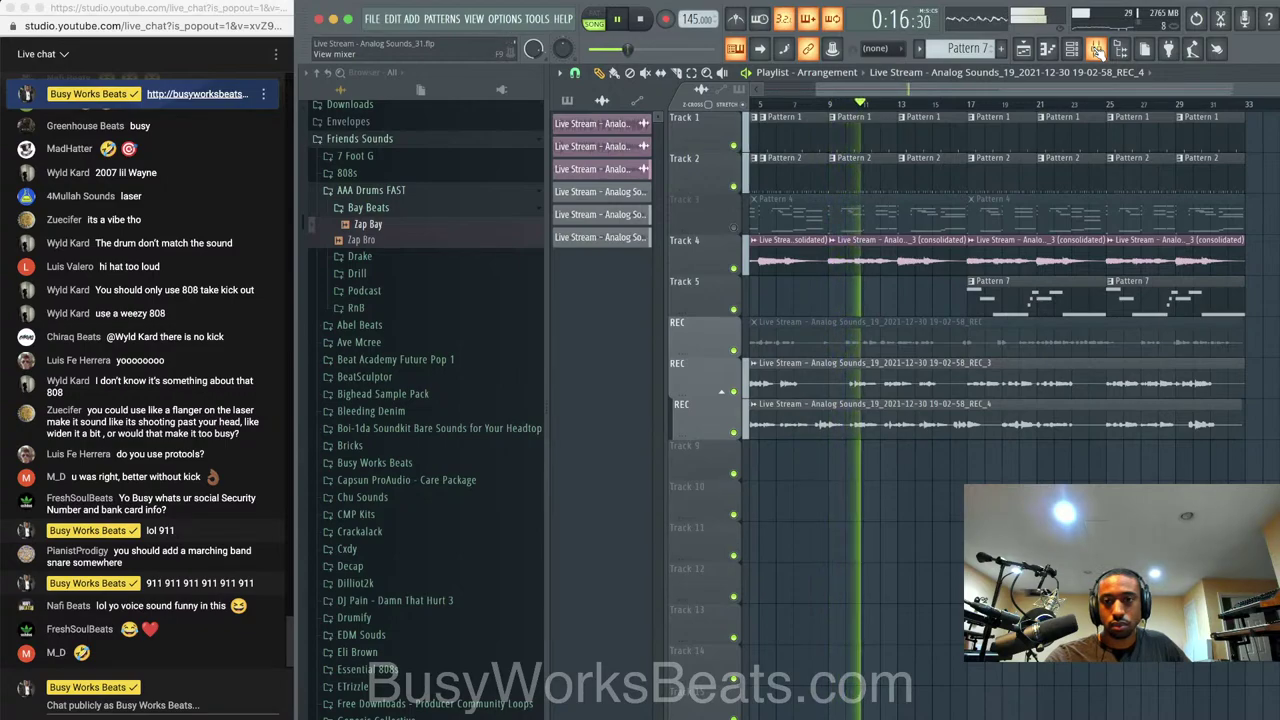
Examine the effect chains of the first armed REC track, Insert 26 and Master in the mixer while the song plays
{"action": "left_click", "coordinate": [1097, 50]}
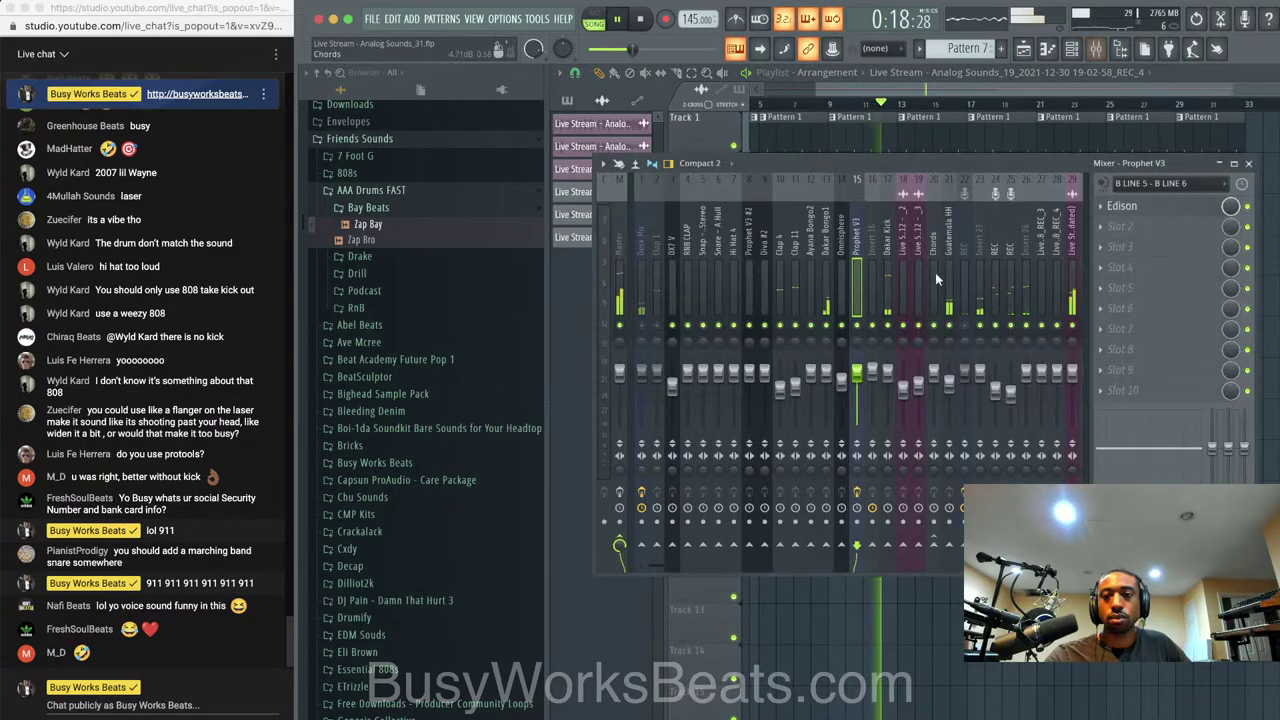
{"action": "scroll", "coordinate": [1006, 252], "scroll_direction": "right", "scroll_amount": 4}
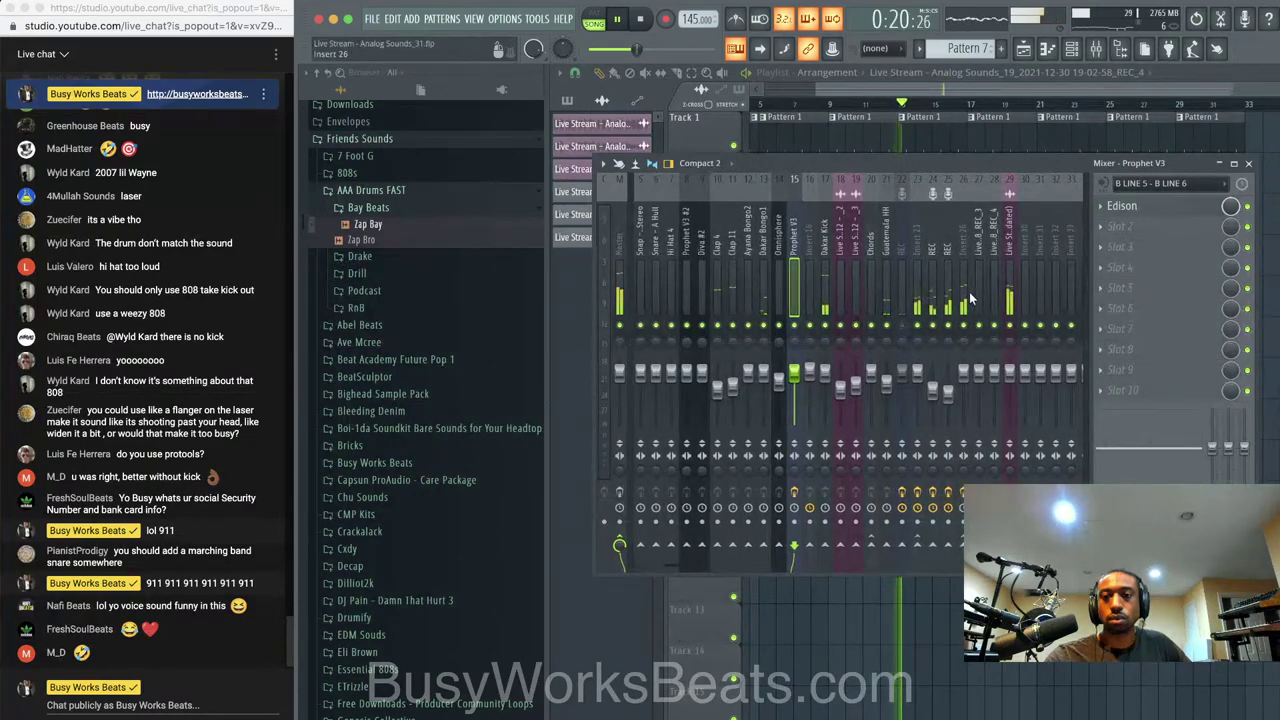
{"action": "left_click", "coordinate": [934, 292]}
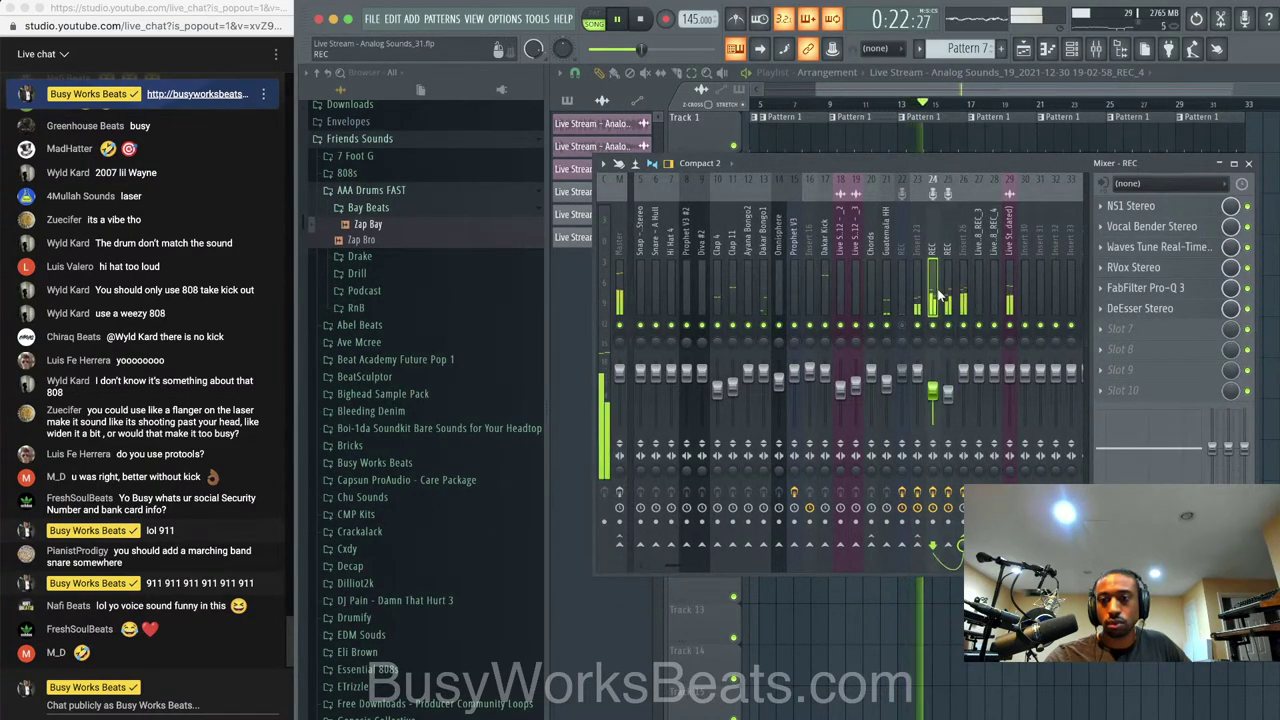
{"action": "left_click", "coordinate": [962, 294]}
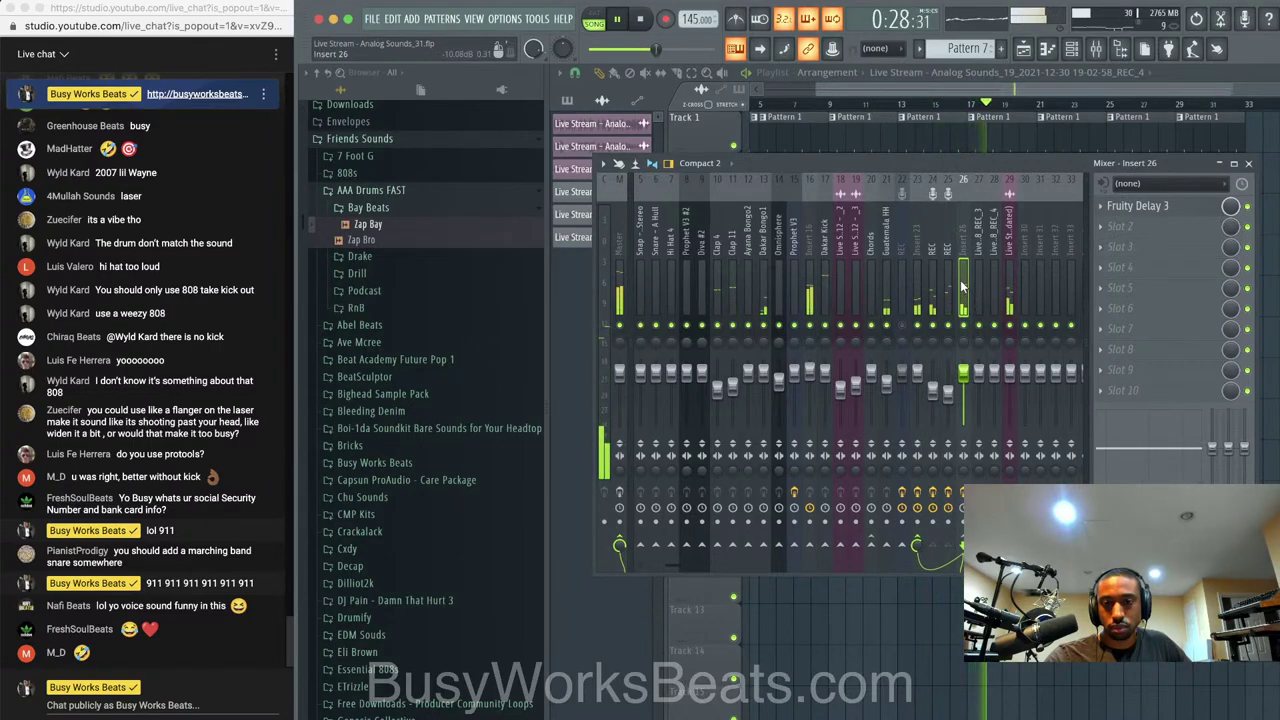
{"action": "scroll", "coordinate": [944, 244], "scroll_direction": "left", "scroll_amount": 2}
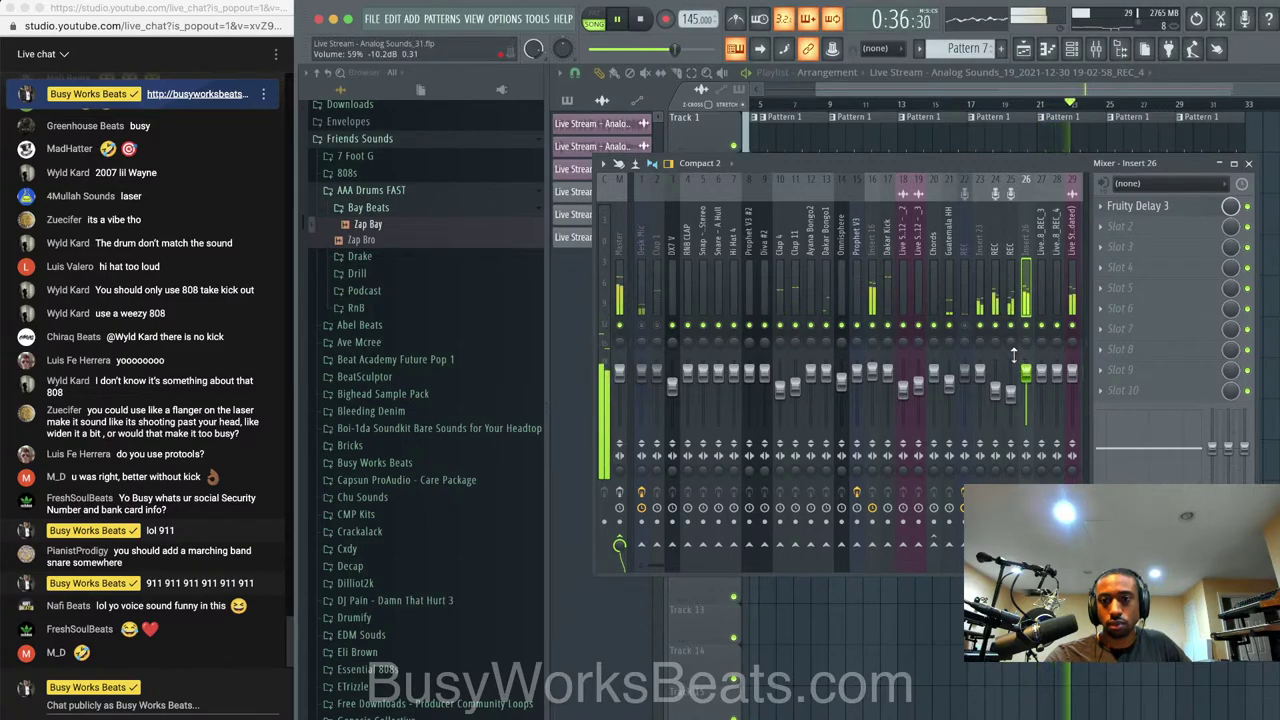
{"action": "left_click", "coordinate": [622, 238]}
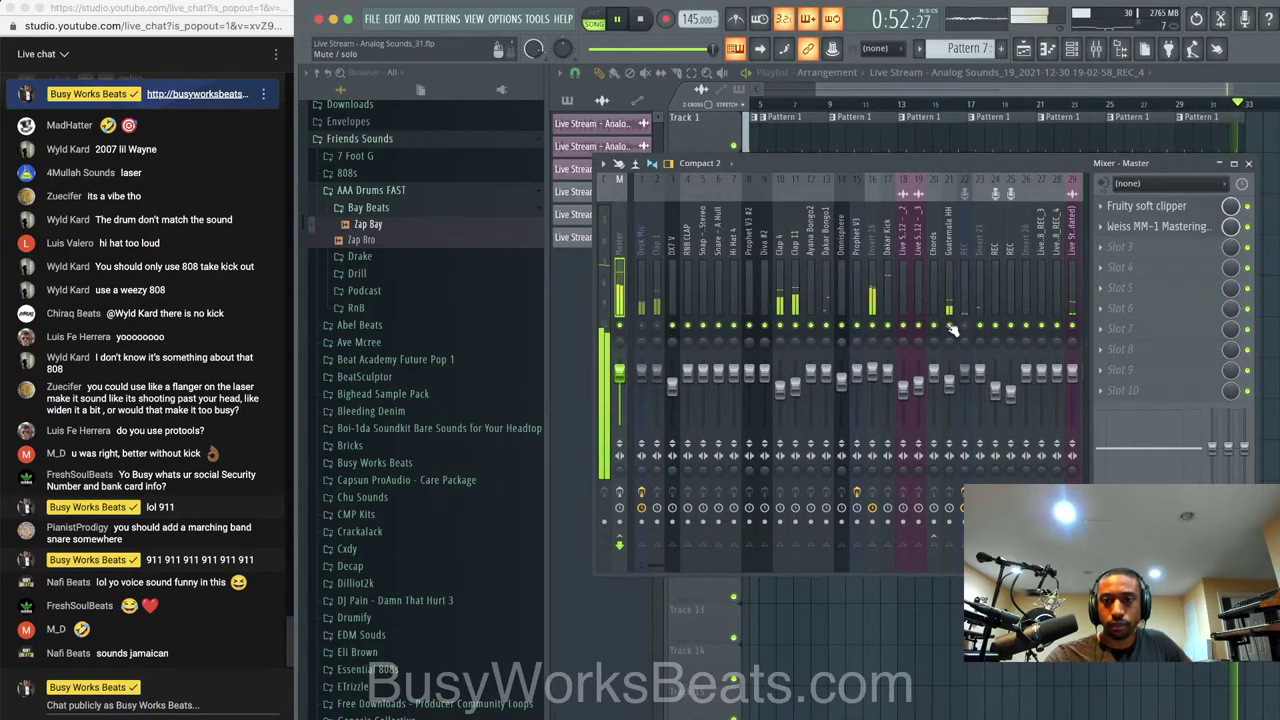
Stop playback and mute the Desk Mic track in the mixer
{"action": "key", "text": "space"}
{"action": "left_click", "coordinate": [642, 325]}
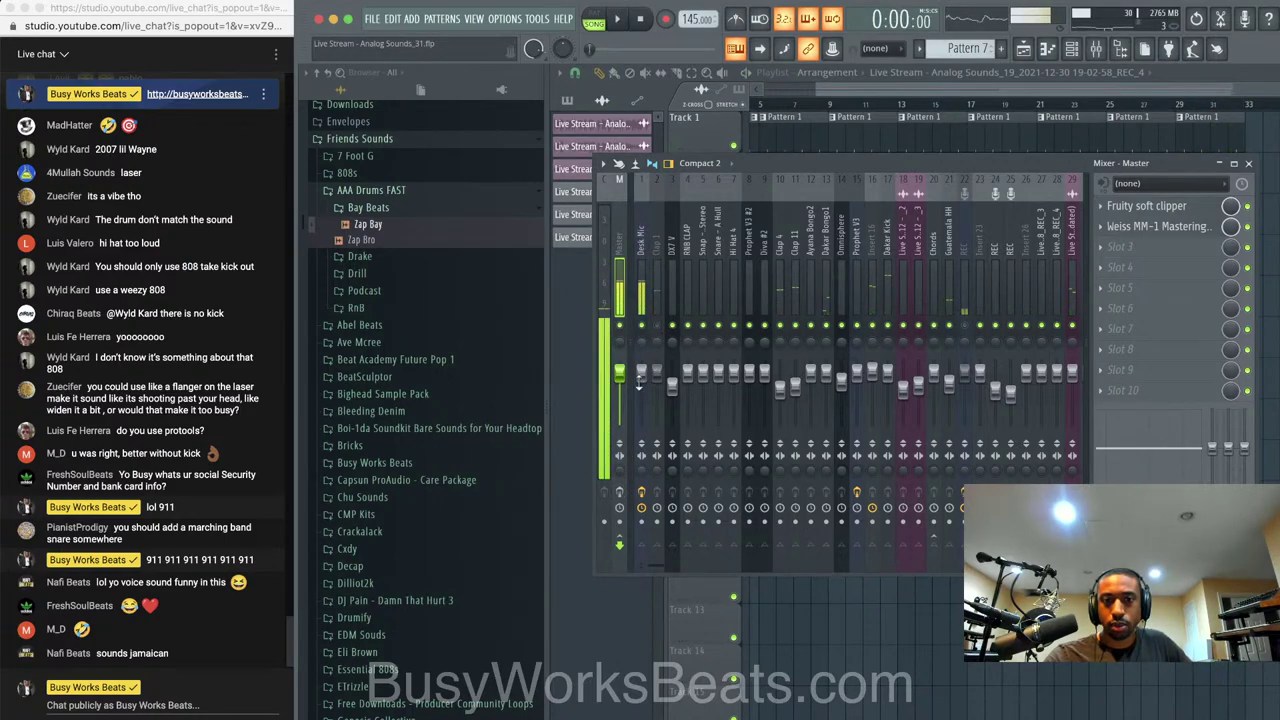
{"action": "left_click", "coordinate": [620, 493]}
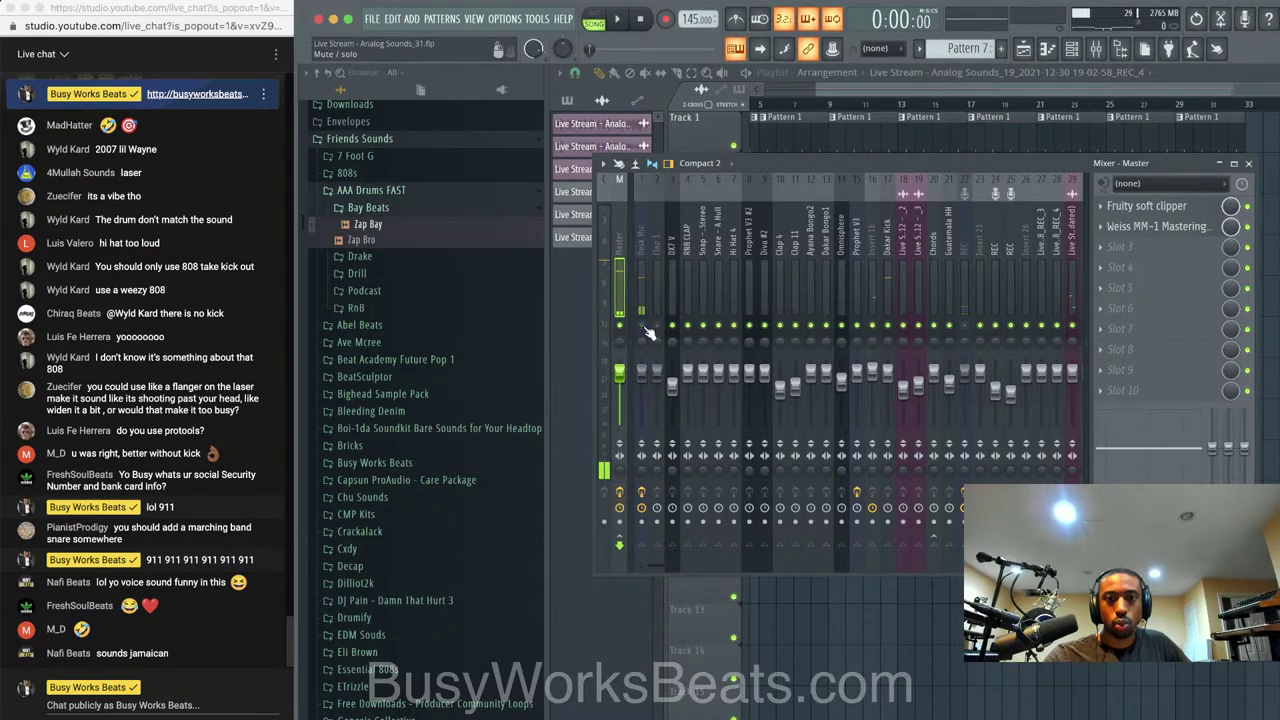
Start a wave file export of the song and choose the Drake folder inside Music > Busy Works Beats Songs as its destination
{"action": "left_click", "coordinate": [370, 20]}
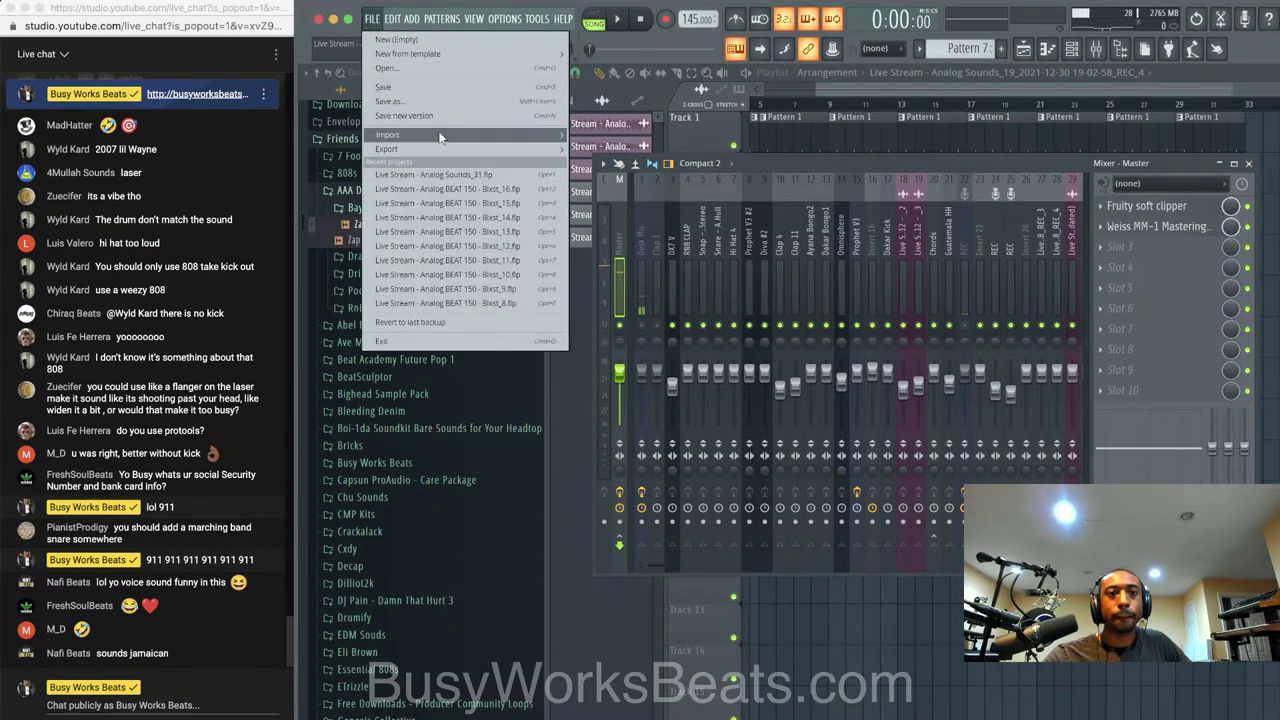
{"action": "mouse_move", "coordinate": [444, 148]}
{"action": "left_click", "coordinate": [628, 158]}
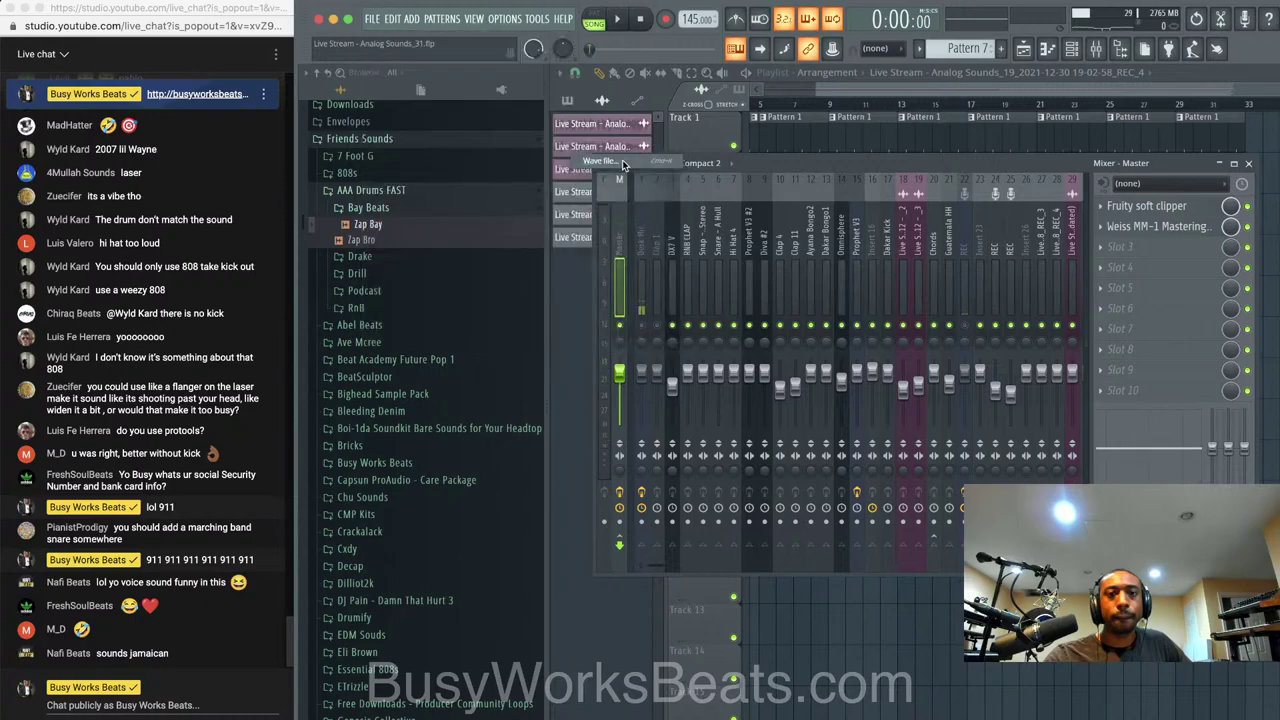
{"action": "left_click", "coordinate": [352, 272]}
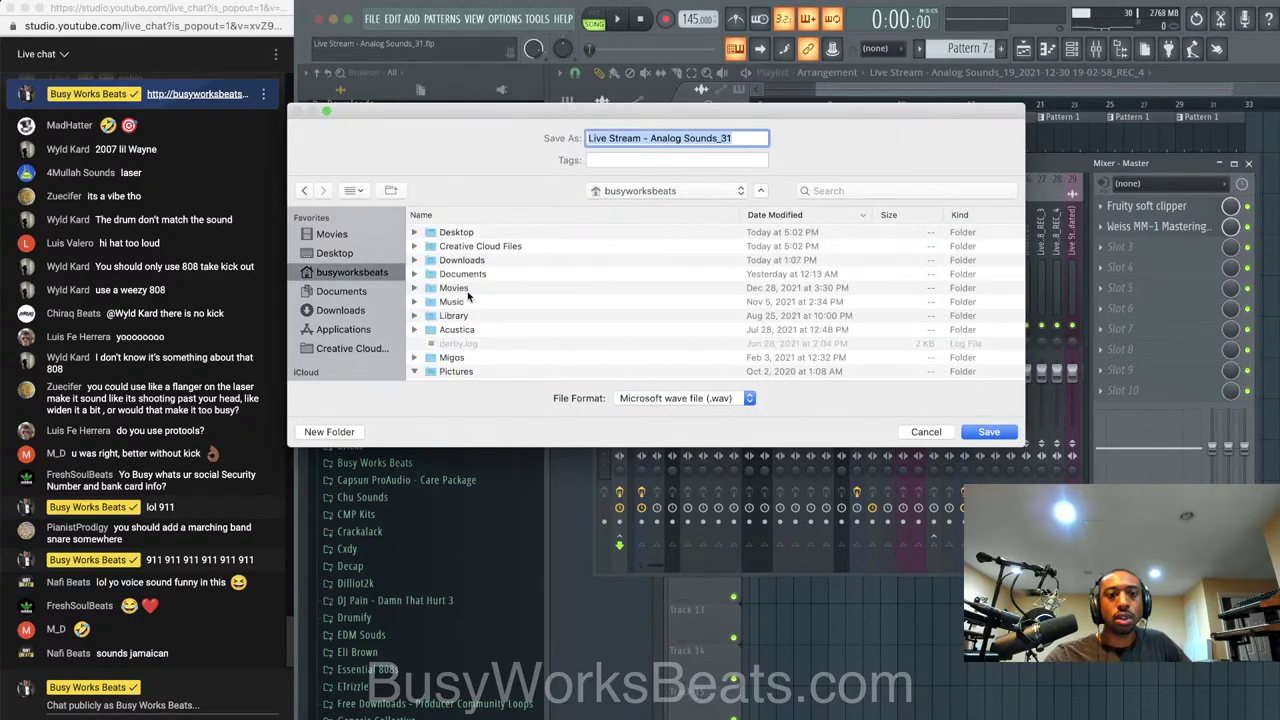
{"action": "left_click", "coordinate": [463, 302]}
{"action": "double_click", "coordinate": [463, 302]}
{"action": "double_click", "coordinate": [496, 233]}
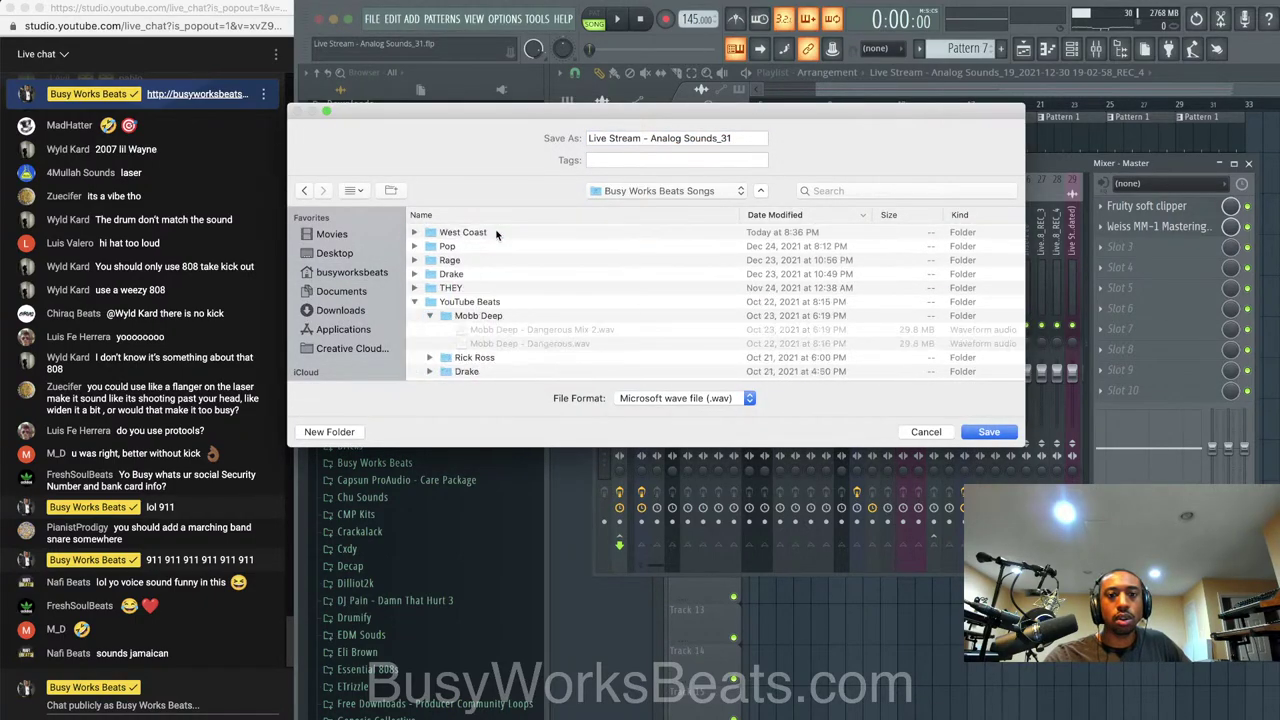
{"action": "double_click", "coordinate": [468, 273]}
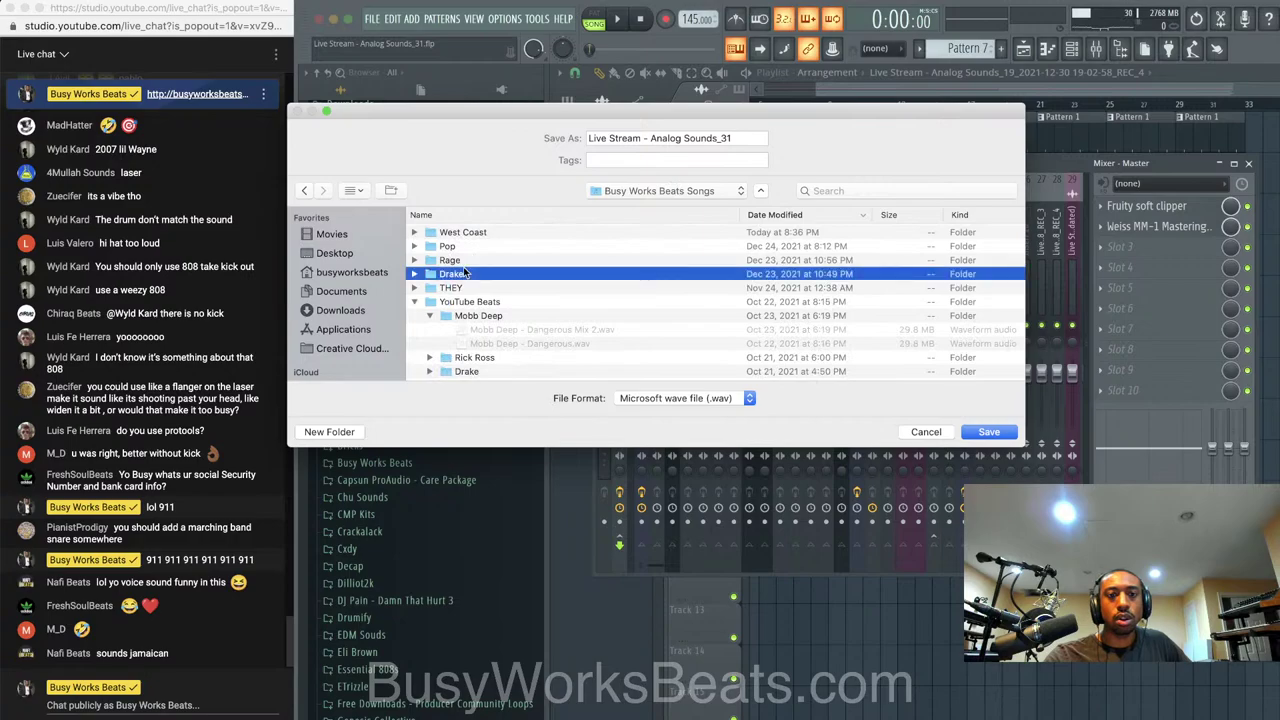
Name the exported file Drake Bryon Tiller - Outside, save it and render the song
{"action": "triple_click", "coordinate": [664, 141]}
{"action": "type", "text": "Drake Bryon Tiller - Outsi"}
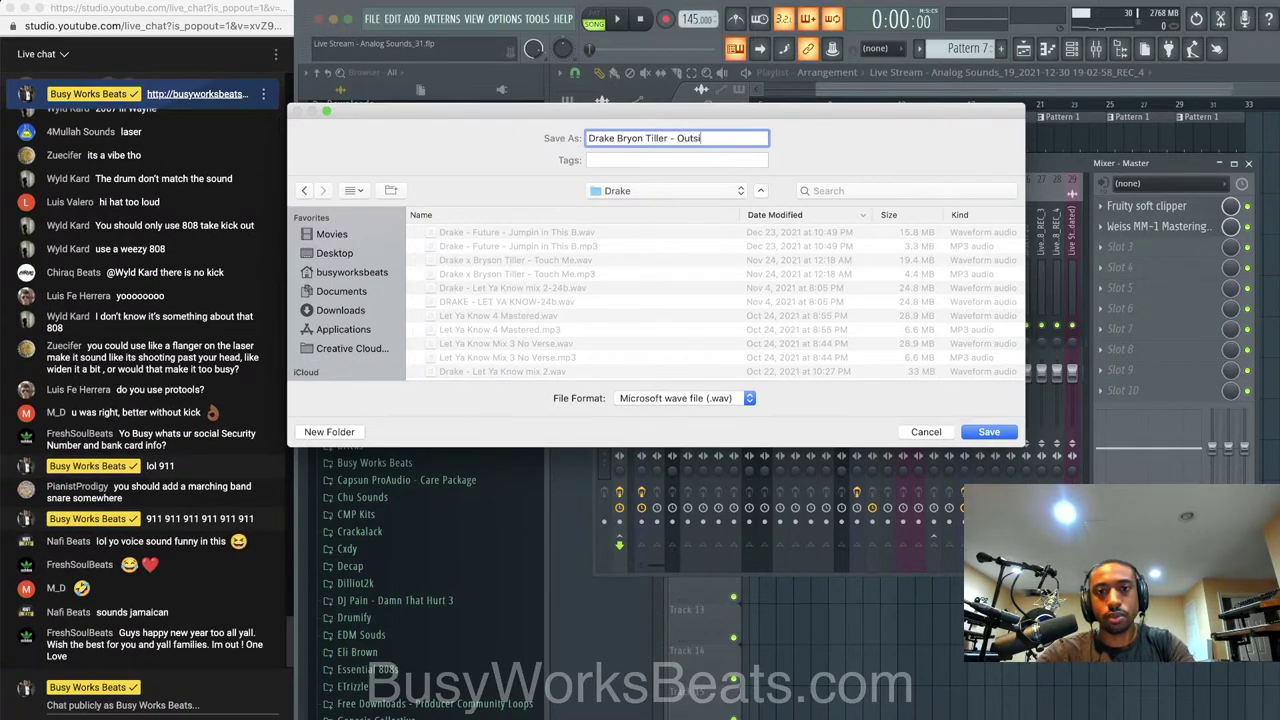
{"action": "type", "text": "de"}
{"action": "key", "text": "Return"}
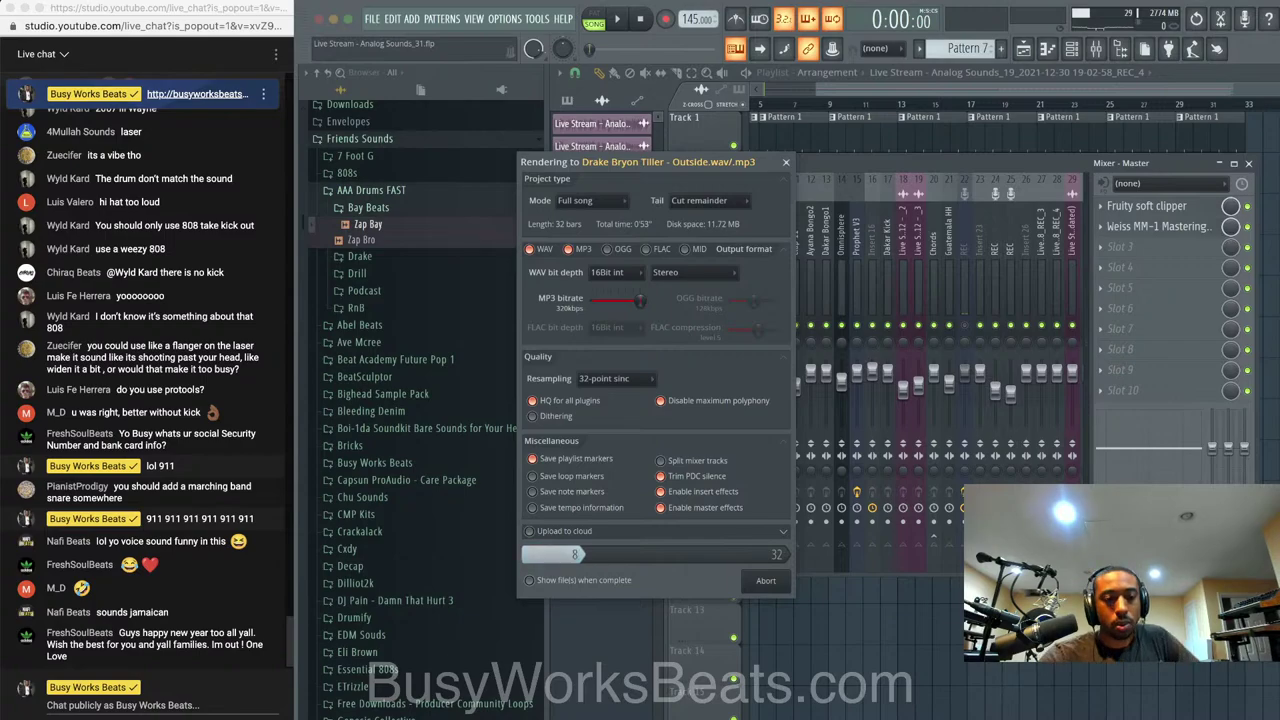
Switch to Finder and show Music > Busy Works Beats Songs as a list to check the exported files in the Drake folder
{"action": "left_click", "coordinate": [340, 717]}
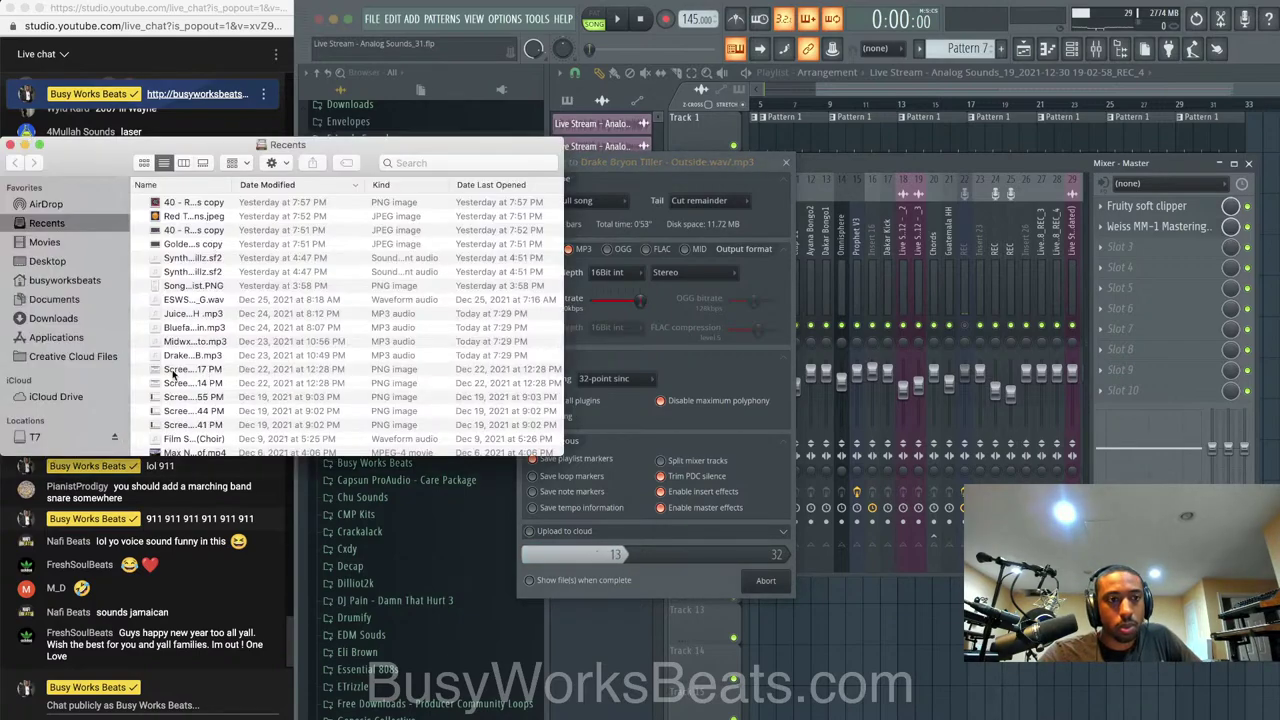
{"action": "left_click", "coordinate": [78, 284]}
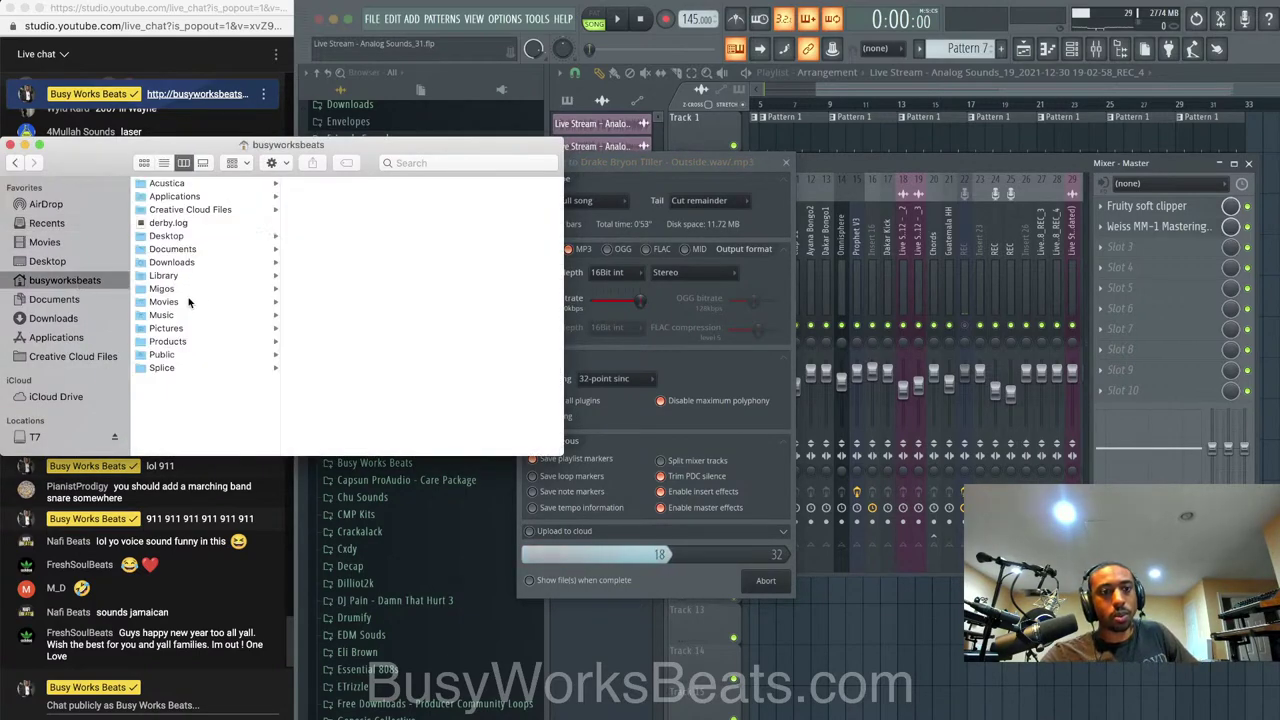
{"action": "left_click", "coordinate": [180, 316]}
{"action": "left_click", "coordinate": [350, 210]}
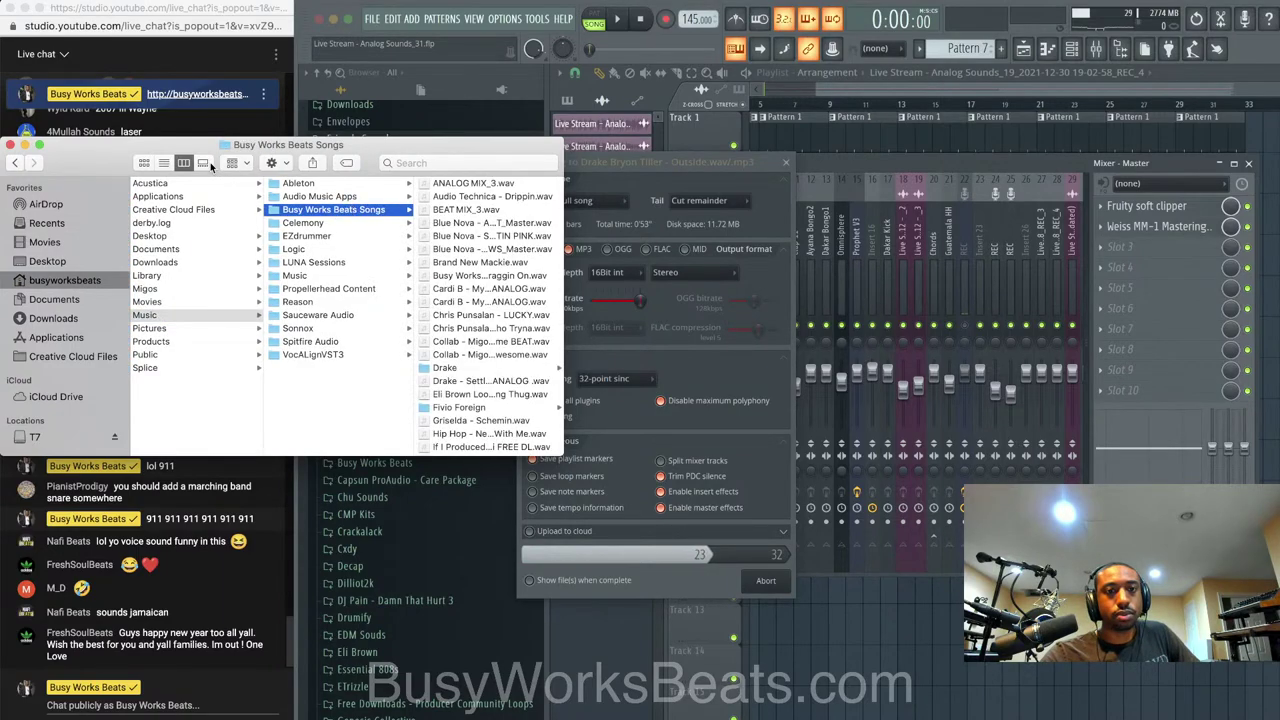
{"action": "left_click", "coordinate": [164, 163]}
{"action": "left_click_drag", "start_coordinate": [186, 151], "coordinate": [856, 157]}
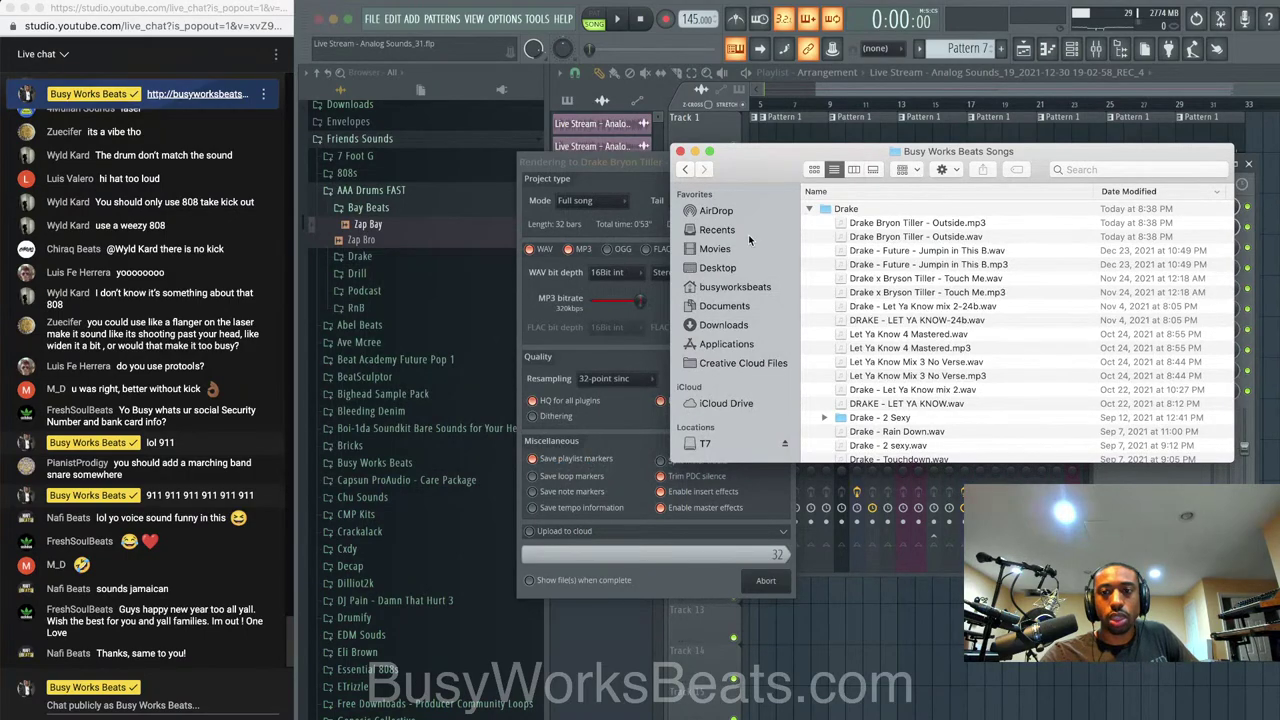
Return to FL Studio, unmute the Desk Mic track in the mixer and start a new empty project without saving changes
{"action": "left_click", "coordinate": [1084, 512]}
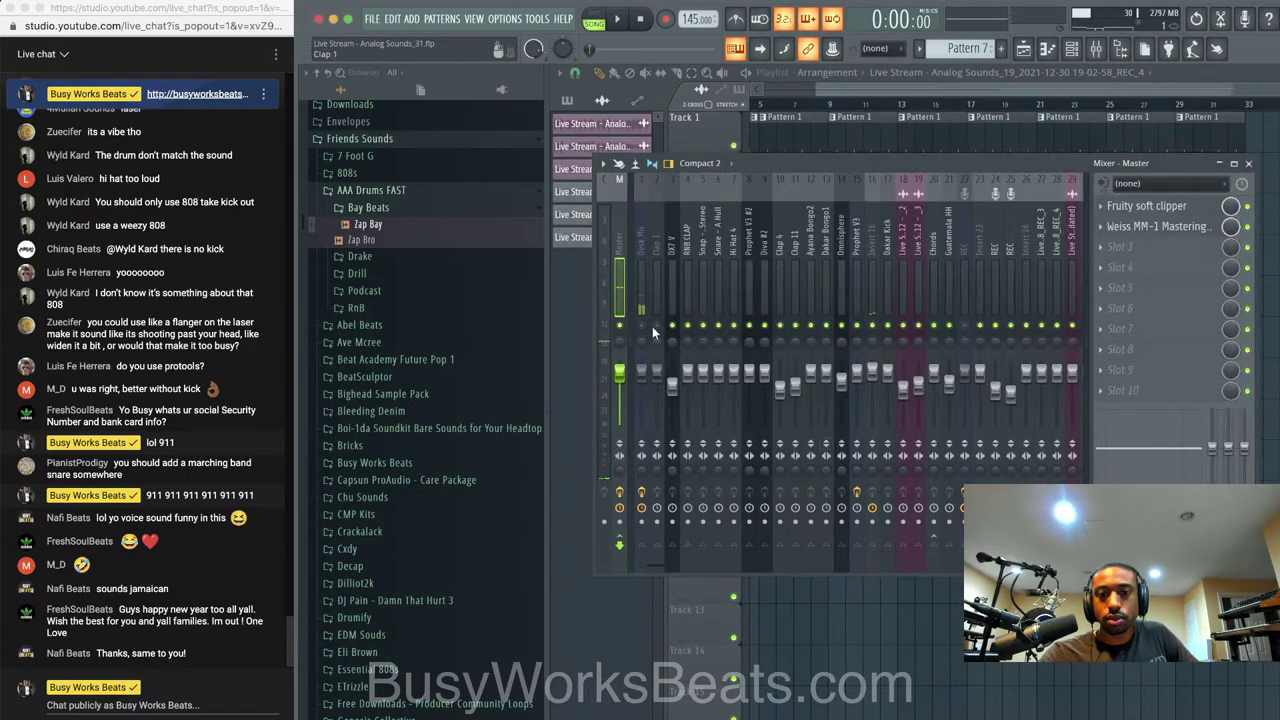
{"action": "left_click", "coordinate": [641, 325]}
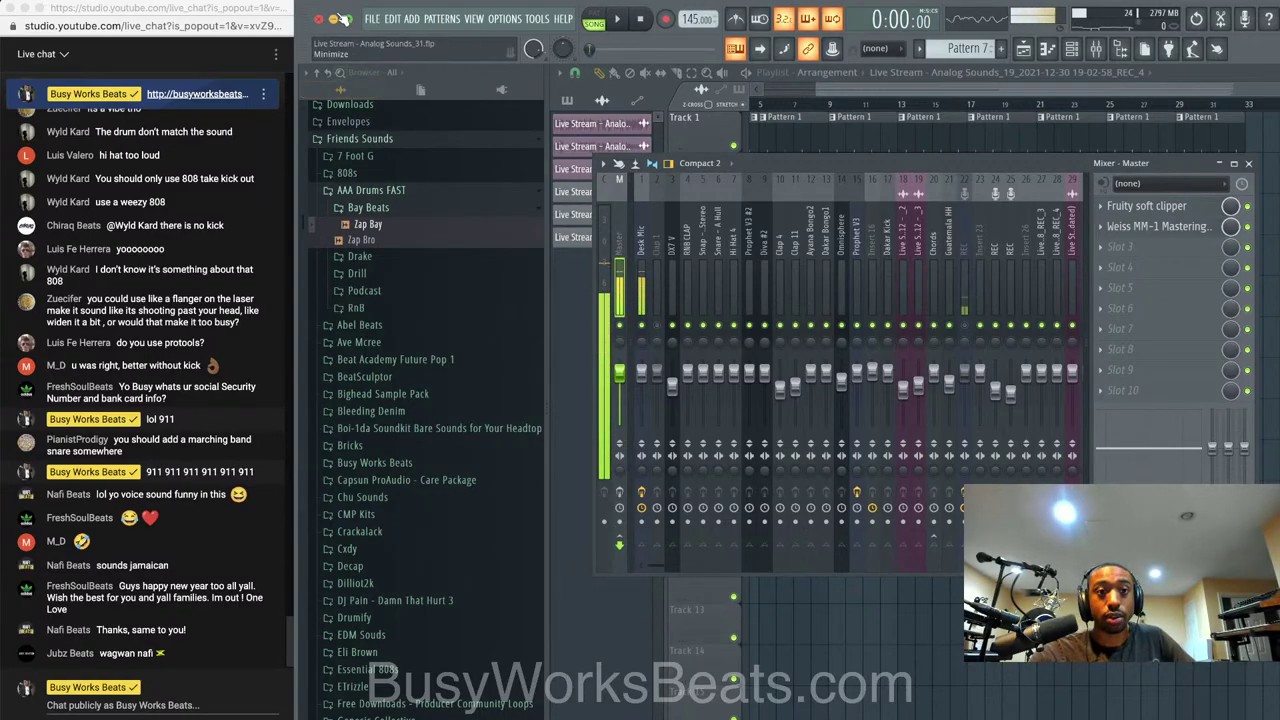
{"action": "left_click", "coordinate": [373, 19]}
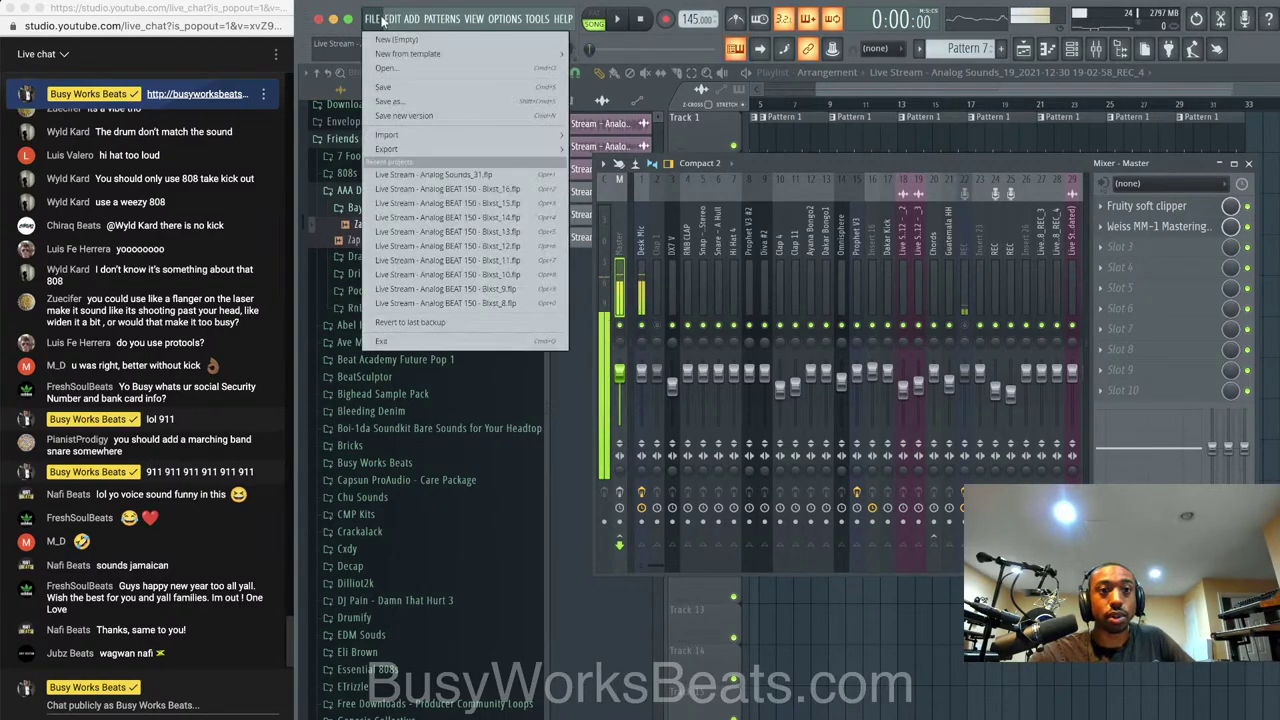
{"action": "left_click", "coordinate": [375, 20]}
{"action": "left_click", "coordinate": [375, 20]}
{"action": "left_click", "coordinate": [387, 41]}
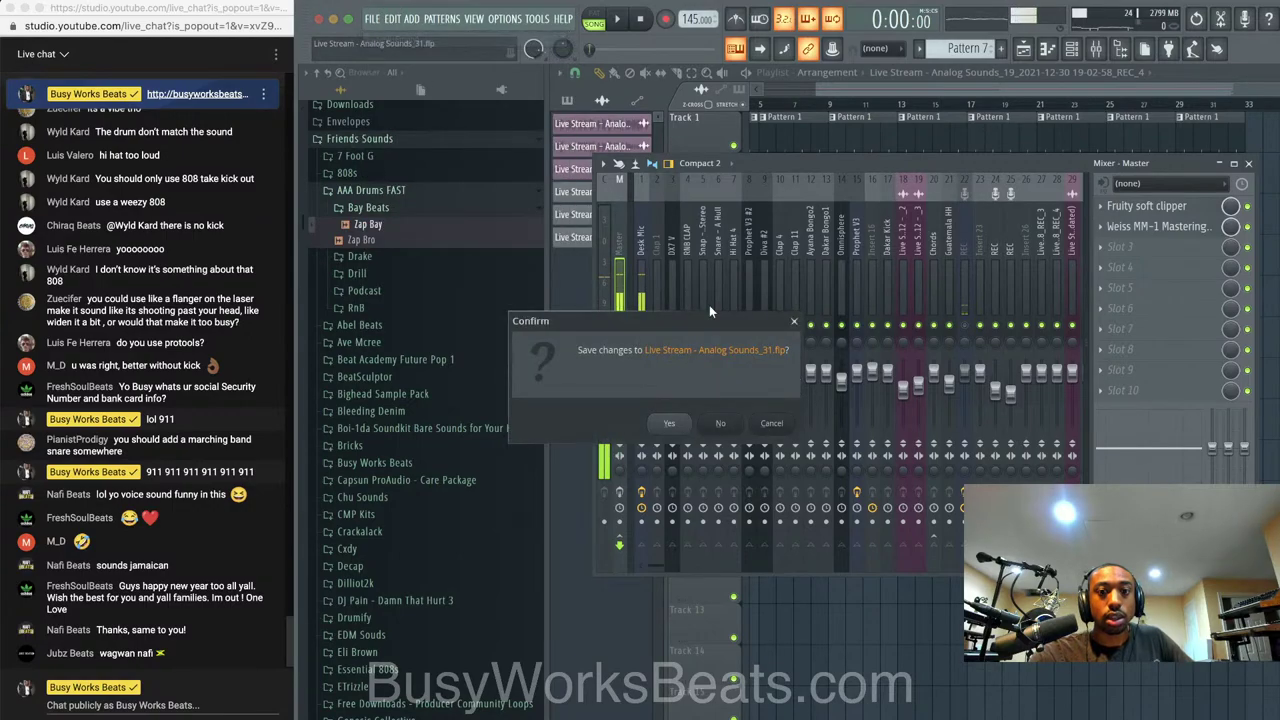
{"action": "left_click", "coordinate": [720, 423]}
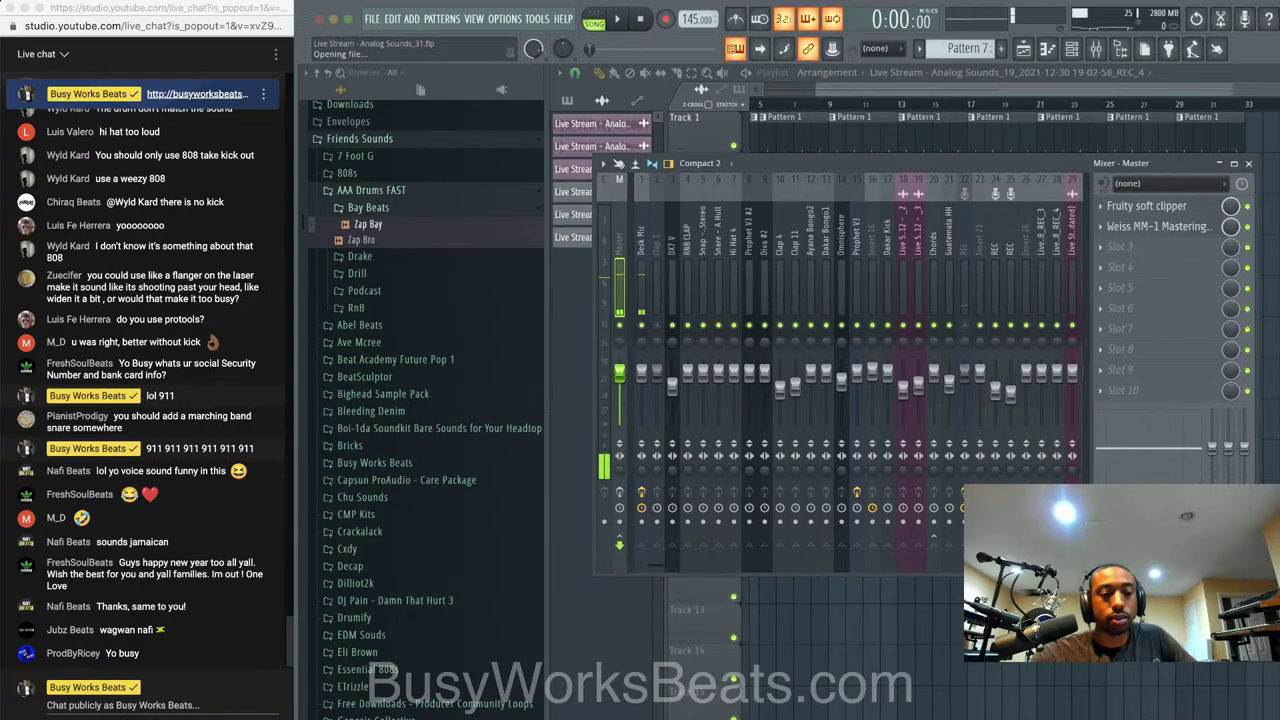
Switch to Finder and select Drake Bryon Tiller - Outside.mp3 in the Drake folder
{"action": "key", "text": "super+Tab"}
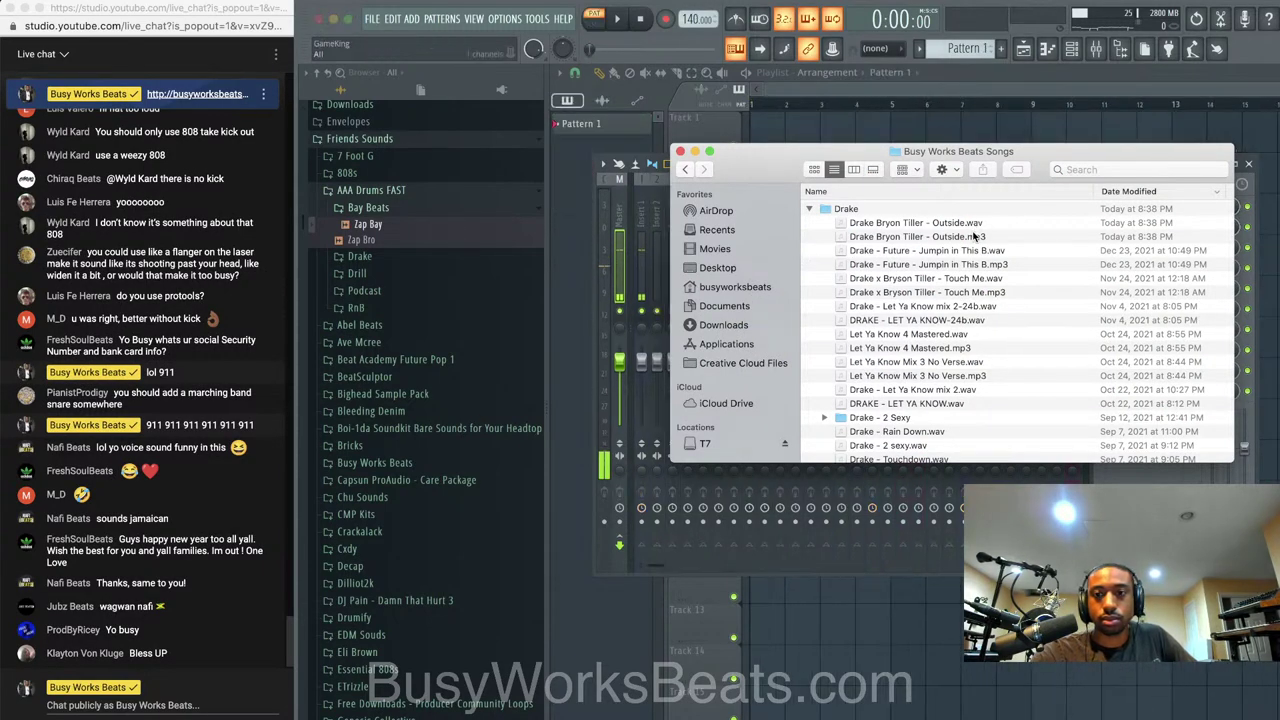
{"action": "left_click", "coordinate": [975, 236]}
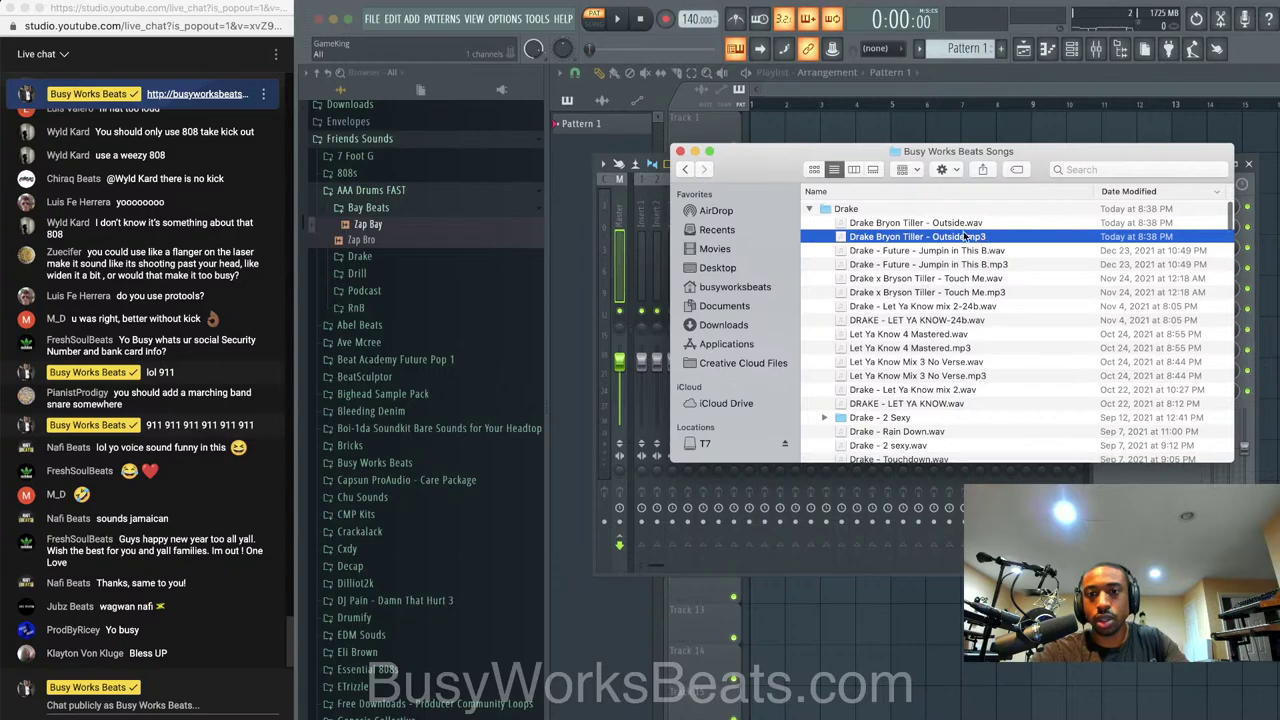
Return to FL Studio and set the audio input of mixer track Insert 1 to MIC/LINE/HIZ 2
{"action": "left_click", "coordinate": [645, 225]}
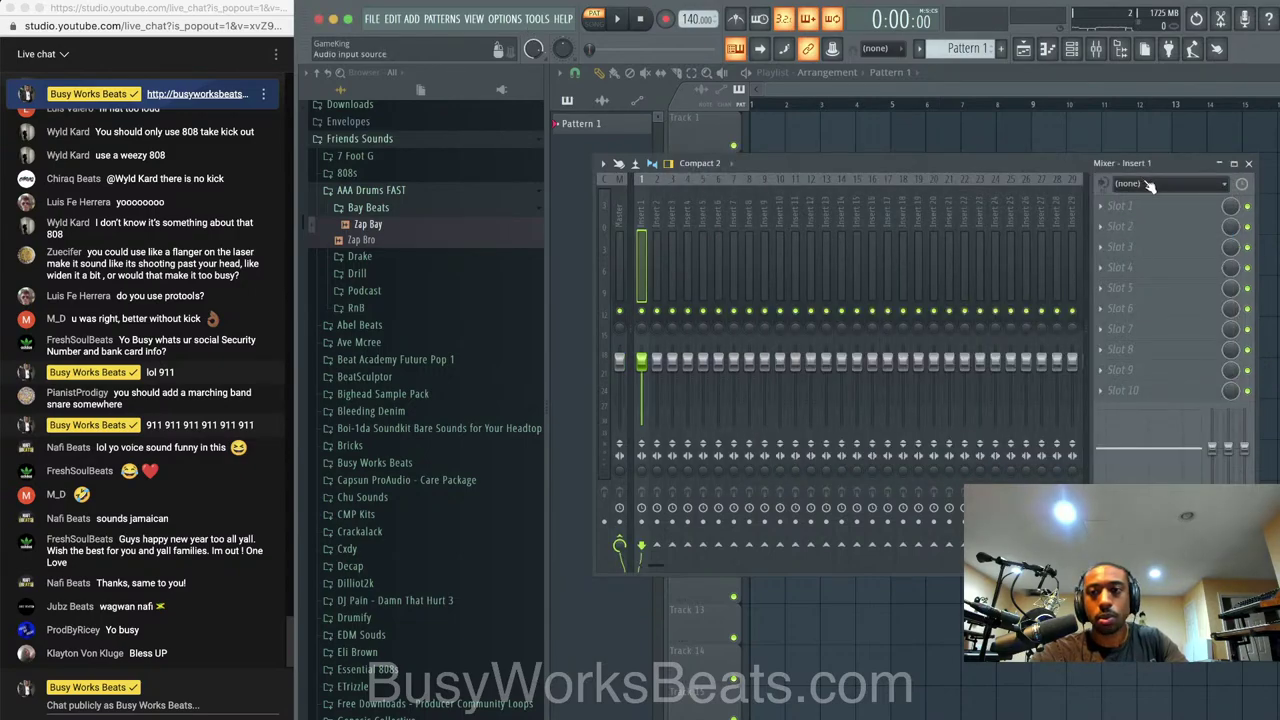
{"action": "left_click", "coordinate": [1145, 184]}
{"action": "left_click", "coordinate": [1089, 316]}
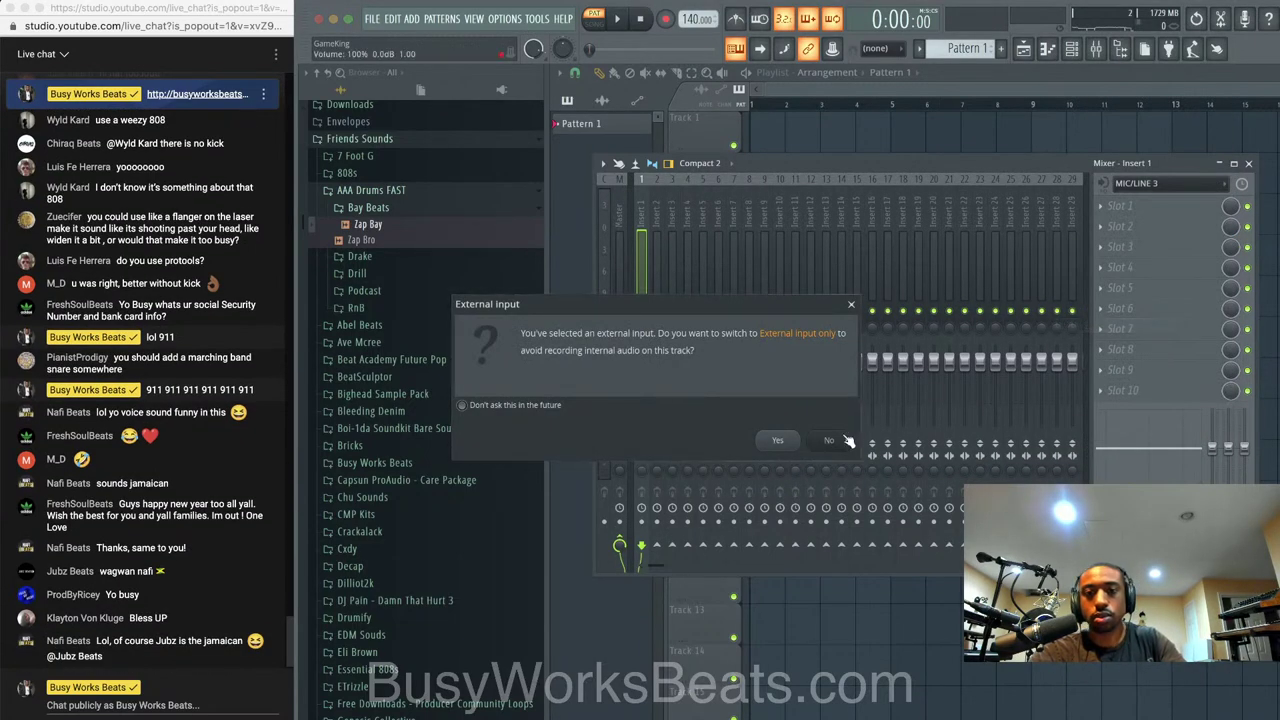
{"action": "left_click", "coordinate": [850, 304]}
{"action": "left_click", "coordinate": [1166, 184]}
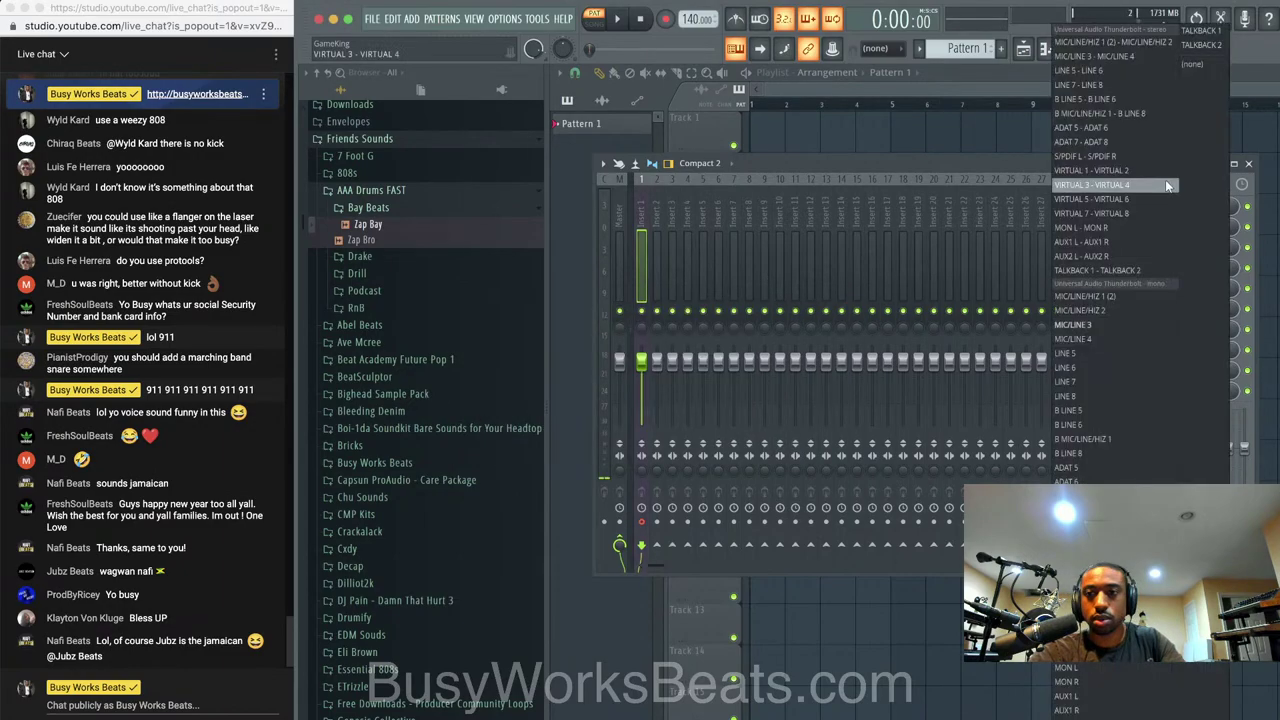
{"action": "left_click", "coordinate": [1120, 310]}
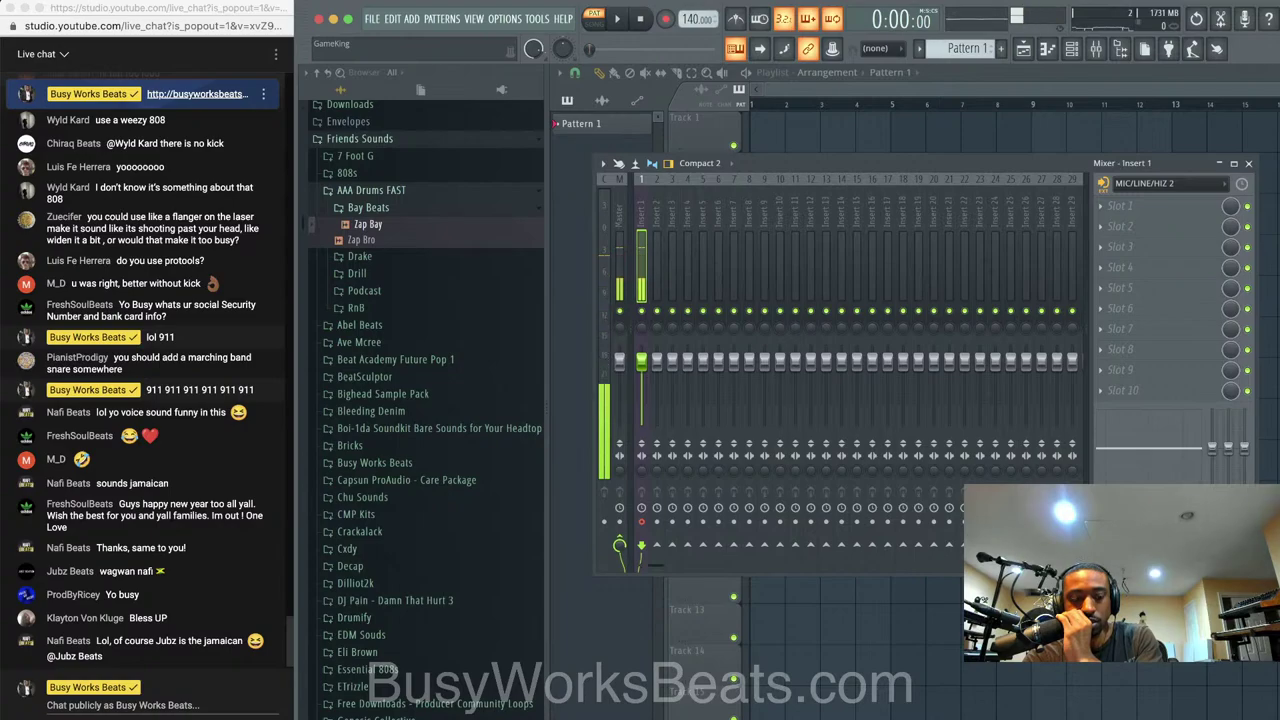
Switch to Finder, add Shordie Shordie - Background.mp3 from the West Coast folder to the selection and open both MP3 files in VLC
{"action": "key", "text": "super+Tab"}
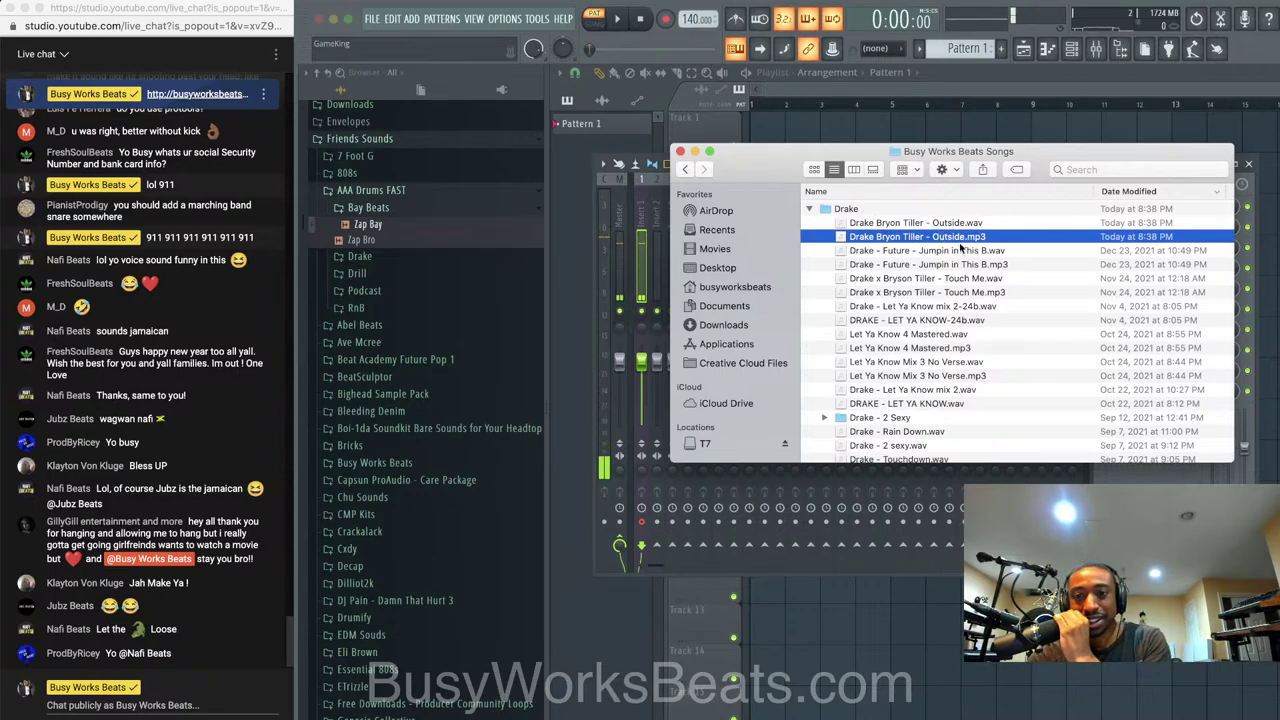
{"action": "scroll", "coordinate": [925, 369], "scroll_direction": "down", "scroll_amount": 10}
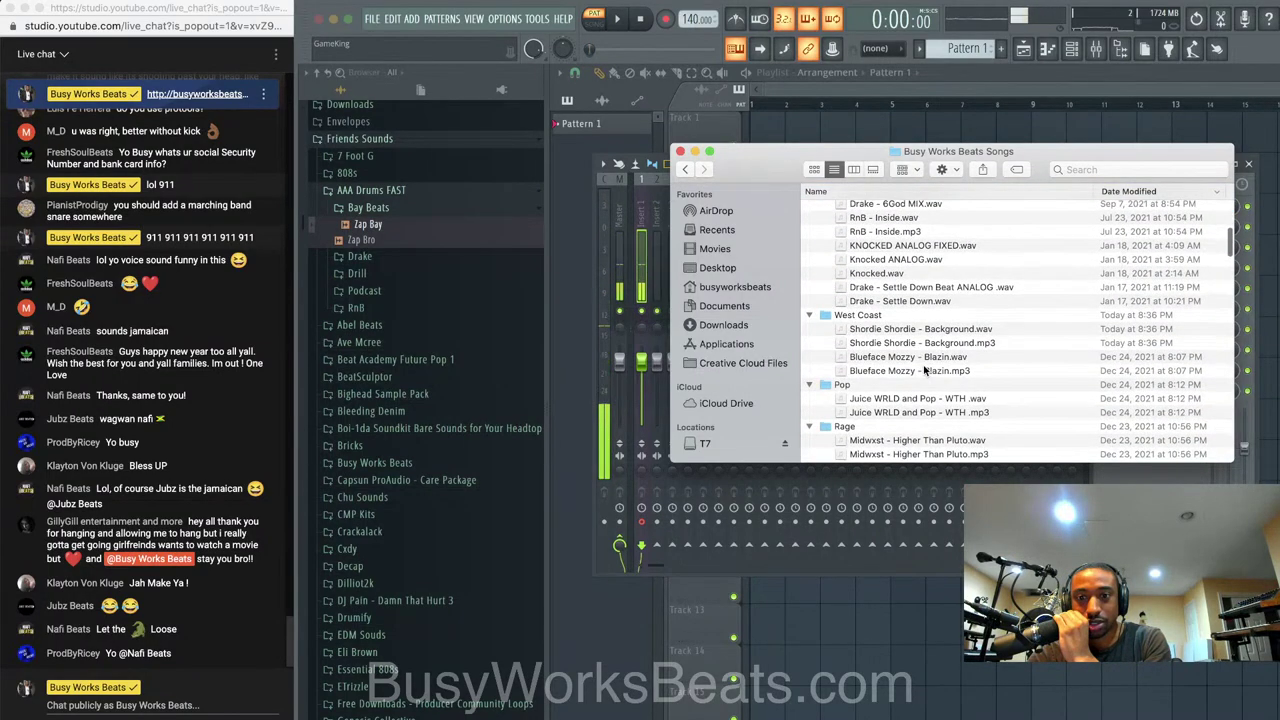
{"action": "left_click", "coordinate": [928, 343]}
{"action": "right_click", "coordinate": [928, 343]}
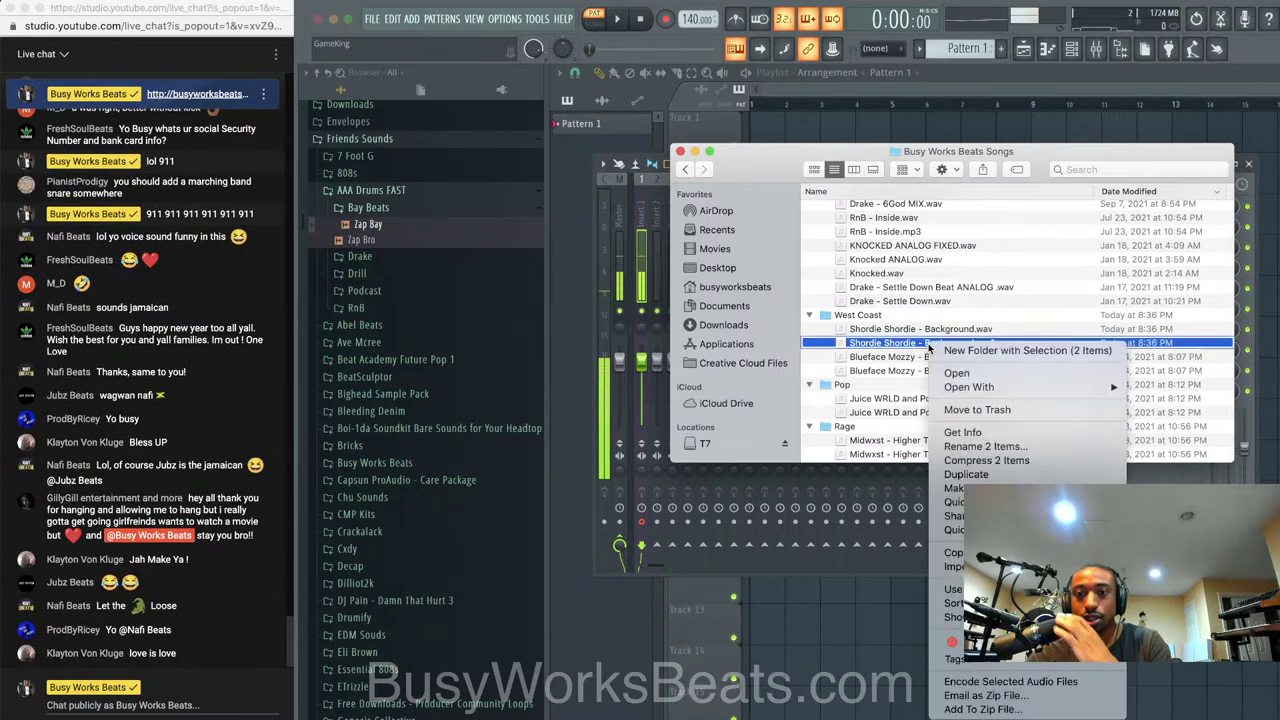
{"action": "mouse_move", "coordinate": [958, 389]}
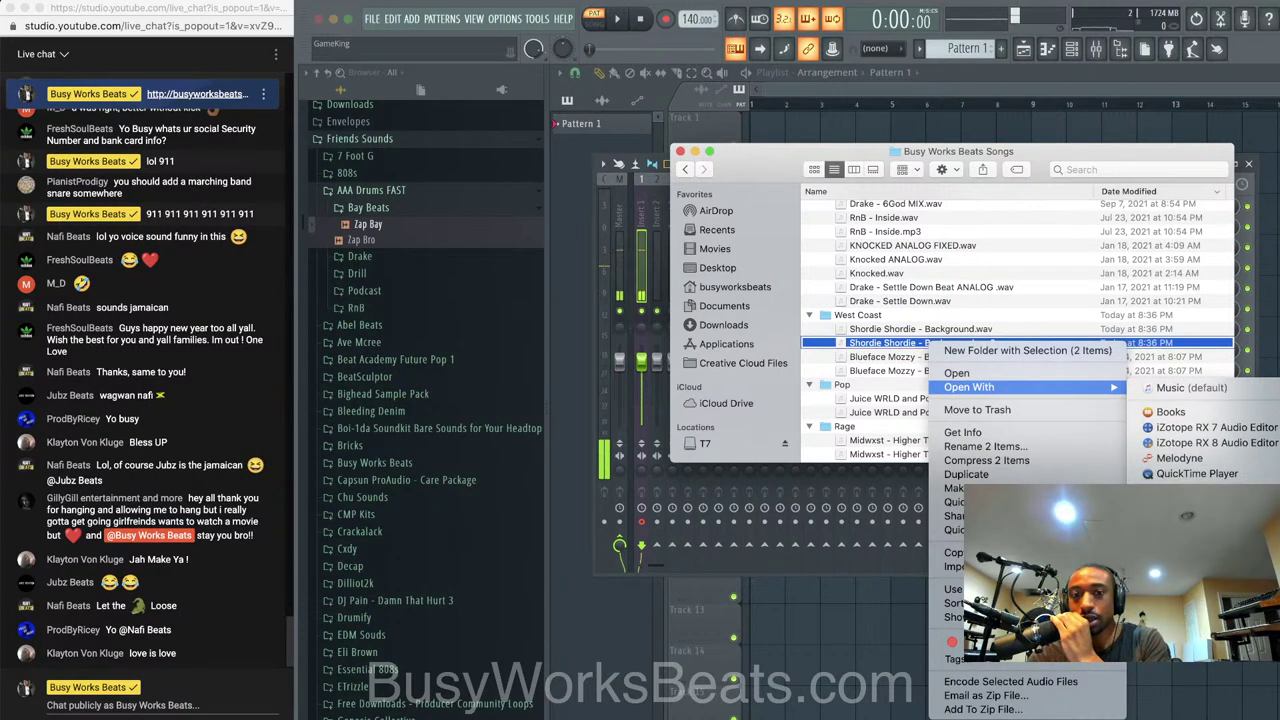
{"action": "left_click", "coordinate": [591, 360]}
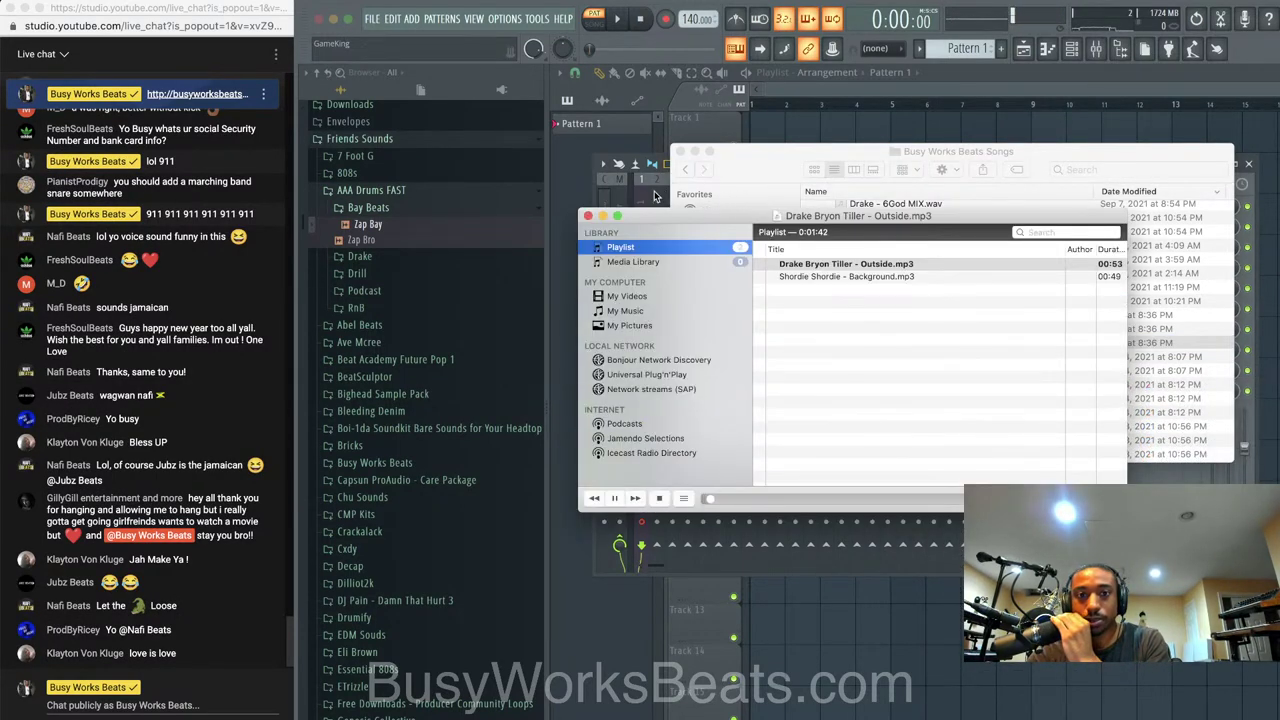
Return to FL Studio and mute the Insert 1 microphone track in the mixer
{"action": "left_click", "coordinate": [641, 188]}
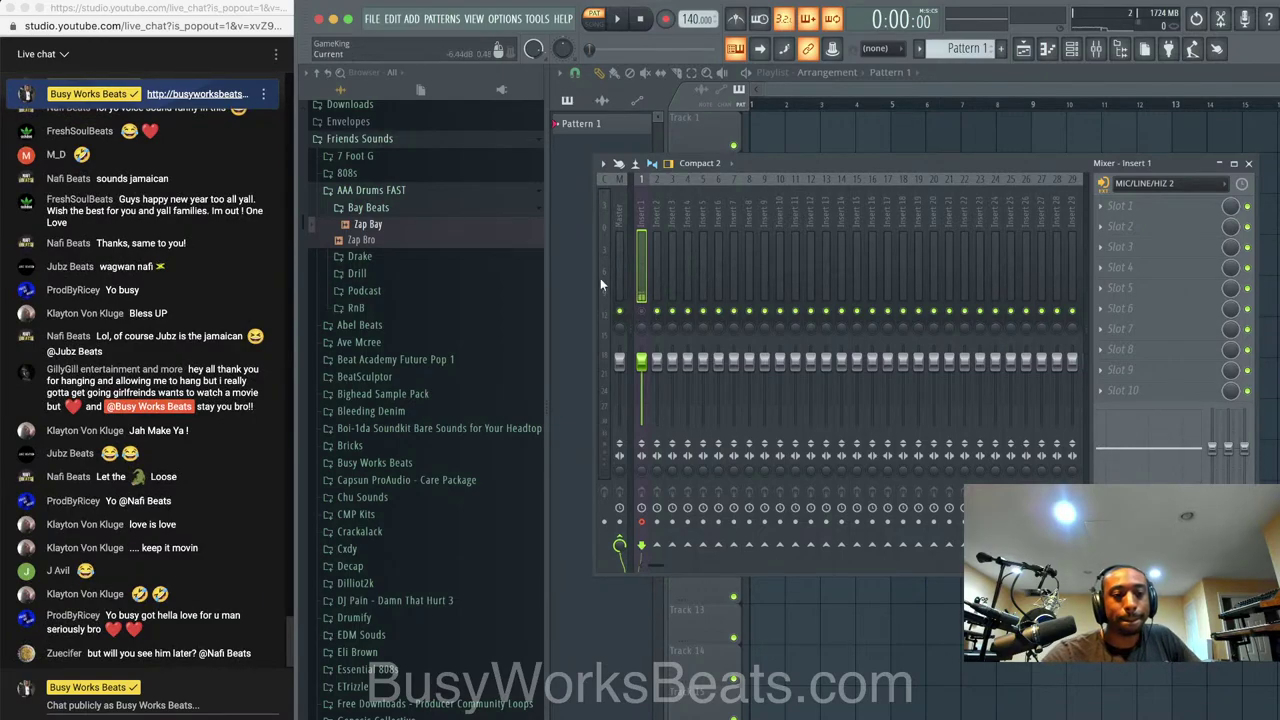
Post the message "THANK YOU , Love you too :))" in the YouTube live chat
{"action": "left_click", "coordinate": [122, 706]}
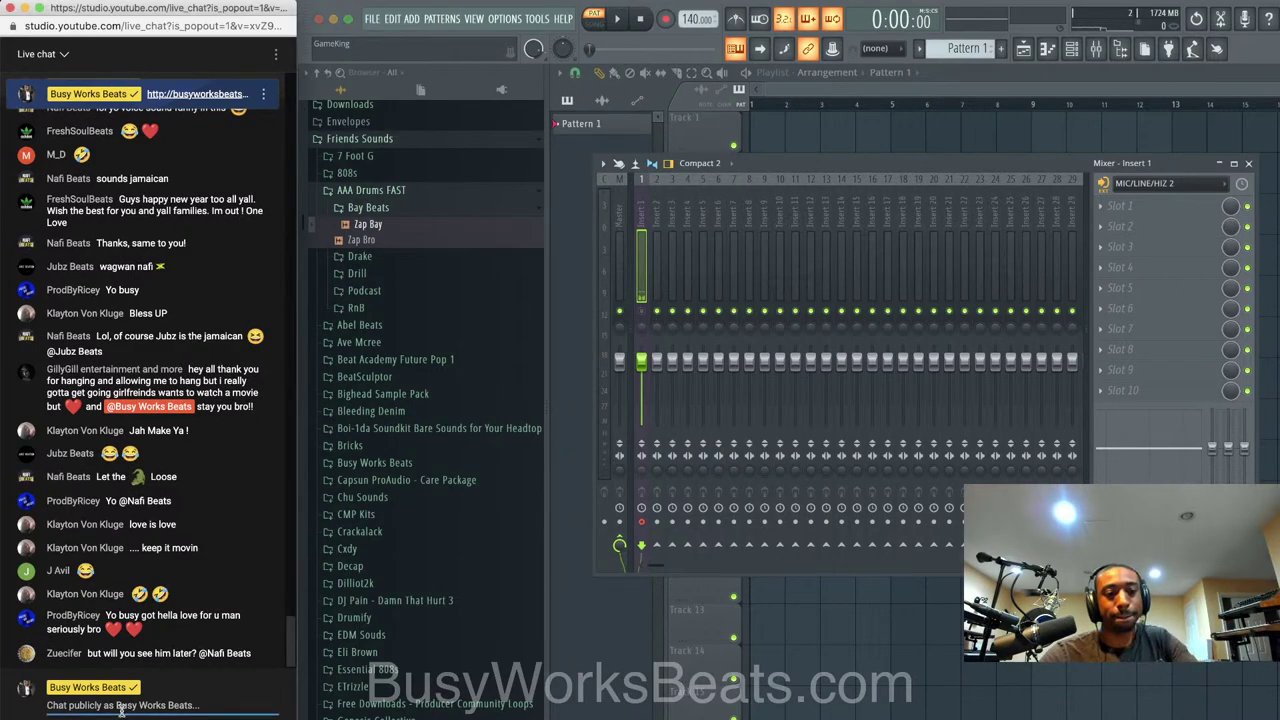
{"action": "type", "text": "THANK YOU"}
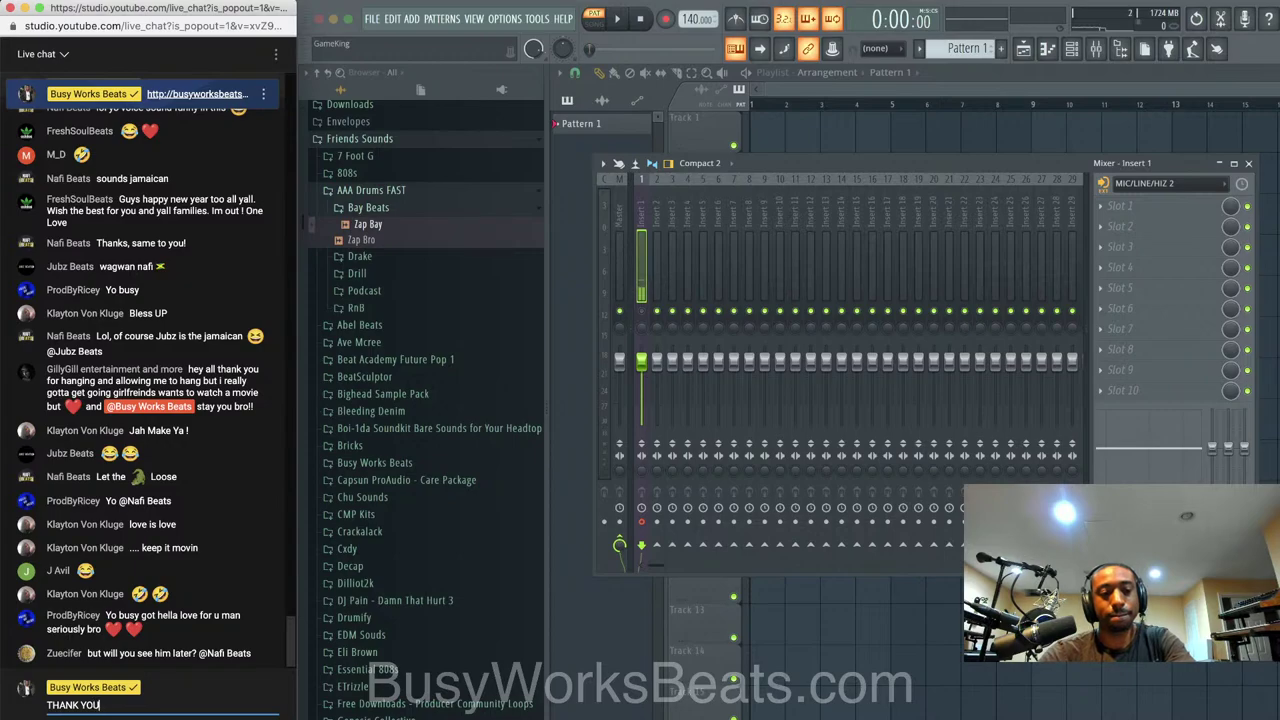
{"action": "type", "text": " , Love you too"}
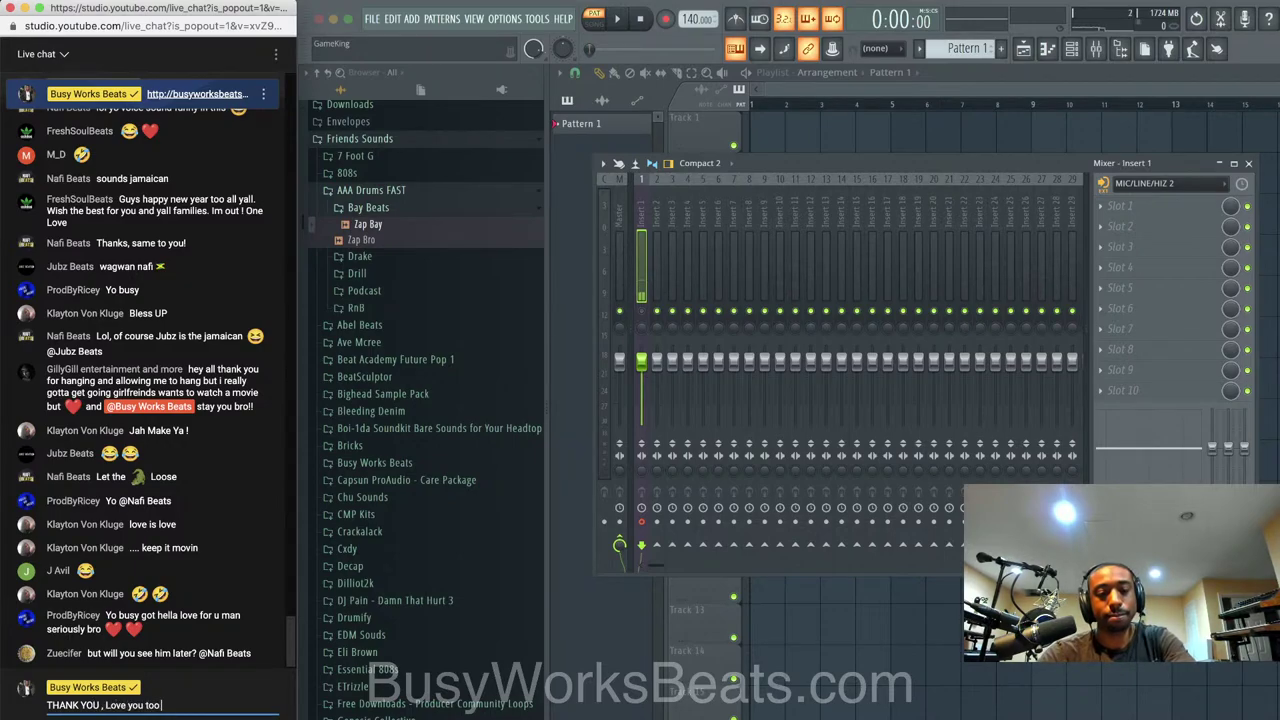
{"action": "type", "text": " :))"}
{"action": "key", "text": "Return"}
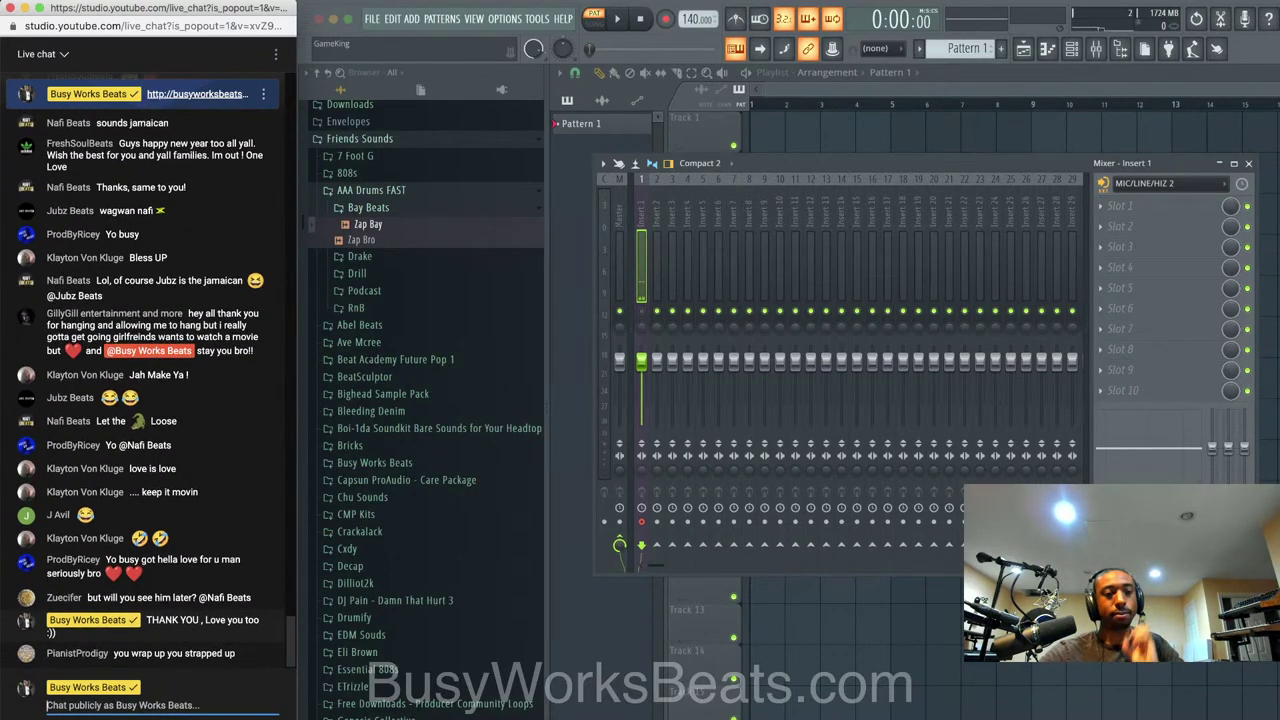
Minimize FL Studio and review the selected Outside and Background MP3 files in Finder's Busy Works Beats Songs list
{"action": "left_click", "coordinate": [335, 19]}
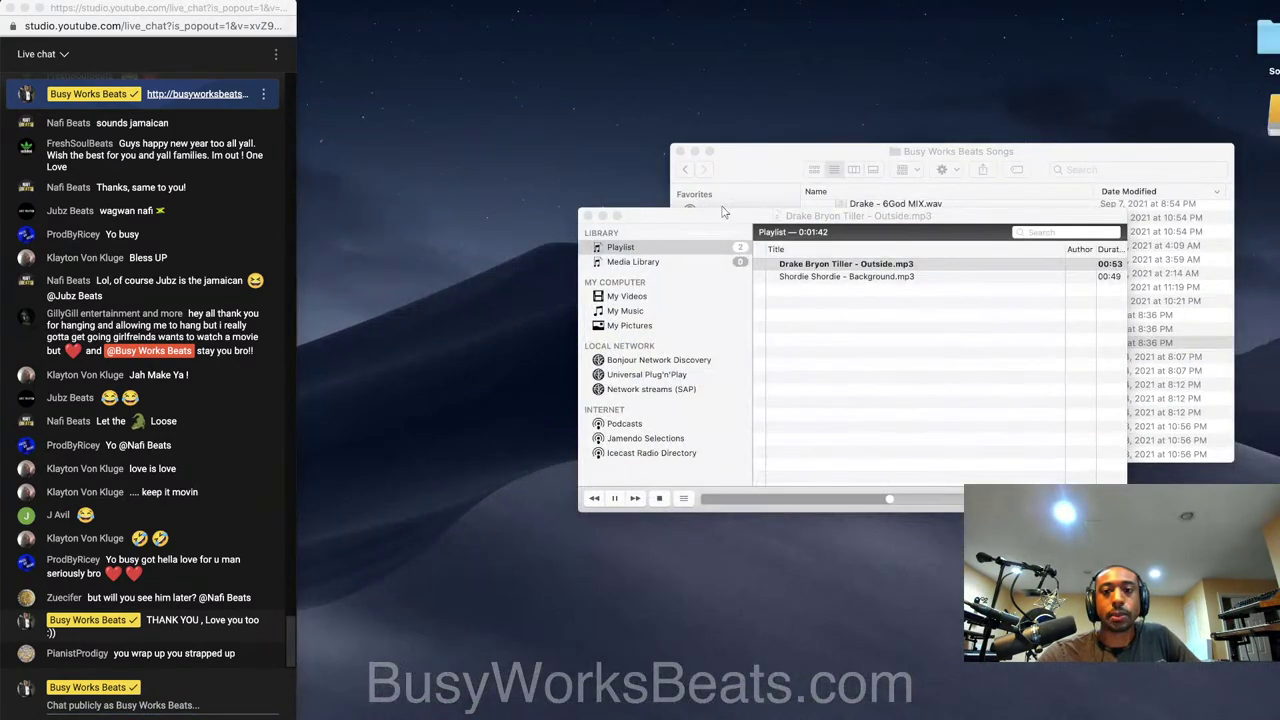
{"action": "left_click", "coordinate": [678, 150]}
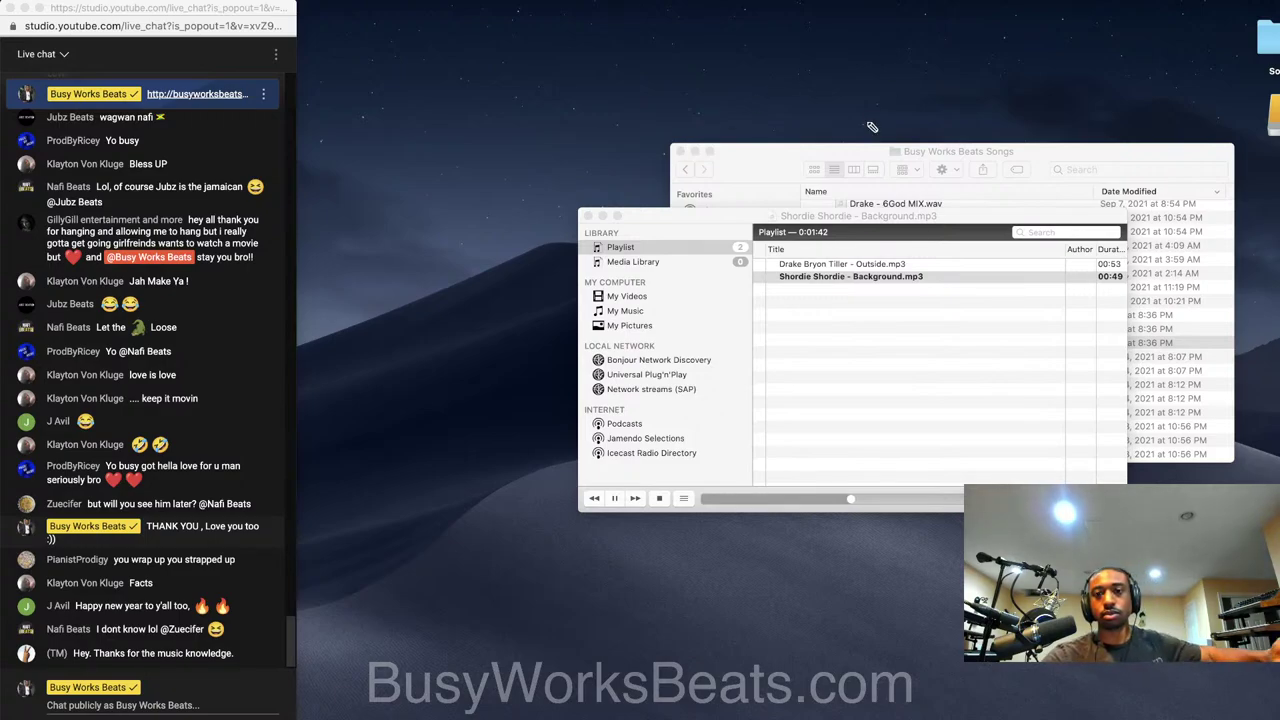
{"action": "left_click", "coordinate": [835, 153]}
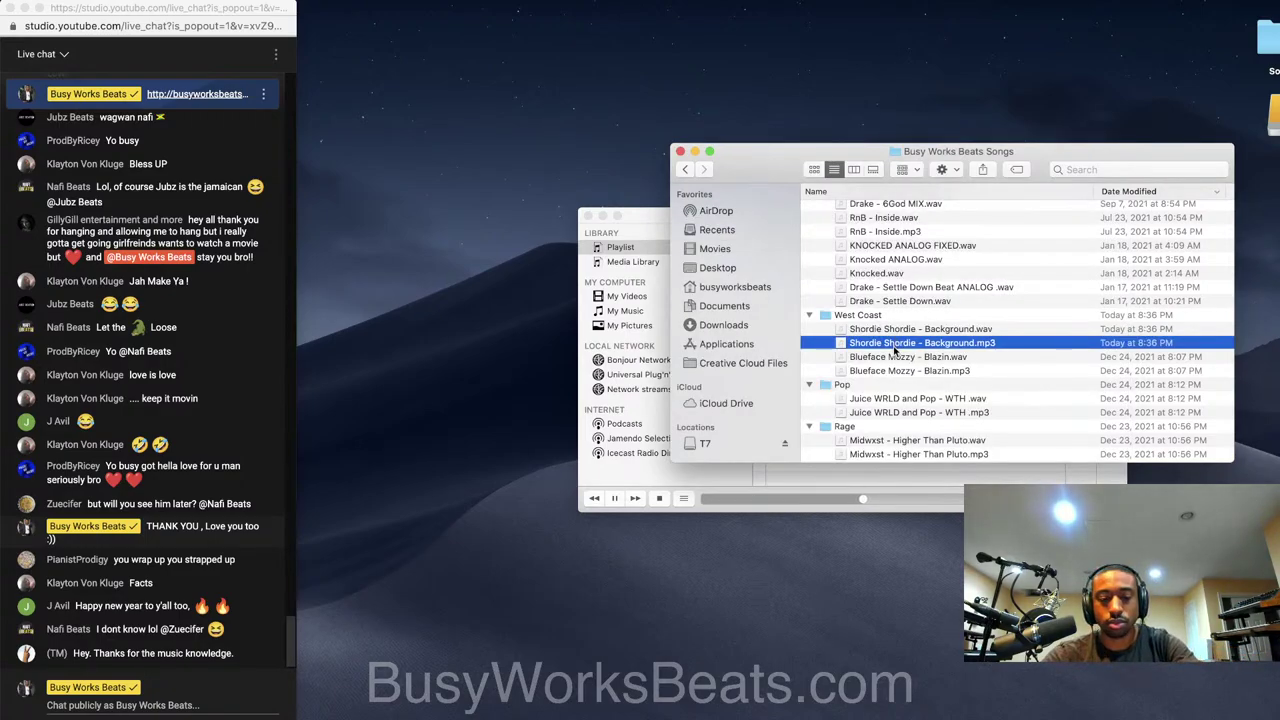
{"action": "scroll", "coordinate": [895, 348], "scroll_direction": "up", "scroll_amount": 3}
{"action": "scroll", "coordinate": [895, 348], "scroll_direction": "up", "scroll_amount": 6}
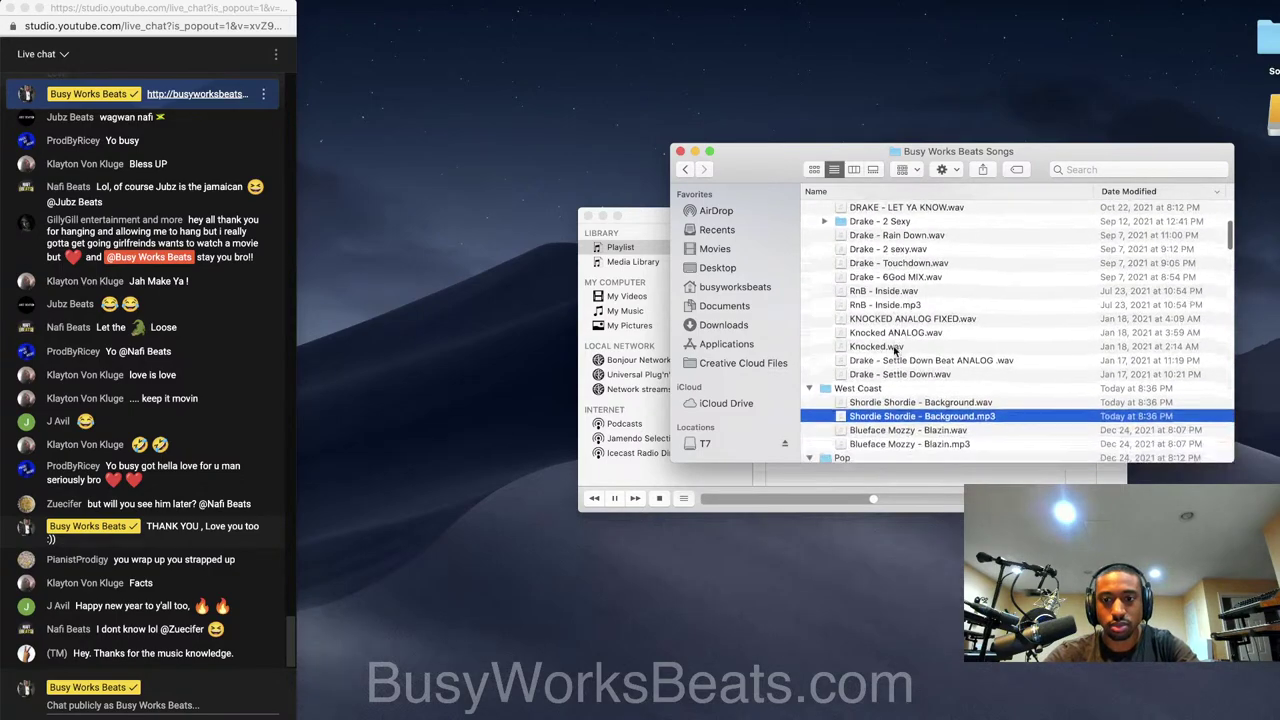
{"action": "scroll", "coordinate": [895, 330], "scroll_direction": "down", "scroll_amount": 1}
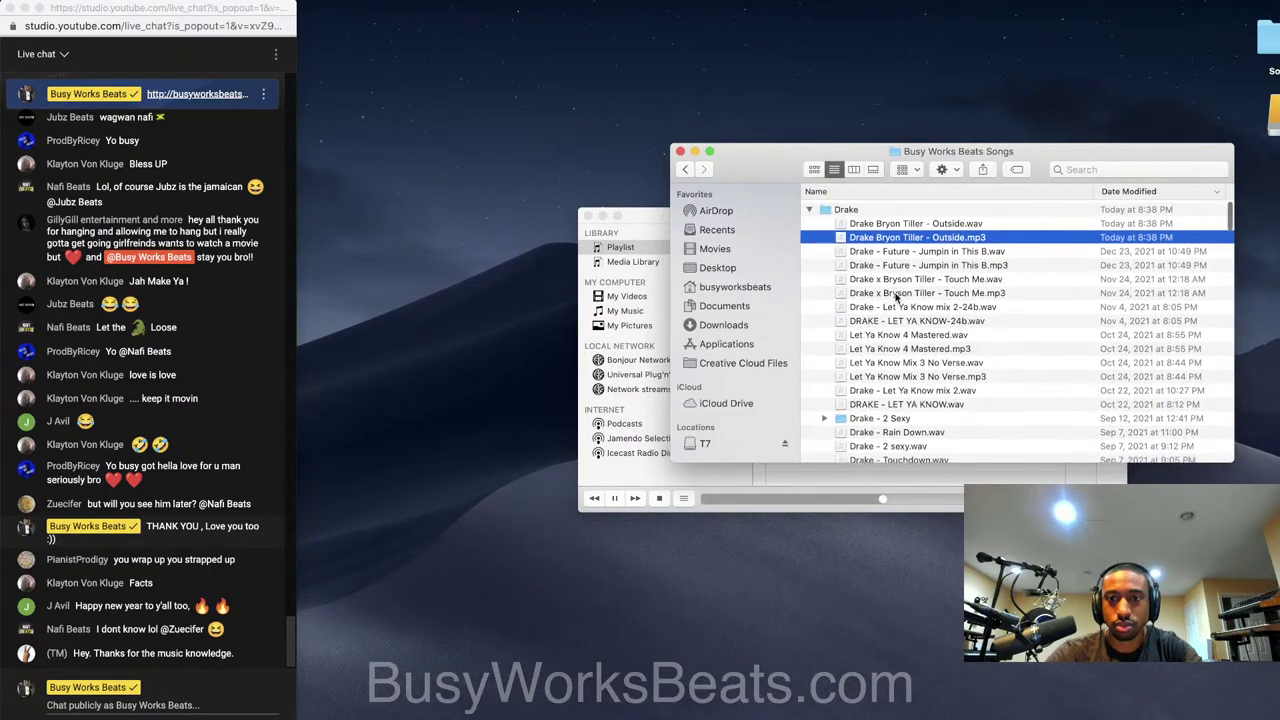
{"action": "right_click", "coordinate": [936, 238]}
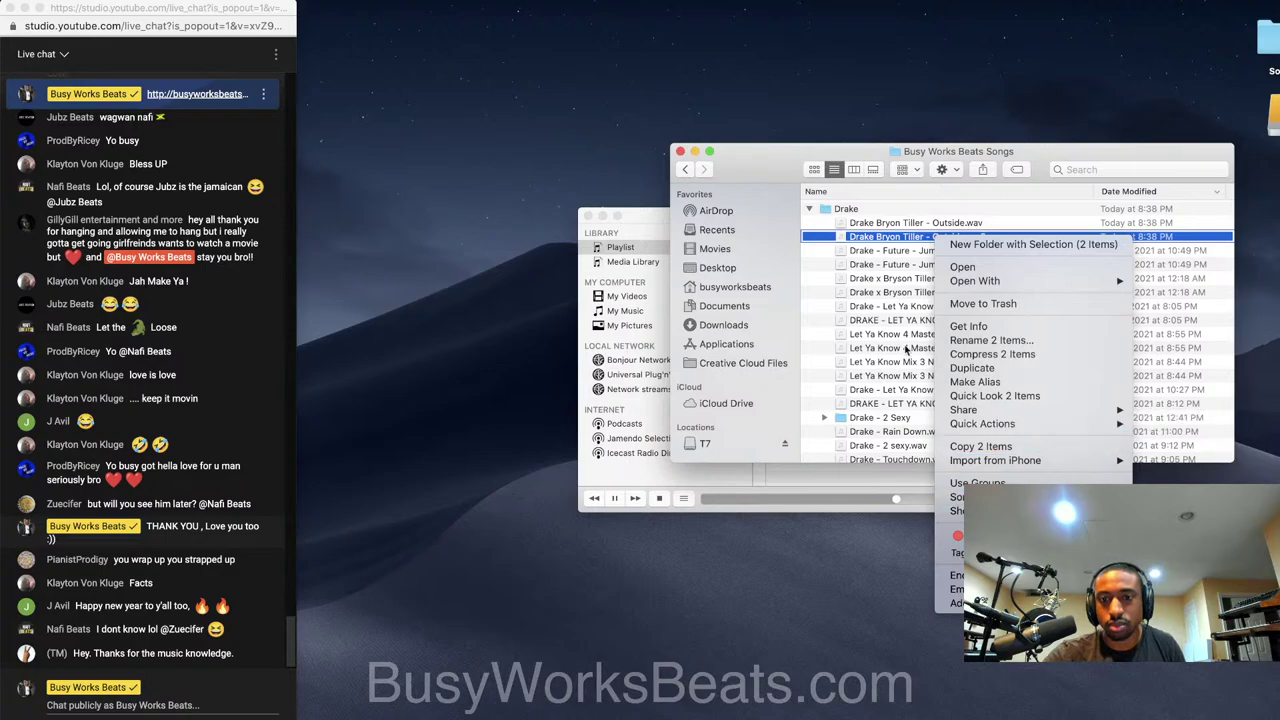
{"action": "left_click", "coordinate": [864, 160]}
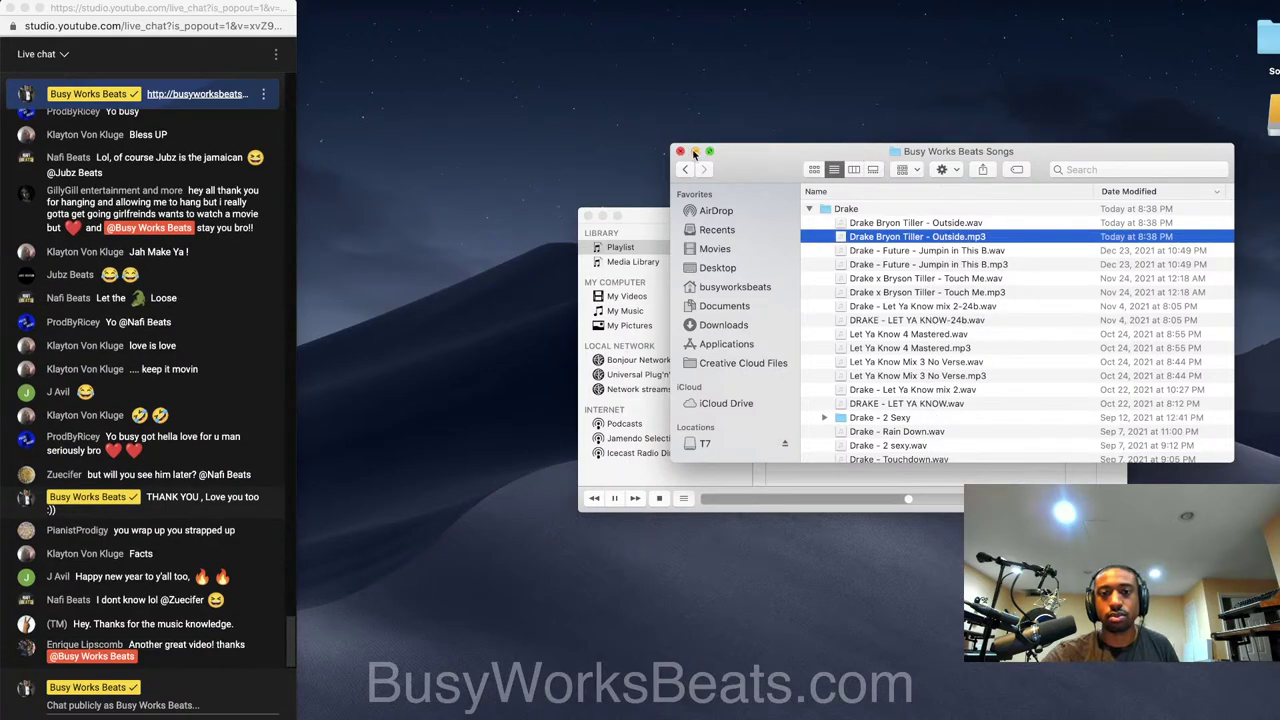
Pause Shordie Shordie - Background.mp3 in VLC, bring up FL Studio's mixer and minimize its window again
{"action": "left_click", "coordinate": [650, 220]}
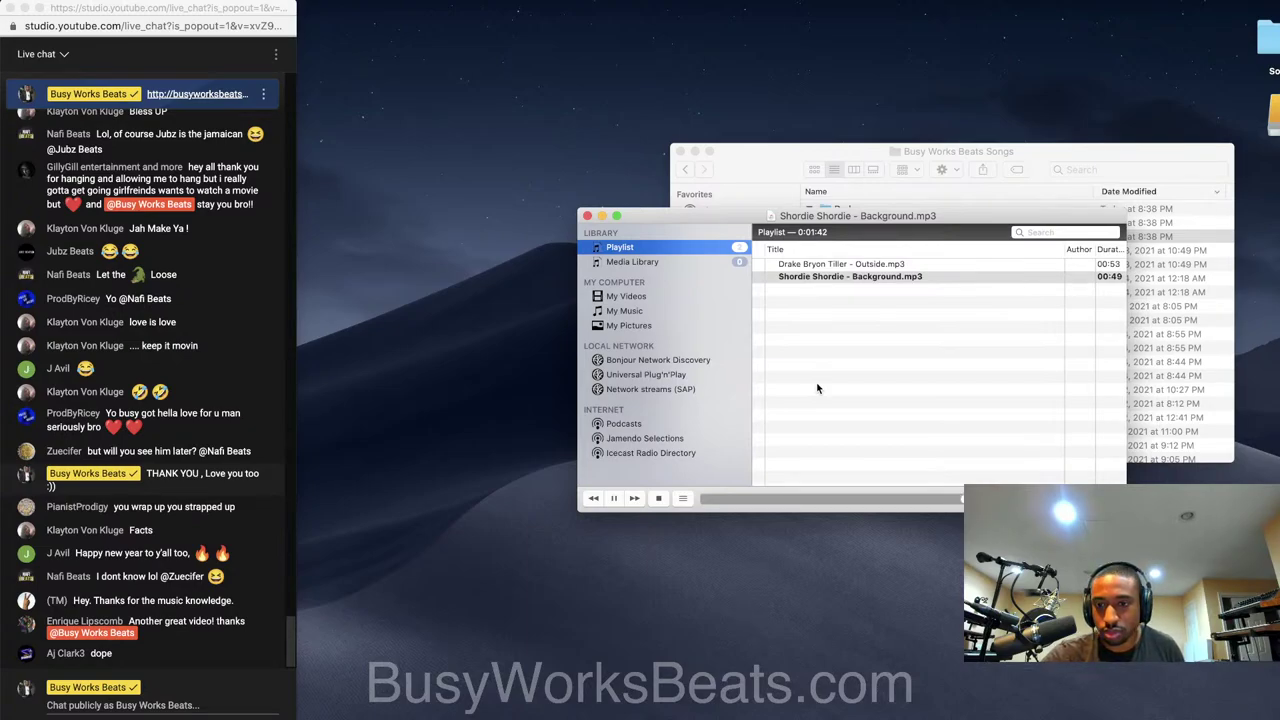
{"action": "left_click", "coordinate": [616, 498]}
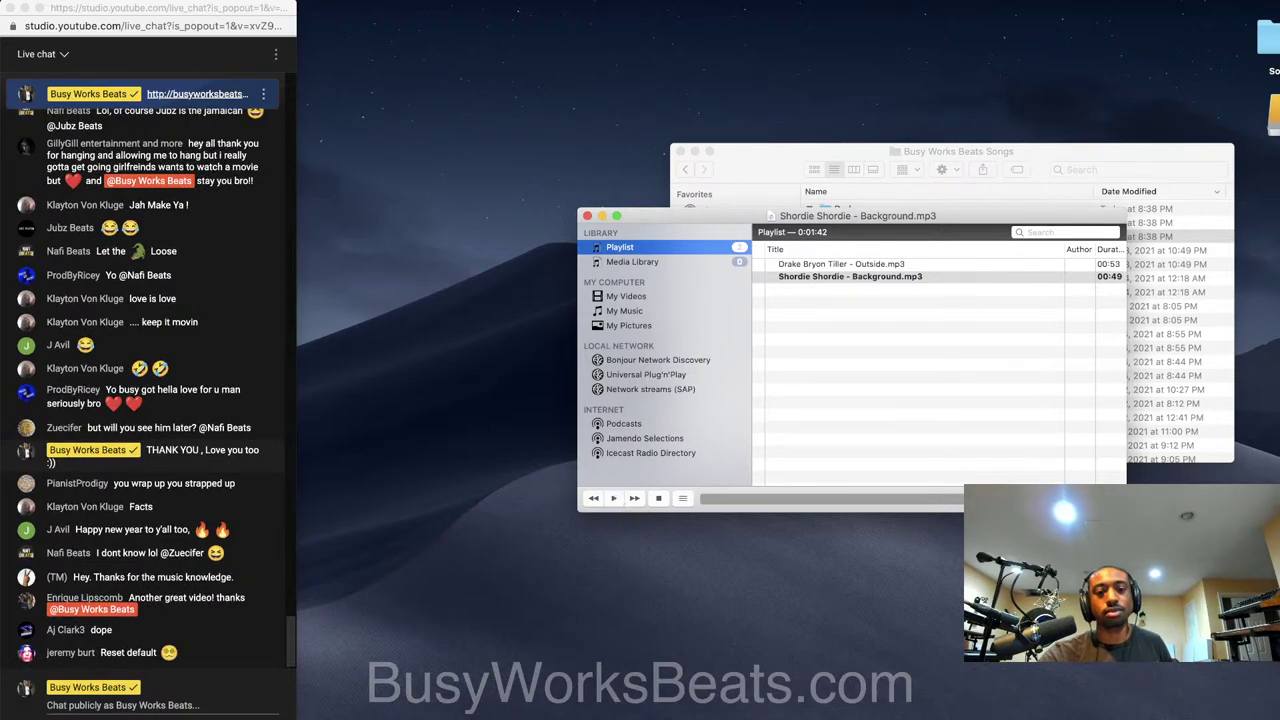
{"action": "left_click", "coordinate": [900, 717]}
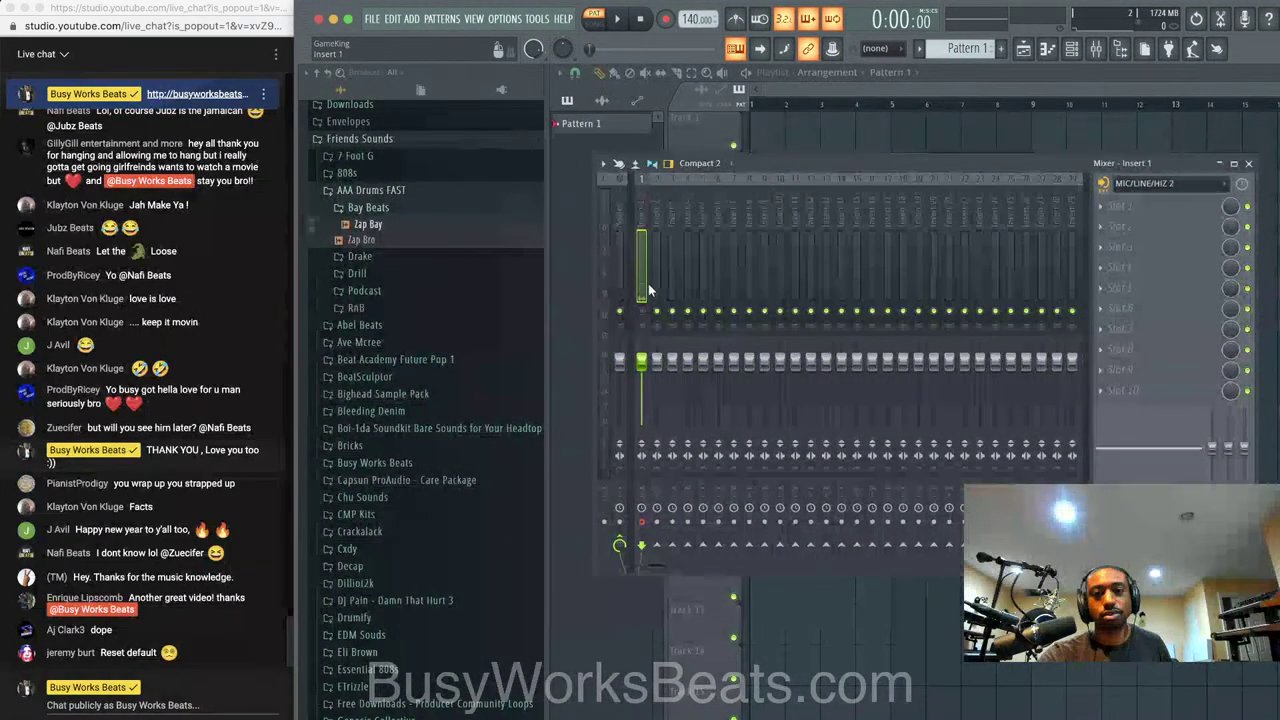
{"action": "left_click", "coordinate": [334, 19]}
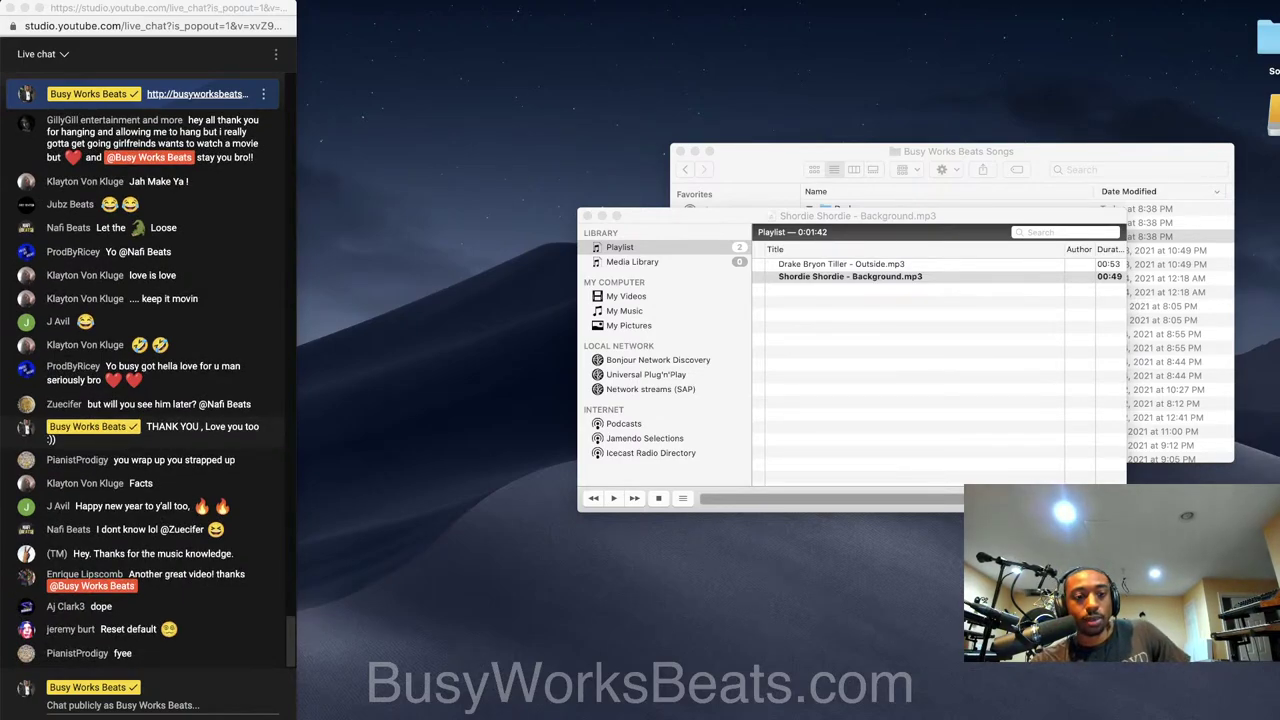
Switch to the browser's Live streaming - YouTube Studio window and end the Analog Synthesizer Beat Making LIVE stream
{"action": "key", "text": "super+Tab"}
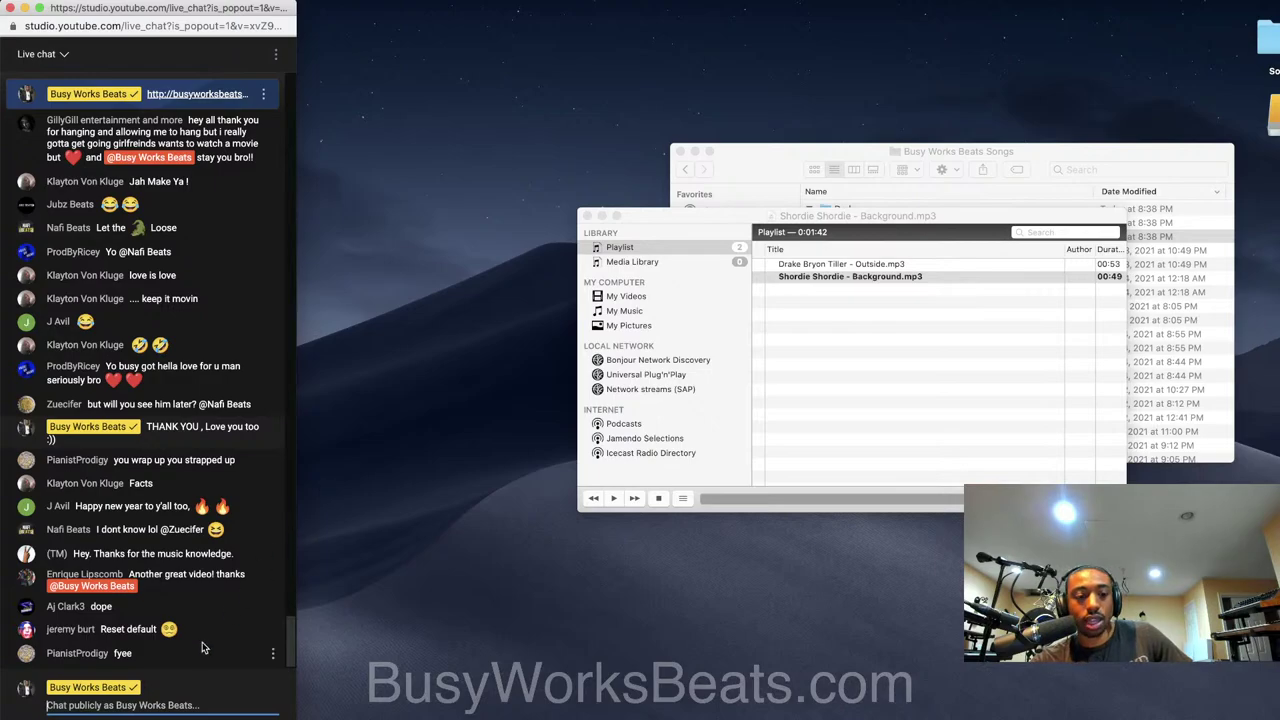
{"action": "right_click", "coordinate": [373, 718]}
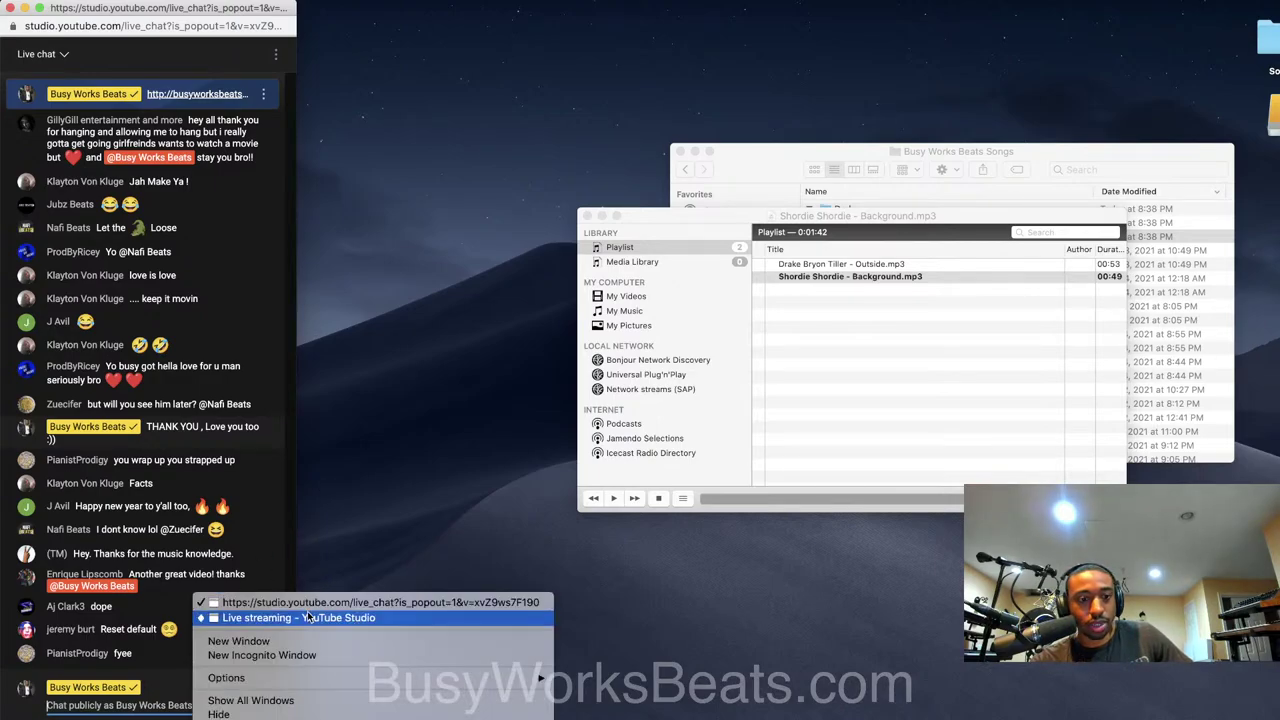
{"action": "left_click", "coordinate": [308, 617]}
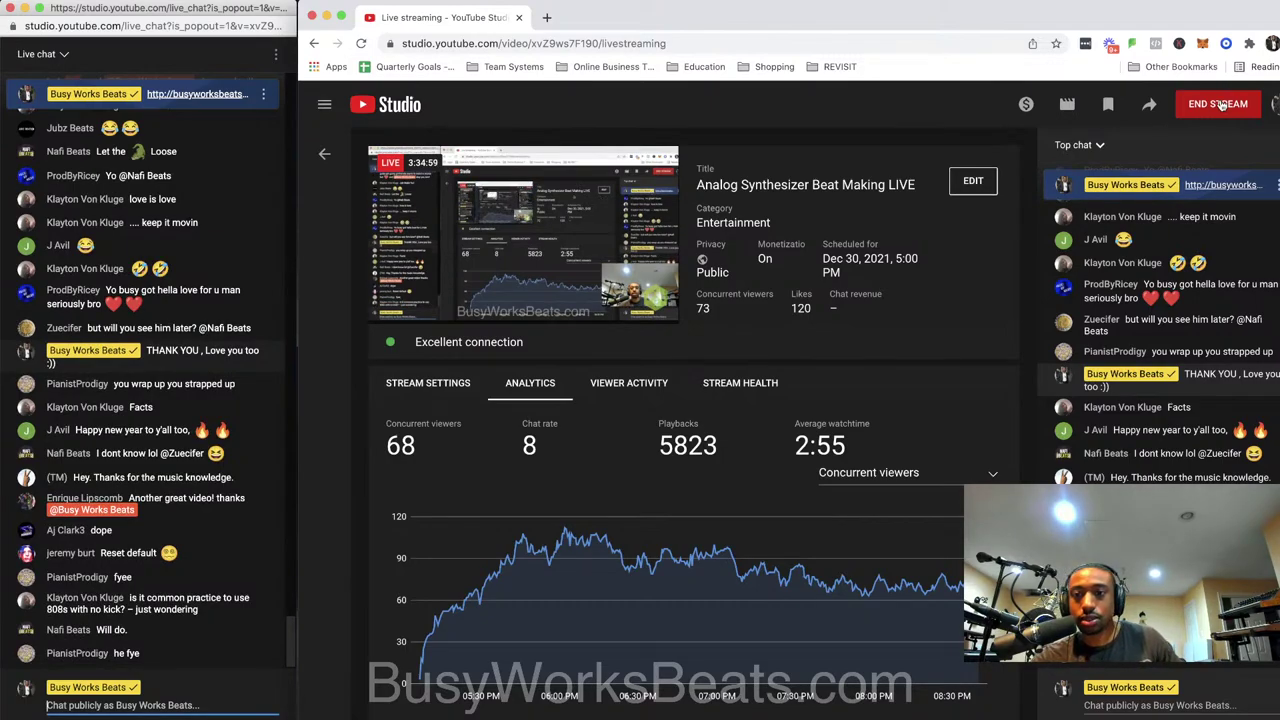
{"action": "left_click", "coordinate": [1220, 105]}
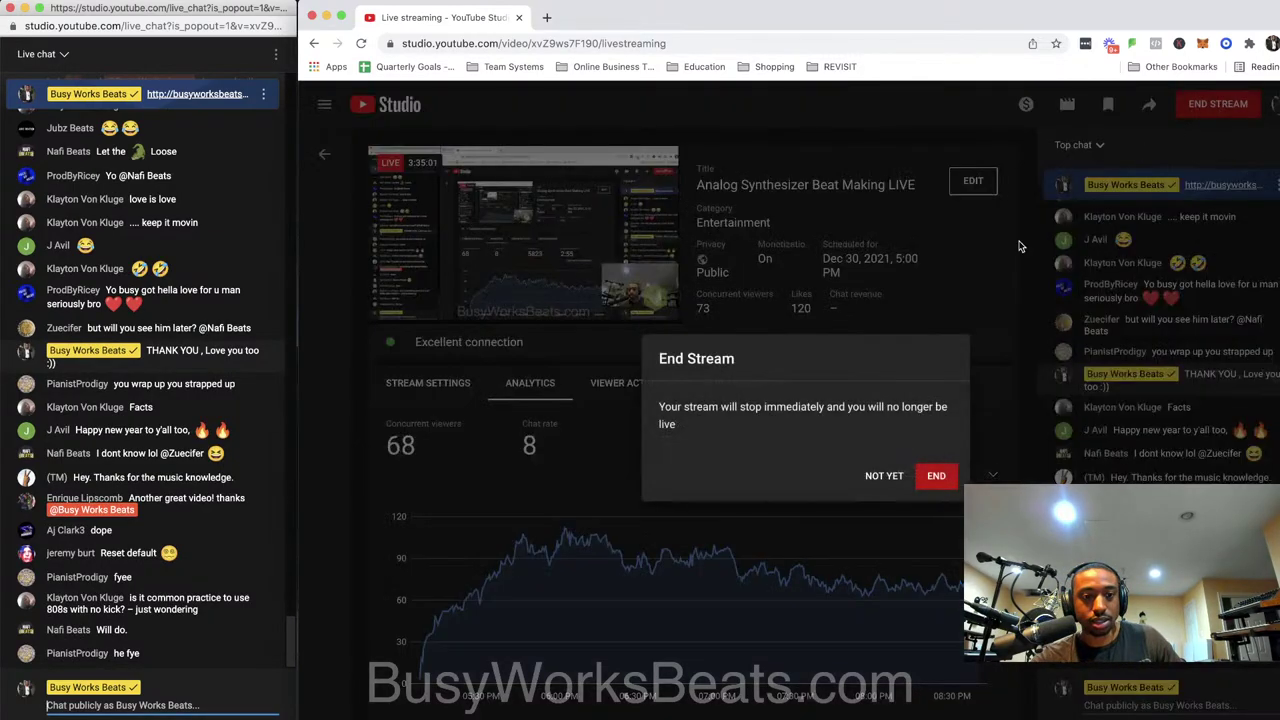